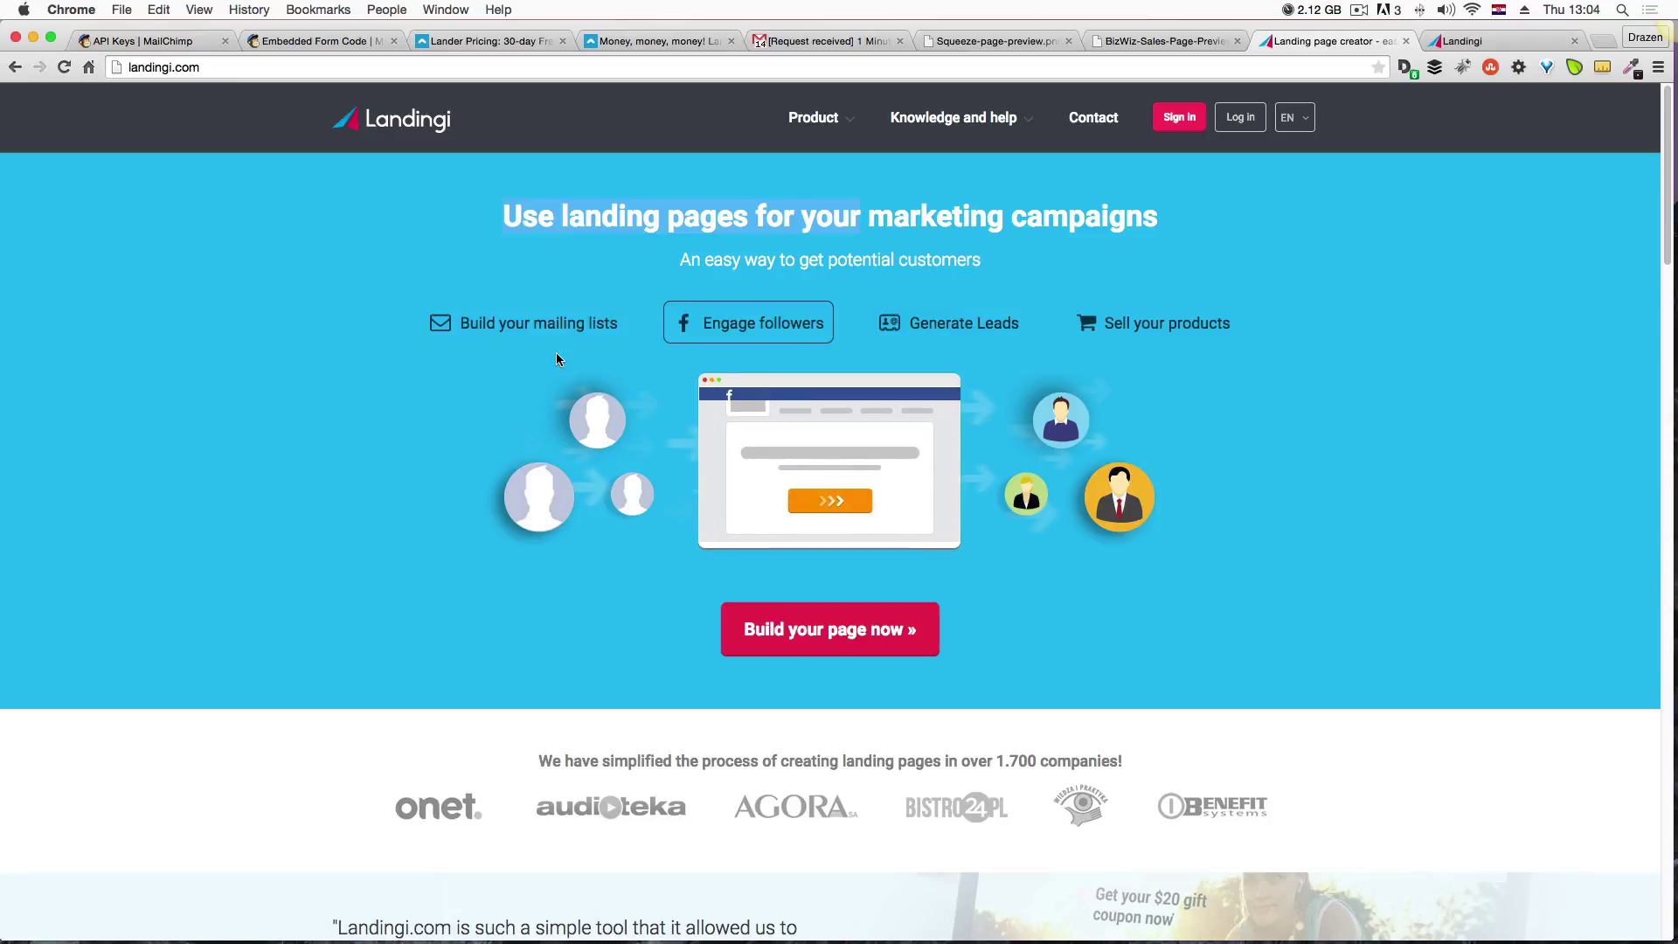
Review the Landingi homepage's sections on the page editor, forms, lead management, templates and customer testimonials.
scroll(559, 361, "down", 3)
scroll(557, 570, "down", 6)
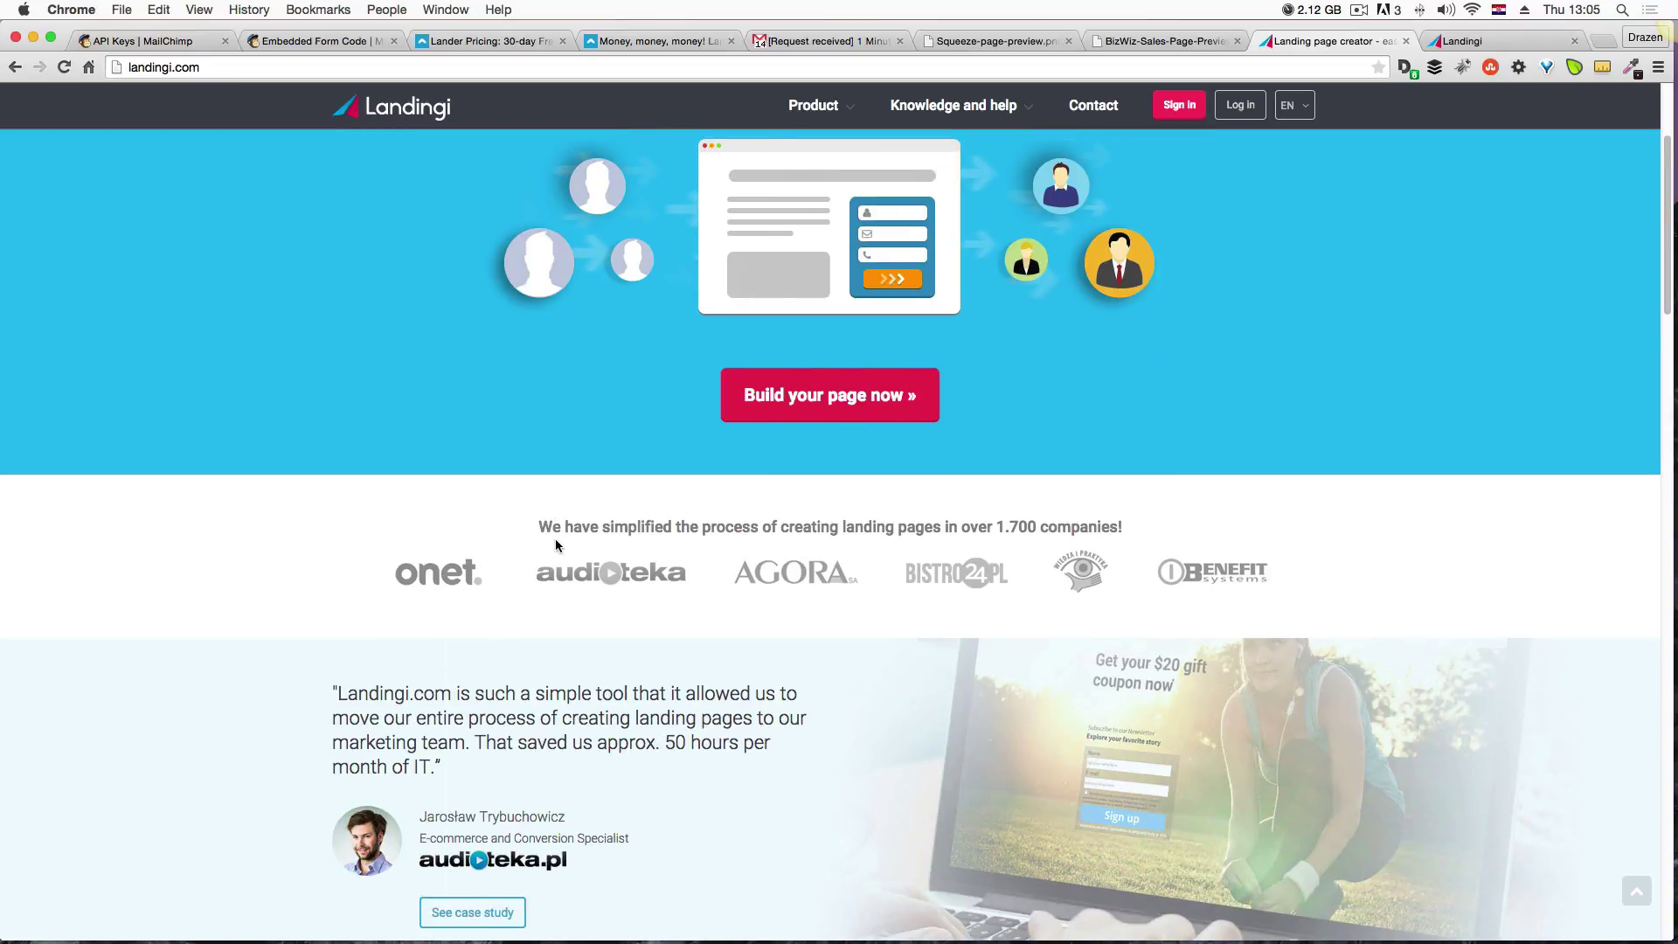
scroll(559, 539, "down", 5)
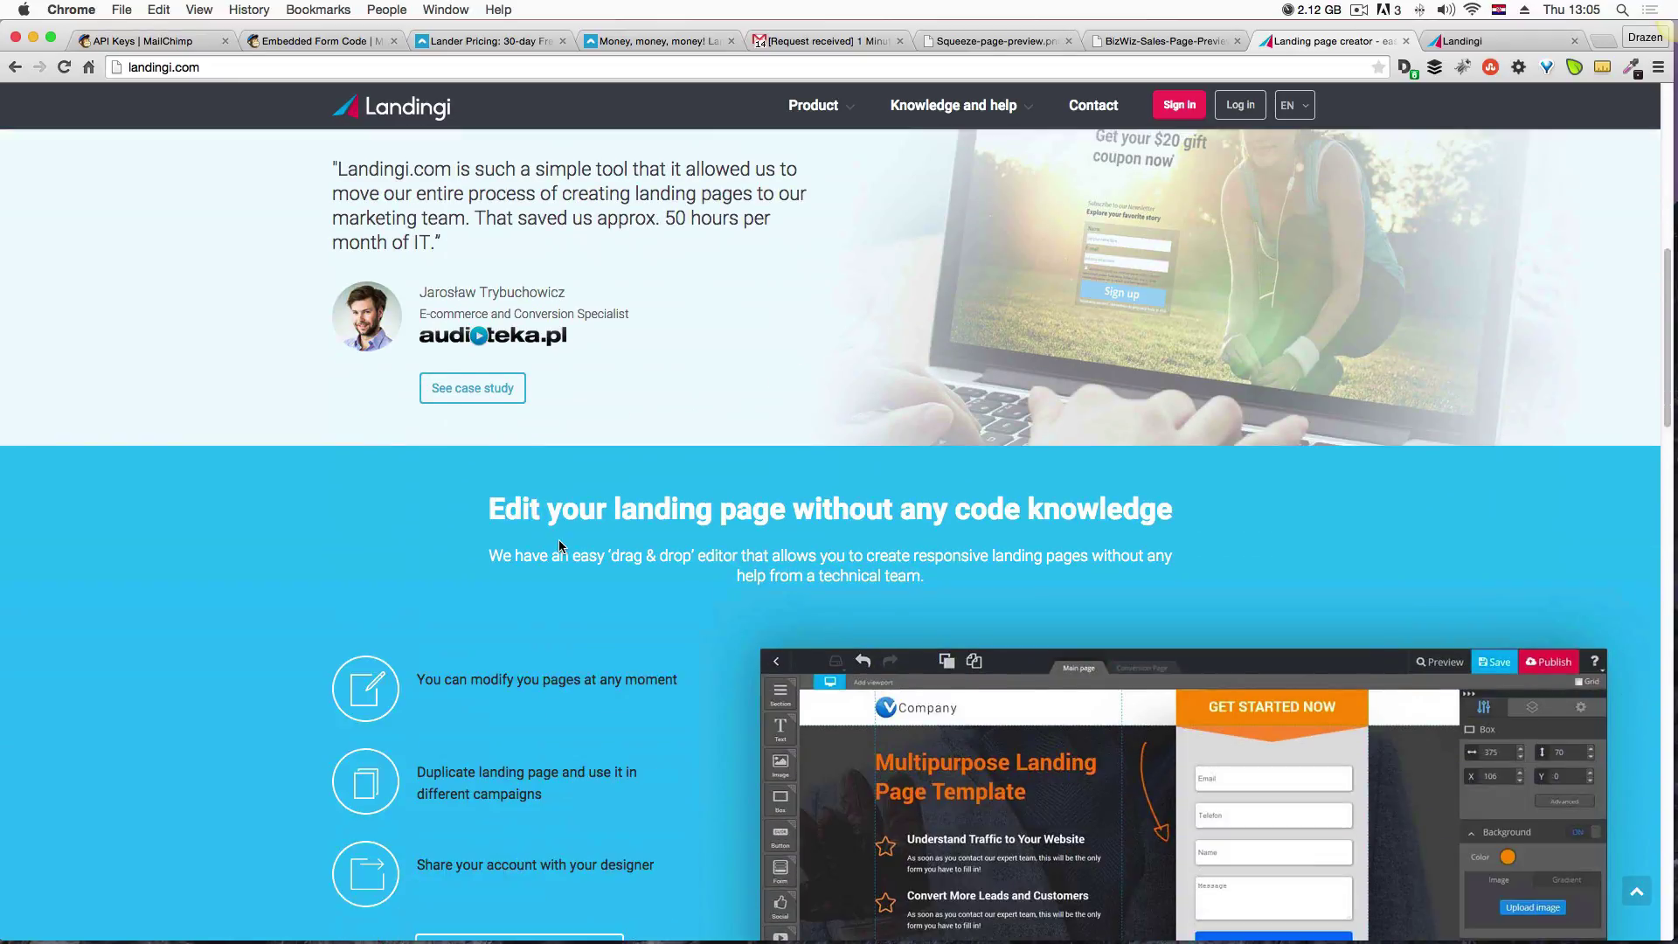
scroll(561, 541, "down", 7)
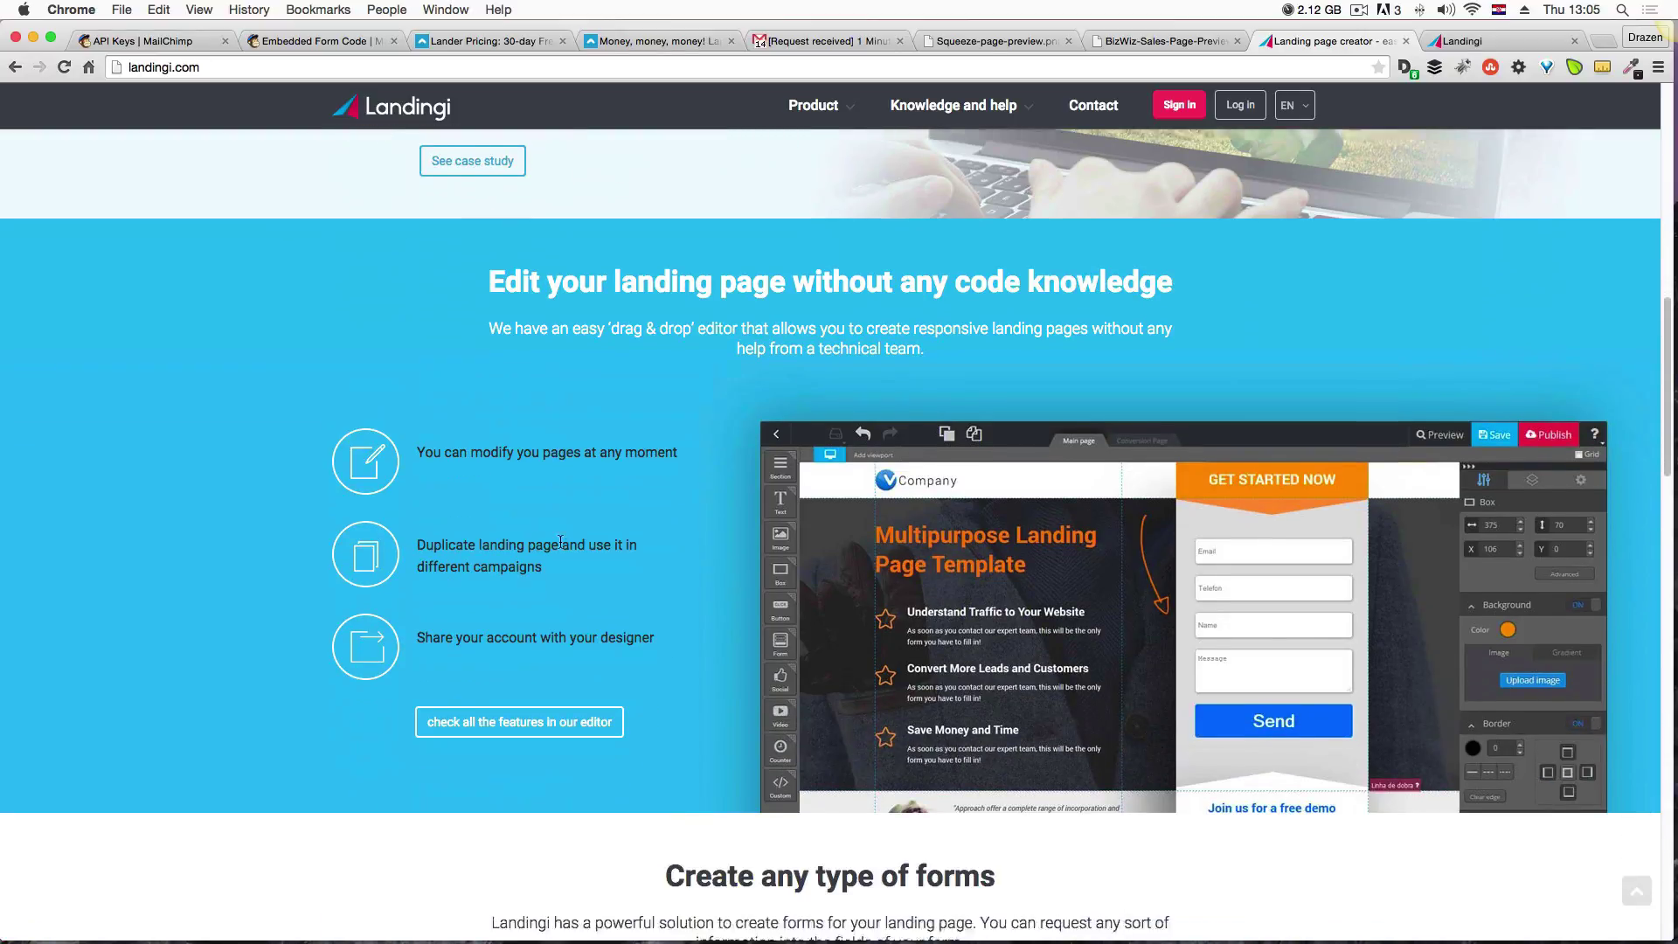
scroll(560, 544, "down", 6)
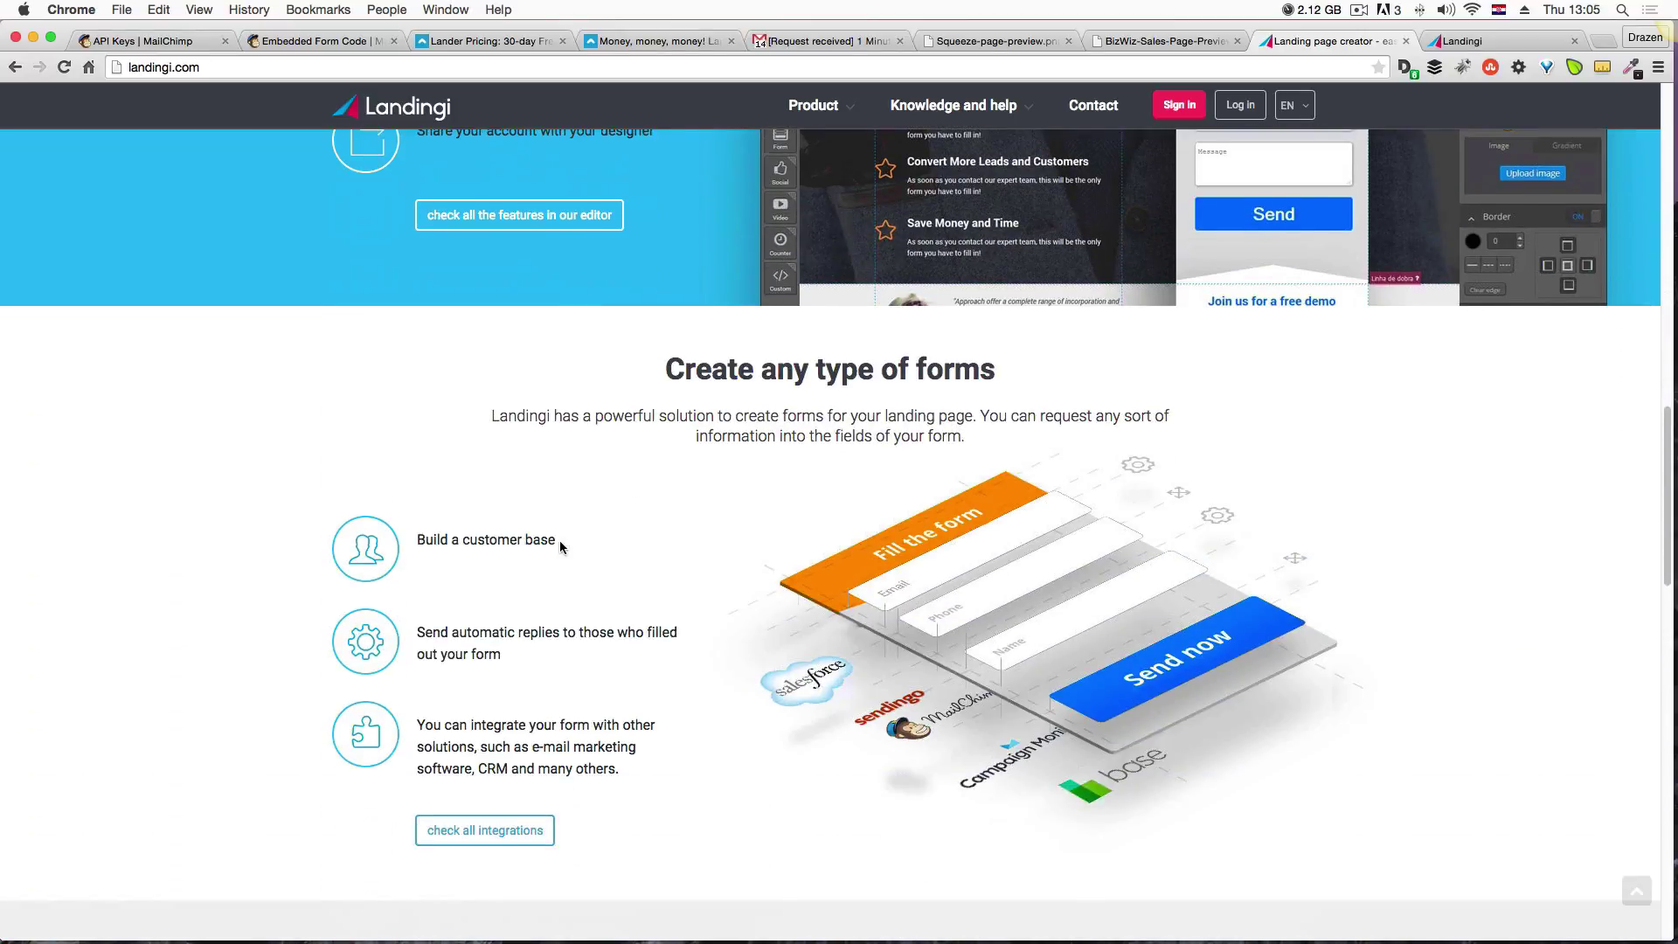
scroll(561, 542, "down", 4)
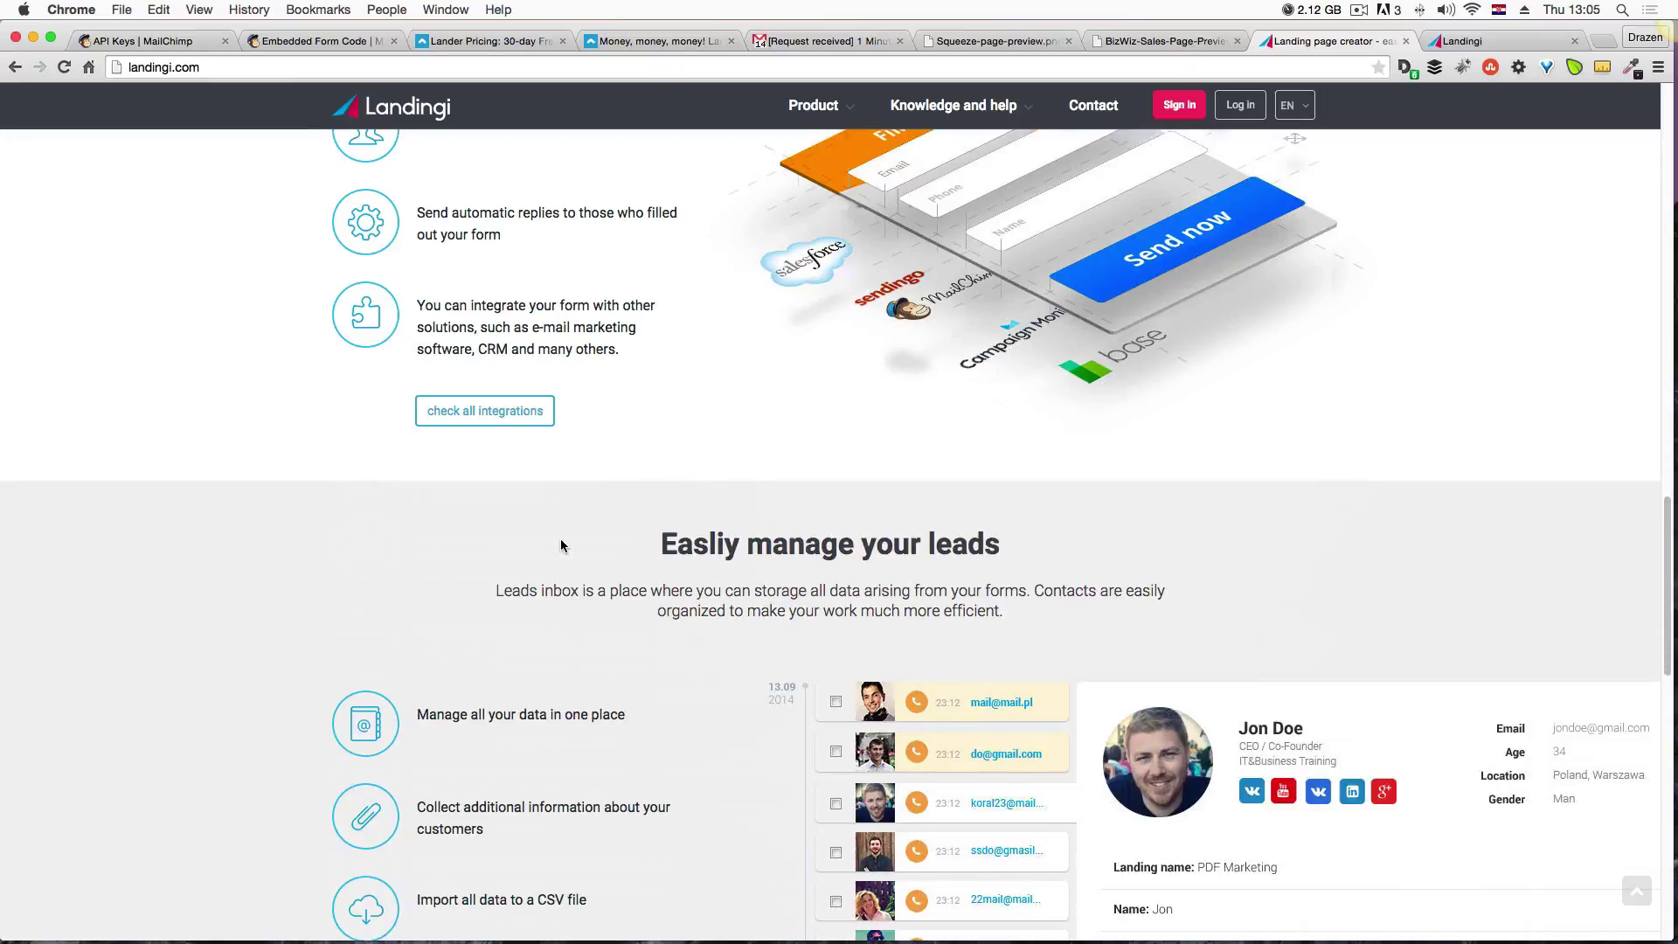
scroll(562, 545, "down", 5)
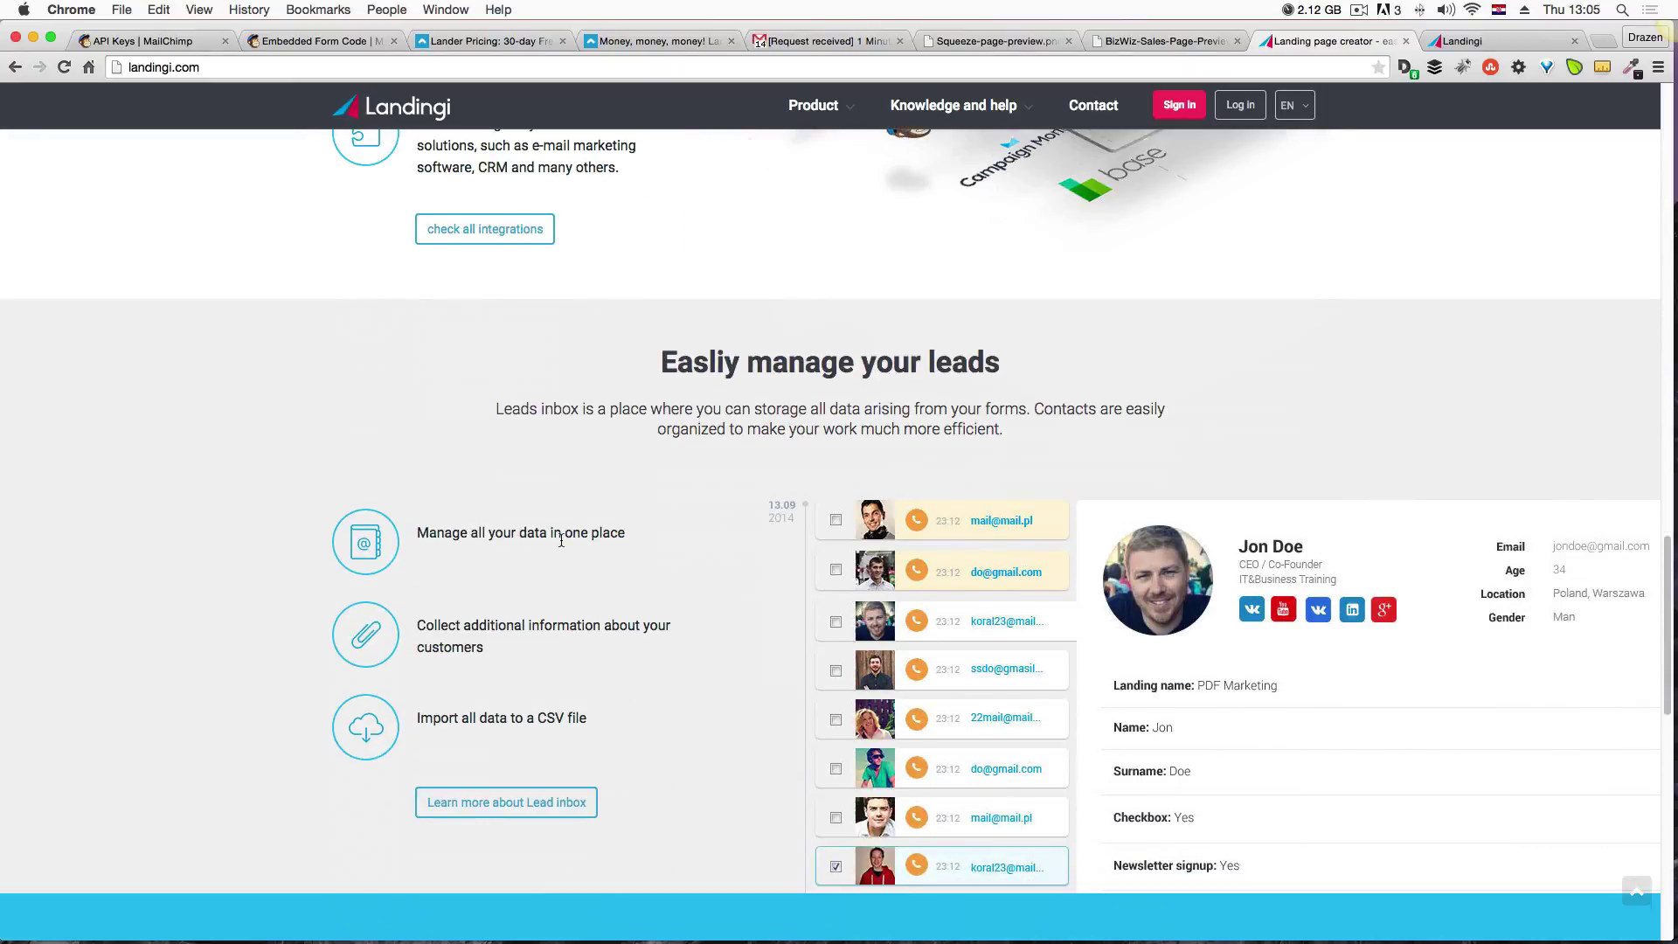
scroll(562, 545, "down", 3)
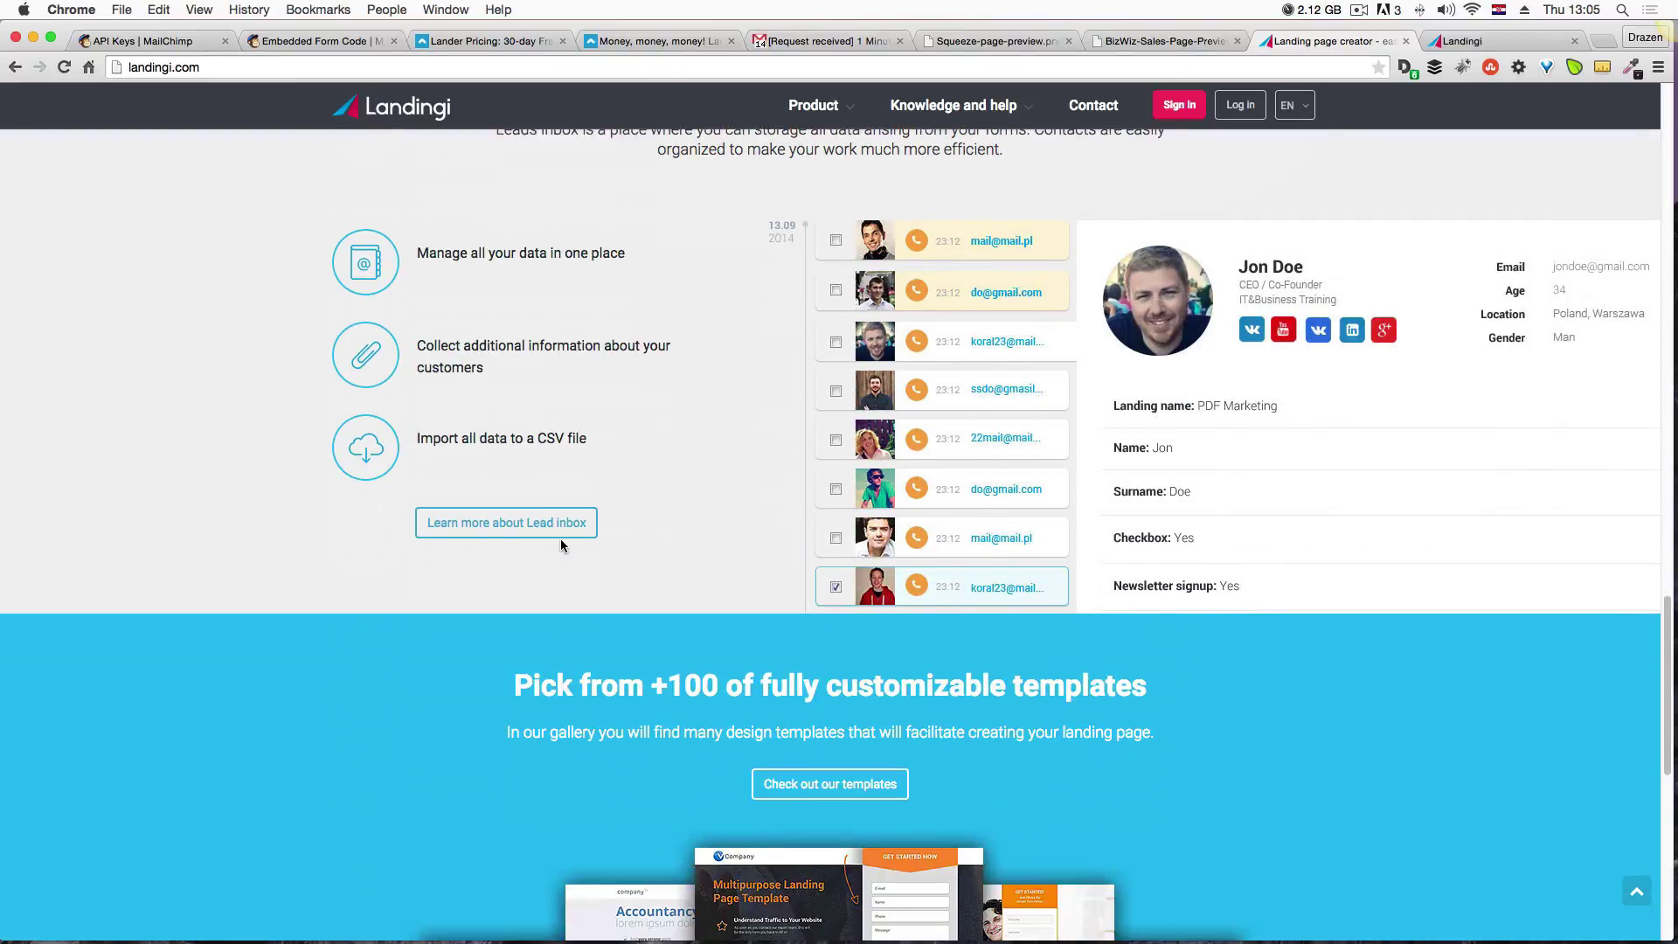
scroll(562, 544, "down", 2)
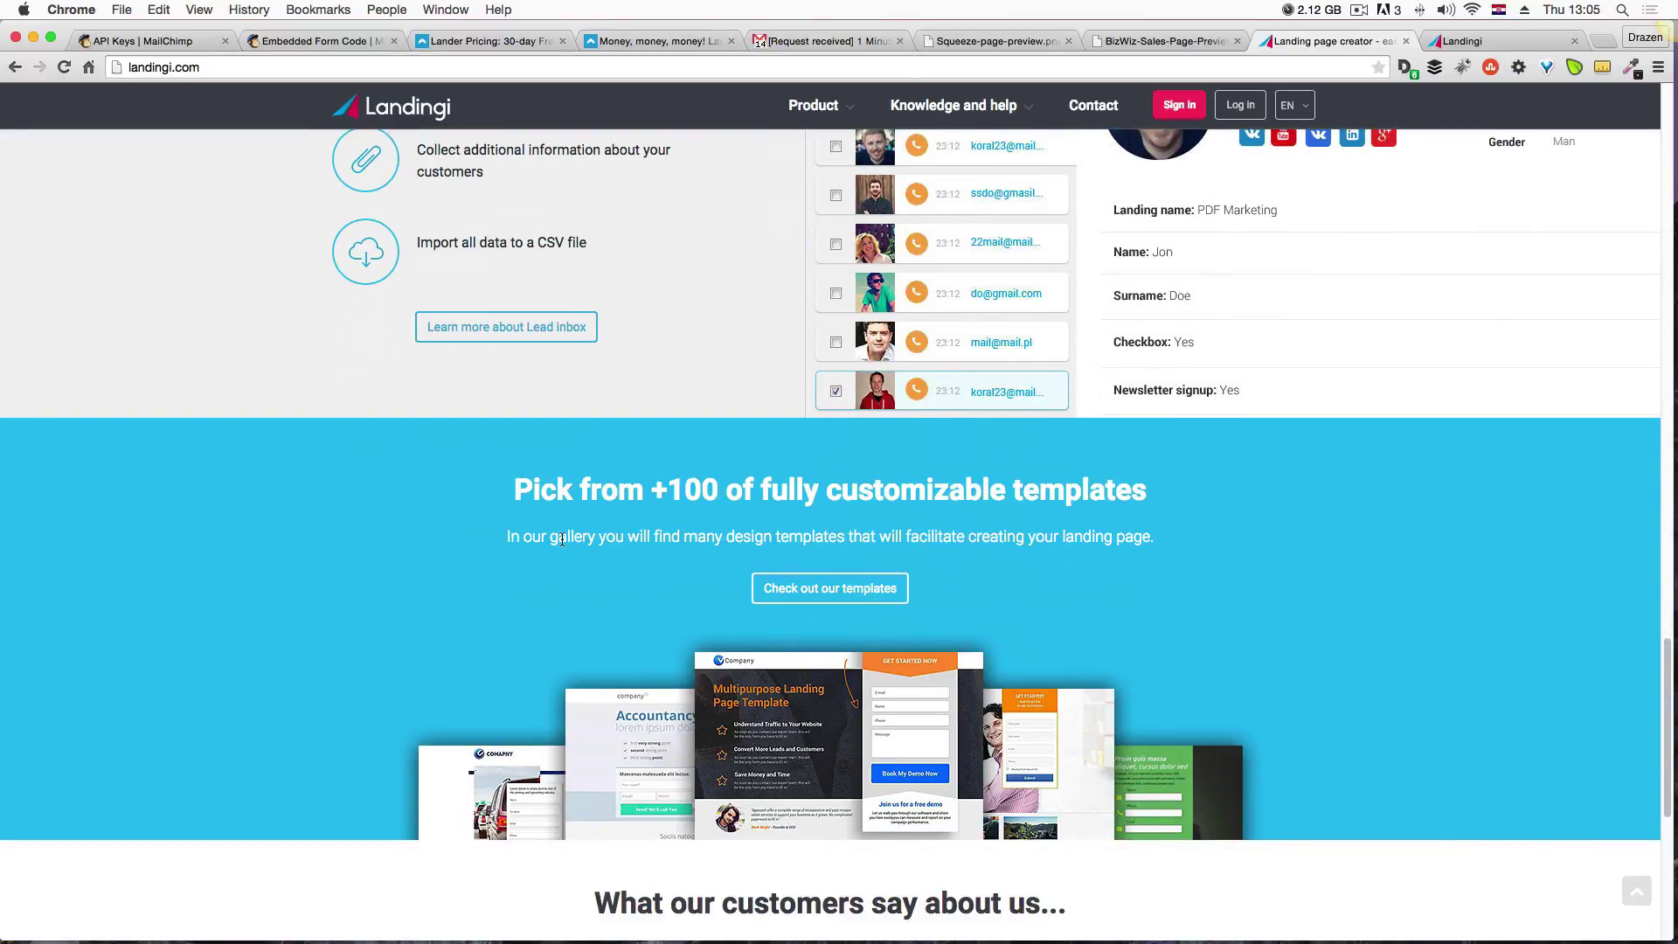
scroll(562, 539, "down", 3)
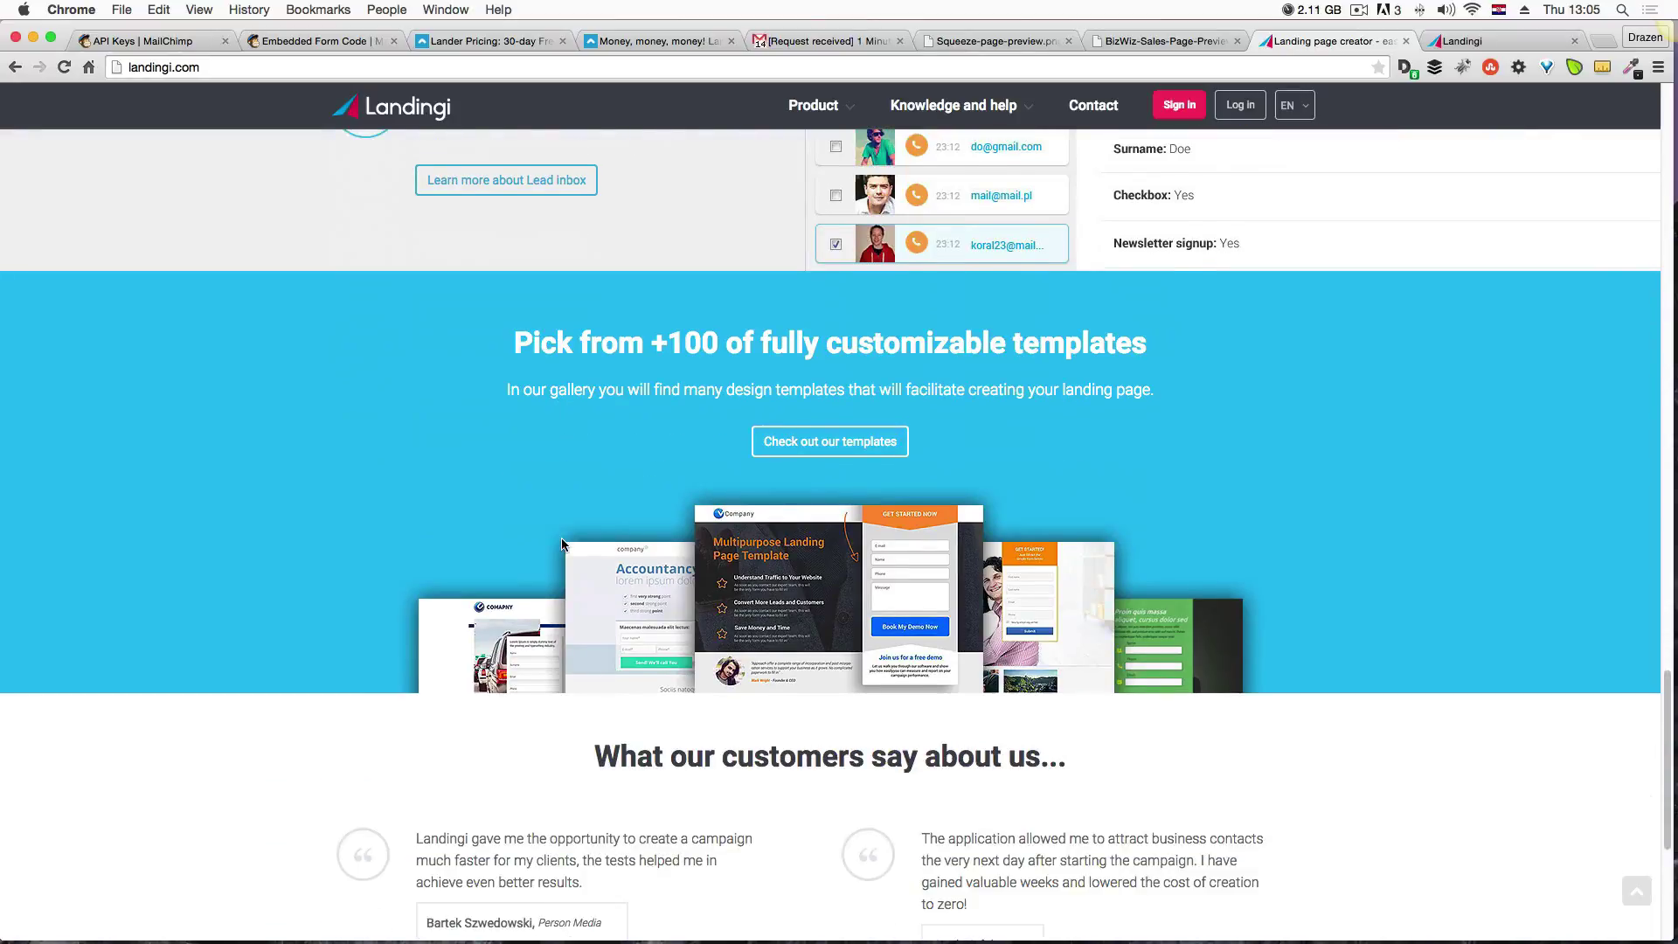
scroll(562, 544, "down", 3)
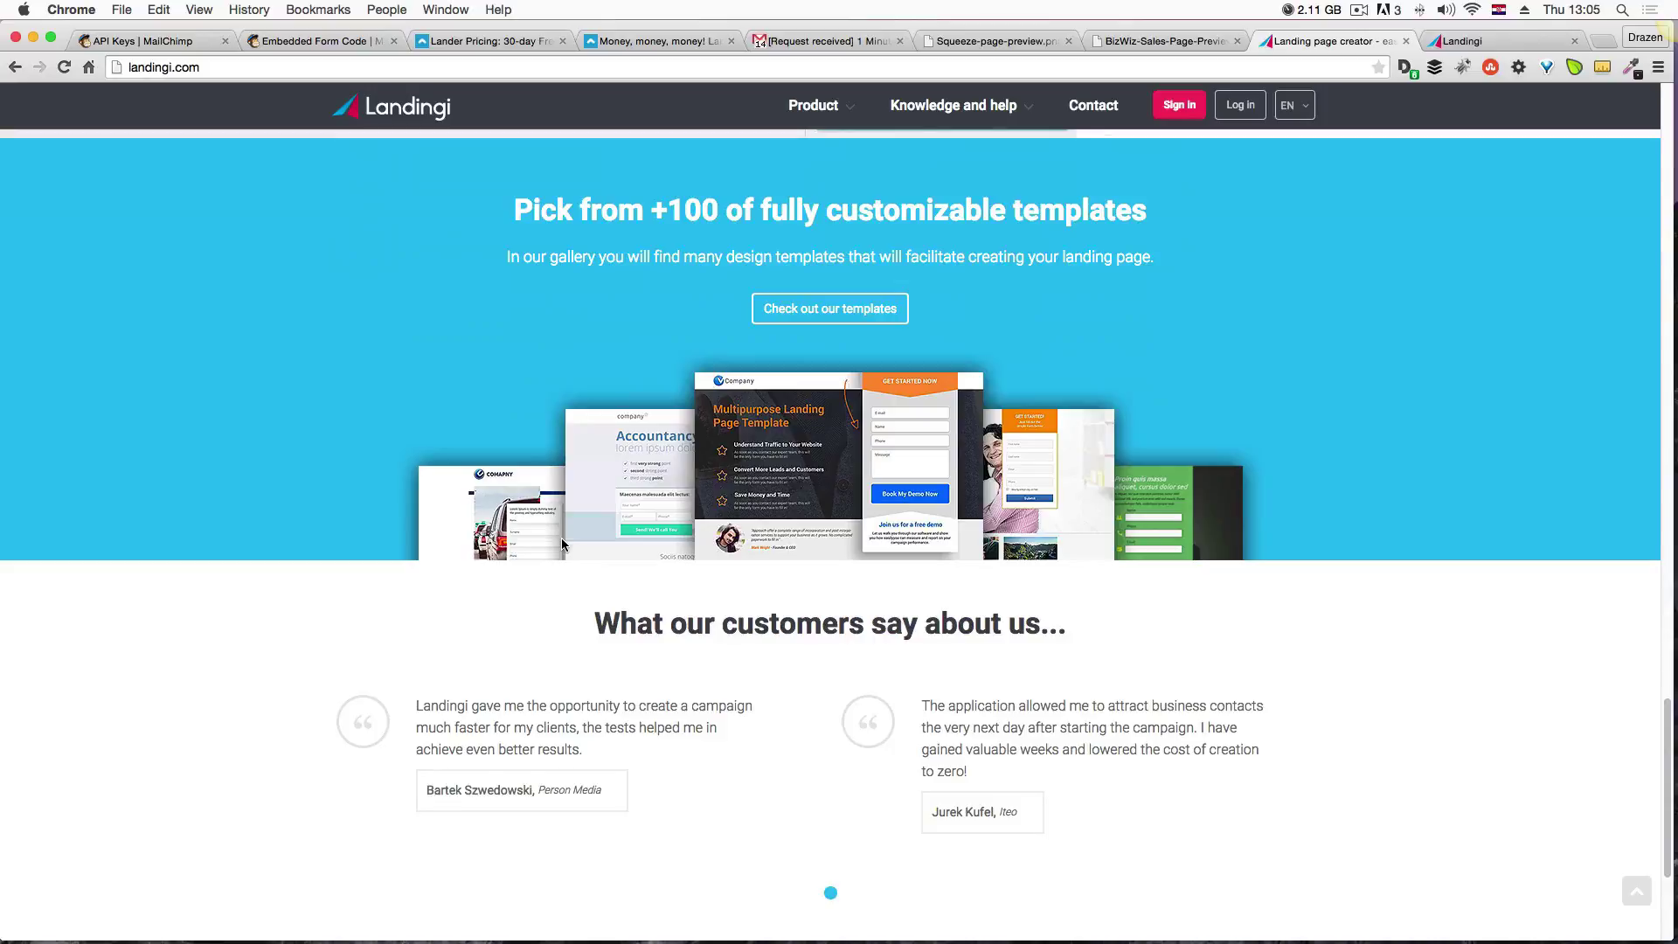
scroll(562, 544, "down", 2)
Look back over the Landingi homepage from the customer testimonials up to the headline banner.
scroll(562, 544, "up", 3)
scroll(562, 539, "up", 6)
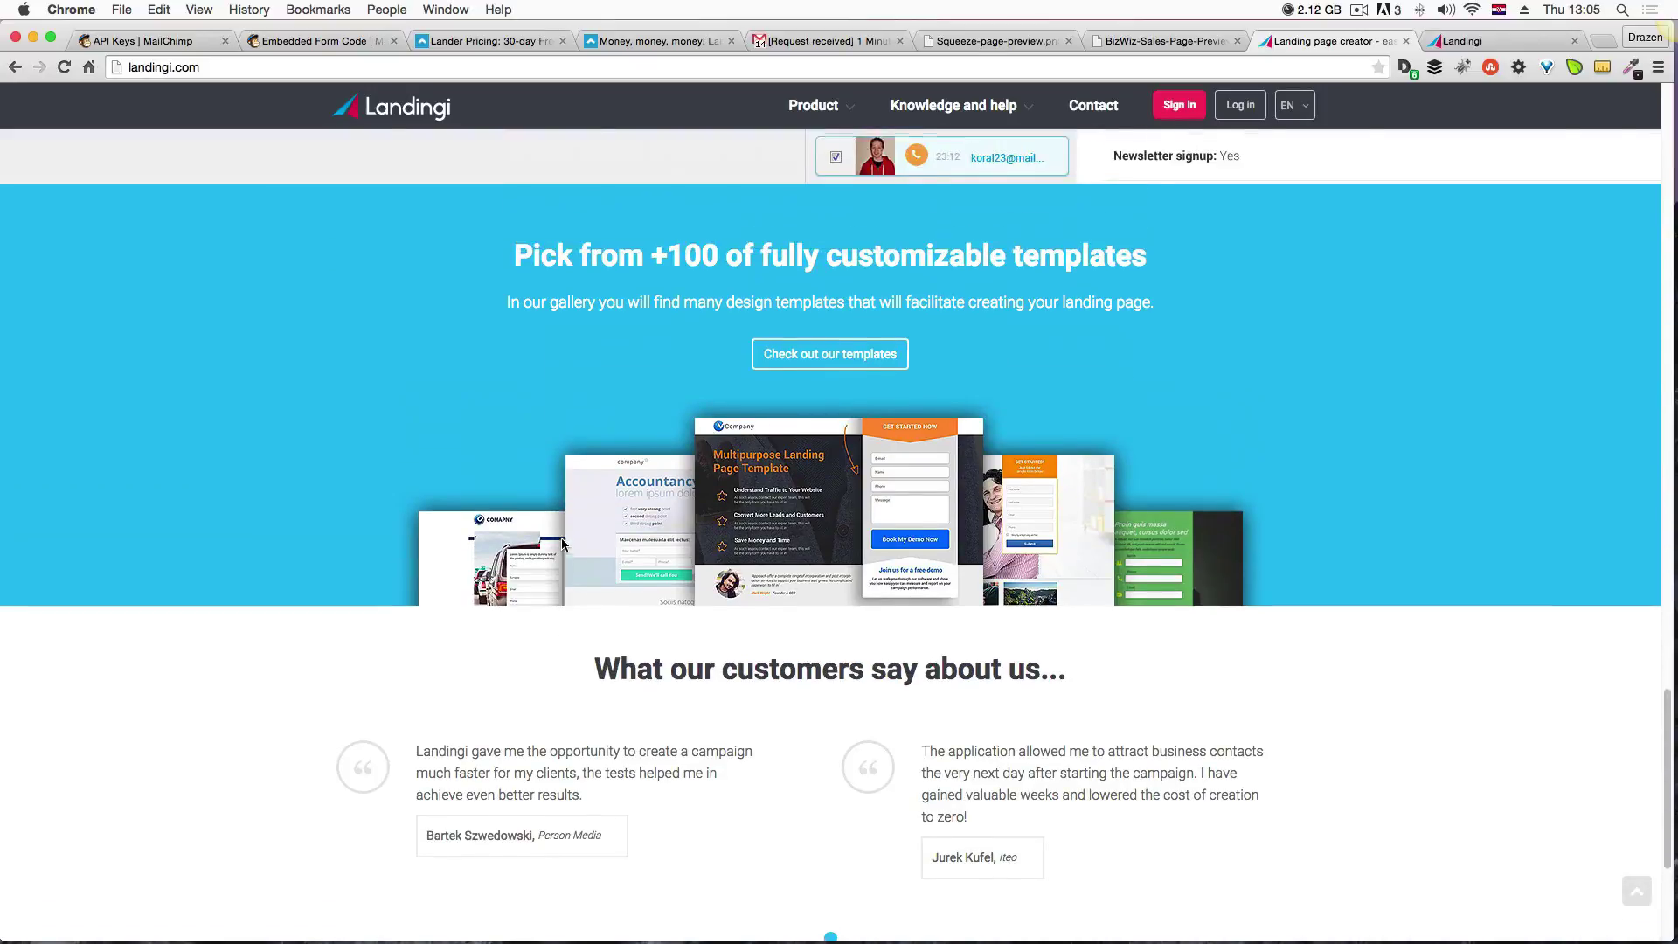
scroll(562, 539, "up", 12)
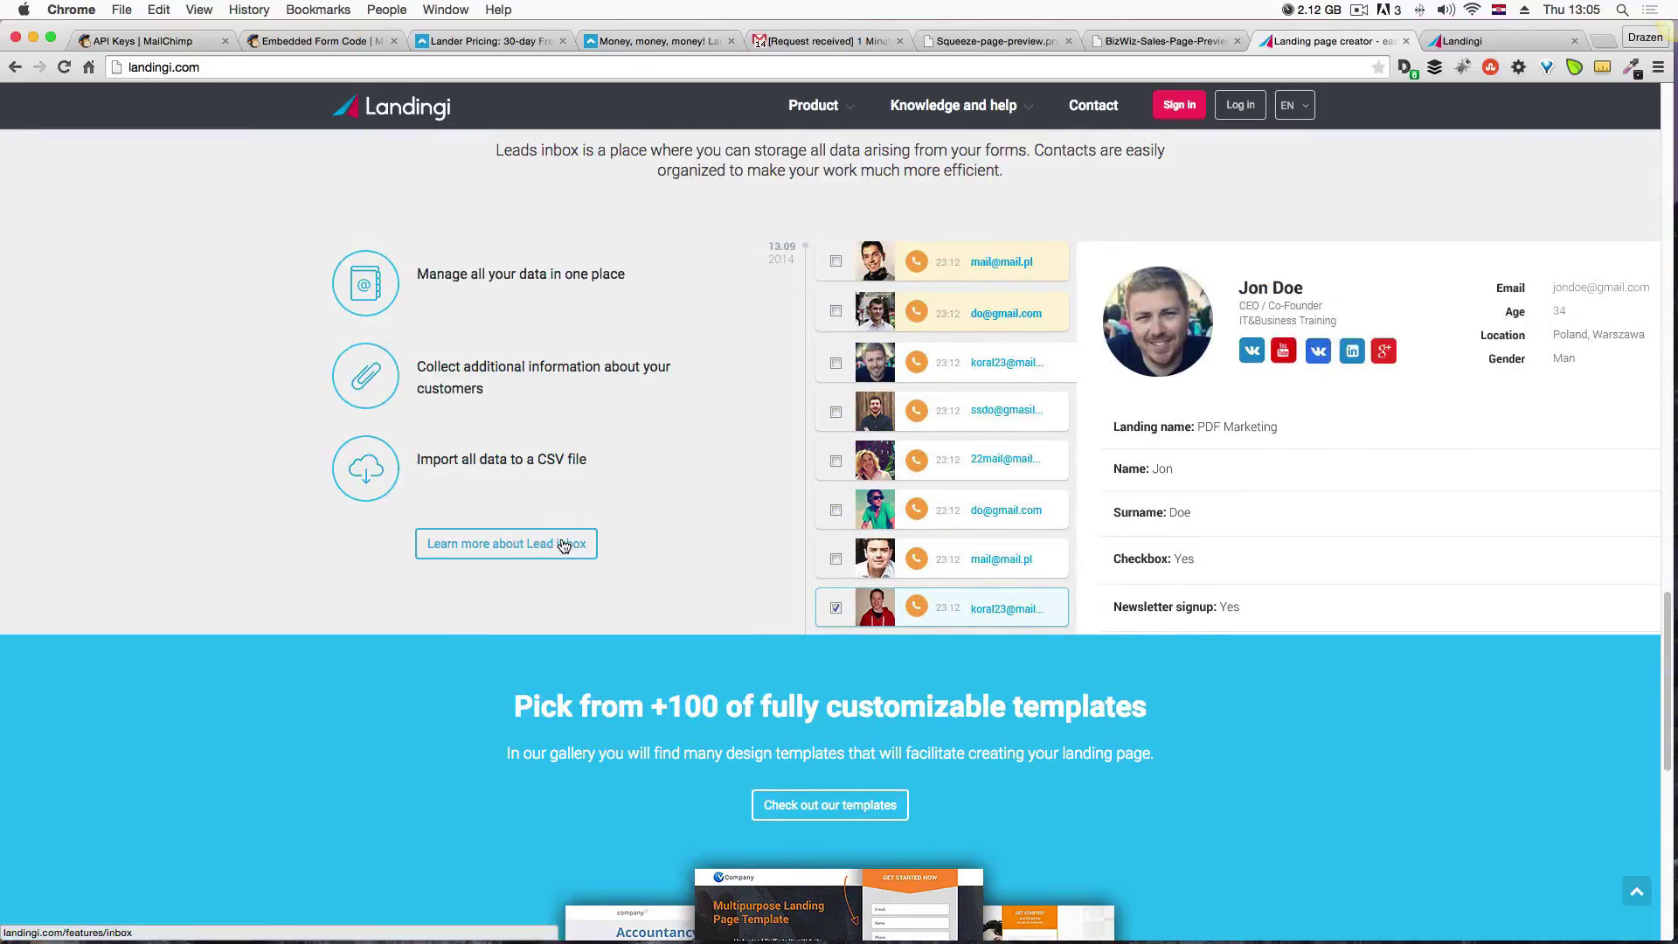
scroll(561, 542, "up", 9)
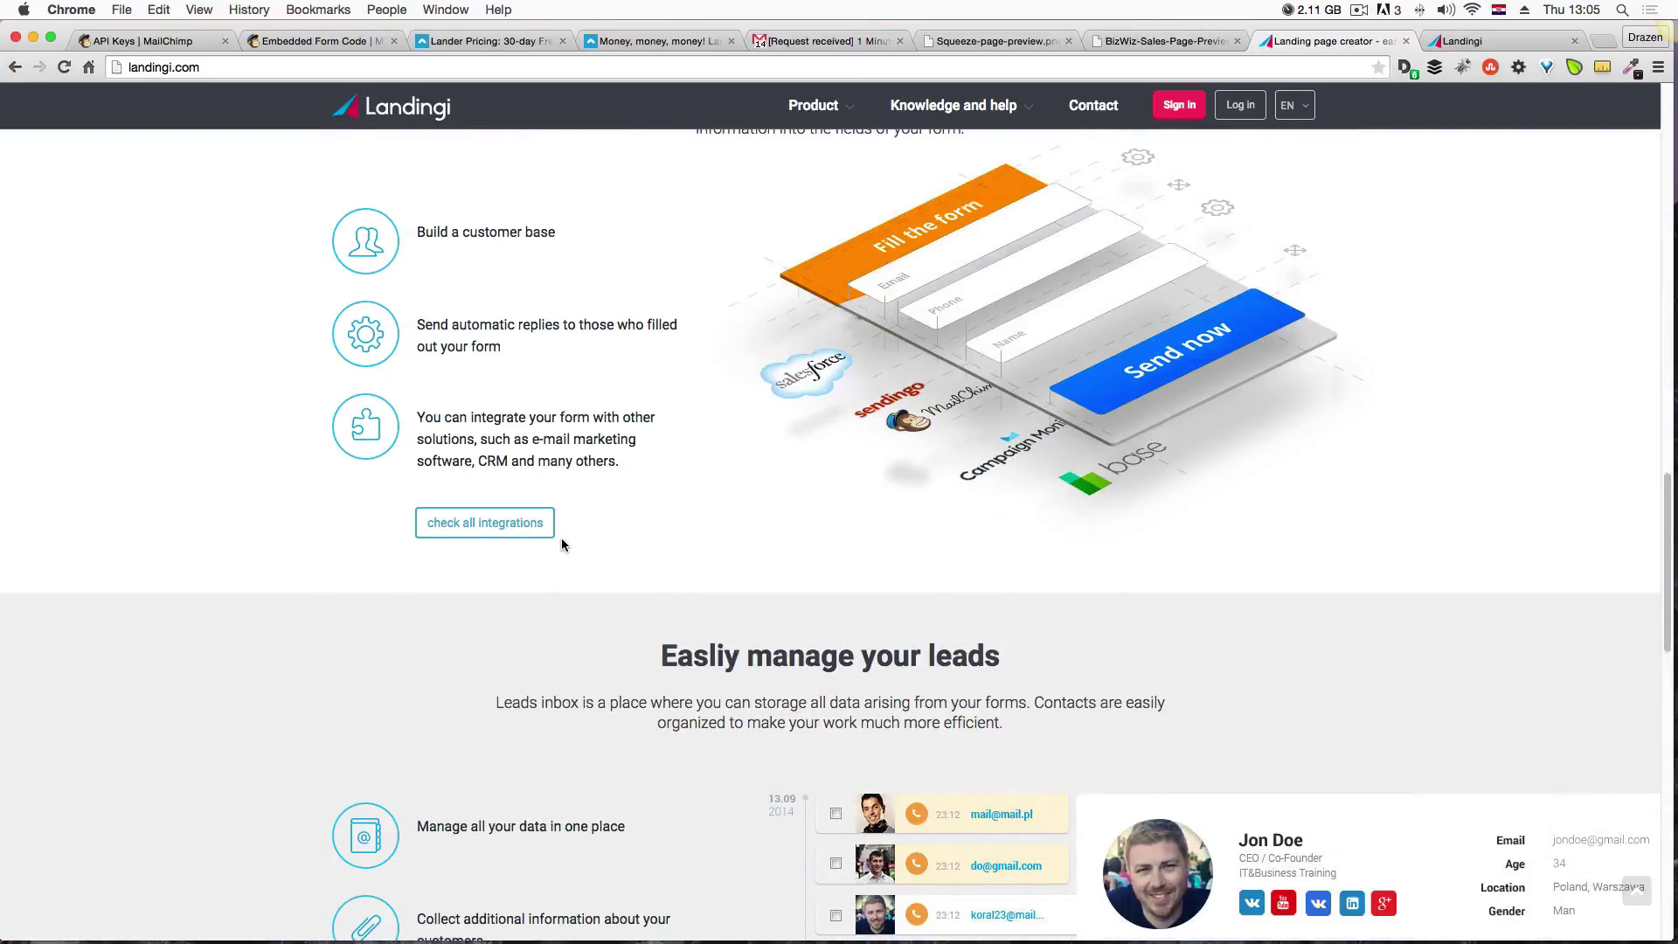
scroll(562, 539, "up", 8)
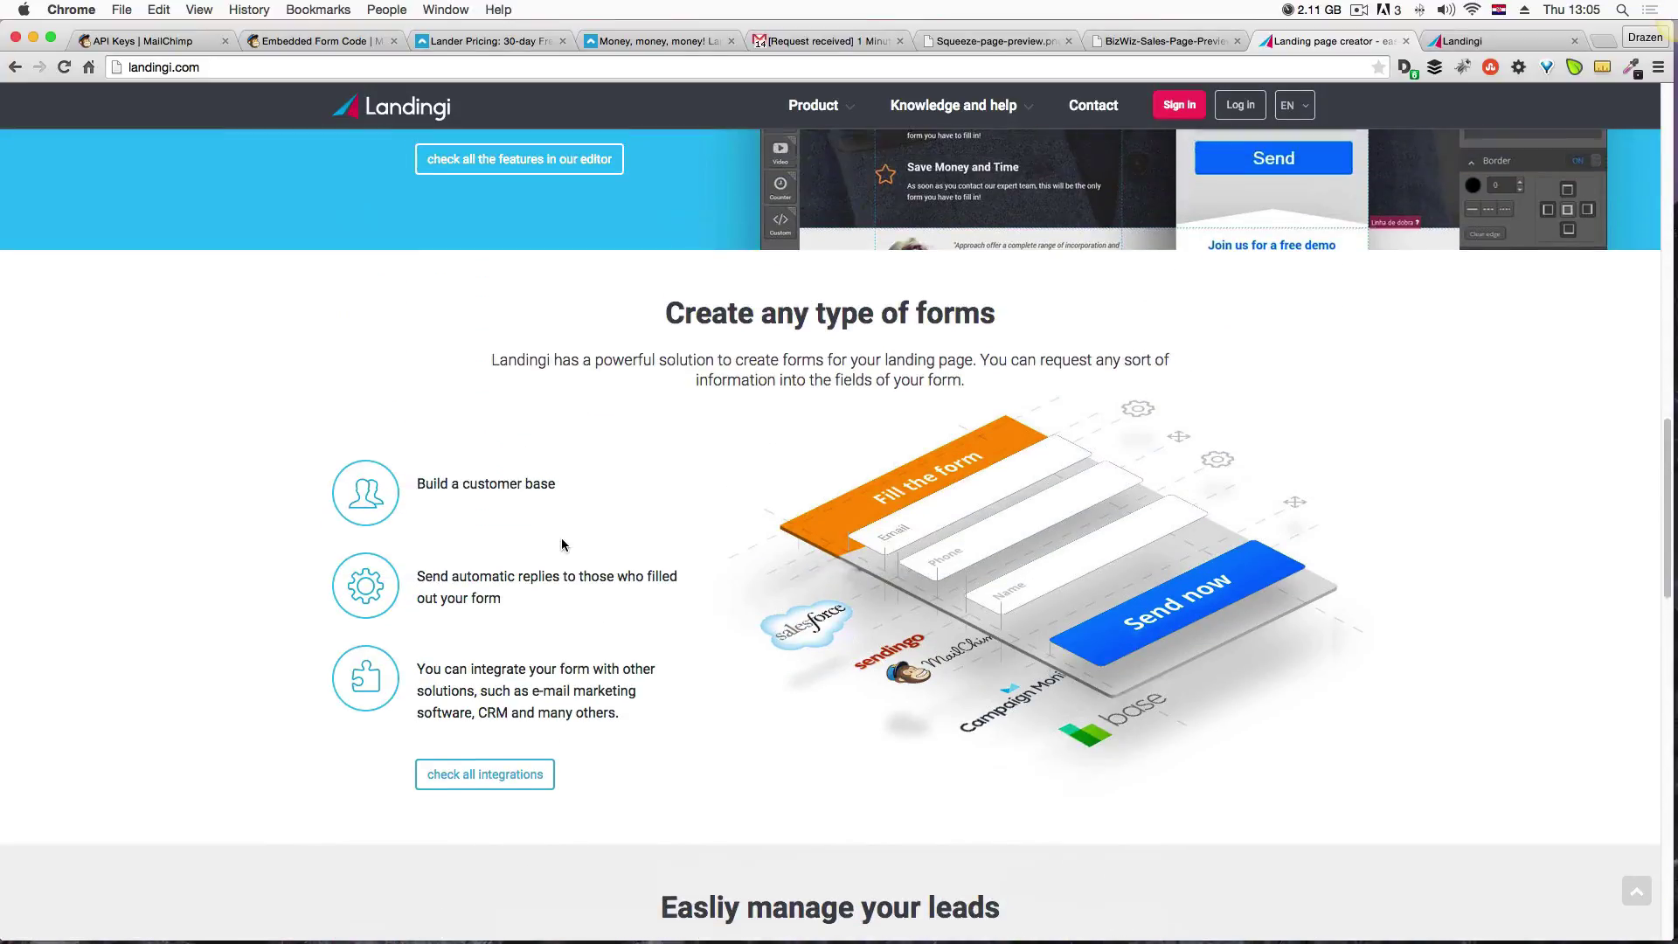
scroll(562, 538, "up", 11)
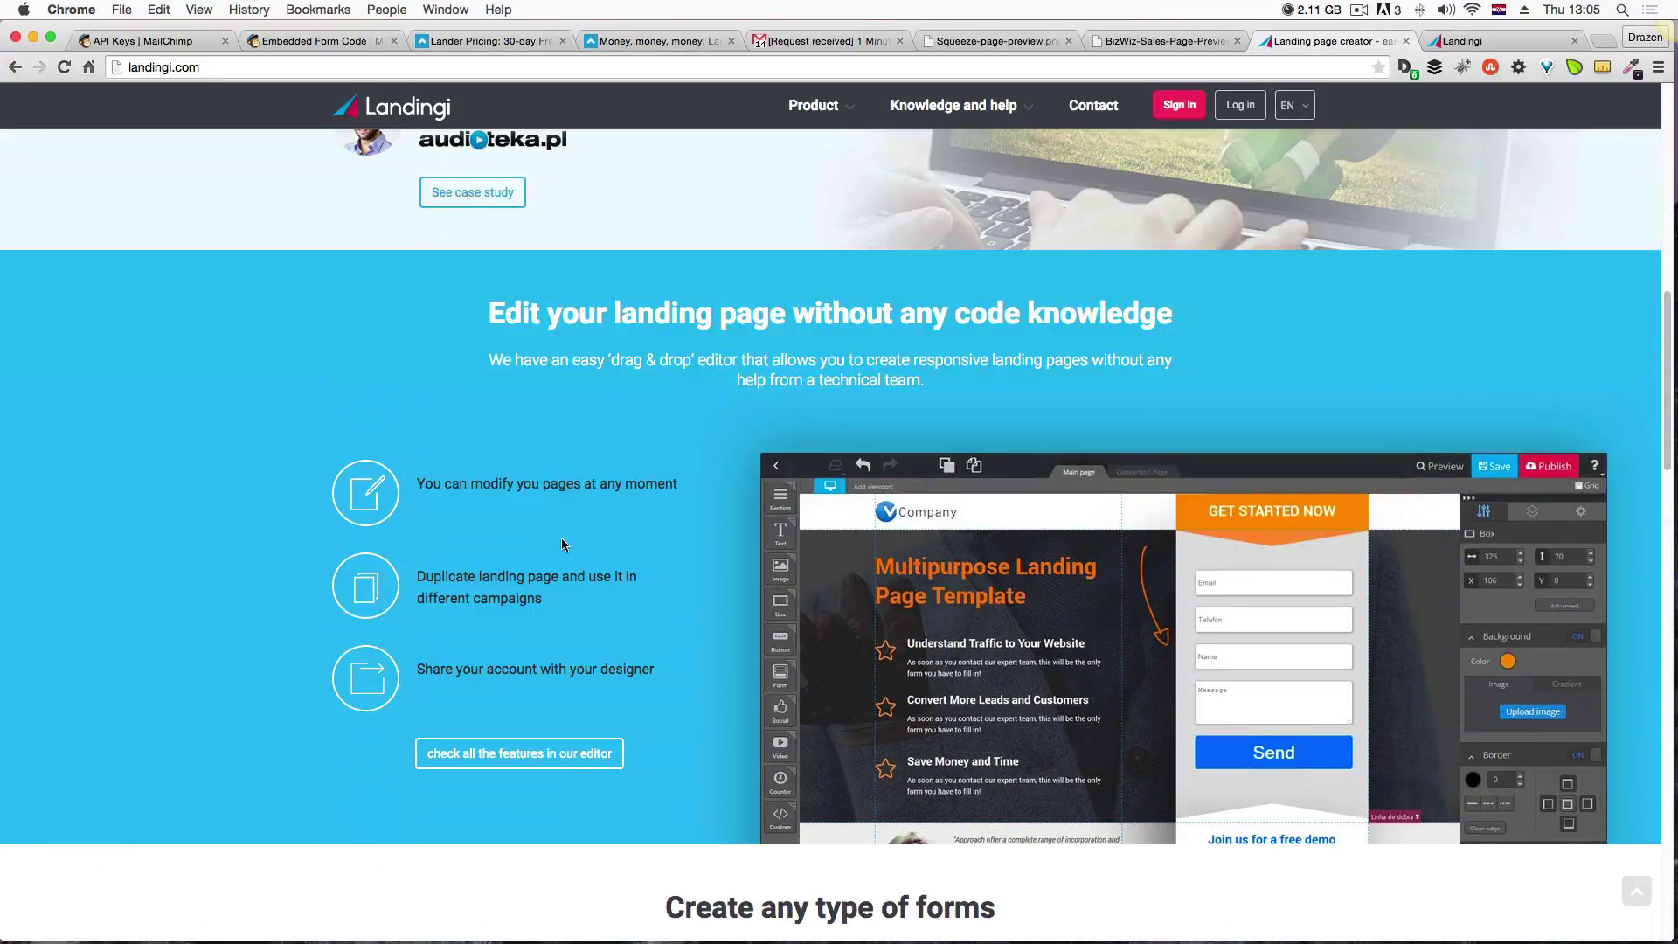
scroll(562, 540, "up", 4)
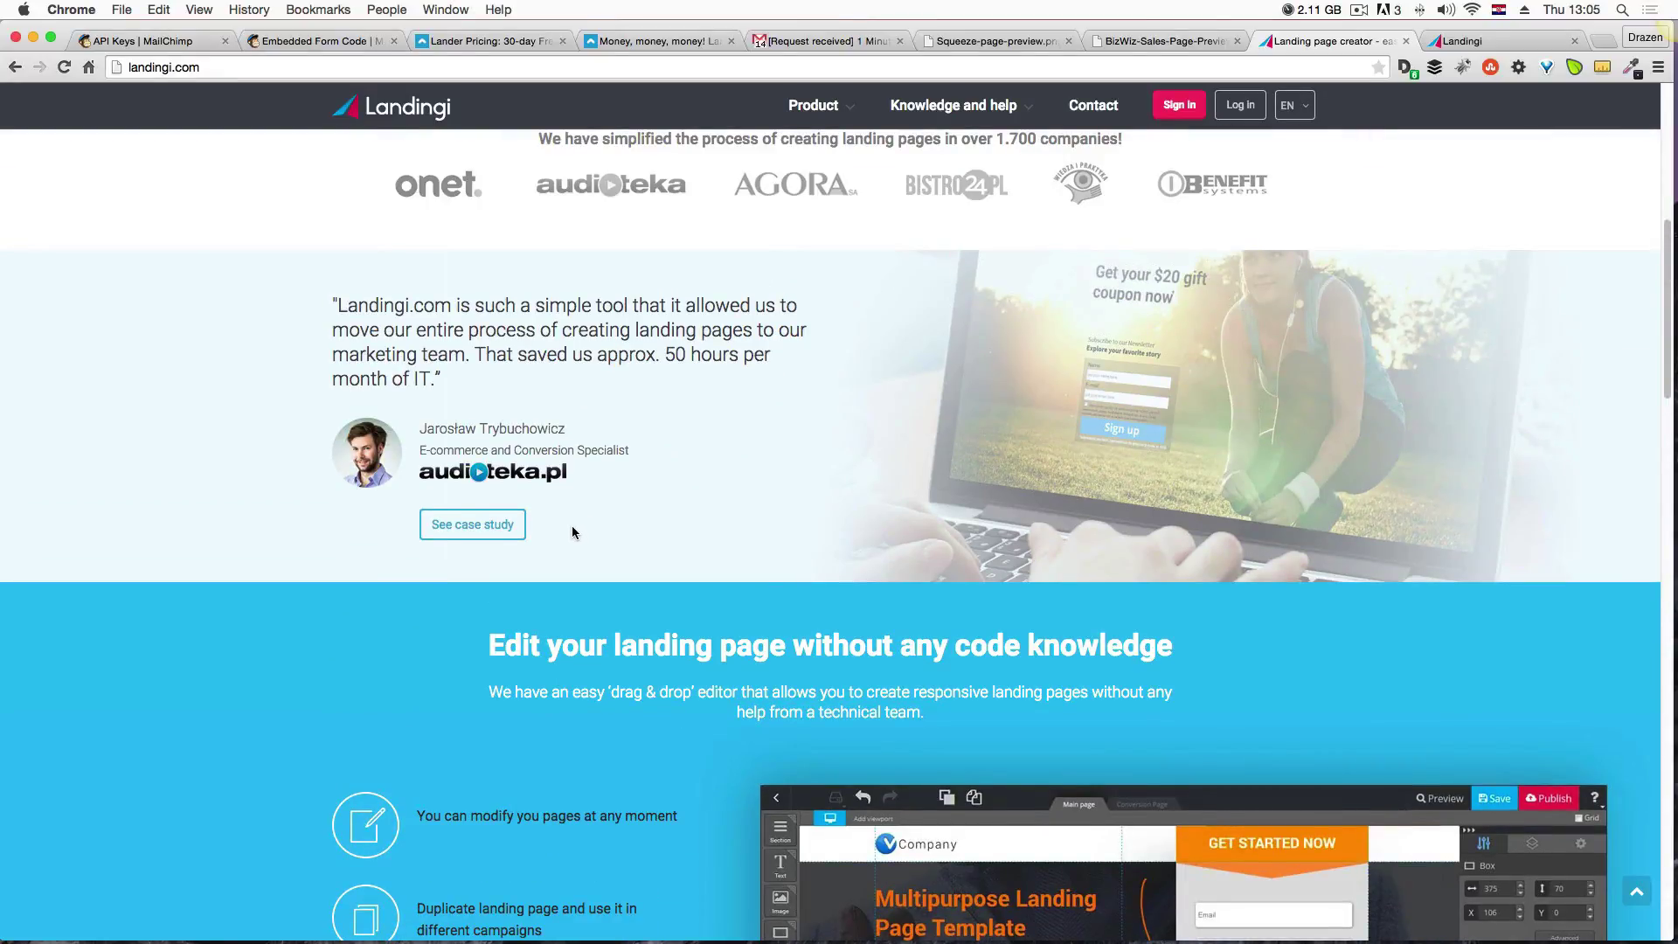
scroll(571, 527, "up", 14)
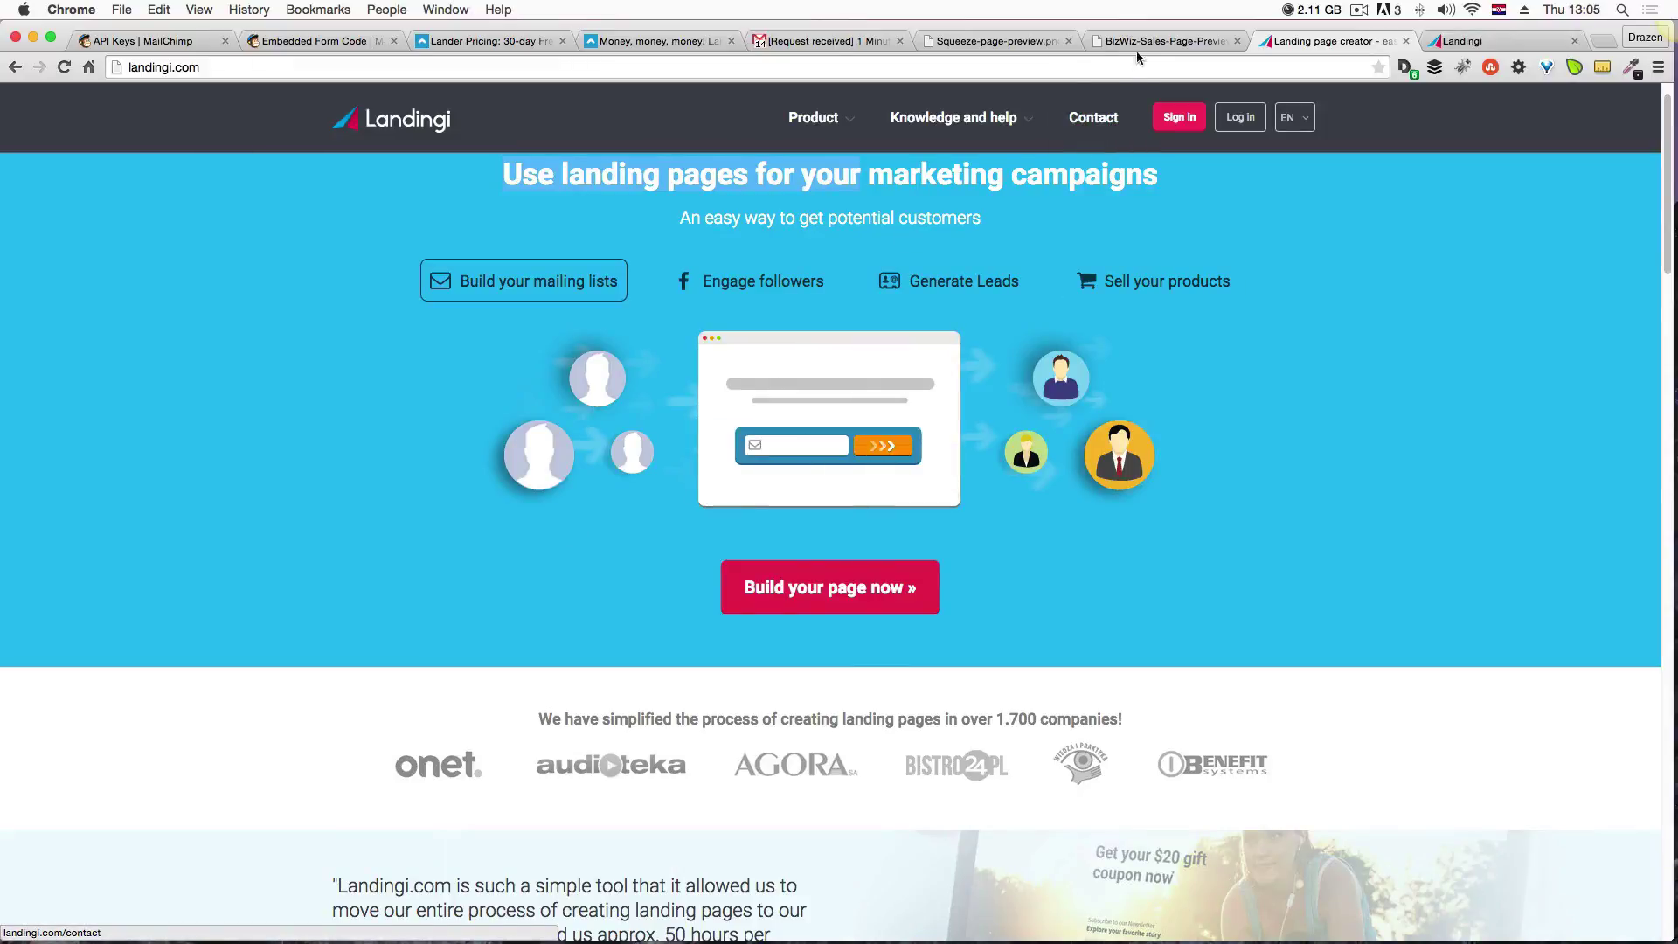
Open the BizWiz-Sales-Page-Preview.png design and examine its sections from the header down to the newsletter sign-up and footer.
left_click(1167, 41)
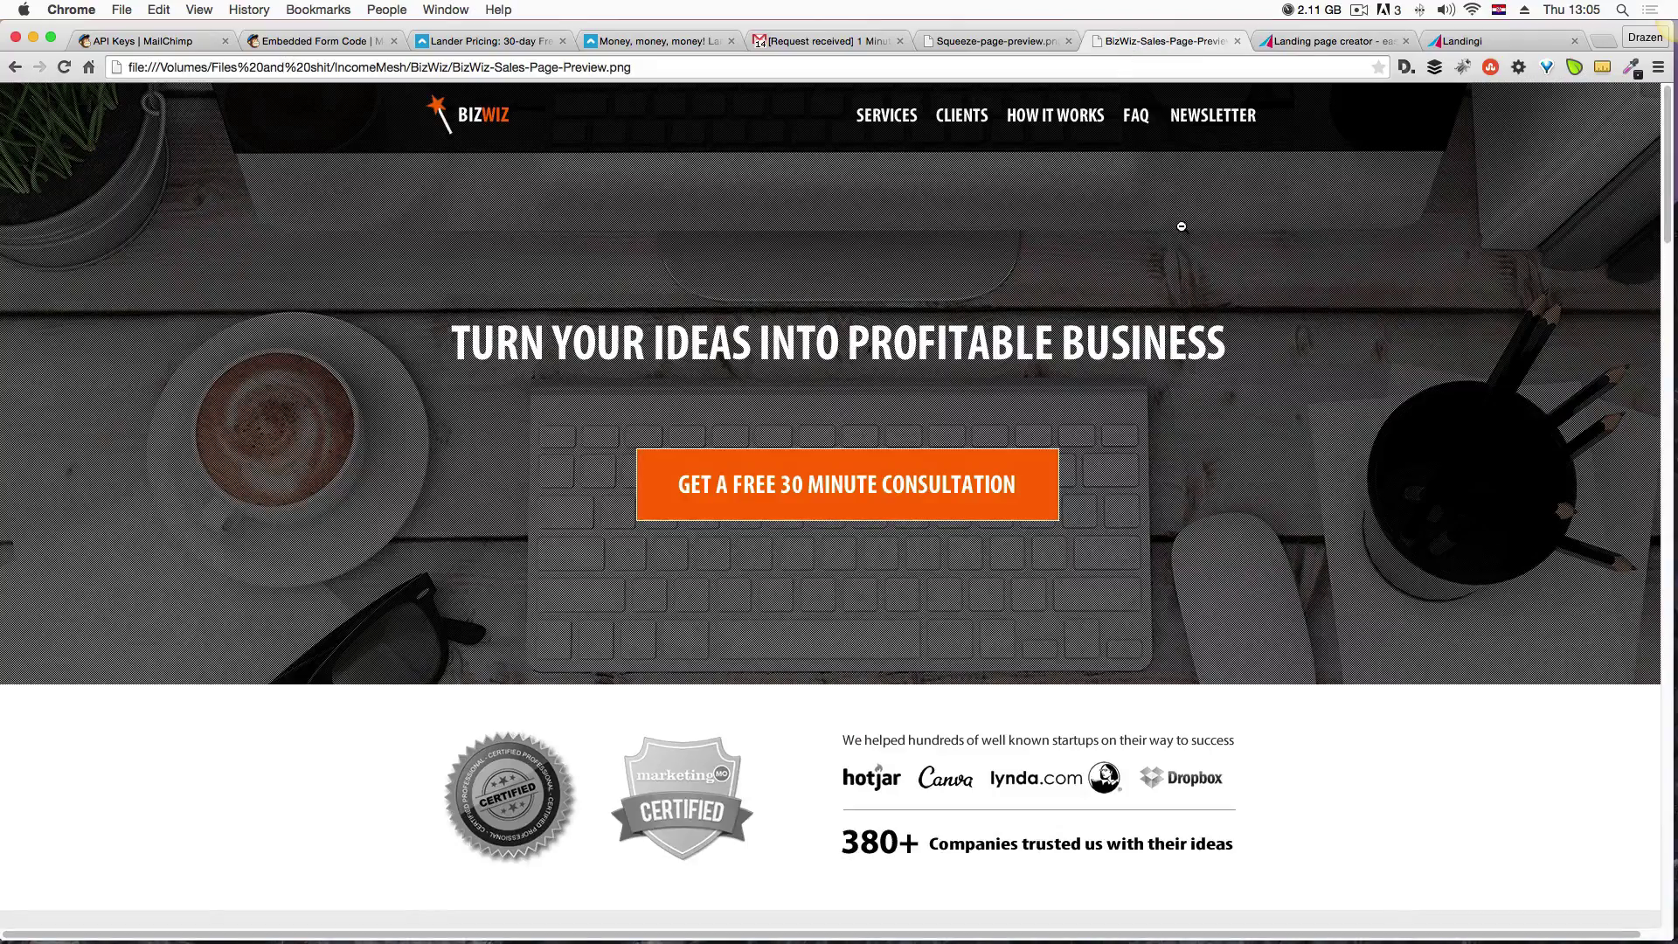
scroll(1181, 226, "down", 3)
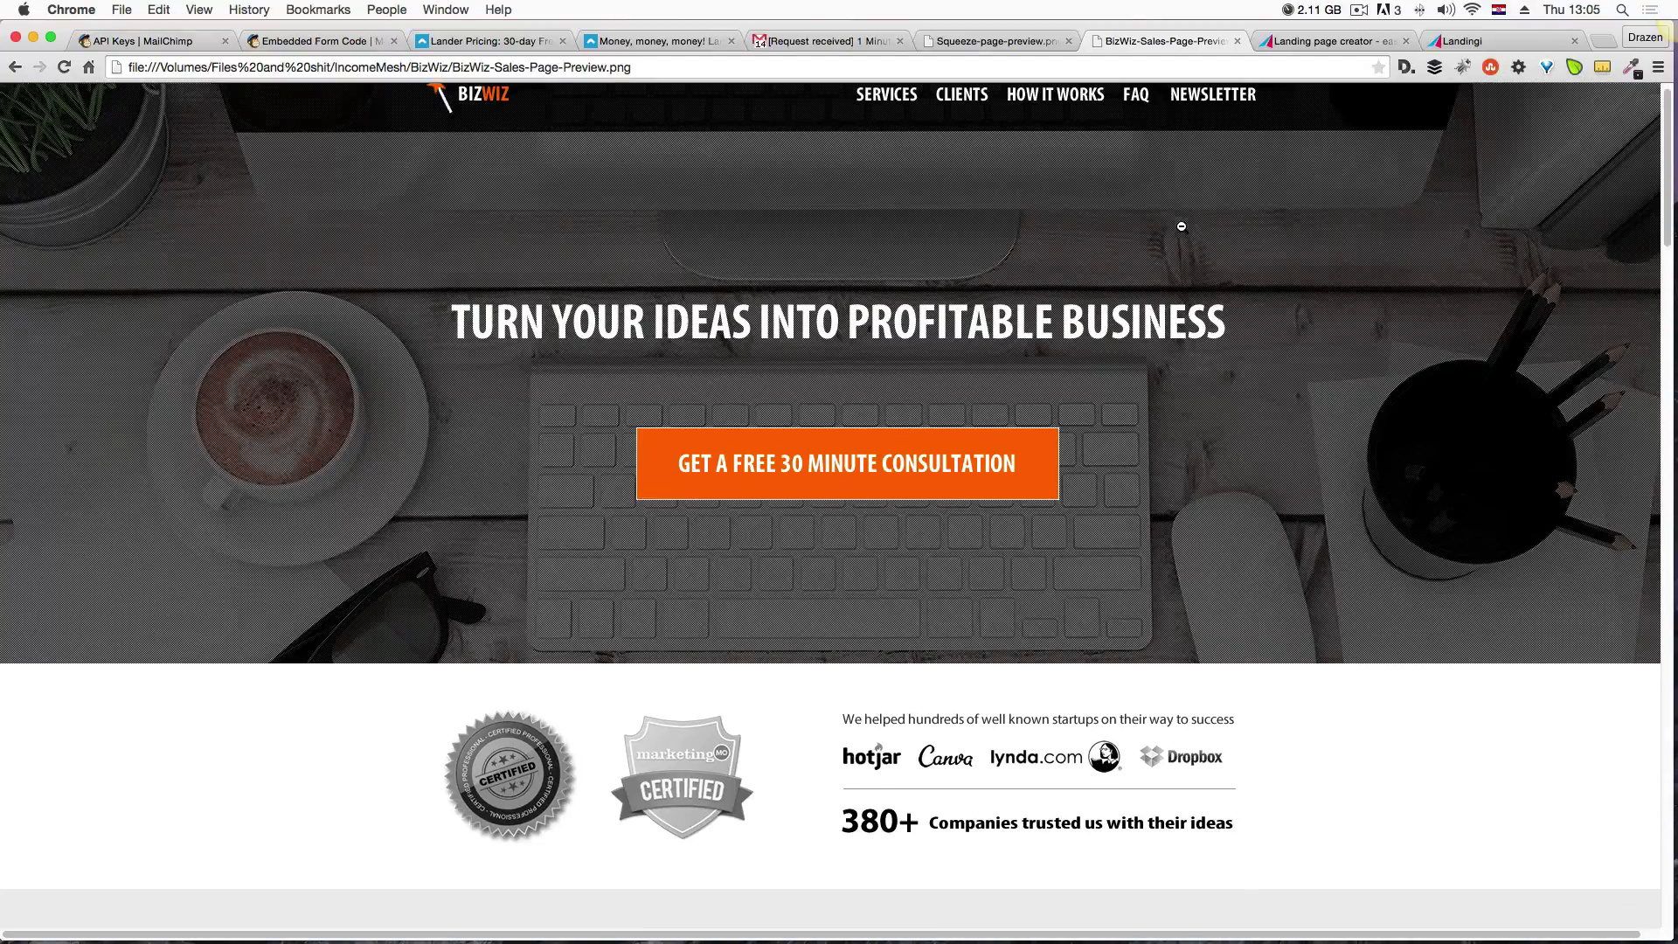
scroll(1180, 235, "down", 5)
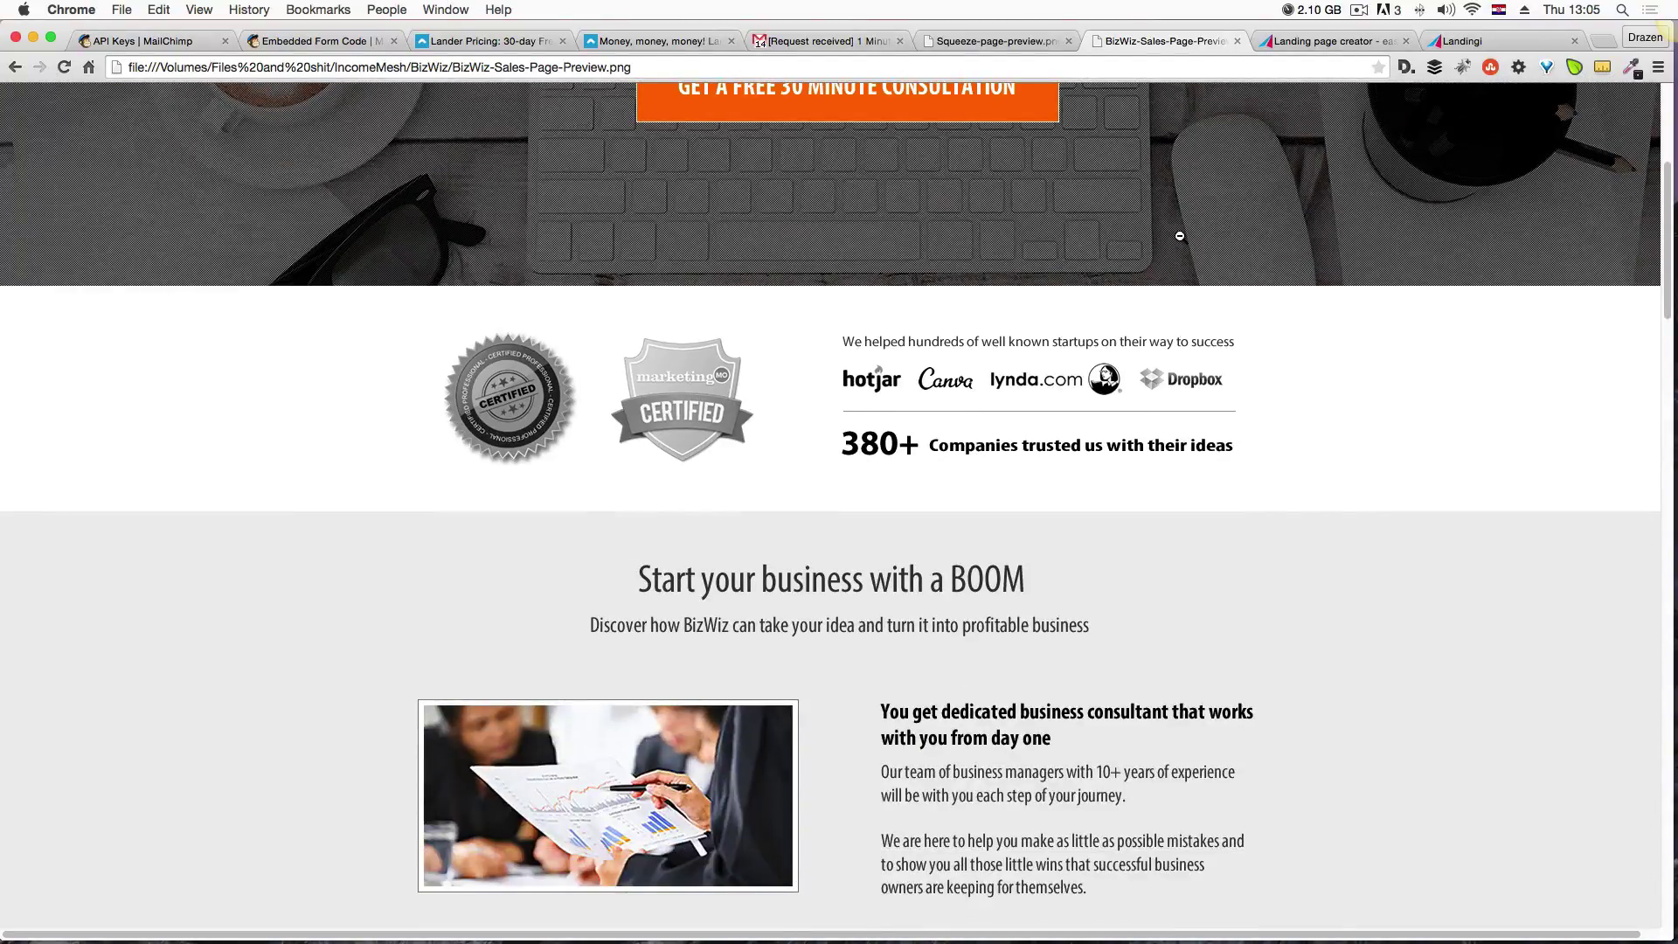
scroll(1180, 236, "down", 8)
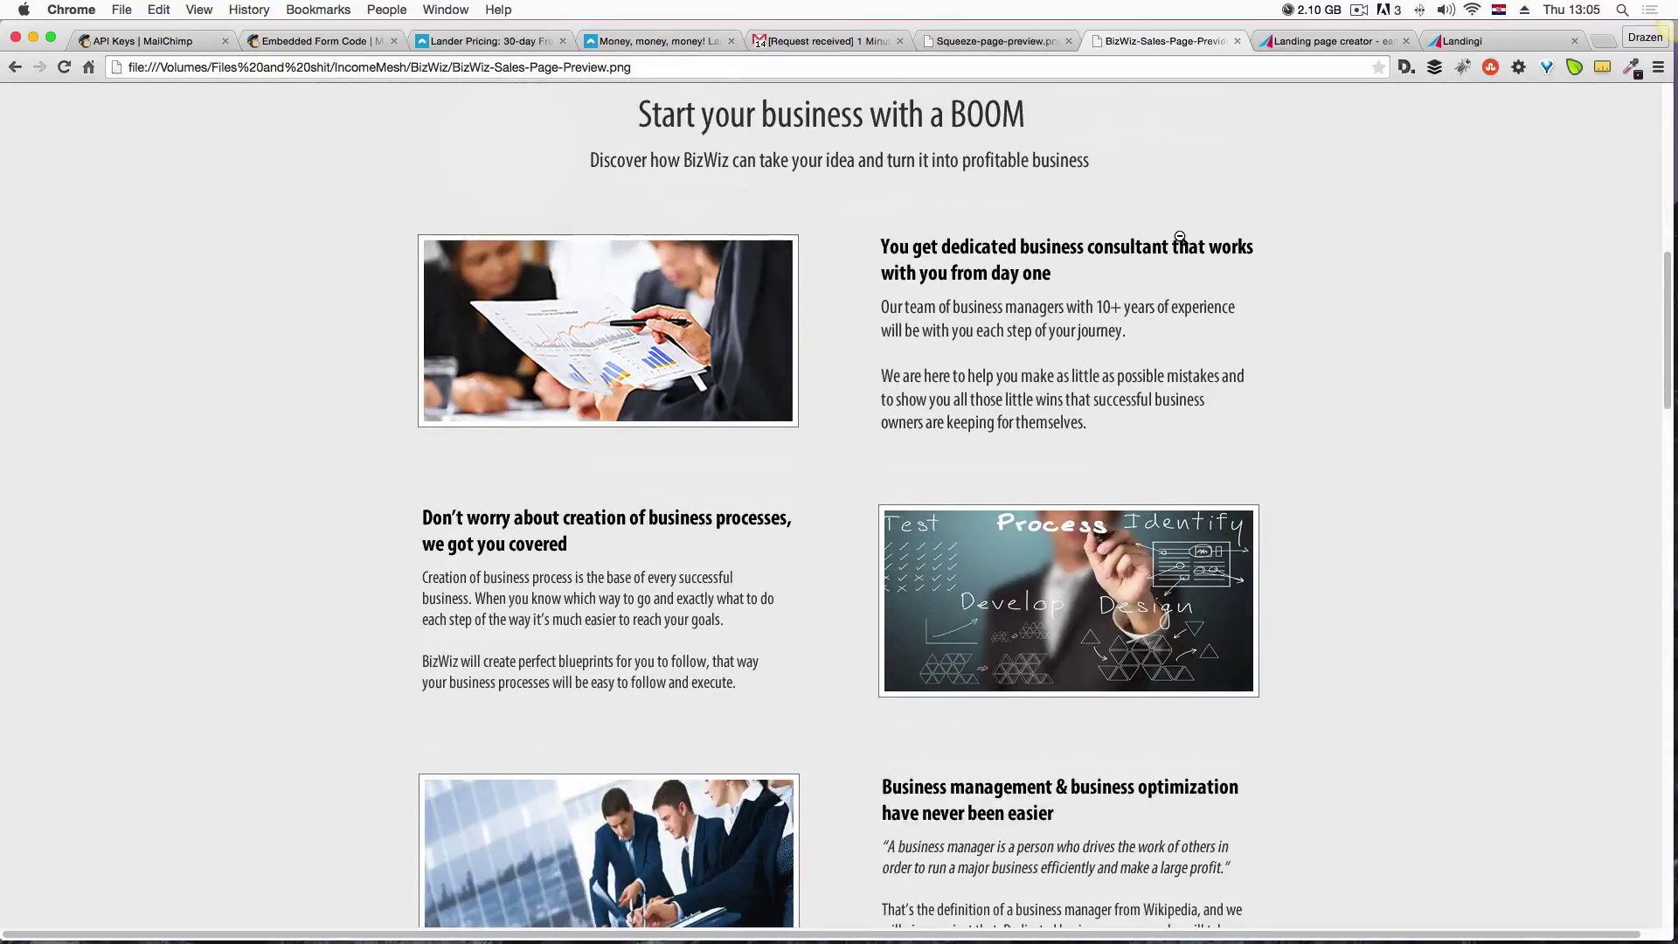
scroll(1180, 236, "down", 5)
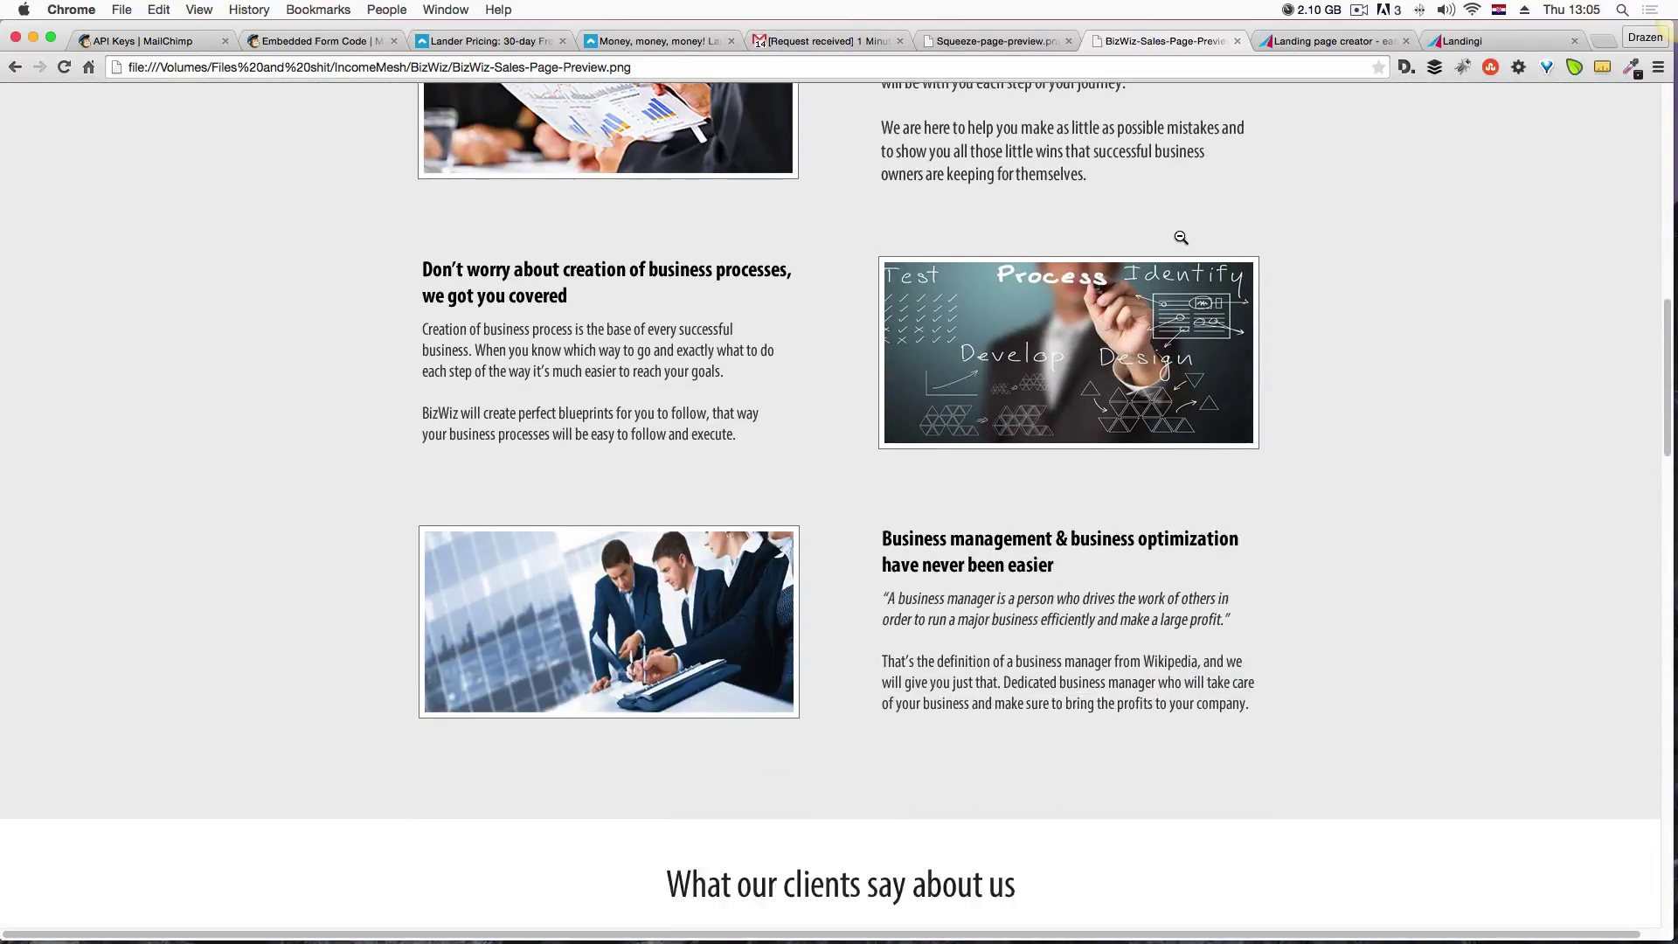
scroll(1181, 237, "down", 8)
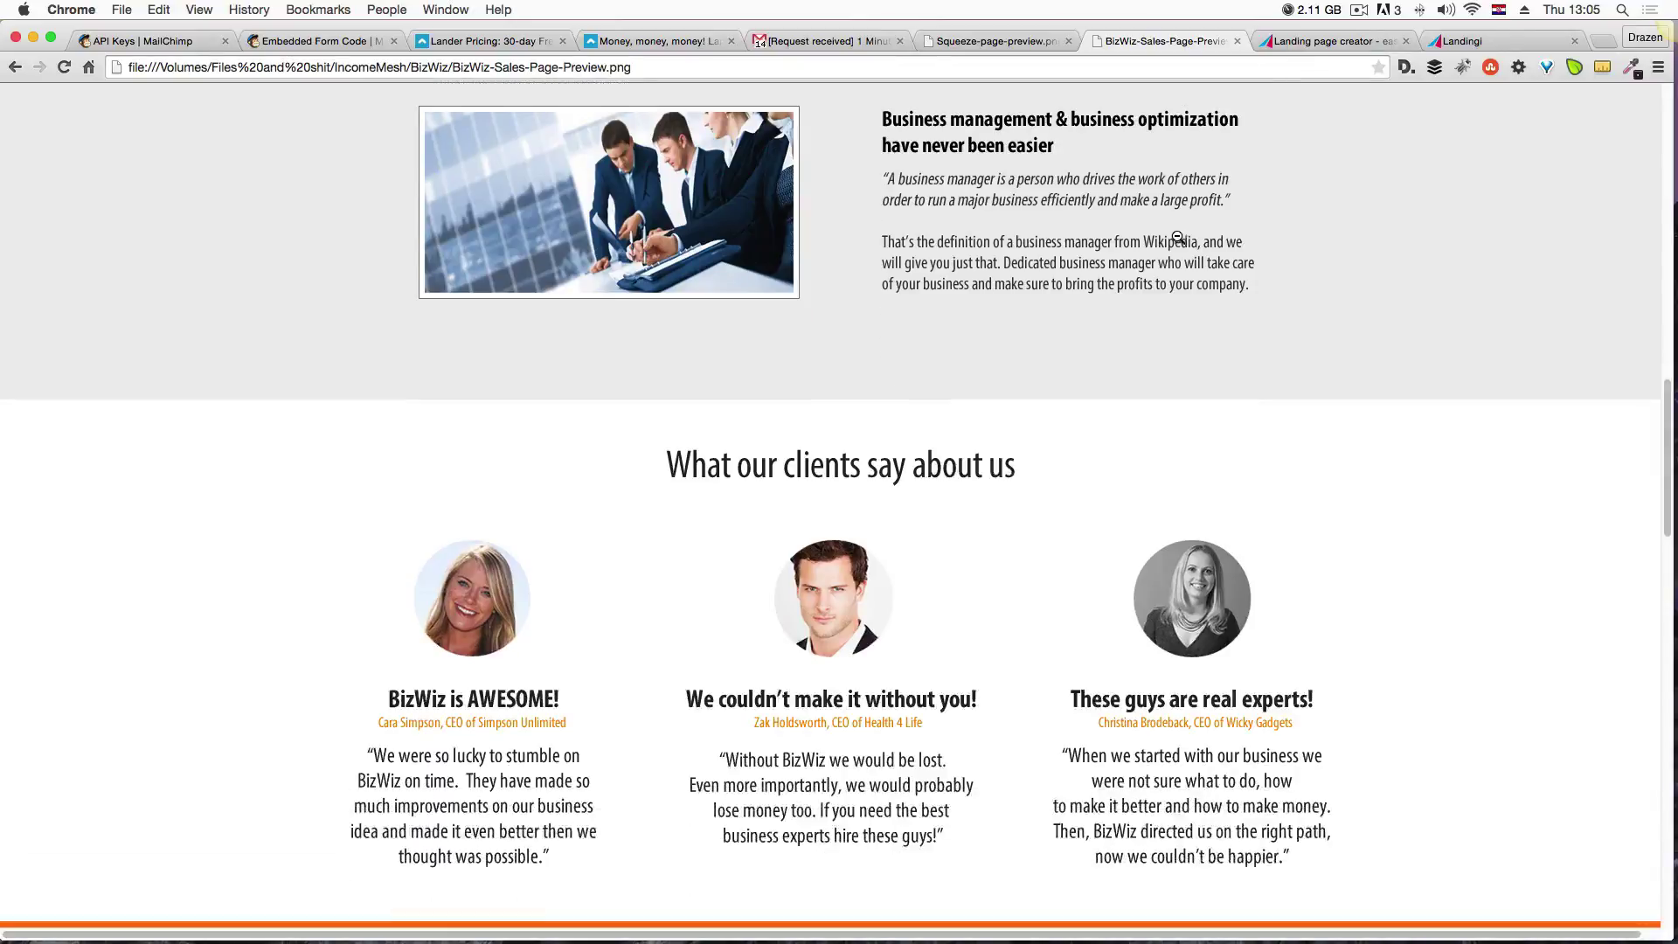
scroll(1178, 237, "down", 8)
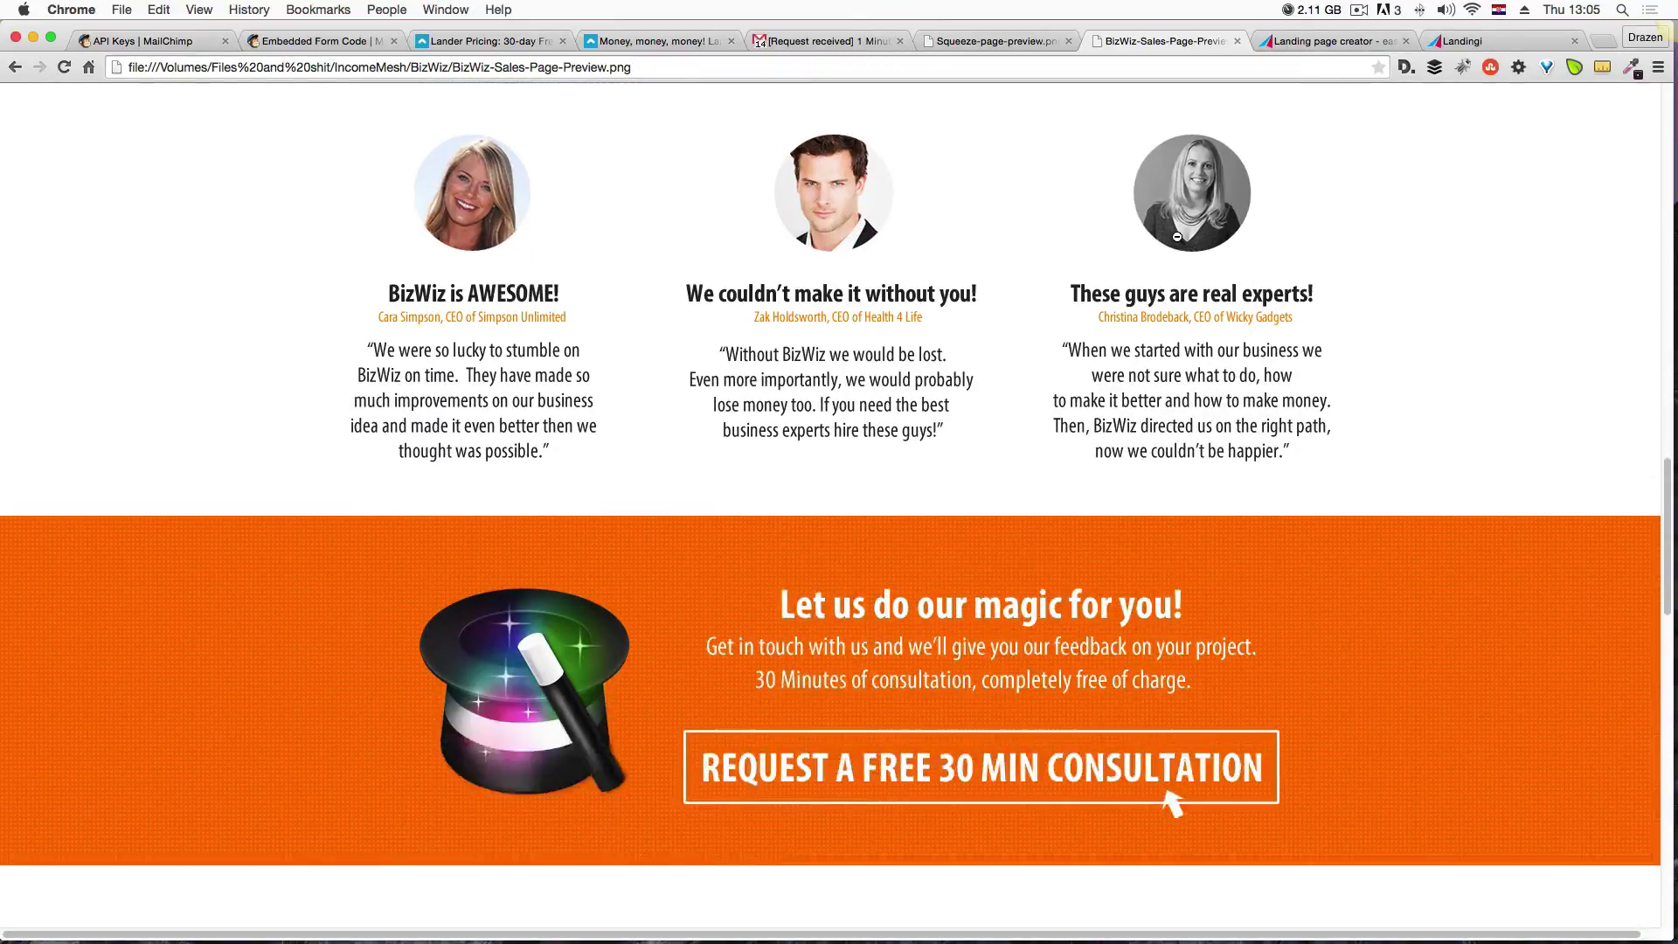
scroll(1177, 236, "down", 1)
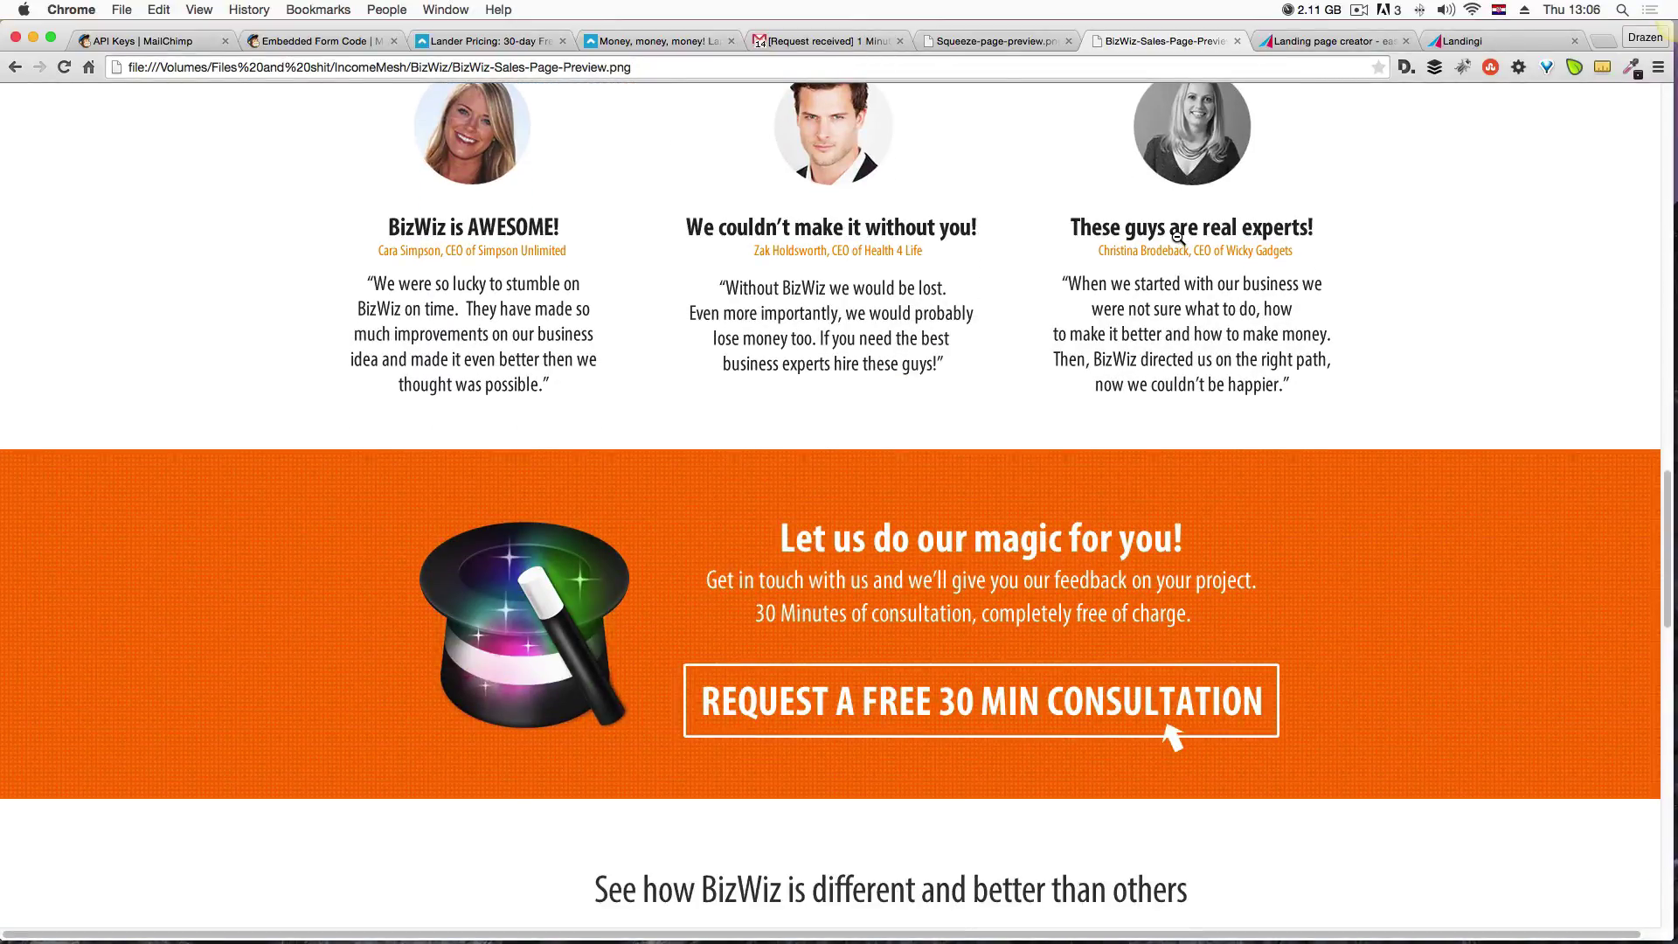
scroll(1178, 237, "down", 3)
scroll(1179, 237, "down", 5)
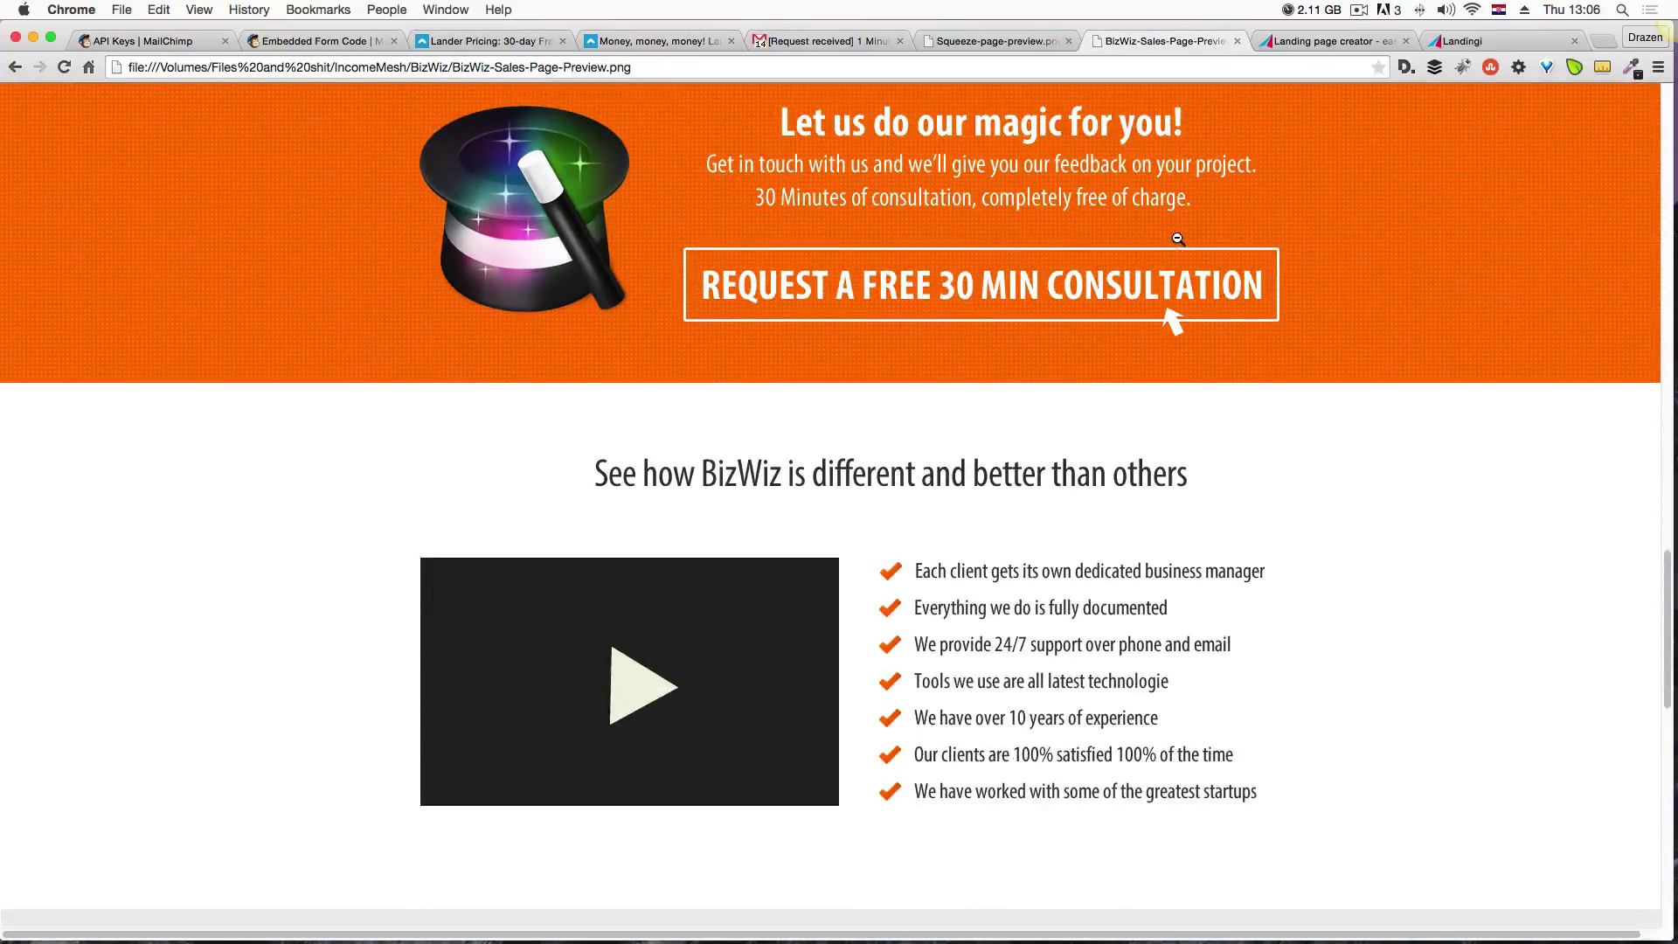
scroll(1177, 238, "down", 5)
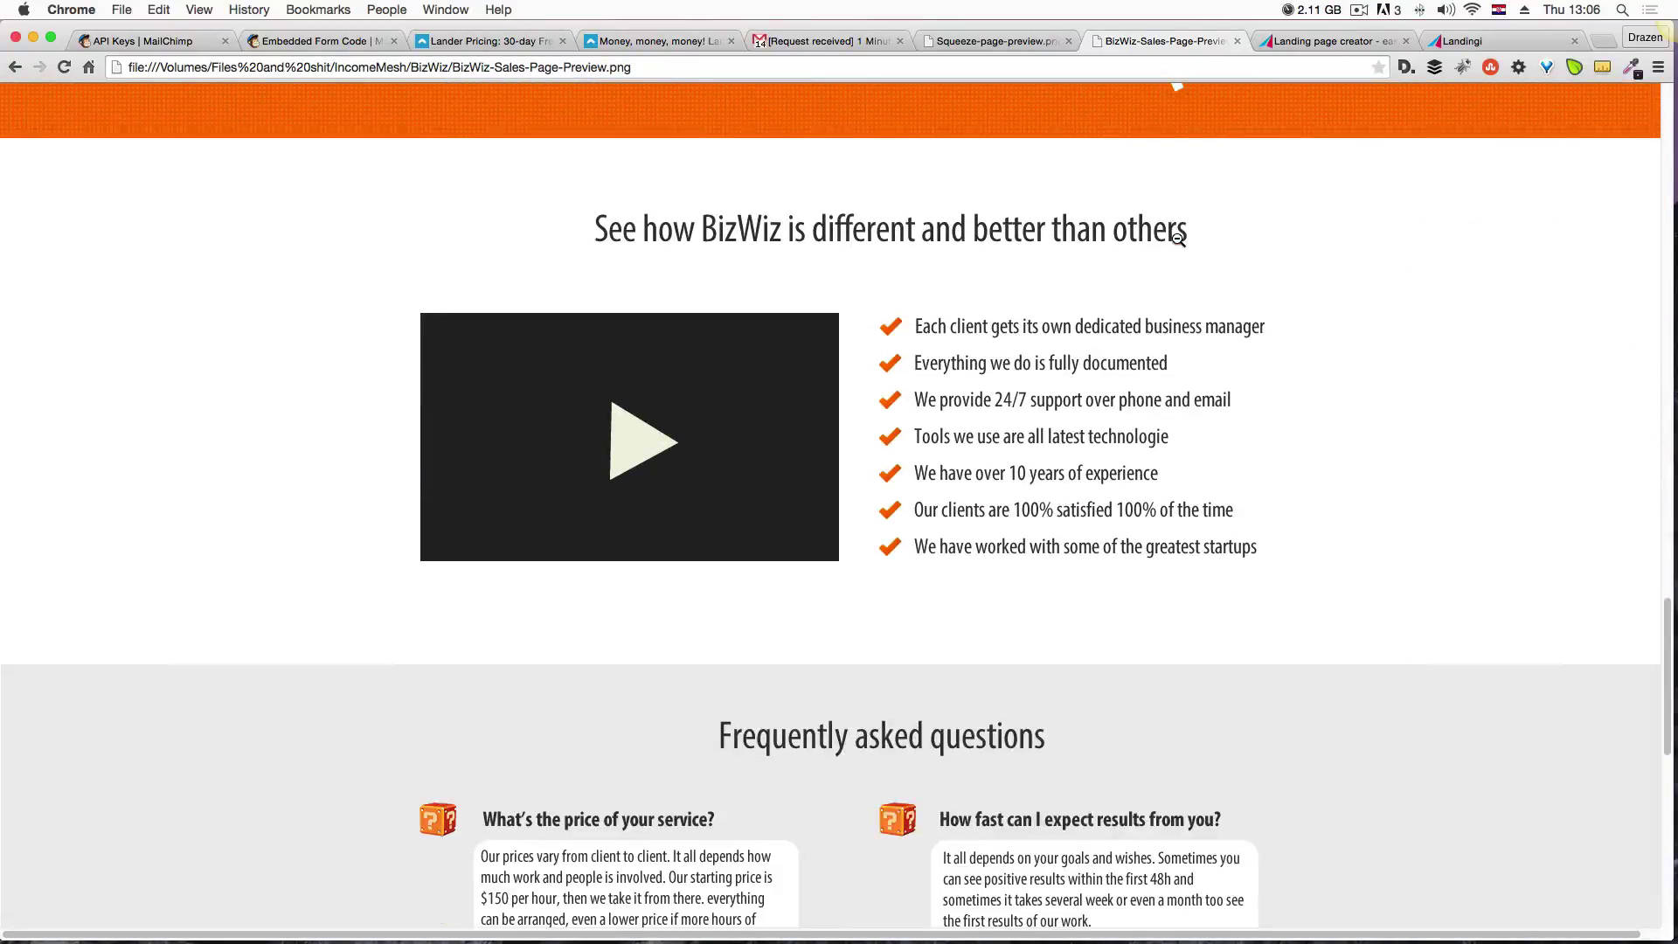
scroll(1179, 237, "down", 7)
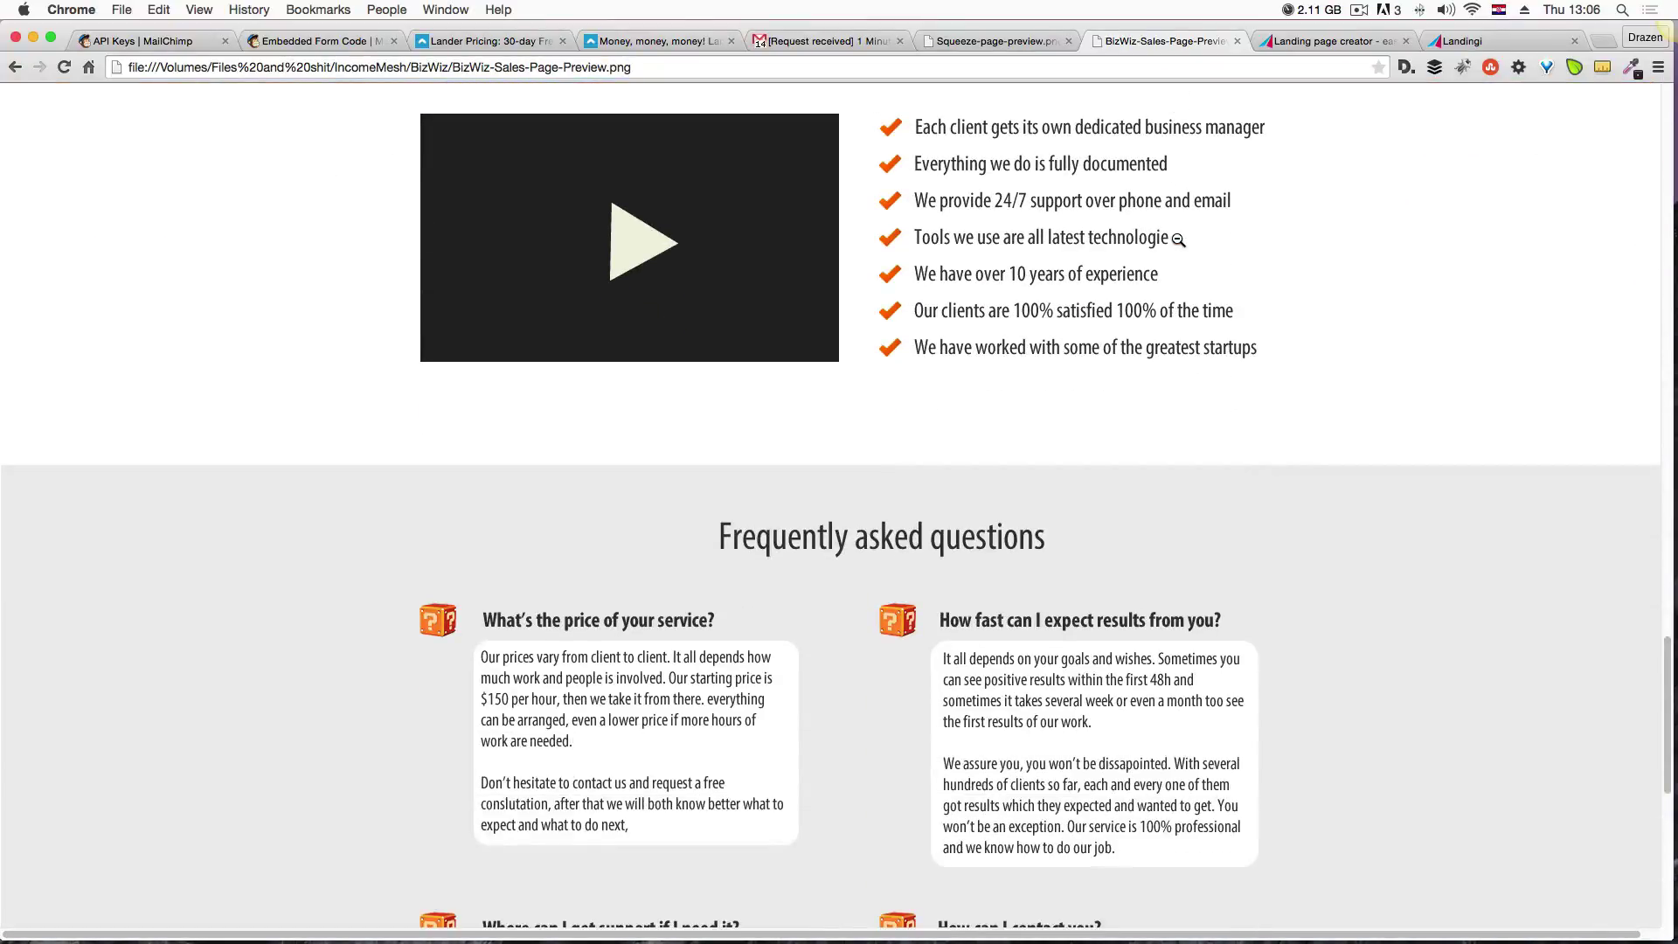
scroll(1178, 241, "down", 10)
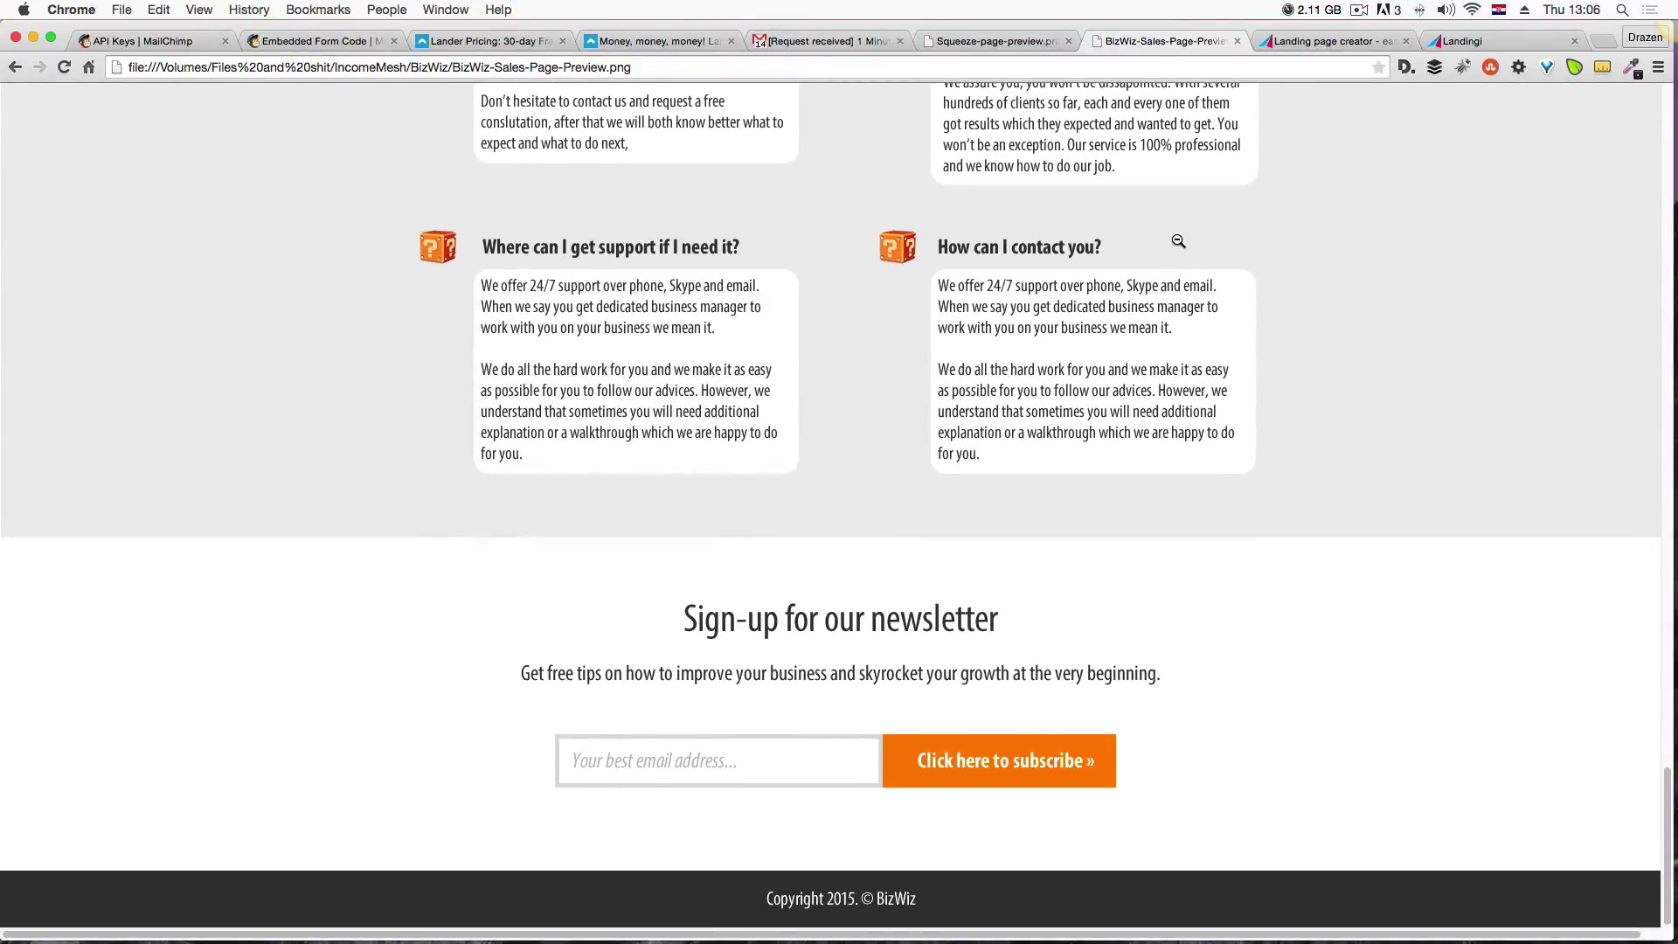
Re-examine the BizWiz sales page design from the newsletter sign-up back to the free consultation offer in the header.
scroll(1178, 241, "up", 20)
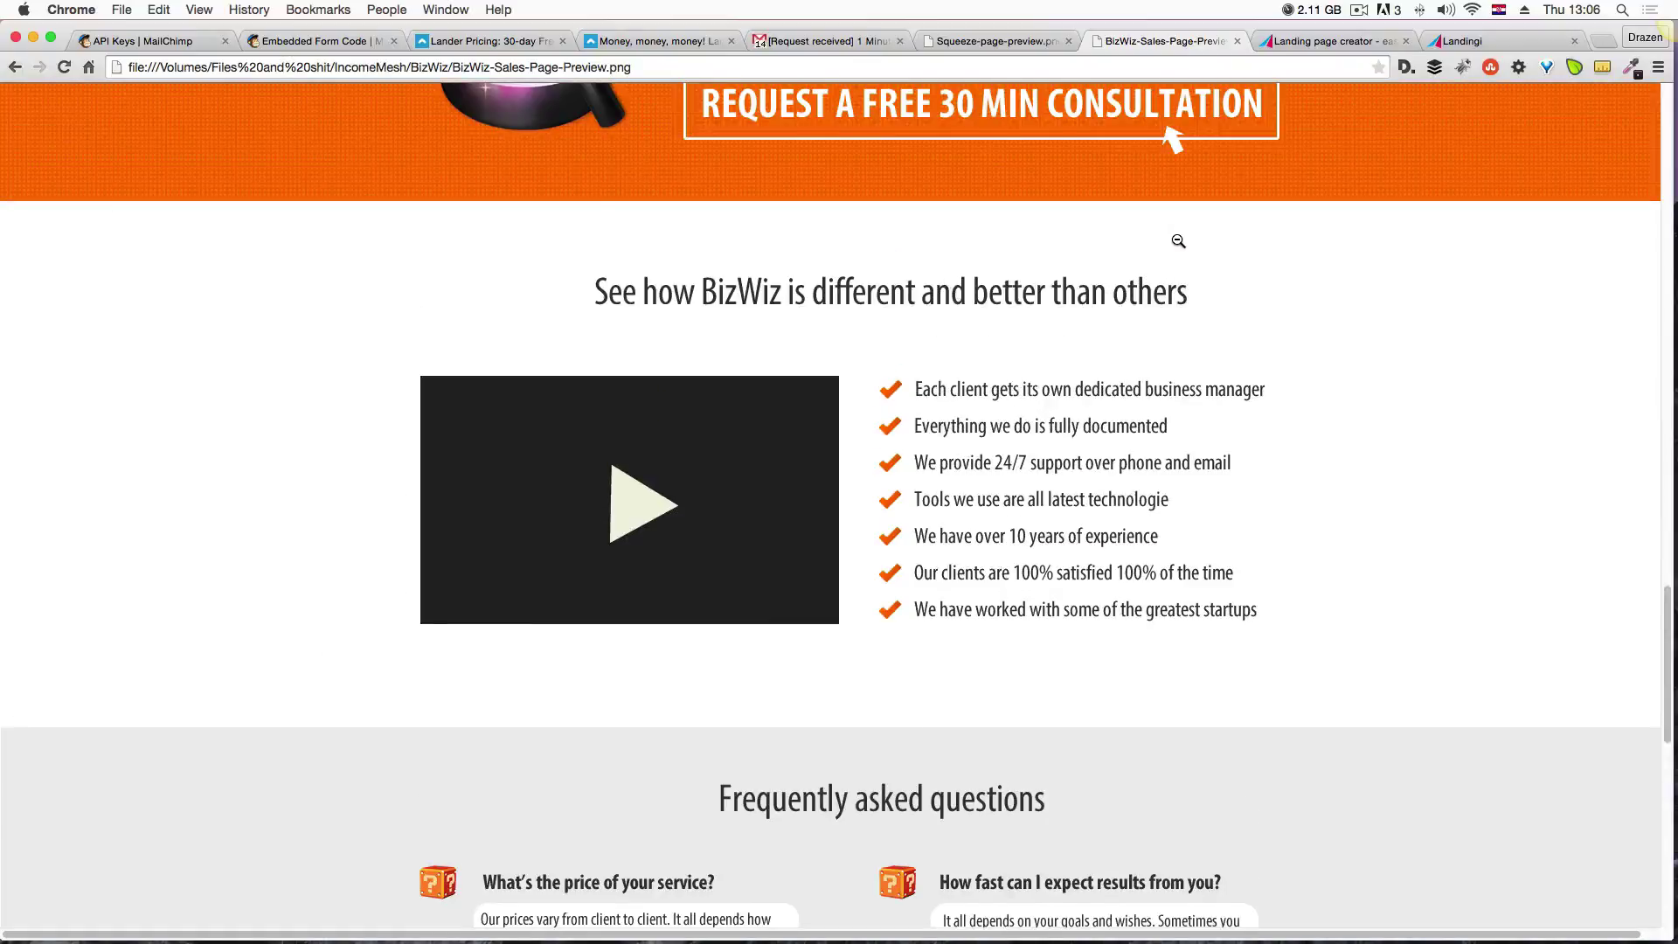
scroll(1179, 241, "up", 2)
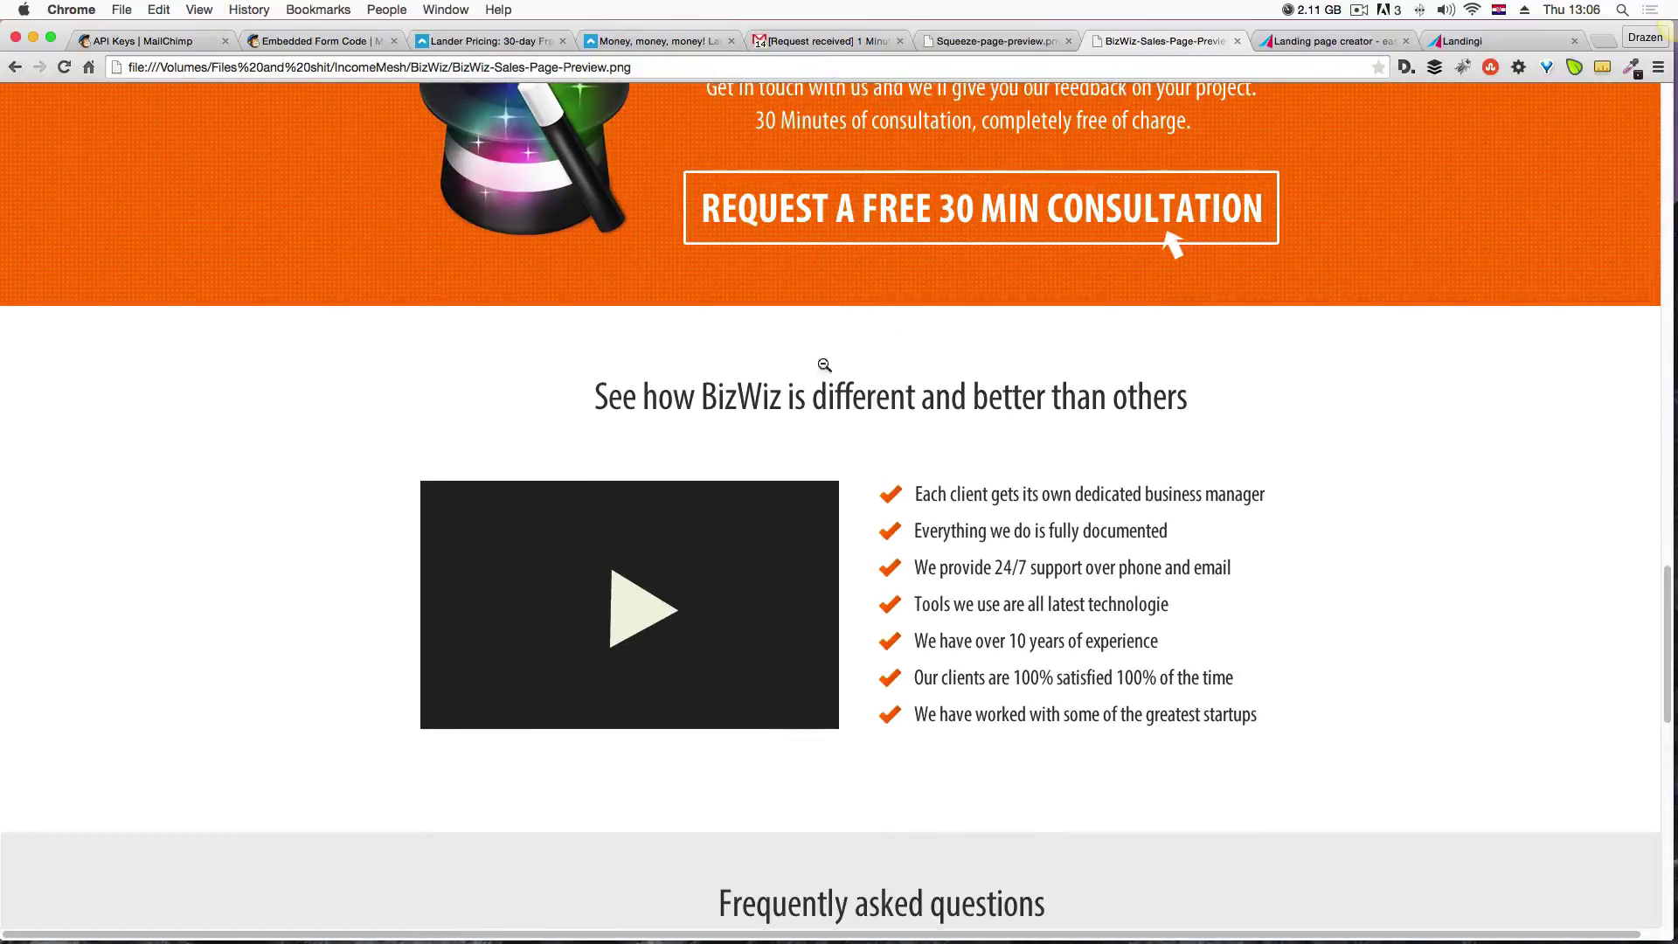
scroll(663, 397, "up", 8)
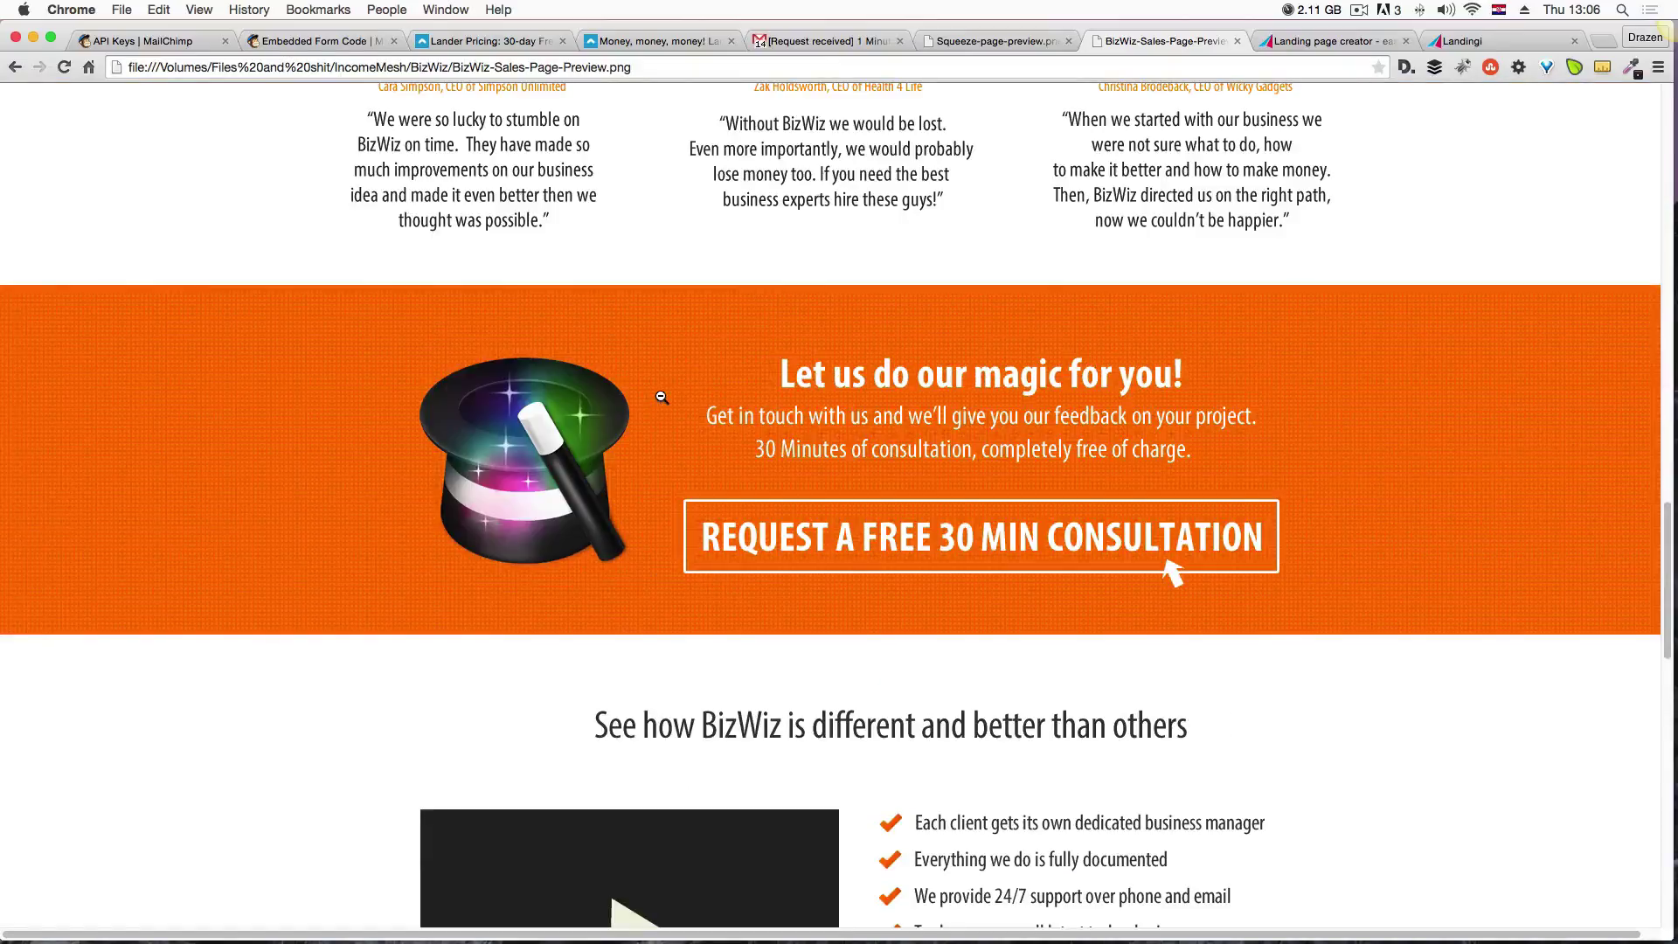
scroll(956, 427, "up", 8)
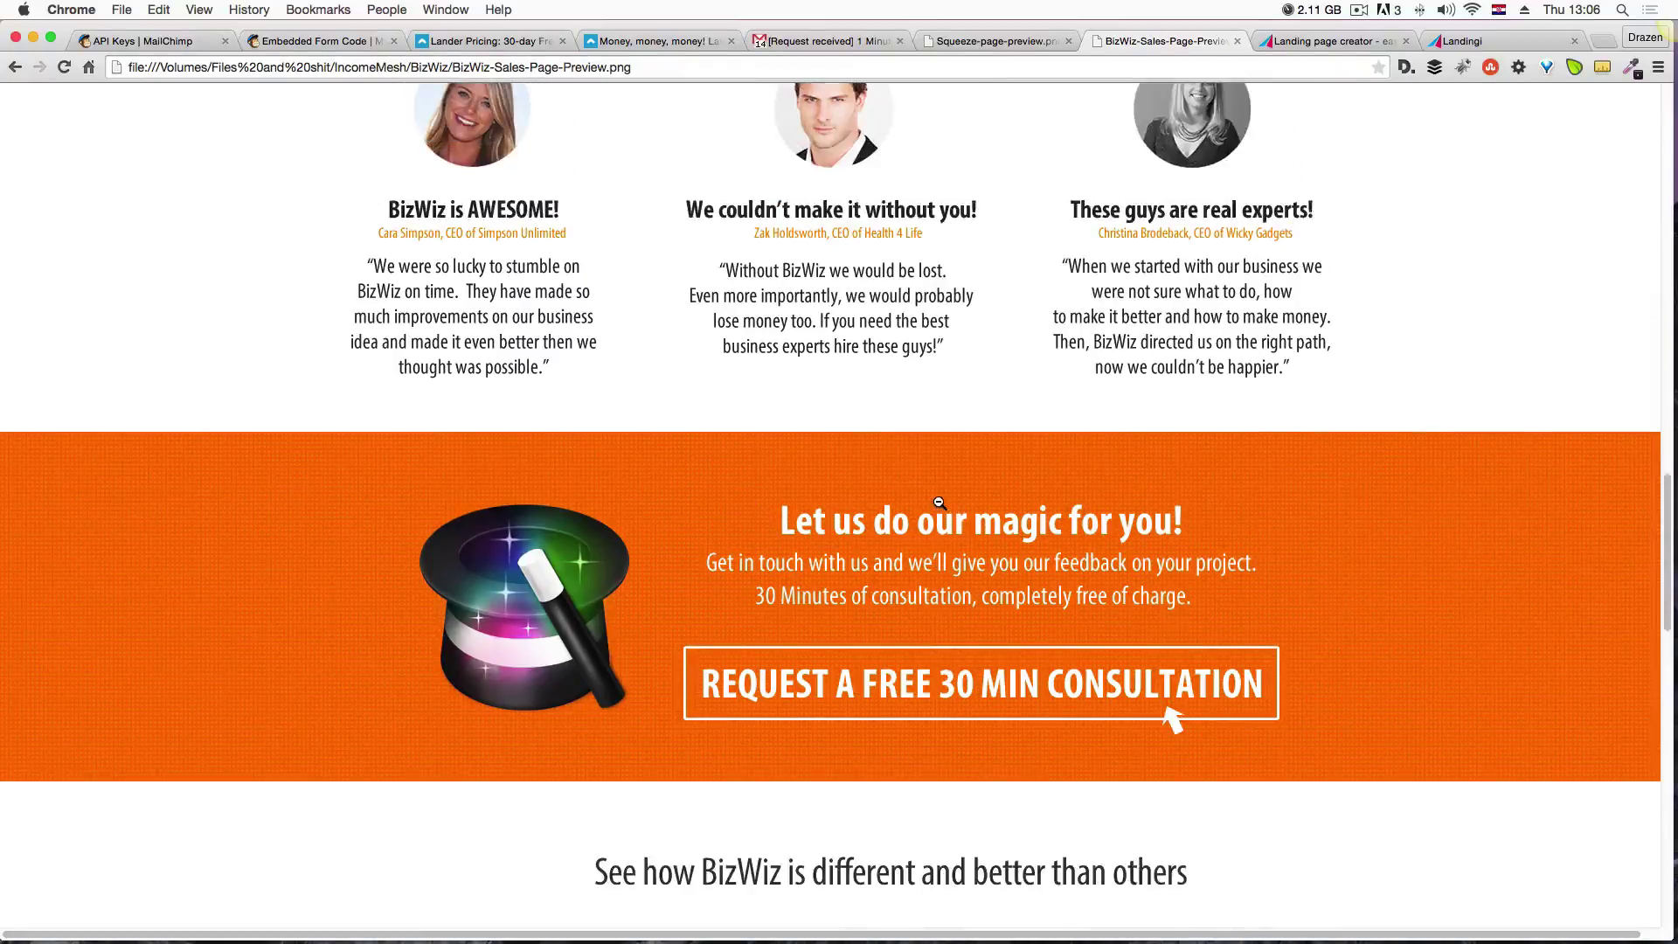
scroll(939, 503, "up", 20)
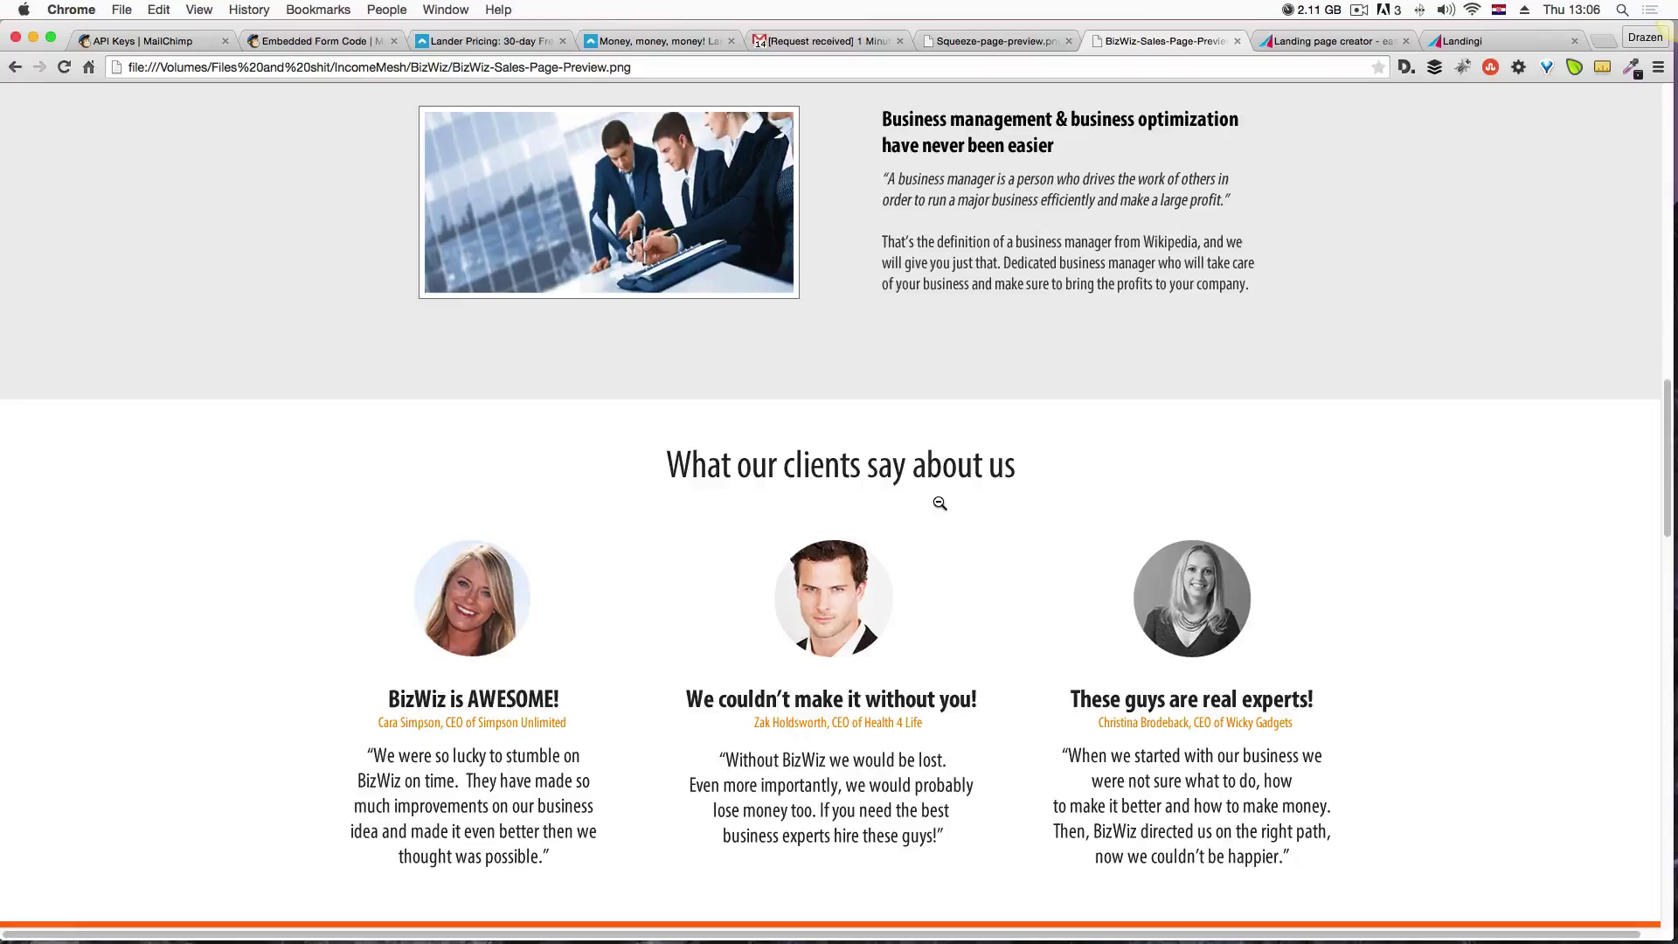
scroll(939, 503, "up", 12)
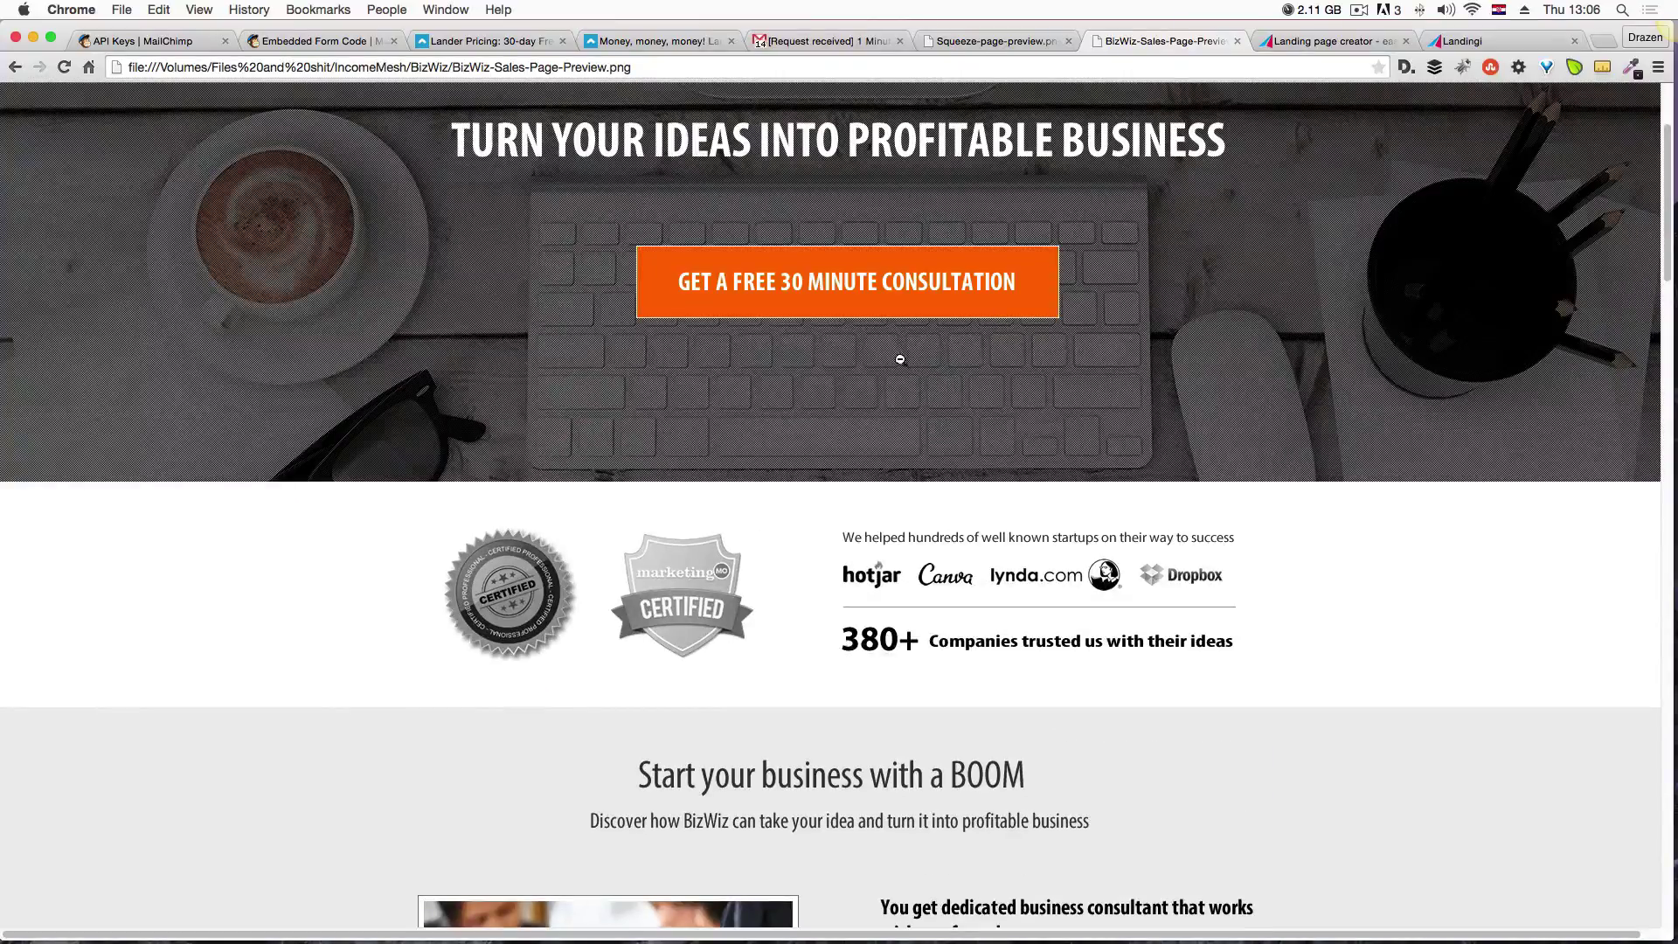
Examine the header of the BizWiz sales page design and compare it with the Squeeze-page-preview.png design.
scroll(903, 360, "up", 2)
scroll(903, 360, "up", 3)
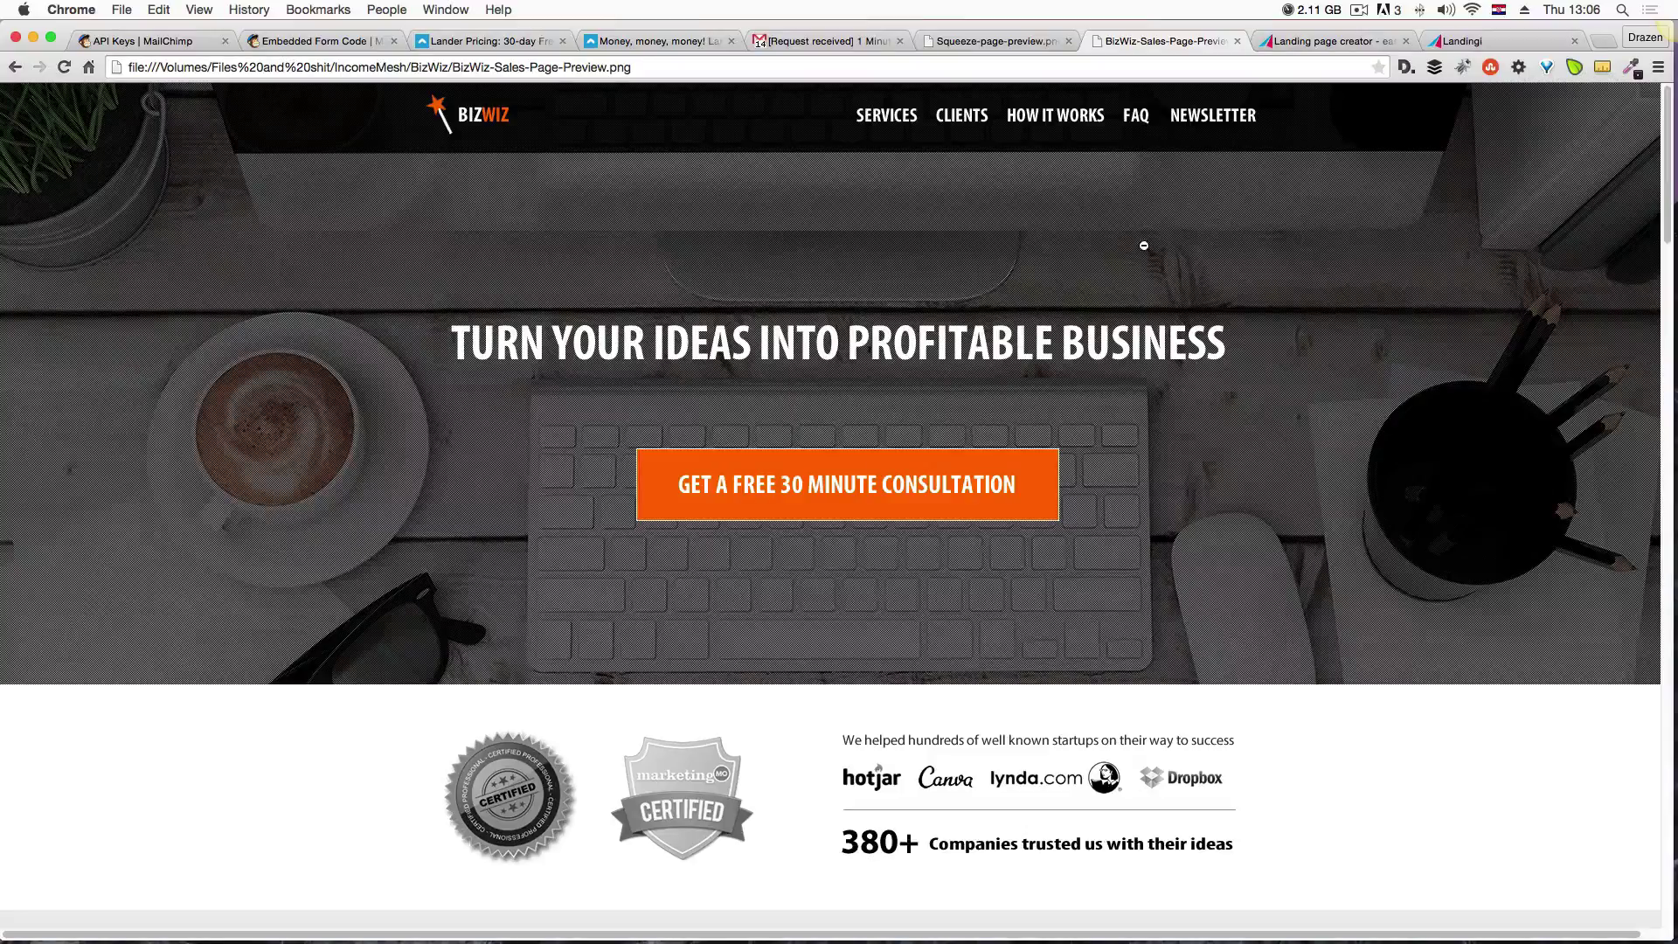
left_click(951, 44)
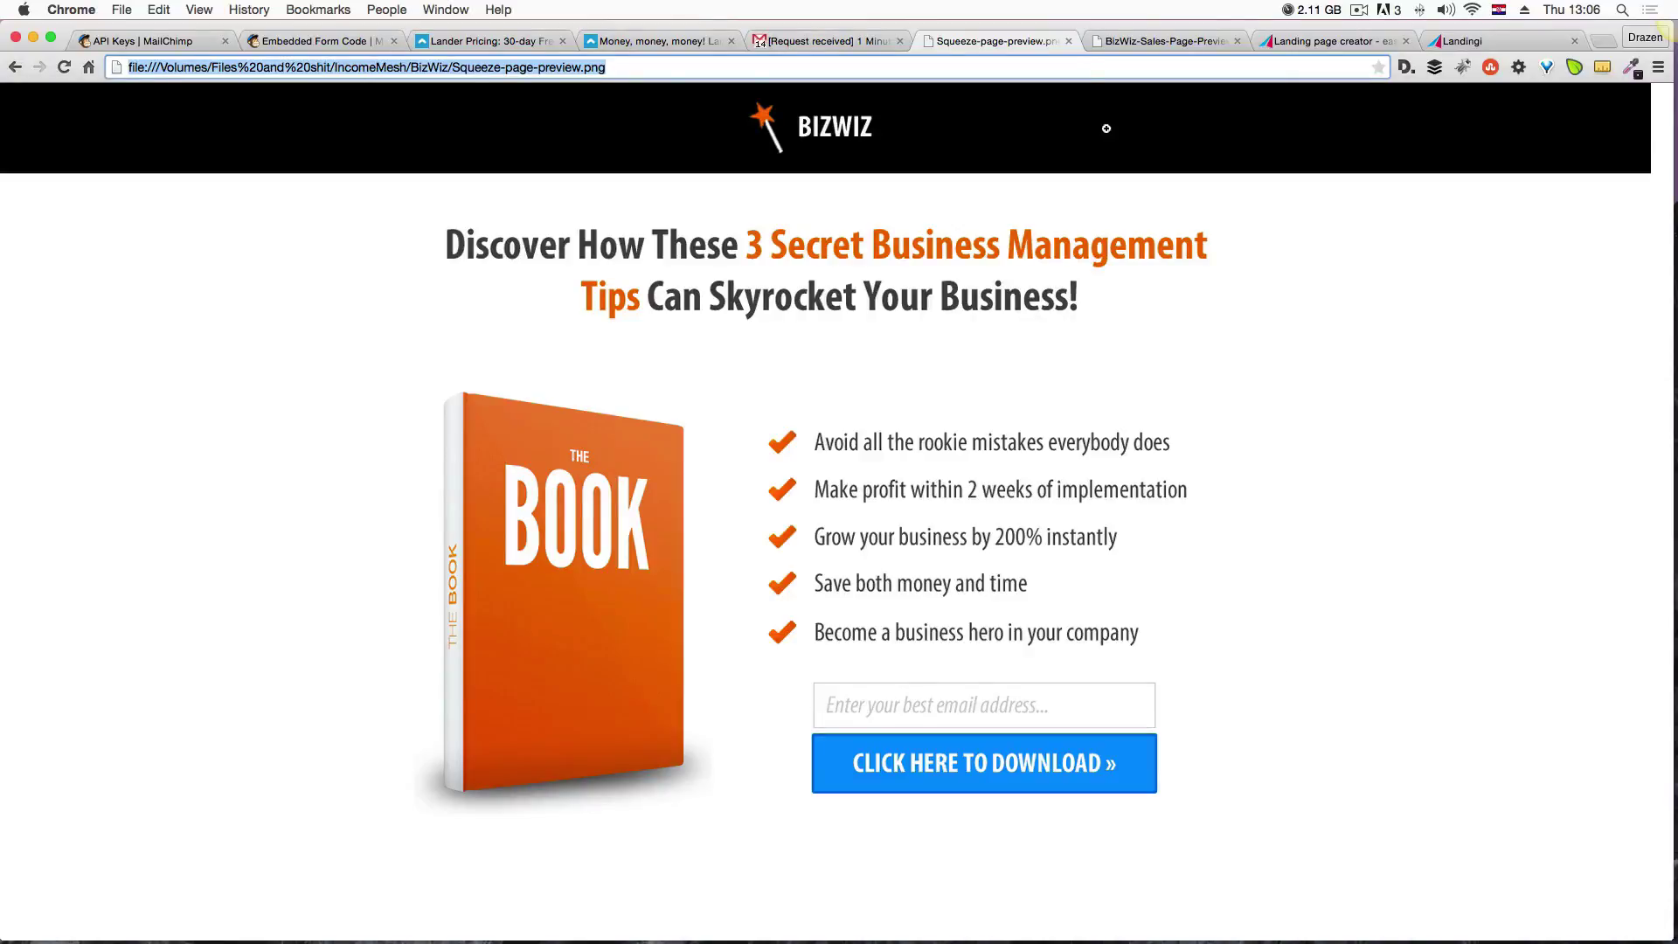
left_click(1117, 41)
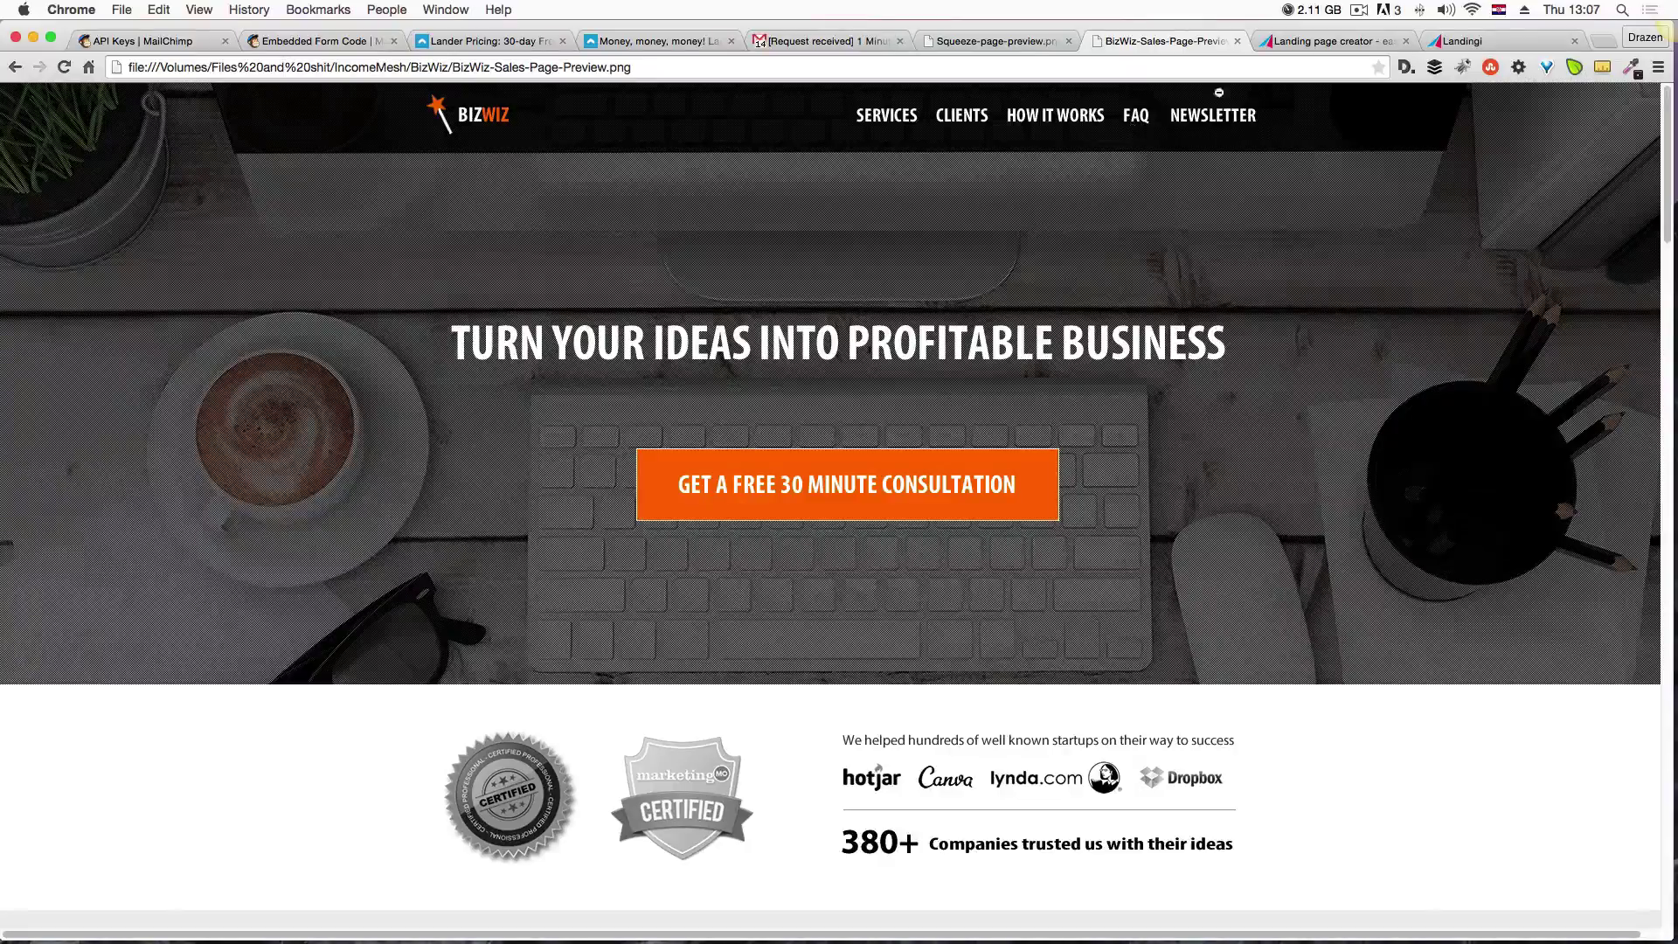
Return to the Landingi homepage and review its customer quote, page editor and form creation sections.
left_click(1320, 42)
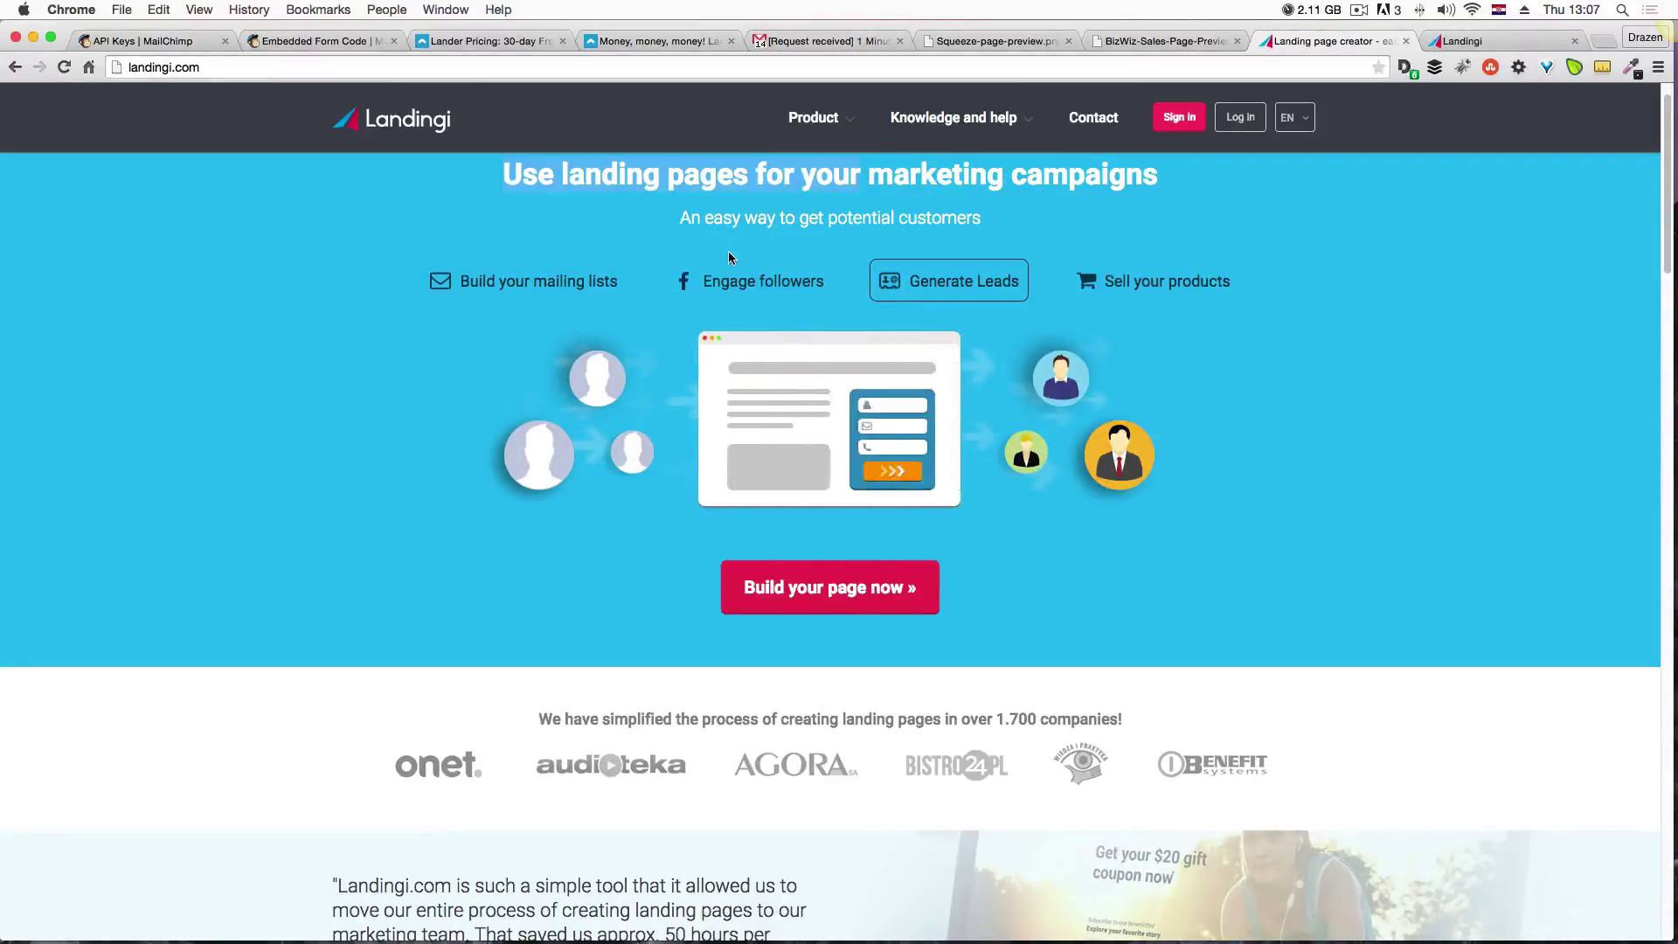
scroll(704, 286, "down", 3)
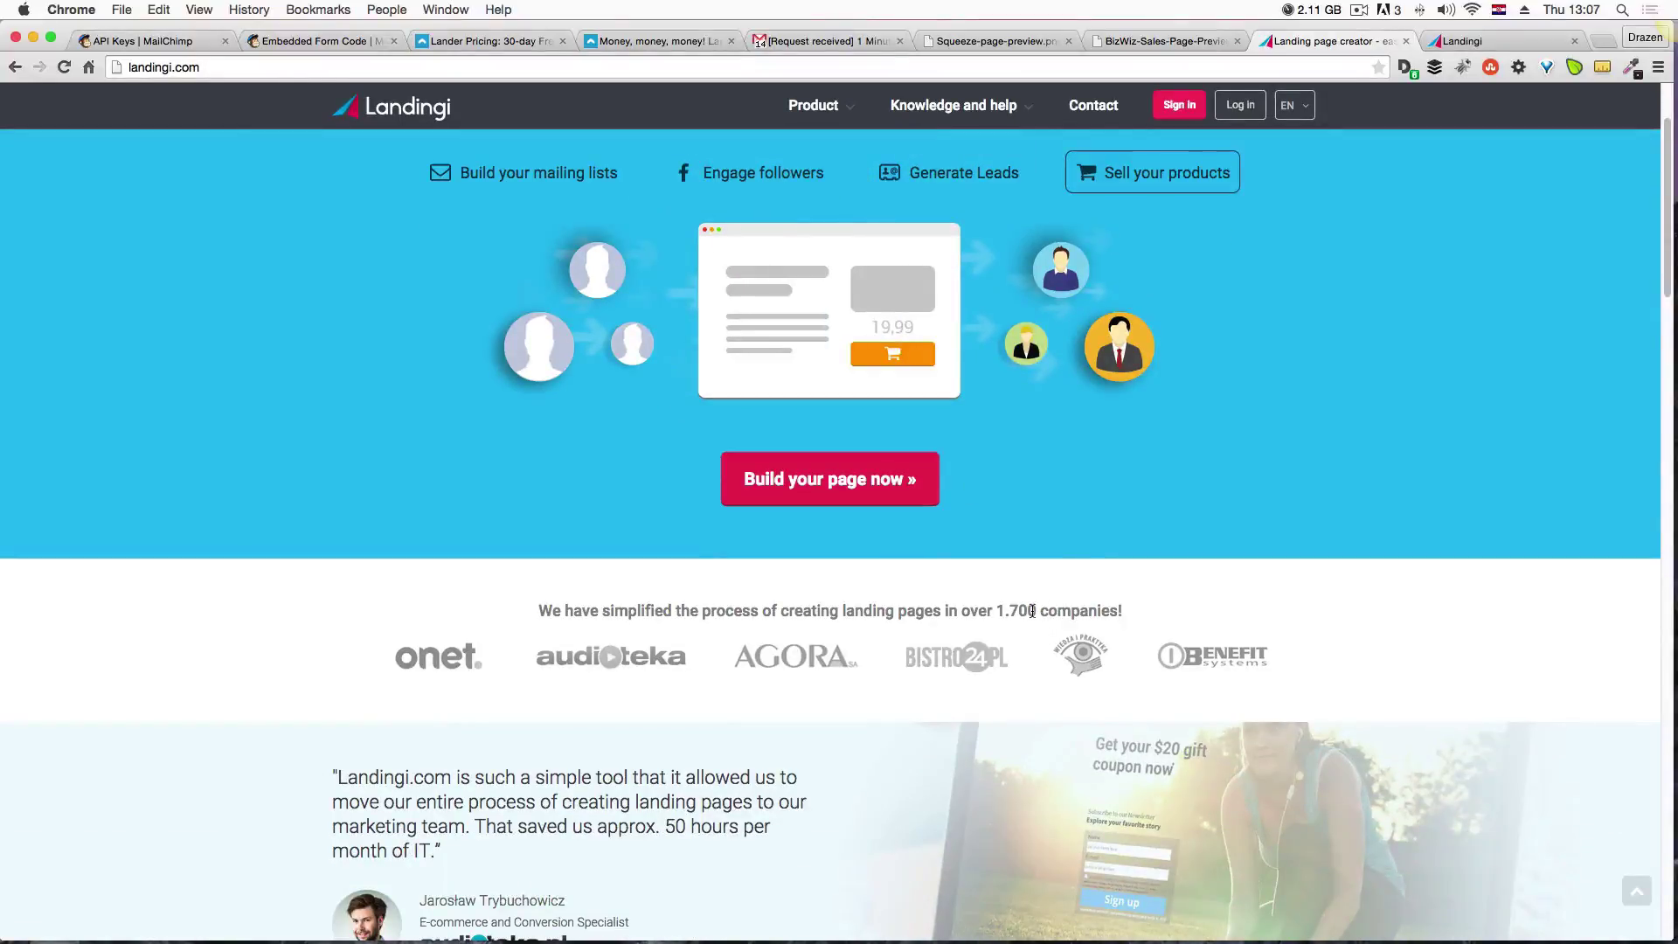
scroll(1032, 612, "down", 4)
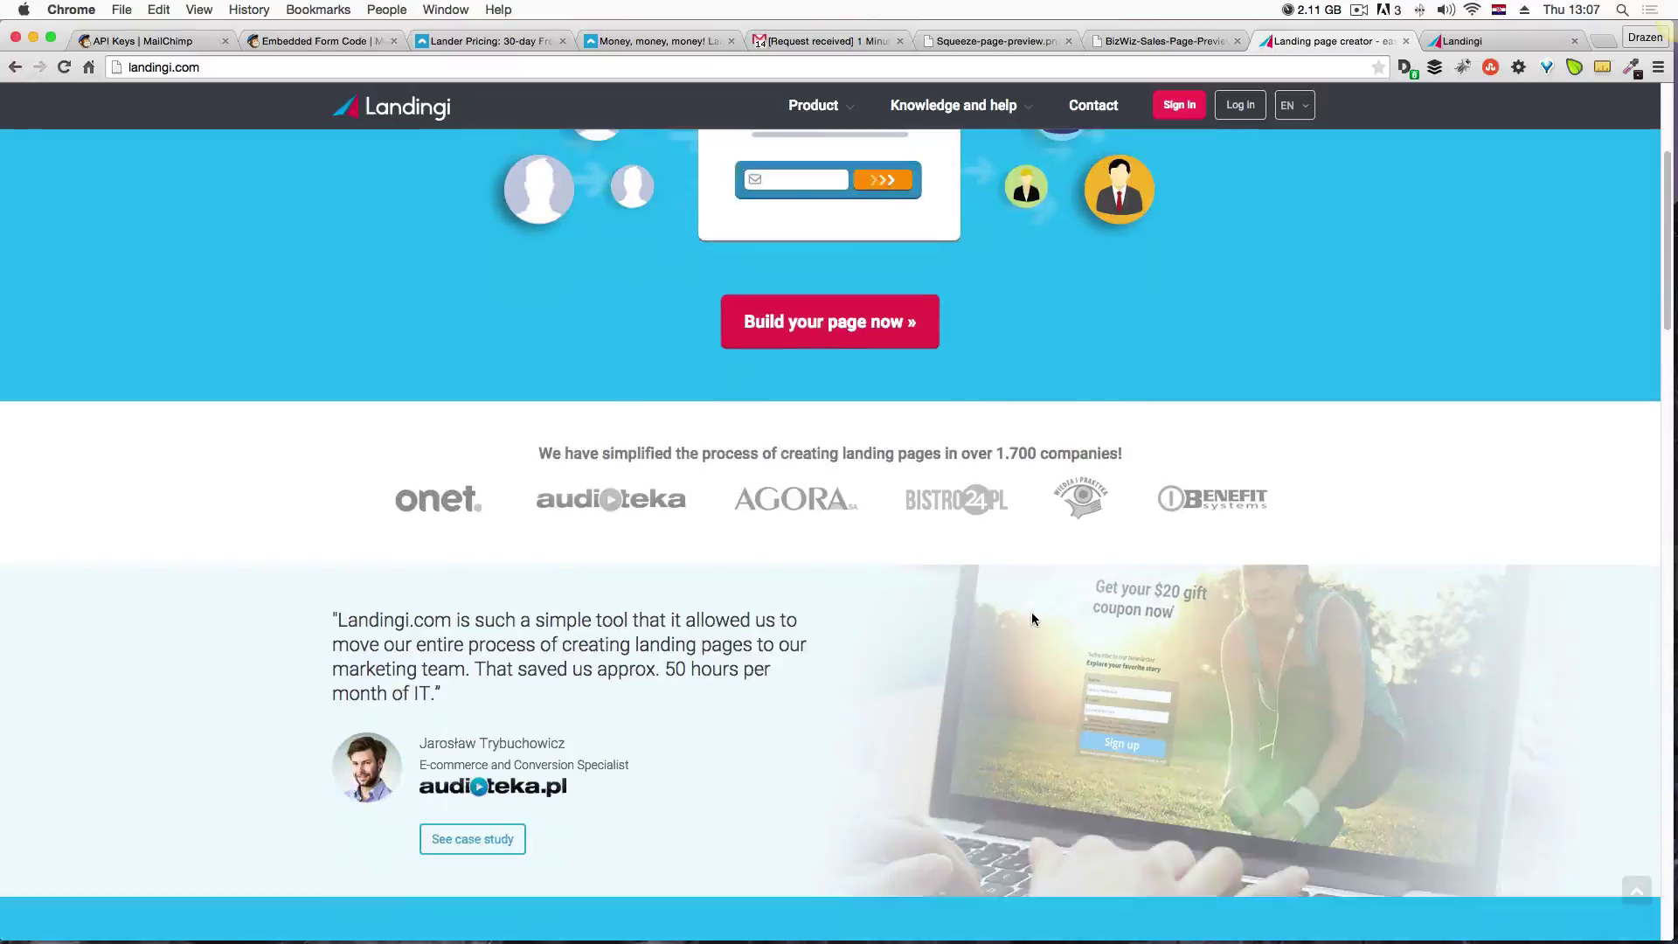
scroll(1031, 614, "down", 6)
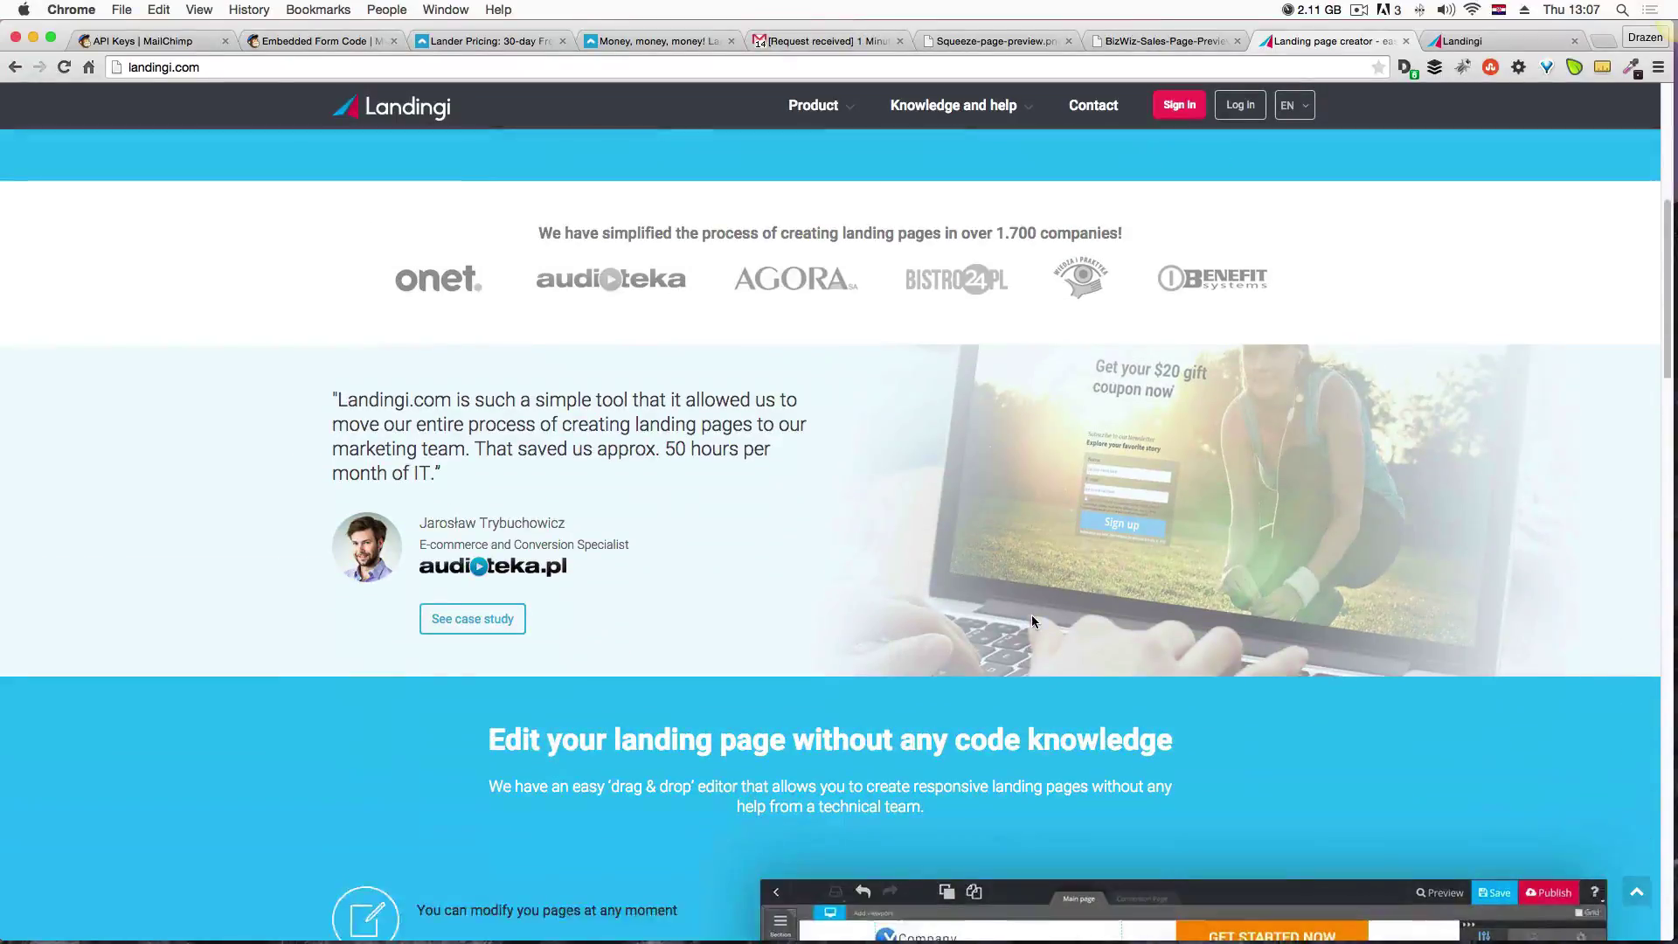
scroll(1031, 616, "down", 10)
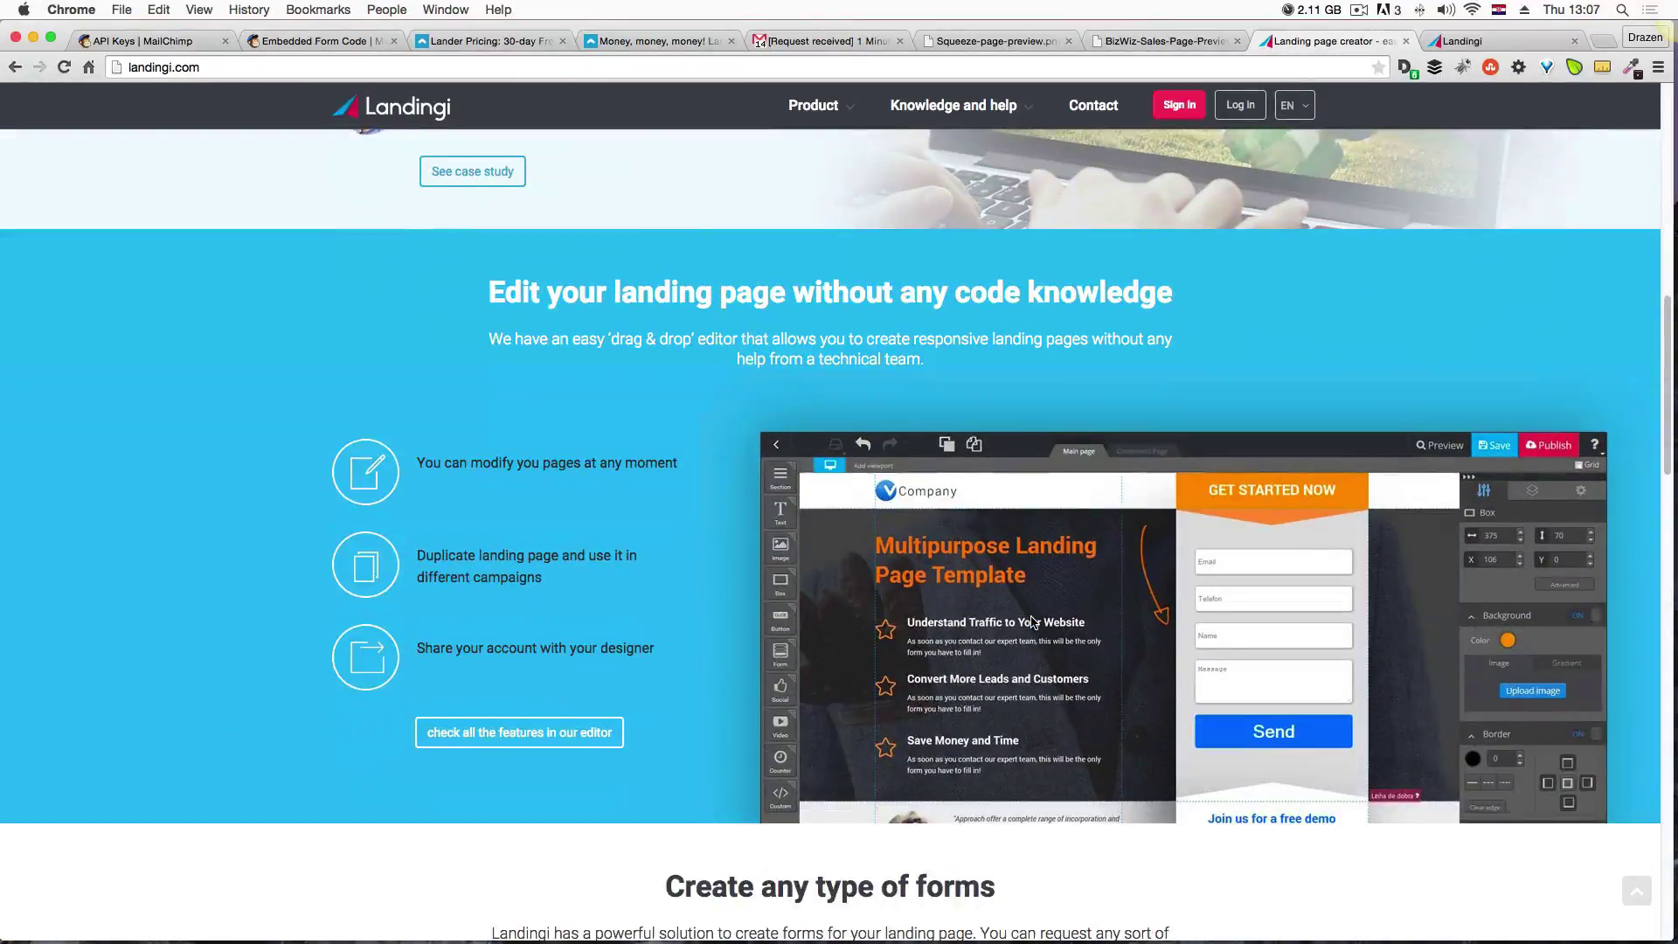
scroll(835, 658, "down", 2)
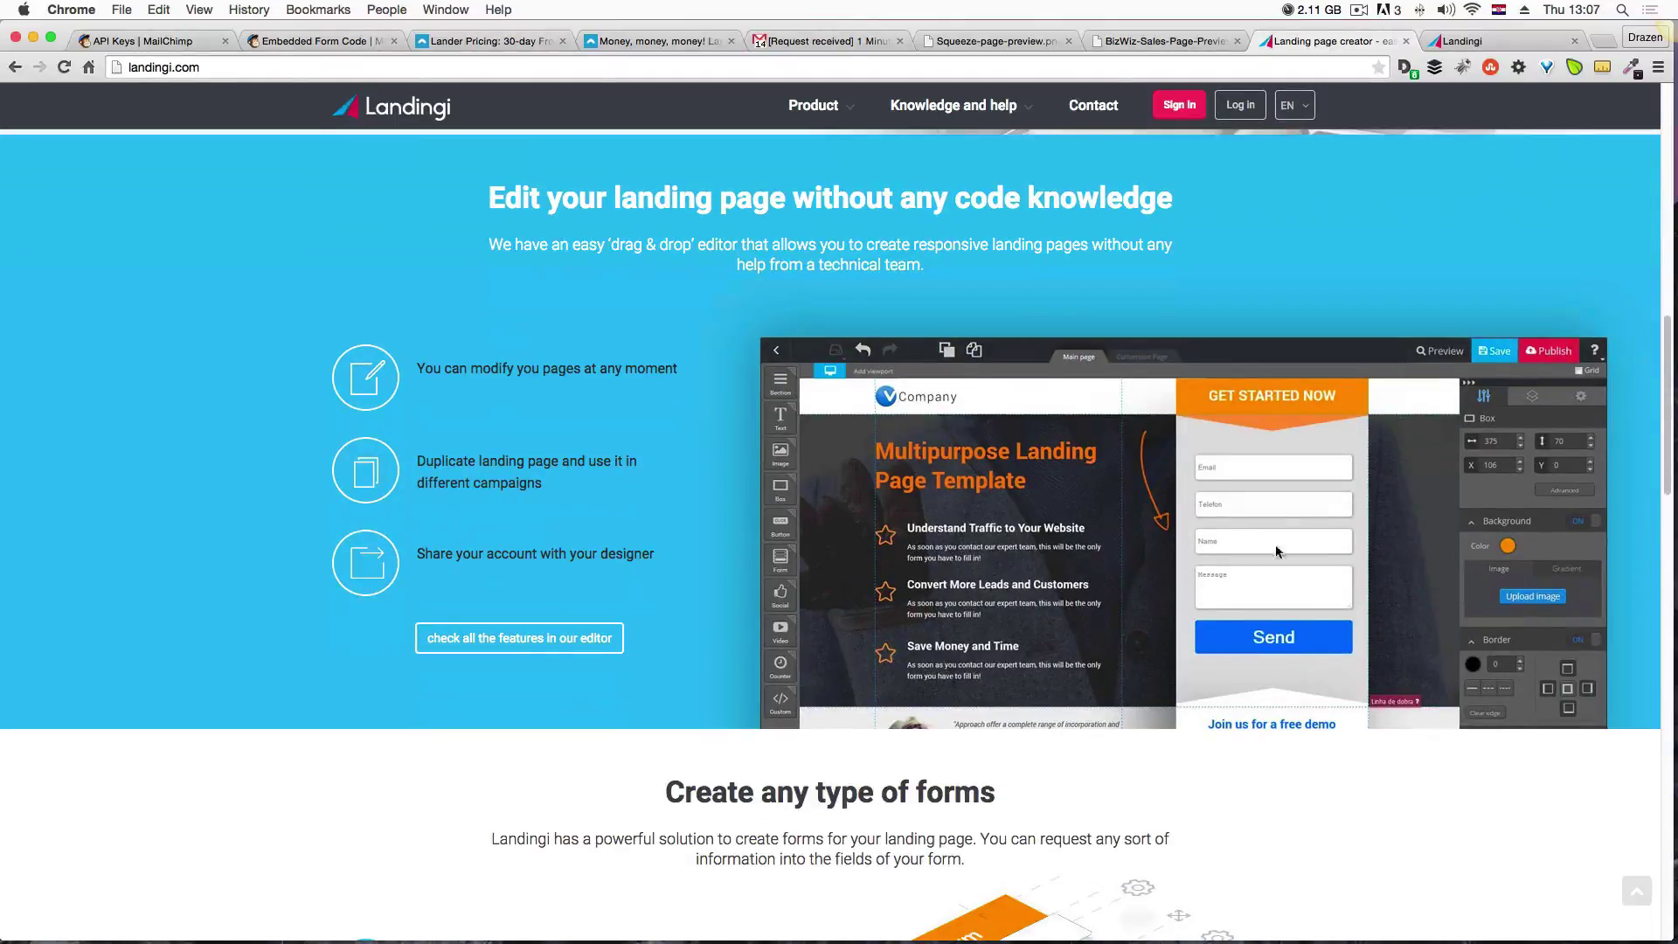
scroll(1090, 514, "down", 6)
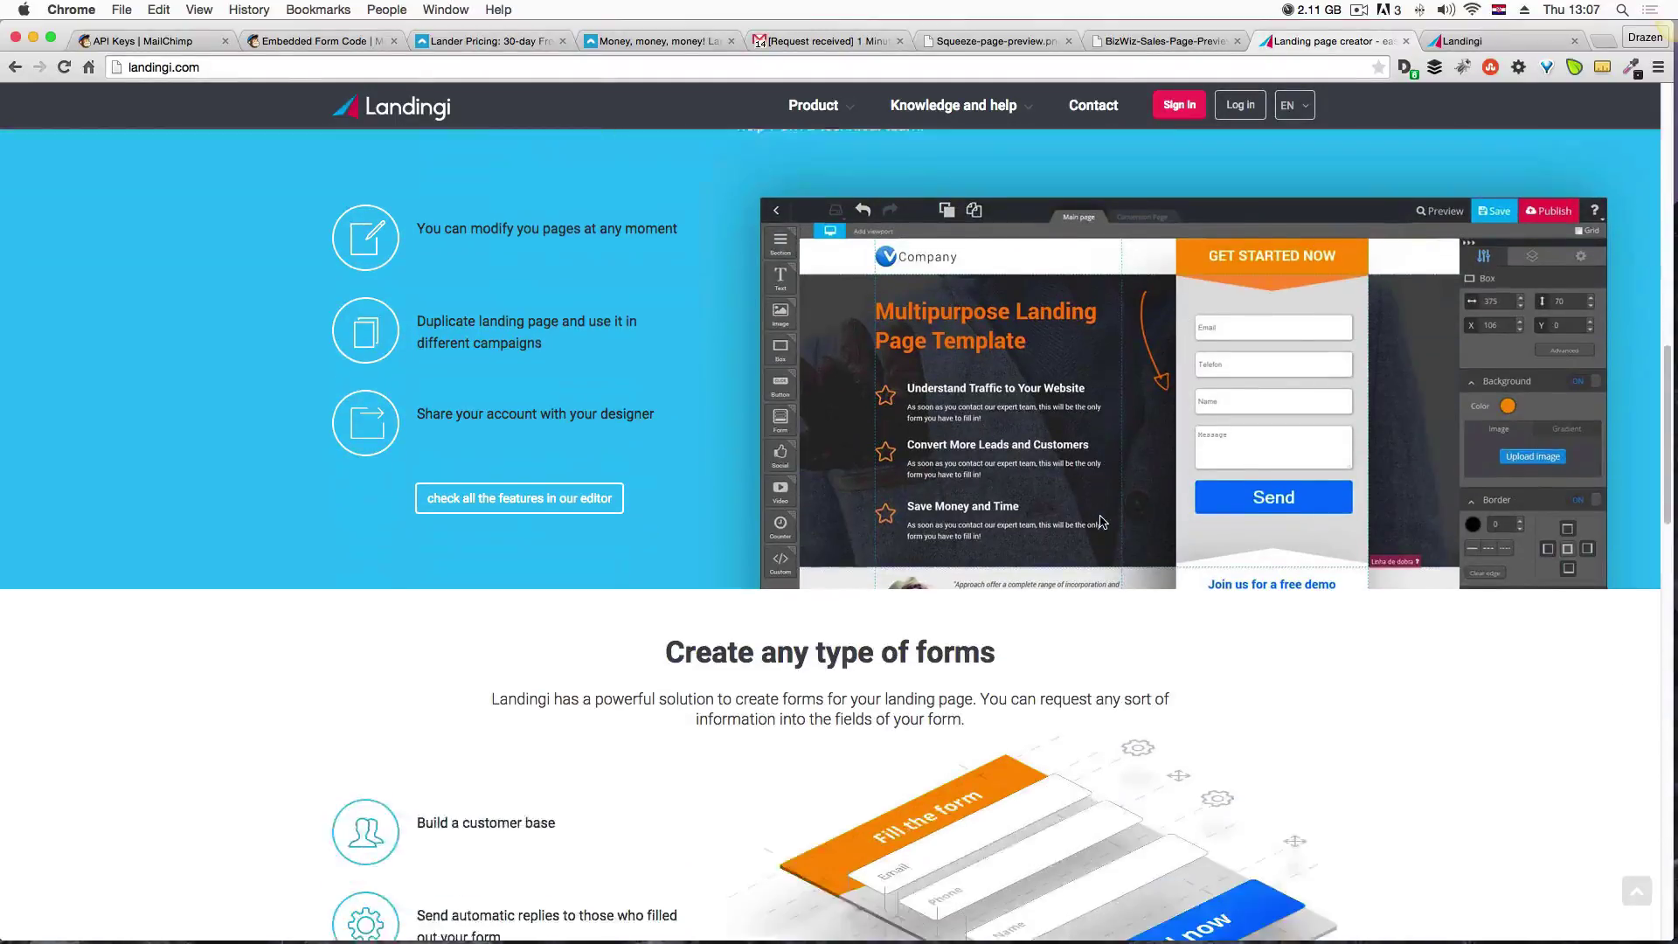
scroll(1089, 507, "down", 6)
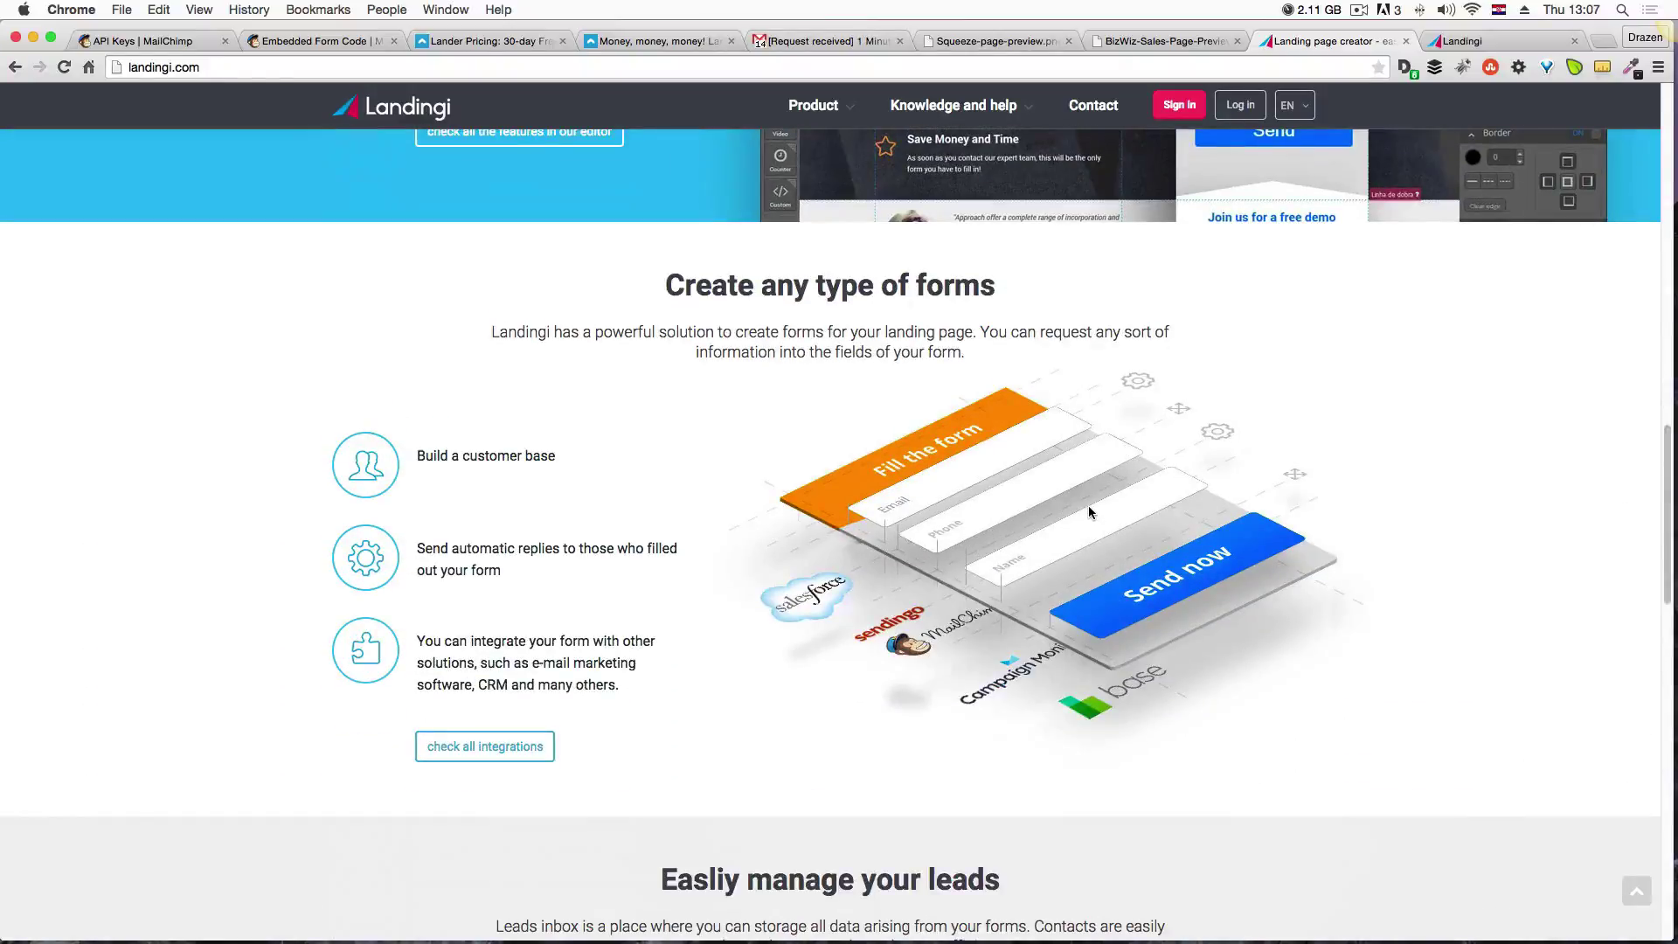
Review the homepage's form integrations, lead management, templates and customer testimonials, then return to the headline banner.
scroll(1089, 512, "down", 2)
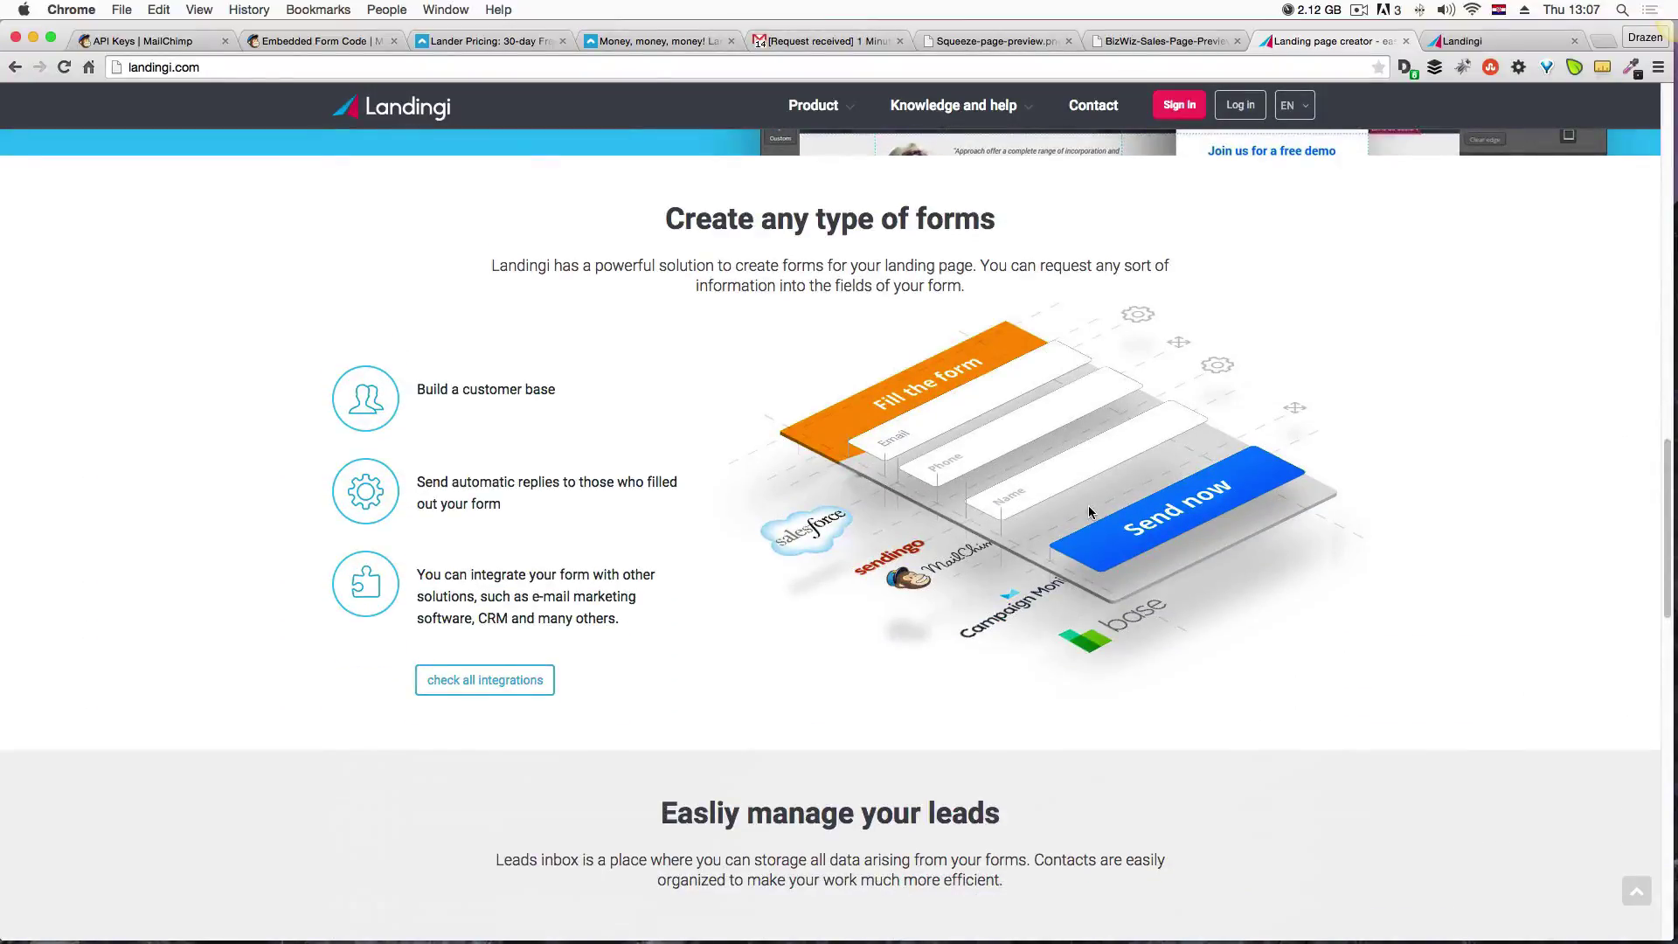
scroll(1089, 512, "down", 10)
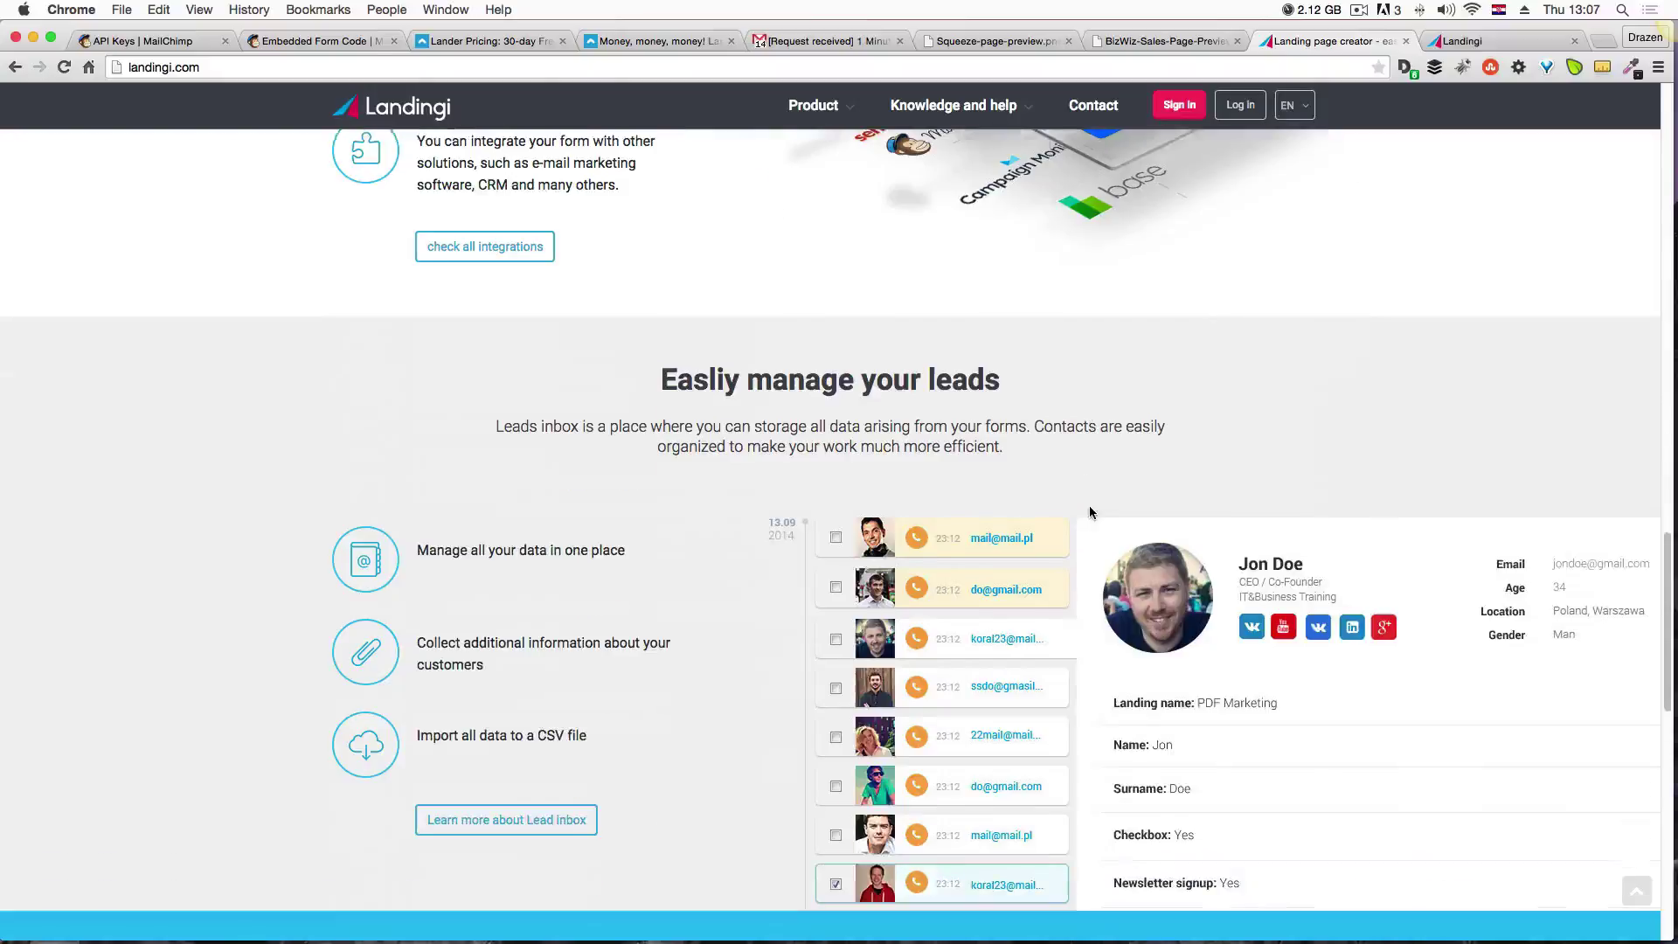
scroll(1089, 511, "down", 4)
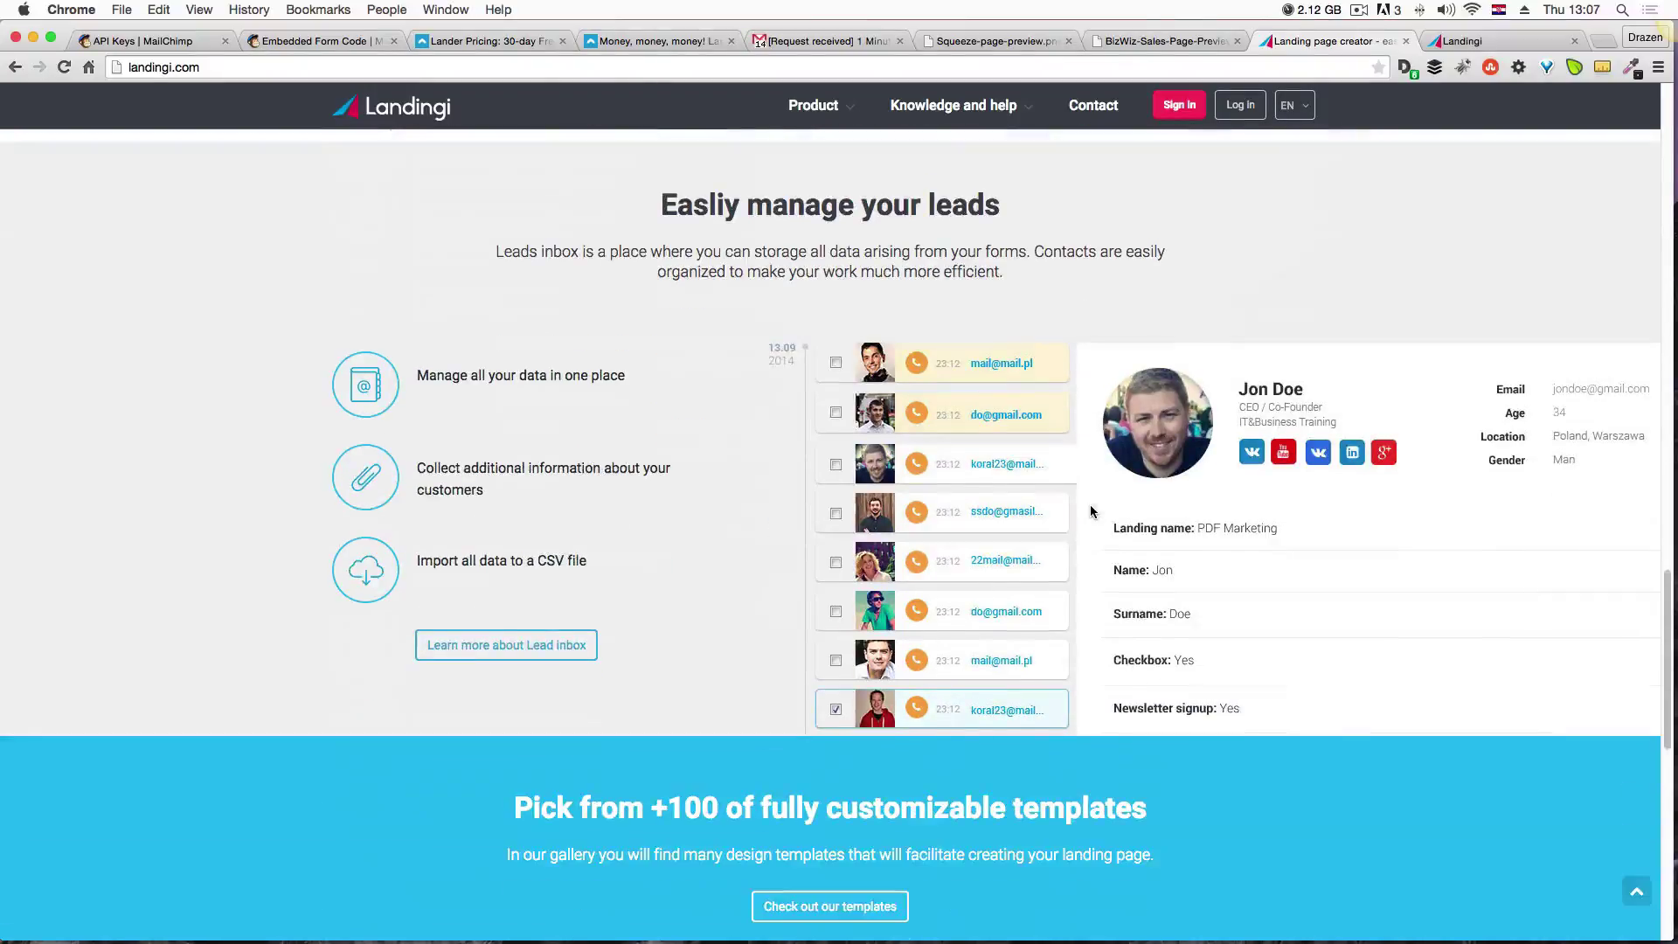
scroll(1091, 507, "down", 7)
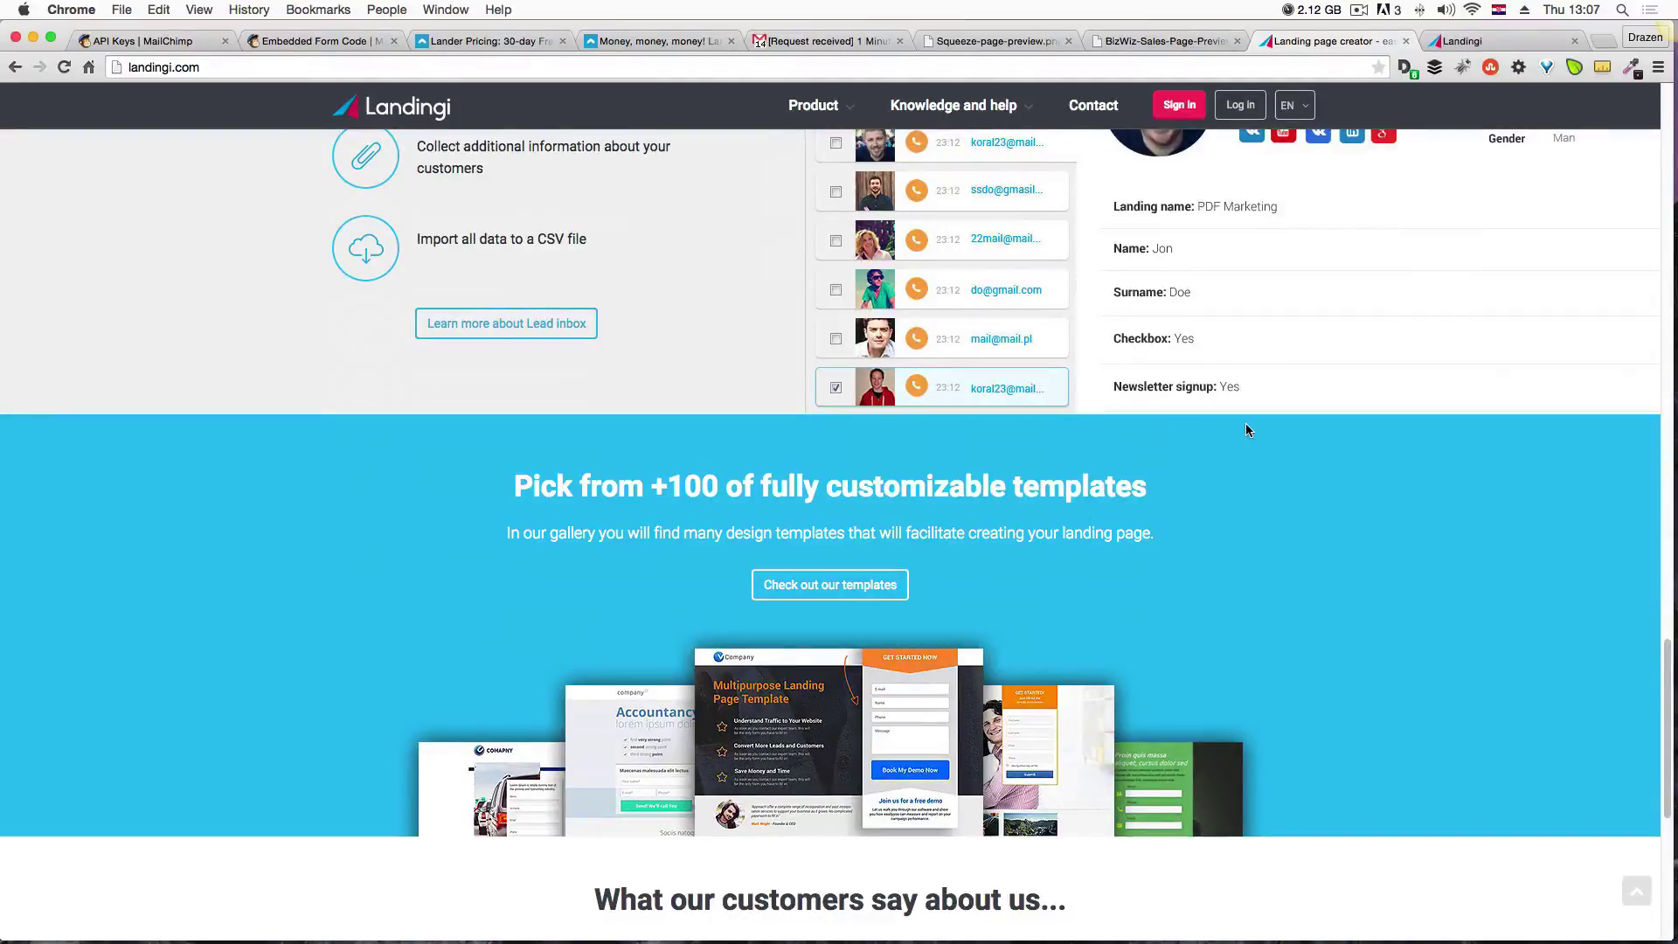
scroll(1245, 429, "down", 5)
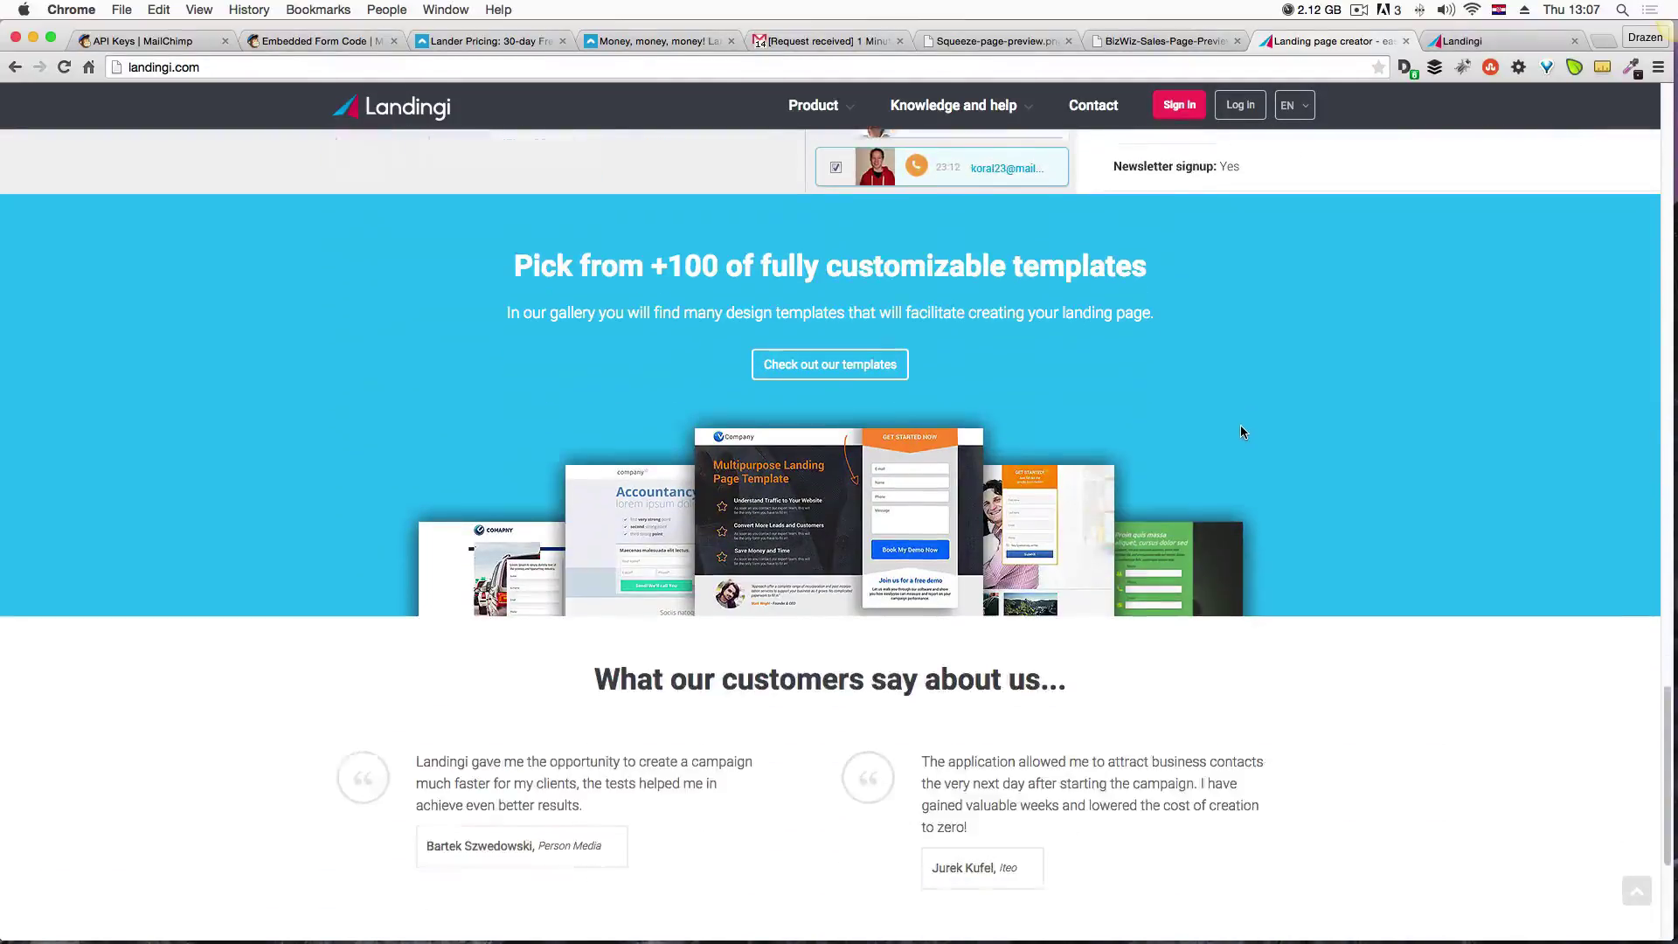
scroll(1243, 430, "up", 12)
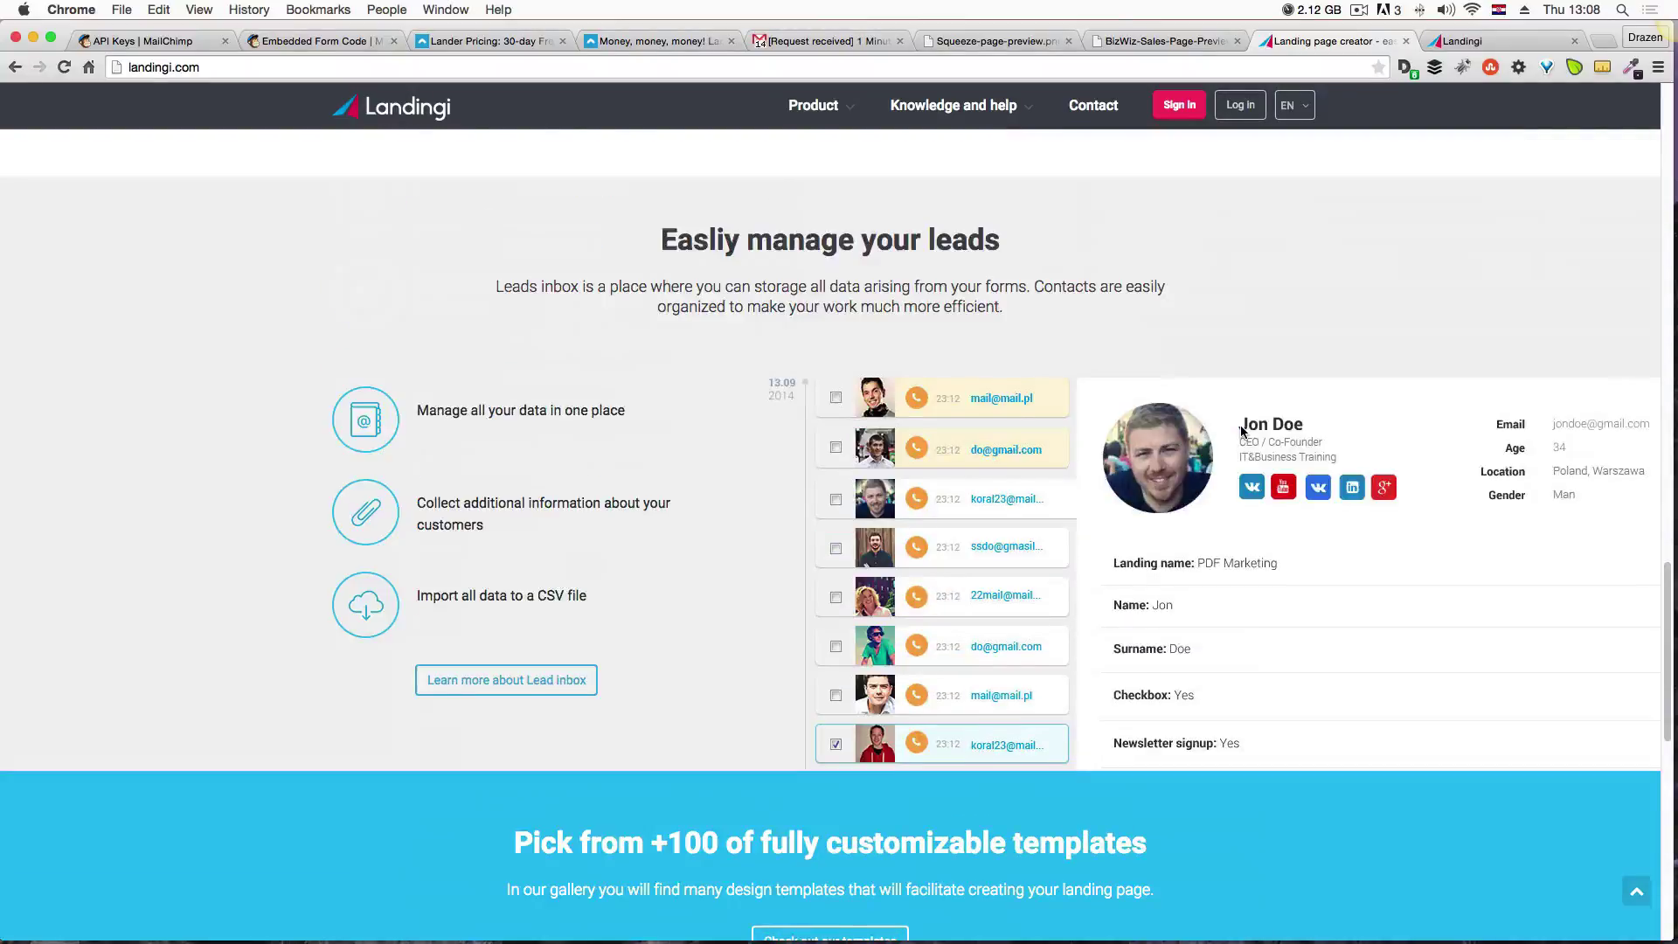
scroll(1241, 432, "up", 15)
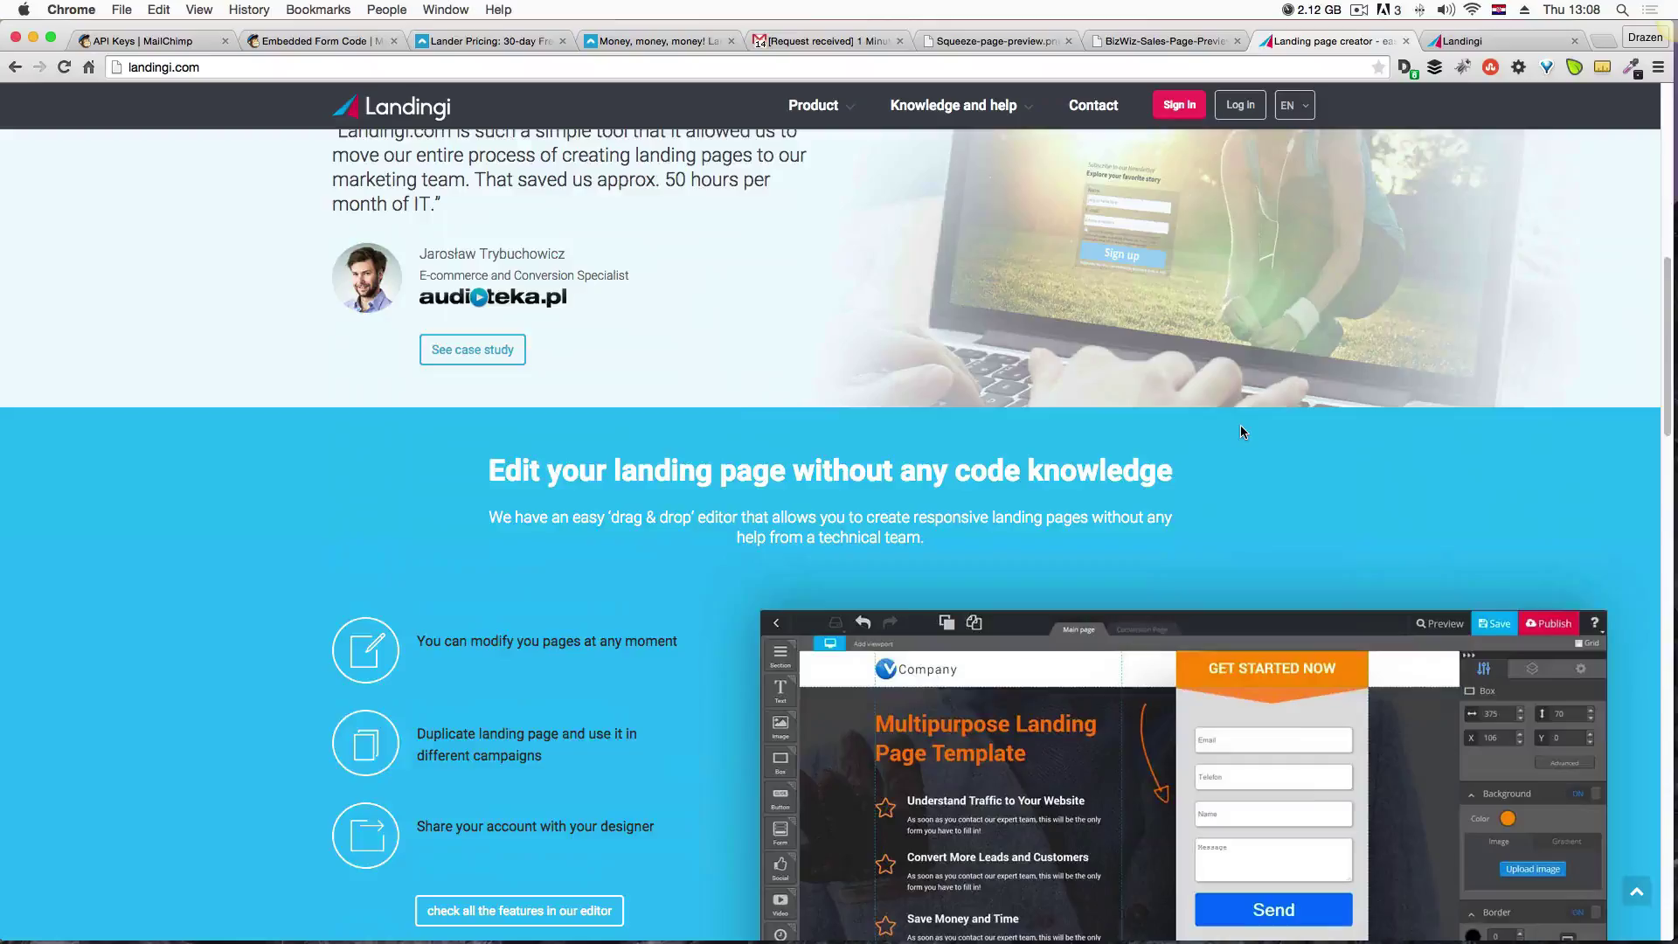
scroll(1240, 432, "up", 2)
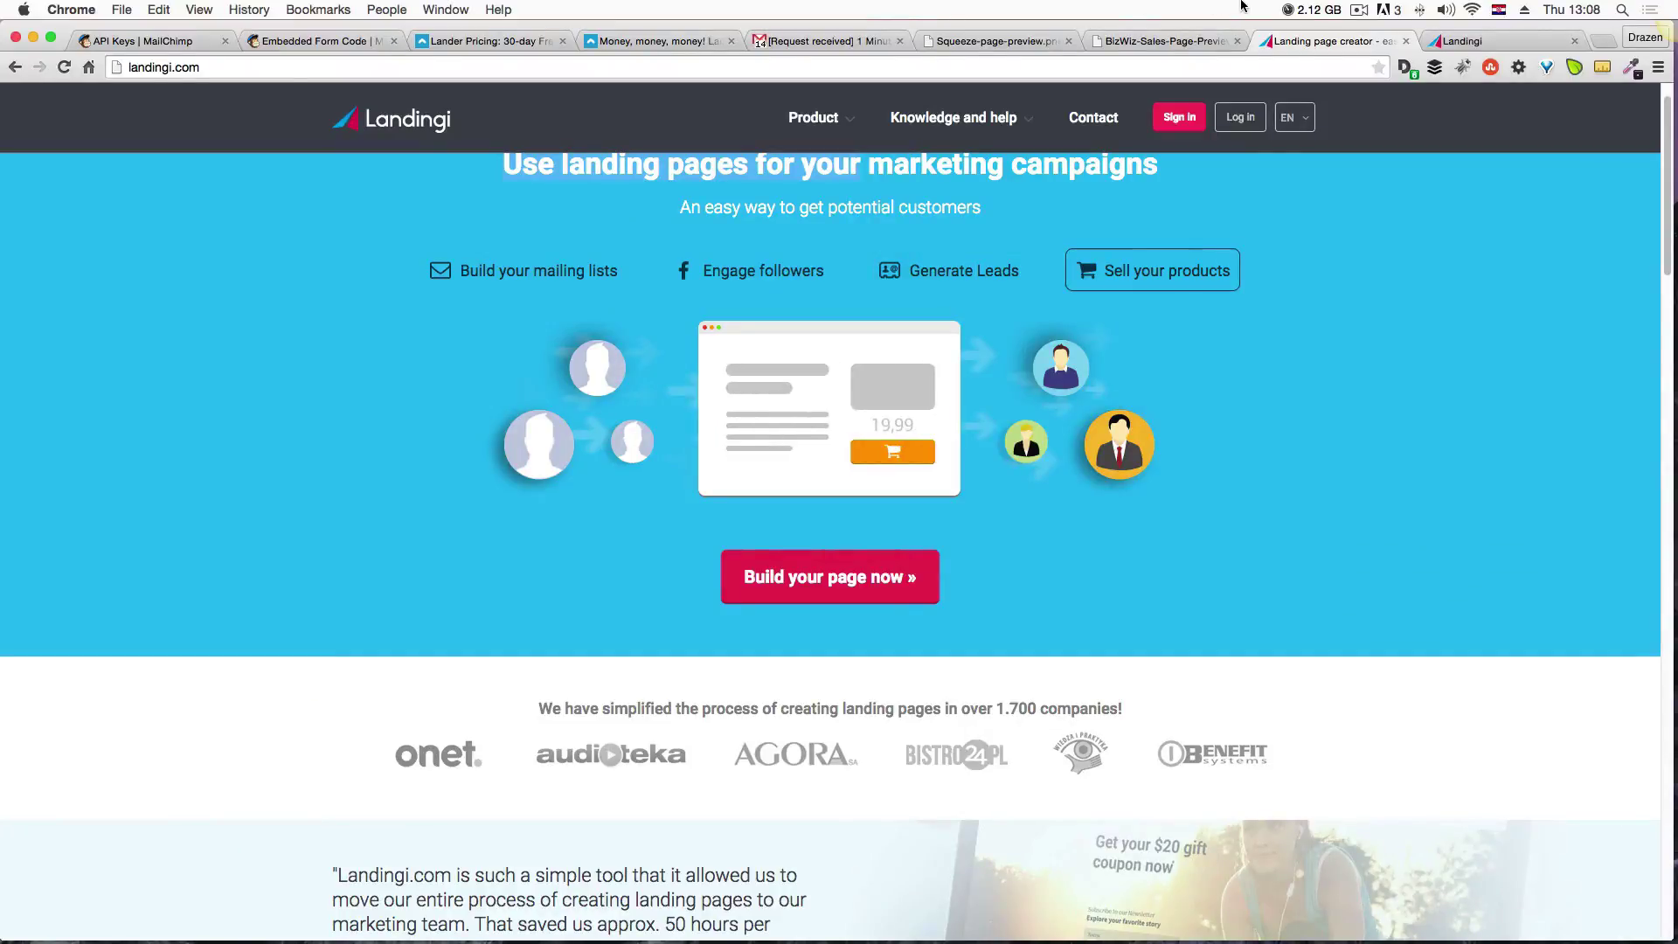
Open the Landingi account's landing page list and start creating a new landing page.
left_click(1456, 42)
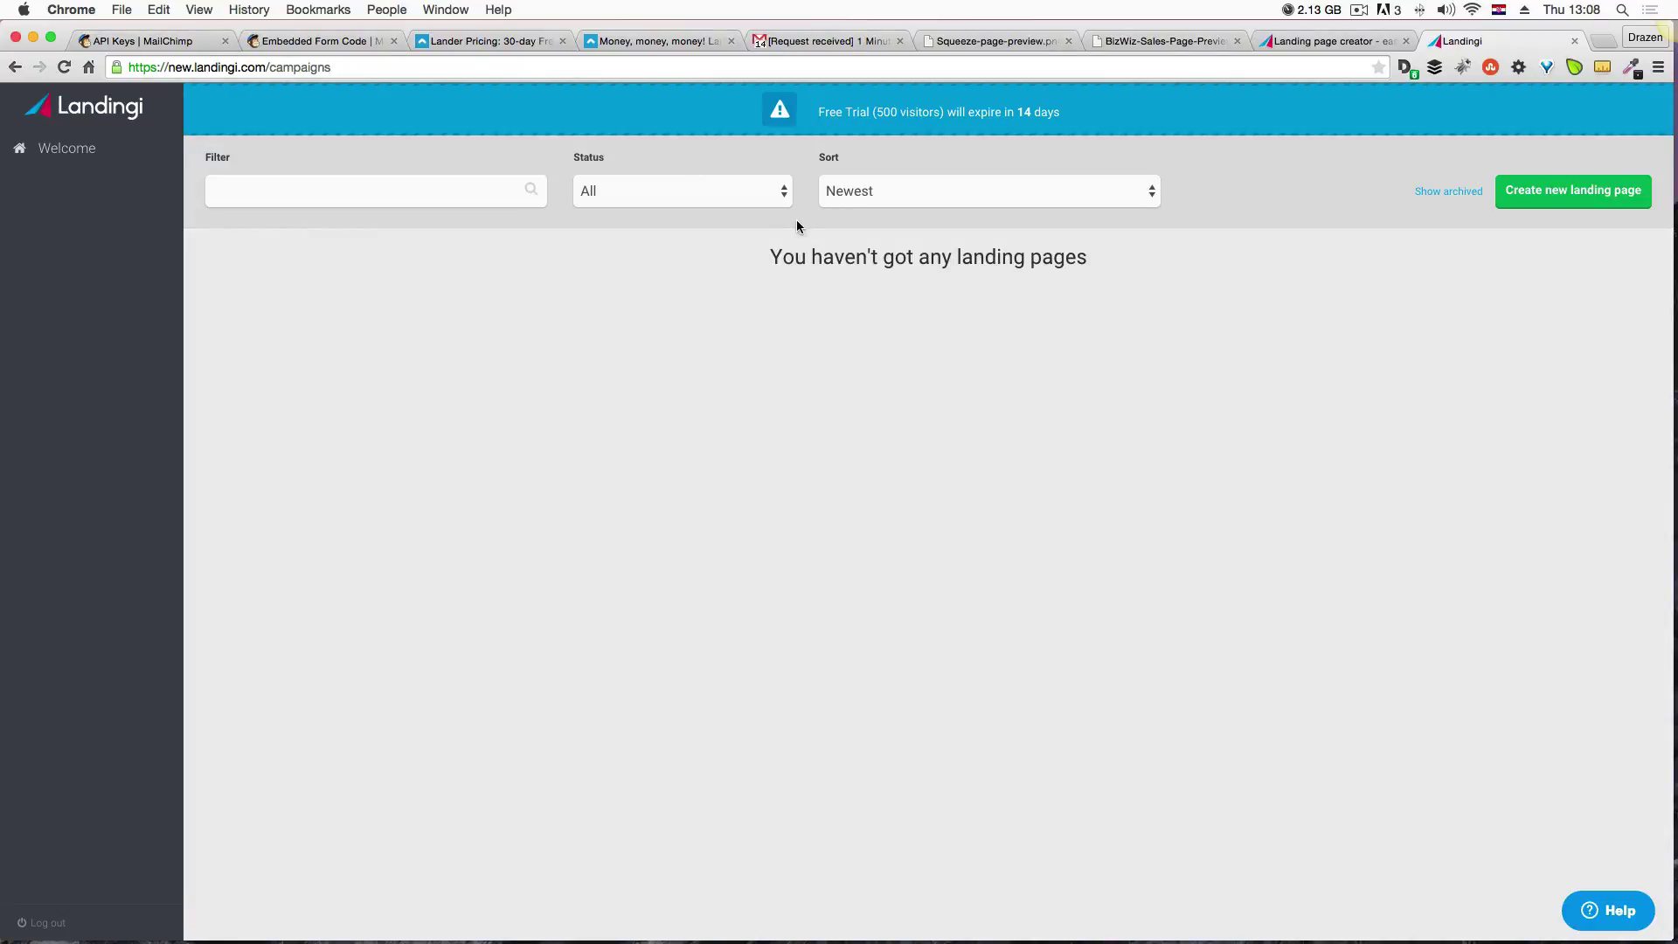
left_click(1580, 201)
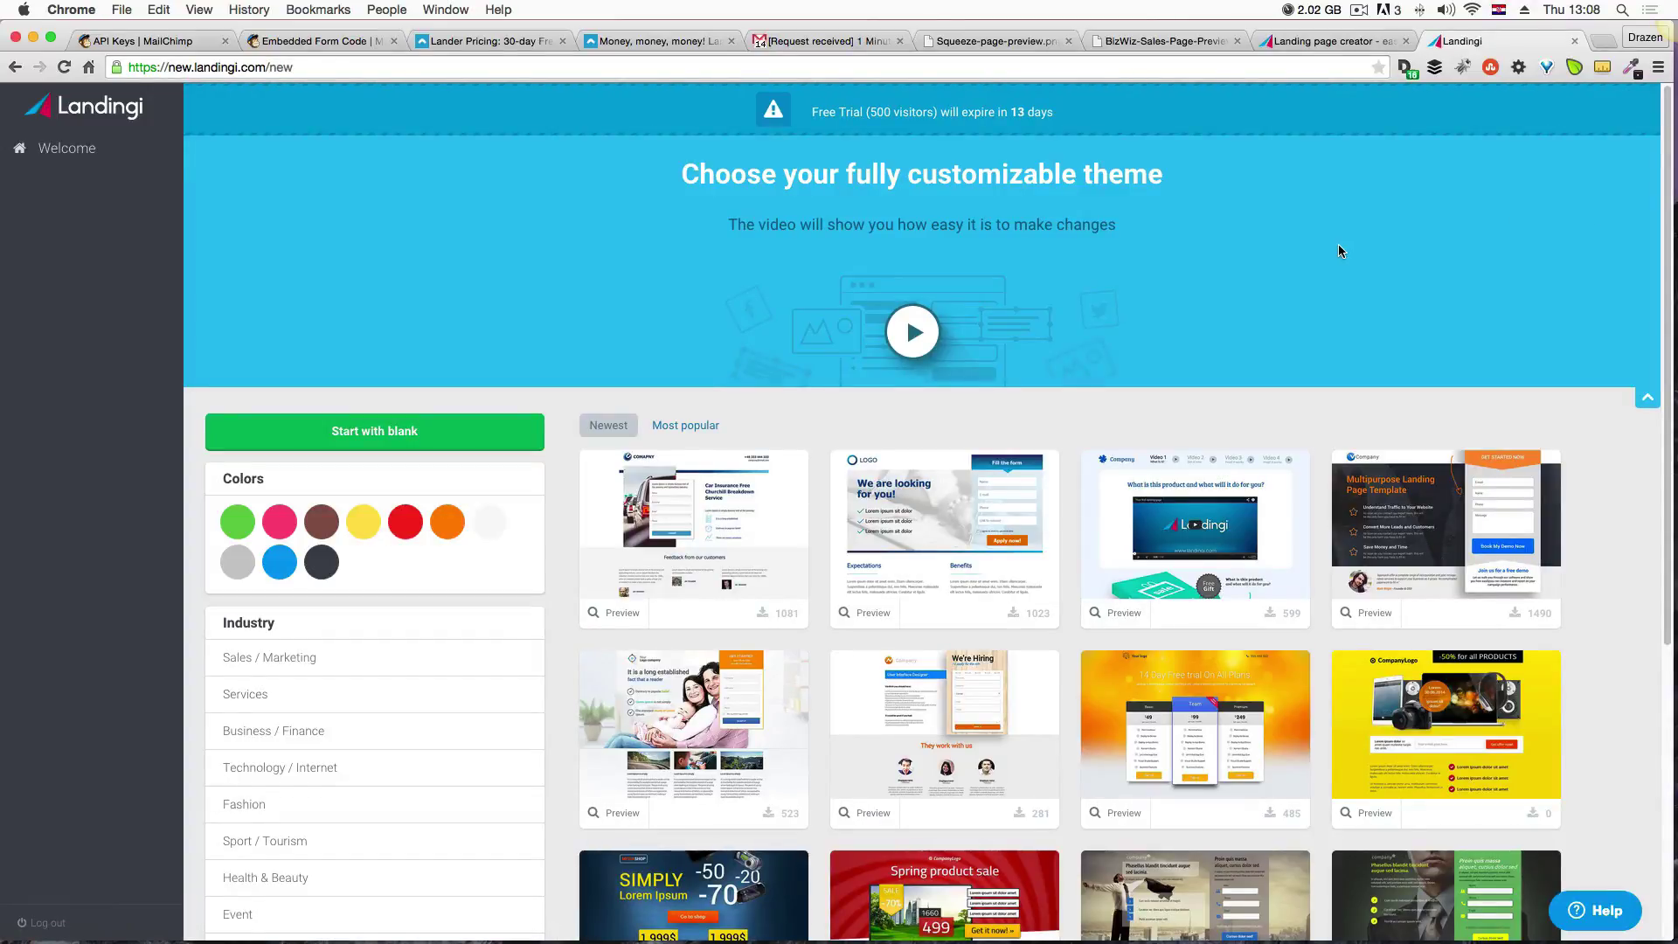
Look through the first page of customizable themes and the available color and industry filters.
scroll(1339, 251, "down", 3)
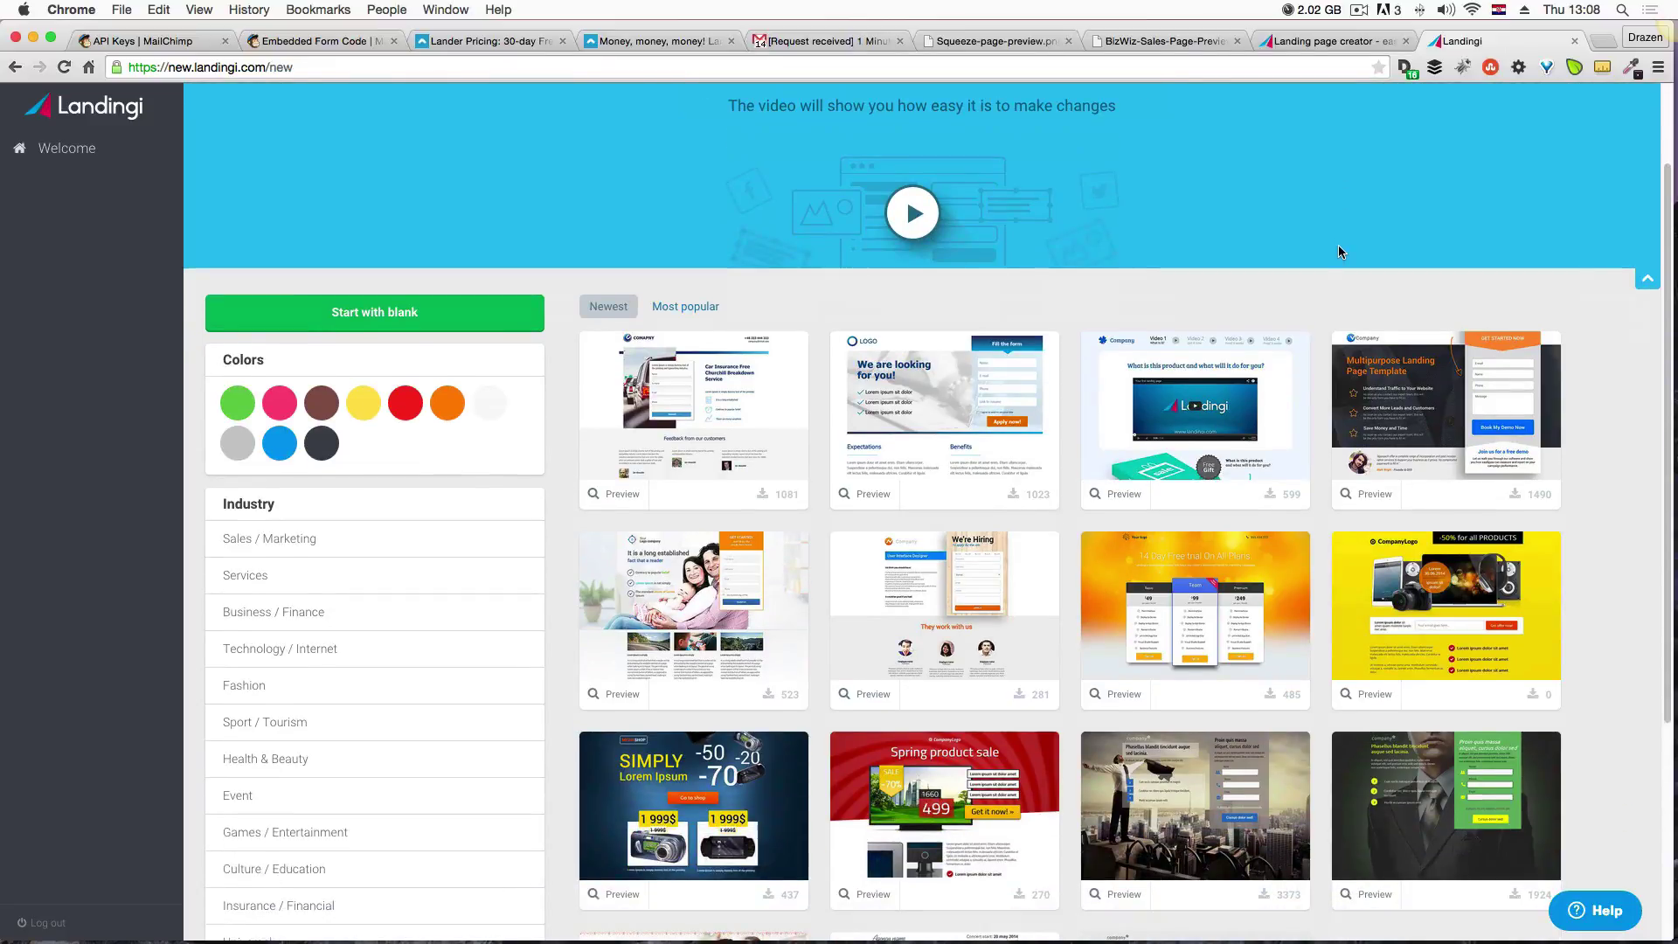
scroll(1339, 251, "down", 1)
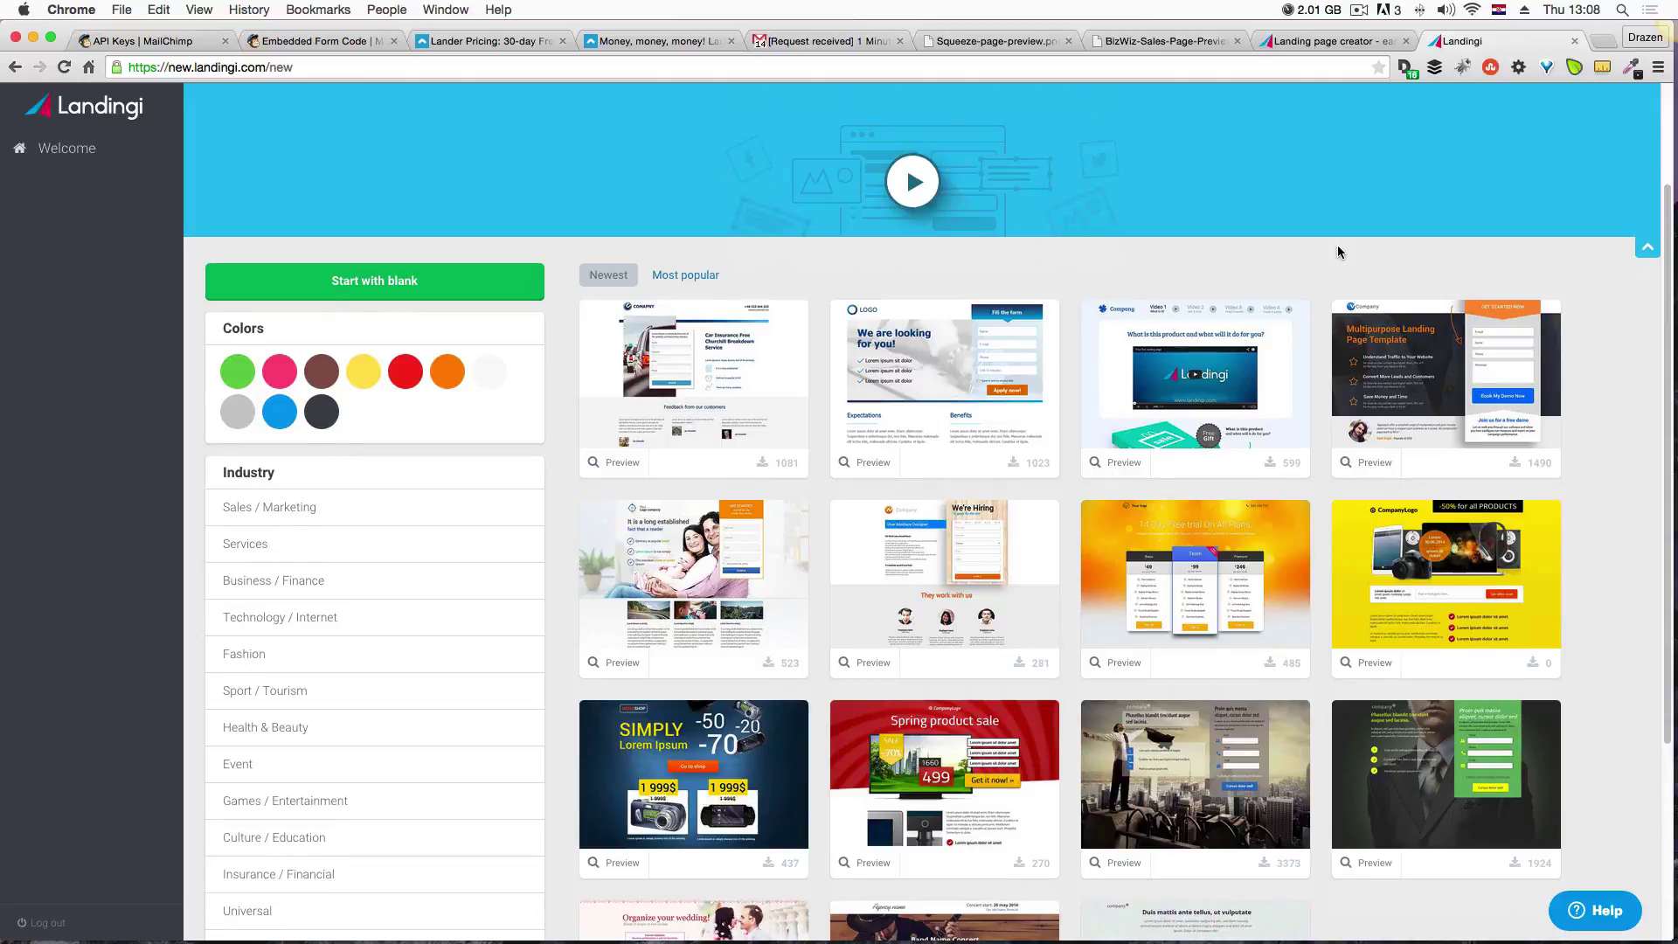
scroll(1339, 252, "down", 3)
scroll(1338, 253, "down", 1)
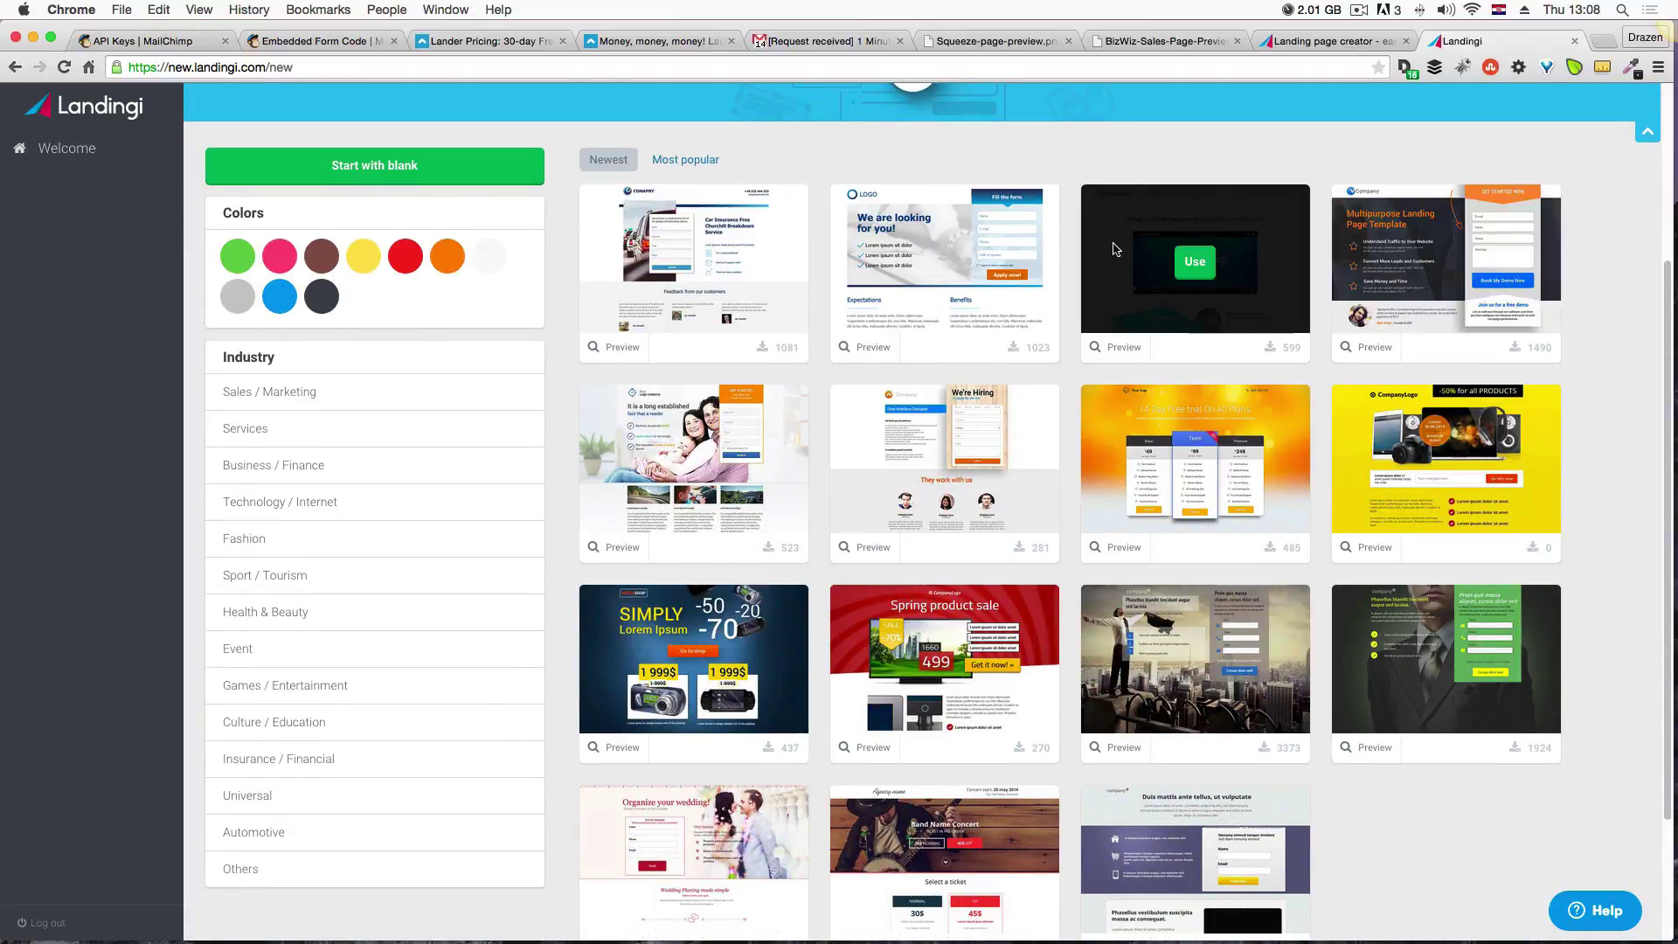
scroll(639, 399, "down", 2)
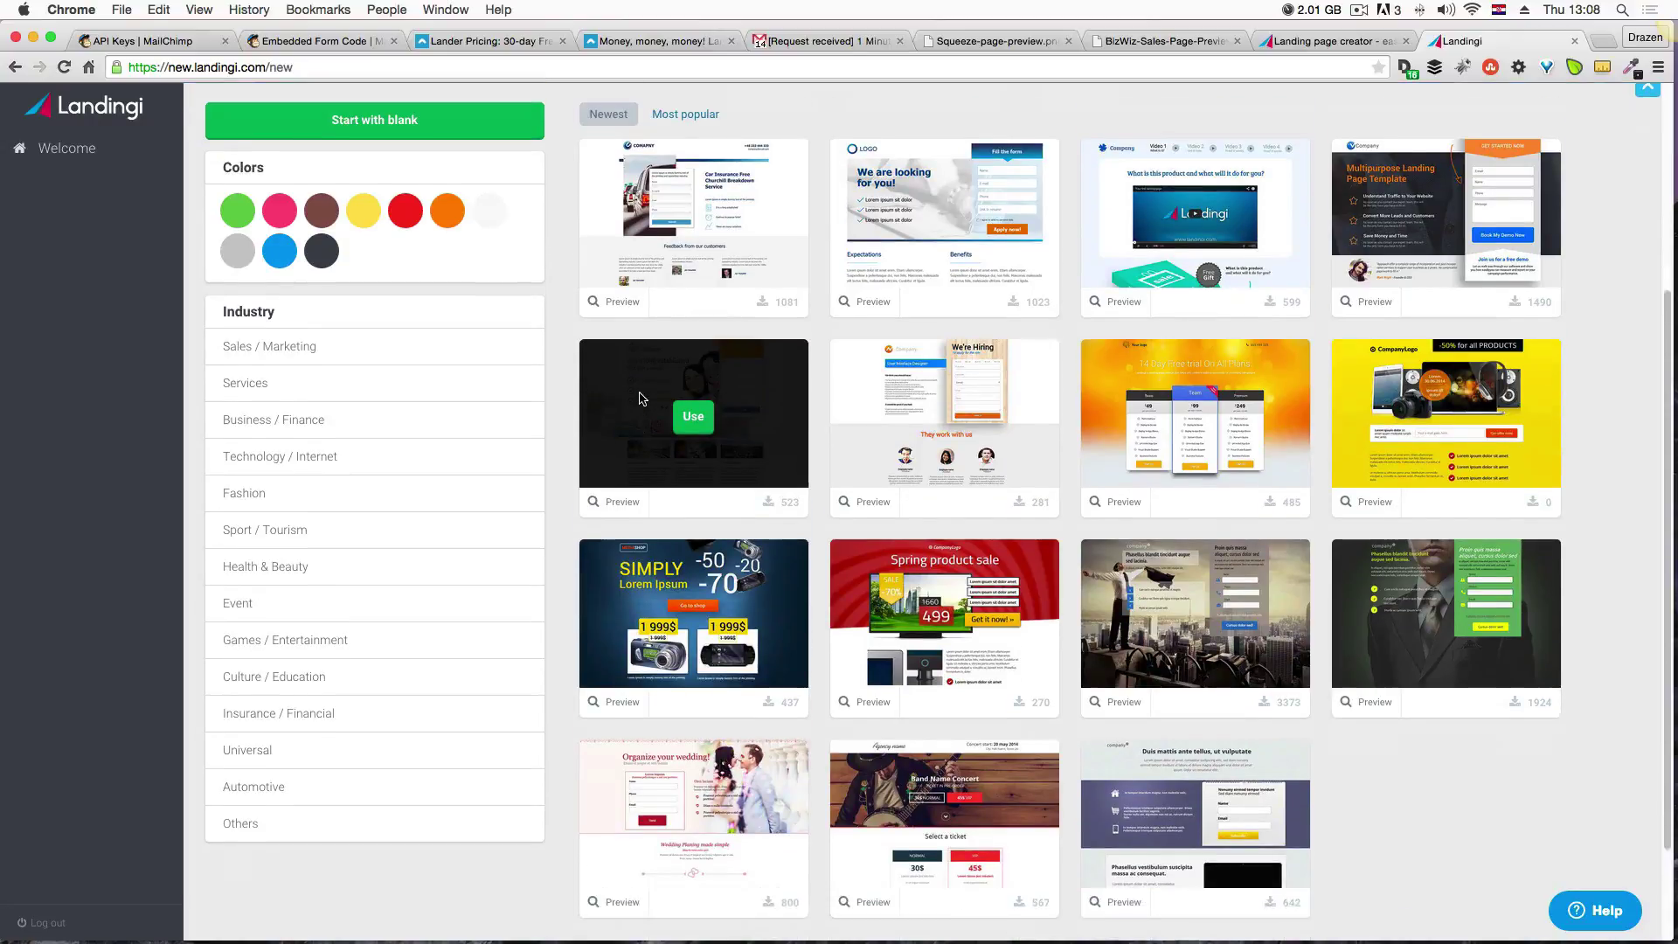
scroll(639, 398, "down", 1)
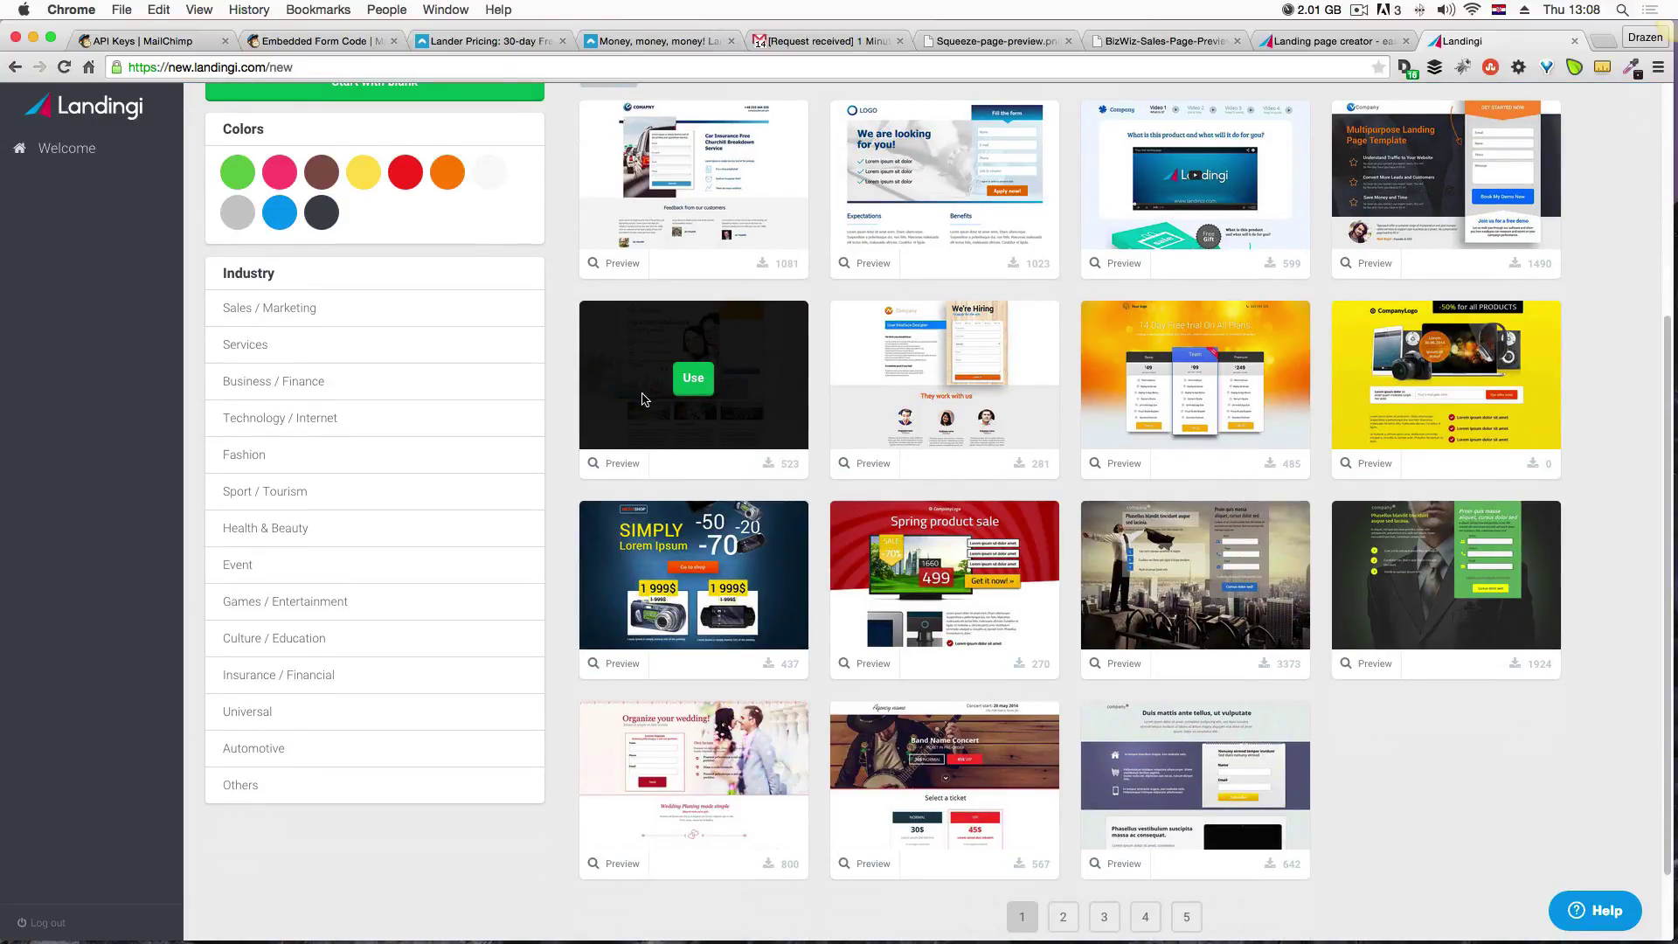
scroll(643, 400, "down", 1)
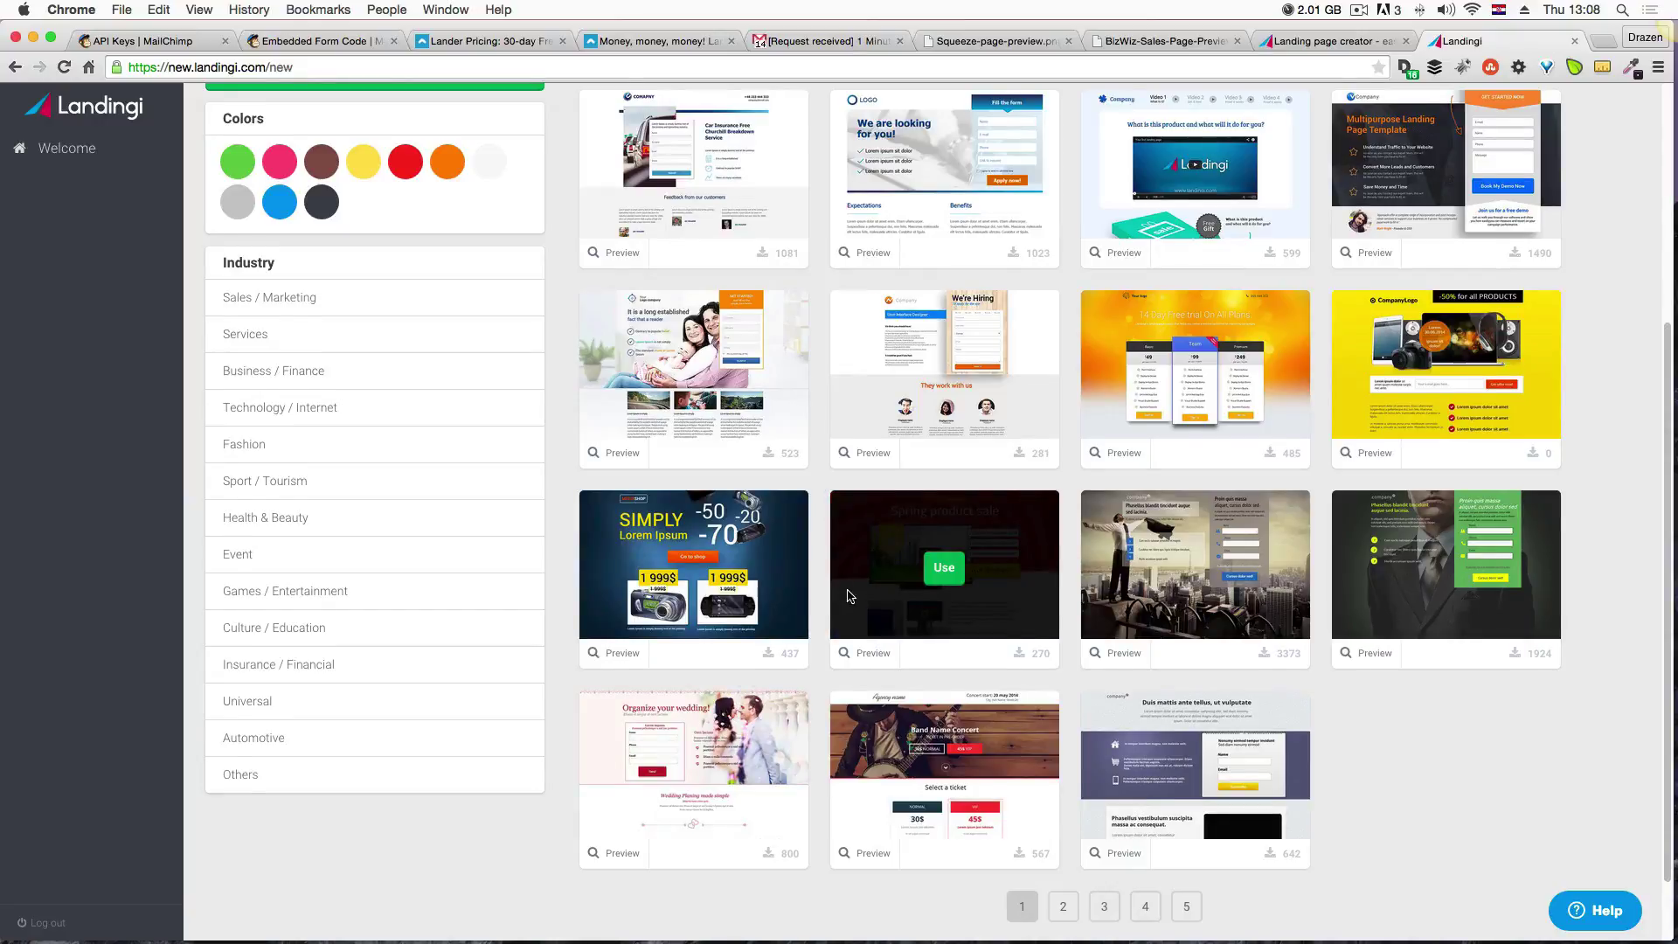
scroll(847, 589, "up", 1)
scroll(847, 589, "down", 3)
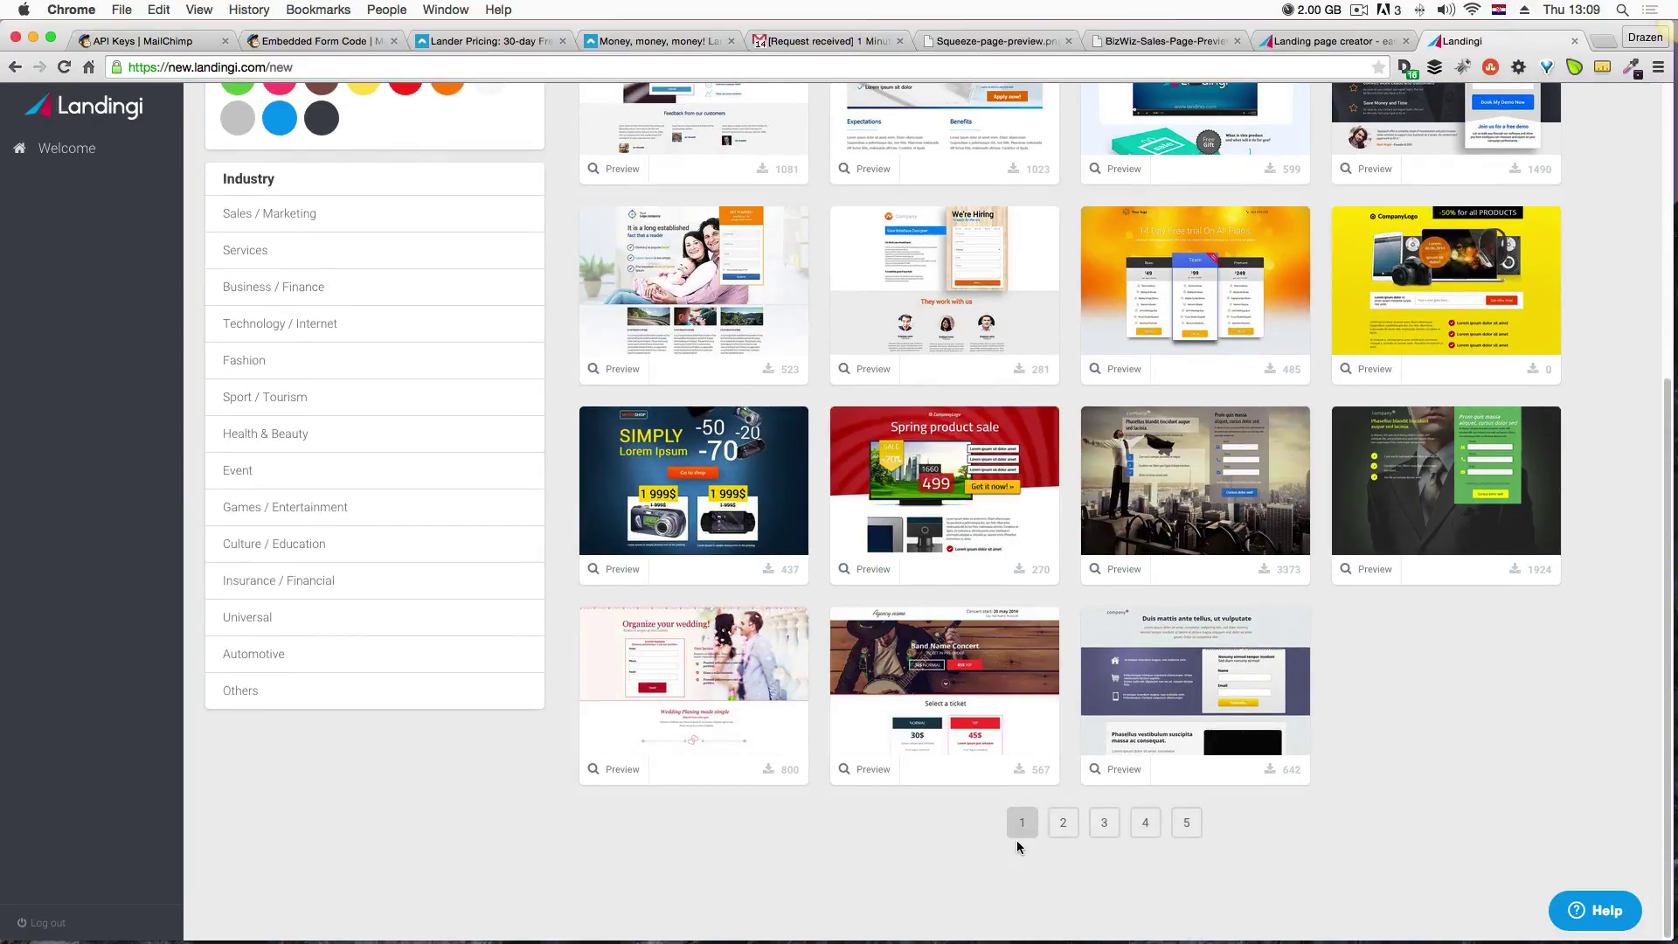
Filter the theme gallery by the Health & Beauty and Automotive industries and view the matching themes.
left_click(346, 442)
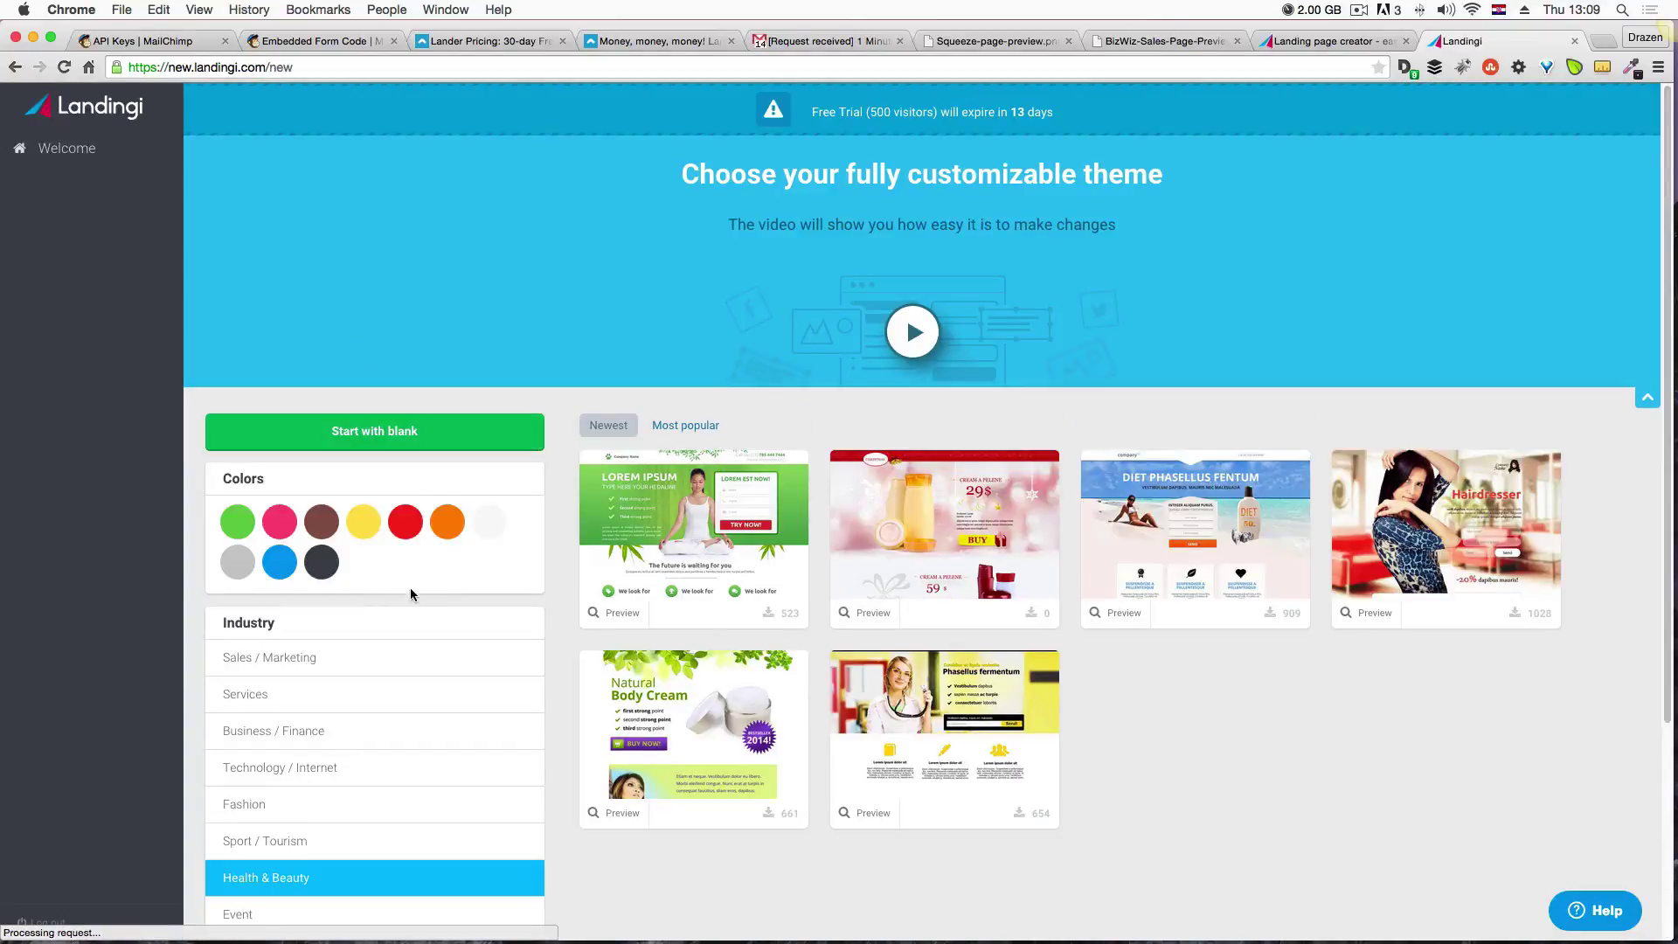
scroll(411, 590, "down", 2)
scroll(400, 669, "down", 1)
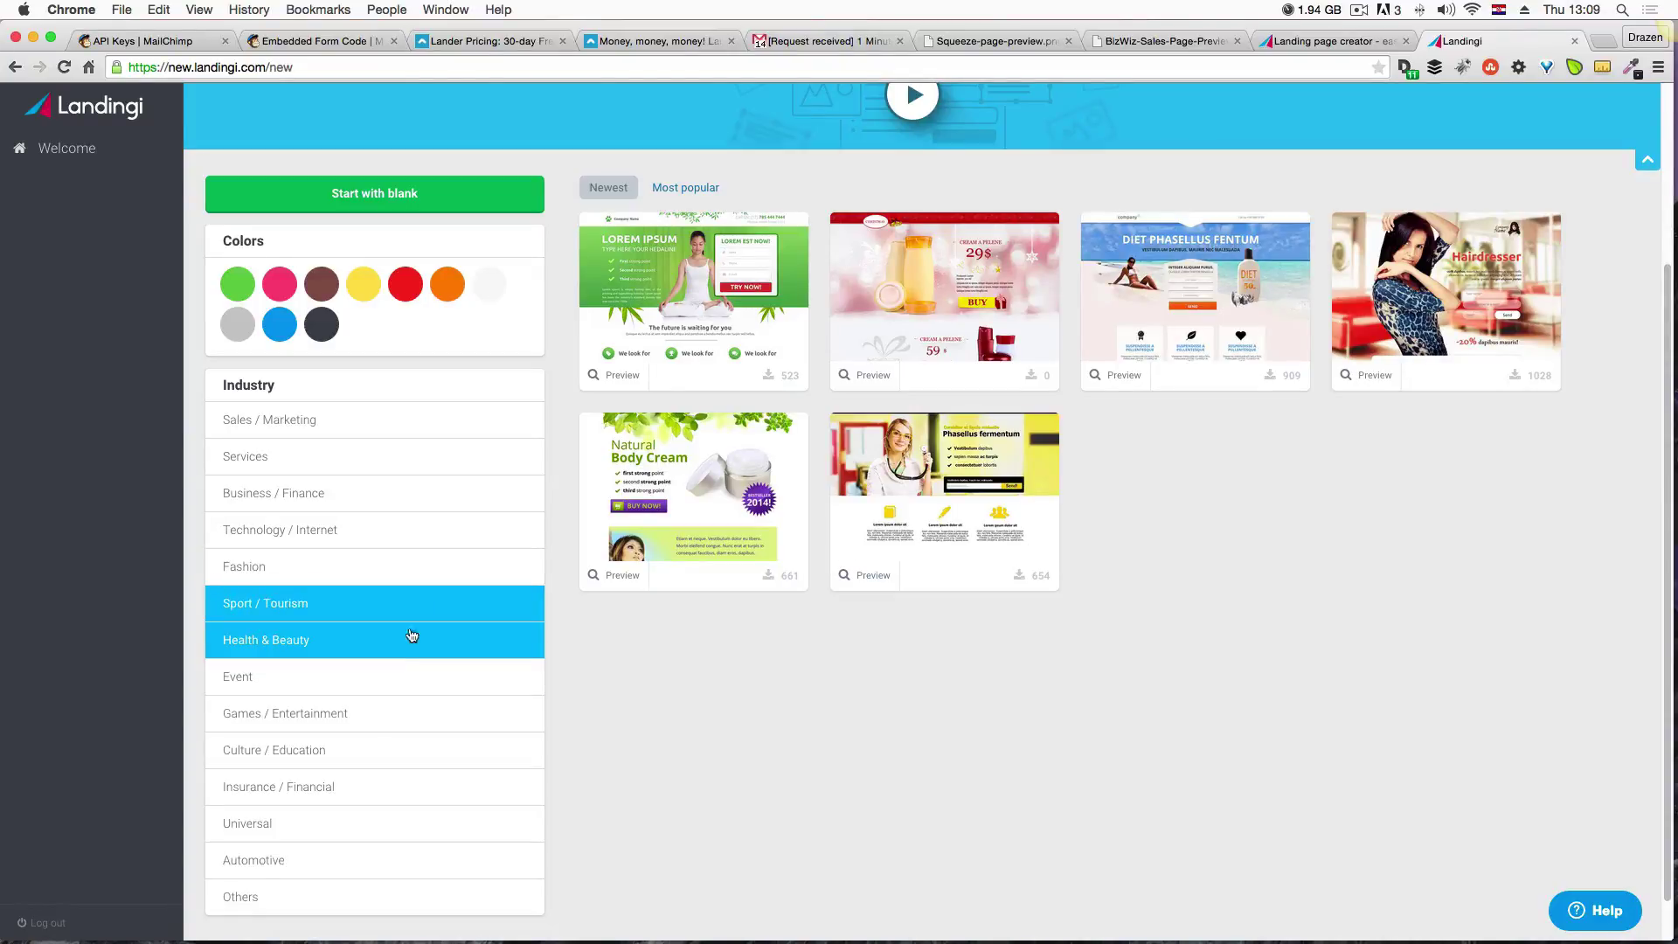
left_click(391, 855)
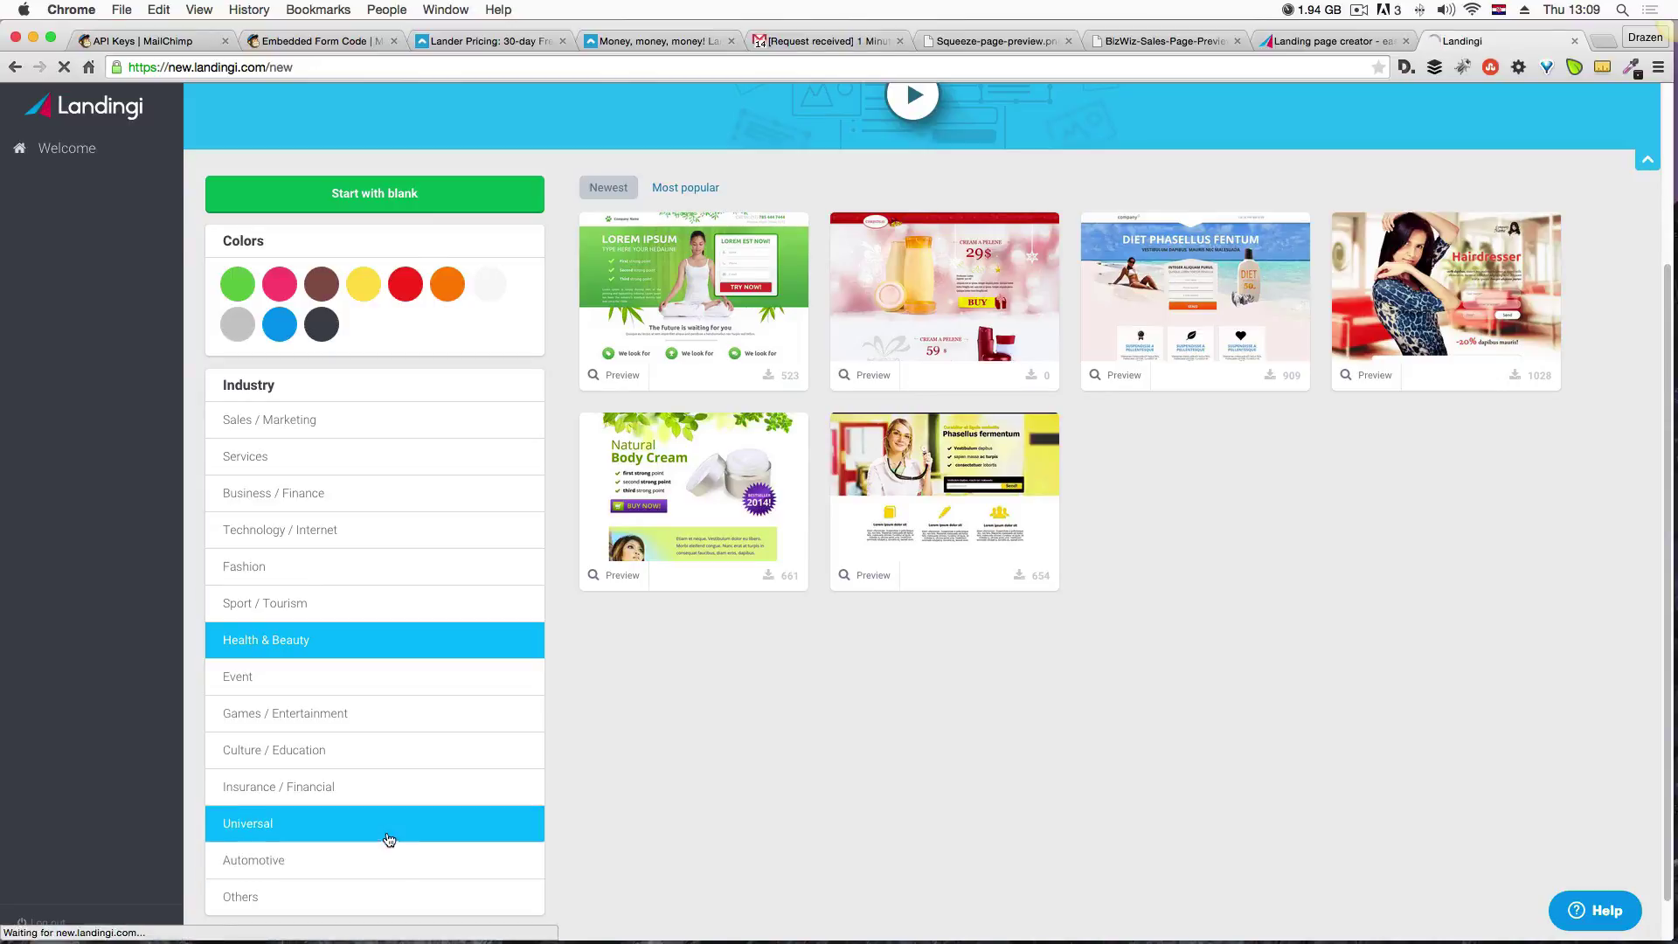
scroll(601, 598, "down", 3)
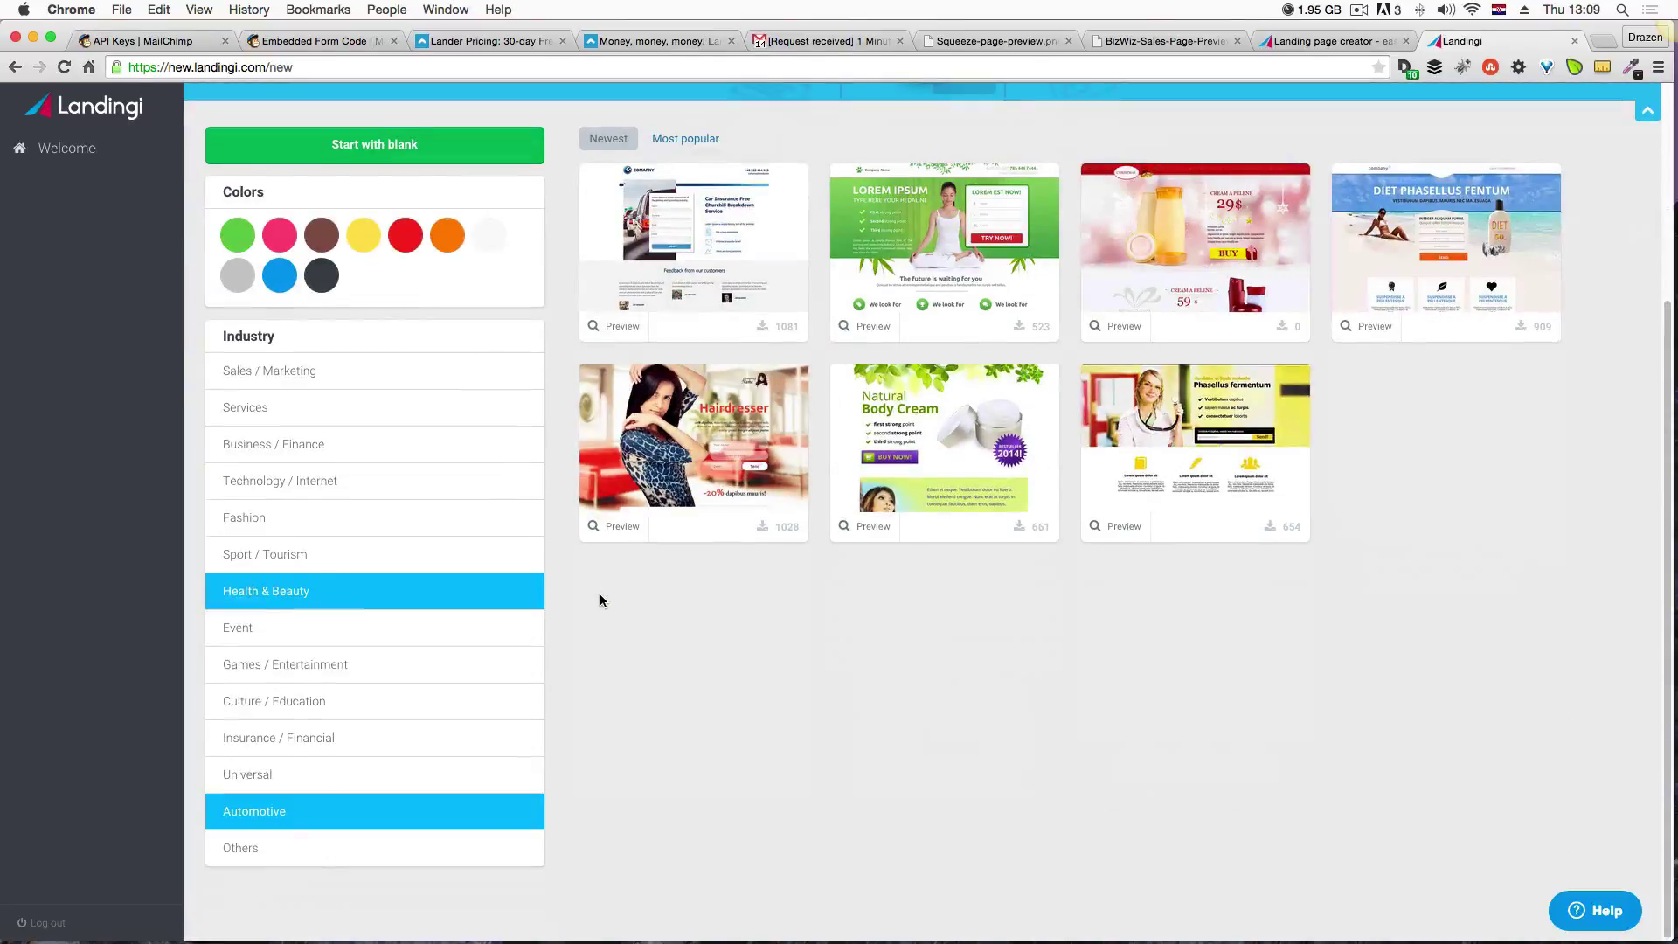
Add the Sport / Tourism industry to the theme gallery's Health & Beauty and Automotive filters.
left_click(449, 830)
scroll(449, 829, "down", 3)
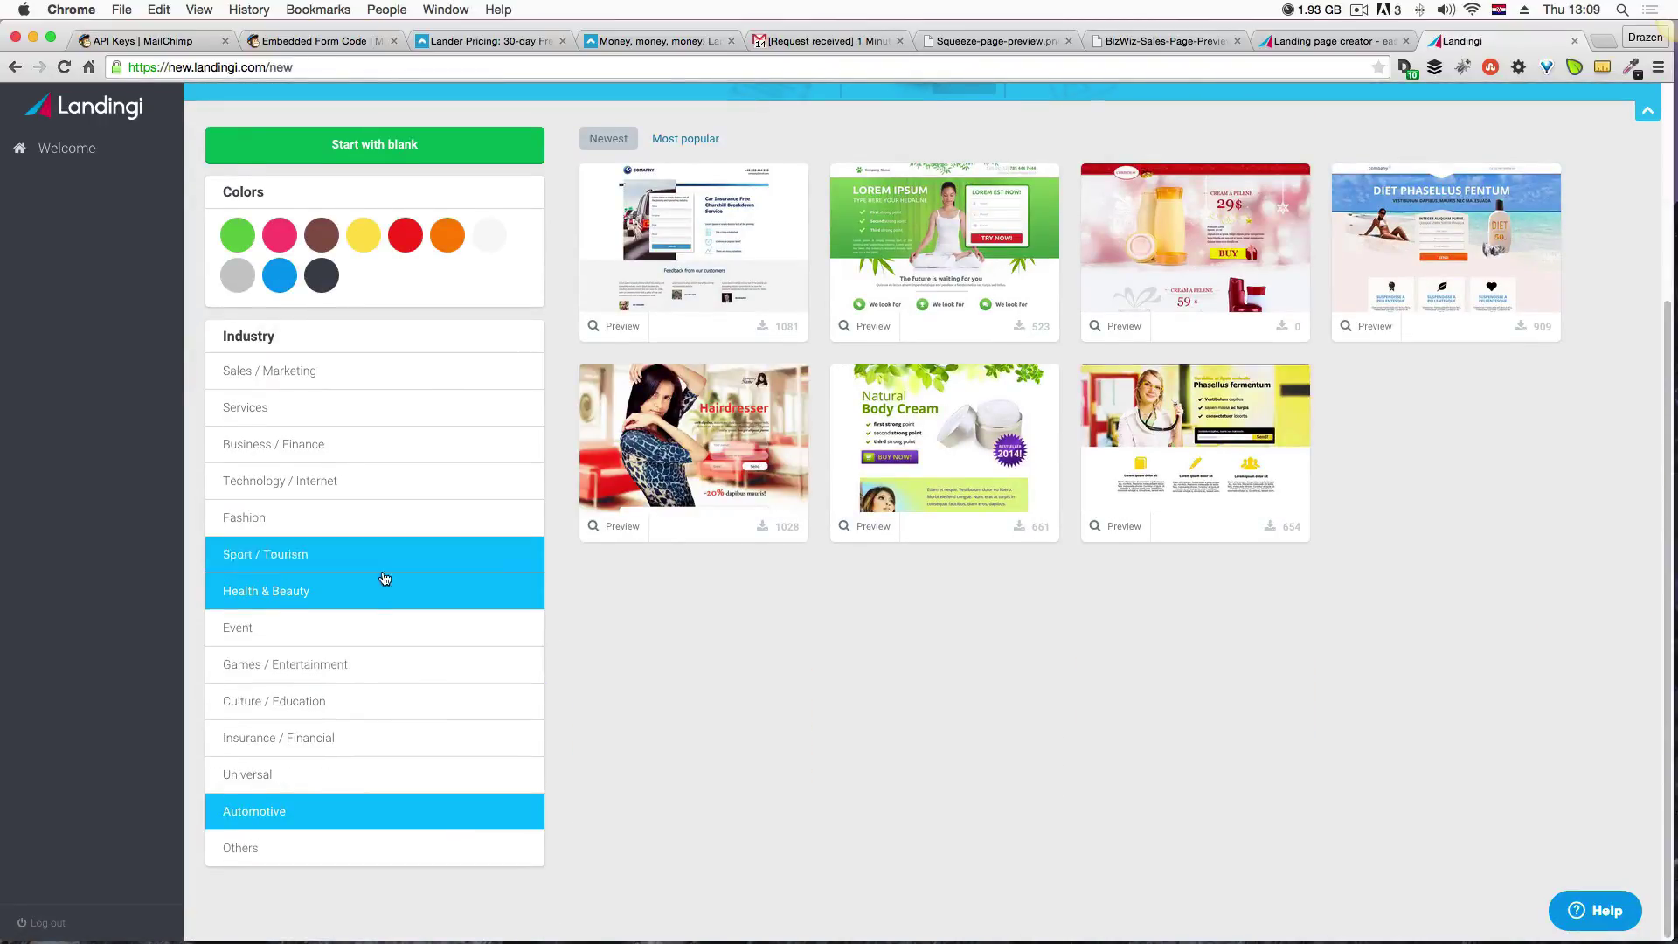
left_click(421, 699)
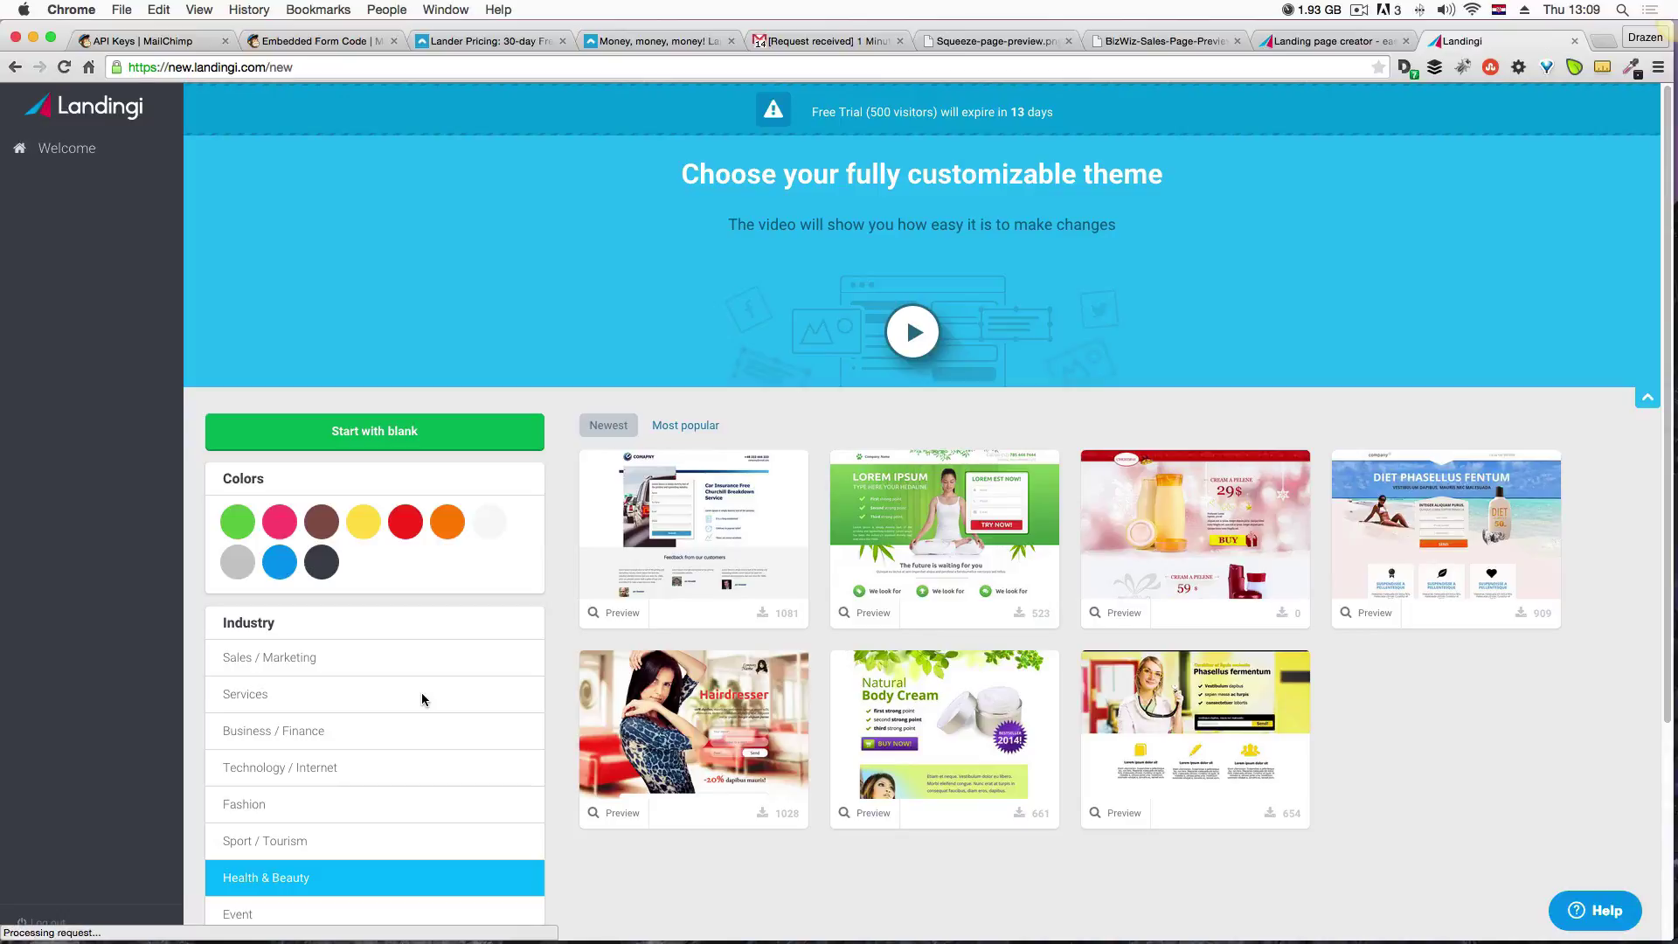
scroll(421, 699, "down", 1)
left_click(401, 732)
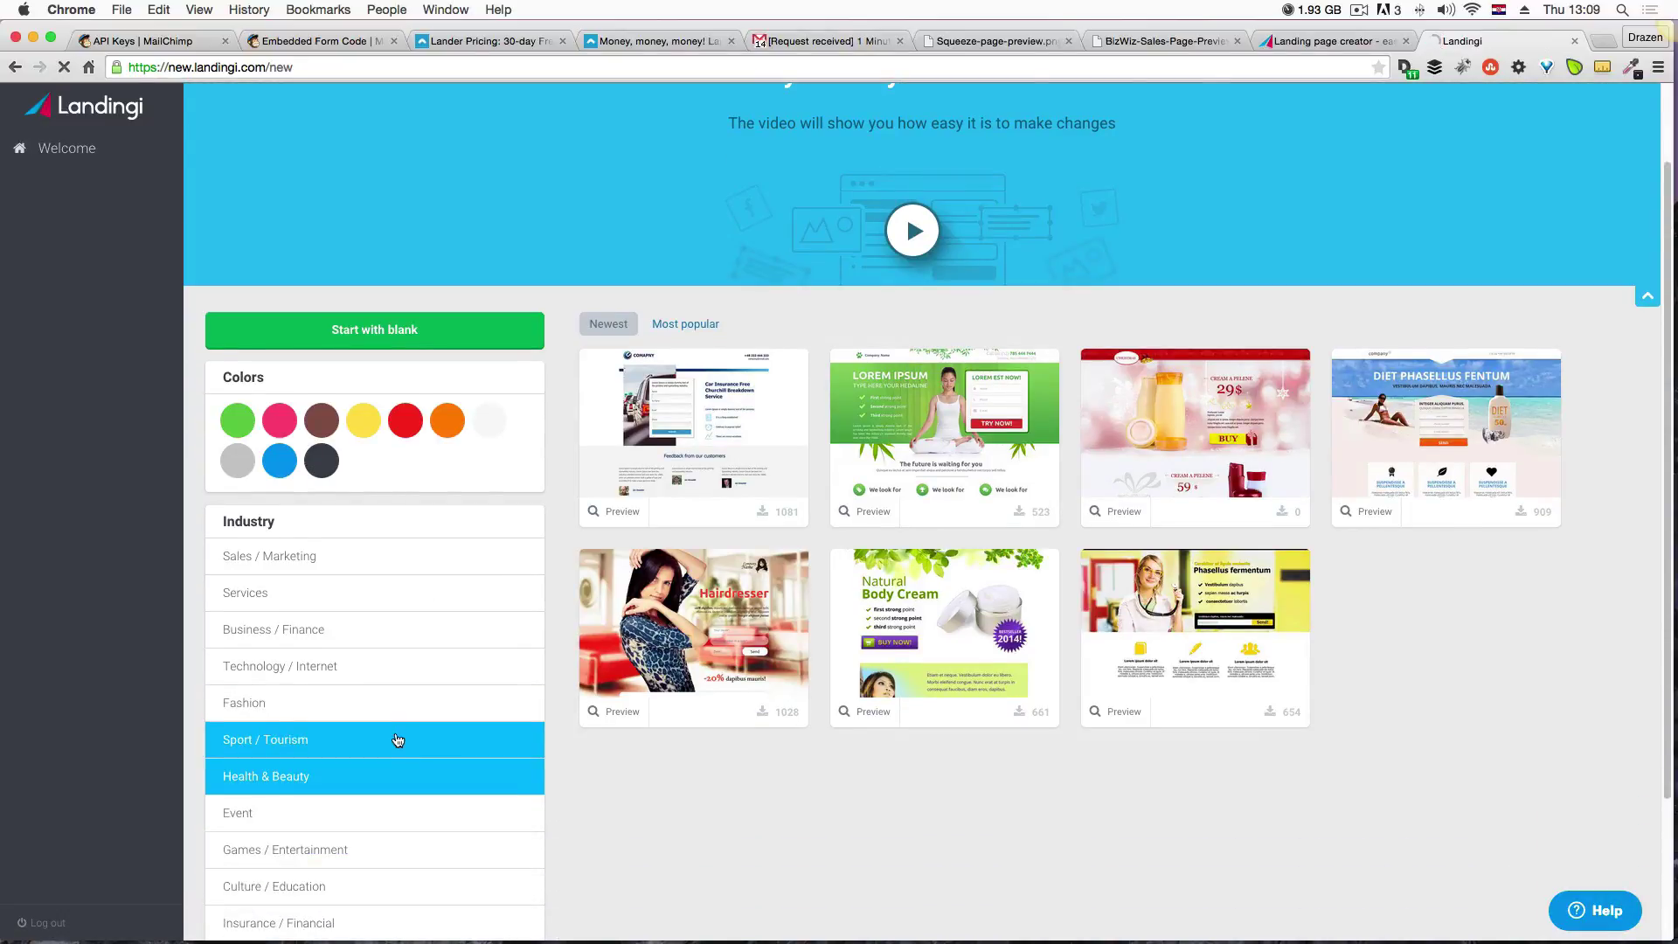
scroll(776, 461, "down", 3)
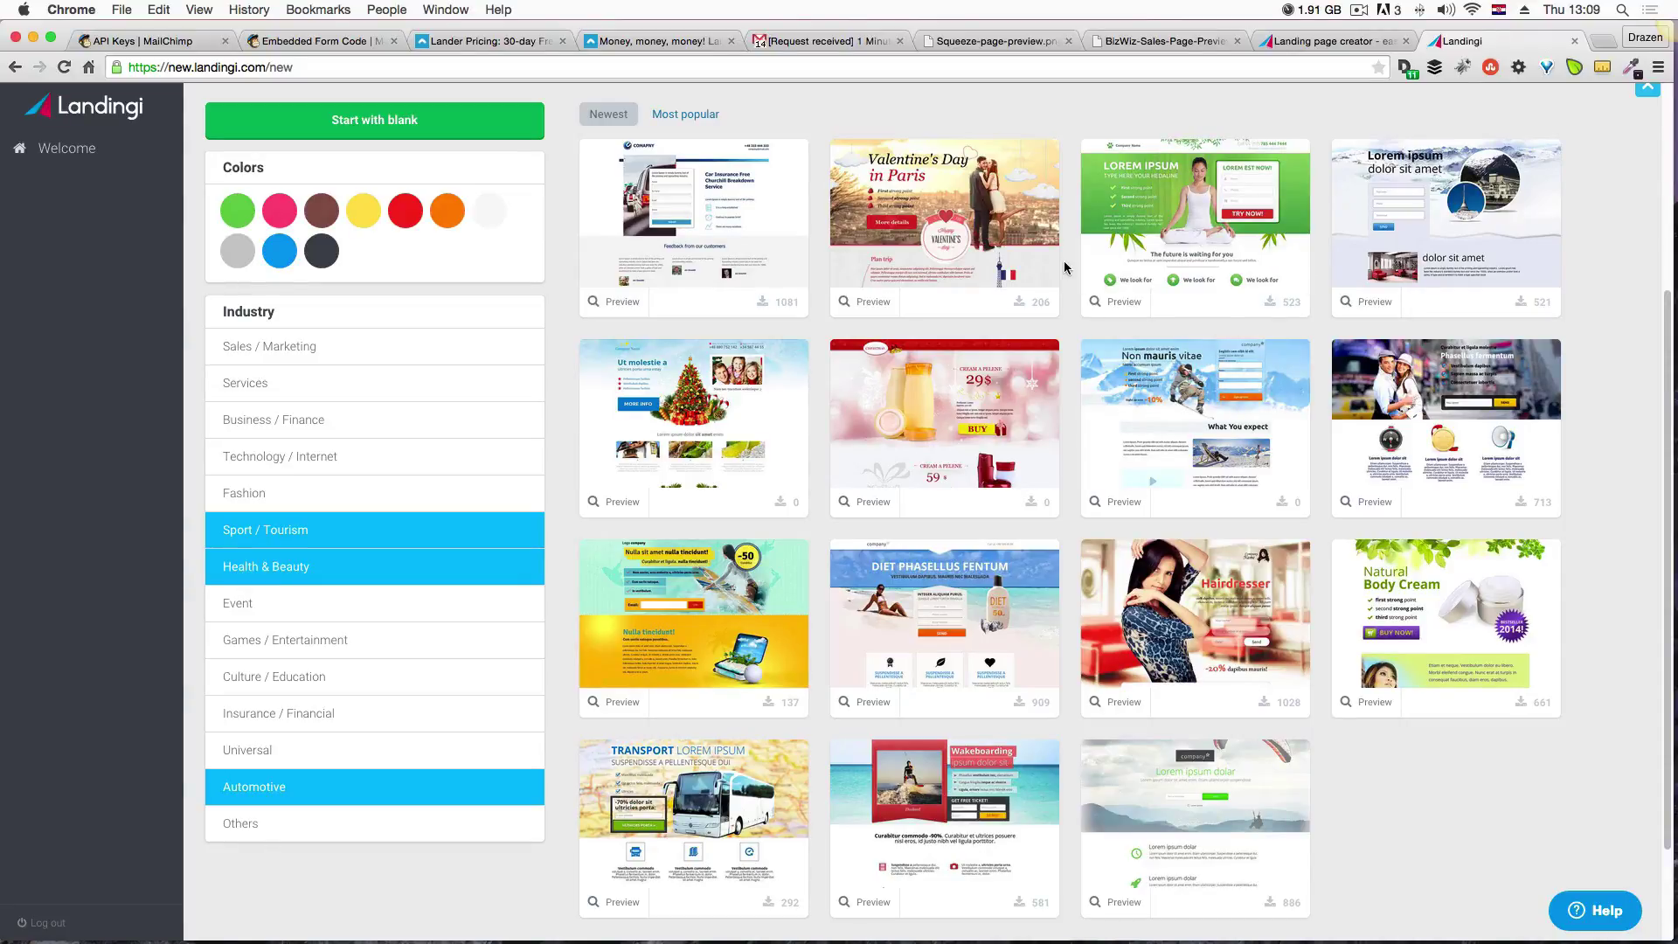
Look through the themes matching the three industry filters, along with the option to start from a blank page.
scroll(738, 486, "down", 1)
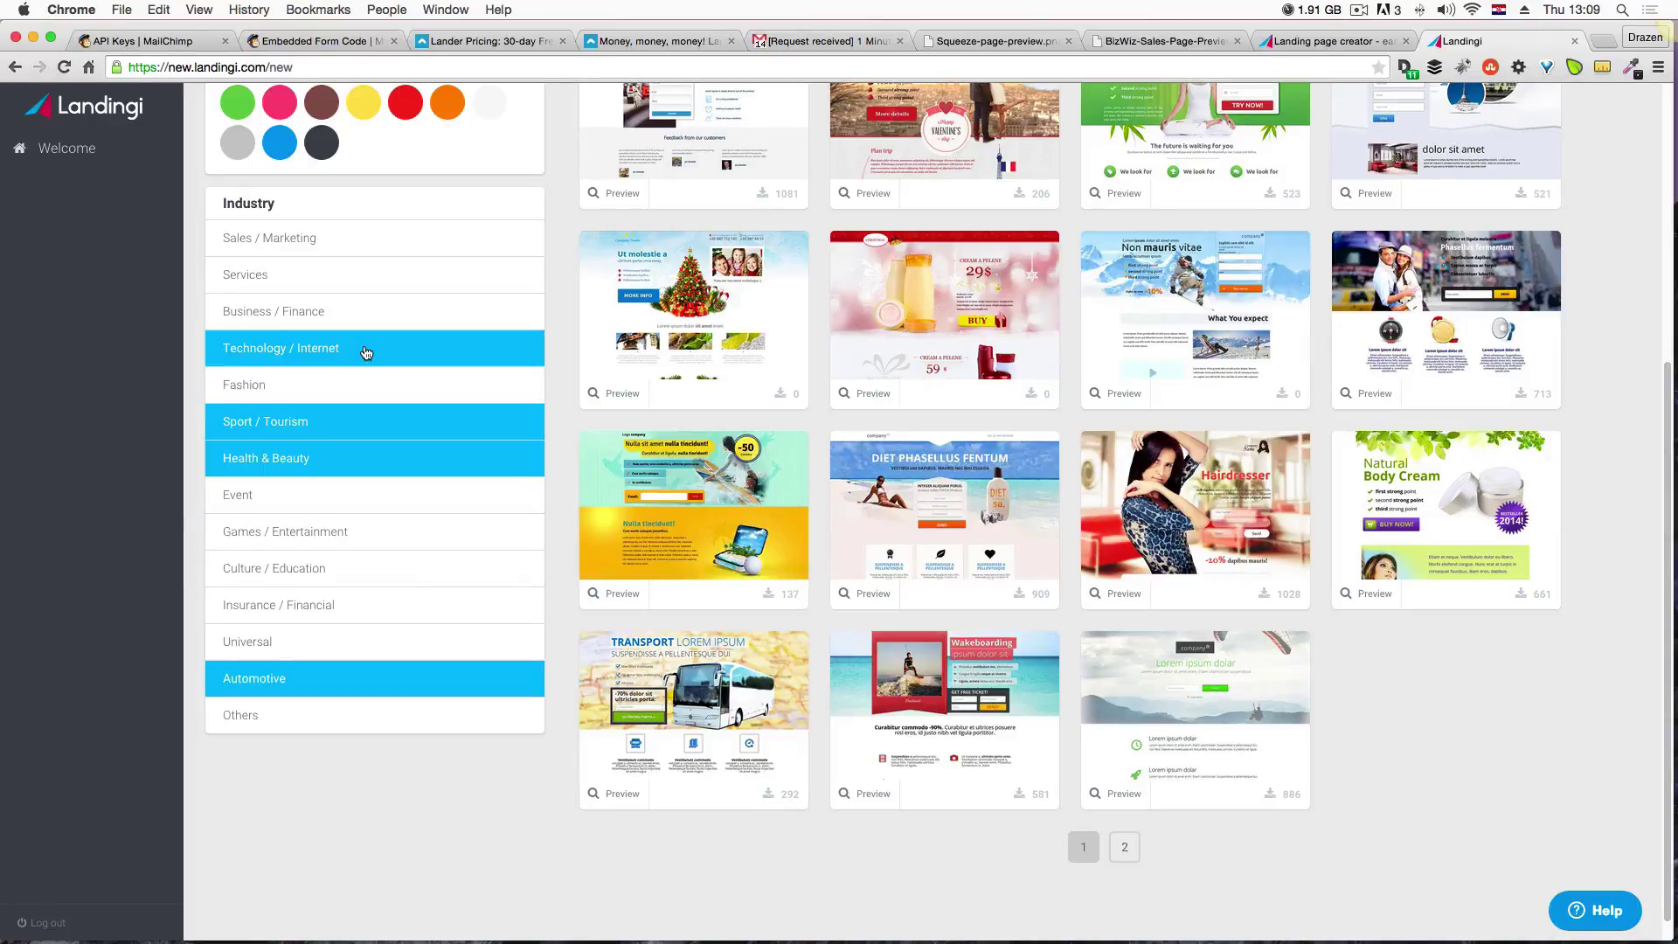
left_click(363, 434)
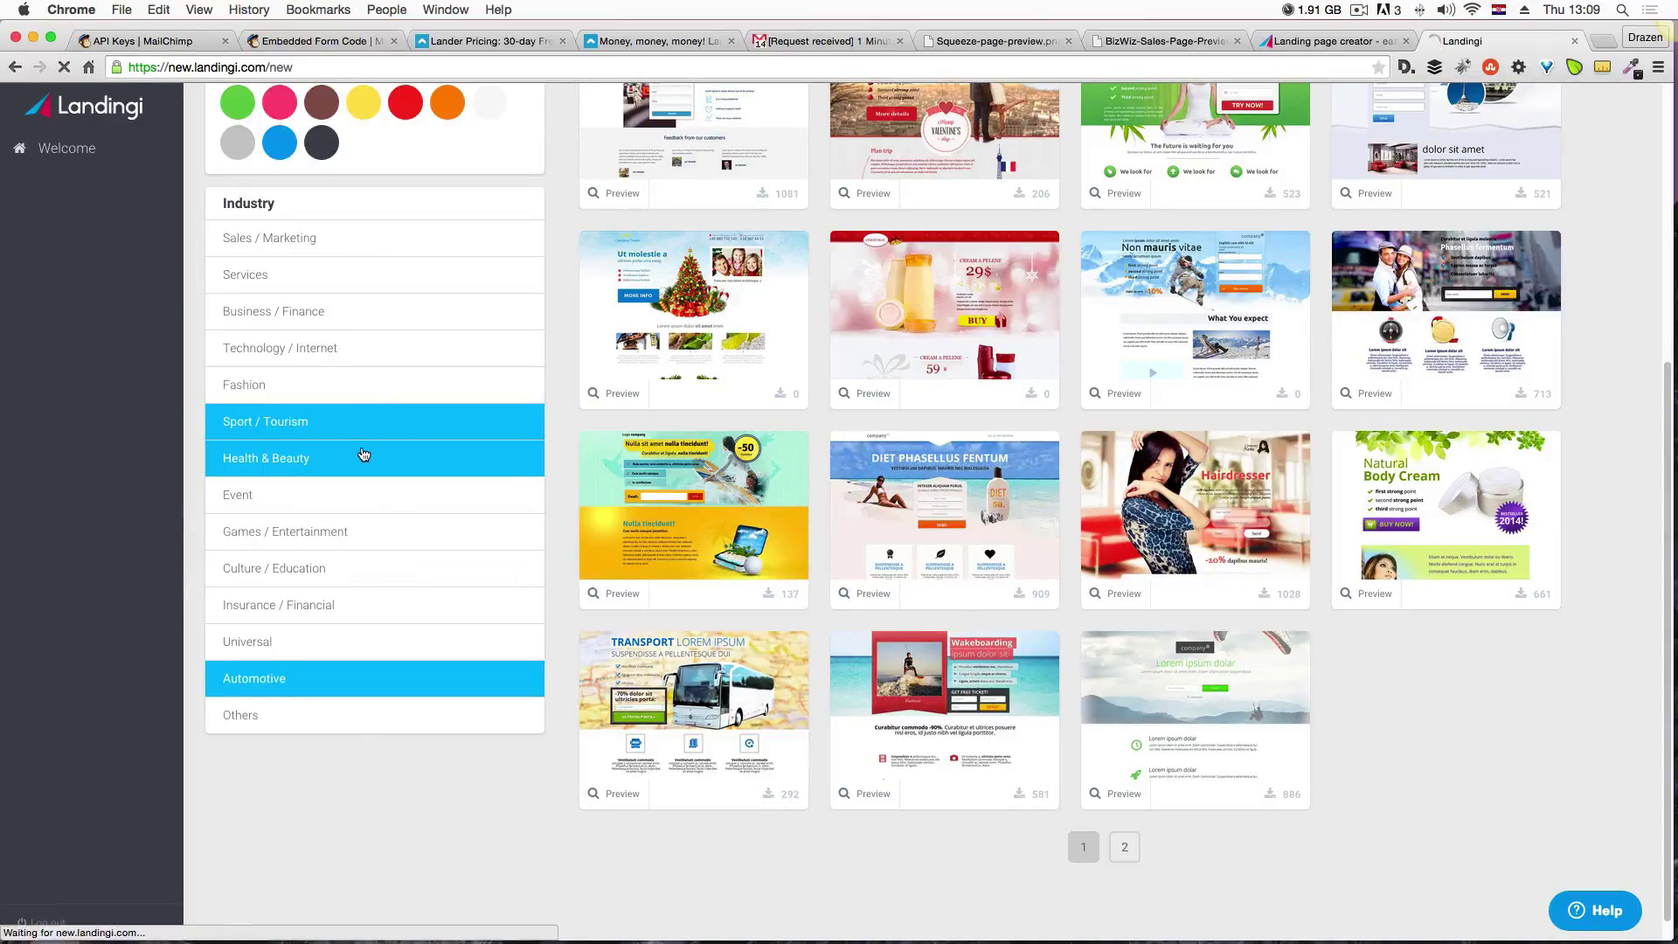
scroll(367, 434, "down", 2)
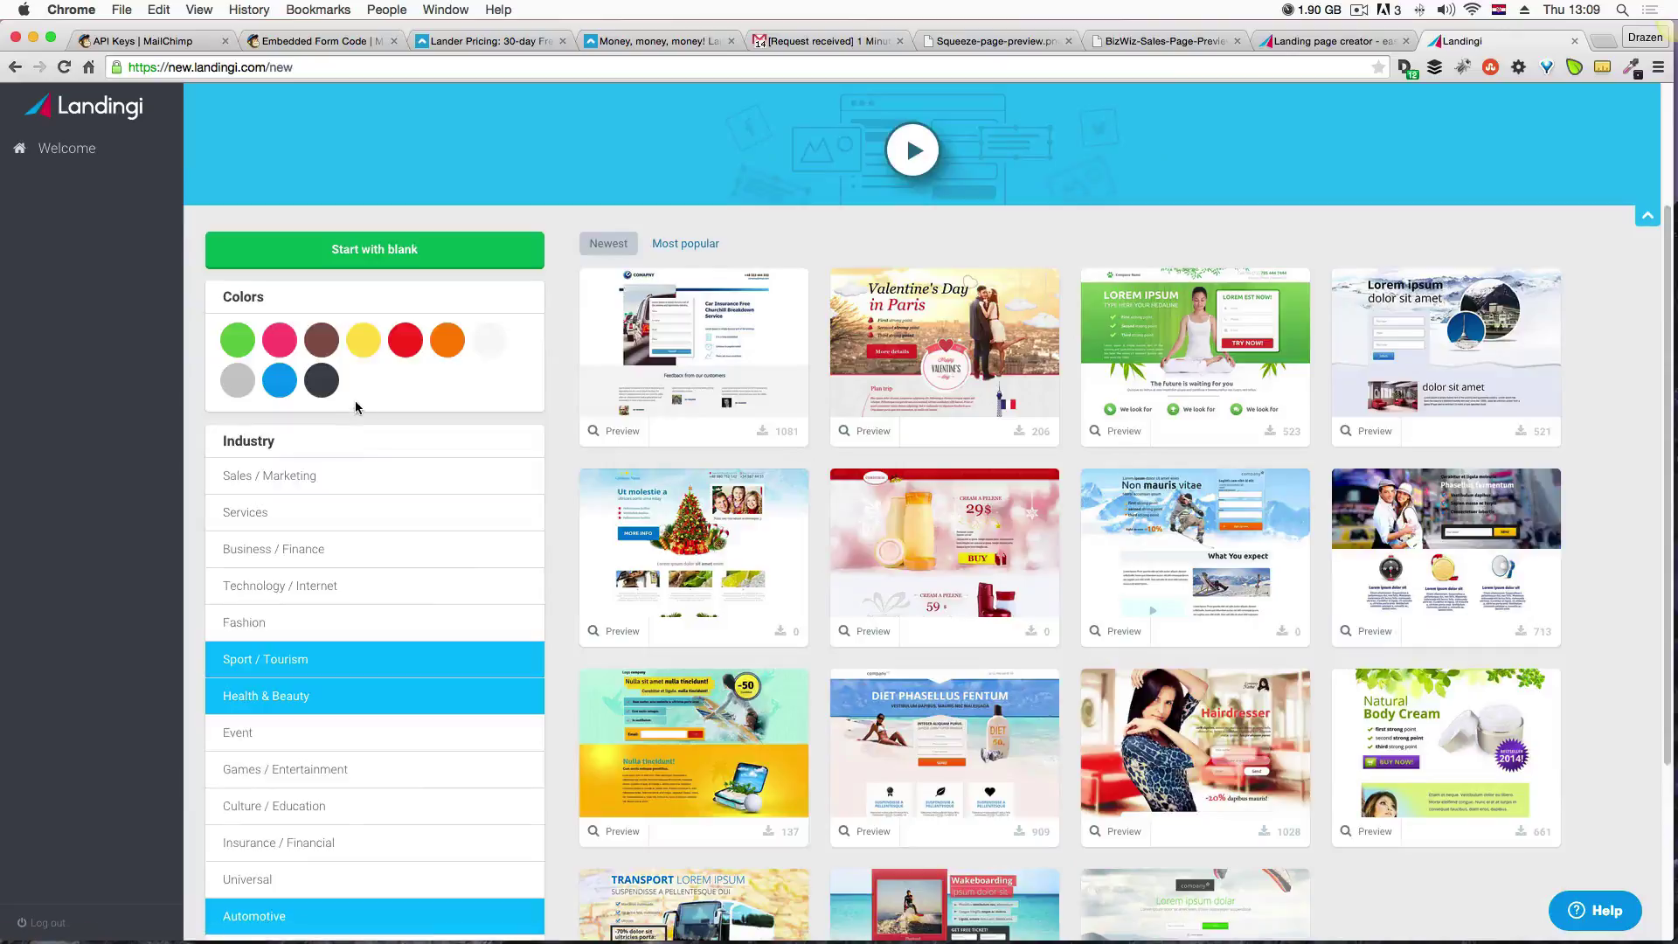
scroll(357, 407, "down", 1)
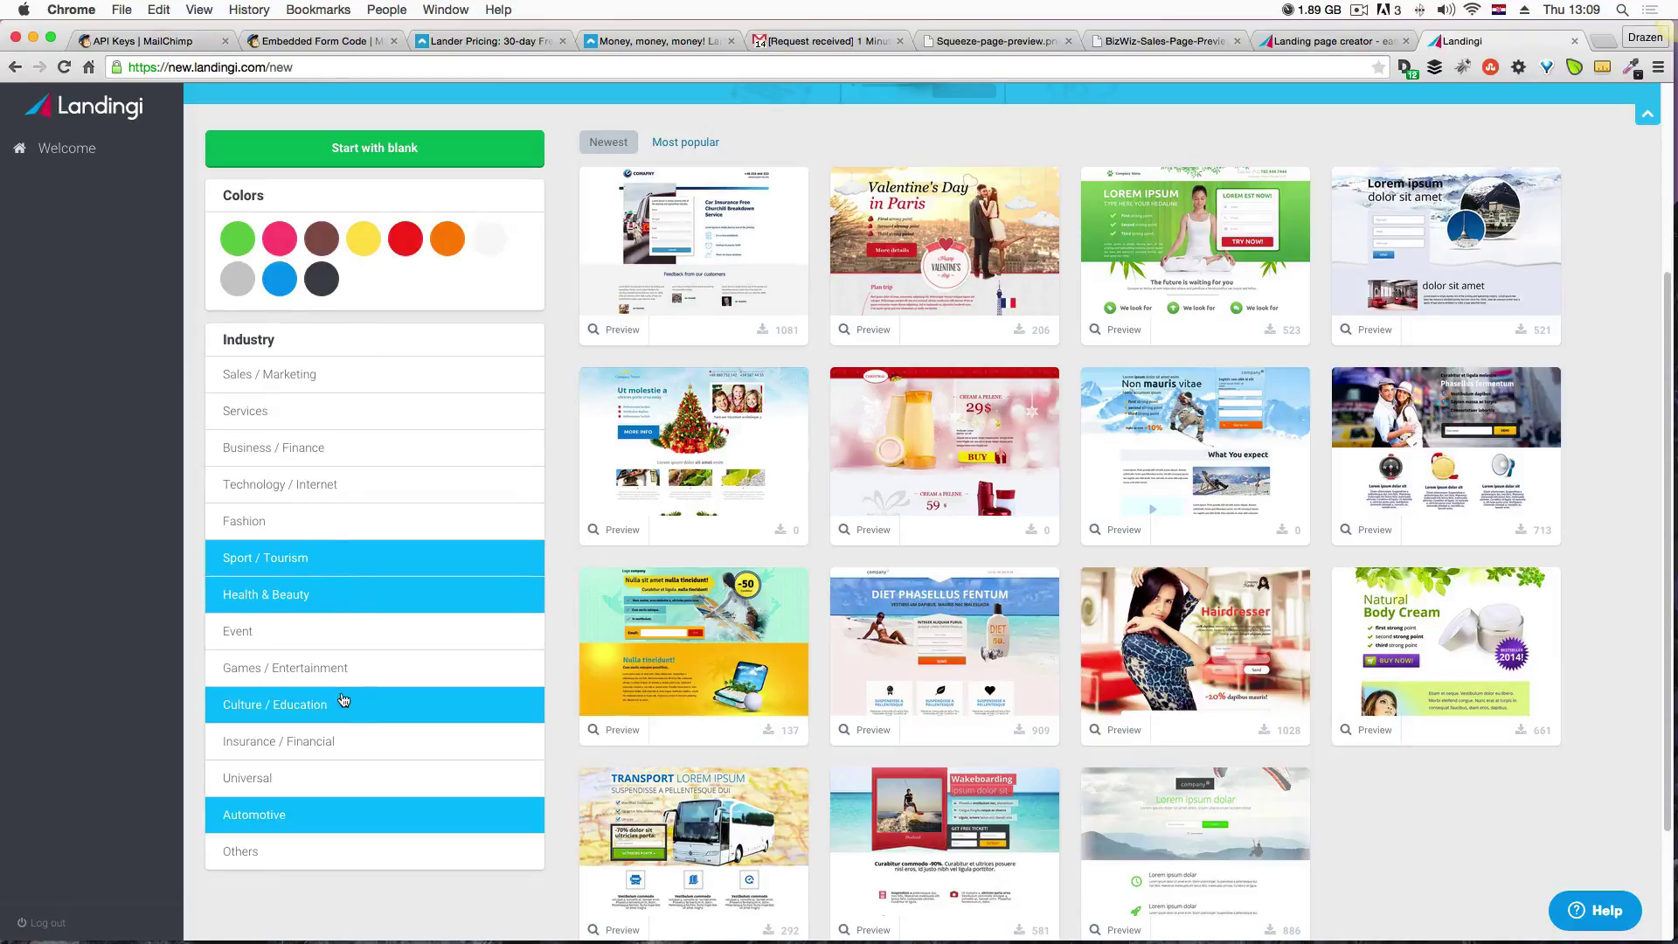
scroll(363, 365, "up", 1)
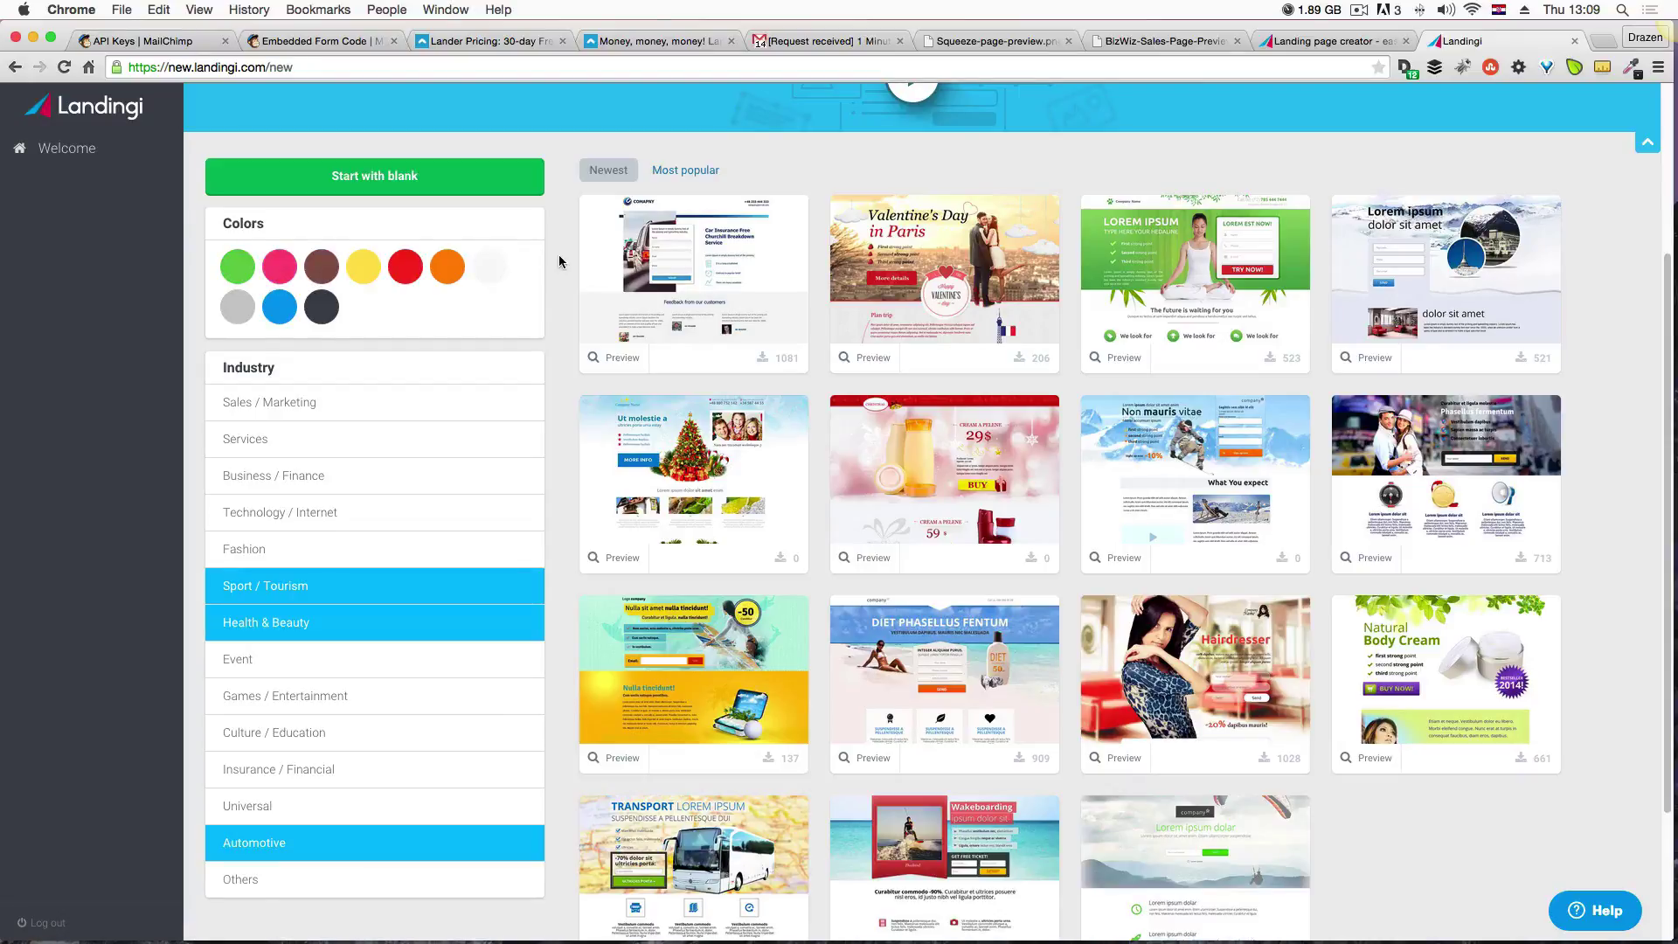
mouse_move(714, 317)
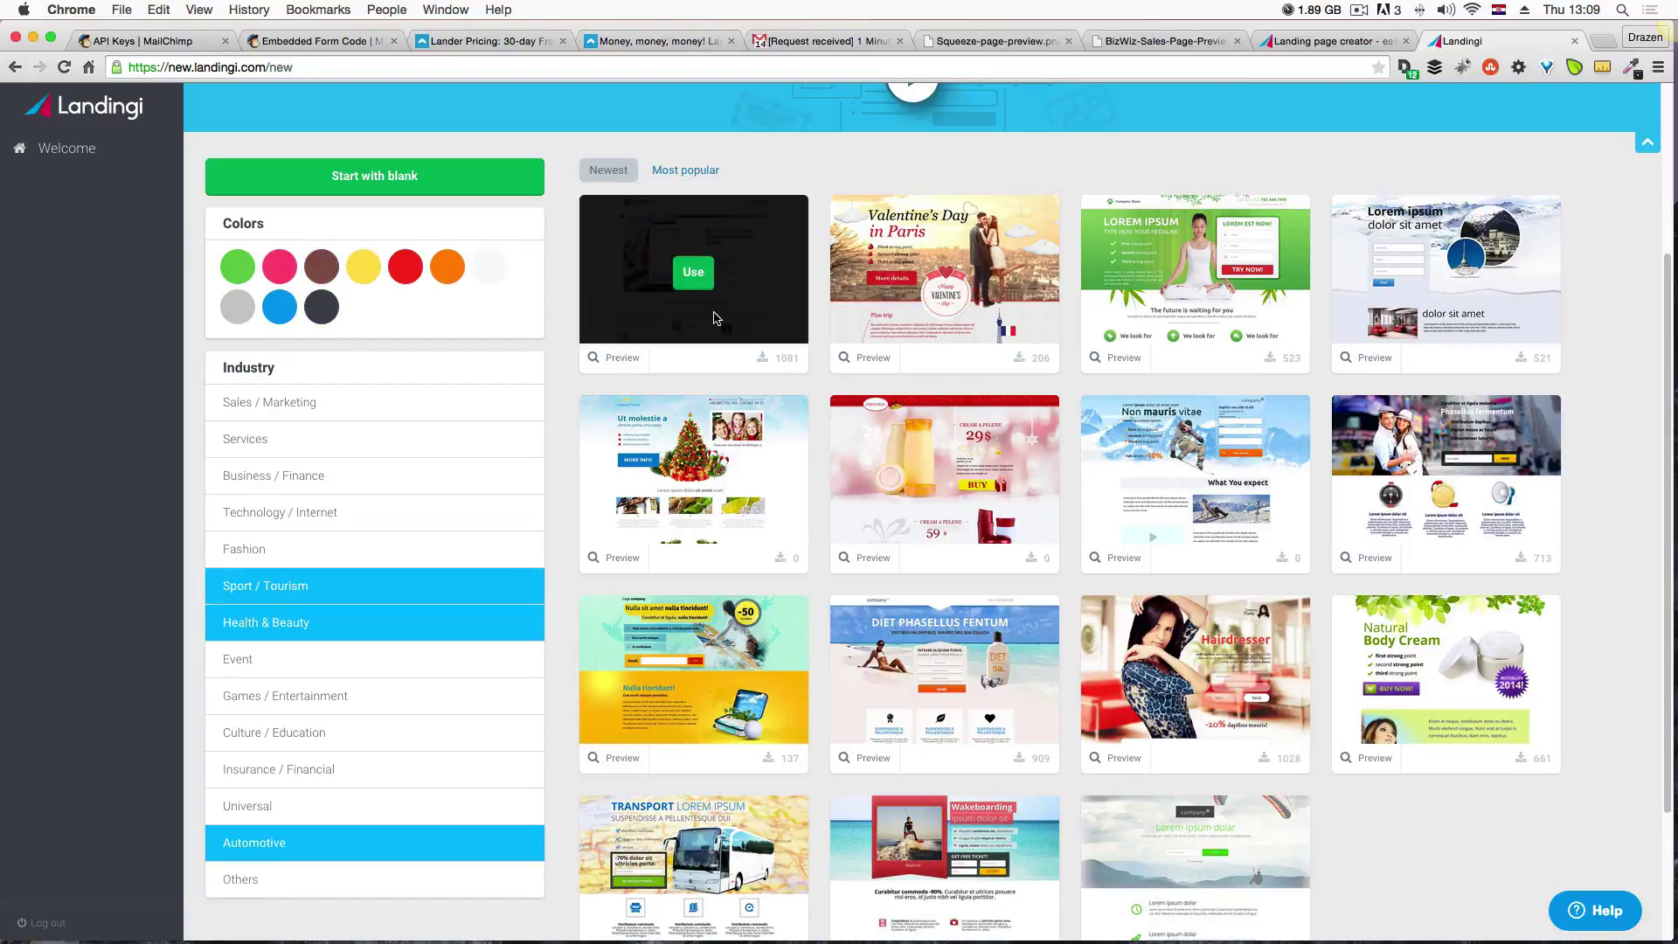
mouse_move(1133, 297)
scroll(1248, 301, "down", 1)
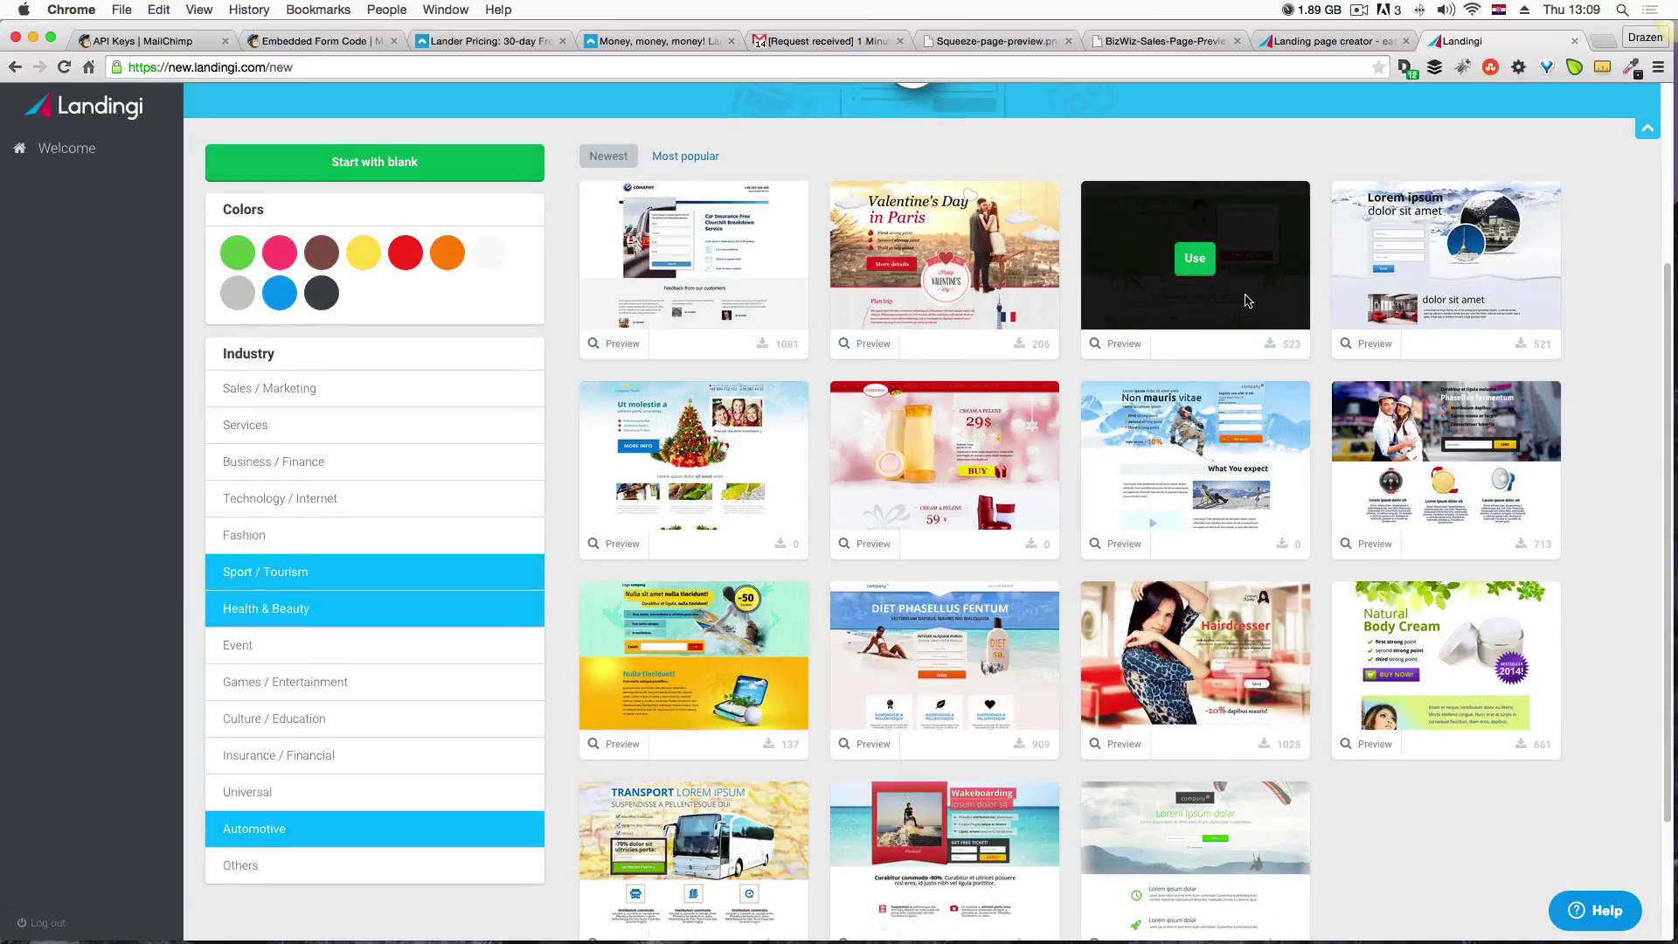
scroll(1246, 301, "up", 3)
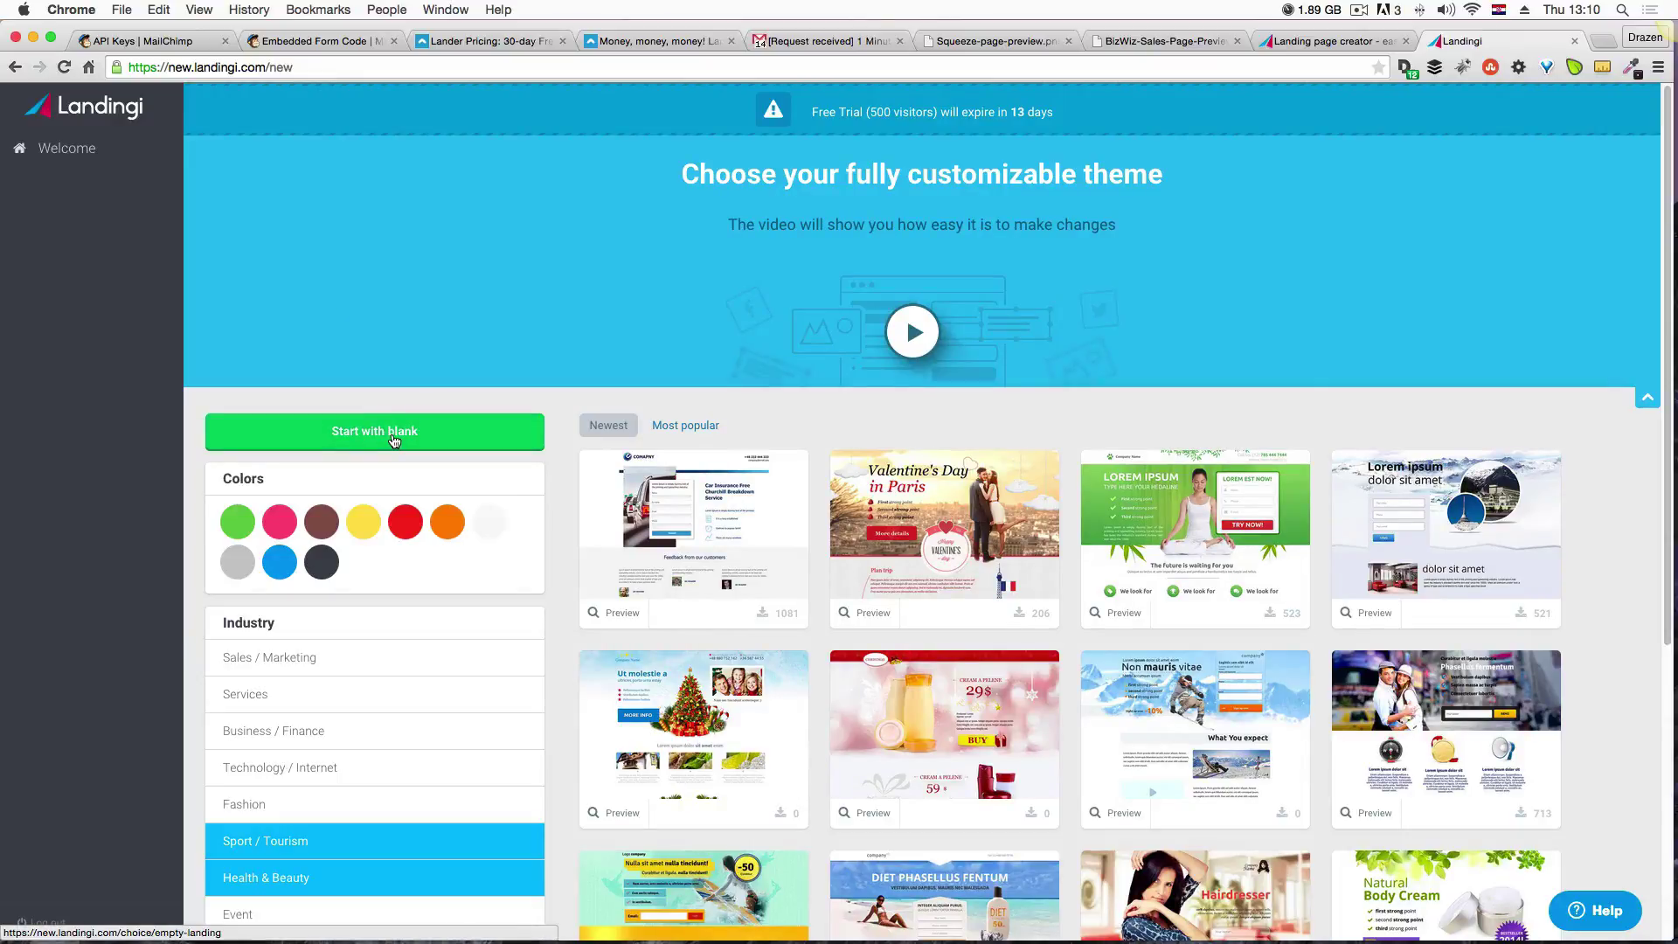
scroll(1085, 336, "down", 2)
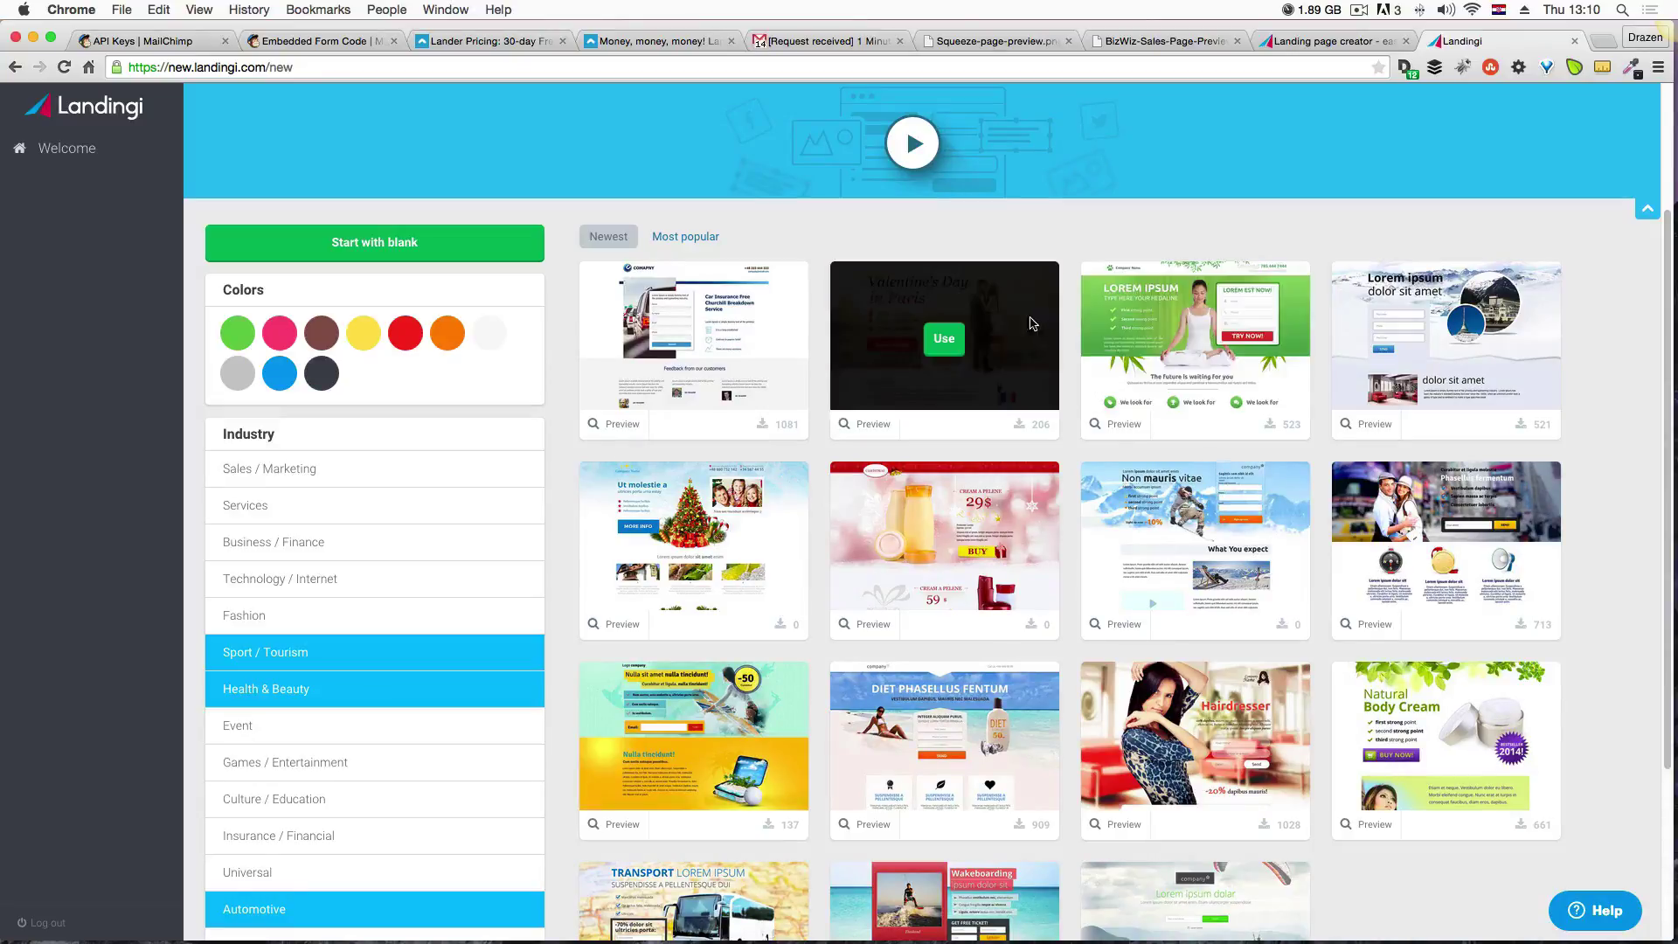
Use the Valentine's Day in Paris theme and look through its whole page in the editor, from the headline to the Opinion section.
left_click(951, 348)
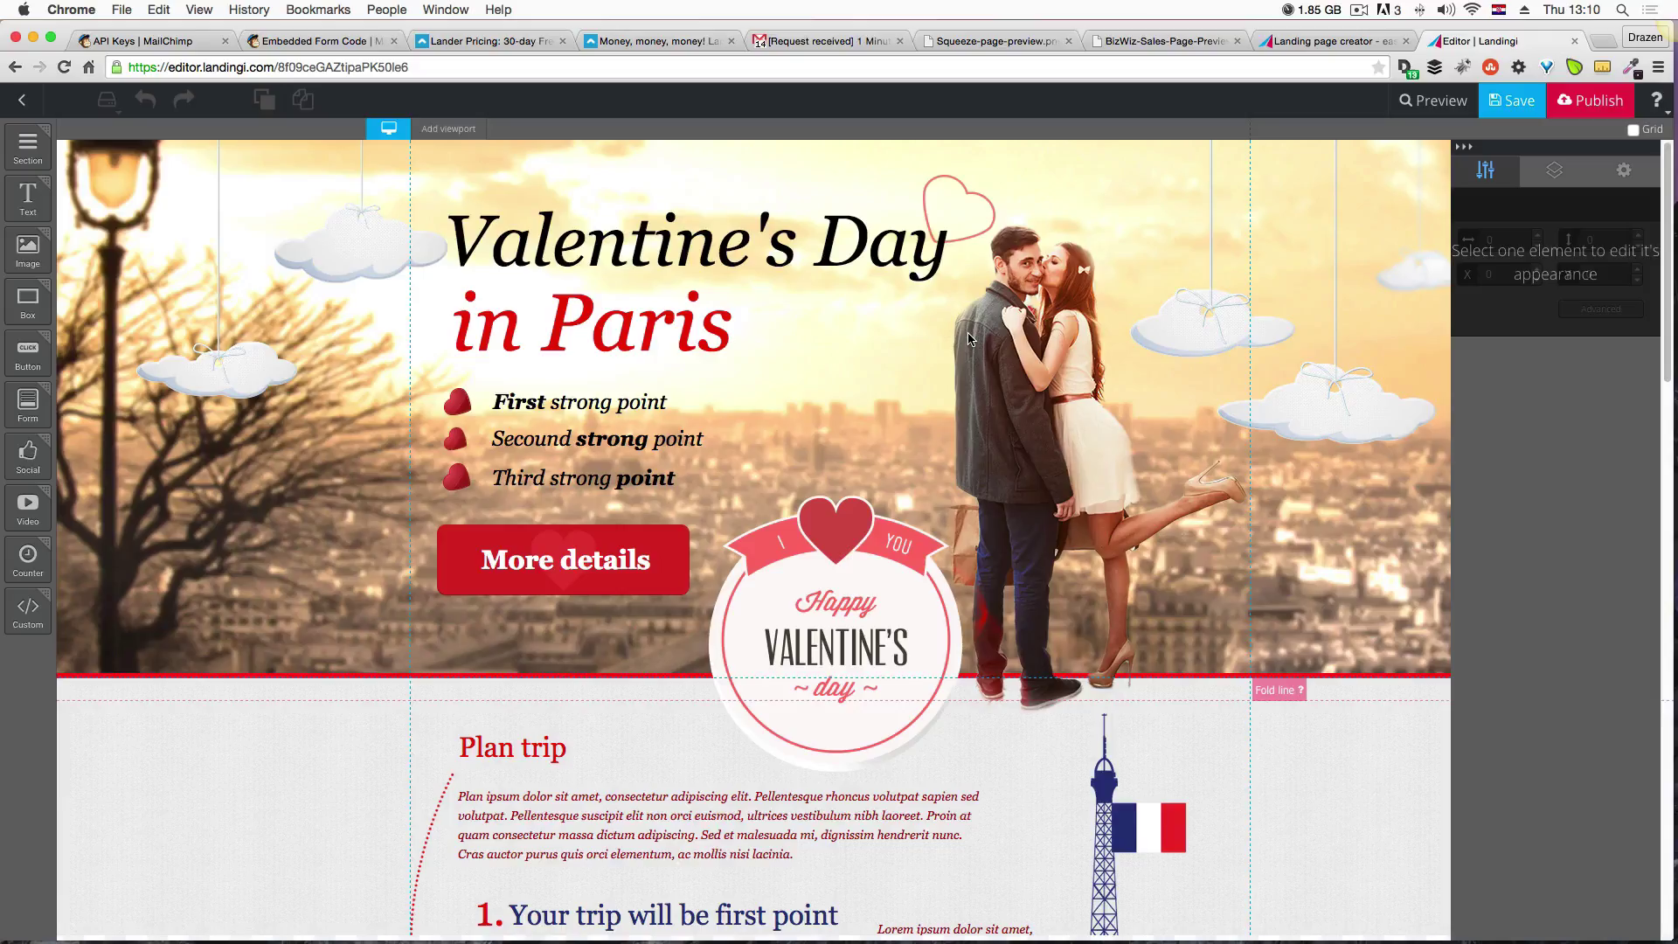
scroll(967, 338, "down", 15)
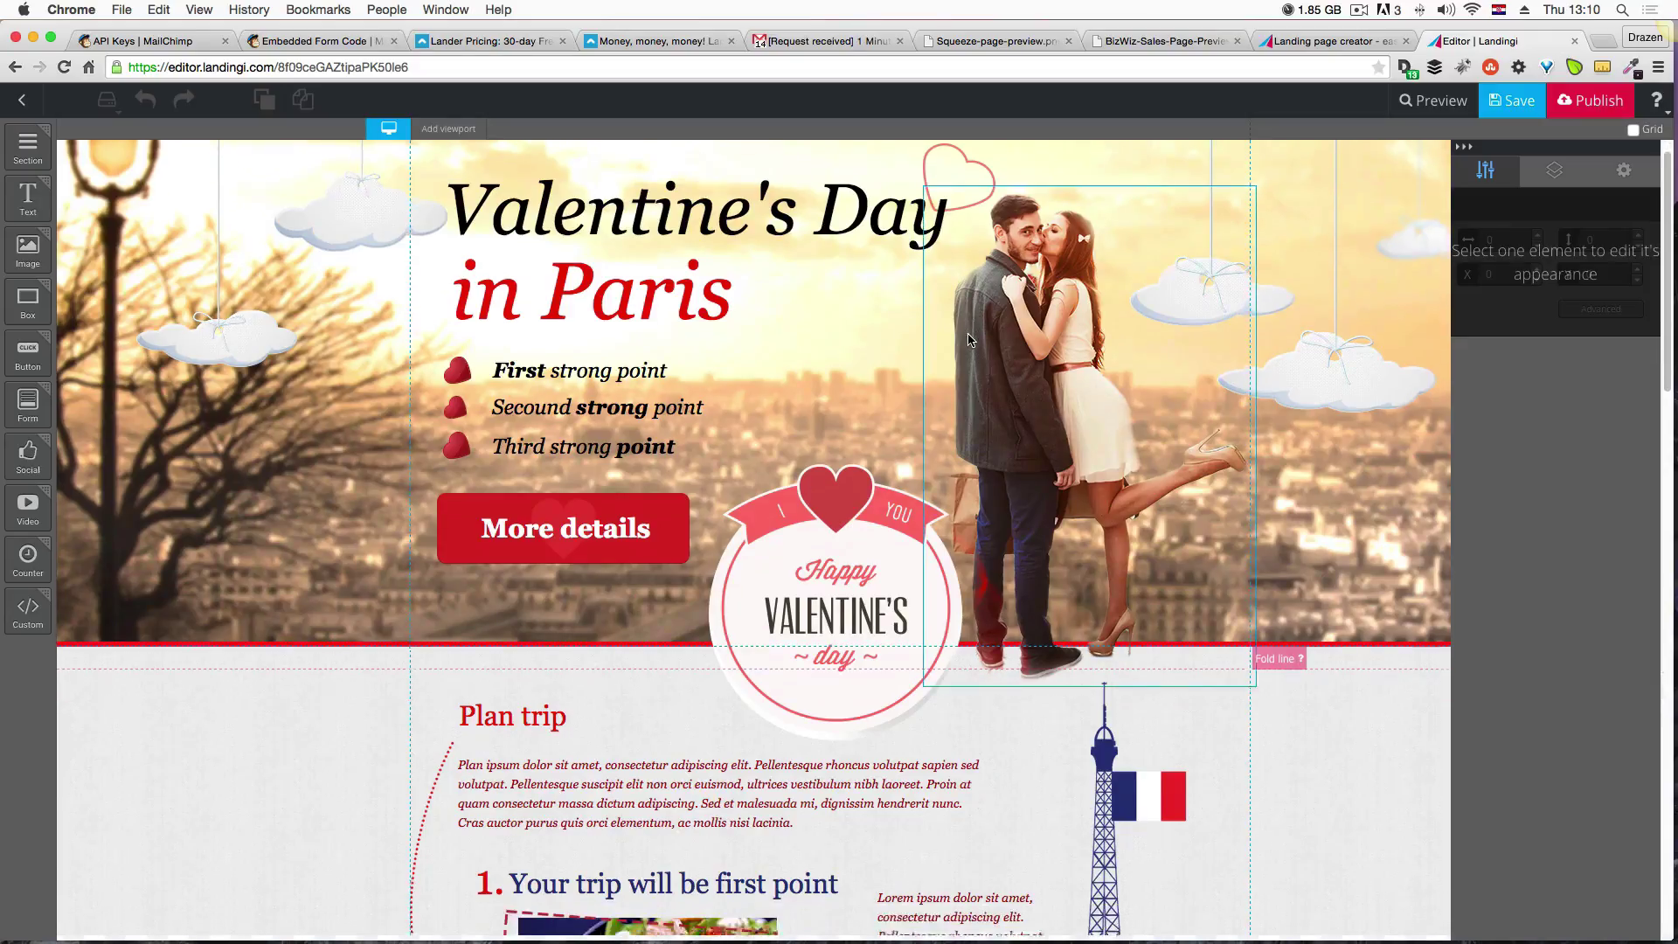
scroll(968, 337, "down", 7)
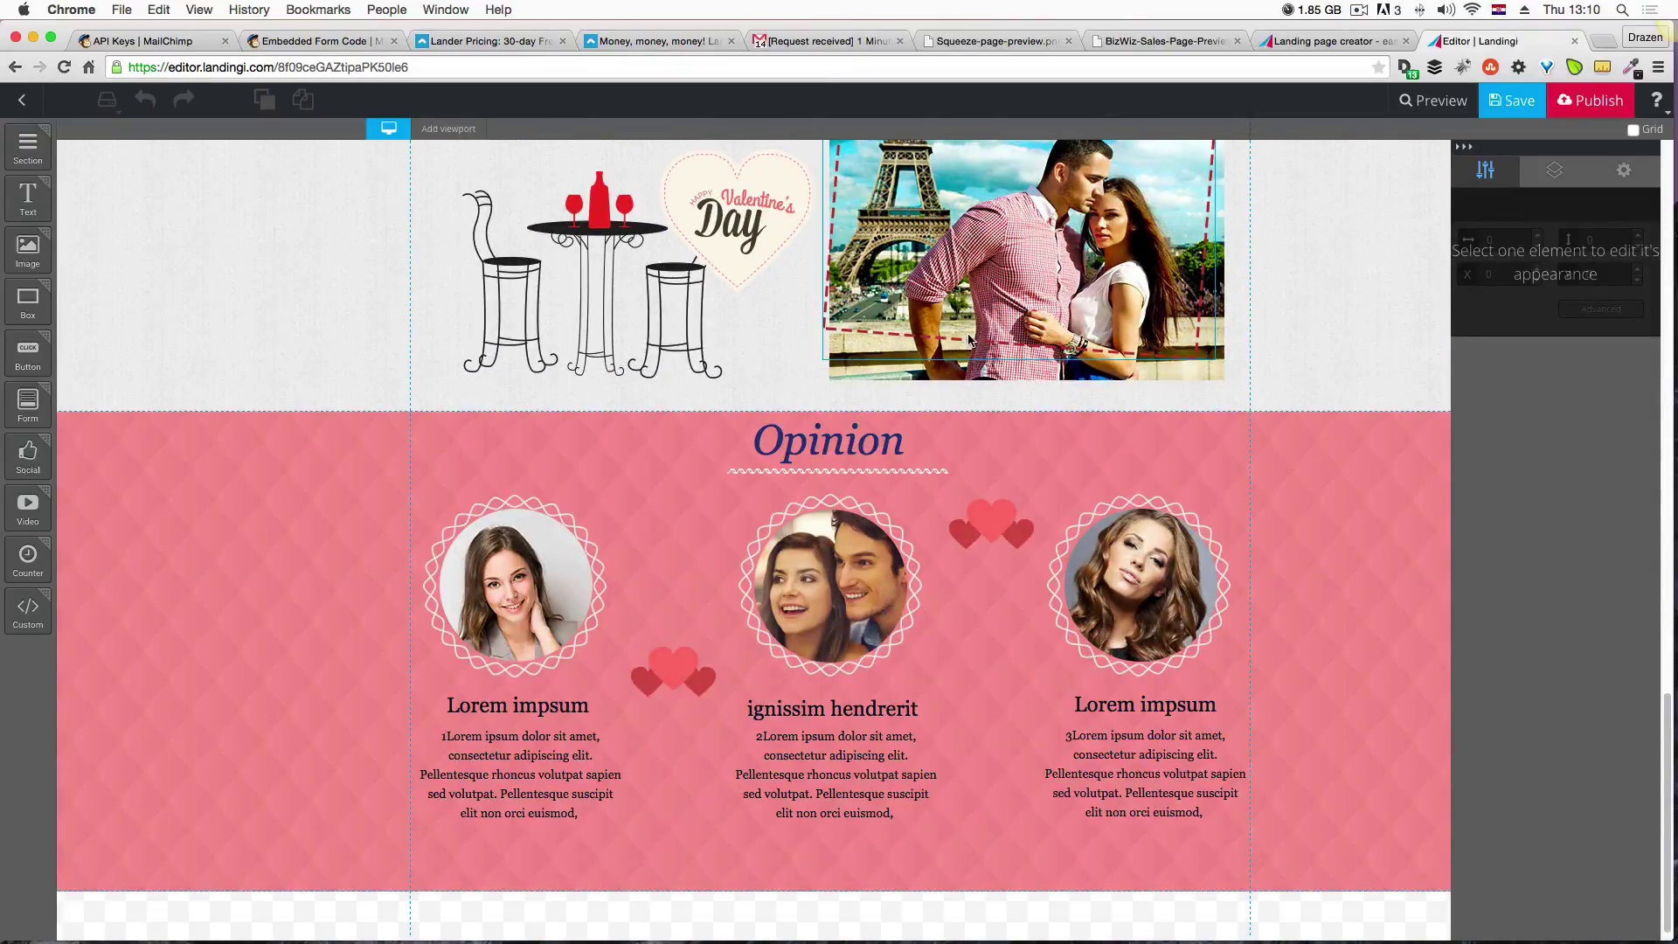
scroll(968, 339, "up", 6)
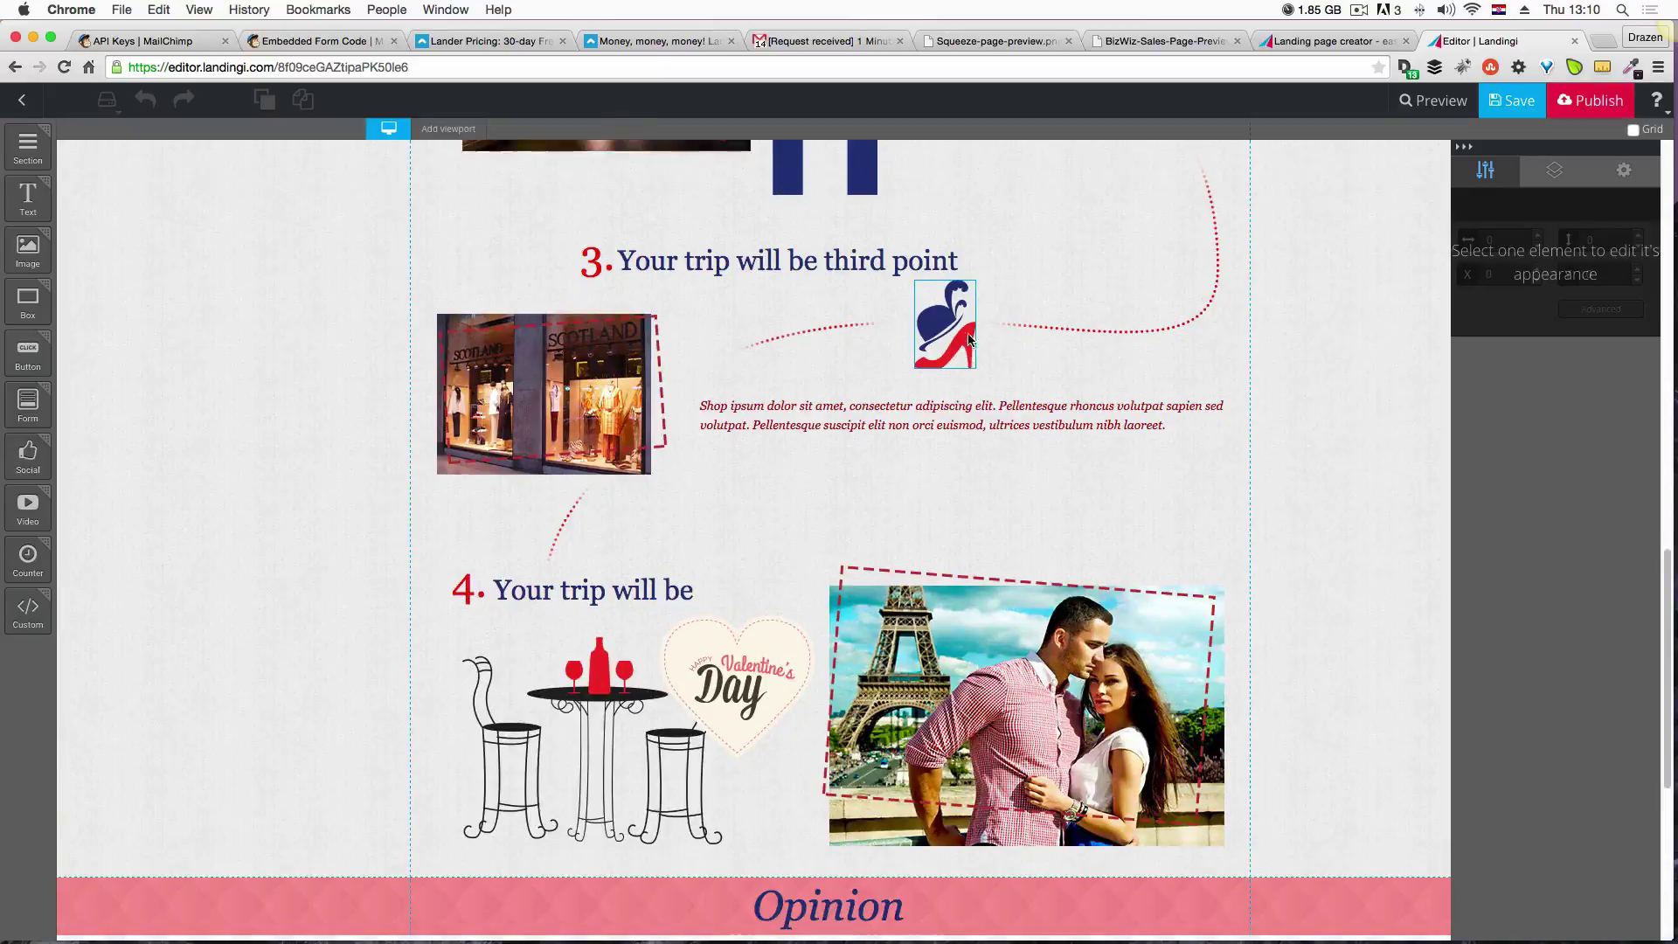
scroll(968, 340, "up", 10)
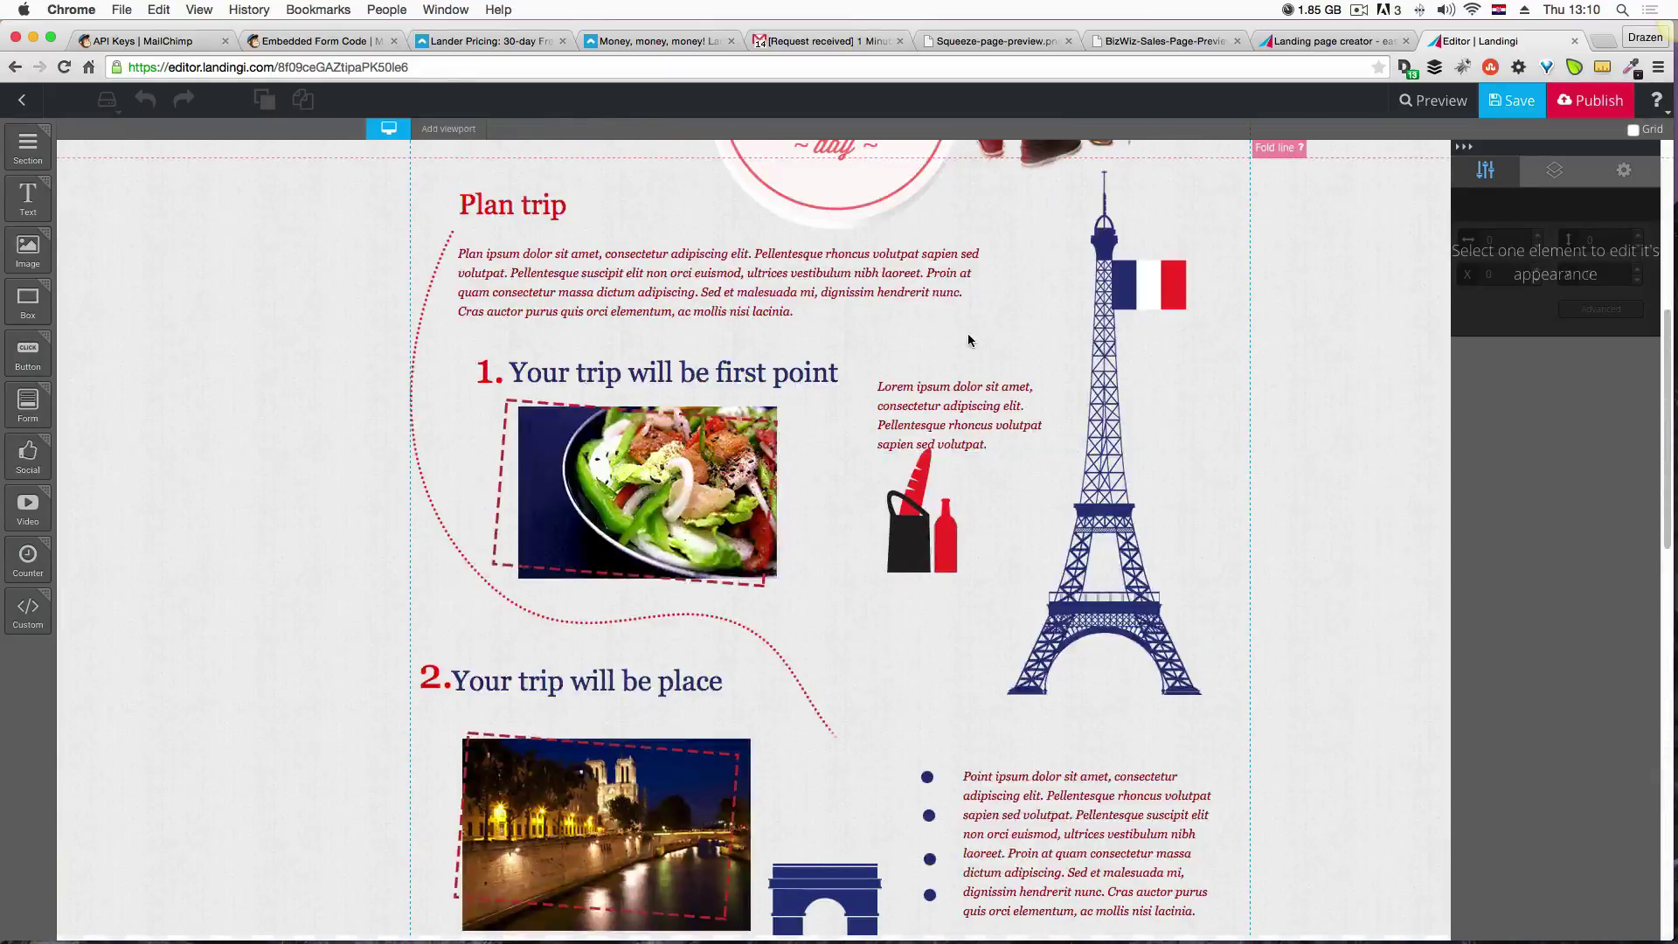
scroll(968, 339, "up", 6)
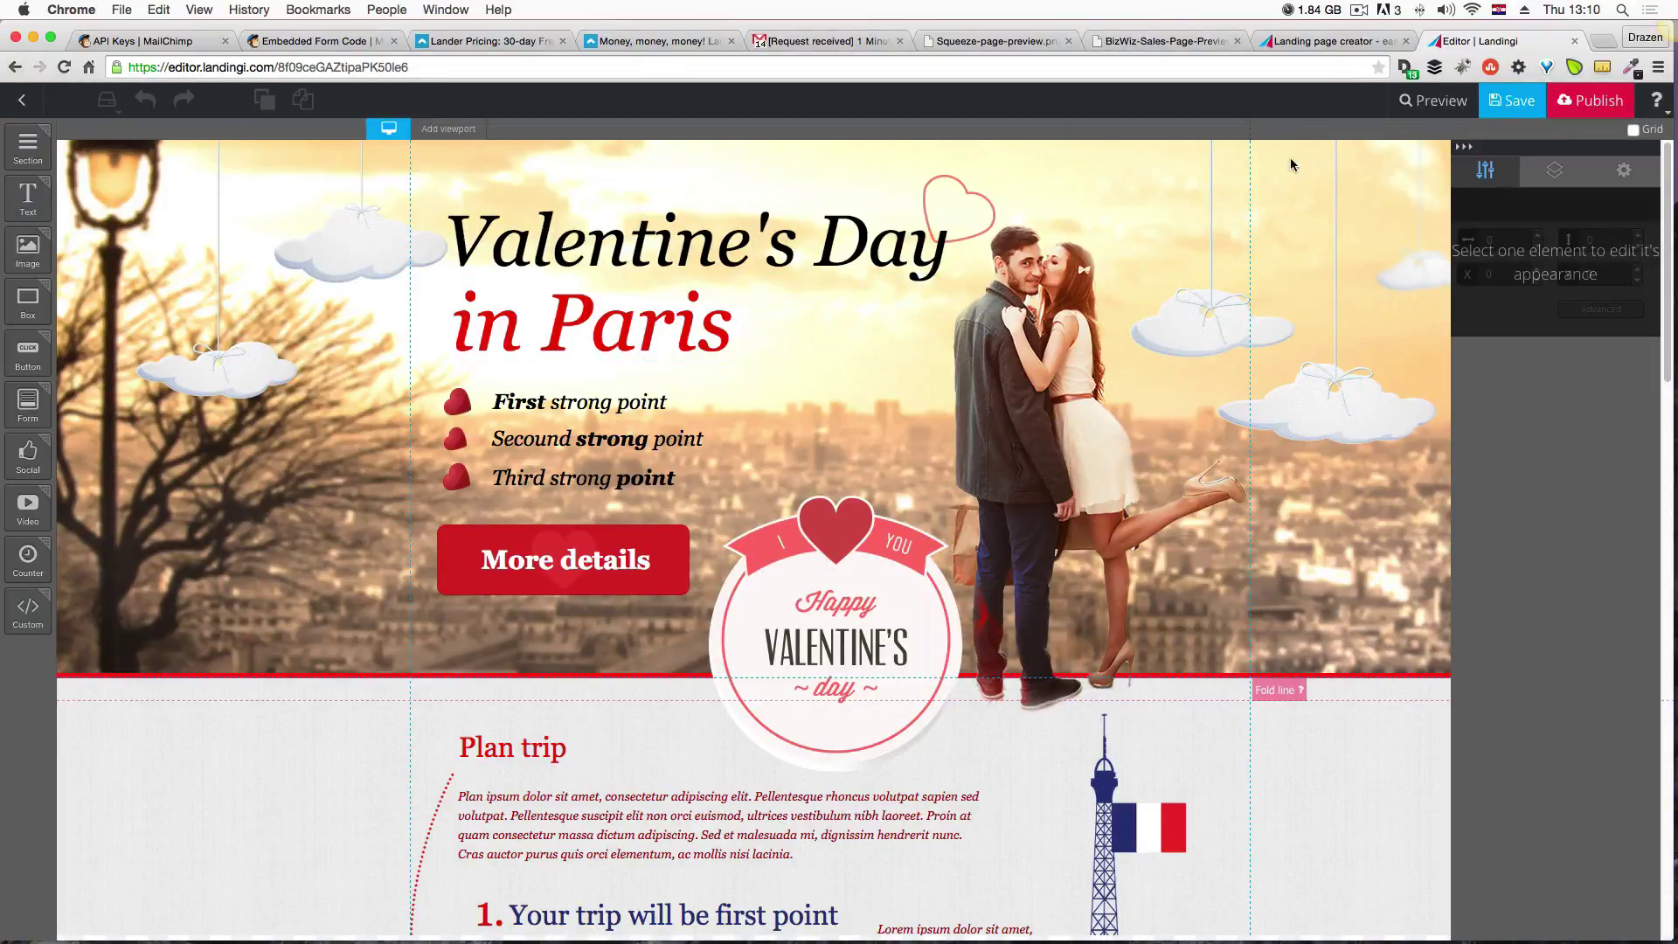
Leave the editor and review the landing page's dashboard of visits, leads, conversions, devices, sources and keywords.
left_click(22, 101)
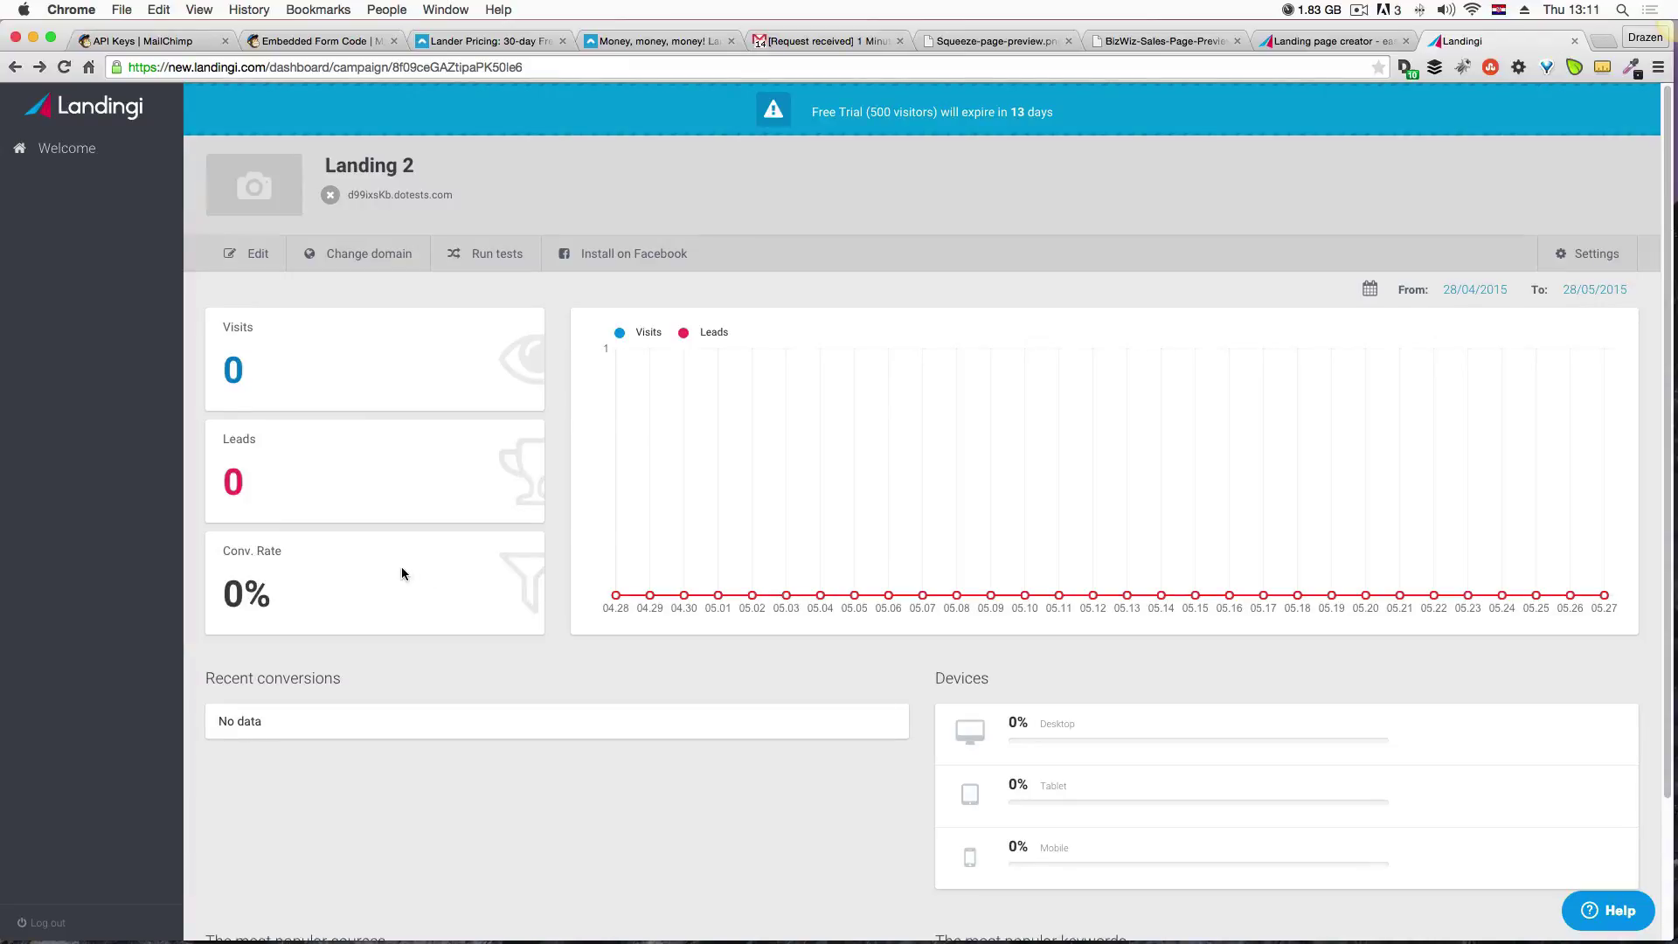
scroll(554, 341, "down", 1)
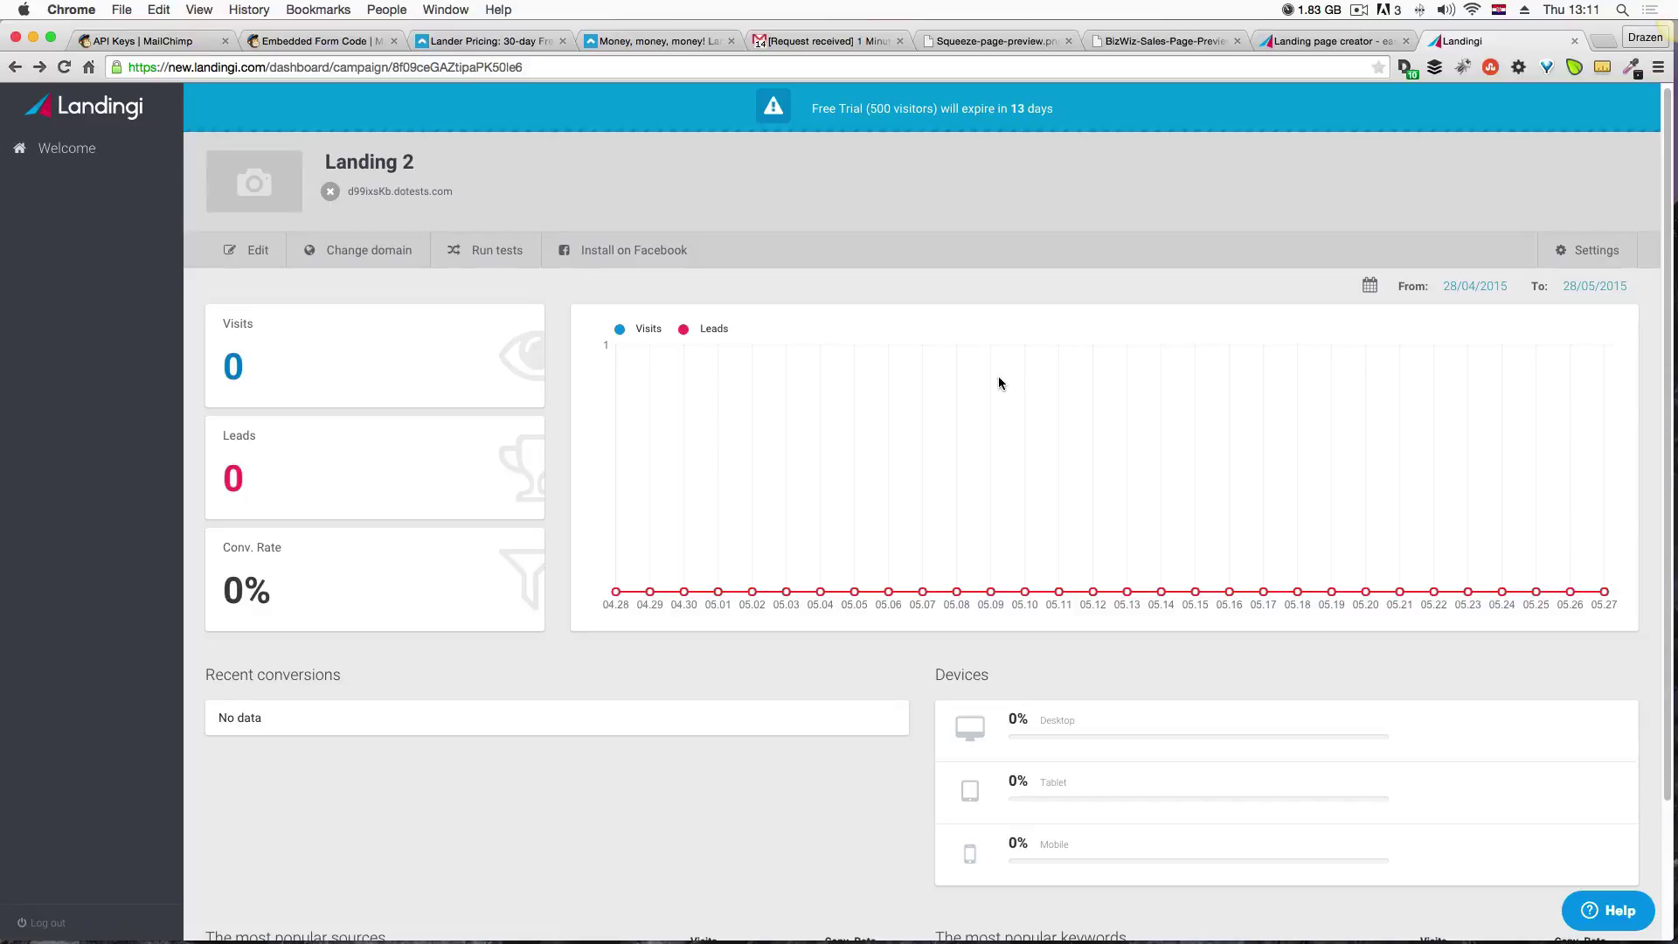
scroll(1000, 383, "down", 3)
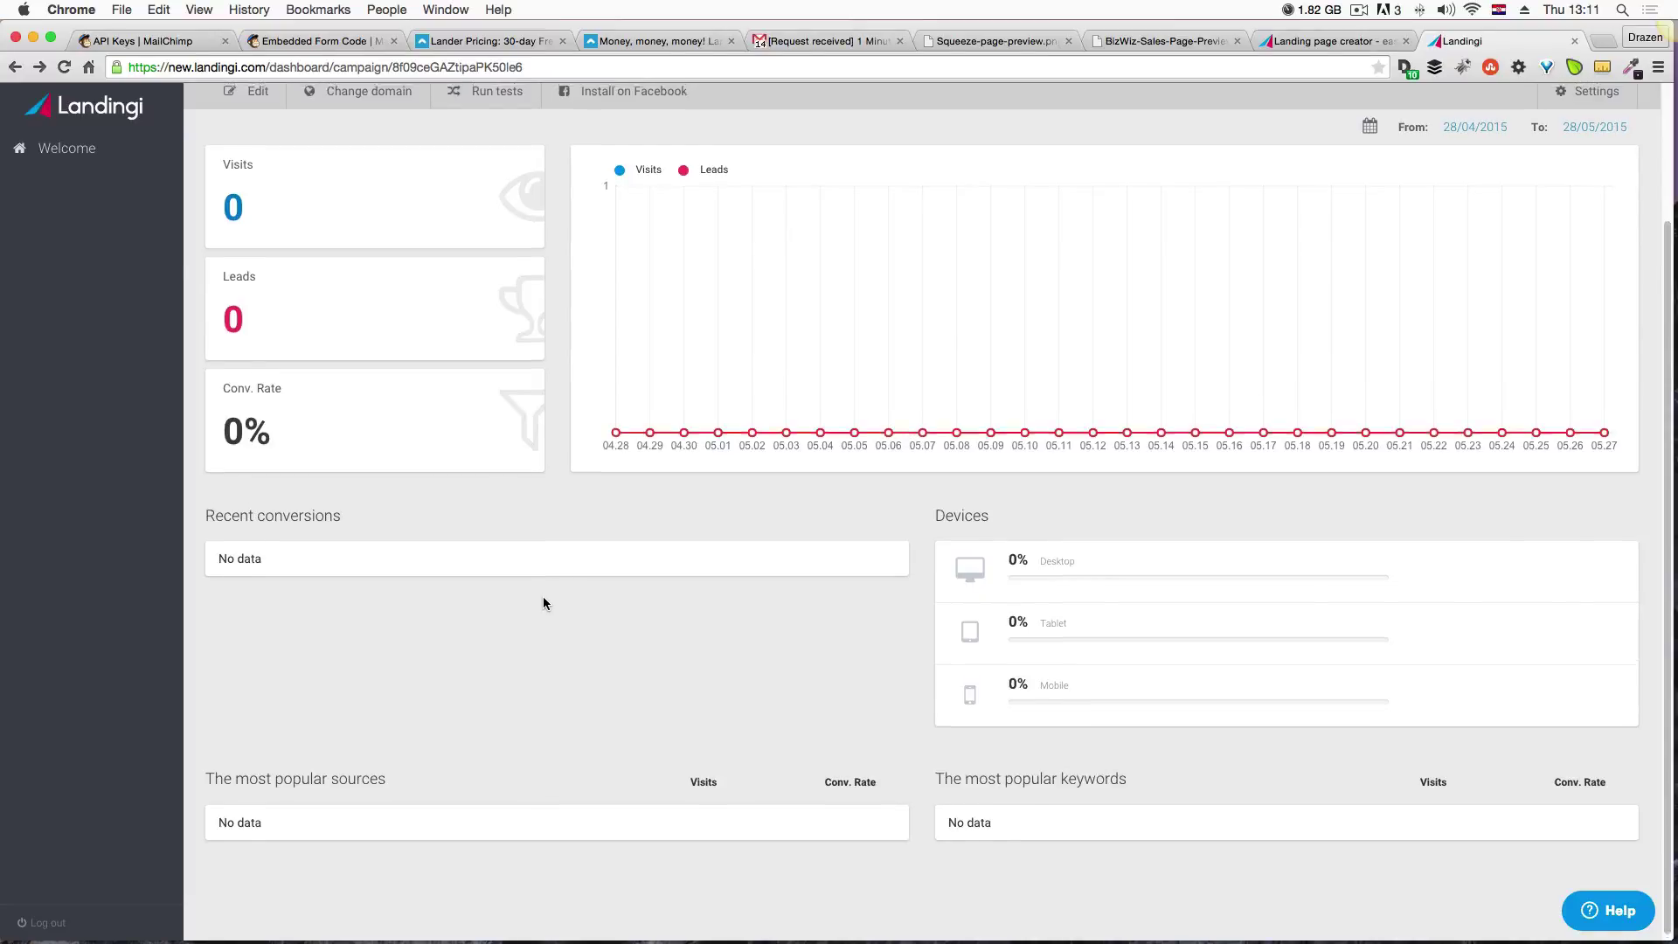
scroll(543, 603, "up", 3)
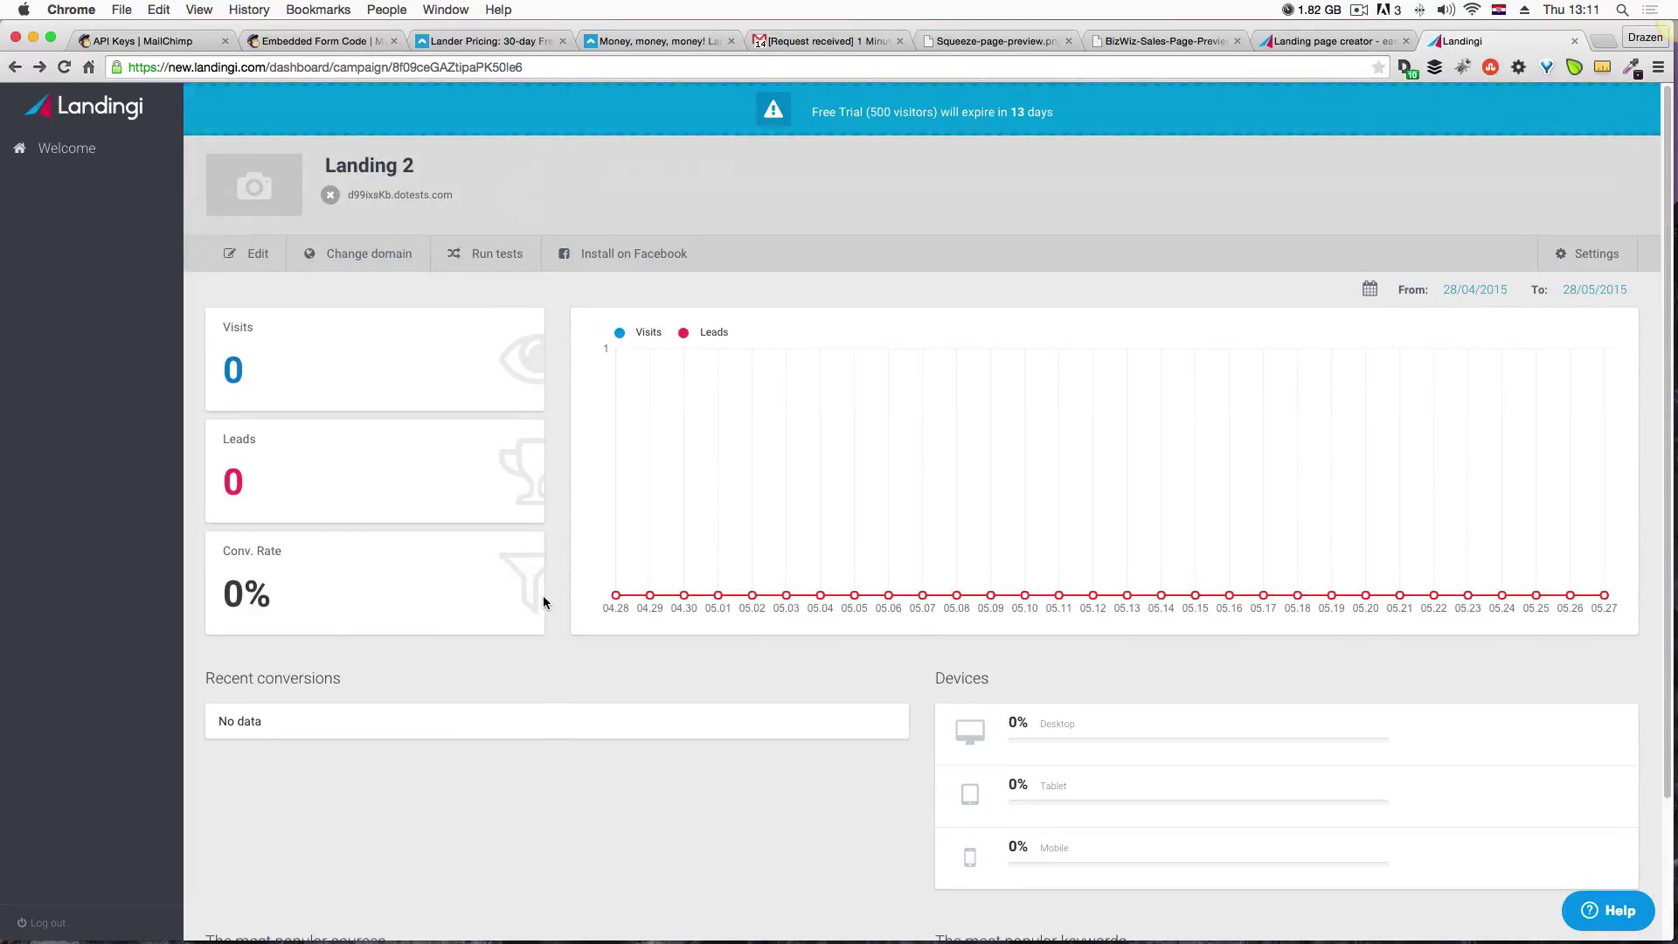
Return to the landing page start screen and create a new landing page from blank.
left_click(40, 67)
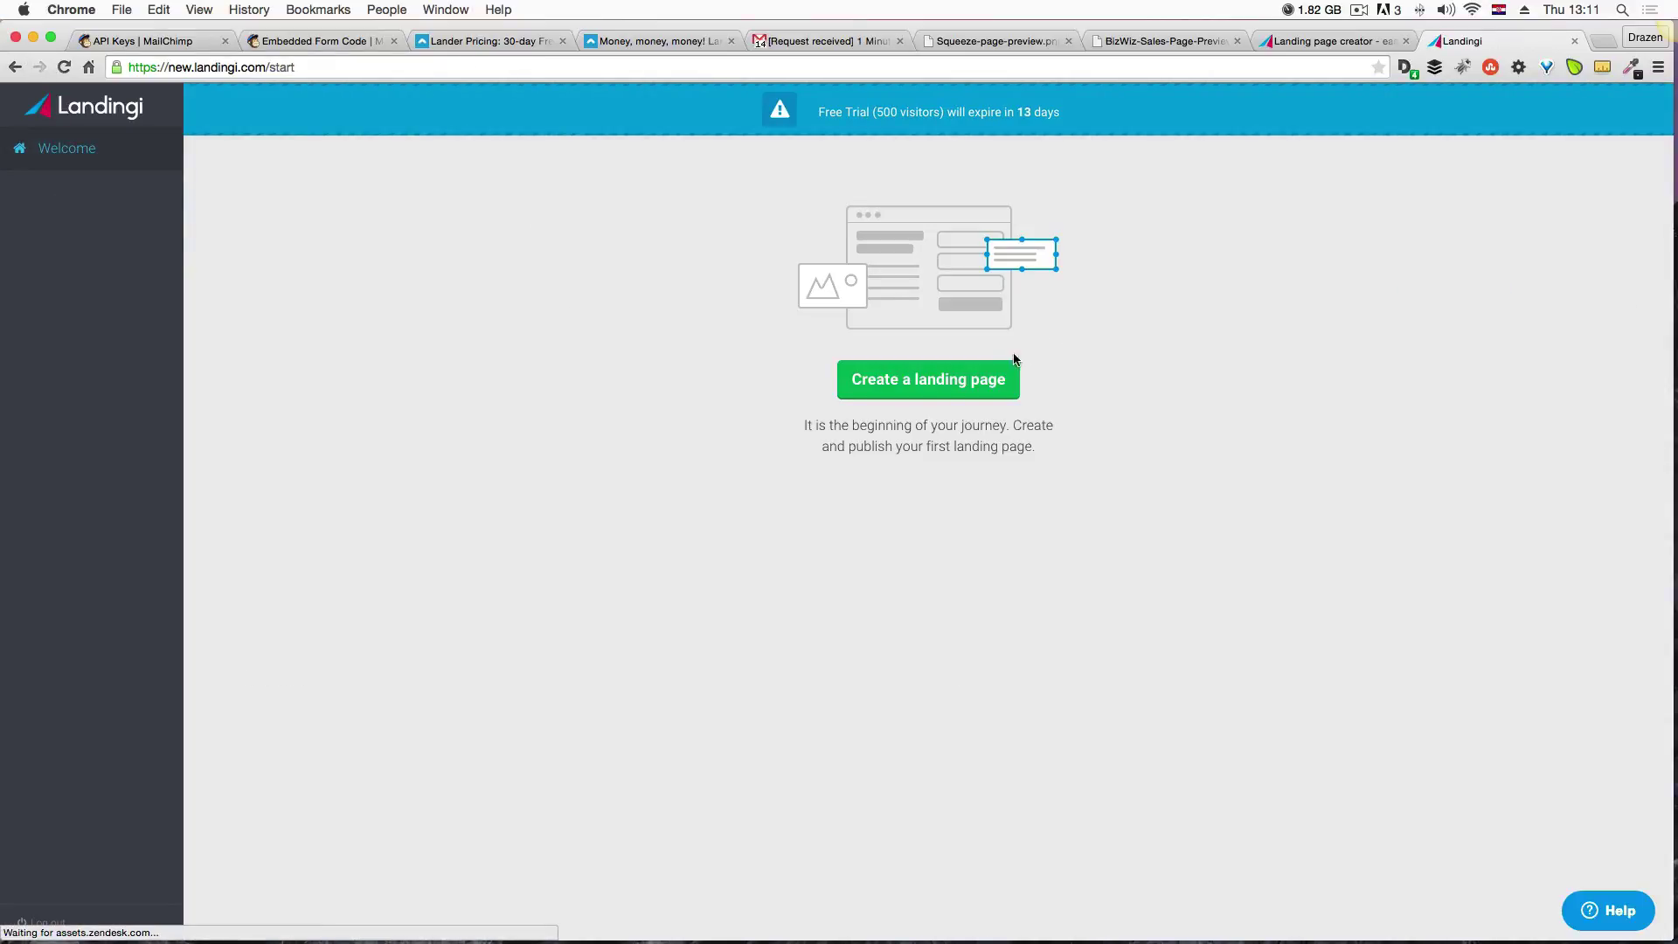
left_click(992, 387)
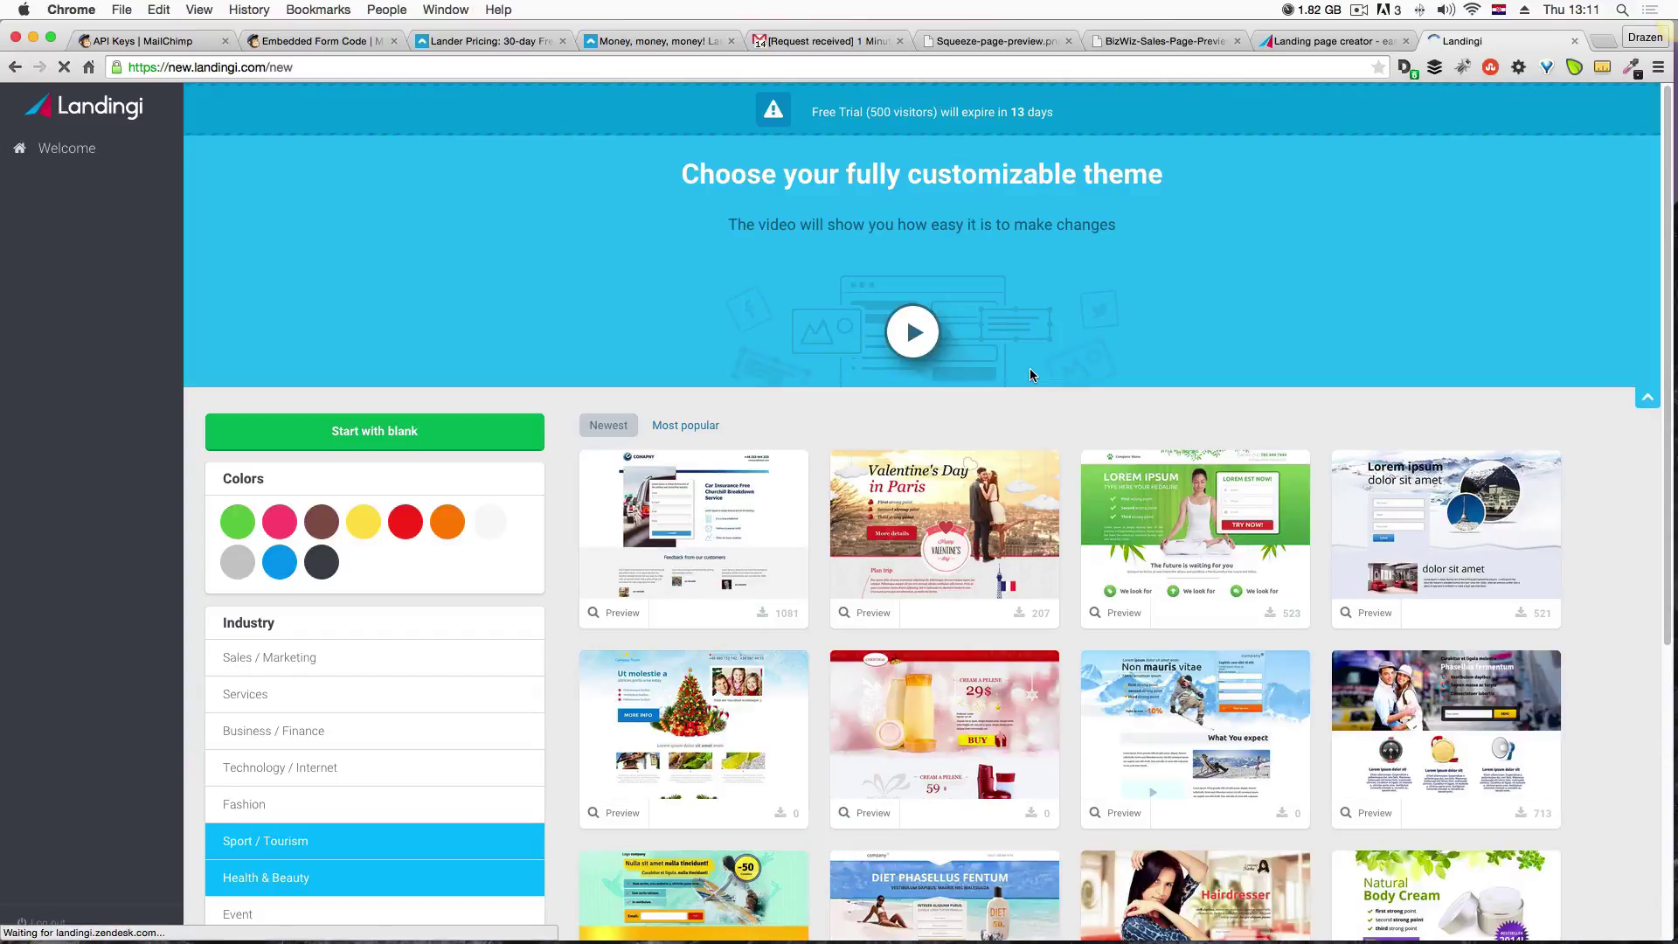
left_click(383, 429)
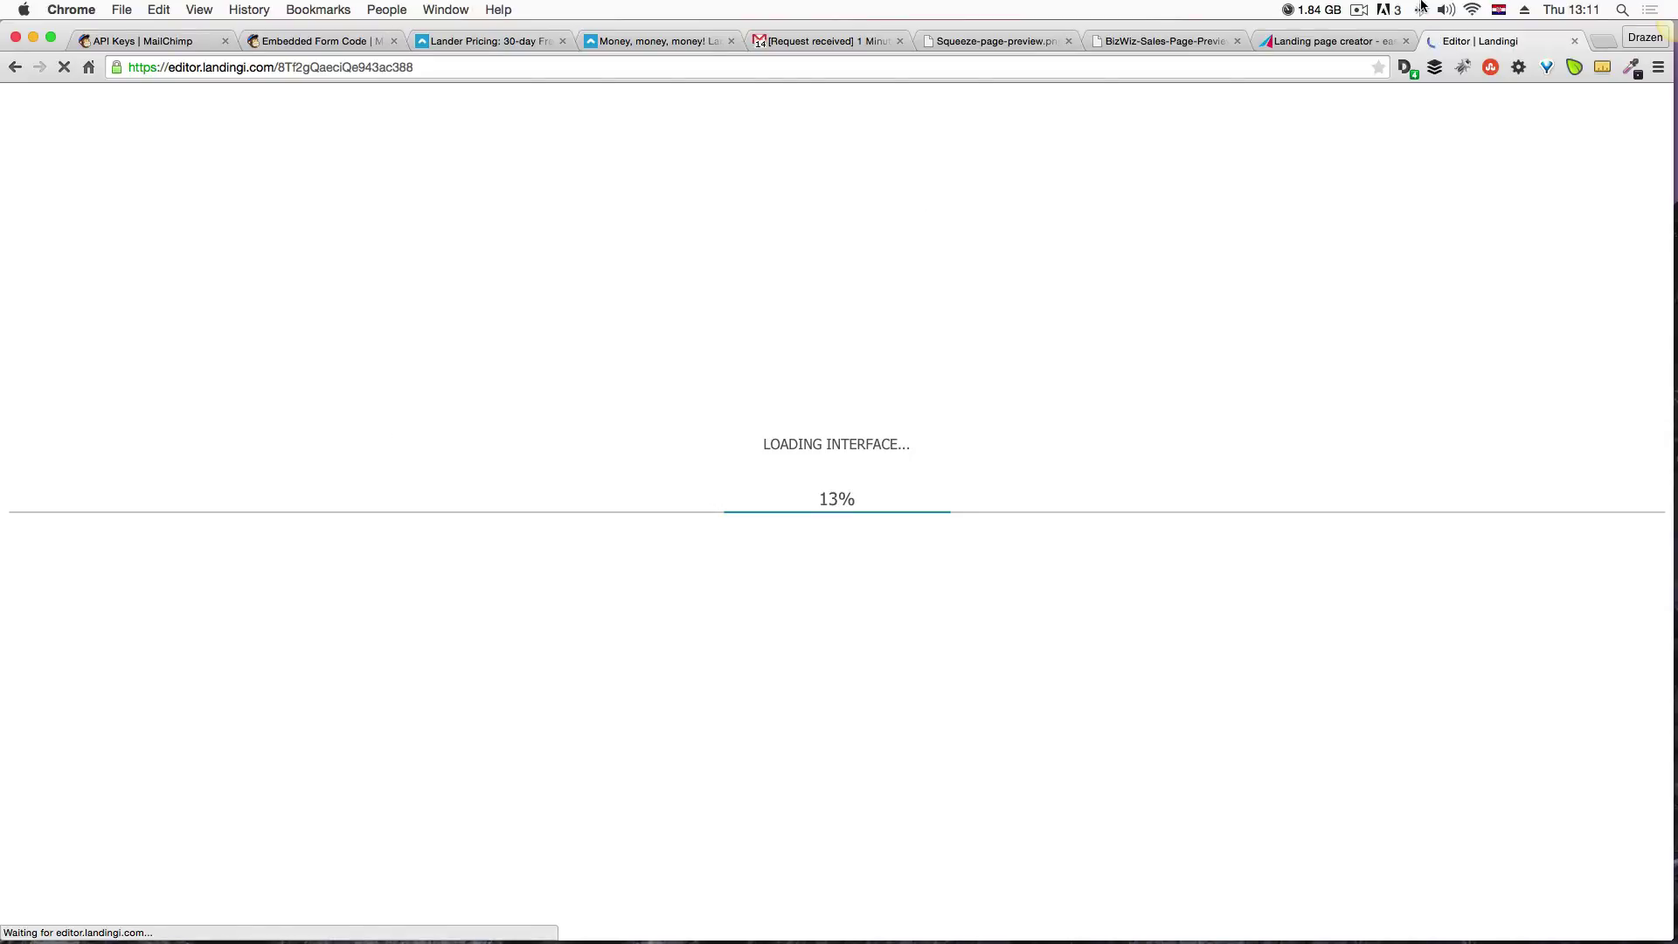
Move the Landing page creator browser tab ahead of the two page preview tabs and return to the editor tab.
left_click(1305, 41)
left_click_drag(1304, 40, 1078, 50)
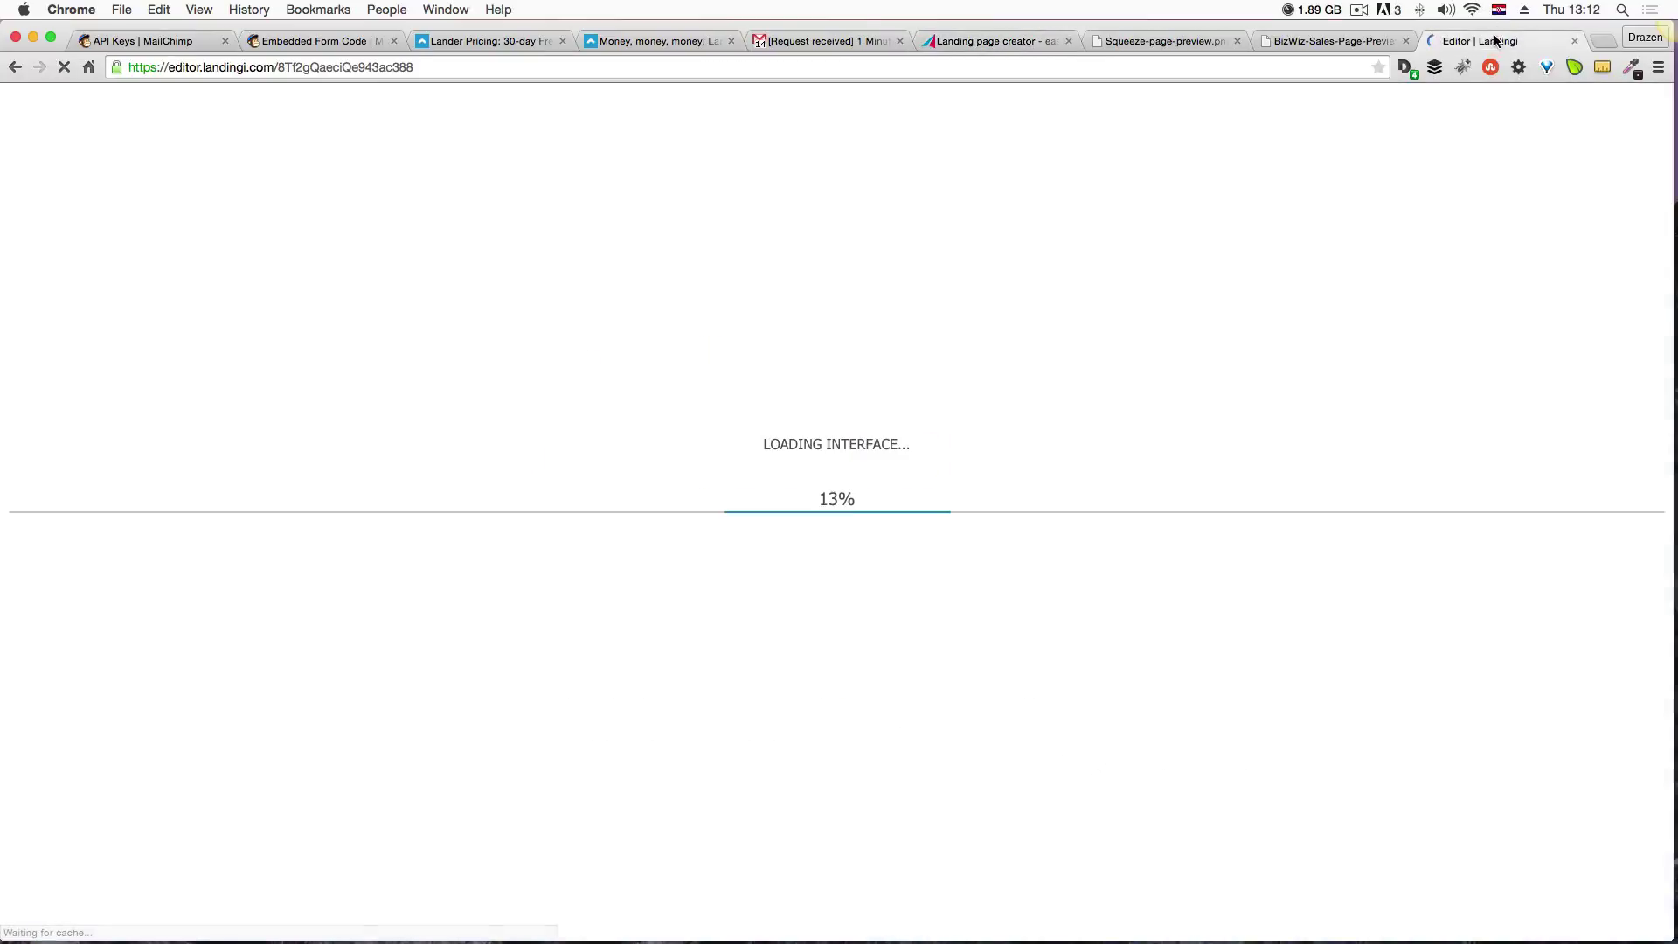
left_click(1497, 41)
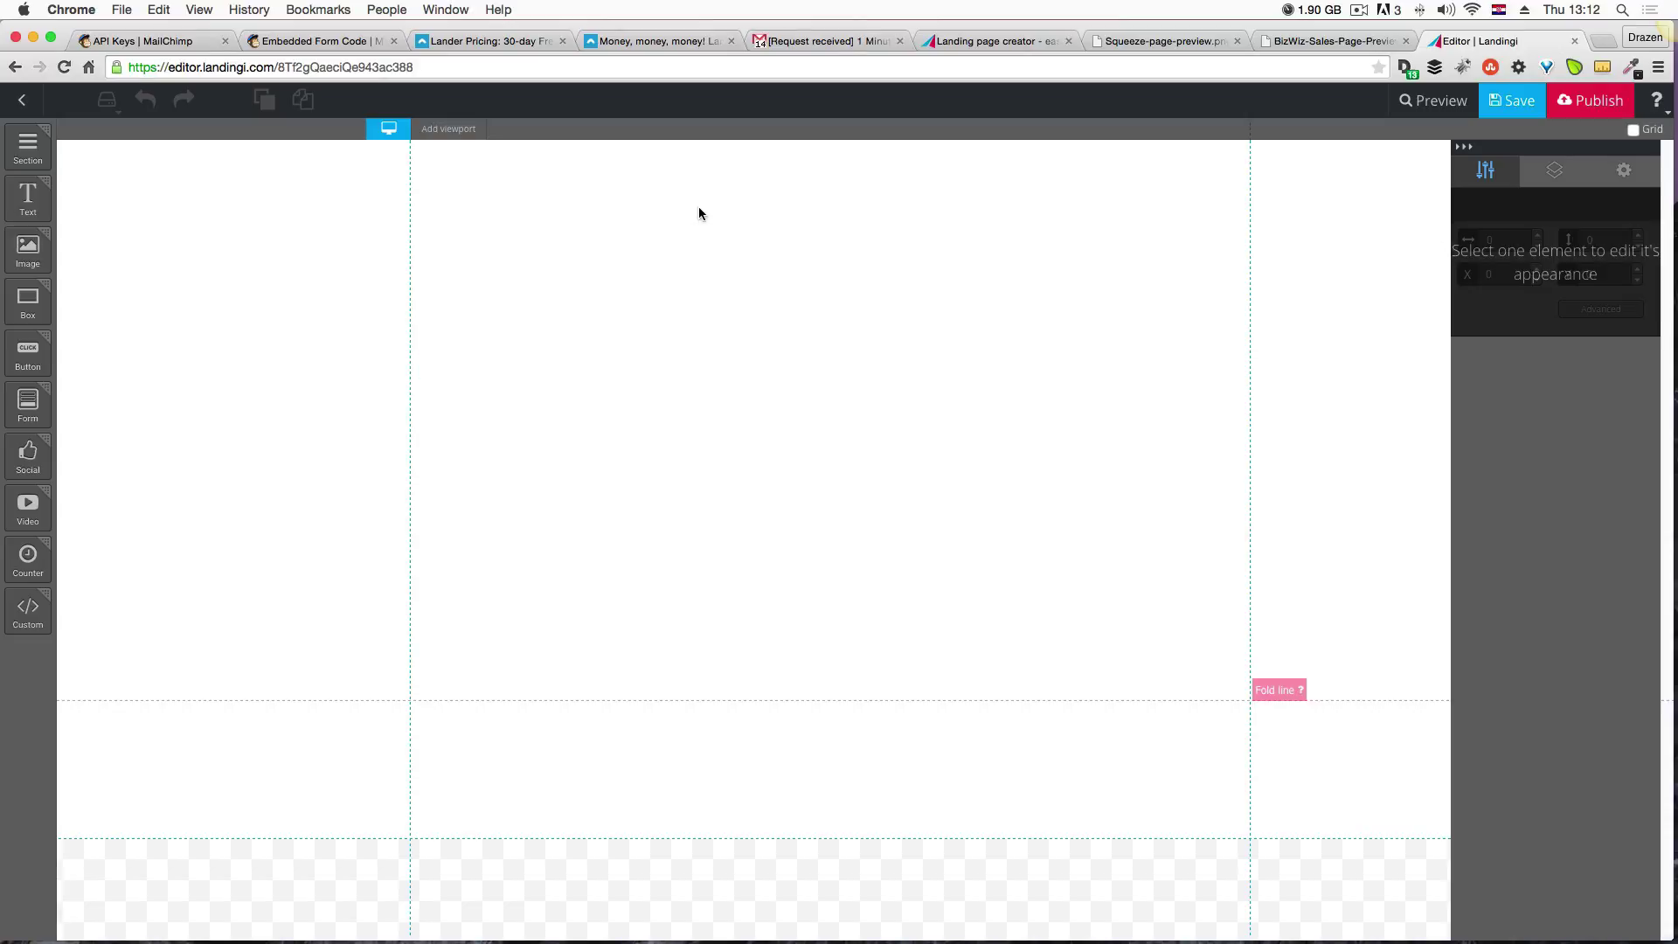
Select the blank page's section and examine its size, background, border and border radius settings.
left_click(622, 344)
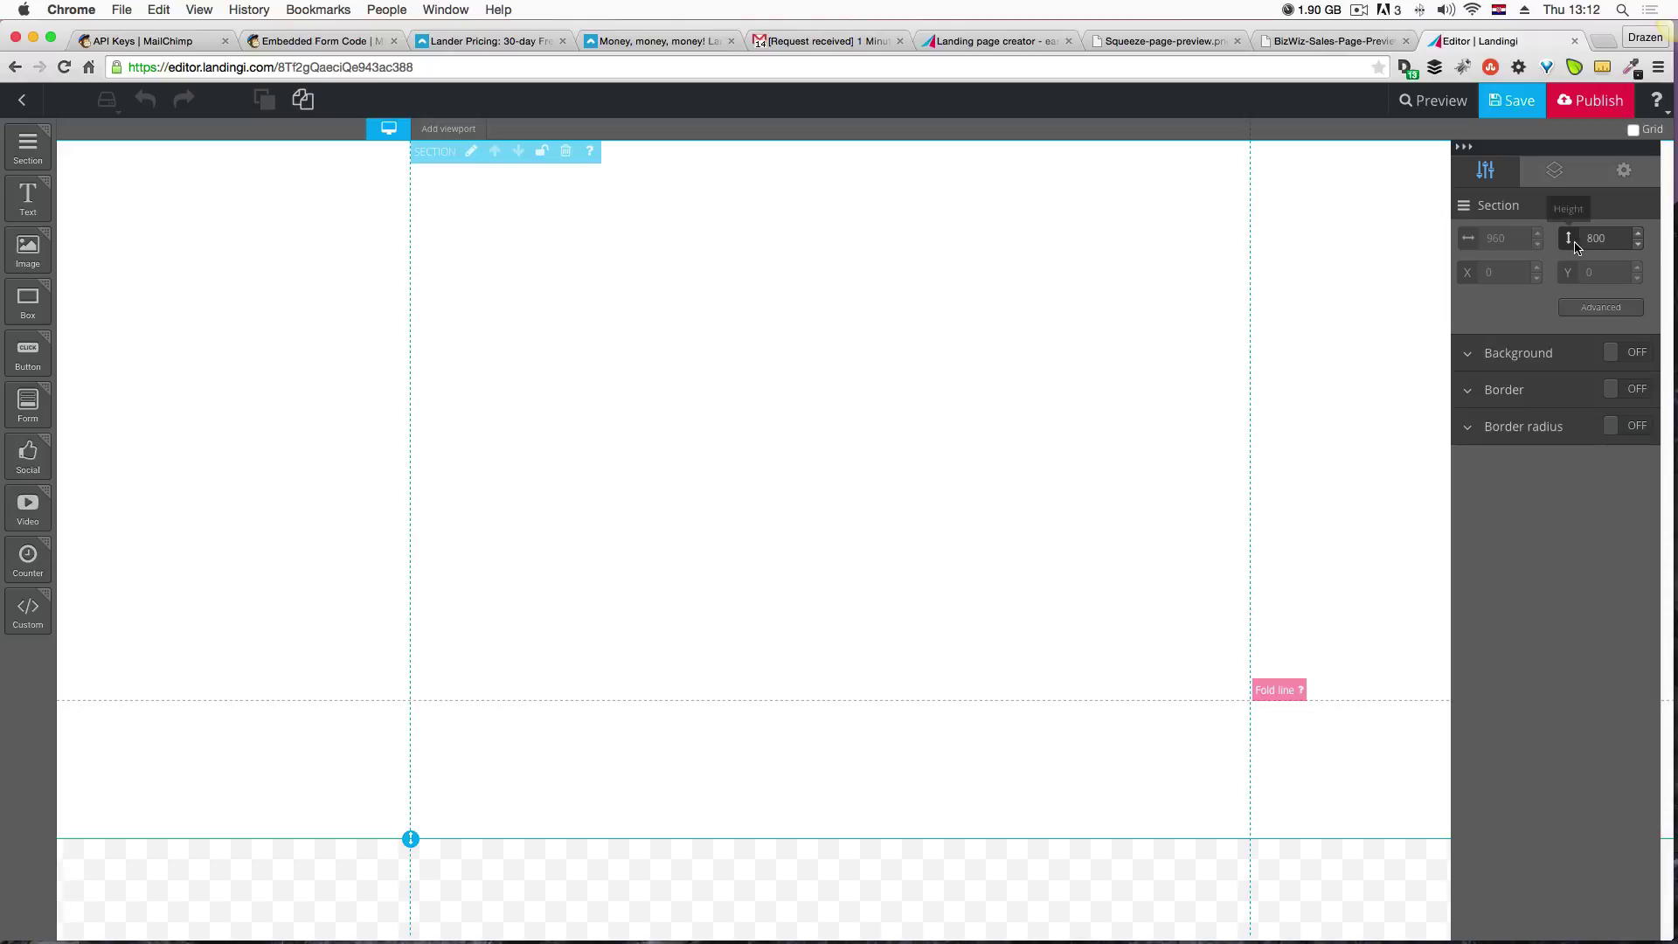
left_click(1509, 358)
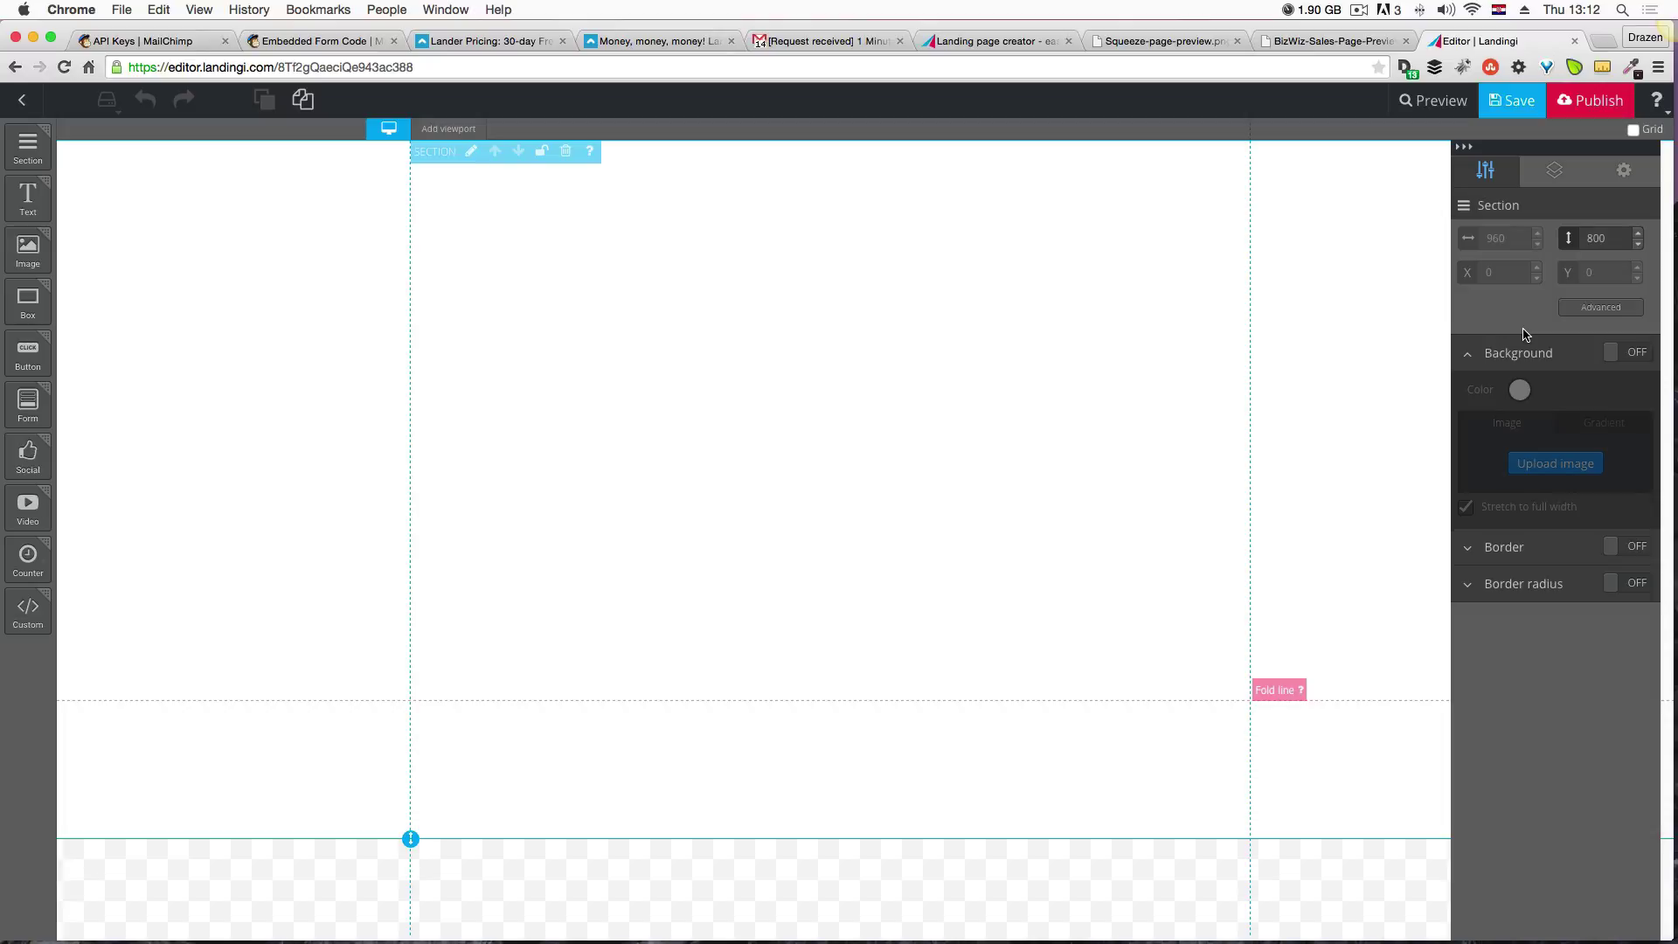
left_click(1544, 557)
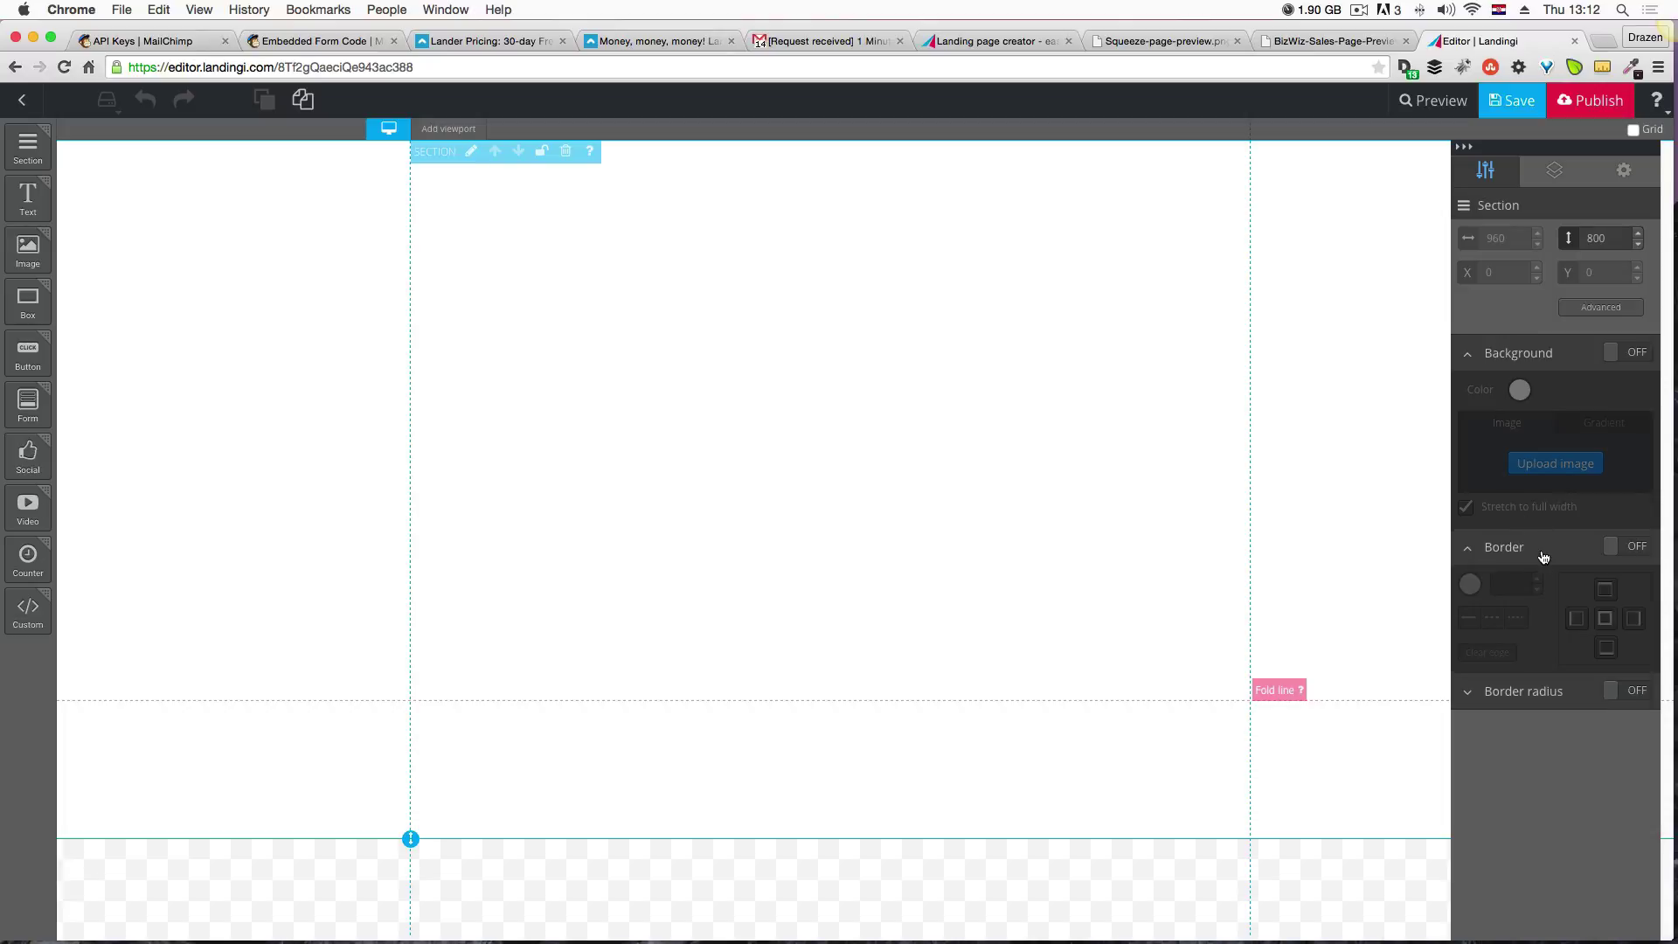
left_click(1540, 691)
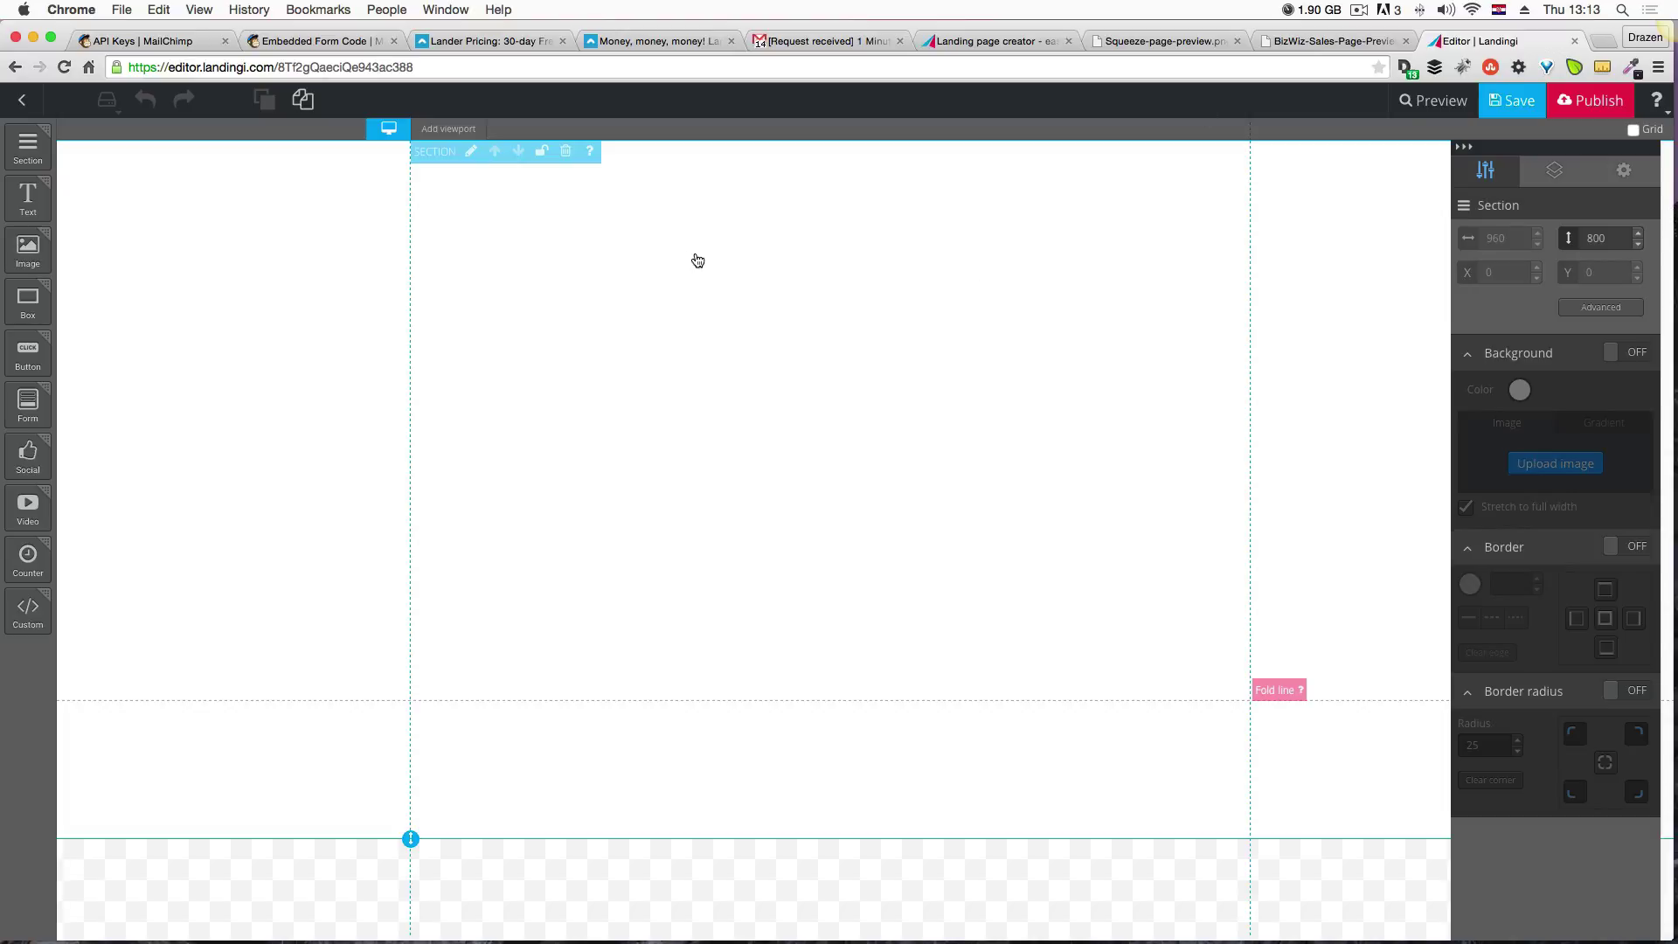
Reselect the blank section and turn on its background.
left_click(576, 305)
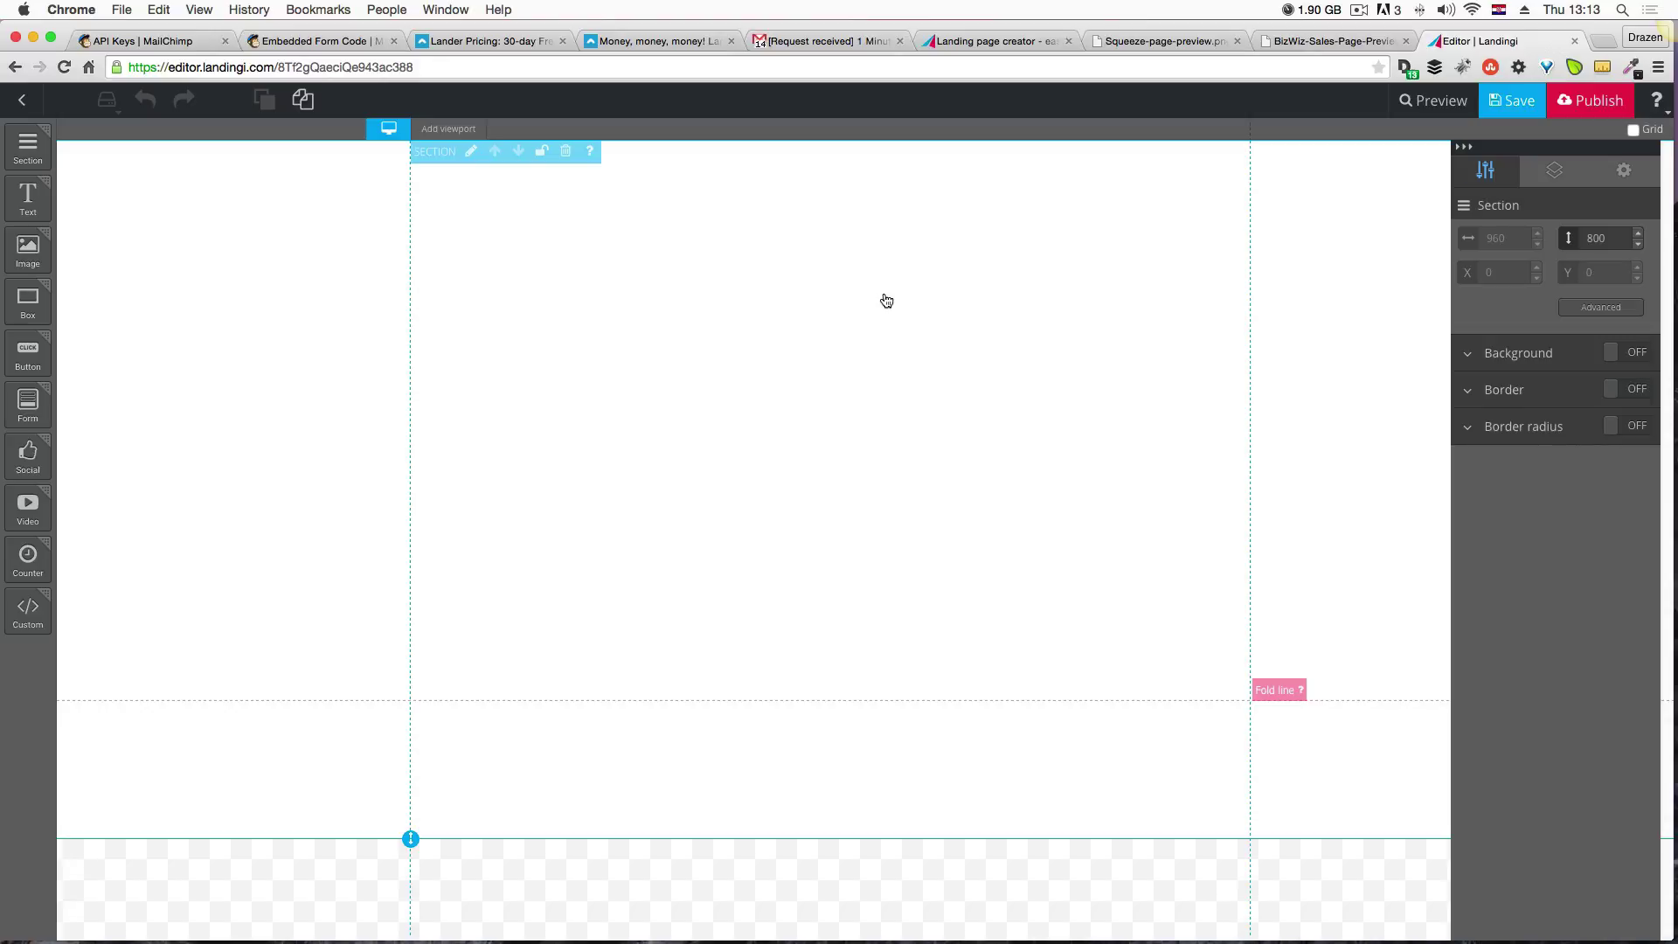
left_click(1543, 358)
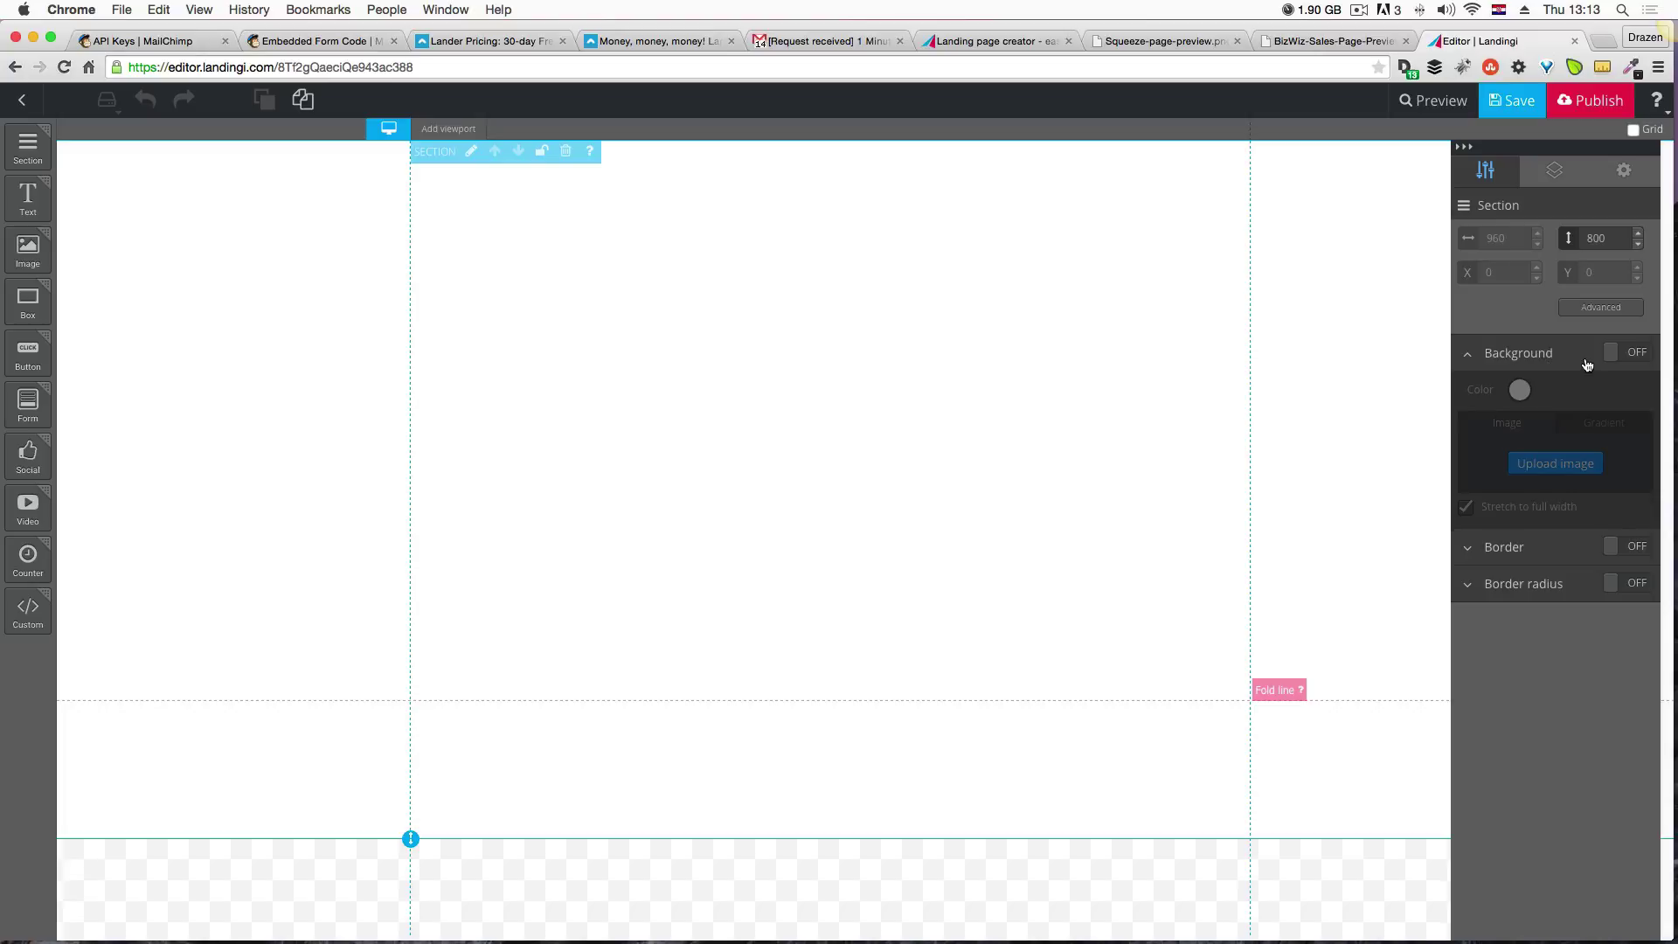
left_click(1621, 358)
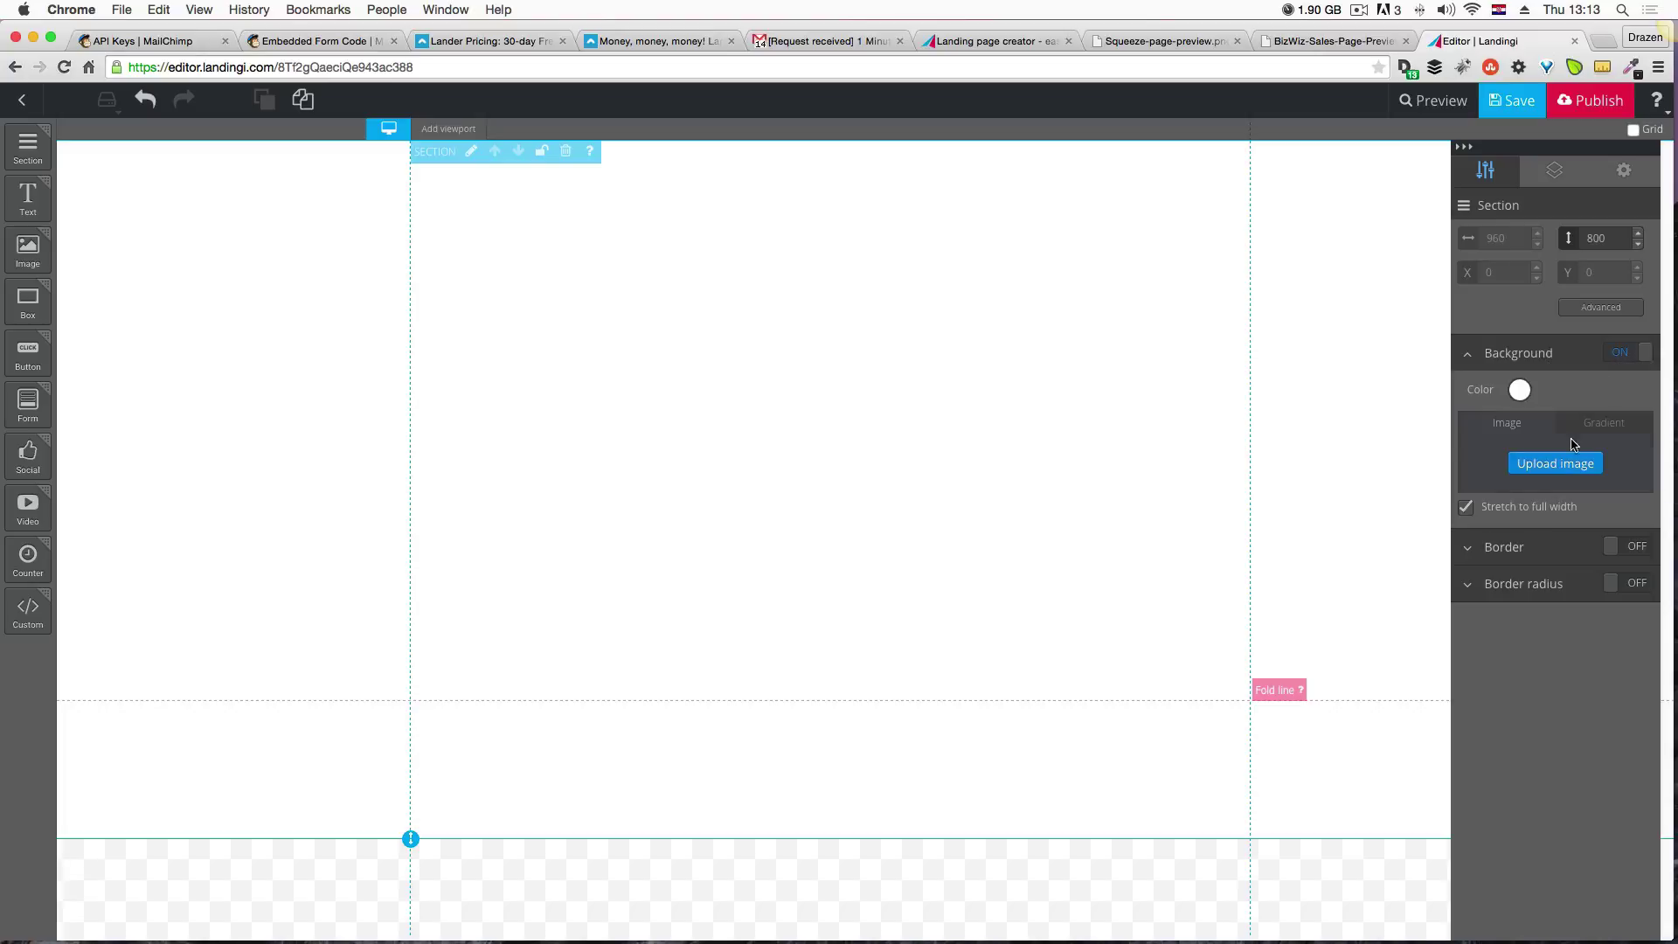
Set the dark desk photo from the image gallery as the section's background image.
left_click(1555, 476)
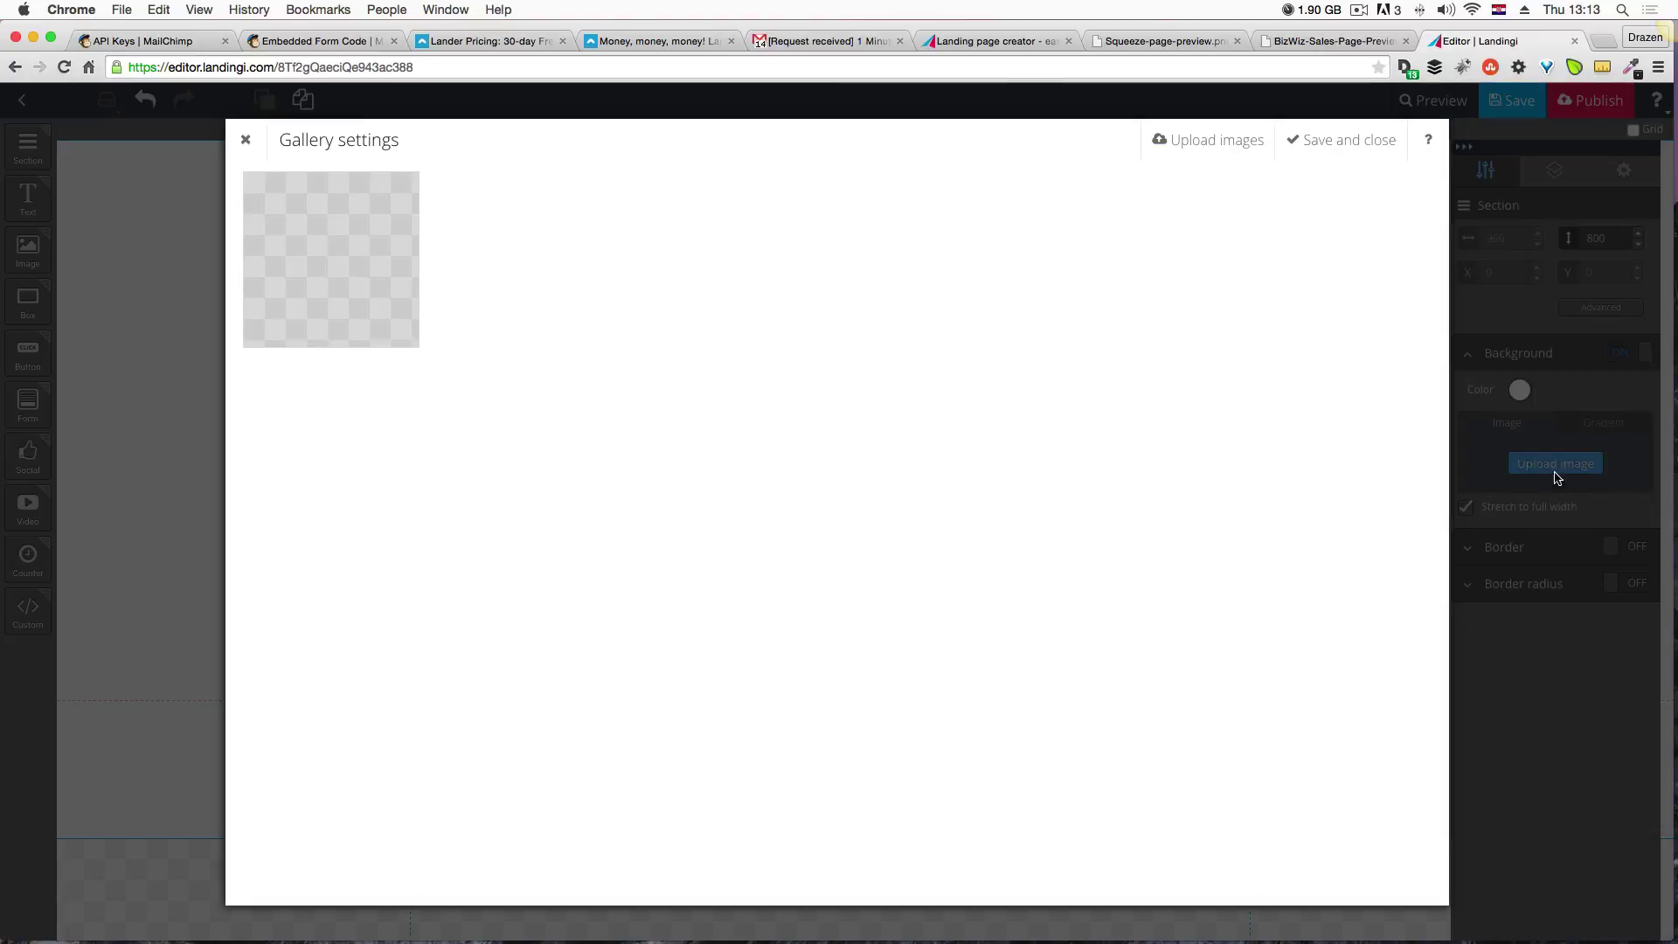
mouse_move(402, 333)
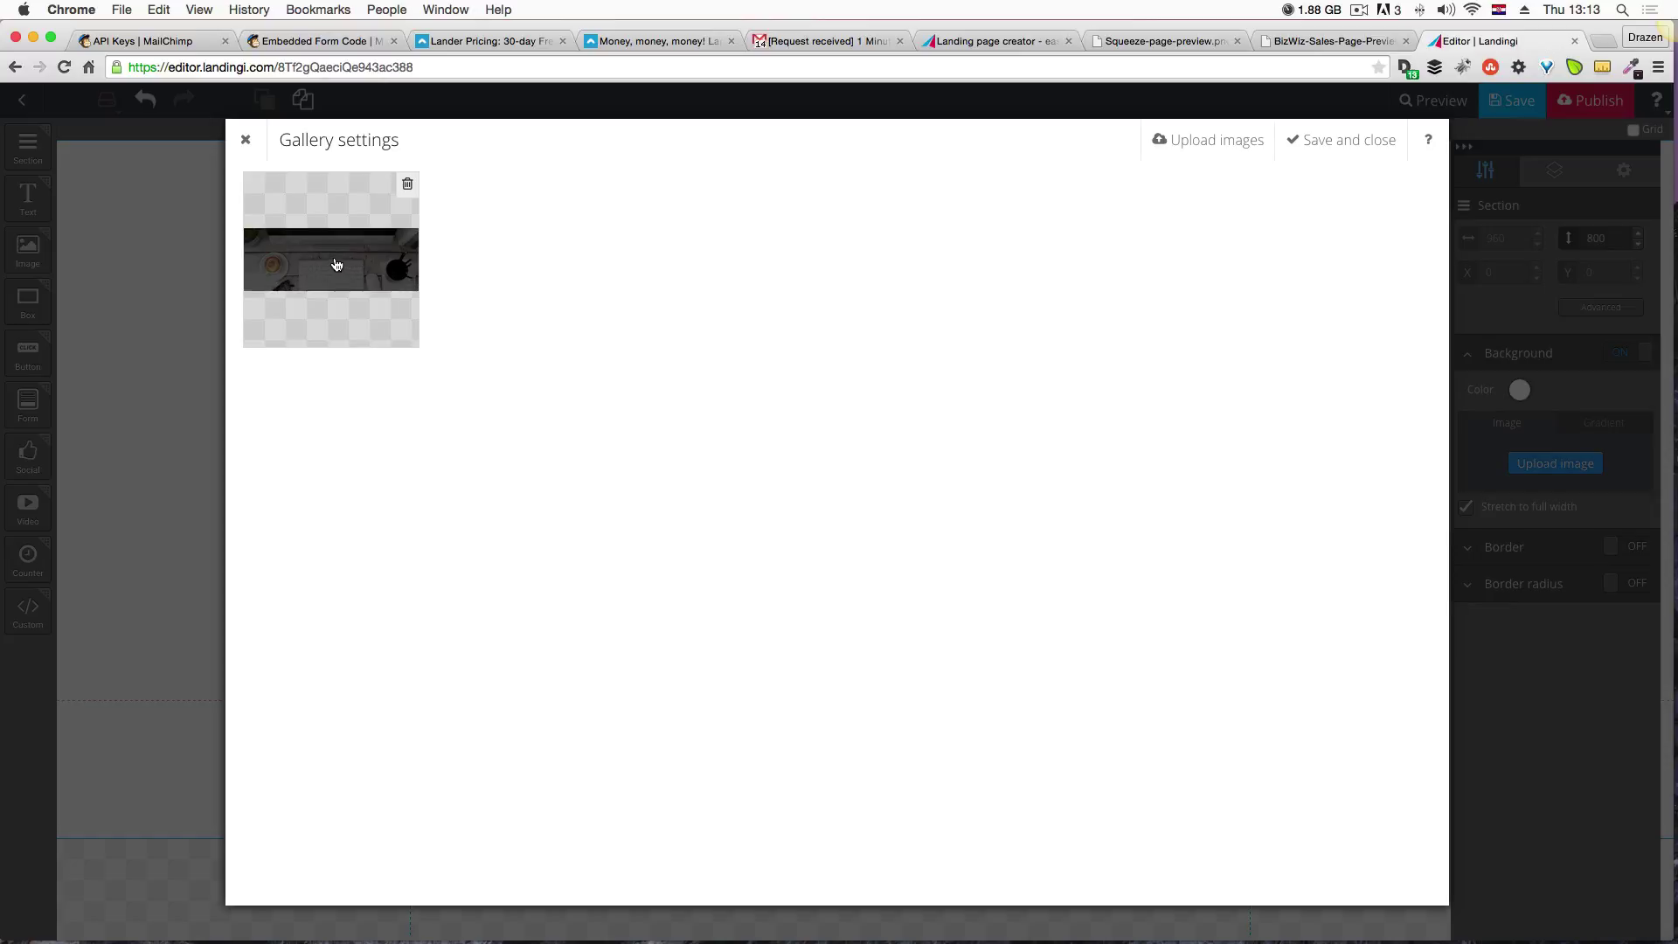
left_click(345, 275)
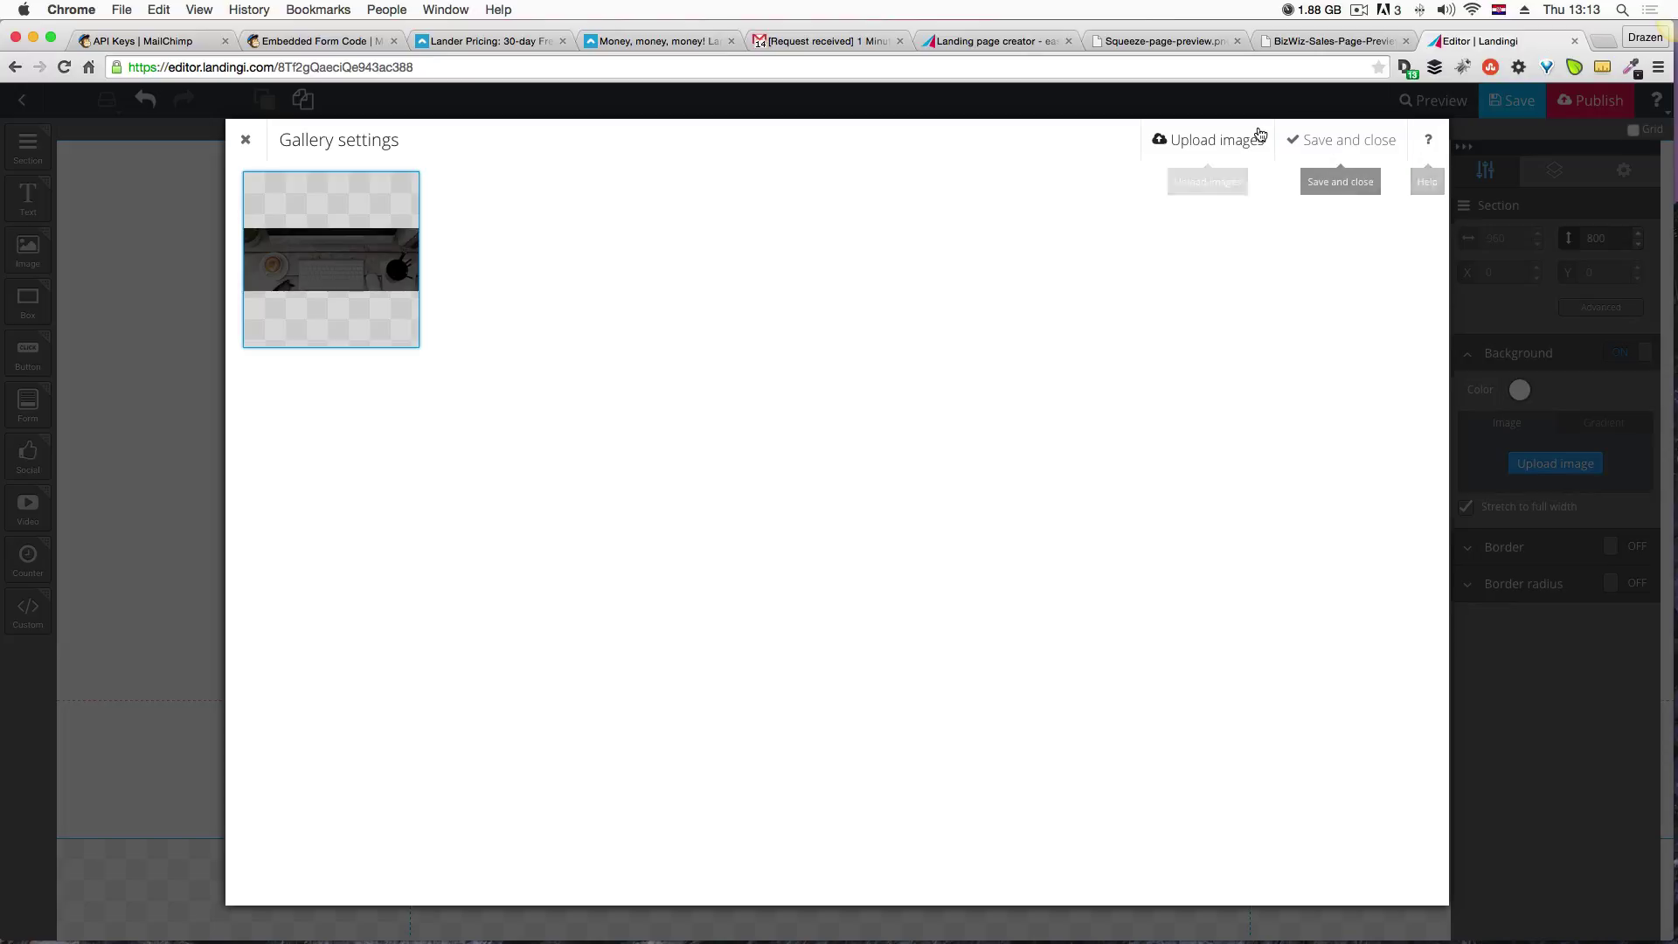
mouse_move(377, 221)
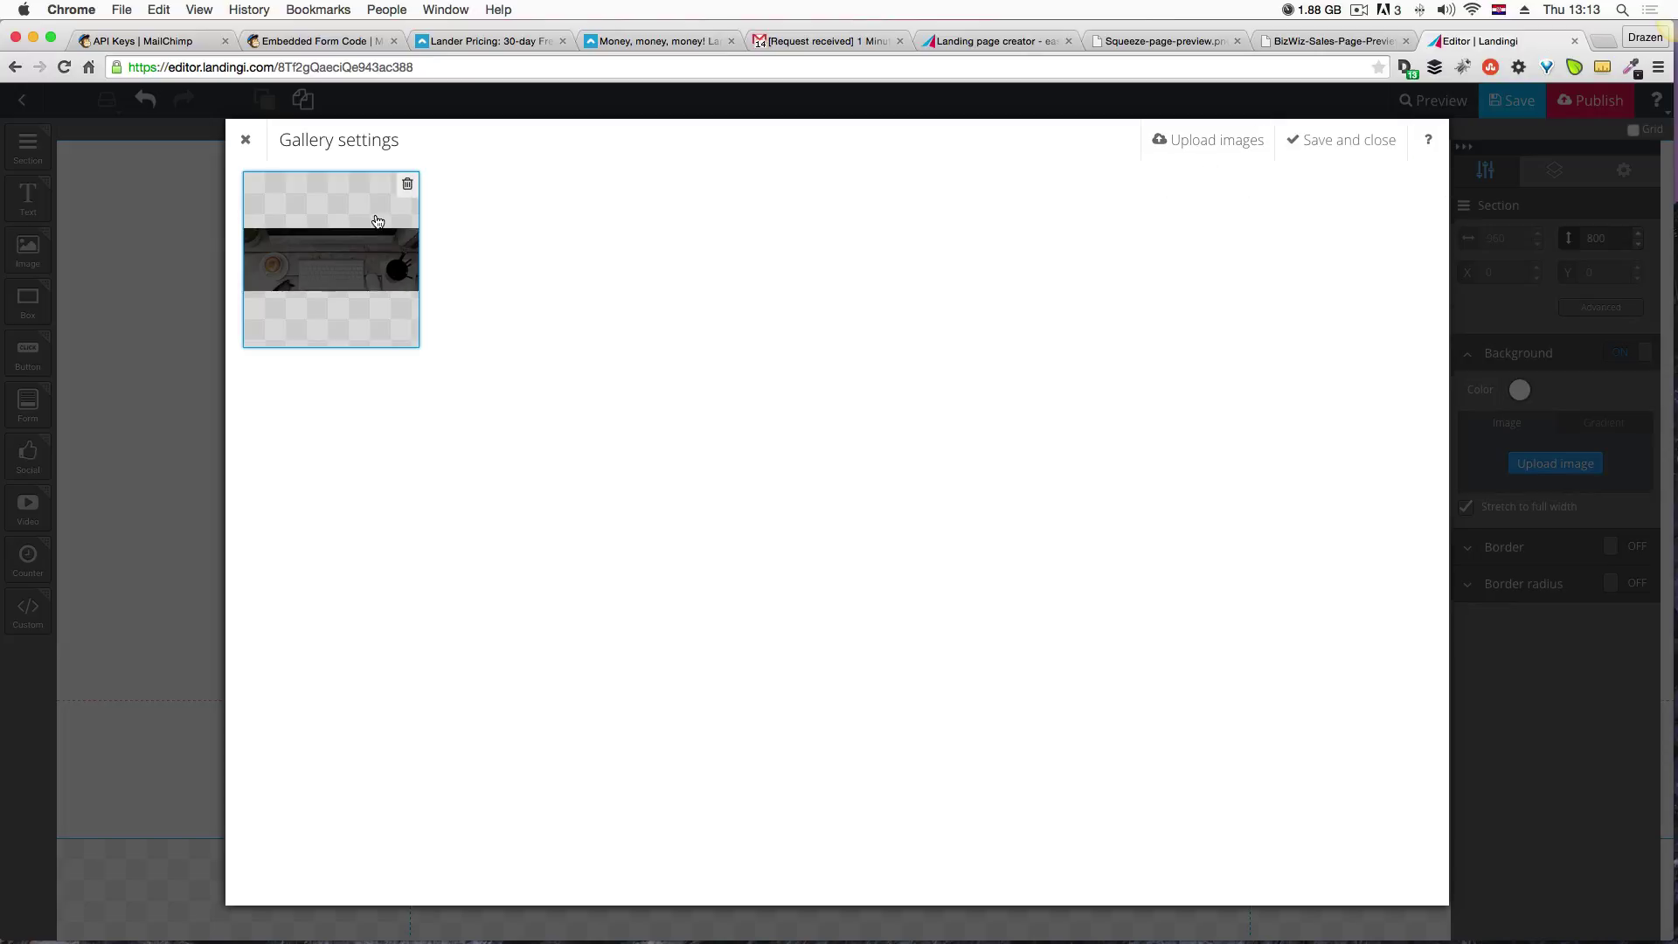
left_click(1384, 143)
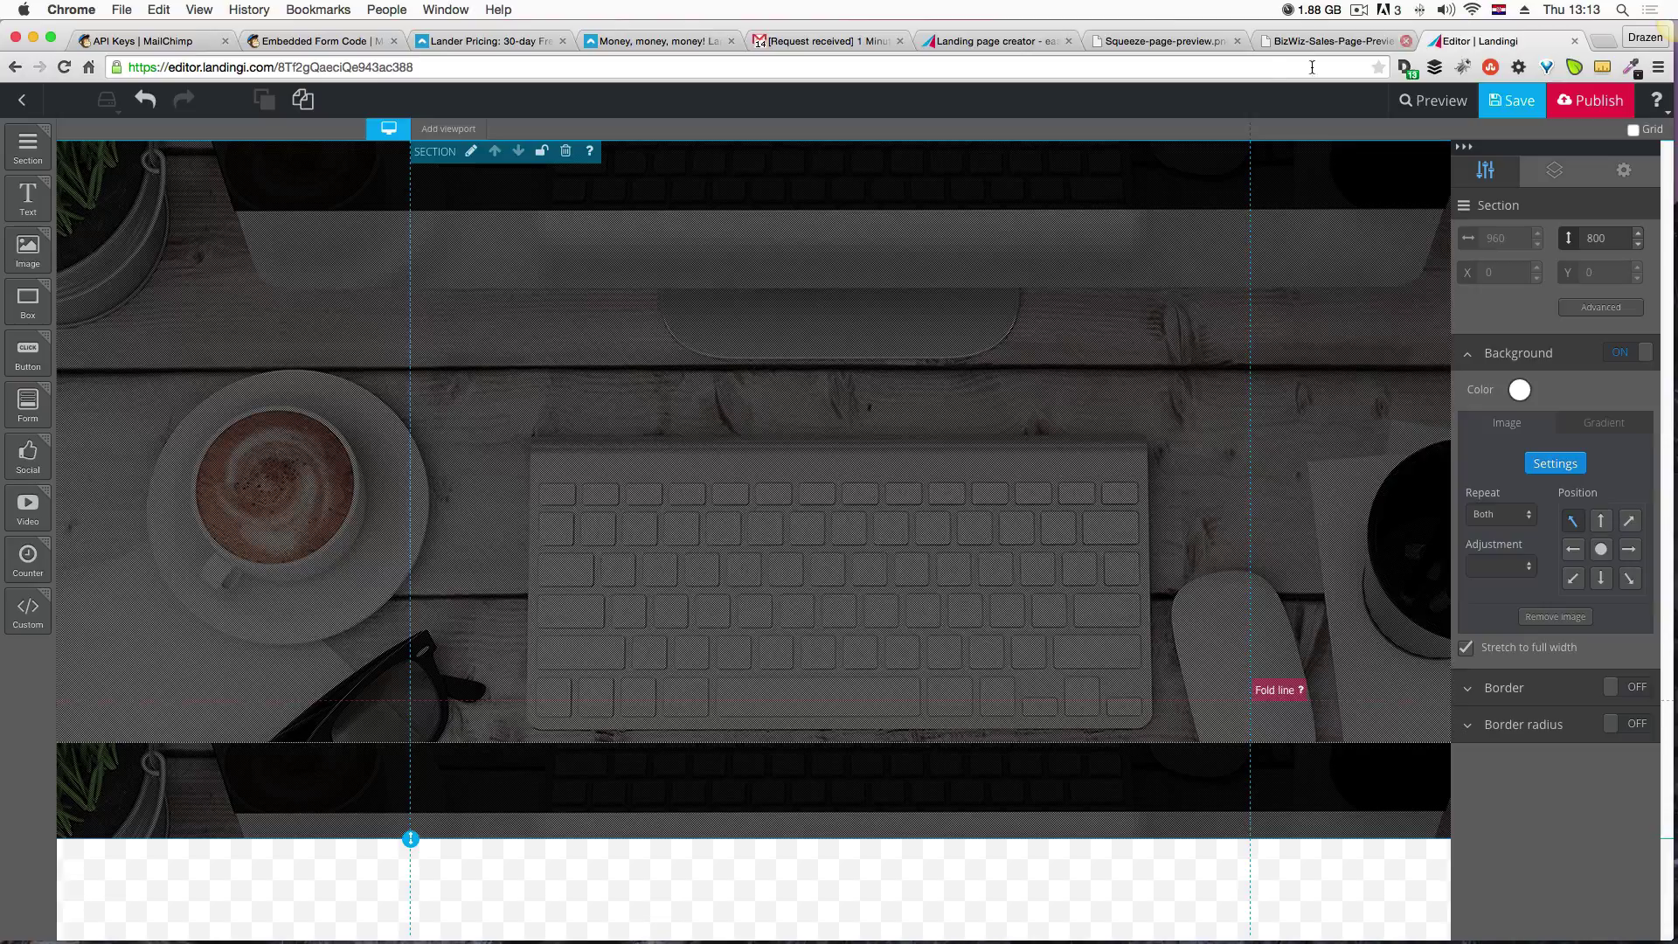
Check the BizWiz sales page design for reference and place an image element in the section at about X 62, Y 37.
left_click(1297, 44)
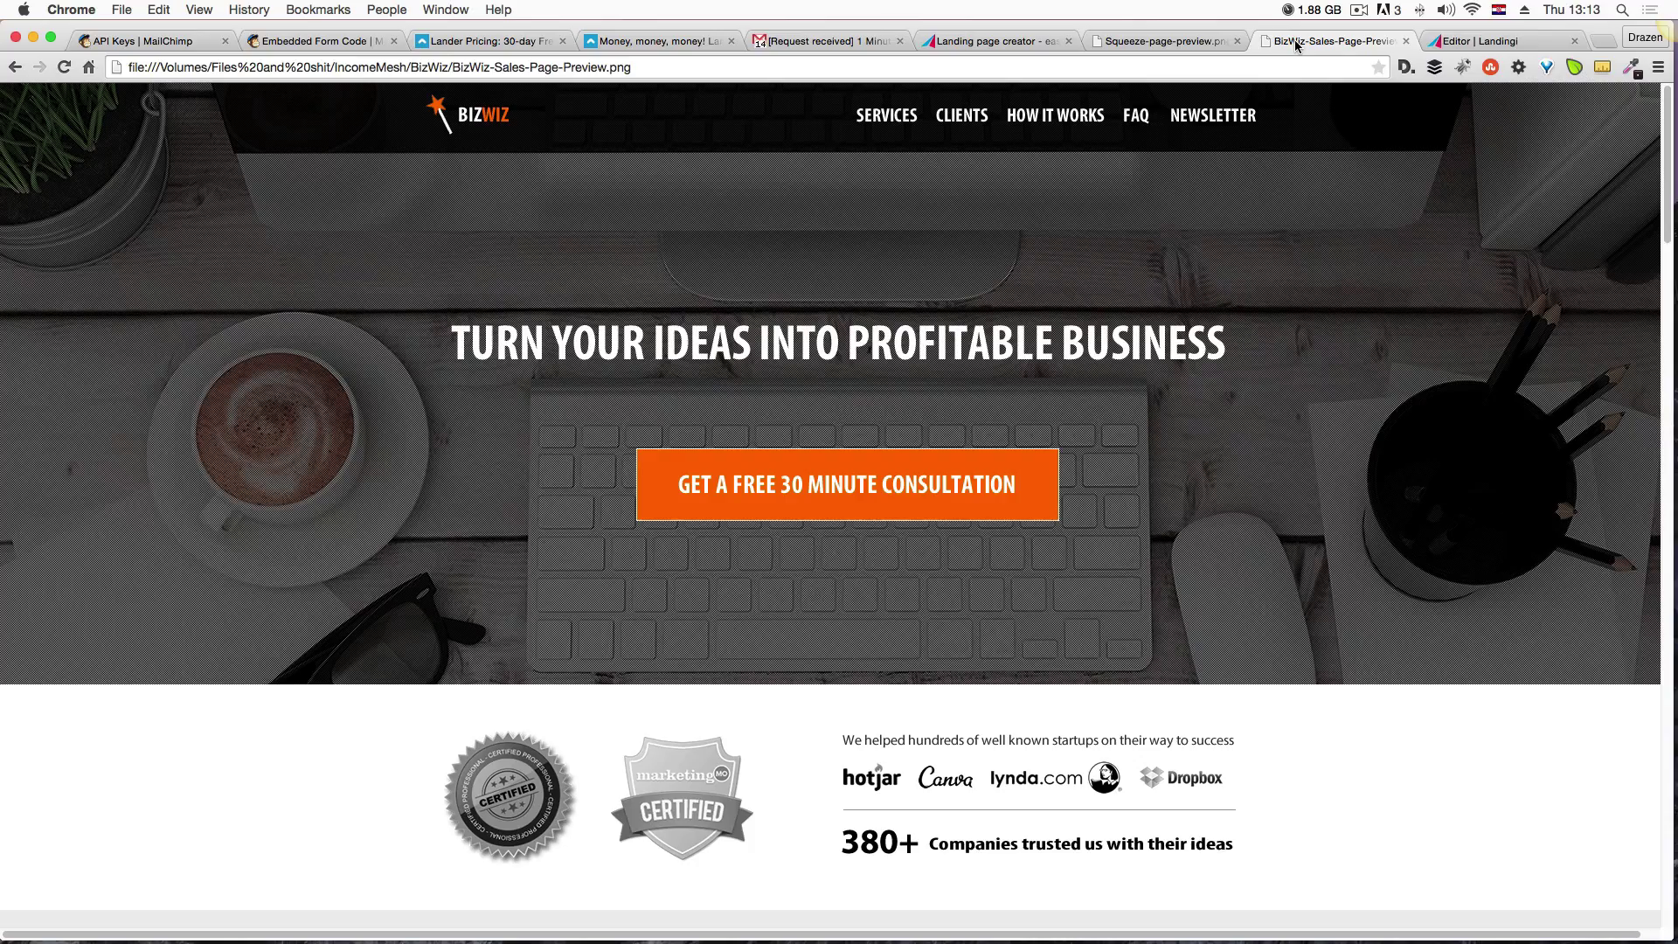
left_click(1461, 43)
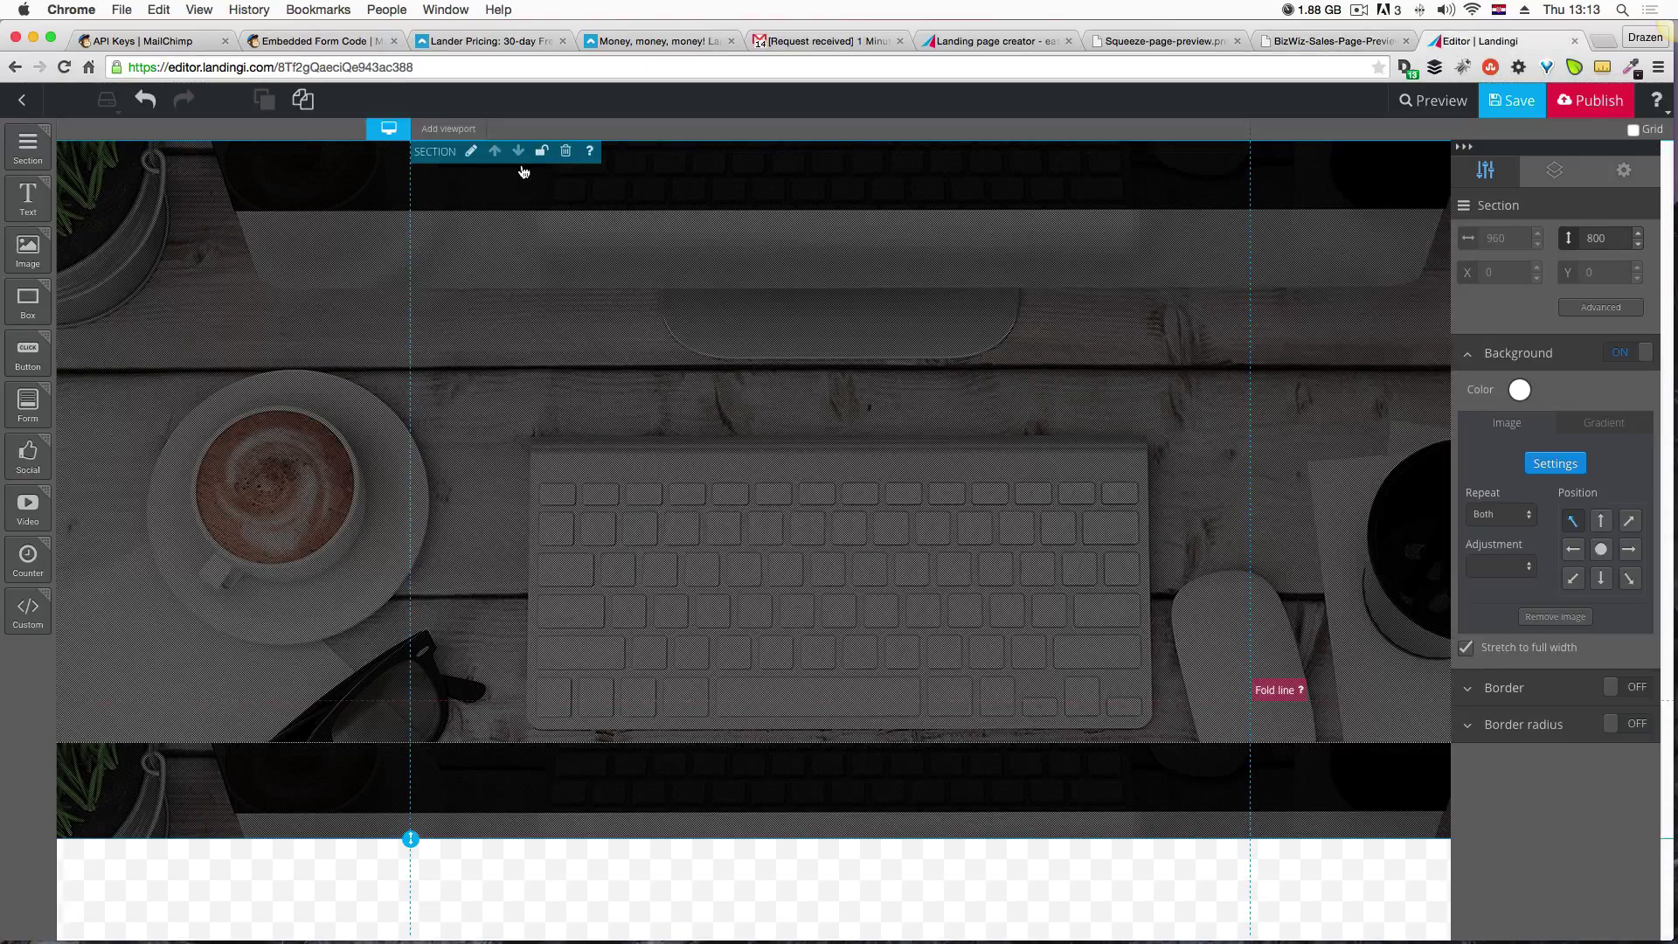
left_click(1311, 44)
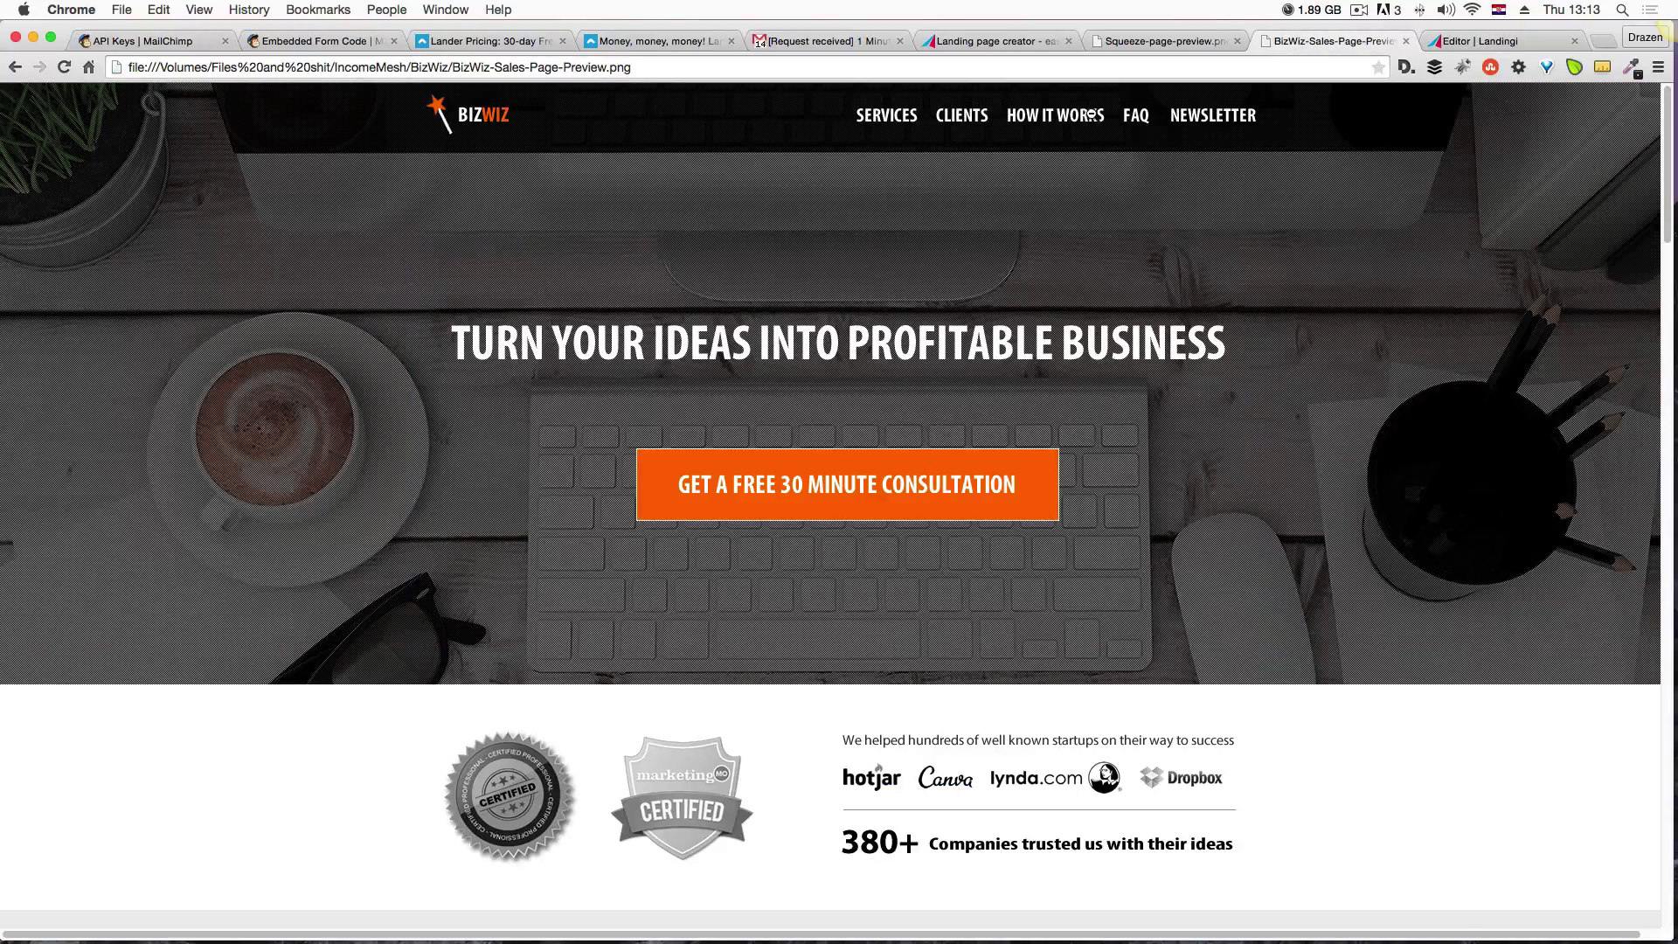
left_click(1481, 42)
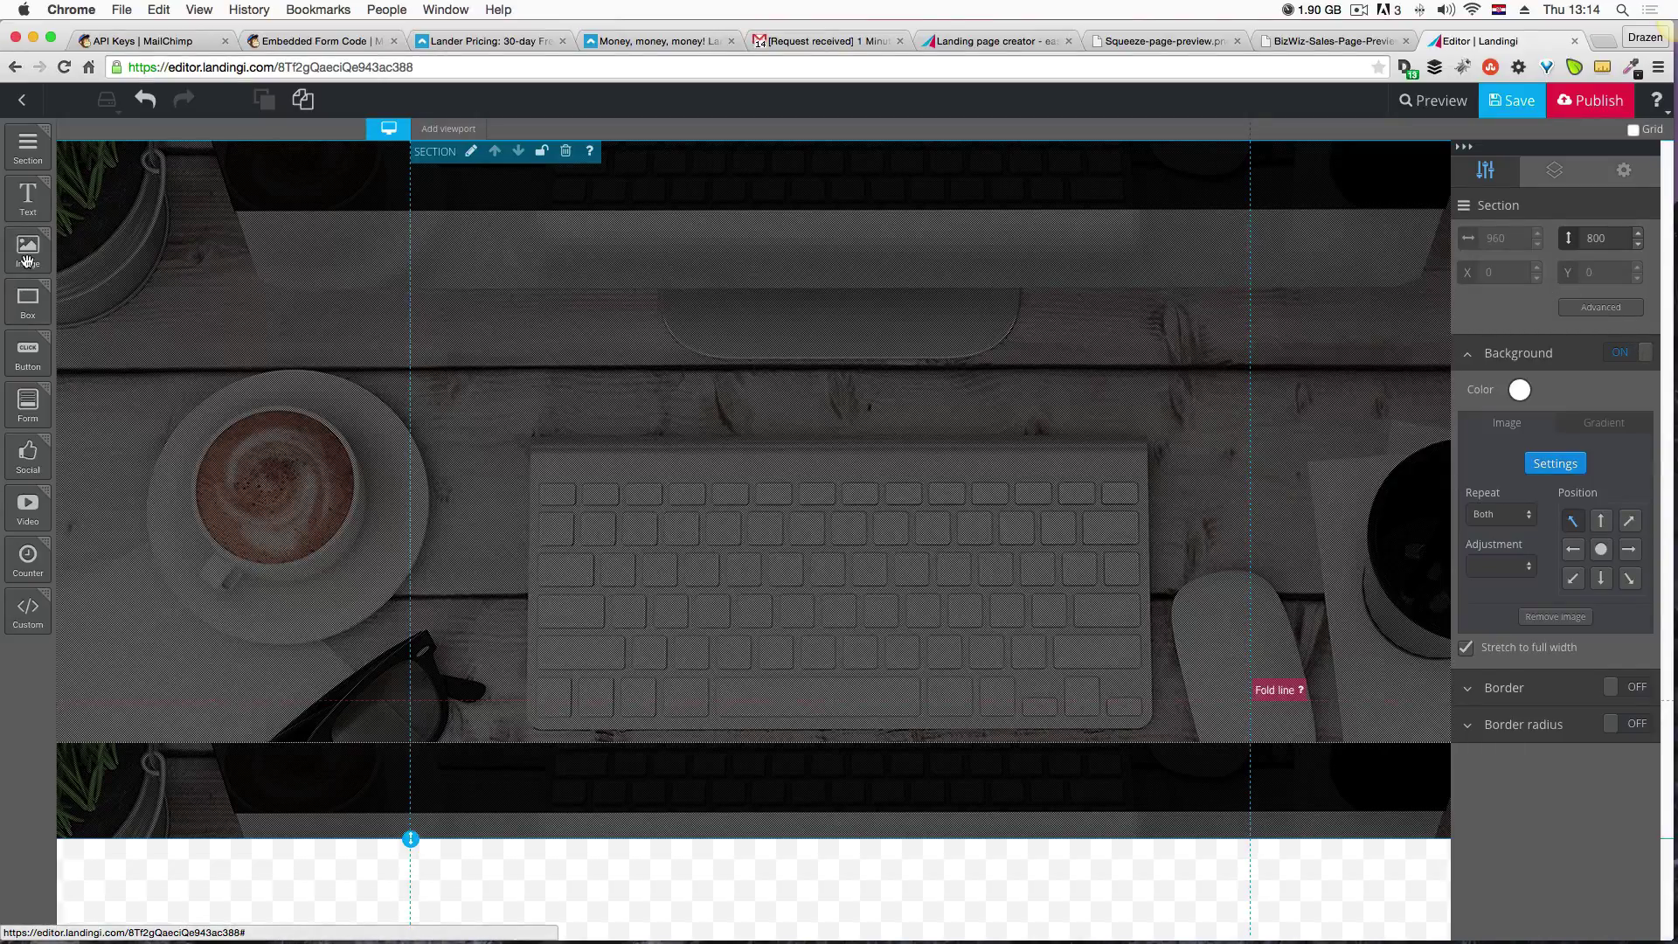
left_click_drag(26, 262, 477, 175)
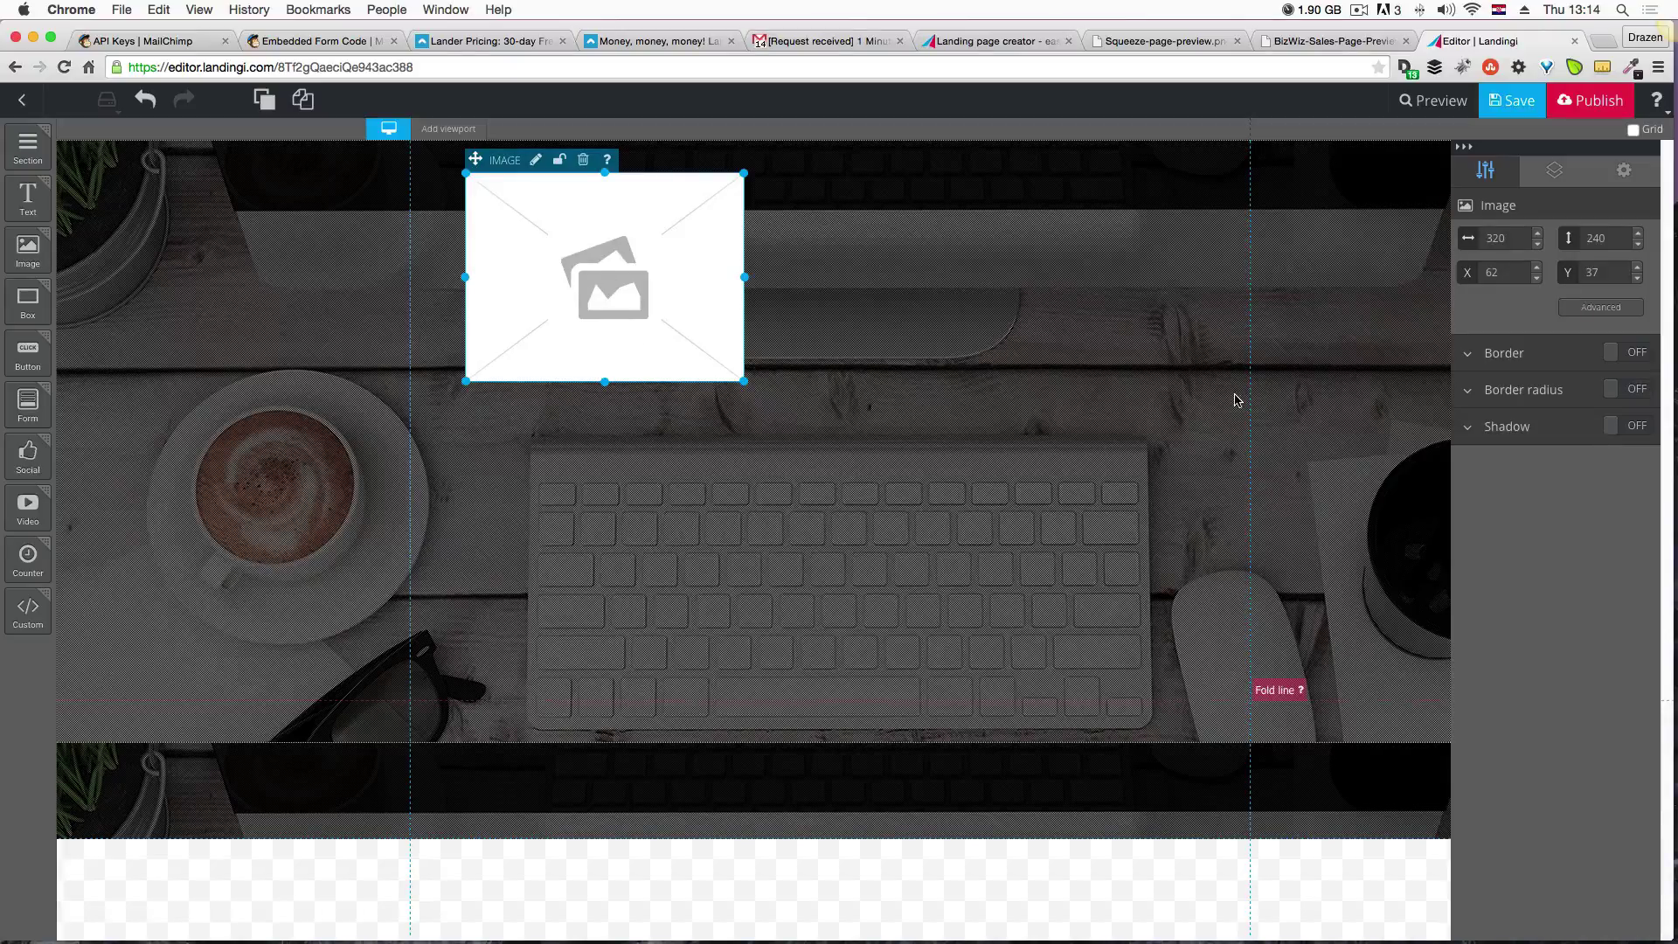
Examine the image element's border and advanced settings.
left_click(1479, 359)
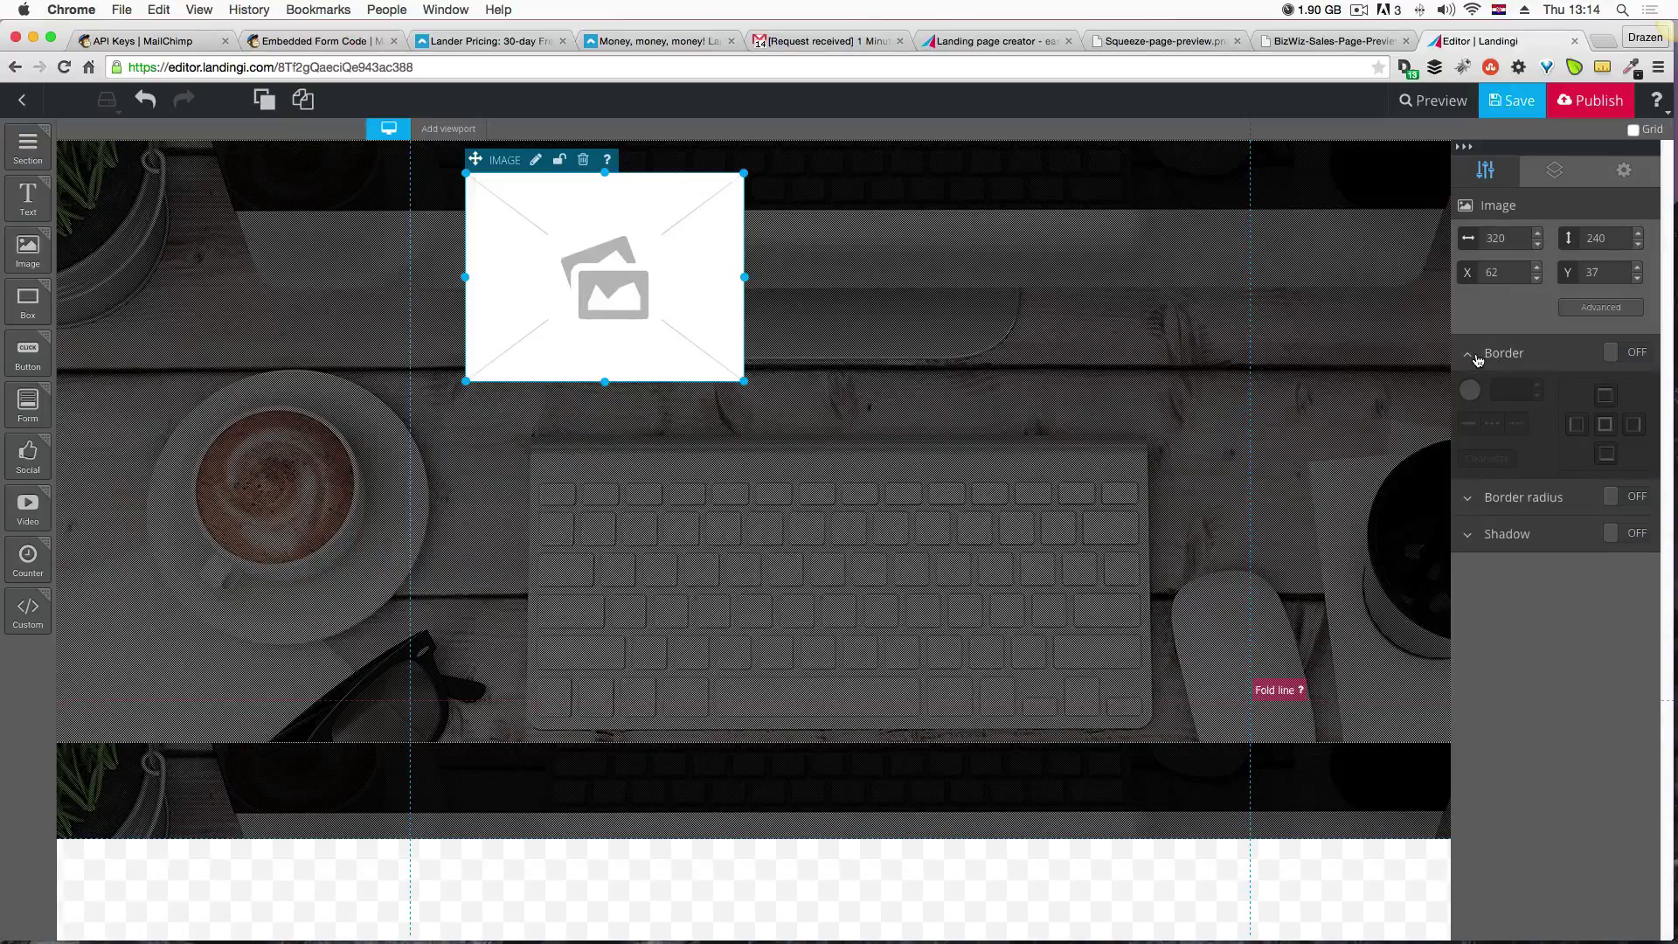
left_click(1477, 354)
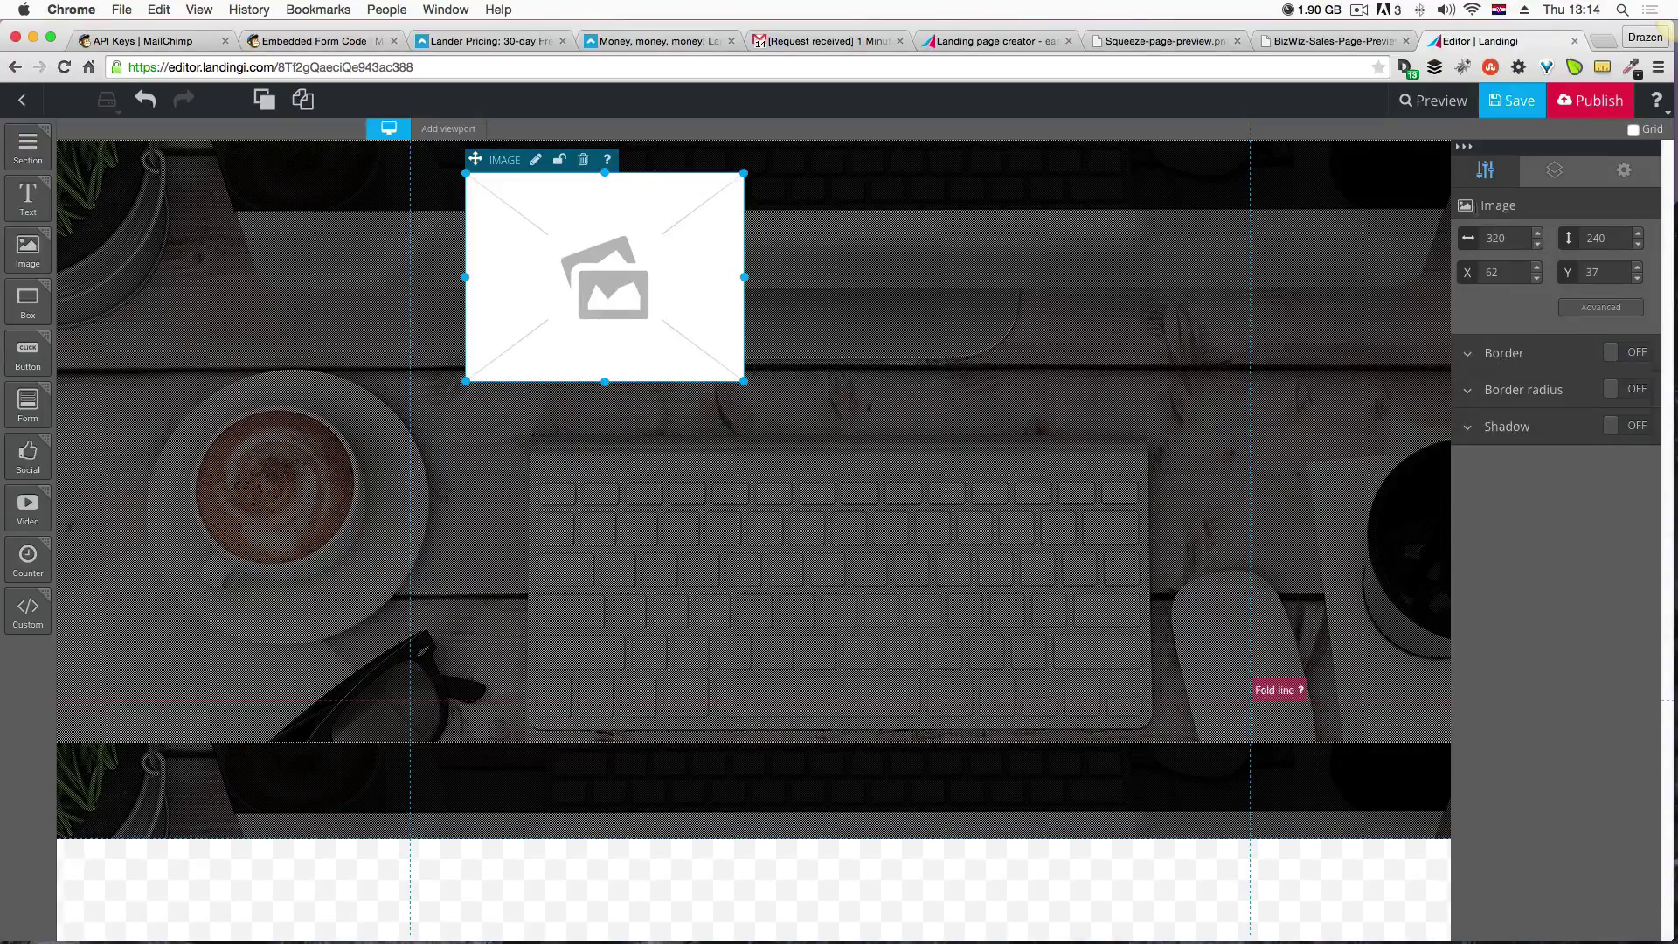
left_click(1606, 310)
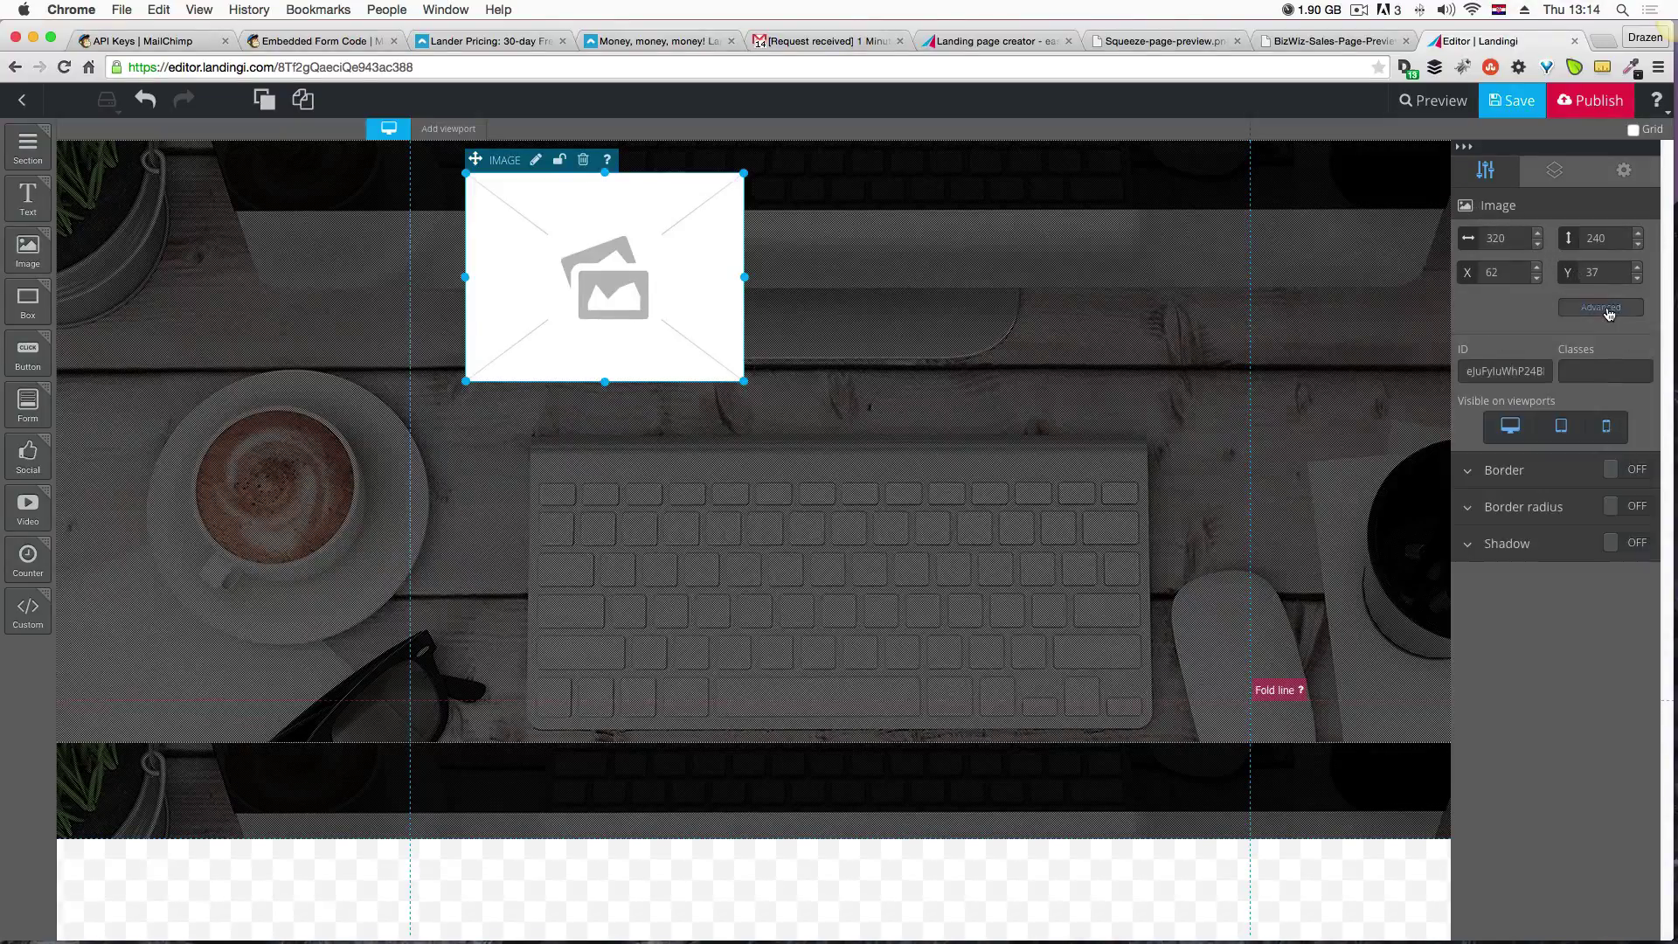
left_click(1608, 310)
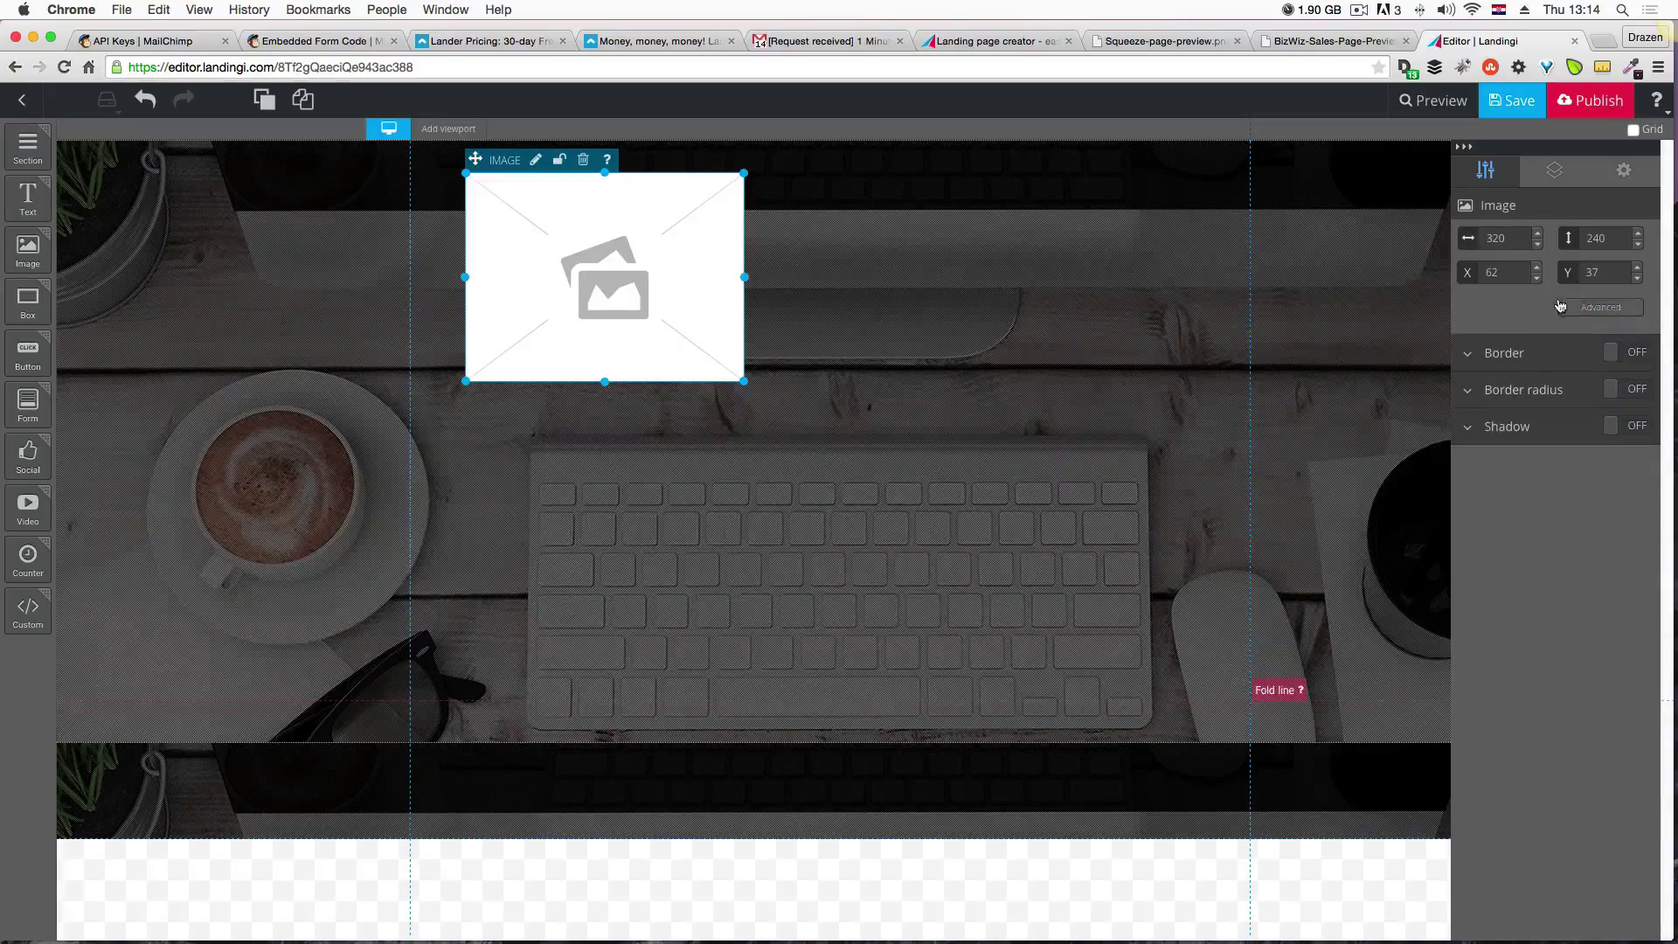
Try to upload logo.png from the Sales page folder and apply it to the image element.
left_click(536, 163)
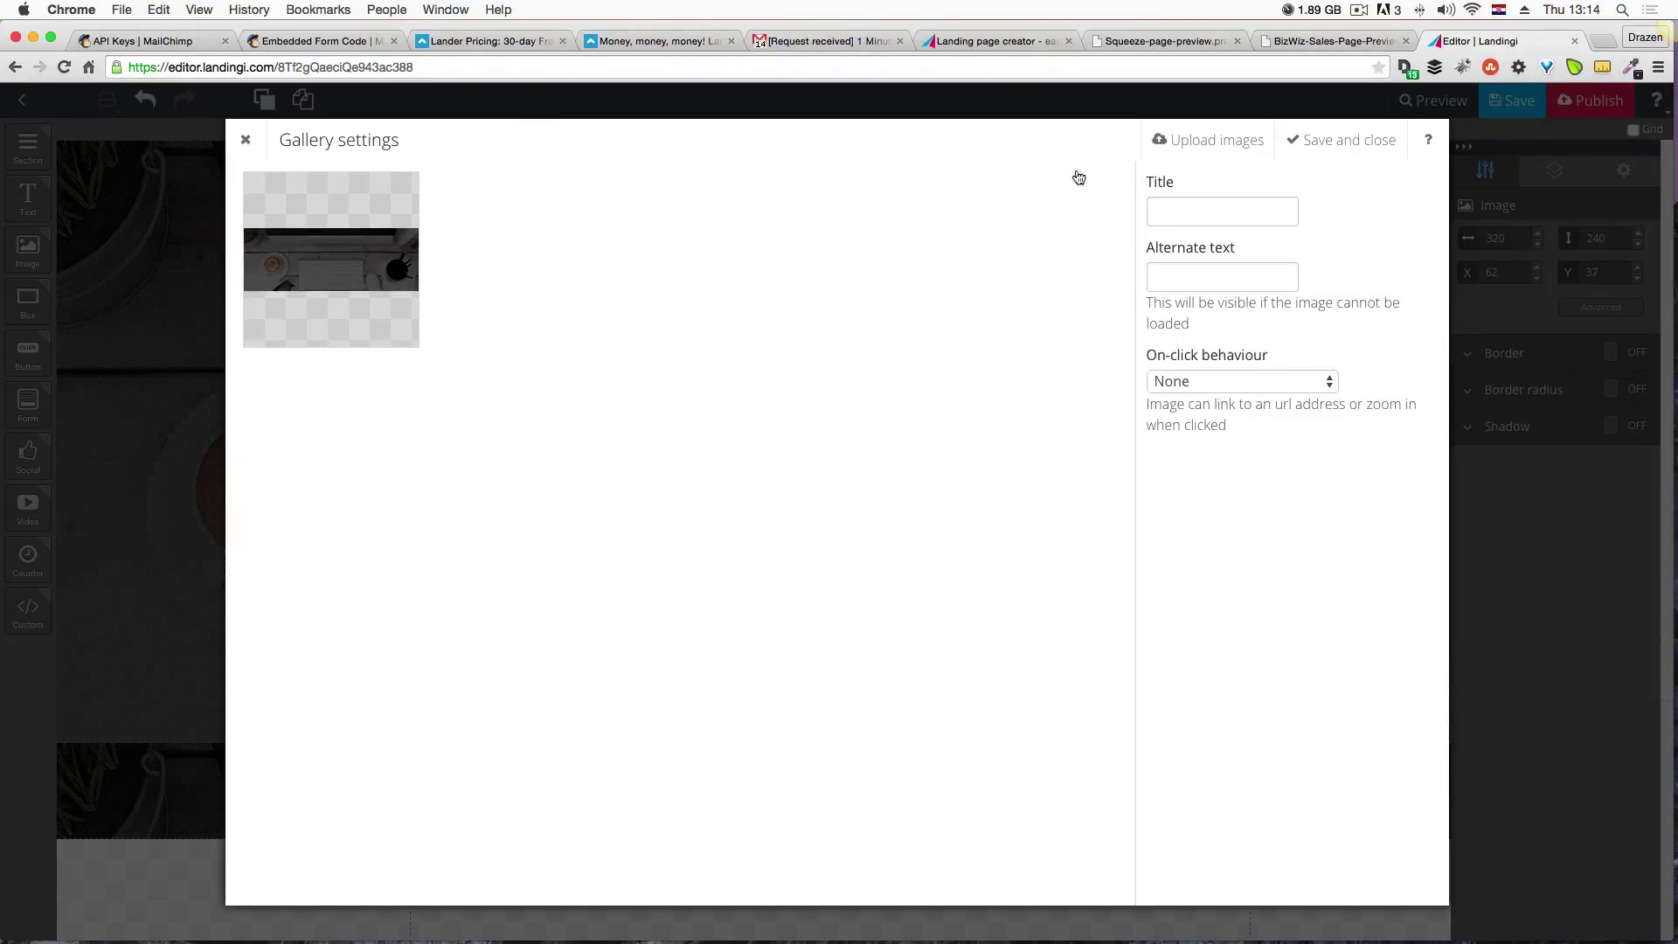
left_click(1230, 149)
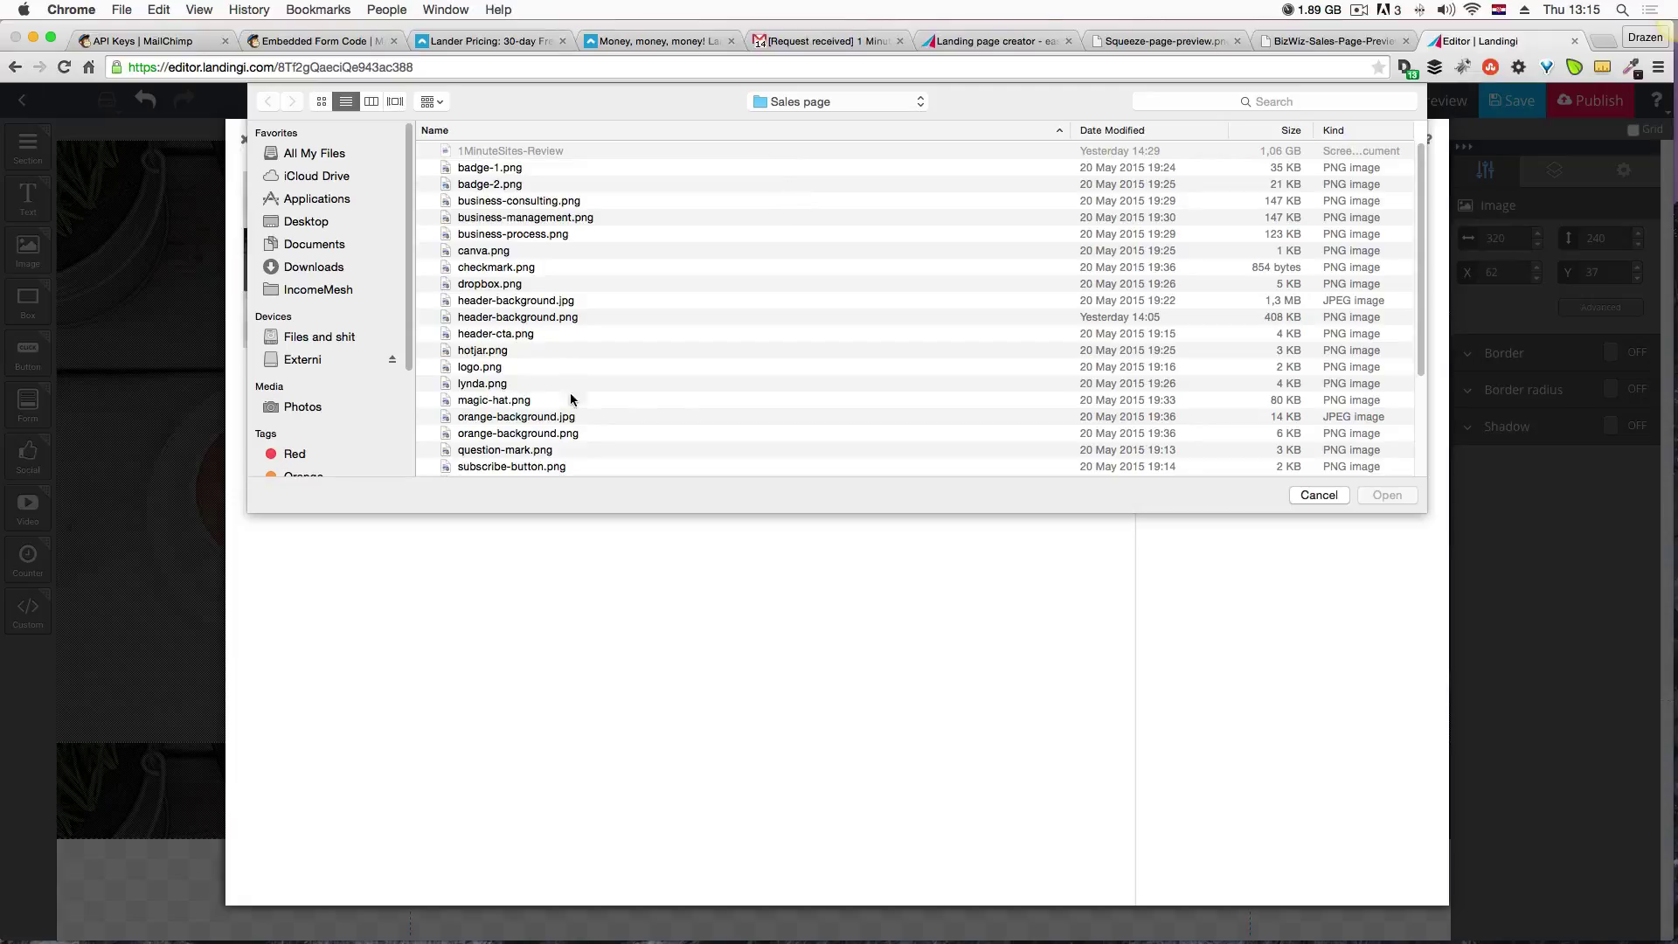
type("logo")
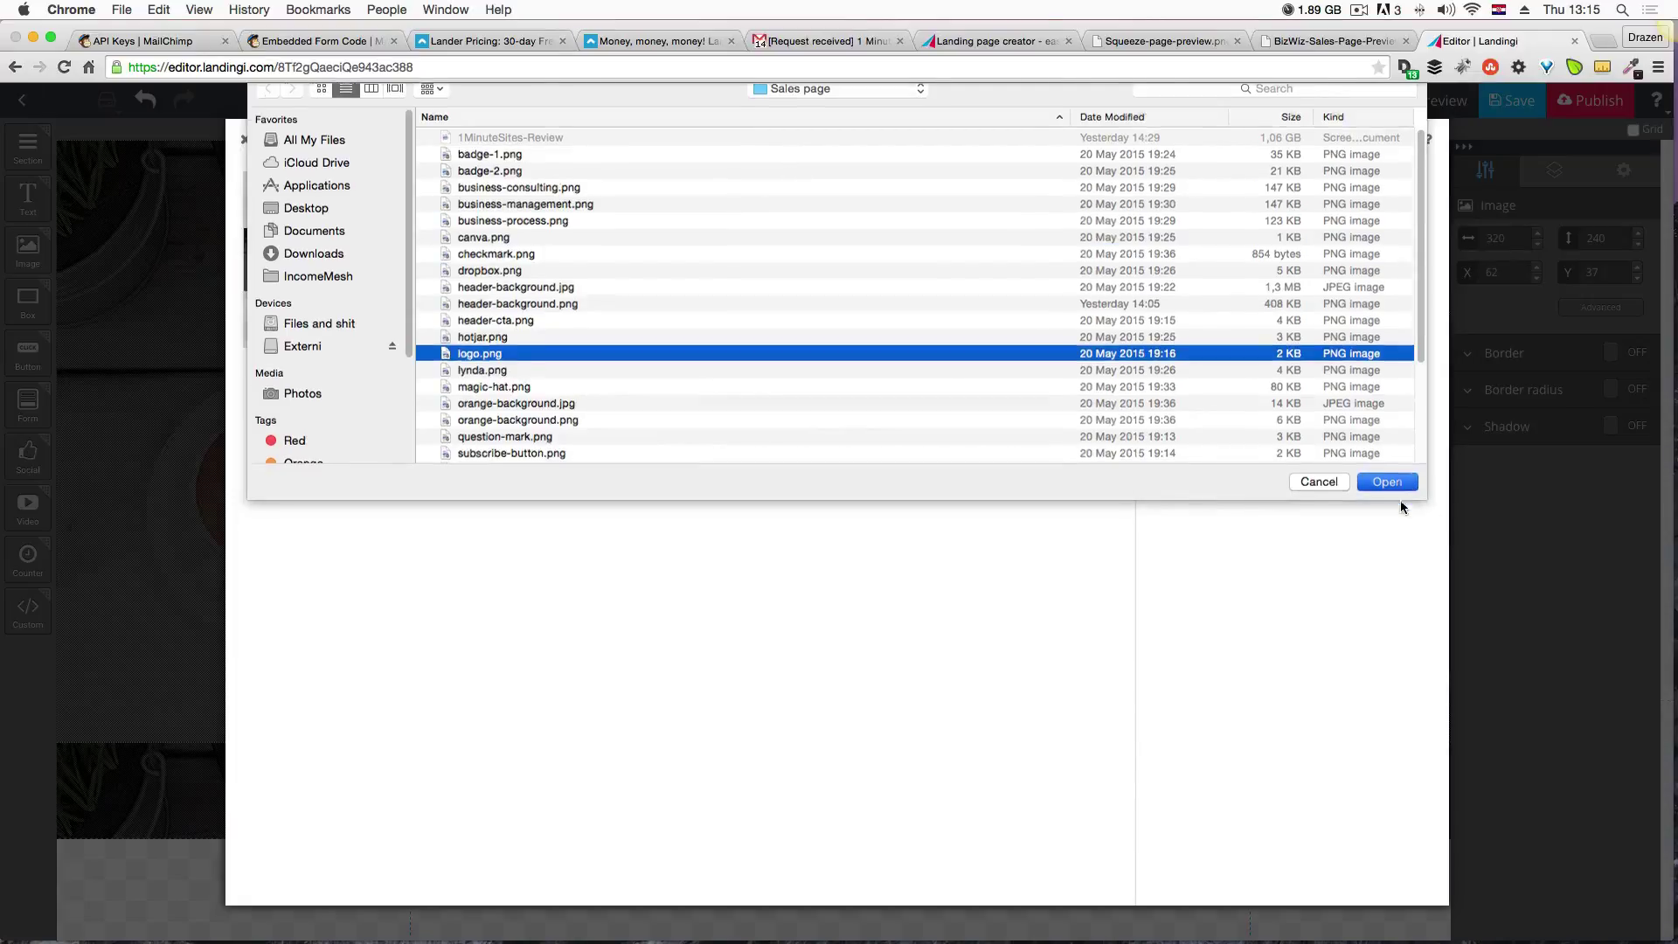
key("Return")
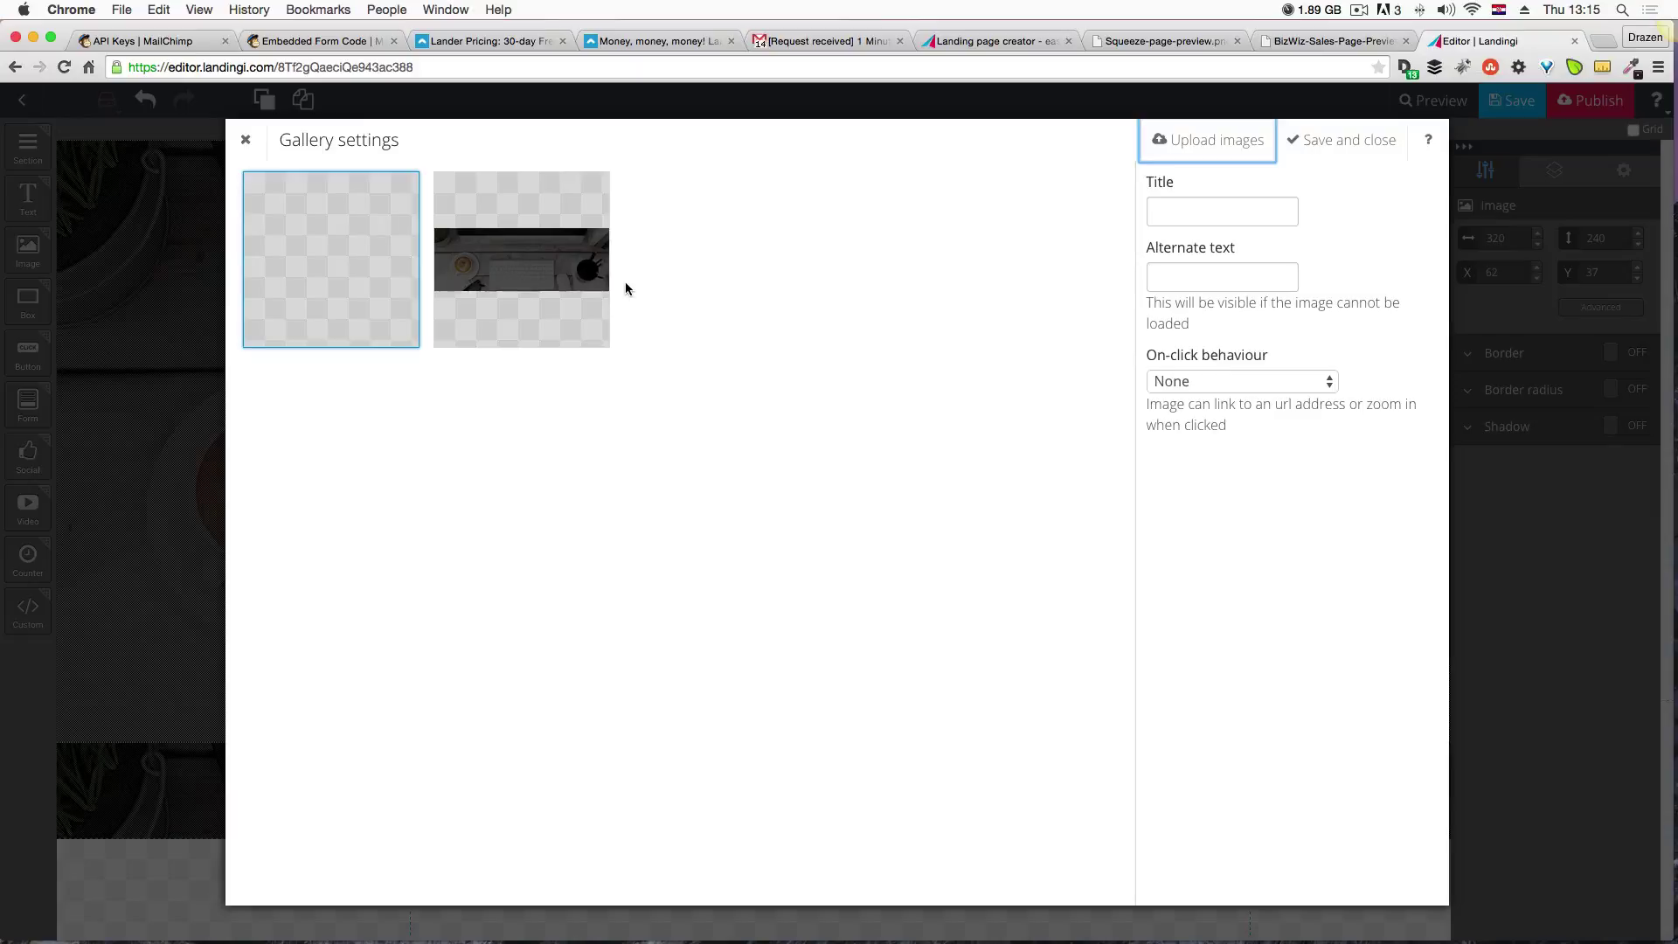
mouse_move(293, 279)
left_click(1356, 138)
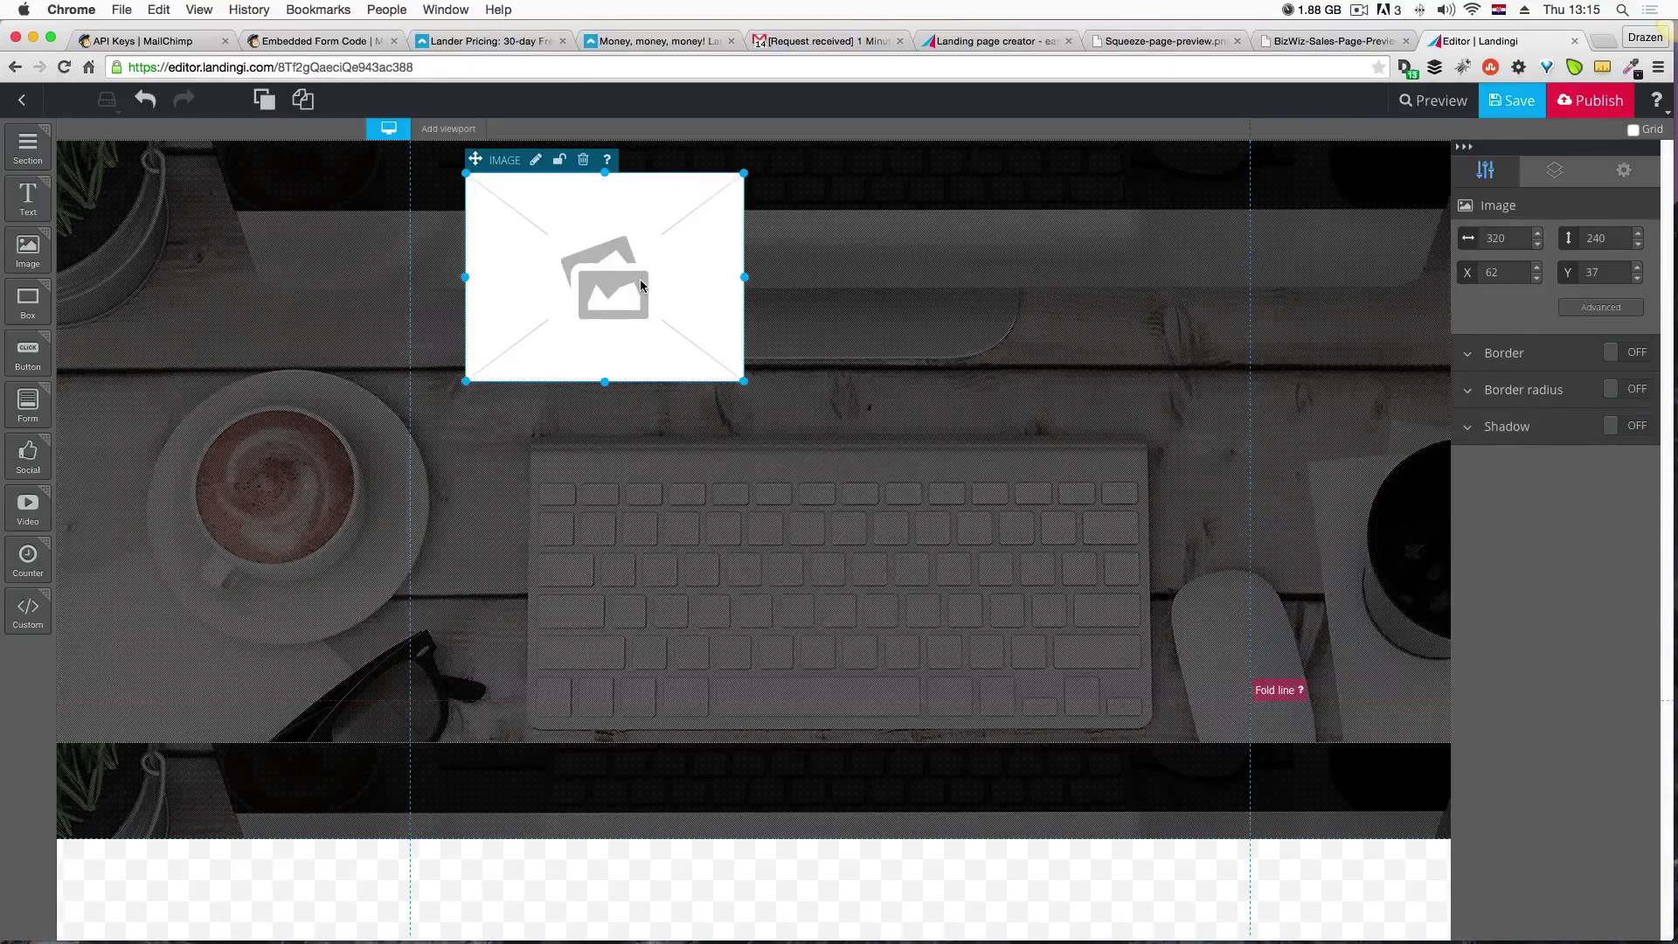
Upload logo.png to the image element's gallery again and delete the duplicate logo.
left_click(544, 163)
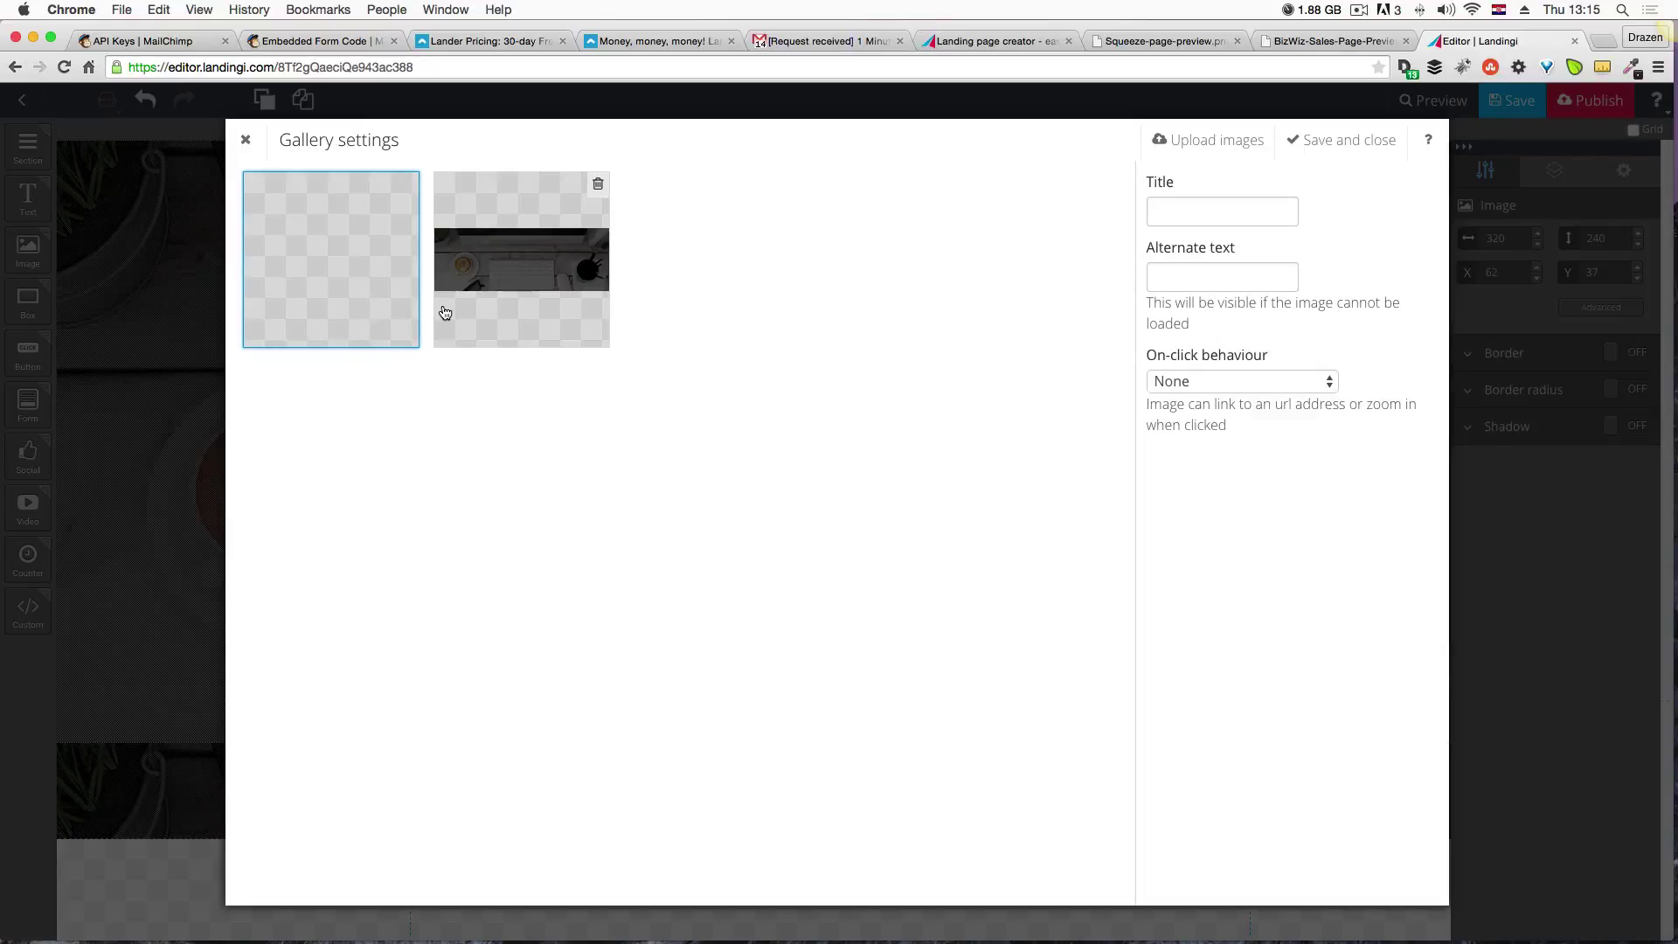
left_click(1200, 148)
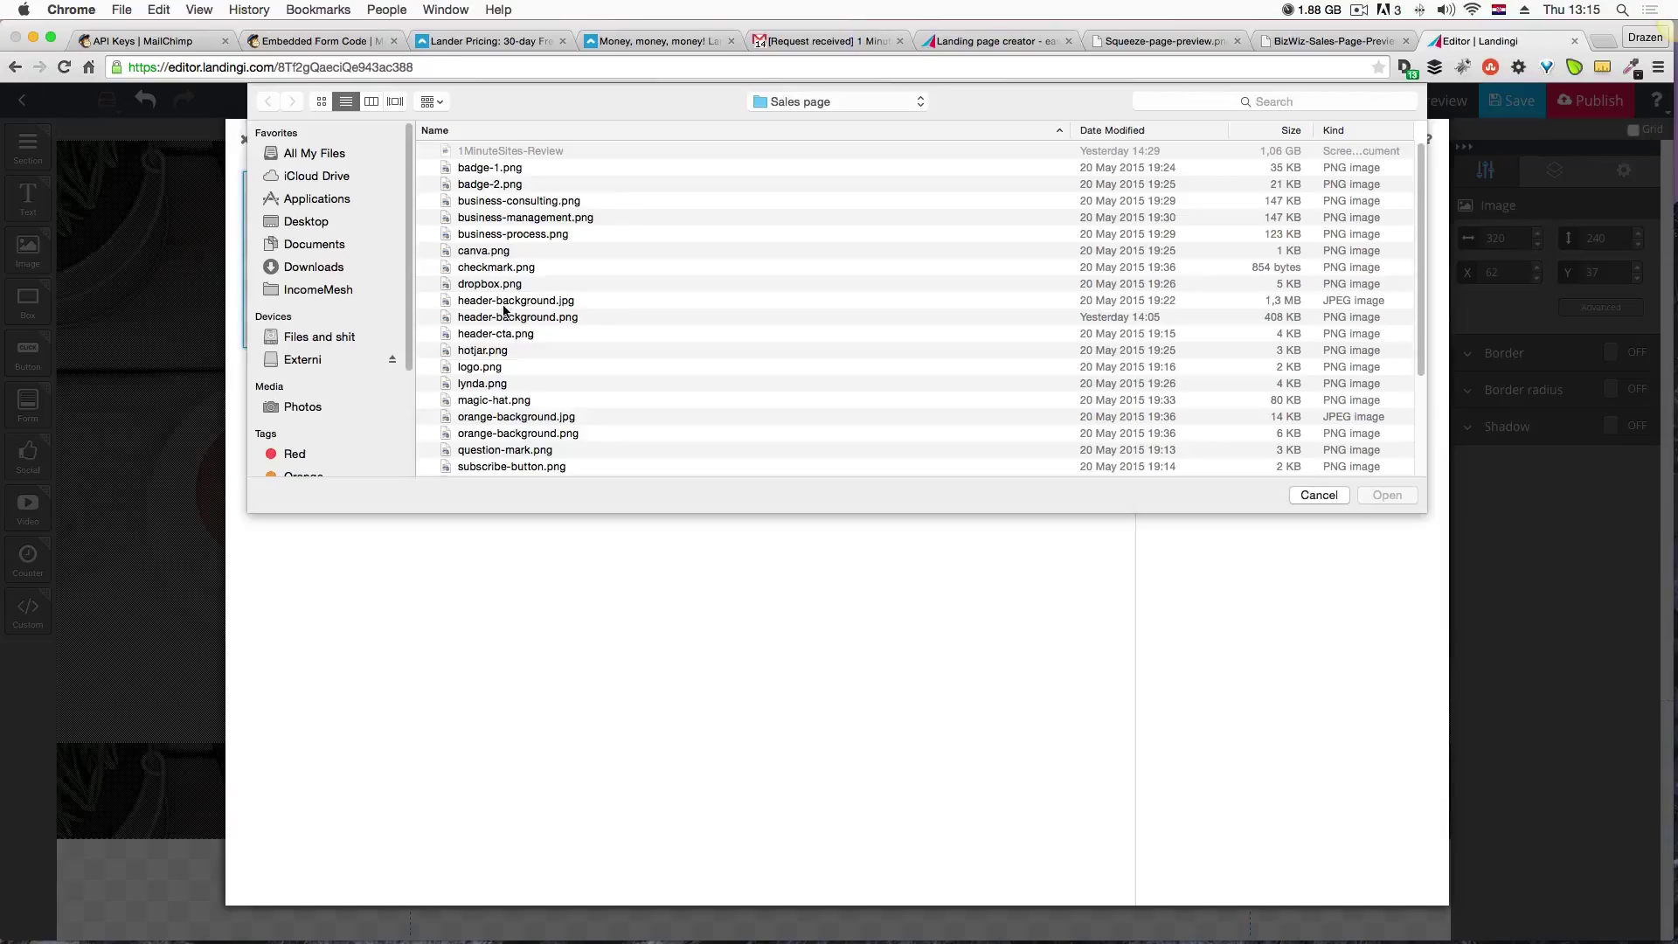
left_click(483, 367)
key("Return")
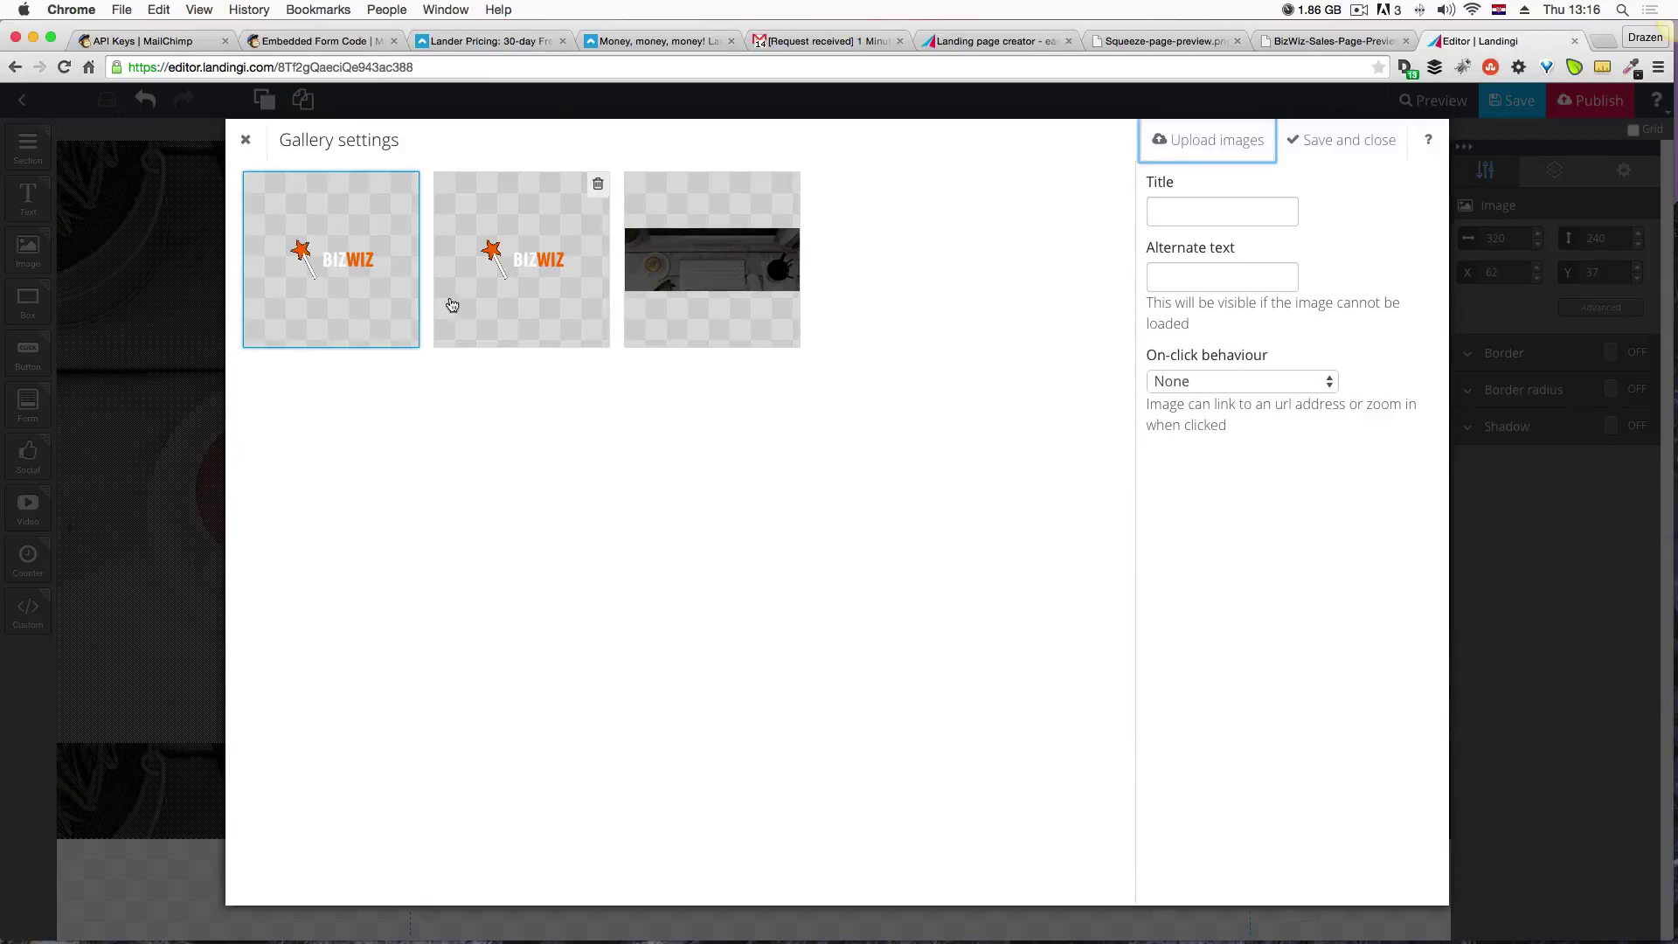
left_click(462, 300)
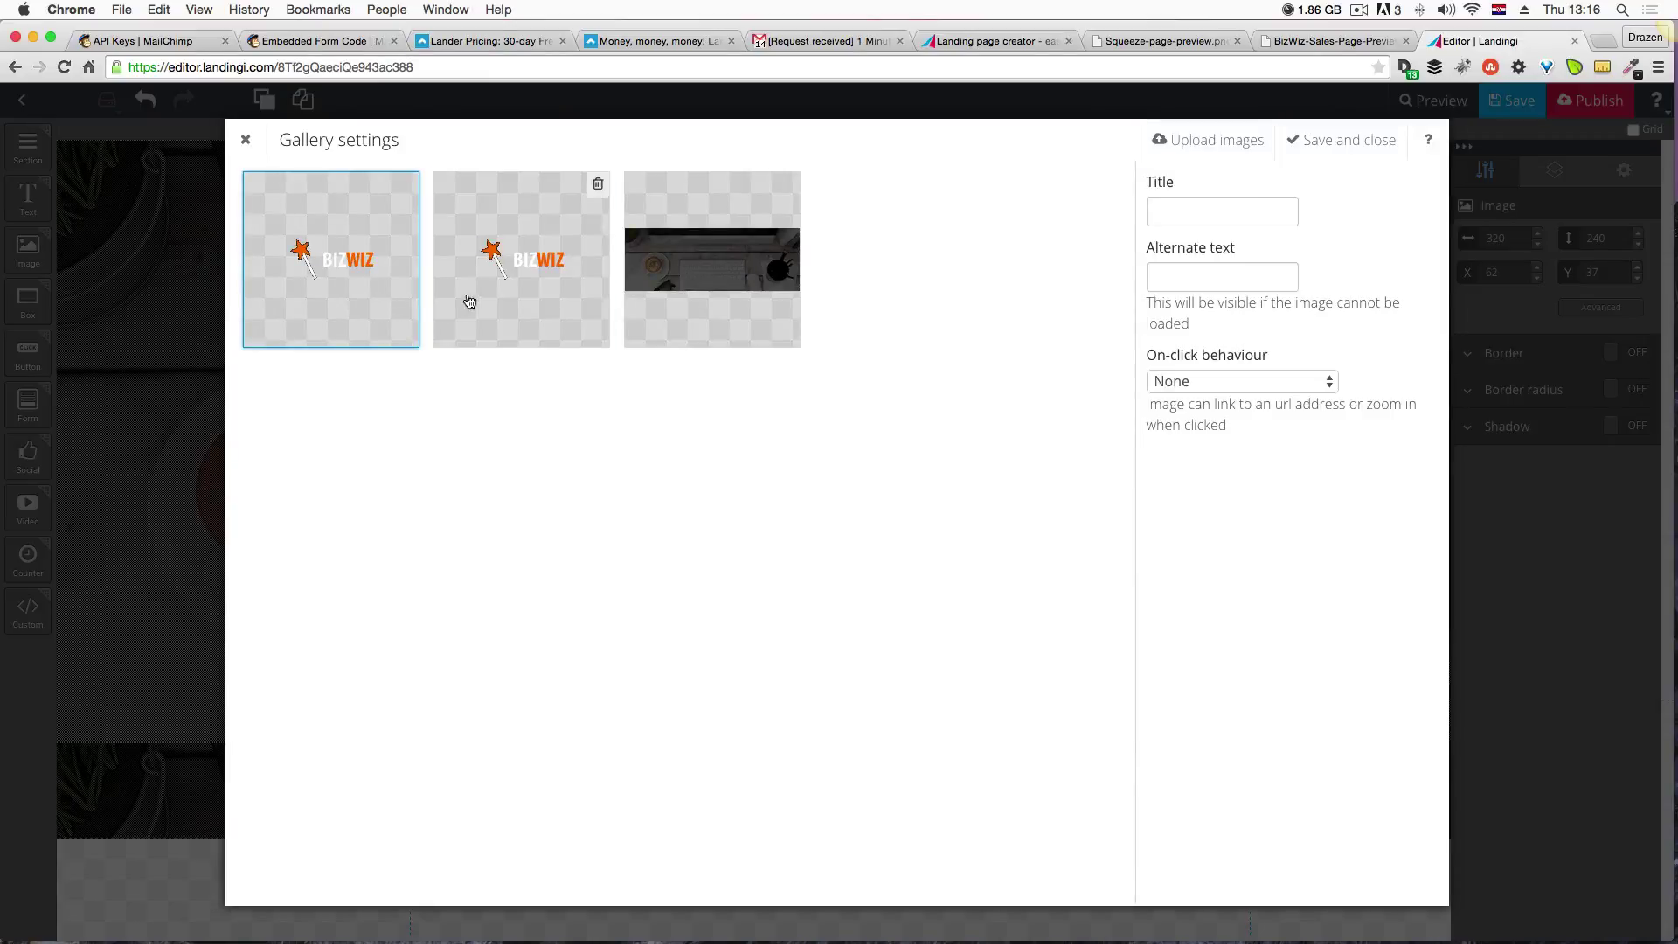
left_click(598, 186)
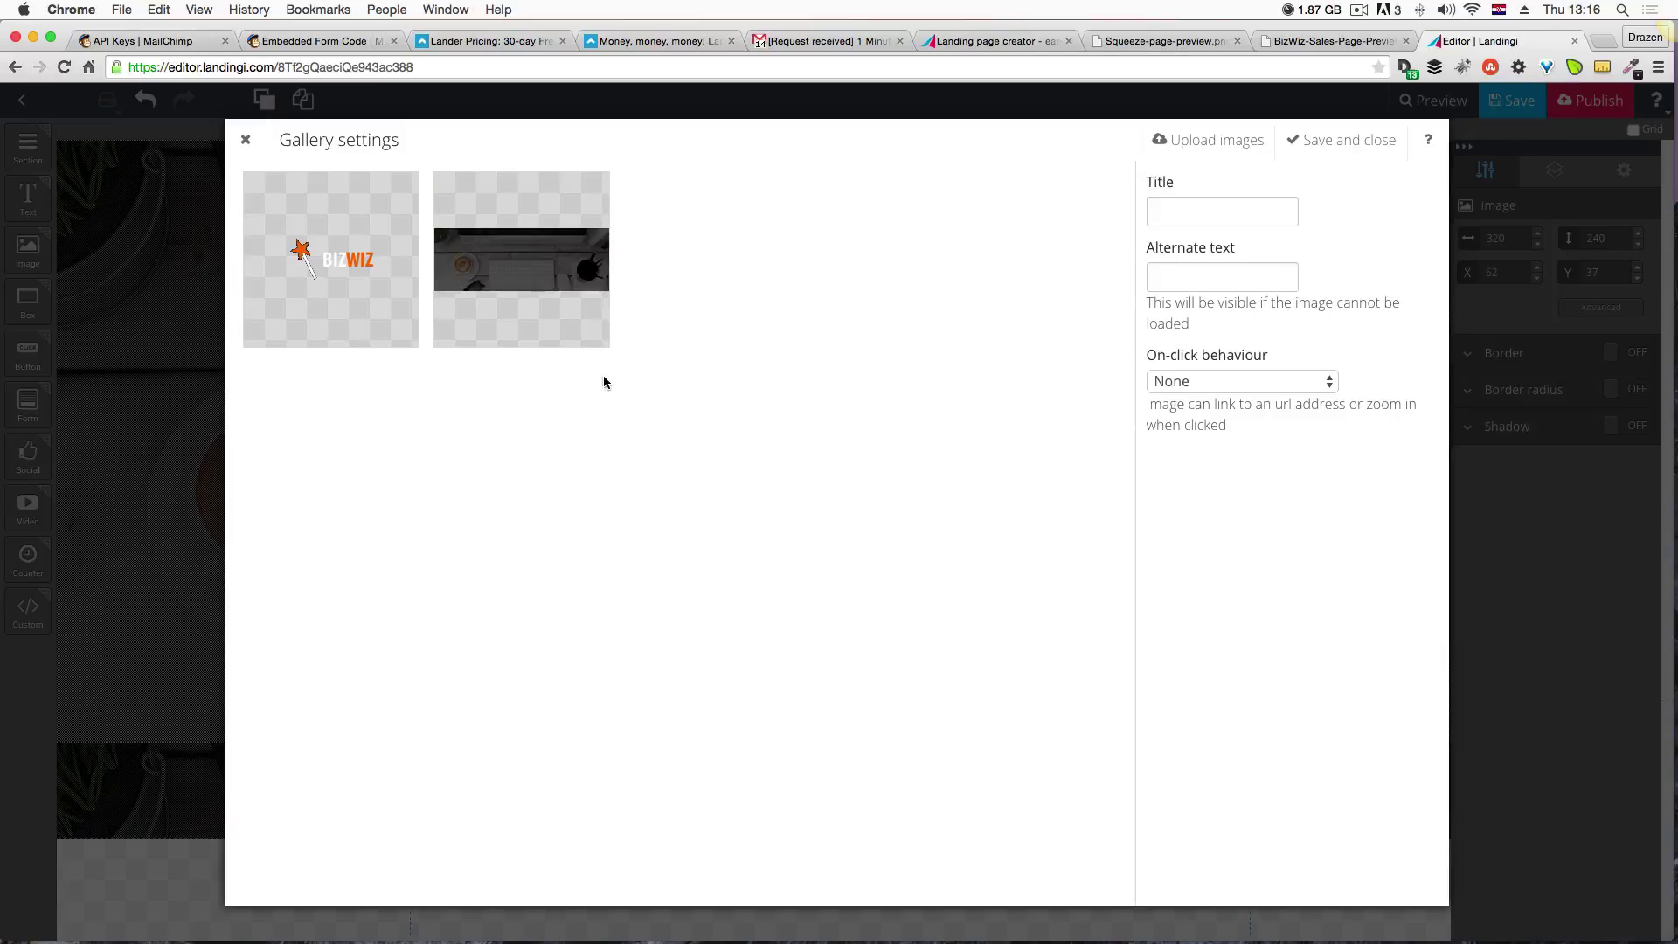
Choose the BizWiz logo in the gallery and apply it to the image element.
mouse_move(350, 289)
left_click(359, 268)
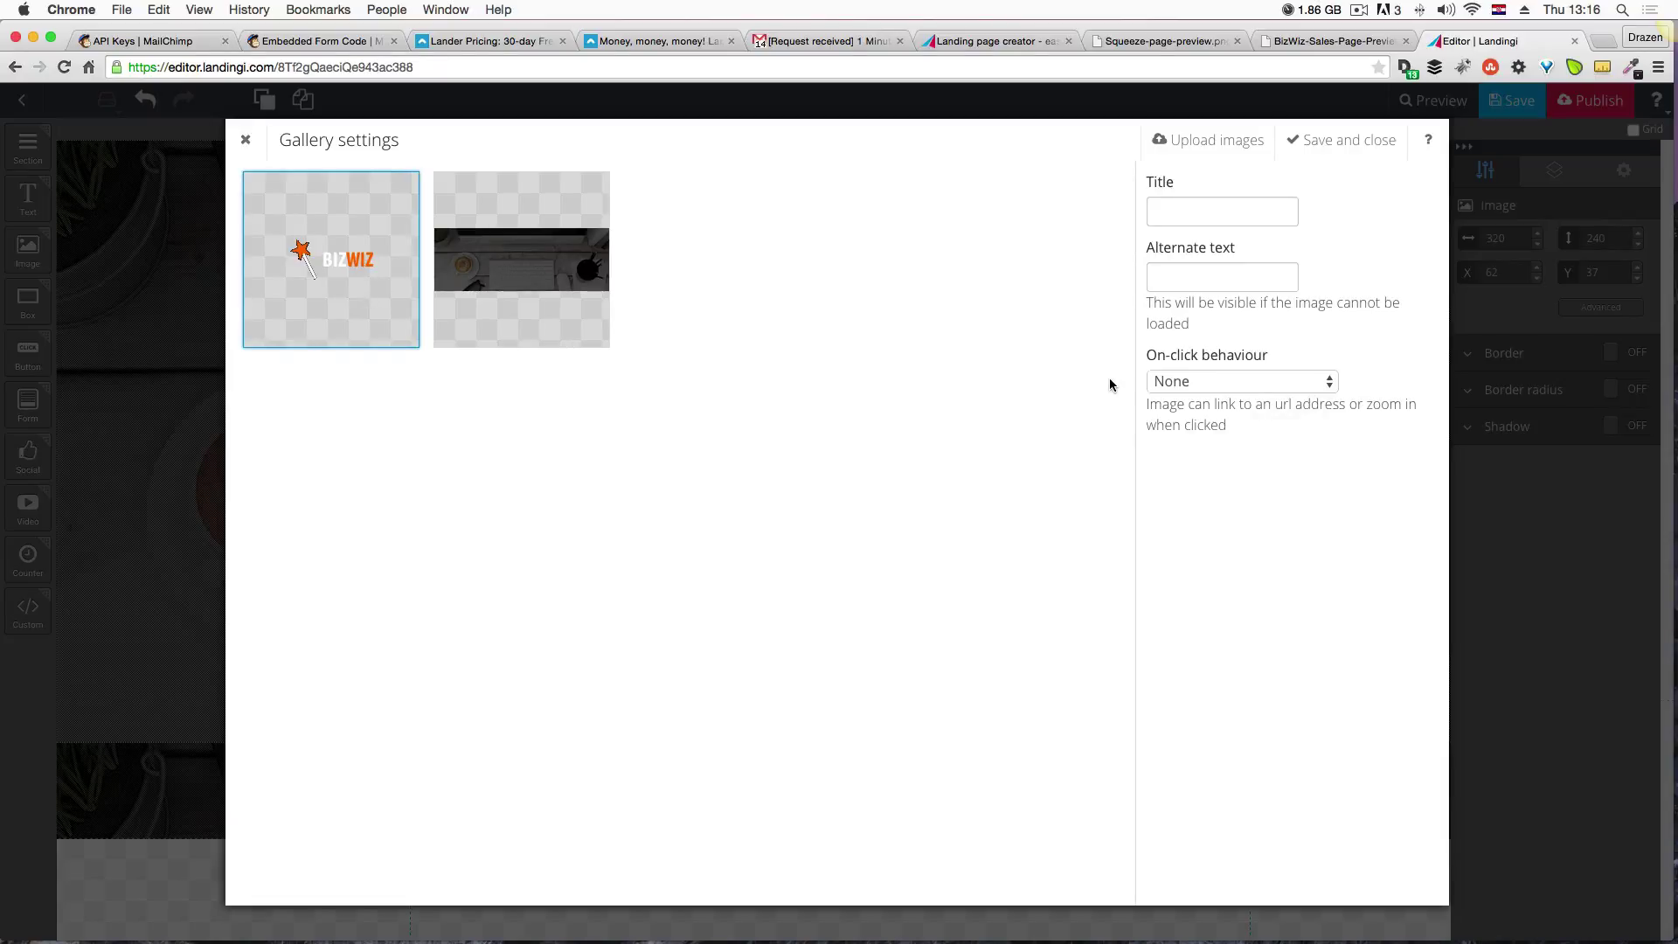
left_click(1304, 152)
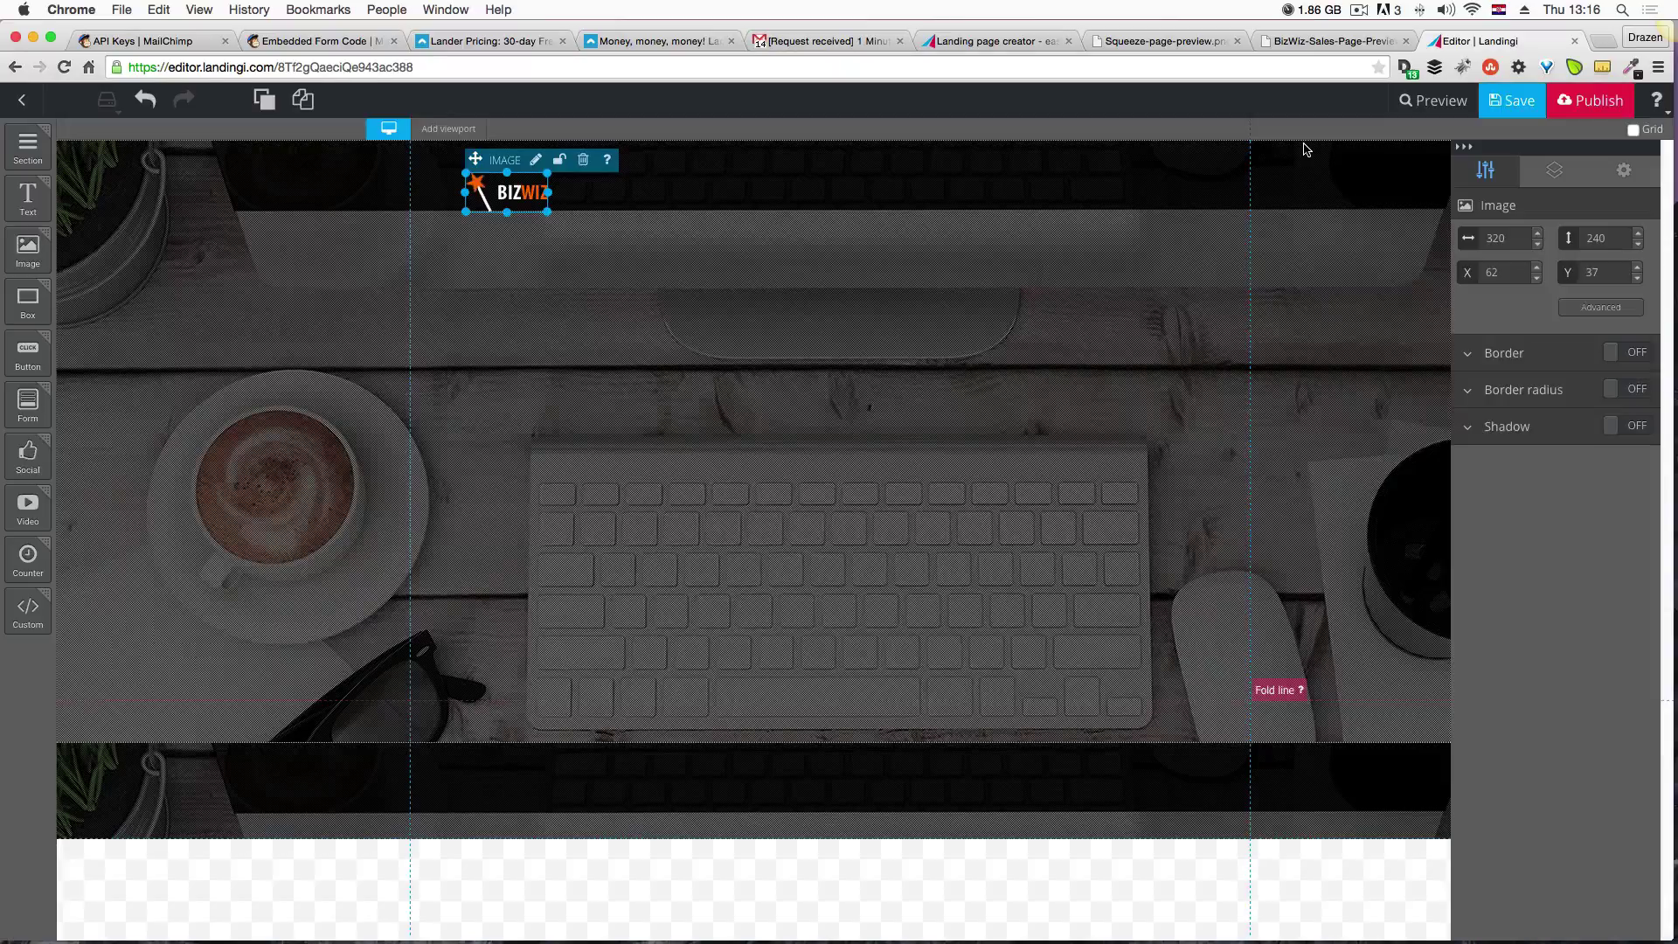
Move the BizWiz logo closer to the section's upper-left corner and reselect the section.
left_click(609, 253)
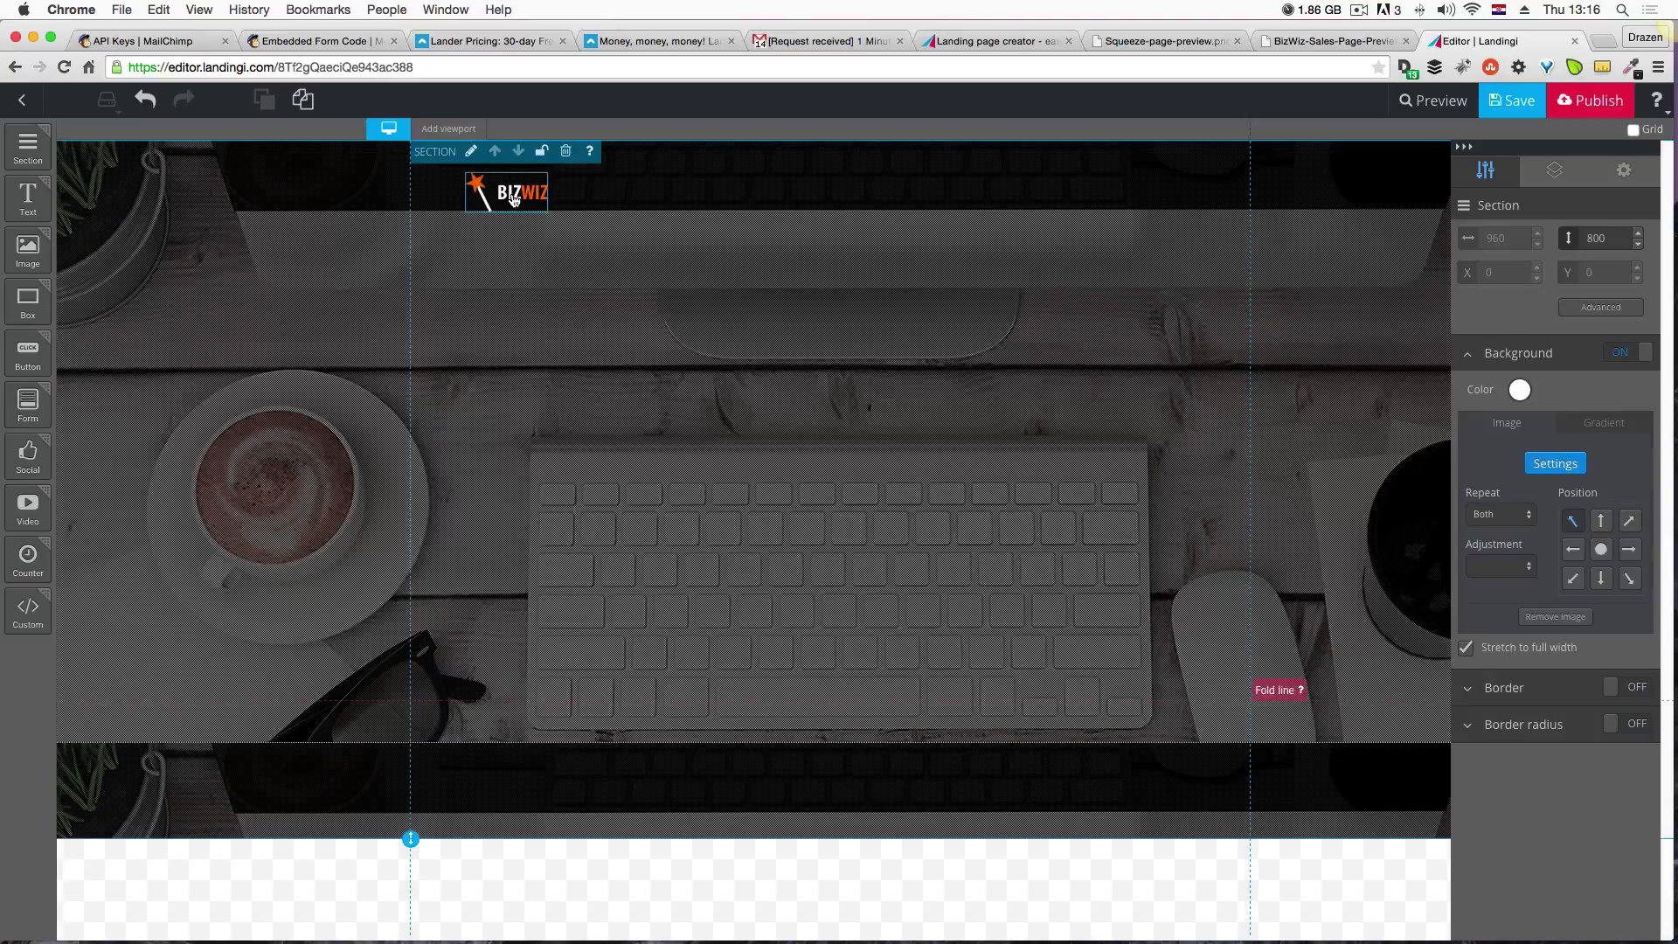
left_click(514, 200)
left_click_drag(515, 196, 489, 179)
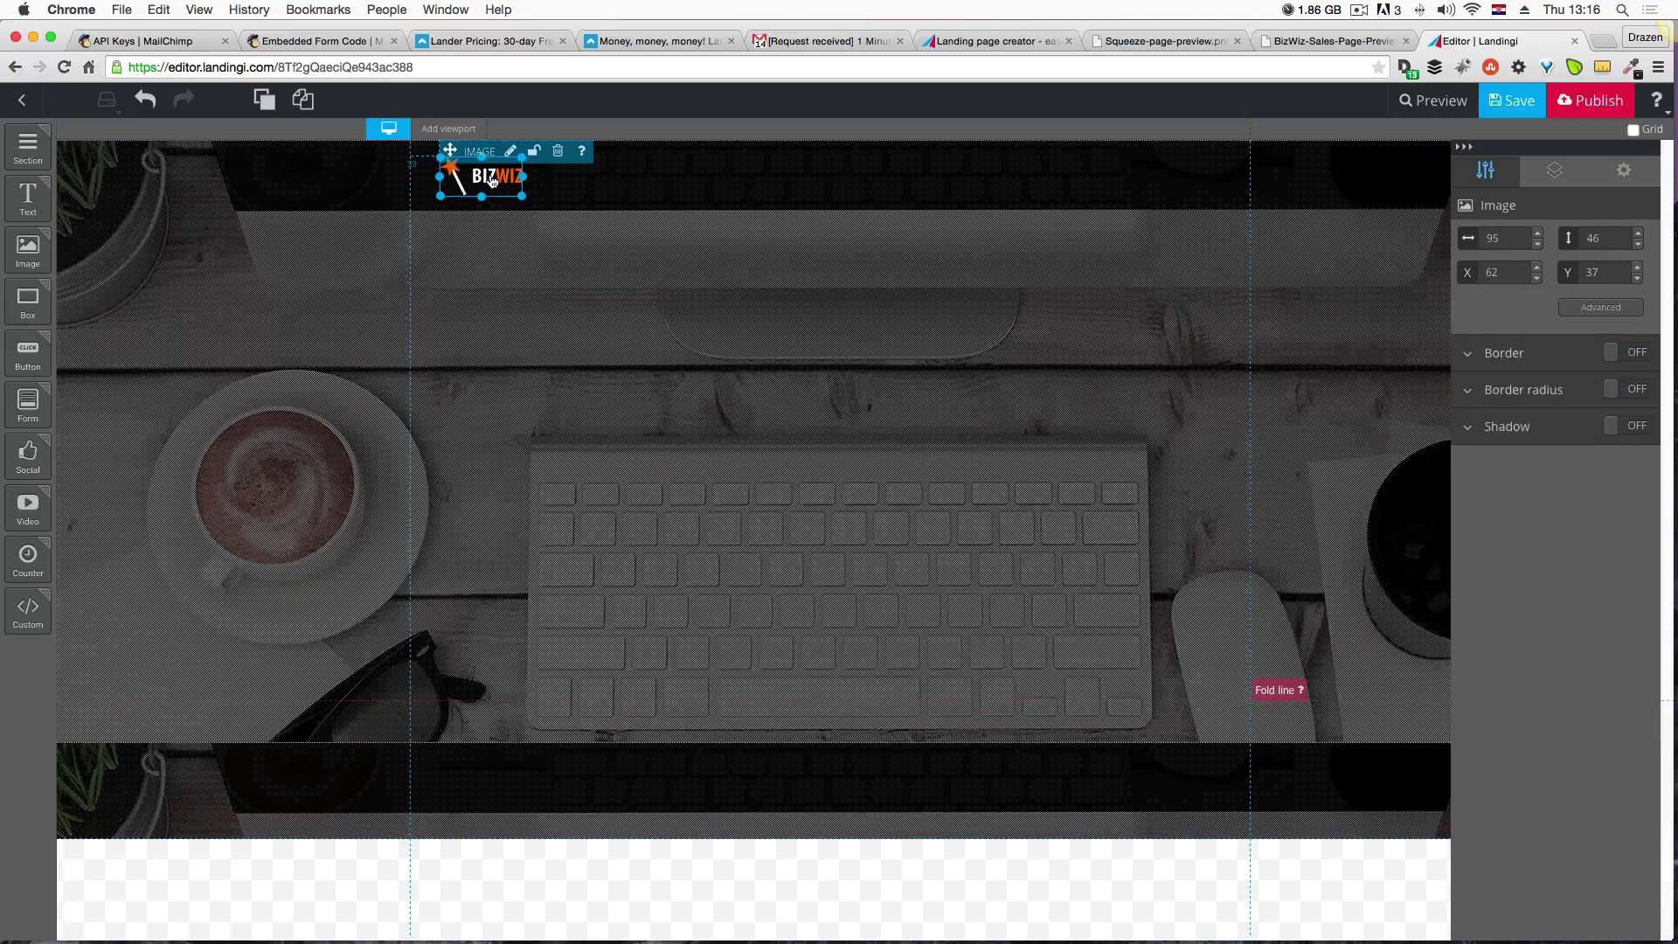
left_click(558, 265)
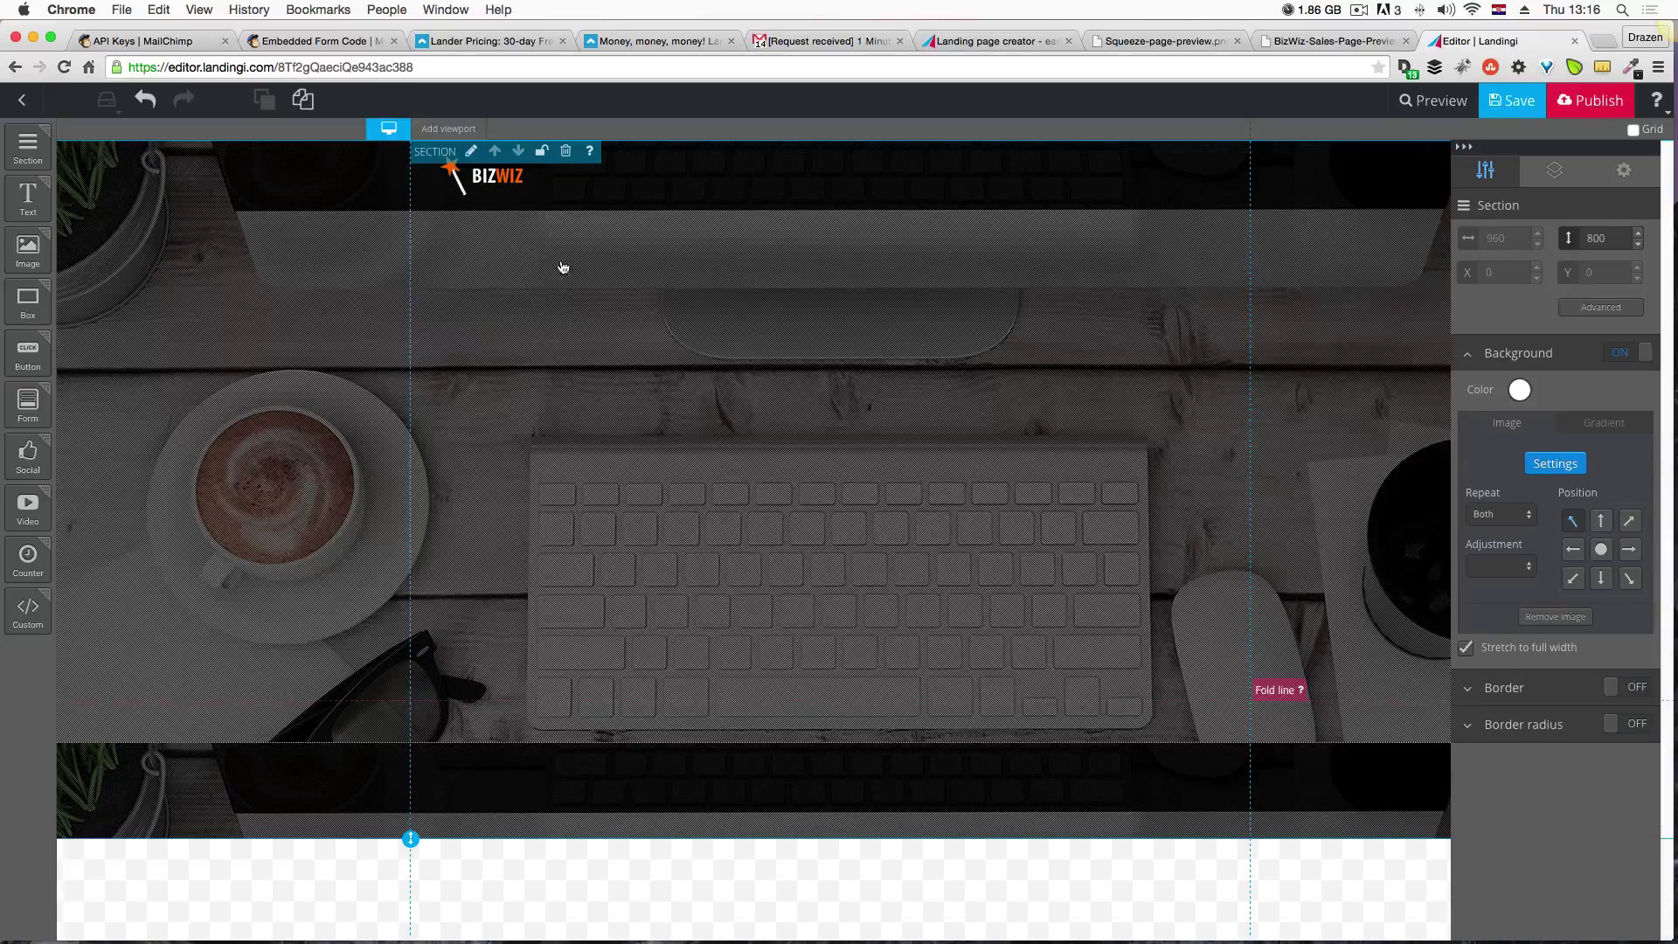
Check the page preview against the BizWiz sales page design and set the section's background image to No repeat.
left_click(1434, 101)
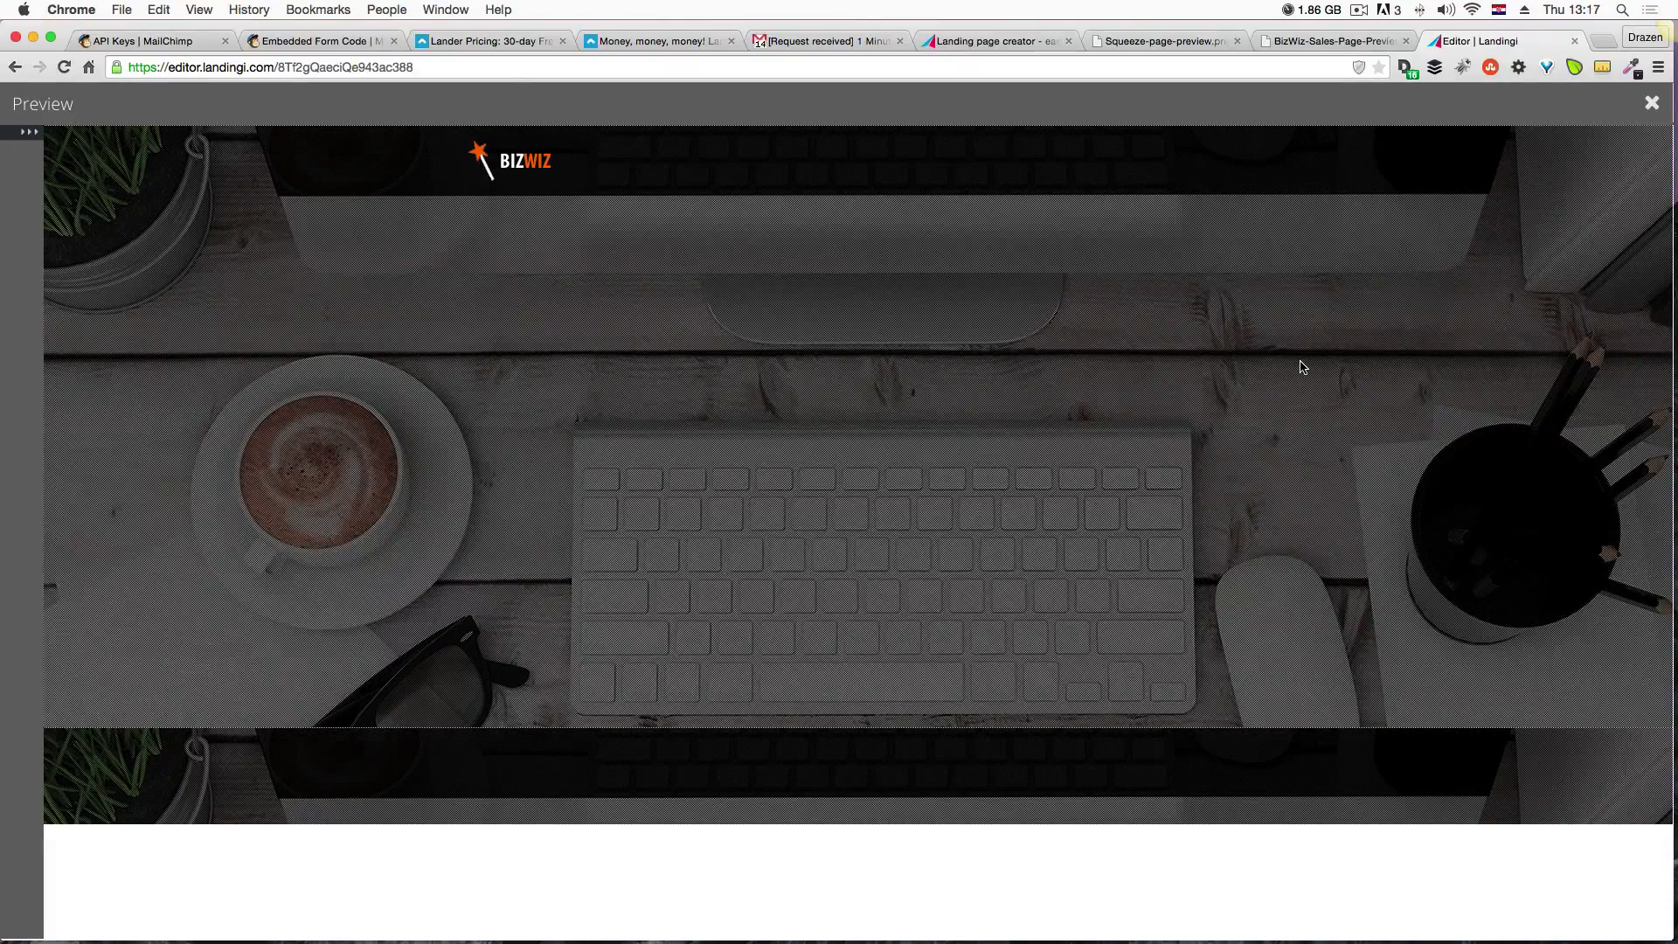
left_click(1333, 42)
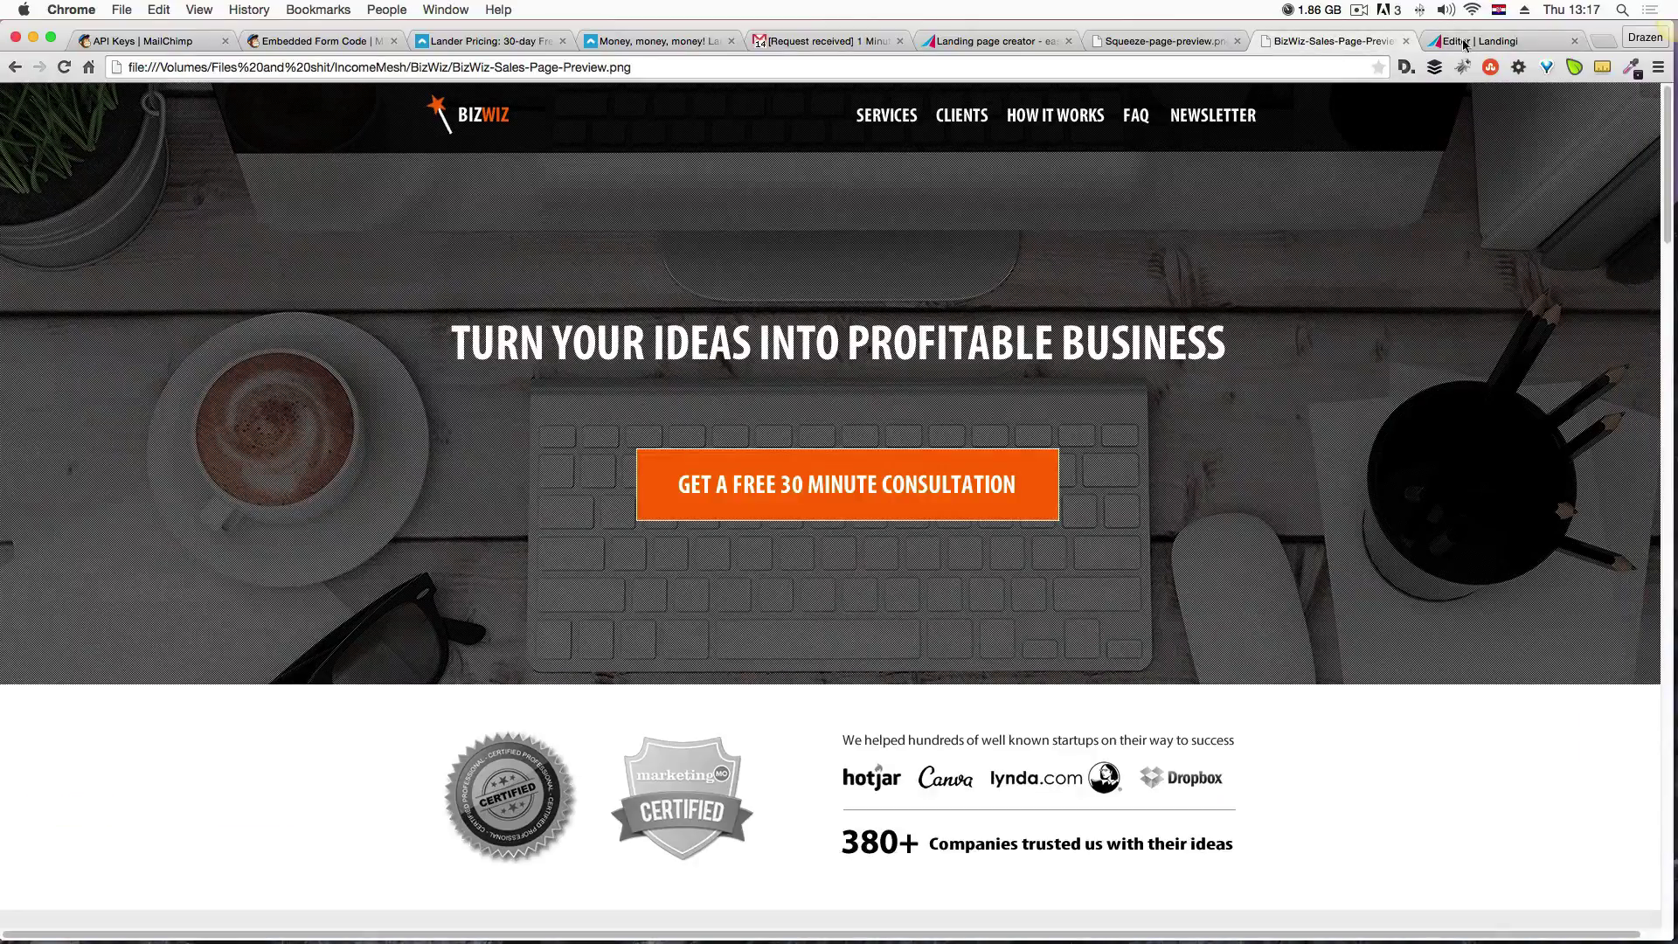
left_click(1508, 42)
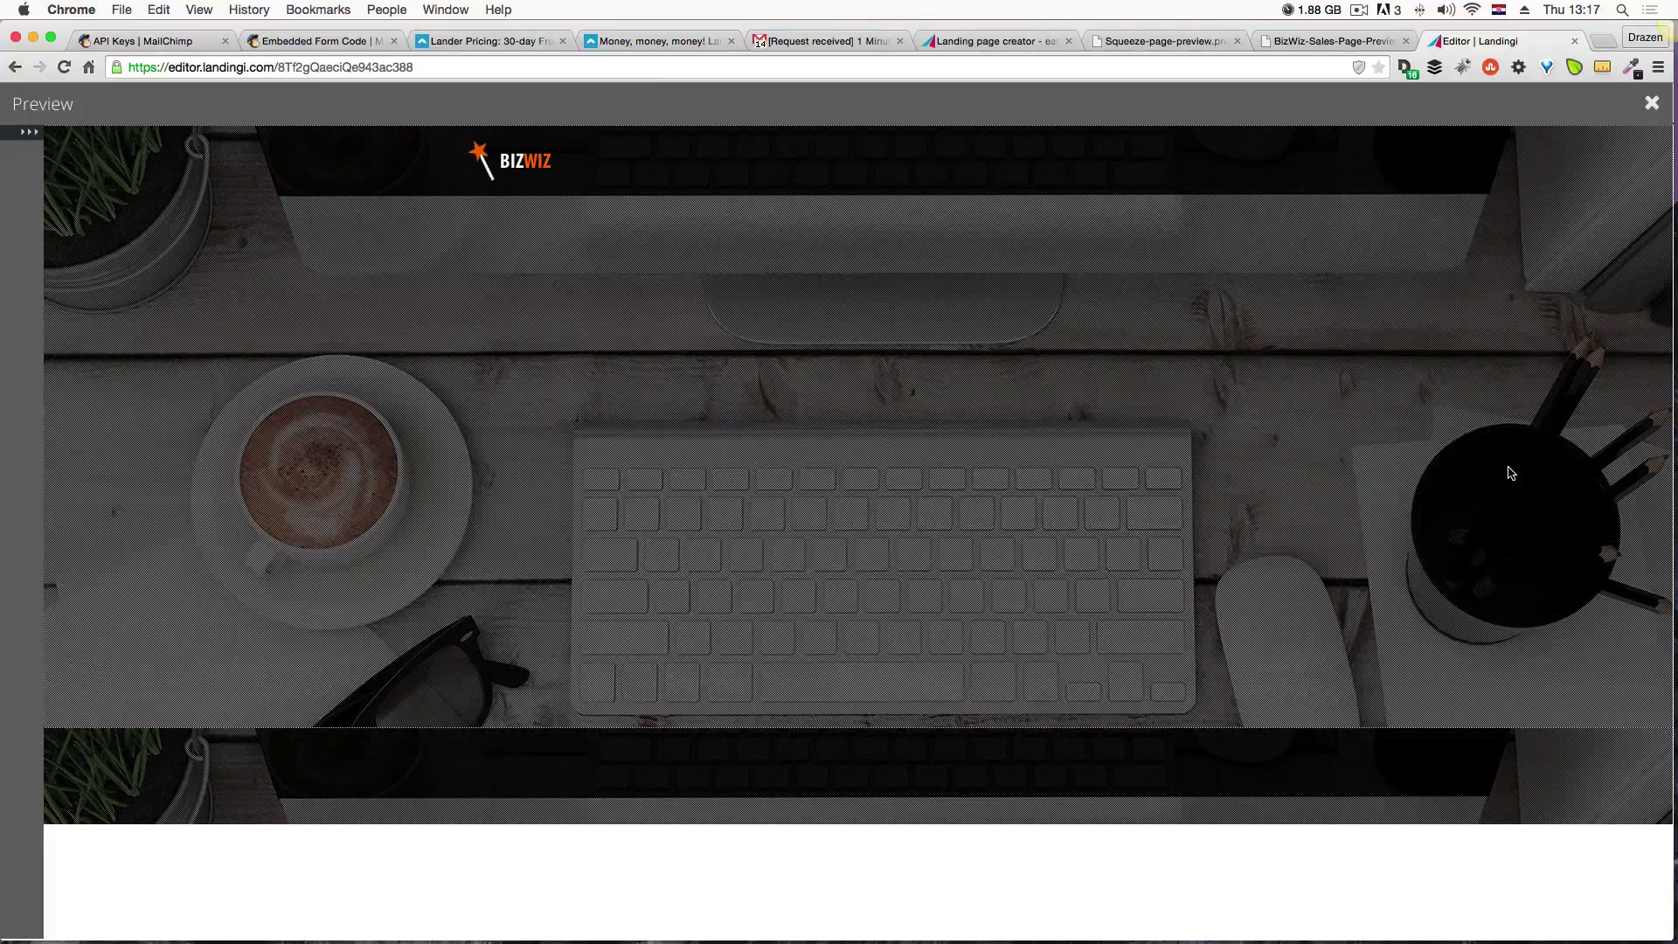
key("Escape")
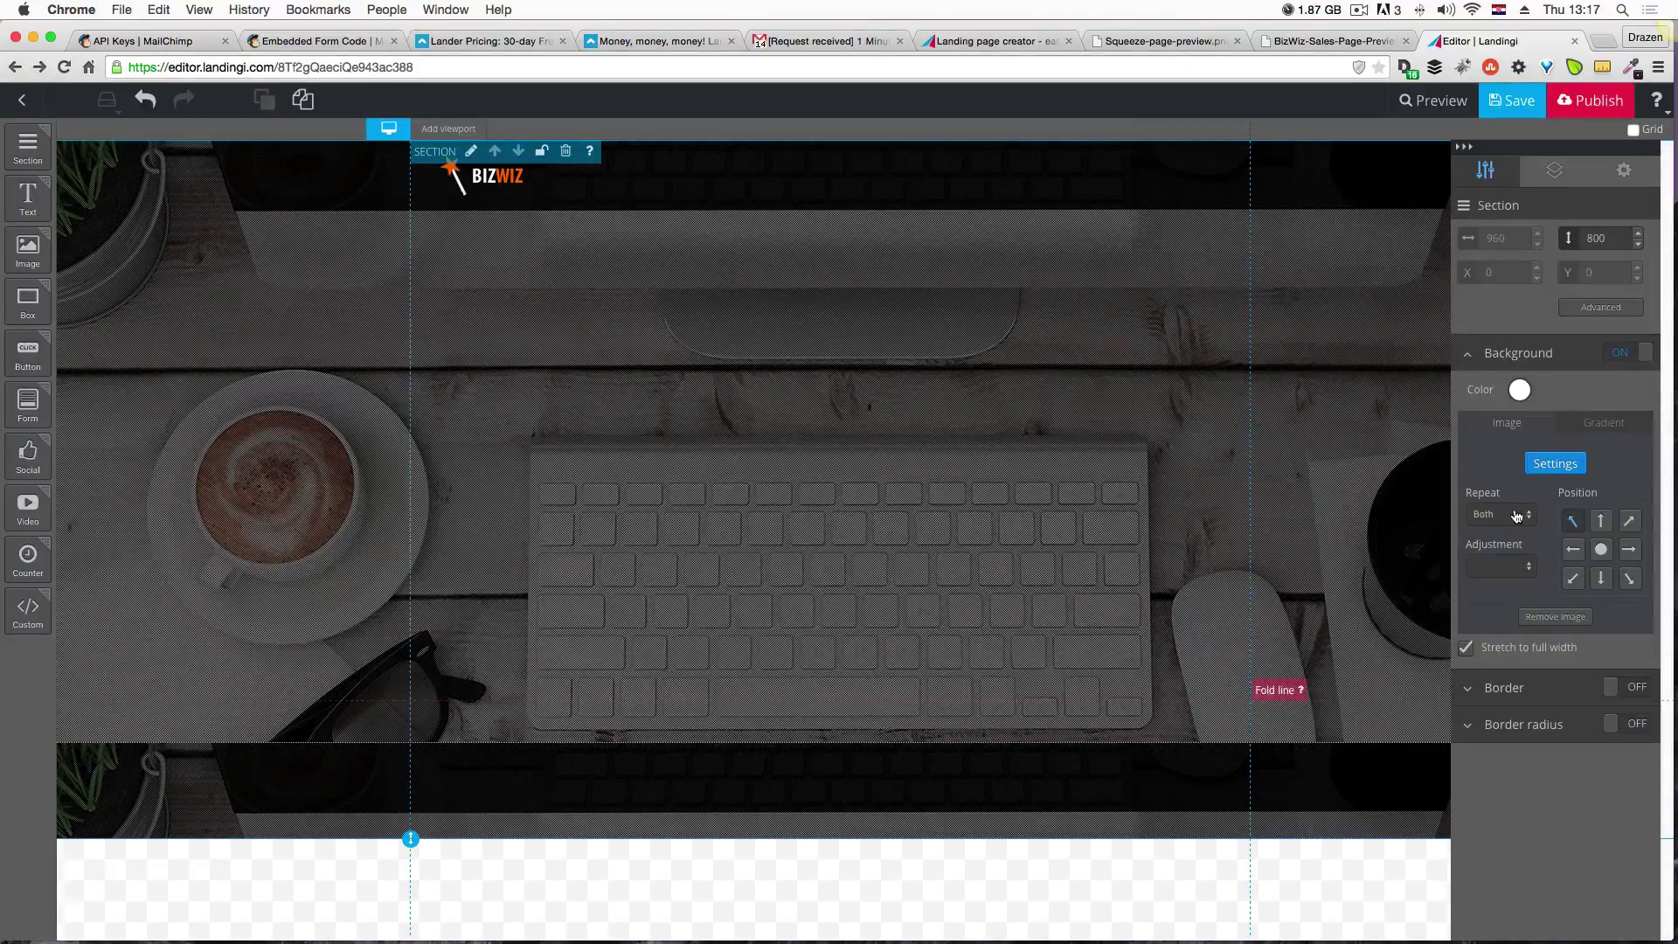
left_click(1499, 516)
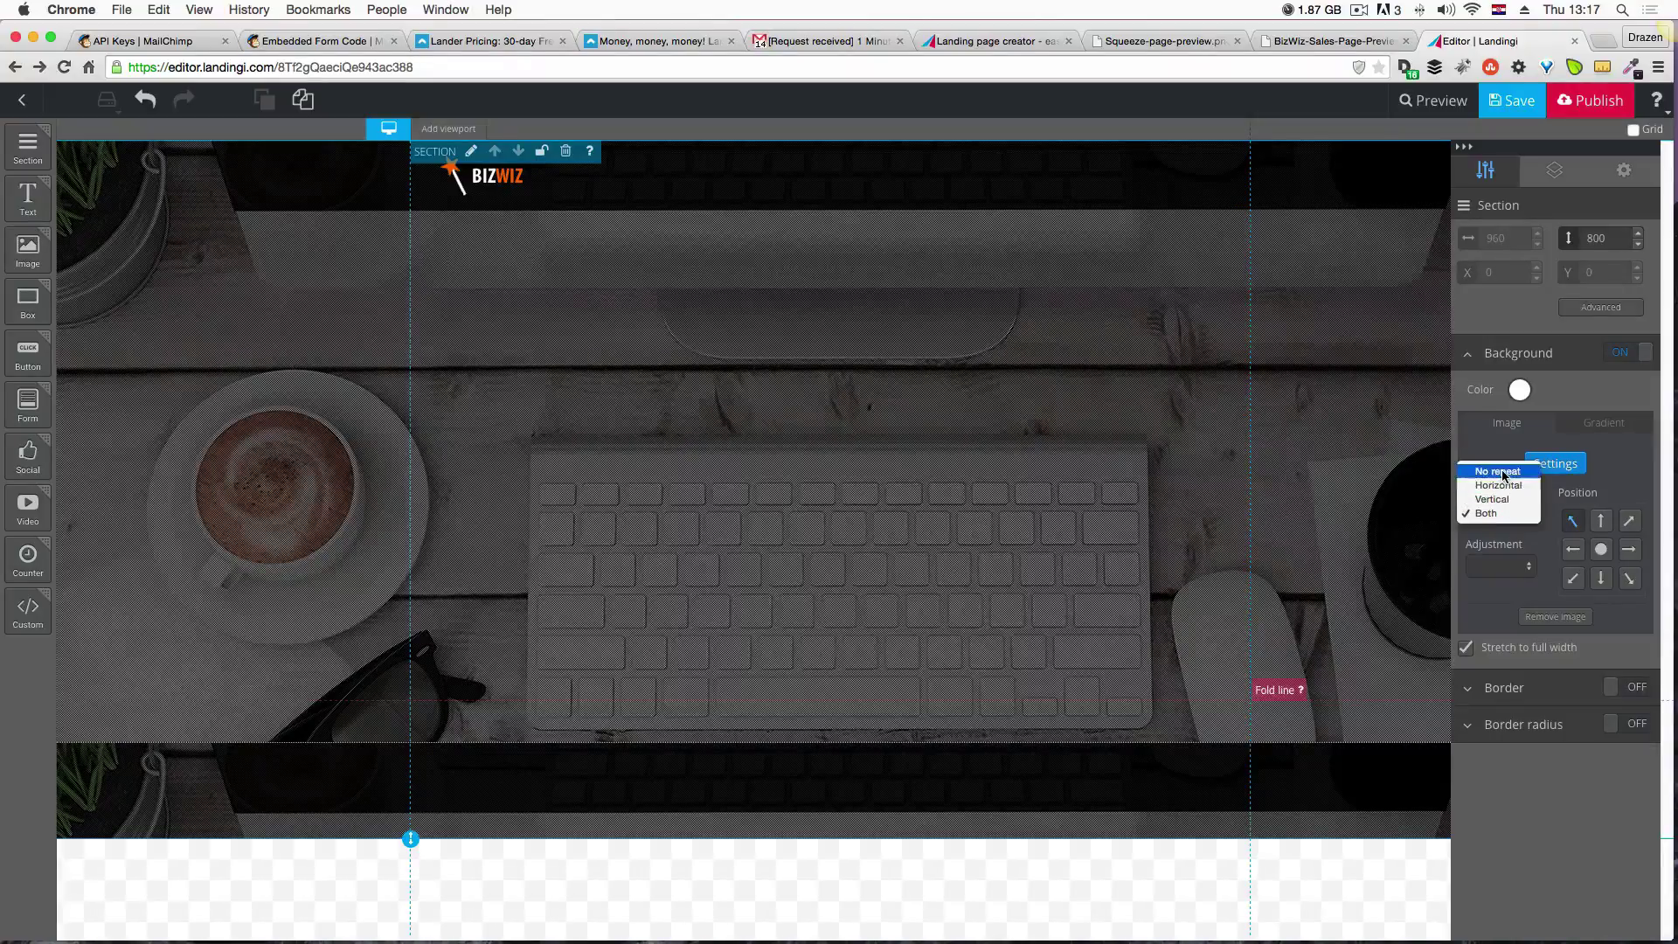
left_click(1503, 476)
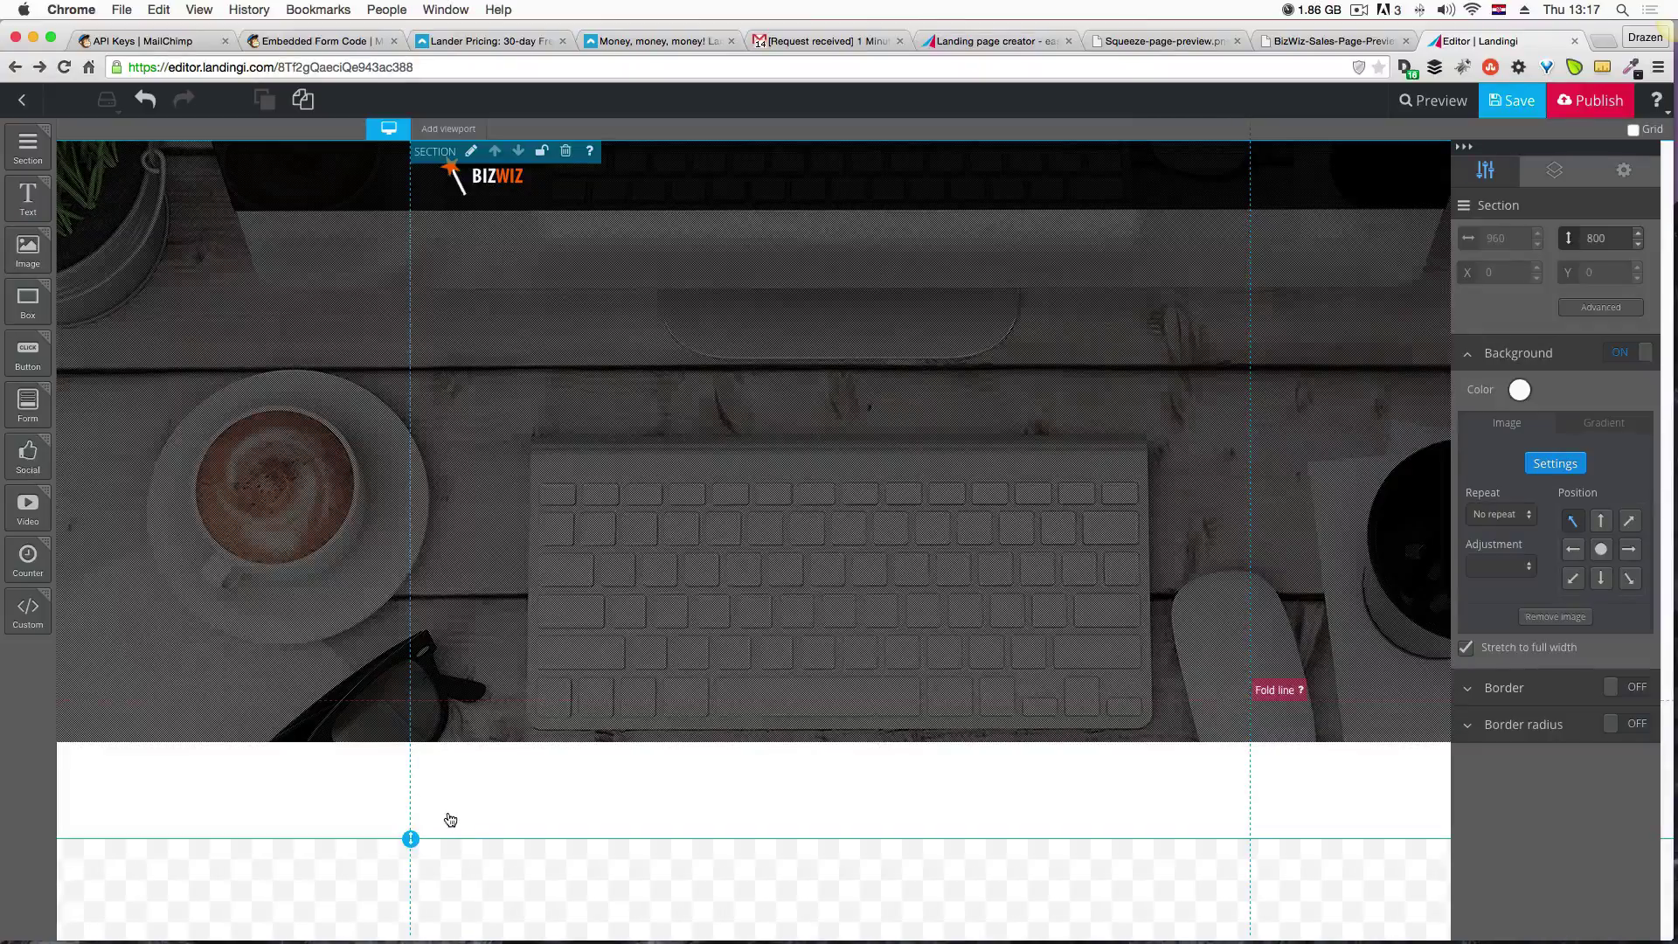
Shorten the header section to 689 px so it ends with its background image, and place a text element above the keyboard.
left_click_drag(410, 841, 410, 742)
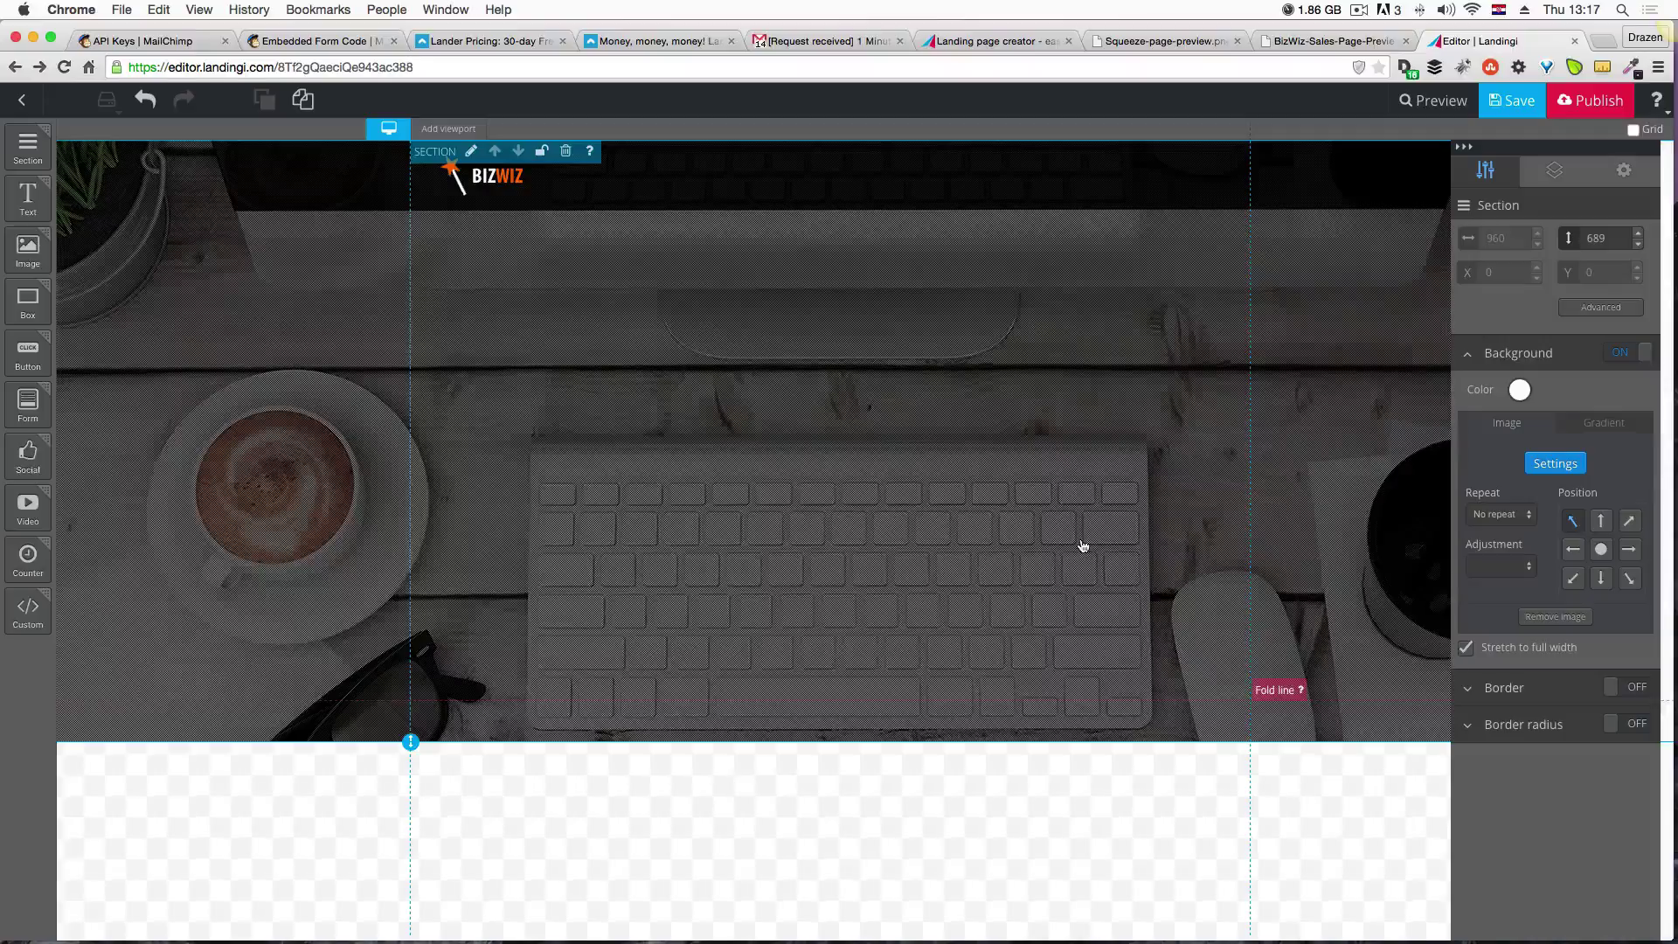
left_click(1292, 41)
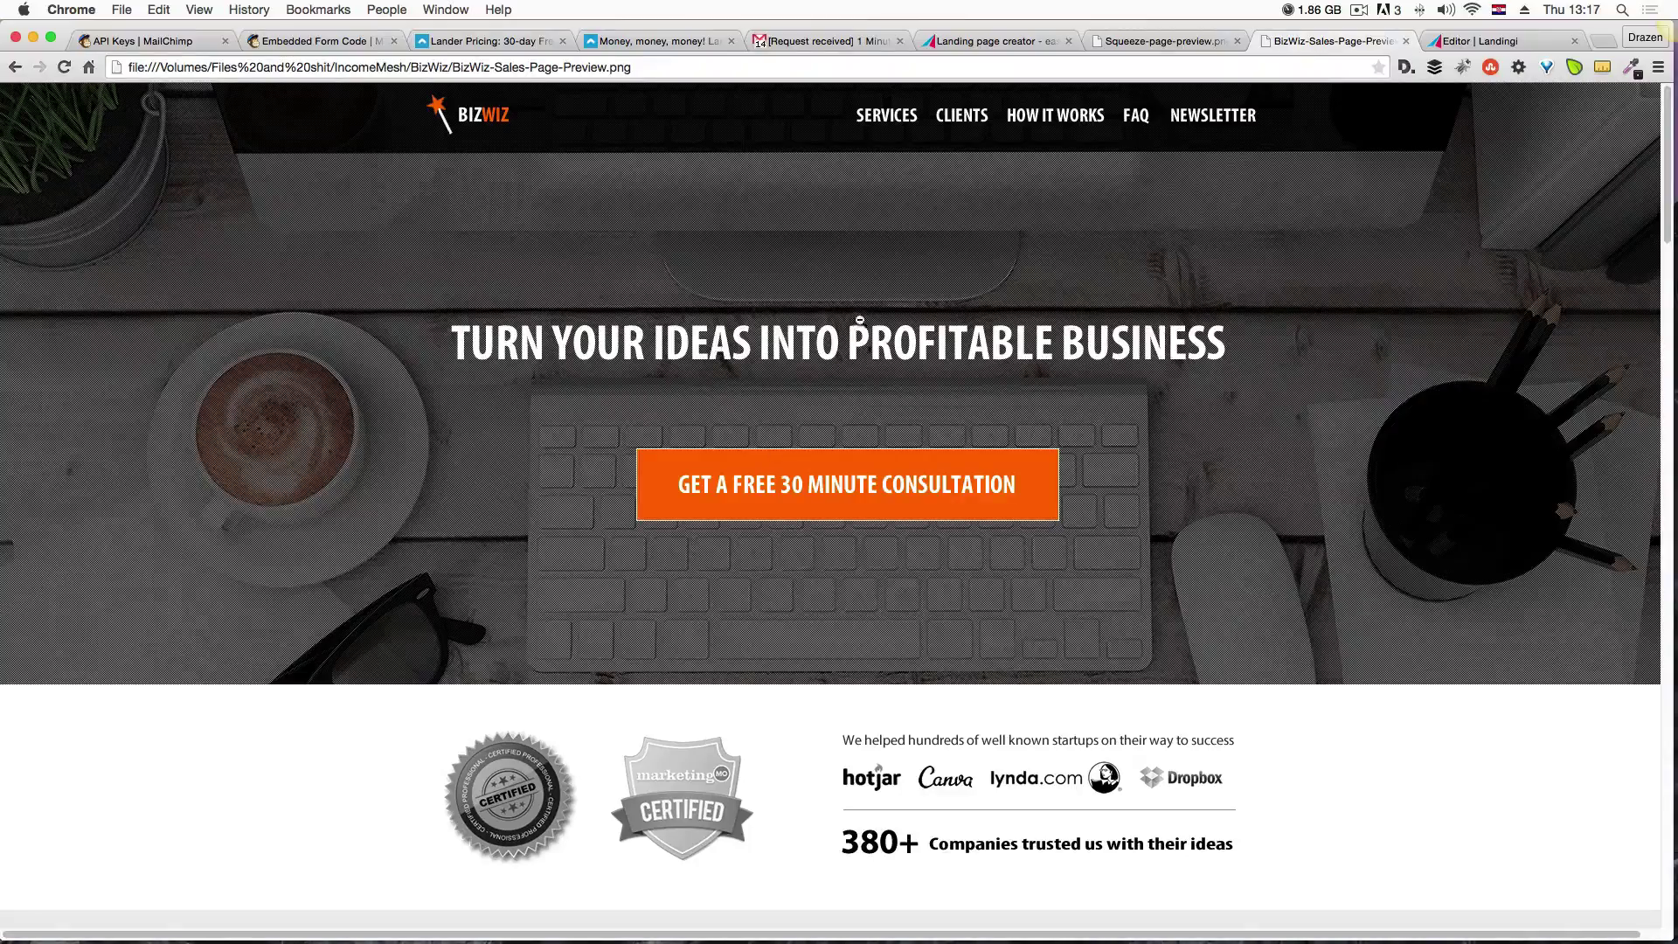
left_click(1487, 43)
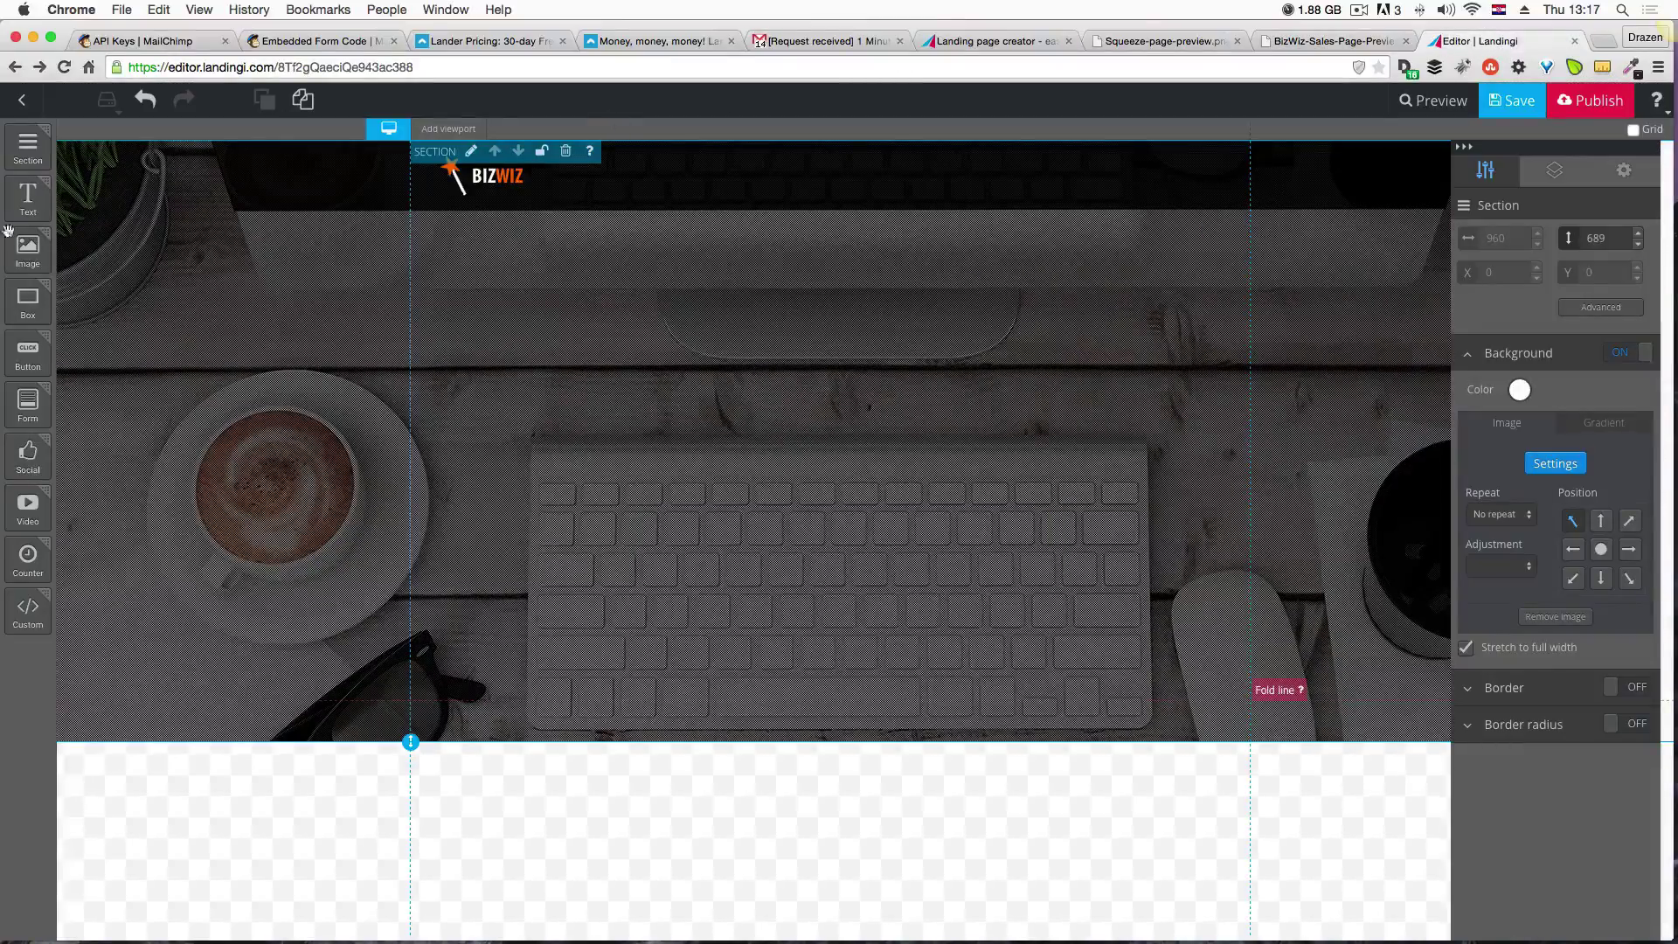
left_click_drag(28, 206, 608, 387)
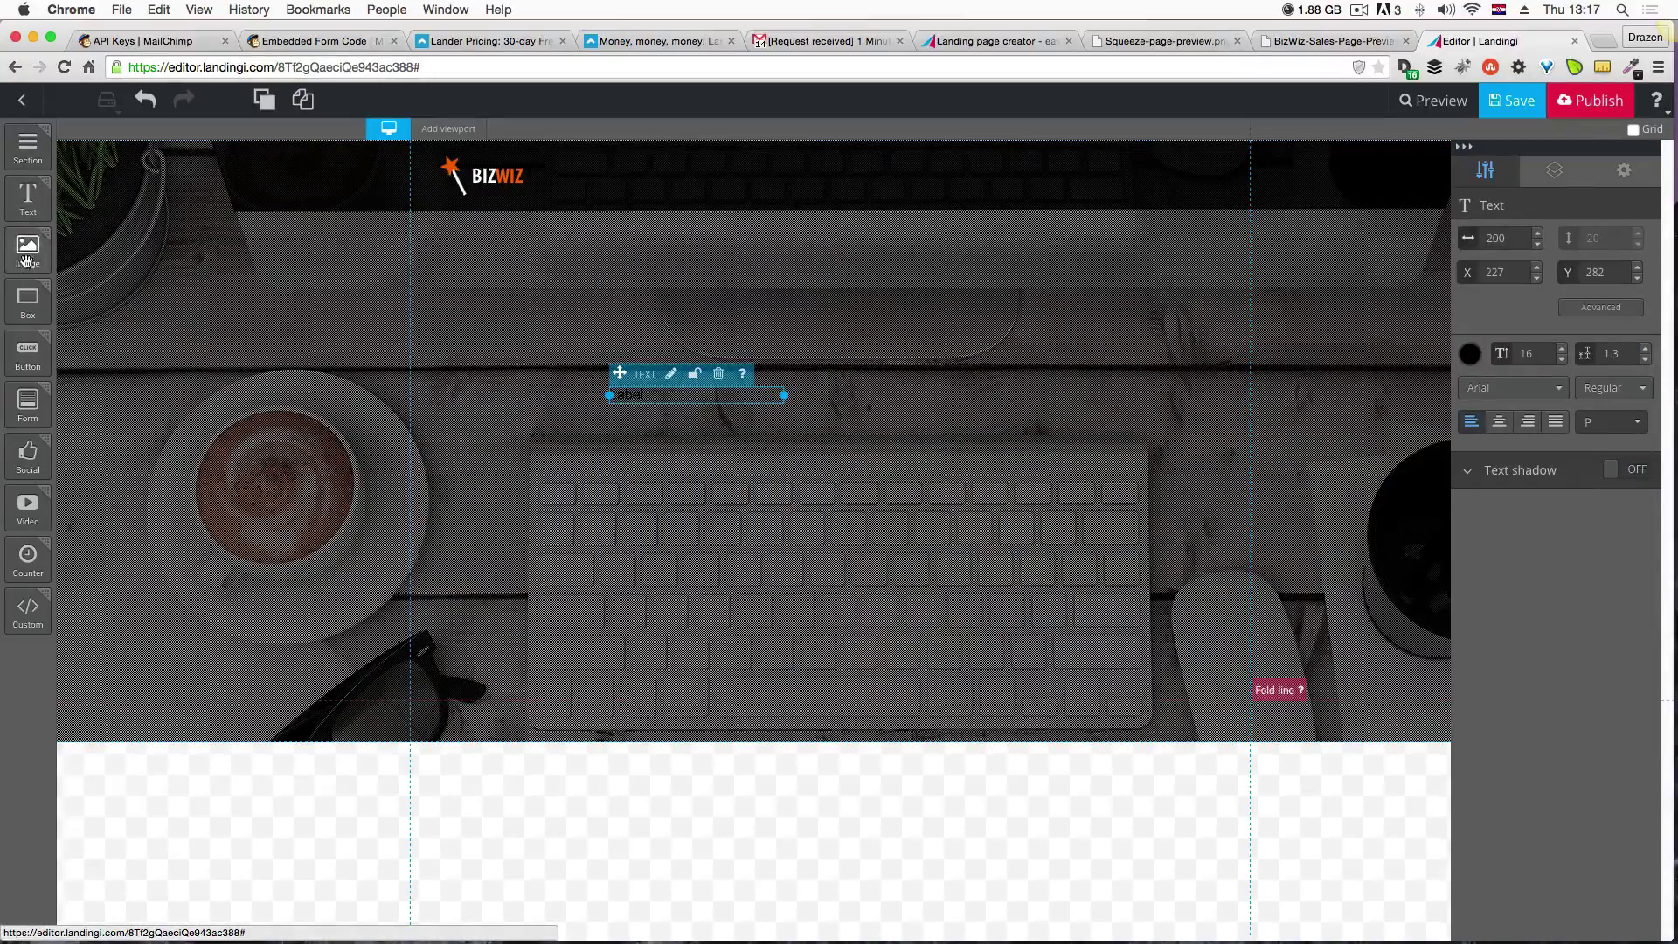
Place a button over the keyboard below the text label and resize it to about 262 by 50 px.
left_click_drag(27, 353, 780, 532)
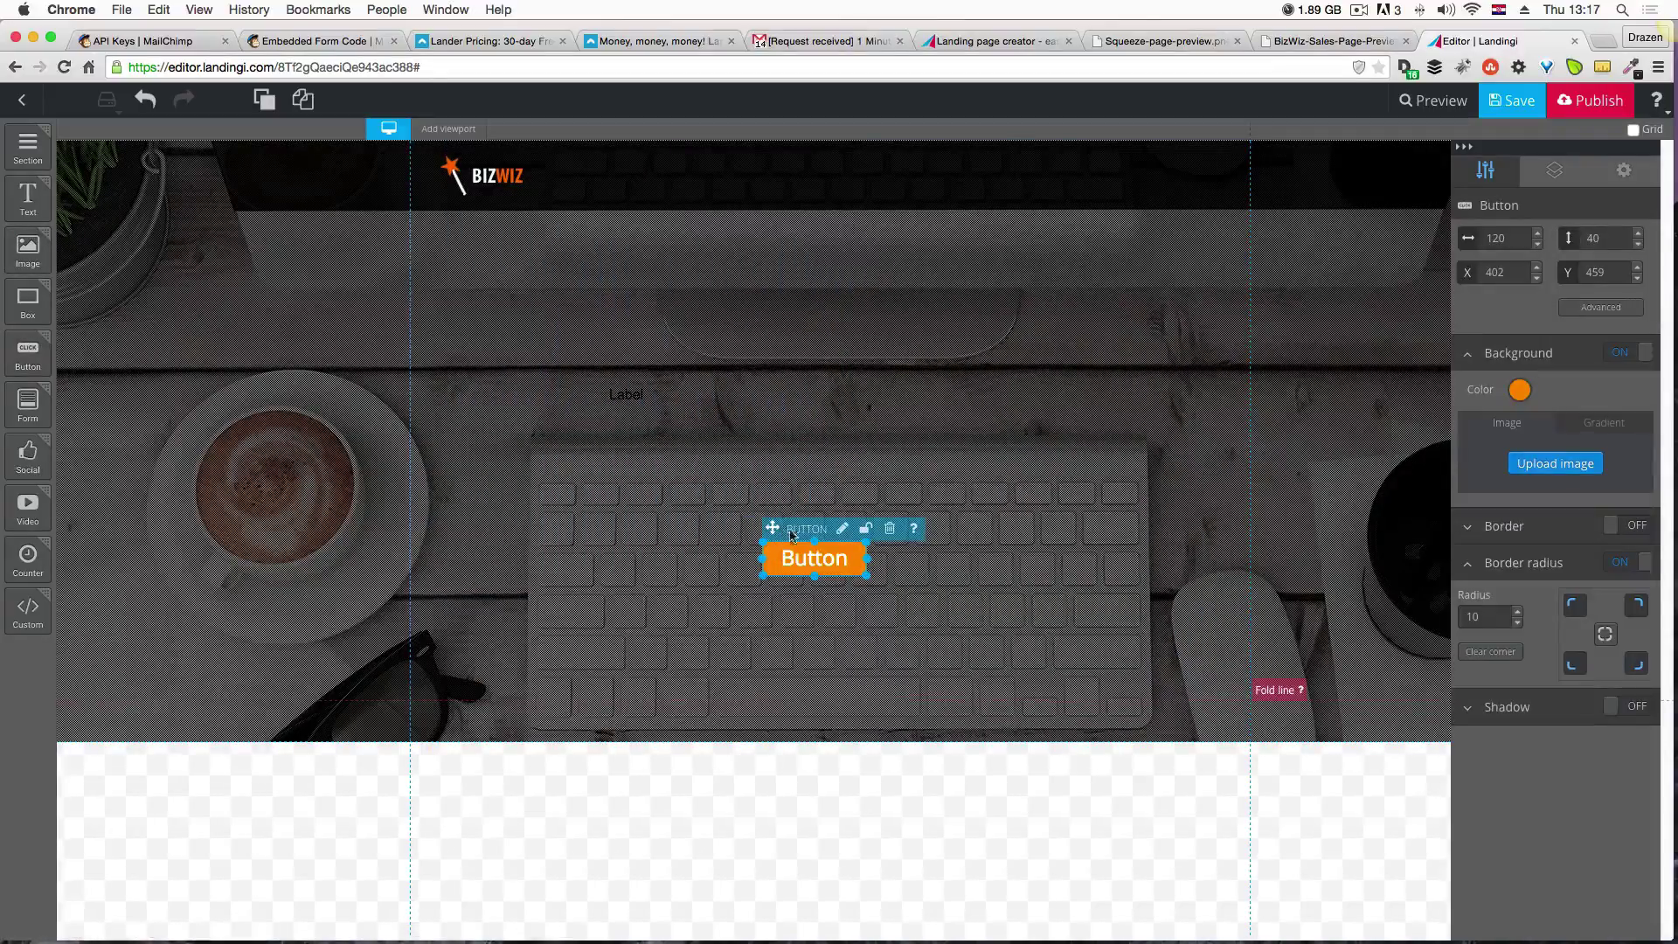
left_click_drag(867, 575, 990, 609)
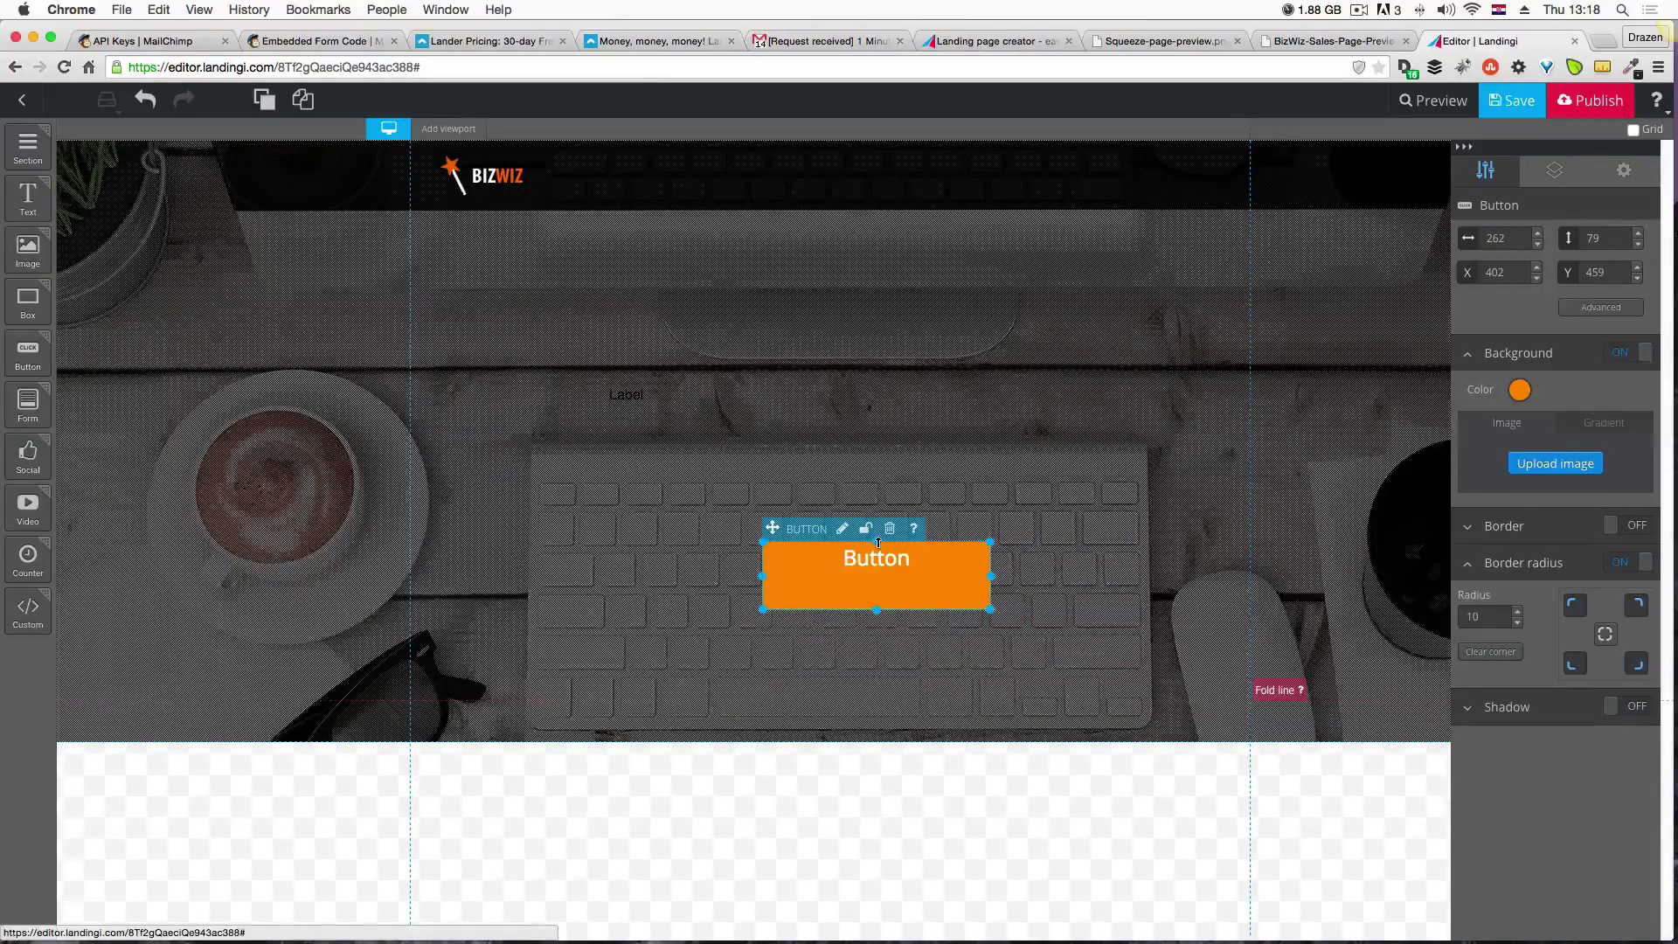
mouse_move(890, 544)
left_mouse_down()
mouse_move(889, 480)
mouse_move(890, 570)
left_mouse_up()
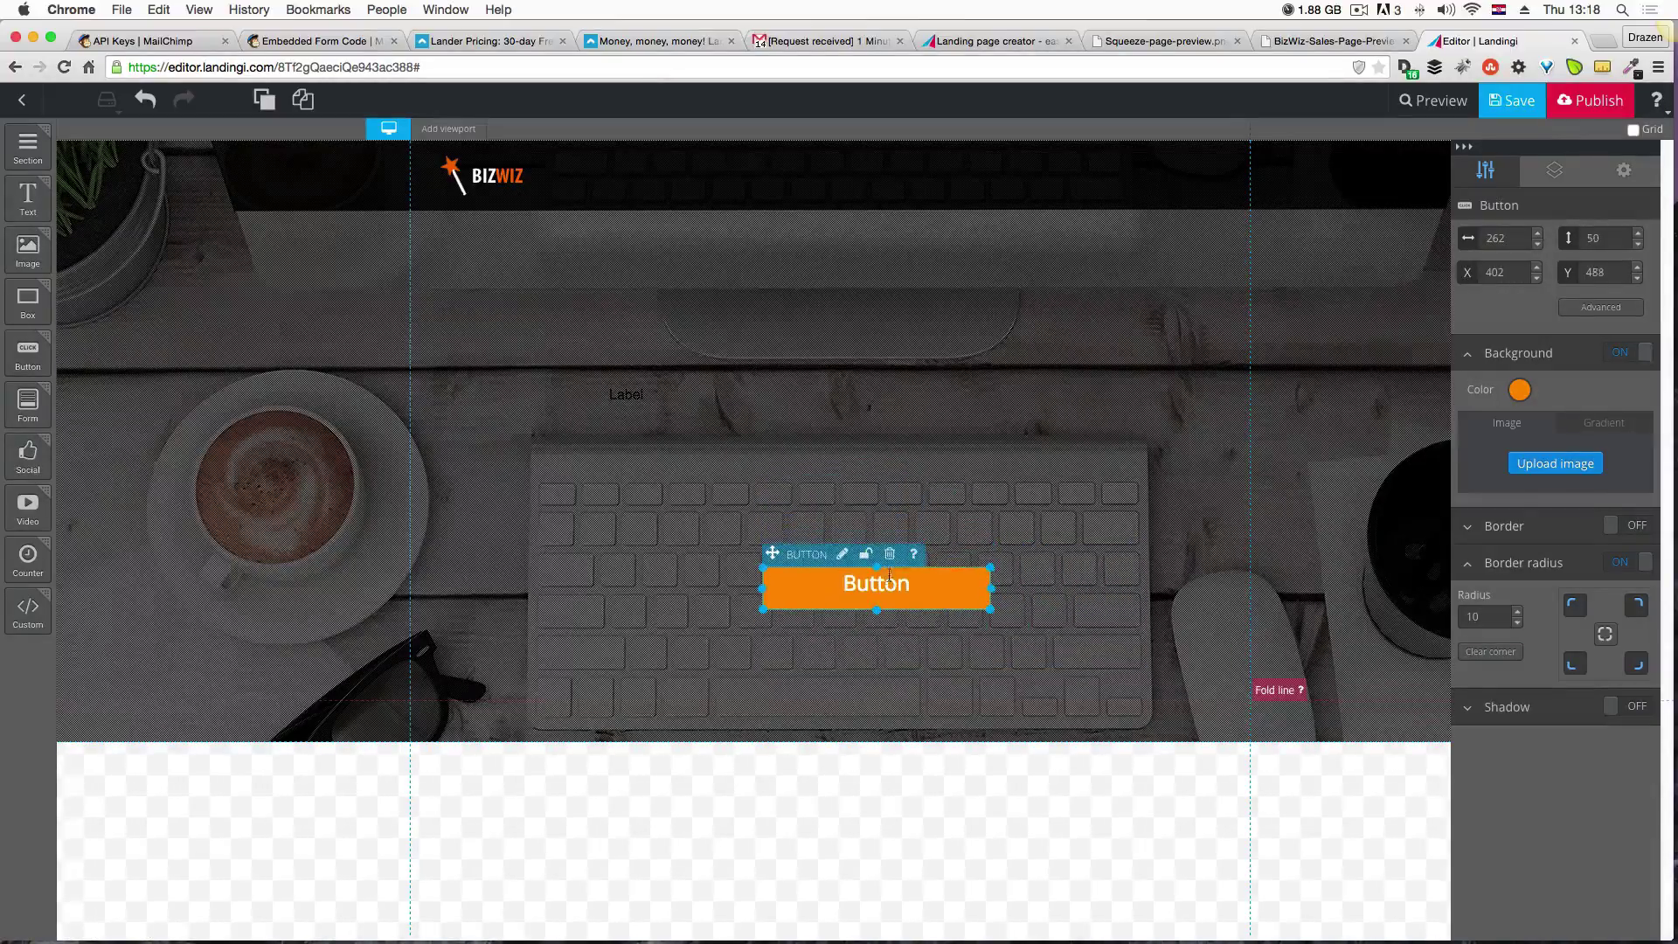
Change the color of the button's text to a dark blue-purple.
double_click(883, 584)
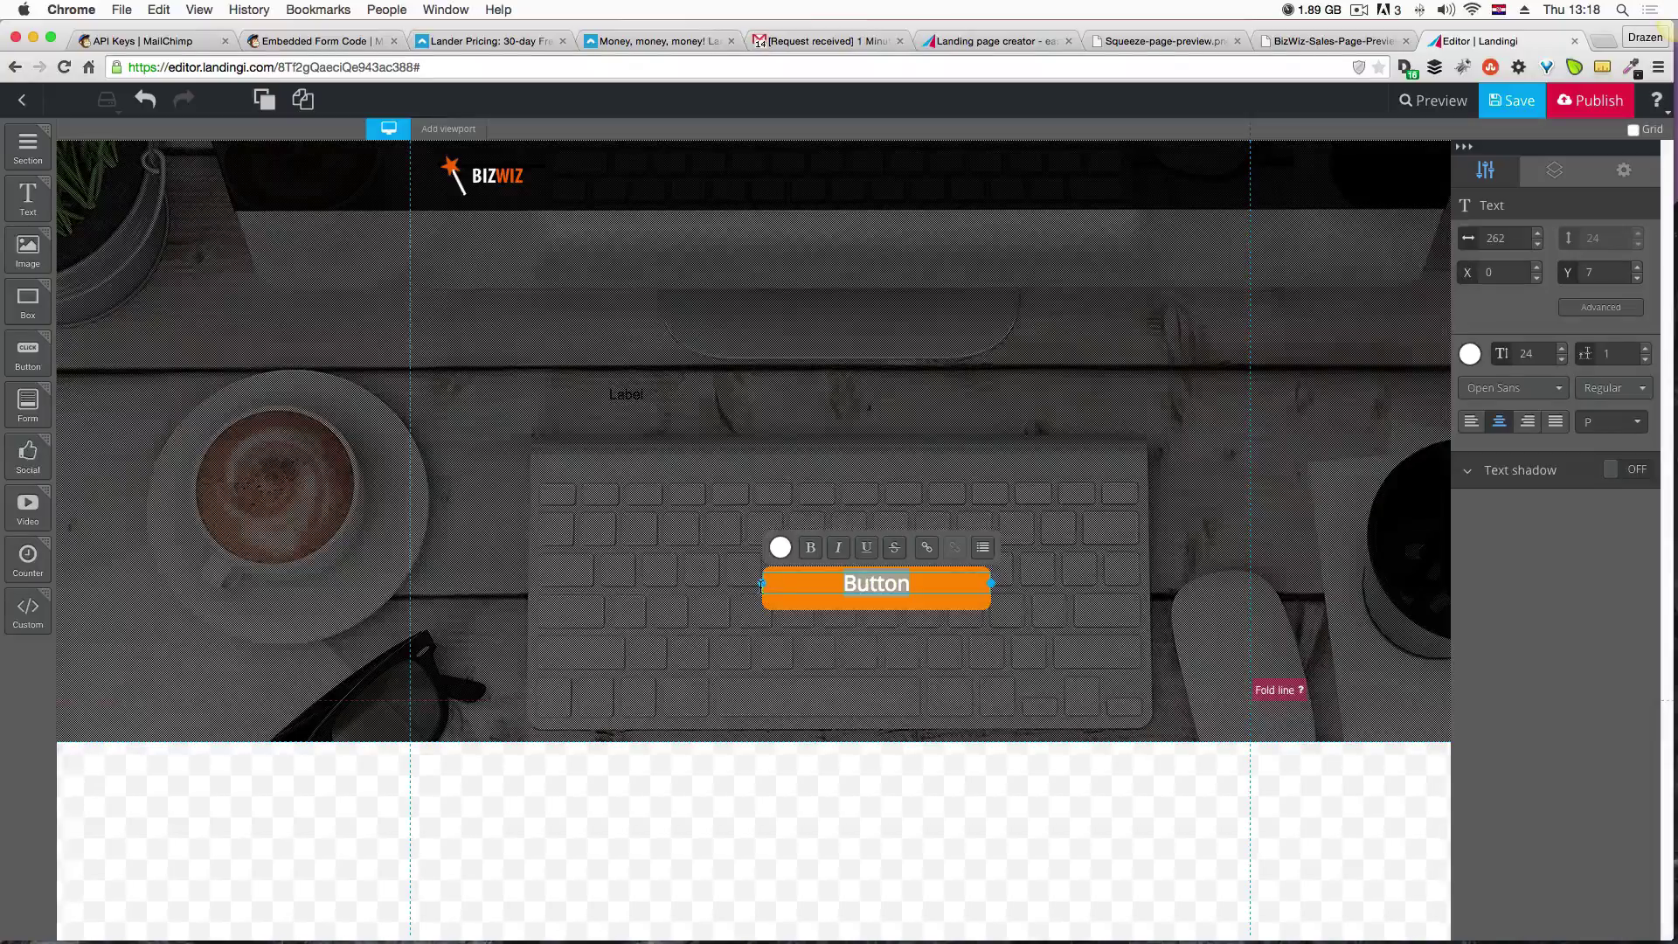
left_click(780, 548)
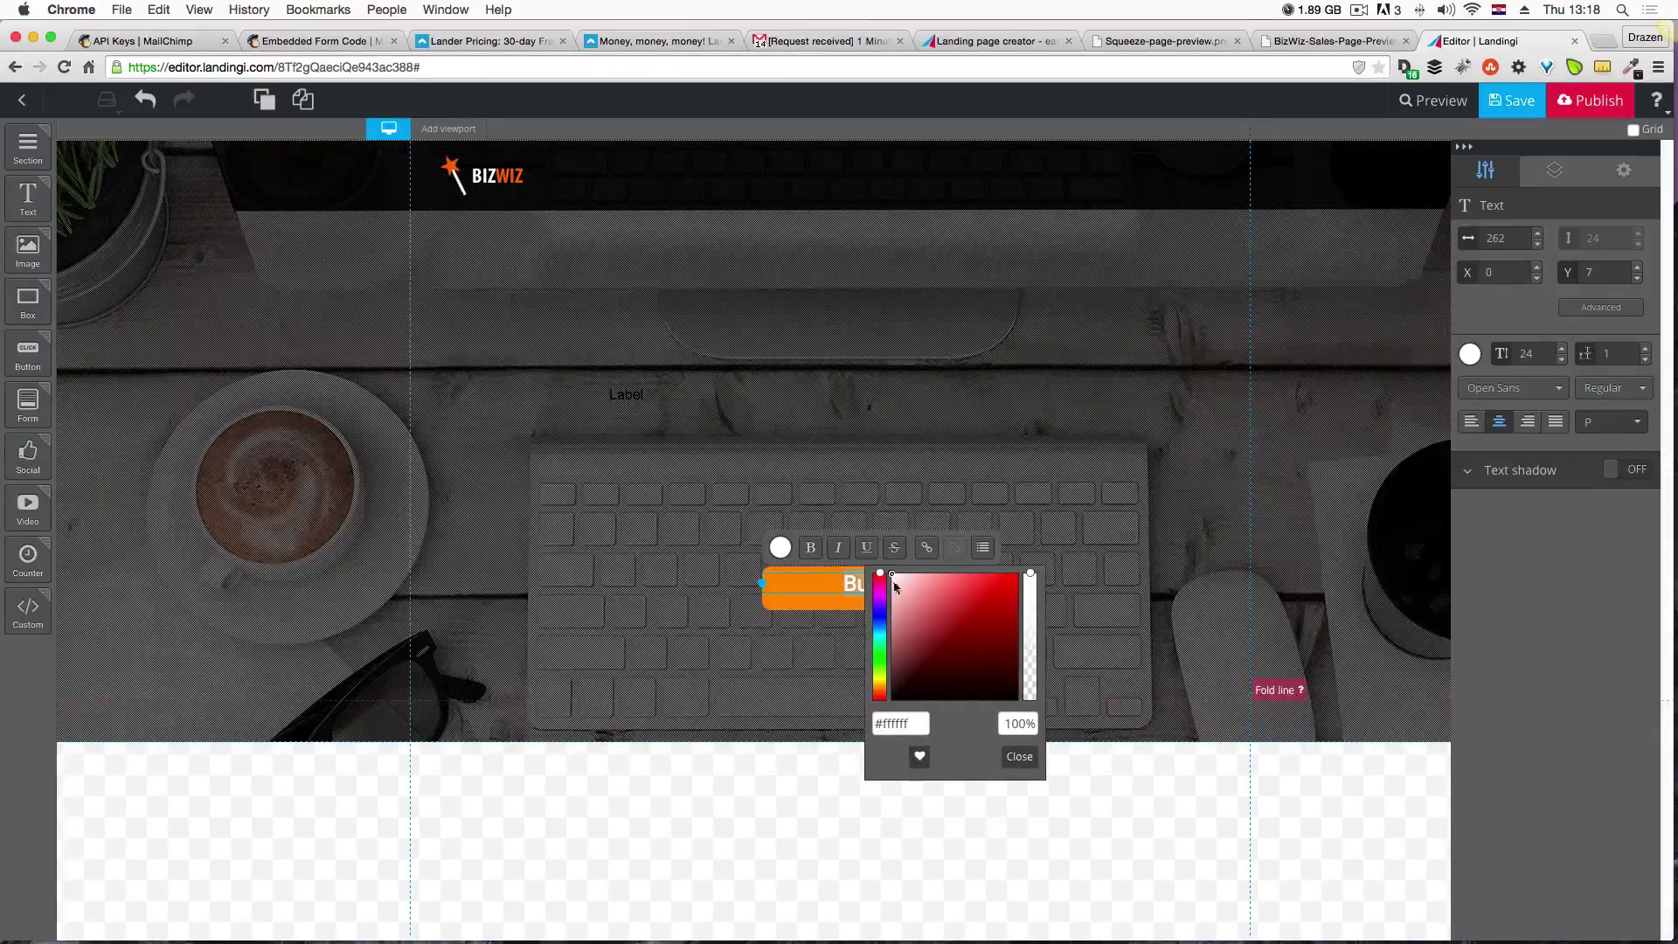
left_click(965, 609)
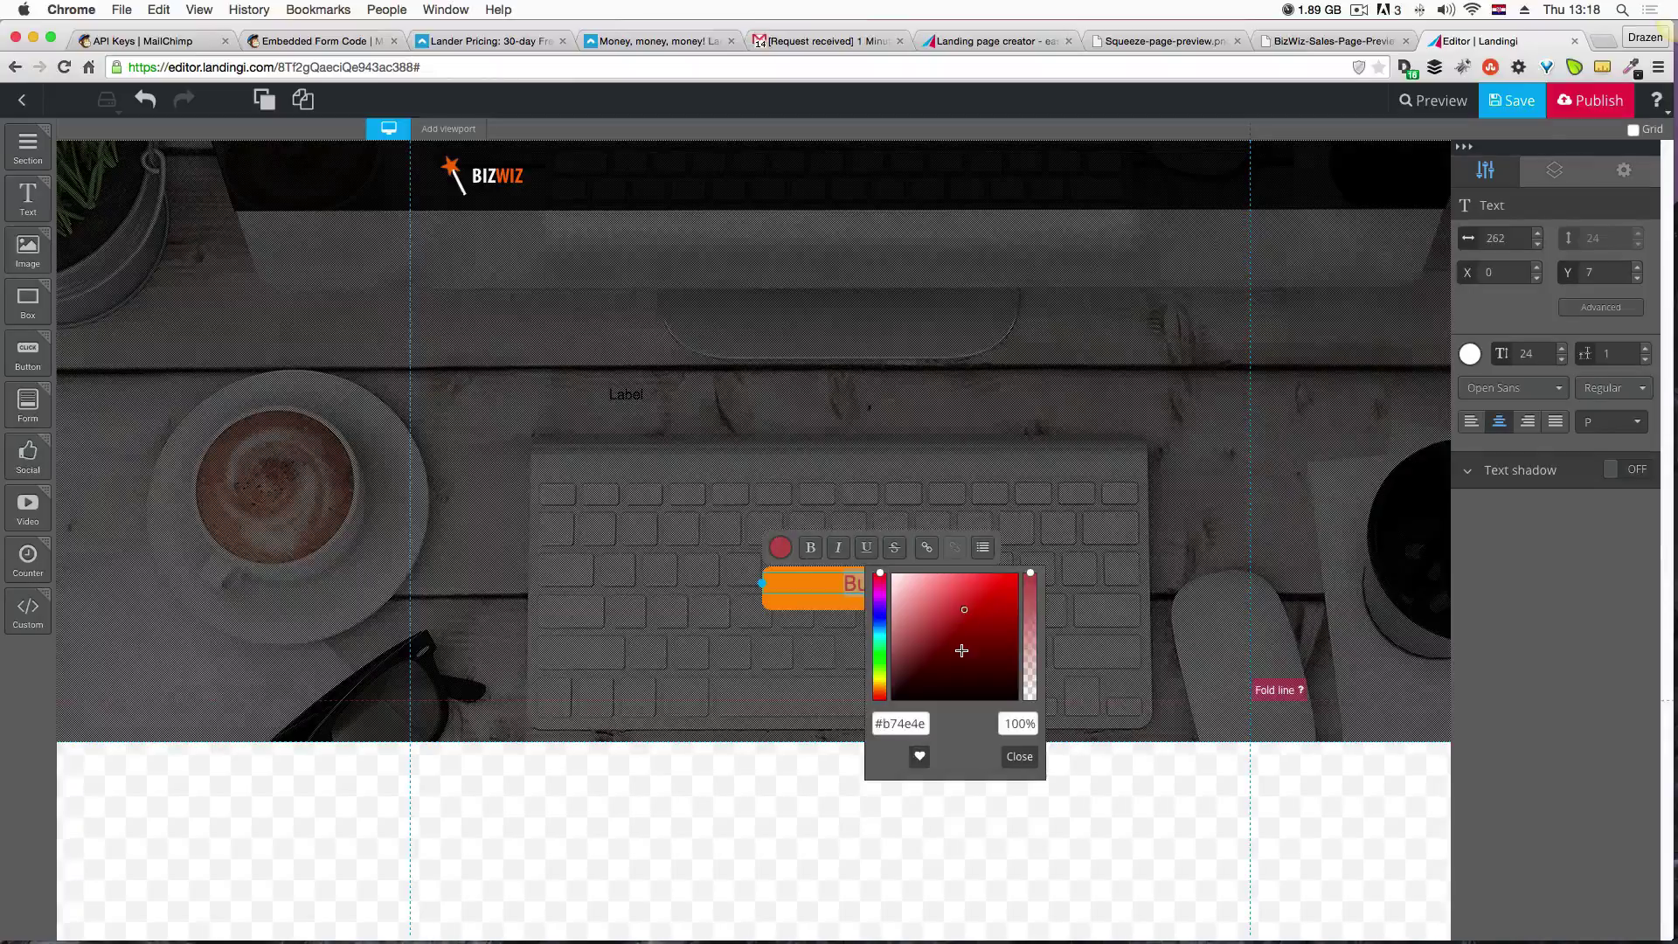
left_click(880, 616)
left_click(797, 600)
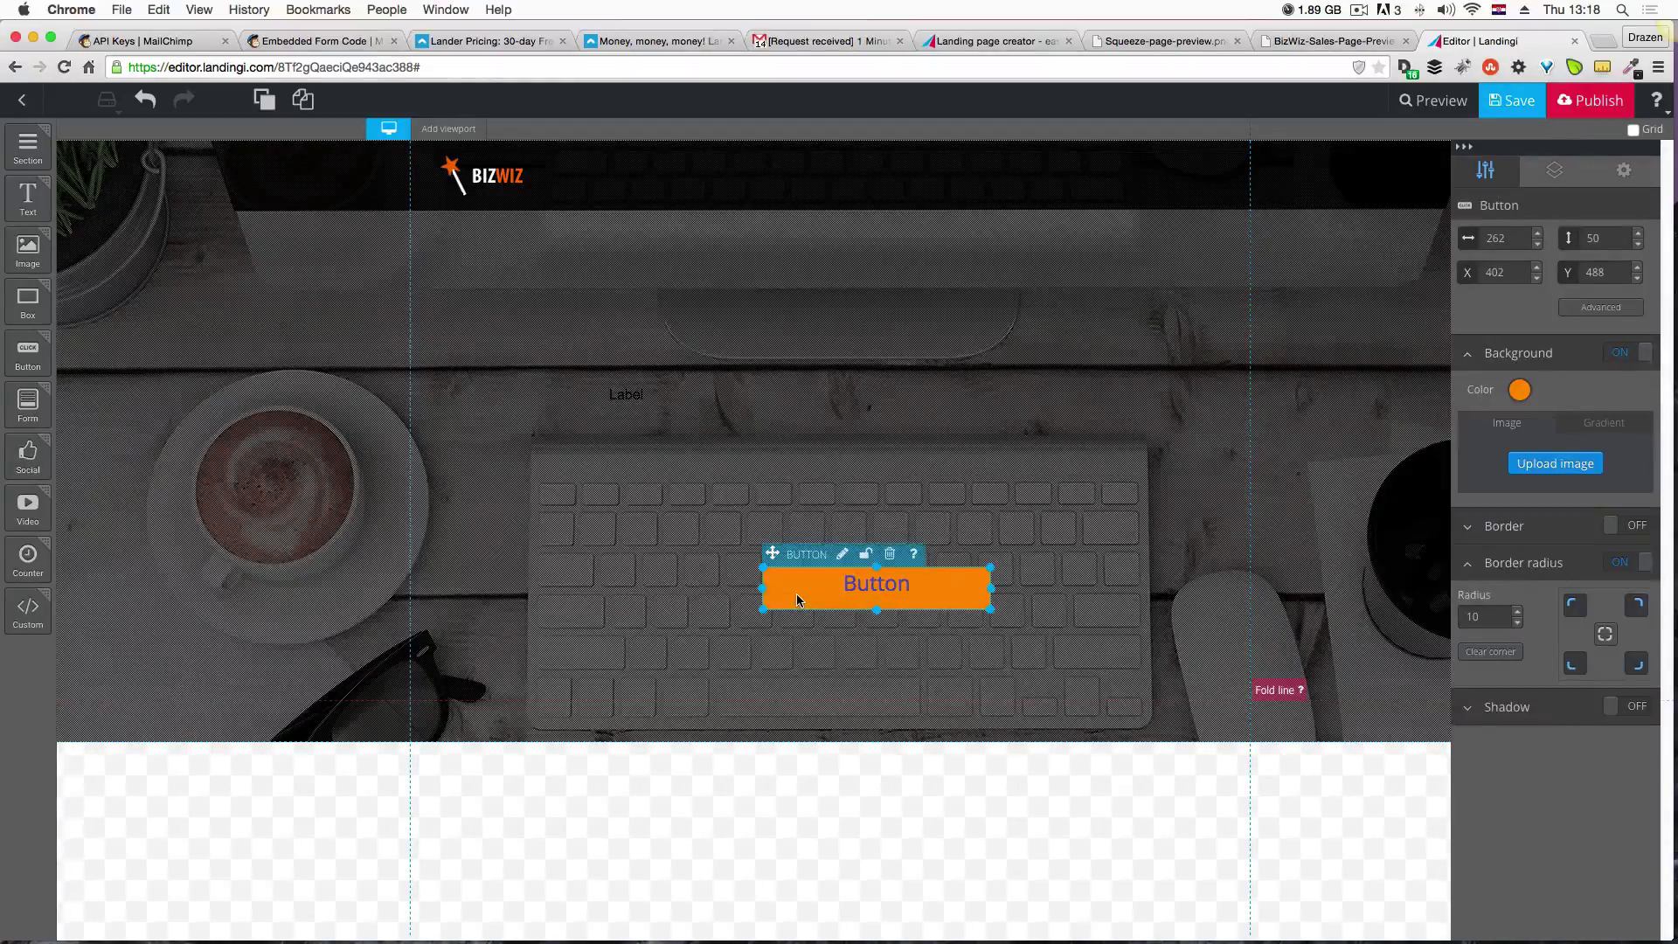
Change the button's background color to a slightly darker orange.
left_click(1520, 392)
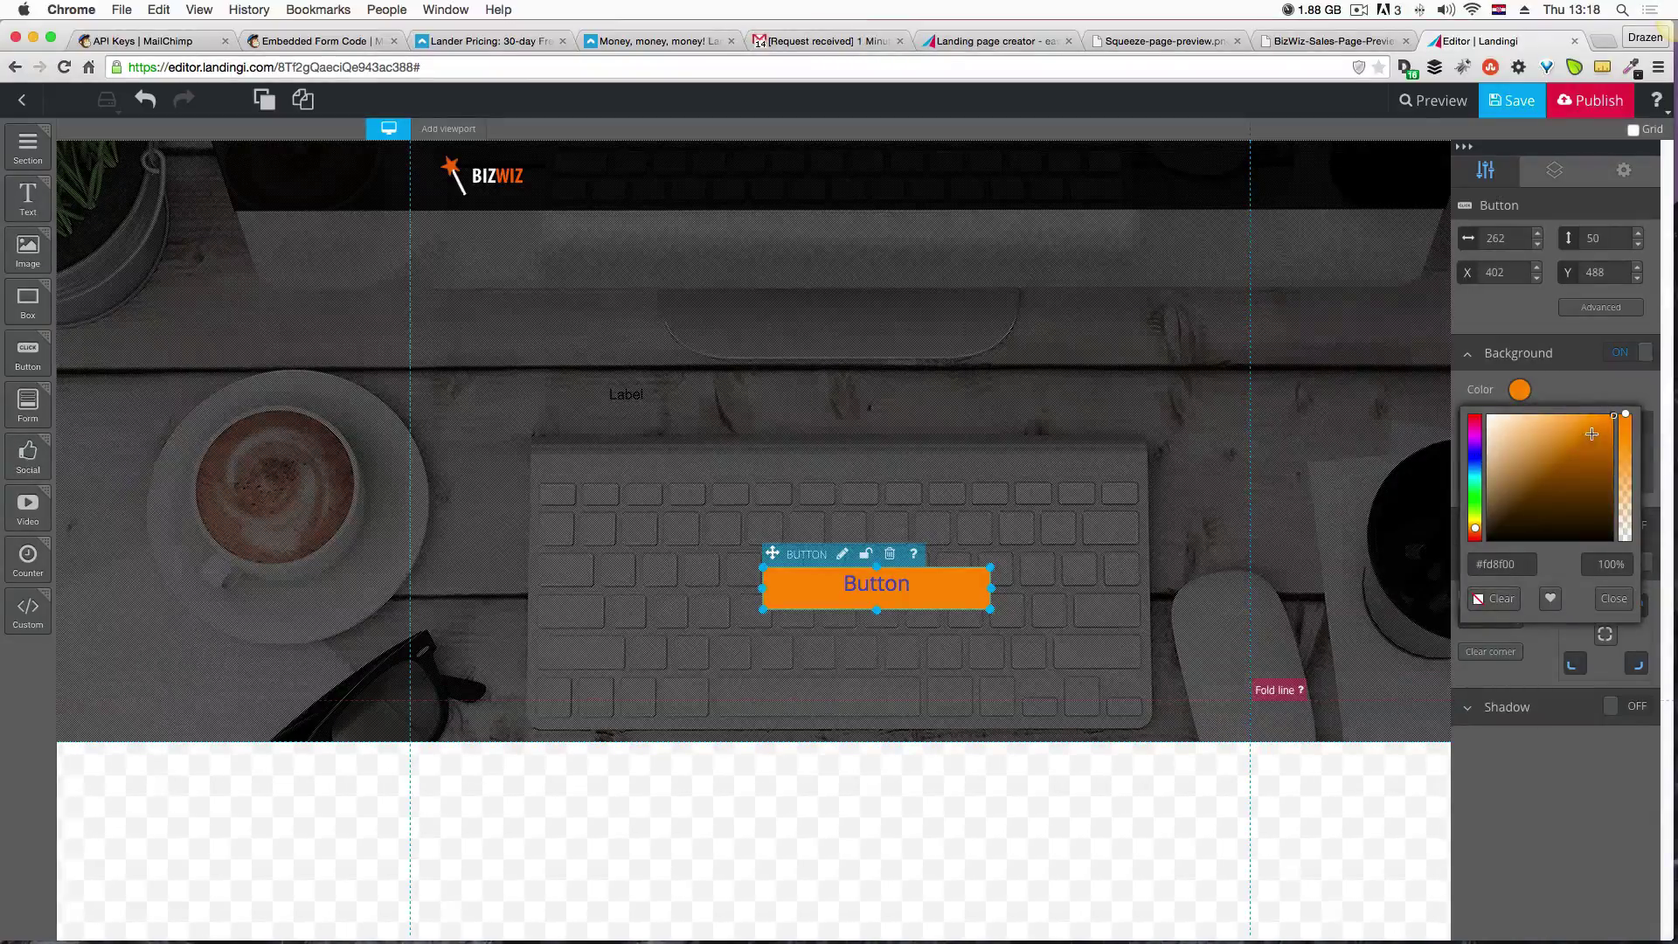
left_click_drag(1591, 434, 1606, 428)
left_click(1577, 387)
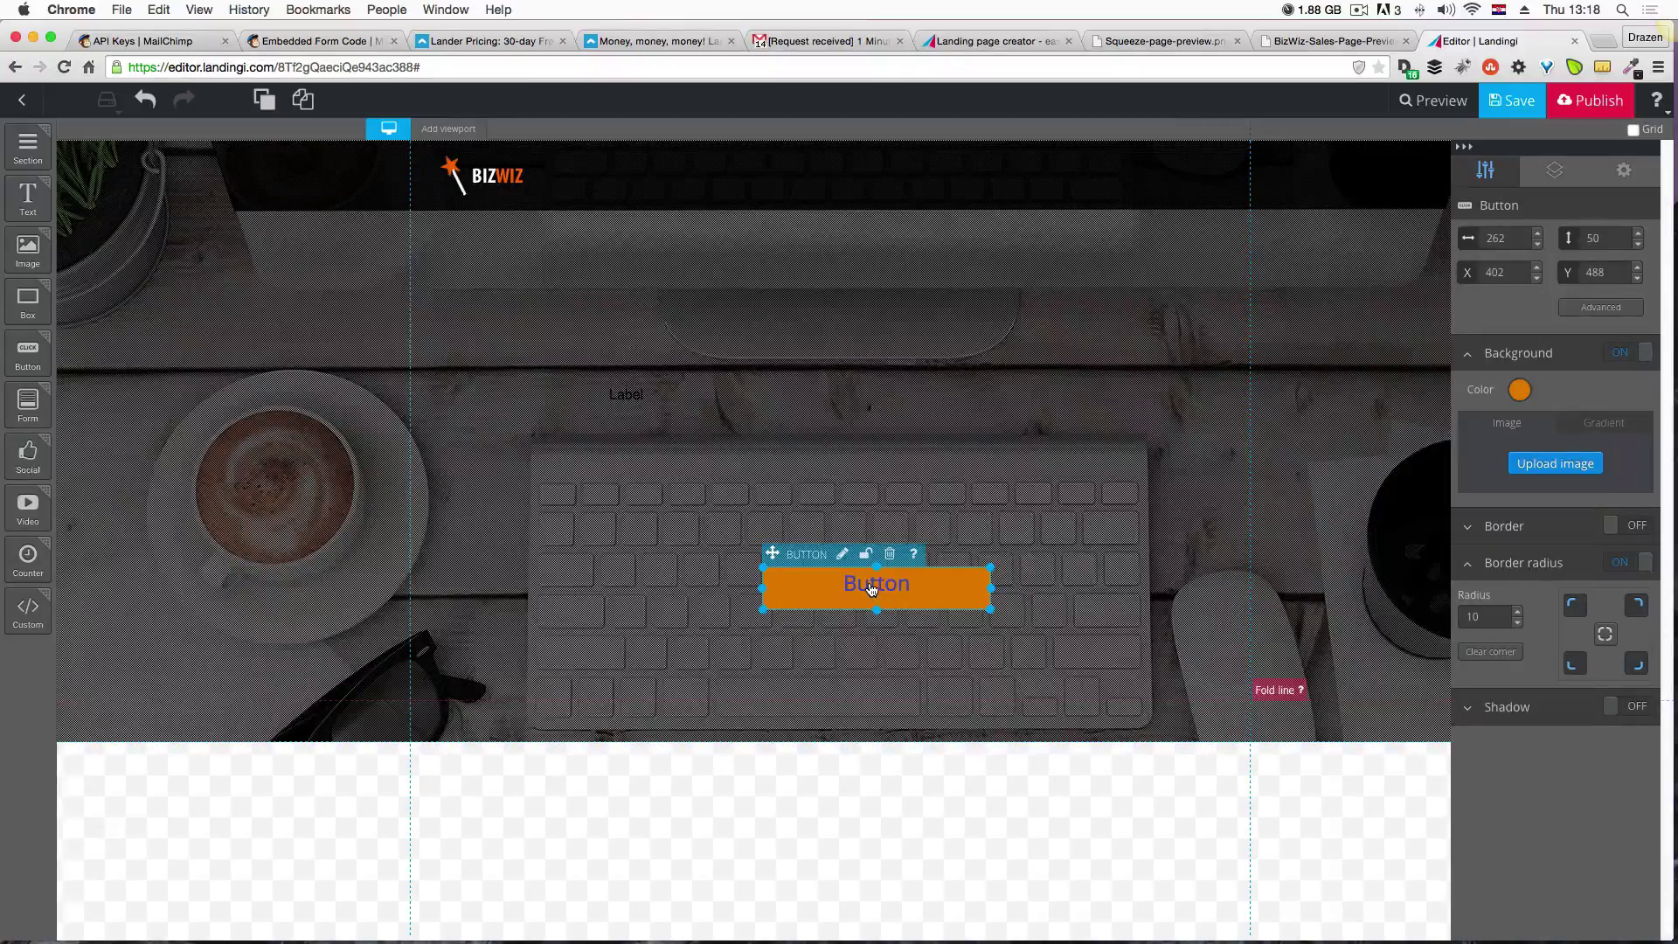
Review the Redirect and Callback options in the button's settings, leave them without saving, and delete the button.
left_click(843, 554)
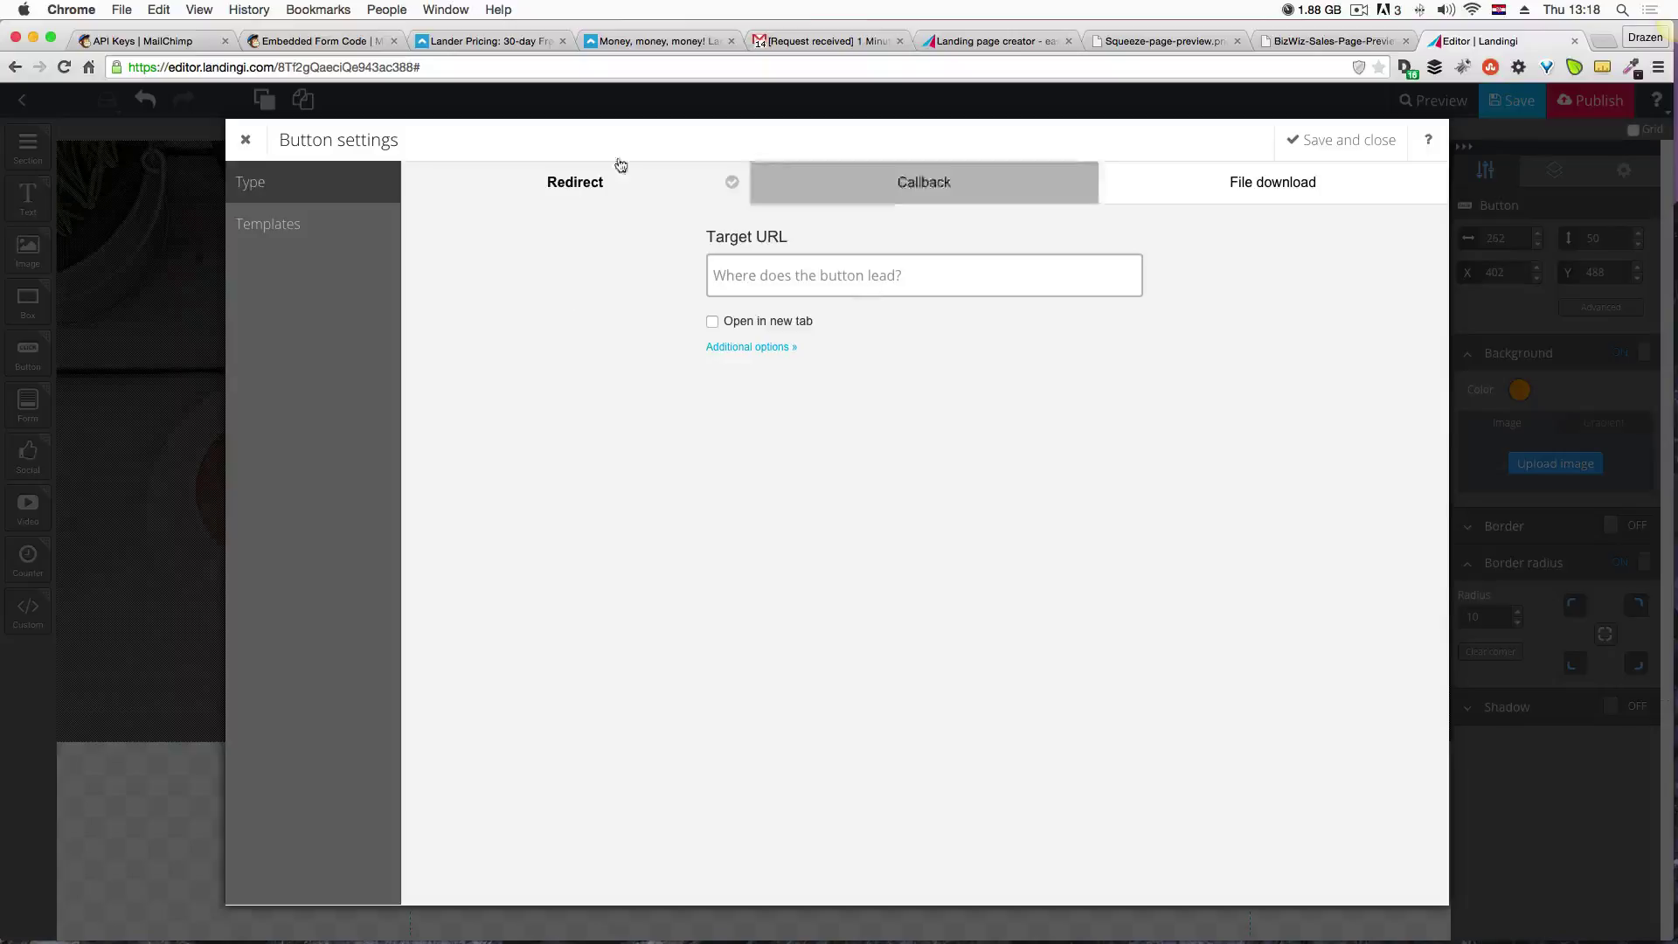
left_click(846, 283)
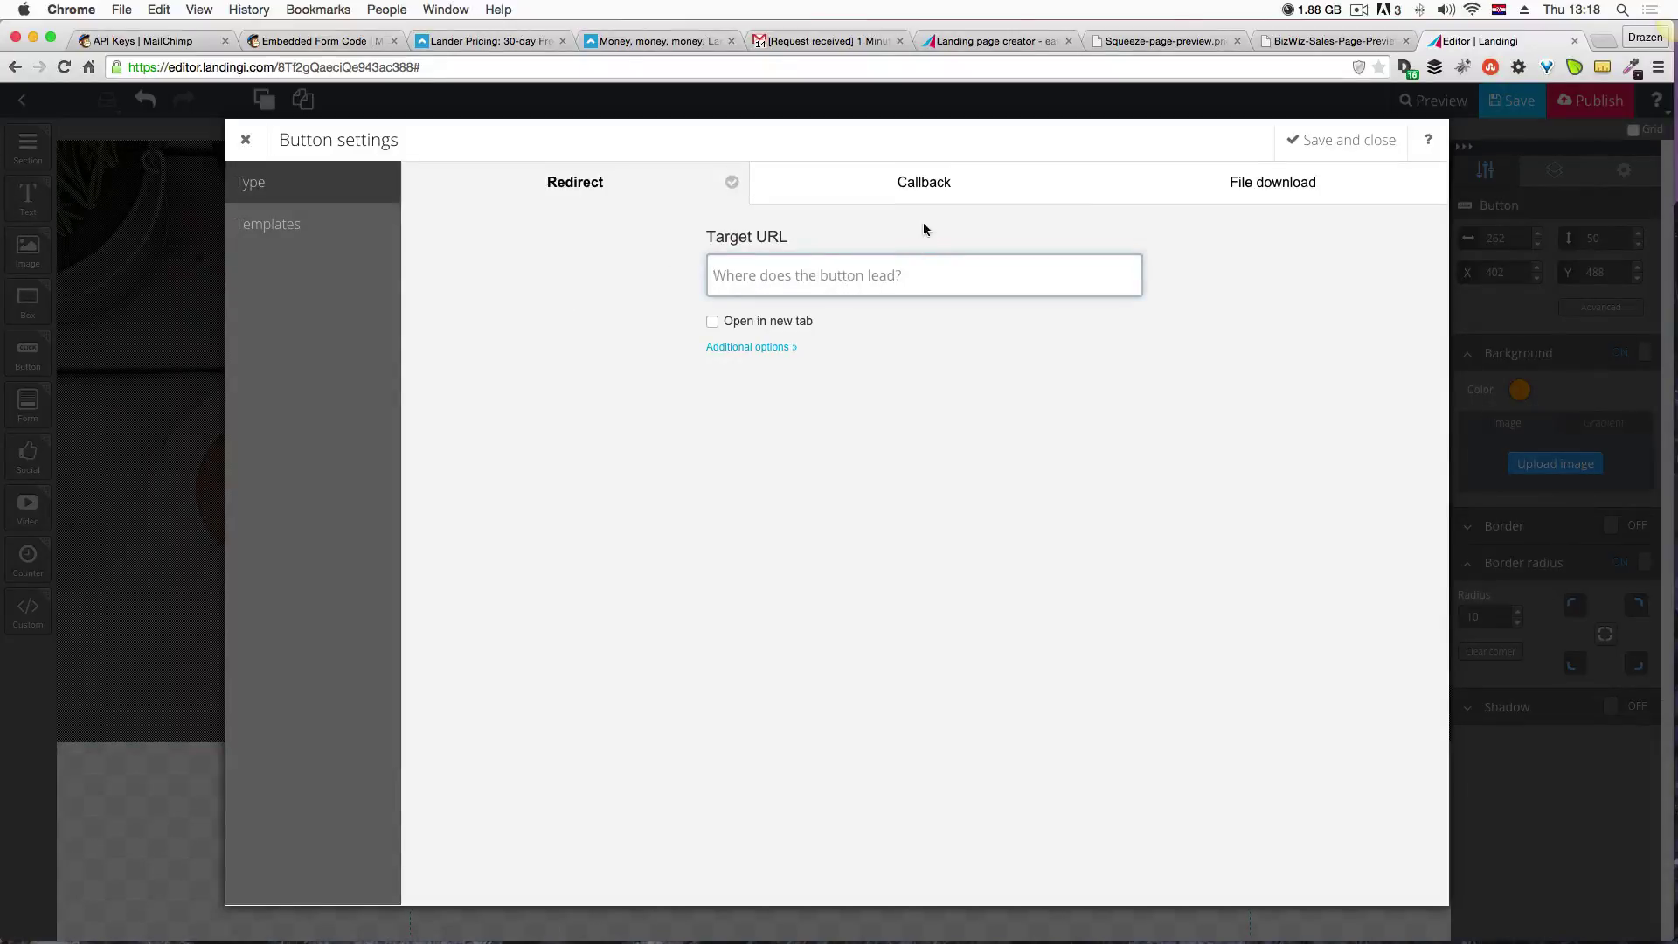
left_click(924, 195)
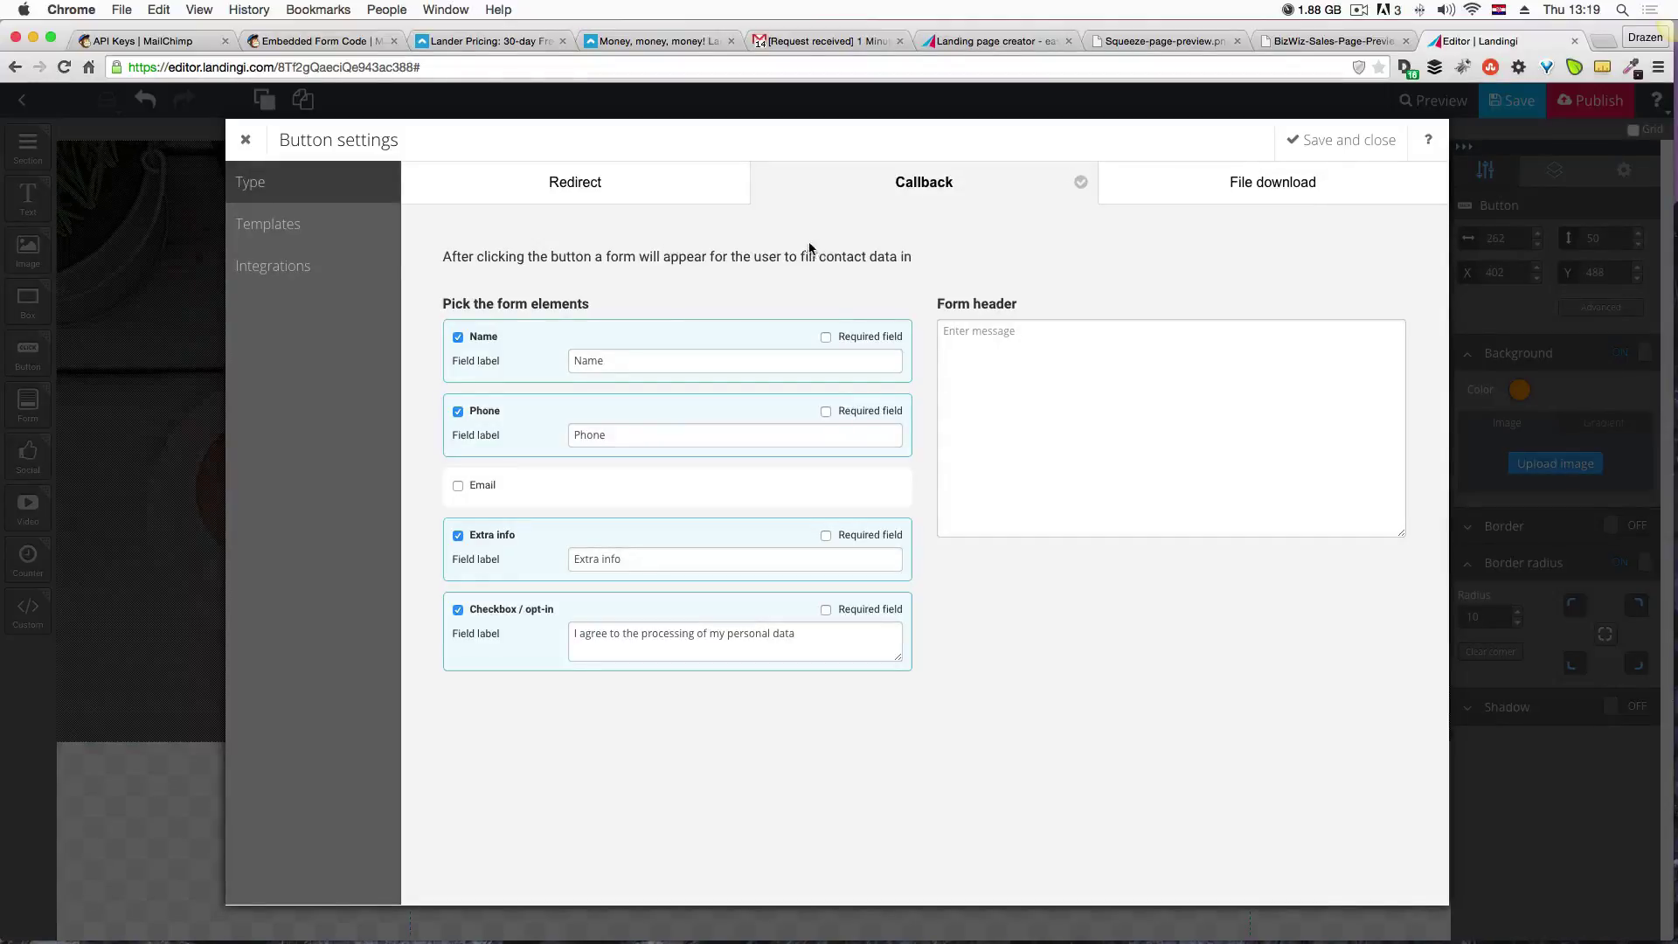
left_click(690, 205)
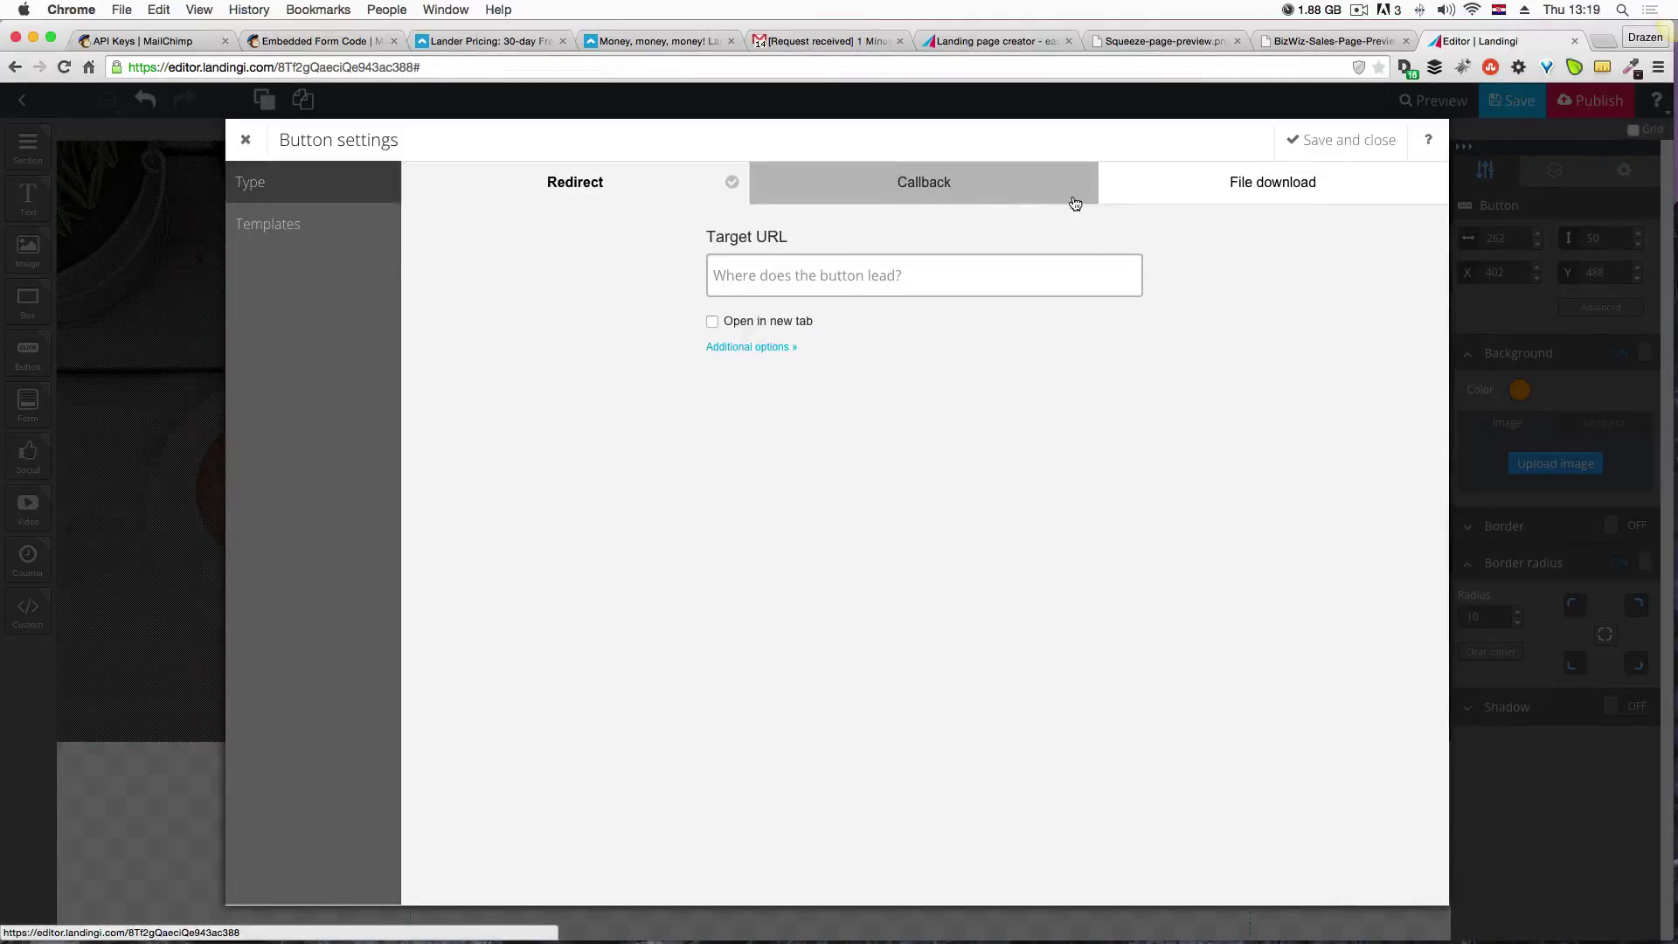
left_click(246, 140)
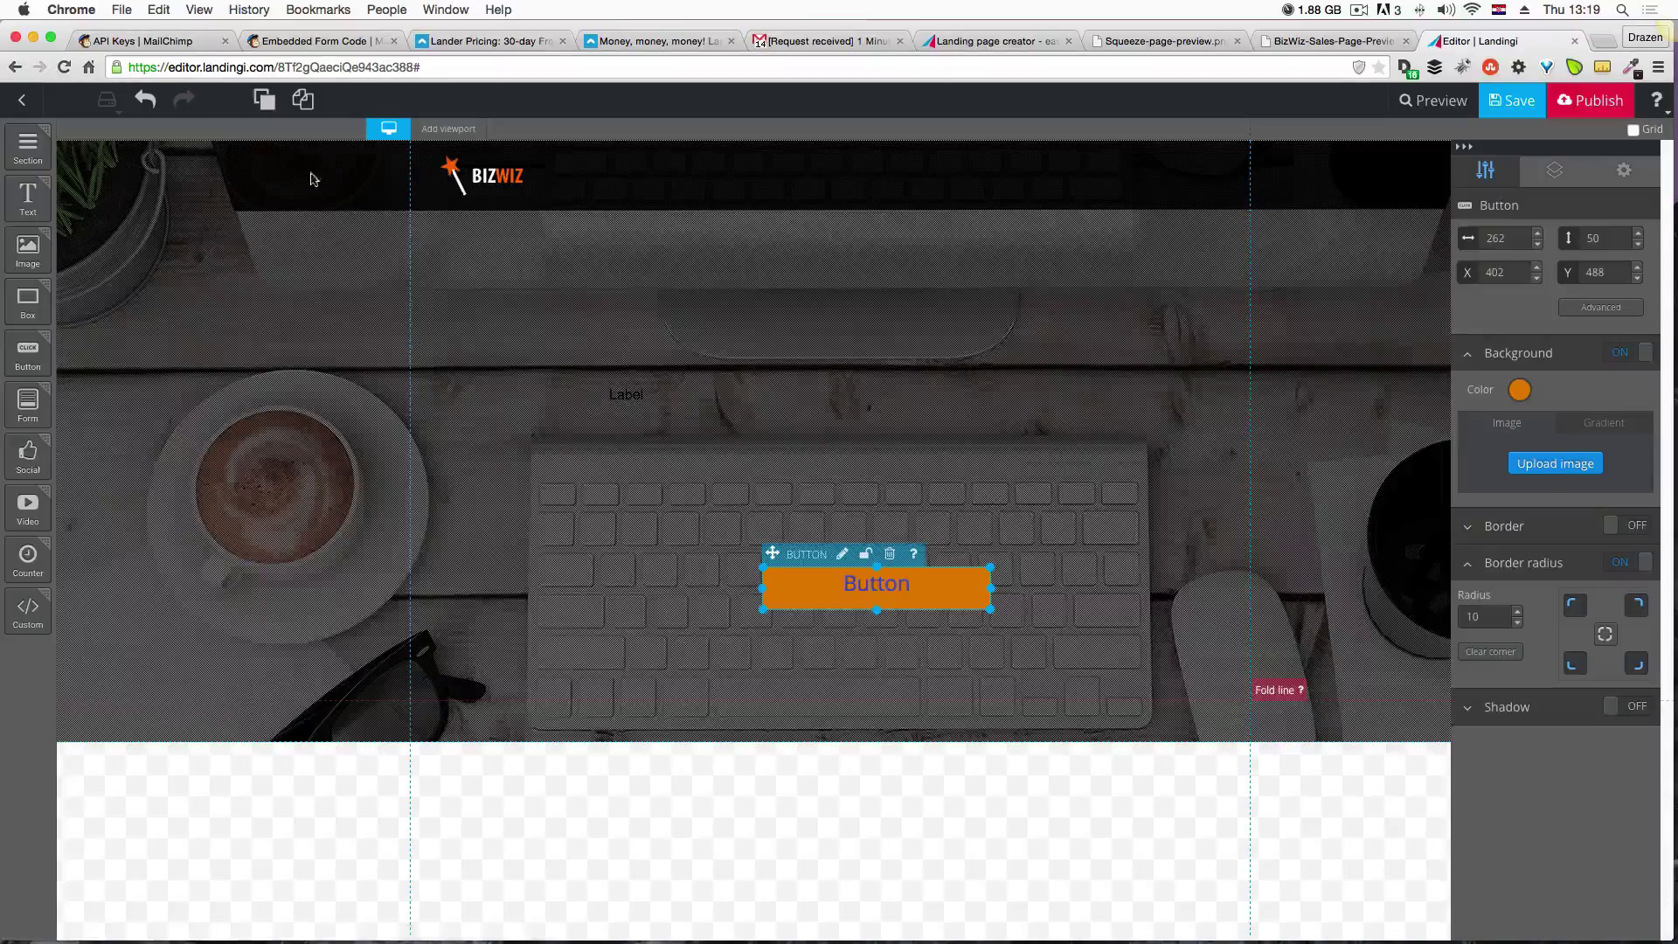
left_click(890, 554)
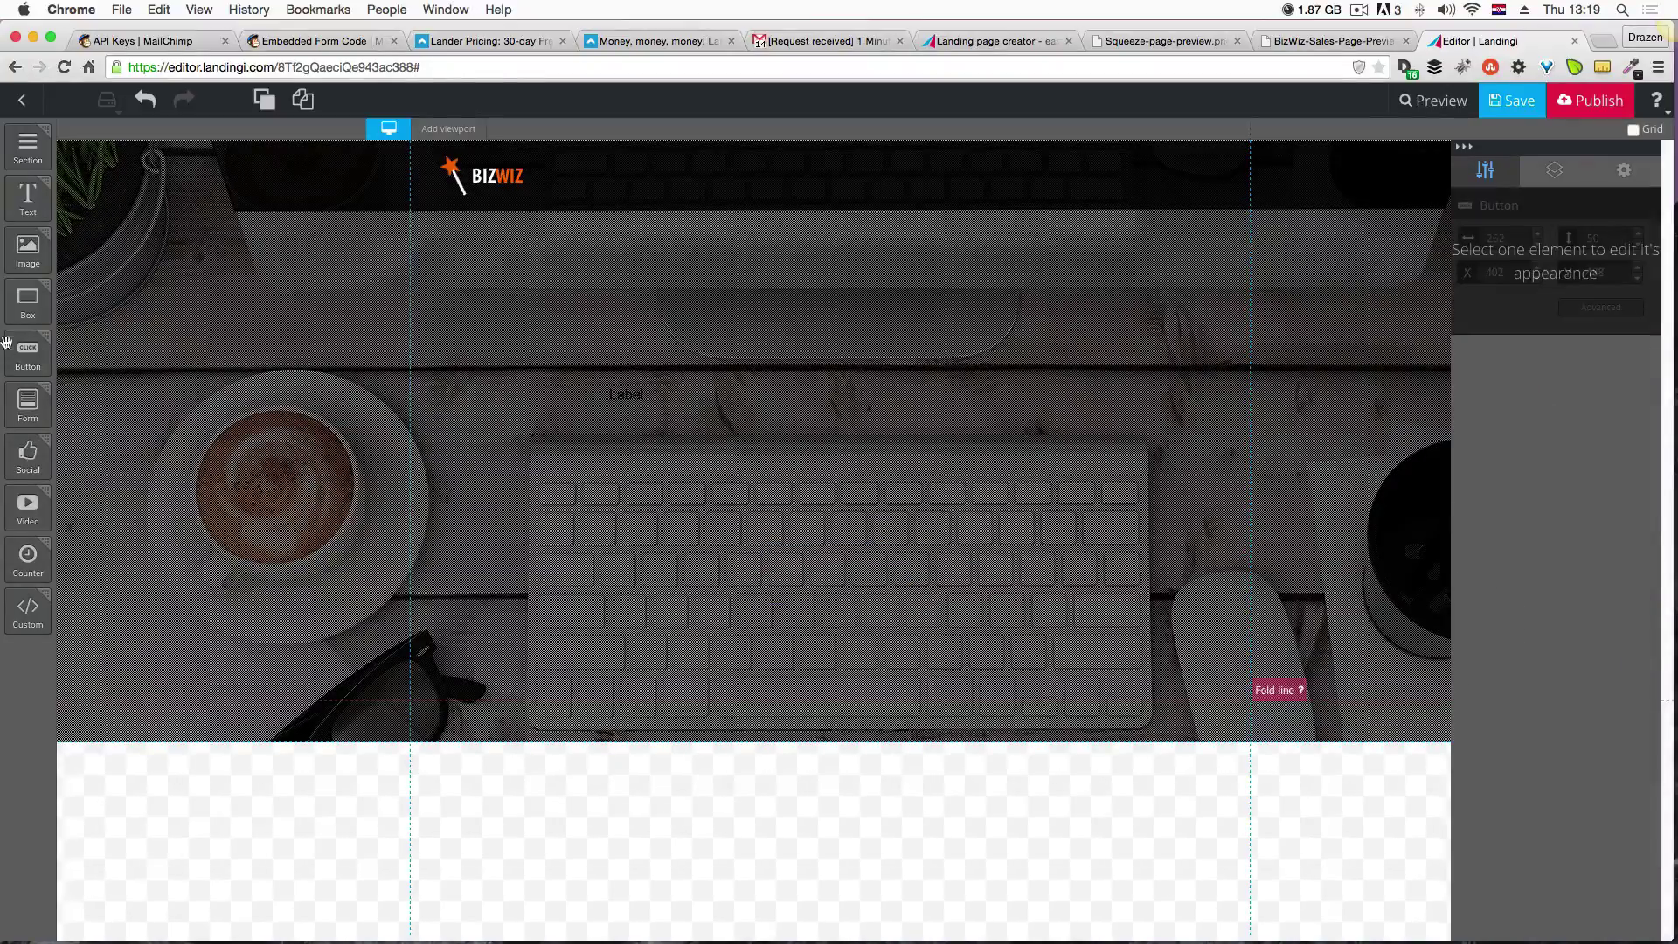
Add an image element below the text label and position it over the keyboard at about X 331, Y 406.
left_click_drag(24, 266, 747, 575)
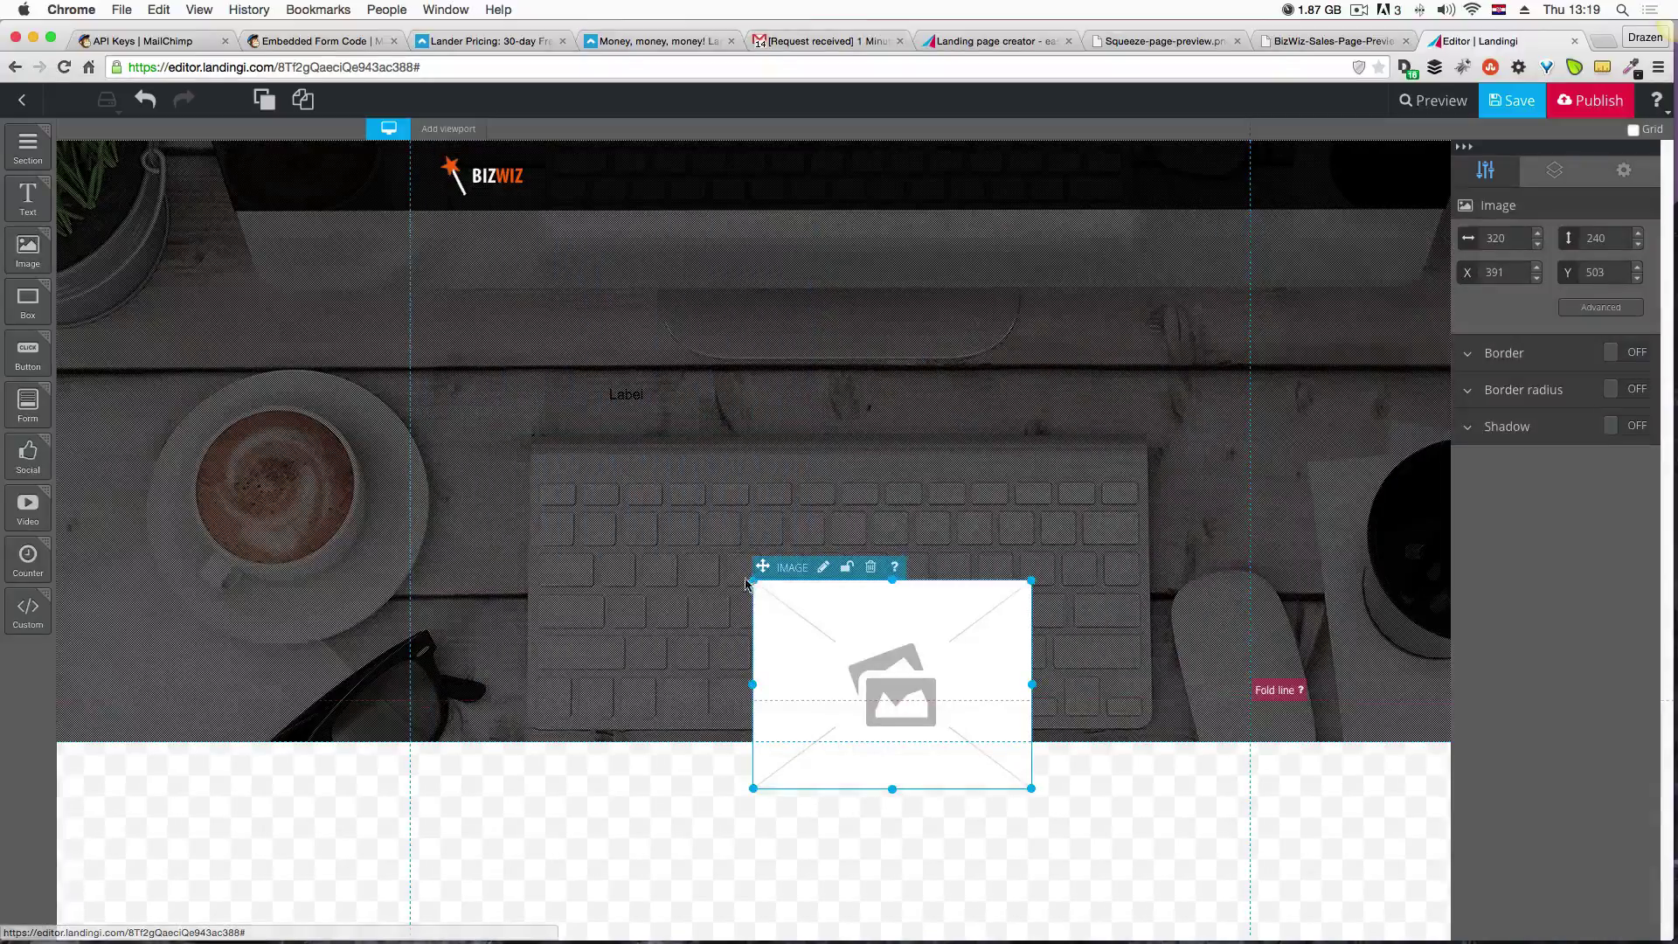
left_click_drag(856, 654, 803, 569)
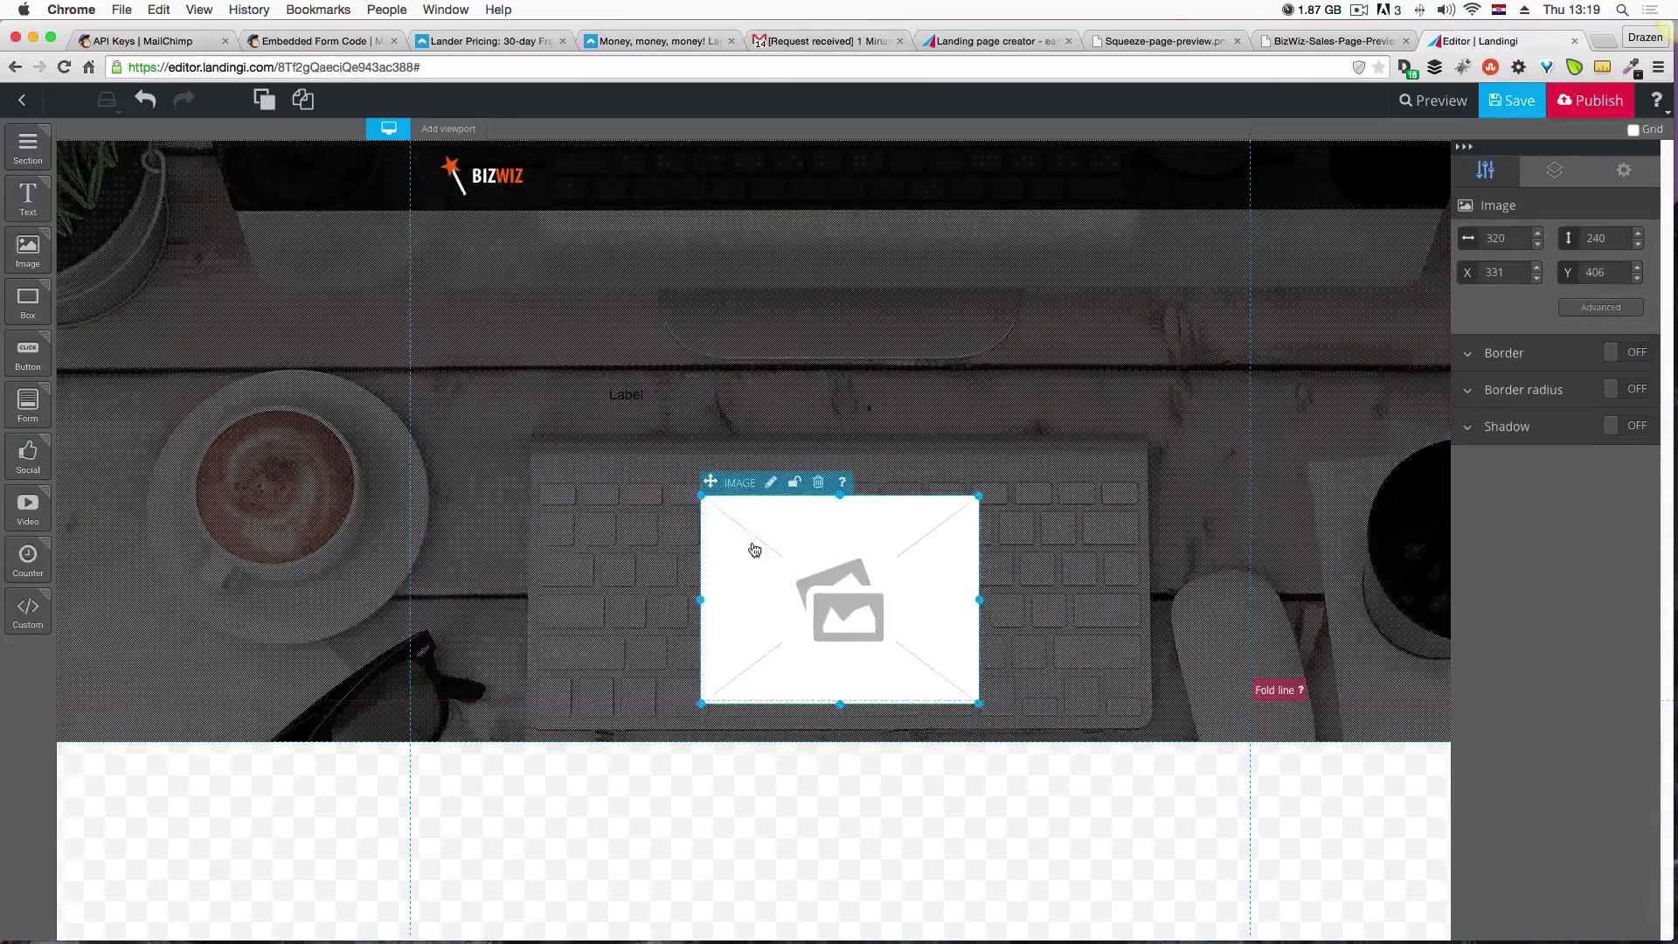
Increase the text label's font size to 33.
left_click(663, 394)
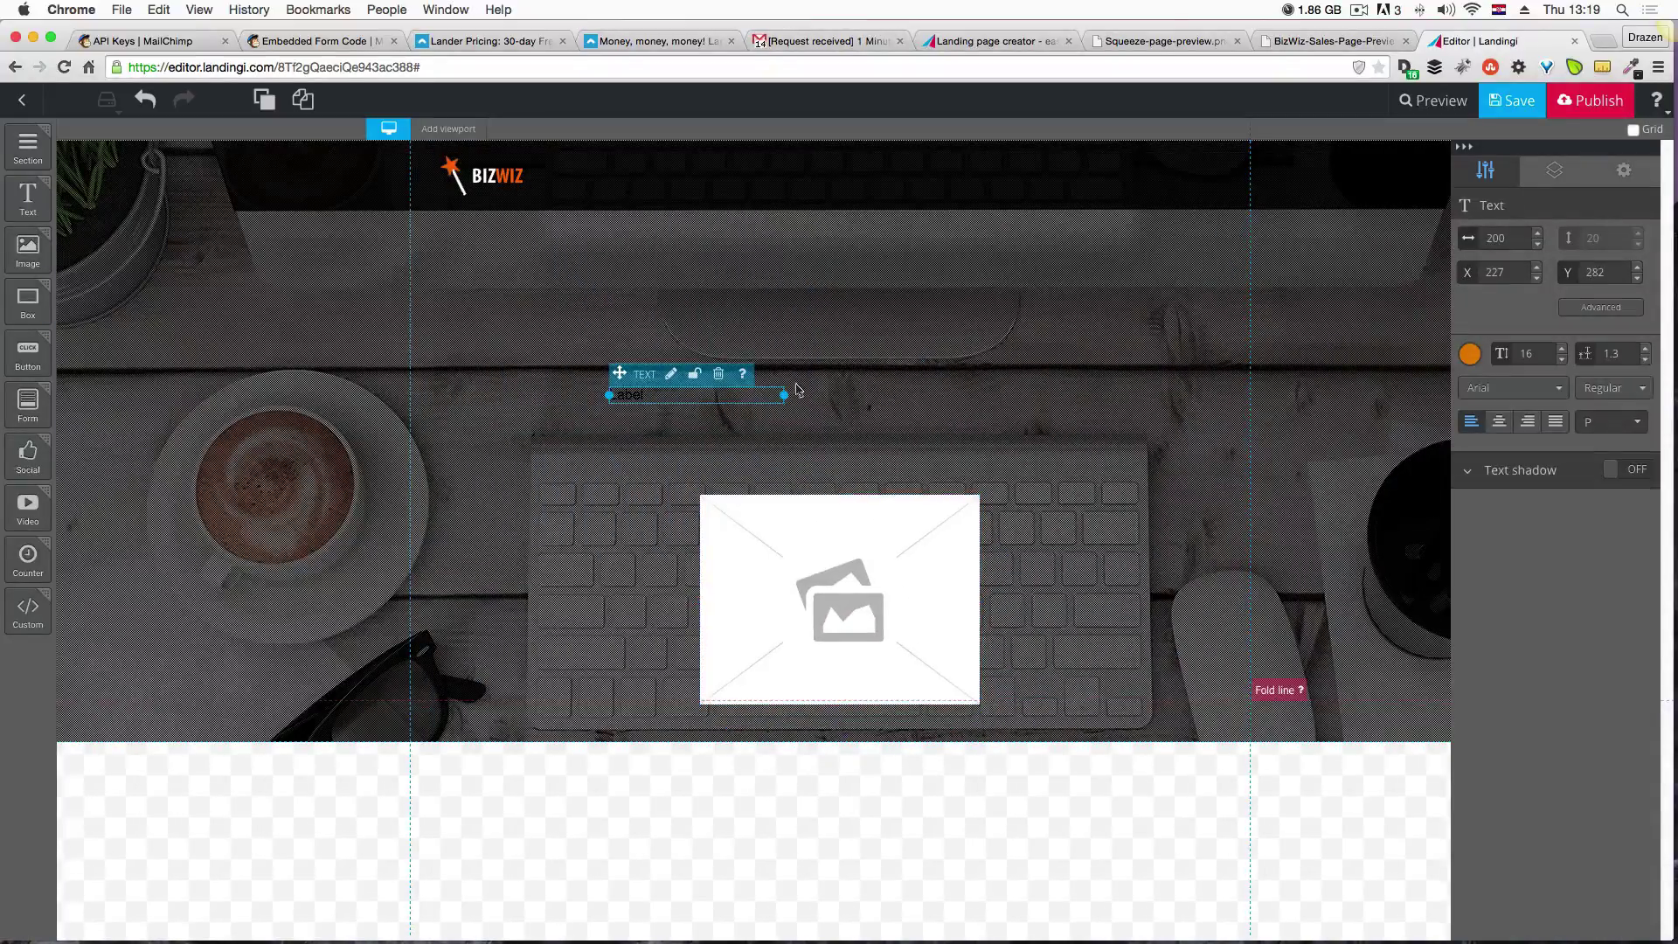
left_click(1563, 349)
left_click(1563, 349)
left_click(1563, 349)
left_click(1563, 349)
left_click(1563, 349)
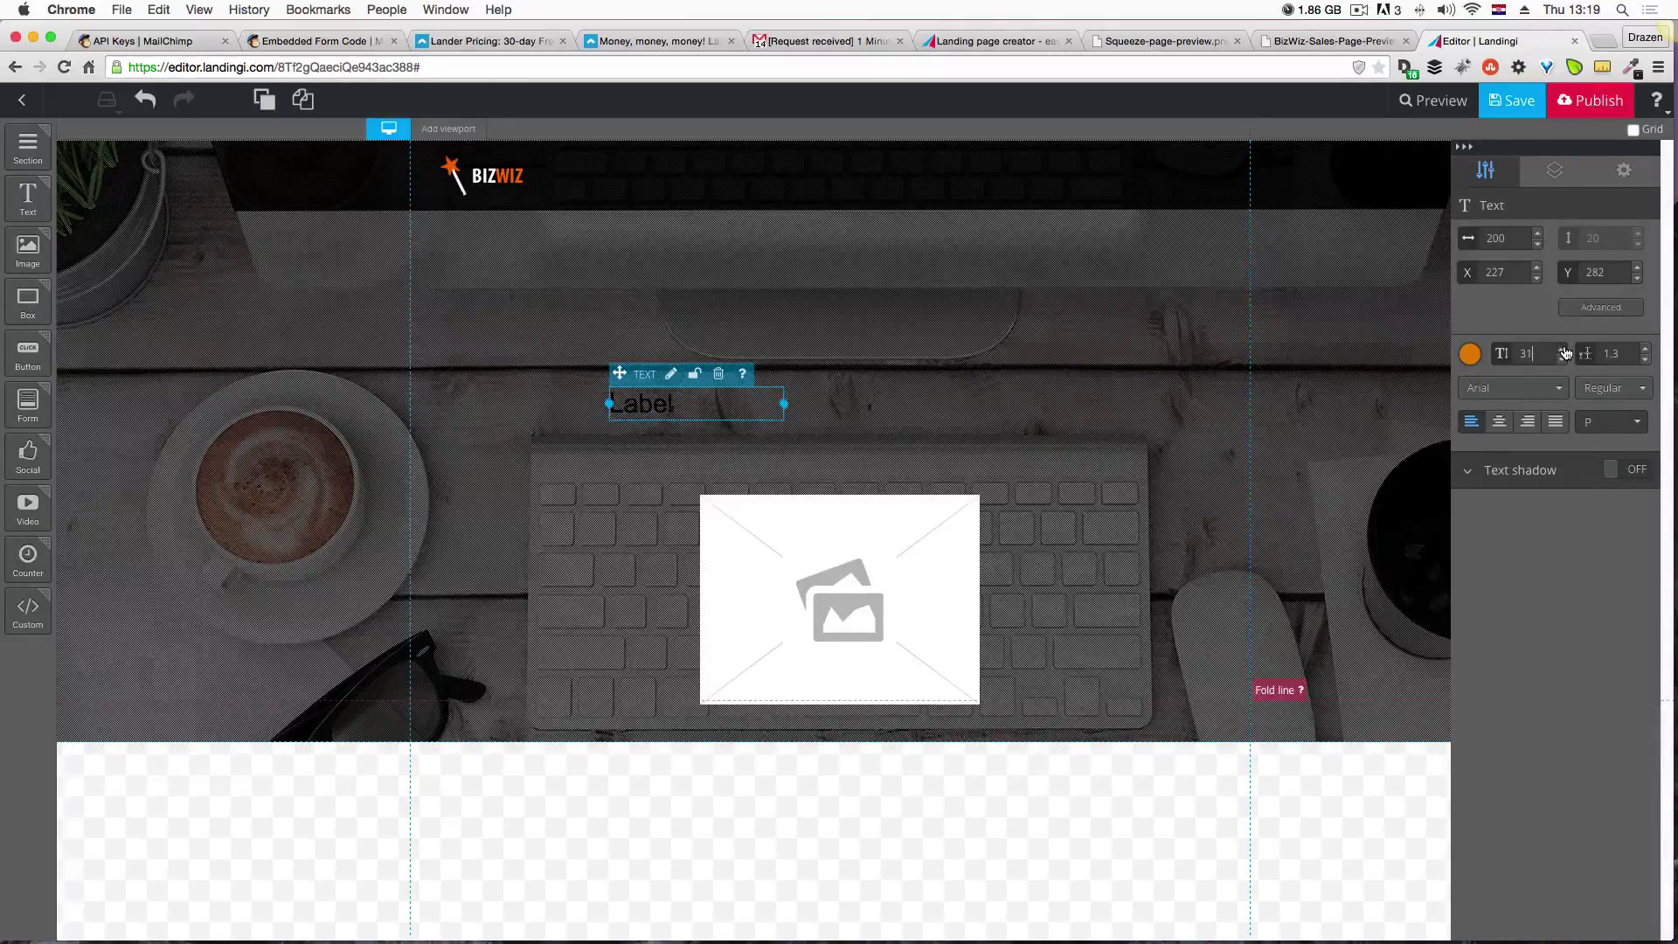
left_click(1563, 349)
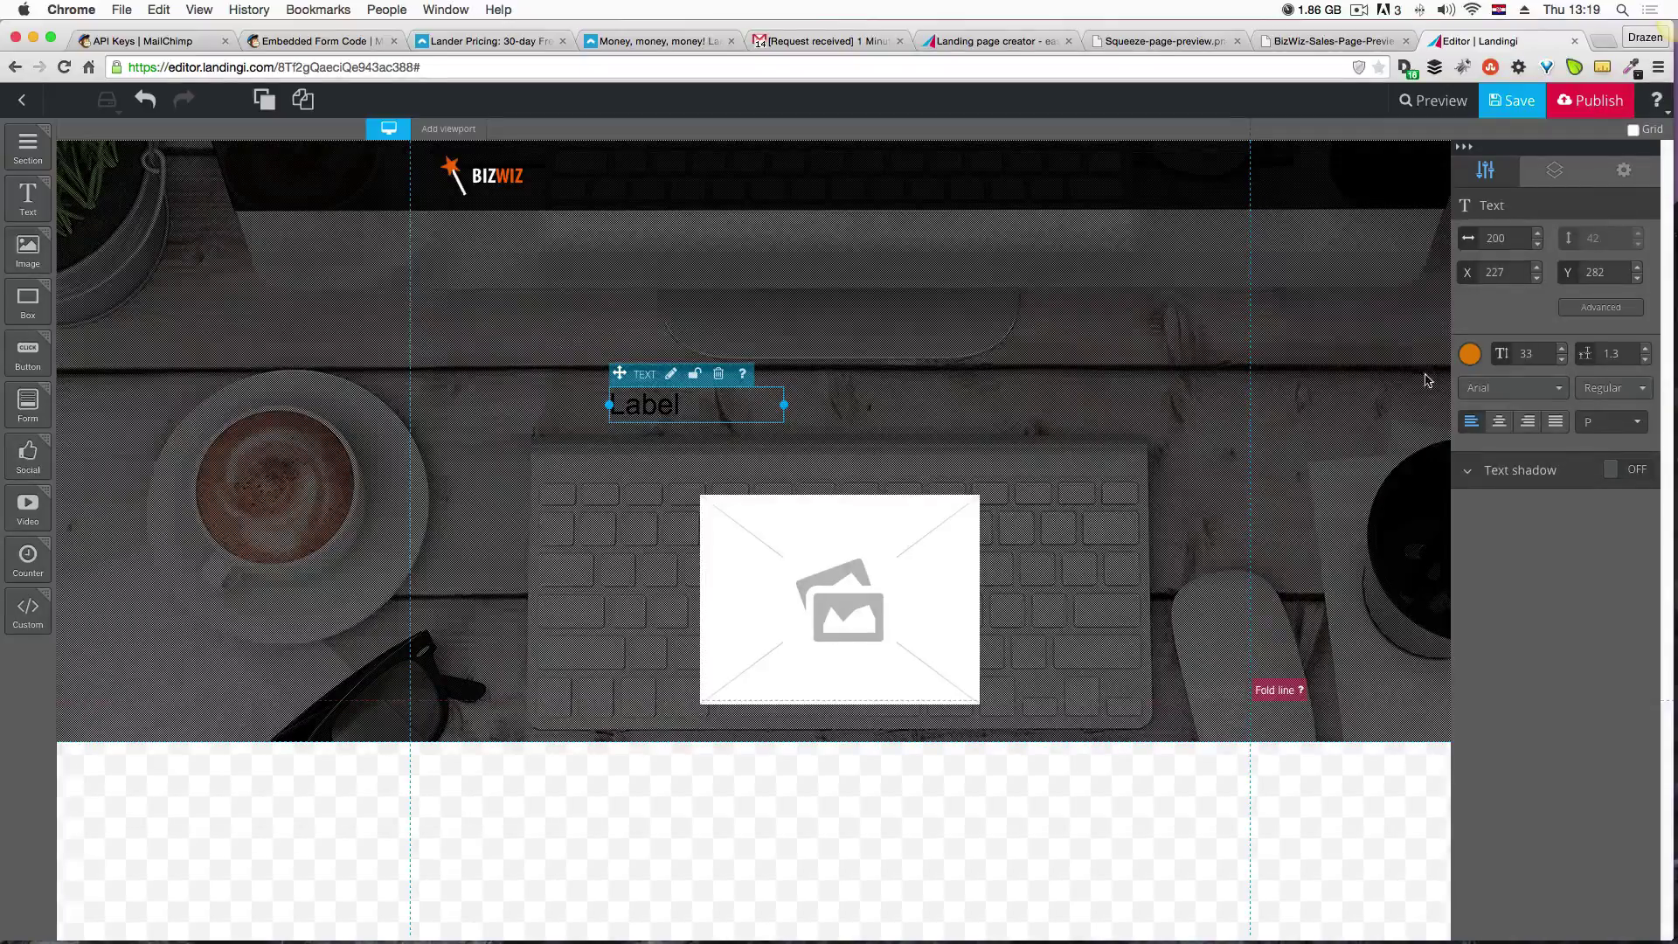
Change the text label's color to white.
left_click(1472, 355)
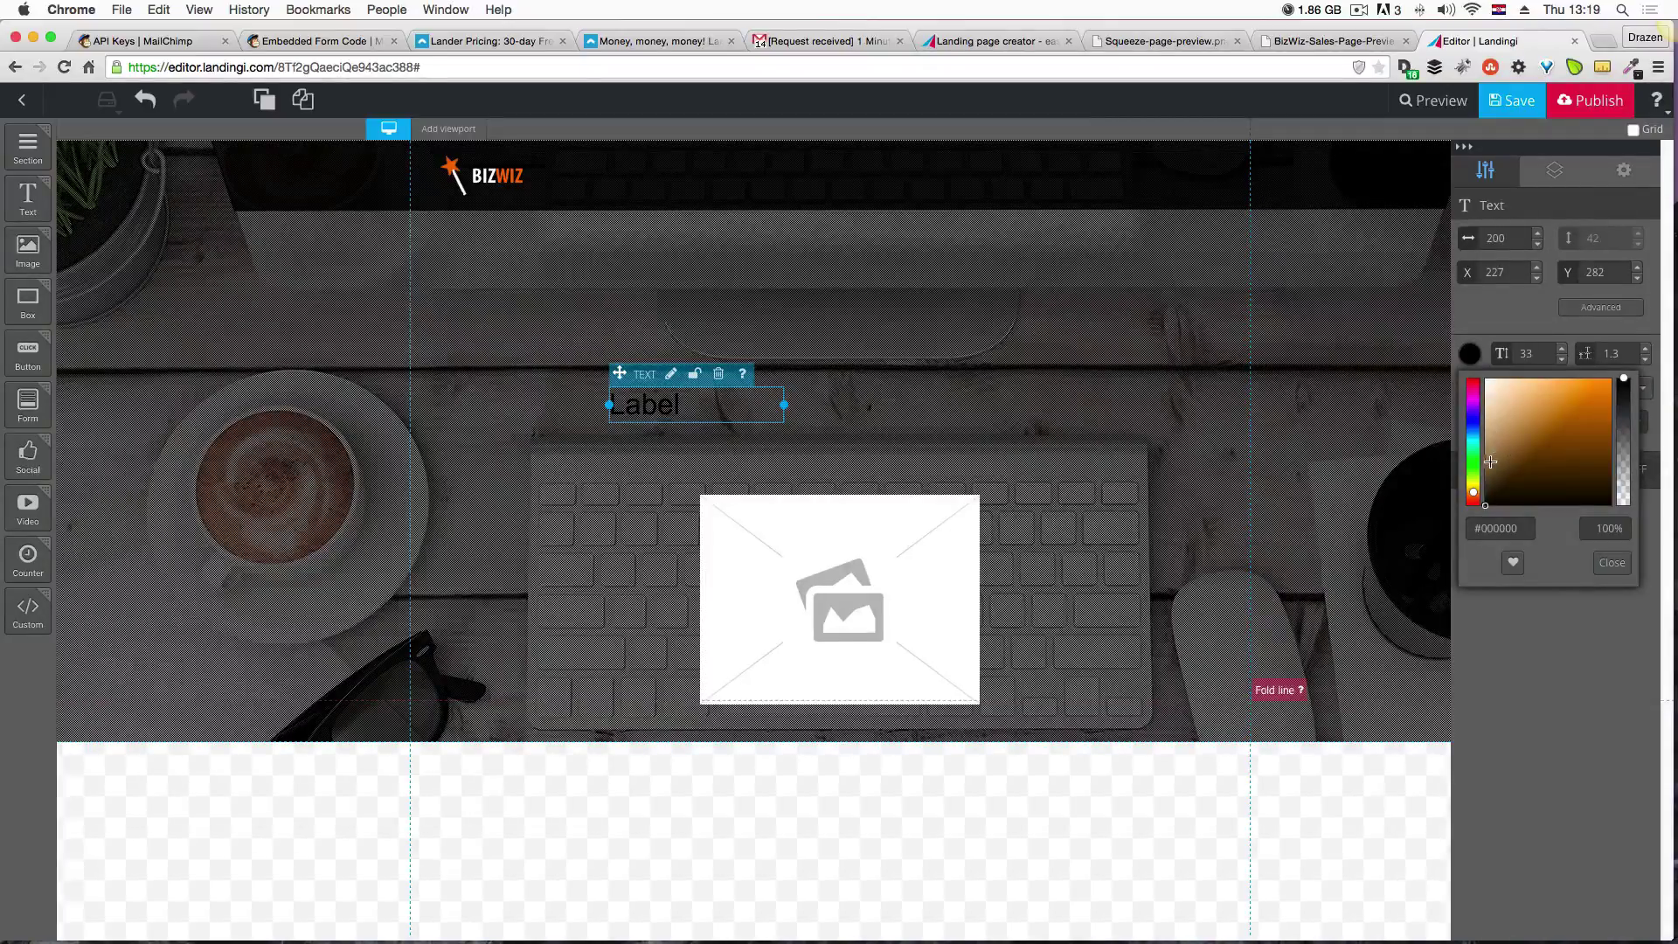
left_click_drag(1472, 479, 1474, 459)
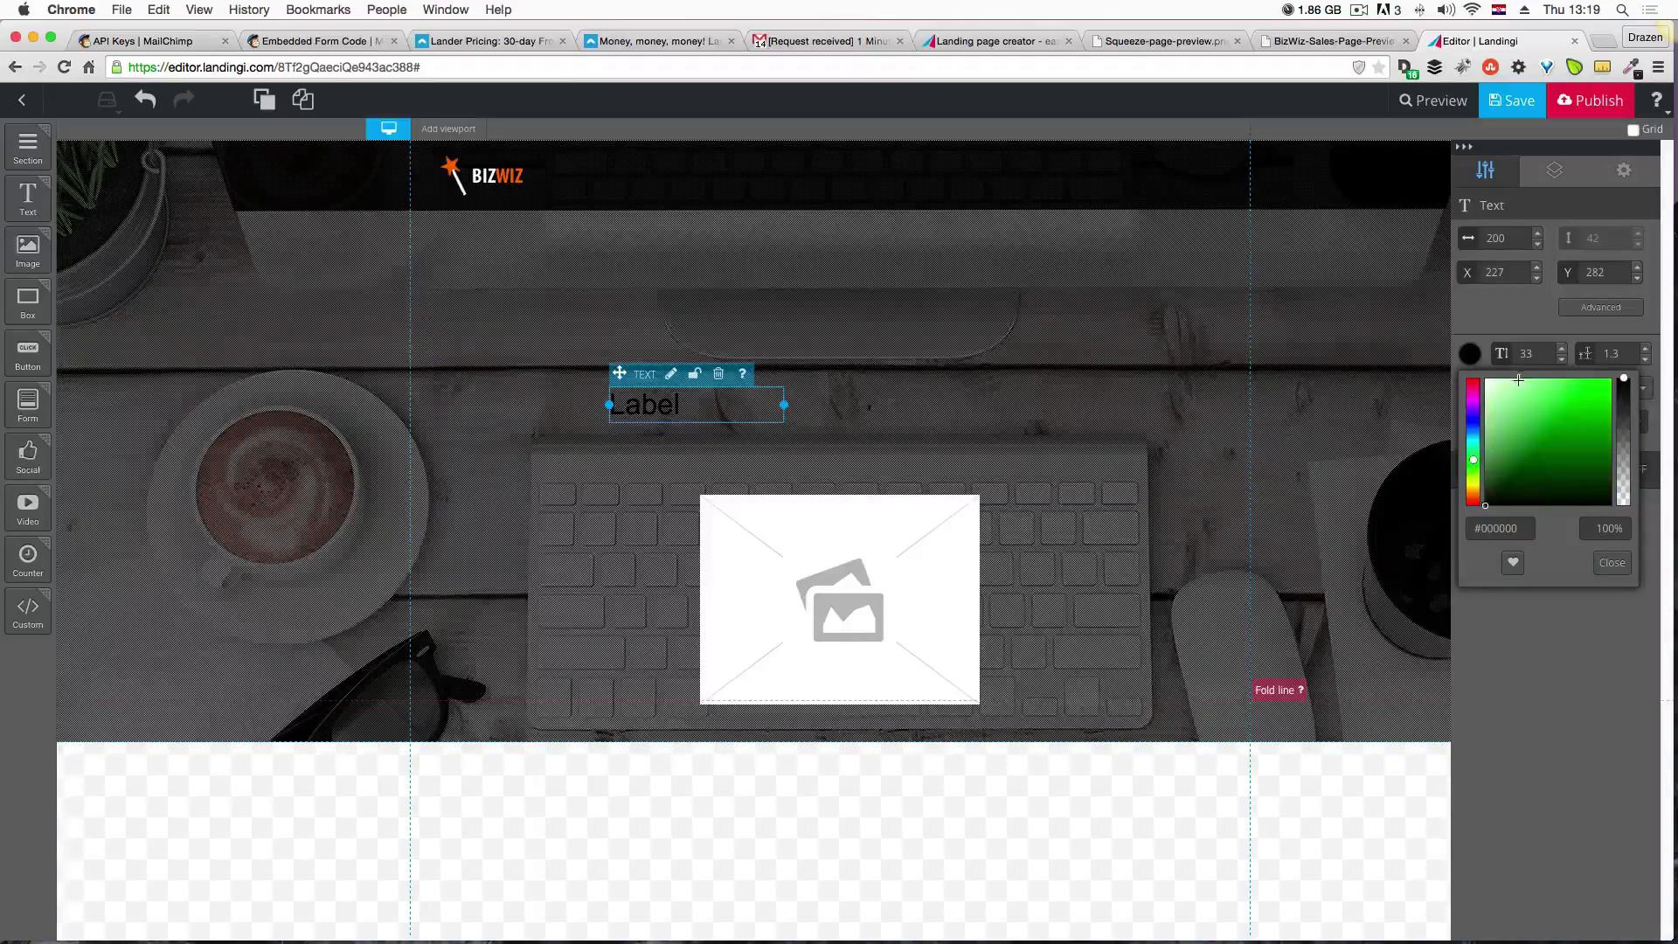
left_click(1483, 381)
left_click(999, 341)
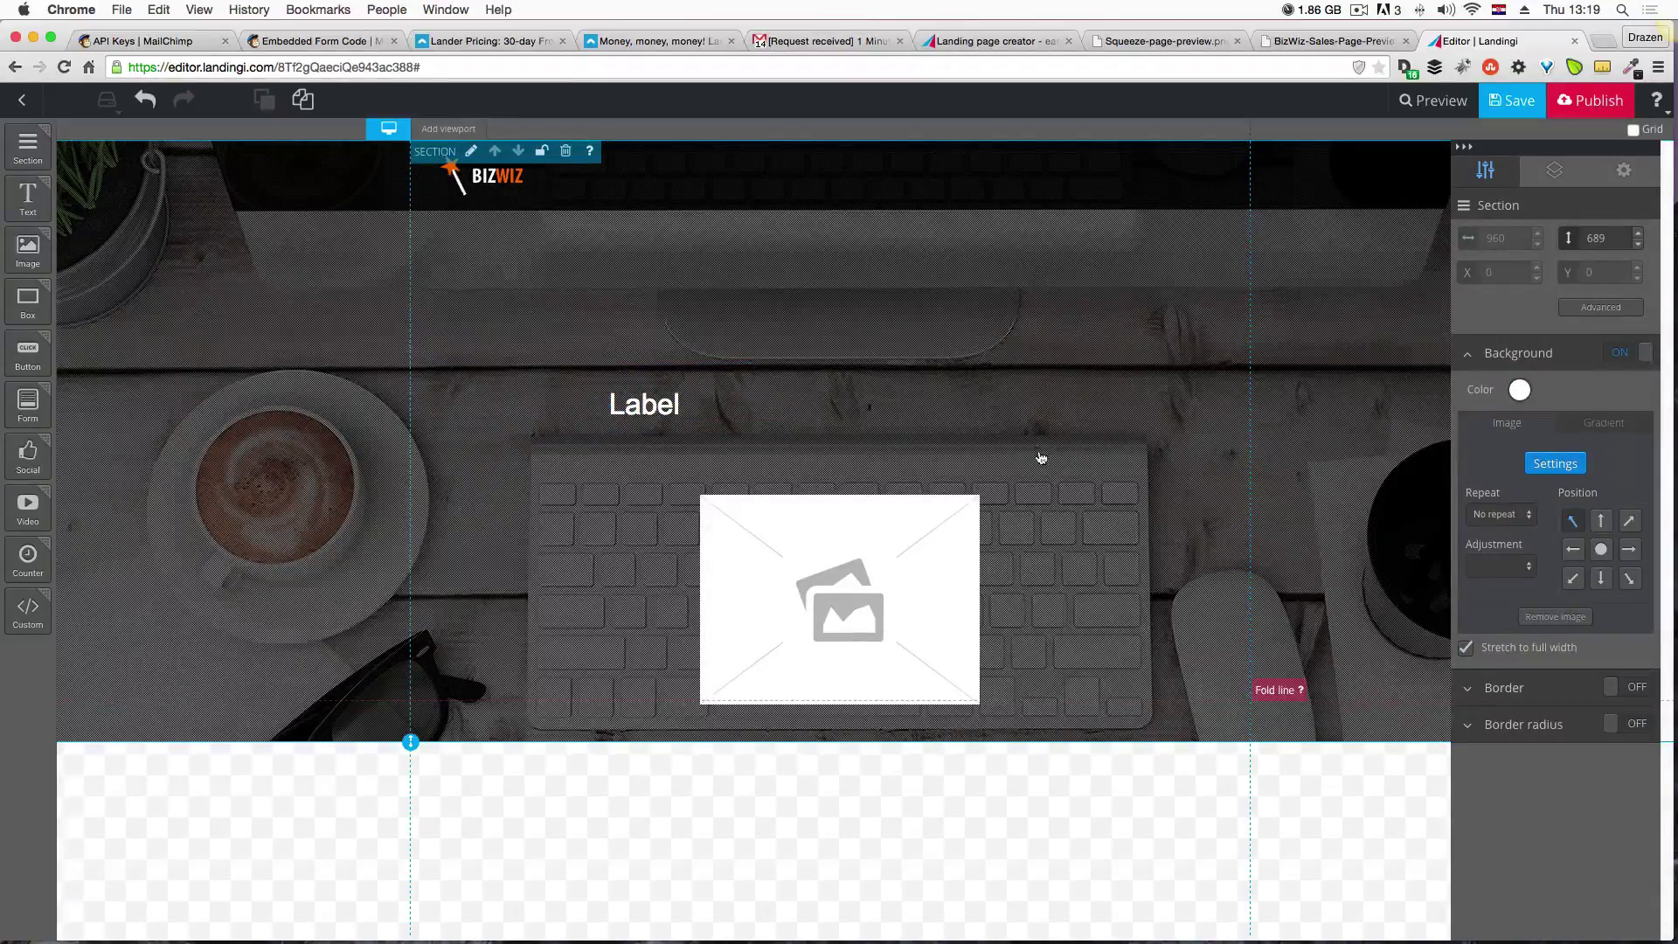
Upload header-cta.png from the Sales page folder to the new image element's gallery.
left_click(812, 631)
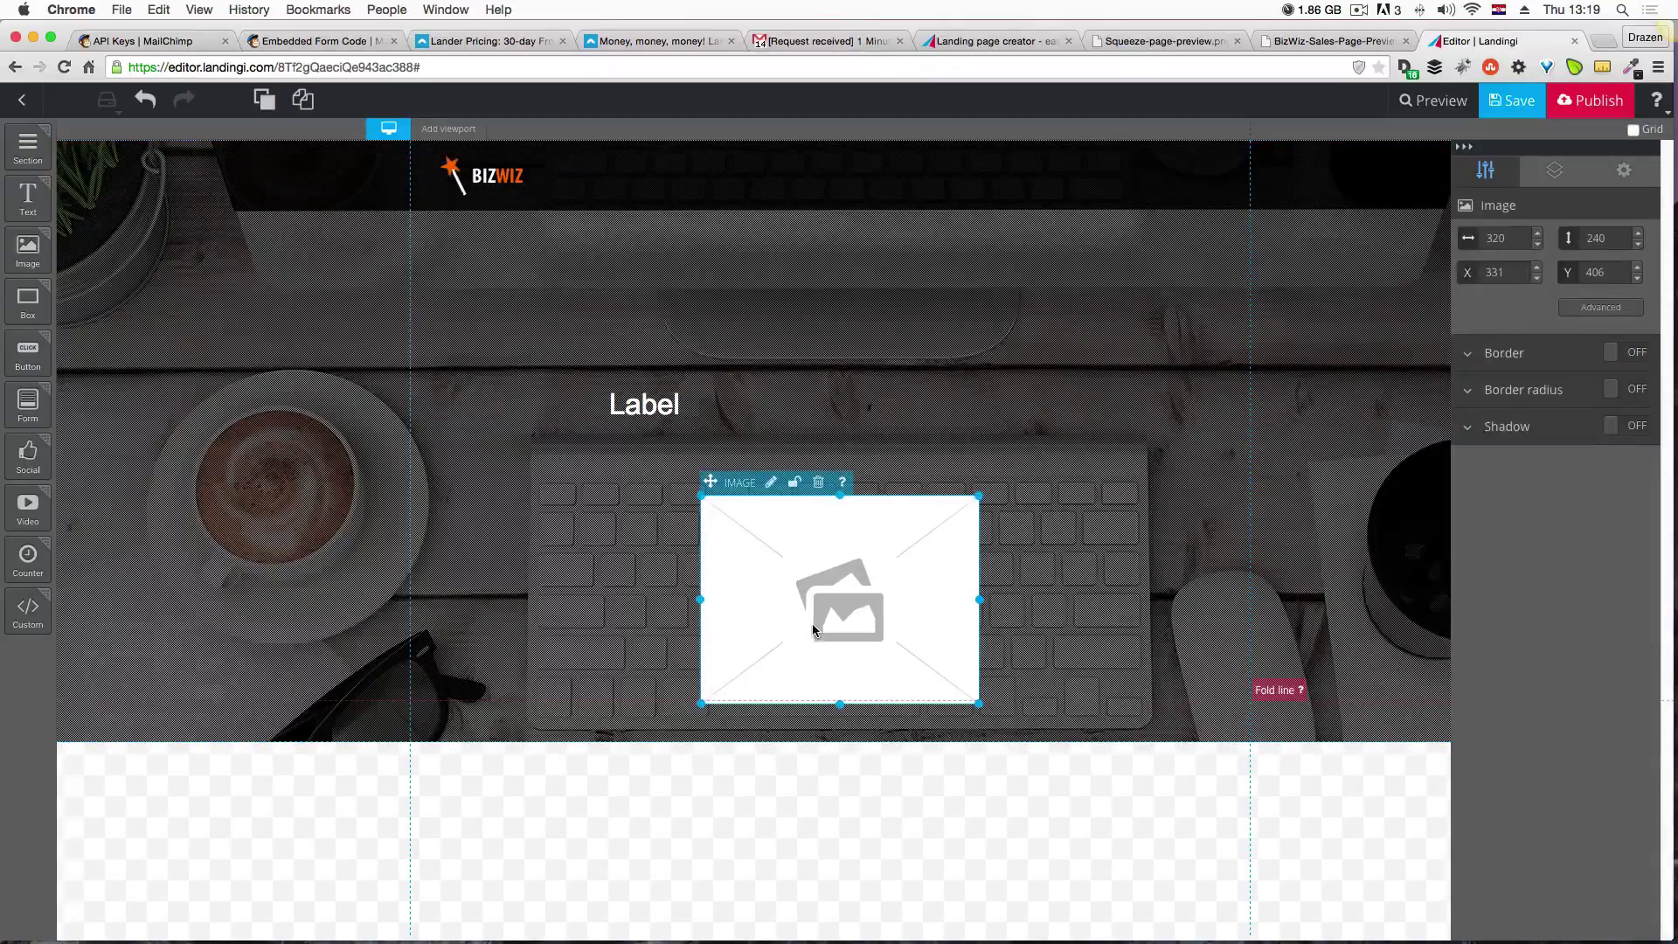
left_click(768, 486)
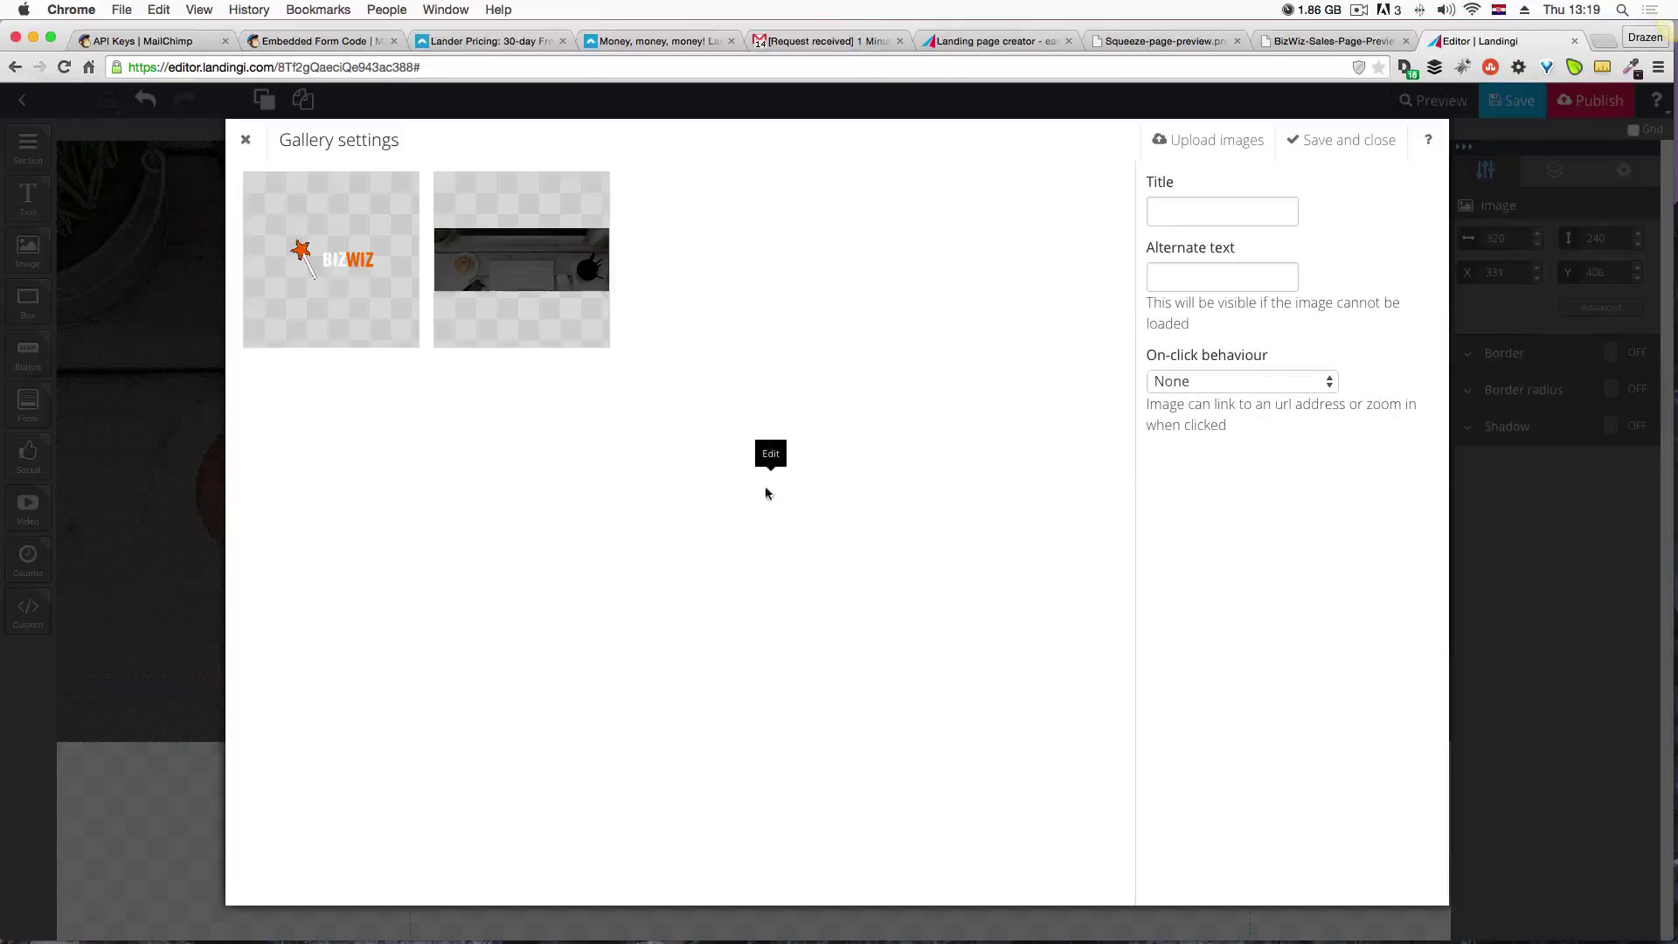
left_click(1238, 146)
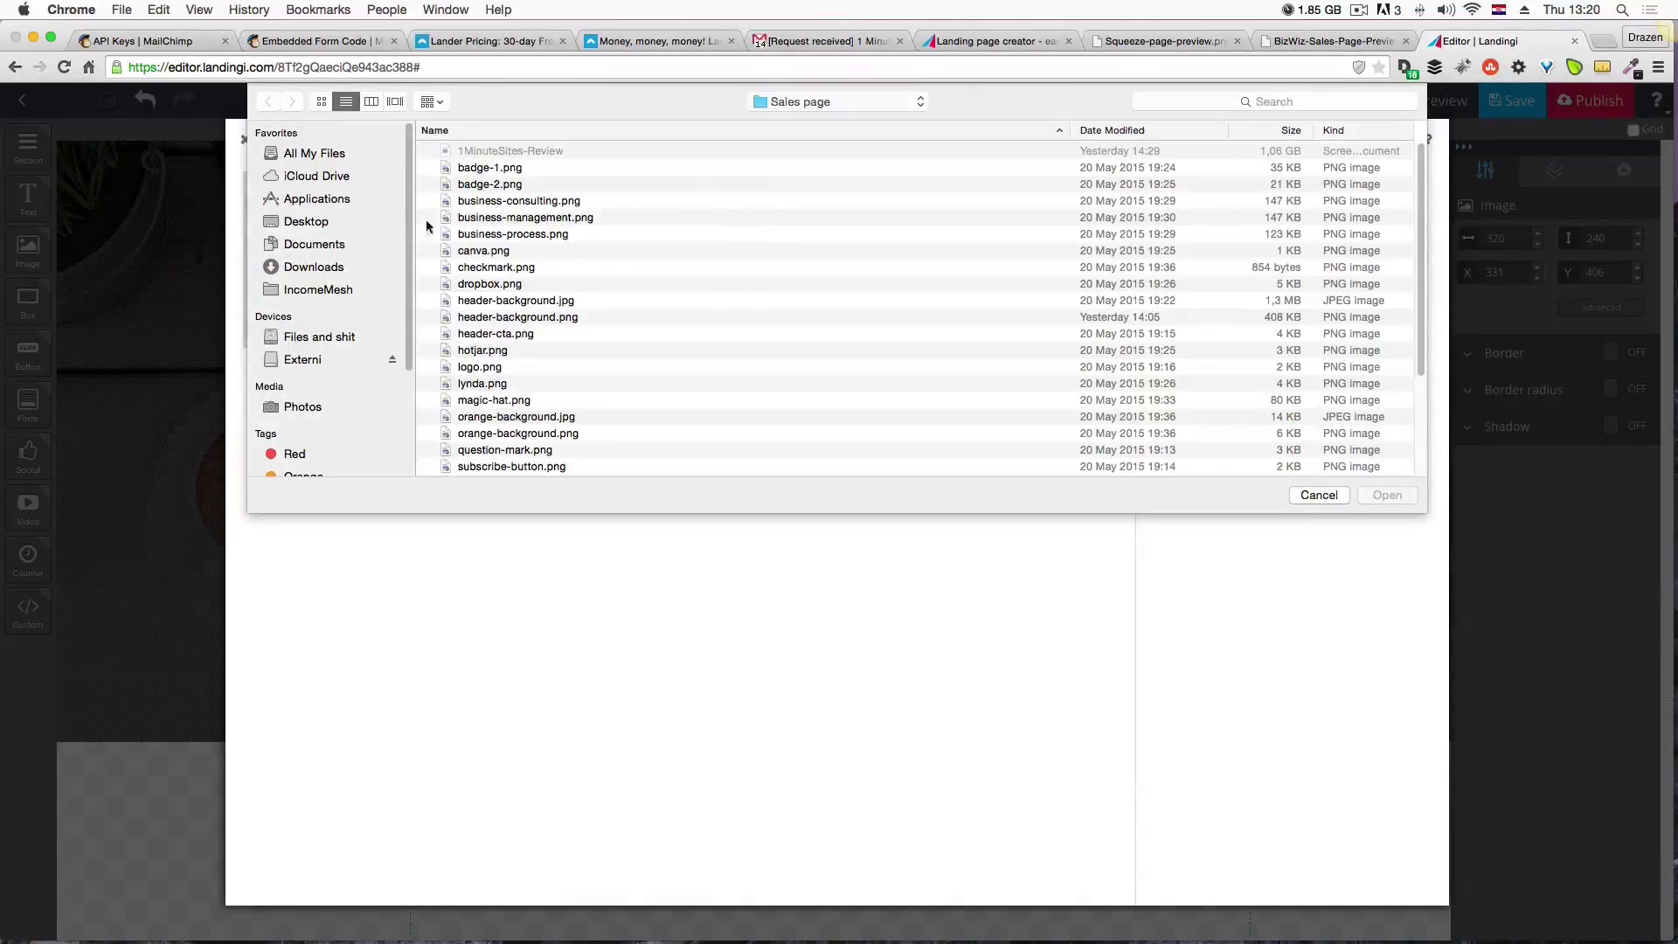
left_click(625, 334)
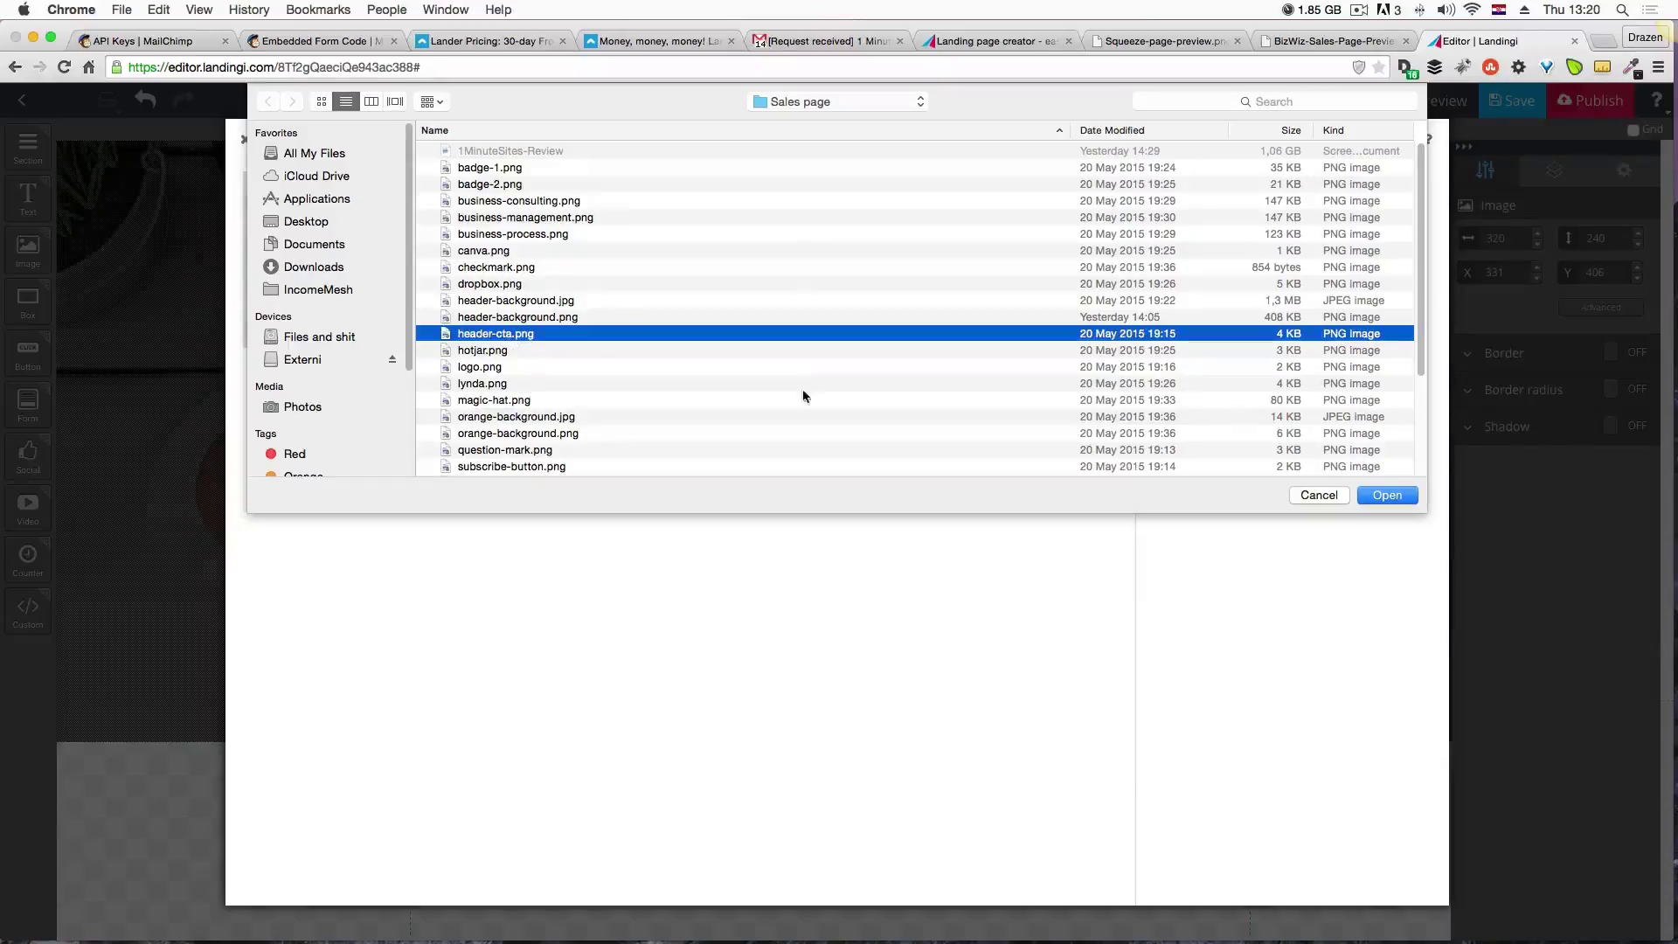
left_click(1368, 498)
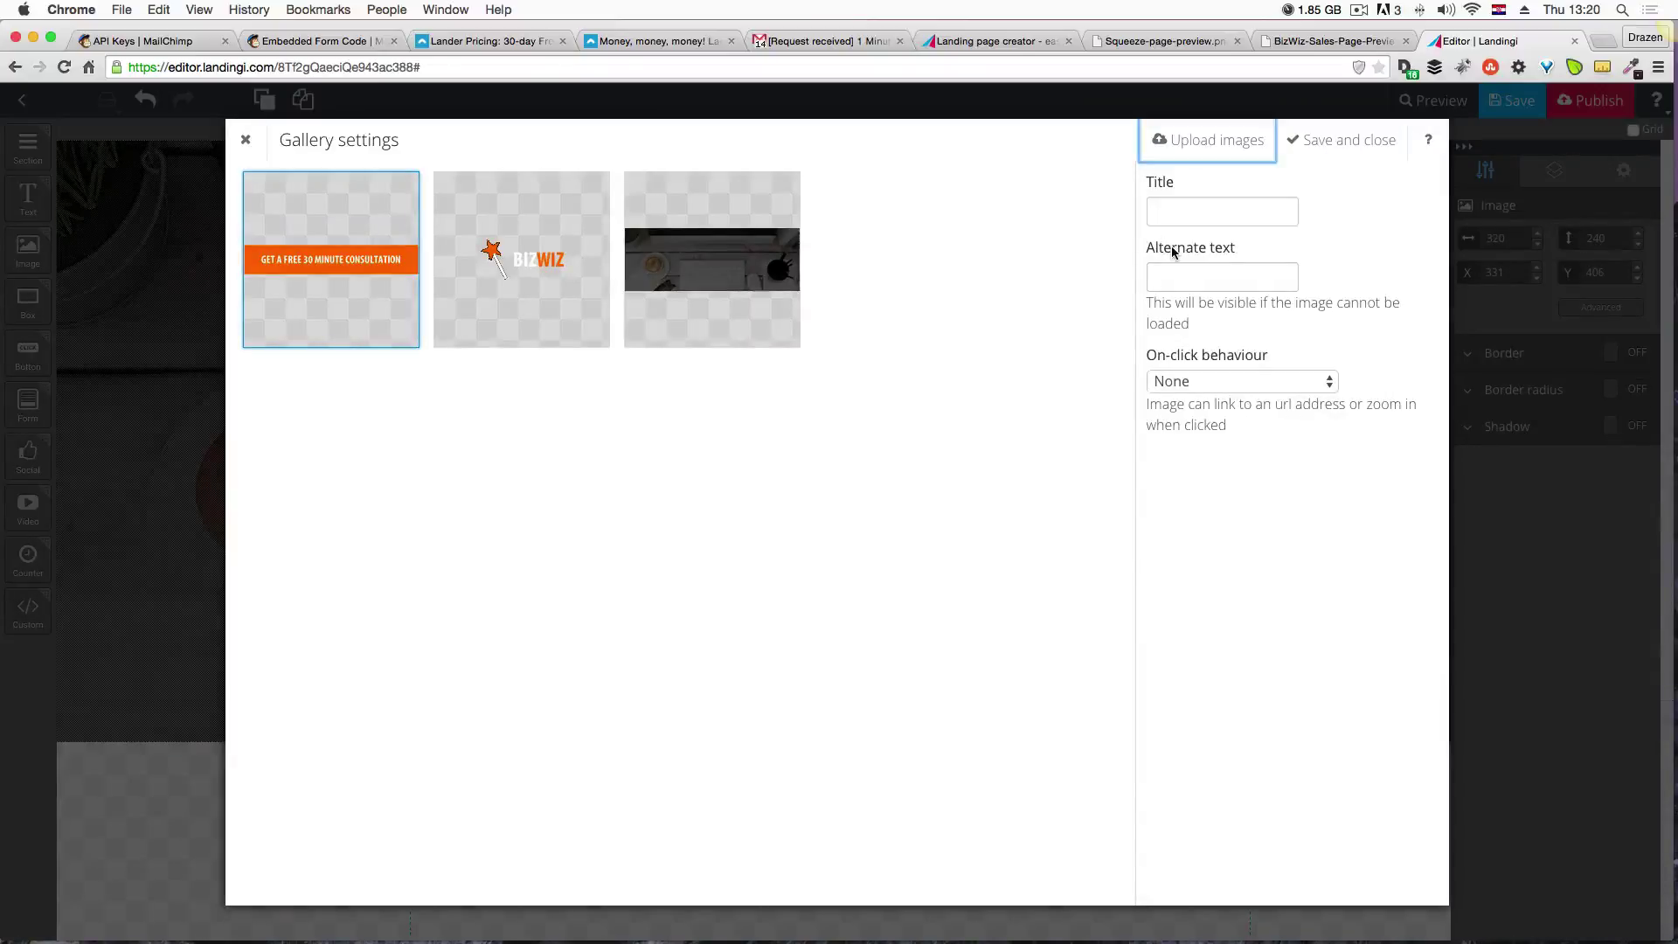
Review the image's on-click behaviour choices, keep it at None, and save the gallery settings.
left_click(1220, 383)
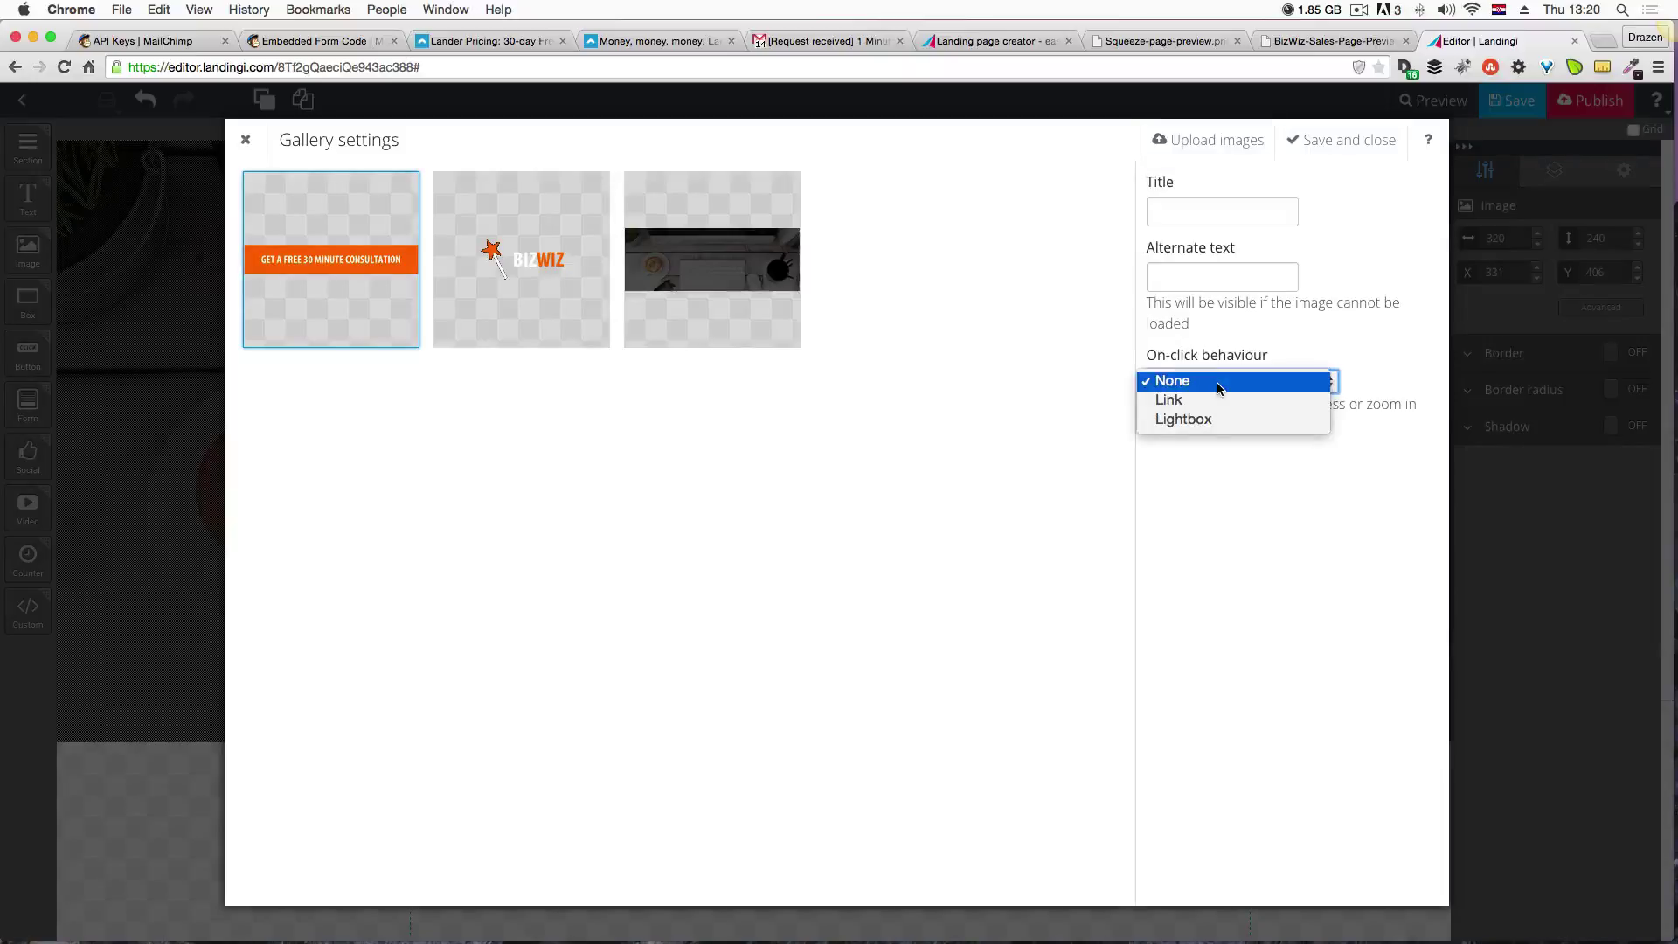
left_click(1210, 433)
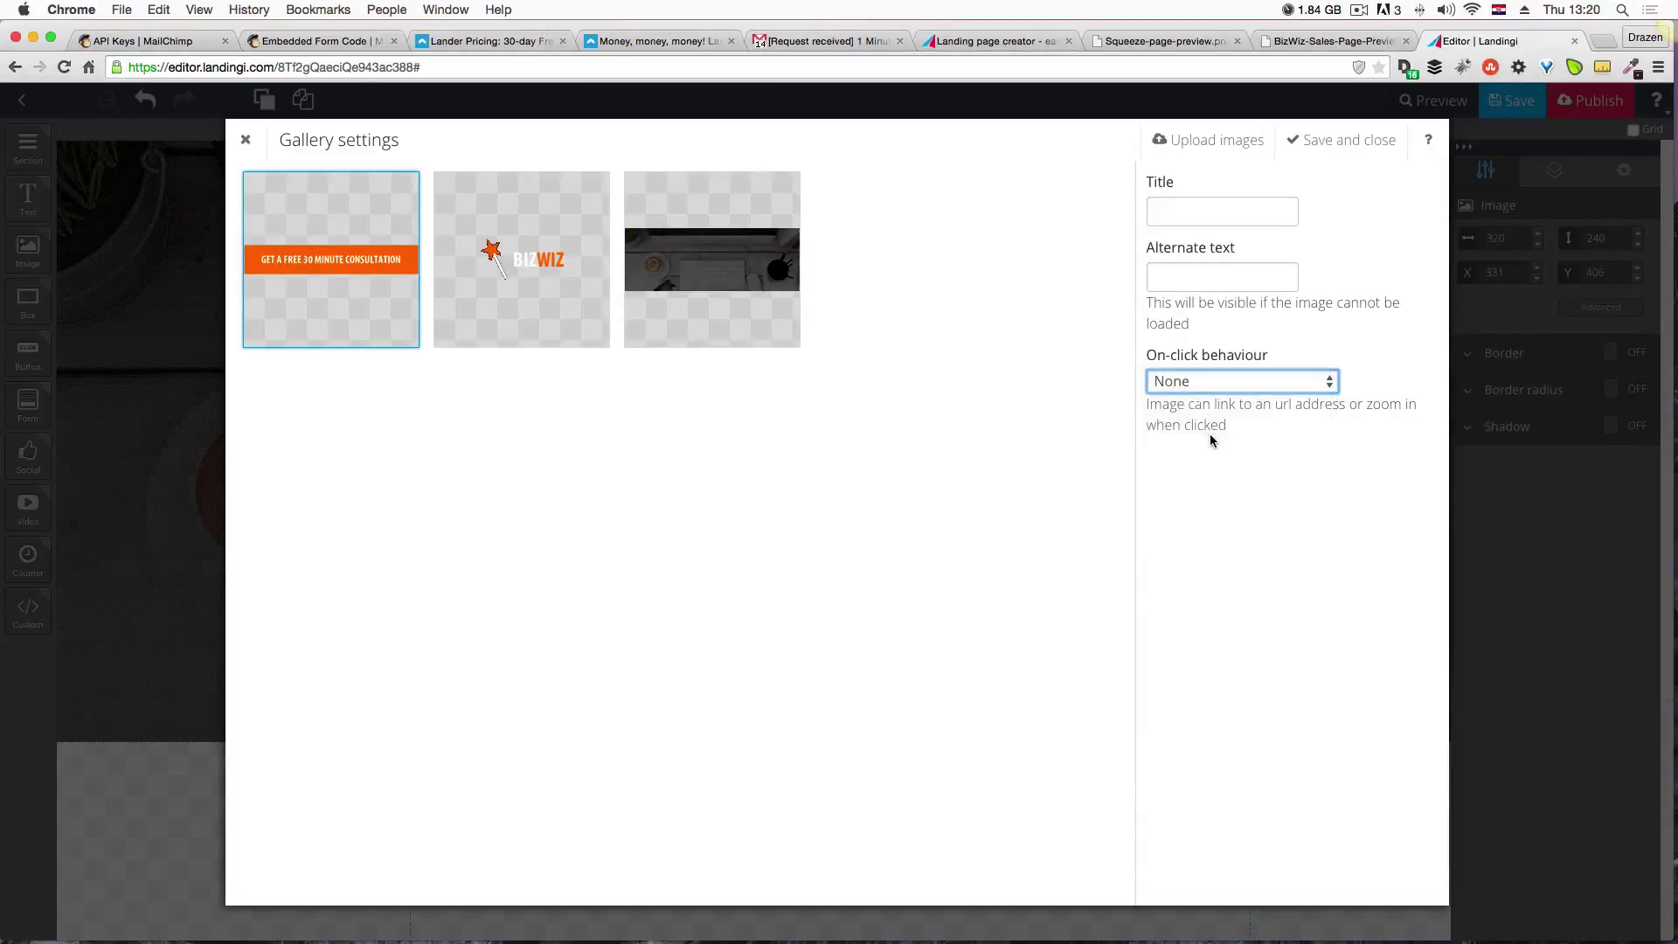
left_click(1320, 149)
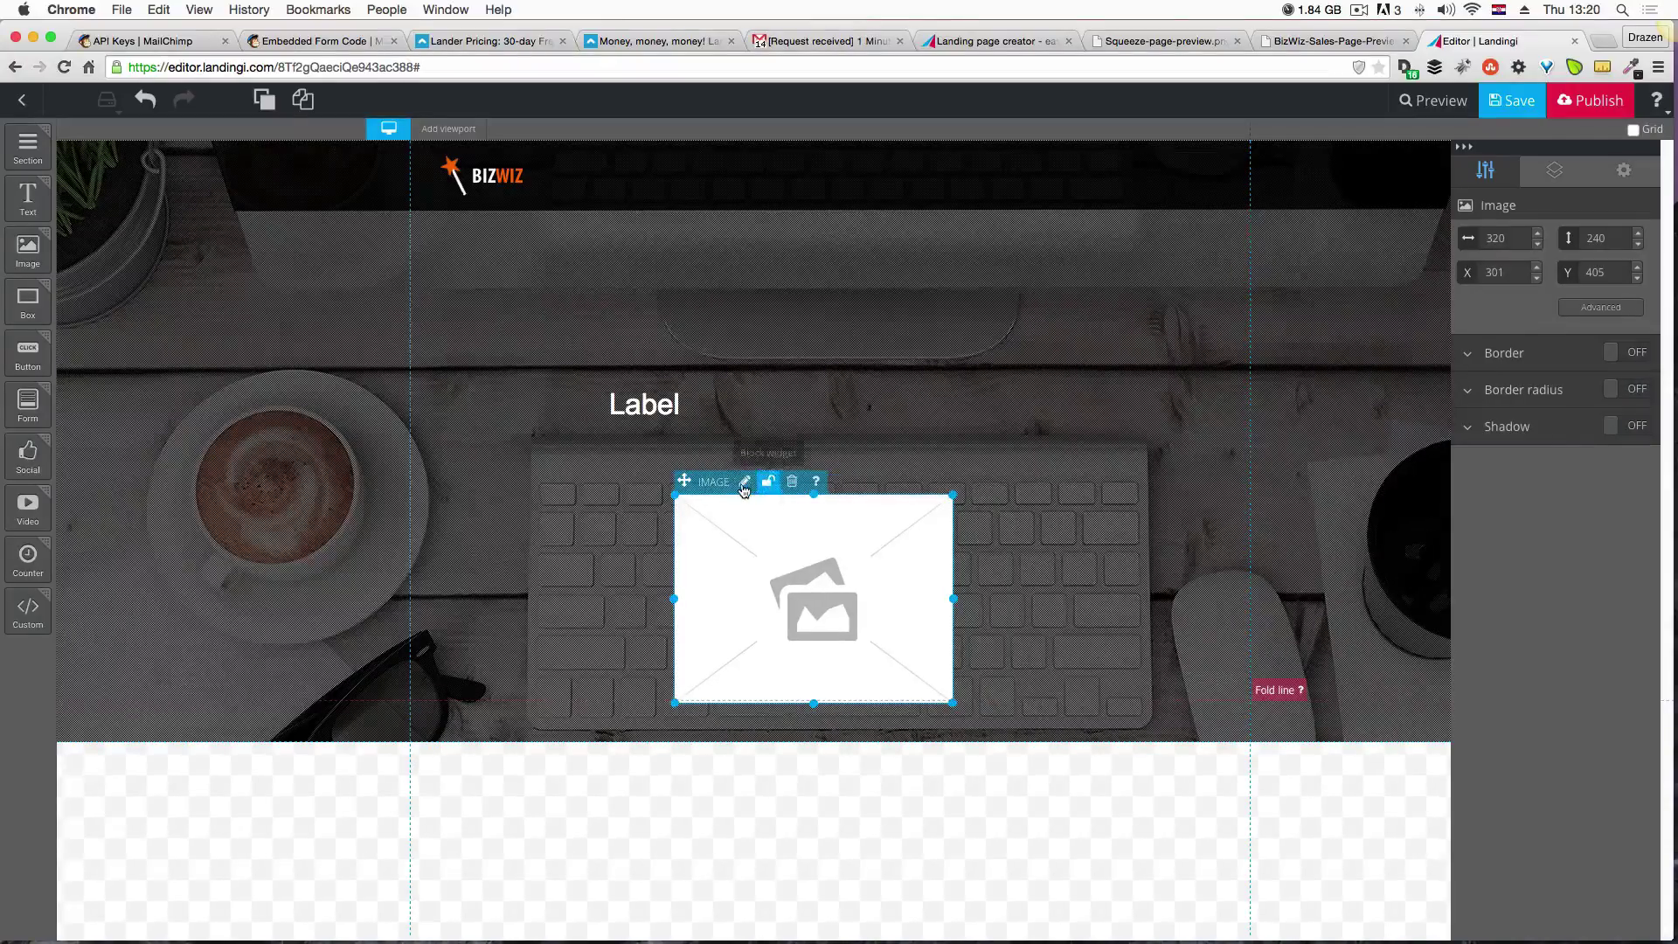
Fill the image placeholder with the orange "GET A FREE 30 MINUTE CONSULTATION" gallery image and save the gallery settings.
left_click(771, 483)
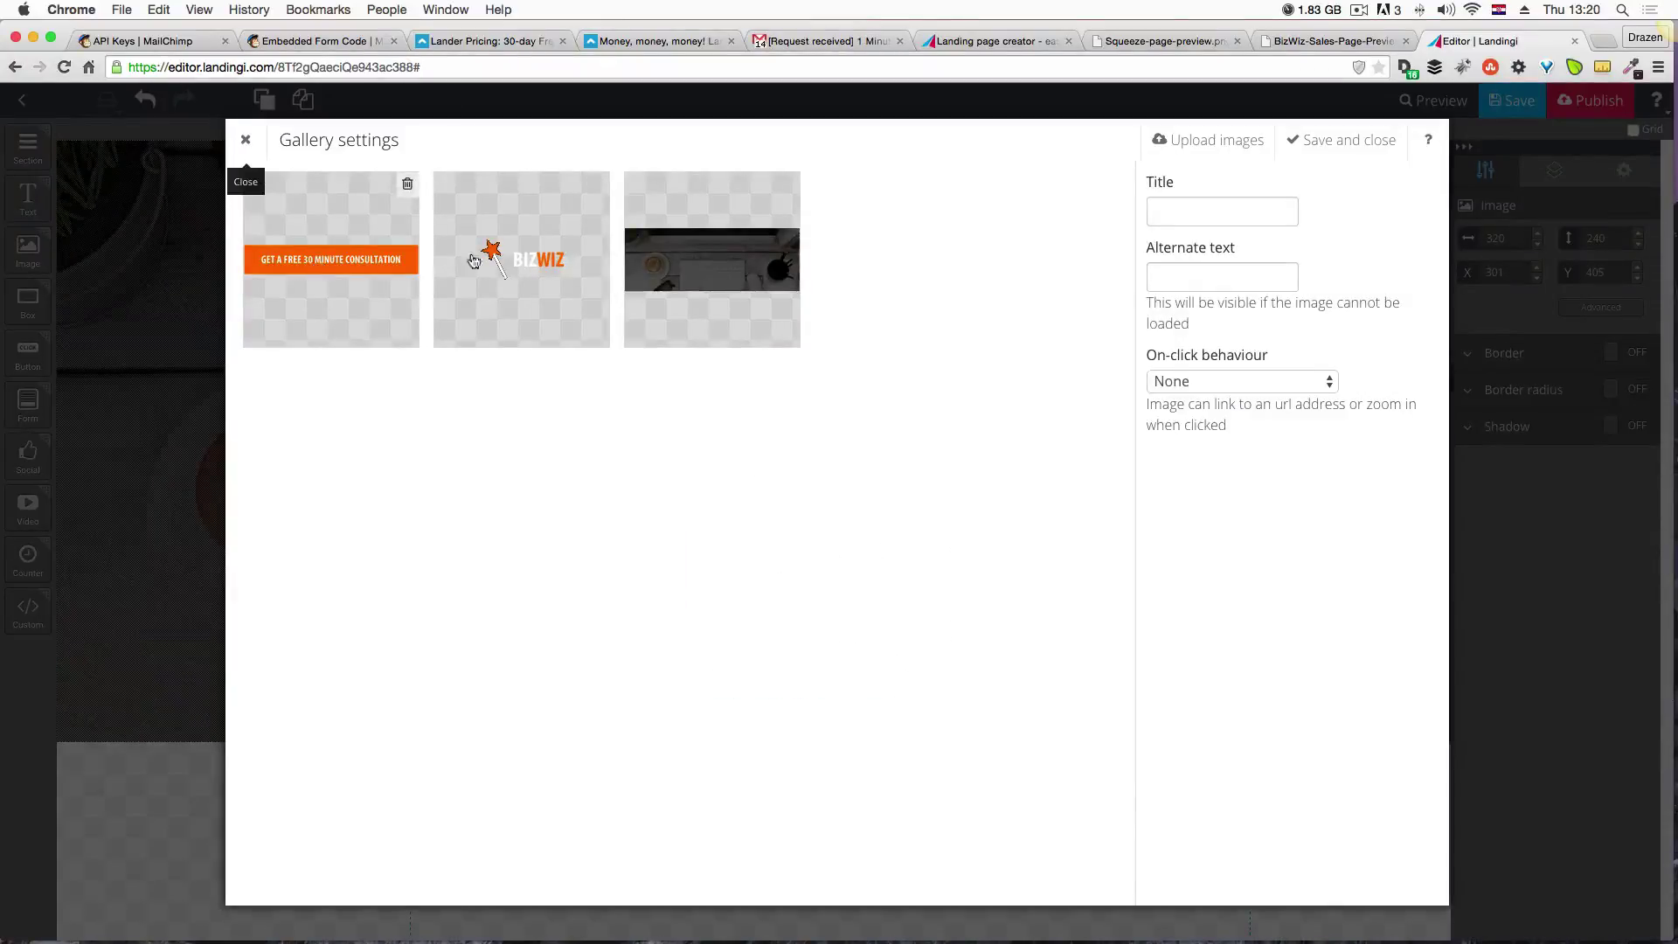
left_click(319, 262)
left_click(1318, 141)
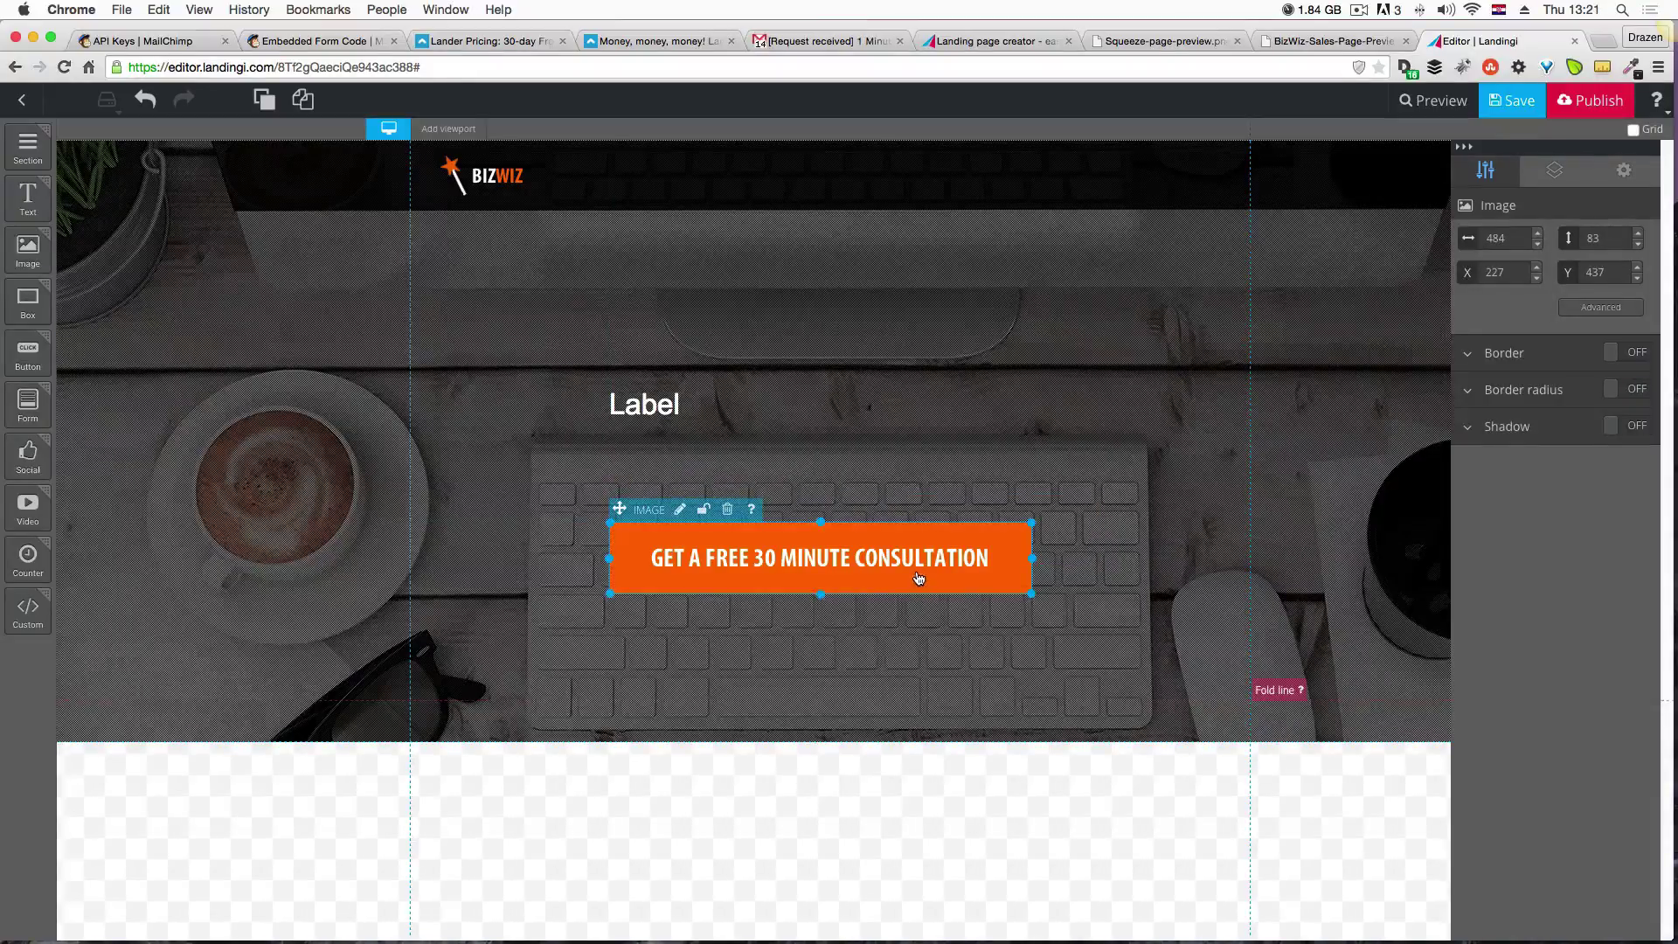
Replace the header's label text with "TURN YOUR IDEAS INTO PROFITABLE BUSINESS", taking the wording from the page design.
mouse_move(1668, 6)
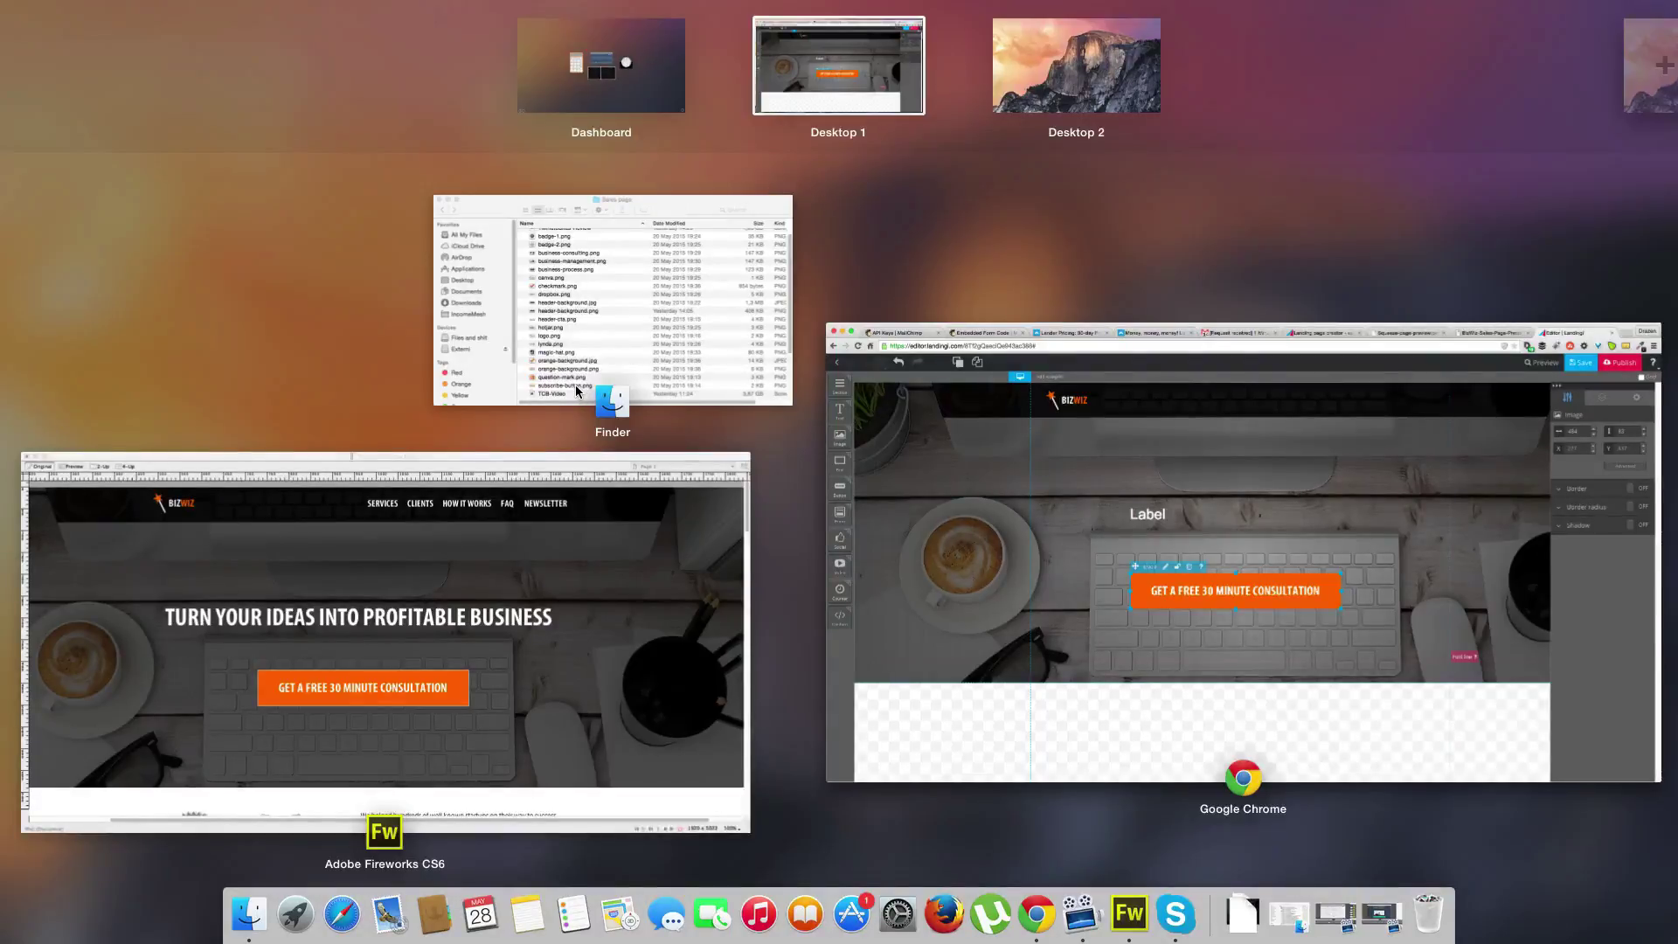
left_click(684, 416)
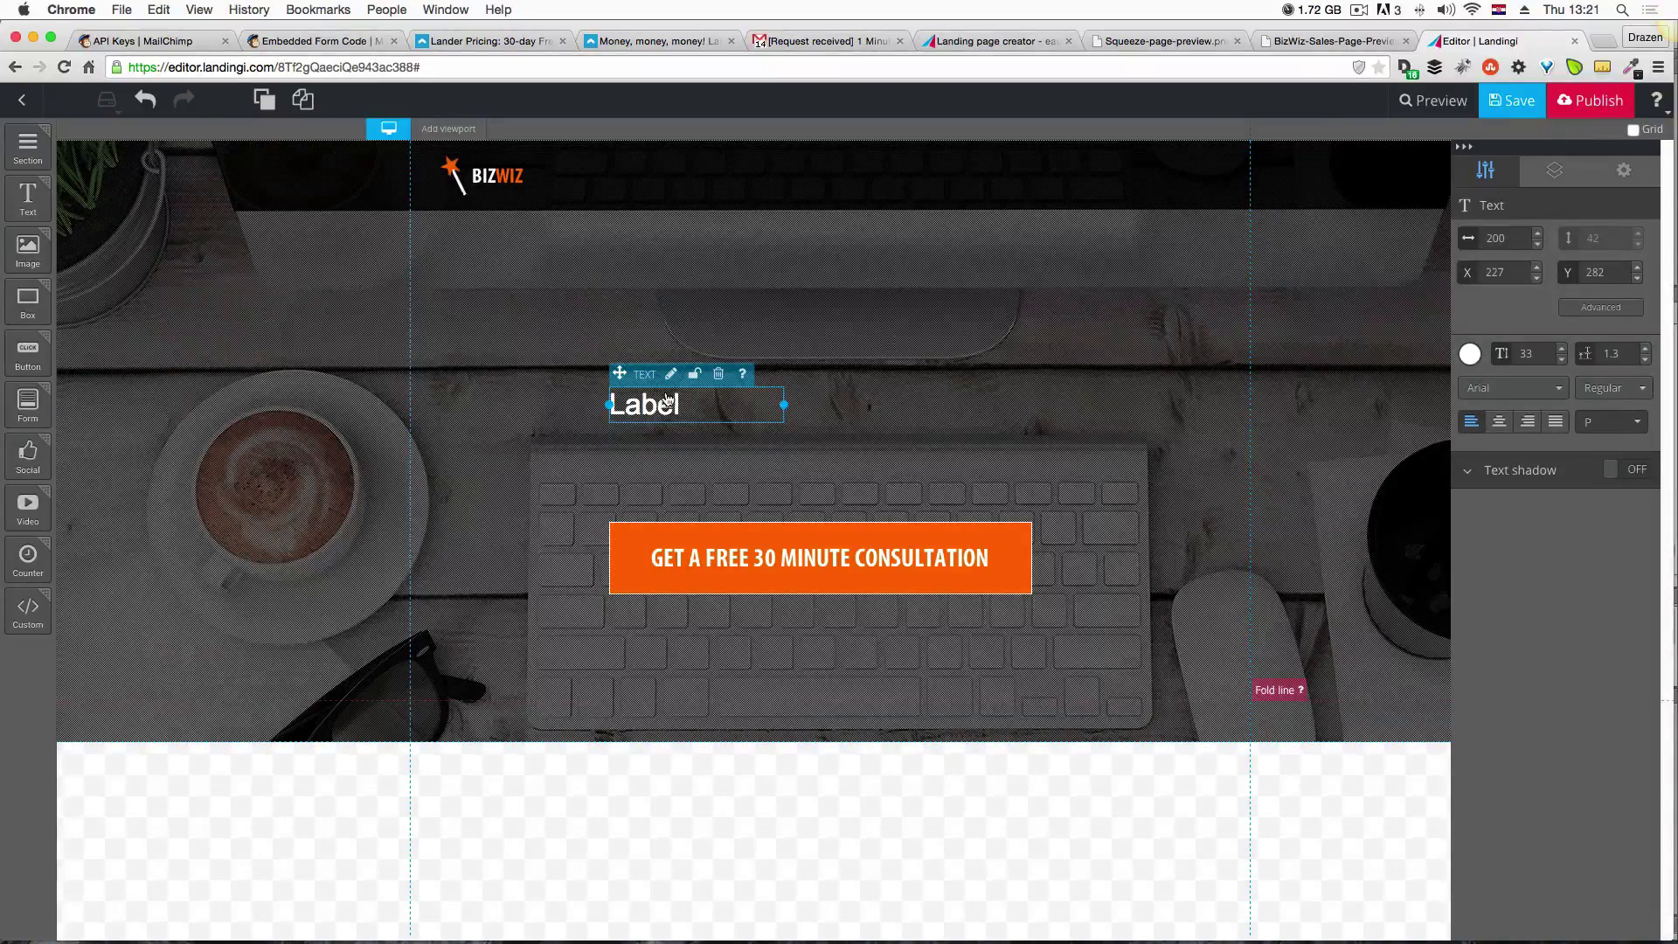
left_click(775, 439)
left_click(642, 404)
double_click(643, 405)
double_click(650, 409)
type("TURN YOUR IDEAS INTO PROFITABLE BUSINESS")
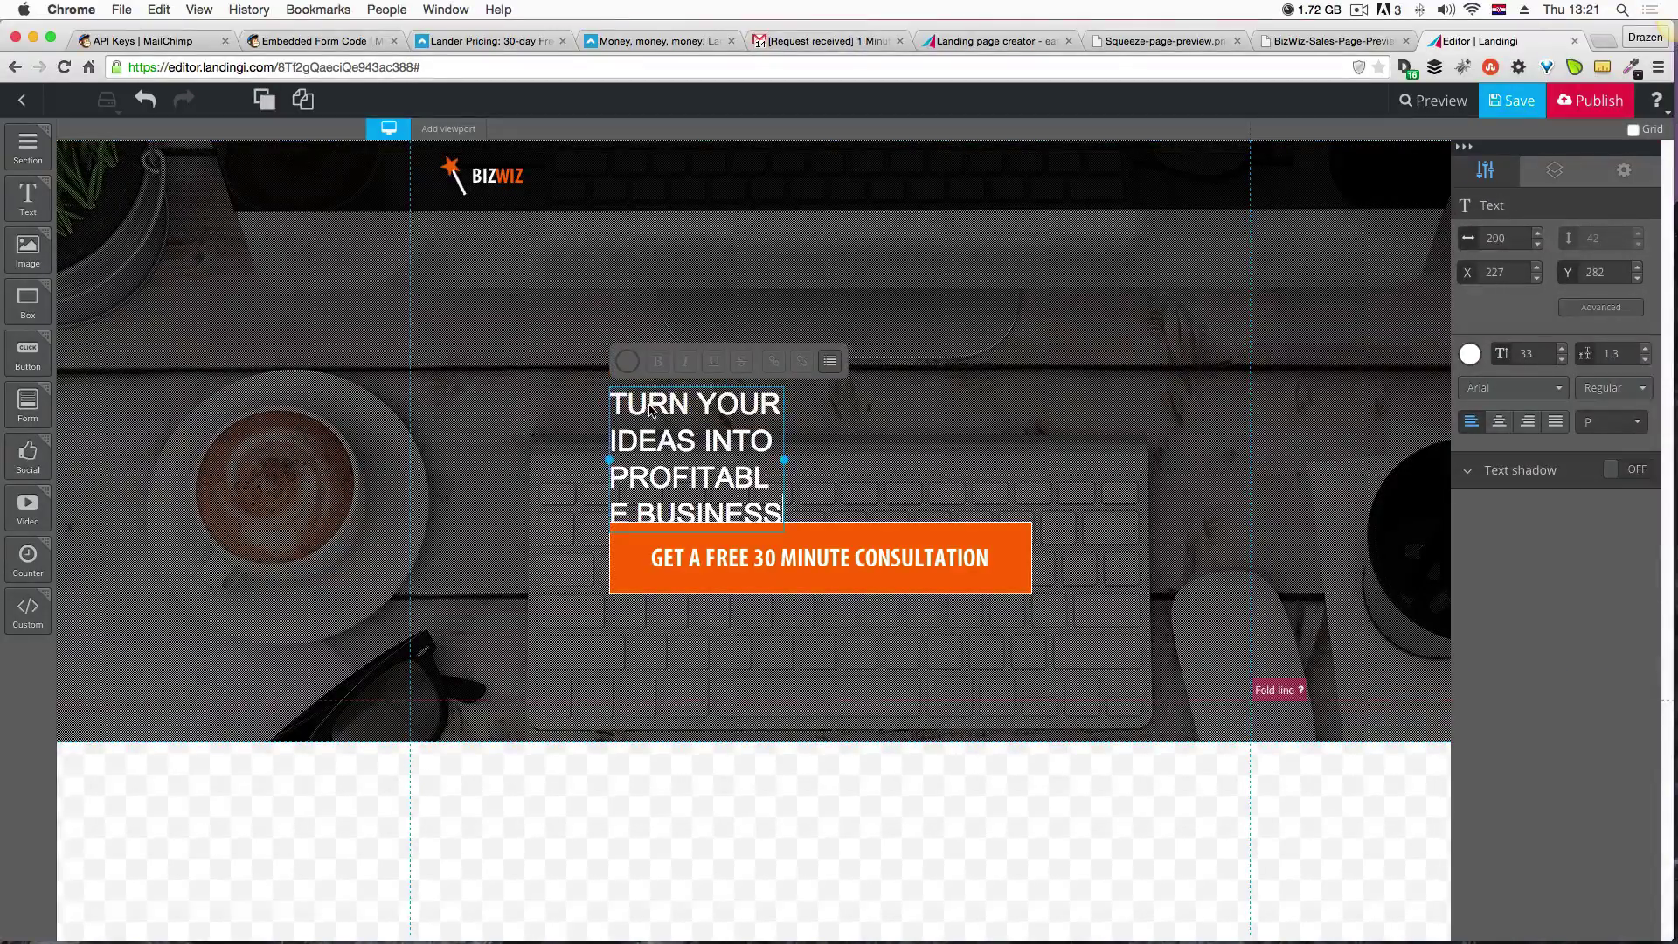
Widen the headline text box in both directions to about 792 px so the text fits on one line.
left_click_drag(784, 458, 1153, 422)
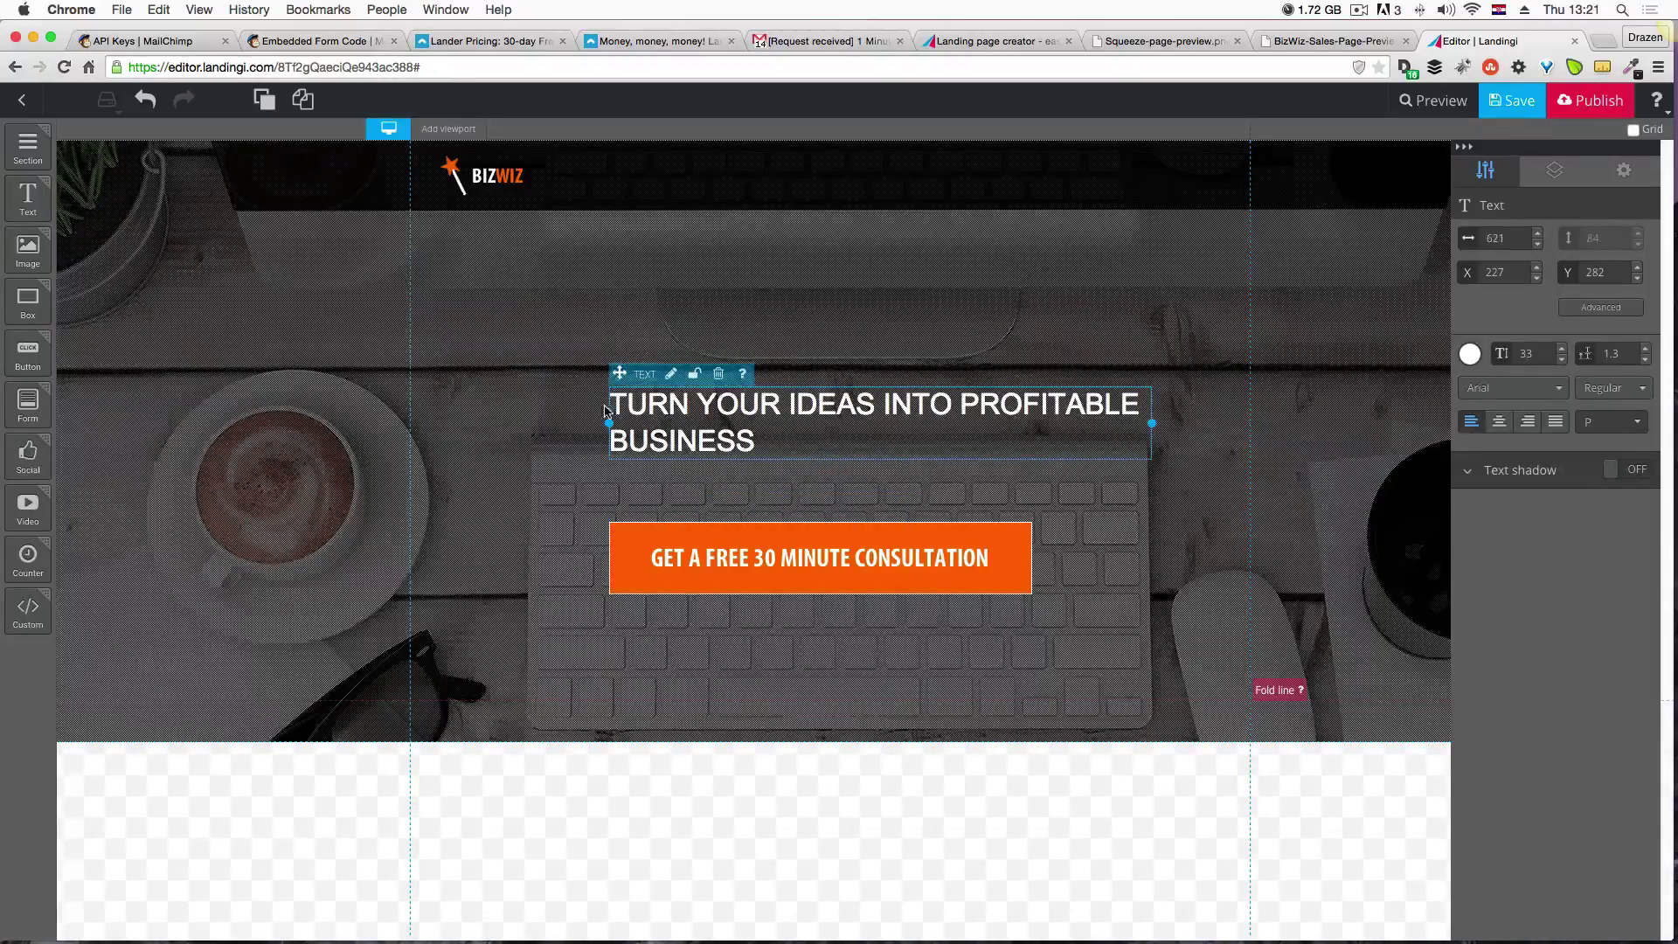
left_click_drag(556, 421, 473, 423)
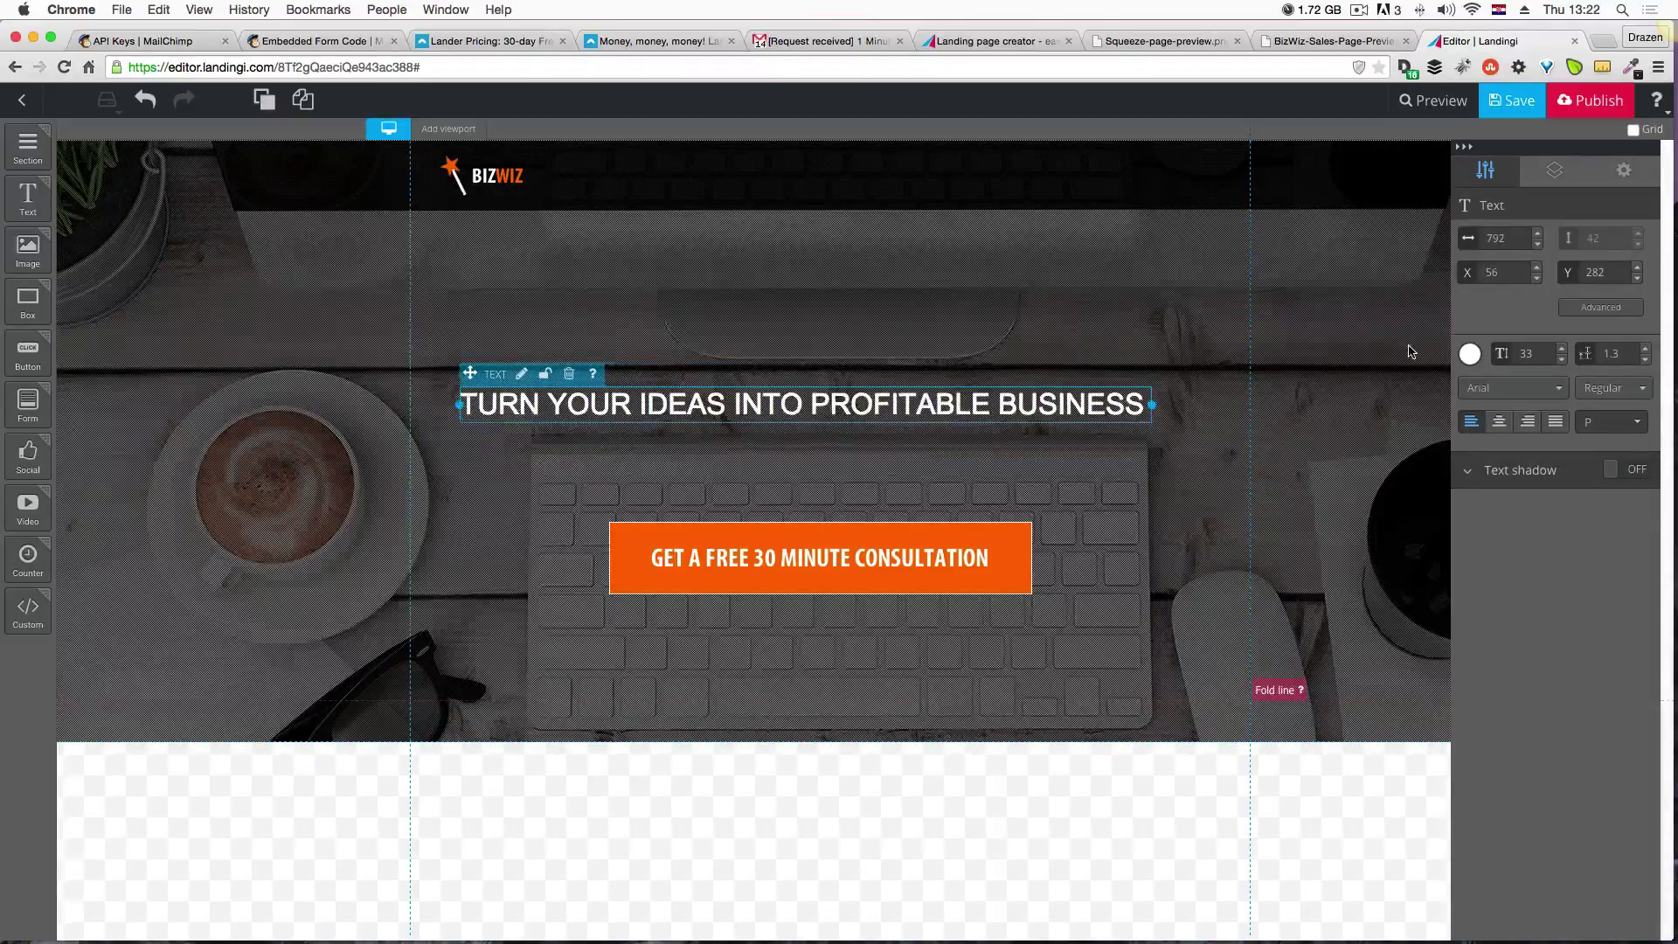
Set the headline's font to Roboto.
left_click(1493, 390)
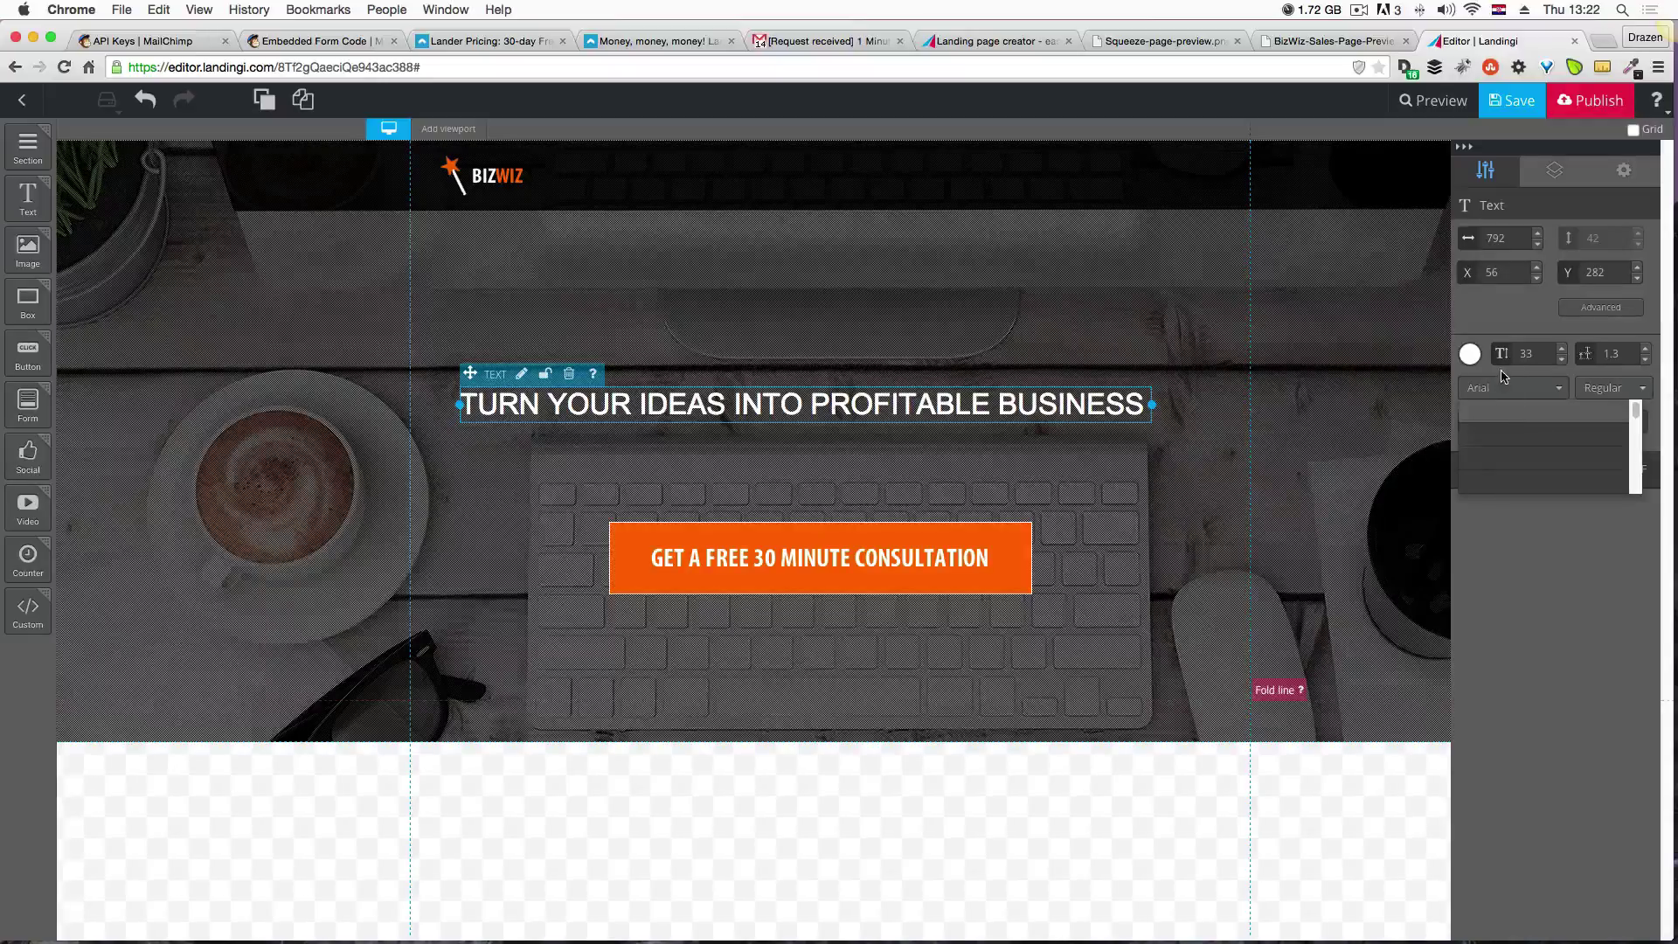
left_click(1569, 257)
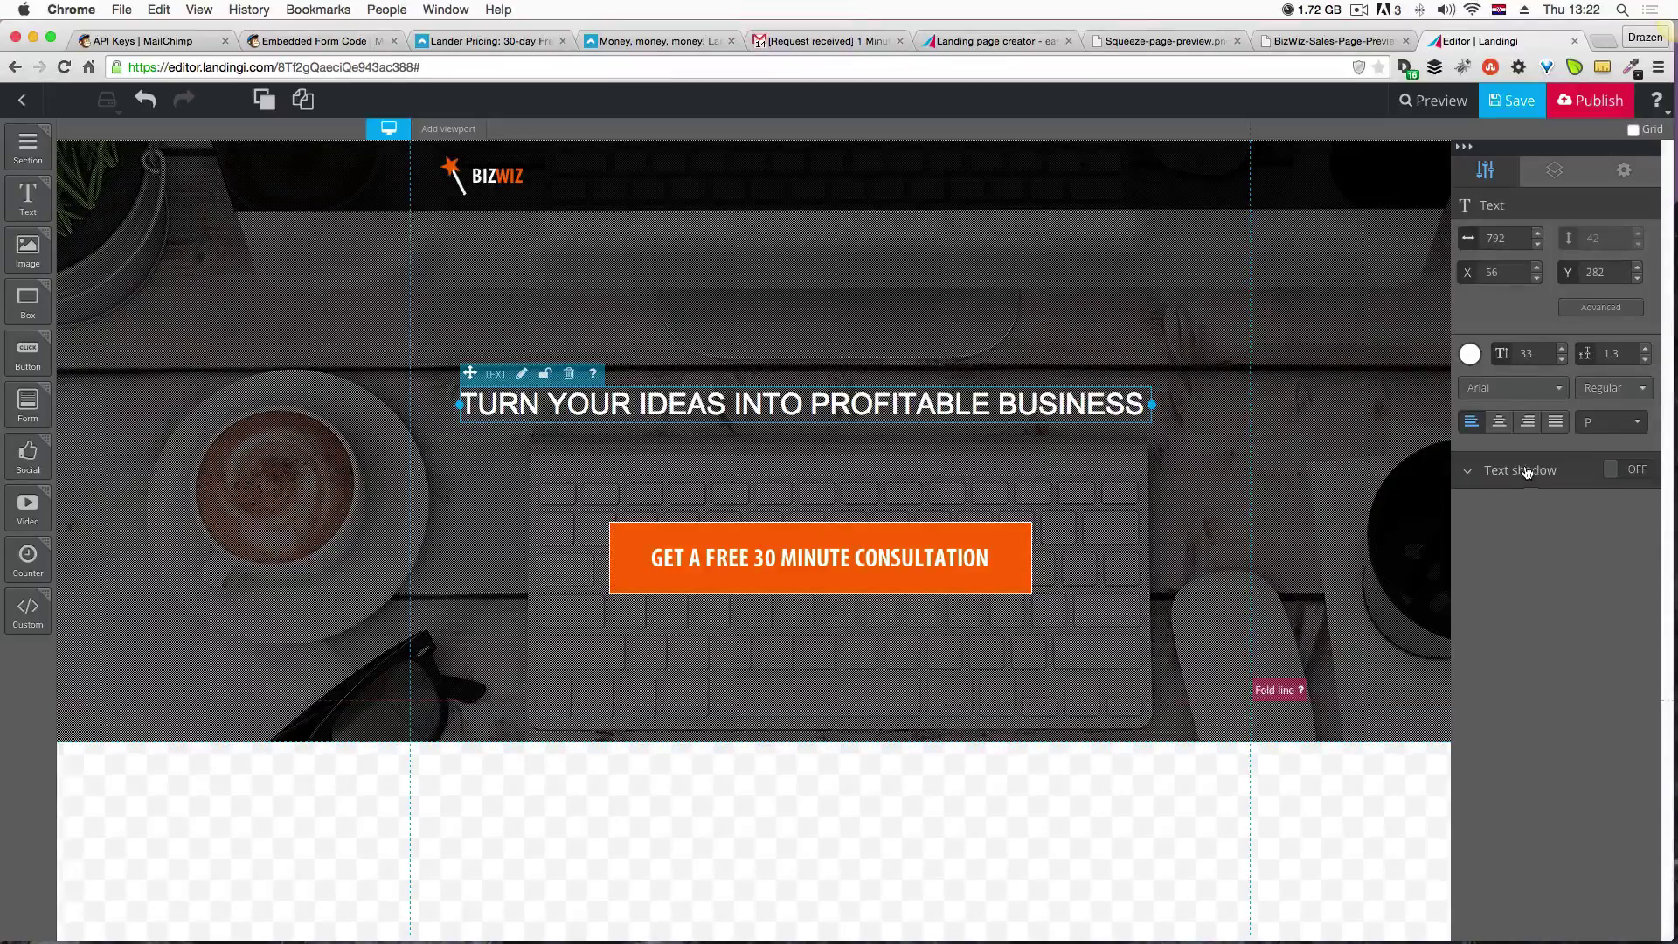
left_click(1503, 396)
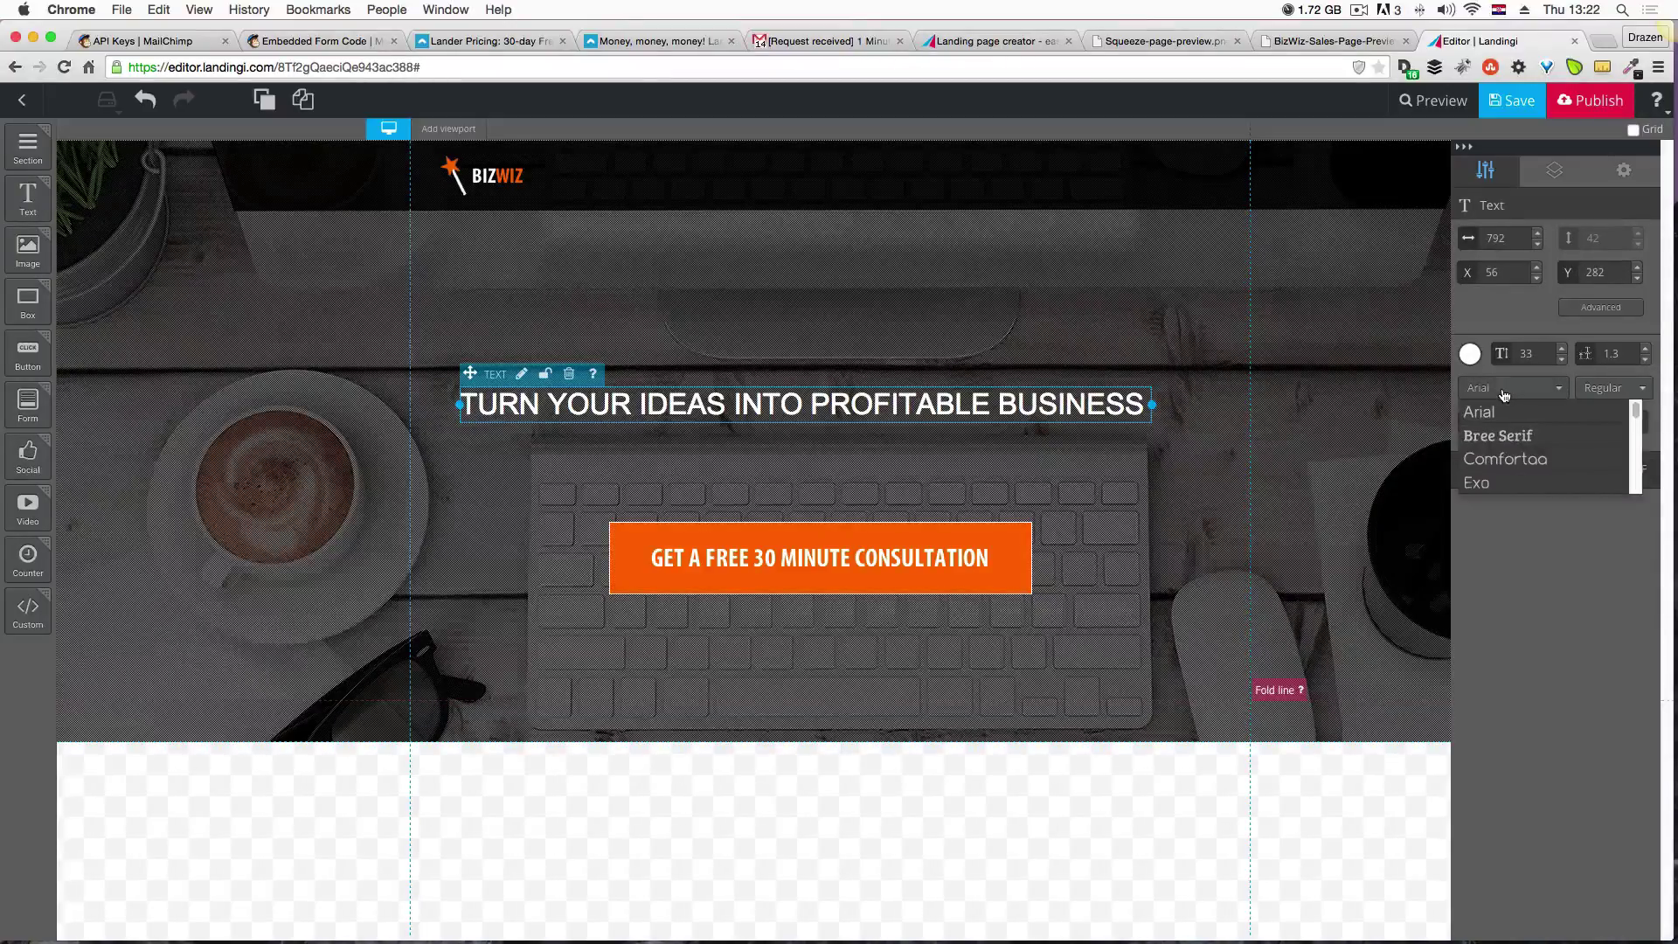
scroll(1519, 424, "down", 1)
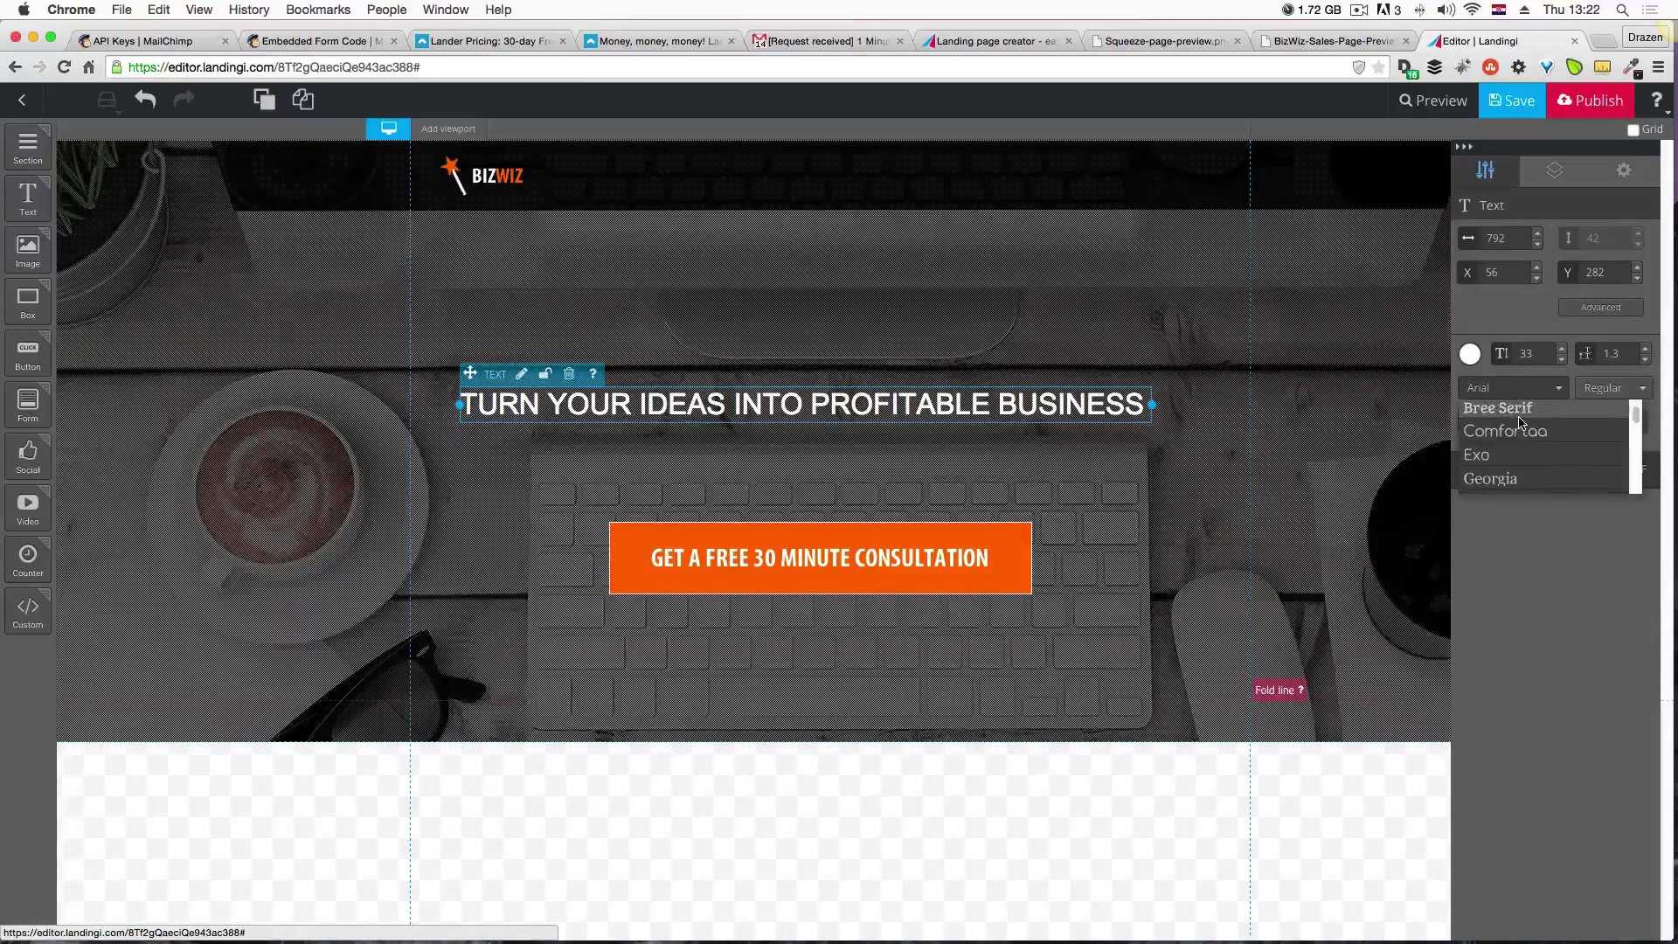
scroll(1521, 426, "down", 5)
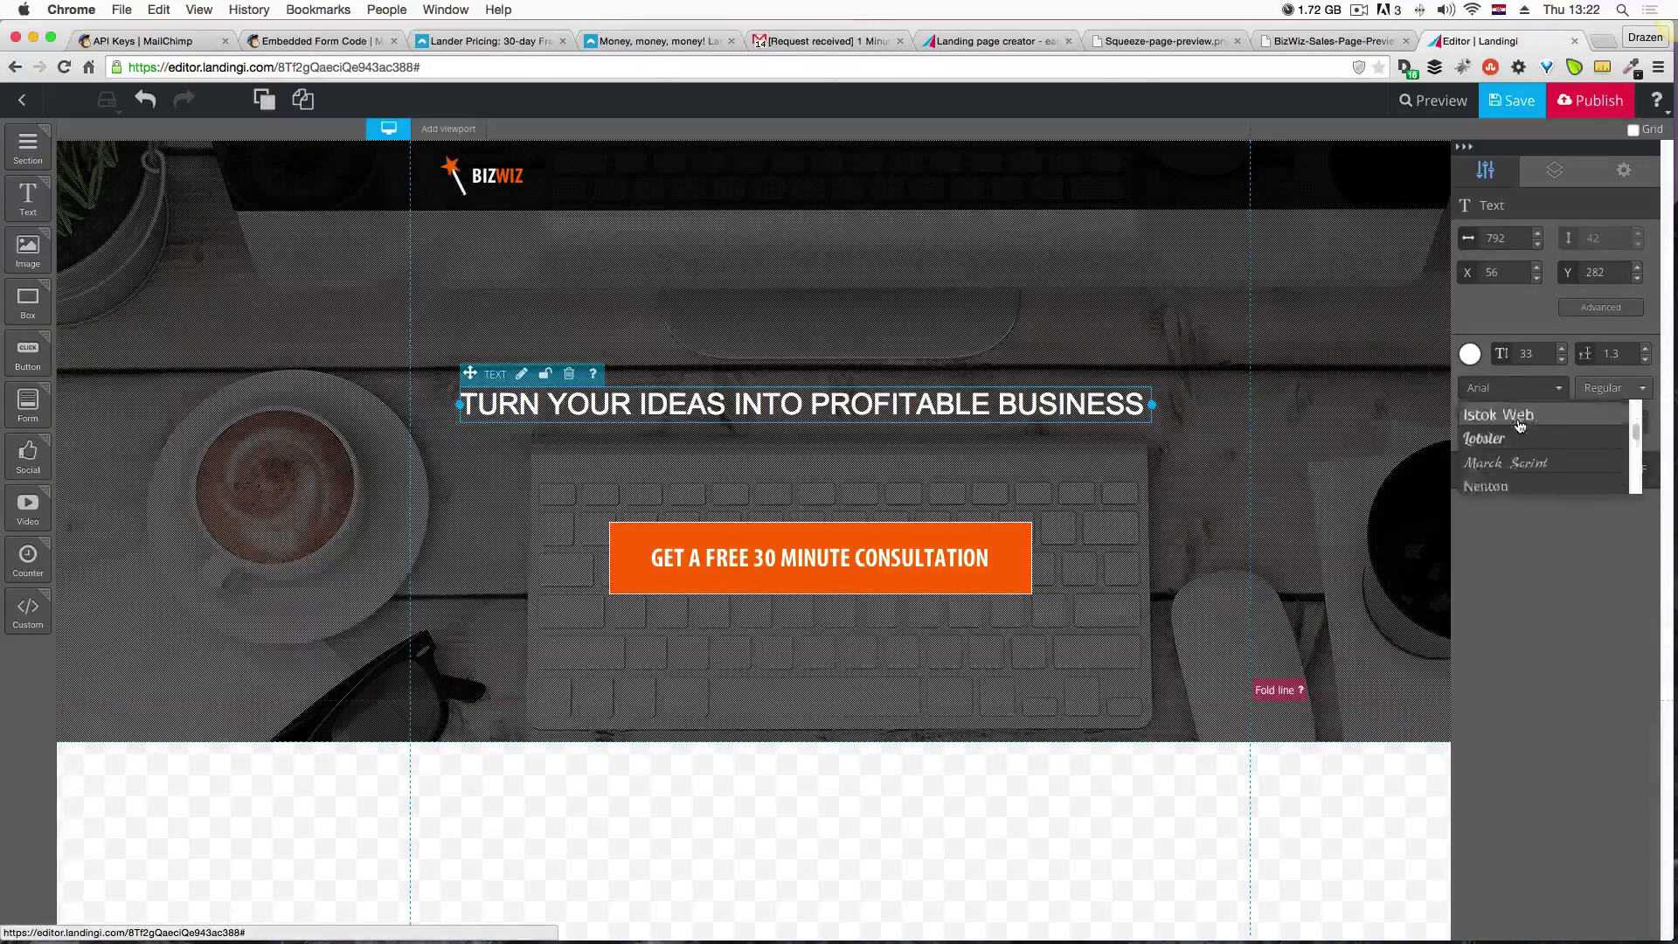
scroll(1521, 426, "down", 1)
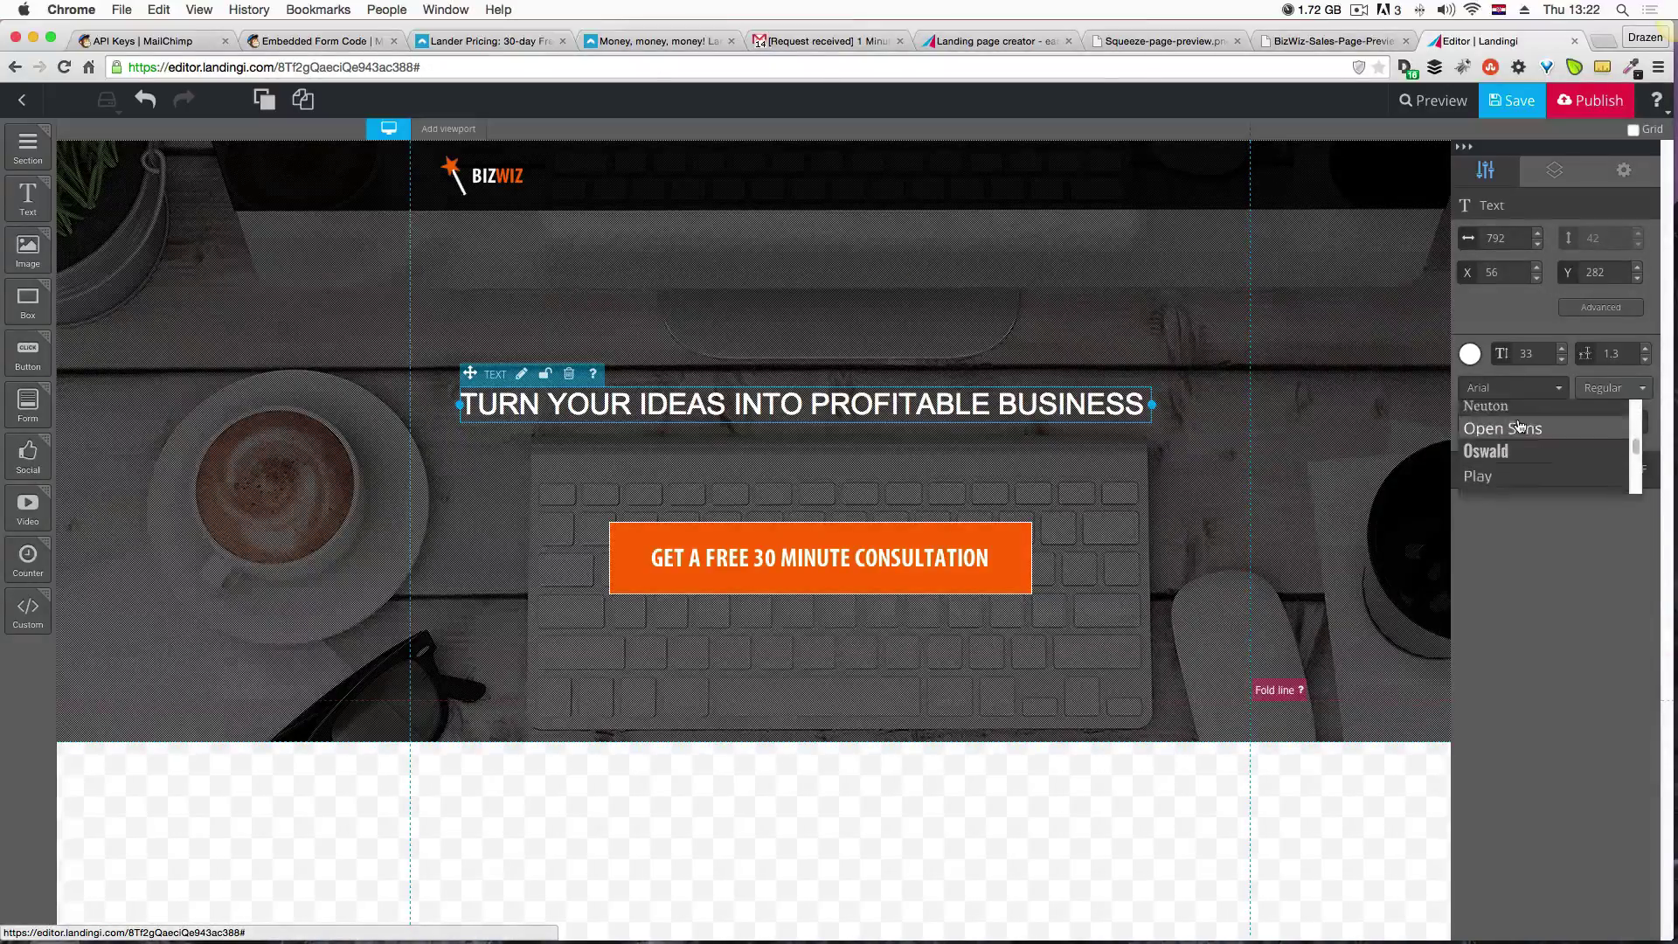
scroll(1521, 426, "down", 1)
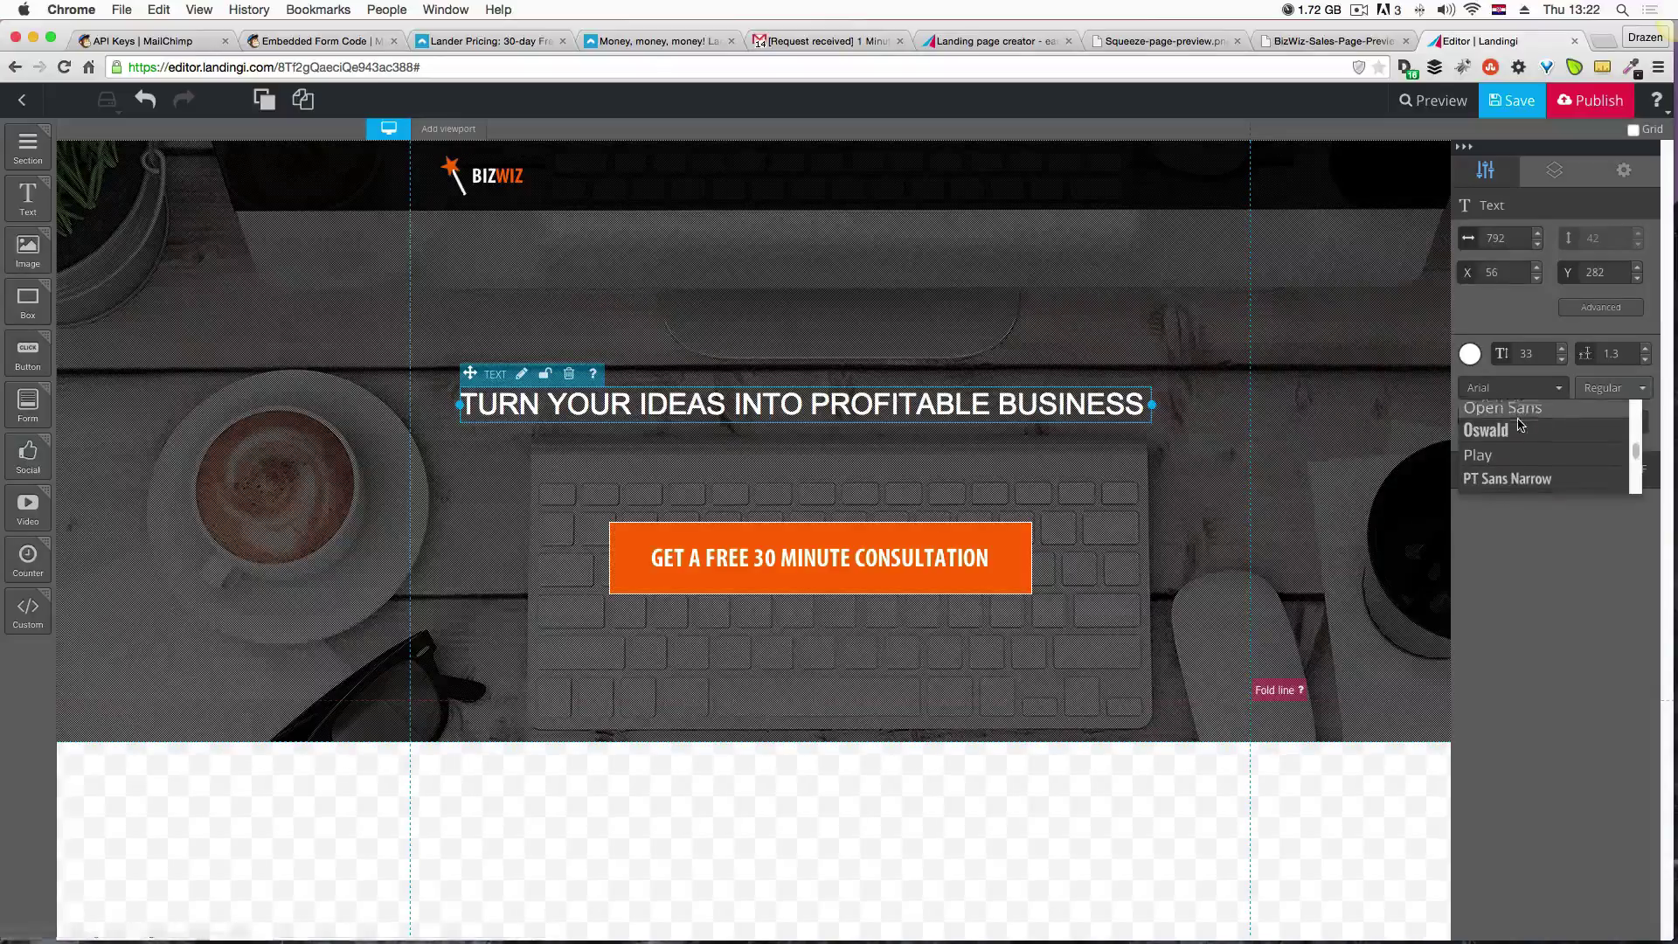
scroll(1521, 425, "down", 1)
scroll(1521, 426, "down", 2)
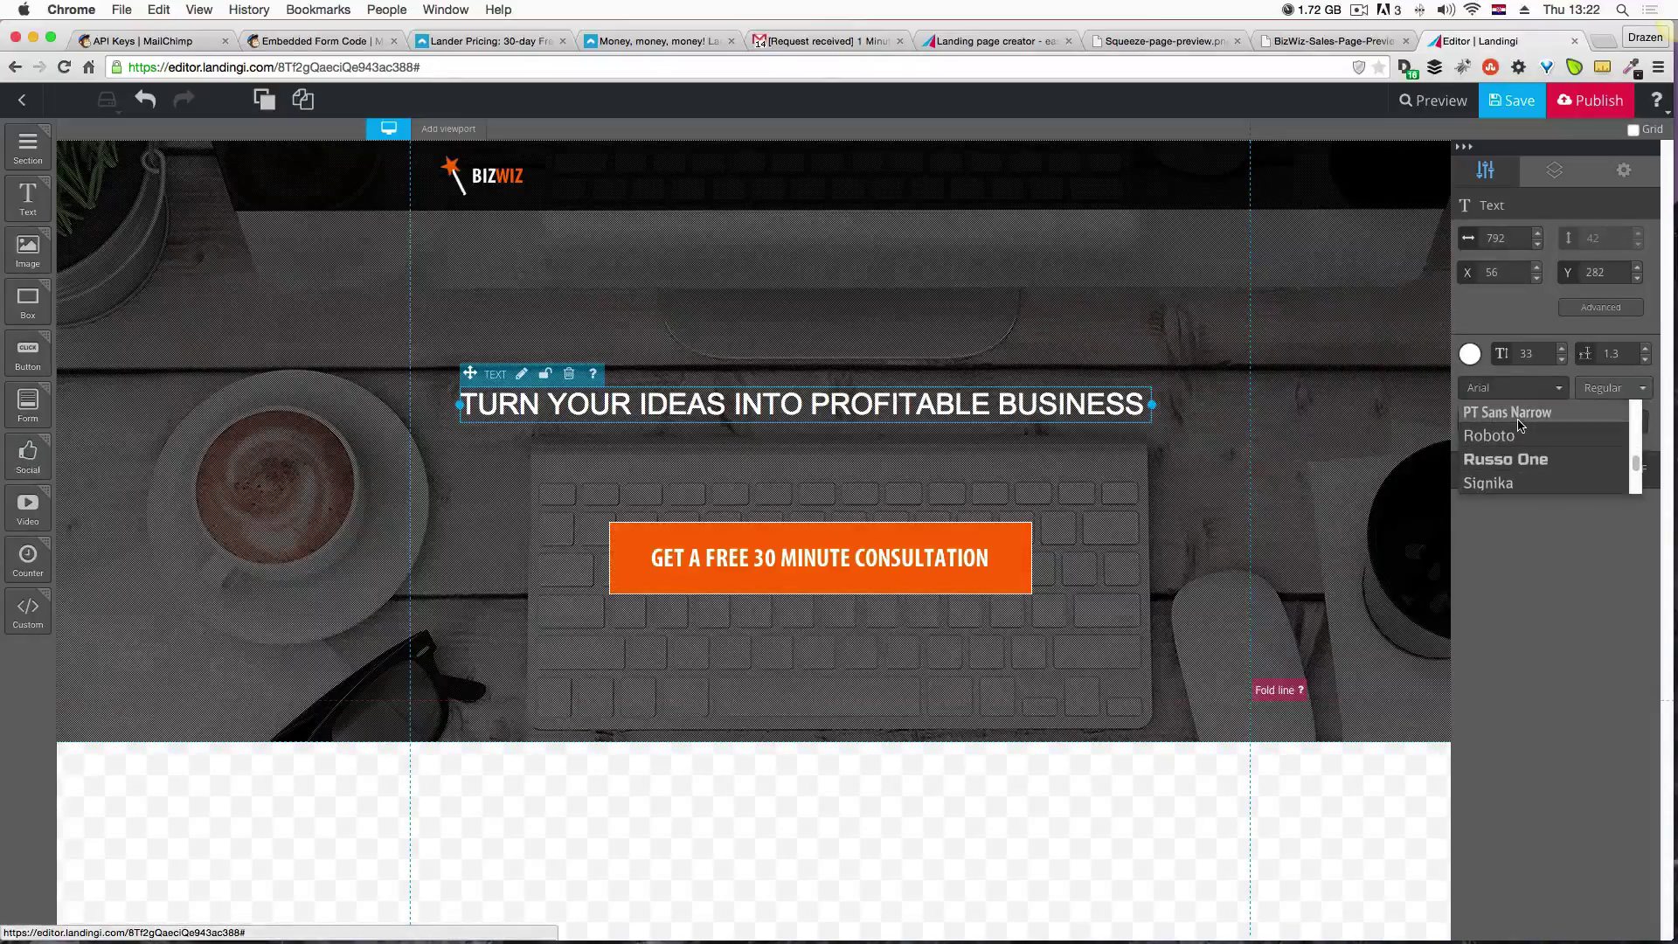
left_click(1517, 437)
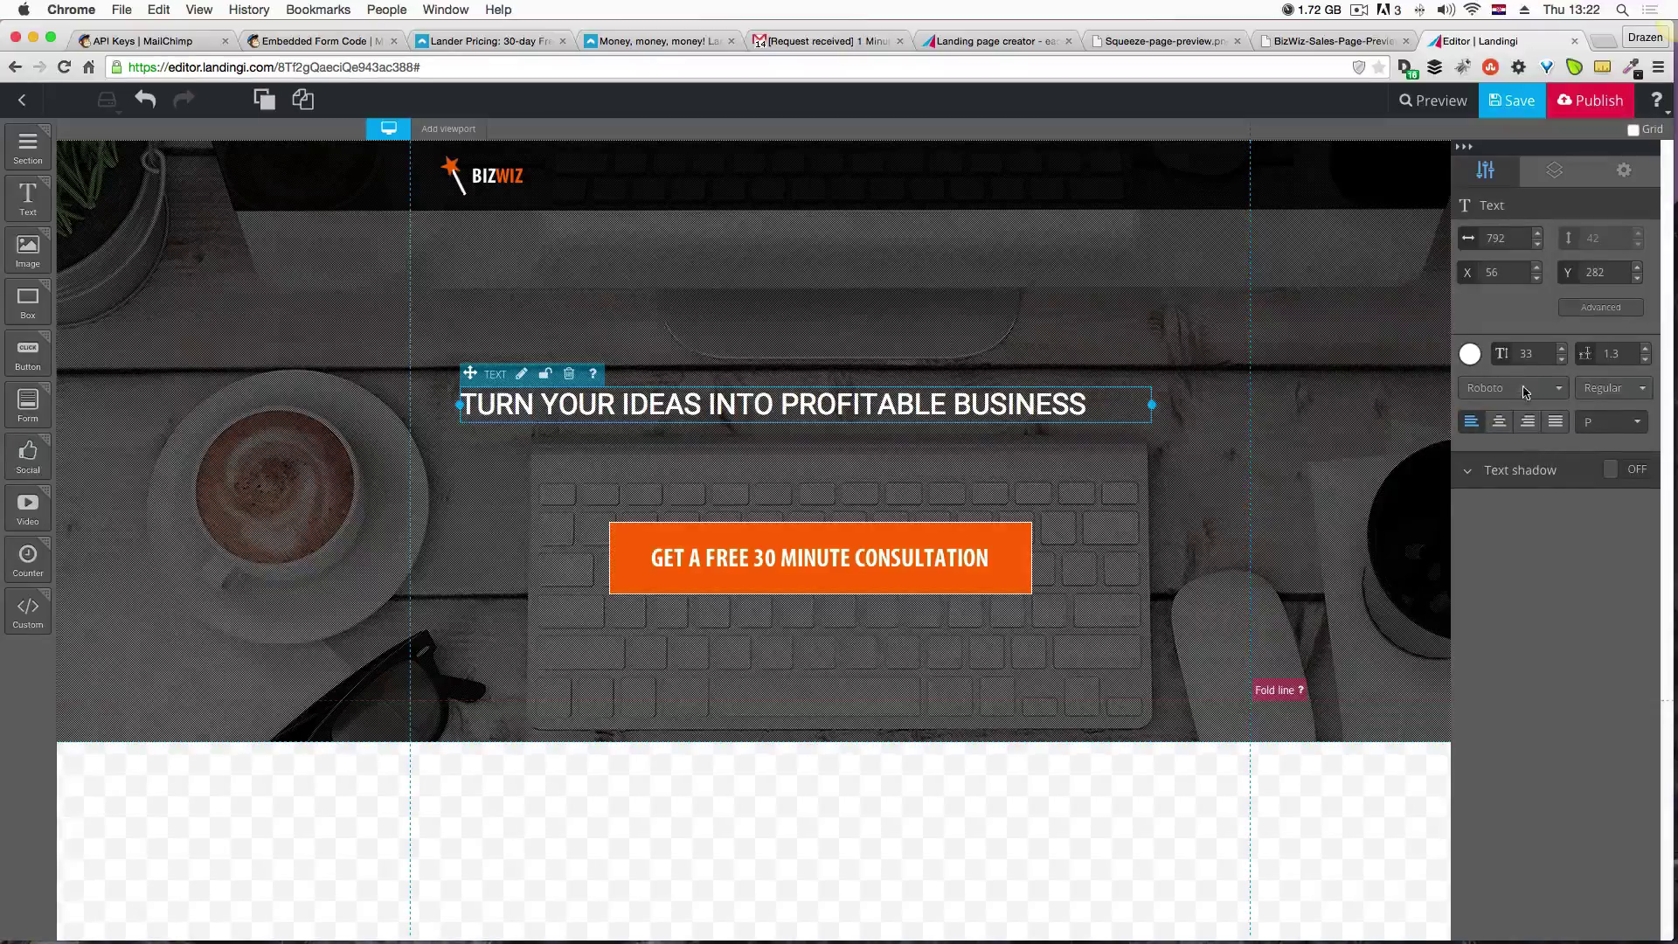
Look through the complete list of available fonts for the headline without choosing another one.
scroll(1556, 415, "down", 3)
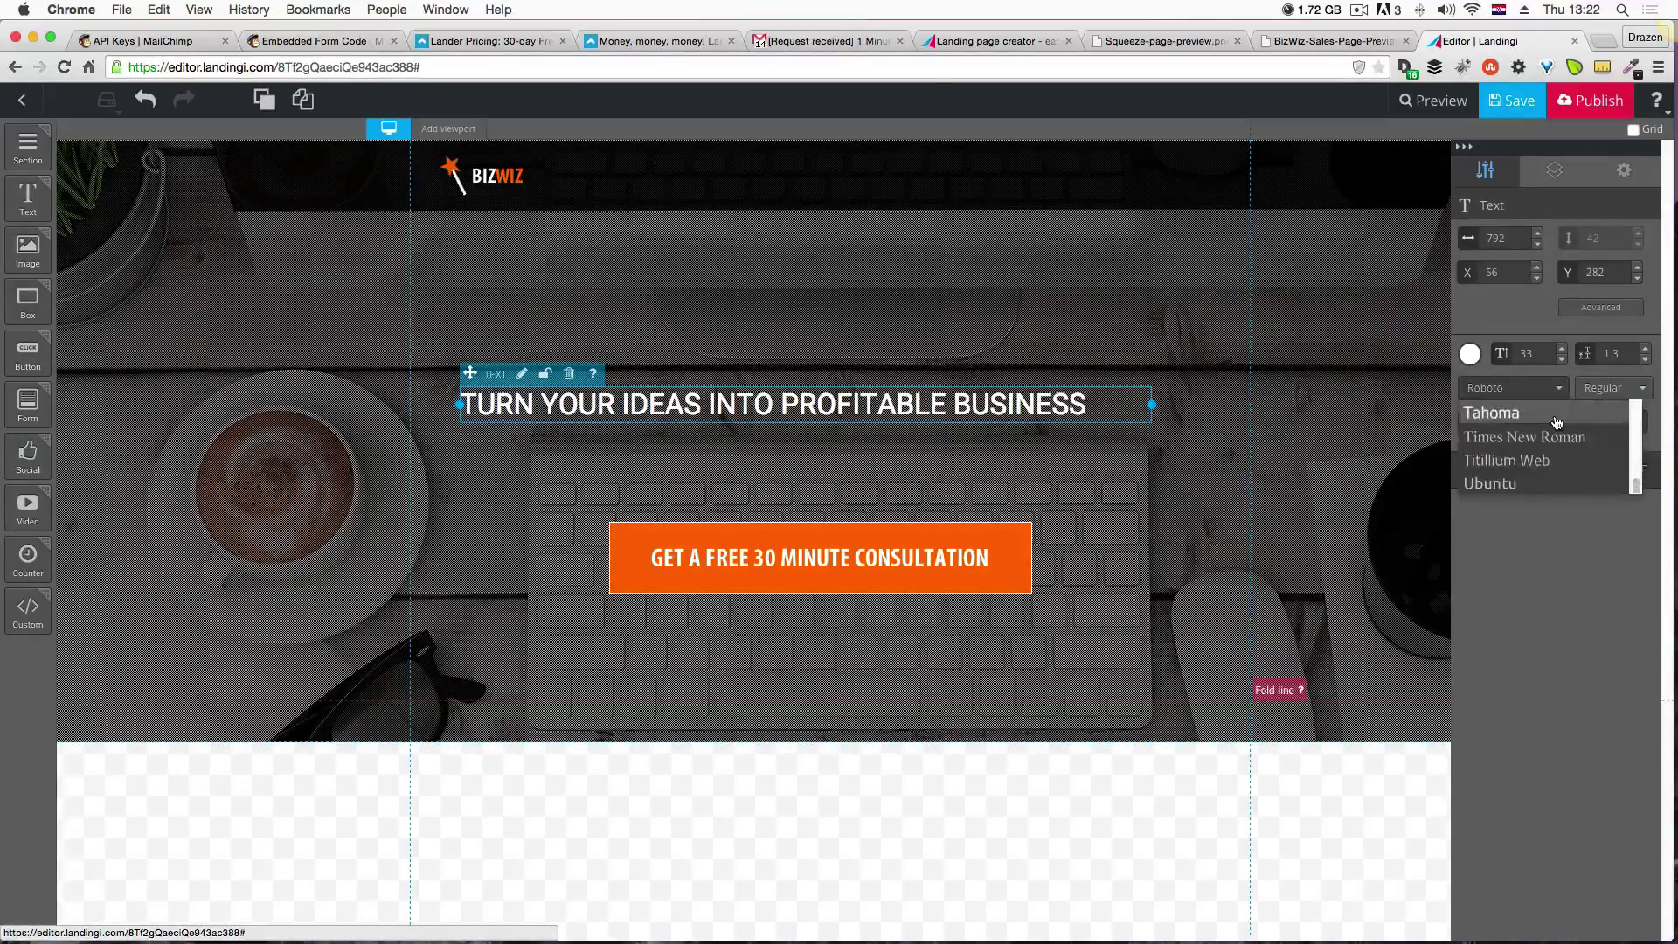
scroll(1556, 423, "up", 5)
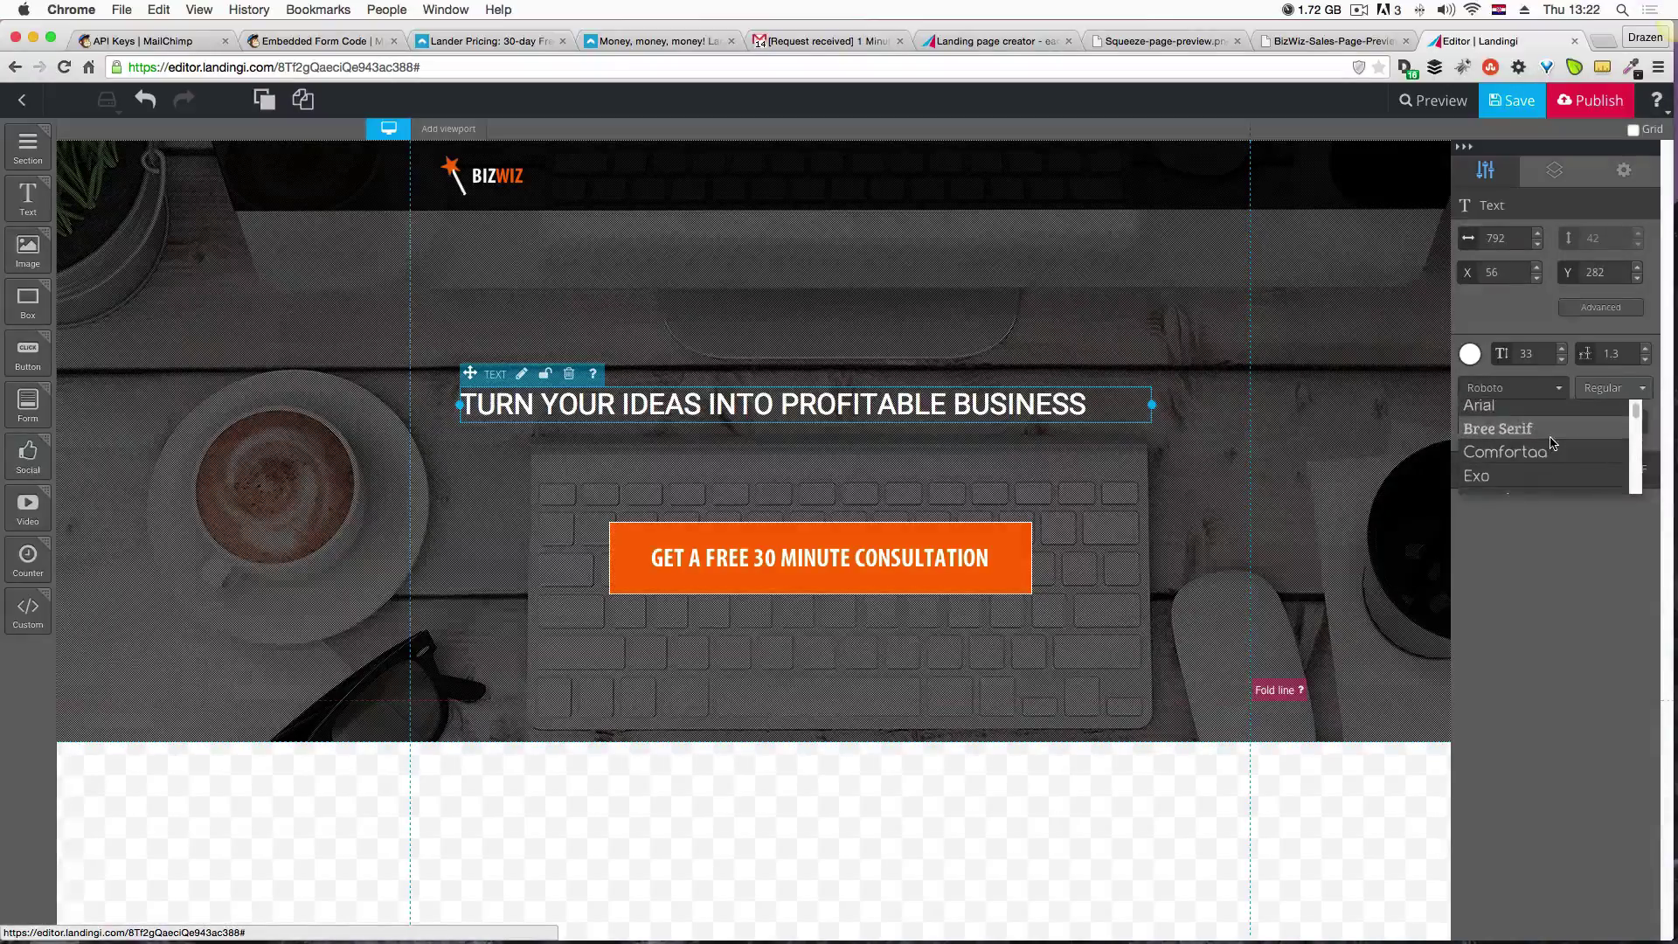
scroll(1553, 444, "down", 3)
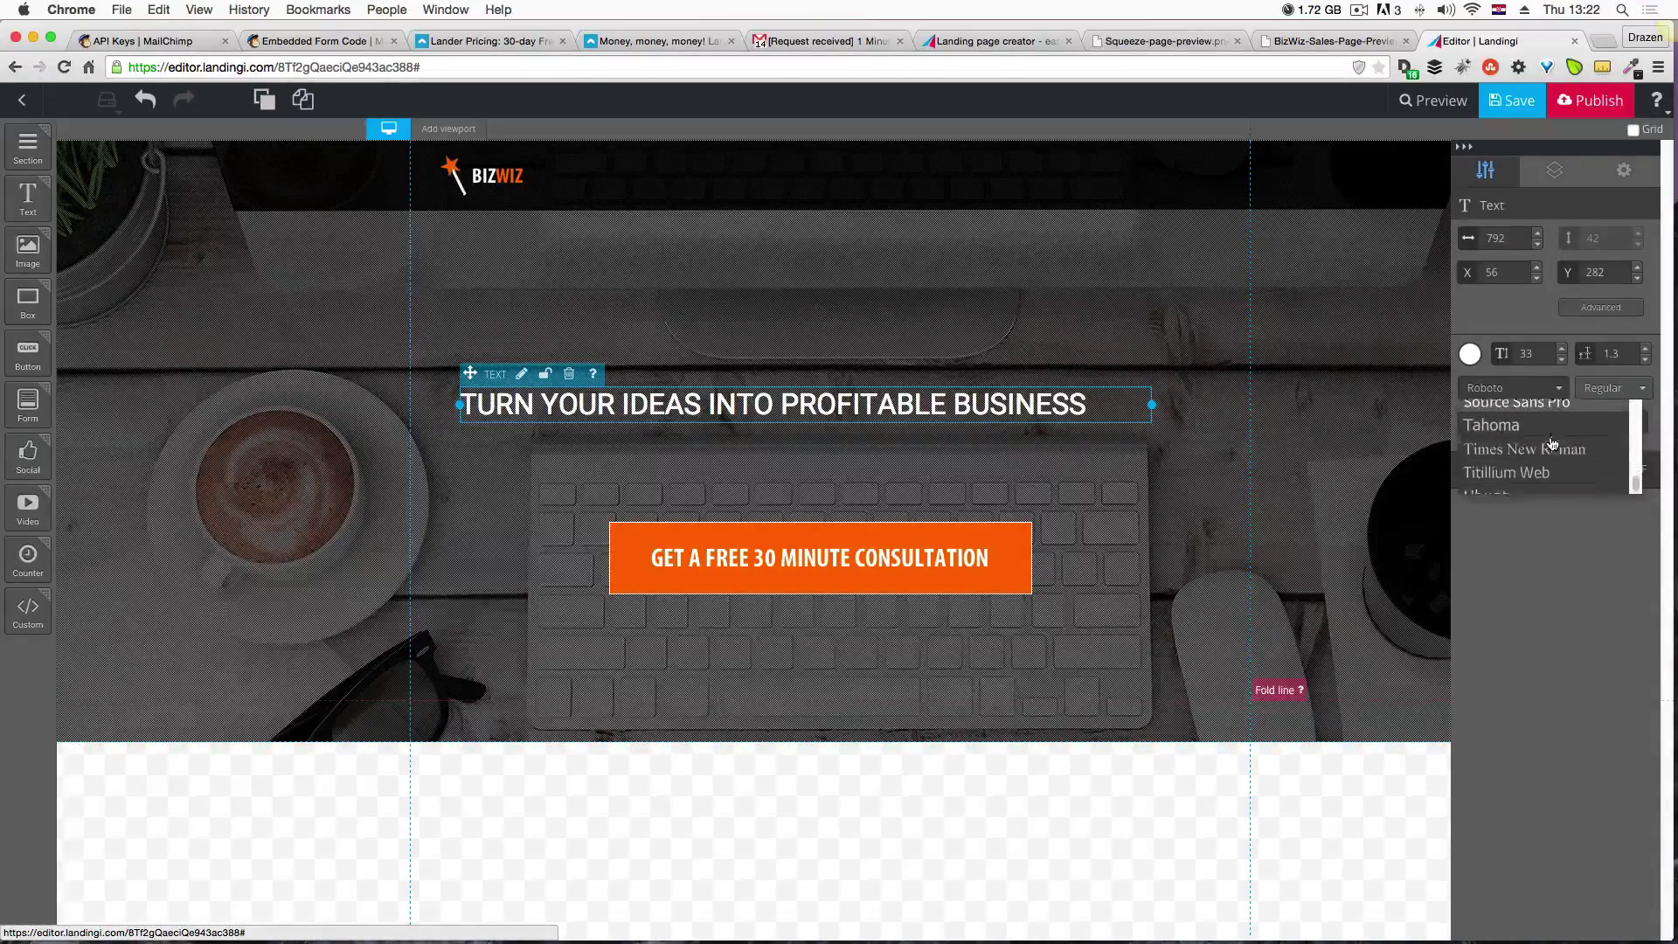
scroll(1552, 442, "up", 4)
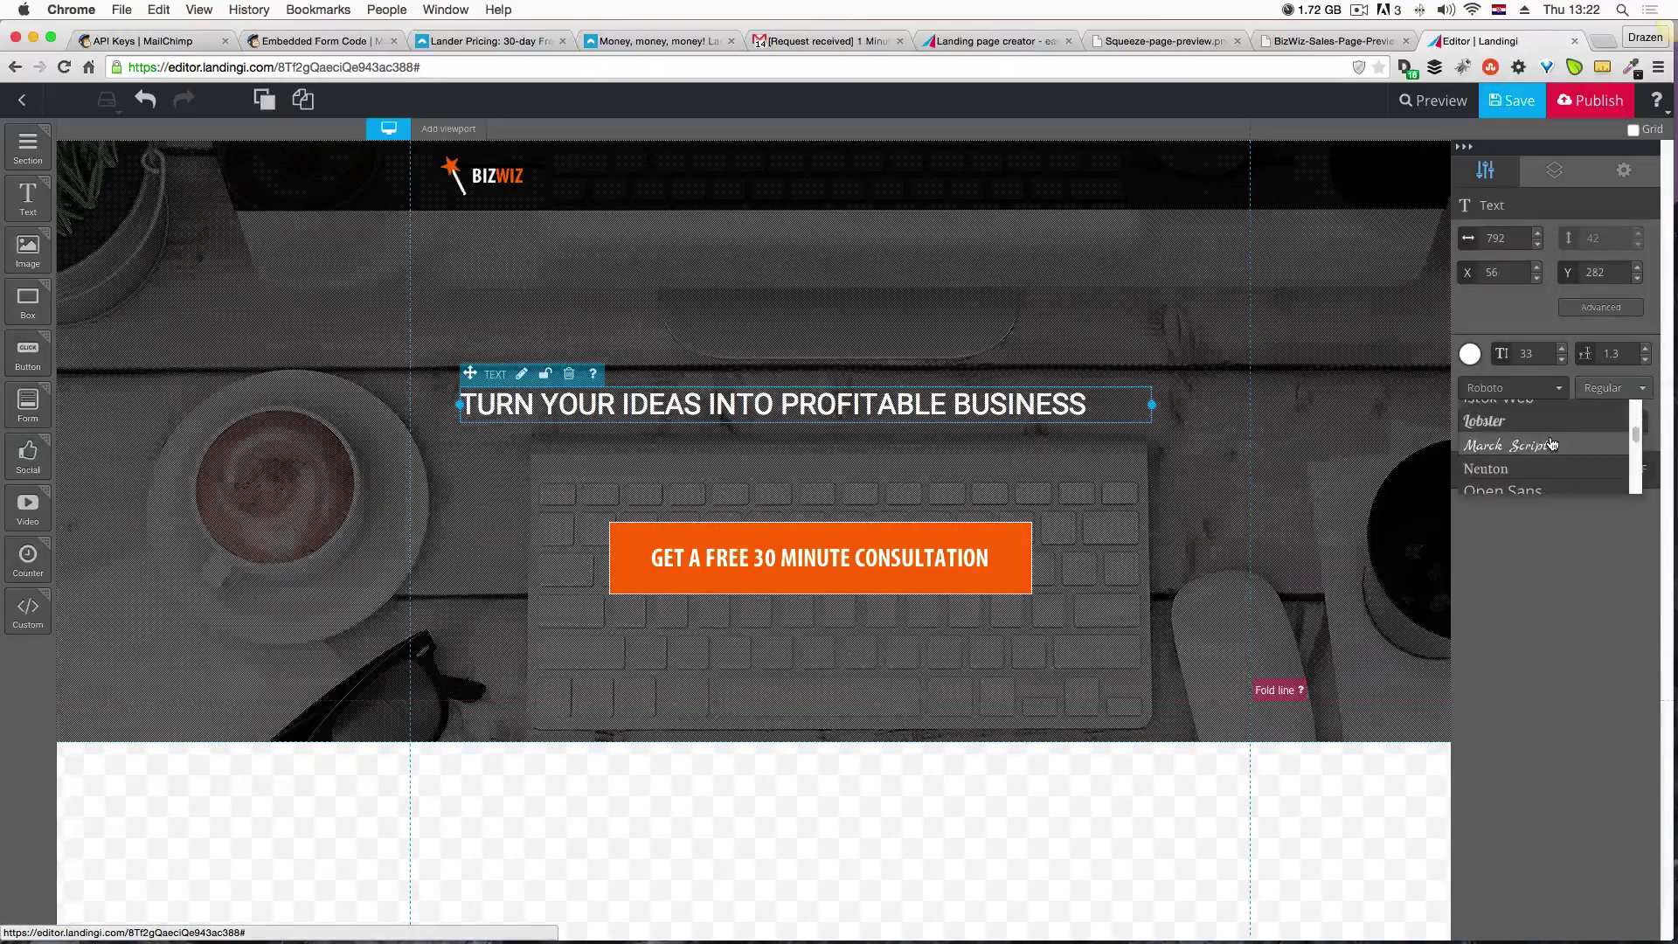
scroll(1552, 444, "down", 3)
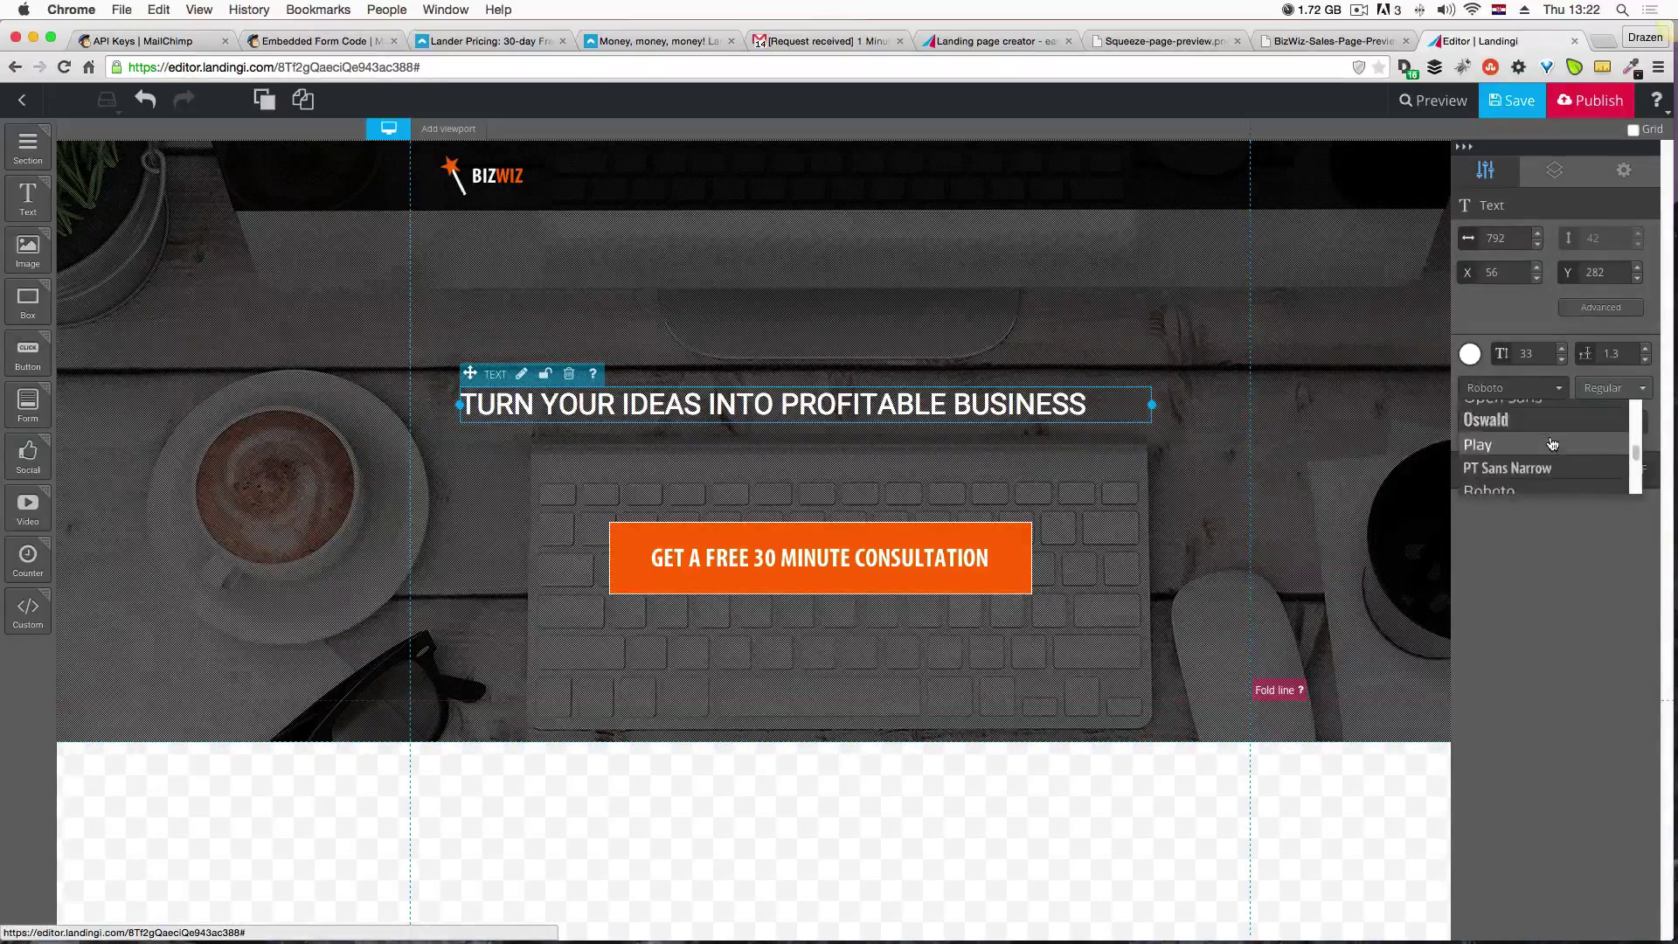
scroll(1552, 444, "up", 2)
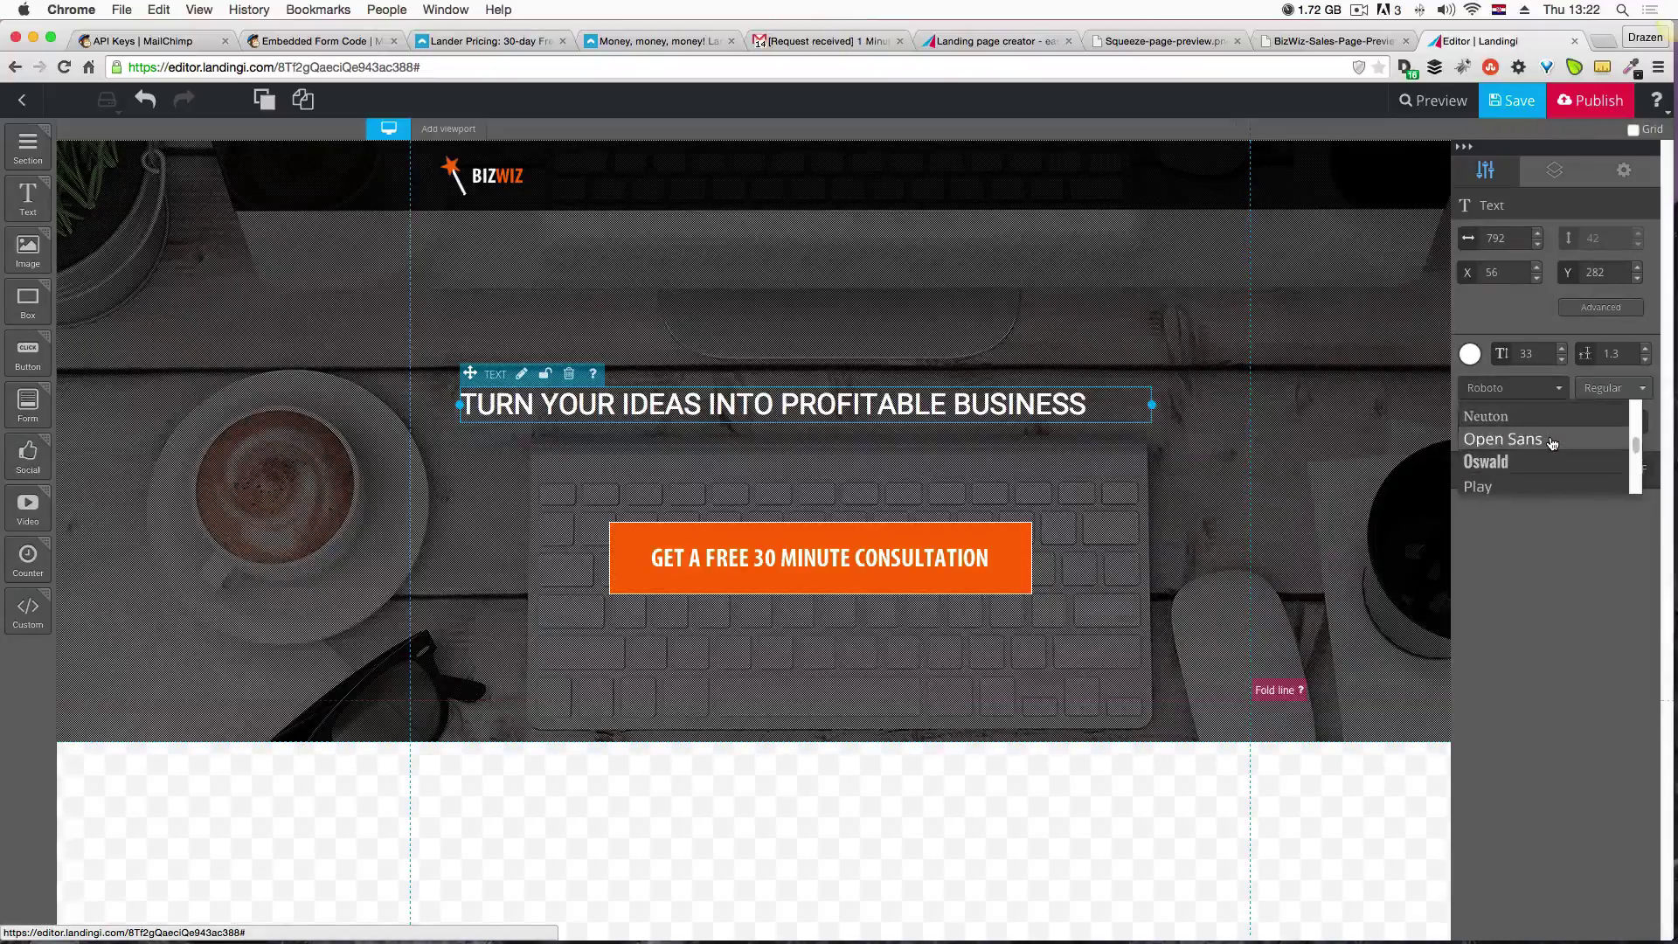
scroll(1552, 444, "down", 1)
scroll(1553, 444, "down", 3)
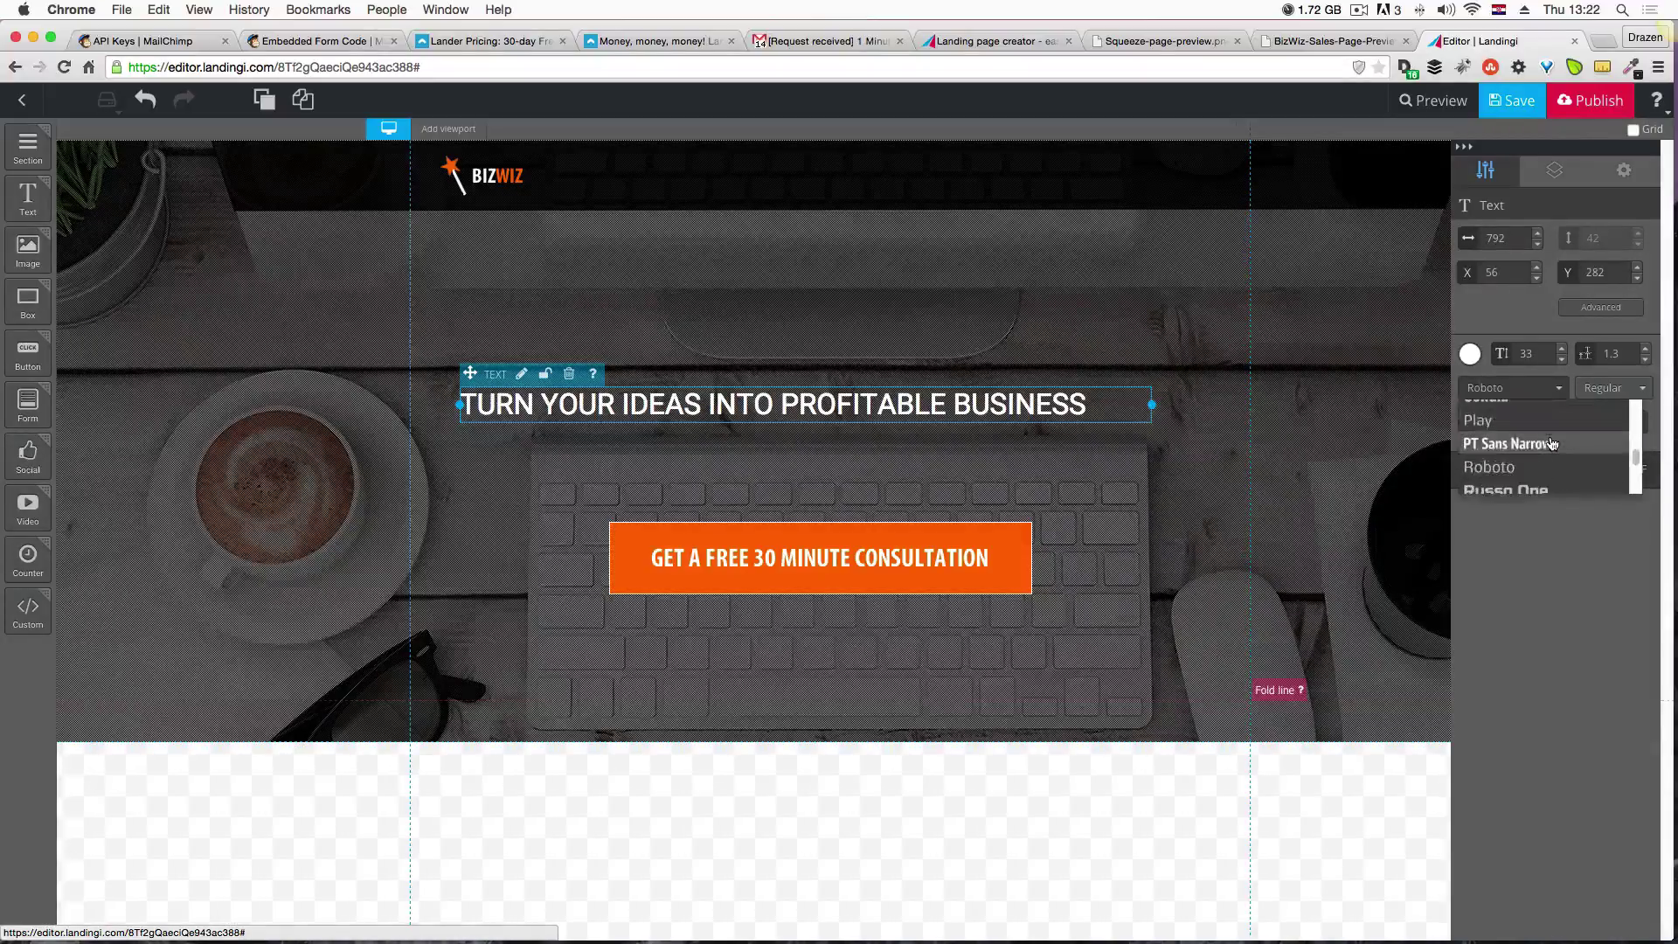
scroll(1552, 444, "down", 2)
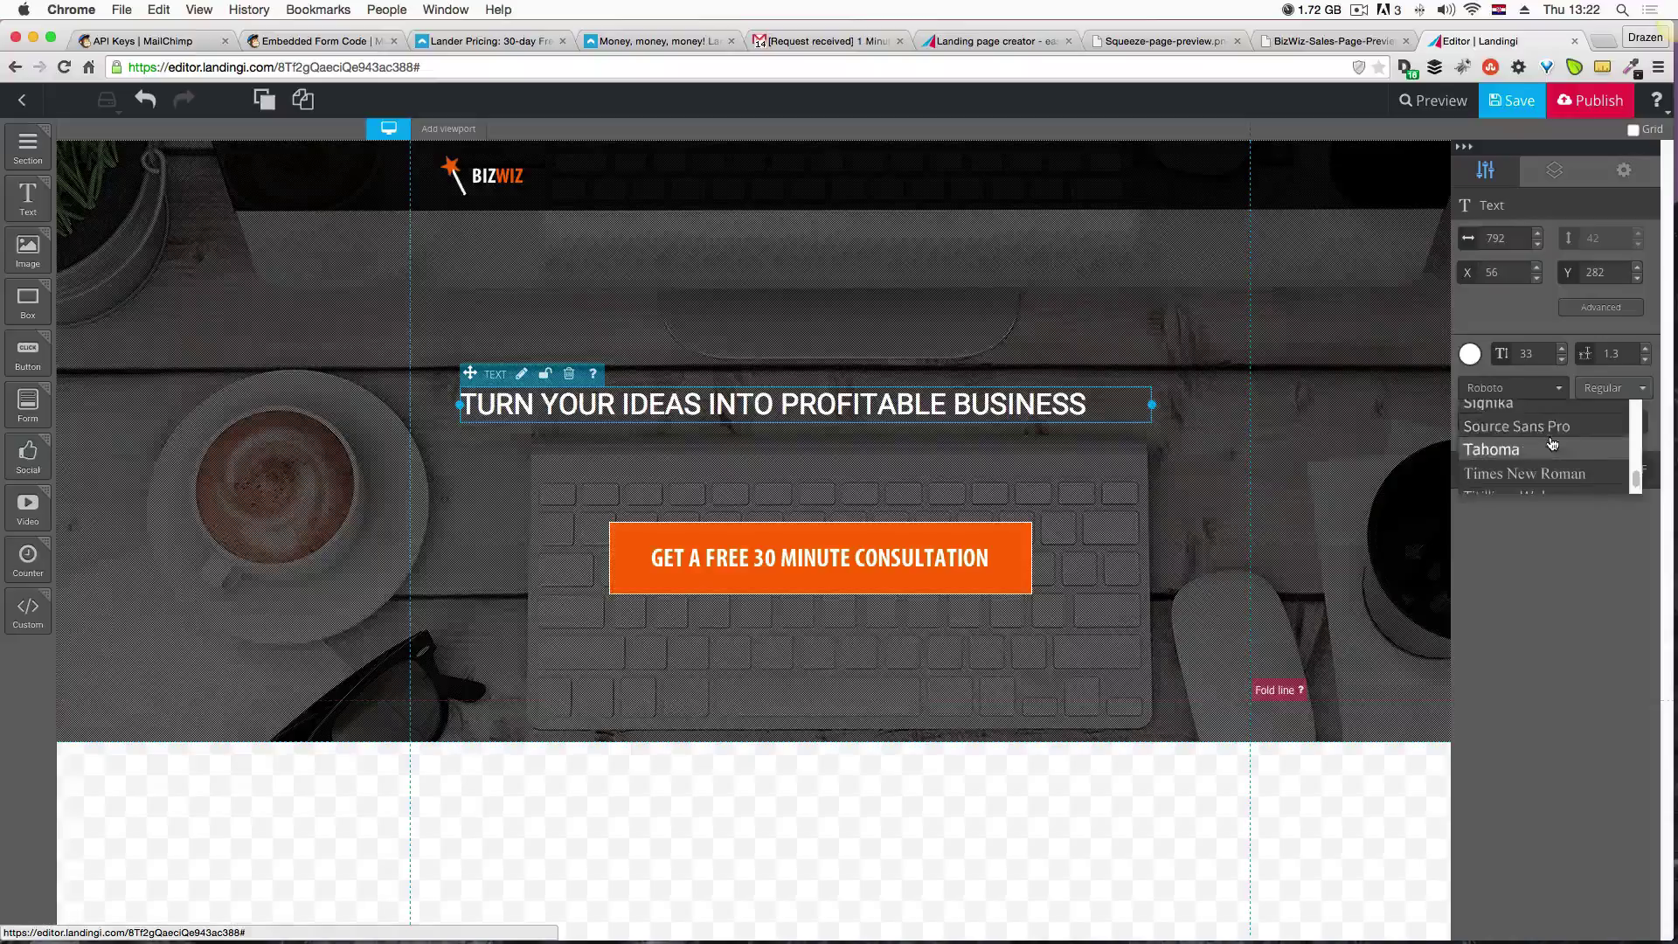
scroll(1550, 444, "down", 1)
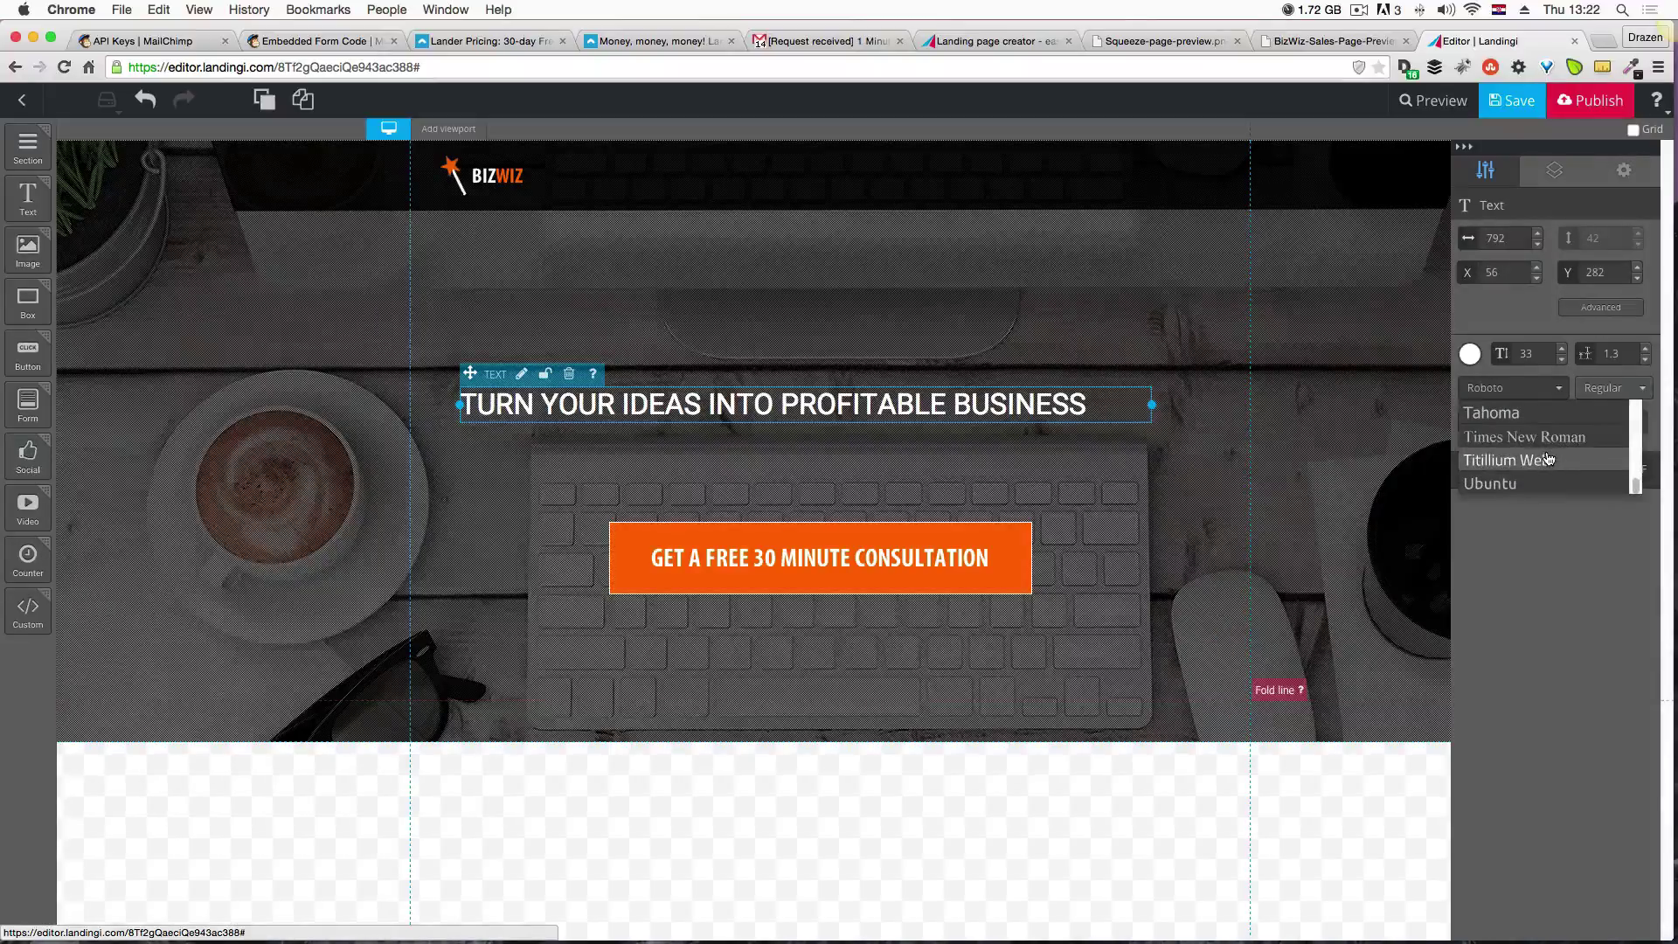
scroll(1559, 430, "up", 10)
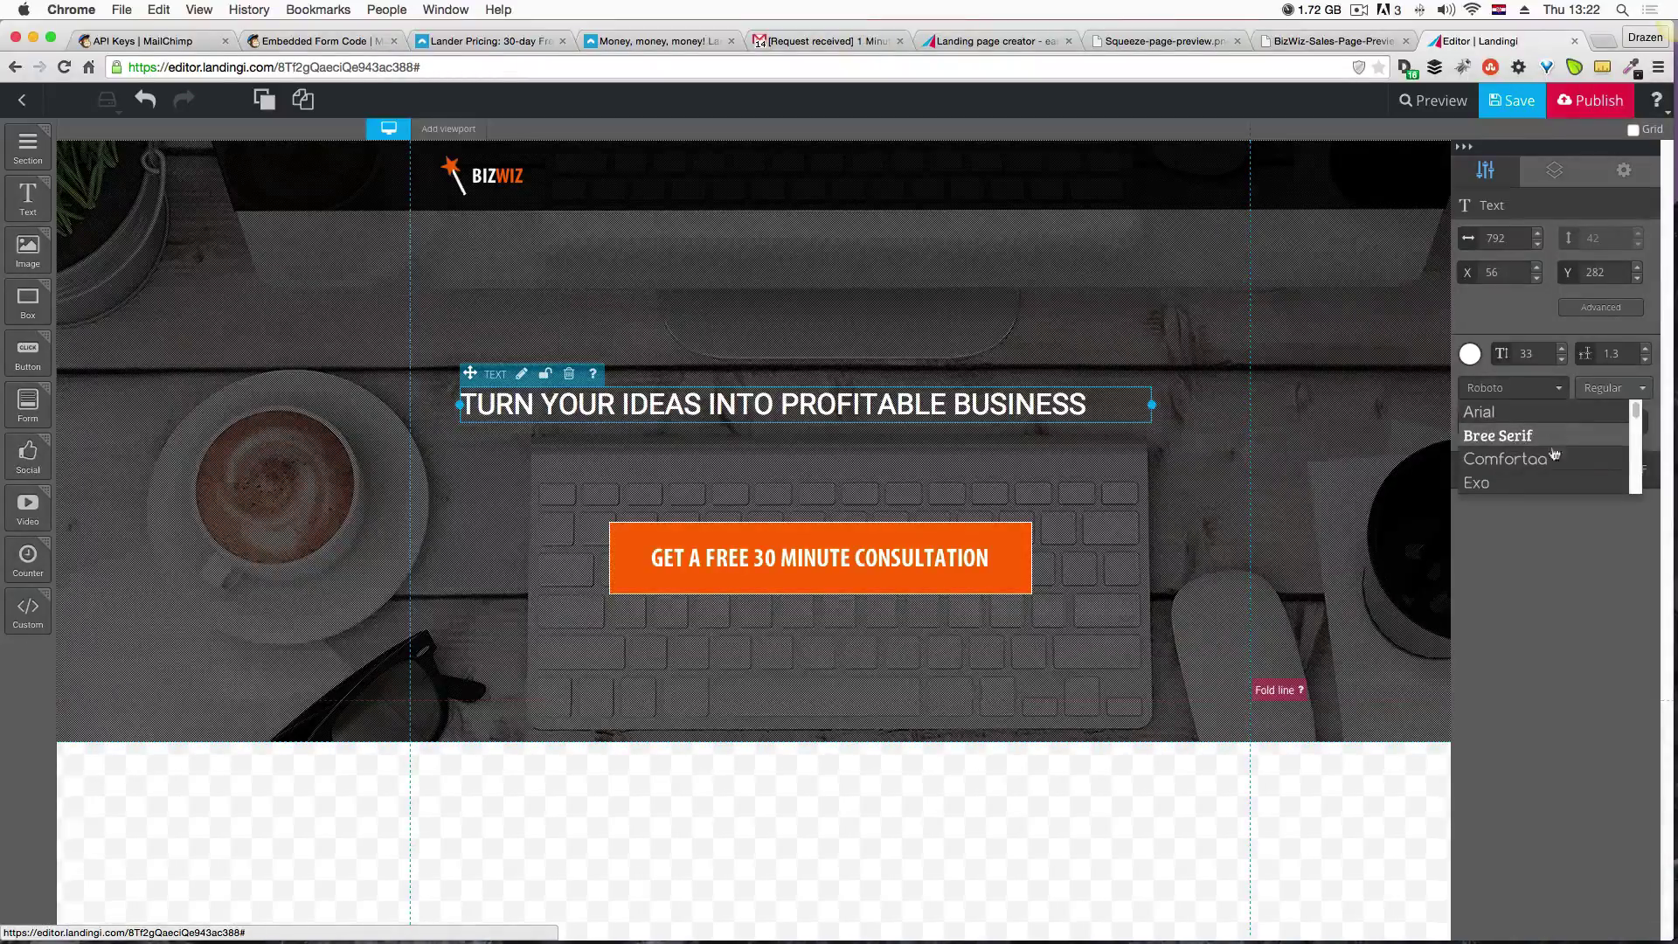
left_click(1538, 610)
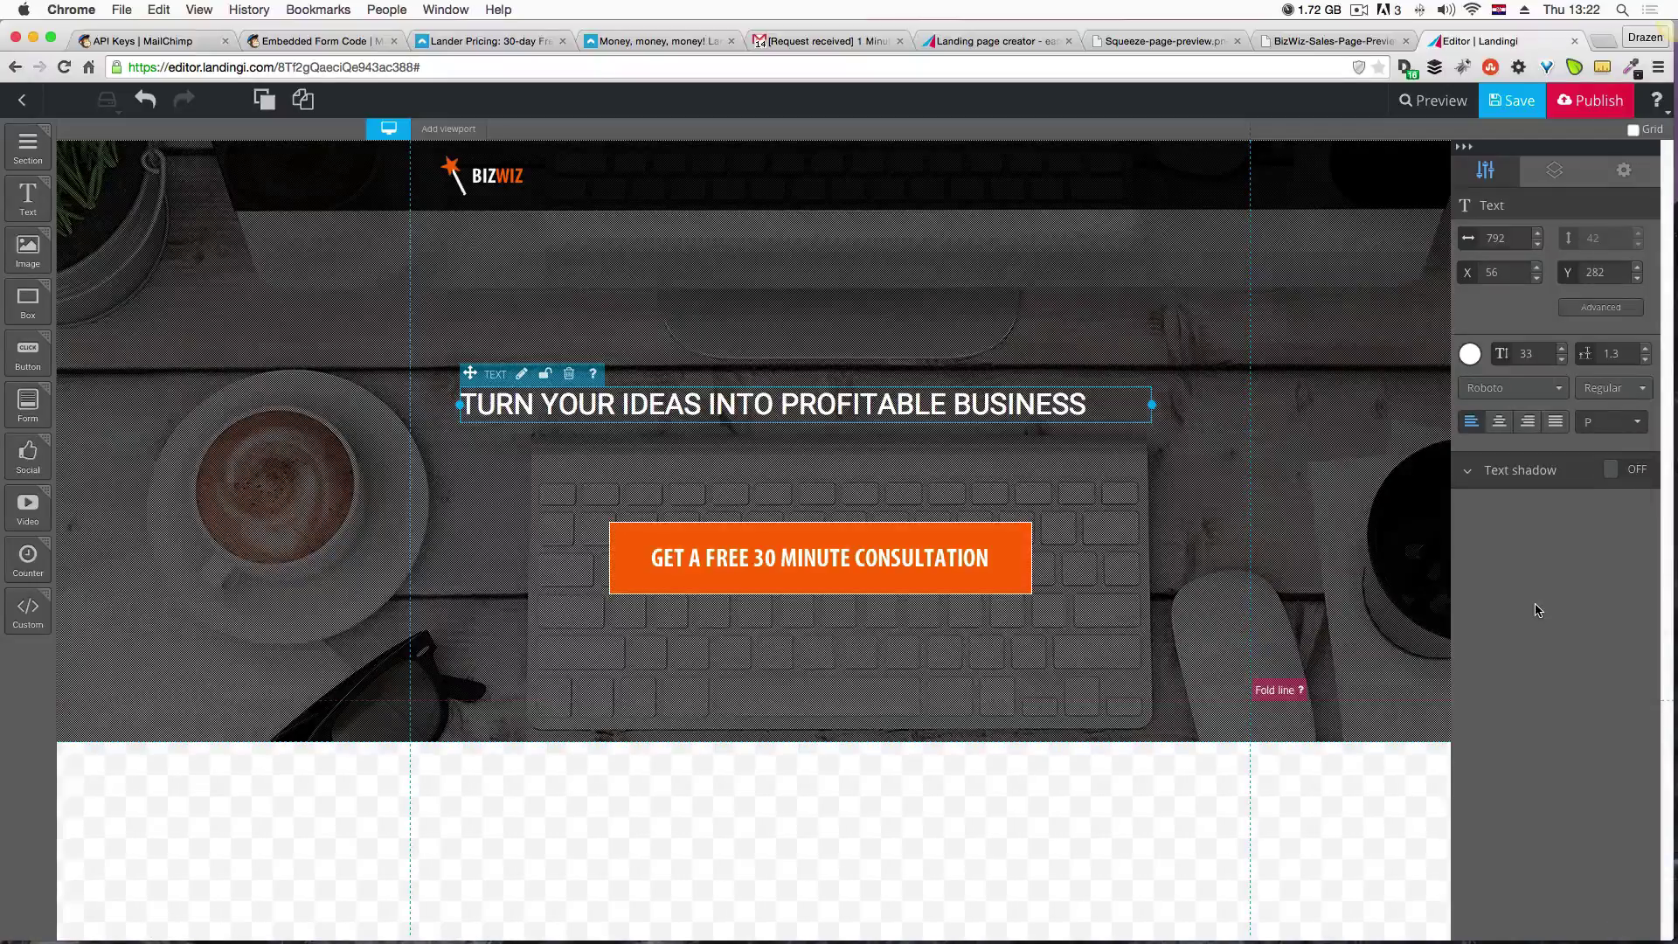
Check the headline's advanced settings and font weight choices, and go through the font list again.
left_click(1597, 307)
left_click(1597, 307)
left_click(1602, 395)
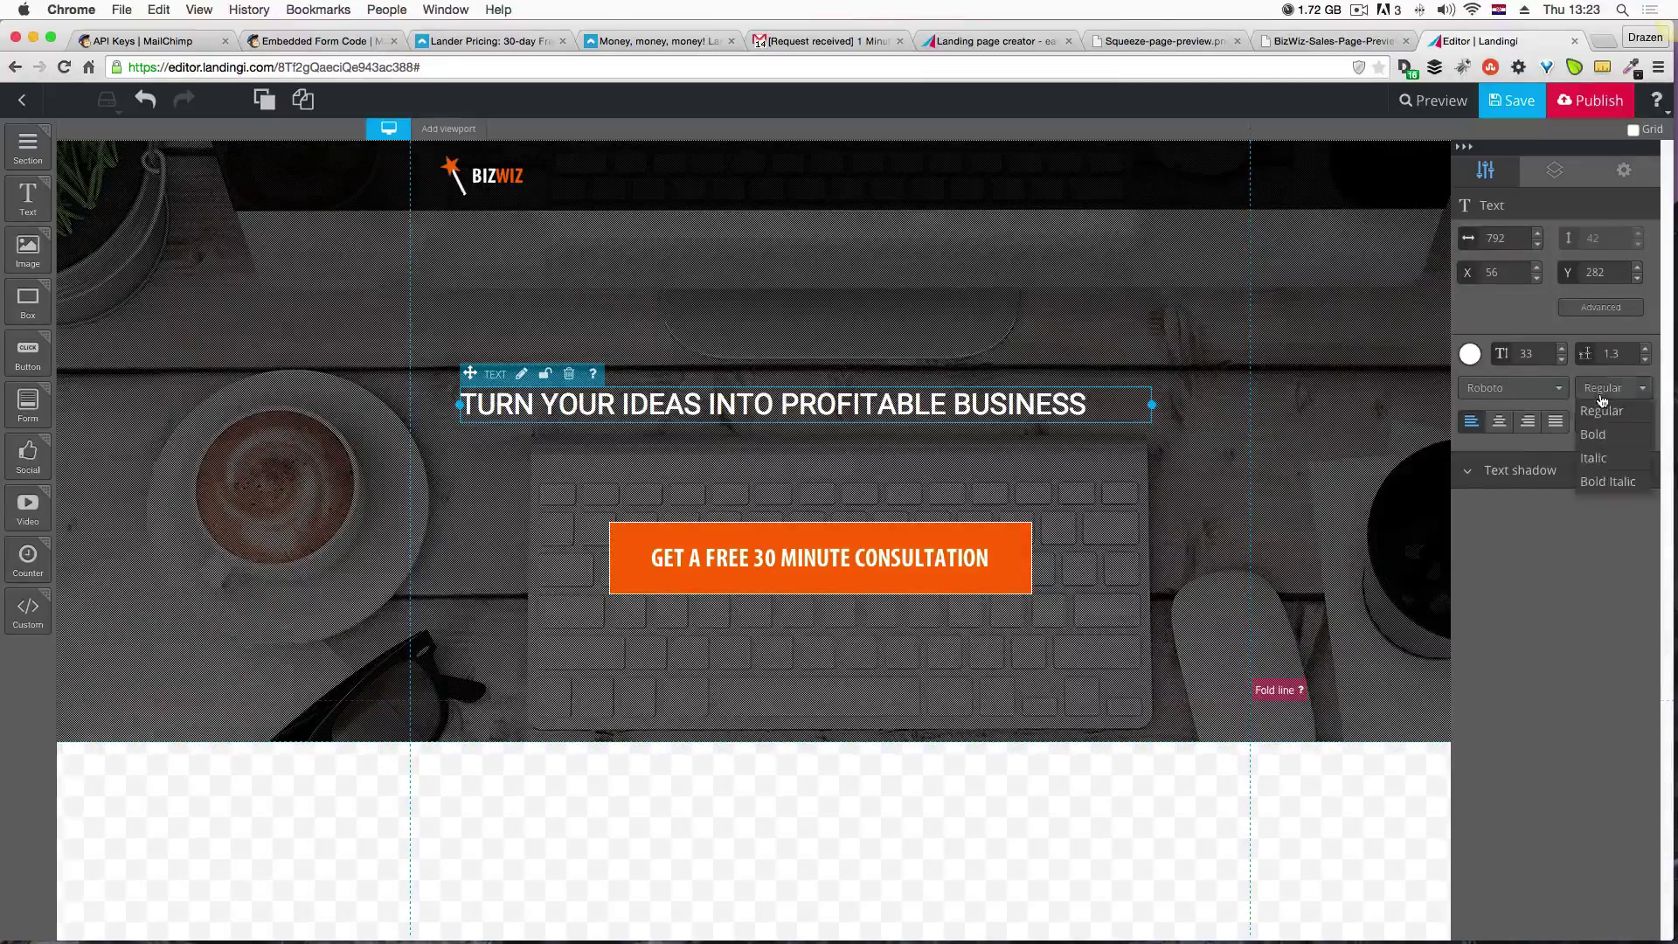
left_click(1499, 393)
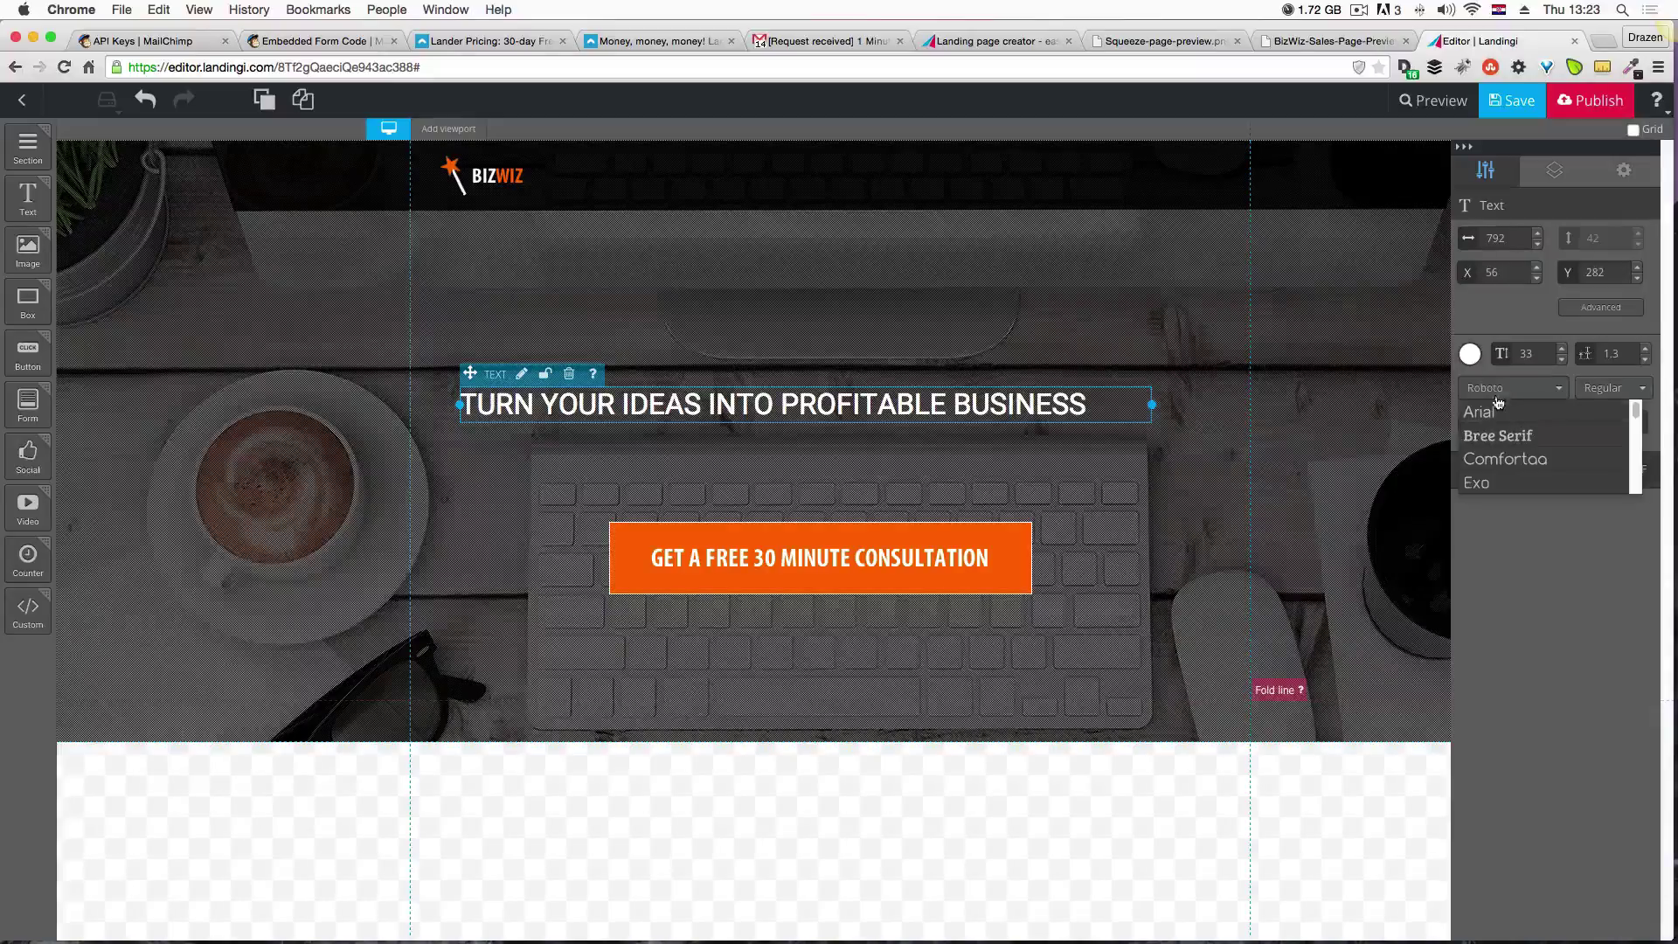
scroll(1498, 434, "down", 5)
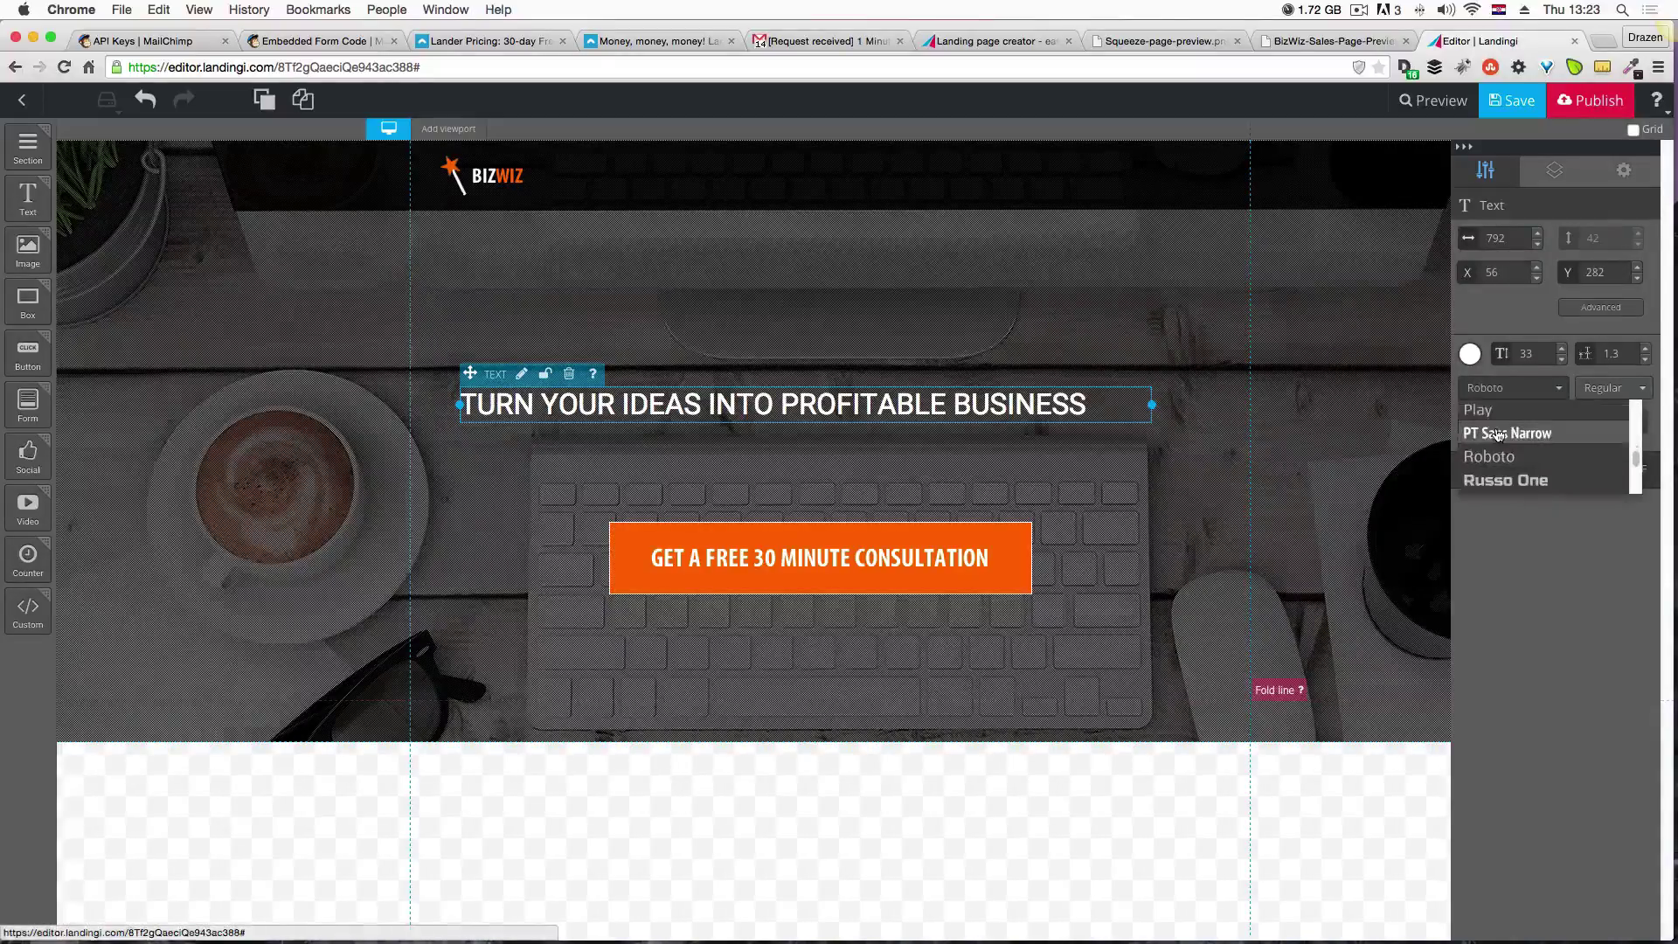
scroll(1498, 433, "down", 3)
scroll(1498, 433, "down", 2)
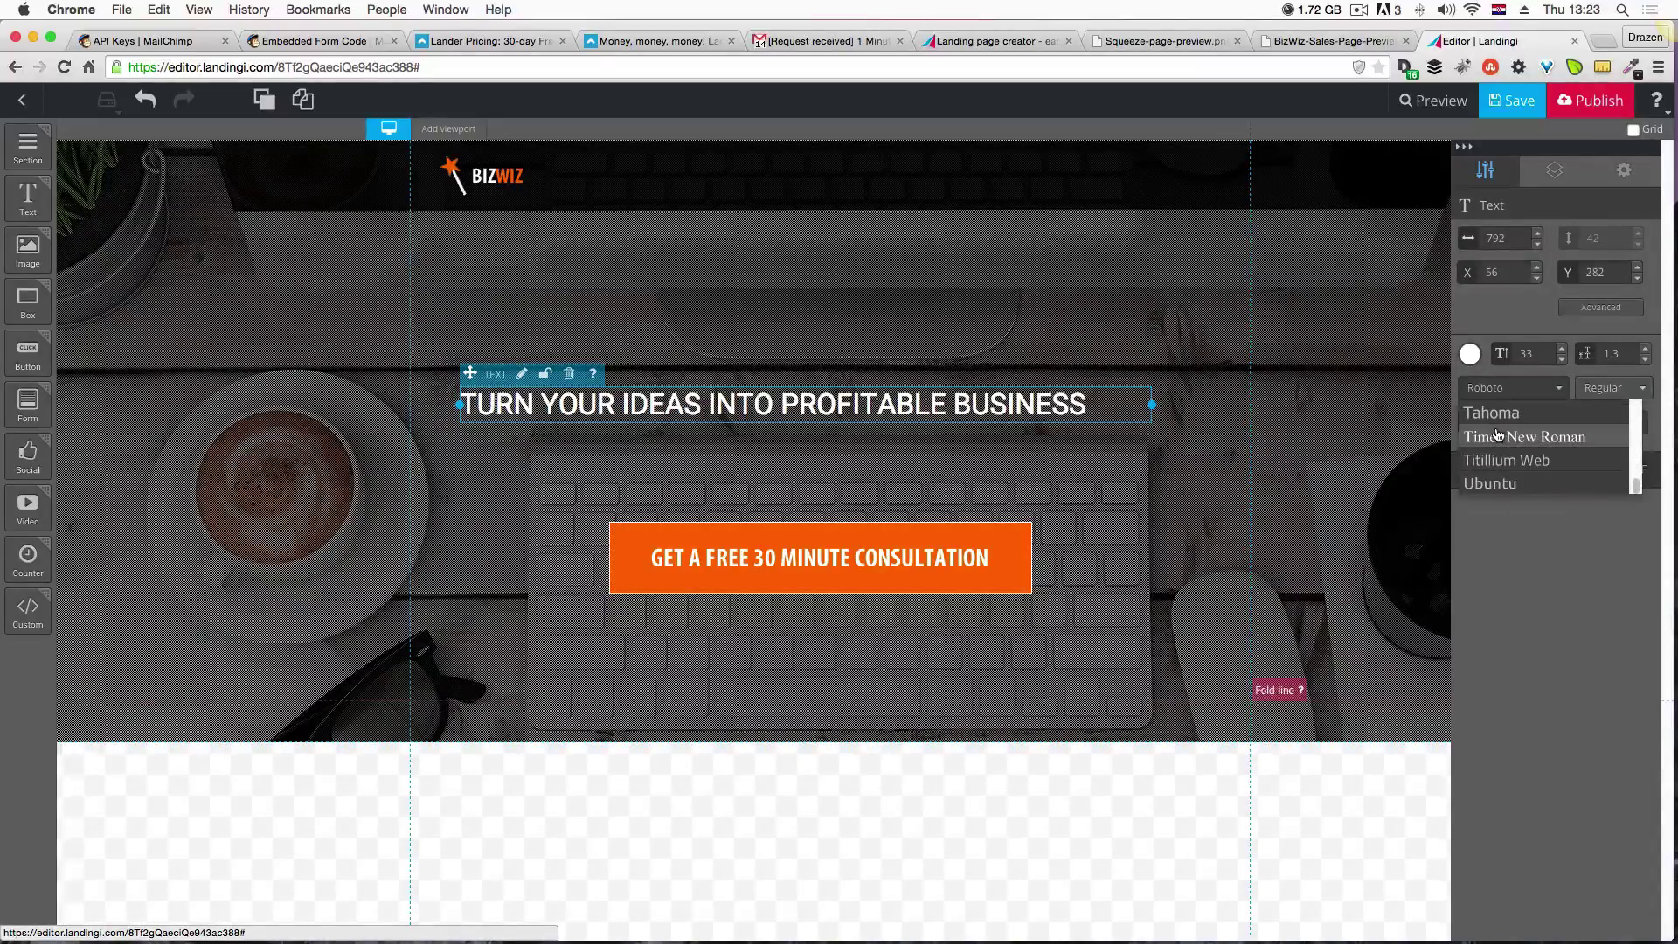
scroll(1499, 434, "up", 4)
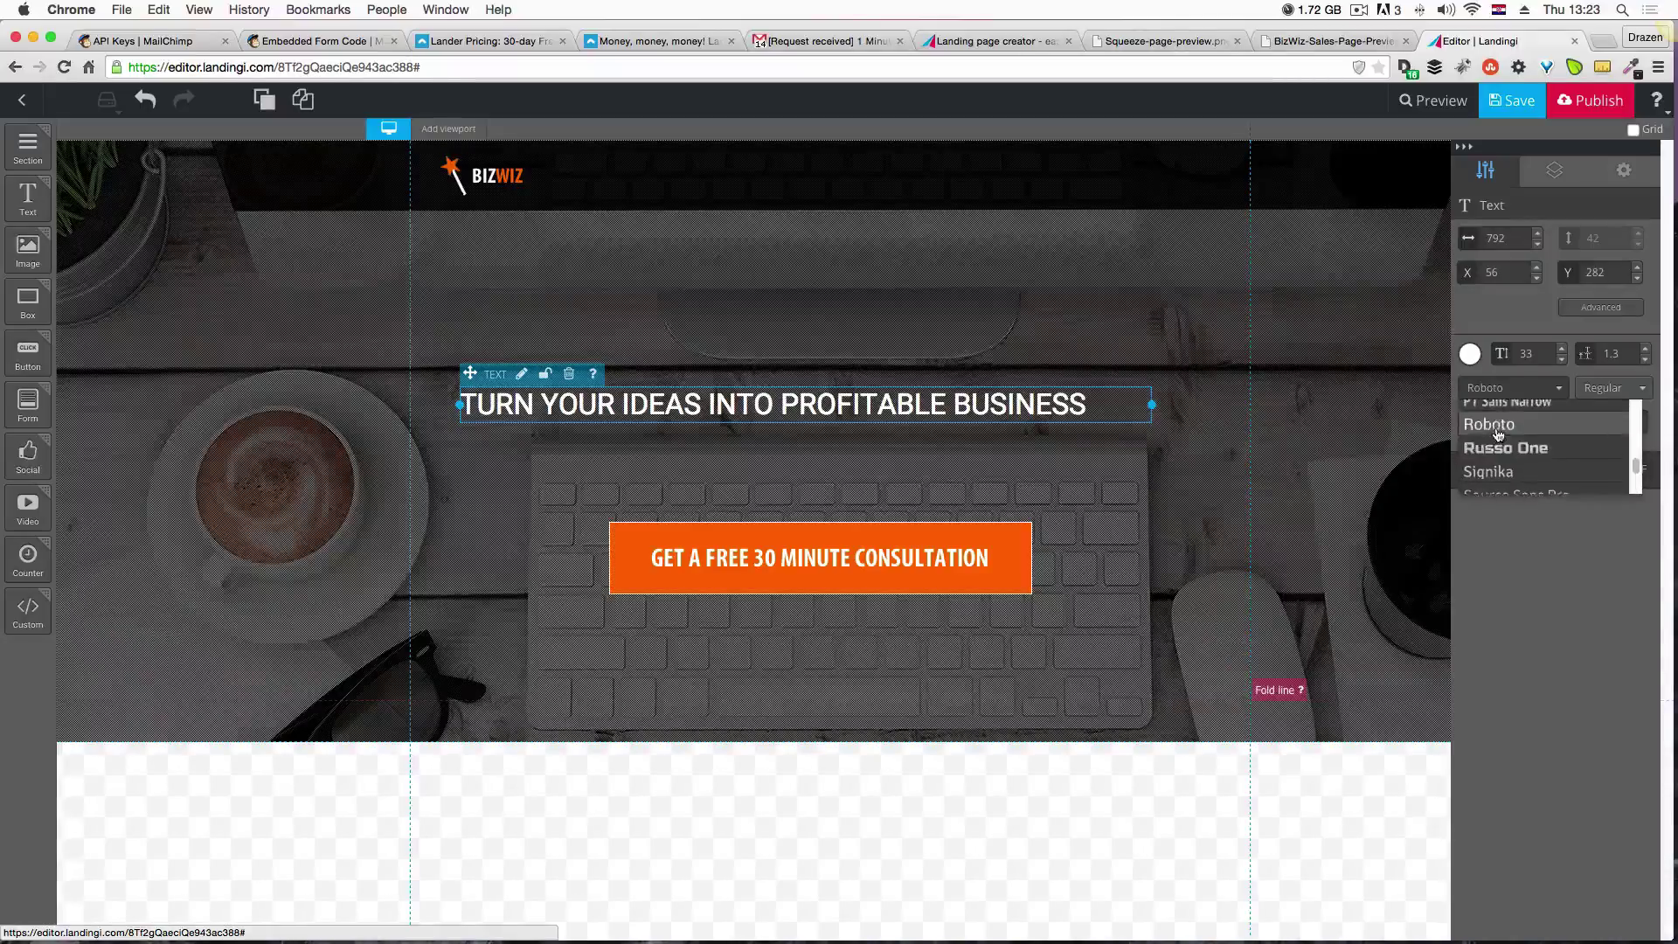
scroll(1498, 434, "up", 1)
left_click(1521, 544)
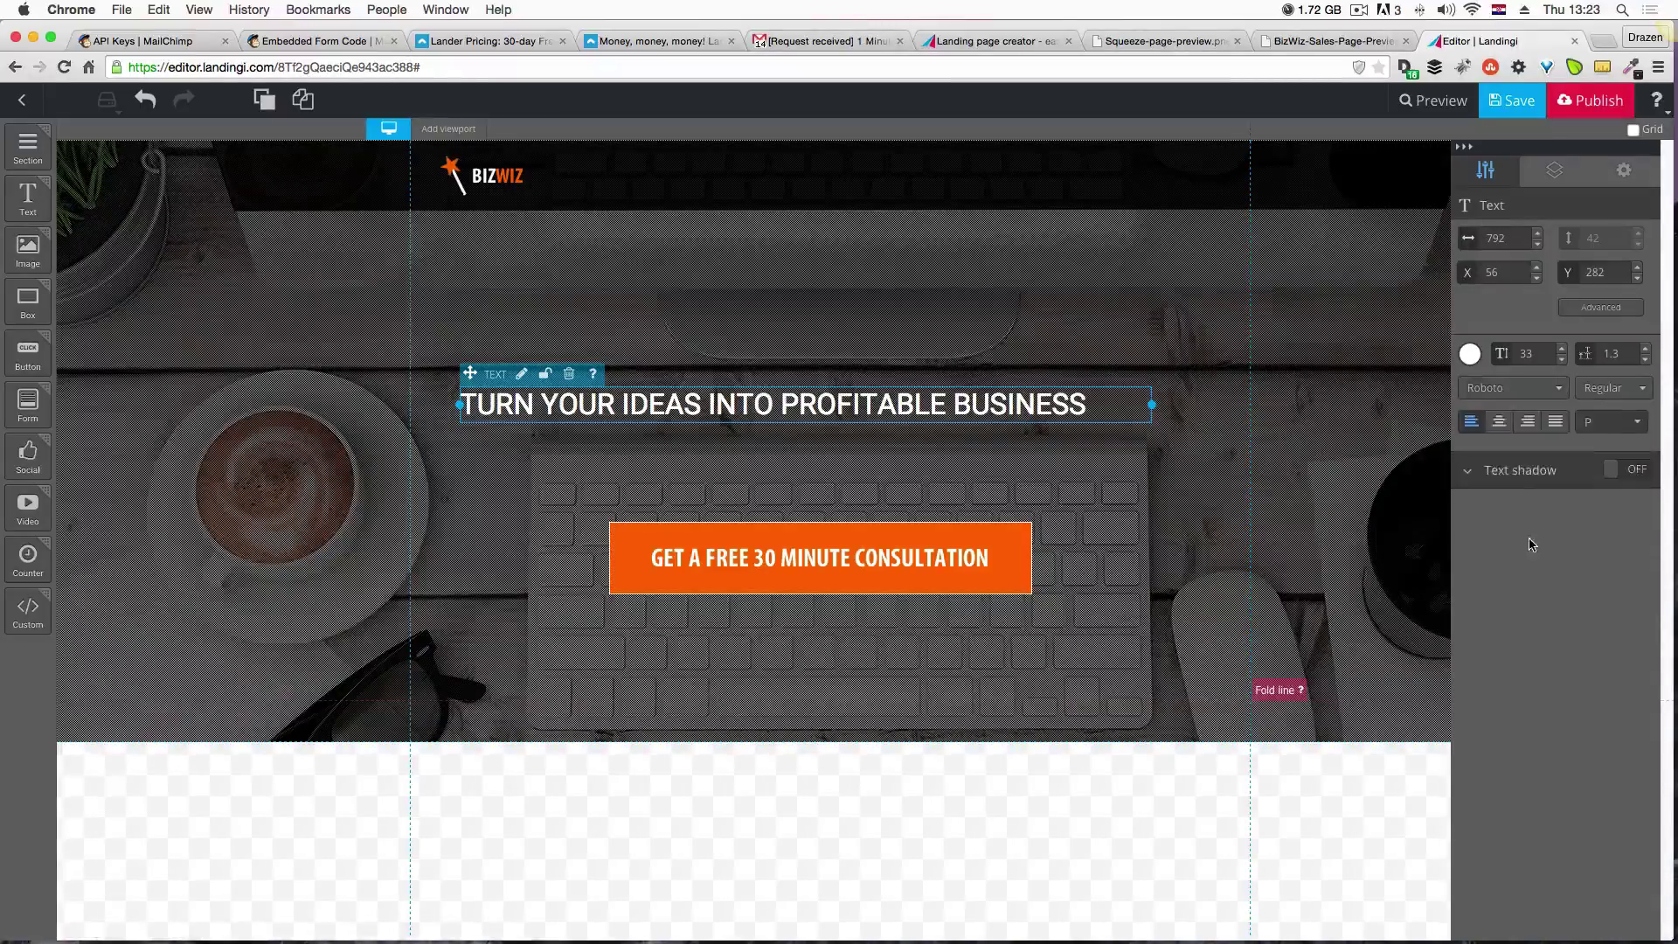
Set the headline's font weight to Bold.
left_click(1607, 391)
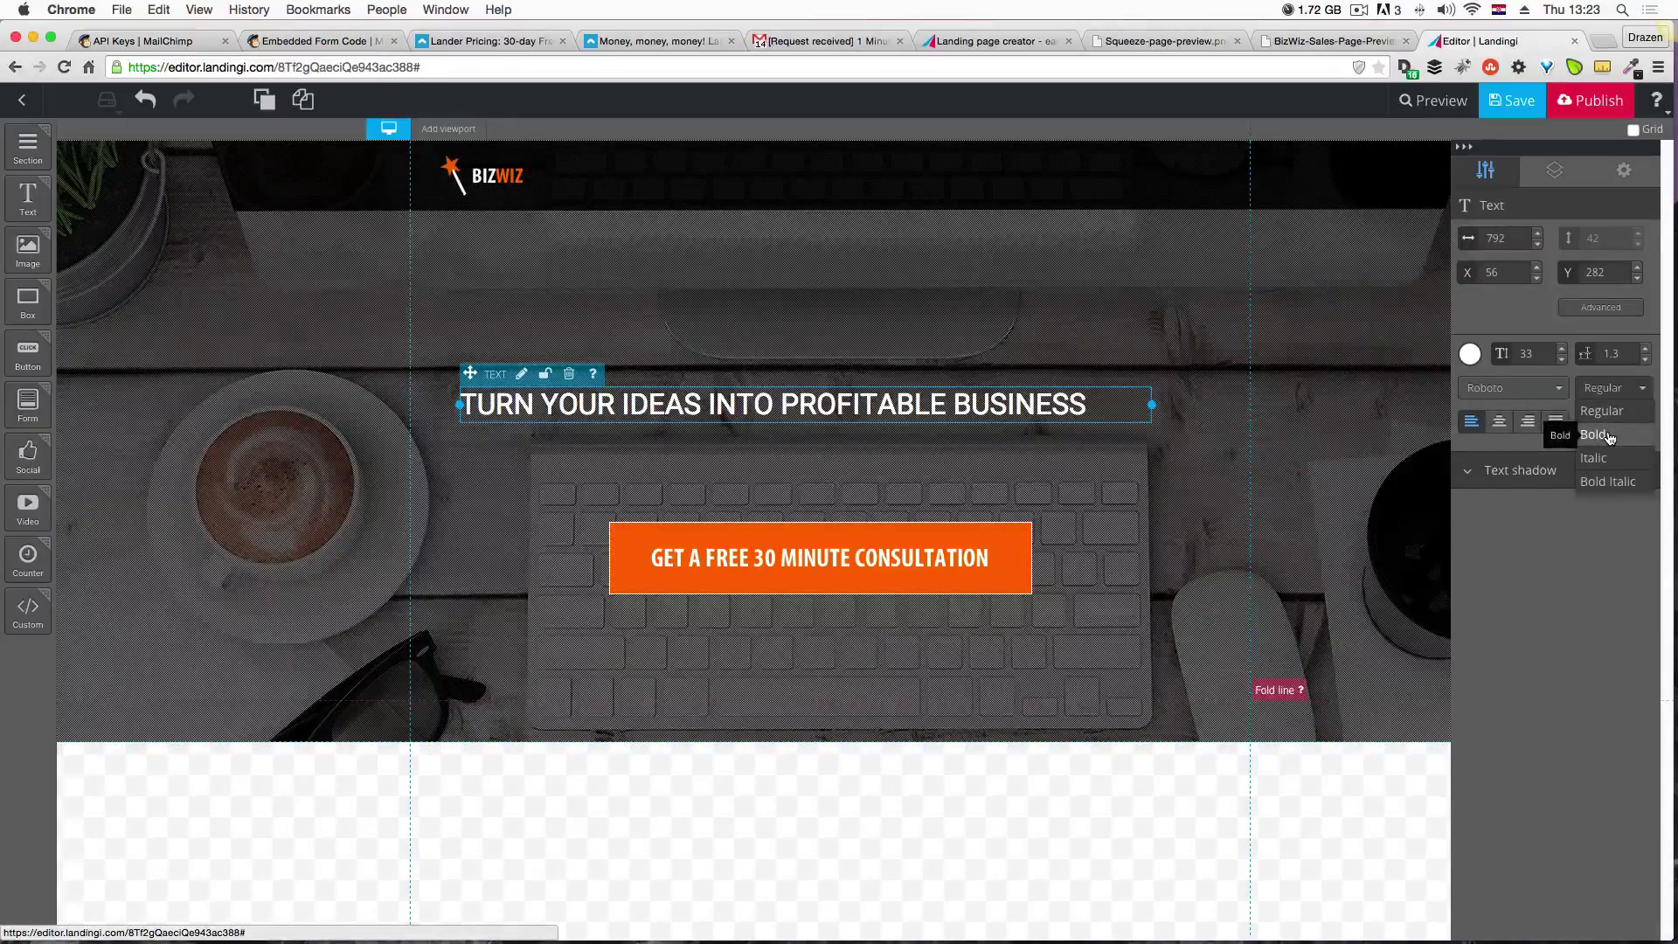
left_click(1608, 435)
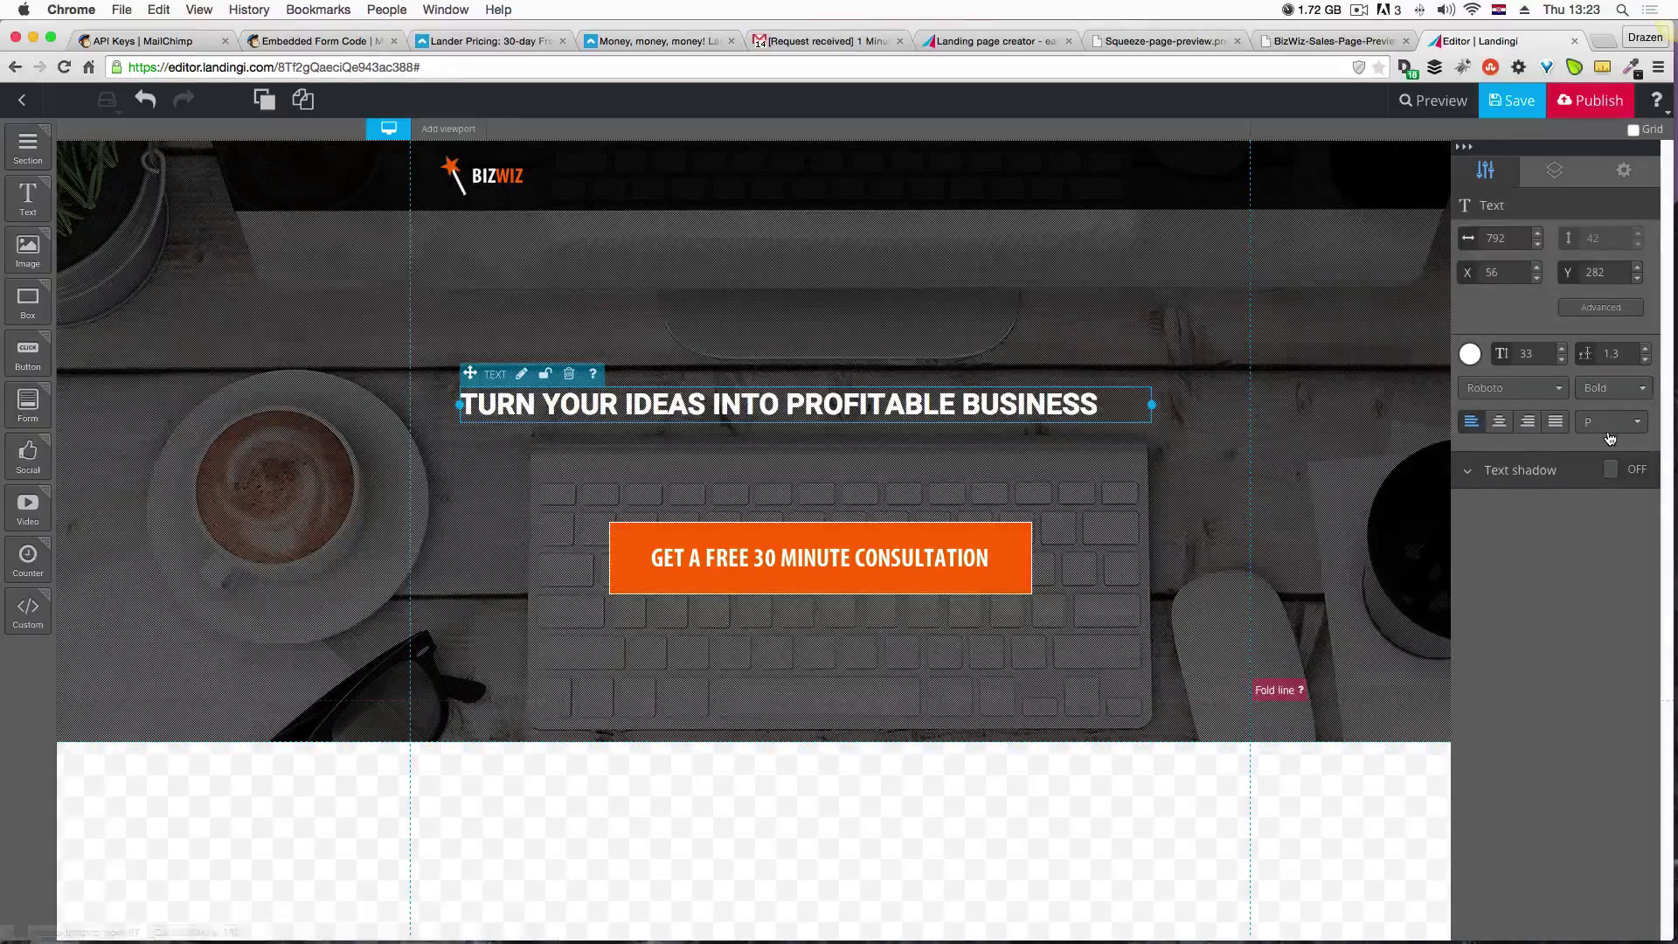
Set the headline's font size to 37 and widen its text box to about 852 pixels.
left_click(1563, 349)
left_click(1563, 350)
left_click(1562, 350)
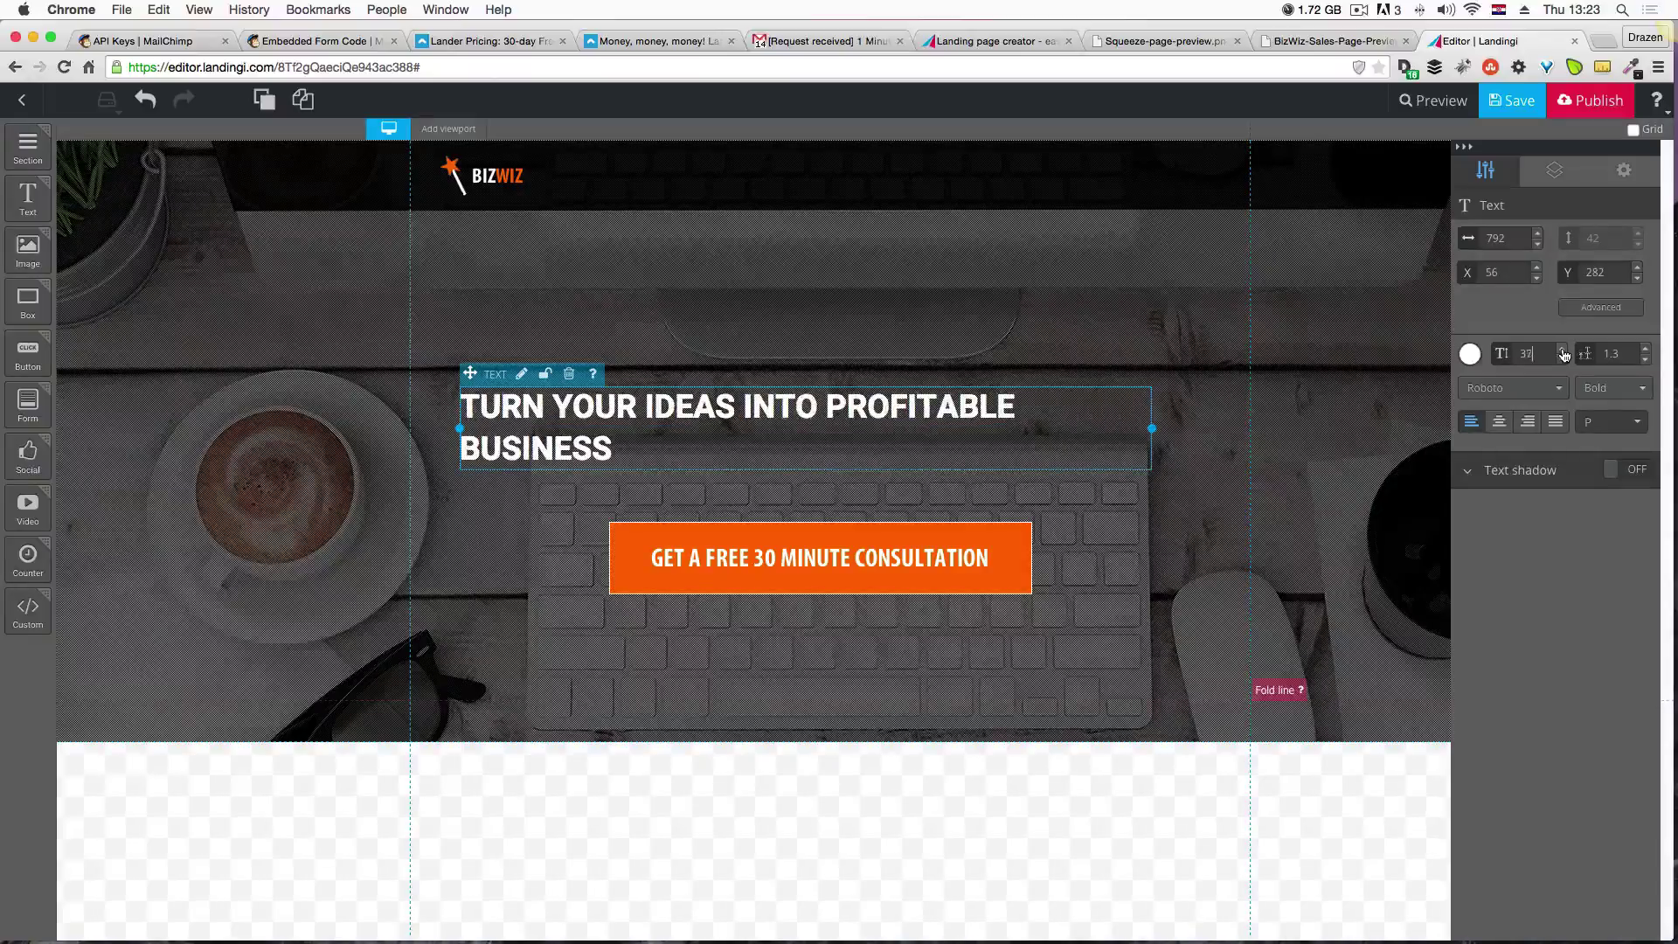
left_click(1563, 349)
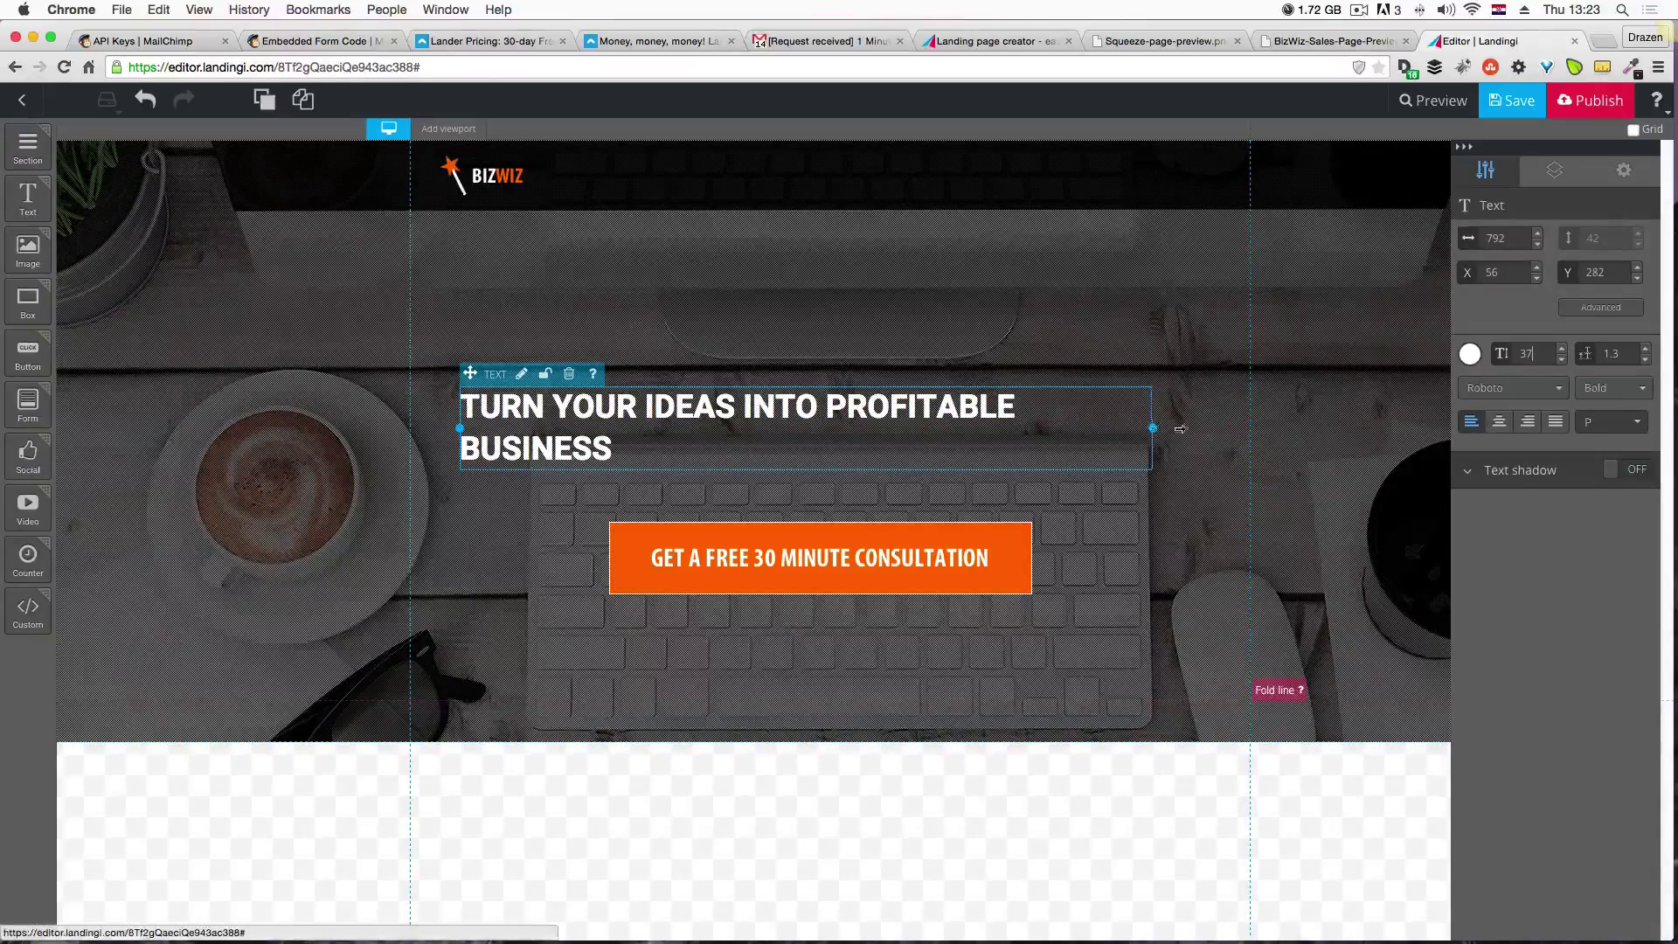
left_click_drag(1152, 429, 1206, 429)
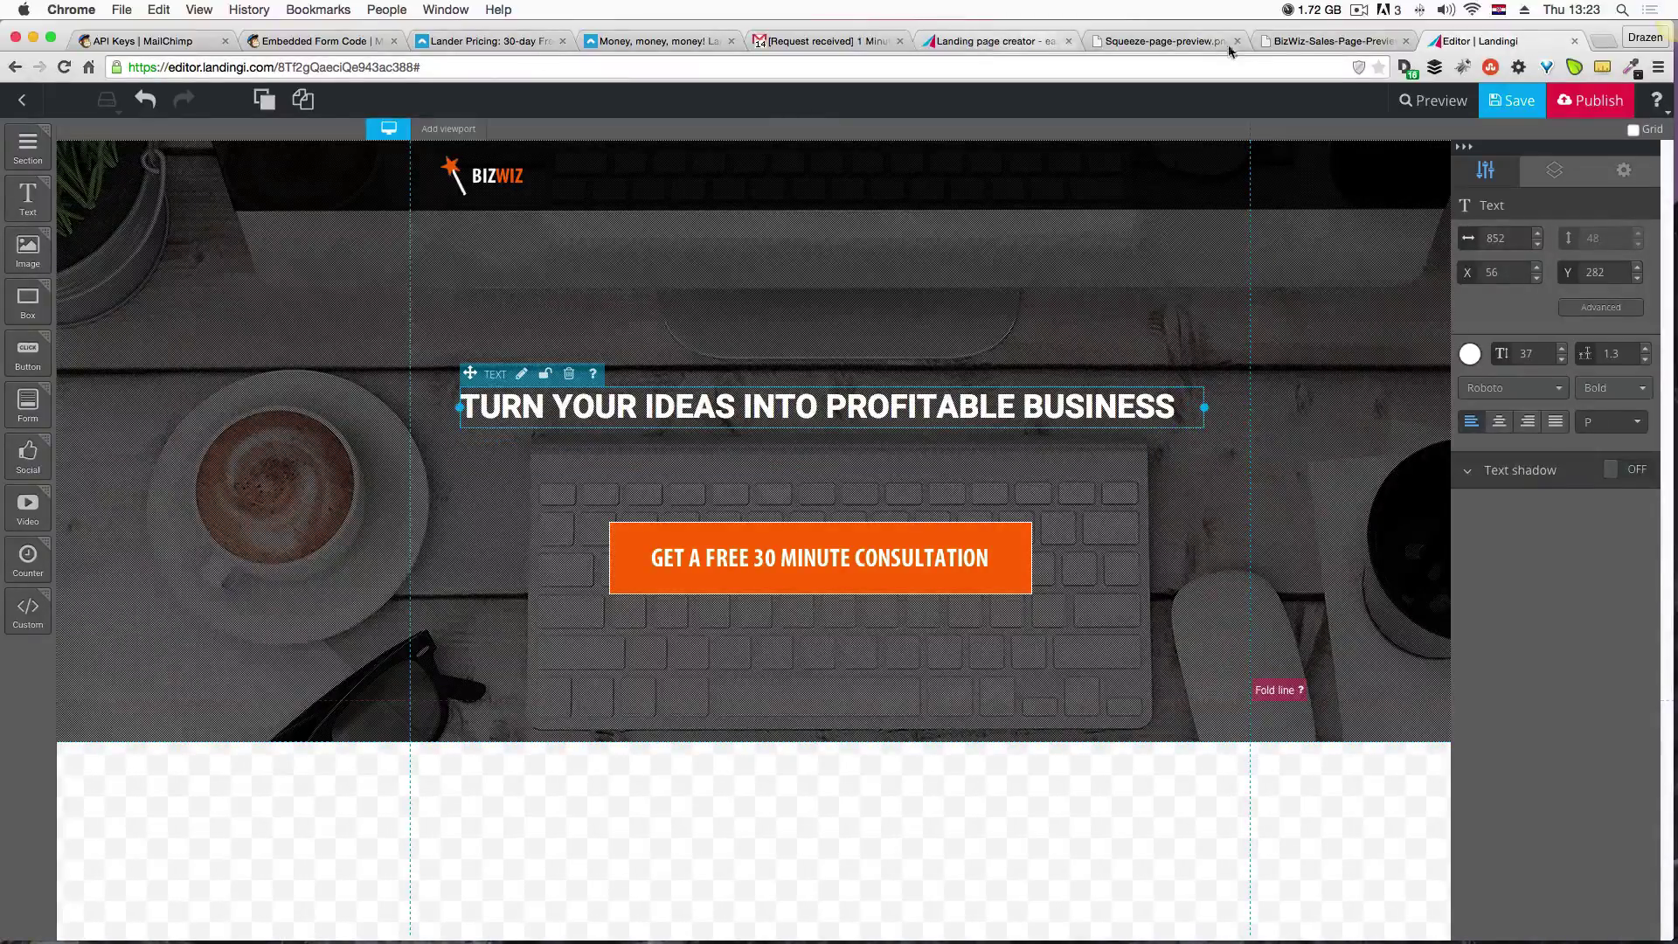
Compare the headline with the BizWiz sales page preview and move it up slightly, to about X 55, Y 274.
left_click(1289, 42)
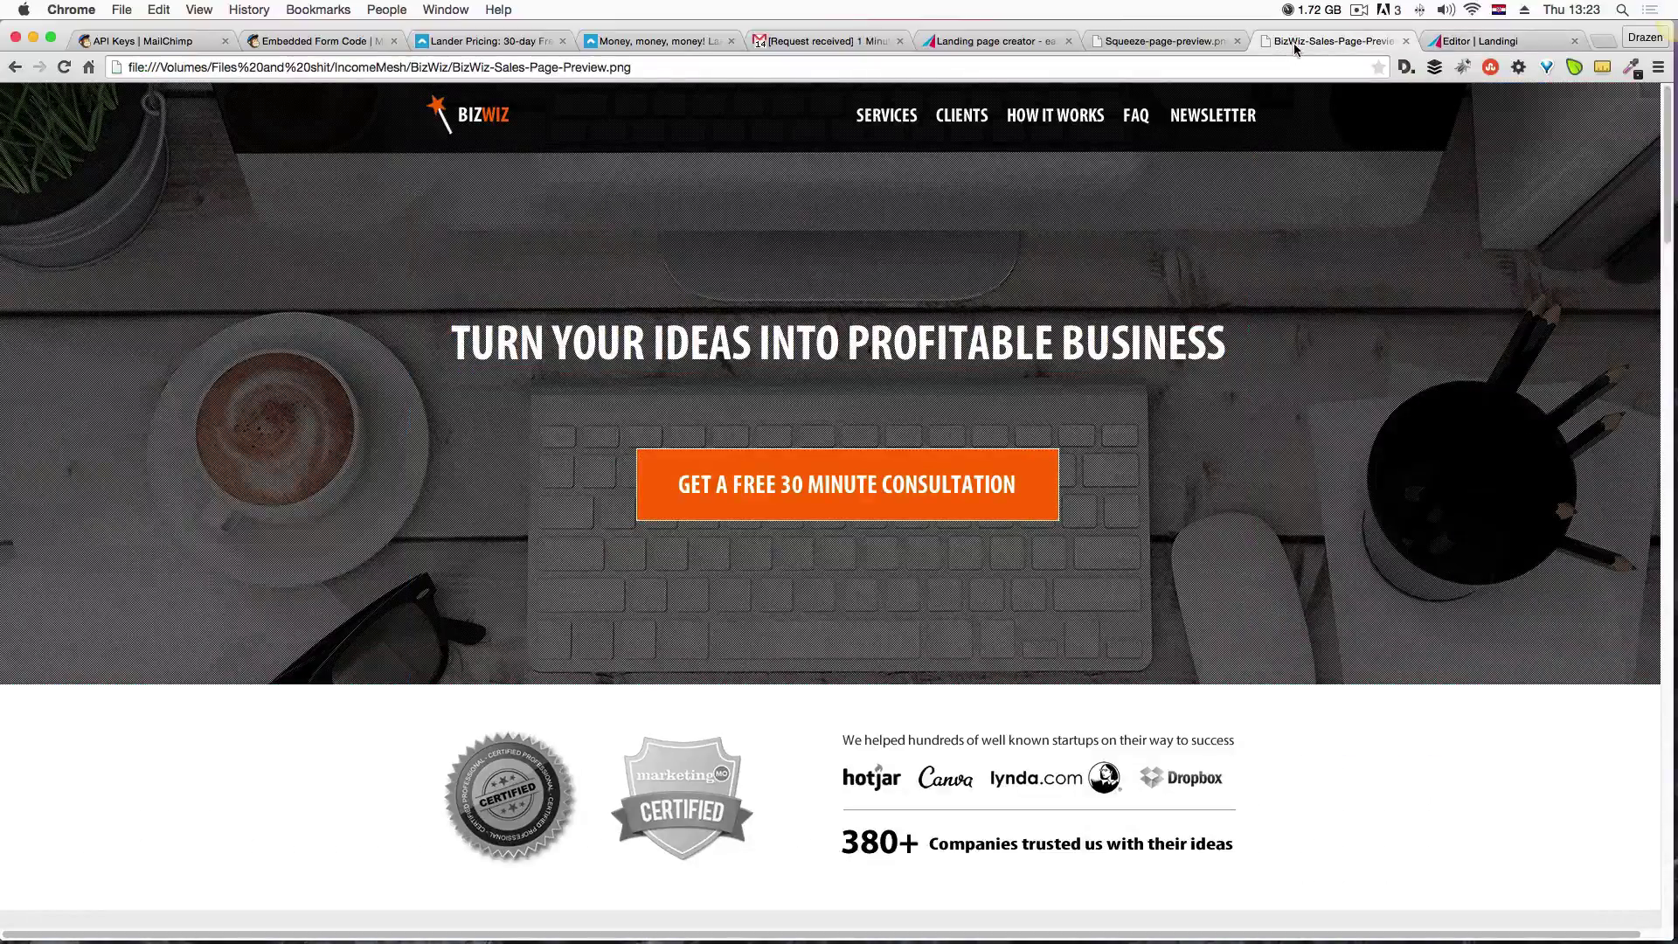
left_click(1448, 41)
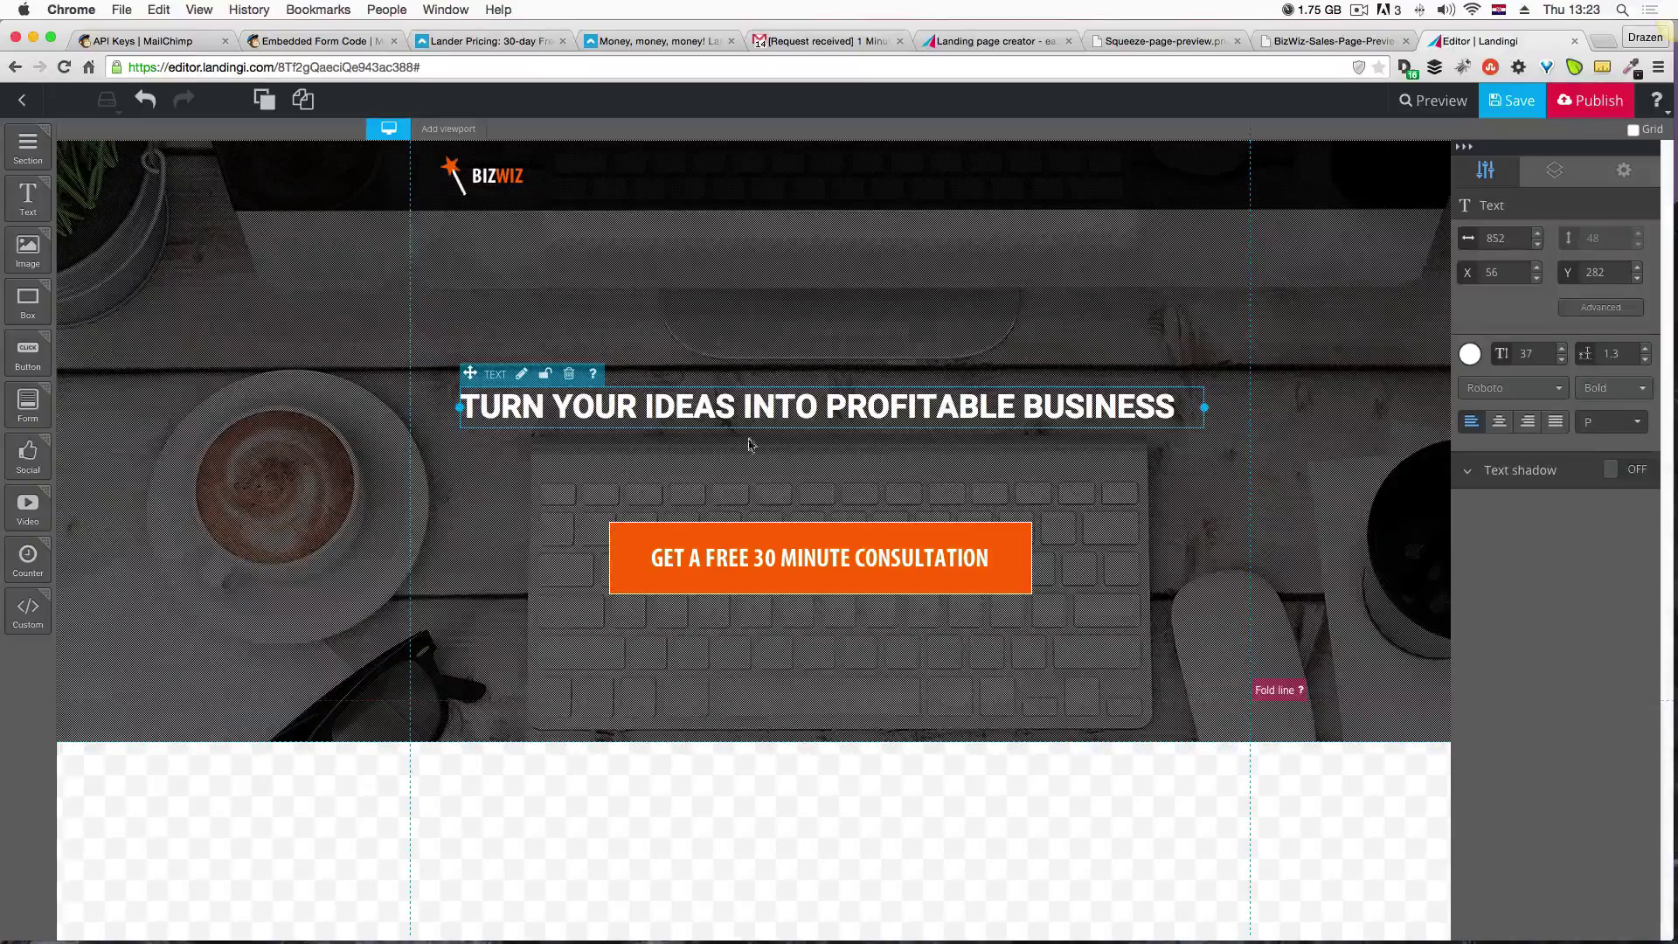
left_click_drag(894, 415, 894, 407)
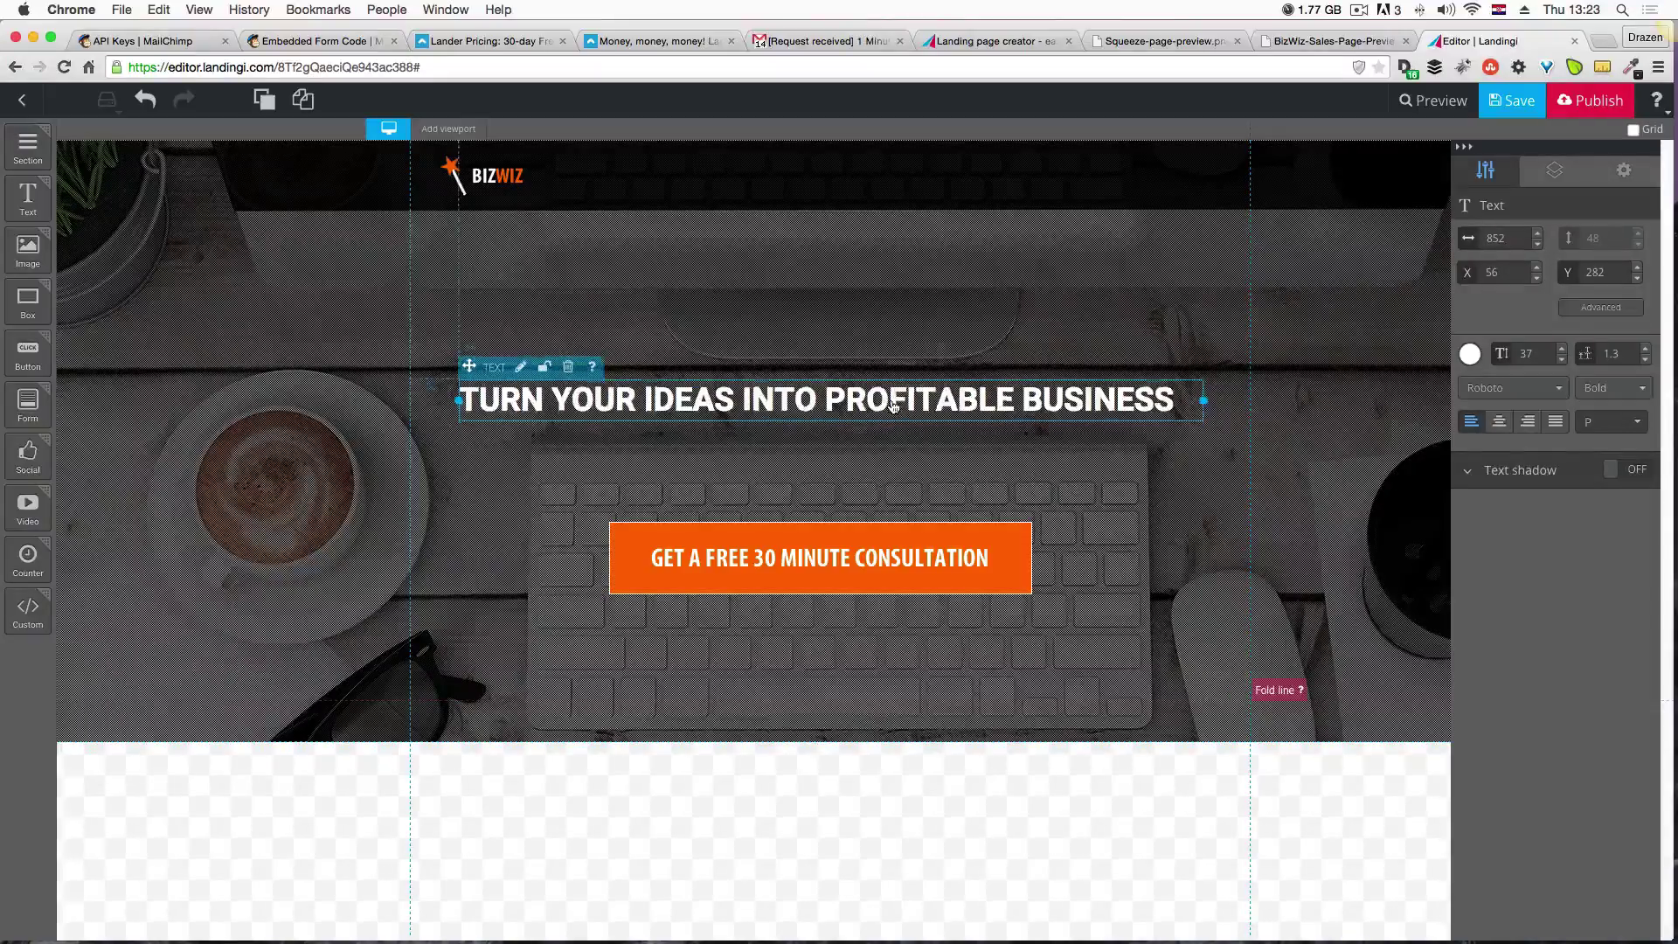
Set the headline's font size to 40 and adjust its text box to about 898 pixels wide at about X 42.
left_click(1562, 352)
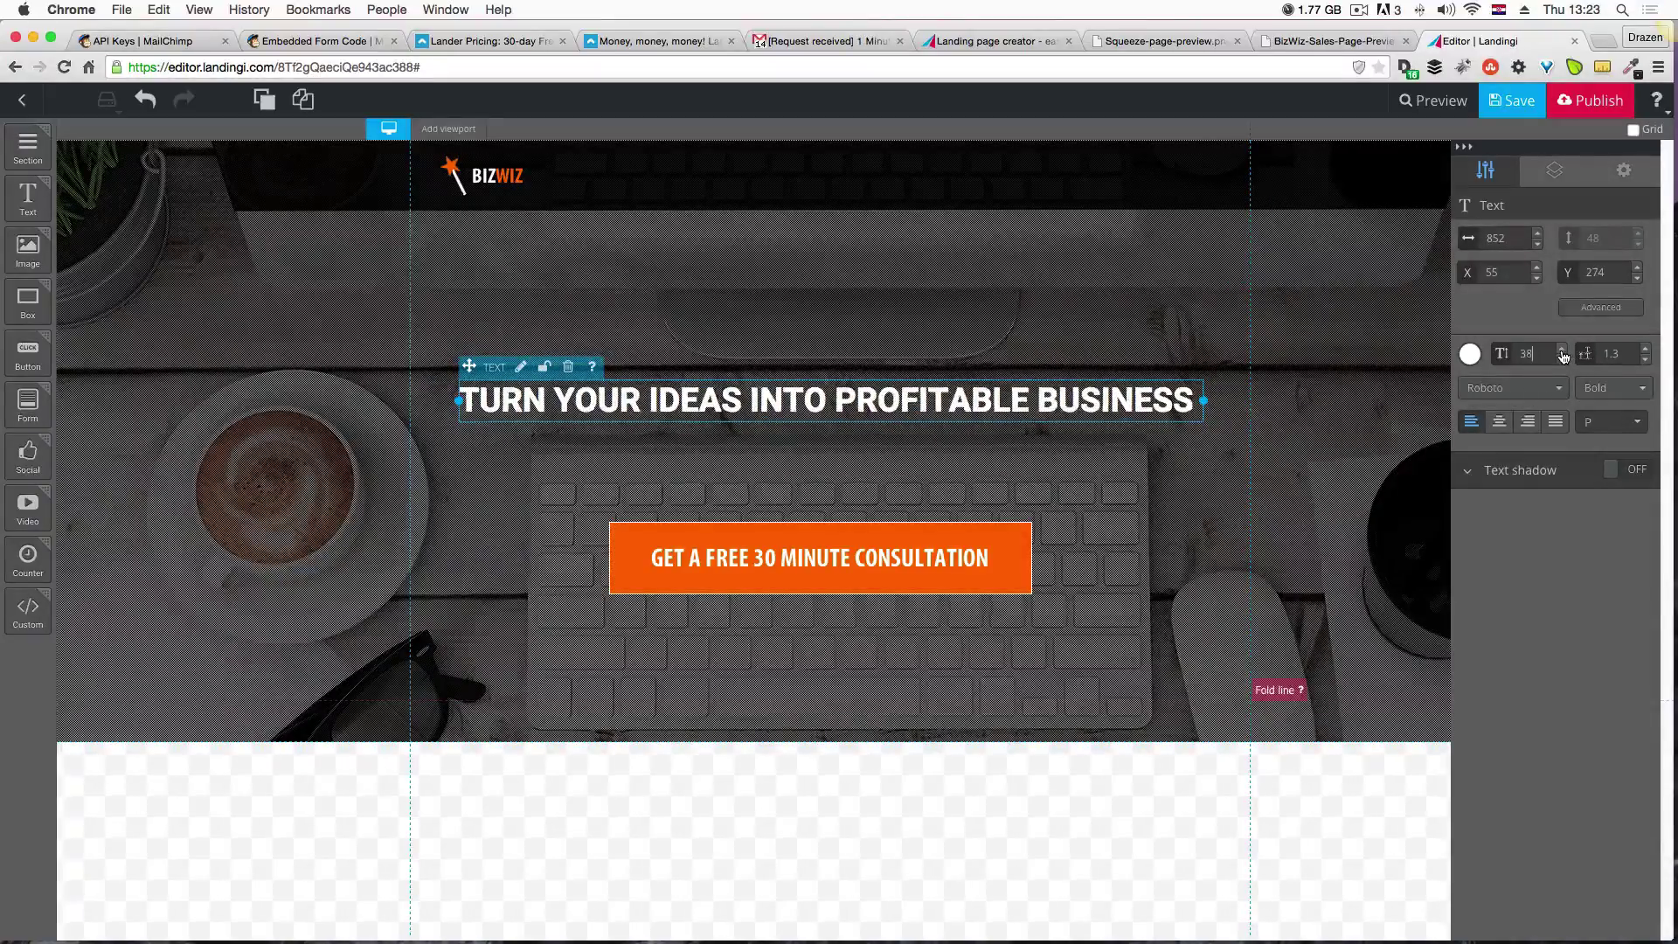
left_click(1562, 351)
left_click(1563, 353)
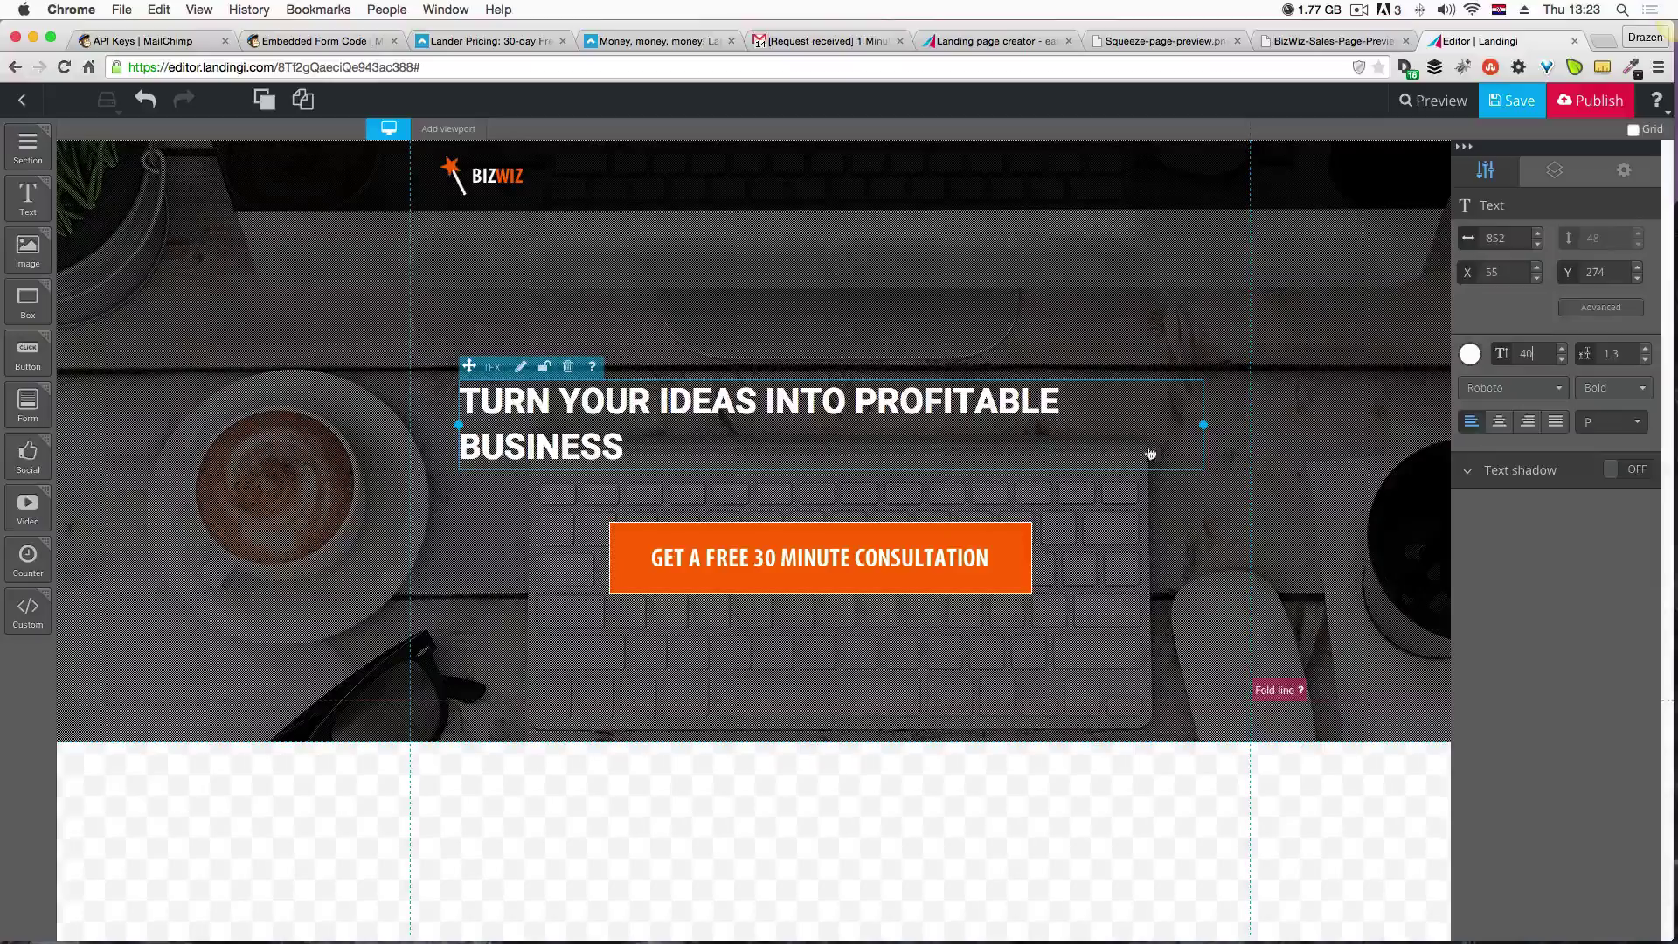
left_click_drag(1207, 423, 1245, 427)
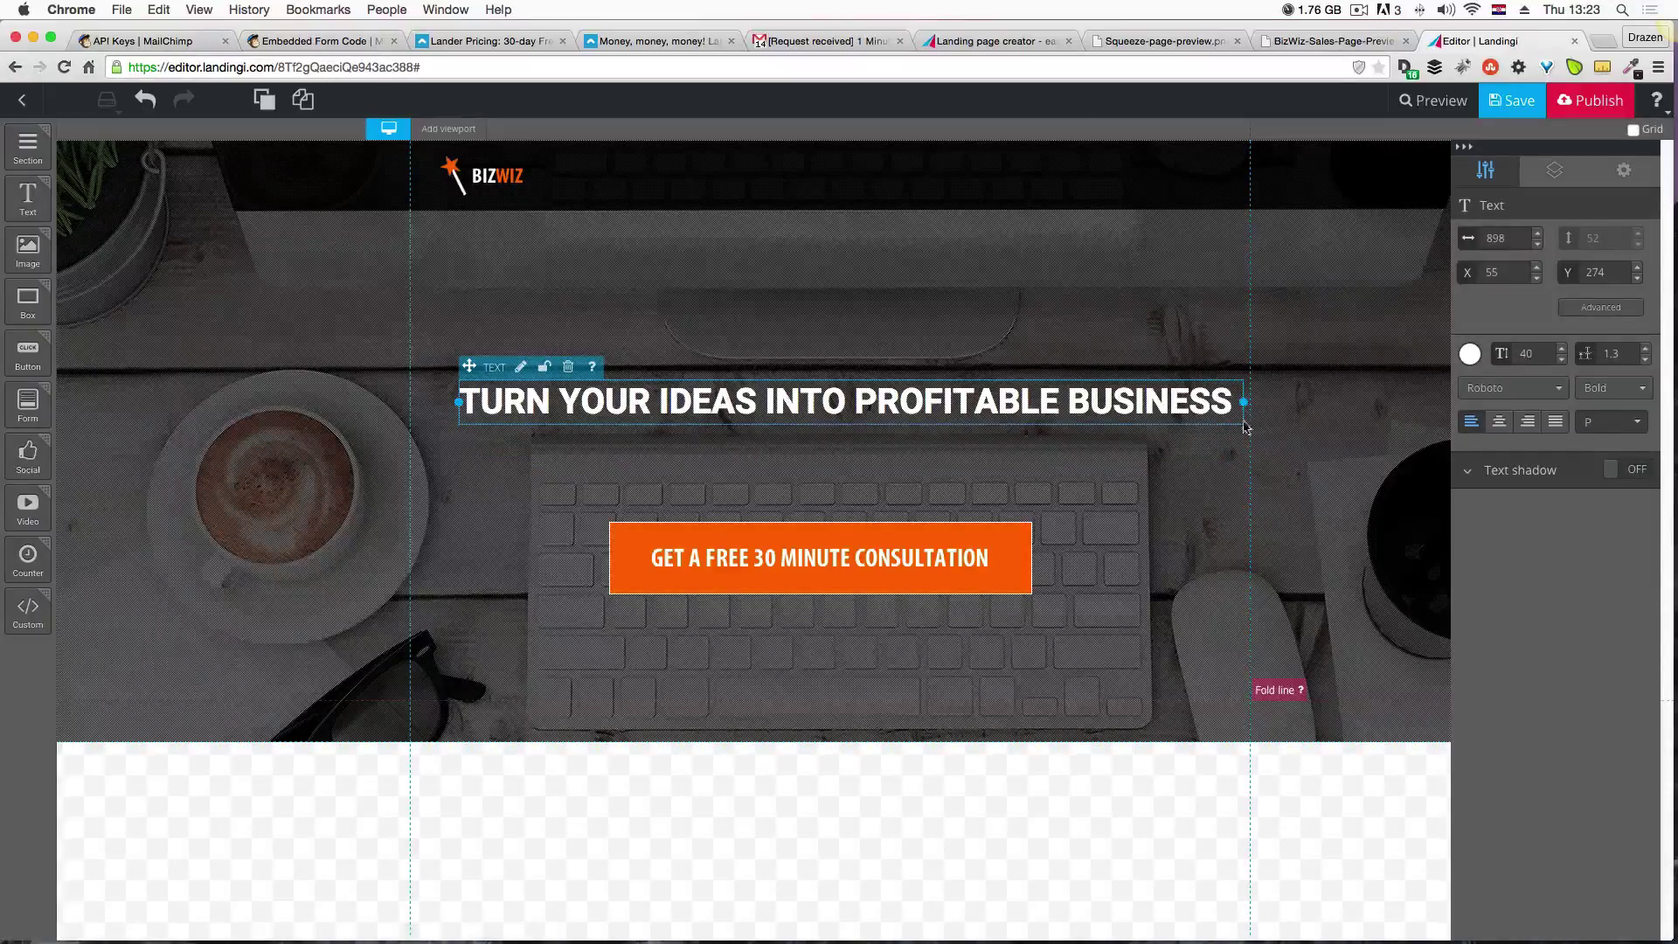
left_click_drag(987, 398, 974, 398)
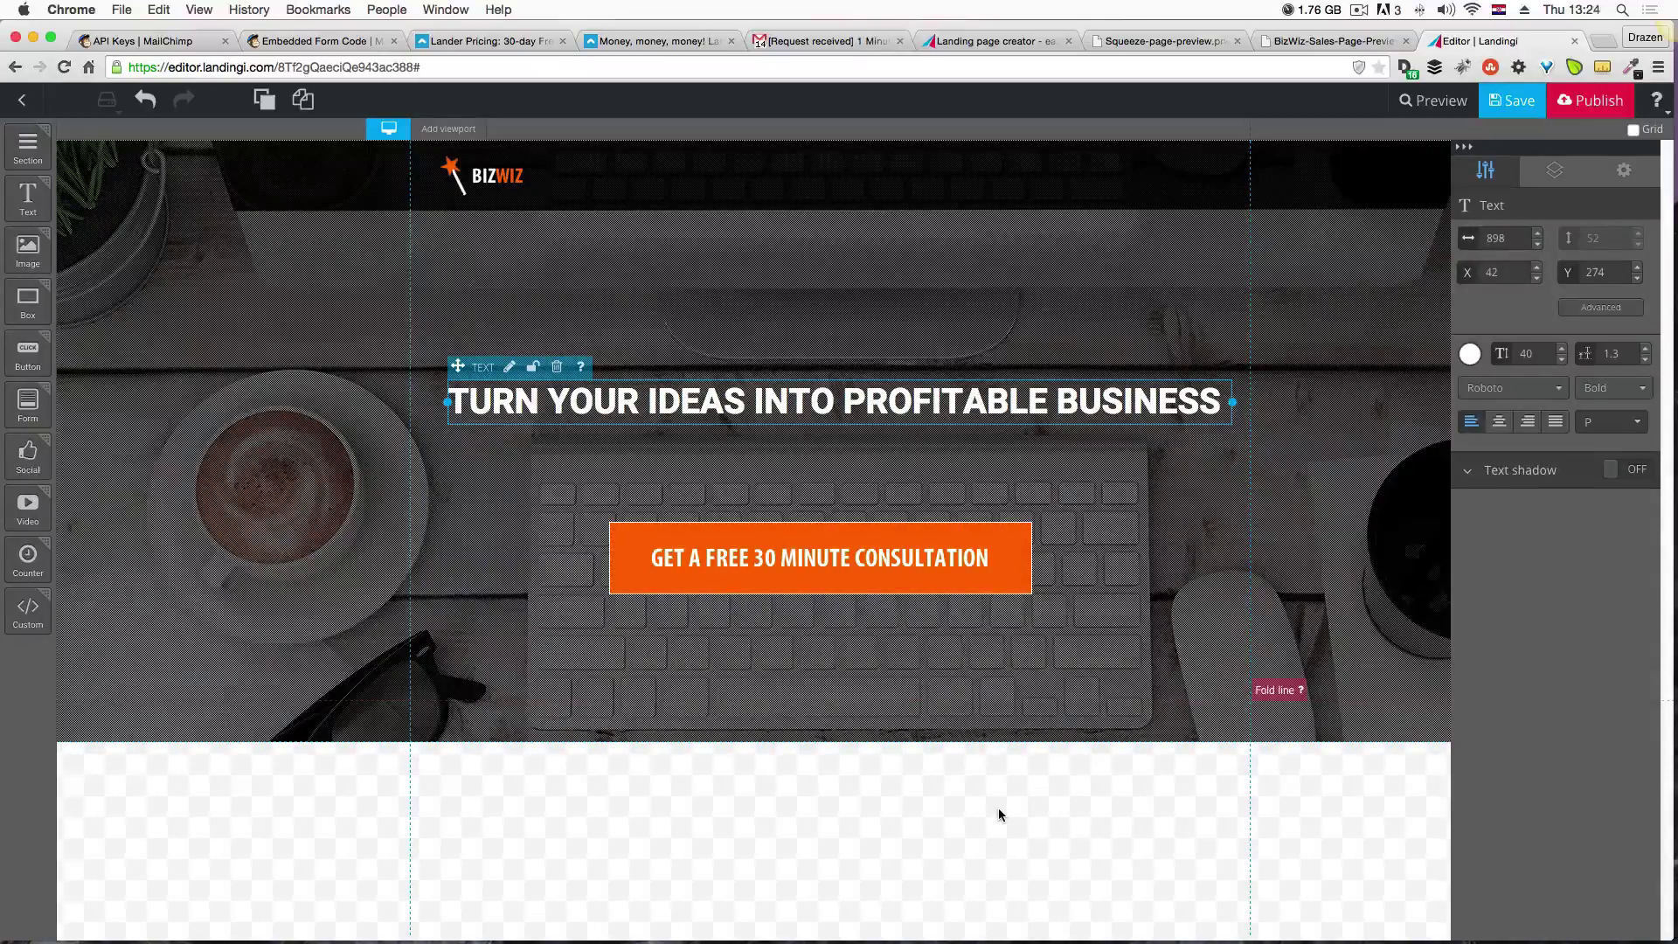
Check the header and navigation links in the BizWiz sales page preview, and add a text element to the page's dark header bar.
left_click(1340, 42)
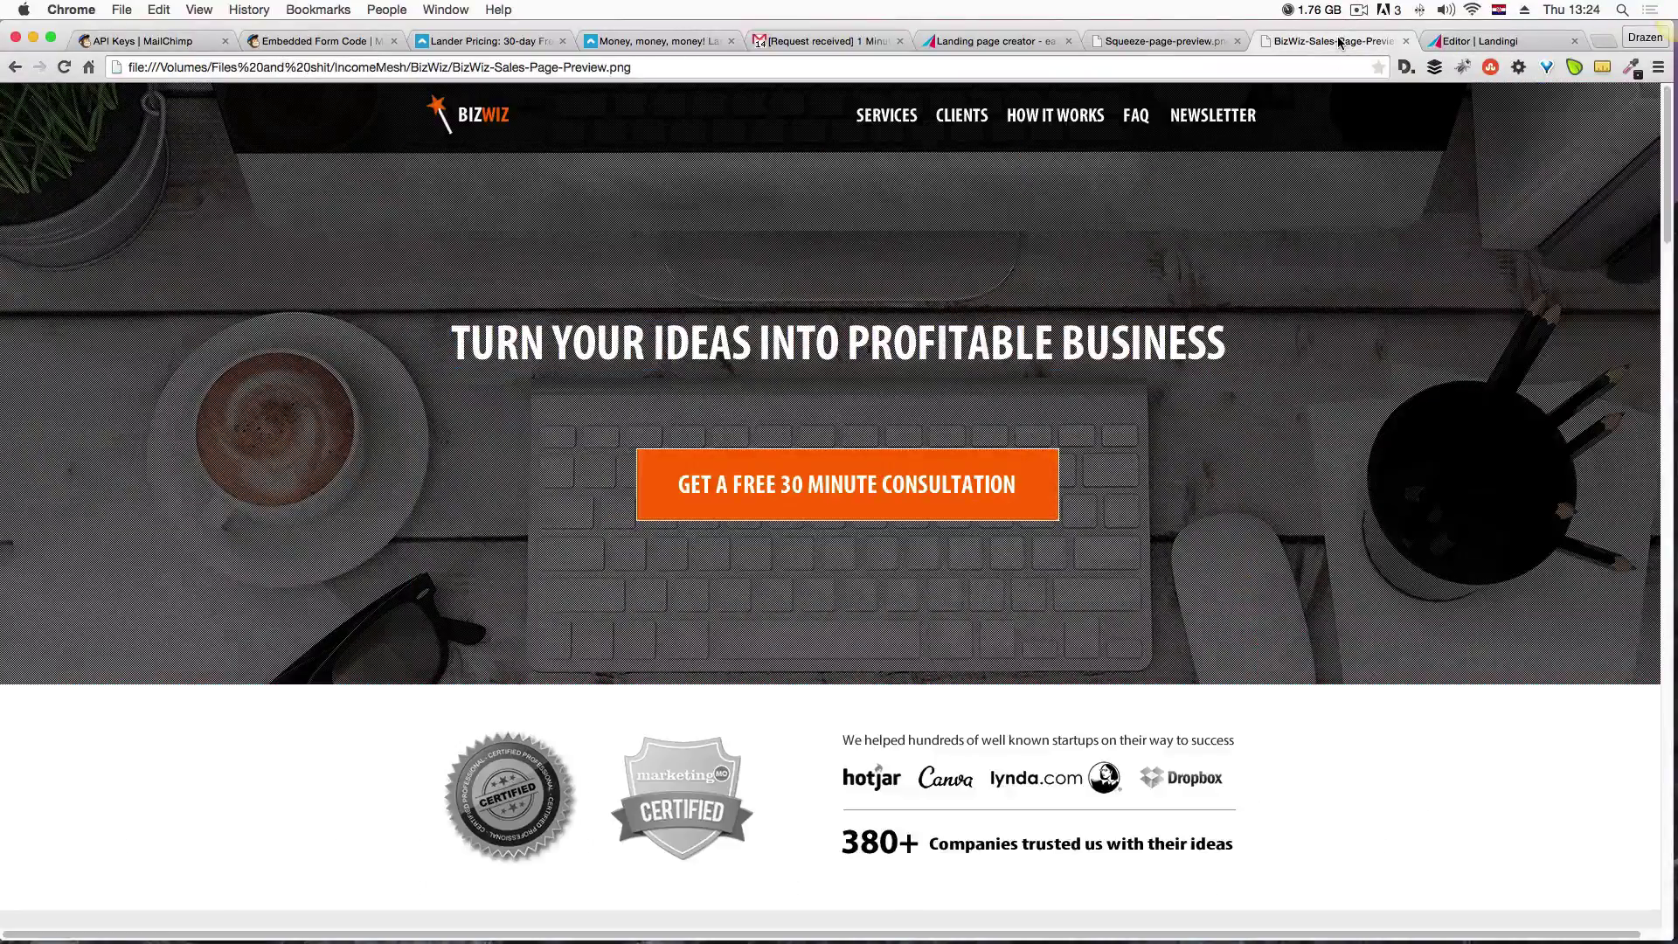
left_click(1465, 42)
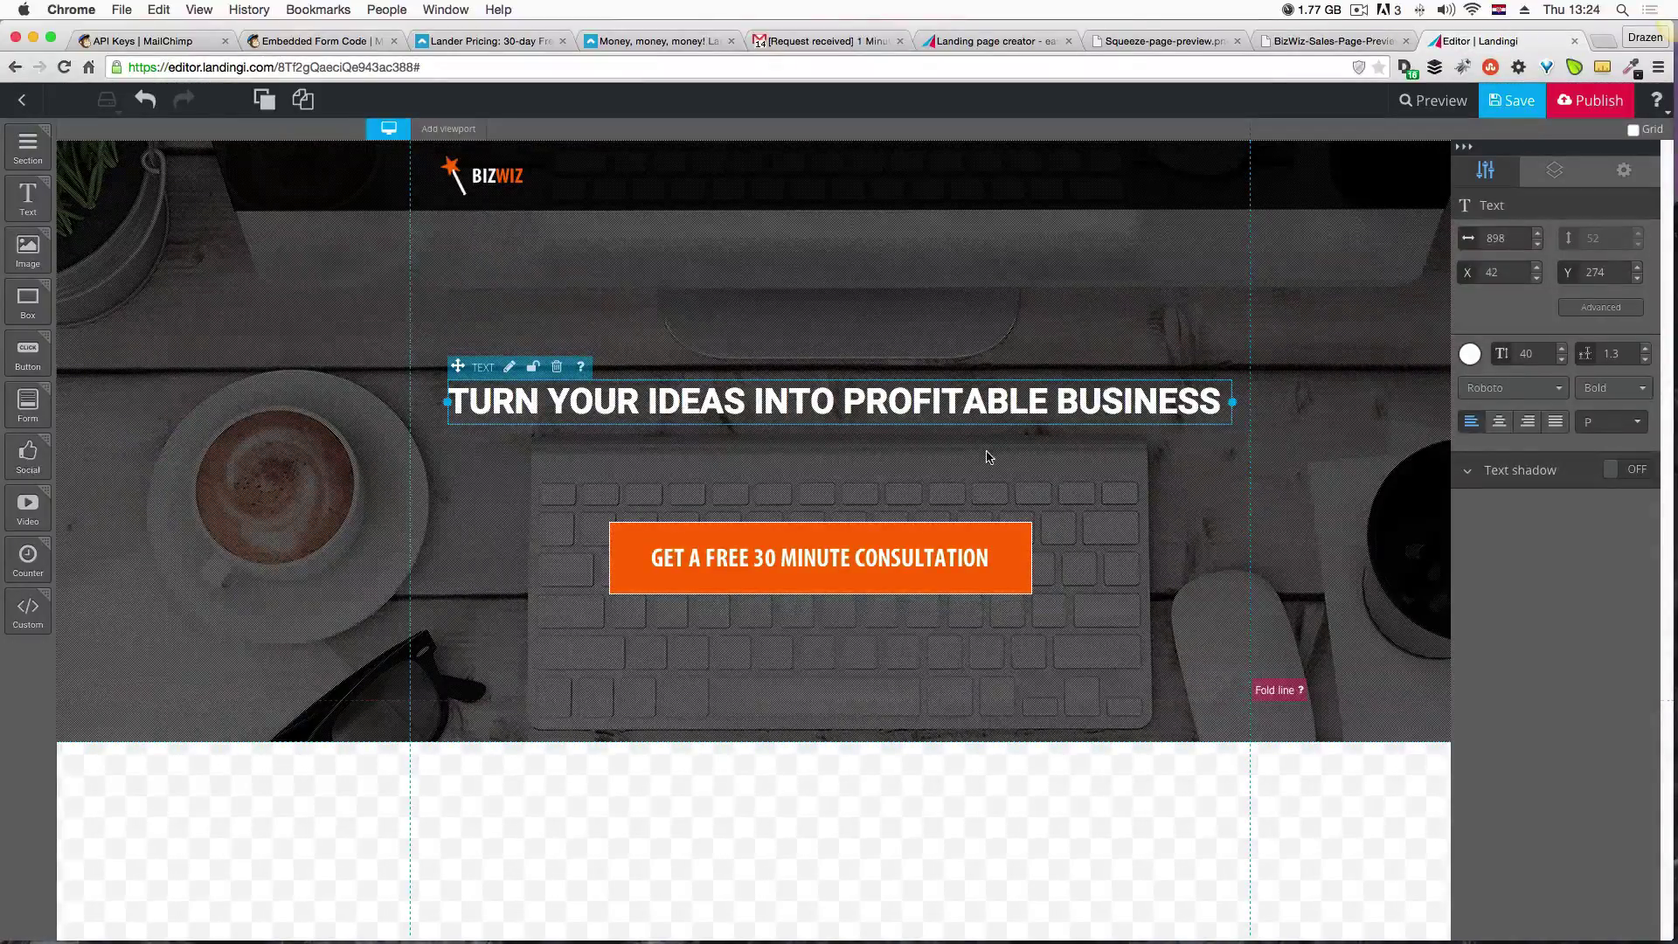
left_click(1281, 44)
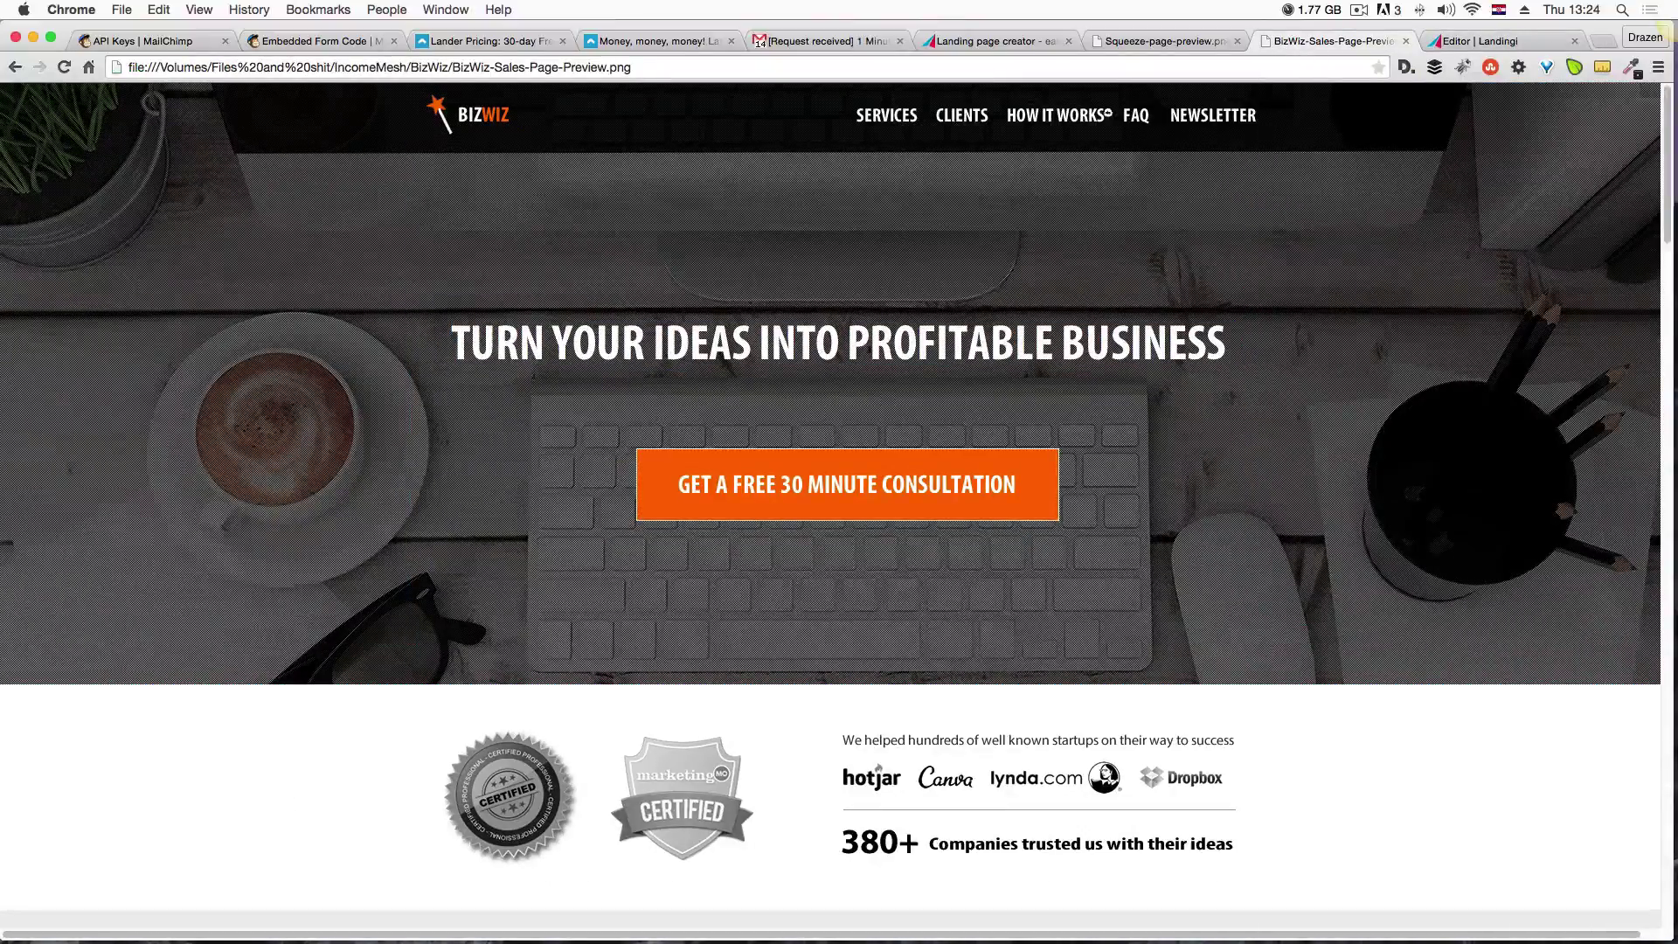
left_click(1500, 42)
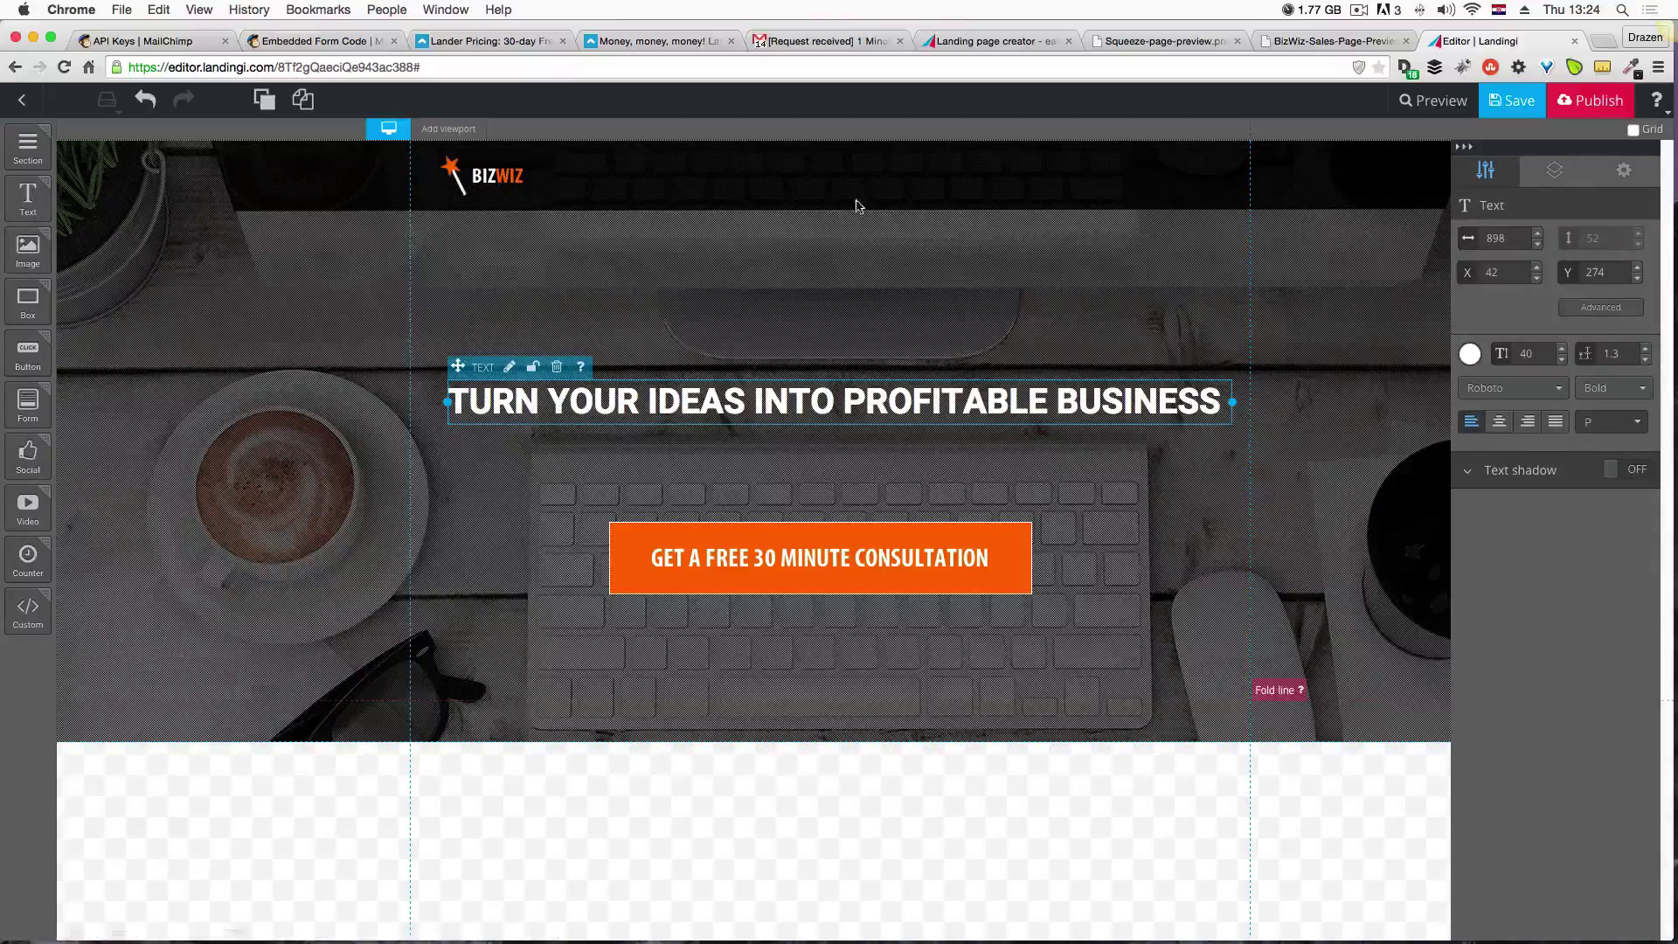
left_click_drag(28, 200, 831, 166)
Copy the navigation text "SERVICES CLIENTS HOW IT WORKS FAQ NEWSLETTER" from the Fireworks design and replace the new text element's placeholder with it.
key("ctrl+Up")
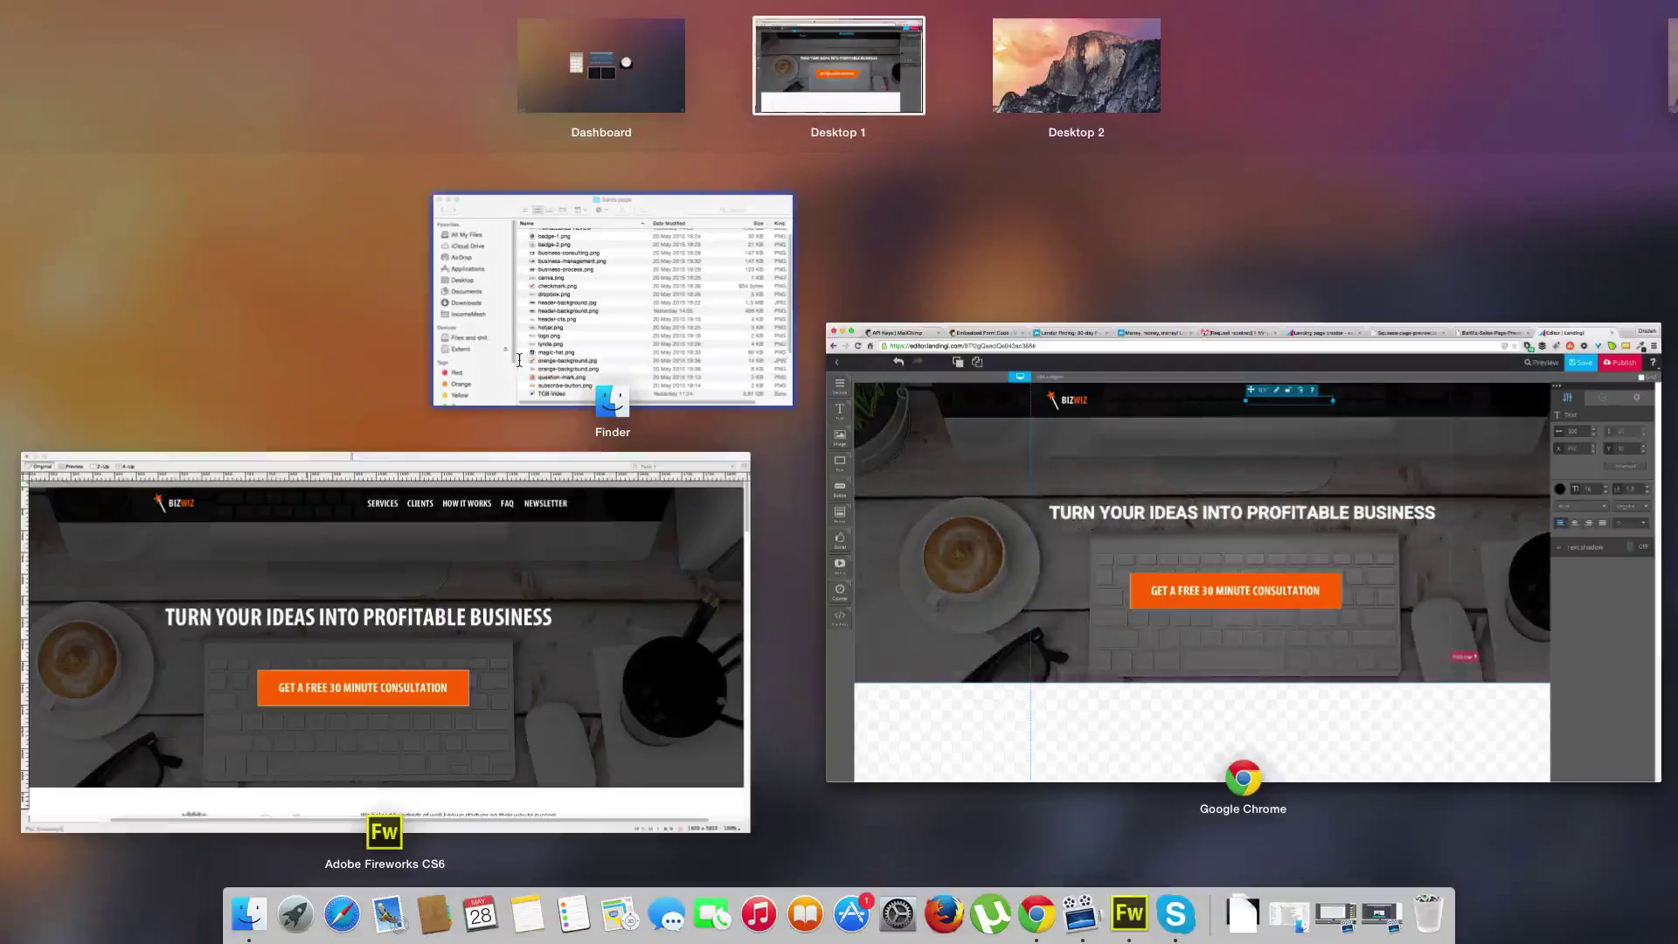
left_click(749, 157)
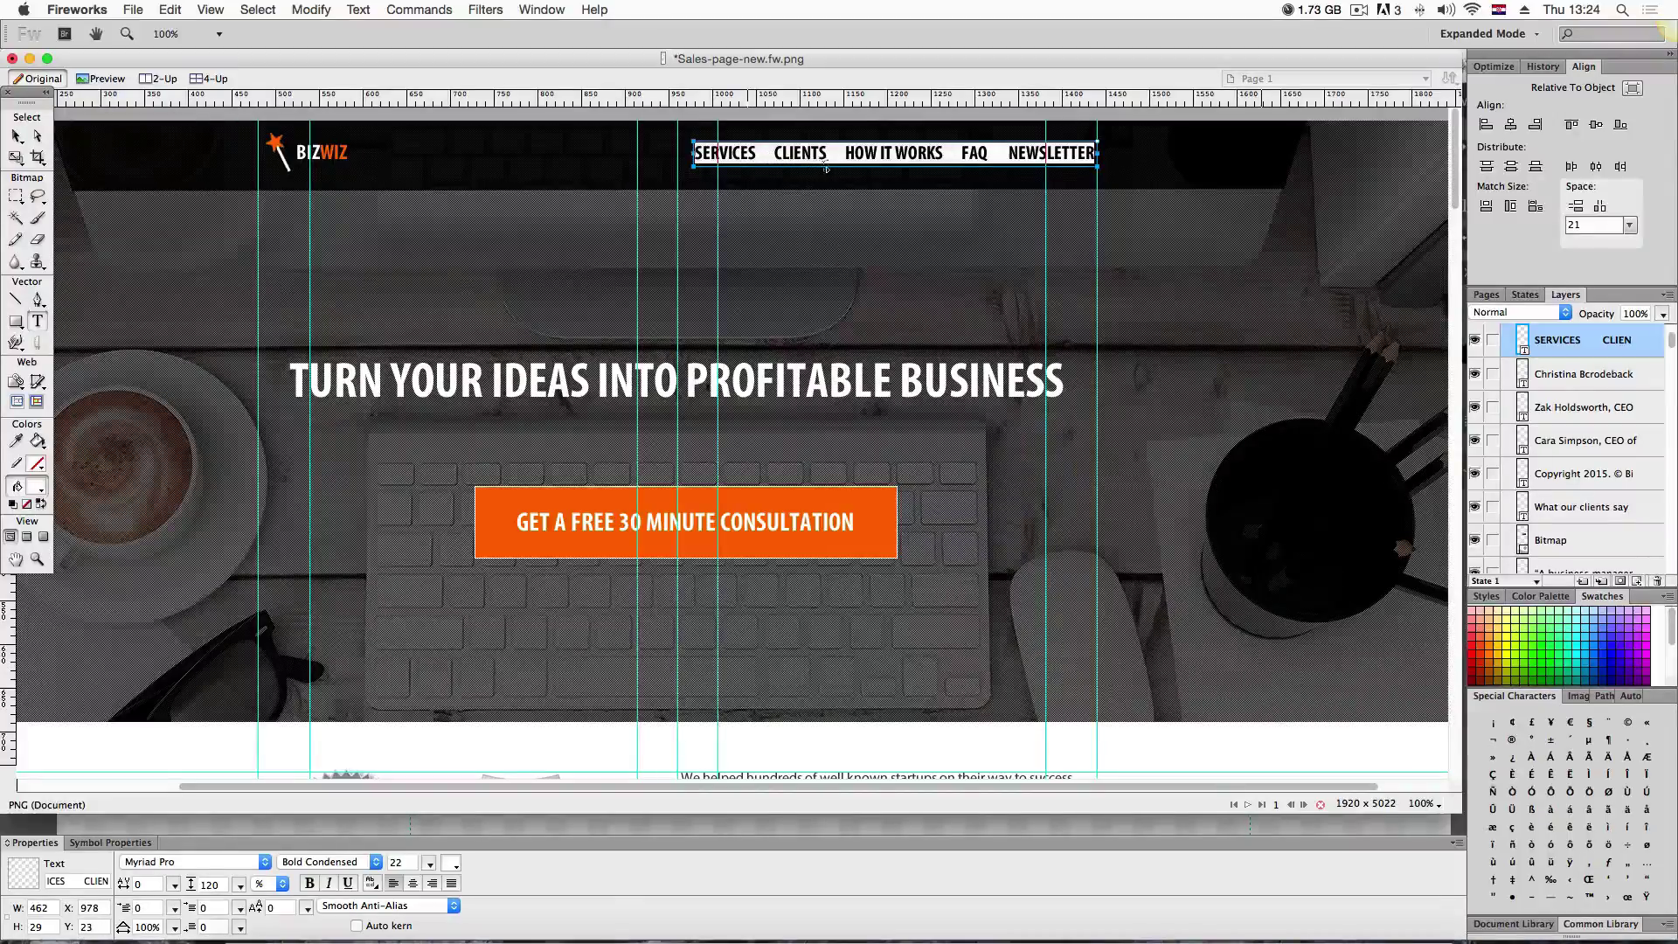
key("super+Tab")
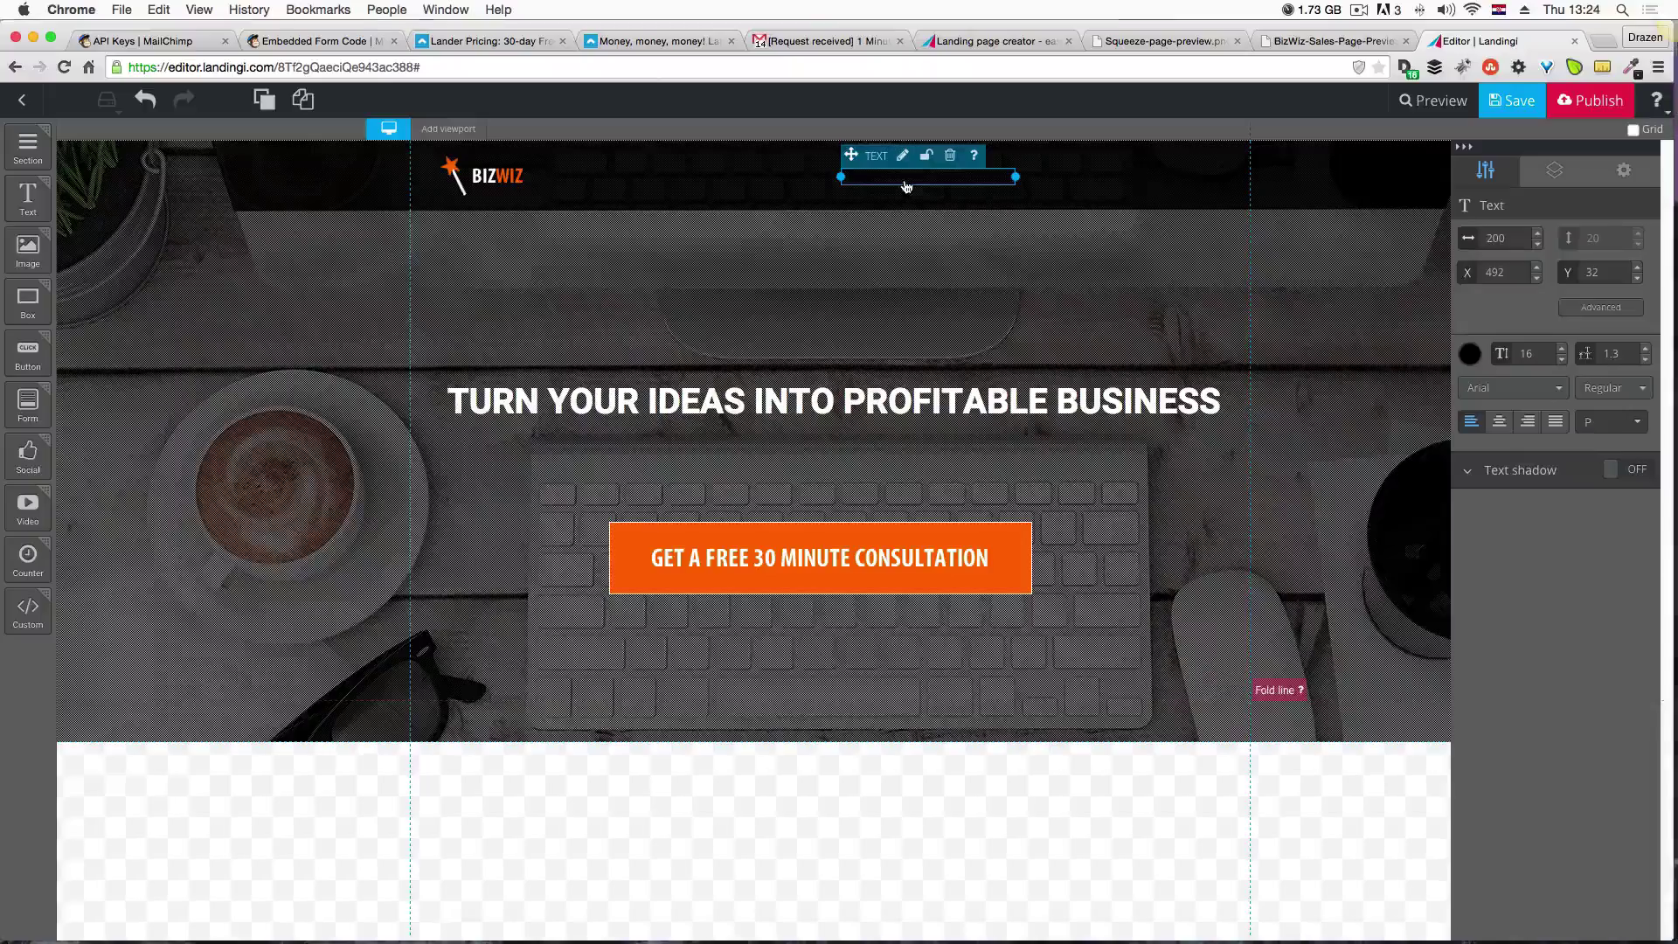
double_click(898, 178)
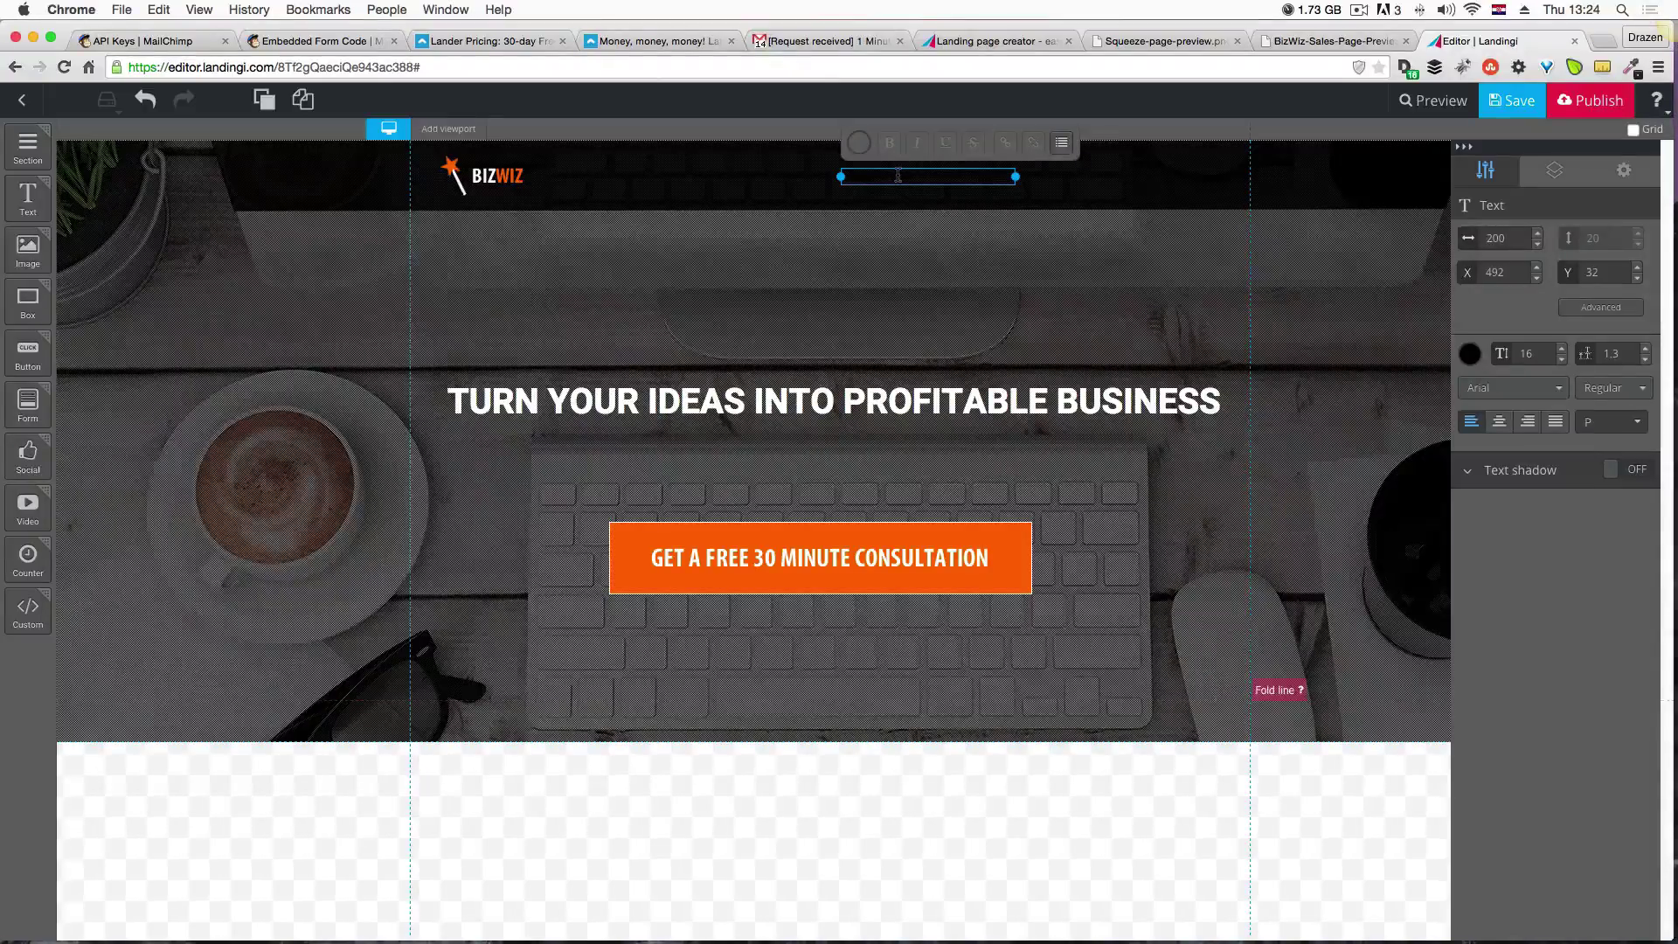
left_click_drag(914, 176, 834, 178)
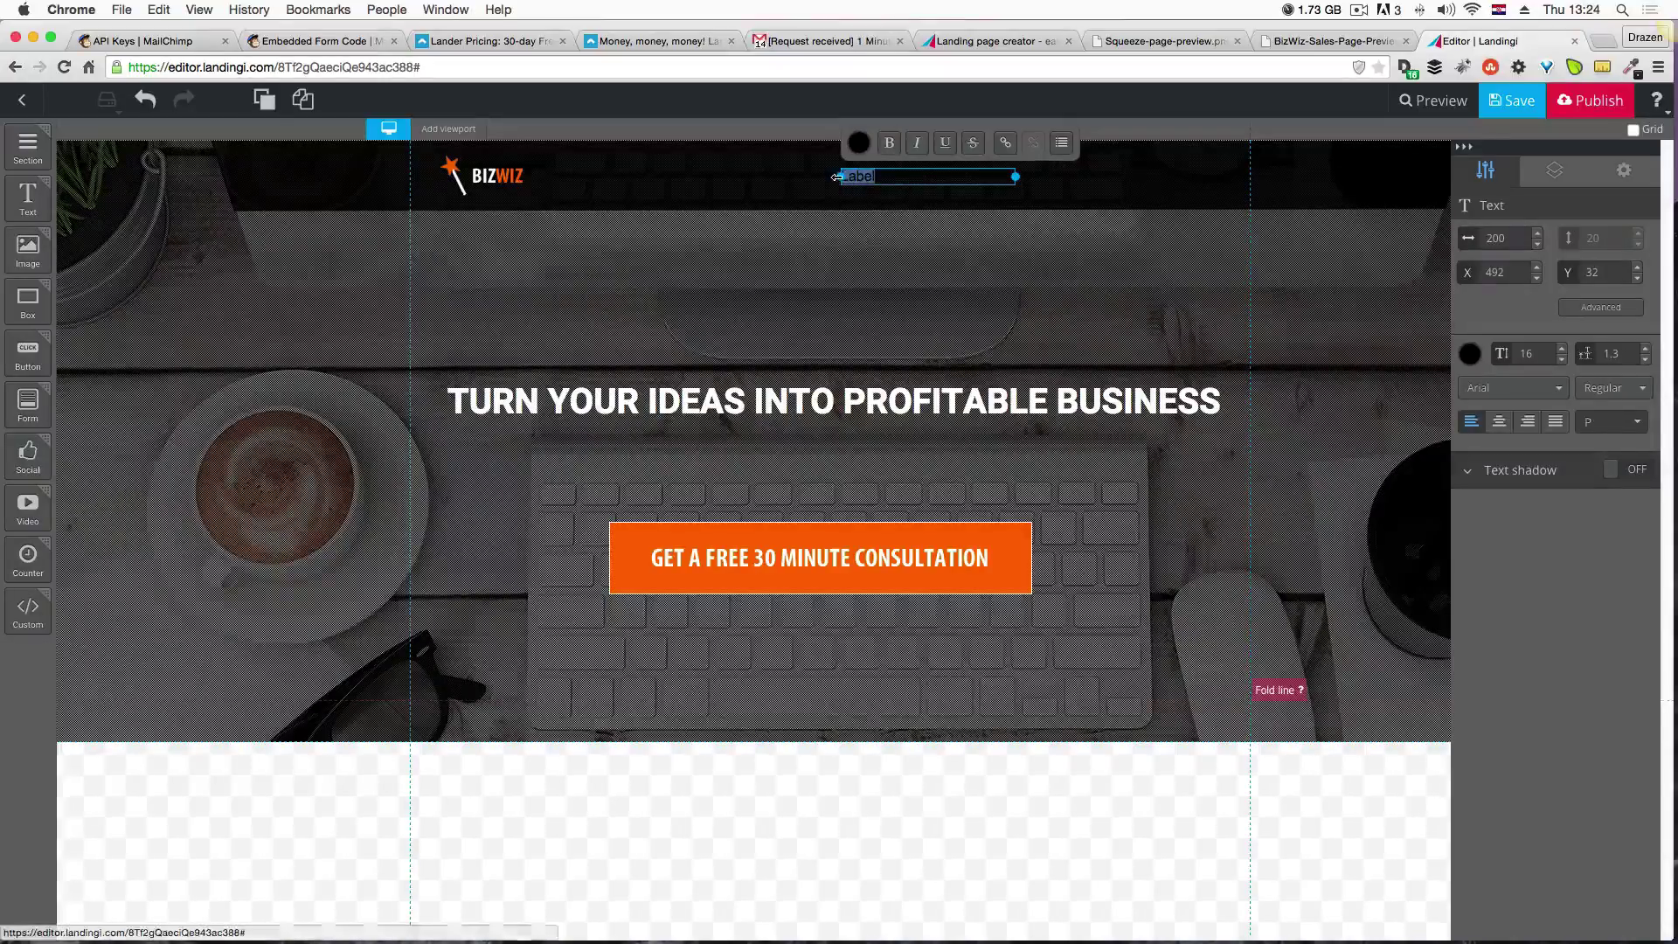
key("super+v")
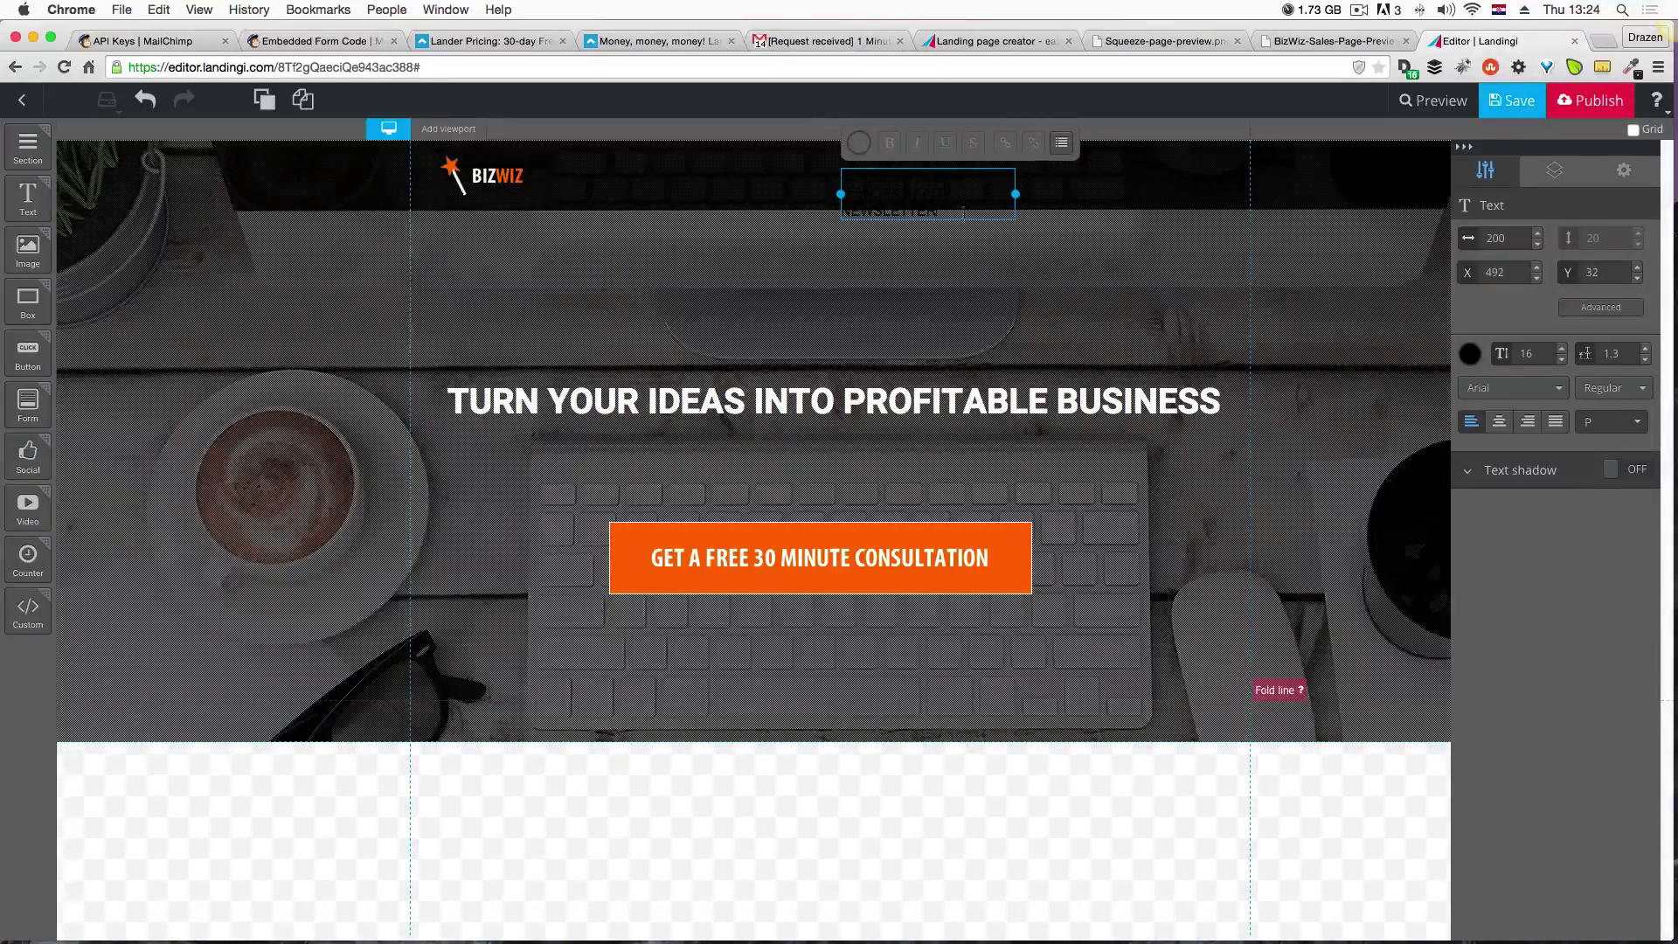
Set the navigation text's colour to white (#ffffff) and widen its text box to about 455 pixels.
key("super+a")
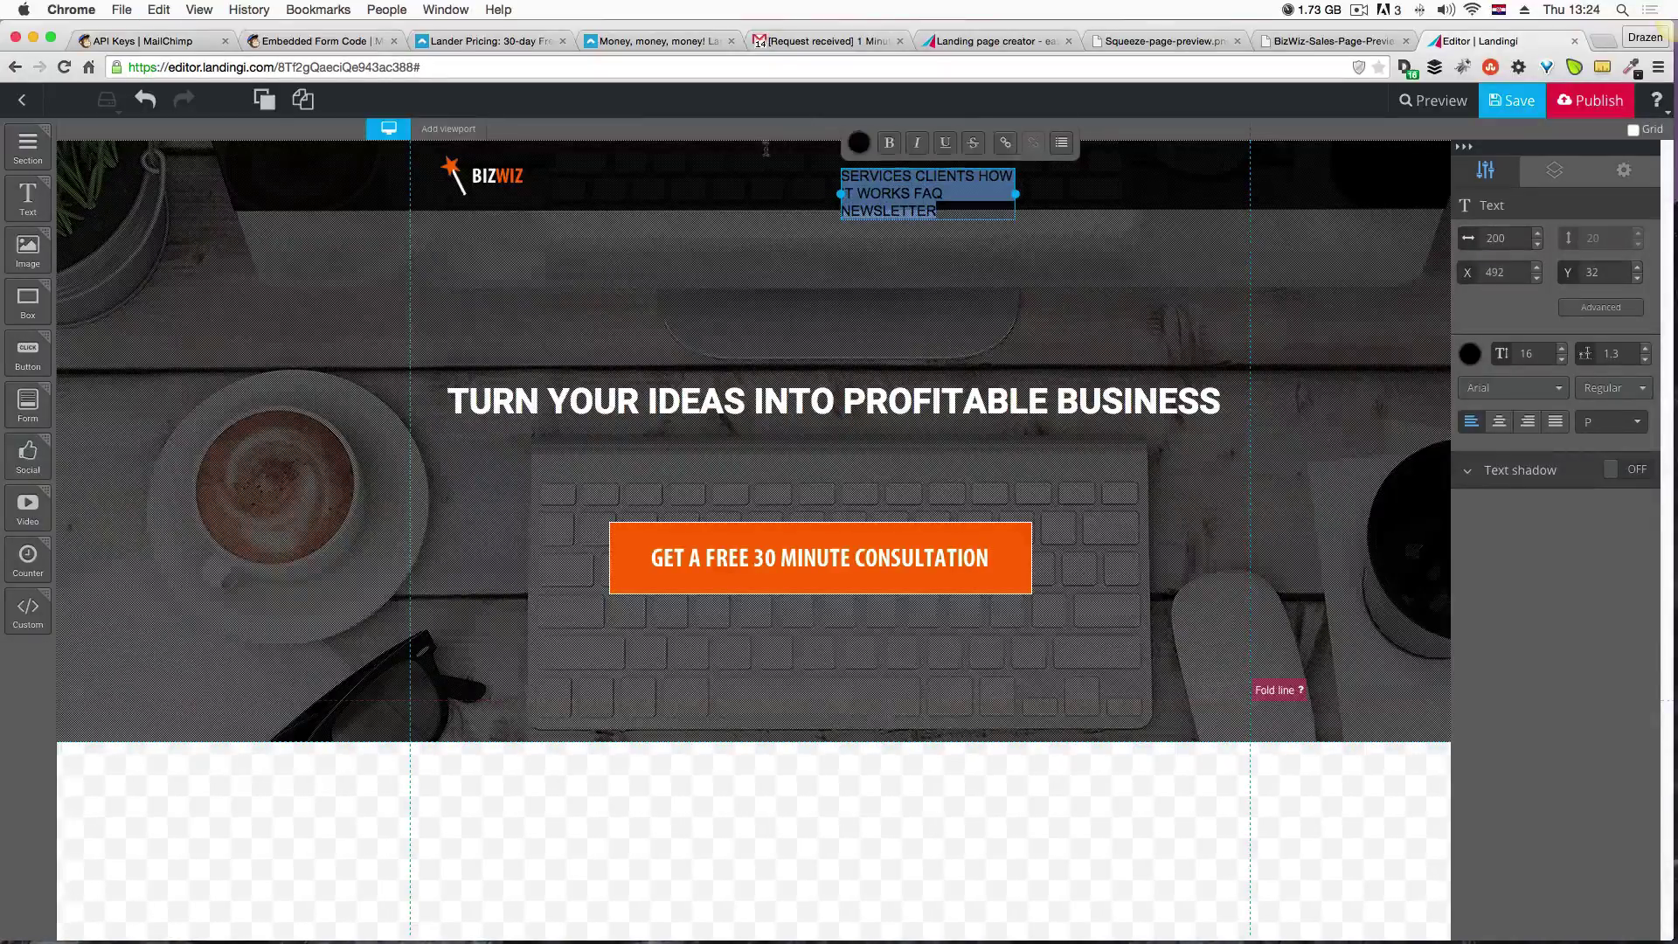
left_click(1477, 355)
left_click(1483, 381)
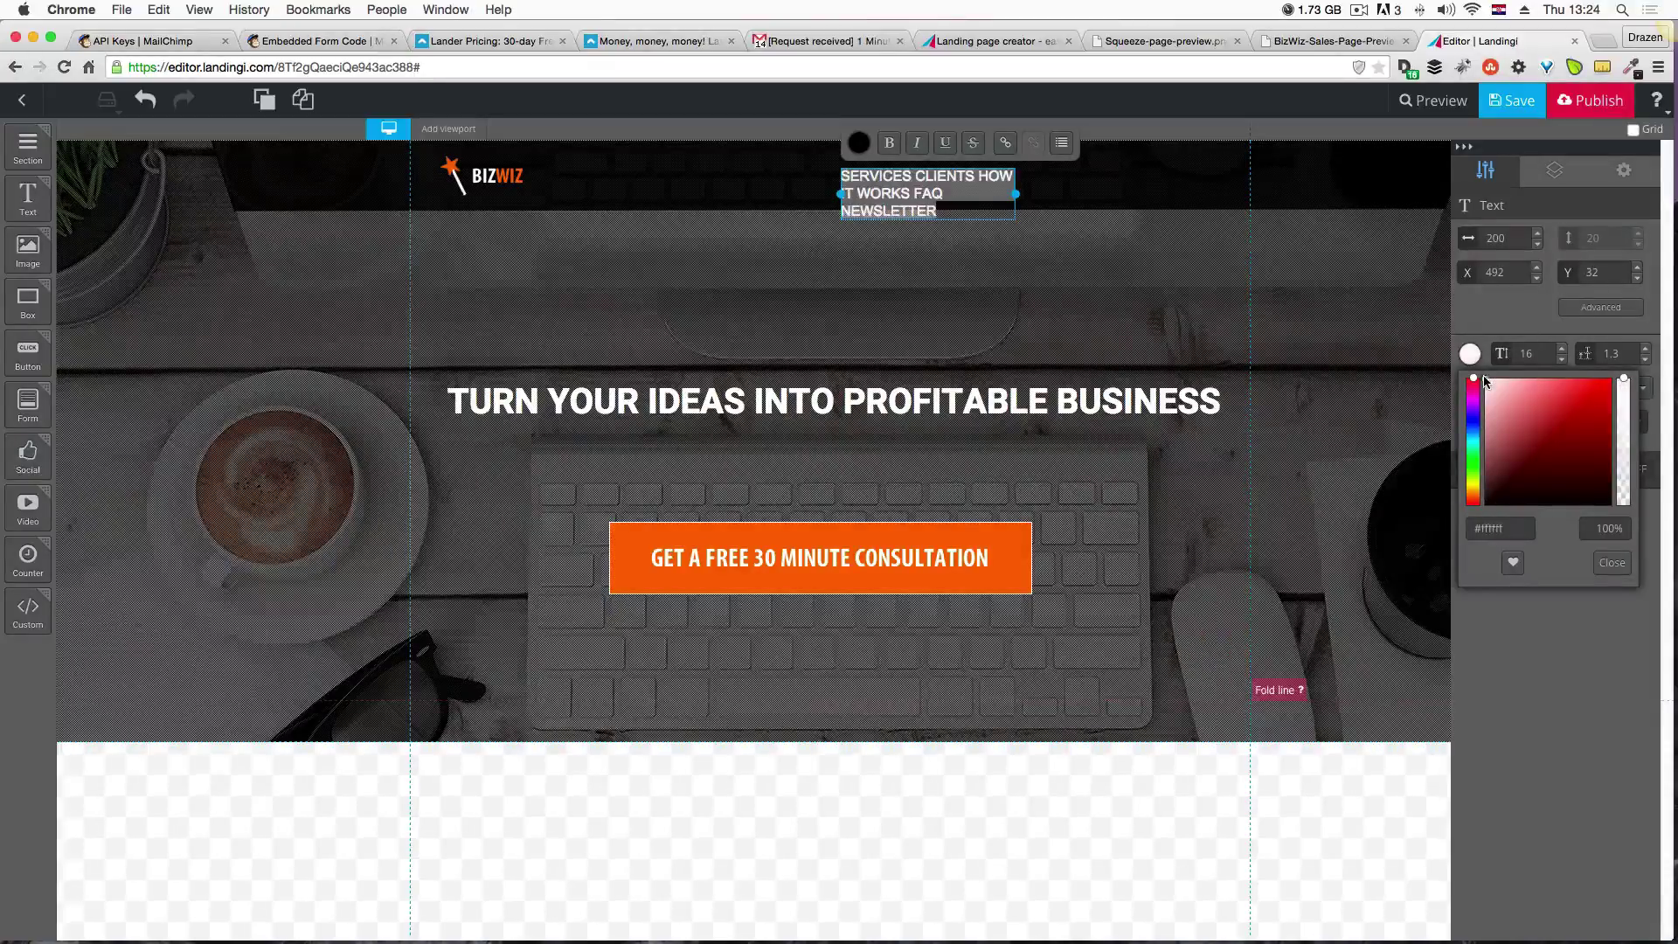
left_click(1082, 198)
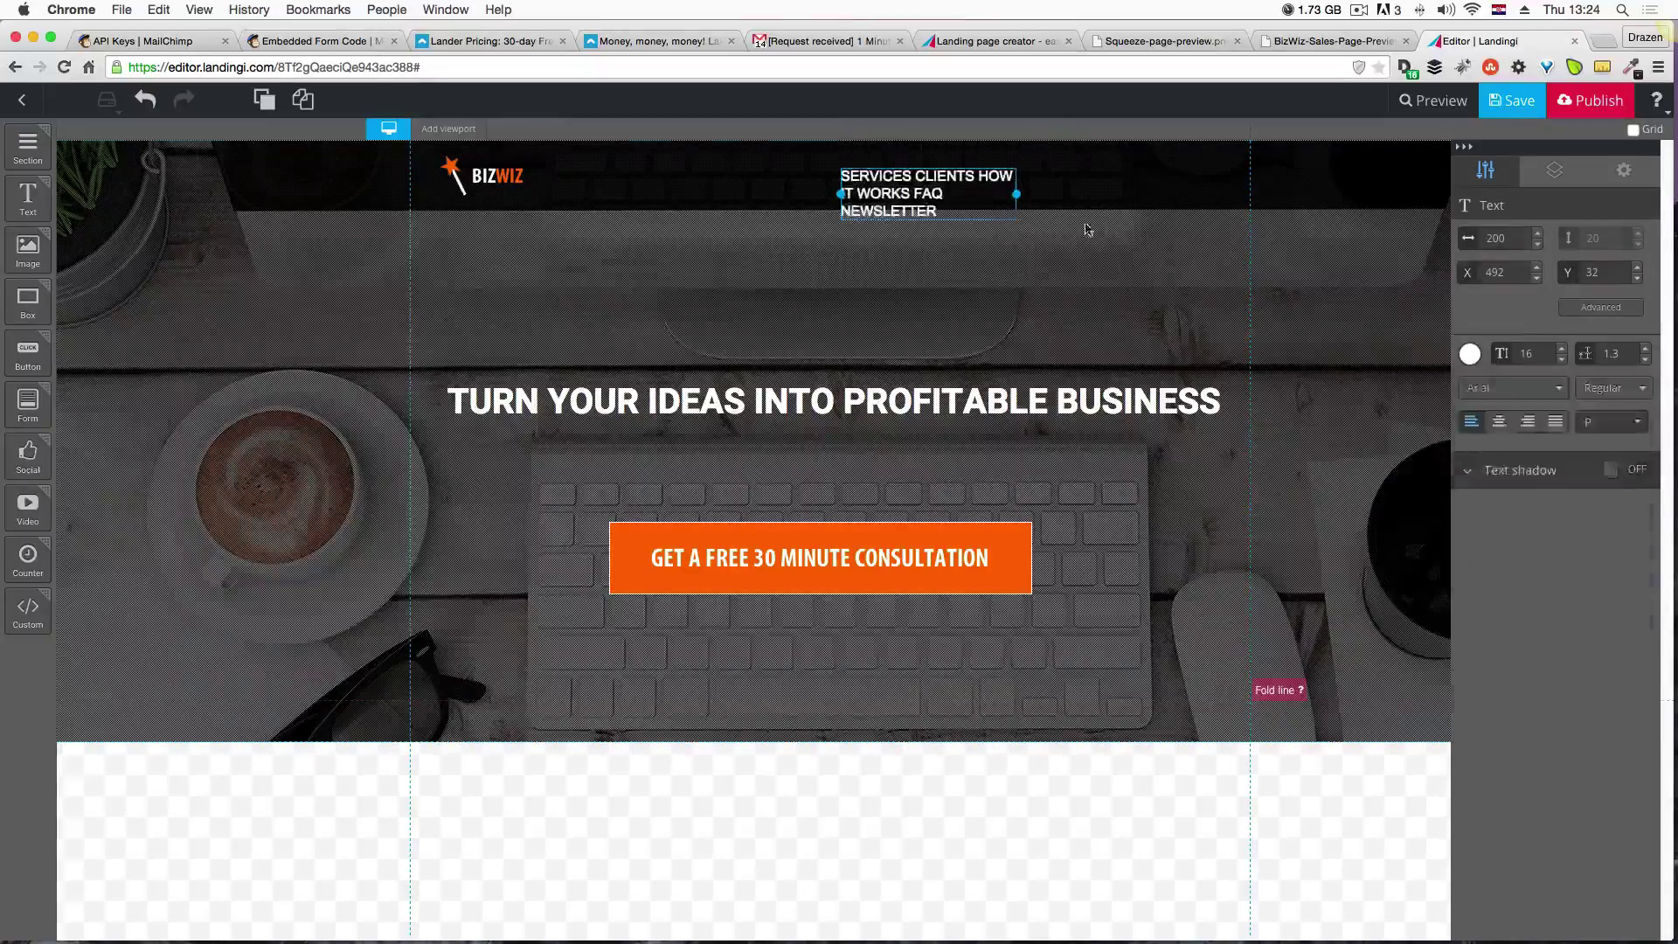
left_click(1001, 194)
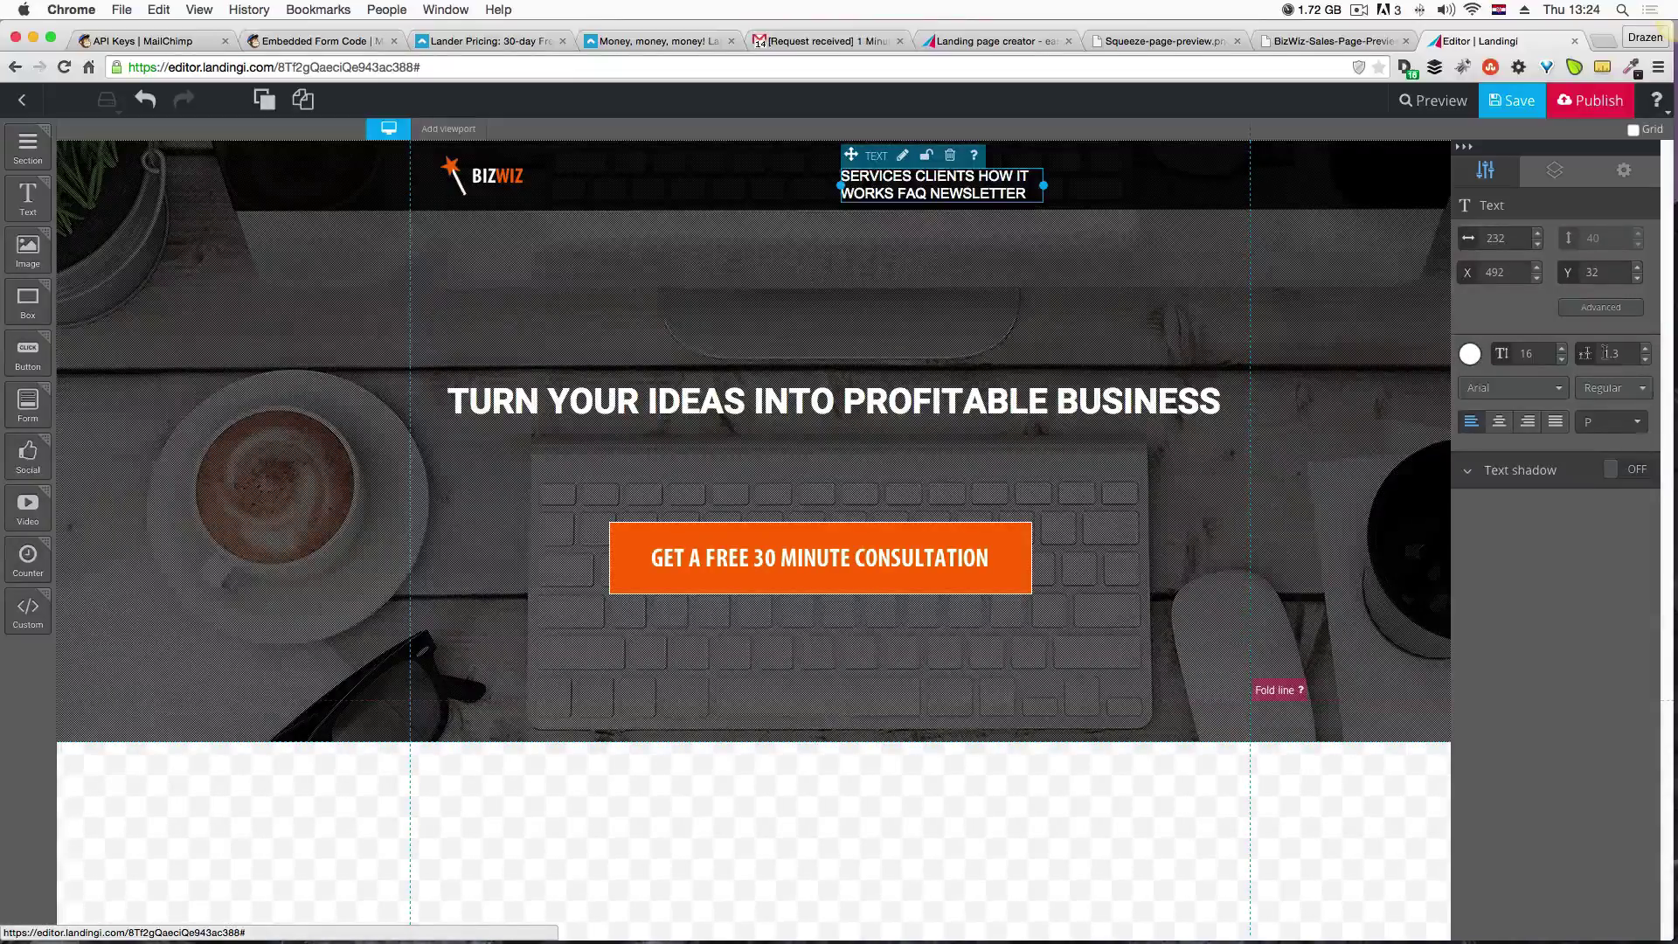
Space the navigation links apart with extra spaces between them and extend their text box to about 540 pixels wide.
double_click(919, 181)
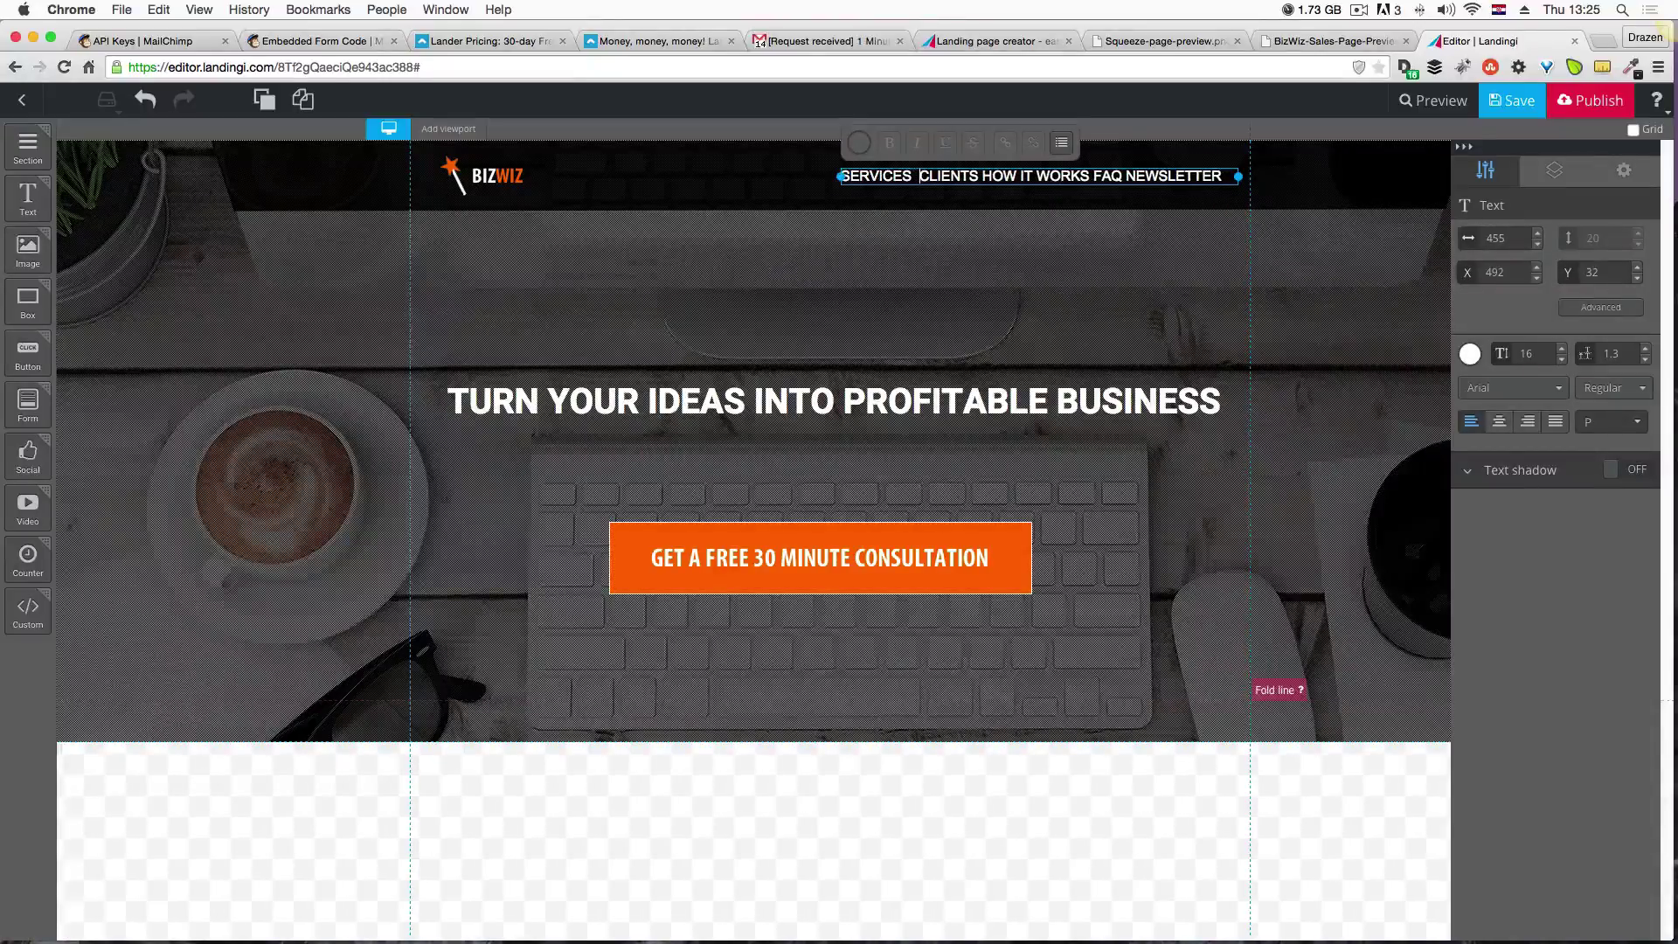
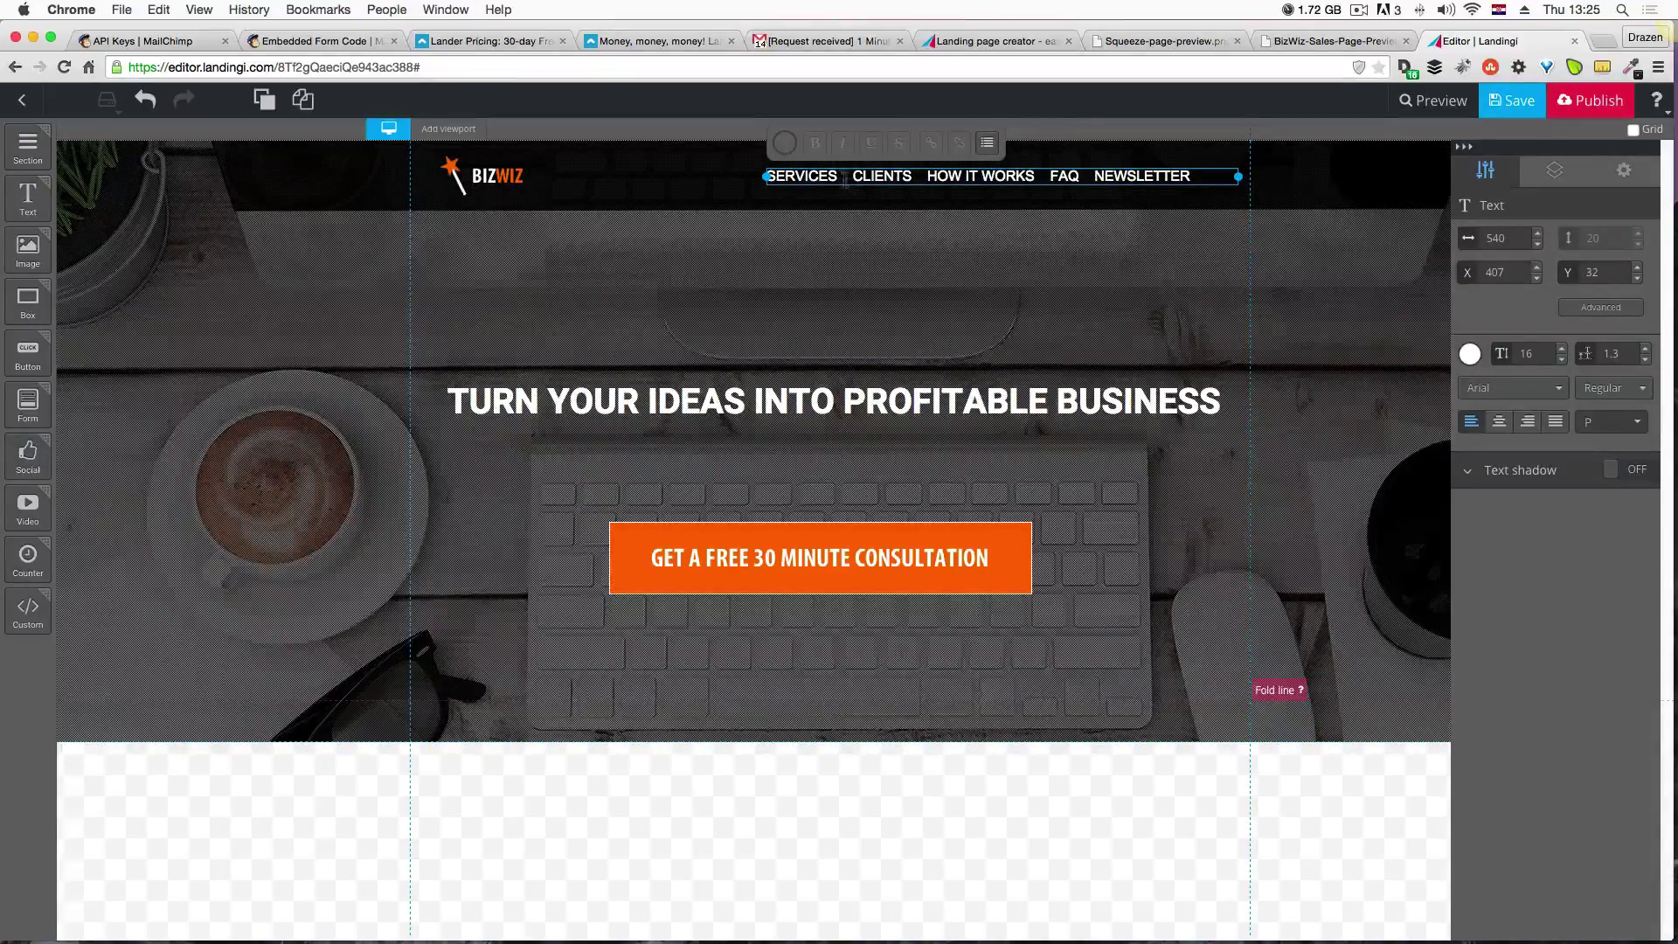
type("|")
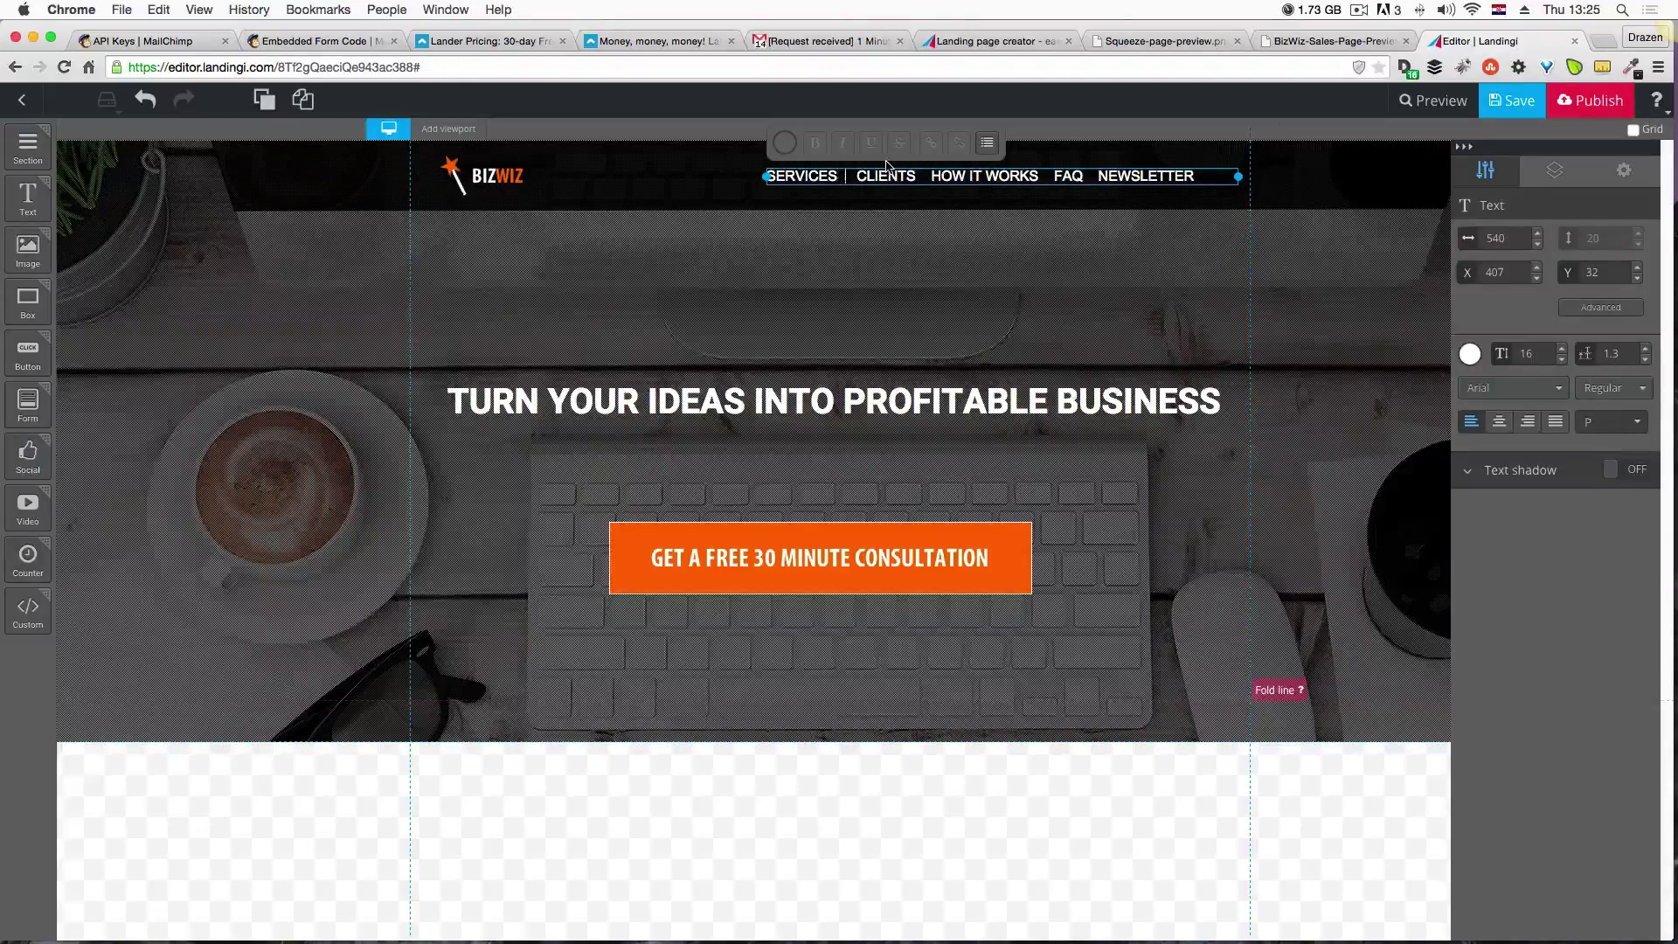
type("|")
type("| ")
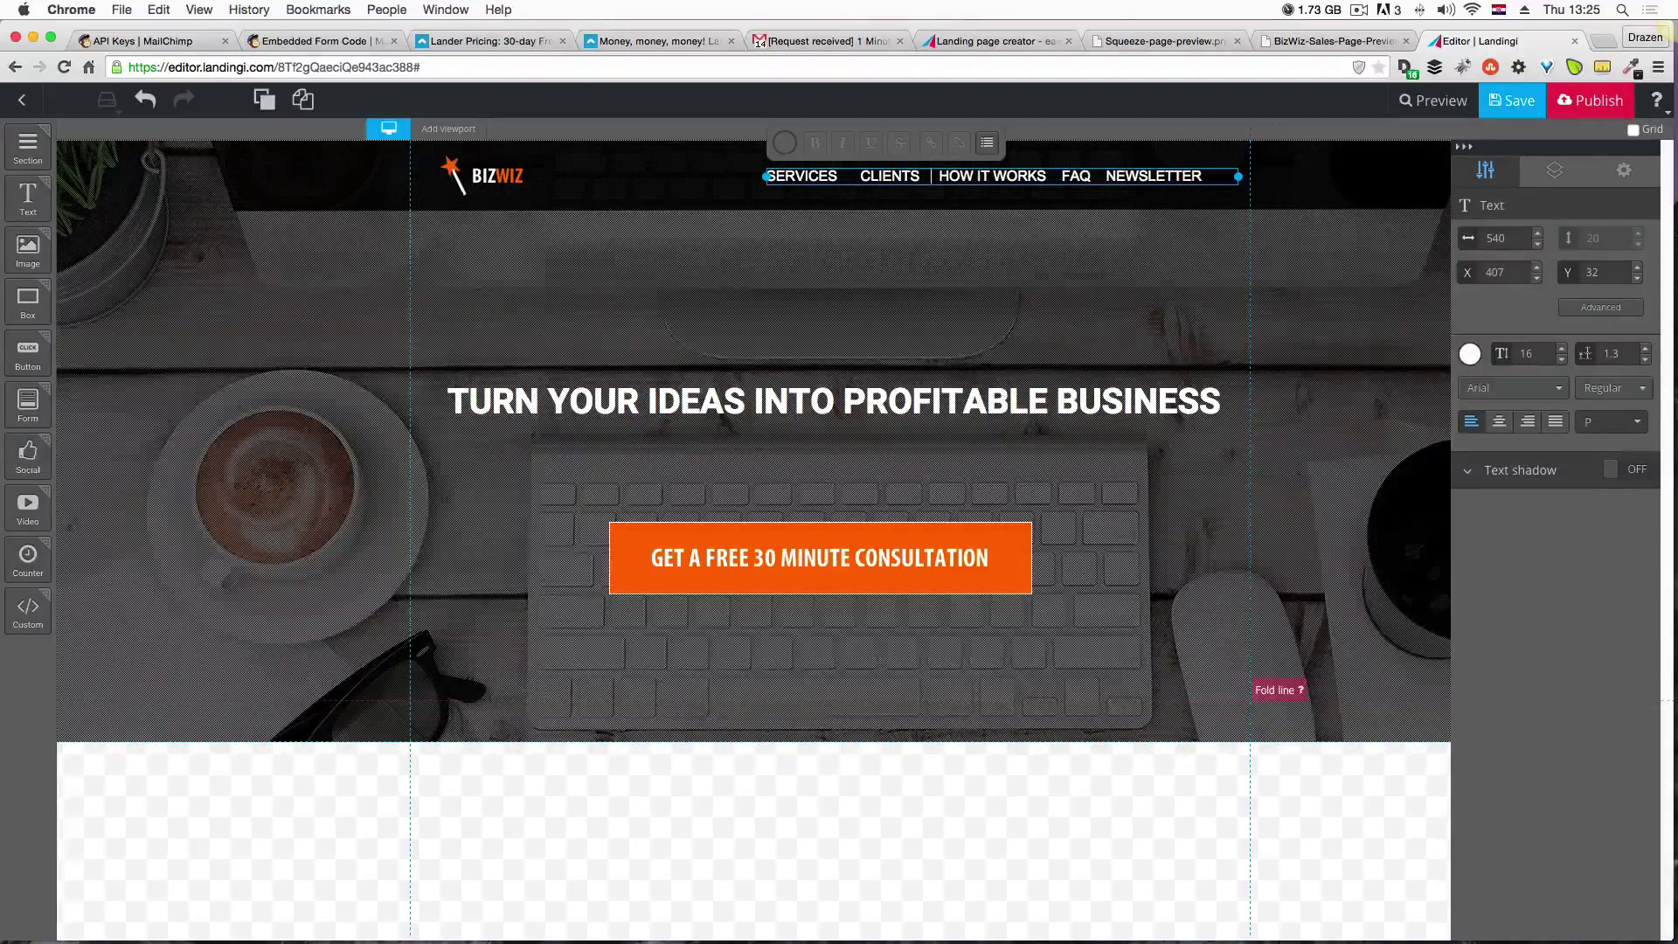
type("| ")
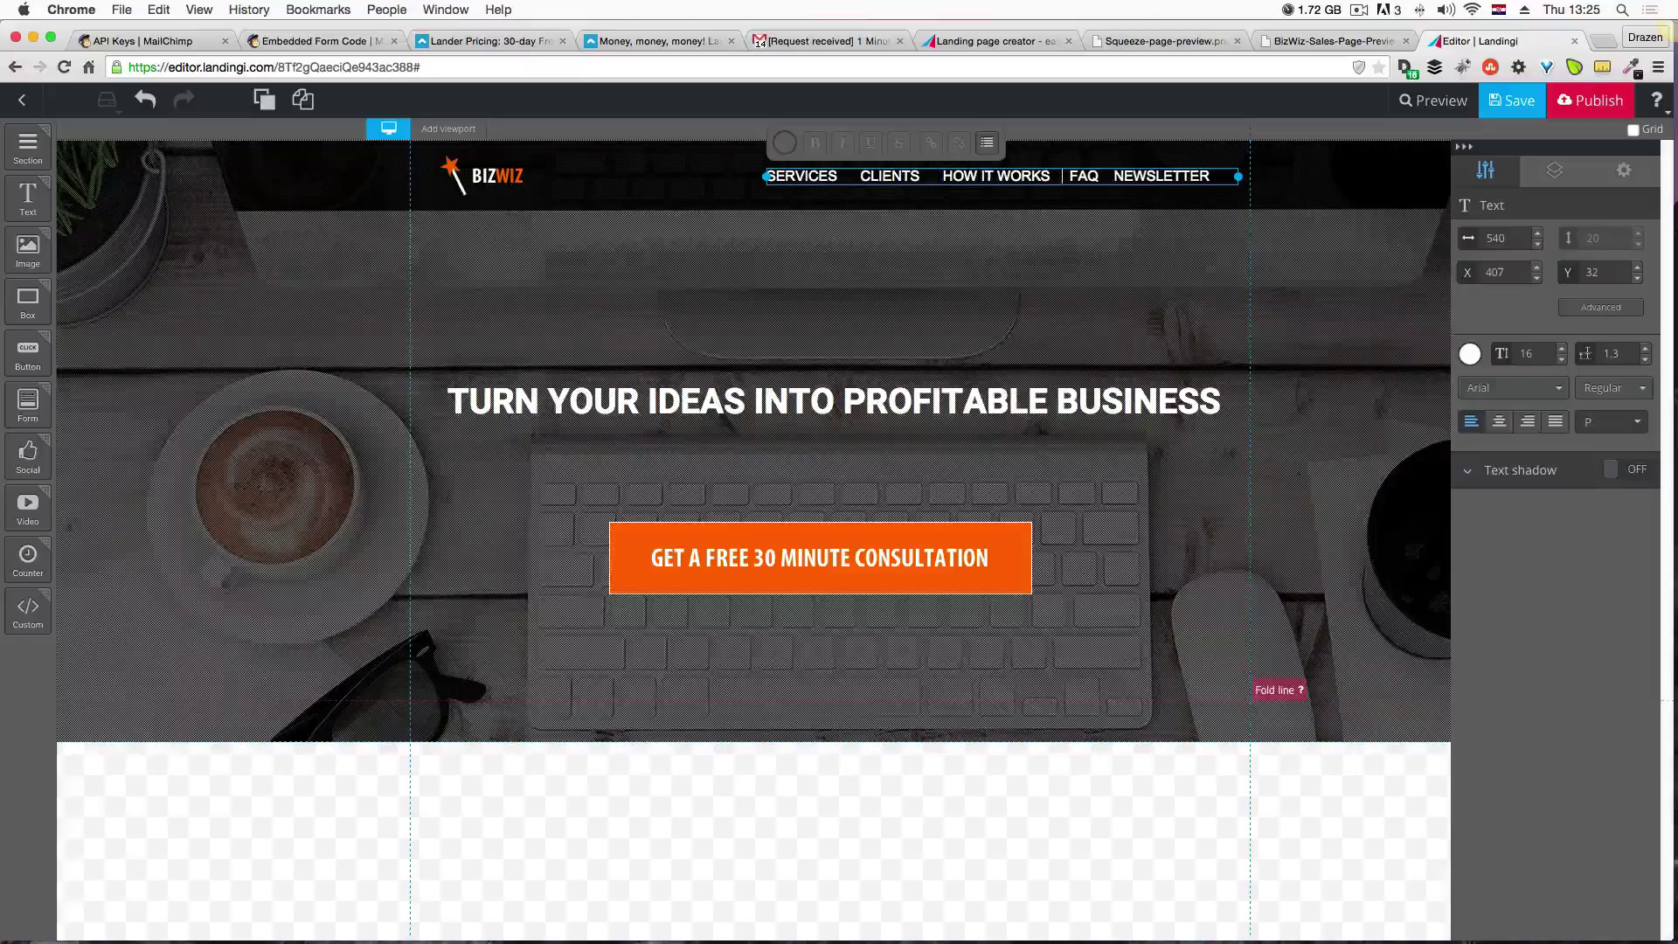
type("|")
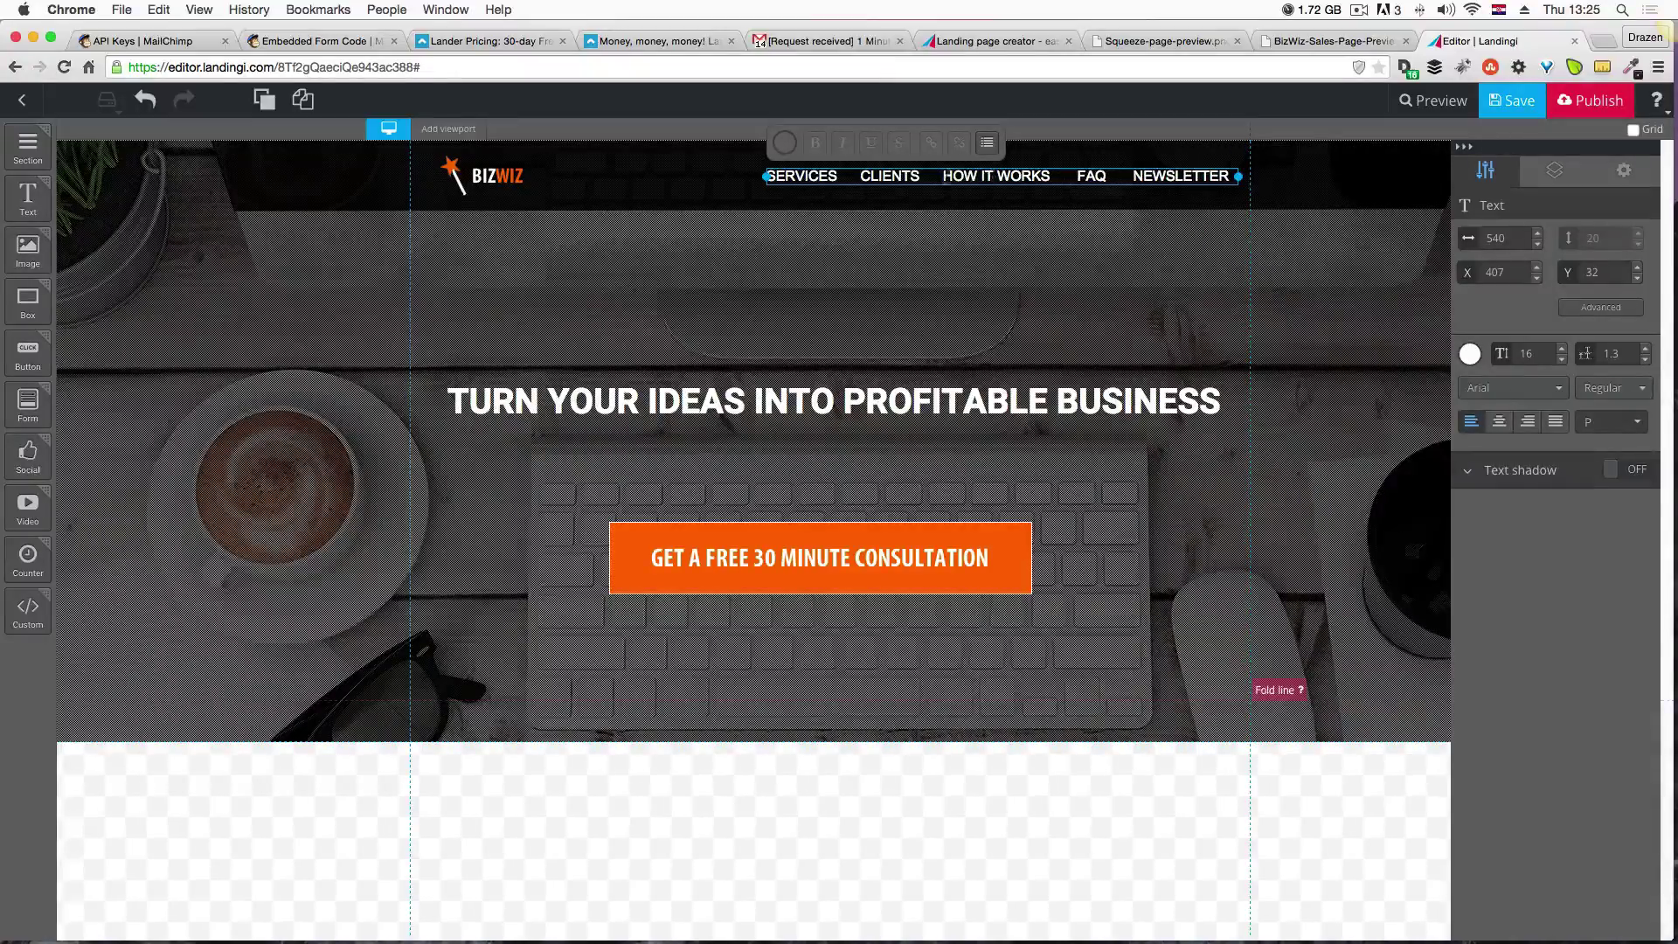
left_click(845, 177)
type("|")
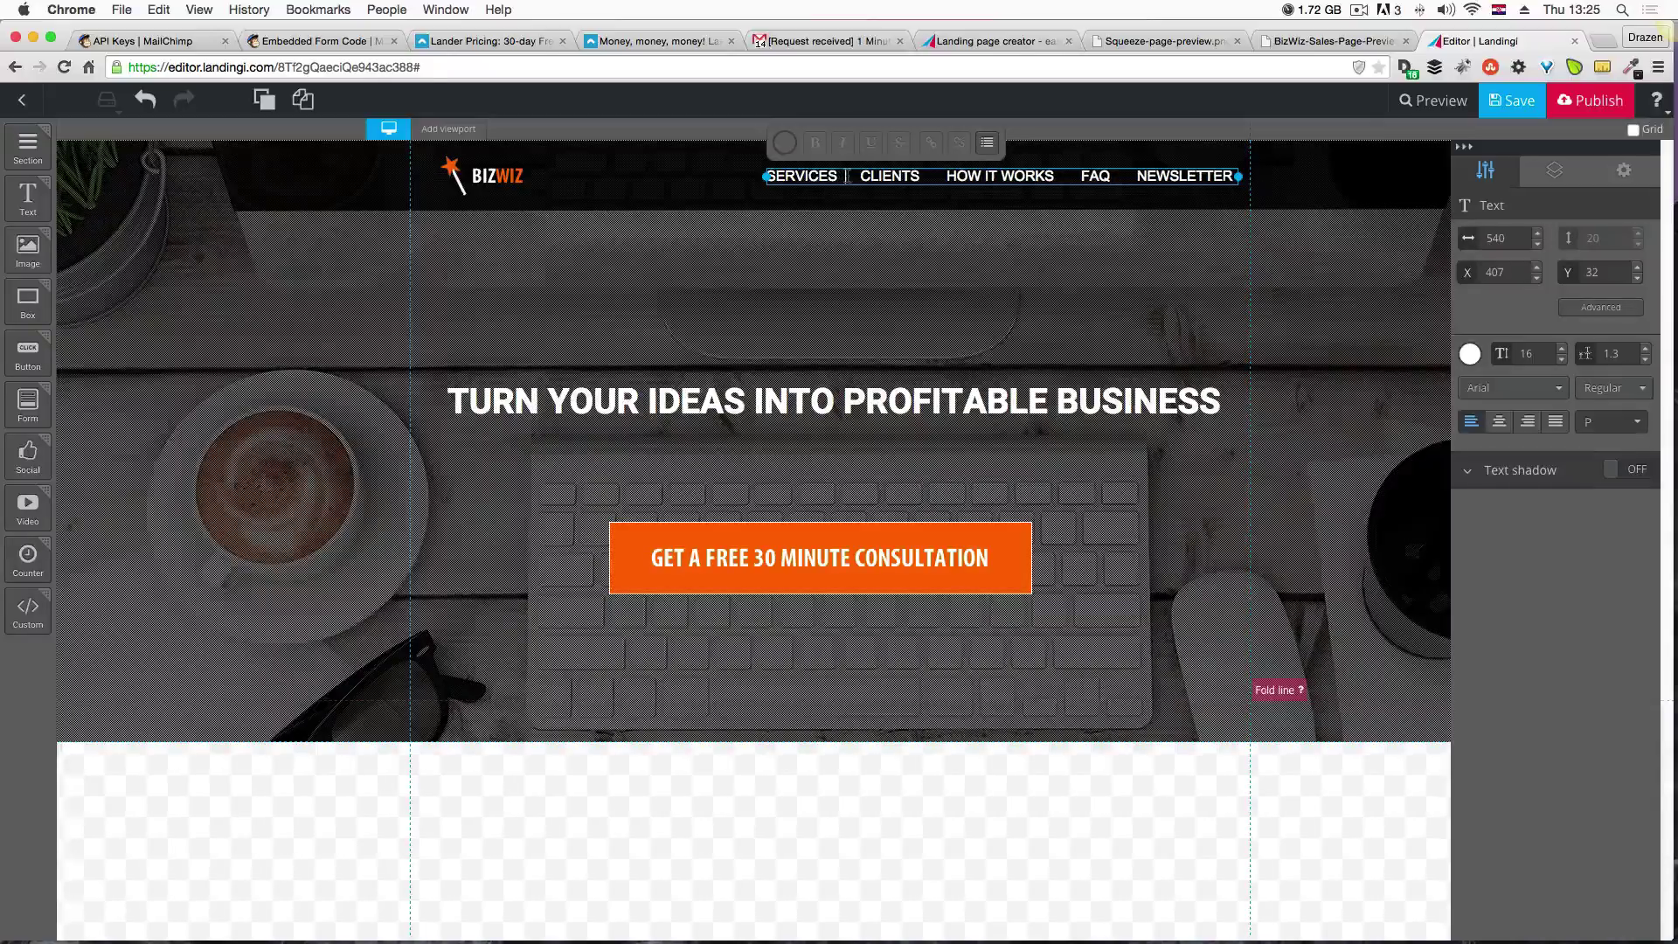
key("Escape")
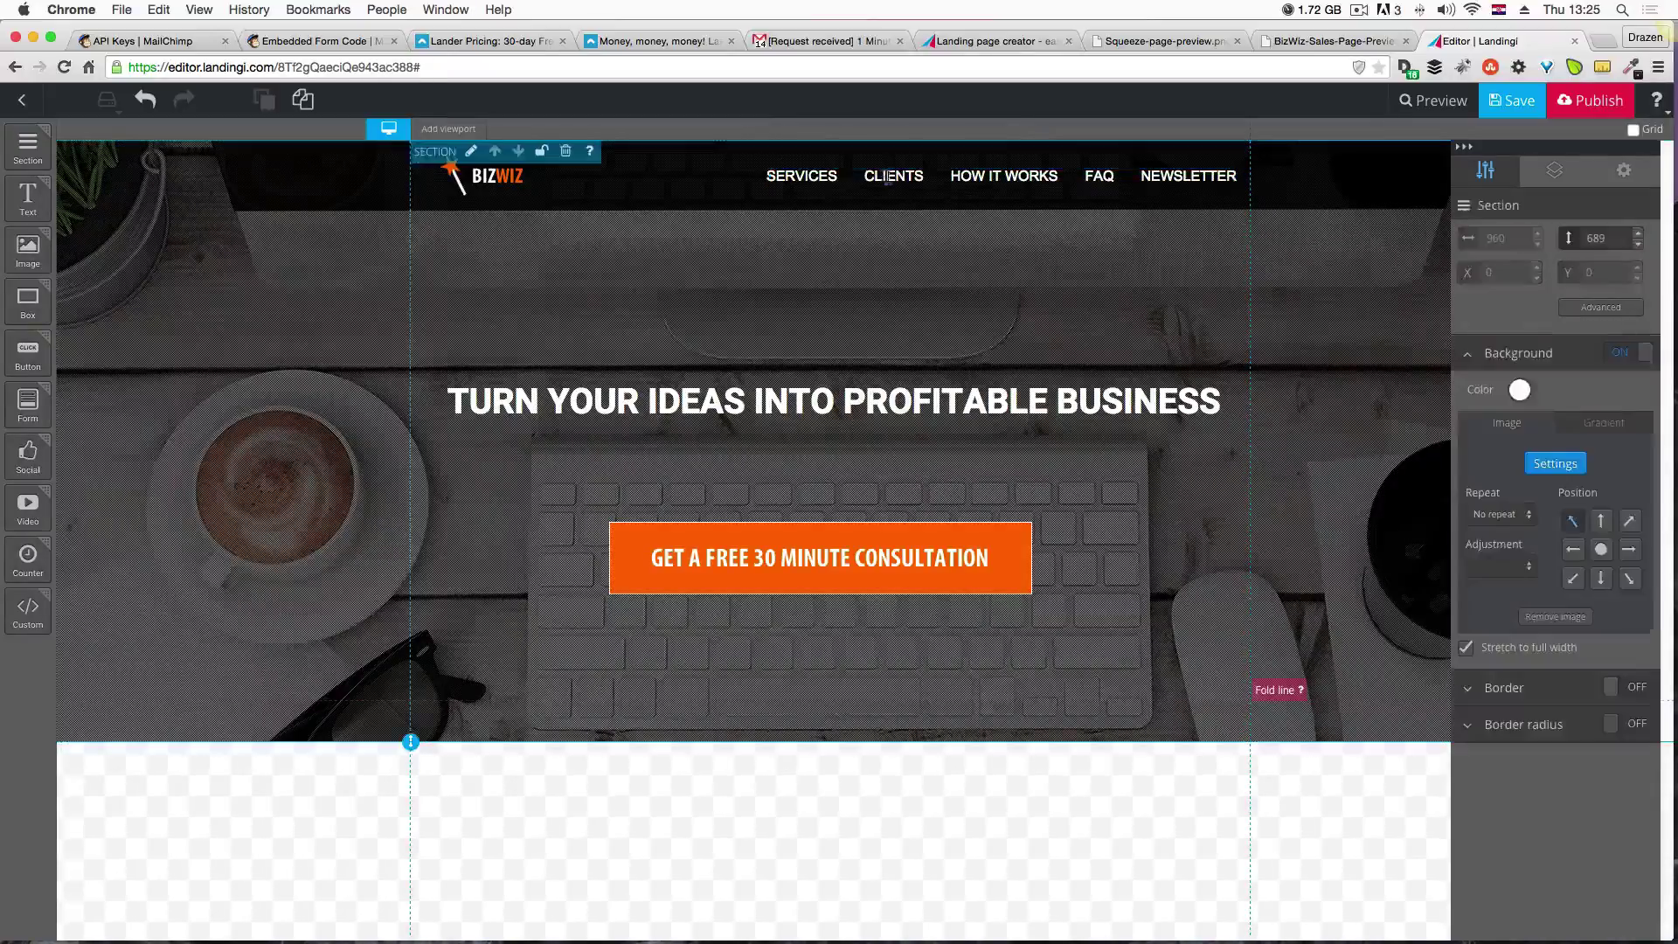
Move the navigation links to line up with the right edge of the page's content area, and select the BizWiz logo image.
left_click(933, 197)
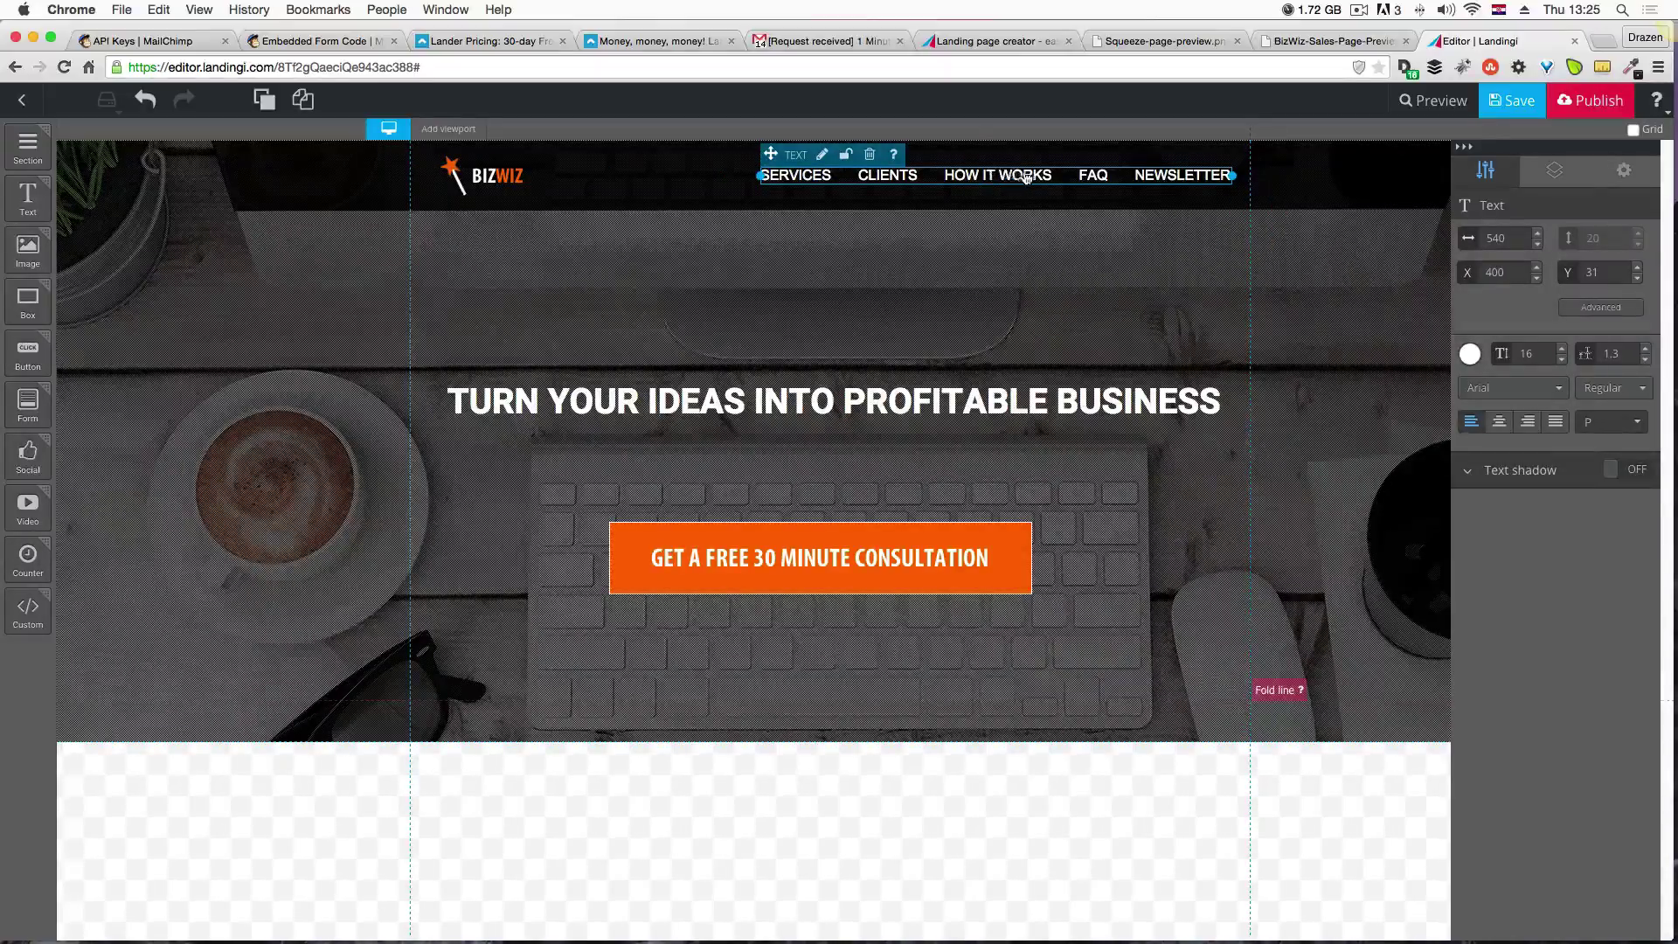
left_click_drag(1026, 178, 1059, 176)
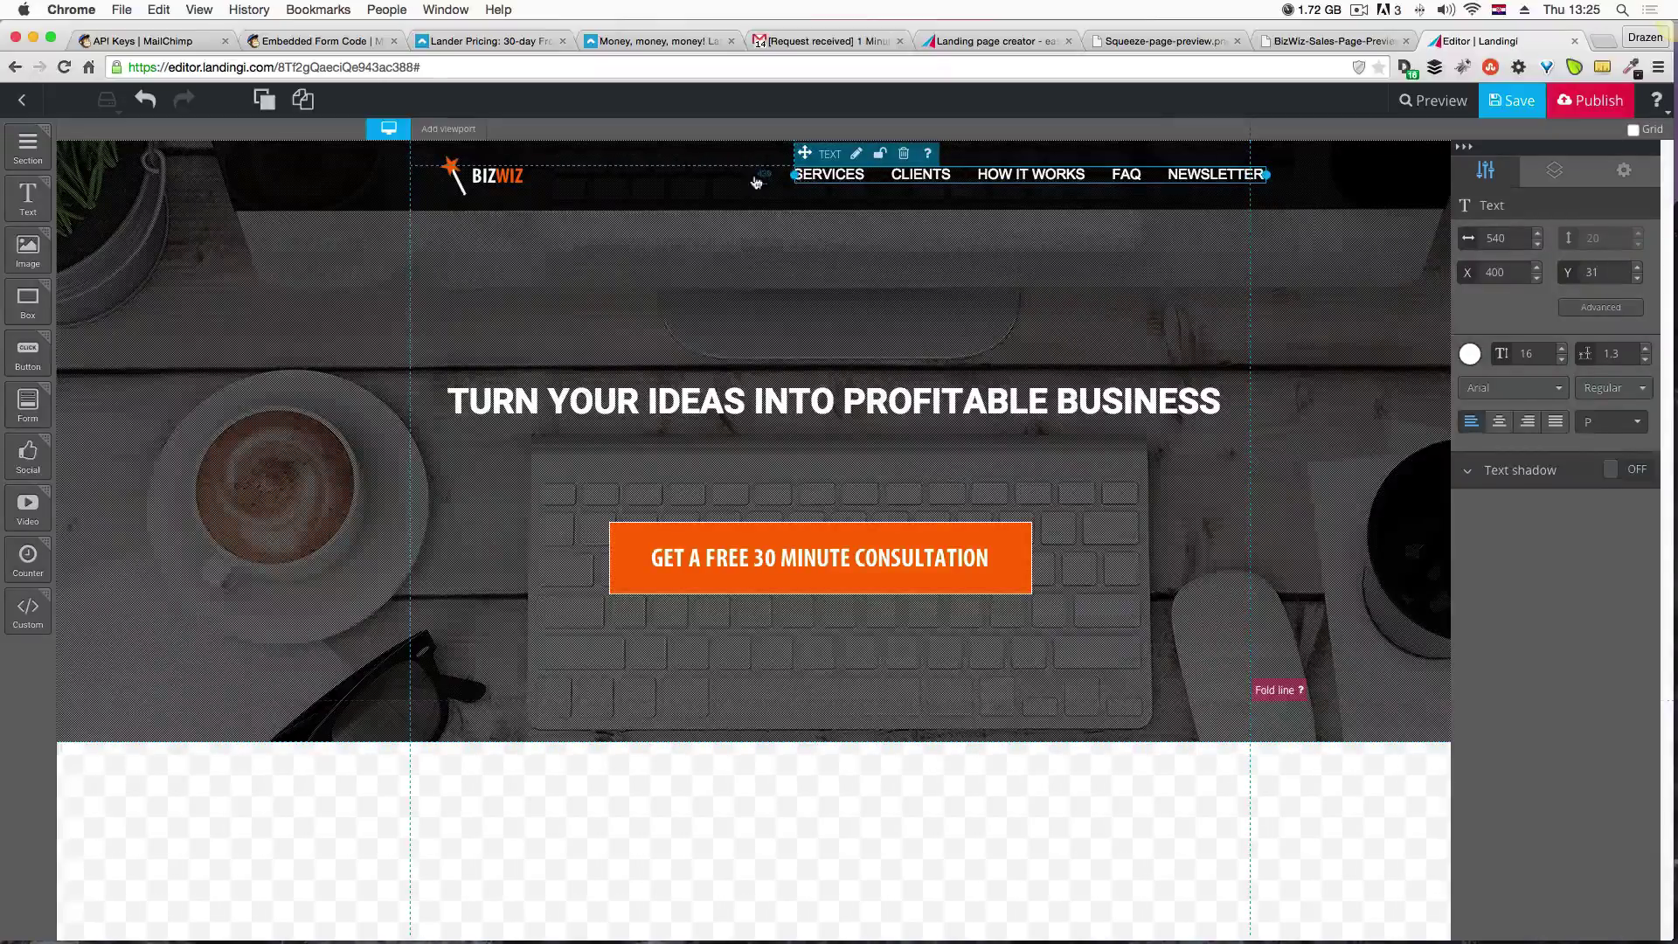
left_click(486, 183)
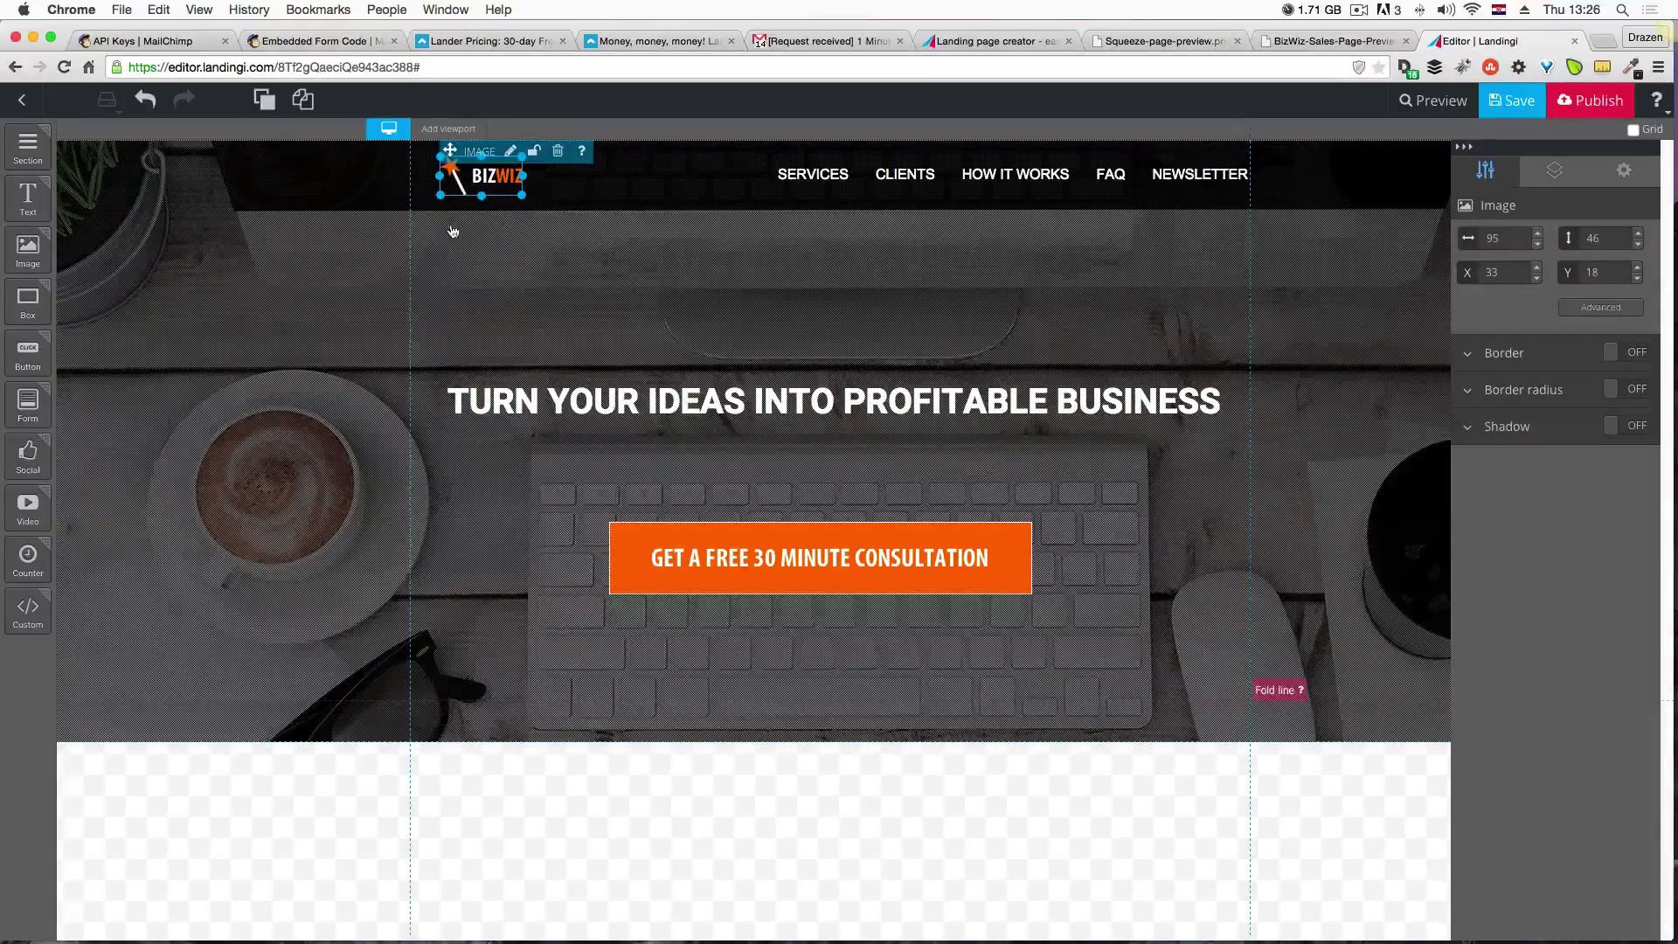
Move the BizWiz logo in the header to line up with the left edge of the page's content area.
key("Left")
key("Left")
key("Left")
key("Left")
key("Left")
key("Left")
key("Left")
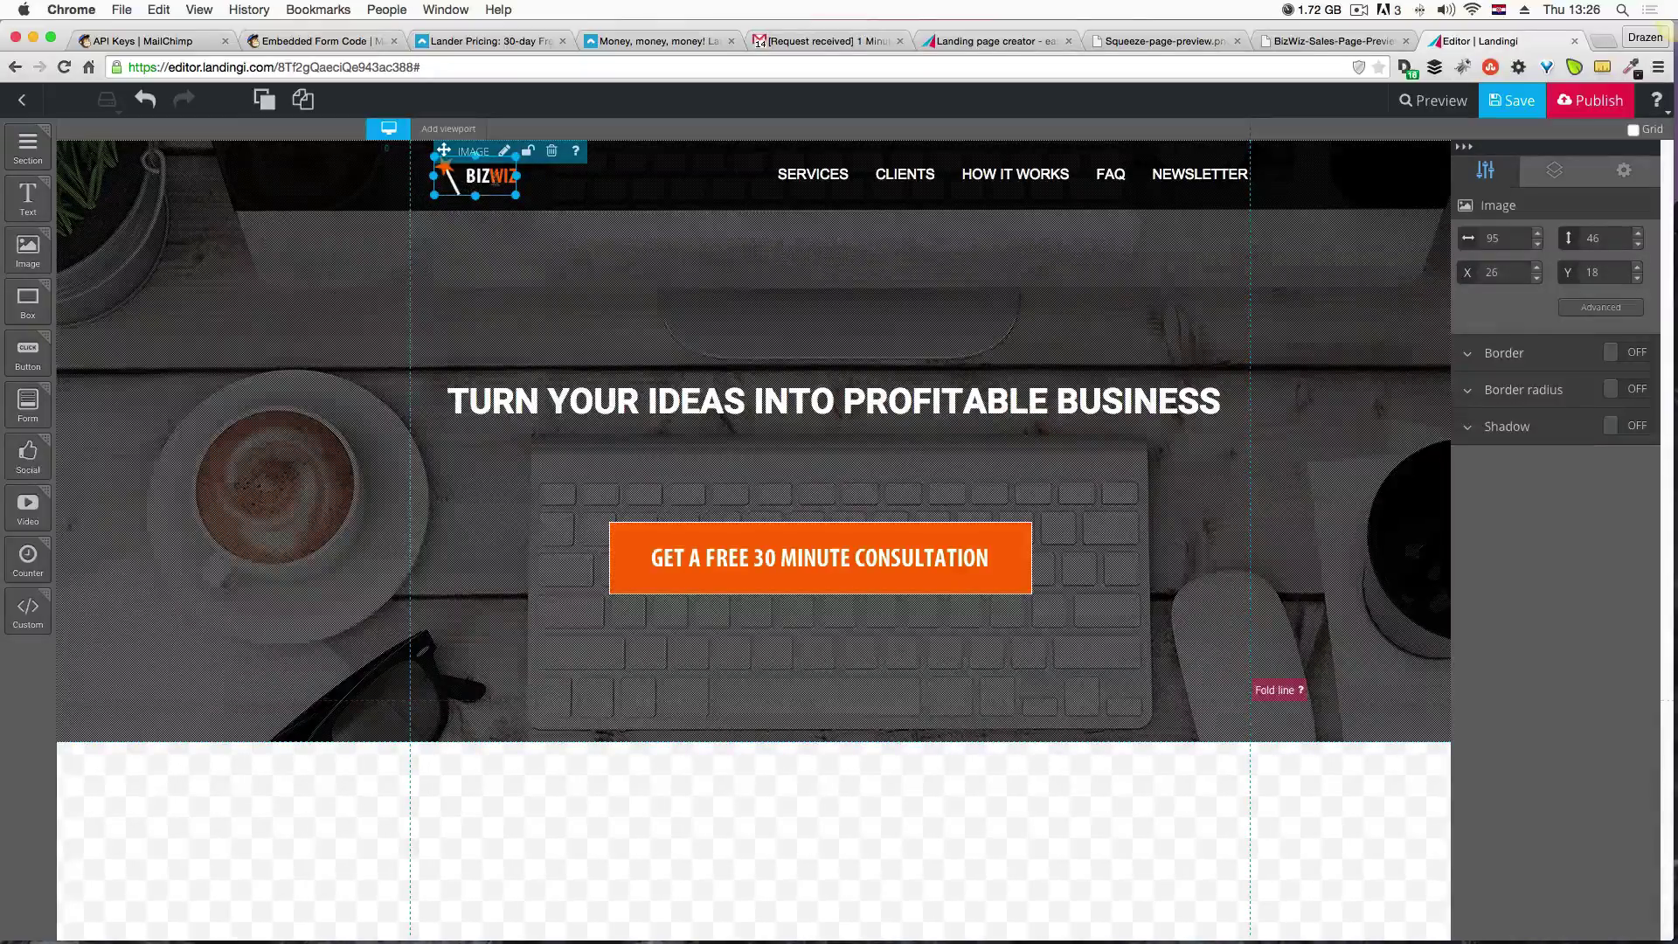
left_click(517, 239)
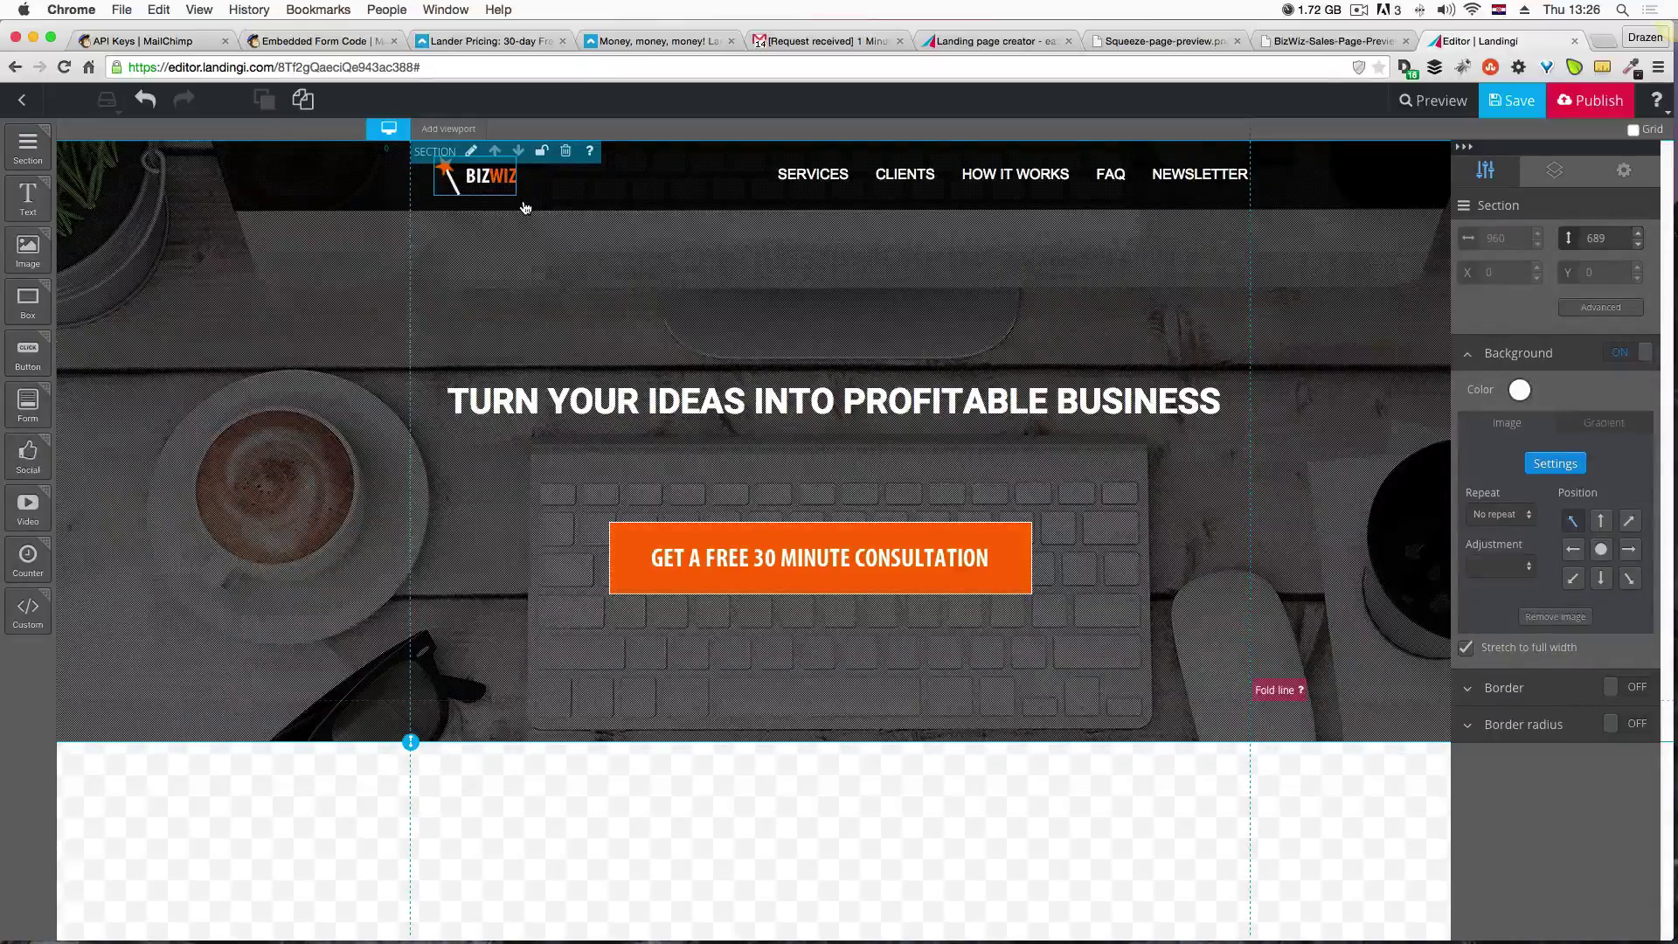
left_click(466, 181)
left_click_drag(471, 182, 454, 177)
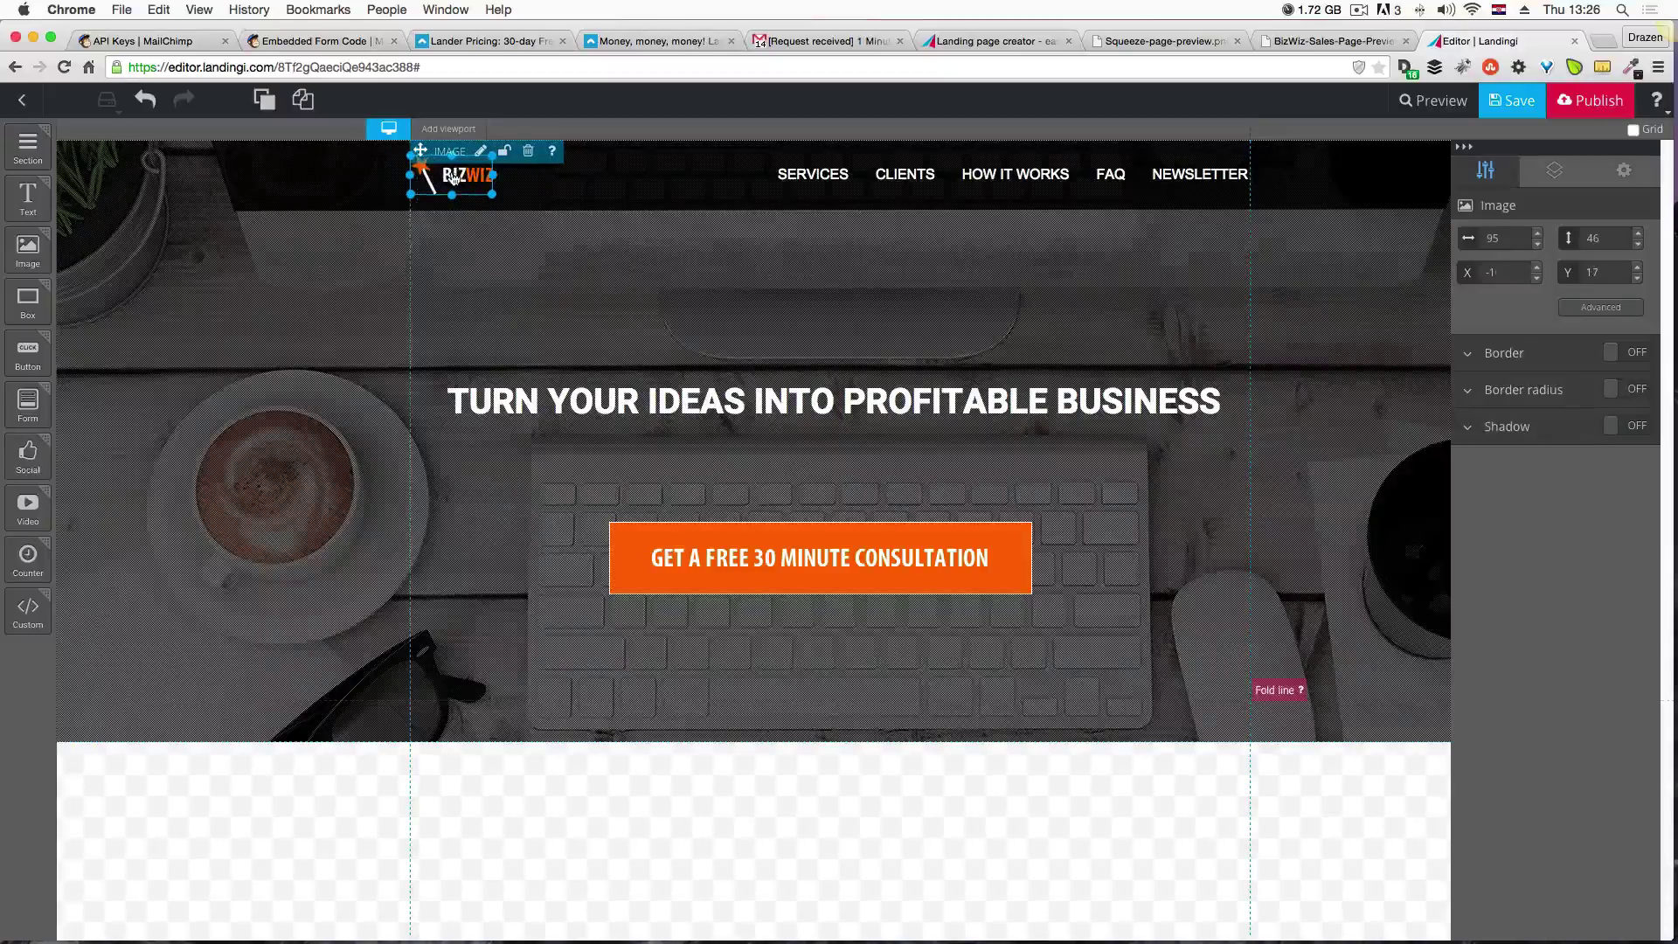
left_click(570, 243)
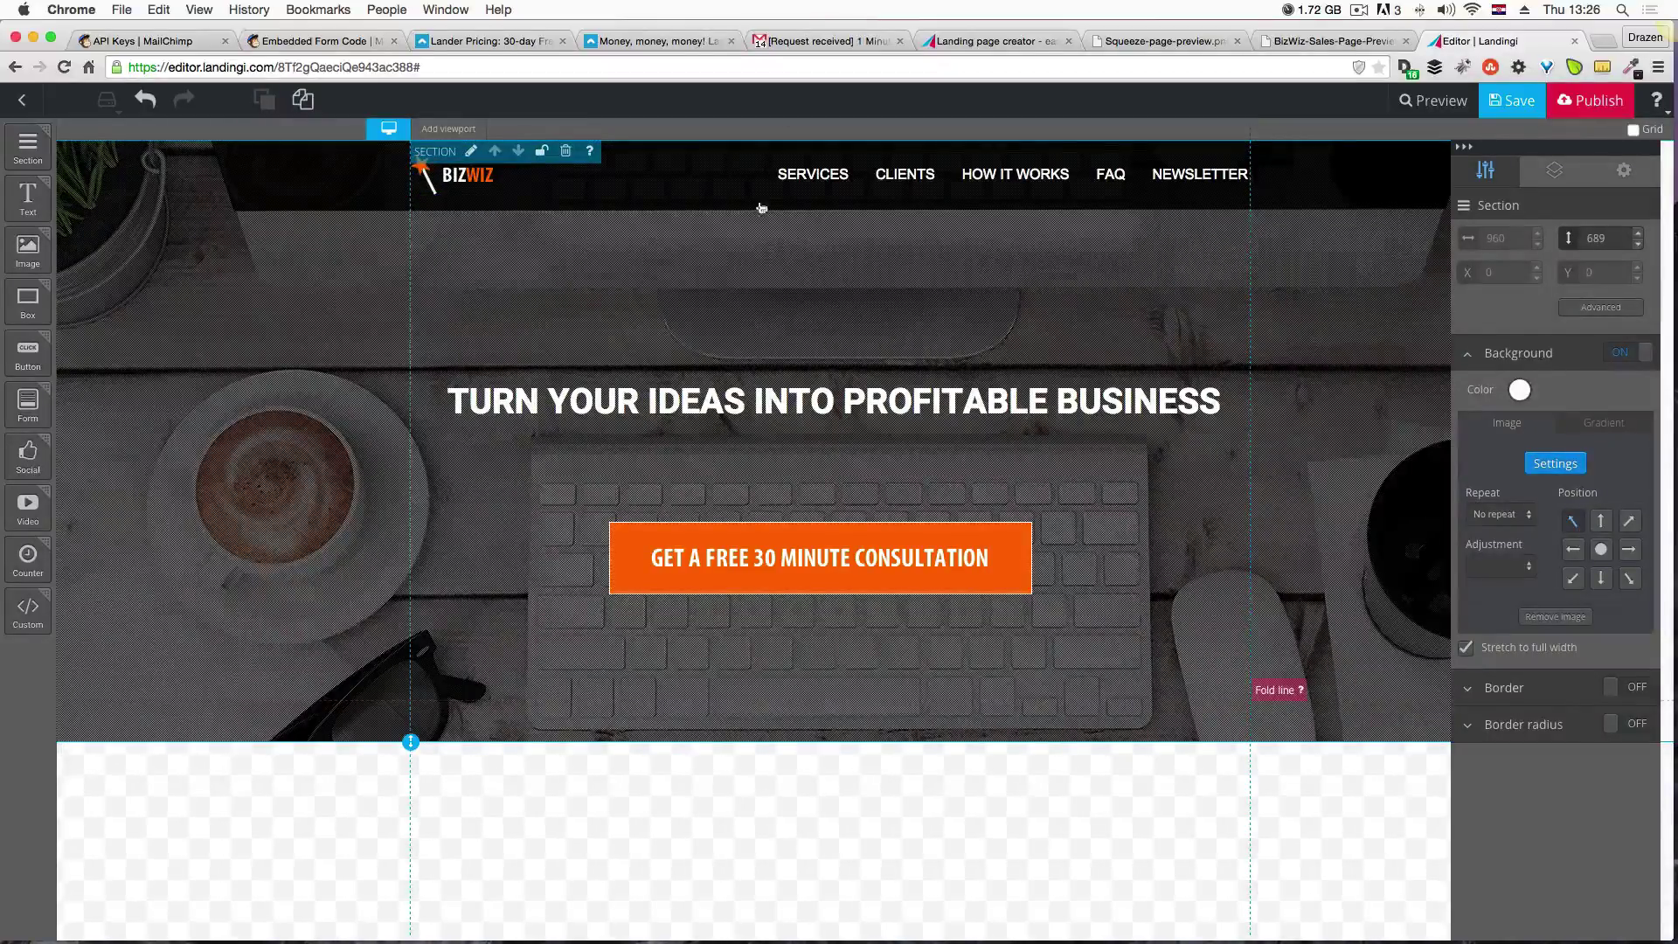
Following the preview design, add a two-column section below the header and extend its height to about 209 pixels.
left_click(1310, 44)
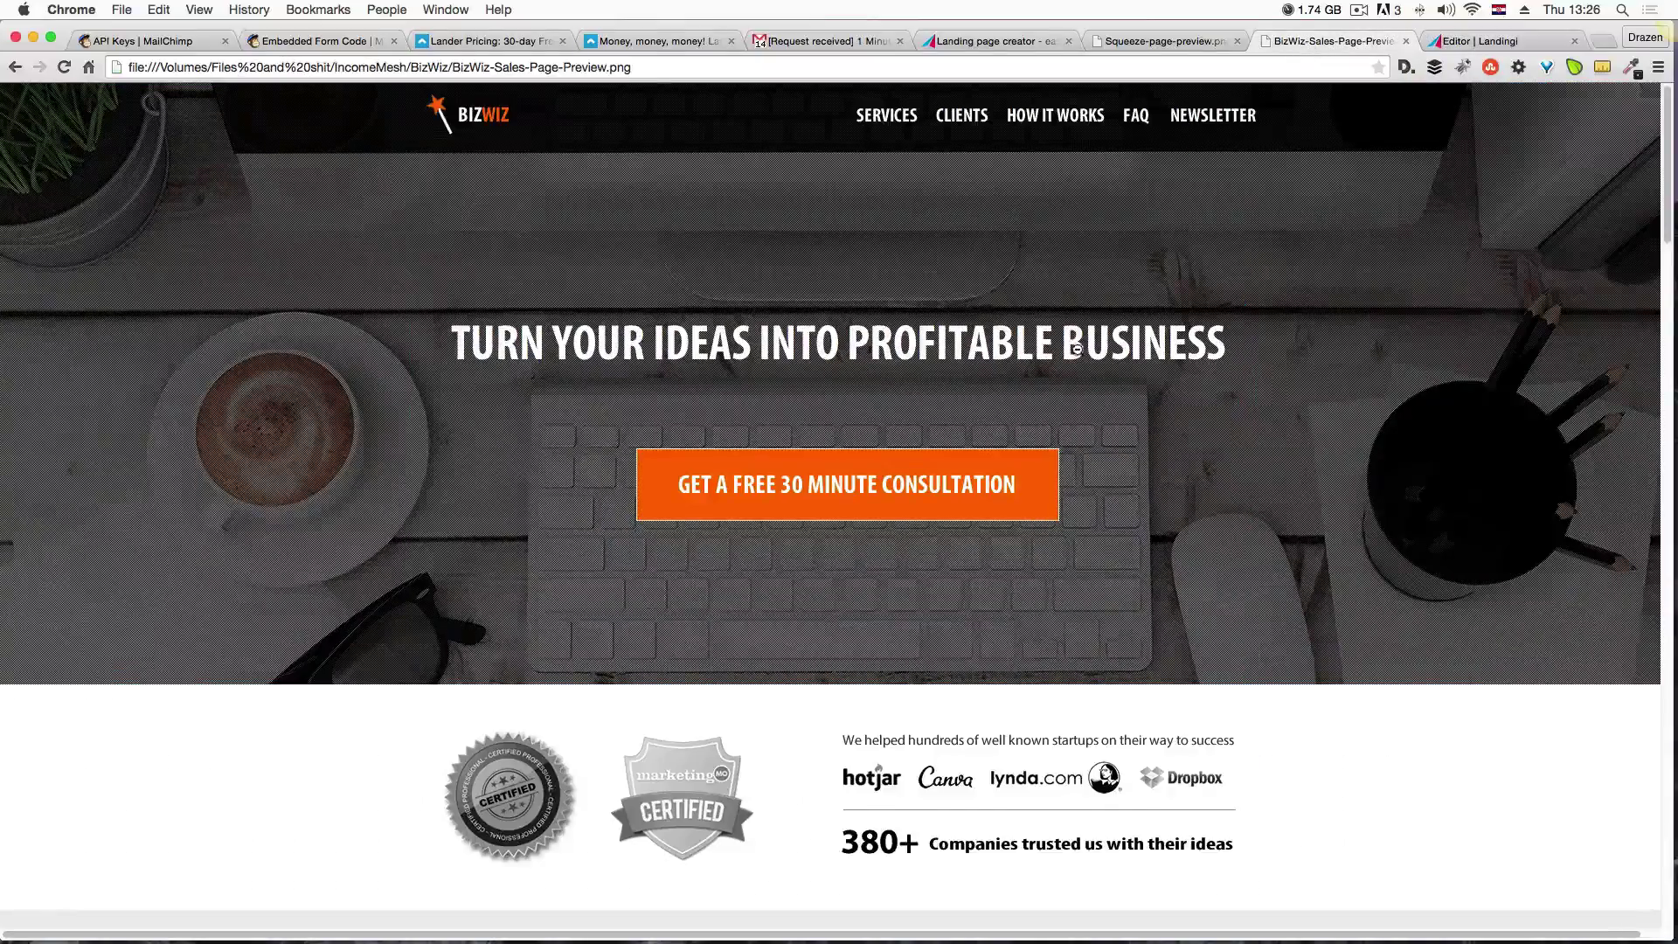
scroll(1075, 345, "down", 5)
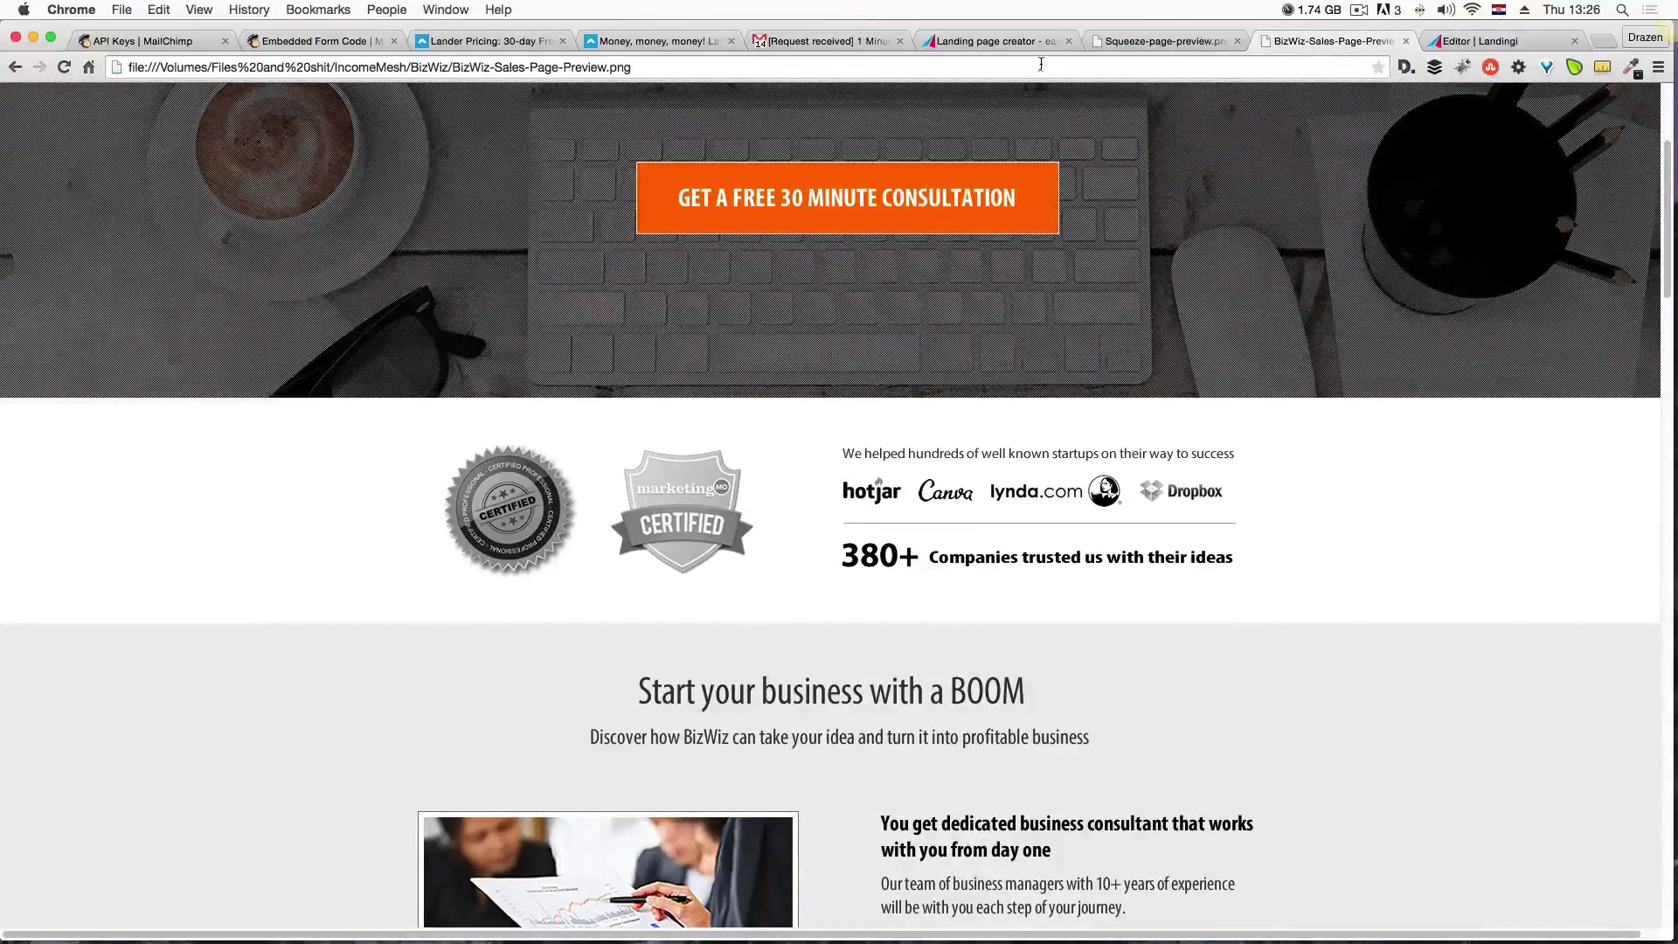
left_click(1486, 41)
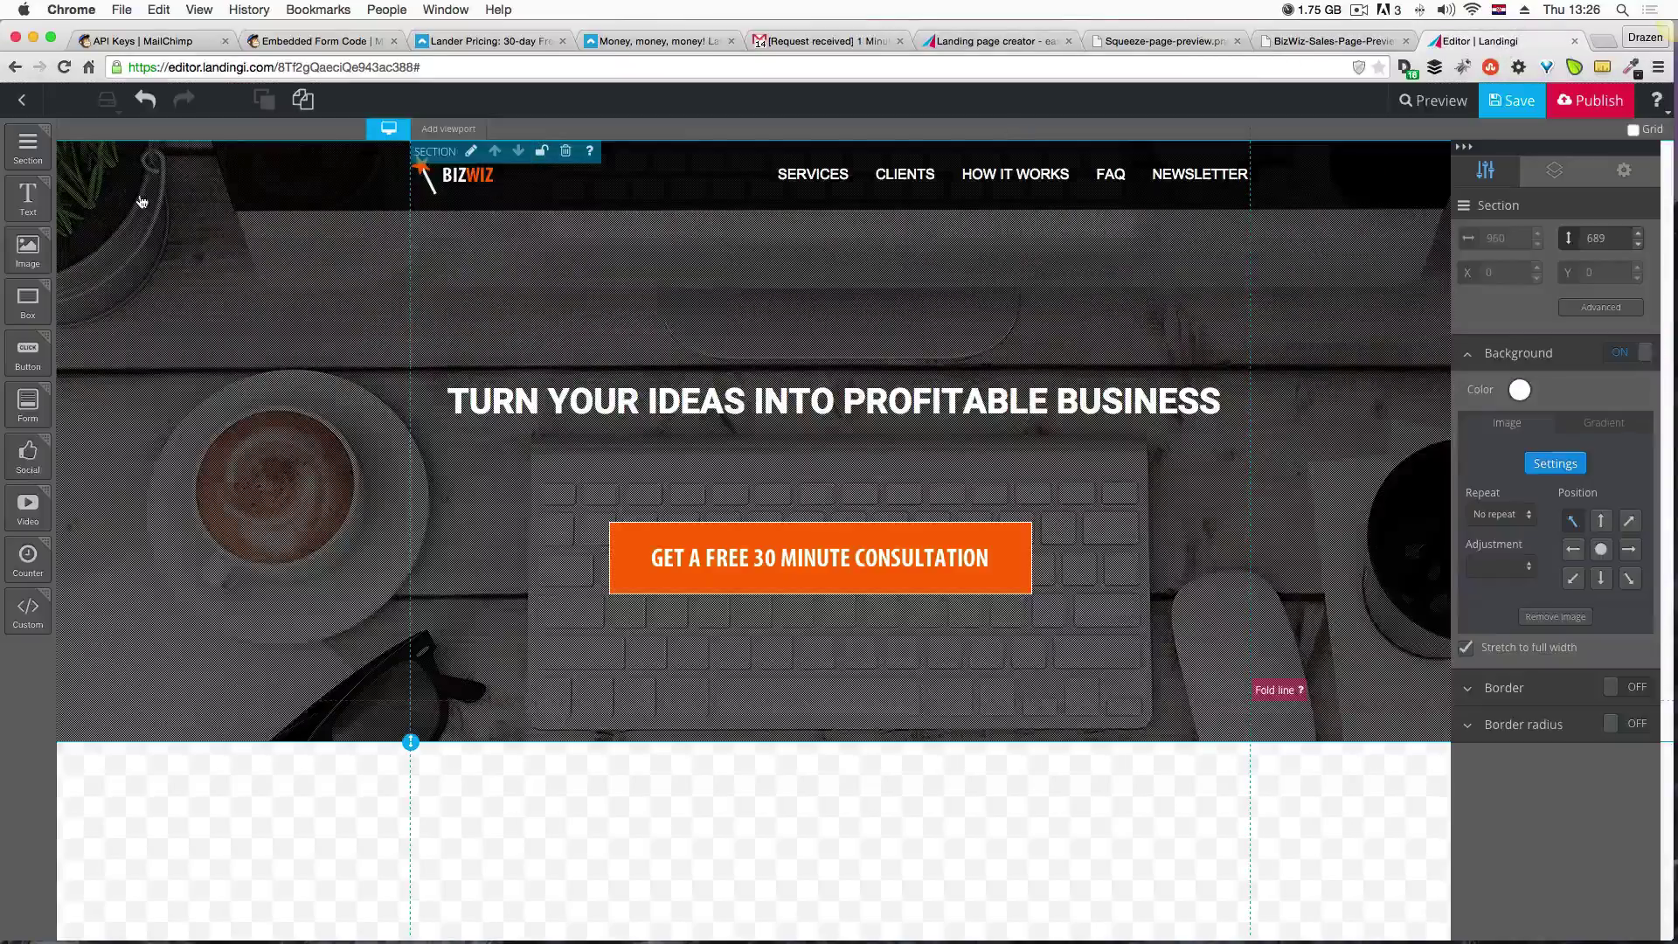
left_click_drag(26, 144, 498, 759)
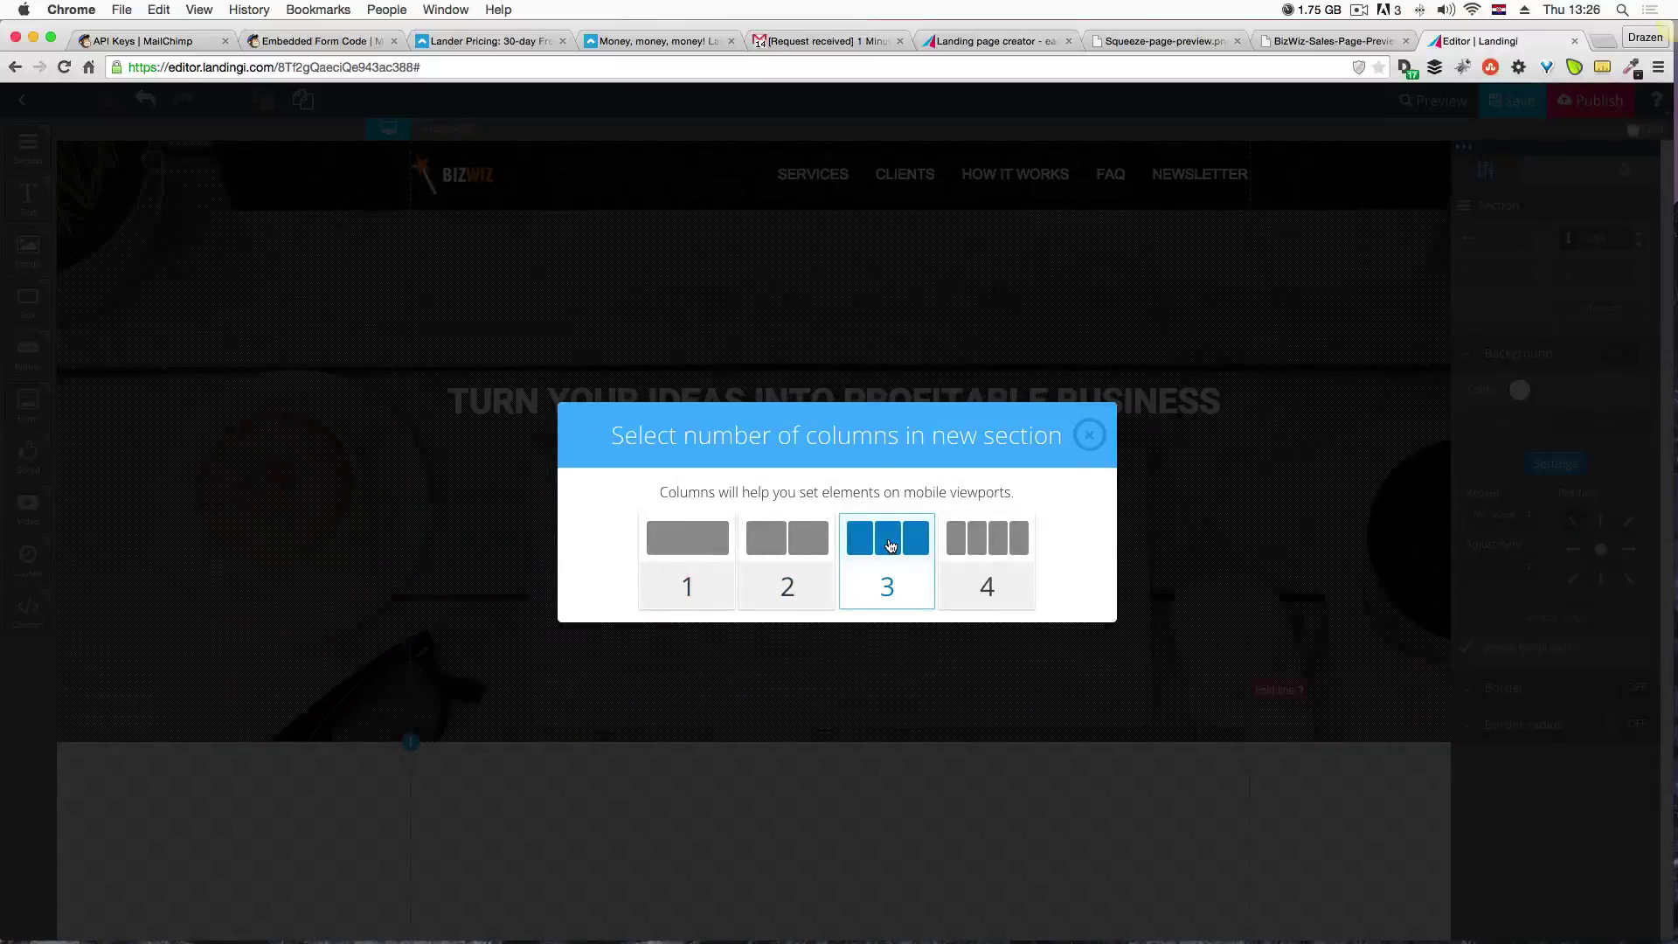
left_click(1330, 51)
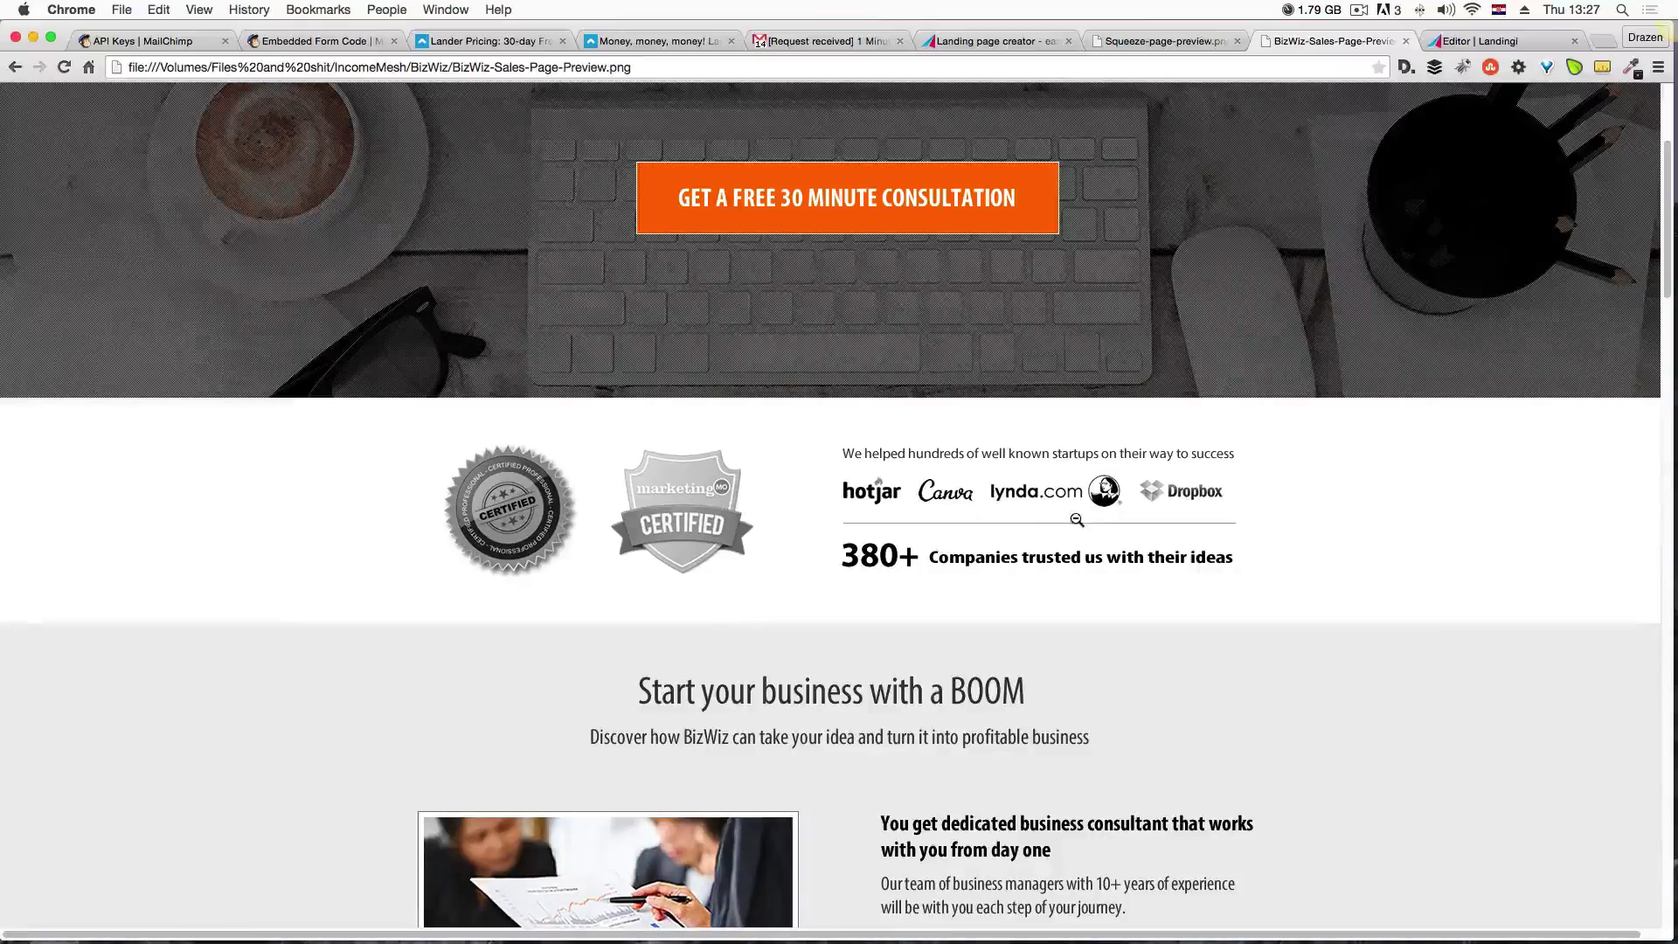
left_click(1497, 41)
left_click(772, 555)
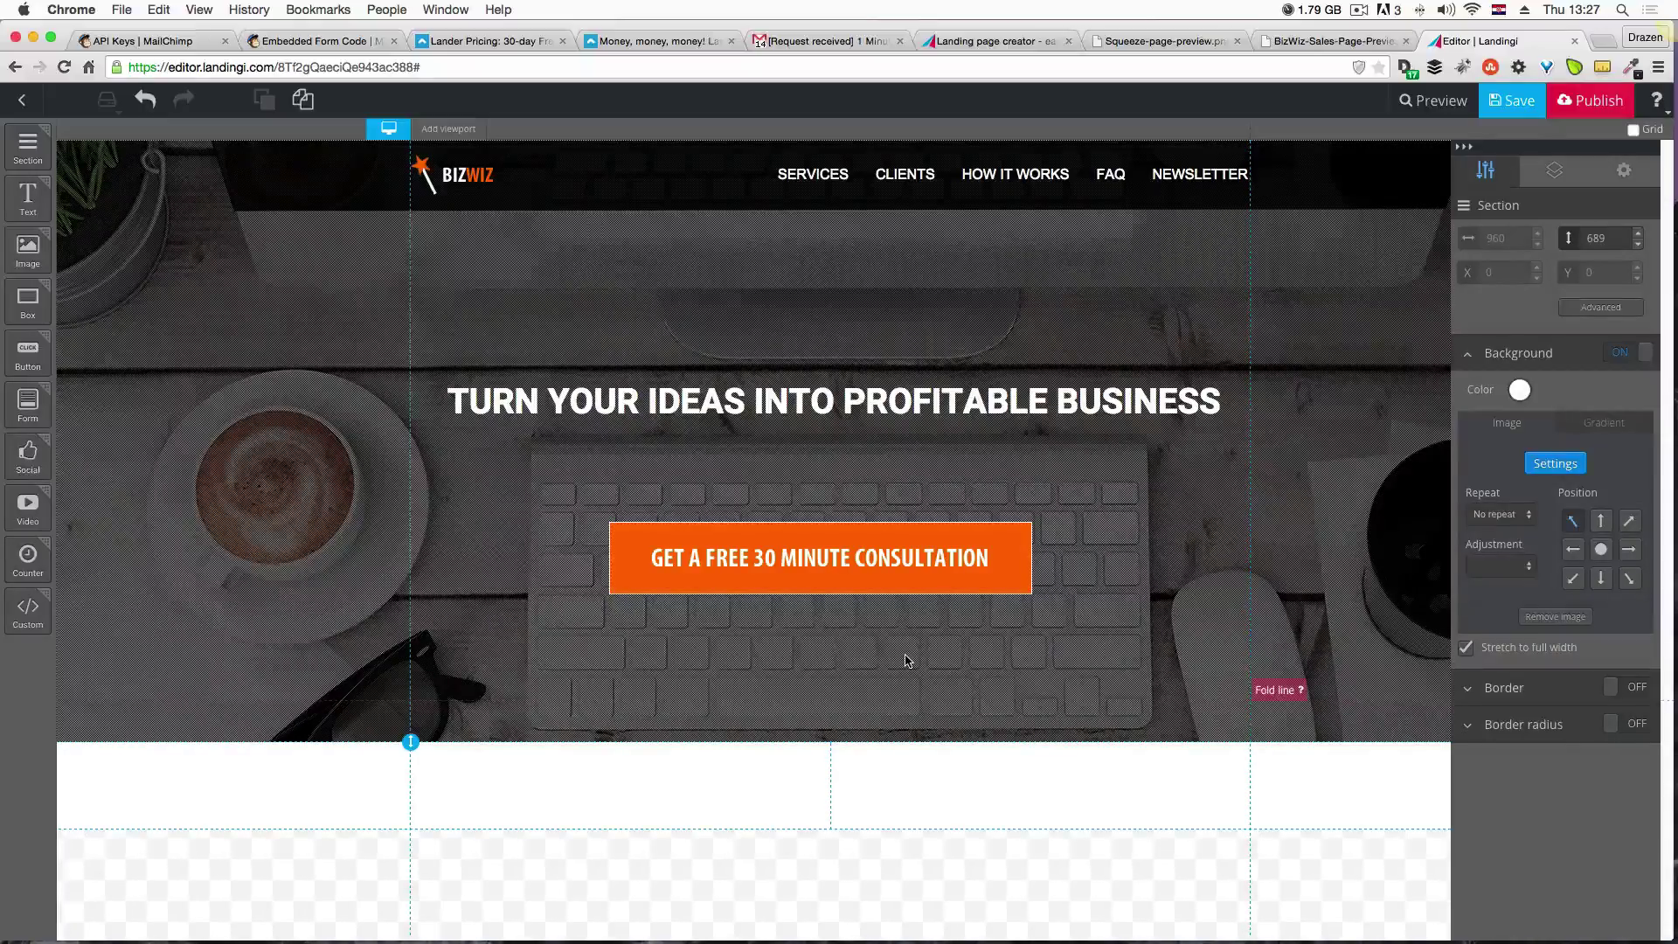
left_click(688, 826)
left_click_drag(411, 827, 411, 917)
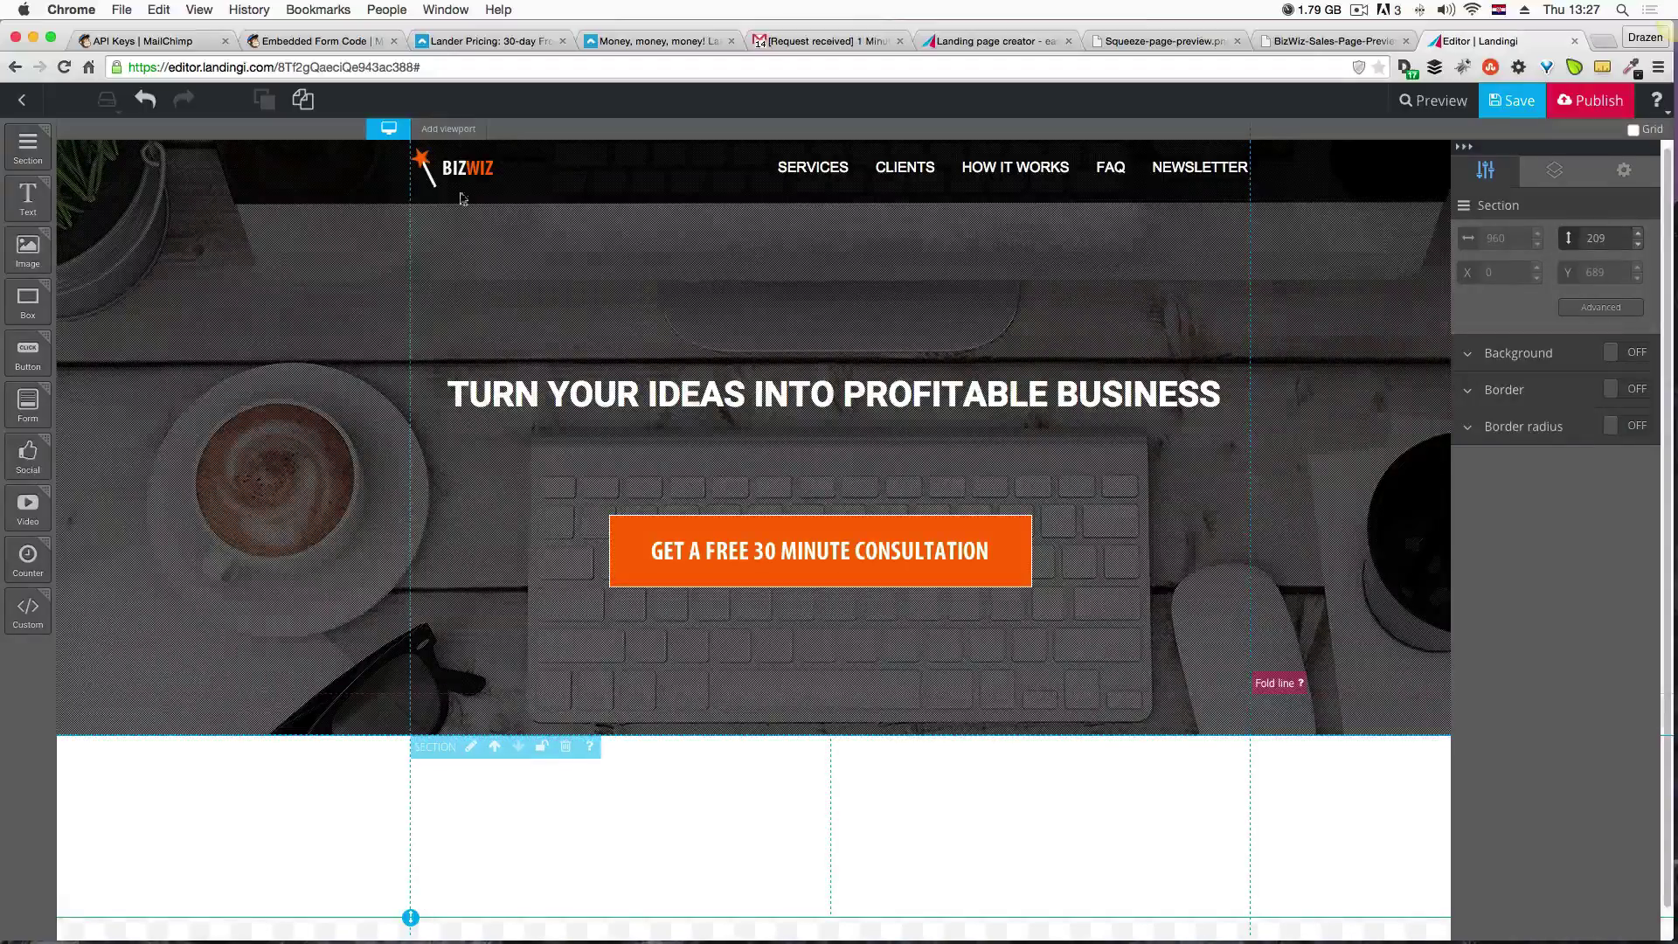
Place an image element in the new section's first column and upload badge-1.png from the Sales page folder for it.
left_click_drag(28, 249, 465, 745)
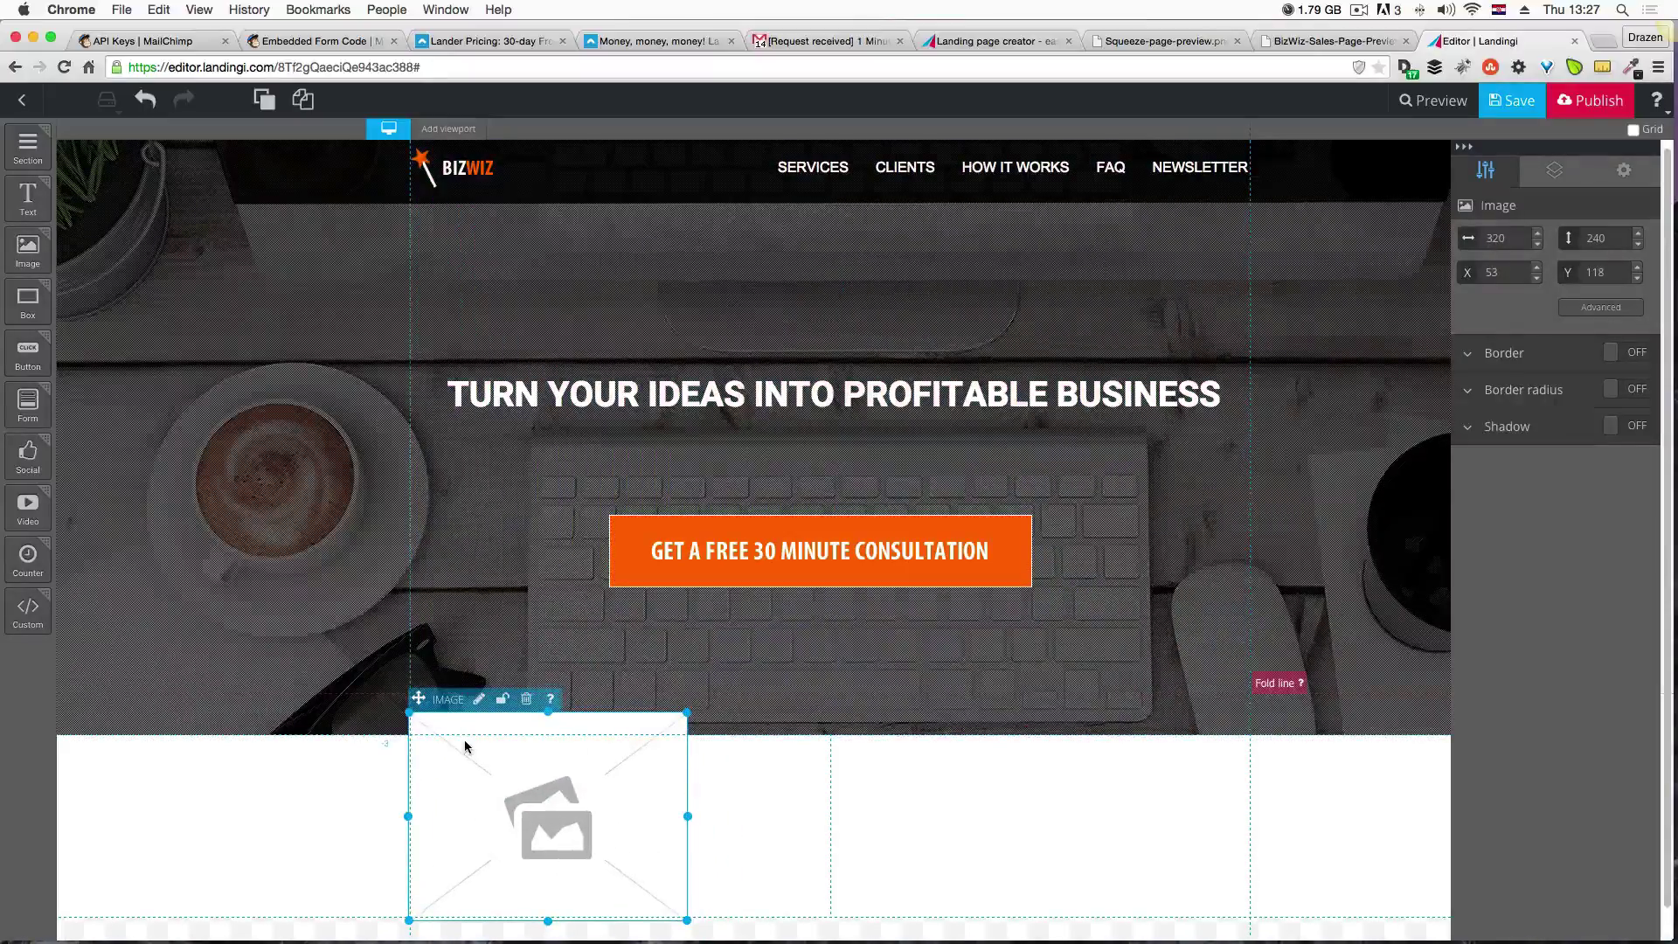
left_click(479, 700)
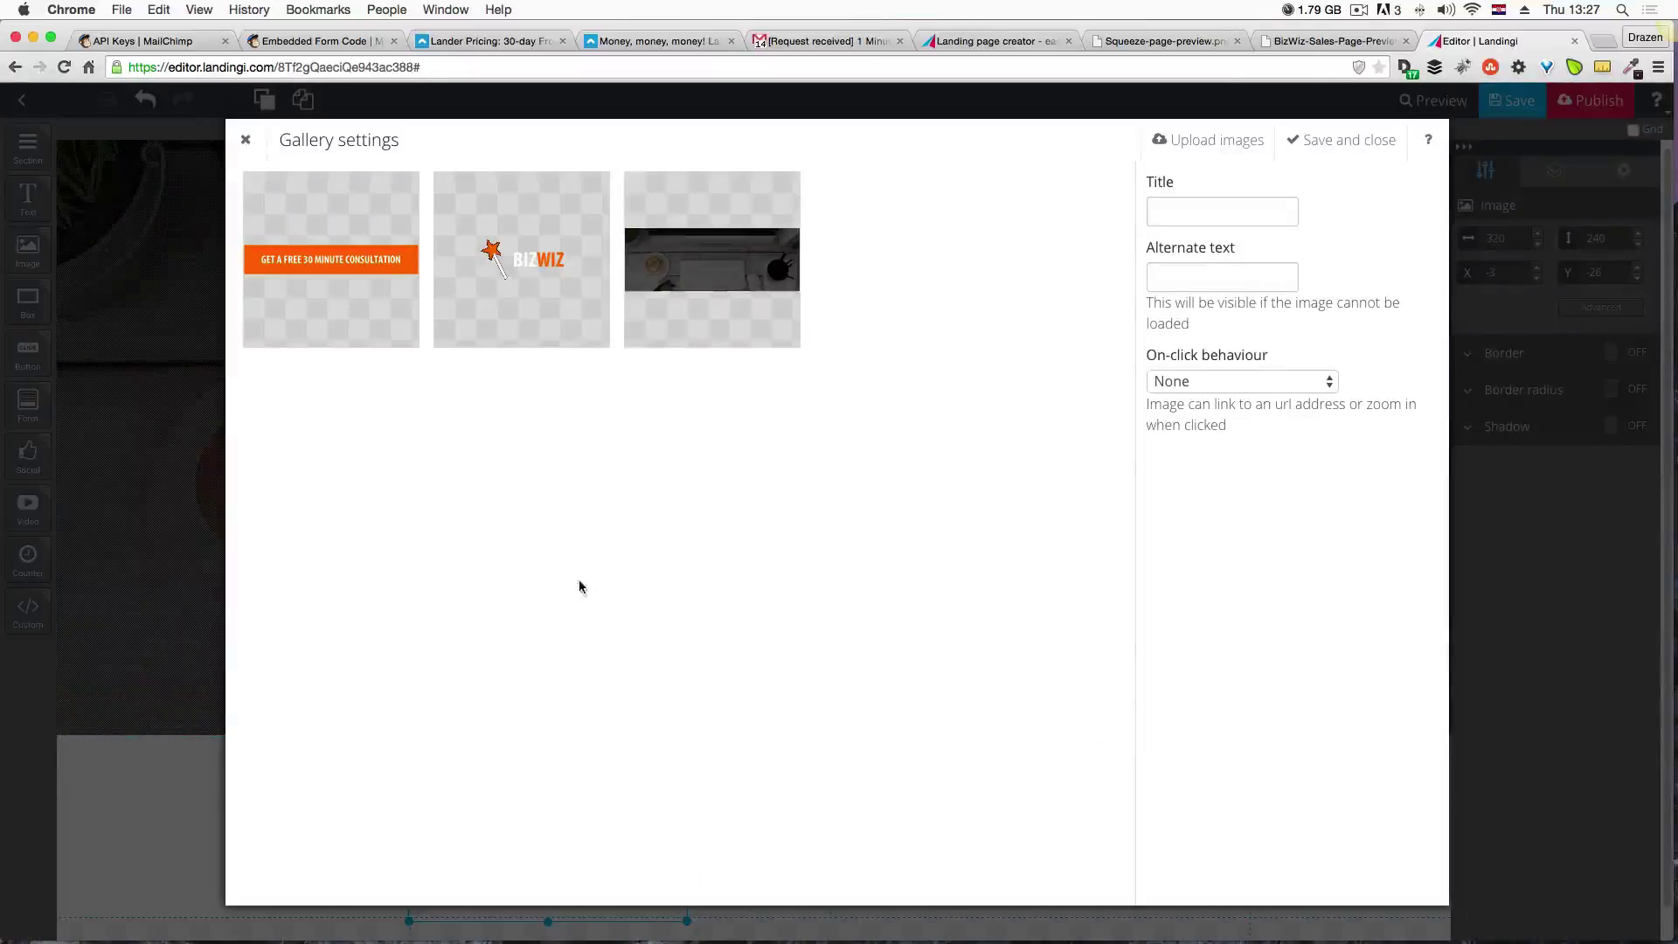
left_click(1254, 146)
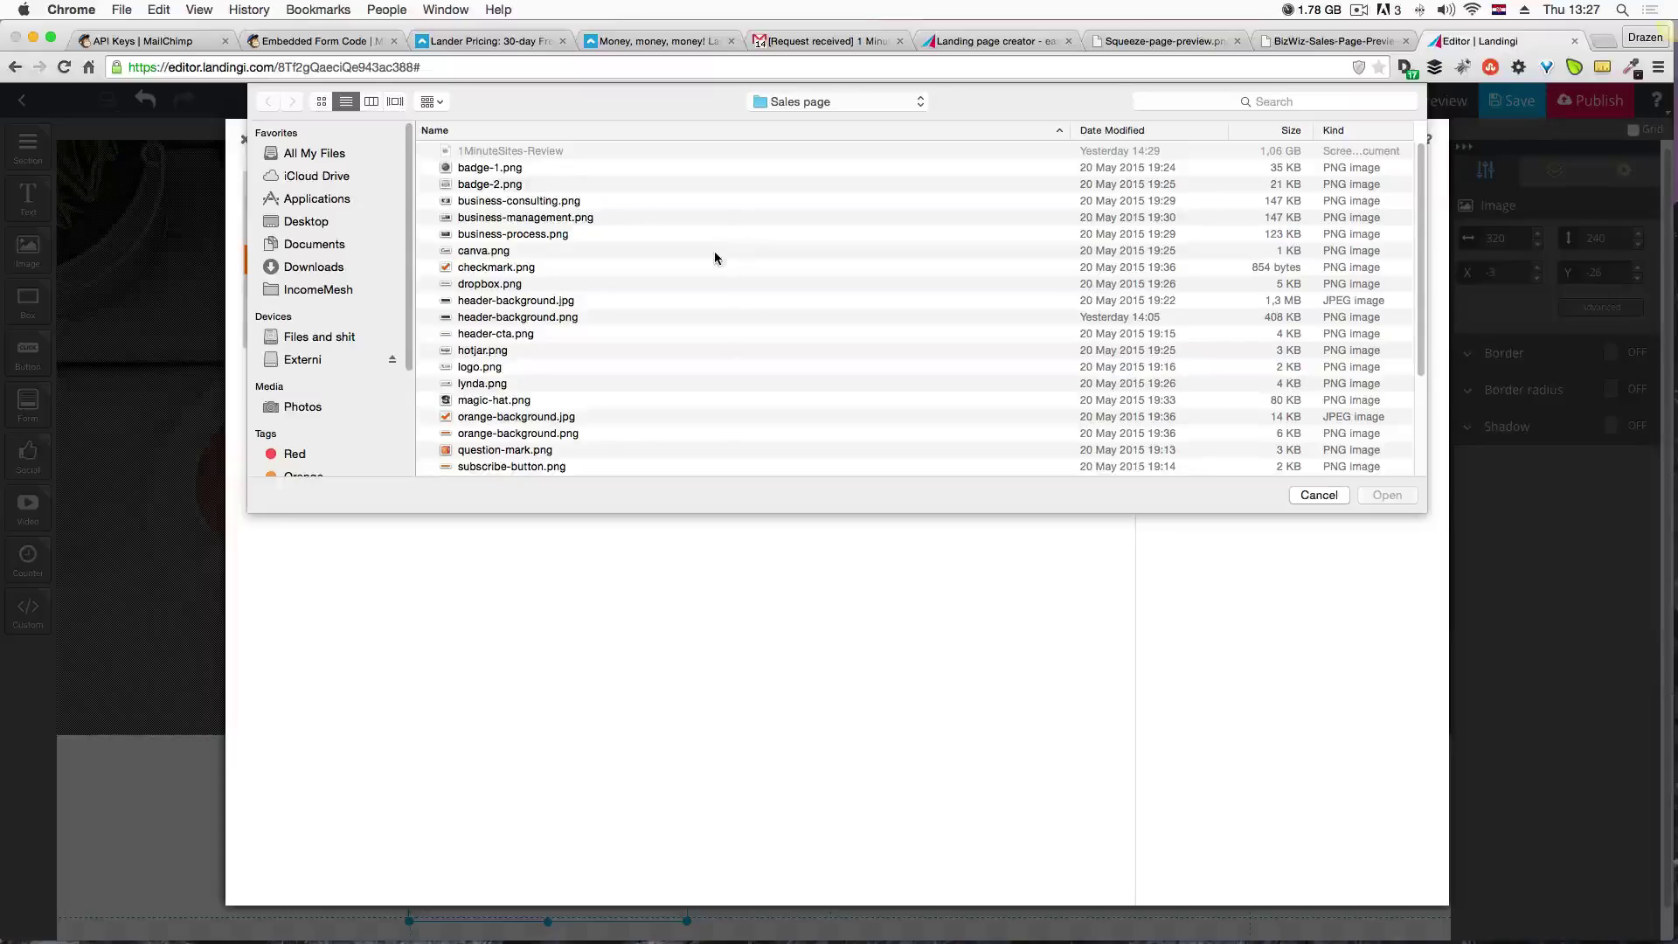
scroll(715, 252, "down", 5)
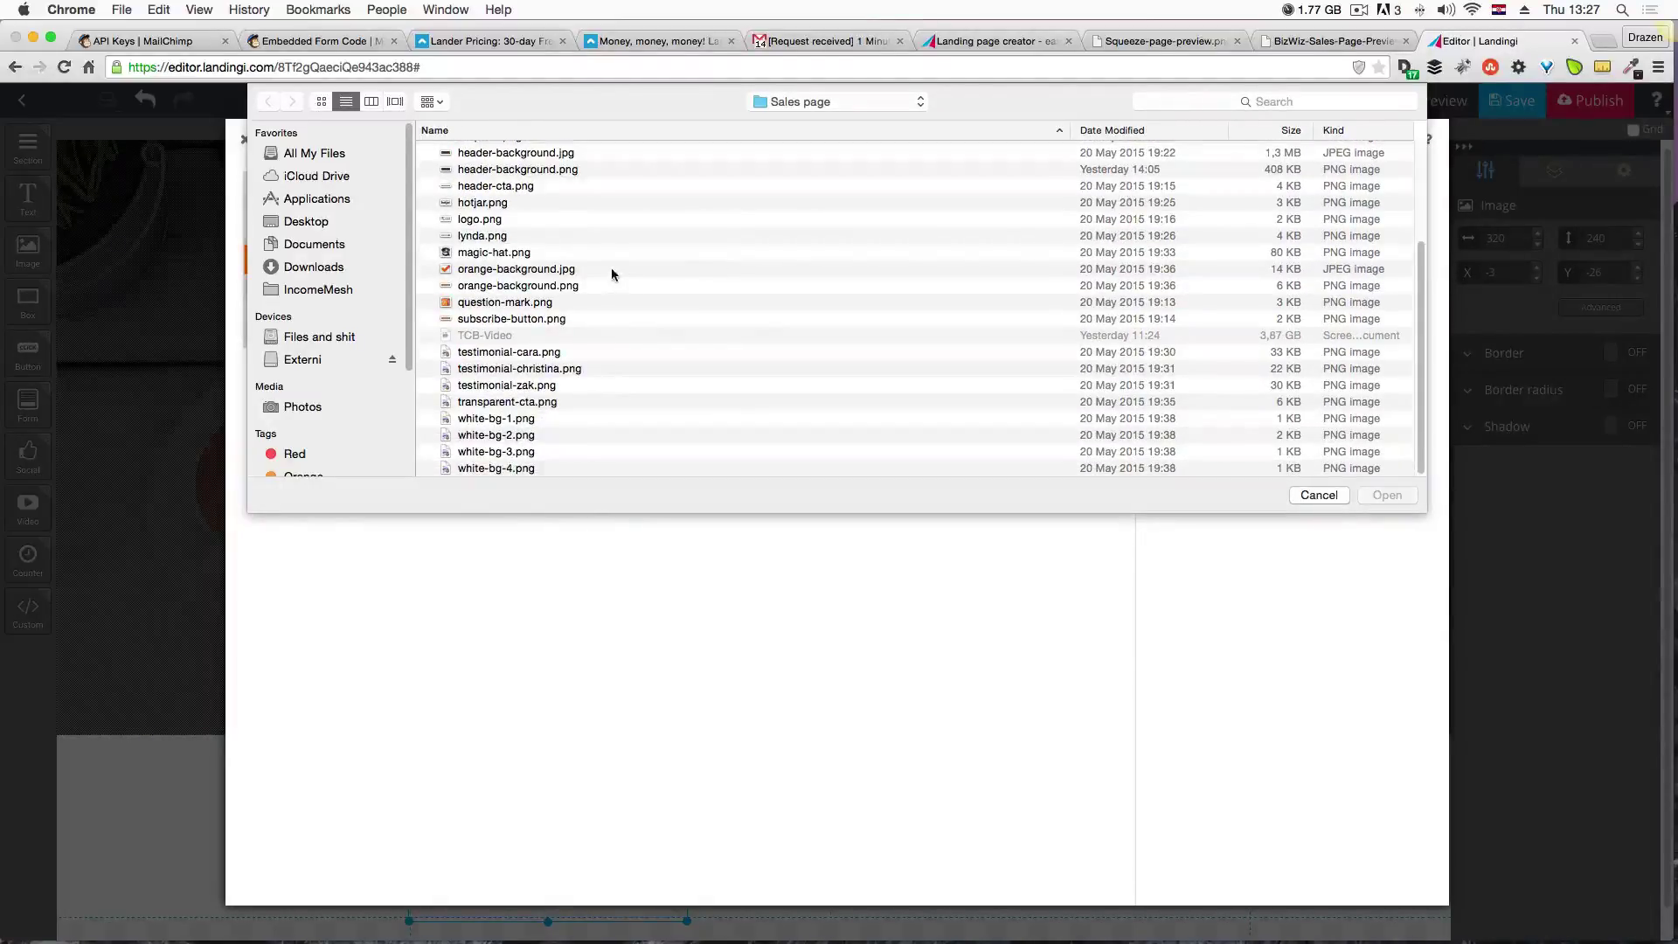
scroll(600, 286, "up", 5)
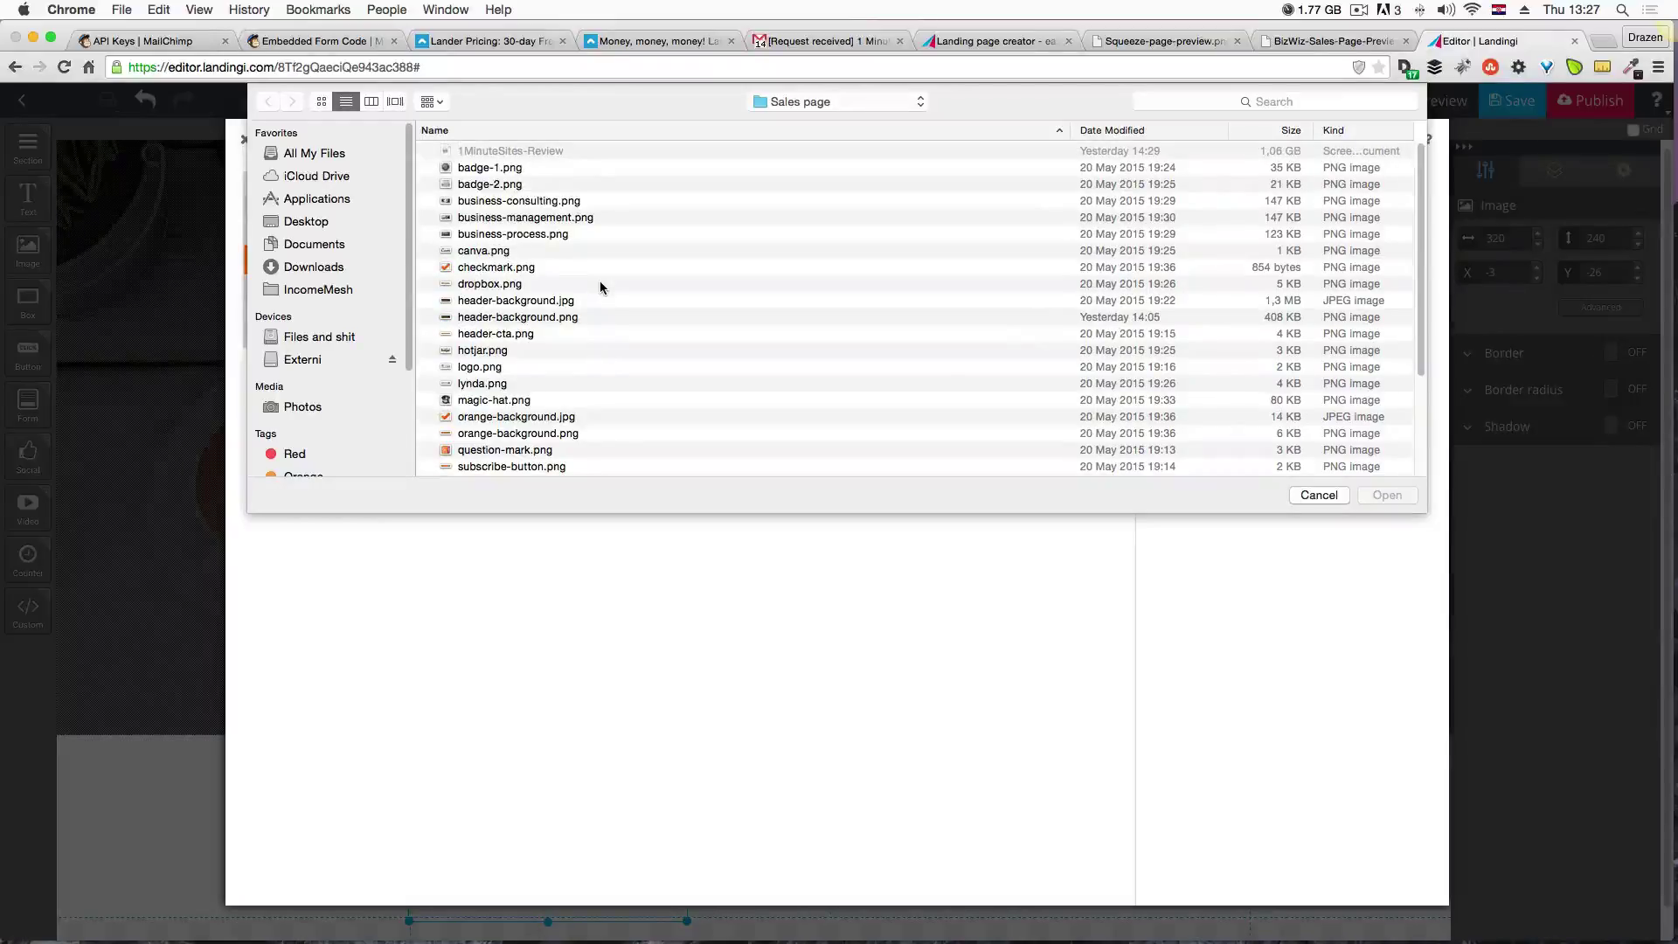
left_click(509, 168)
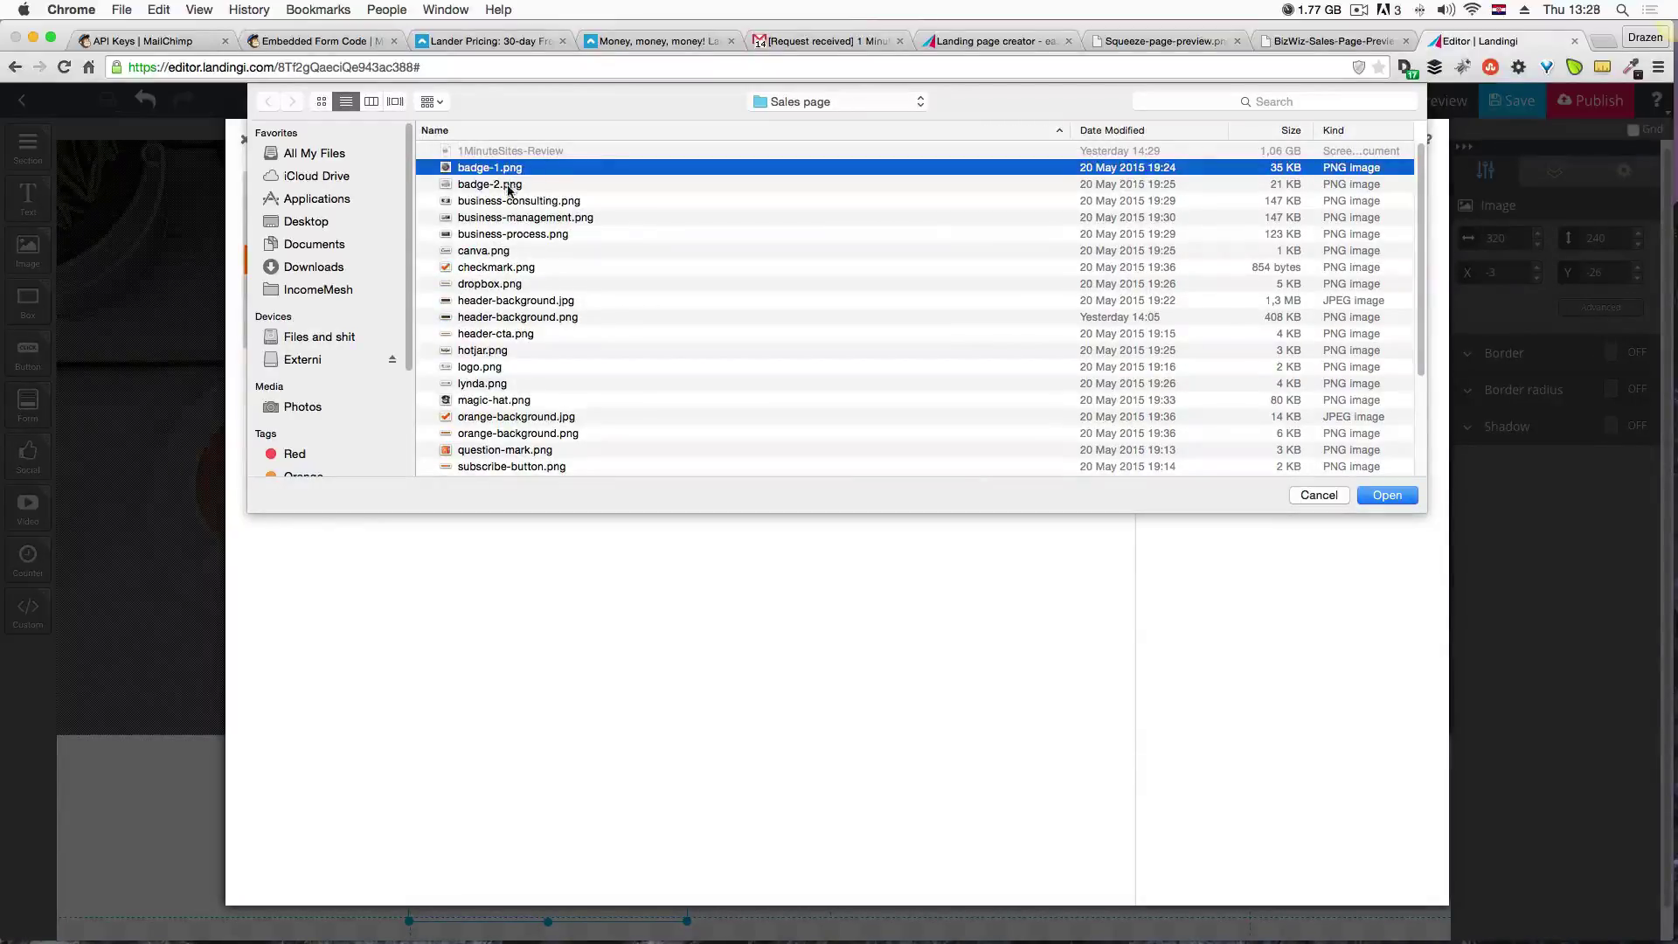
left_click(509, 186)
left_click(512, 171)
left_click(1402, 495)
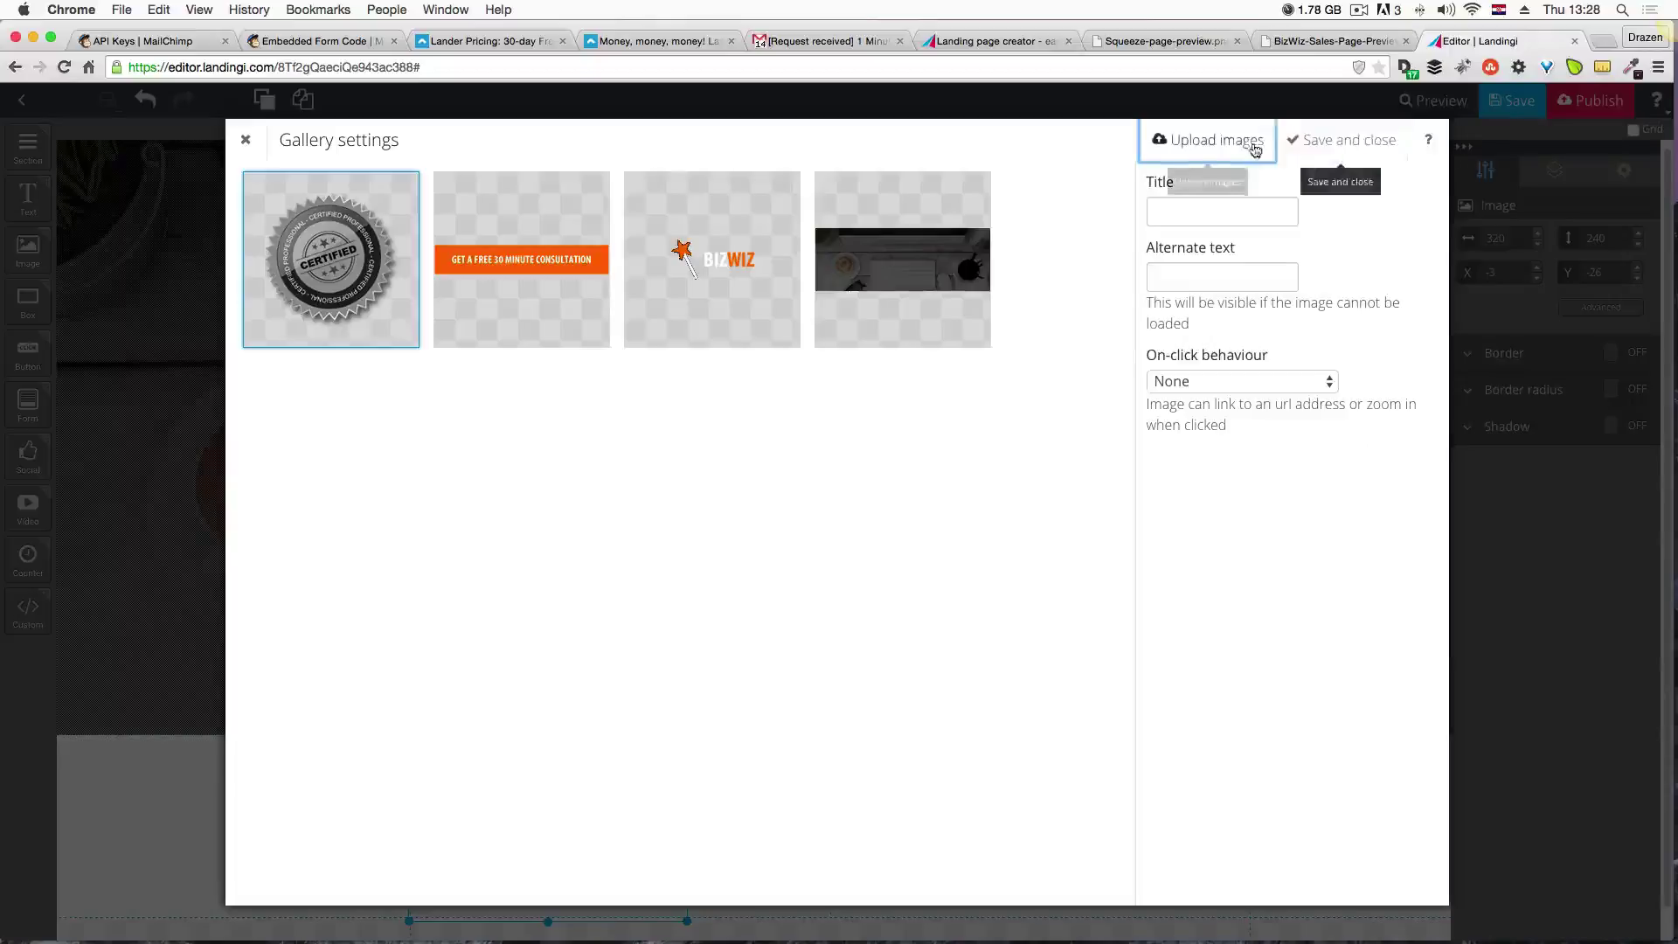
Apply the uploaded round certified badge to the image element and position it at about X 36, Y 35.
left_click(1328, 151)
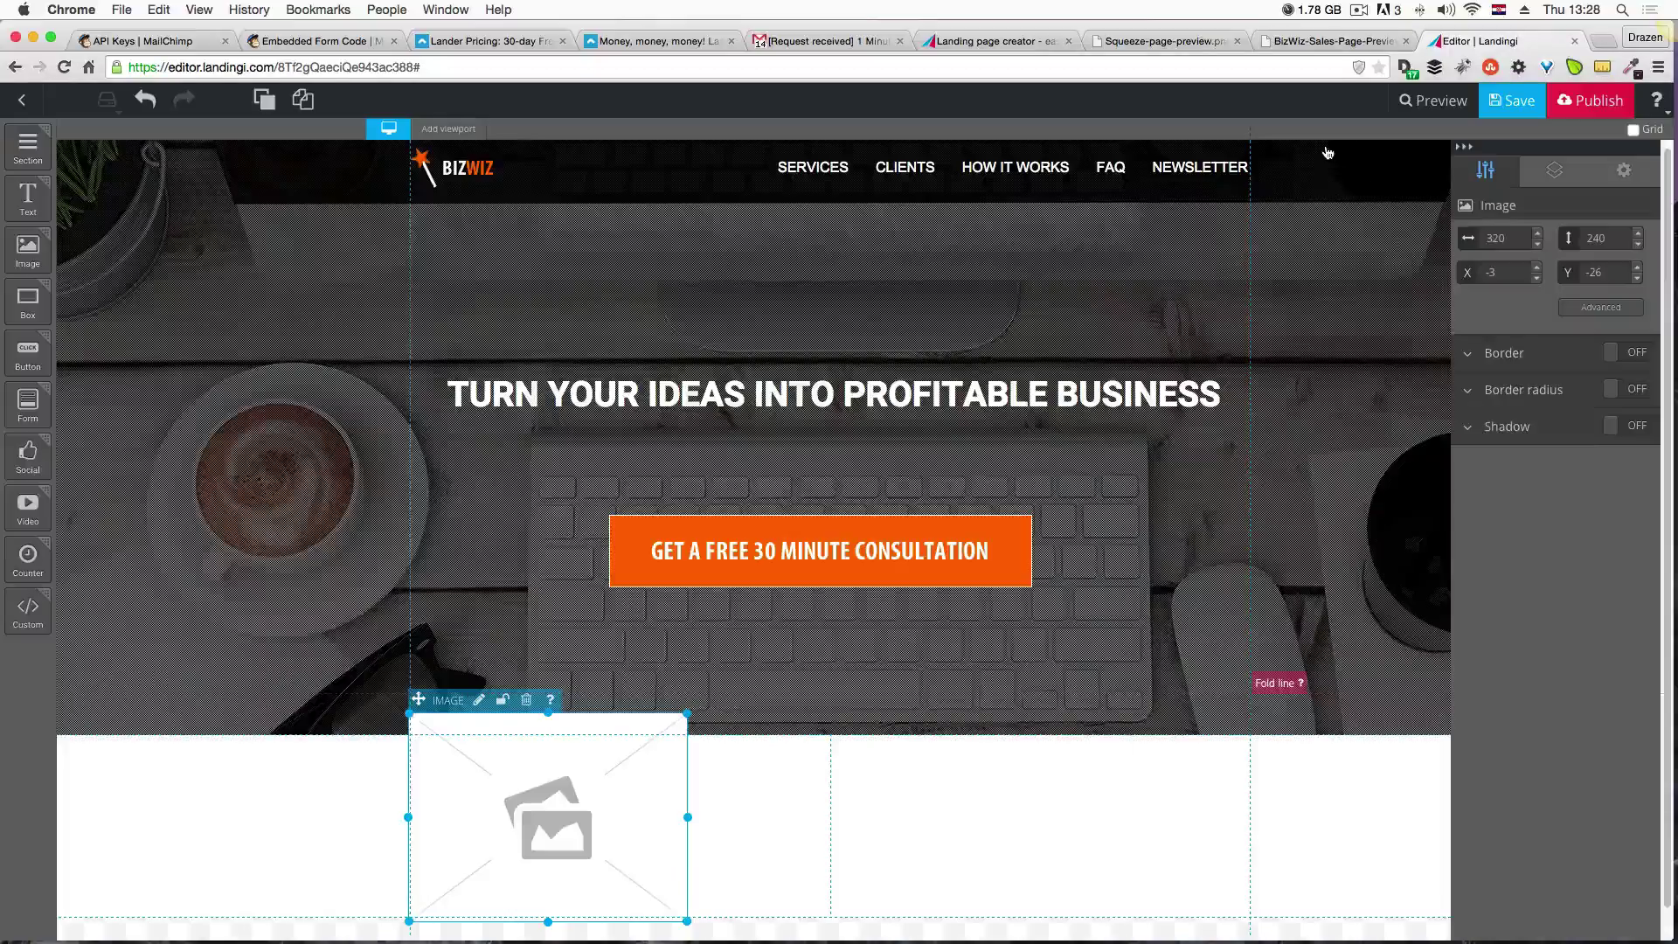
left_click(479, 701)
left_click(317, 334)
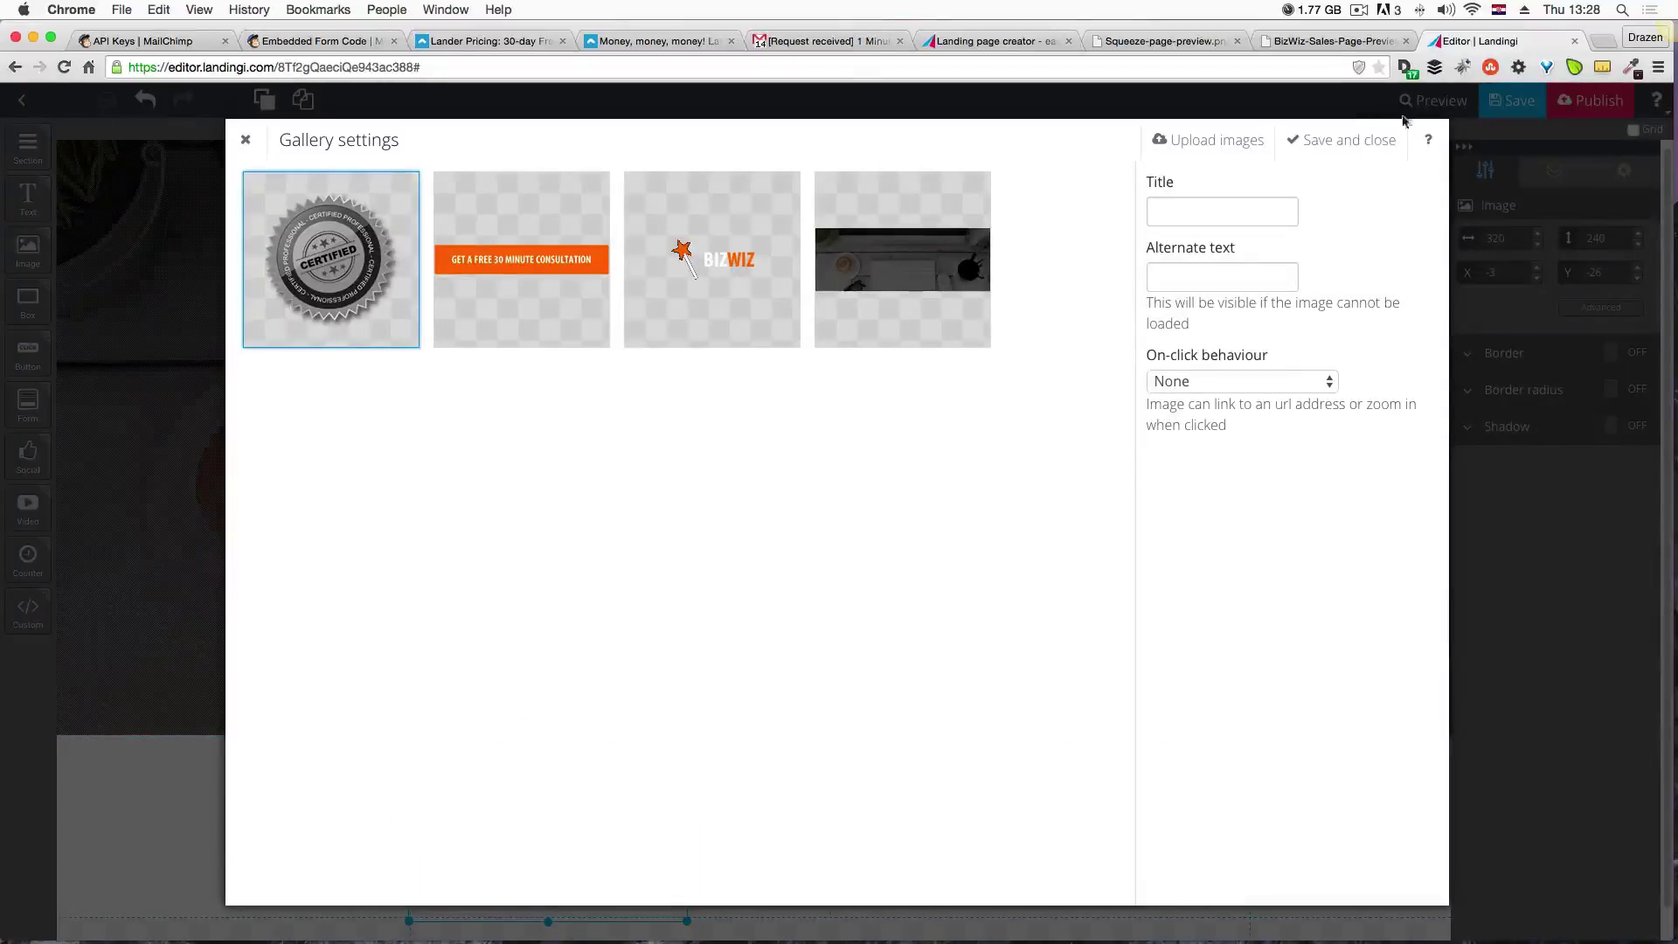
left_click(1381, 140)
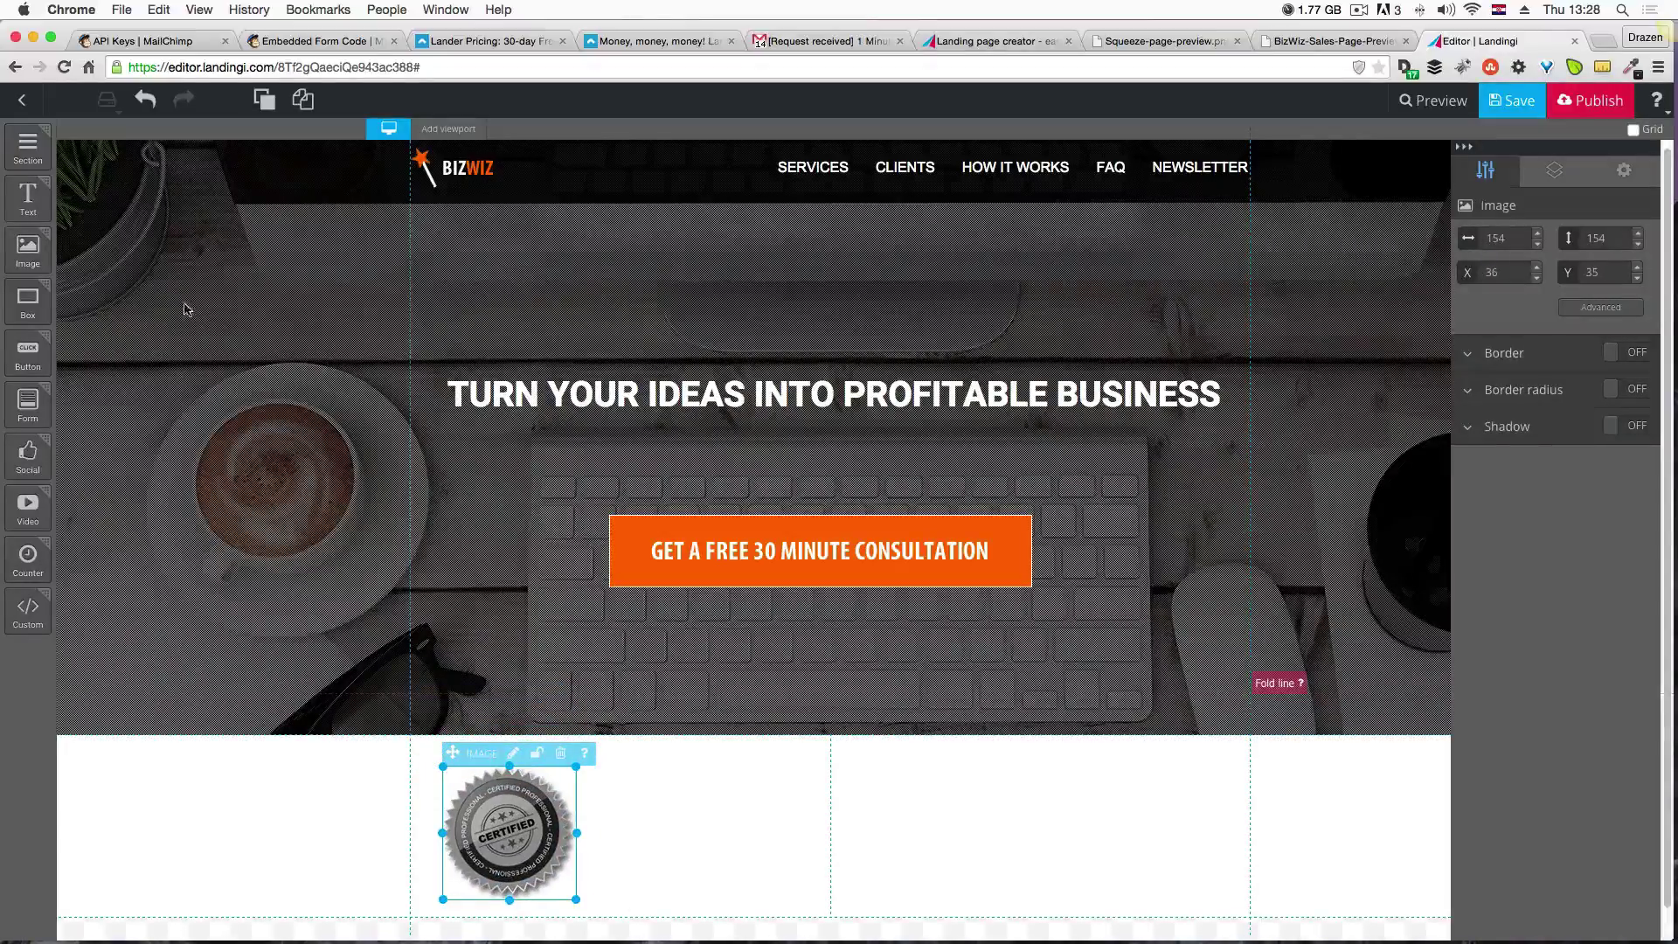
Add an image beside the round badge, upload and apply badge-2.png, and align it with the badge's top at X 224, Y 35.
left_click_drag(28, 246, 690, 826)
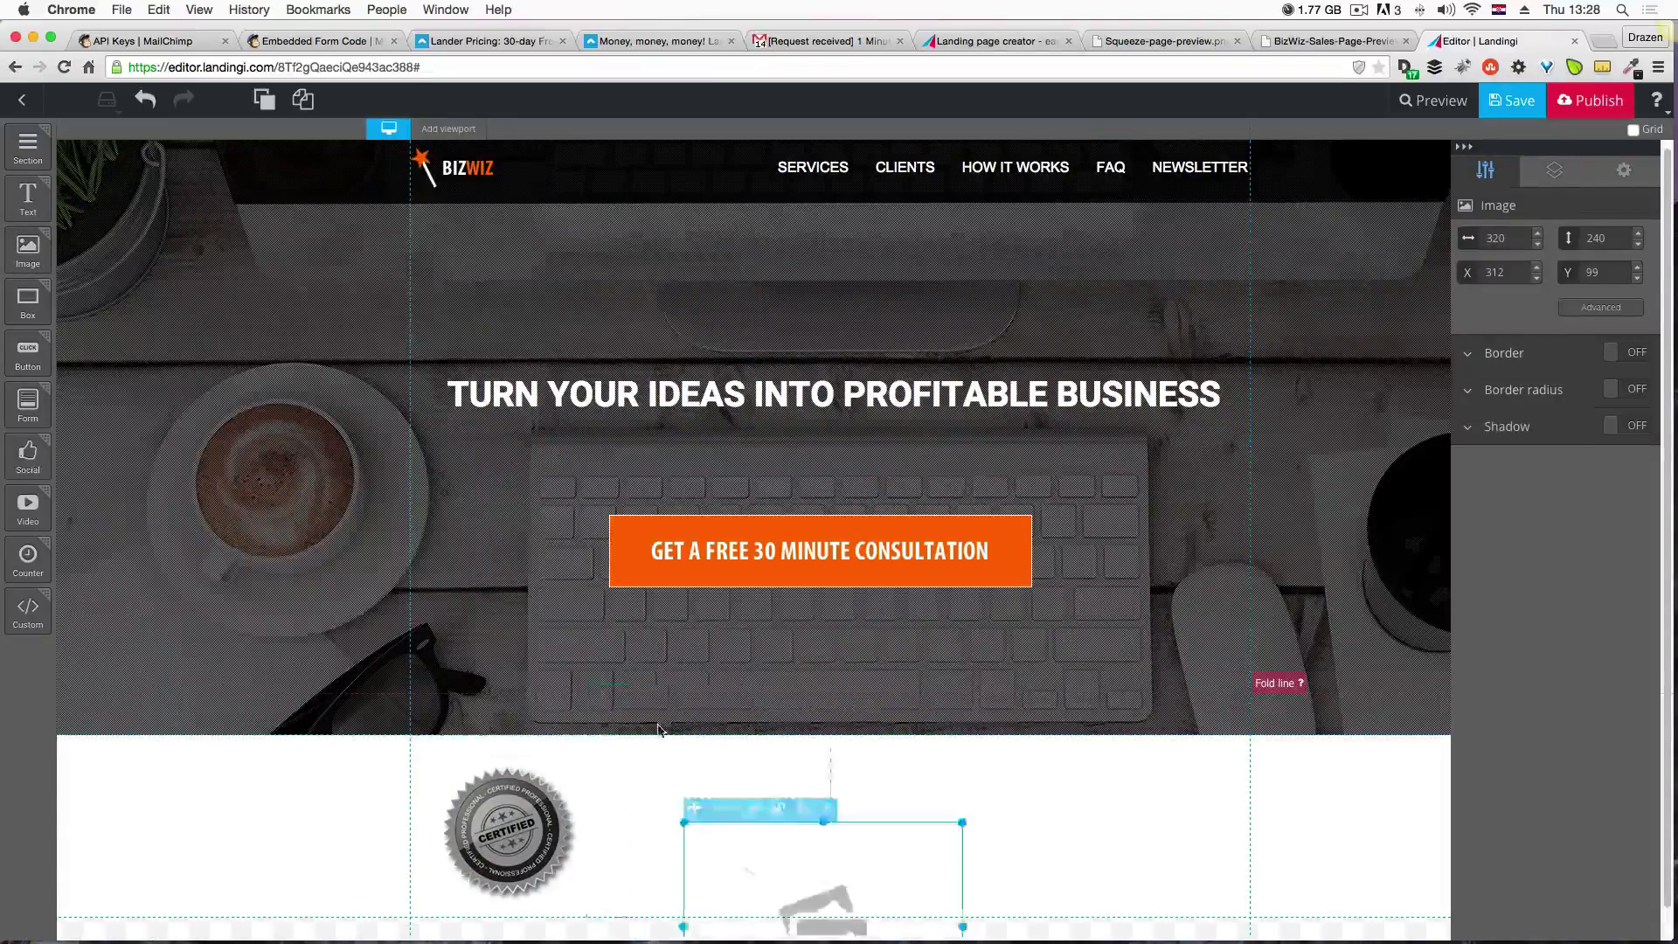
left_click_drag(742, 844, 741, 778)
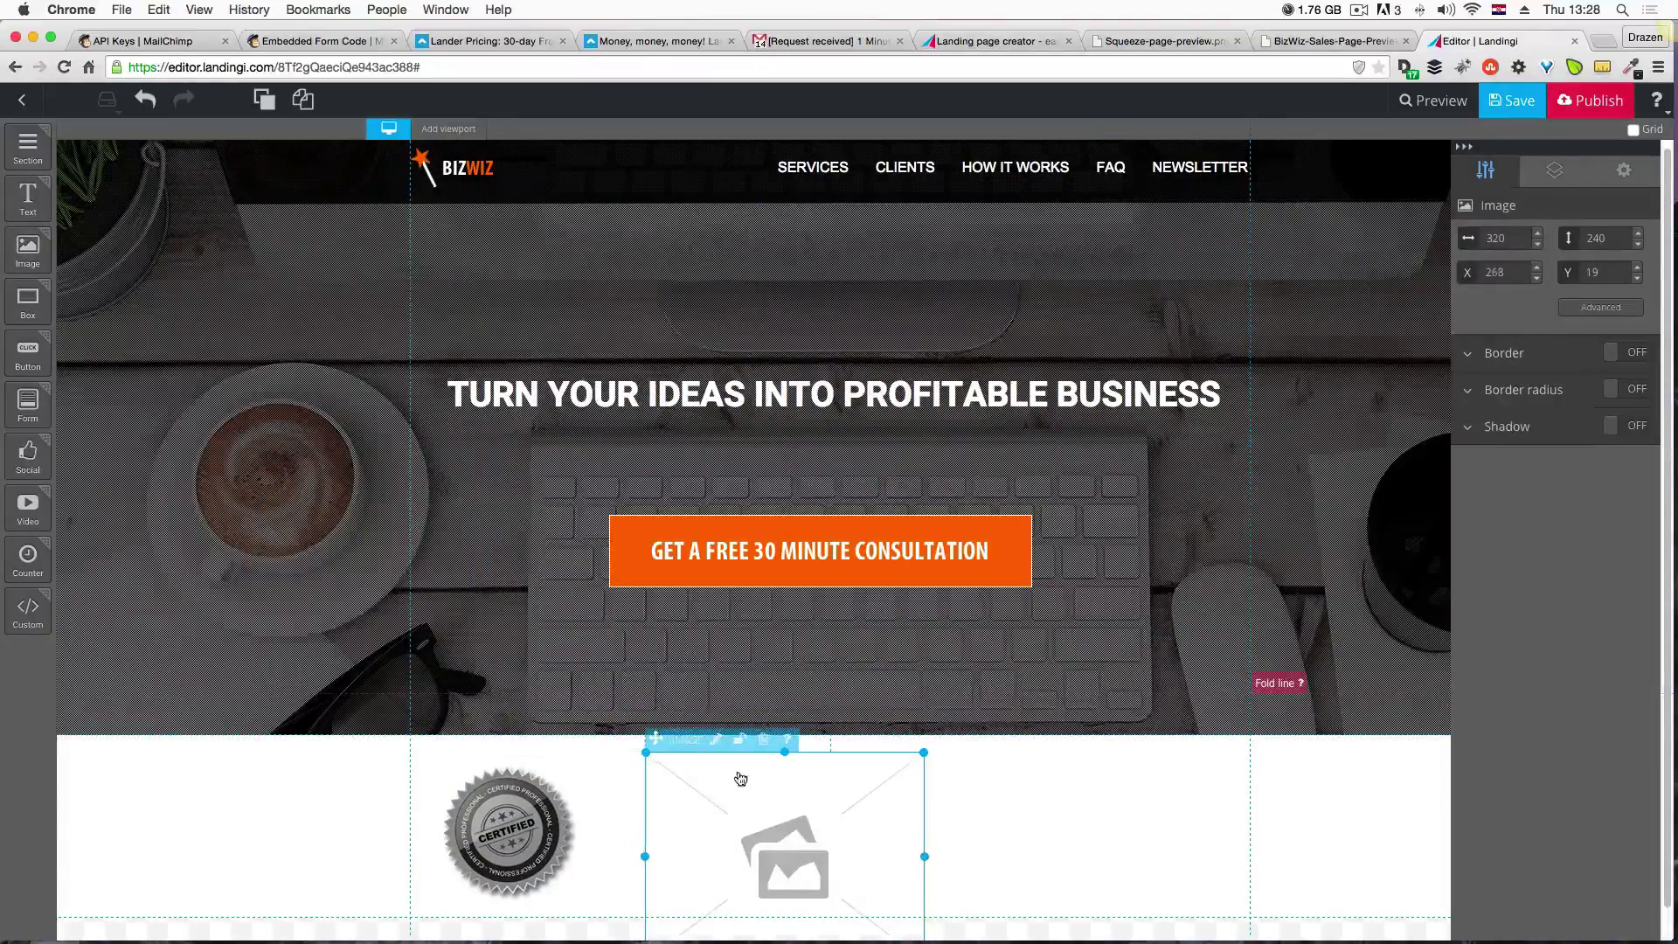
left_click(716, 739)
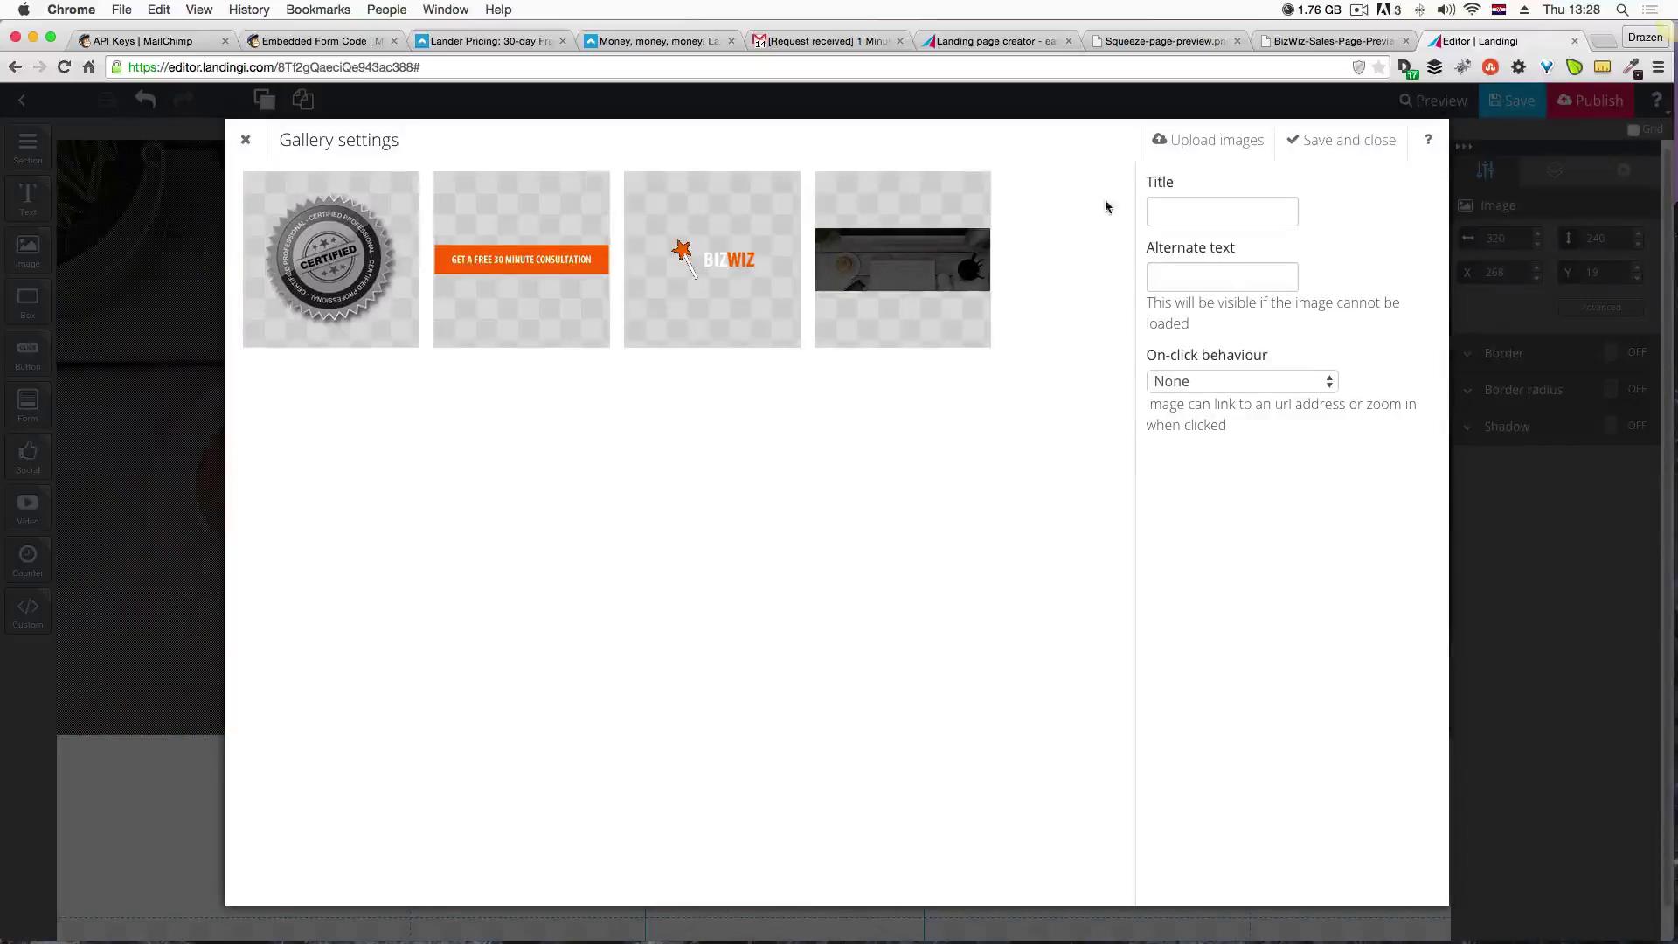
left_click(1206, 140)
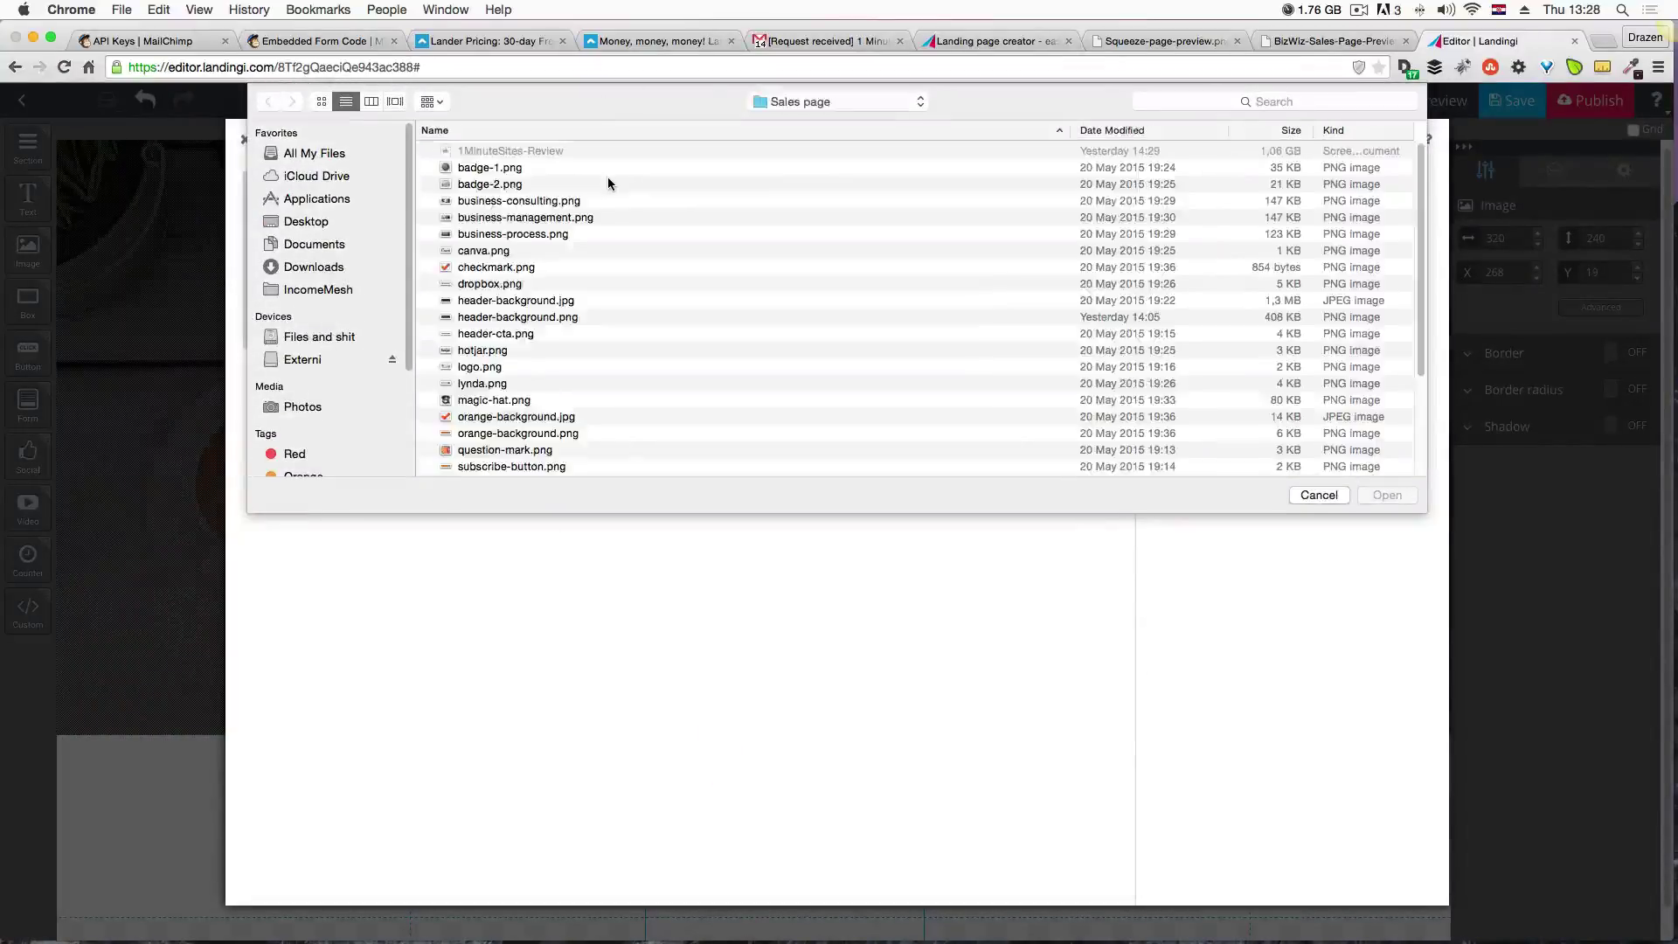
double_click(524, 186)
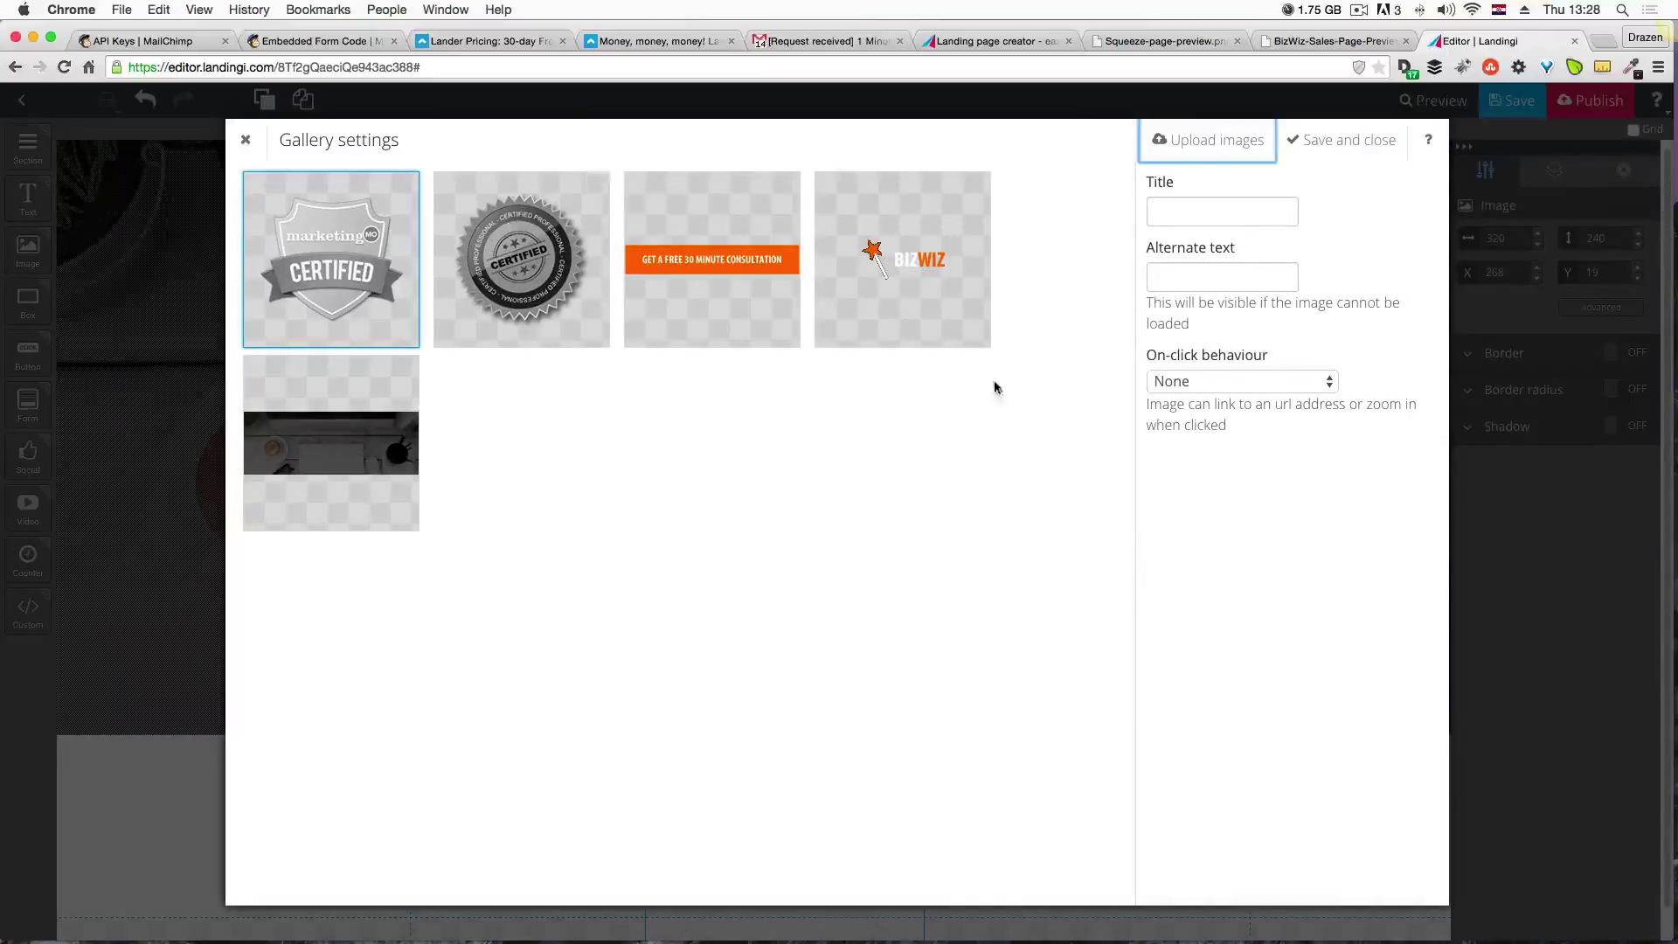
left_click(1067, 388)
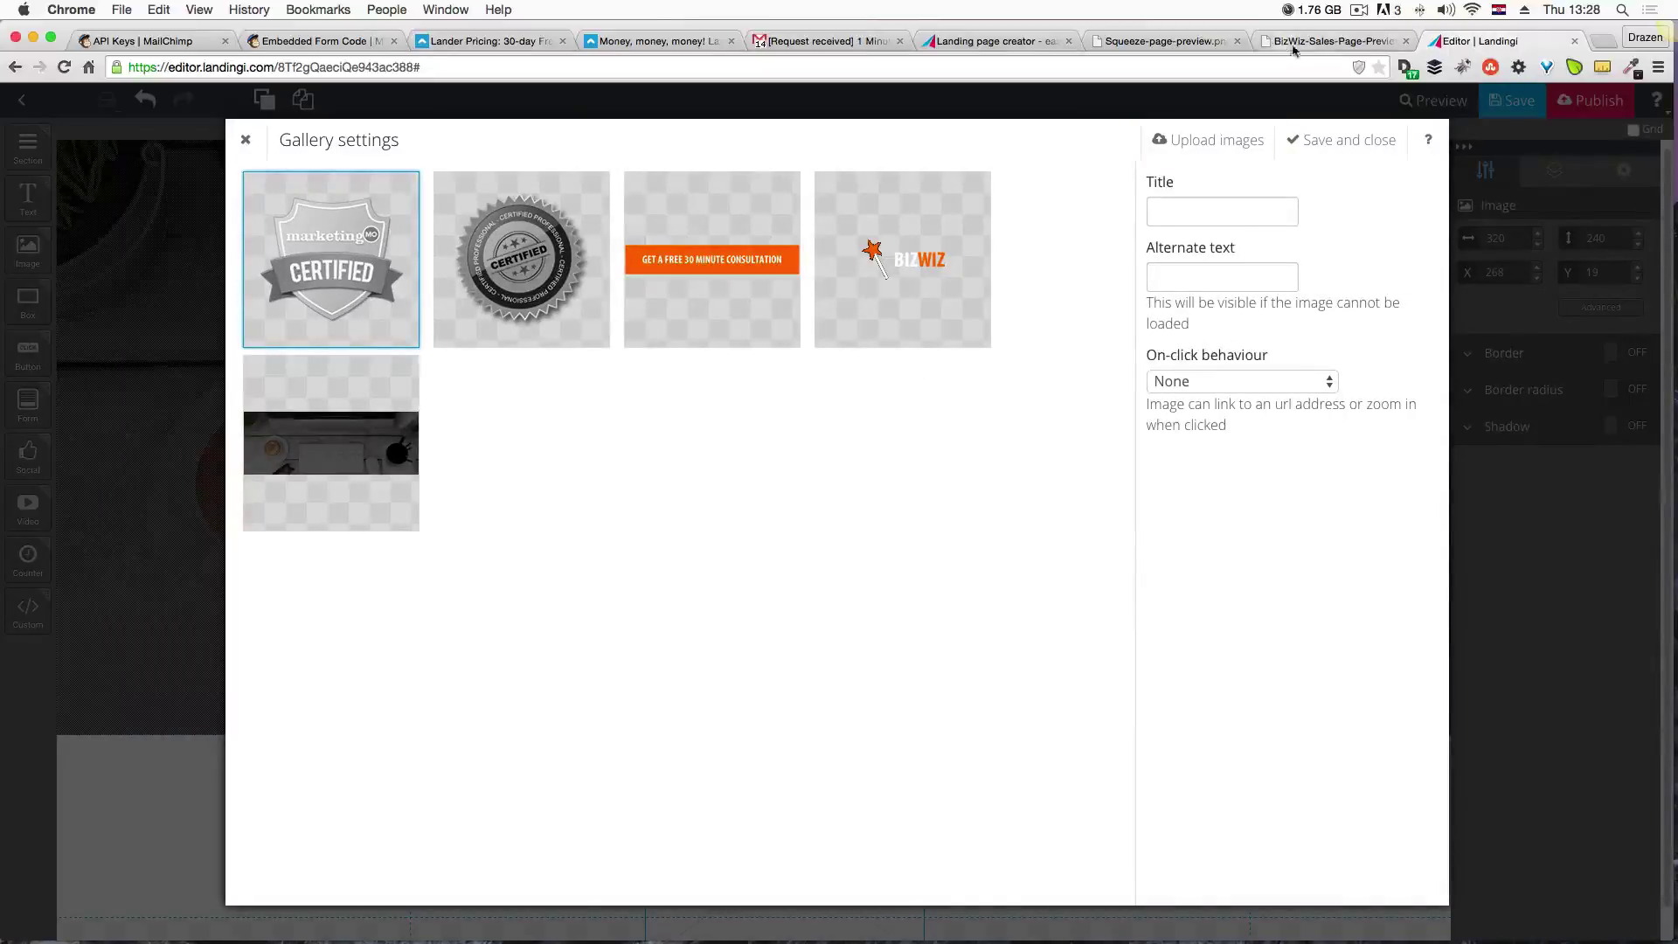
left_click(1348, 140)
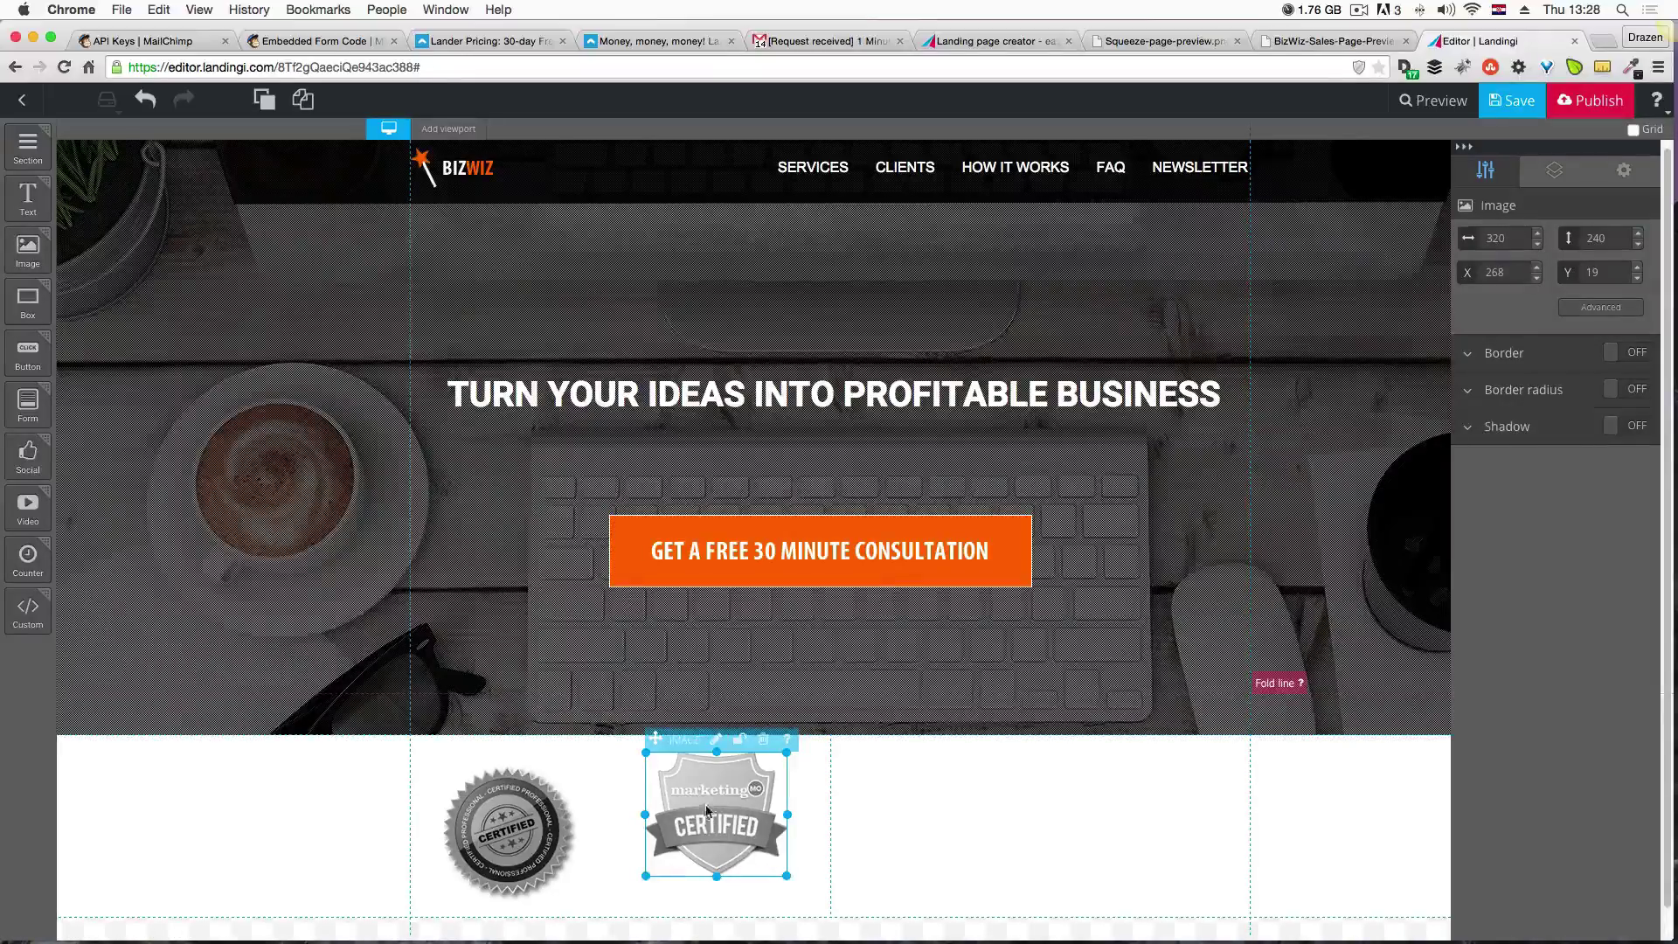
left_click_drag(710, 811, 673, 823)
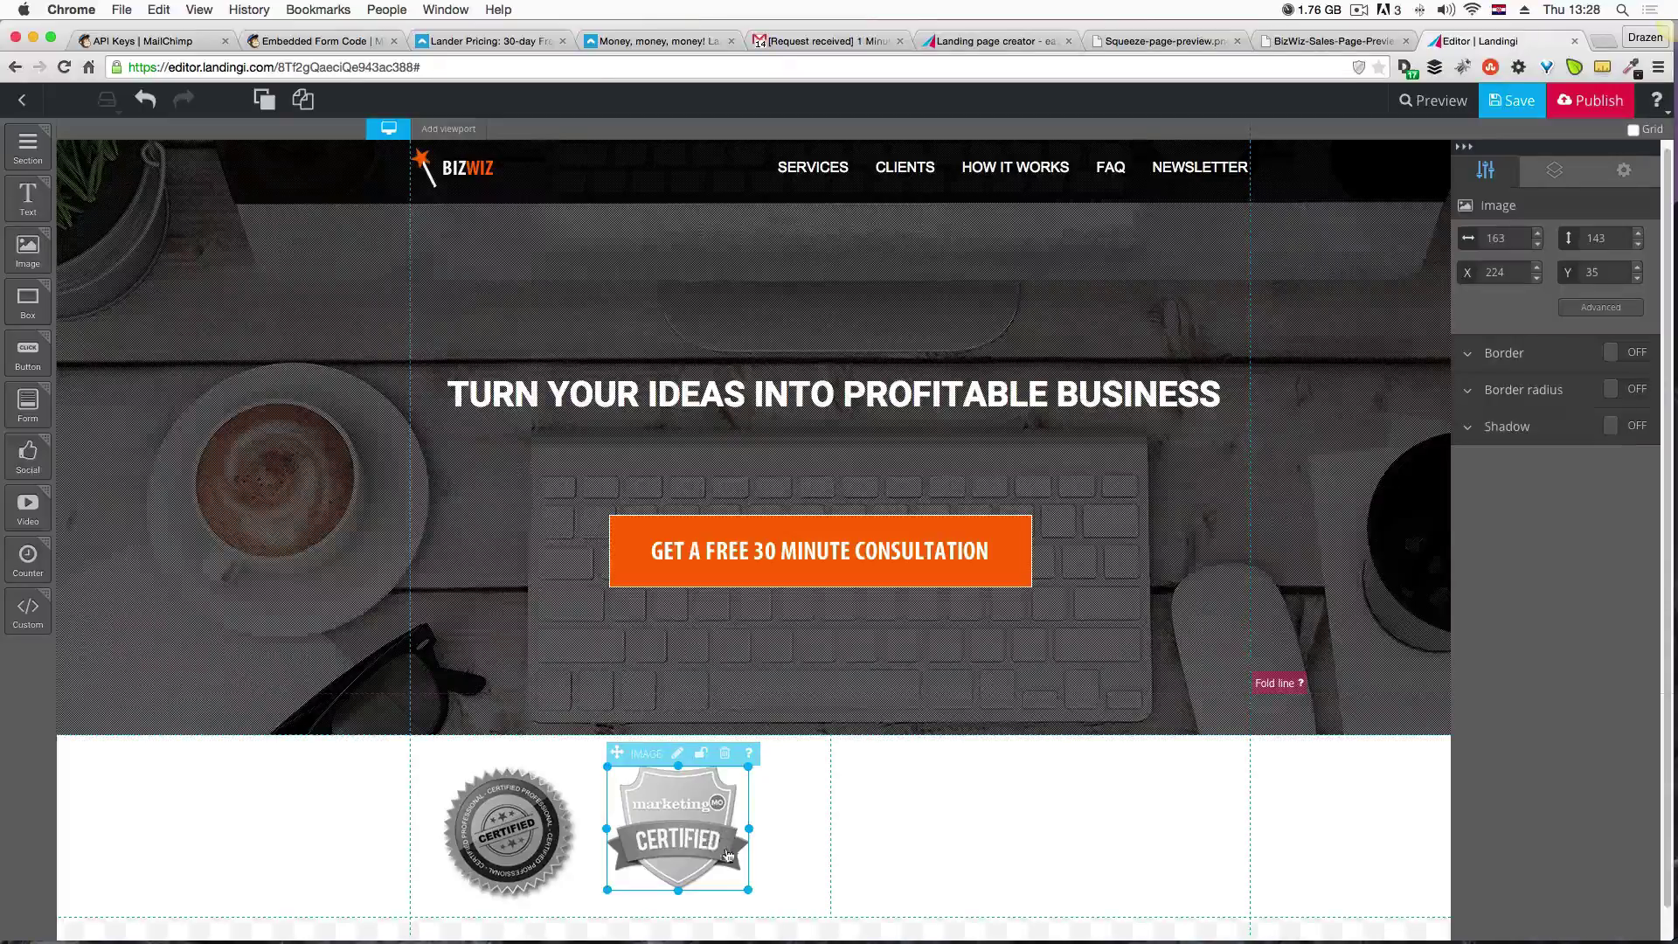
Add an image near the top of the section's second column at X 56, Y 19, and upload and apply lynda.png.
left_click_drag(28, 249, 932, 841)
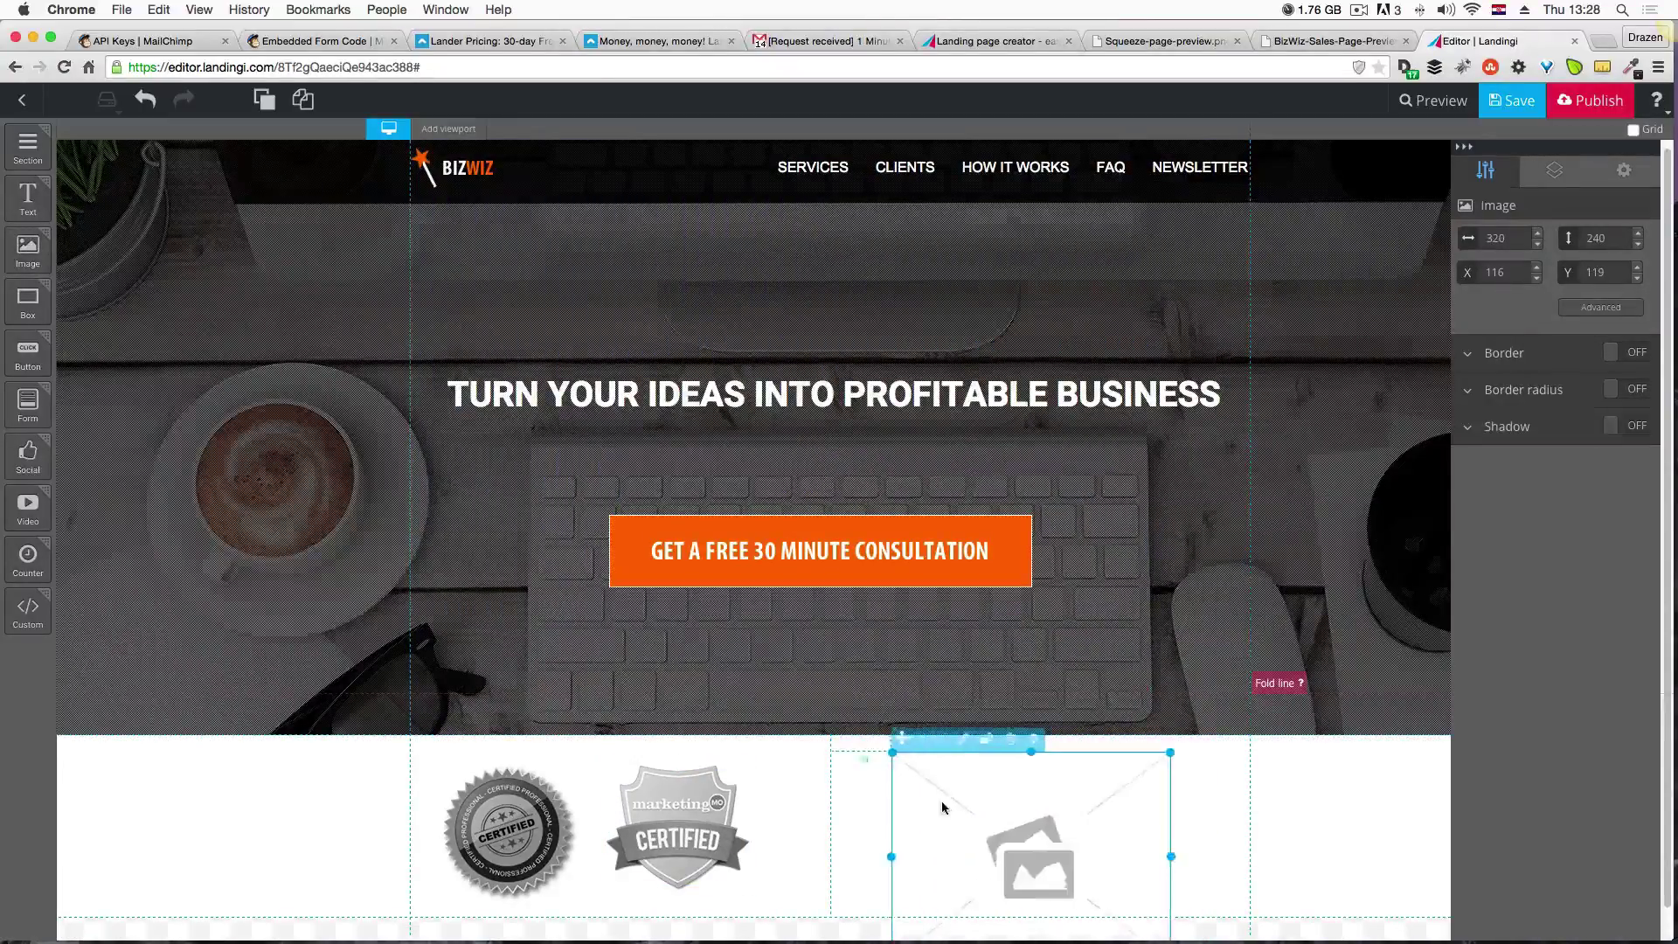
left_click(951, 740)
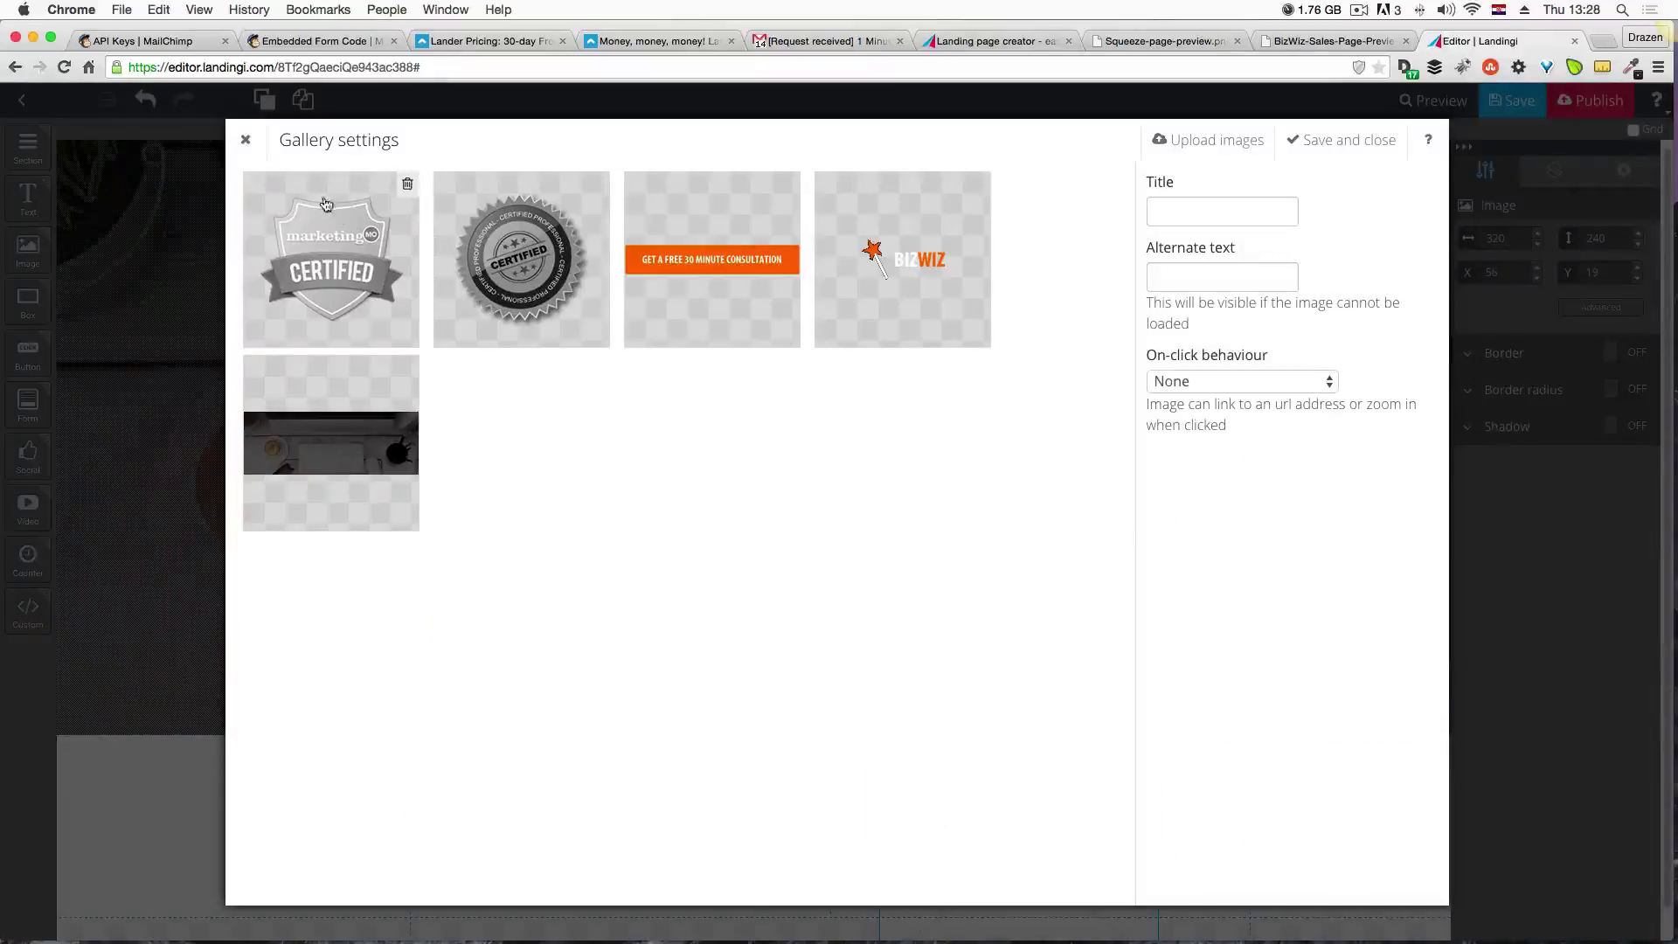
left_click(1214, 140)
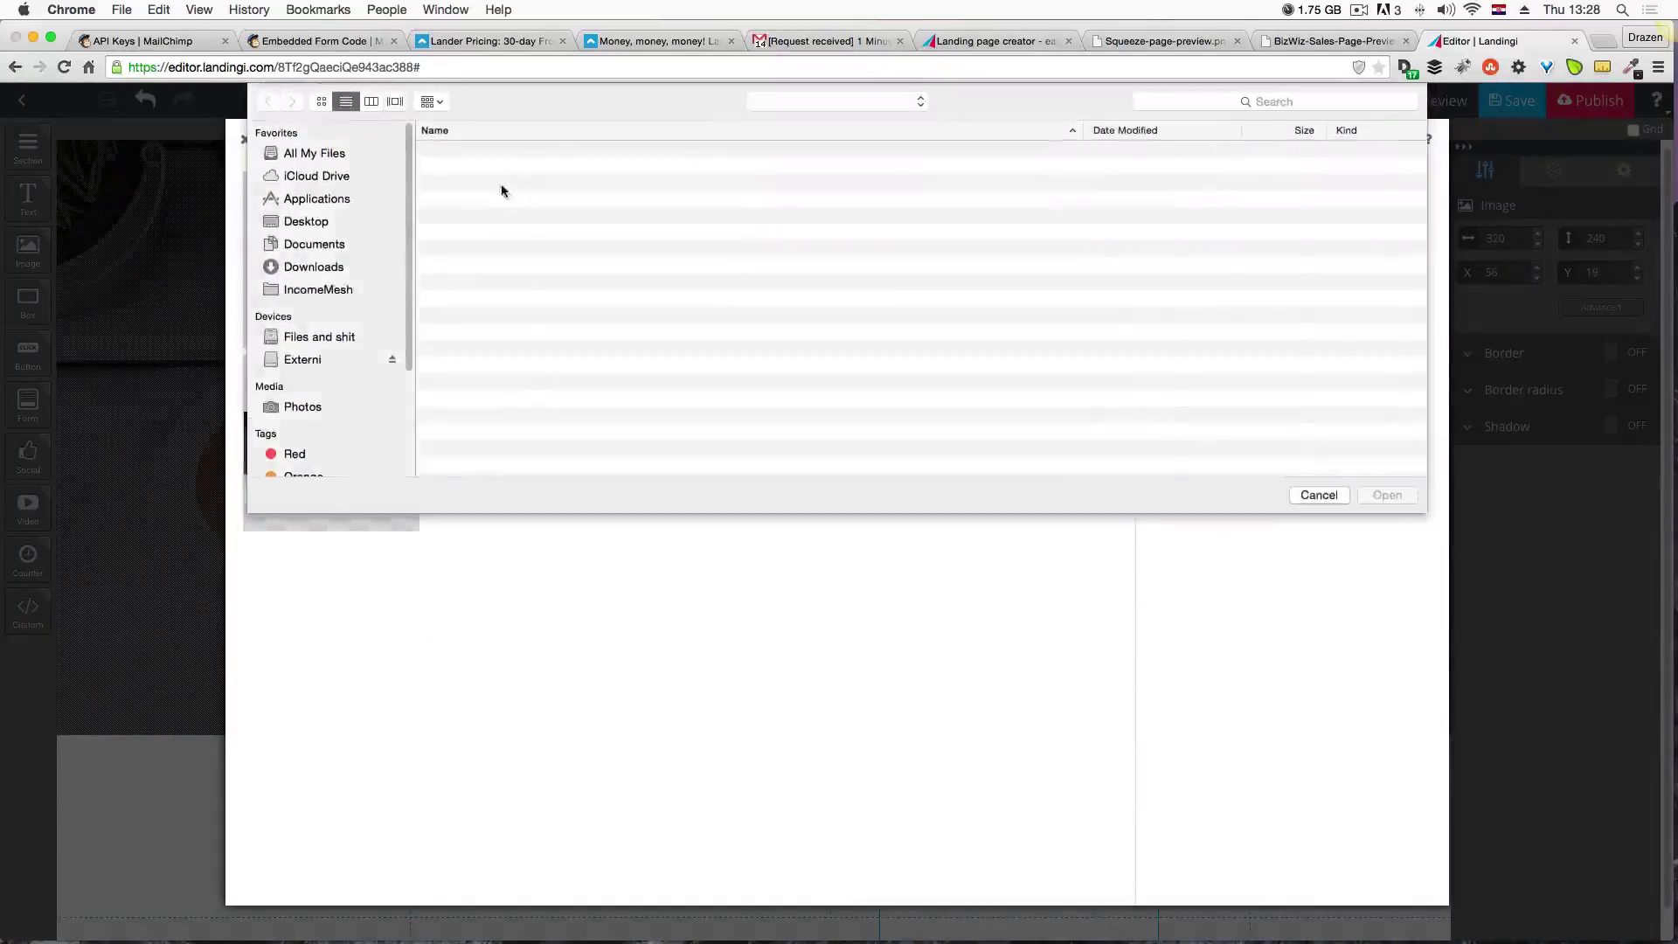
left_click(491, 384)
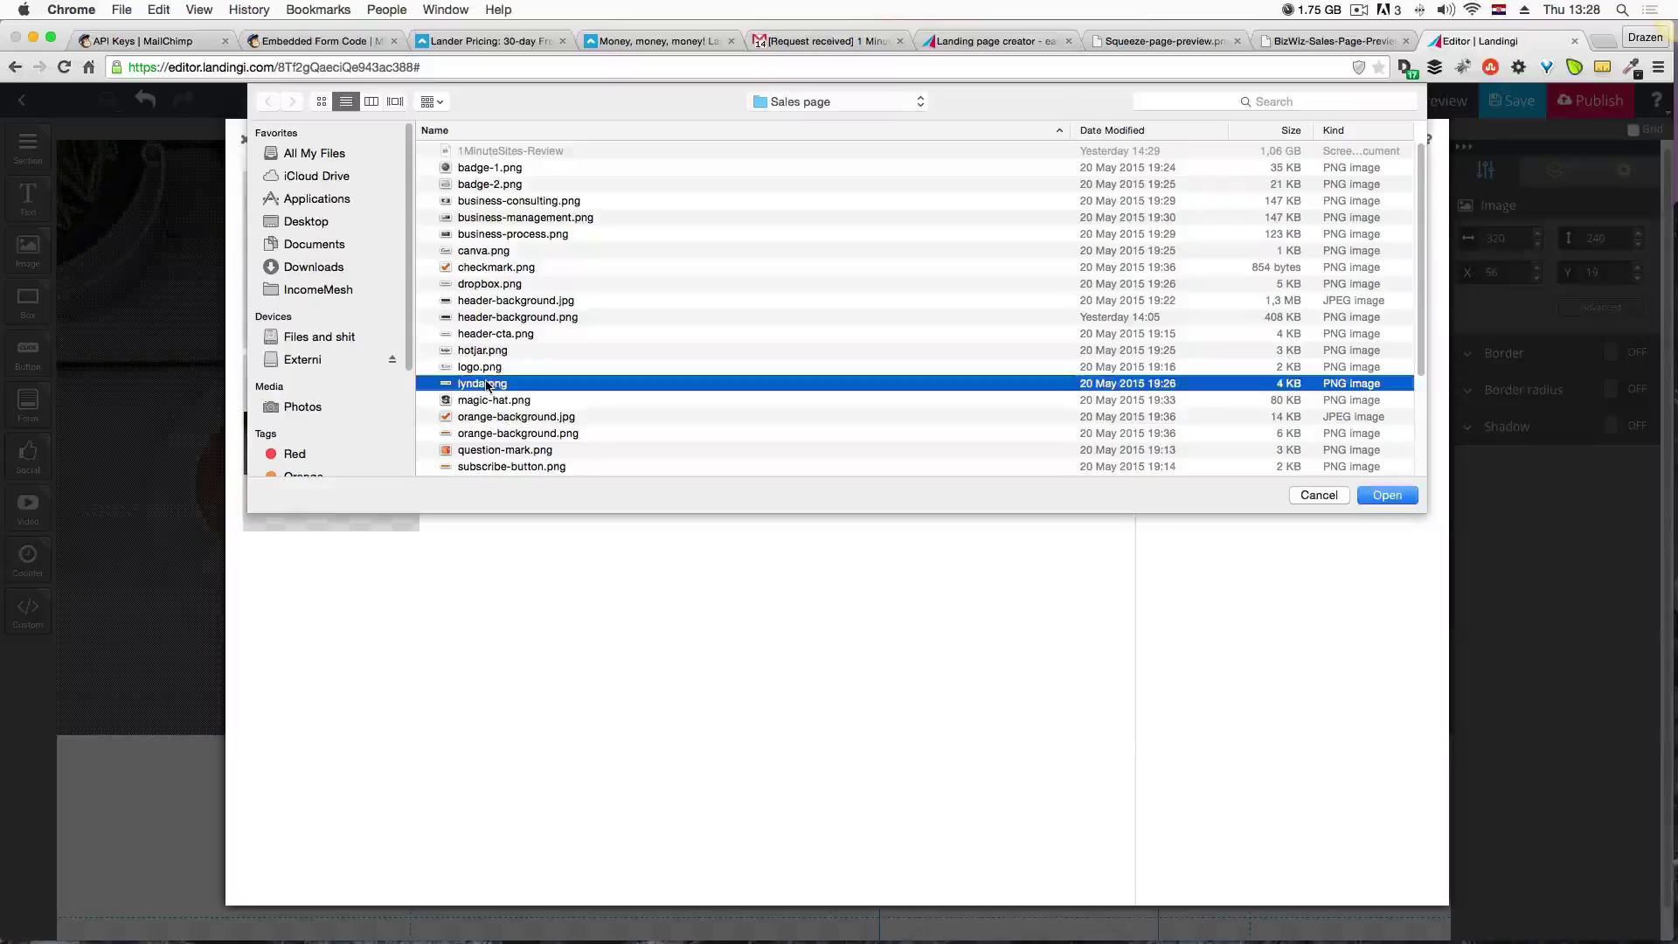
left_click(1383, 494)
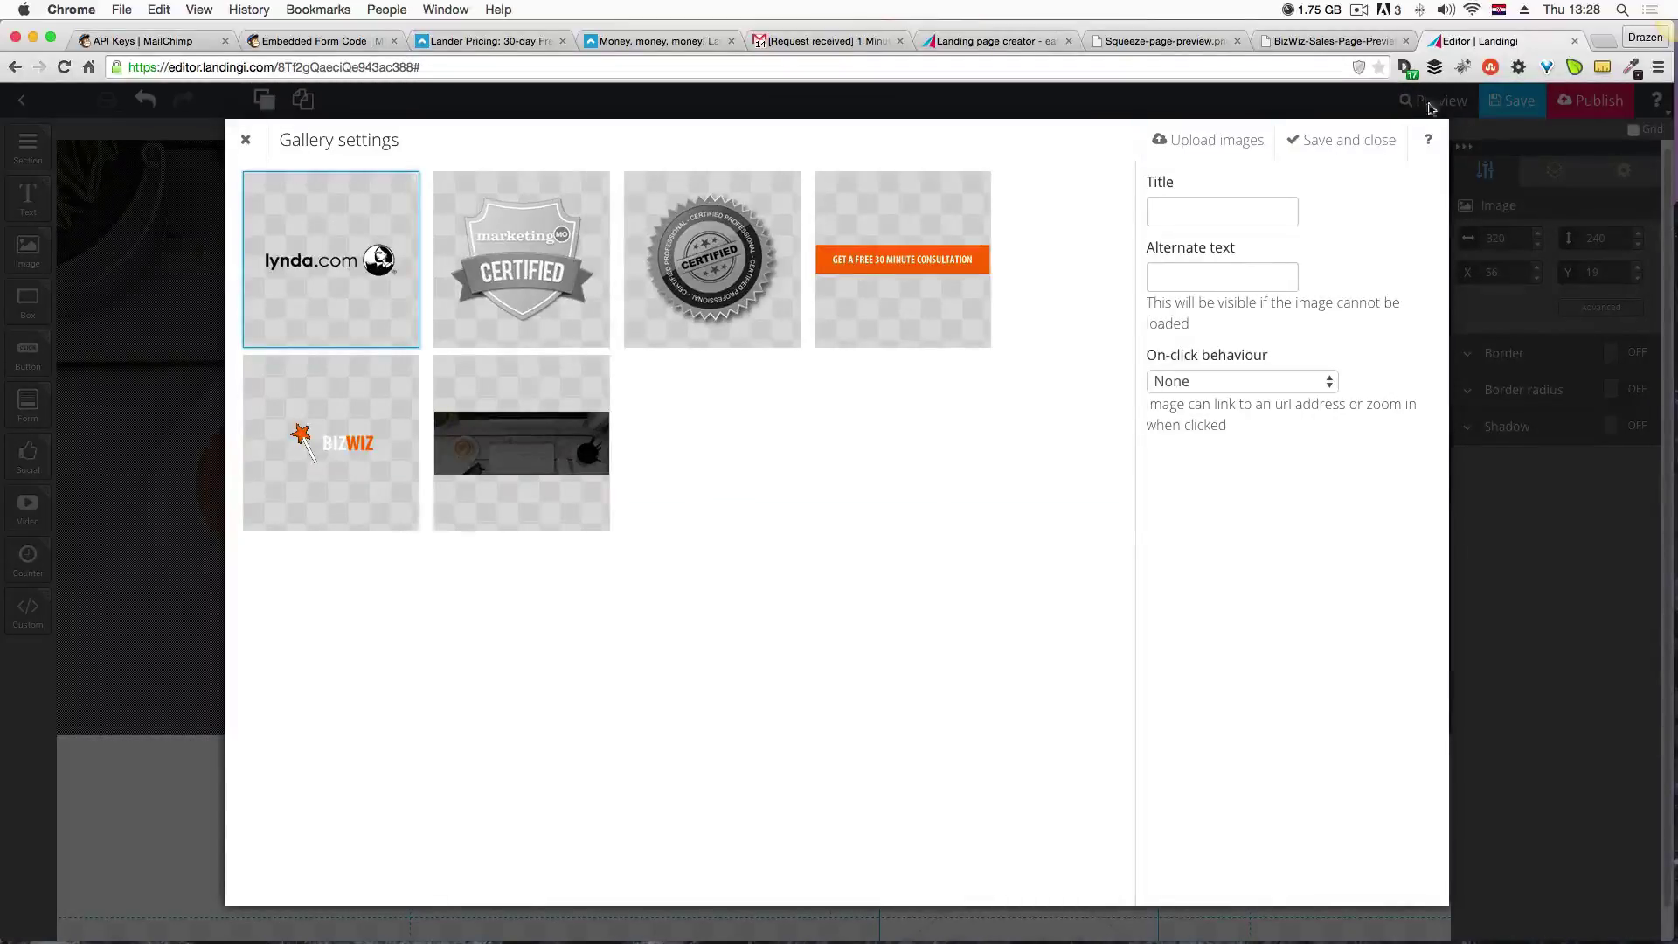
left_click(1347, 140)
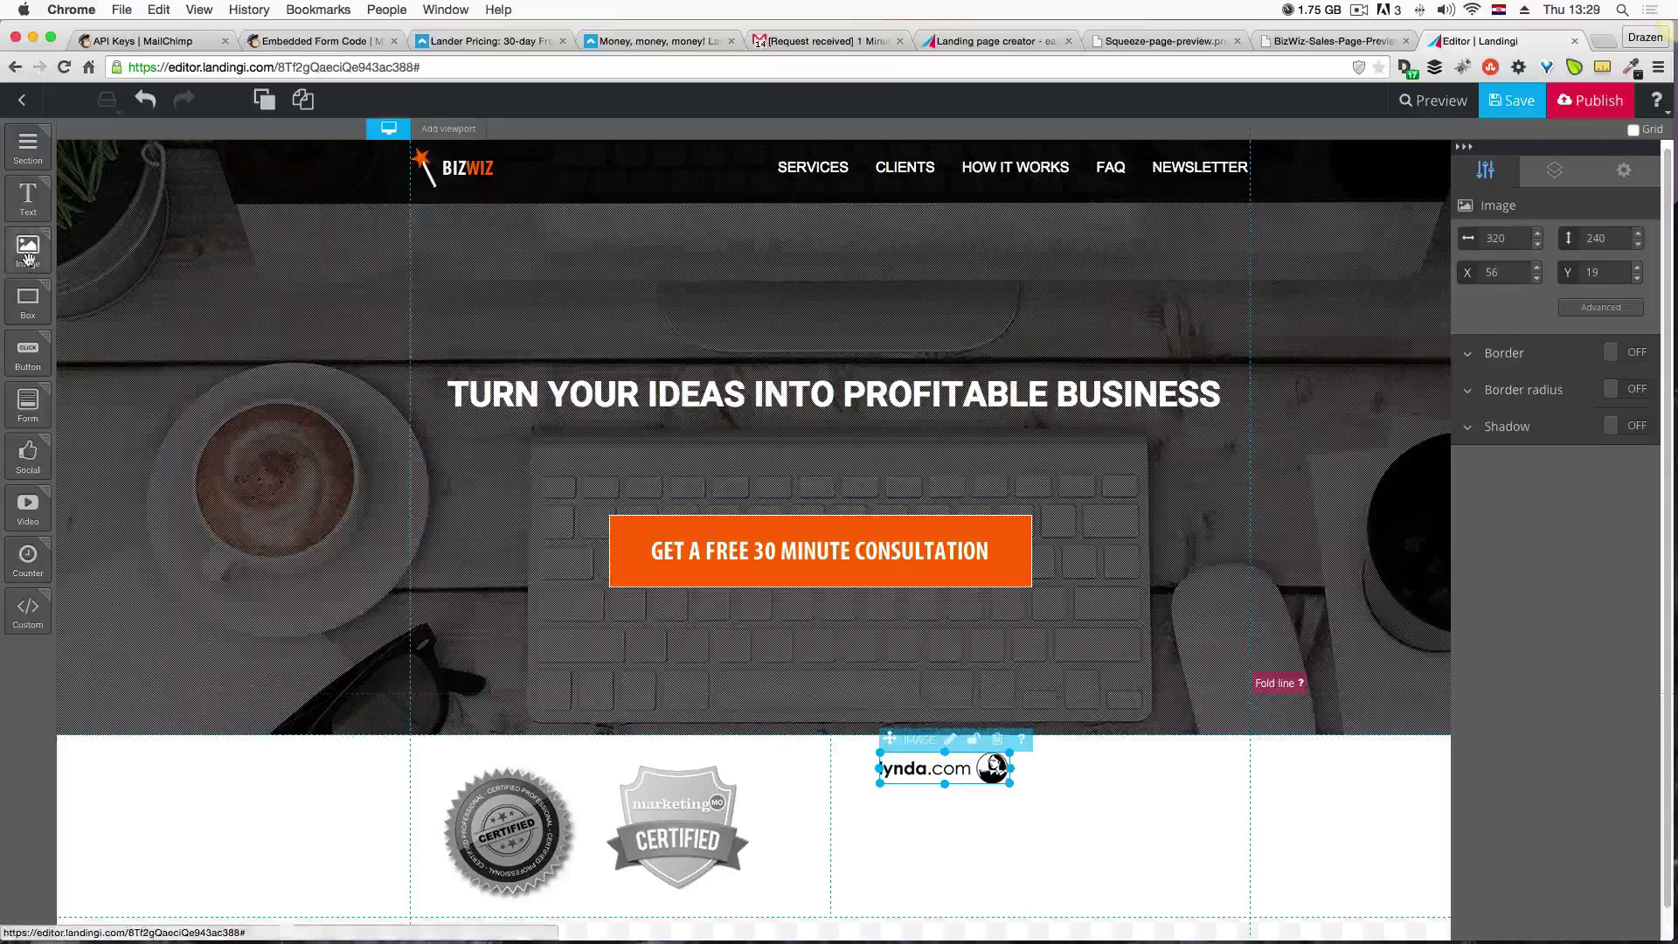
Add an image beside the lynda.com logo, upload and apply dropbox.png, and position it at X 226, Y 19.
left_click_drag(28, 249, 1042, 865)
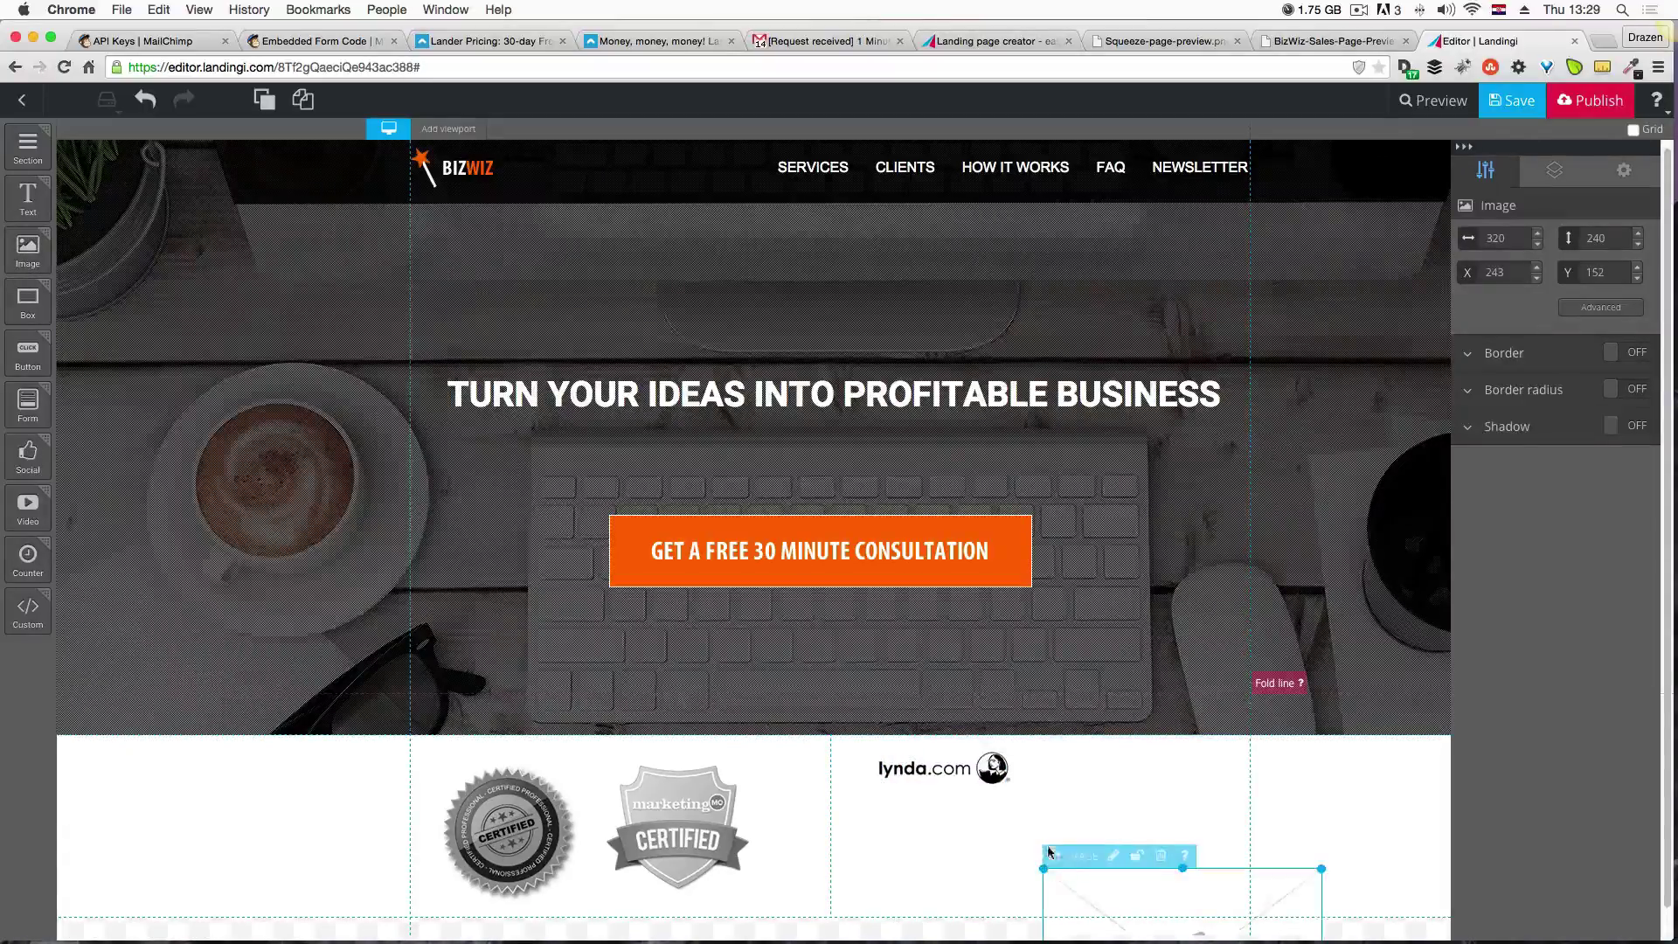
left_click(1053, 745)
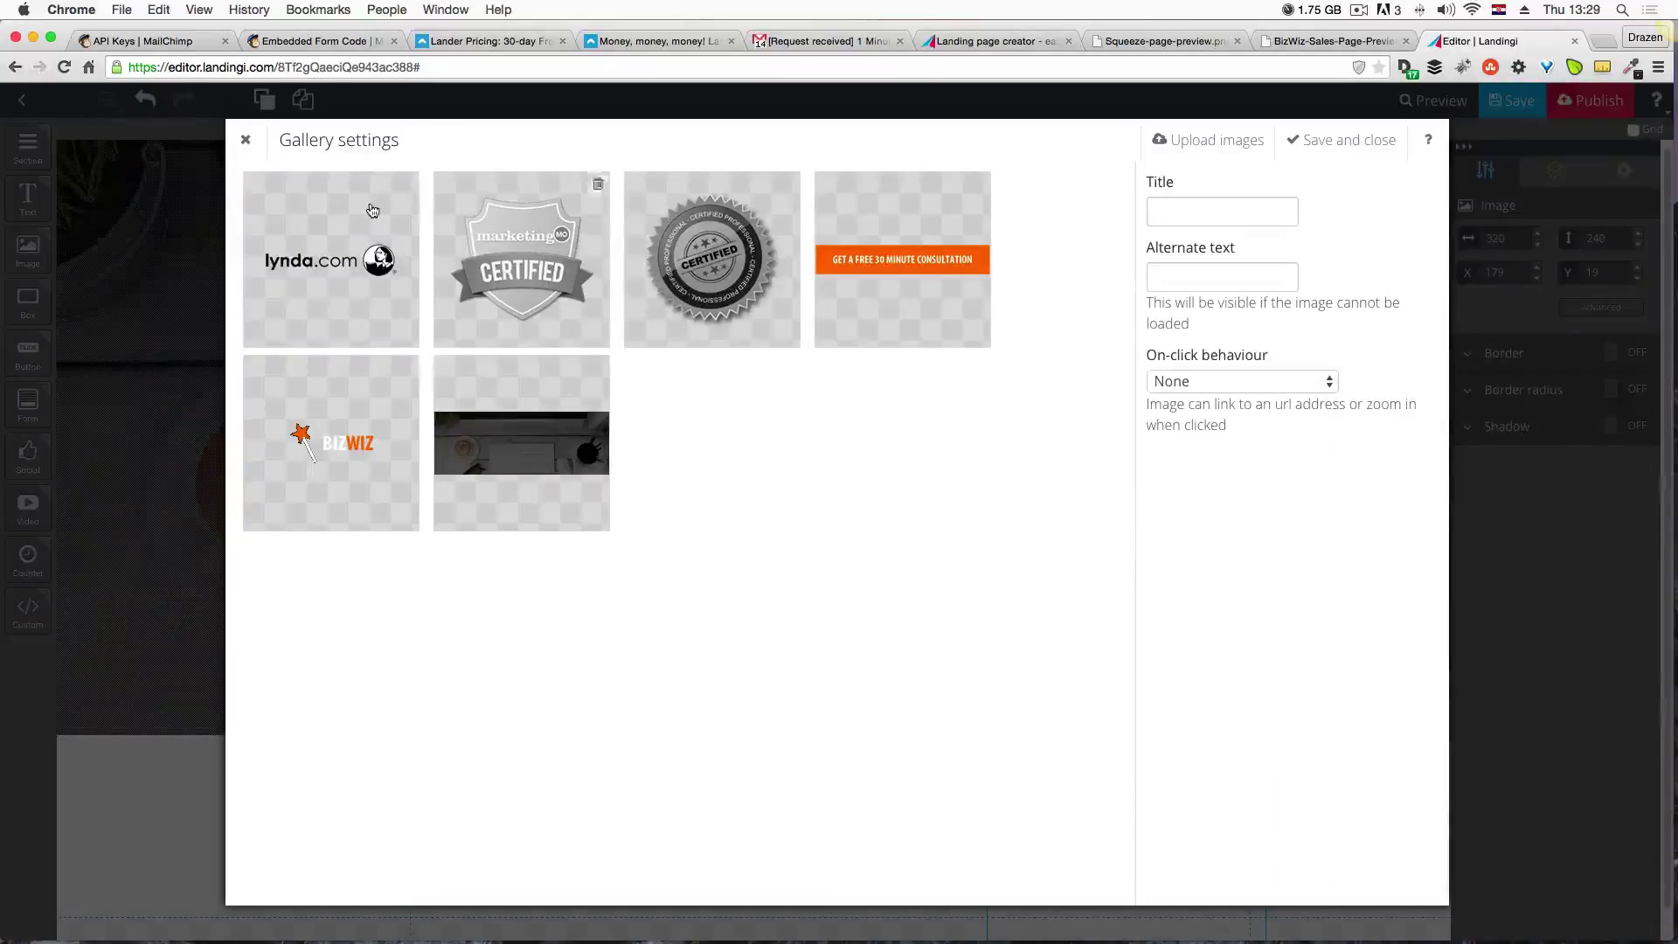
left_click(1193, 142)
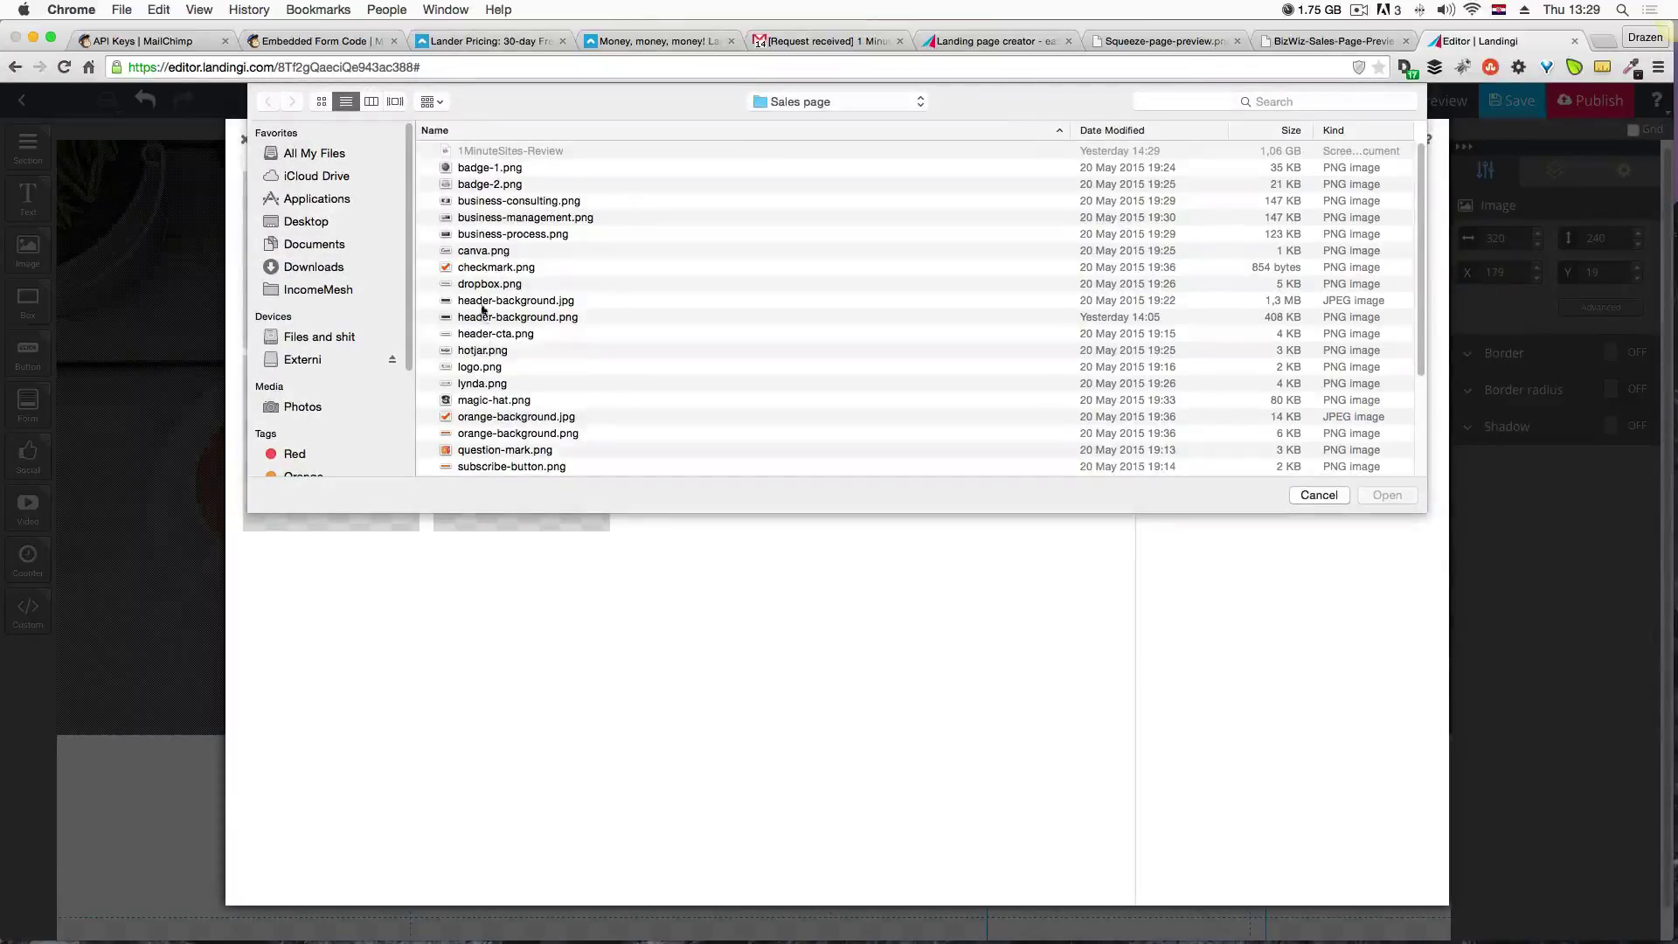
left_click(483, 285)
left_click(1388, 495)
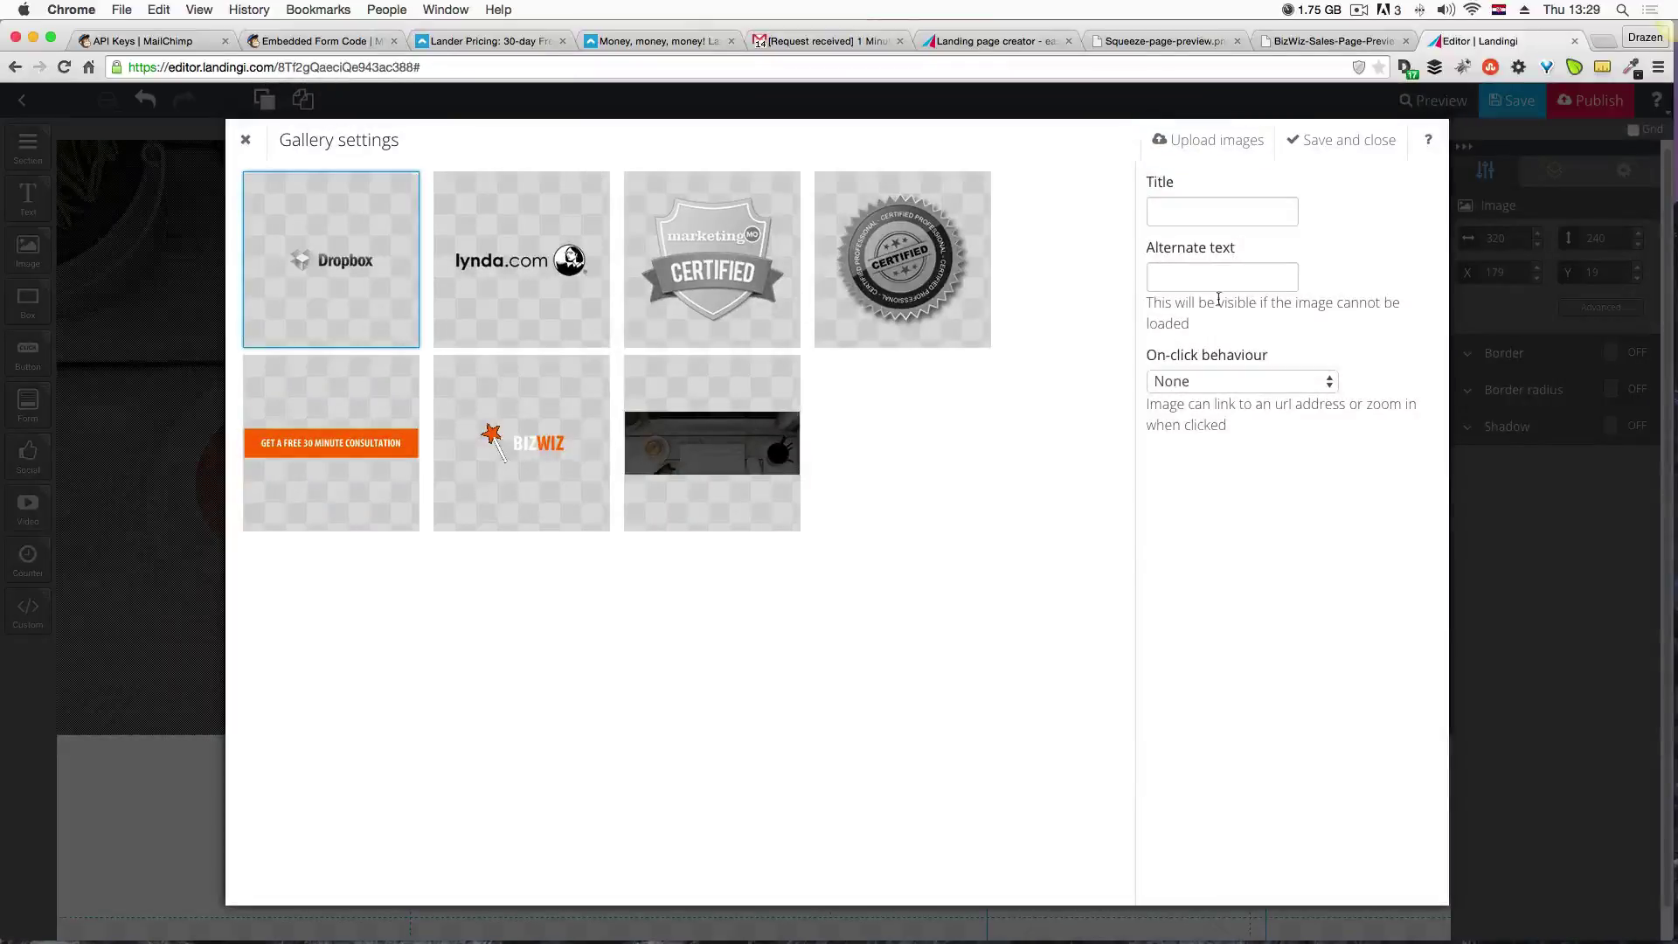
left_click(1350, 141)
left_click_drag(1052, 767, 1093, 769)
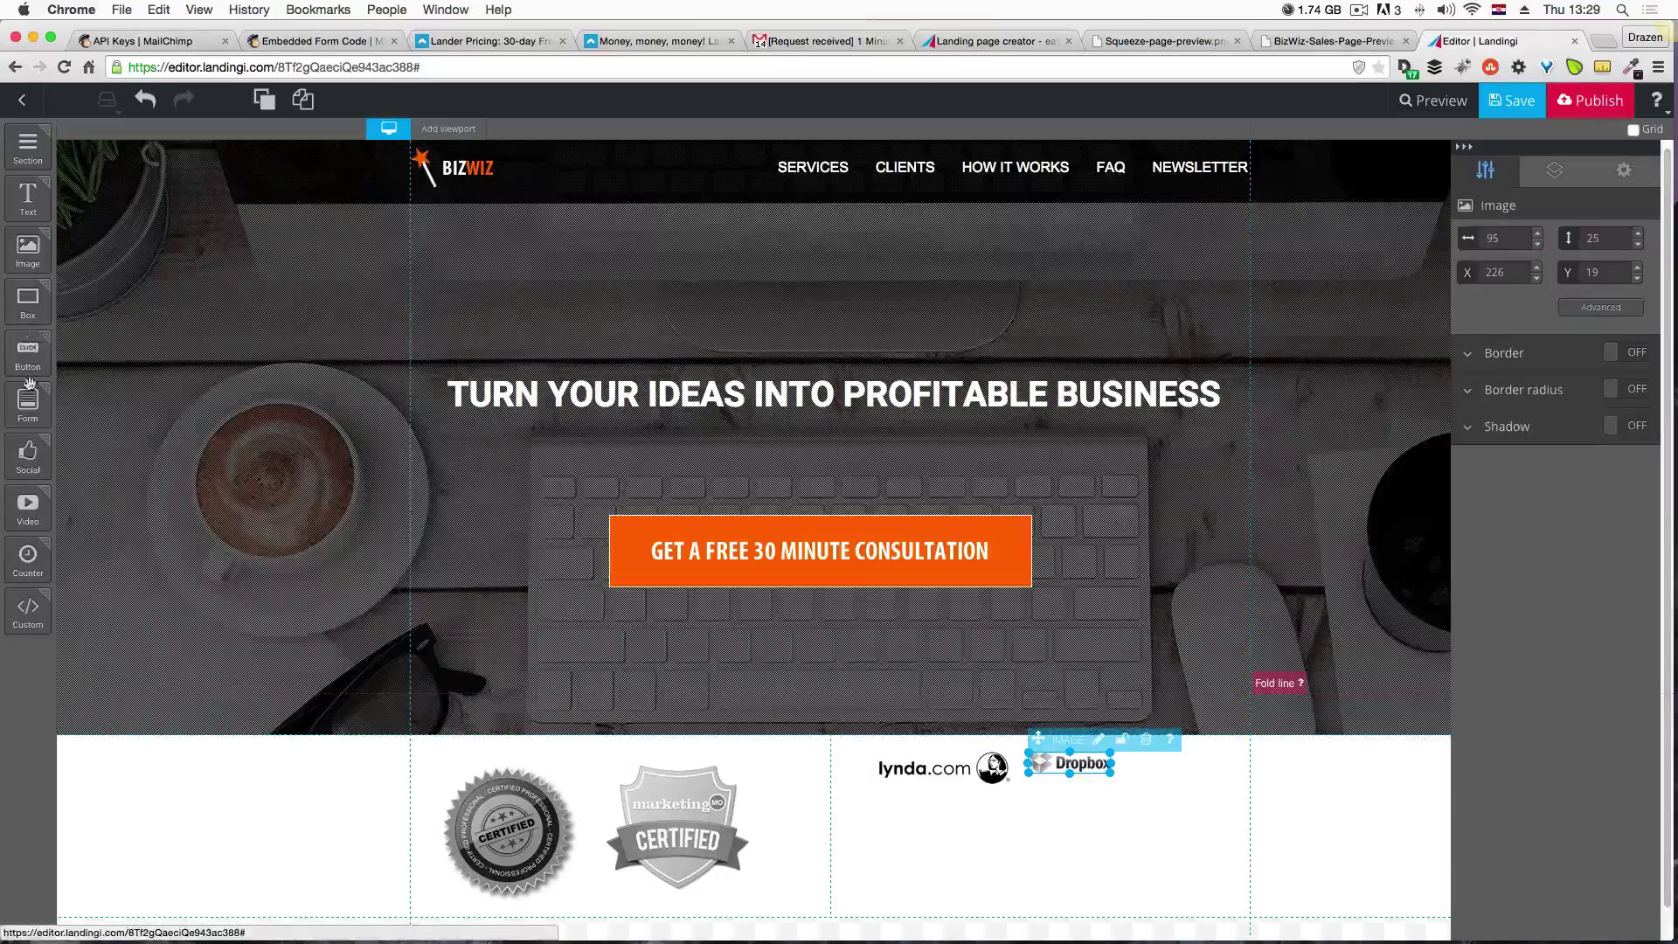
Place an image element at X 56, Y 19 in the section's second column and upload canva.png for it.
left_click_drag(28, 249, 913, 830)
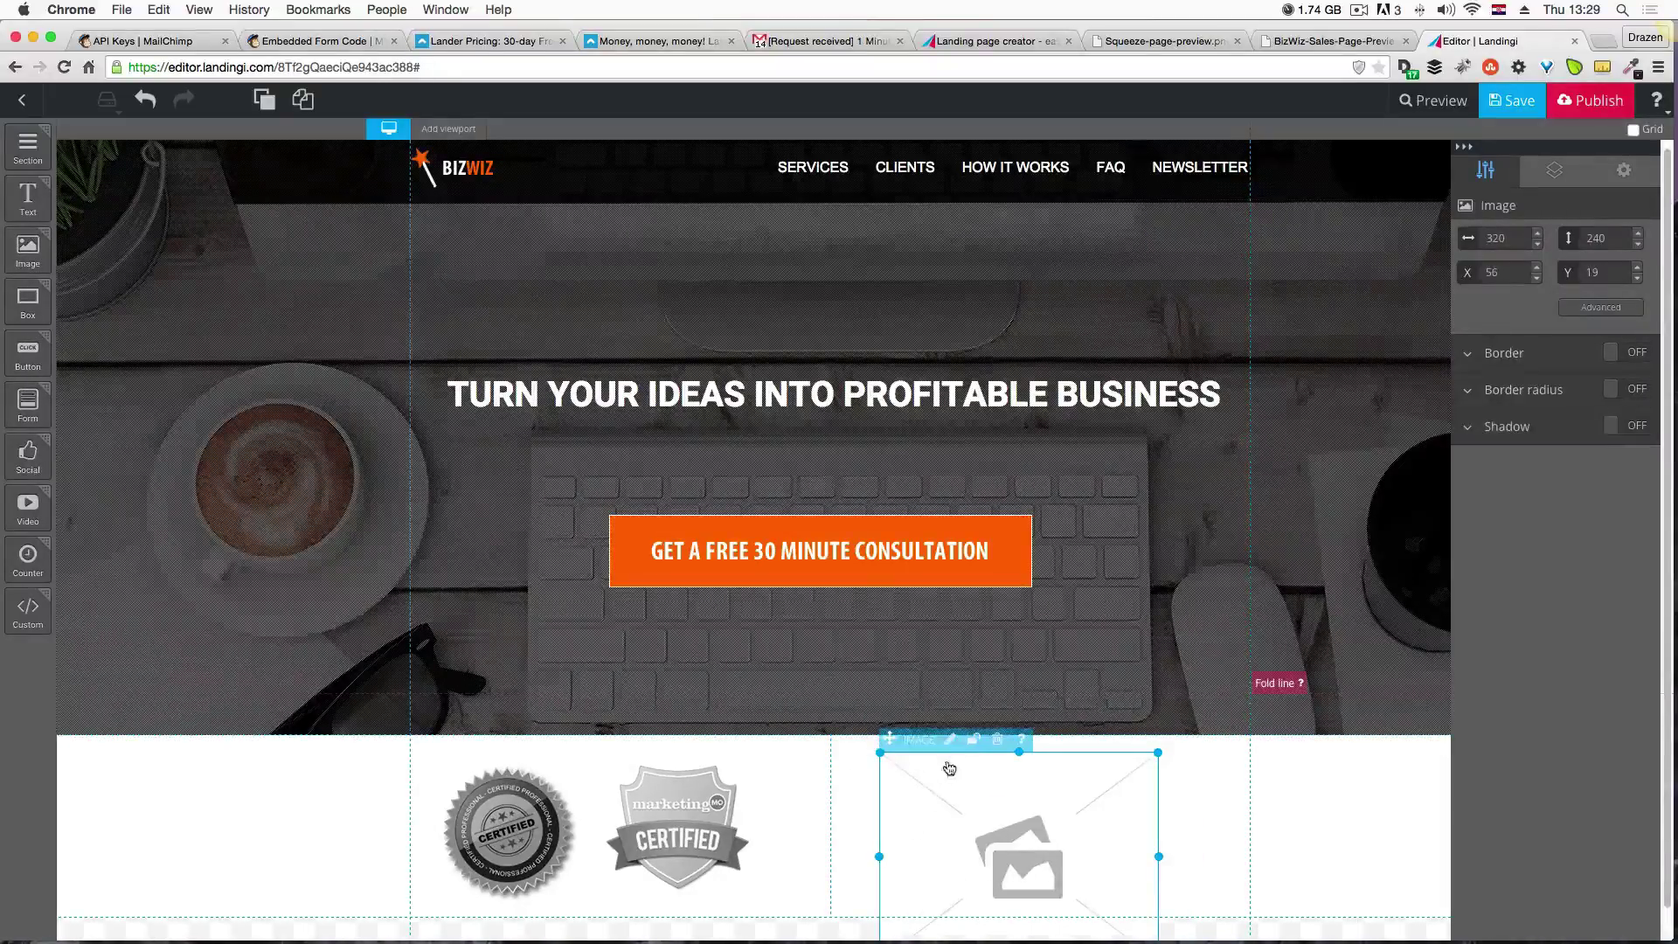
left_click(949, 742)
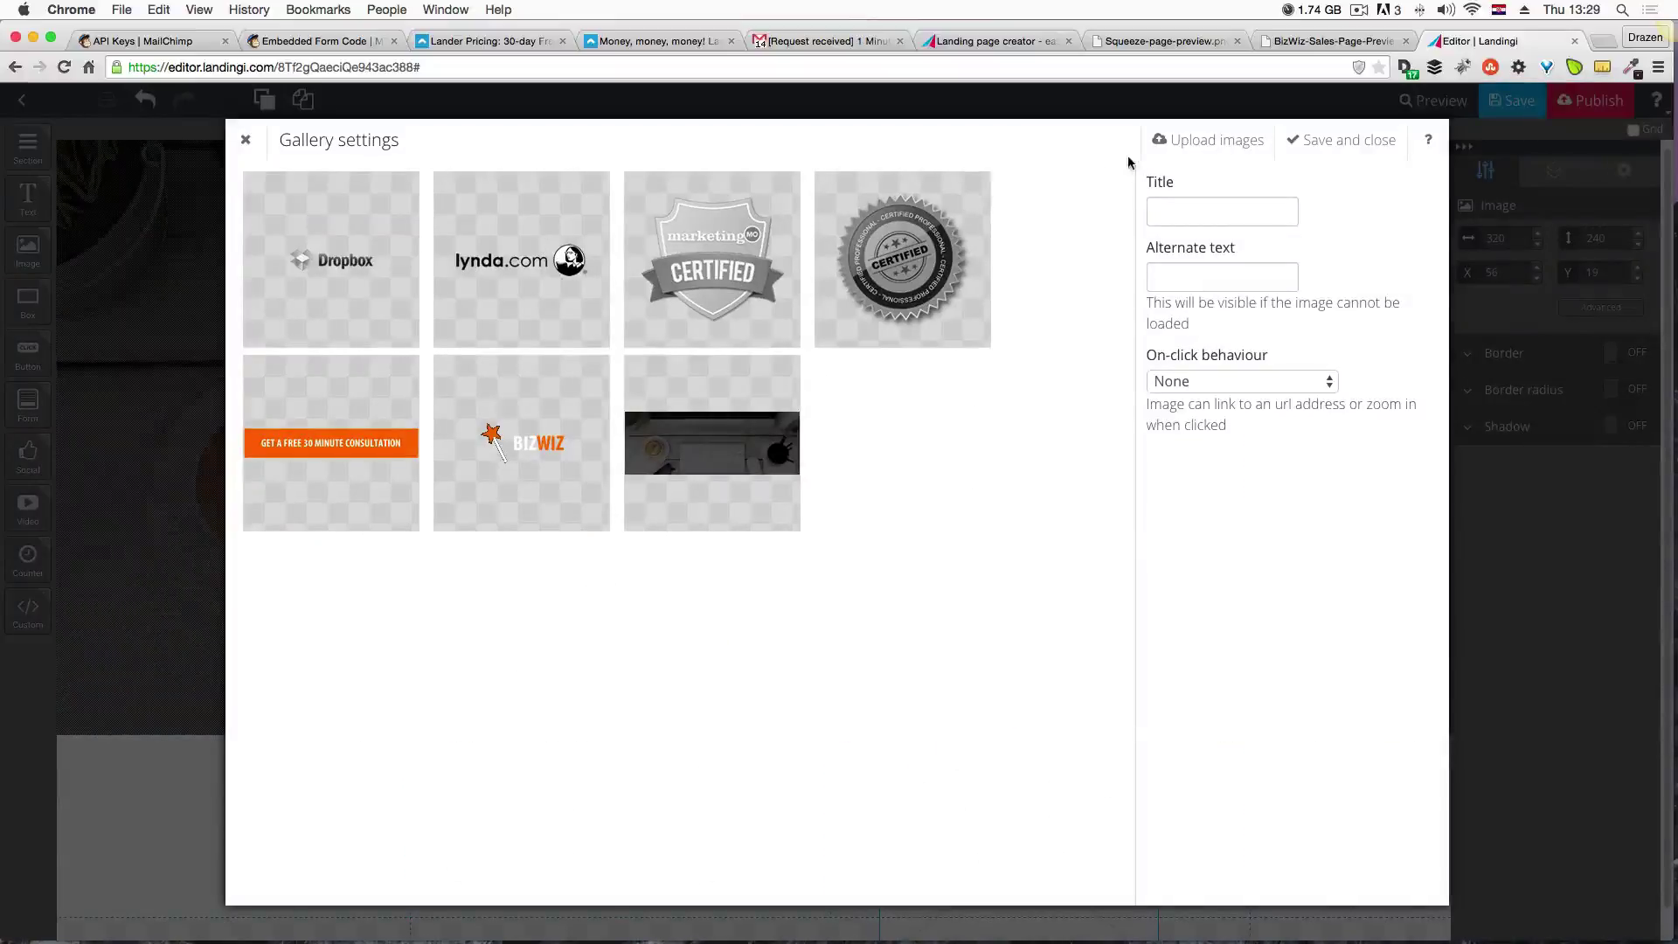
left_click(1205, 141)
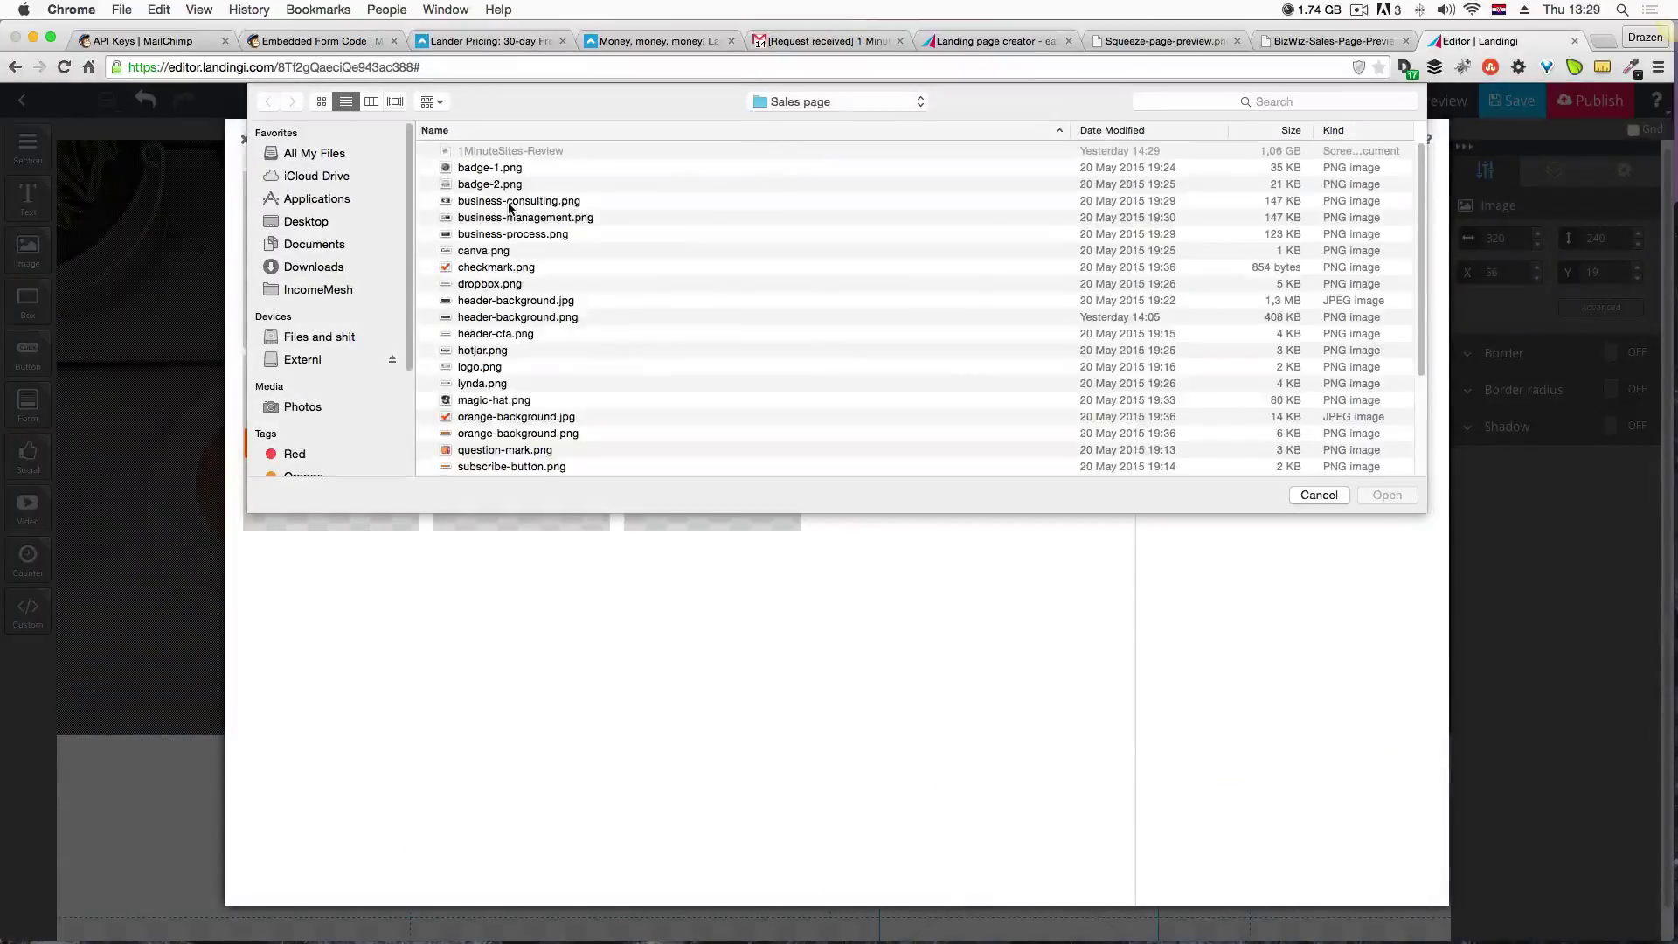
left_click(478, 252)
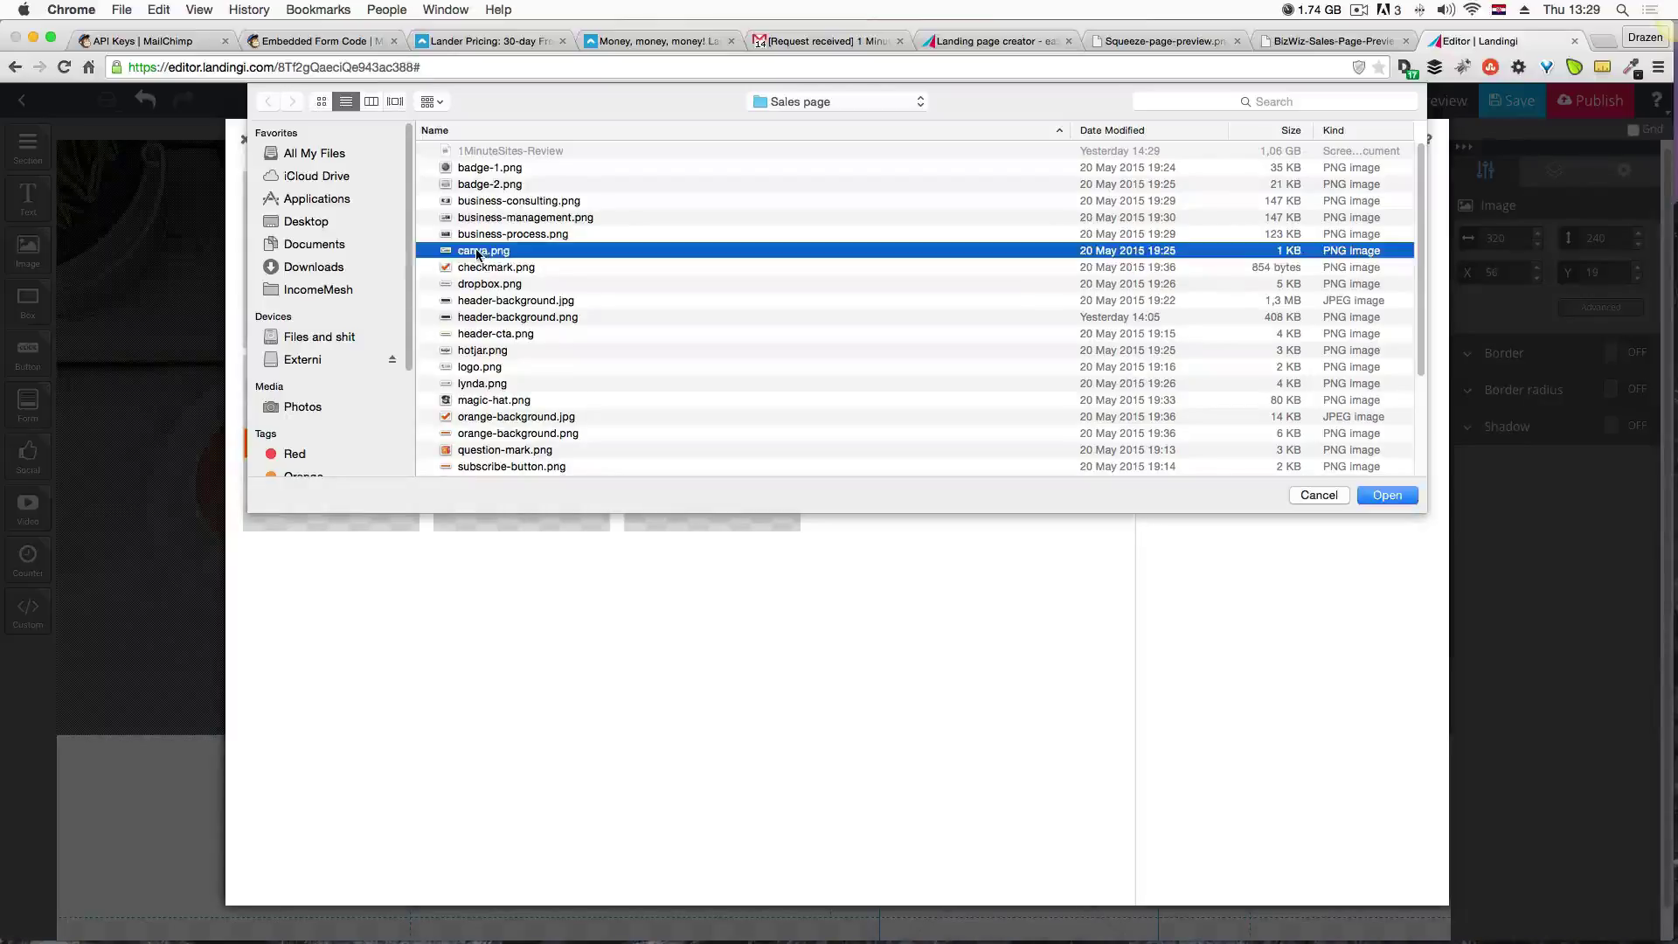
left_click(1395, 500)
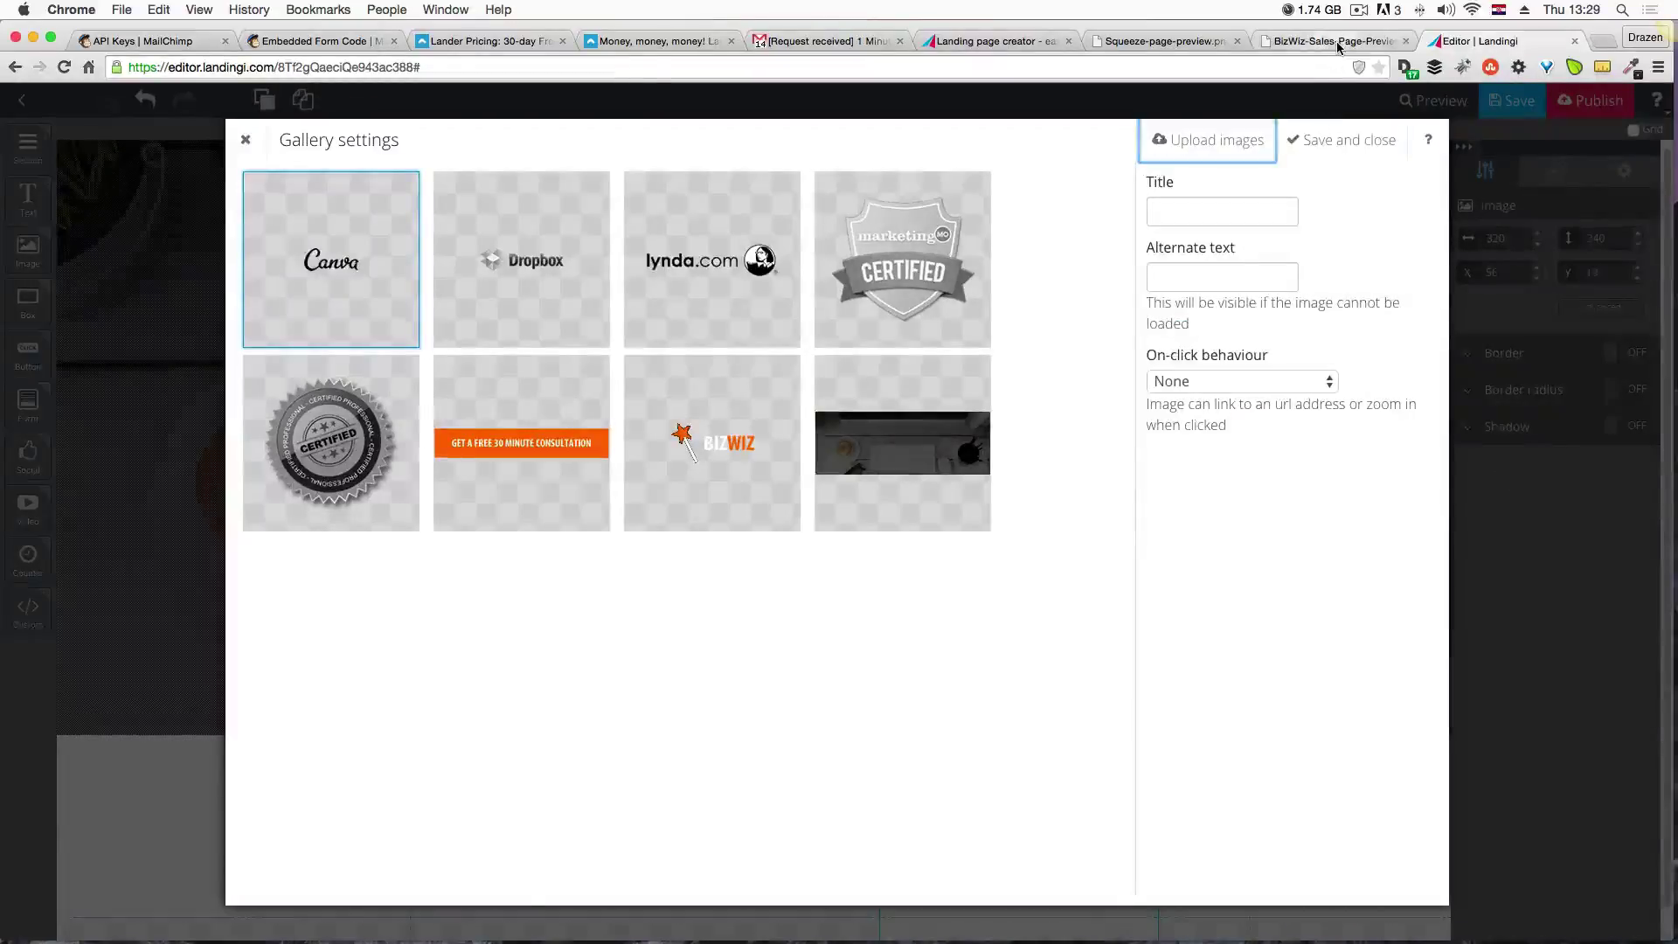
Examine the BizWiz sales page preview from the header and client logos down to the testimonials, and return to the Landingi editor.
left_click(1337, 41)
scroll(1258, 479, "up", 5)
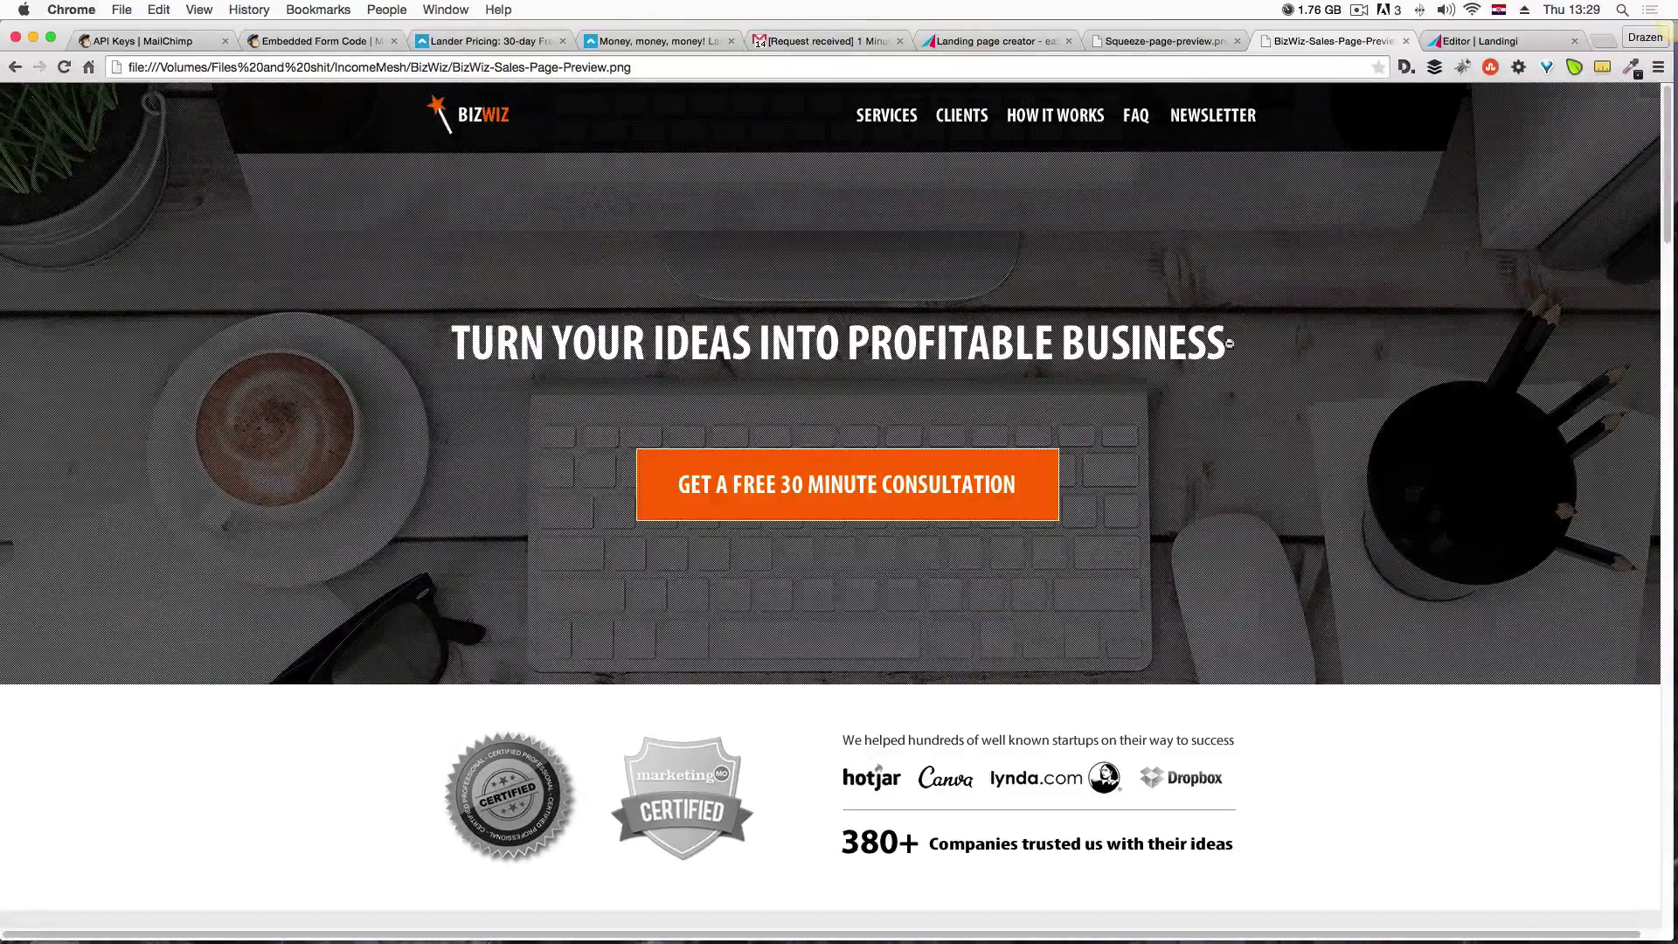
scroll(1214, 455, "down", 10)
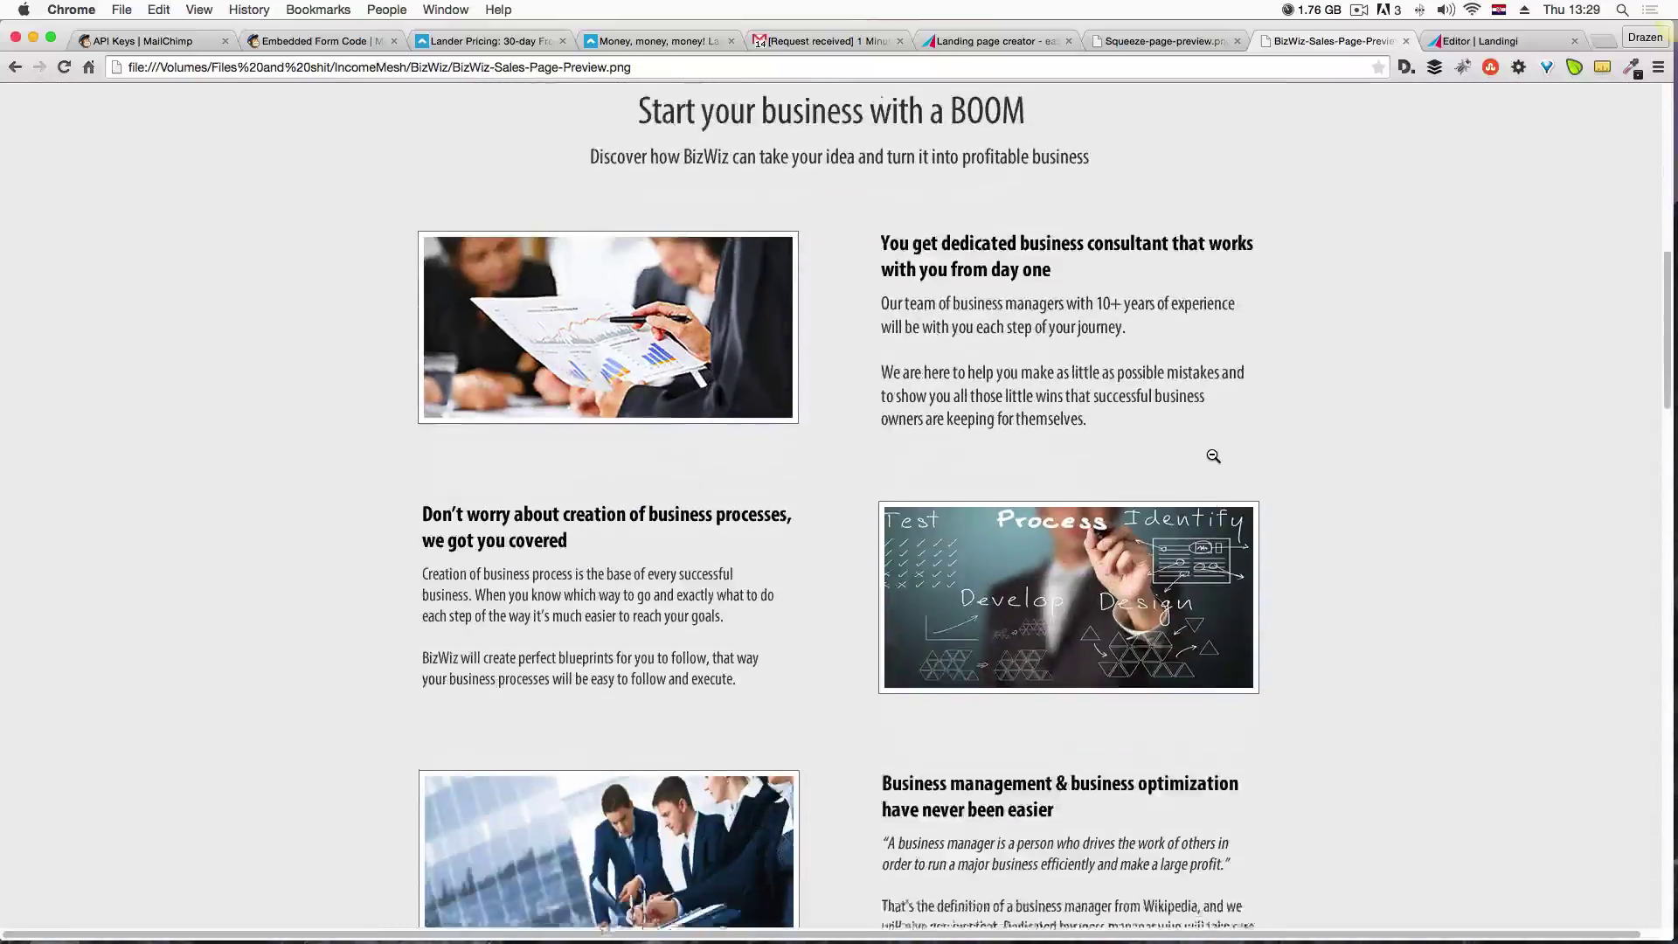
scroll(1214, 456, "down", 10)
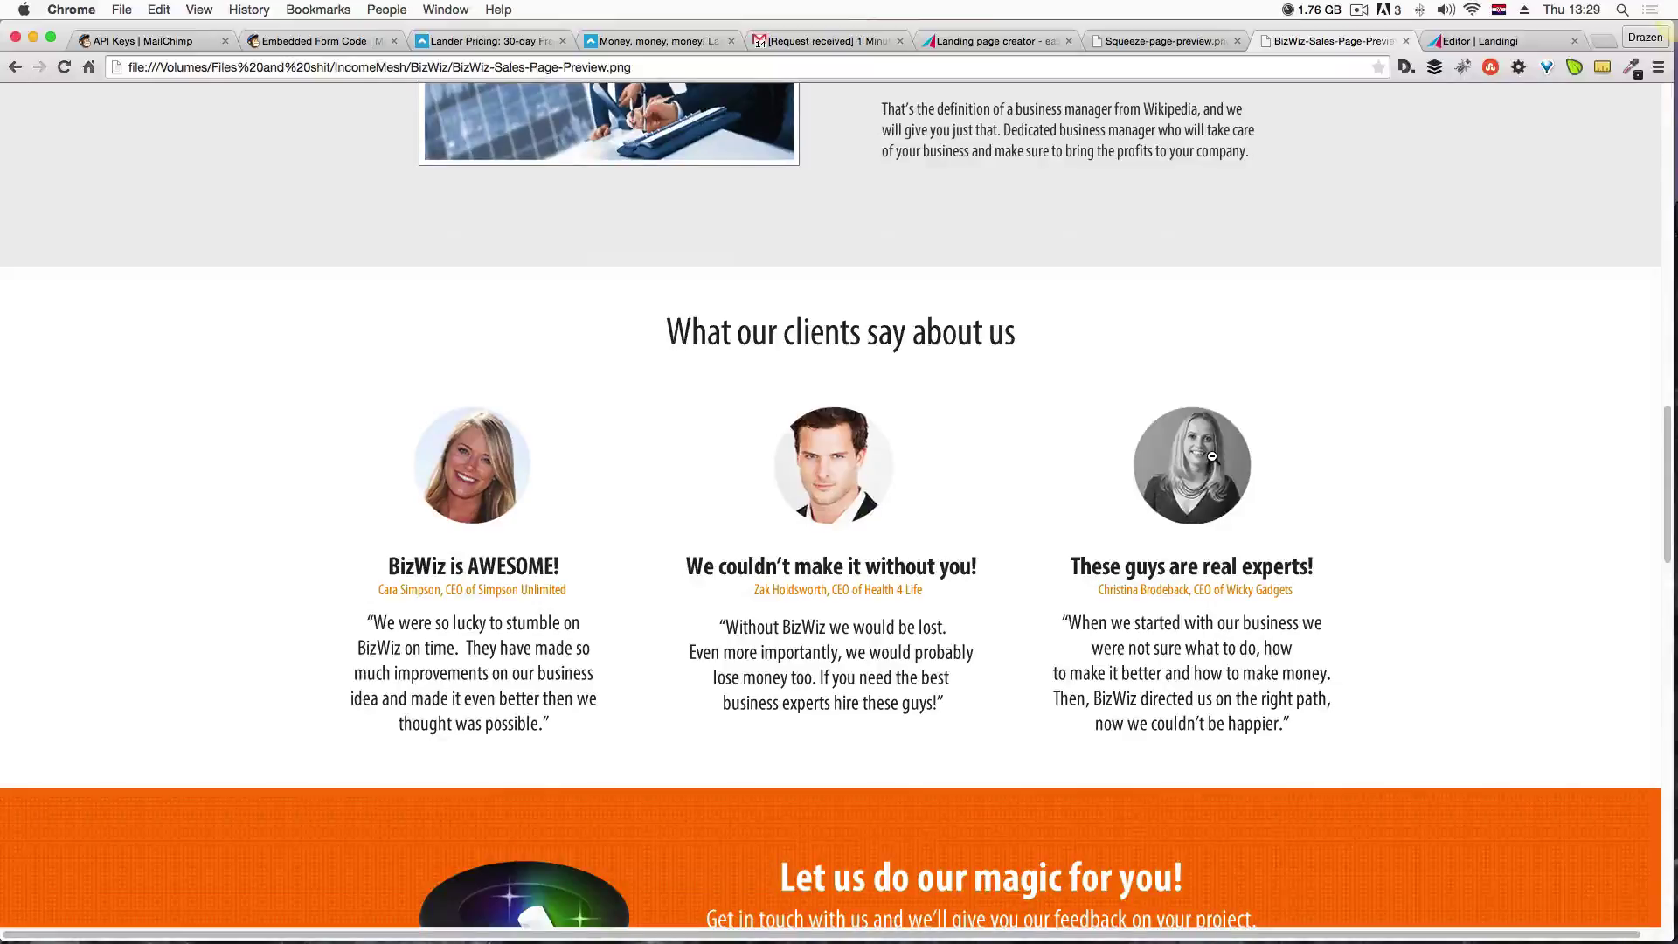
scroll(1212, 457, "down", 3)
scroll(1214, 456, "up", 15)
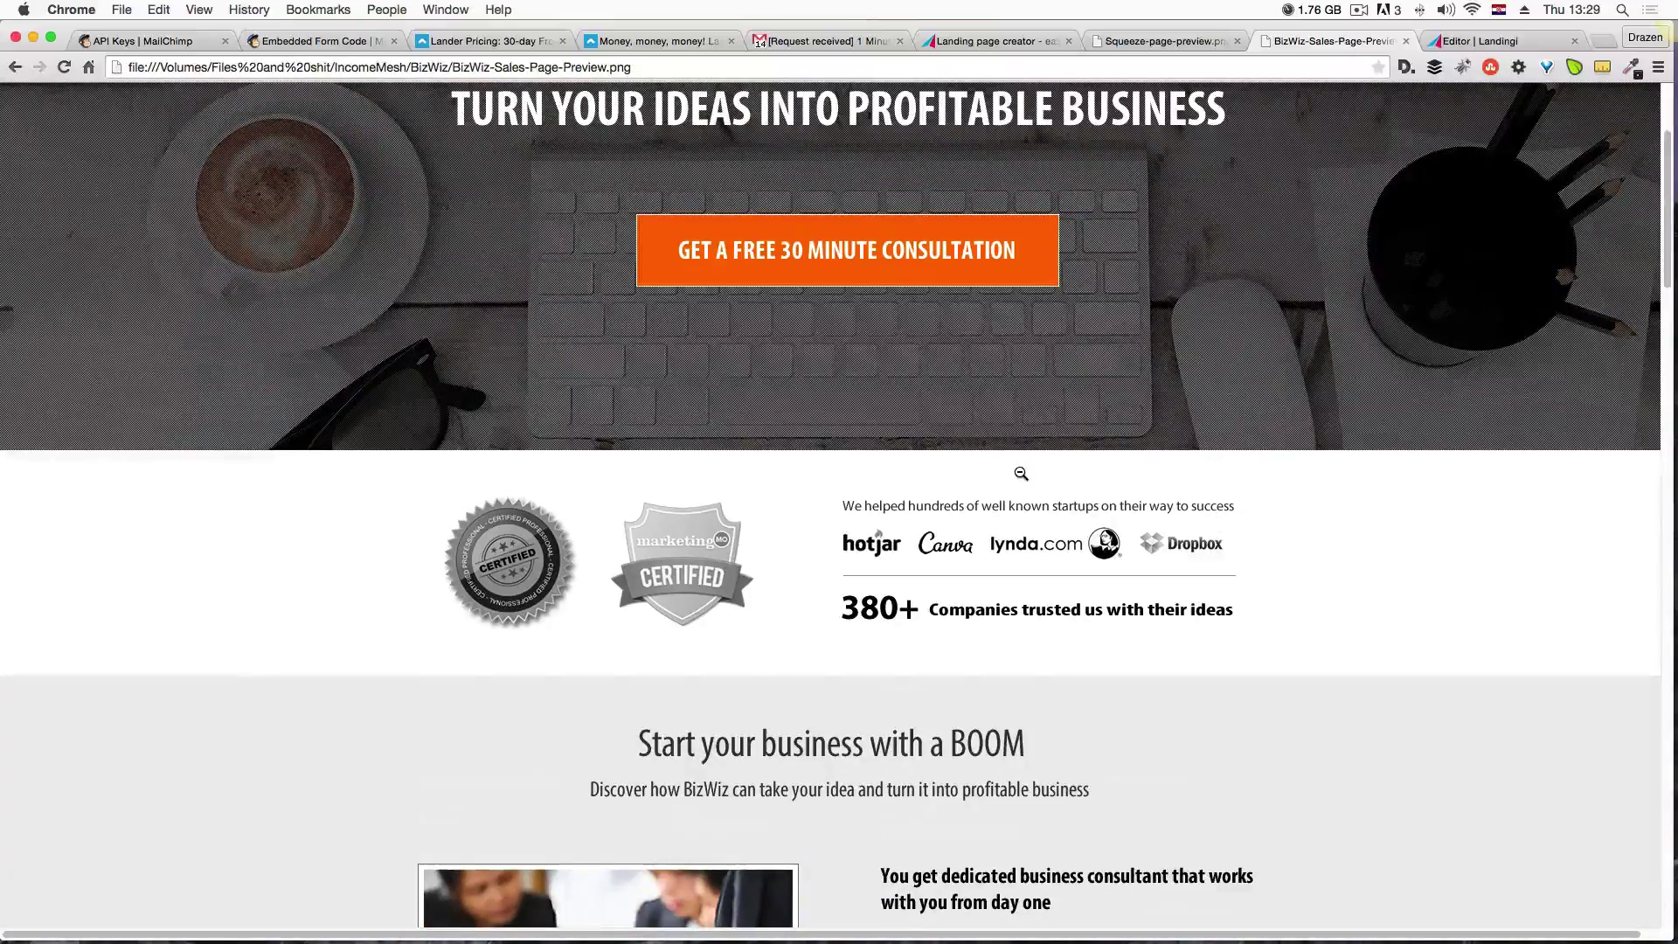
scroll(1081, 443, "up", 3)
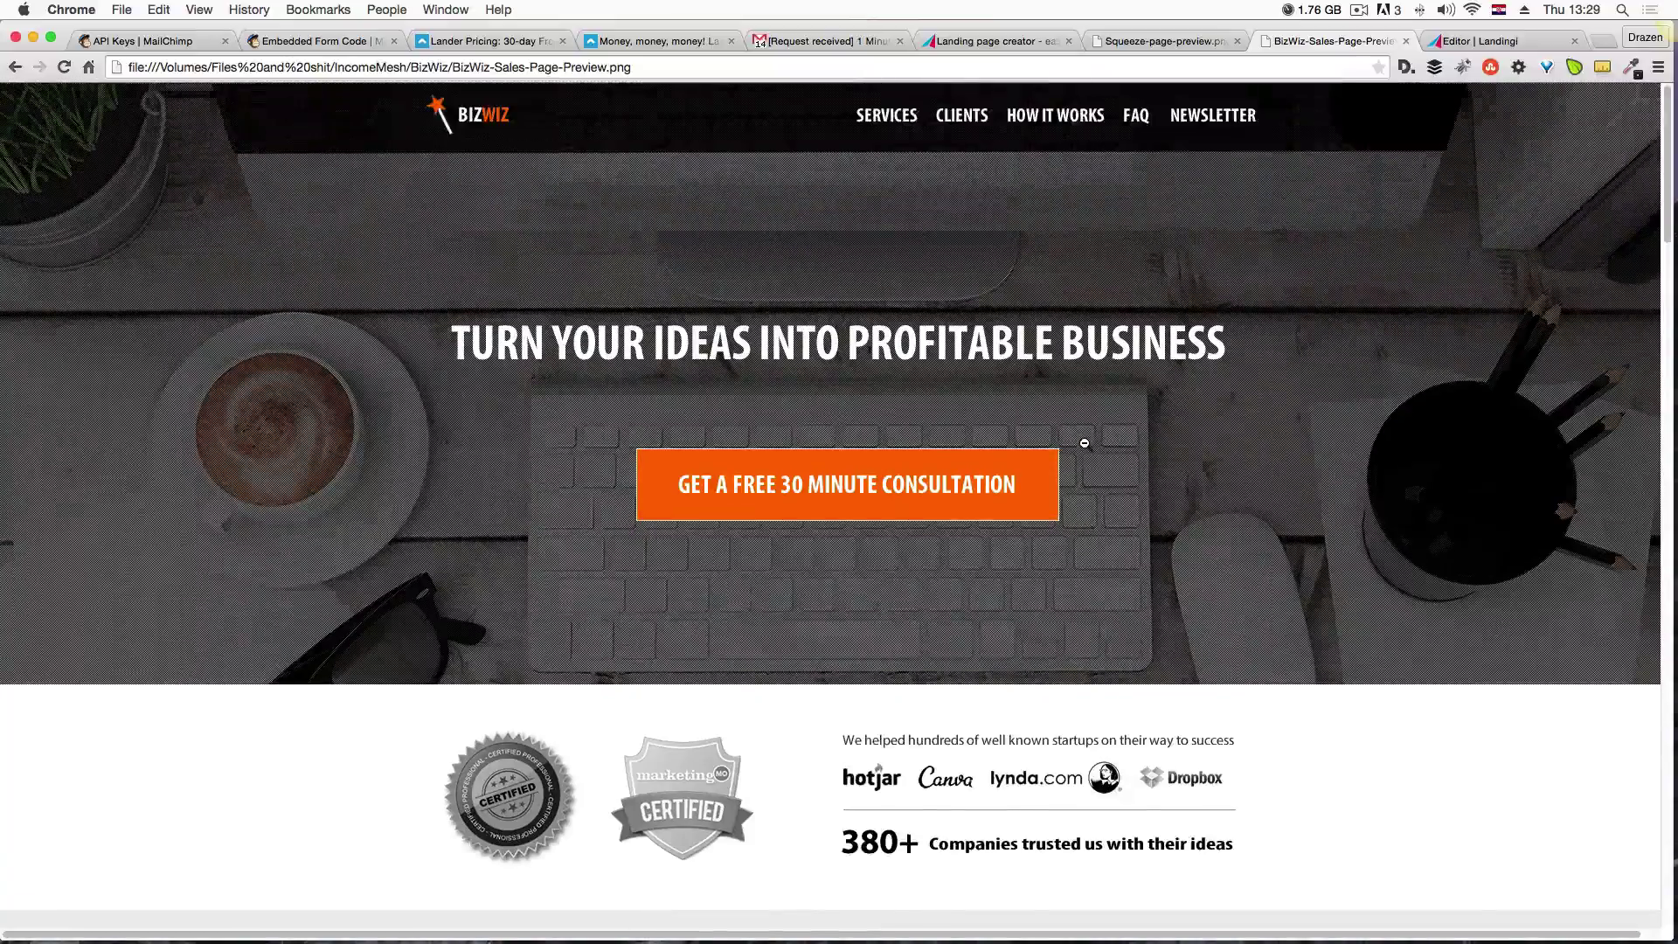
left_click(1483, 41)
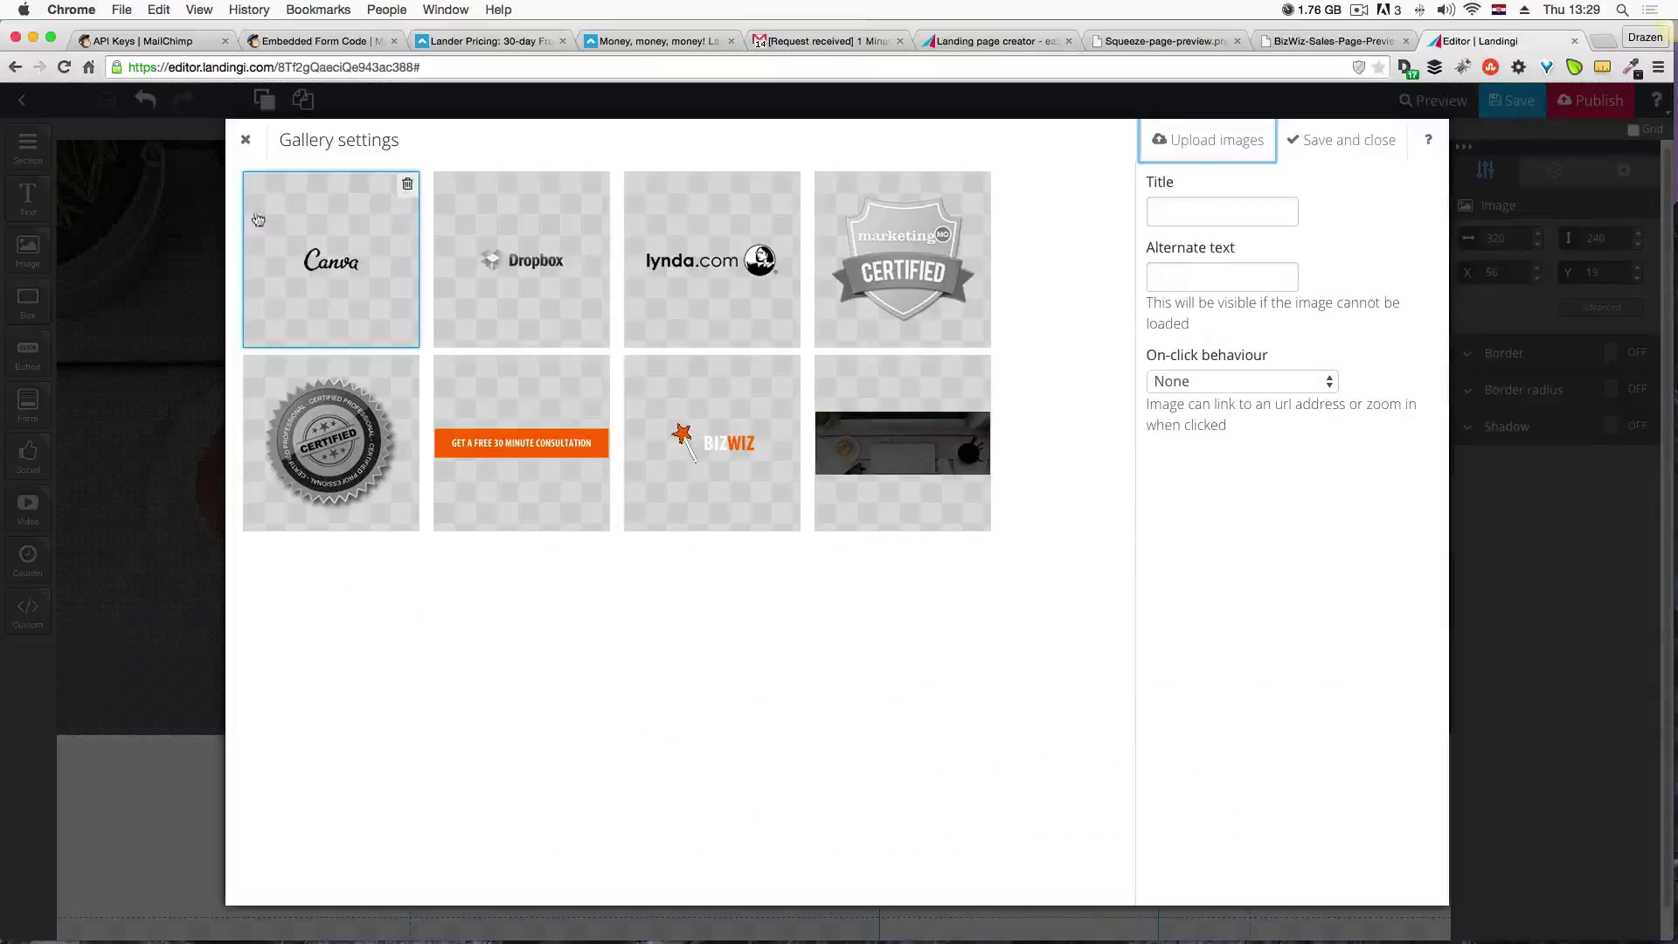
Apply the uploaded Canva logo to the image element and place it just below the lynda.com logo.
left_click(378, 310)
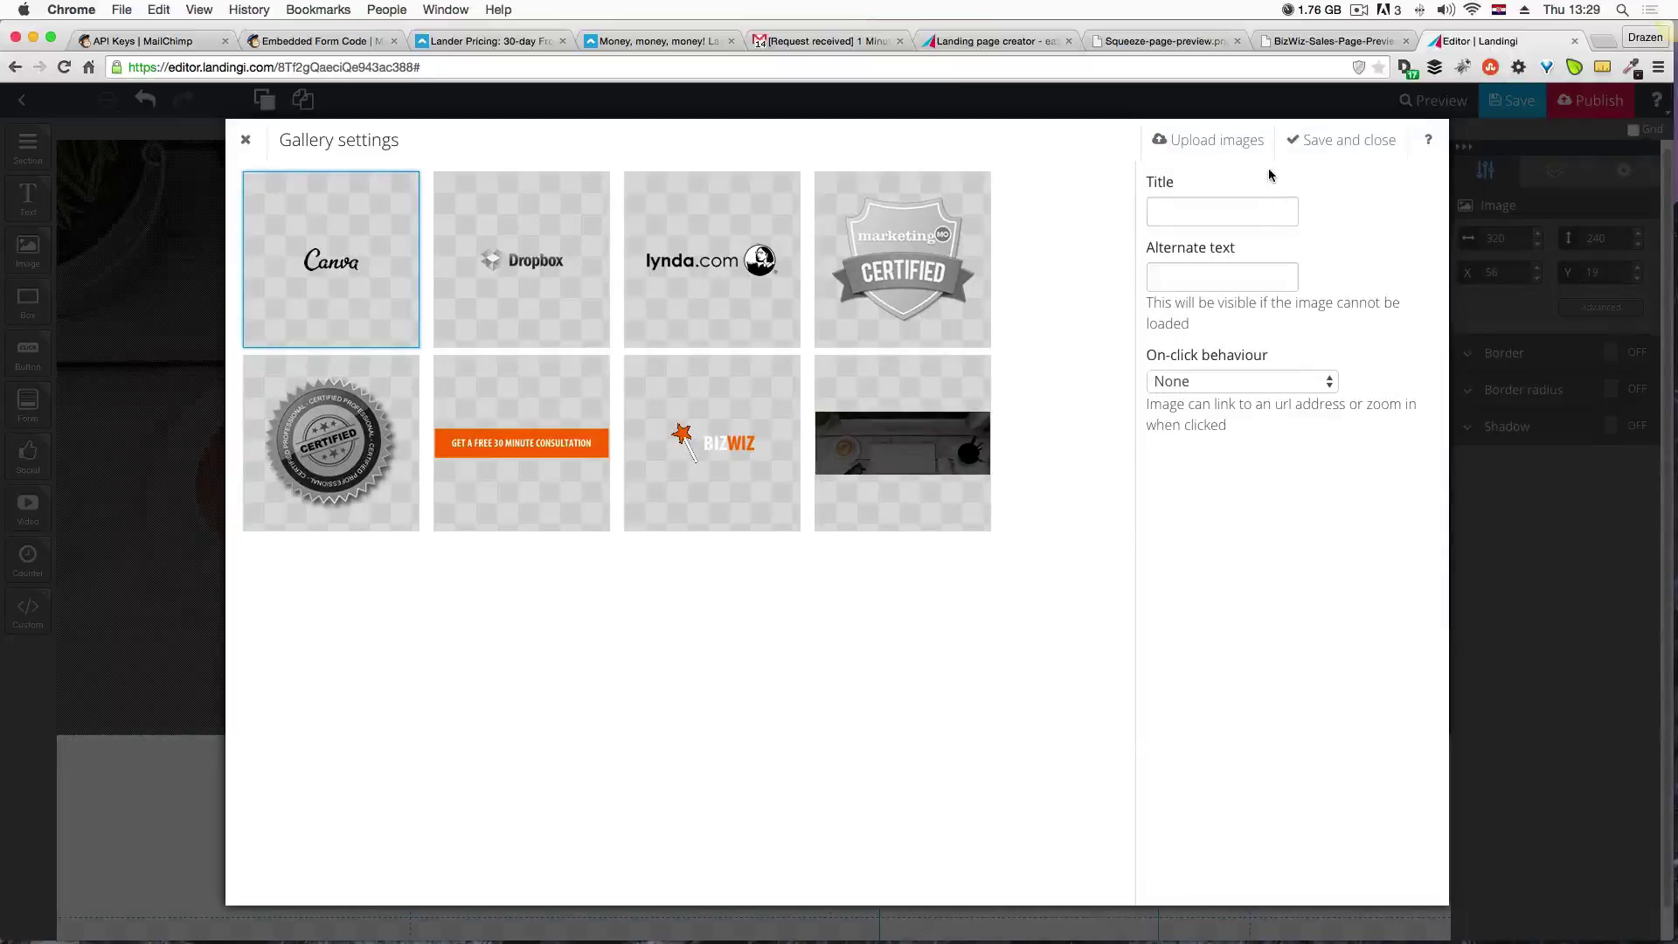
left_click(1336, 147)
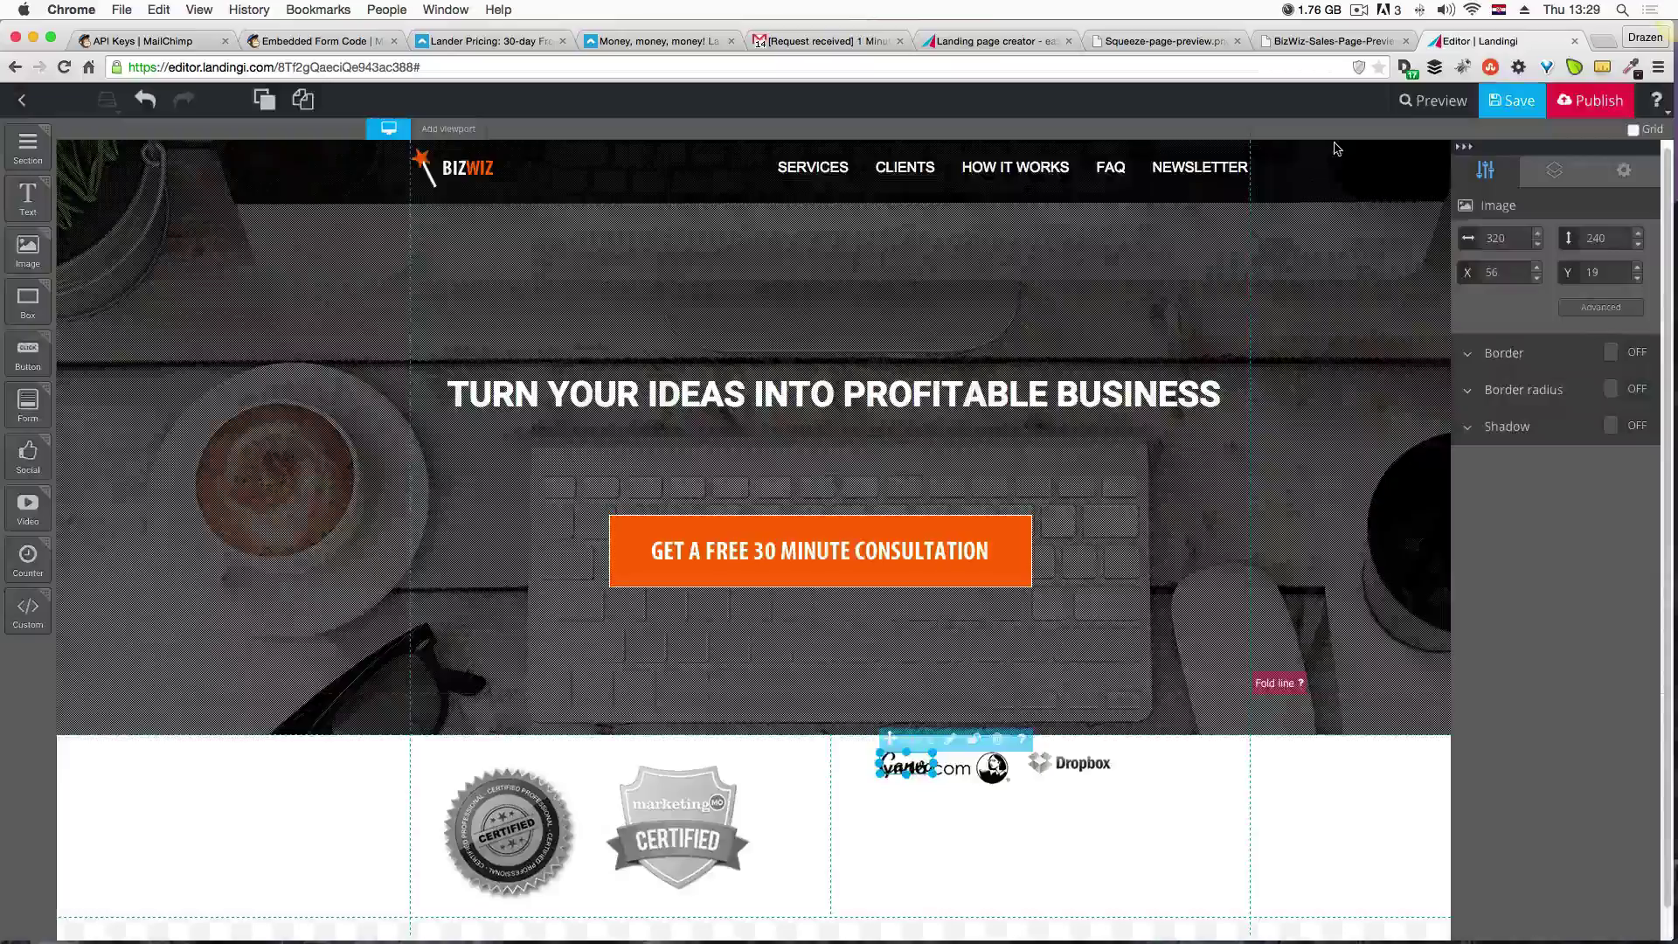
left_click_drag(907, 766, 919, 794)
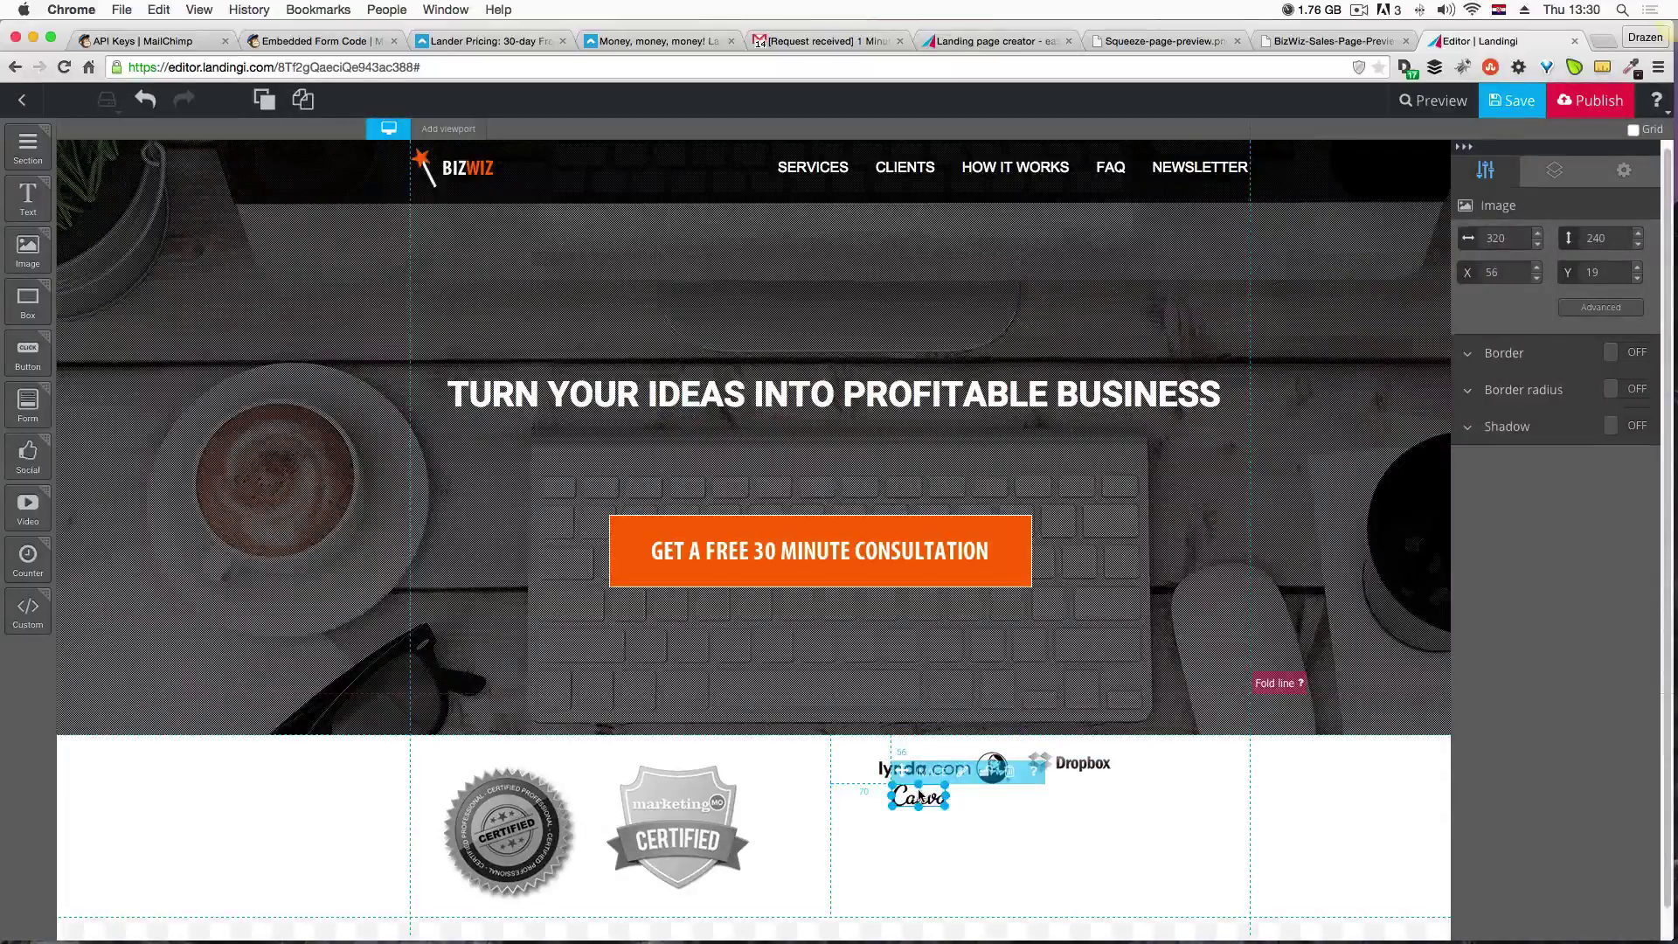
left_click(1018, 800)
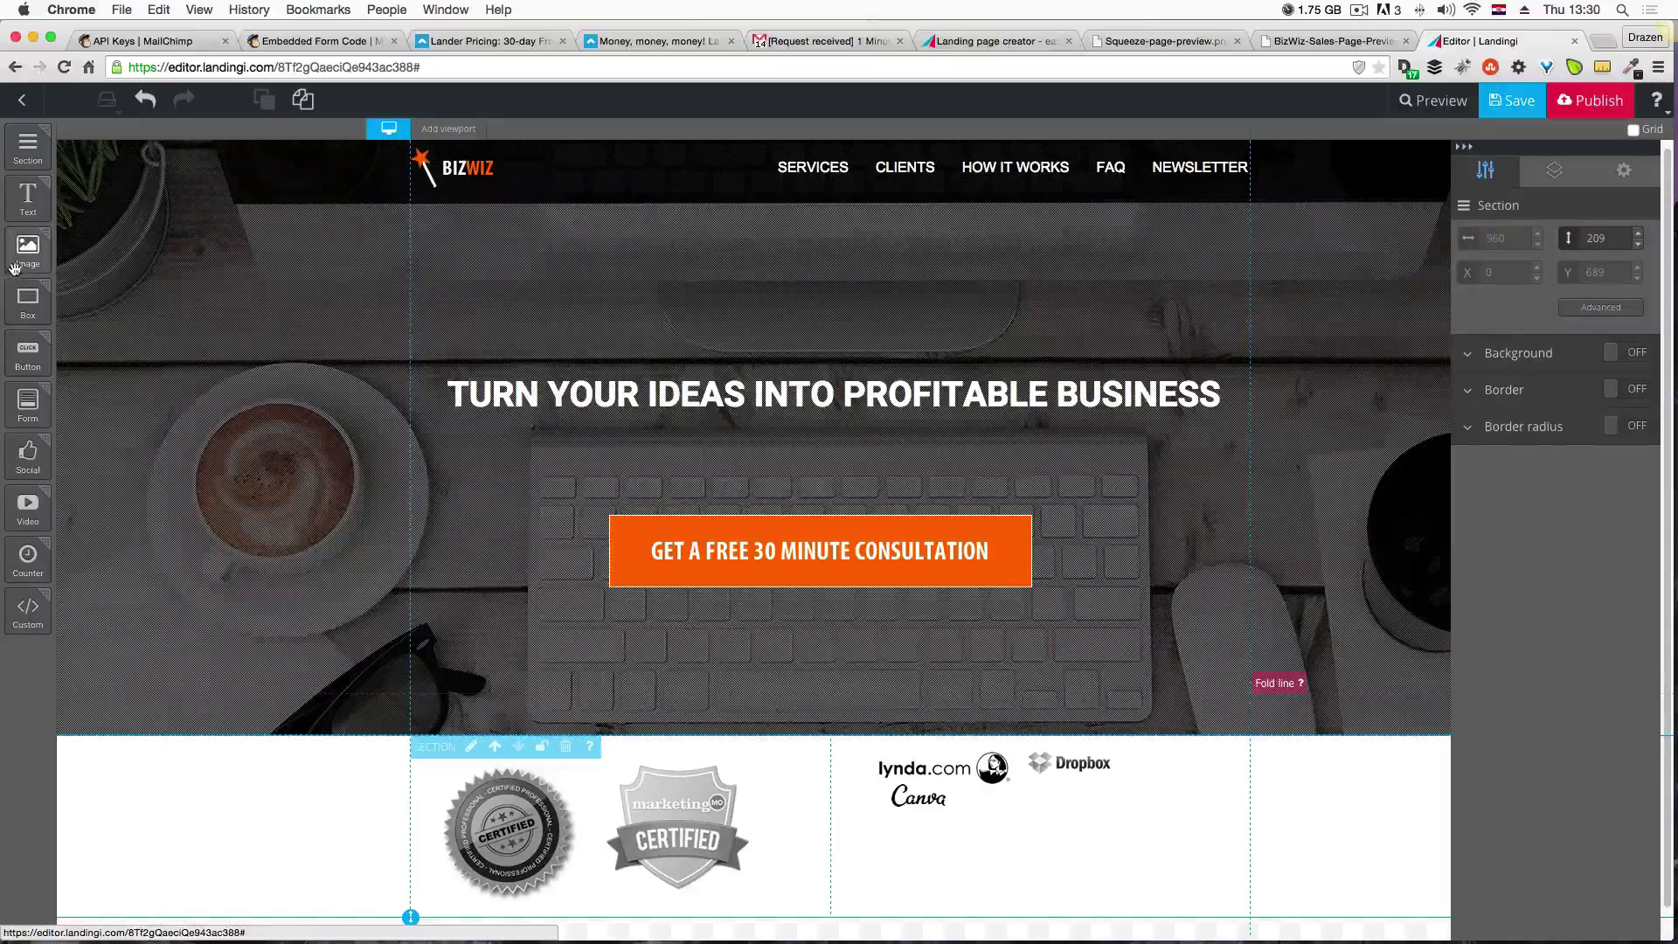
Add an image below the Dropbox logo at X 238, Y 99, and upload and apply hotjar.png.
left_click_drag(28, 248, 1040, 824)
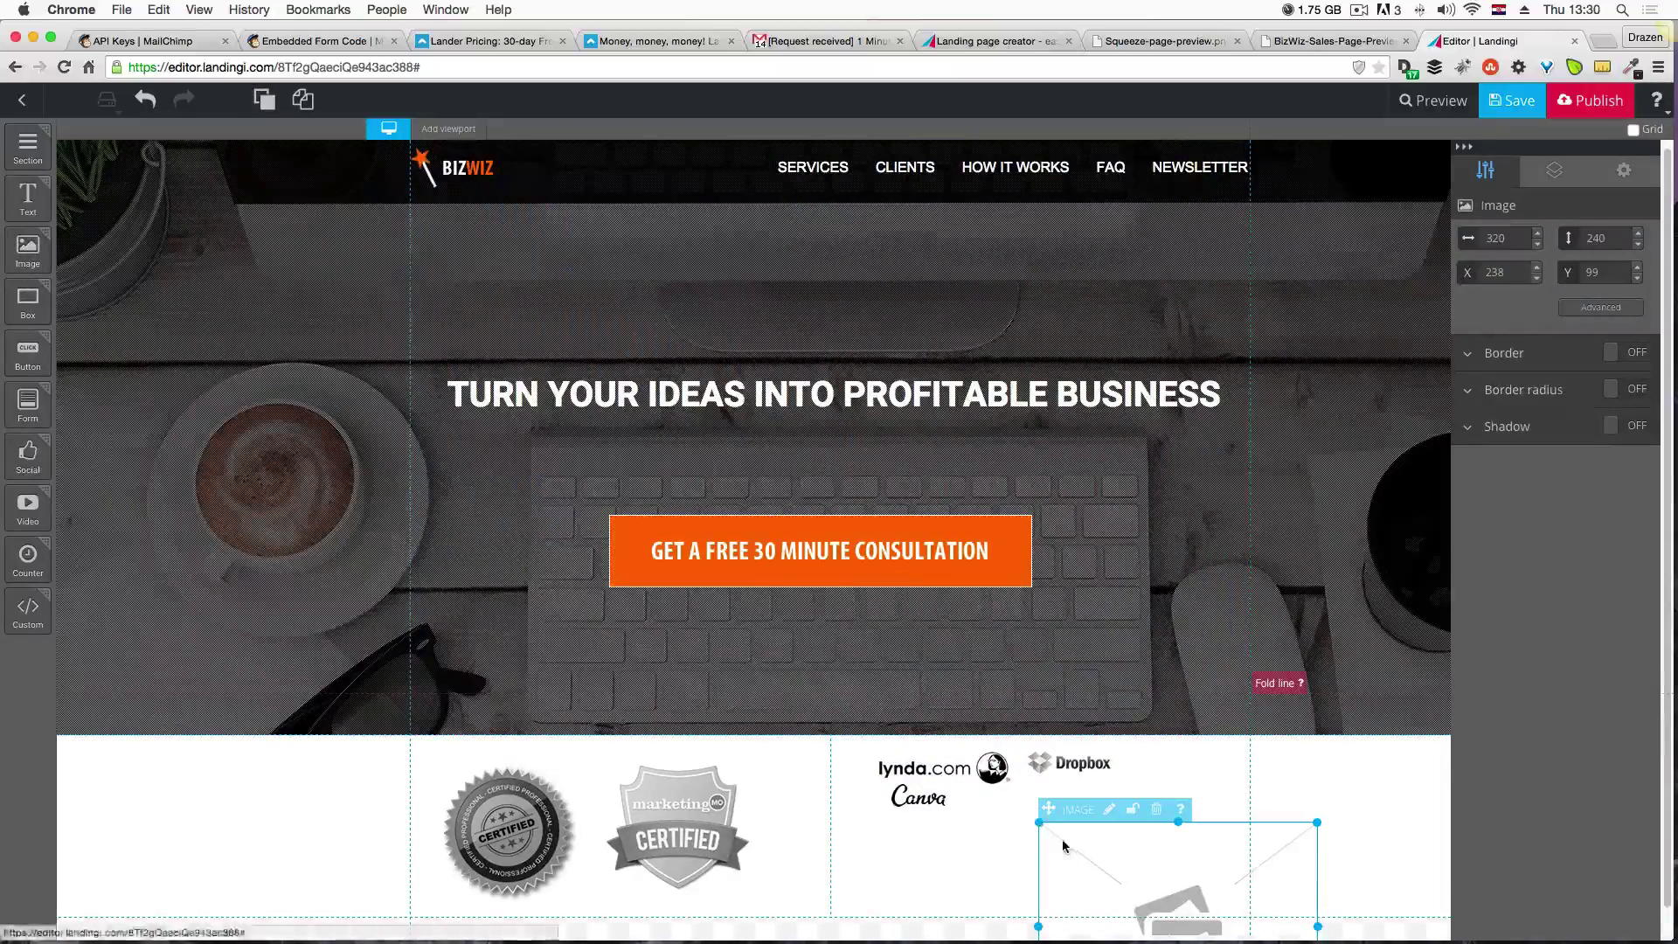
left_click(1110, 804)
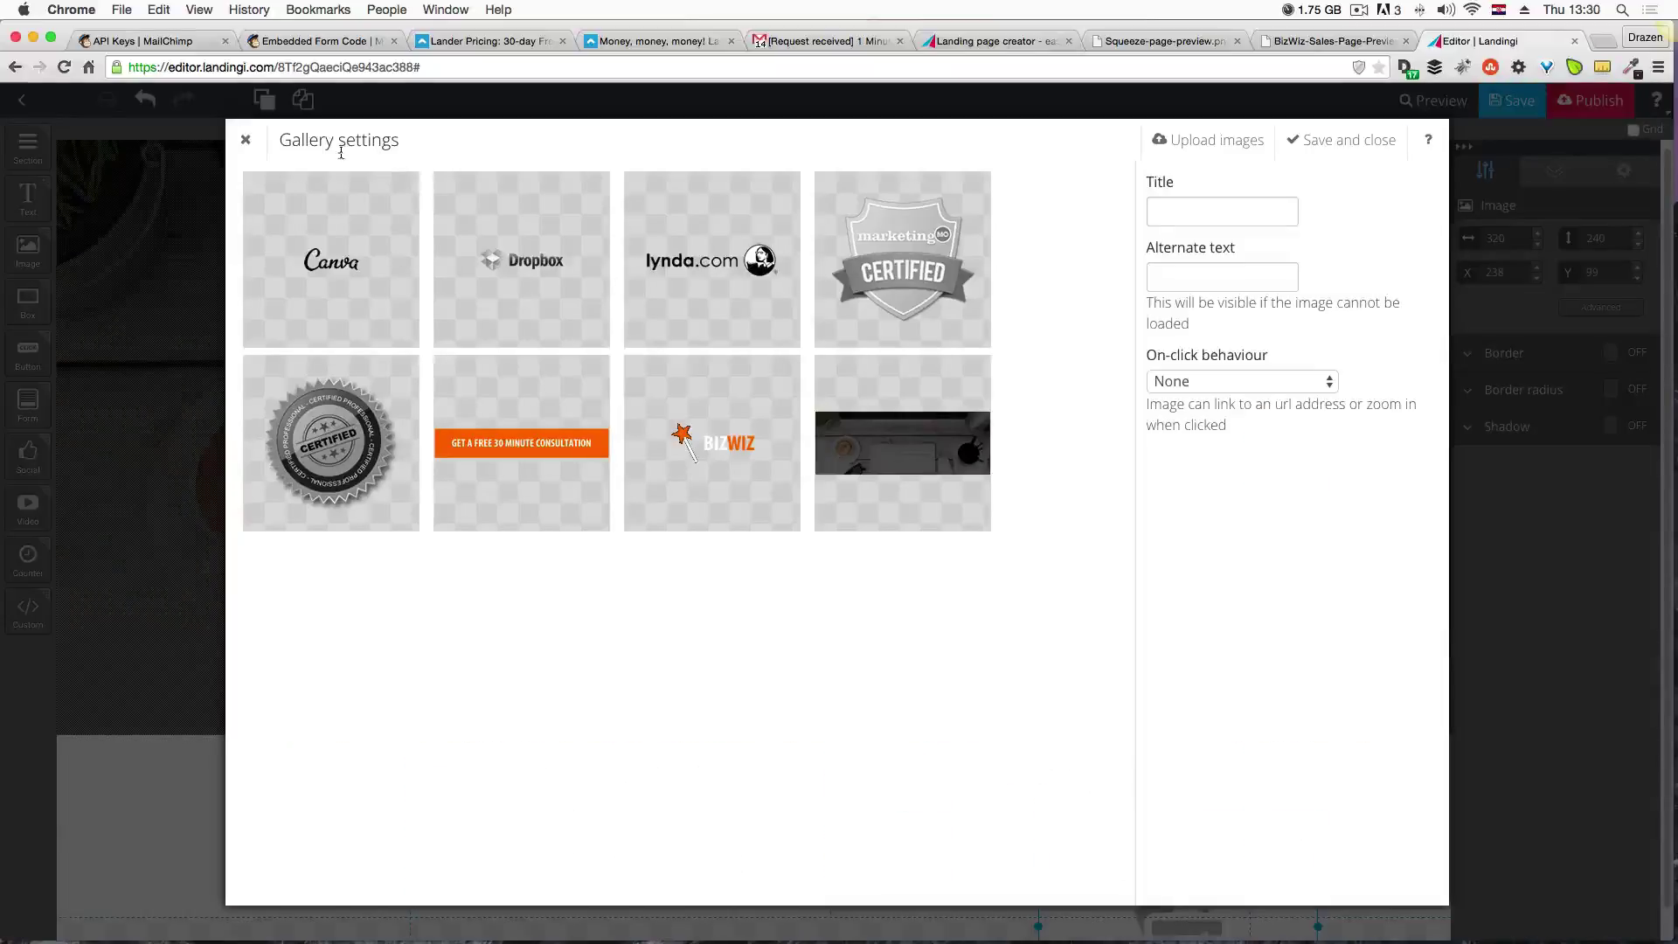
left_click(1211, 140)
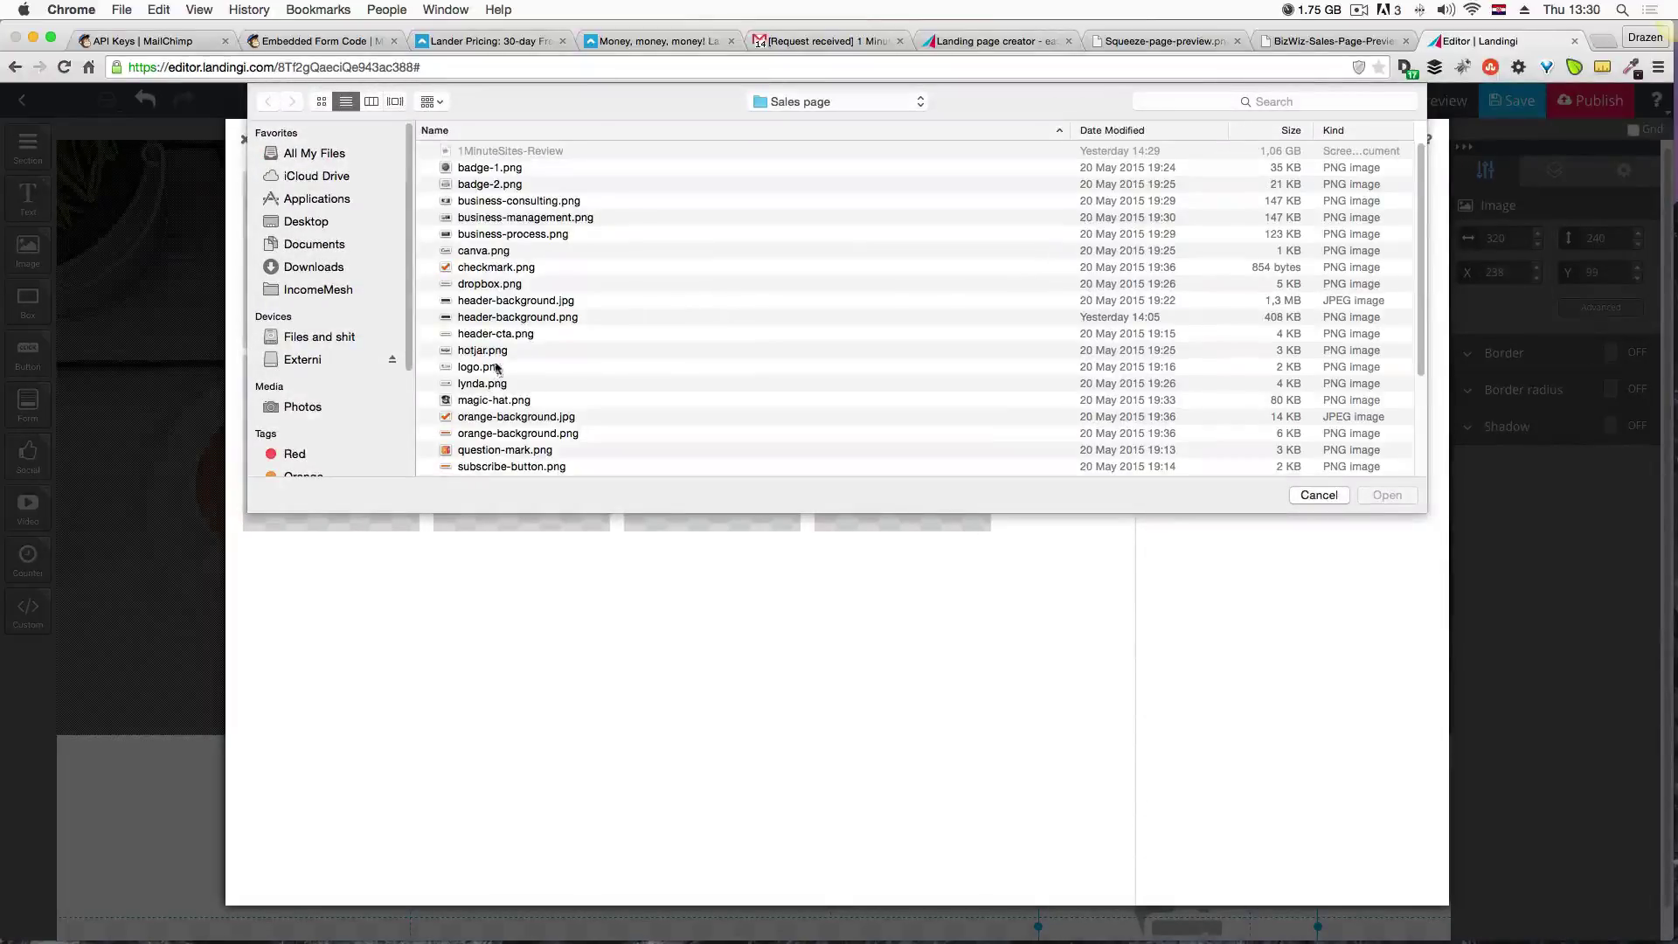
left_click(484, 351)
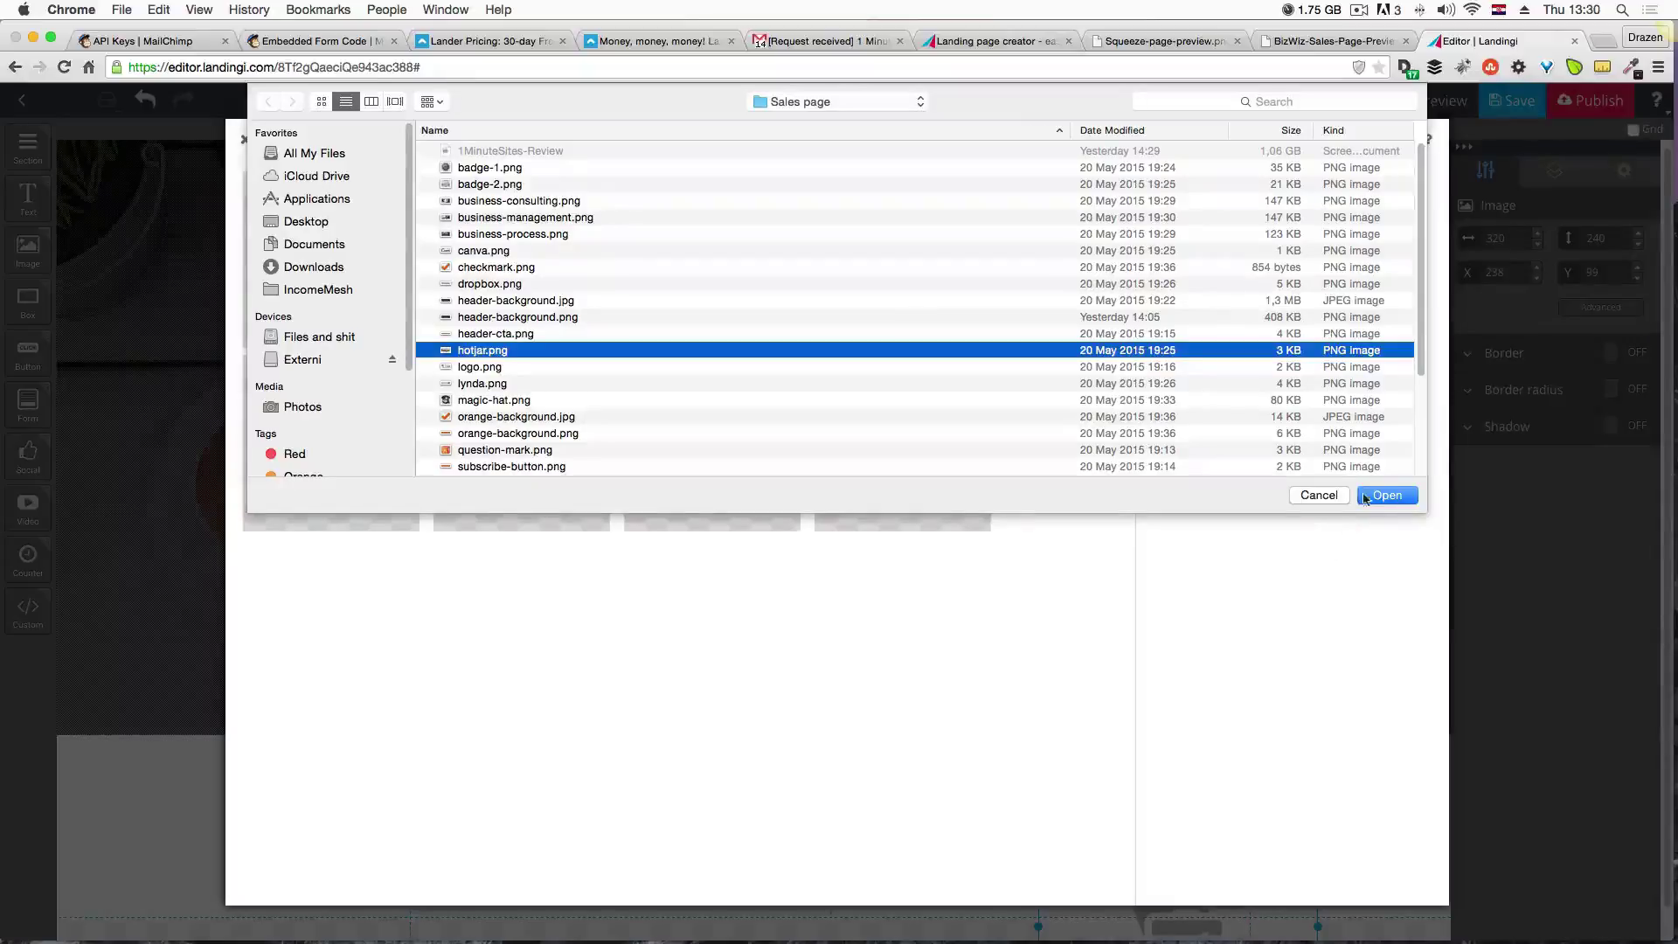
left_click(1367, 496)
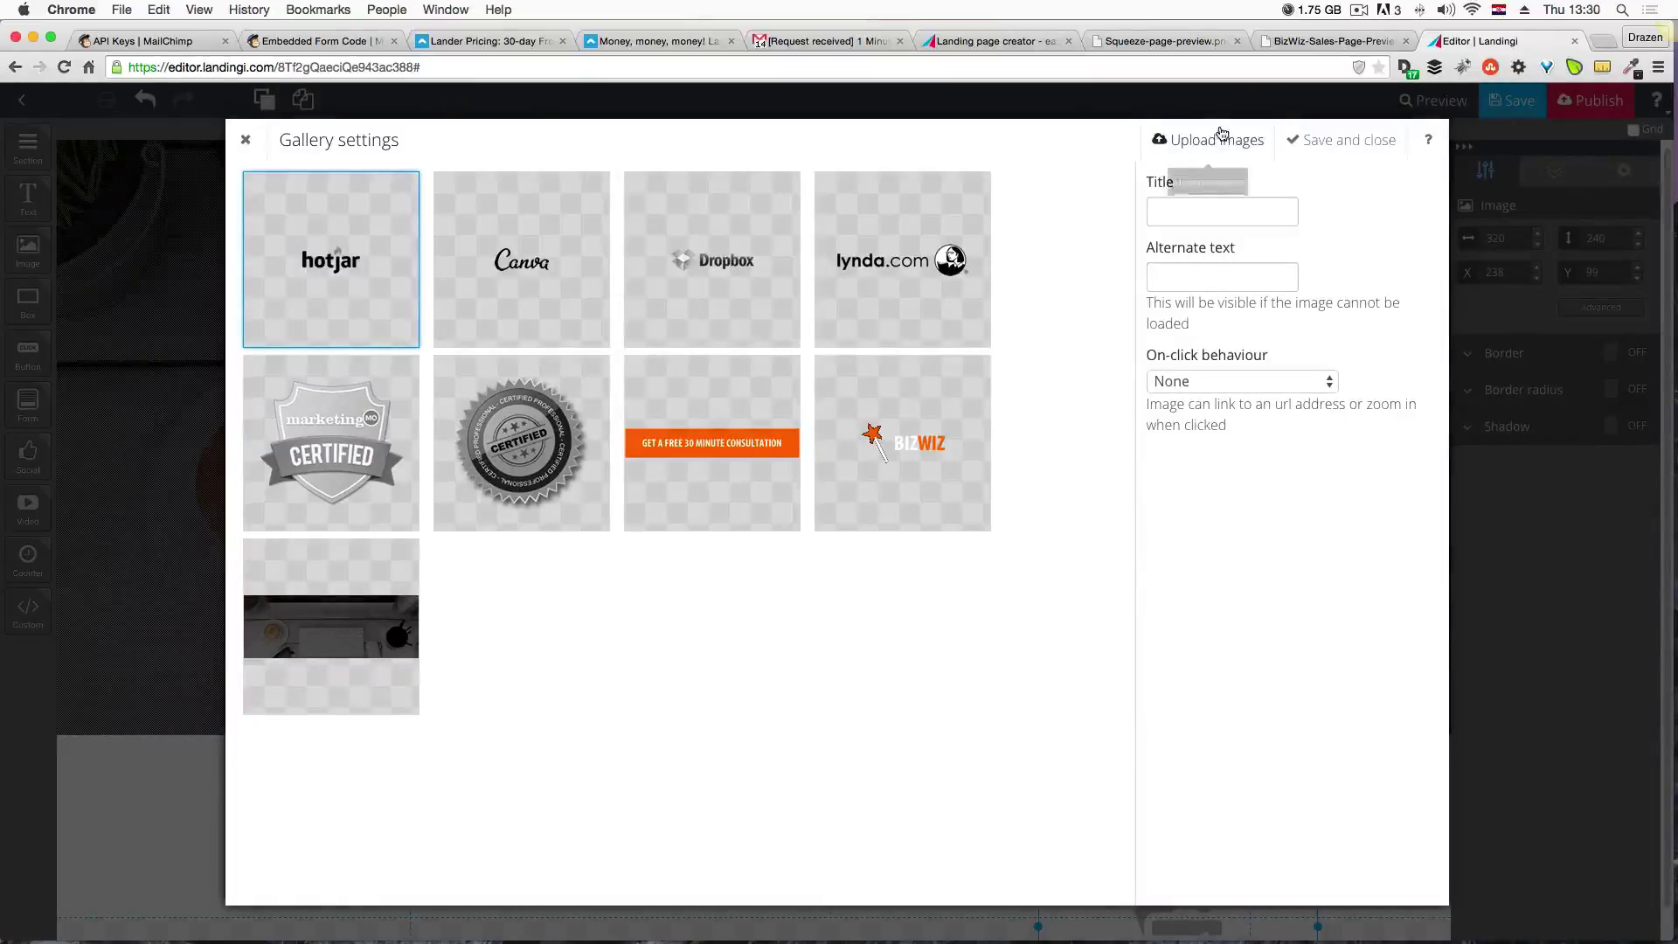
left_click(1338, 142)
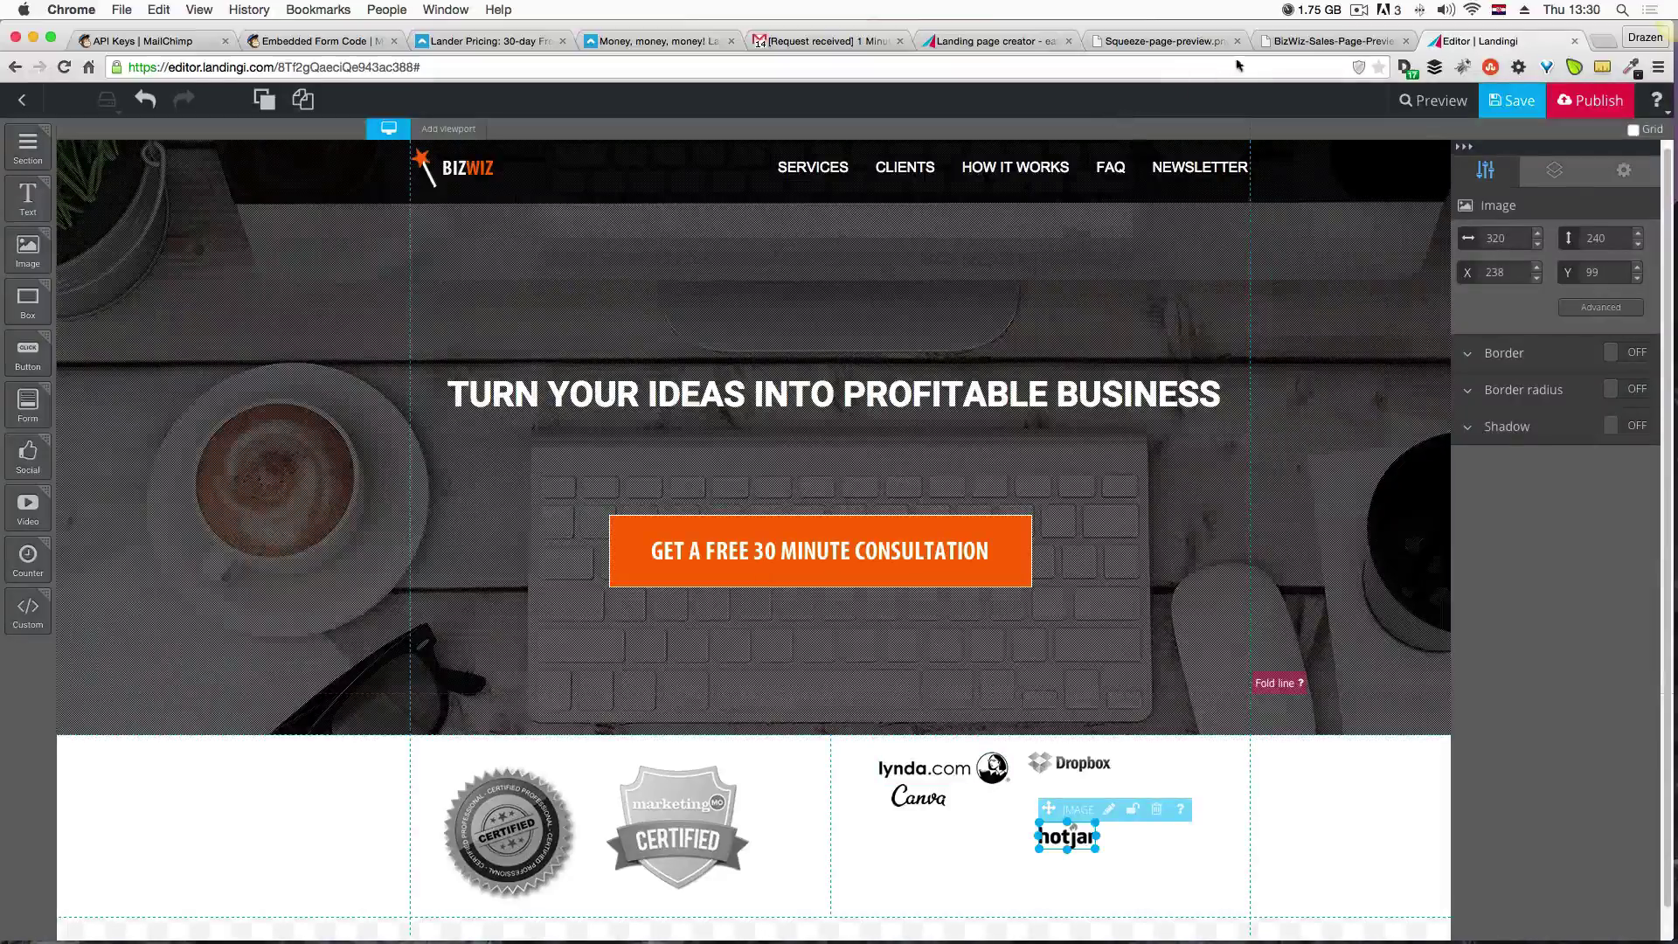
Arrange the client logos in one top-aligned row ordered hotjar, Canva, lynda.com, Dropbox, following the preview design.
left_click(1330, 42)
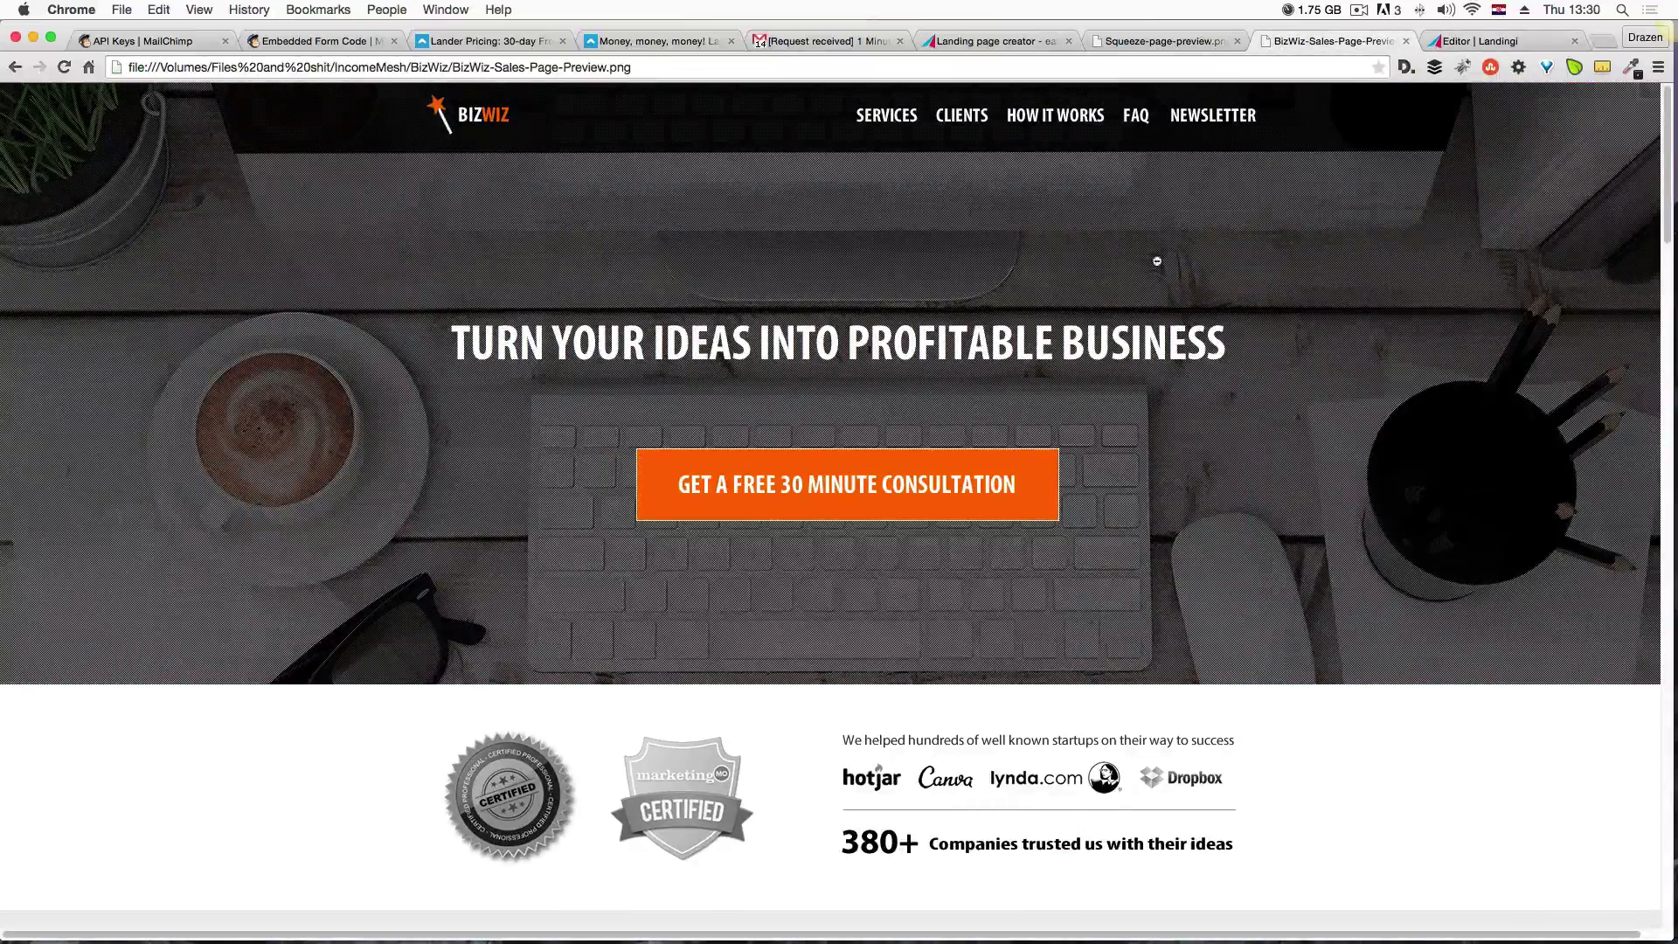
left_click(1459, 44)
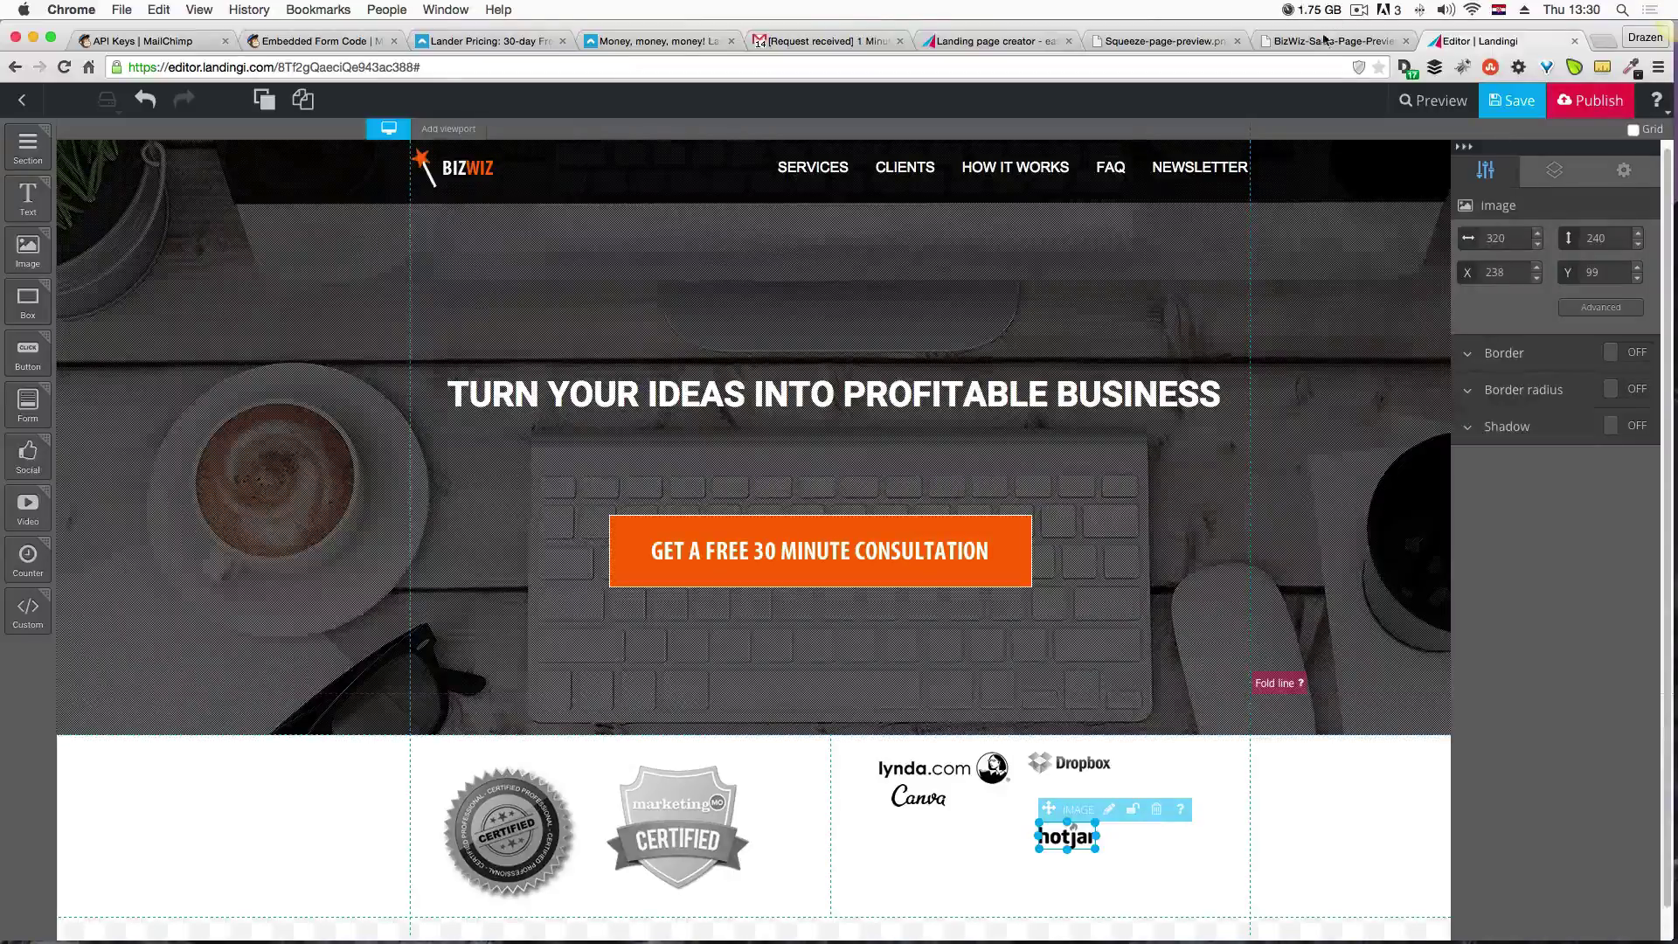
left_click(1326, 42)
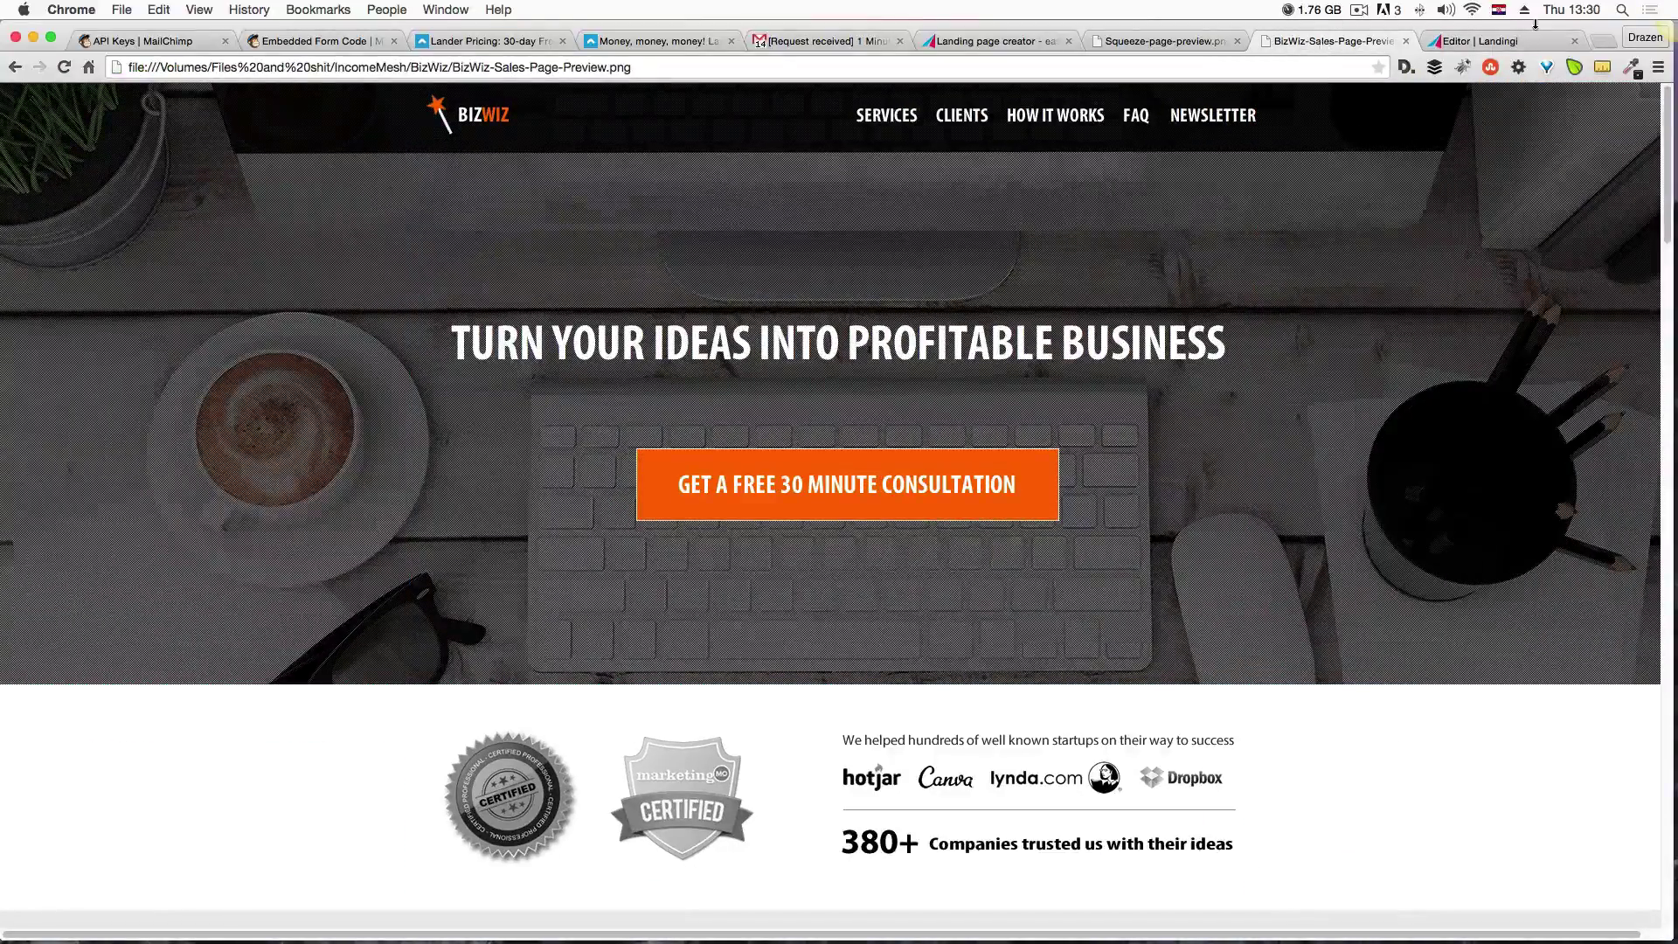
left_click(1503, 41)
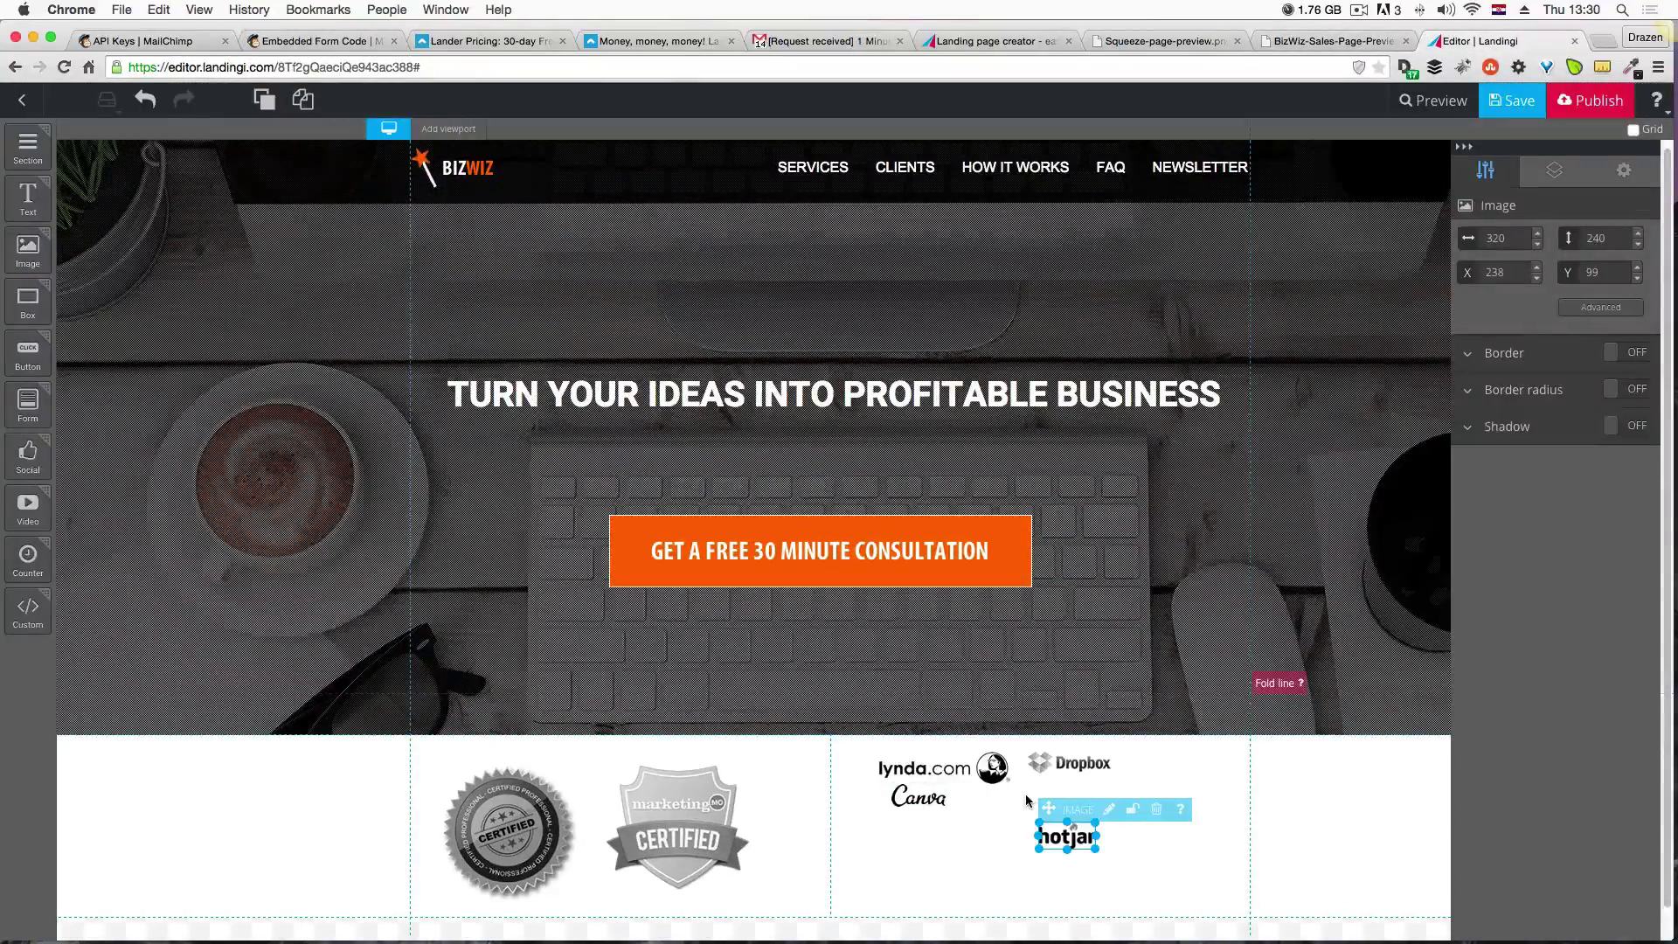
left_click_drag(1060, 841, 991, 841)
left_click(931, 810)
left_click(921, 775)
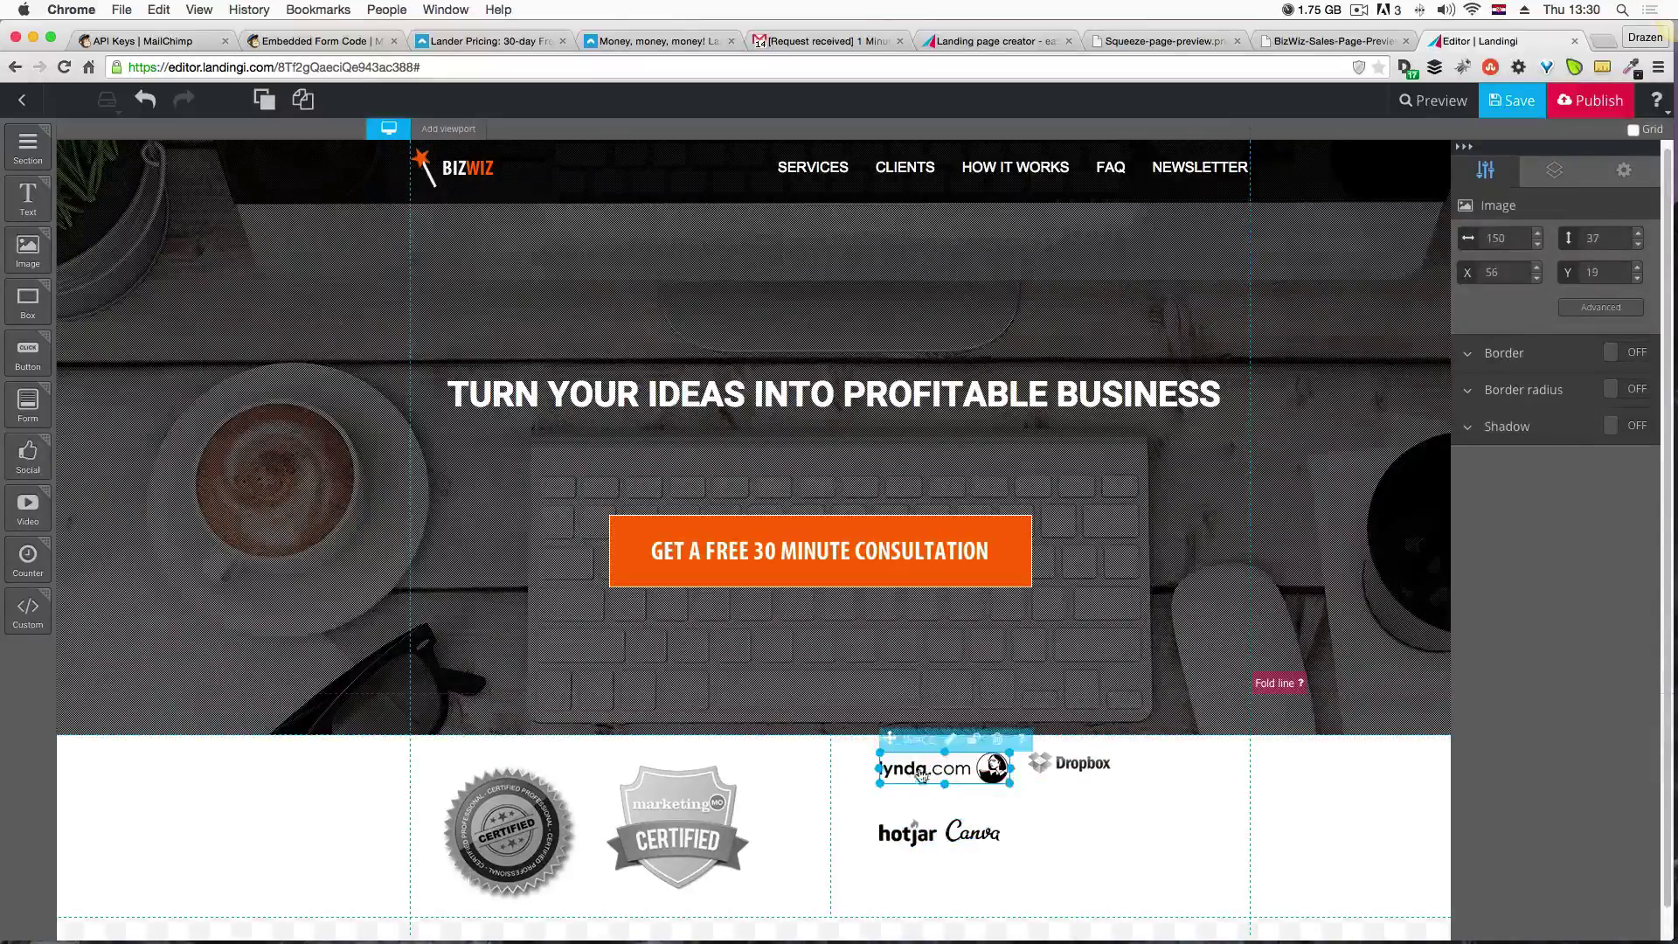
left_click_drag(1081, 812, 1056, 837)
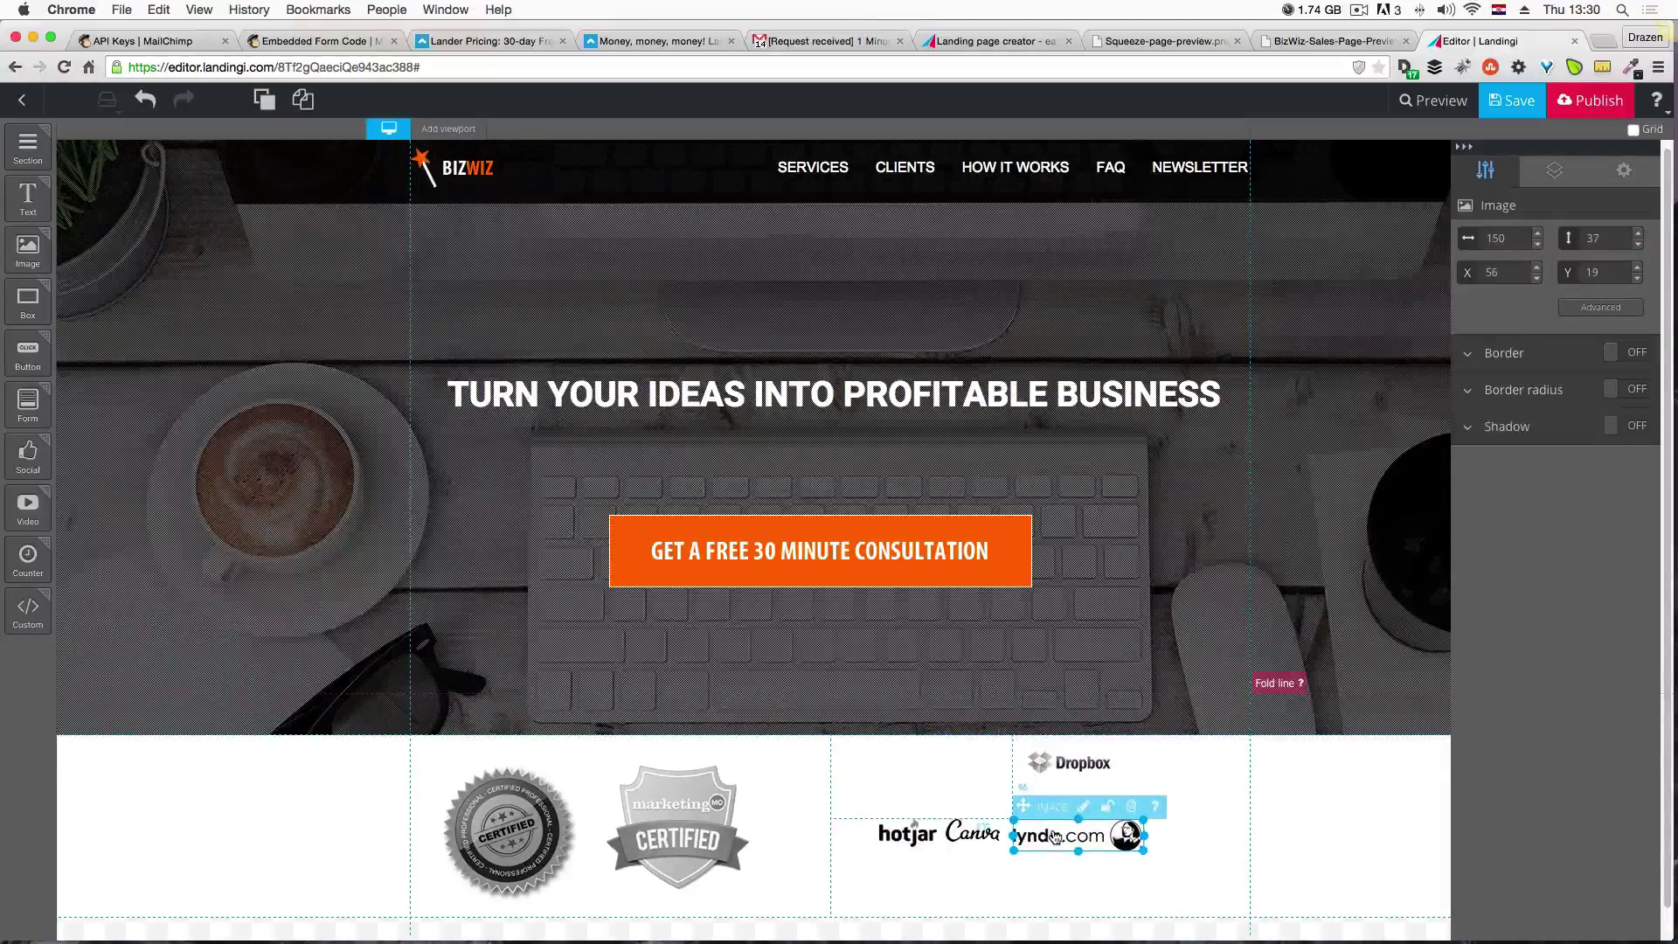
left_click(1070, 773)
left_click_drag(1068, 768, 1197, 840)
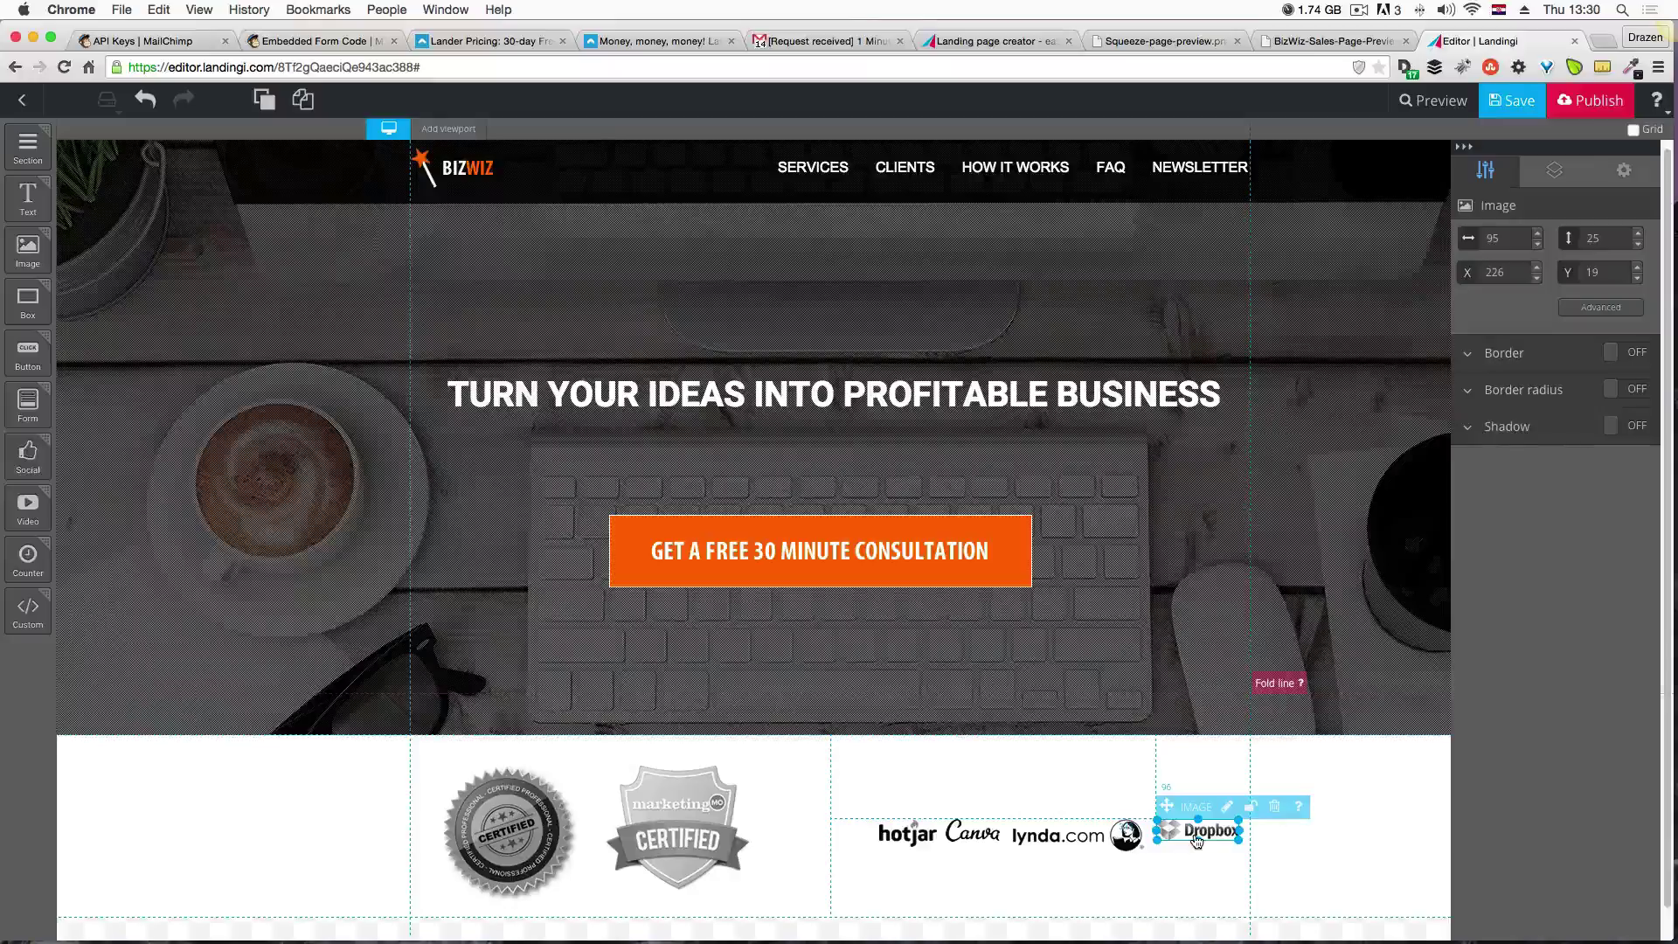
Add a text element above the client logos, and copy the caption above the logos in the Fireworks sales page design.
left_click(1352, 826)
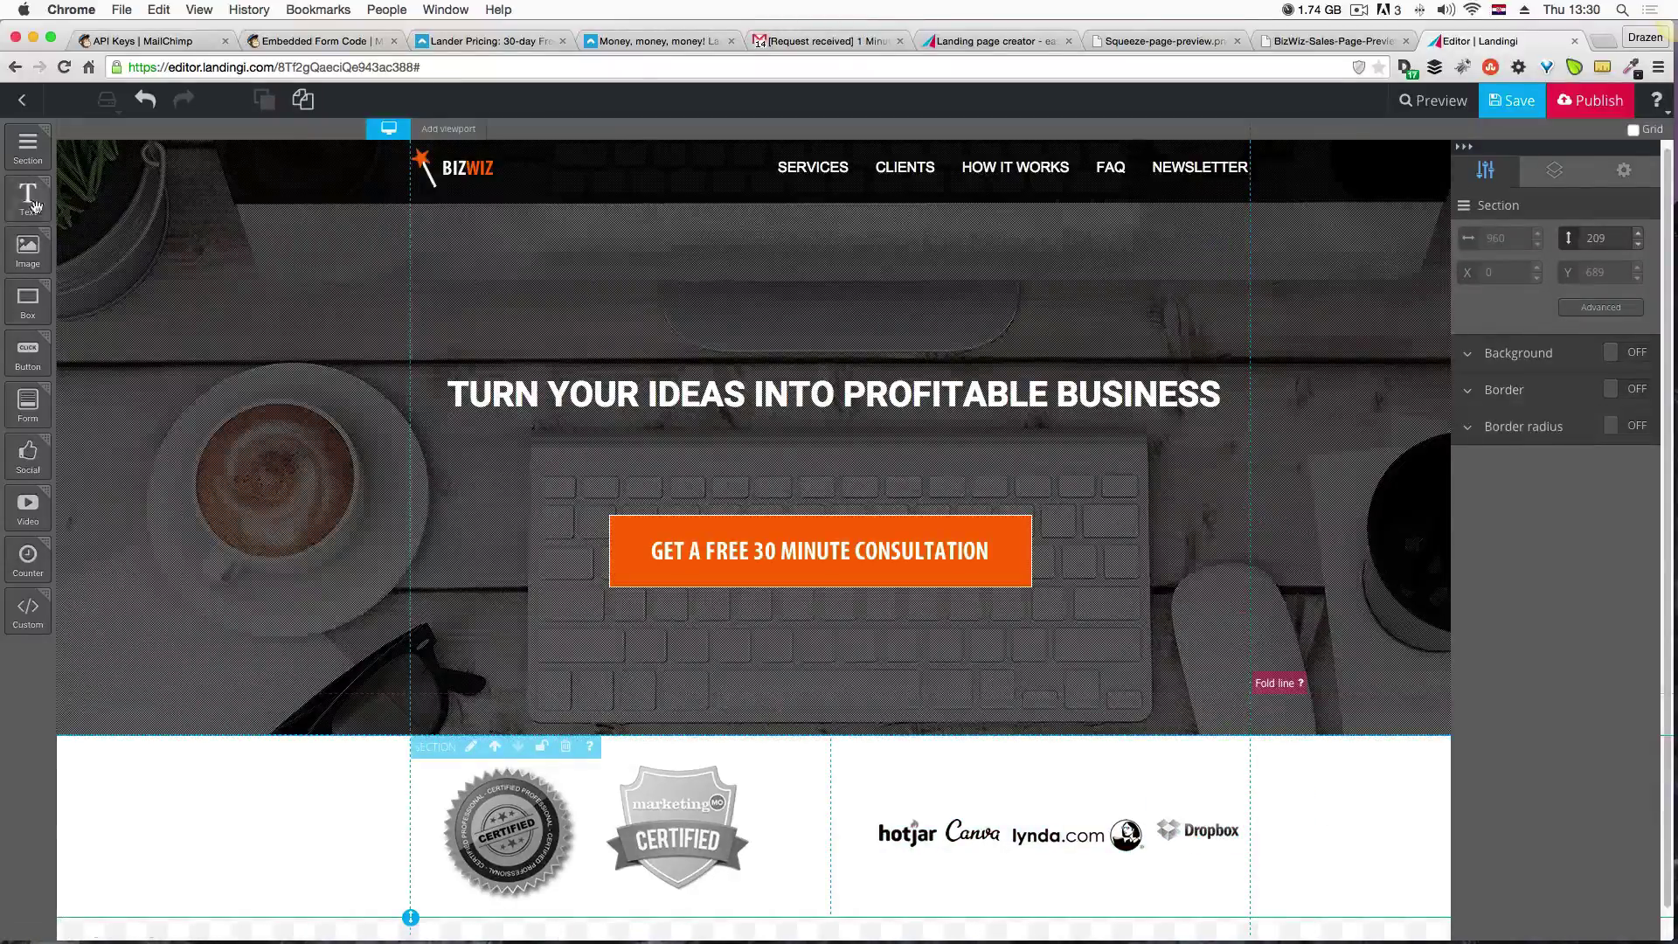
left_click_drag(35, 205, 890, 772)
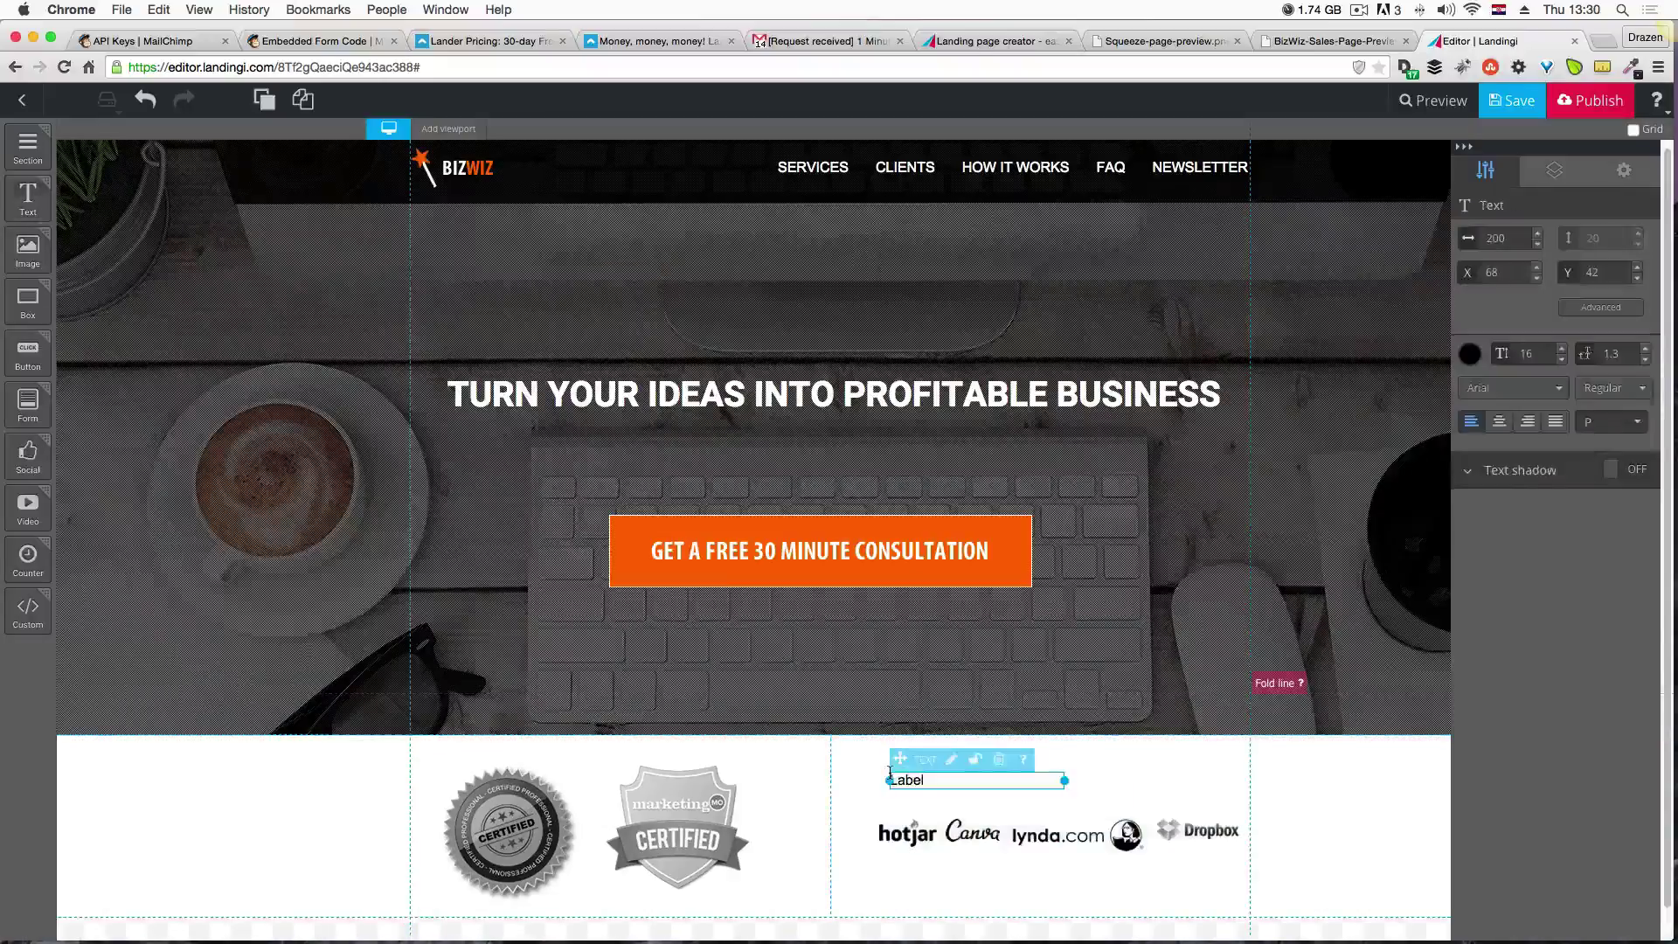
key("ctrl+Up")
left_click(725, 505)
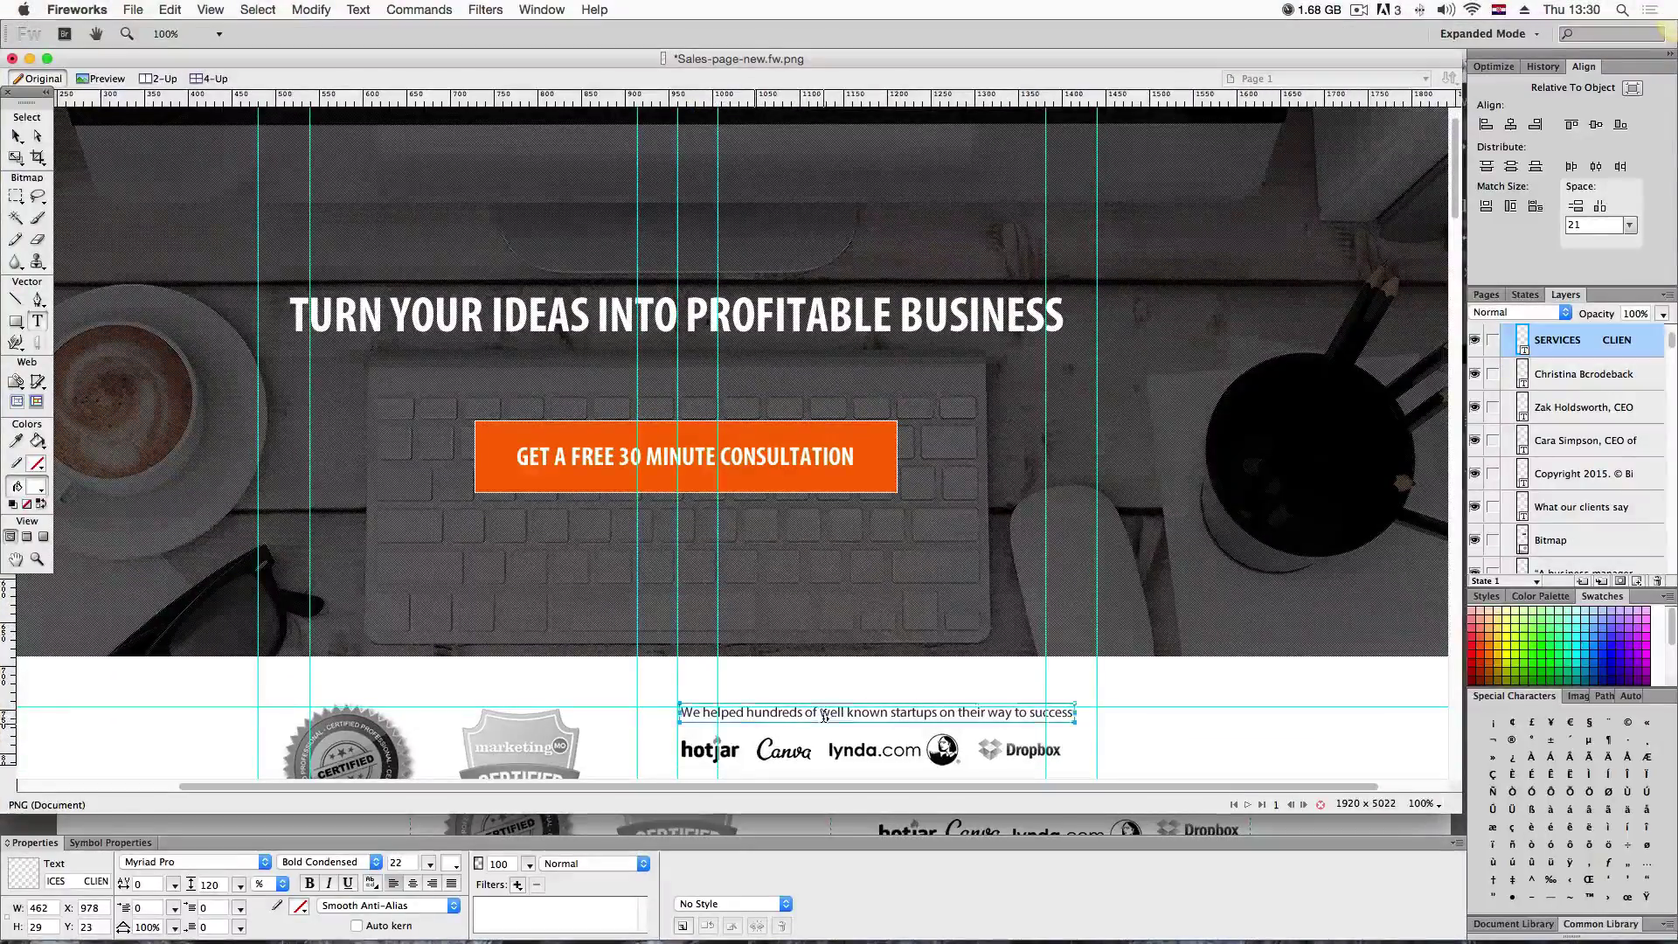
triple_click(823, 713)
key("super+c")
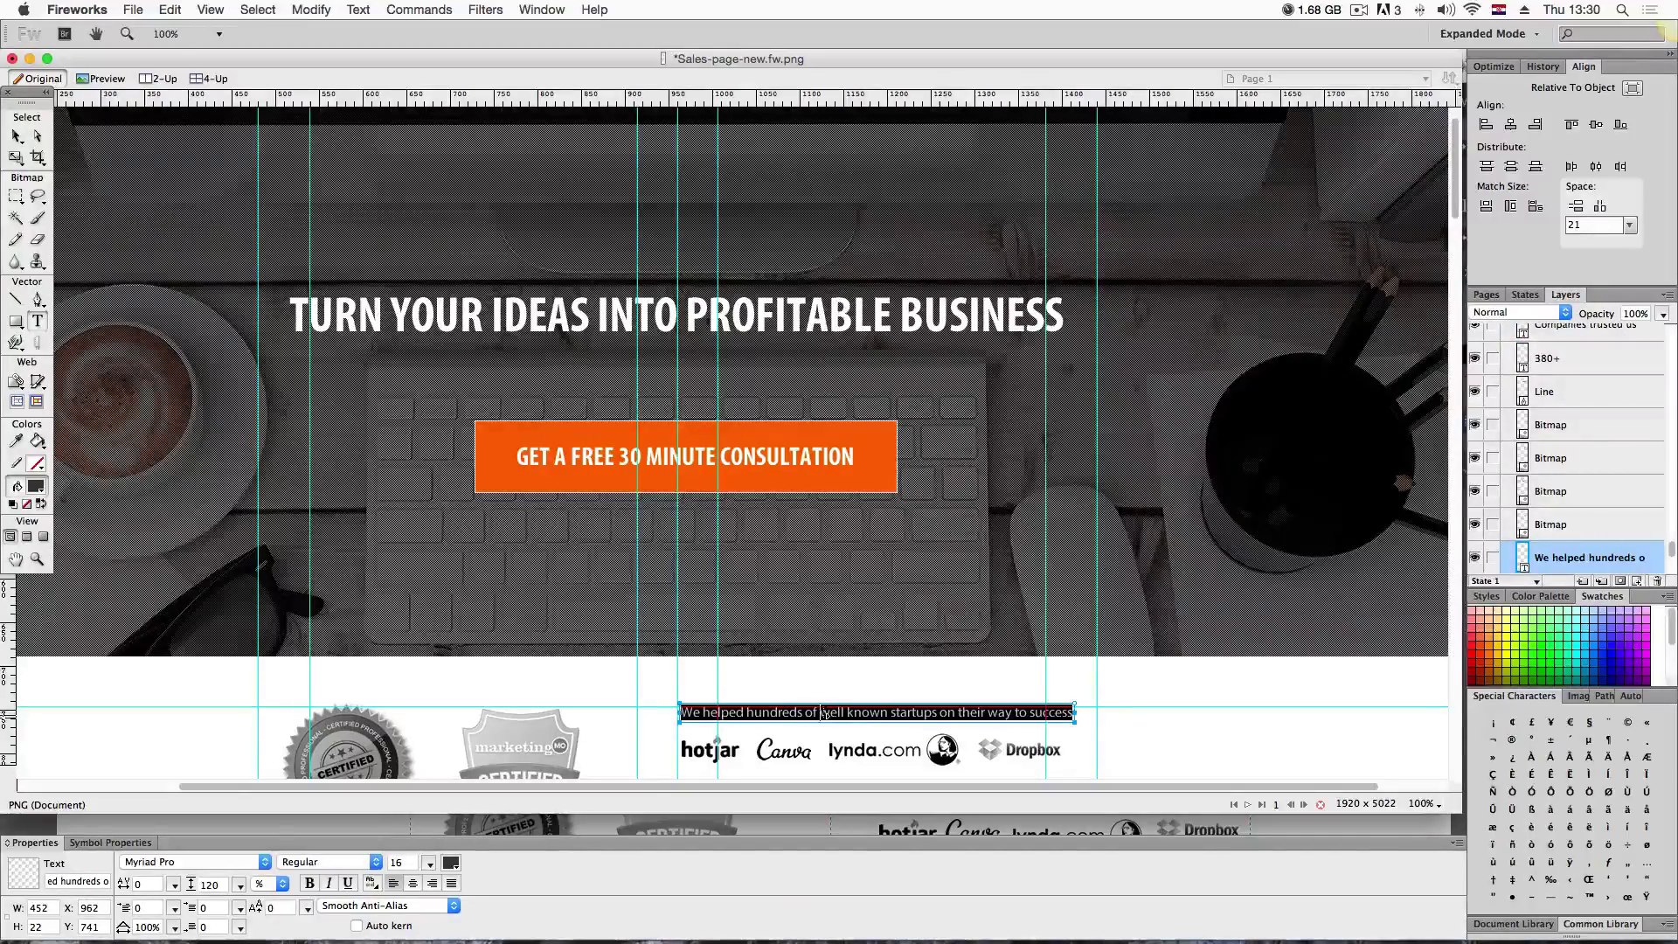
Back in Landingi, replace the label with "We helped hundreds of well known startups on their way to success" and widen it to 482.
key("ctrl+Up")
left_click(932, 787)
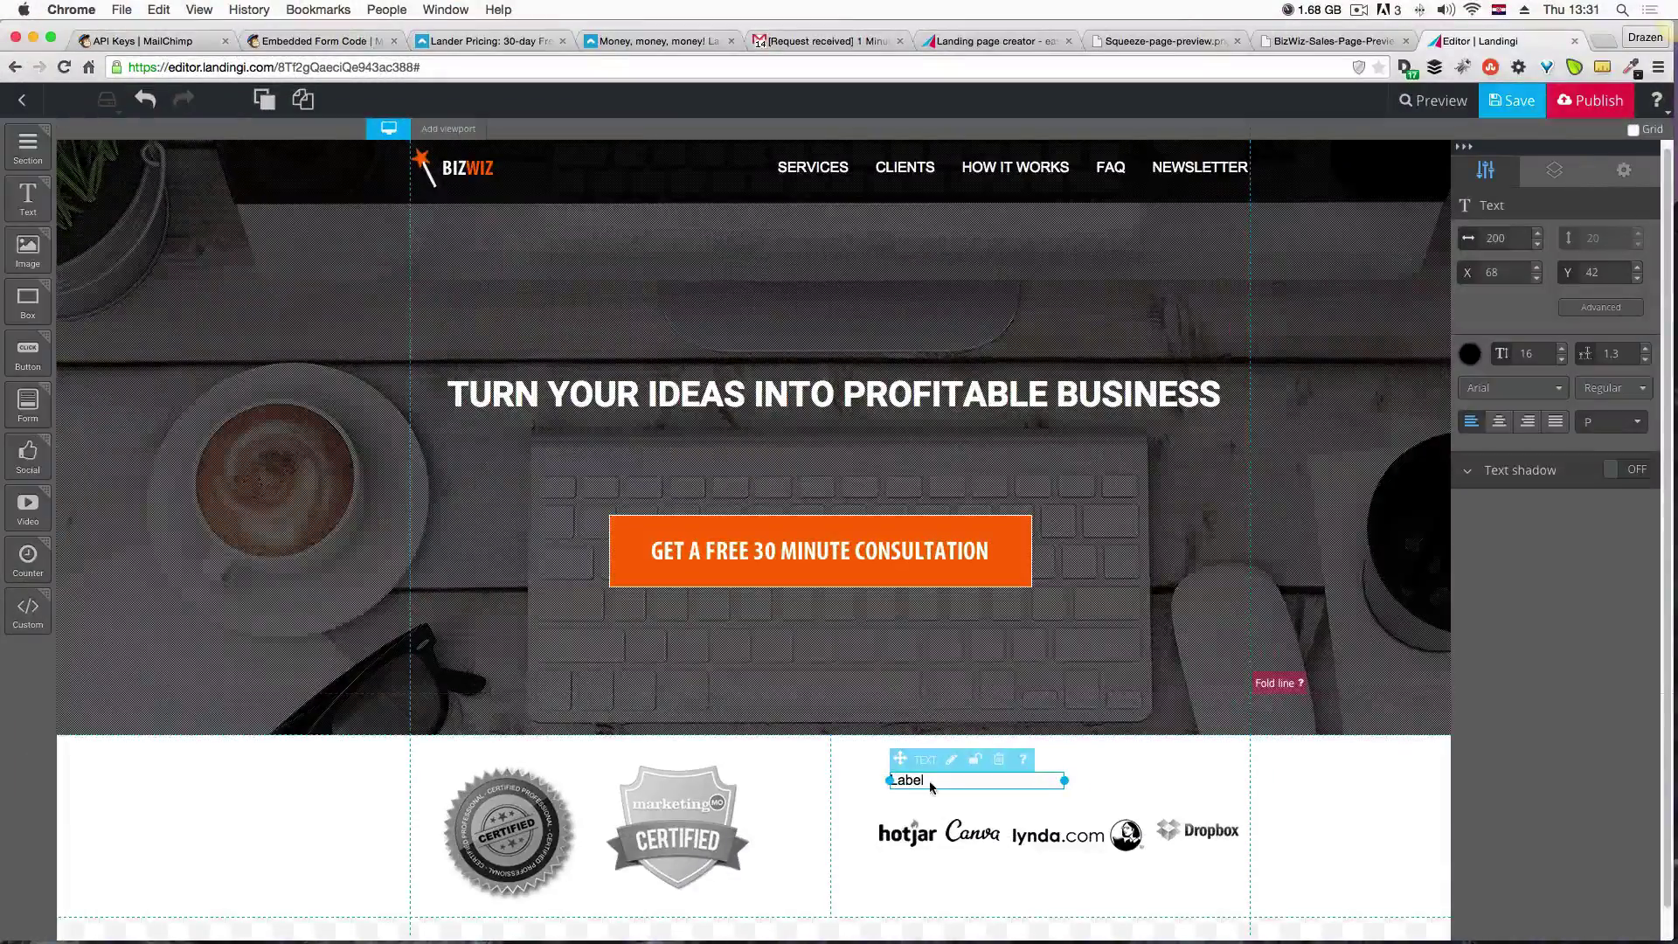
left_click(931, 783)
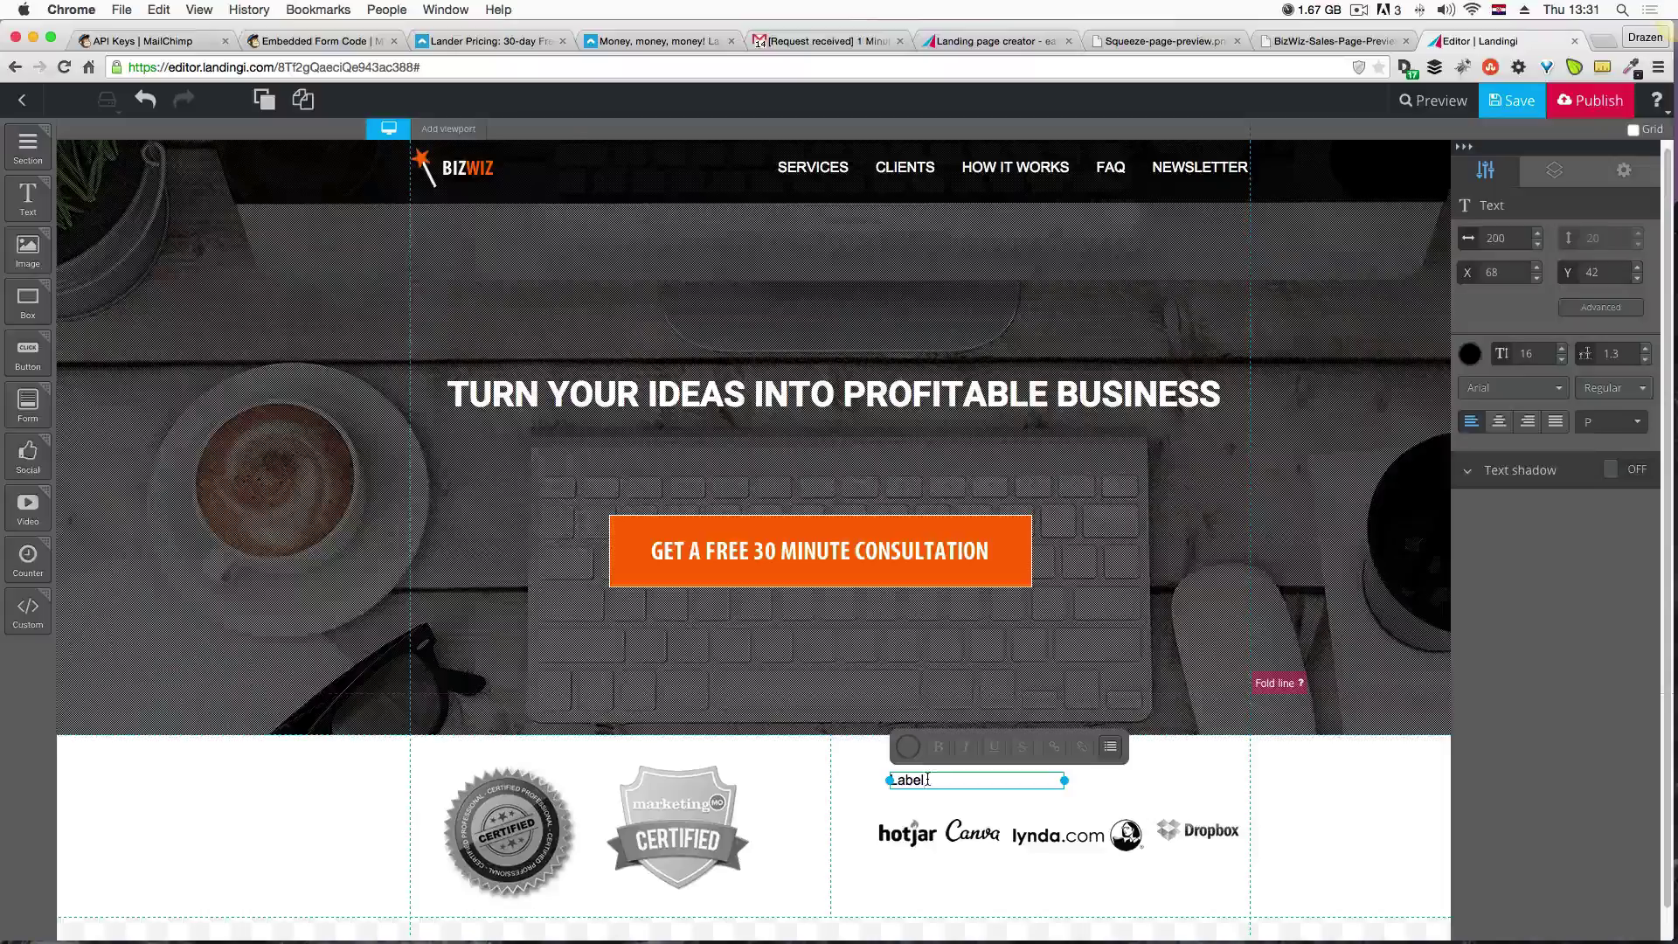
key("super+v")
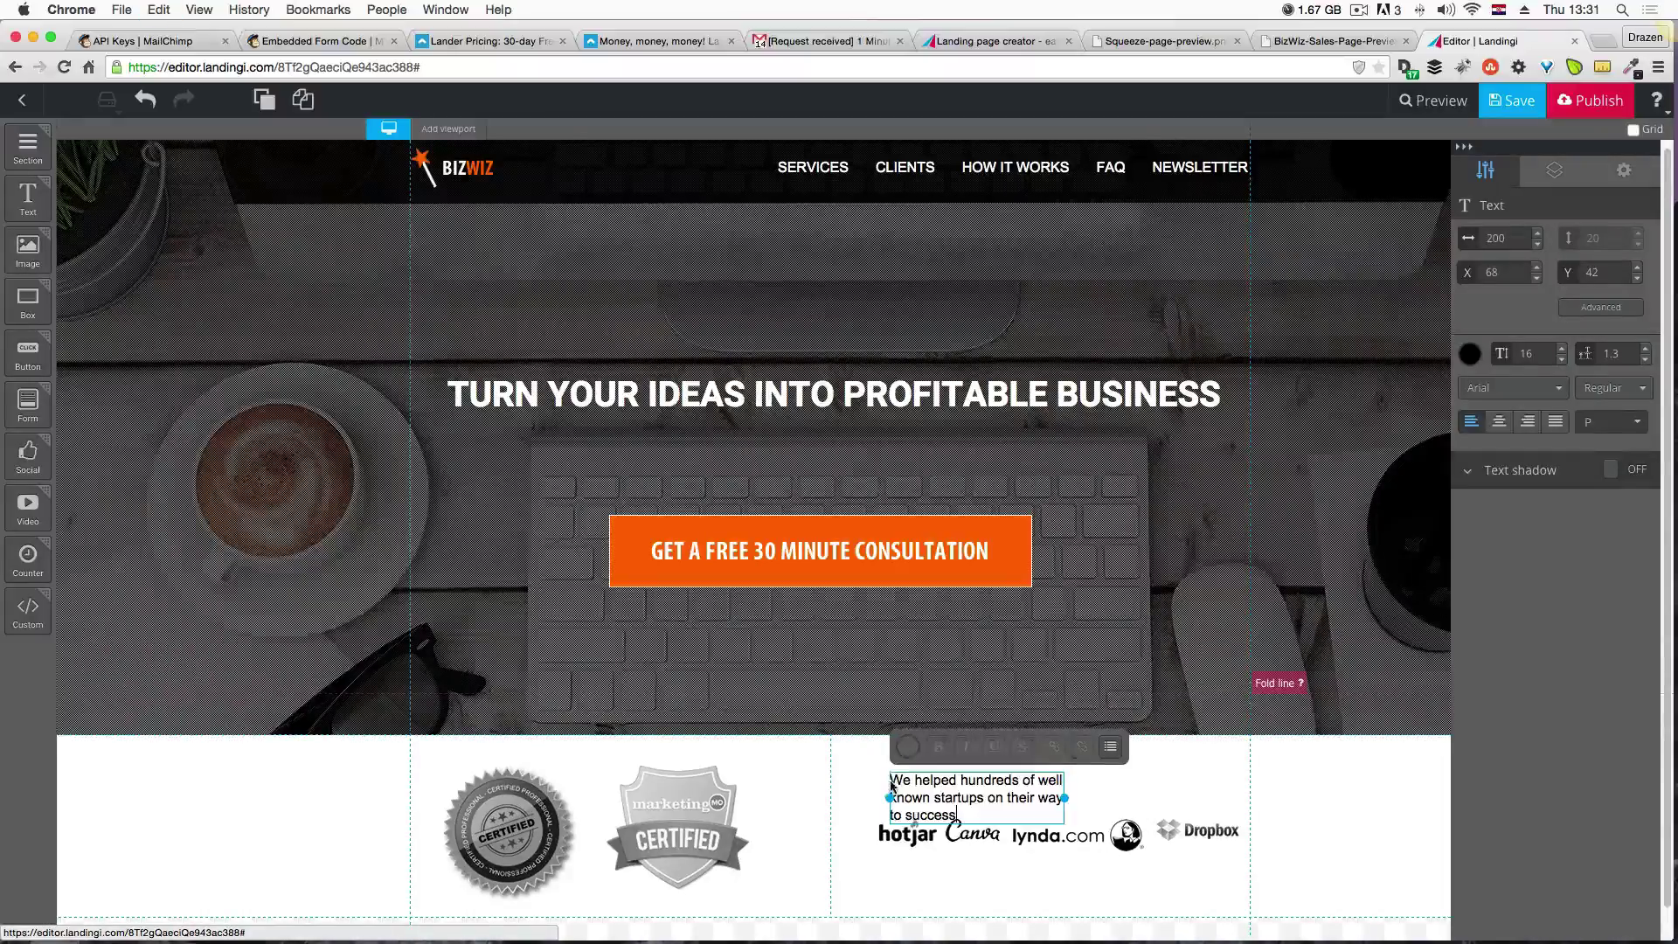
left_click_drag(1064, 798, 1258, 789)
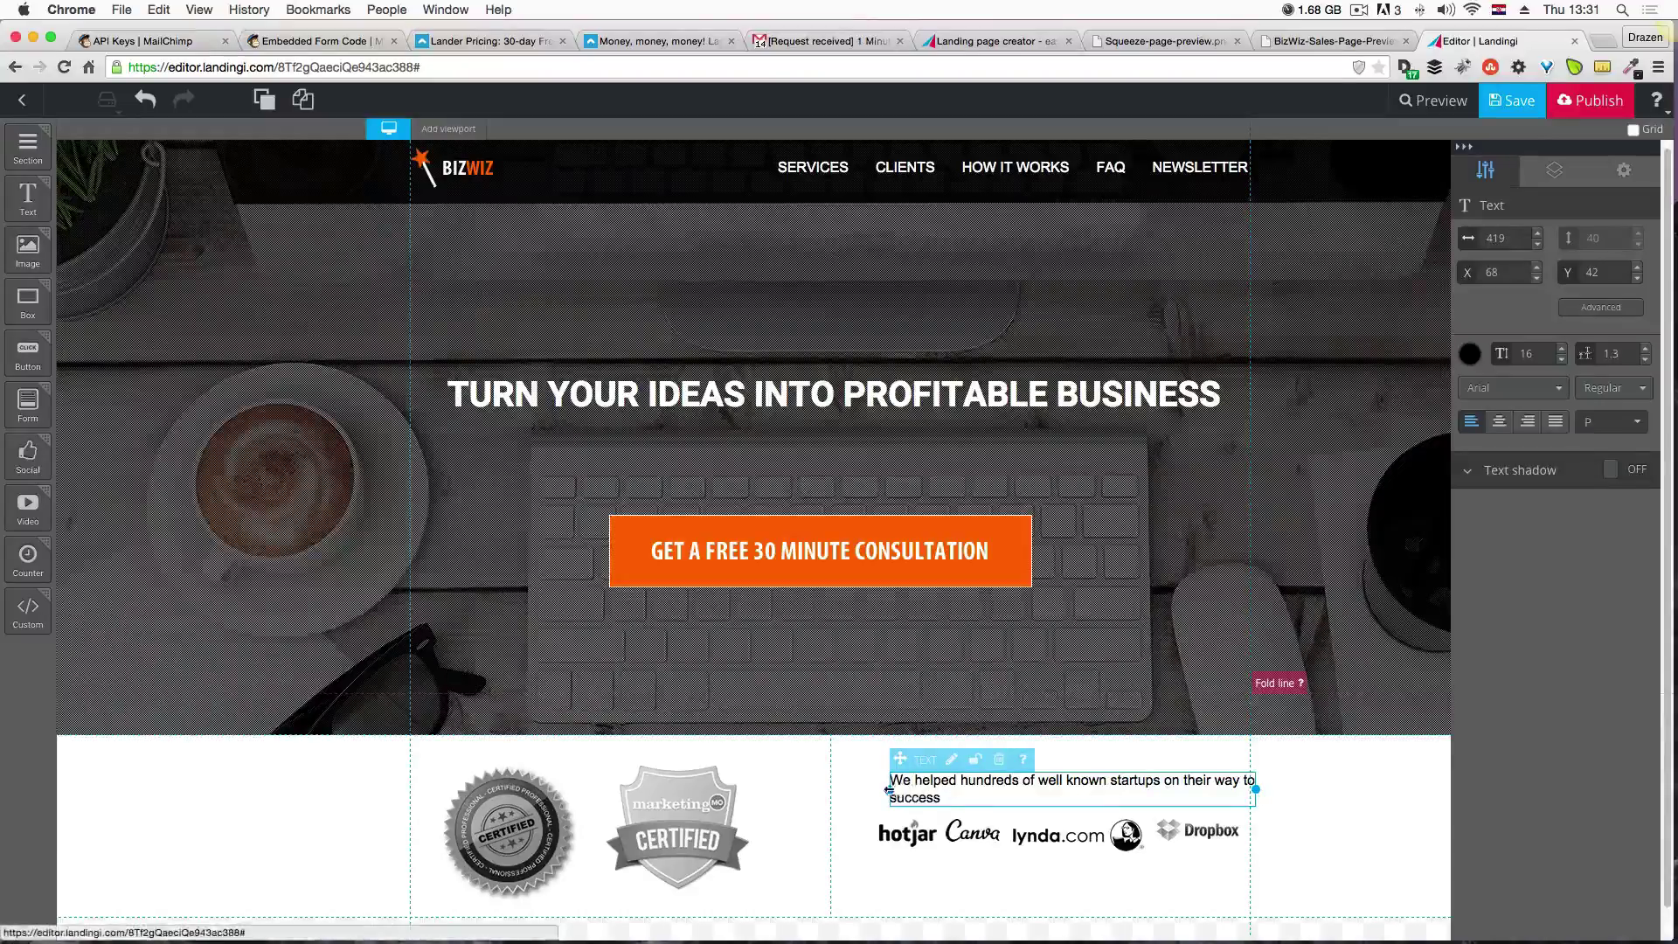
left_click_drag(890, 789, 835, 789)
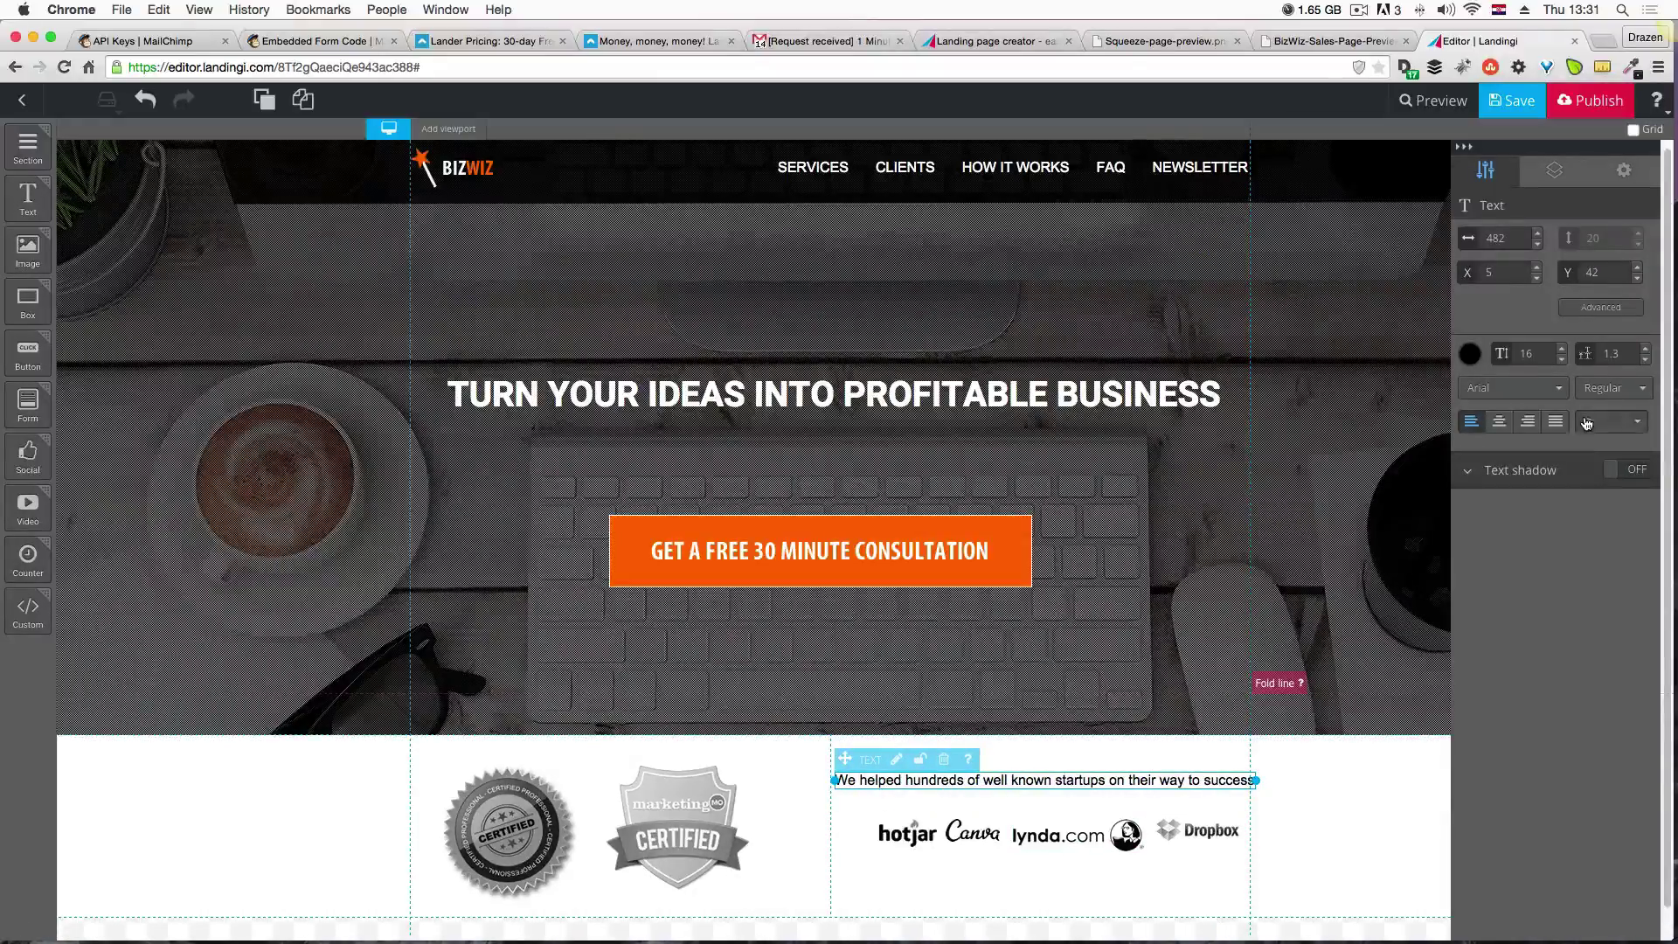
Set the caption's font to Roboto at size 15 and move it to X 18, Y 31.
left_click(1497, 387)
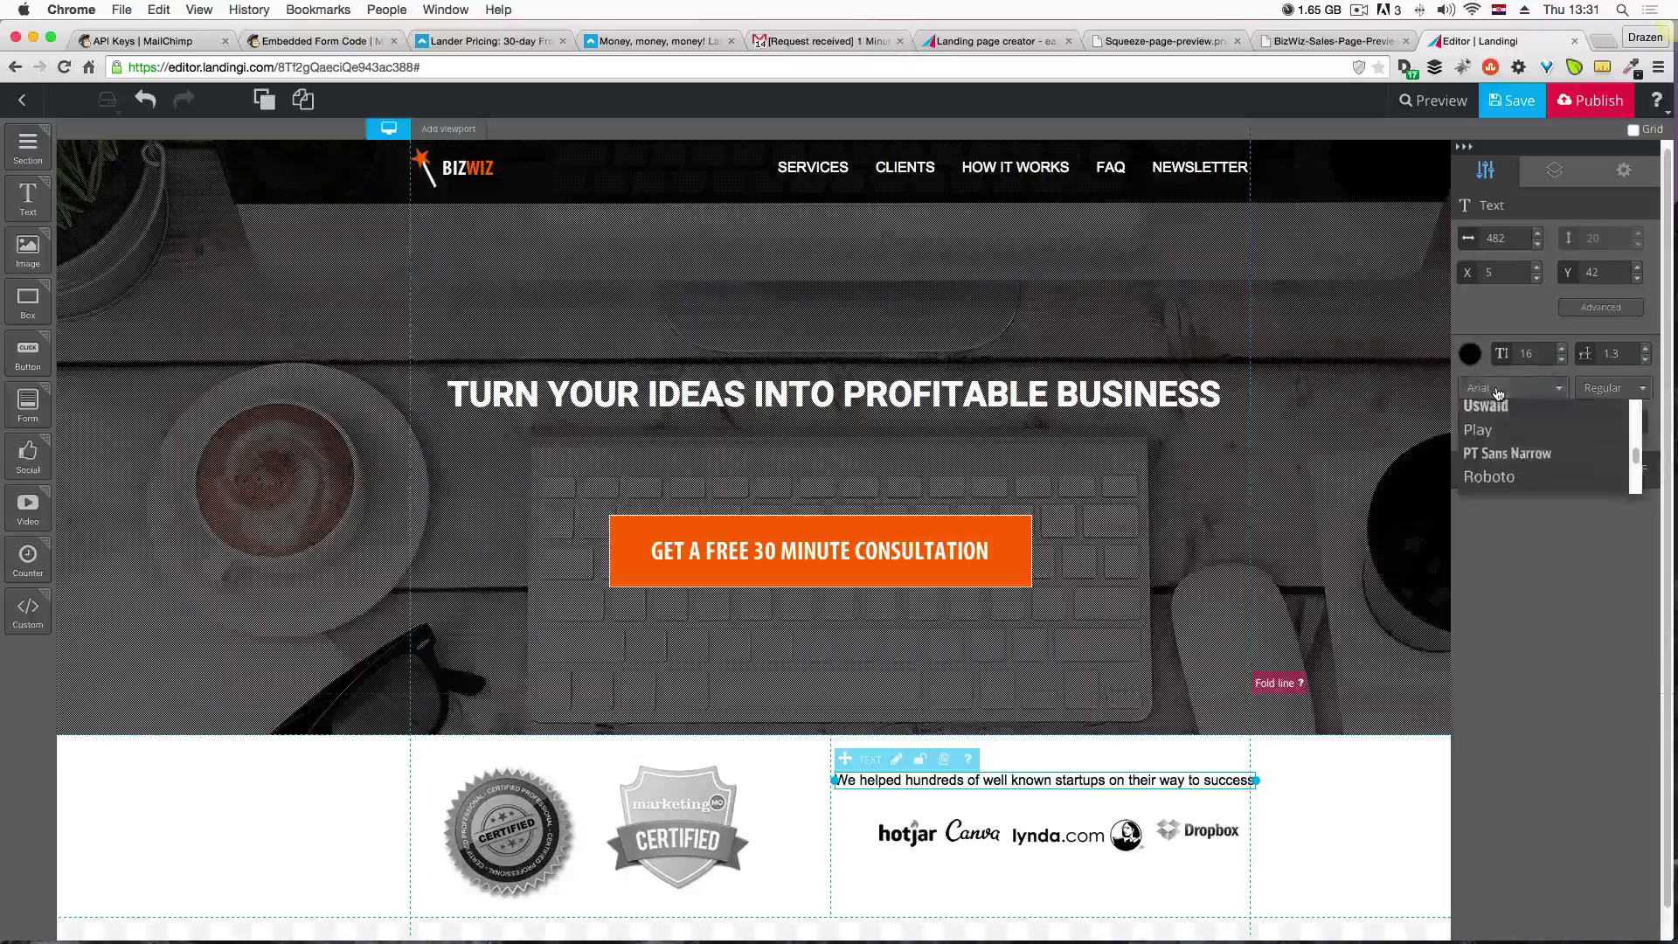
left_click(1505, 475)
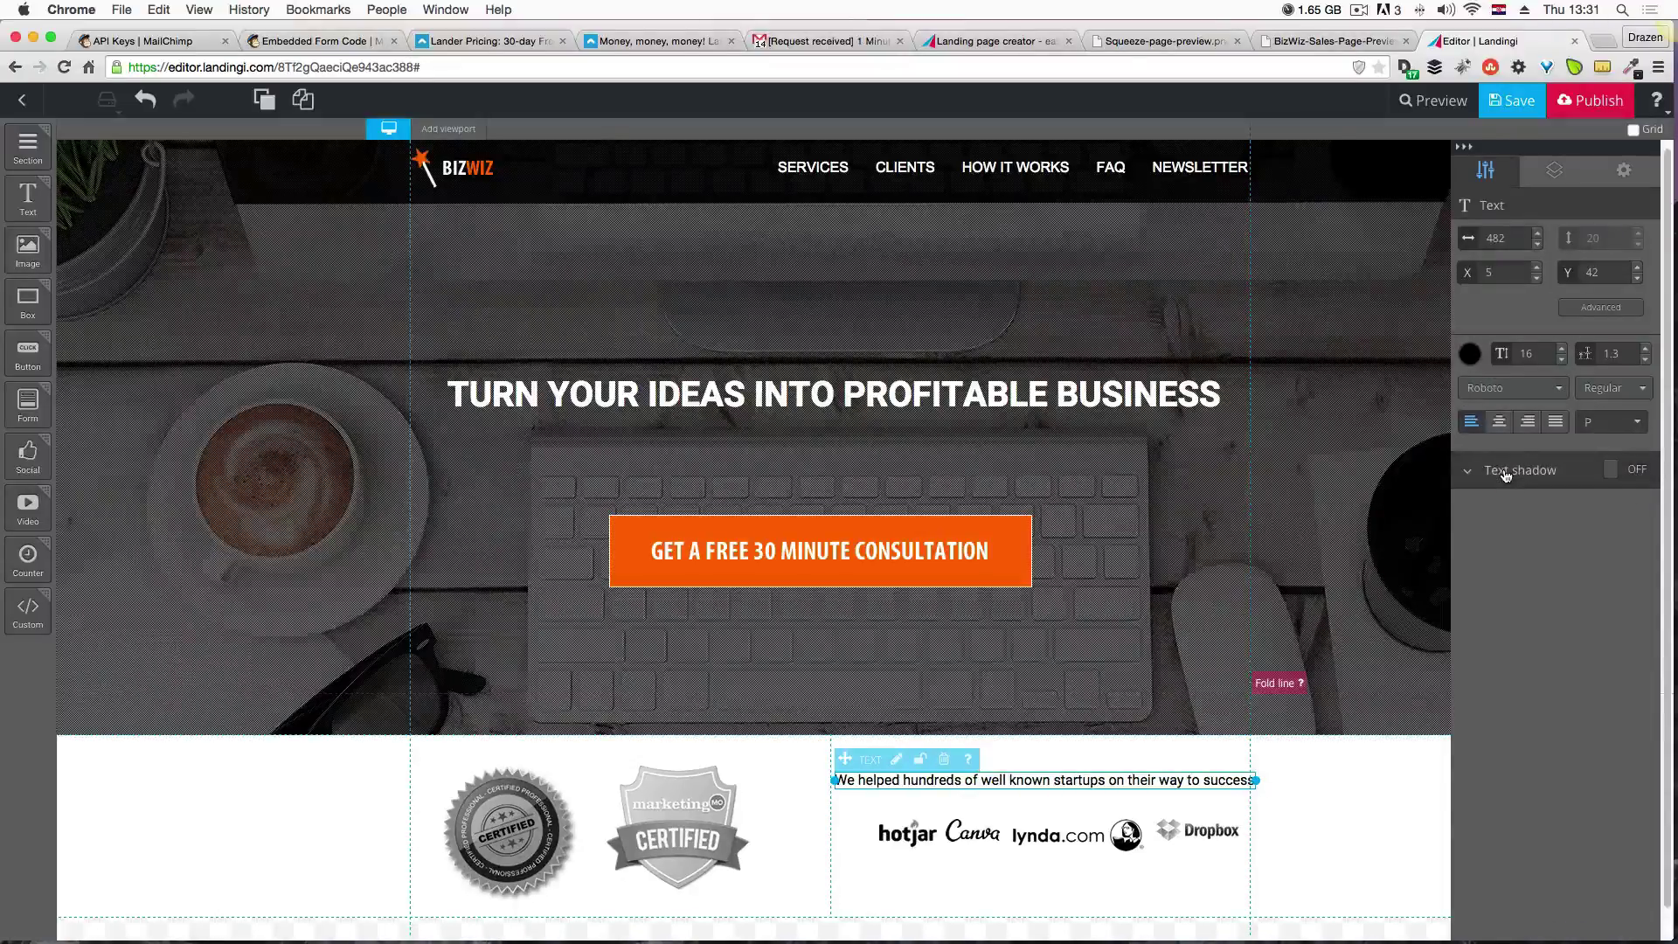
left_click(1562, 359)
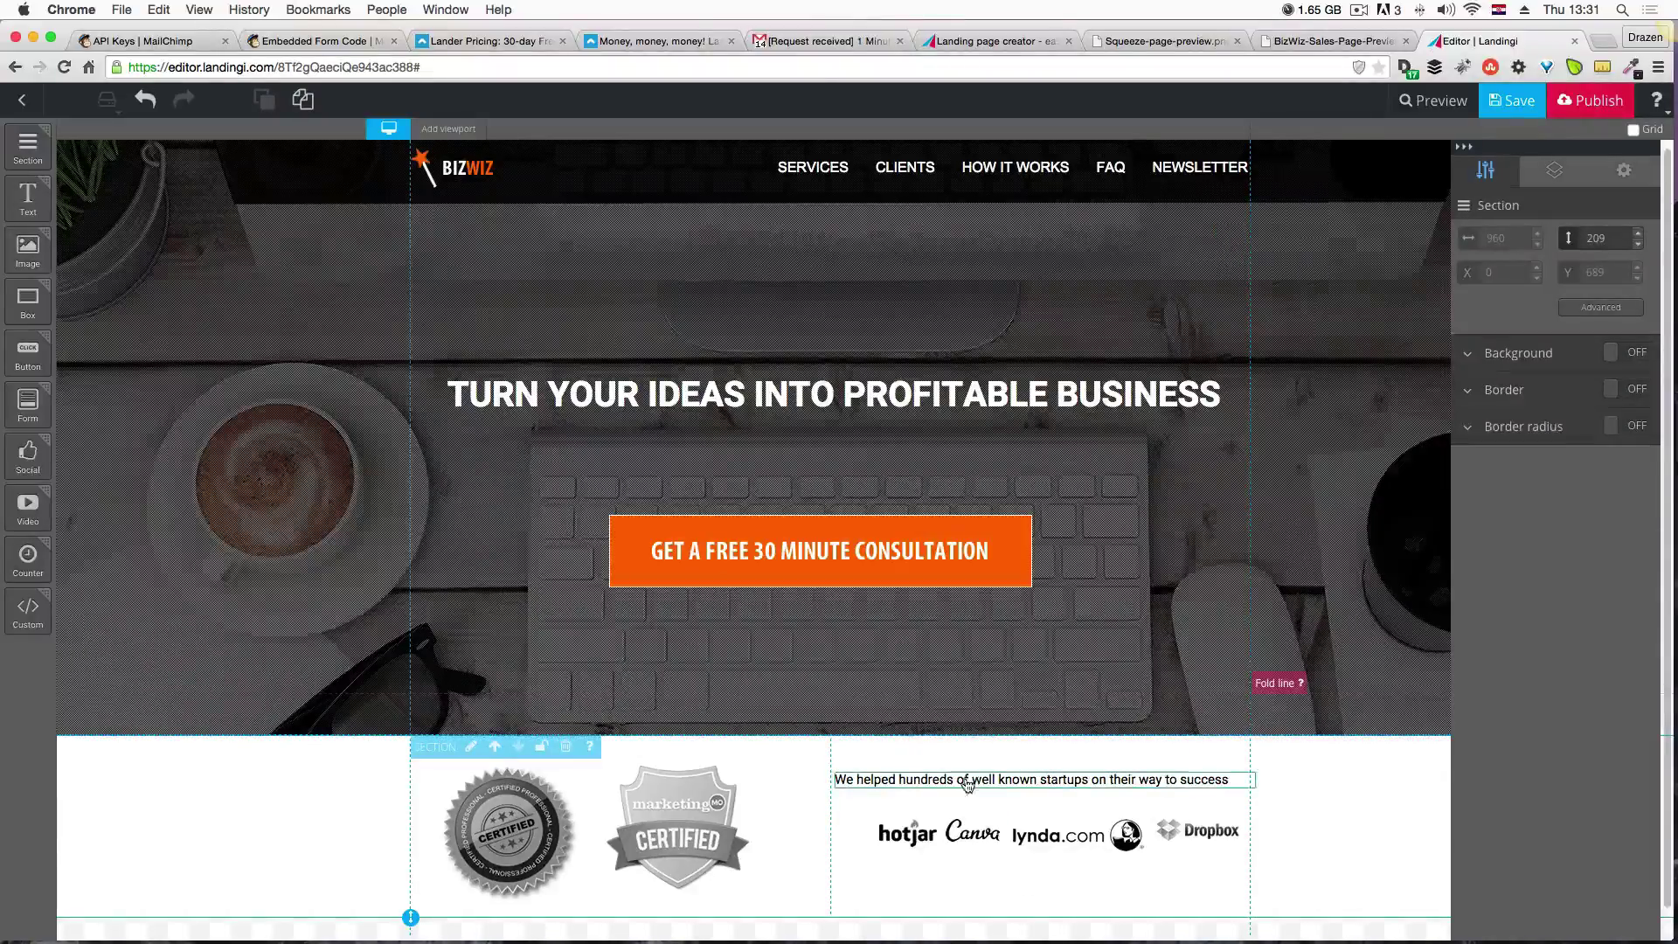
left_click_drag(966, 785, 979, 775)
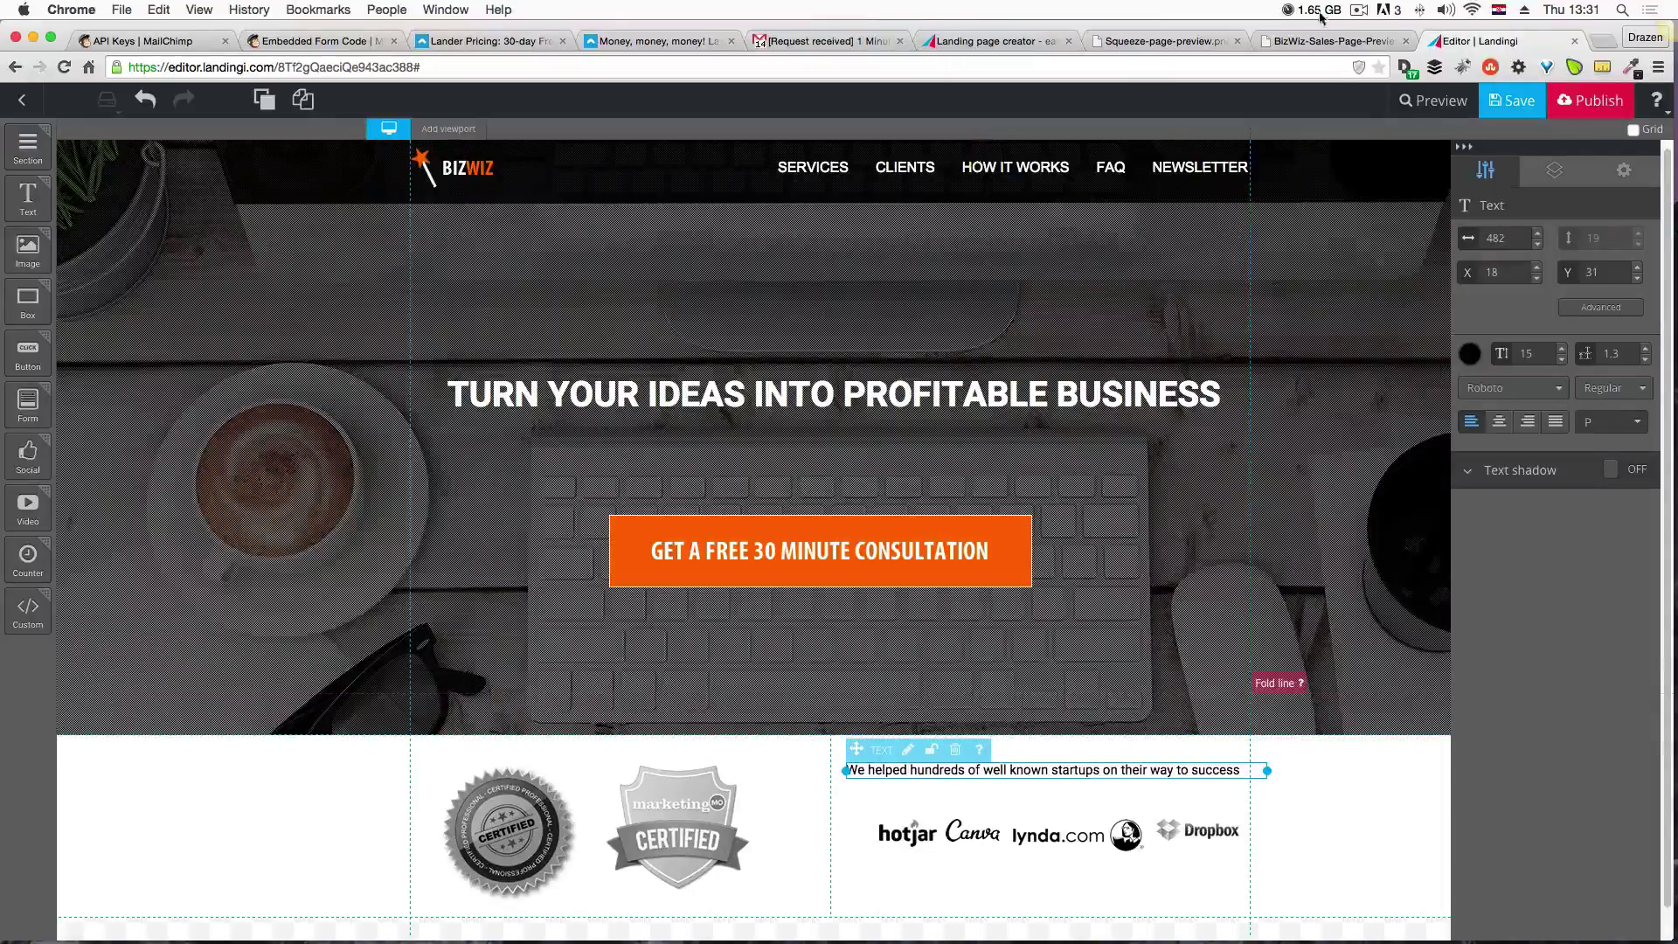
Check the sales page preview and move the four client logos up beneath the caption, spaced across its width.
left_click(1323, 44)
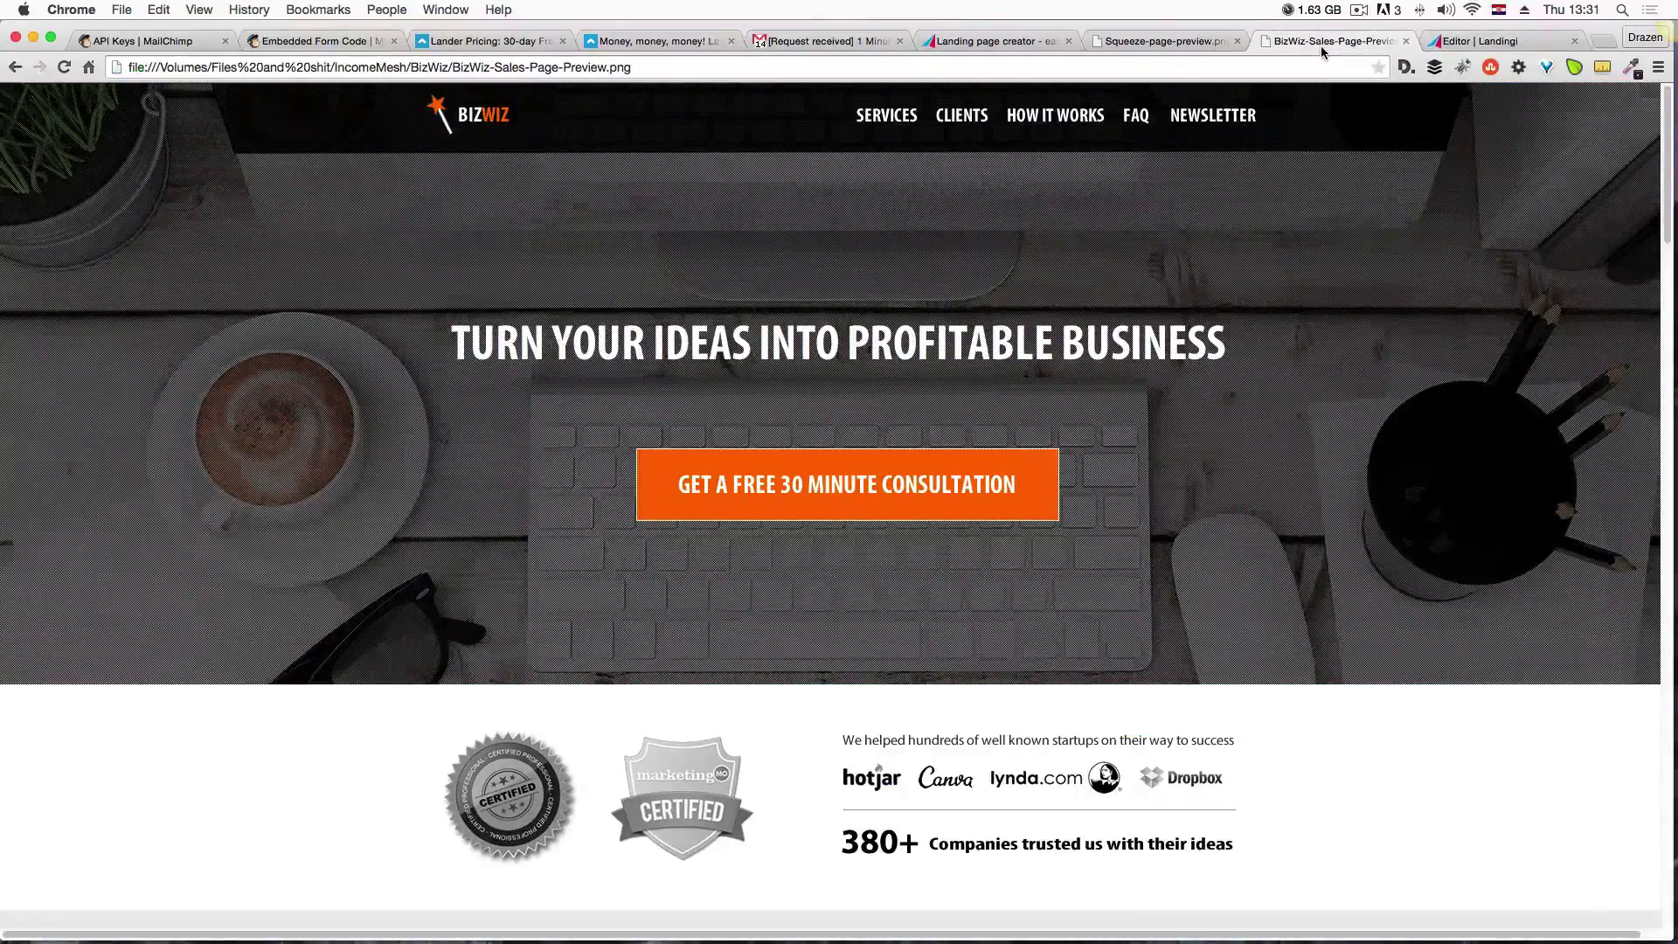
left_click(1450, 44)
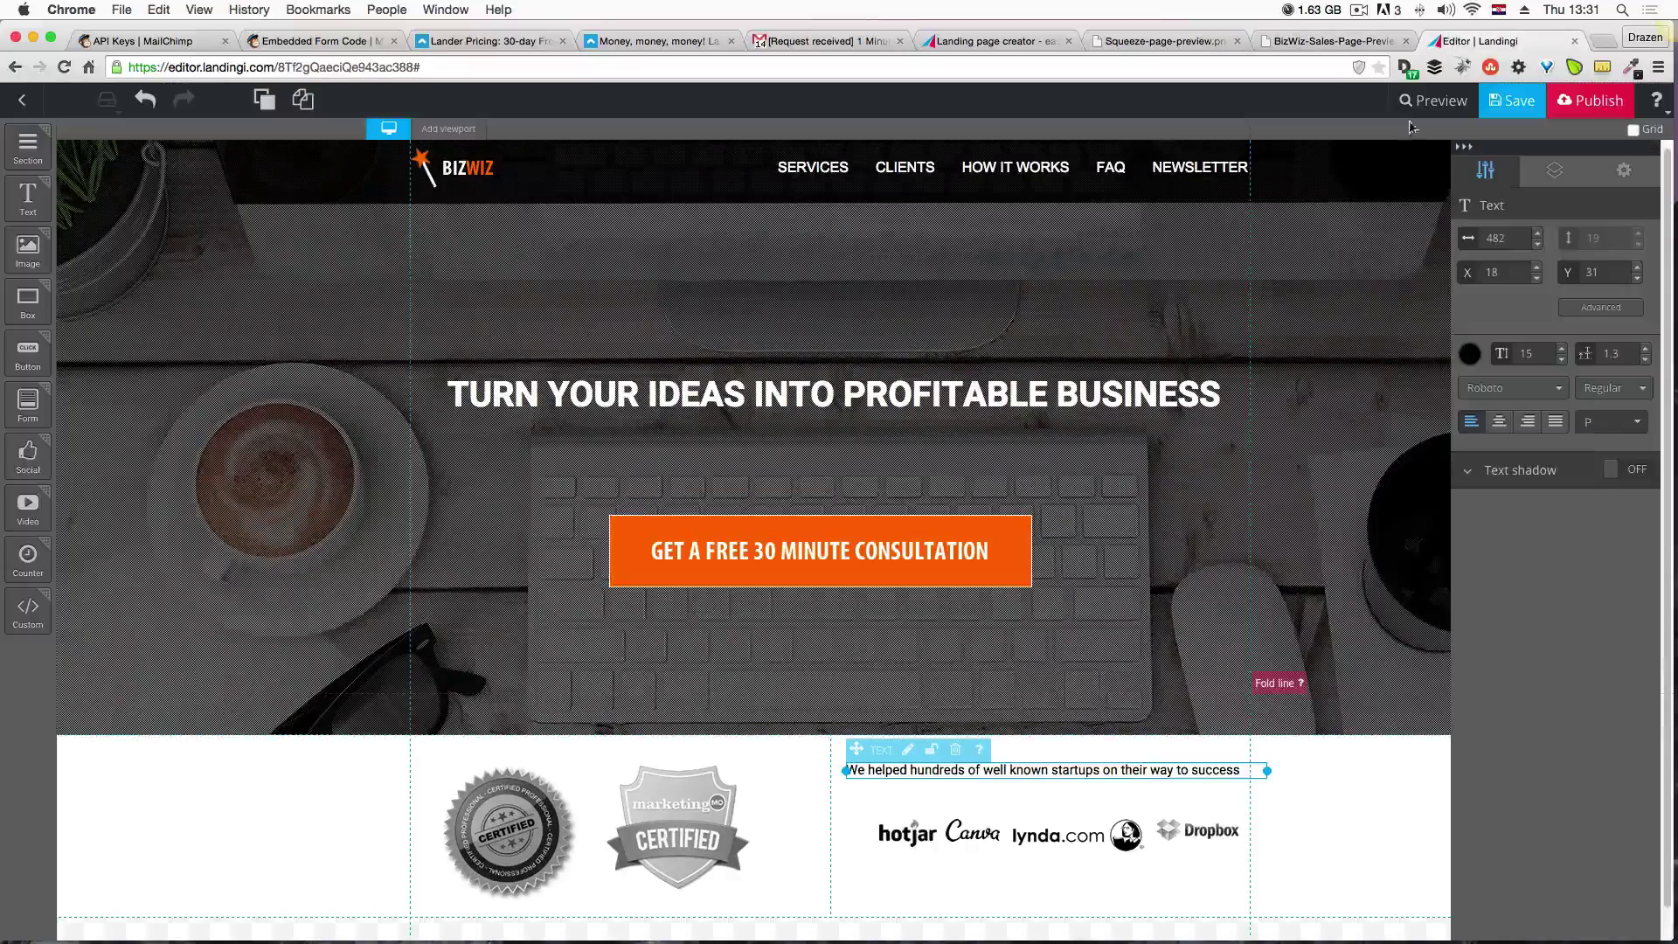
left_click_drag(905, 835, 1012, 812)
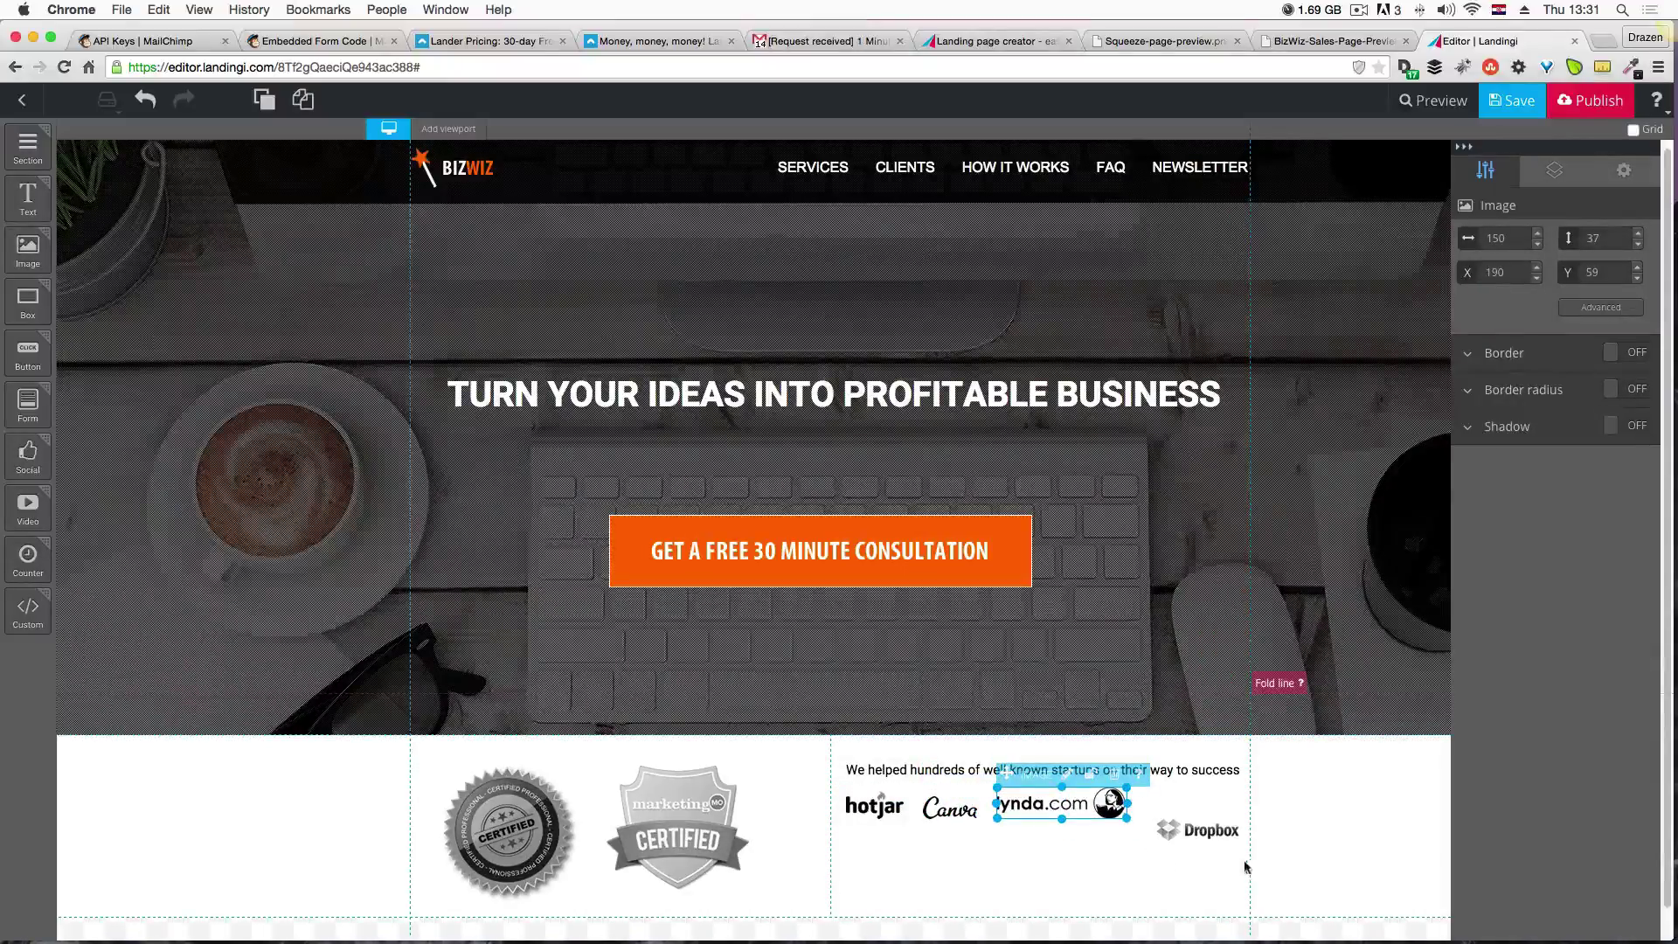
left_click_drag(1209, 841, 1200, 820)
left_click(1156, 859)
Lower the lynda.com logo to X 190, Y 64, checking it against the hotjar and Dropbox logos.
left_click(1048, 803)
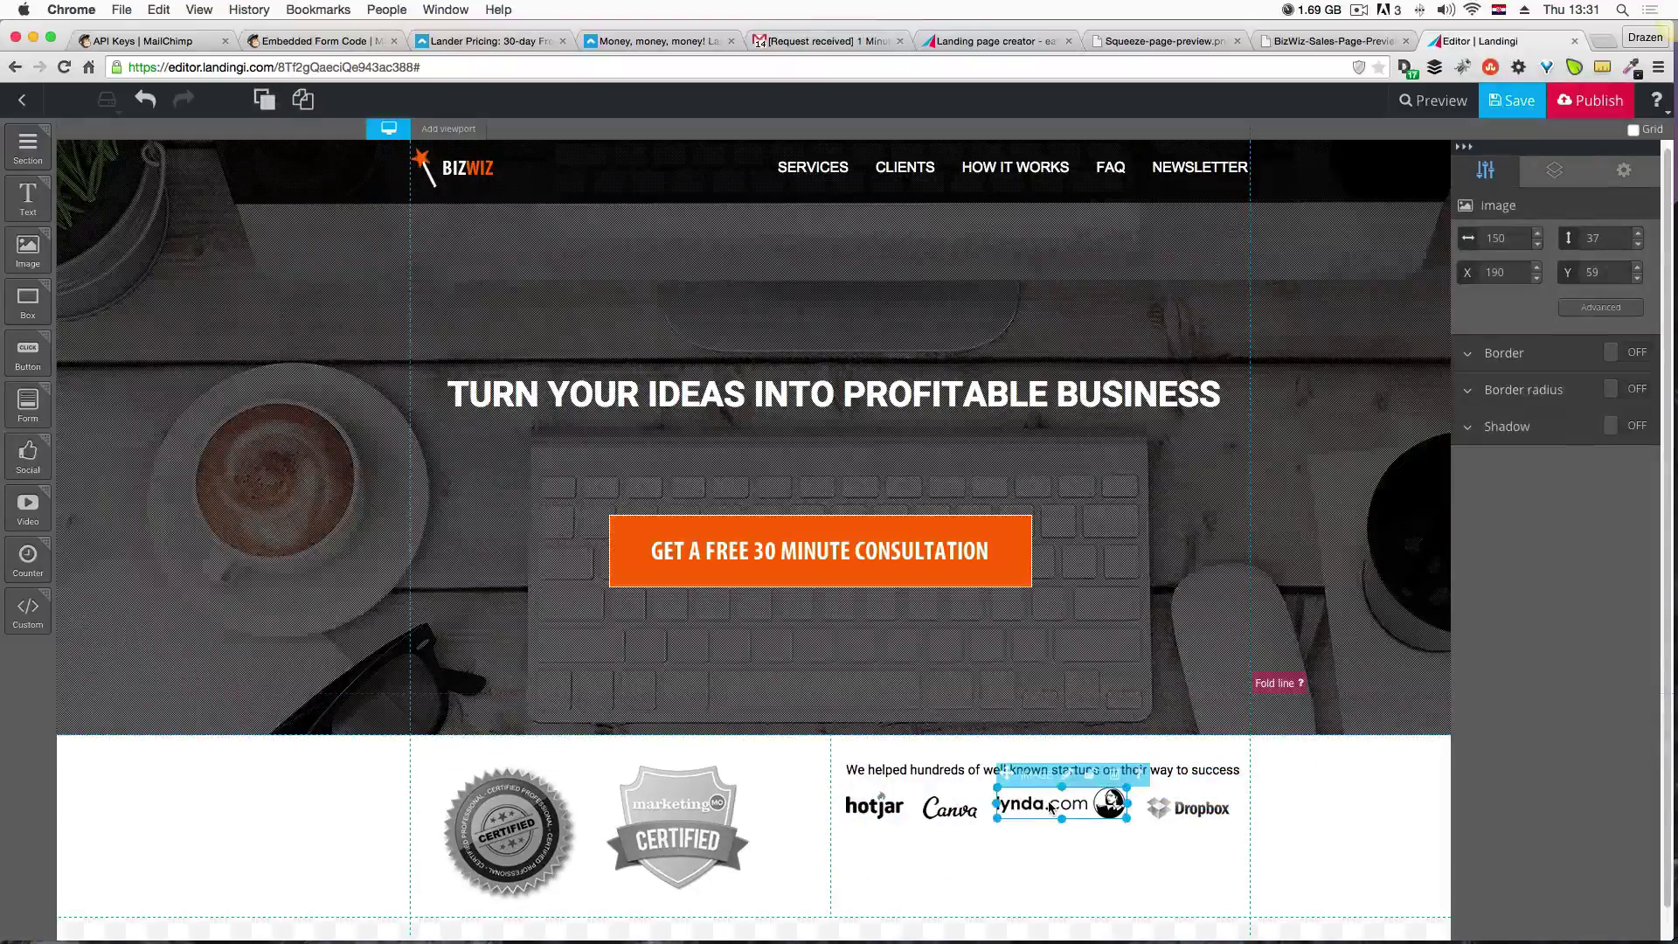
left_click_drag(1047, 801, 1063, 813)
left_click(1089, 844)
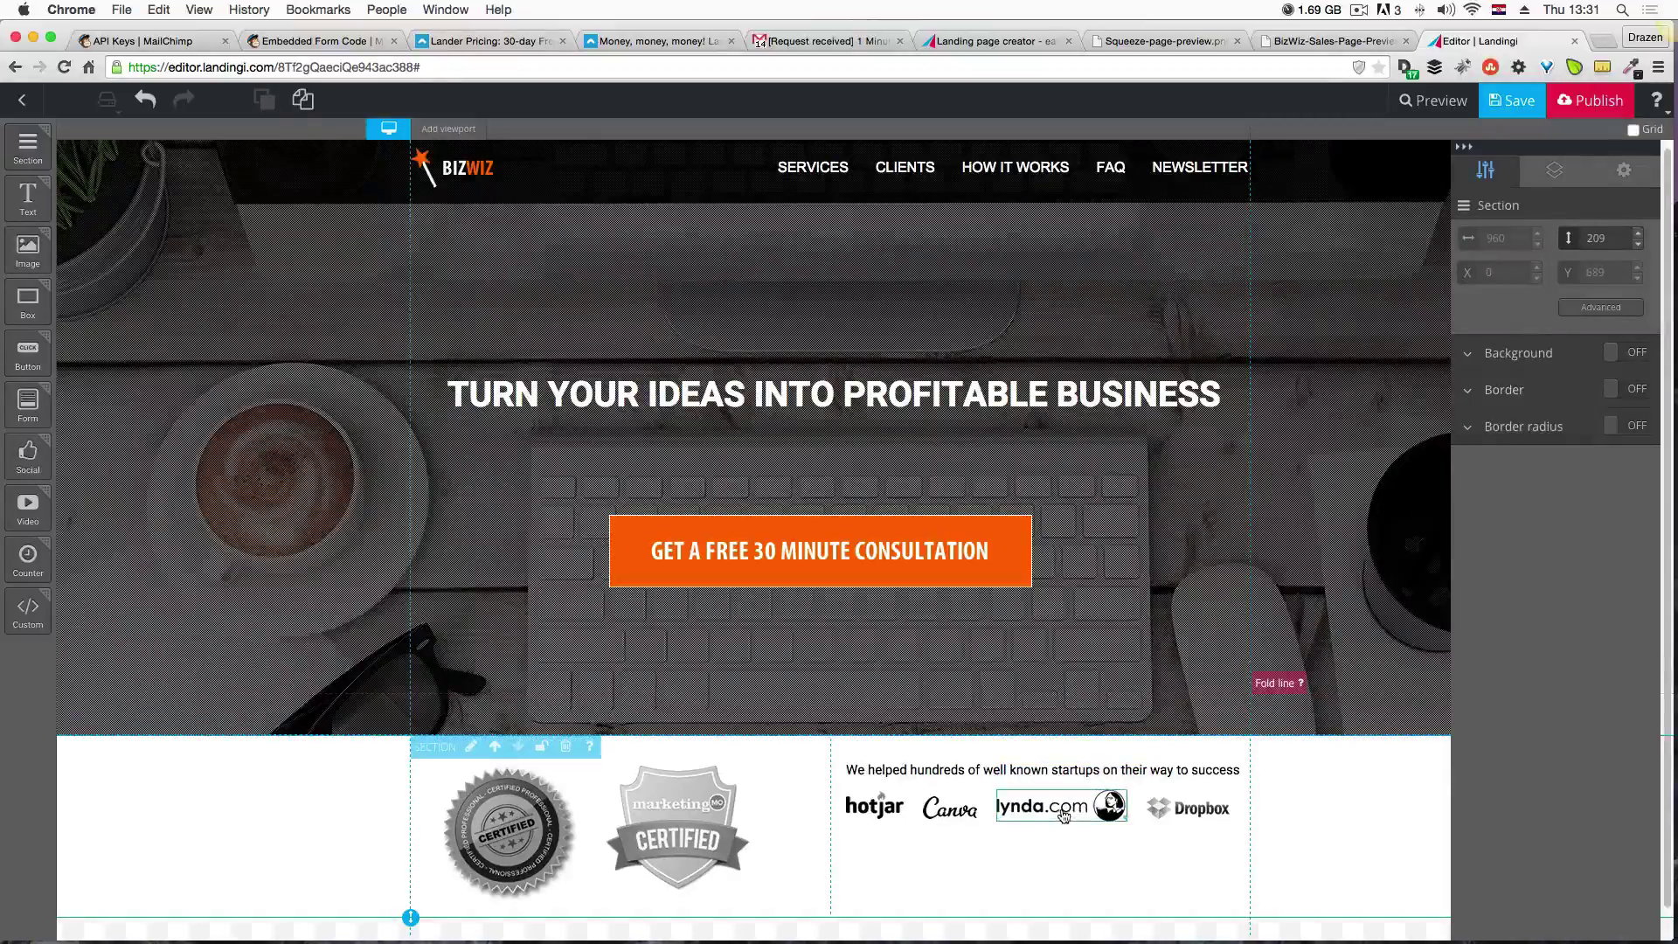
left_click(992, 859)
left_click(874, 803)
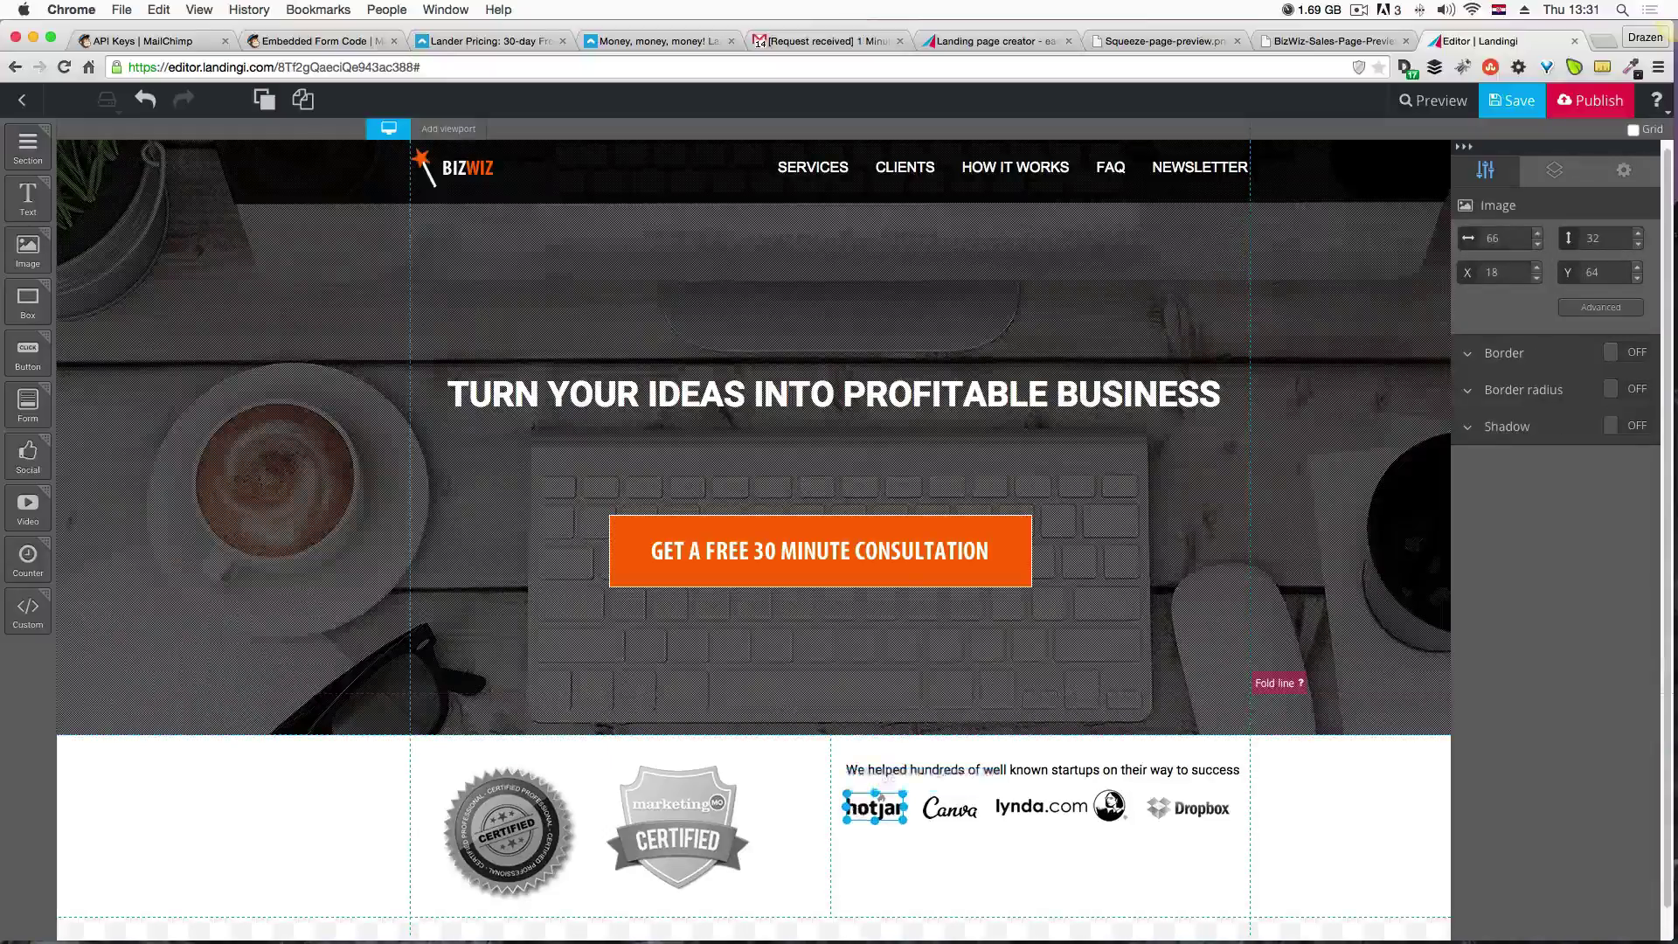
left_click(929, 837)
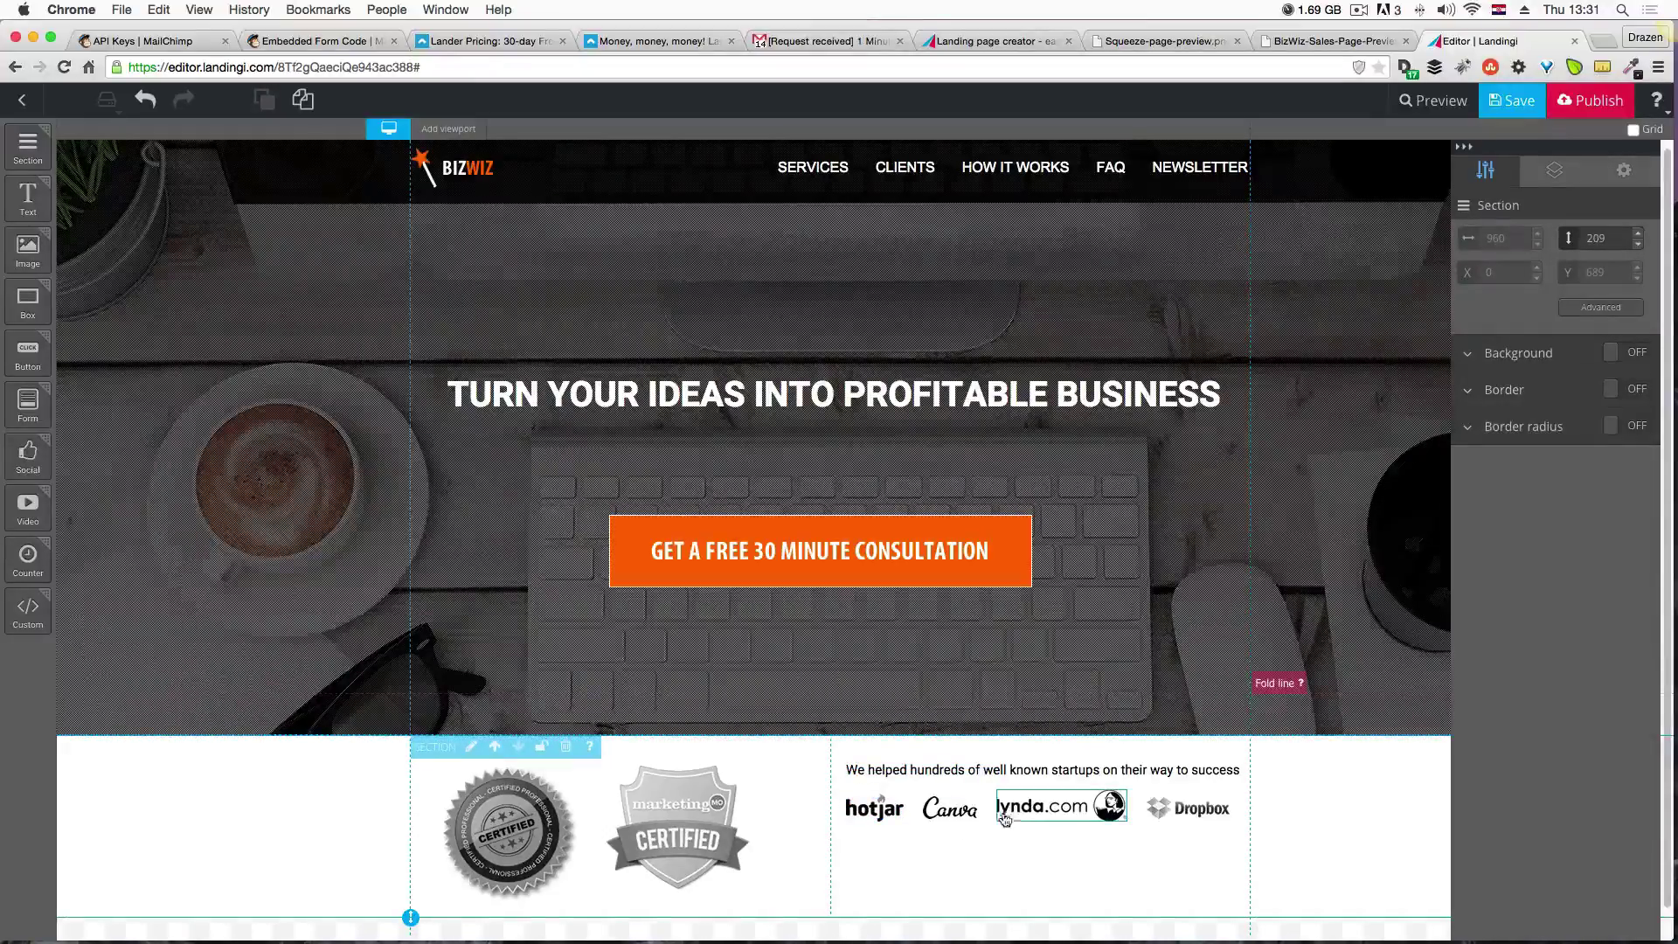
left_click_drag(1005, 817, 1040, 860)
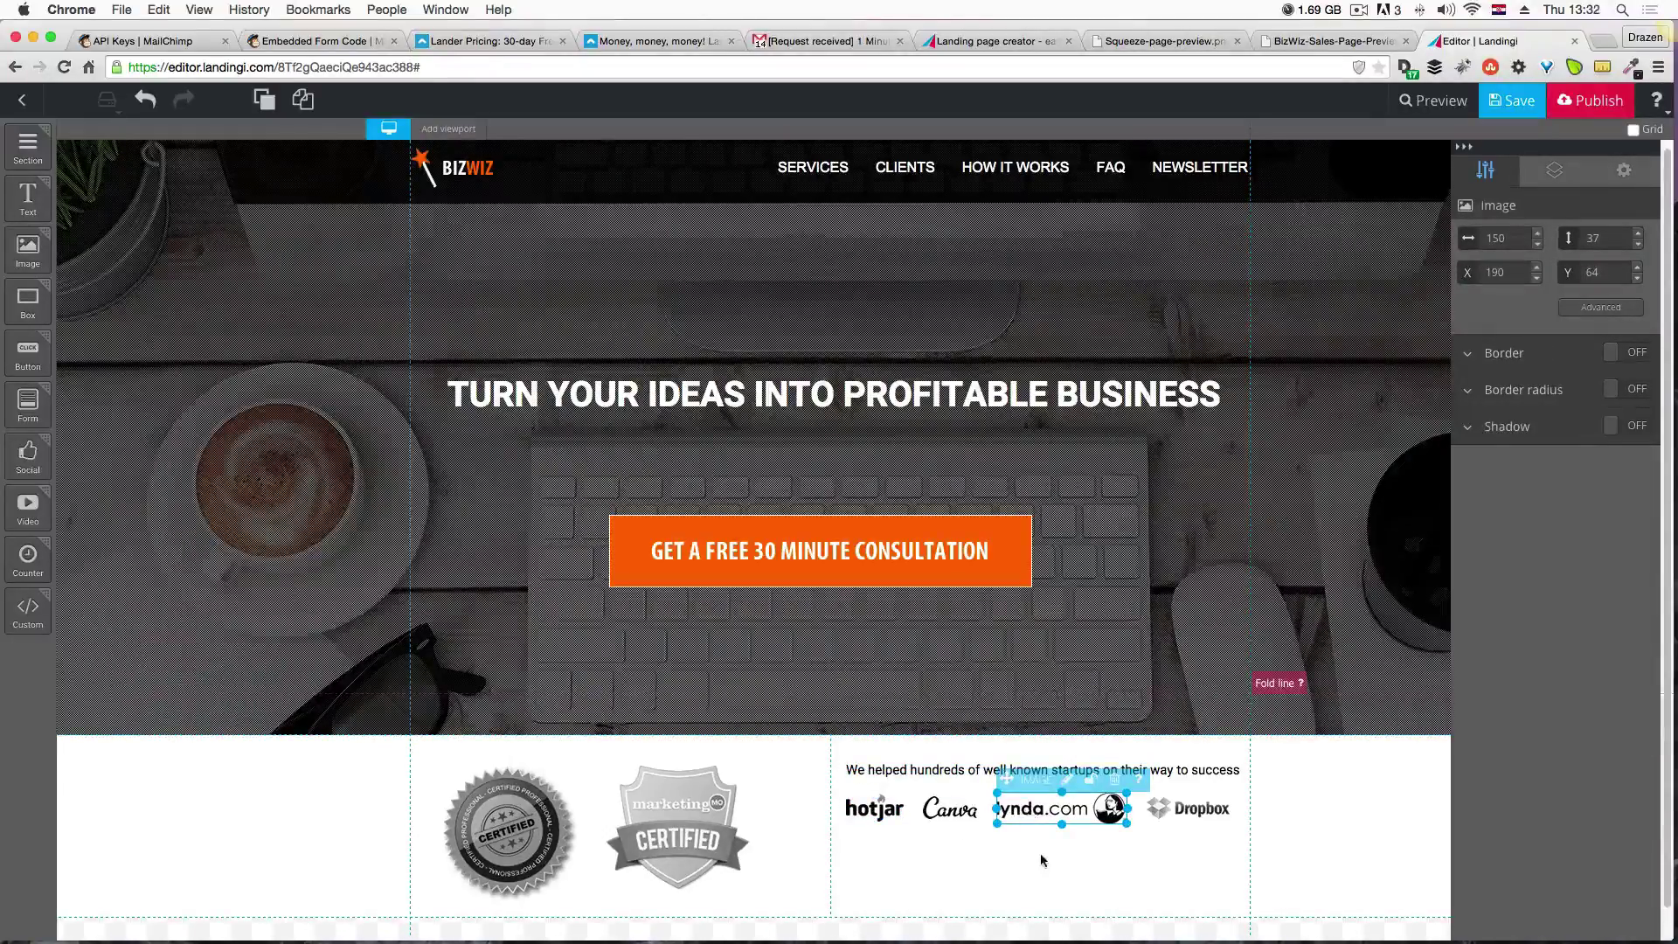
left_click(1040, 860)
left_click(1199, 813)
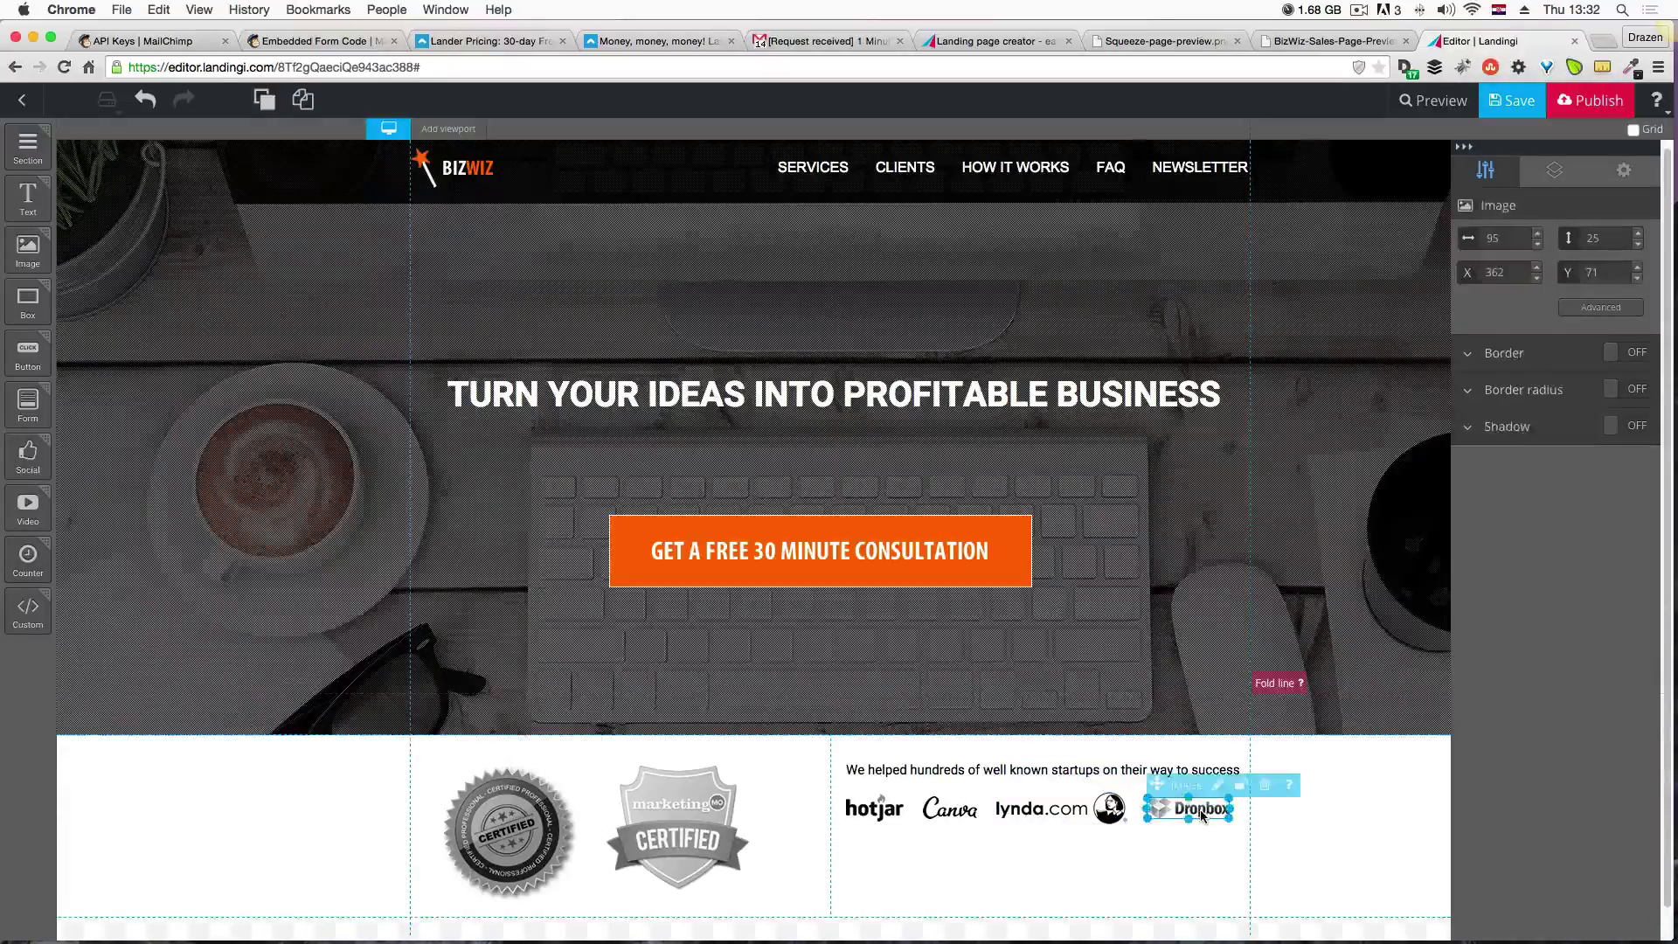
left_click(1158, 857)
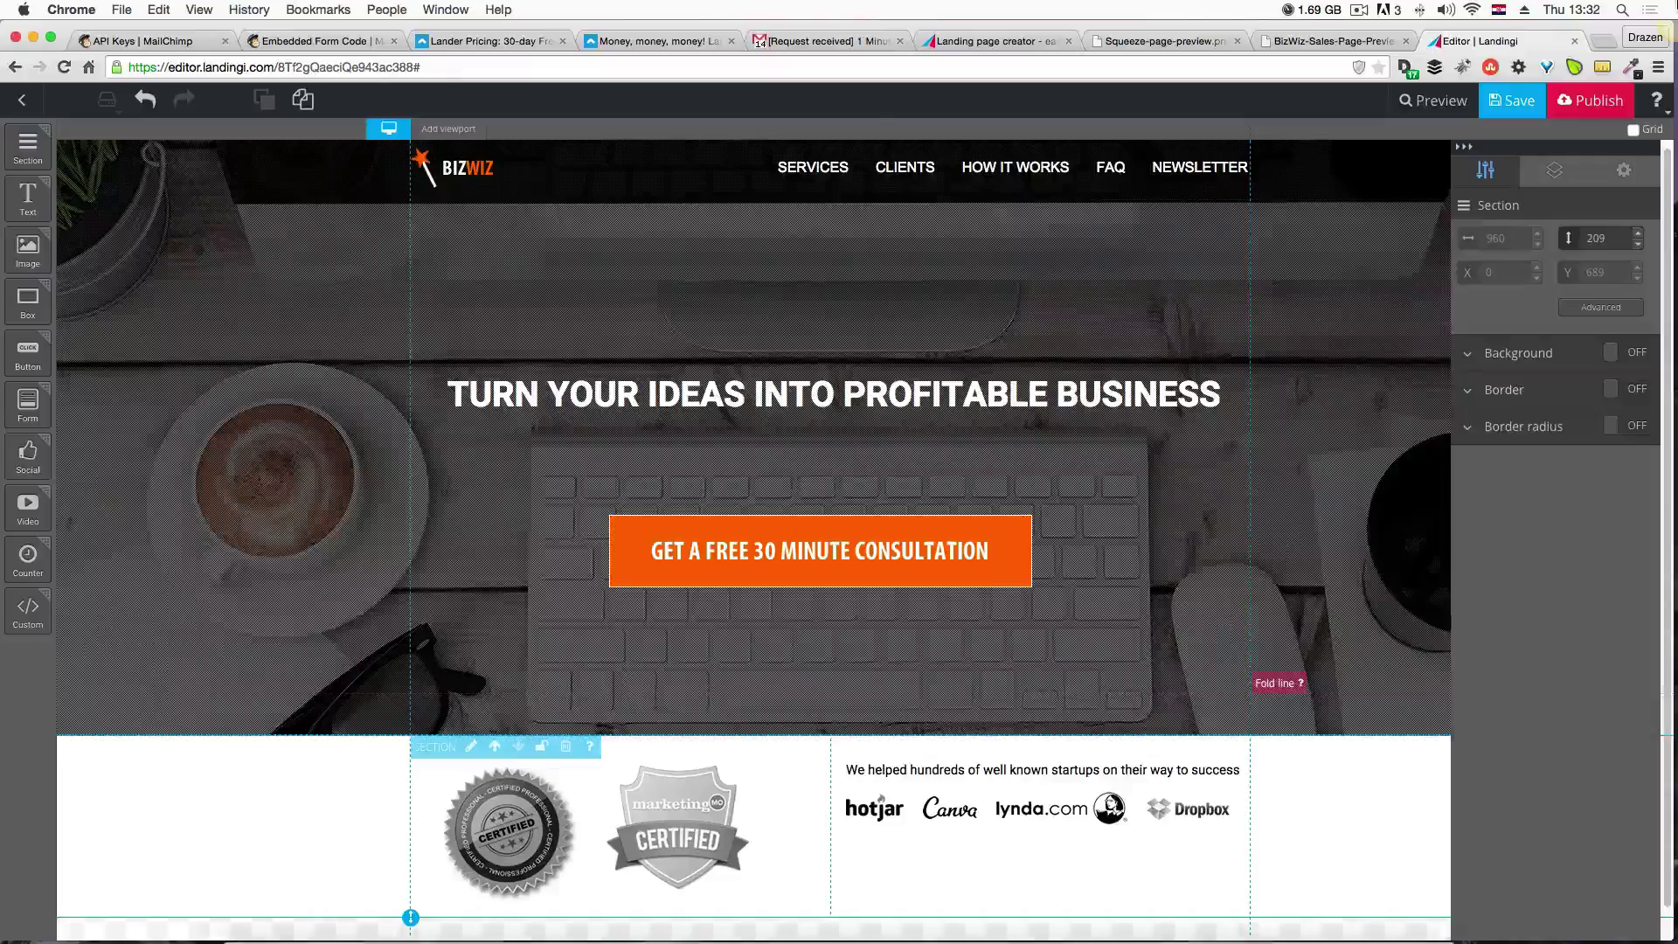
Look through the image files in the Sales page folder and return to the Landingi editor.
key("ctrl+Up")
left_click(638, 354)
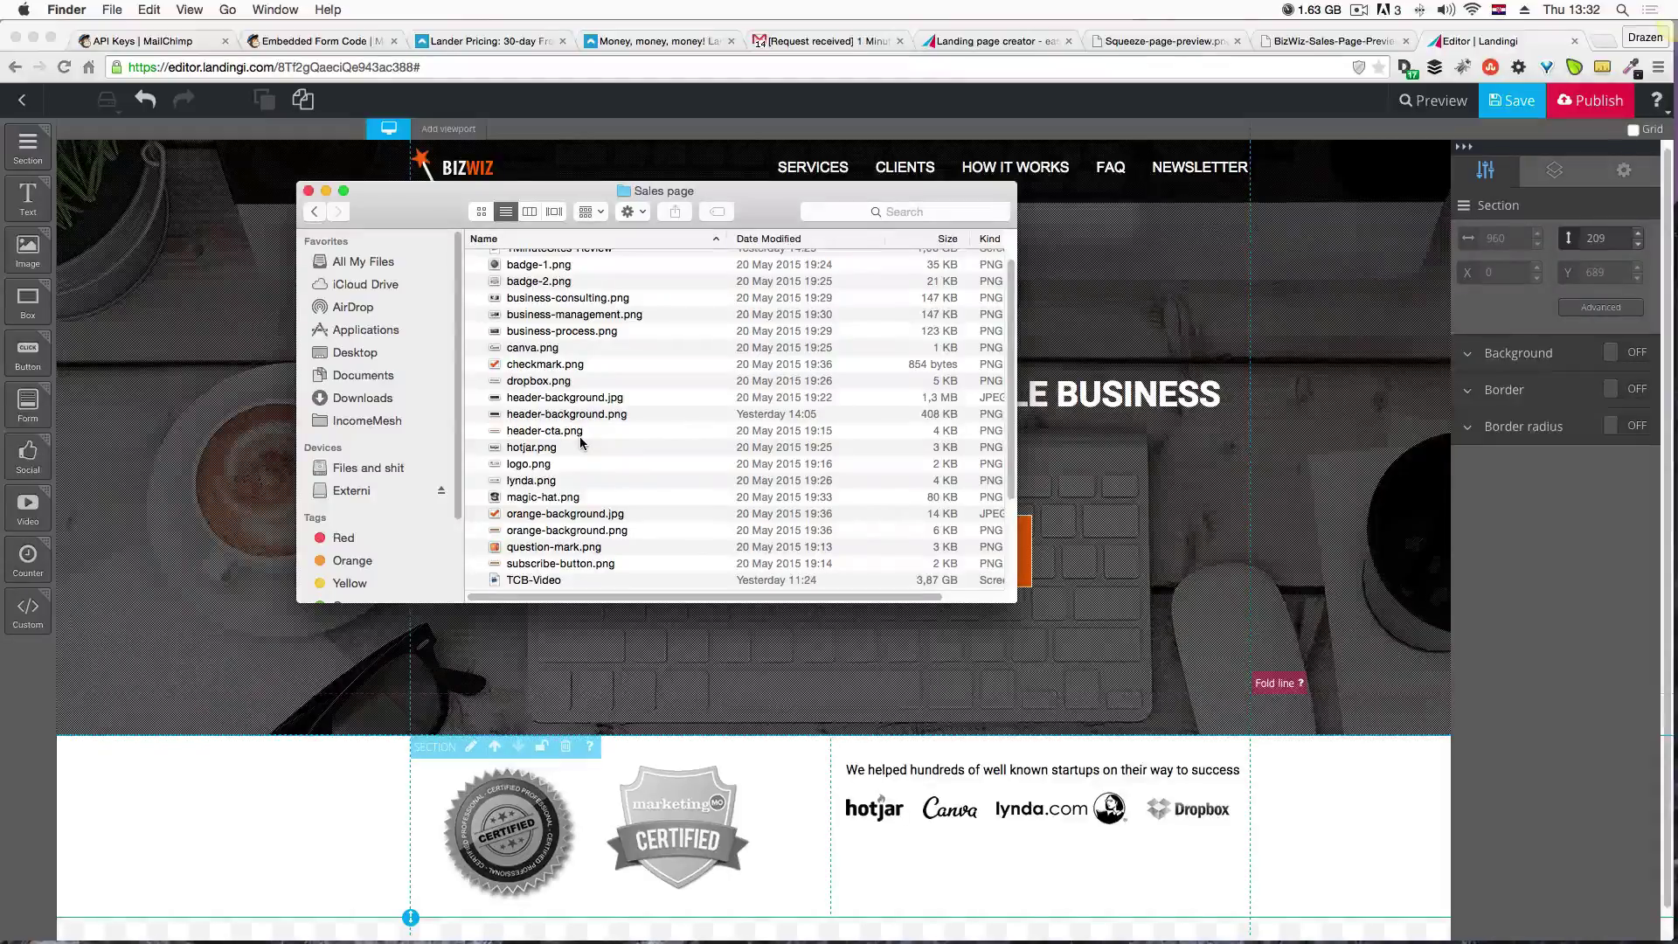
scroll(581, 443, "down", 1)
scroll(582, 443, "down", 5)
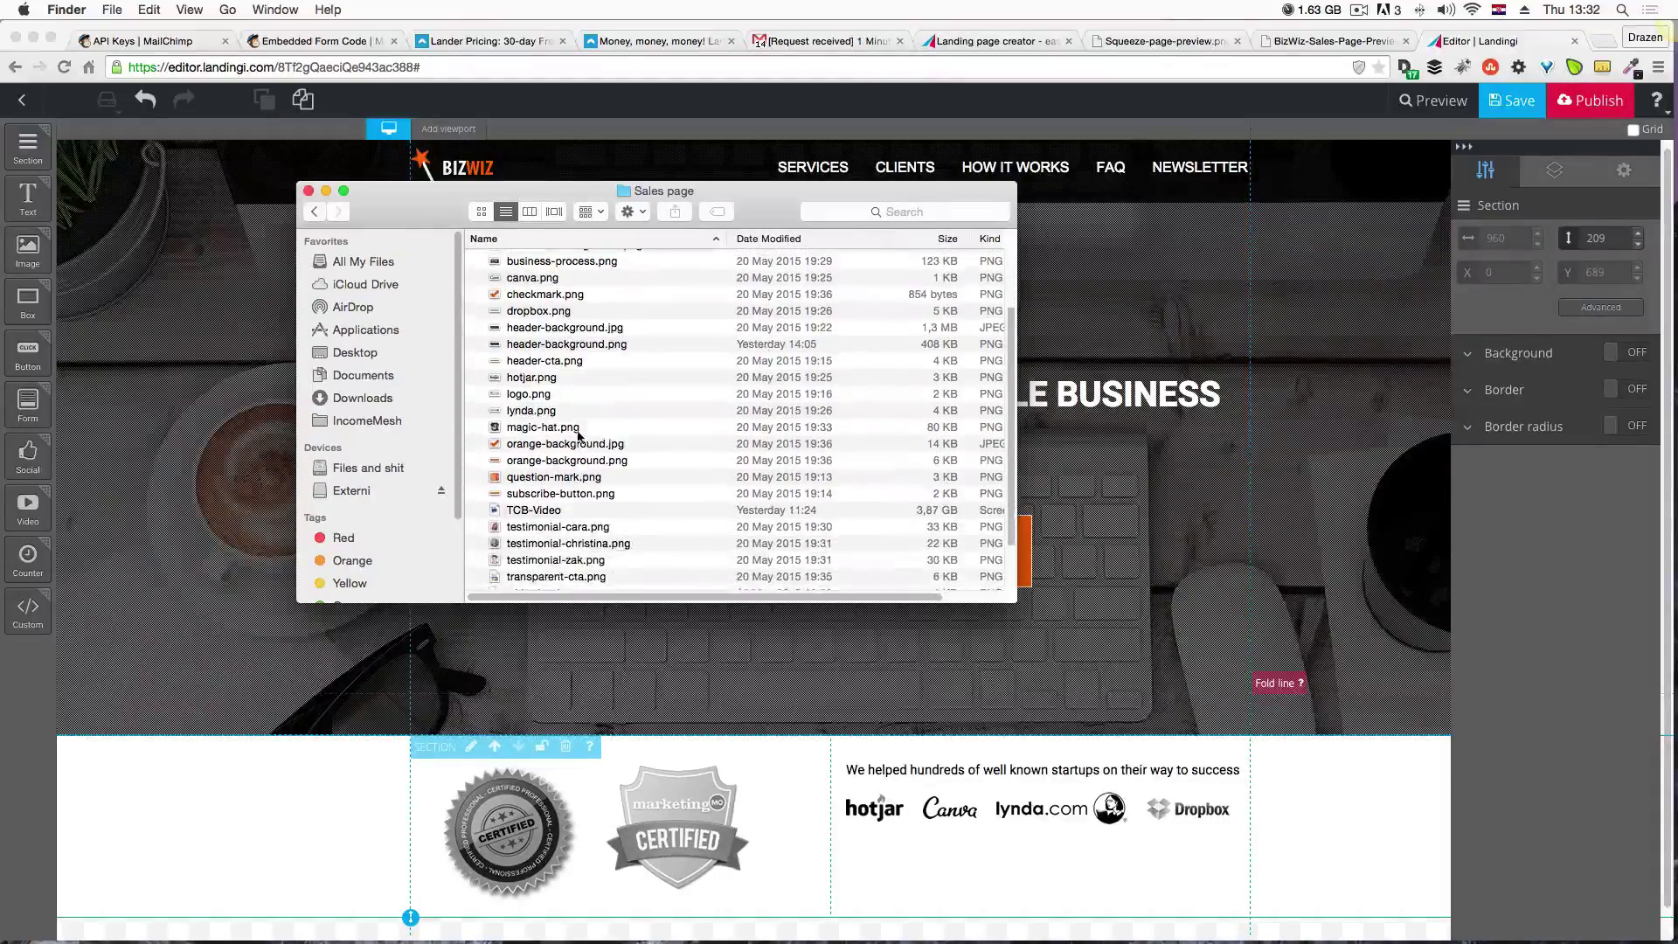
scroll(574, 420, "down", 3)
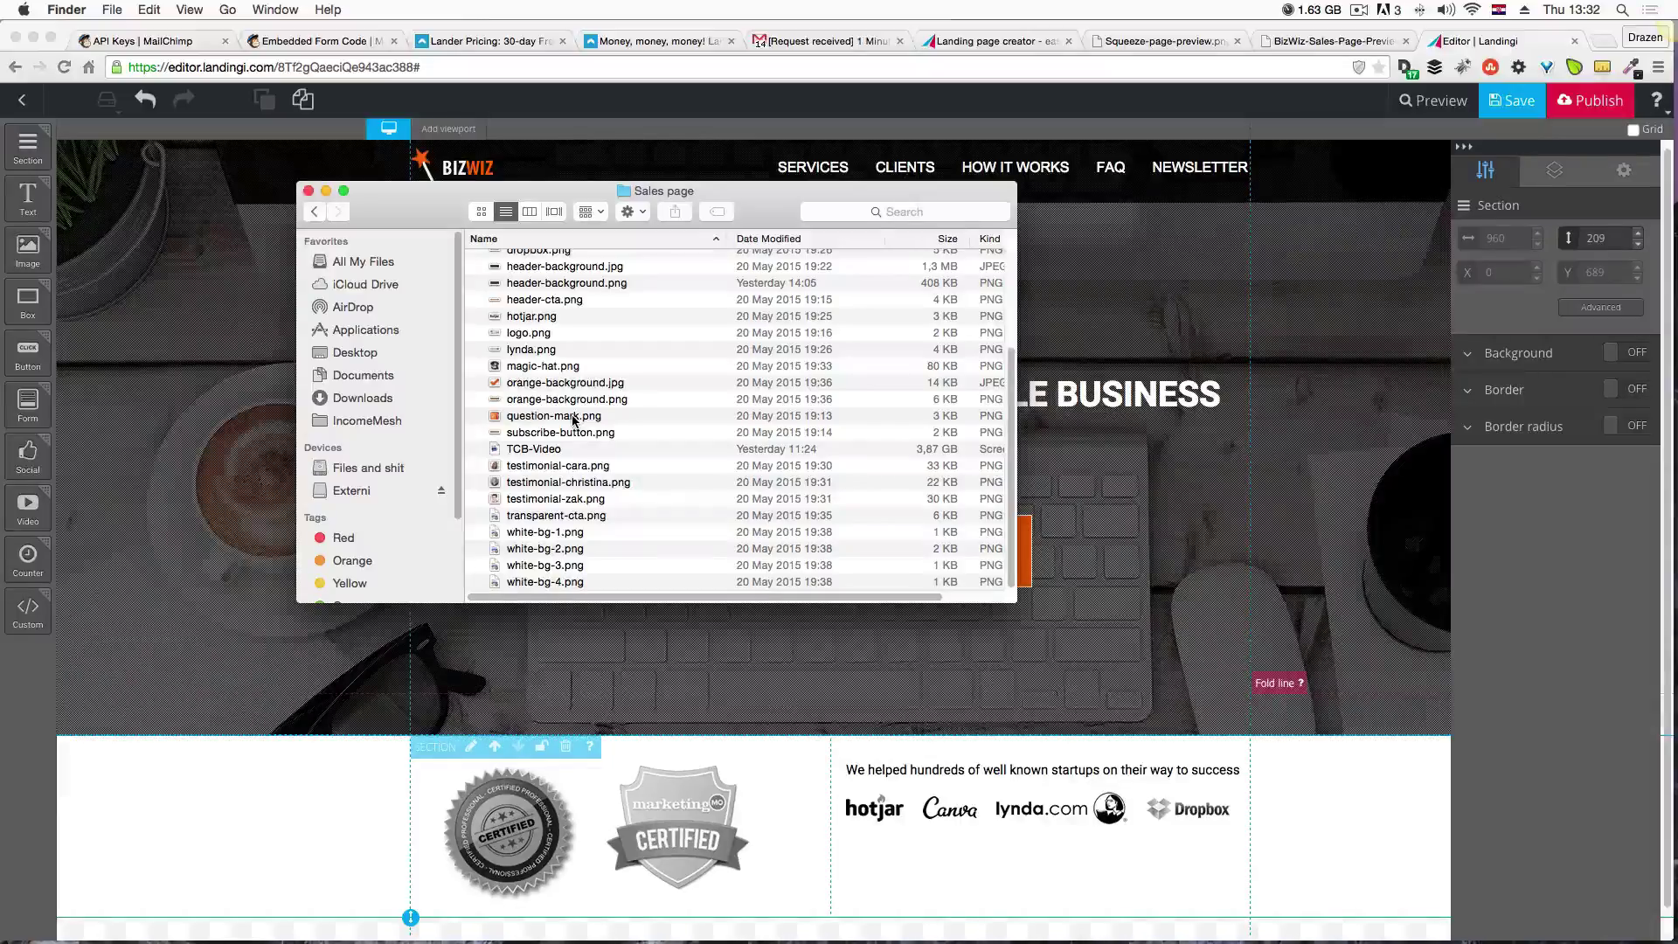
scroll(575, 420, "up", 3)
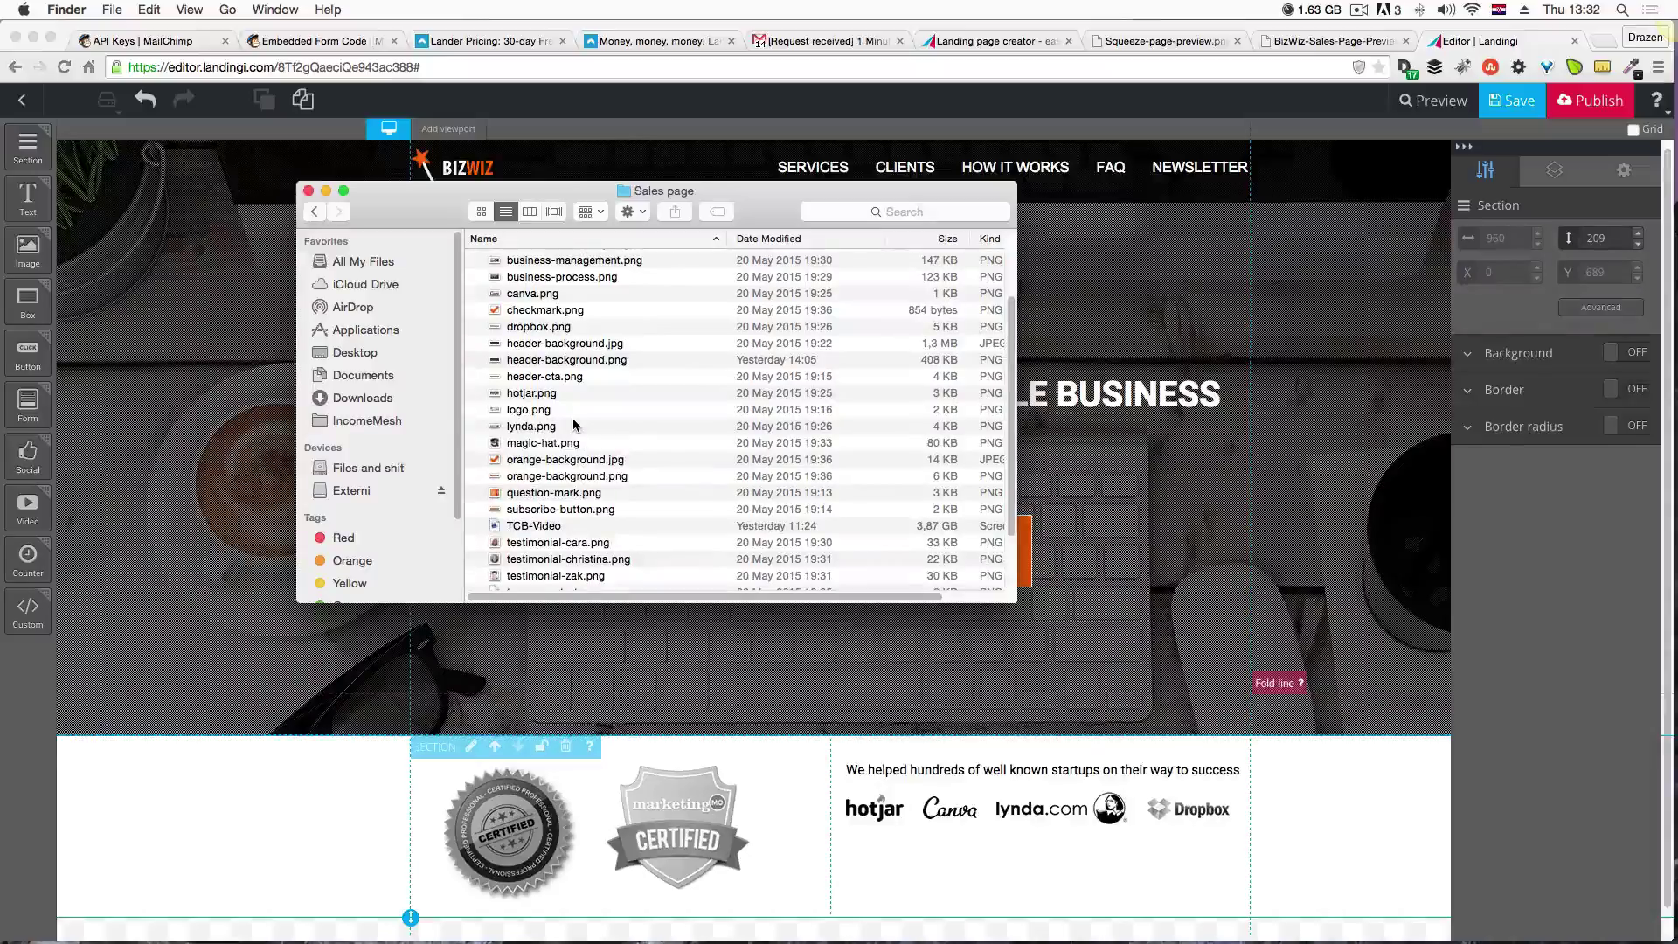
scroll(575, 423, "up", 4)
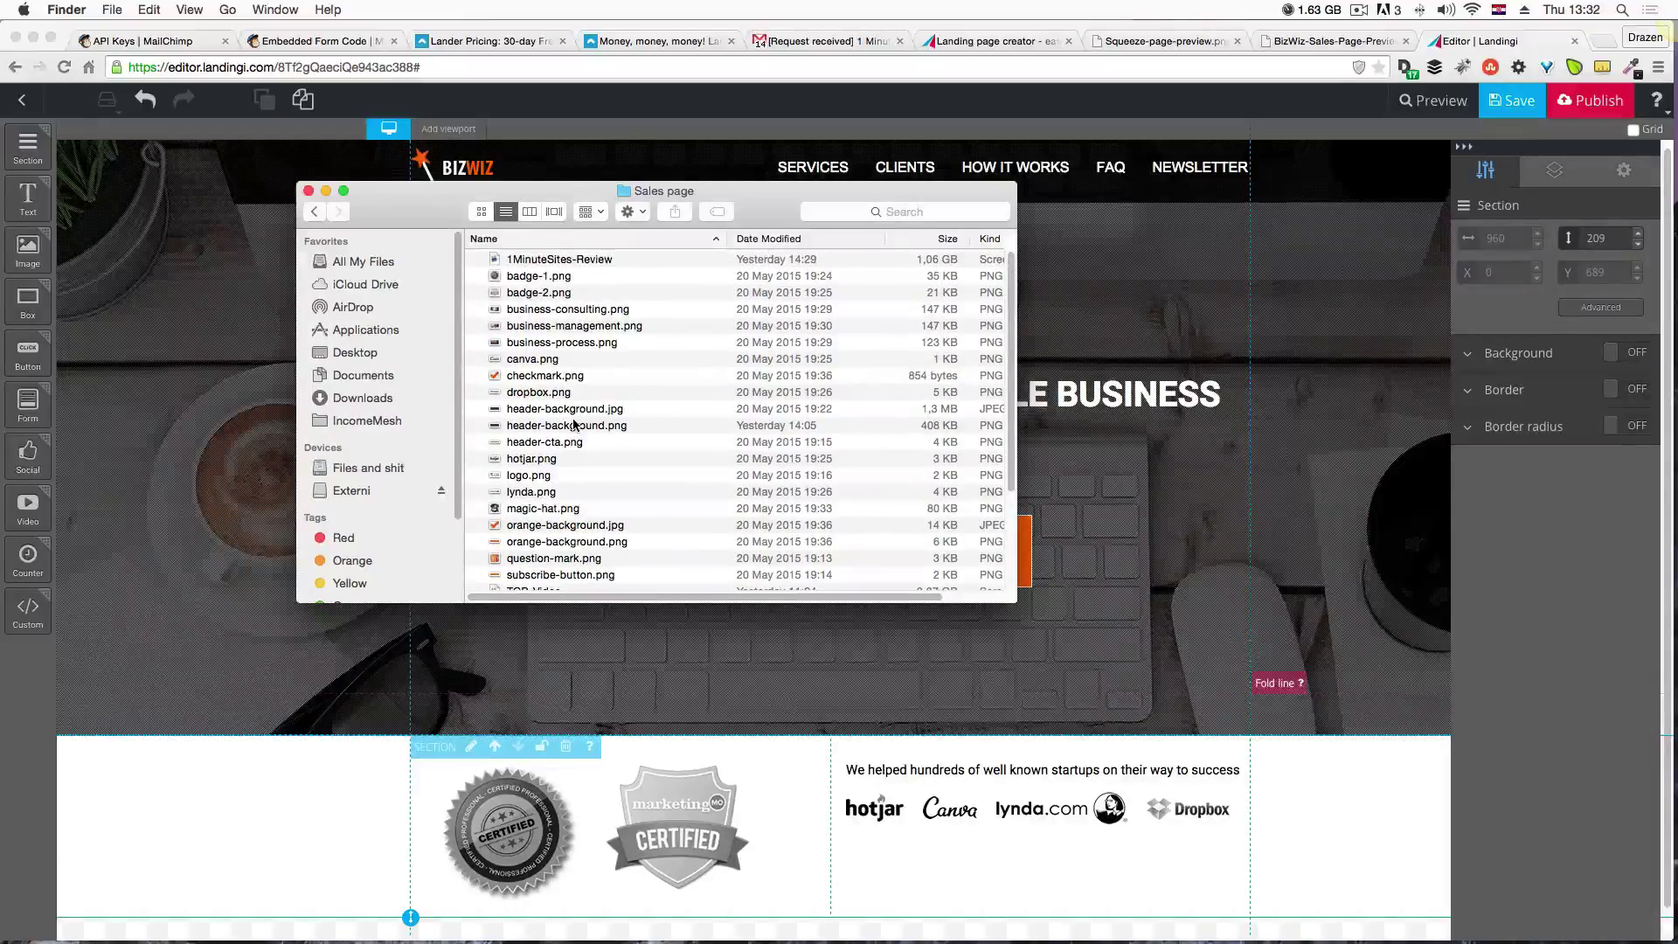
scroll(574, 425, "down", 1)
scroll(575, 425, "down", 1)
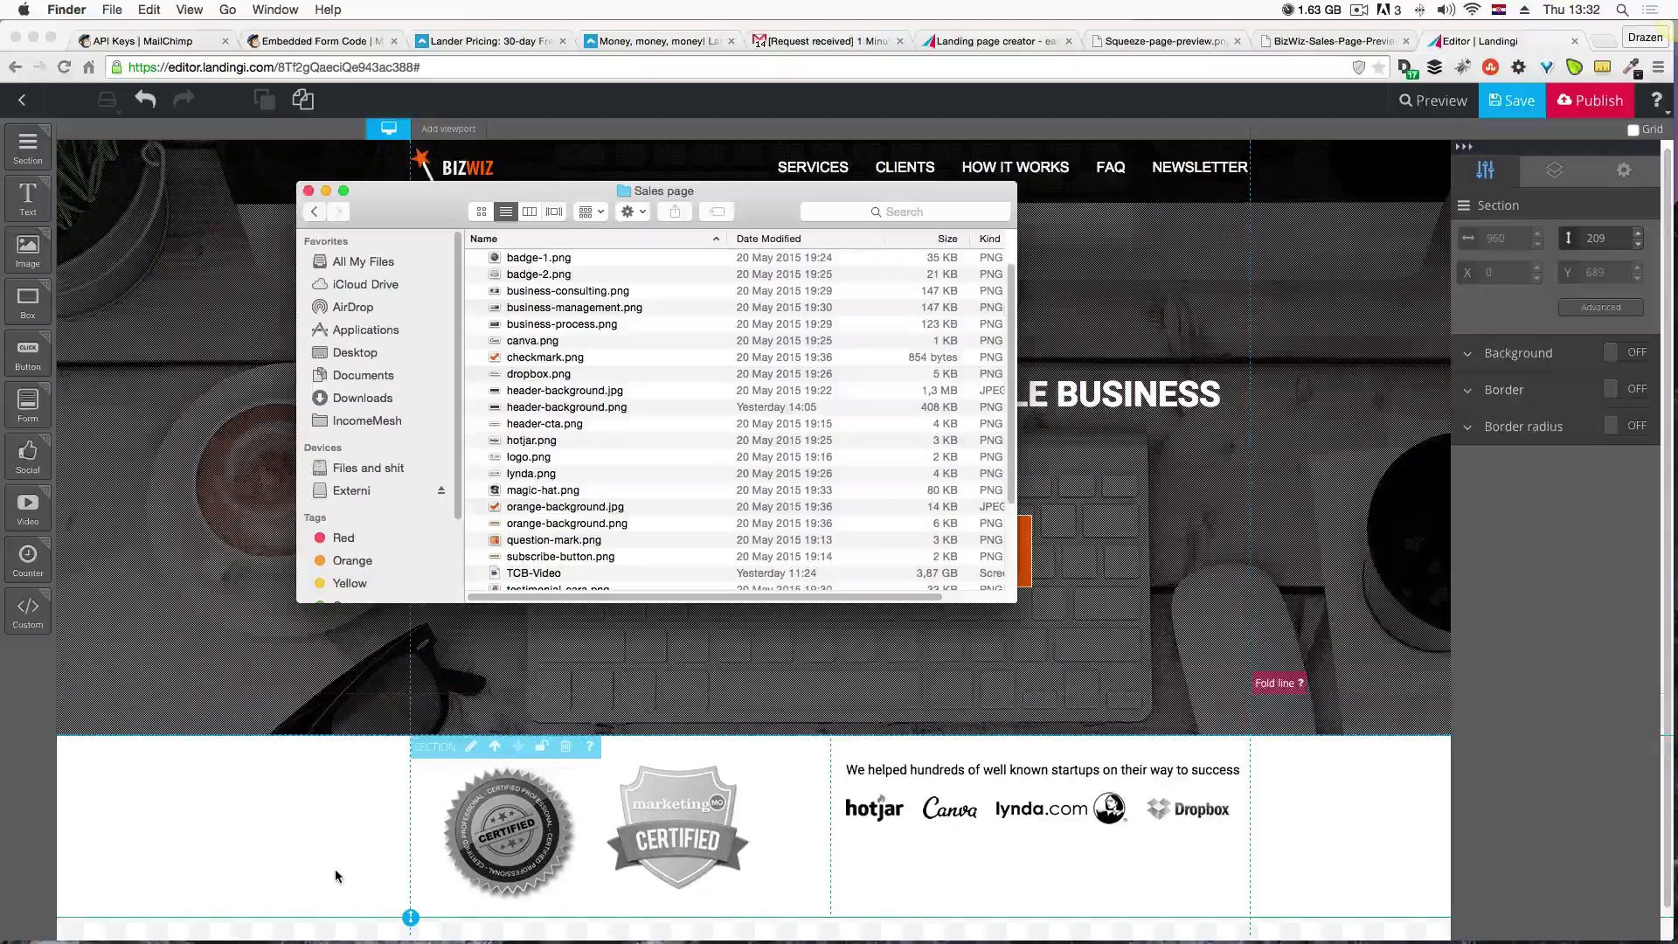
left_click(969, 849)
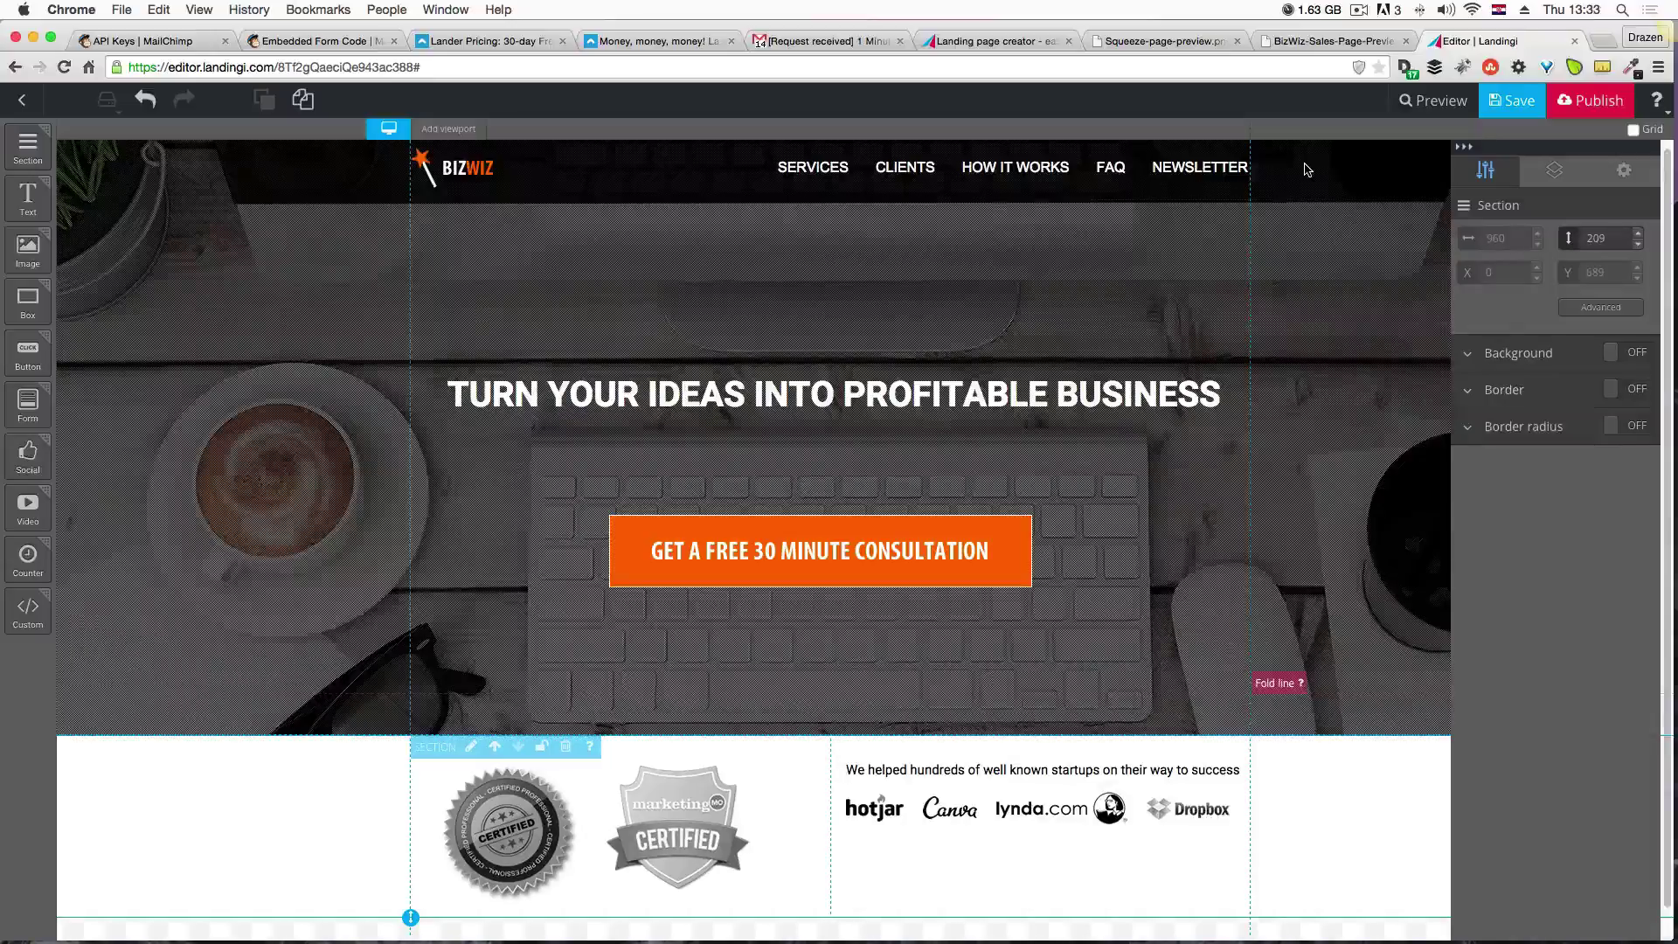
Check the design below the client logos in the preview, and add a text element below the logos at X 52, Y 155.
left_click(1318, 41)
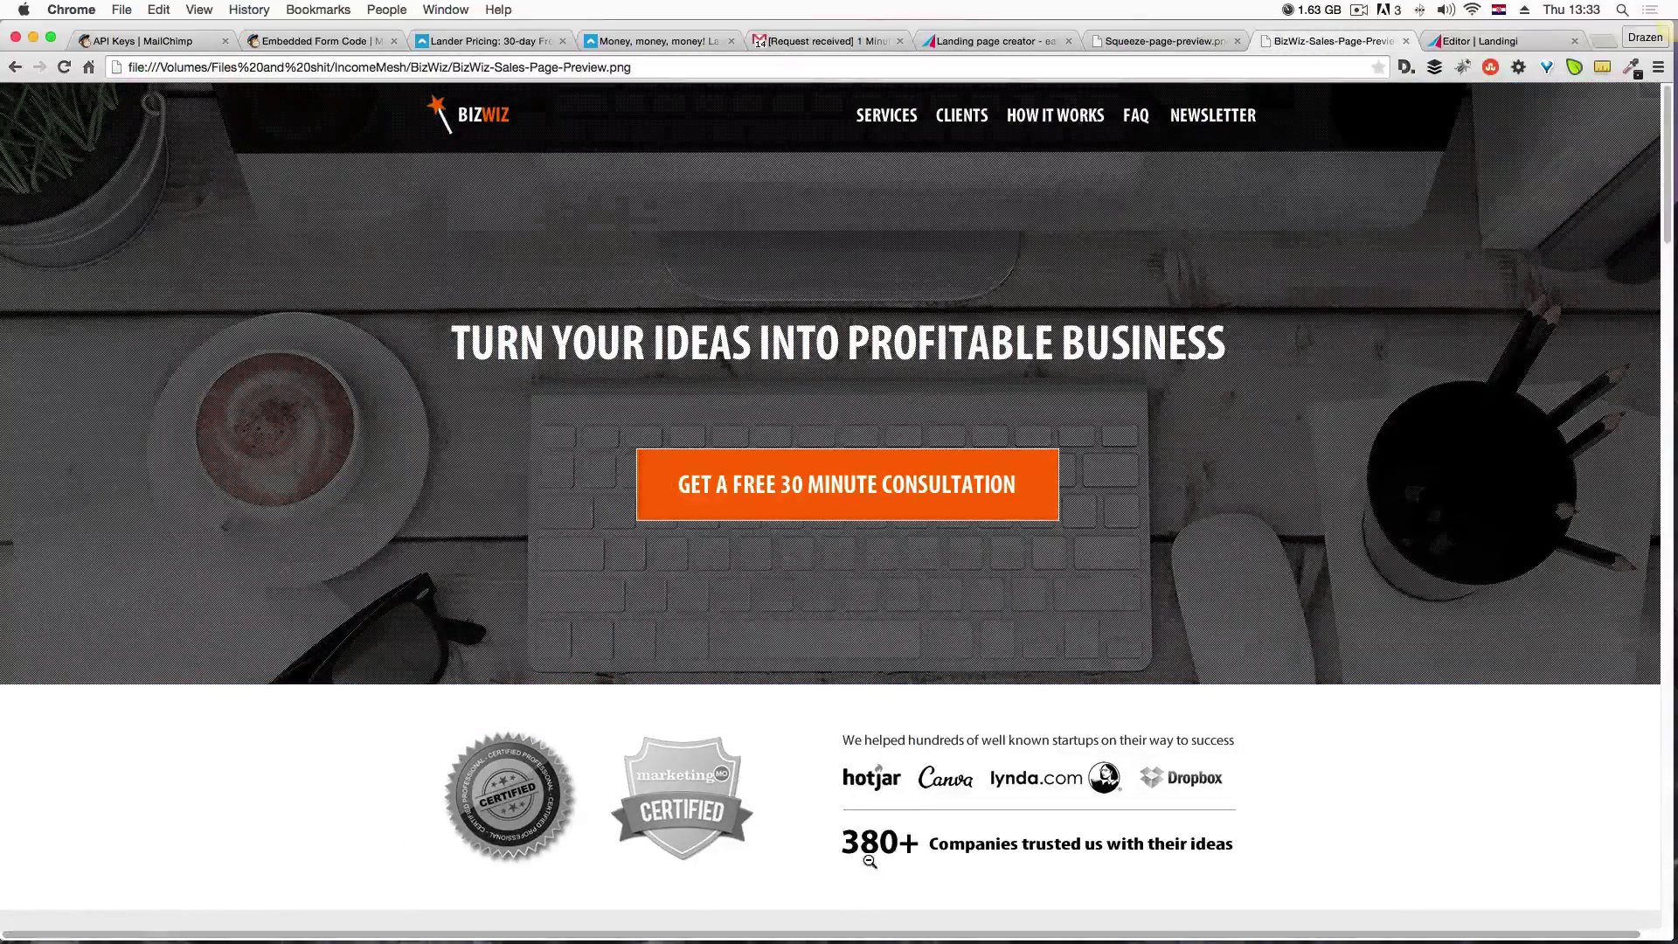
left_click(1488, 44)
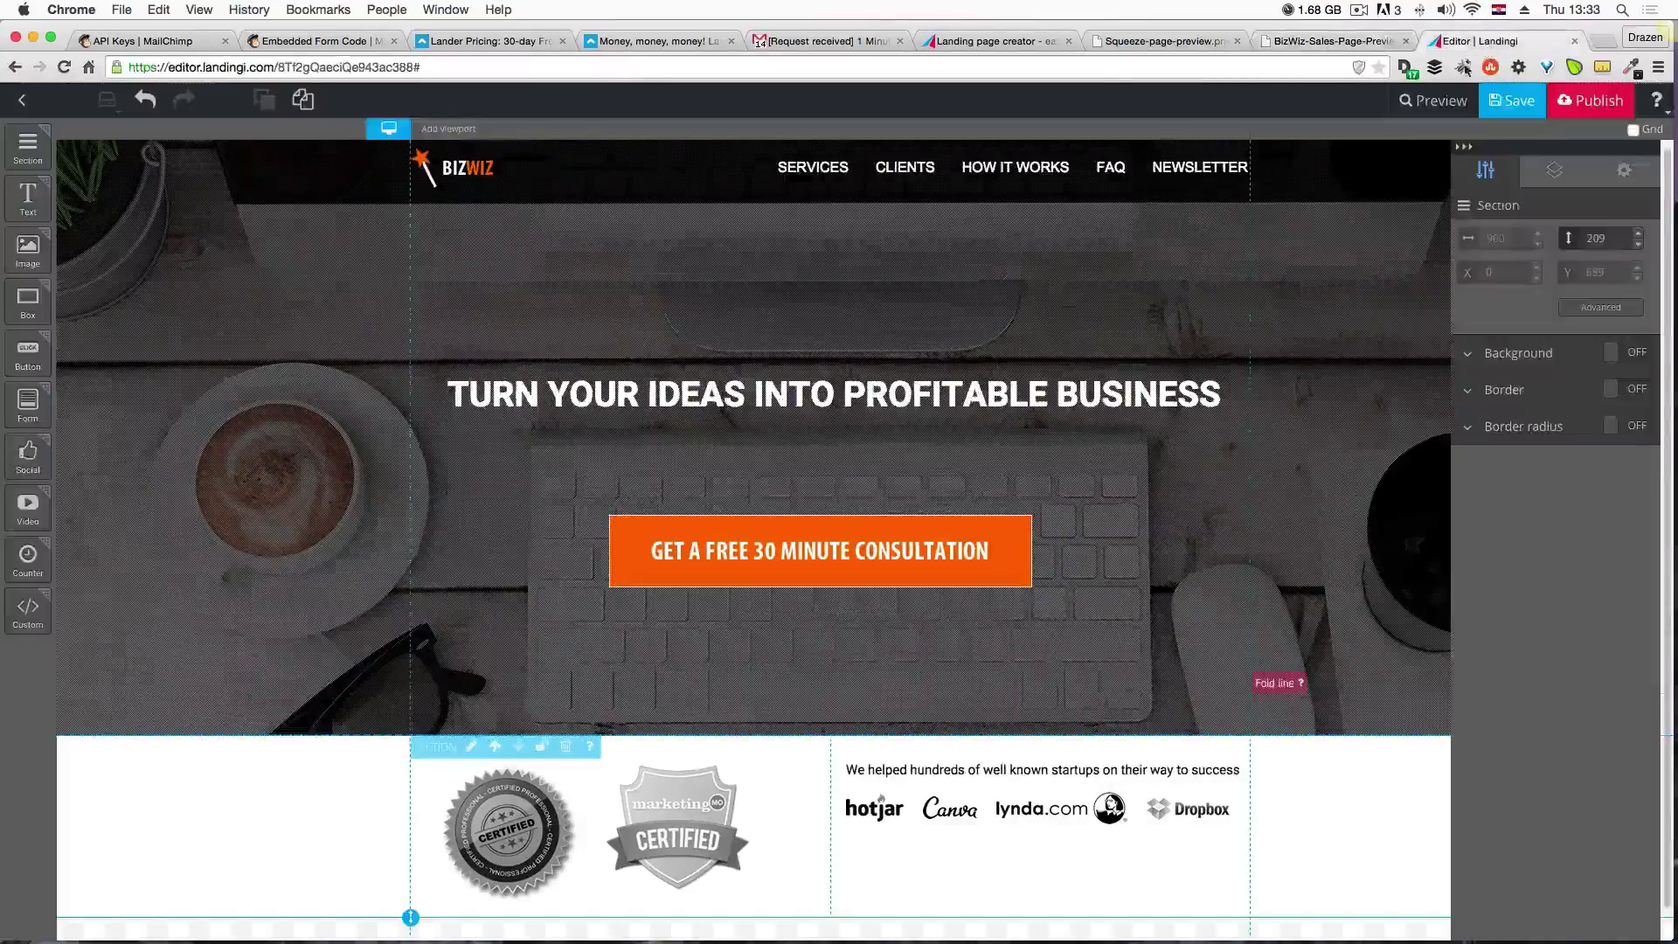
left_click_drag(37, 200, 874, 868)
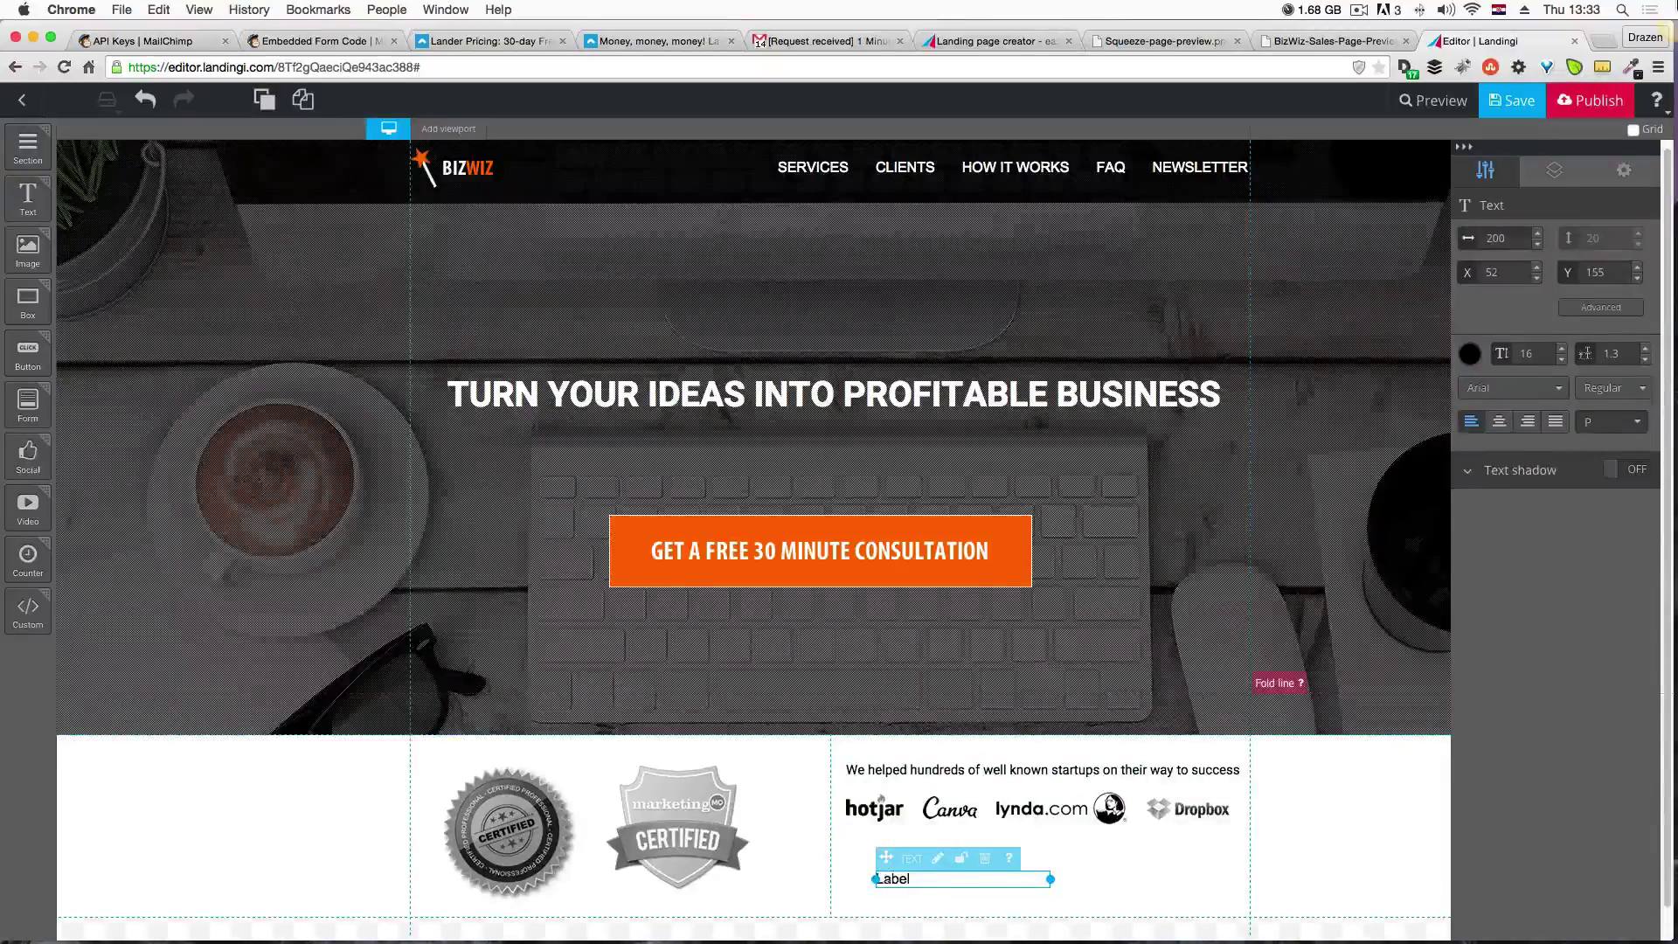
Switch to the Fireworks design, copy the text "Companies trusted us with their ideas" from below the client logos, and return to the Landingi editor.
key("ctrl+Up")
left_click(638, 612)
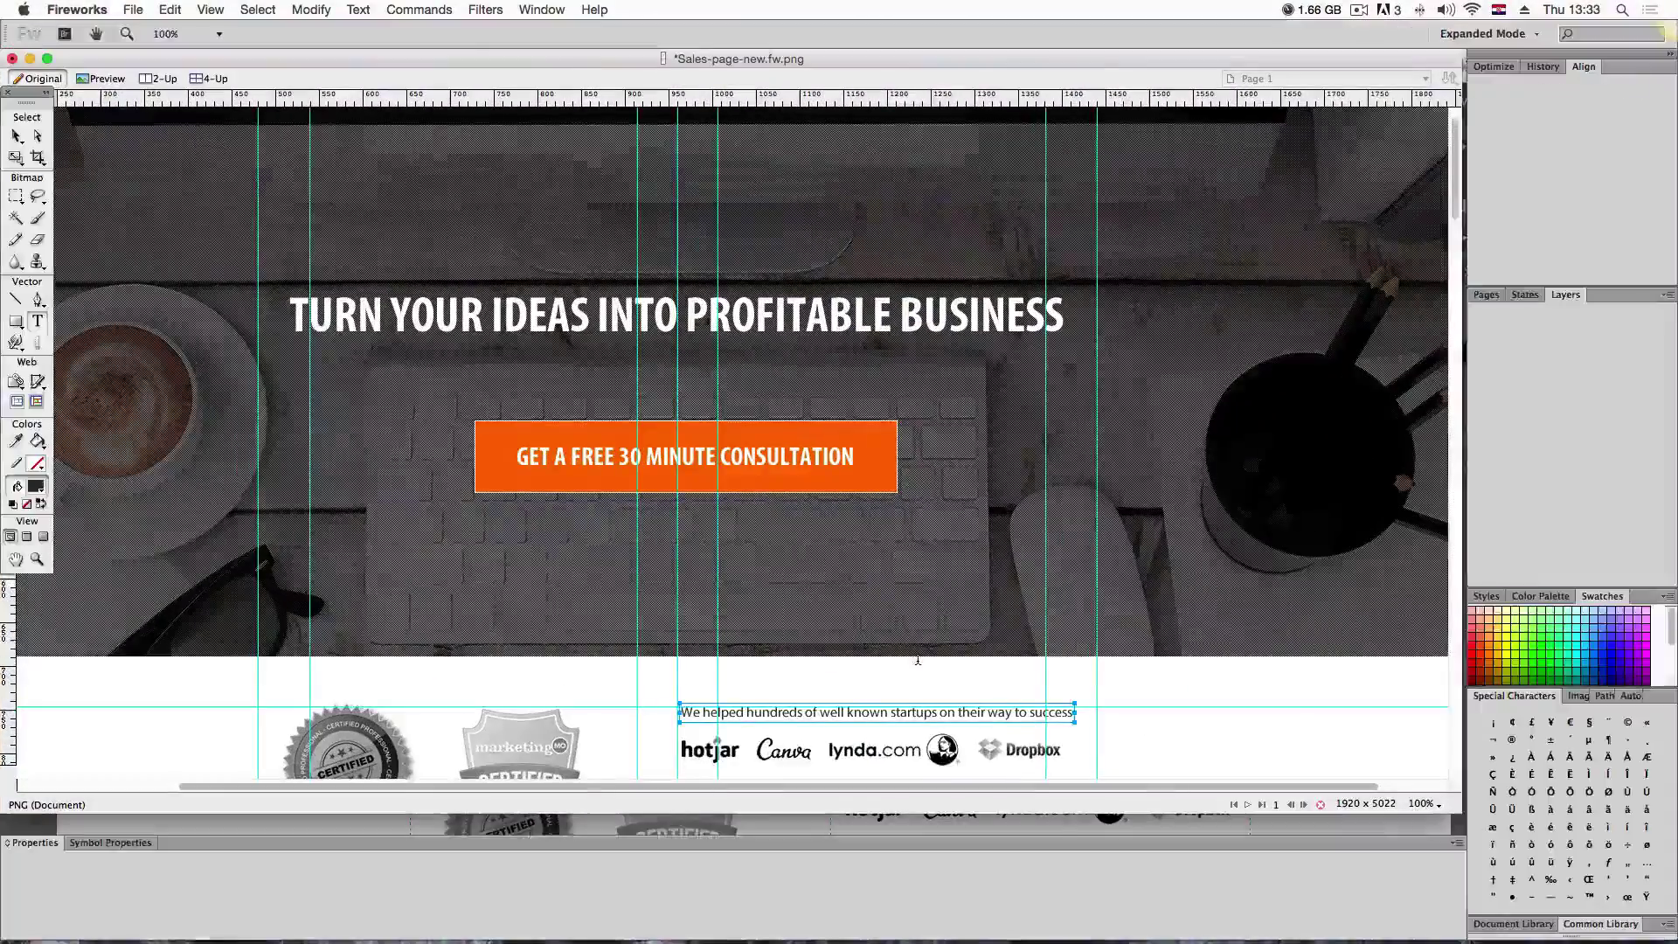
scroll(757, 674, "down", 3)
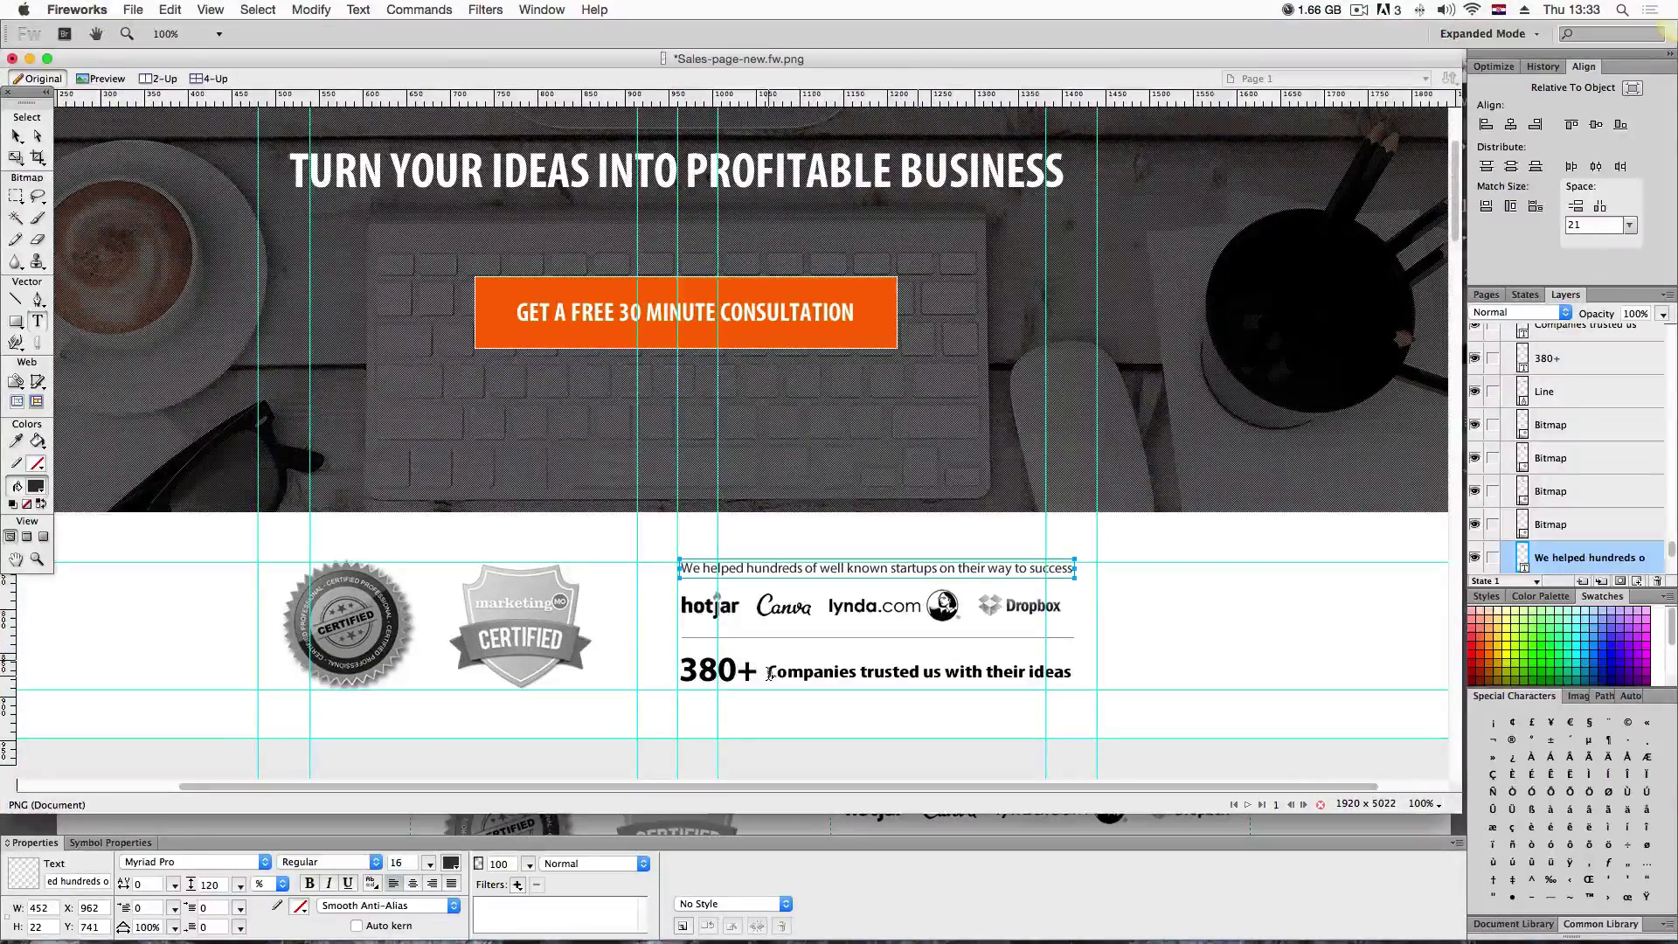
left_click_drag(769, 674, 1080, 671)
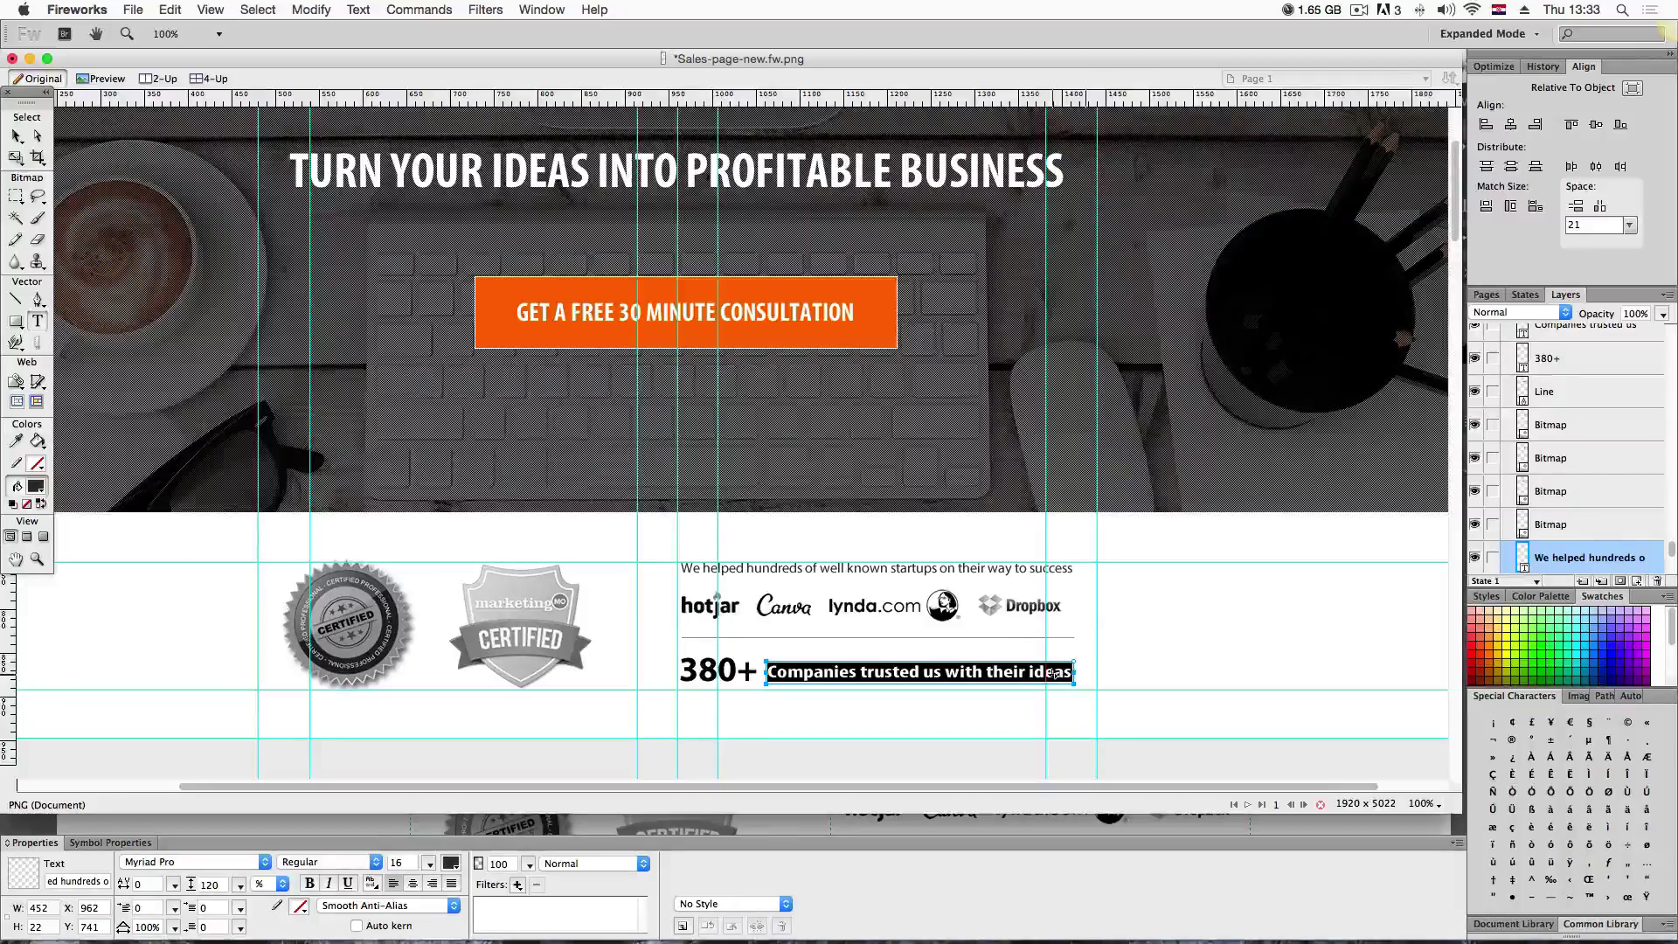
key("ctrl+Up")
left_click(1052, 672)
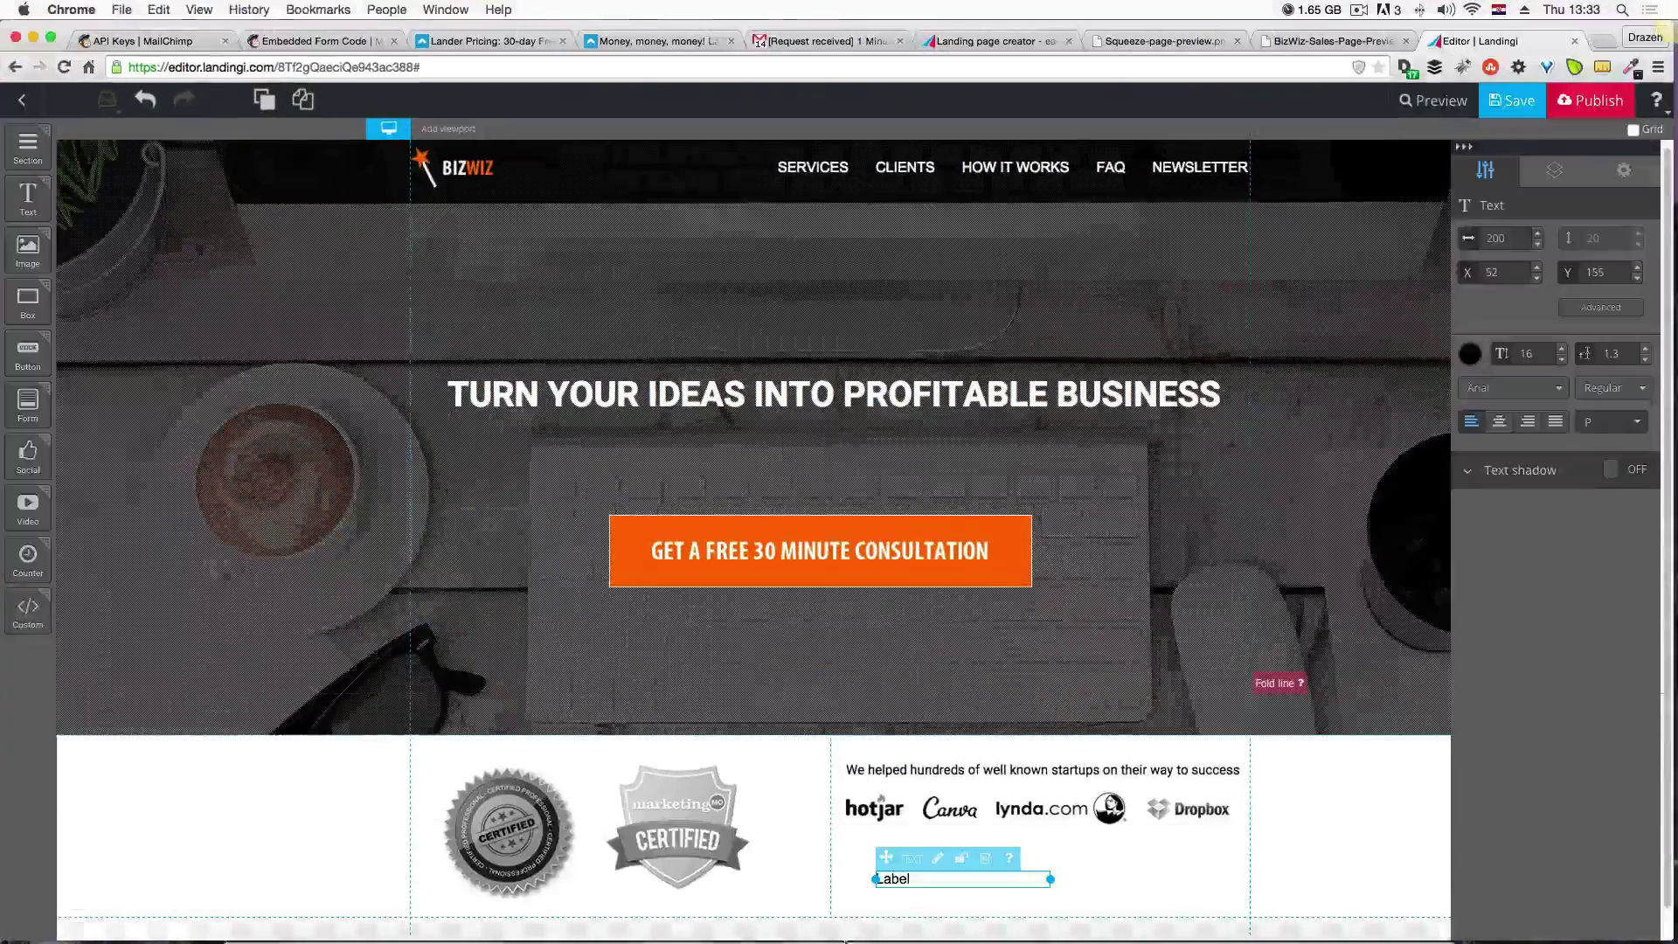
Replace the placeholder in the text element below the logos with "380+" and narrow the element to a width of 62.
double_click(915, 878)
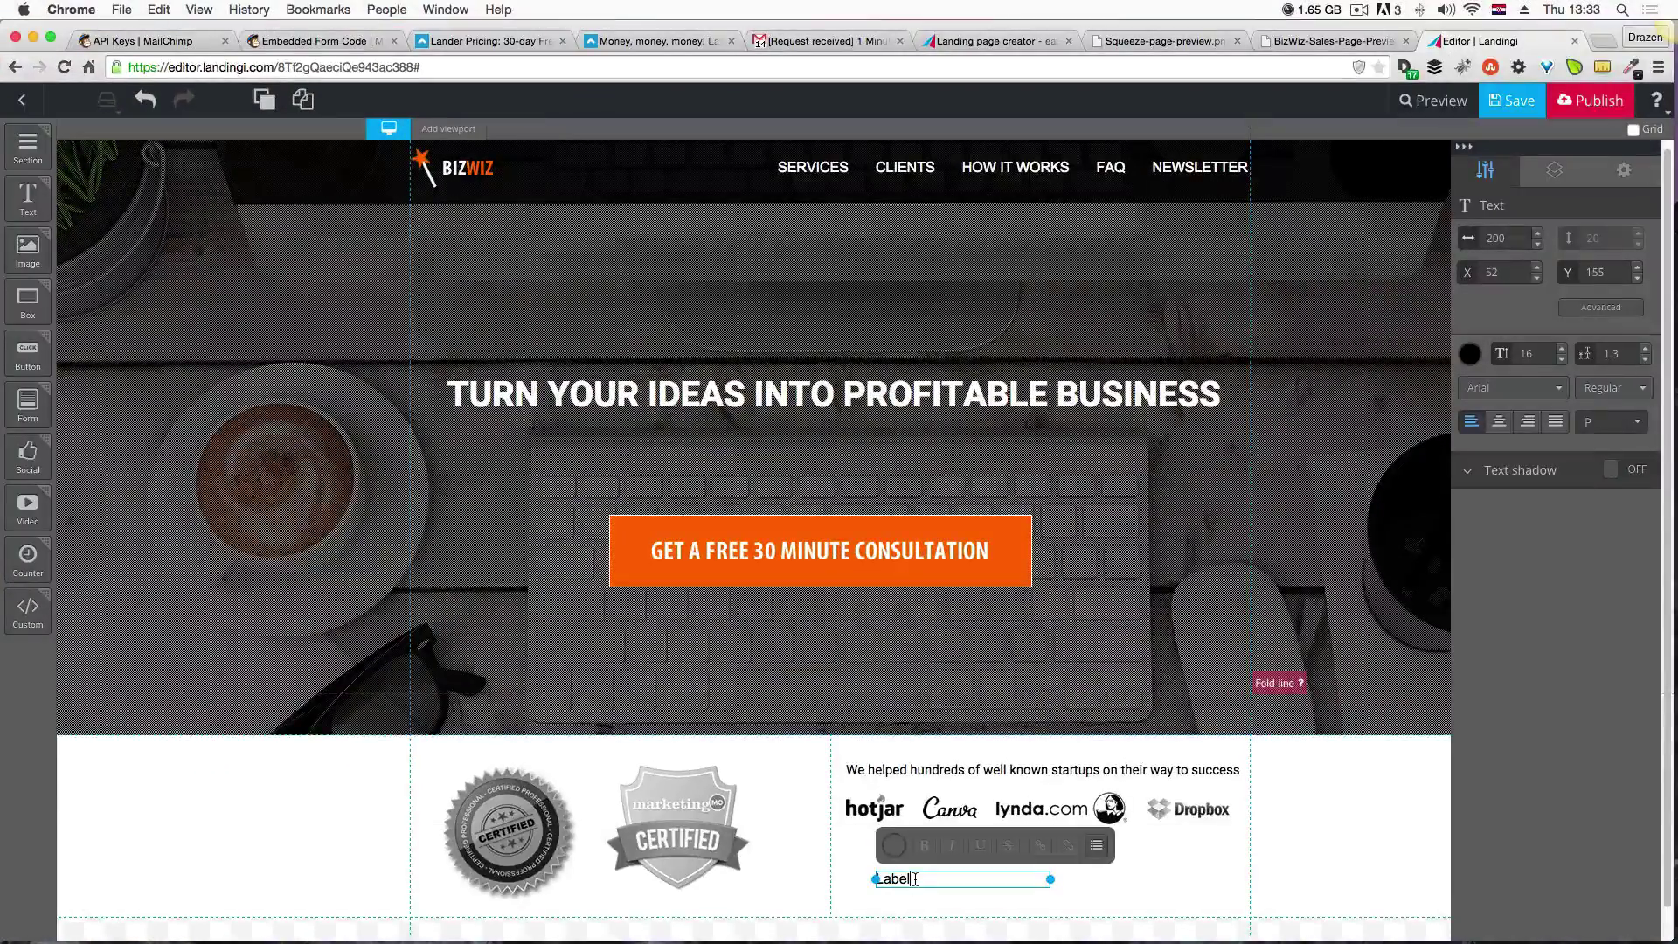
left_click_drag(915, 878, 872, 878)
type("380+")
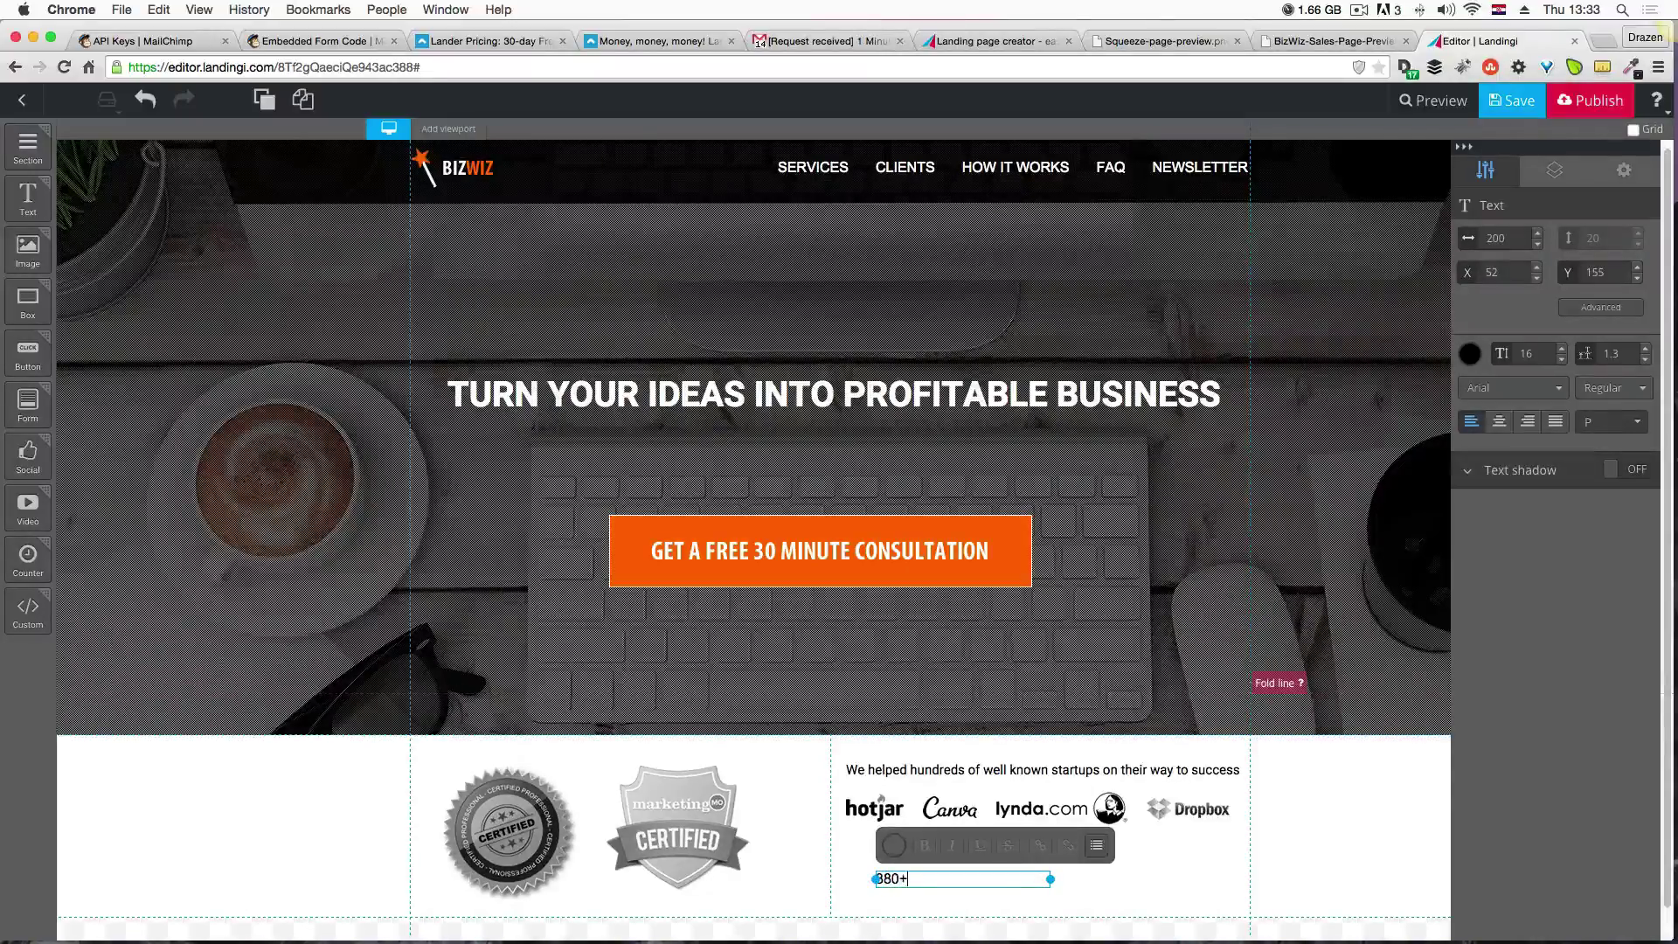
left_click(1066, 889)
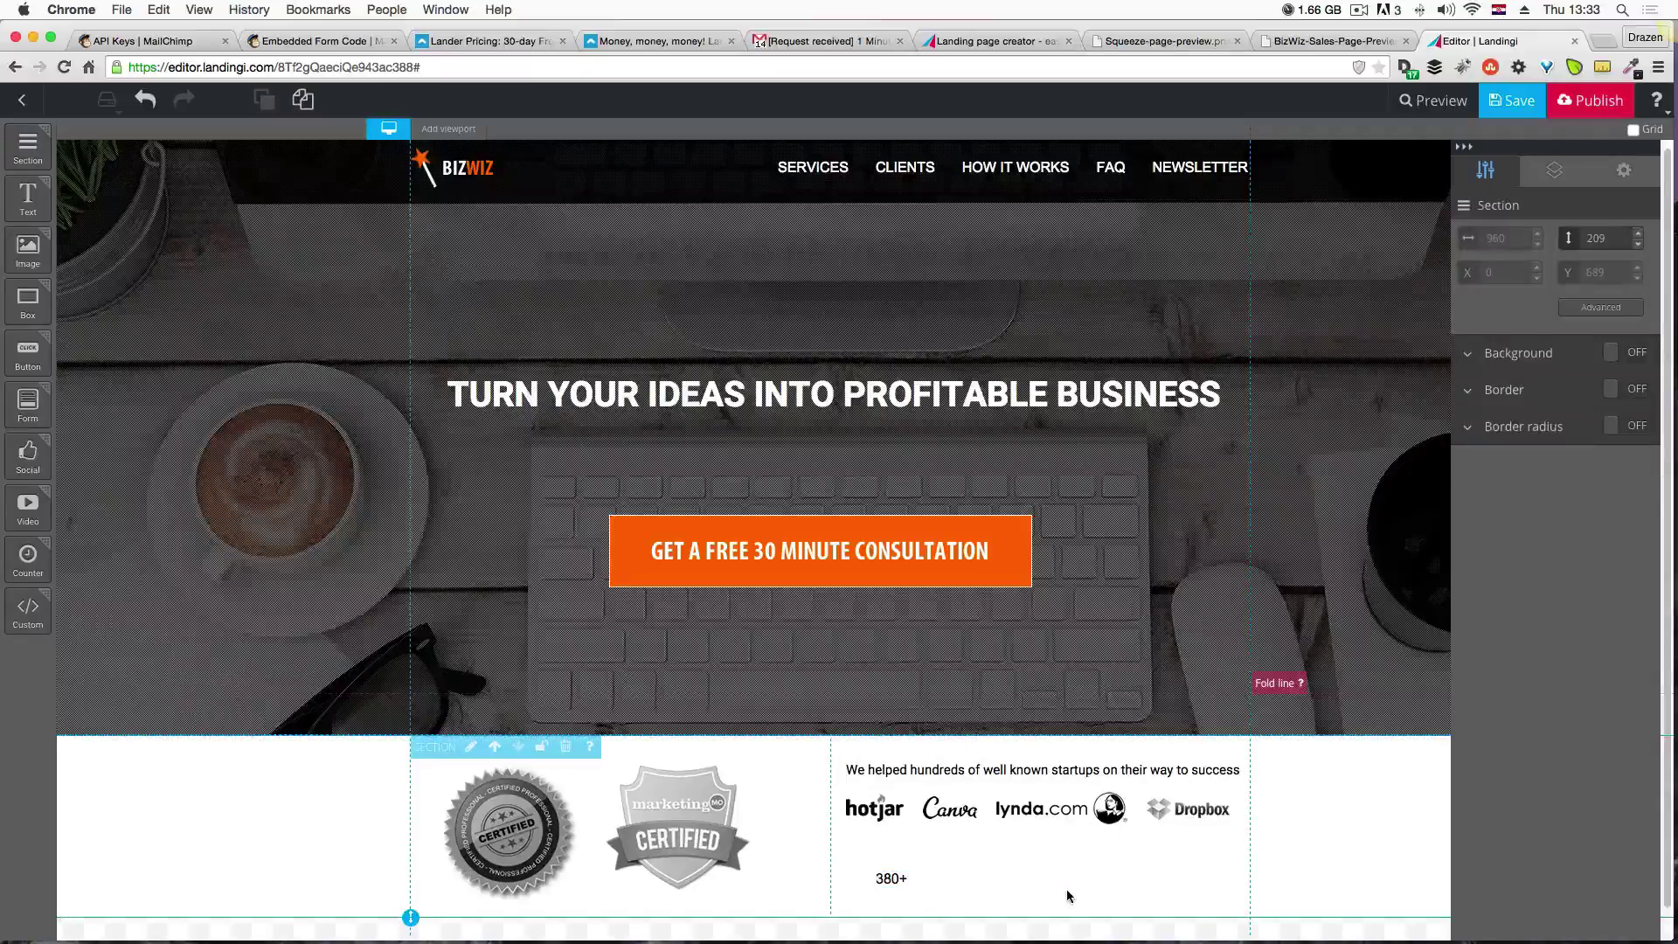
left_click_drag(1050, 878, 929, 880)
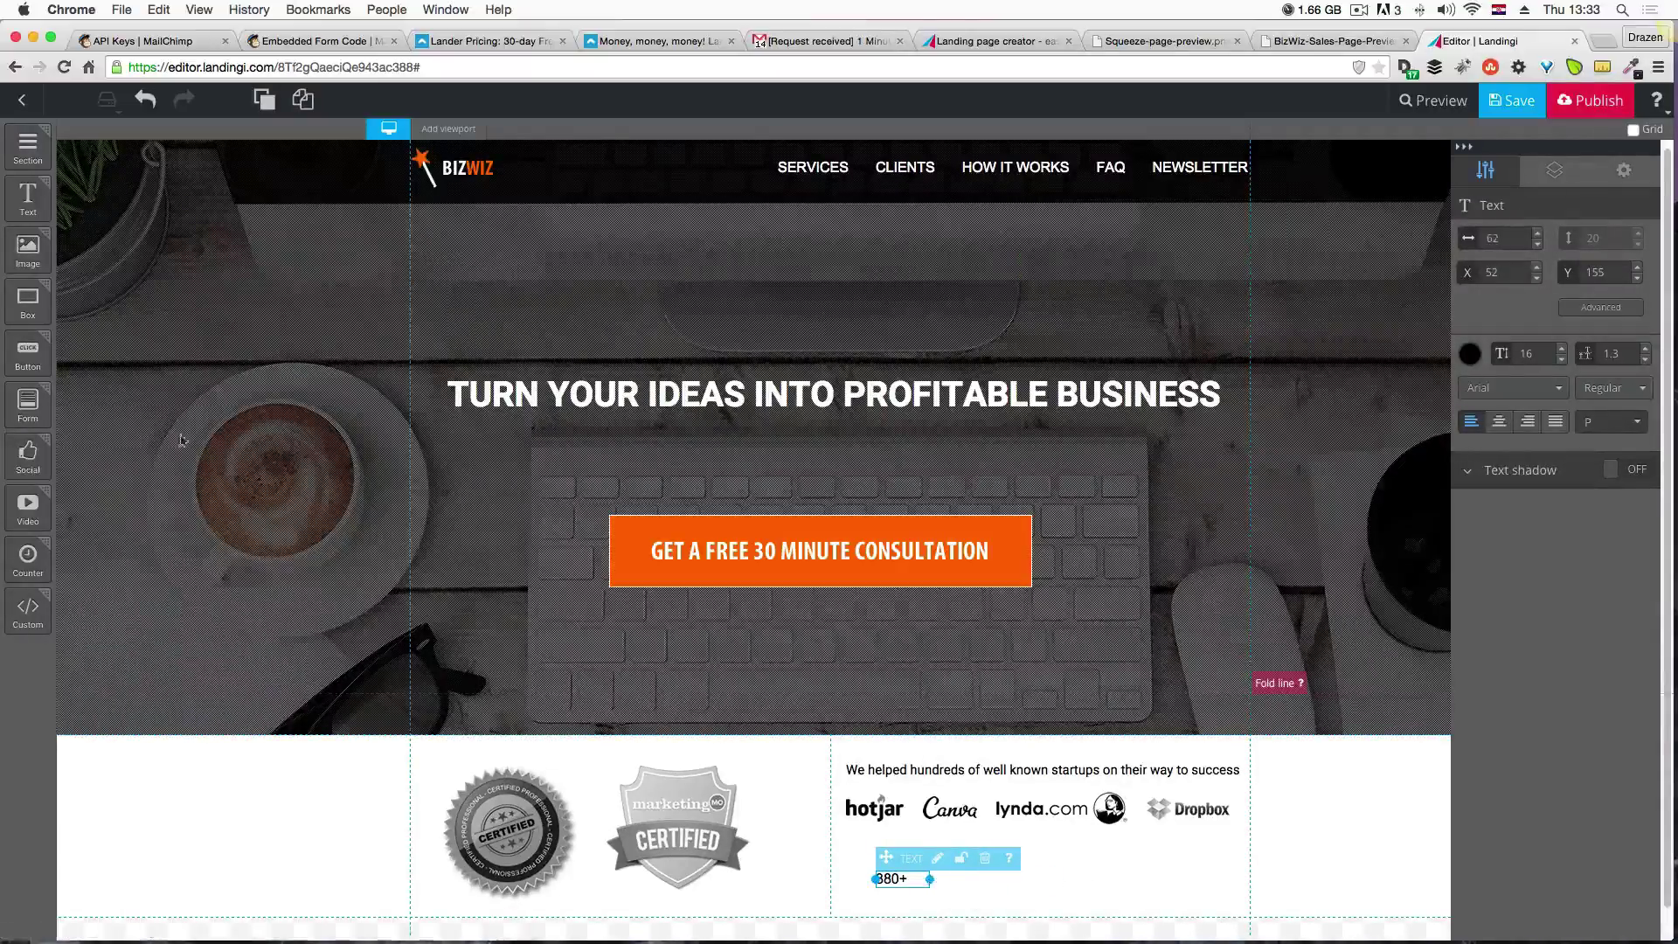
Add a text element beside 380+ at X 162, Y 145 reading "Companies trusted us with their ideas" and widen it to 279.
left_click_drag(28, 202, 1016, 873)
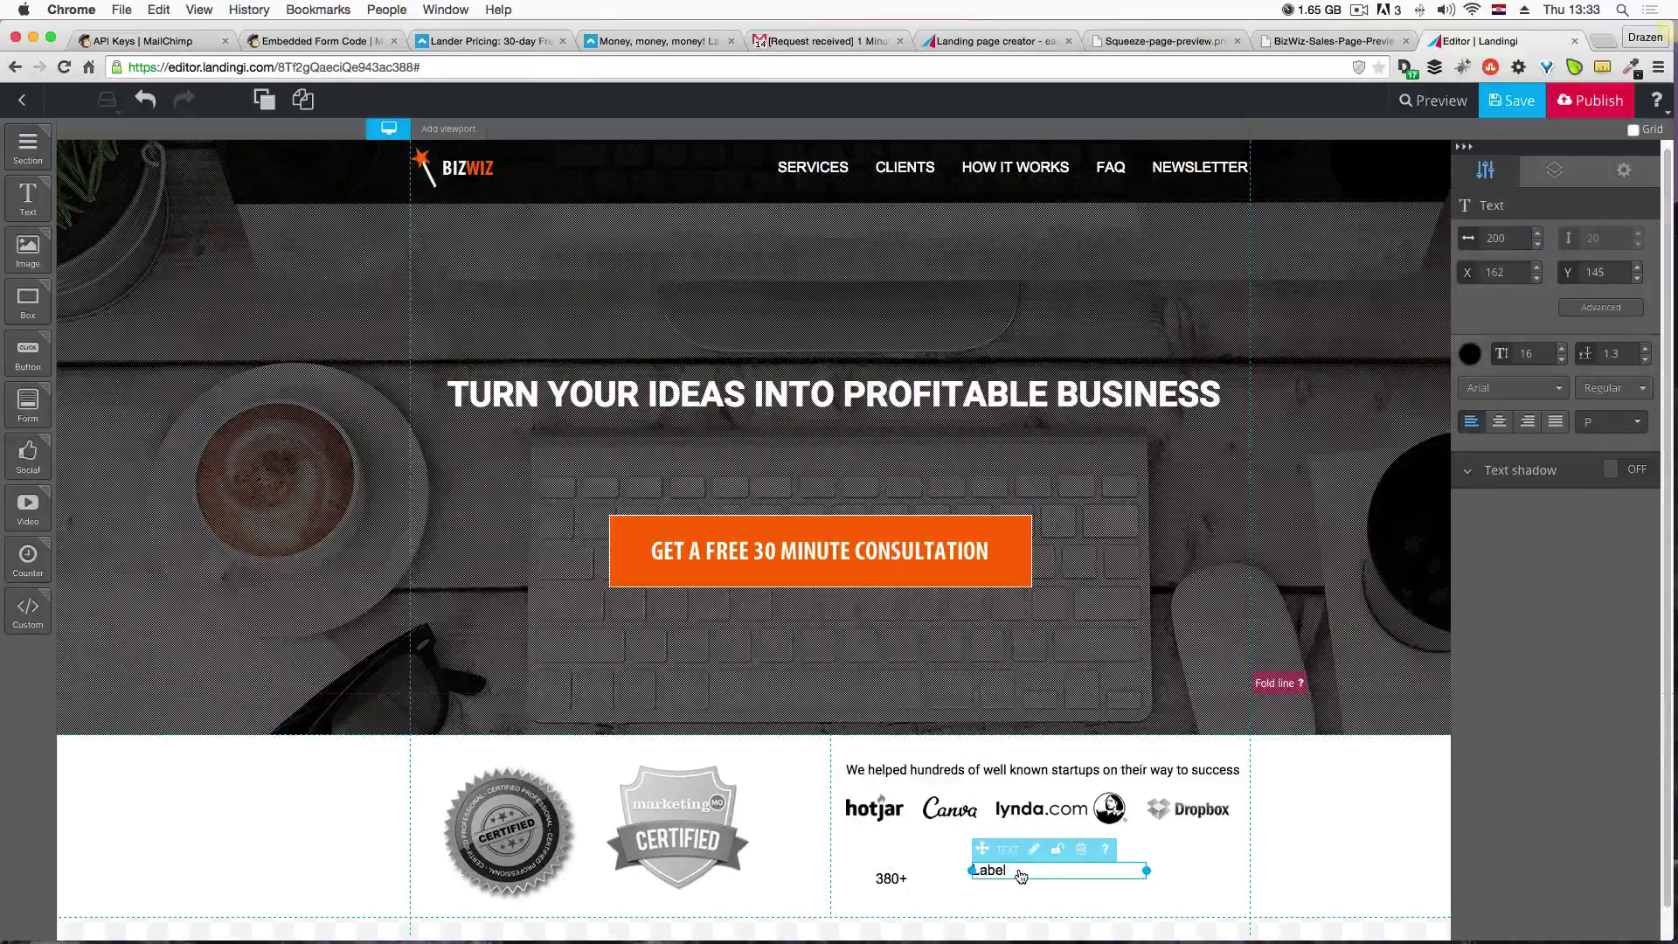
double_click(1019, 872)
left_click_drag(1005, 870, 973, 870)
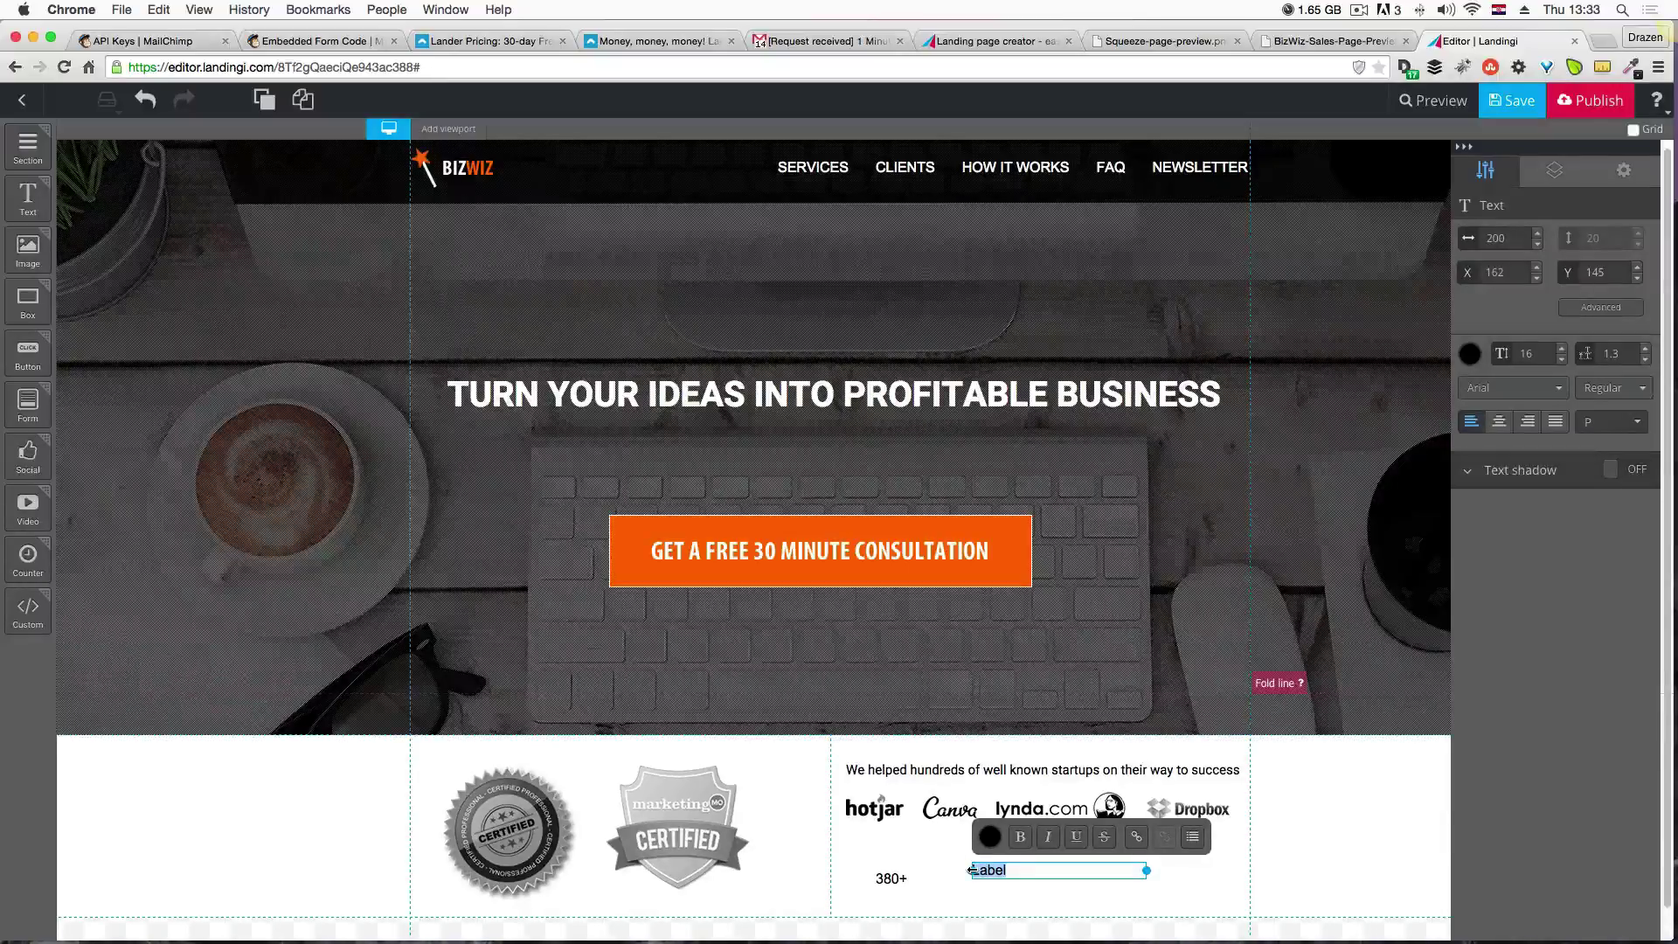
type("Companies trusted us with their ideas")
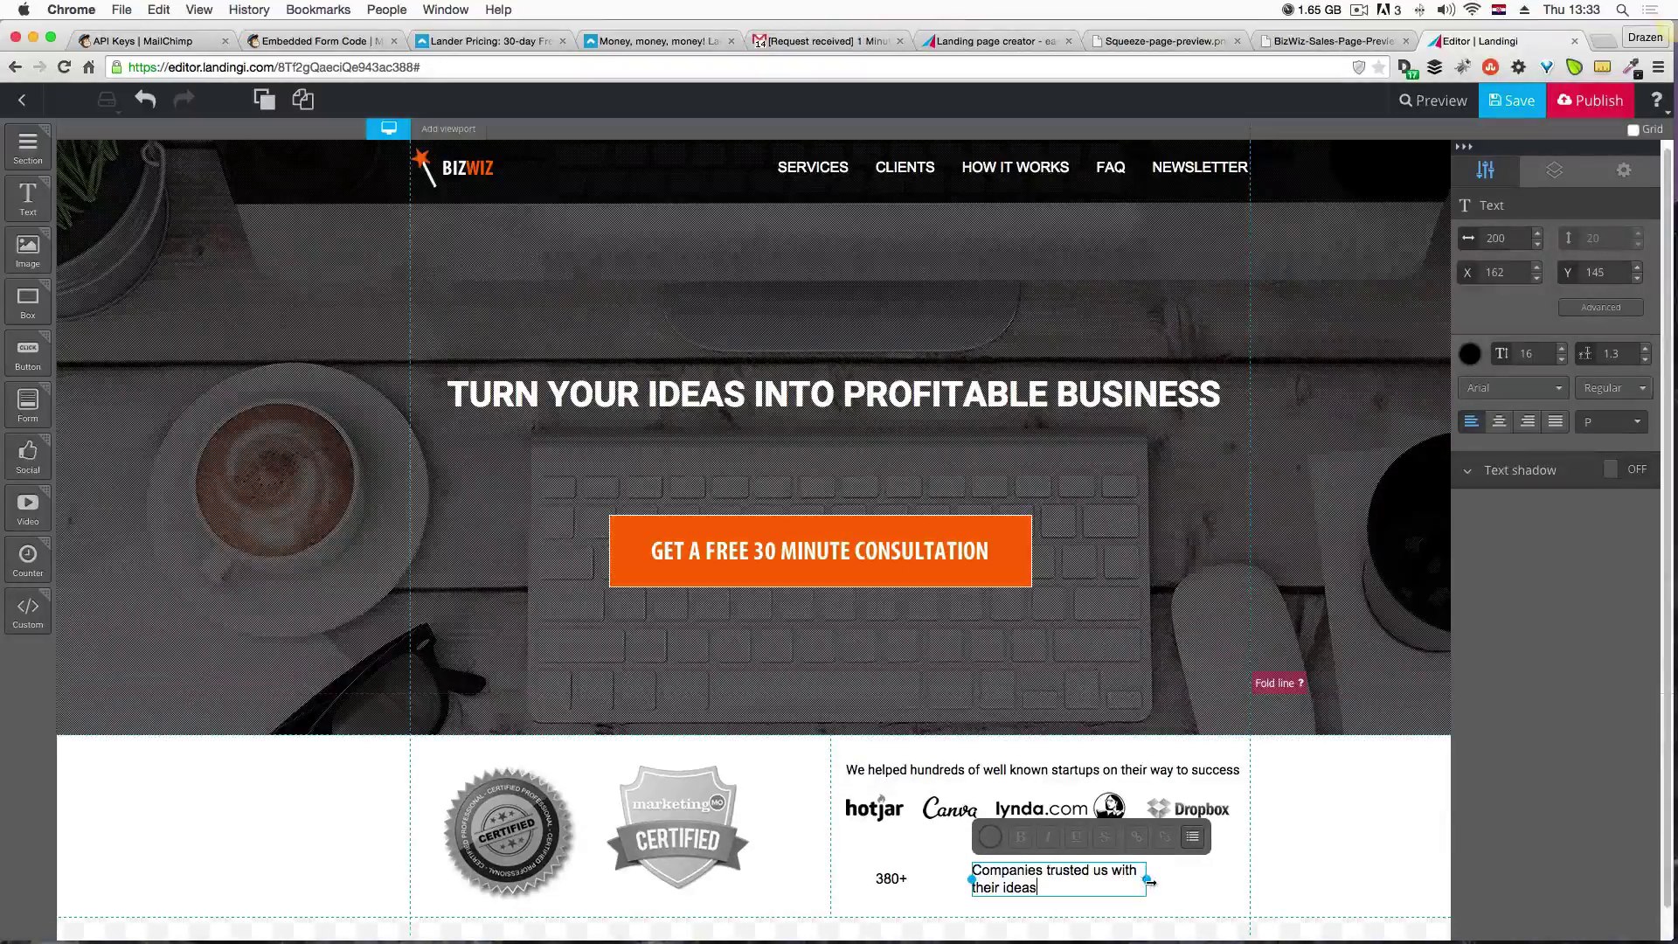
left_click_drag(1148, 880, 1215, 878)
Increase the 380+ text to size 30 and move it beneath the hotjar logo at X 22, Y 126.
left_click(903, 880)
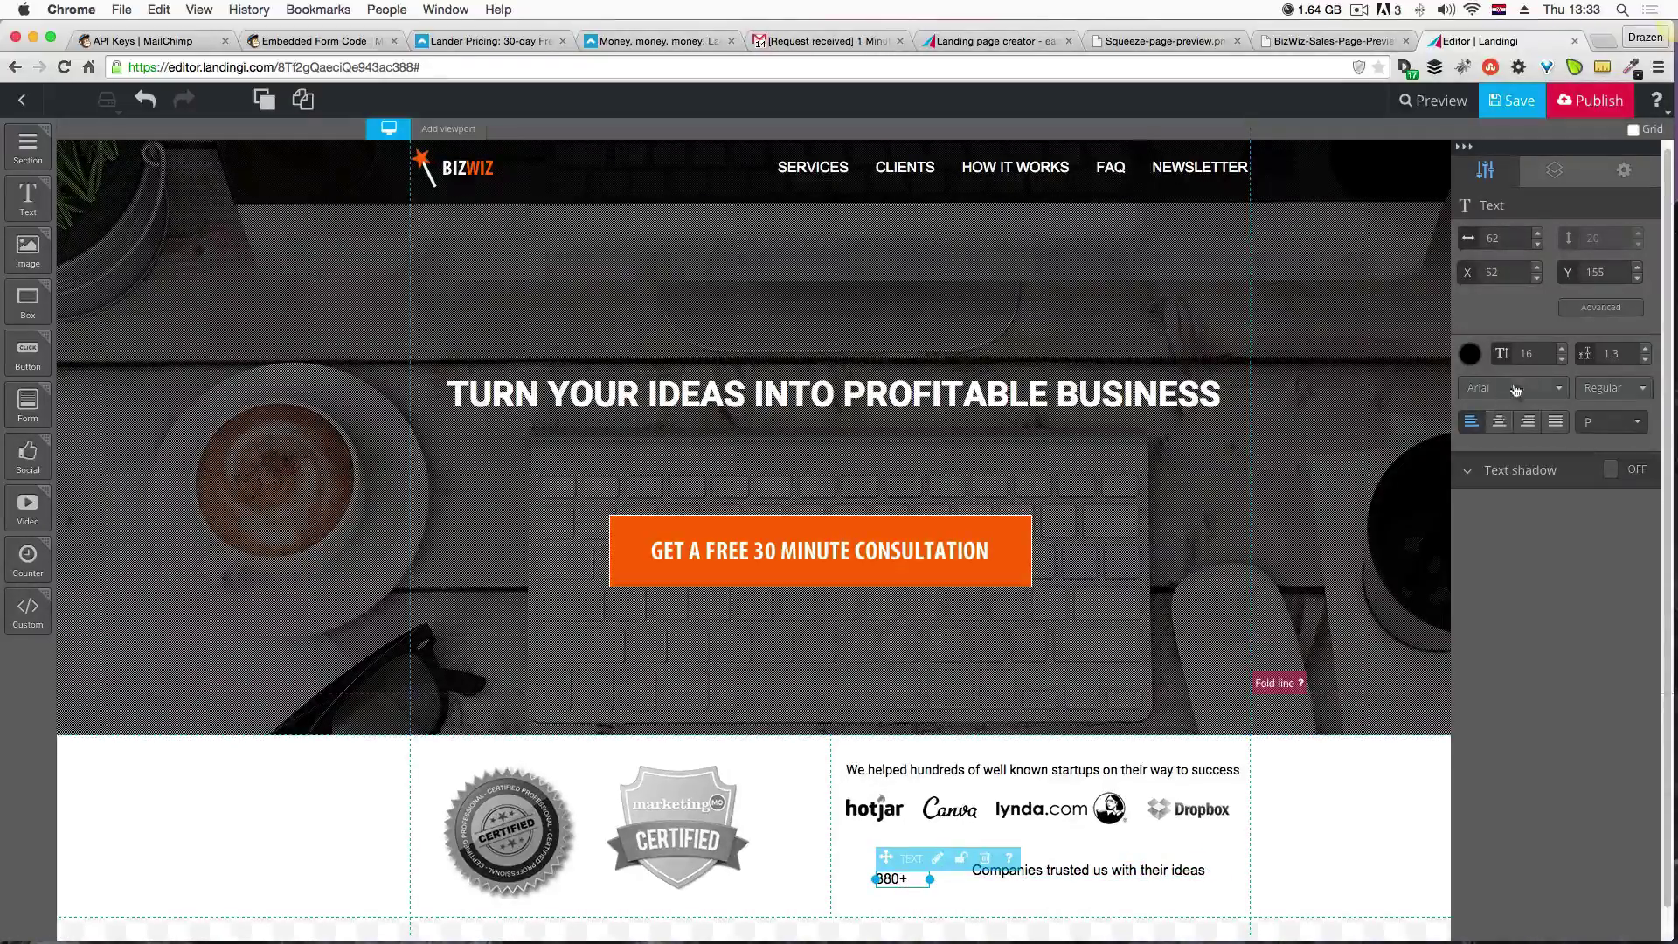
left_click(1562, 349)
left_click(1562, 349)
left_click(1562, 349)
left_click(1562, 348)
left_click(1563, 349)
left_click(1563, 349)
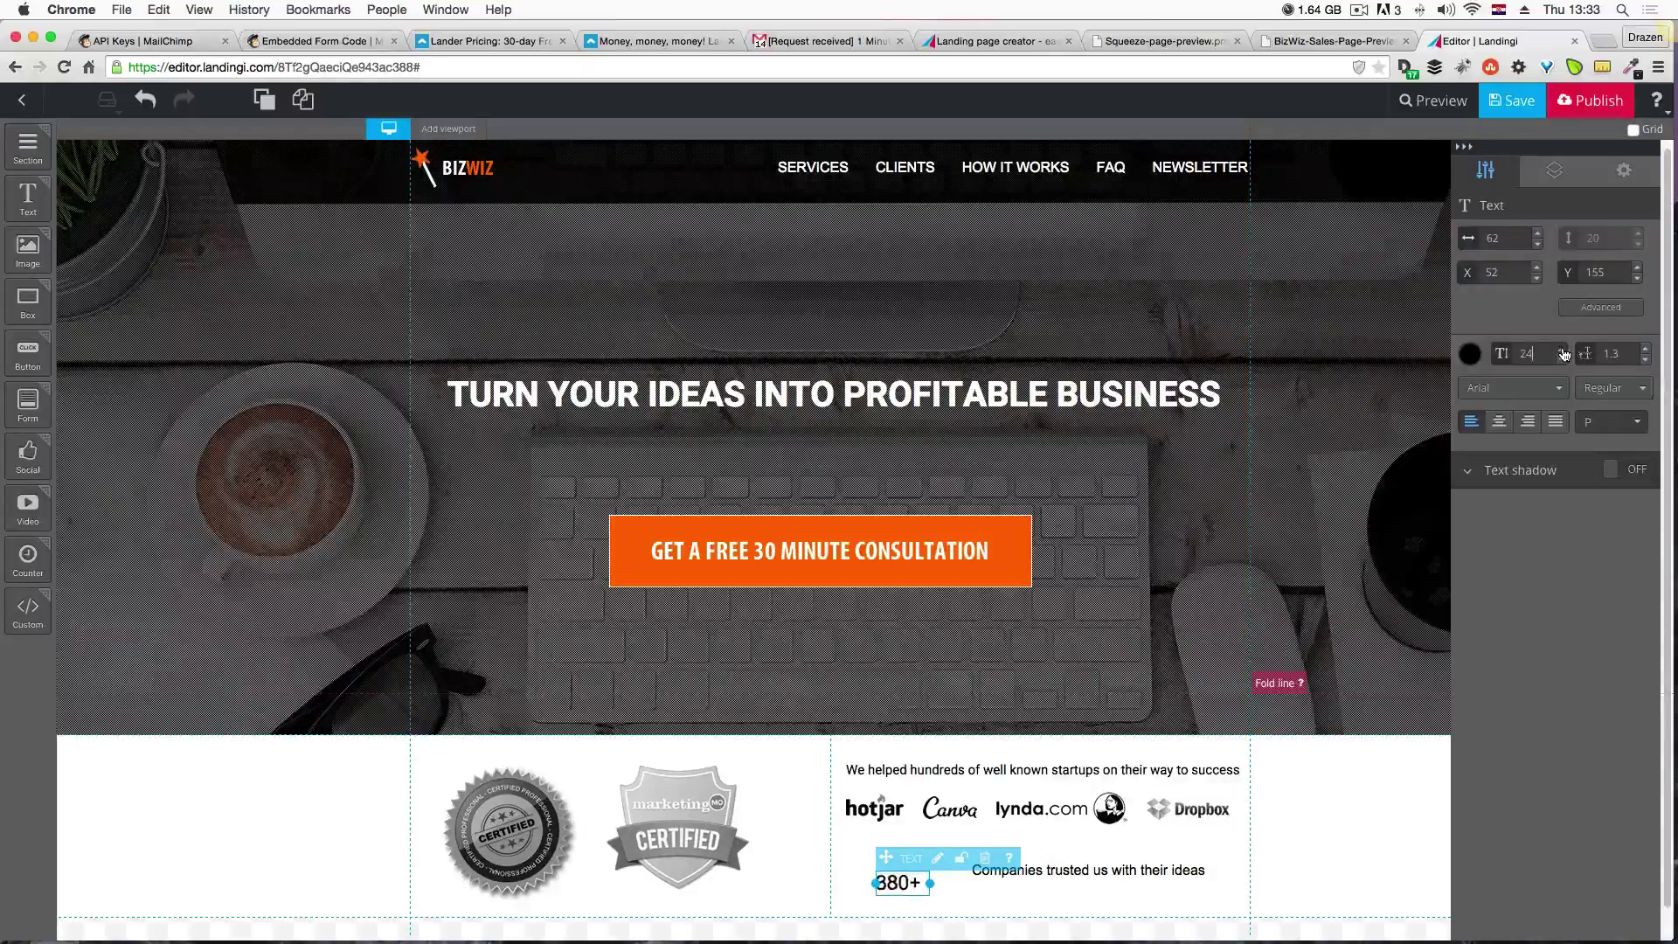
left_click(1563, 350)
left_click(1563, 350)
left_click(1563, 350)
left_click(1563, 350)
left_click(1563, 349)
left_click(1563, 350)
left_click(1563, 349)
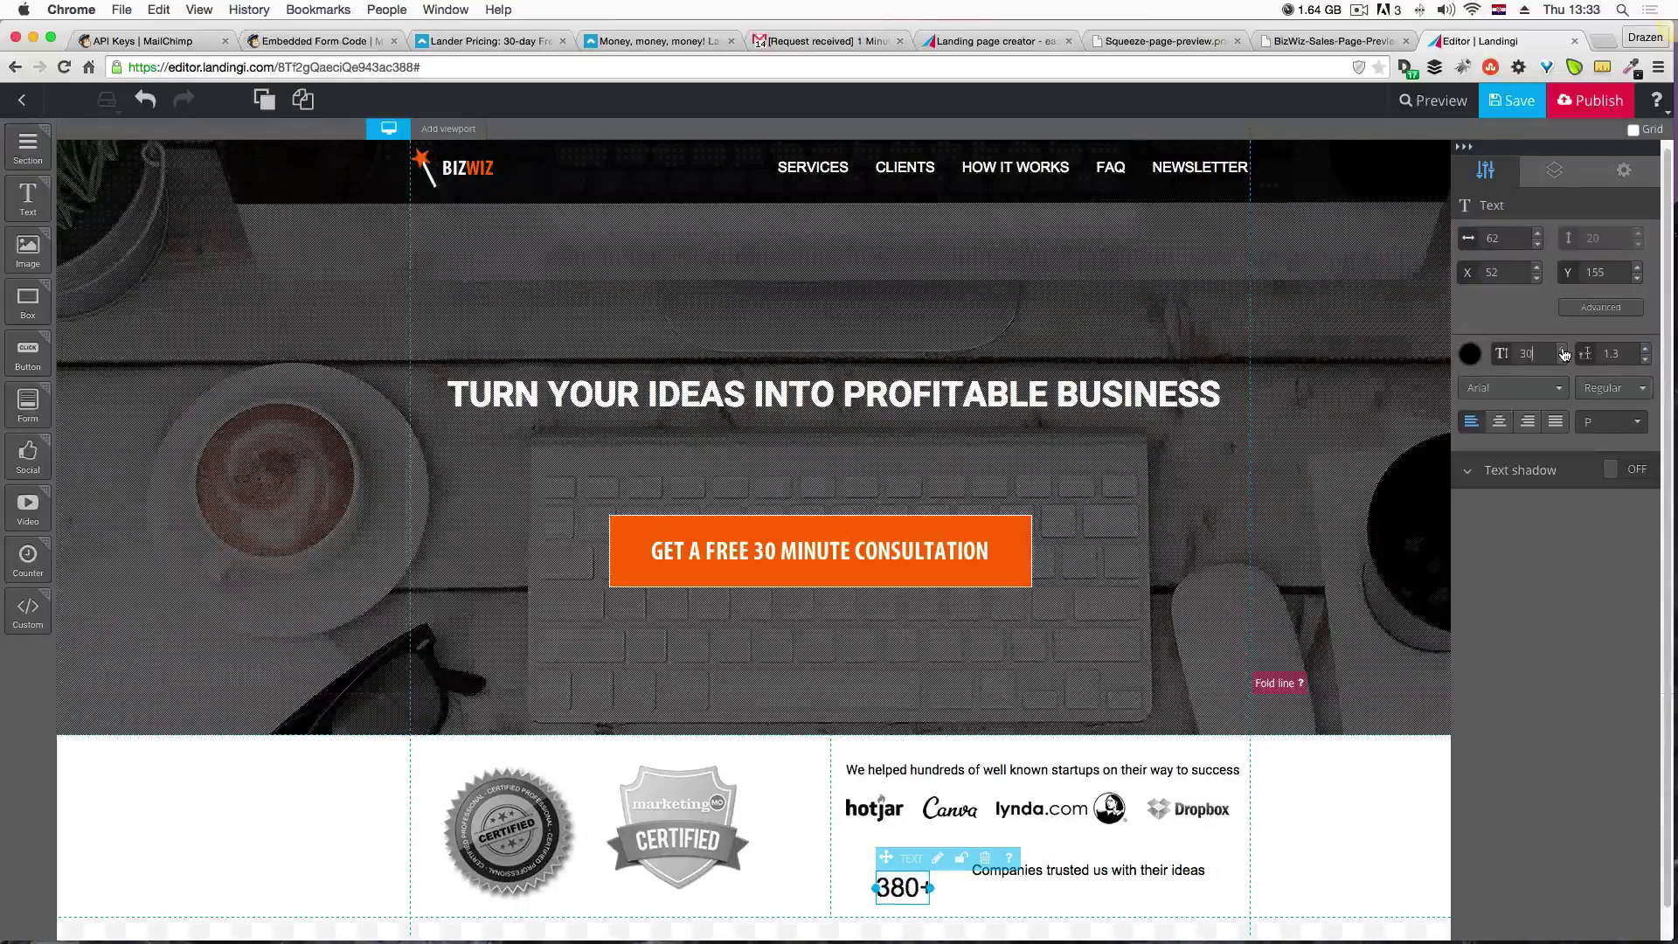
left_click_drag(910, 901, 884, 877)
left_click(925, 888)
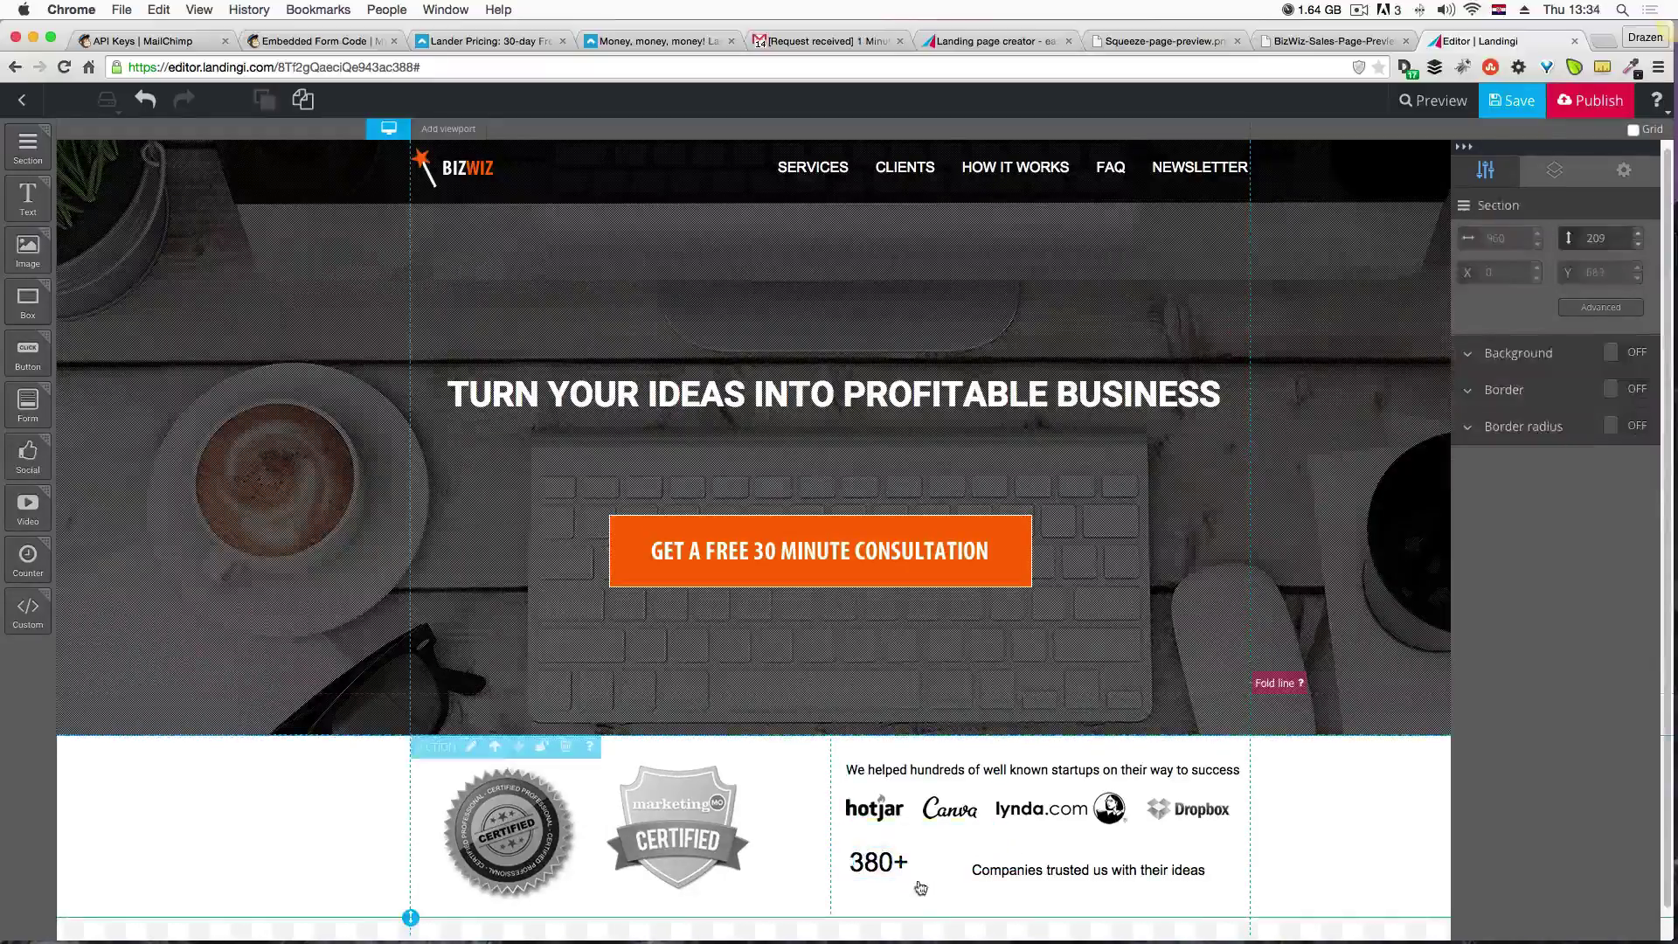
Set the 380+ text to font size 35 and its font to Roboto.
left_click(886, 877)
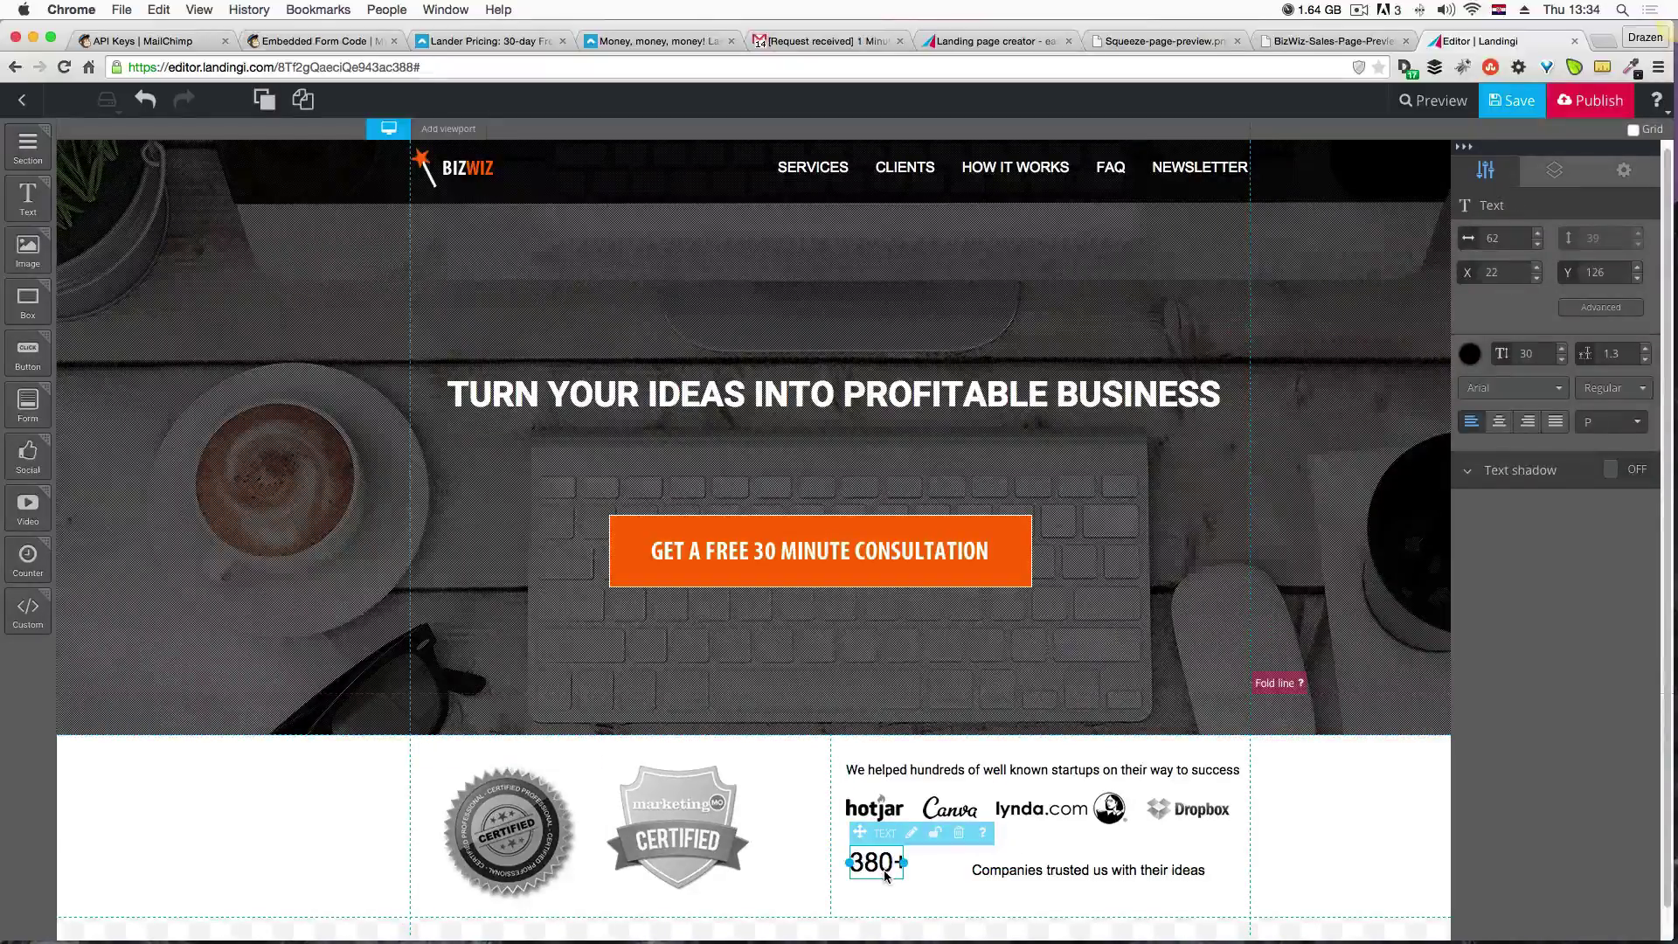
left_click(1562, 348)
left_click(1562, 348)
left_click(1562, 348)
left_click(1562, 348)
left_click(1512, 387)
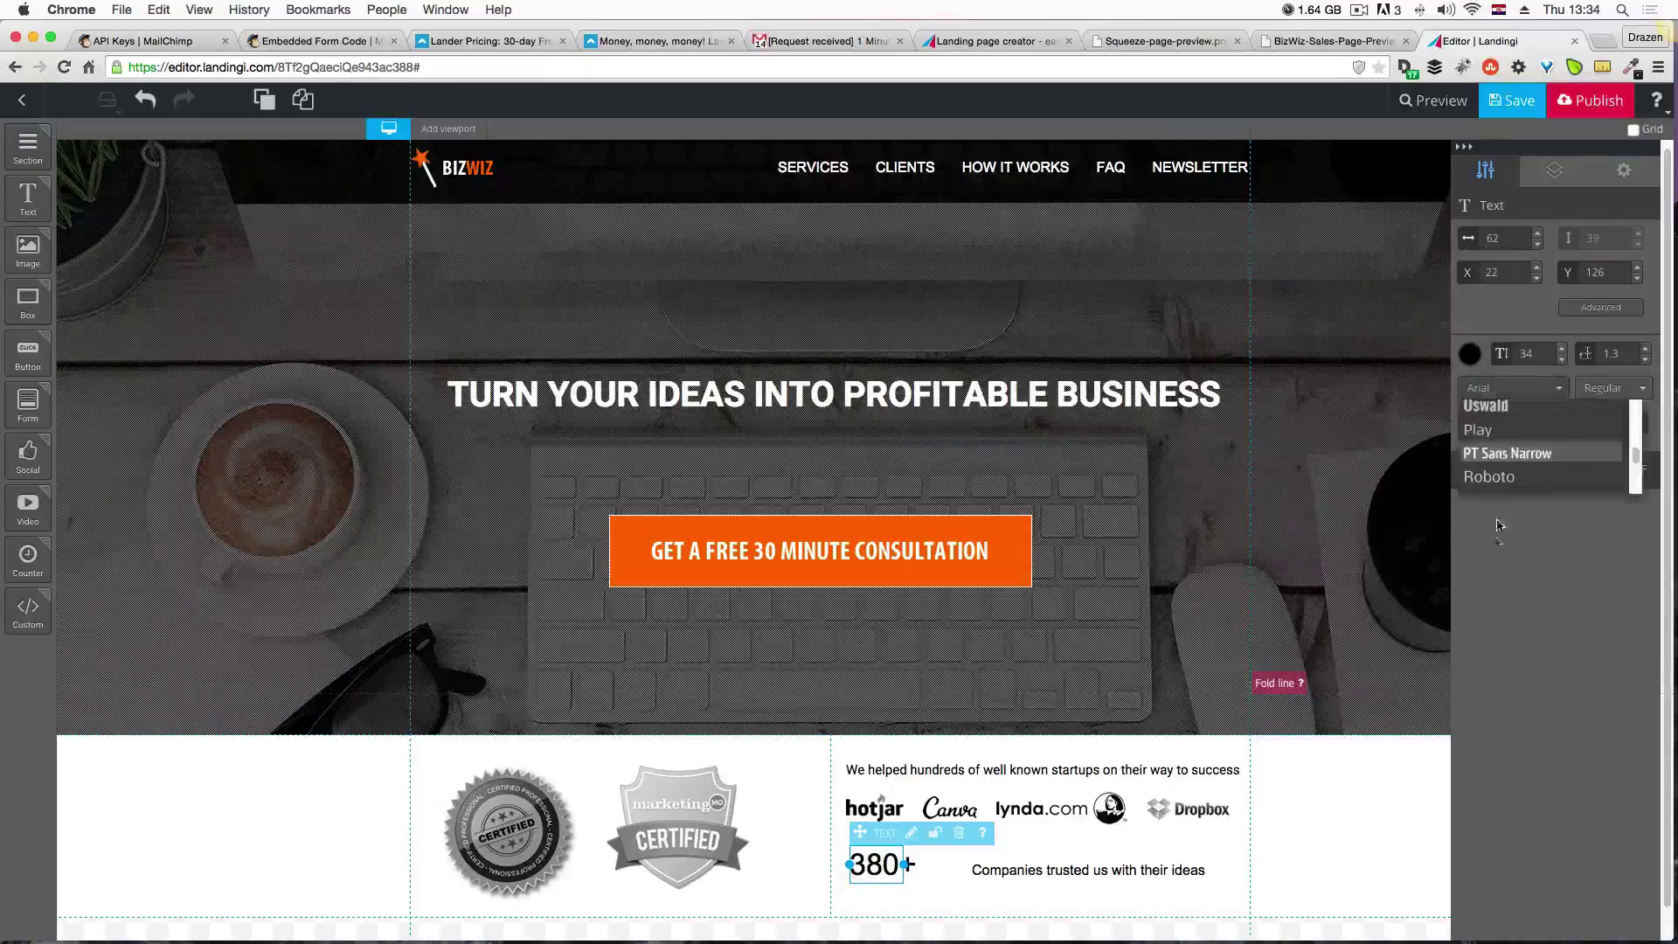
left_click(1492, 477)
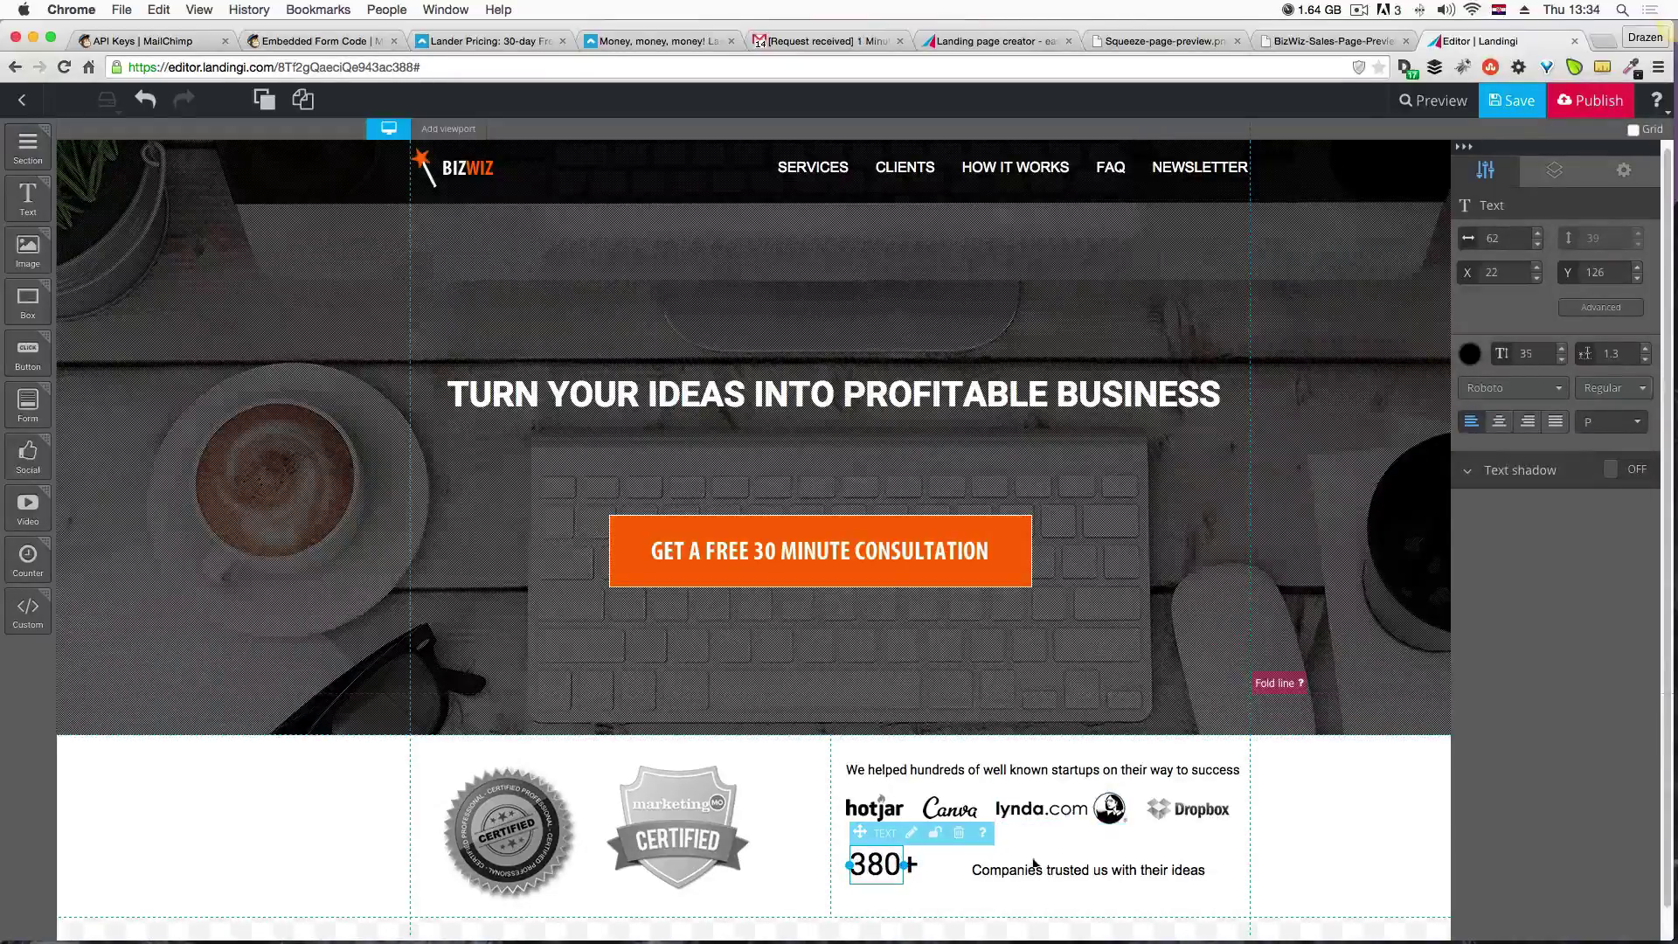
Move the "Companies trusted us with their ideas" text closer to 380+, at X 128, Y 137, and set its font to Roboto.
left_click(1023, 896)
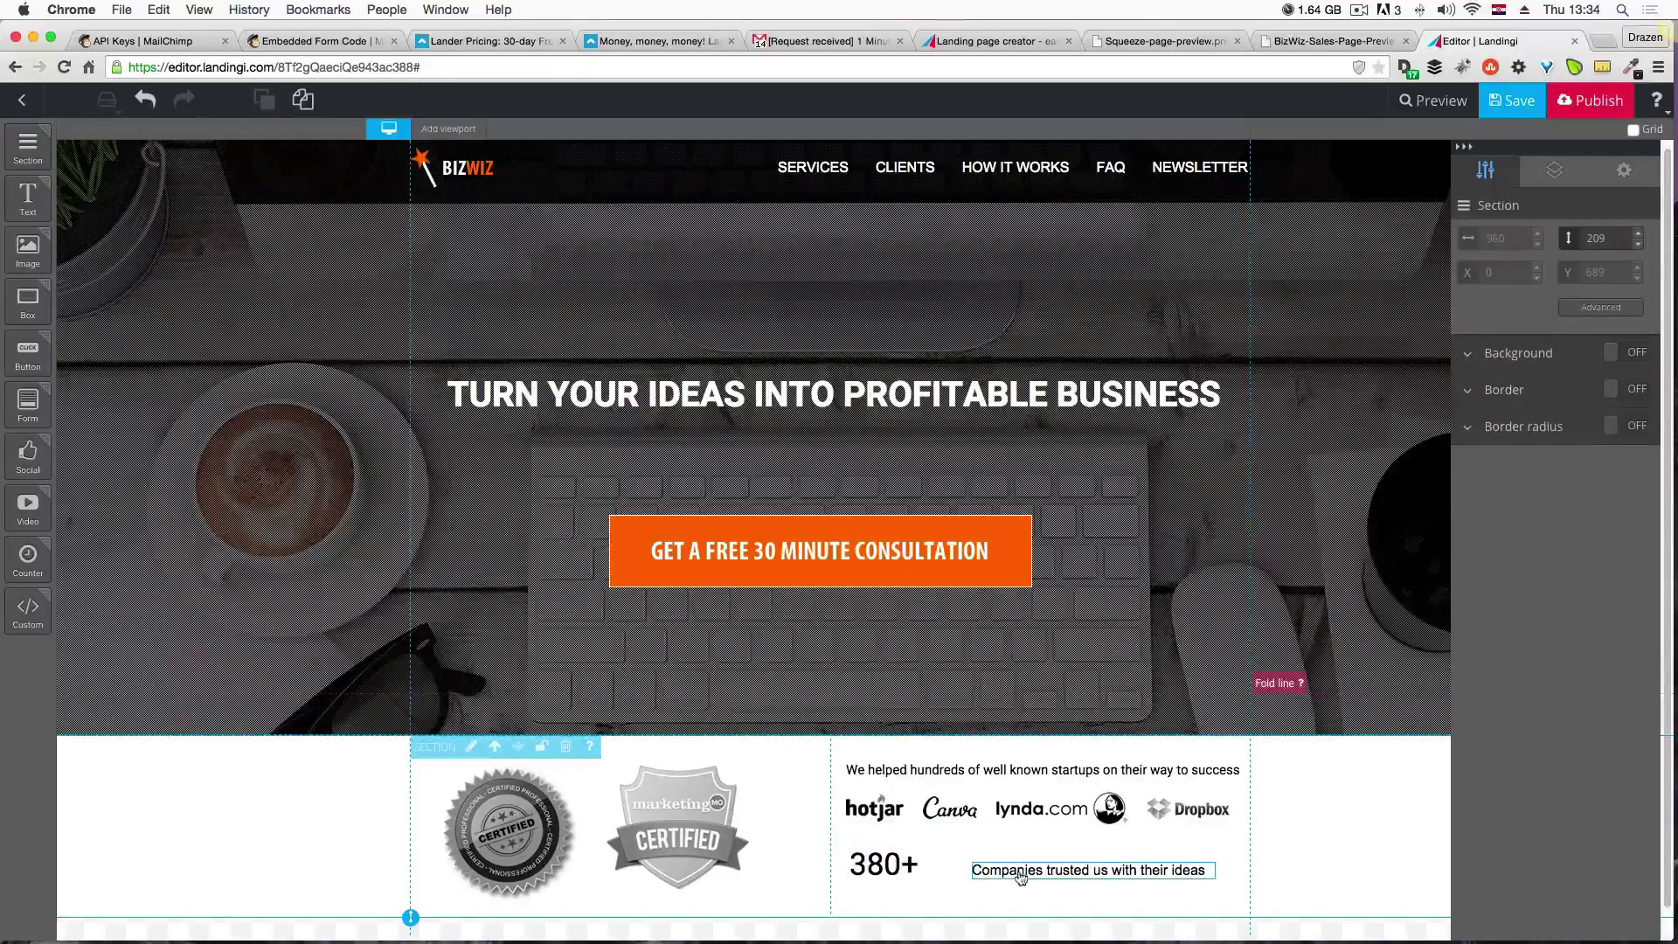
left_click_drag(1019, 878, 993, 871)
left_click(1538, 385)
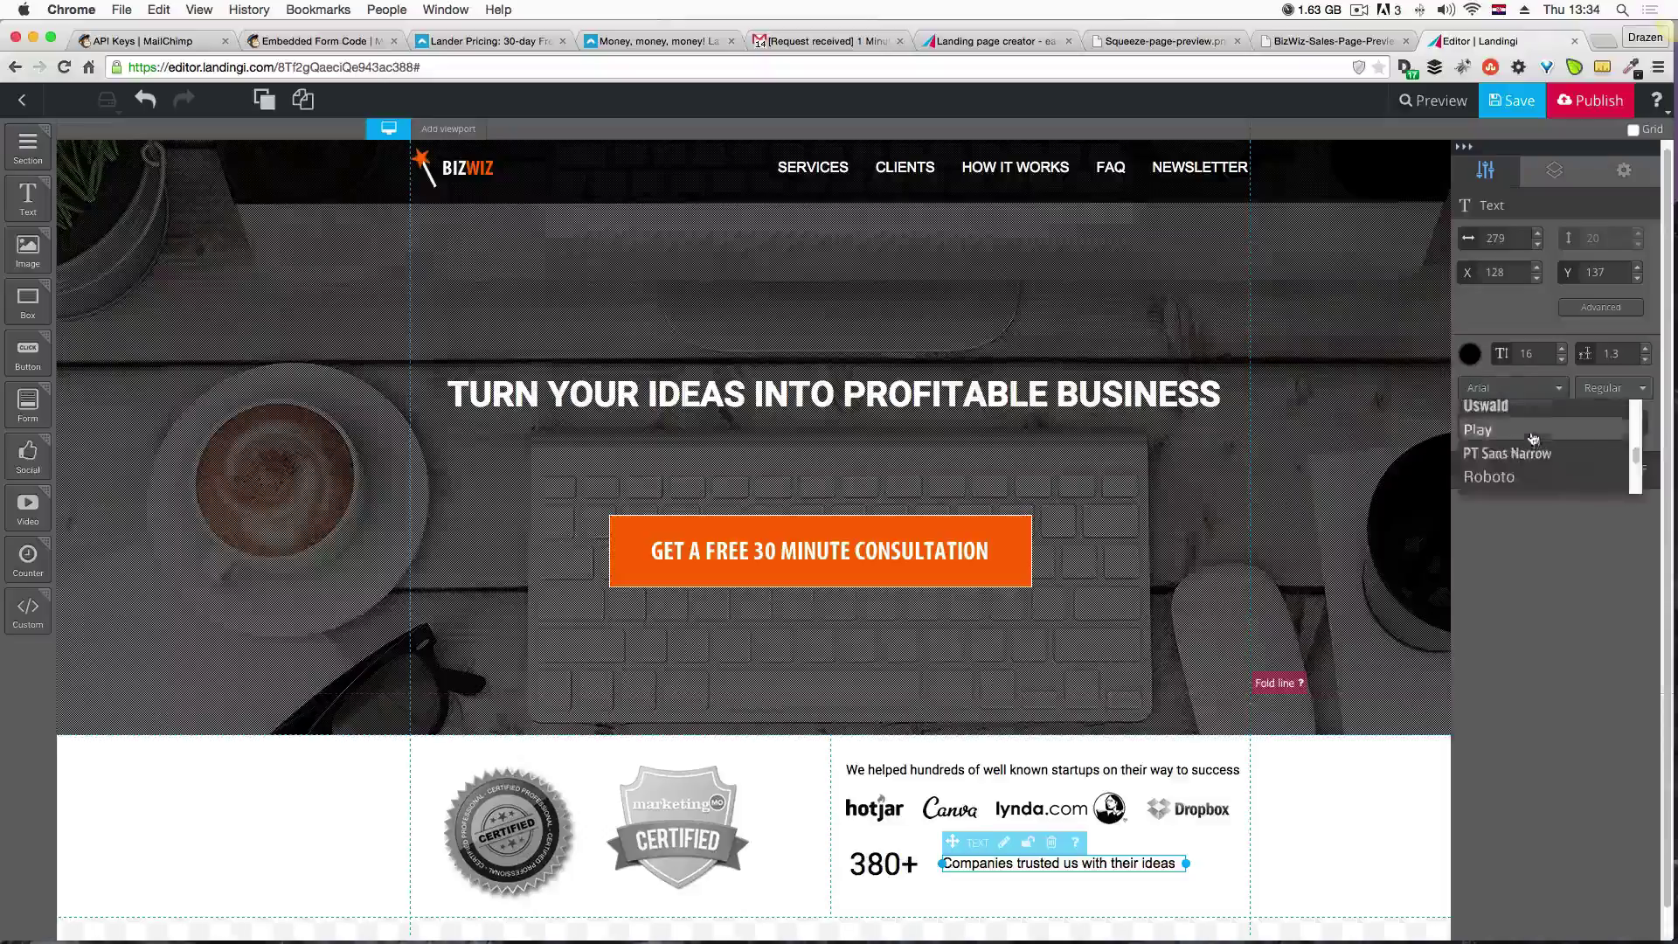
left_click(1495, 472)
Set the "Companies trusted us with their ideas" text to size 21 and widen its element to 353 so it fits one line.
left_click(1562, 349)
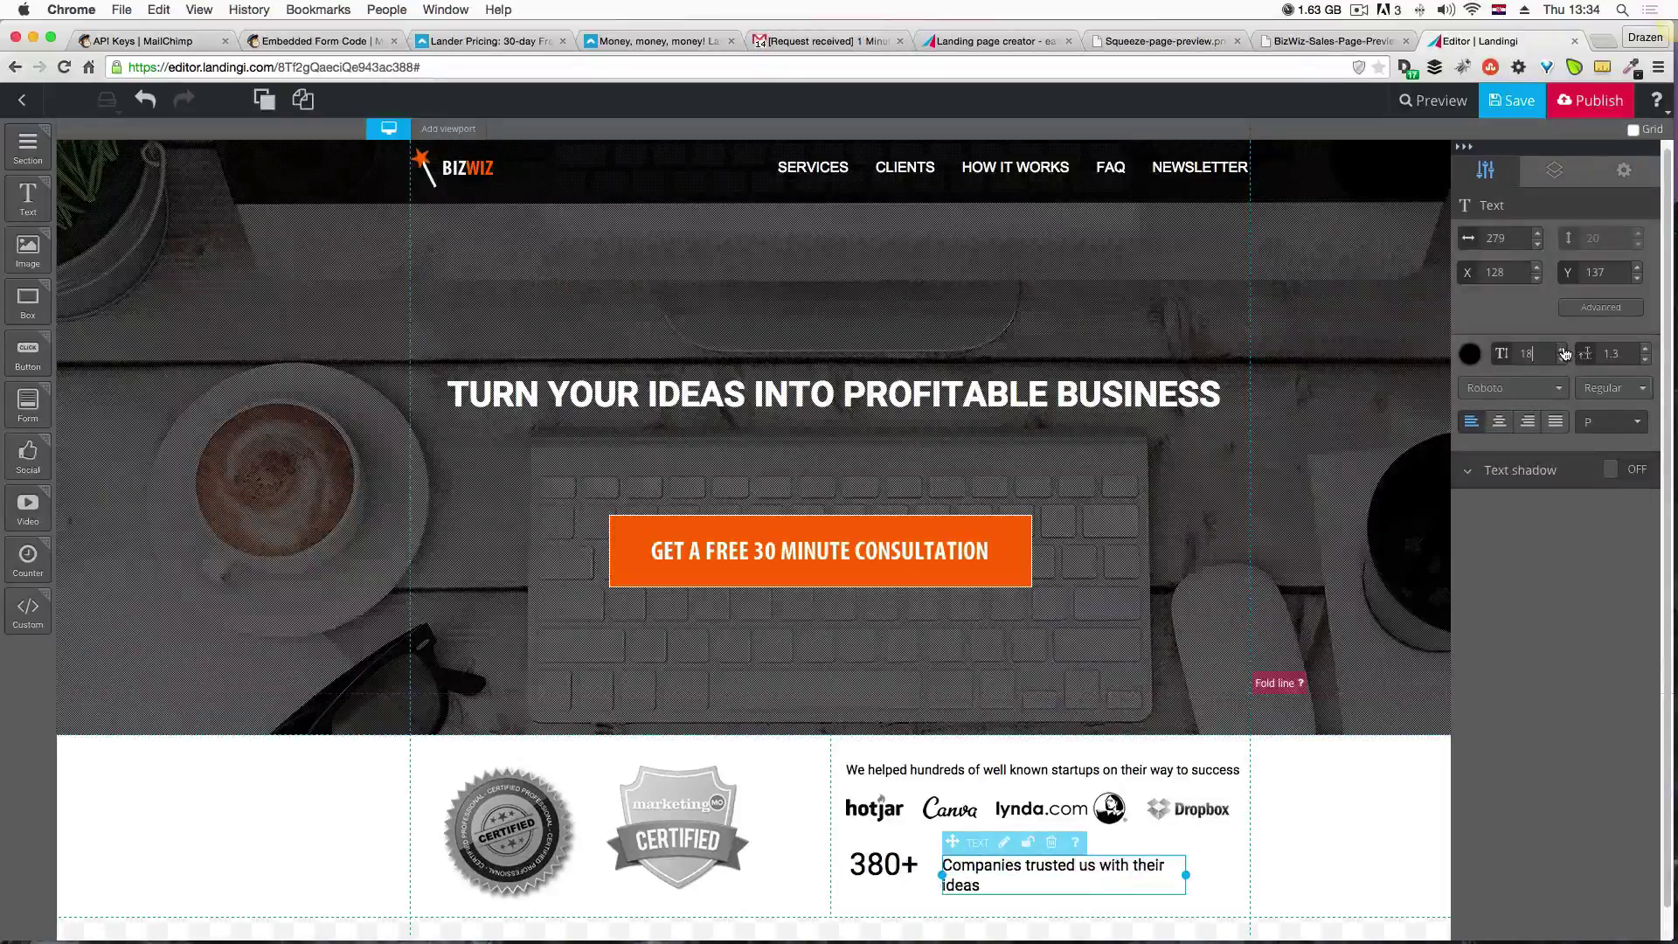
left_click(1562, 348)
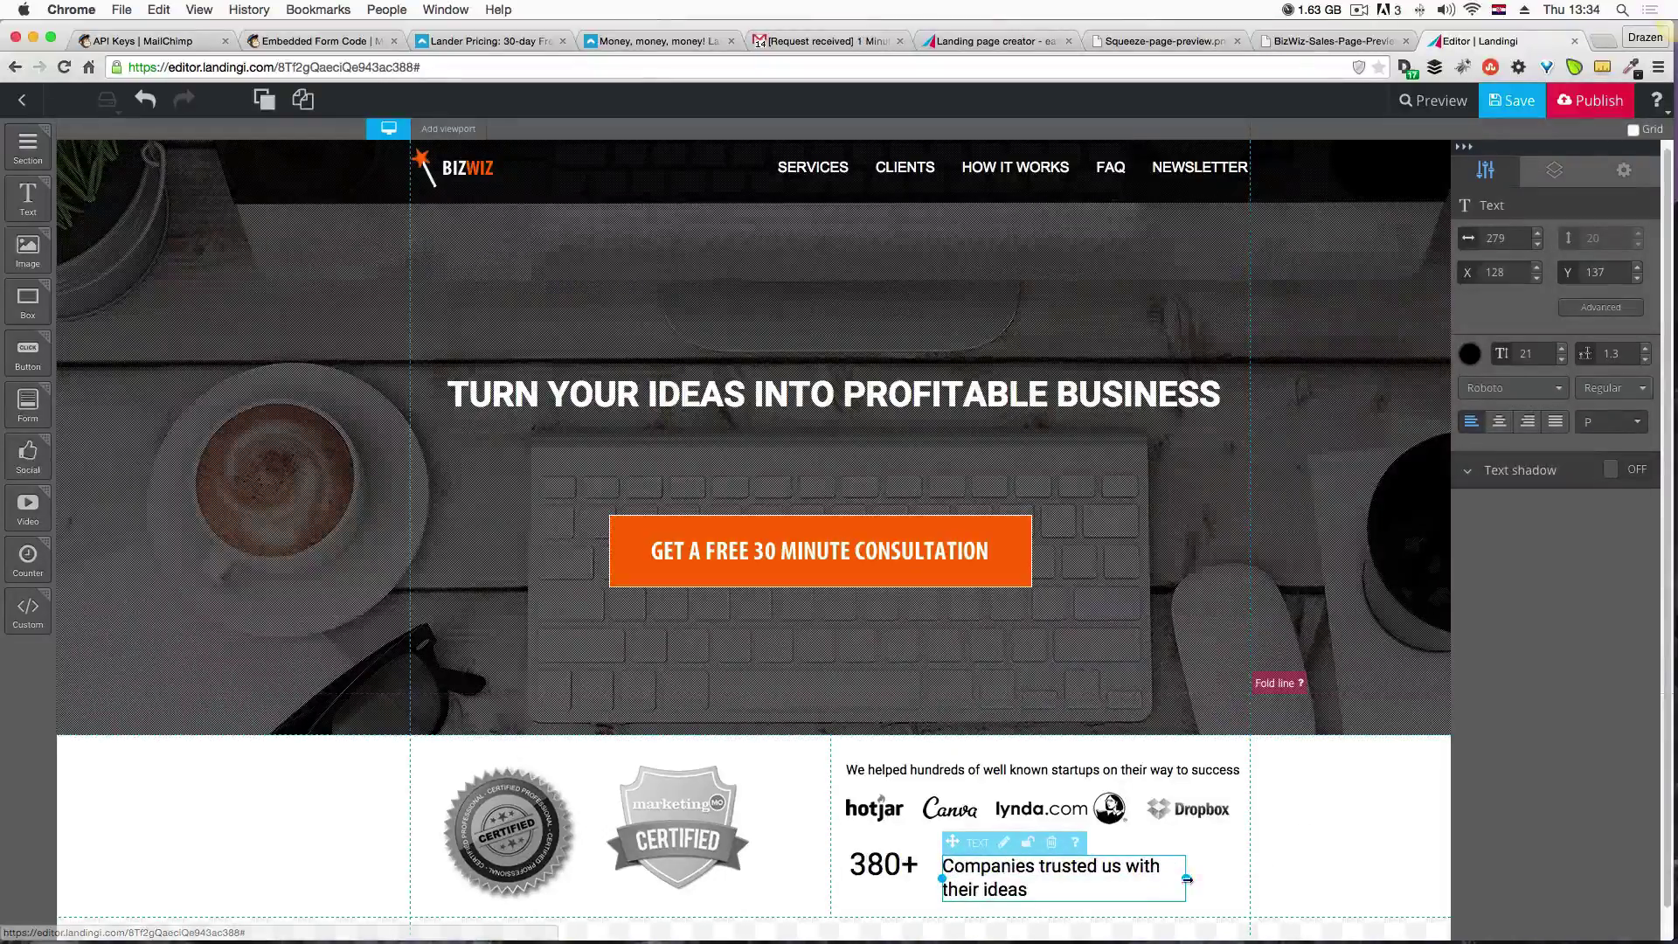
left_click_drag(1185, 878, 1252, 876)
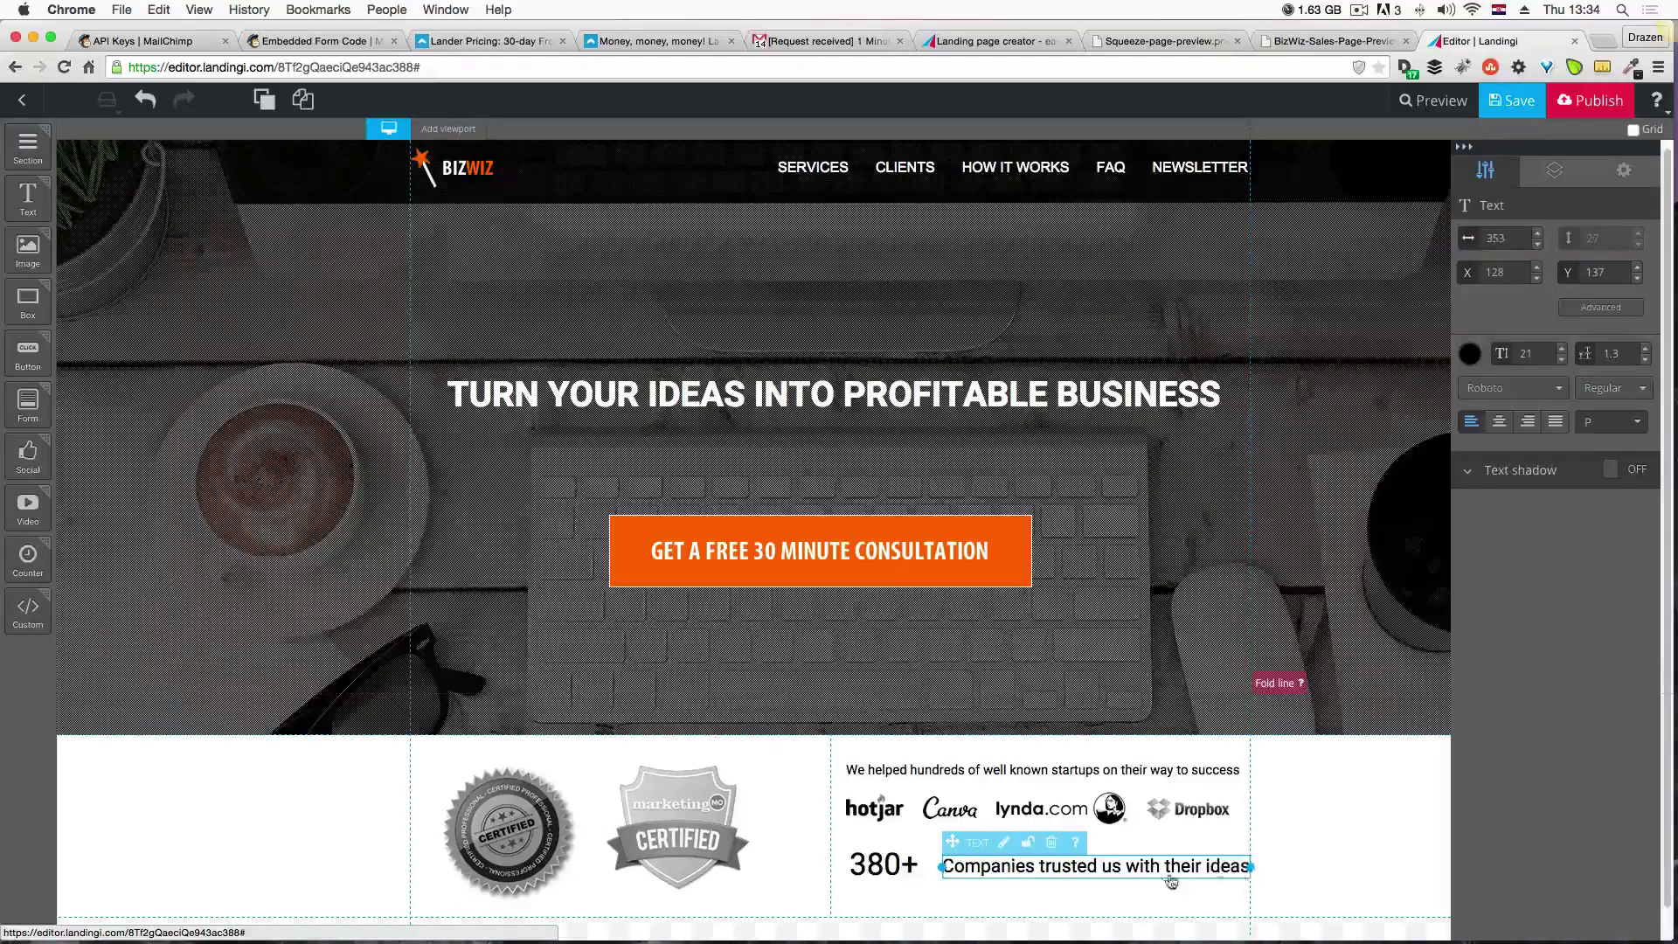
Reposition the "Companies trusted us with their ideas" text to X 117, Y 134, level with 380+.
left_click(1131, 892)
left_click_drag(1121, 882, 1114, 872)
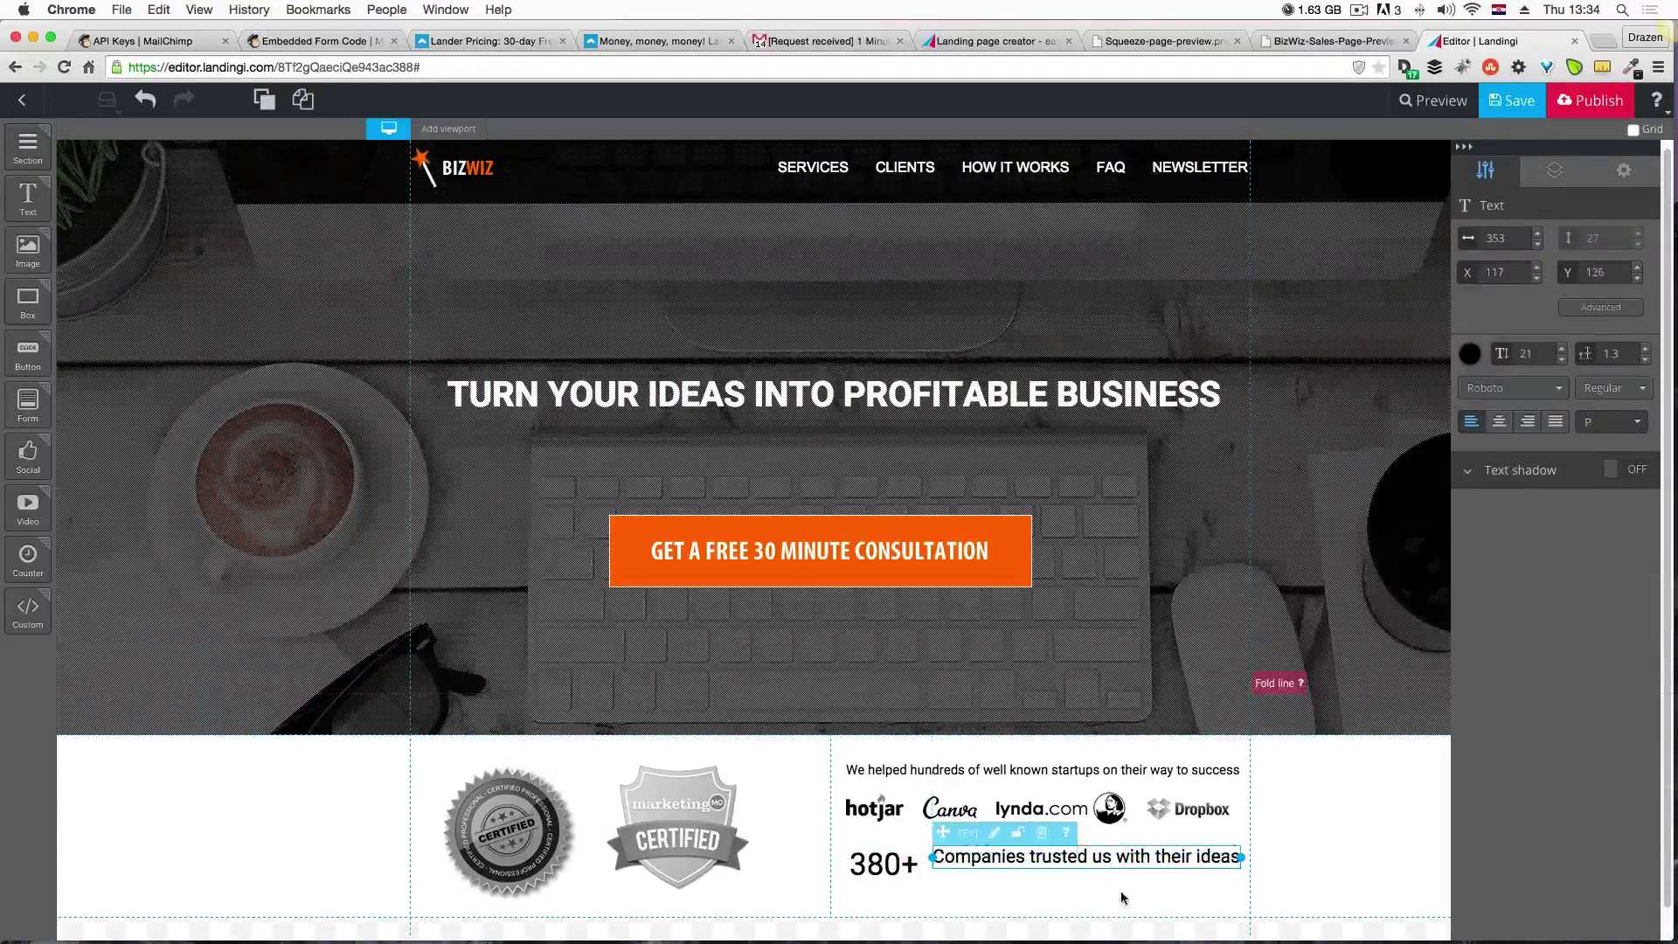
left_click(1125, 899)
left_click(1118, 871)
key("Down")
key("Down")
key("Down")
key("Down")
key("Down")
key("Down")
key("Down")
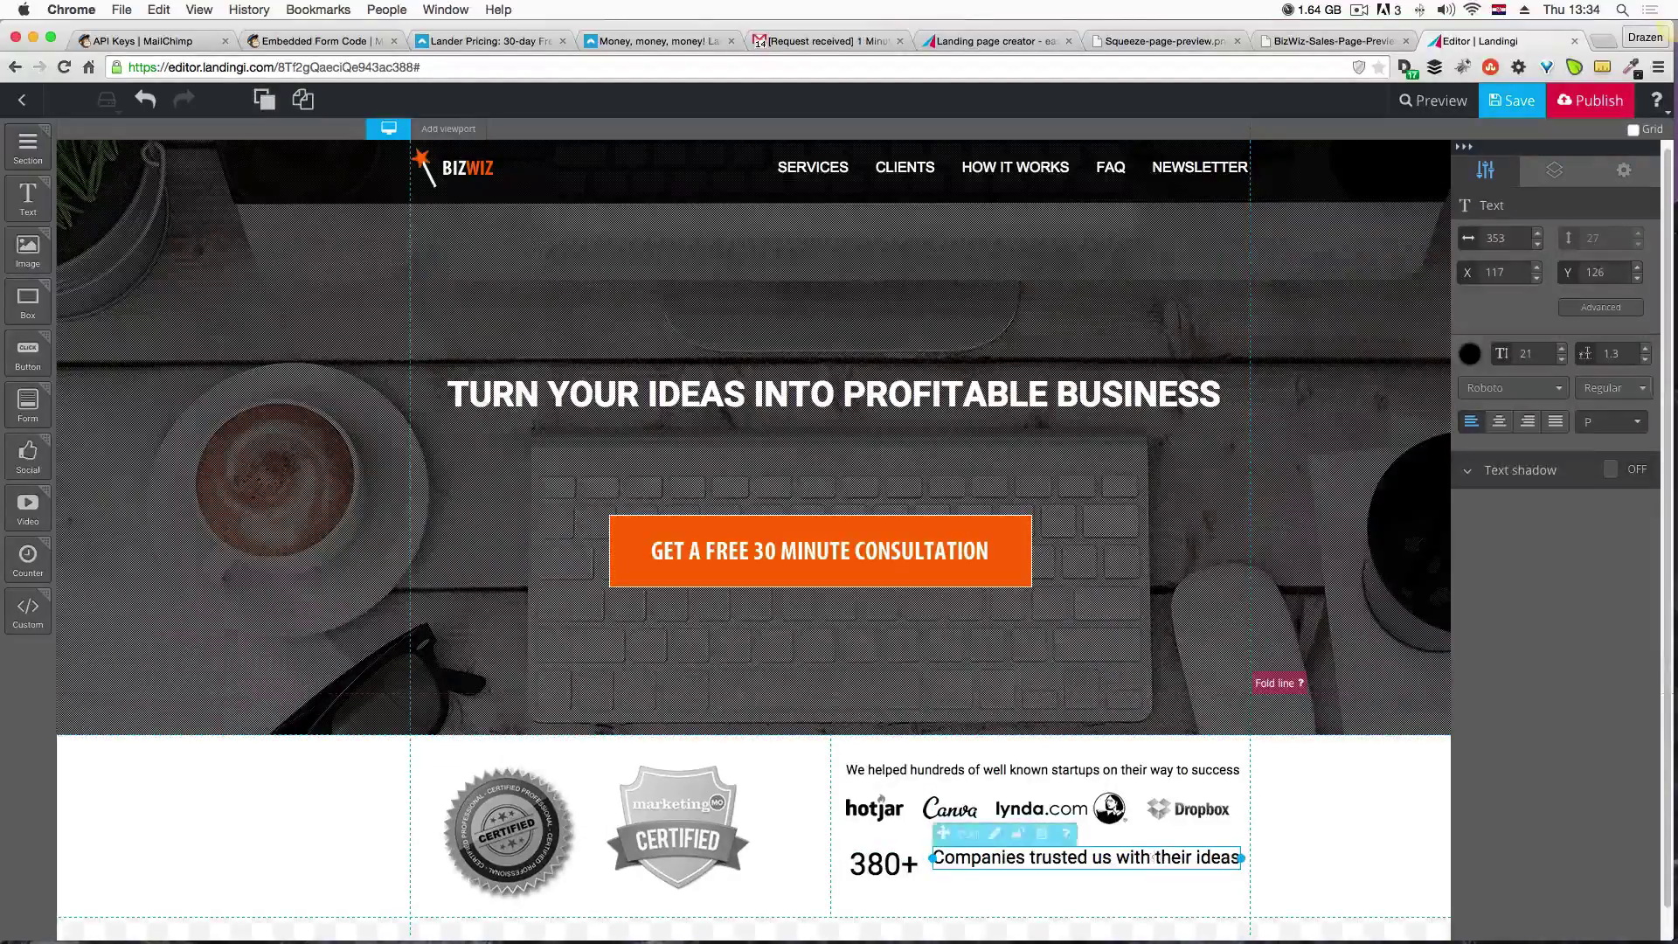
key("Down")
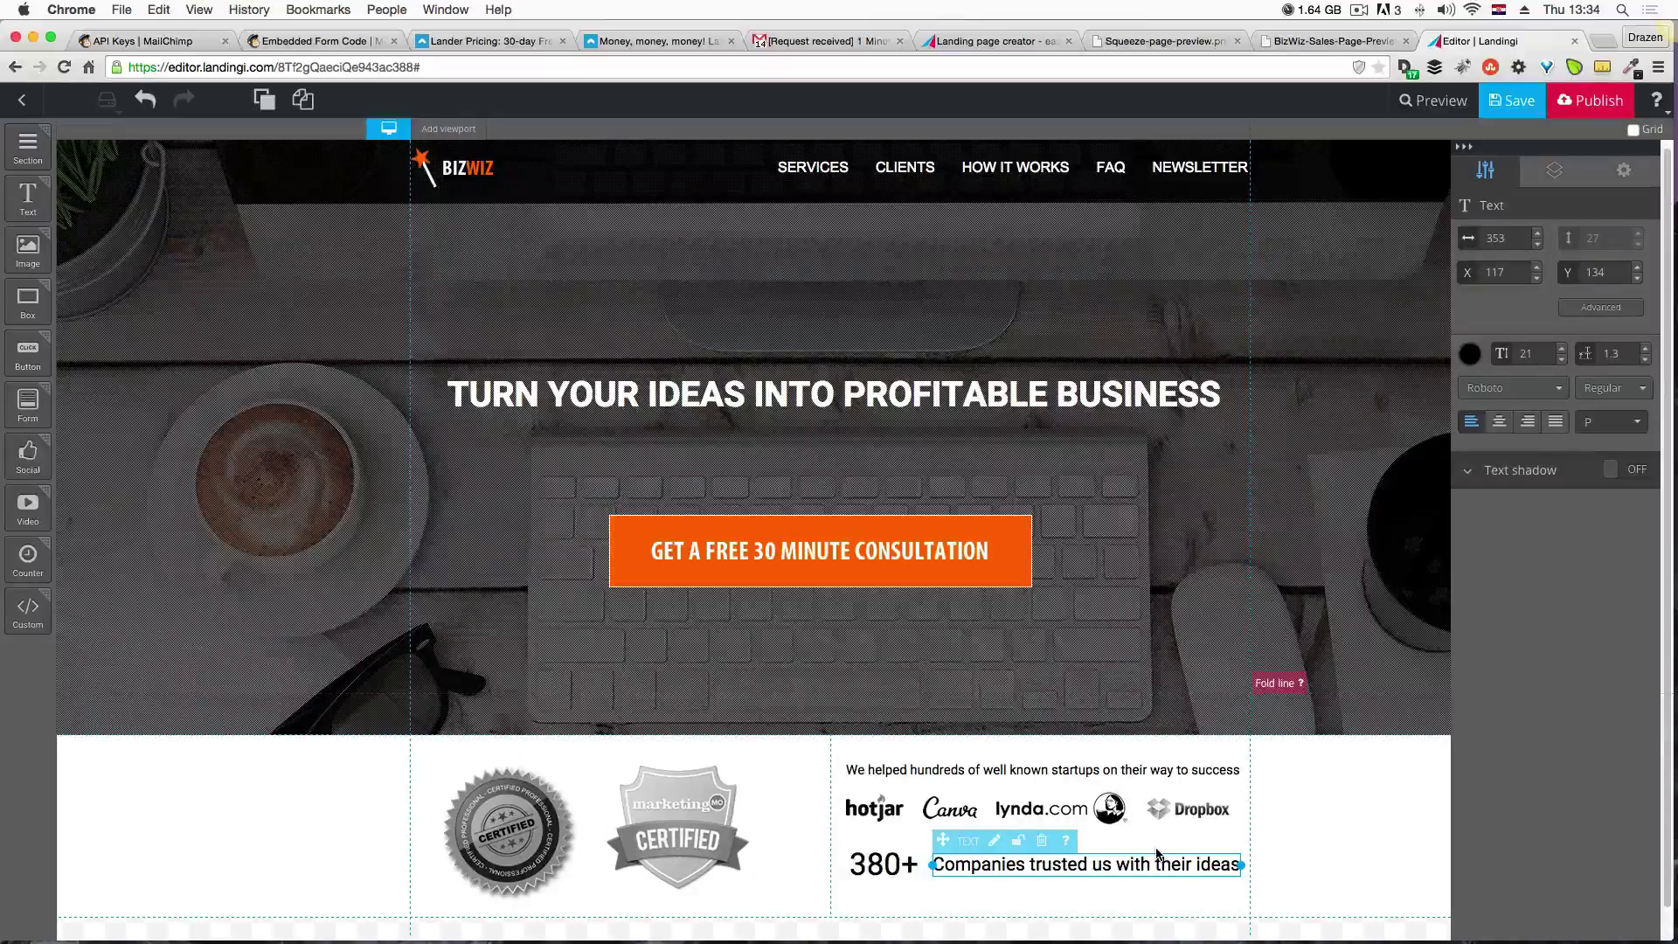
Move the "380+" text left to X 18 so it lines up with the edge of the logo row.
left_click(1381, 884)
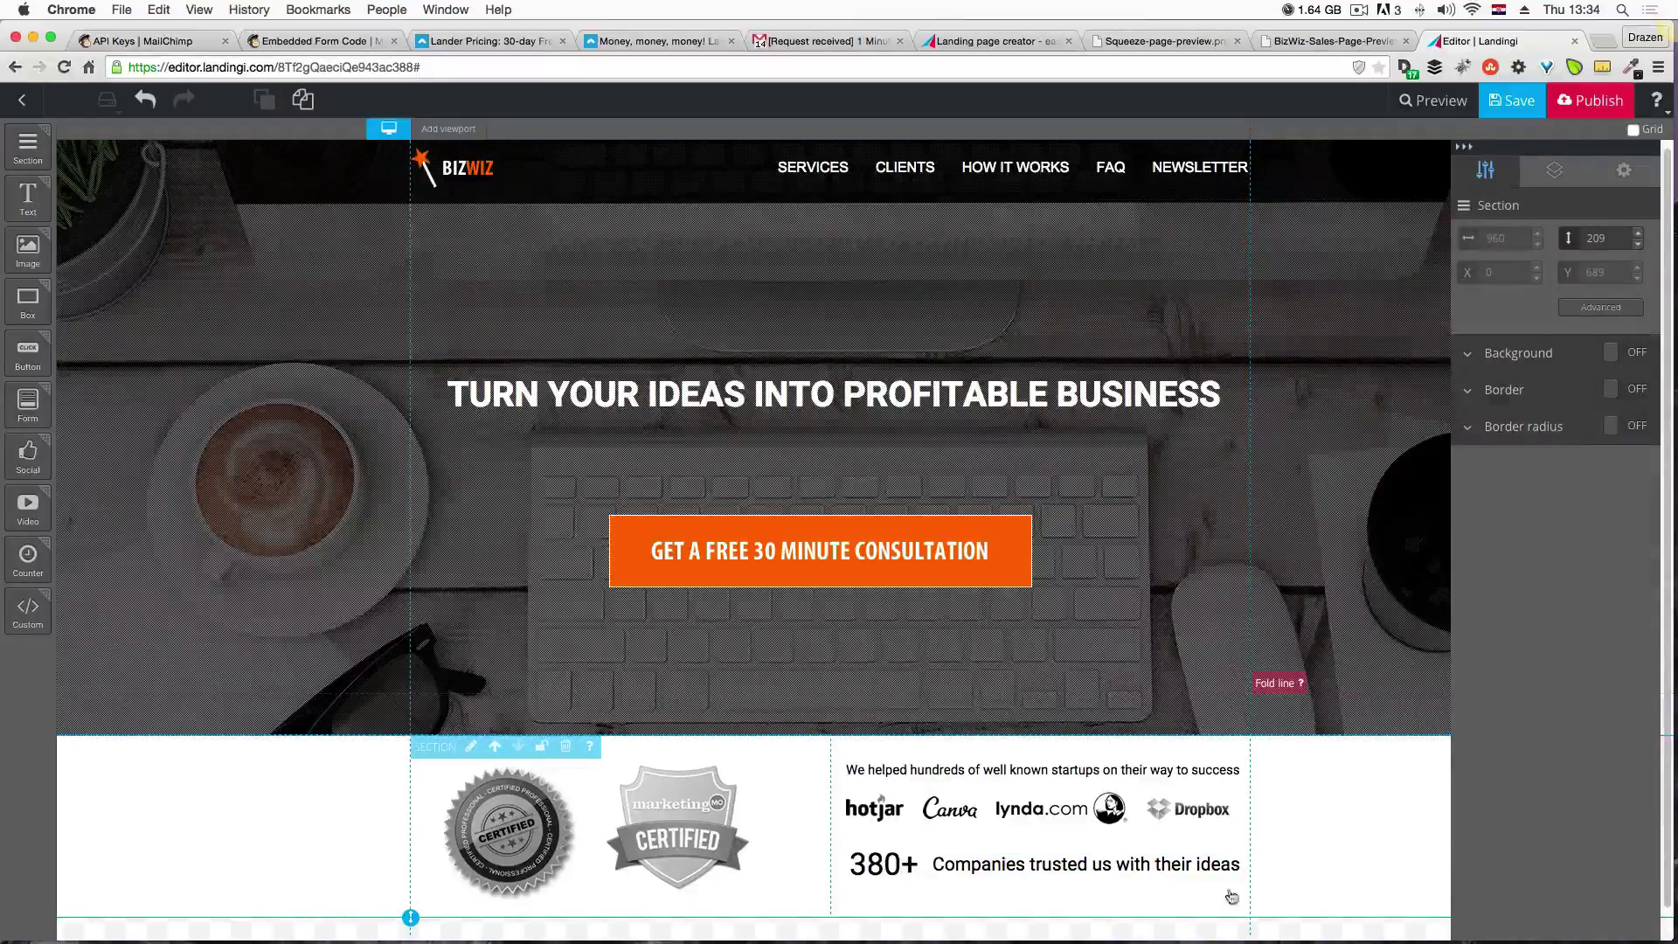
left_click(865, 874)
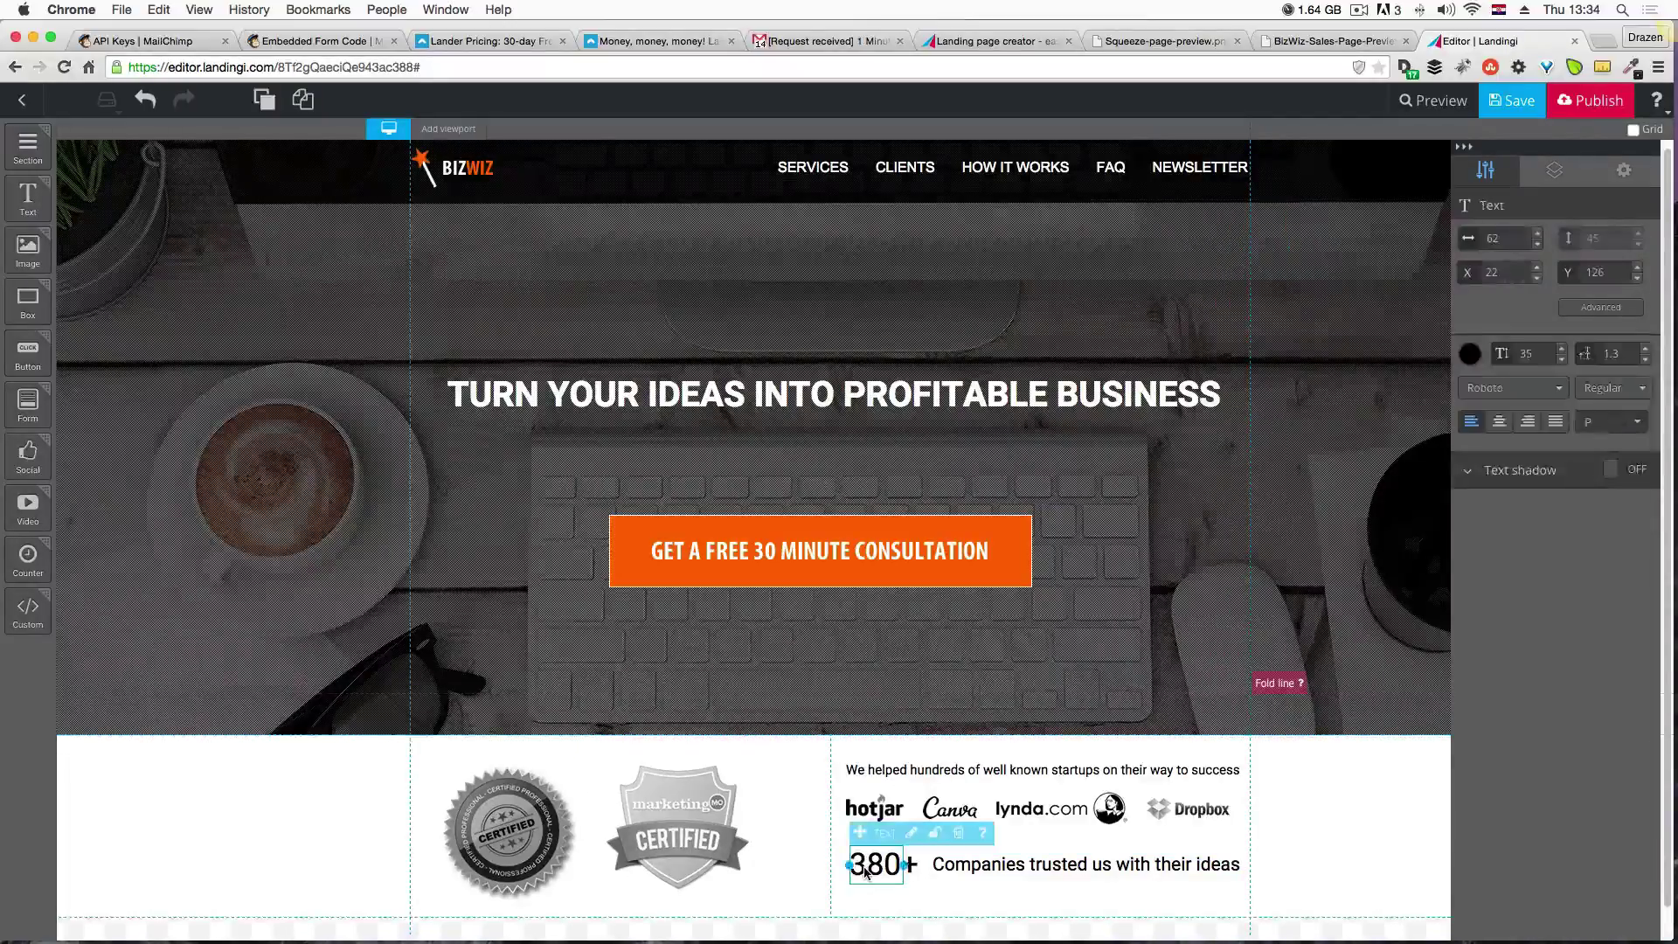
left_click_drag(865, 874, 860, 874)
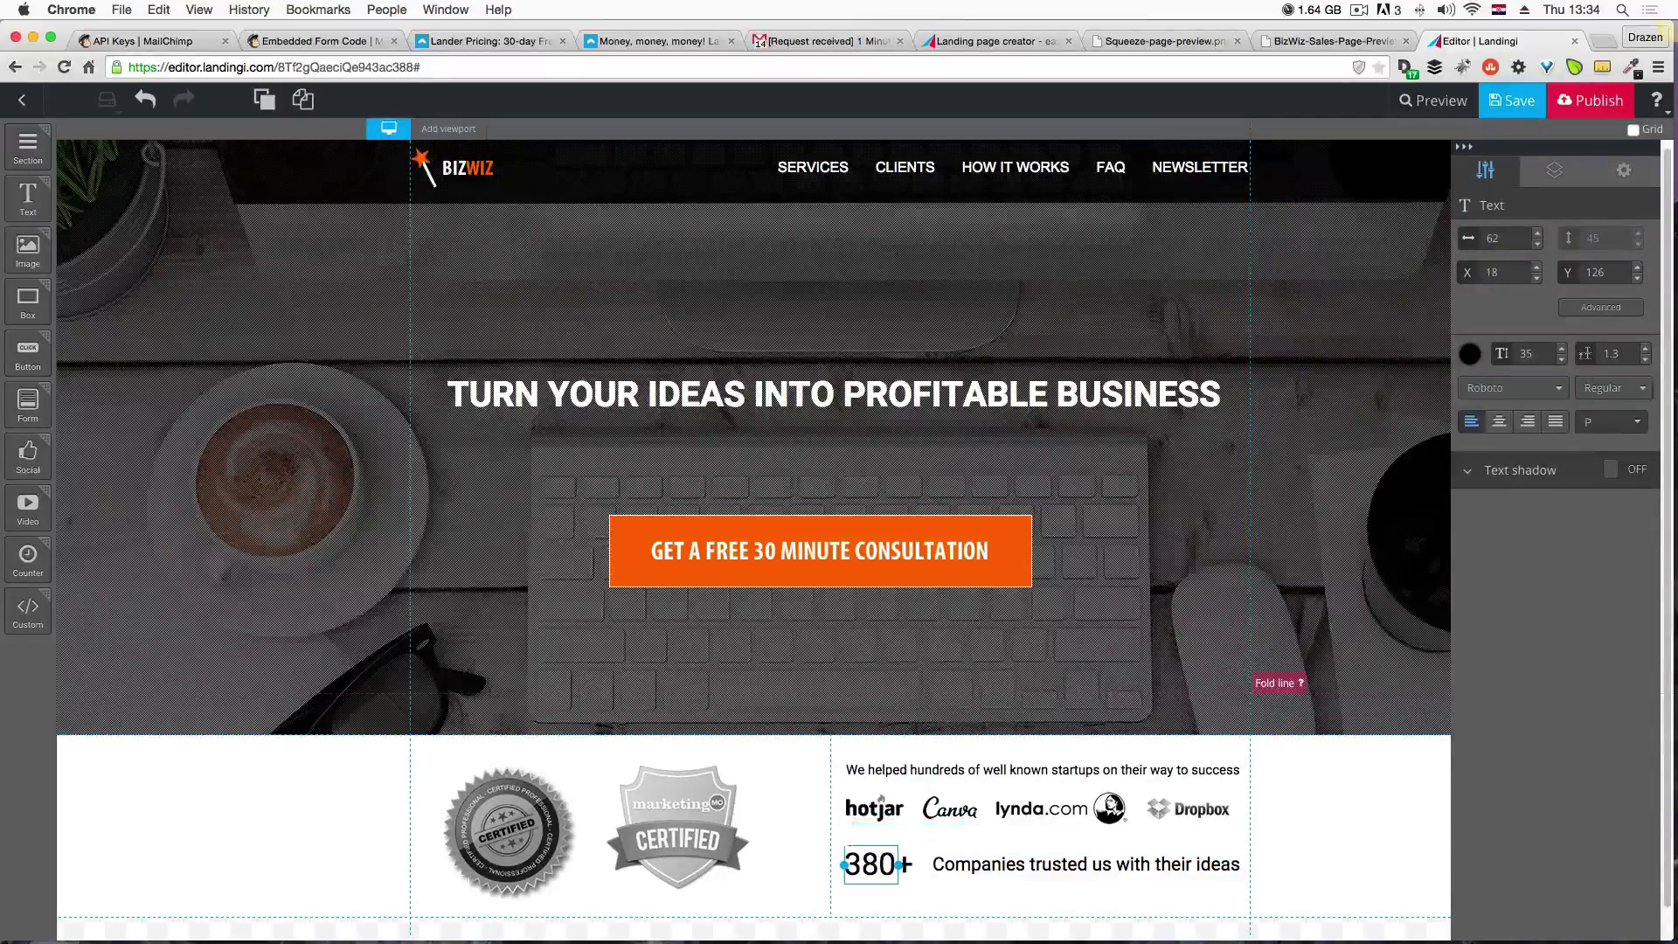
left_click(1002, 907)
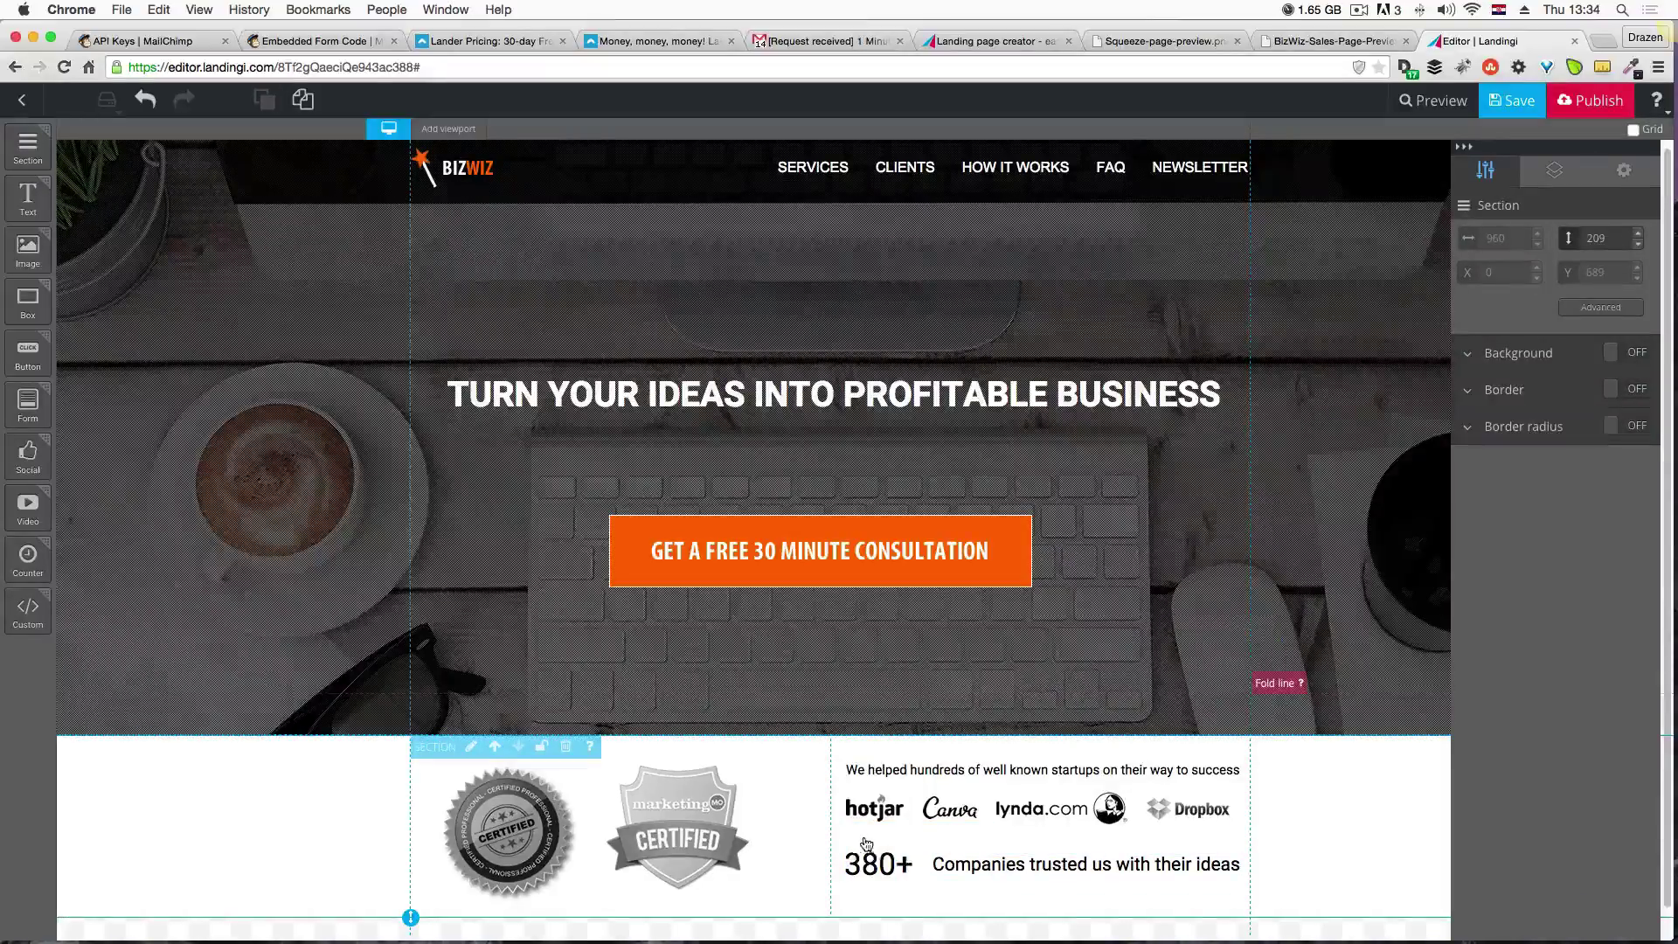
Select the hotjar, Canva, lynda.com and Dropbox logos together and nudge them down 8 px.
left_click(1219, 811)
left_click_drag(1220, 811, 844, 832)
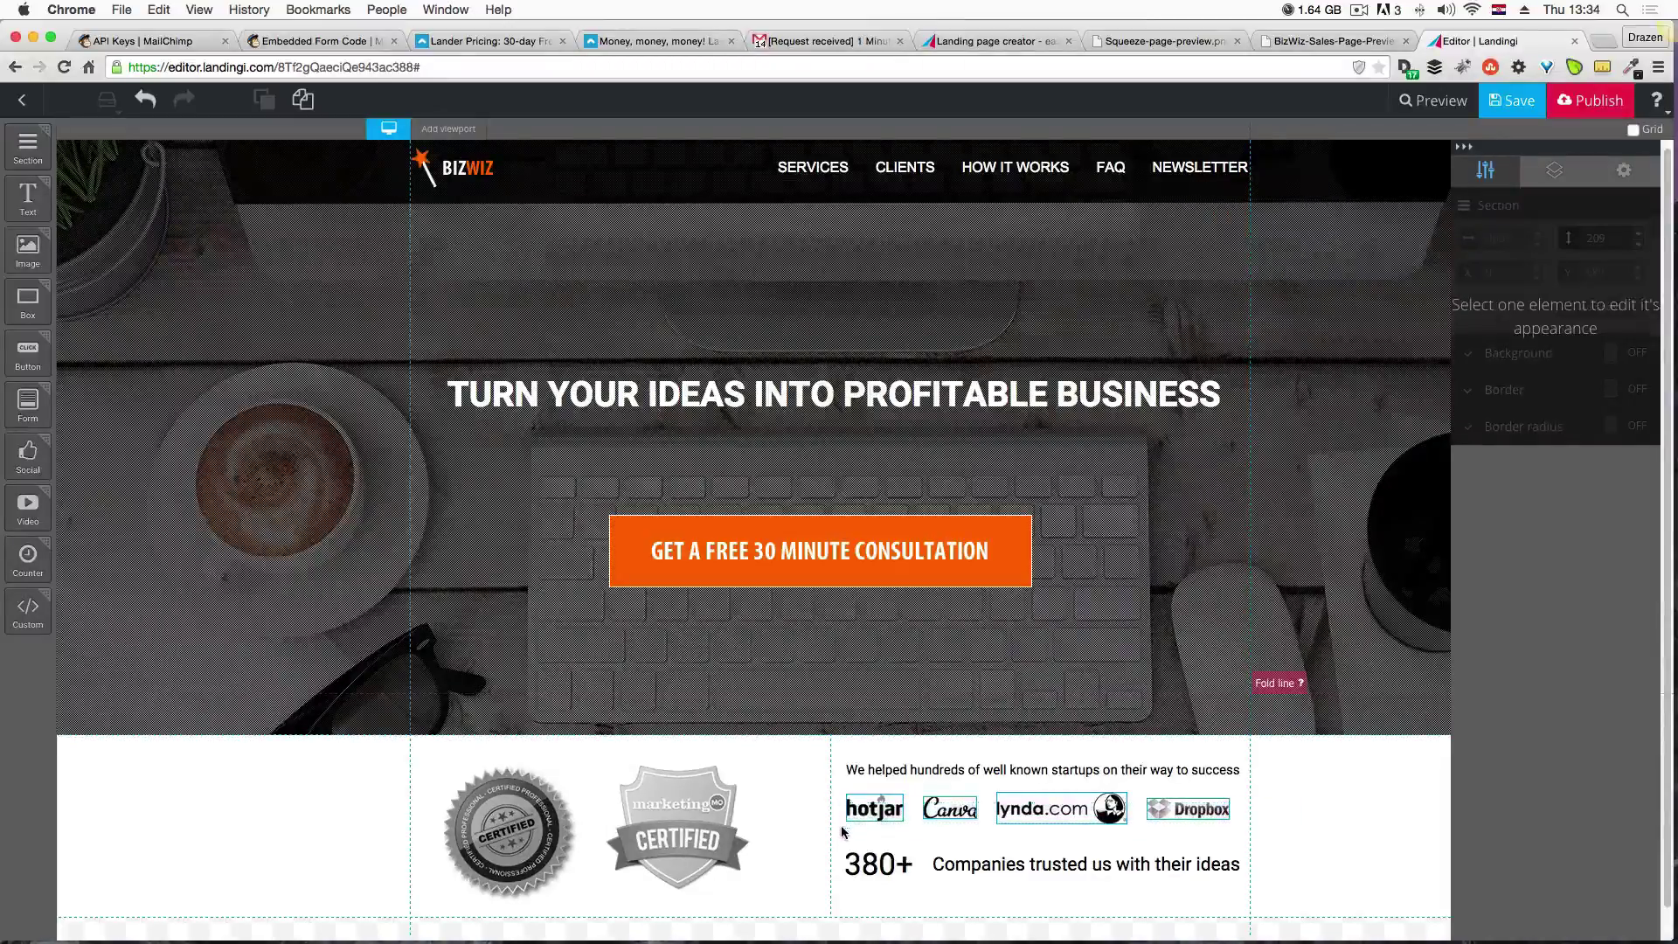
key("Down")
key("Down")
key("Down")
key("Down")
key("Down")
key("Down")
key("Down")
key("Down")
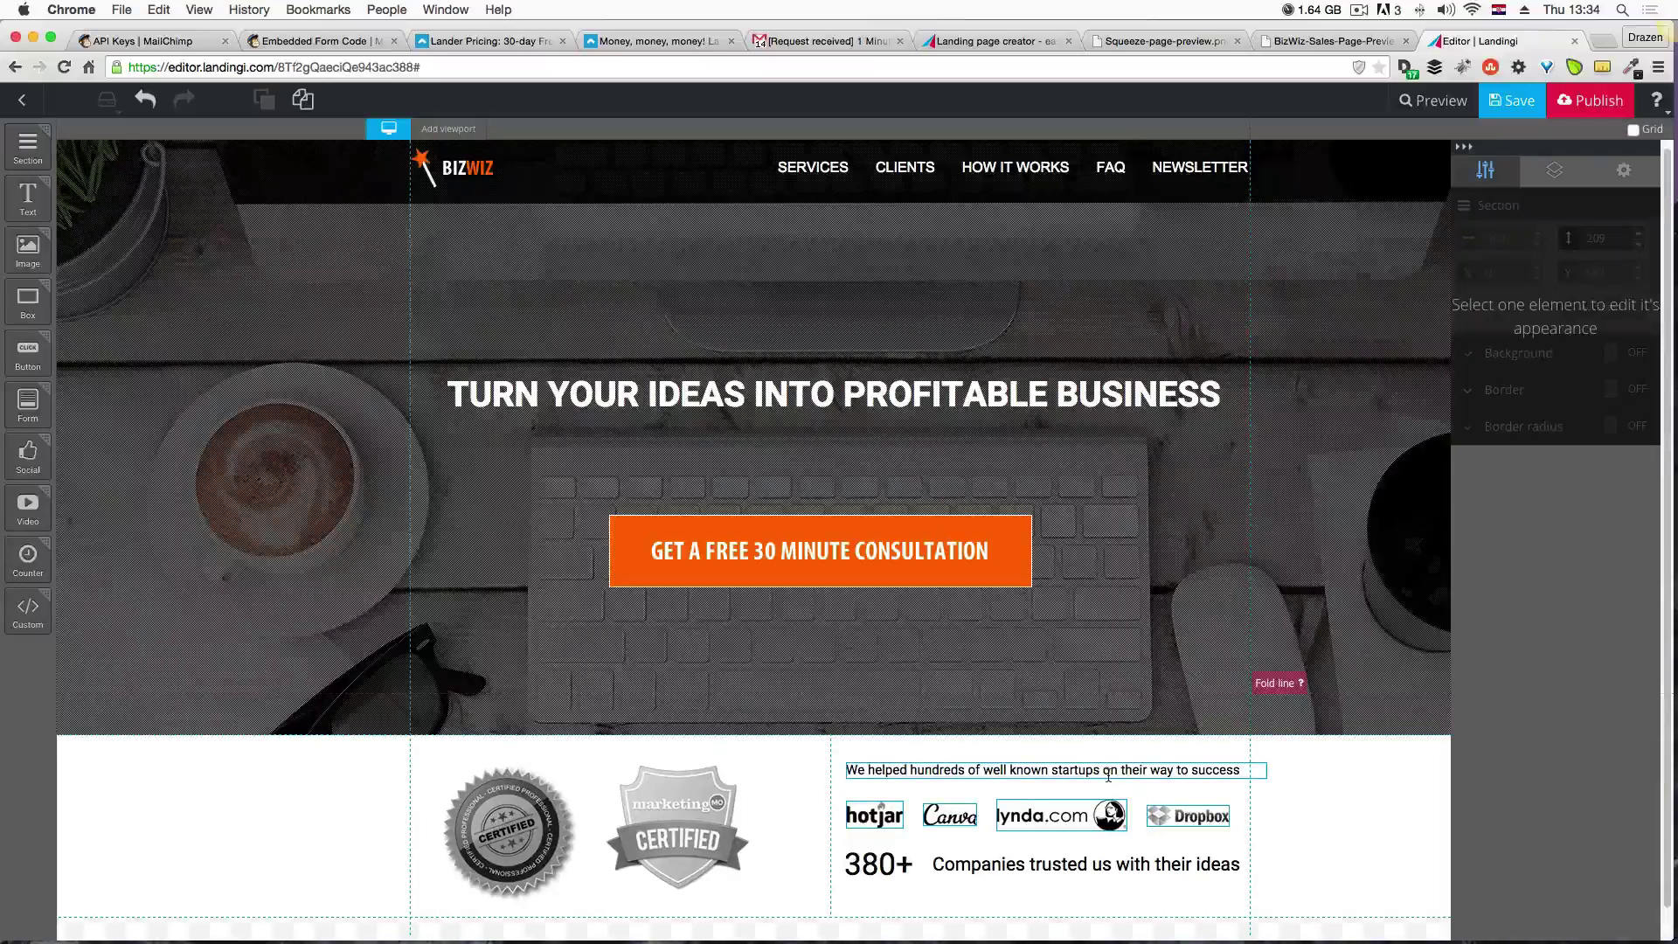
Place the "We helped hundreds of well known startups" text at X 18, Y 37, above the logos.
left_click(949, 775)
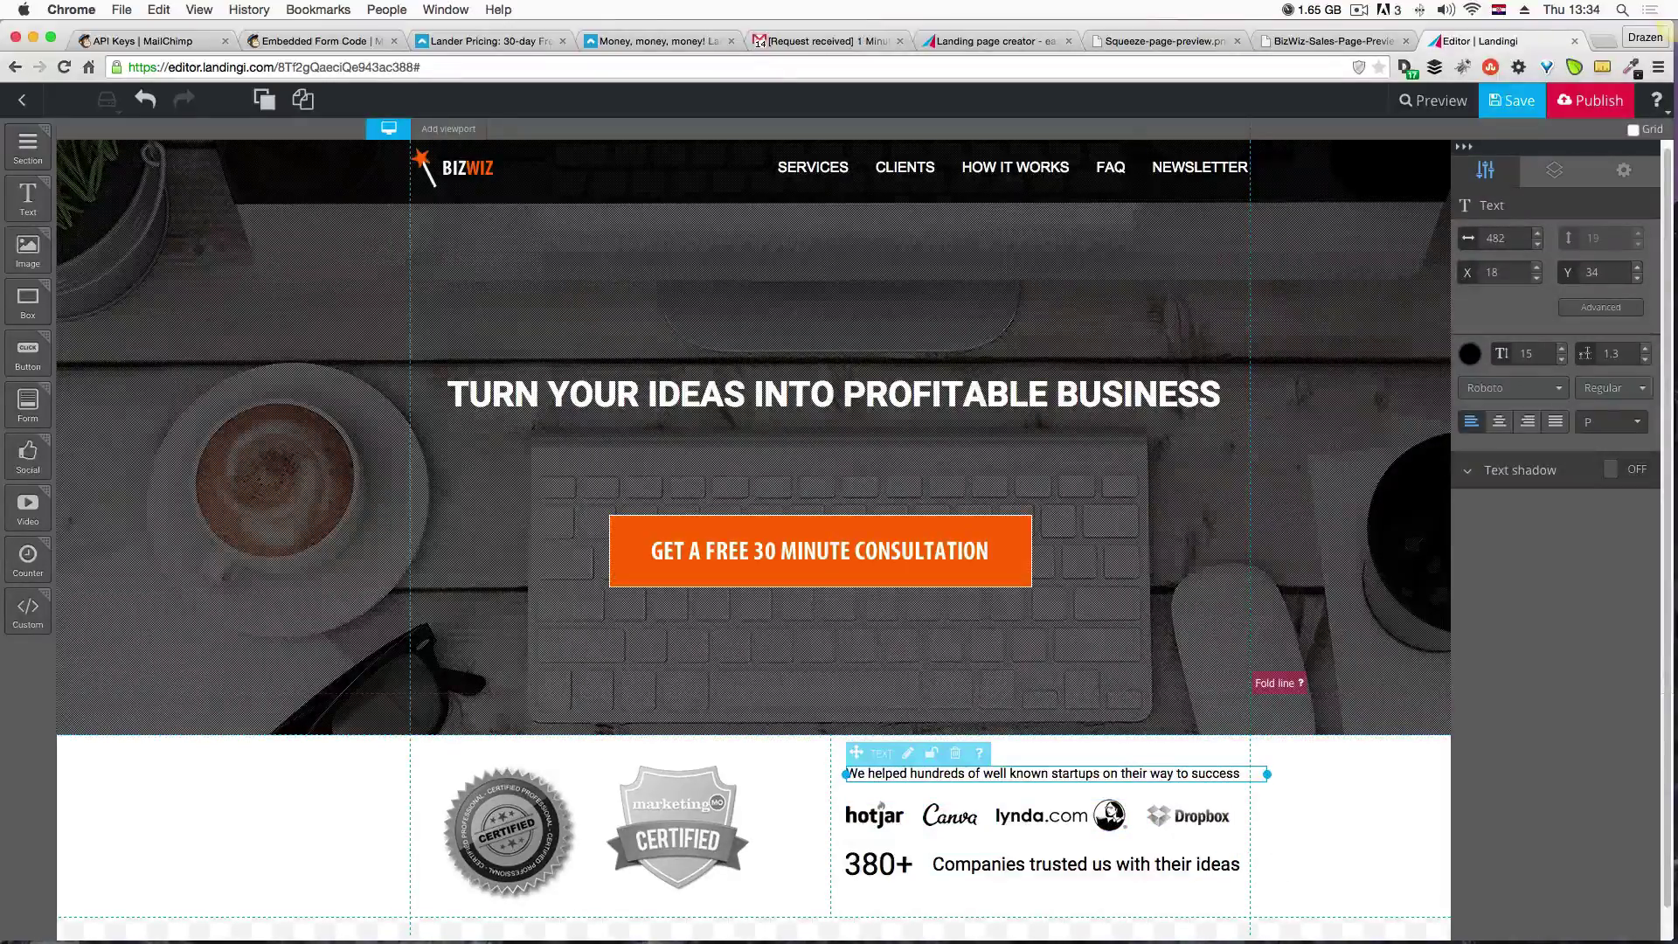
key("Left")
key("Down")
key("Down")
key("Down")
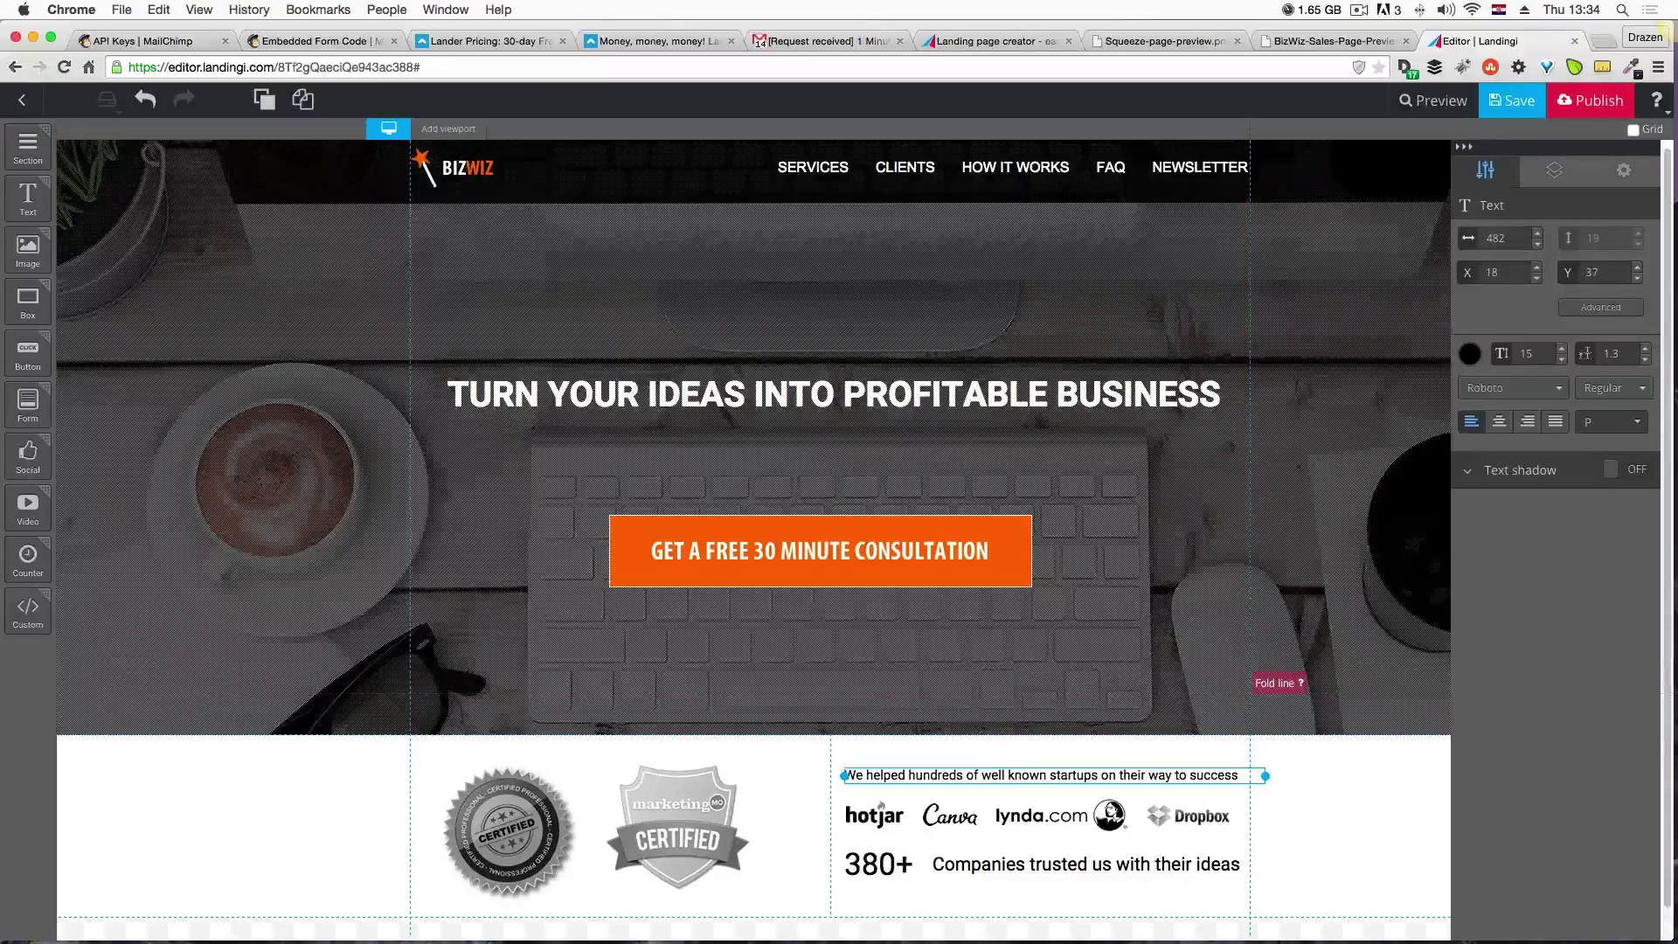
Try the "We helped hundreds of well known startups" text at X 1 and return it to X 18.
key("Left")
key("Left")
key("Left")
key("Left")
key("Left")
key("Left")
key("Left")
key("Left")
key("Left")
key("Left")
key("Left")
key("Left")
key("Left")
key("Left")
key("Left")
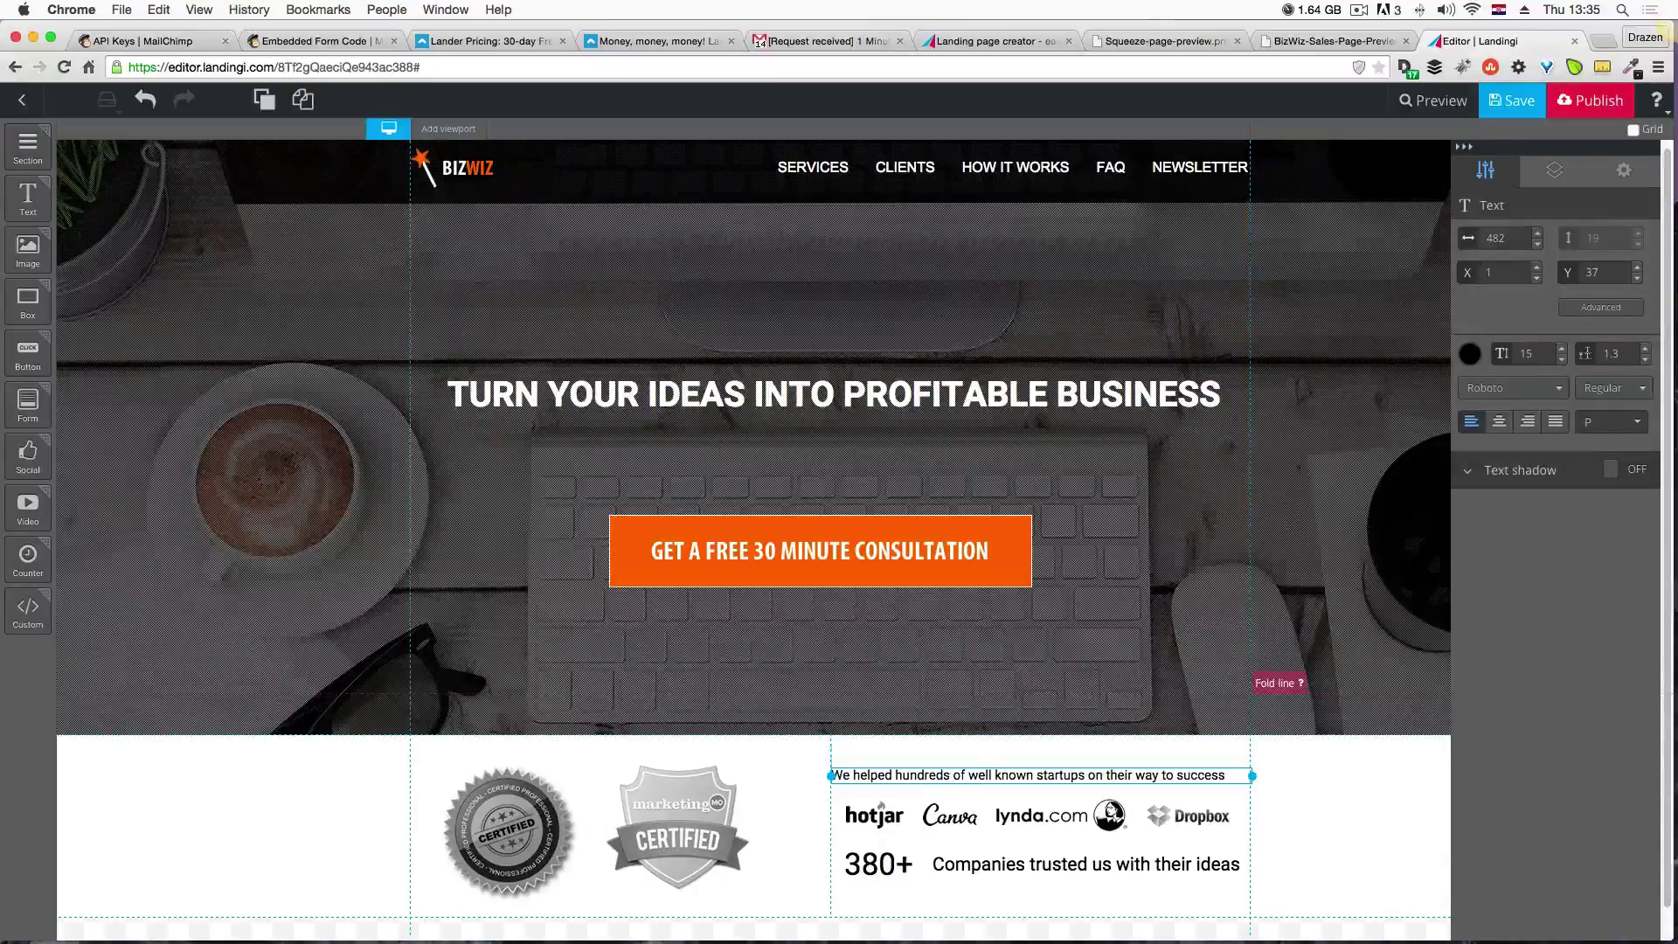
key("Left")
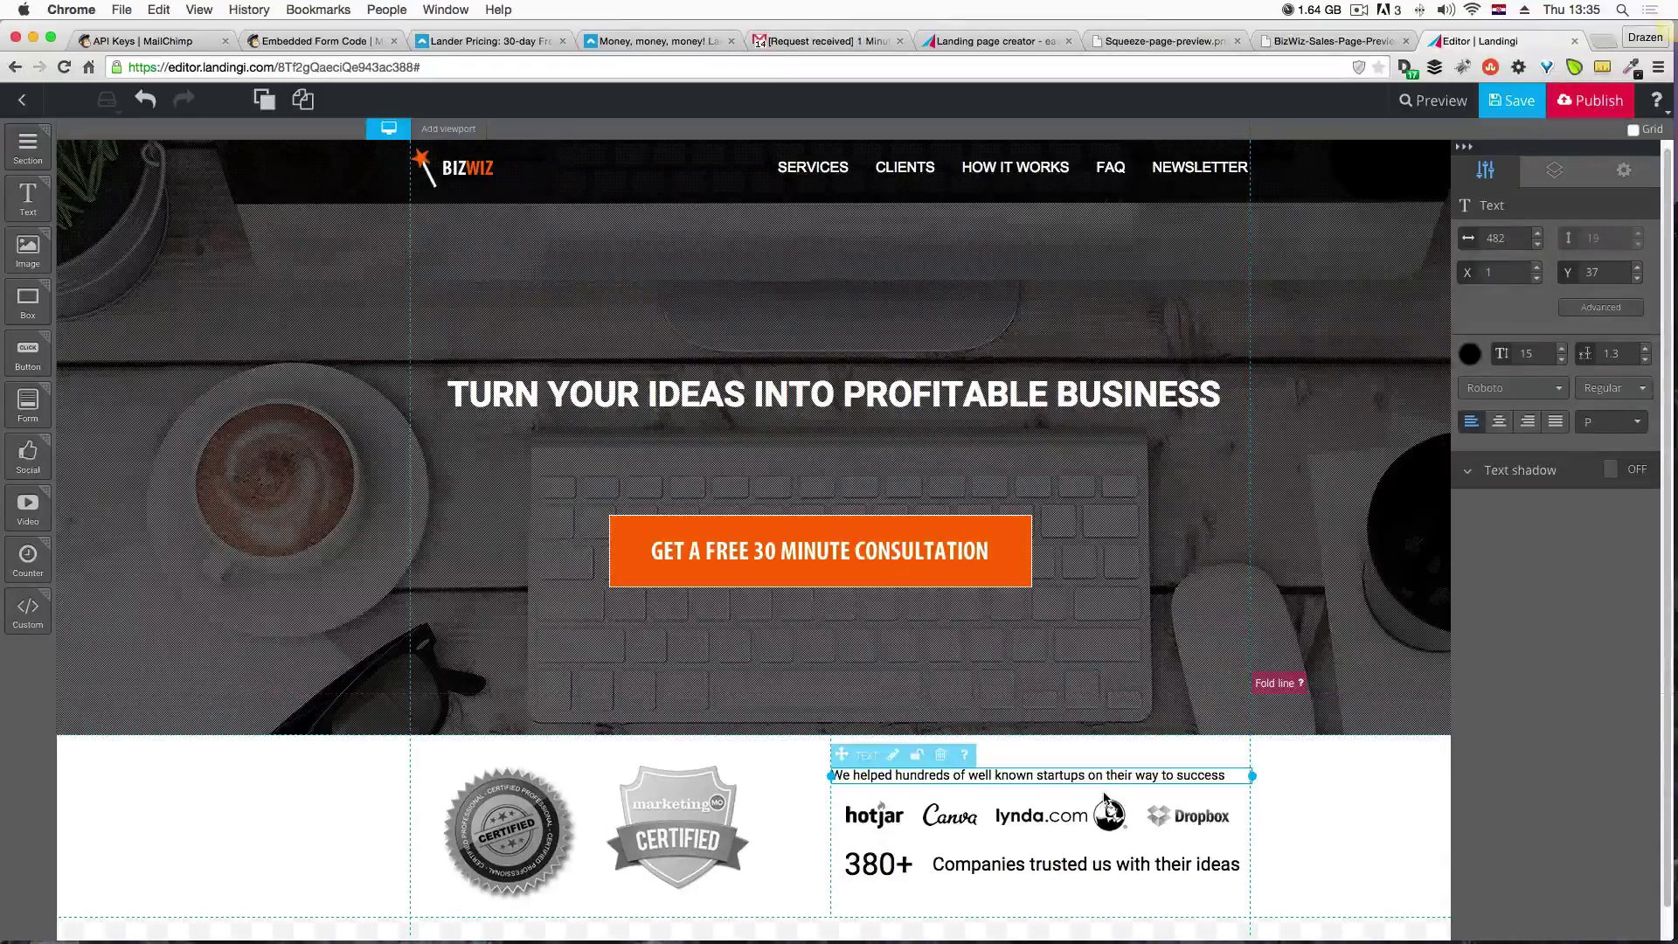
left_click_drag(1086, 782, 1098, 781)
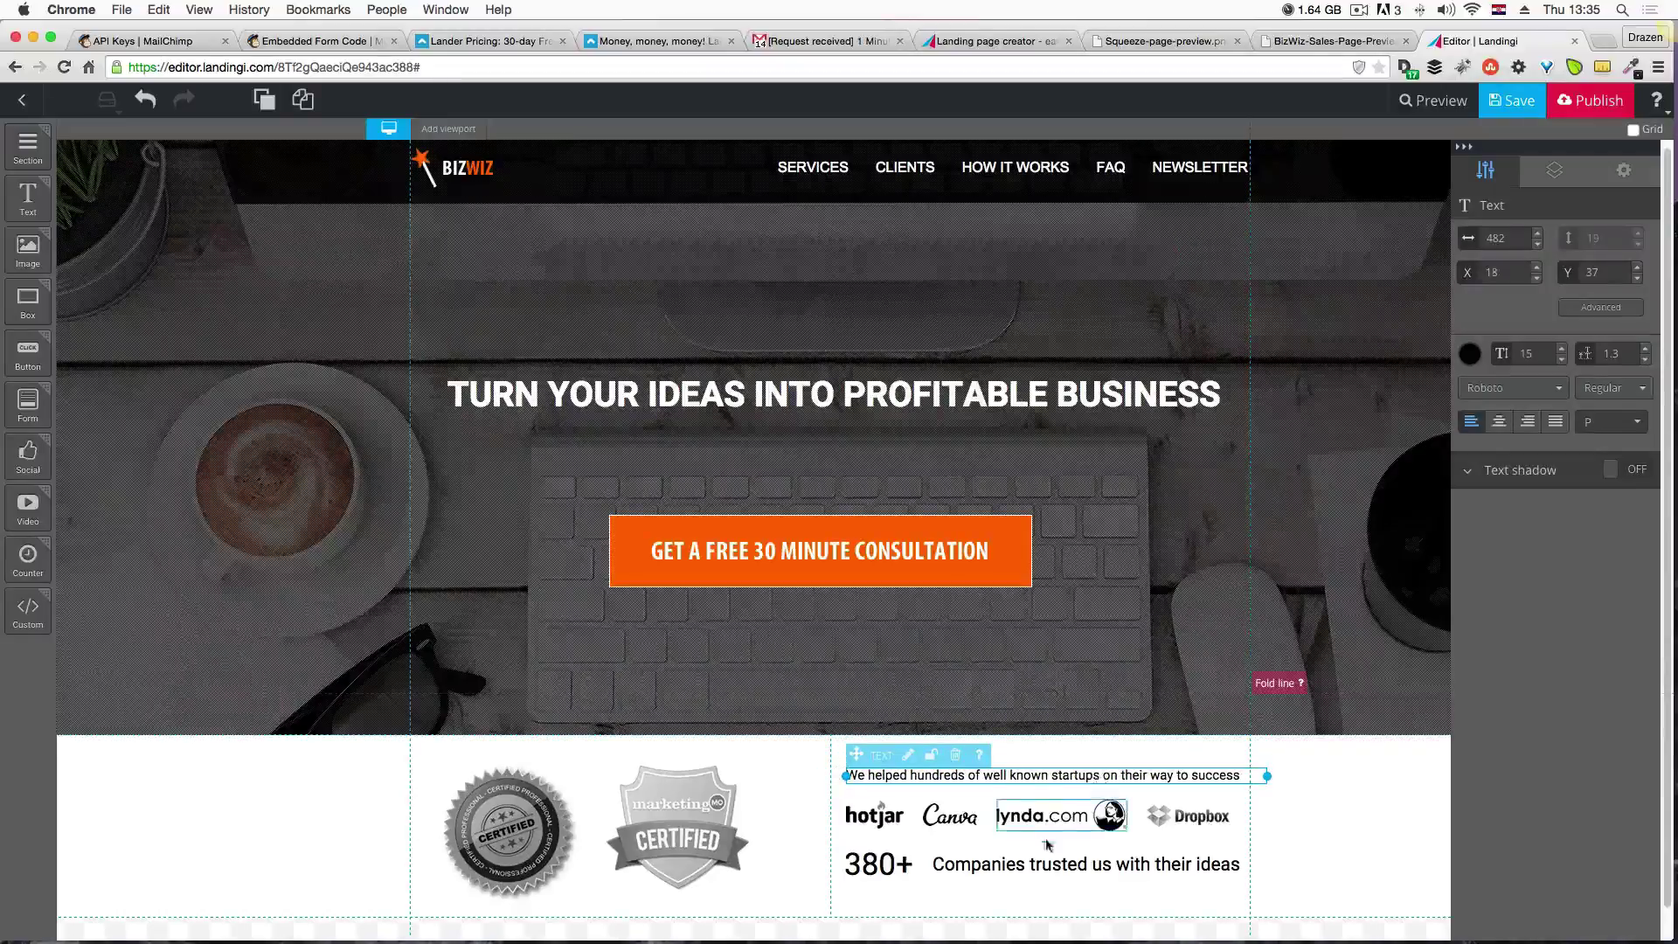
left_click(1031, 909)
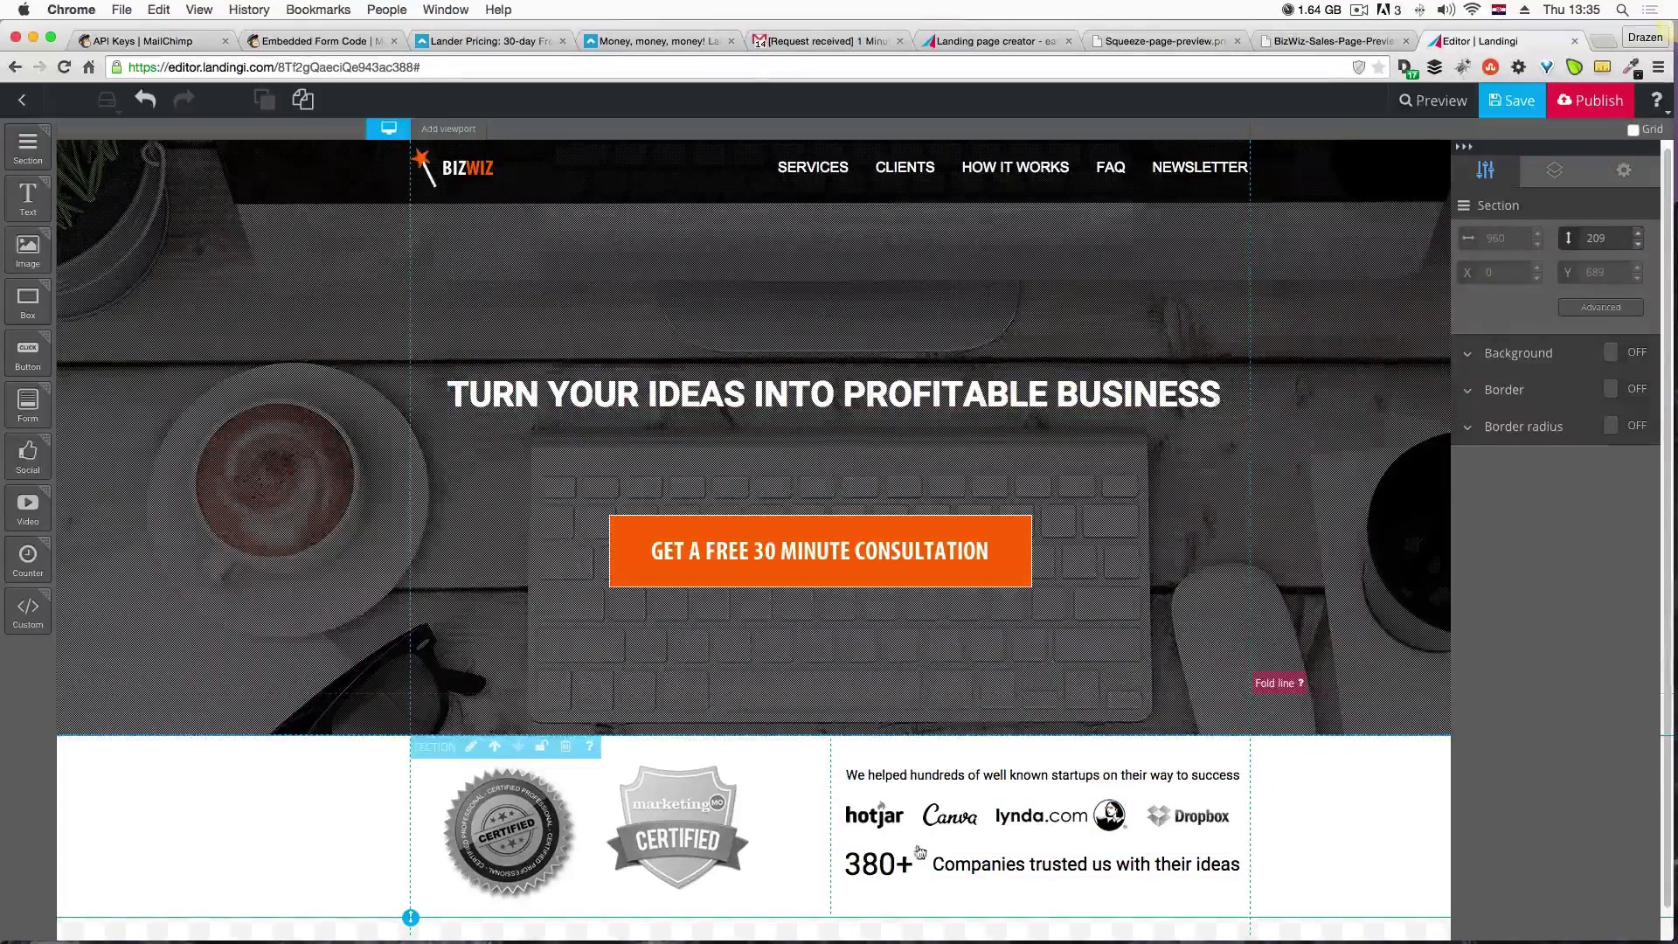
Select only the four client logos and nudge them slightly right to align with the text above.
left_click(1328, 820)
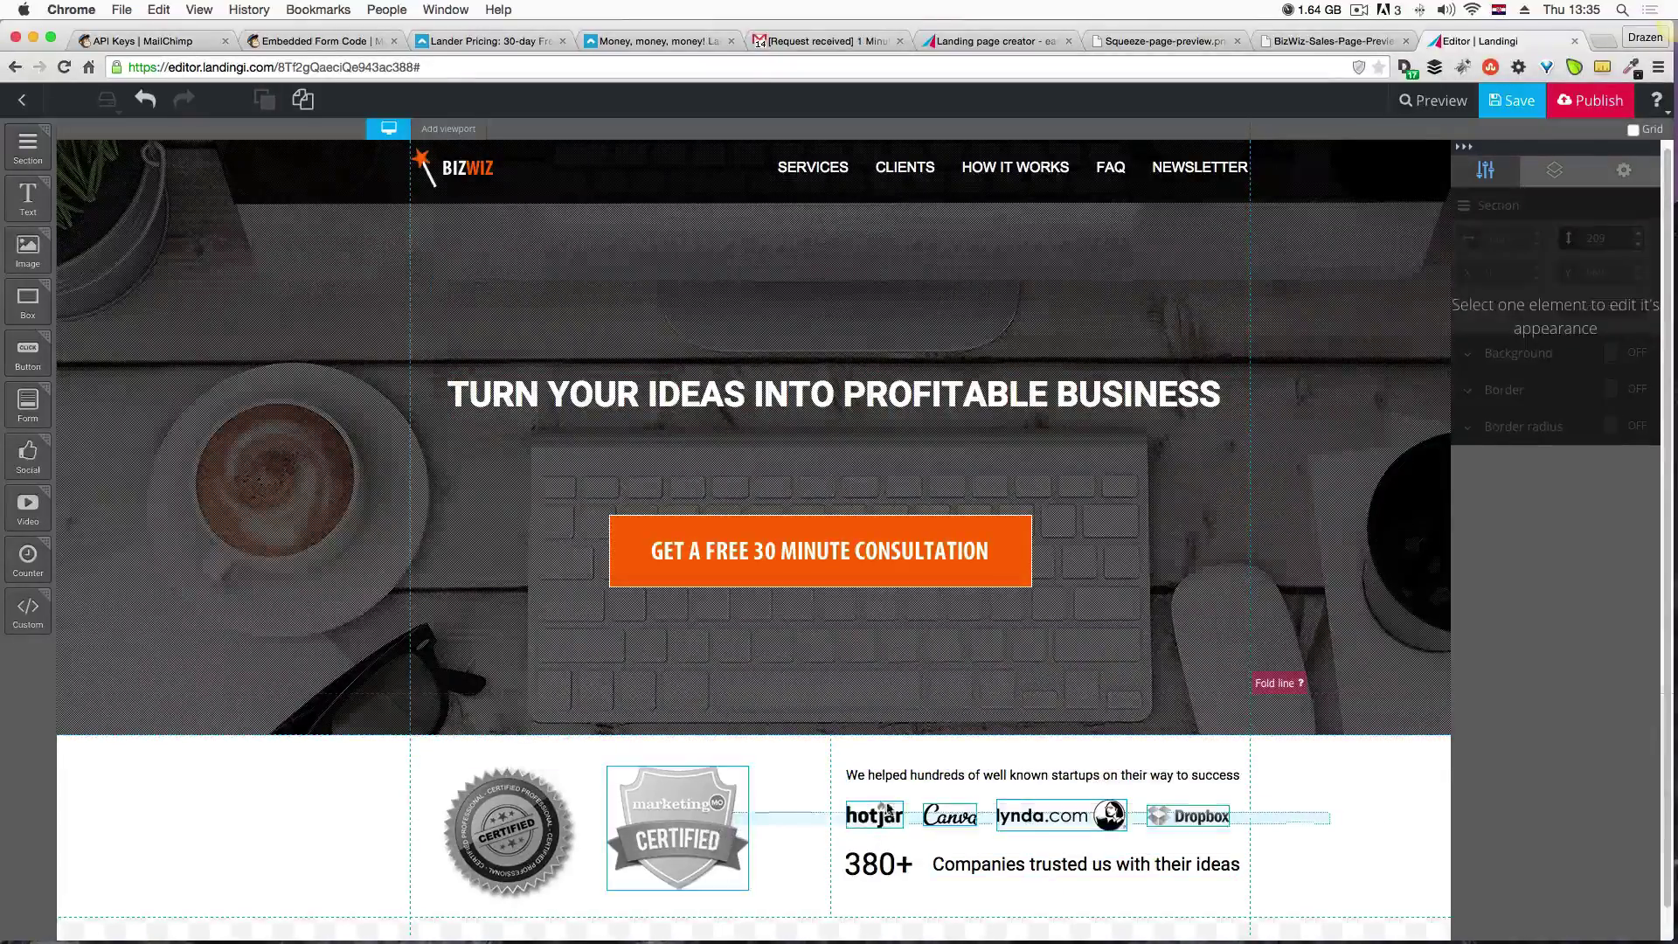
left_click(1042, 815, "shift")
left_click(950, 815, "shift")
left_click(875, 816, "shift")
key("Right")
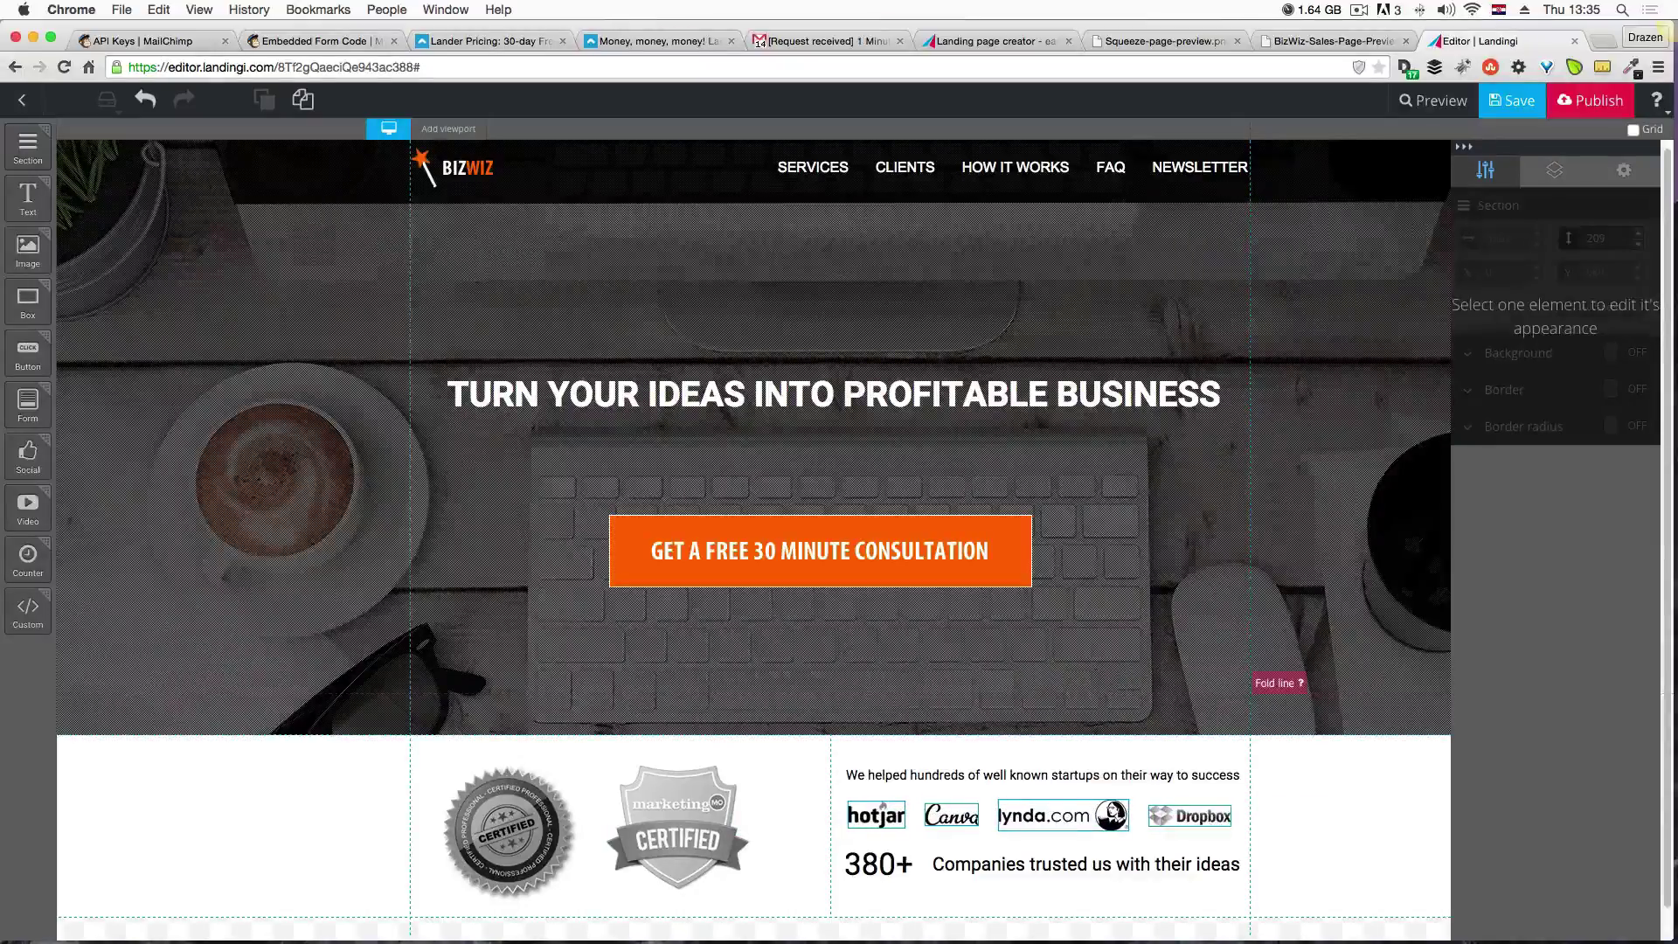
left_click(1276, 823)
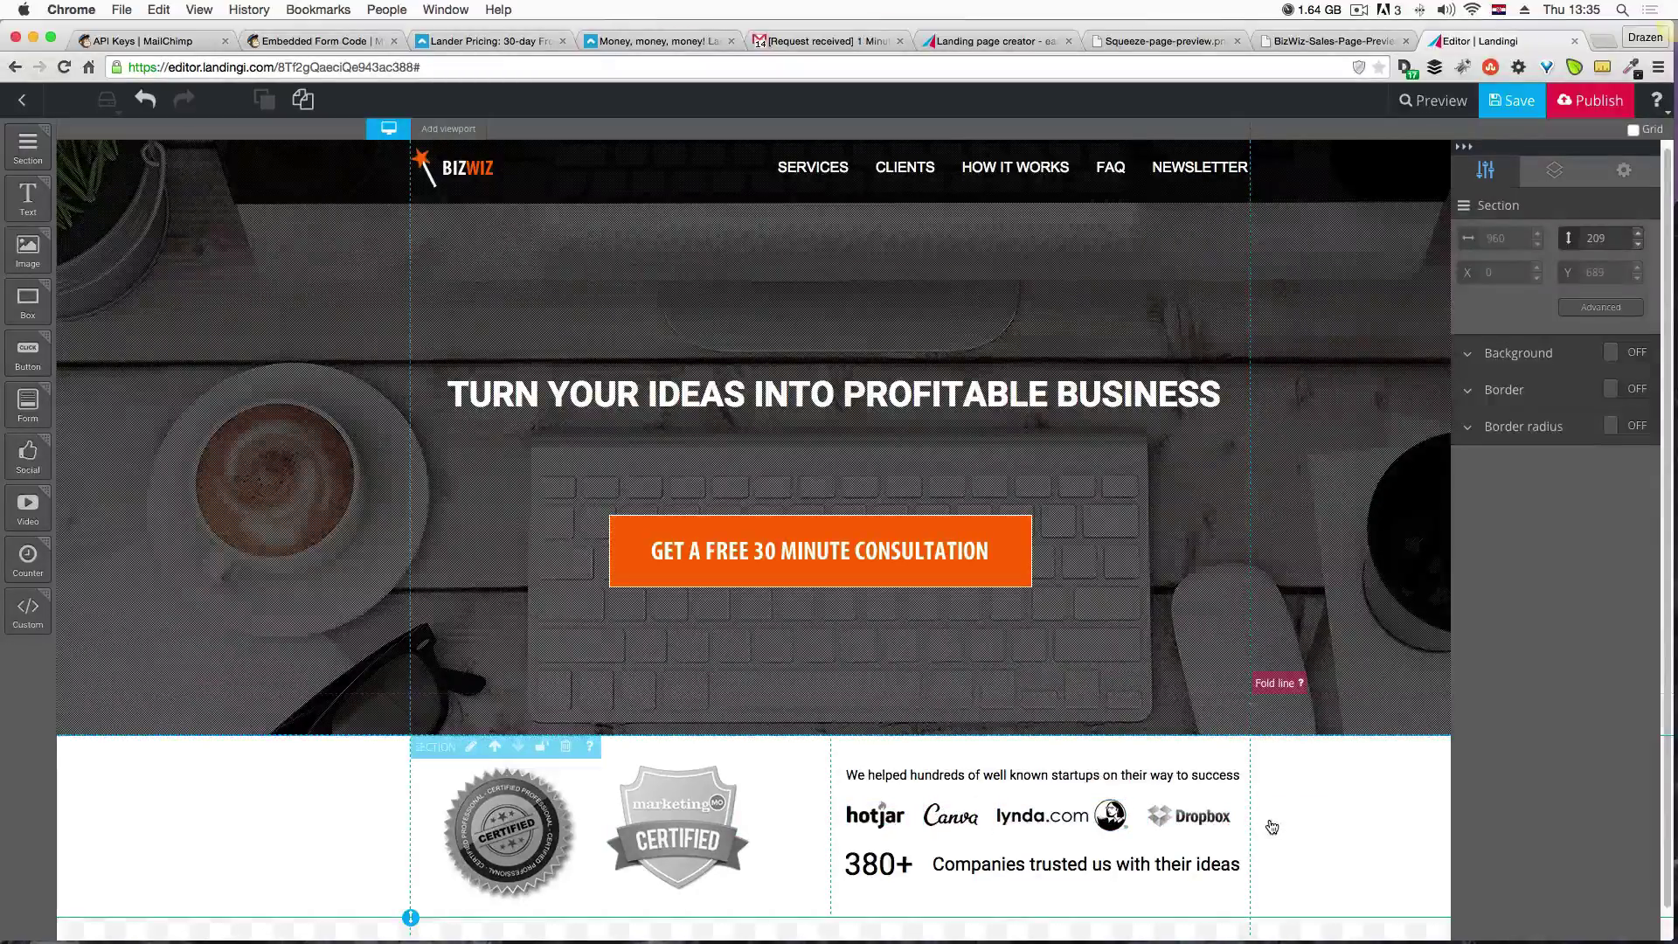
Nudge the "380+" text slightly right and place "Companies trusted us with their ideas" at X 115, Y 135.
left_click(874, 866)
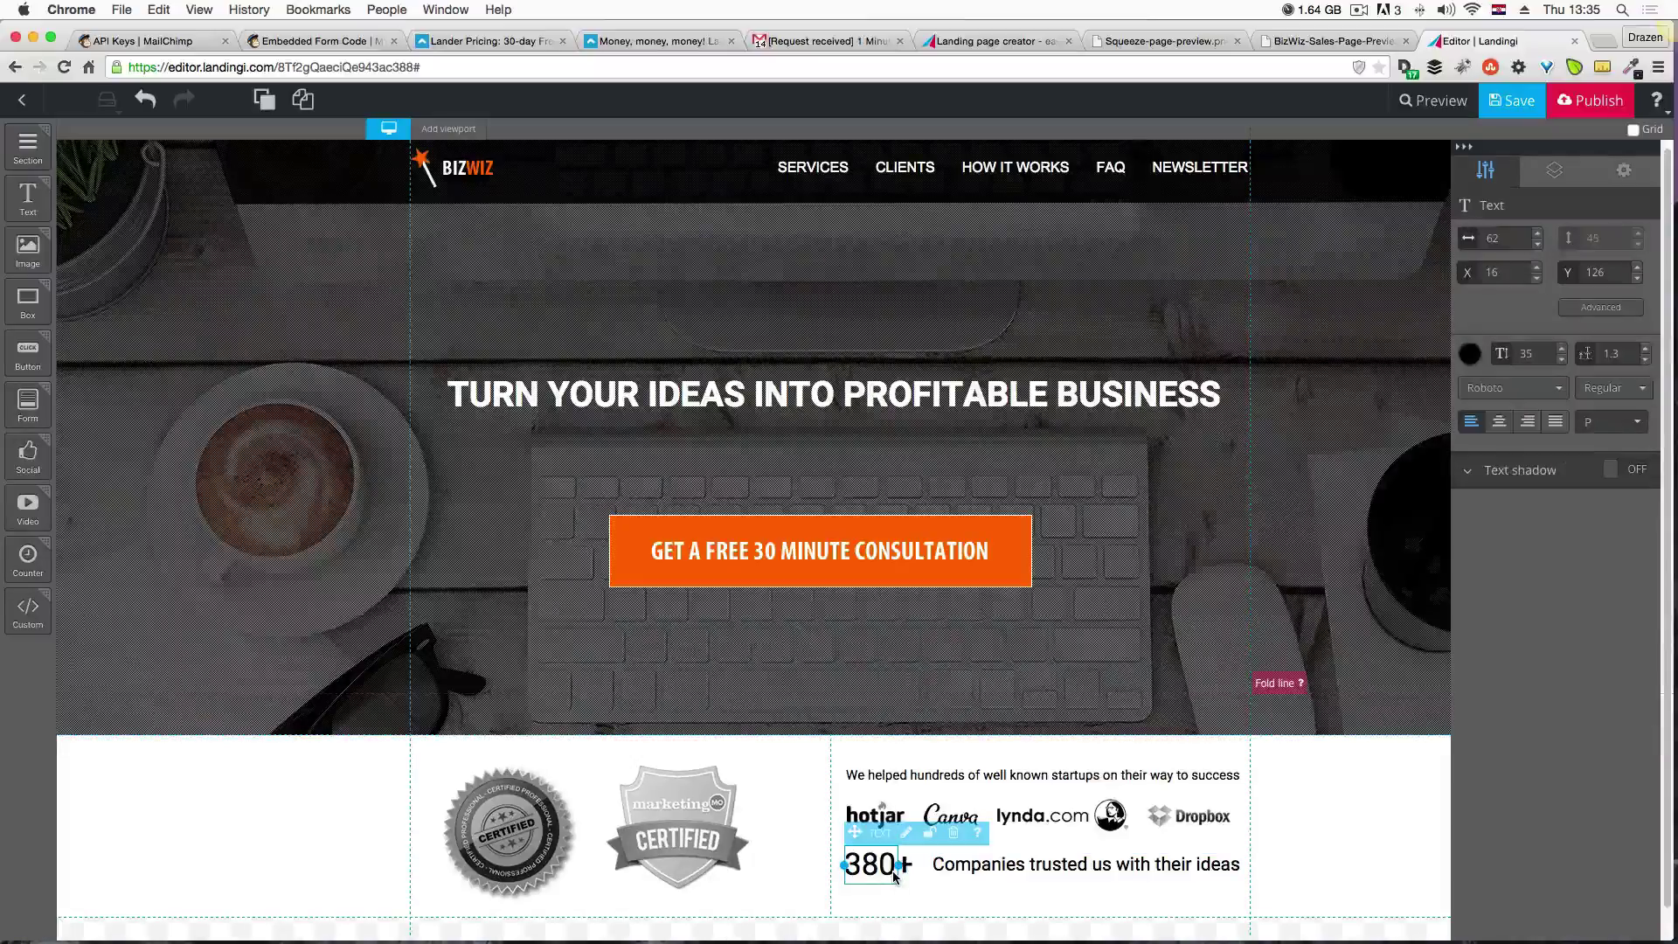
left_click(938, 902)
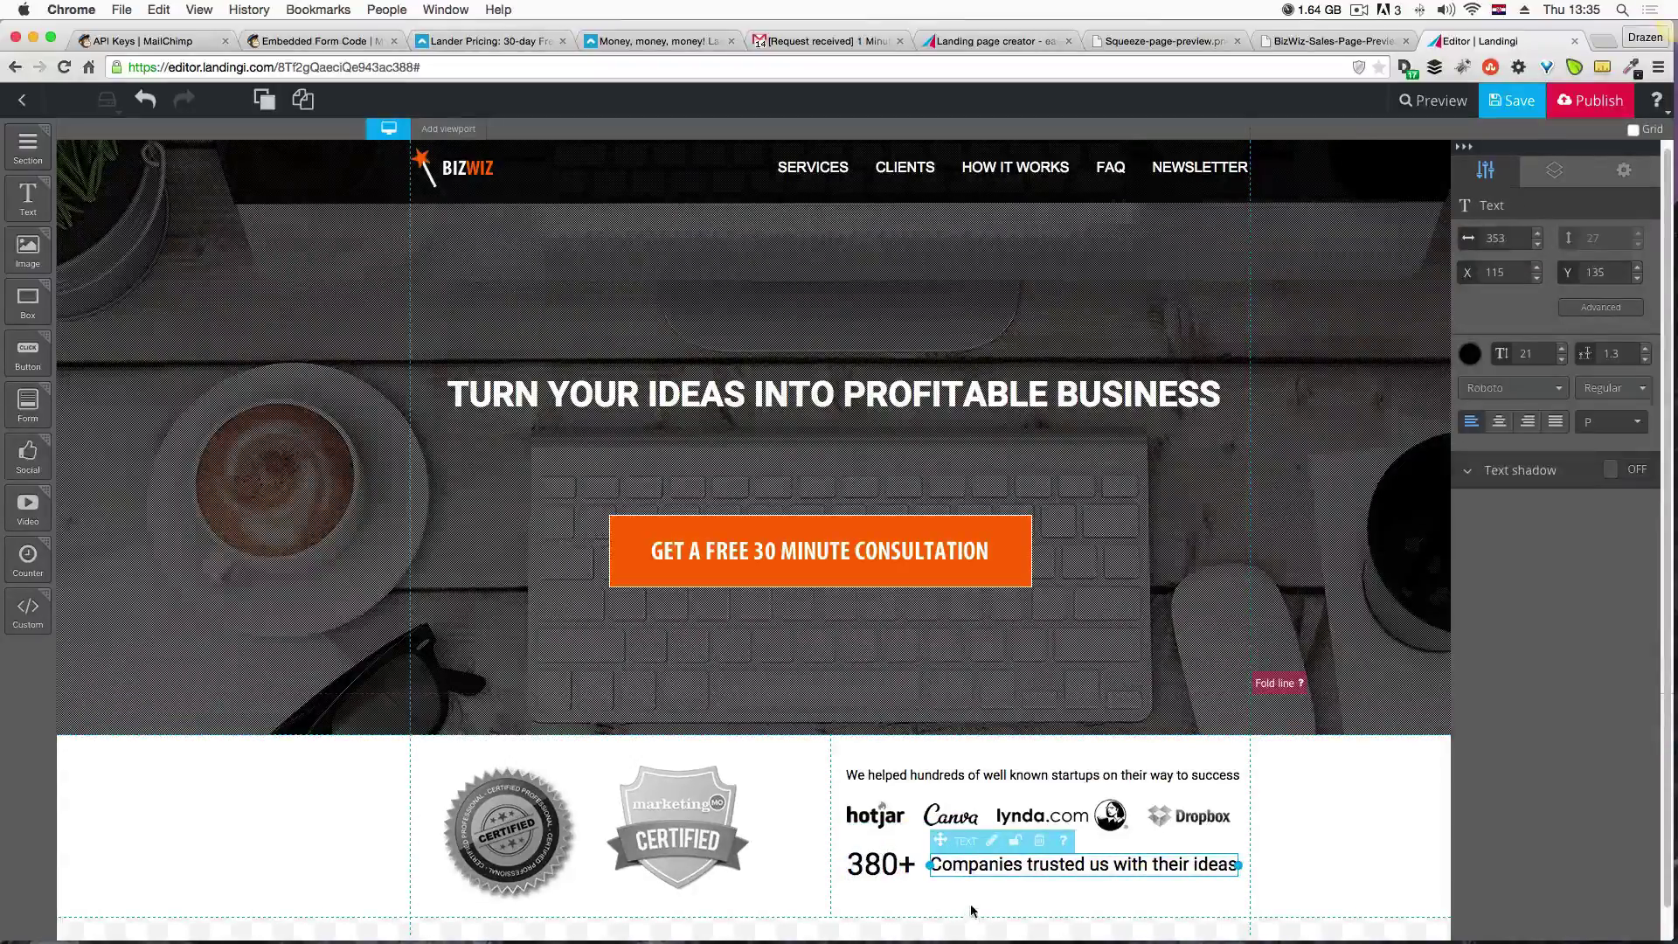
Preview the landing page and compare its header and certification section with the BizWiz-Sales-Page-Preview.png mockup.
left_click(1434, 106)
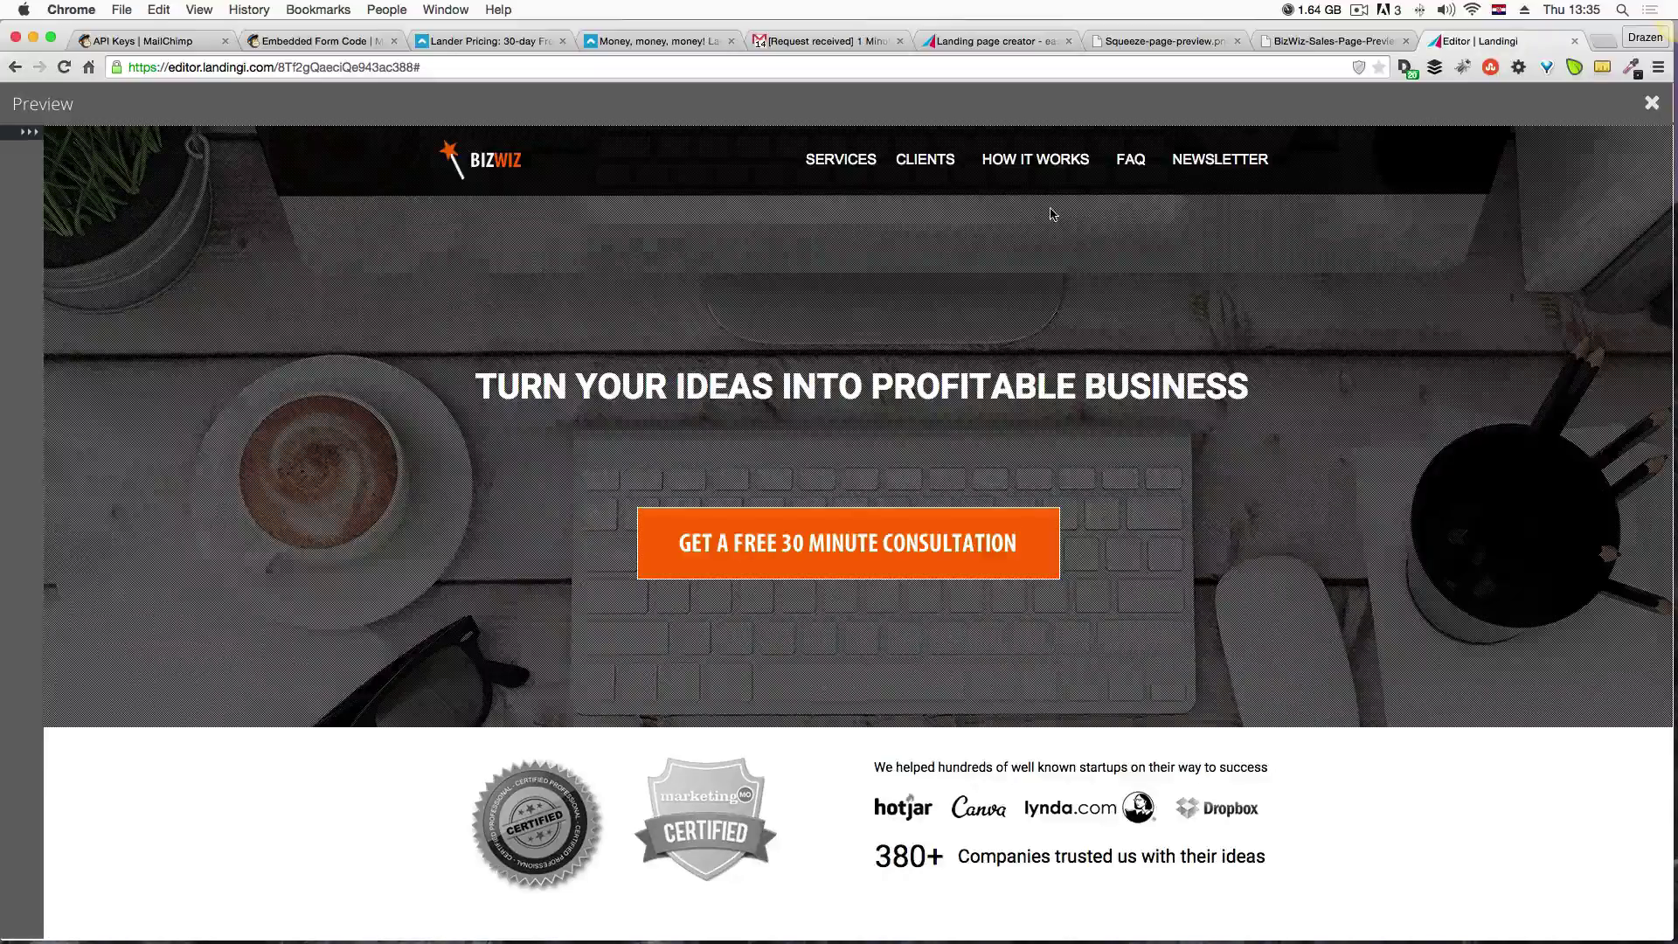
left_click(1318, 41)
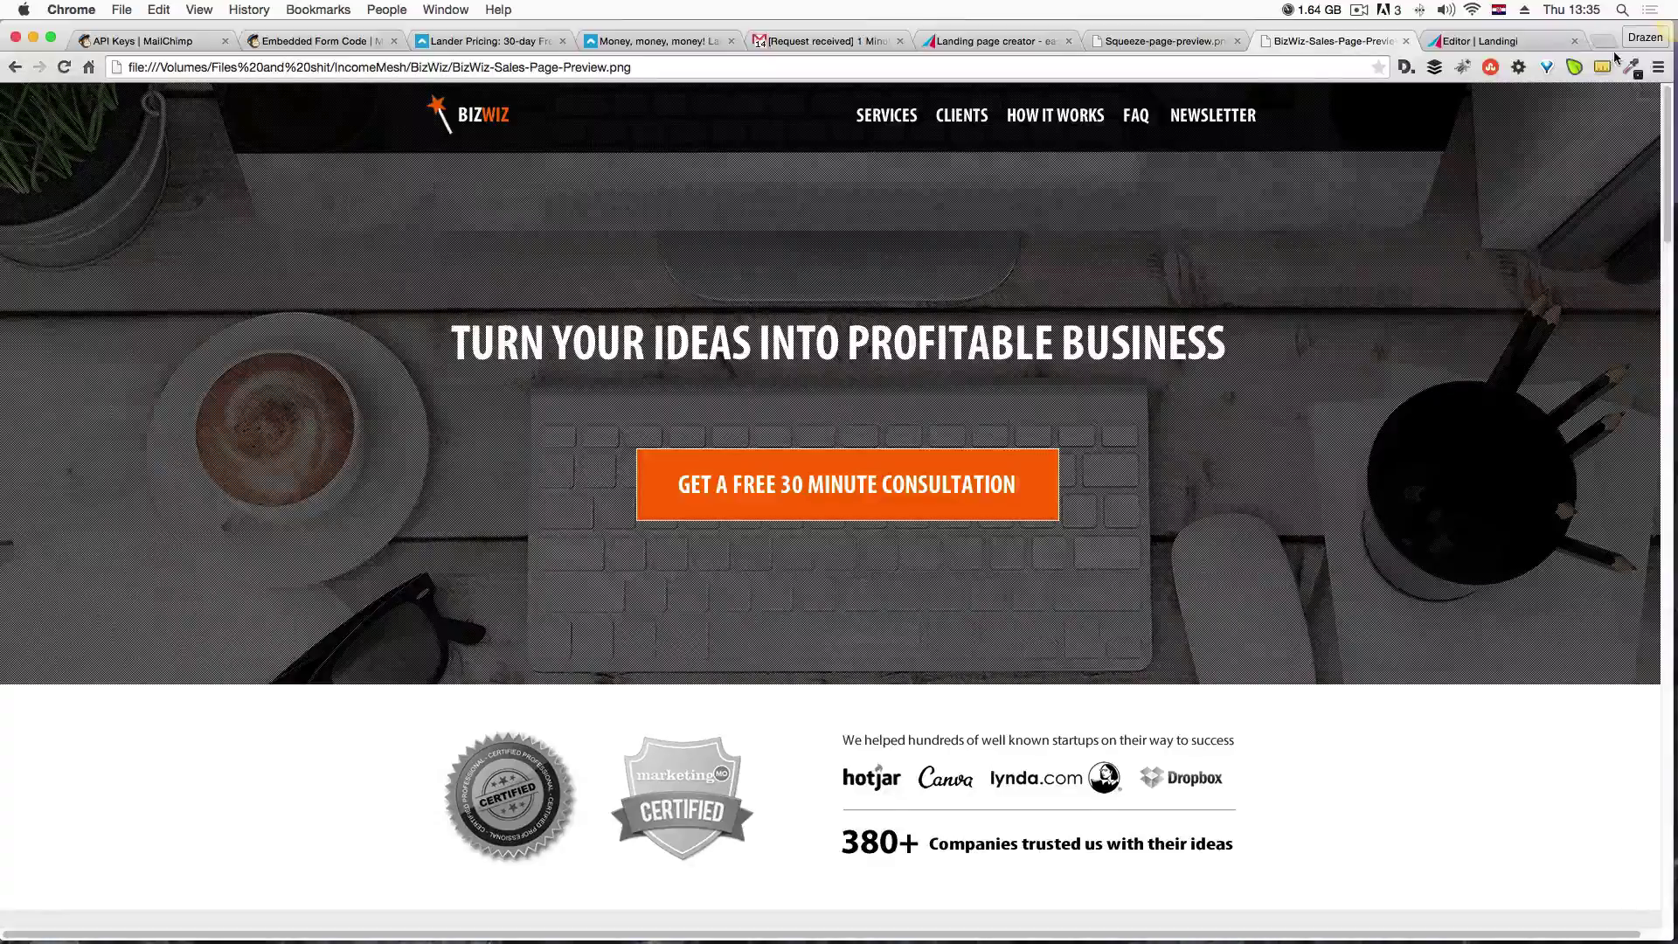
left_click(1480, 44)
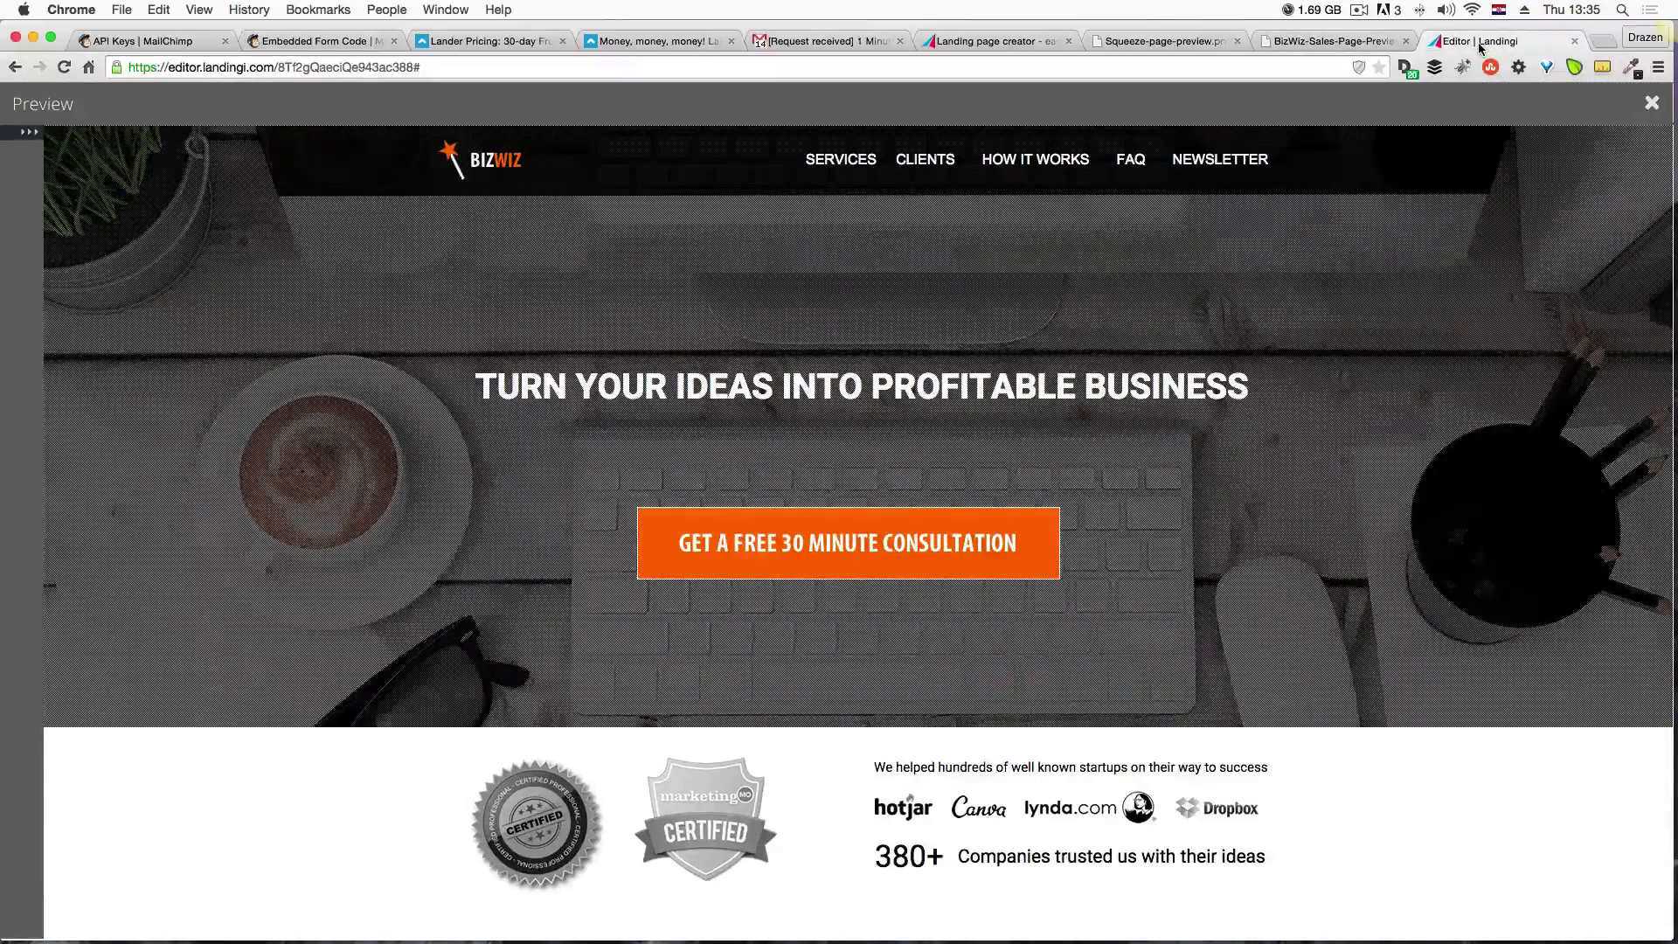
left_click(1414, 46)
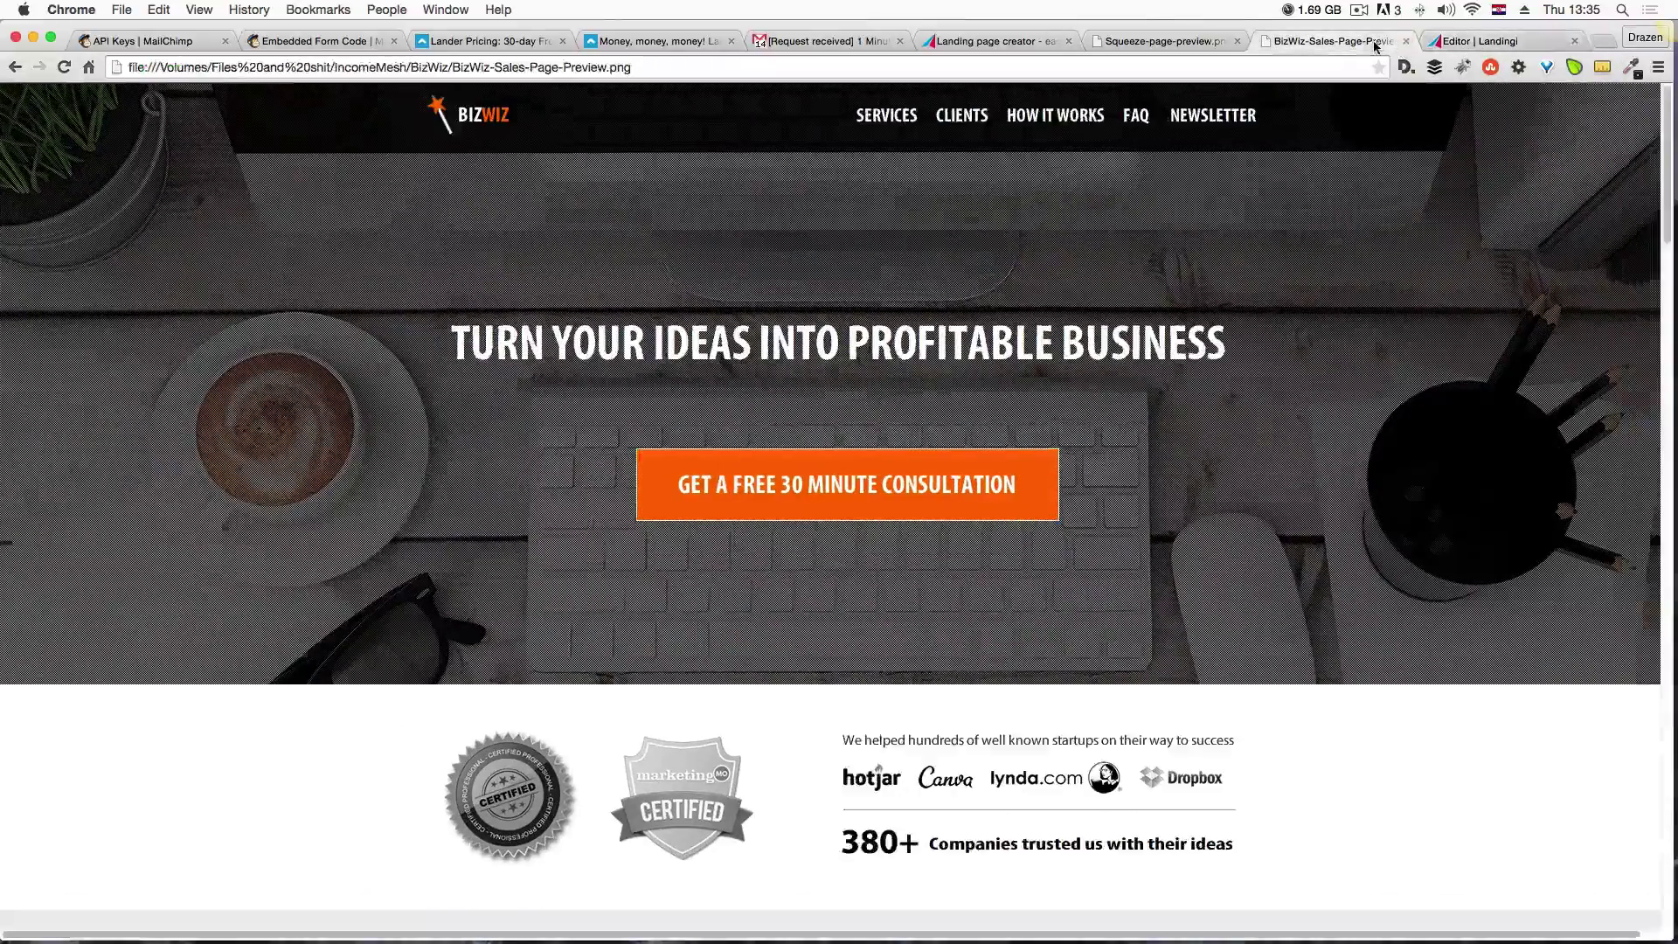
left_click(1459, 46)
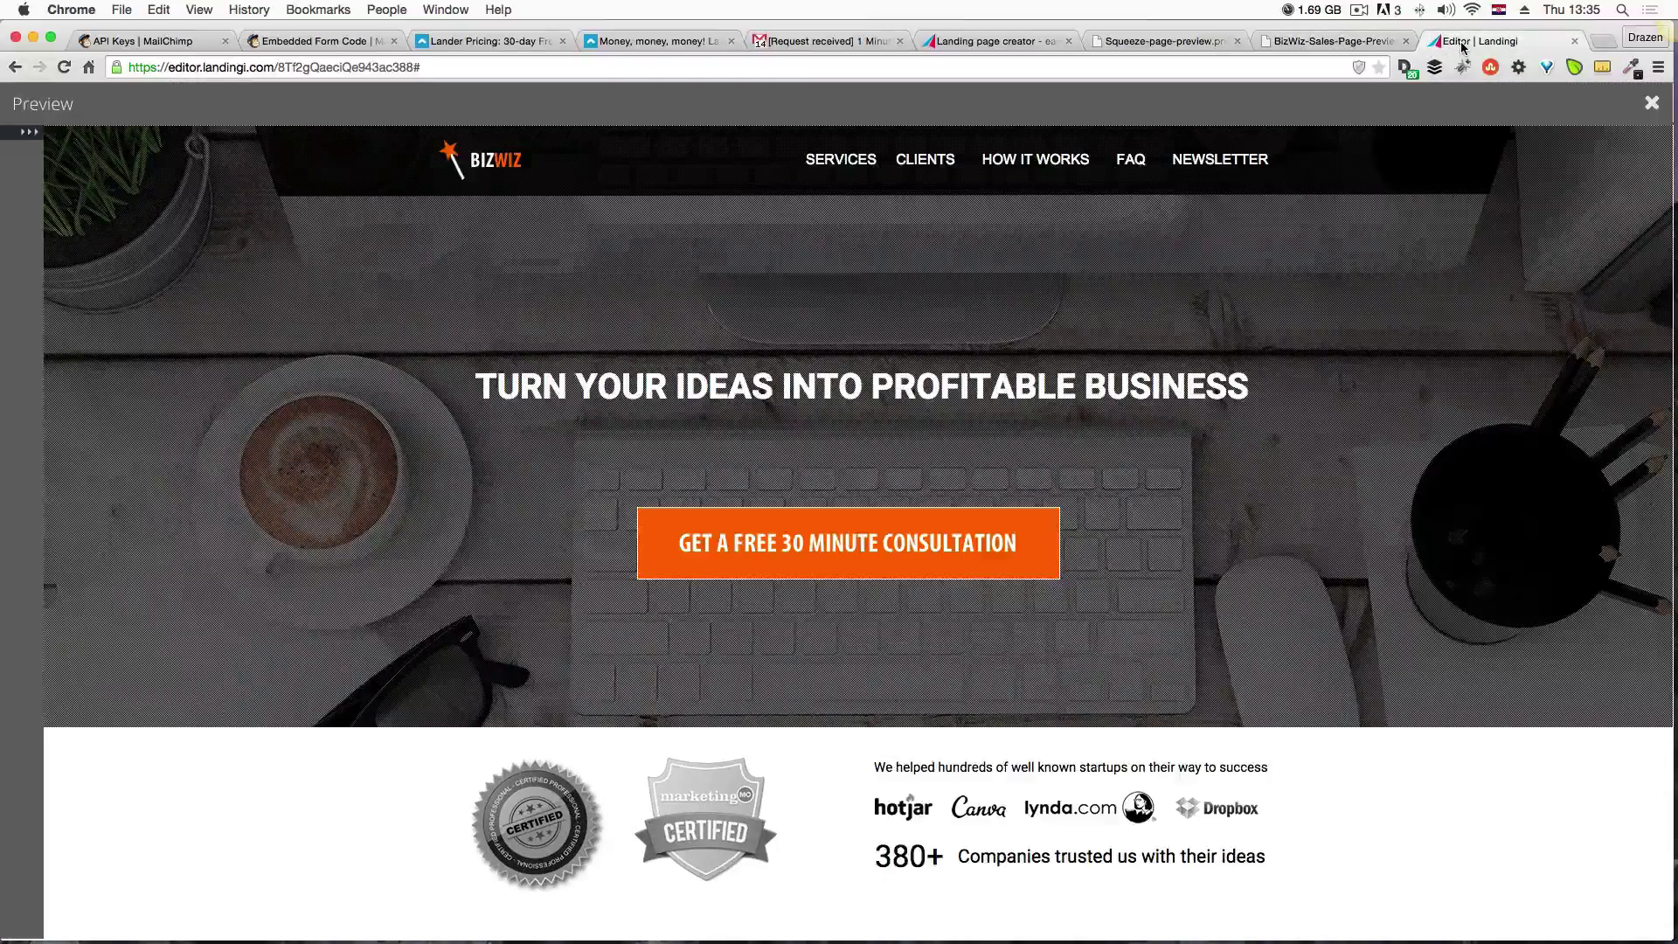
left_click(1309, 45)
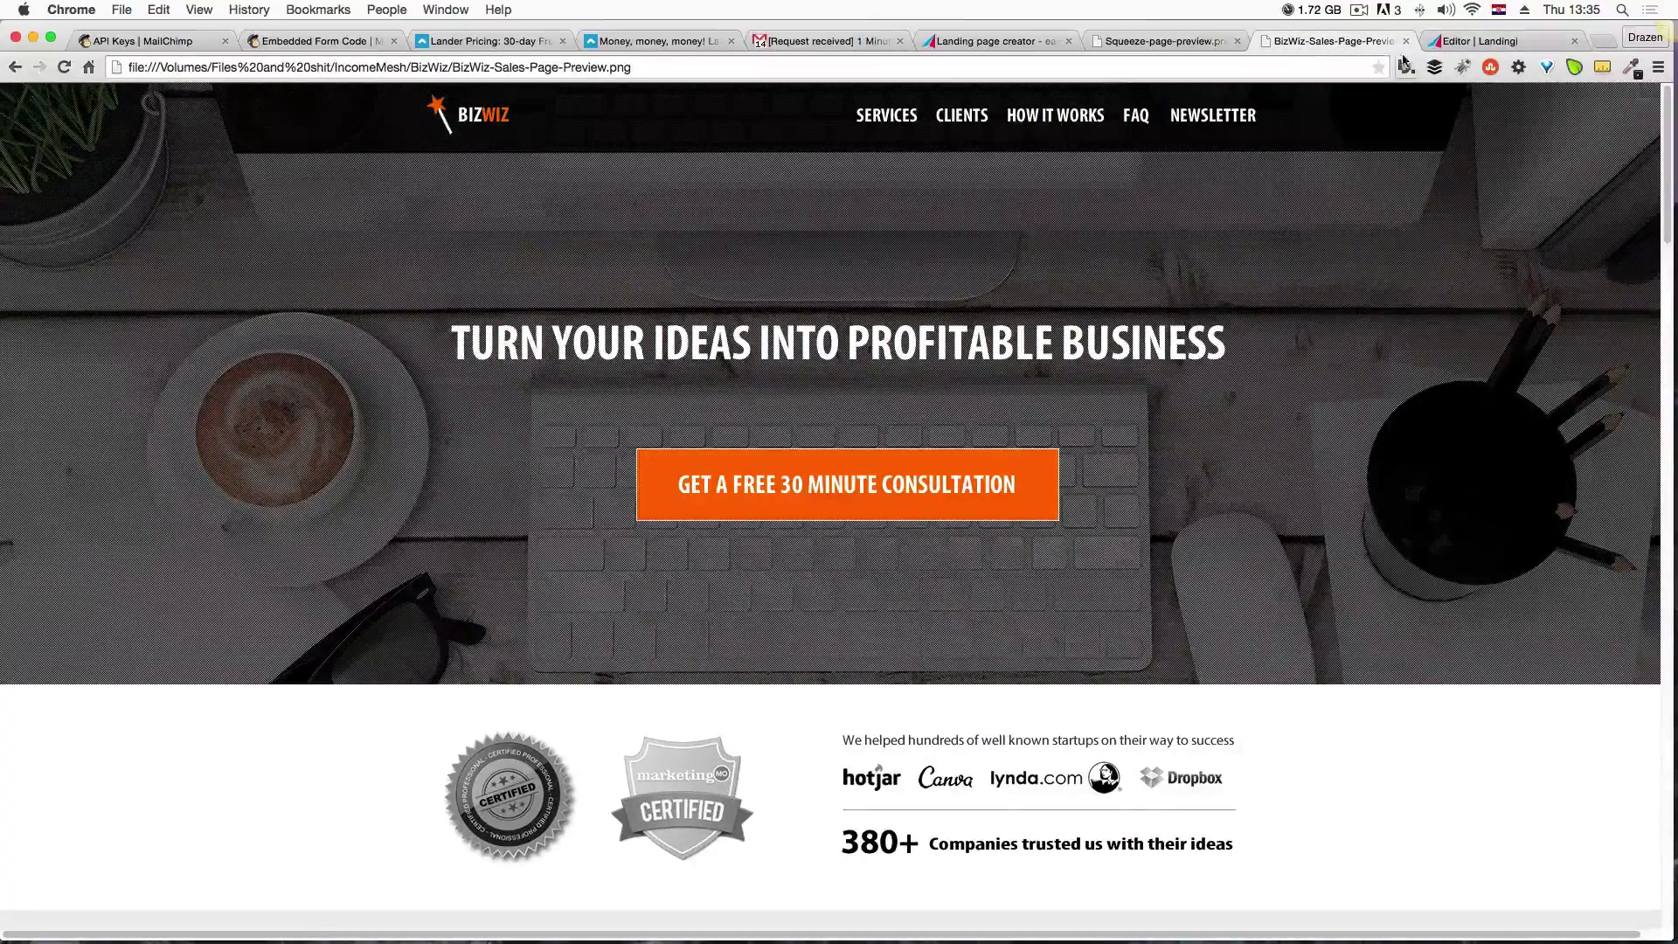
left_click(1467, 48)
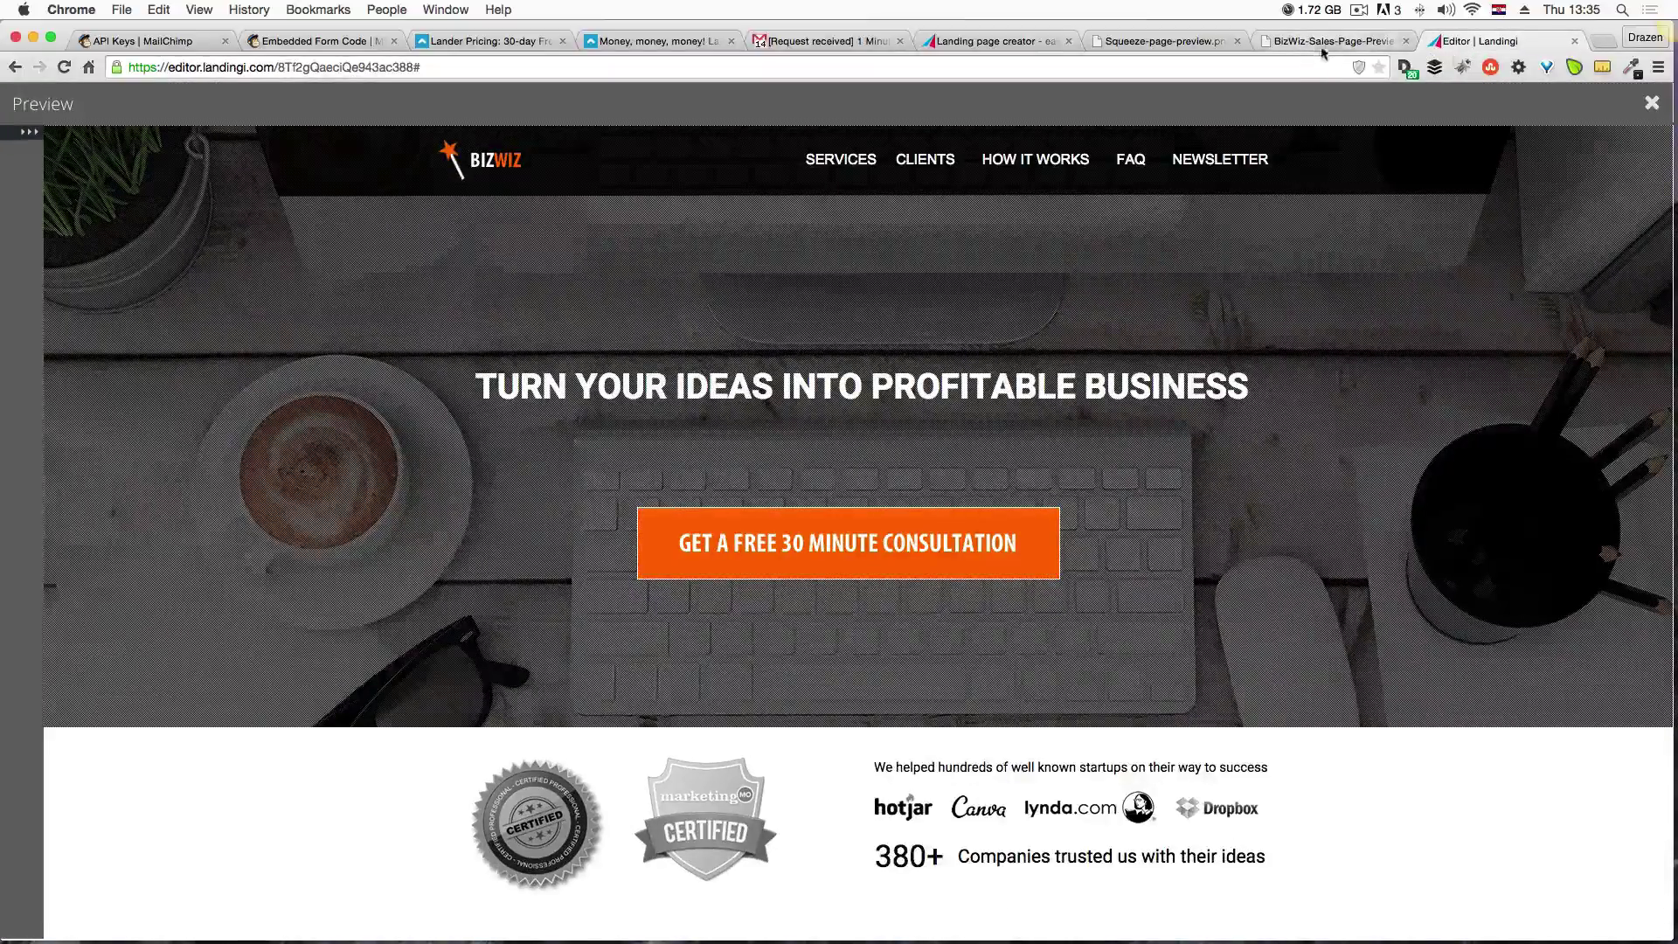
left_click(1648, 104)
Move the round Certified badge image slightly up to X 36, Y 29.
scroll(1083, 428, "down", 1)
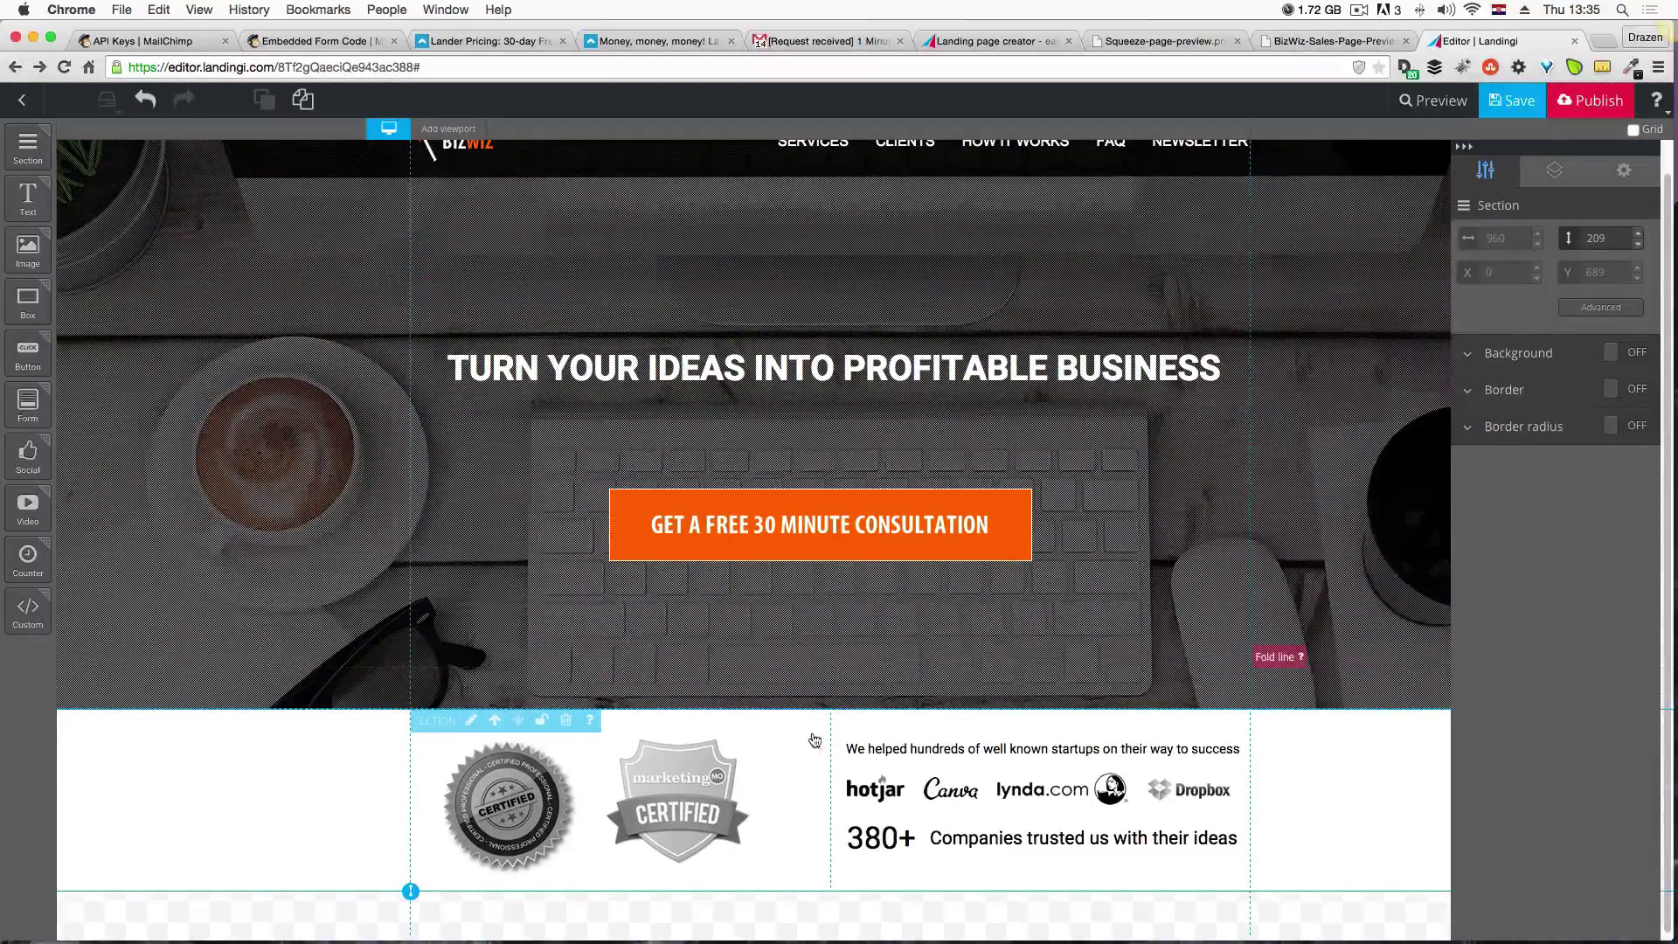
left_click(537, 835)
left_click_drag(536, 835, 558, 830)
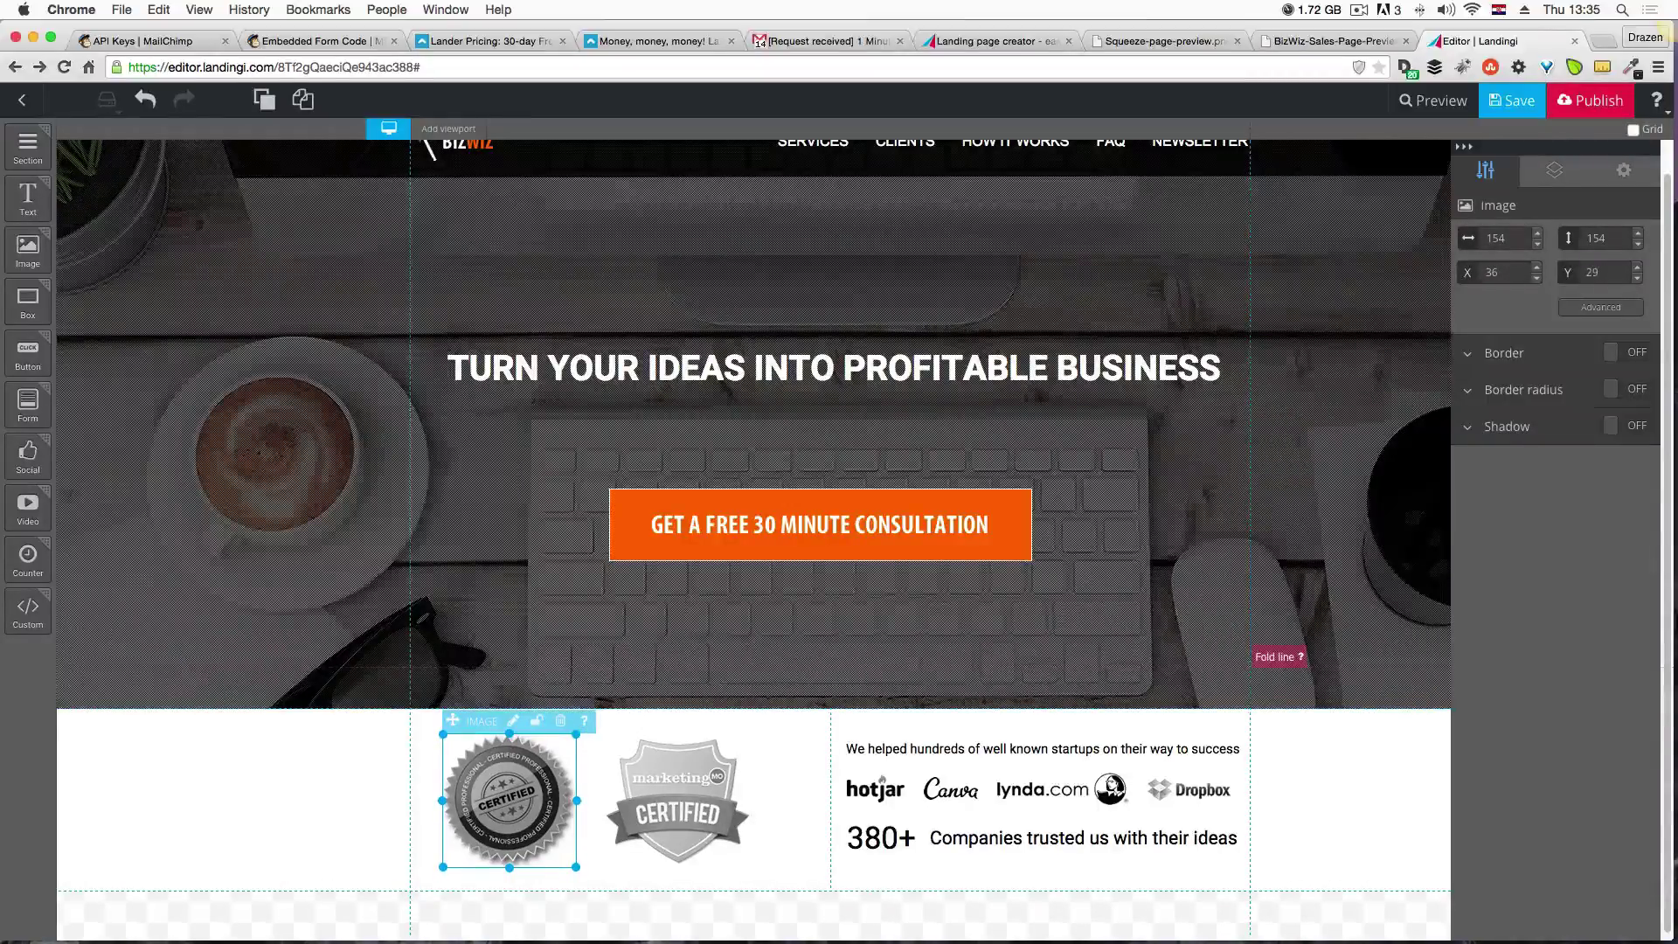
Increase the certification section's height to 219 and shift all its badges, logos and texts down together to recentre them.
left_click(612, 888)
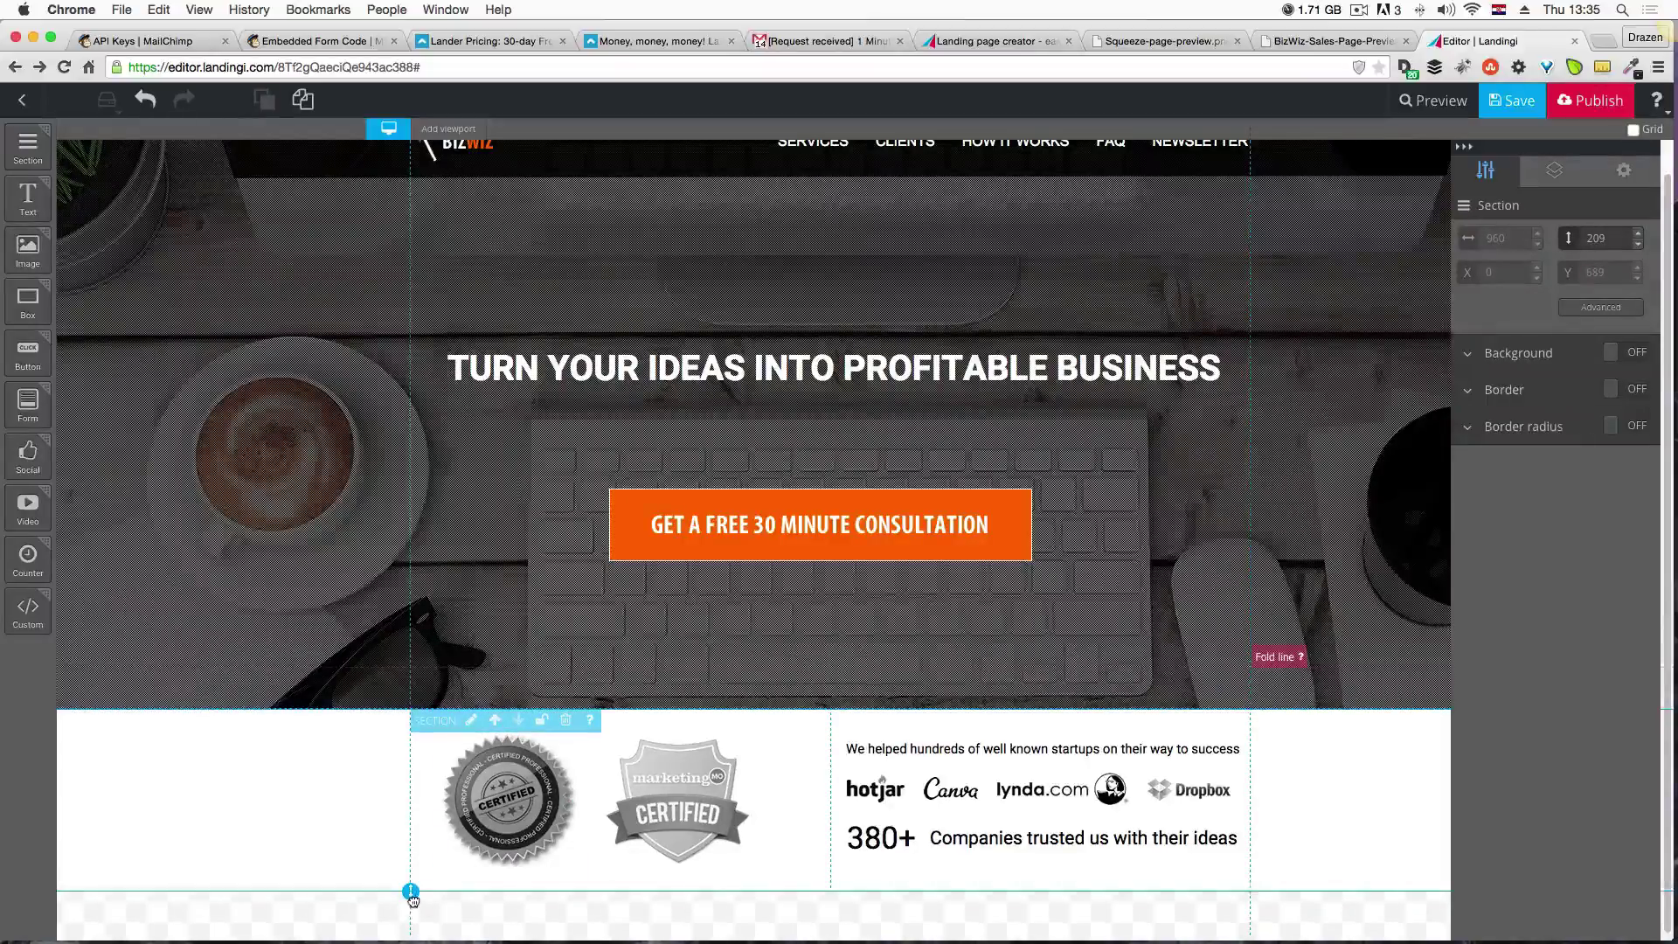
left_click_drag(412, 898, 412, 902)
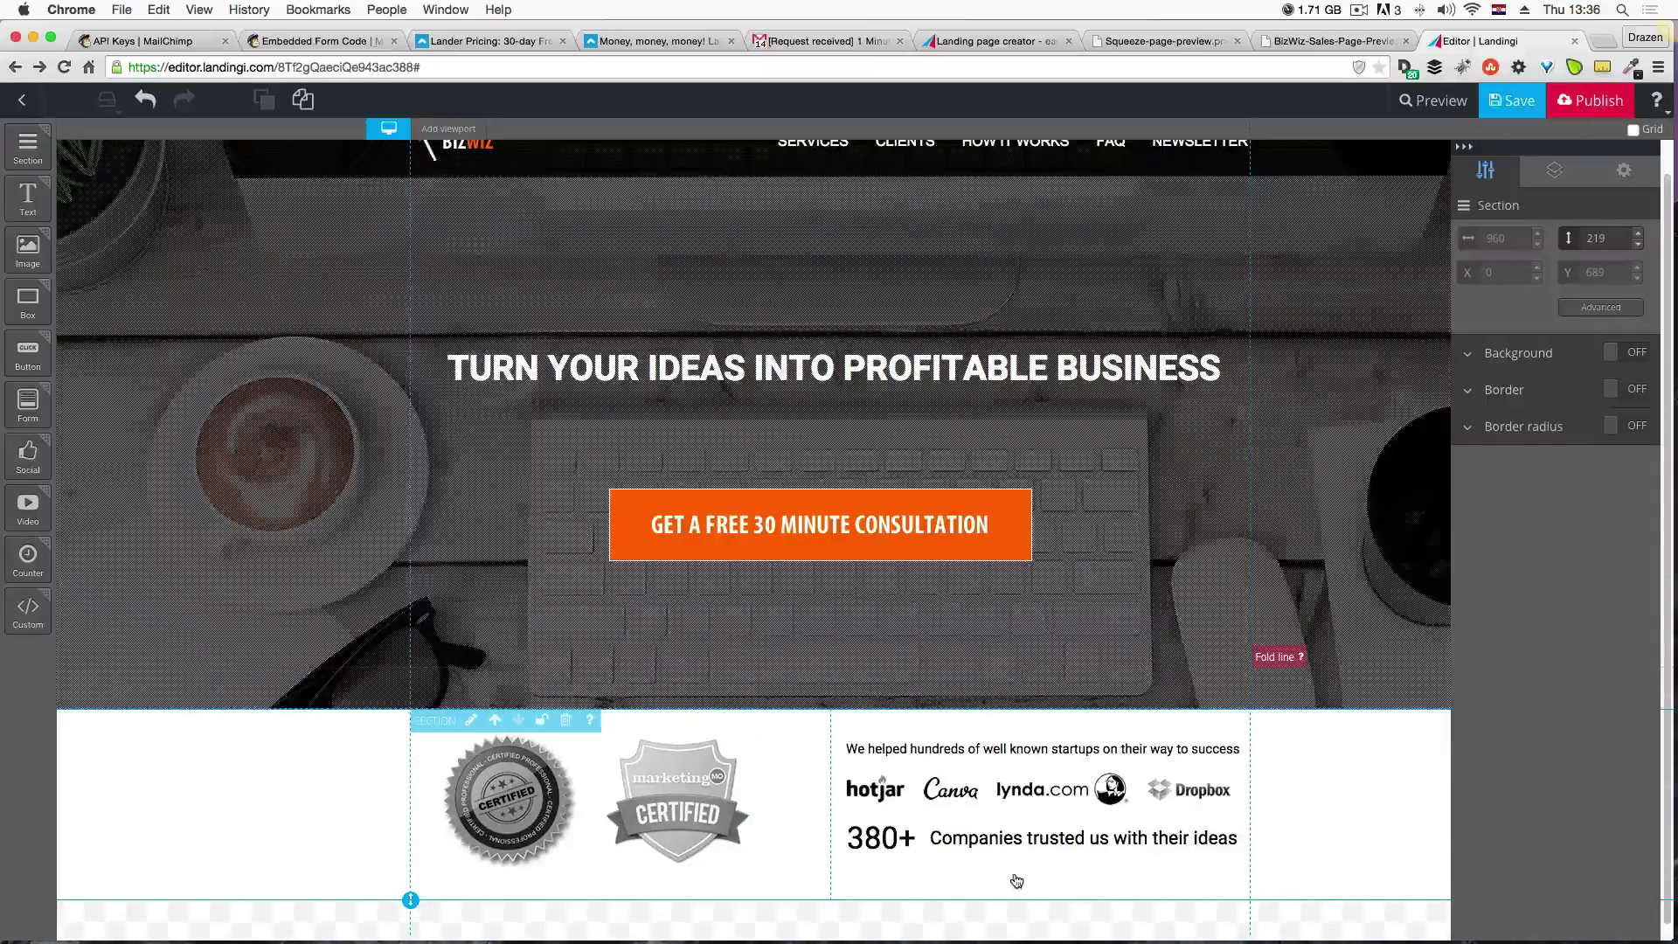
left_click_drag(1130, 883, 443, 732)
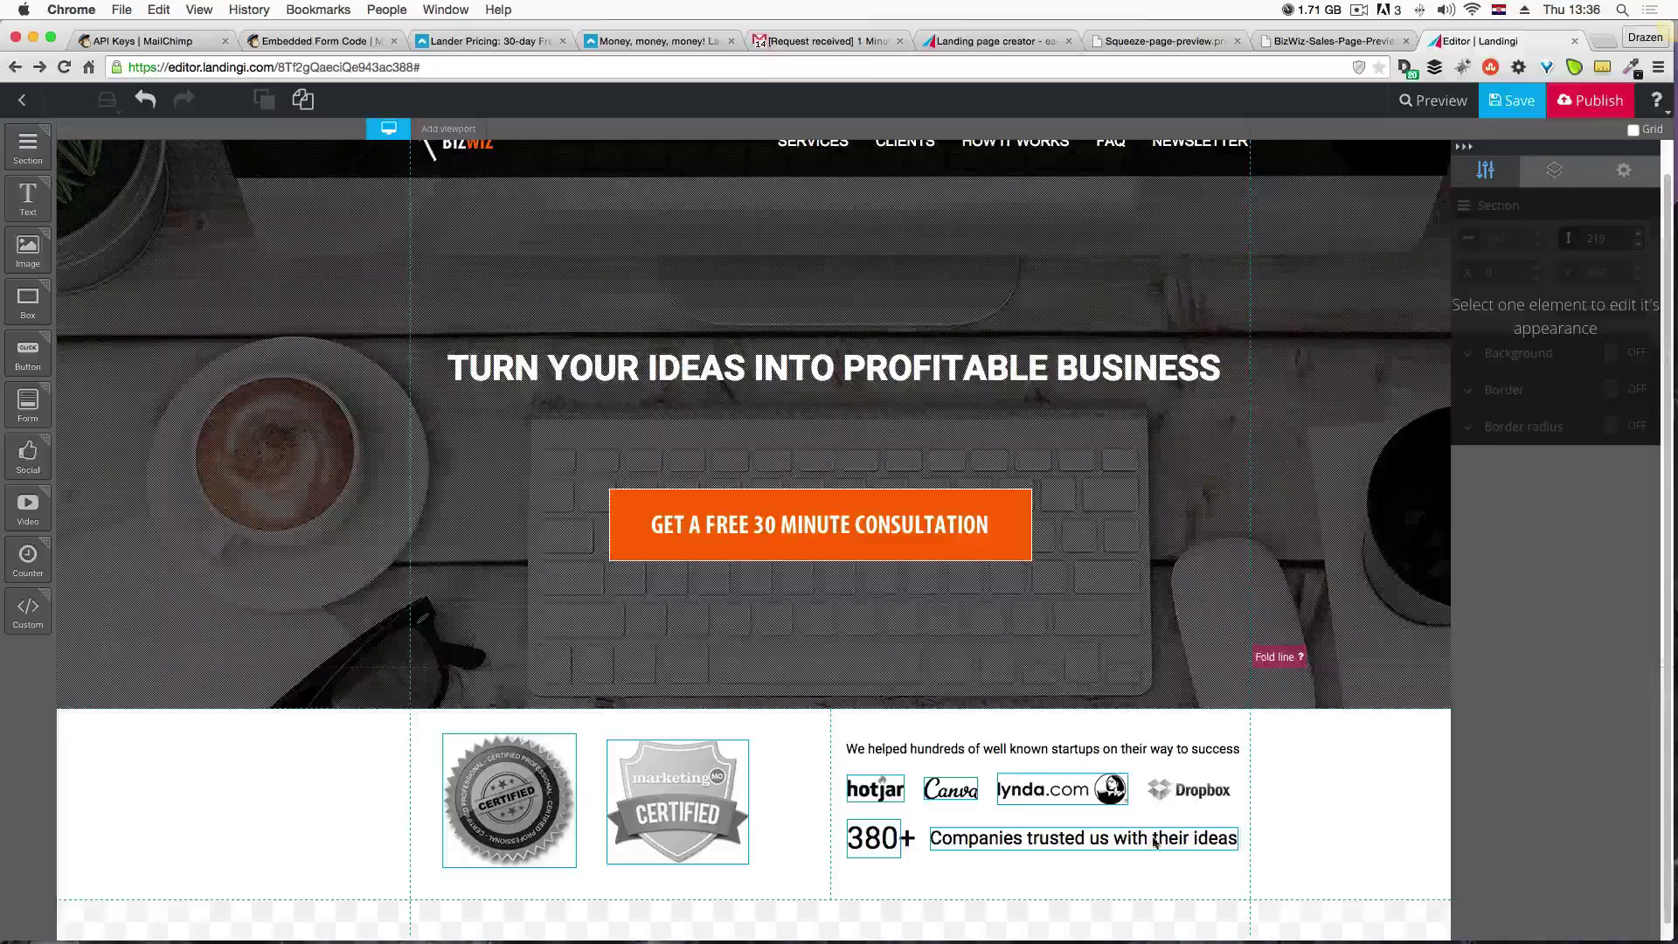
left_click_drag(1173, 883, 486, 741)
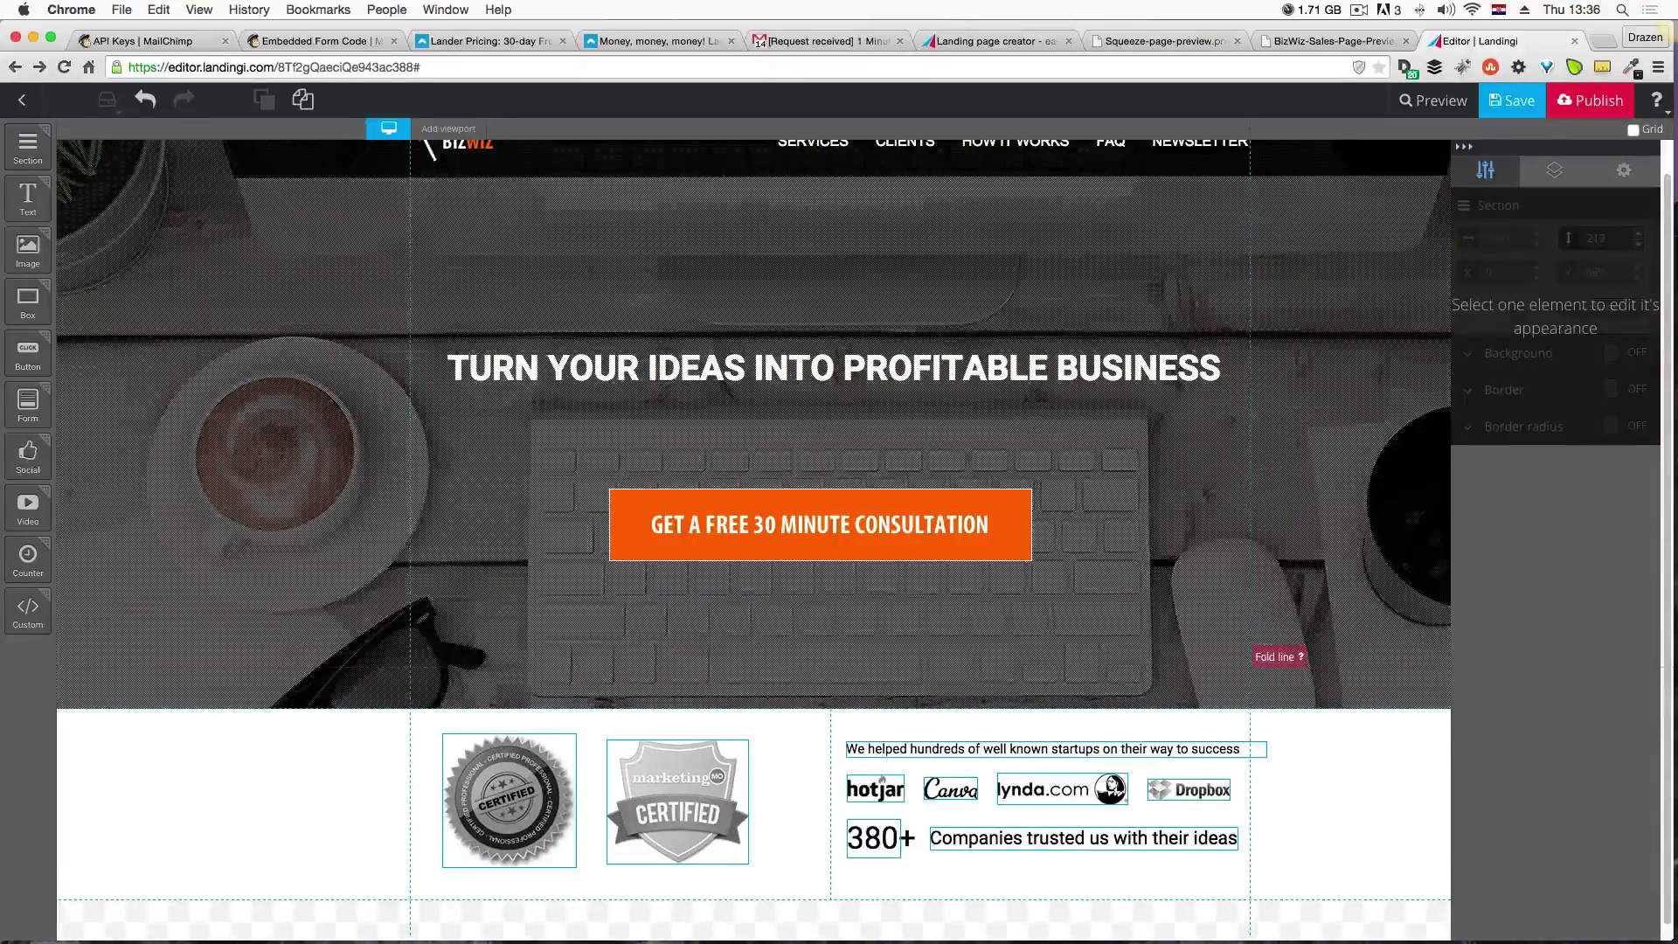
left_click(728, 799)
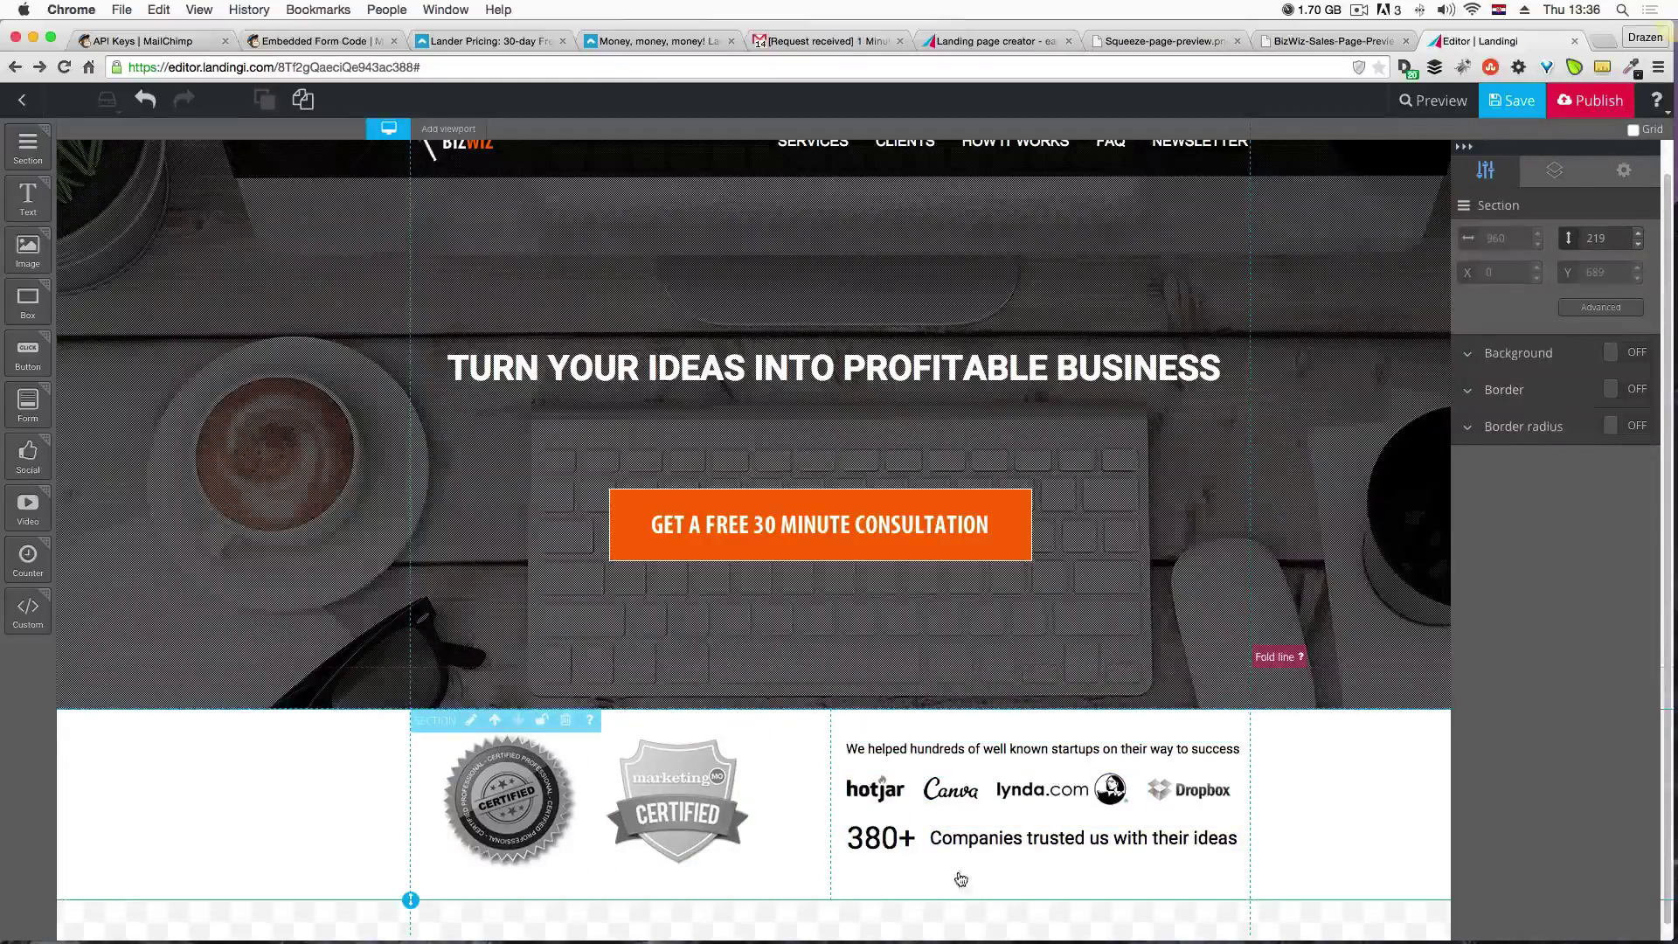
left_click_drag(1228, 879, 503, 757)
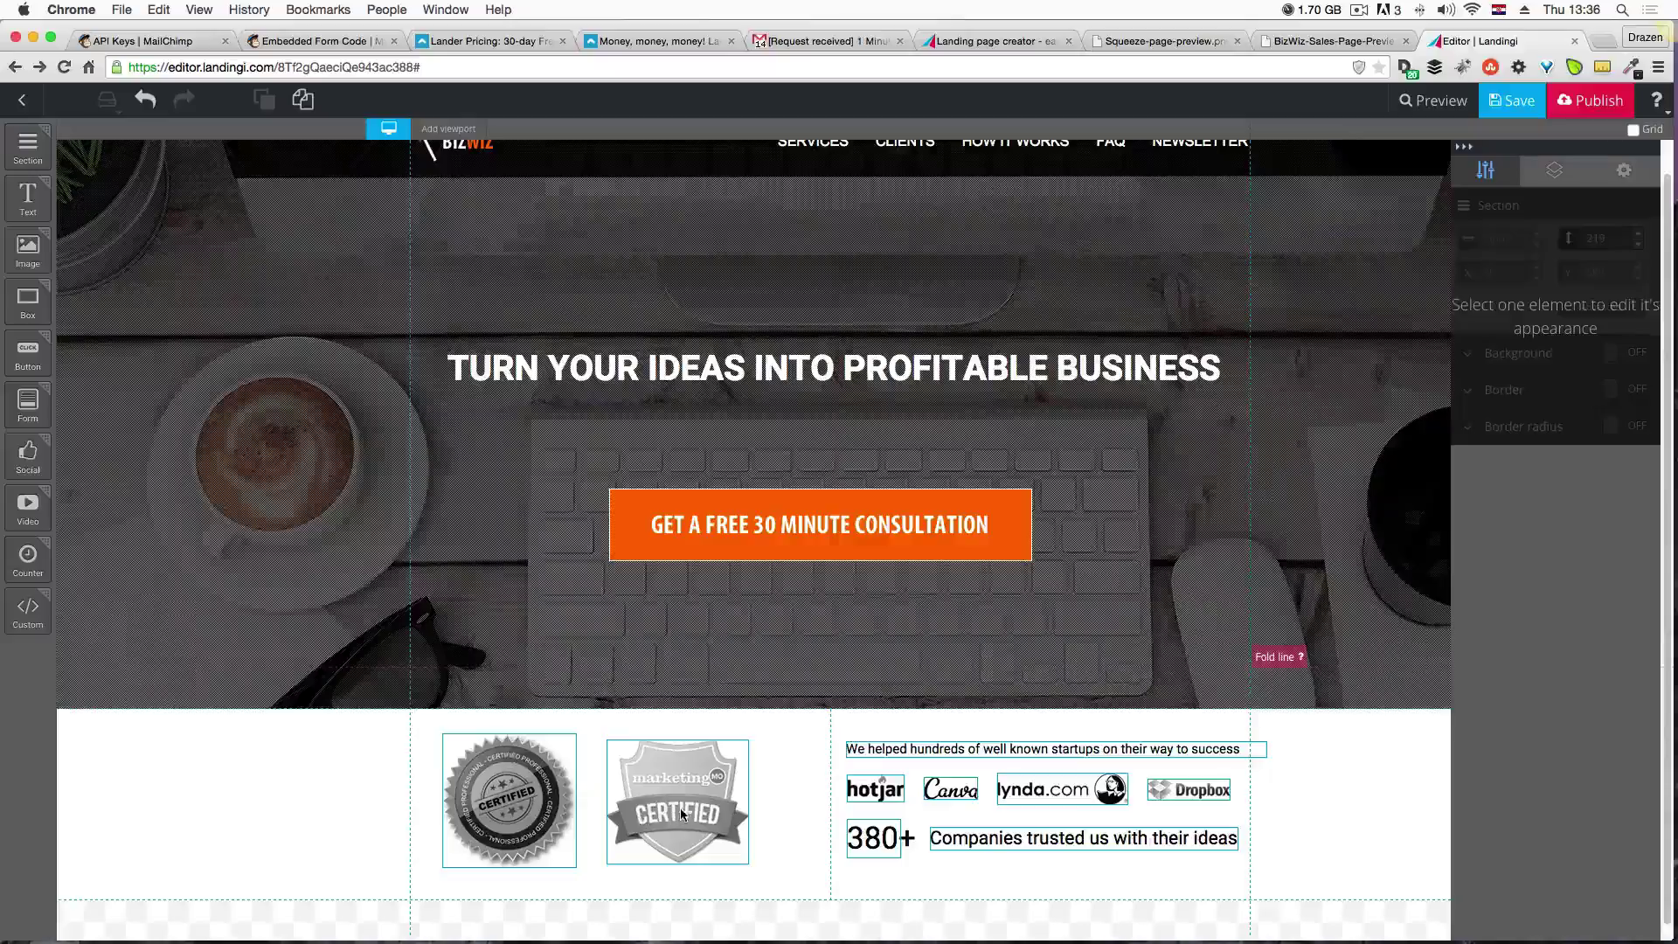
left_click_drag(679, 809, 679, 816)
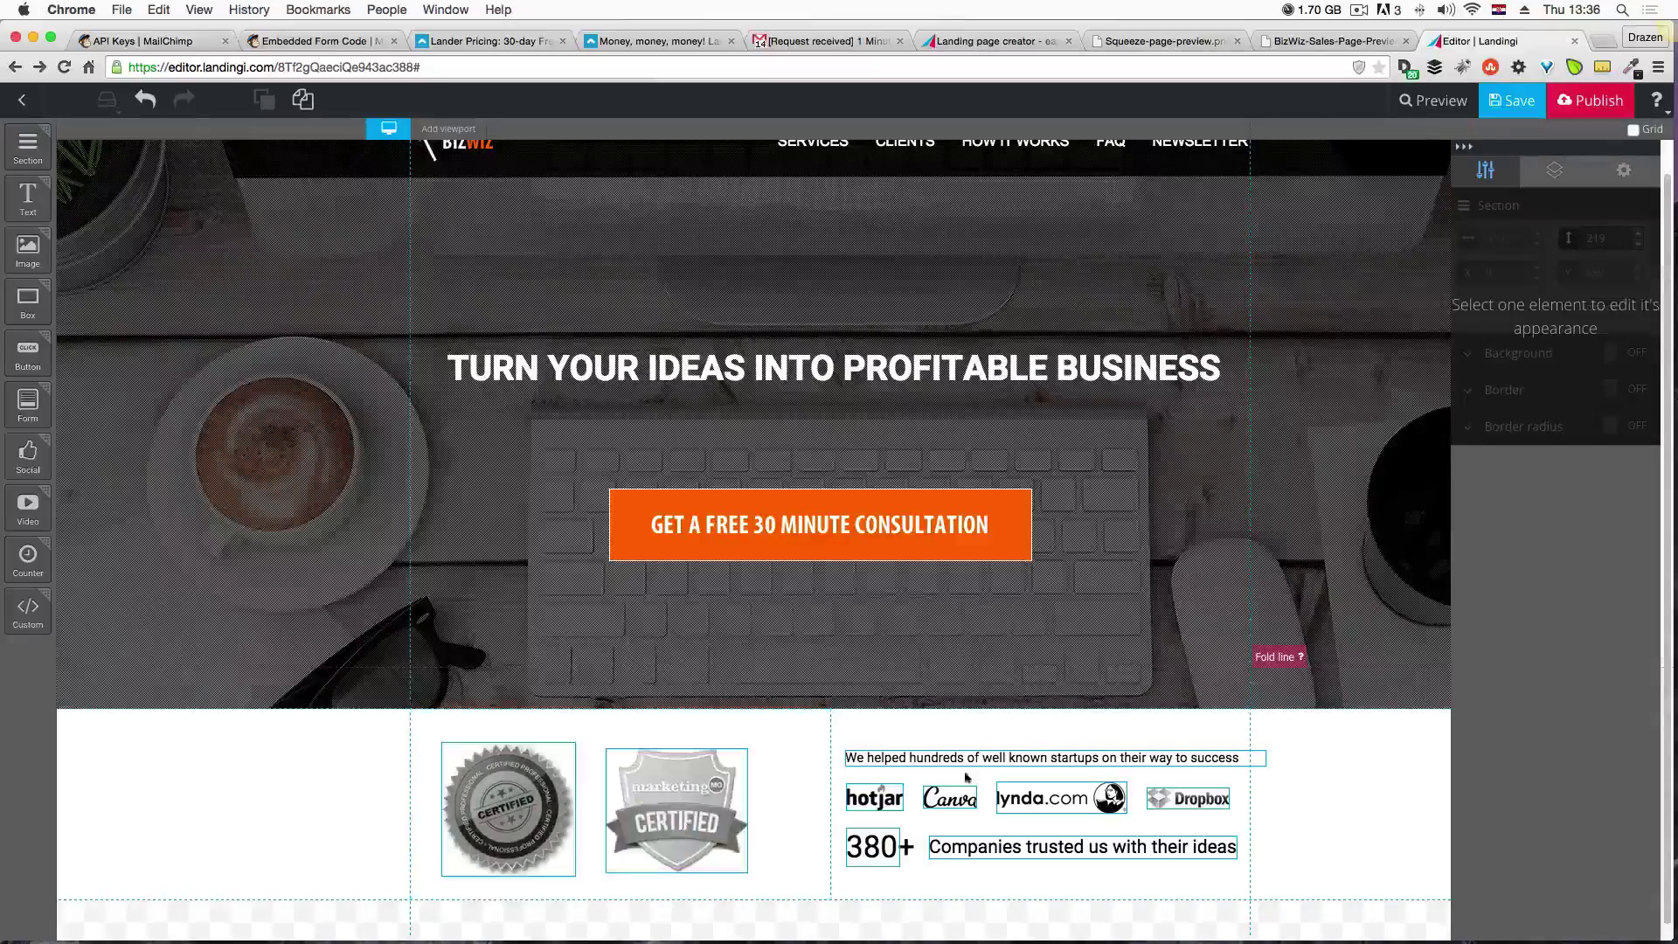
left_click(1311, 797)
scroll(1314, 803, "down", 1)
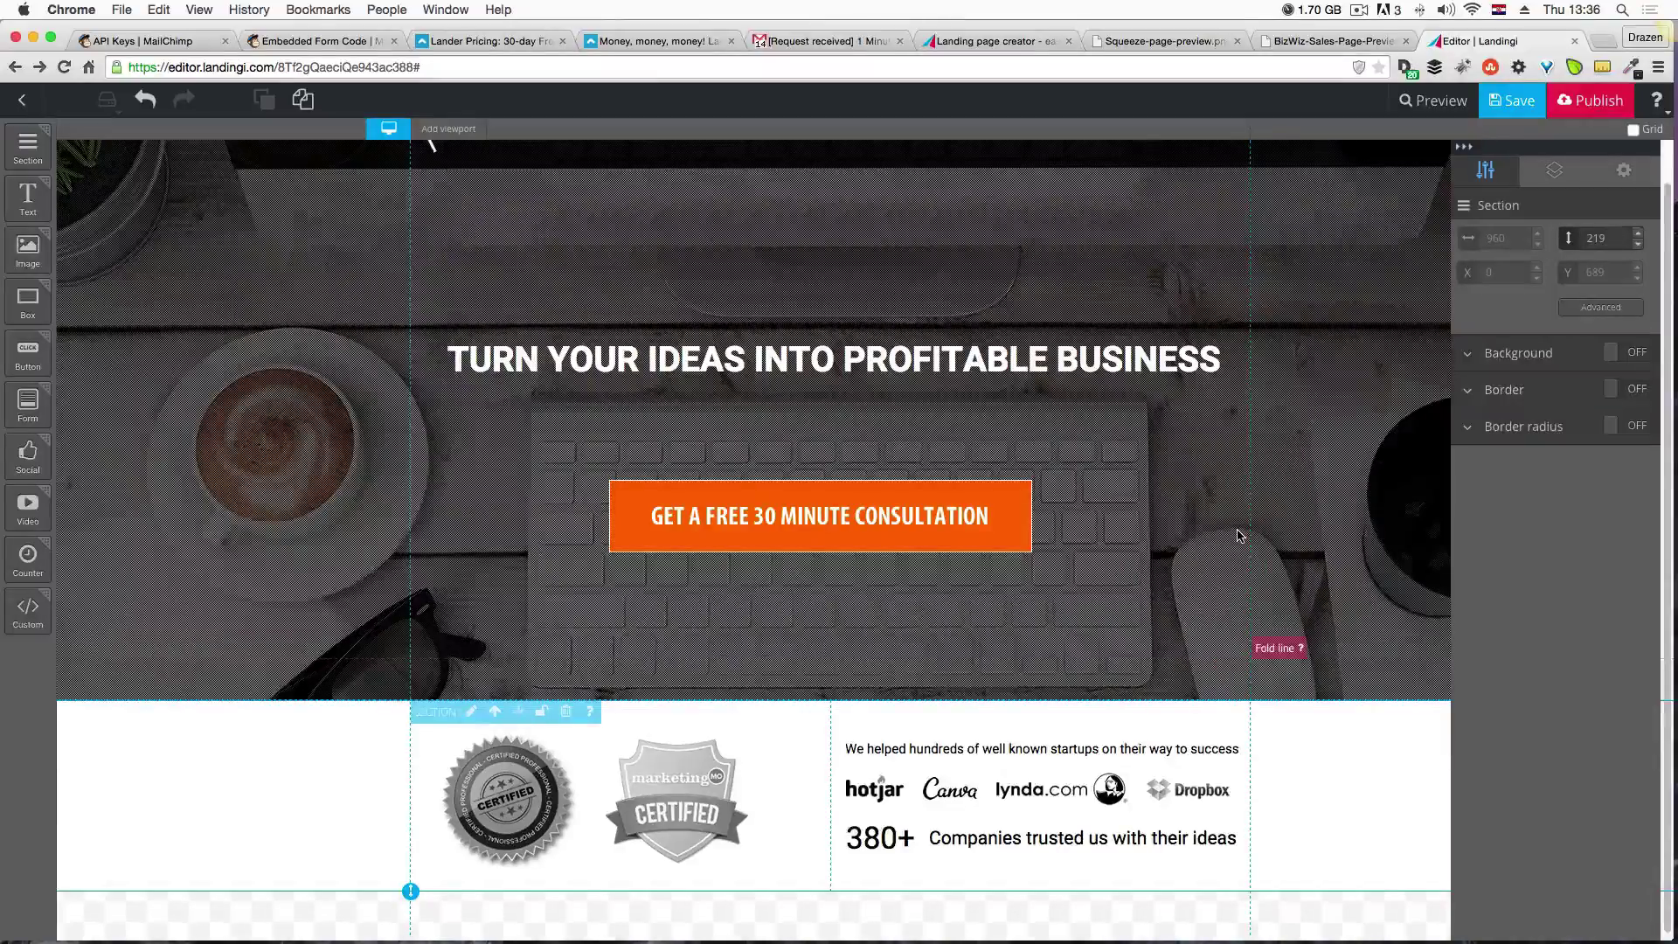
Compare the certification section with the Fireworks mockup and examine the grey "Start your business with a BOOM" section in BizWiz-Sales-Page-Preview.png.
key("ctrl+Up")
left_click(649, 601)
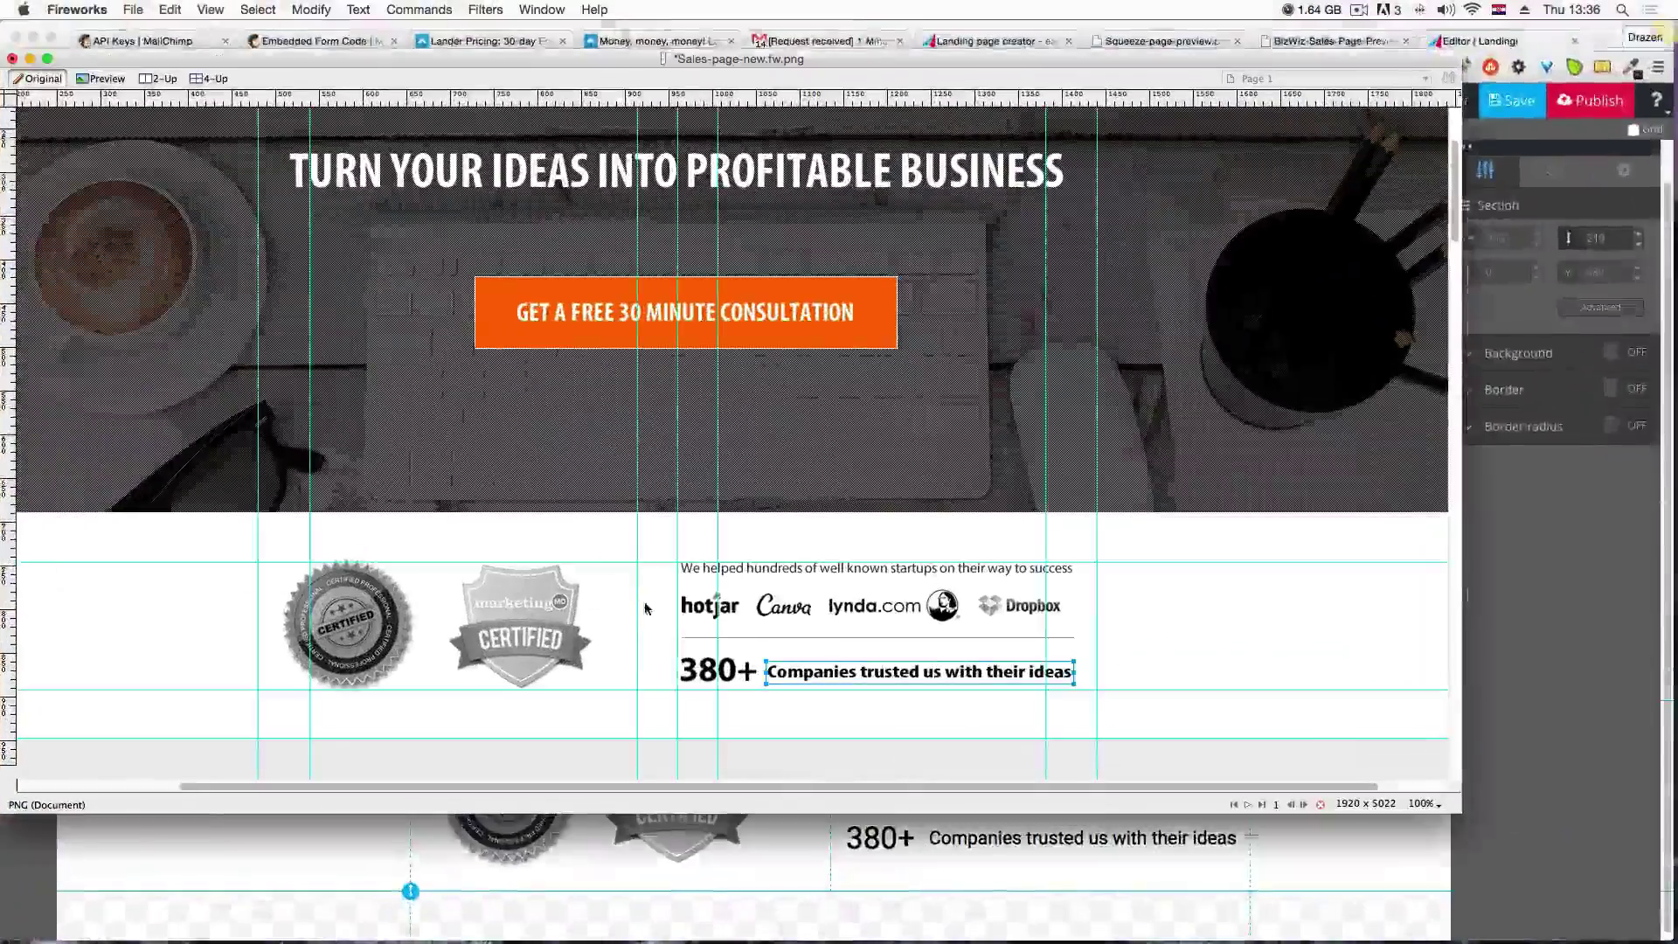
key("ctrl+Up")
left_click(1434, 367)
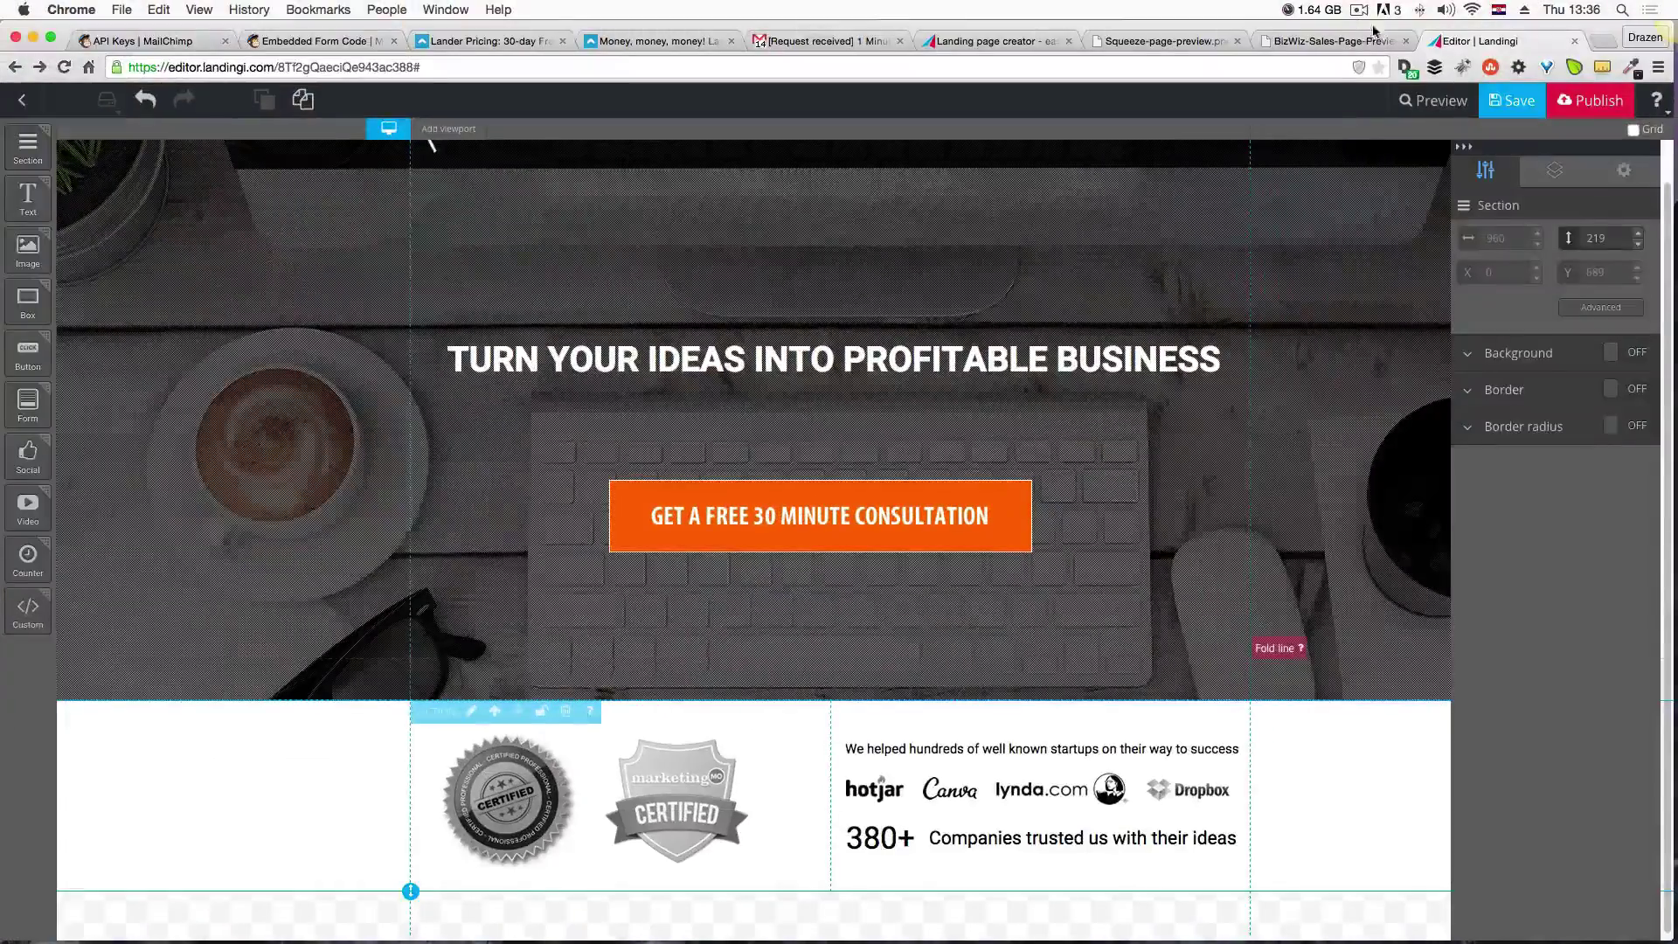
left_click(1362, 43)
scroll(1062, 358, "down", 9)
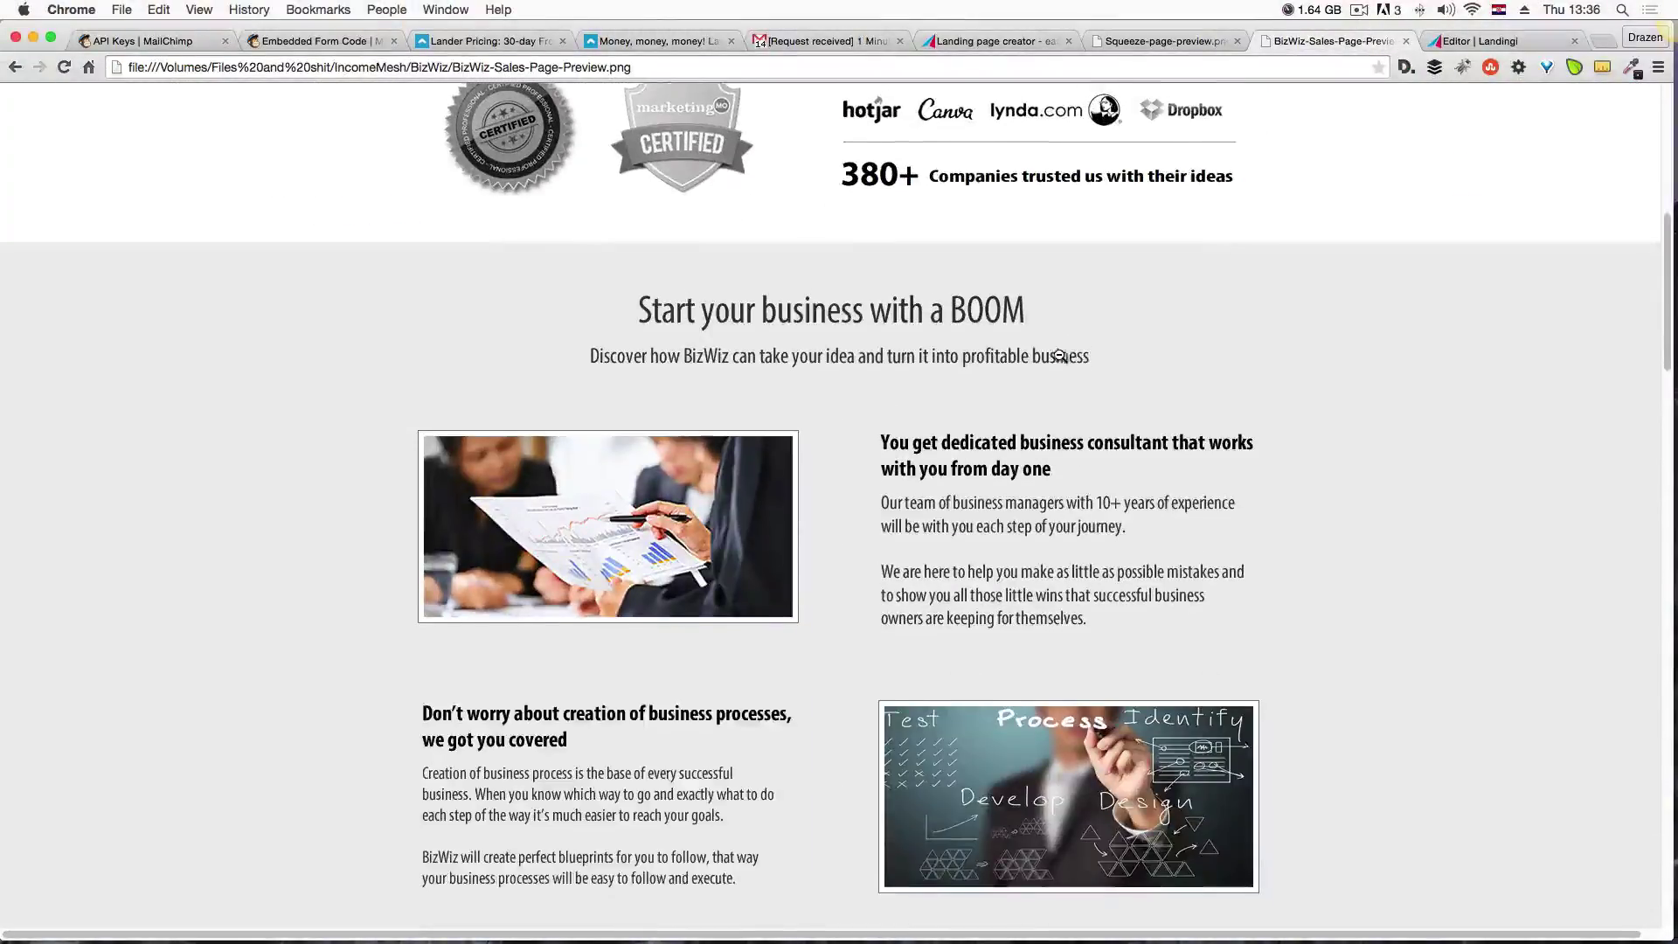
scroll(1059, 356, "down", 2)
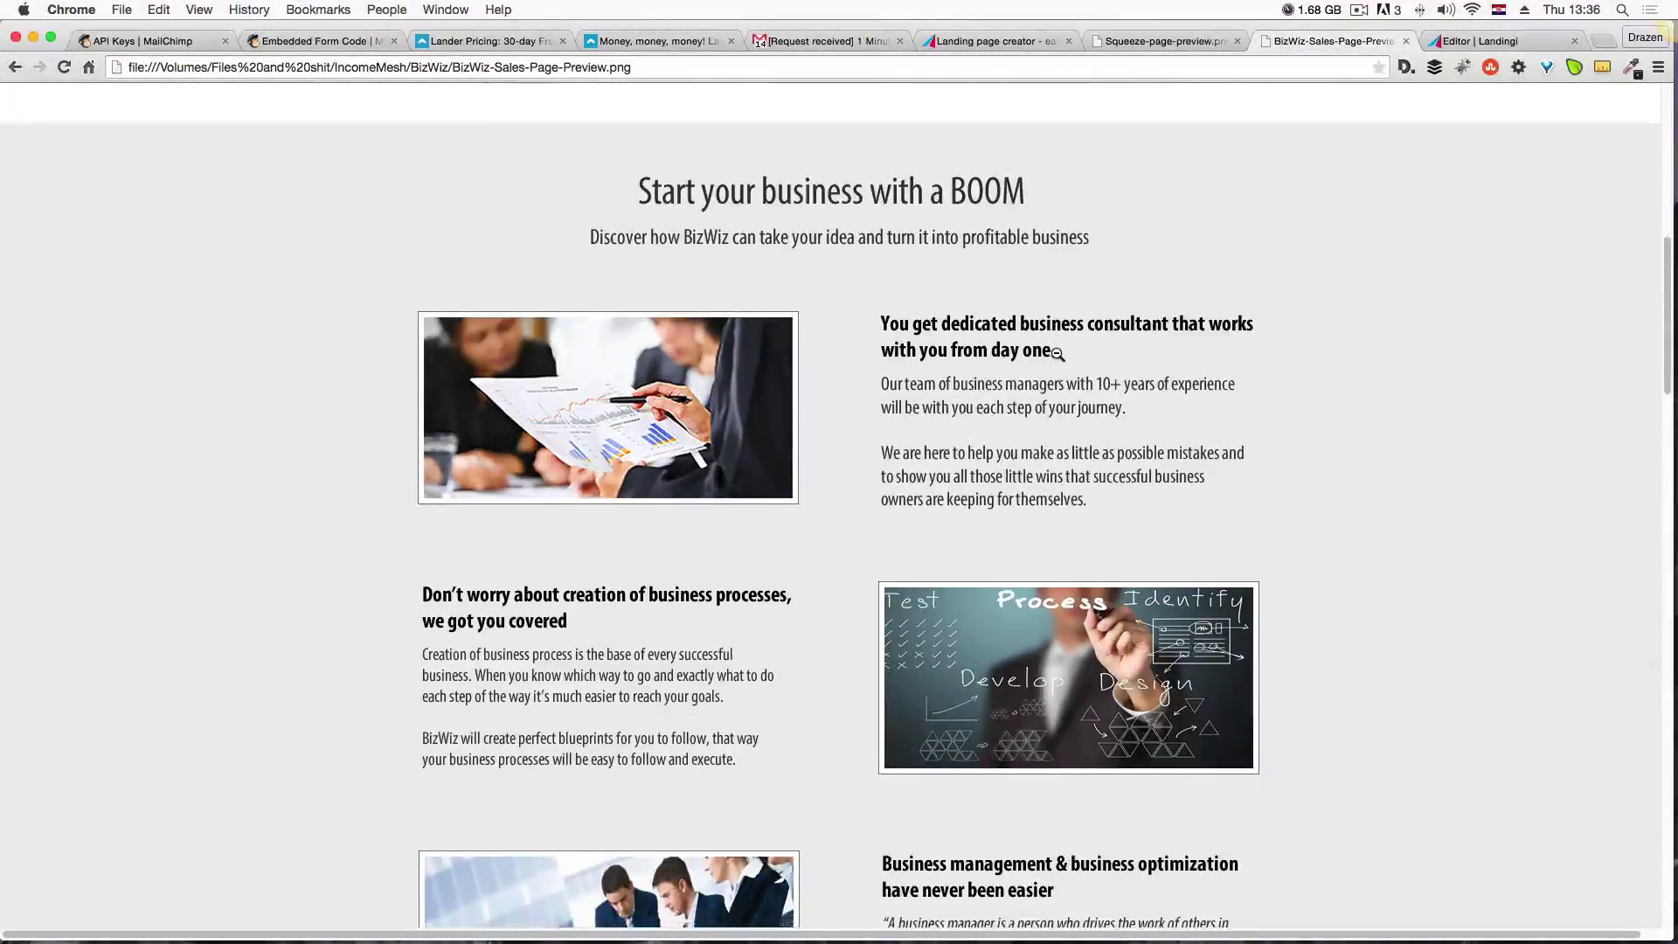
left_click(1502, 41)
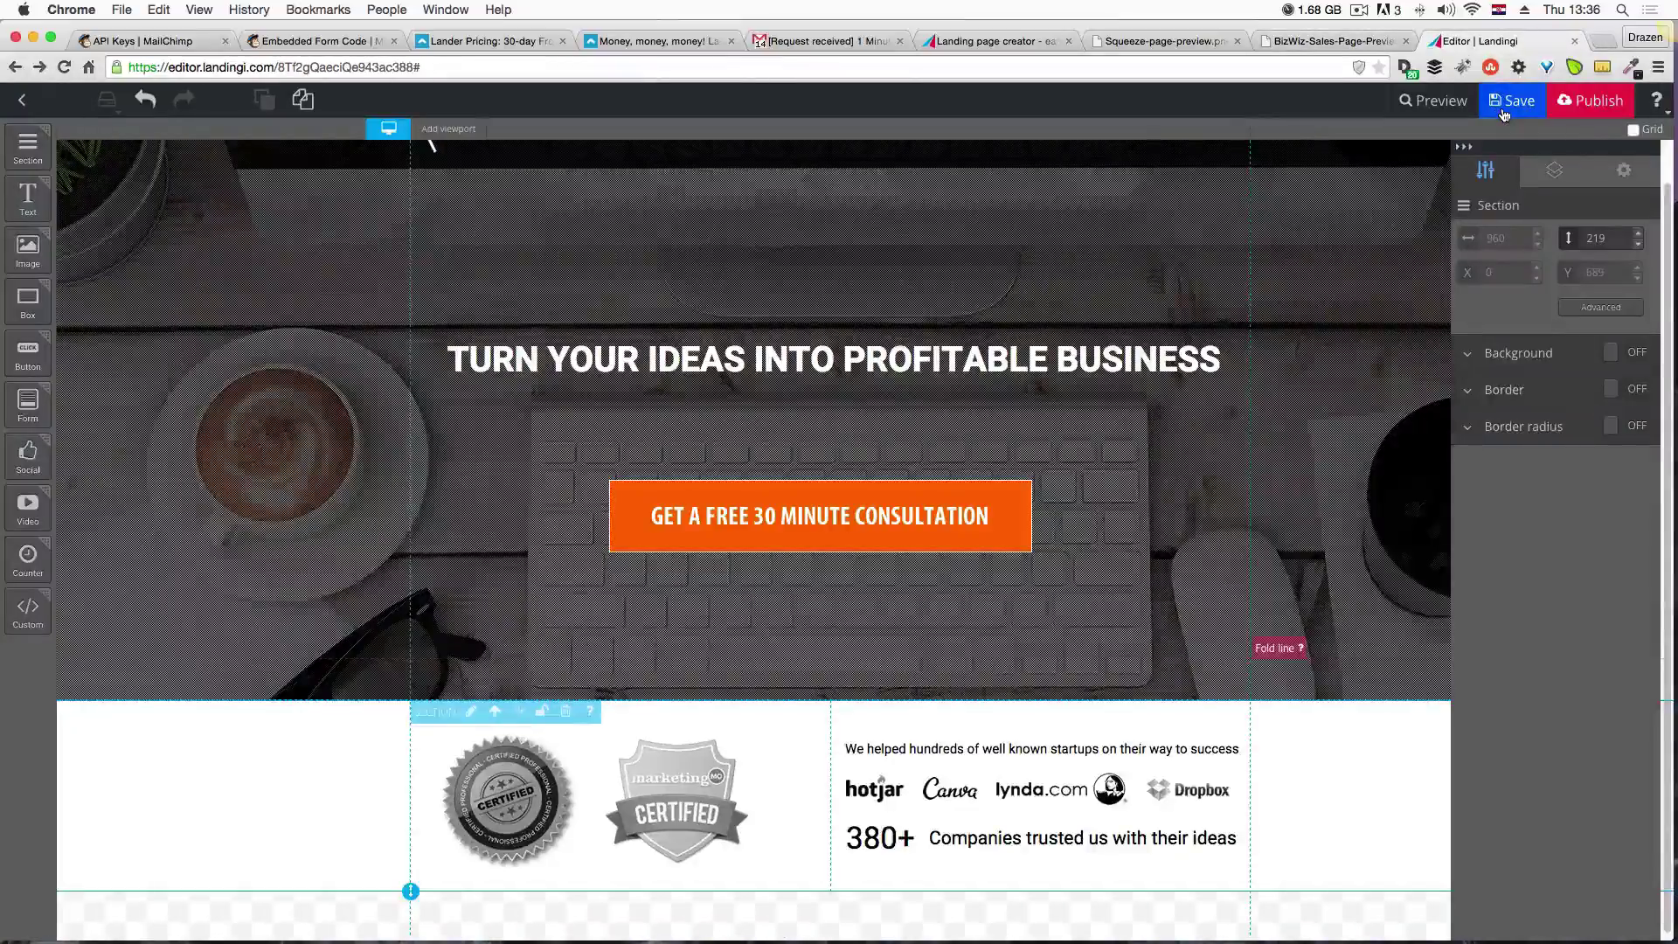
Save the page and add a one-column section below the certification section, checking the column layout against the BizWiz-Sales-Page-Preview.png mockup.
left_click(1505, 103)
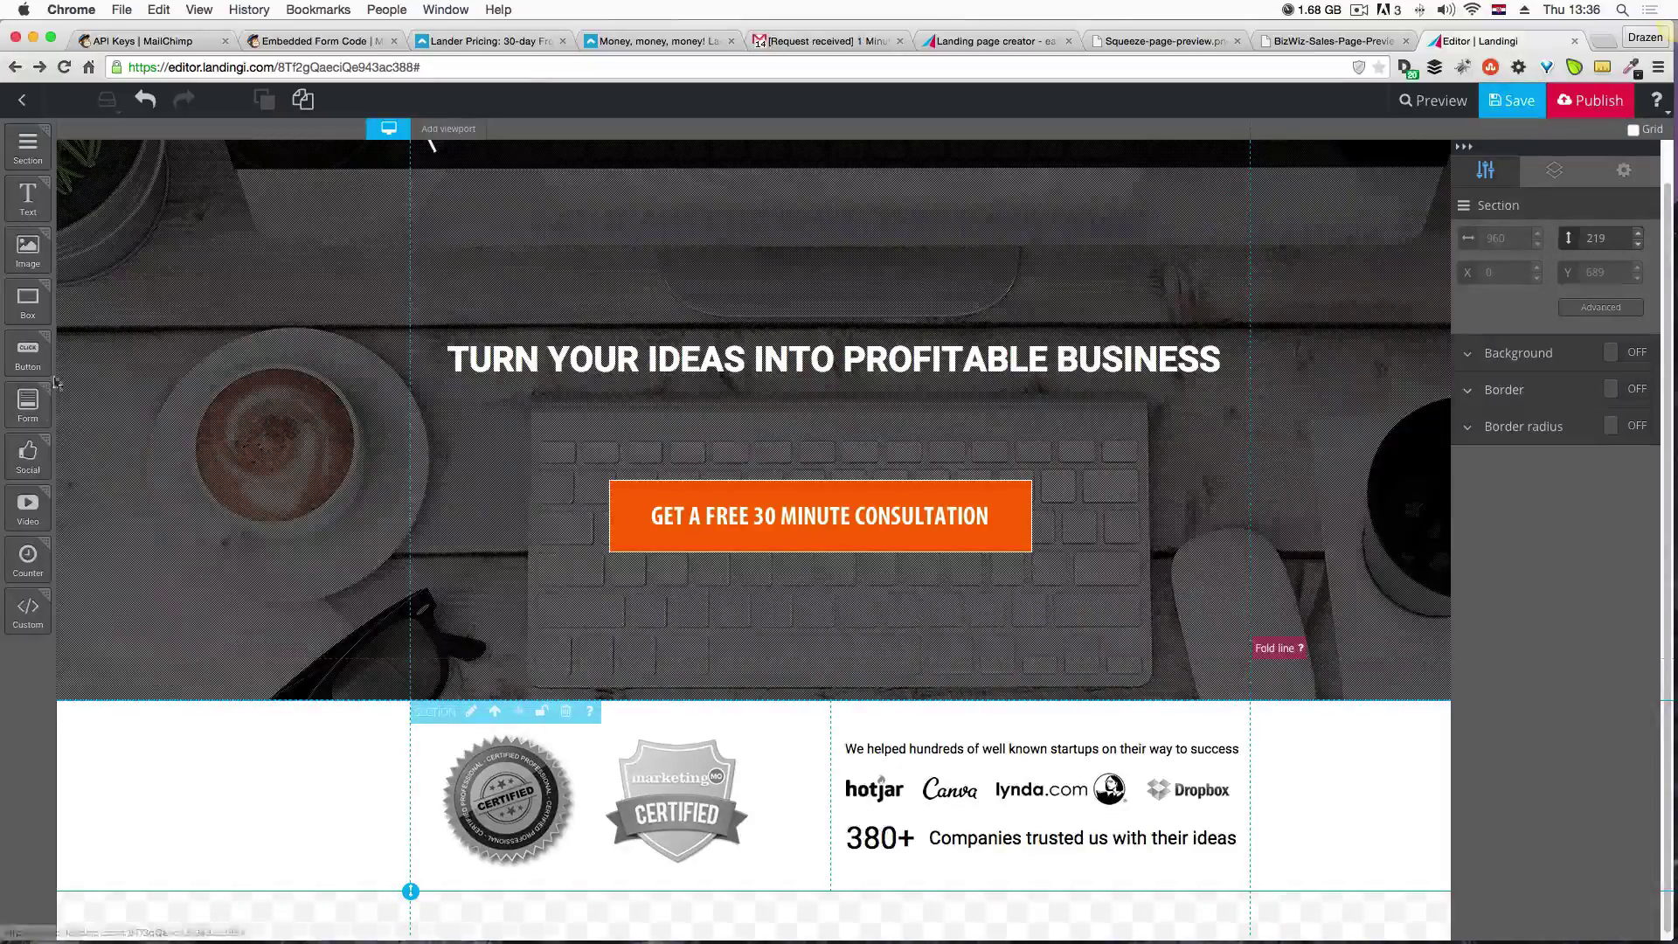
left_click_drag(38, 155, 495, 900)
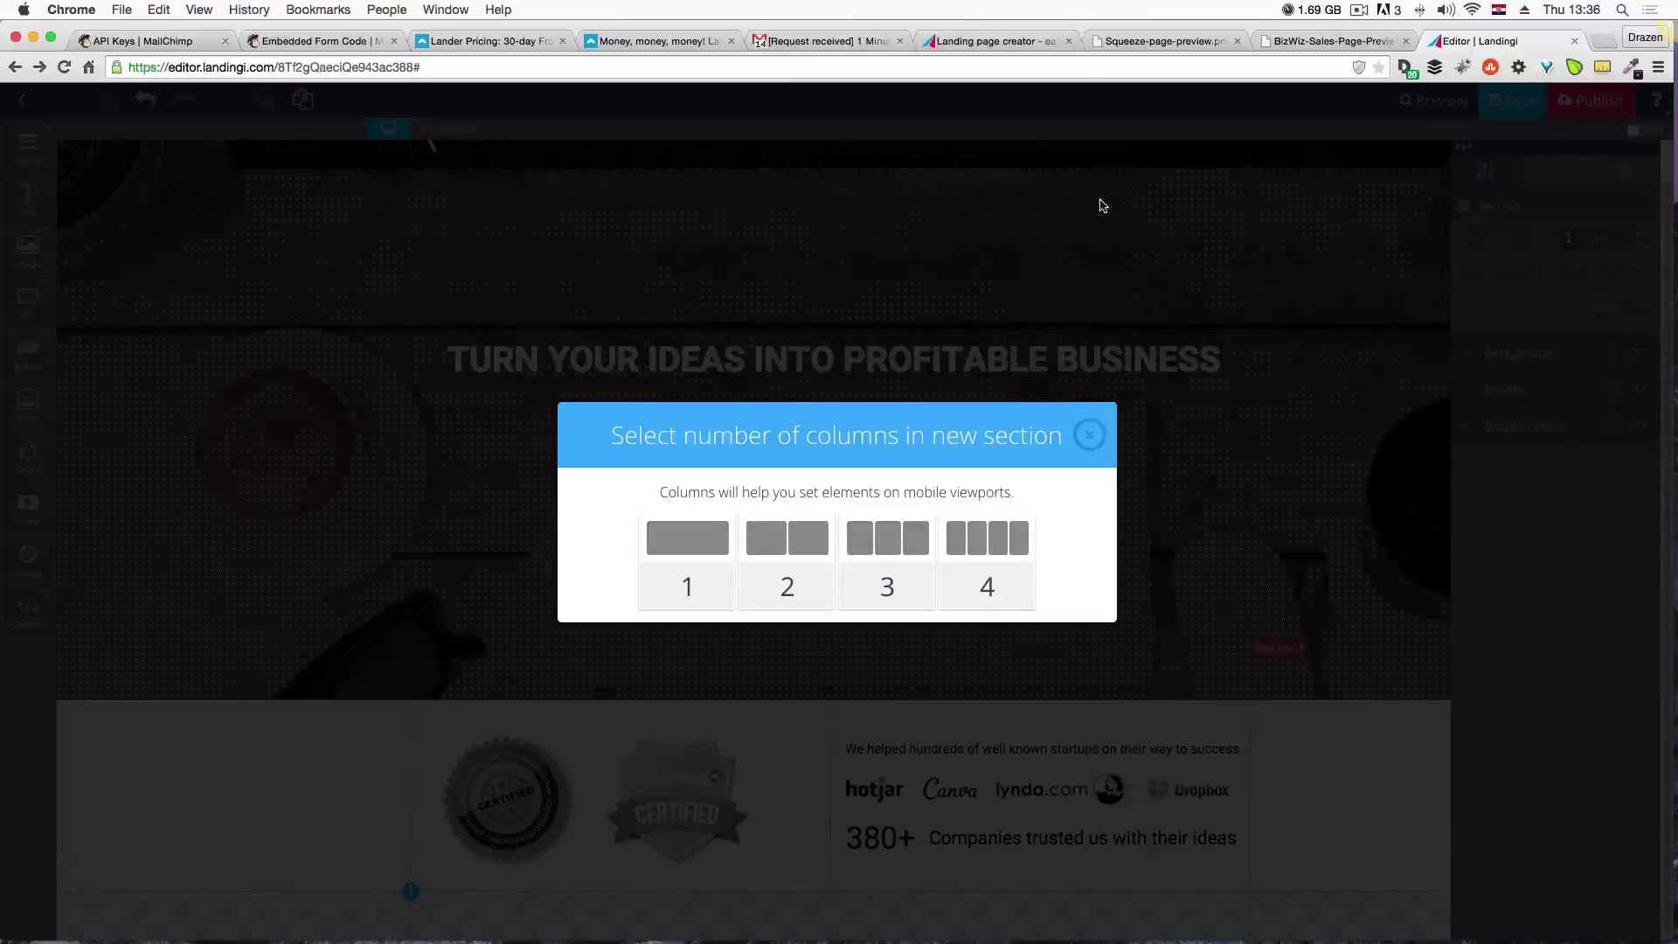
left_click(1337, 41)
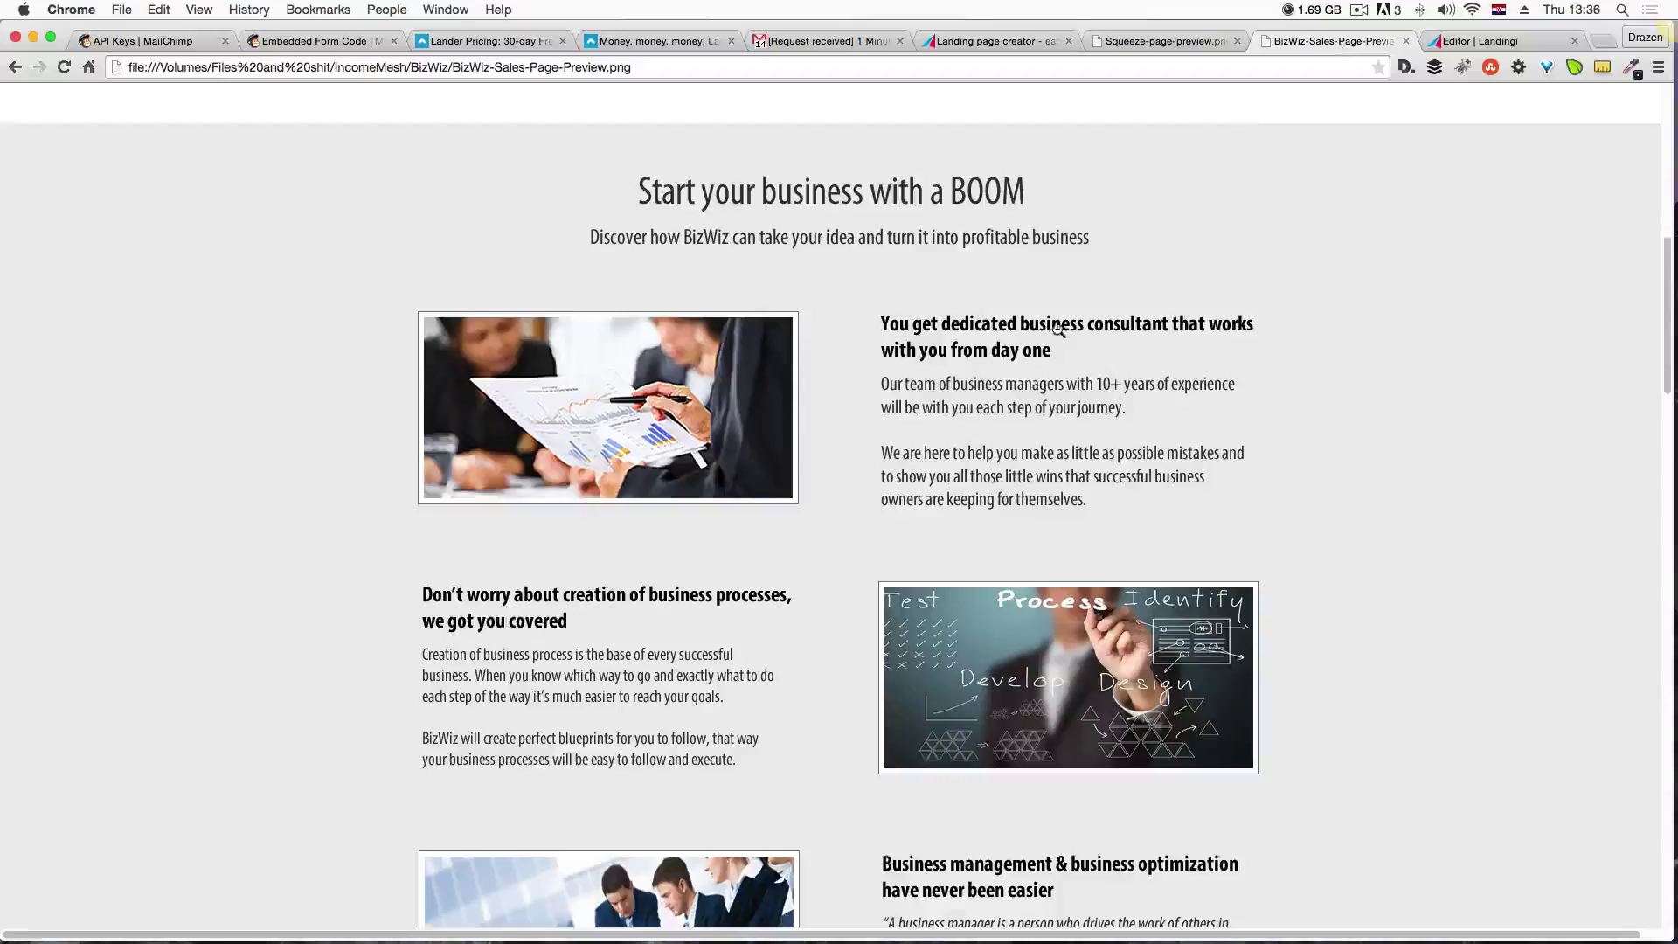
scroll(1060, 332, "up", 1)
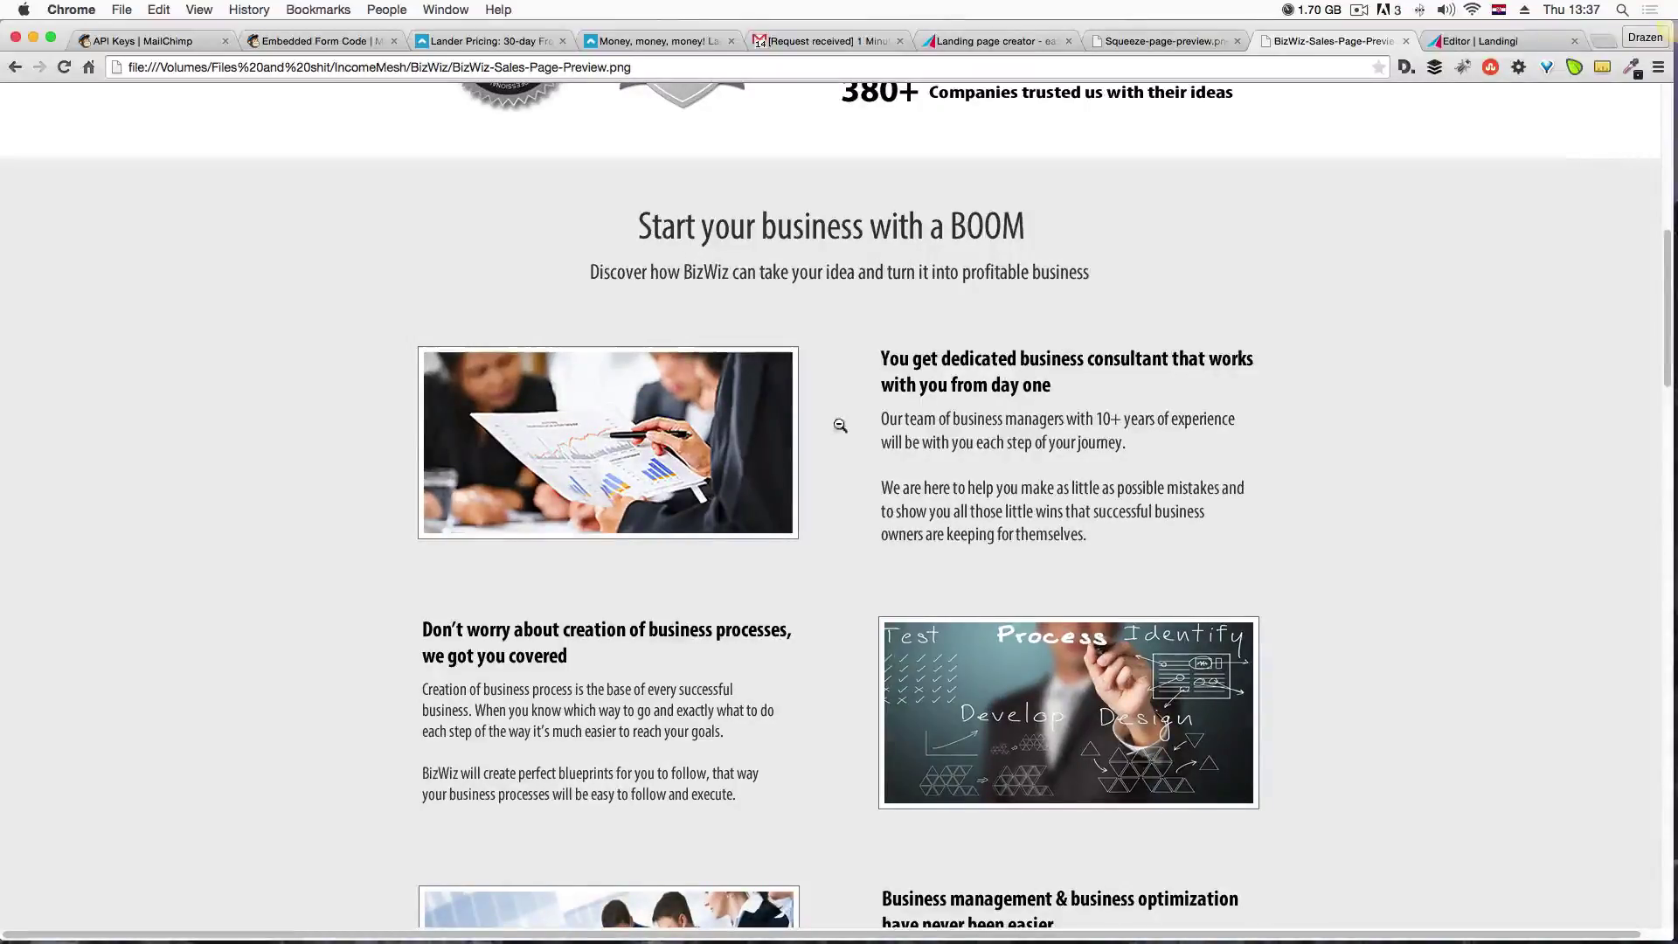
scroll(956, 612, "down", 5)
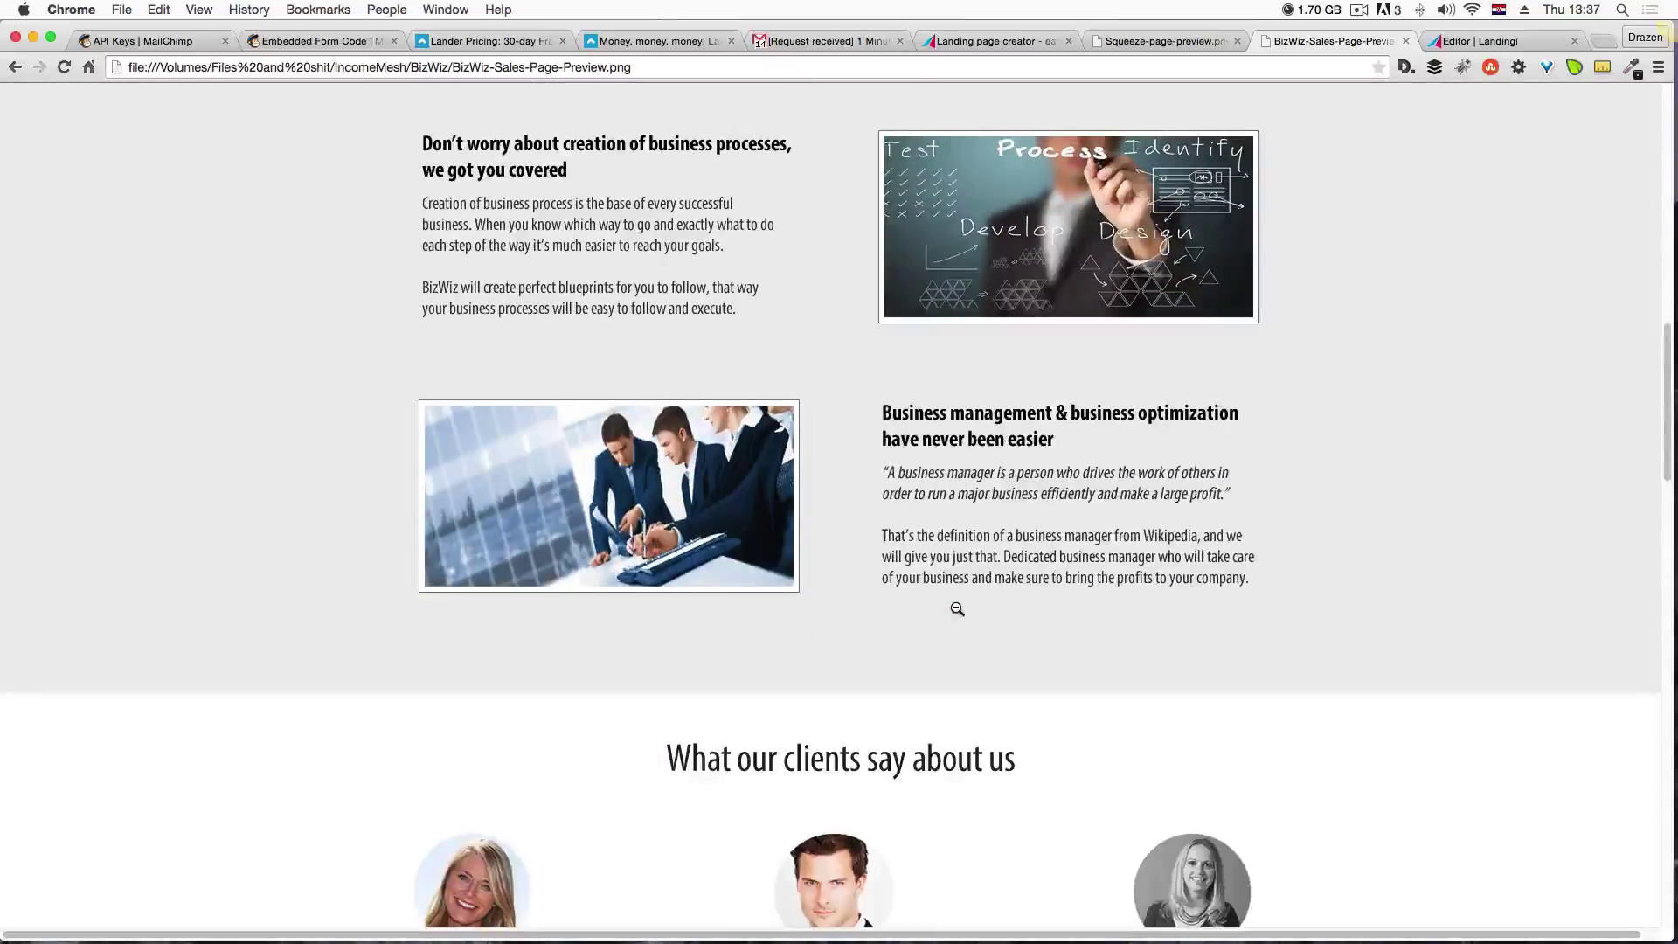
scroll(957, 609, "up", 4)
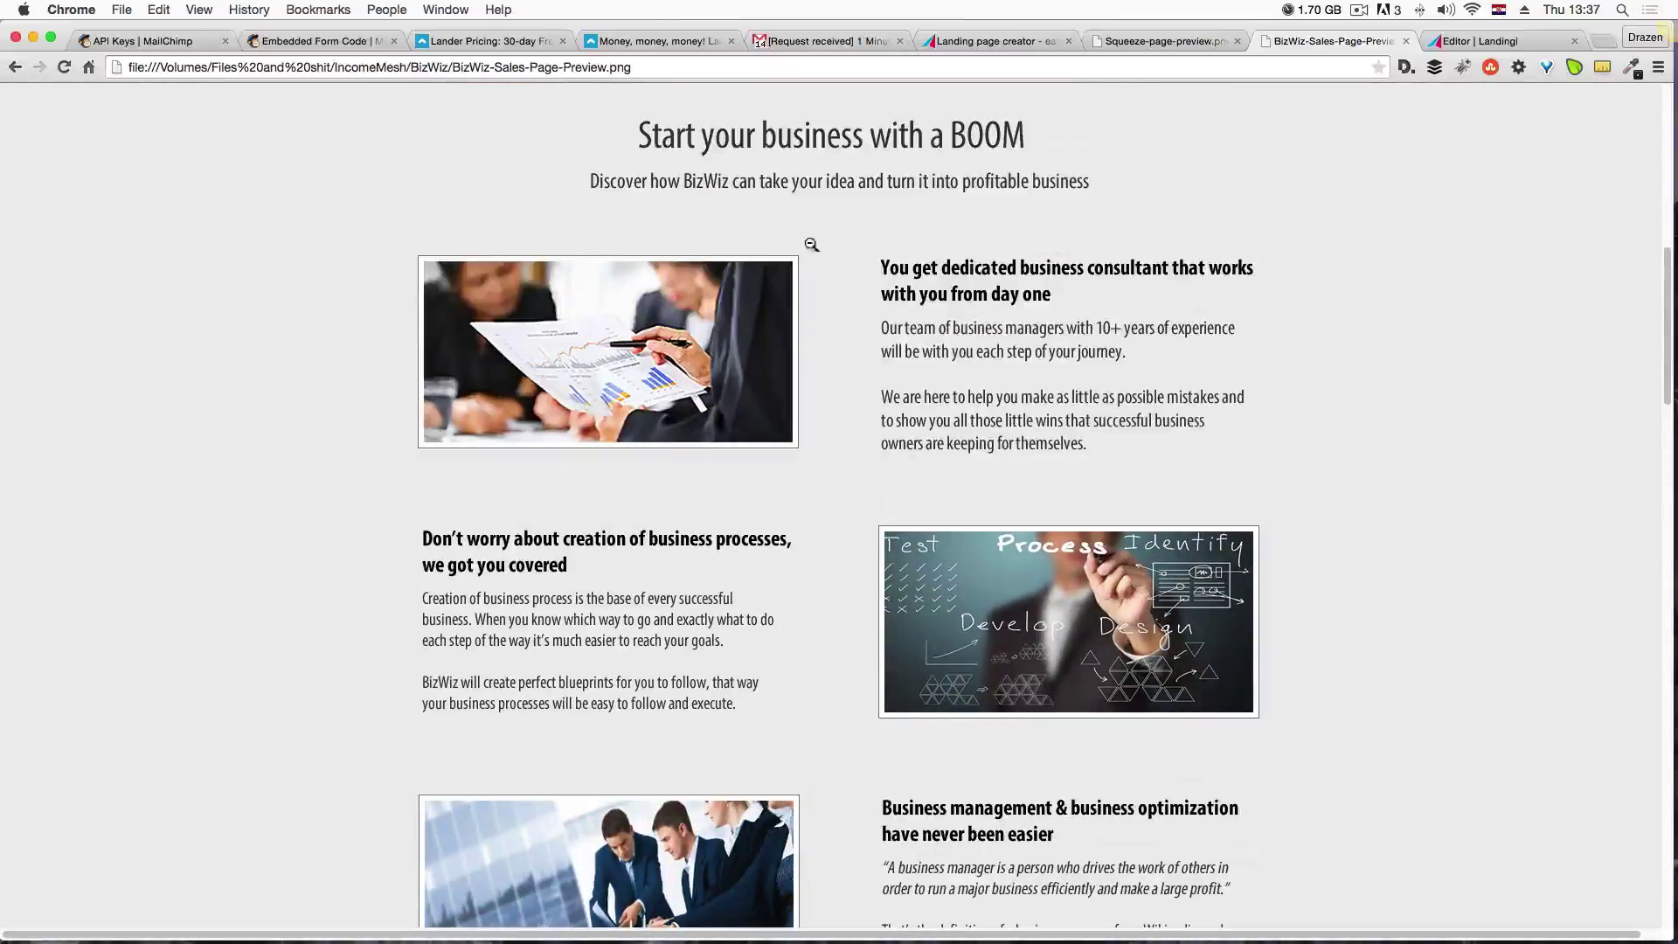
left_click(1530, 42)
left_click(667, 577)
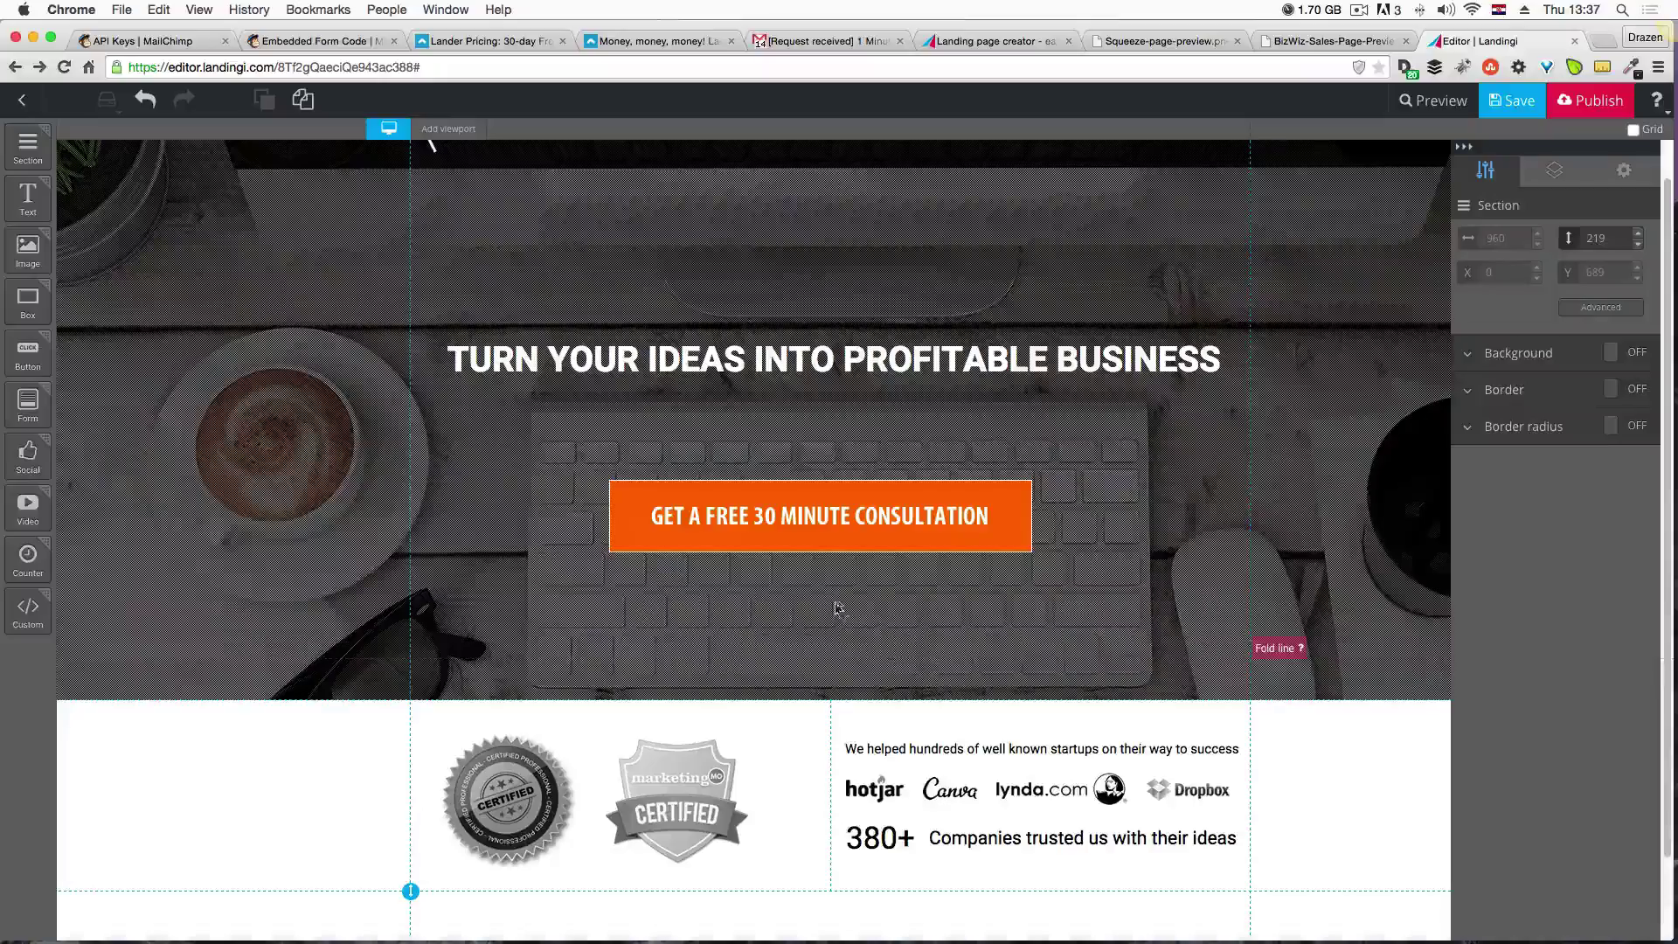
Turn on the background of the new one-column section below the certification section.
left_click(833, 826)
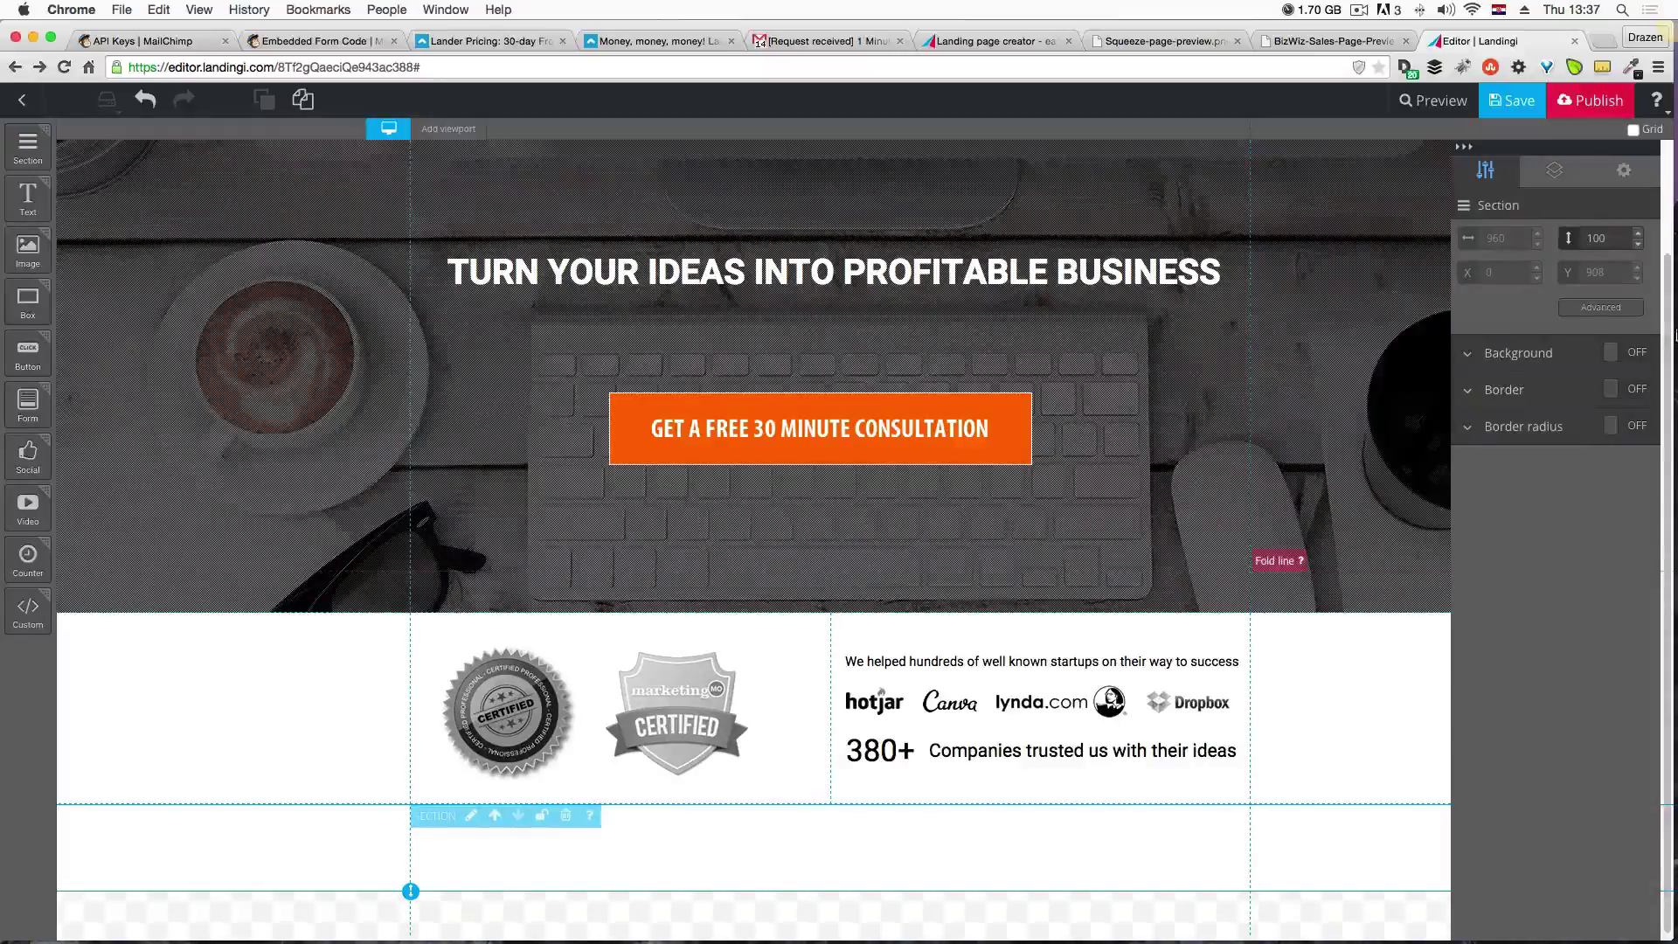
left_click(1515, 354)
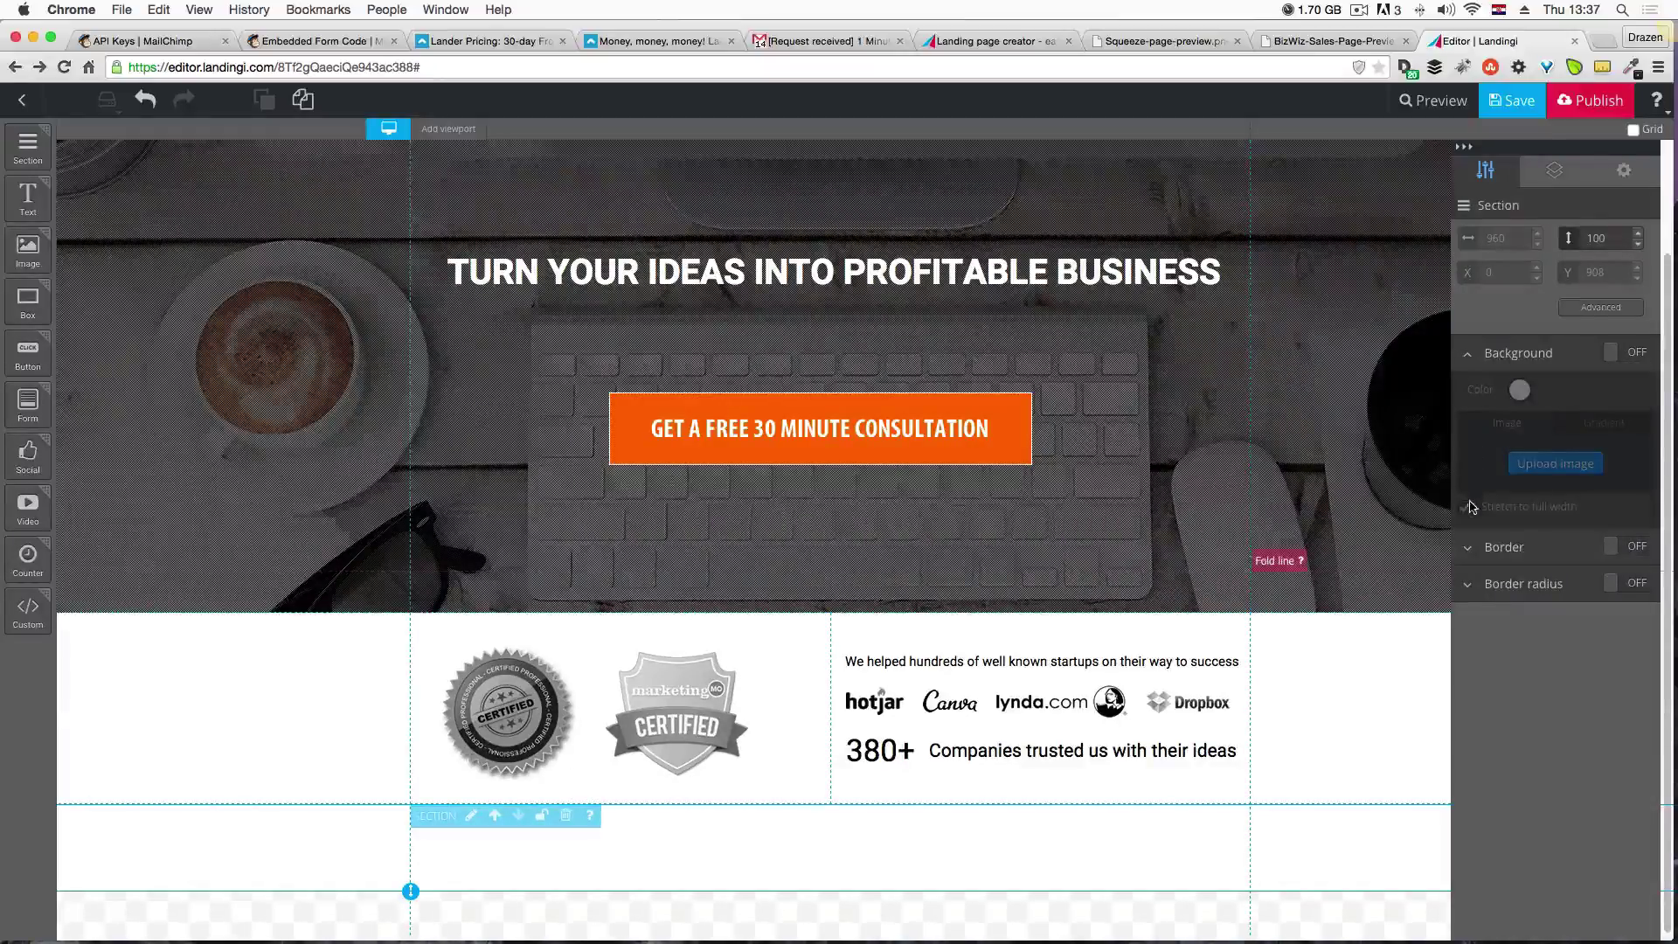
left_click(1641, 355)
left_click(1518, 393)
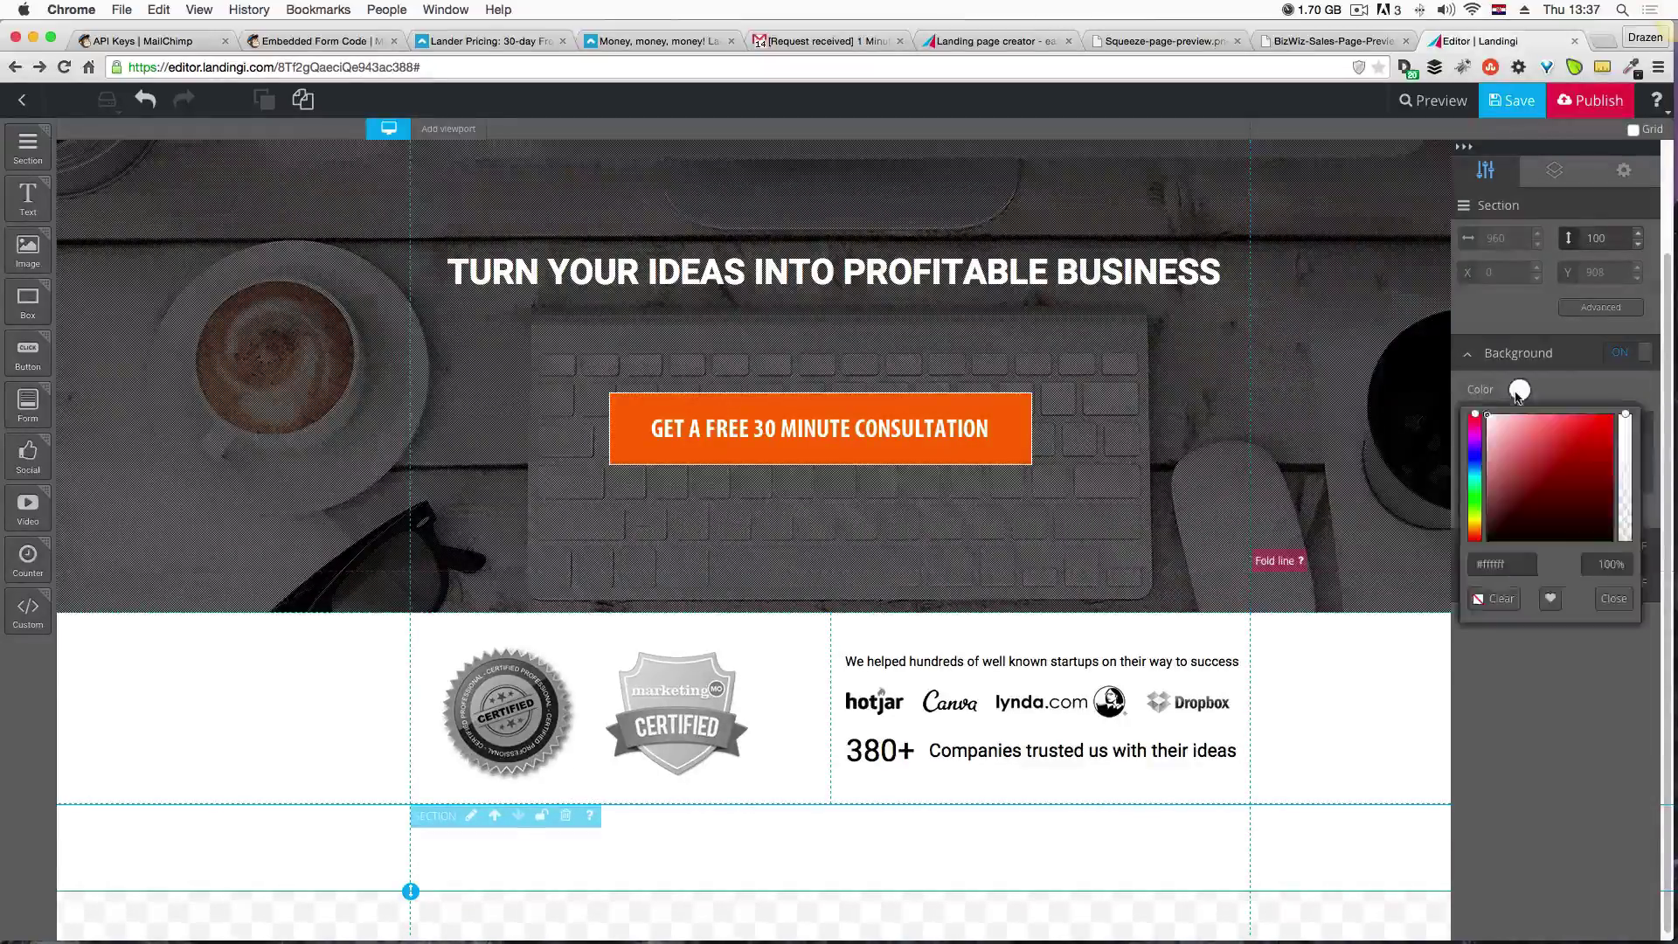
Switch to the Sales-page-new.fw.png mockup in Adobe Fireworks, find the grey "Start your business with a BOOM" section and deselect the text.
key("ctrl+Up")
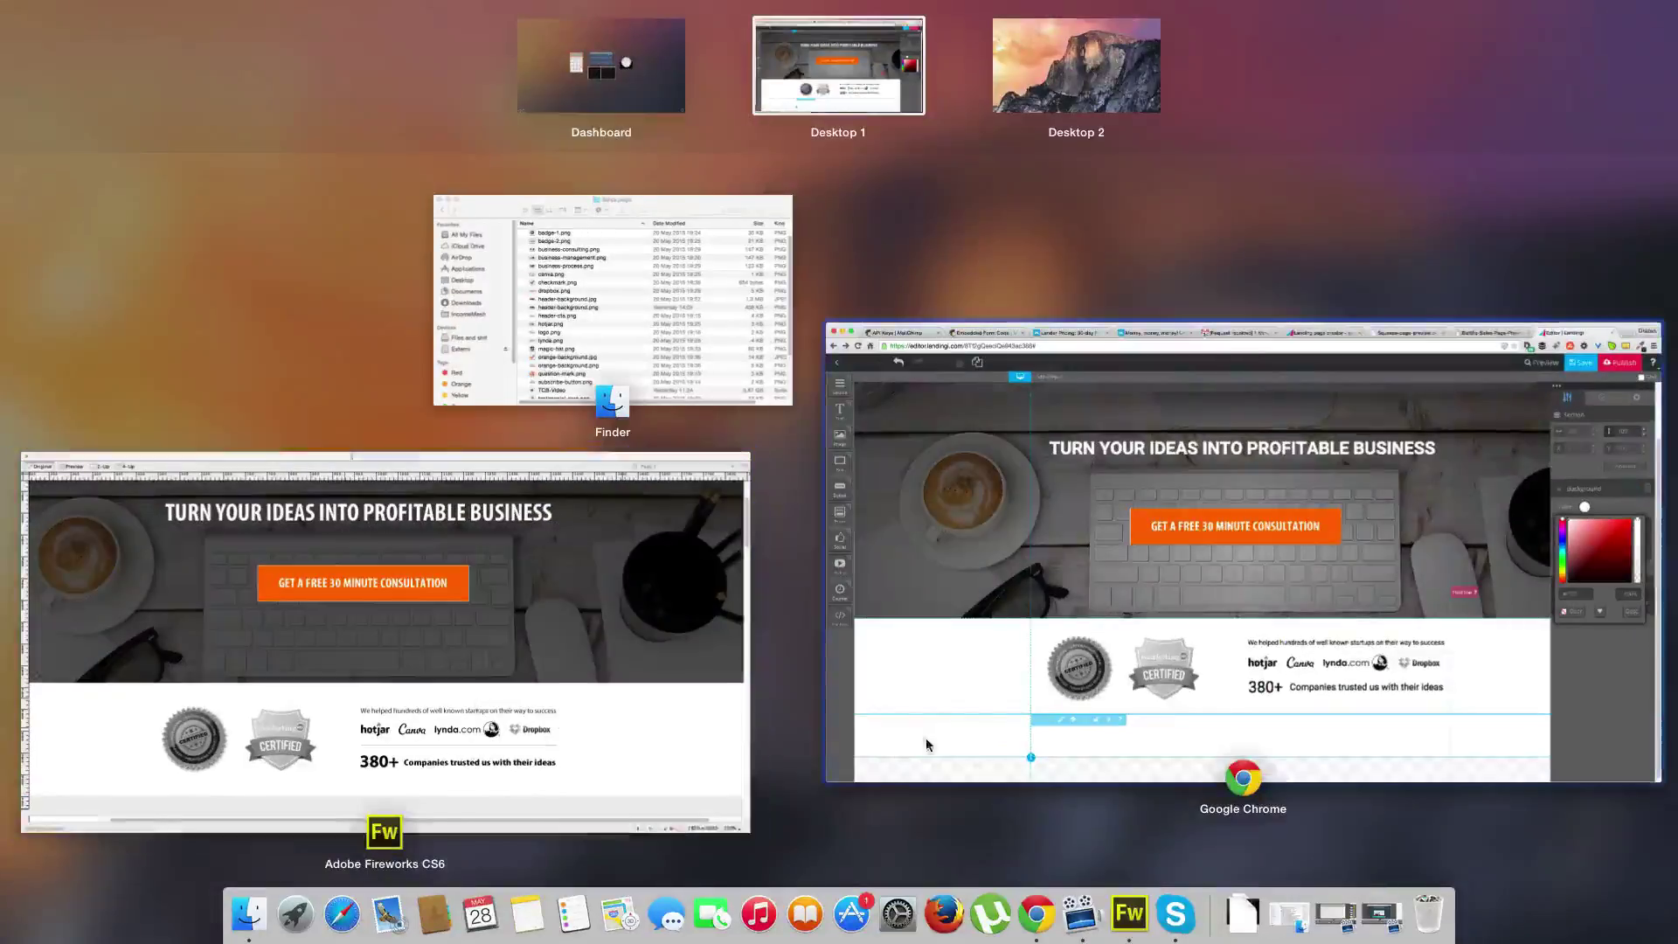
left_click(620, 722)
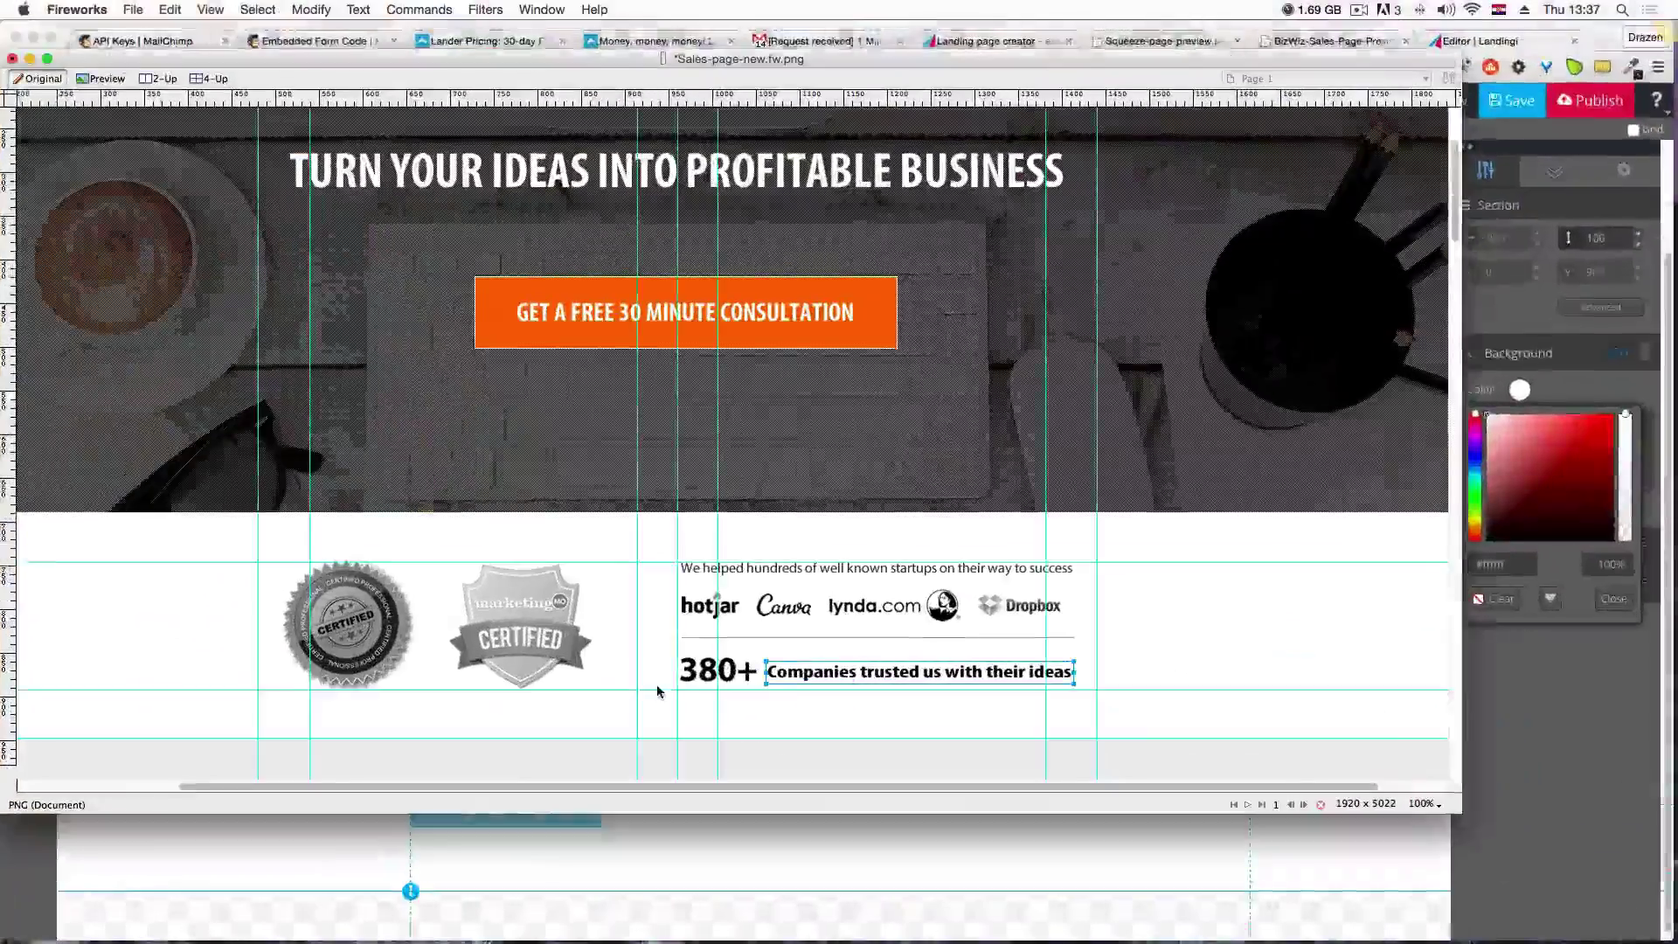
scroll(658, 691, "down", 8)
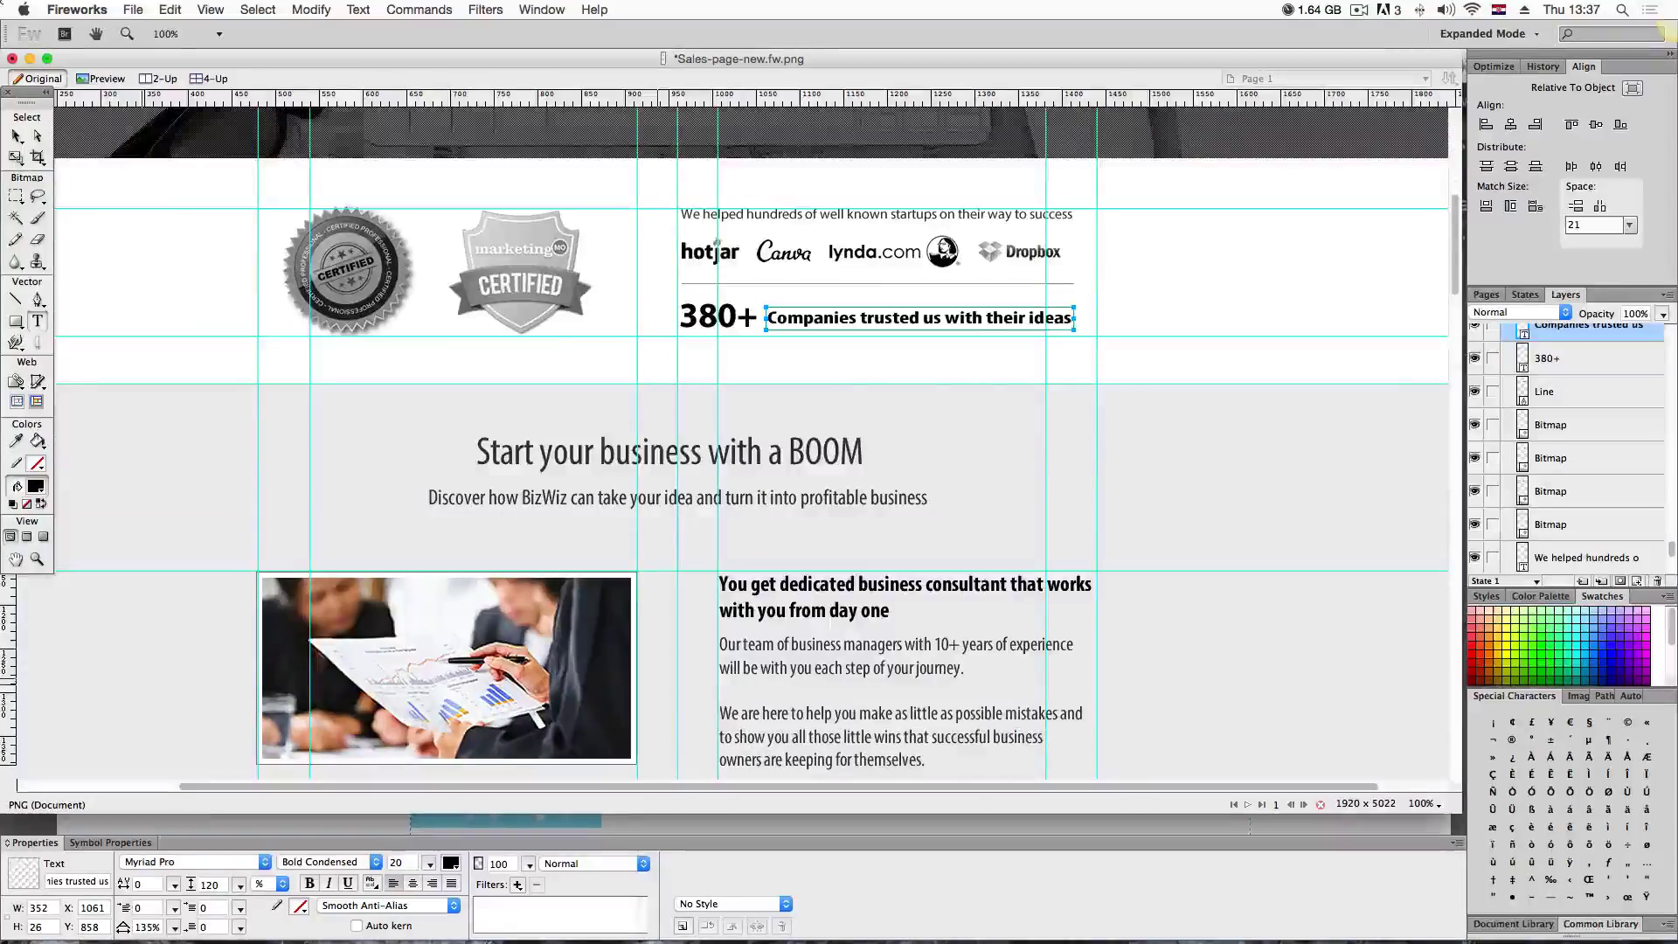
key("F4")
key("Escape")
key("v")
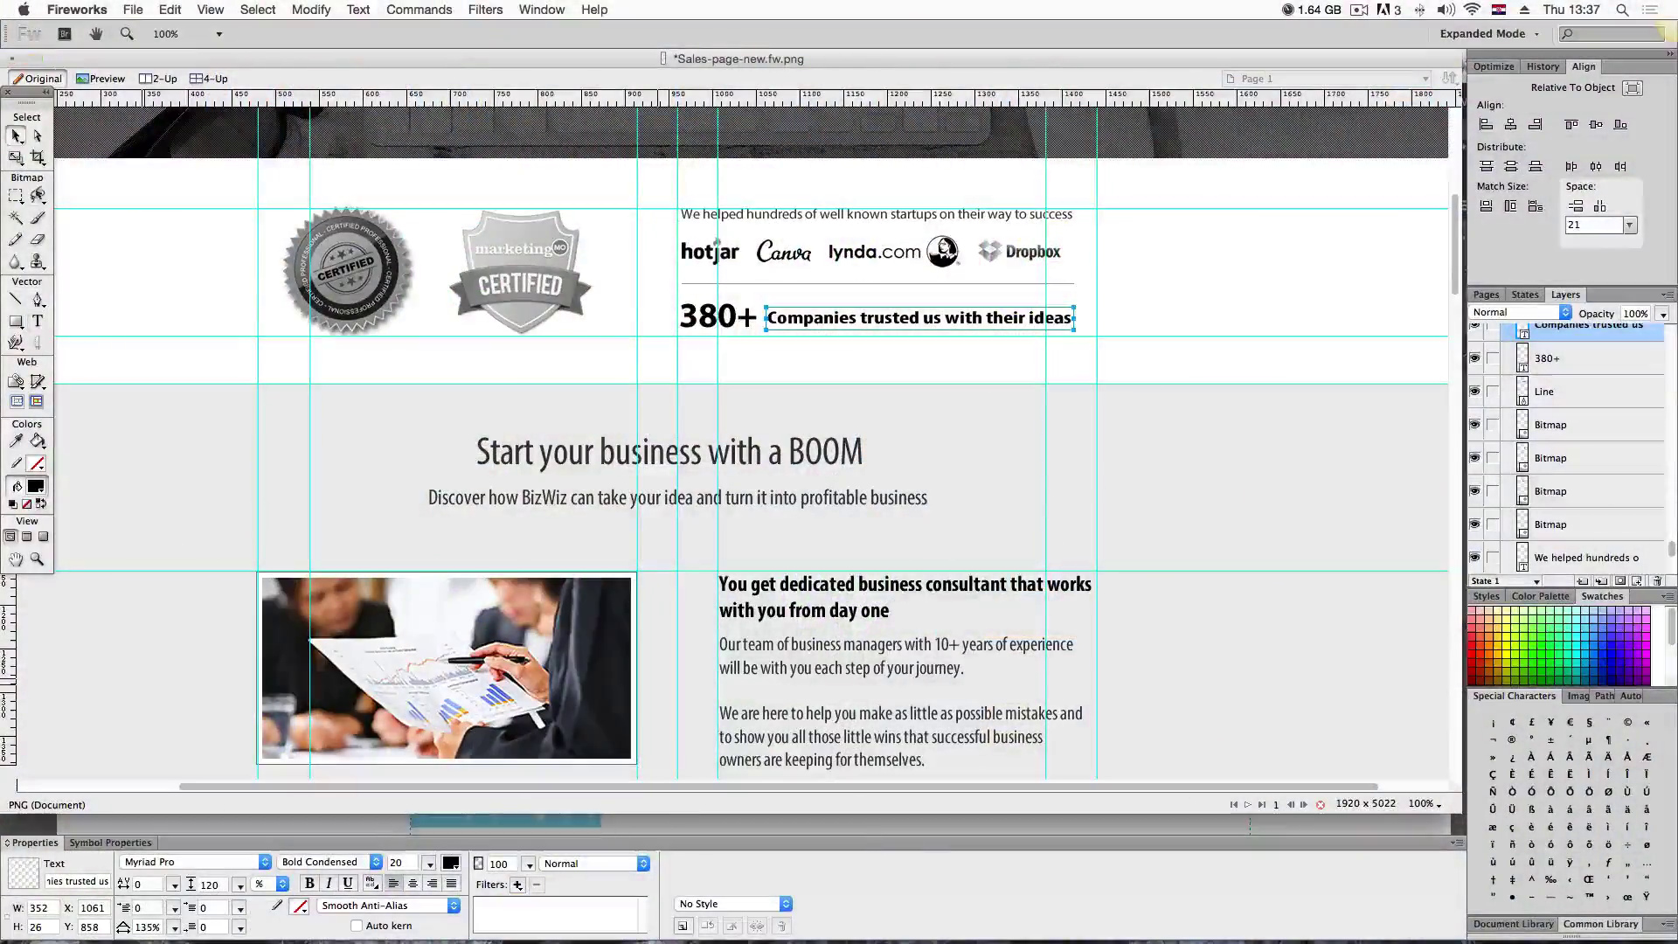
key("super+d")
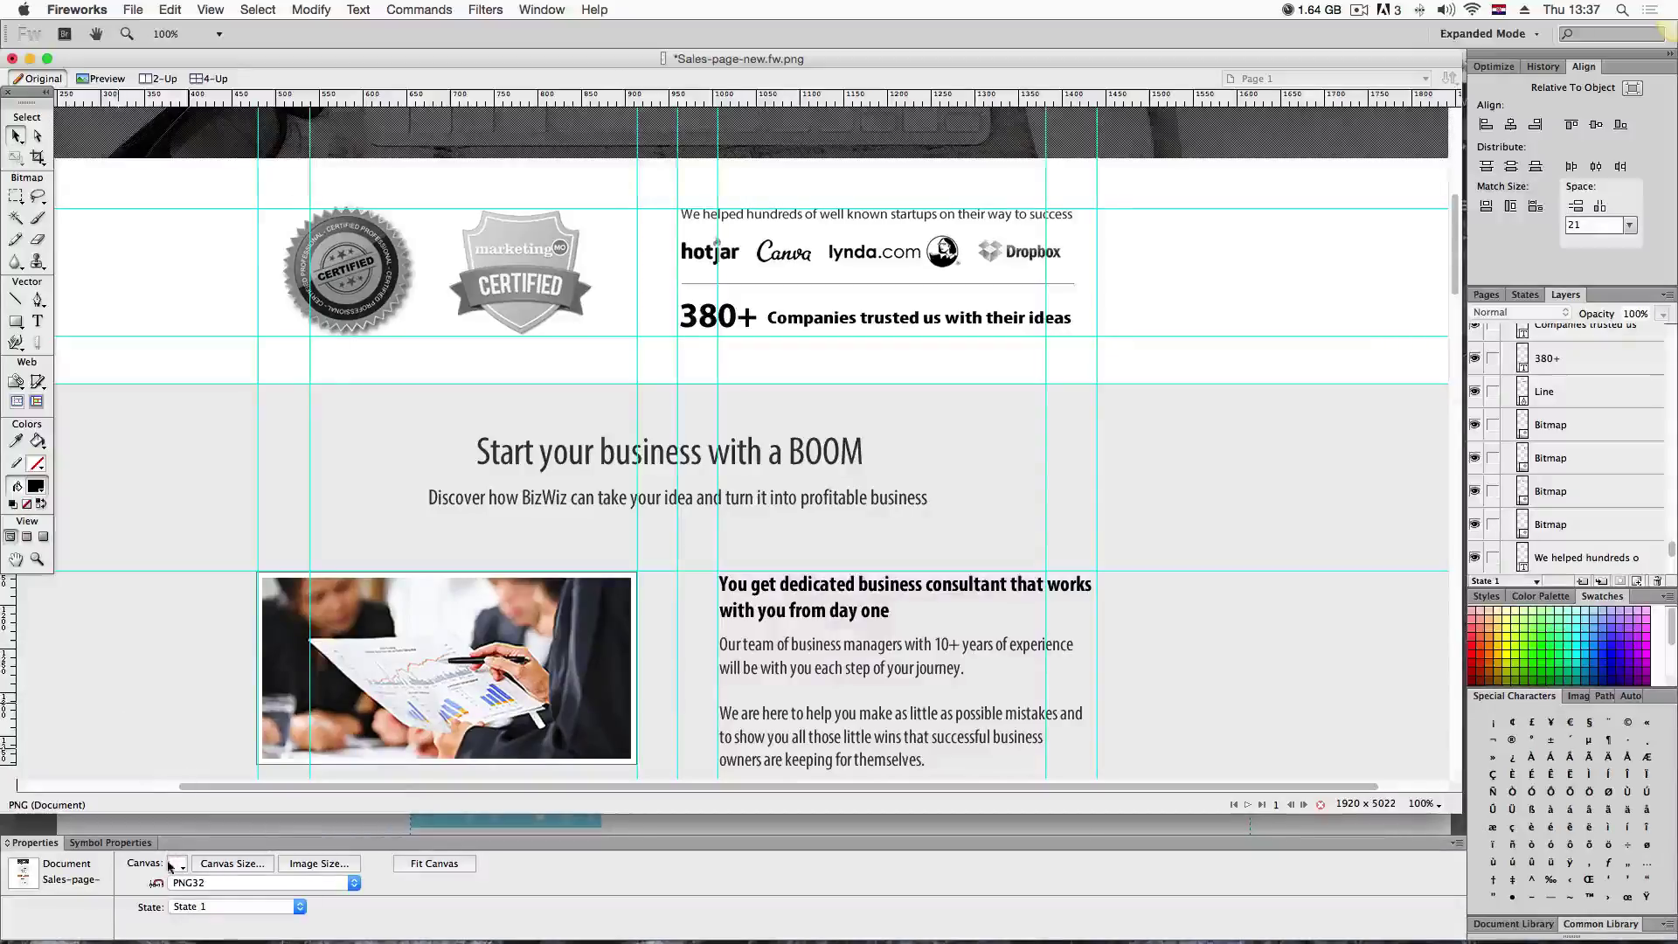
Sample the mockup's grey section background through the canvas colour and copy its hex code #ECECEC.
left_click(176, 864)
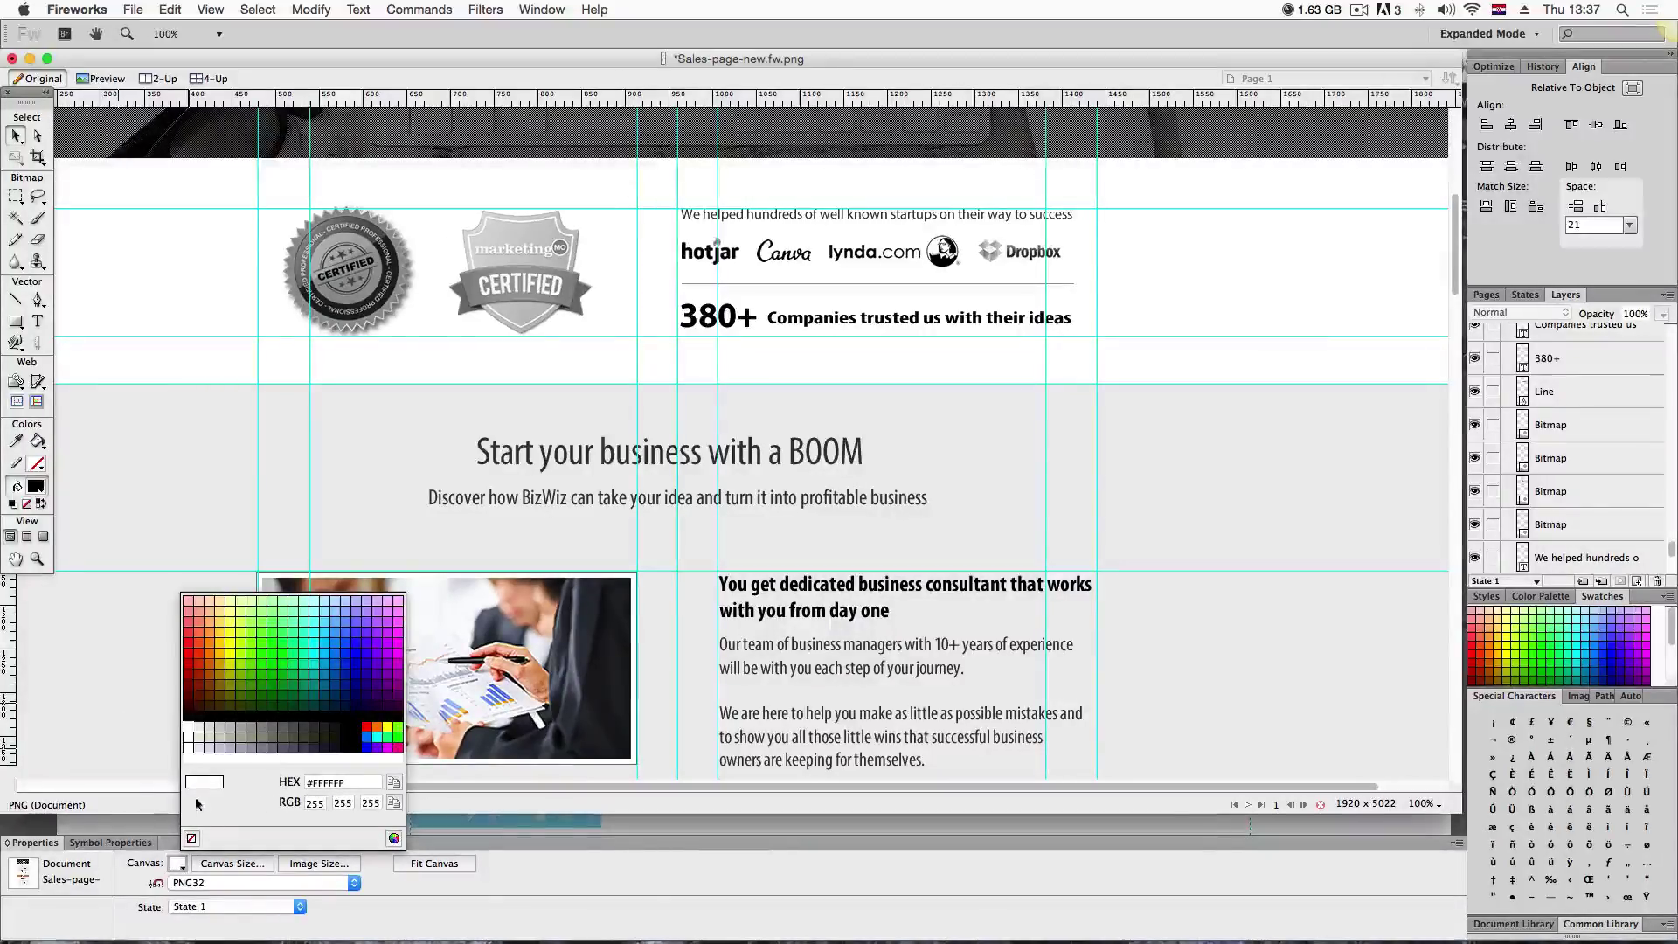
left_click(154, 729)
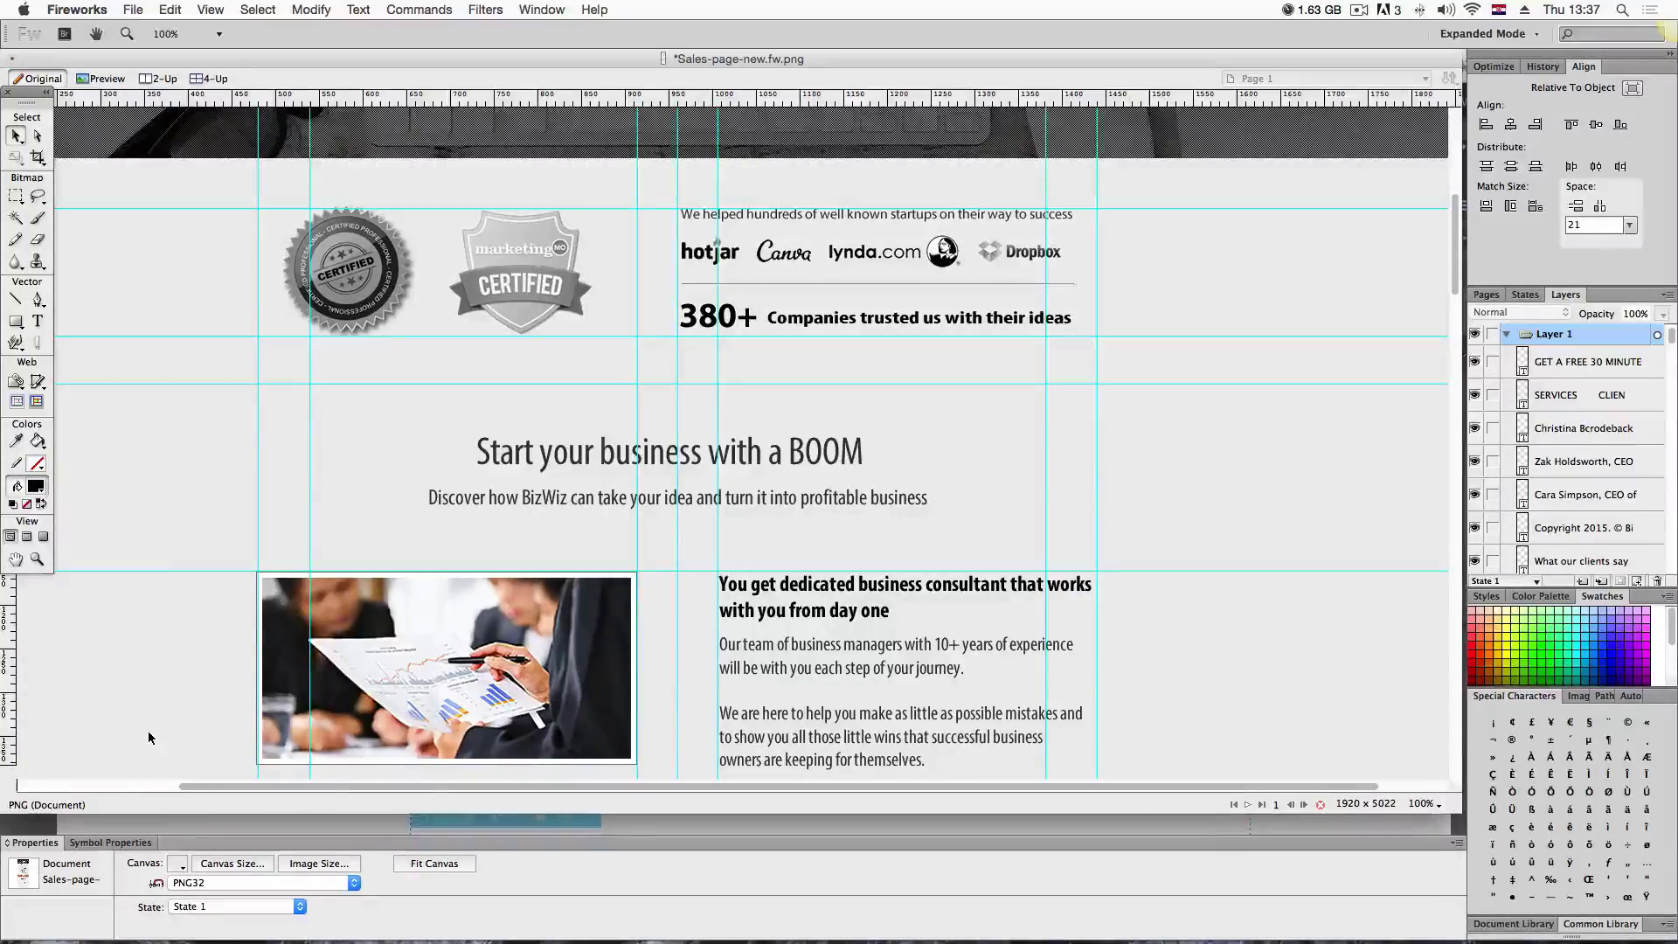
left_click(178, 866)
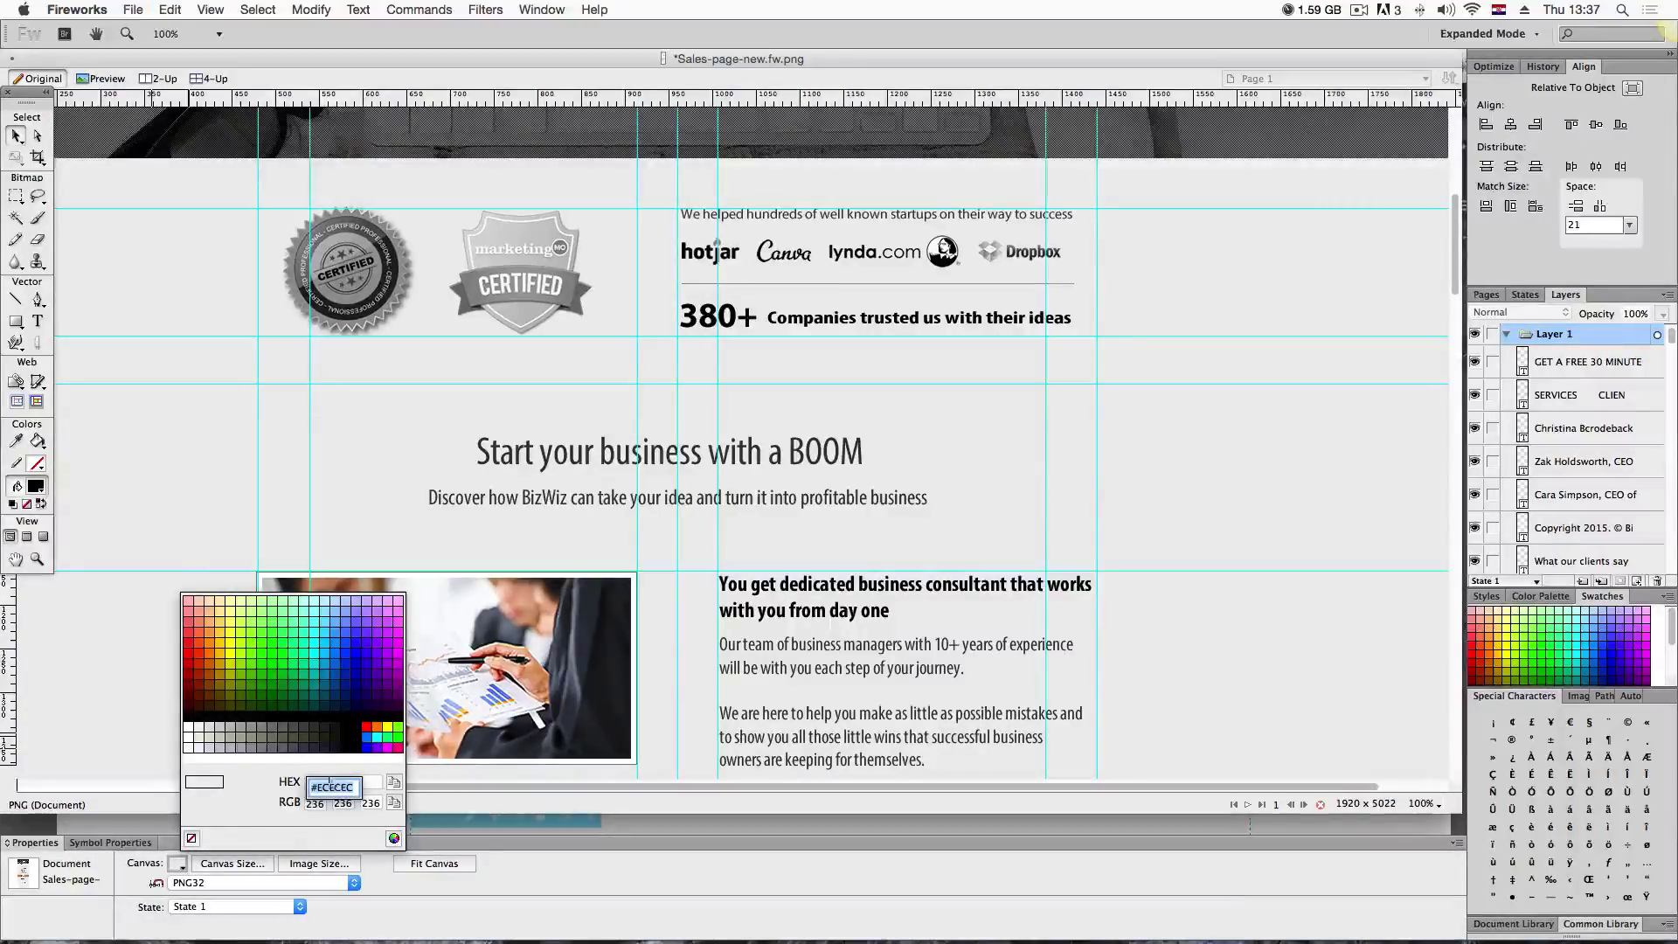
left_click(78, 691)
Return to the Landingi editor in Chrome and set the one-column section's background colour to #ececec.
key("ctrl+Up")
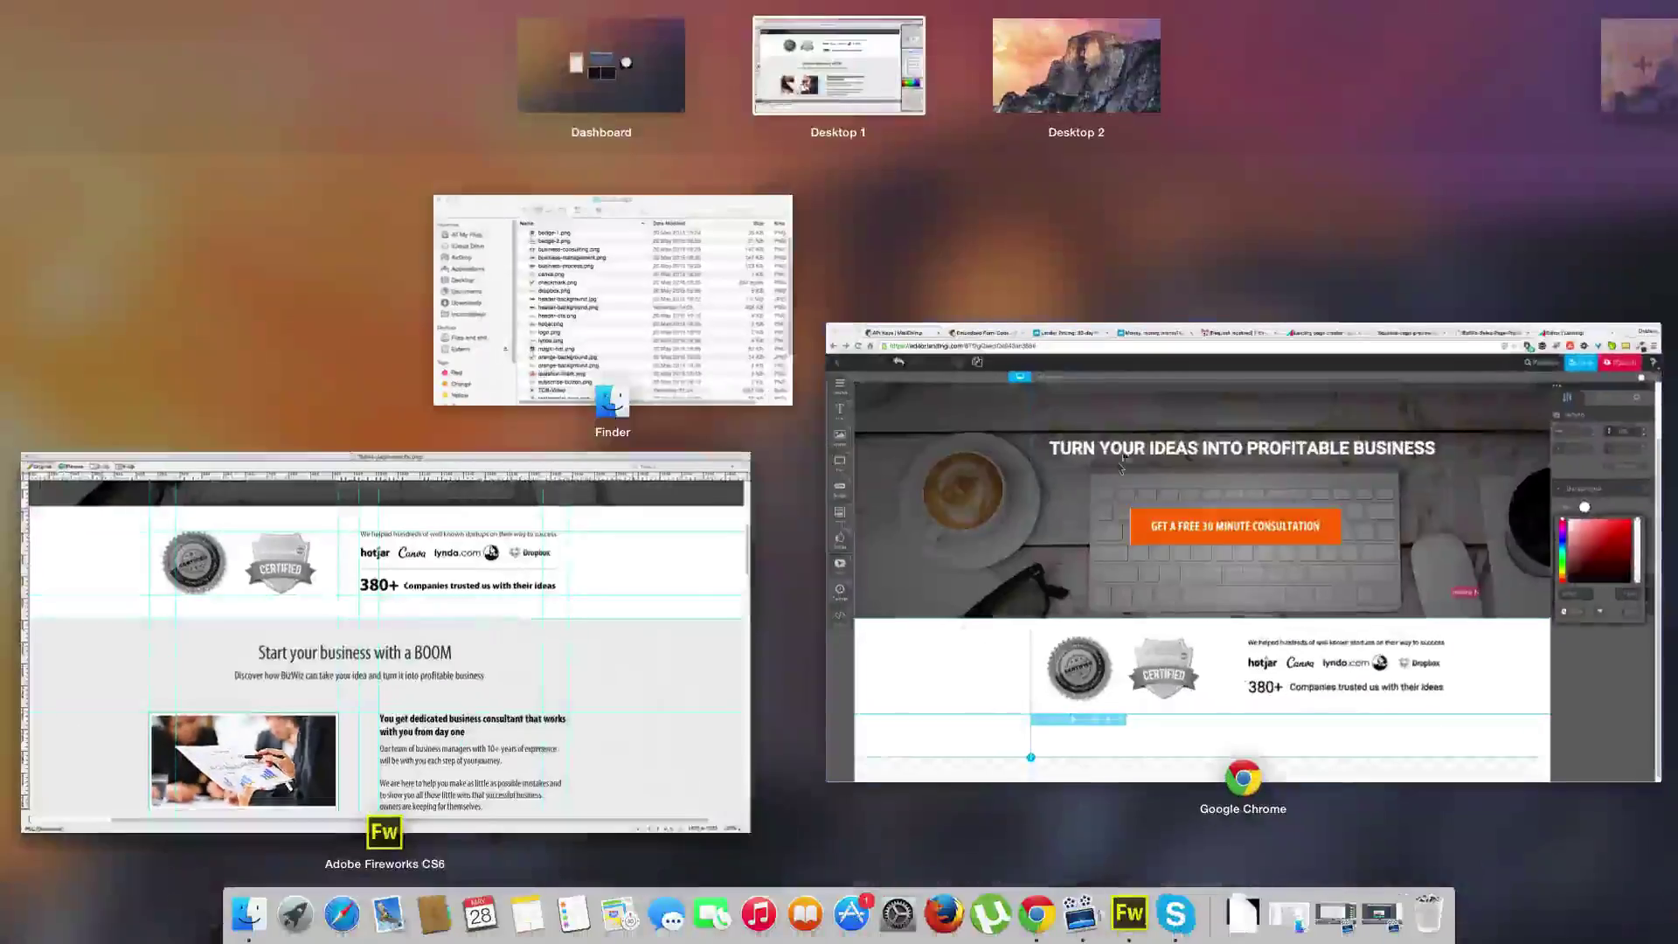
left_click(1541, 406)
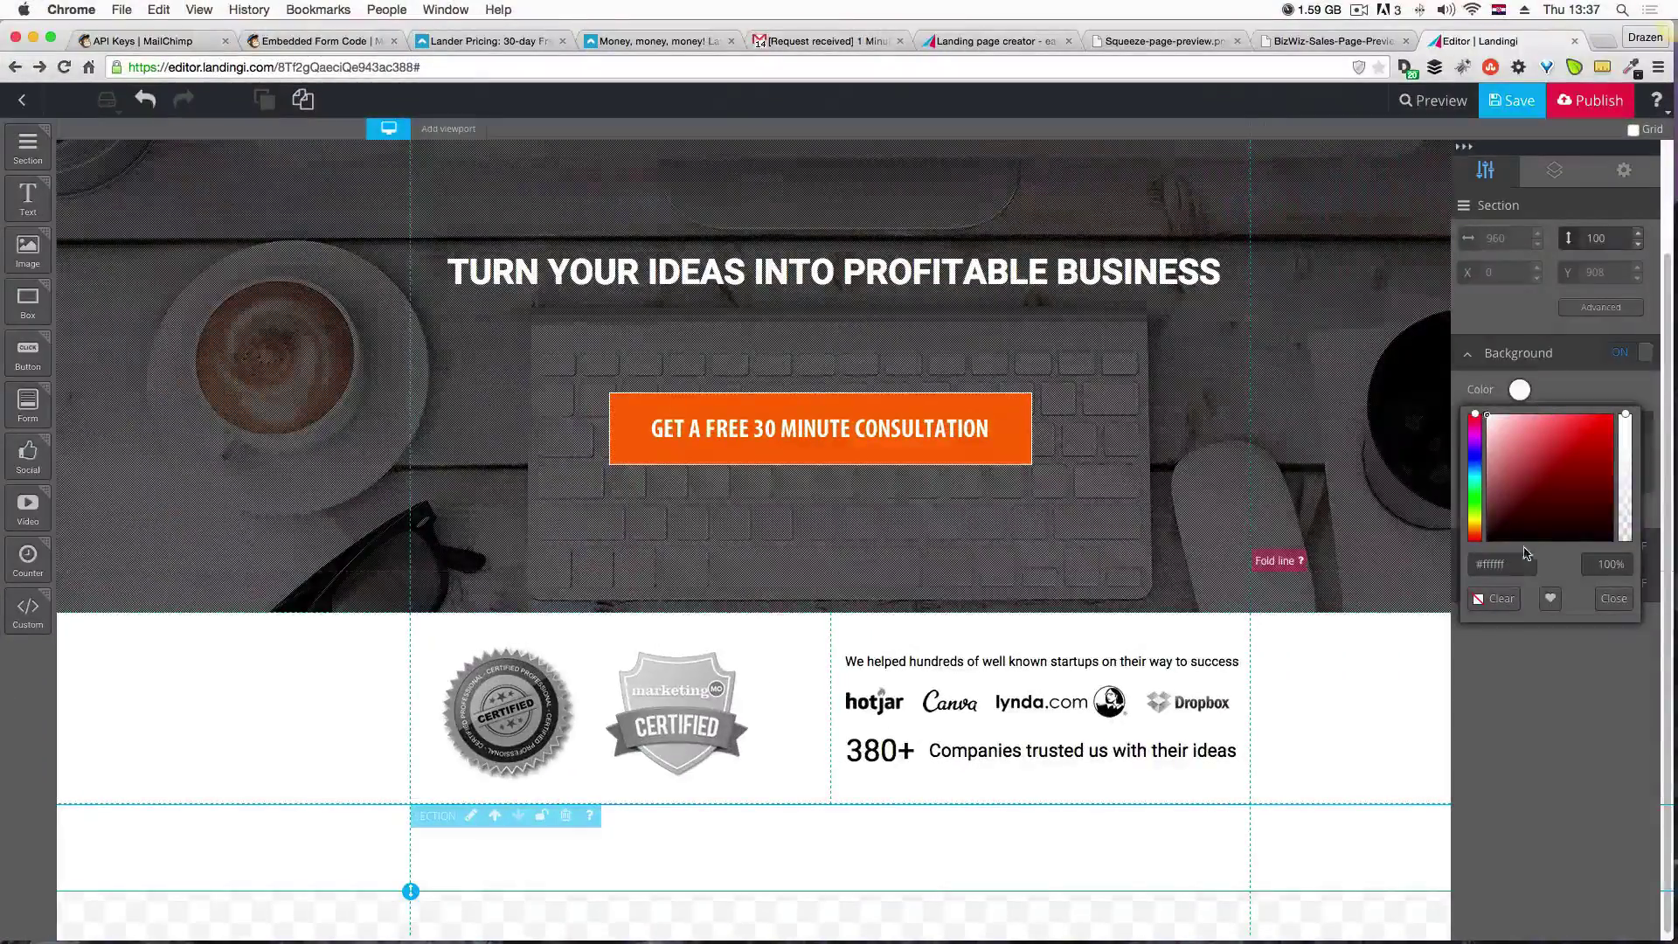
left_click(1510, 563)
type("#ececec")
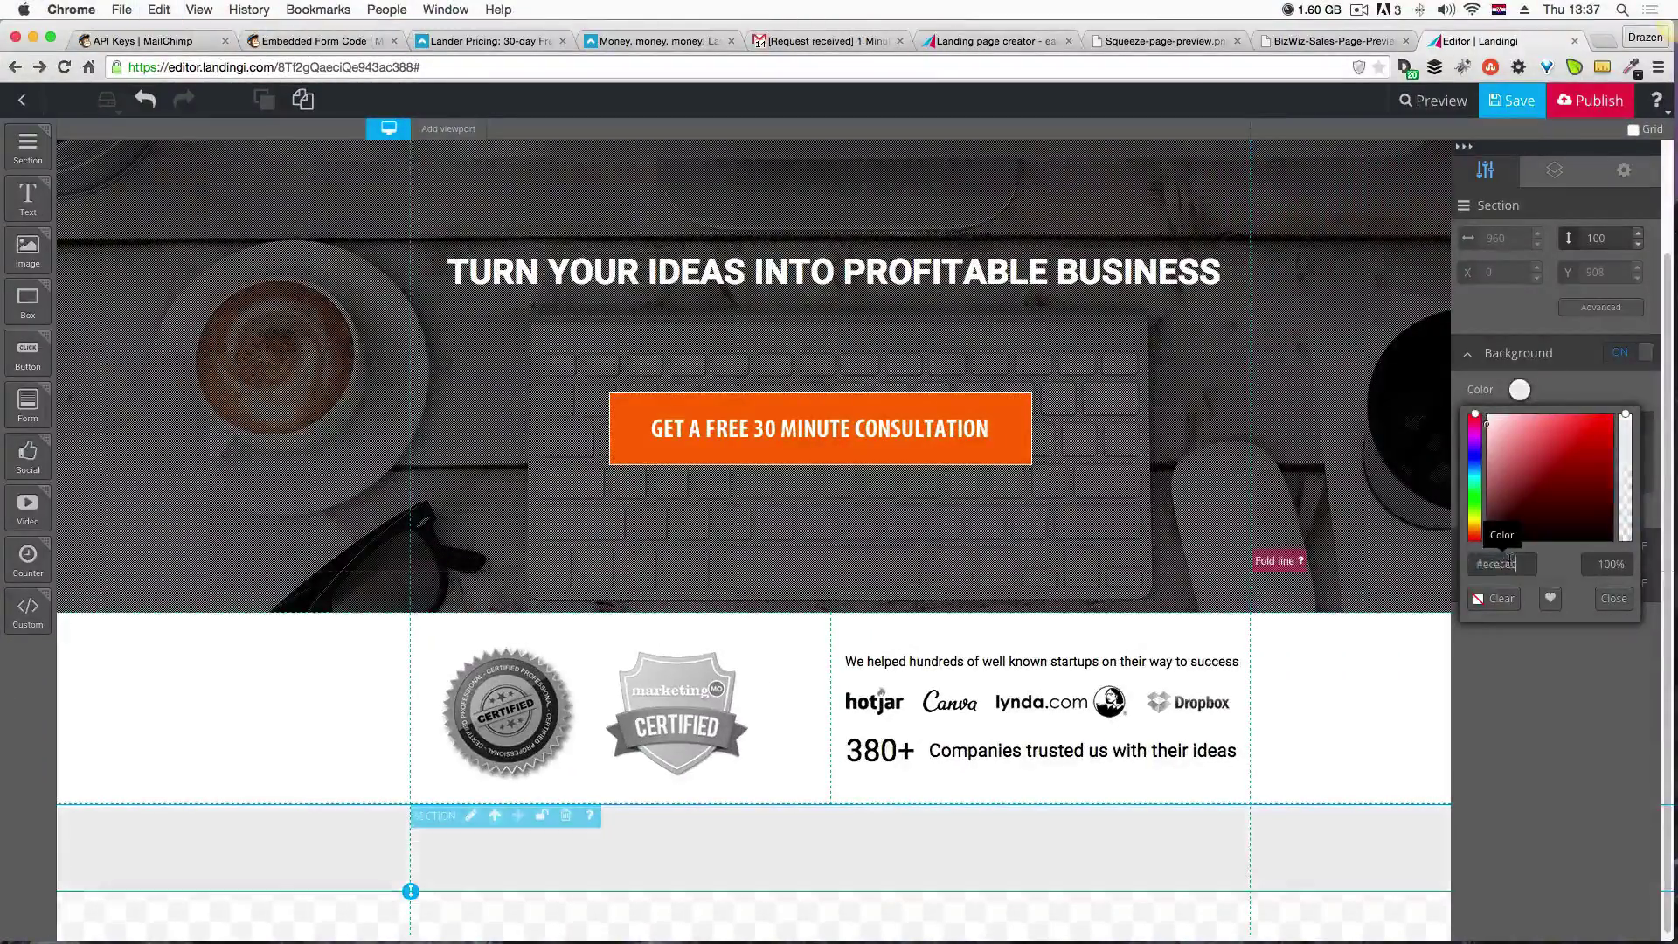
left_click(1540, 687)
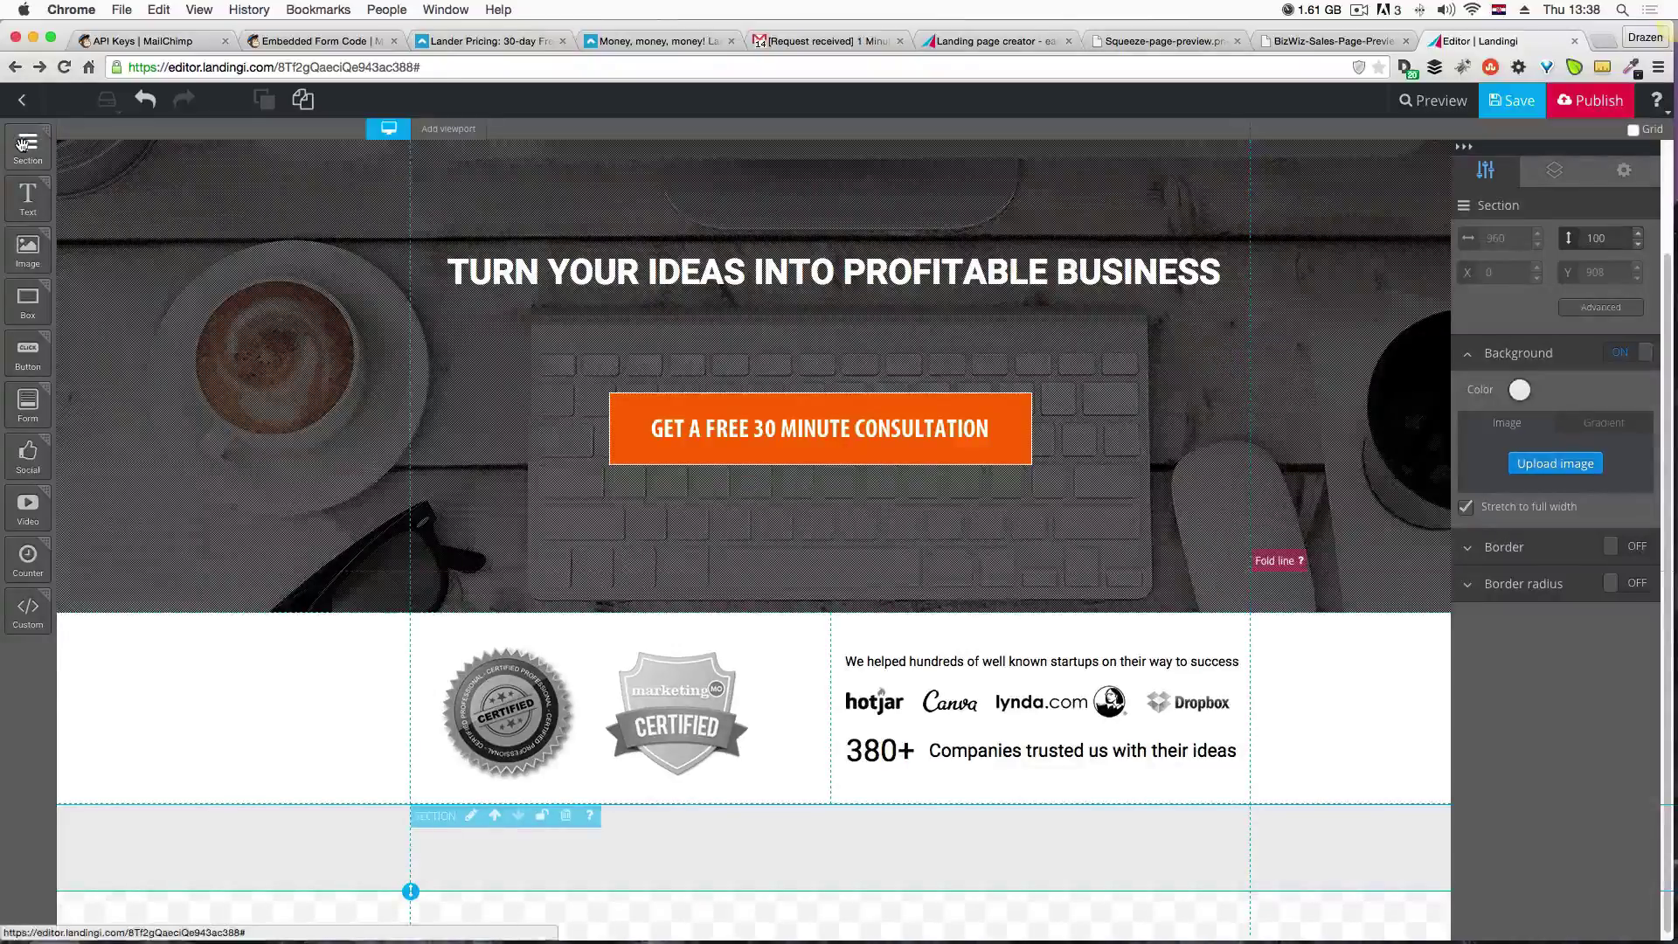
Add a two-column section directly below the grey one-column section.
left_click_drag(27, 146, 563, 889)
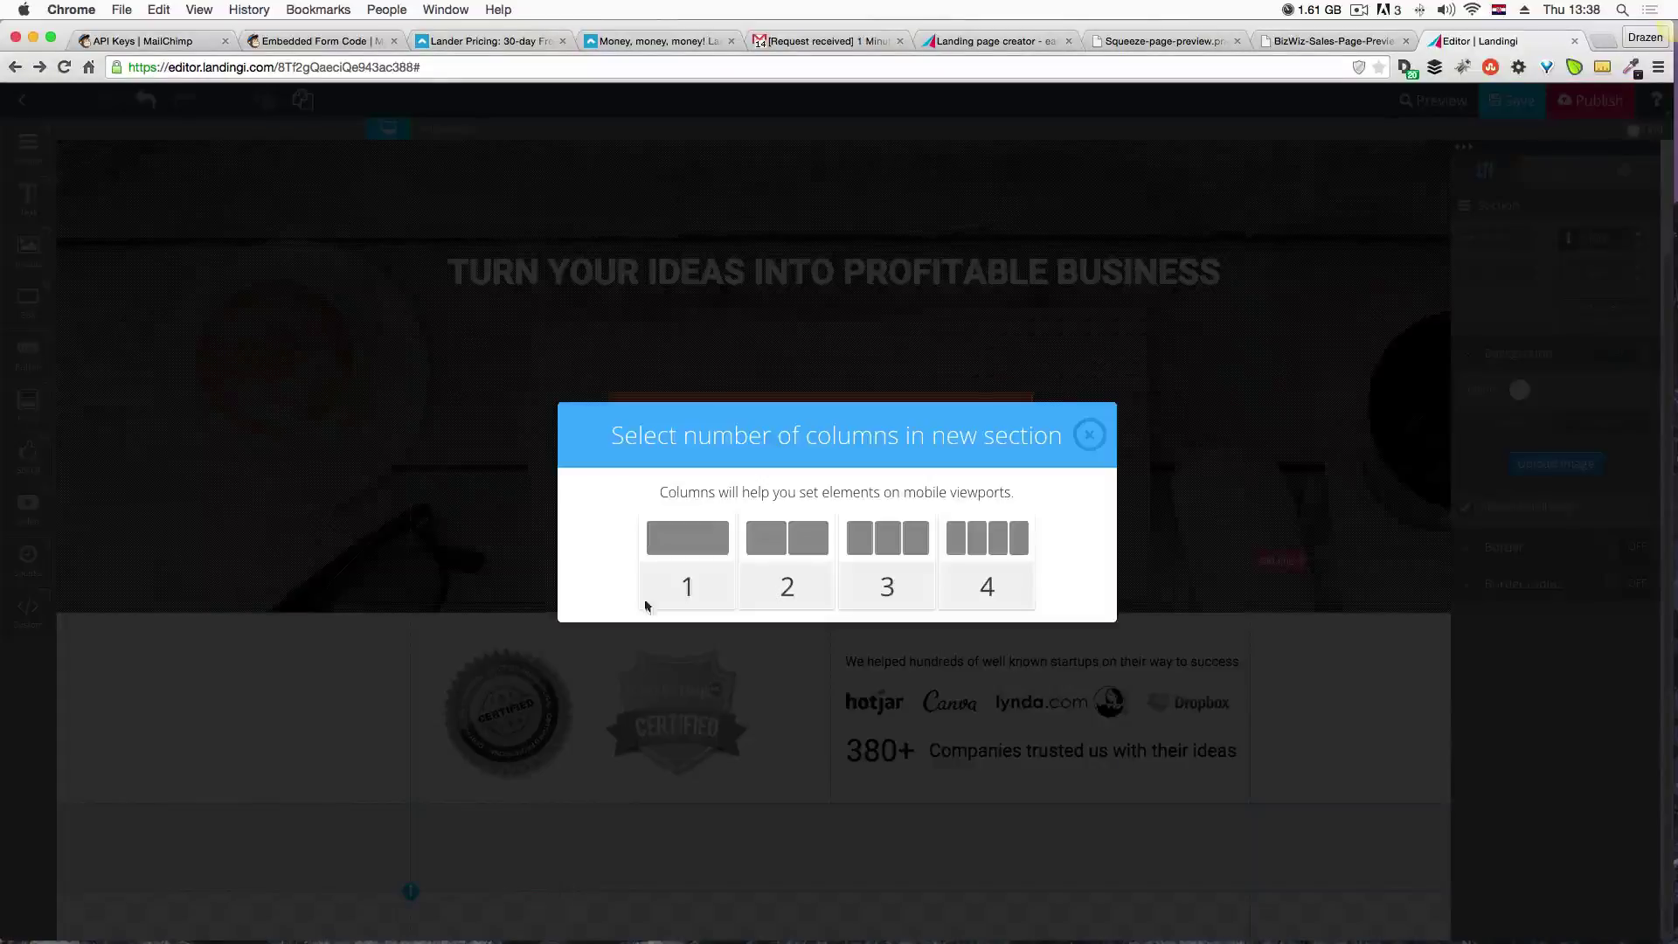
left_click(772, 575)
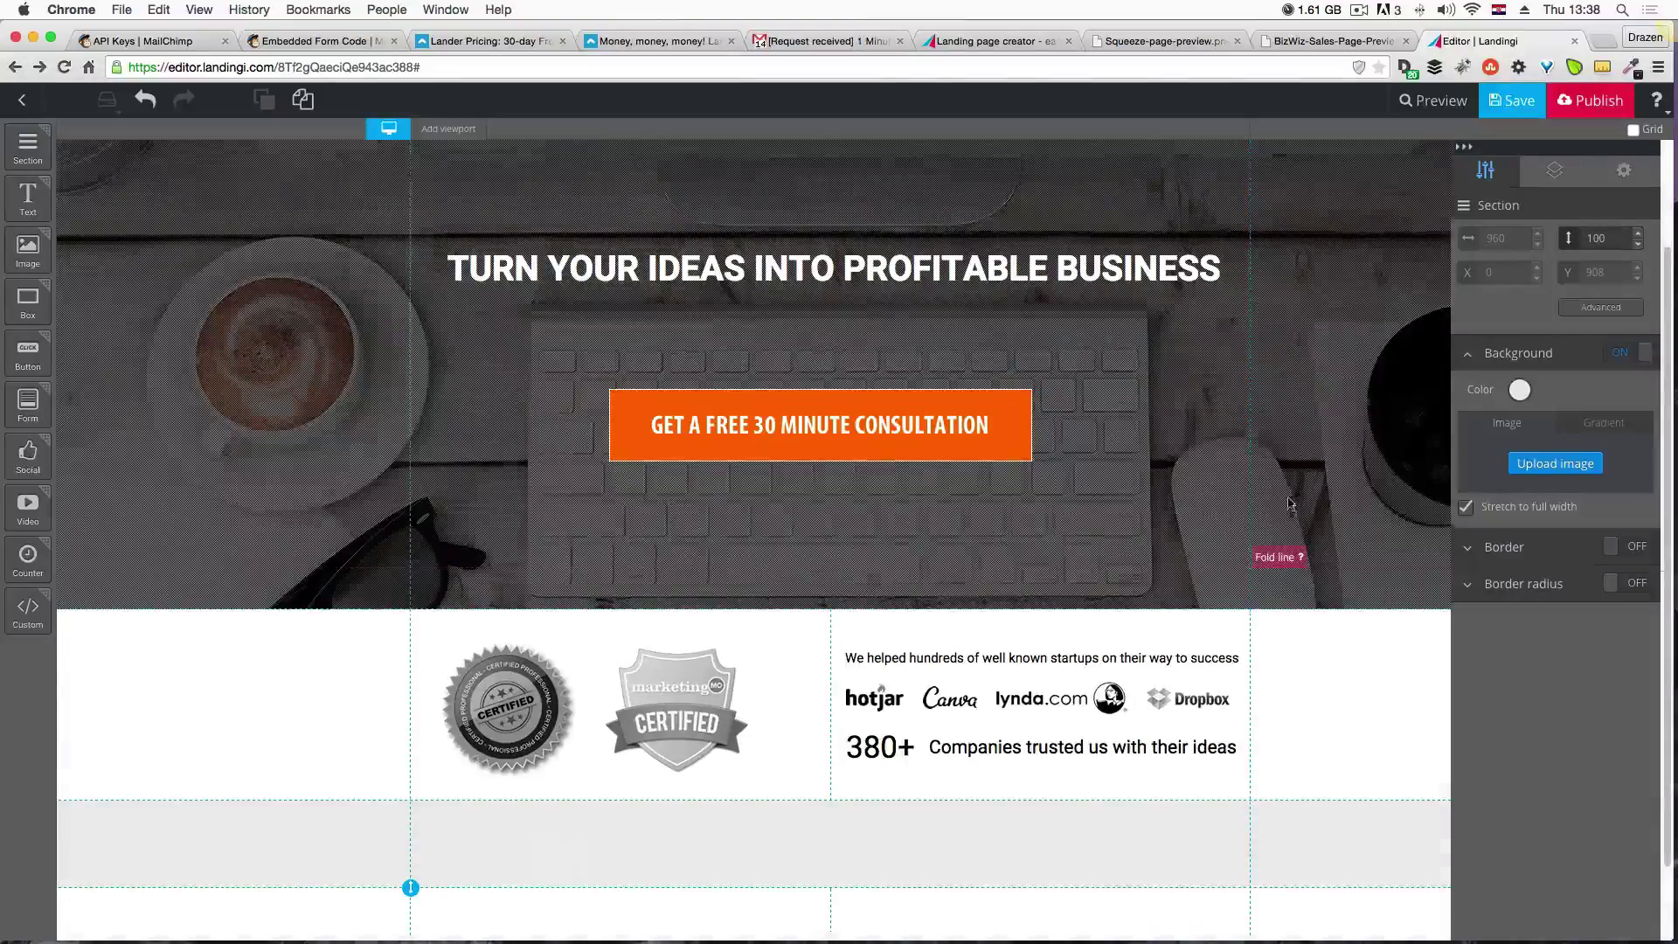
scroll(1320, 480, "down", 2)
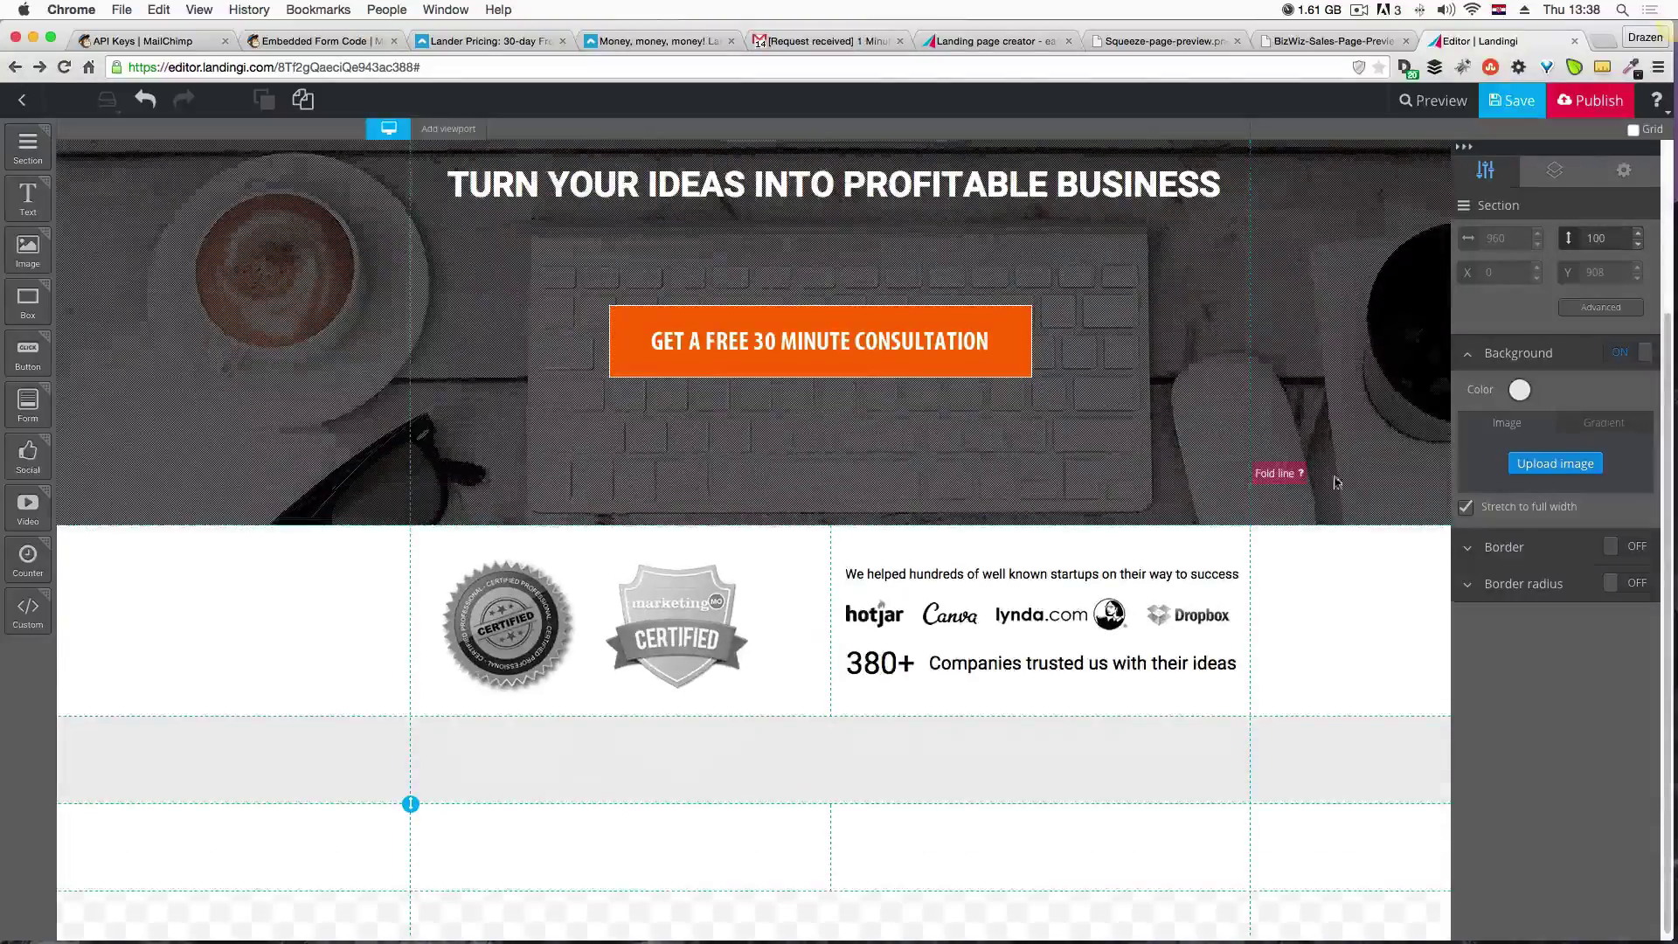
Copy the one-column grey section's background colour and apply #ececec as the background of the two-column section below it.
left_click(1521, 390)
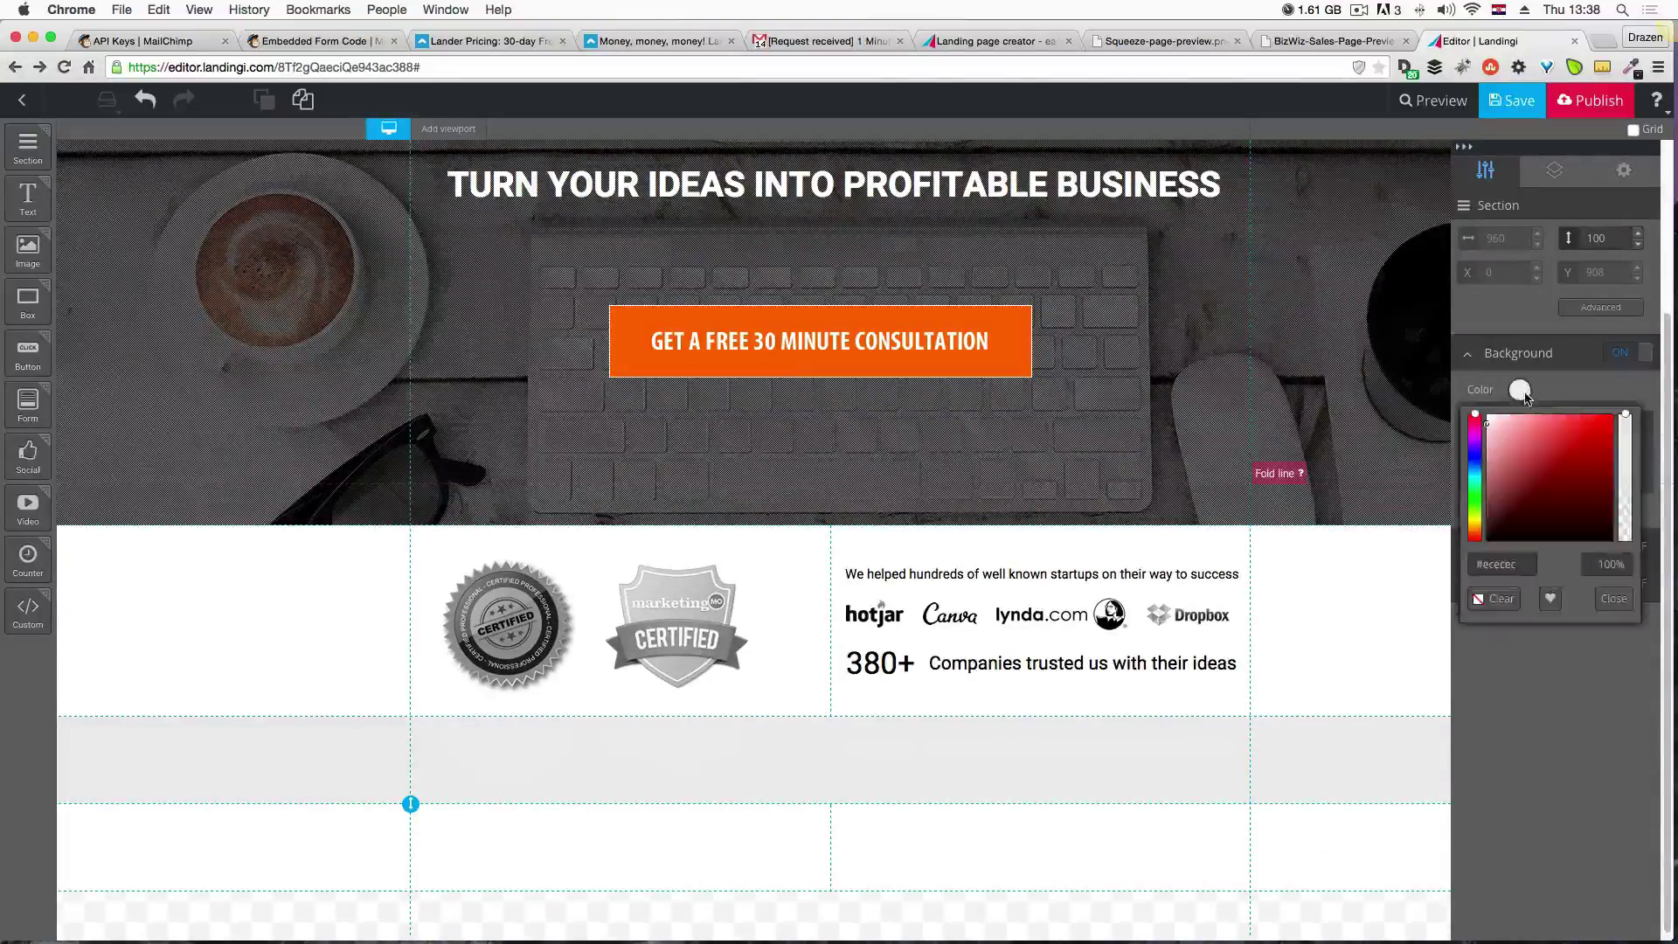
double_click(1515, 566)
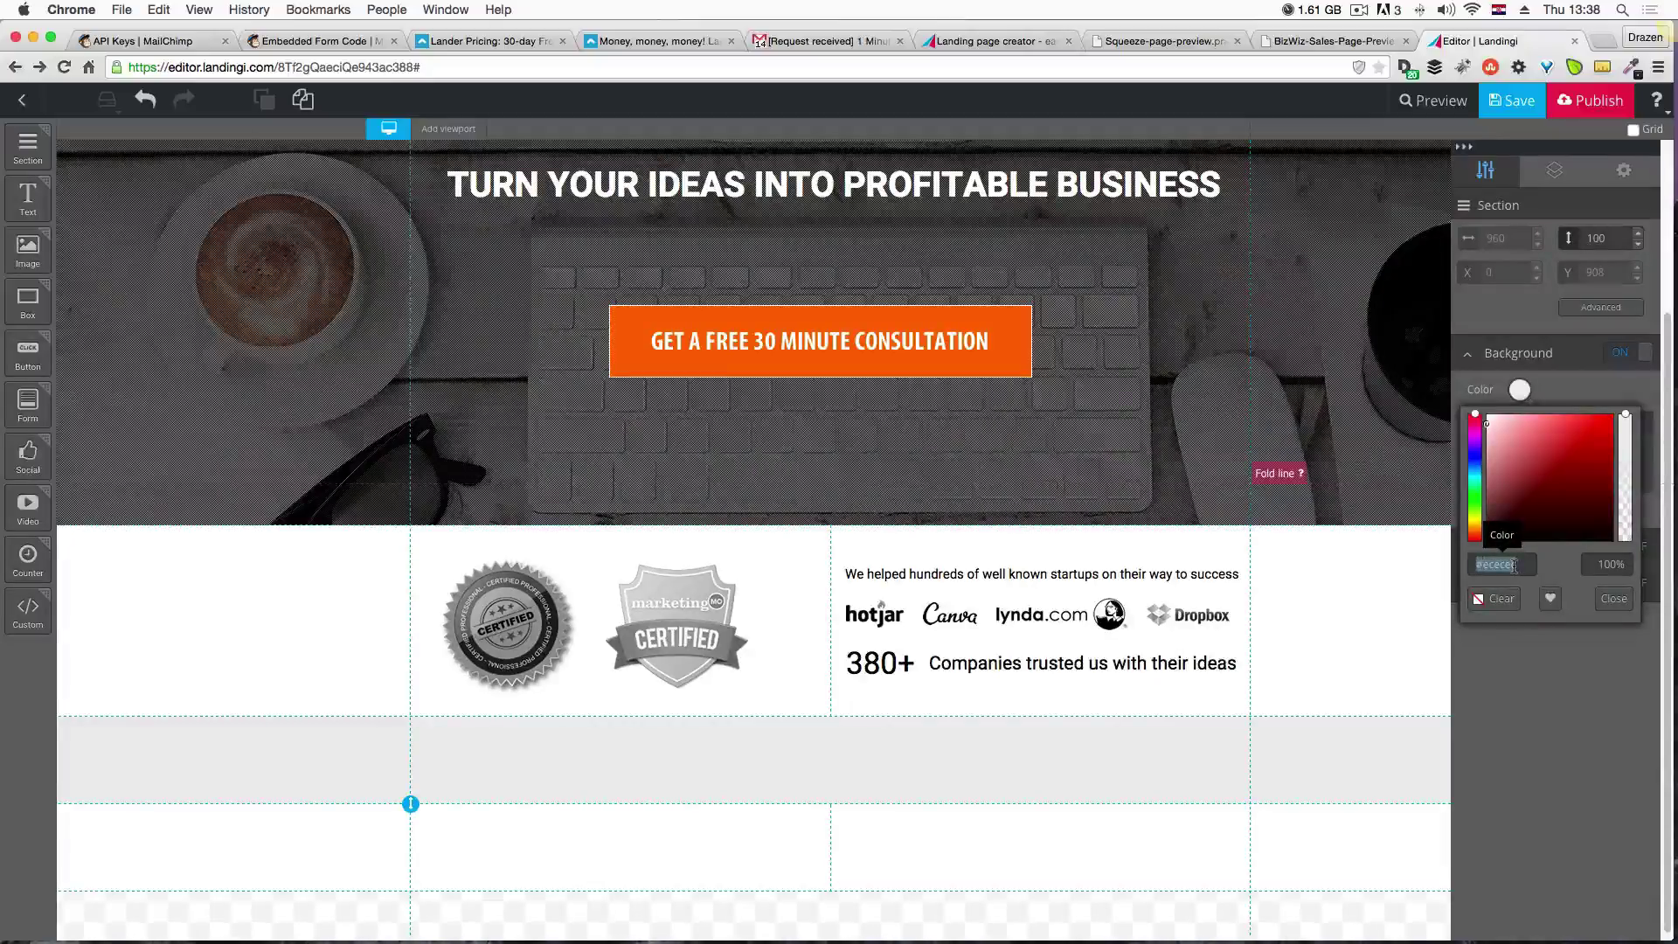
left_click(1510, 564)
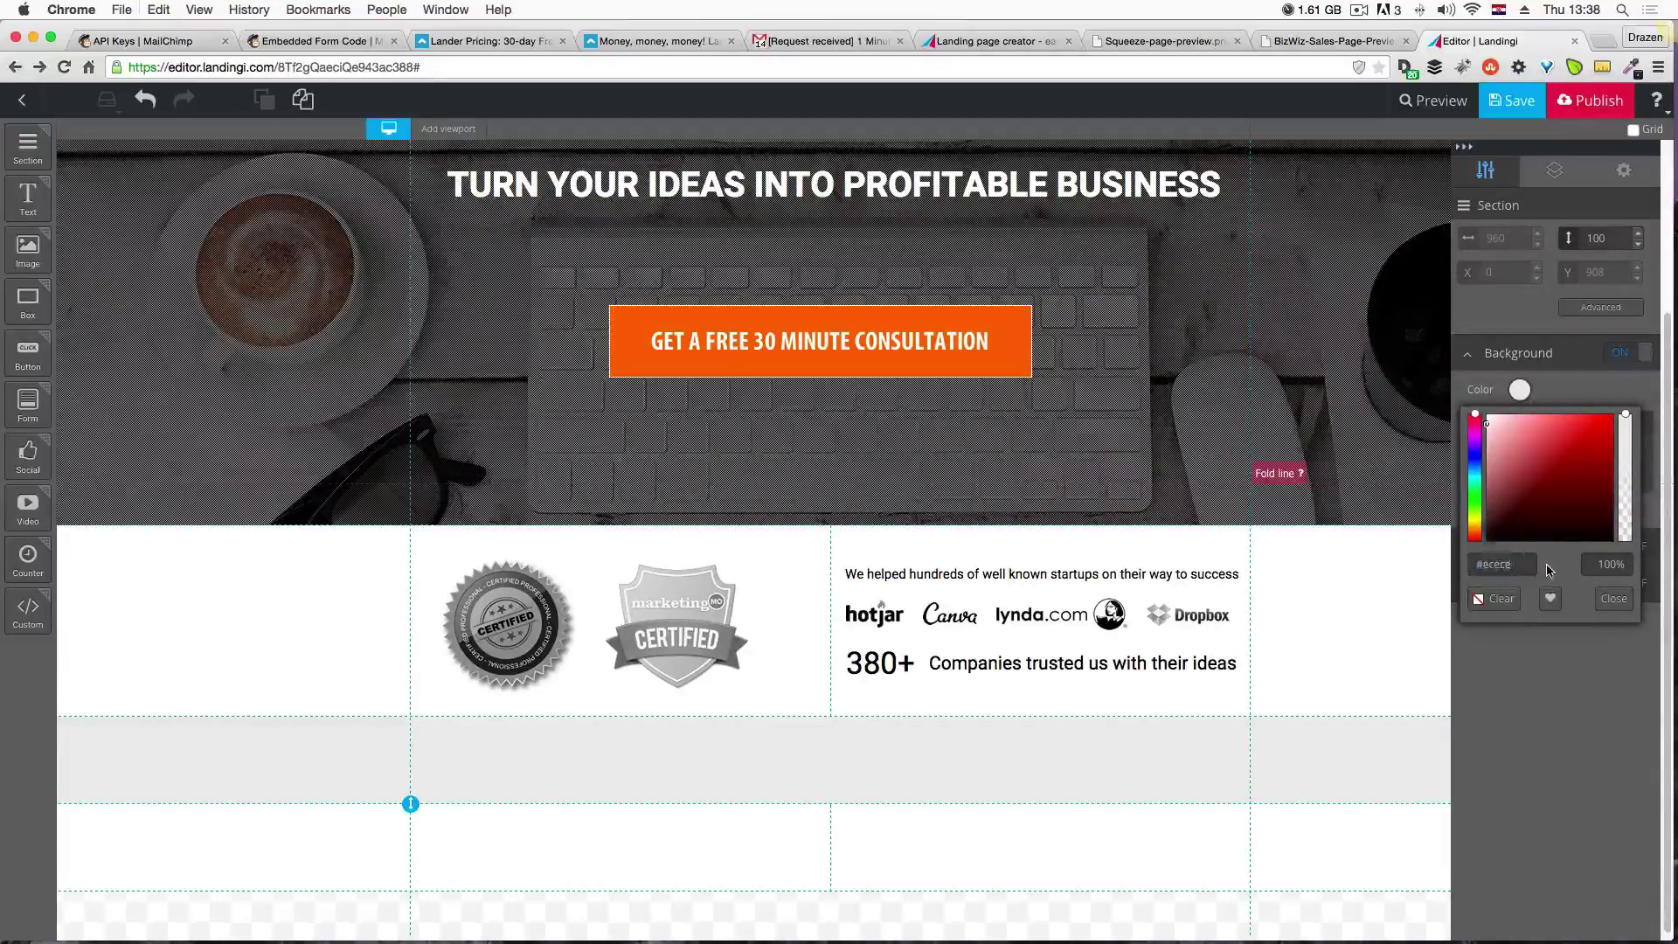
left_click(1202, 855)
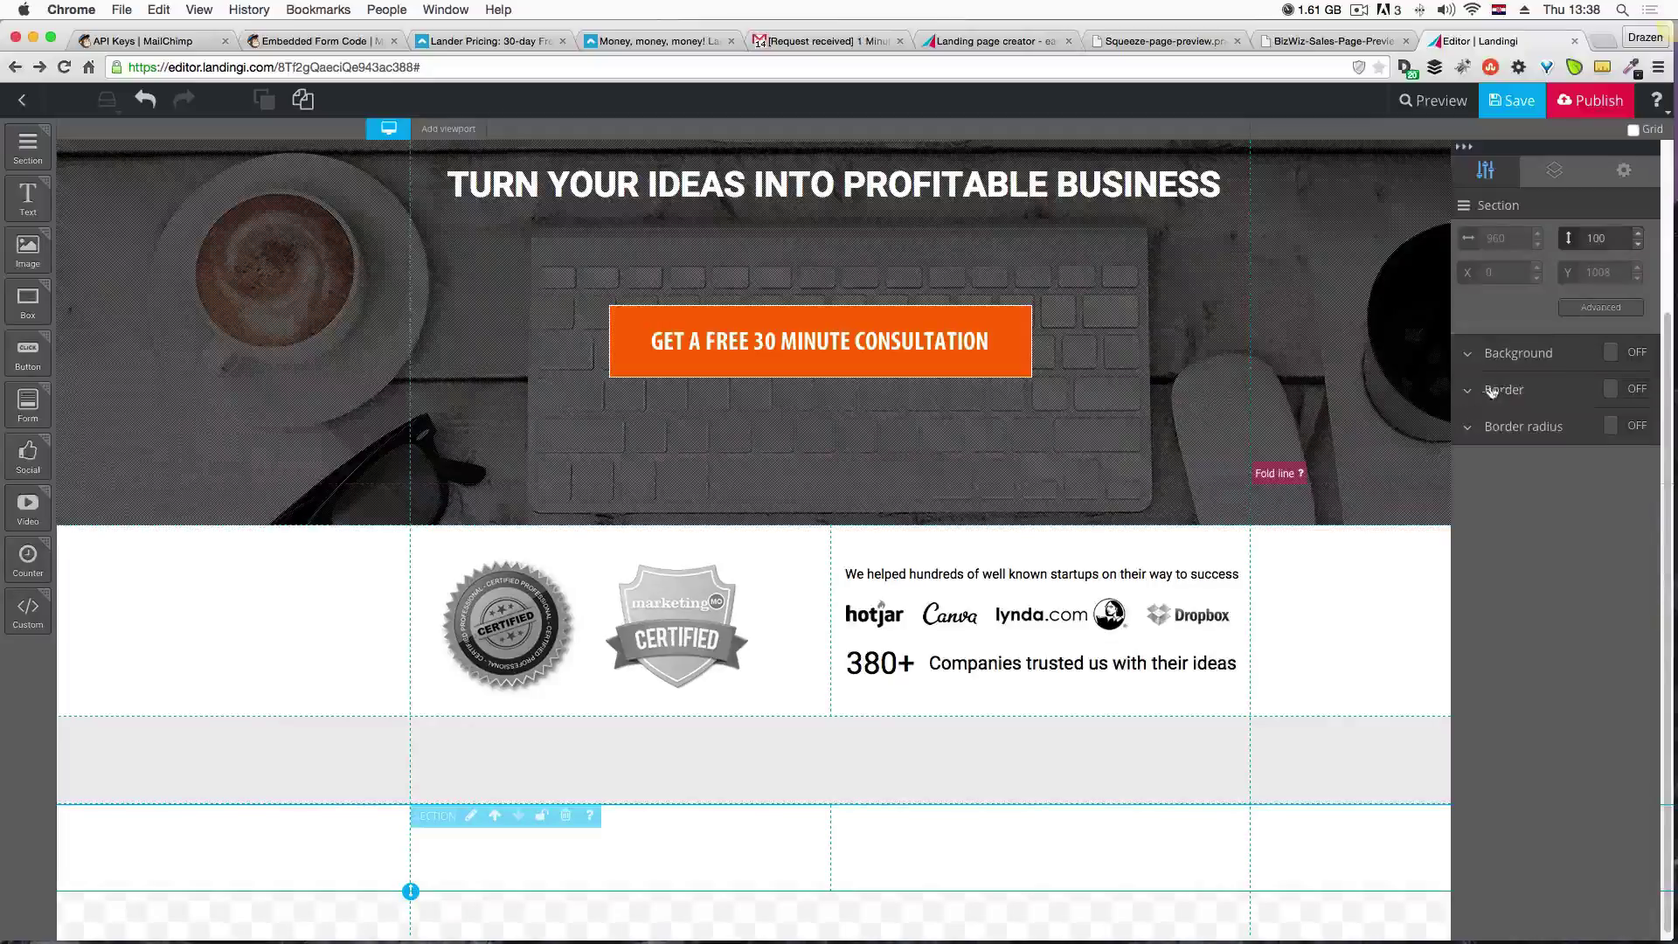
left_click(1521, 358)
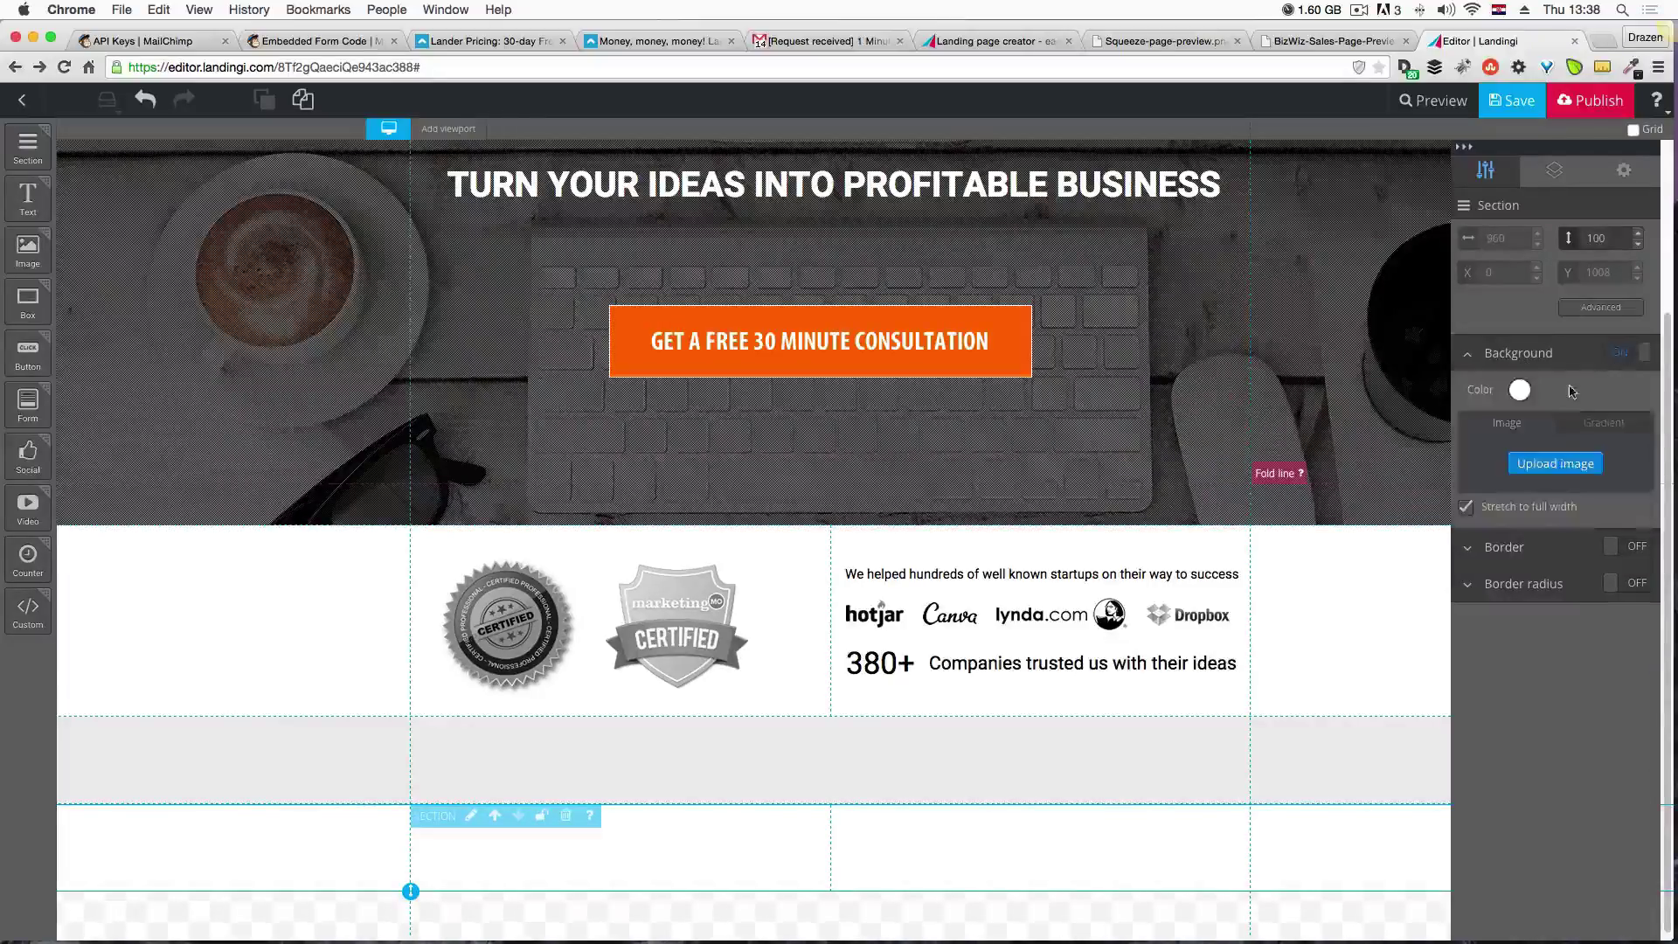
left_click(1519, 391)
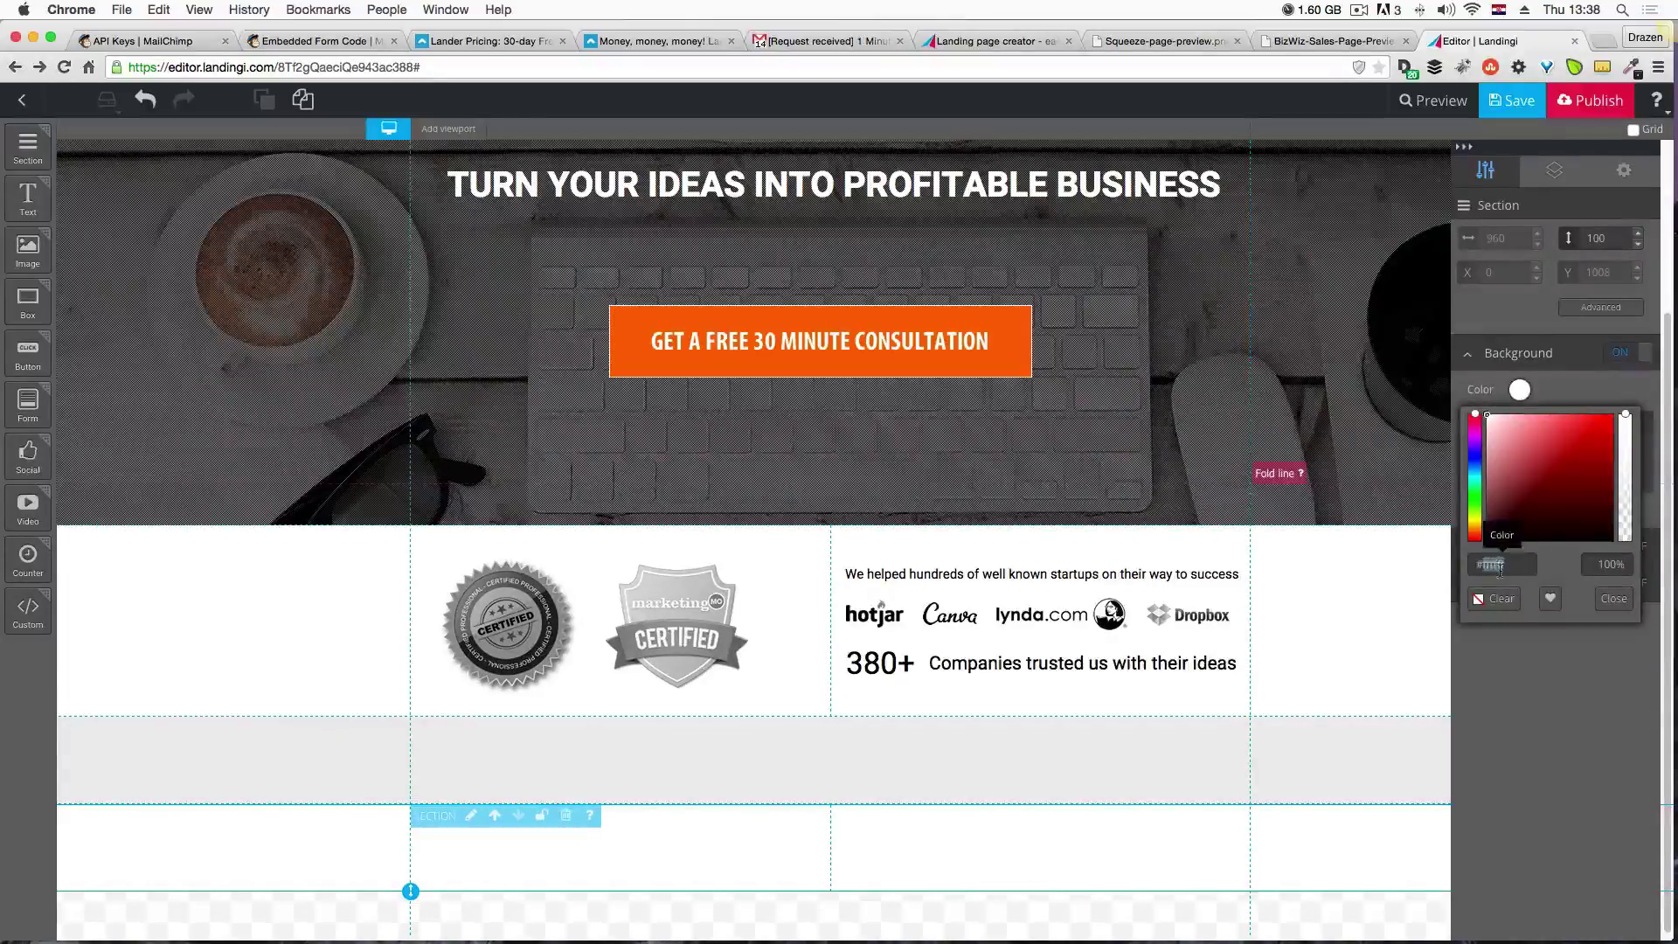
type("#ececec")
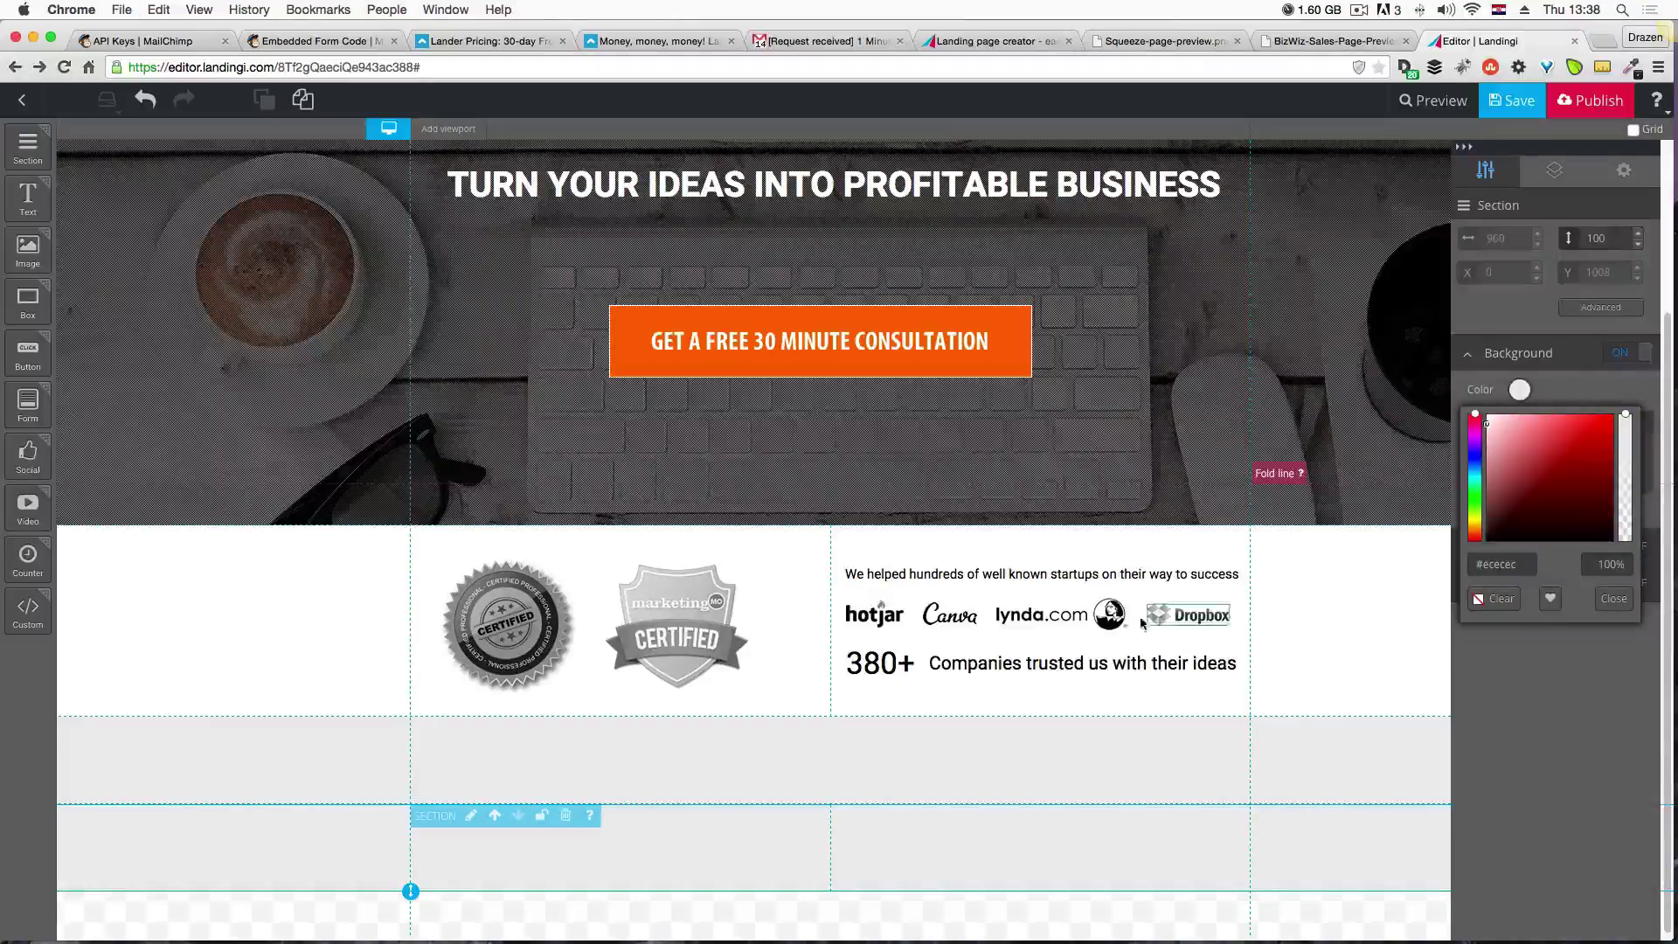
left_click(371, 589)
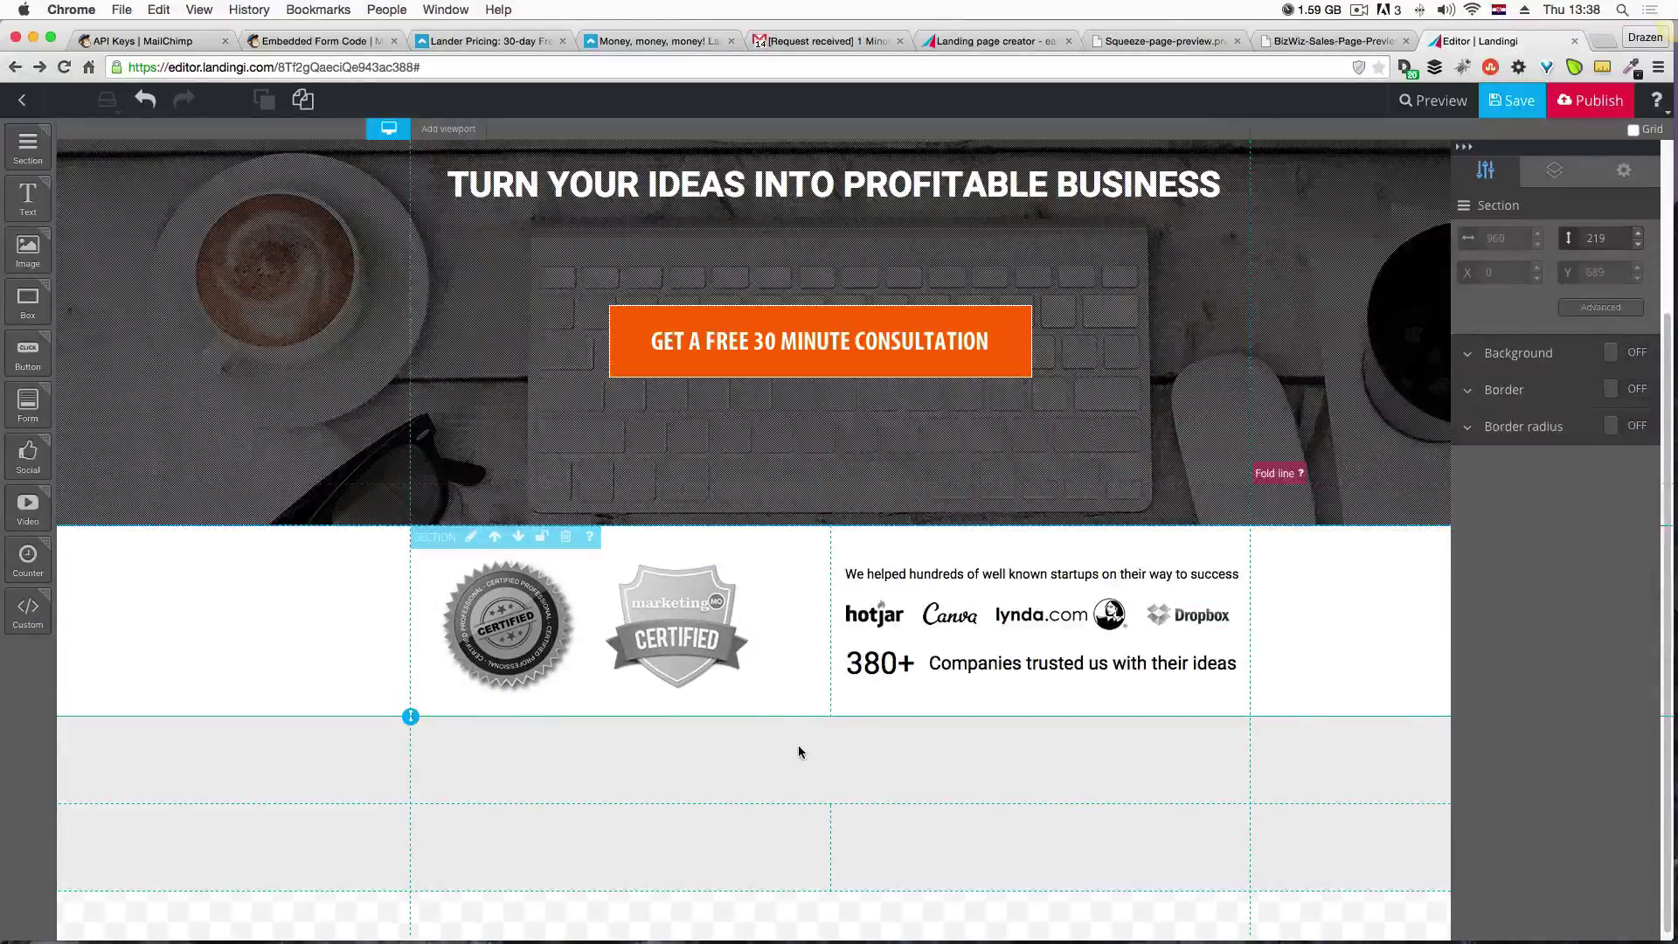
Increase the one-column grey section's height to about 137 and place two text elements, one above the other, inside it.
left_click(441, 795)
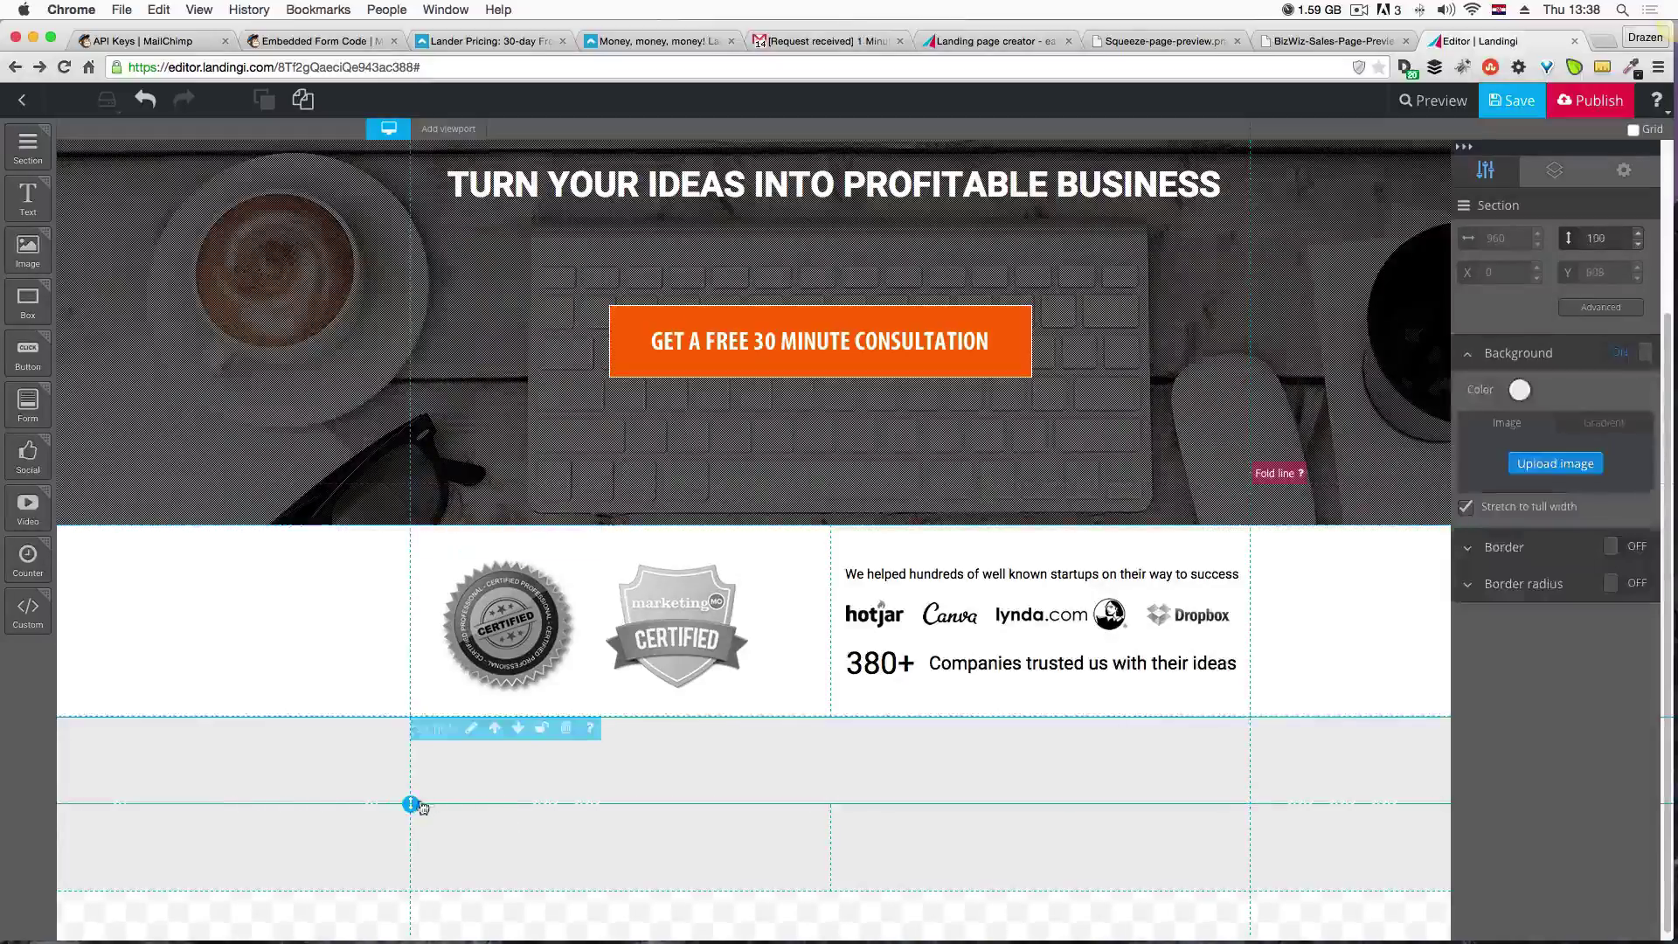
left_click_drag(411, 804, 411, 836)
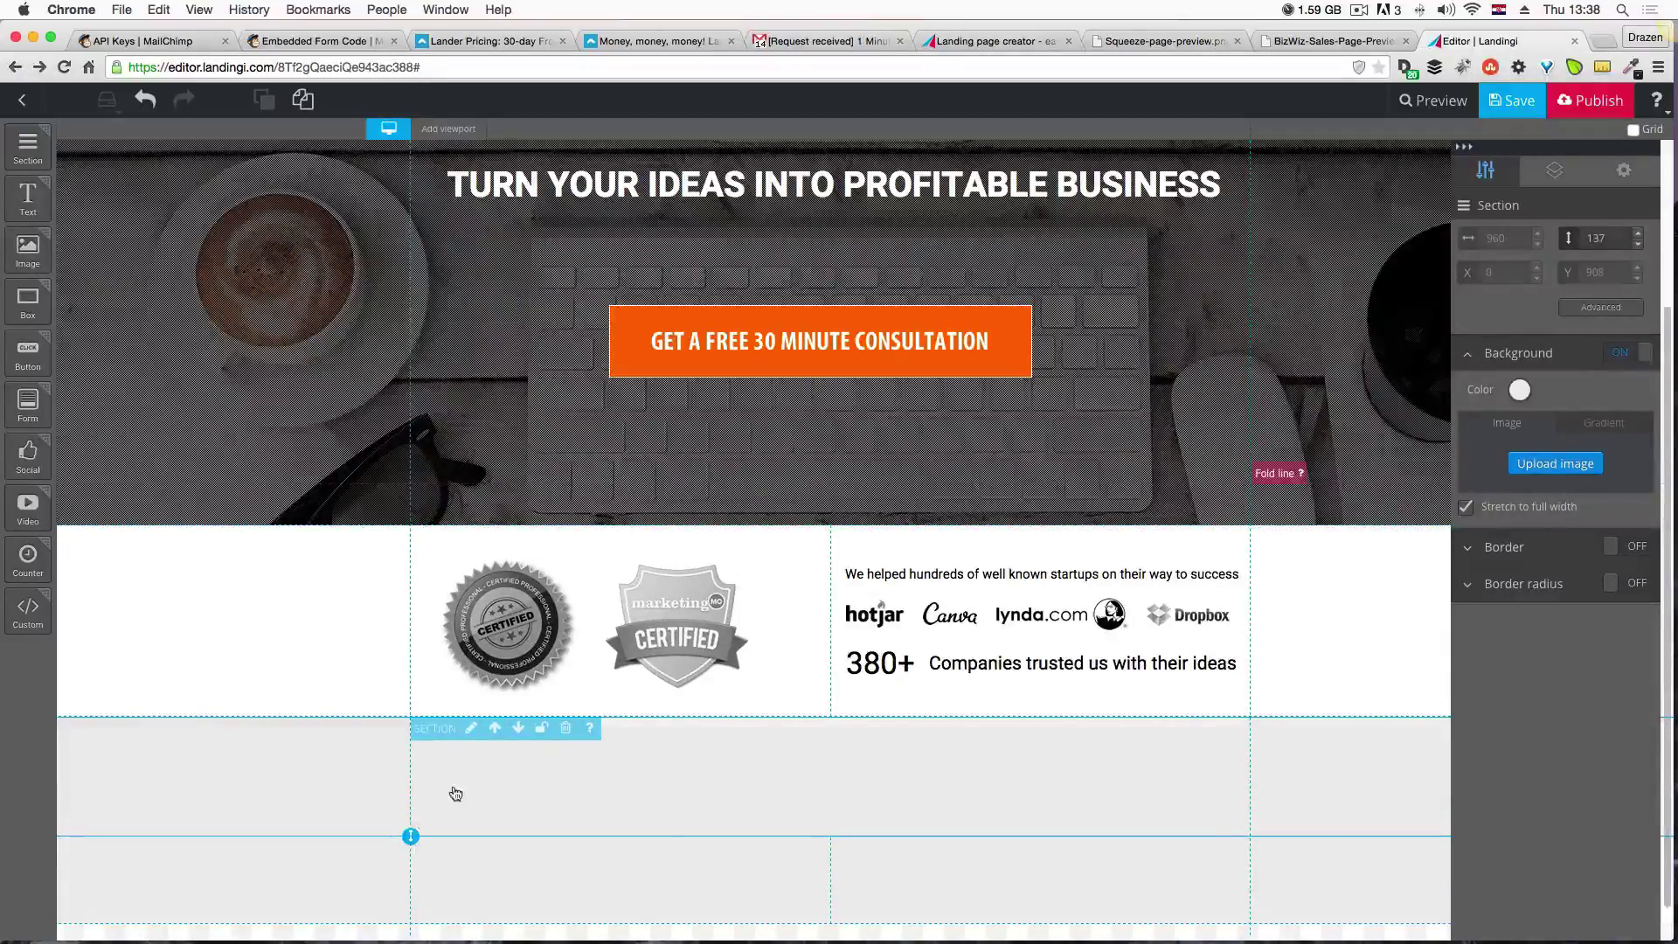
scroll(461, 786, "down", 1)
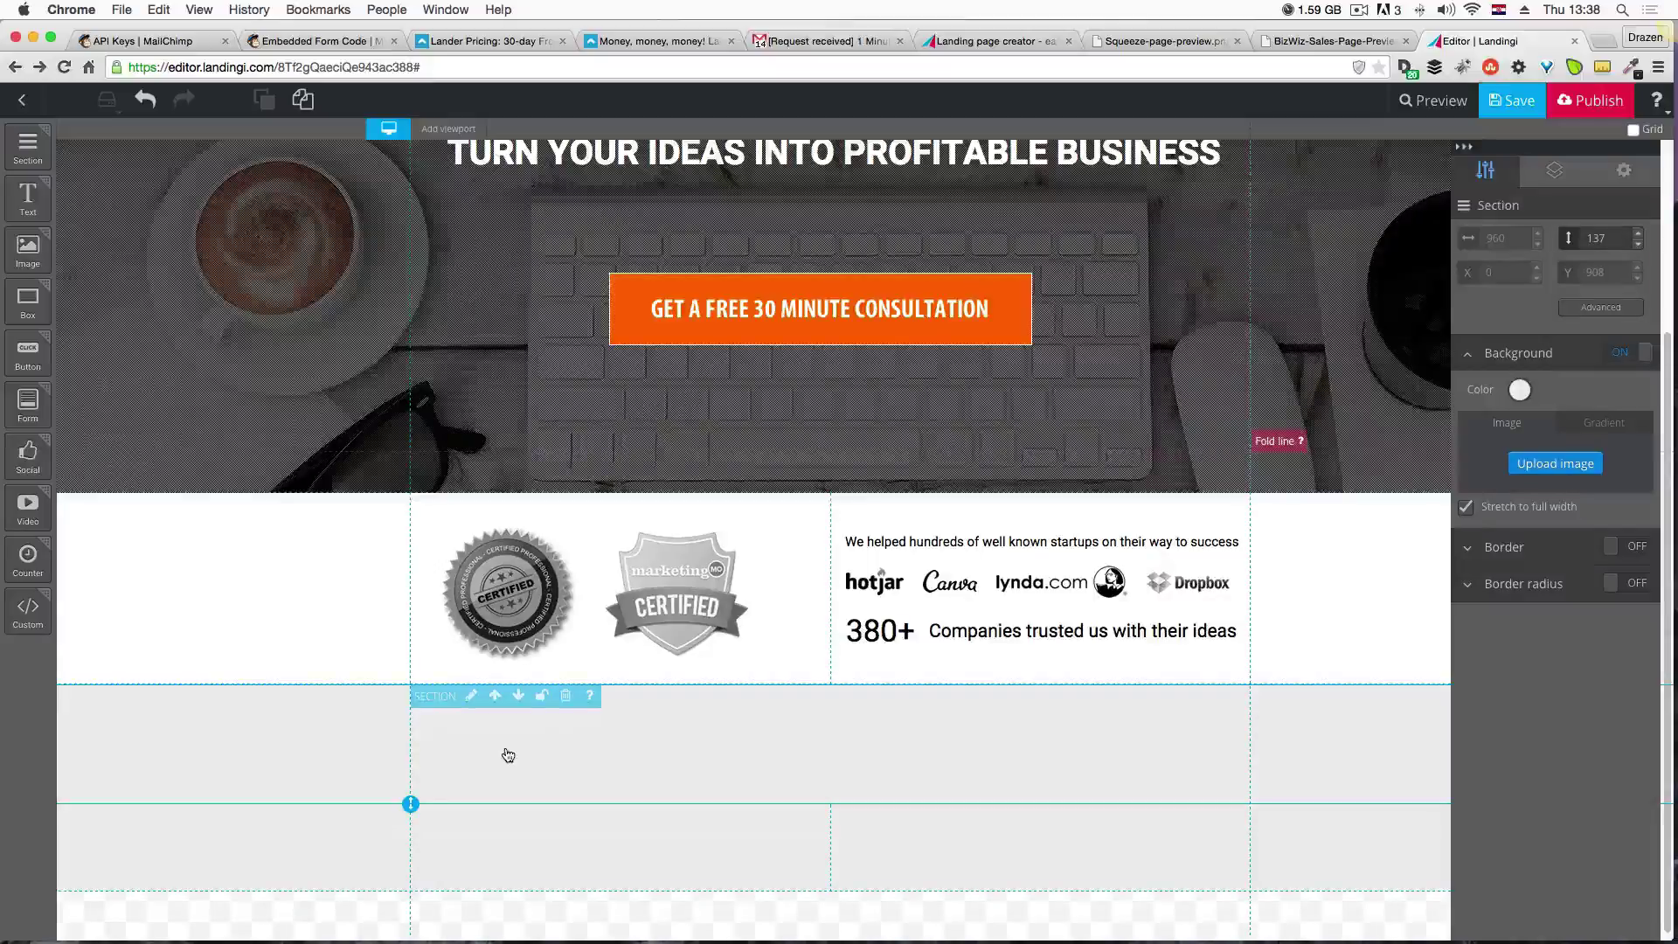
left_click_drag(32, 195, 714, 742)
left_click_drag(32, 217, 662, 774)
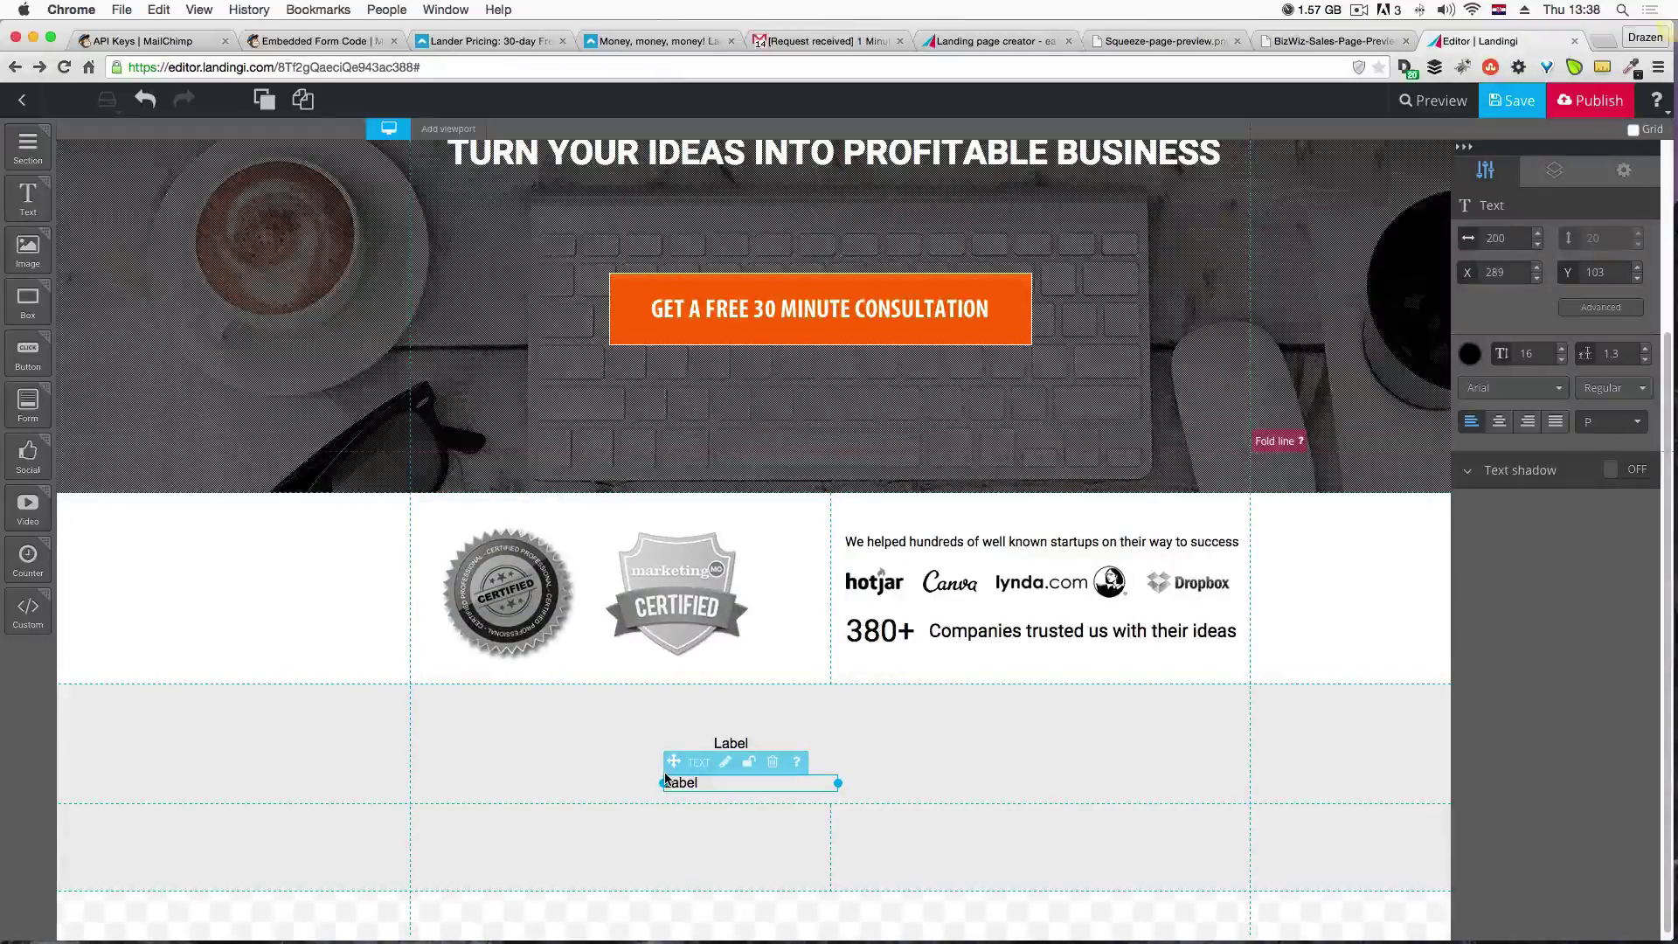
Switch to the Fireworks mockup, examine the image and text rows under "Start your business with a BOOM", and return to the Landingi editor in Chrome.
key("ctrl+Up")
left_click(680, 612)
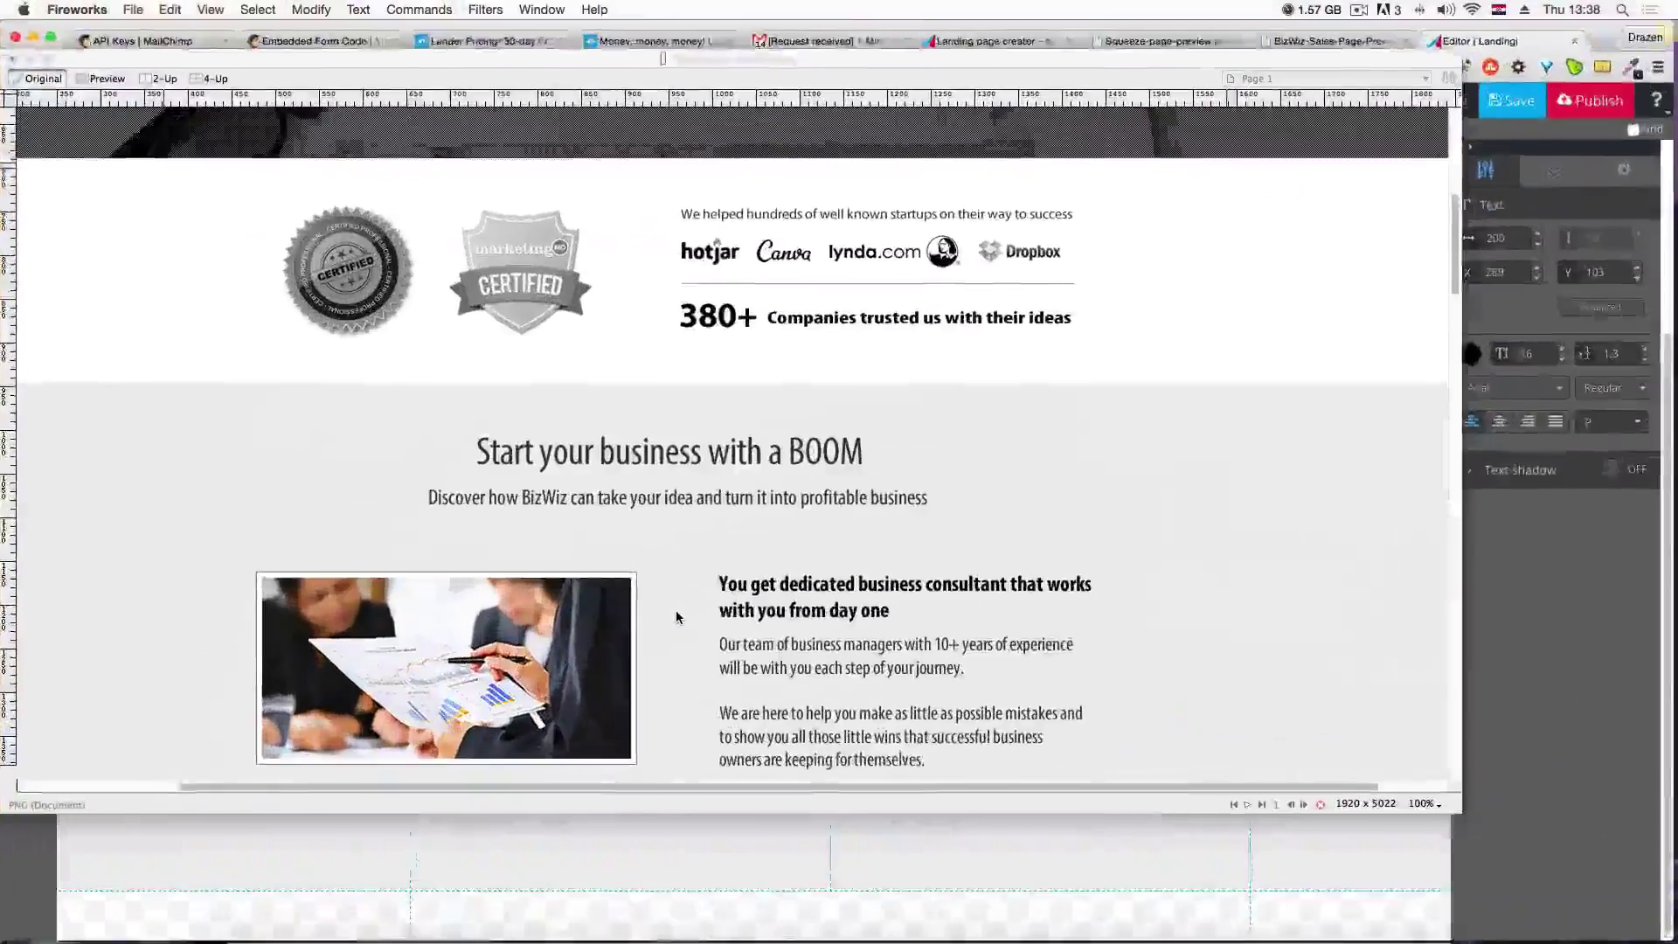
scroll(686, 610, "down", 2)
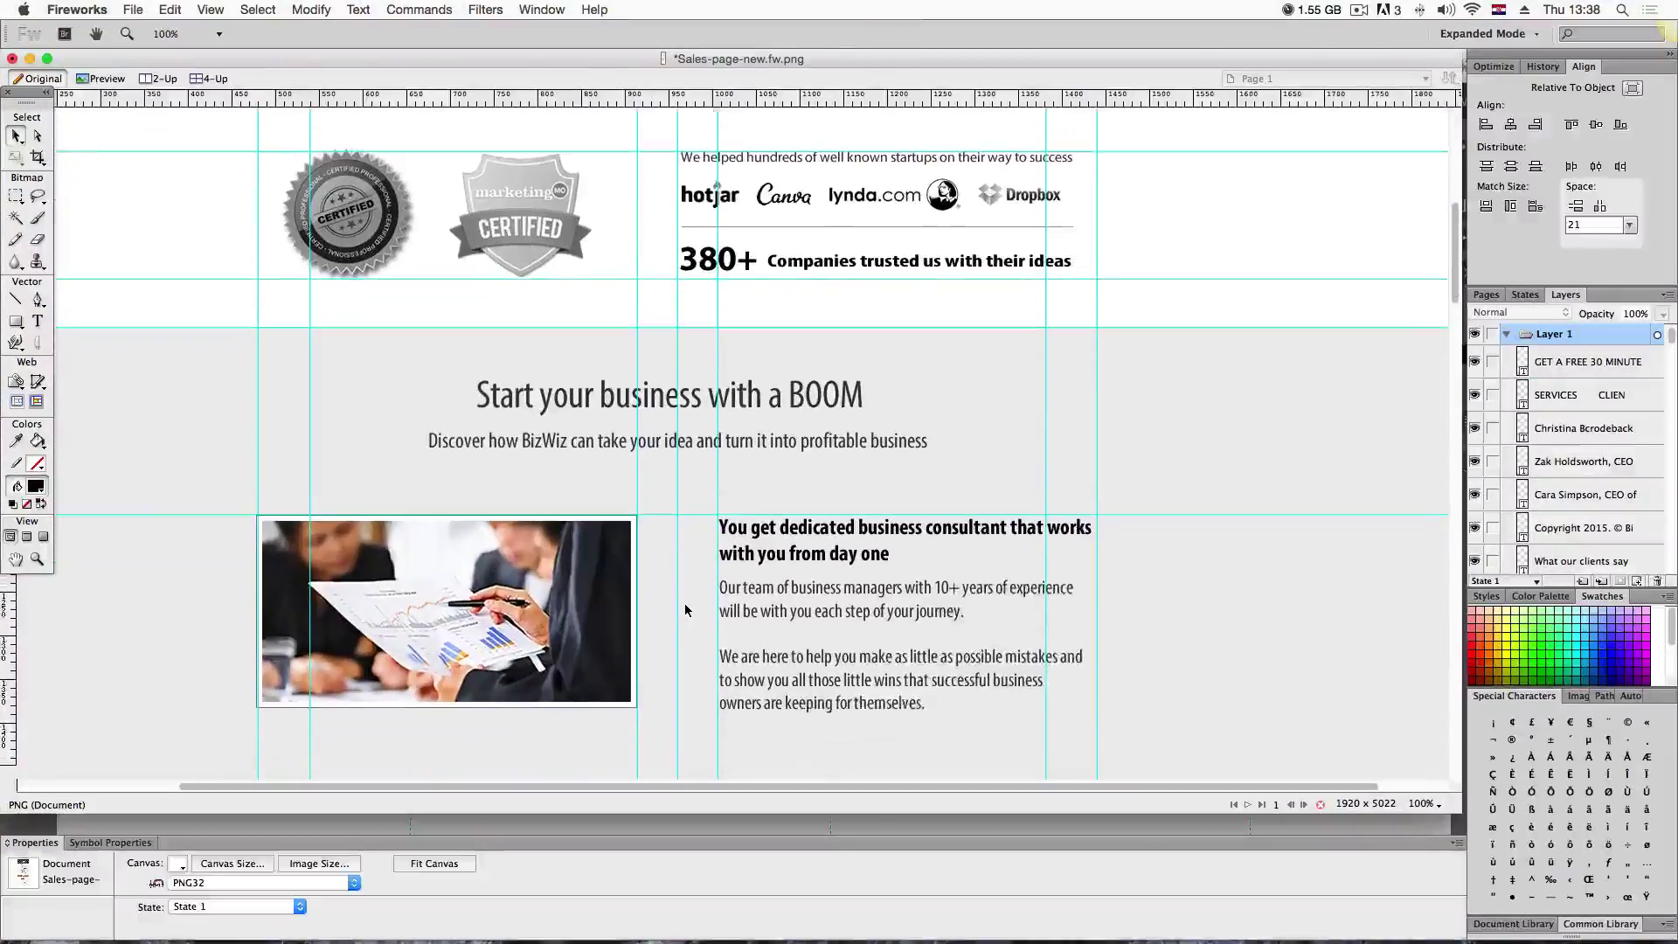
left_click(761, 586)
scroll(762, 586, "down", 3)
scroll(763, 585, "down", 3)
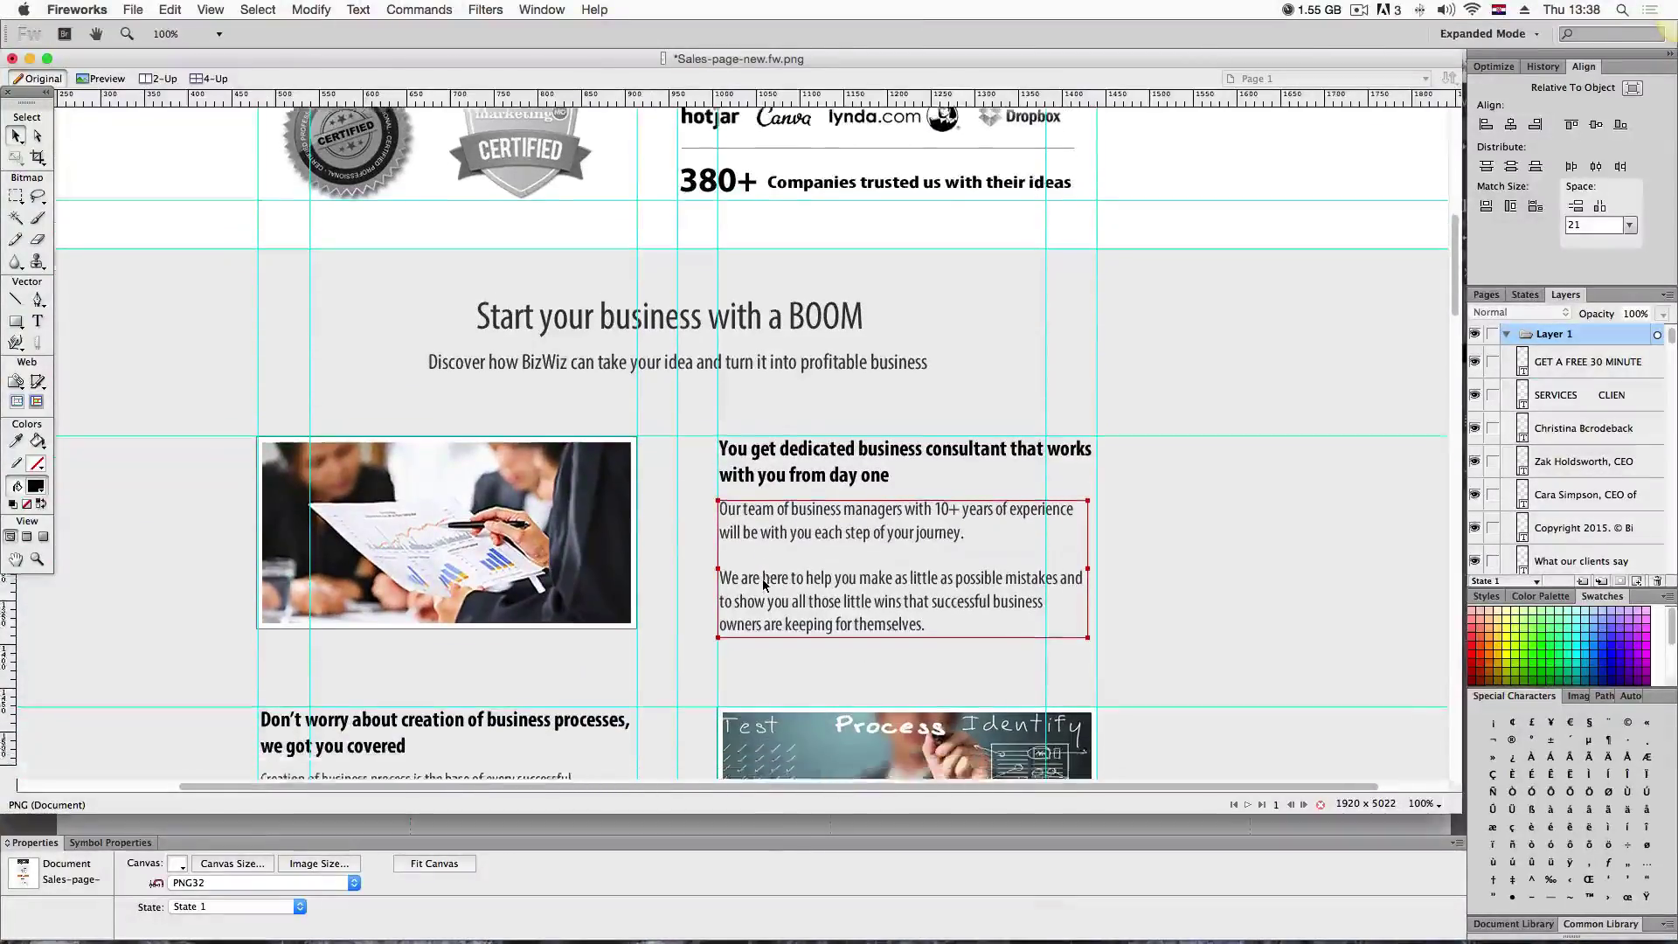
scroll(764, 585, "up", 1)
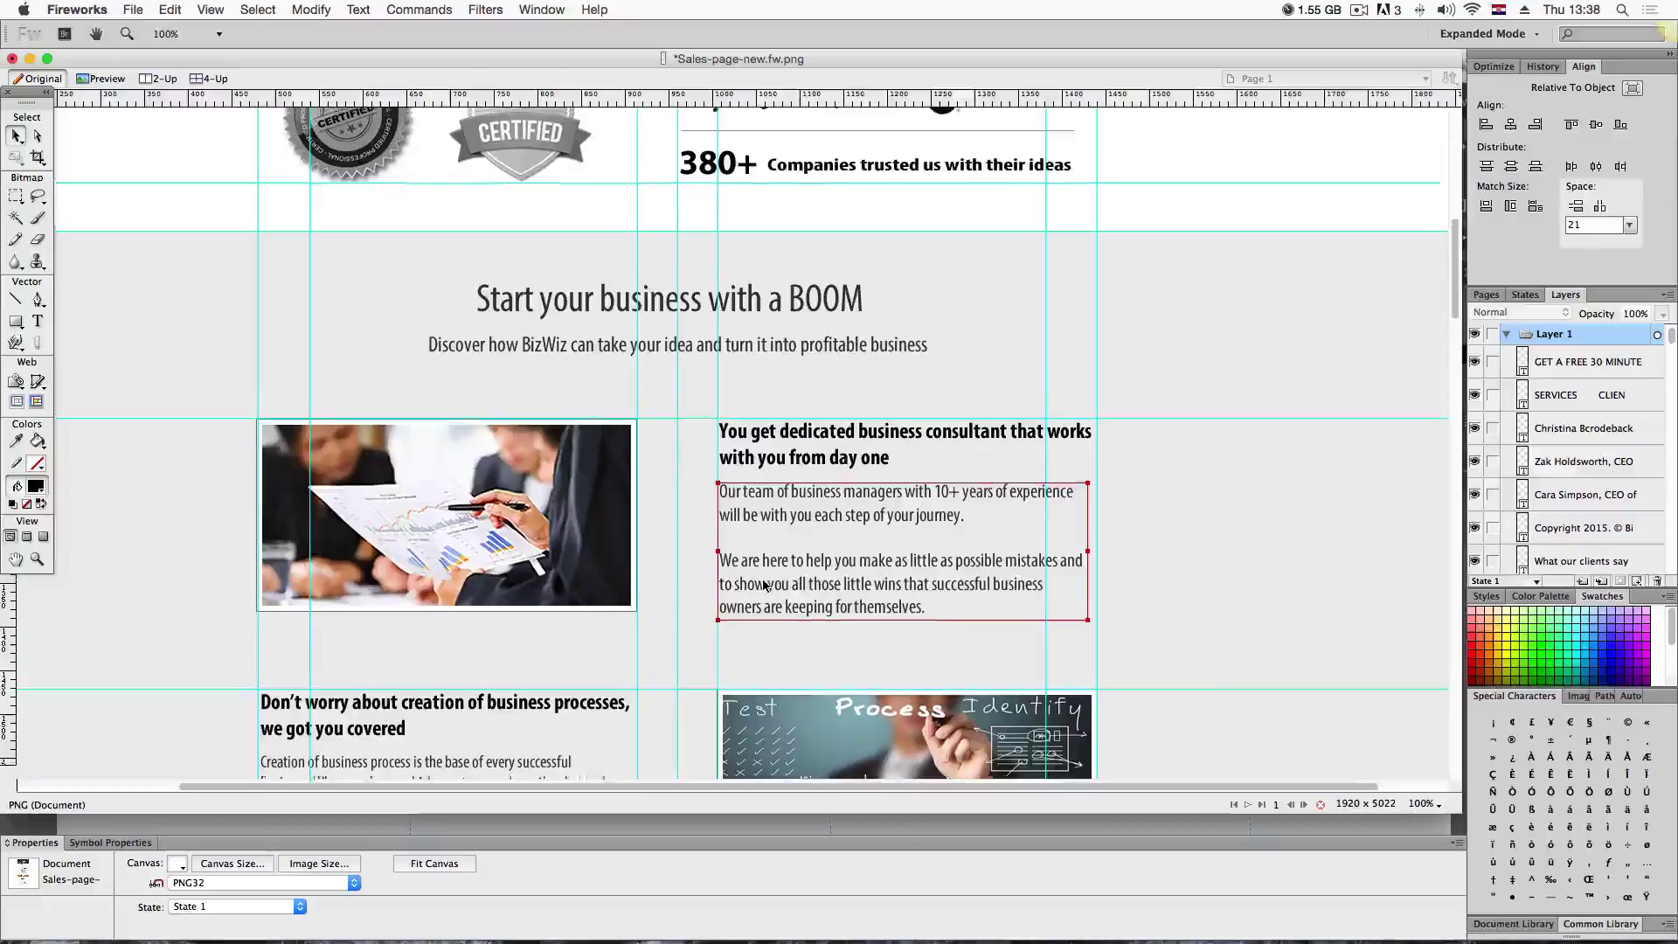
key("super+Tab")
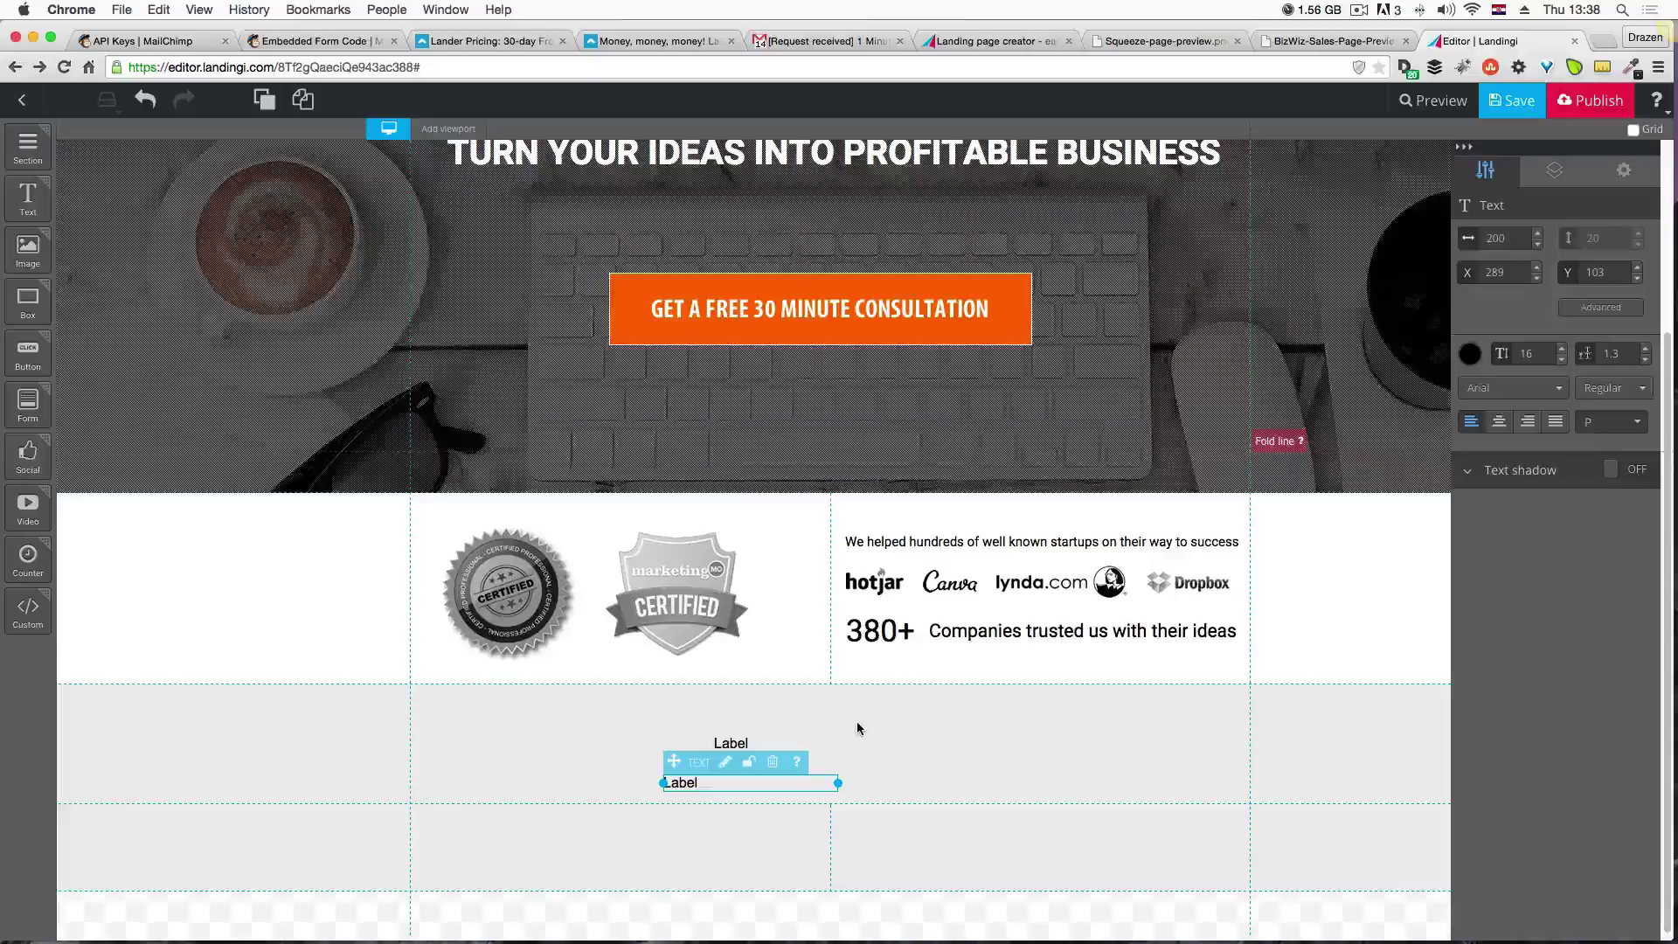
Stretch the two-column grey section to a height of about 128.
left_click(613, 852)
mouse_move(410, 892)
left_mouse_down()
mouse_move(409, 941)
mouse_move(423, 915)
left_mouse_up()
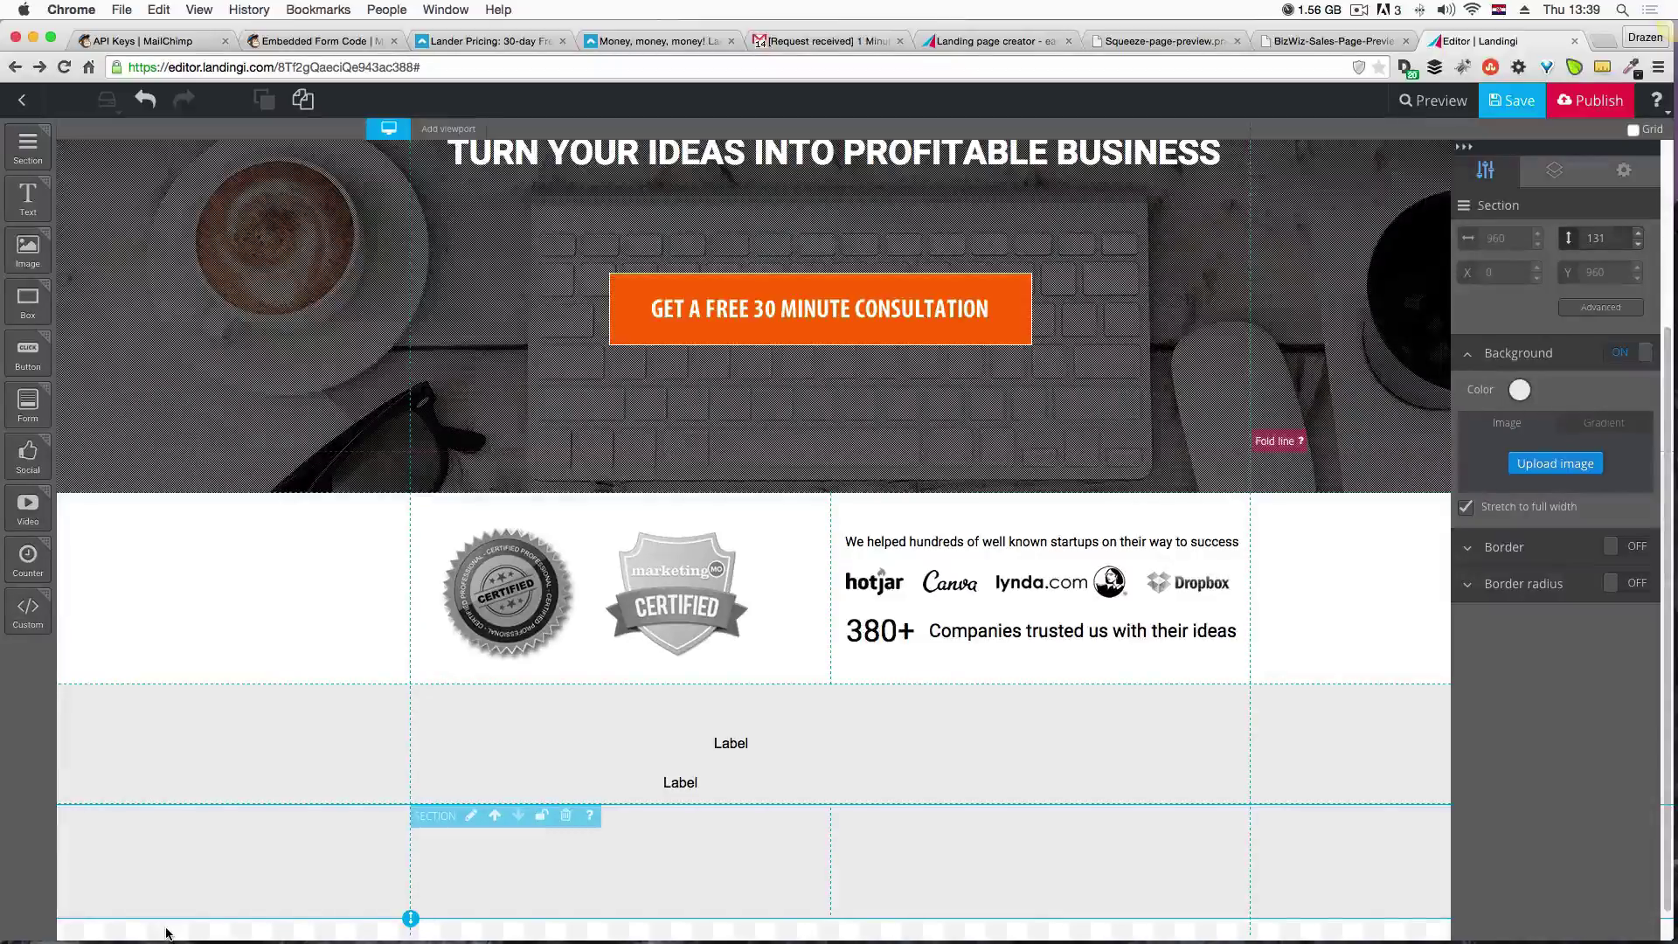
scroll(1049, 464, "up", 3)
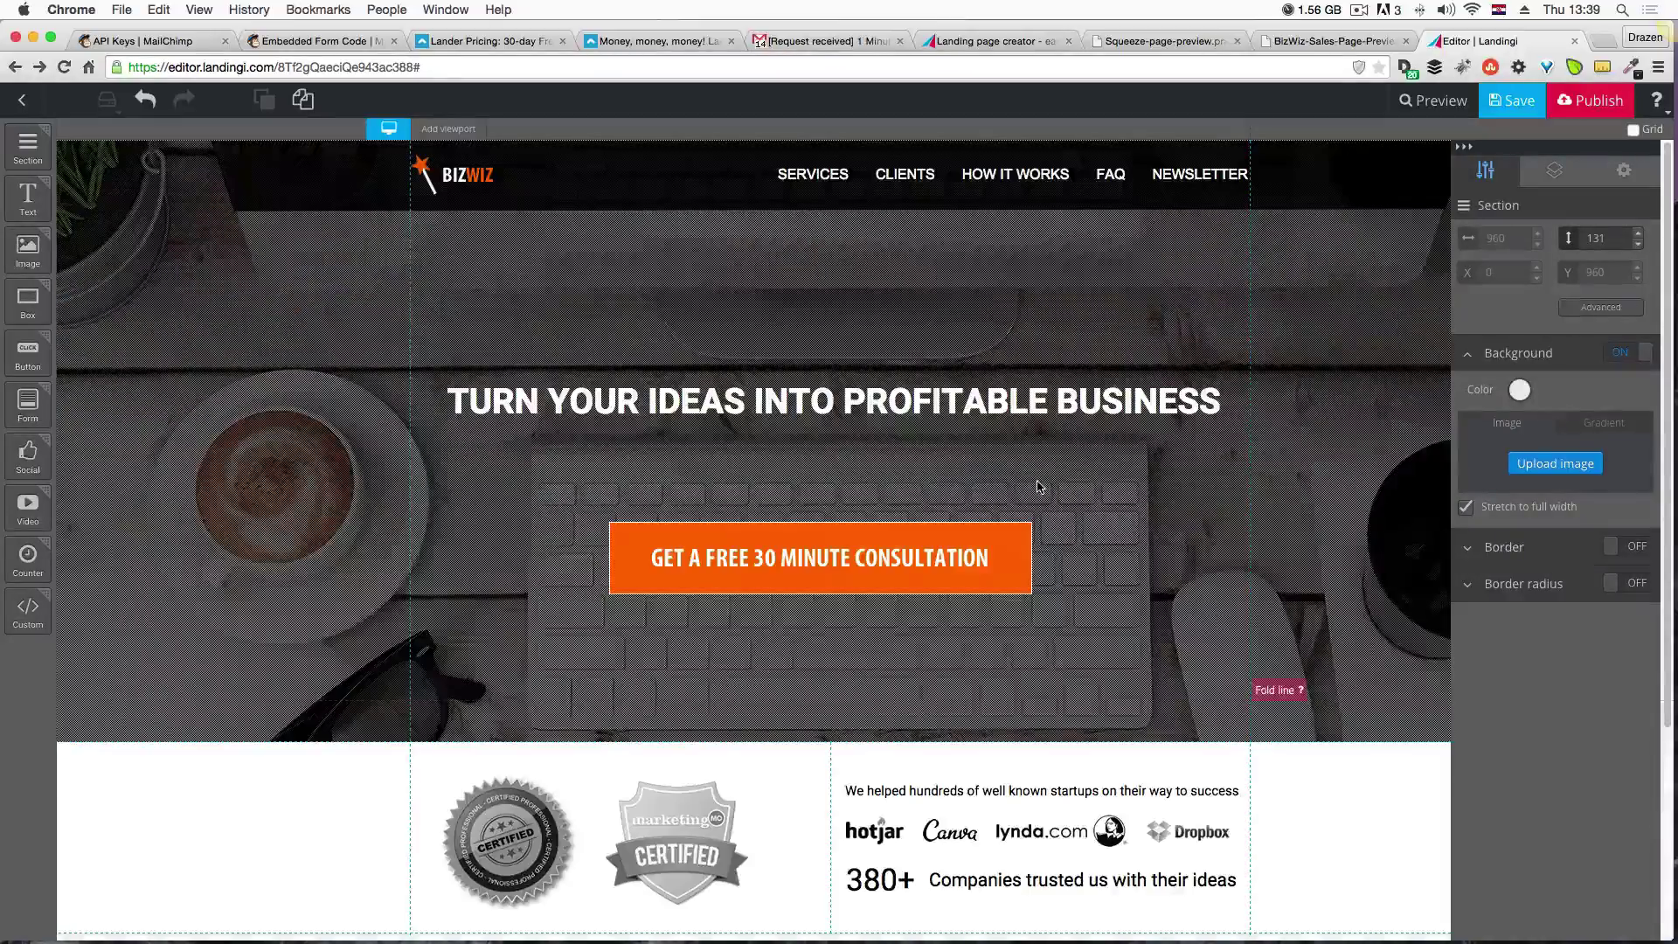
scroll(1041, 486, "down", 3)
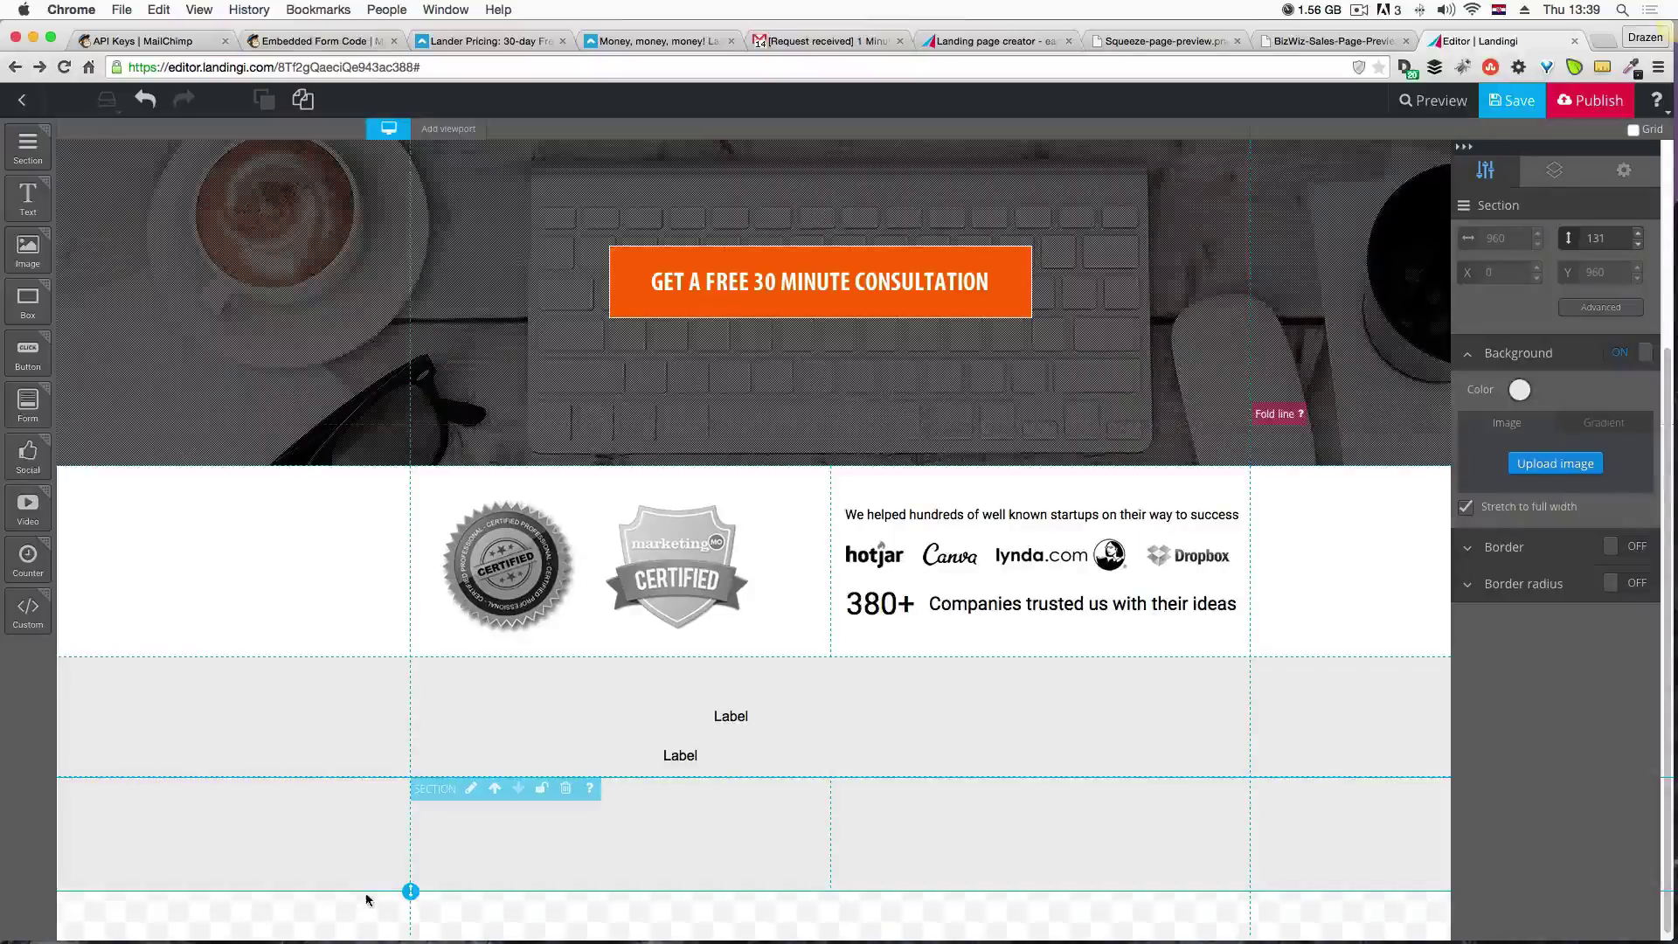
mouse_move(417, 891)
left_mouse_down()
mouse_move(411, 939)
mouse_move(401, 874)
mouse_move(402, 888)
left_mouse_up()
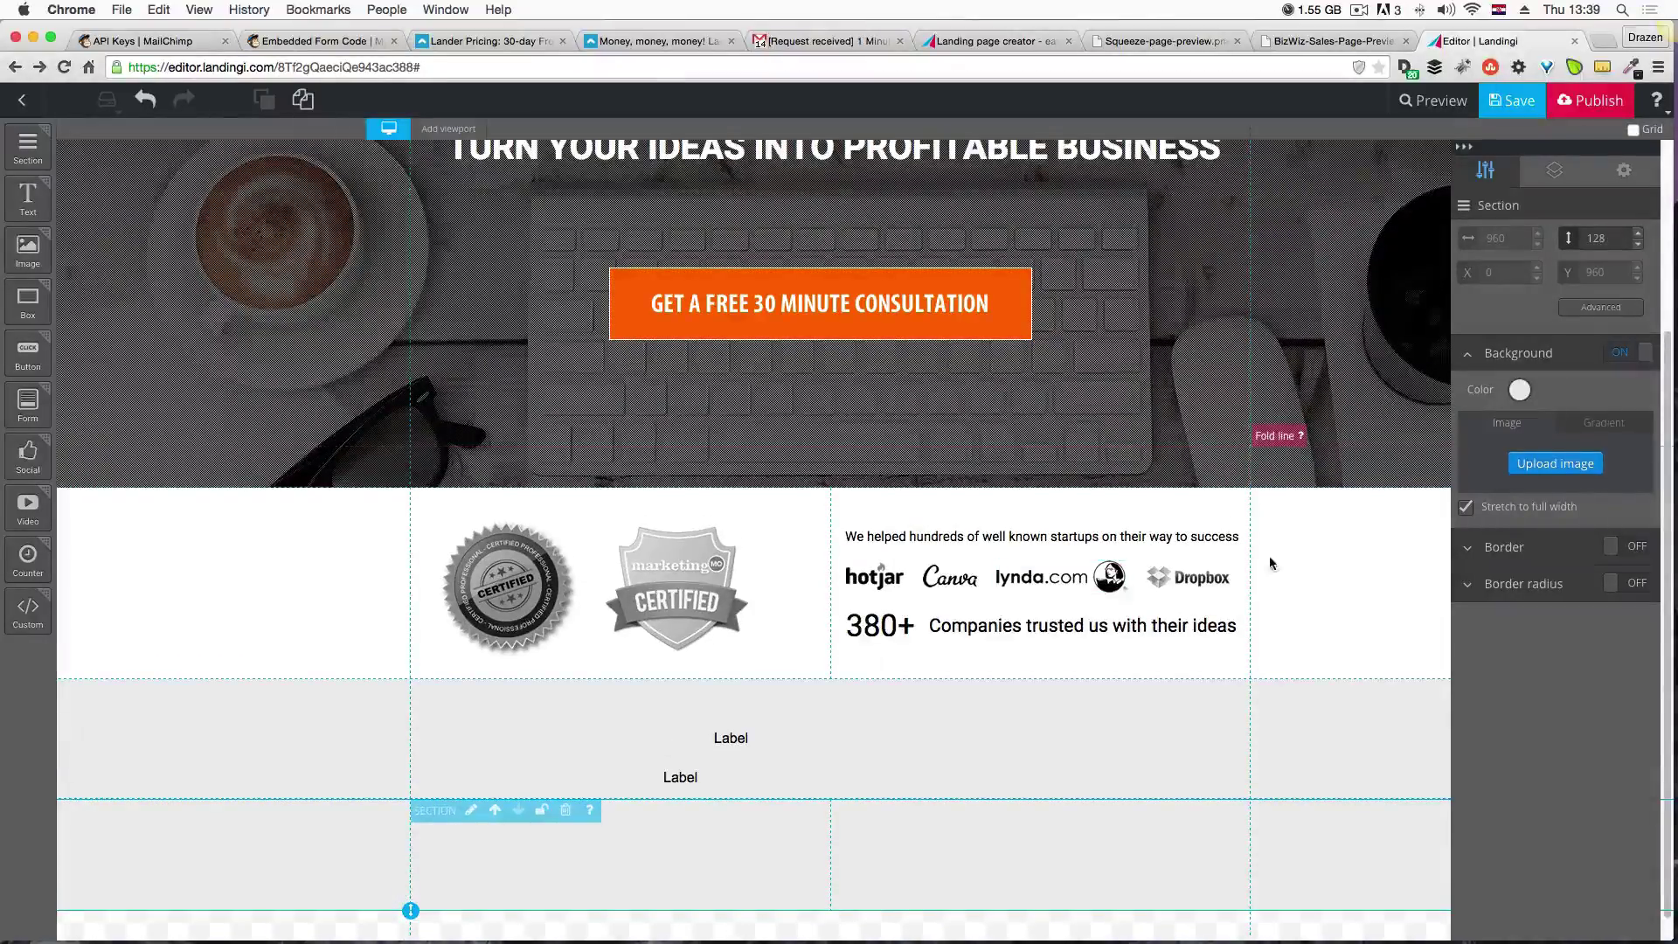
Set the height of the top section with the keyboard background image to 690.
left_click(311, 505)
left_click(328, 394)
scroll(333, 393, "up", 3)
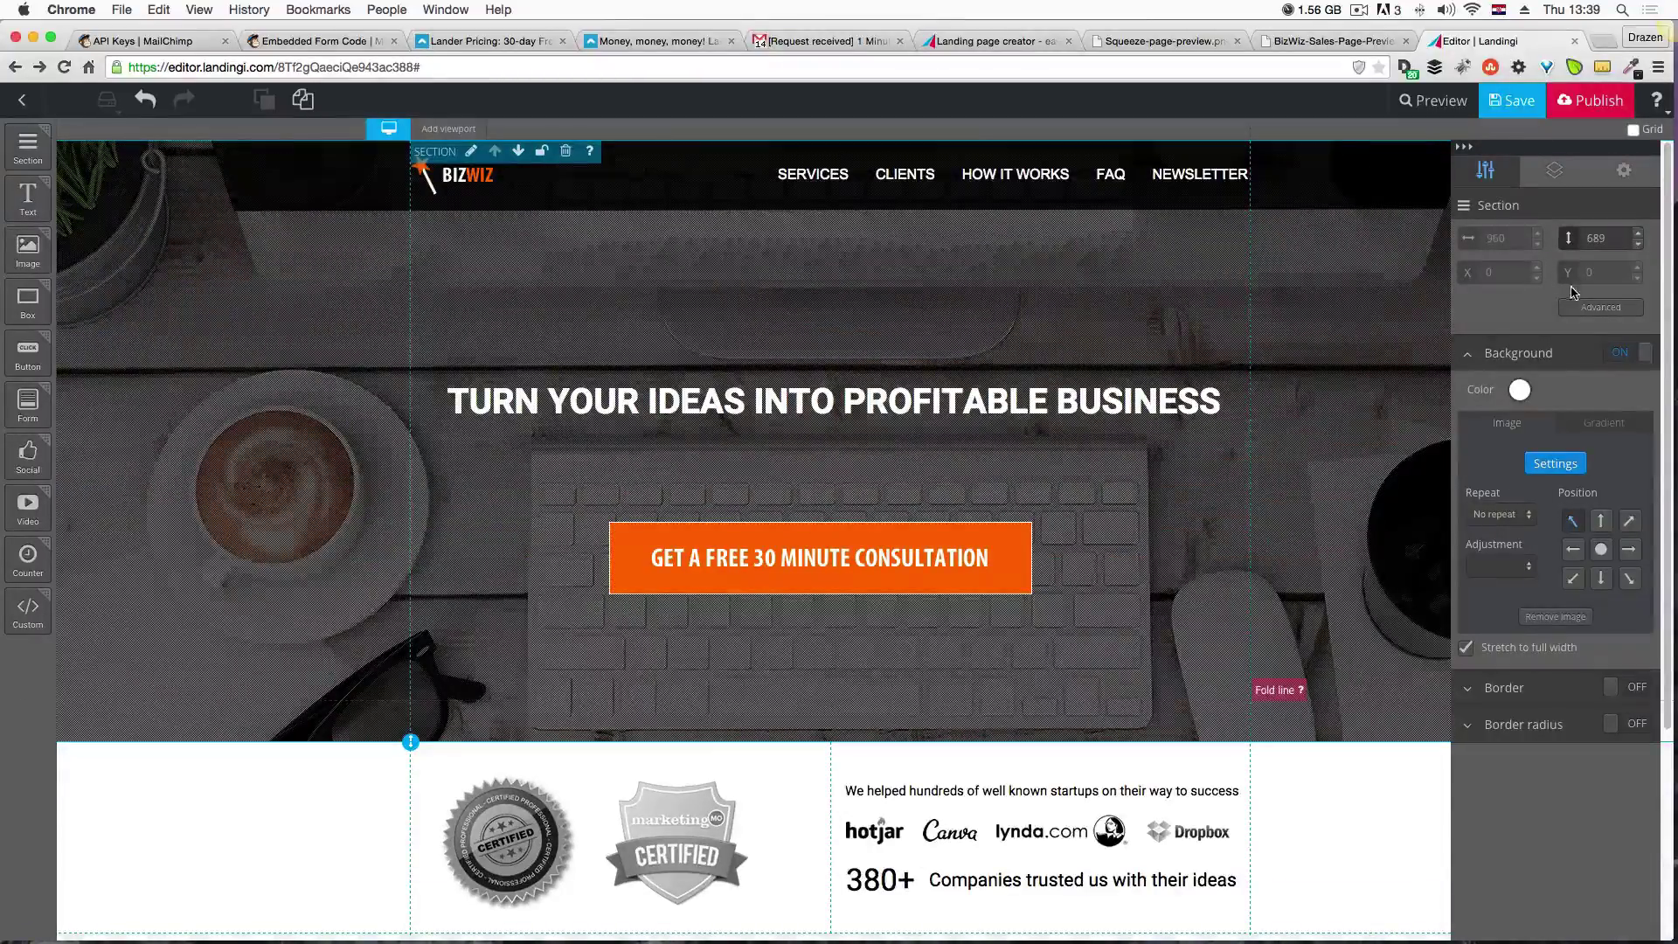
left_click(1641, 237)
left_click(1641, 237)
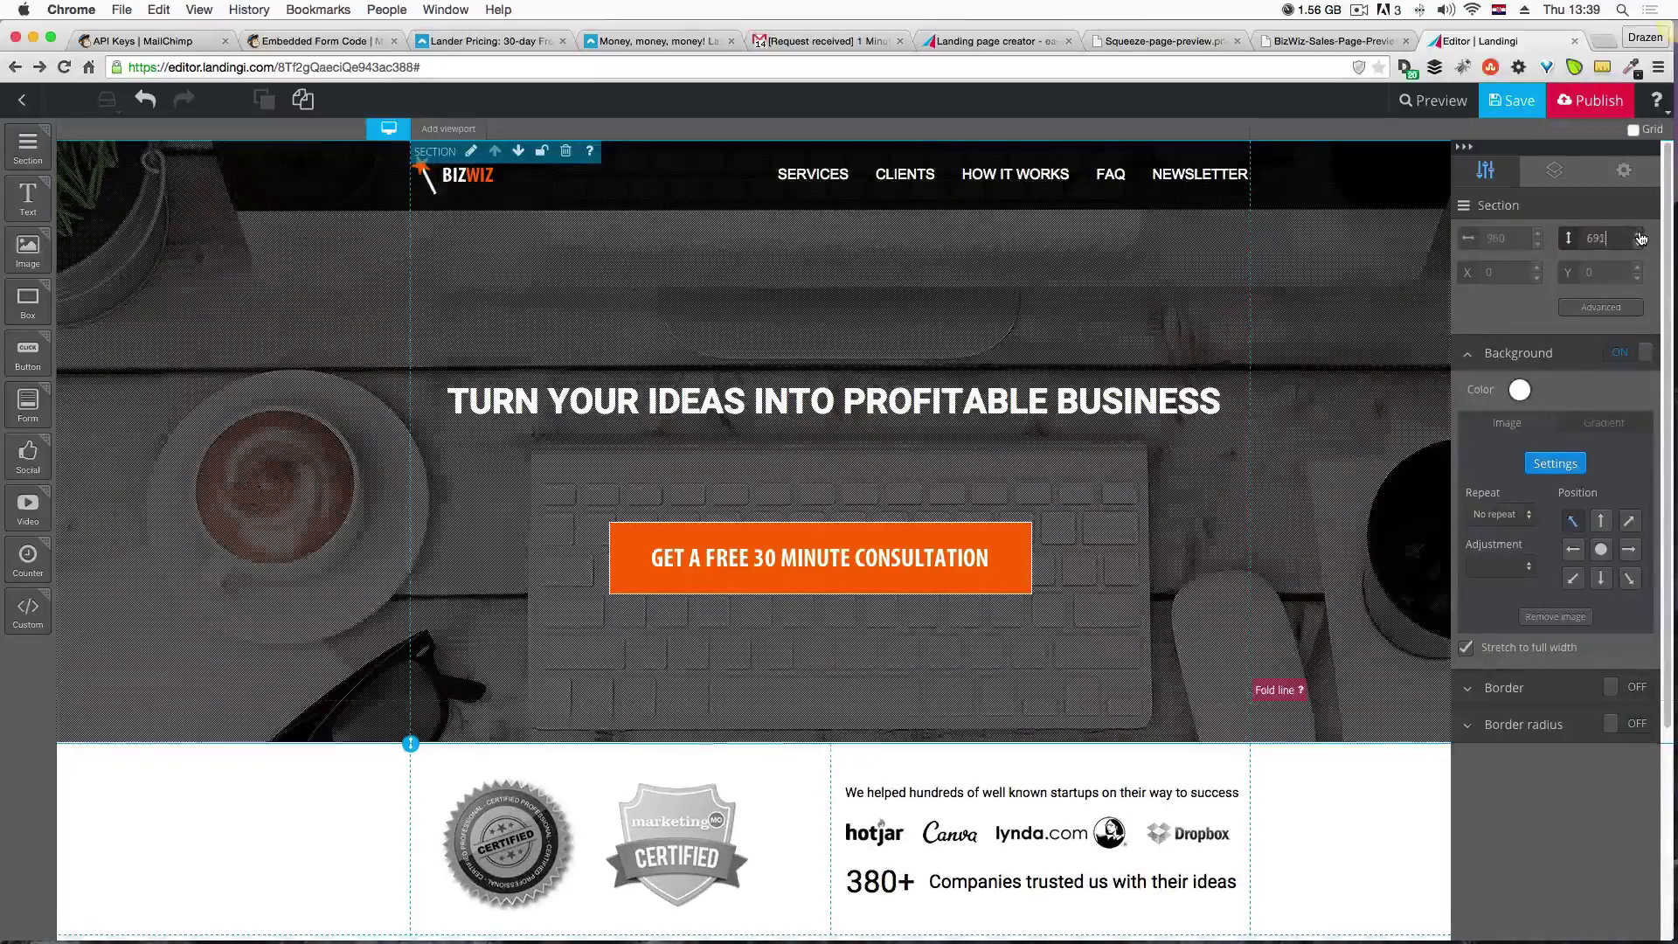
left_click(1640, 237)
left_click(1641, 244)
left_click(1641, 245)
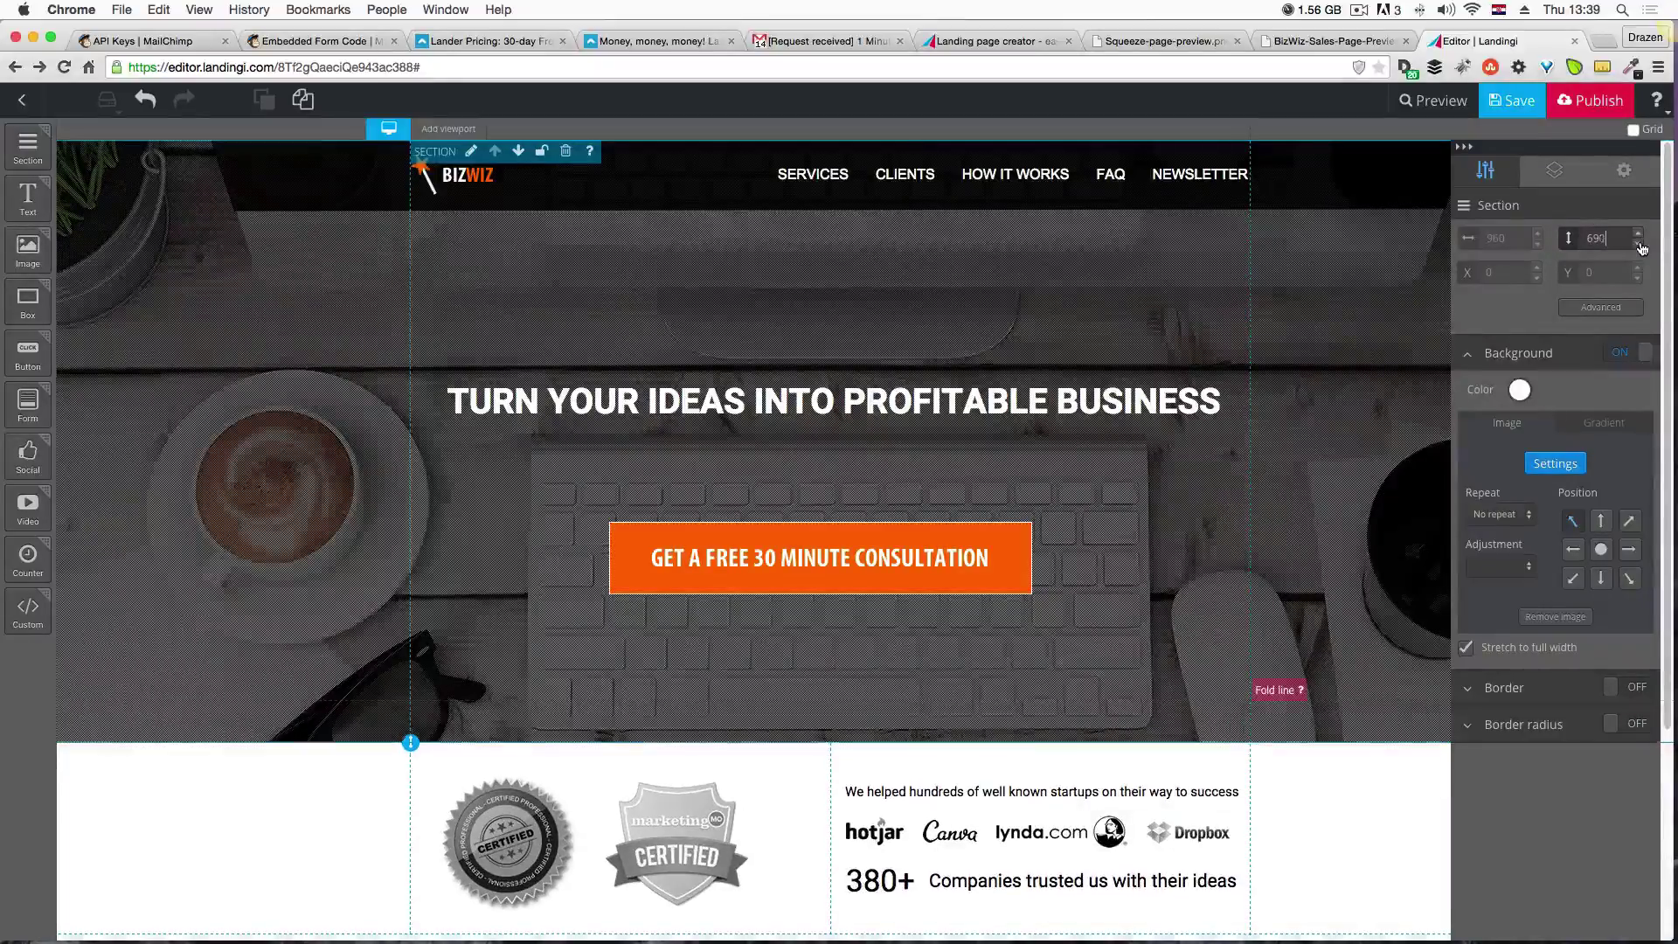
Set the two-column grey section's height to 500 and stretch its lower edge to about 533.
scroll(1446, 711, "down", 3)
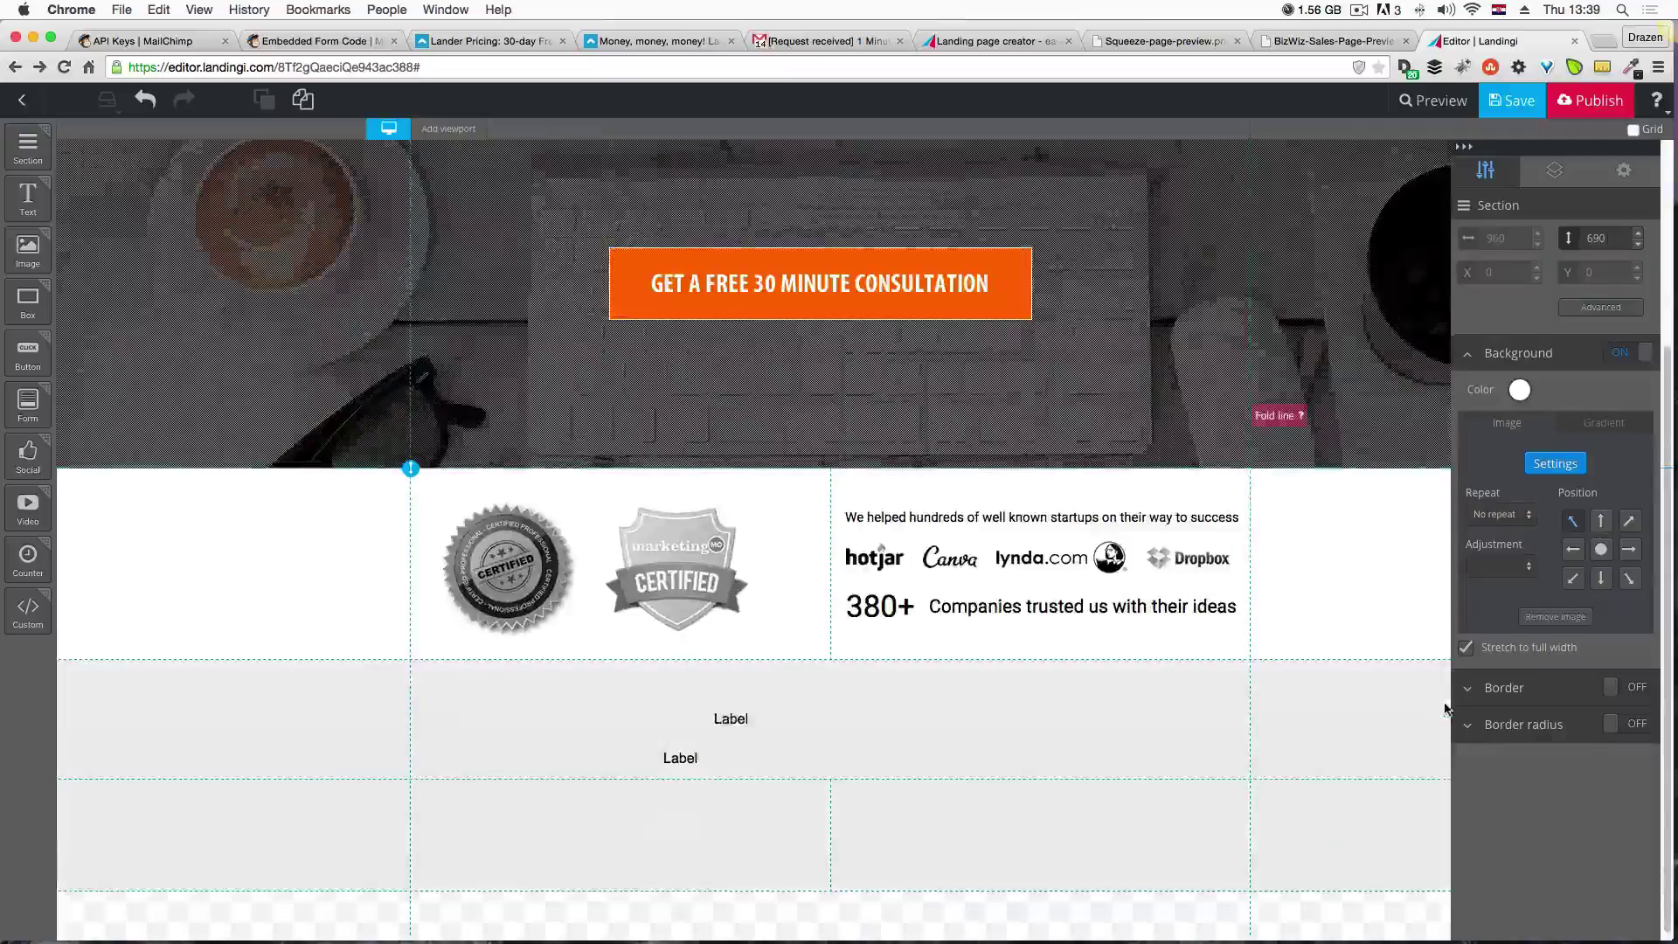
left_click(981, 865)
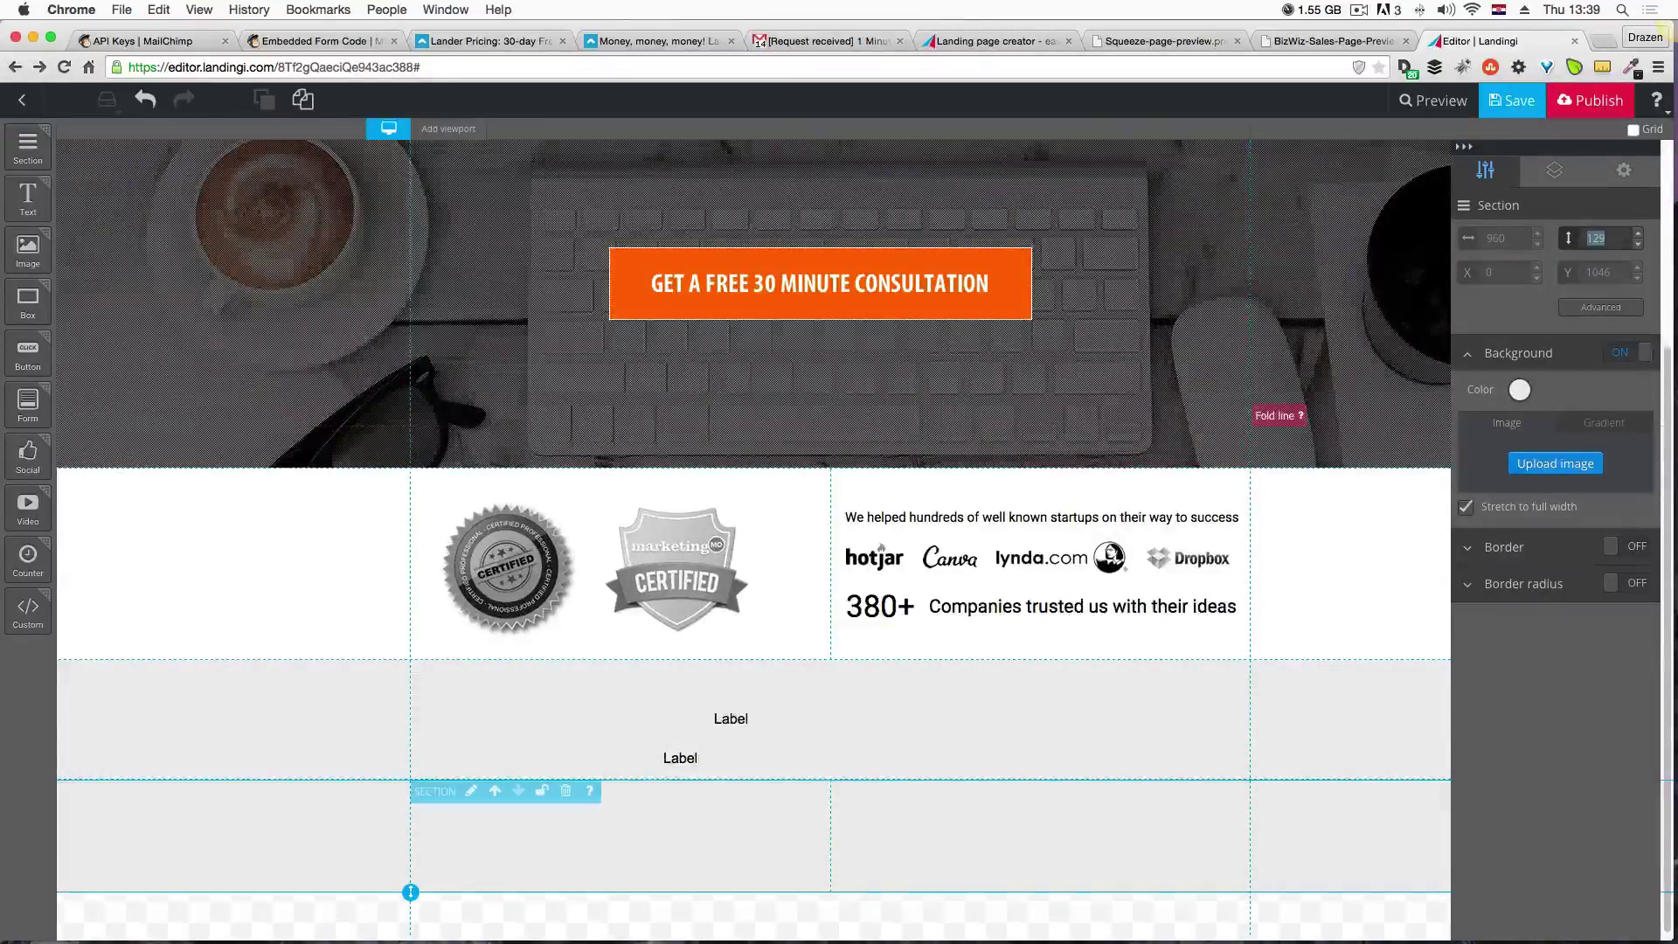
type("500")
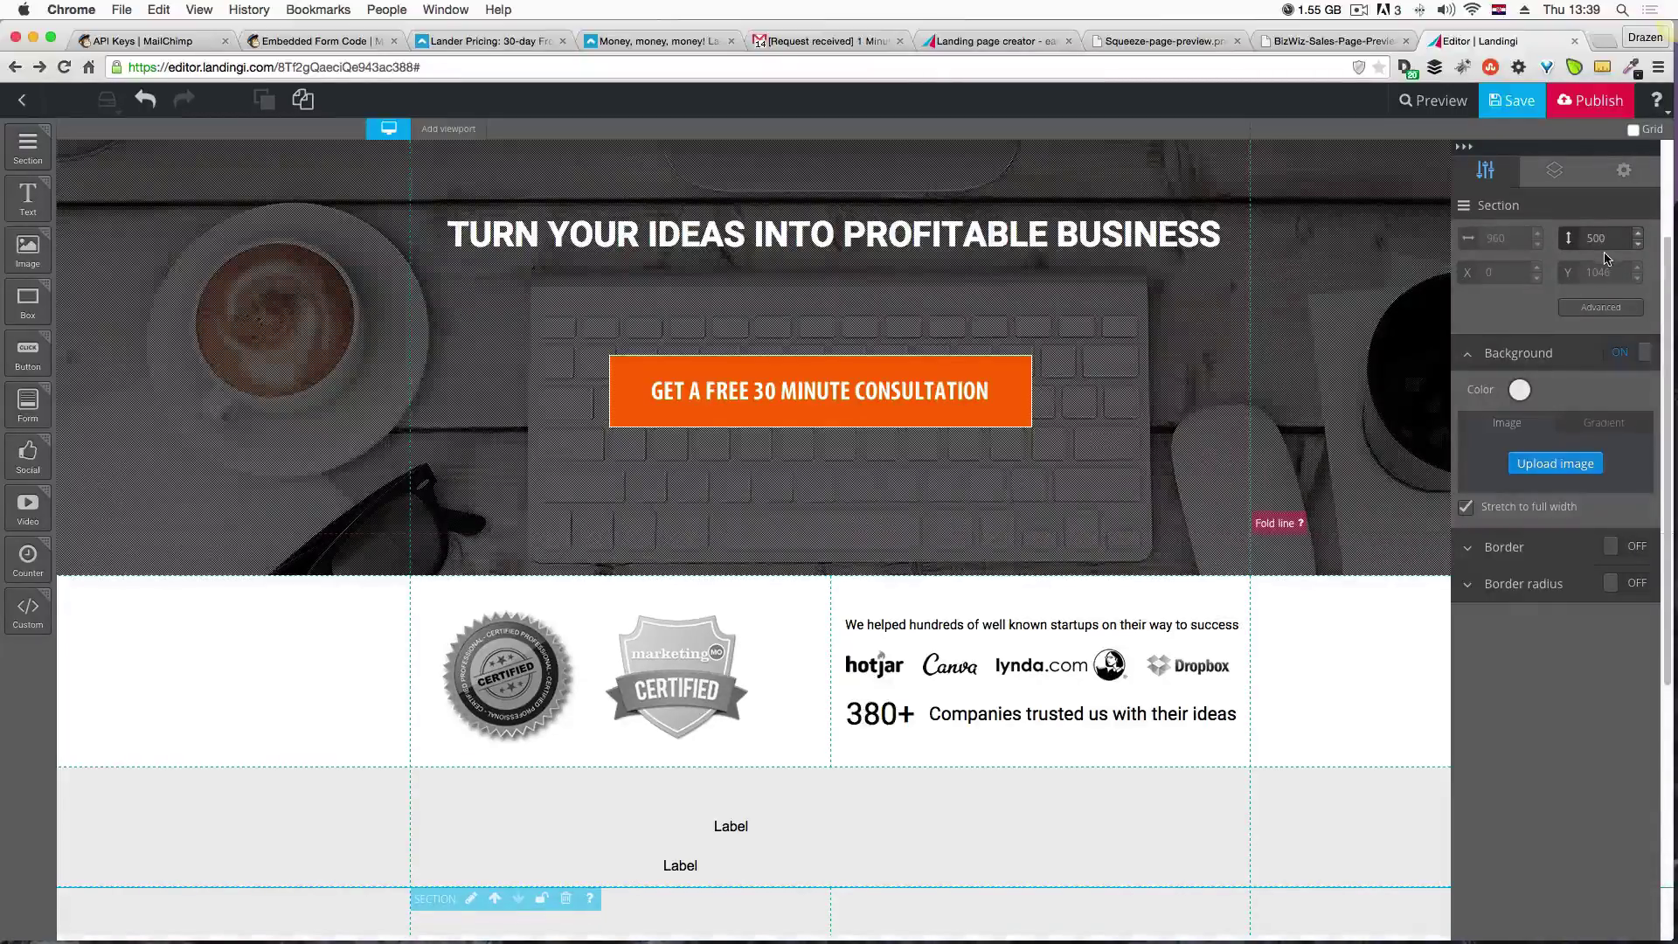
scroll(1122, 590, "down", 5)
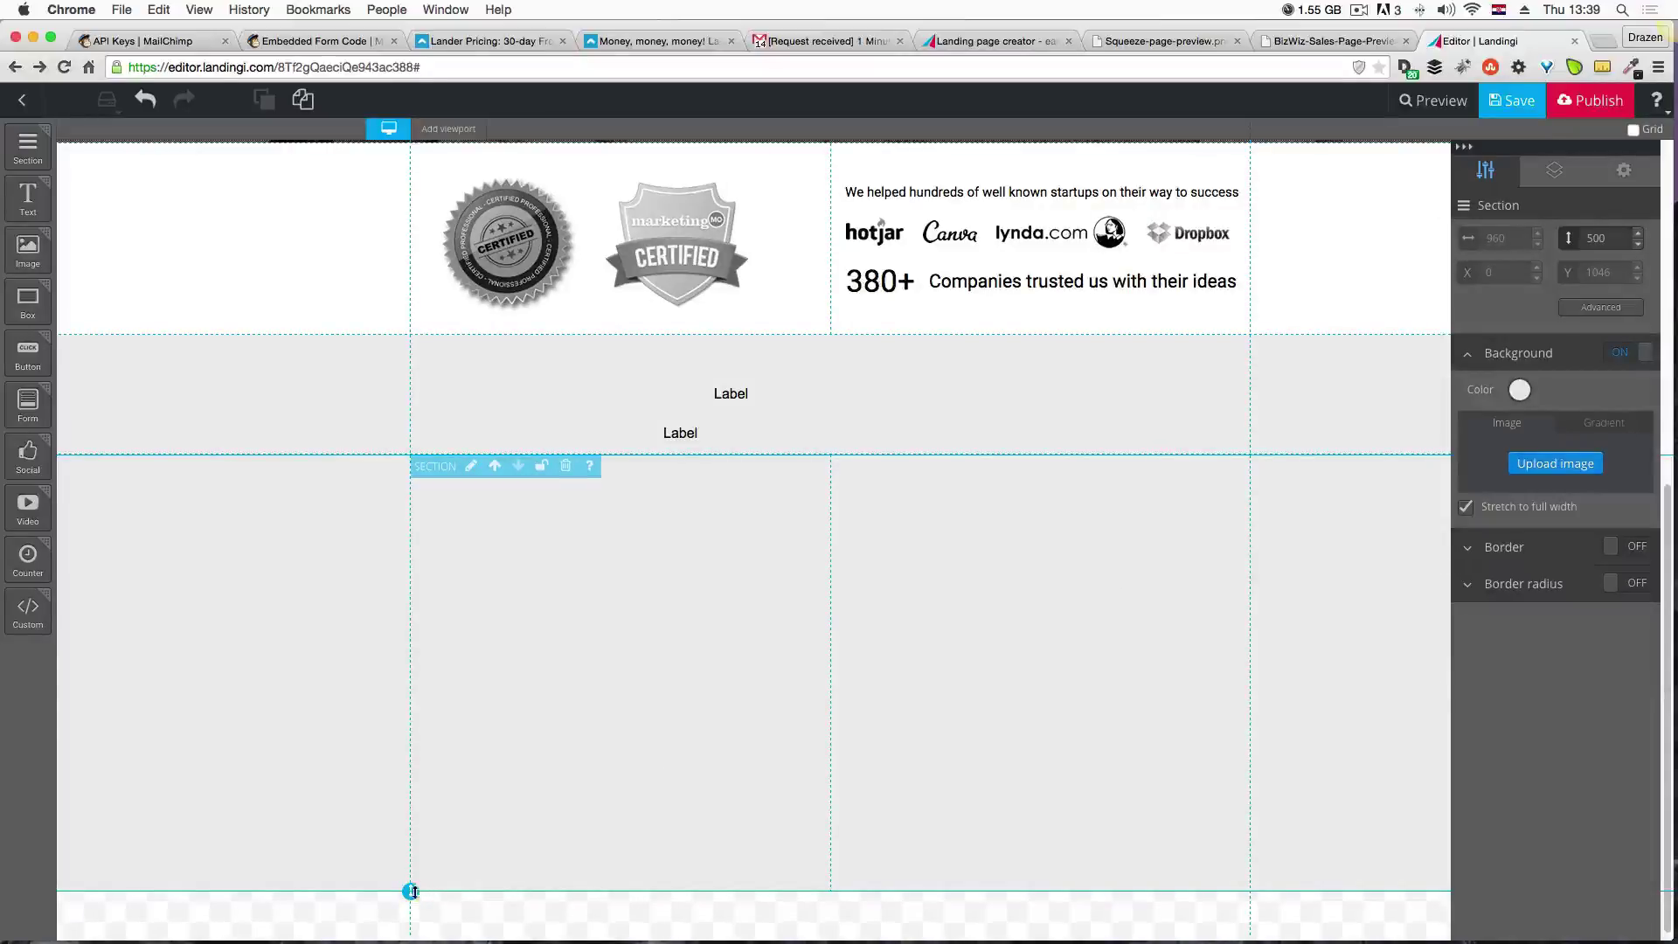
left_click_drag(411, 891, 438, 919)
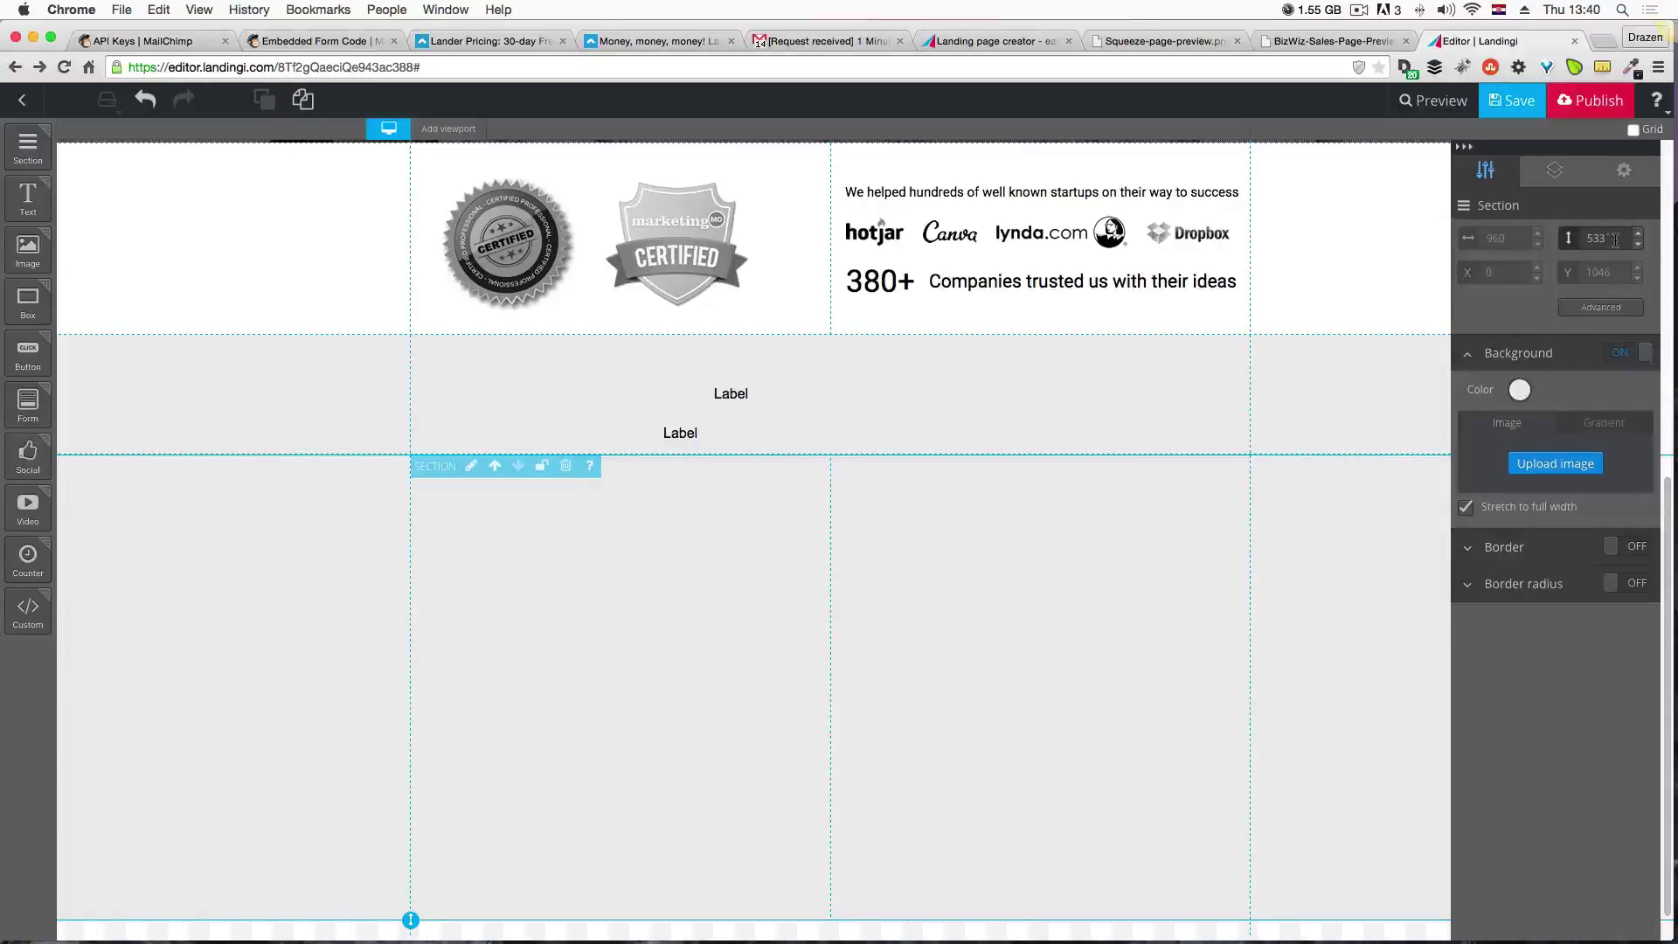
Set the two-column grey section's height to 800 and check its full extent on the page.
left_click(1587, 243)
type("800")
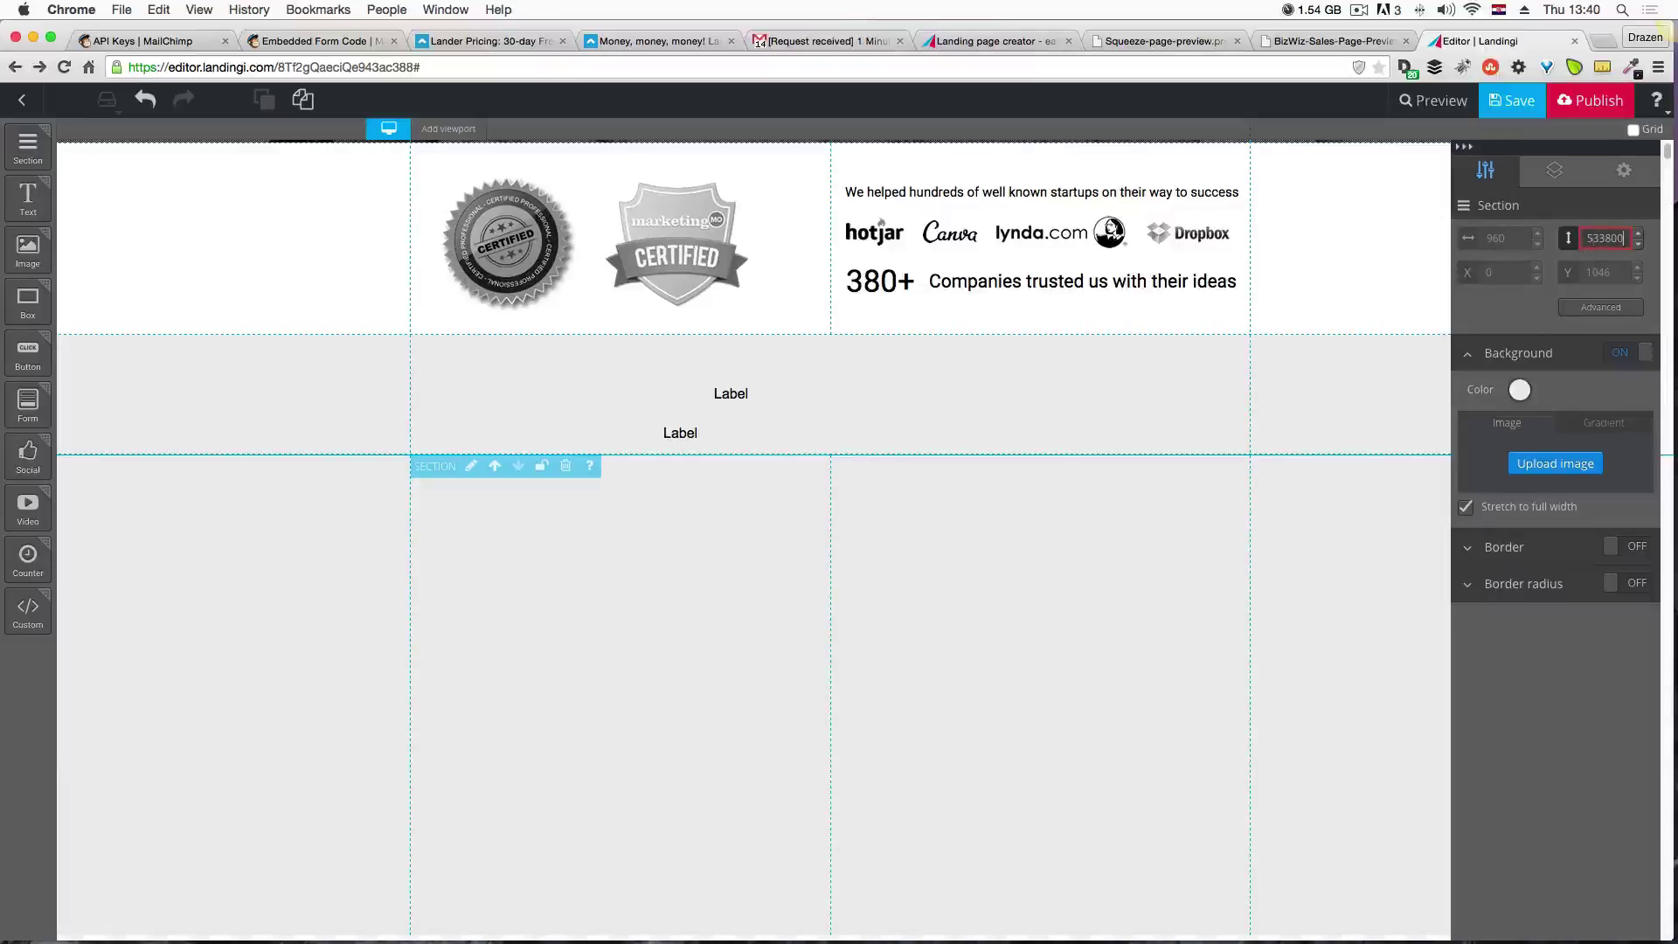
double_click(1603, 239)
type("800")
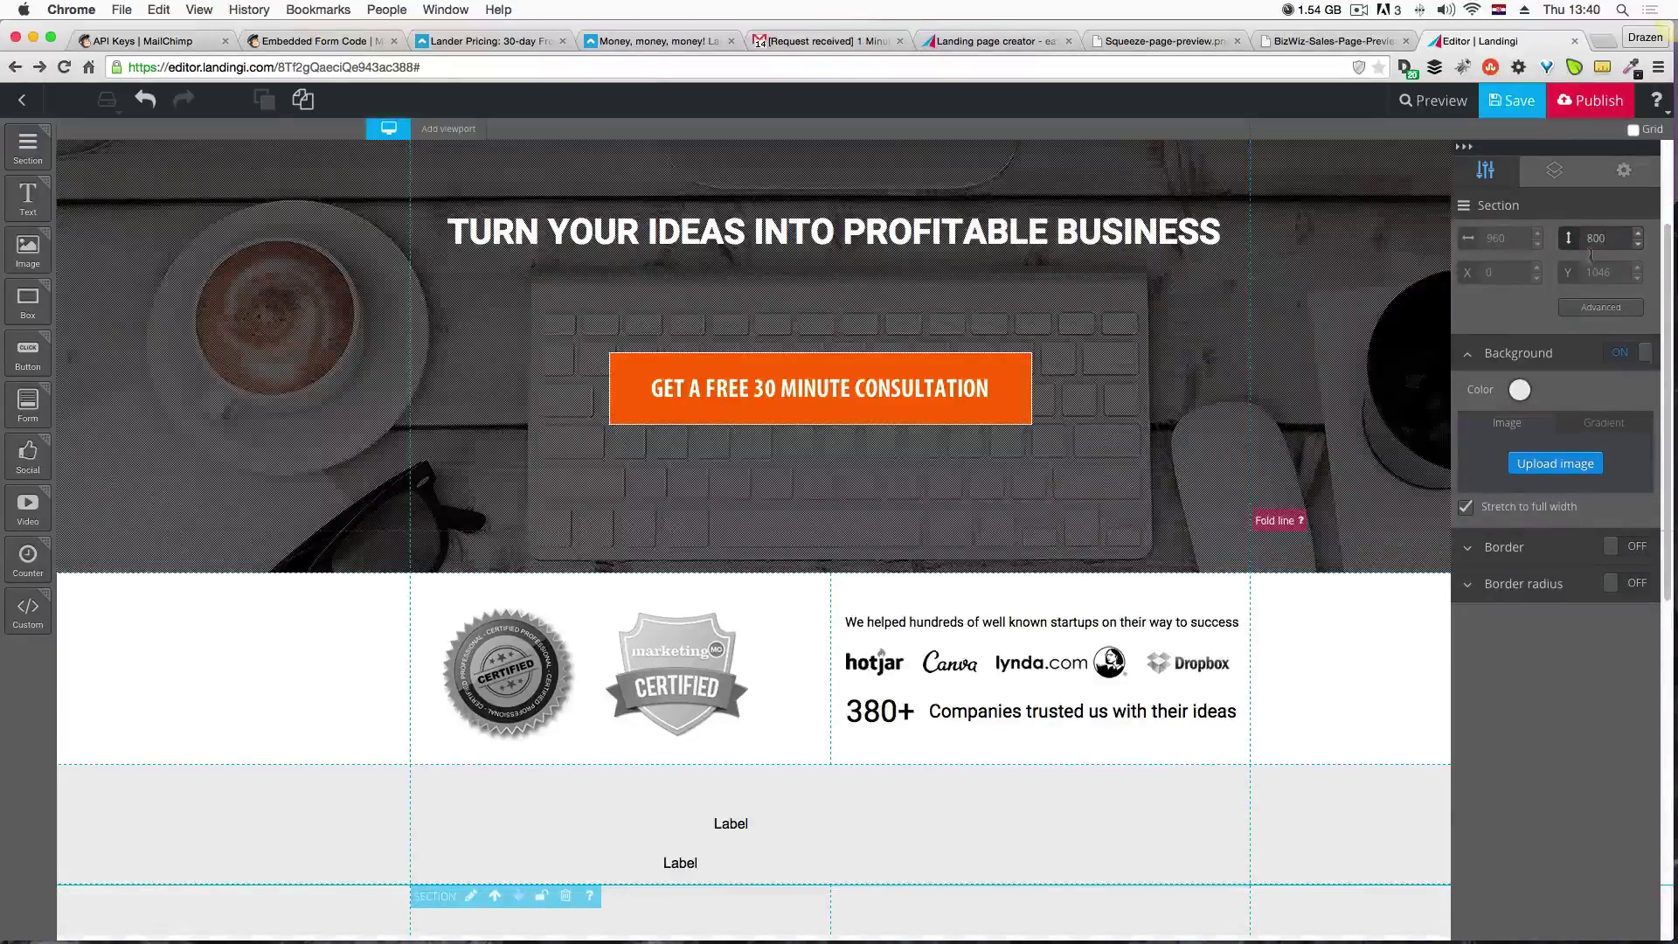
scroll(1082, 695, "down", 8)
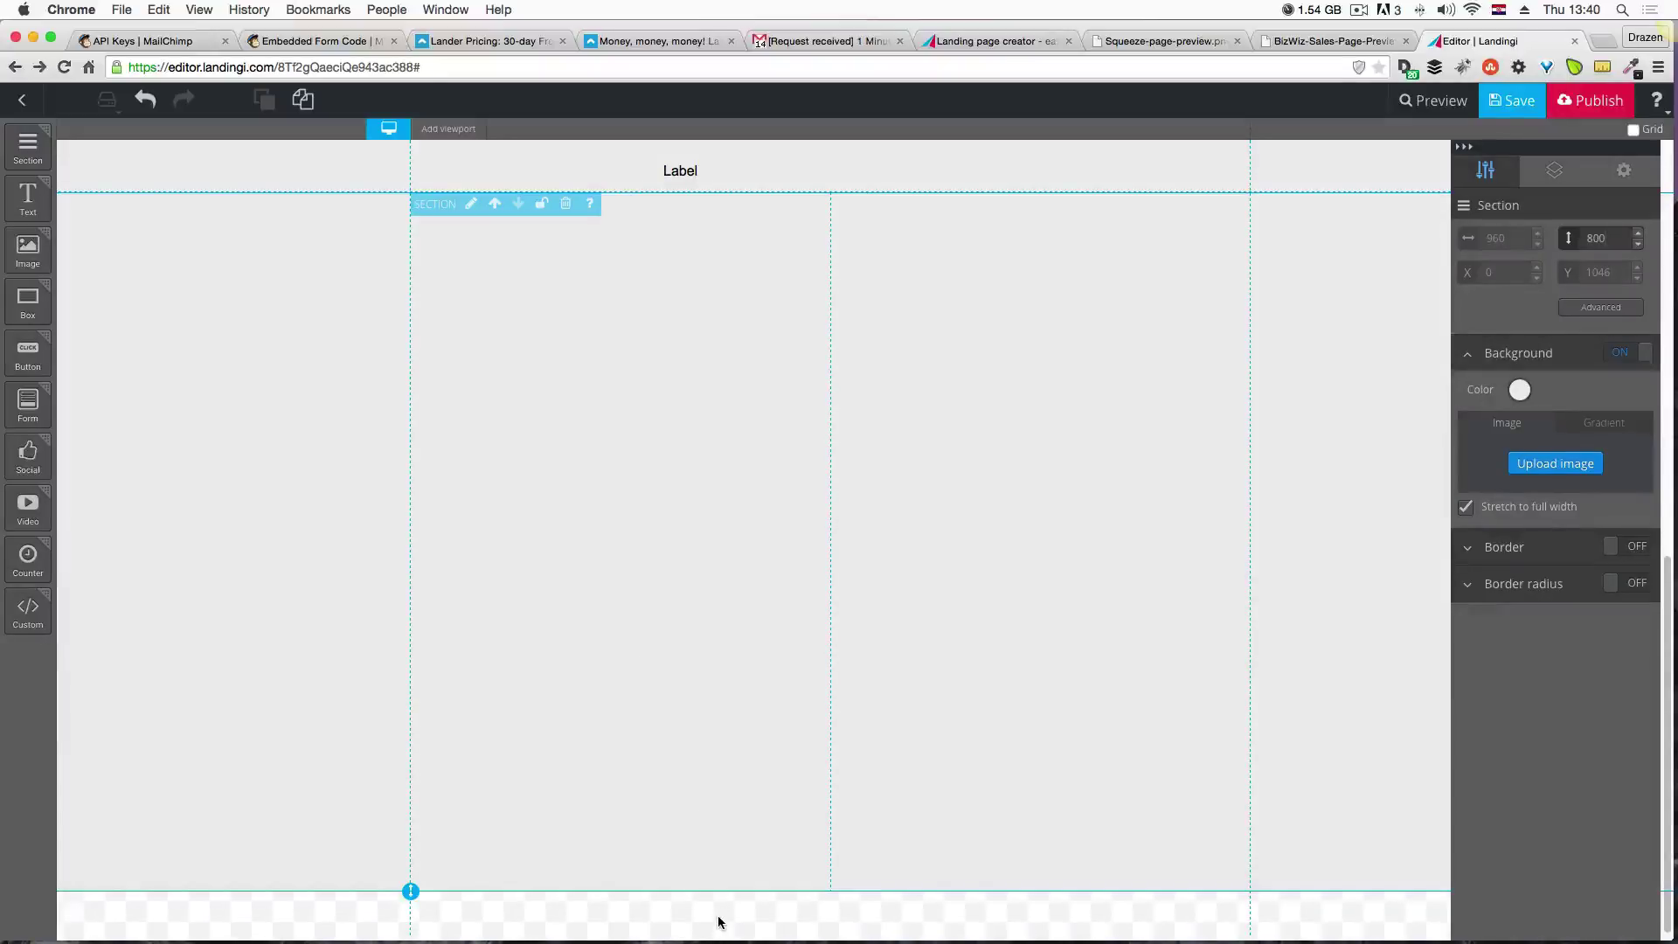
scroll(684, 783, "up", 3)
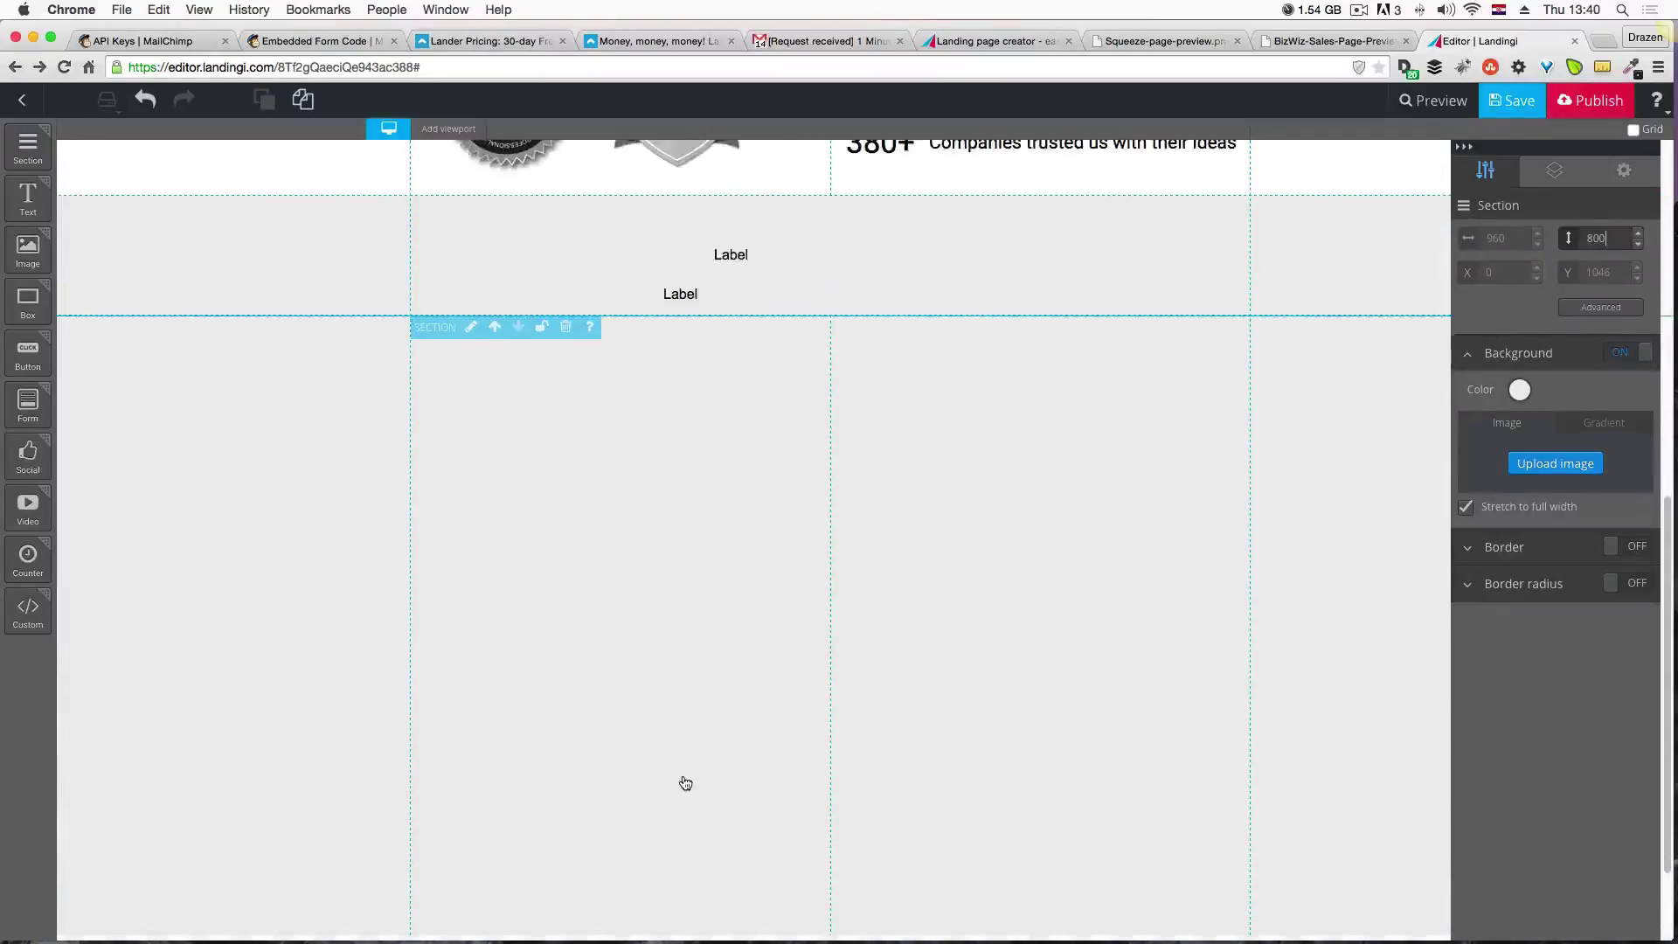
Move both text elements closer to the section's centre, the lower one to about X 380, Y 79, and bring up the BizWiz-Sales-Page-Preview.png mockup.
left_click_drag(753, 258, 768, 245)
left_click_drag(704, 292, 767, 278)
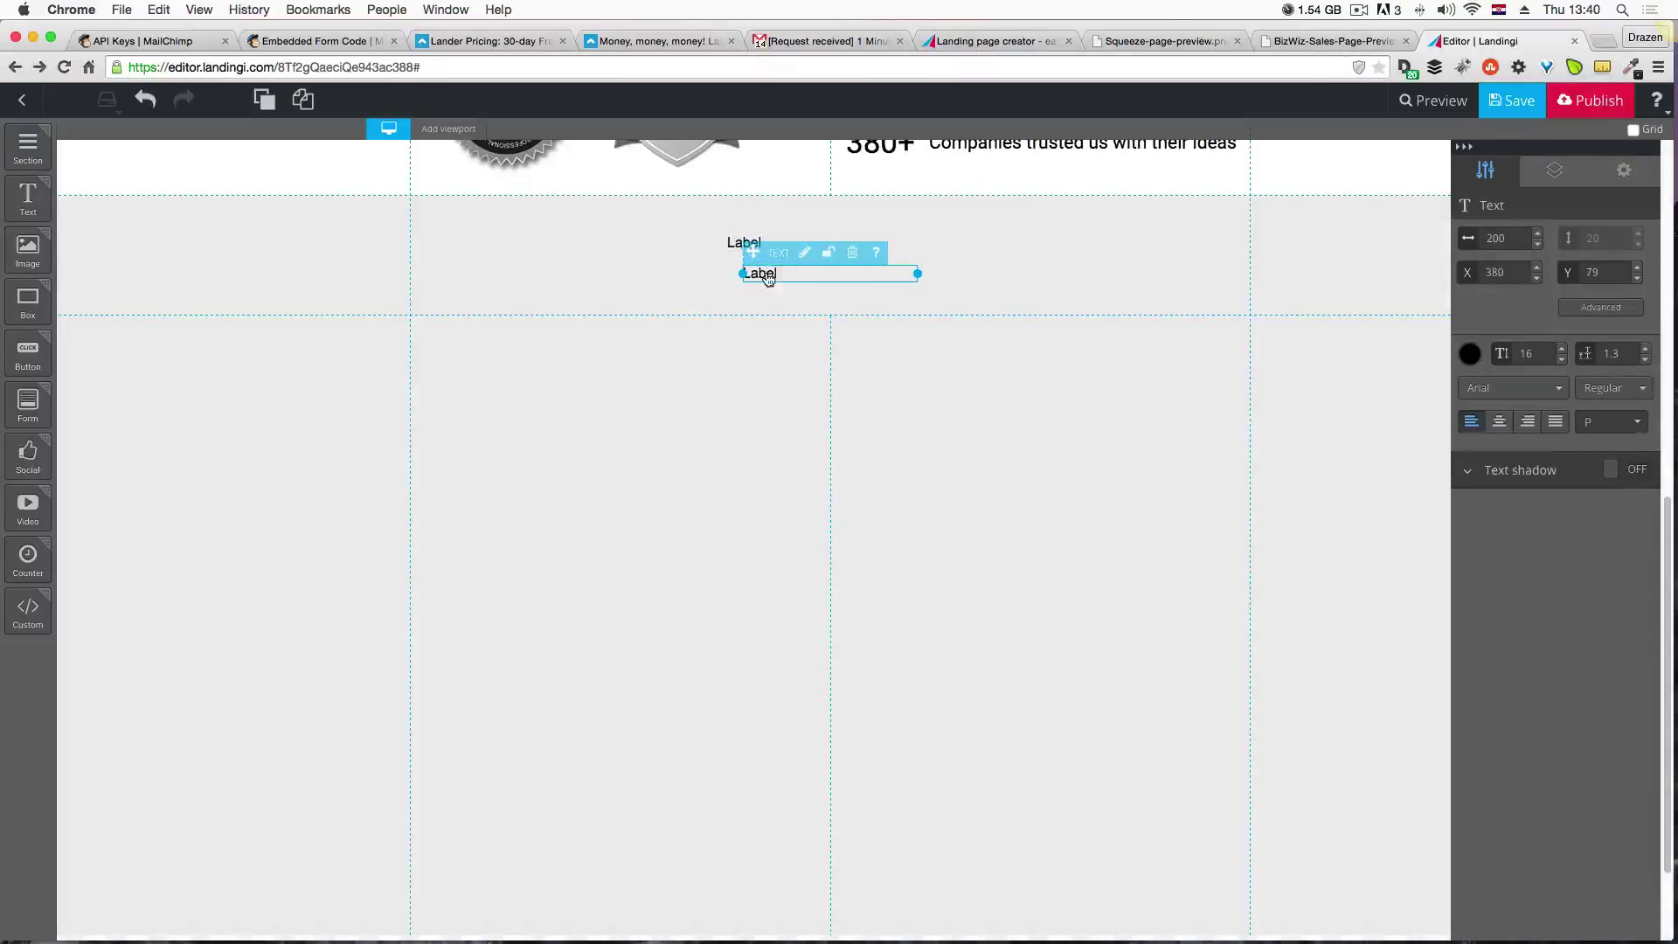
left_click(1276, 43)
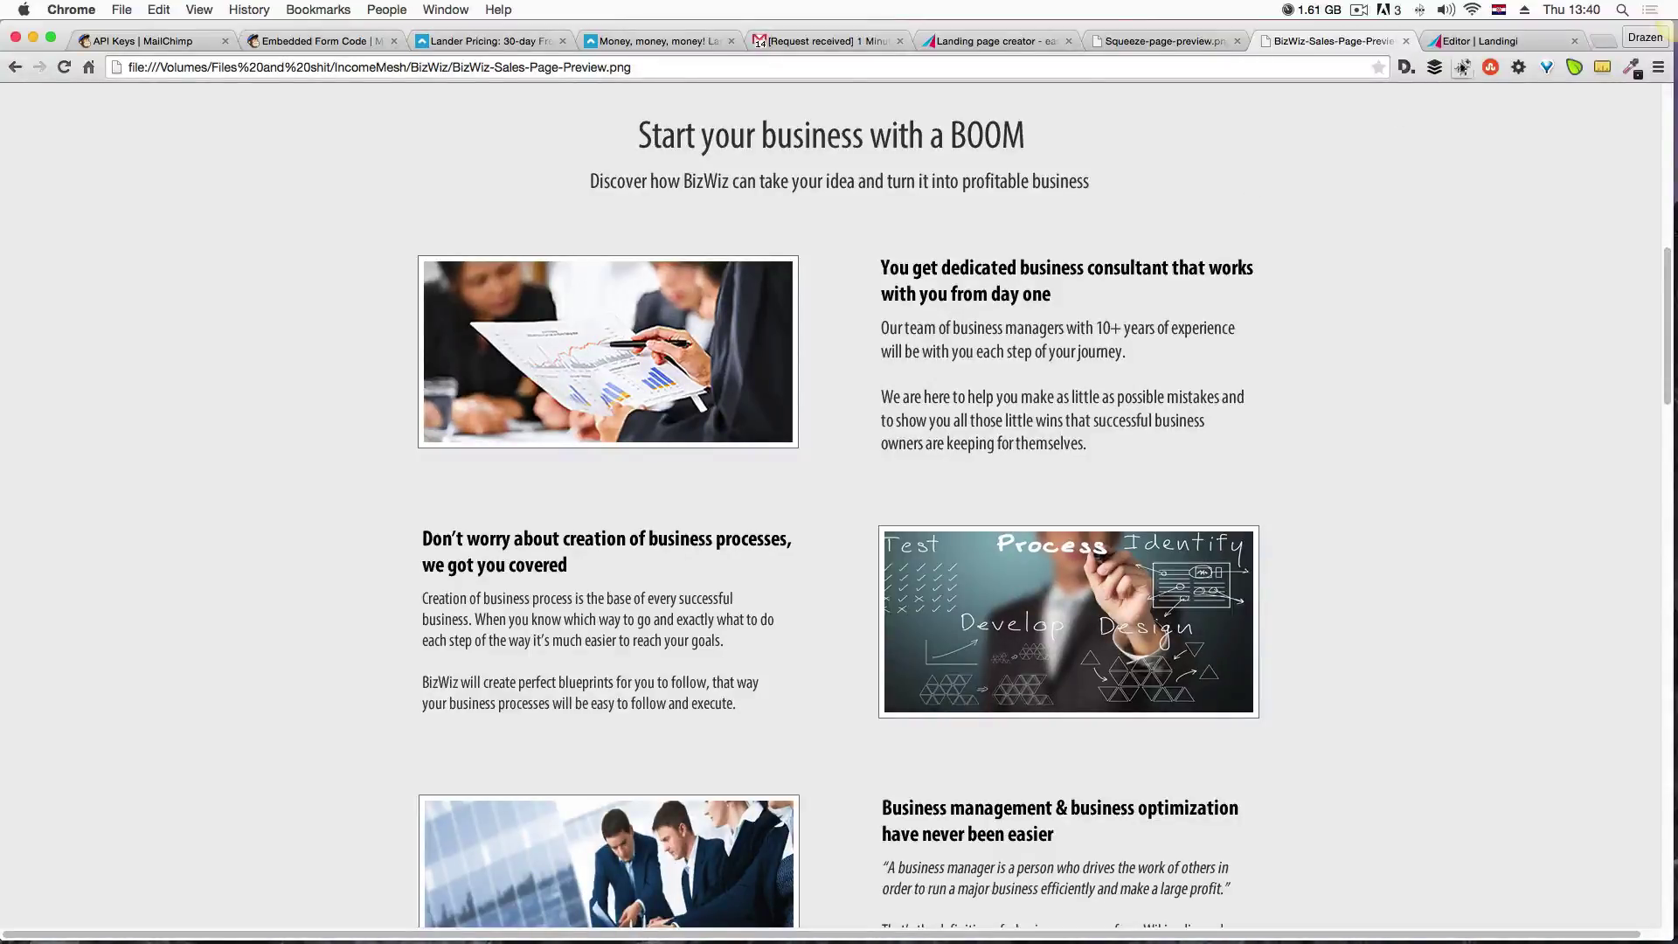
In the Landingi editor, add image placeholders to the grey section's left column at about X 78, Y 64 and right column at about X 85, Y 393.
left_click(1478, 41)
left_click_drag(28, 247, 603, 426)
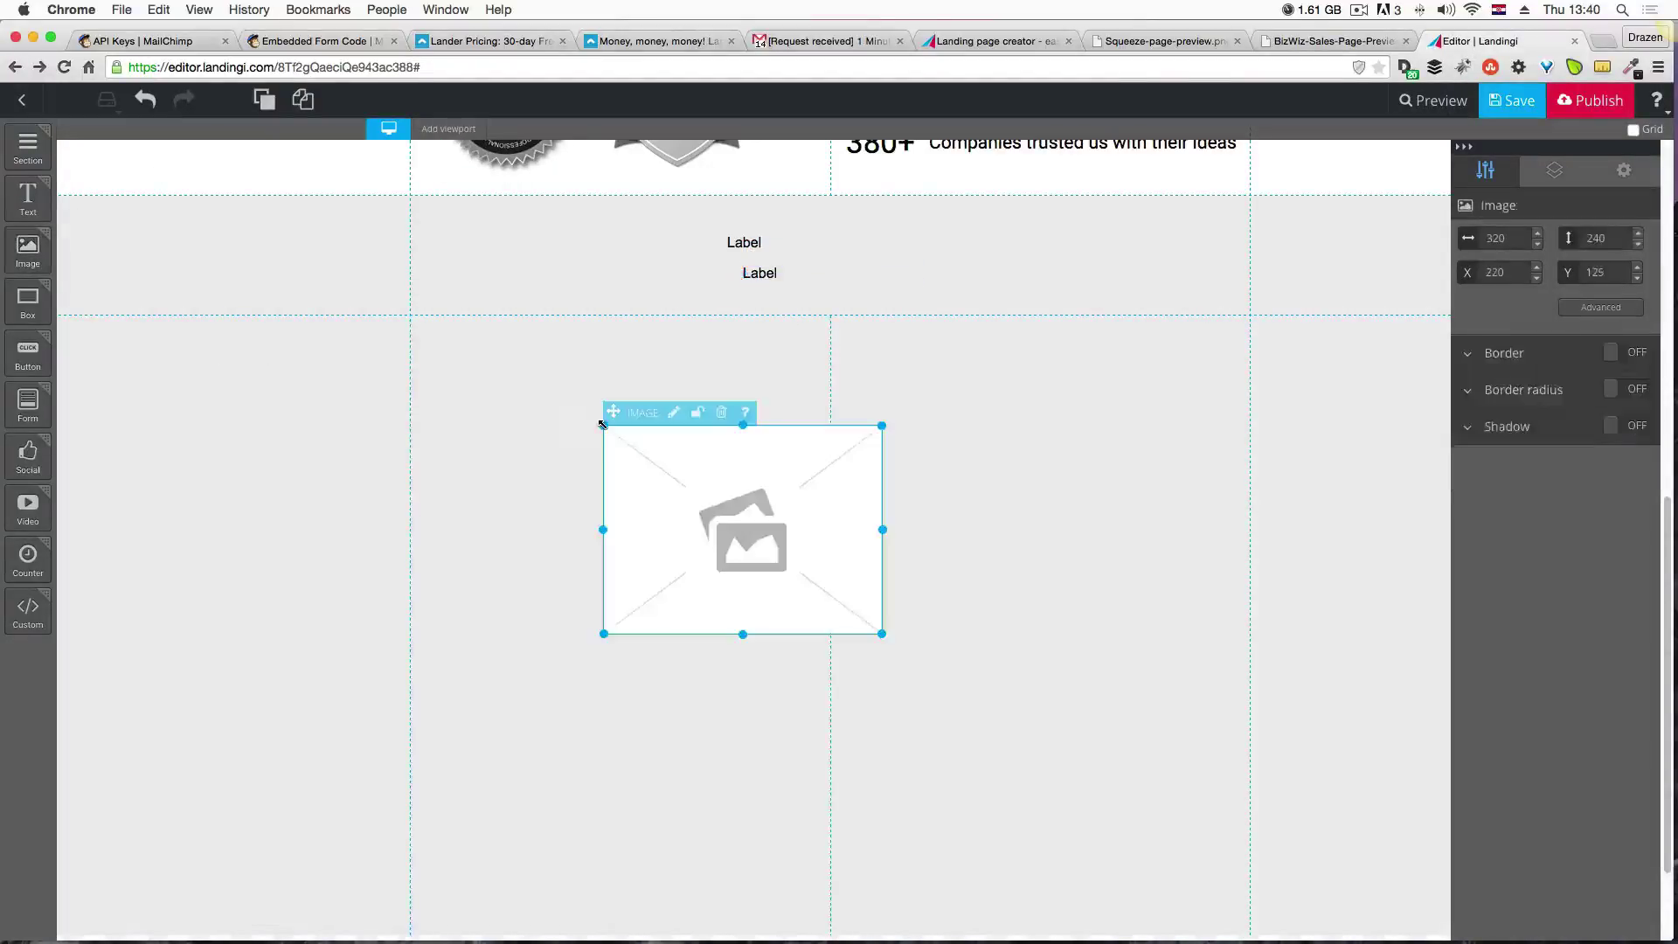
left_click_drag(773, 554, 653, 504)
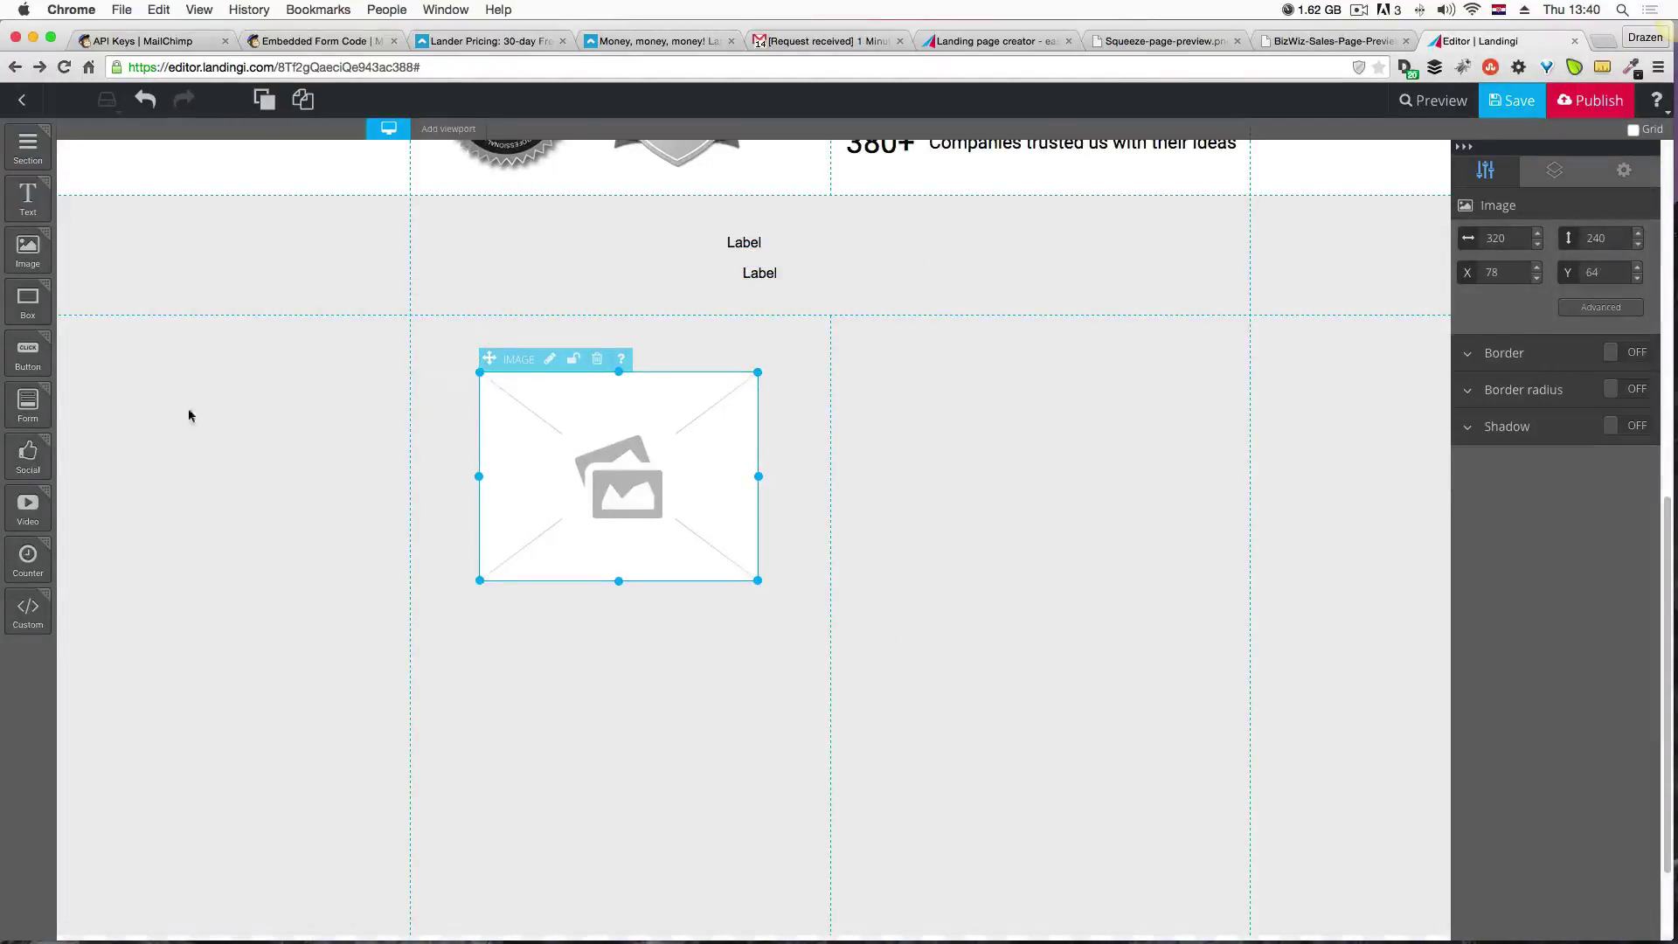
left_click_drag(28, 247, 1025, 725)
left_click_drag(1186, 820, 1066, 749)
Set the two-column grey section's height to 1200.
scroll(615, 556, "down", 3)
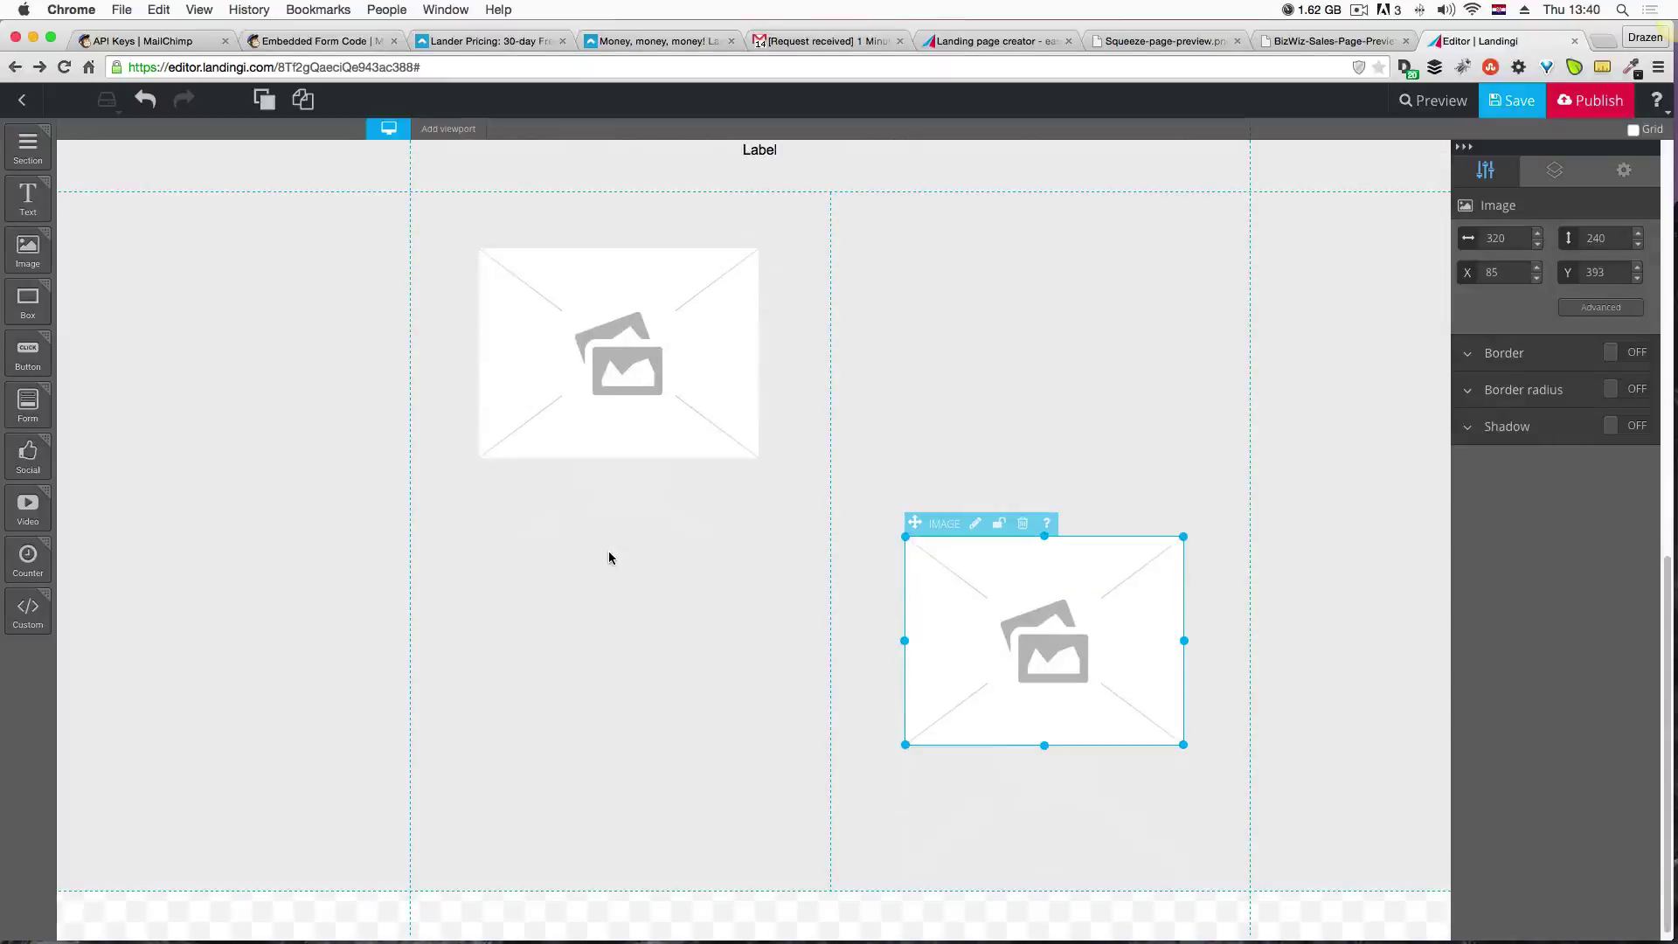
left_click(1009, 827)
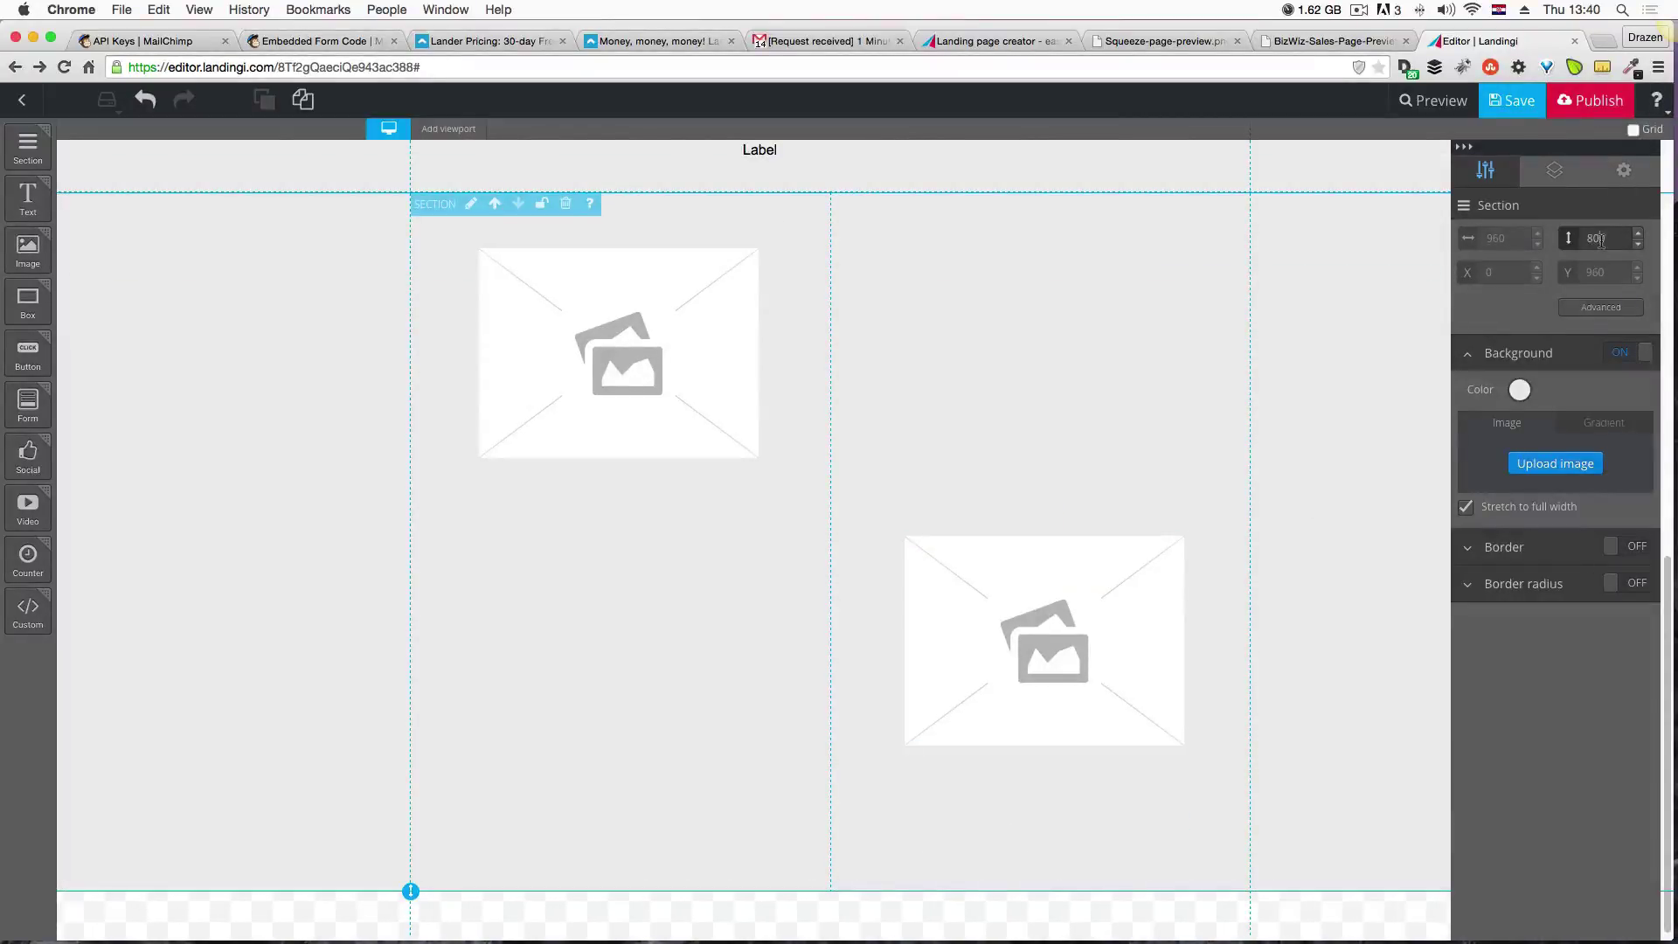
type("12")
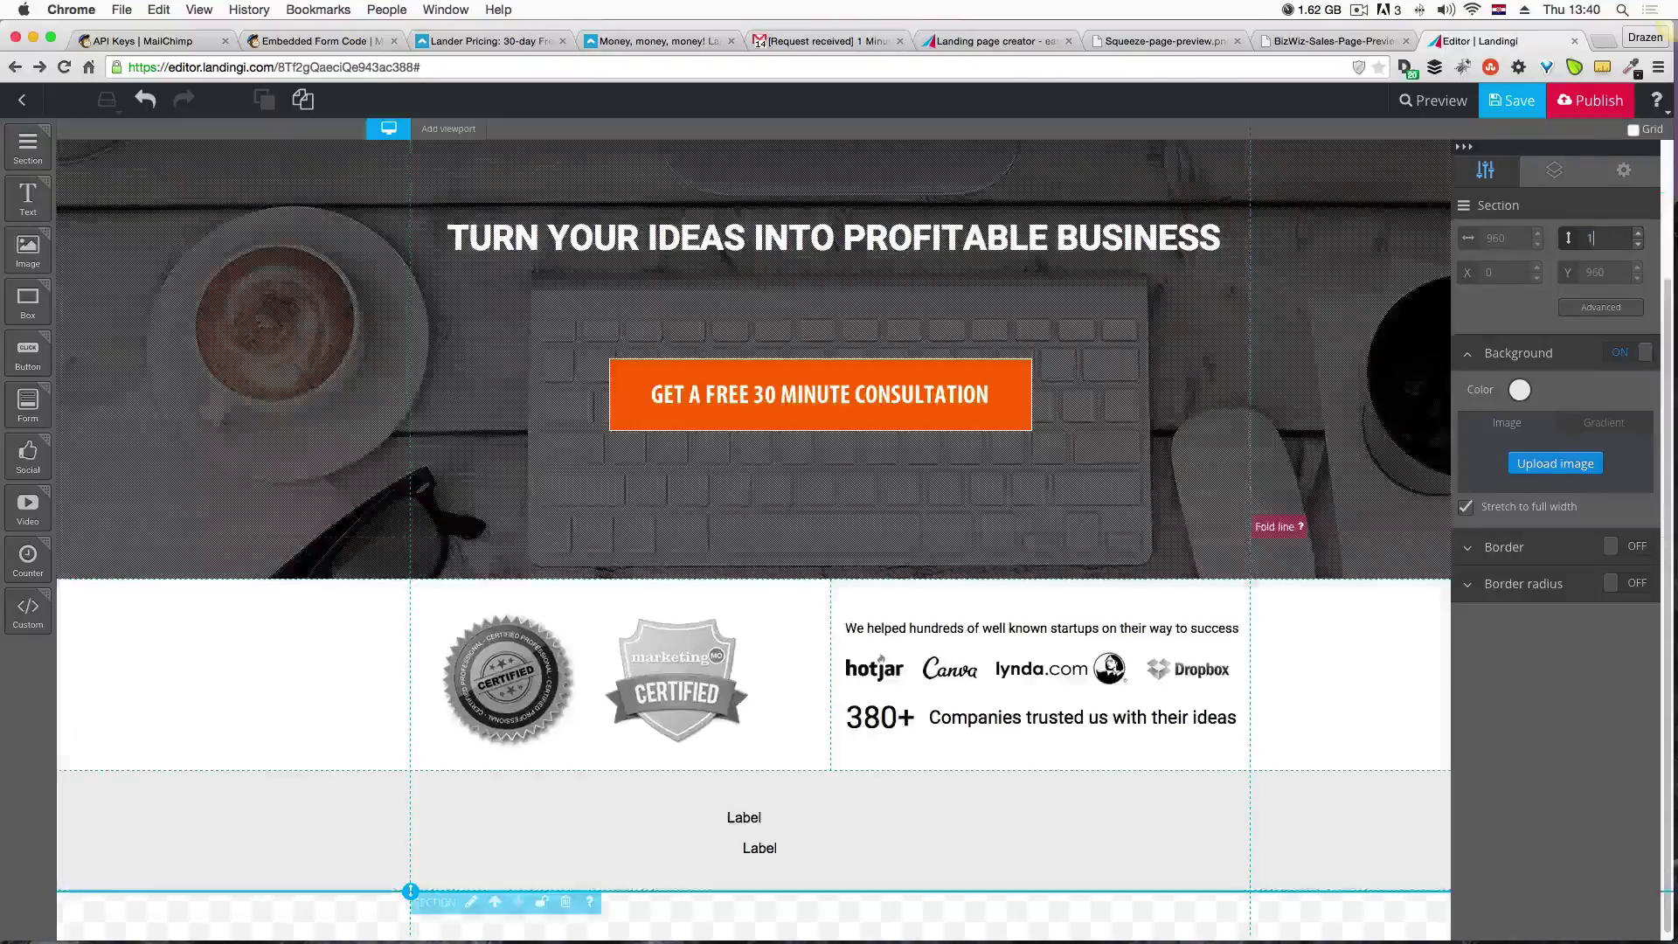
type("00")
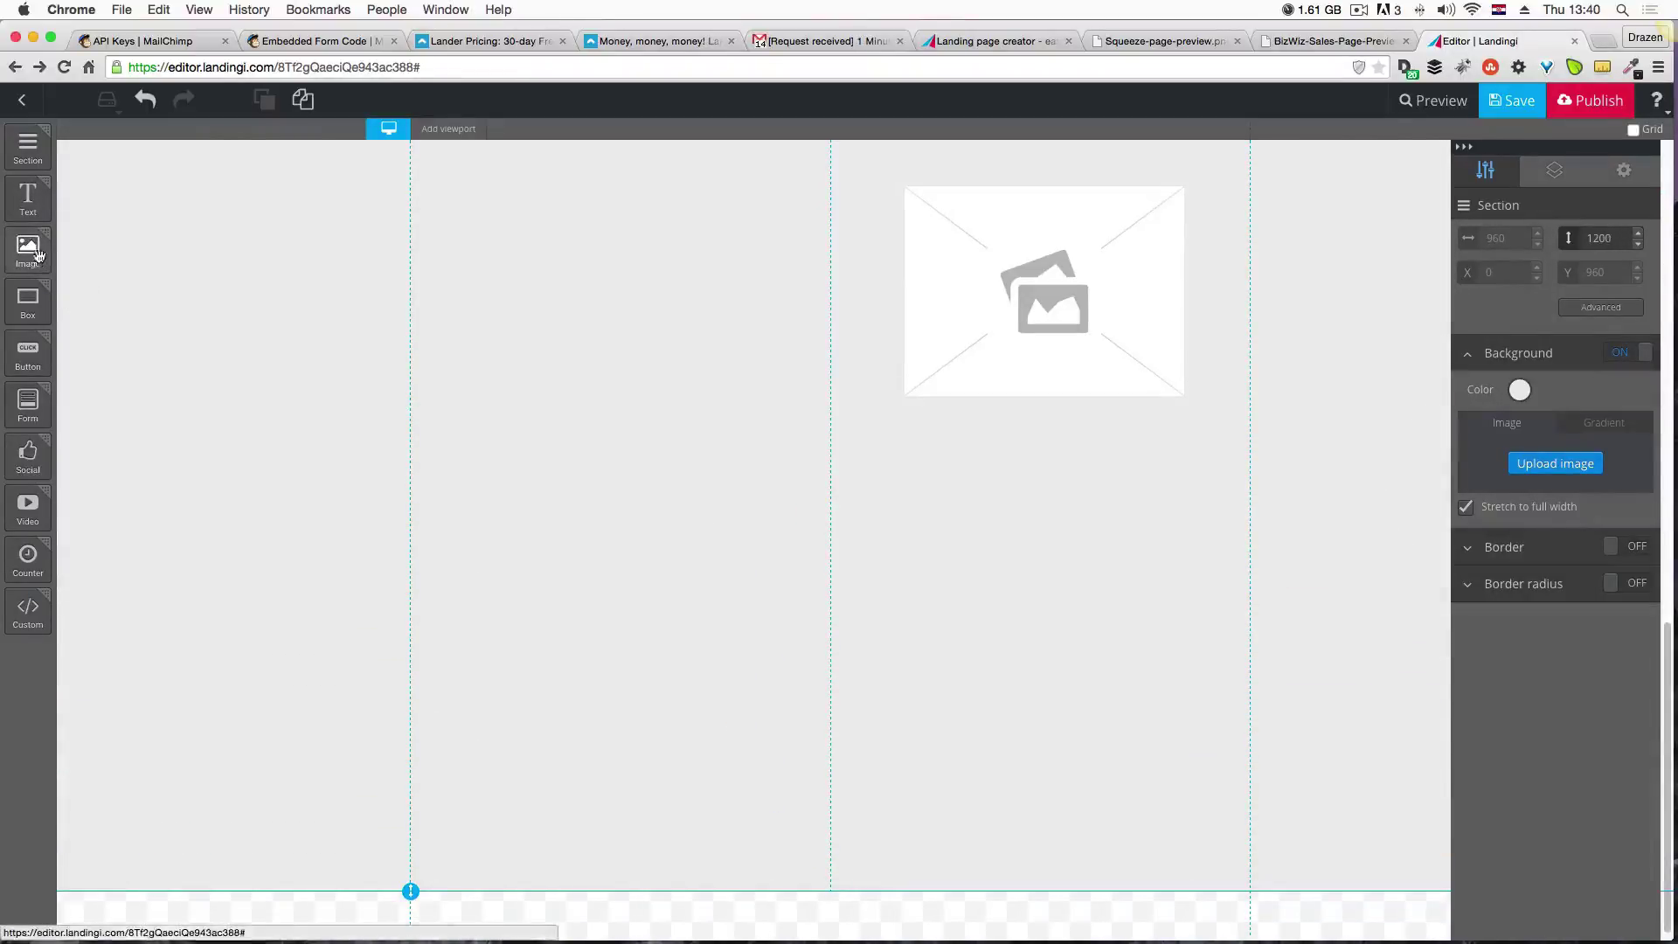
Add a third image placeholder low in the grey section's left column, at about X 95, Y 672.
left_click_drag(36, 253, 621, 505)
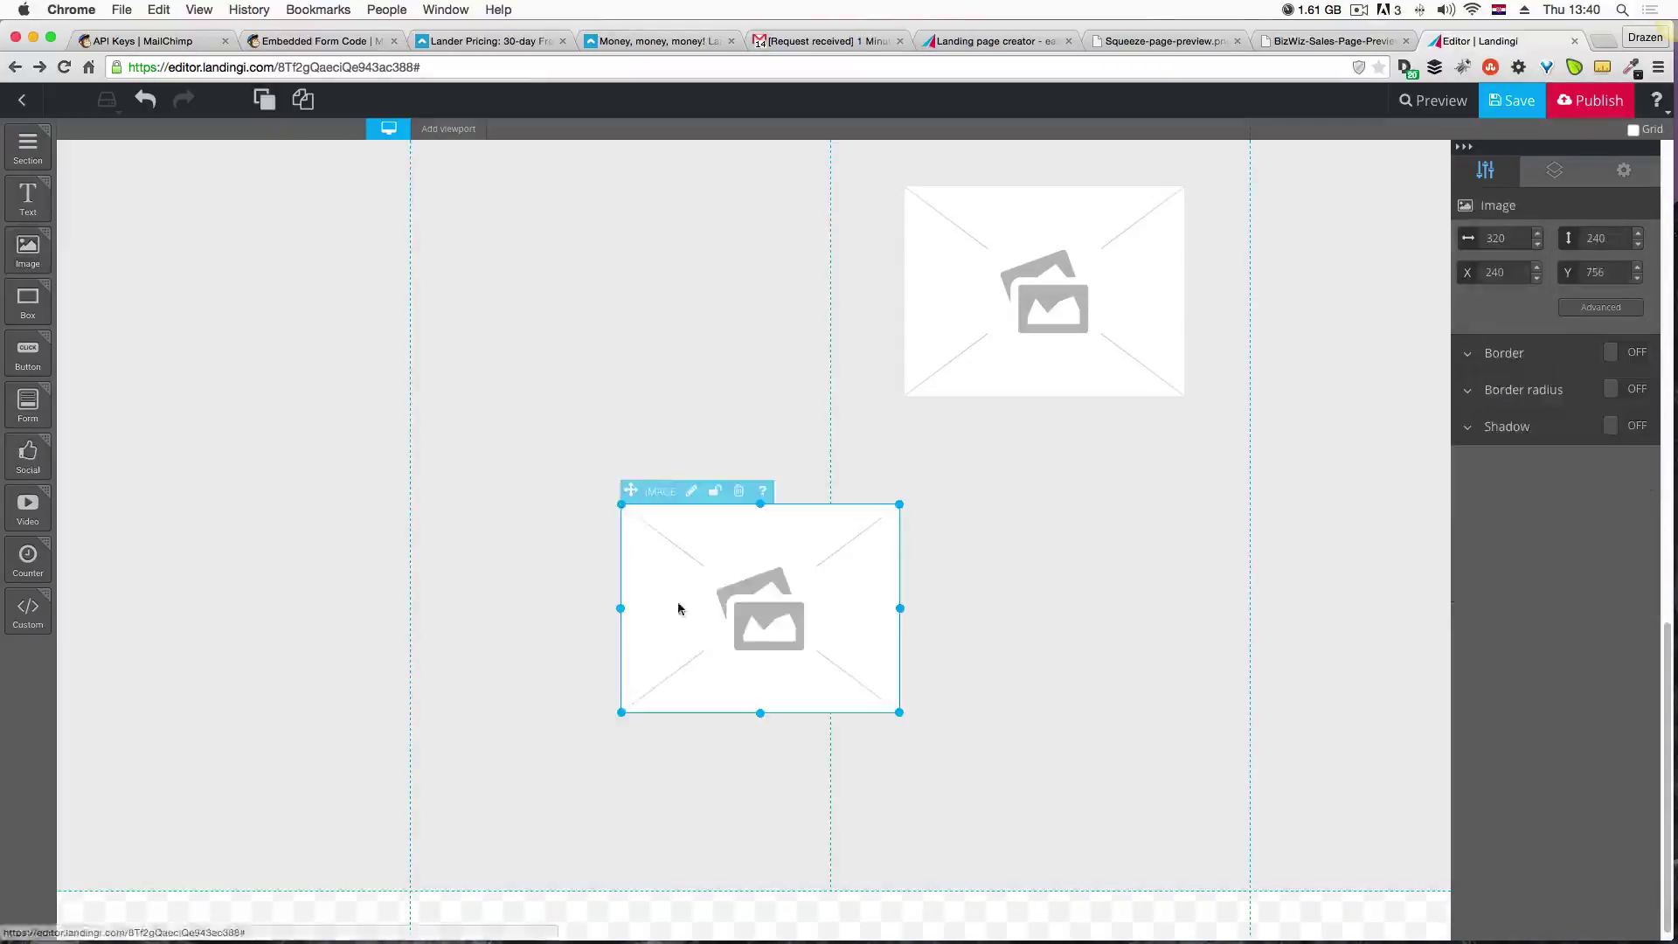
left_click_drag(679, 610, 575, 533)
scroll(814, 633, "up", 3)
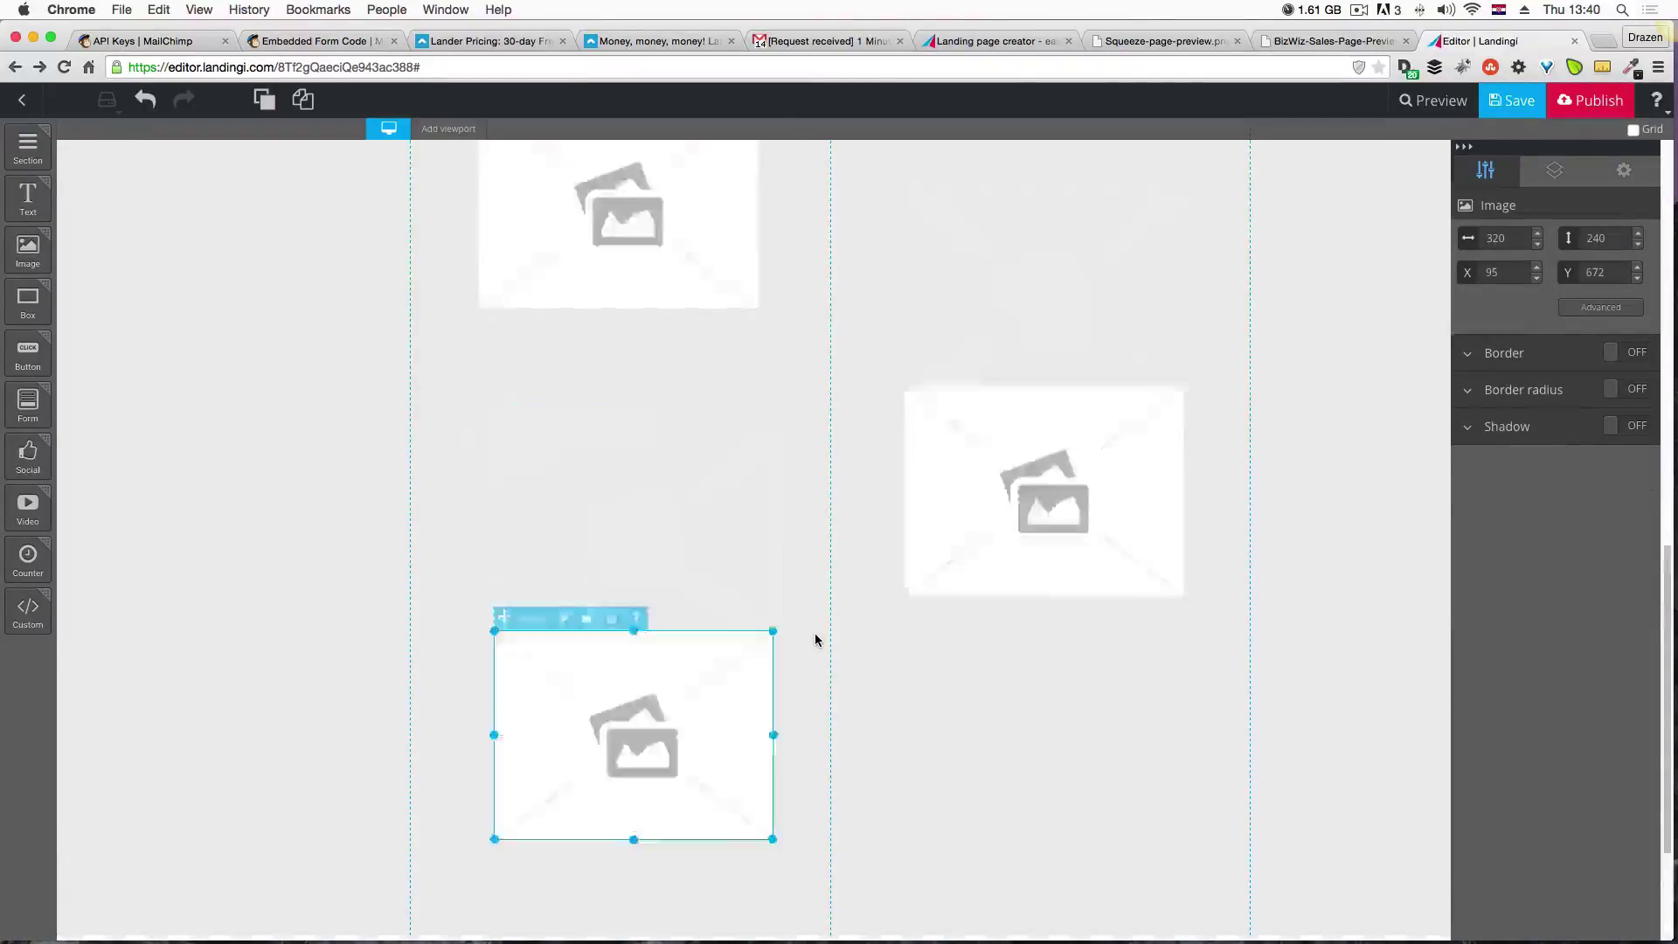
scroll(817, 633, "down", 3)
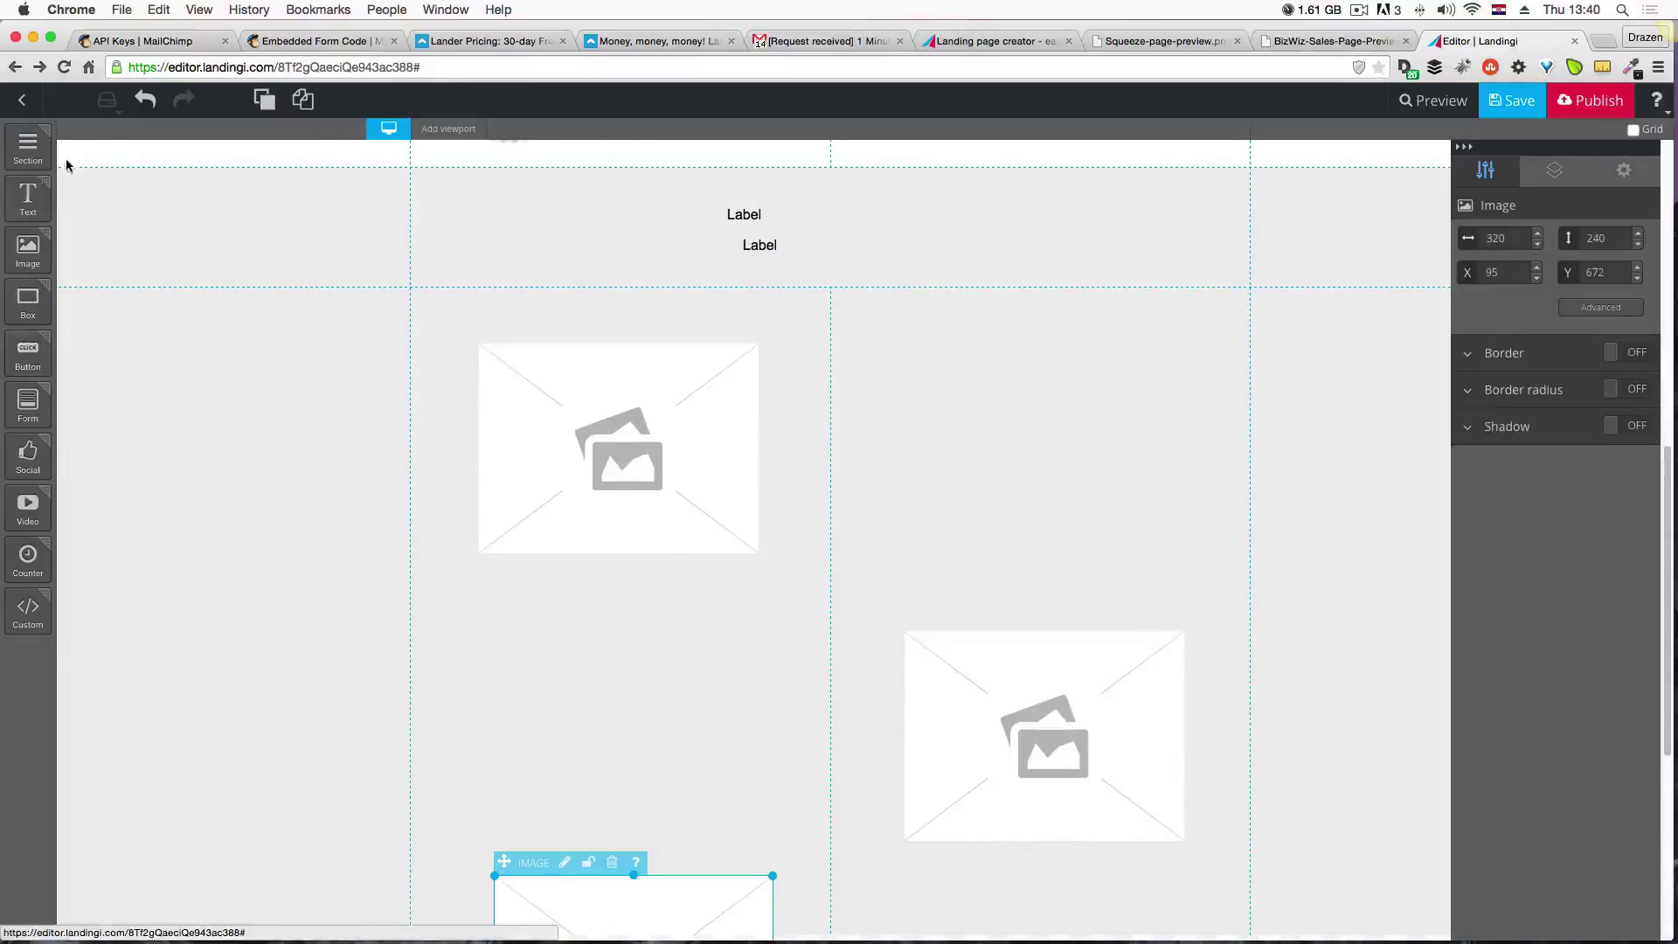
Add six text elements to the grey section, one pair in the column opposite each of the three image placeholders.
left_click_drag(28, 197, 943, 365)
left_click_drag(45, 203, 927, 412)
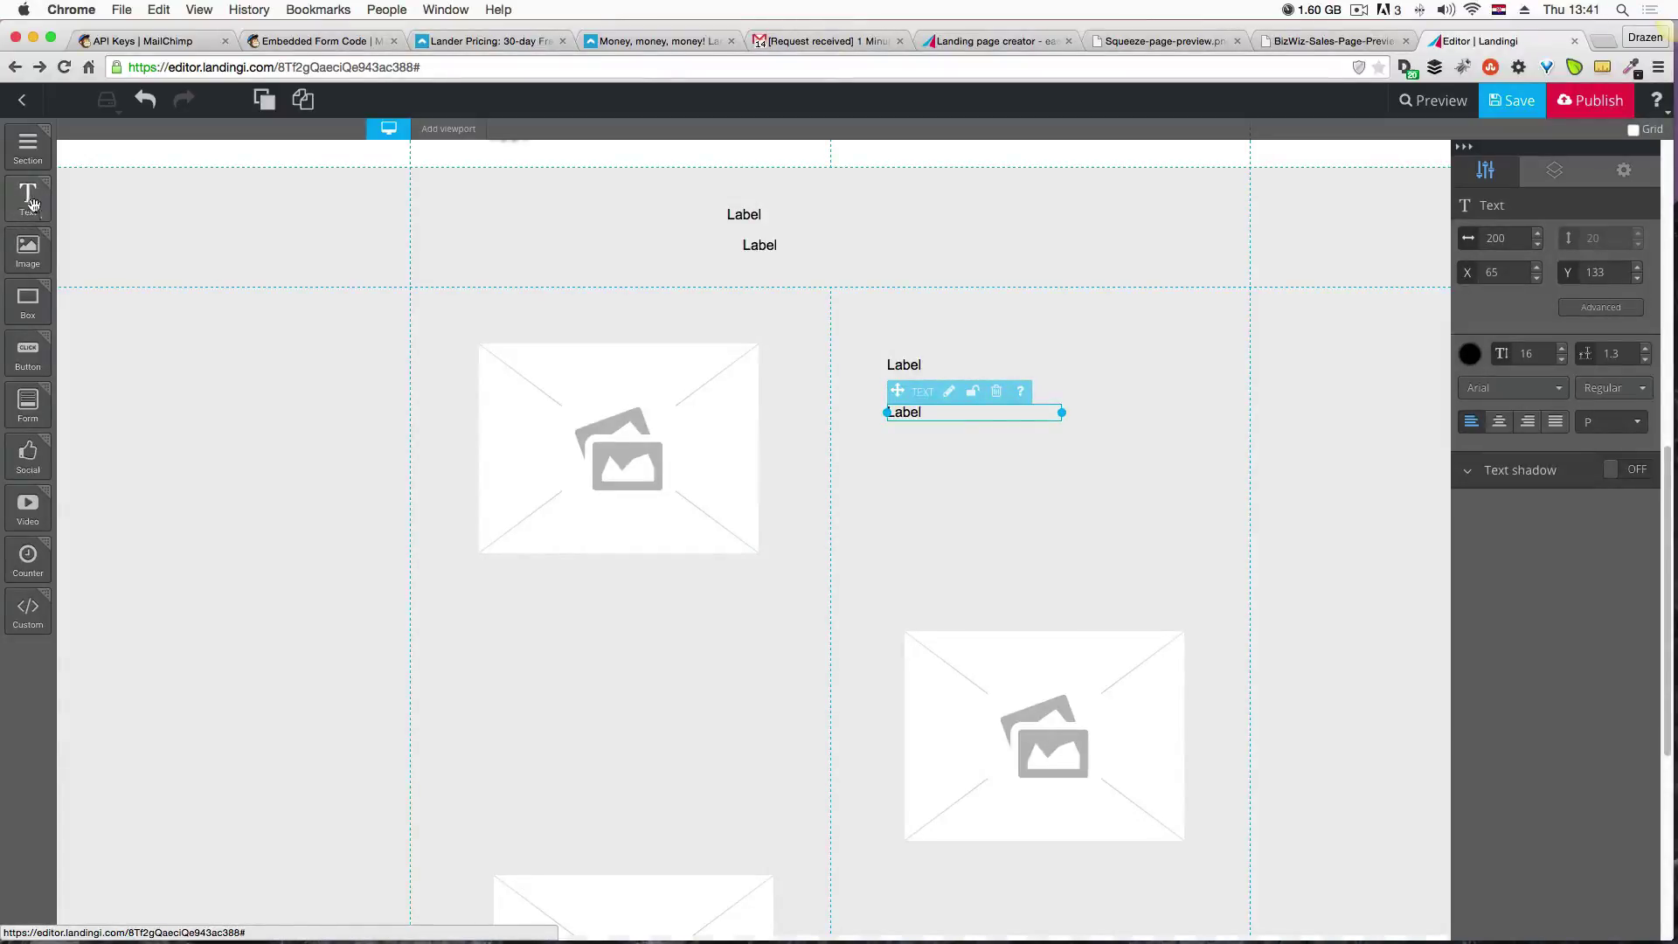
left_click_drag(32, 204, 545, 627)
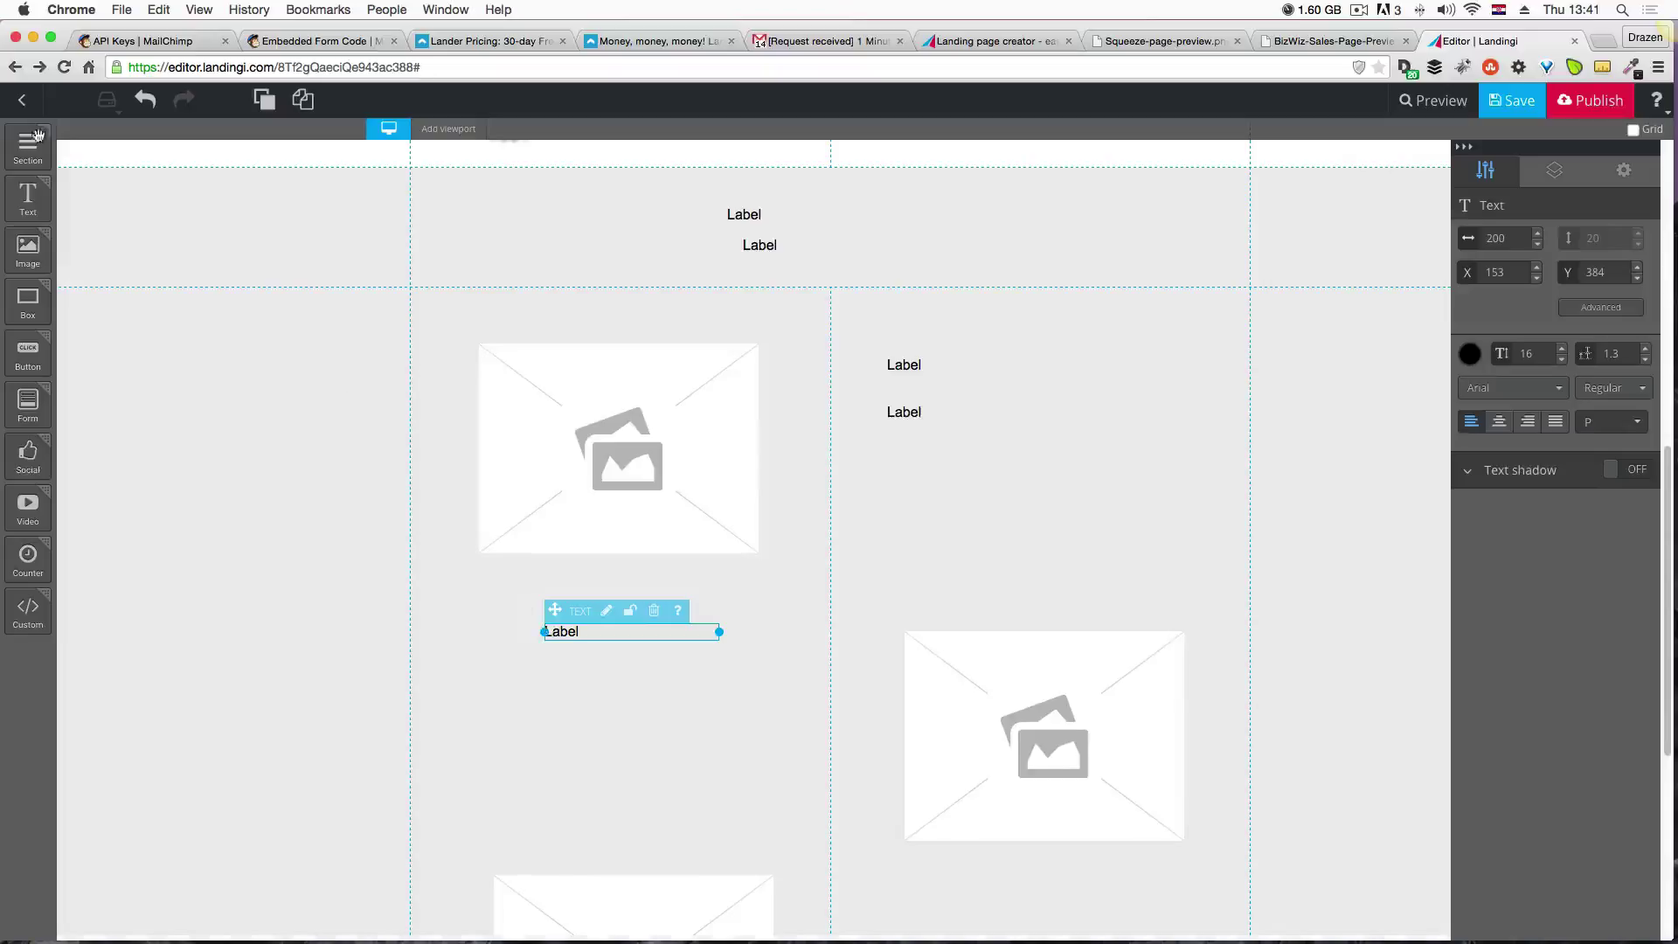
left_click_drag(30, 201, 552, 679)
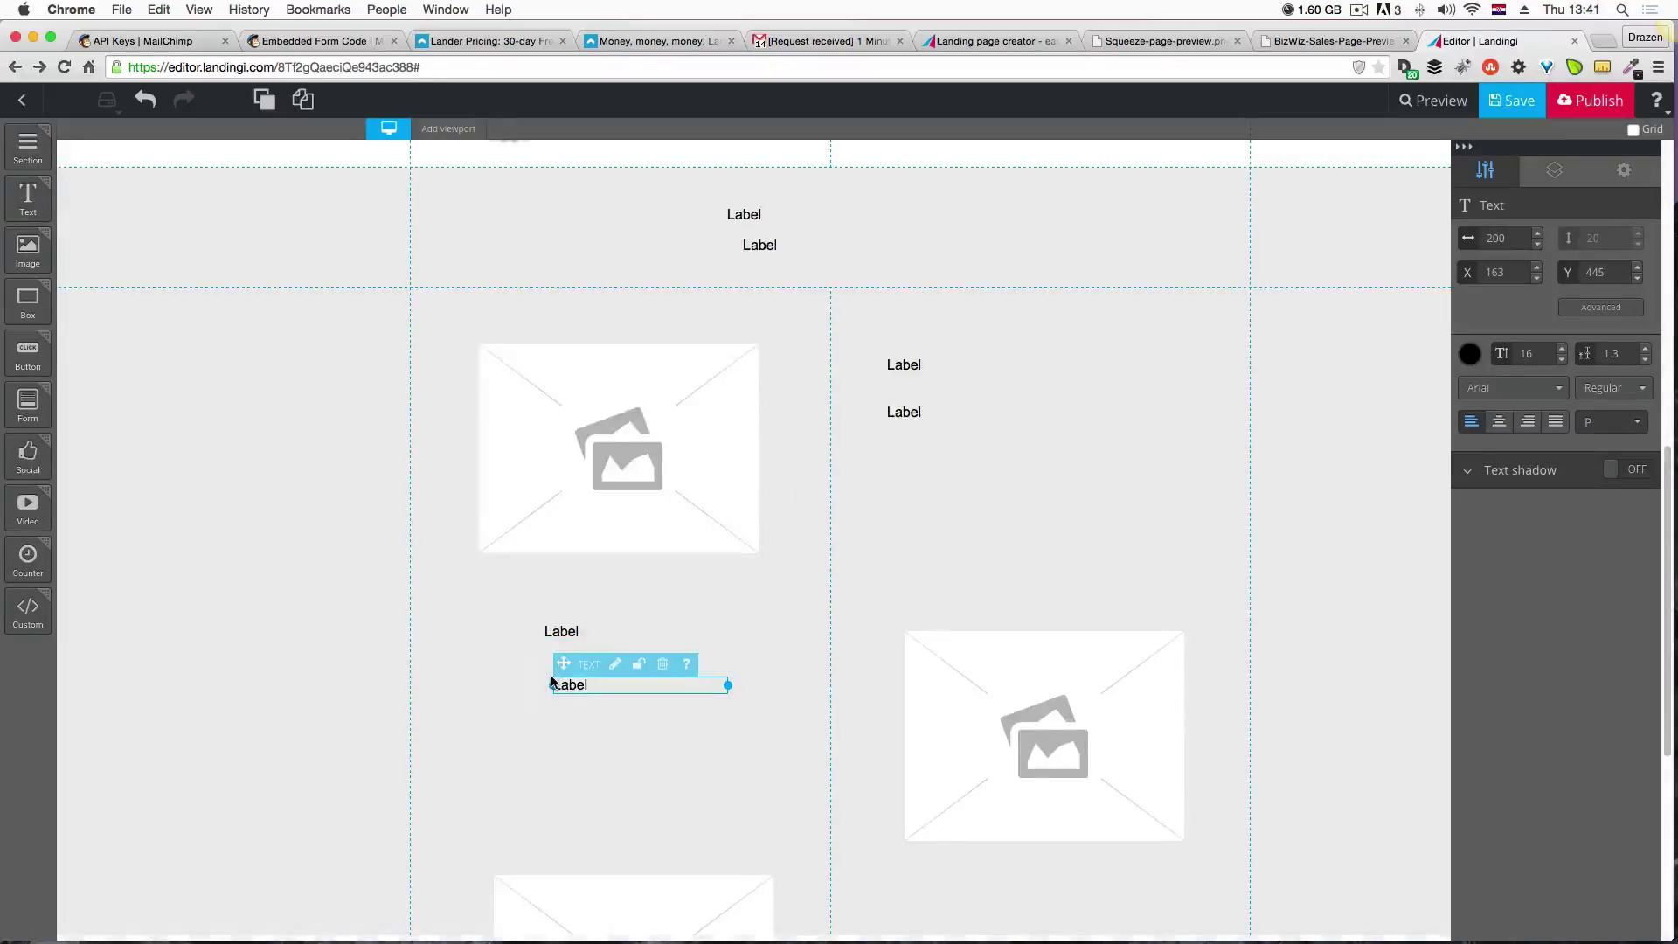
scroll(550, 675, "down", 5)
left_click_drag(28, 199, 934, 486)
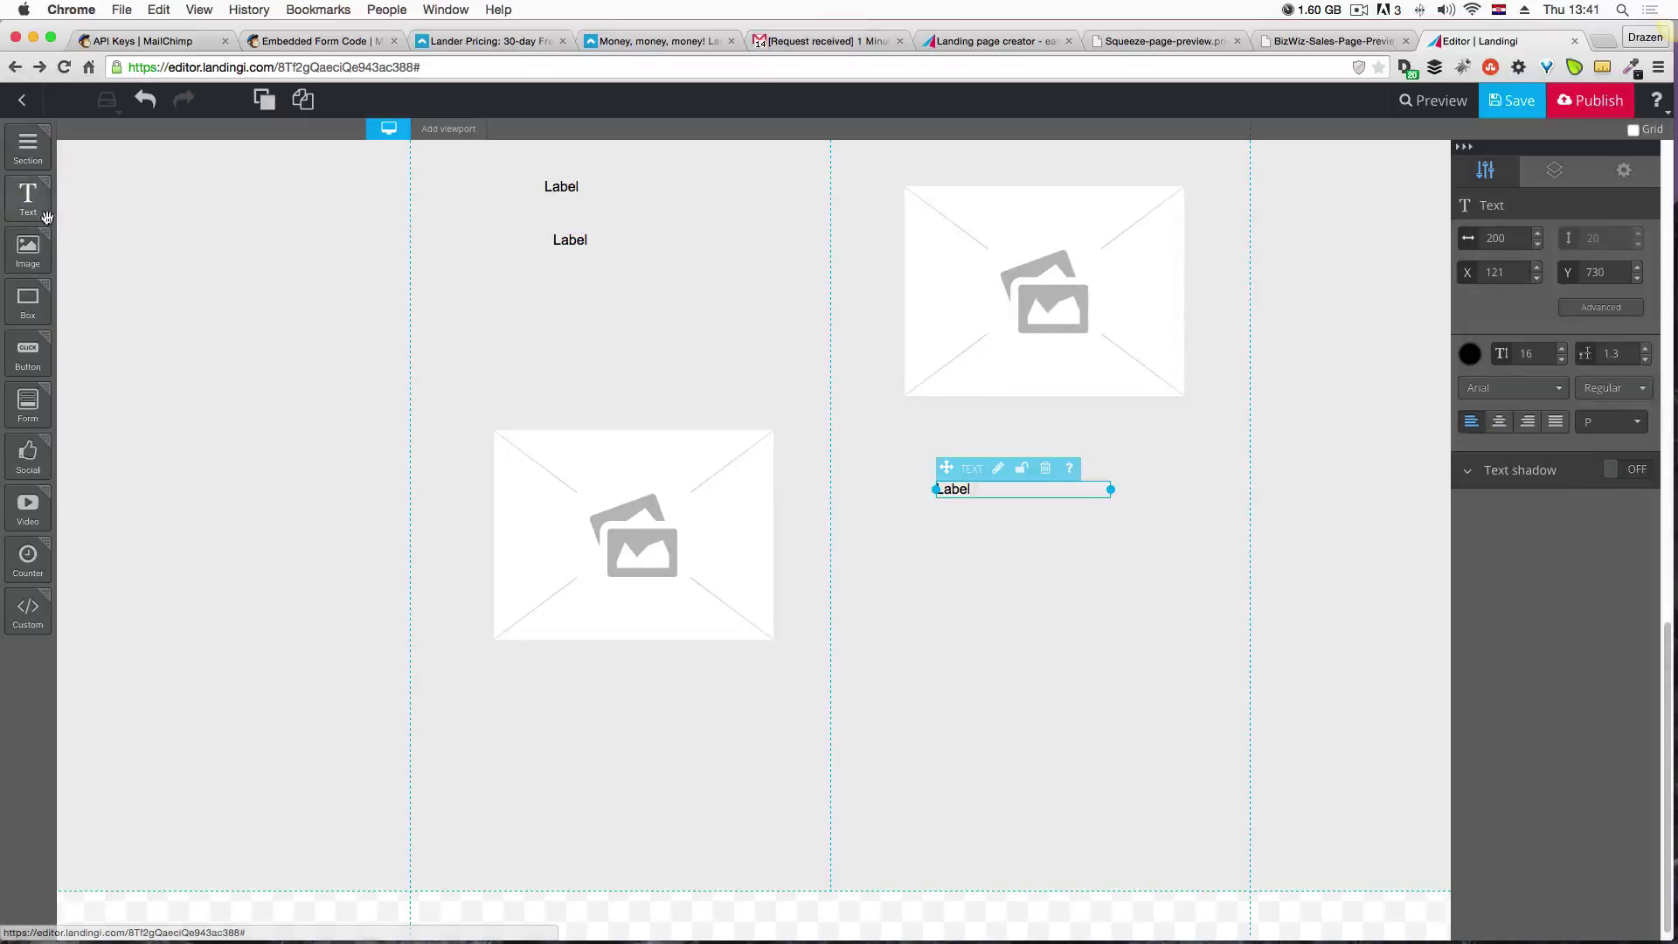
left_click_drag(27, 200, 954, 548)
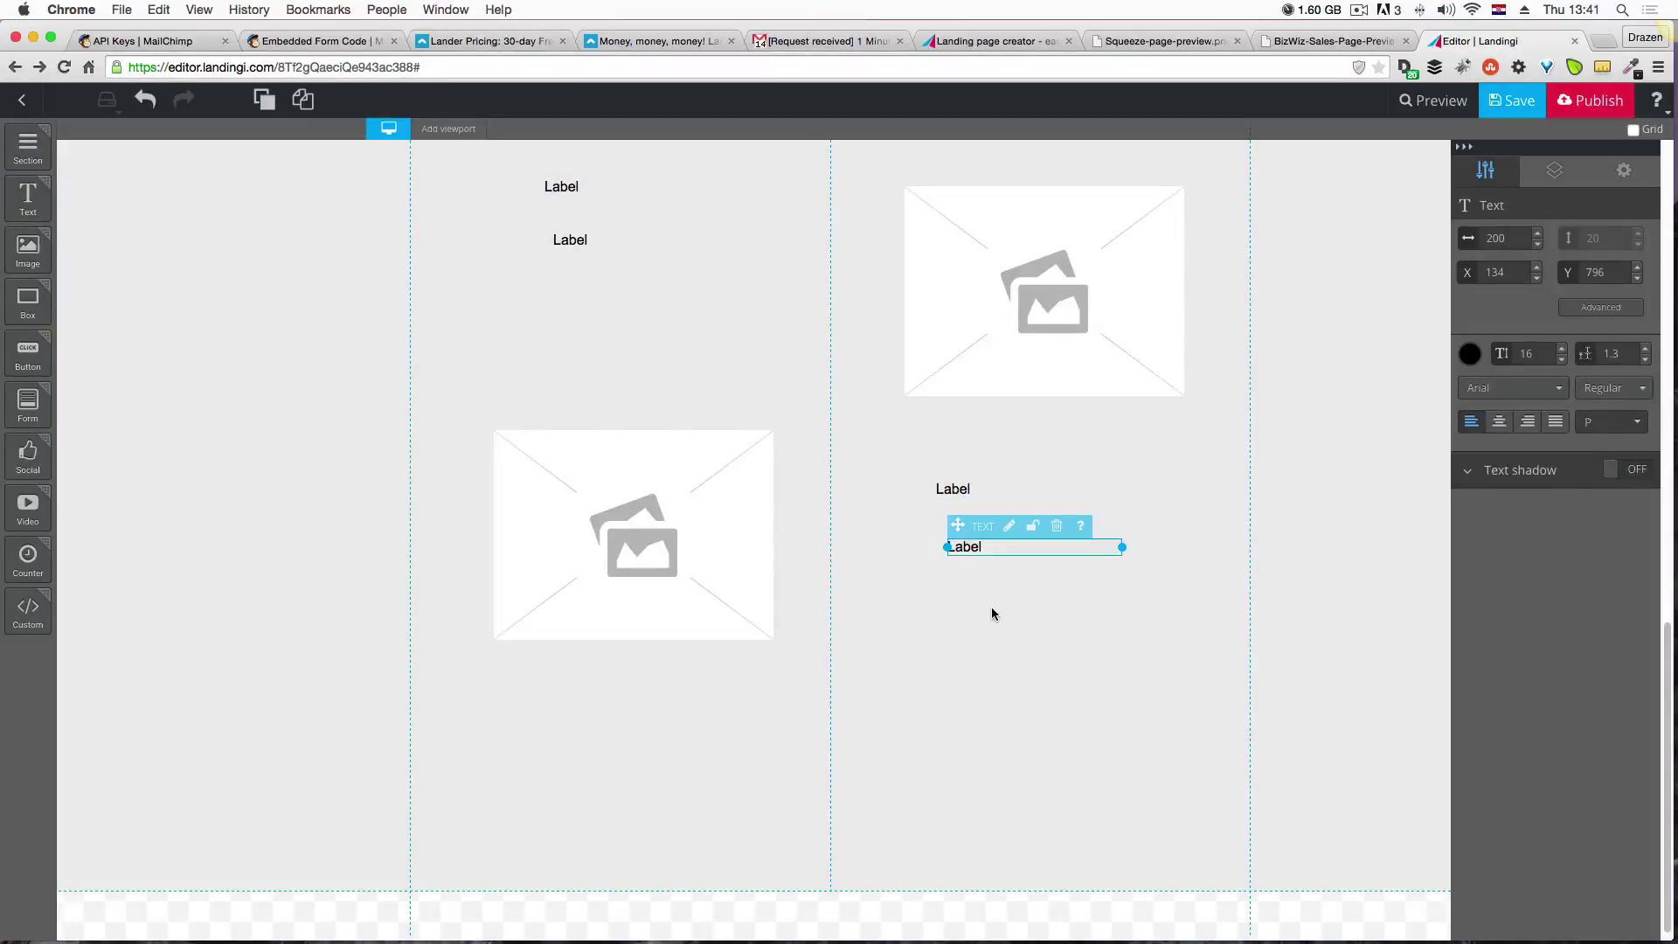
Shorten the two-column grey section to a height of about 1141 by raising its lower edge.
scroll(934, 669, "up", 5)
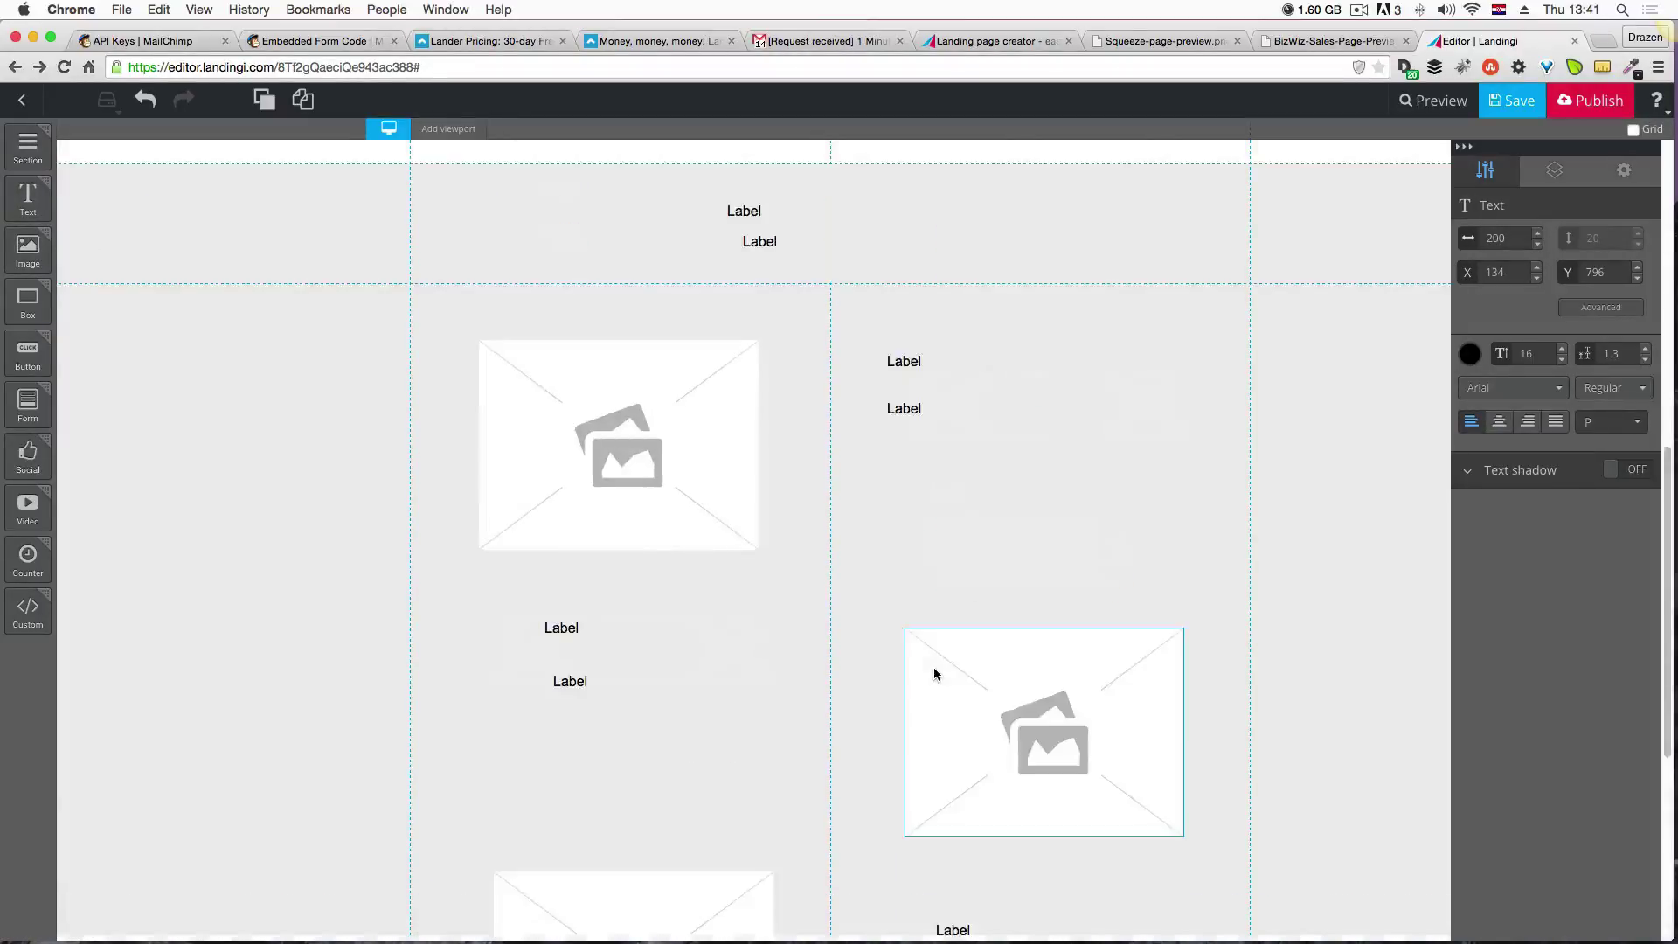
scroll(934, 669, "down", 3)
scroll(935, 673, "down", 2)
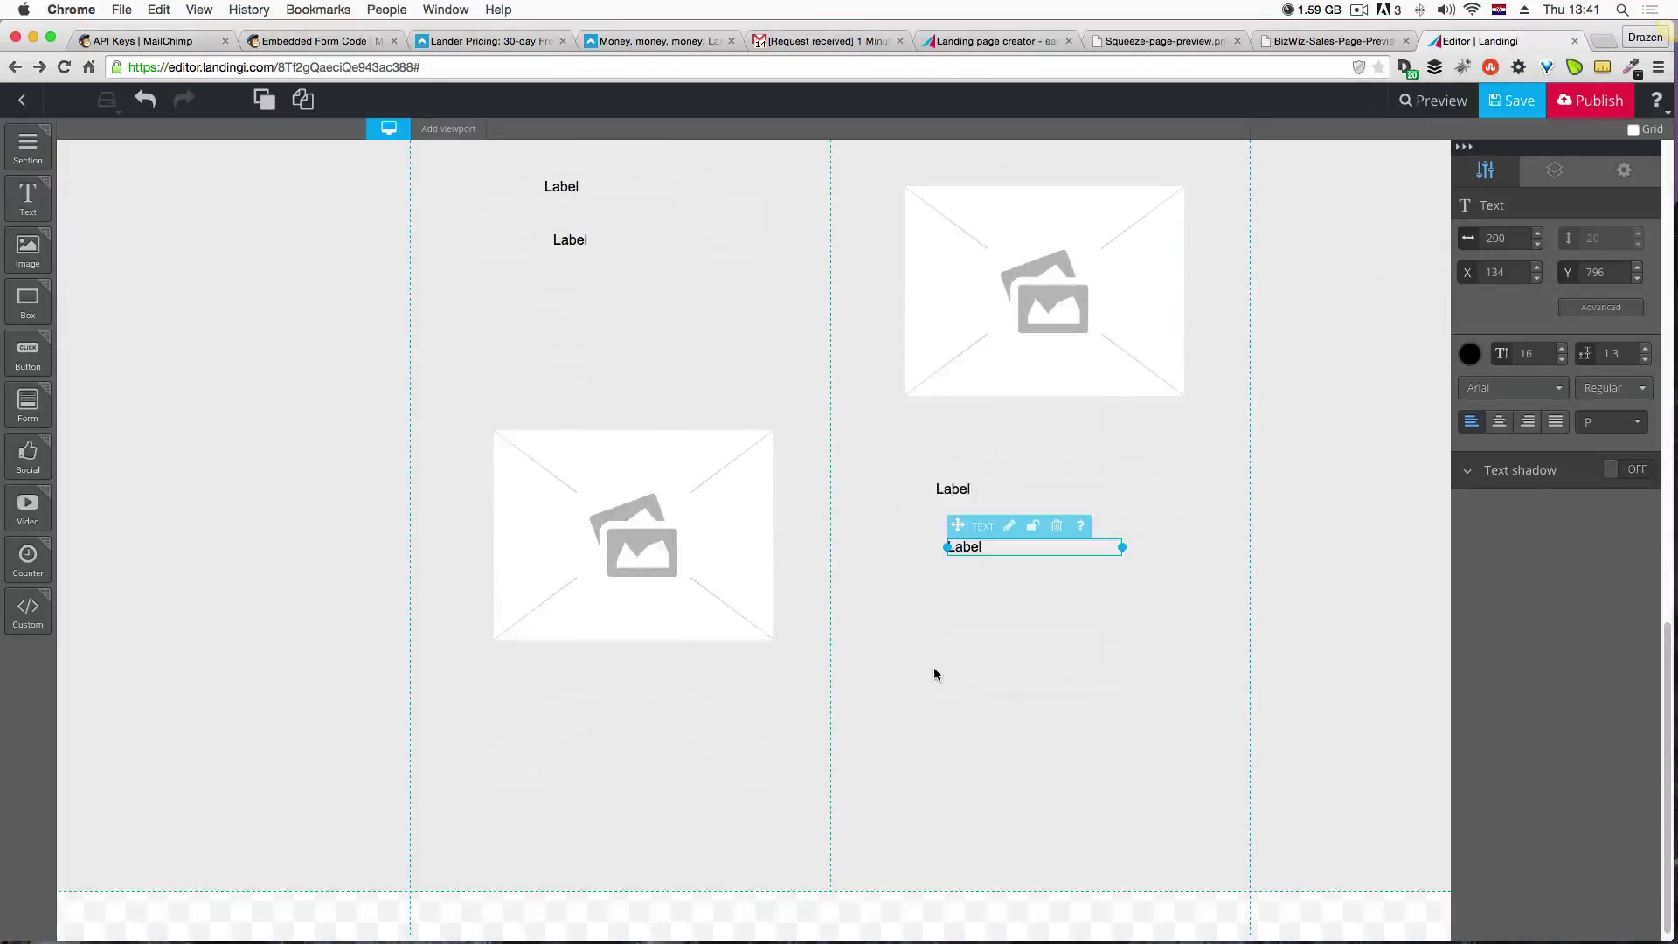
left_click(854, 888)
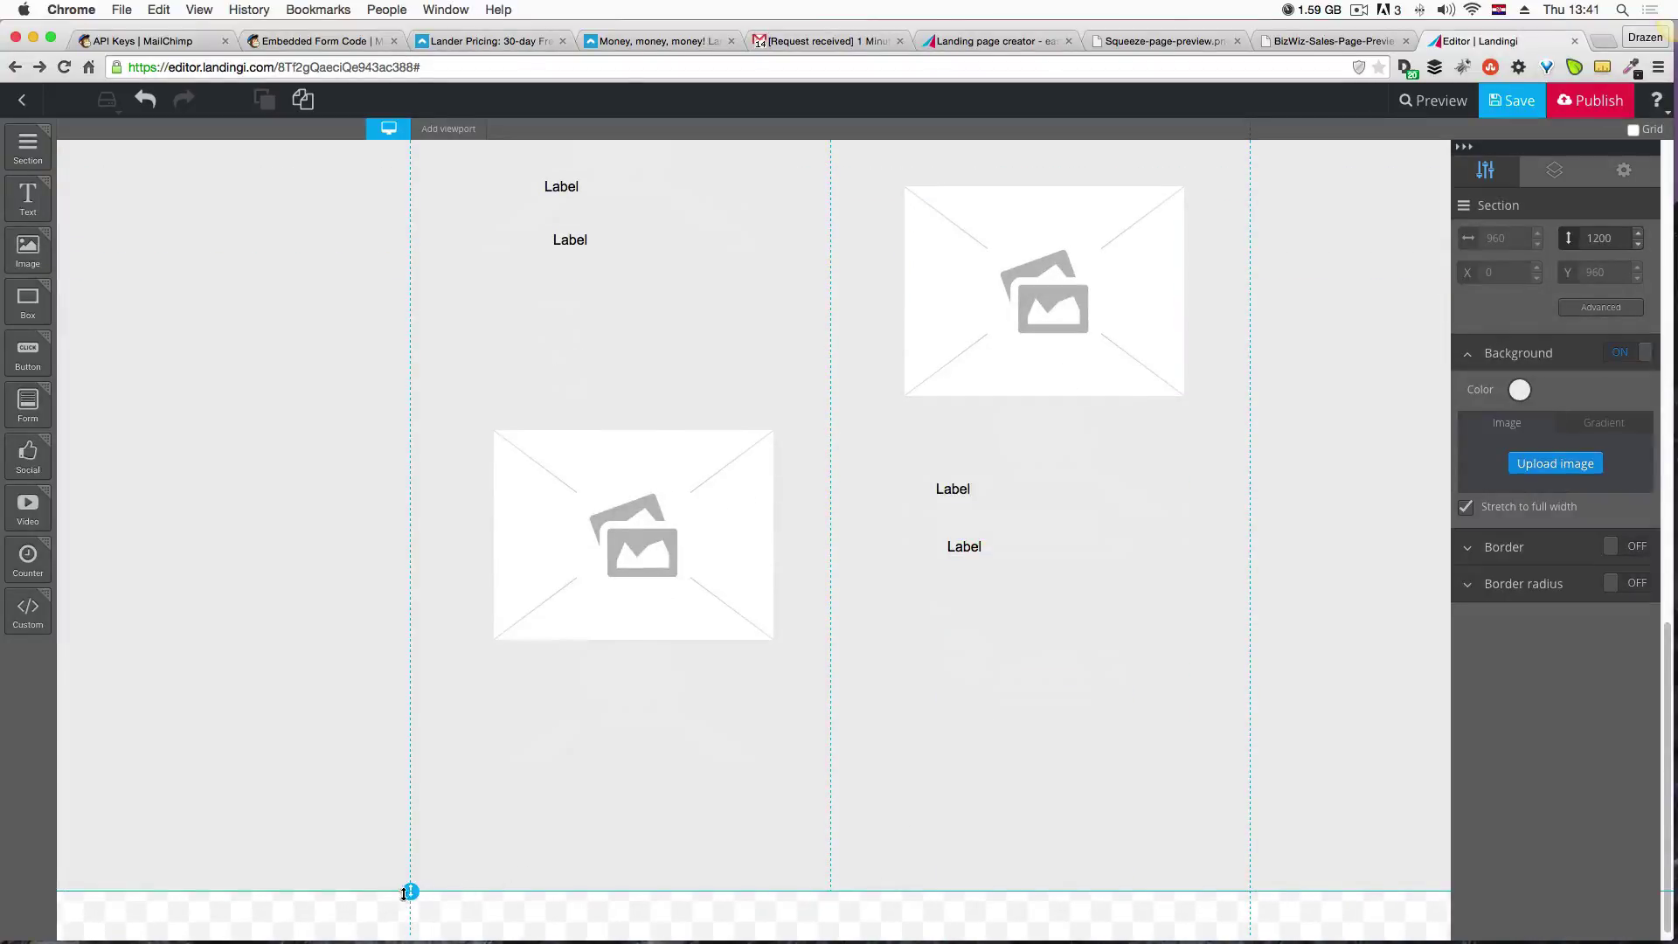
left_click_drag(407, 892, 411, 843)
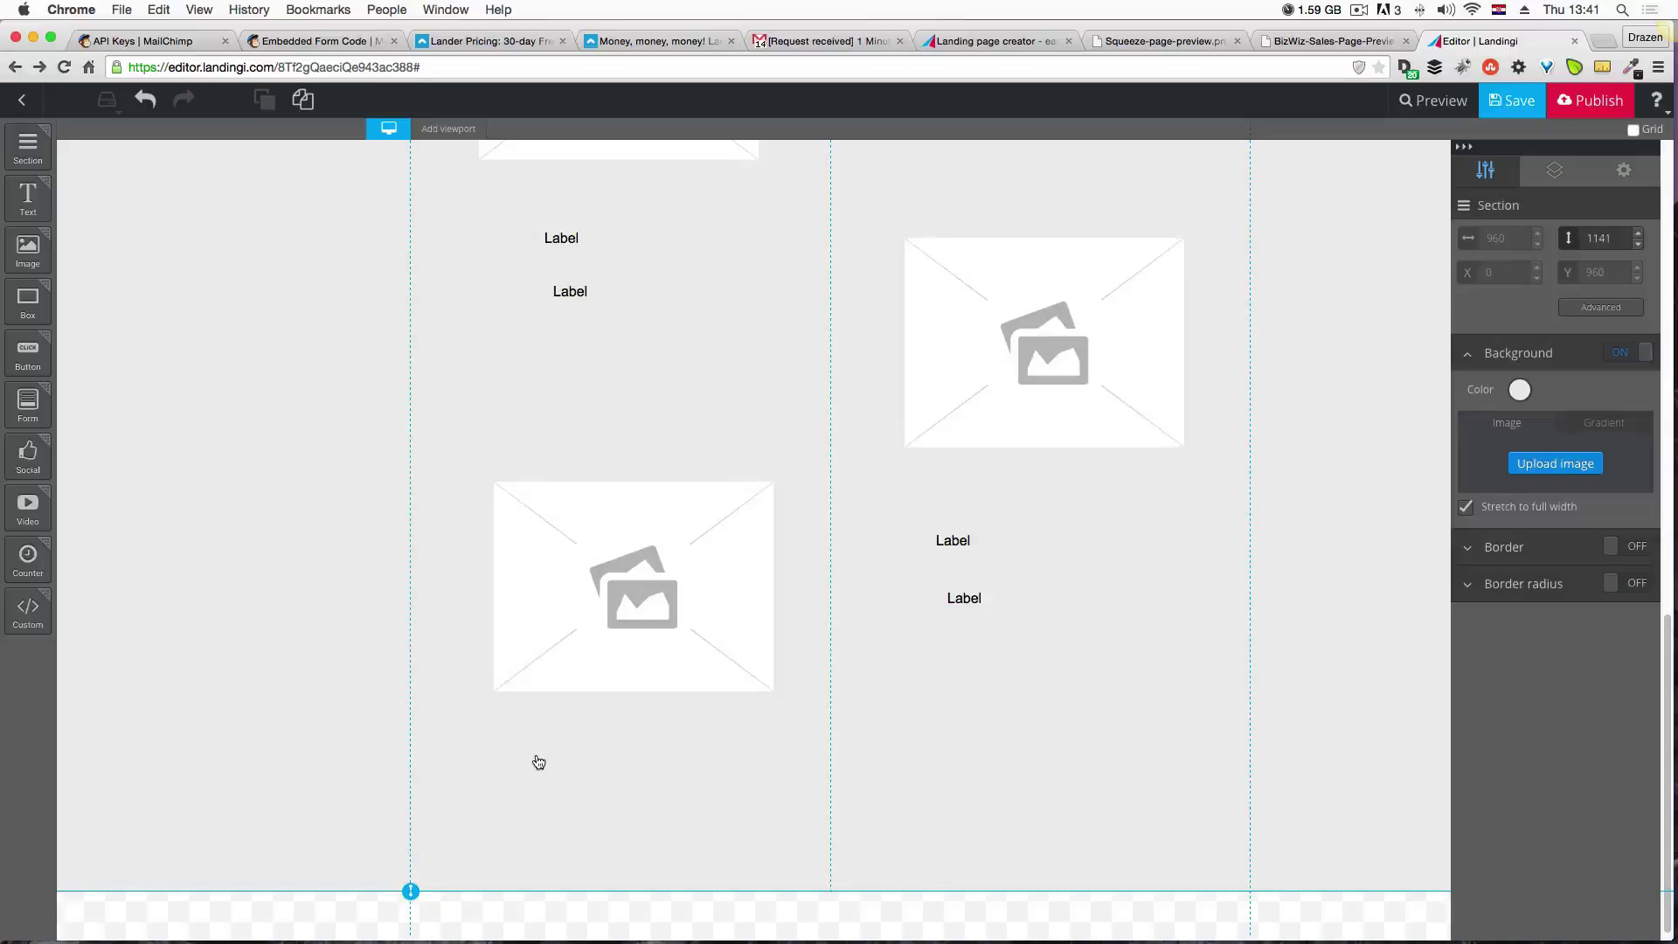
Check the mockup's client testimonials area, then add a one-column section and a three-column section below the grey section.
left_click(1360, 45)
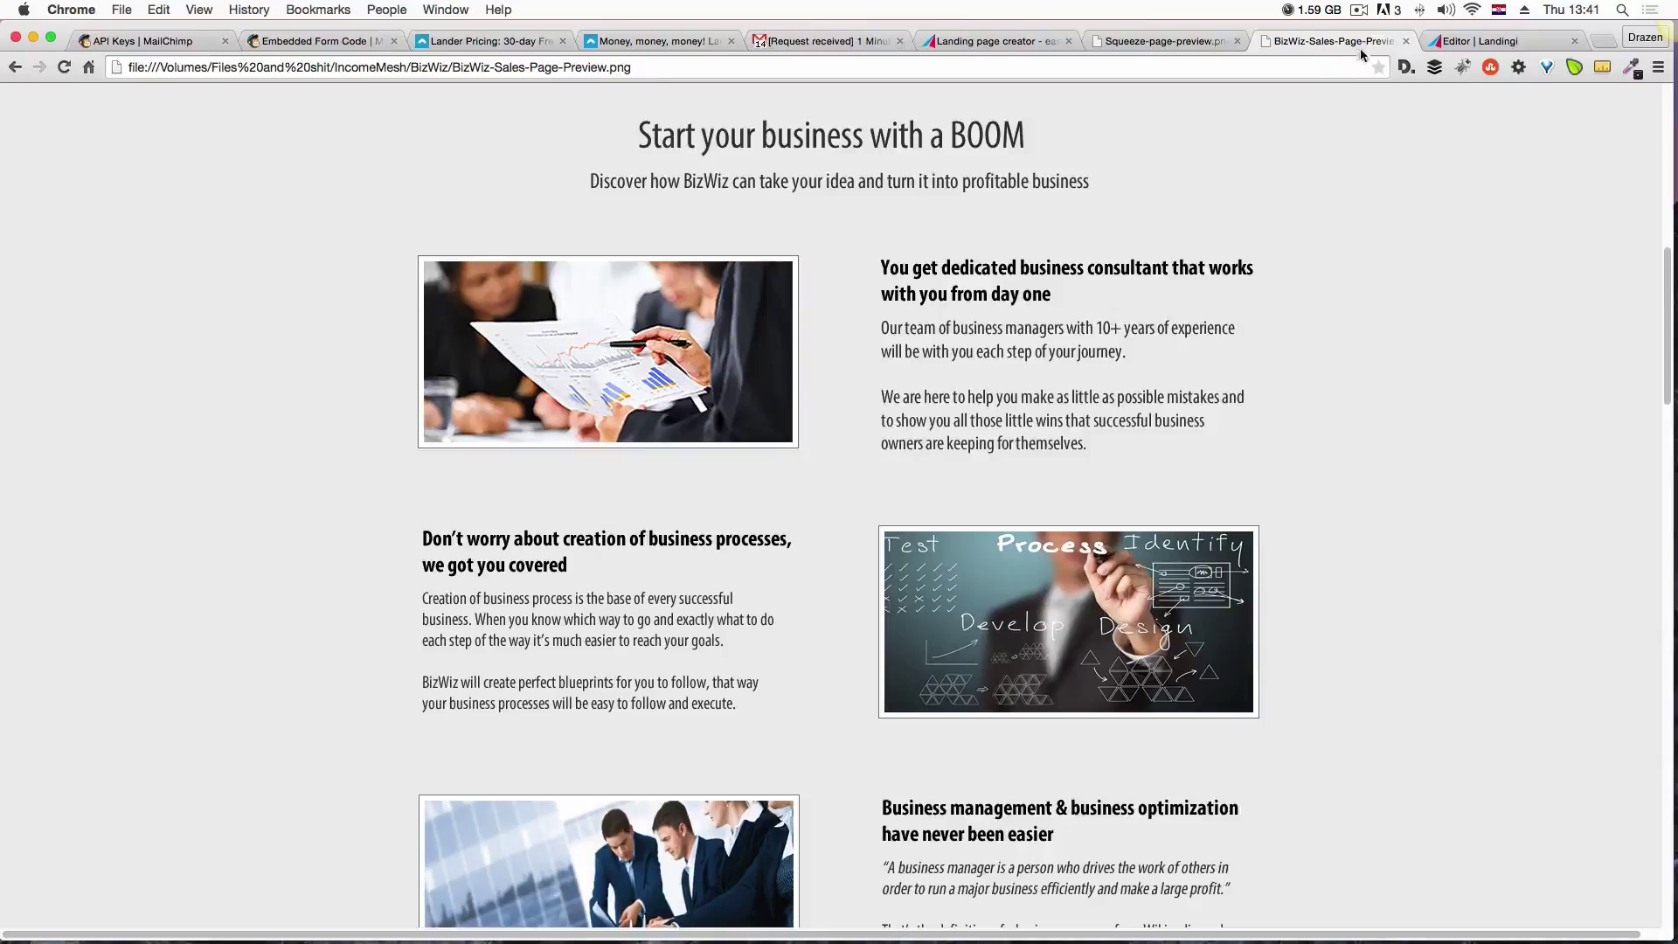
scroll(1301, 474, "down", 10)
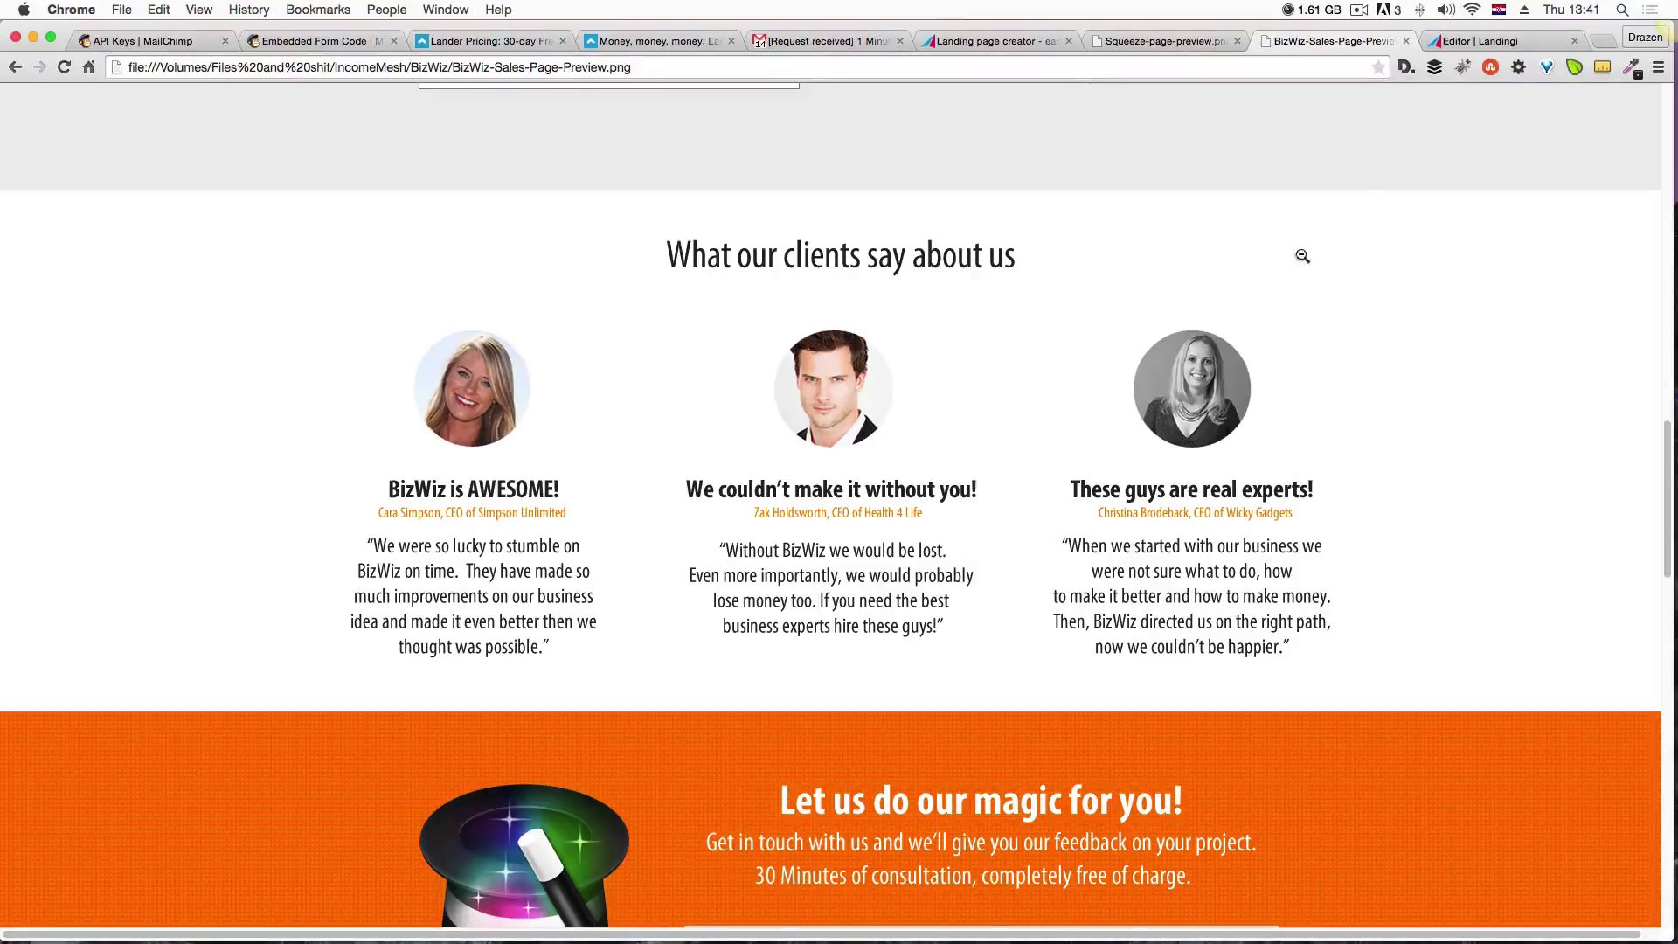
left_click(1470, 42)
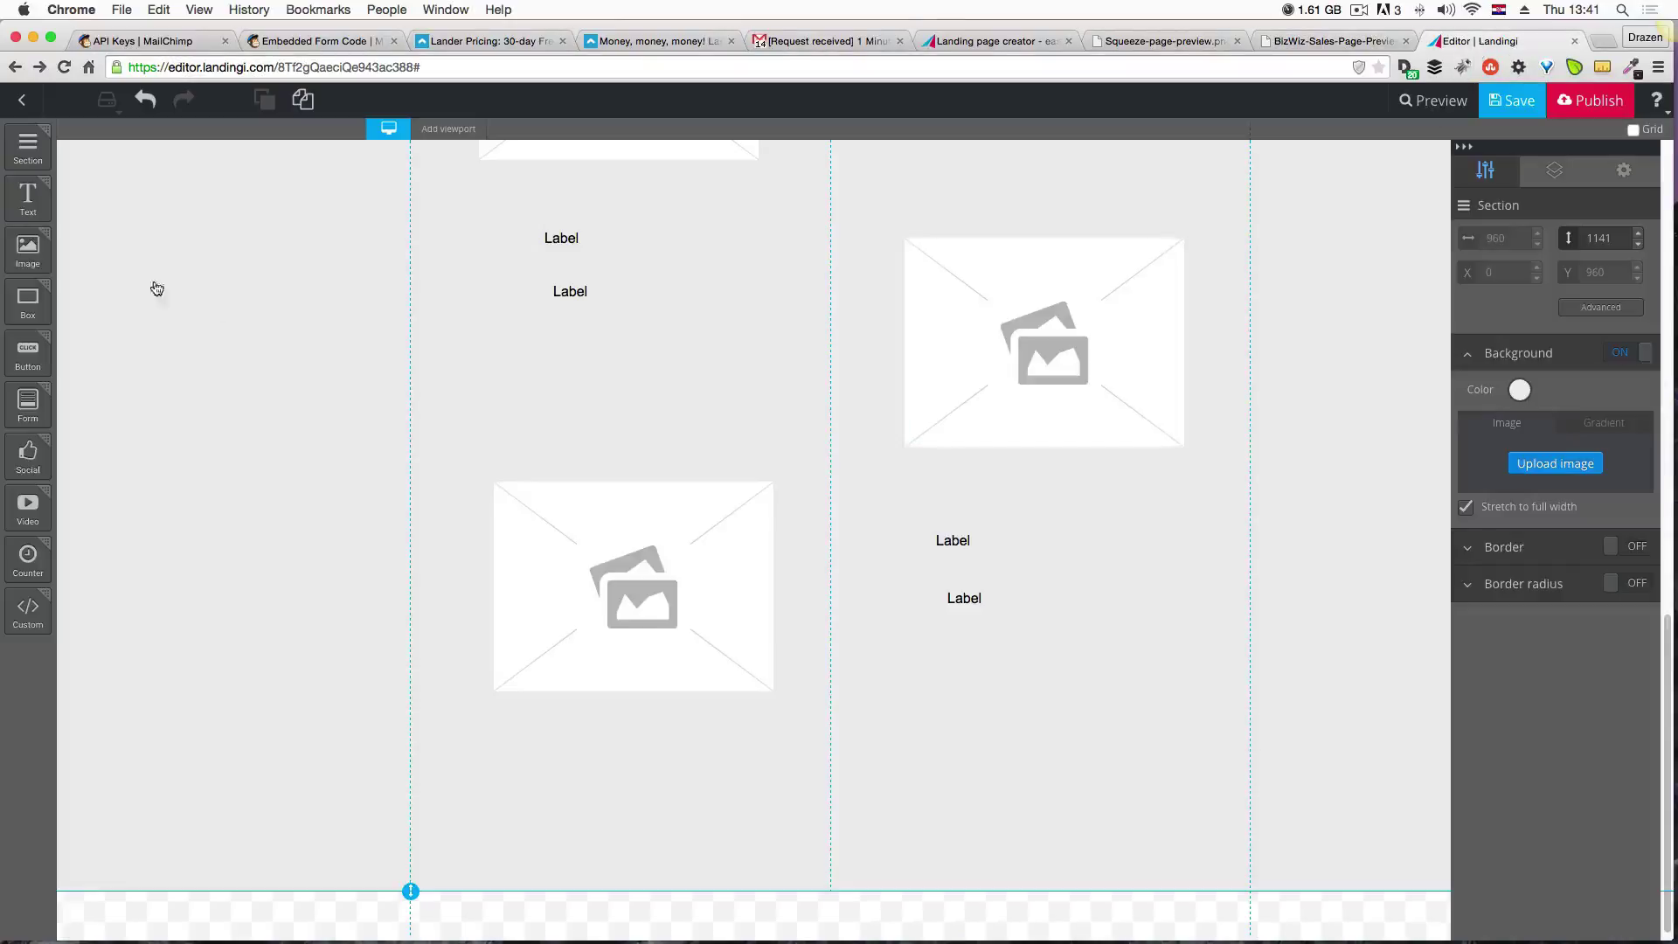
left_click_drag(28, 144, 414, 891)
left_click(682, 583)
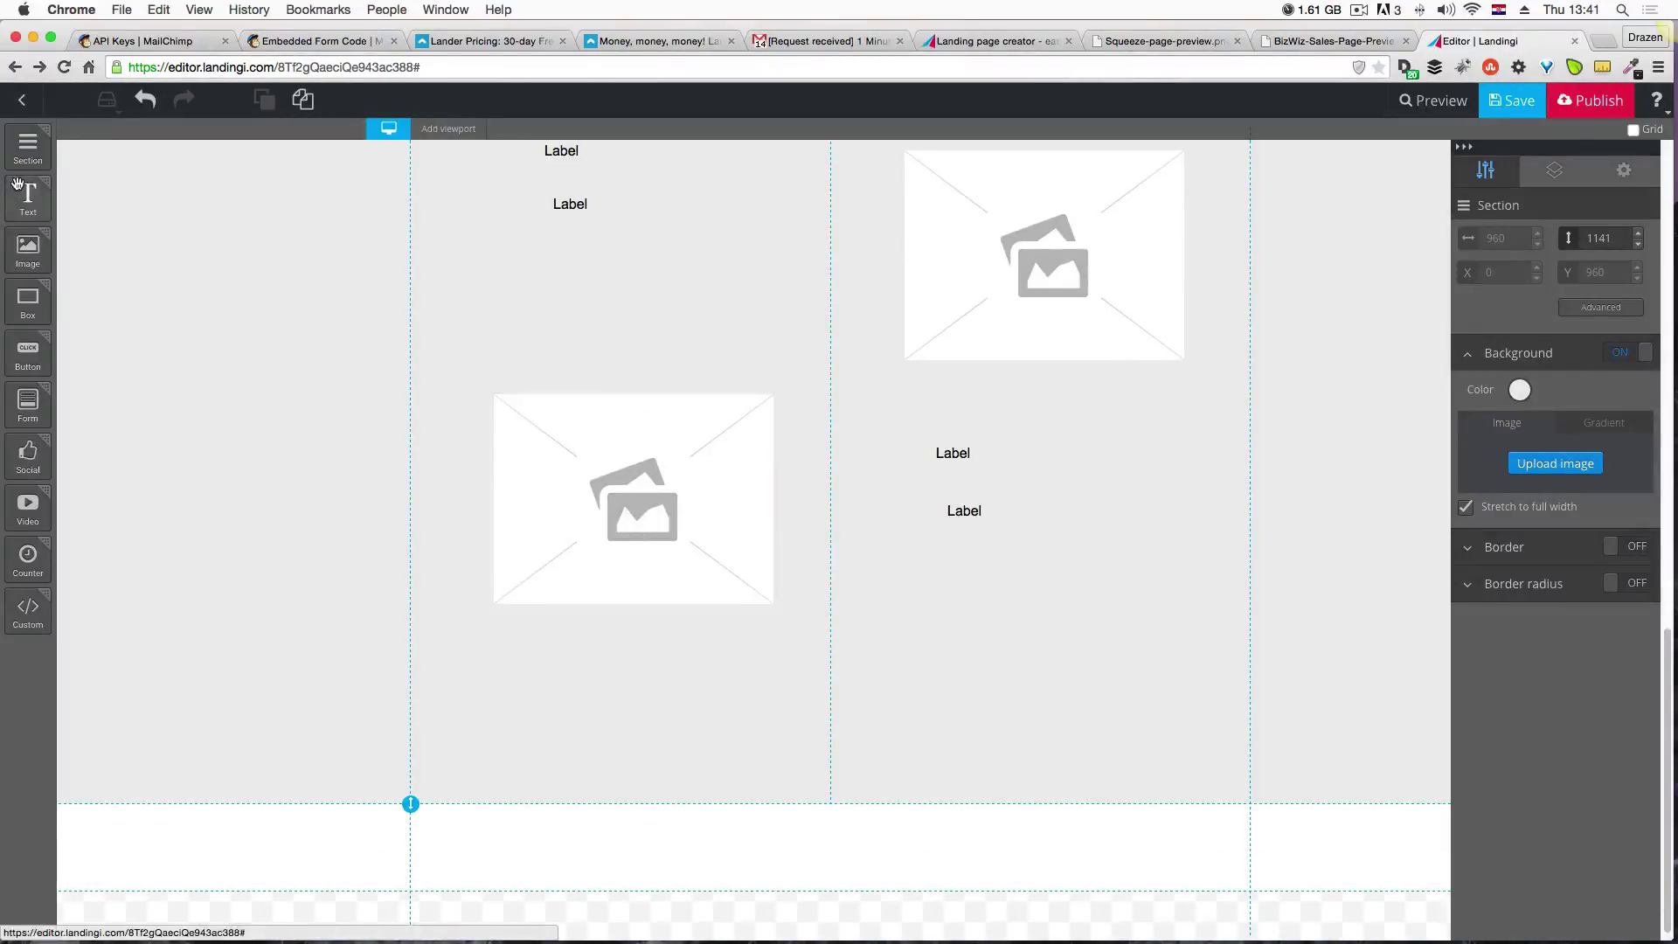
left_click_drag(28, 144, 495, 894)
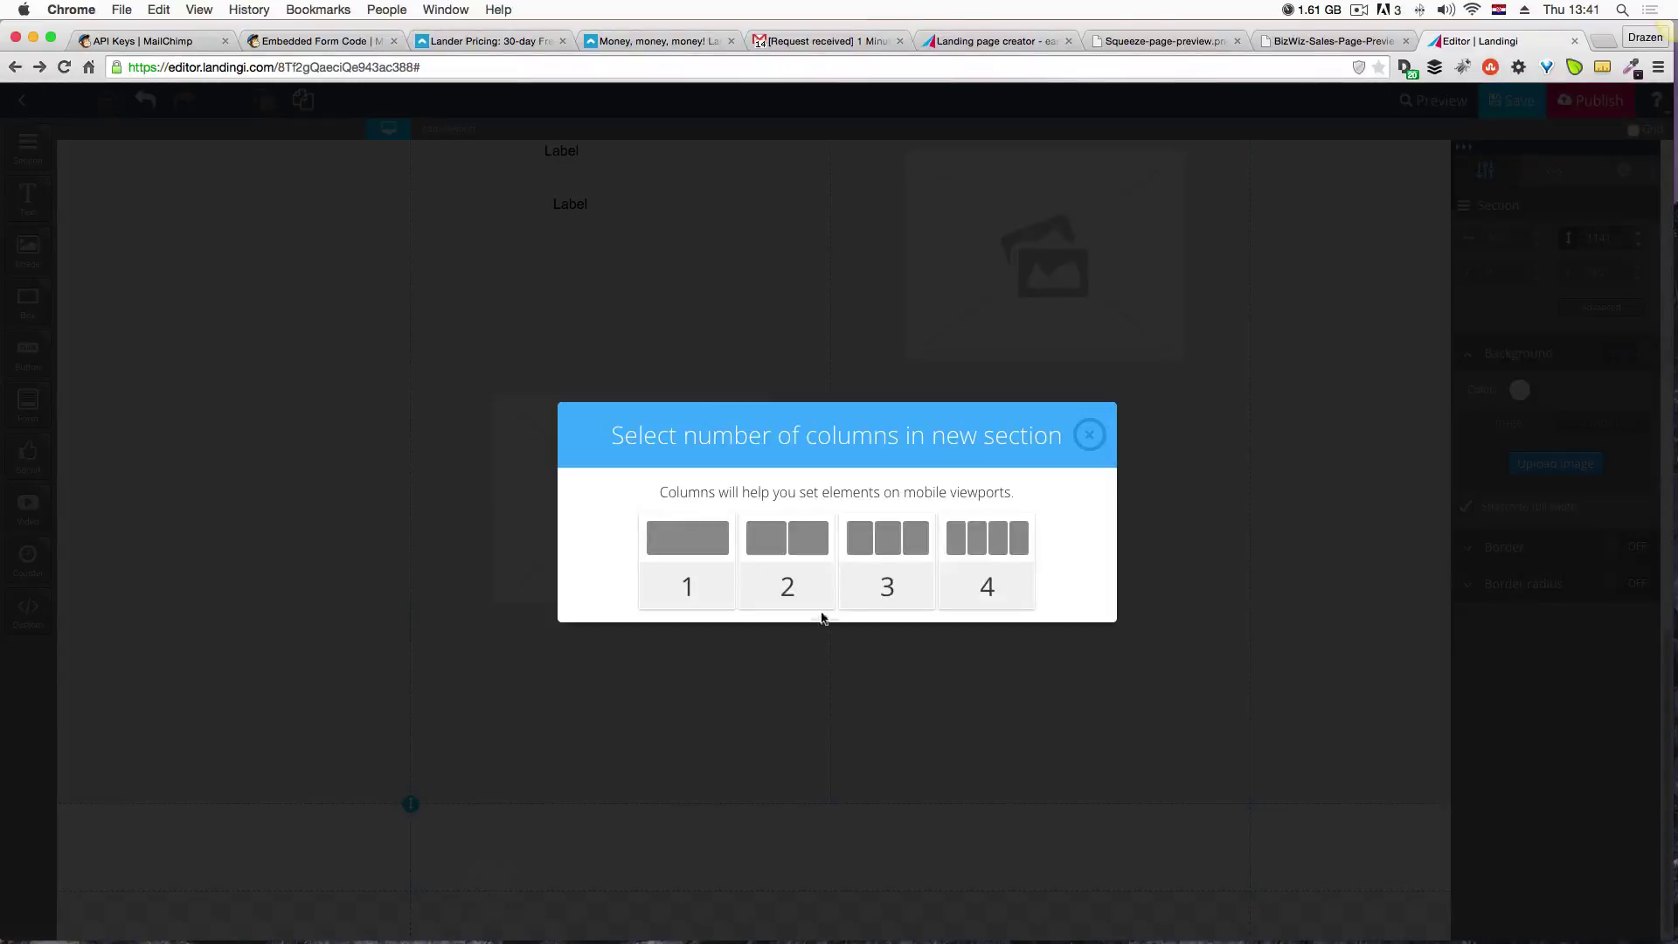
left_click(918, 545)
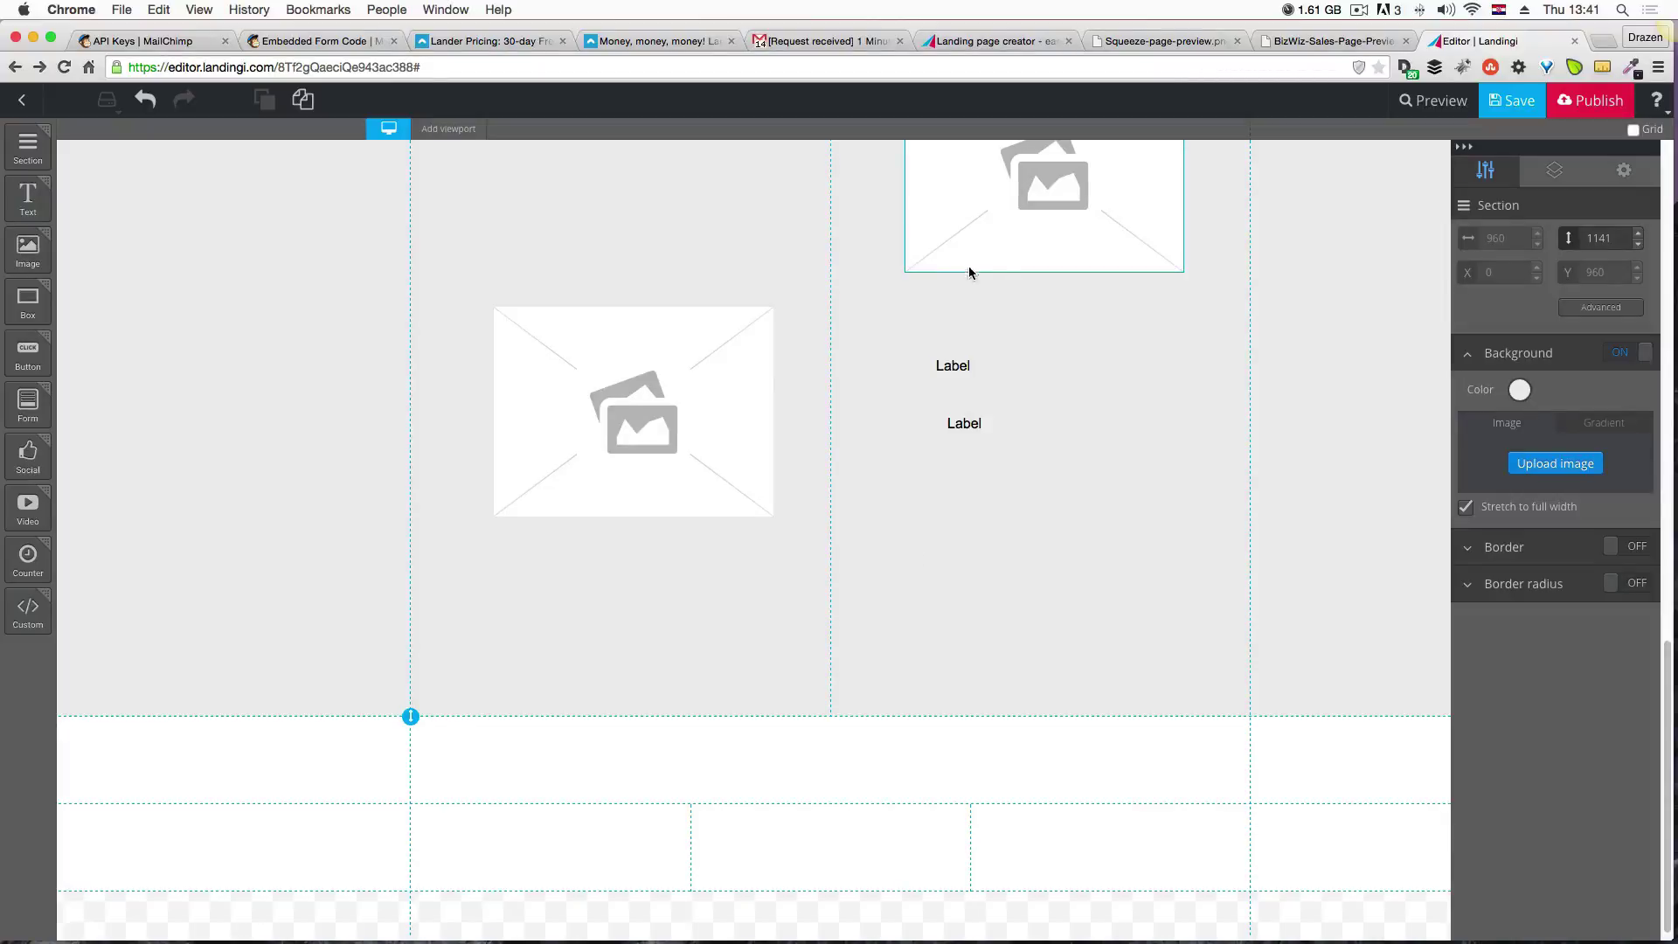
Add a text element for the testimonials heading to the one-column section at about X 421, Y 58, comparing it with the mockup.
left_click(1376, 41)
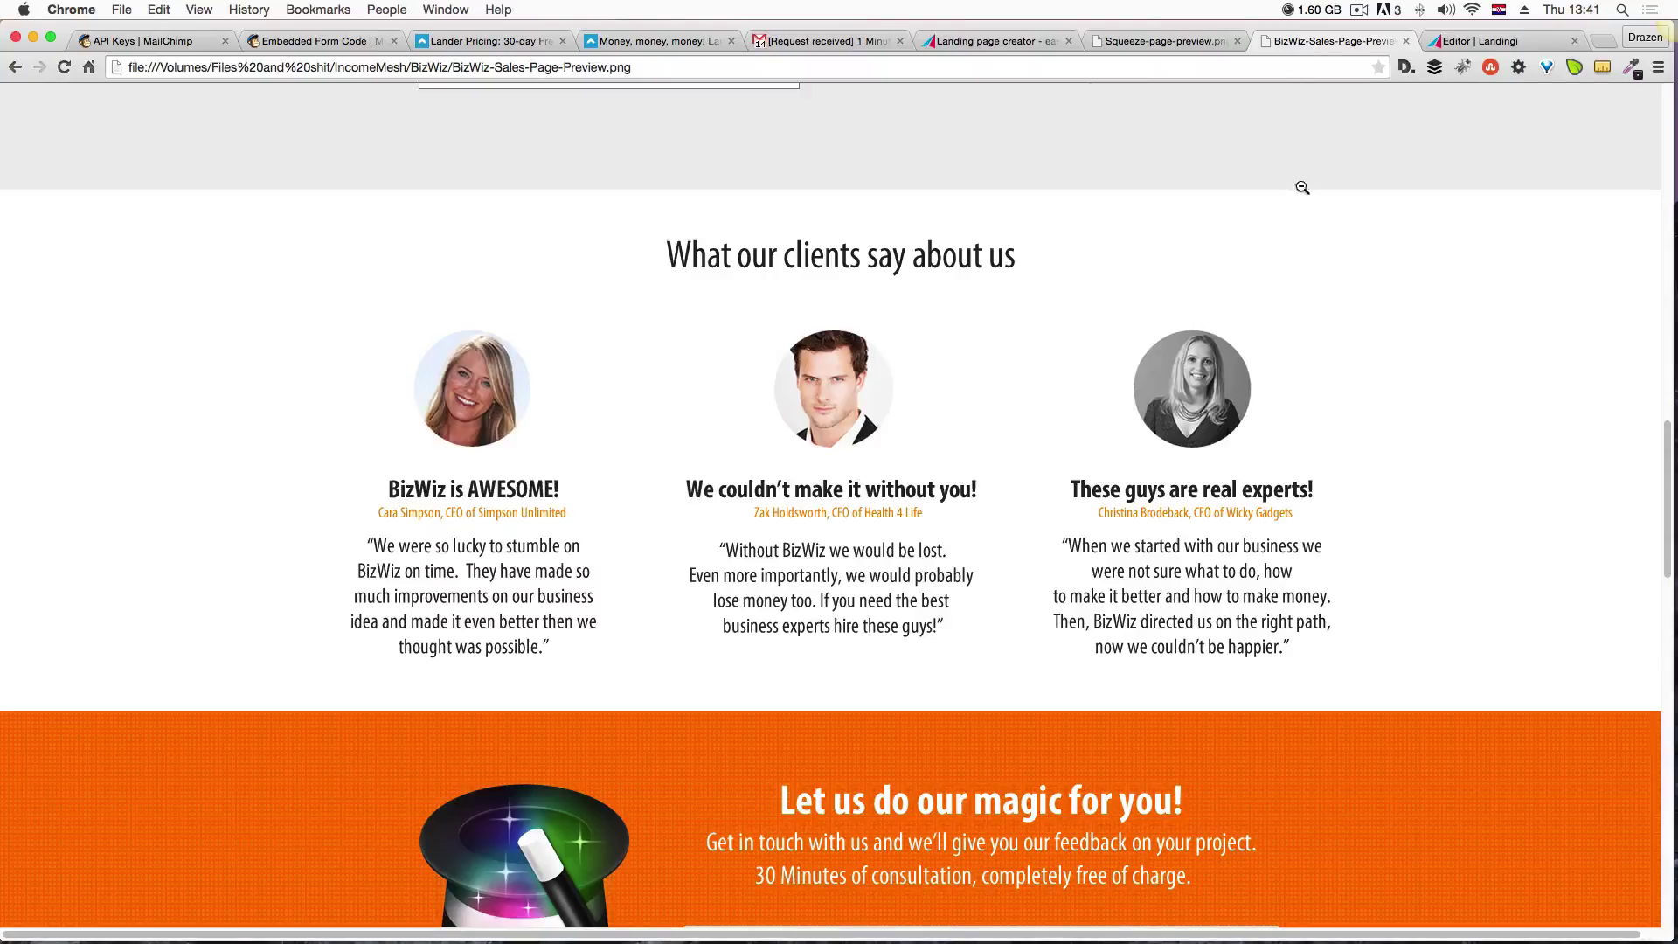
left_click(1479, 41)
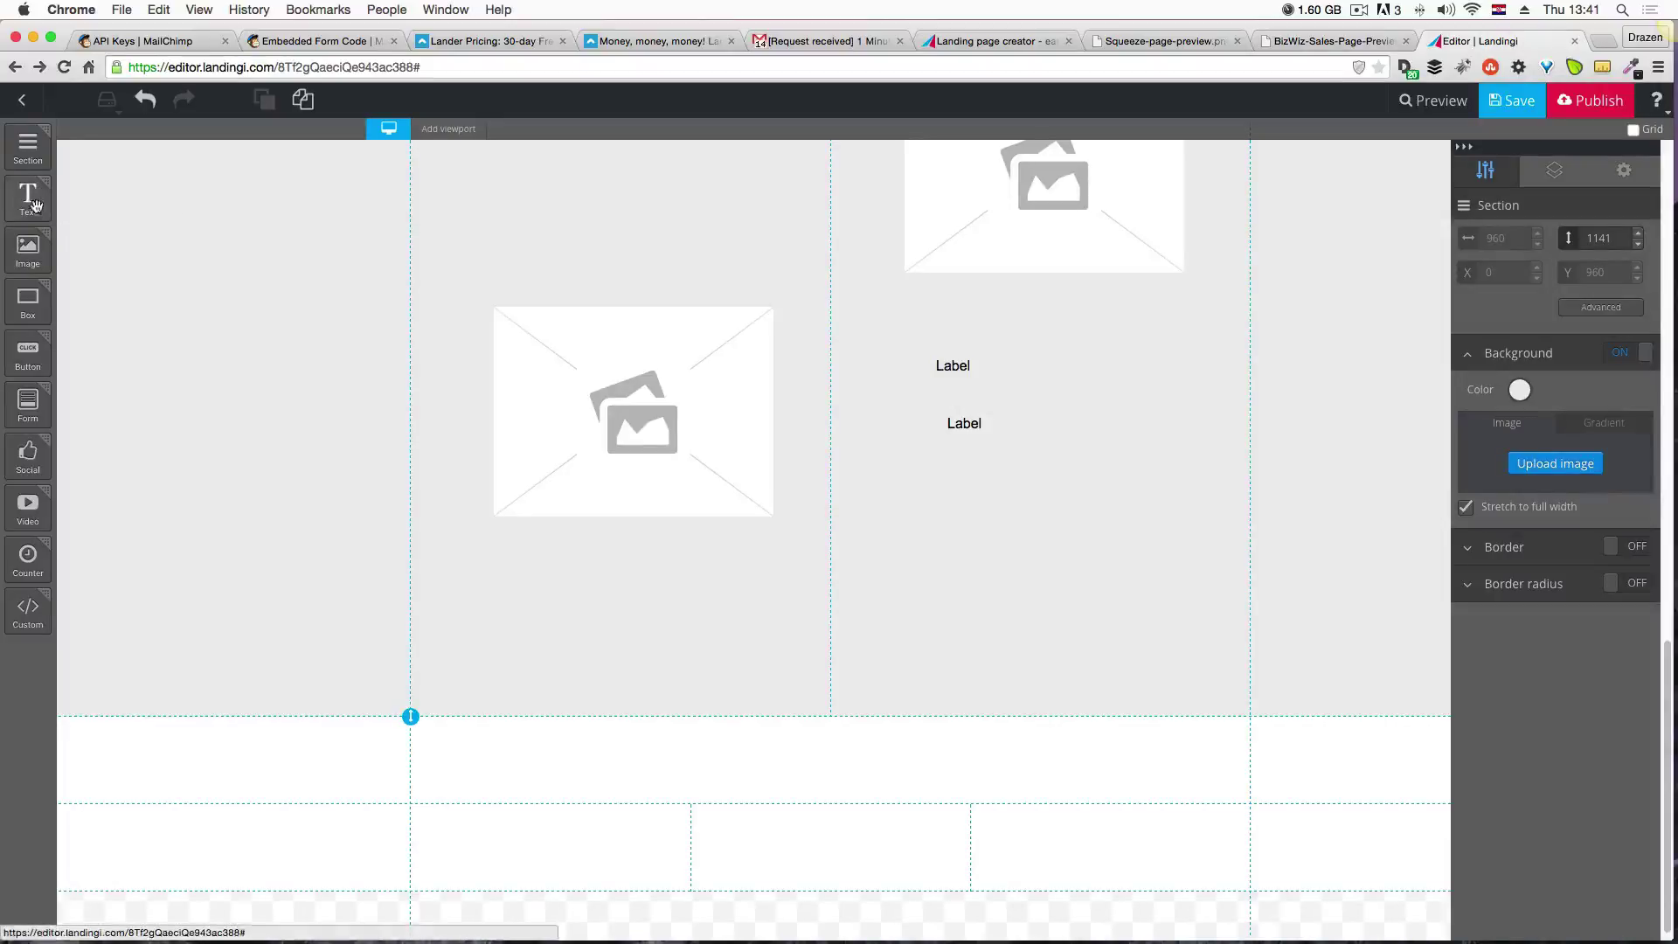
left_click_drag(34, 204, 780, 773)
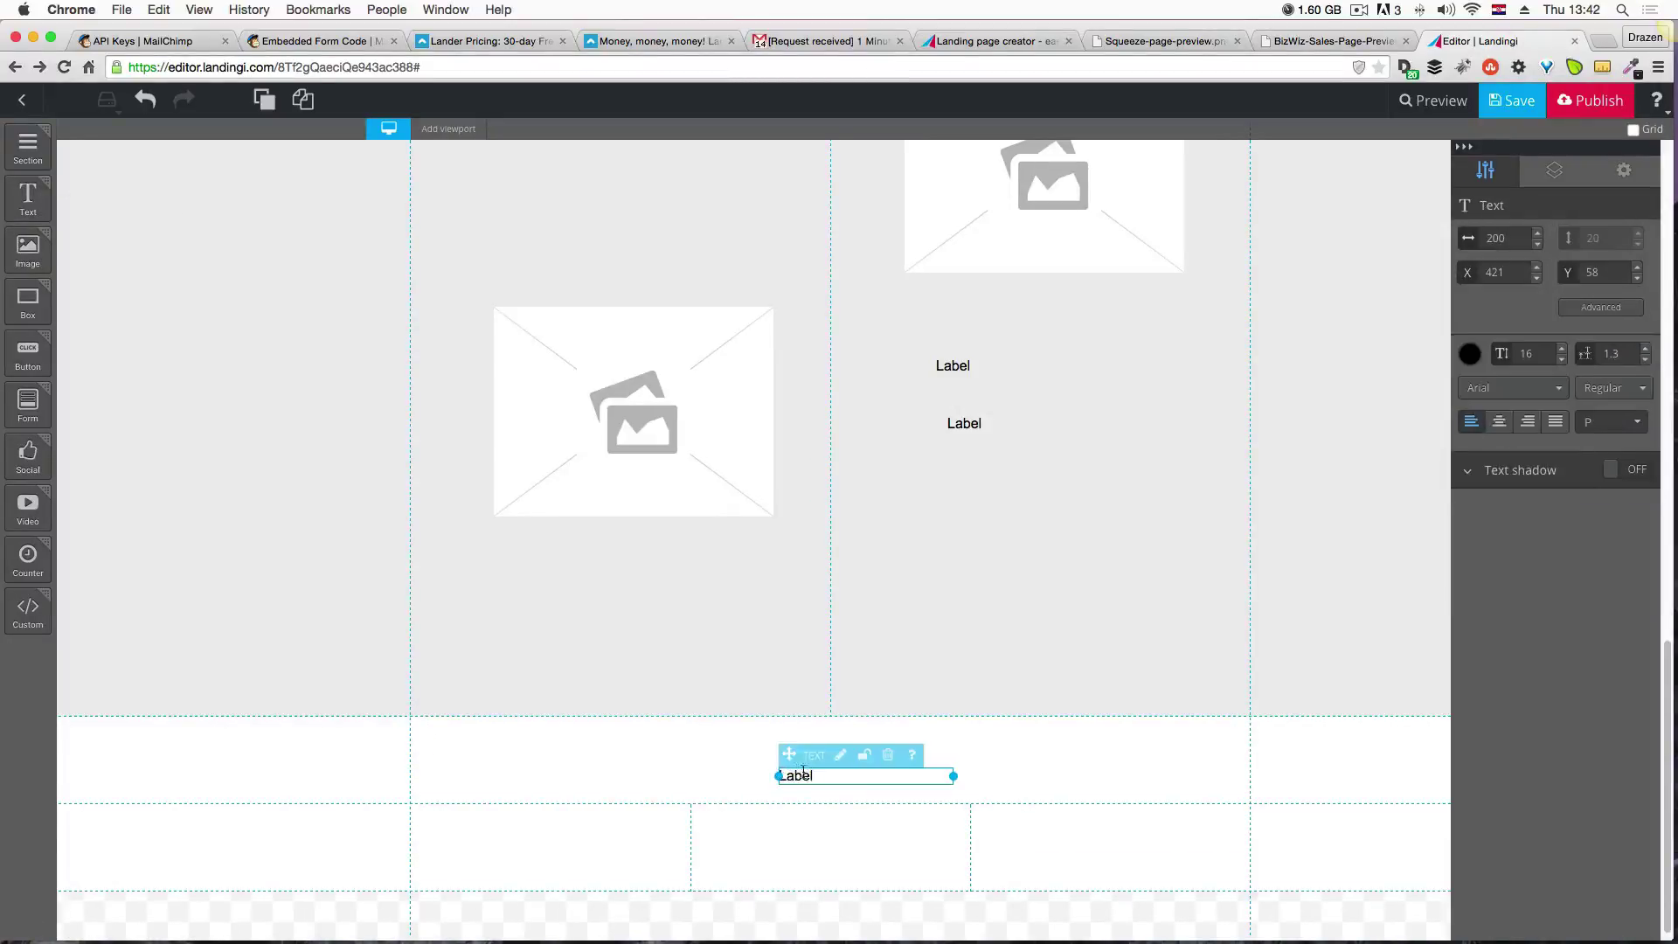
left_click(1370, 42)
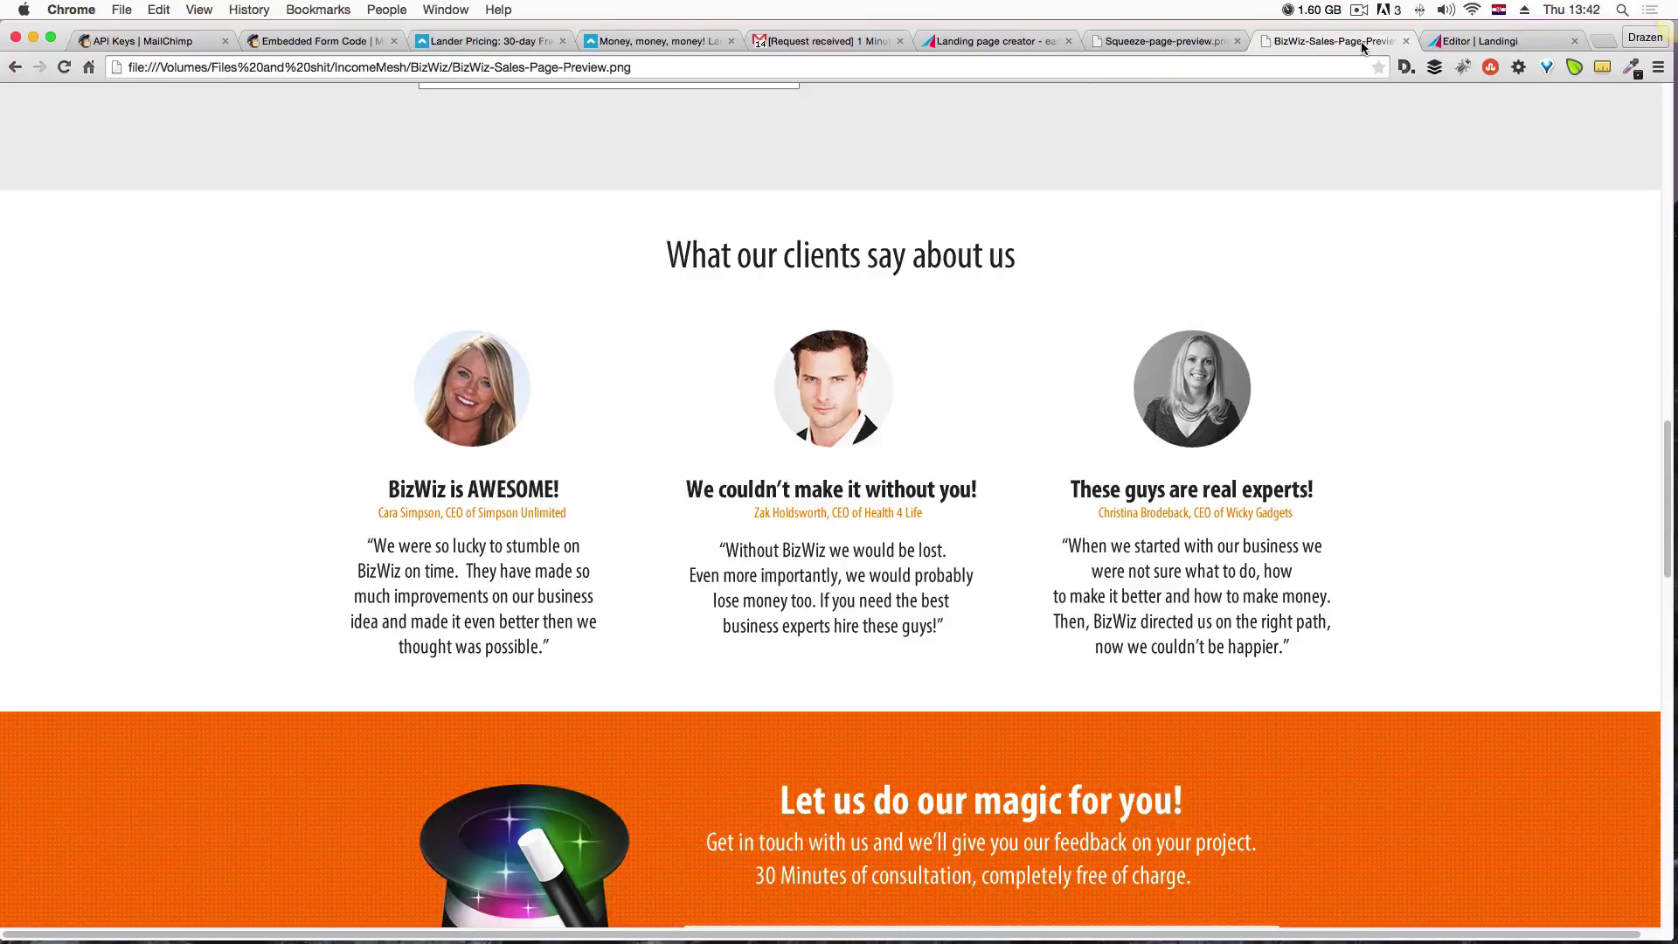
left_click(1464, 41)
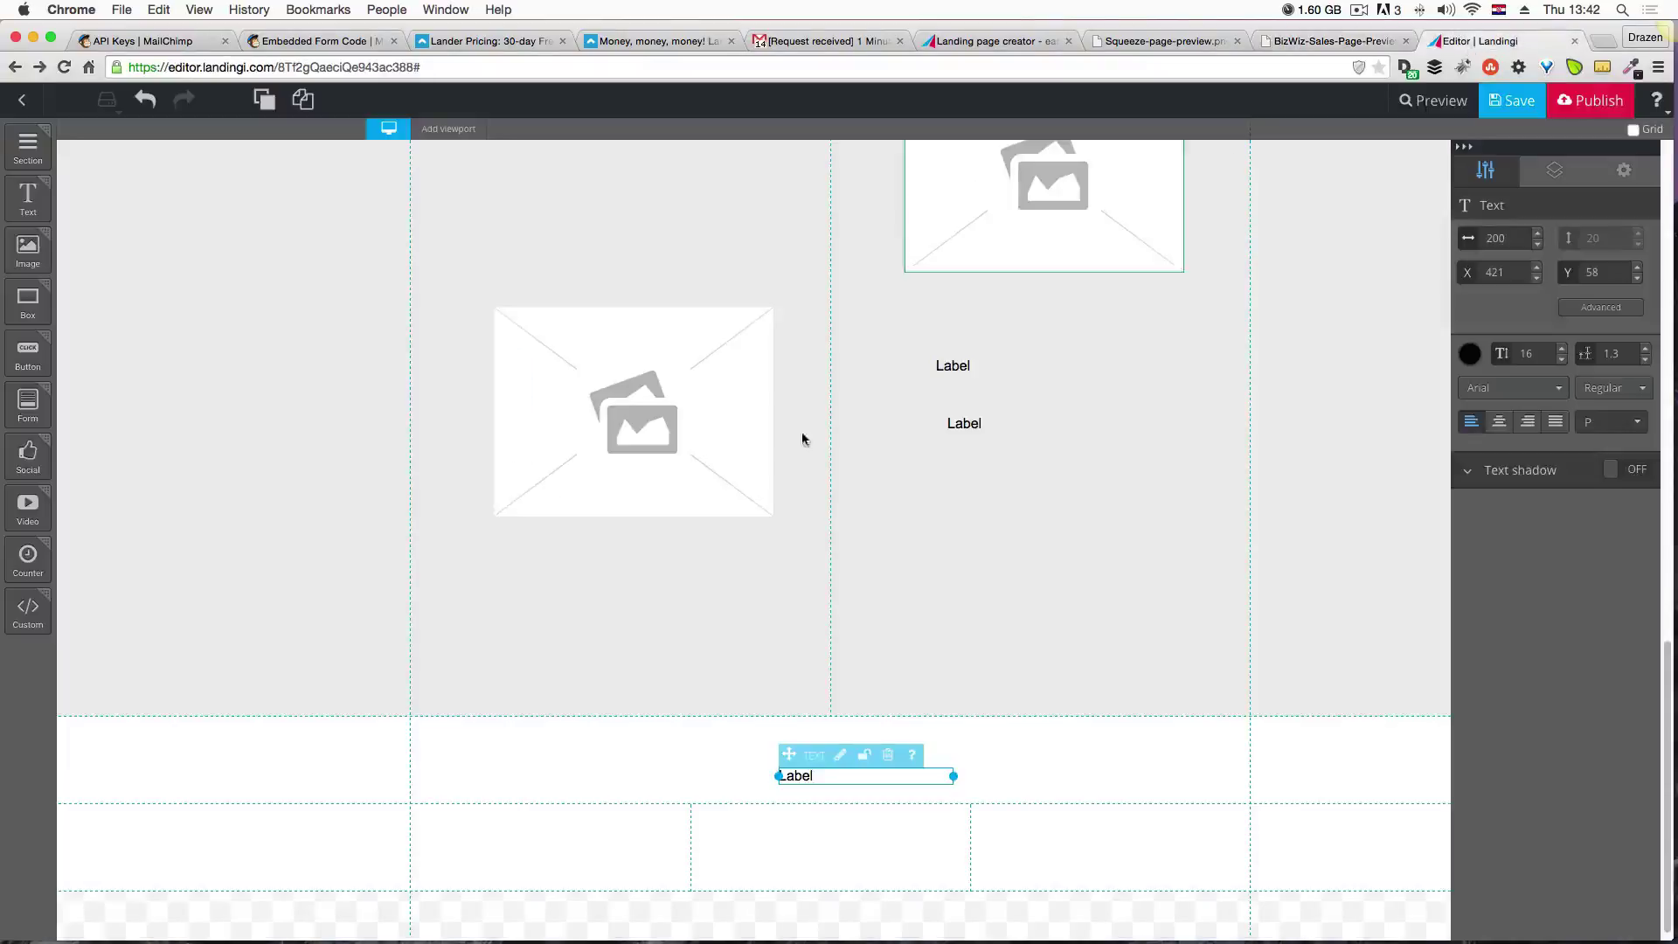
Set the three-column section's height to 500.
left_click(566, 877)
left_click_drag(410, 892, 410, 912)
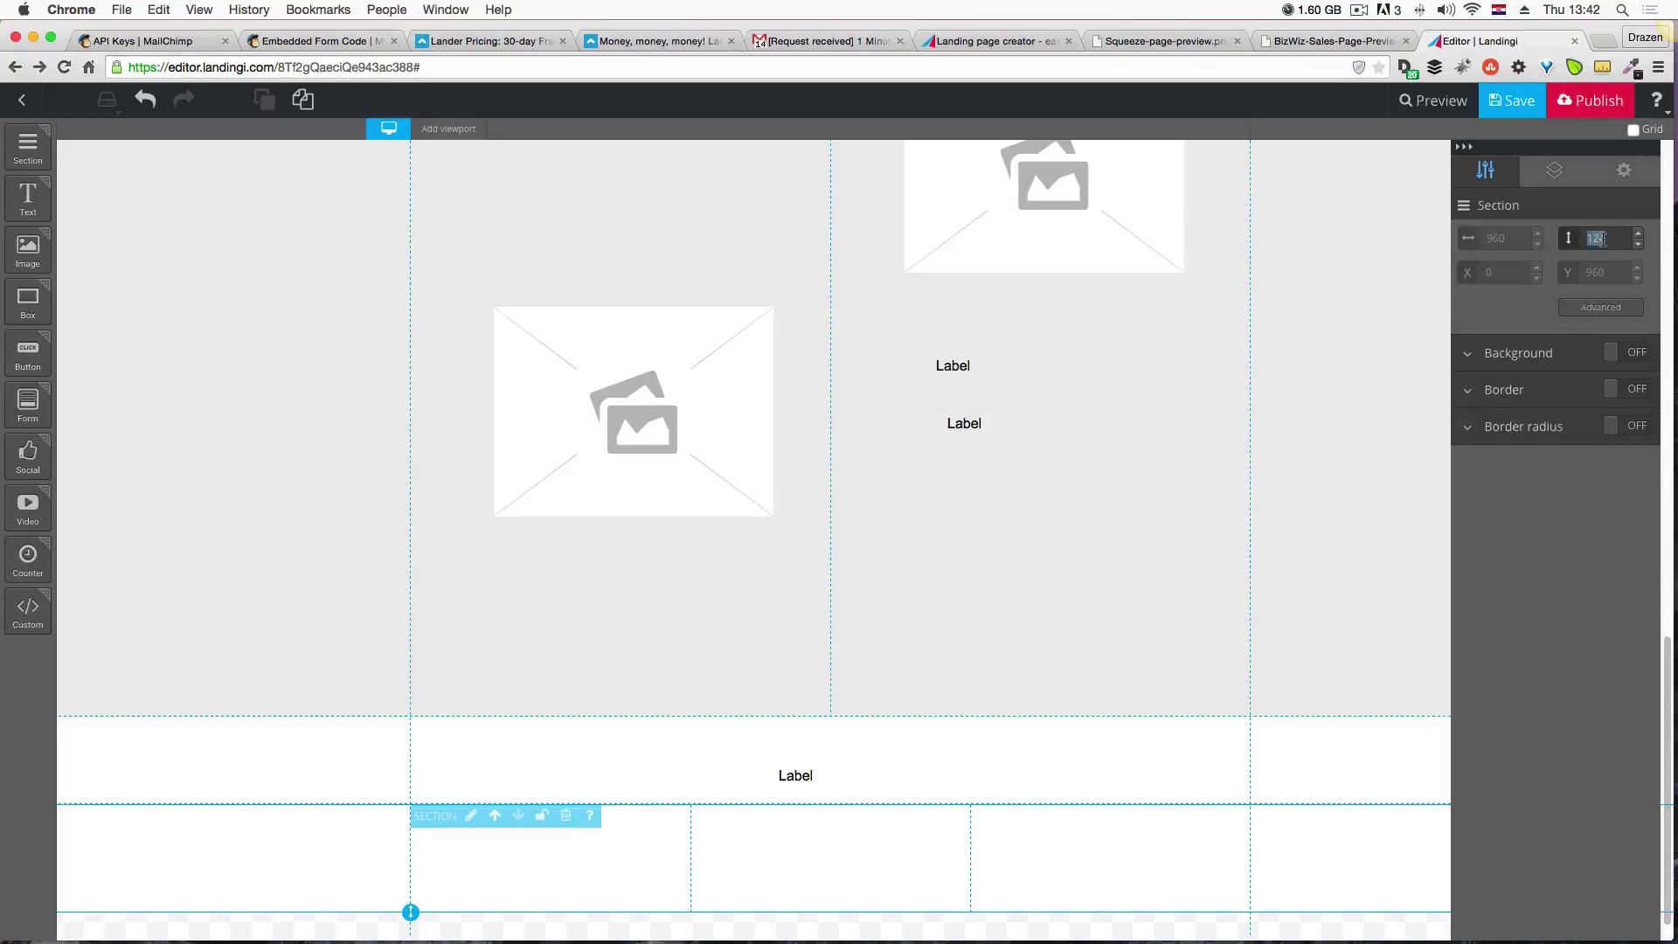
type("500")
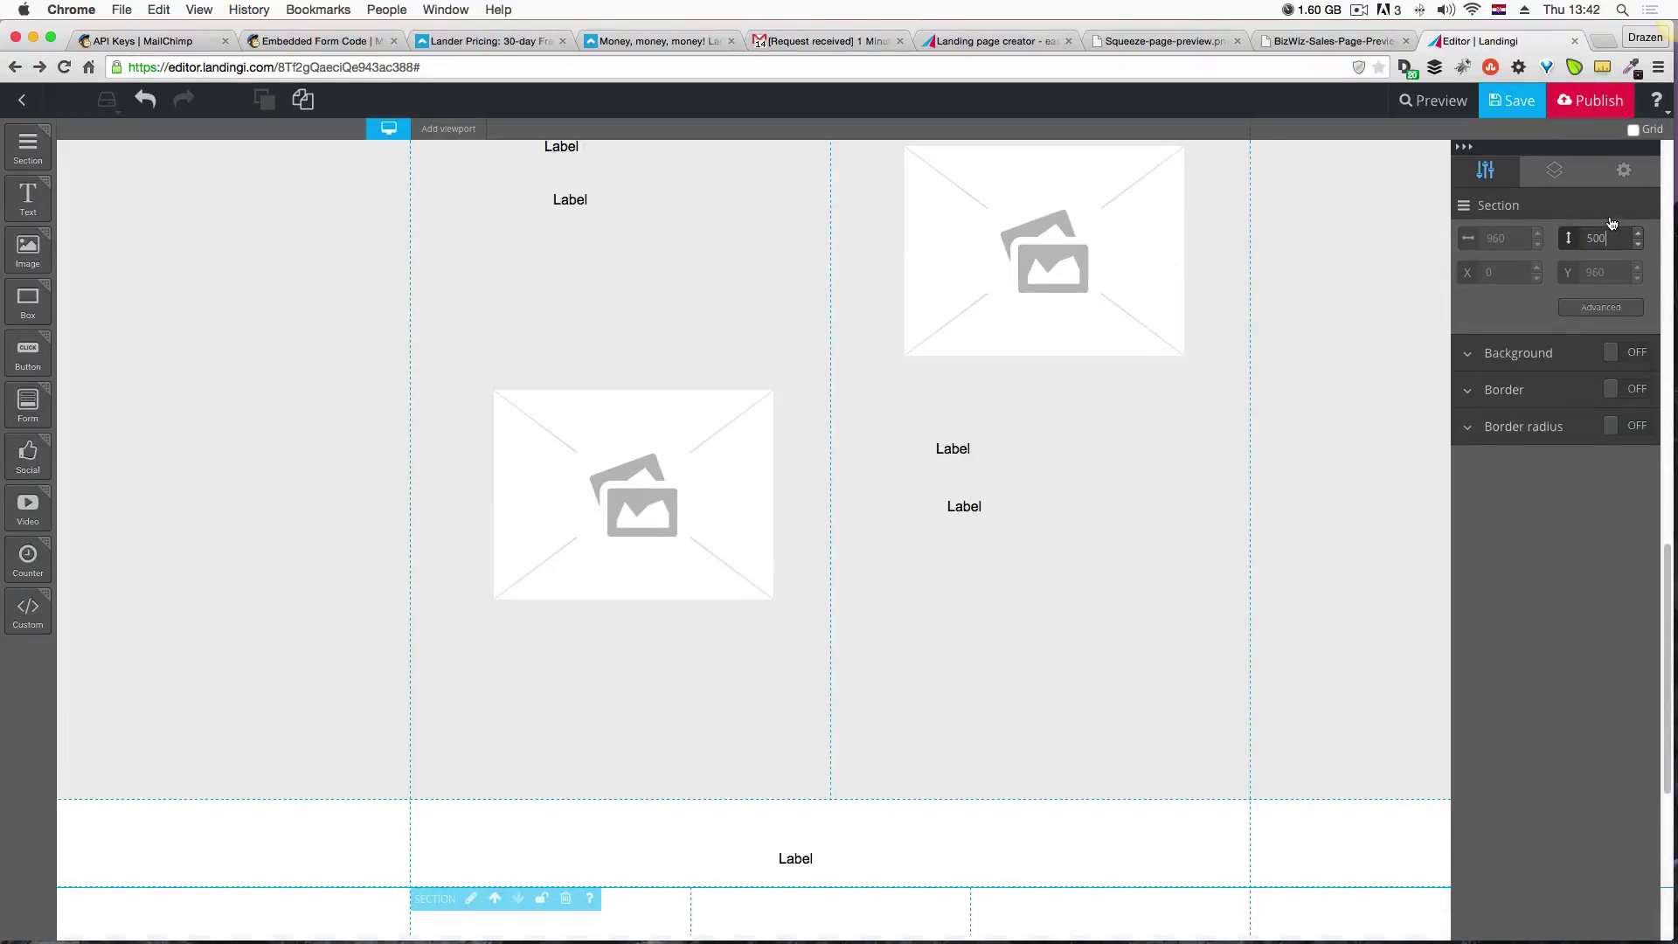
scroll(907, 541, "down", 5)
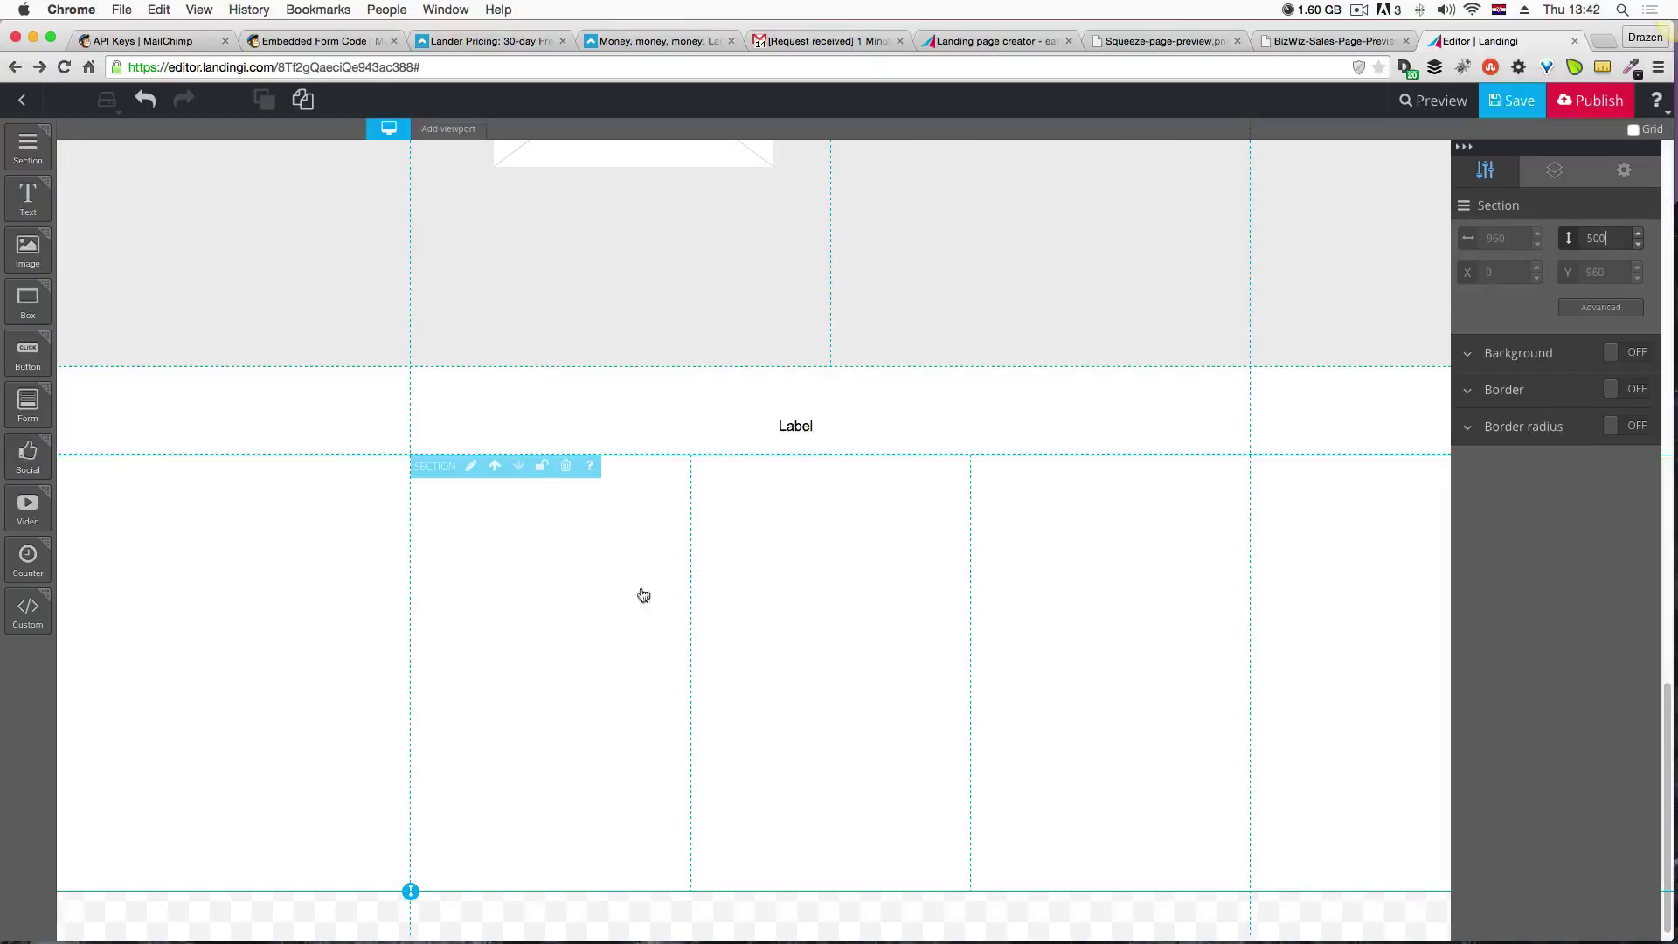
Add one image placeholder to each column of the three-column section, at about X -6, Y 34; X 7, Y 41; and X 44, Y 49.
left_click_drag(39, 258, 529, 548)
left_click_drag(641, 625, 517, 556)
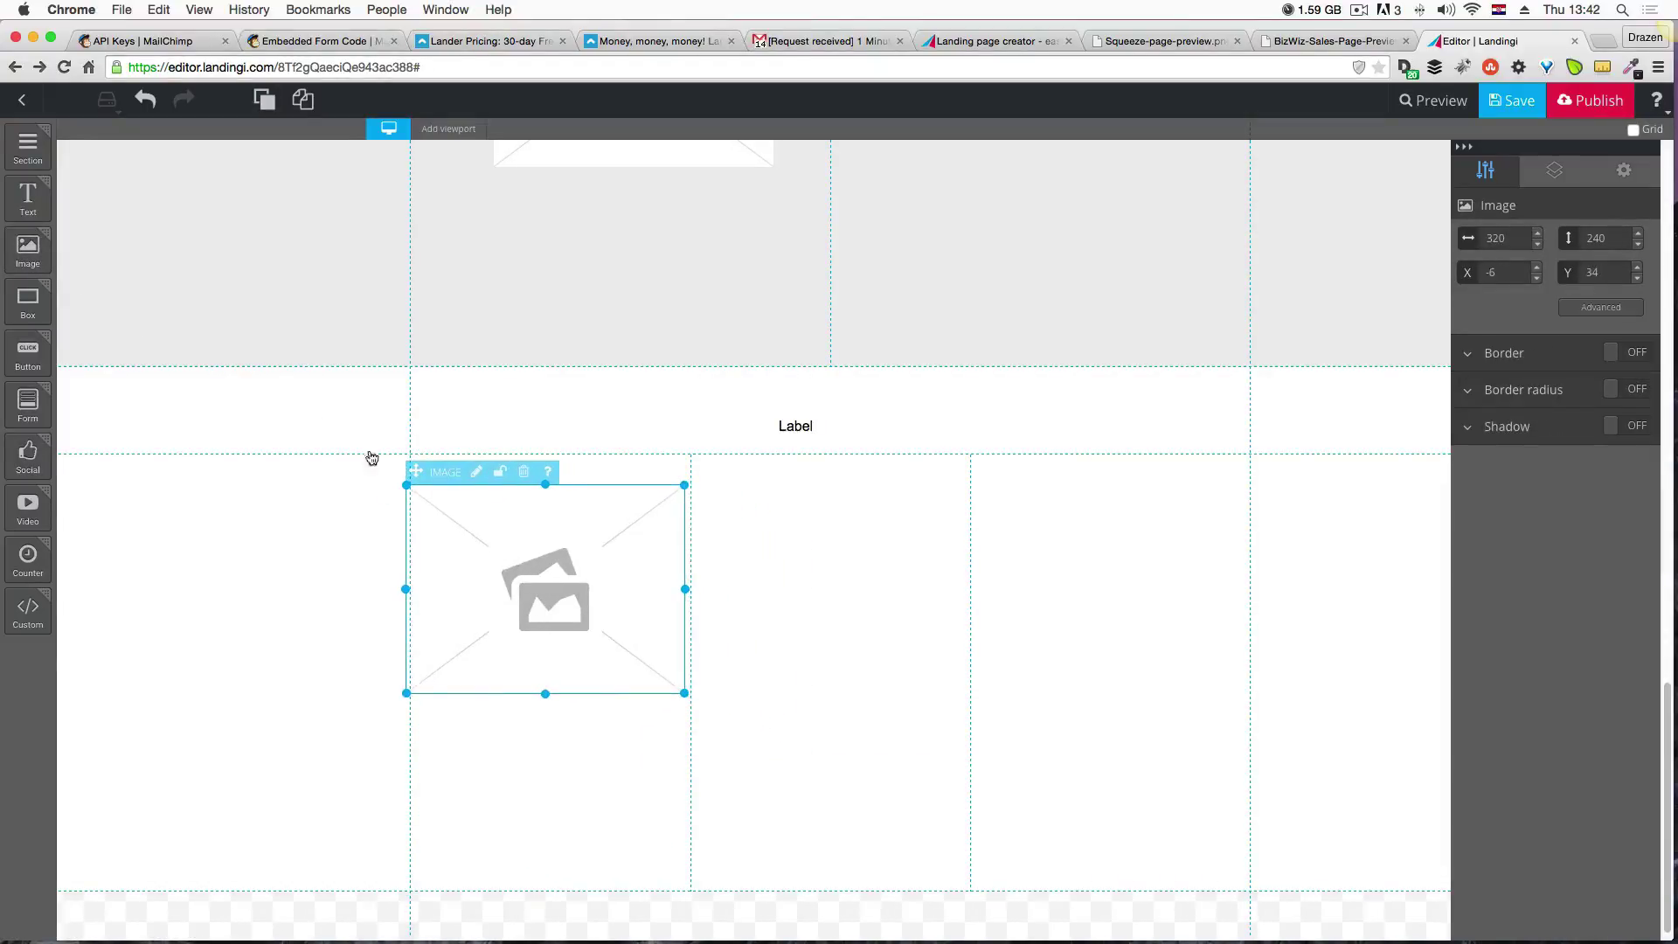
left_click_drag(28, 249, 756, 557)
left_click_drag(883, 616, 841, 563)
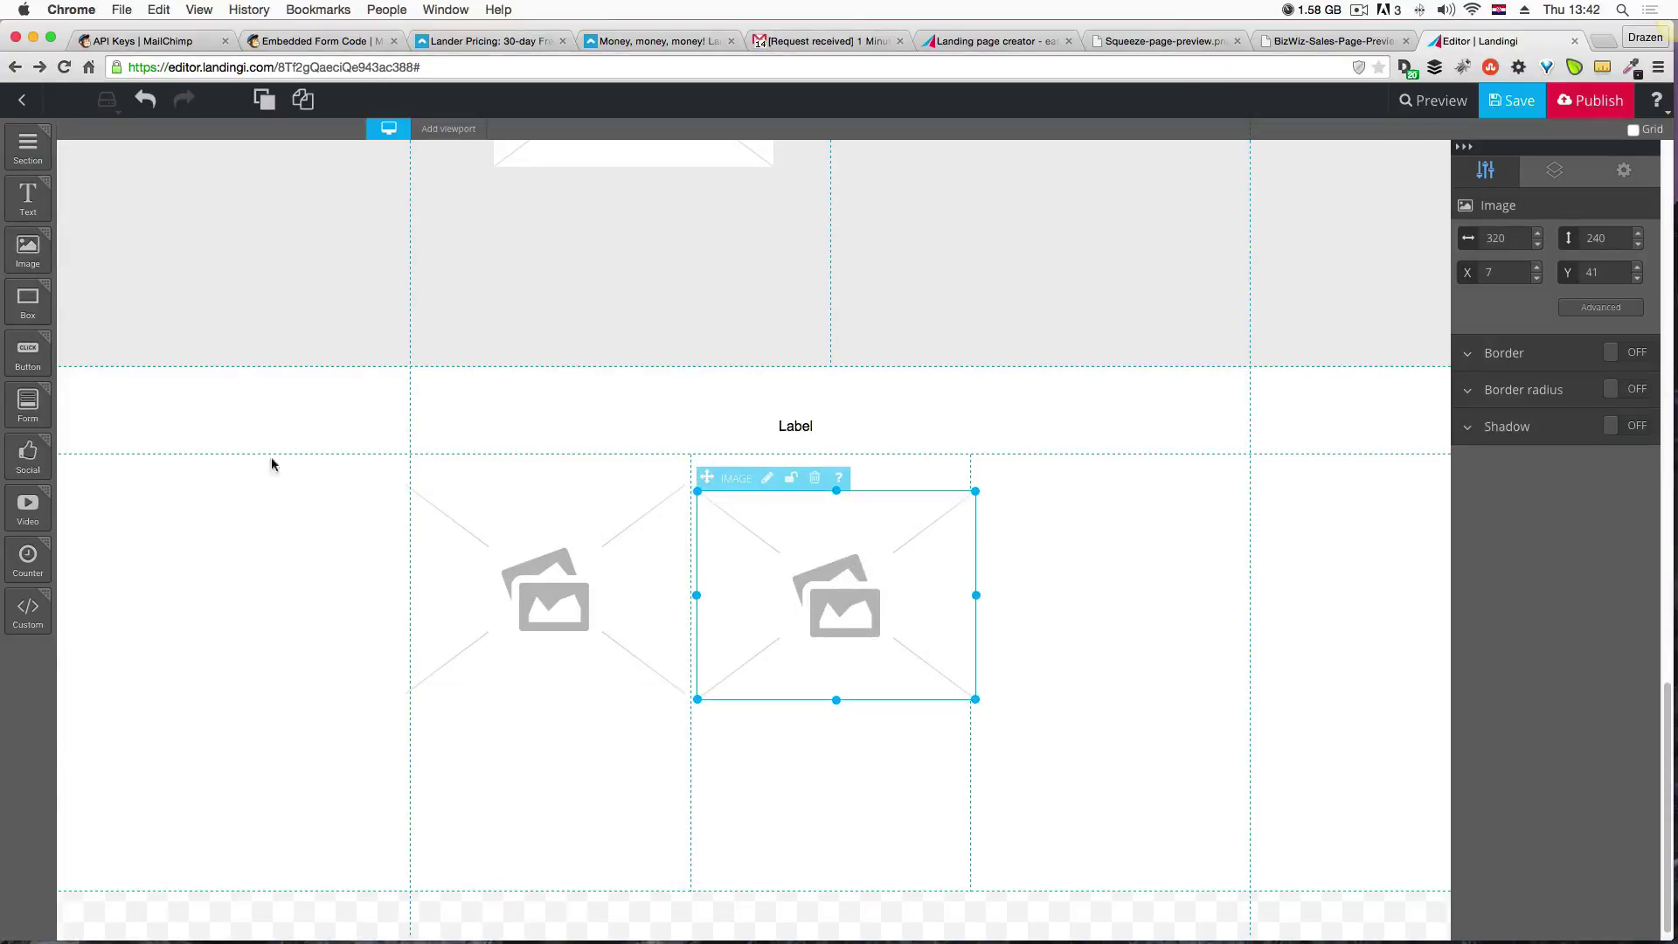
left_click_drag(28, 249, 1029, 560)
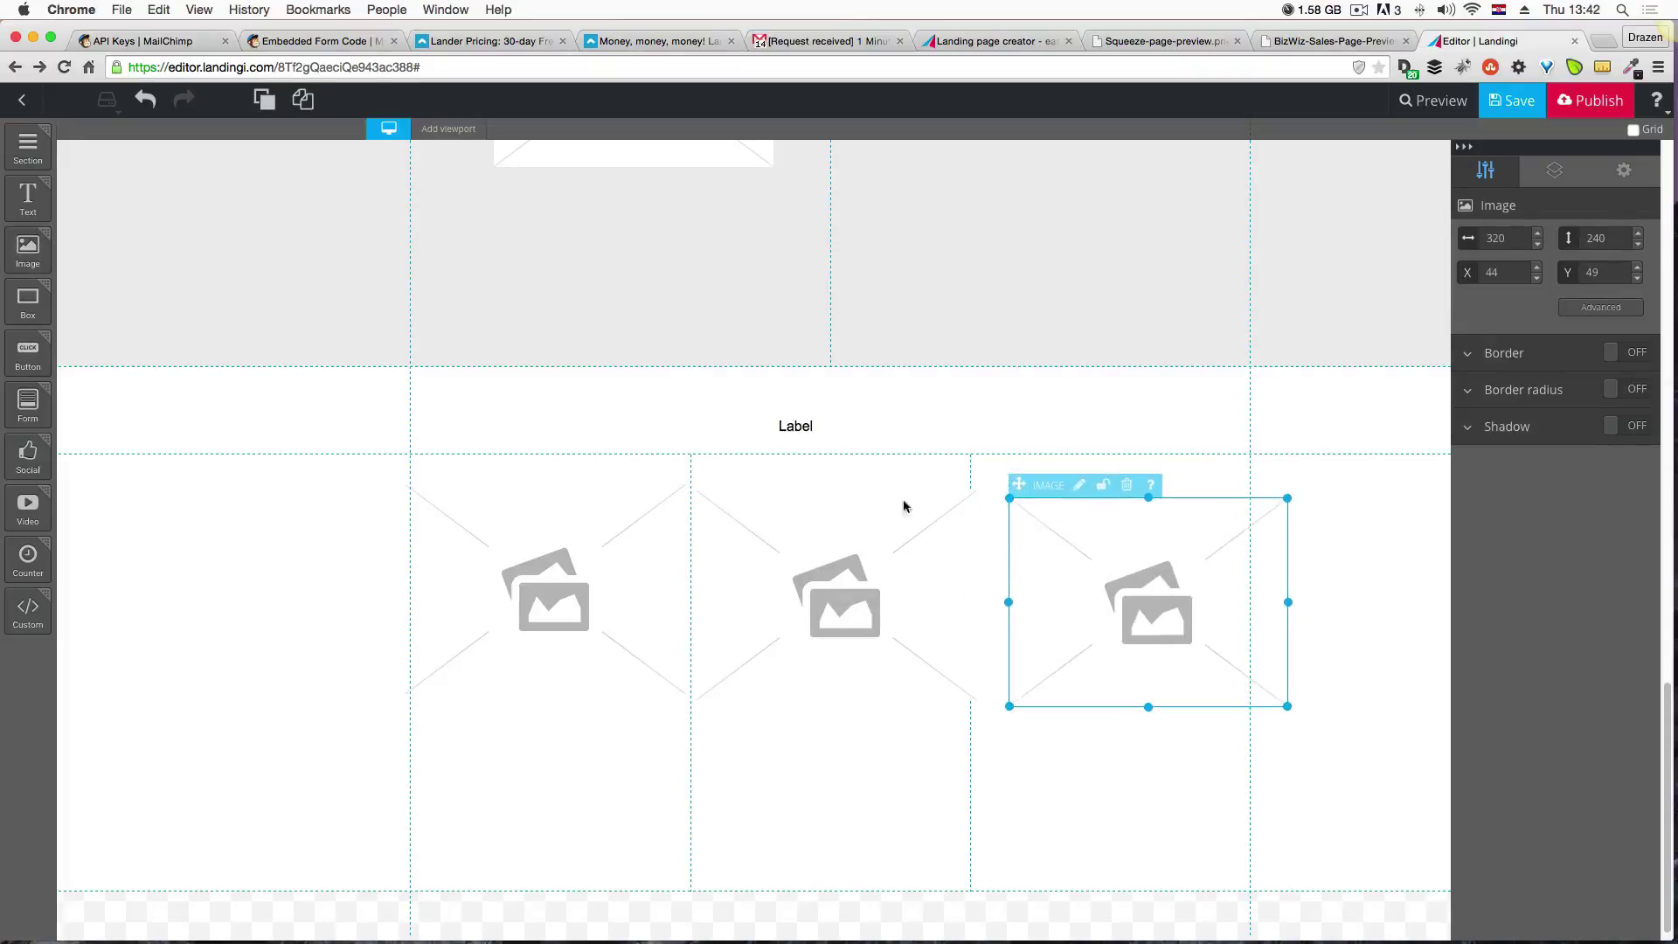
Add three stacked text elements beneath the image placeholder in each of the three testimonial columns, at about Y 340, 395 and 455.
left_click_drag(28, 197, 471, 757)
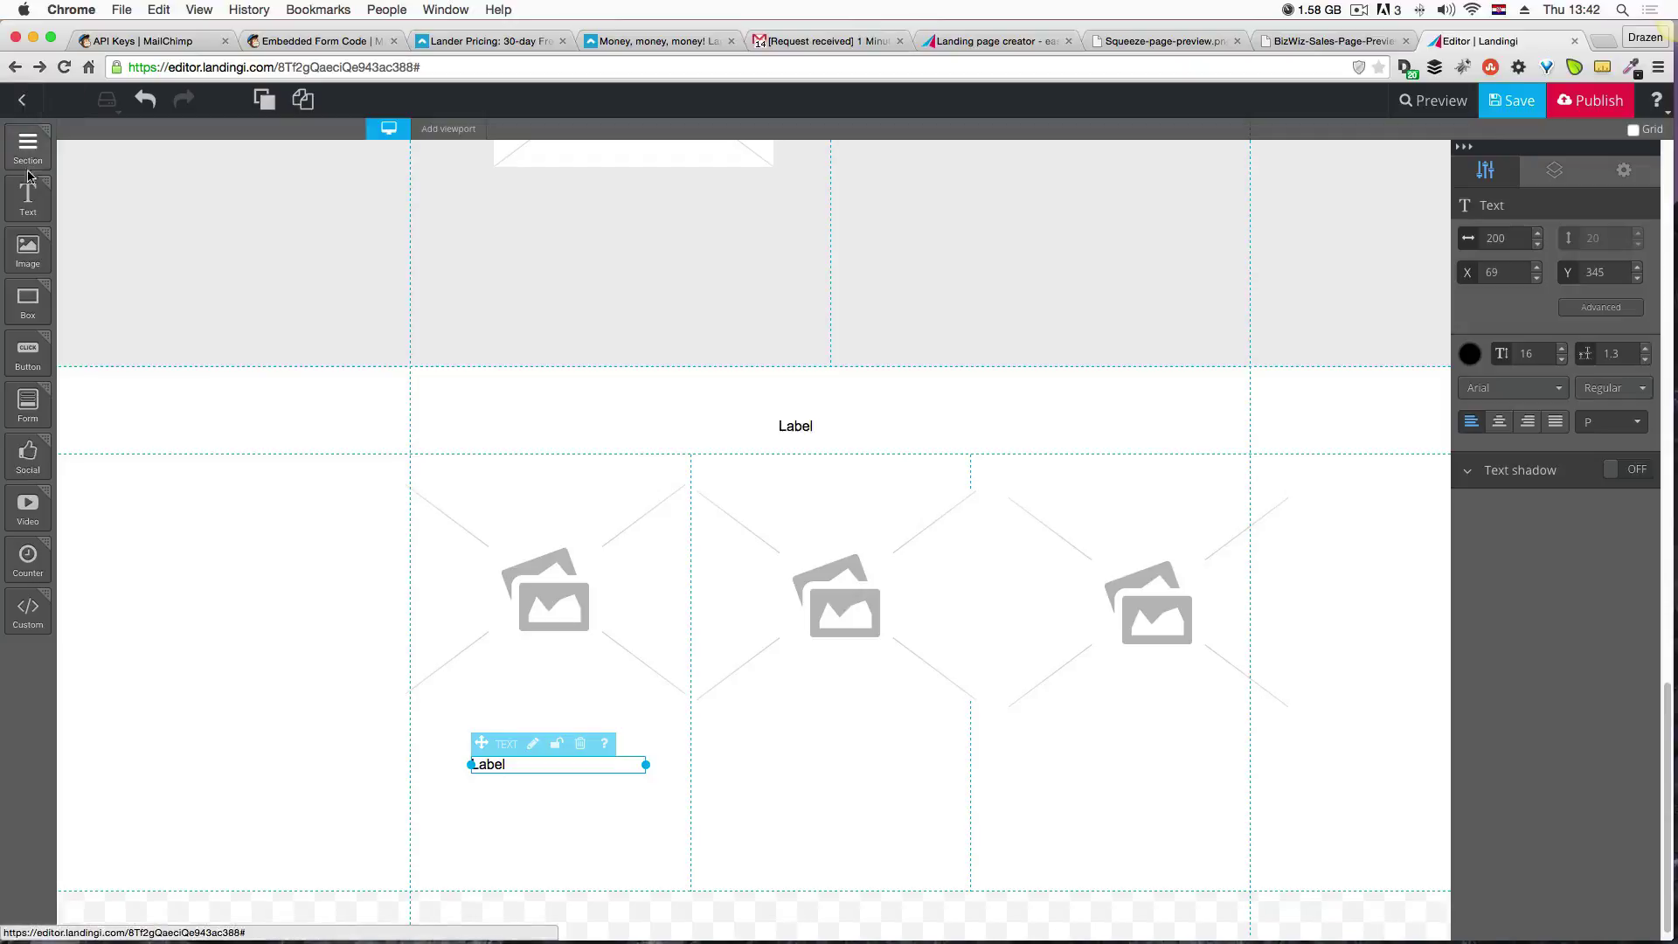
left_click_drag(28, 197, 476, 805)
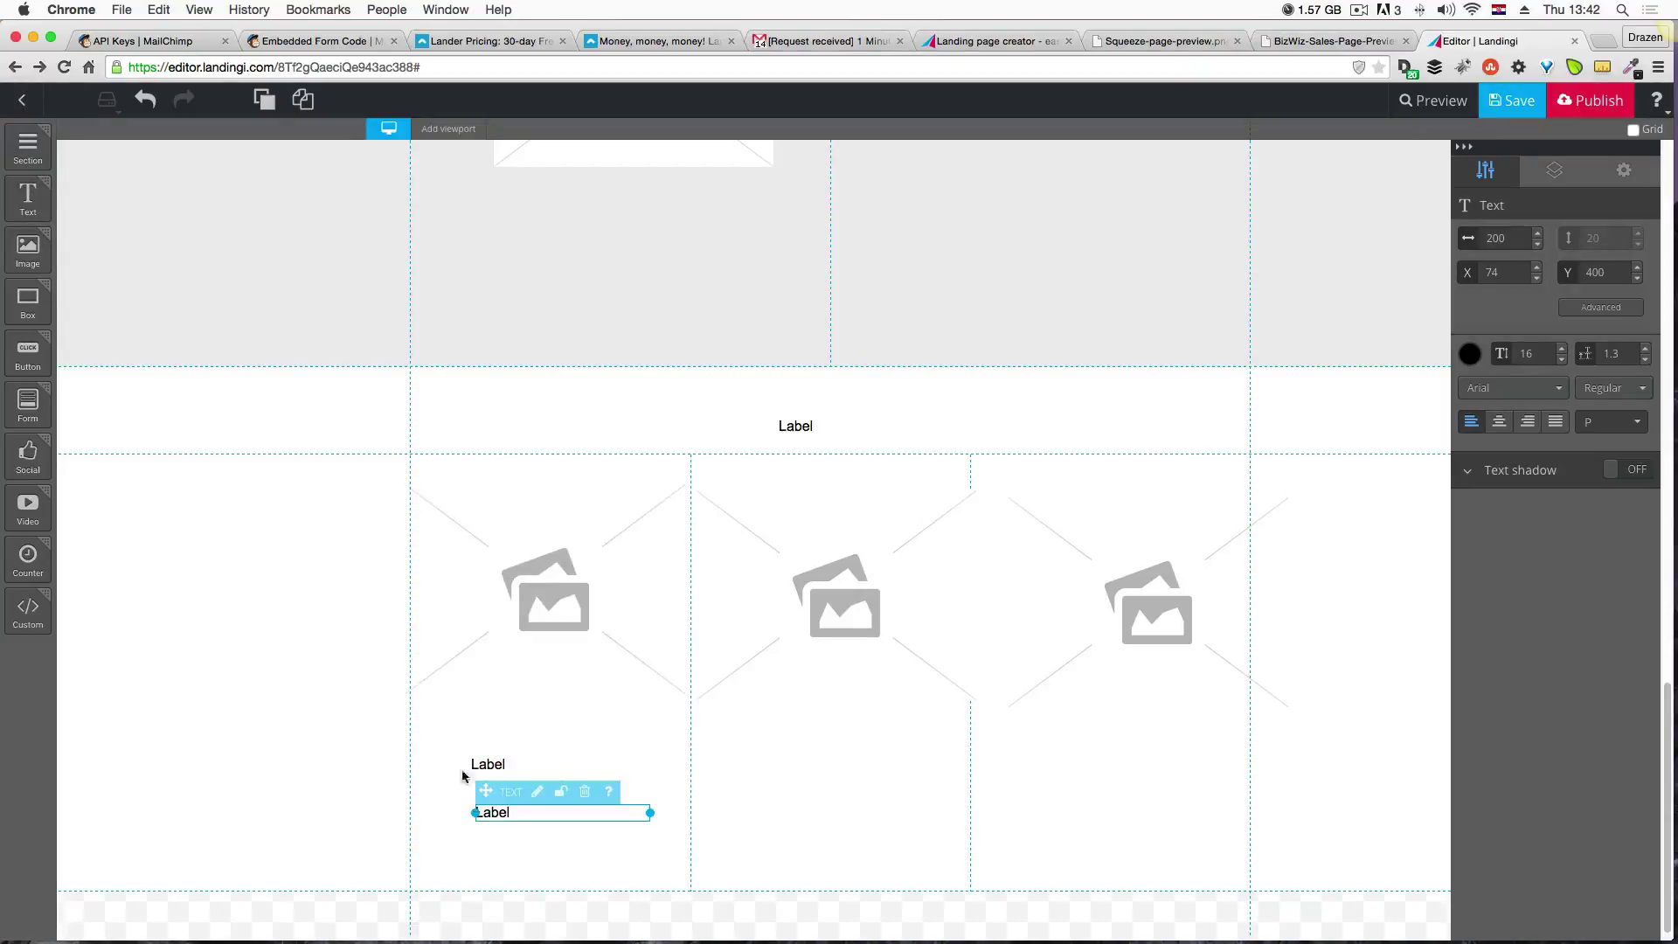
left_click_drag(44, 215, 499, 861)
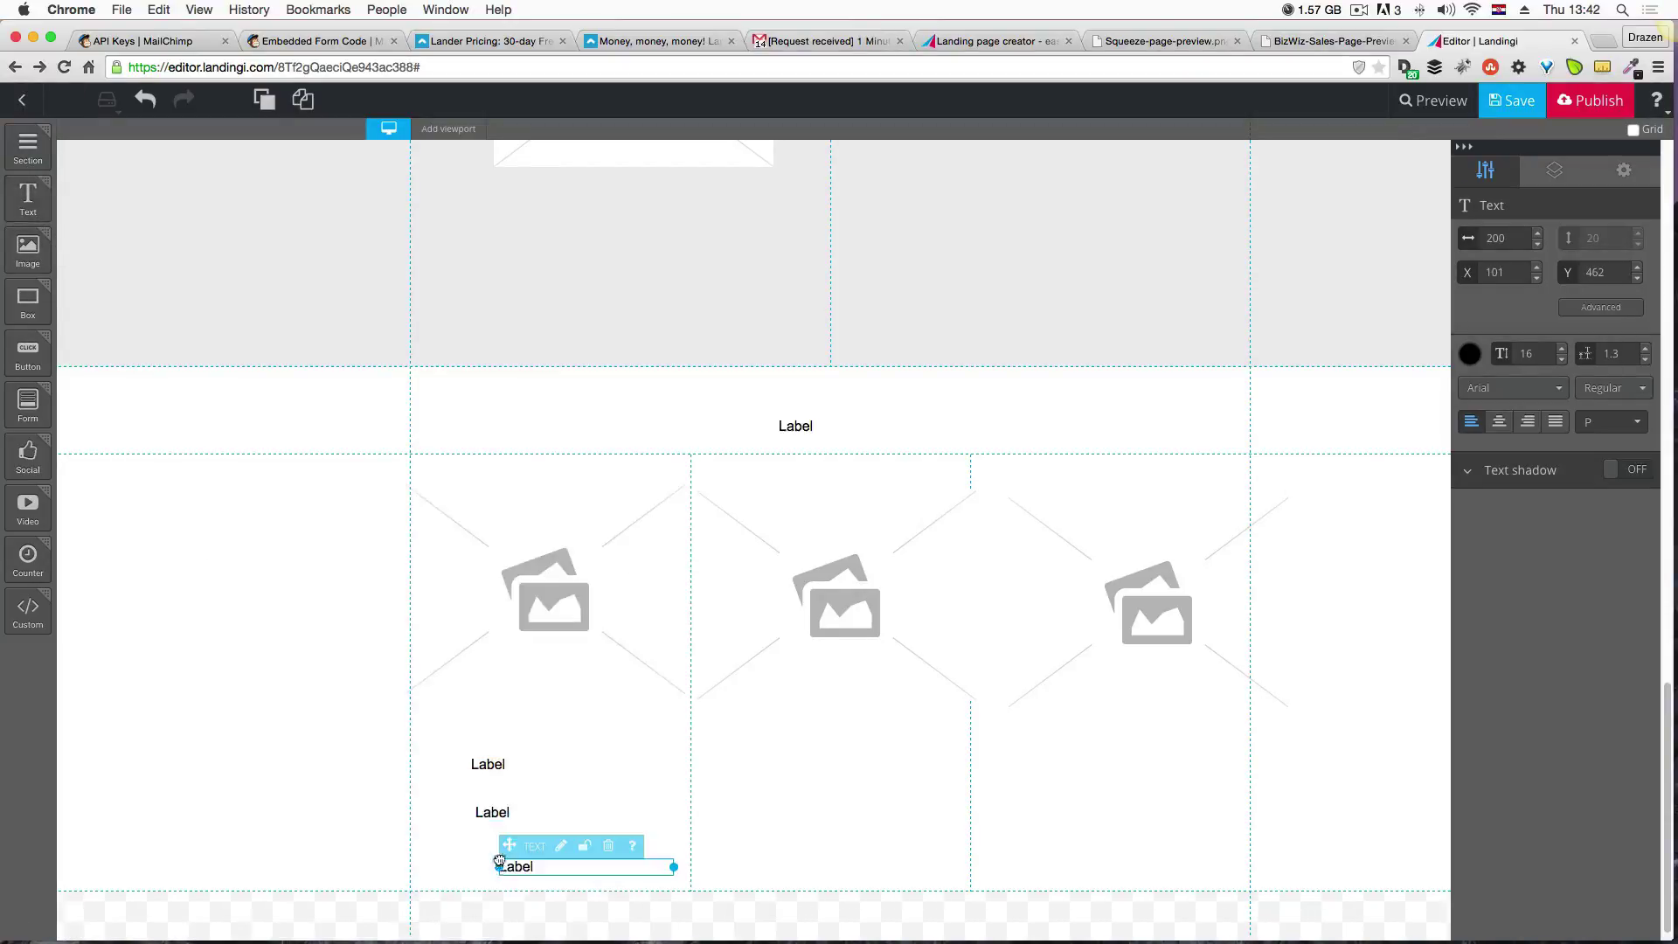
left_click_drag(28, 197, 777, 759)
left_click_drag(35, 196, 793, 809)
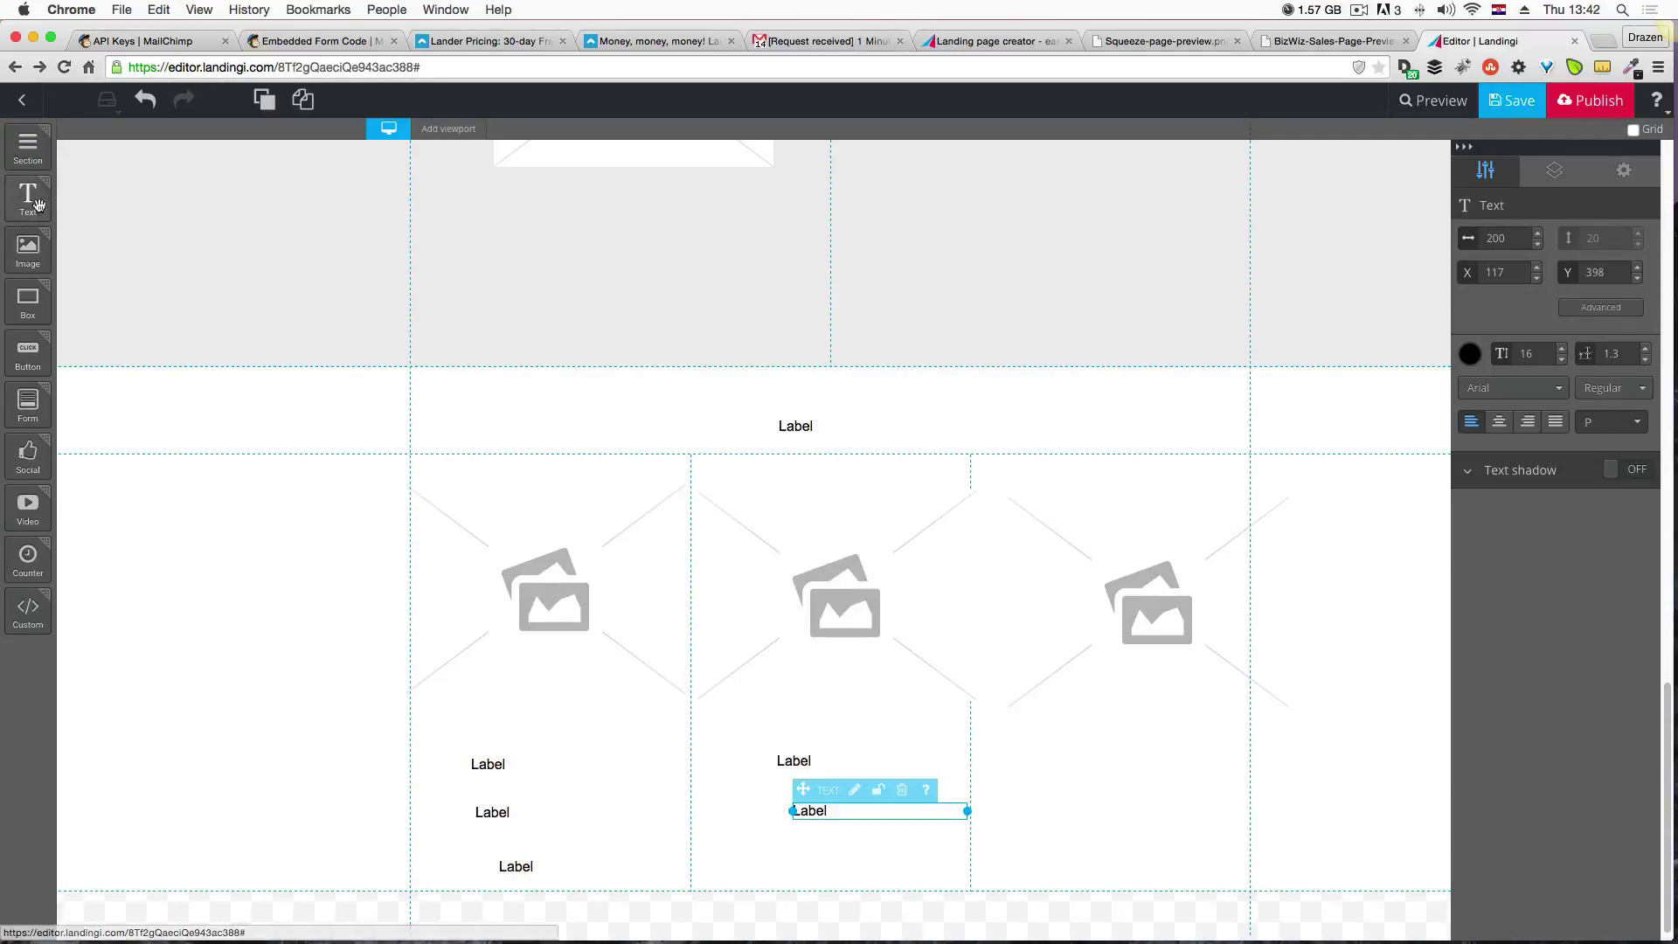
left_click_drag(28, 197, 777, 855)
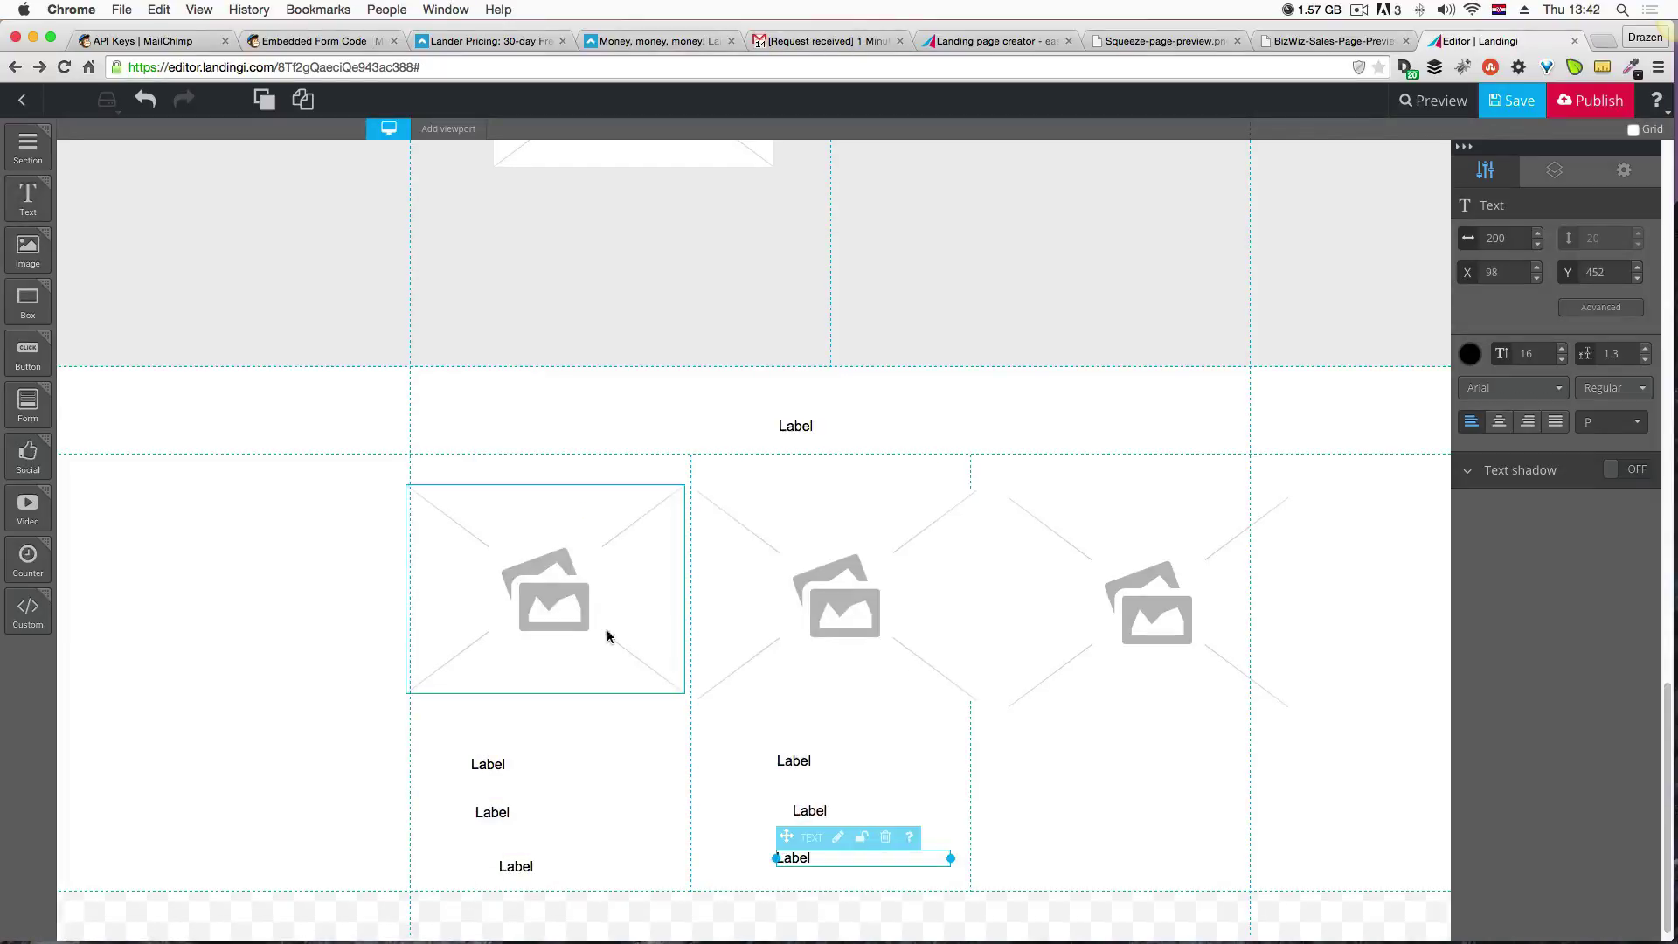
left_click_drag(28, 197, 1023, 751)
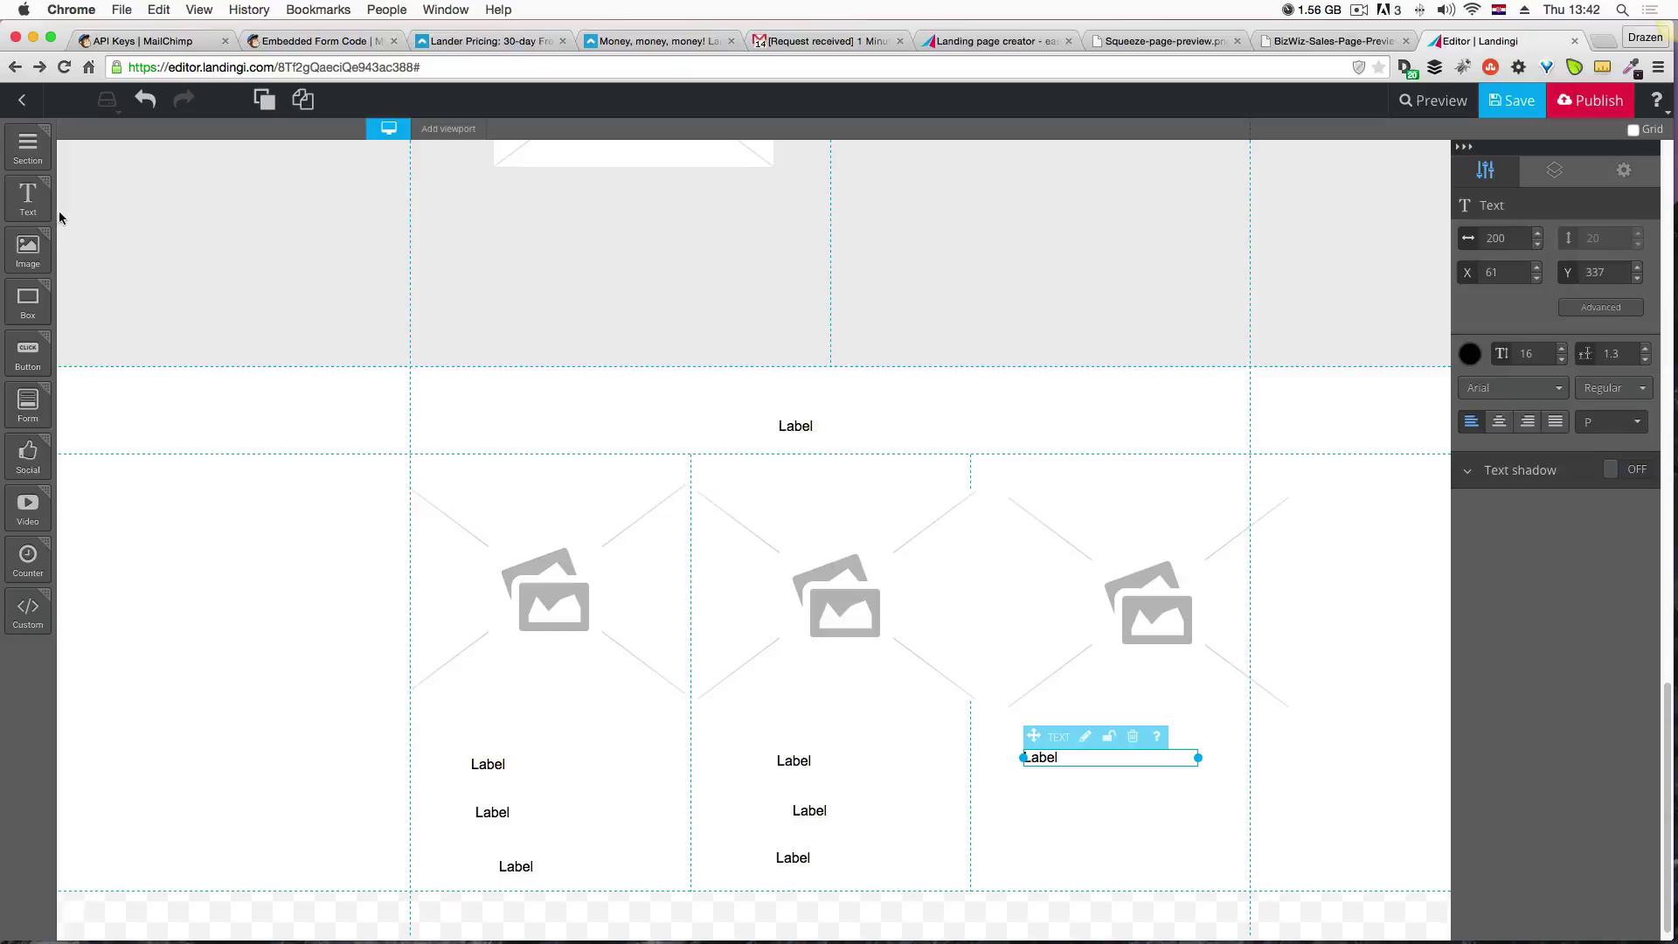
left_click_drag(28, 200, 1032, 801)
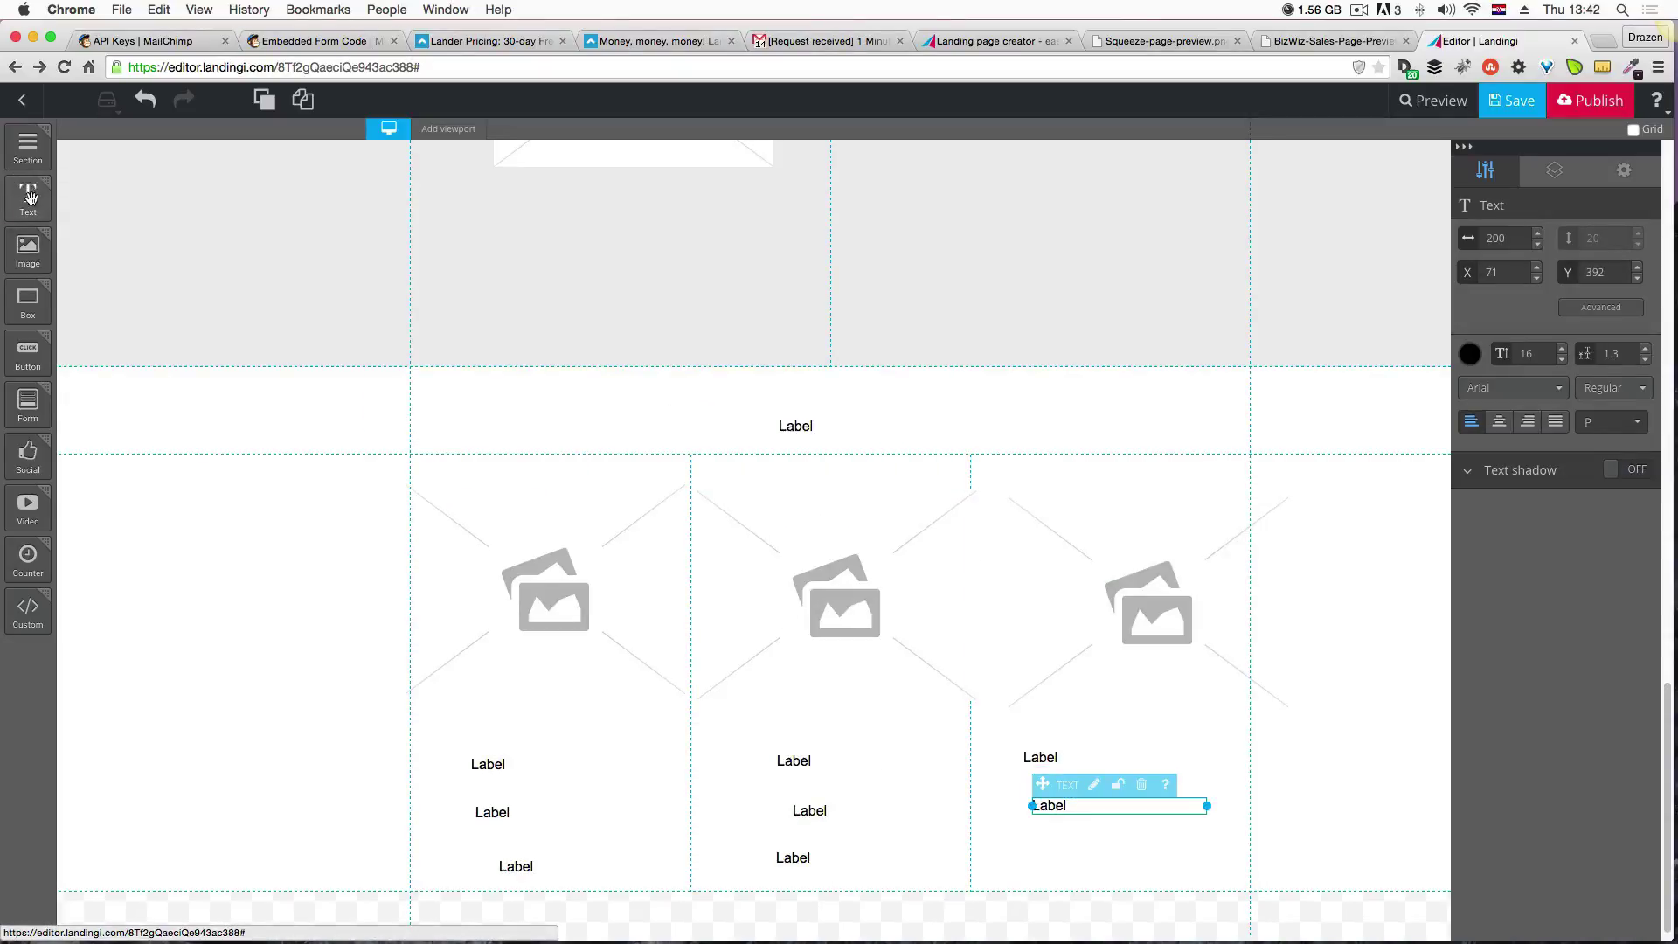
left_click_drag(28, 196, 1019, 847)
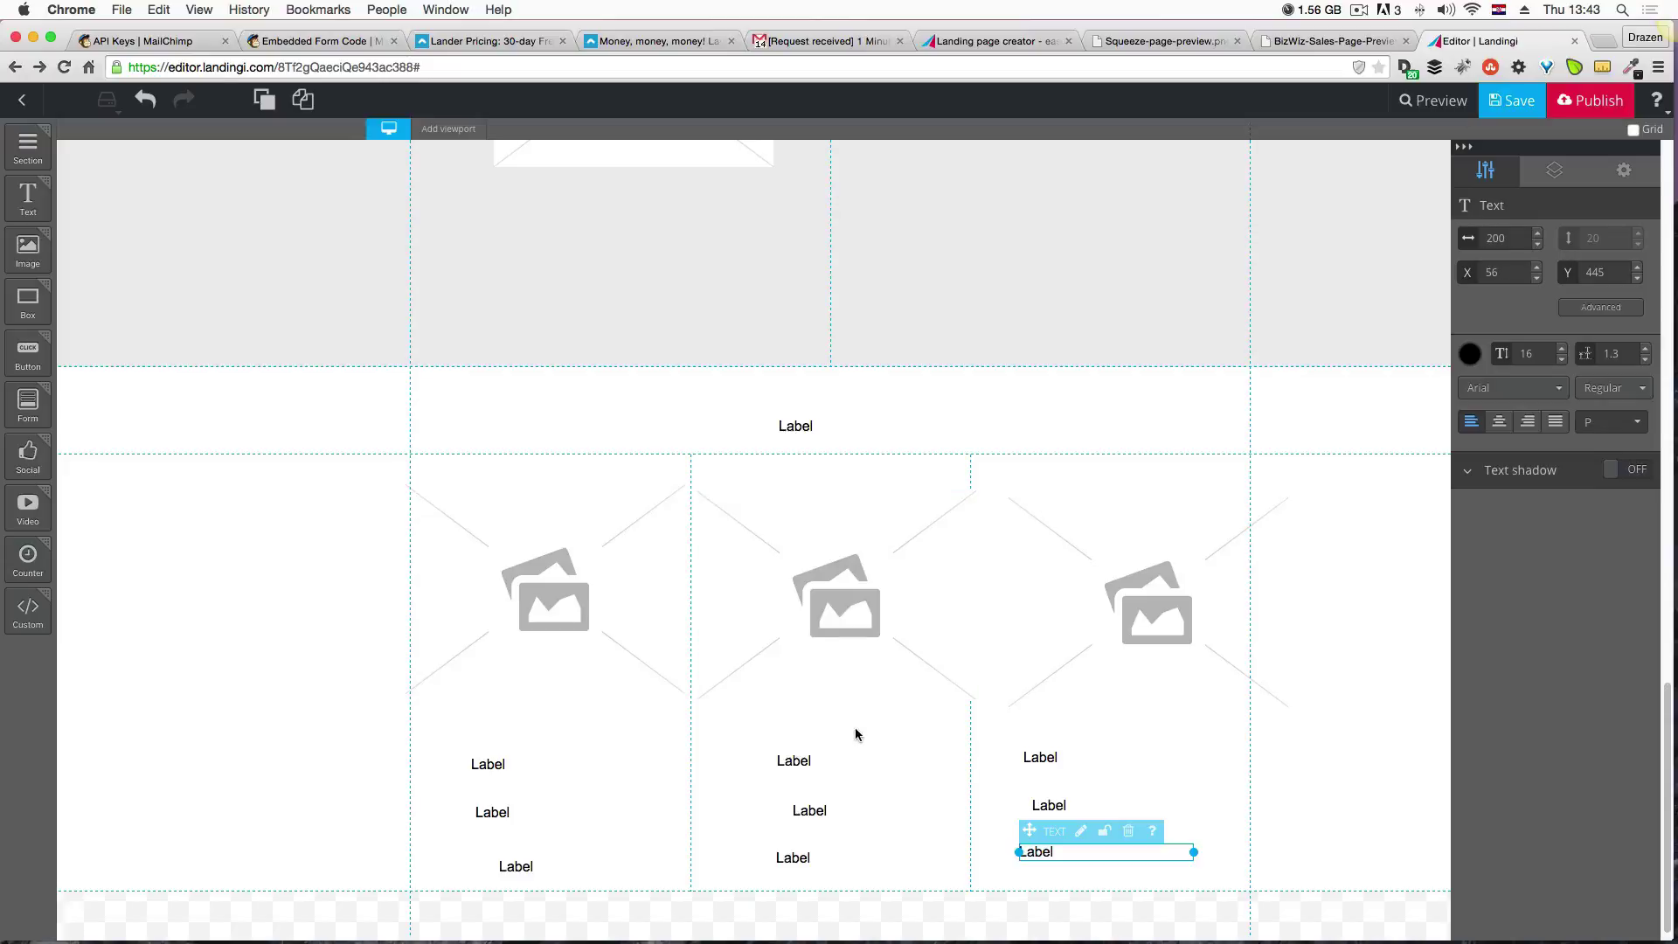
left_click(890, 794)
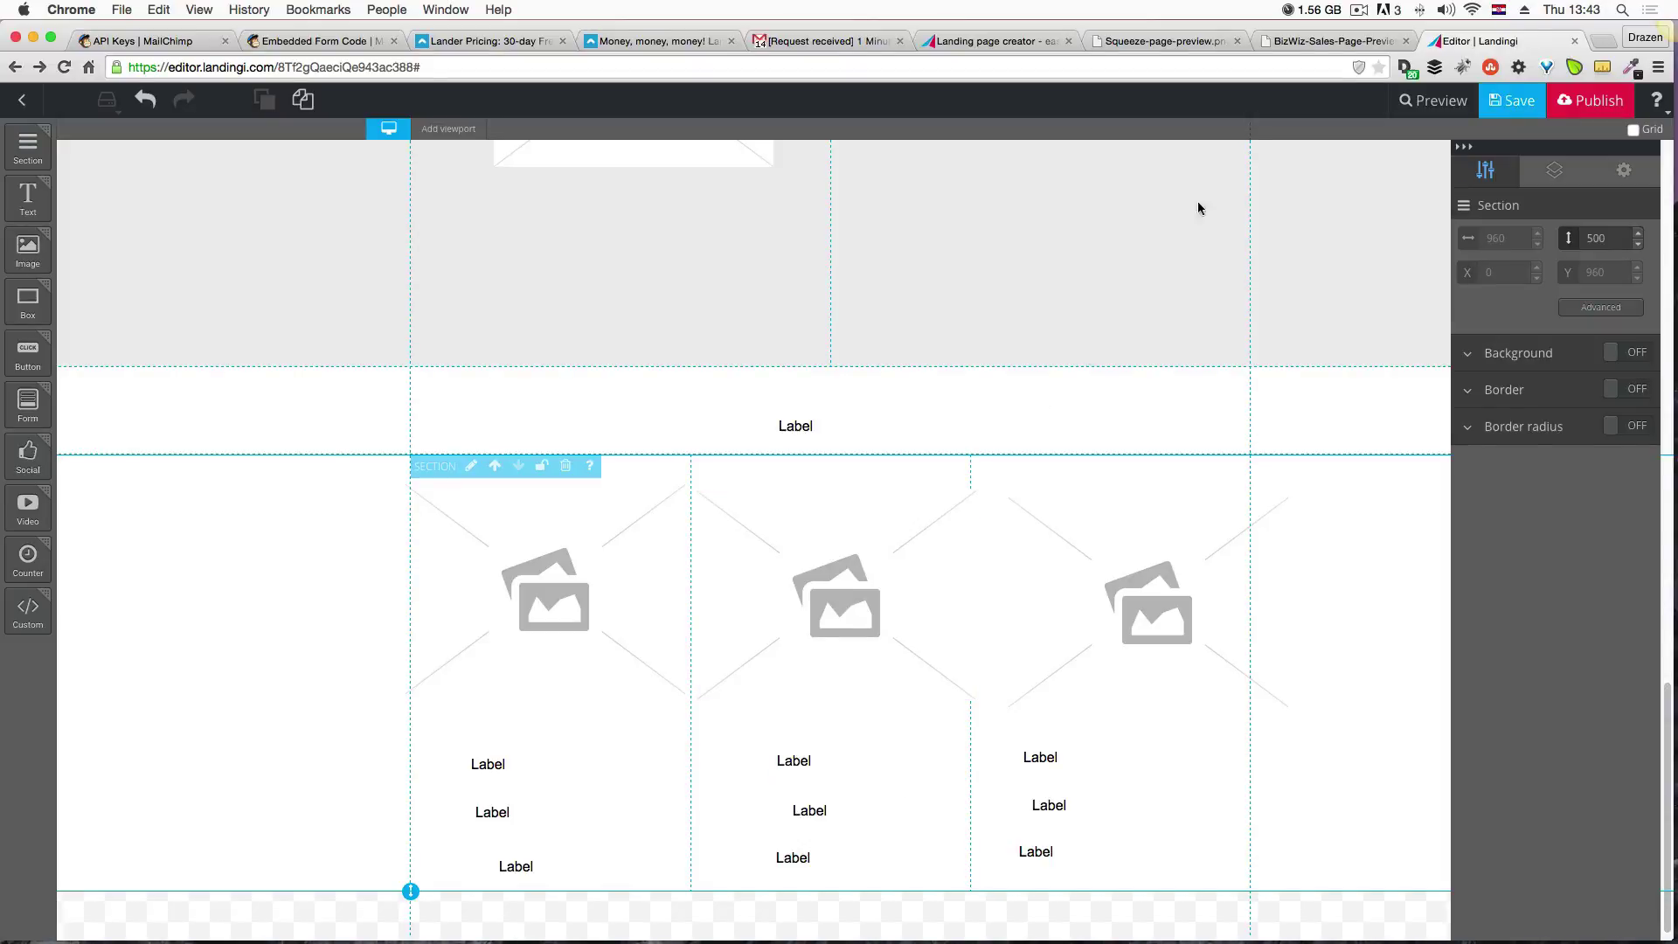
Check the mockup's orange call-to-action area, then add a one-column section below the three-column testimonials section.
left_click(1283, 46)
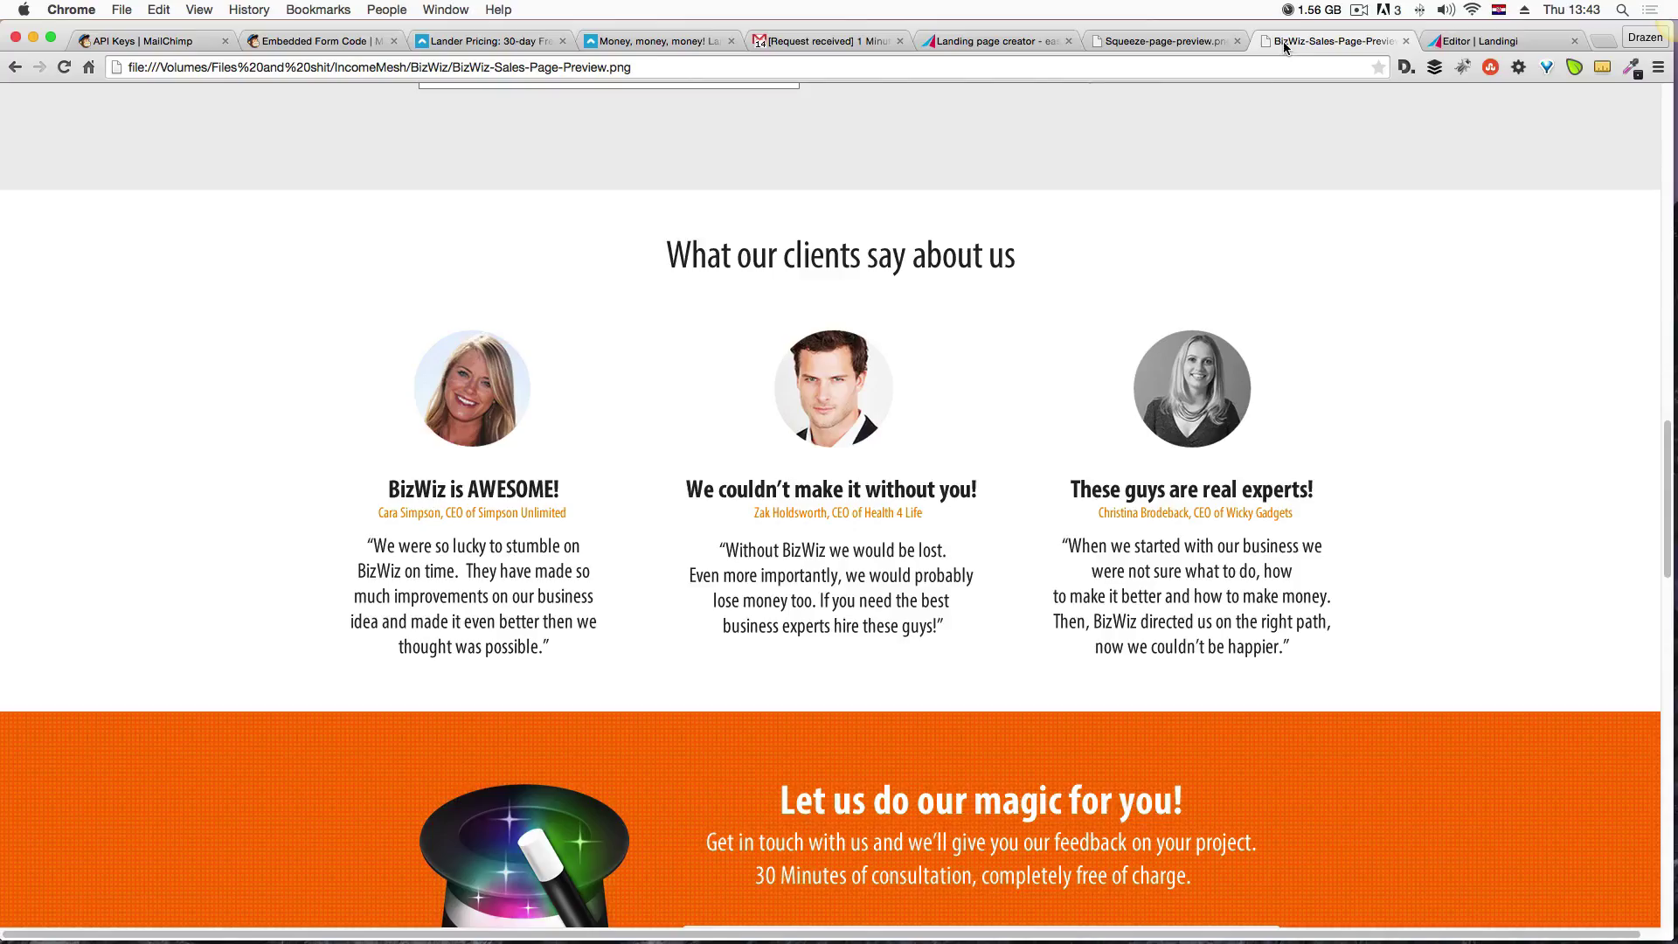
scroll(772, 567, "down", 5)
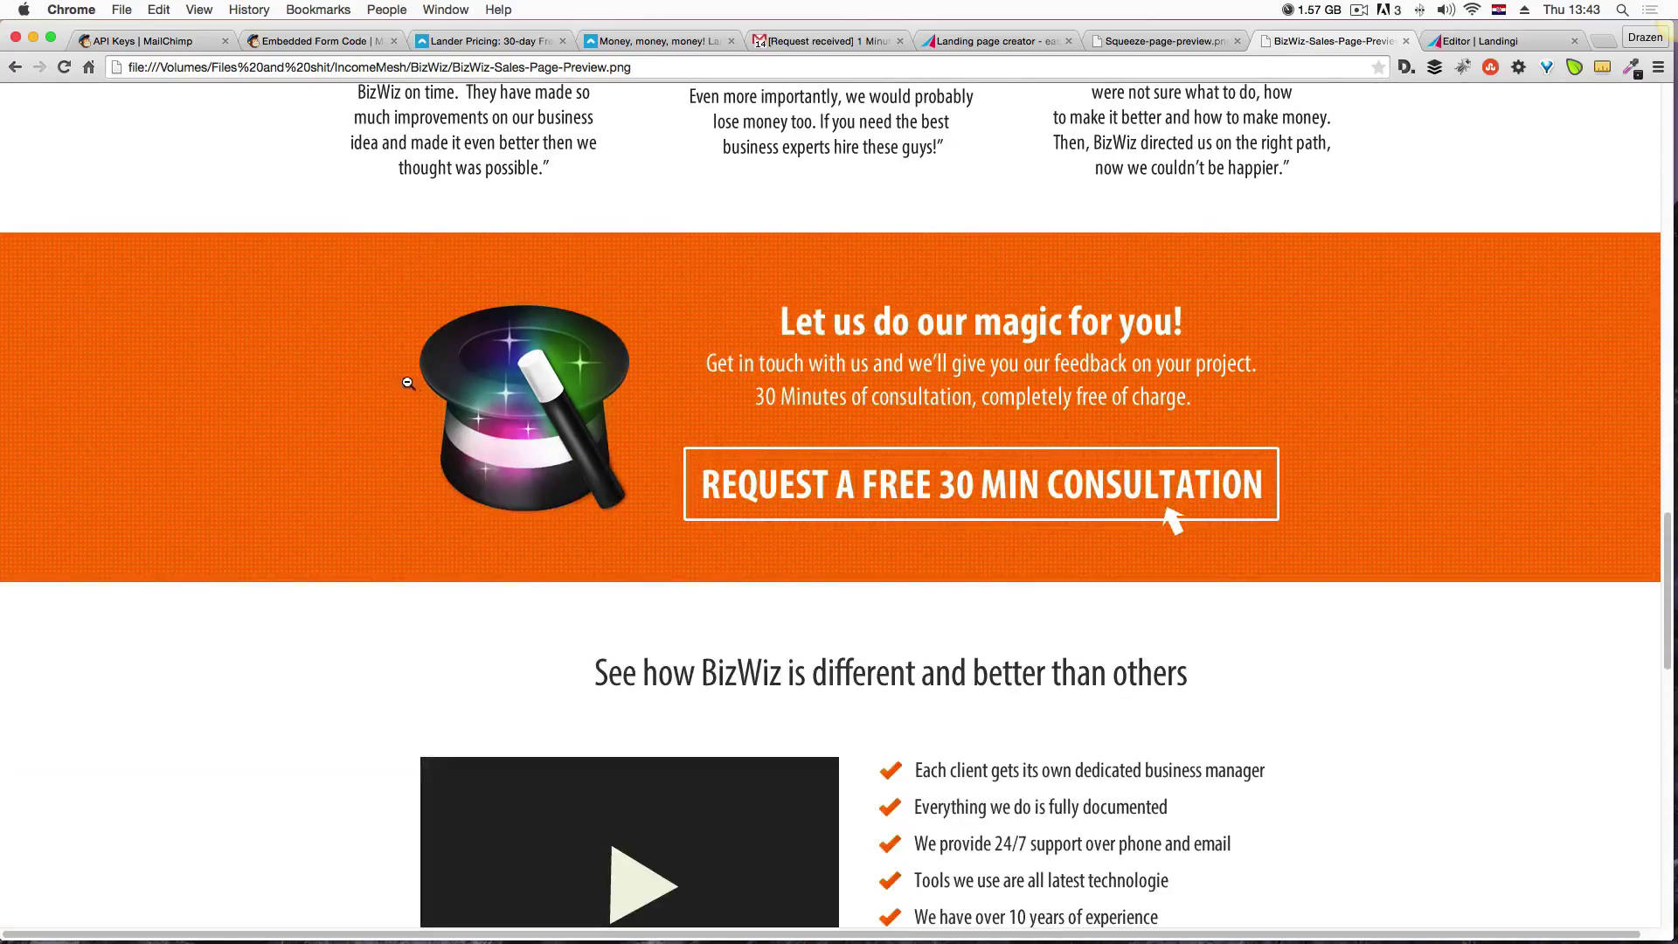
left_click(1460, 46)
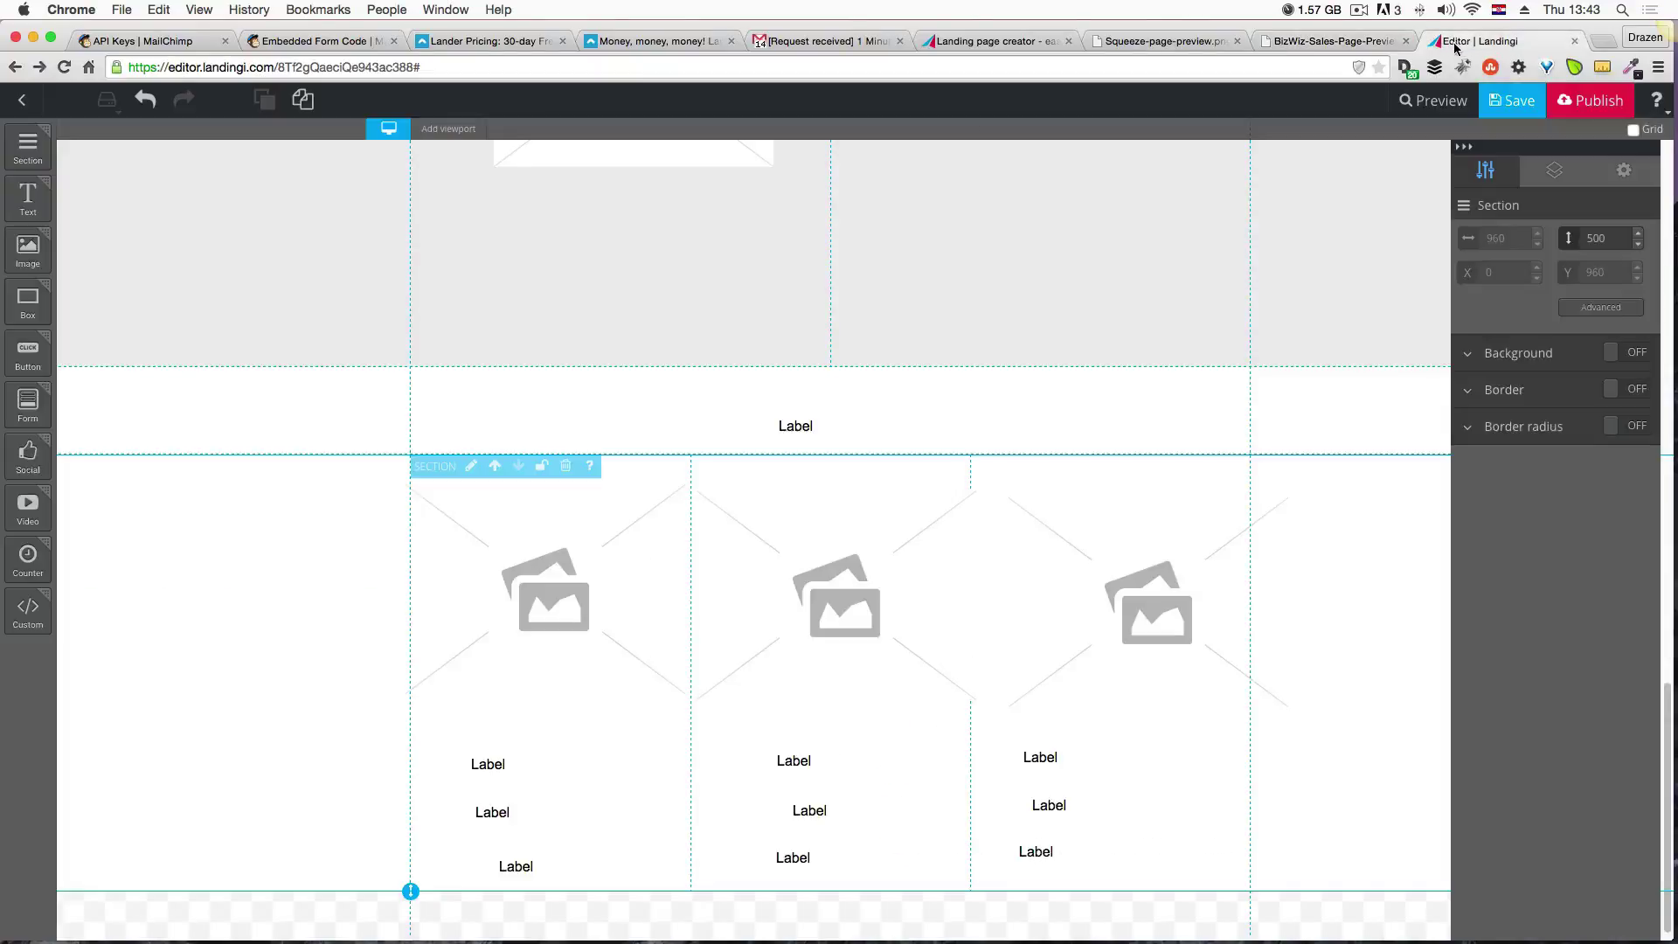
left_click_drag(13, 147, 420, 898)
left_click(652, 540)
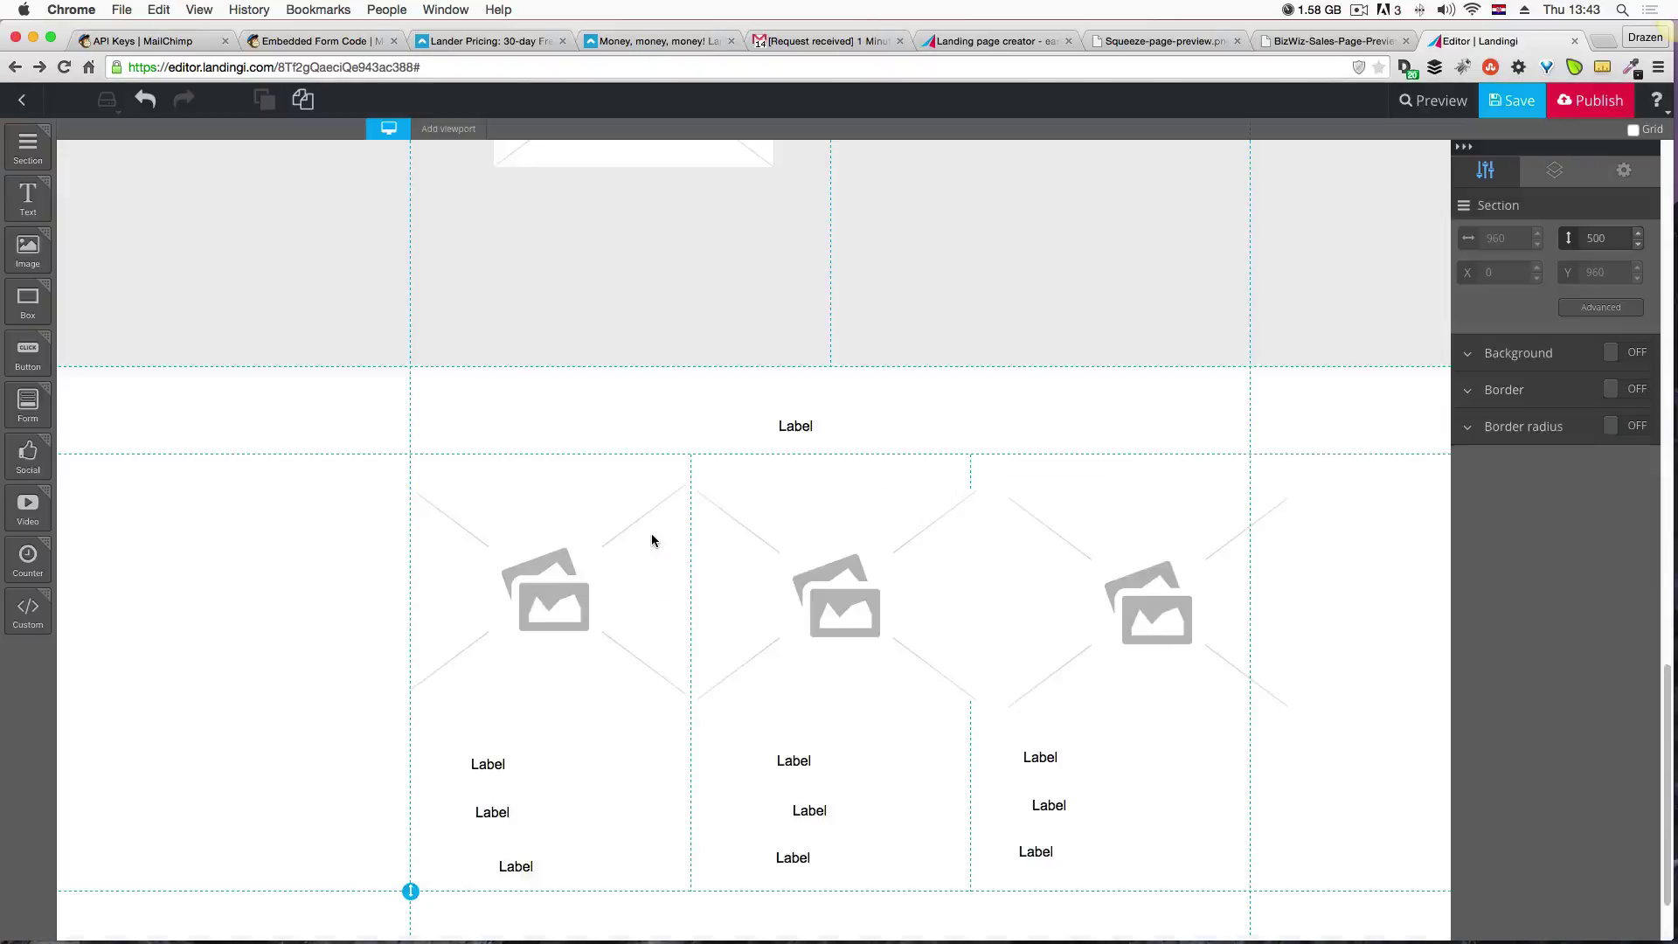
Turn on the new bottom section's background and upload orange-background.png from the Sales page folder as its background image.
left_click(708, 862)
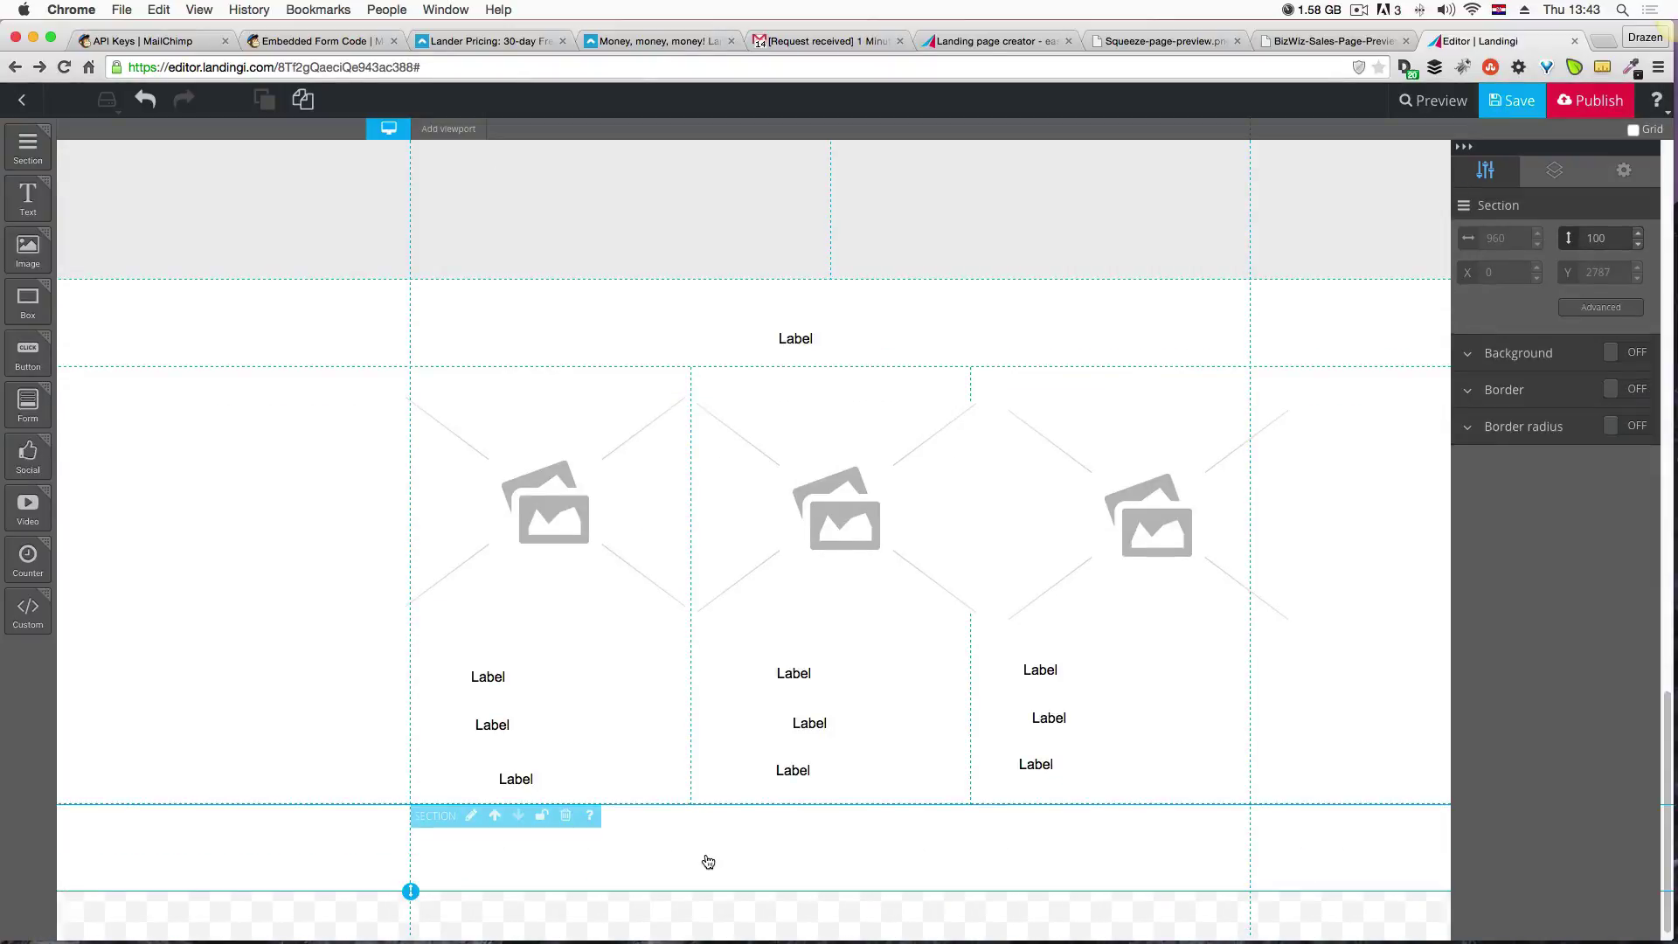
left_click(1629, 353)
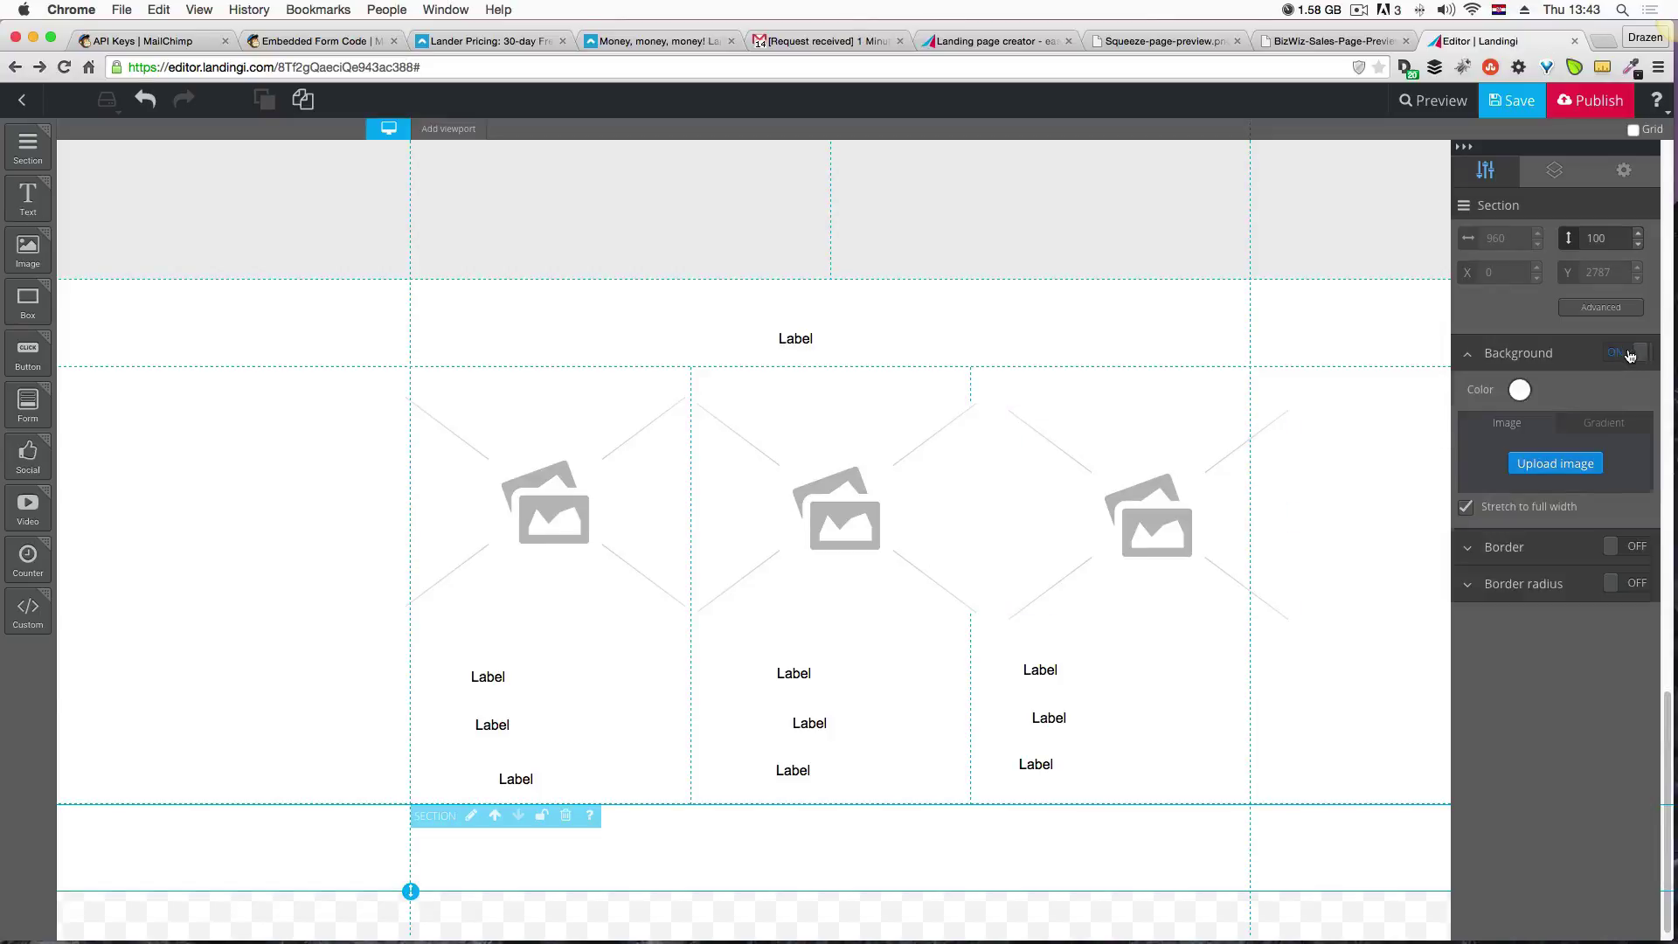
left_click(1521, 464)
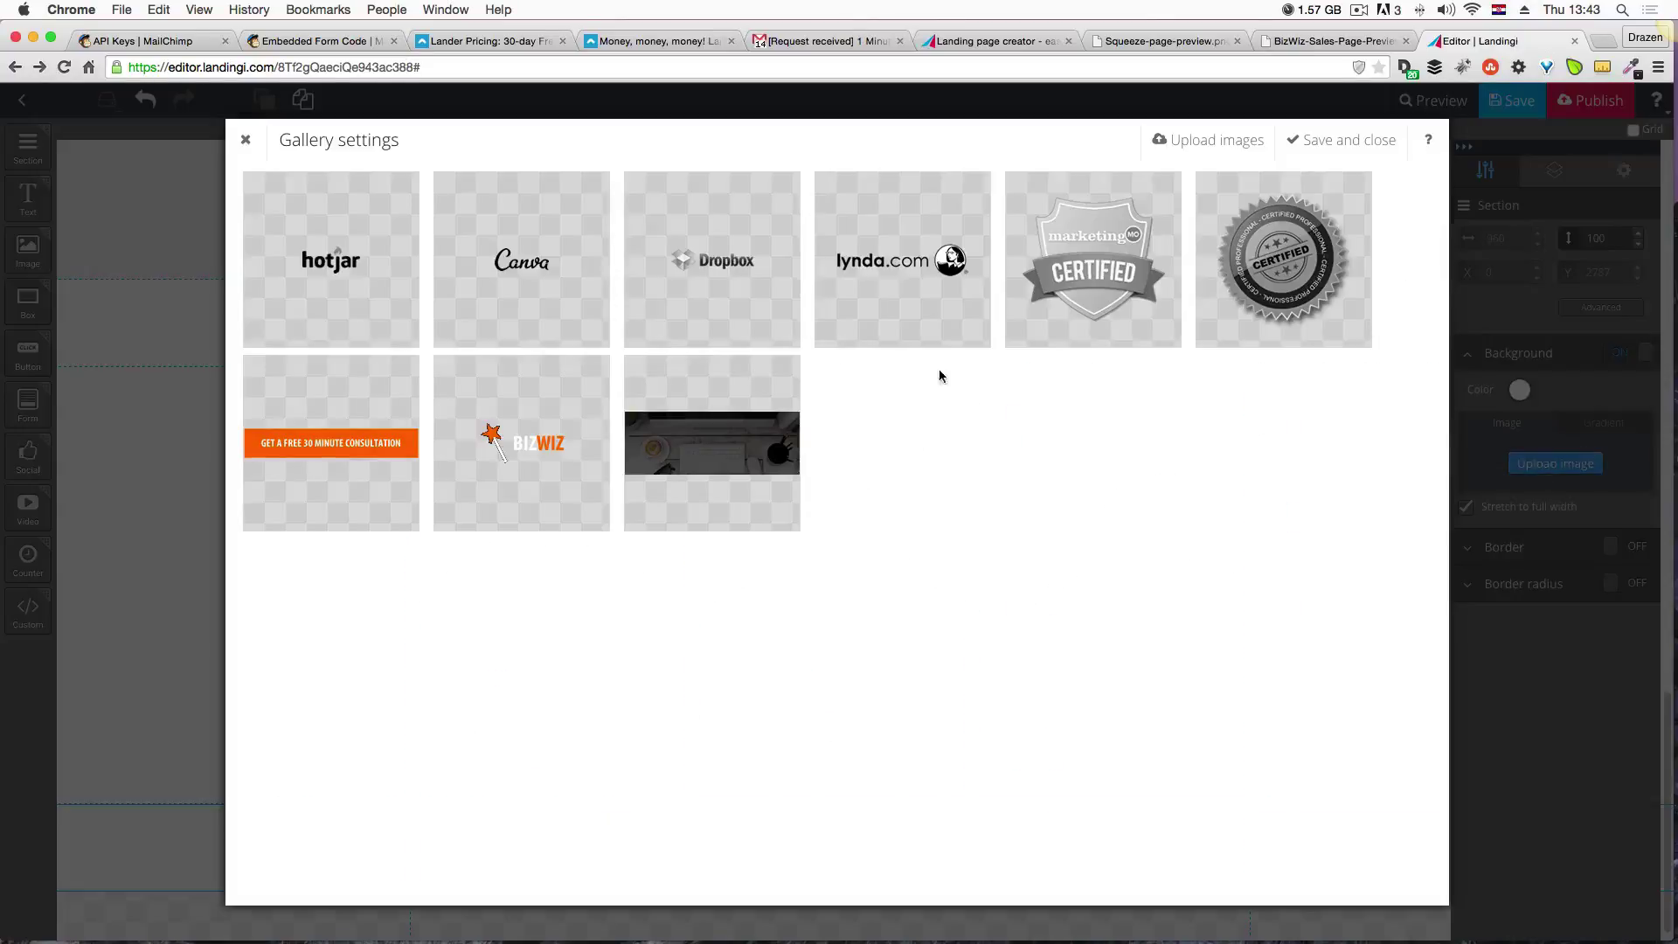
left_click(1194, 139)
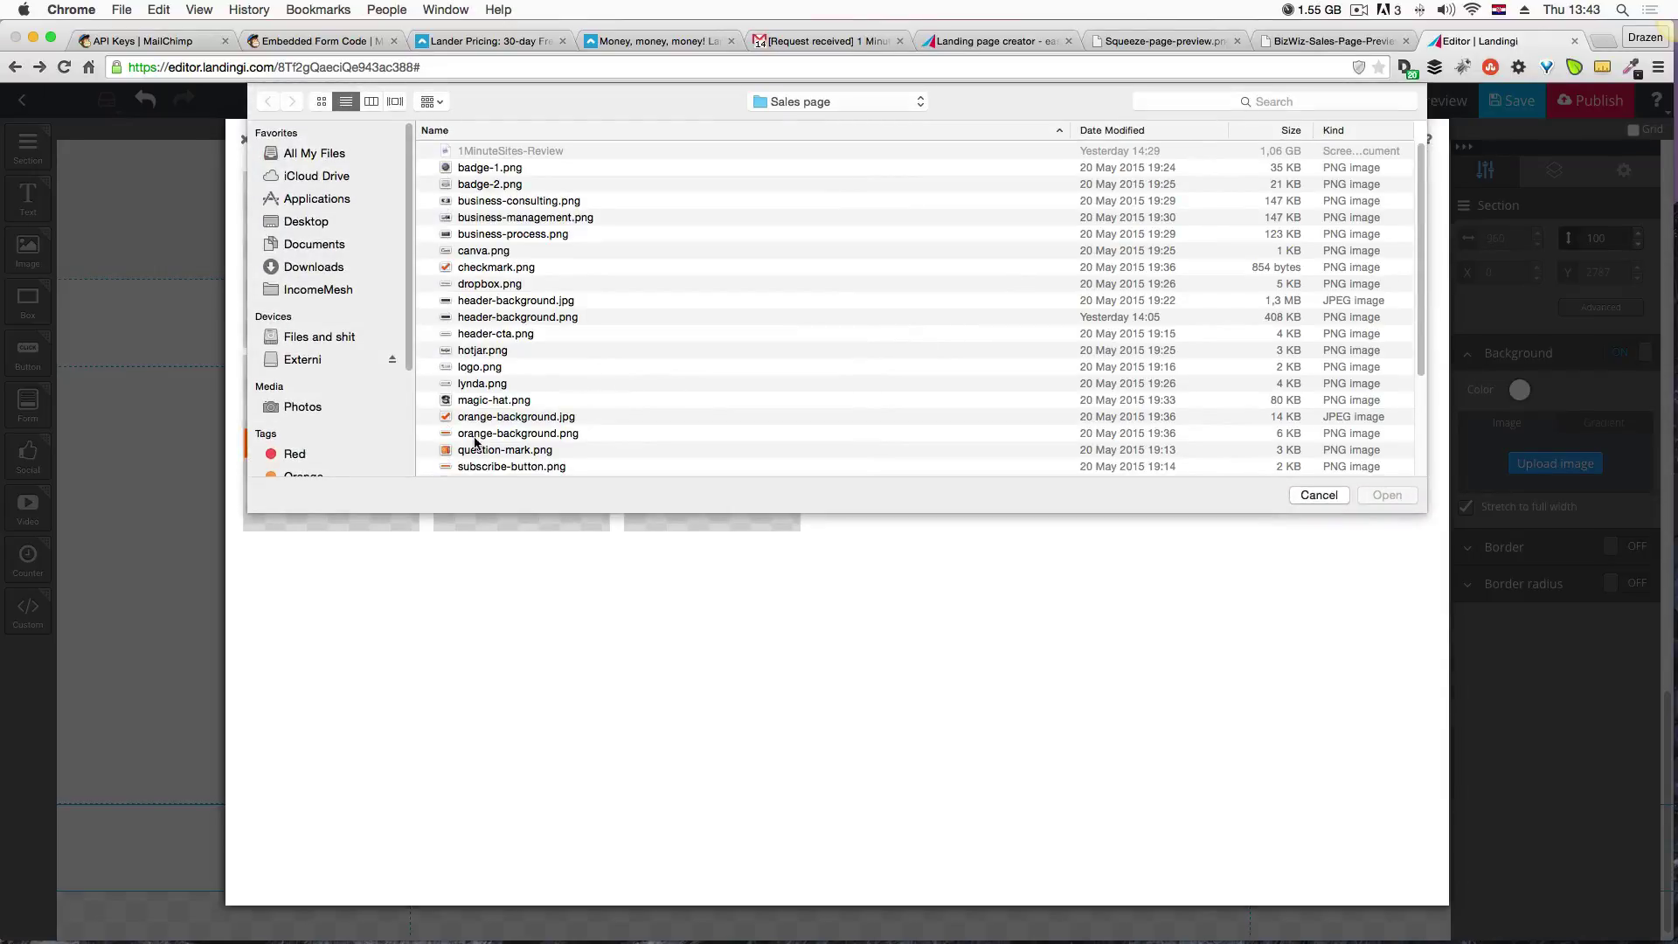
double_click(494, 433)
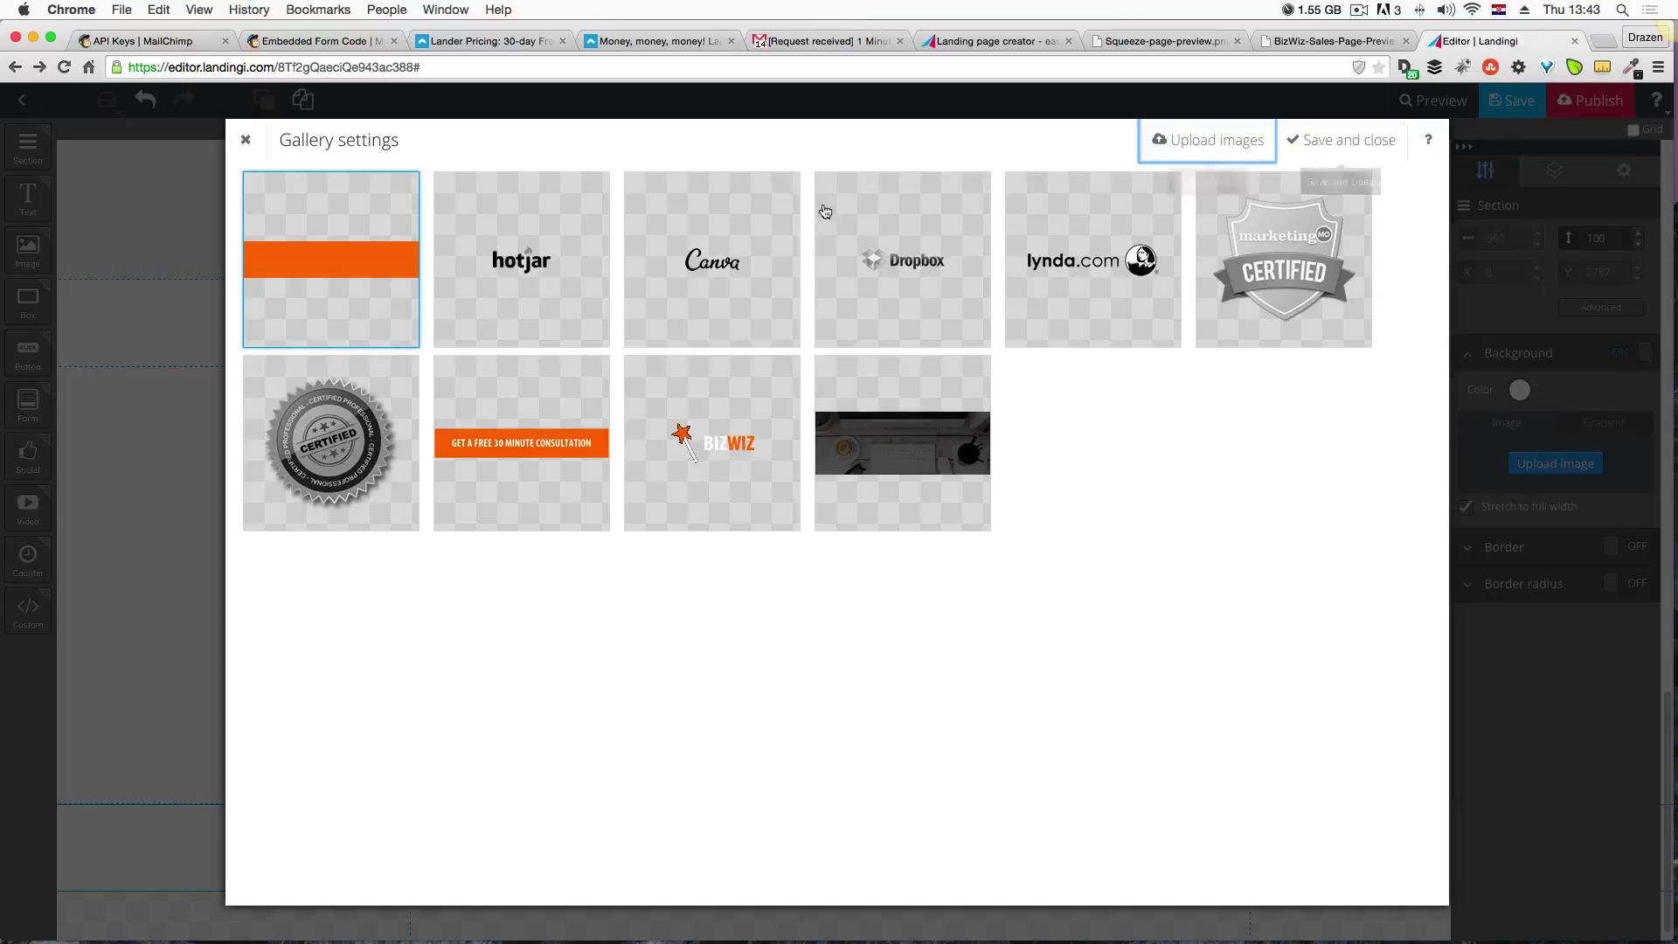
left_click(295, 302)
left_click(1378, 155)
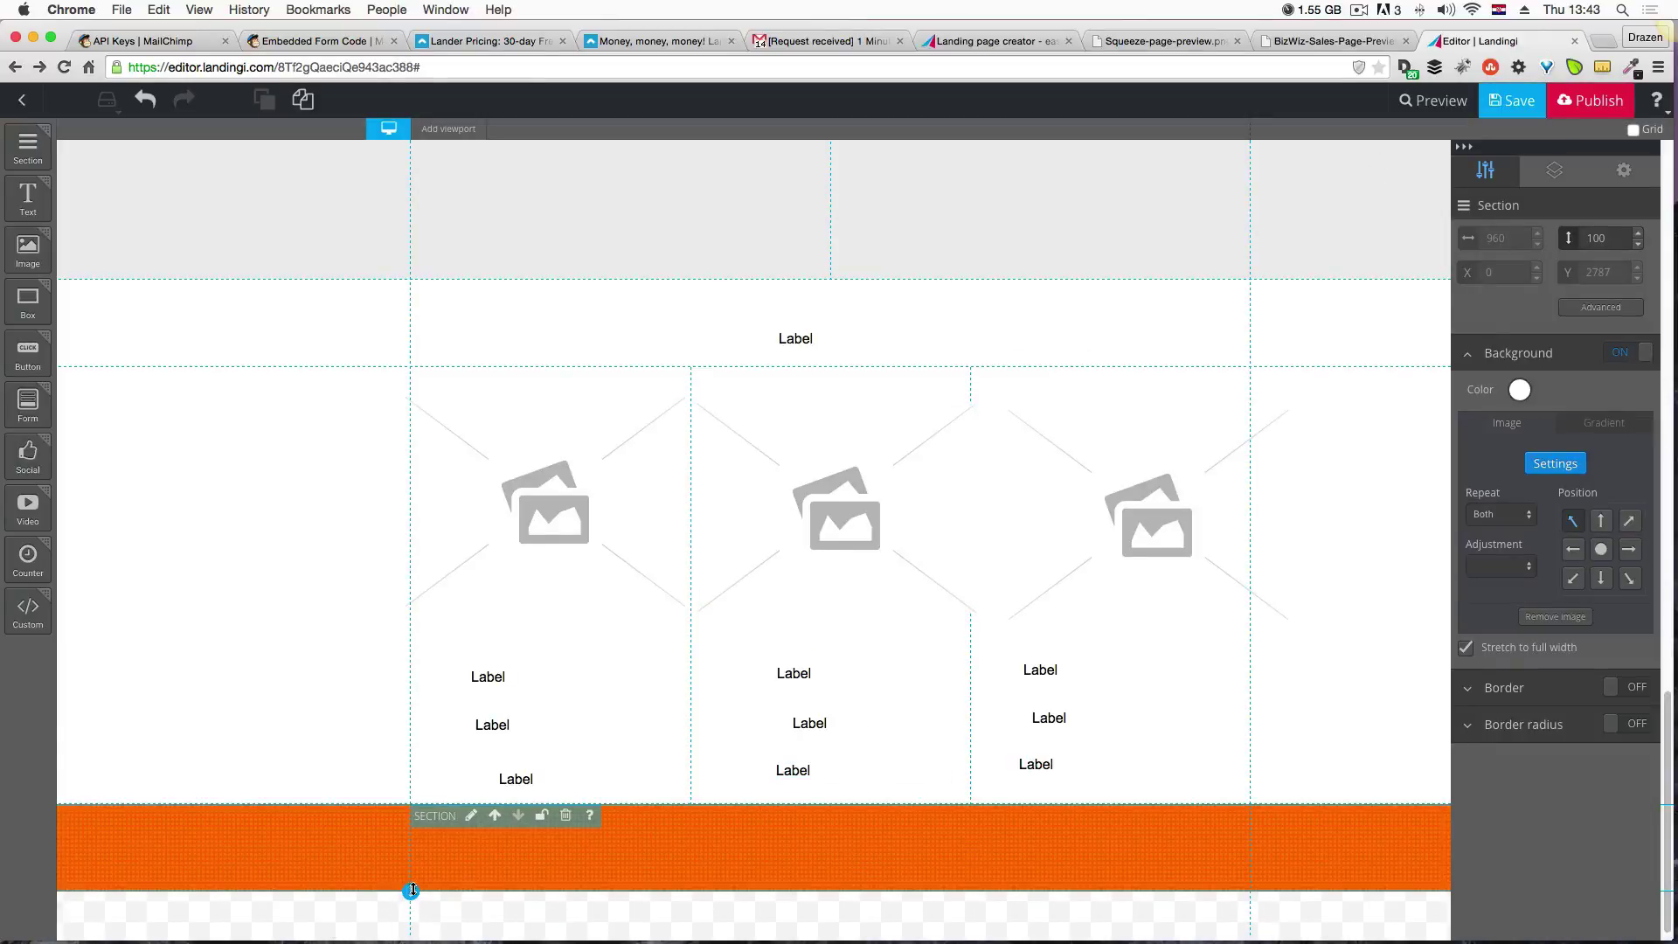
Set the orange section's background image to No repeat and resize the section to a height of 400.
left_click_drag(412, 891, 413, 924)
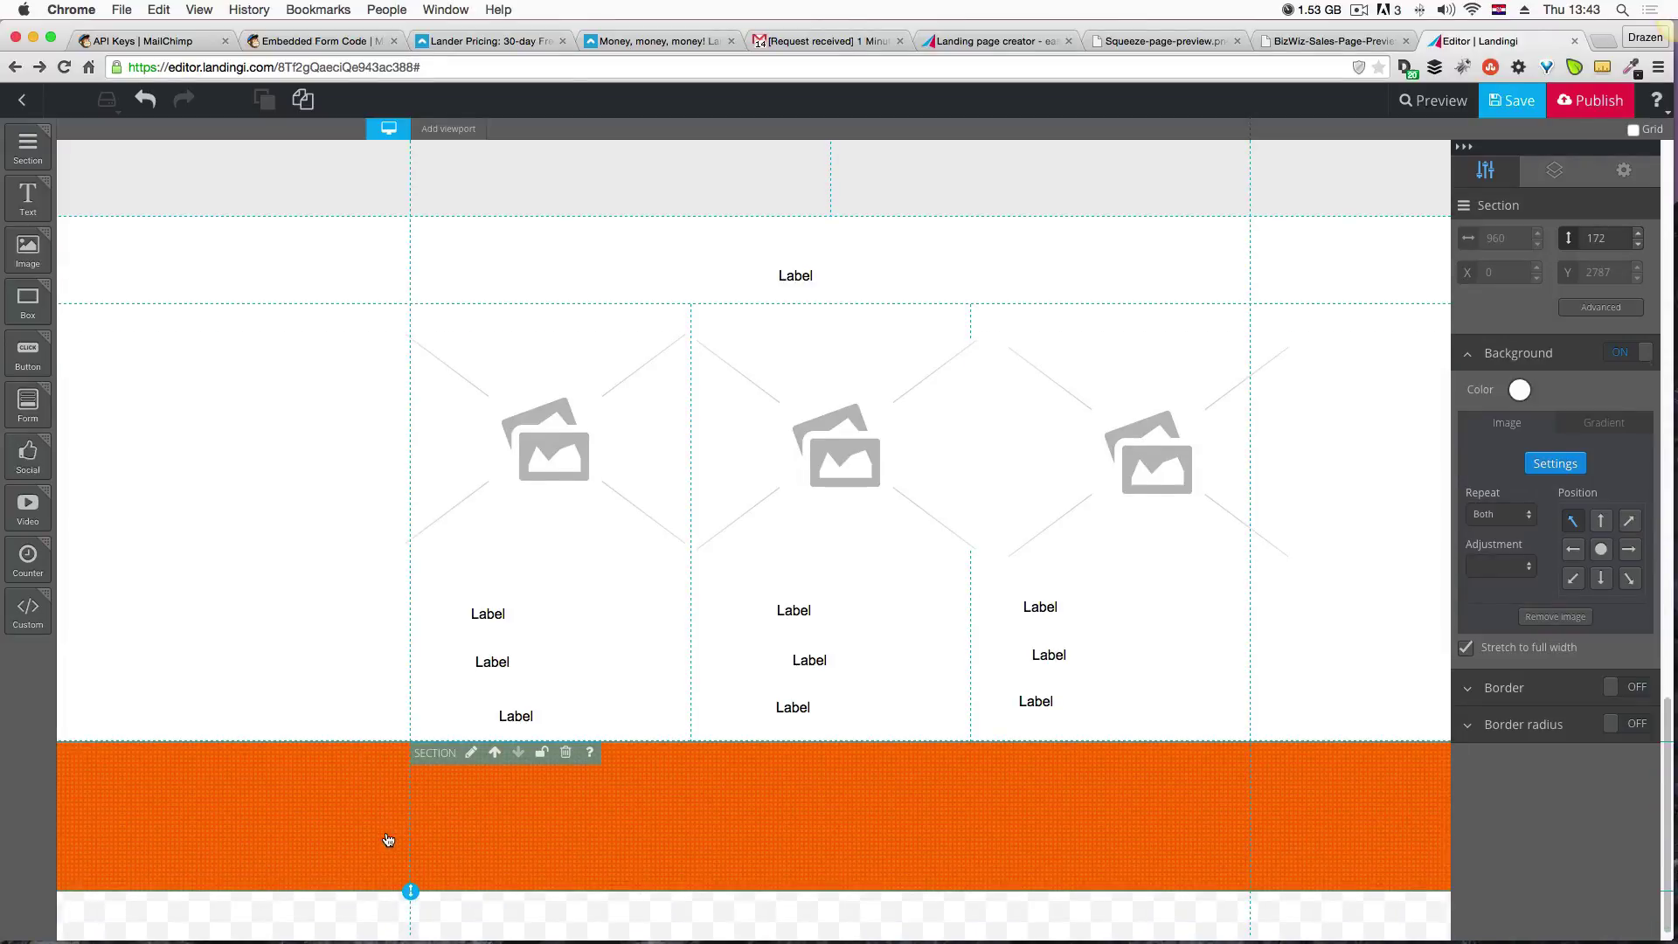
mouse_move(411, 902)
left_mouse_down()
mouse_move(408, 935)
mouse_move(420, 884)
left_mouse_up()
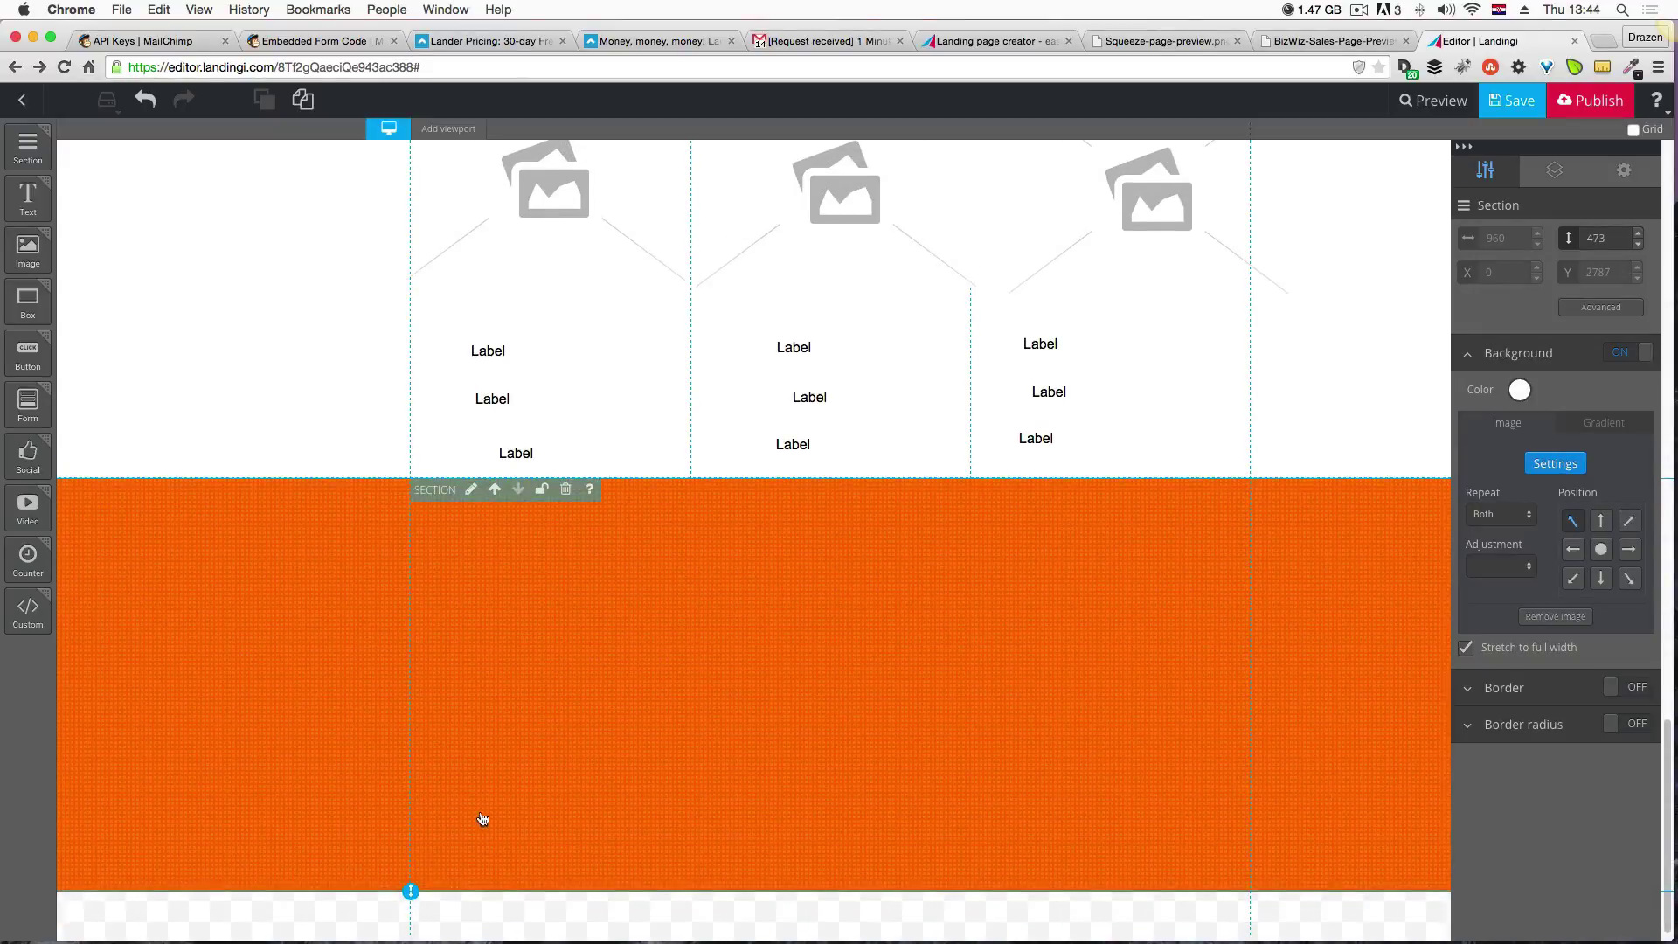
left_click(1492, 515)
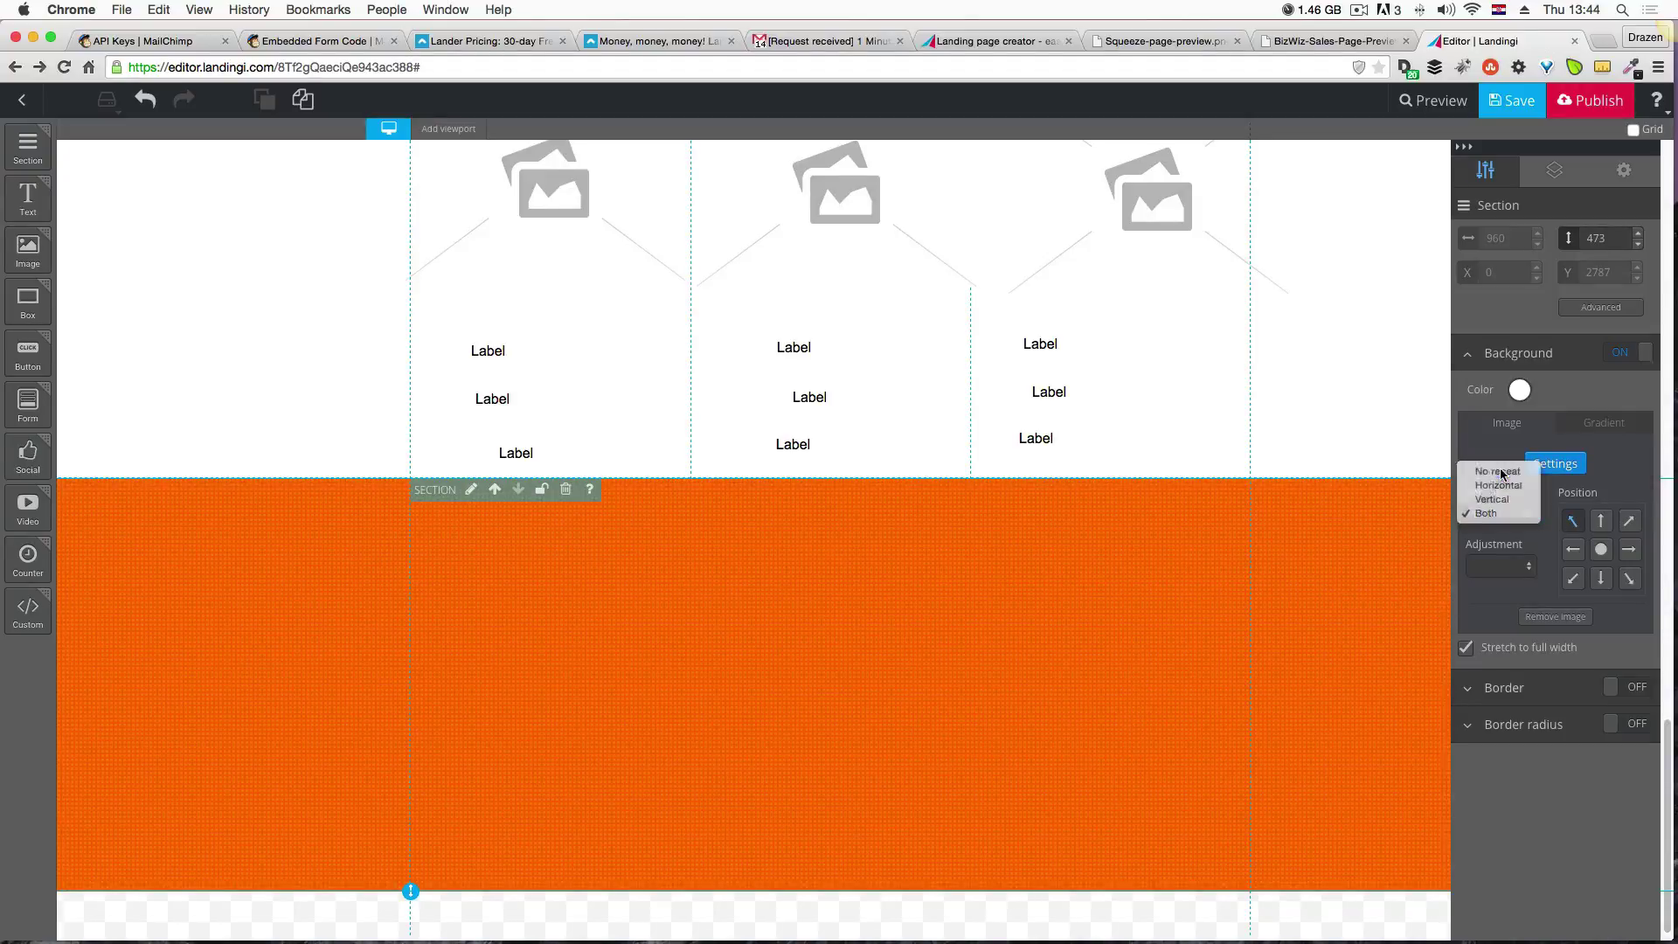
left_click(1500, 472)
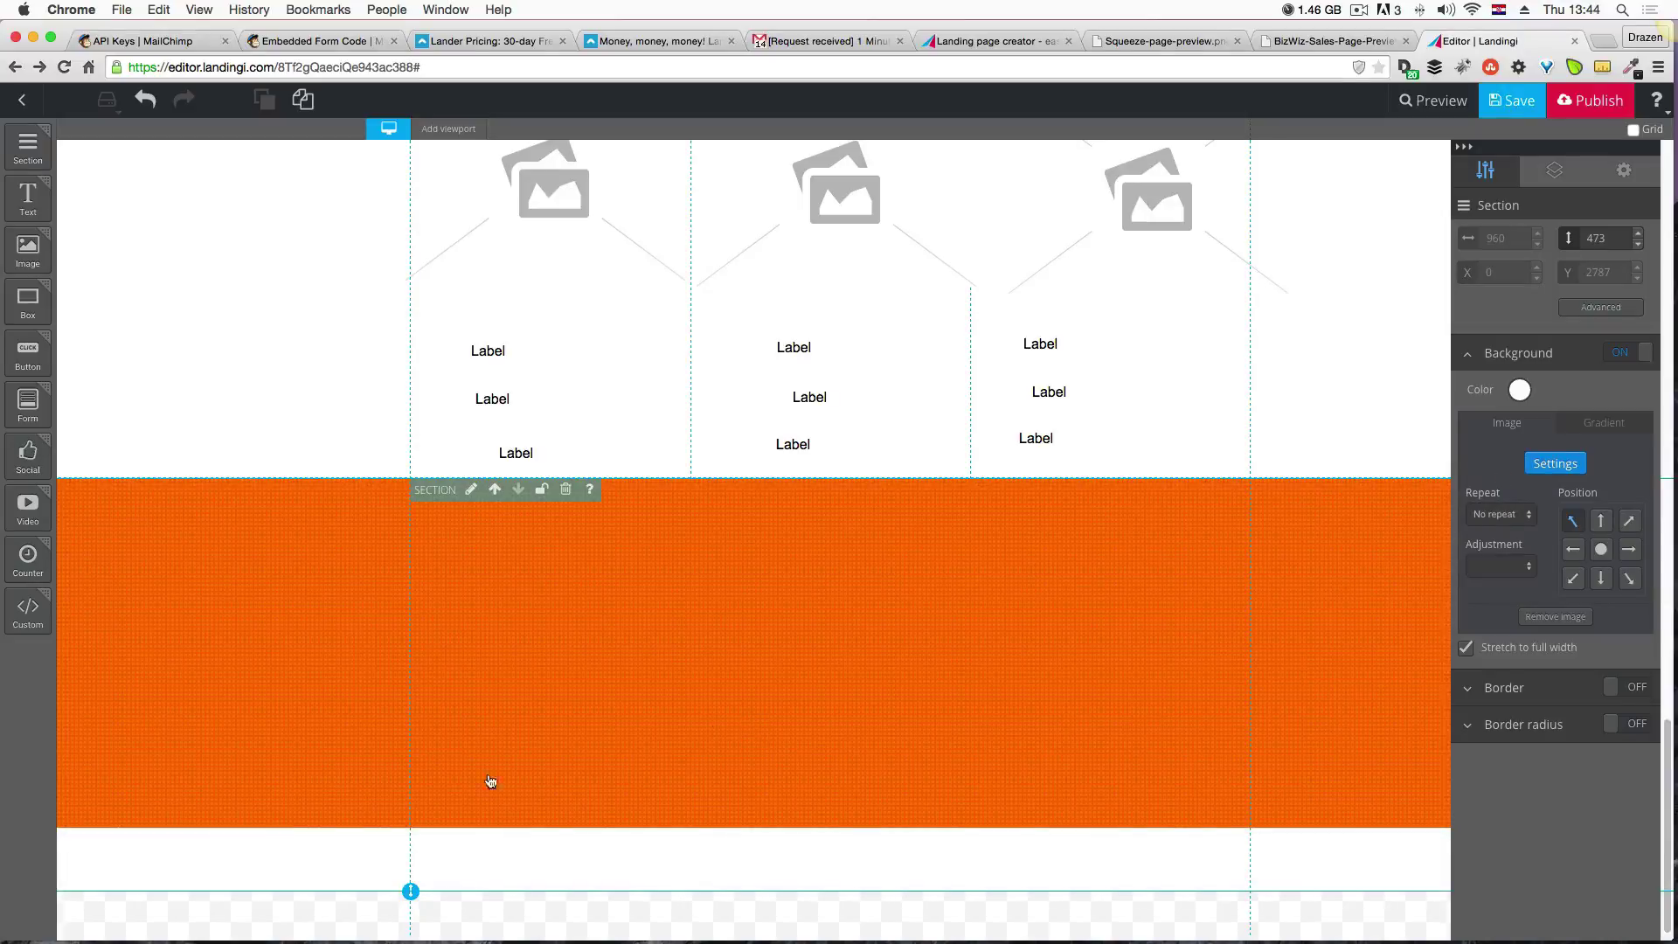
mouse_move(410, 892)
left_mouse_down()
mouse_move(418, 868)
mouse_move(412, 892)
left_mouse_up()
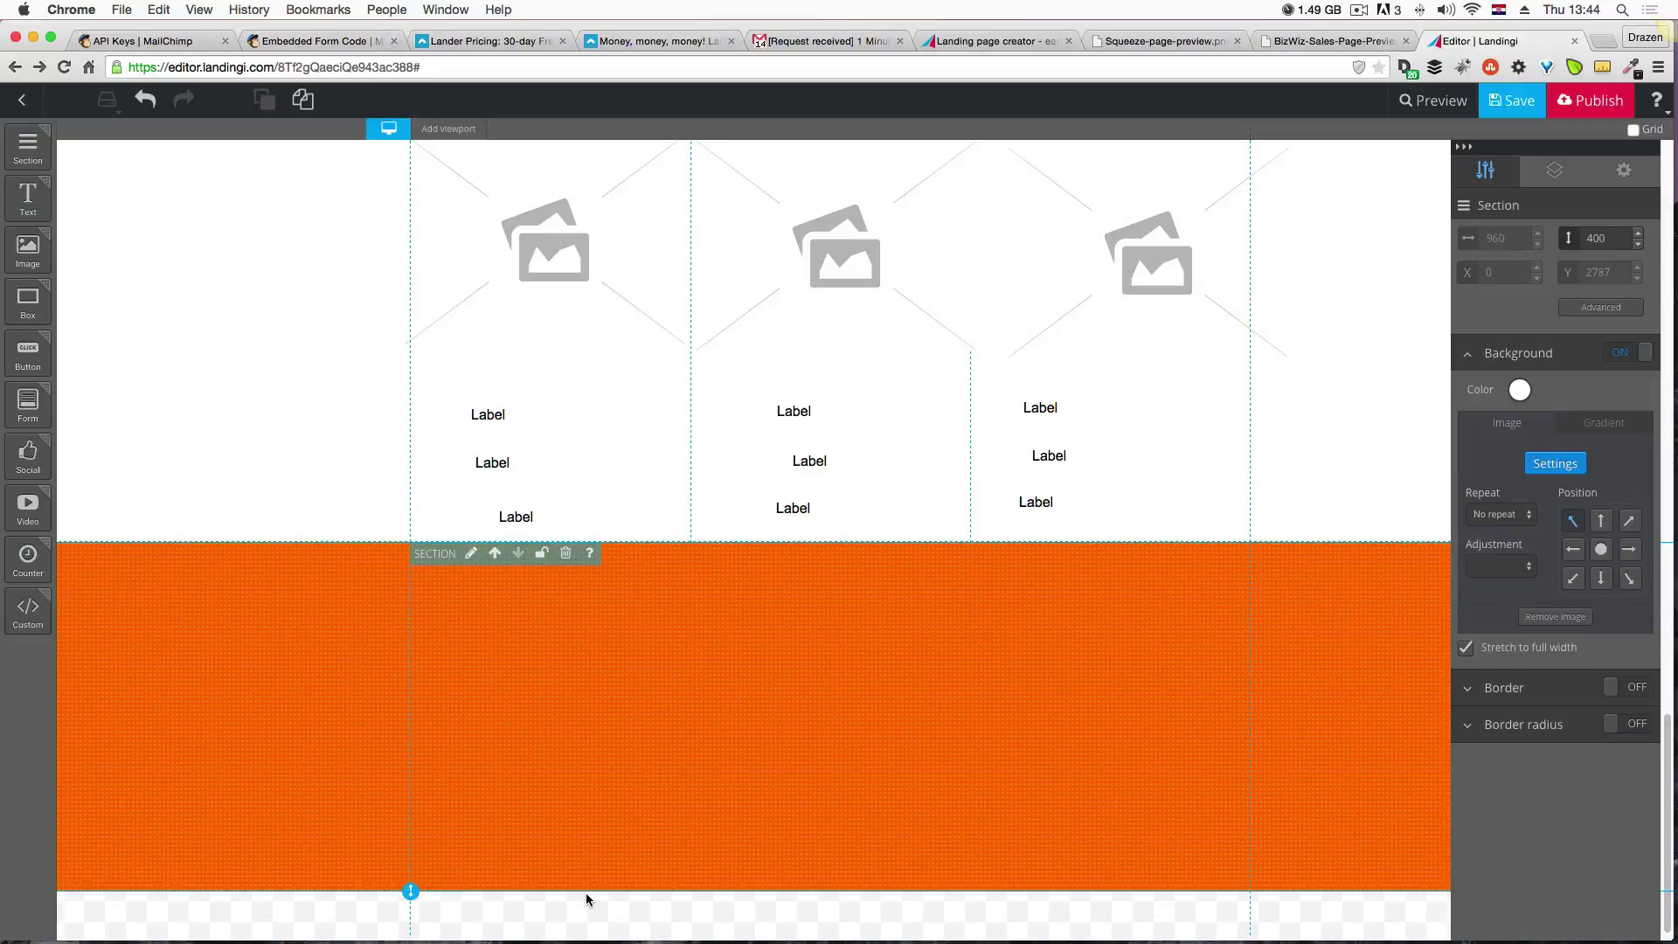
Check the mockup's magic hat area, then add a 320 × 240 image placeholder to the orange section at about X 57, Y 63.
key("ctrl+Up")
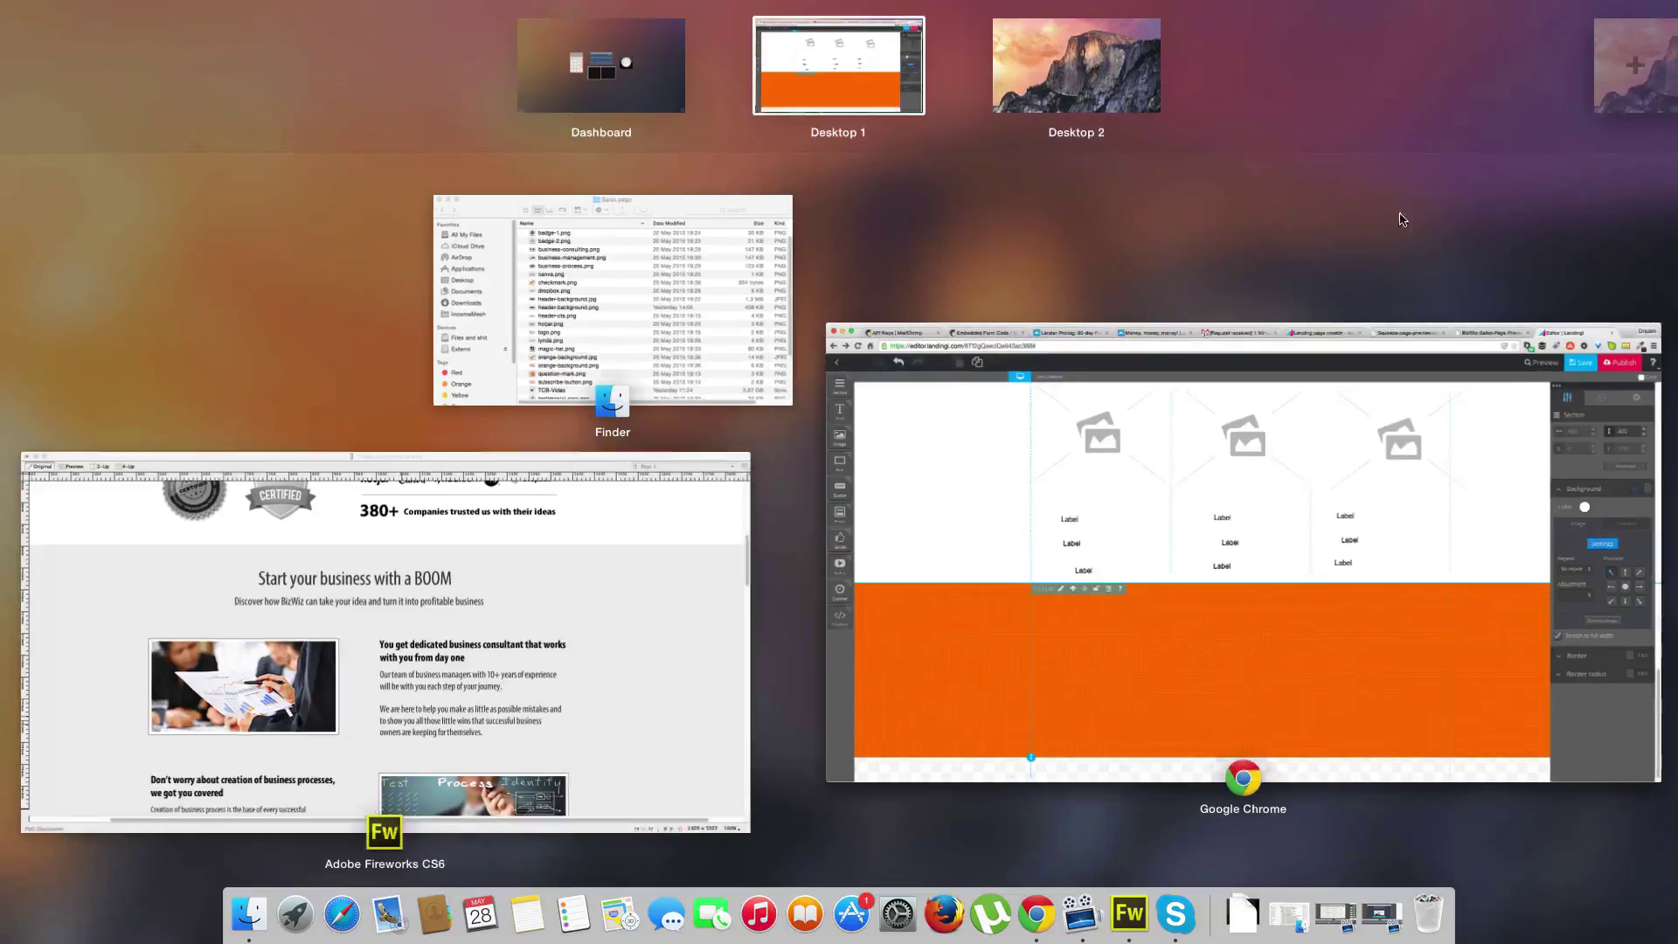
key("ctrl+Up")
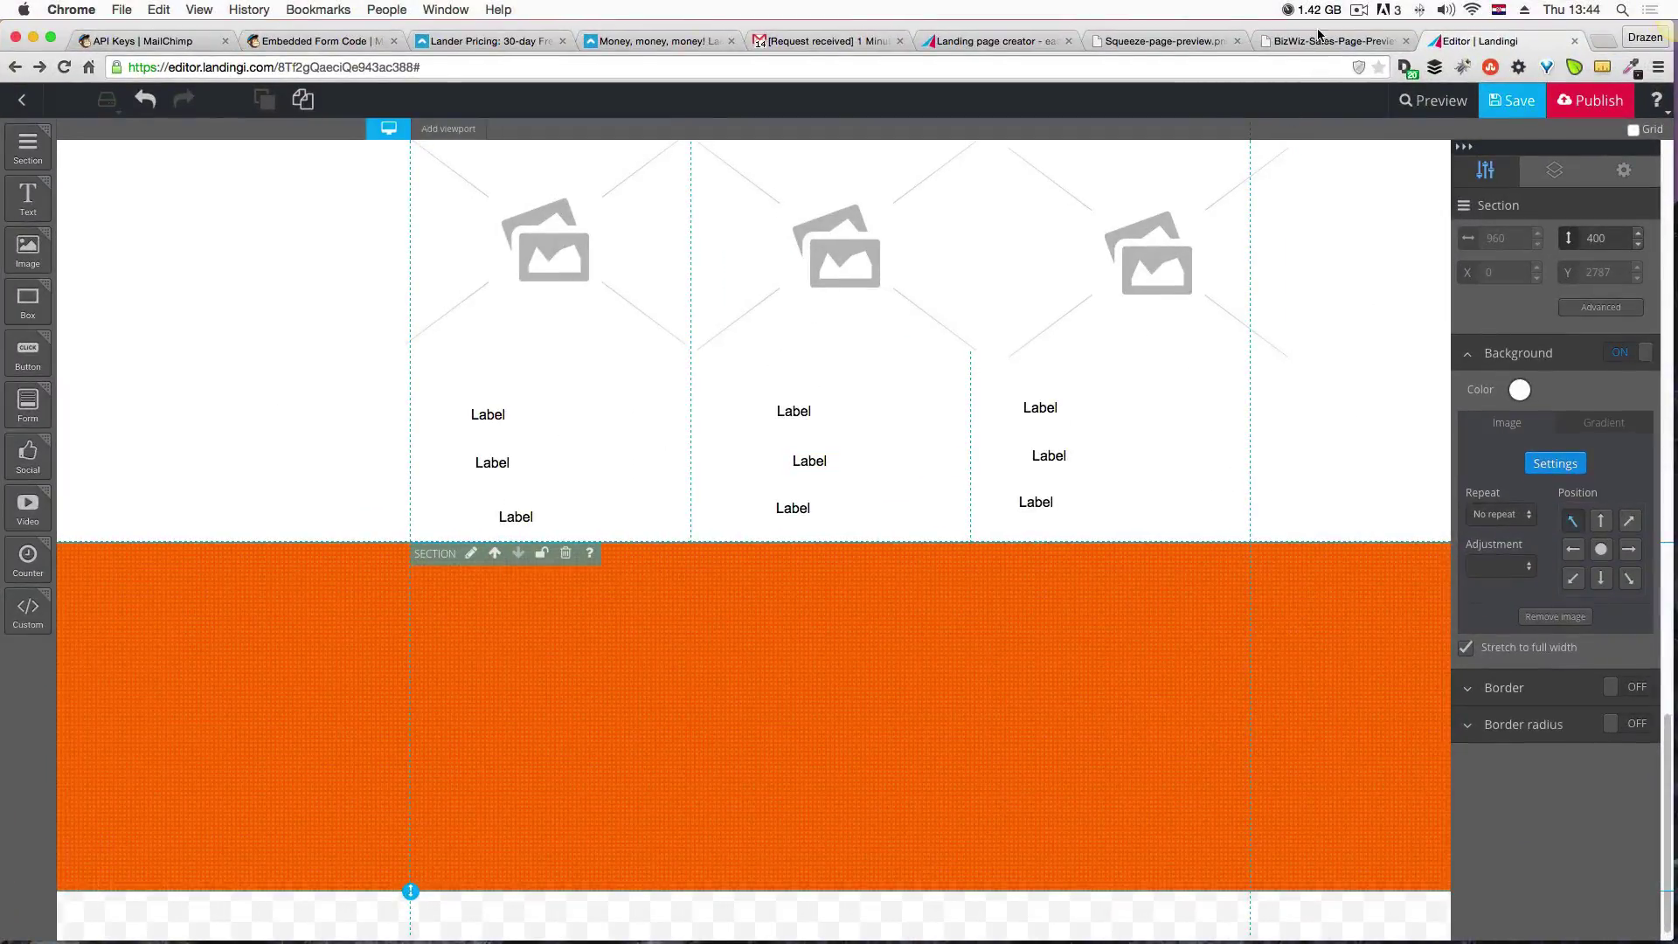
left_click(1320, 40)
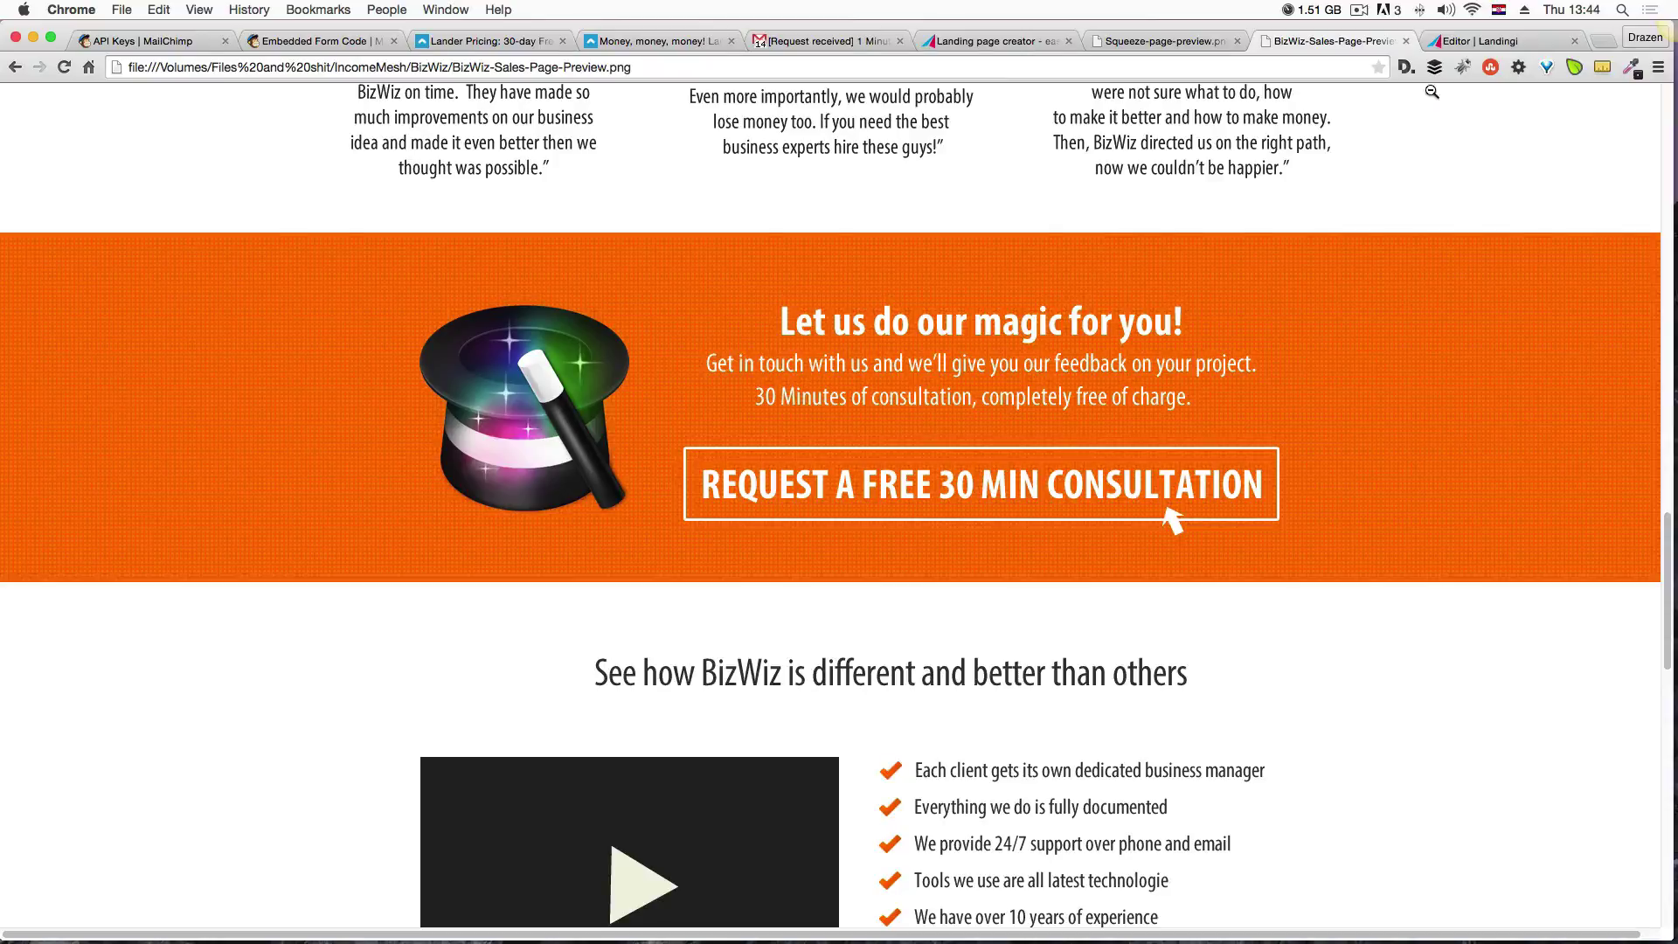
left_click(1486, 41)
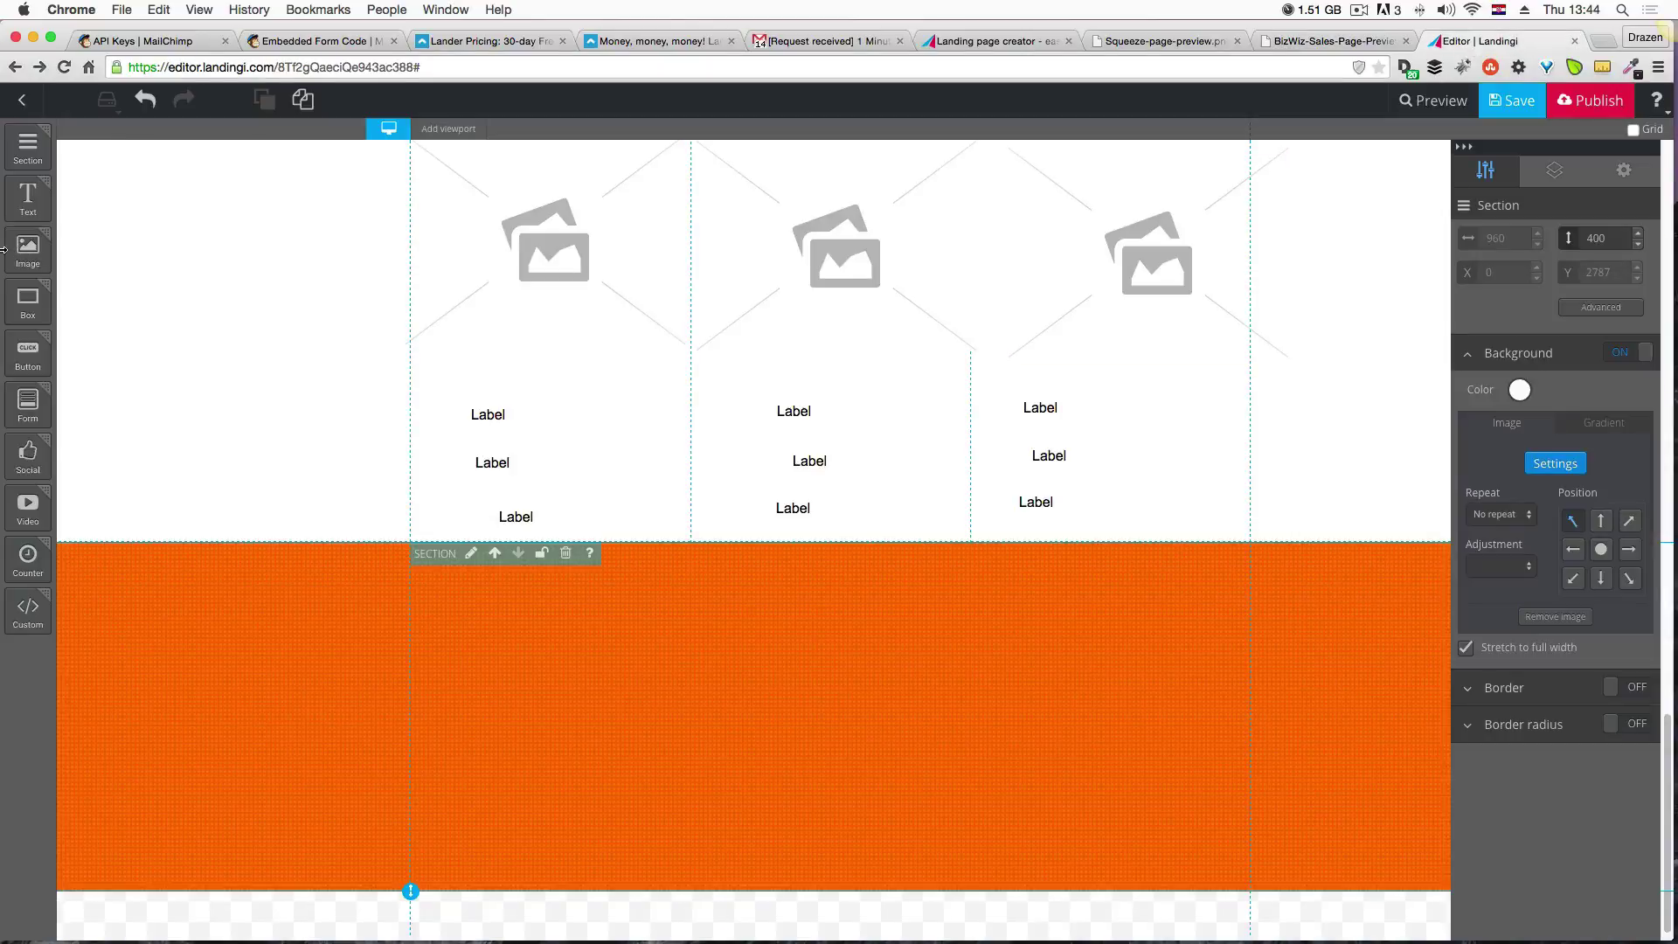
left_click_drag(28, 249, 478, 620)
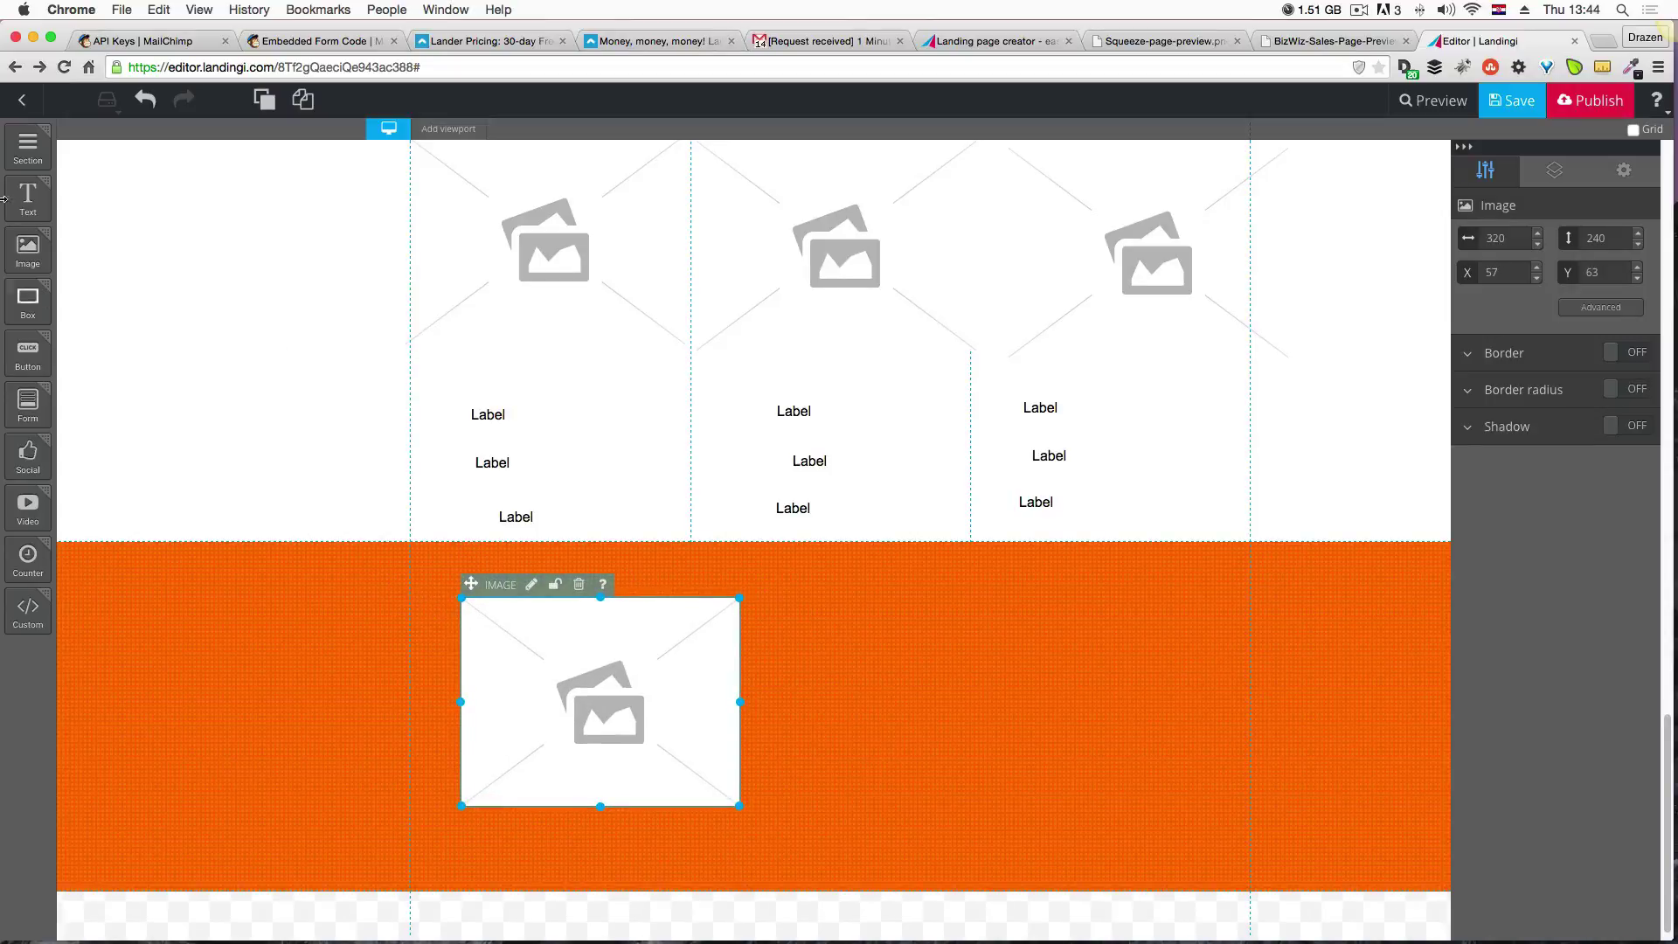
Add a smaller image placeholder in the orange section's lower right half and two text elements above it, at about X 562, Y 95 and X 519, Y 160.
left_click_drag(28, 249, 933, 742)
left_click_drag(1145, 889, 1048, 792)
left_click_drag(980, 774, 1052, 850)
left_click_drag(25, 201, 902, 630)
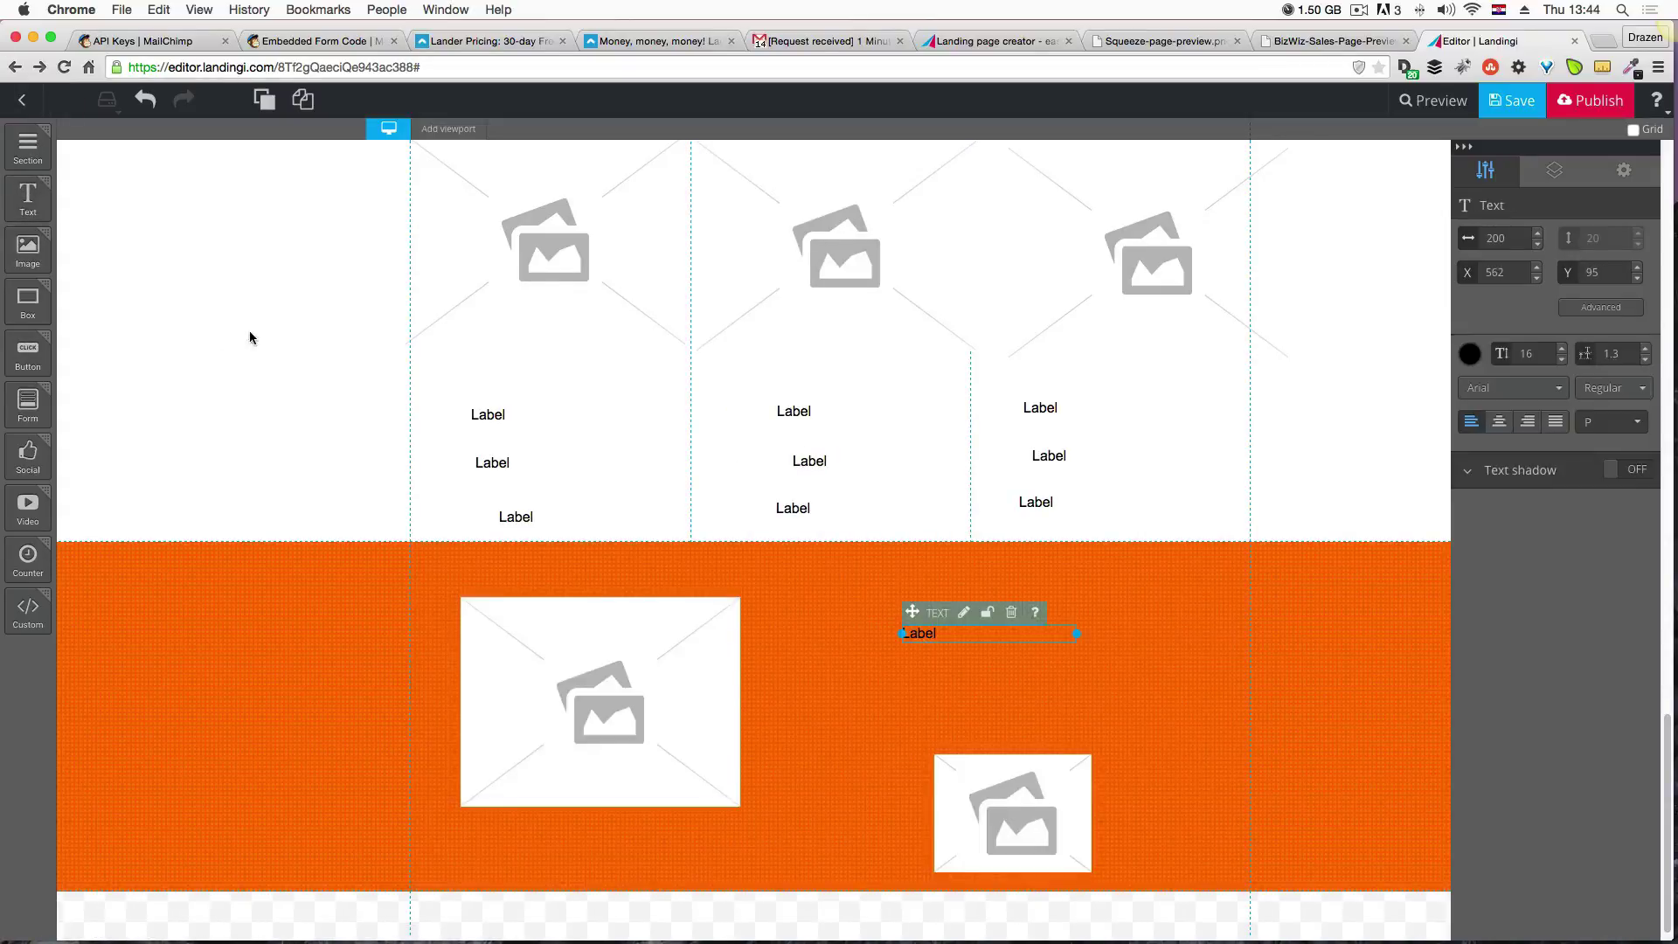
left_click_drag(27, 198, 858, 686)
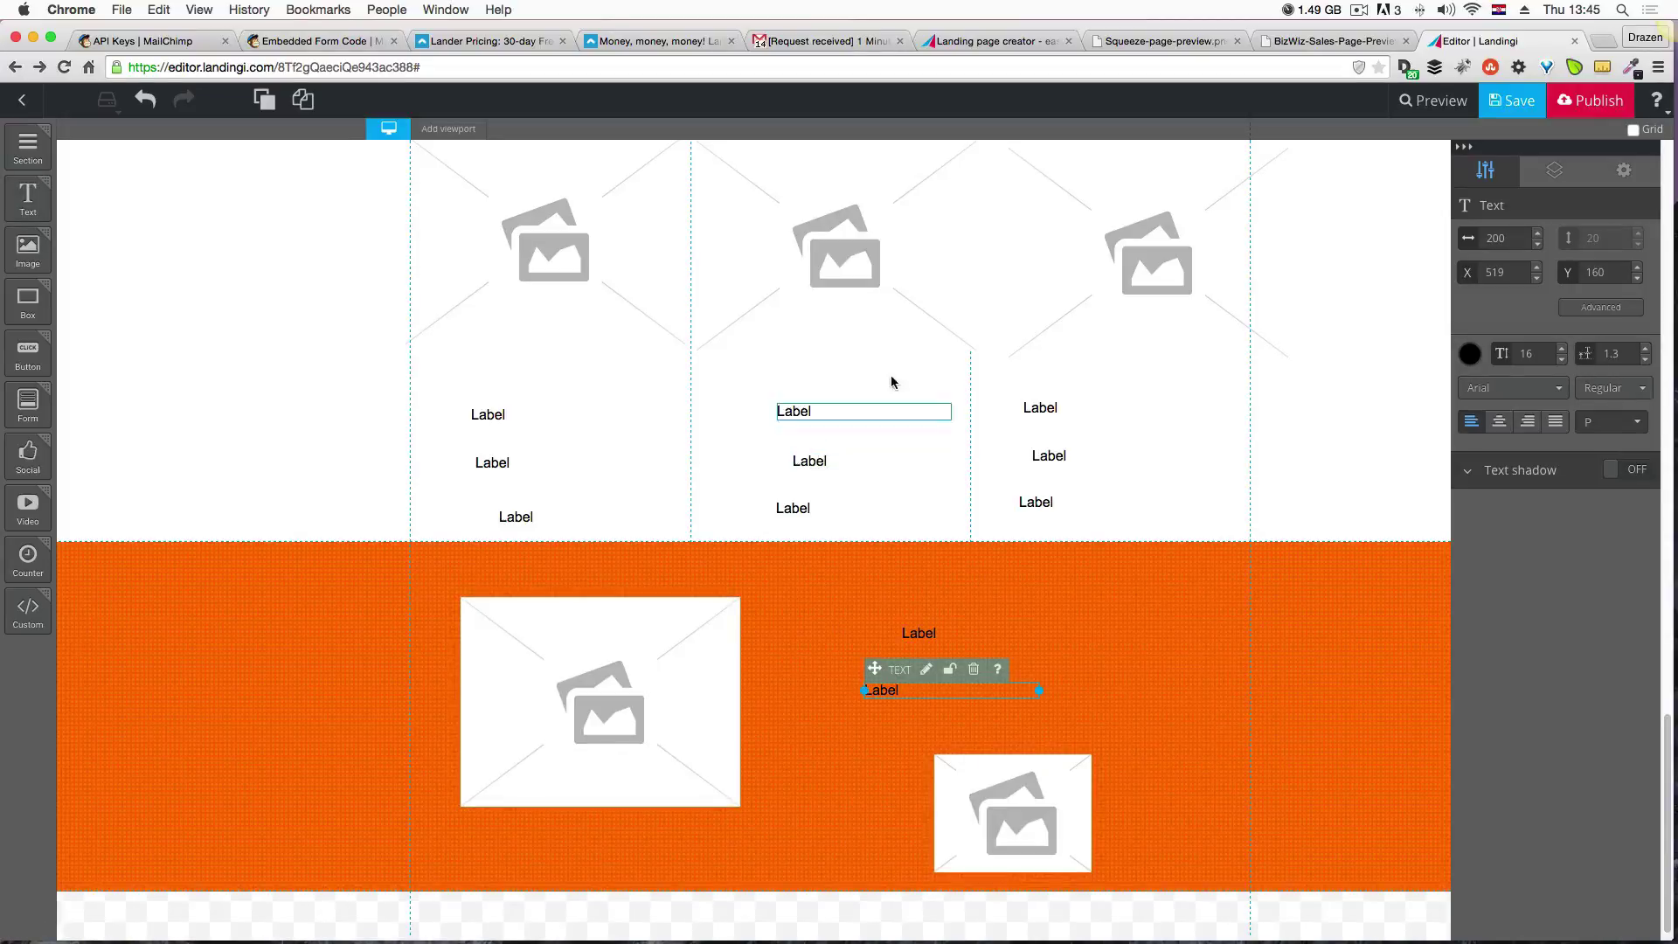
Check the mockup's video and checklist area, then add a one-column section and a two-column section below the orange section.
left_click(1333, 41)
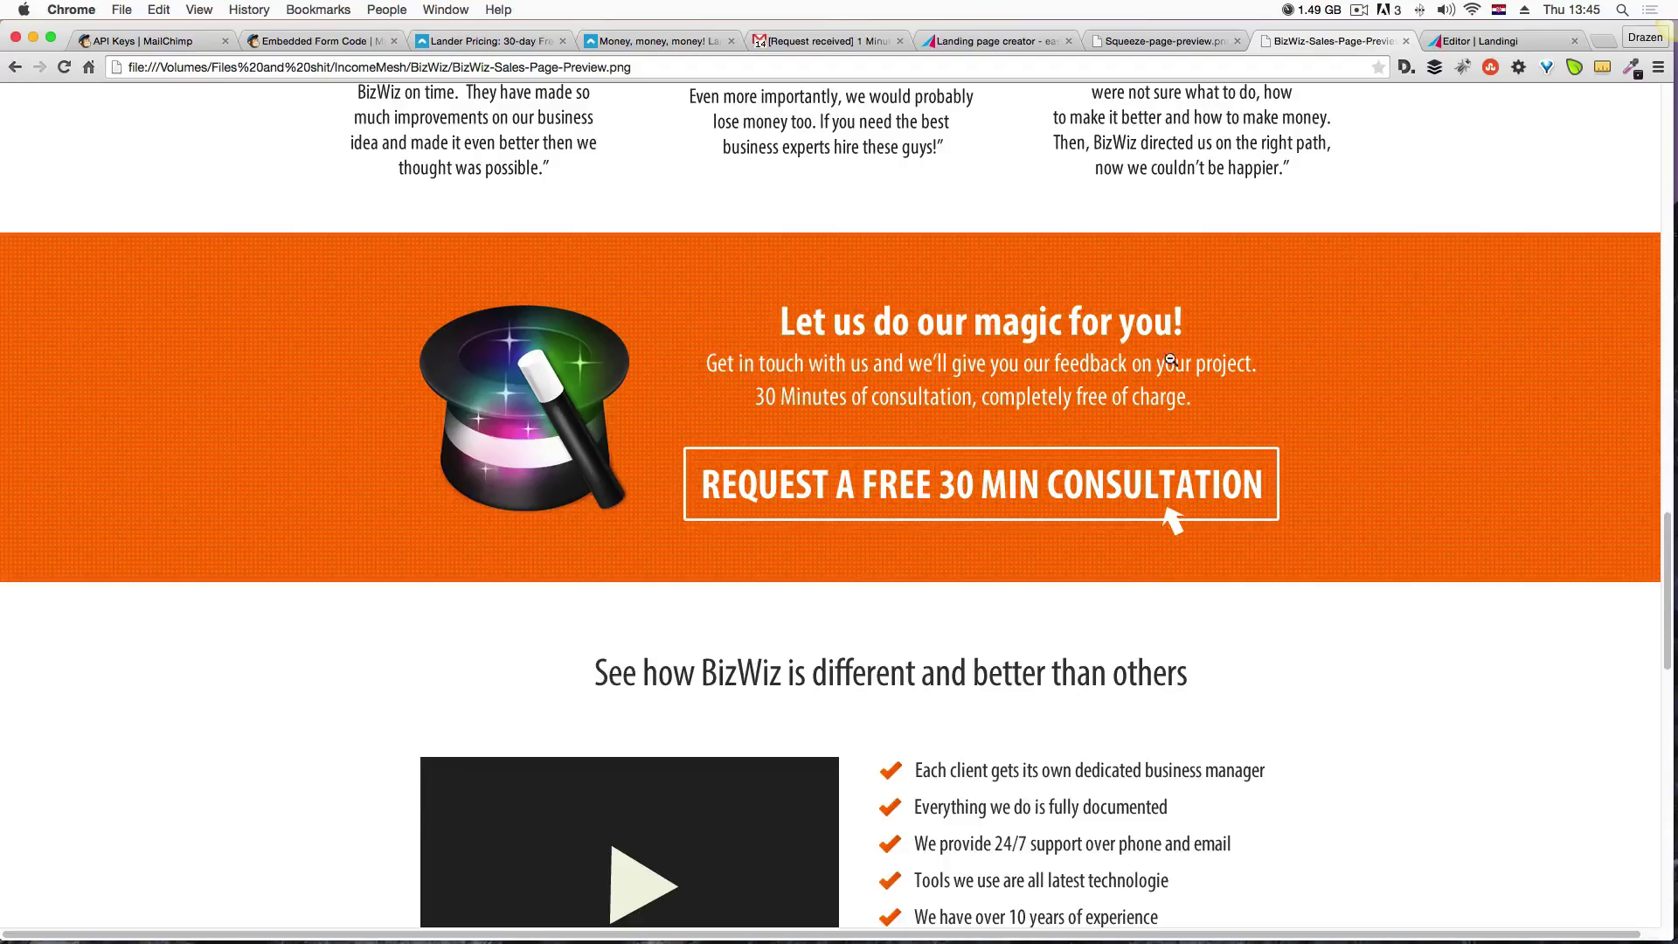
scroll(1171, 358, "down", 7)
scroll(1113, 405, "up", 2)
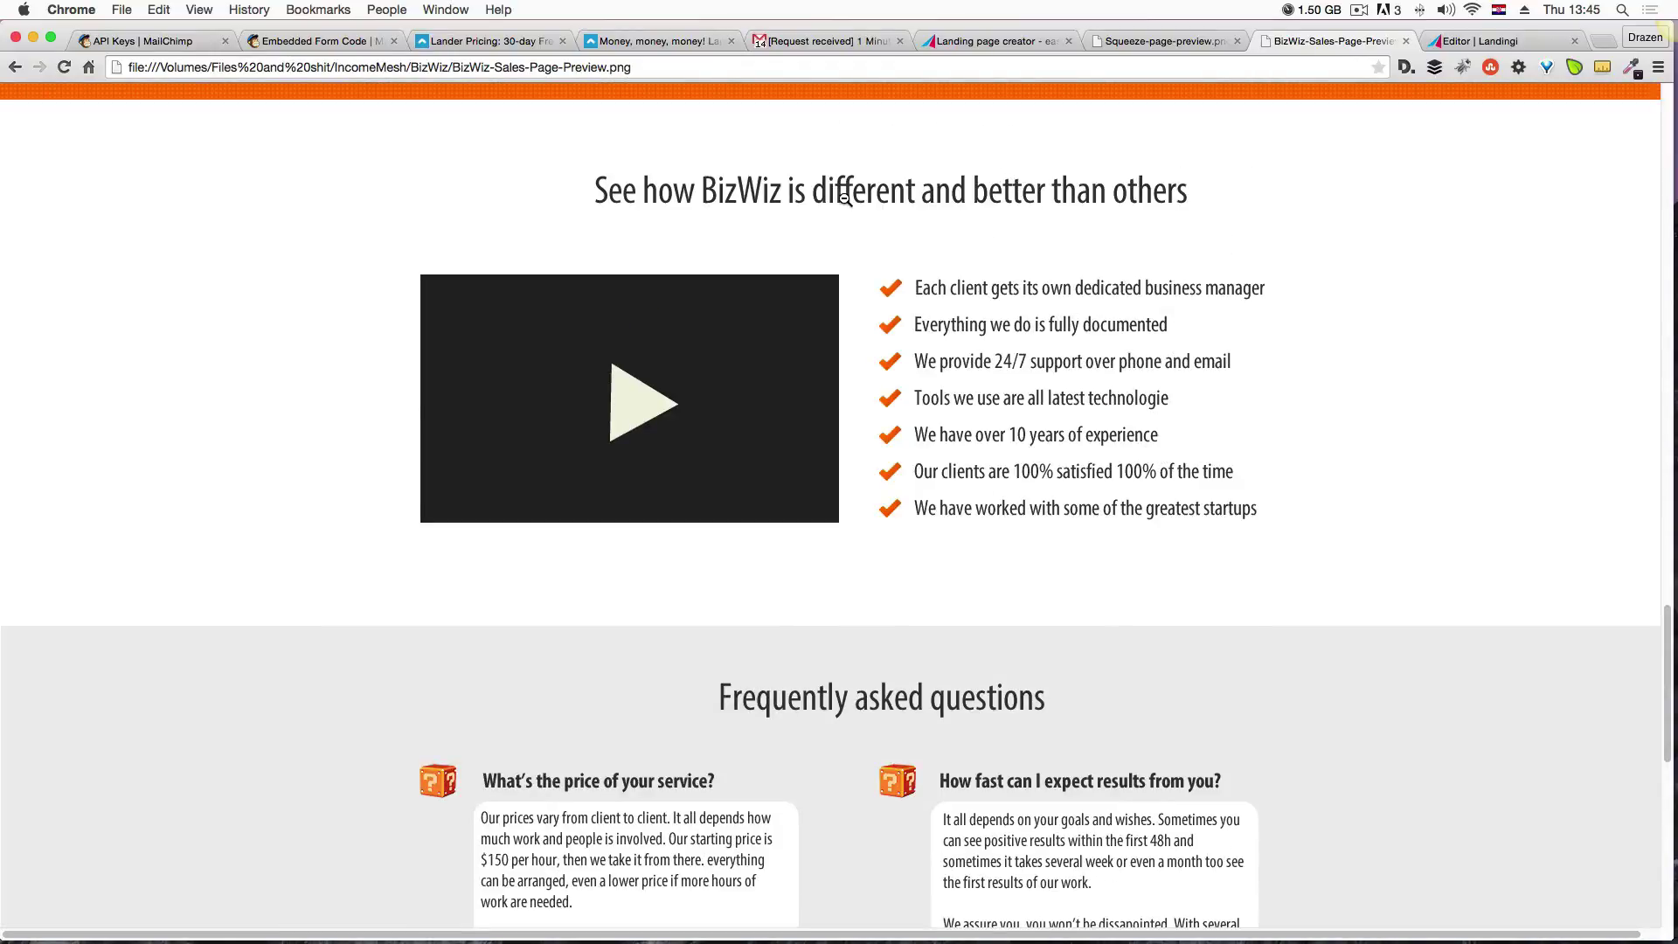
left_click(1461, 46)
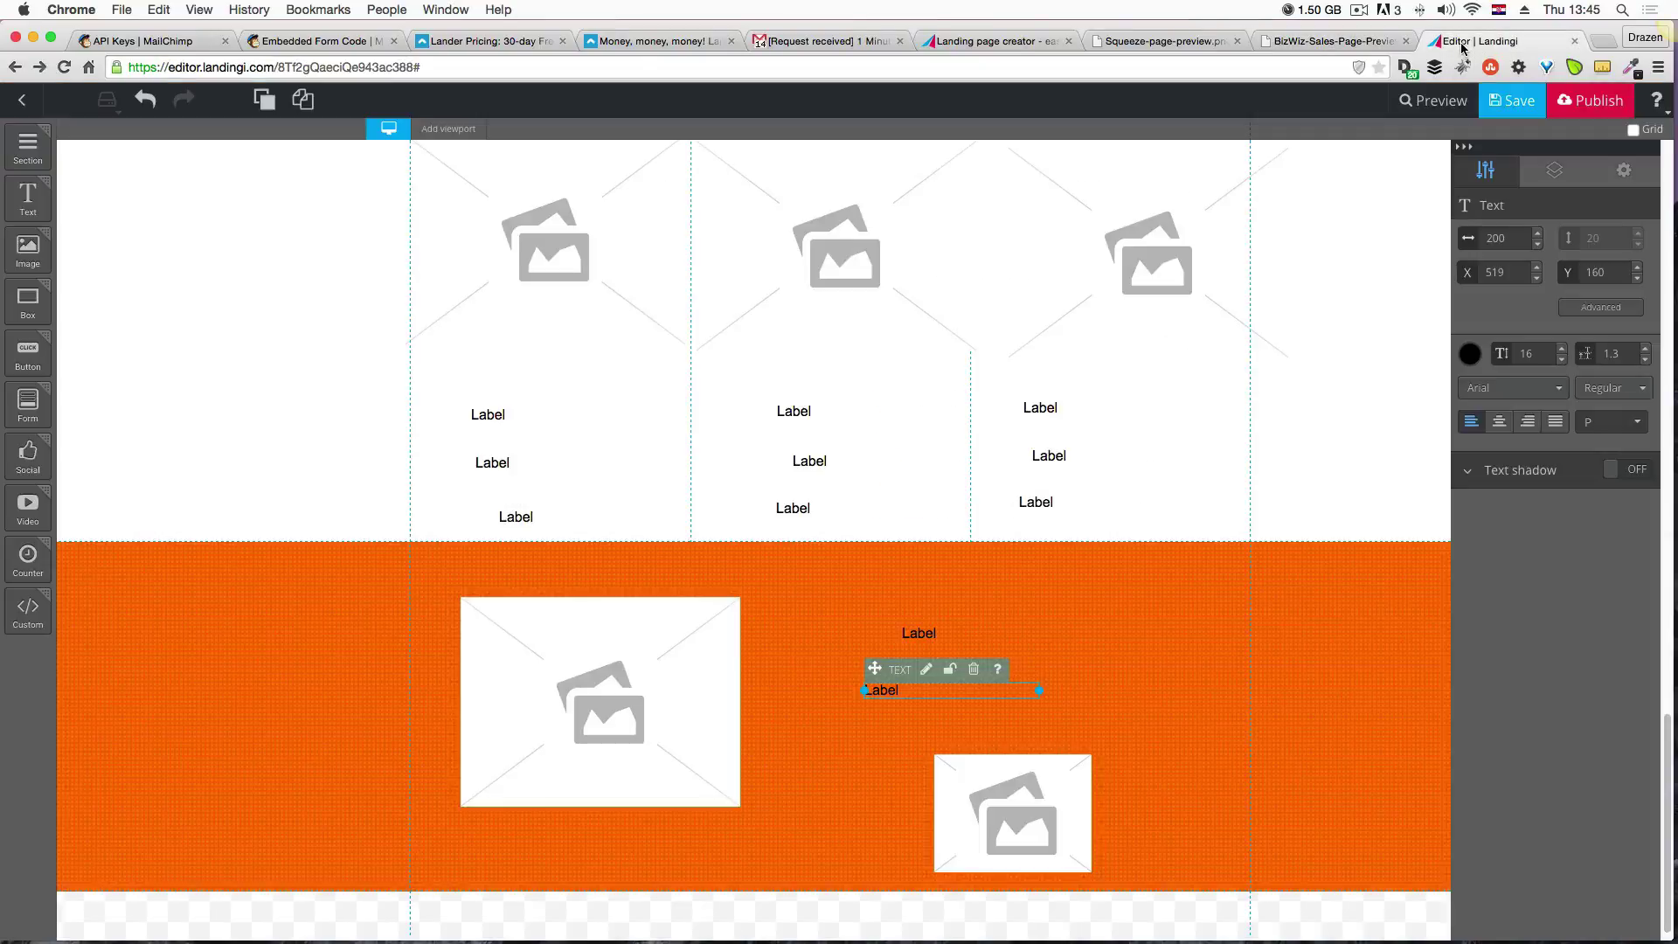
left_click(1298, 42)
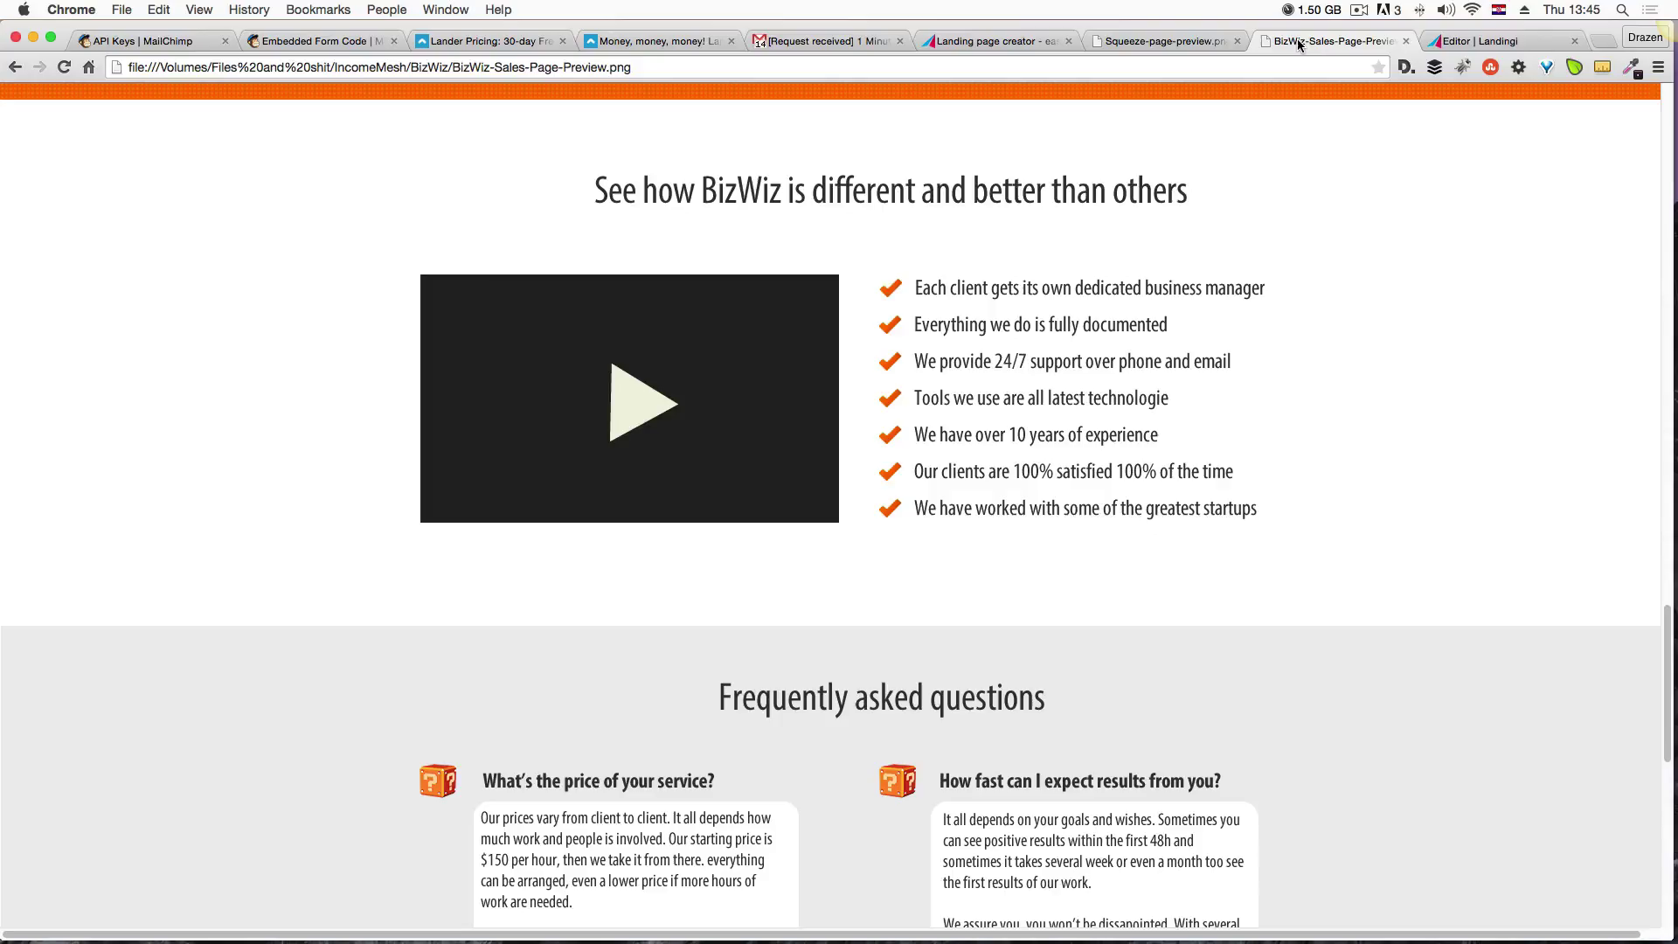
left_click(1498, 44)
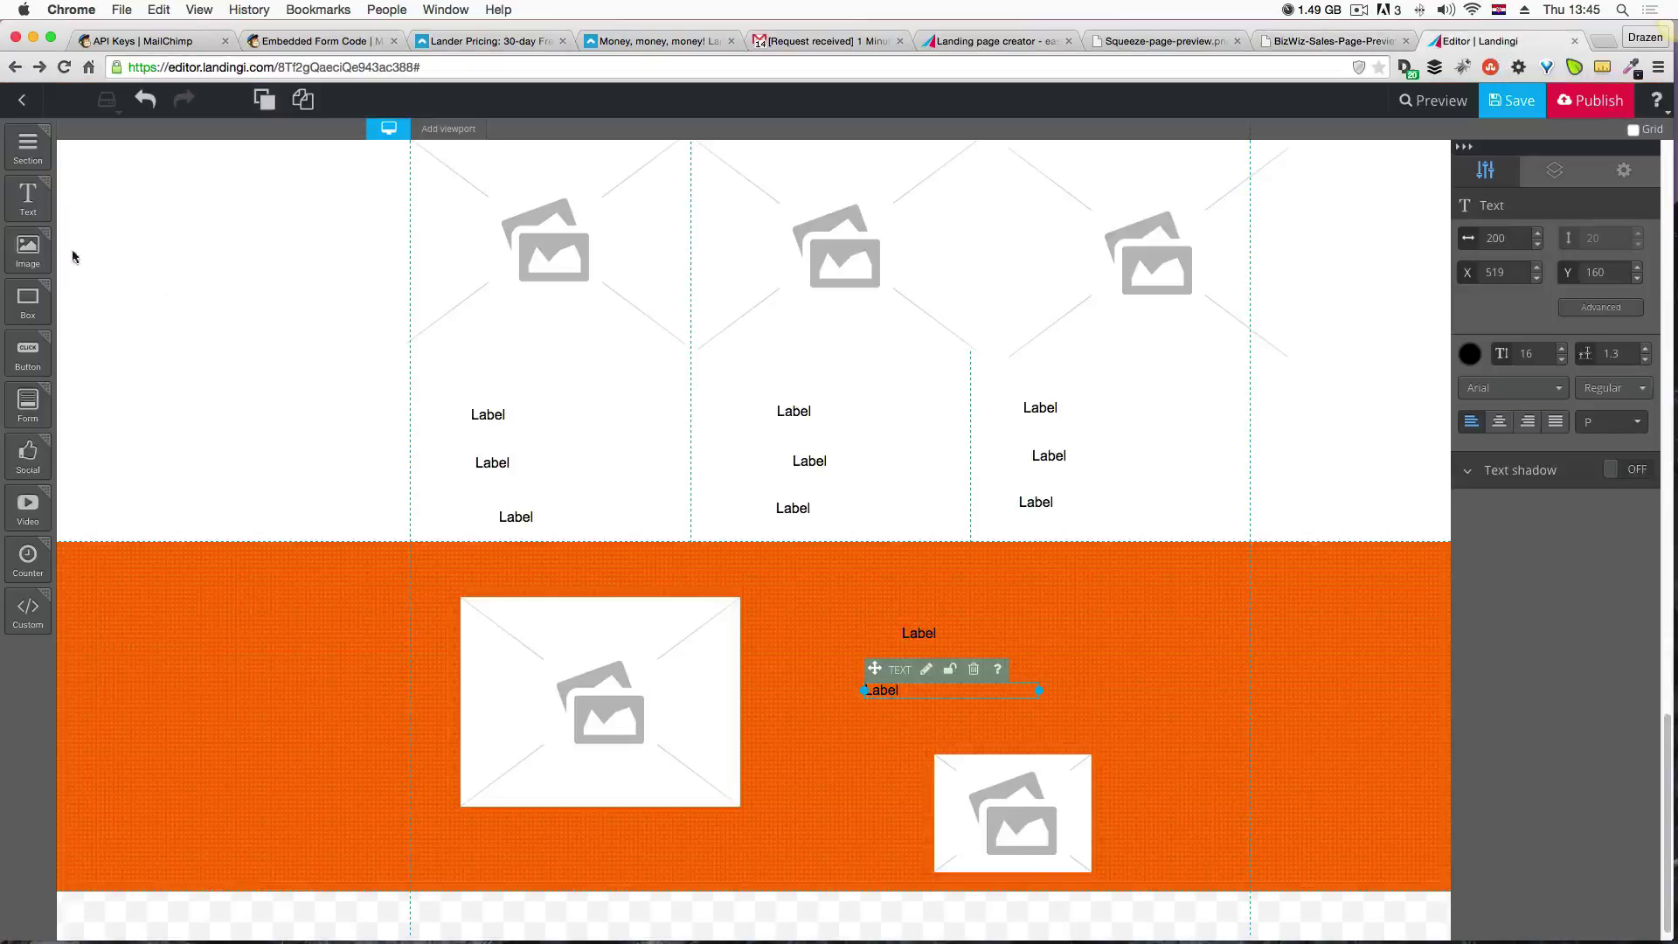
left_click(462, 885)
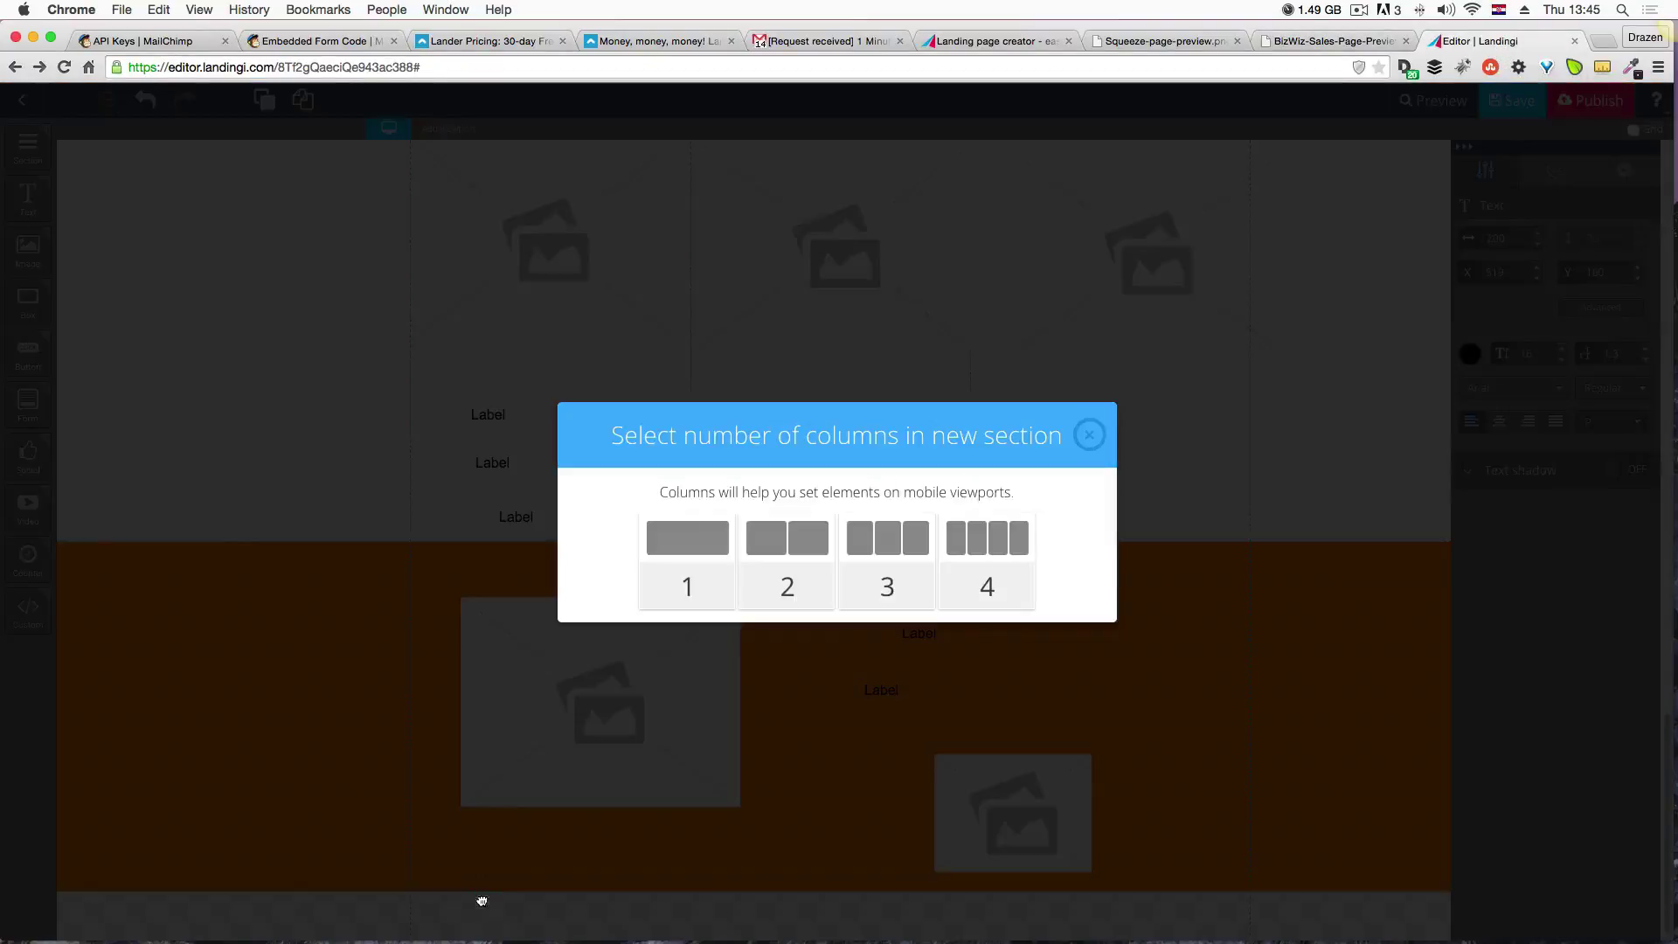
left_click(675, 552)
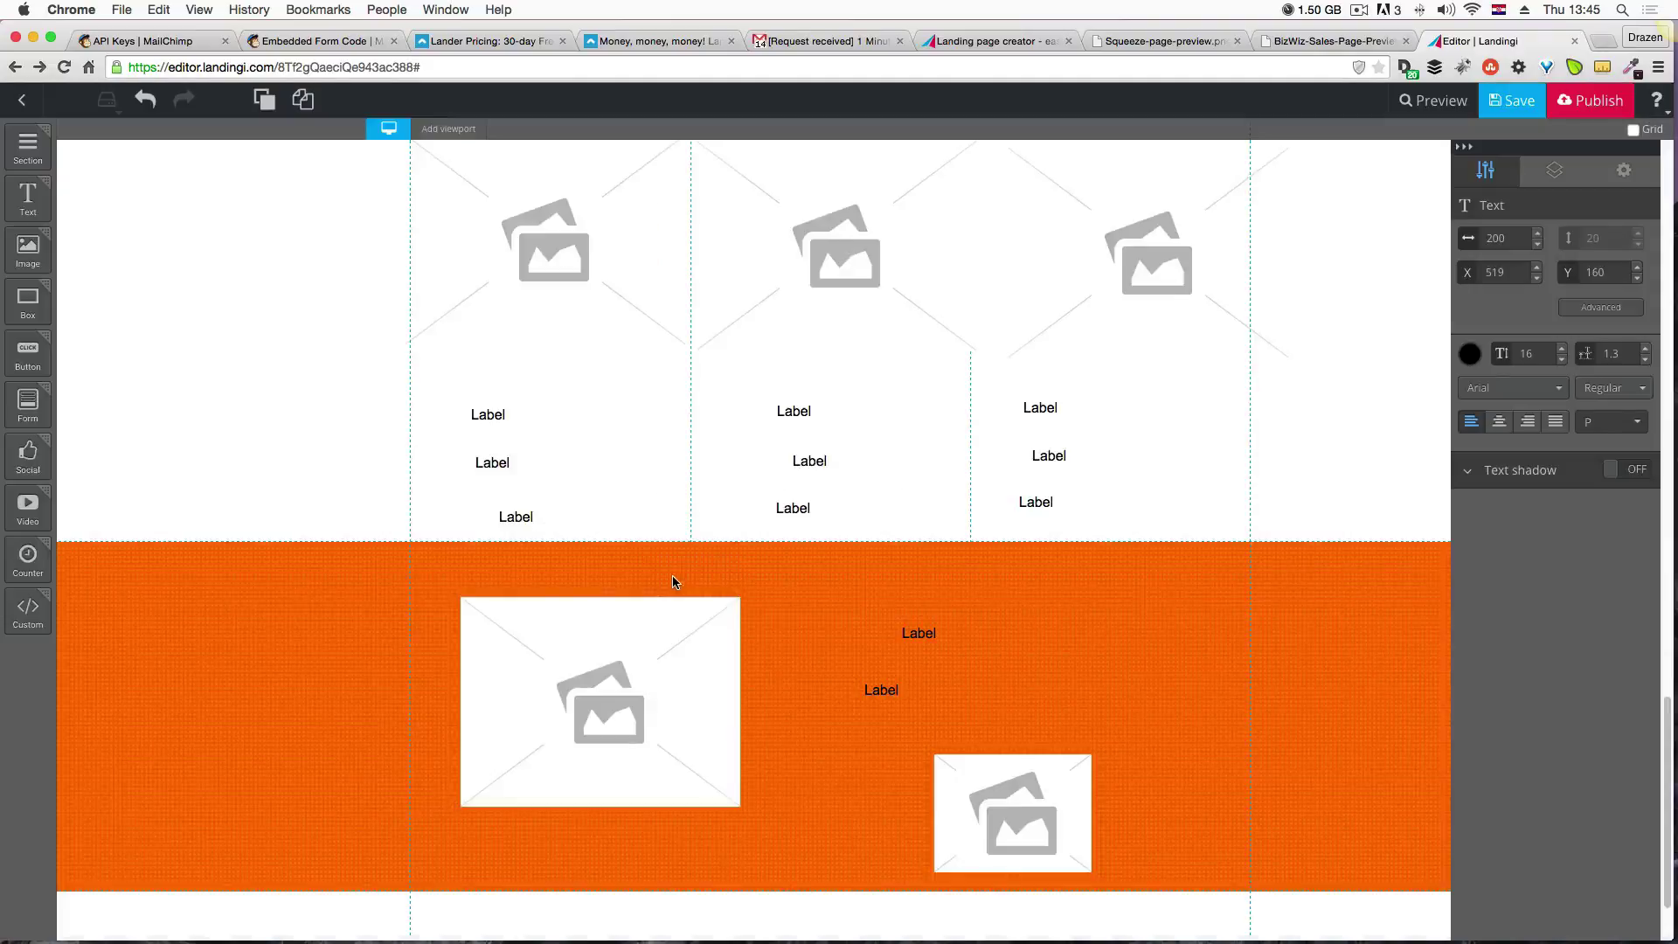
left_click_drag(7, 157, 473, 886)
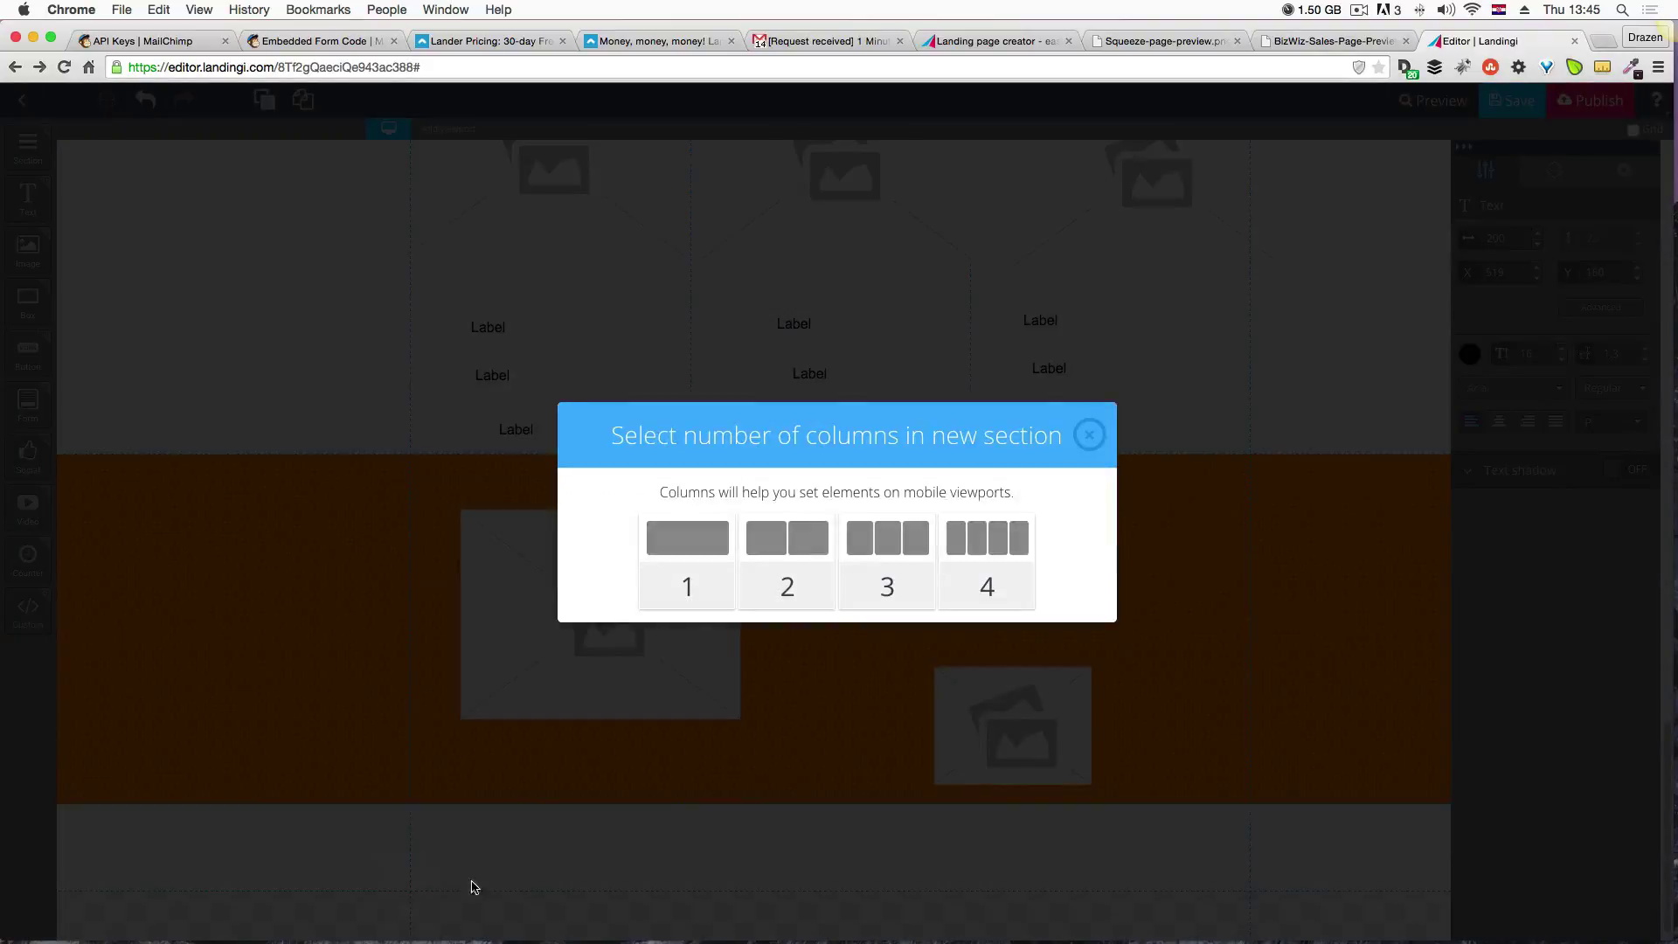
left_click(803, 551)
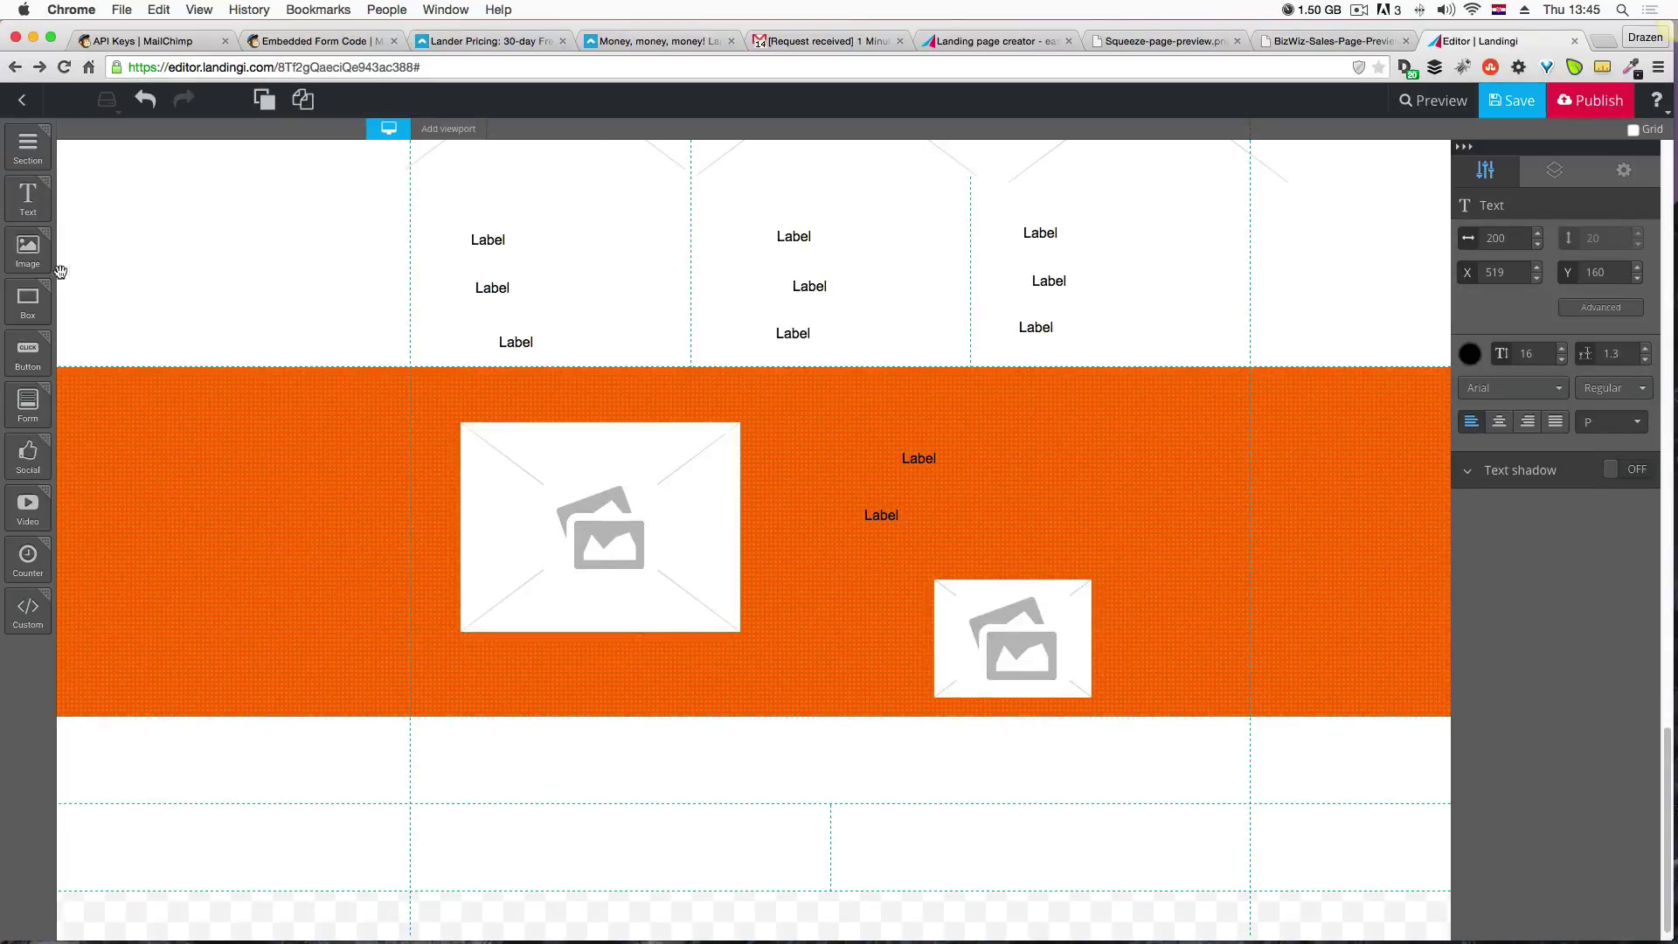
Add a text element to the one-column section at about X 333, Y 55, and a video element below it, about 195 × 146.
left_click_drag(28, 197, 702, 768)
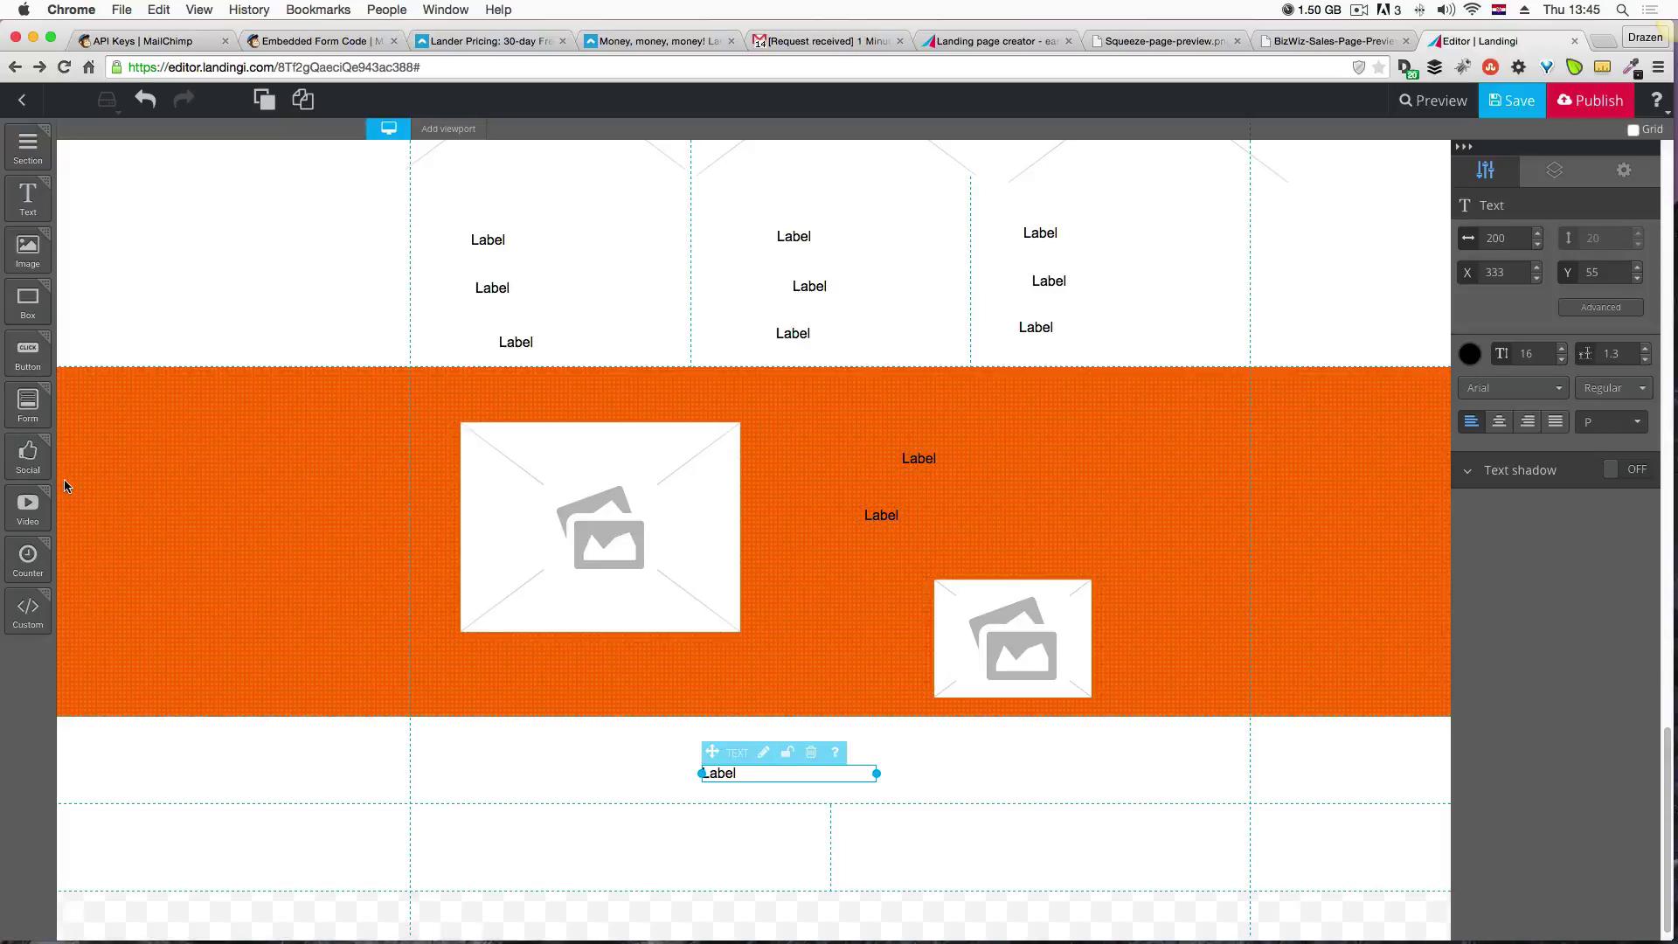
left_click_drag(28, 507, 564, 802)
left_click_drag(864, 934, 667, 787)
left_click_drag(560, 762, 626, 874)
Enlarge the two-column section to a height of about 194 and move the video into its left column at about X 118, Y 10.
left_click(518, 864)
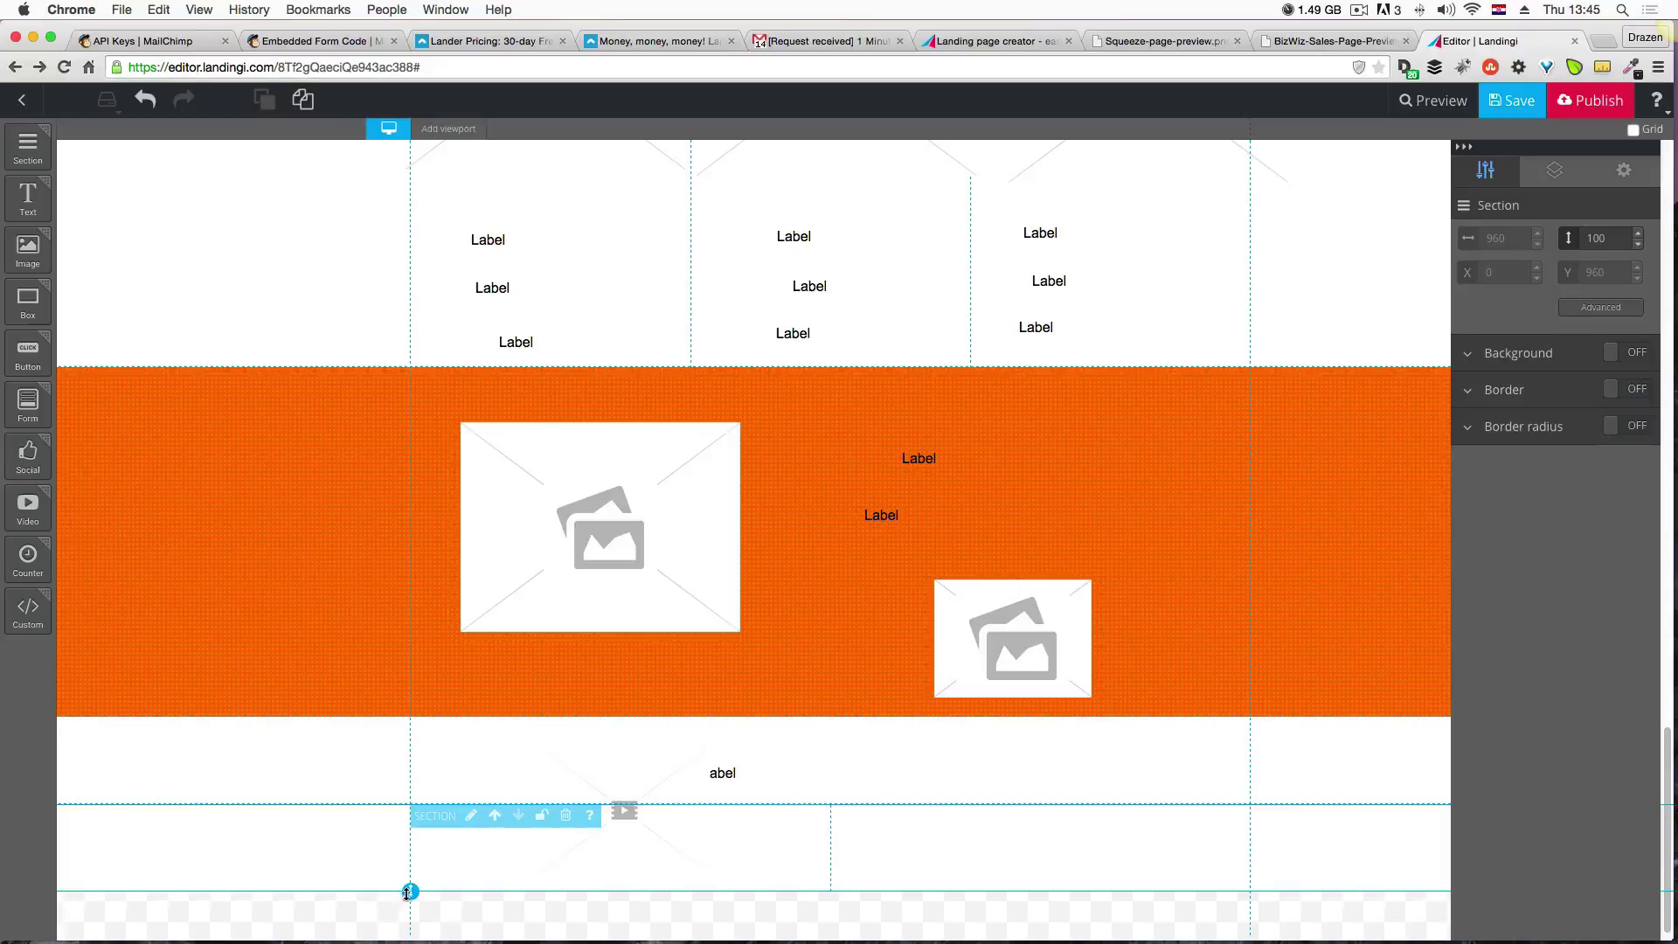
left_click_drag(407, 892, 412, 931)
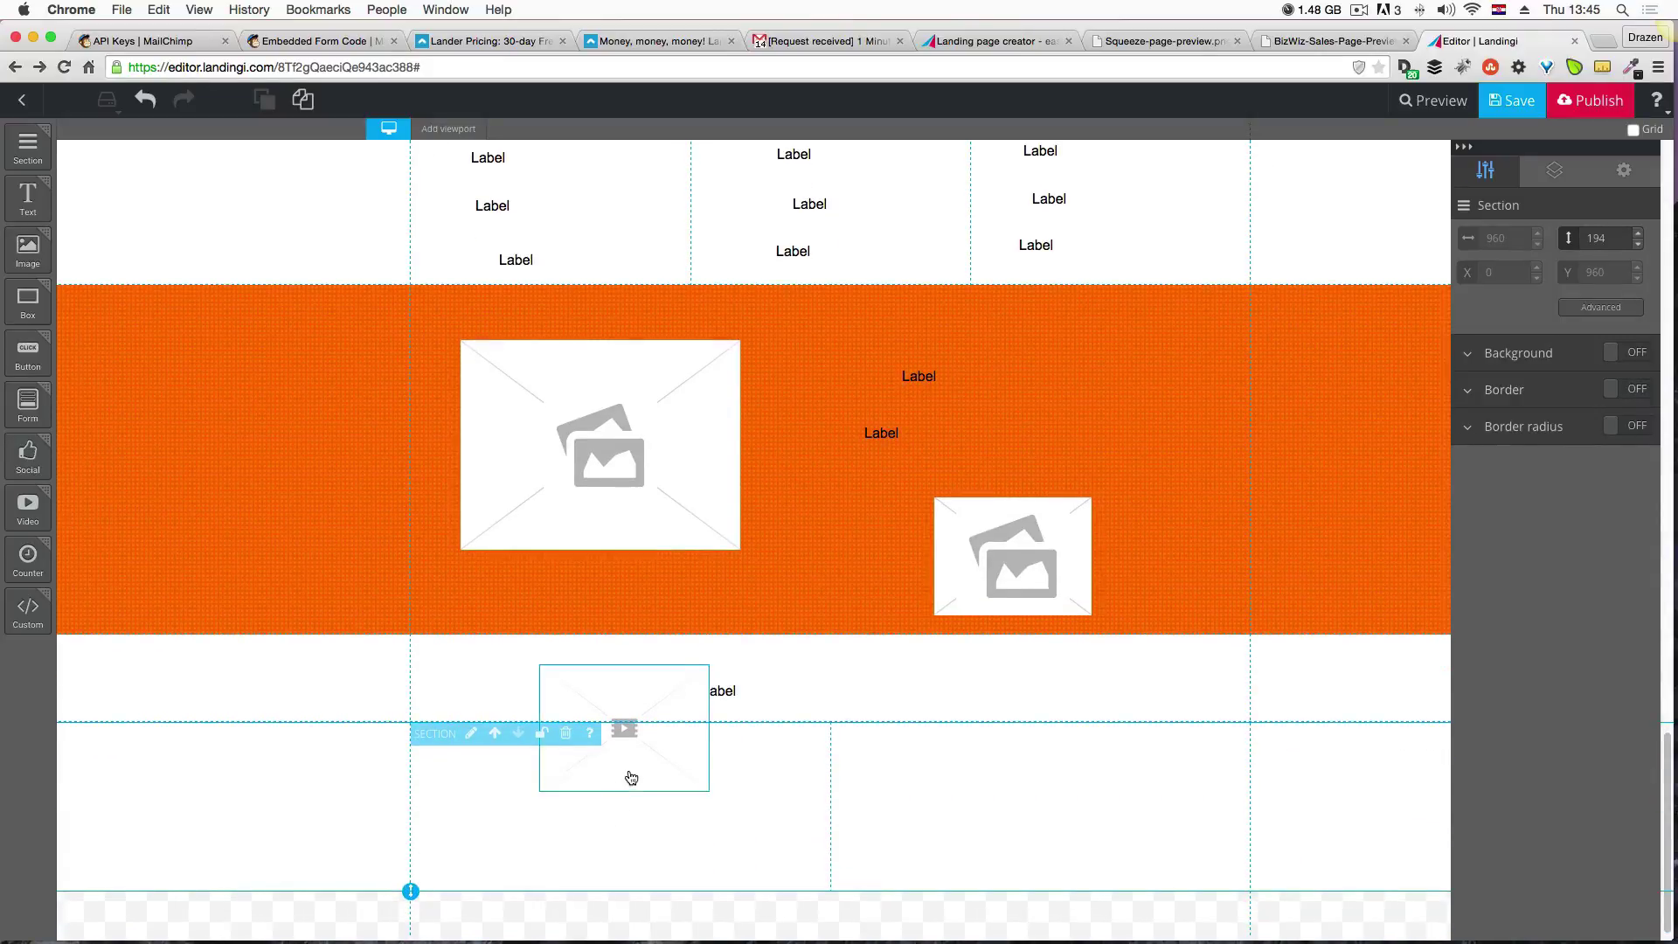
left_click_drag(631, 778, 605, 842)
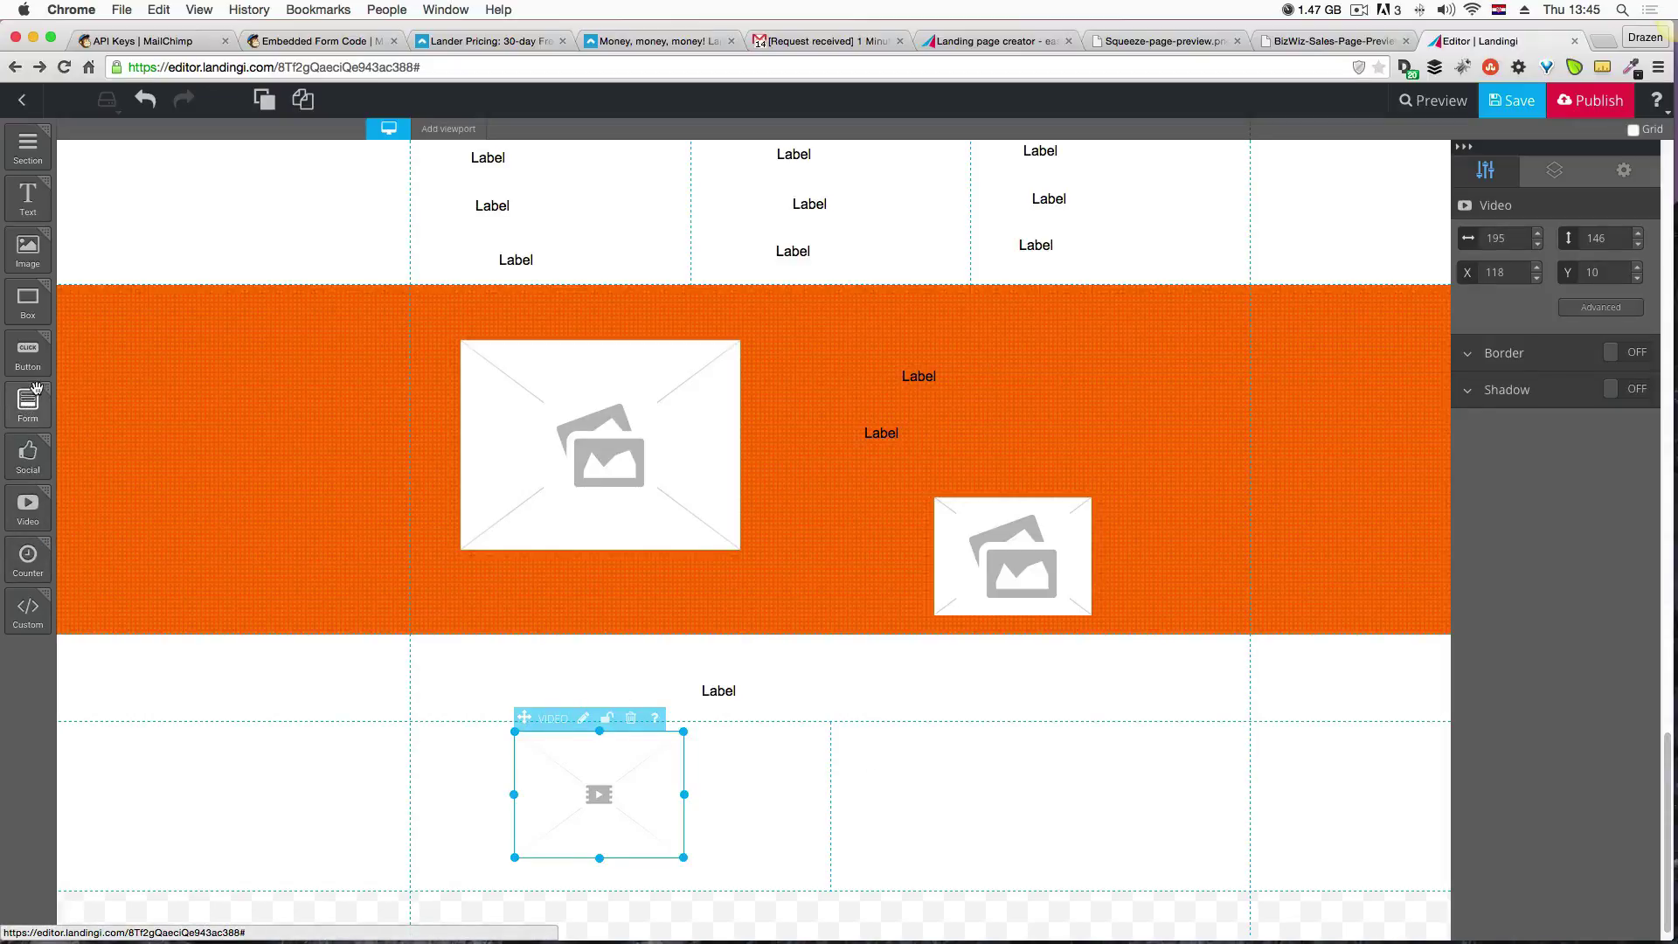
Look through the page's layer list of sections, columns and elements, from start to end and back.
left_click(1554, 175)
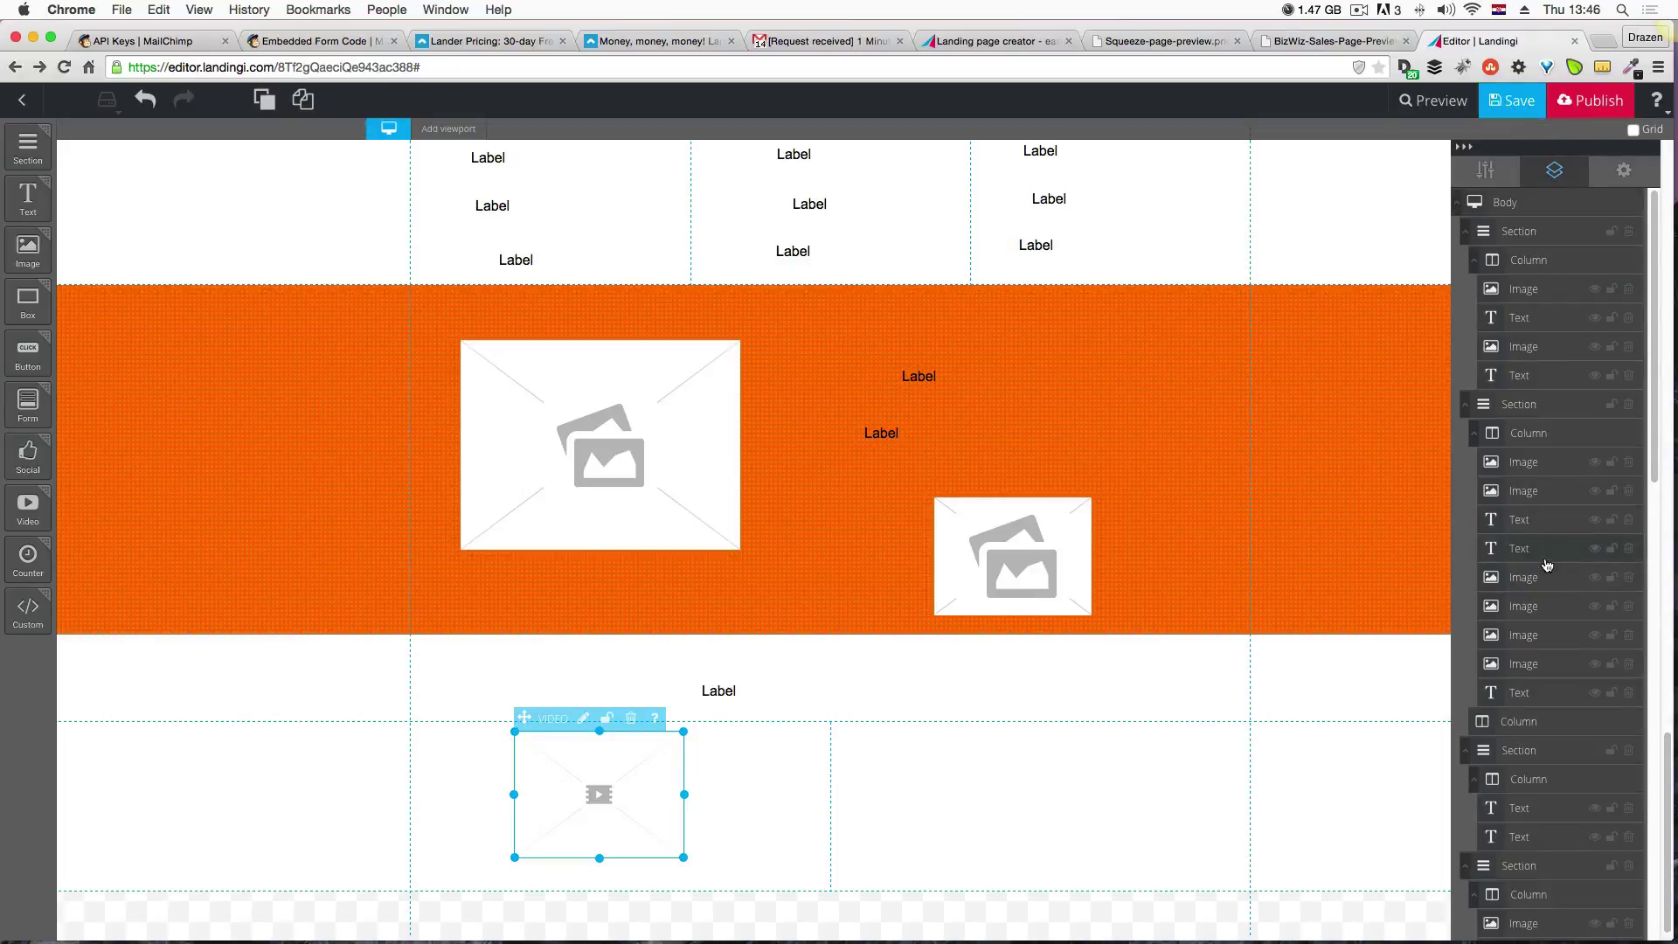
scroll(1547, 566, "down", 10)
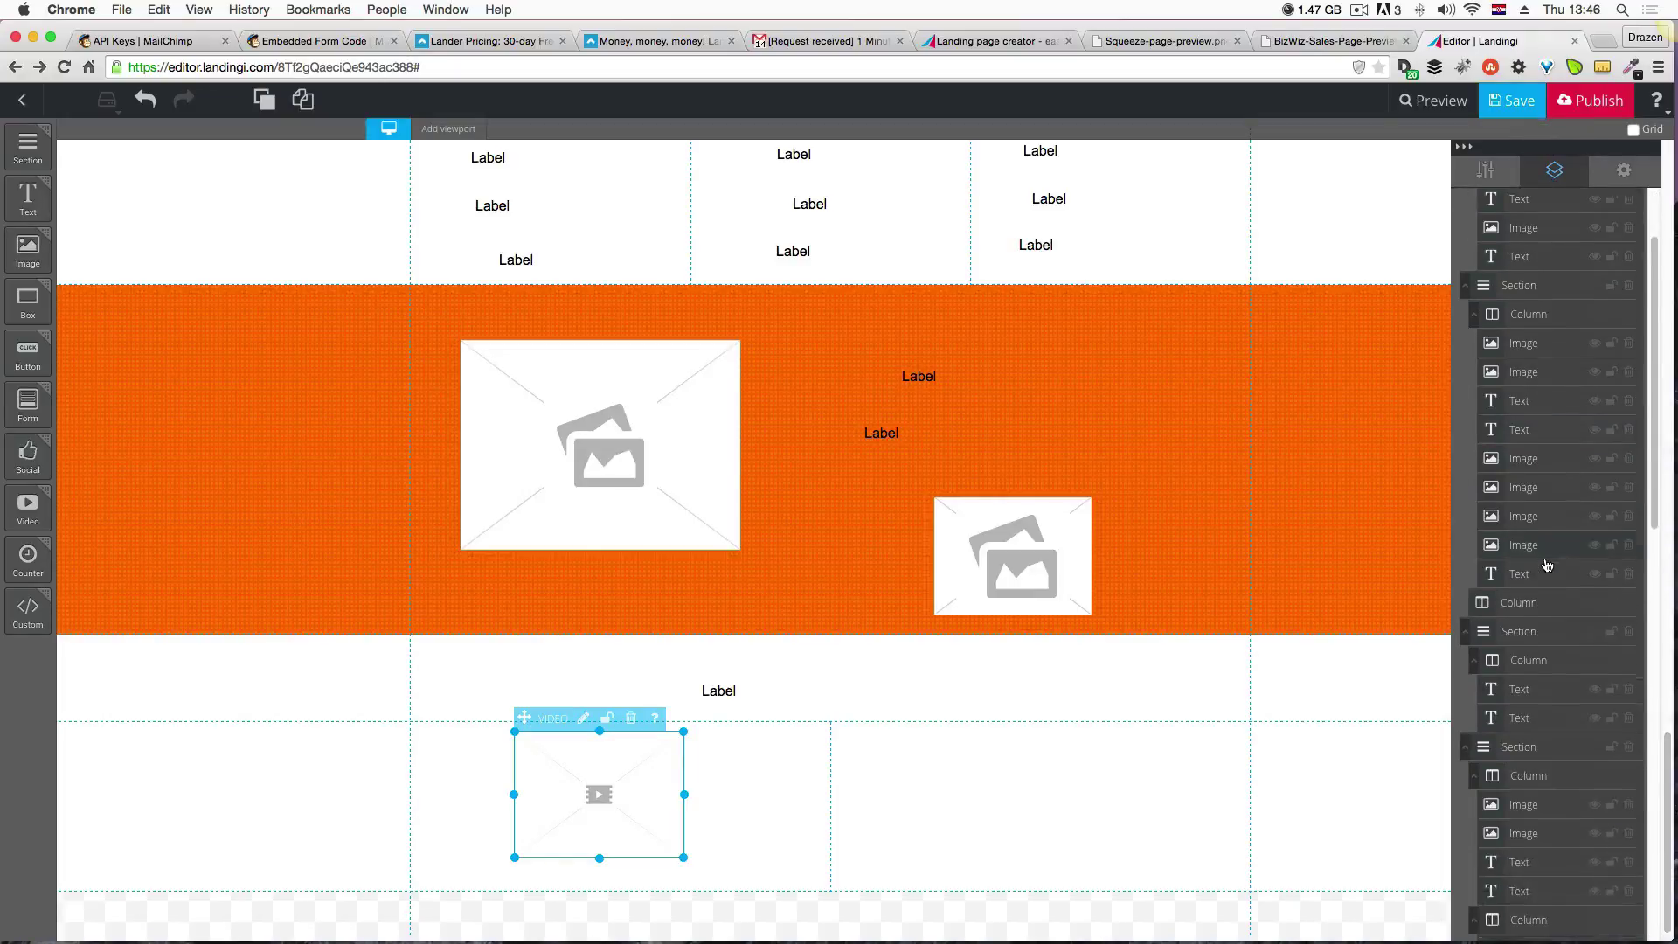
scroll(1547, 566, "down", 5)
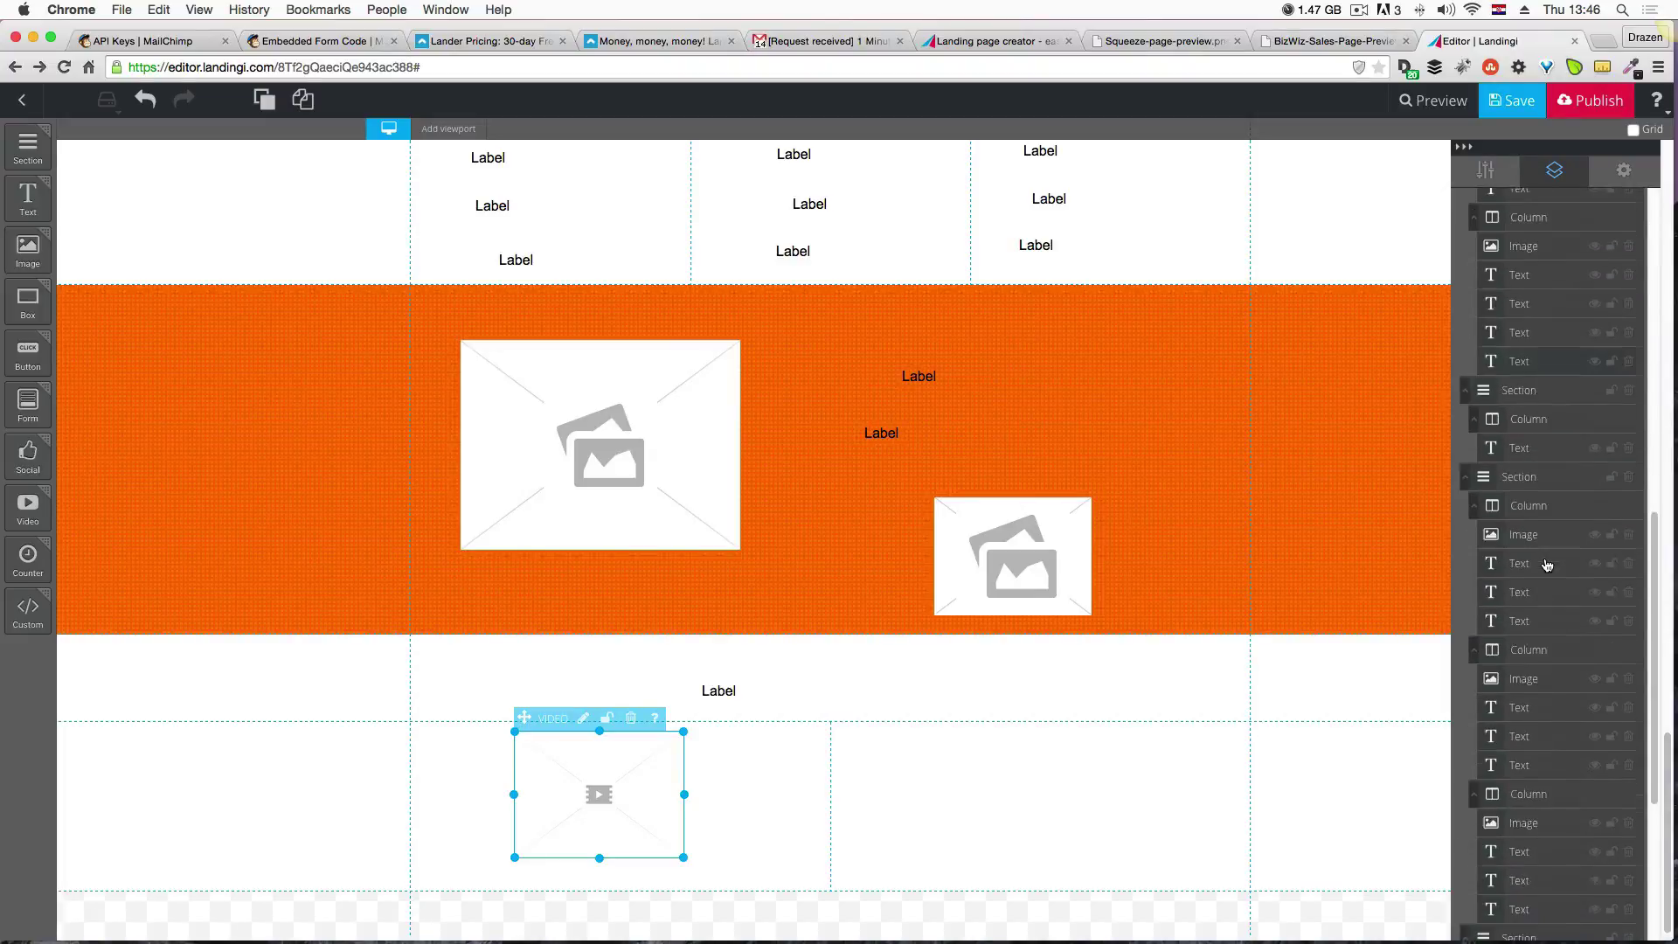
scroll(1547, 565, "down", 8)
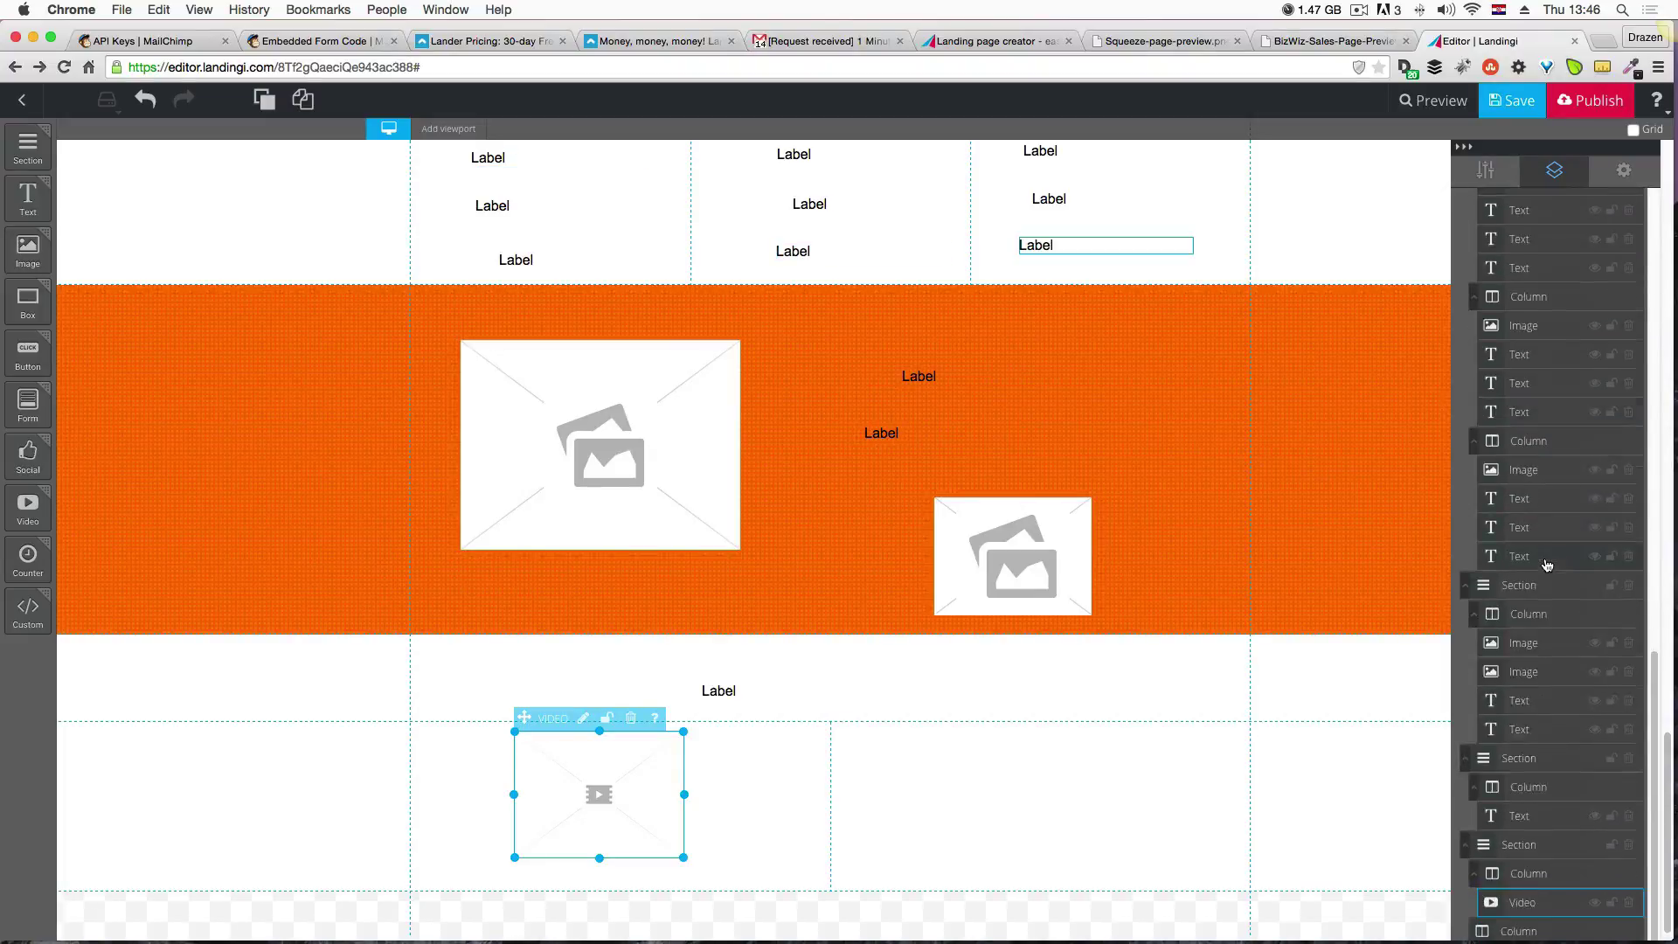
scroll(1547, 565, "up", 15)
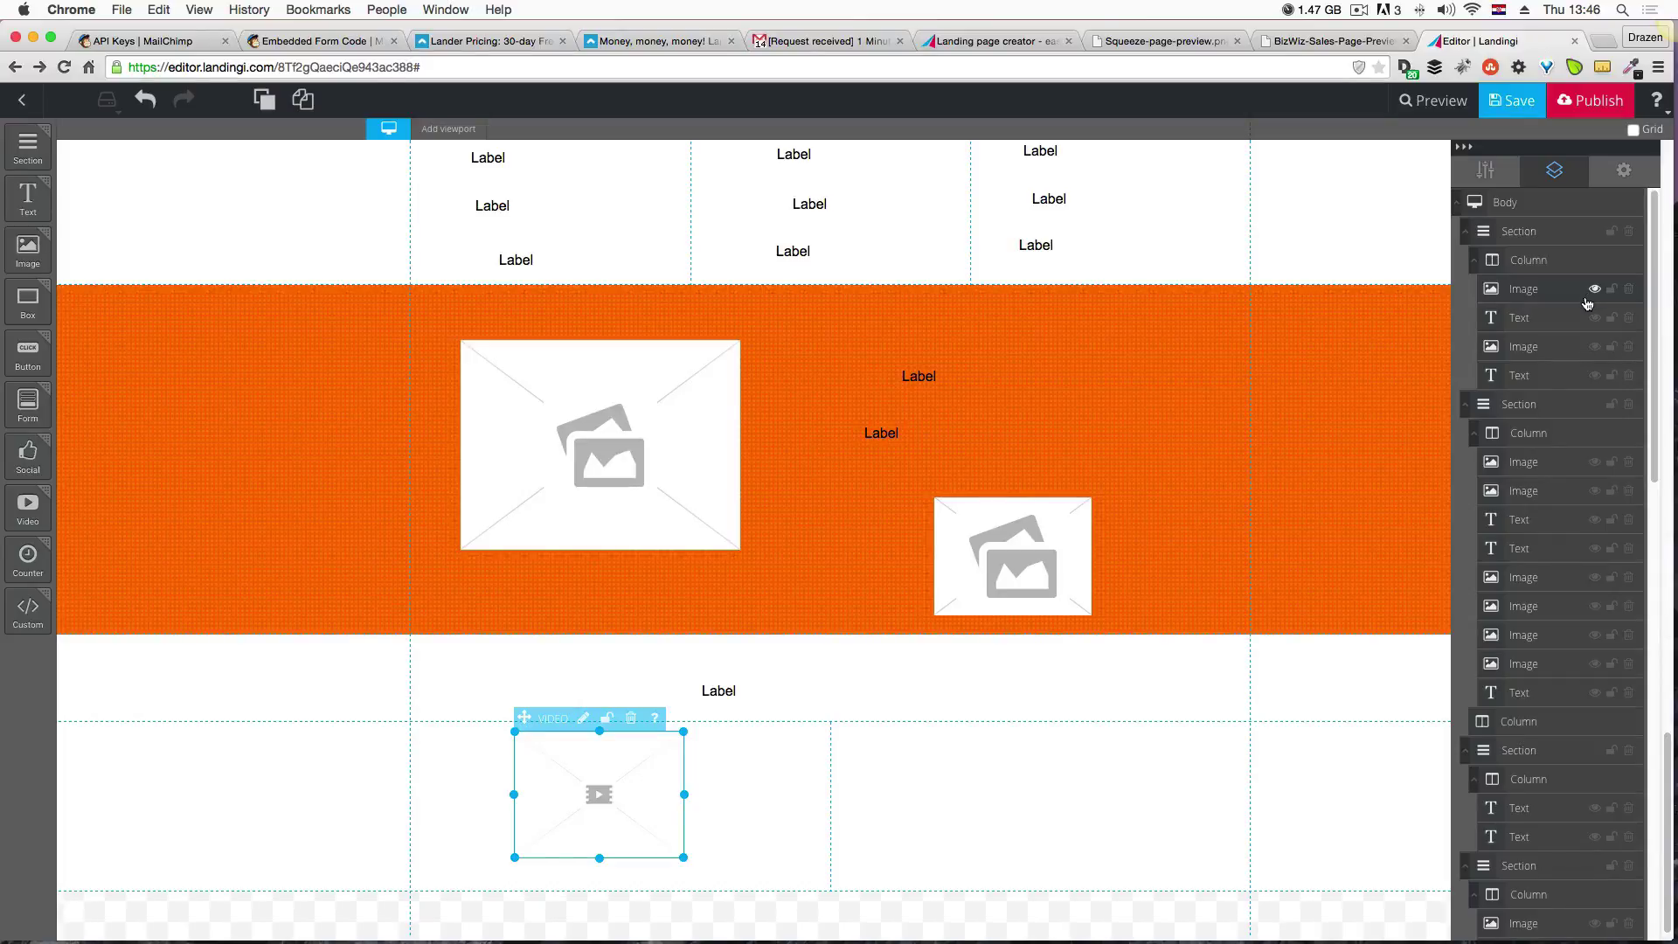
Review every category of the page settings from SEO to Chat, then return to the video's widget options.
left_click(1622, 174)
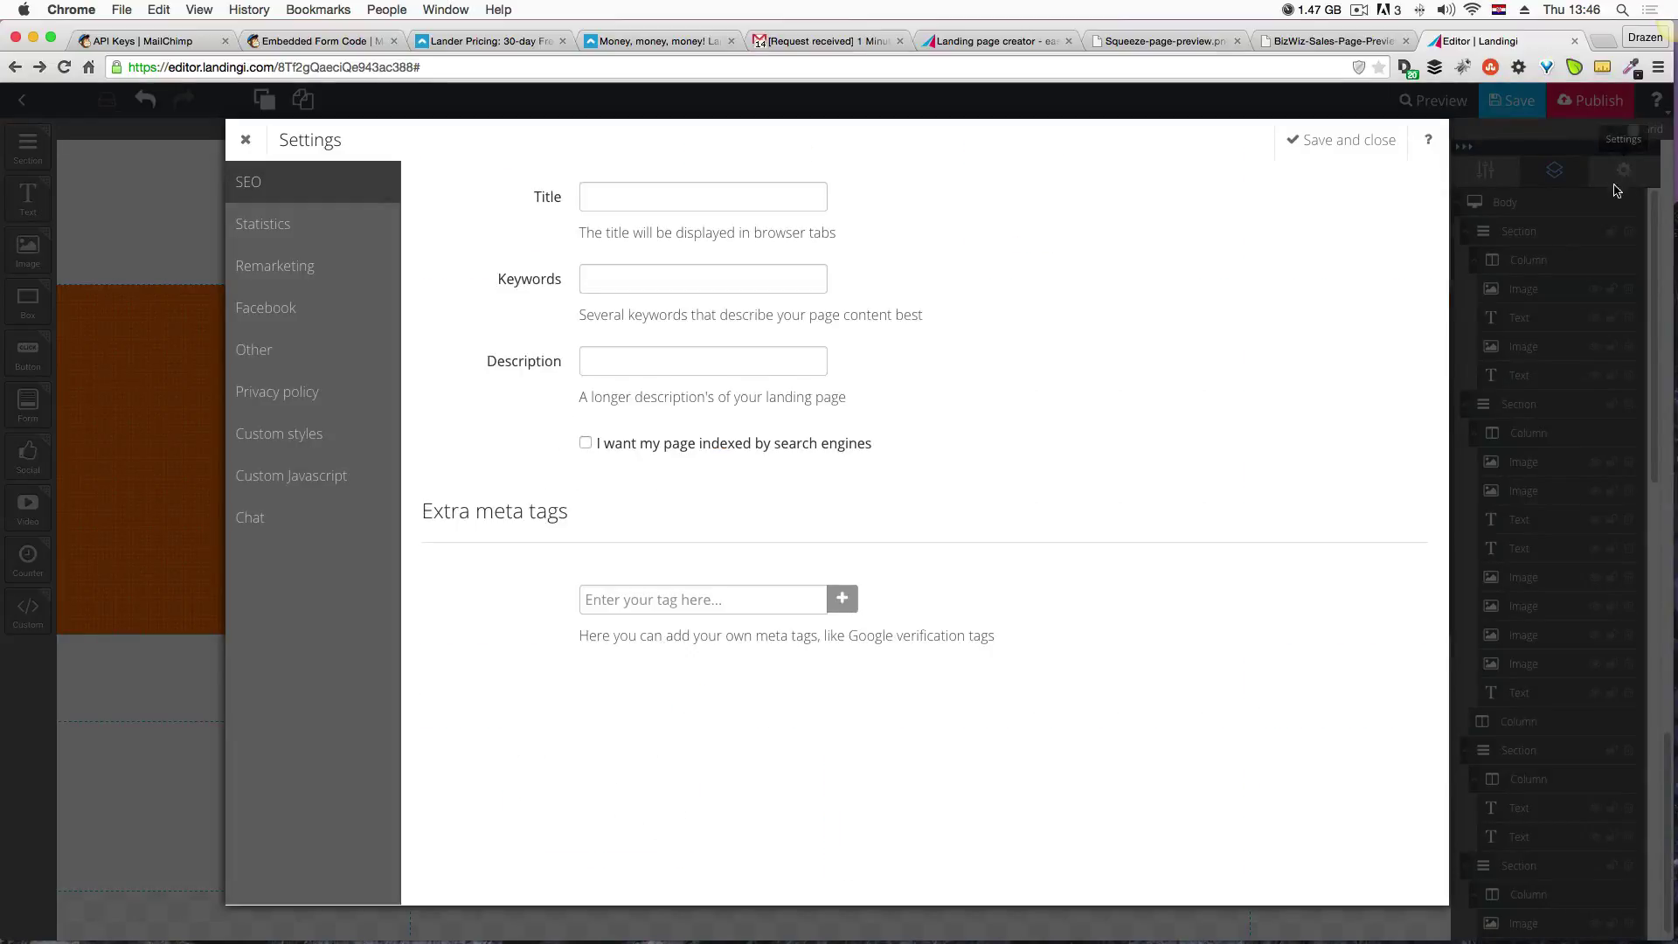
left_click(351, 238)
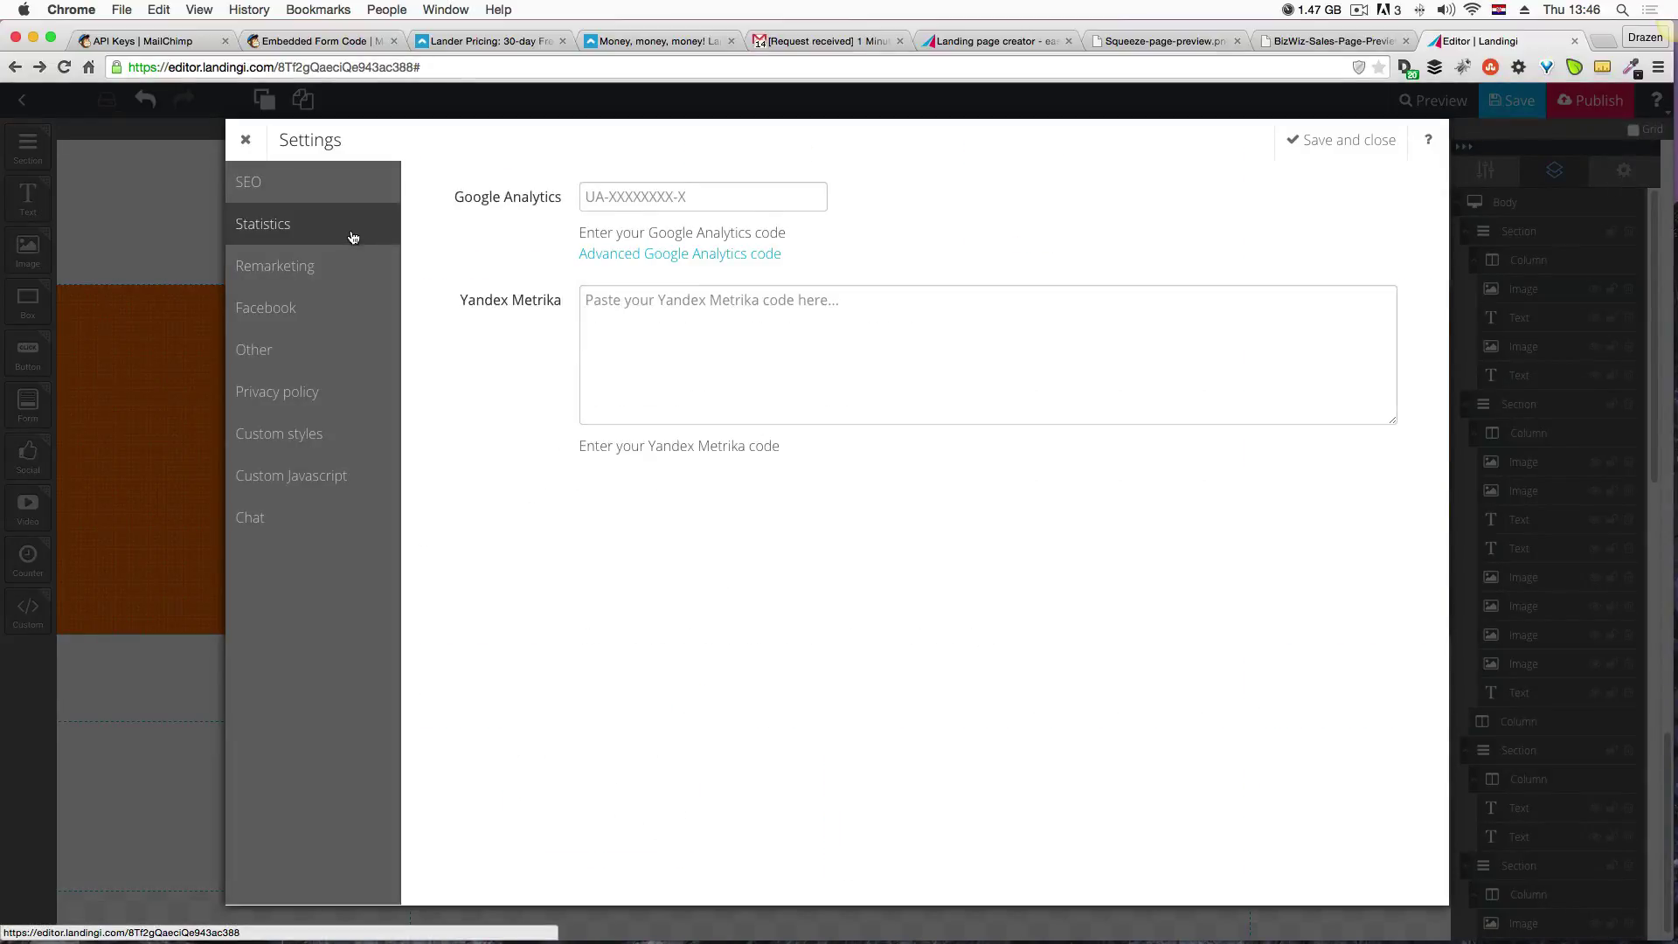
left_click(319, 276)
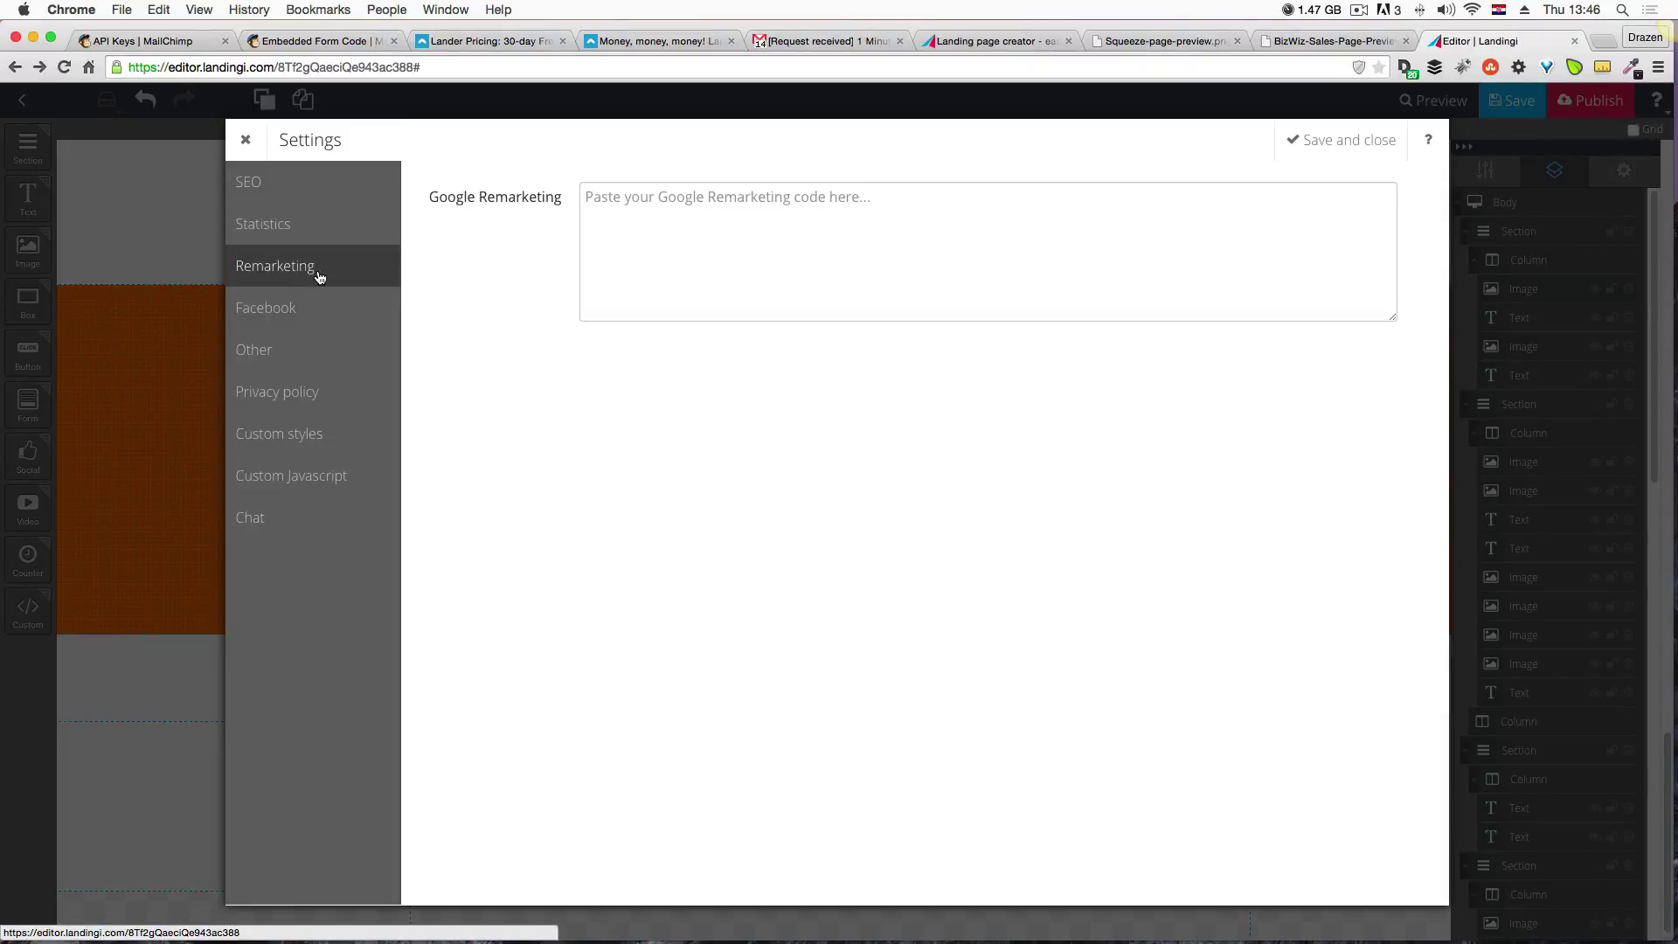
left_click(324, 309)
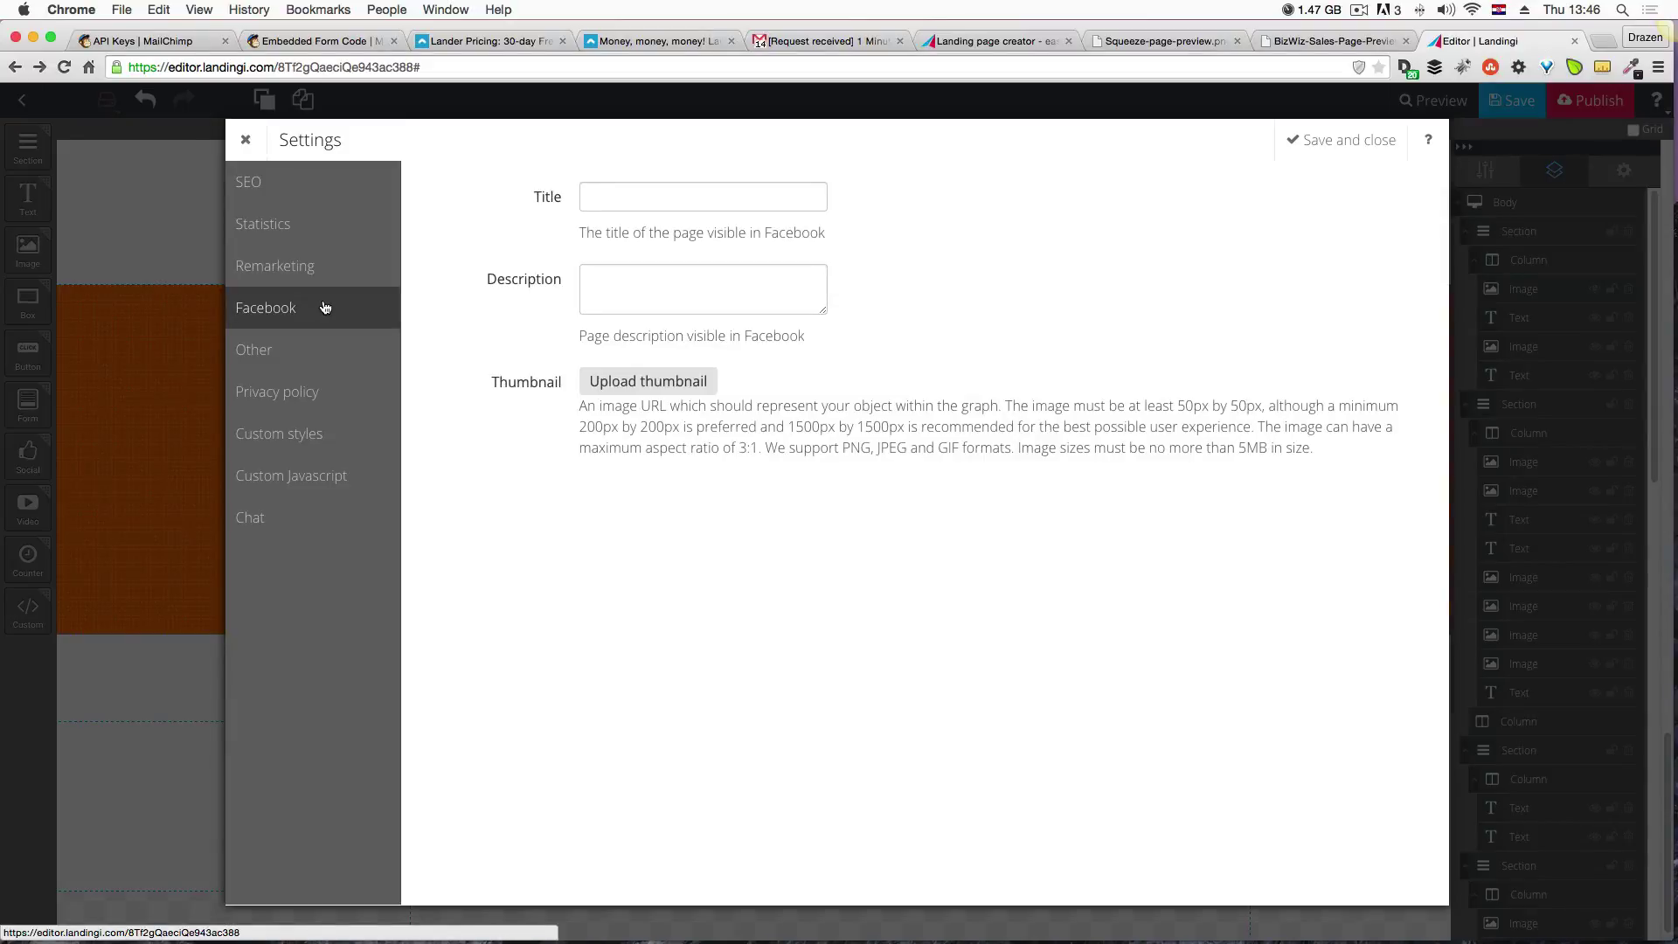
left_click(340, 365)
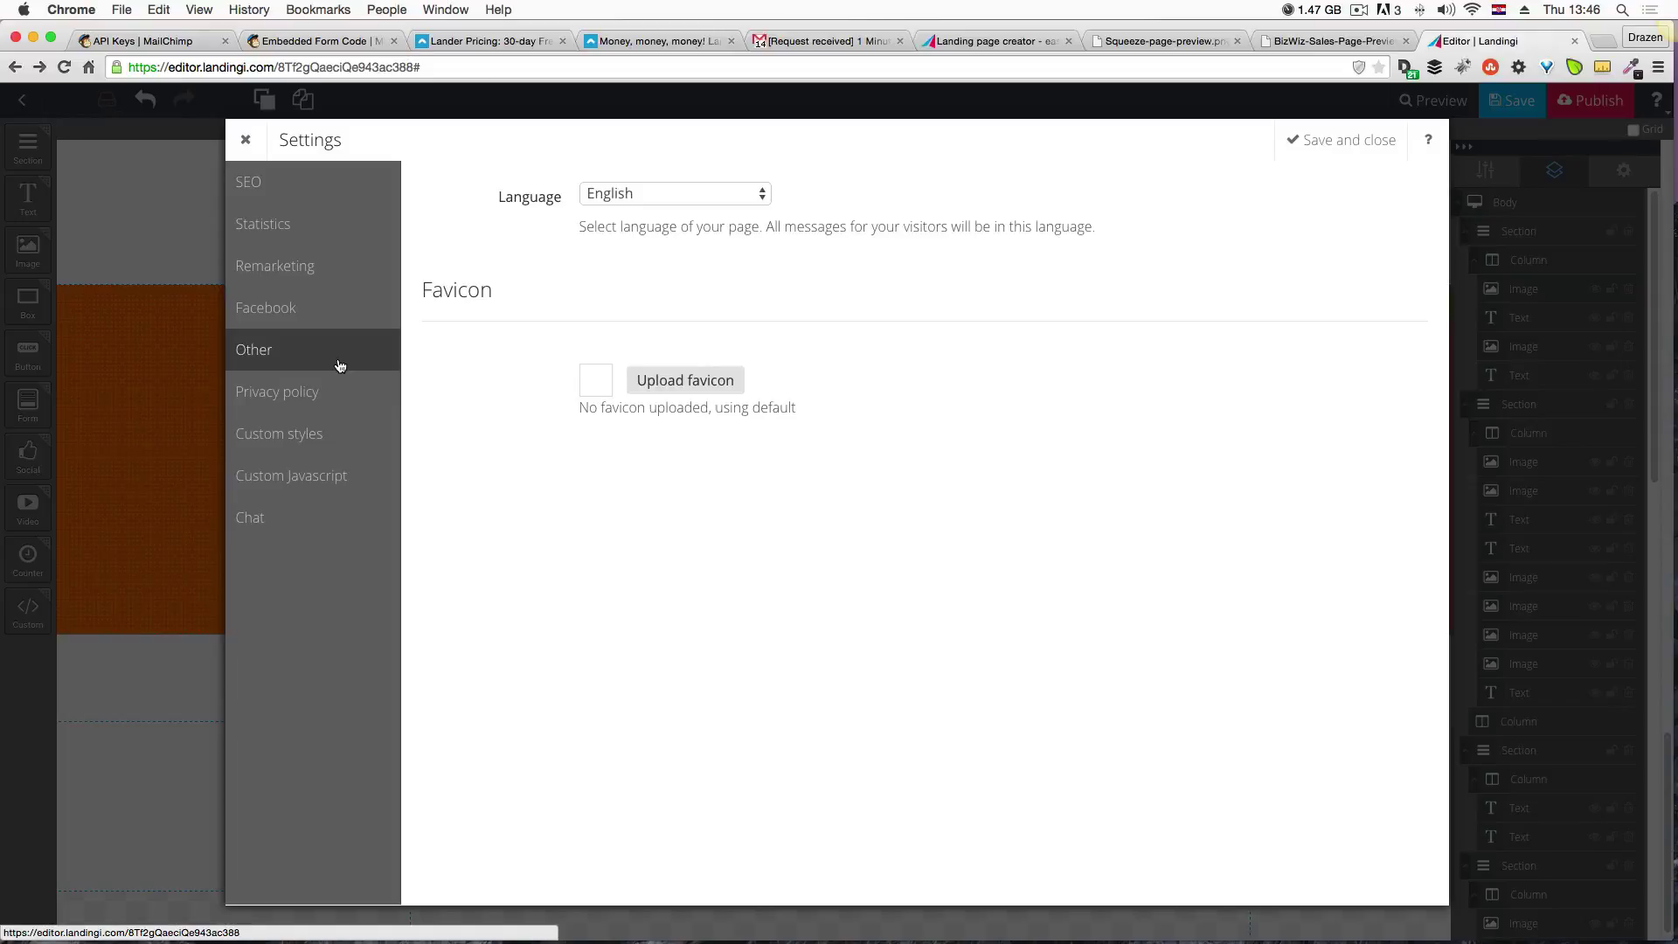
left_click(340, 401)
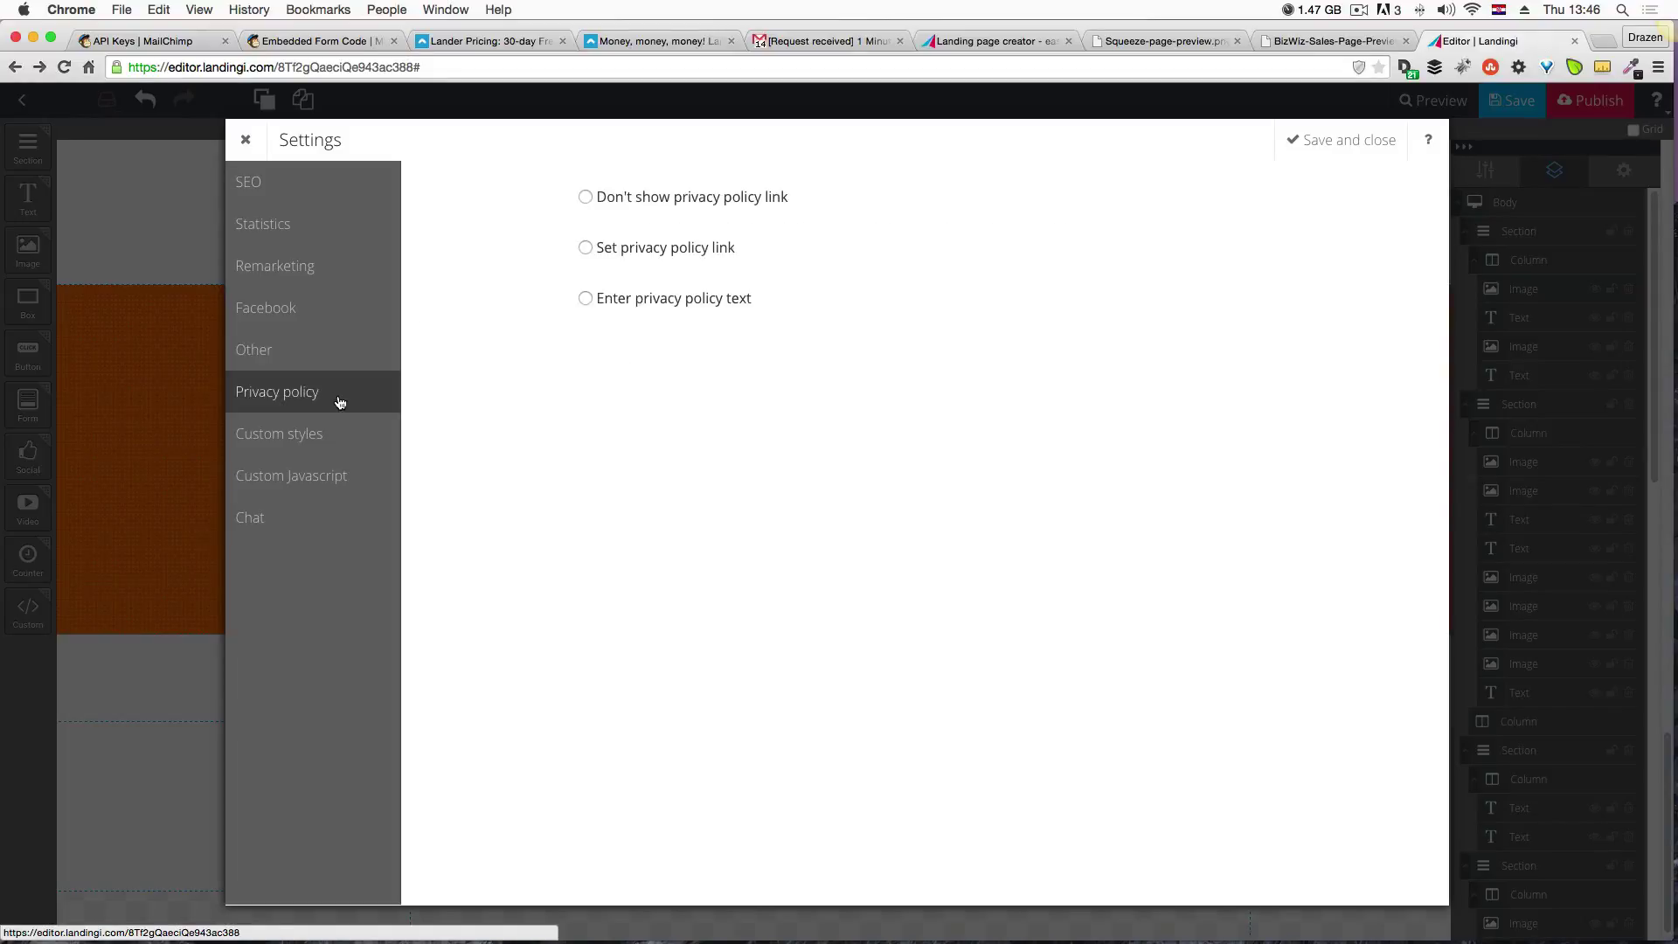
left_click(348, 459)
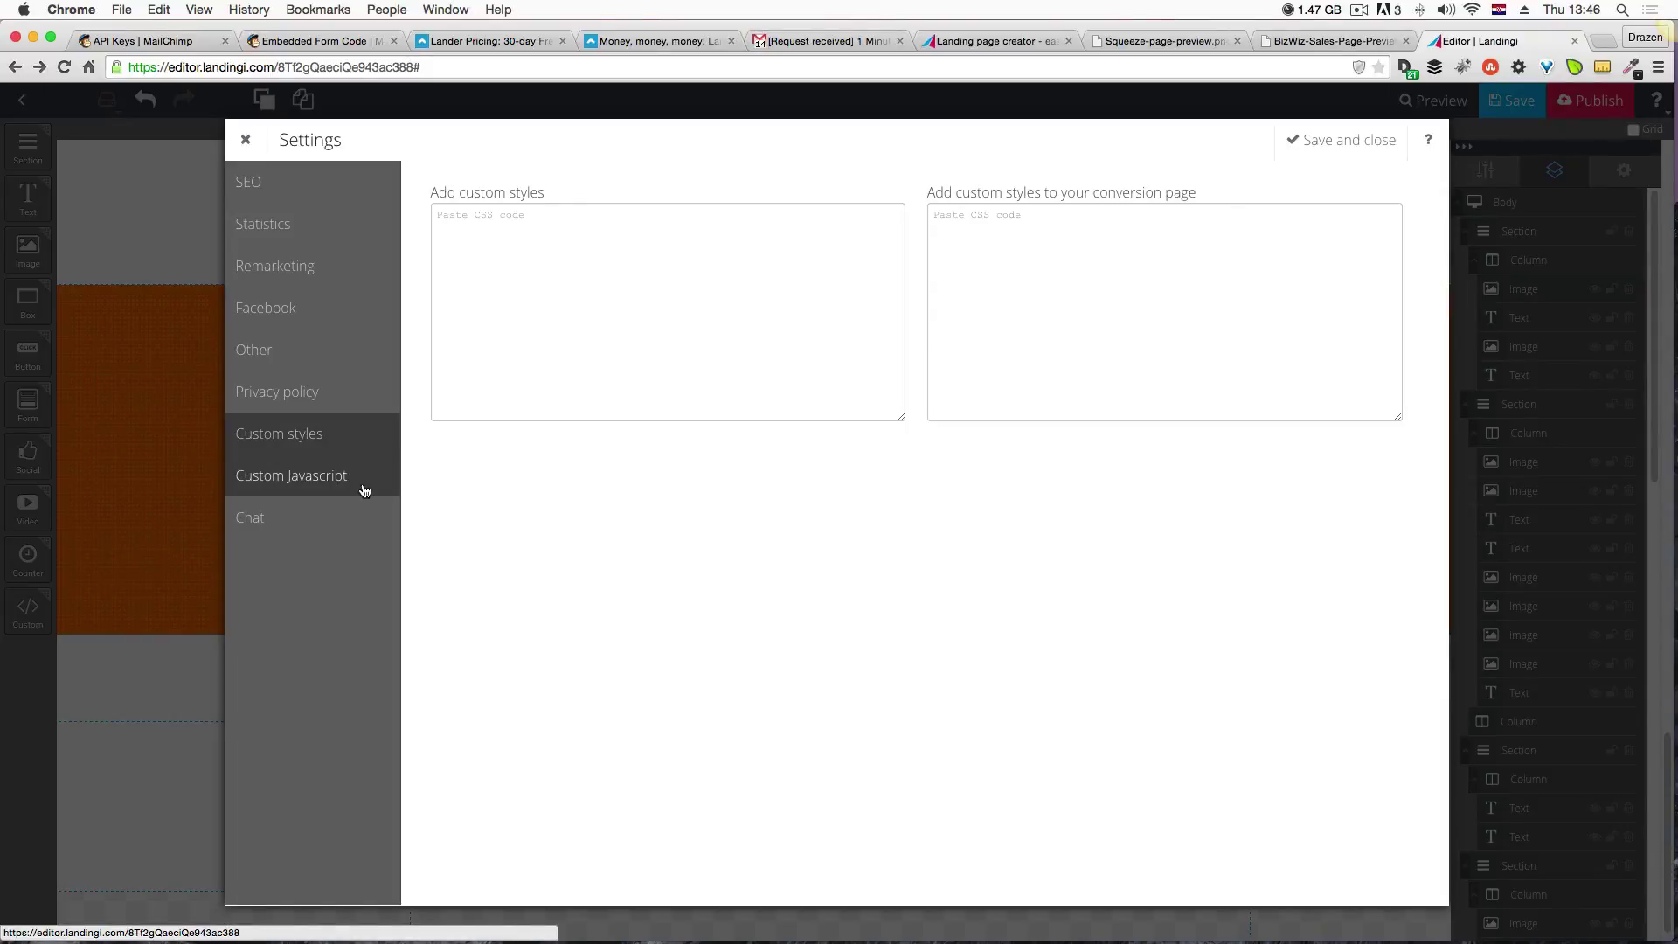
left_click(363, 490)
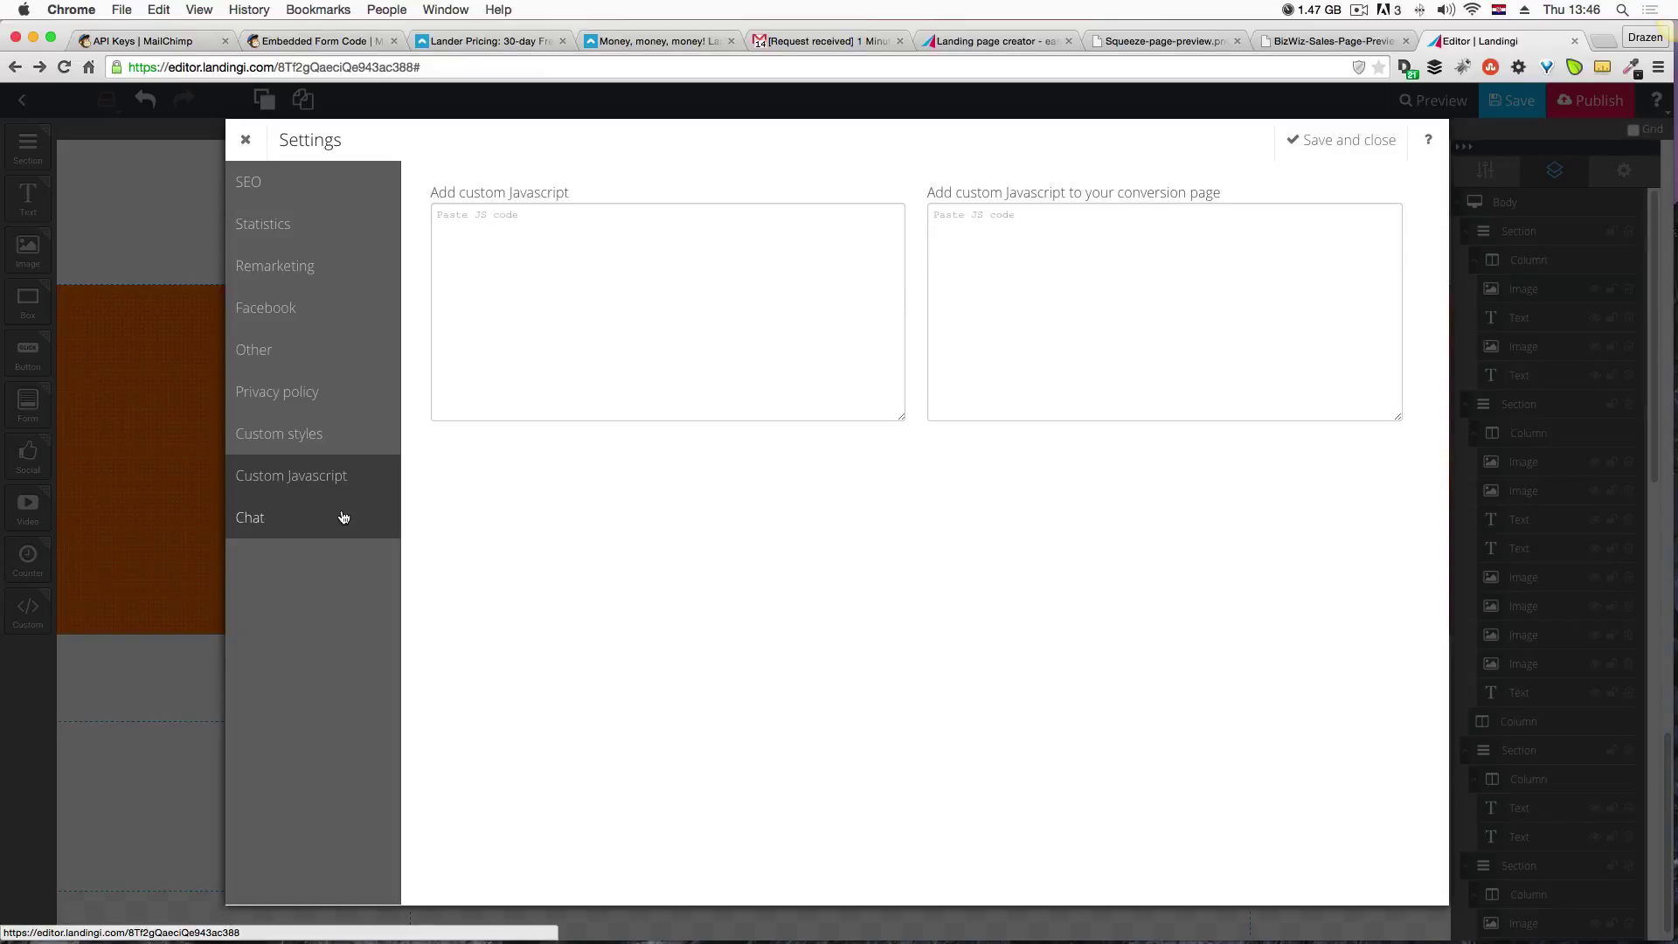
left_click(342, 517)
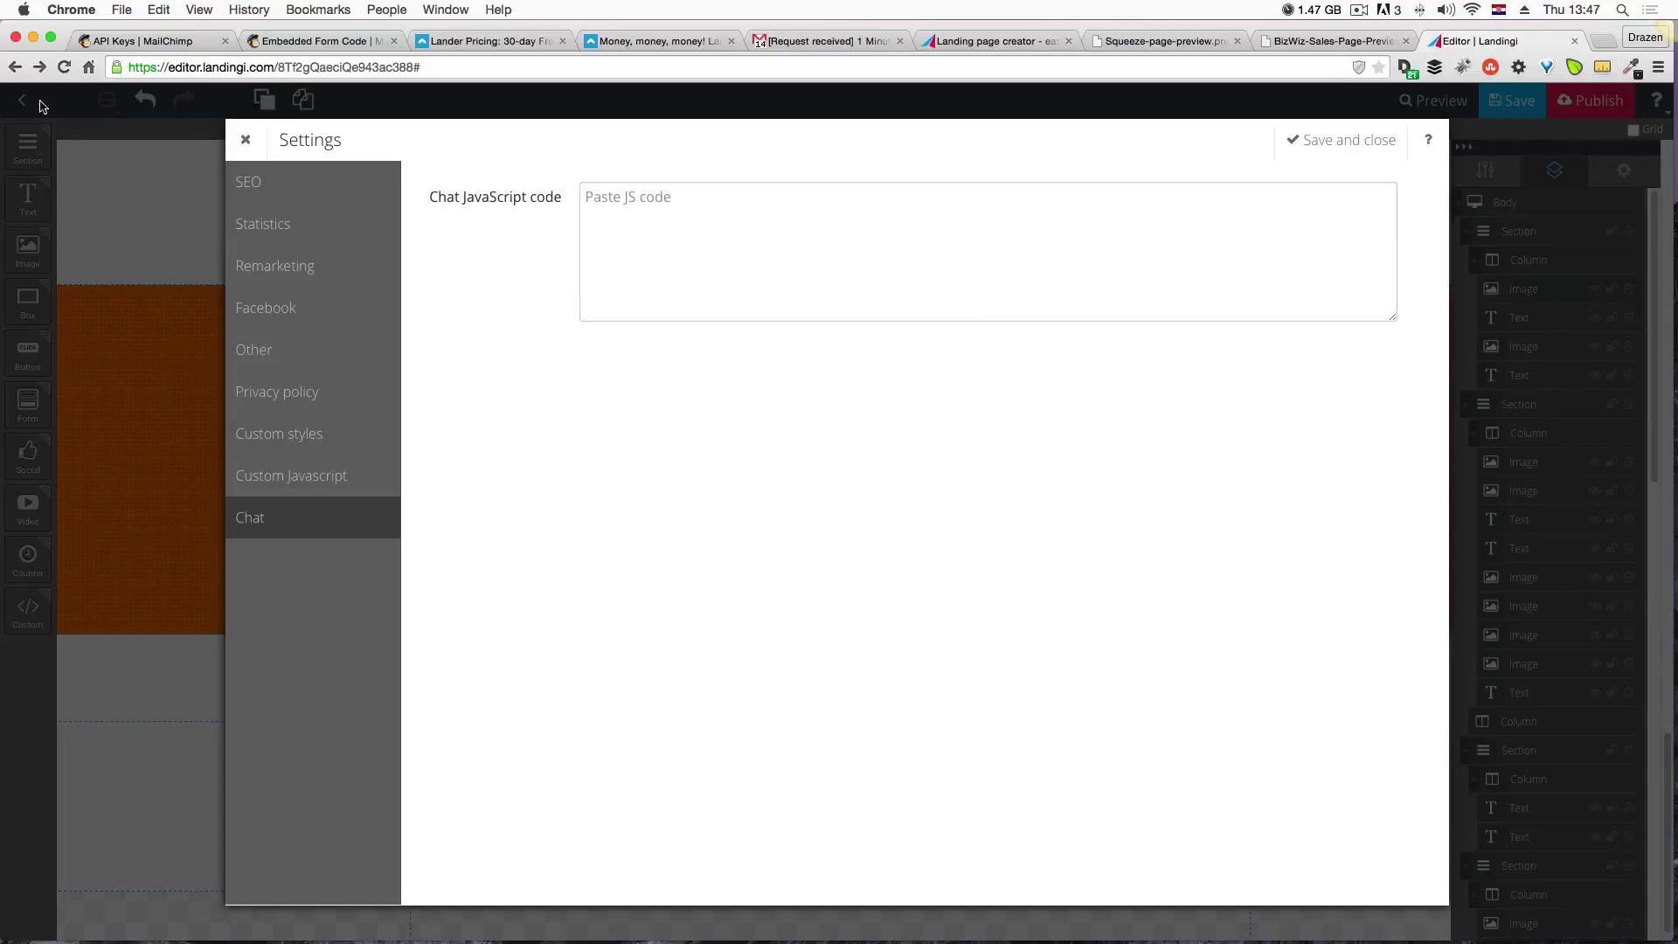
left_click(246, 140)
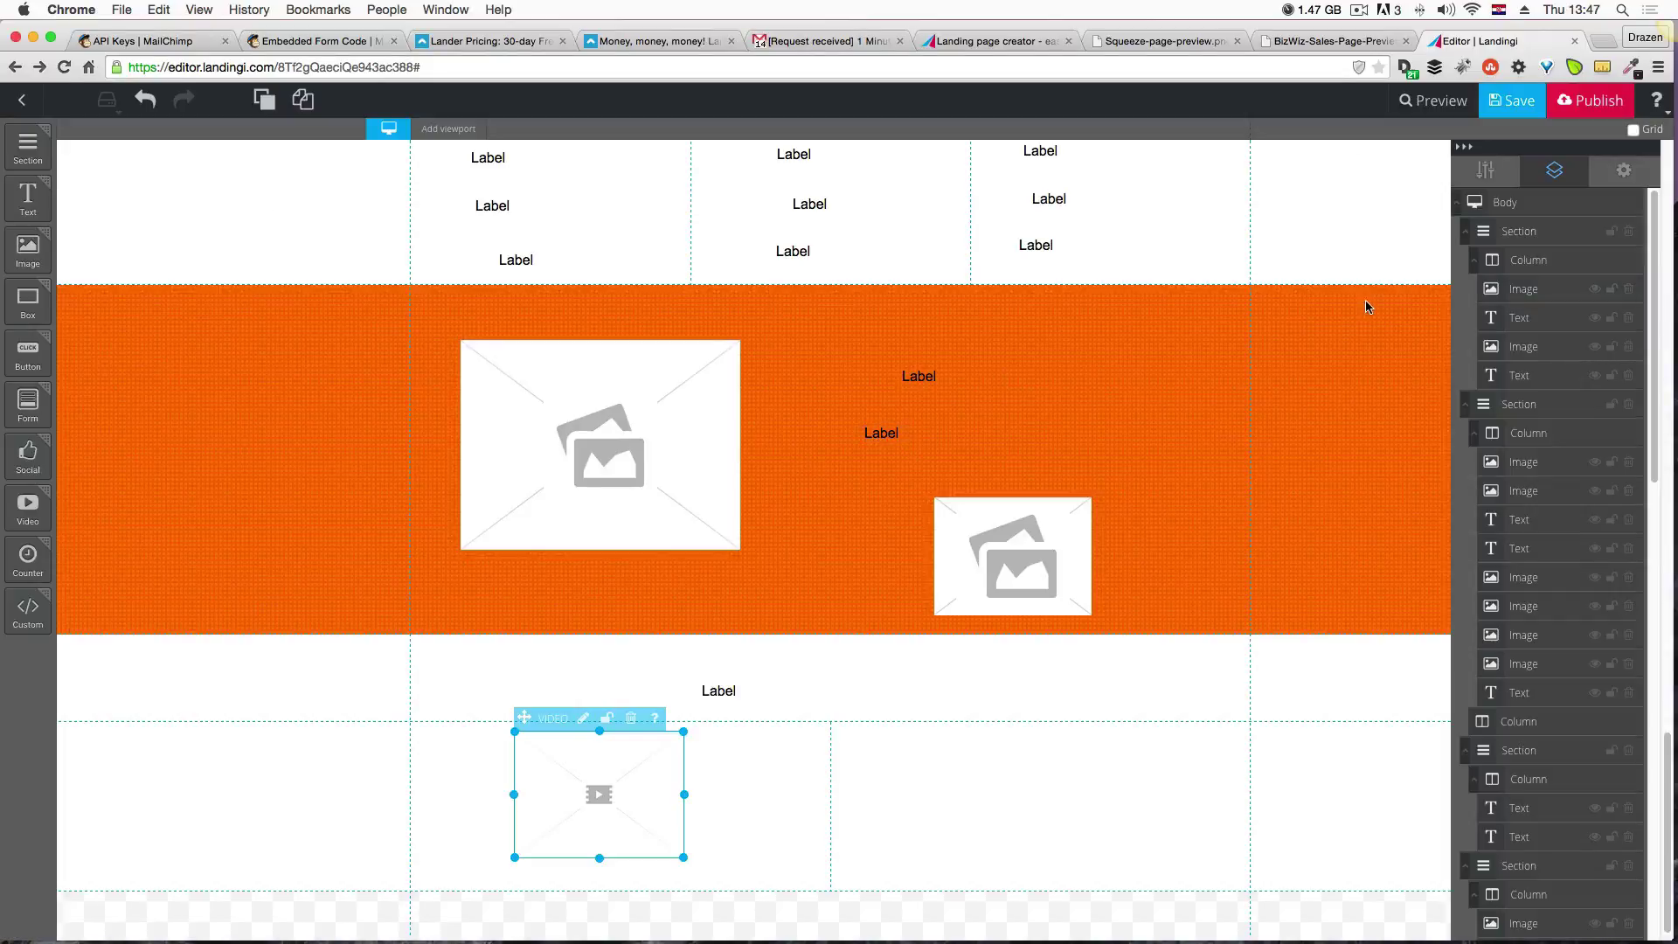
left_click(1477, 173)
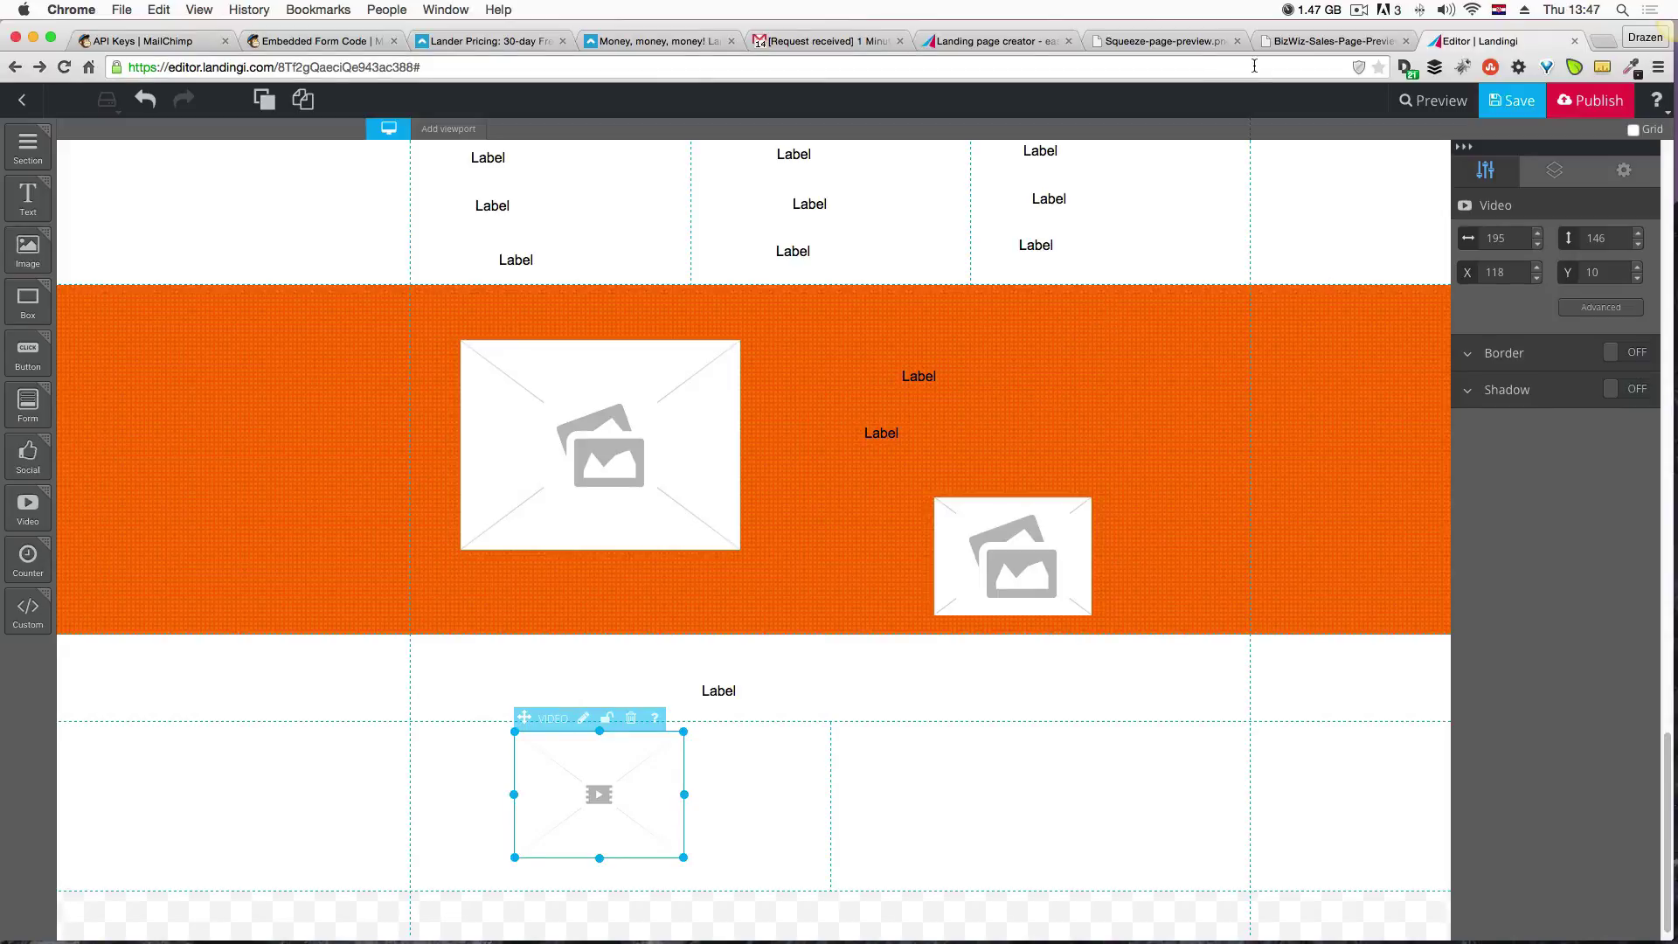
Compare with the mockup, enlarge the two-column section to a height of about 354 and reposition the video at about X 84, Y 77.
left_click(1313, 44)
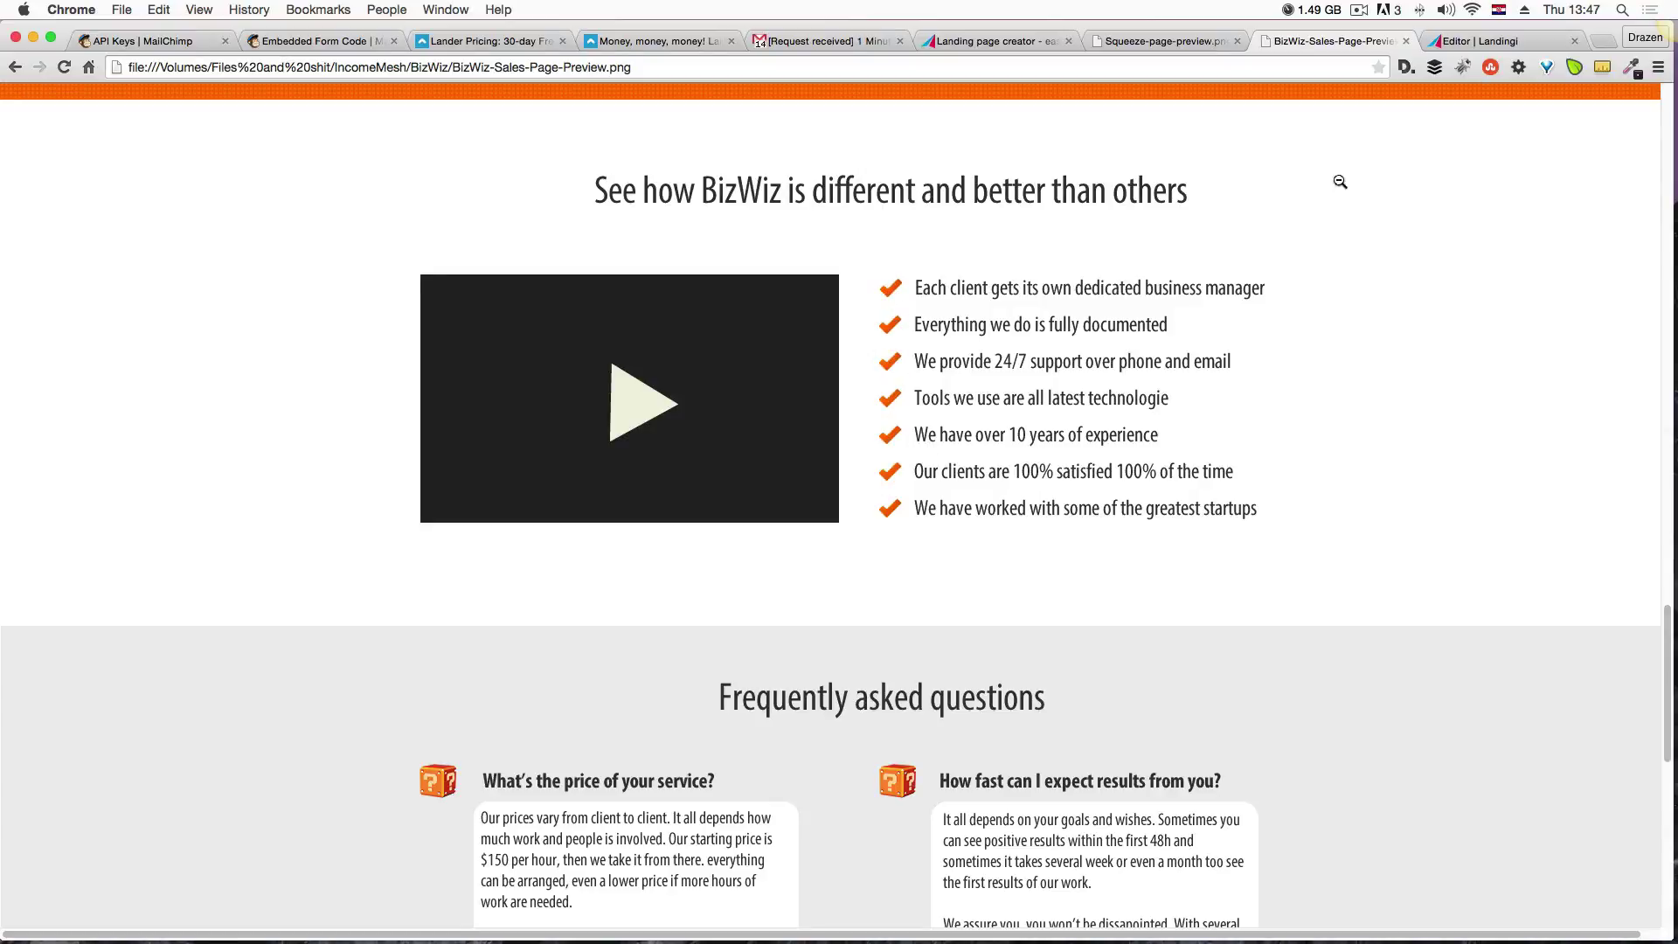
left_click(1463, 37)
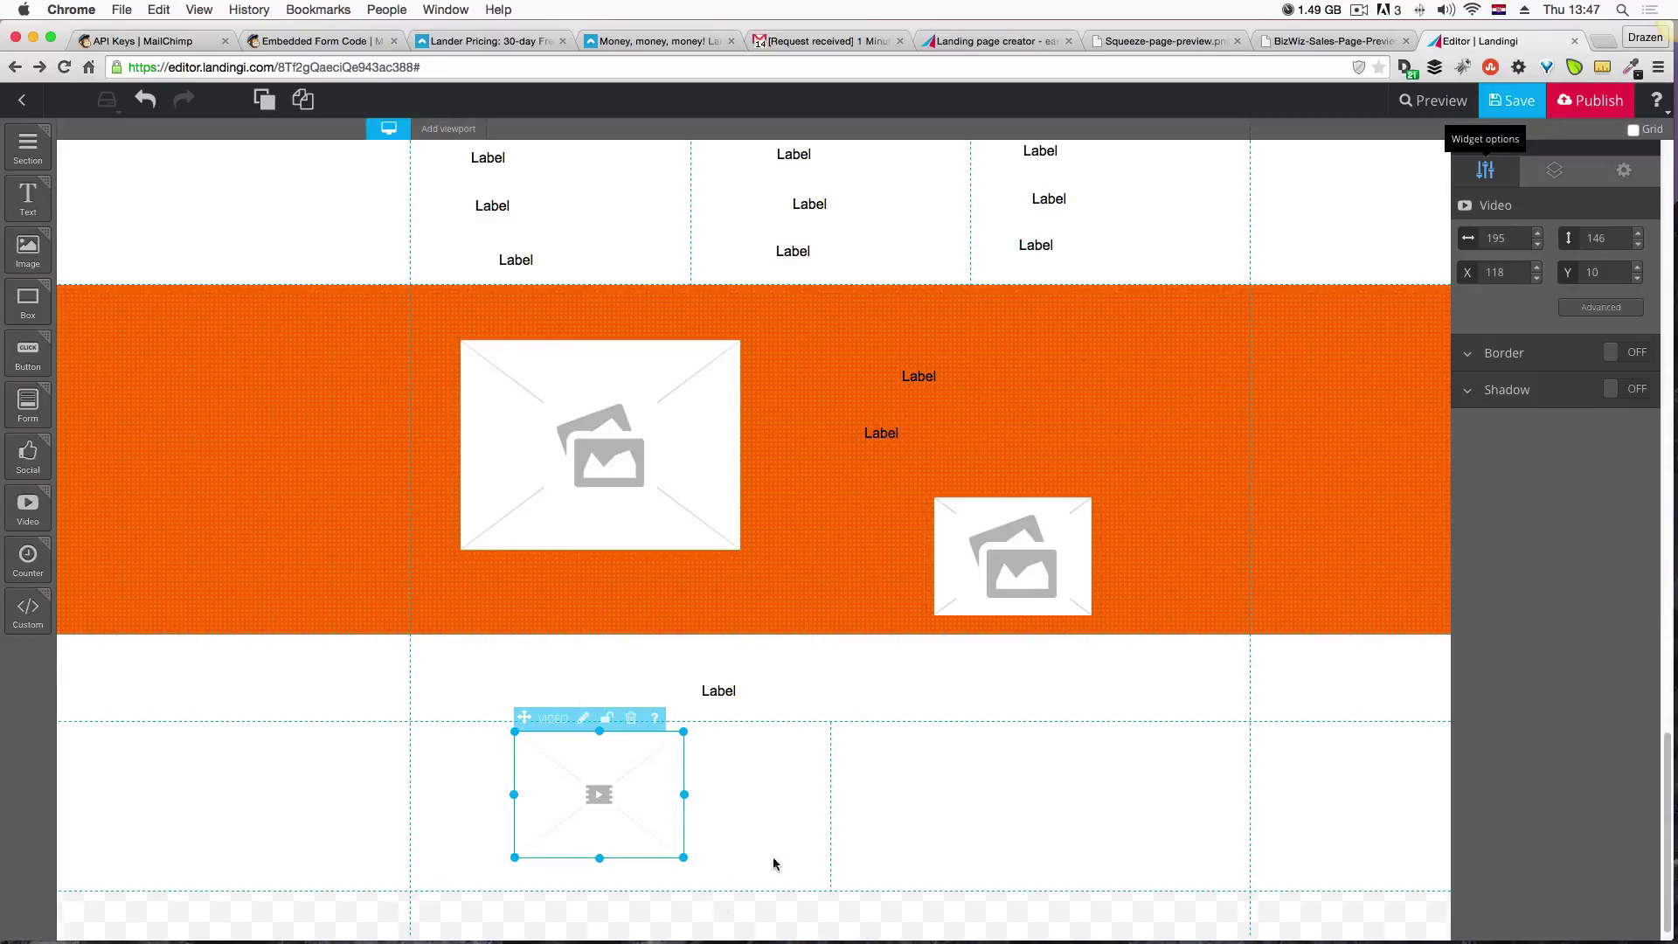
left_click(892, 883)
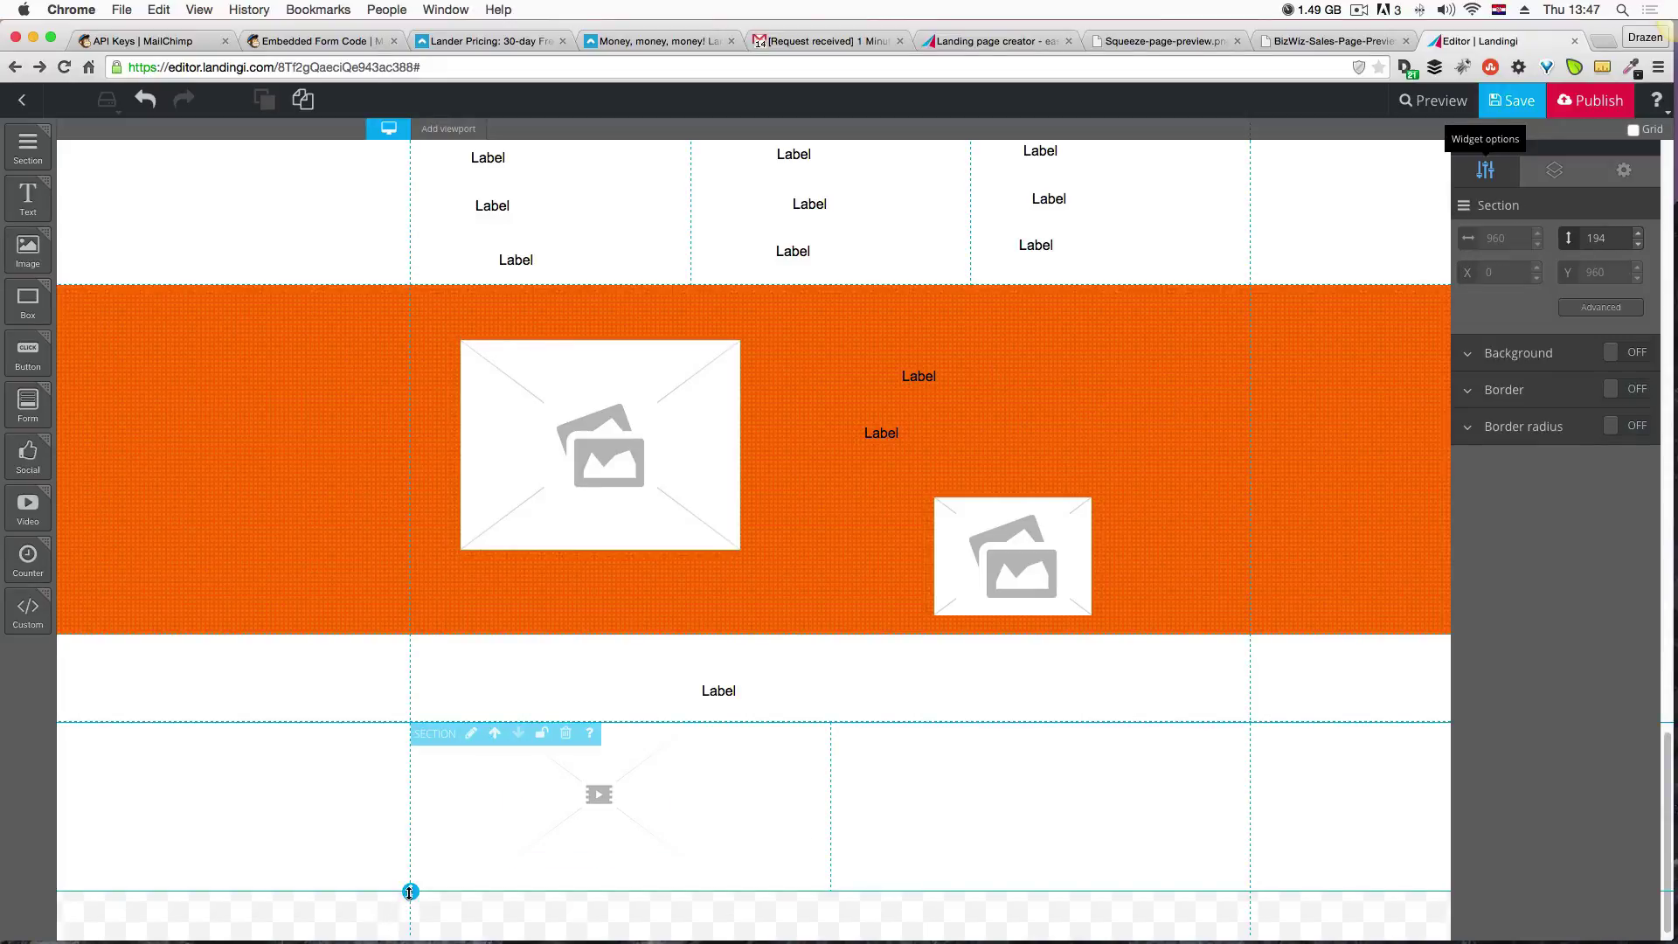
left_click_drag(410, 892, 410, 937)
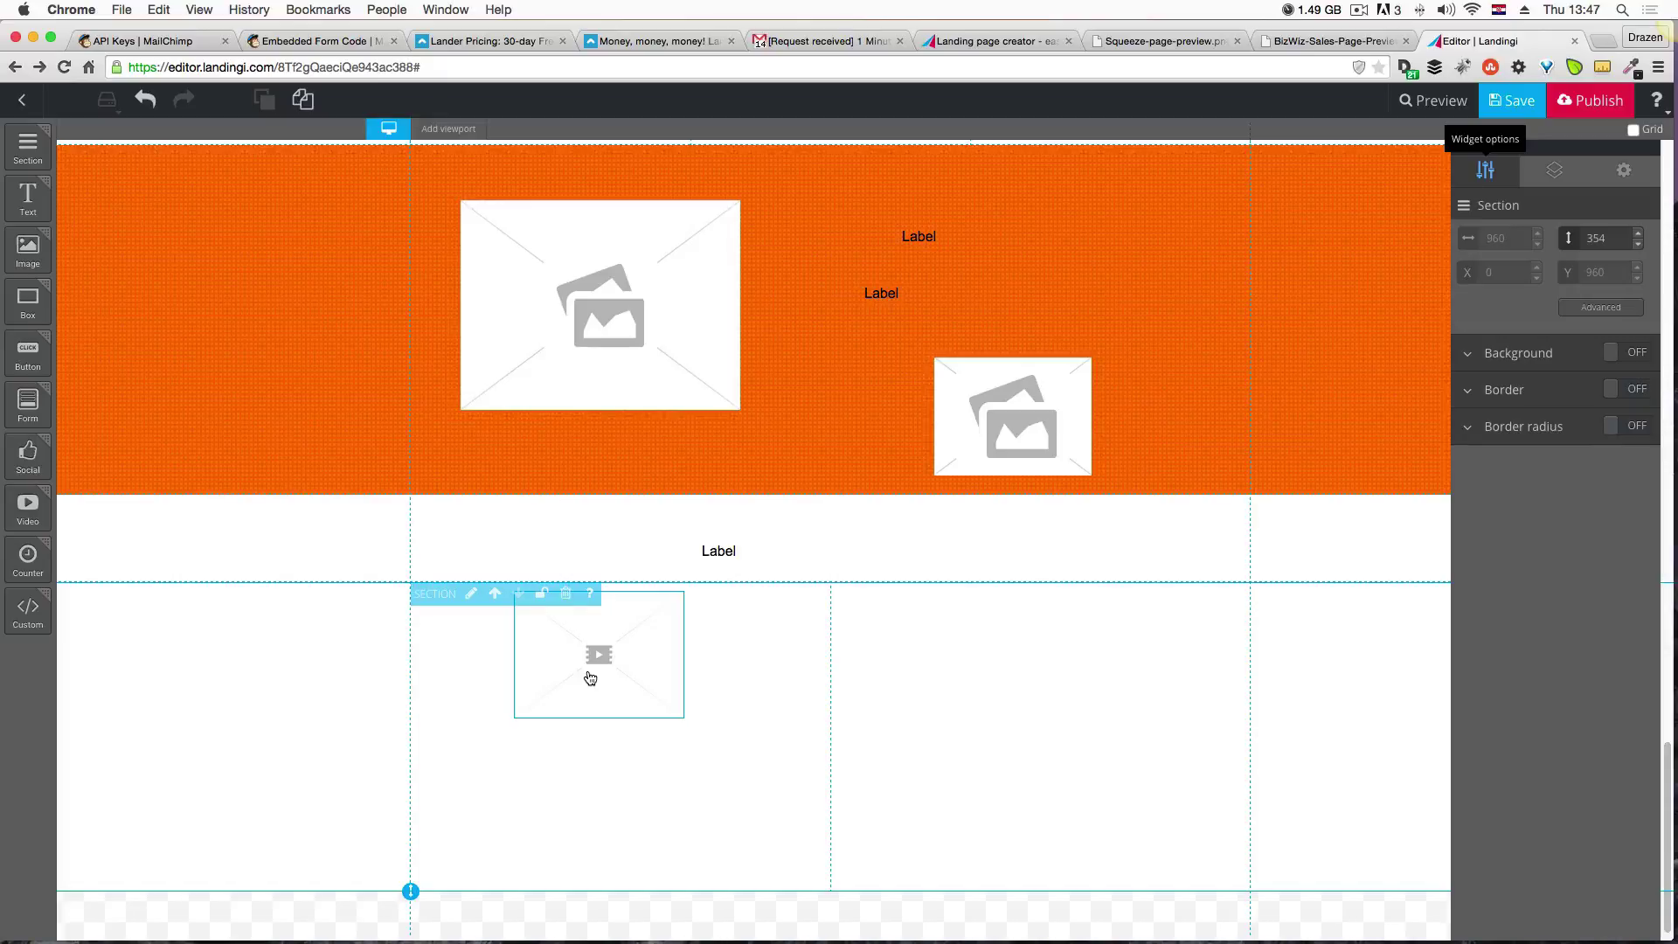
left_click_drag(591, 678, 561, 737)
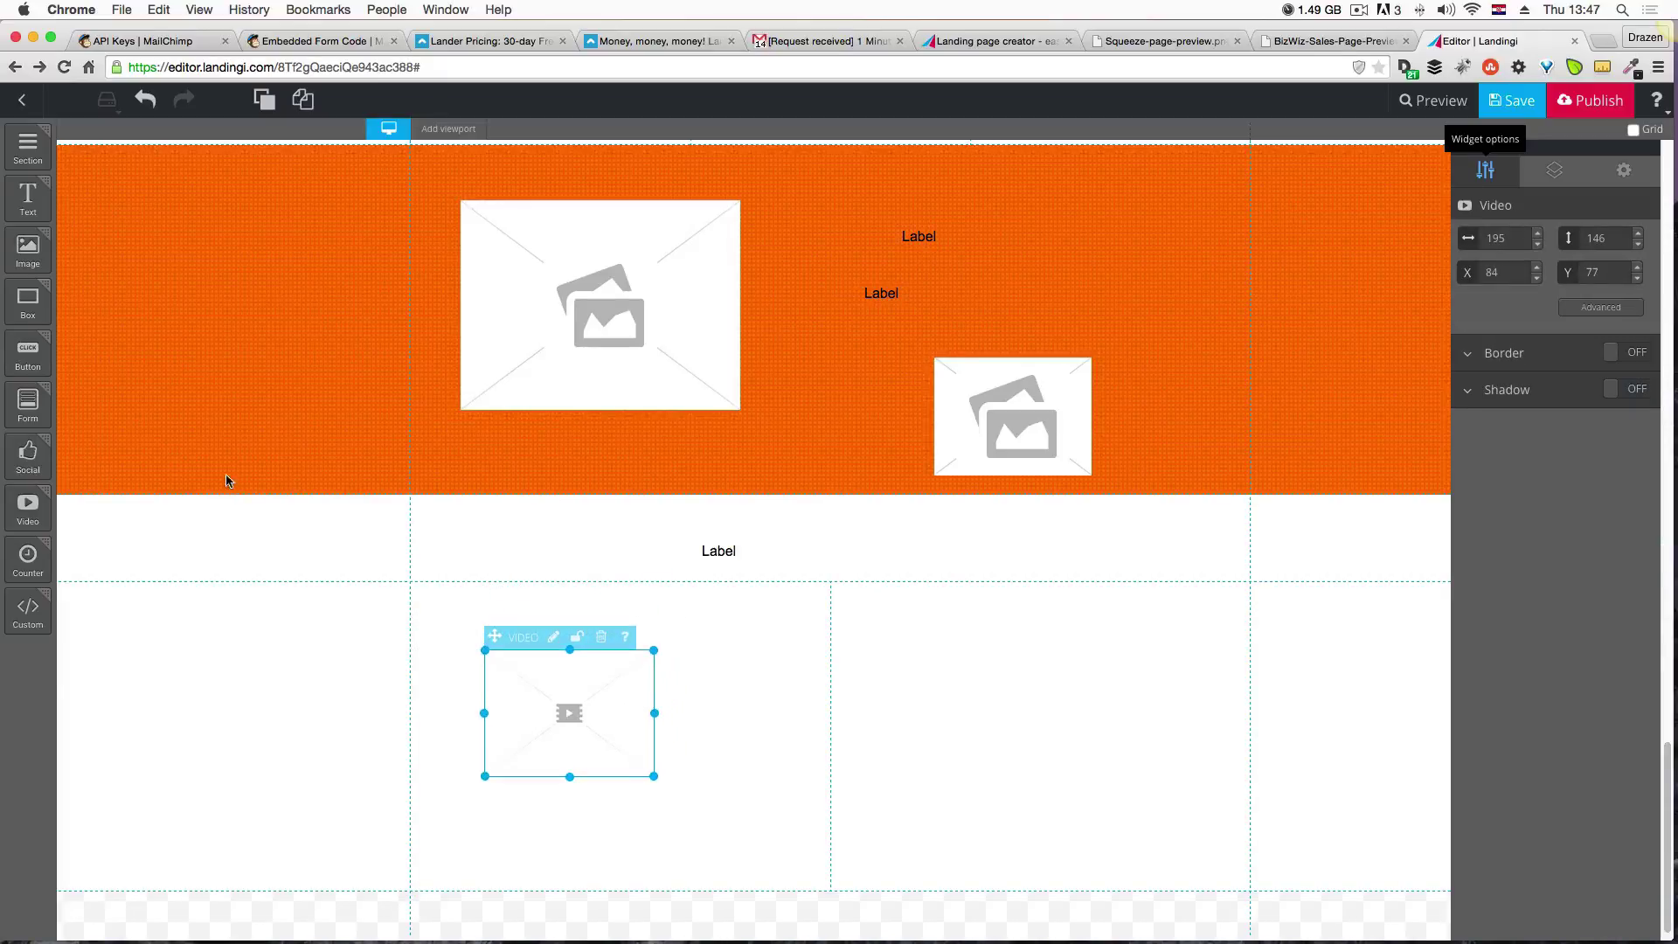
Add seven text labels stacked down the right column beside the video, as placeholders for the checklist items.
left_click_drag(28, 197, 1095, 657)
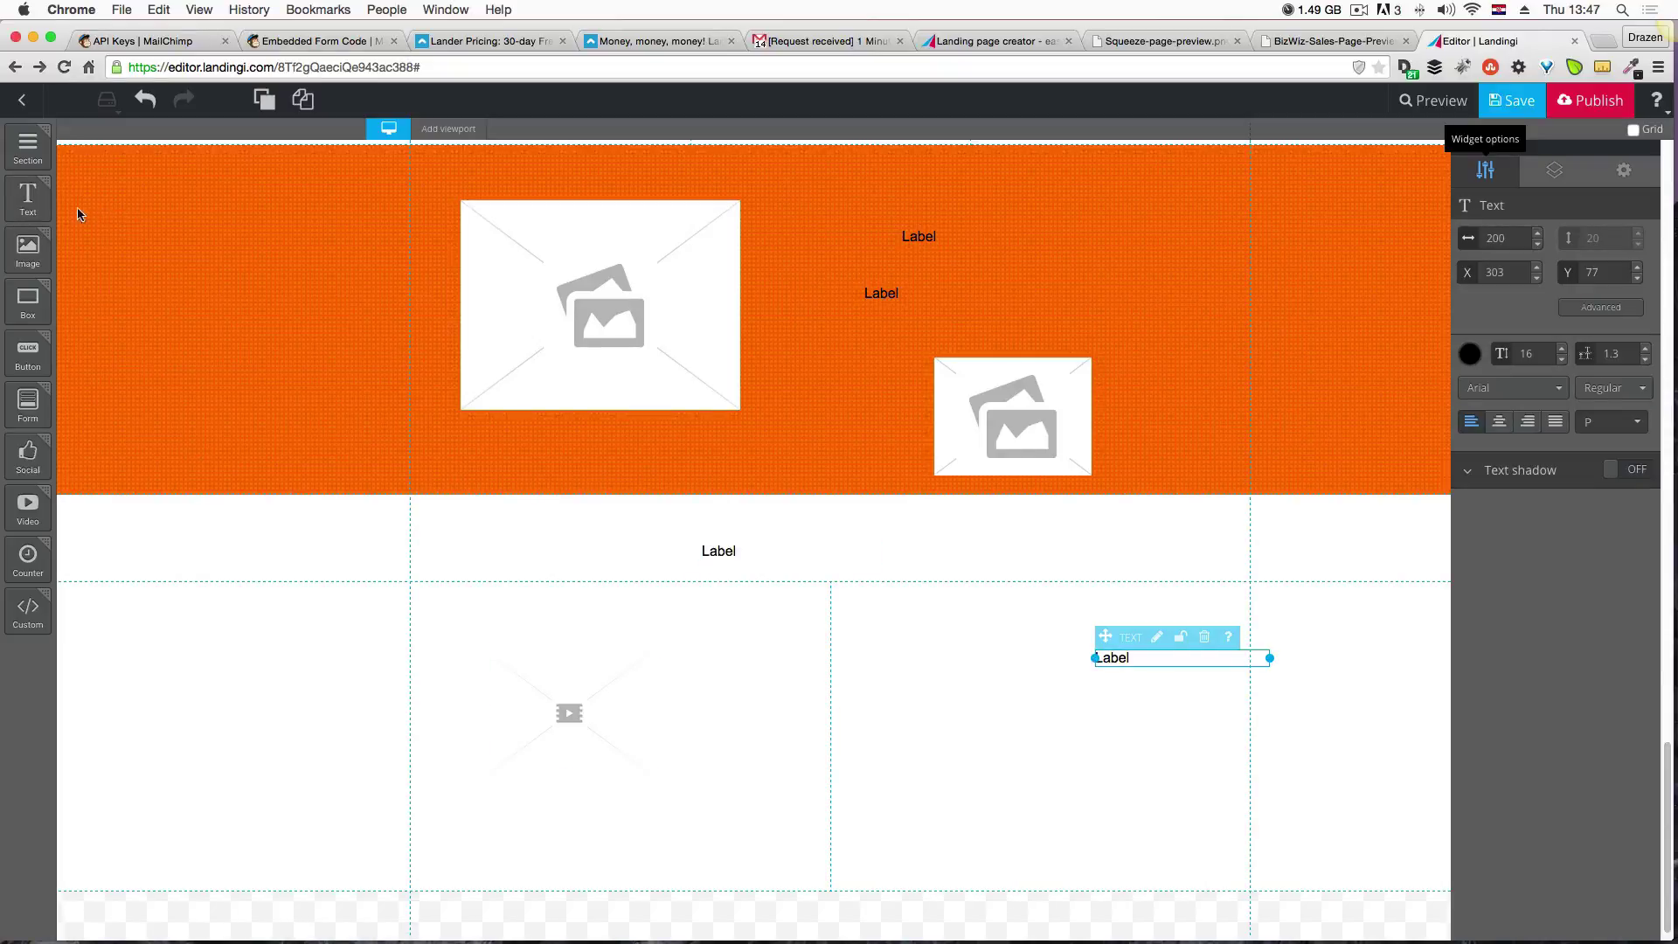
left_click_drag(28, 196, 1117, 704)
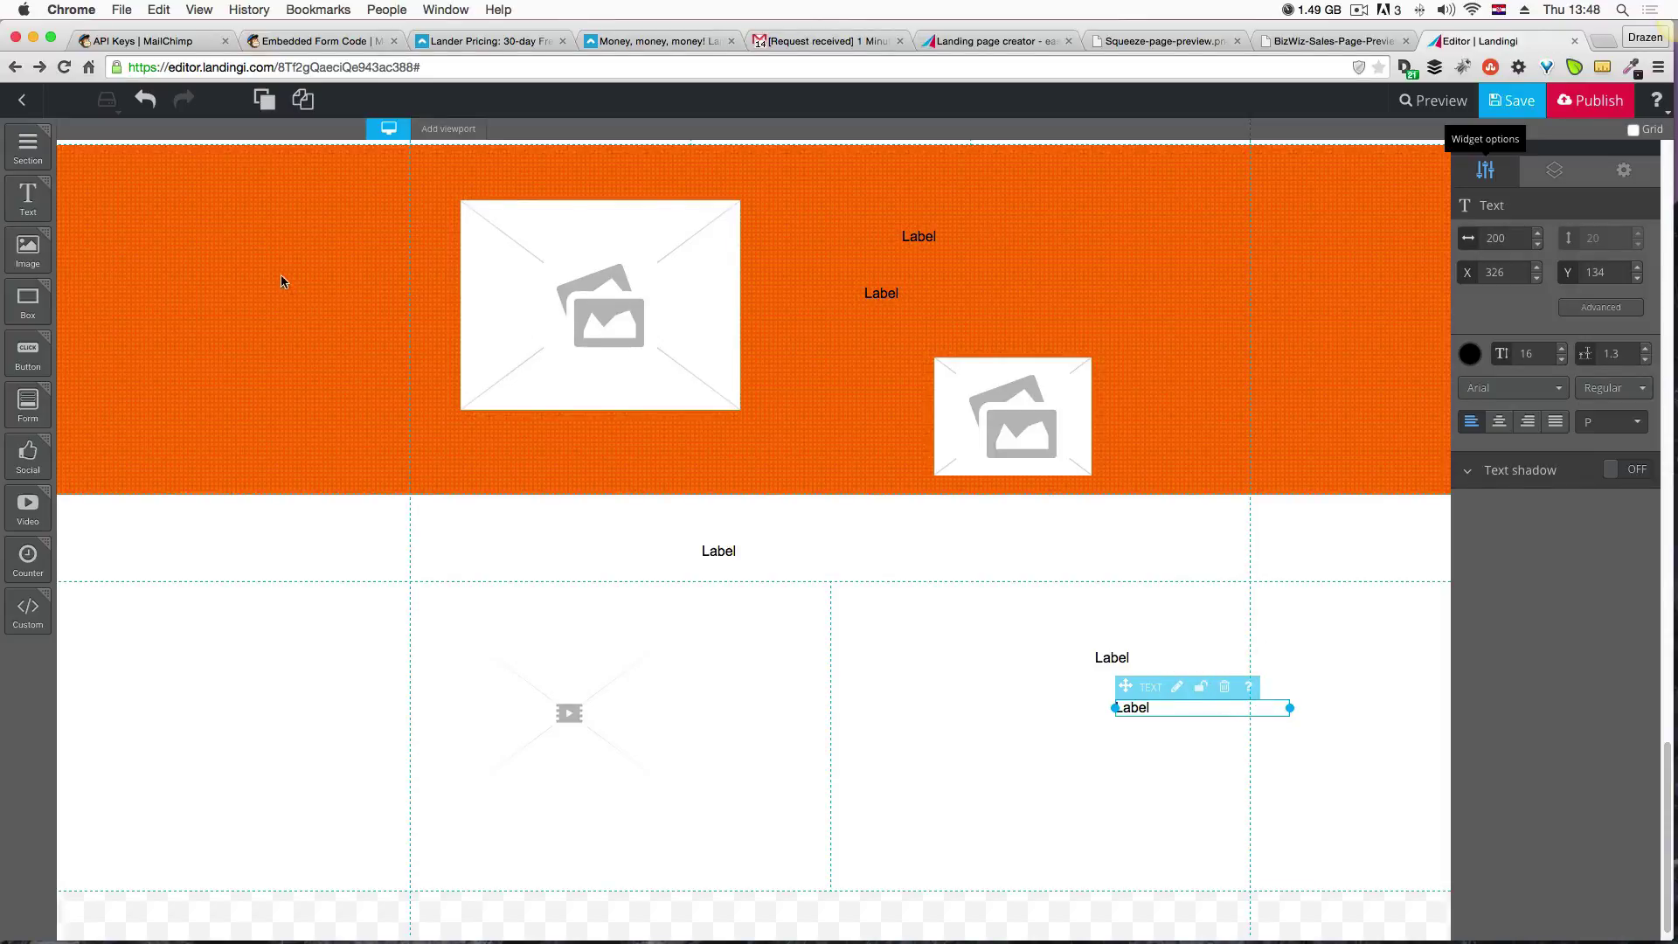
left_click_drag(28, 197, 1132, 734)
left_click_drag(17, 210, 1119, 778)
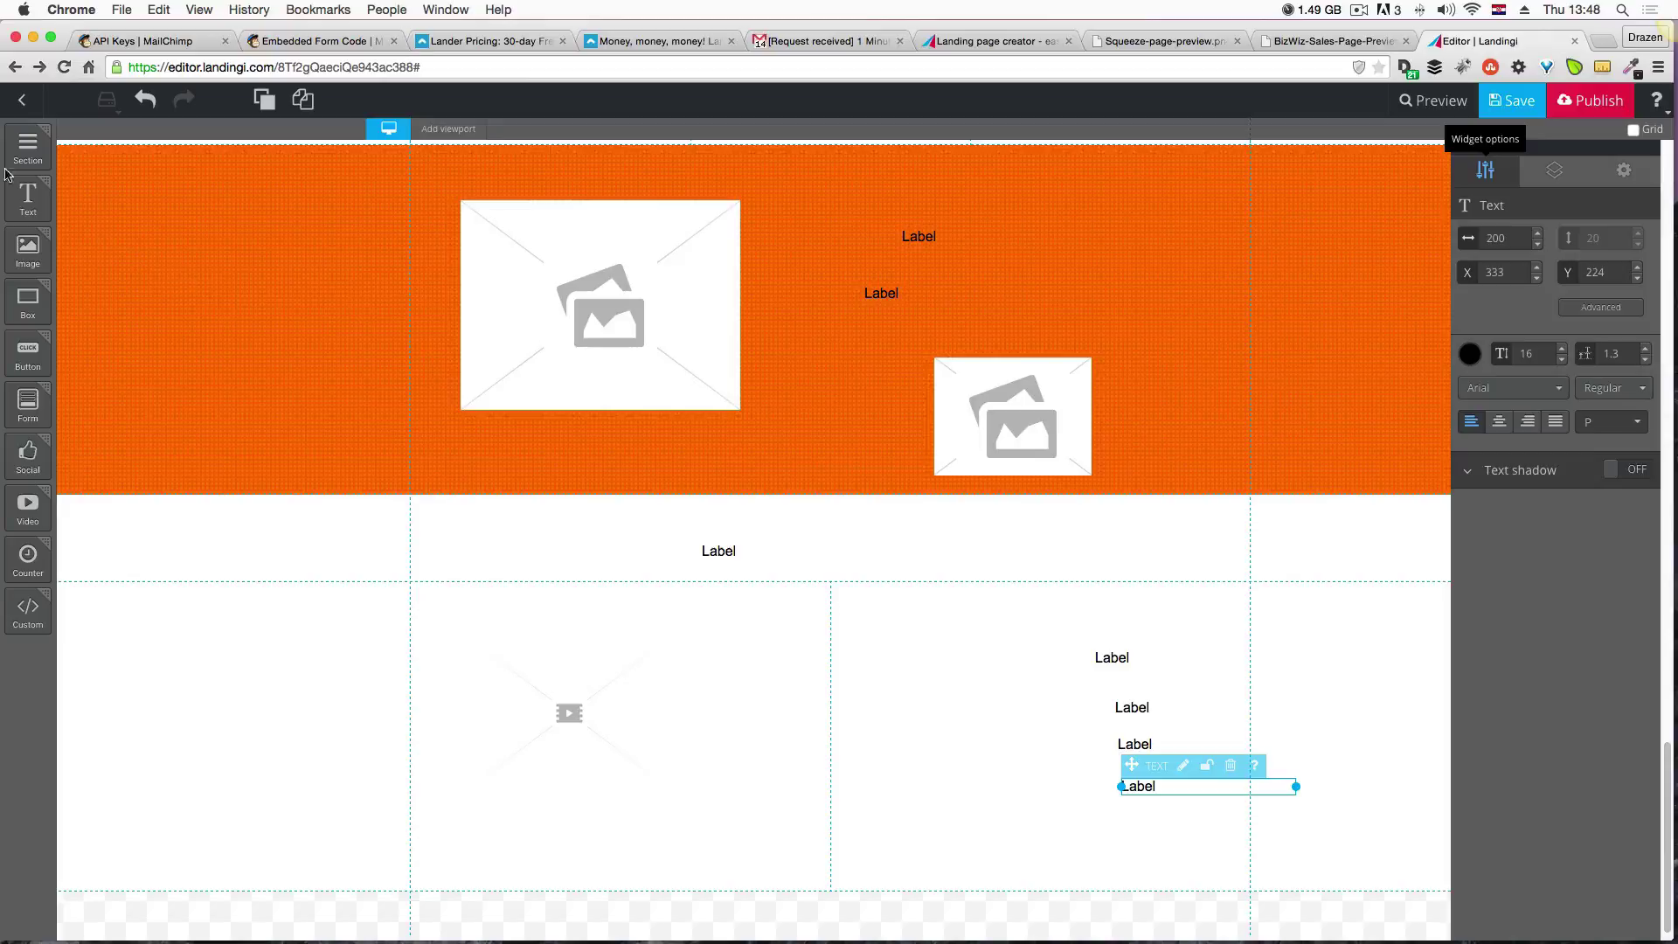
left_click_drag(27, 194, 1094, 631)
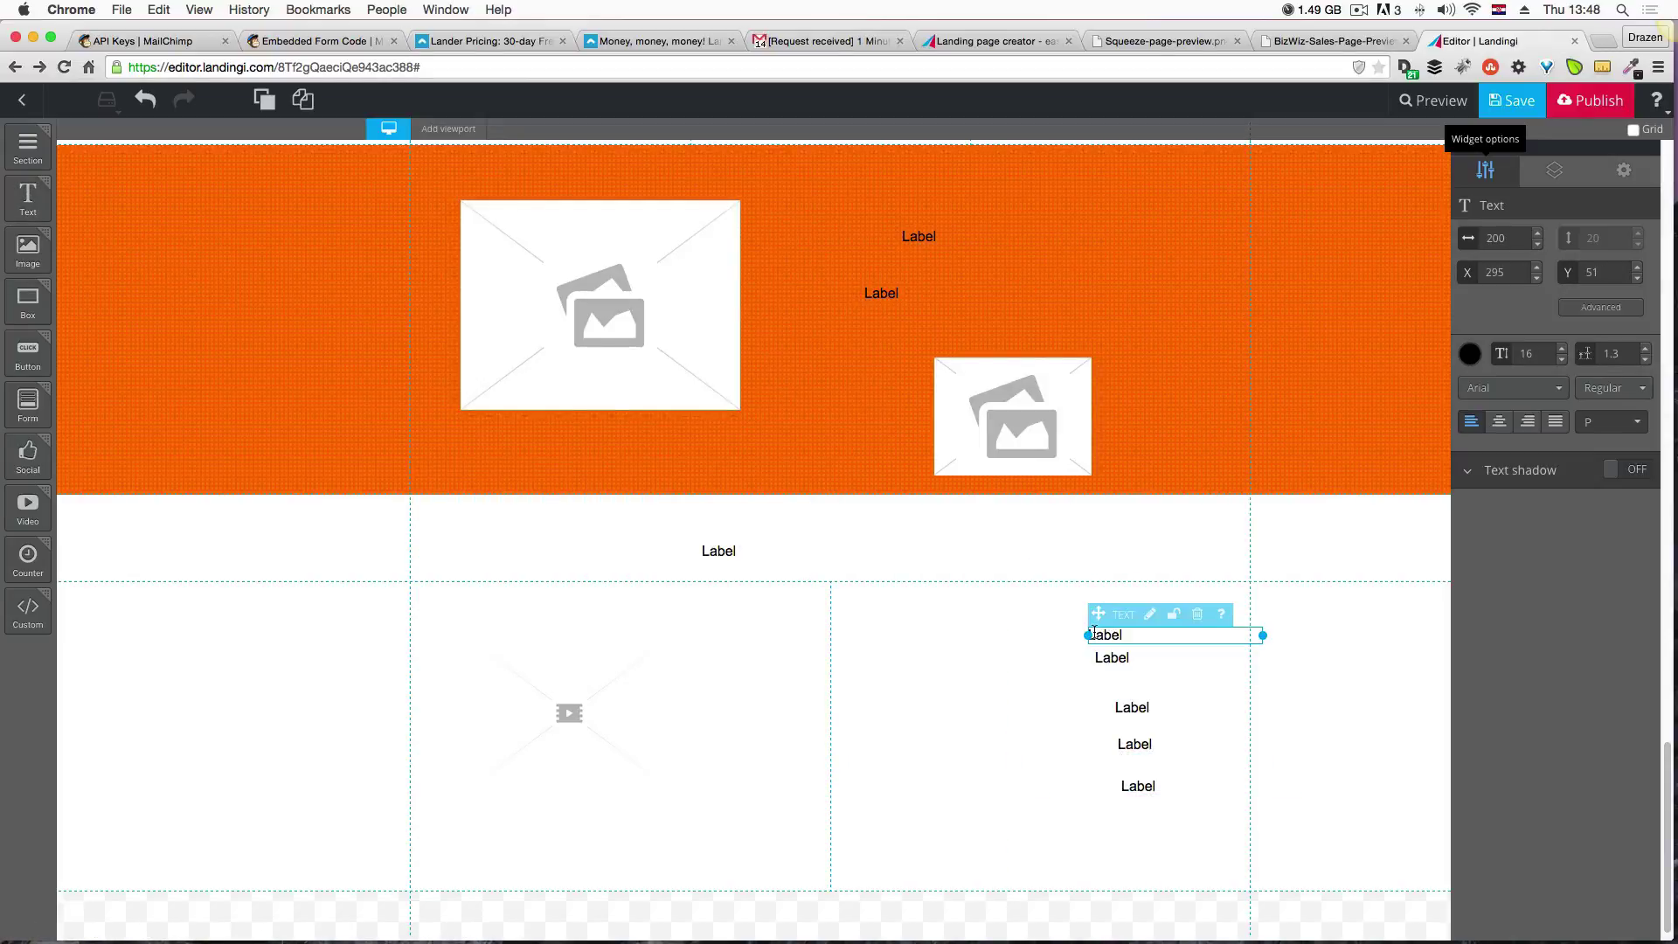
left_click_drag(27, 194, 1108, 685)
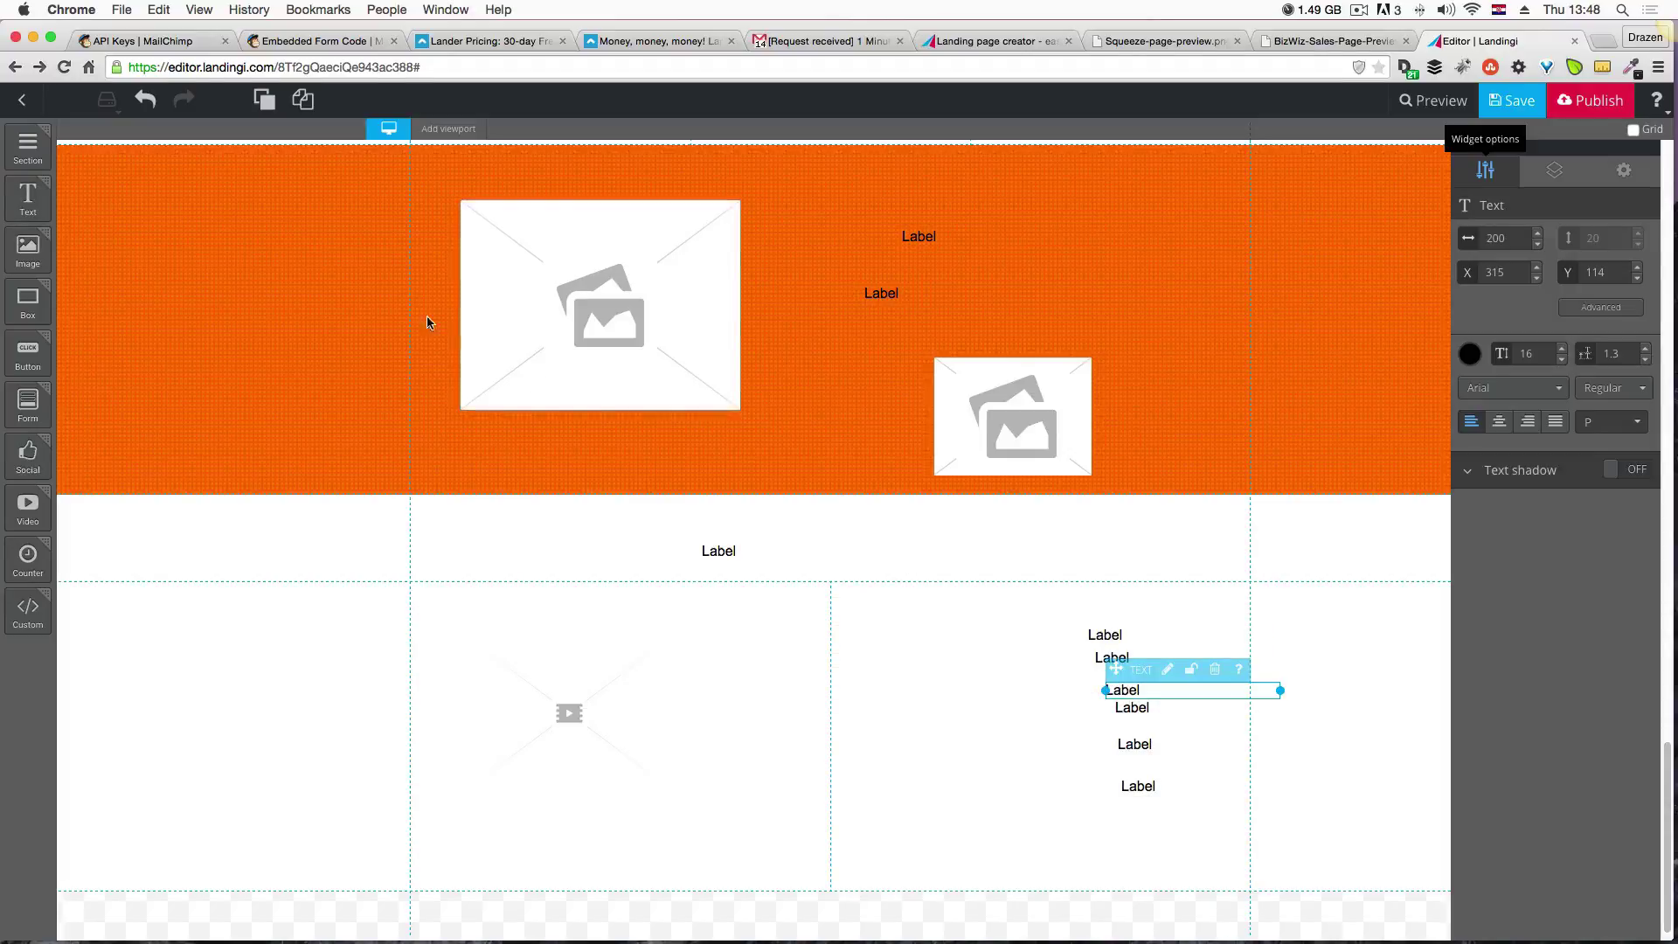
left_click_drag(13, 206, 1062, 781)
left_click_drag(1125, 813, 1132, 828)
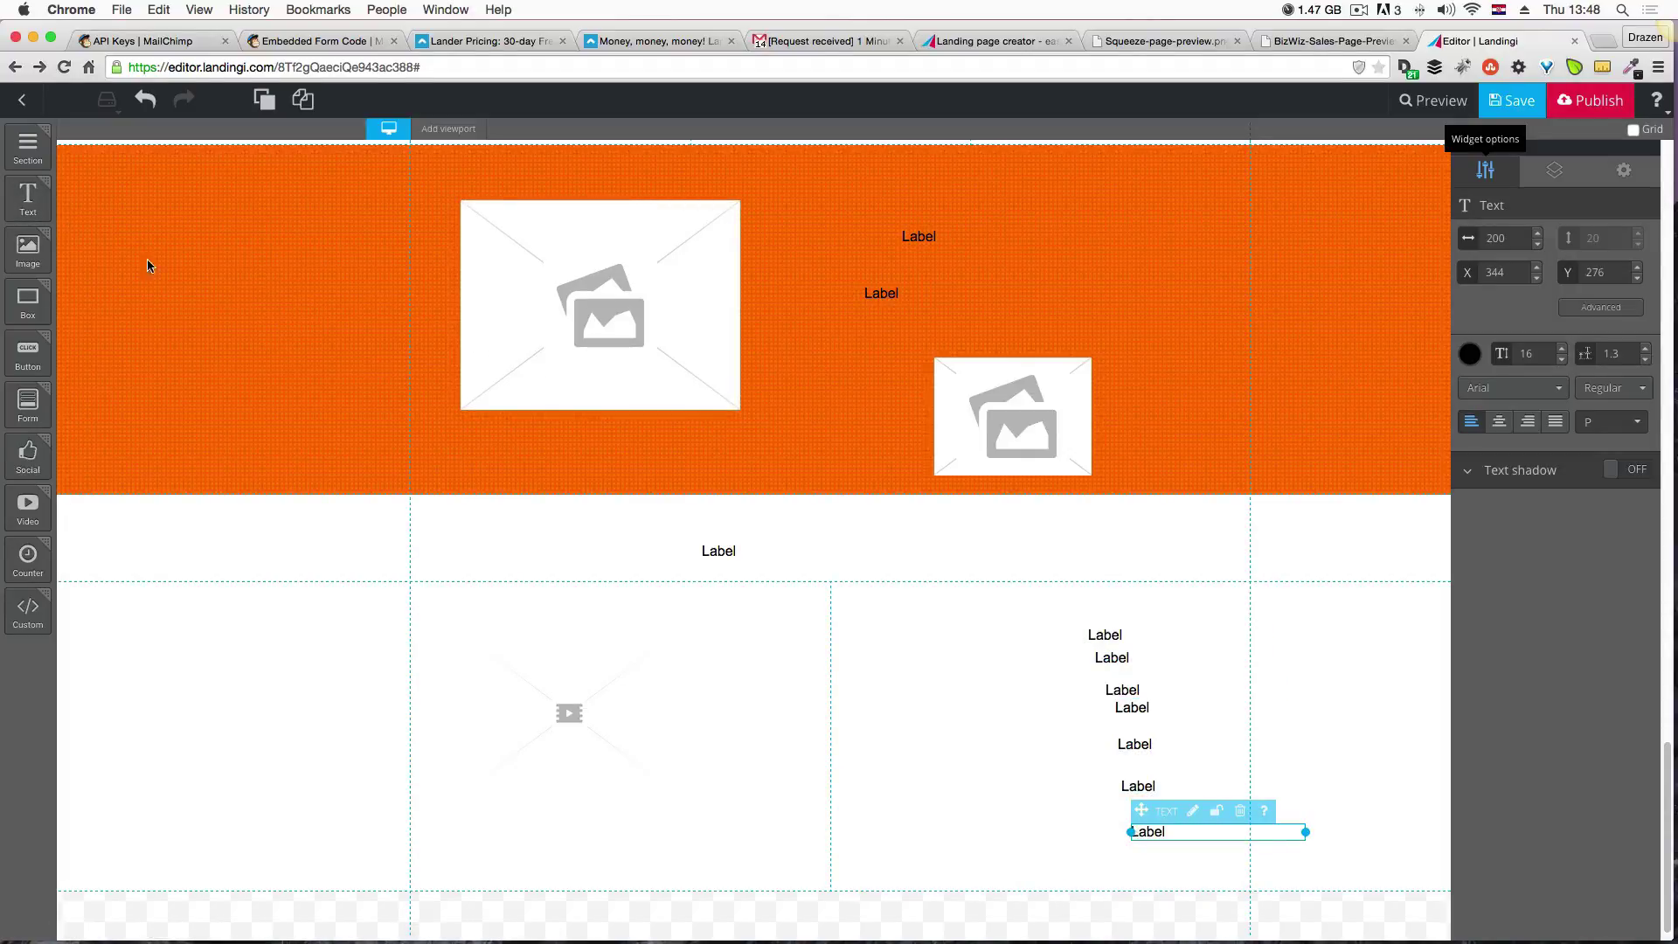
Add an image to the right column, upload checkmark.png from the Sales page folder and apply it to the image.
left_click_drag(34, 253, 900, 647)
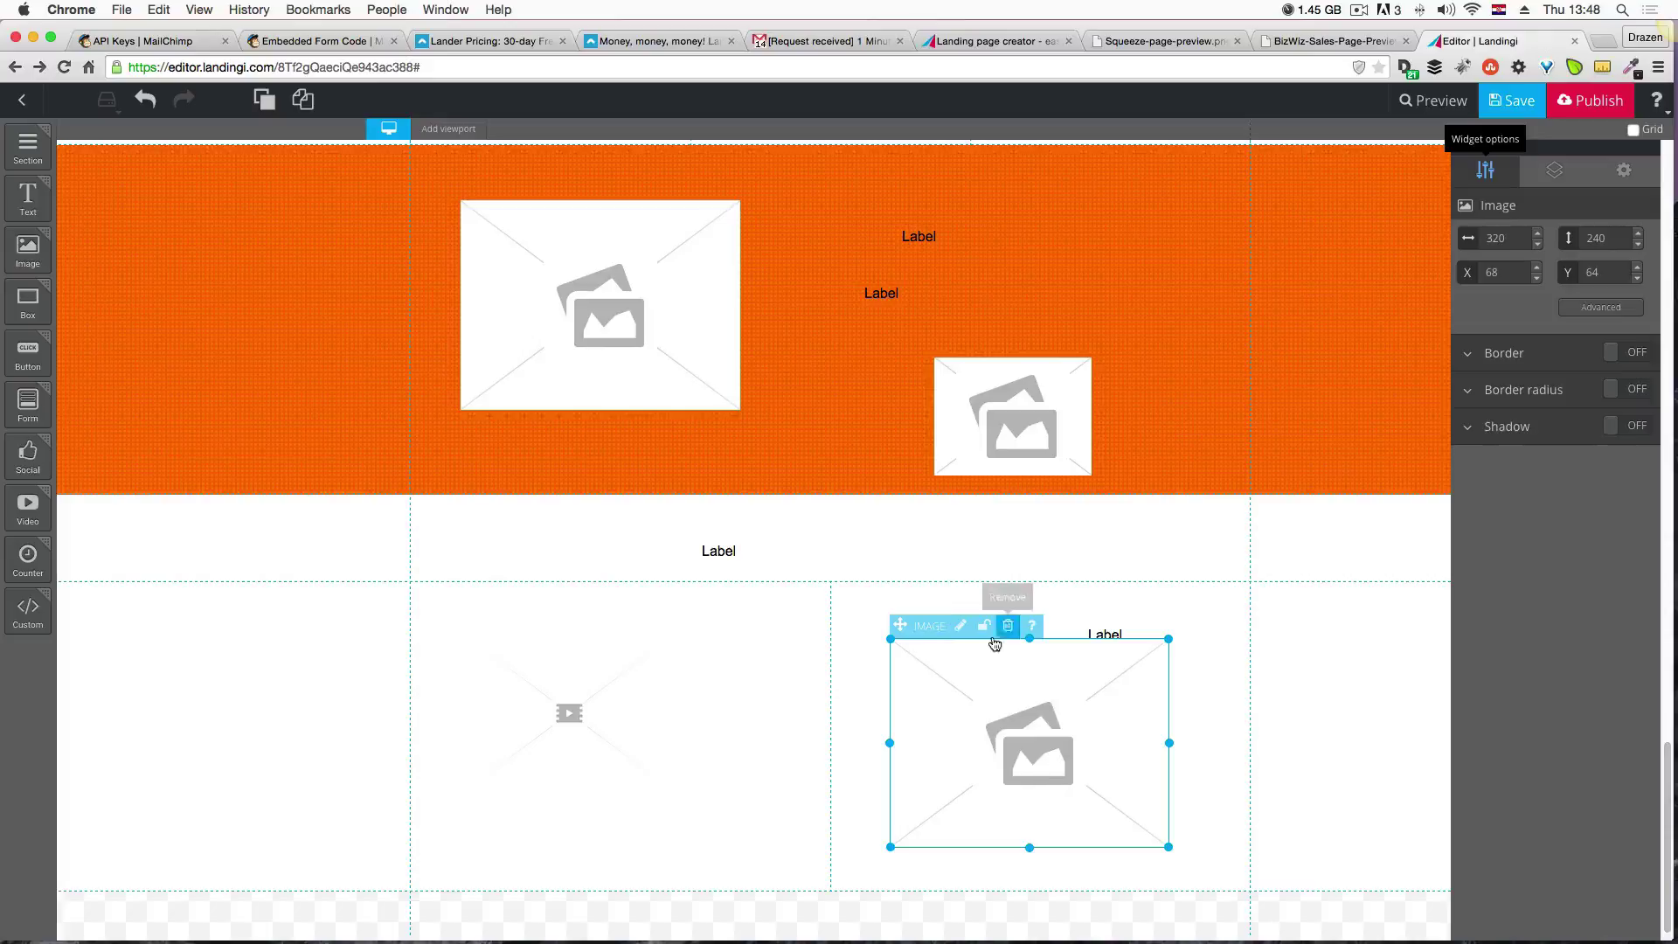
left_click(960, 625)
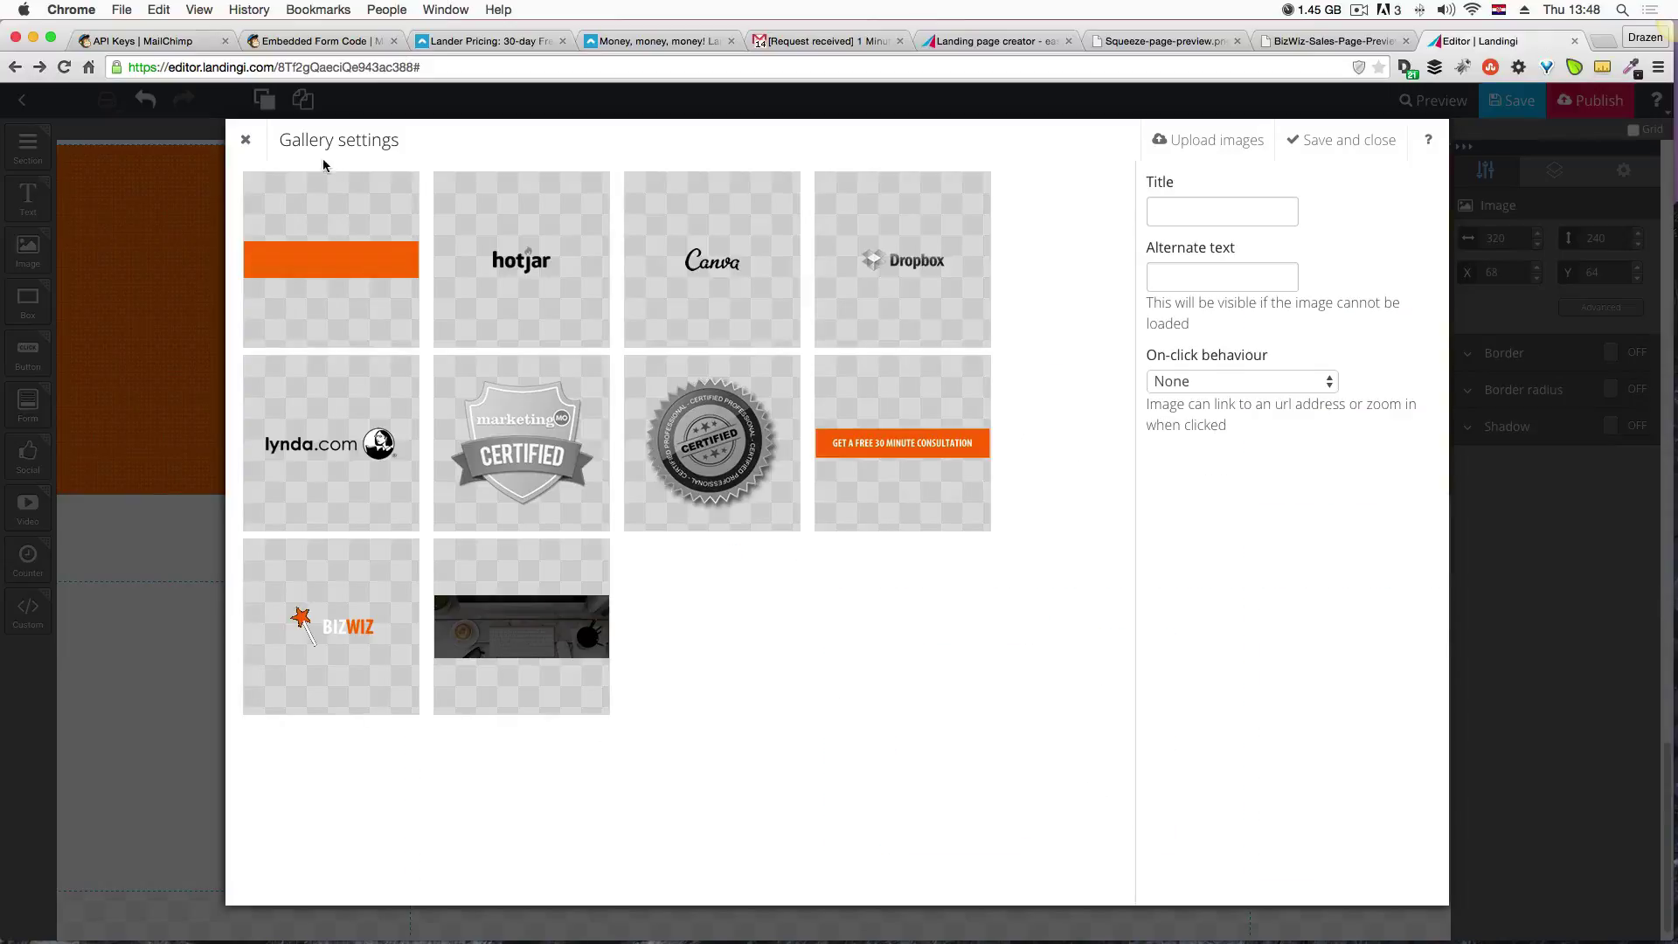
left_click(1210, 144)
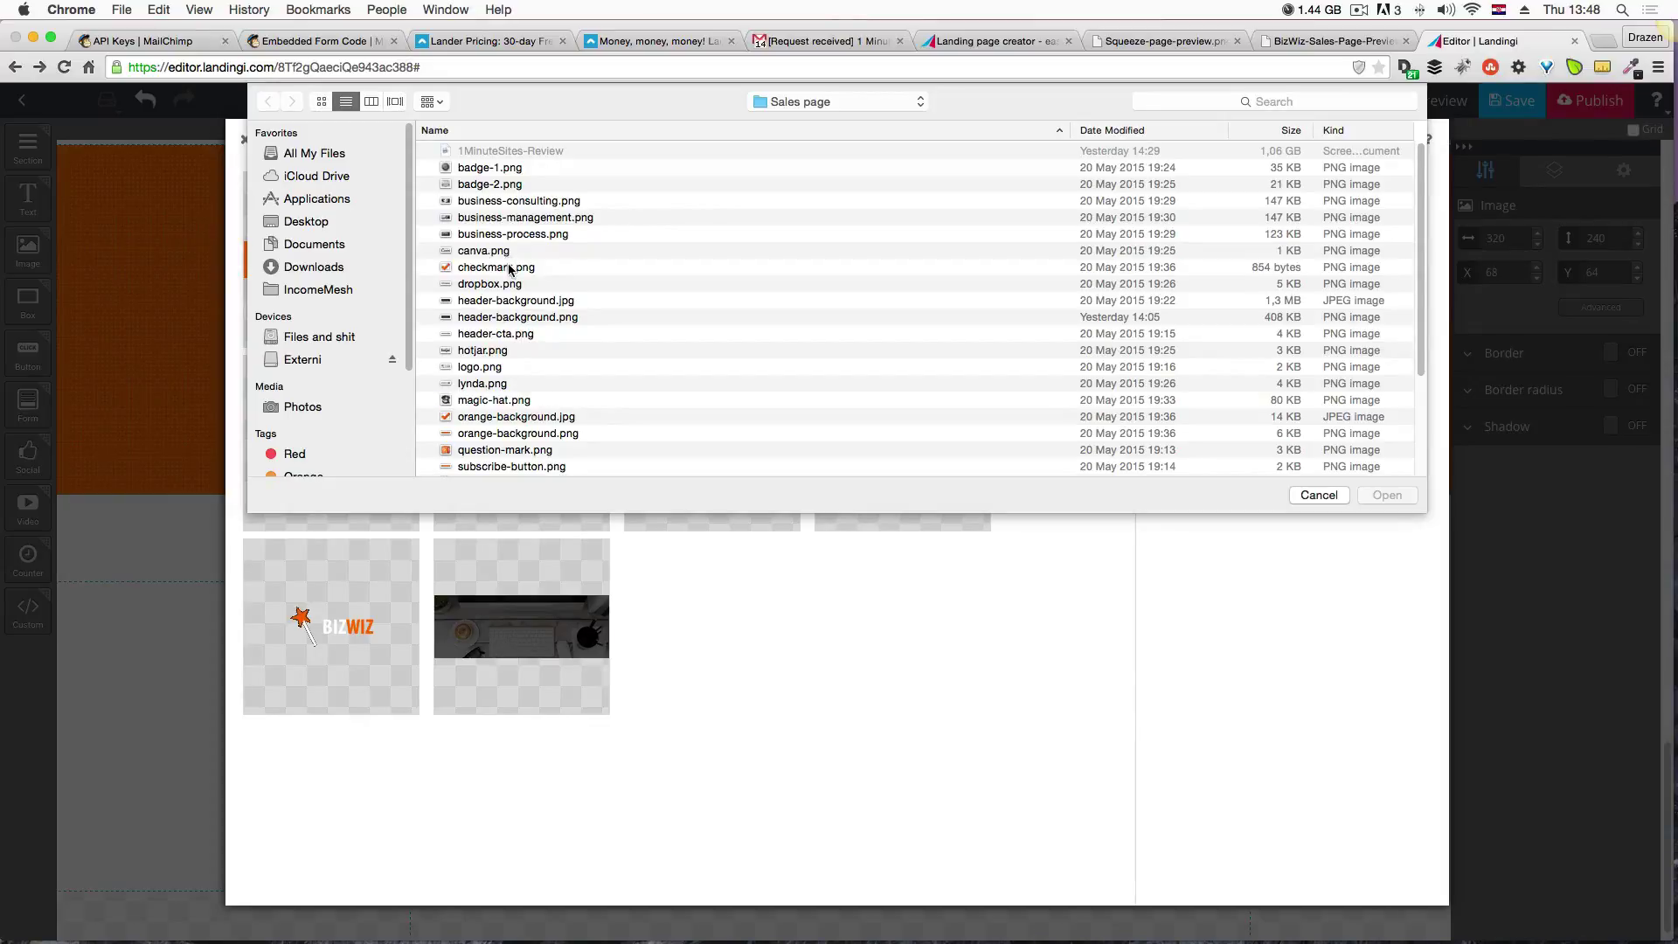
double_click(511, 266)
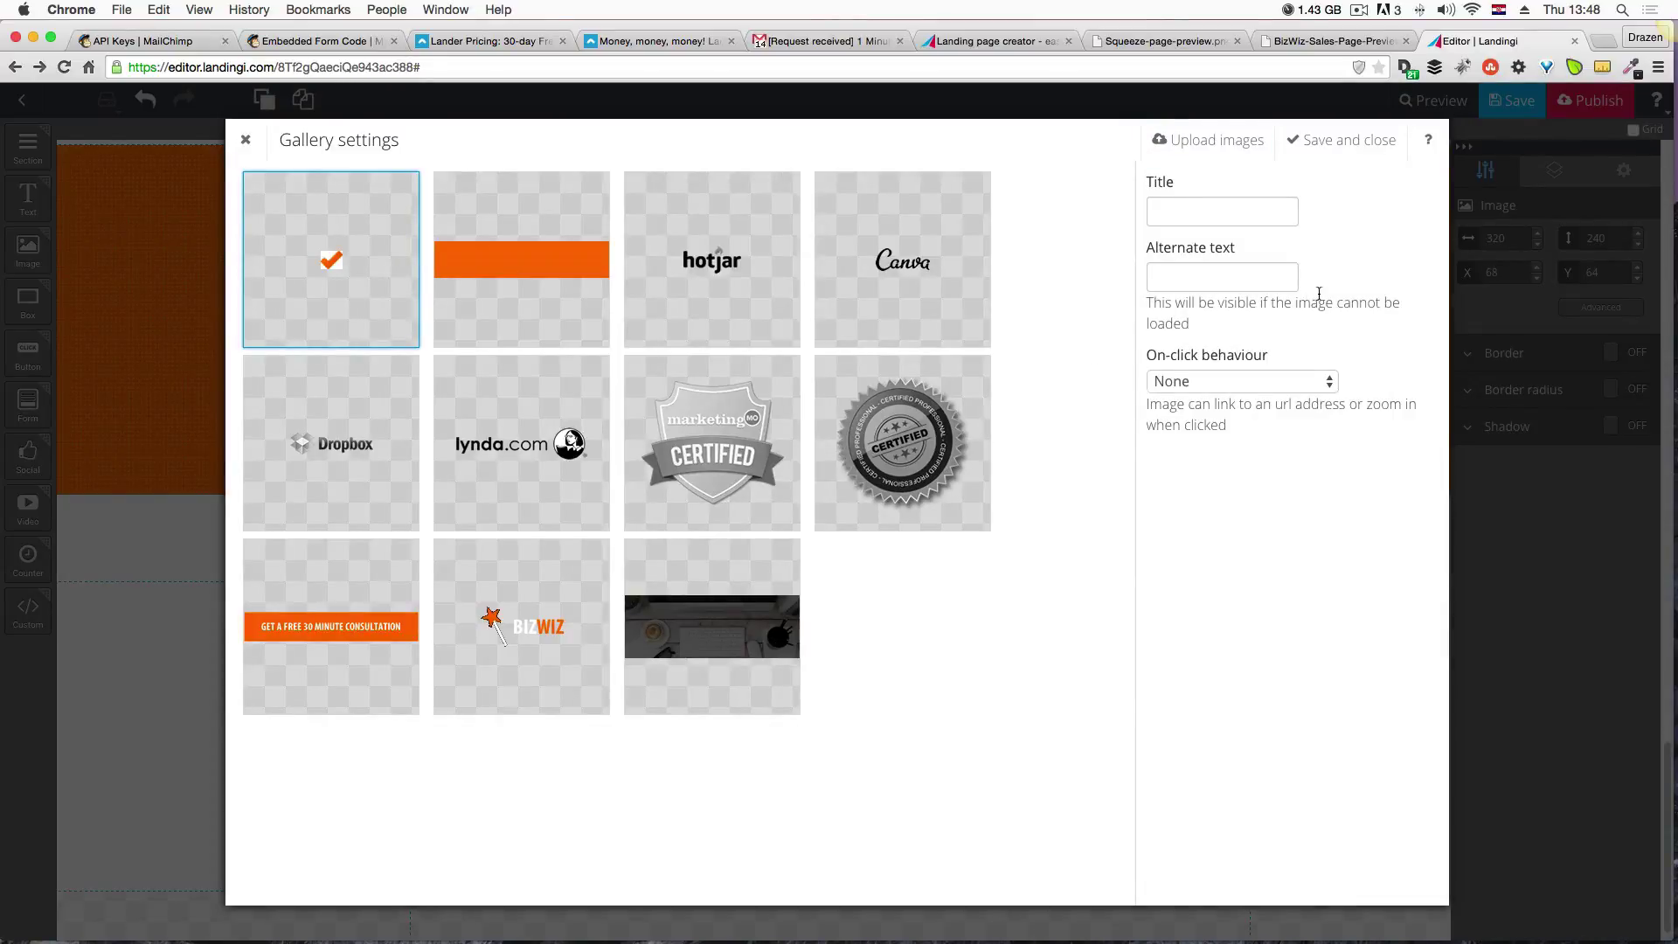
left_click(1346, 153)
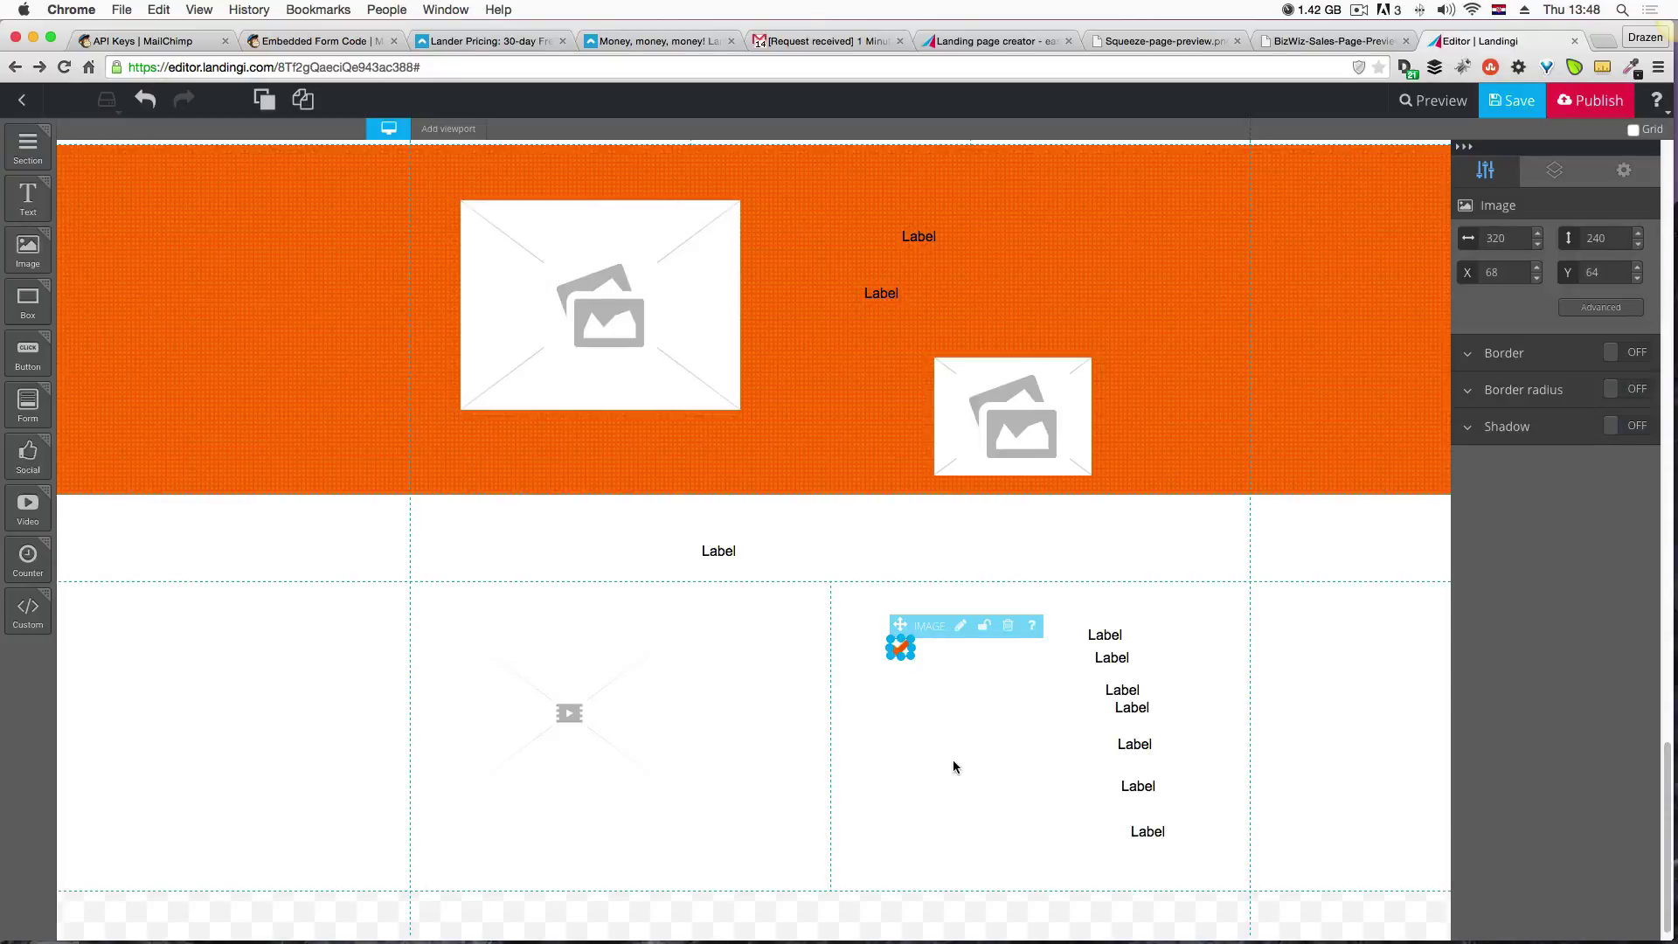
Duplicate the orange checkmark and place the copy directly below the original.
left_click(944, 708)
left_click(898, 651)
left_click(932, 662)
left_click(902, 650)
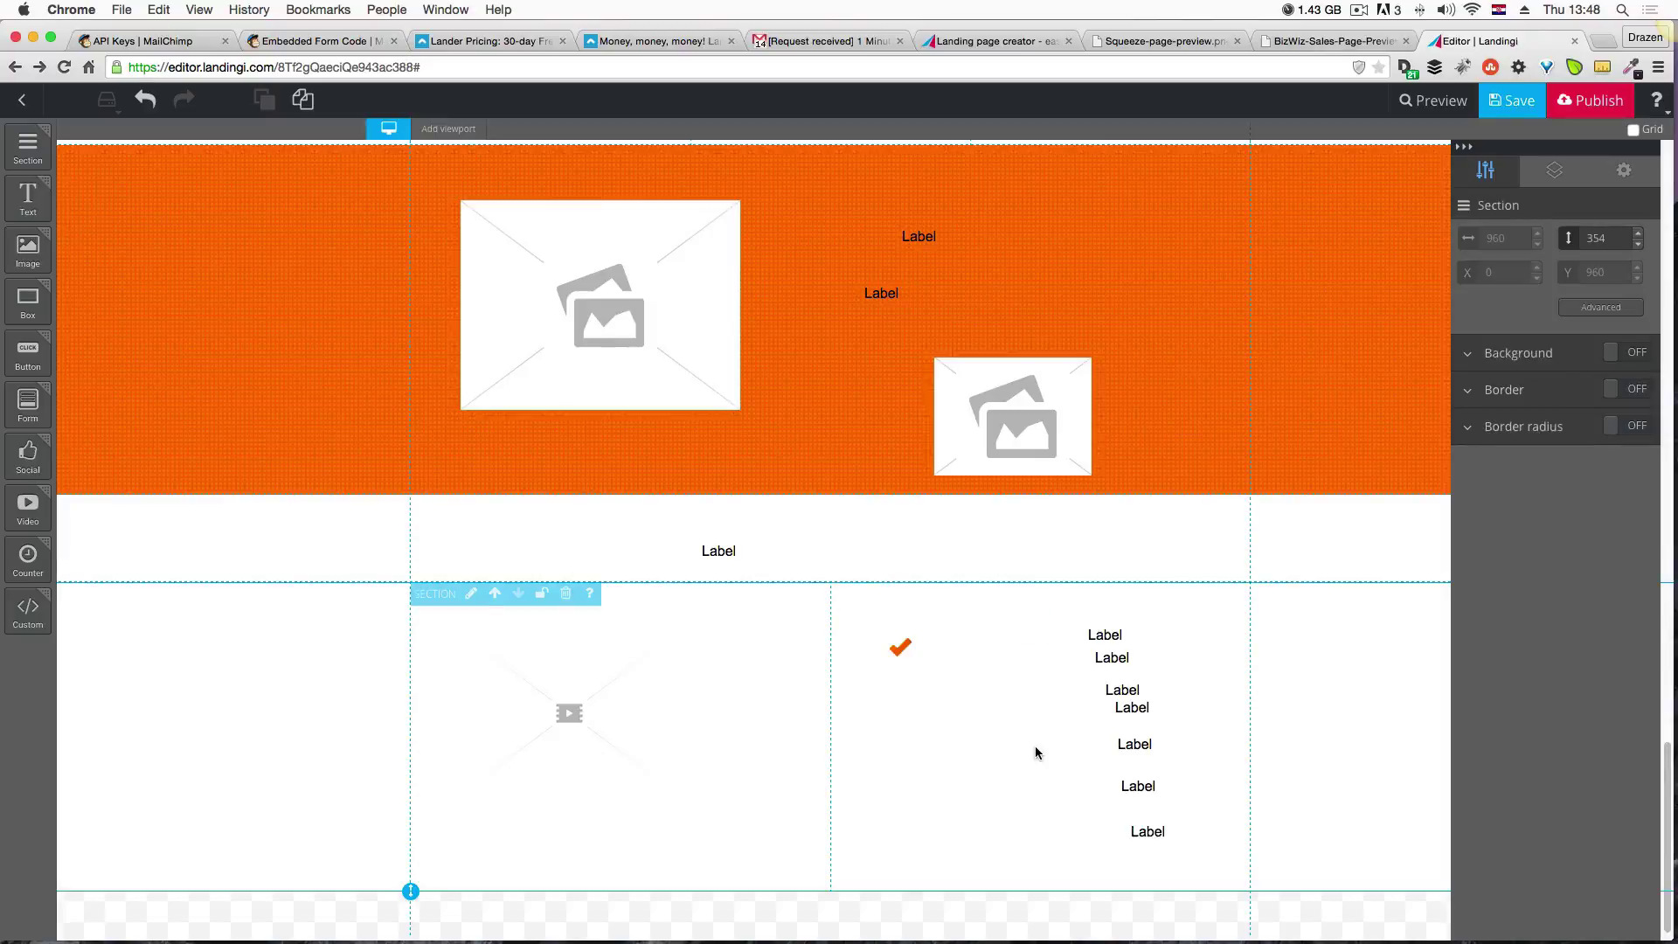
key("shift+Right")
key("shift+Down")
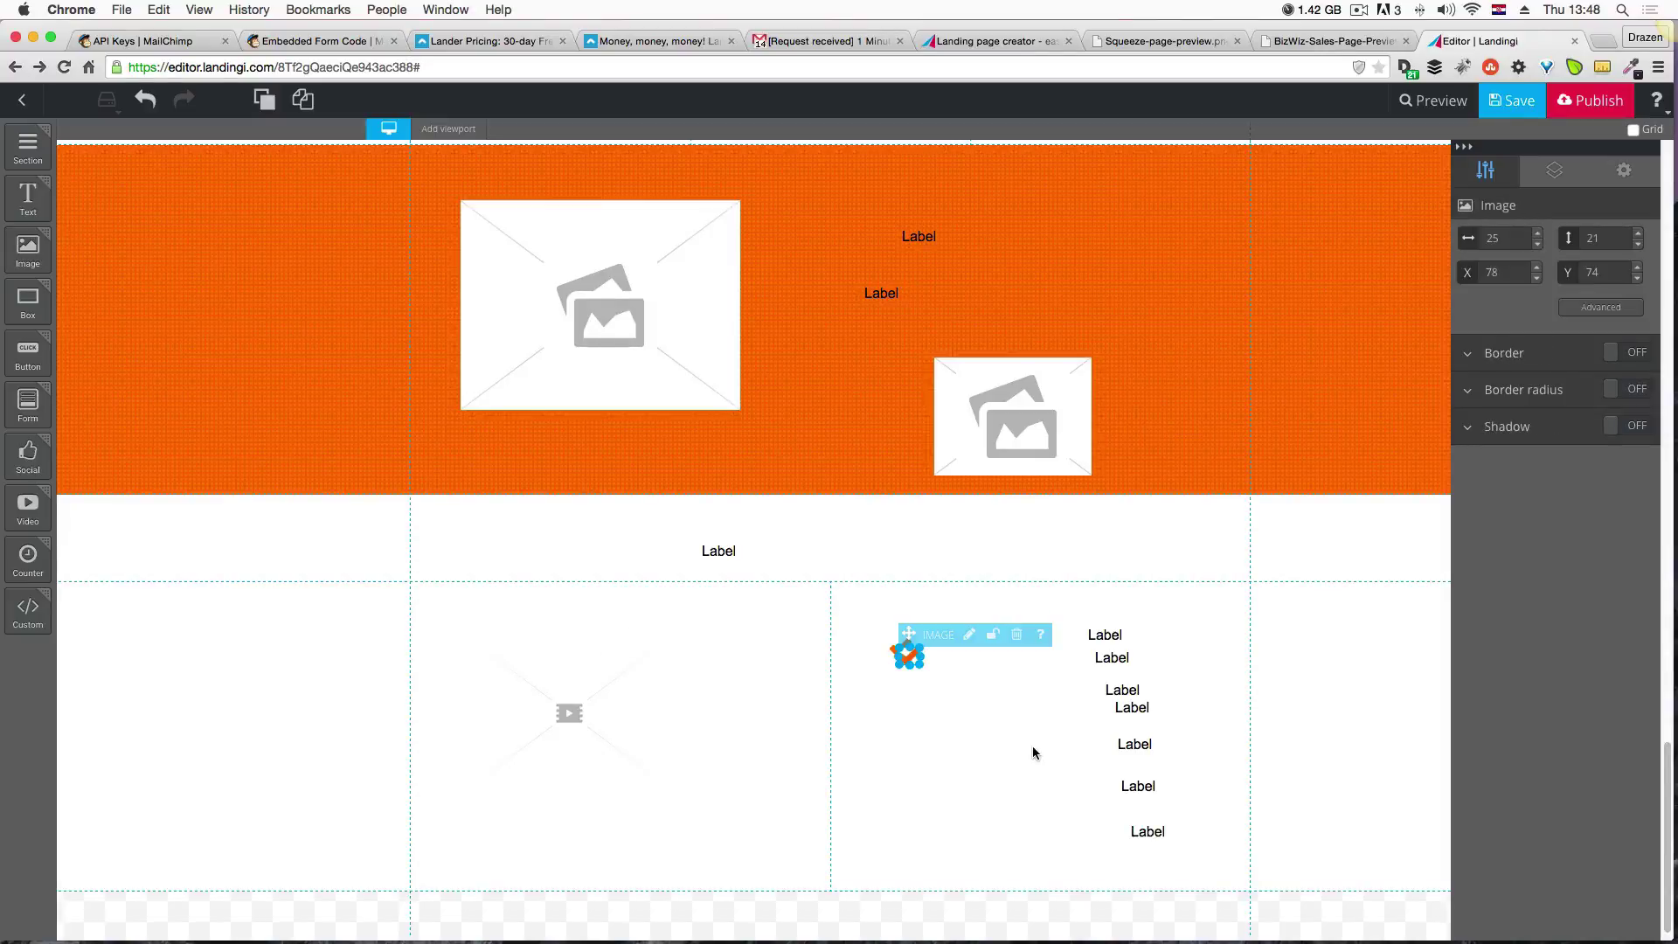
left_click_drag(910, 662, 901, 703)
left_click(1023, 765)
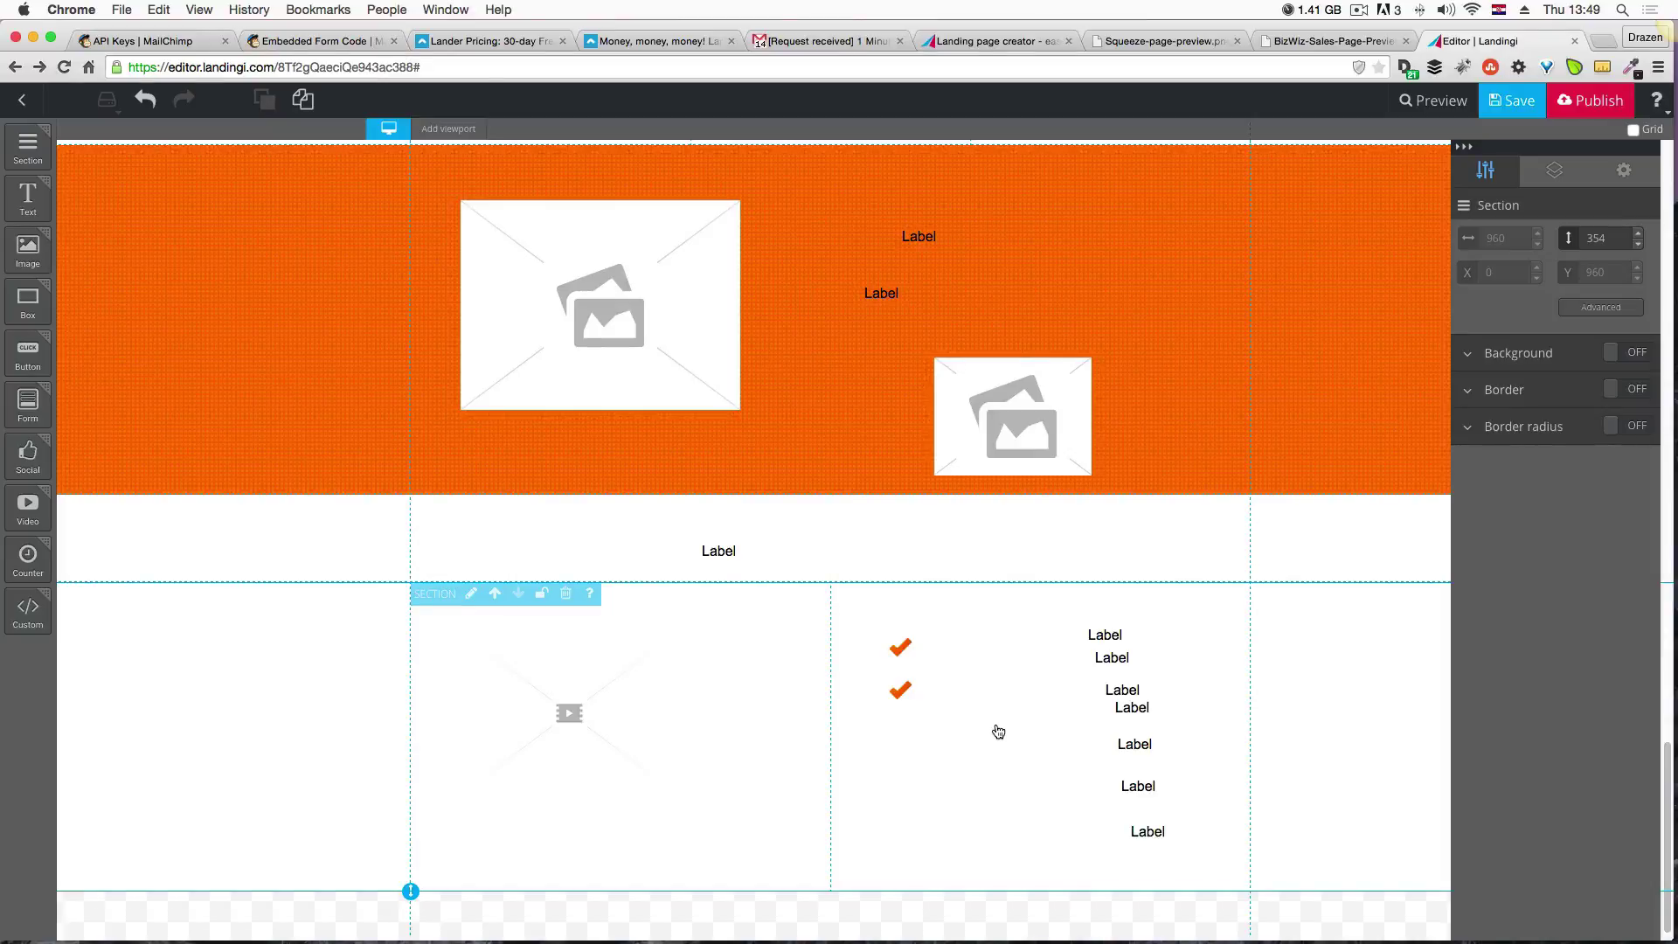
Move the two checkmarks closer to the right column's inner edge and closer together, keeping them vertically aligned.
left_click(902, 649)
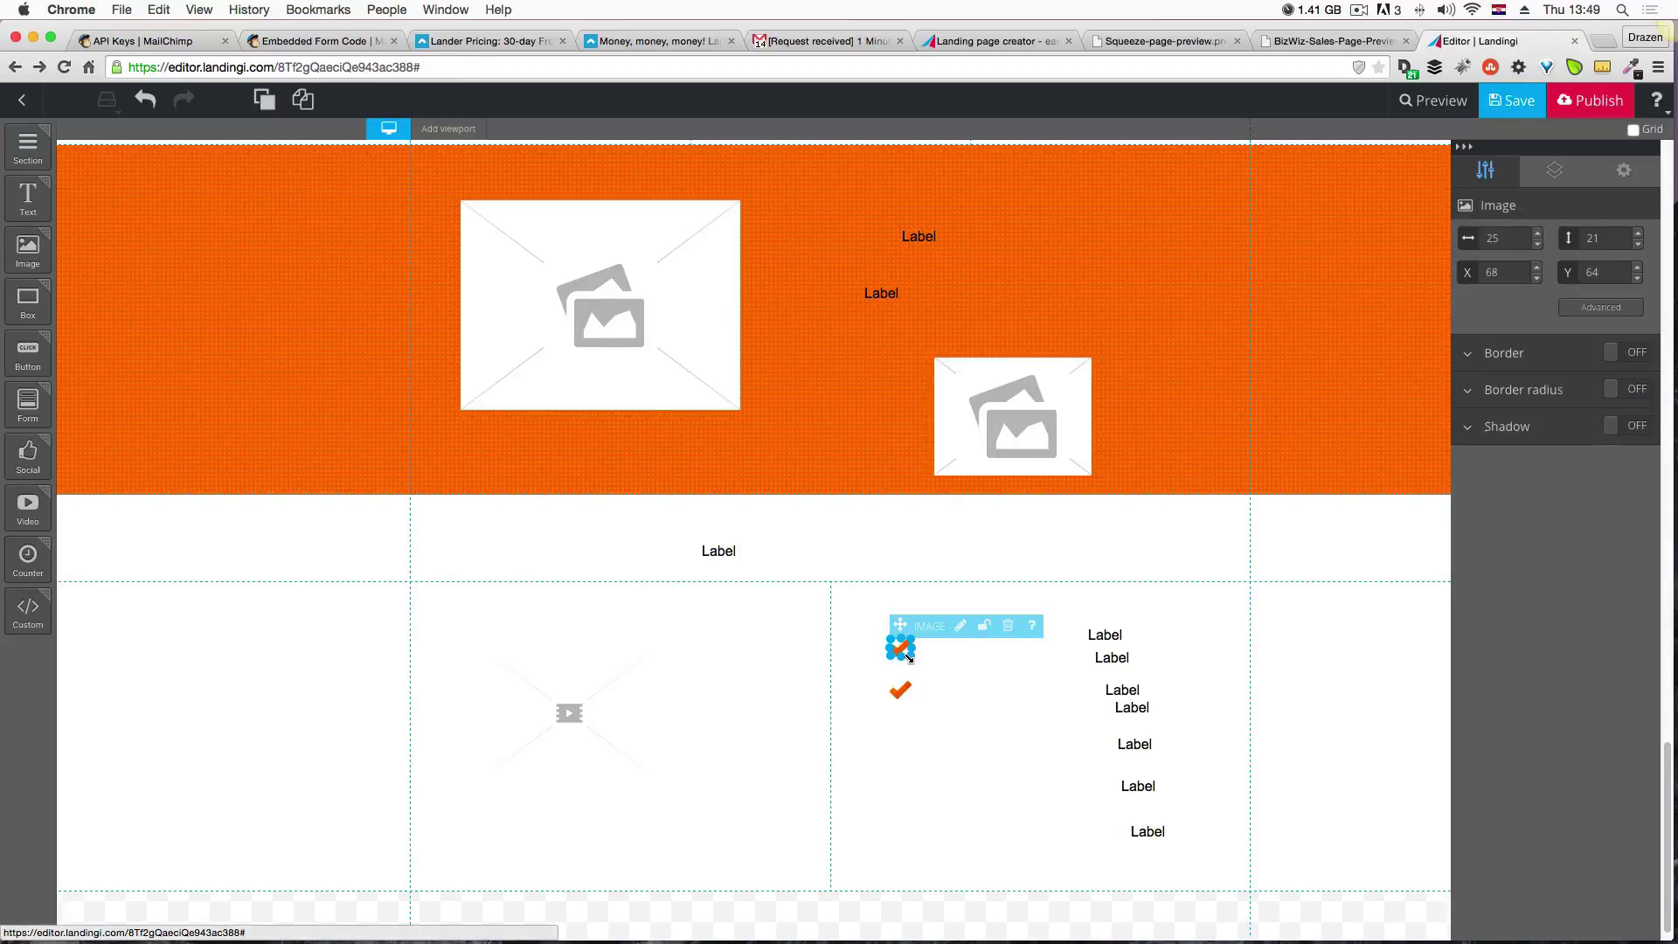
left_click(933, 724)
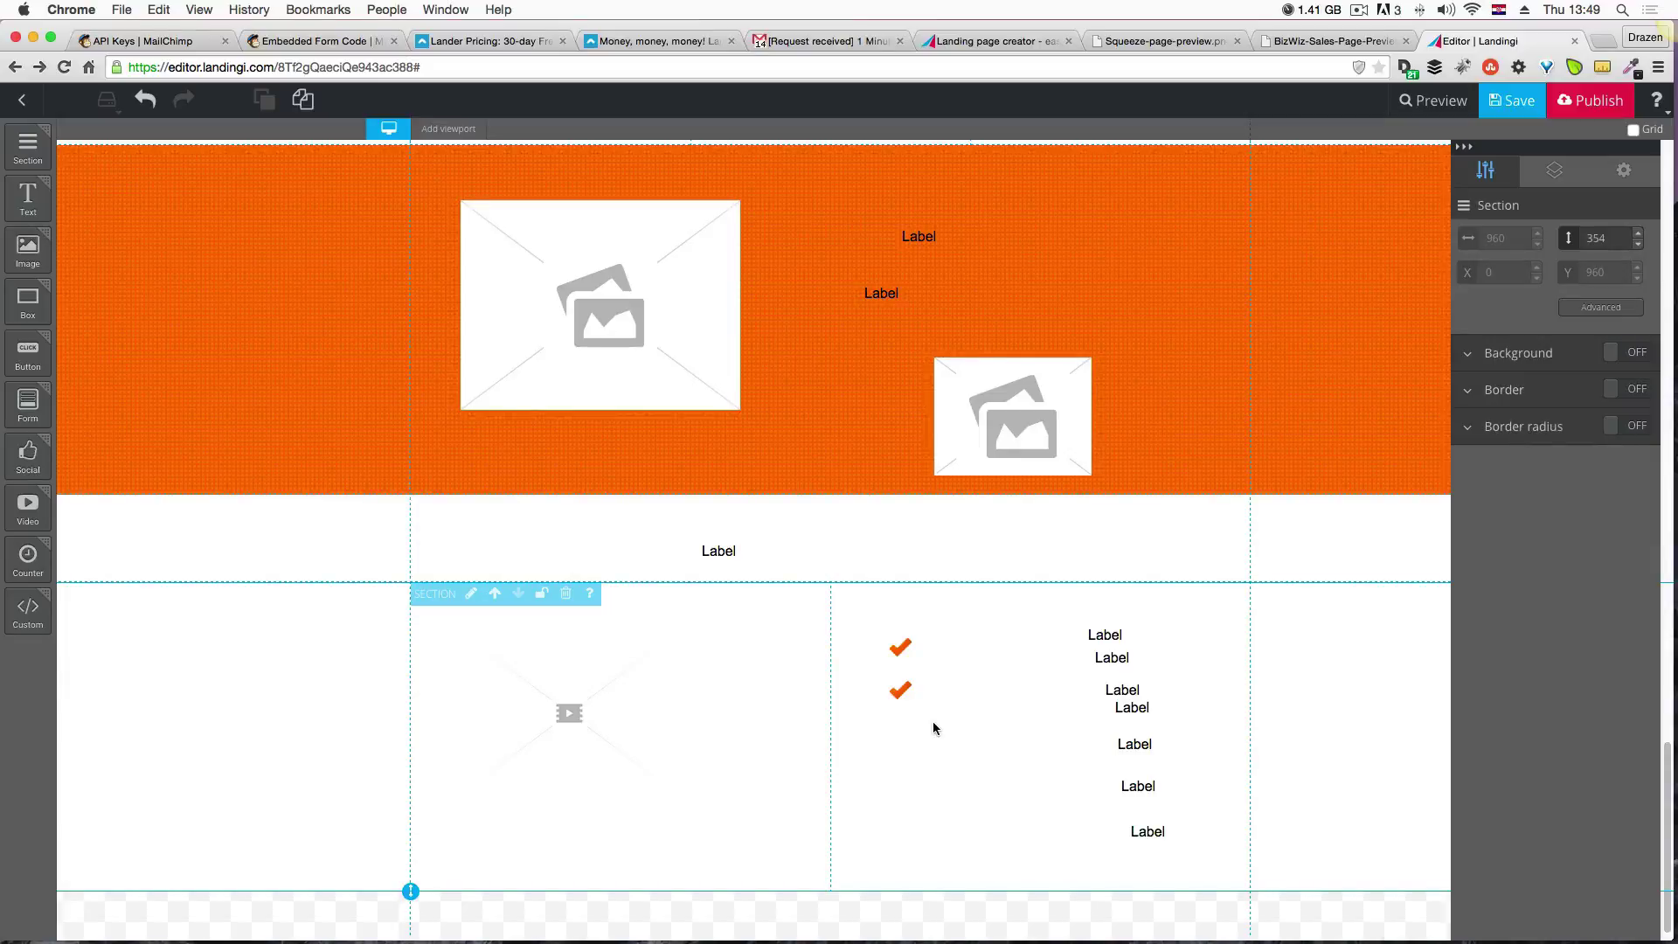
left_click_drag(907, 651, 883, 678)
left_click(921, 660)
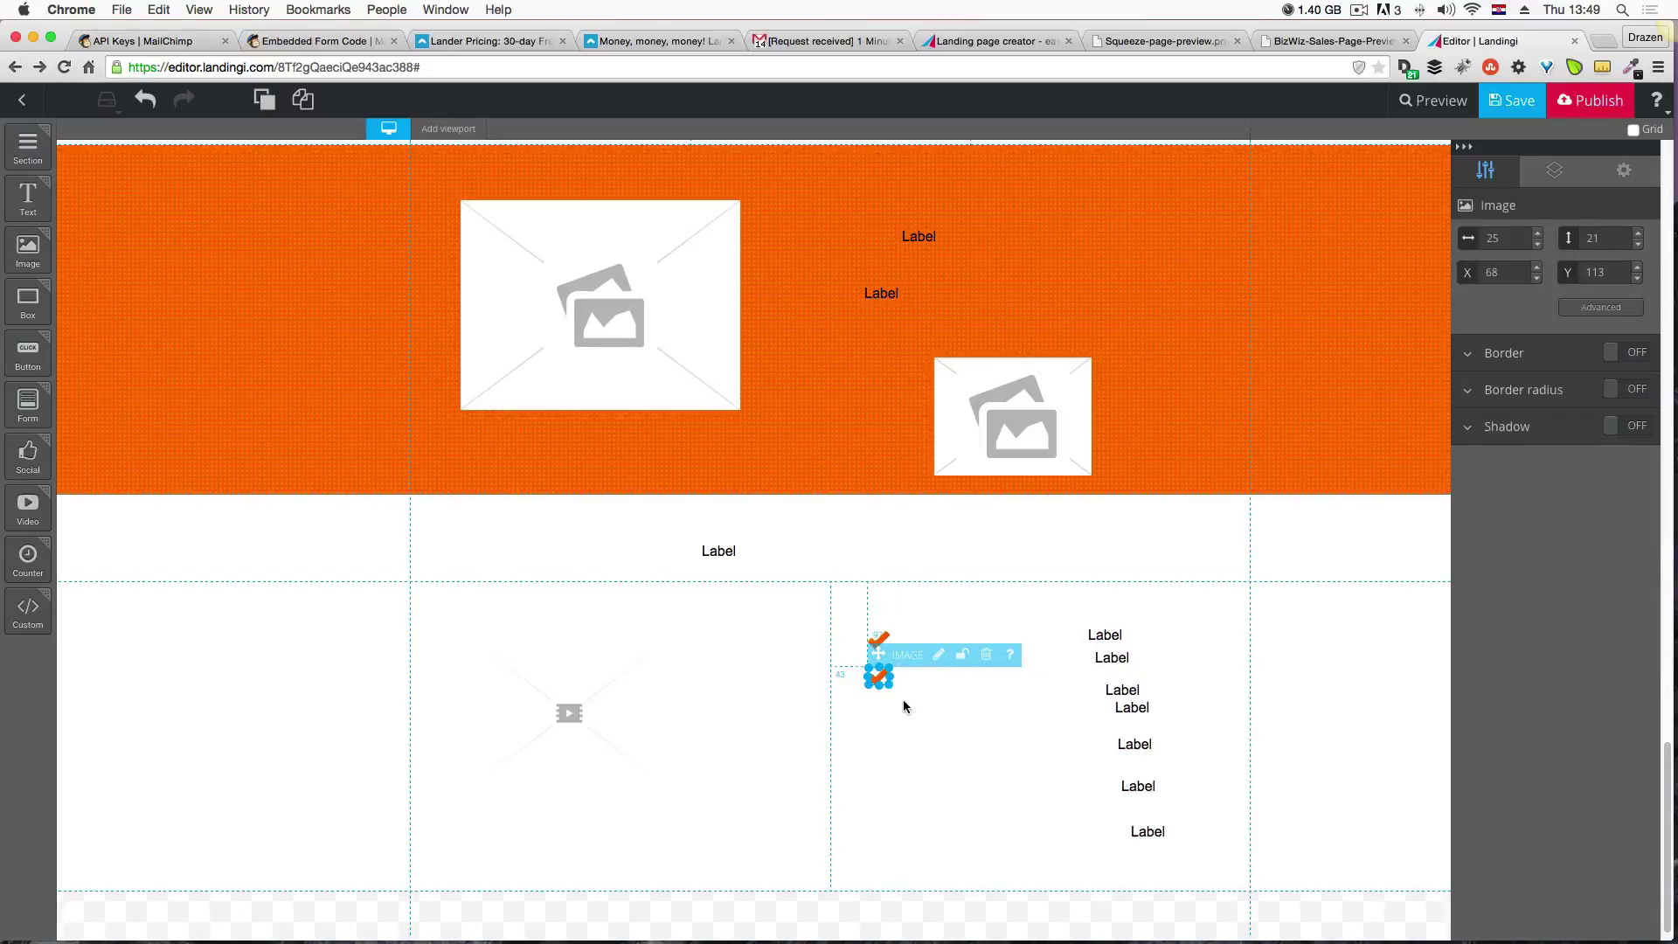
left_click(906, 707)
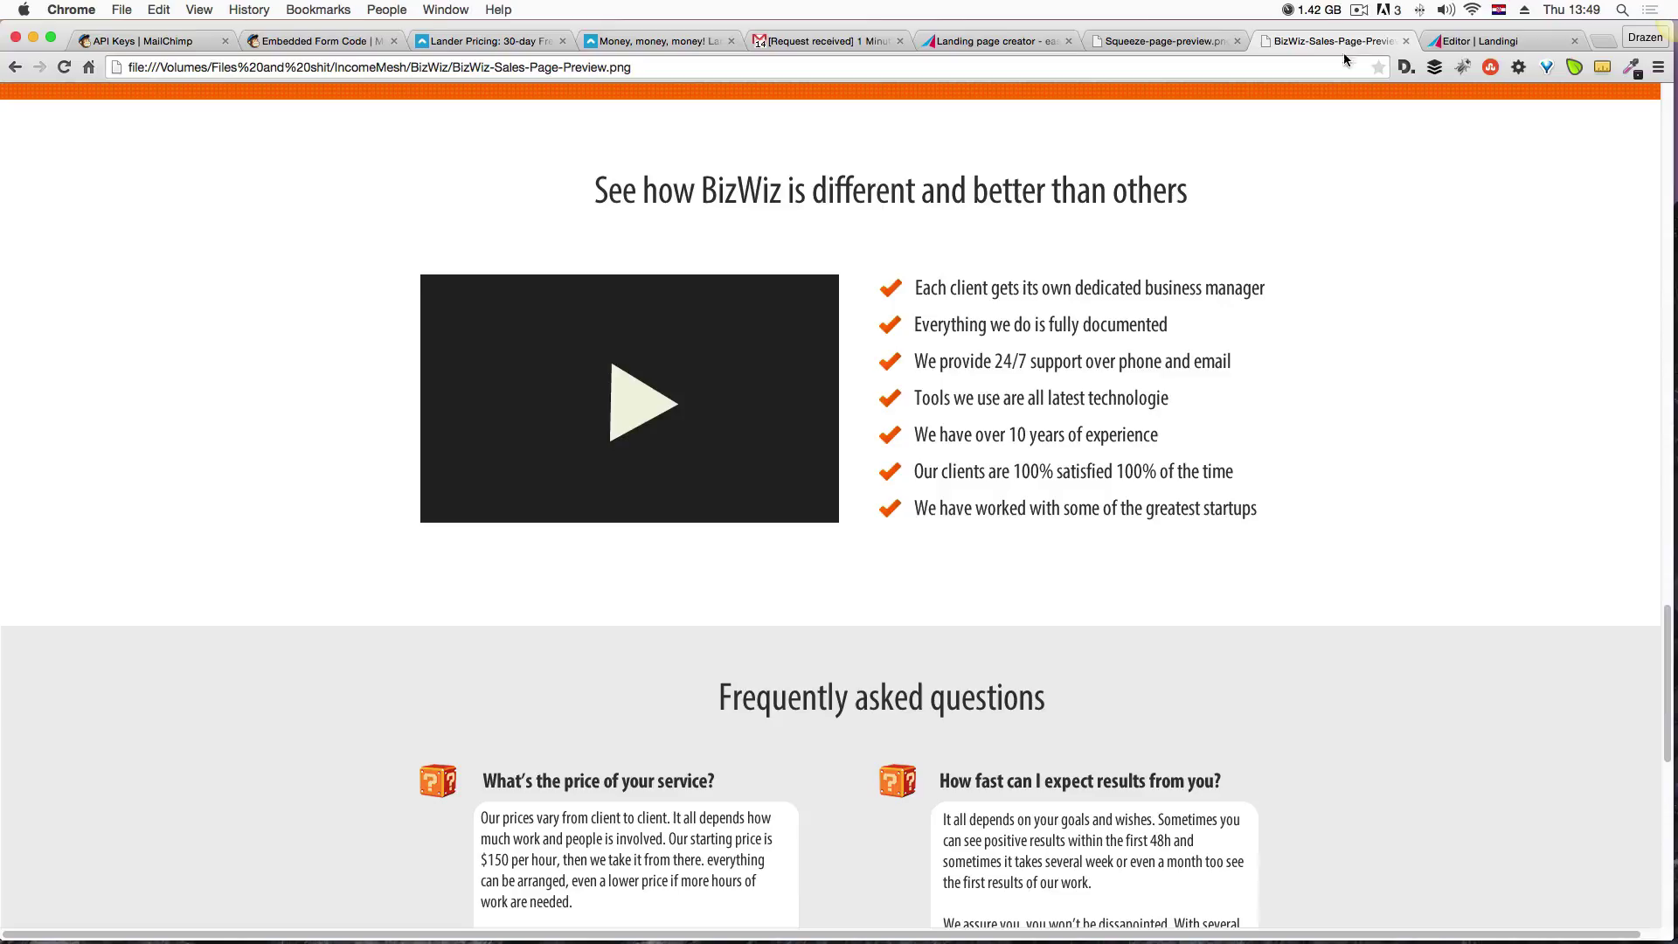
Review the mockup's frequently asked questions area, then return to the Landingi editor and add a one-column section below the video section.
left_click(1357, 44)
scroll(1068, 305, "down", 2)
scroll(1069, 305, "down", 5)
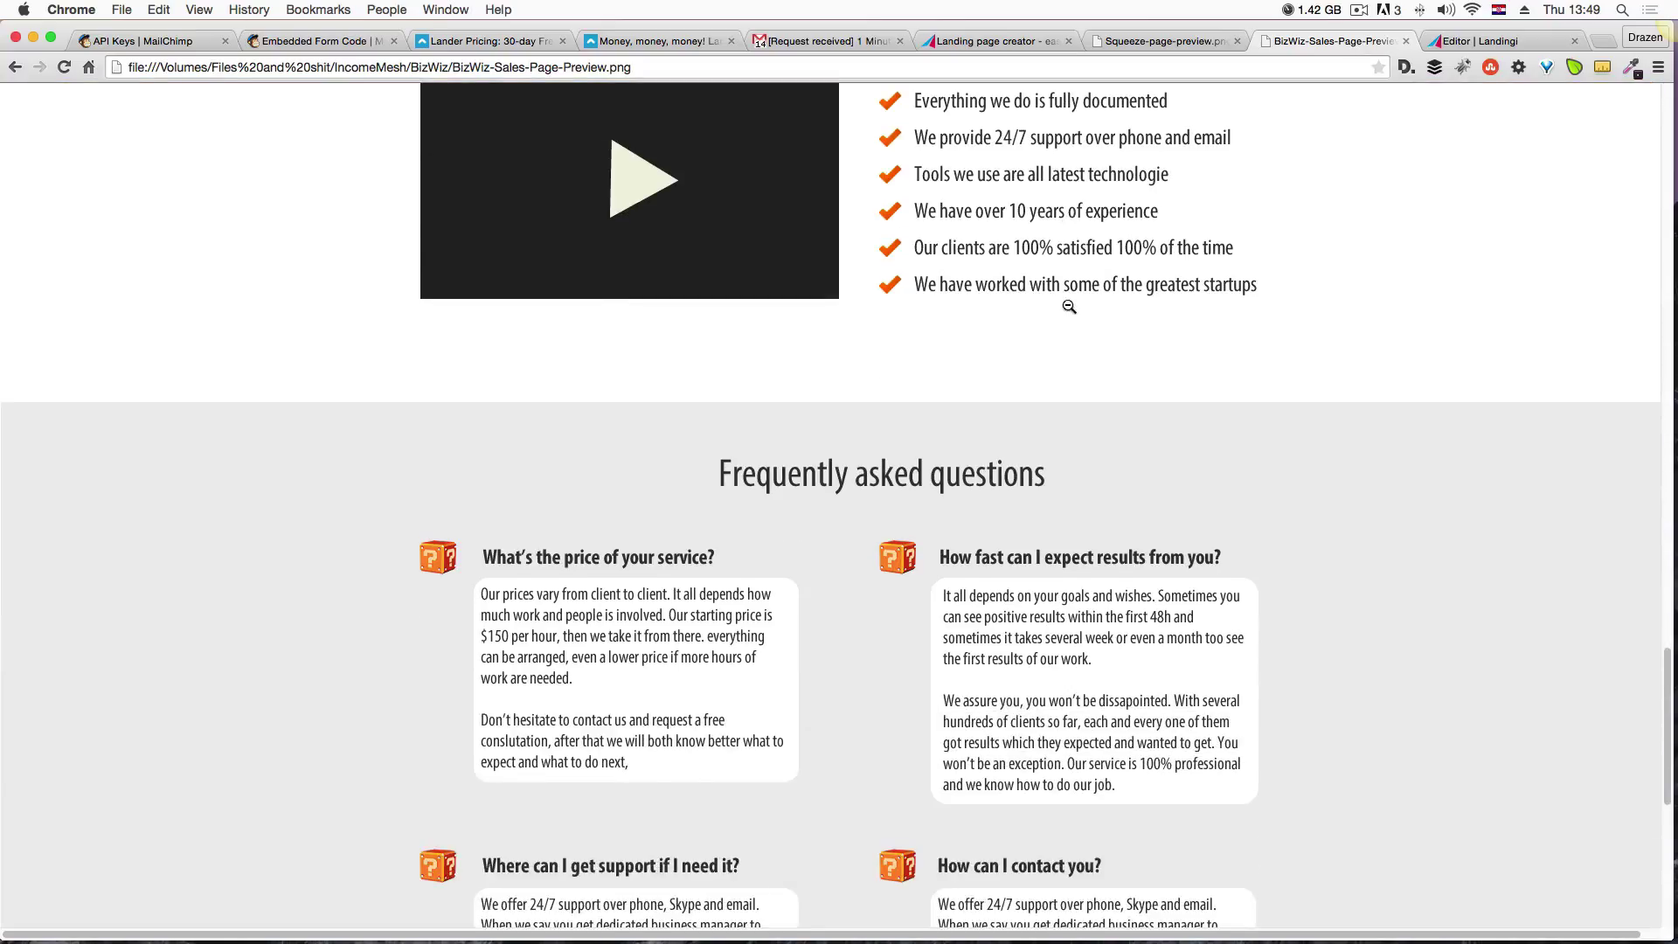
scroll(1068, 306, "down", 1)
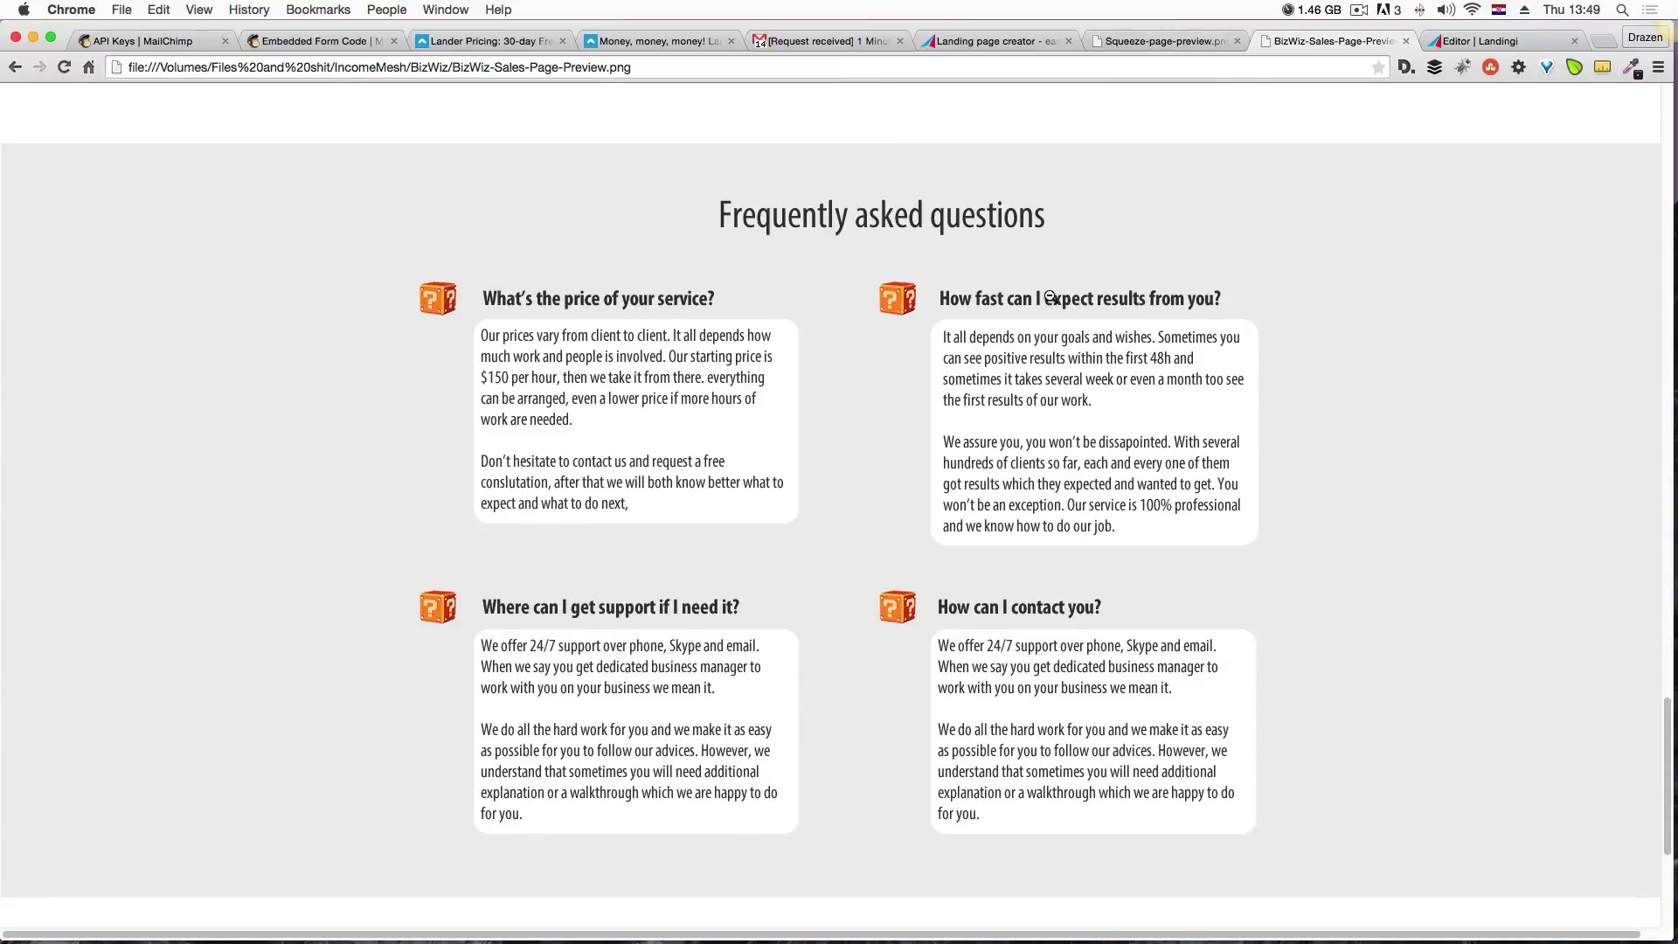
left_click(1457, 43)
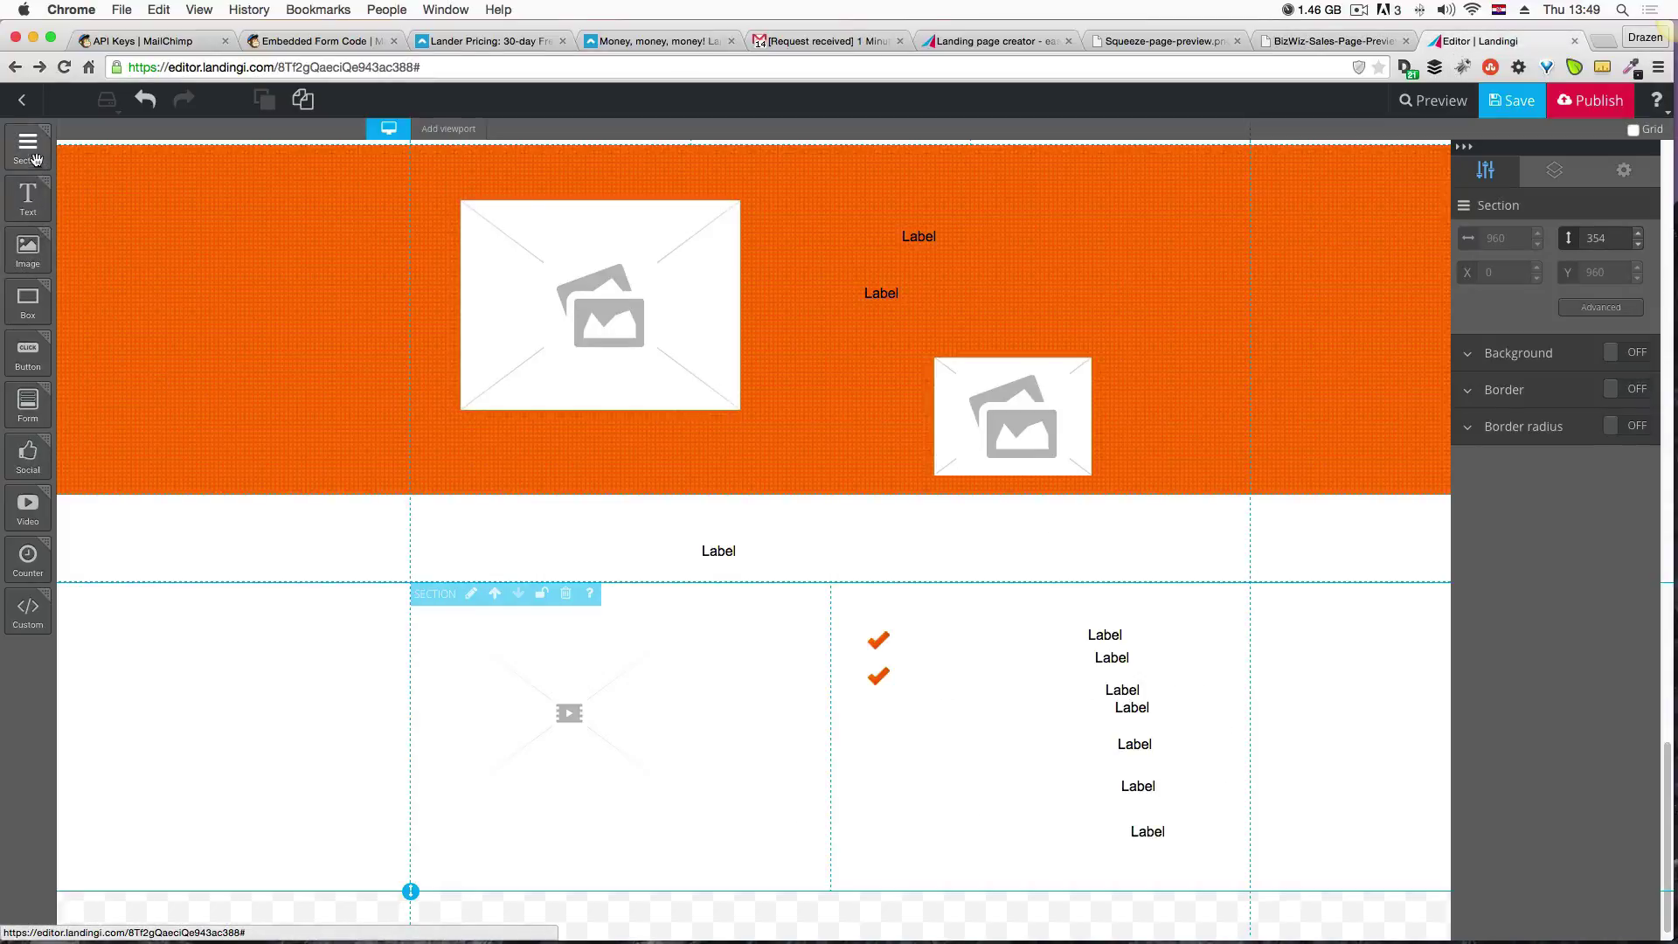
left_click_drag(33, 153, 337, 897)
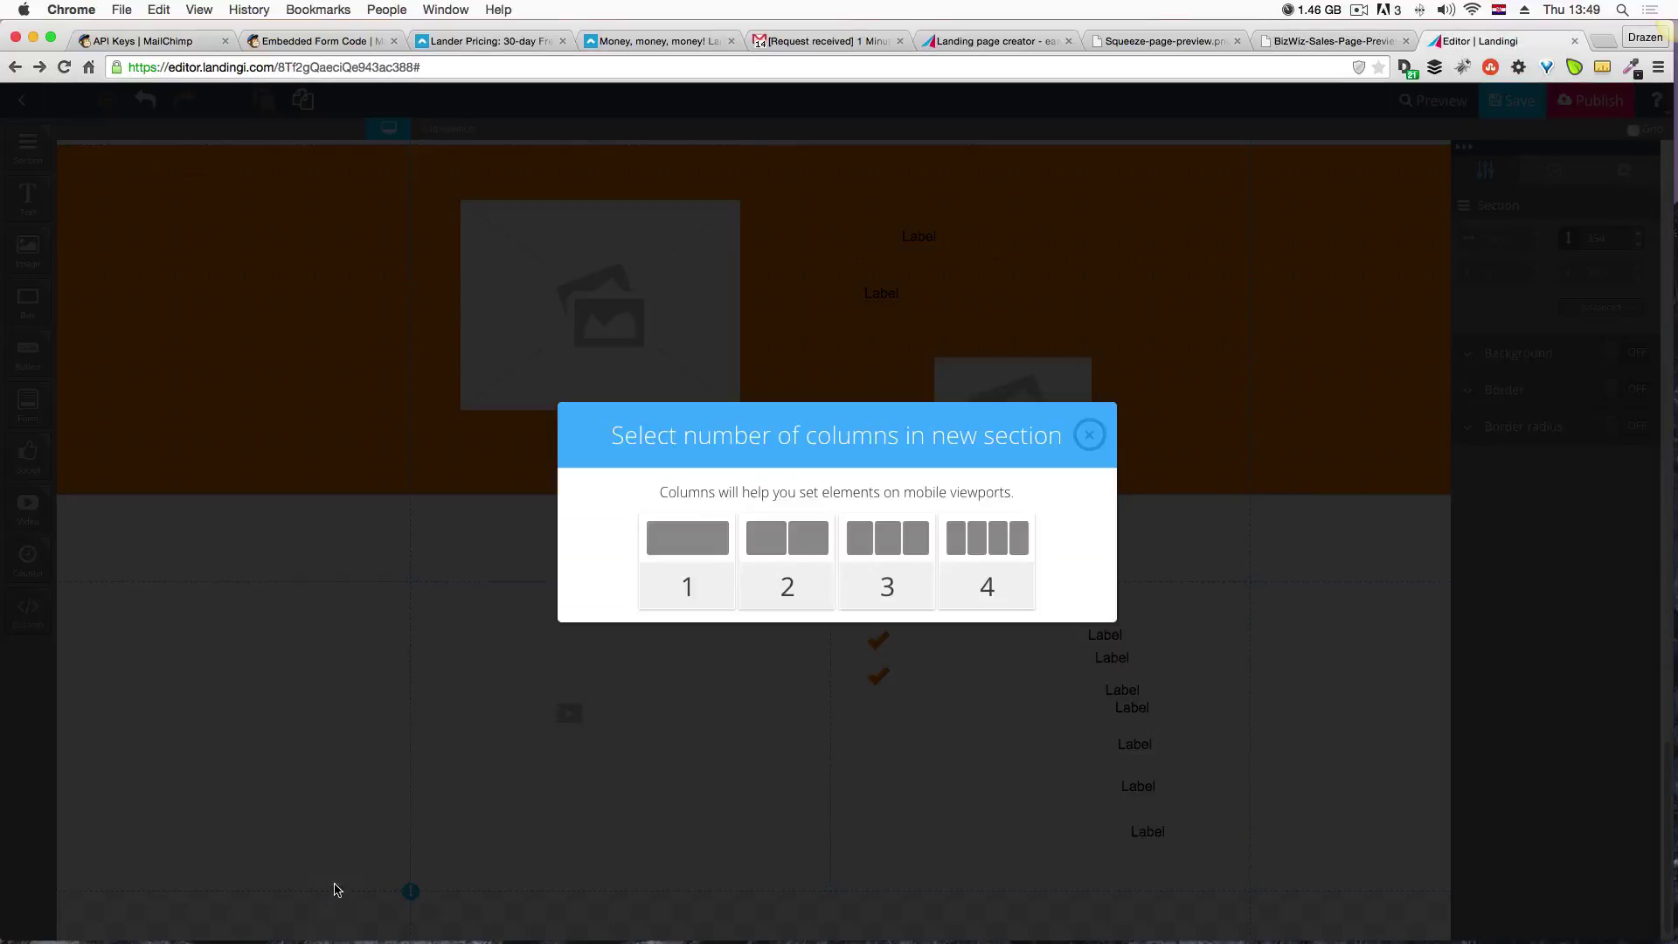
left_click(672, 576)
scroll(643, 602, "down", 2)
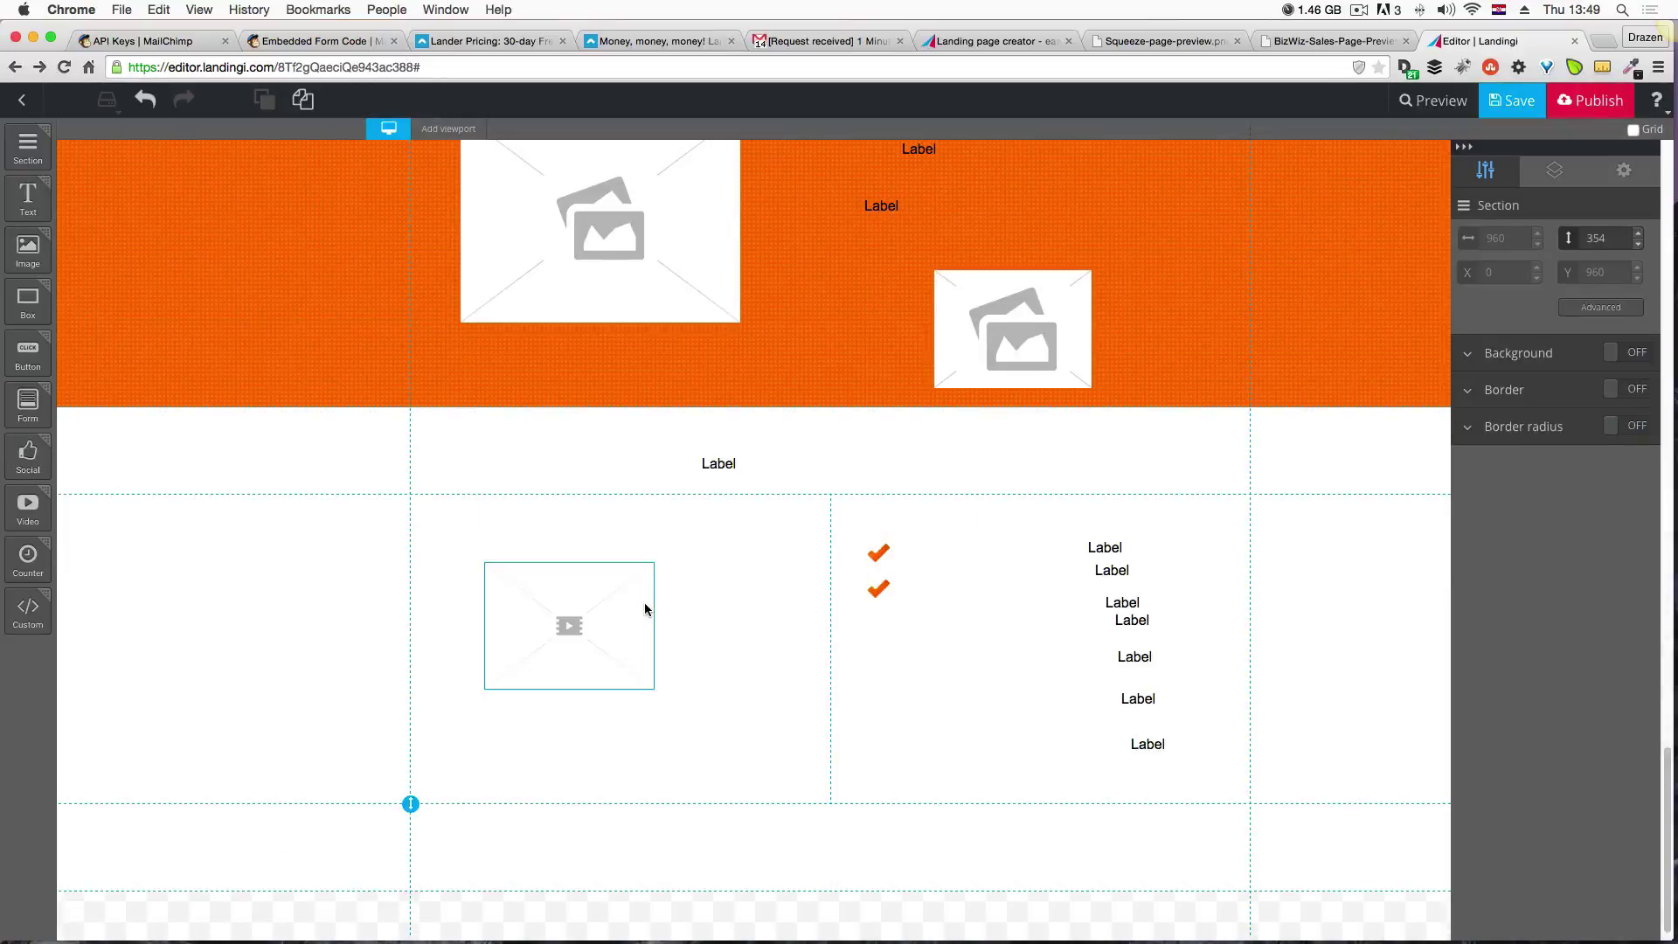
Enable the new one-column section's background and set its color to #ececec.
left_click(740, 836)
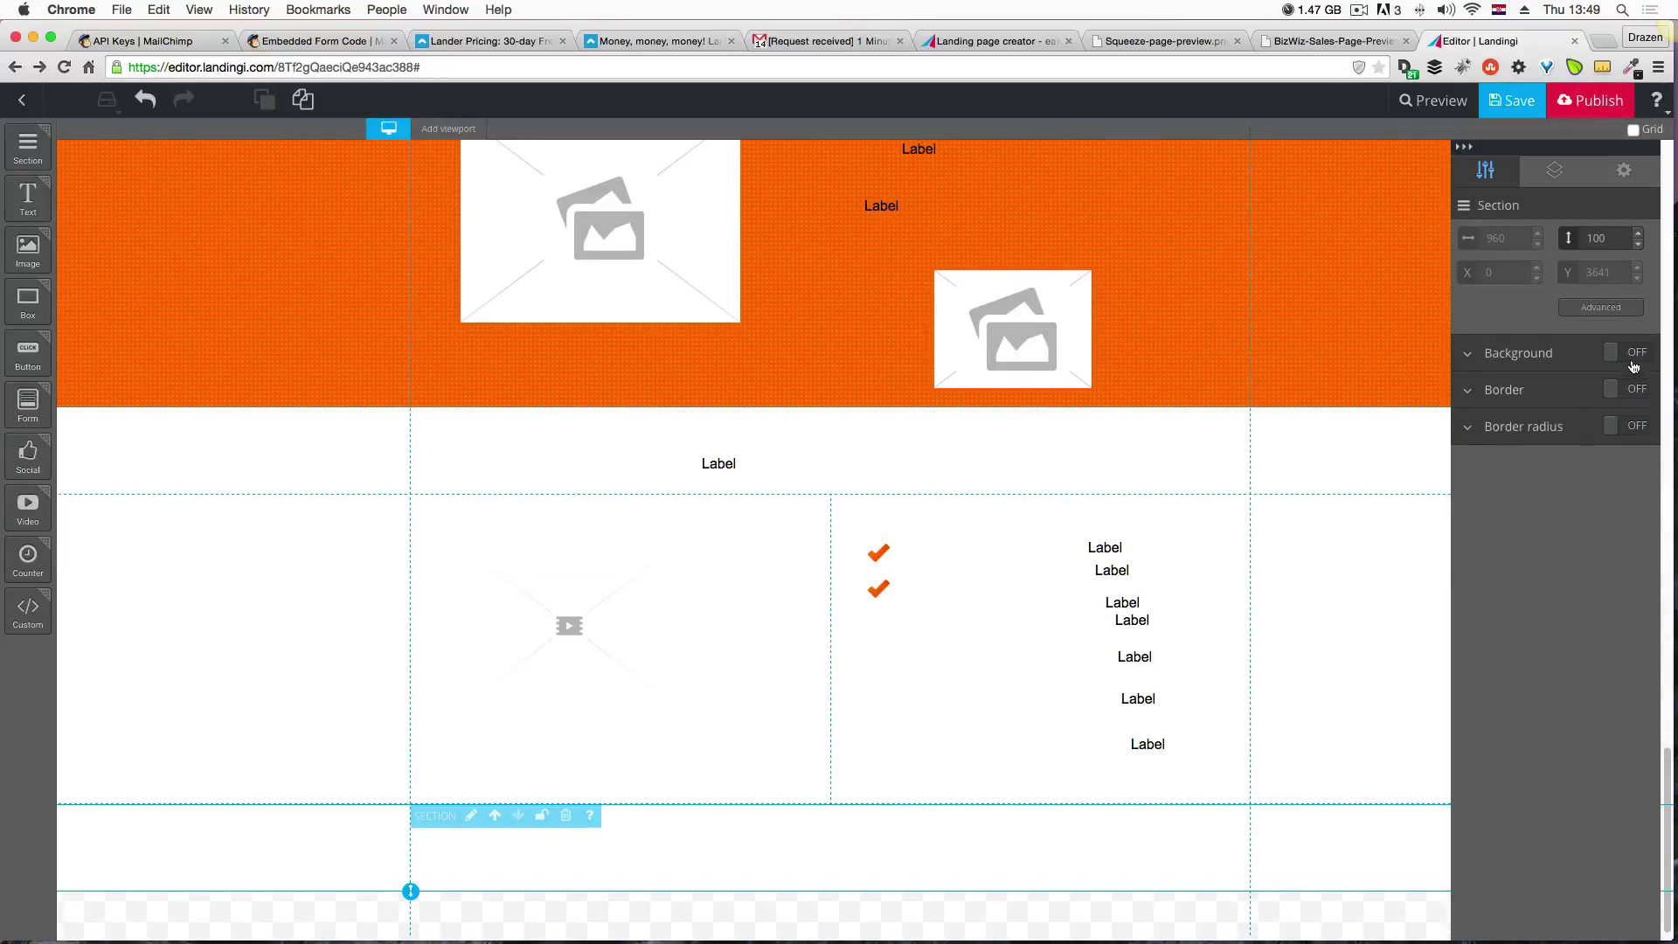
left_click(1631, 356)
left_click(1520, 390)
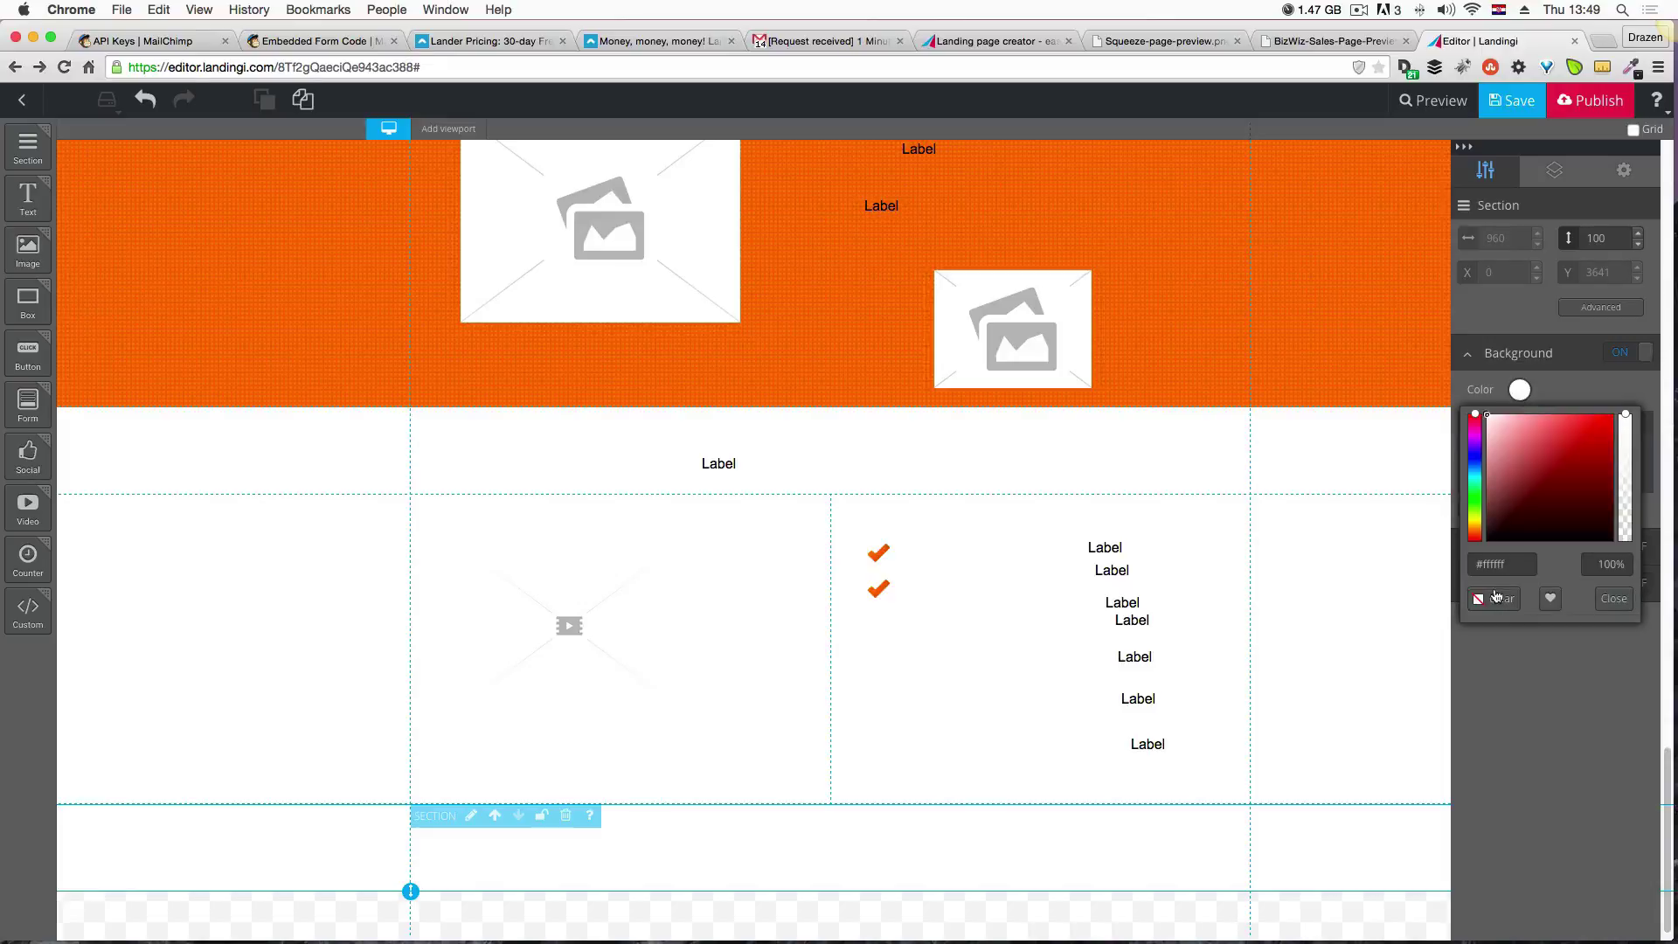
double_click(1510, 566)
type("ececec")
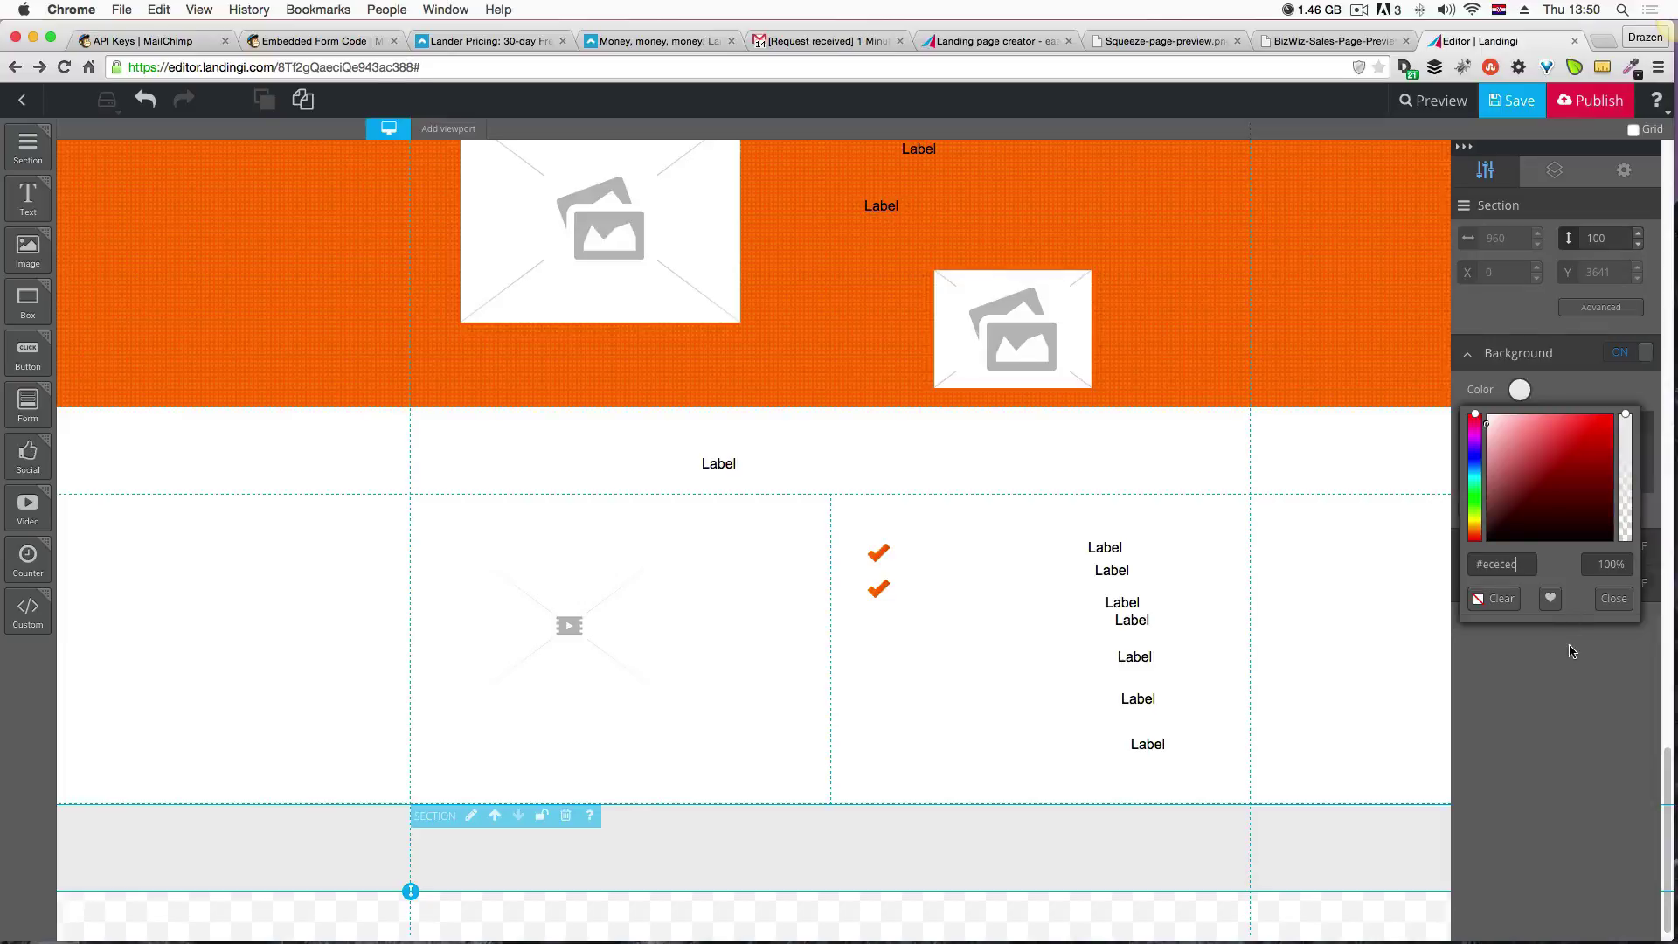
left_click(1609, 602)
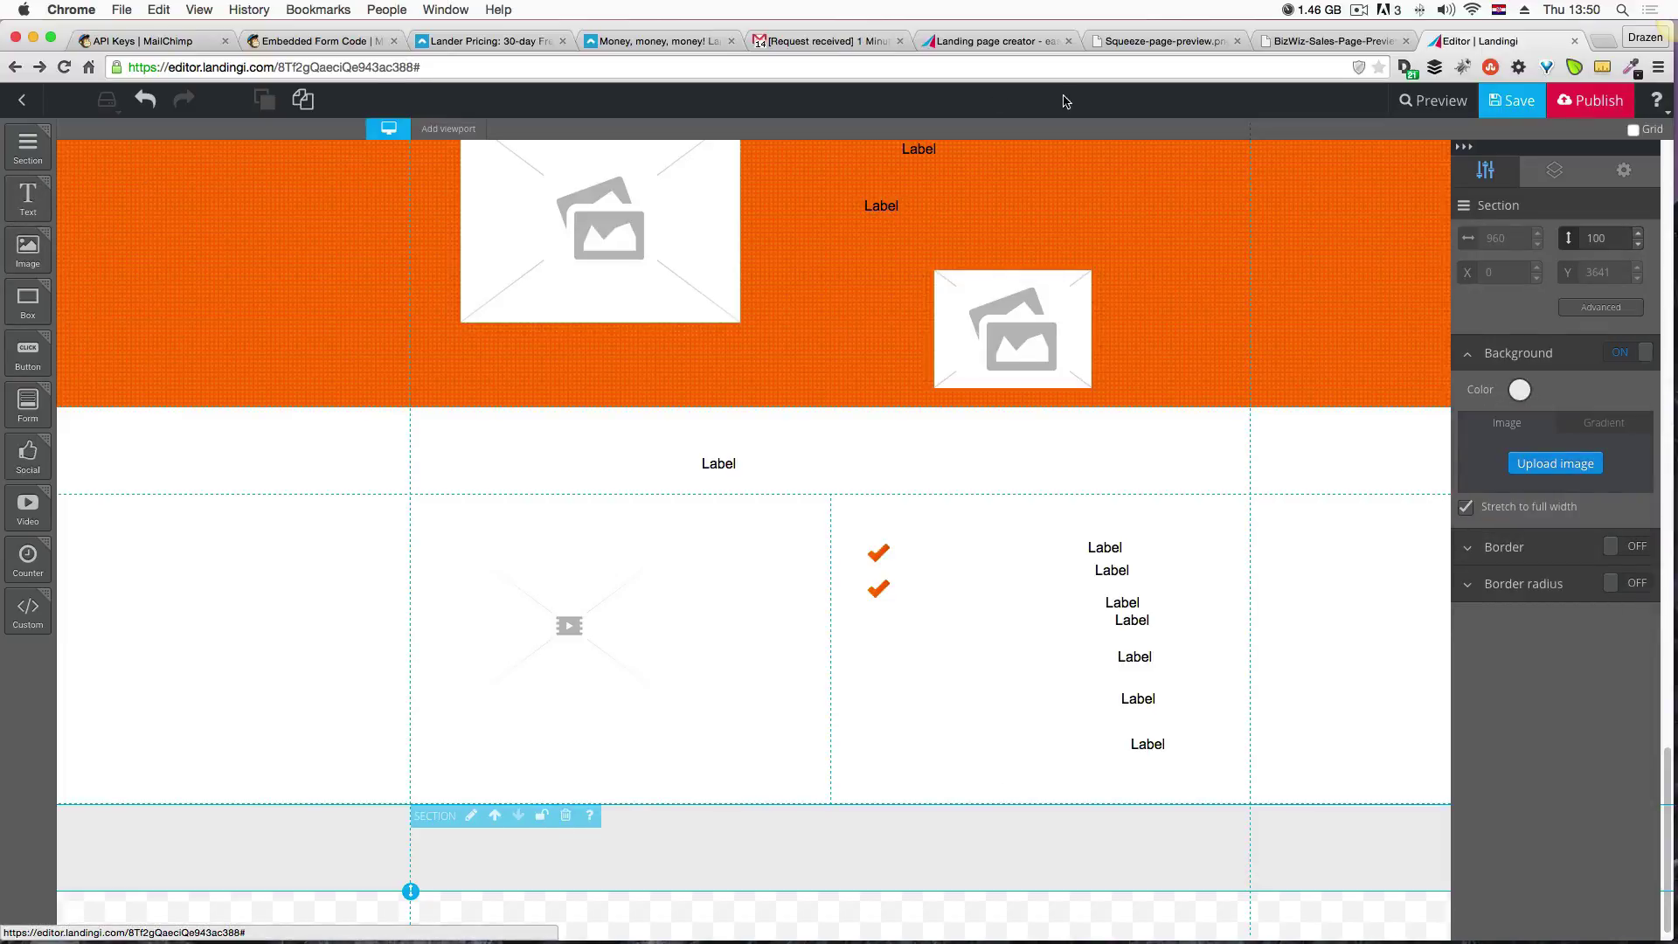
Check the mockup's question layout and add a two-column section below the grey section in the editor.
left_click(1334, 43)
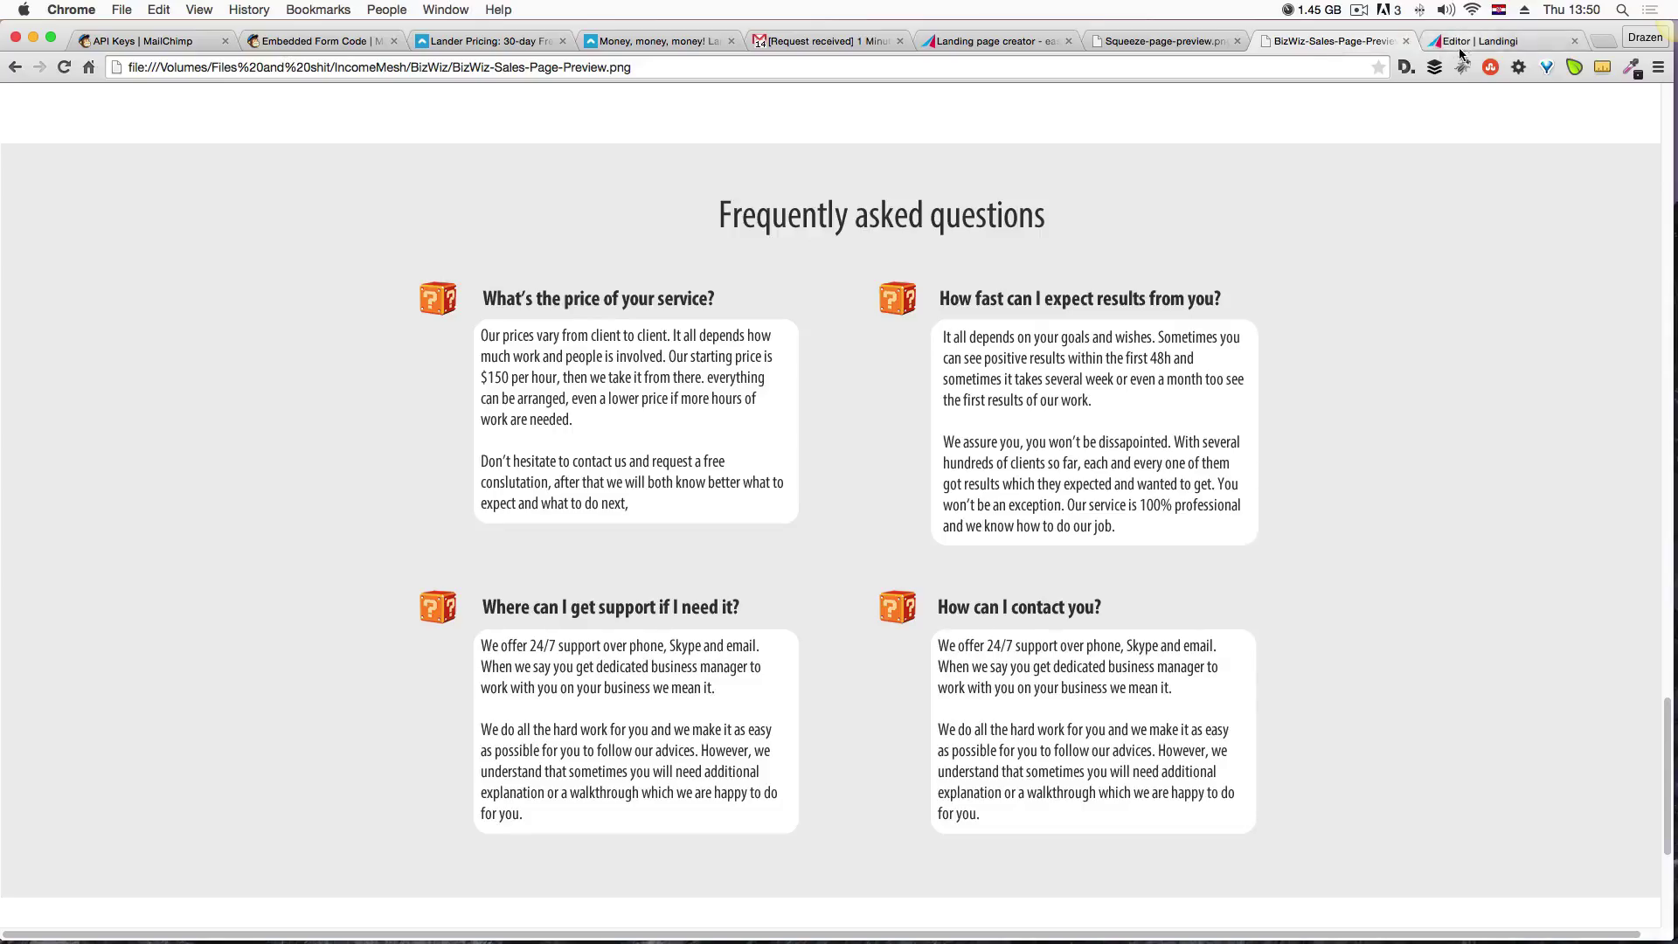
left_click(1486, 42)
left_click_drag(28, 146, 536, 903)
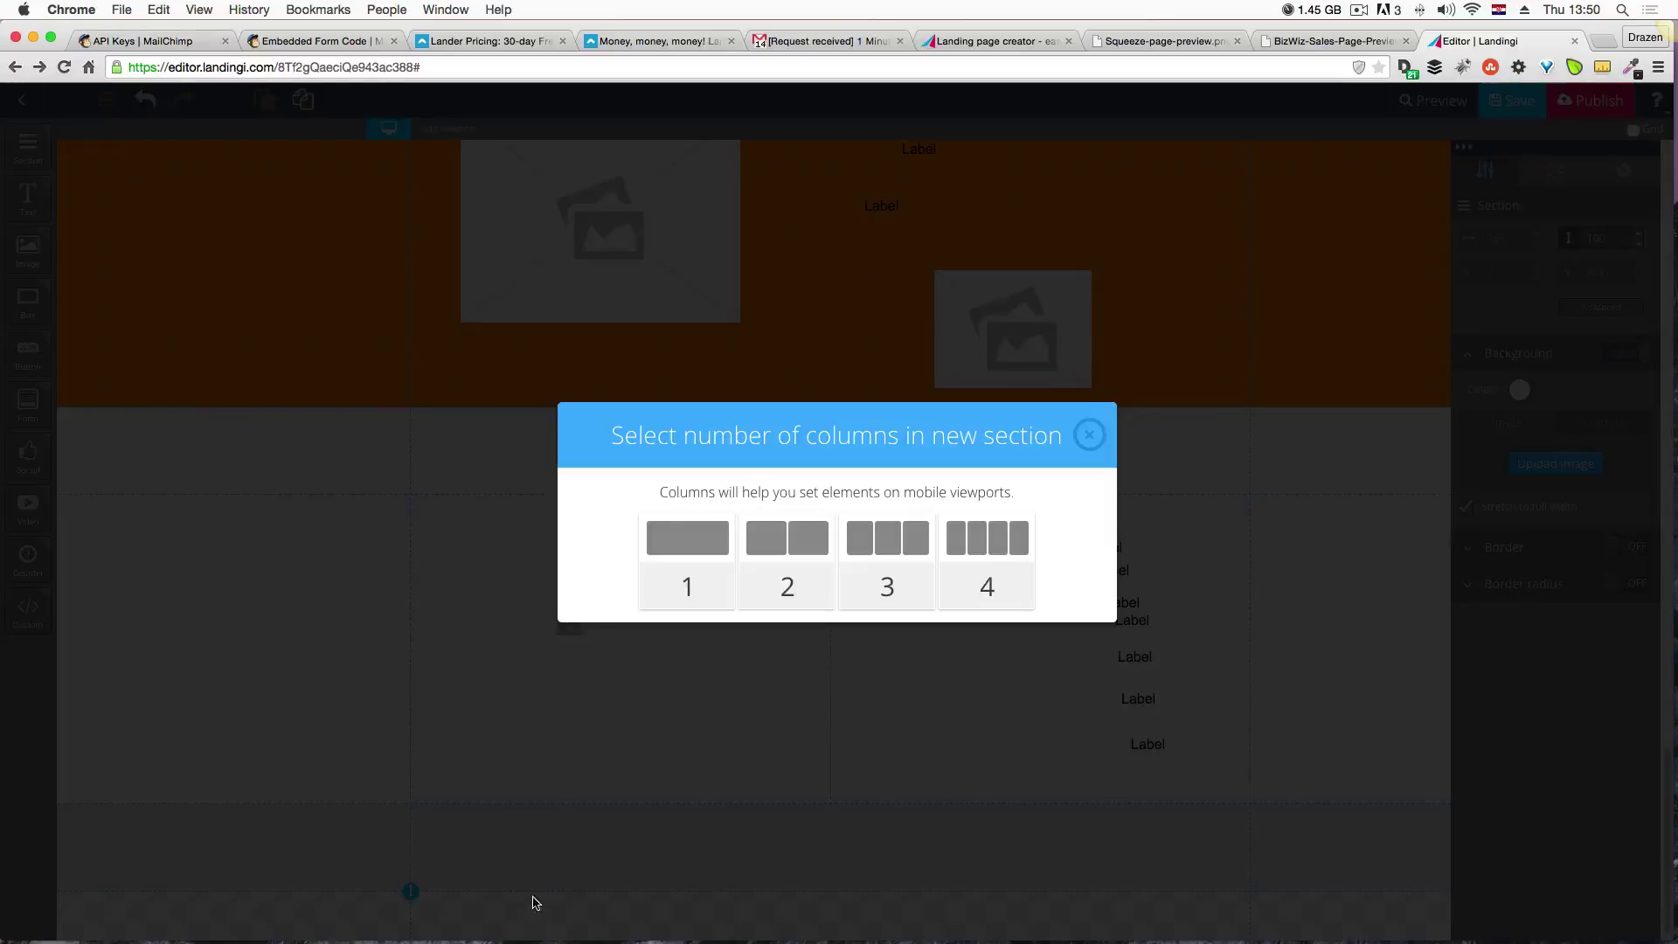
left_click(811, 544)
scroll(1154, 597, "down", 2)
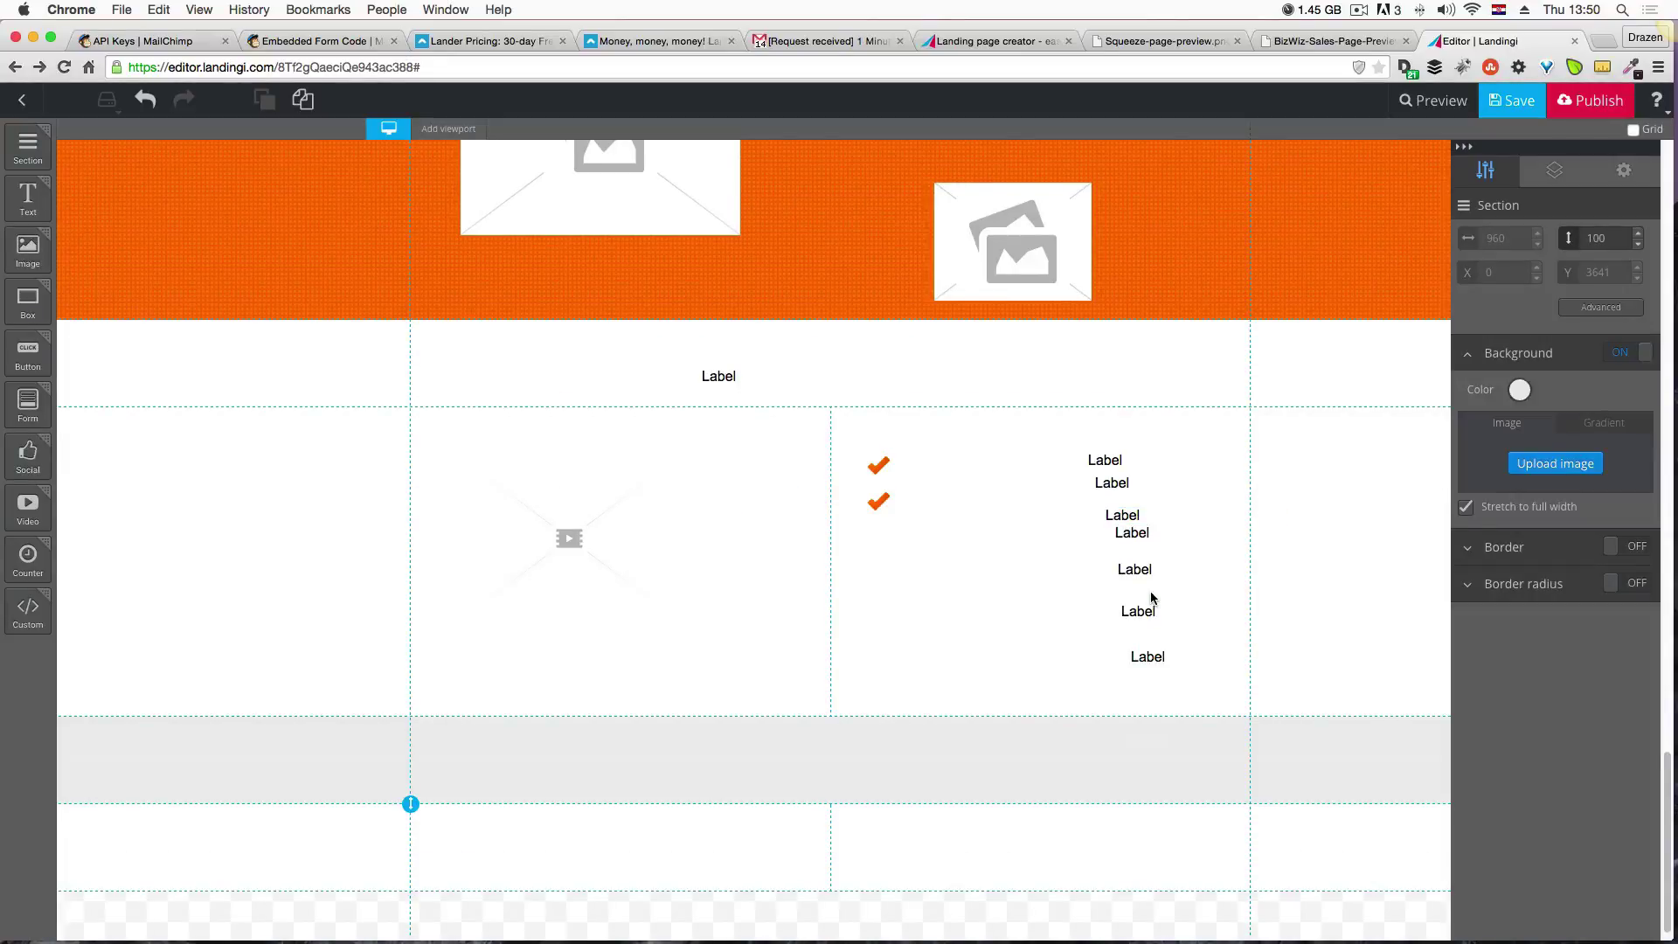
Enable the new two-column section's background and set its color to #ececec.
left_click(660, 868)
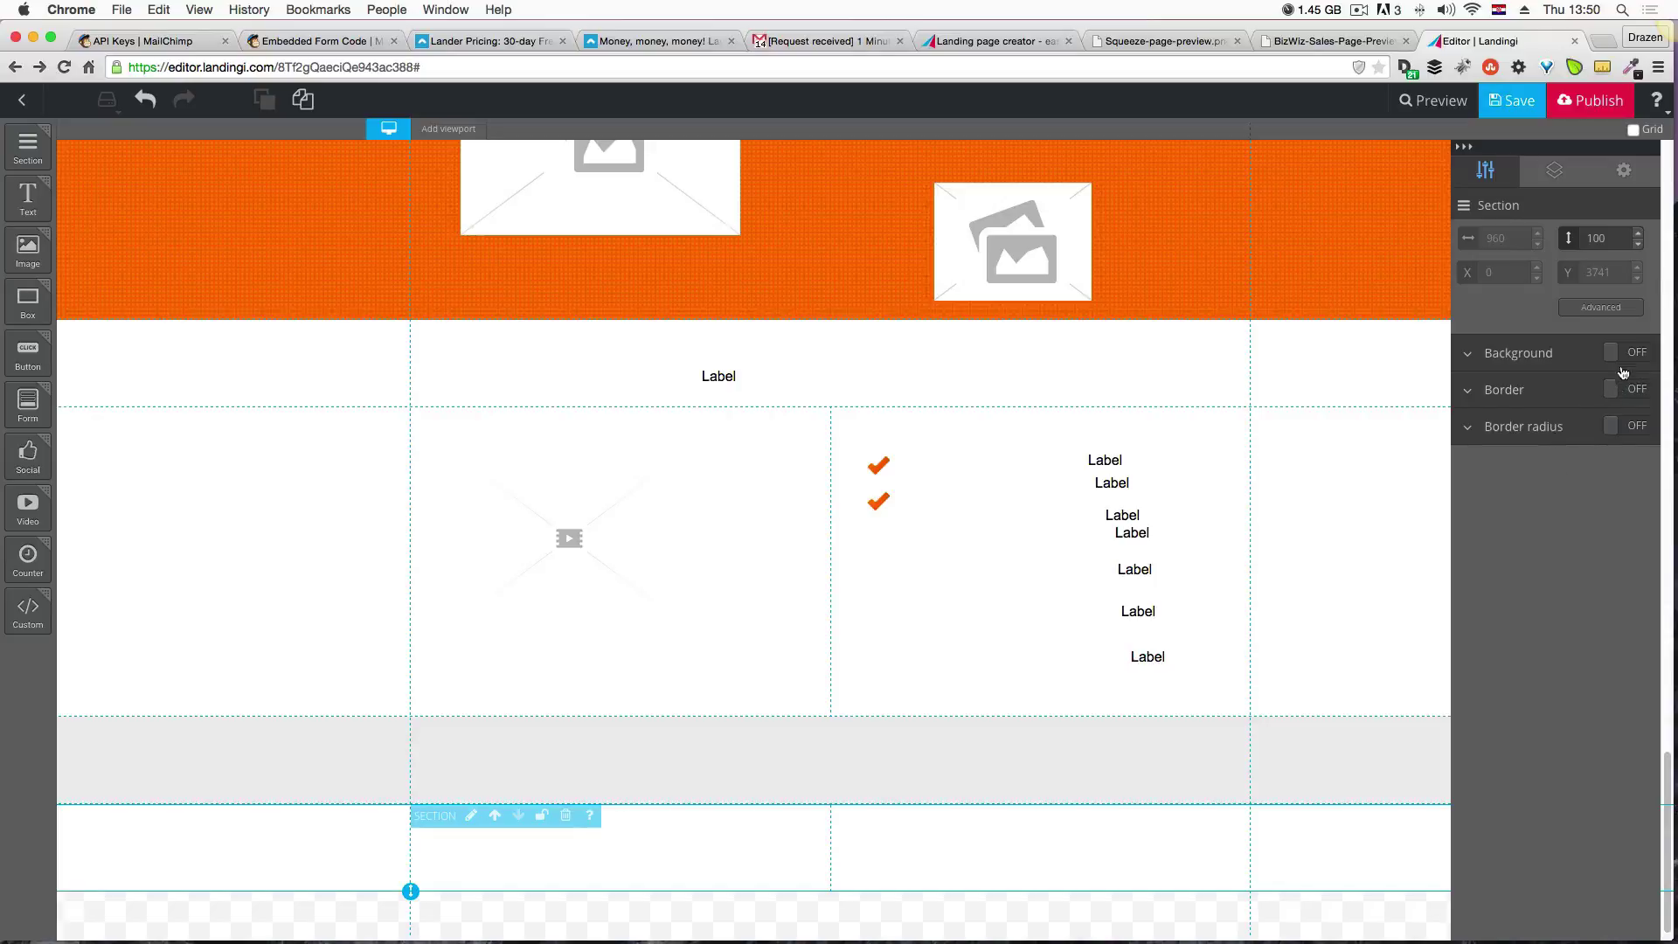
left_click(1626, 353)
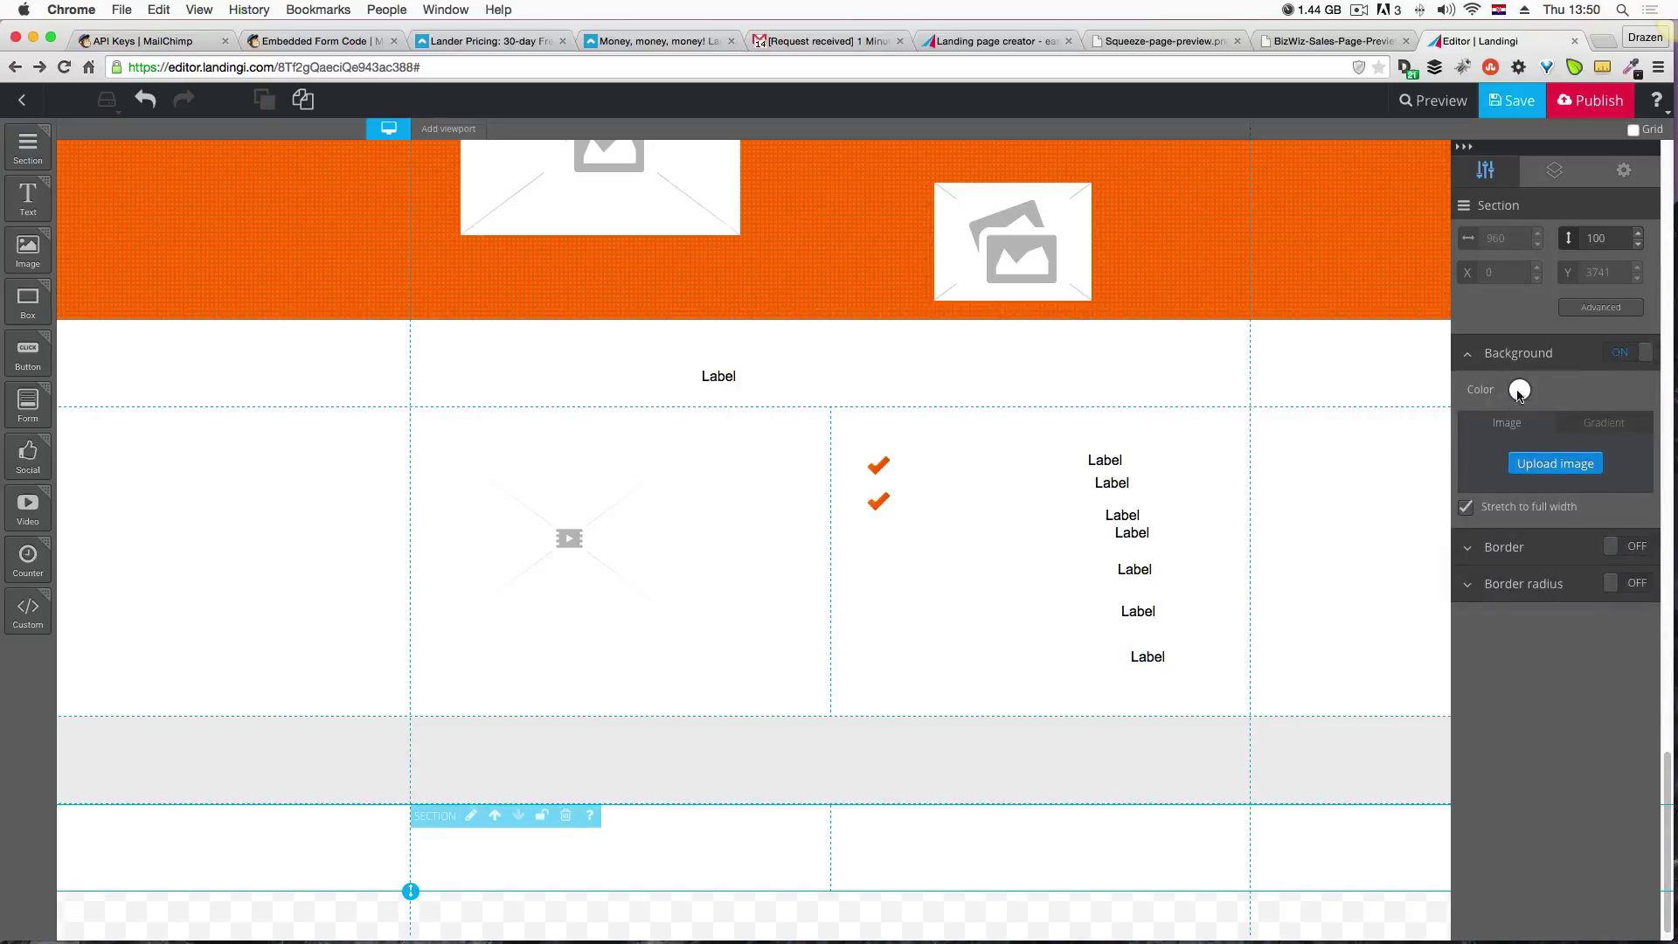
left_click(1520, 390)
left_click_drag(1487, 566, 1526, 564)
key("BackSpace")
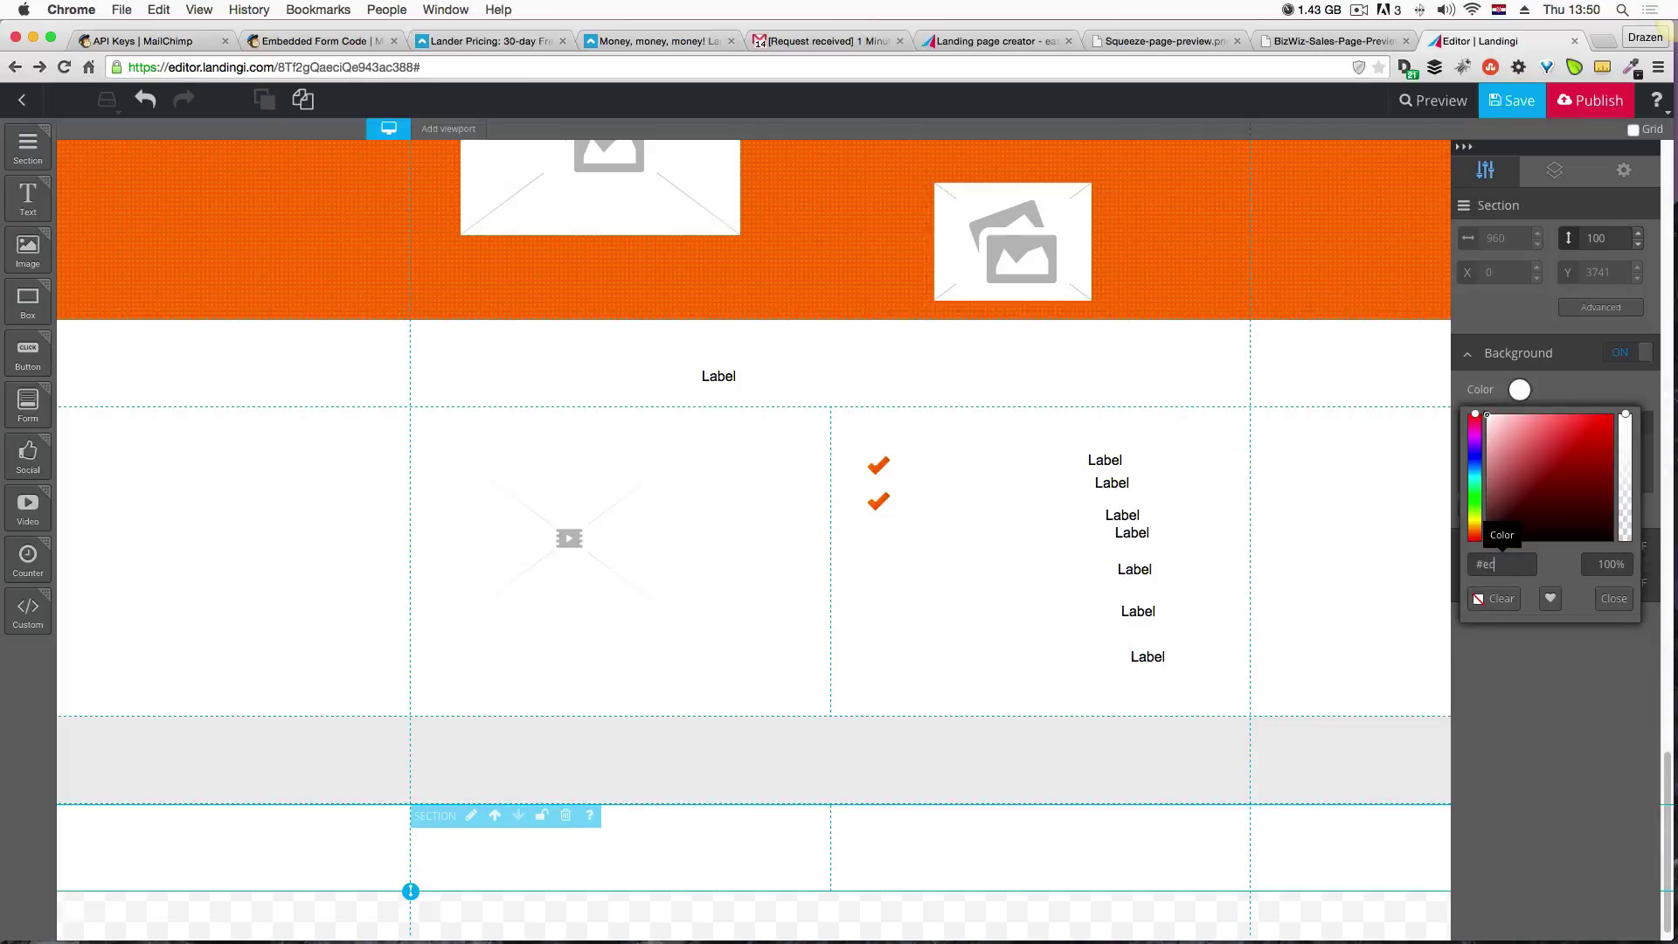
type("ececec")
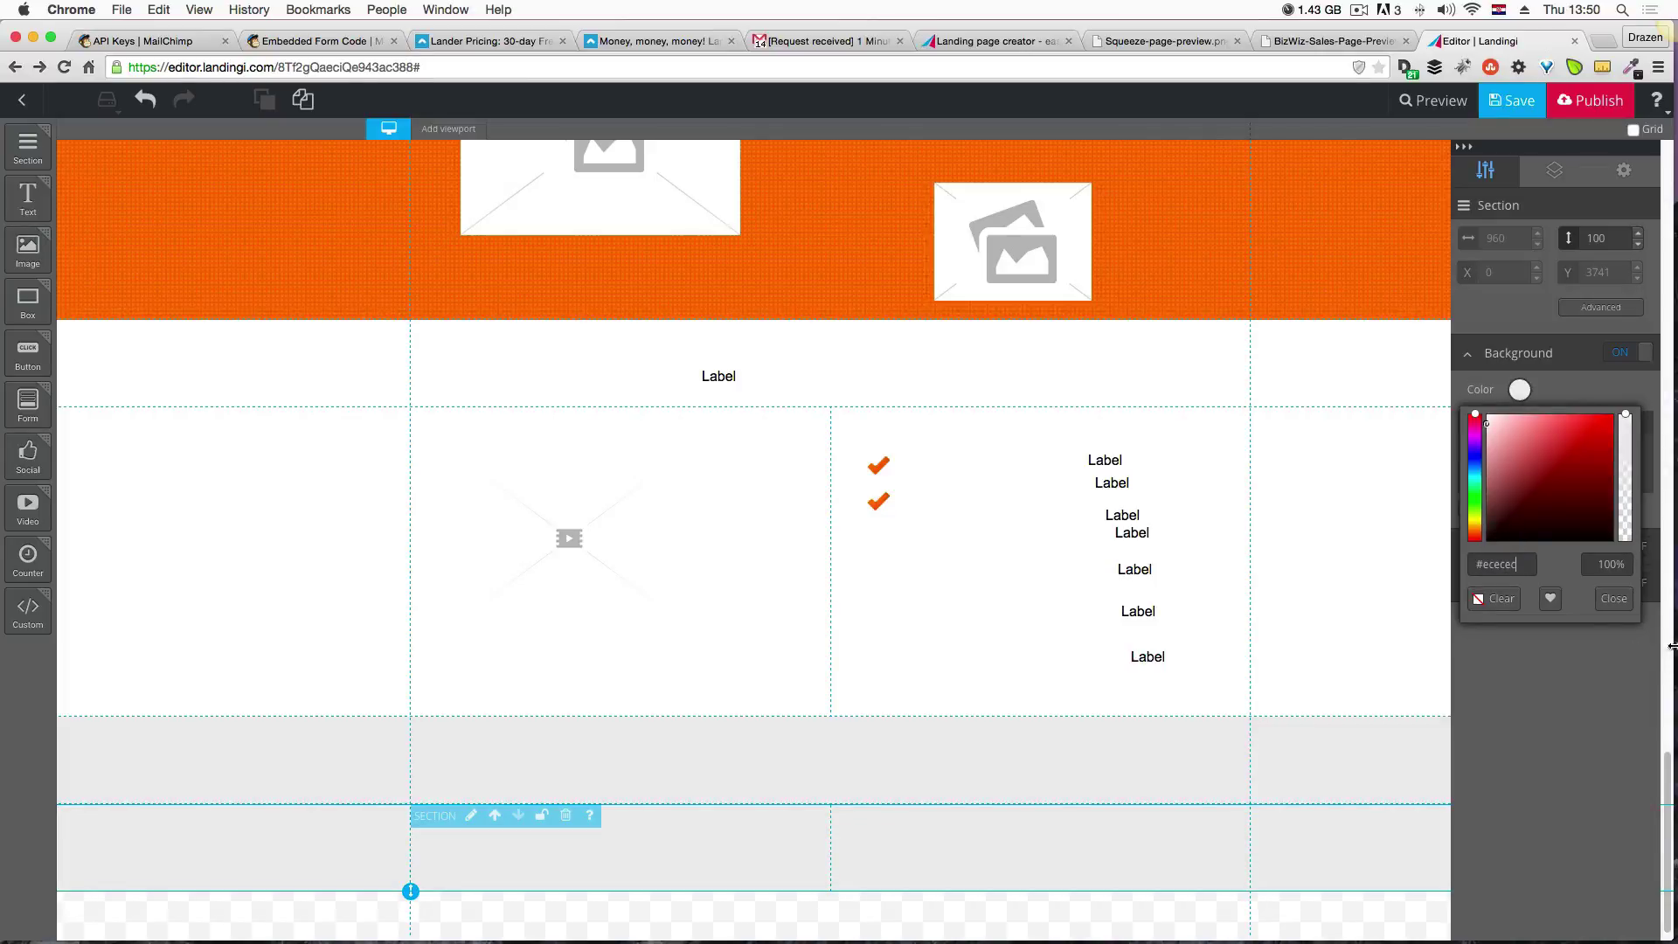
left_click(1617, 599)
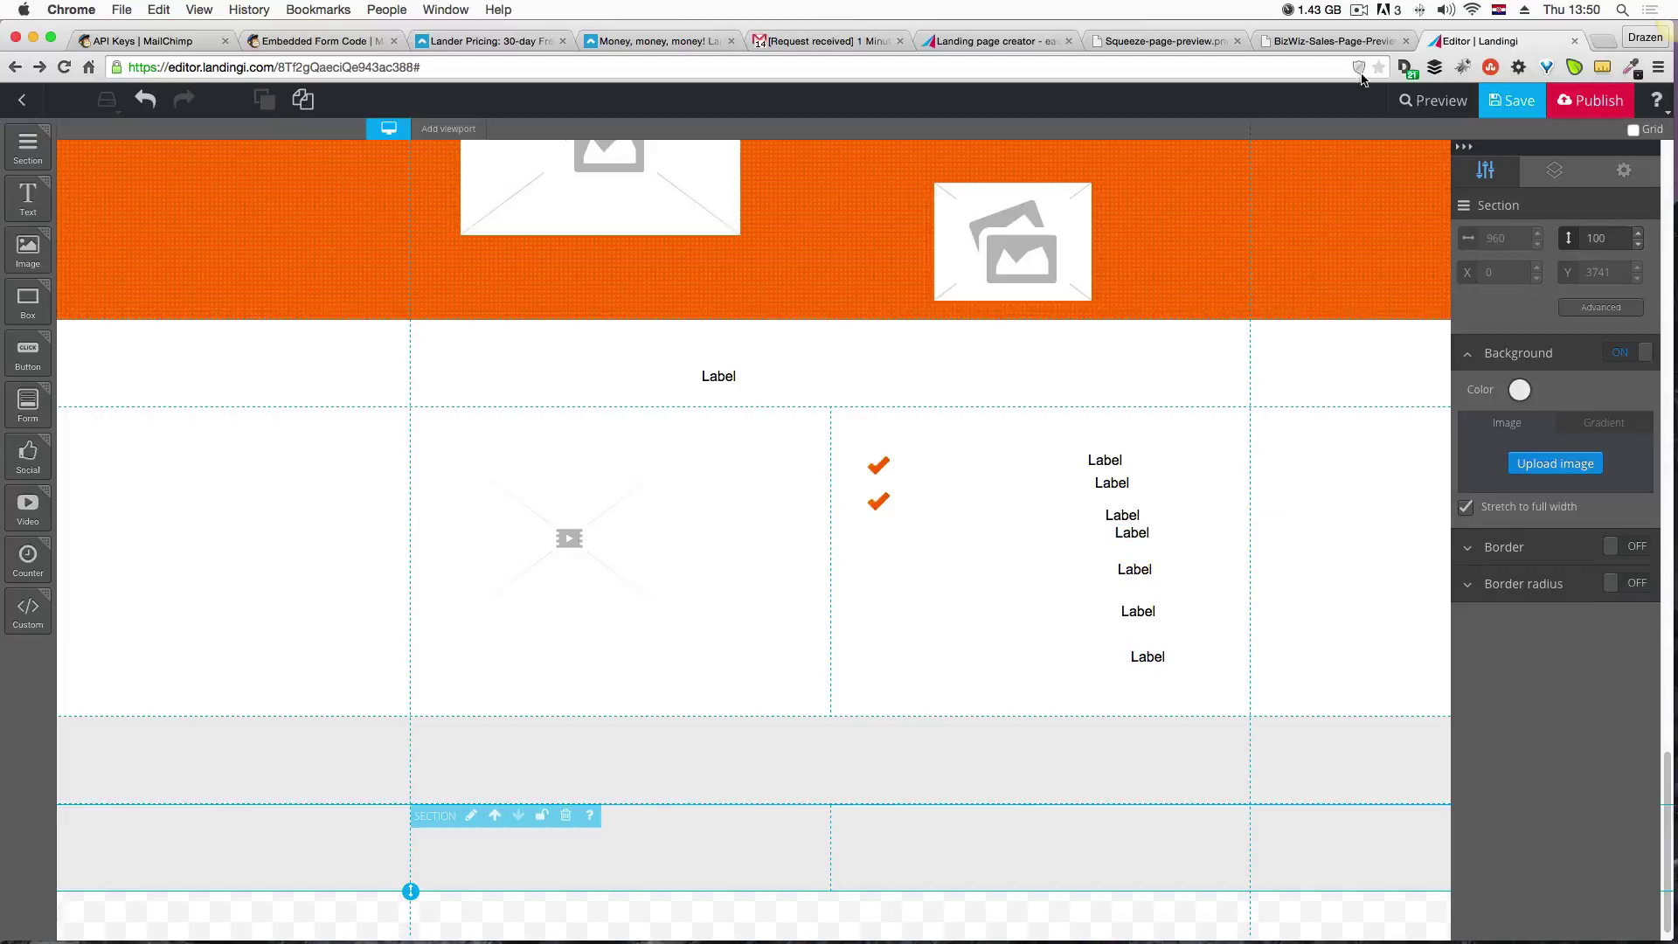
Check the mockup's FAQ heading and add a text label to the grey one-column section in the editor.
left_click(1355, 51)
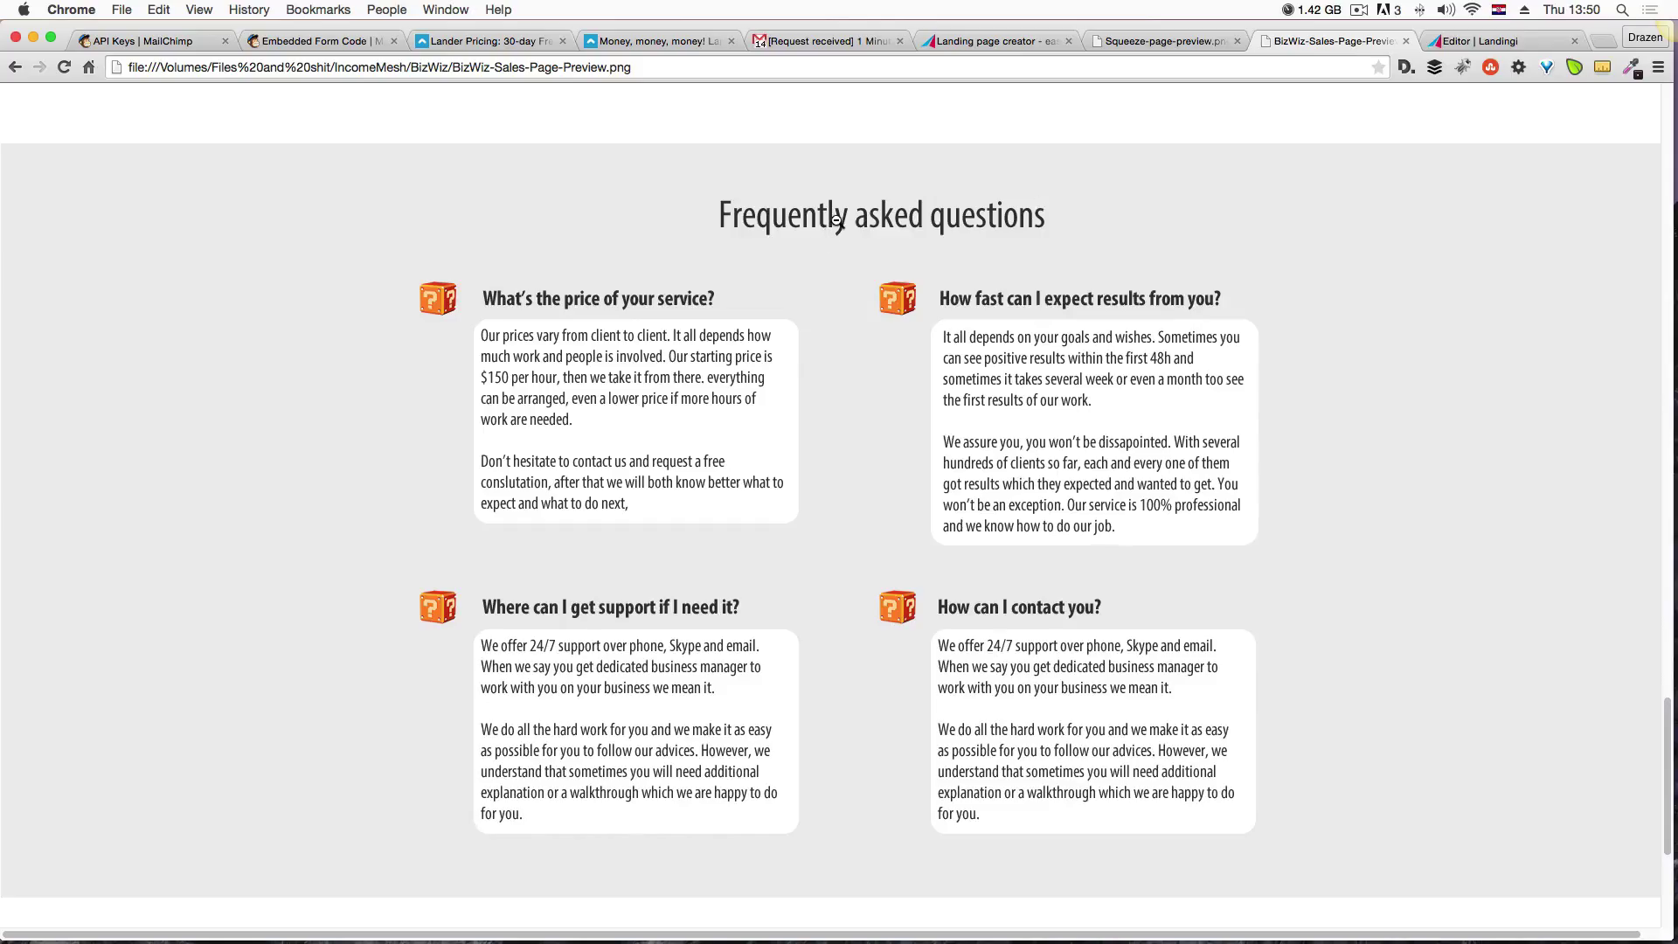
left_click(1468, 44)
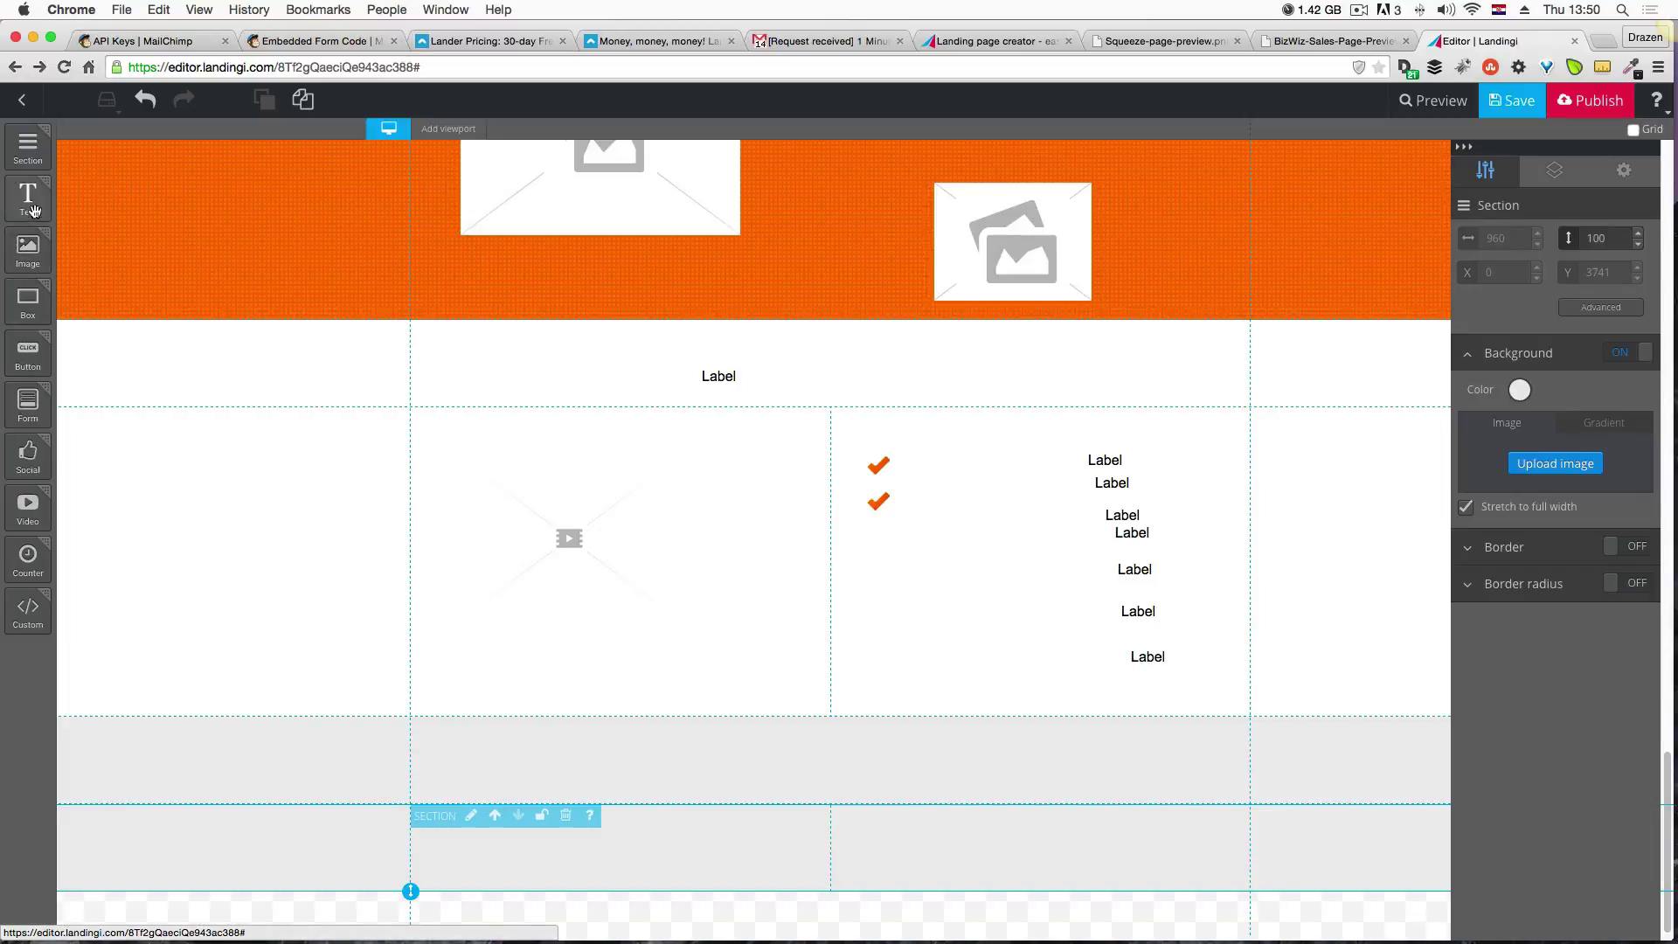
left_click_drag(33, 210, 795, 769)
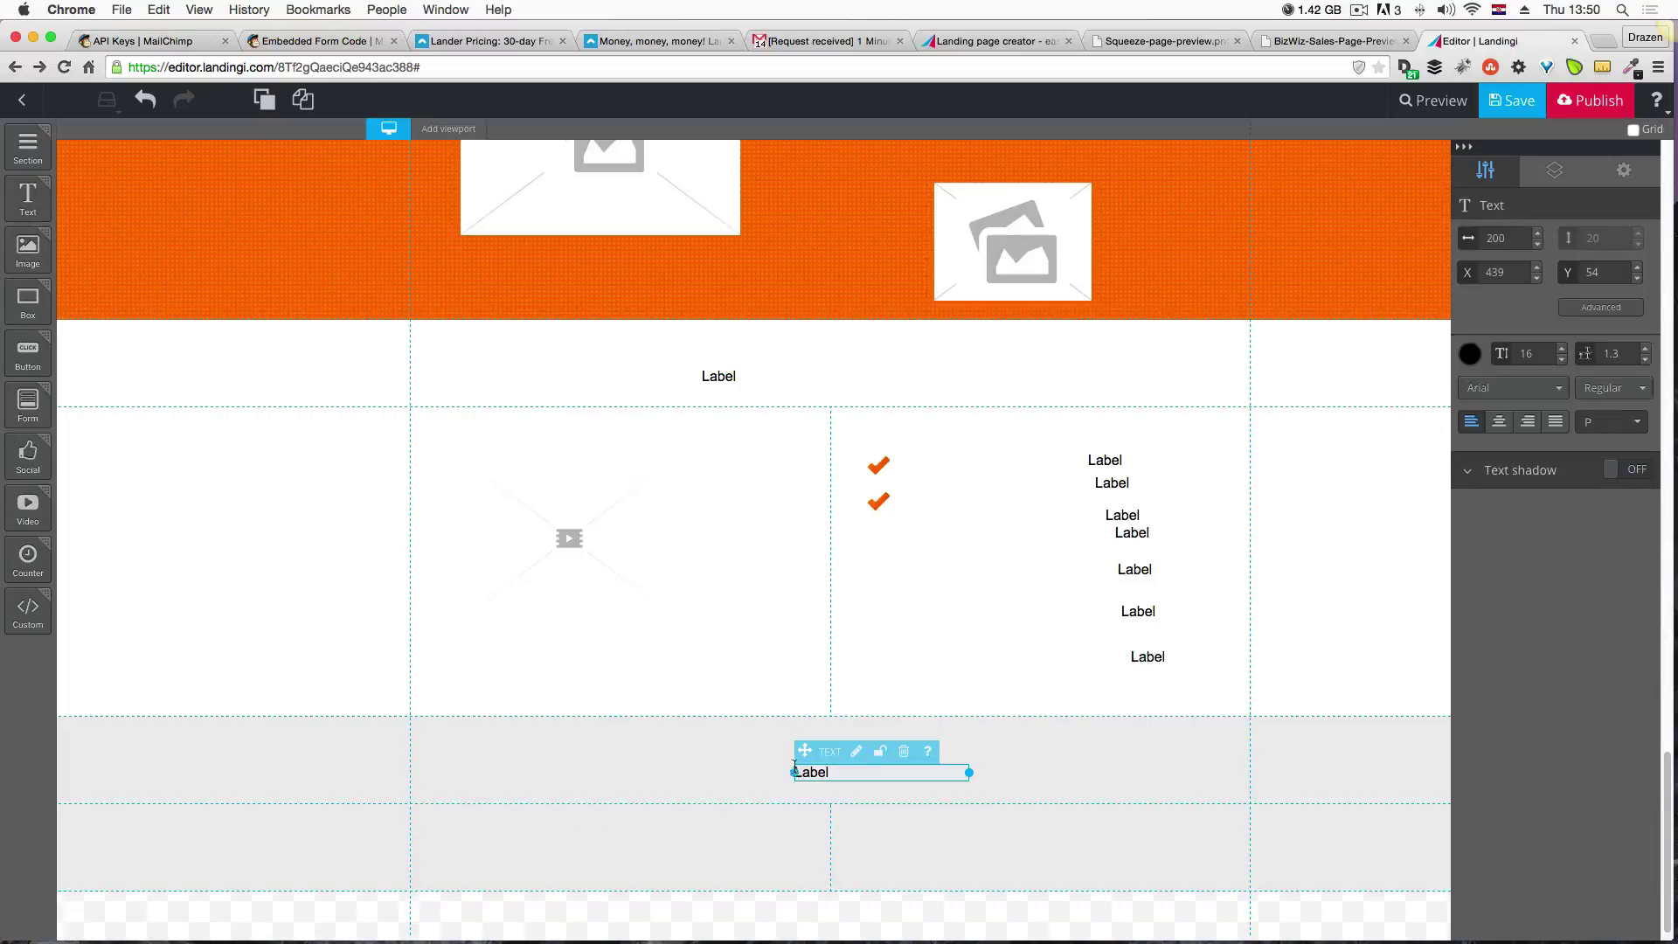
Check the mockup's question icons, then add an image to the two-column section's left column using the uploaded question-mark.png.
left_click(1346, 42)
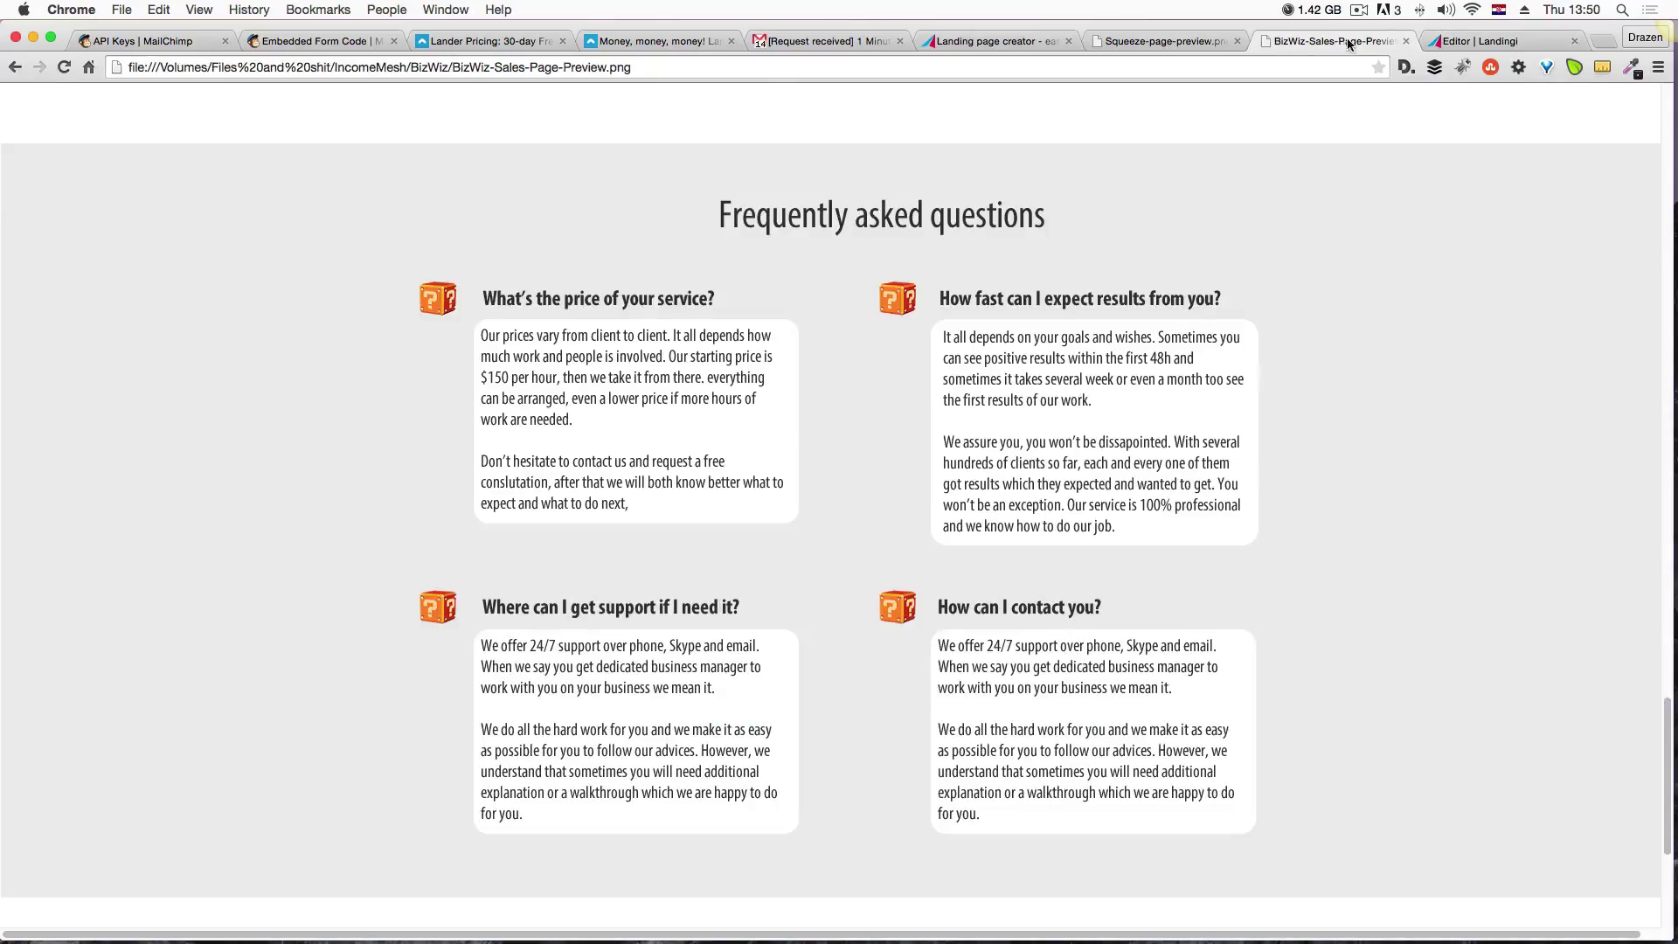
left_click(1473, 42)
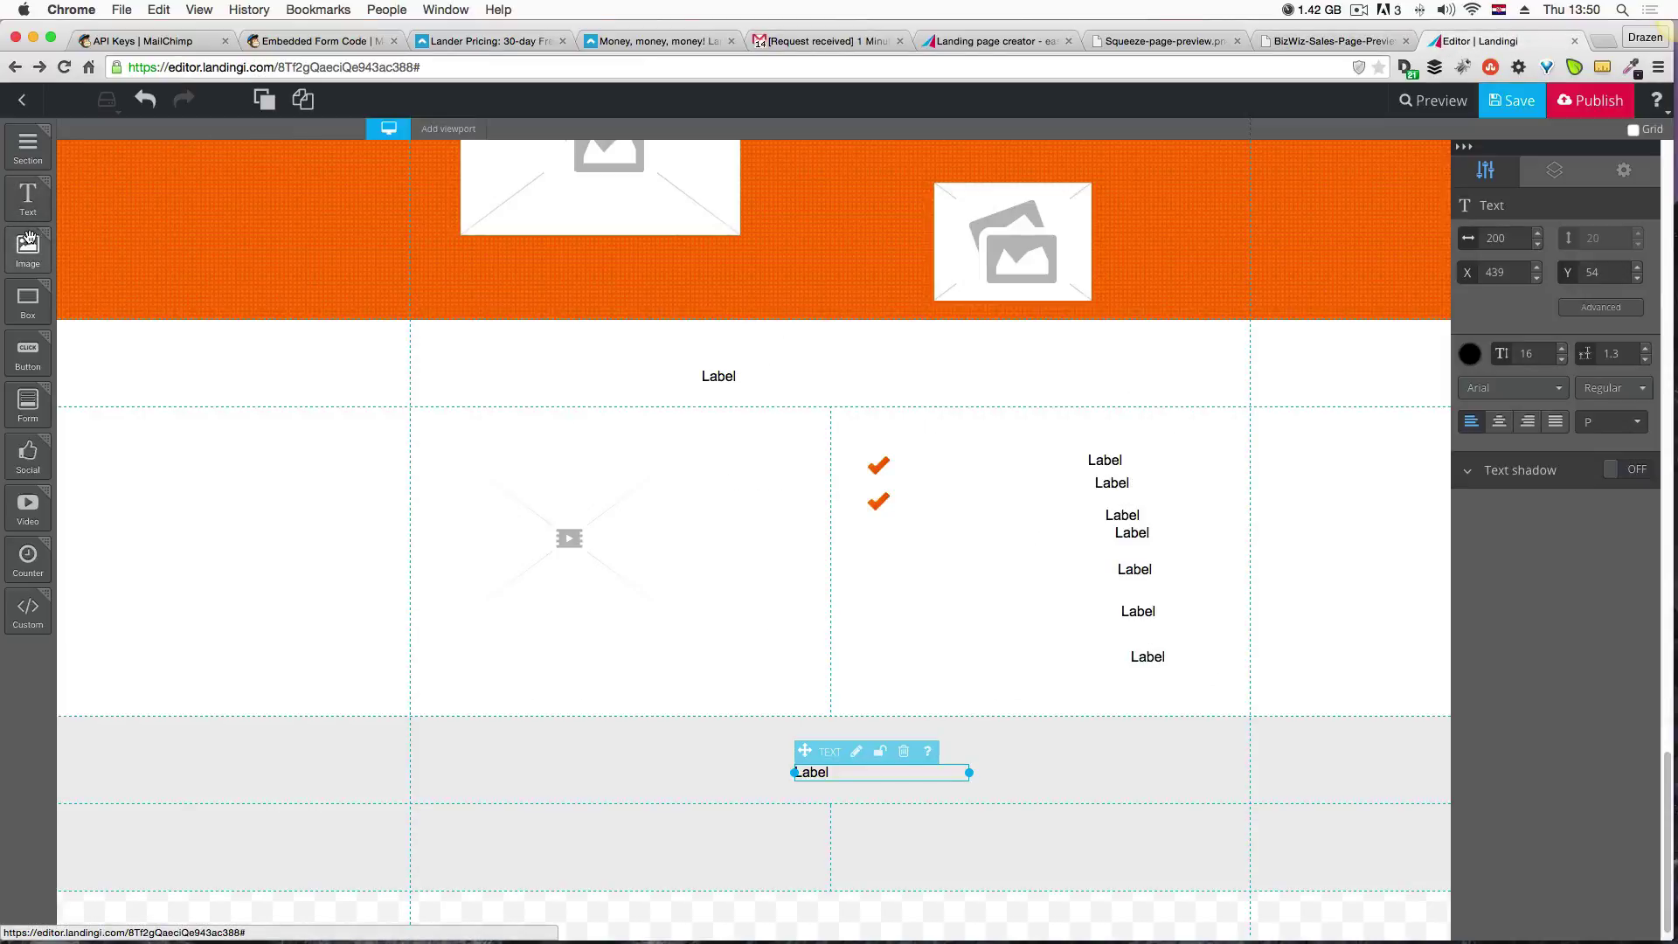
left_click_drag(28, 238, 447, 828)
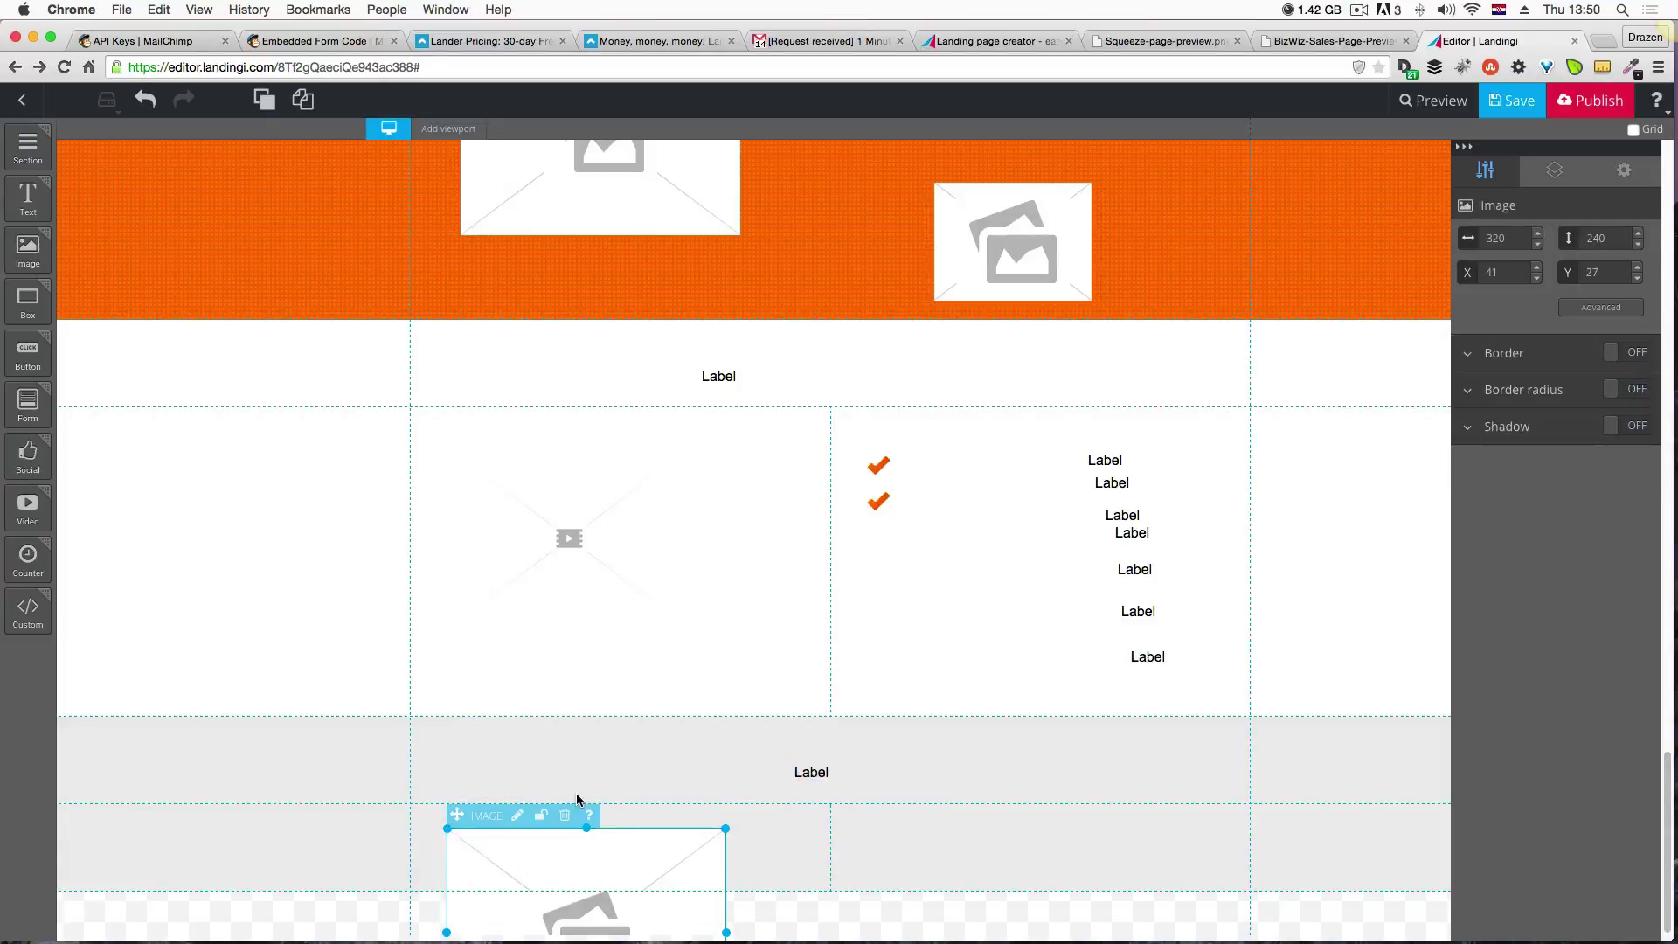
left_click(518, 814)
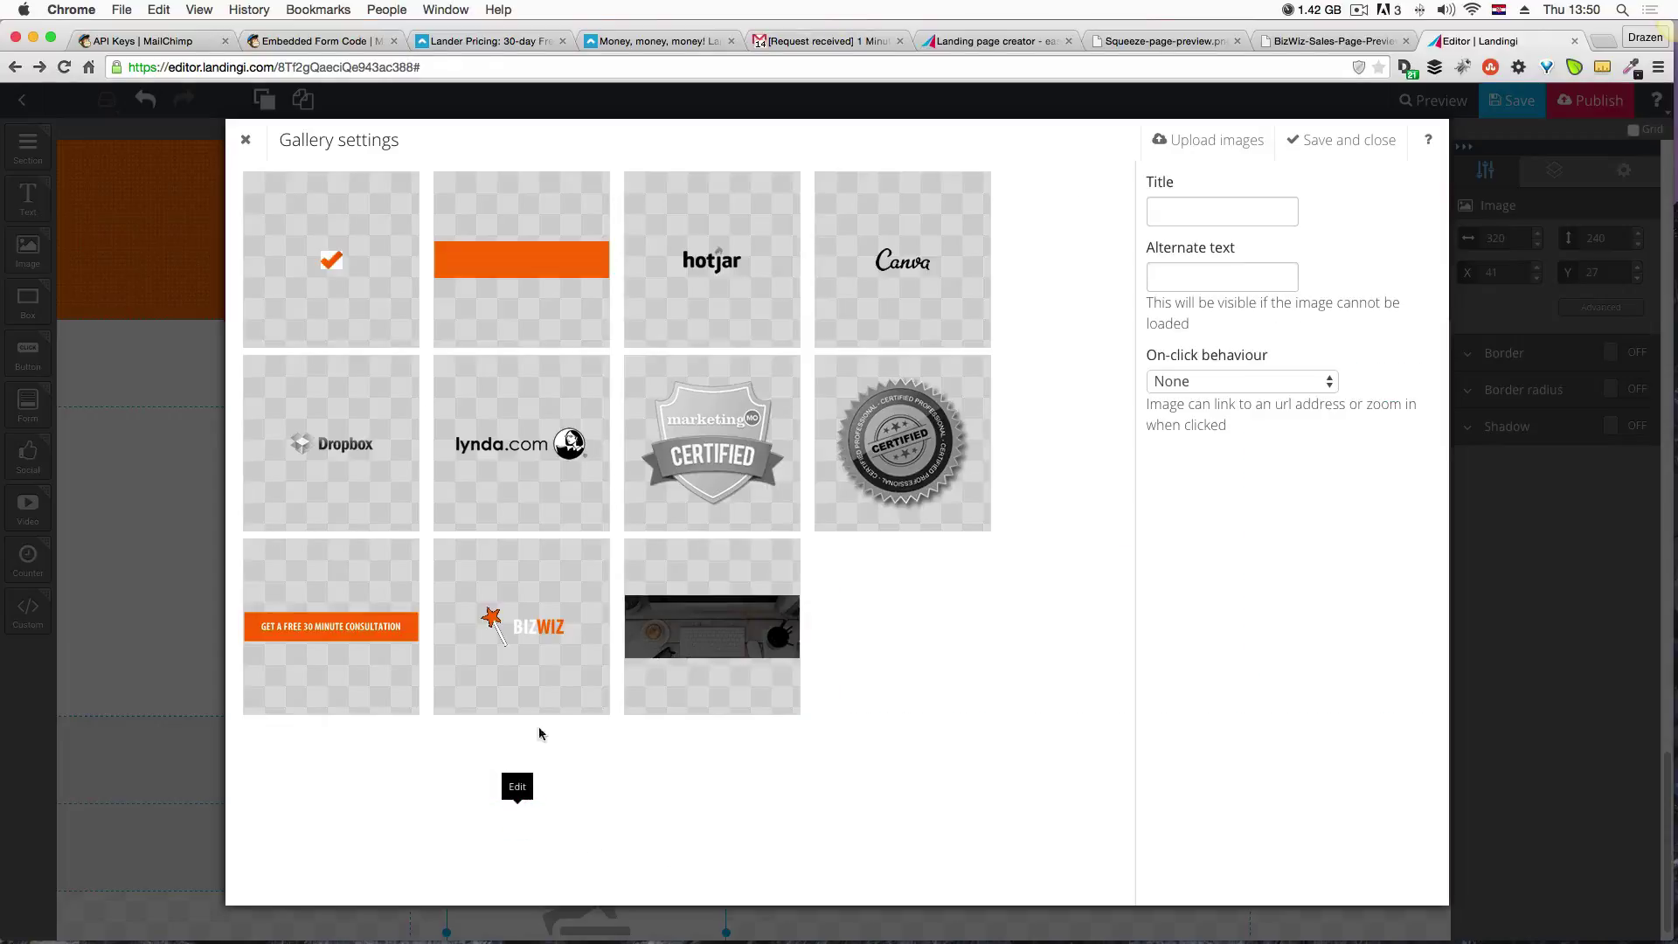
left_click(1253, 147)
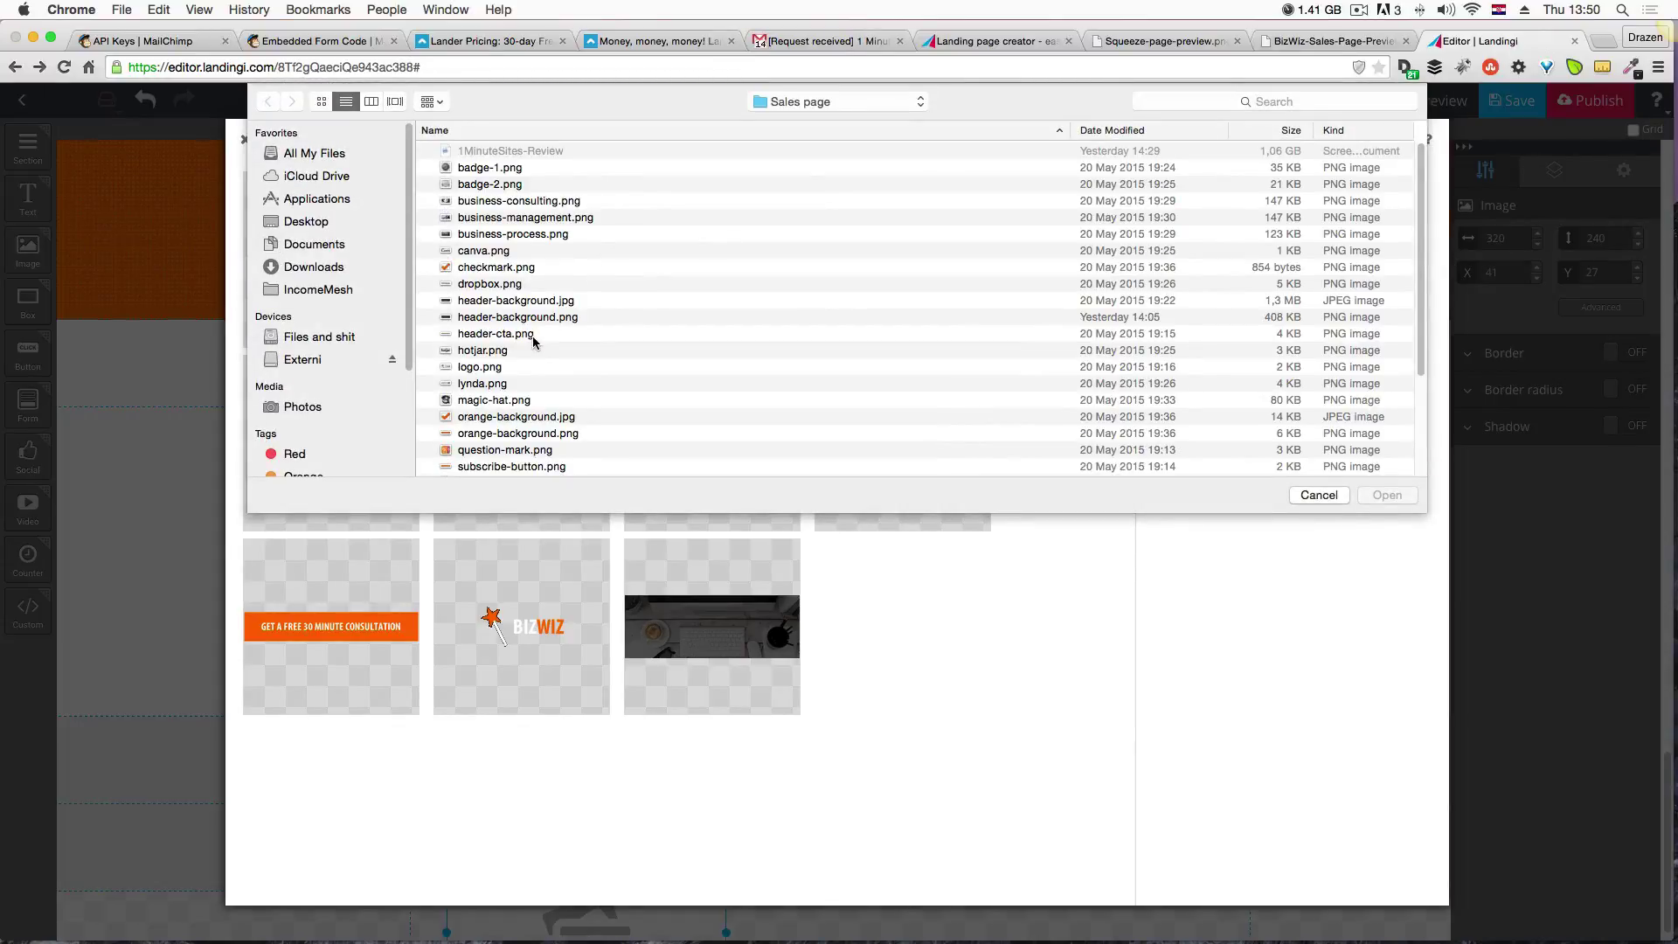
scroll(533, 341, "down", 1)
left_click(533, 448)
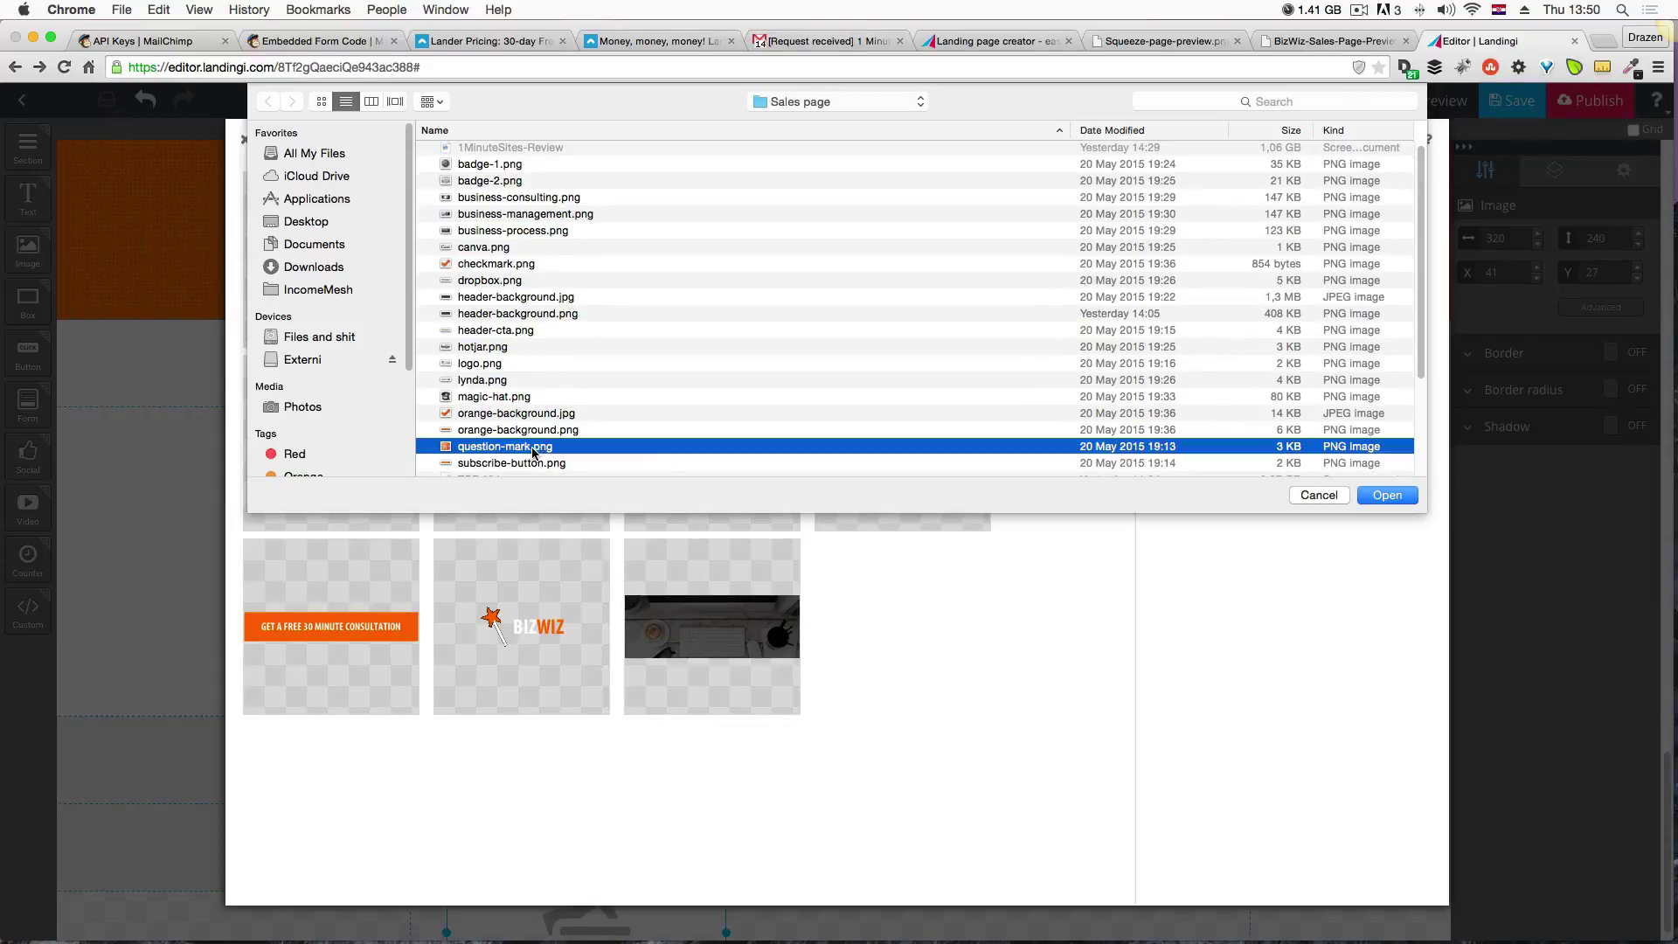
left_click(1379, 498)
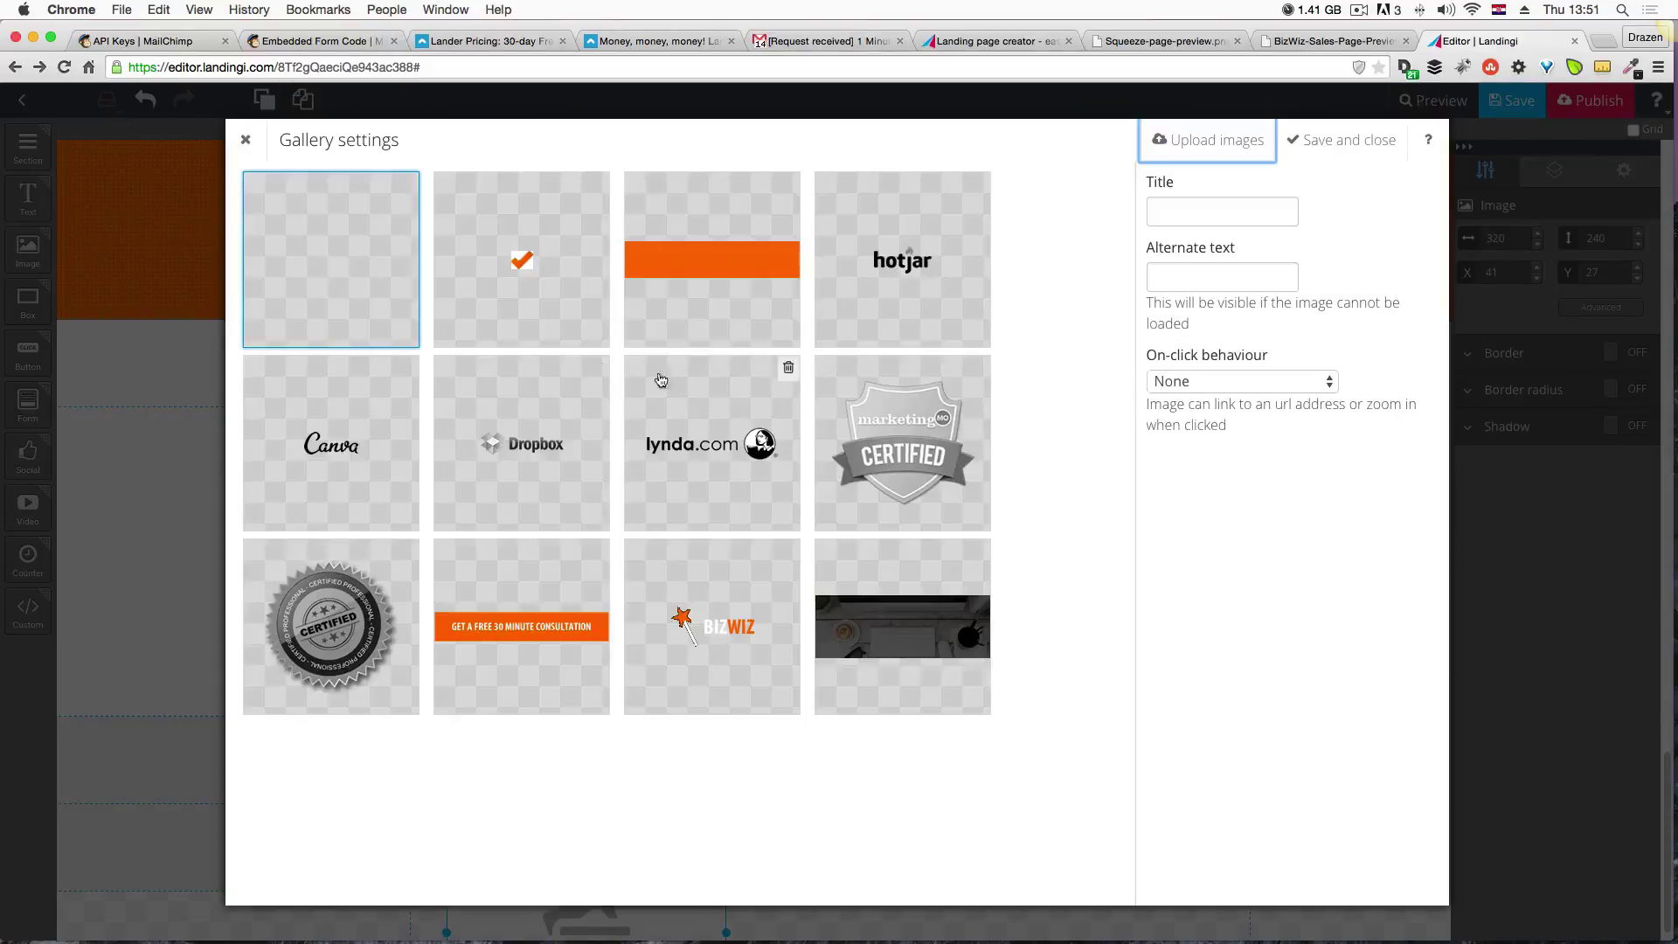
left_click(1211, 145)
left_click(1319, 491)
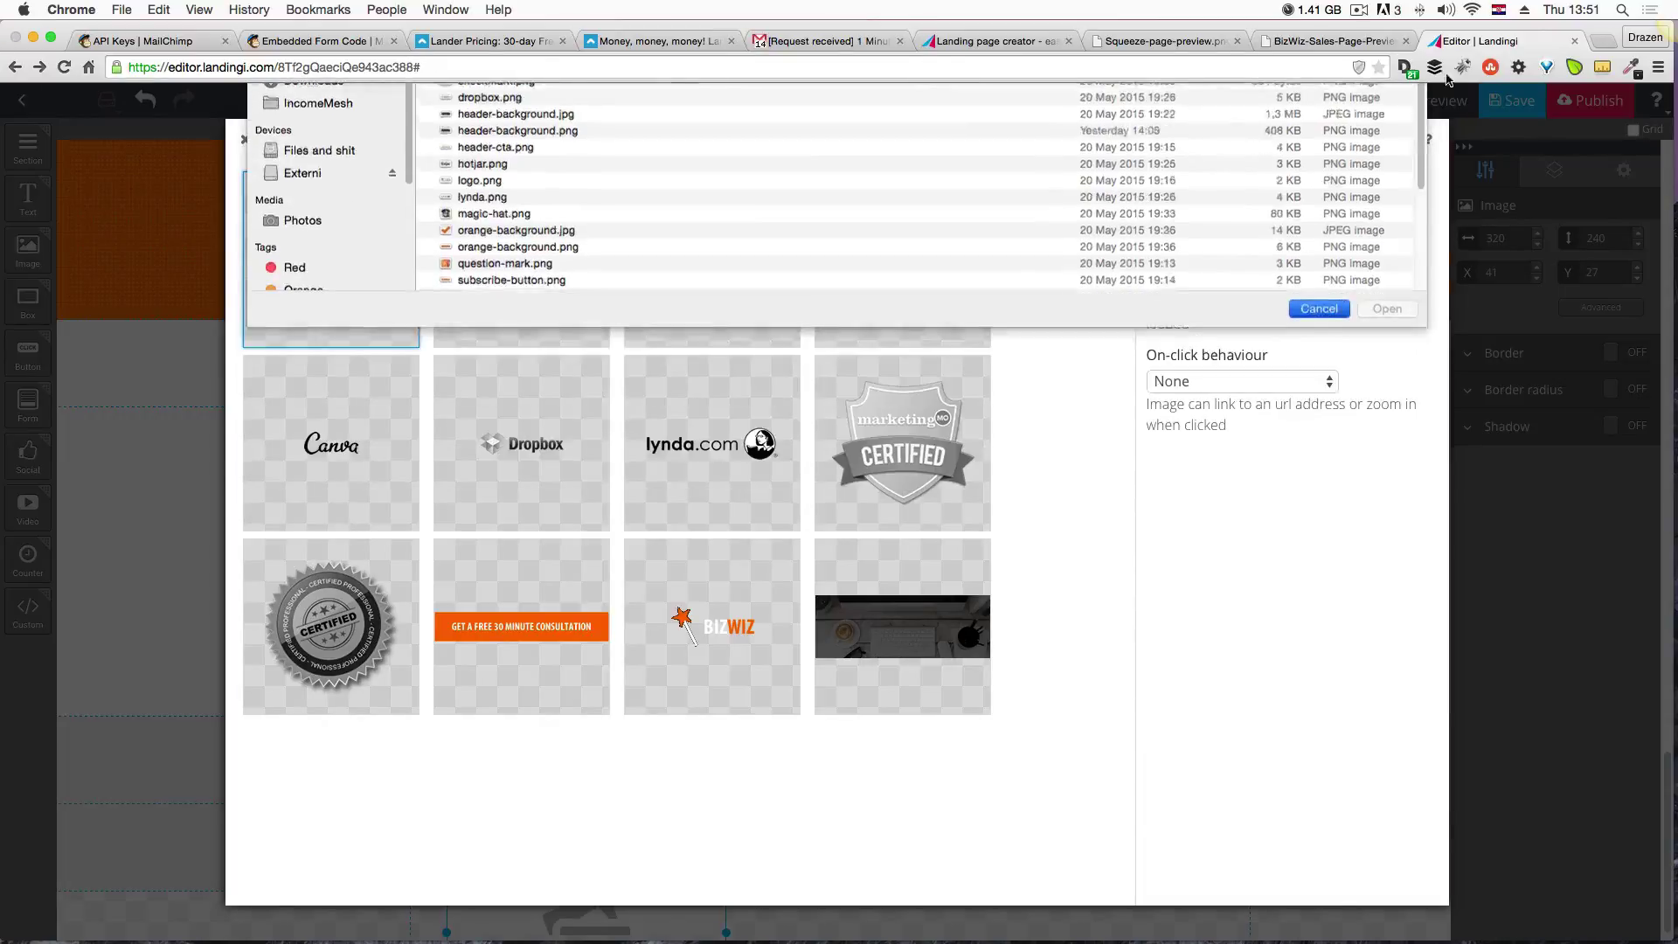
left_click(1337, 140)
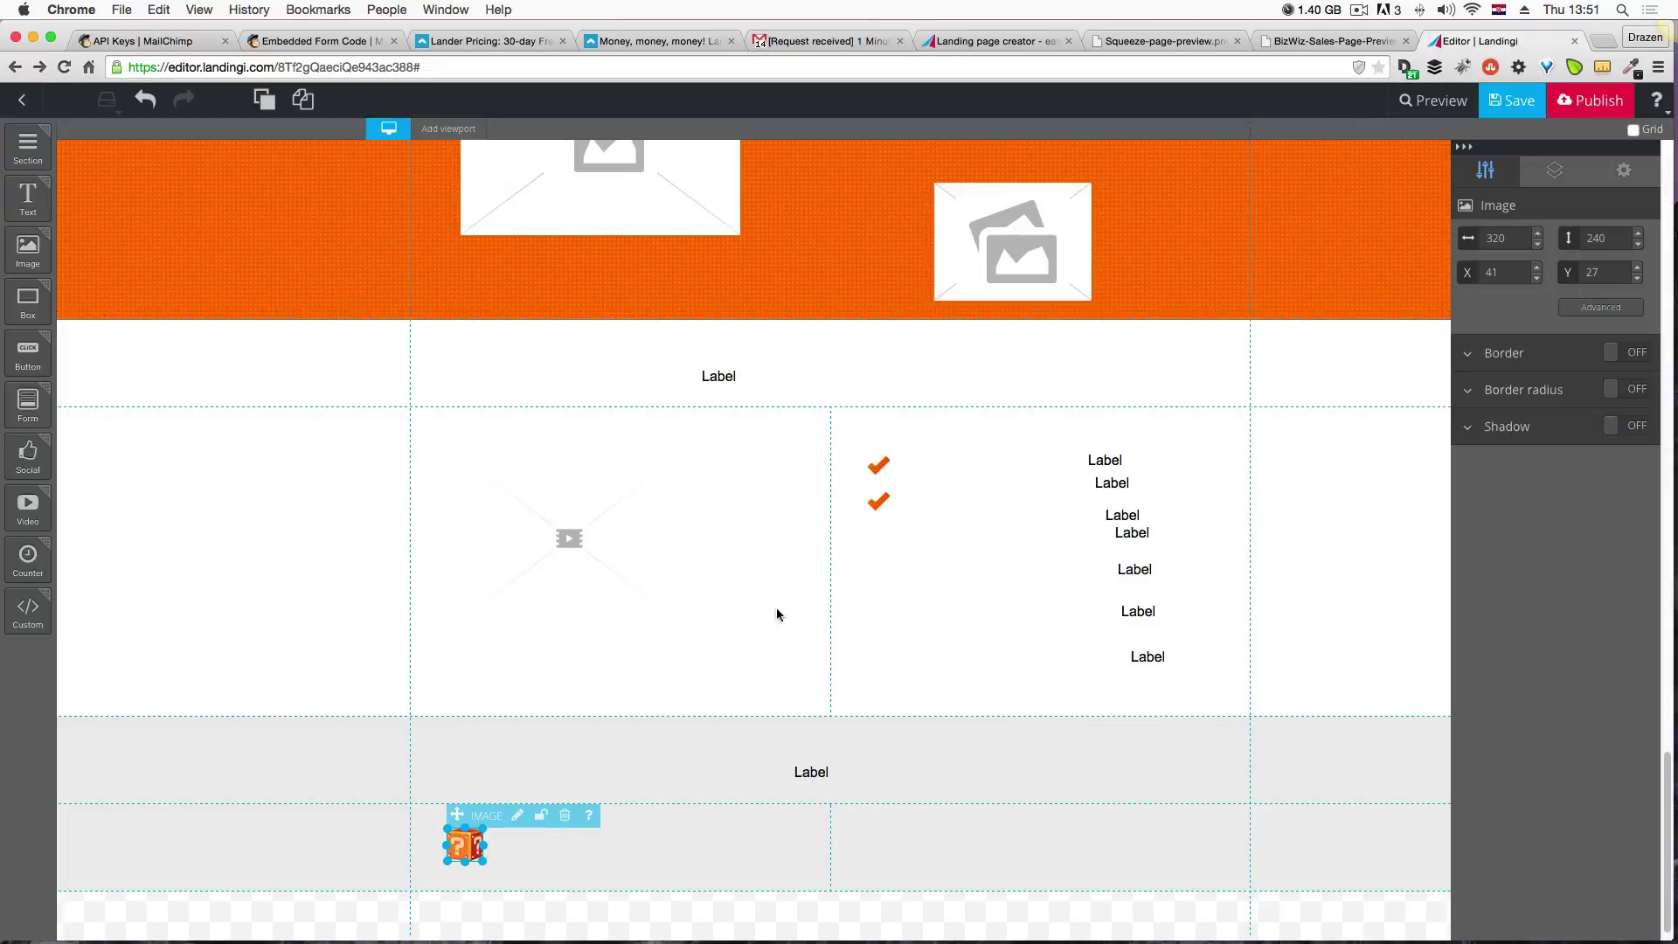
Set the grey two-column section's height to 600.
left_click(781, 893)
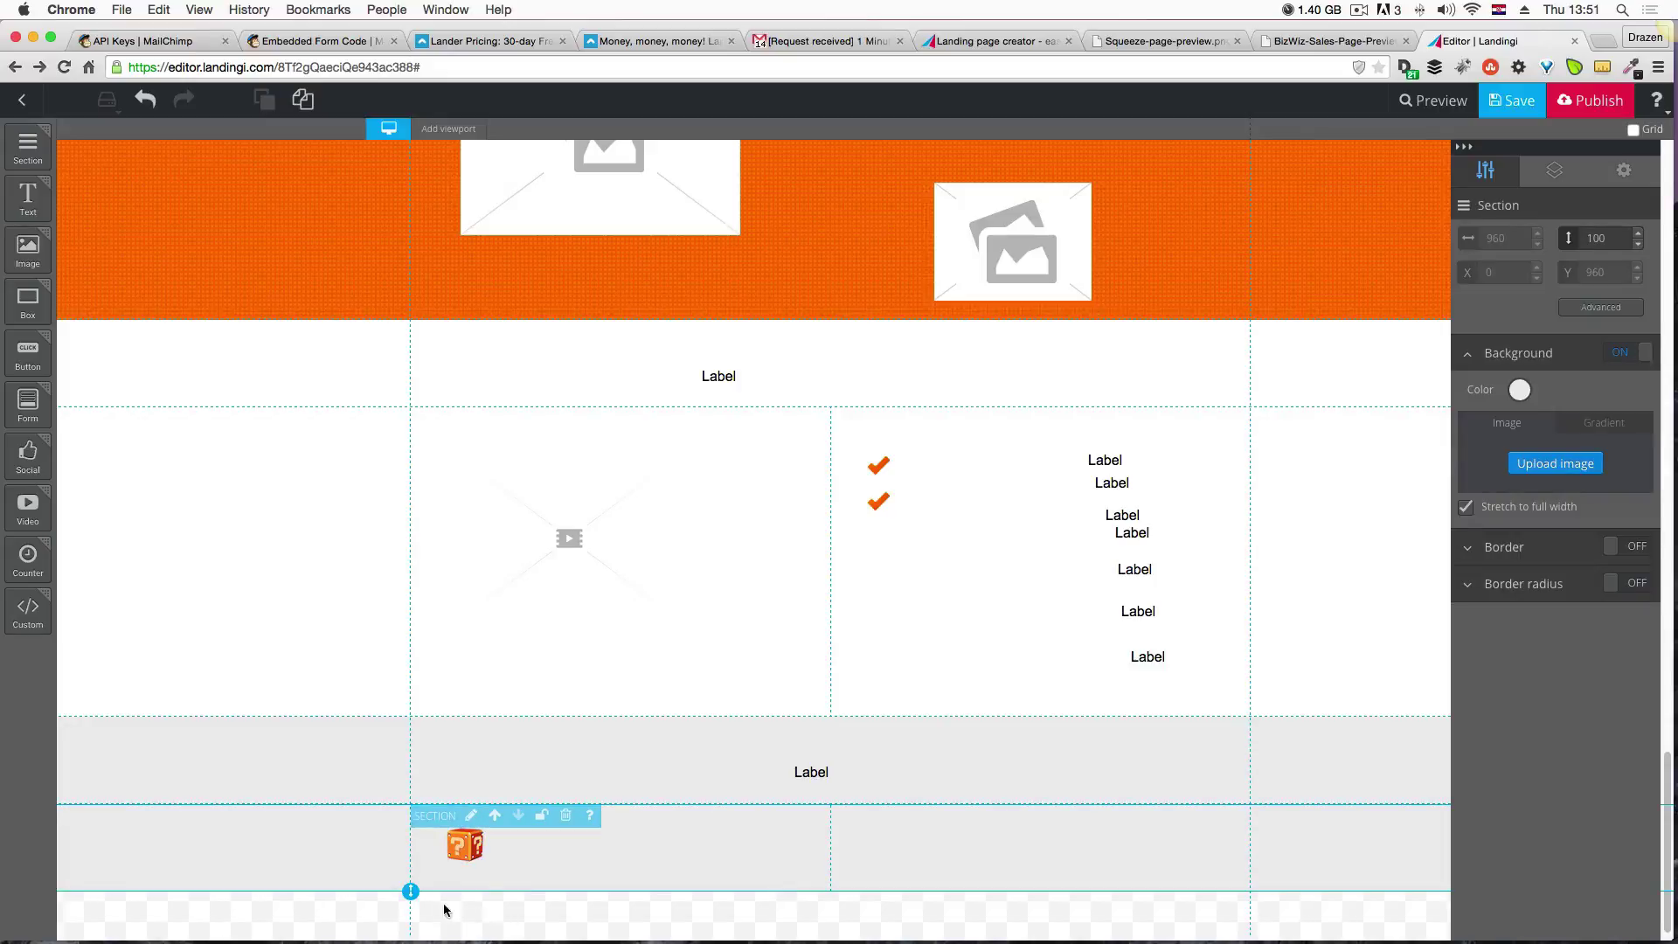
double_click(1596, 238)
type("600")
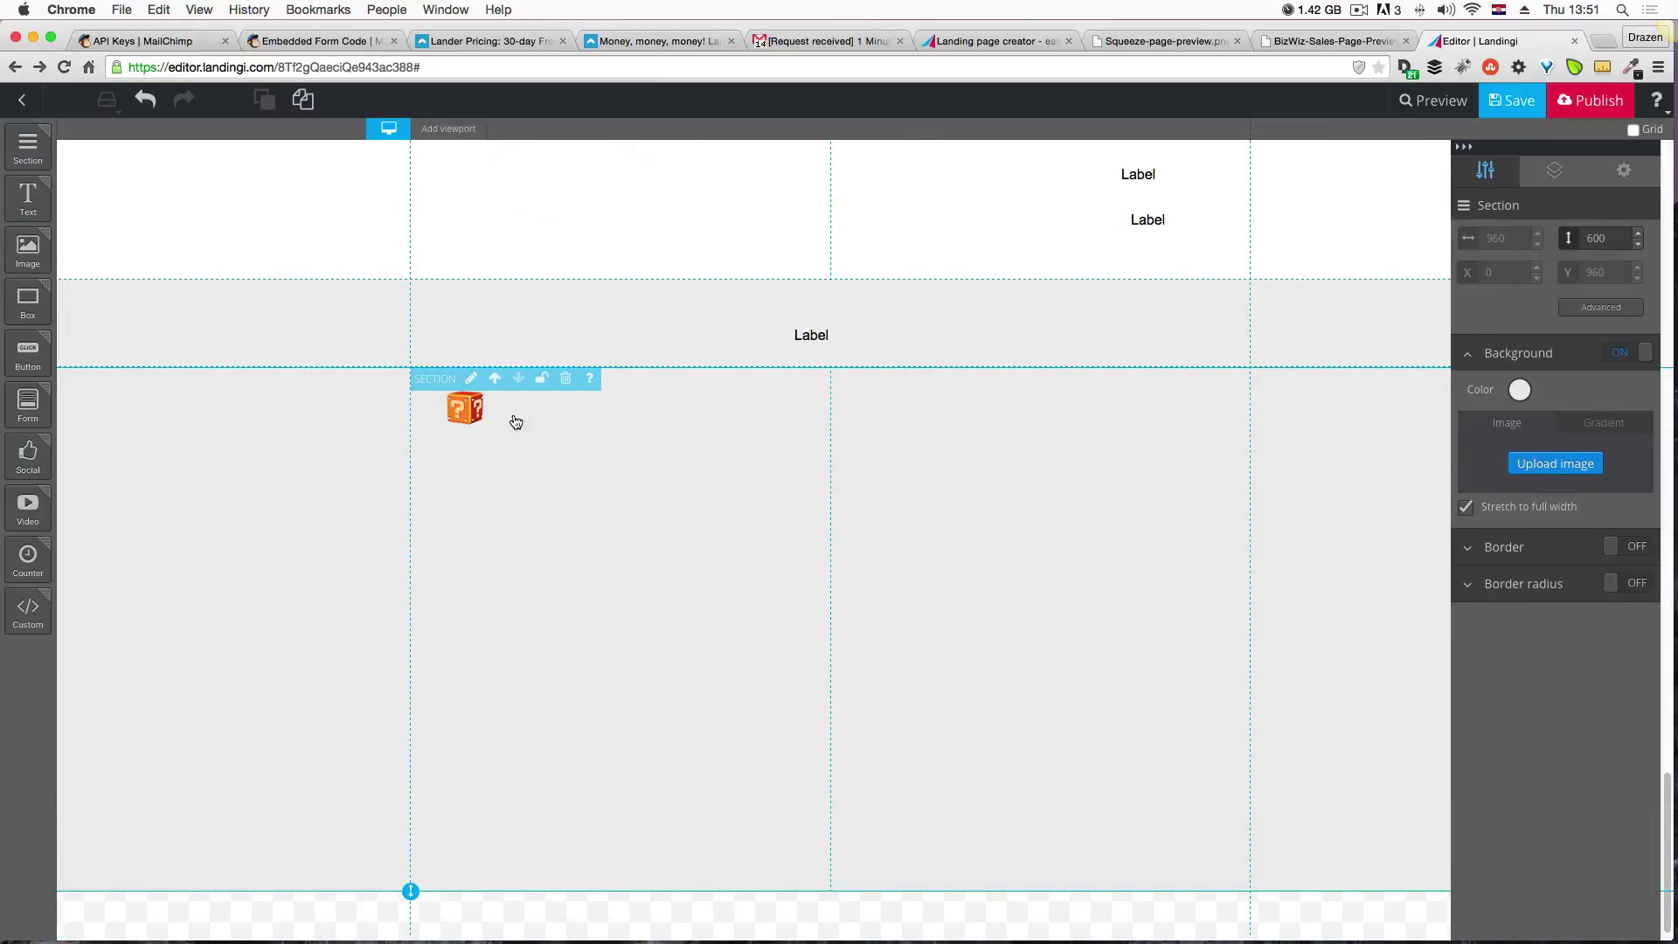
Reposition the question mark icon and paste three copies, giving each column an upper and a lower icon.
left_click(475, 421)
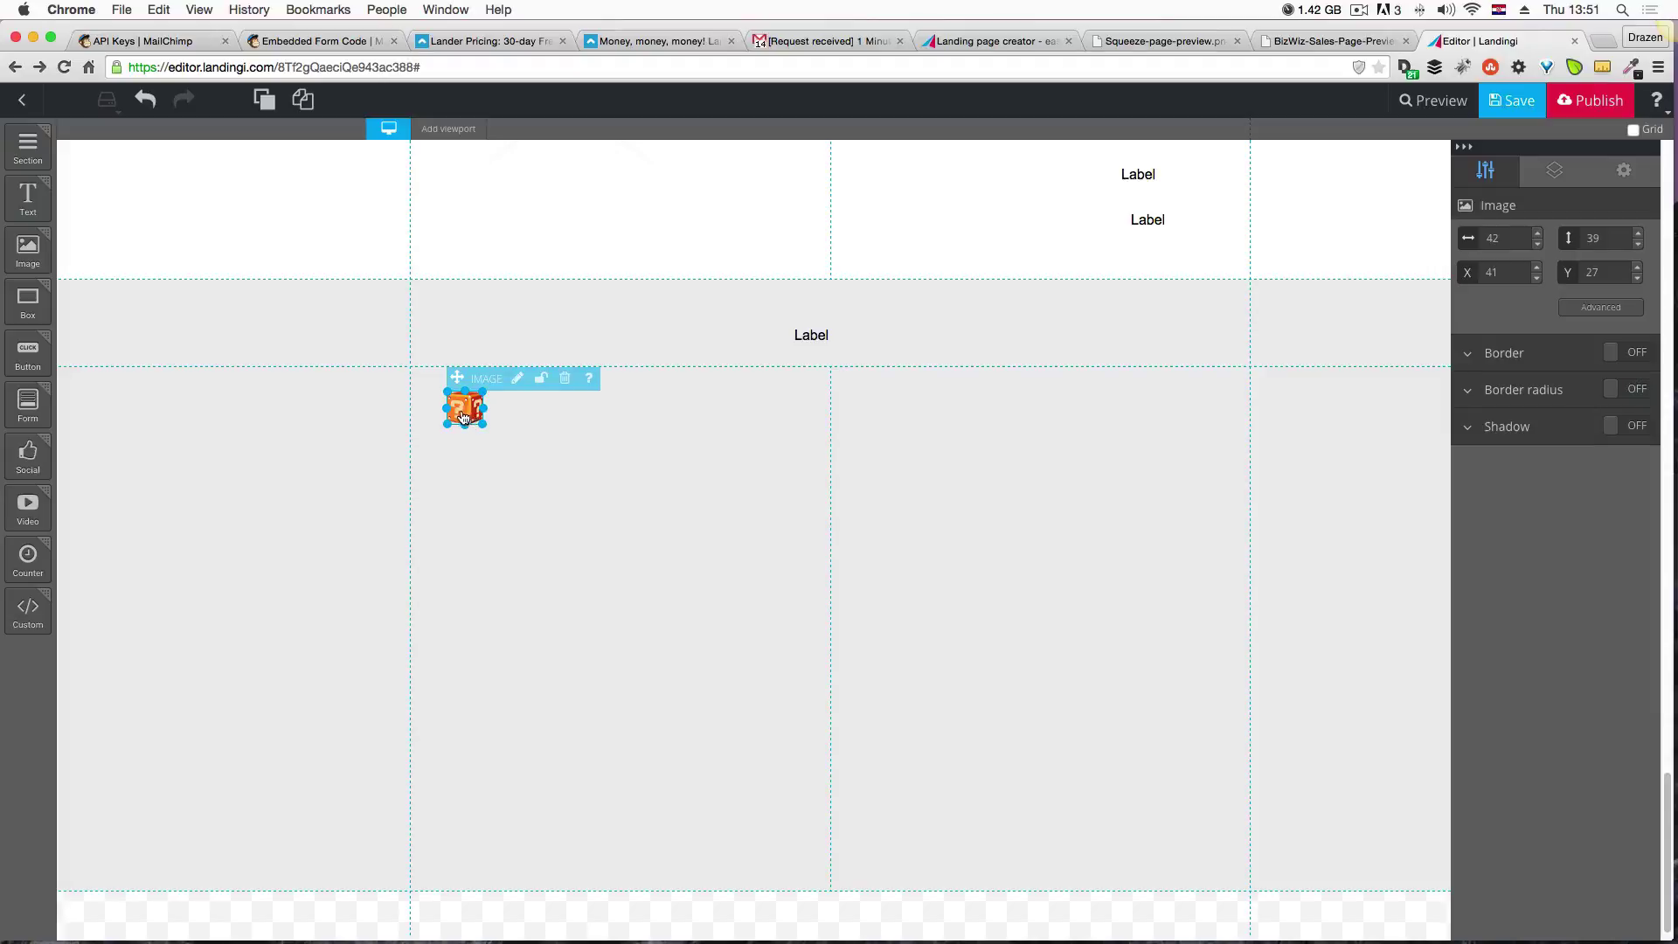
left_click_drag(462, 418, 447, 416)
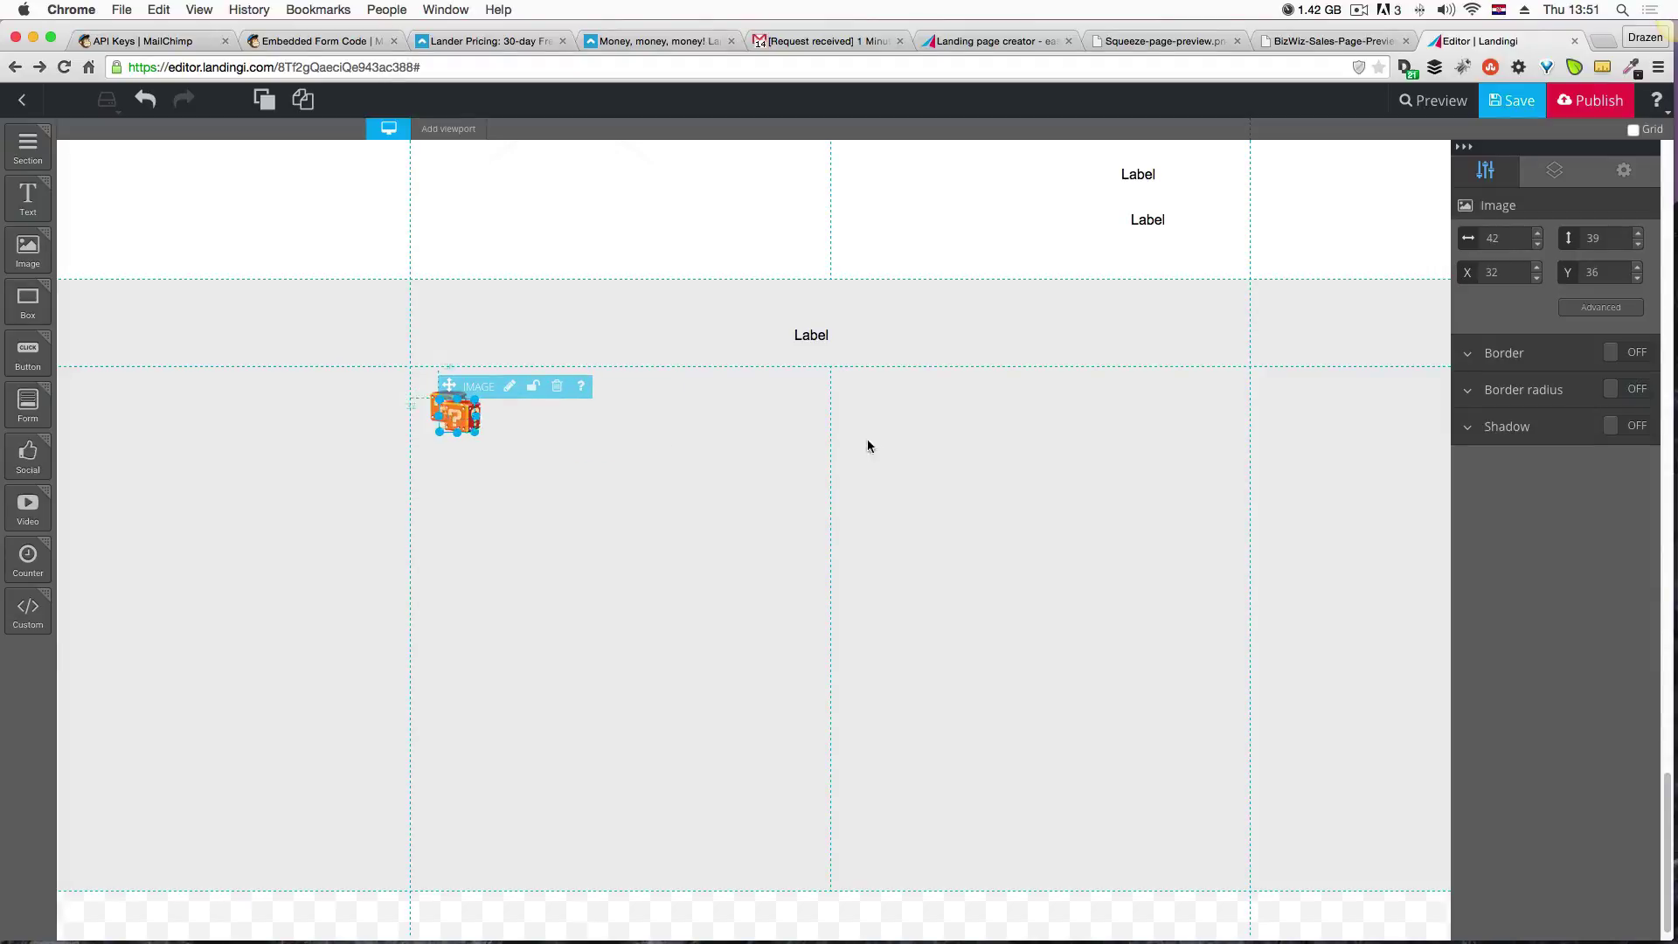
key("super+v")
left_click_drag(868, 437, 872, 624)
key("super+v")
key("super+v")
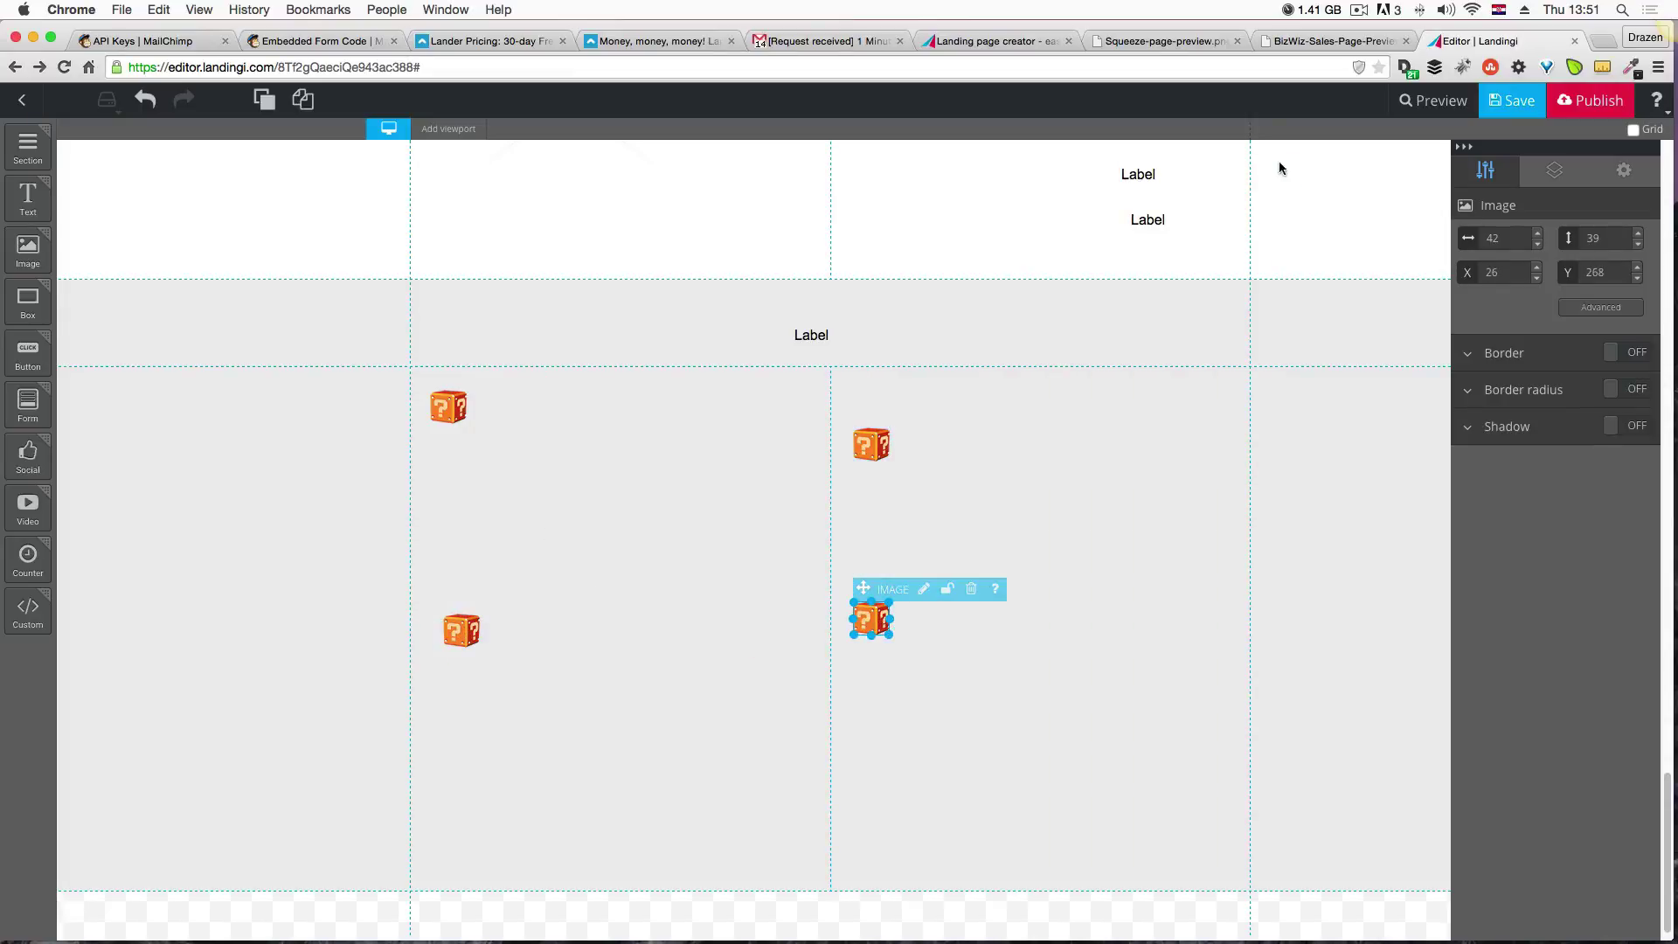
Check the mockup's white answer boxes, then add an image to the left column using the uploaded white-bg-1.png.
left_click(1345, 43)
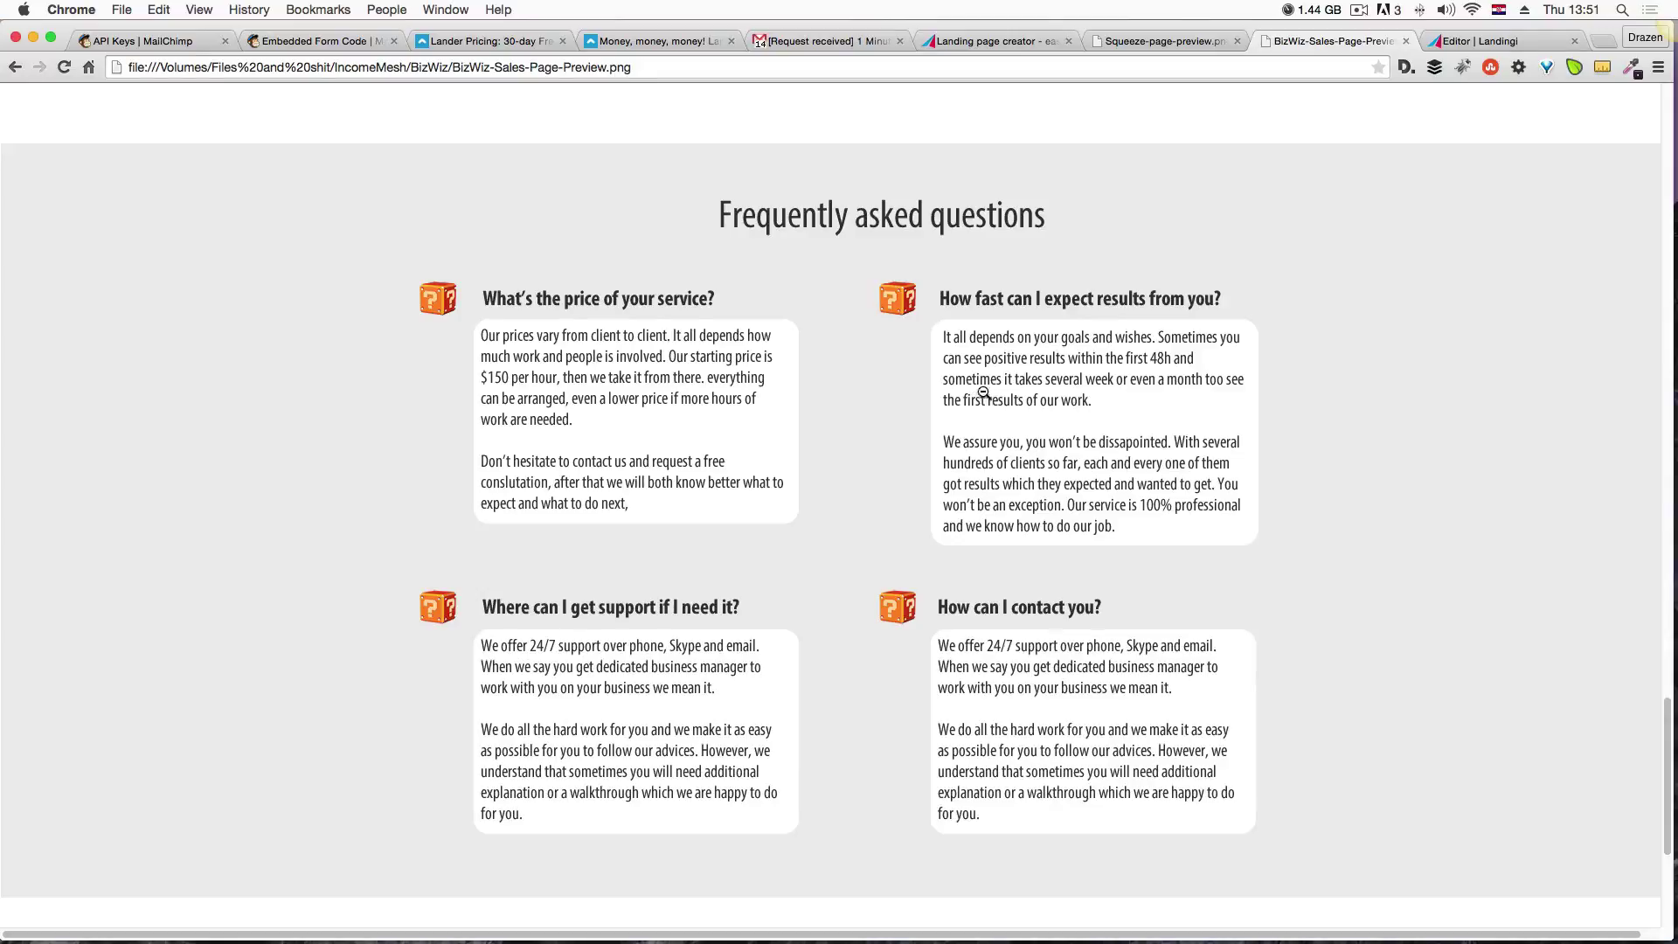
left_click(1483, 45)
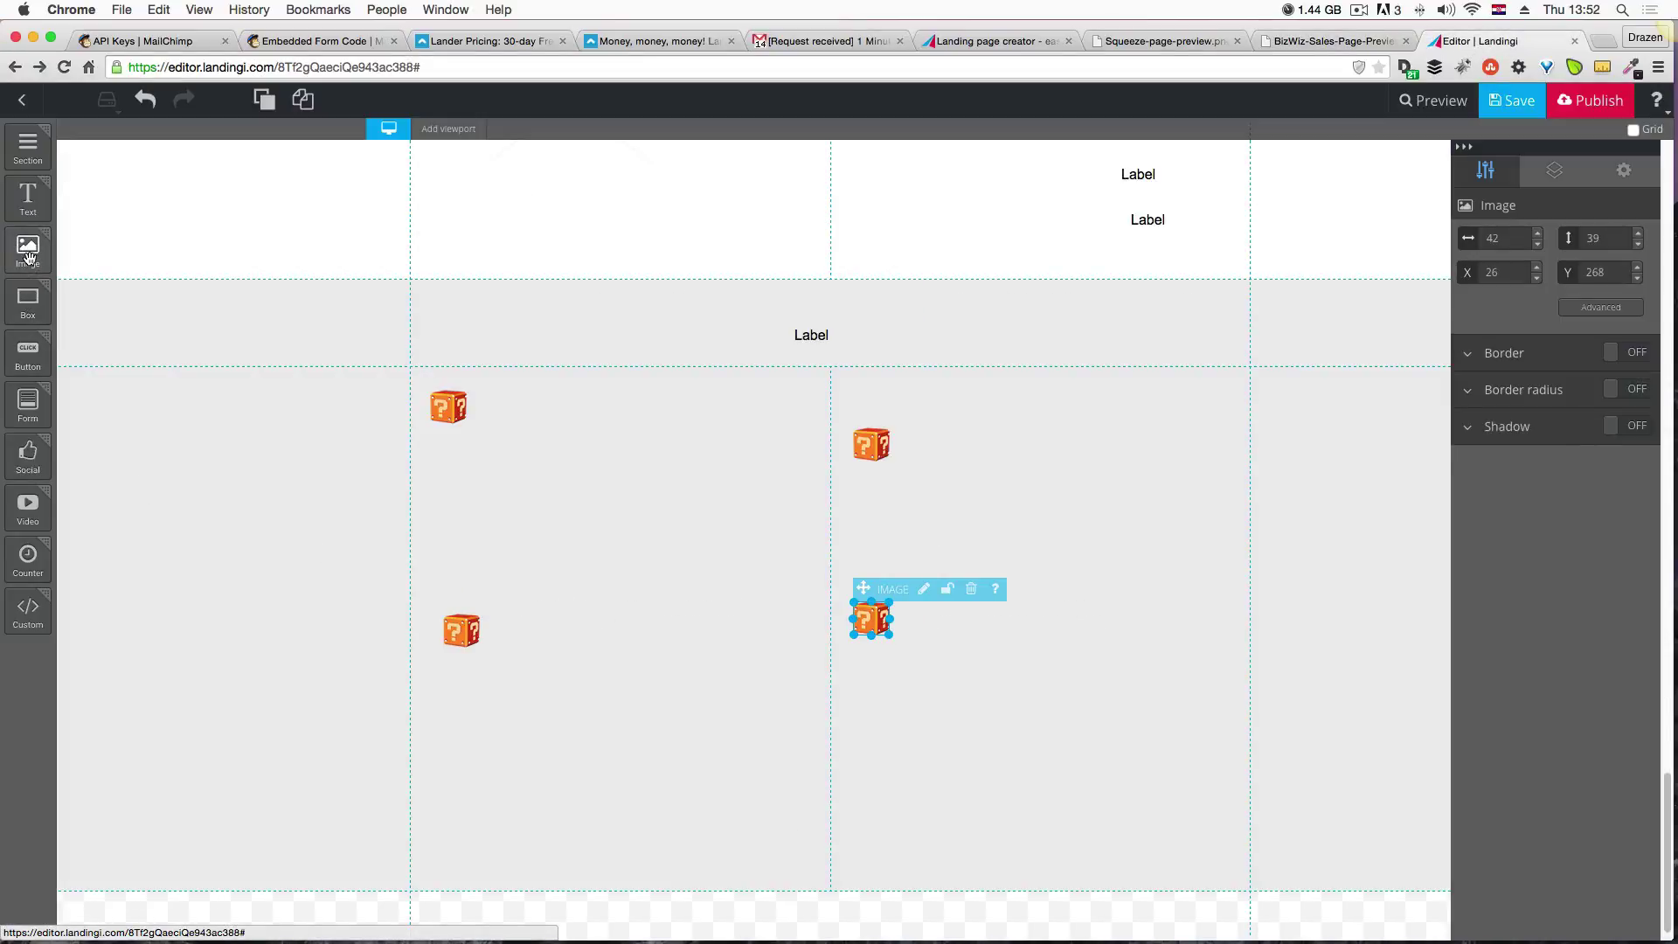
left_click_drag(29, 256, 494, 495)
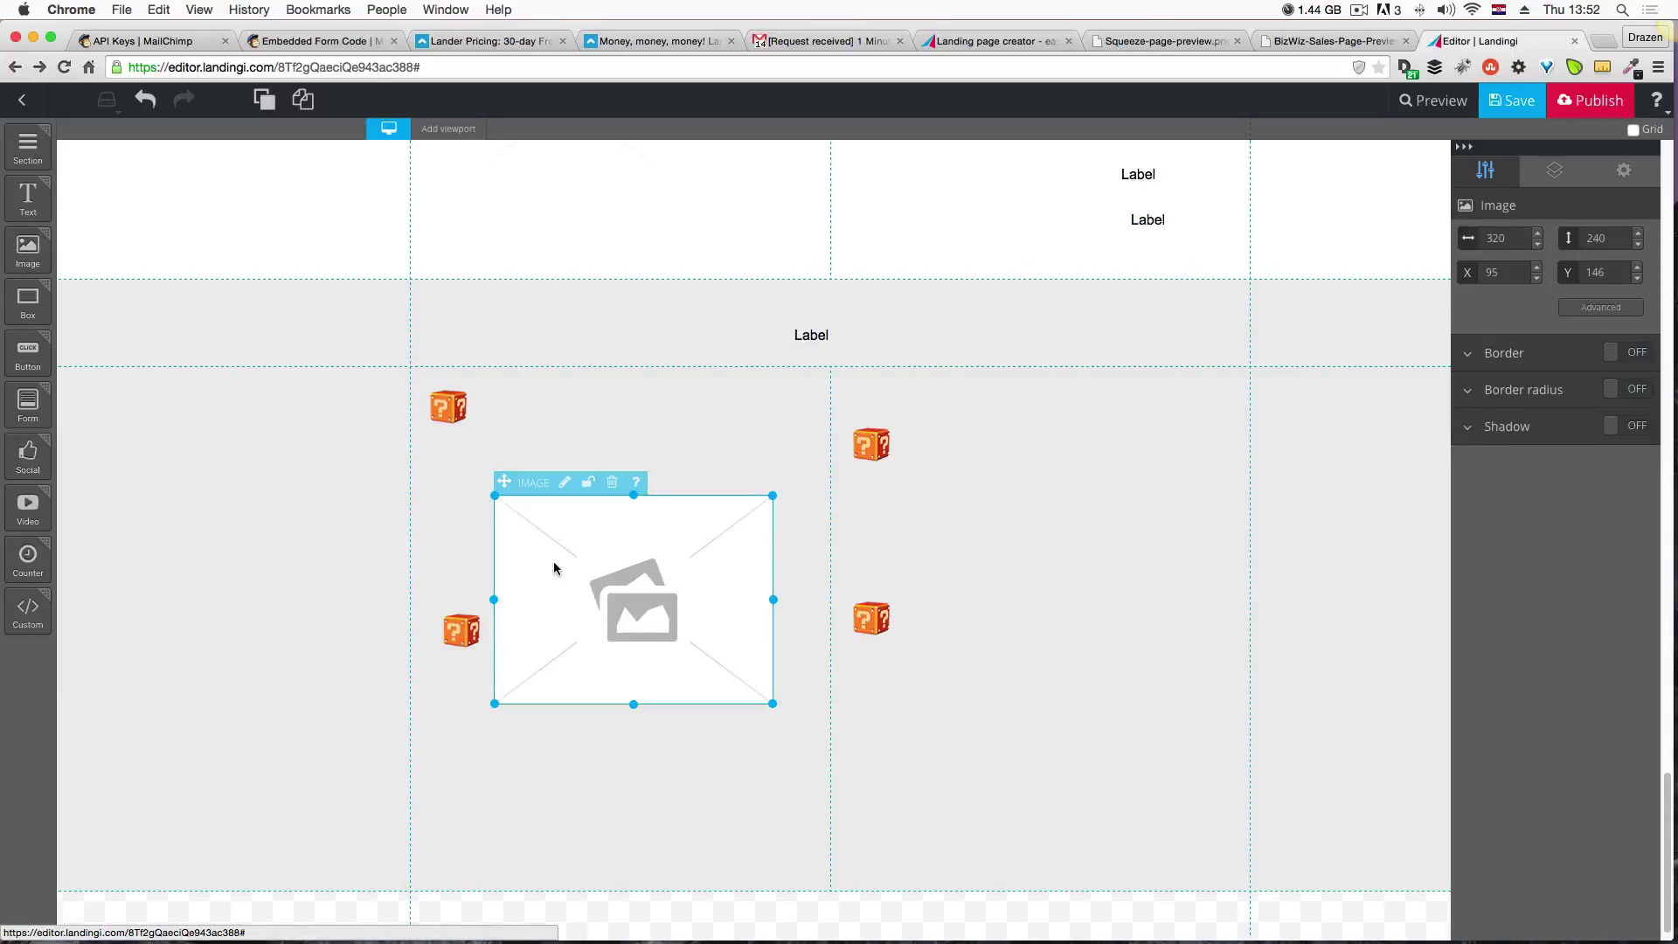
left_click(562, 488)
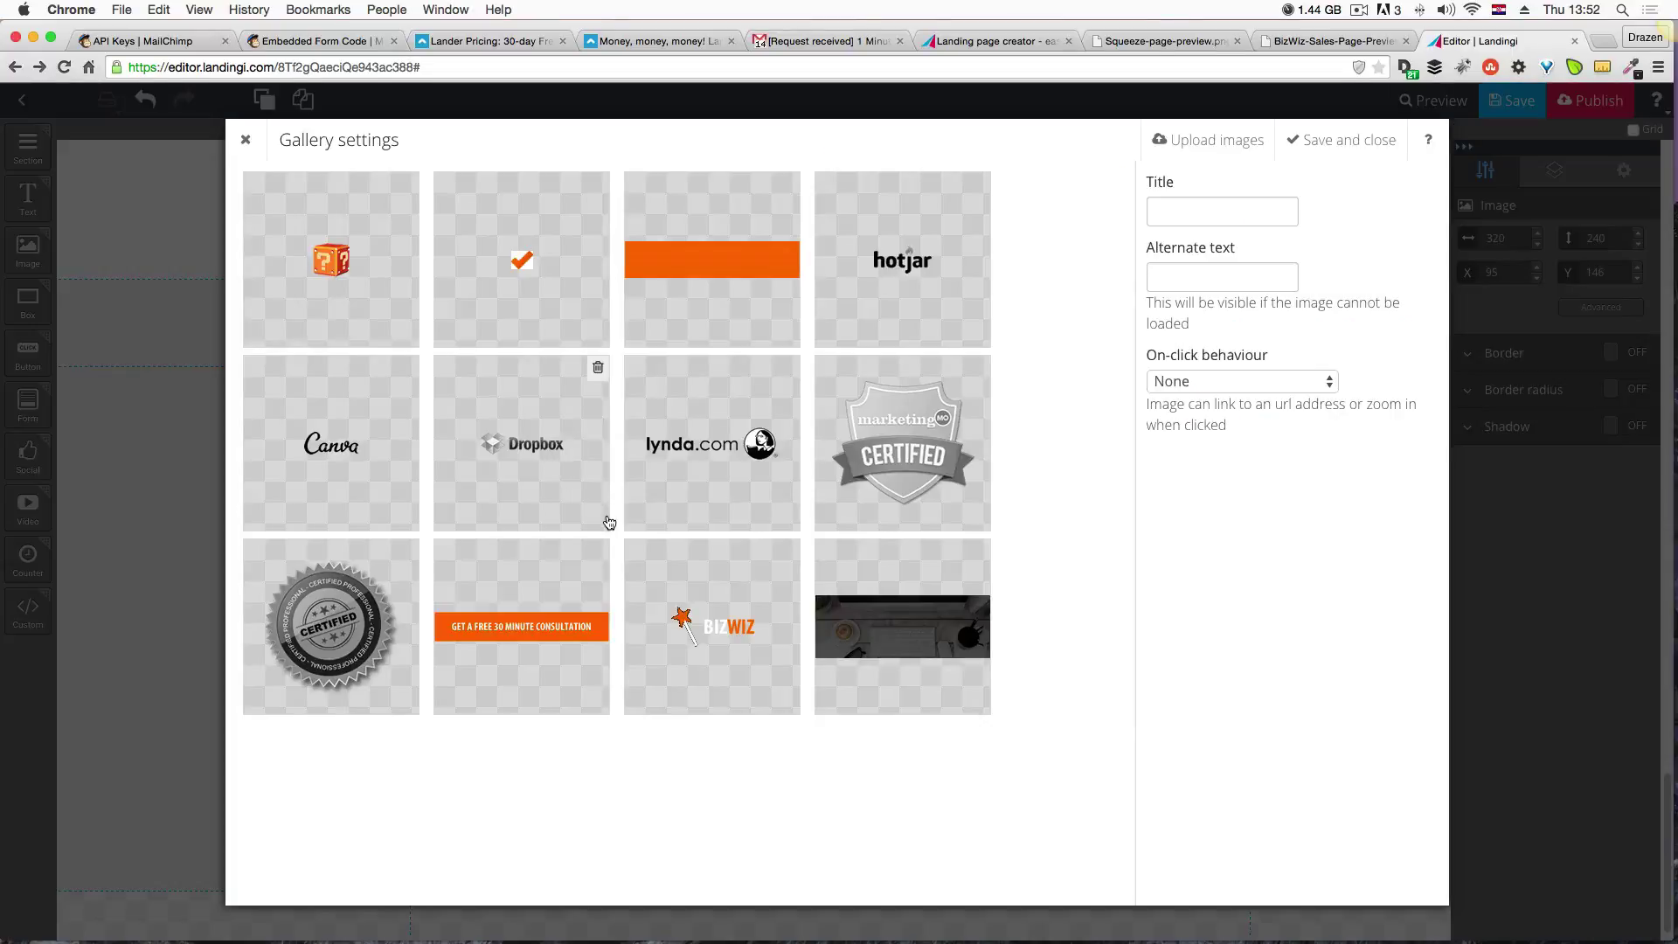
left_click(1253, 145)
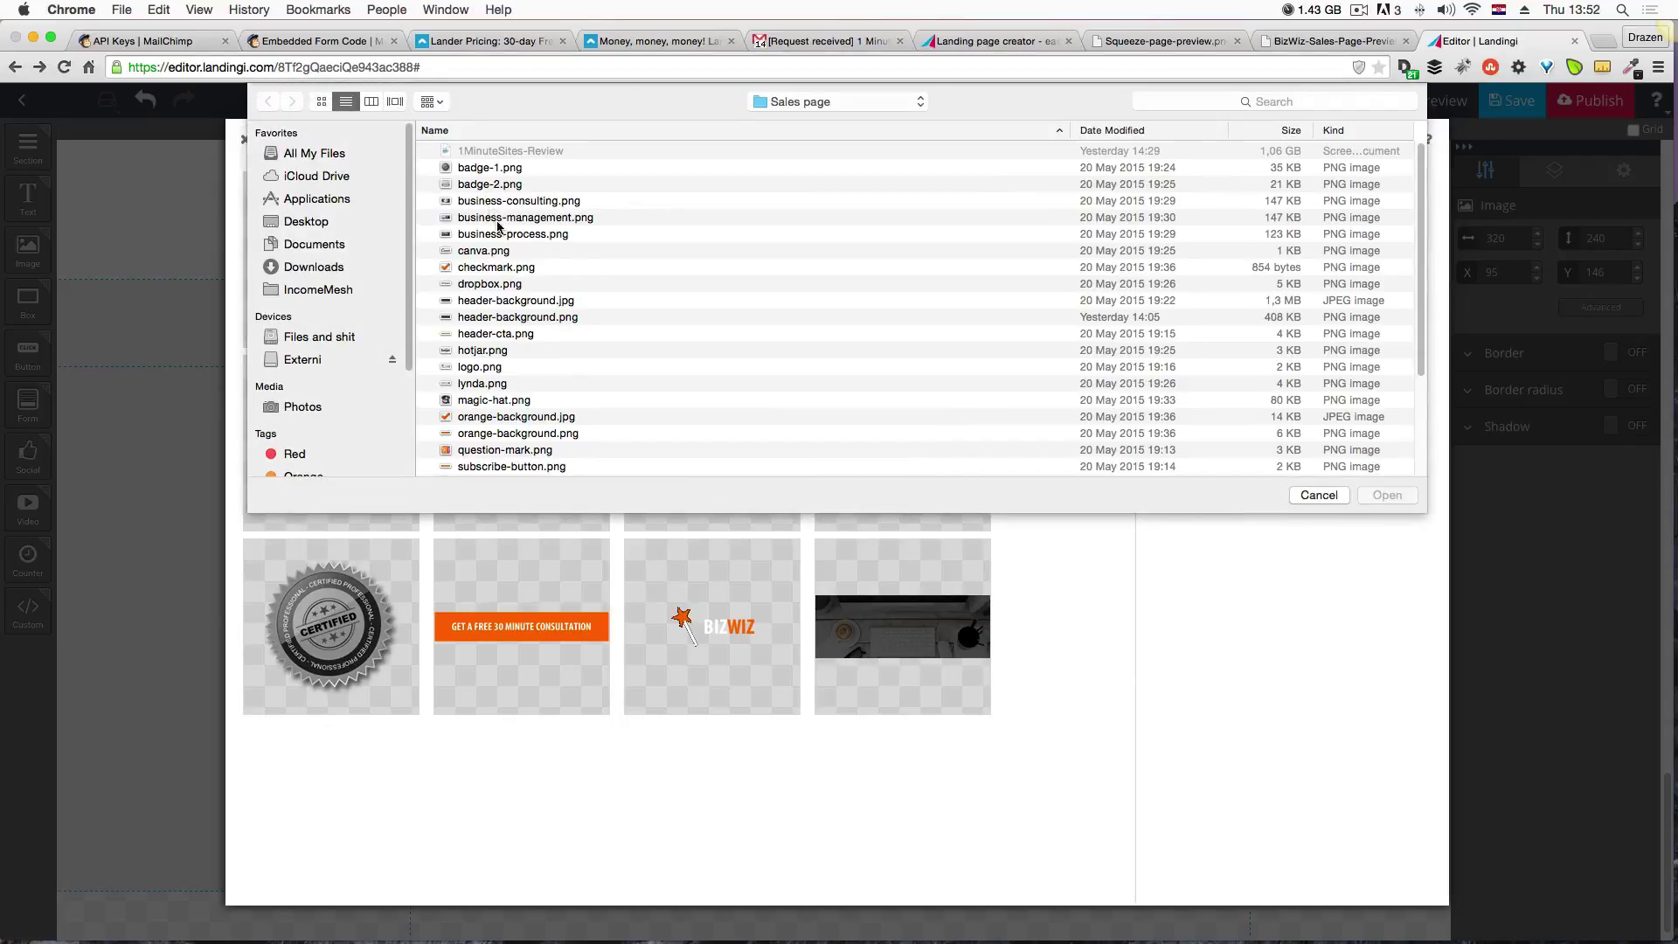
scroll(497, 226, "down", 5)
left_click(520, 418)
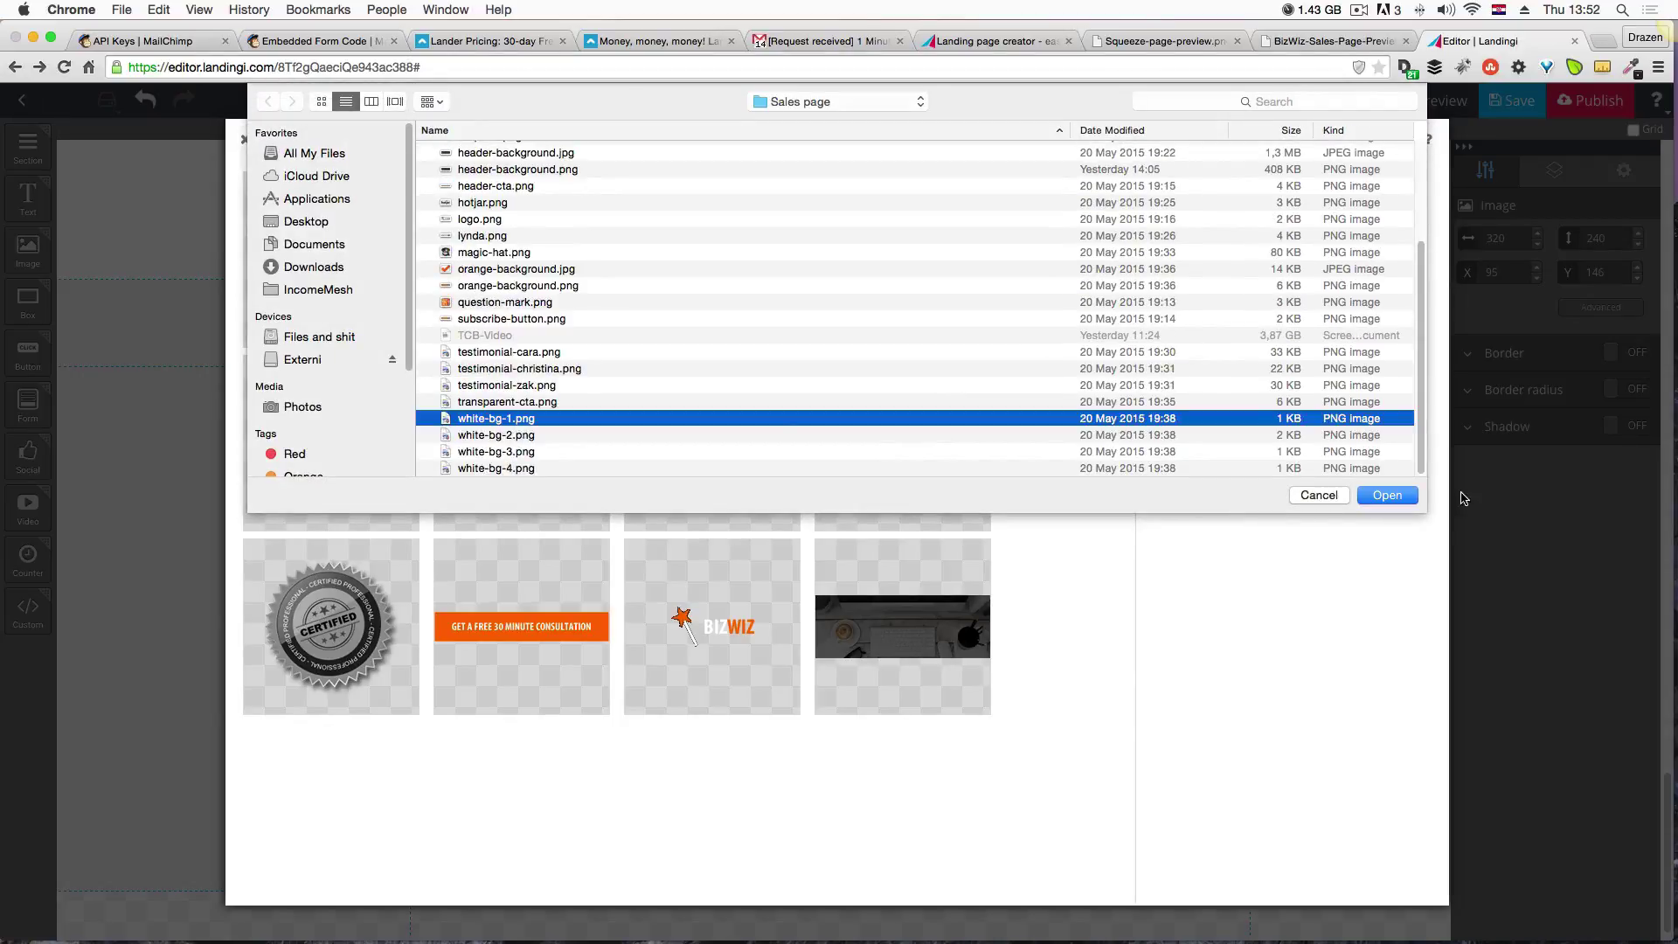
left_click(1399, 496)
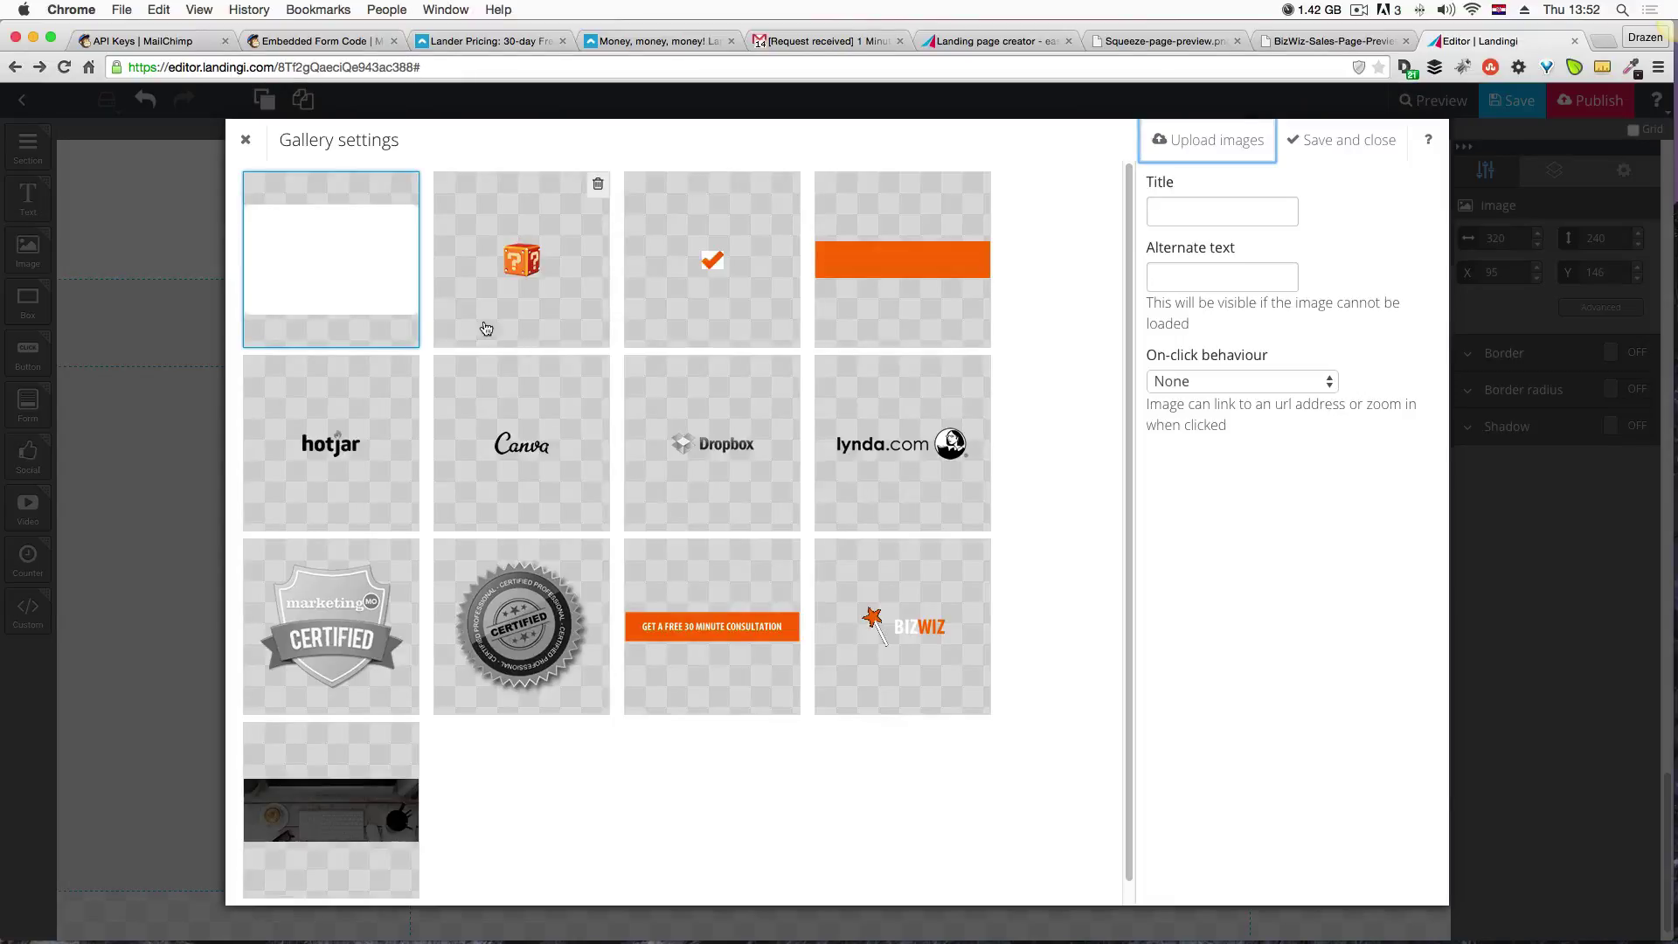
left_click(369, 311)
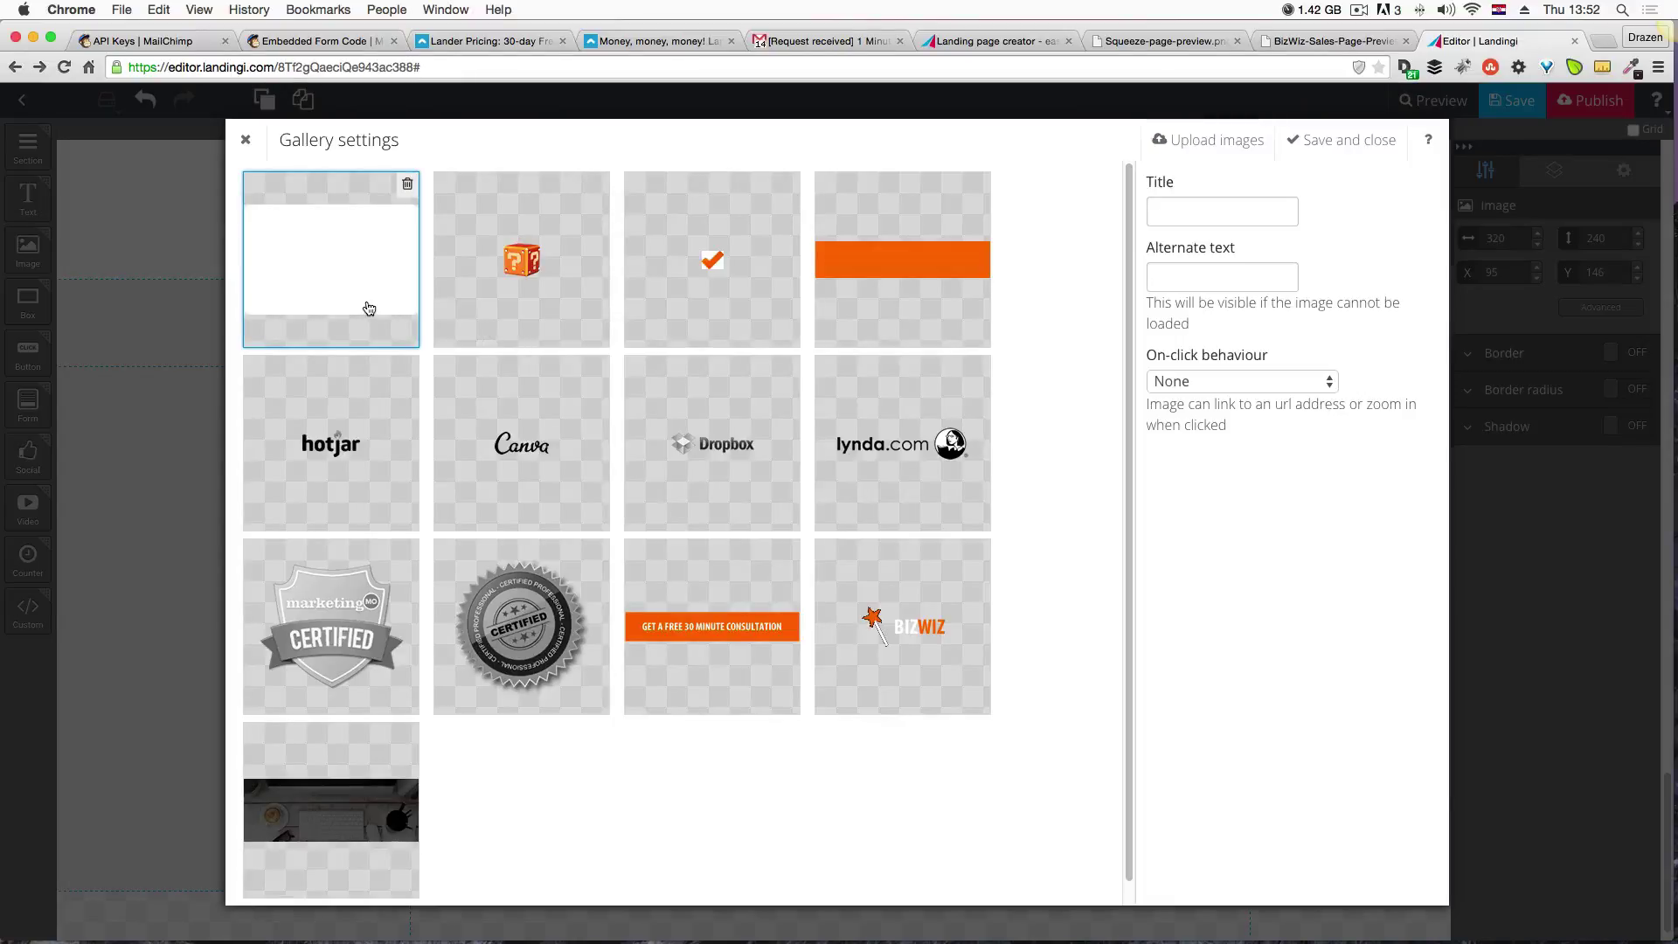
left_click(1274, 156)
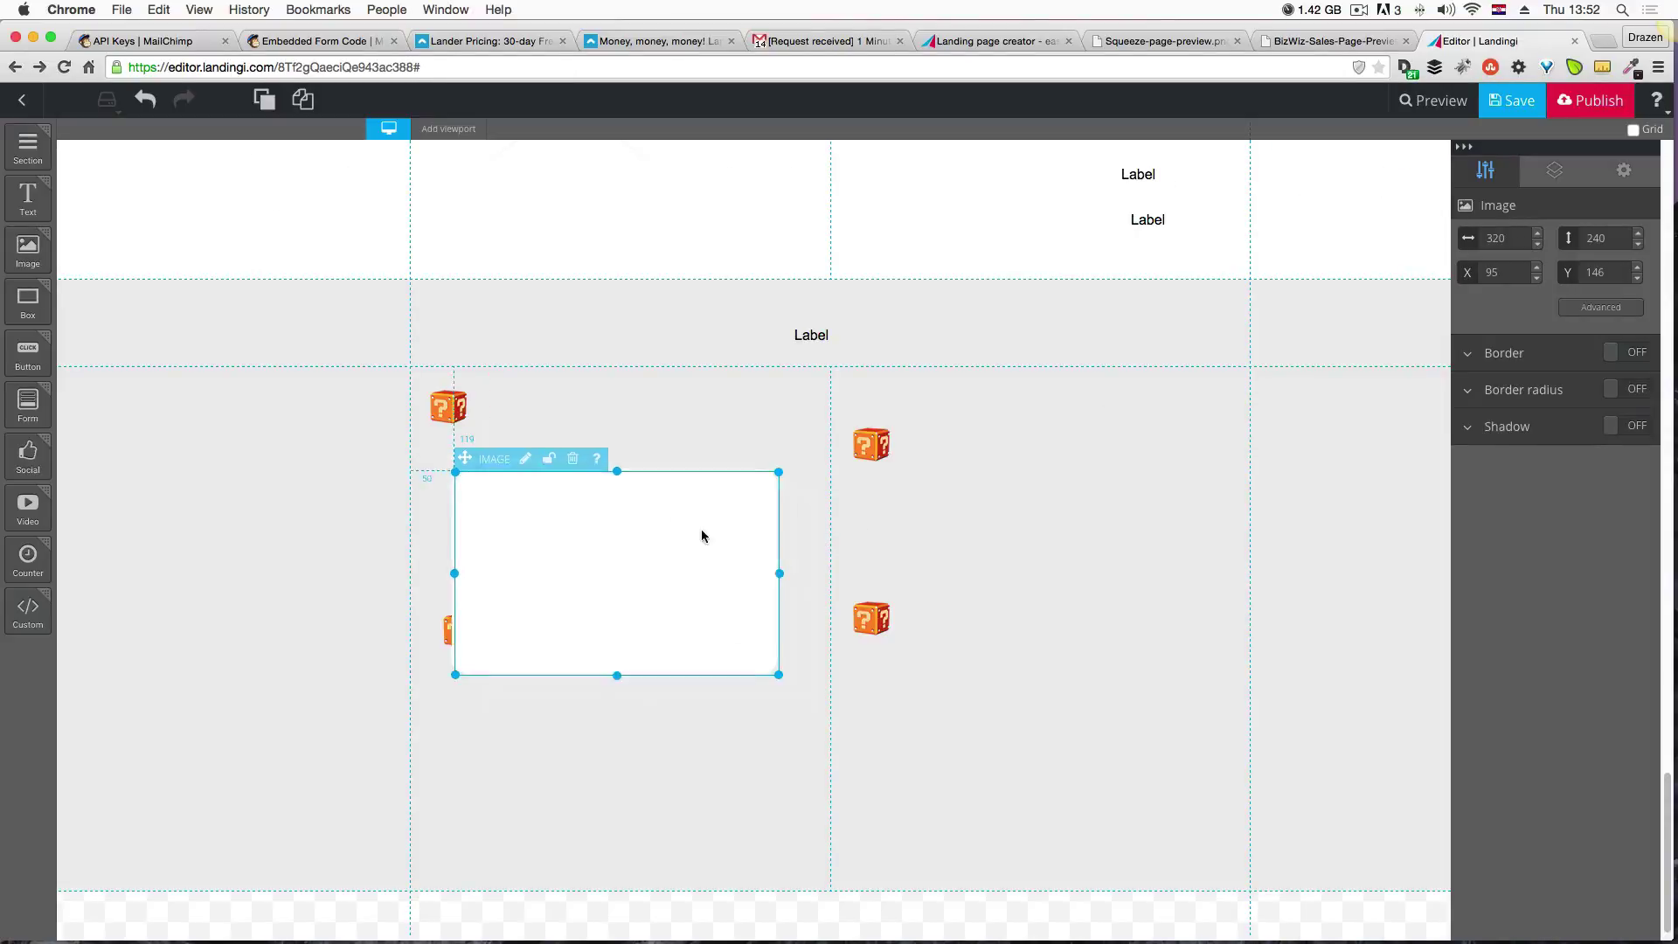
Move the white box beneath the upper question mark in the left column and shift the lower question mark below the box.
left_click_drag(701, 536, 722, 498)
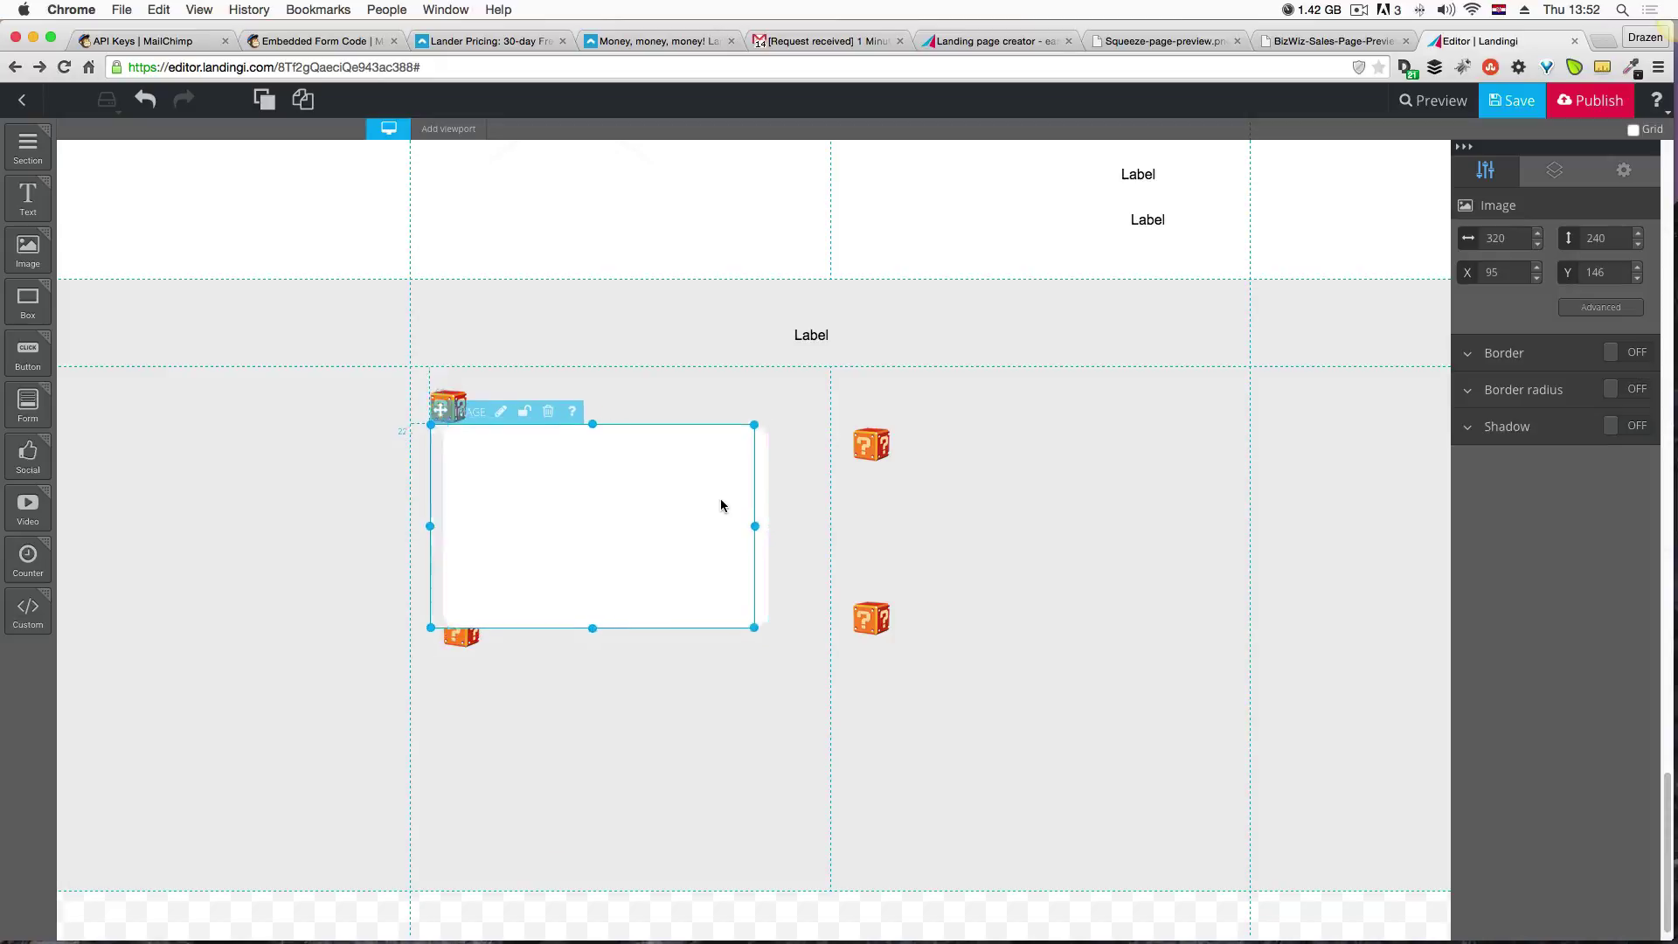
left_click(470, 642)
left_click_drag(469, 640, 459, 701)
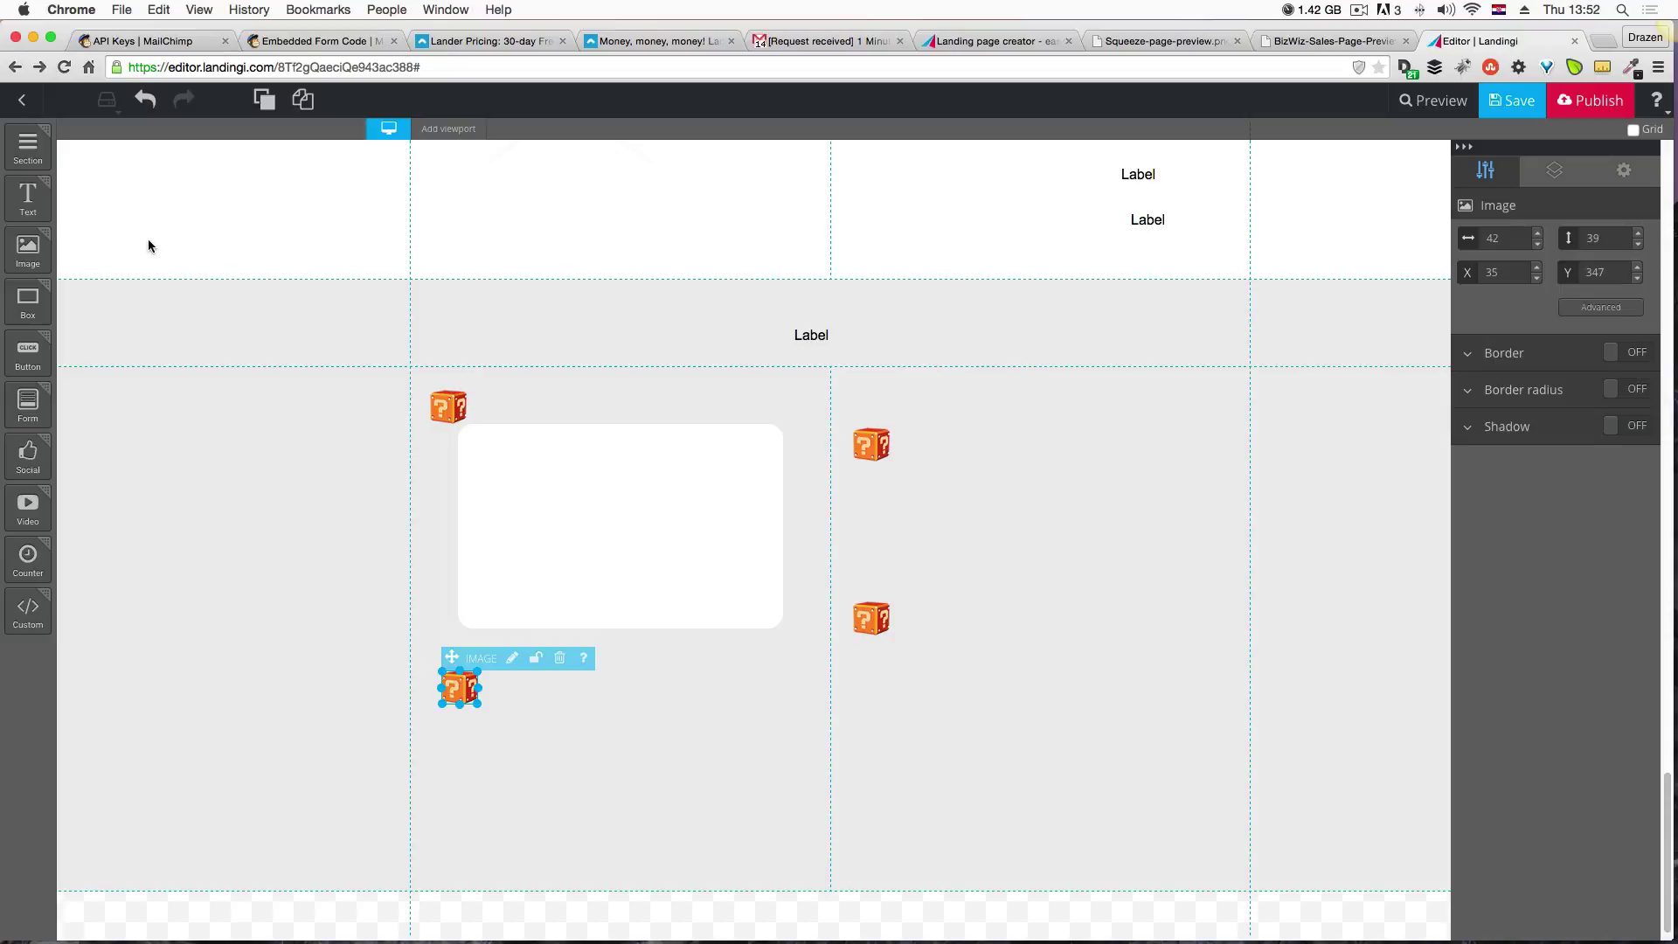
Add a text label on the white answer box in the left column.
left_click_drag(28, 195, 495, 499)
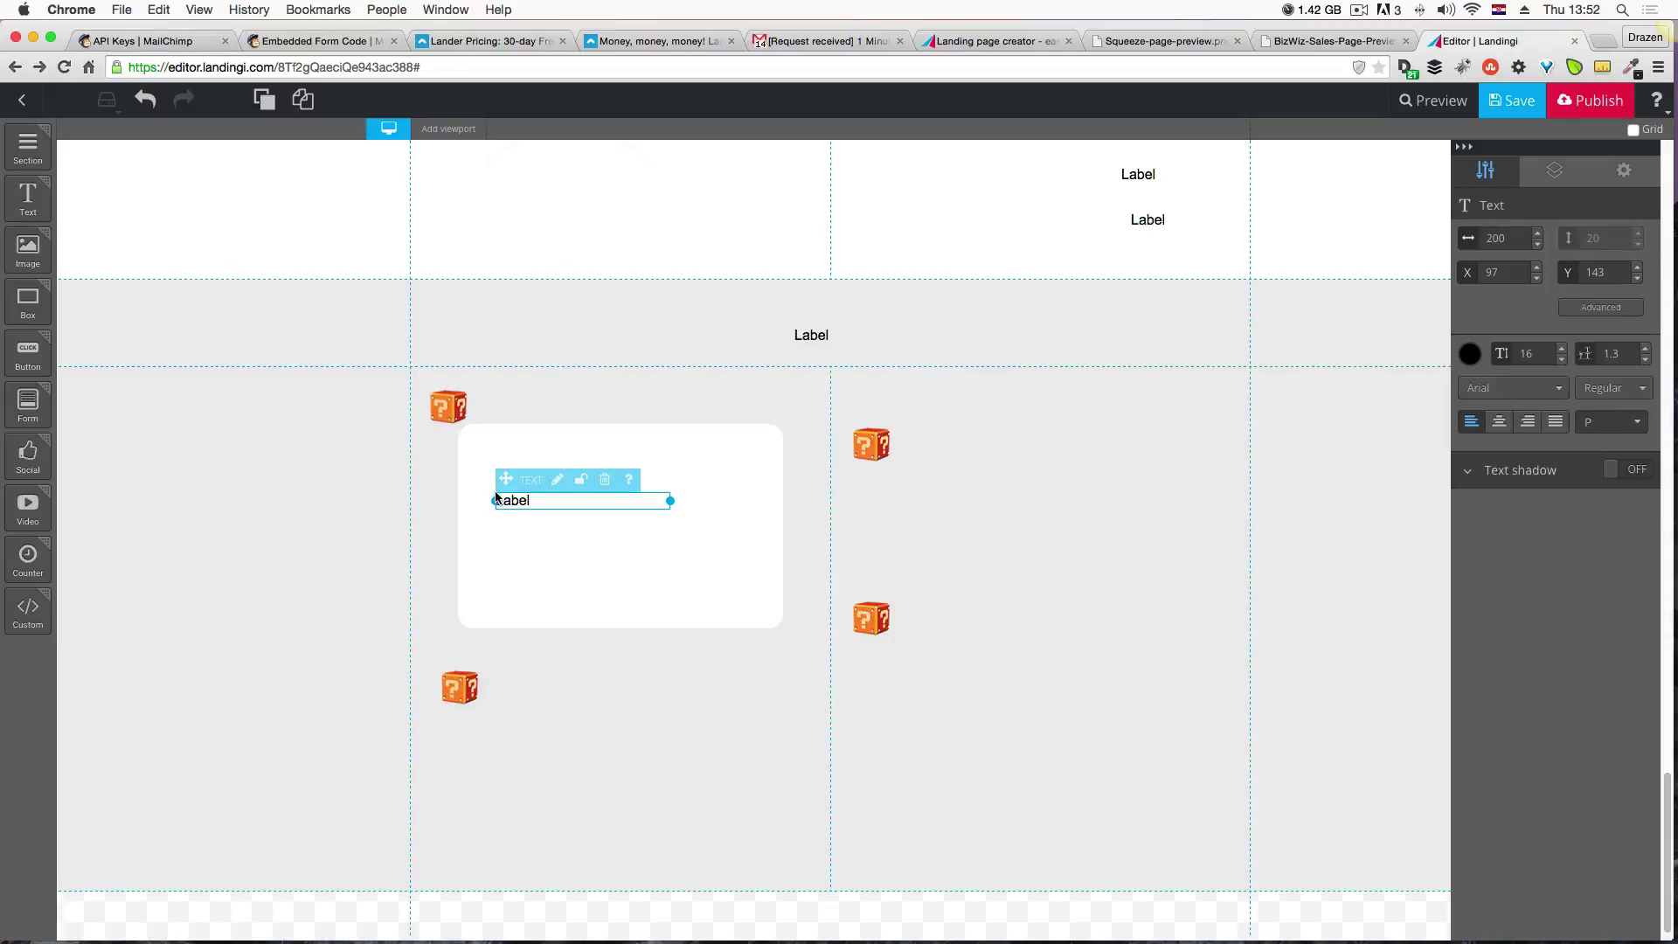
left_click(652, 751)
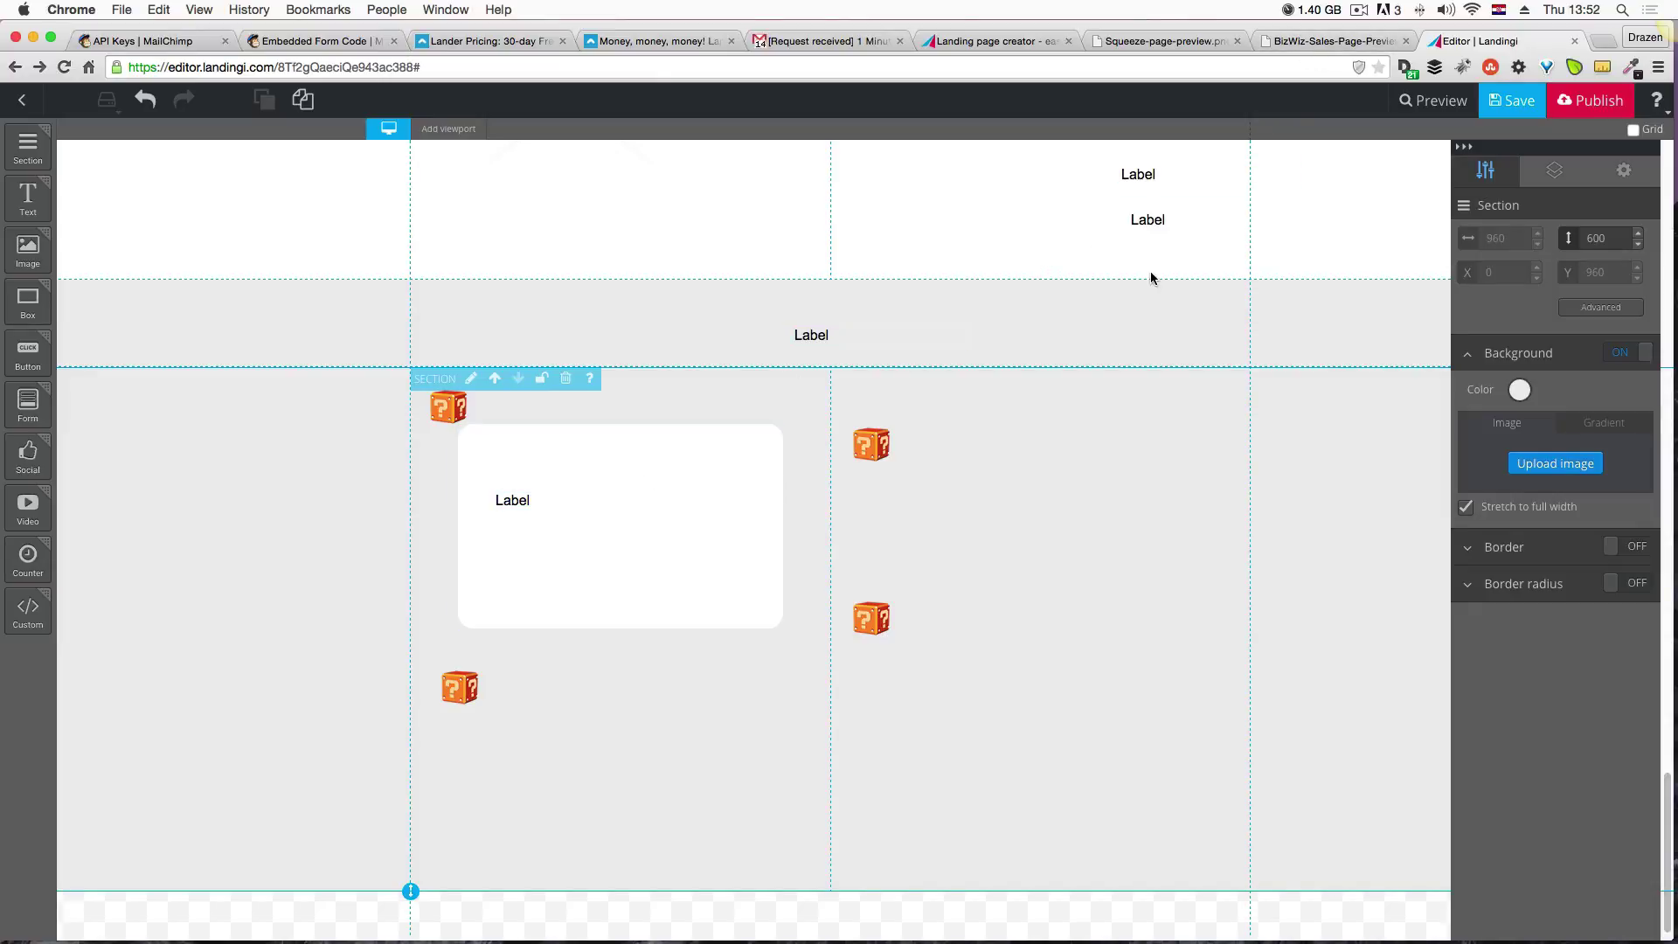
Check the mockup's newsletter sign-up area and add a one-column section below the grey FAQ section in the editor.
left_click(1337, 41)
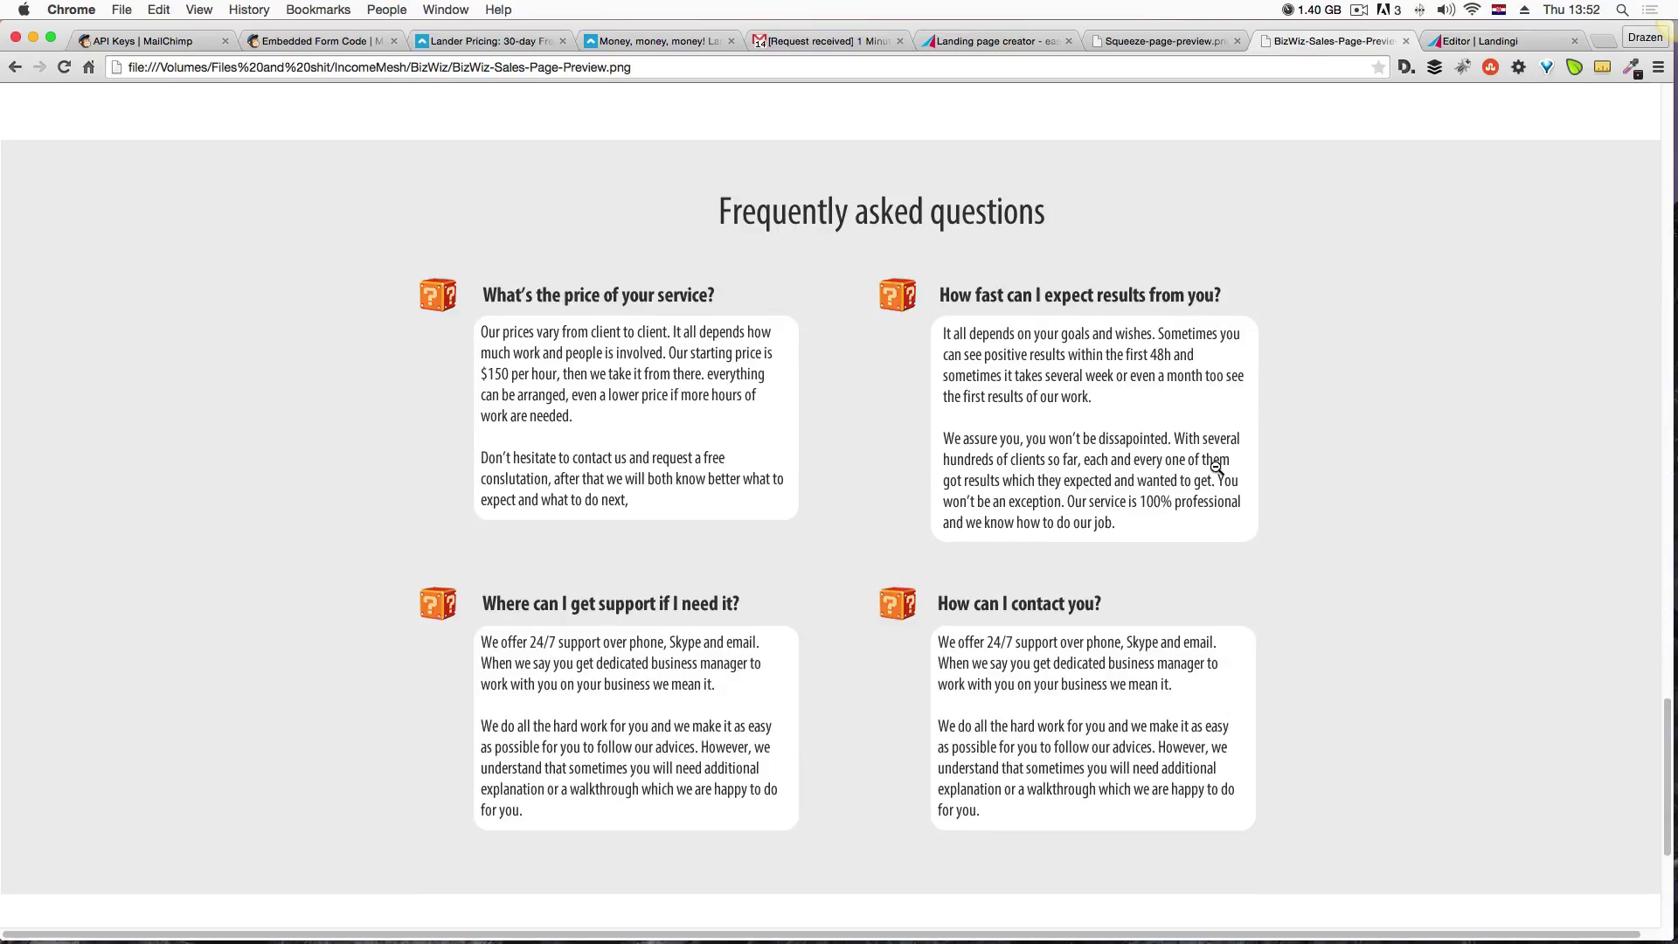
scroll(1218, 472, "down", 5)
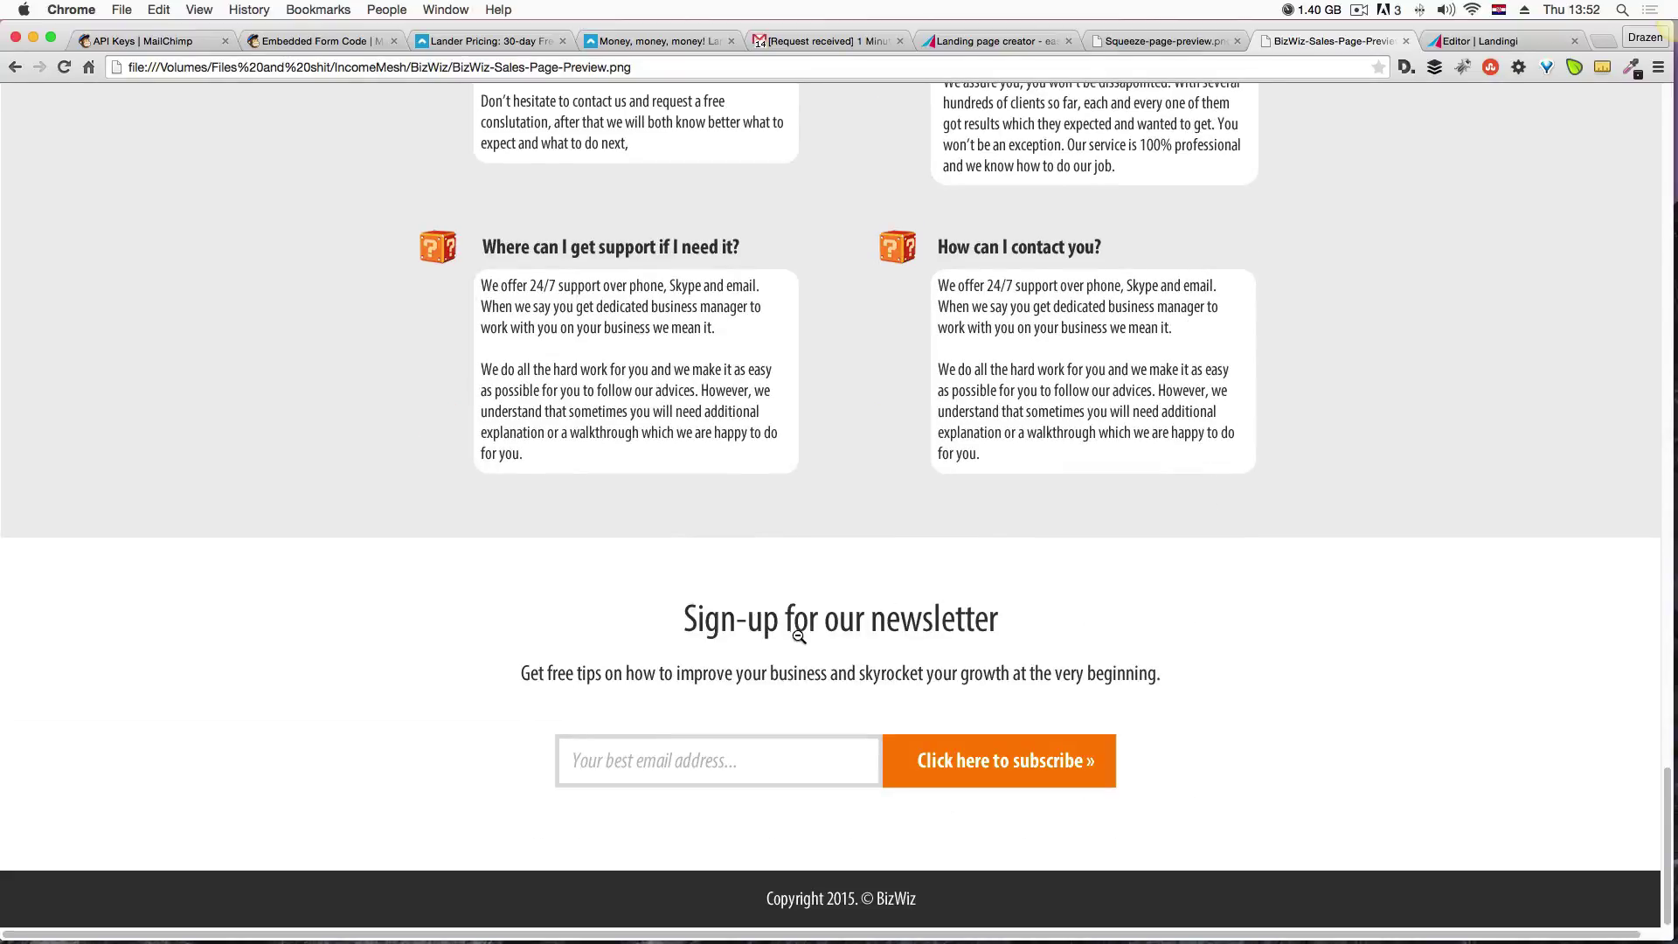
left_click(1475, 41)
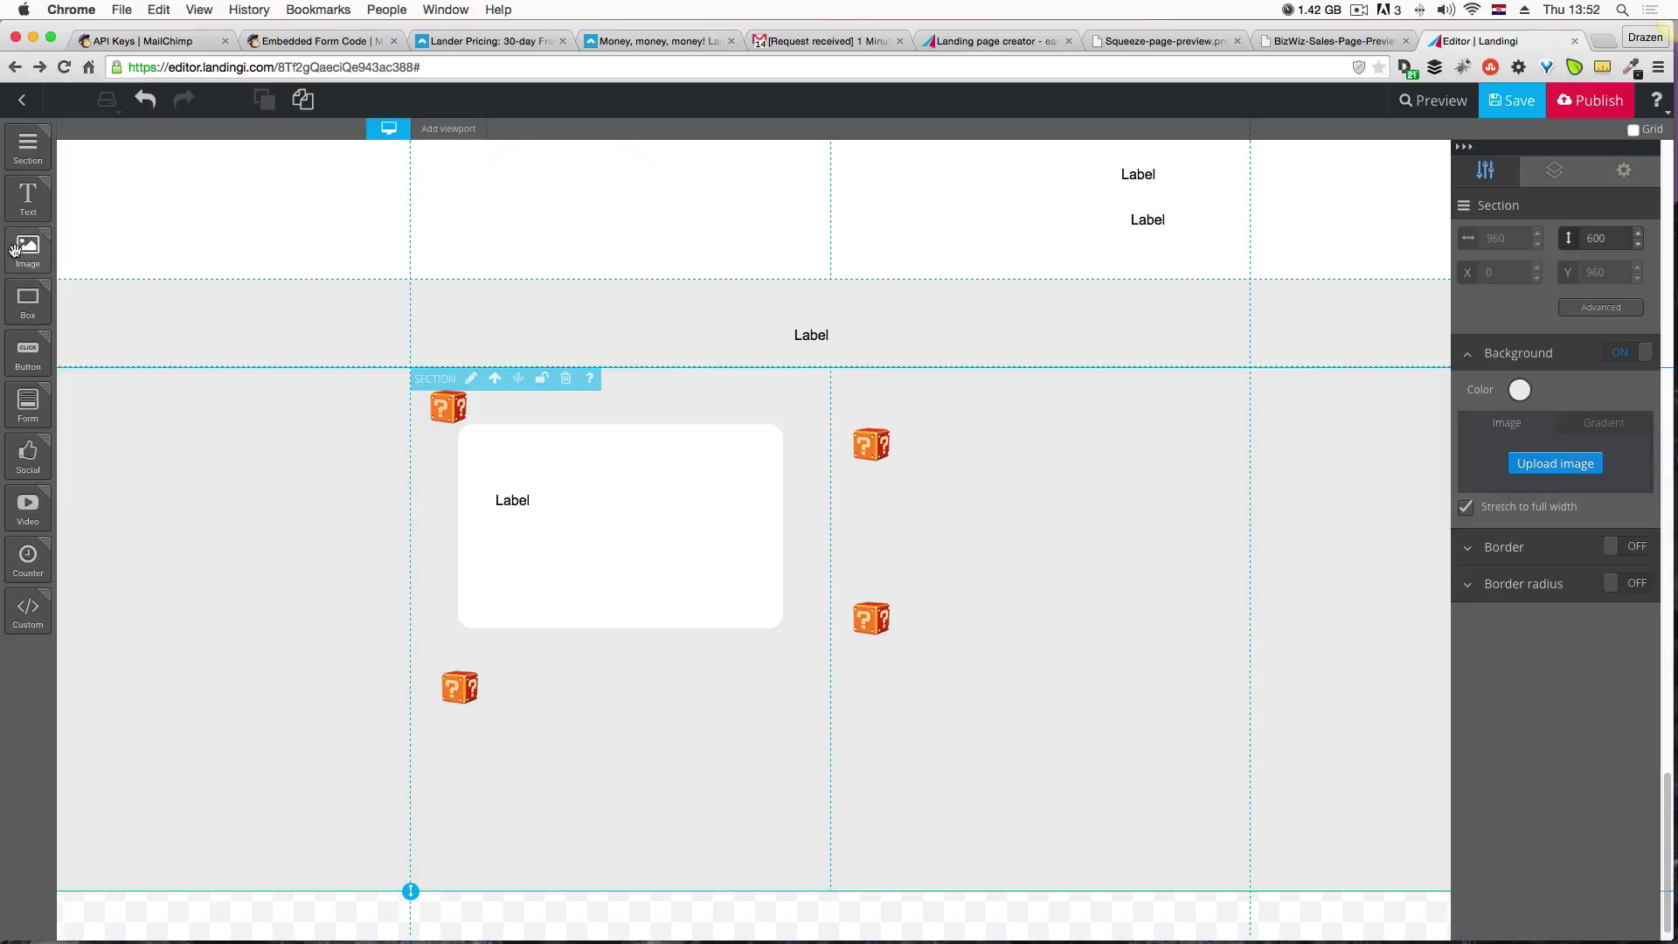
left_click_drag(31, 144, 347, 892)
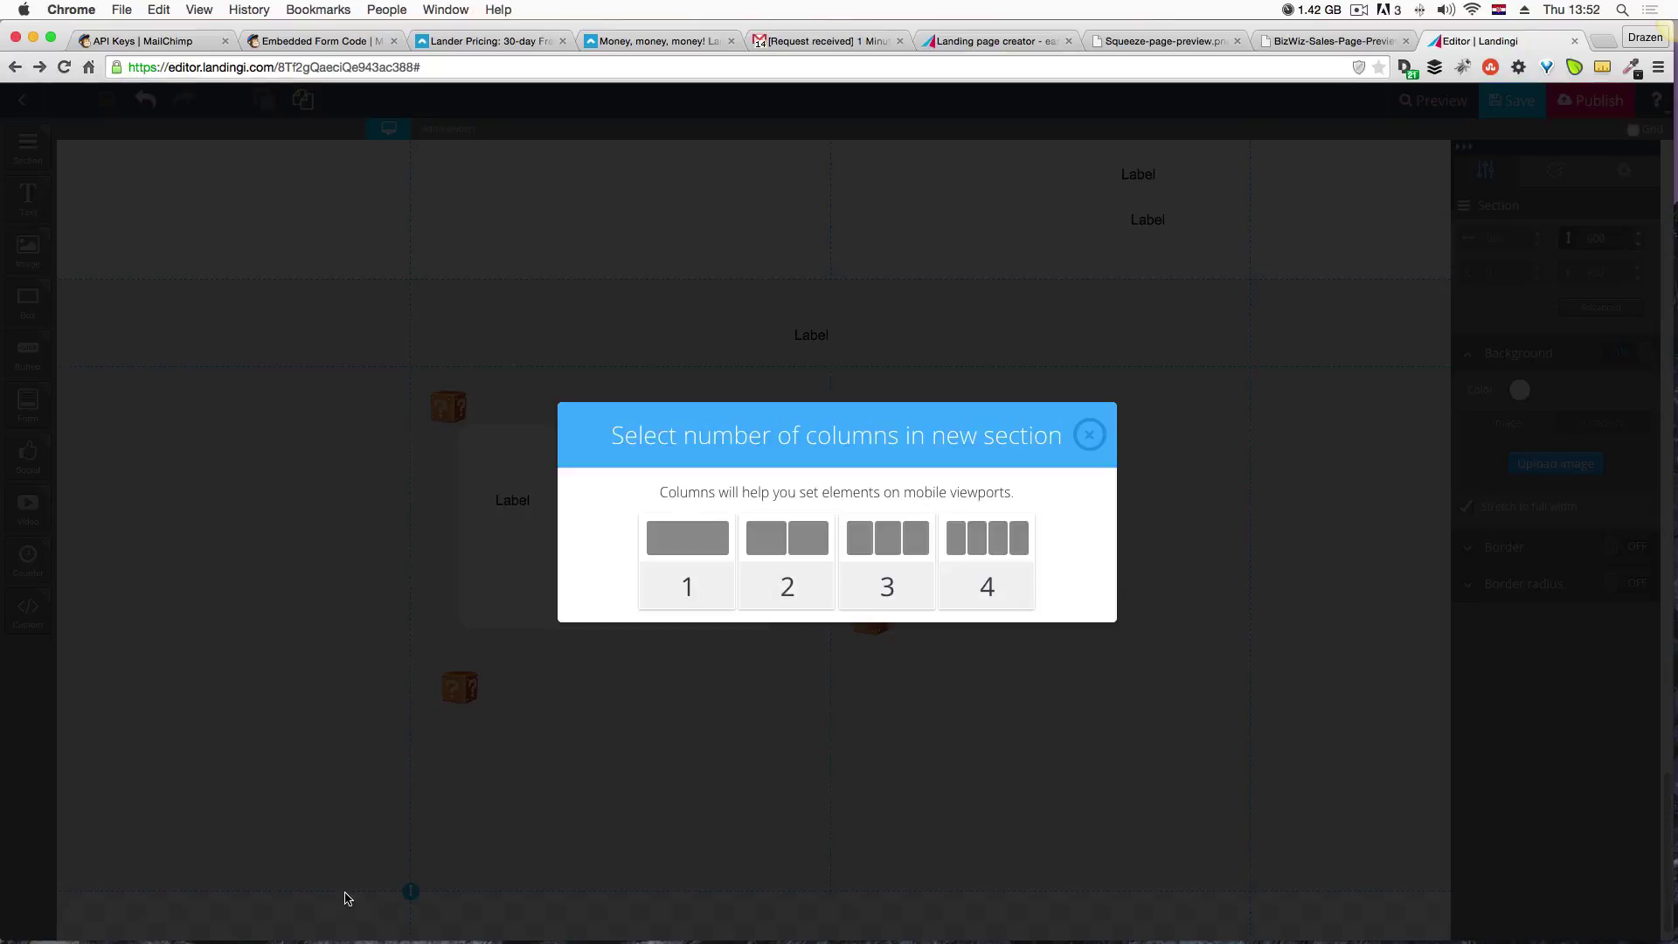
left_click(699, 573)
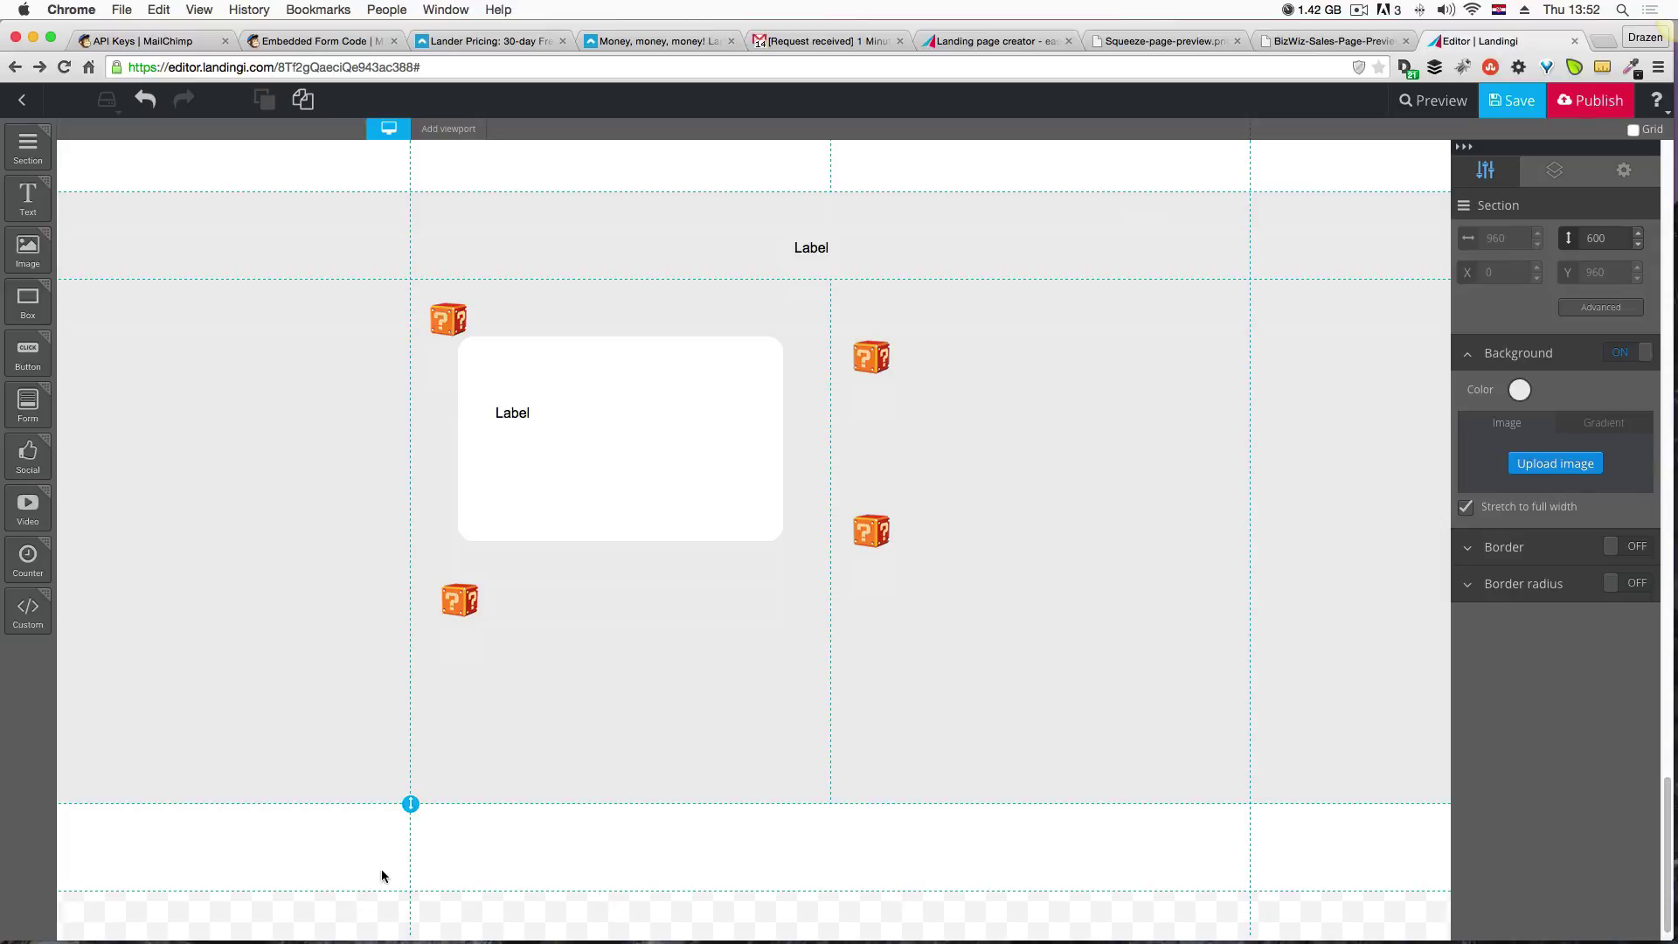
Increase the height of the empty section below the grey FAQ area to 288 and check the mockup's newsletter area.
left_click(398, 886)
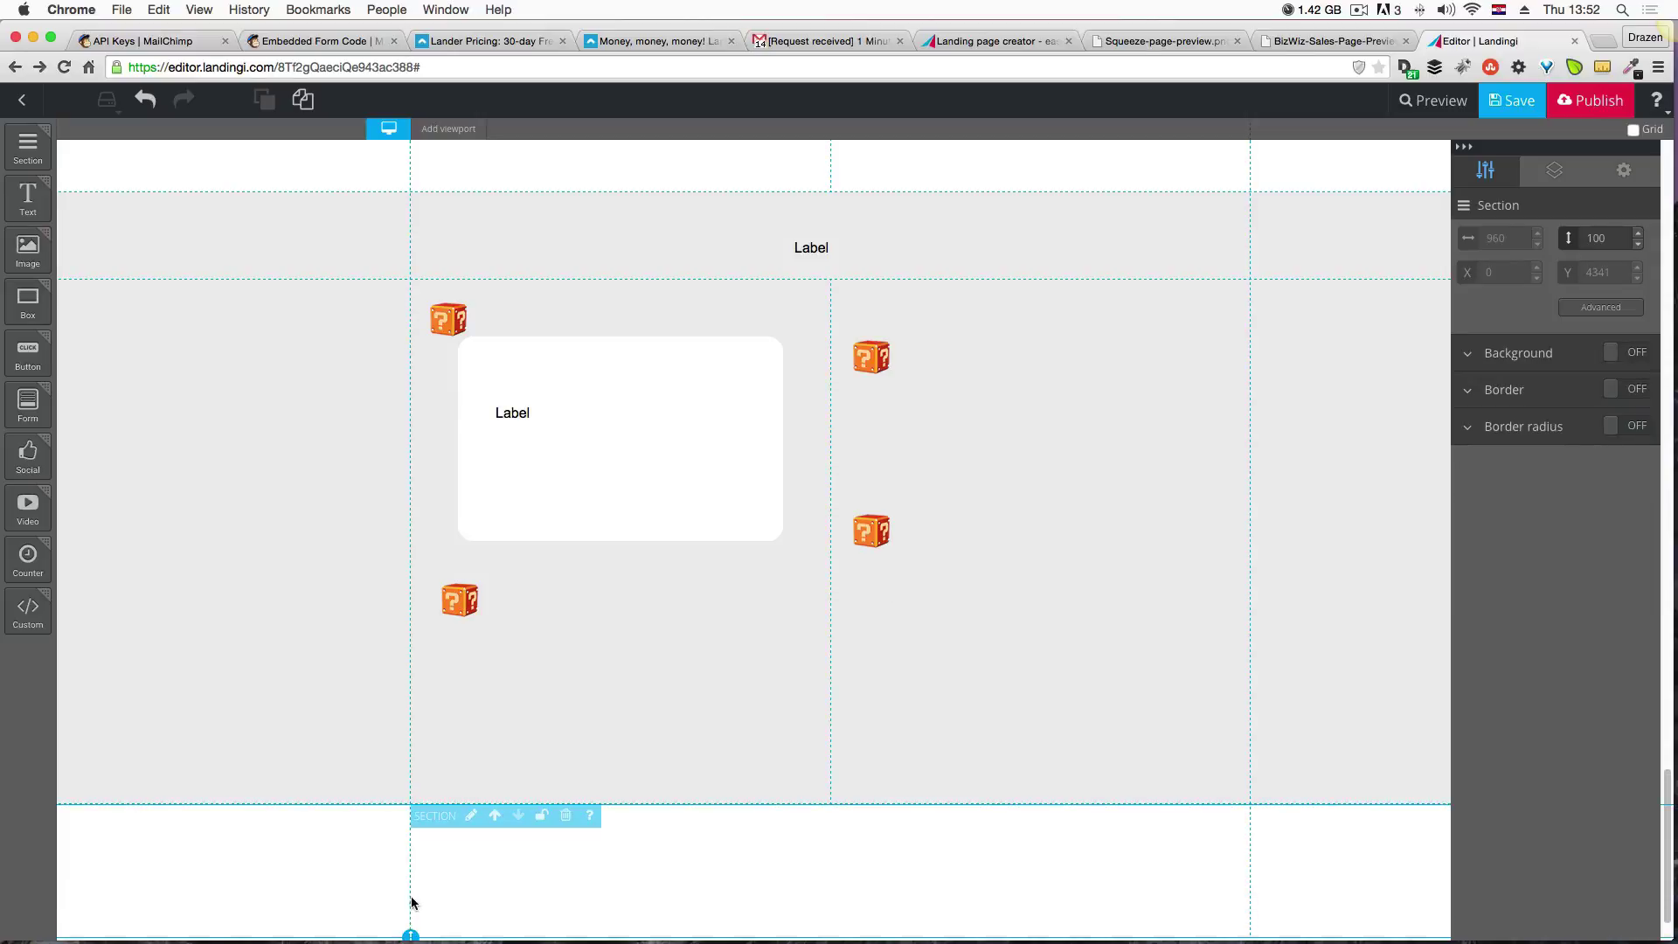
left_click_drag(411, 891, 411, 928)
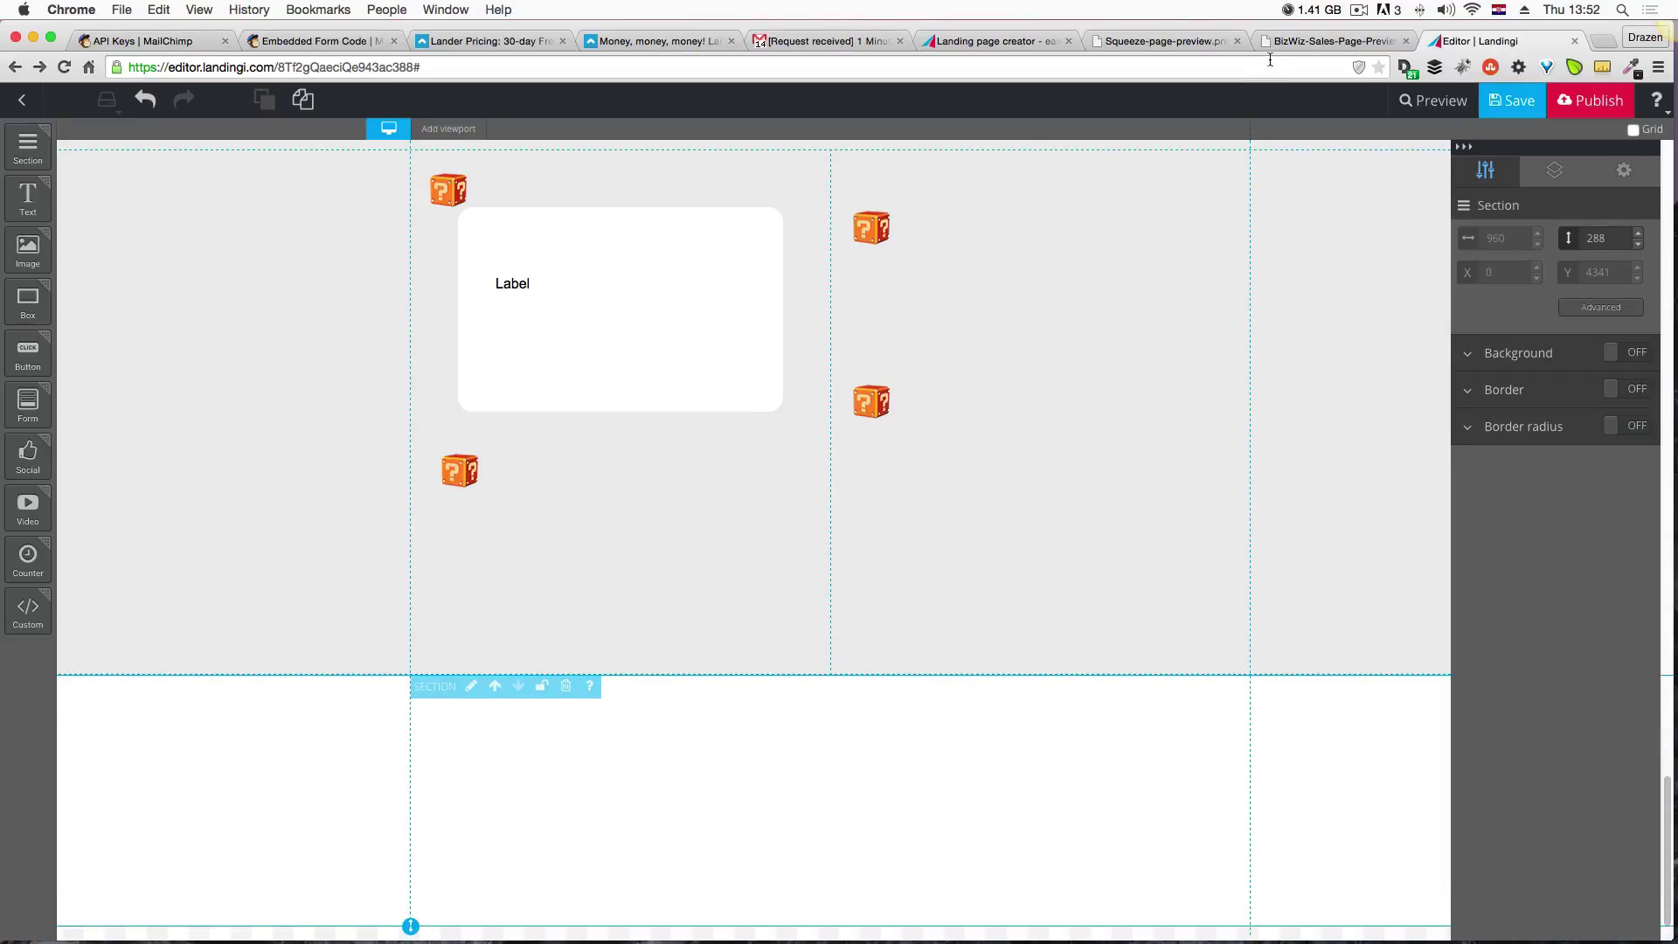
left_click(1277, 42)
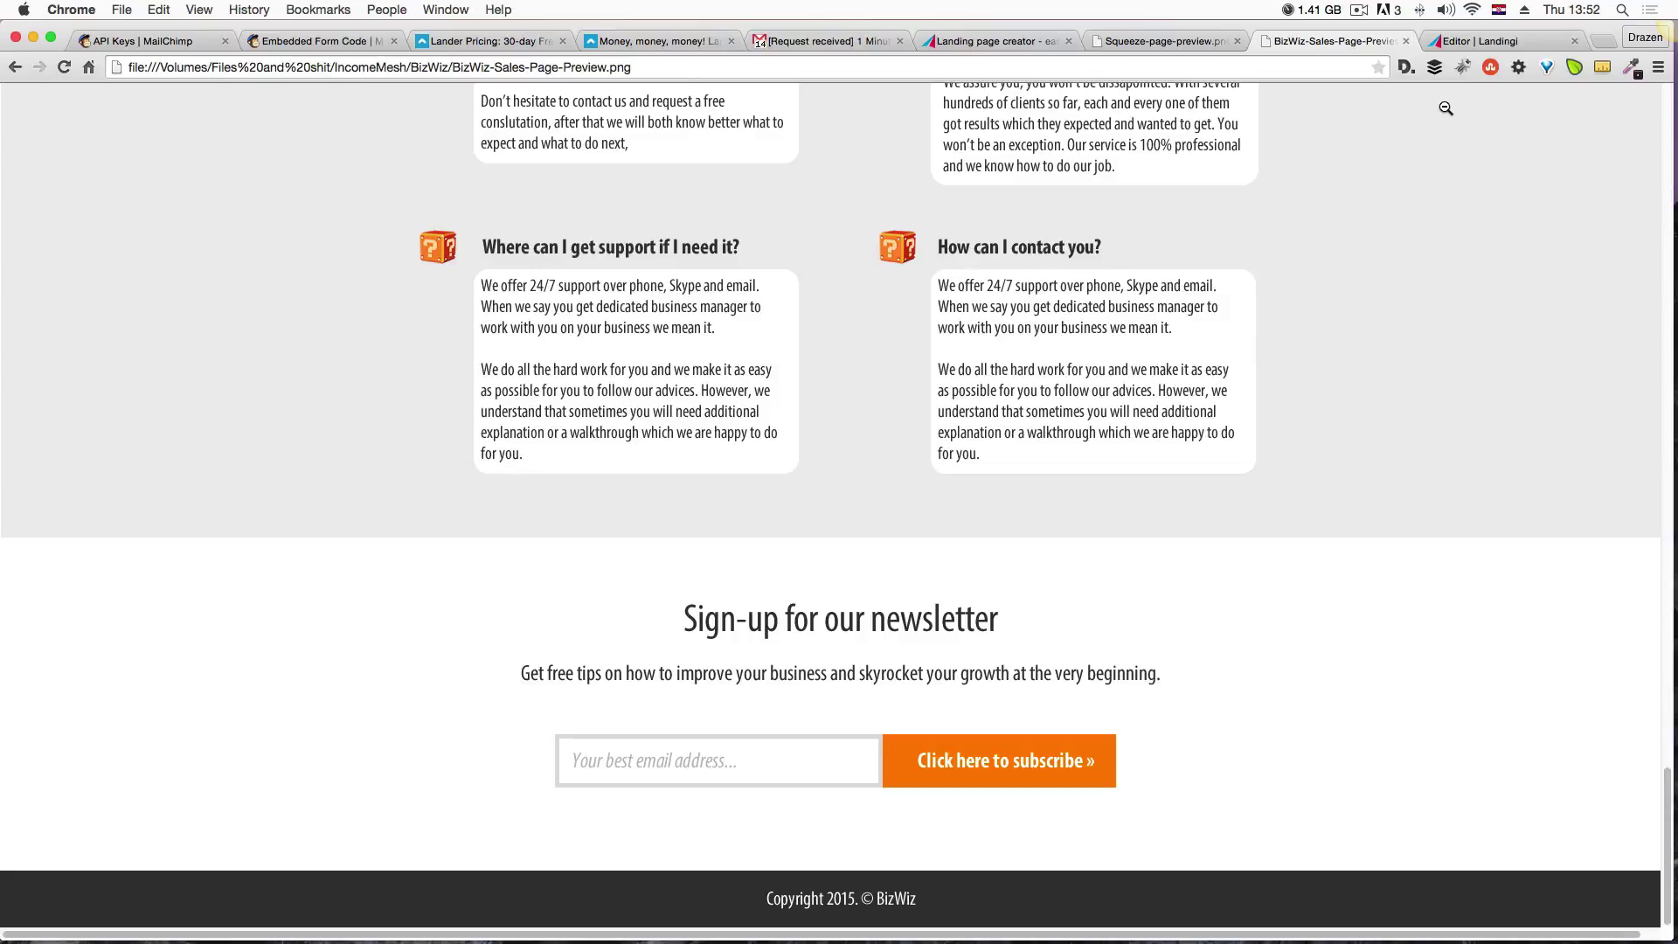
left_click(1486, 41)
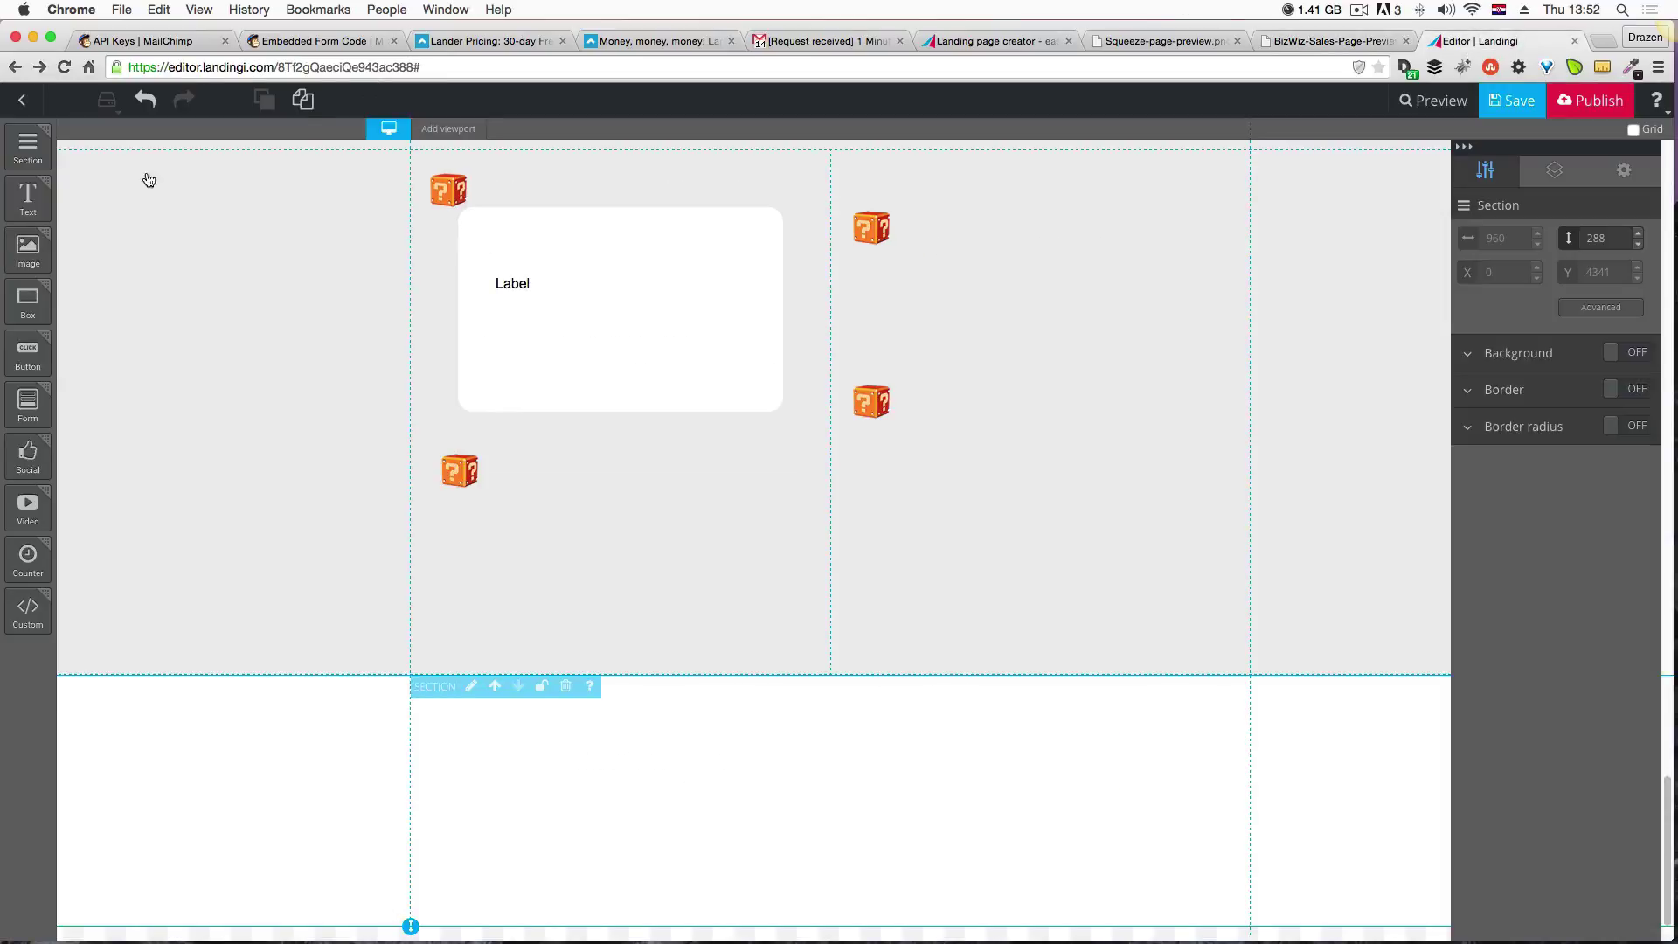
Add two stacked text labels near the middle of the newsletter section and a form beside them.
left_click_drag(28, 197, 730, 741)
left_click_drag(28, 196, 748, 794)
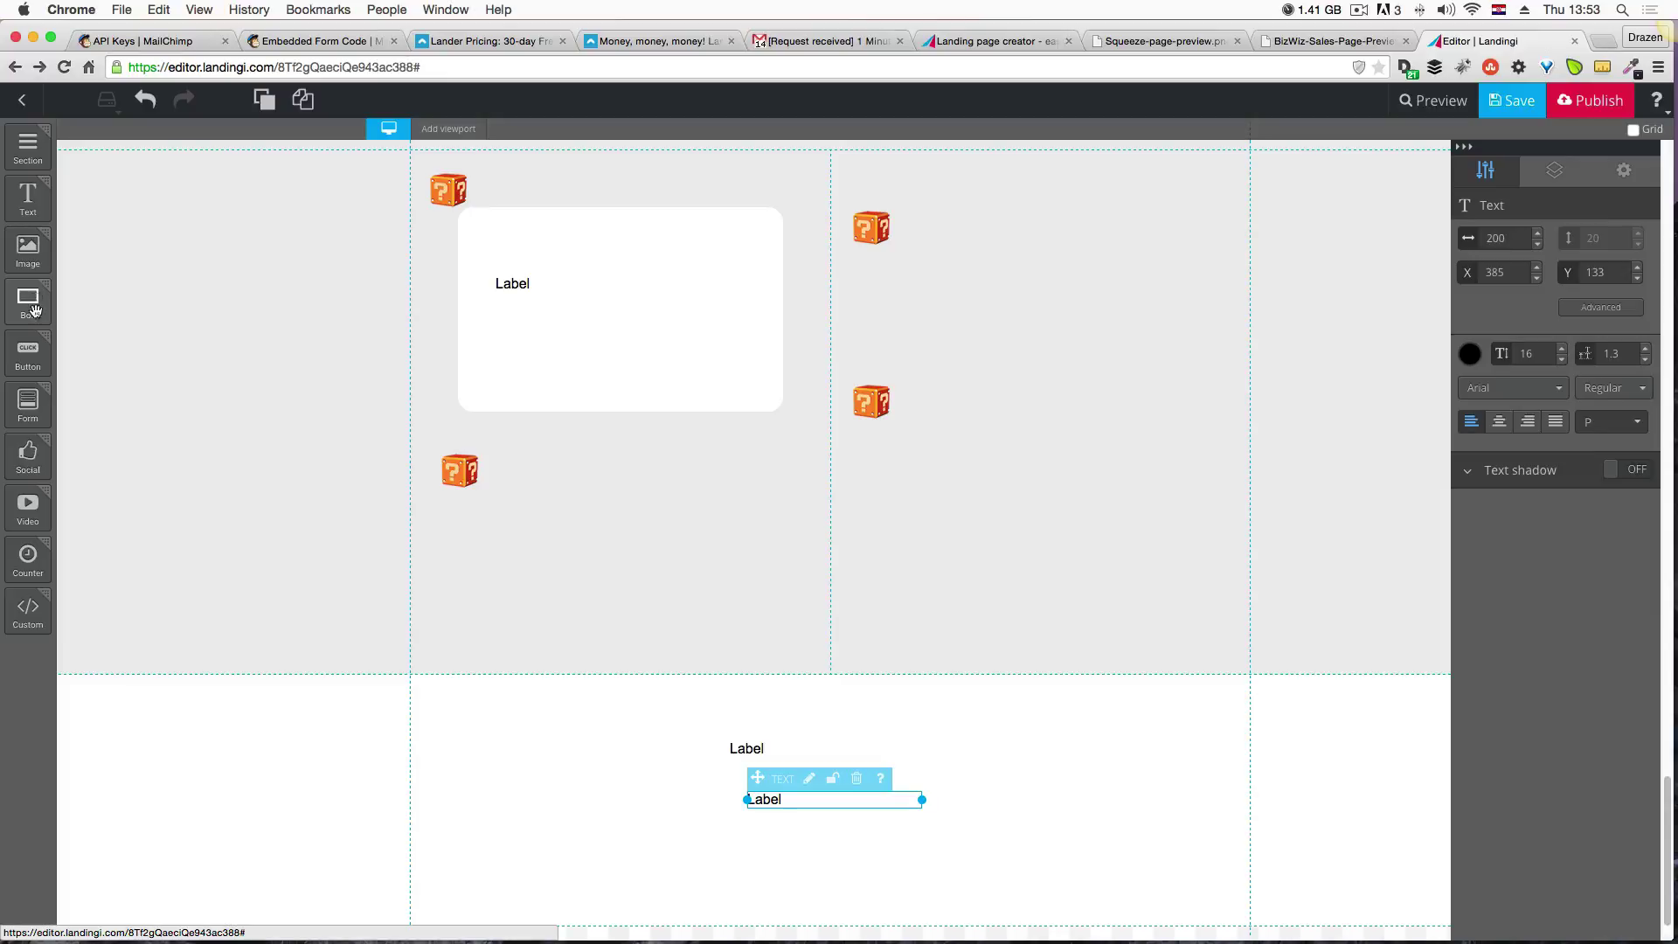
left_click_drag(35, 406, 542, 717)
scroll(664, 814, "down", 1)
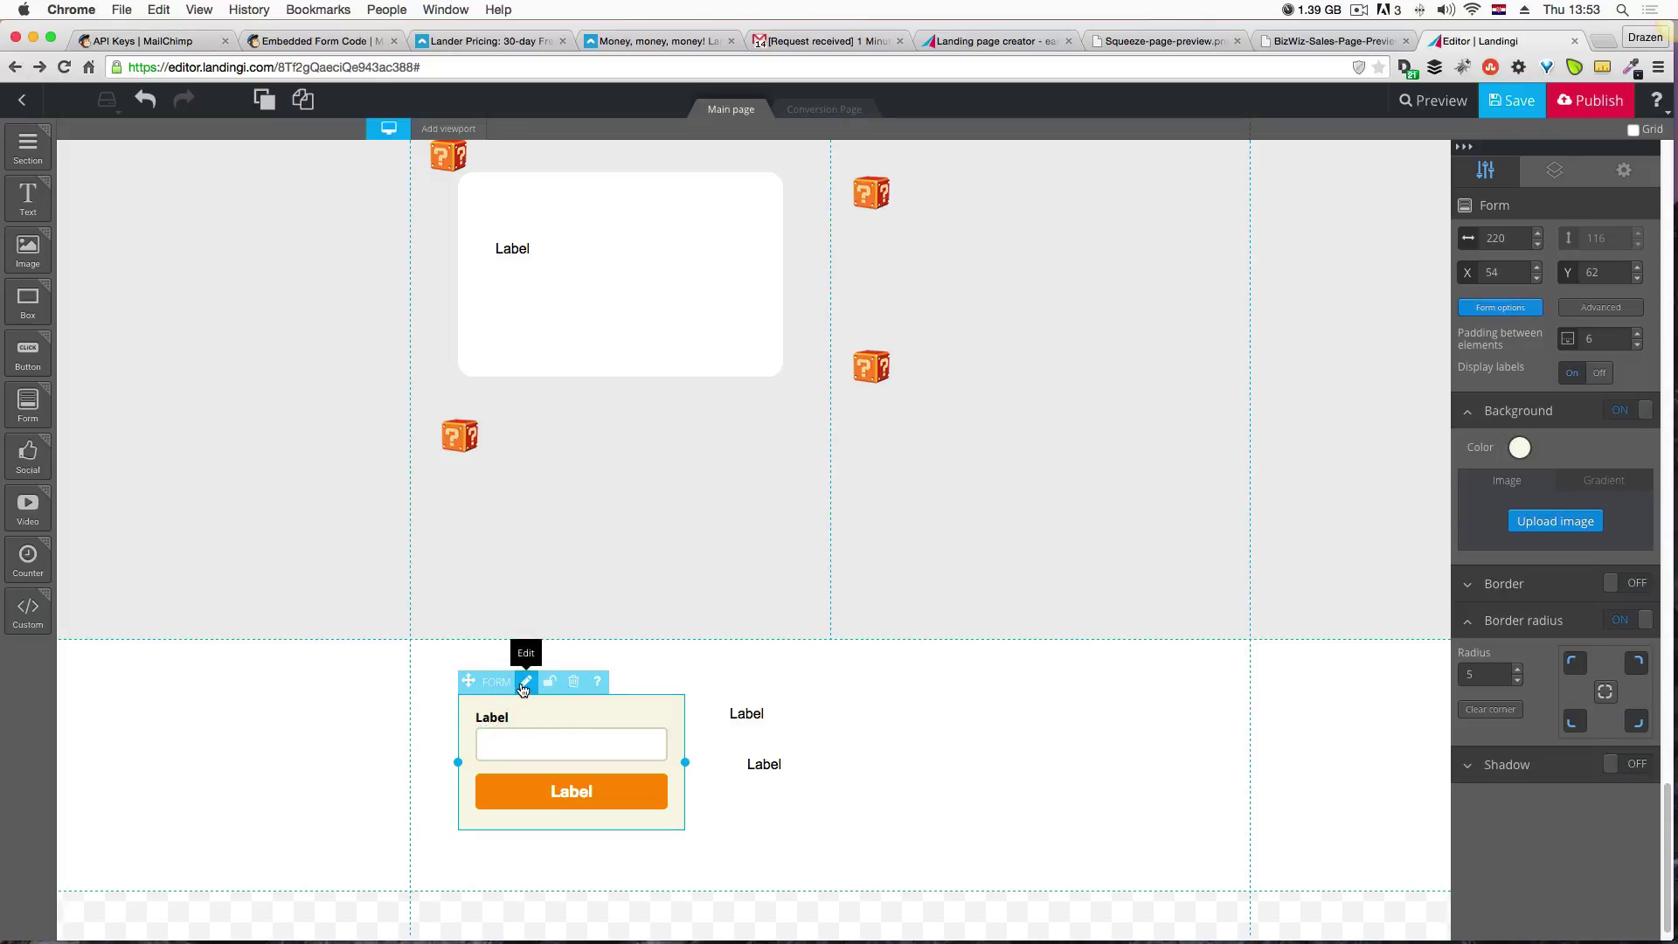
Review the form's horizontal templates and field settings, and choose Mailchimp as its integration.
left_click(524, 683)
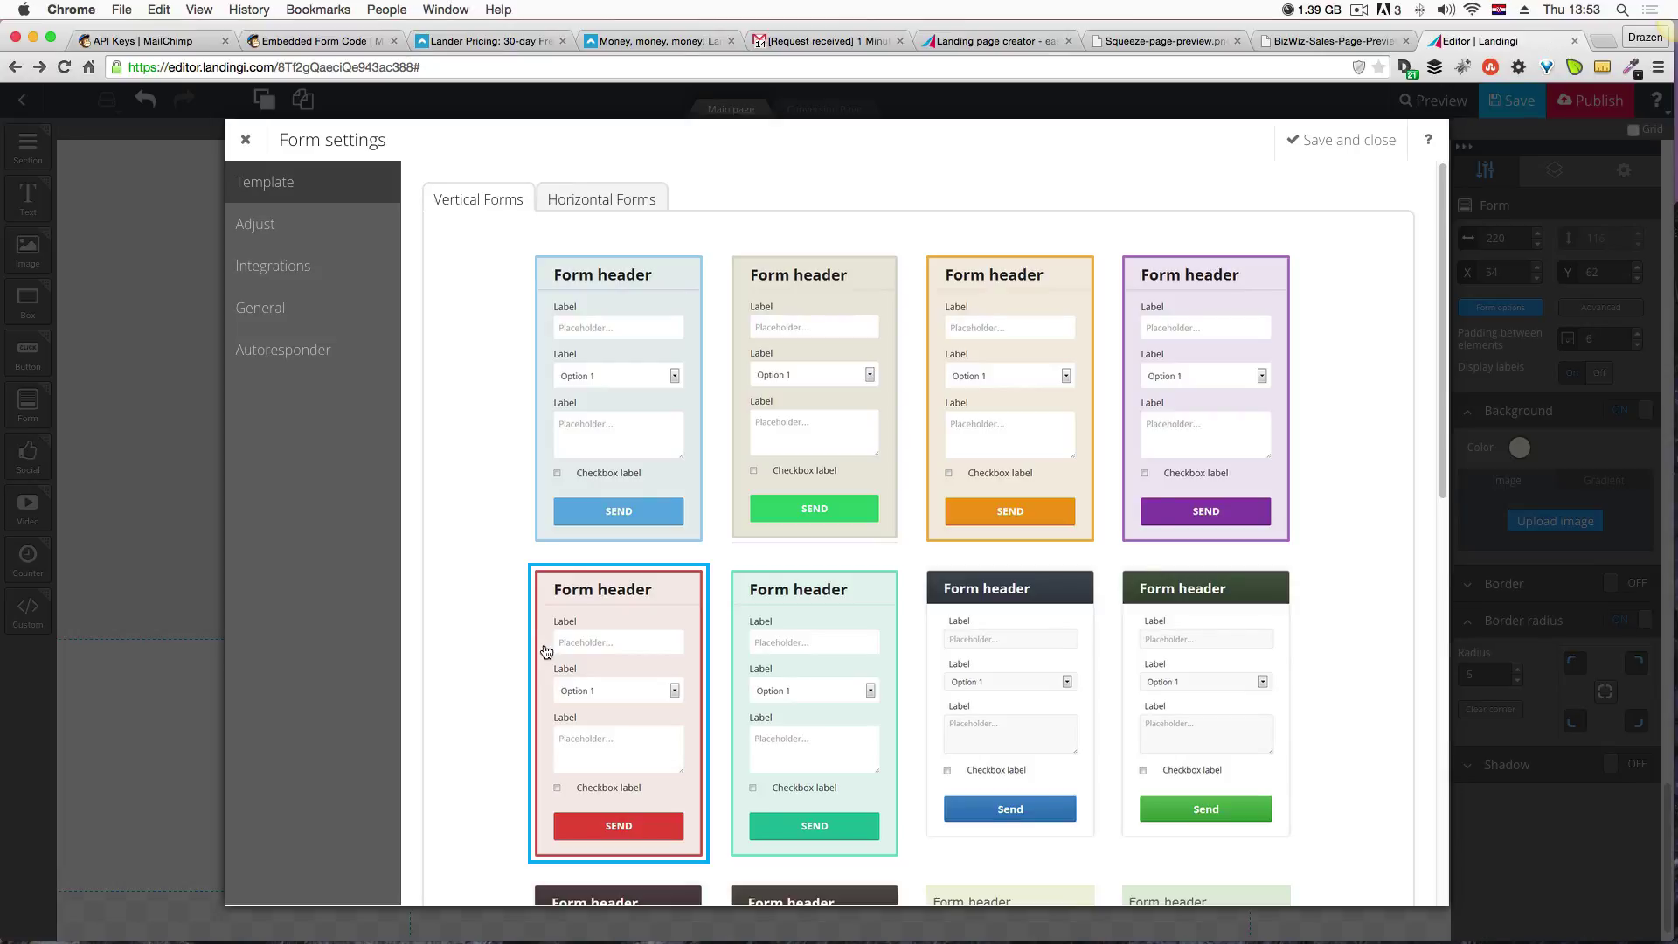
left_click(634, 199)
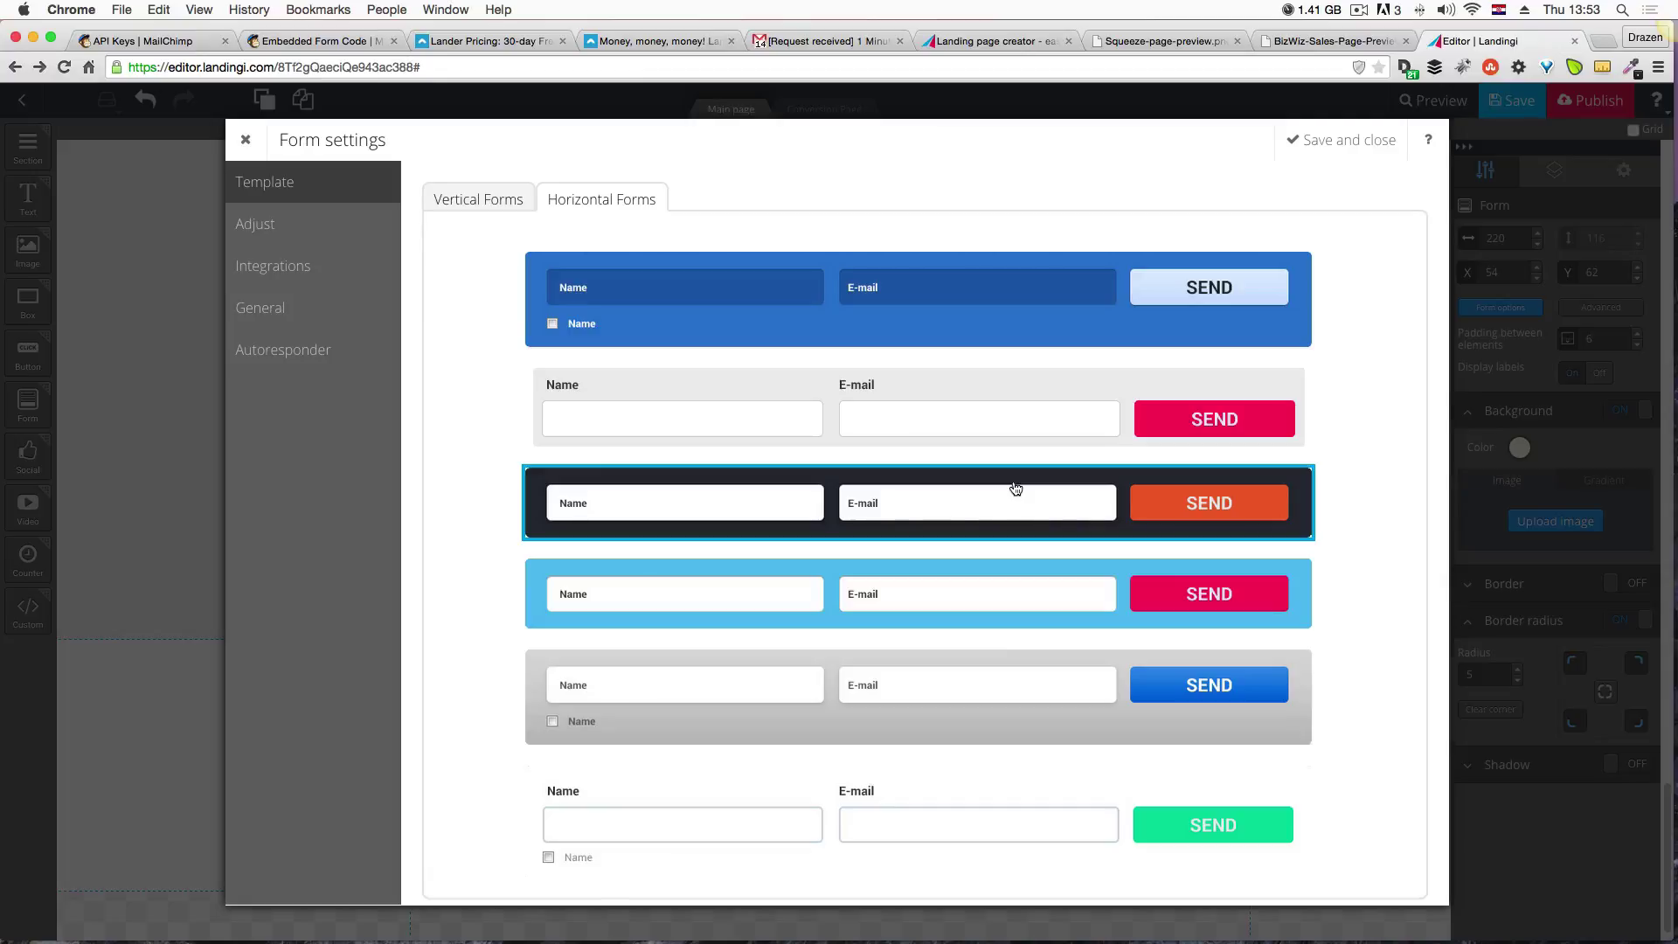
left_click(328, 233)
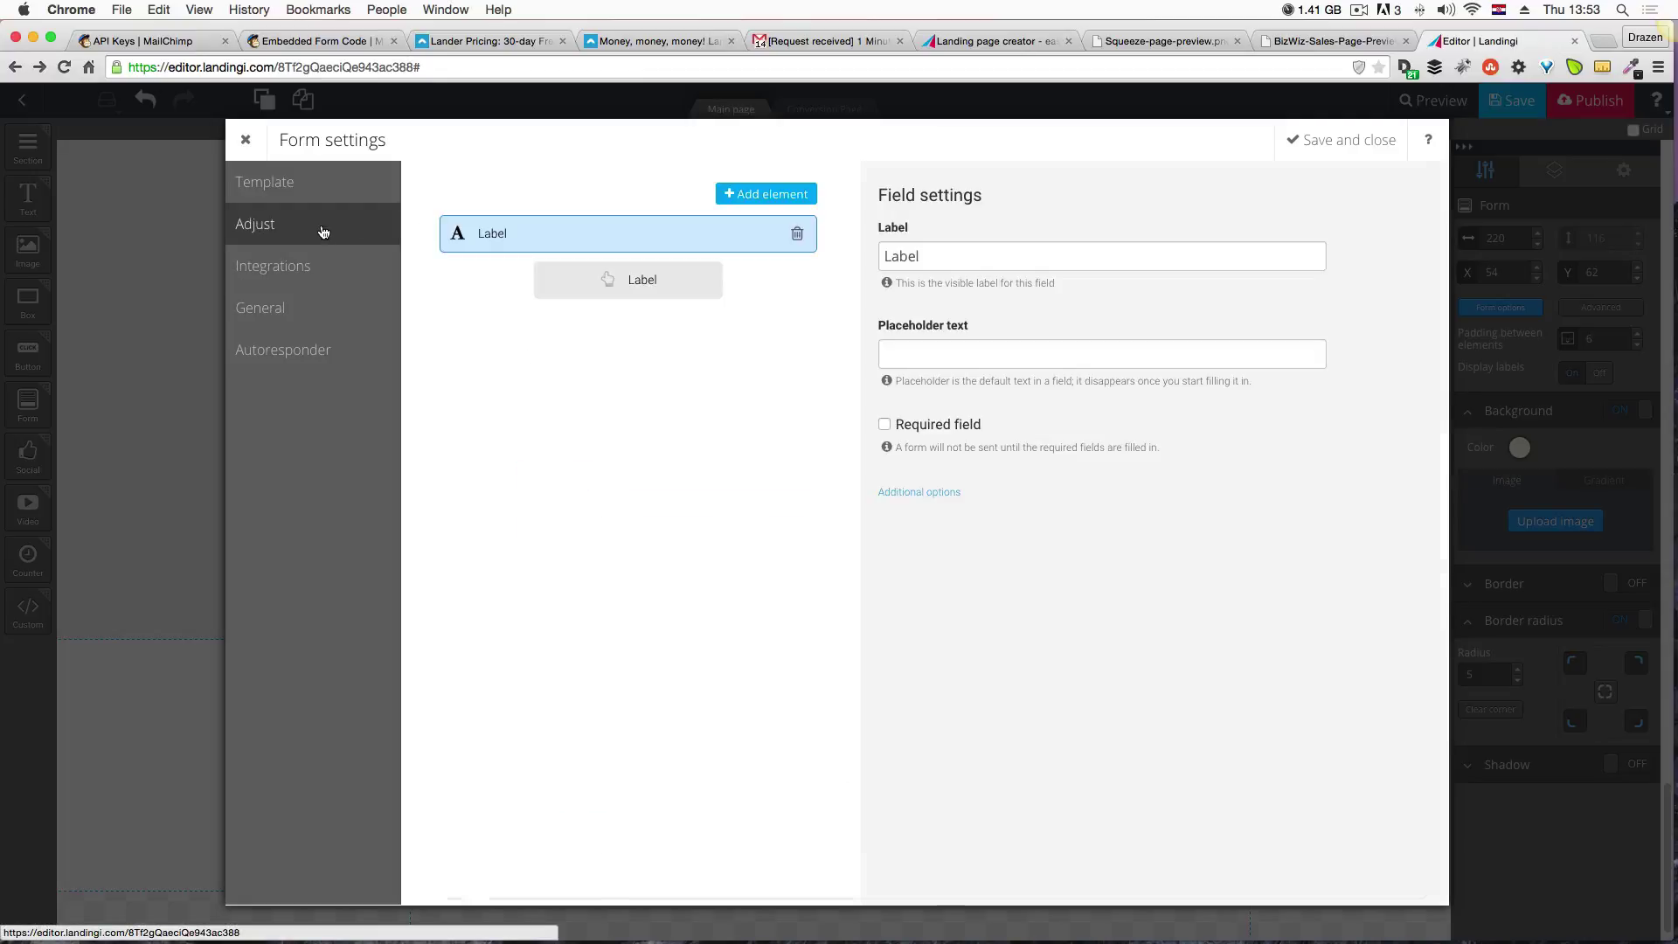
left_click(339, 268)
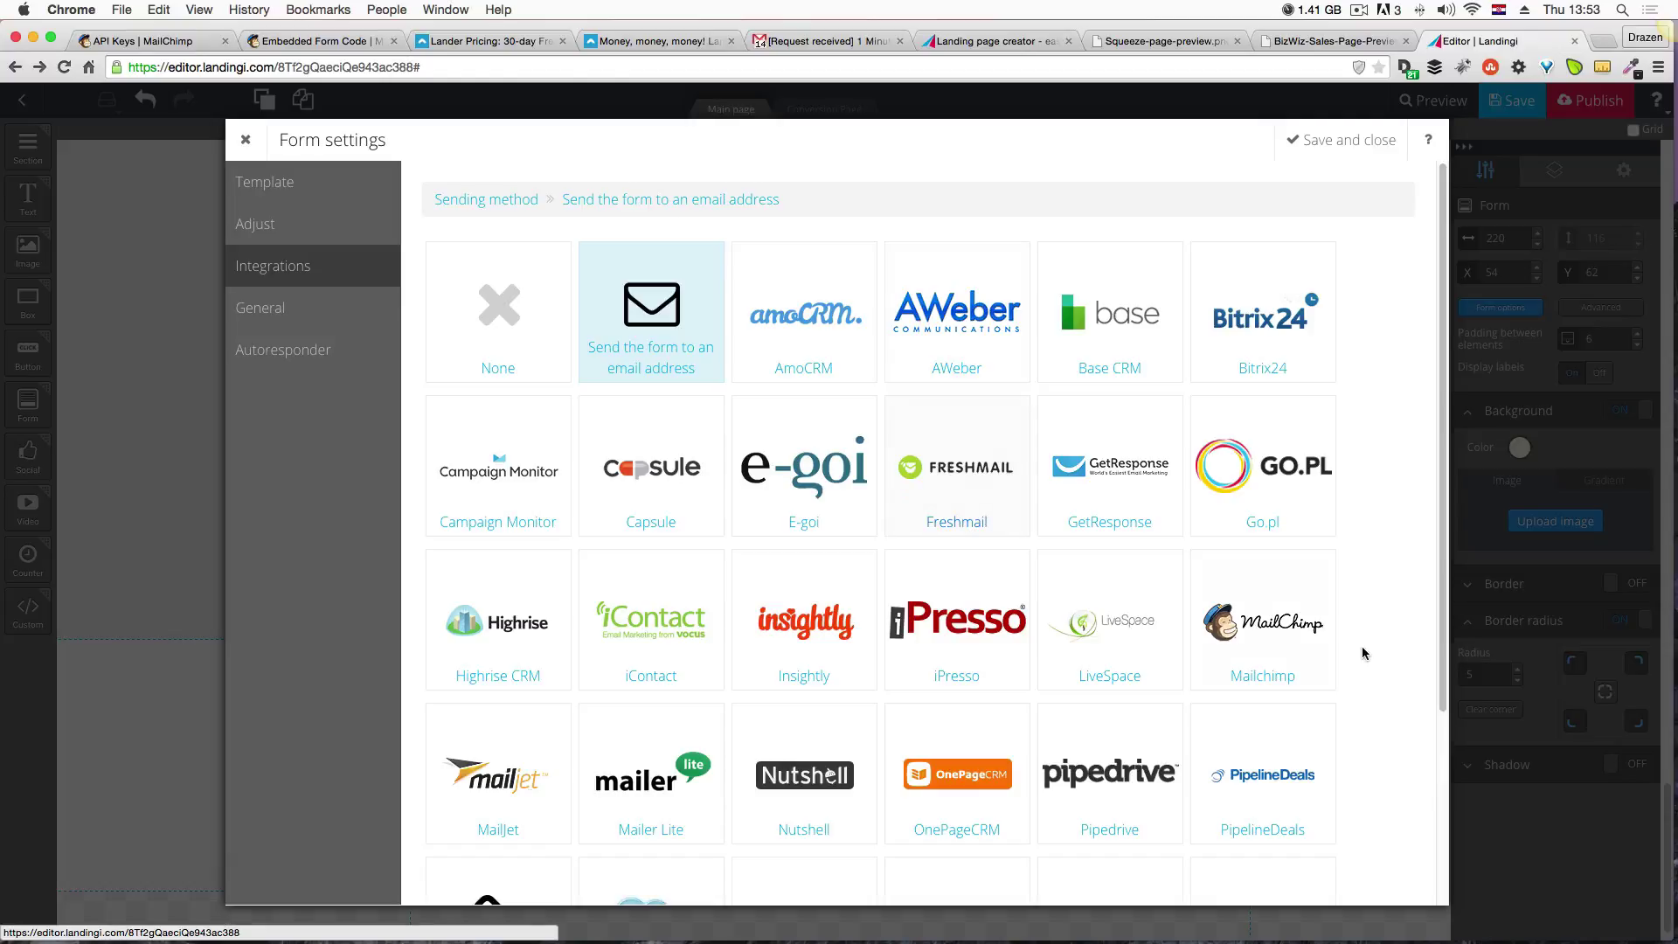
left_click(1265, 619)
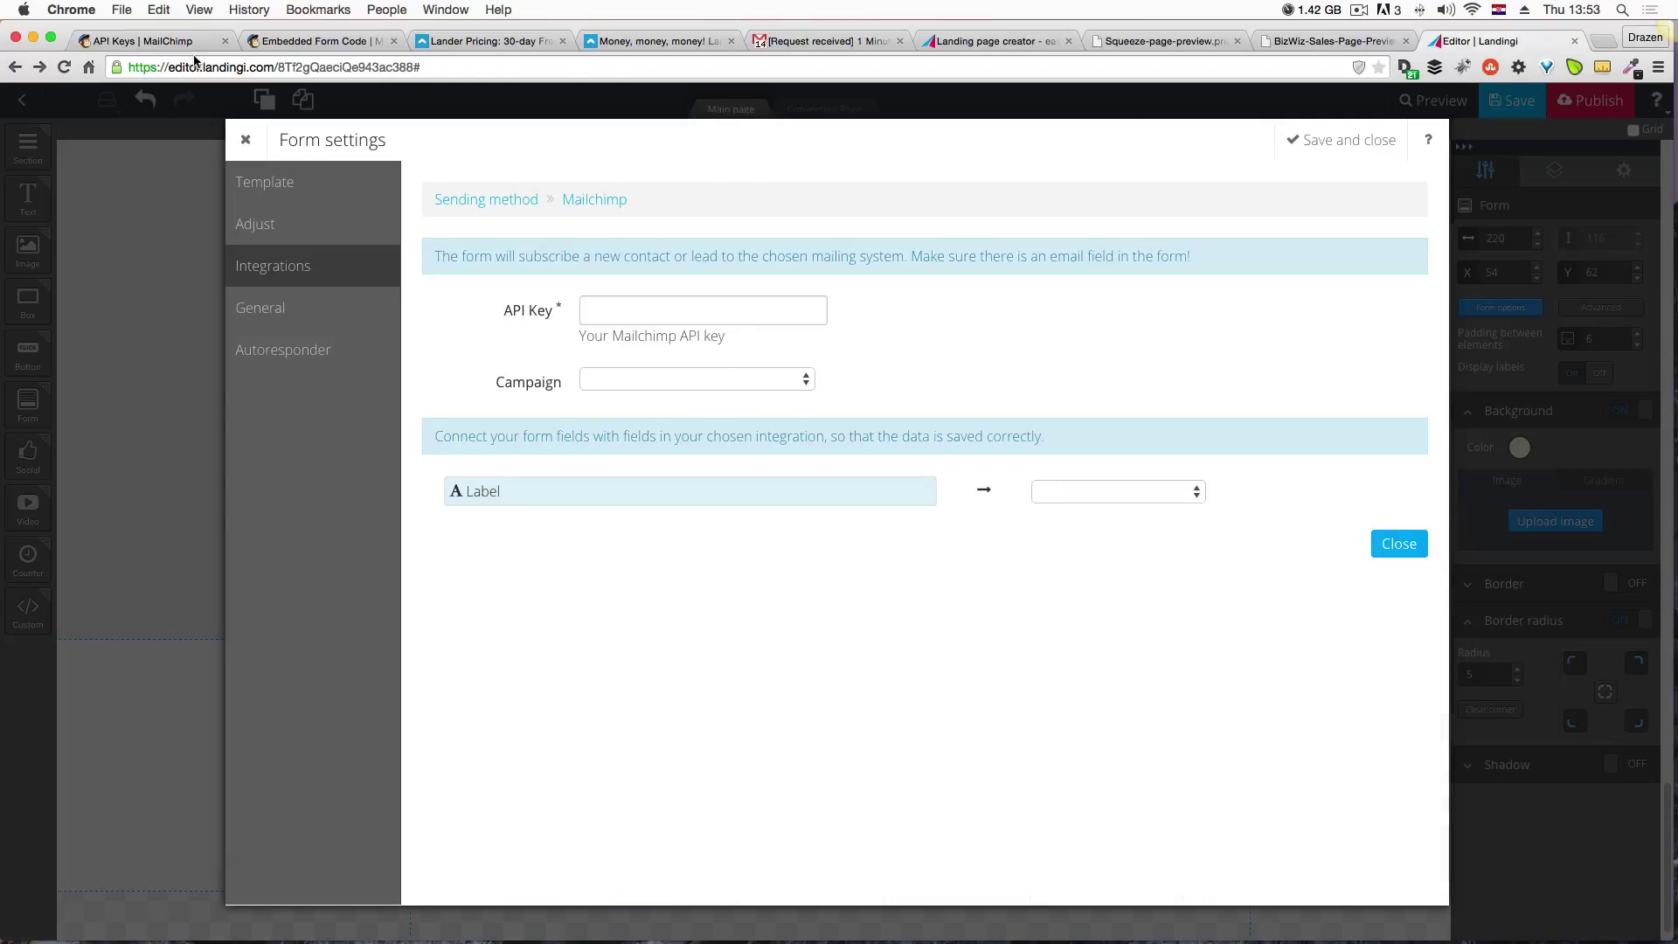
Copy the first API key listed in the MailChimp account and paste it into the API key field of the form's Mailchimp integration.
left_click(159, 45)
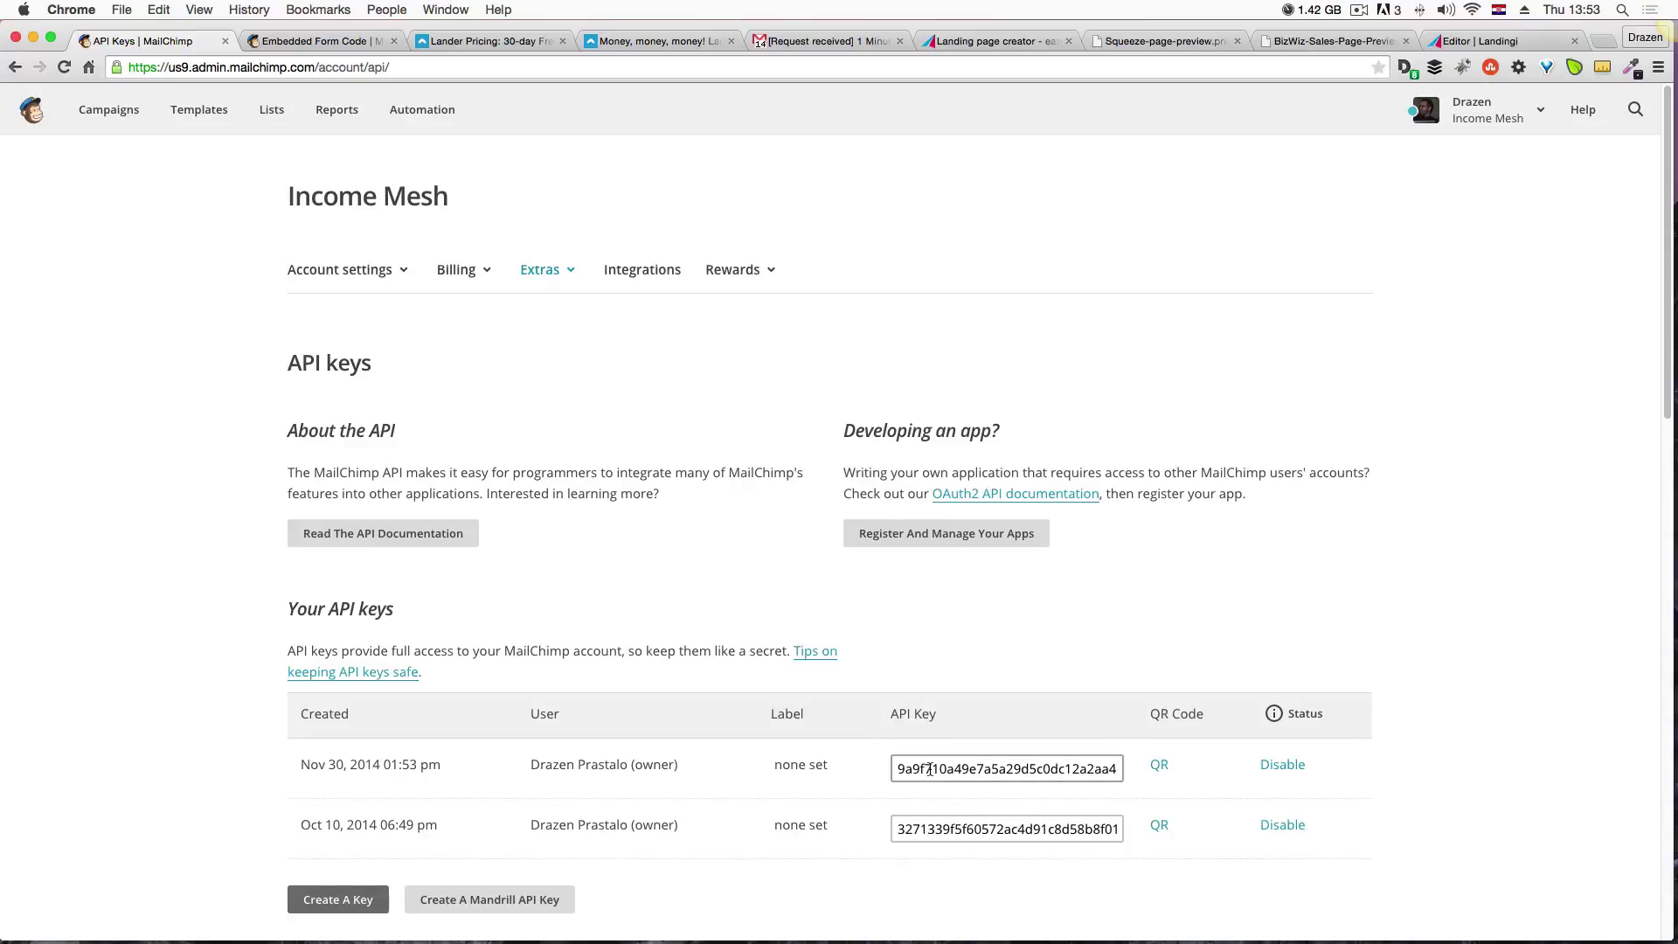
left_click(956, 776)
key("super+c")
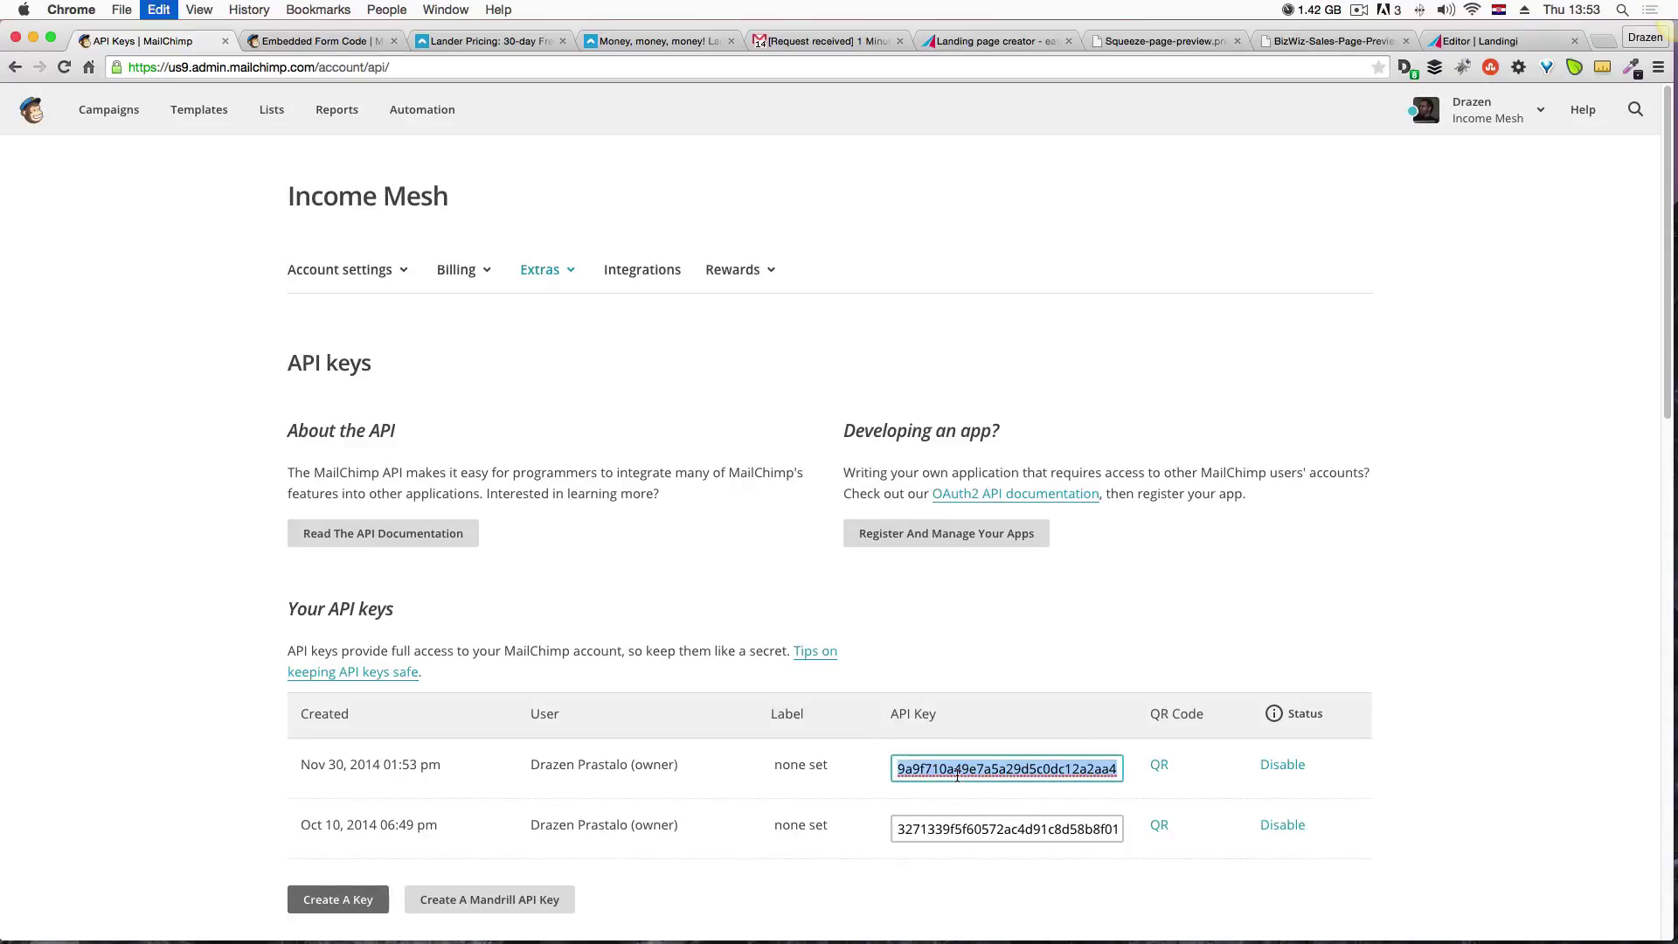
left_click(1487, 42)
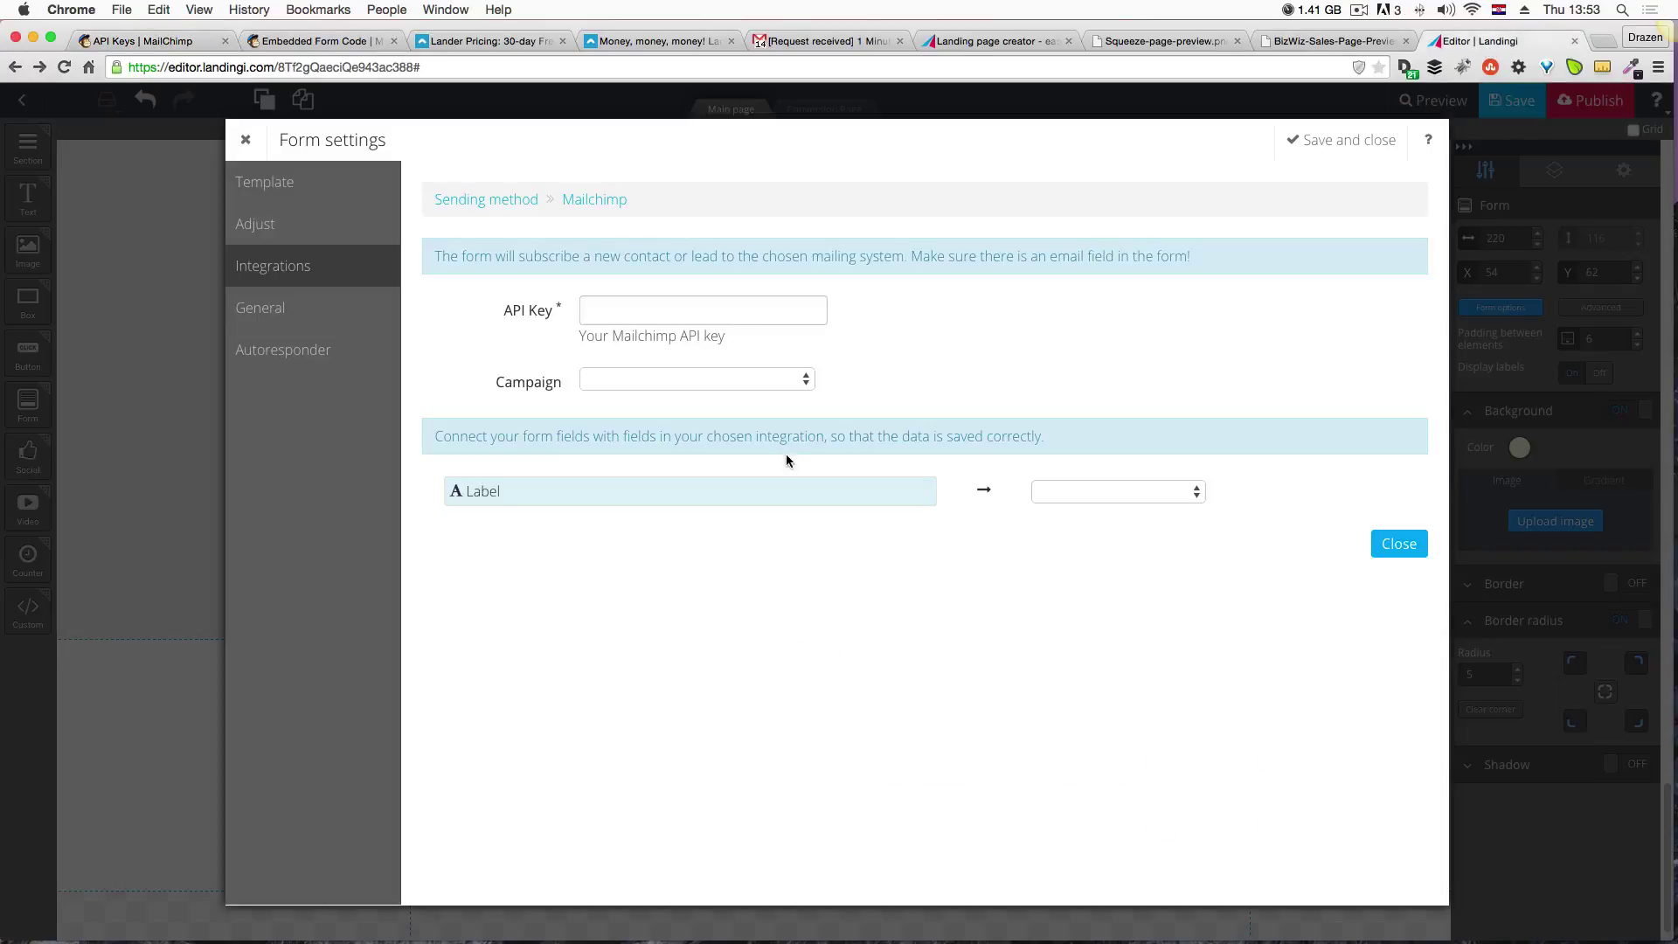
left_click(703, 309)
key("super+v")
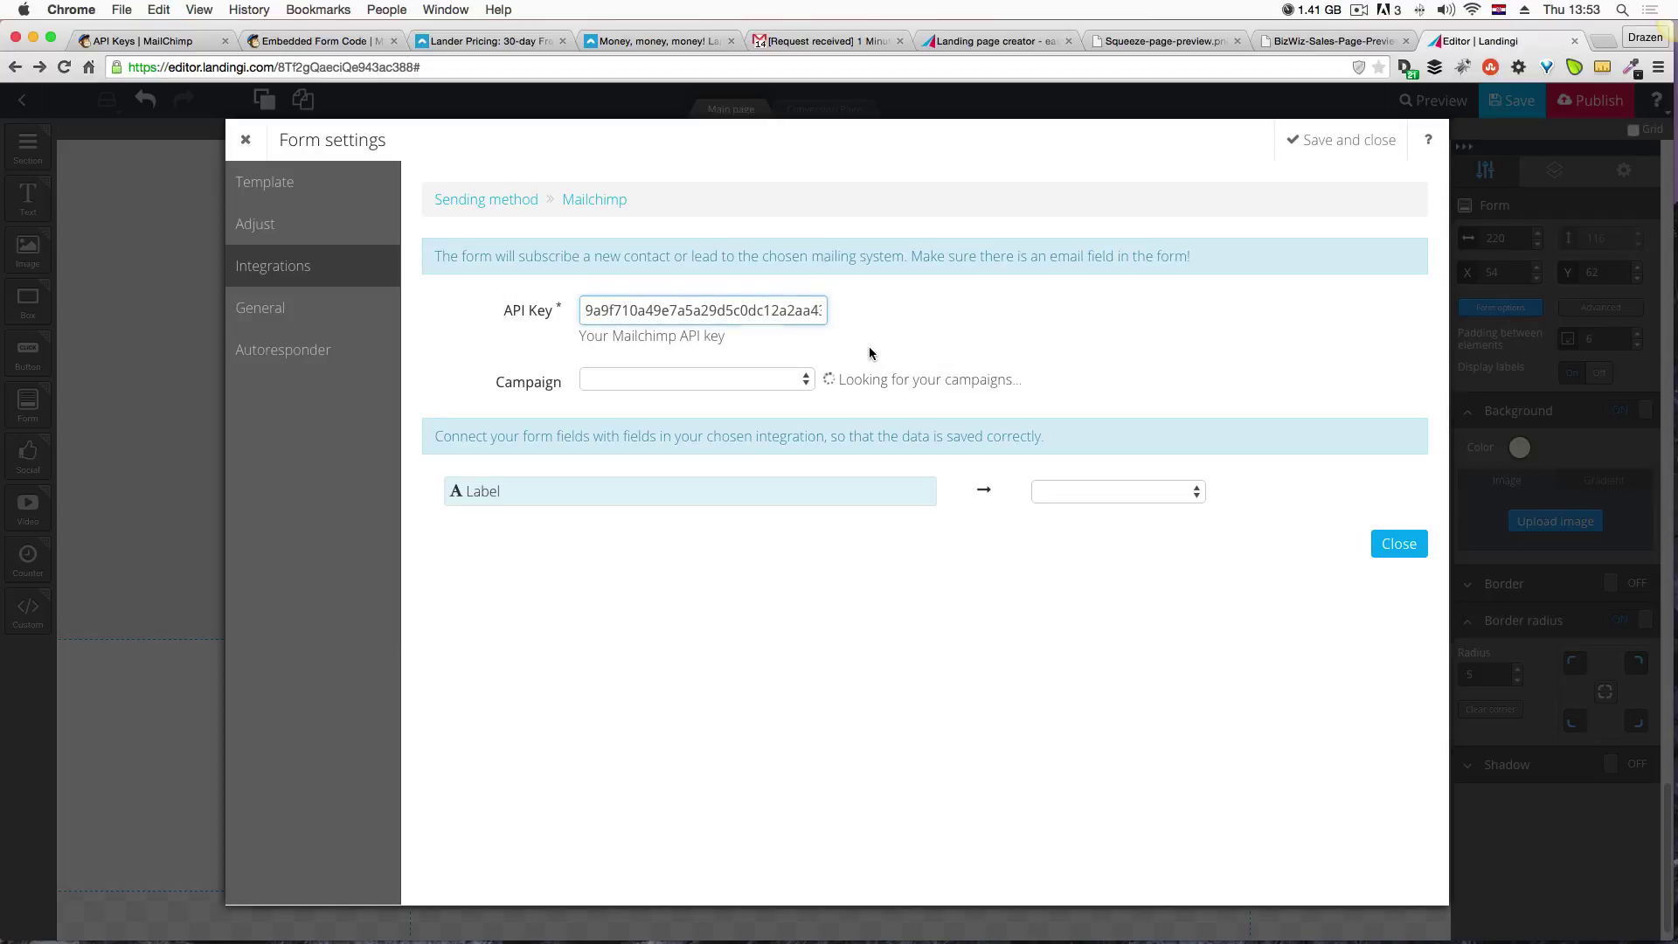
Choose the IncomeMesh - Subscribers campaign and map the form's Label field to Email.
left_click(725, 437)
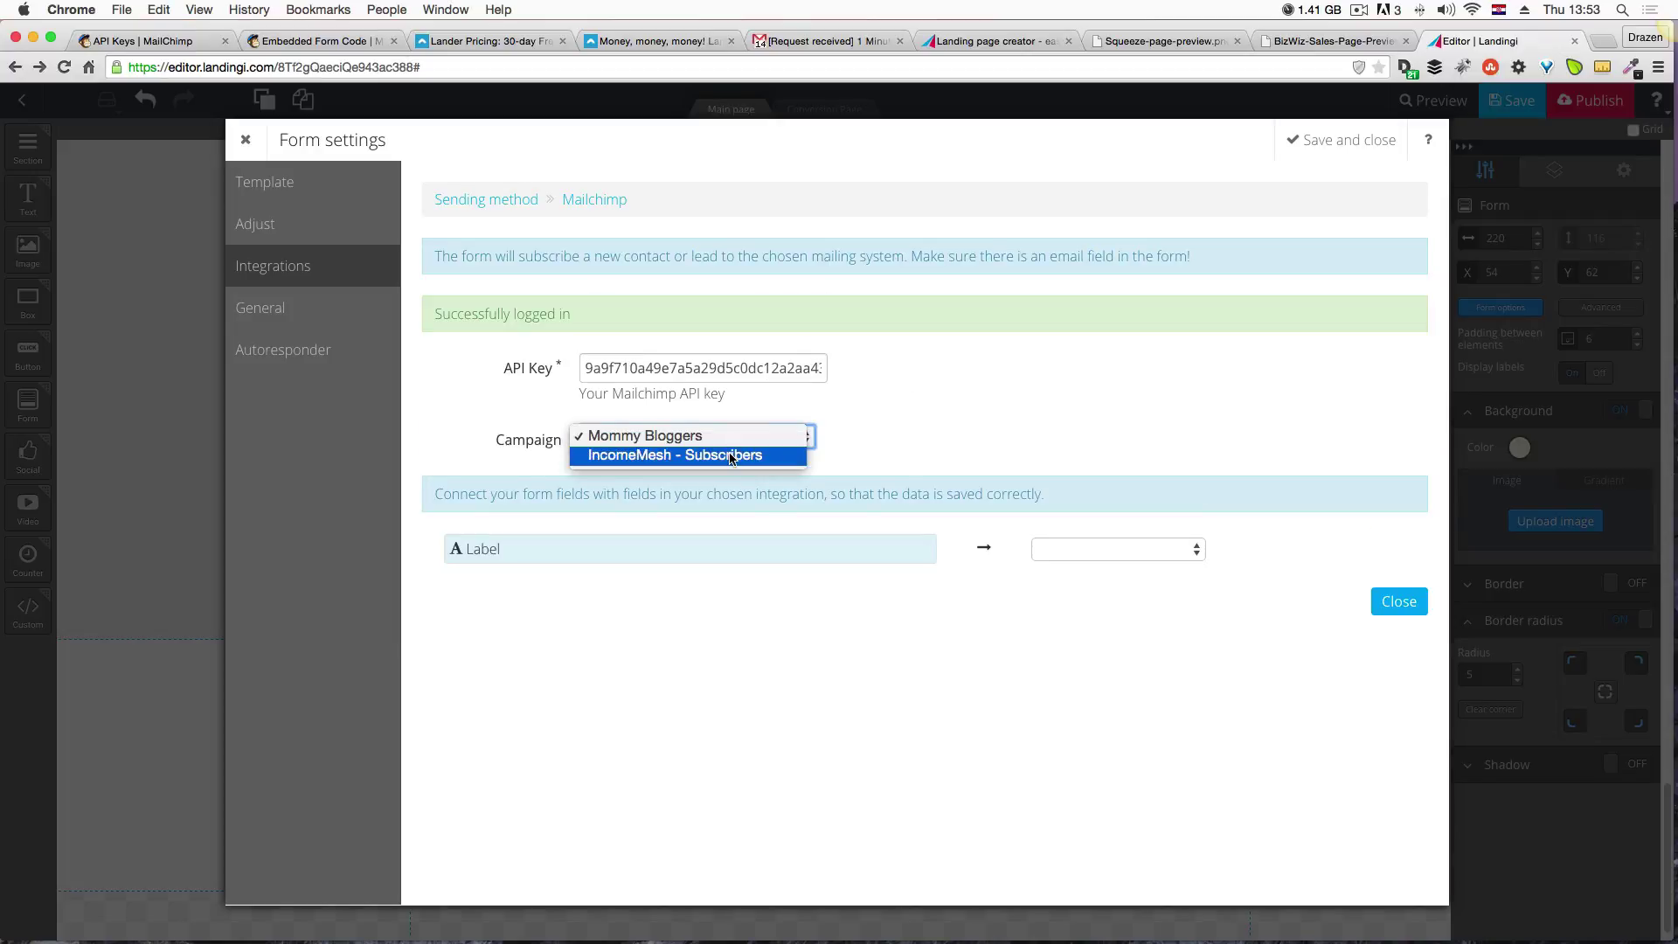
left_click(729, 453)
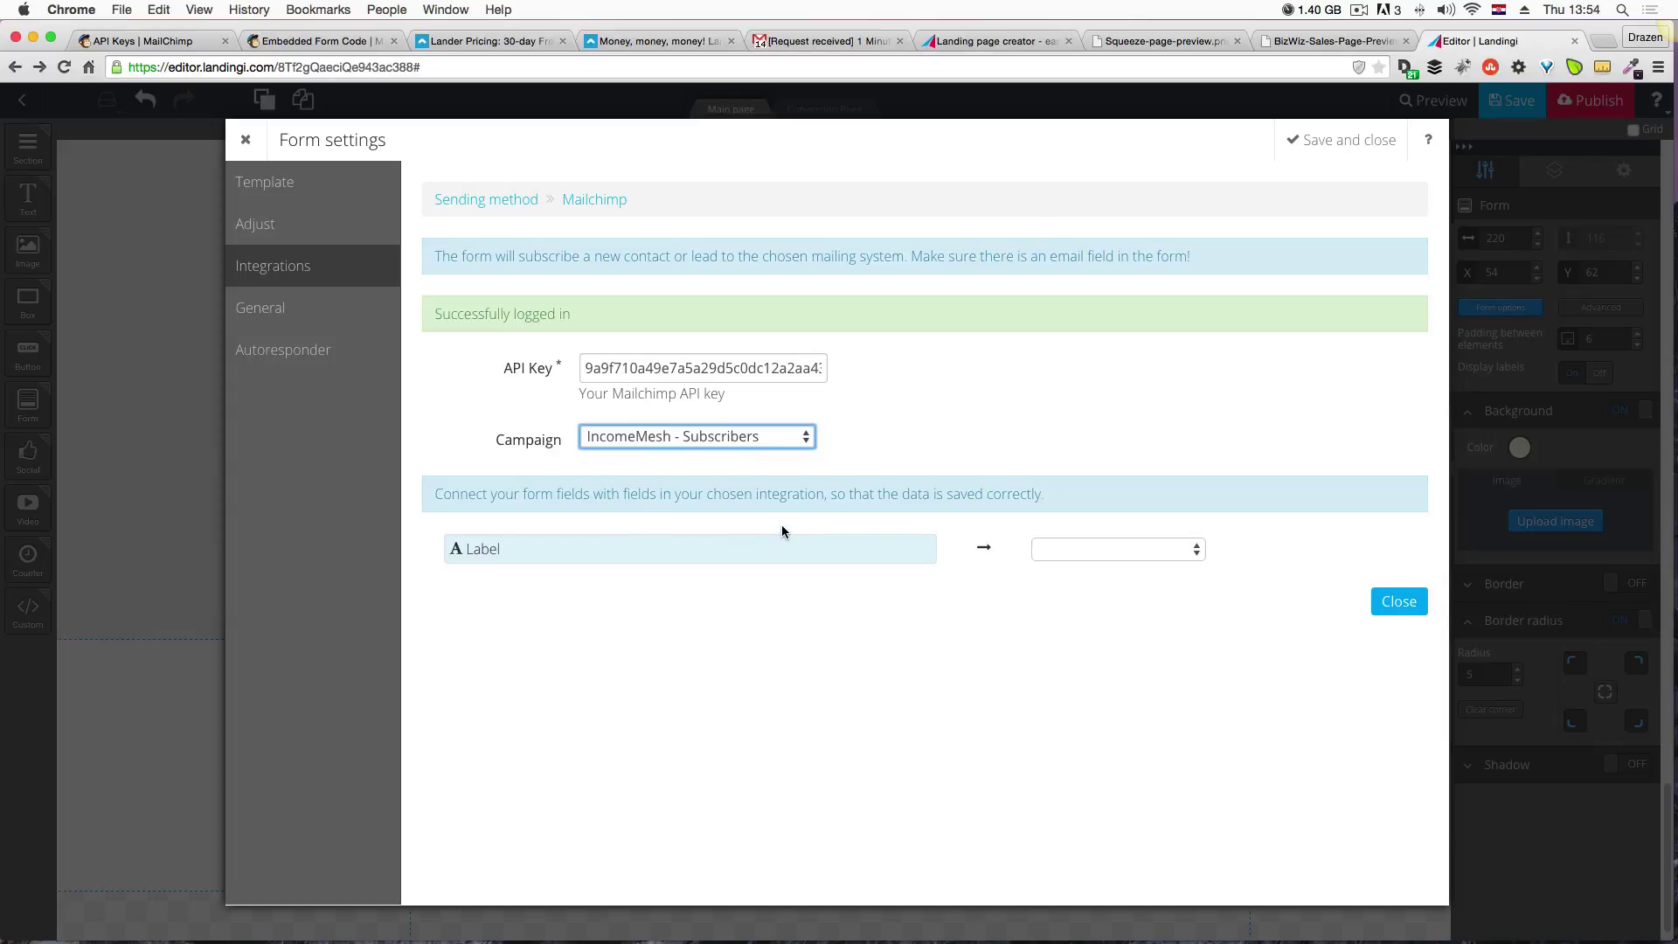
left_click(1077, 548)
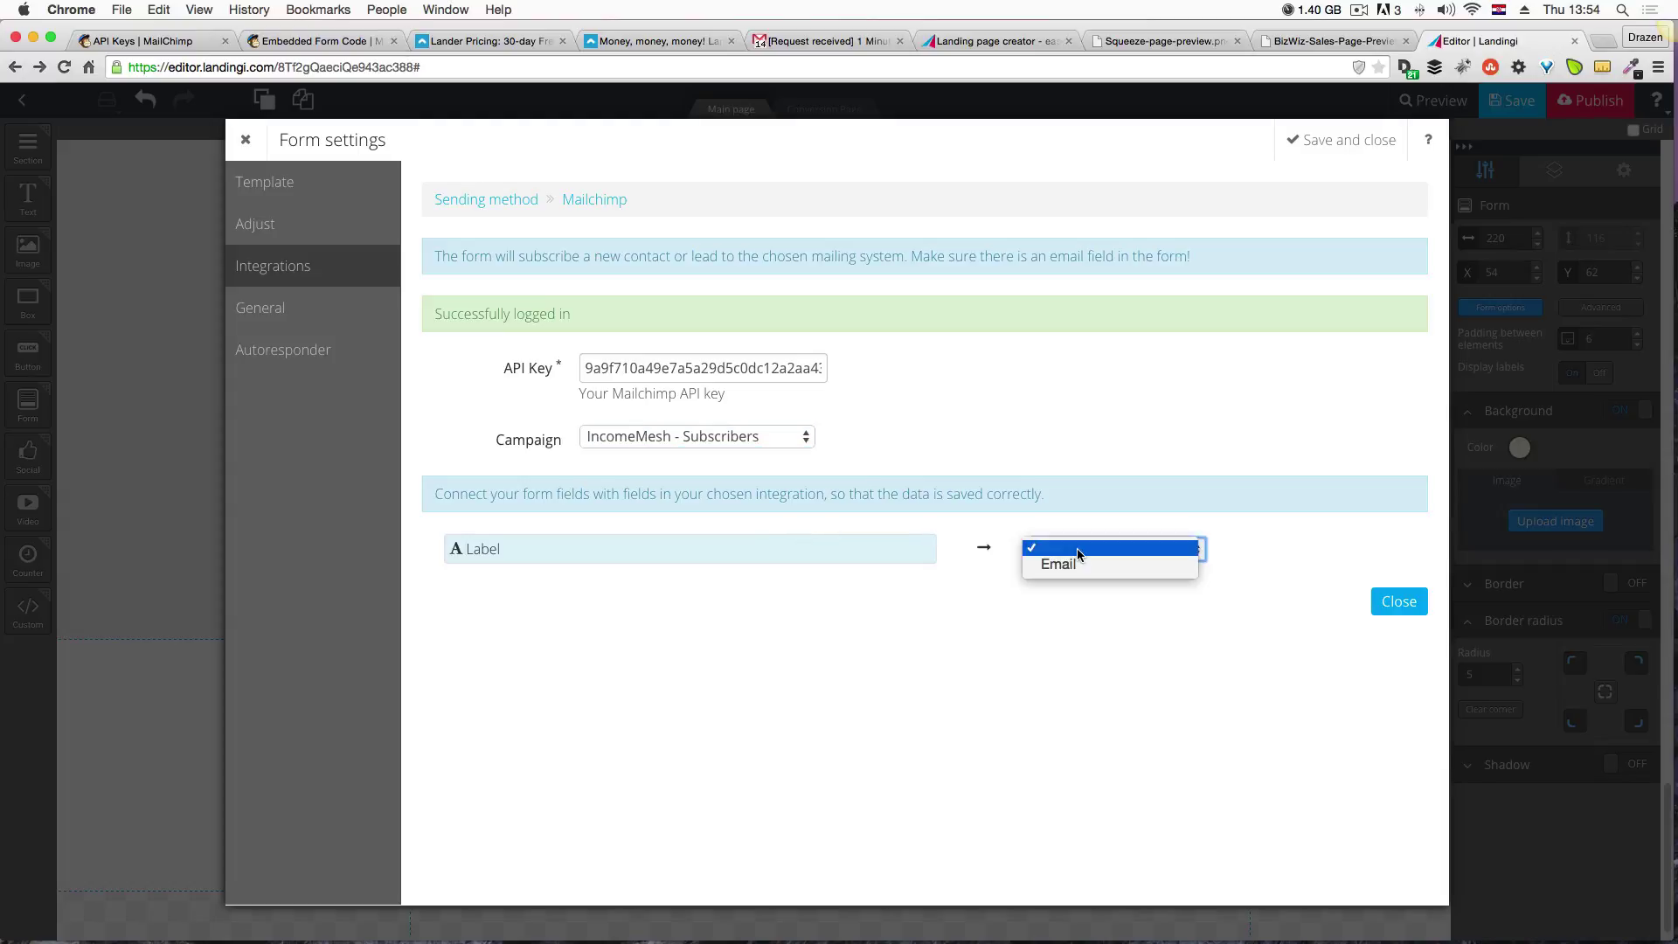
left_click(1077, 567)
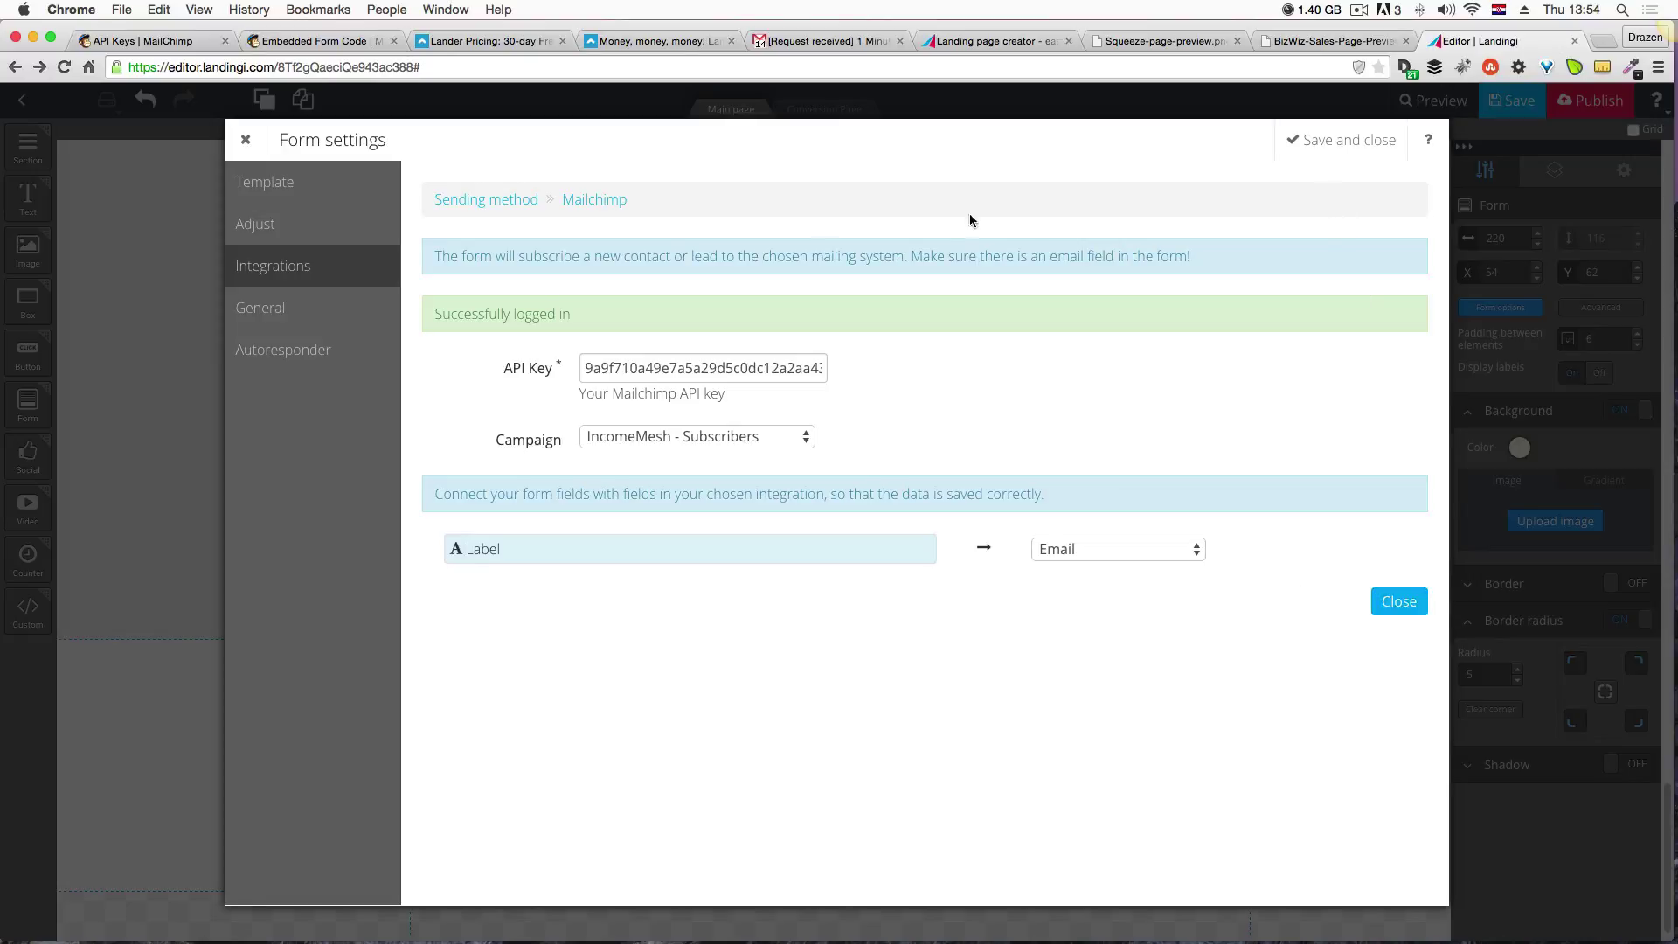
Examine the form's general and autoresponder settings, and review its integration and field settings again.
left_click(362, 305)
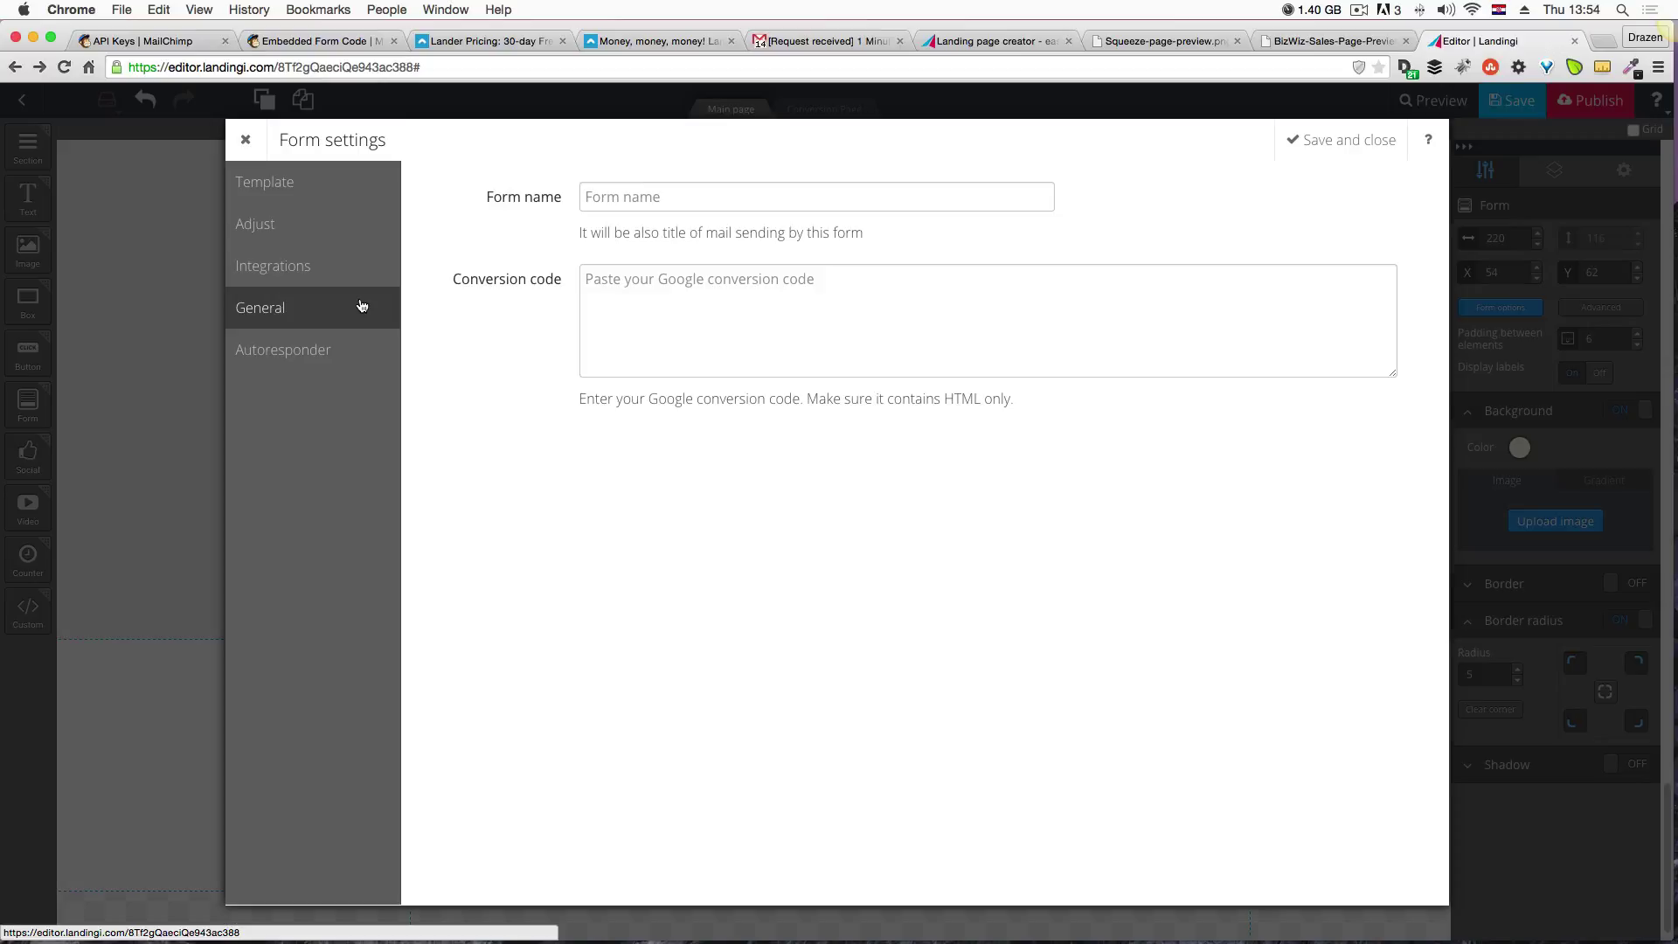
left_click(356, 352)
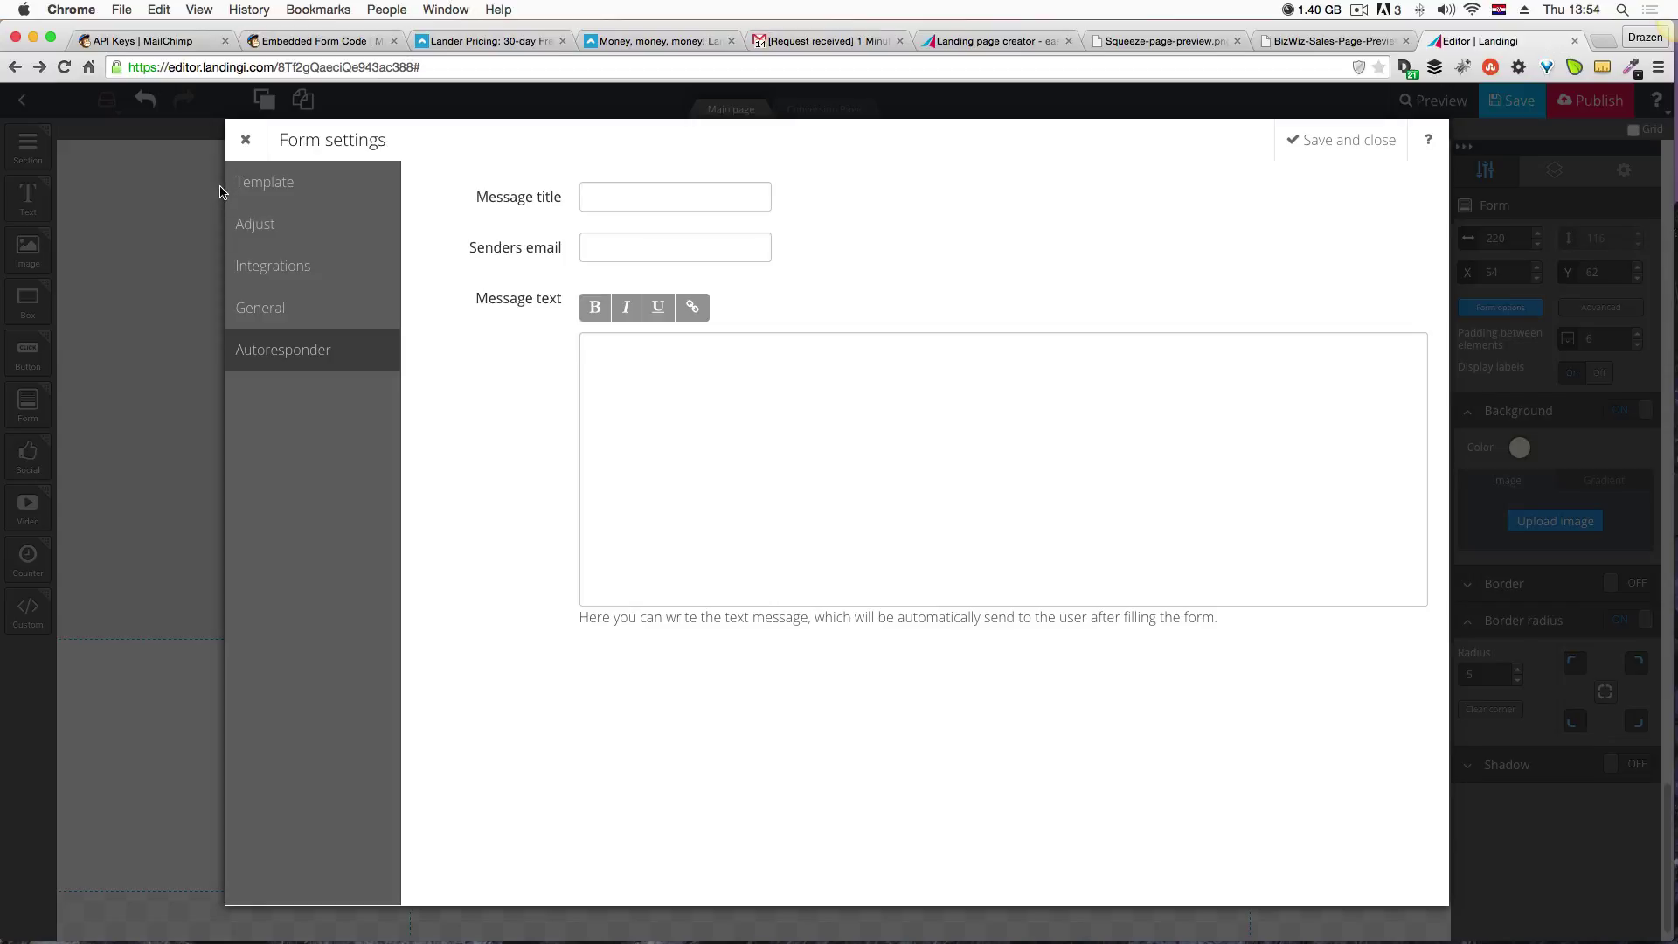
left_click(328, 314)
left_click(353, 279)
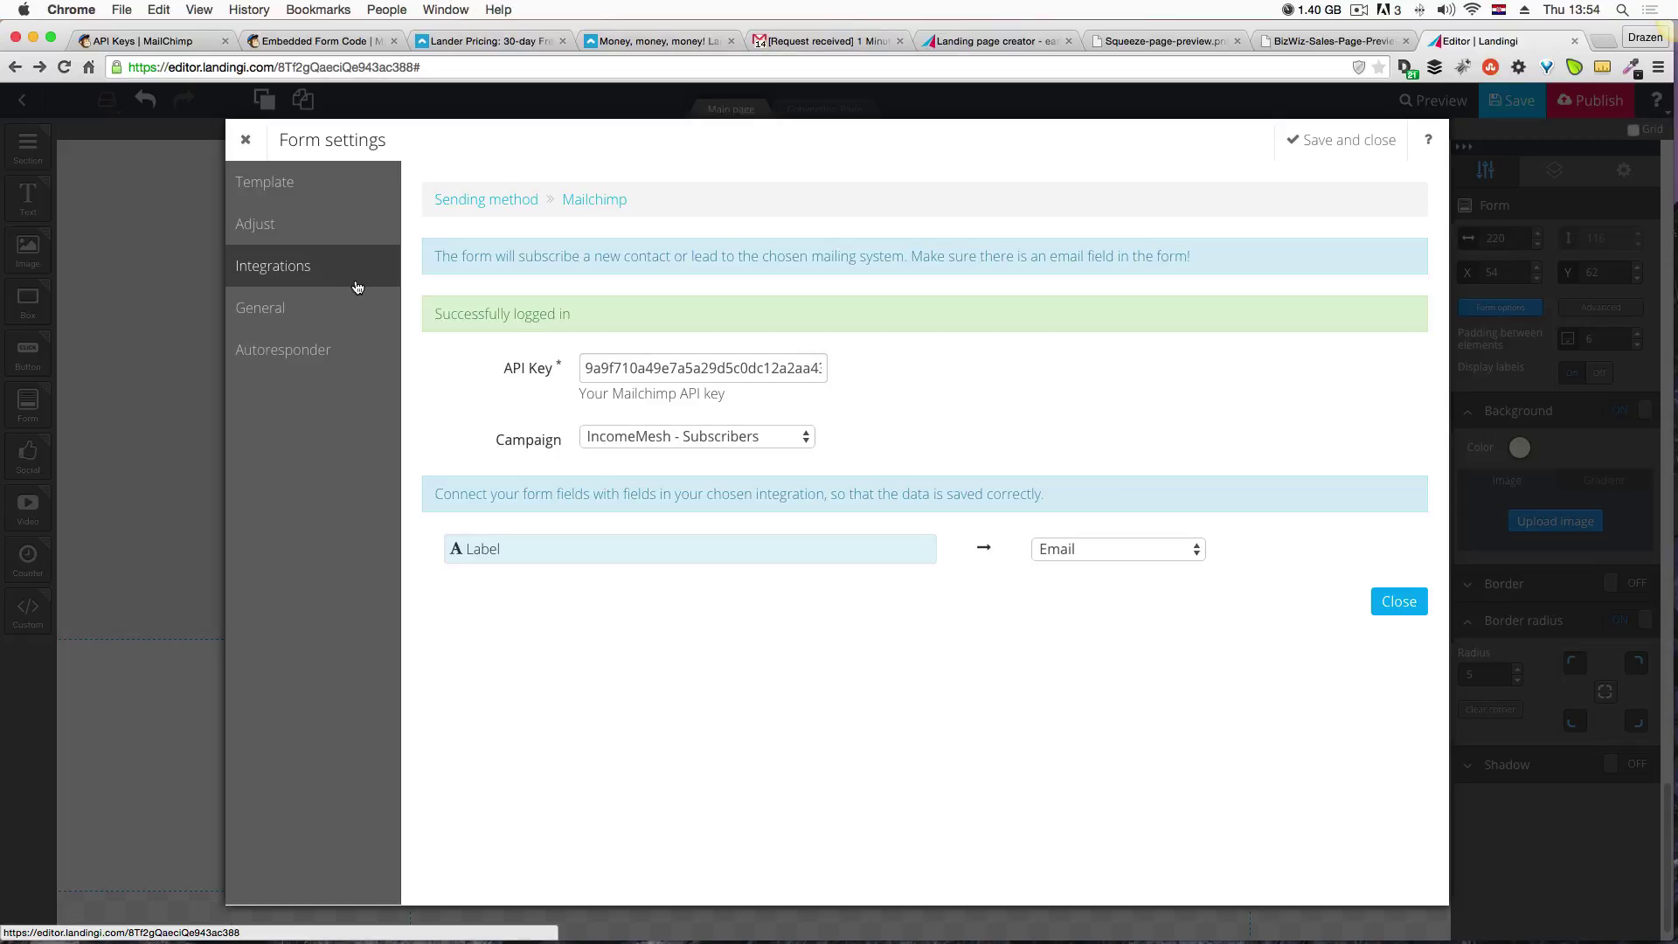
left_click(352, 235)
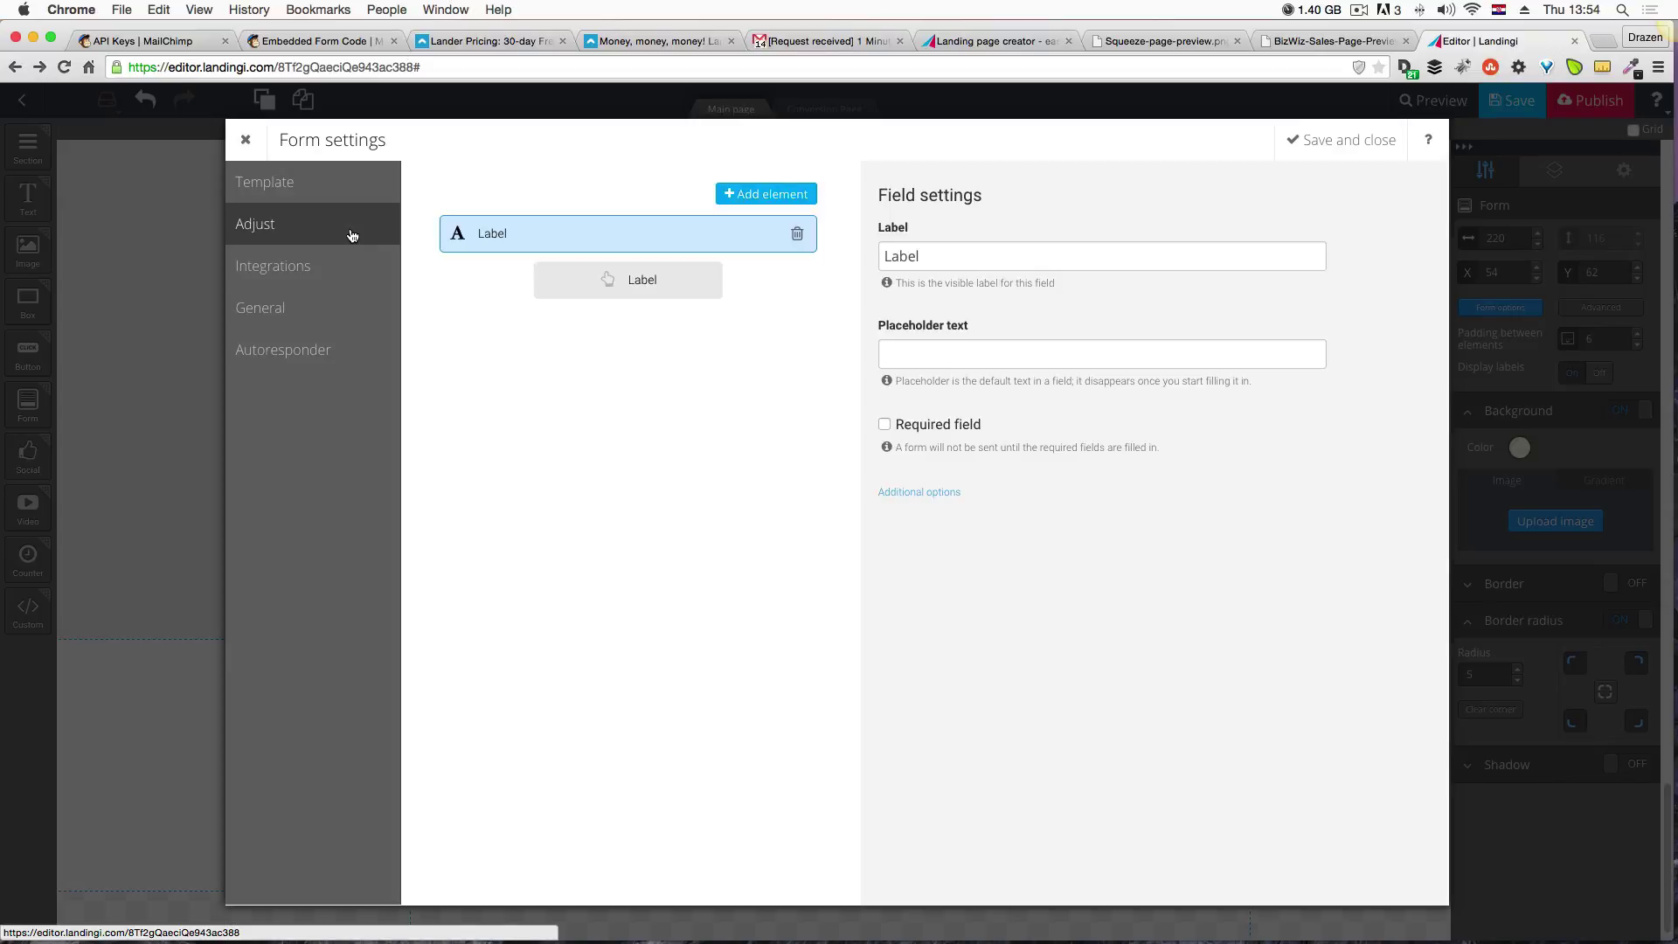
Compare the horizontal form templates with the mockup's newsletter form and apply the black template with the orange SEND button.
left_click(351, 196)
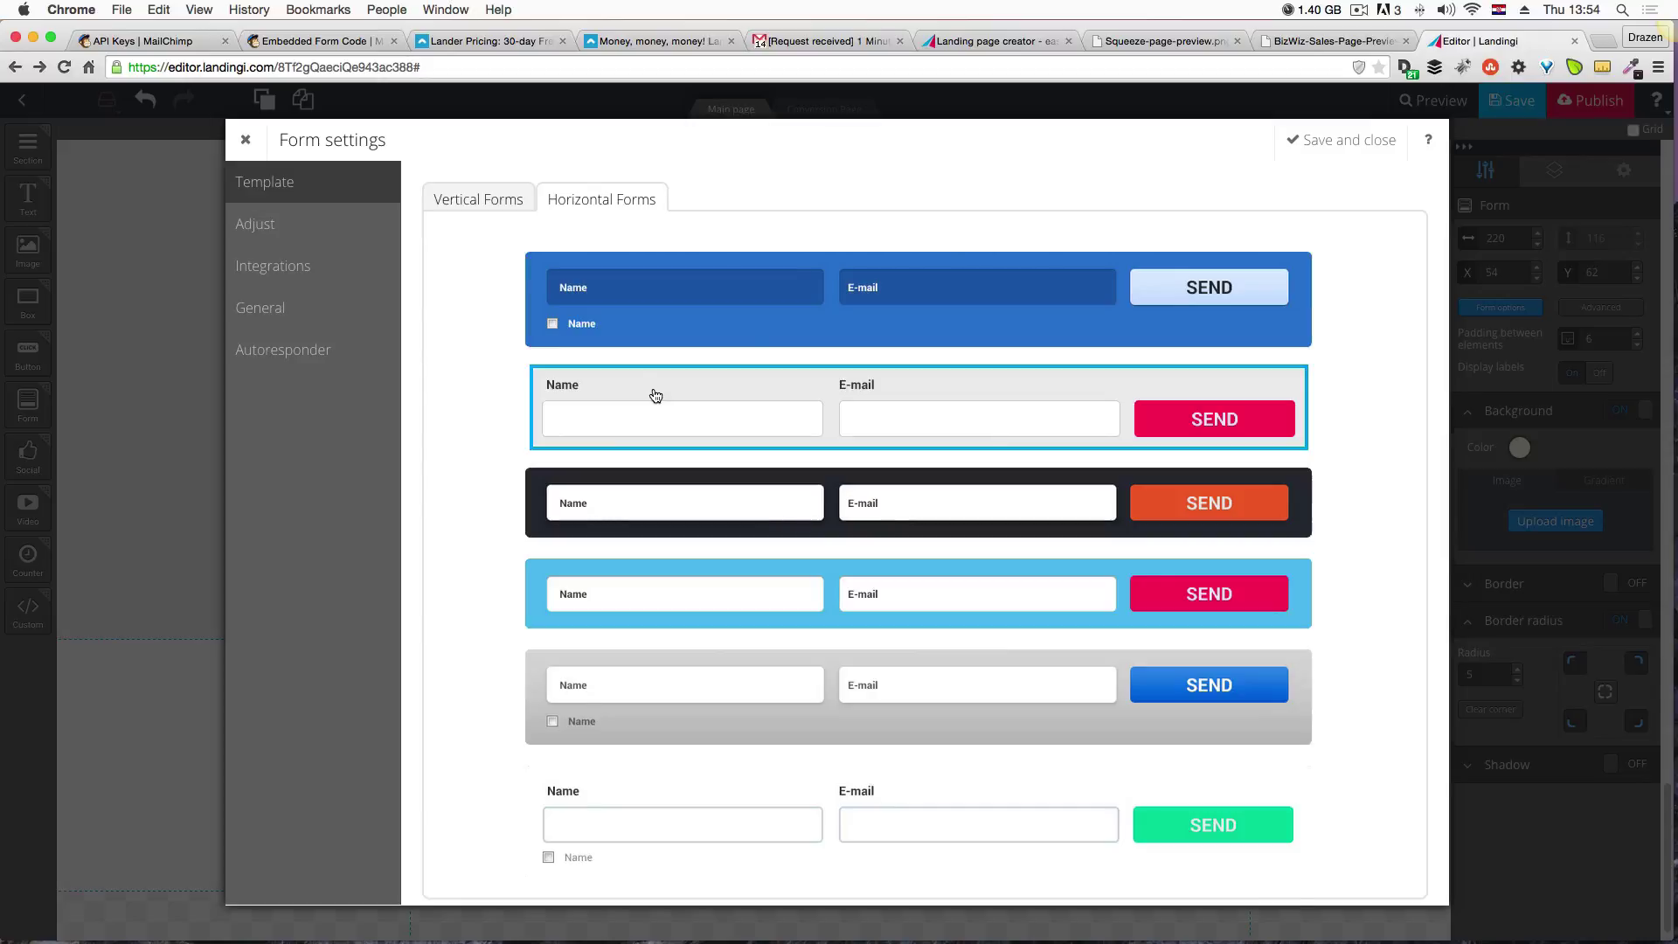
left_click(1334, 41)
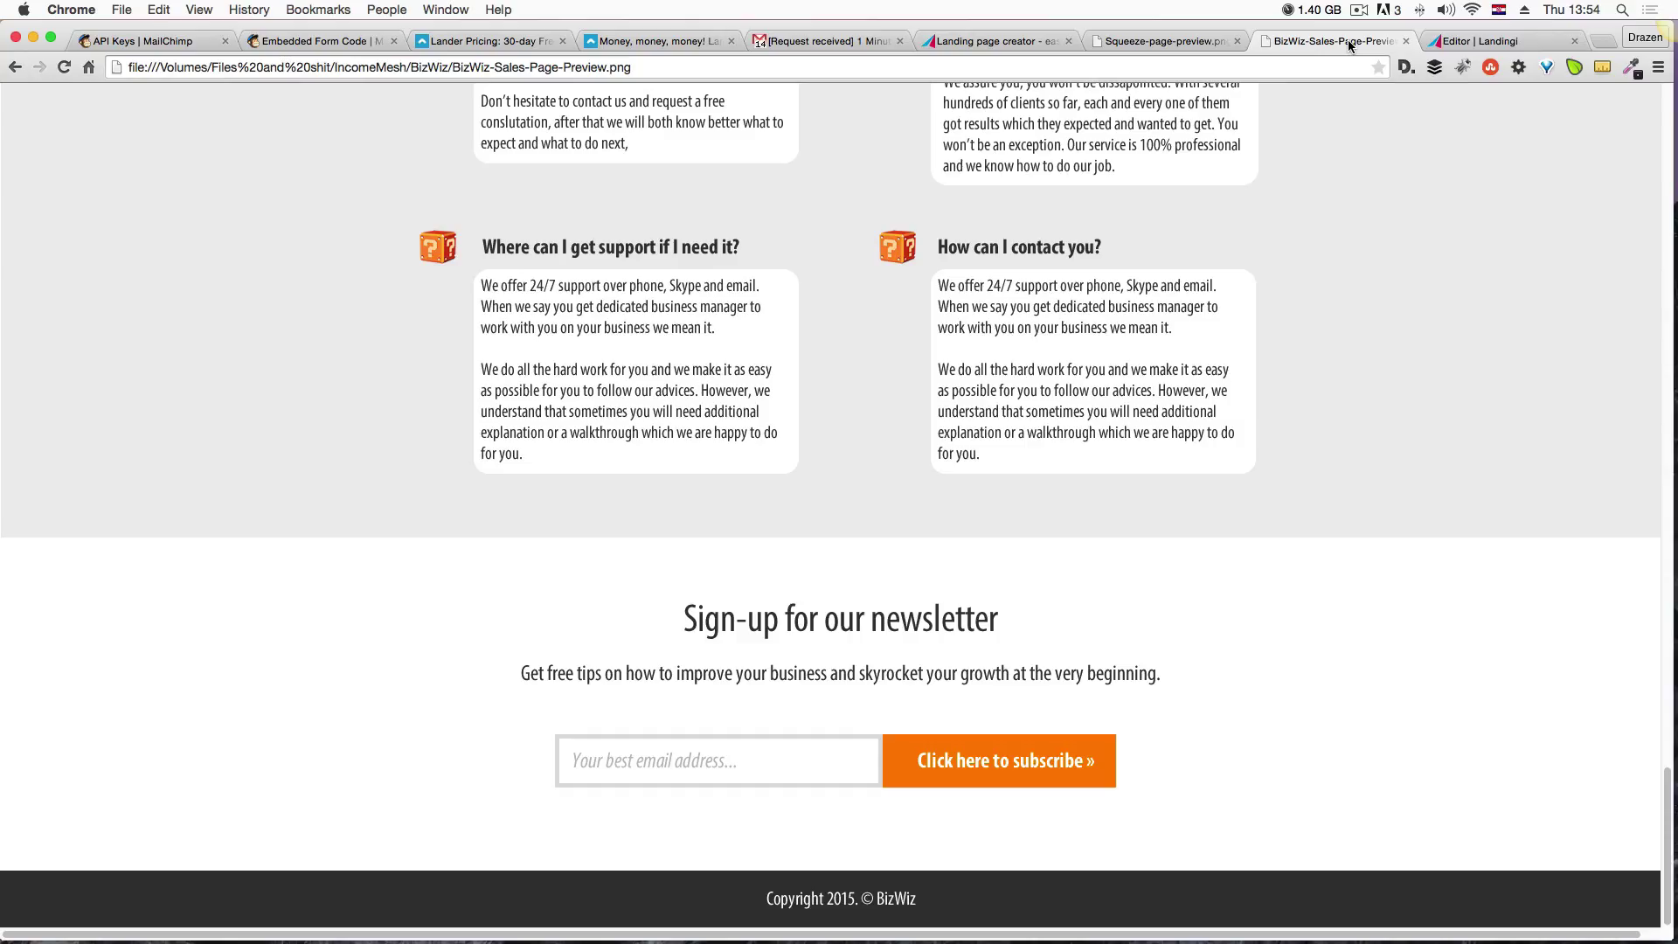
left_click(1521, 46)
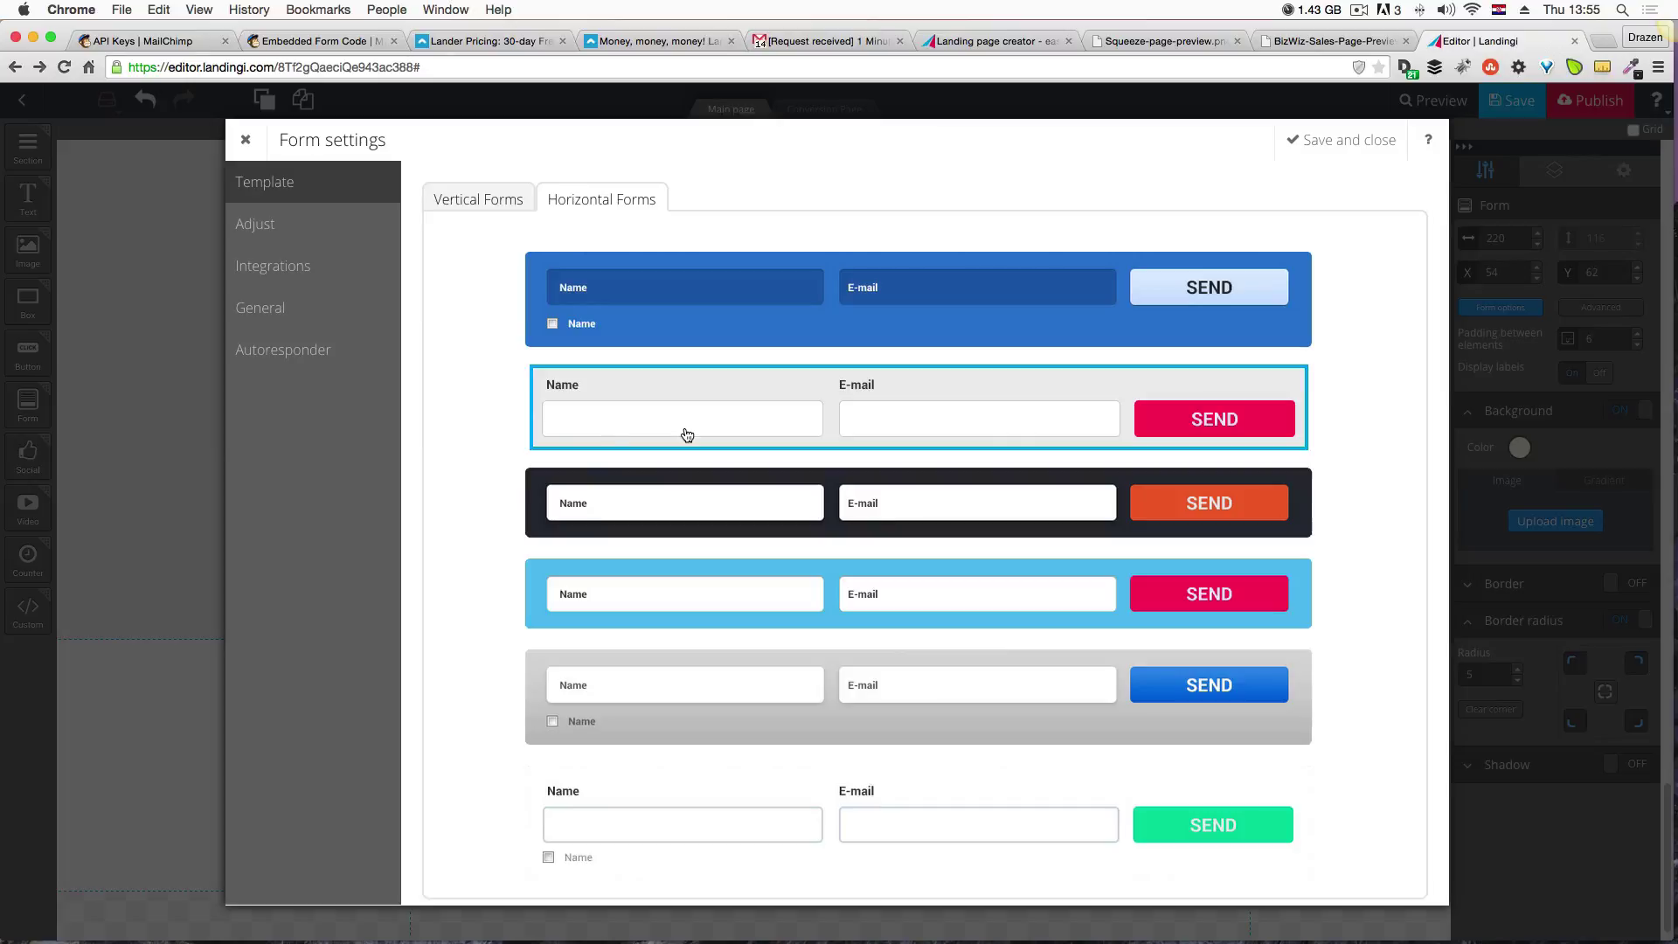
left_click(738, 490)
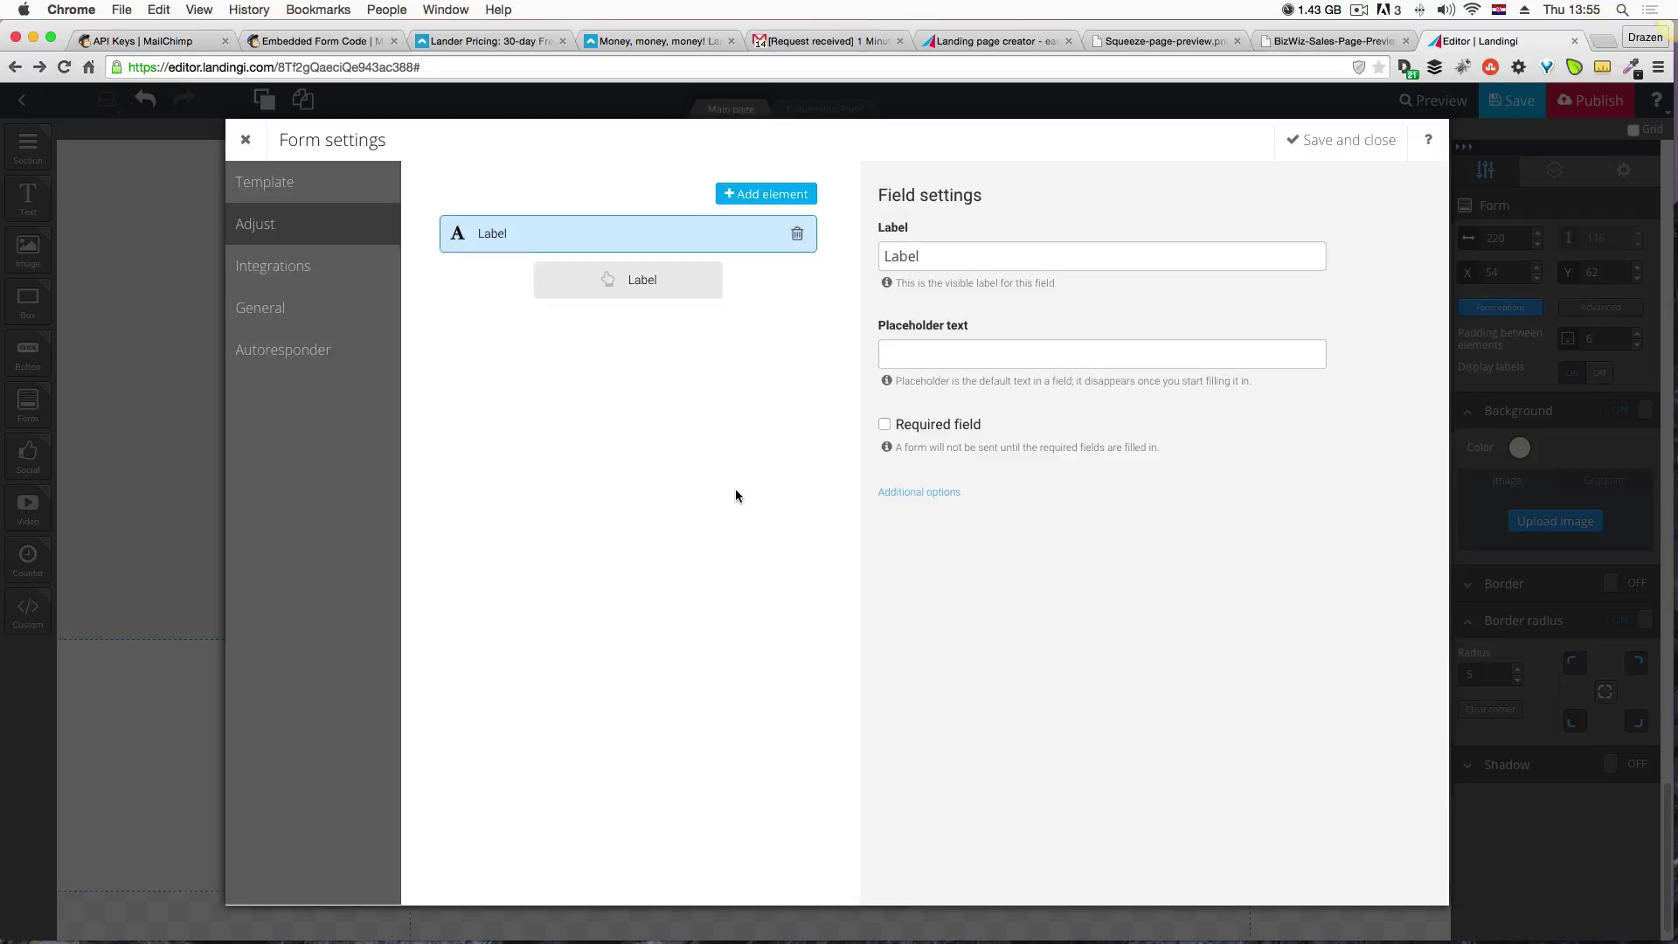
Label the form field "Email" with placeholder "Enter your best email...", make it required, and save the form settings.
double_click(913, 254)
type("Email")
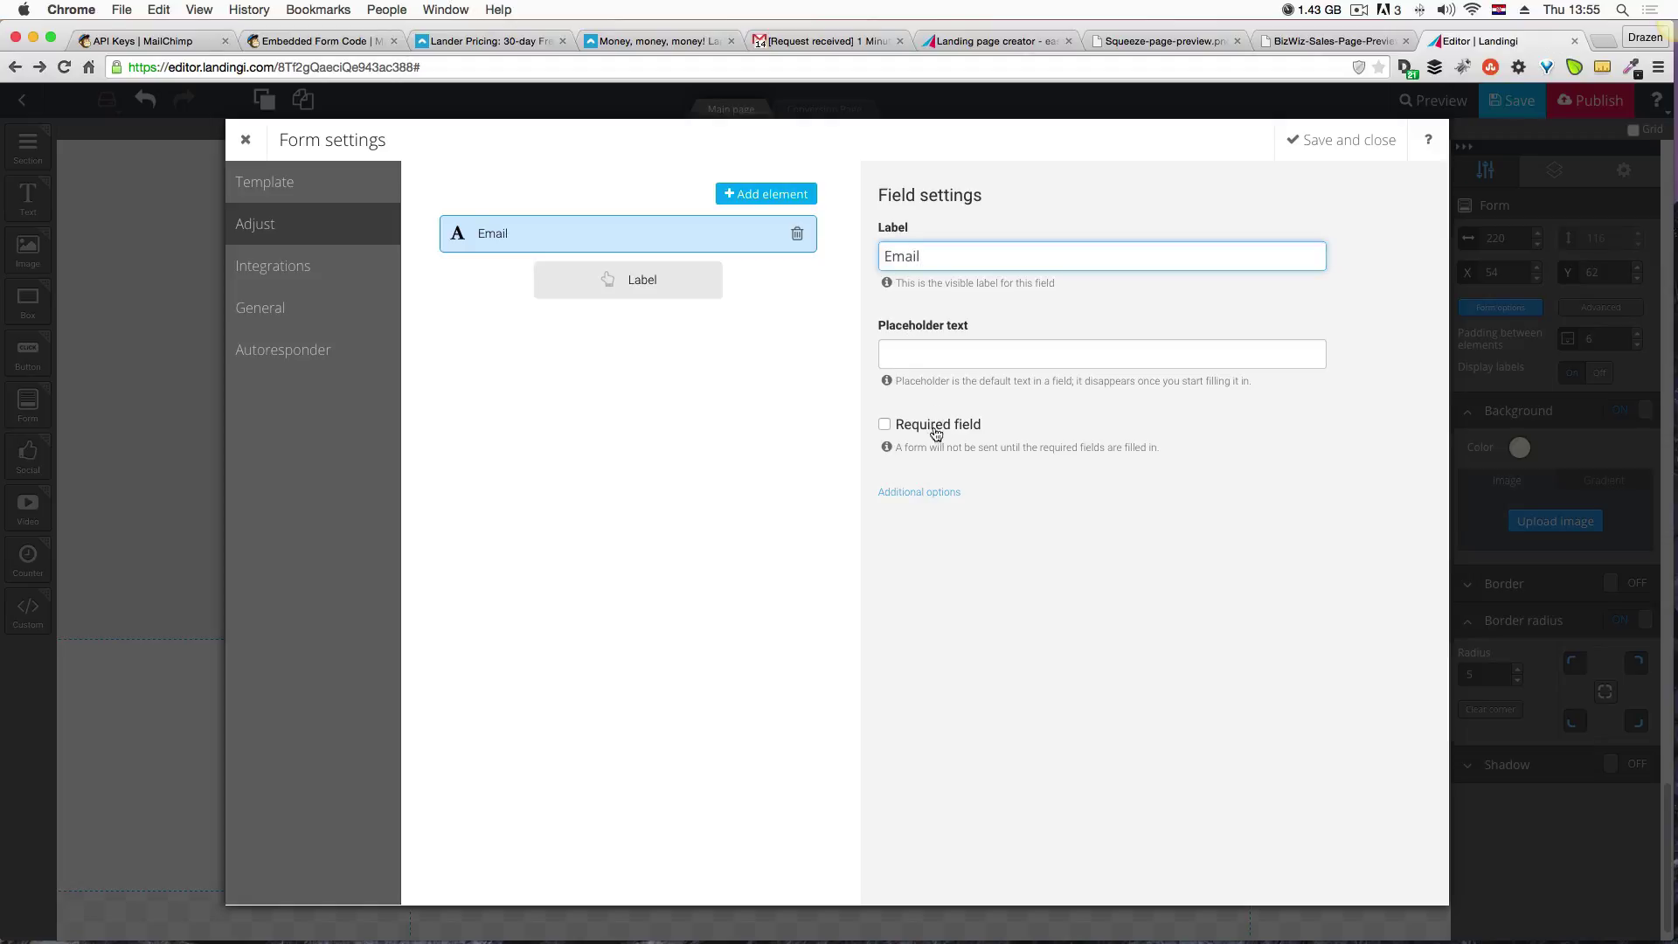
left_click(952, 366)
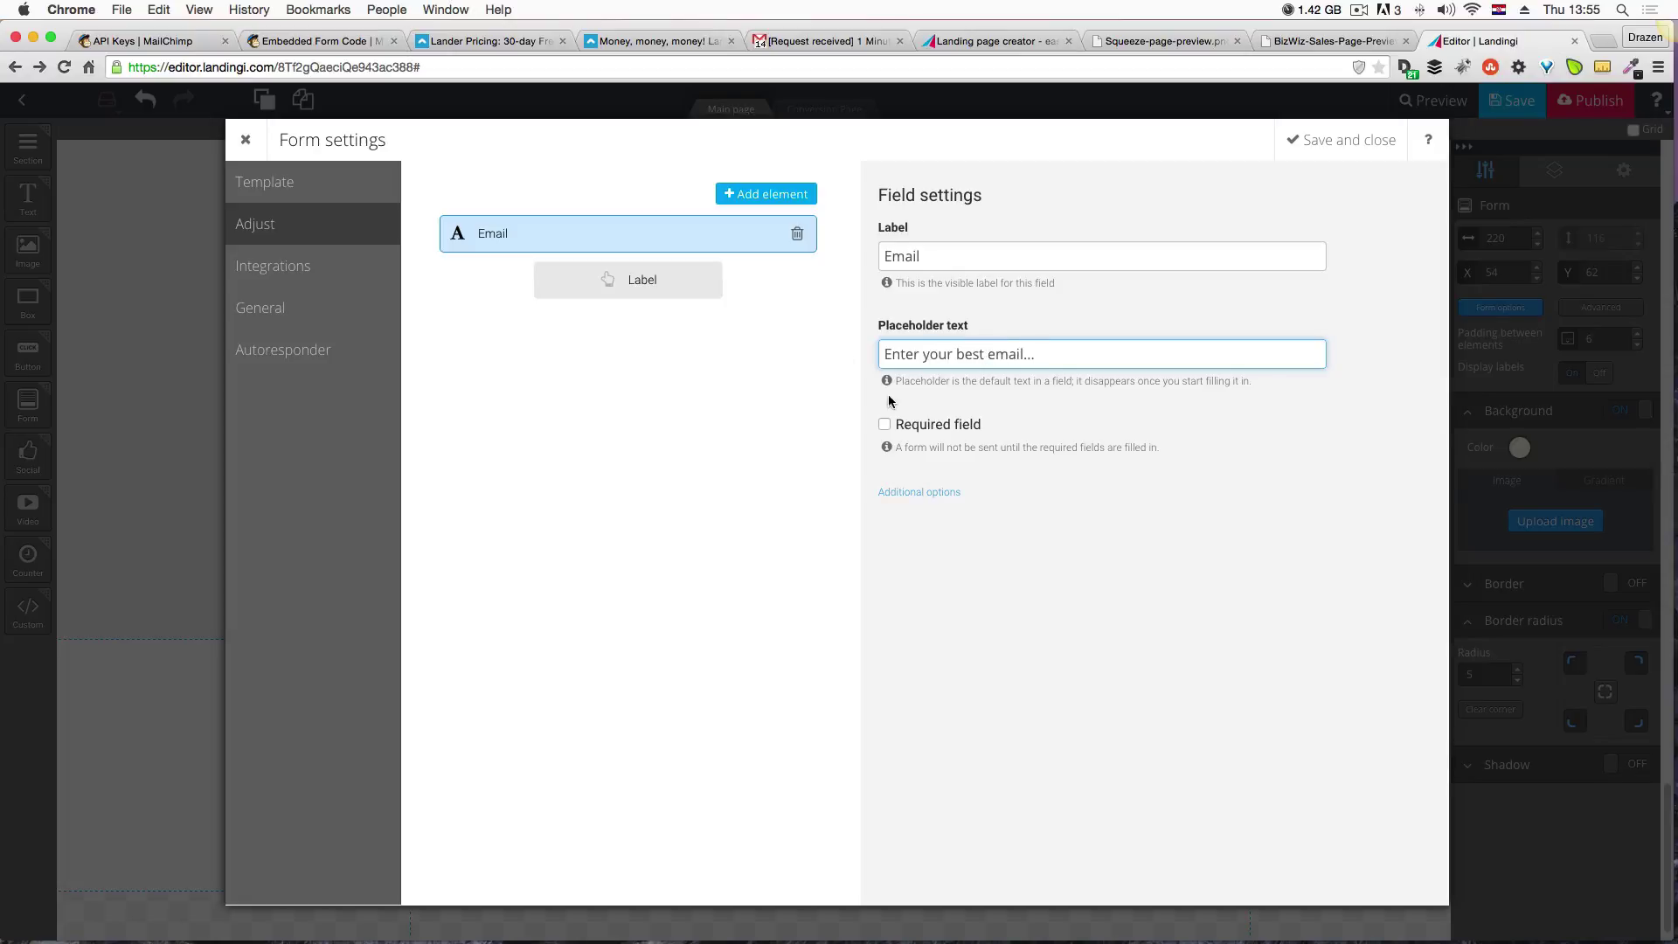
left_click(885, 425)
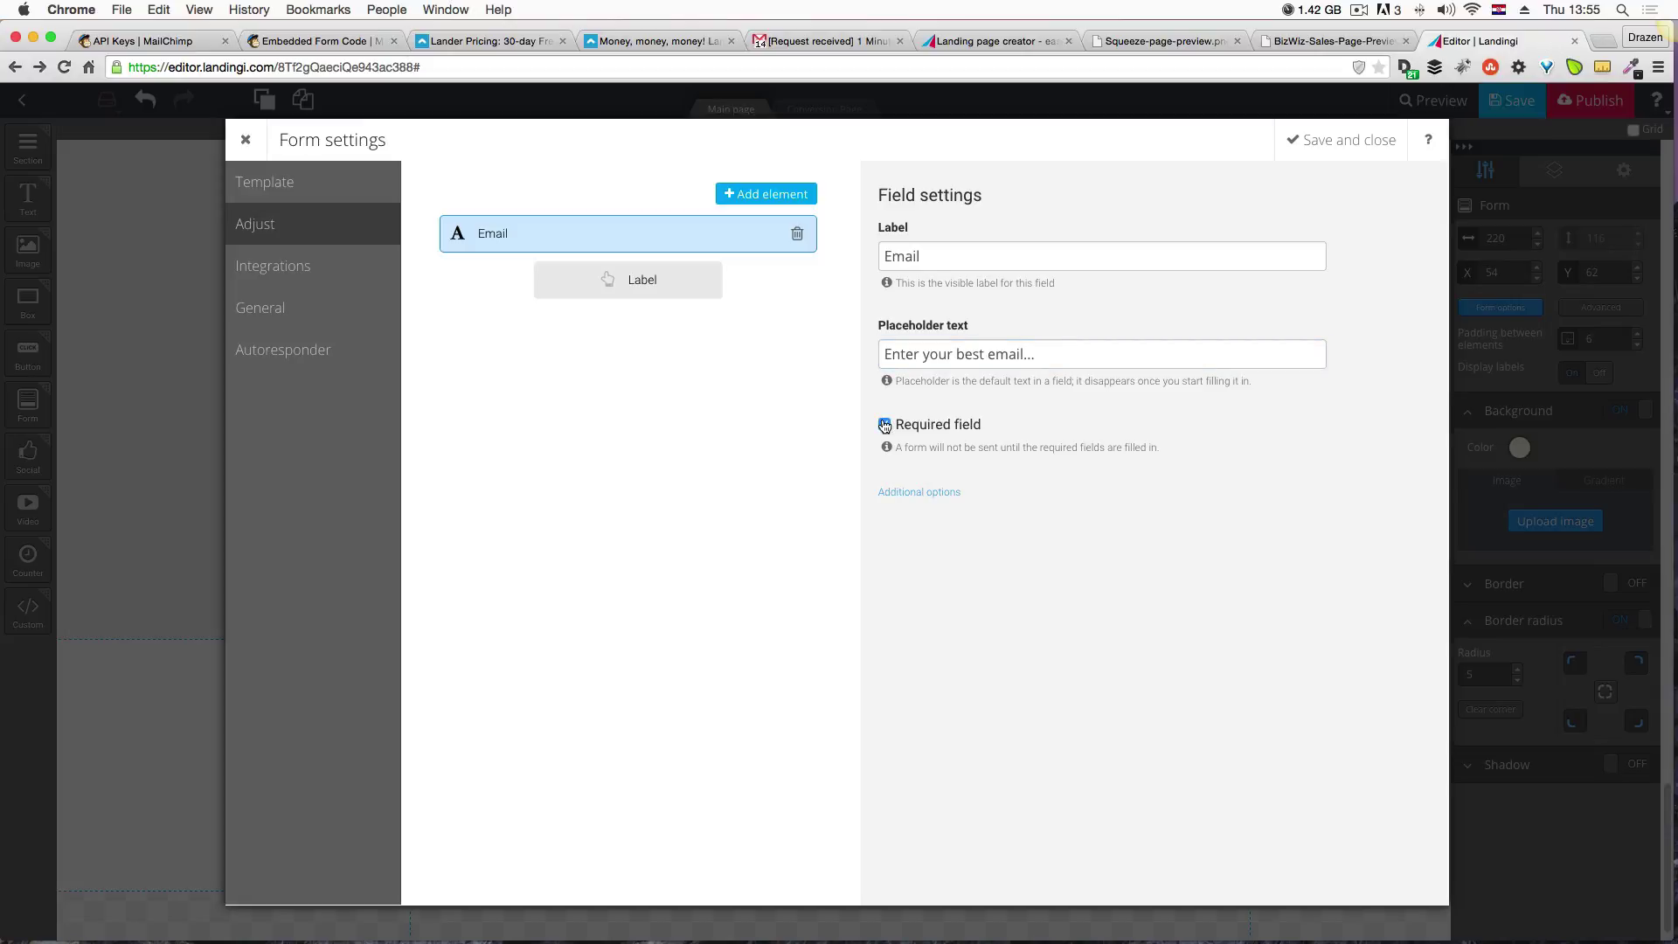
left_click(1366, 158)
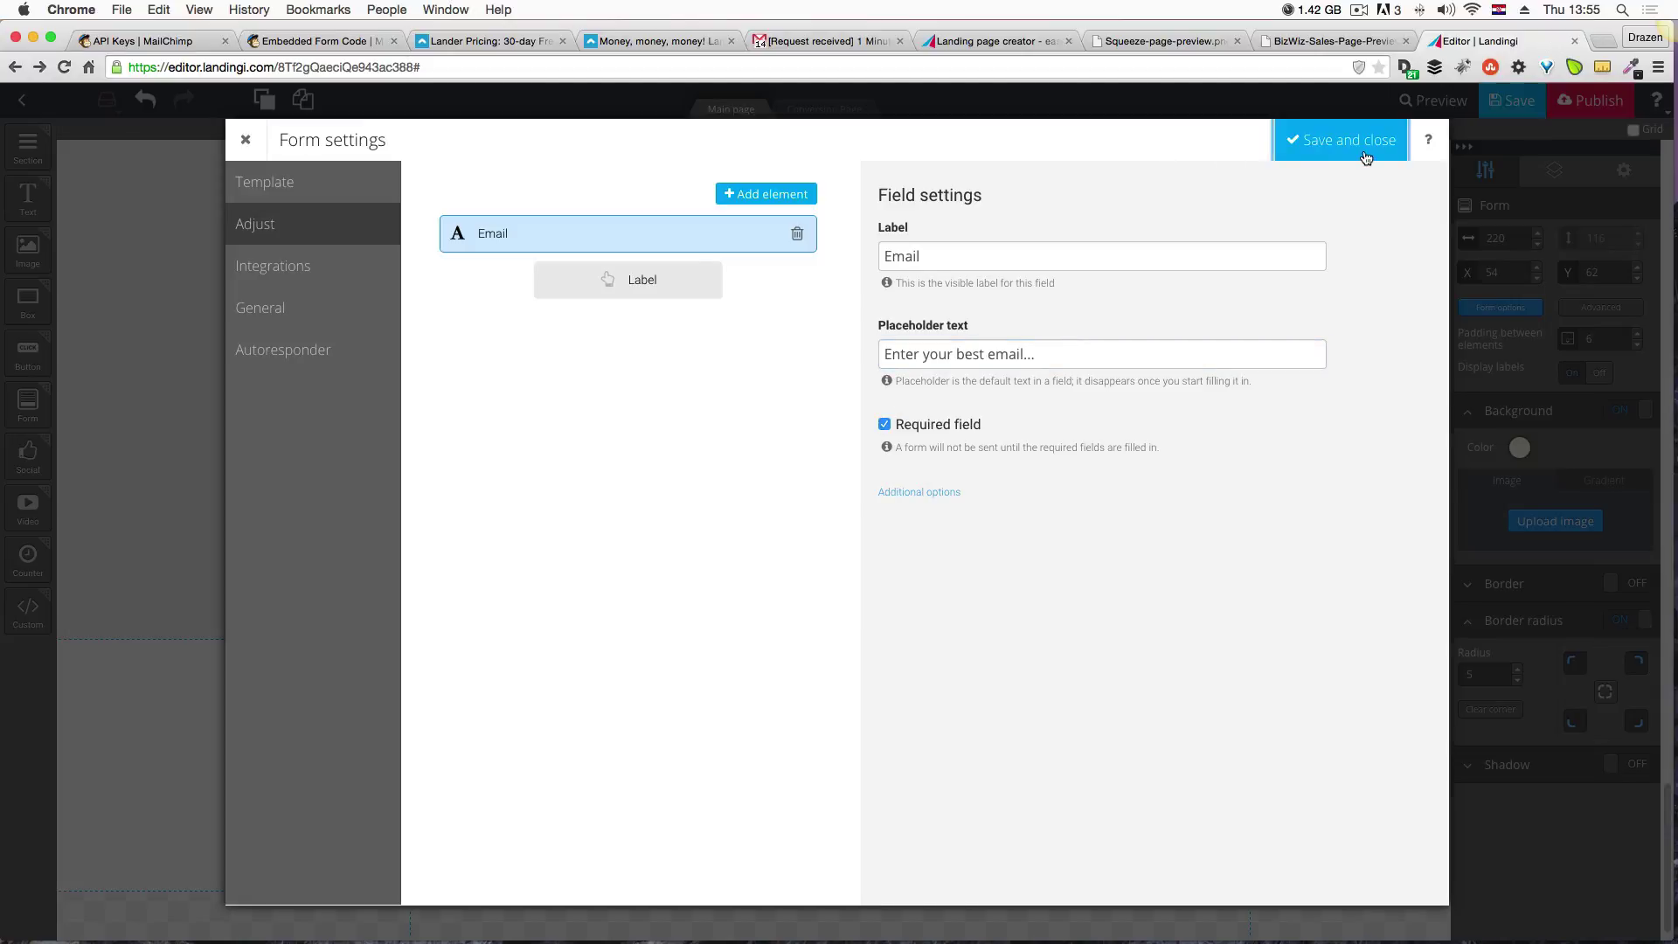
left_click(1129, 753)
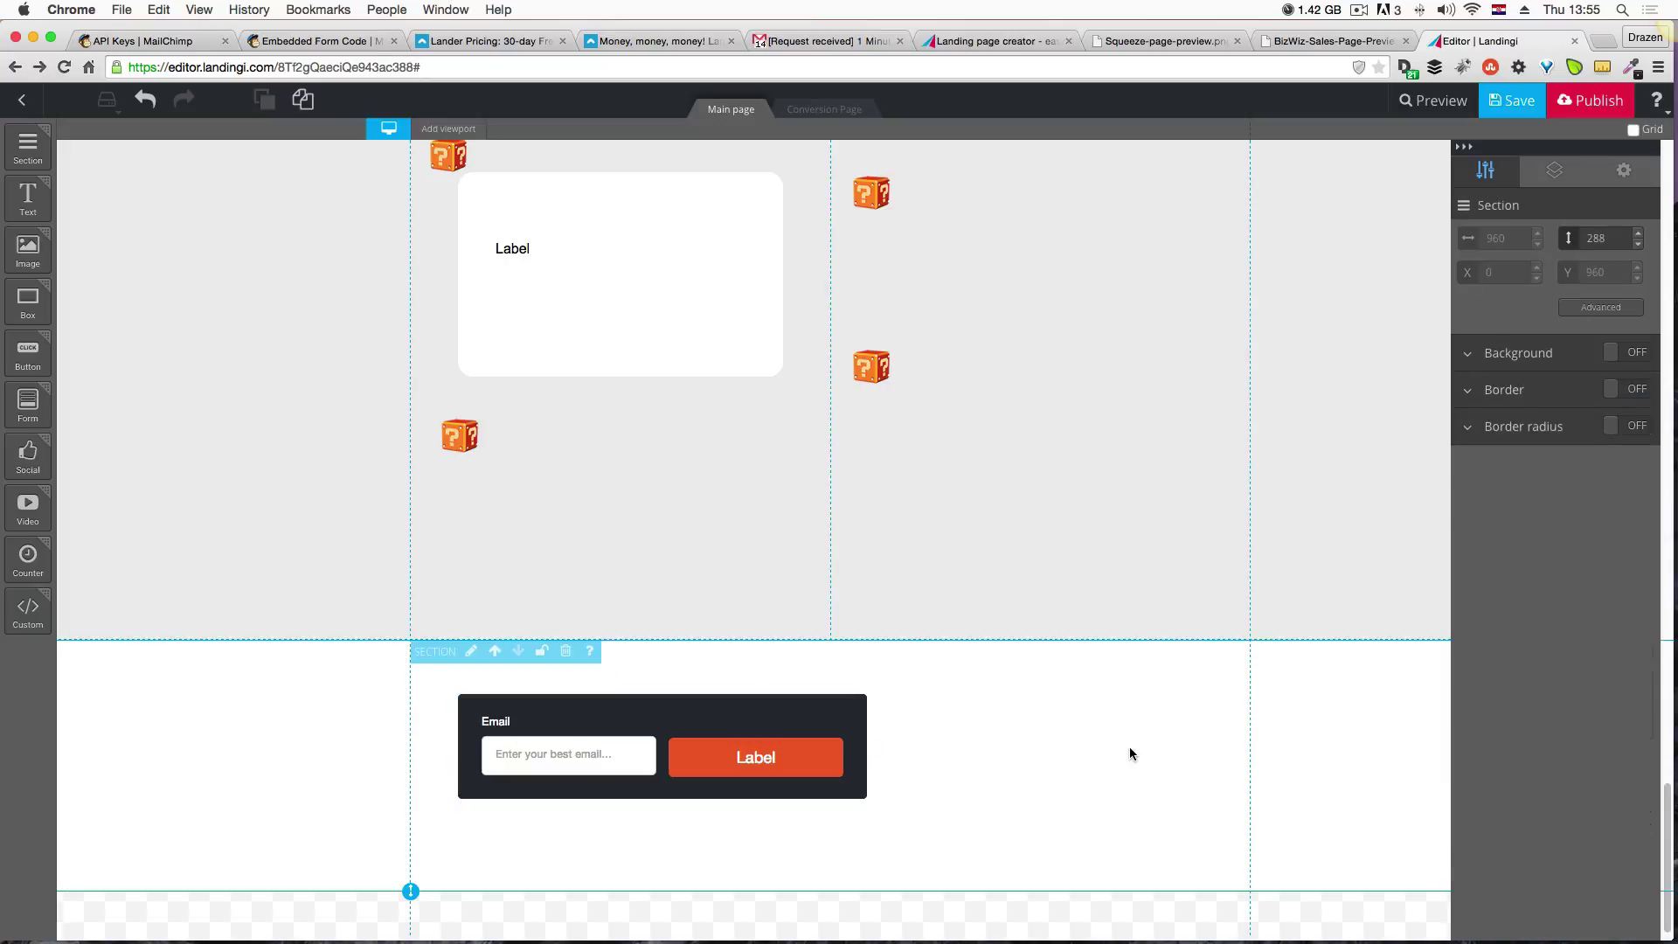
Remove the Email label text from the newsletter form's field and save the form settings.
left_click(504, 727)
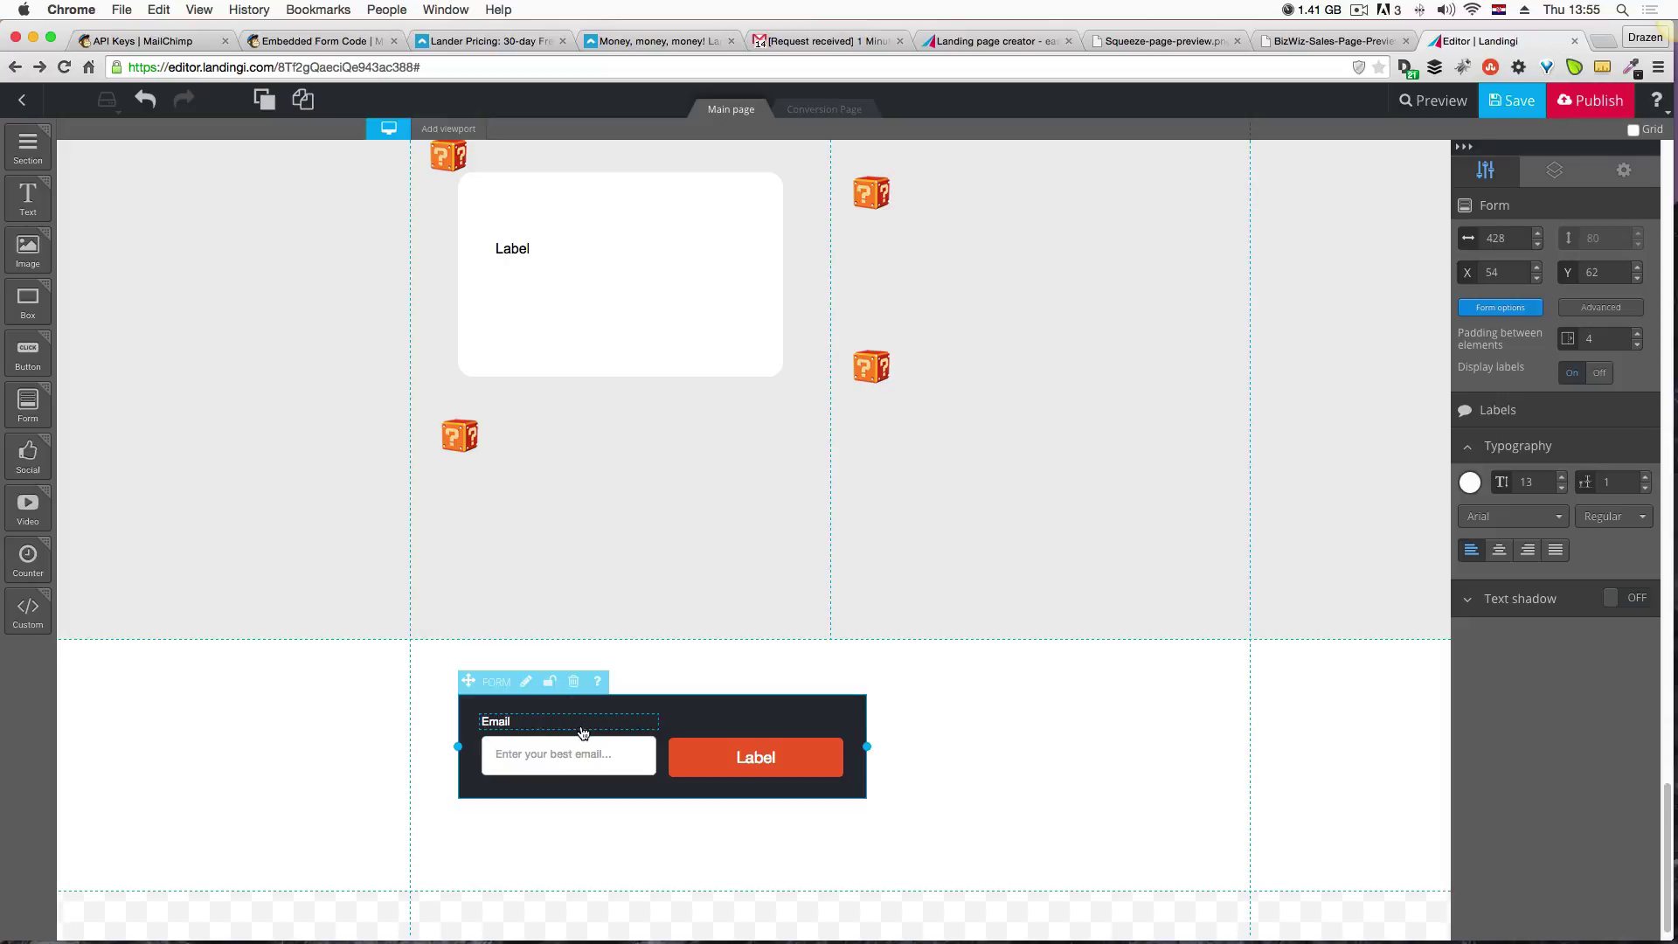
left_click(363, 722)
left_click(507, 731)
double_click(515, 726)
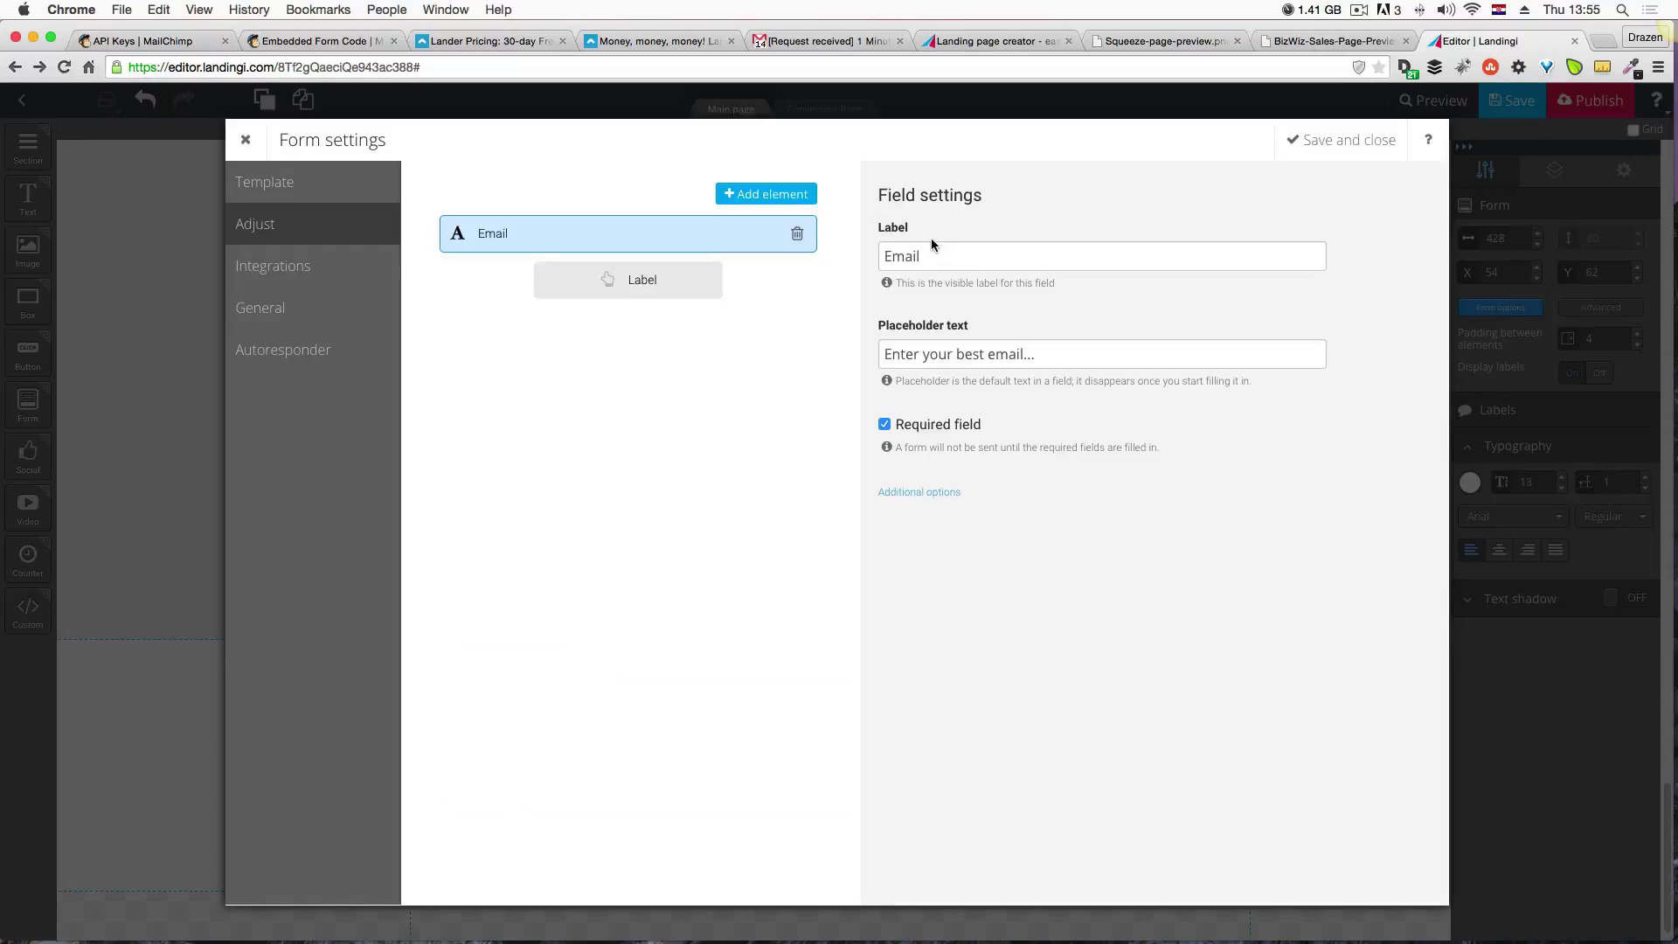
double_click(916, 259)
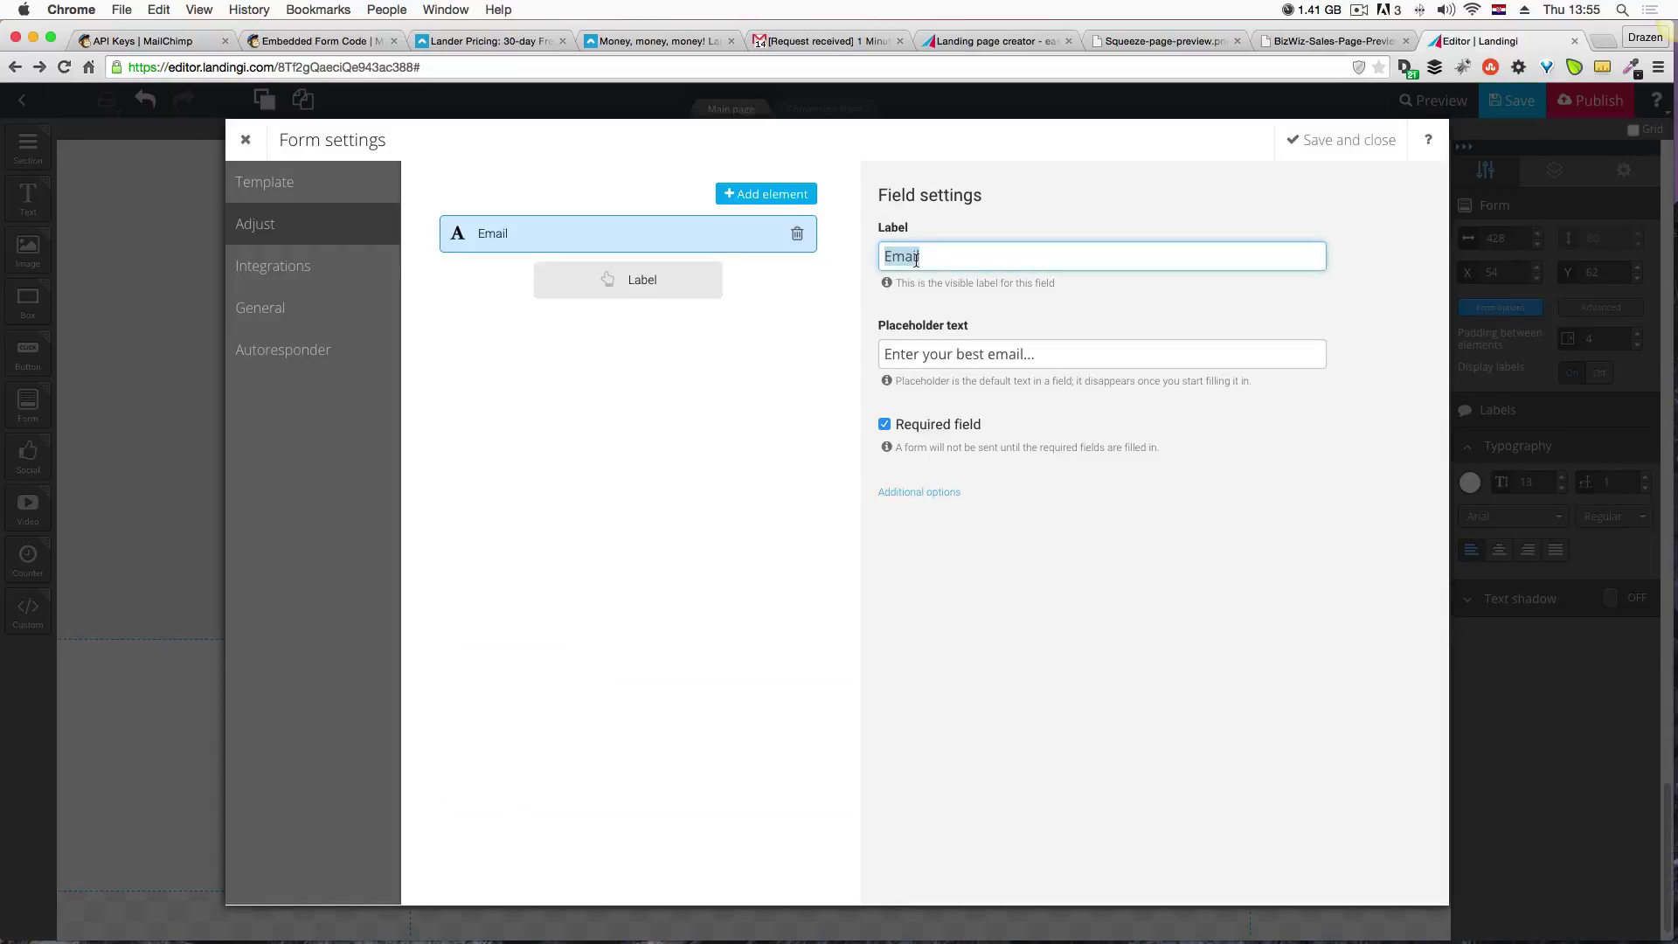
key("BackSpace")
left_click(1178, 308)
left_click(1368, 151)
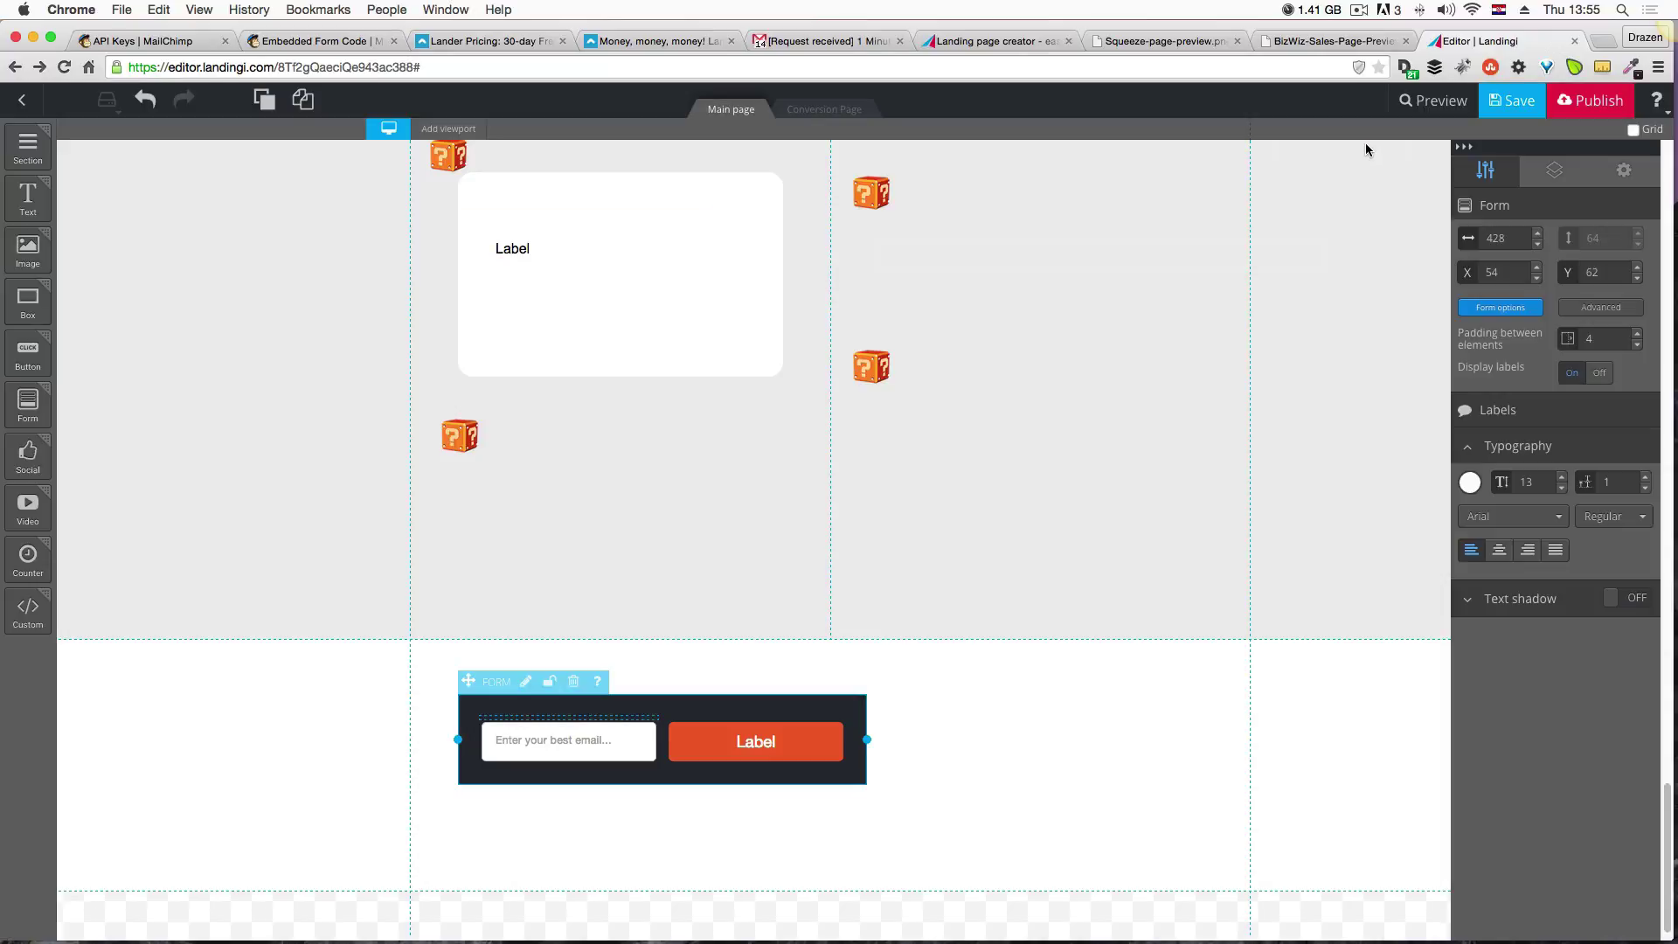
Move the form below the newsletter section's two labels and place the second label just above it at about X 401, Y 116.
left_click(1115, 676)
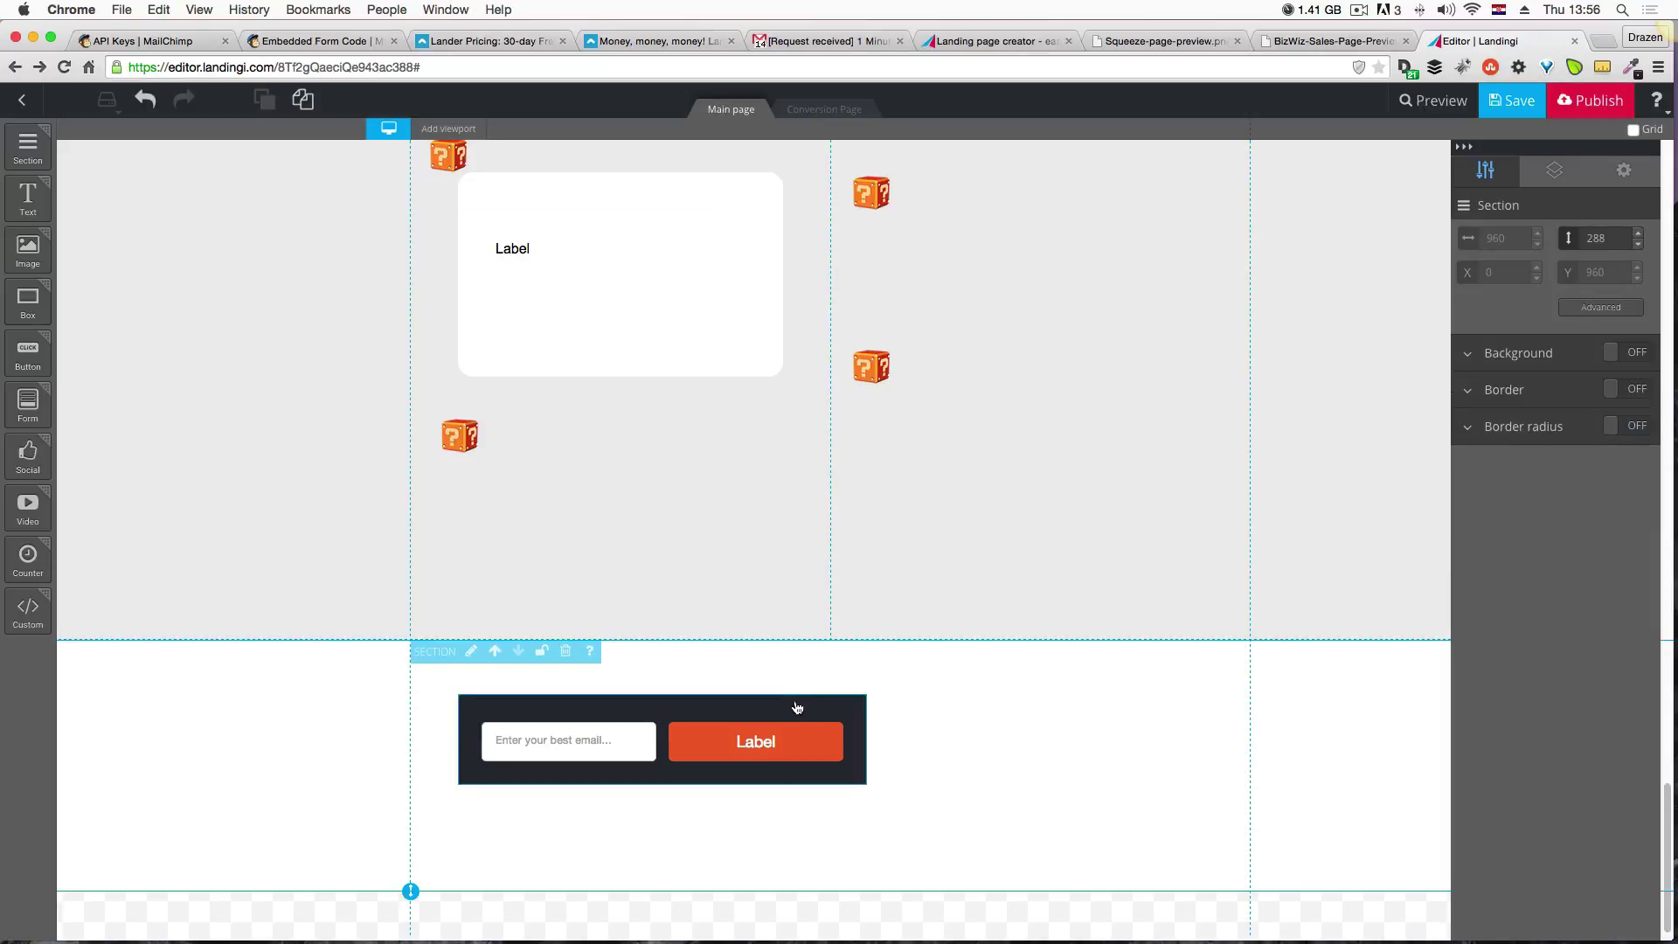
left_click_drag(797, 707, 983, 785)
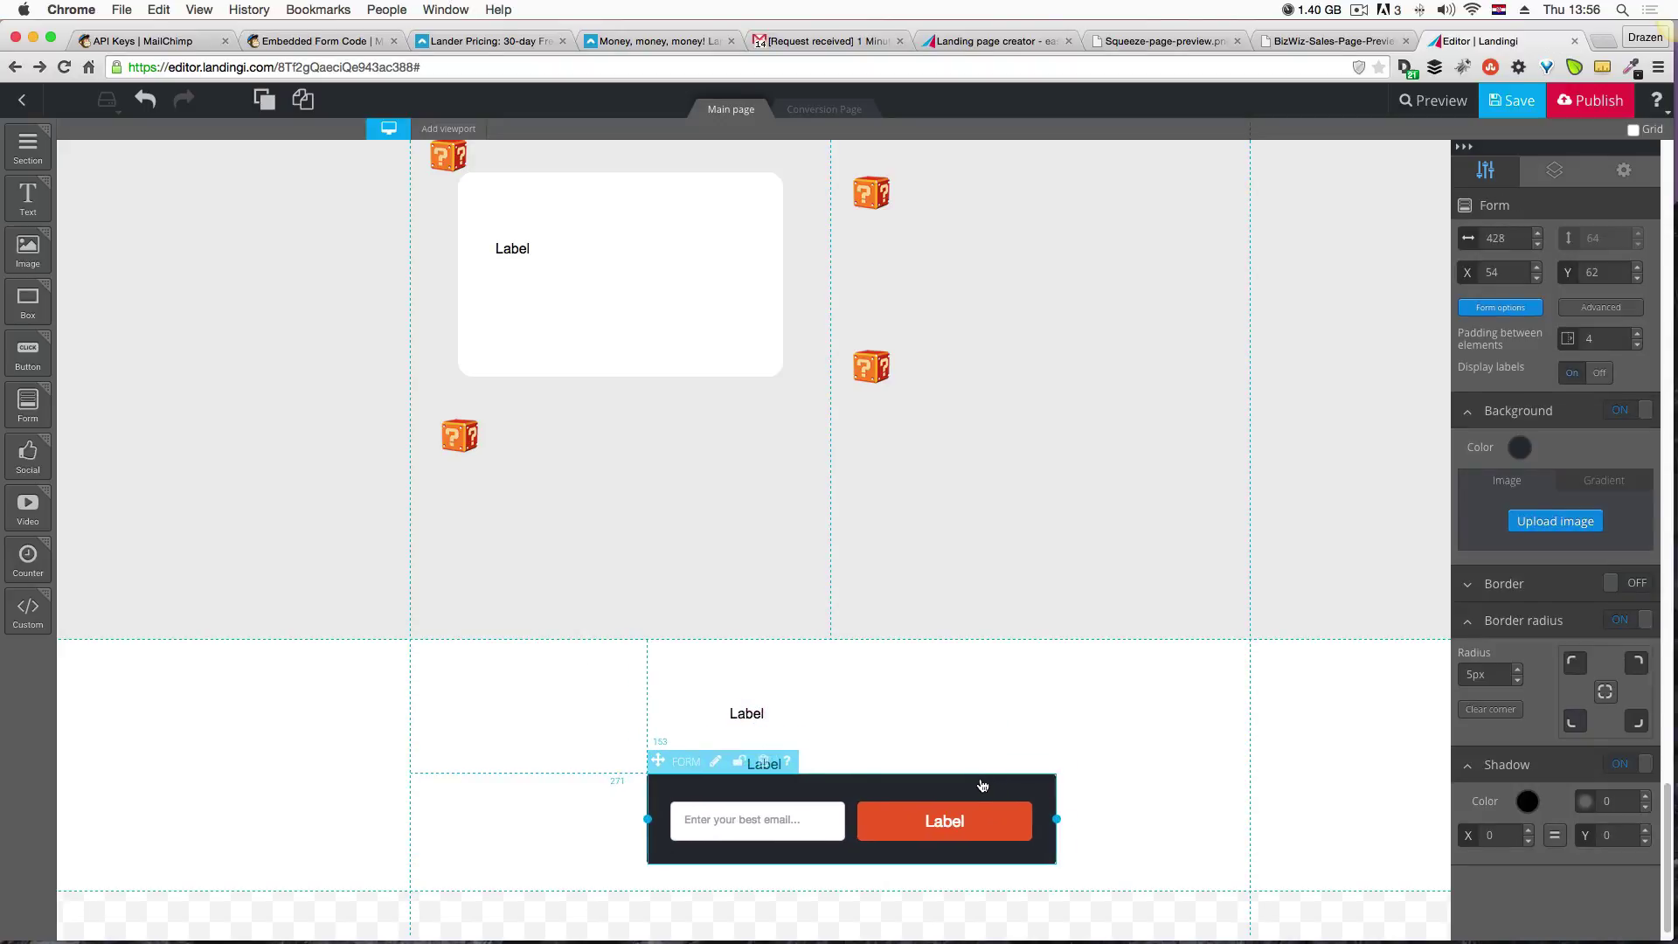
left_click(837, 745)
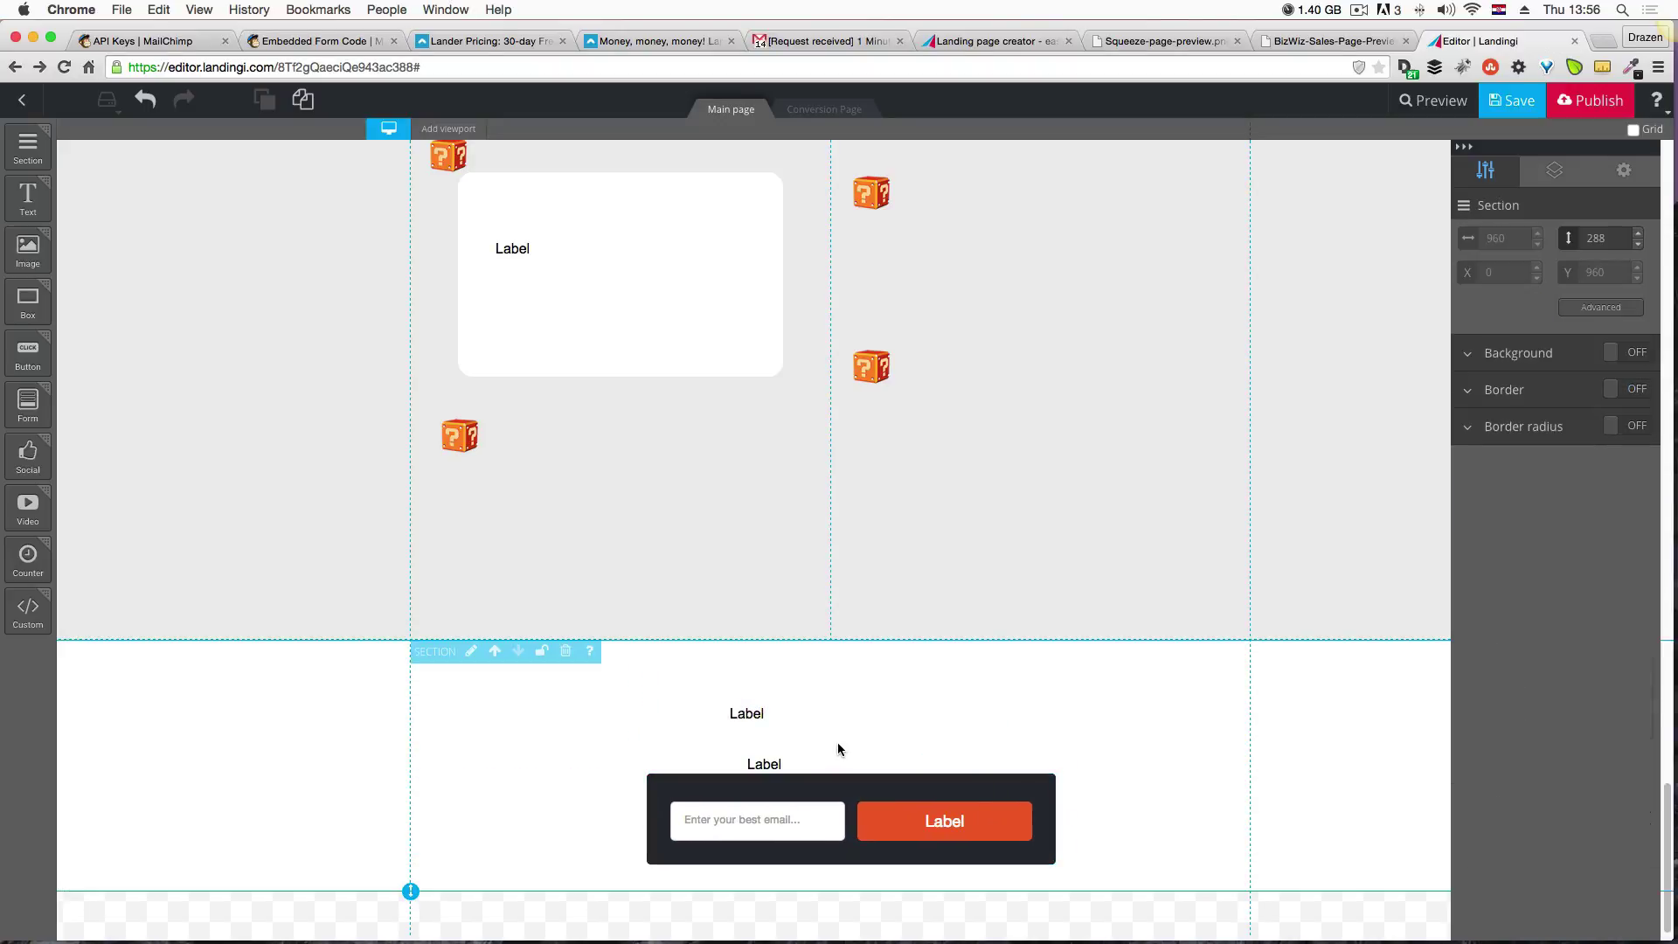
left_click_drag(785, 759, 800, 745)
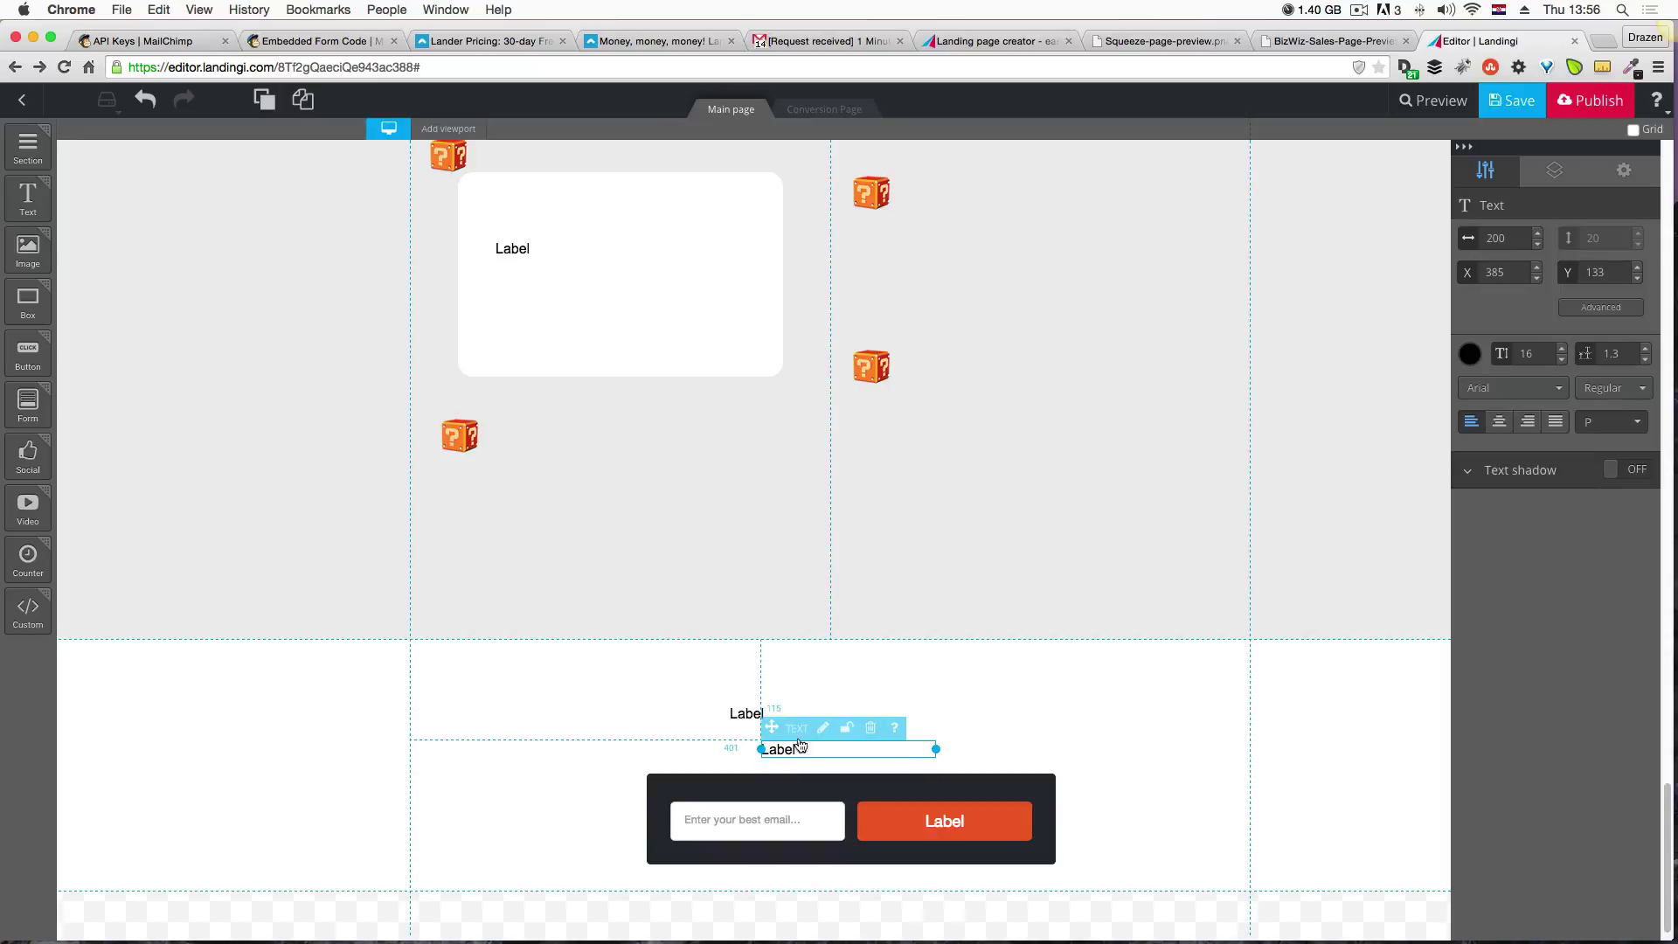
Check the mockup's footer and add a one-column section below the newsletter section.
left_click(1320, 44)
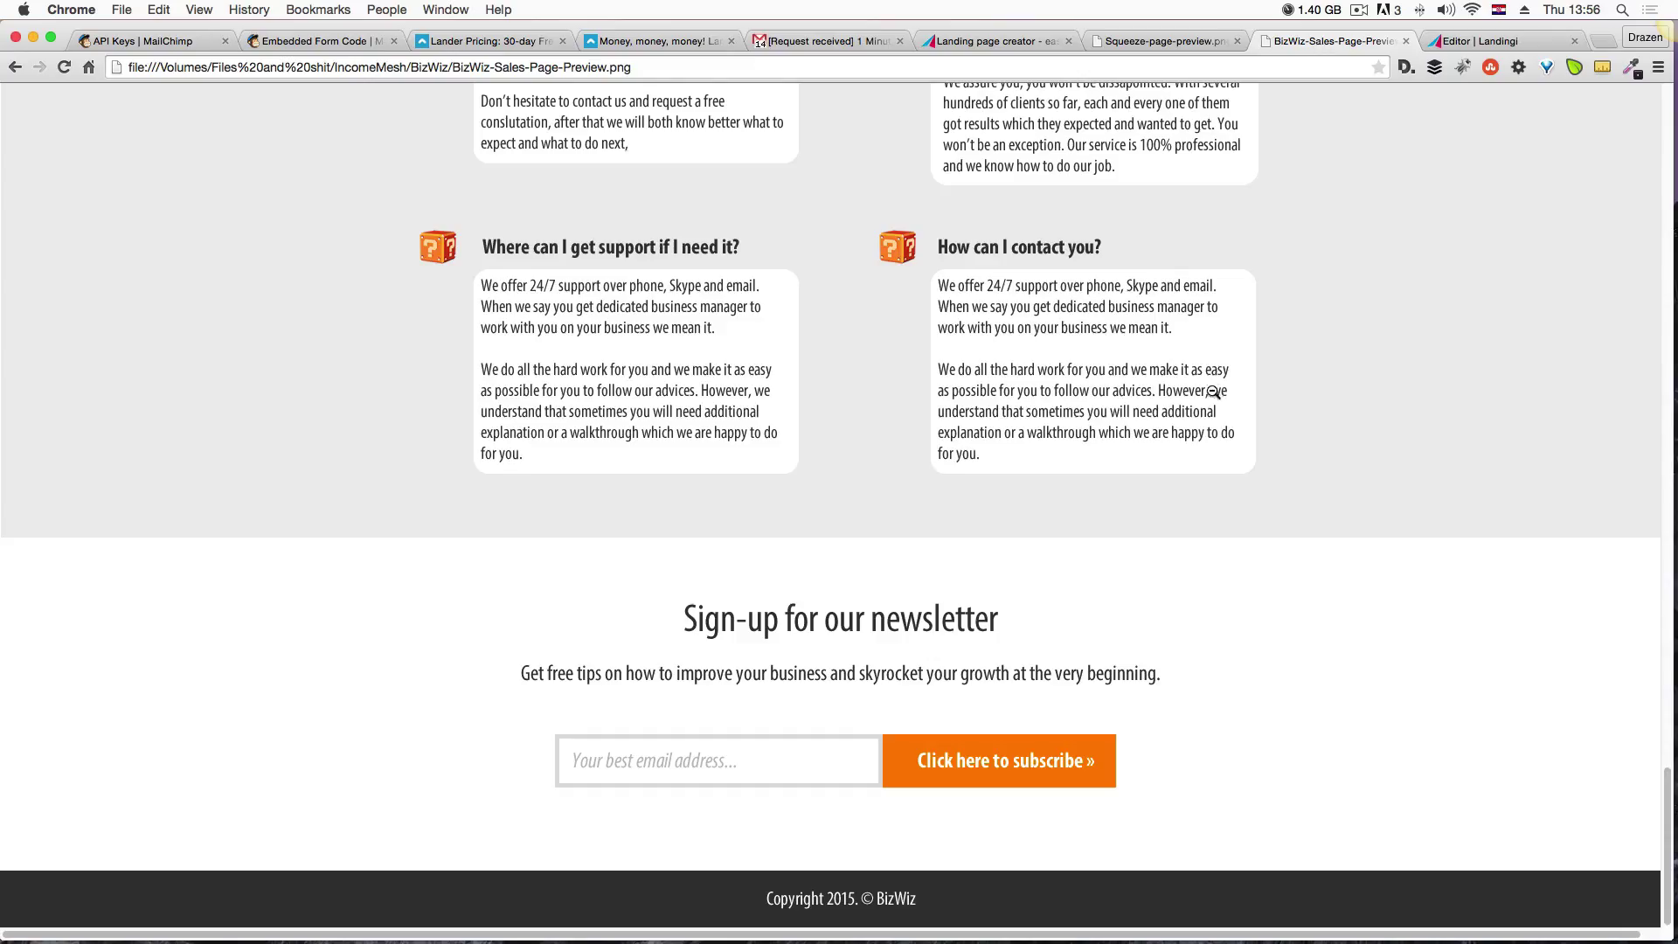
left_click(1458, 46)
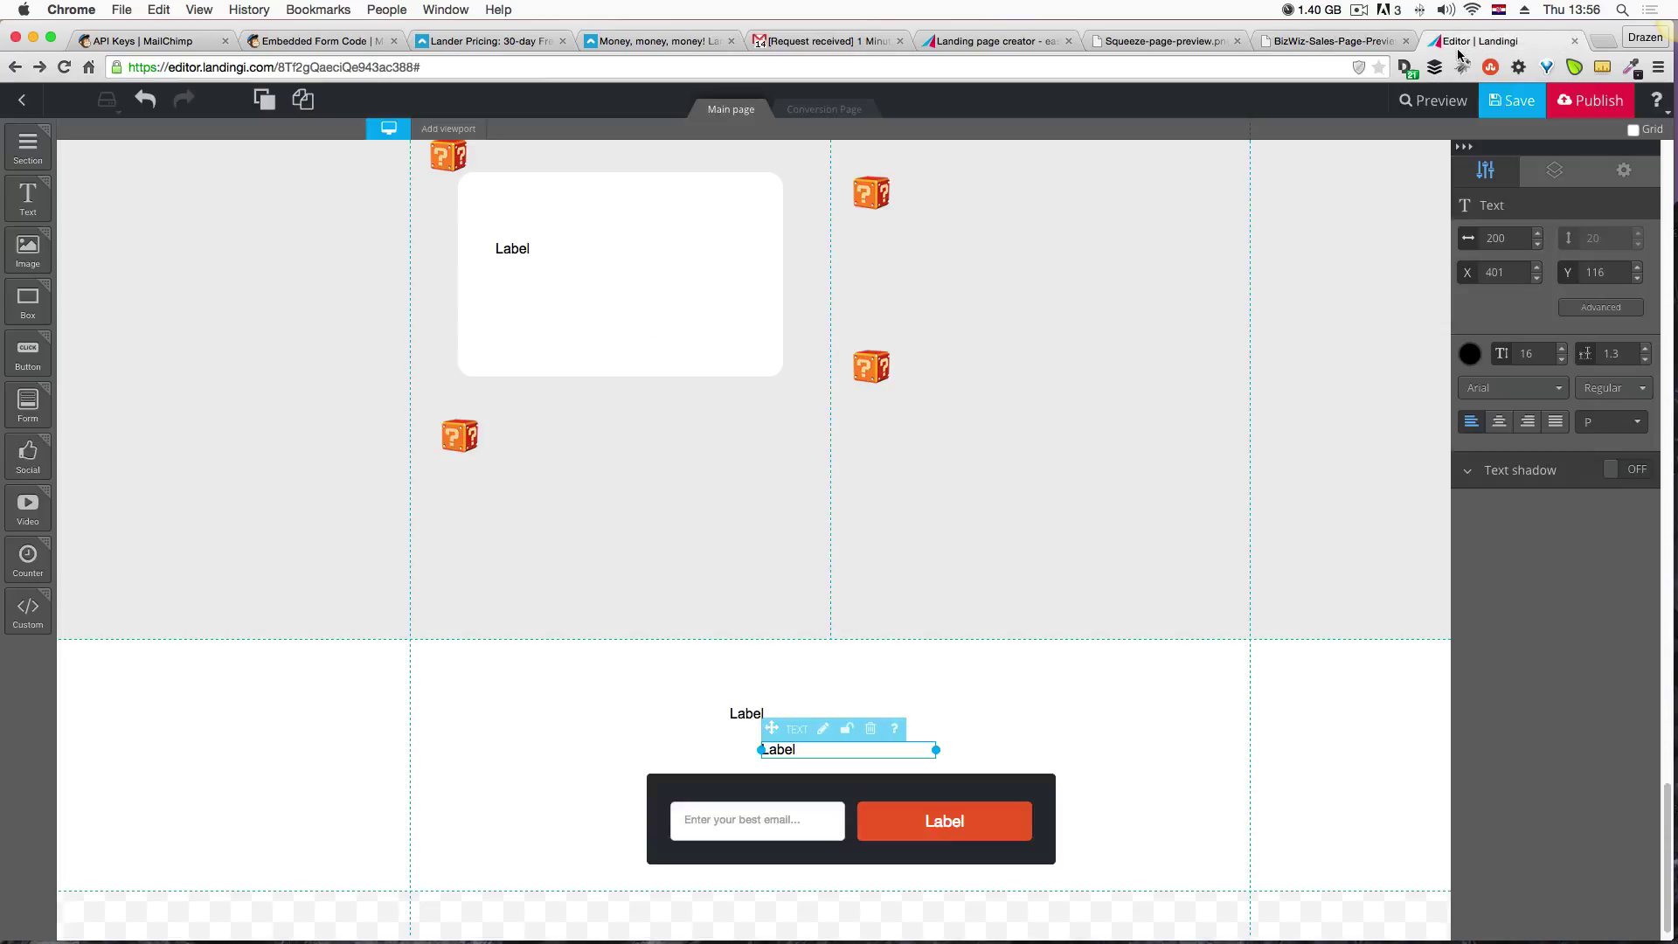
left_click_drag(27, 144, 175, 900)
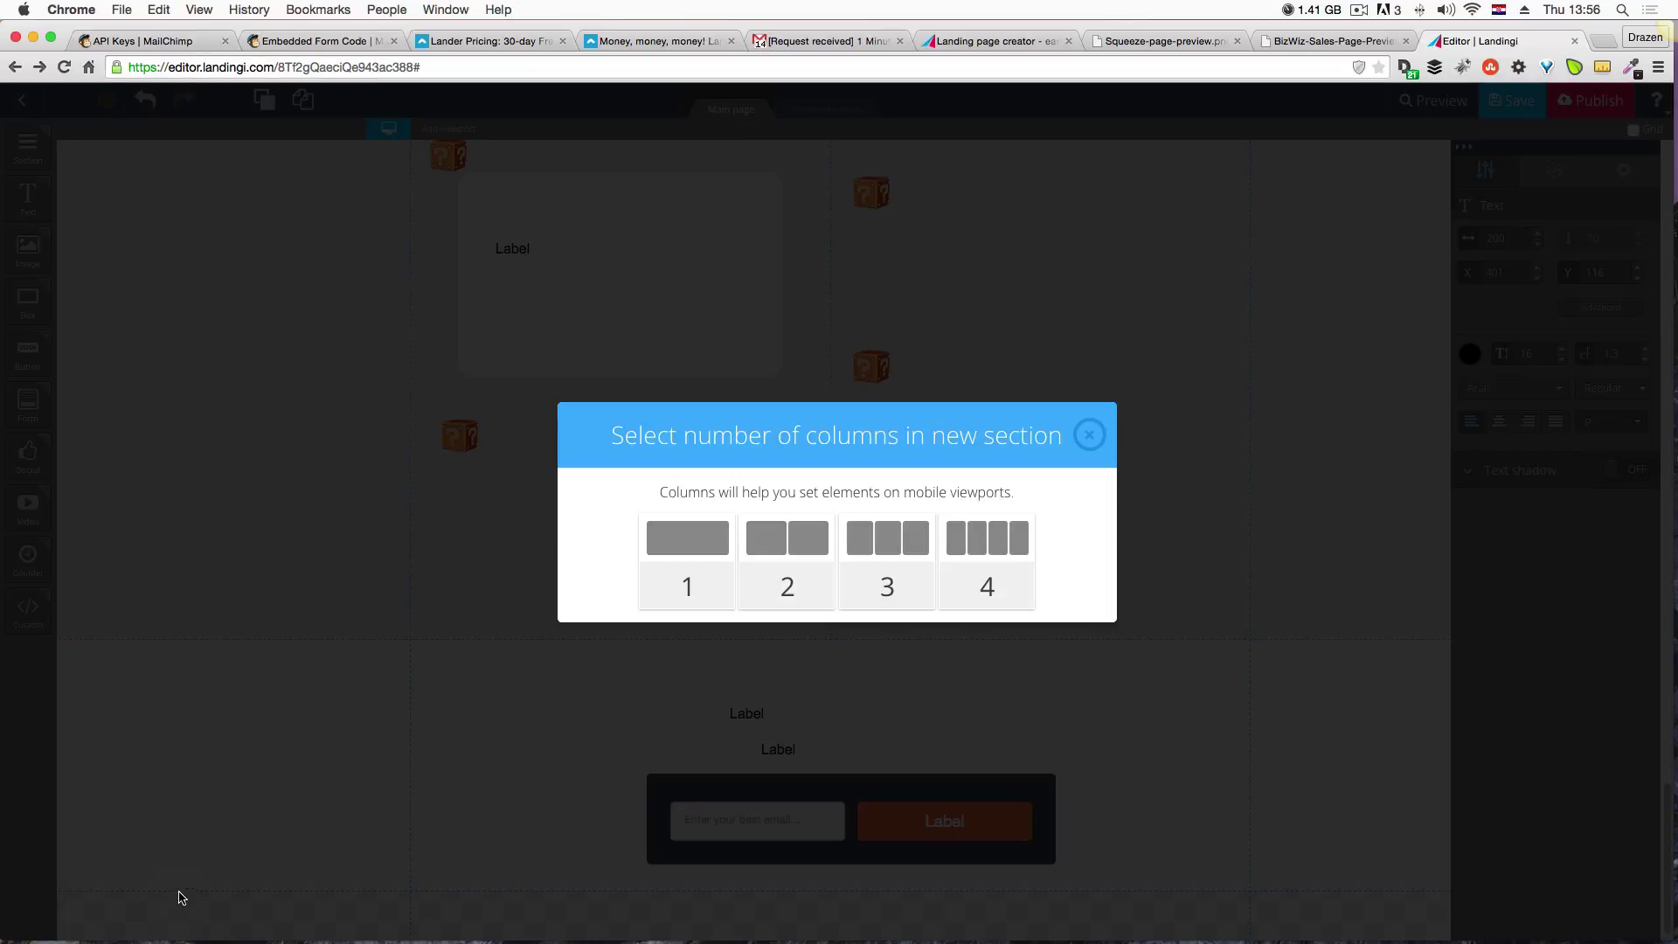
left_click(651, 527)
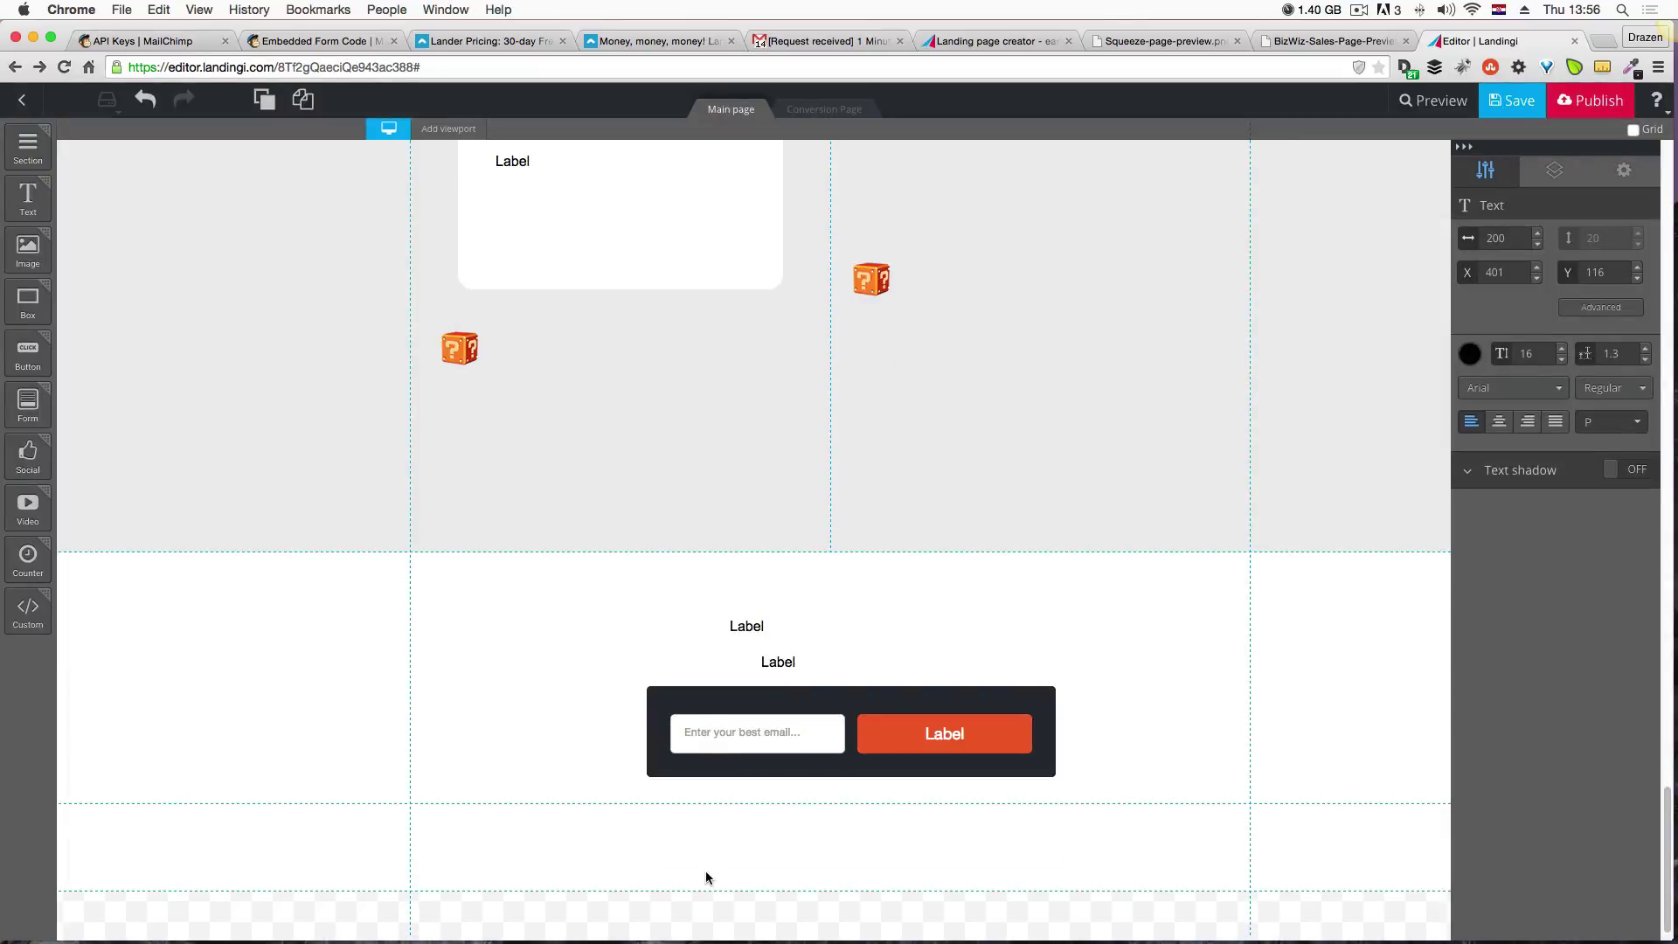
Turn on the new footer section's background and set its color to black.
left_click(704, 882)
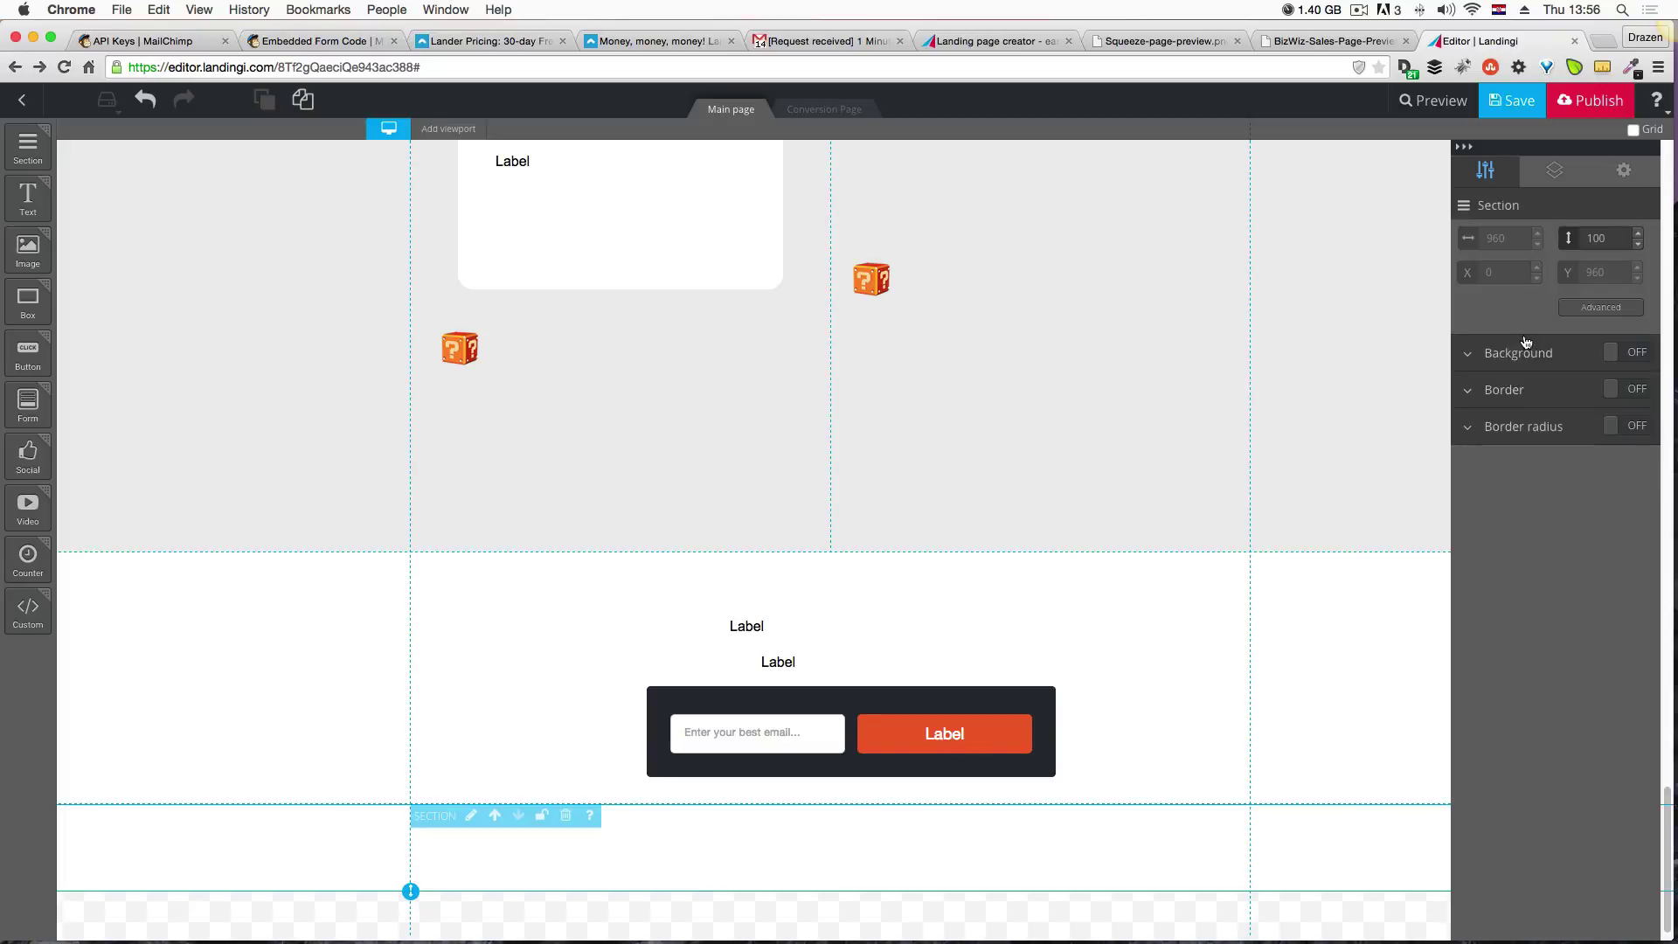
left_click(1612, 352)
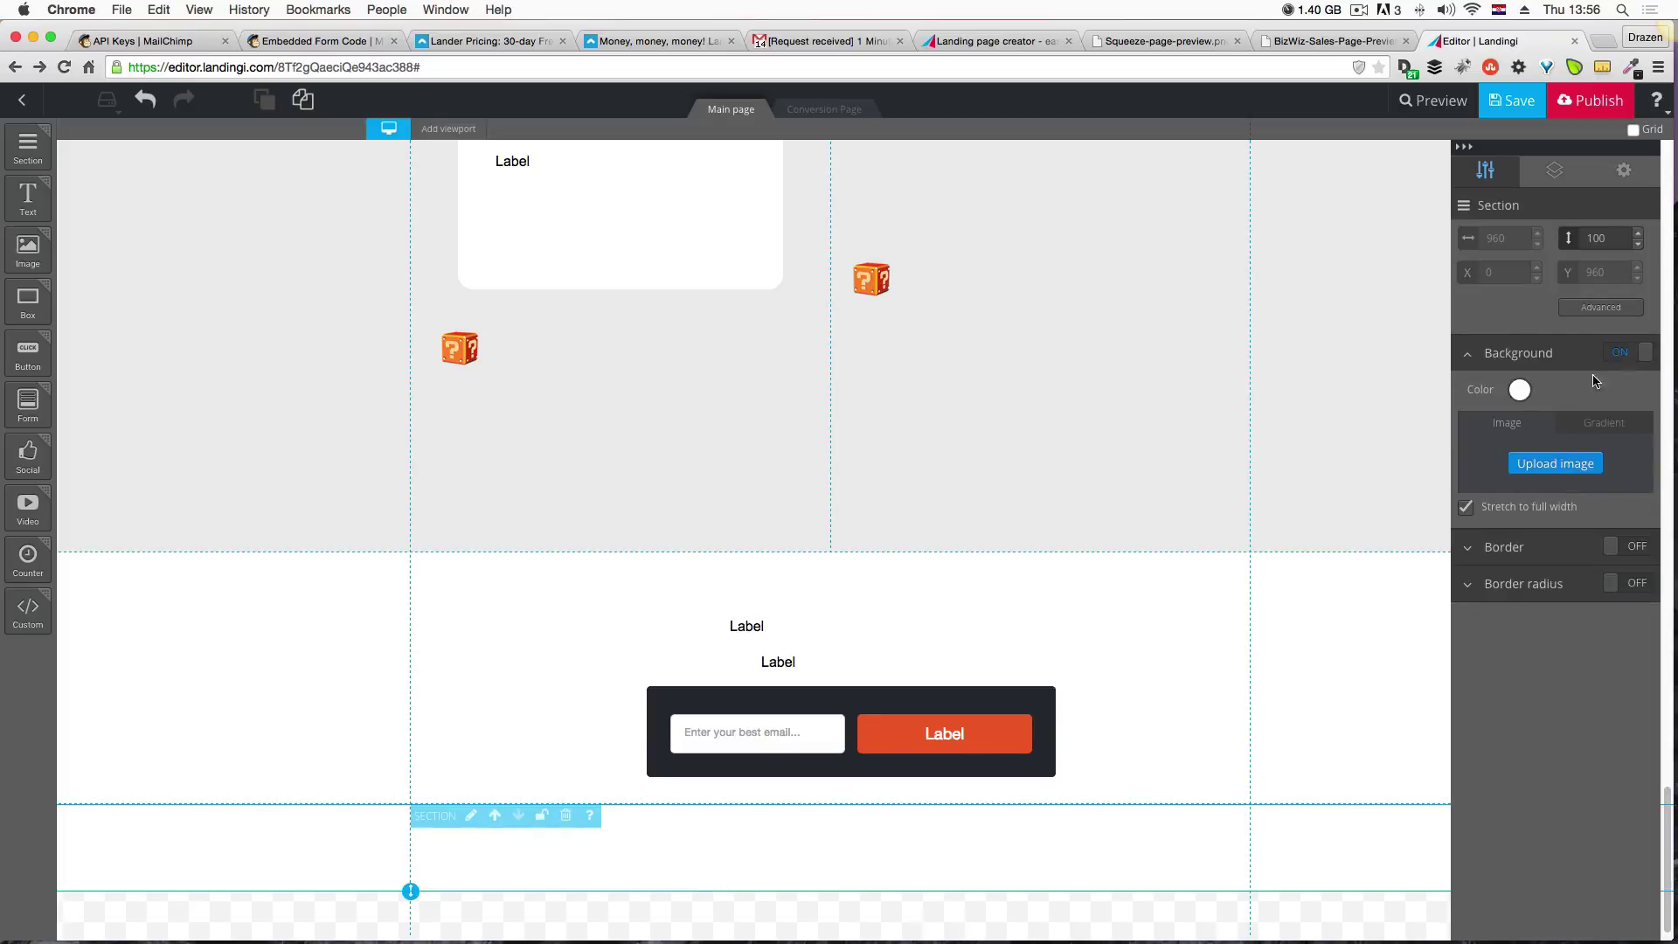
left_click(1520, 390)
left_click_drag(1564, 528, 1567, 546)
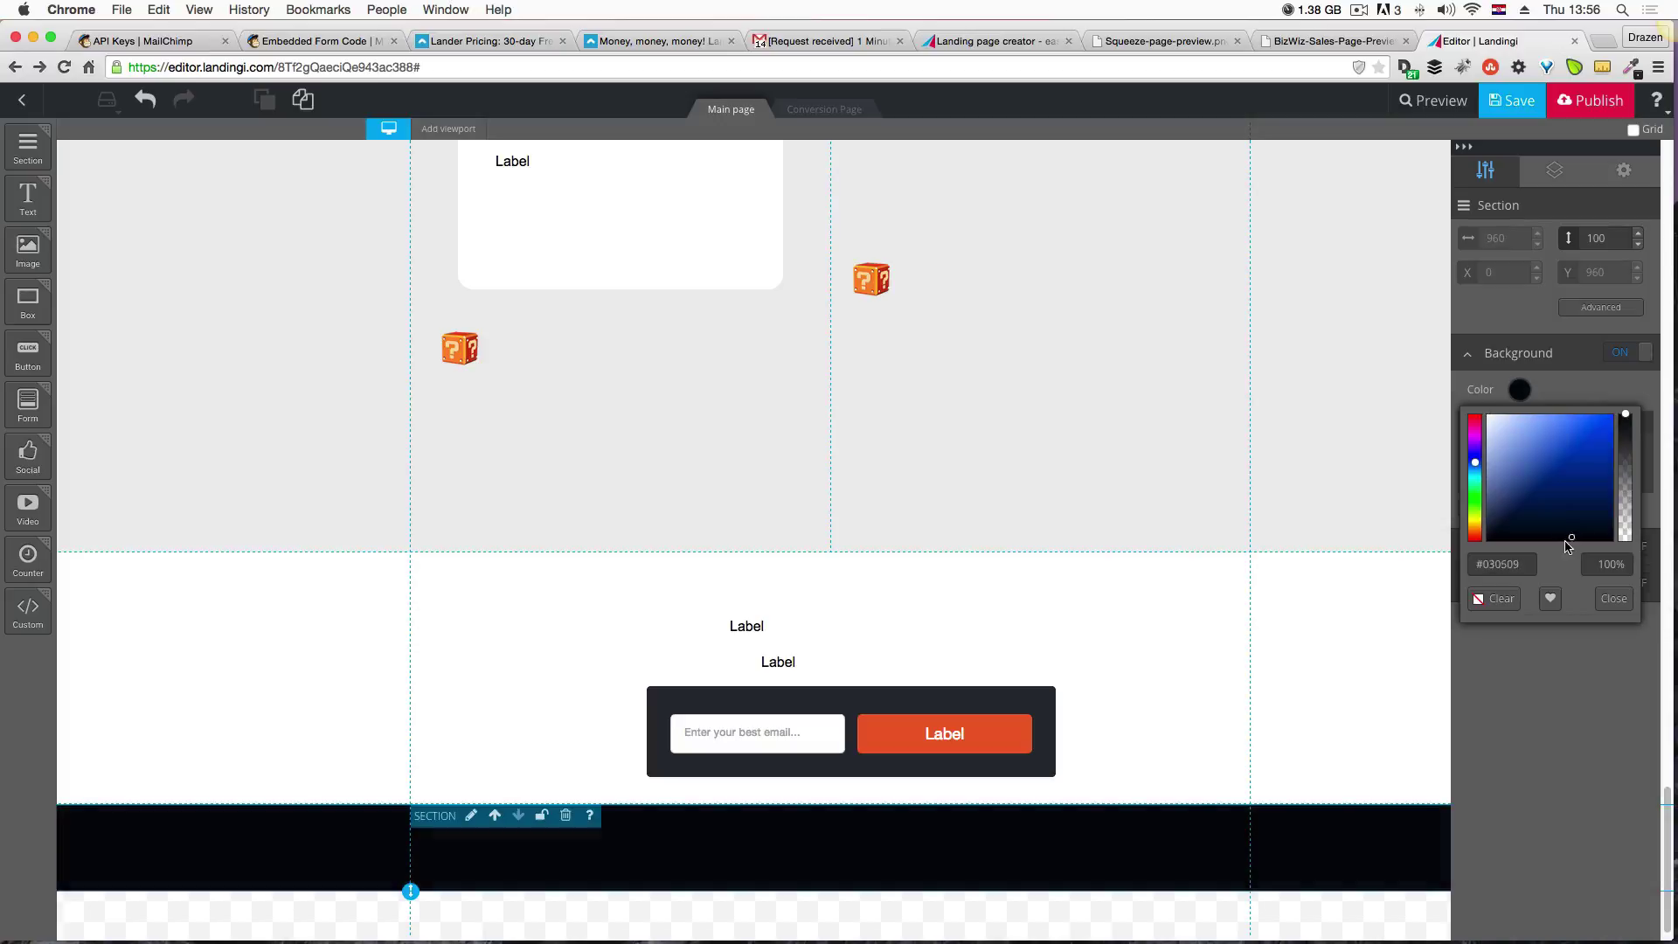
left_click(1271, 652)
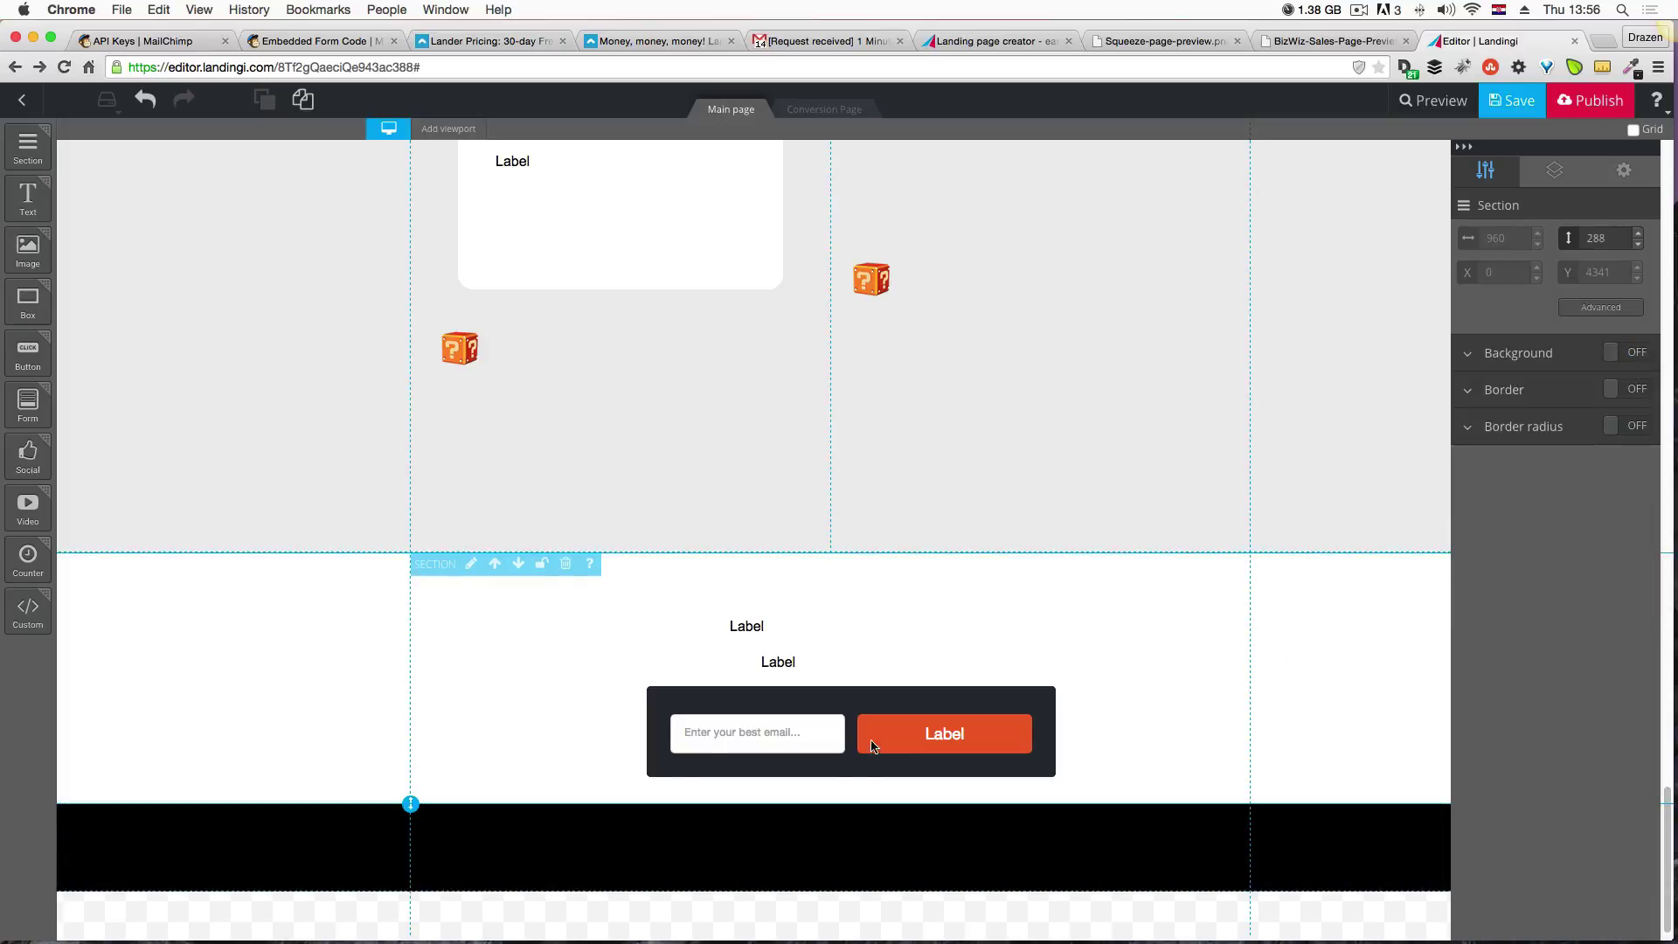
Add a text label to the black footer section at about X 281, Y 37 and color it white.
left_click(589, 846)
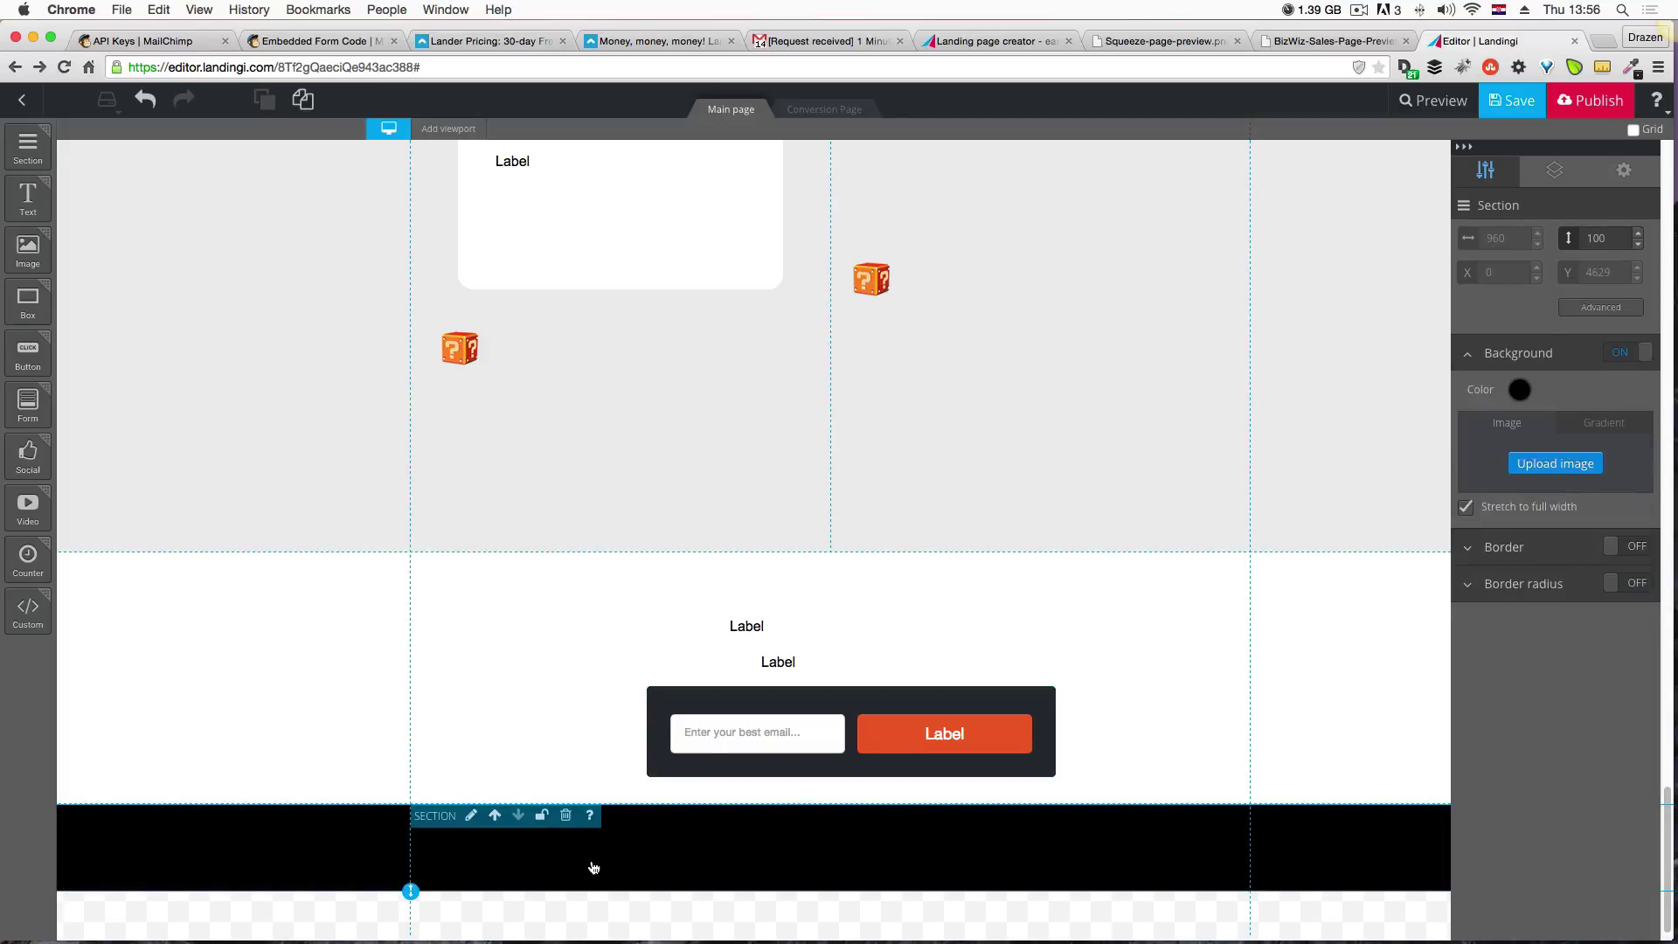
left_click(181, 601)
left_click_drag(28, 197, 658, 841)
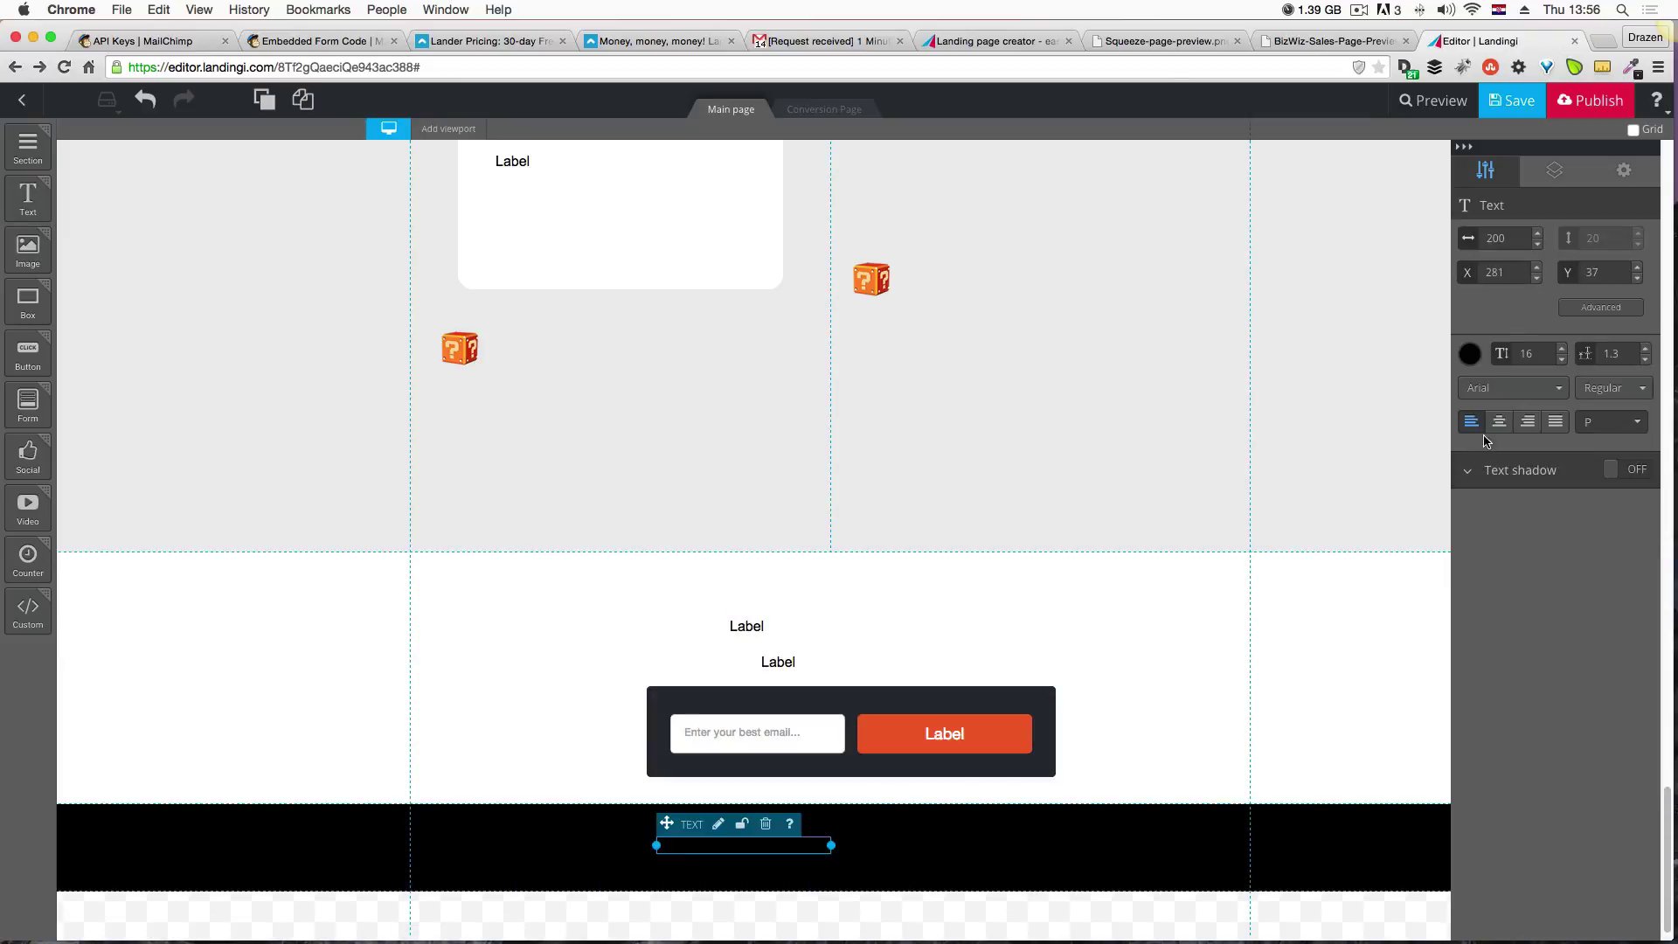
left_click(1470, 354)
left_click(1486, 387)
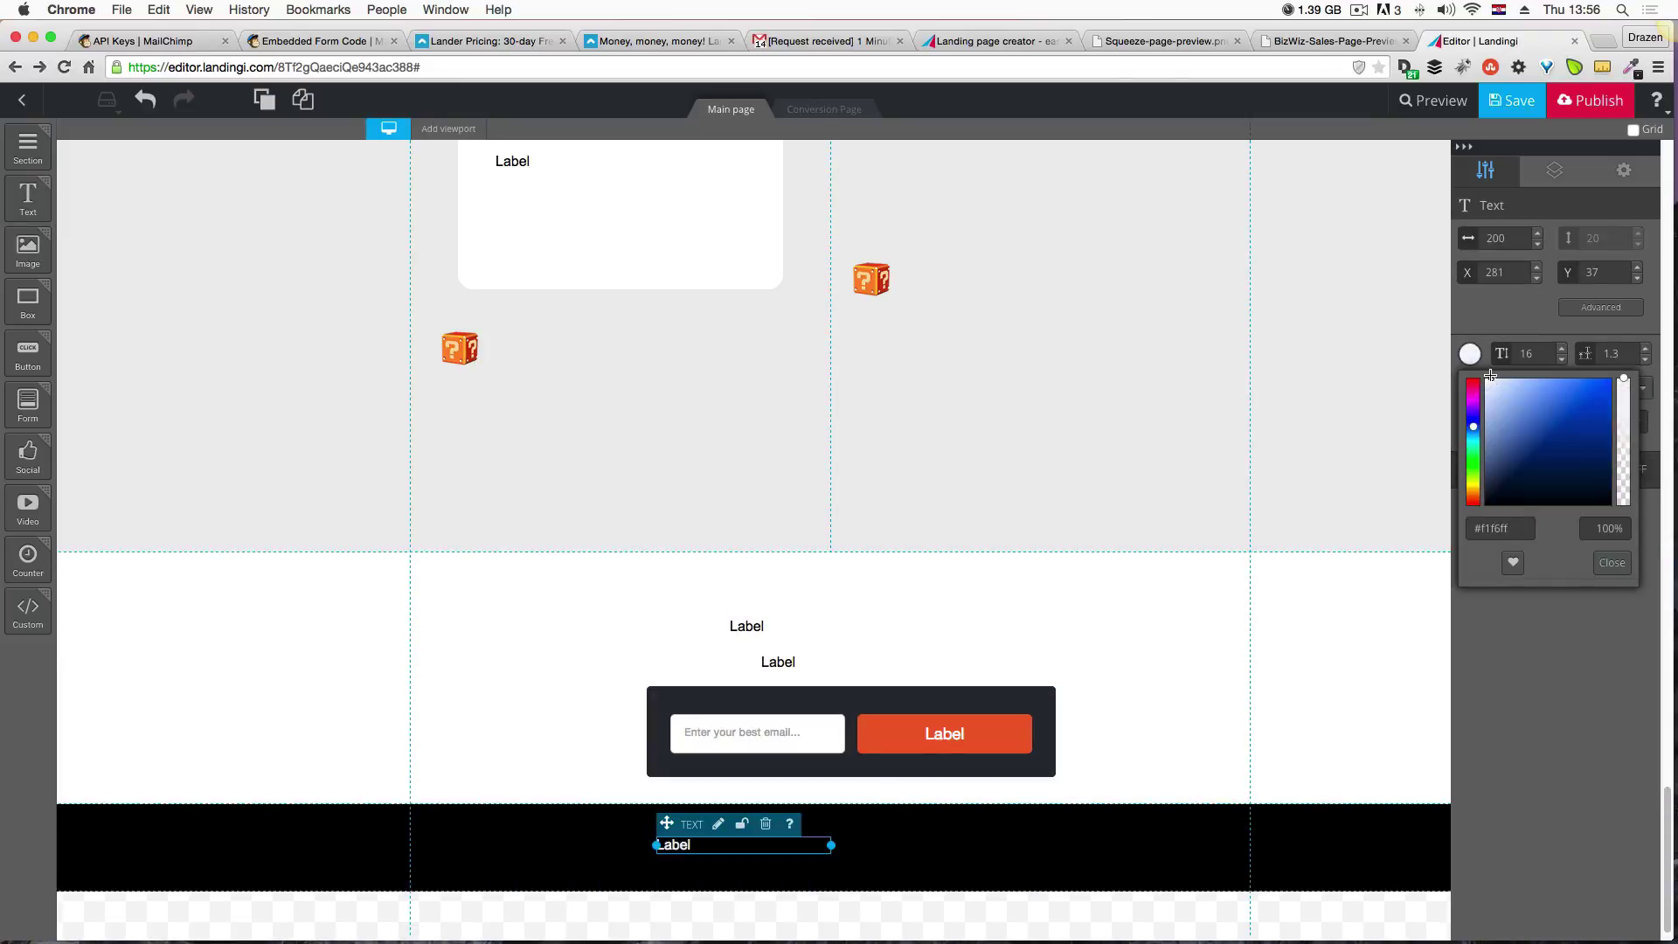
left_click(1128, 649)
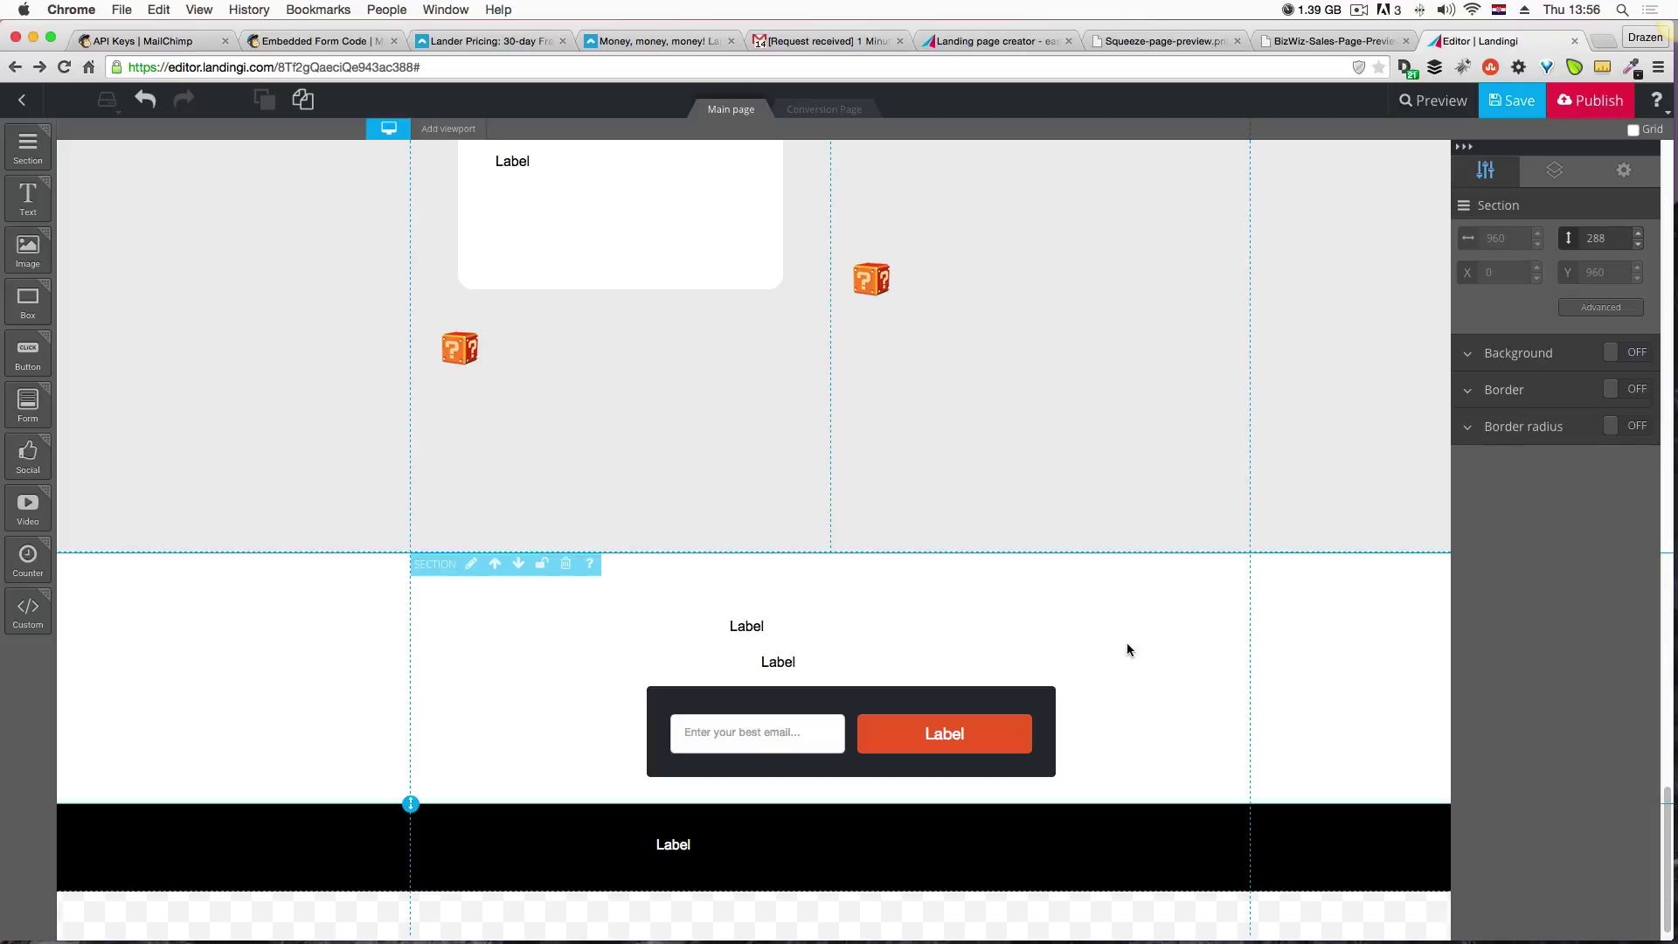
Review the page layout from the footer up to the header and save the page.
scroll(1119, 644, "up", 10)
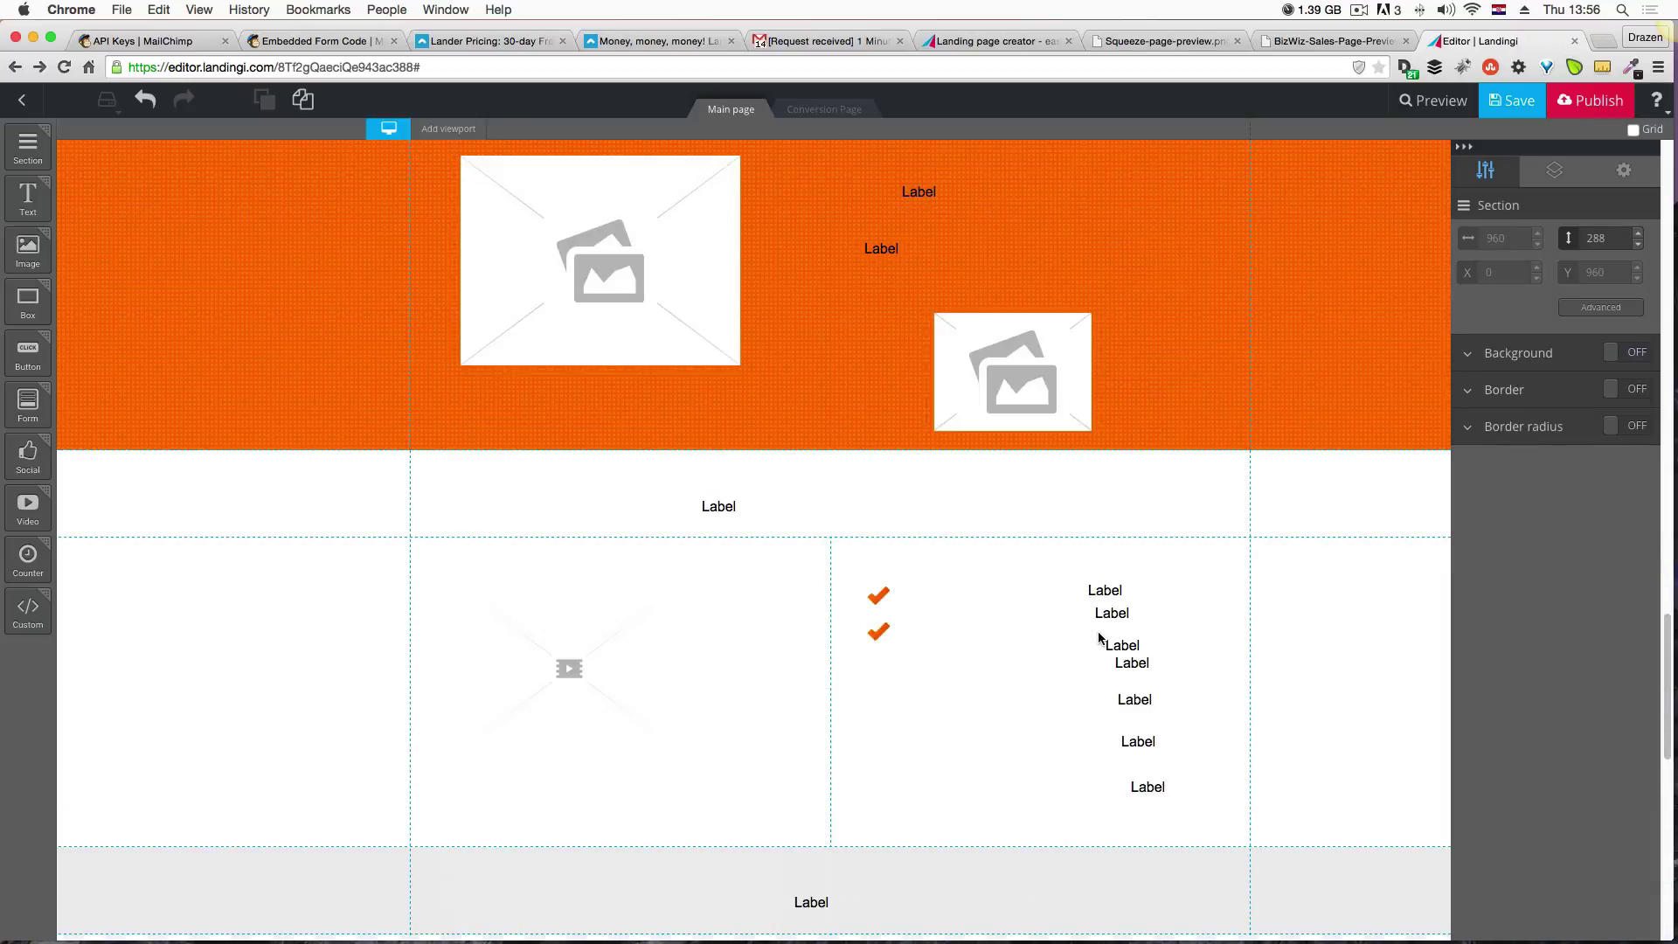
scroll(1100, 638, "up", 10)
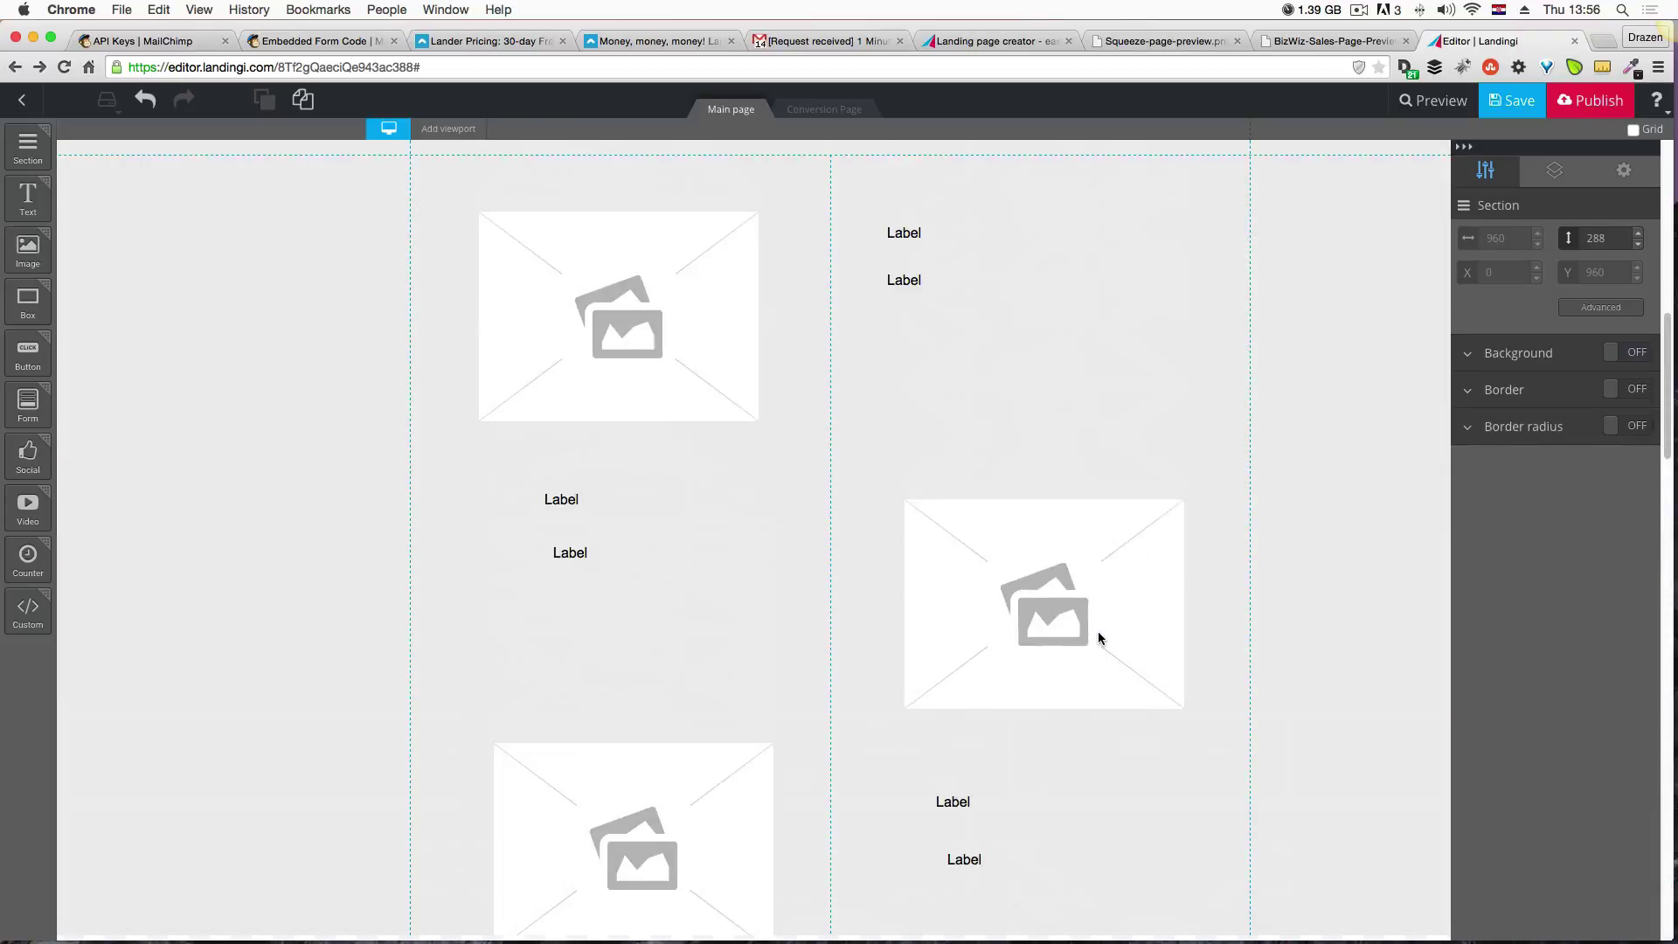
scroll(1100, 638, "up", 10)
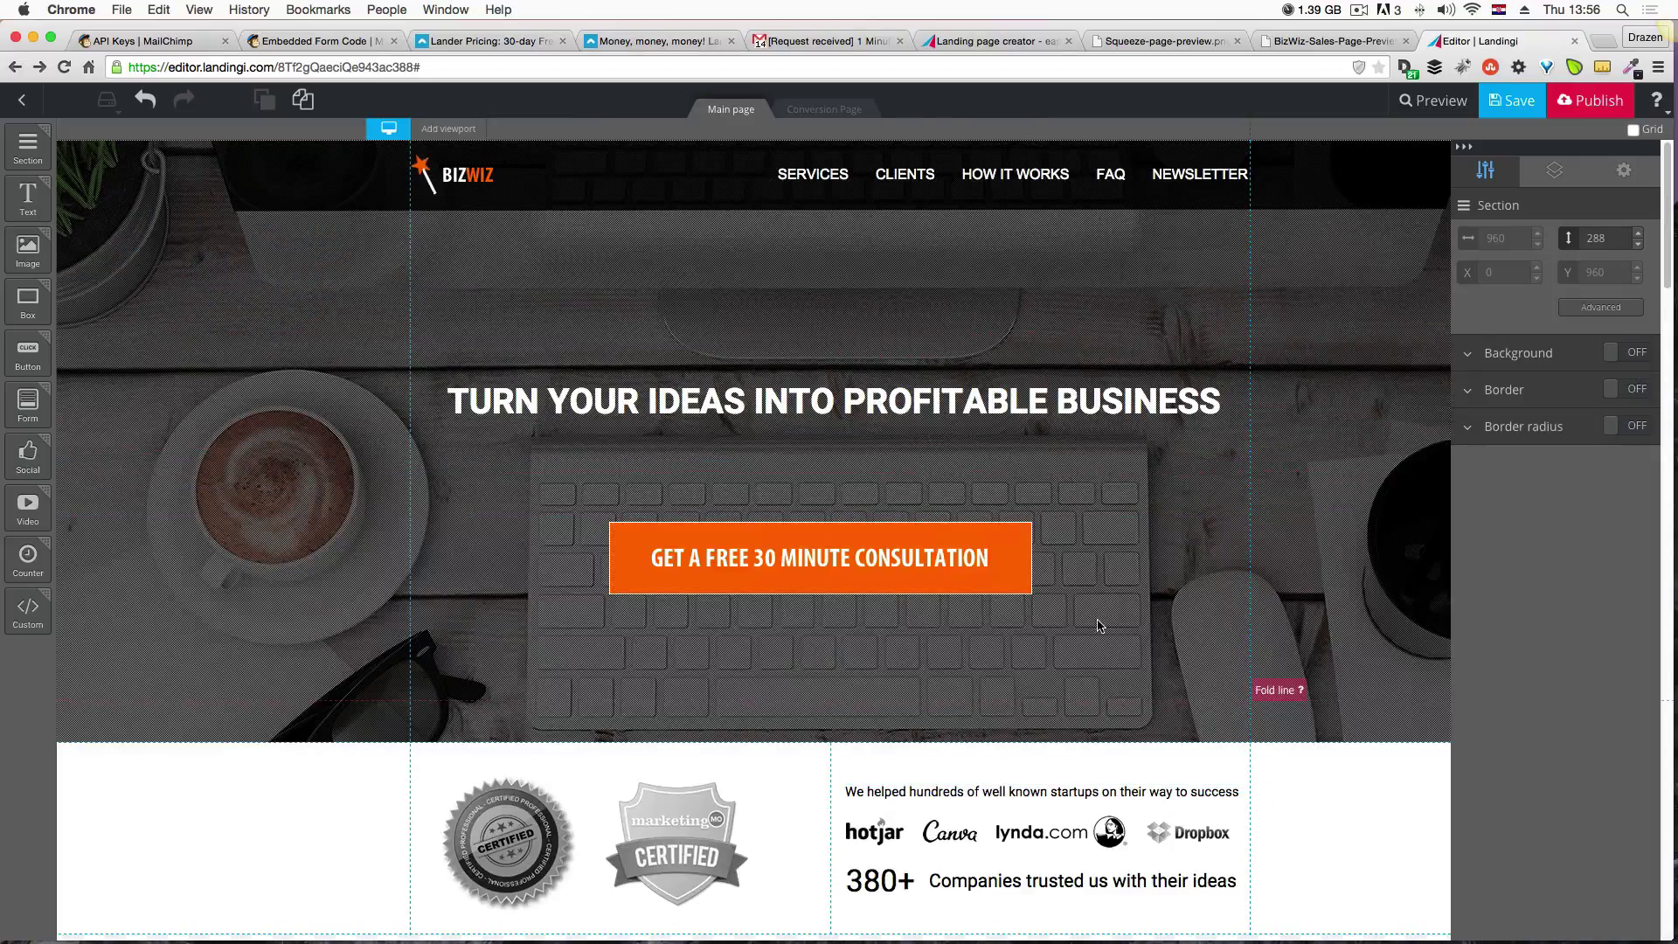
scroll(1098, 621, "down", 15)
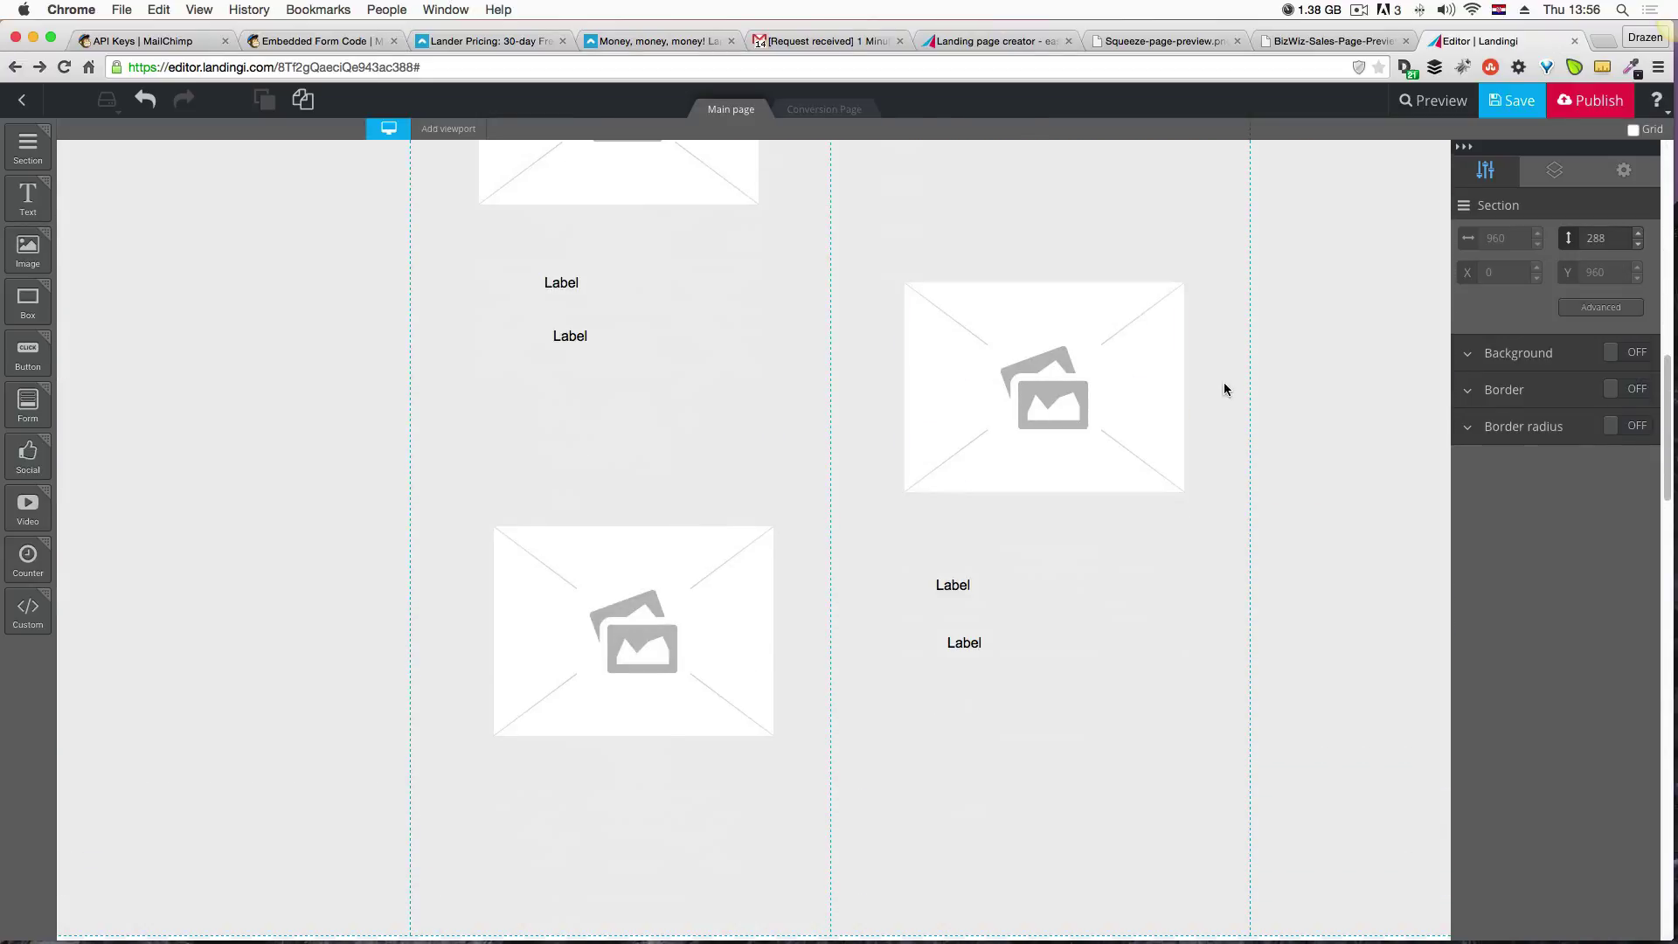
left_click(1519, 102)
left_click(1359, 10)
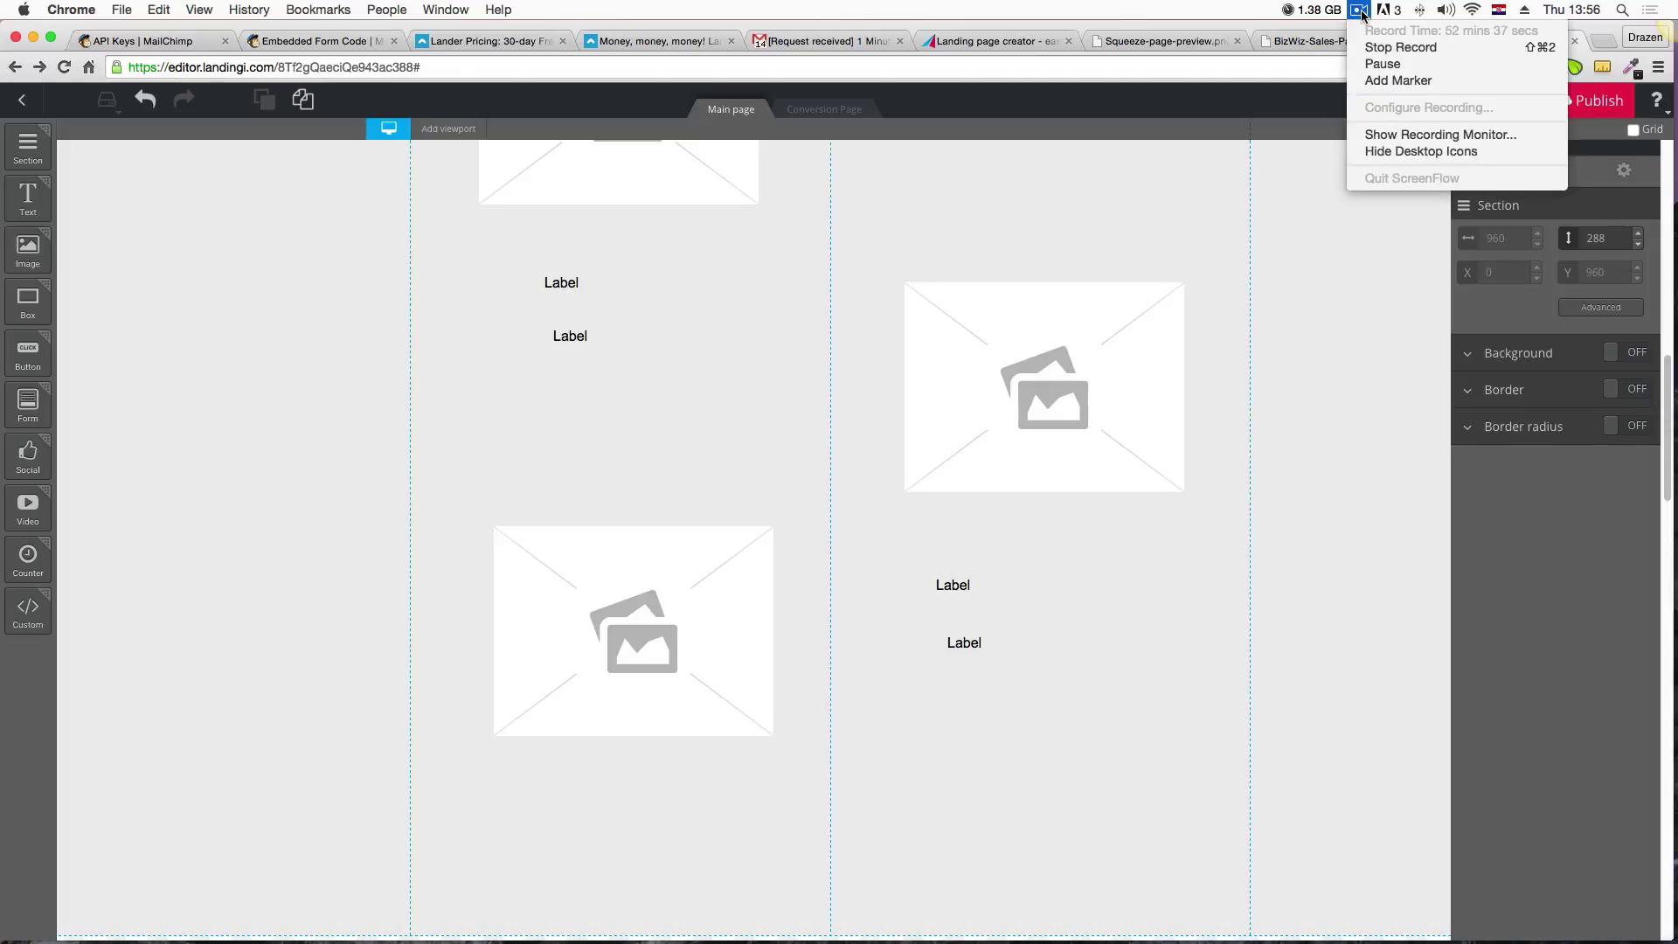
left_click(1398, 48)
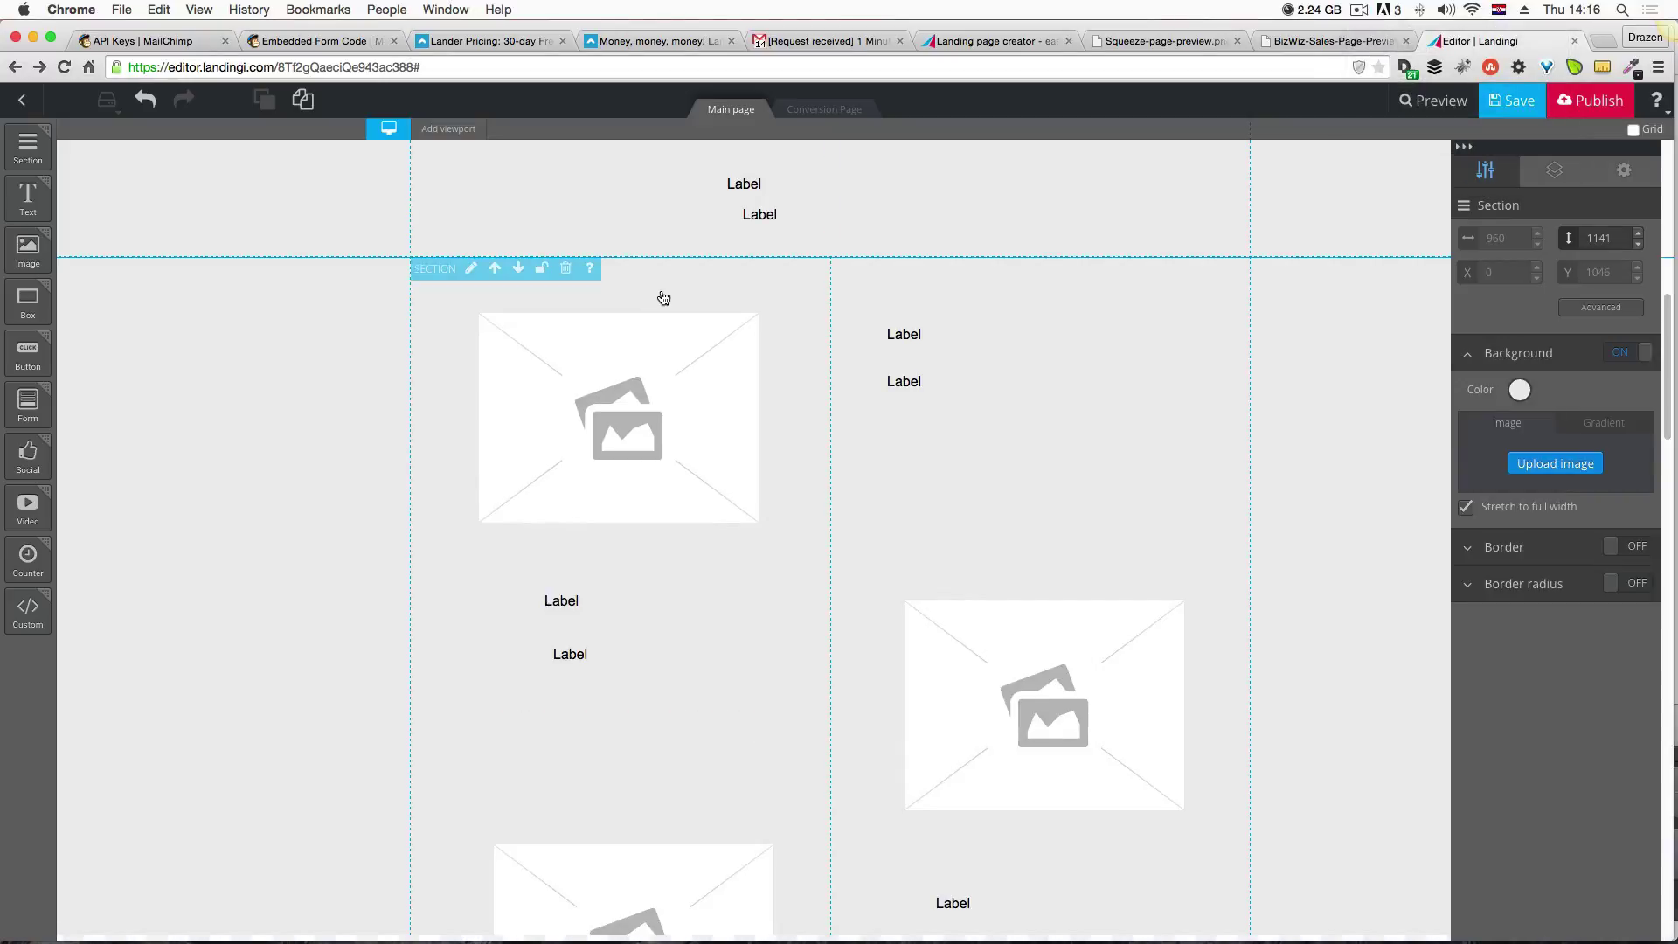
Consult the mockup's services section and replace the first image placeholder with the uploaded business-consulting.png.
left_click(1291, 42)
scroll(1136, 277, "up", 10)
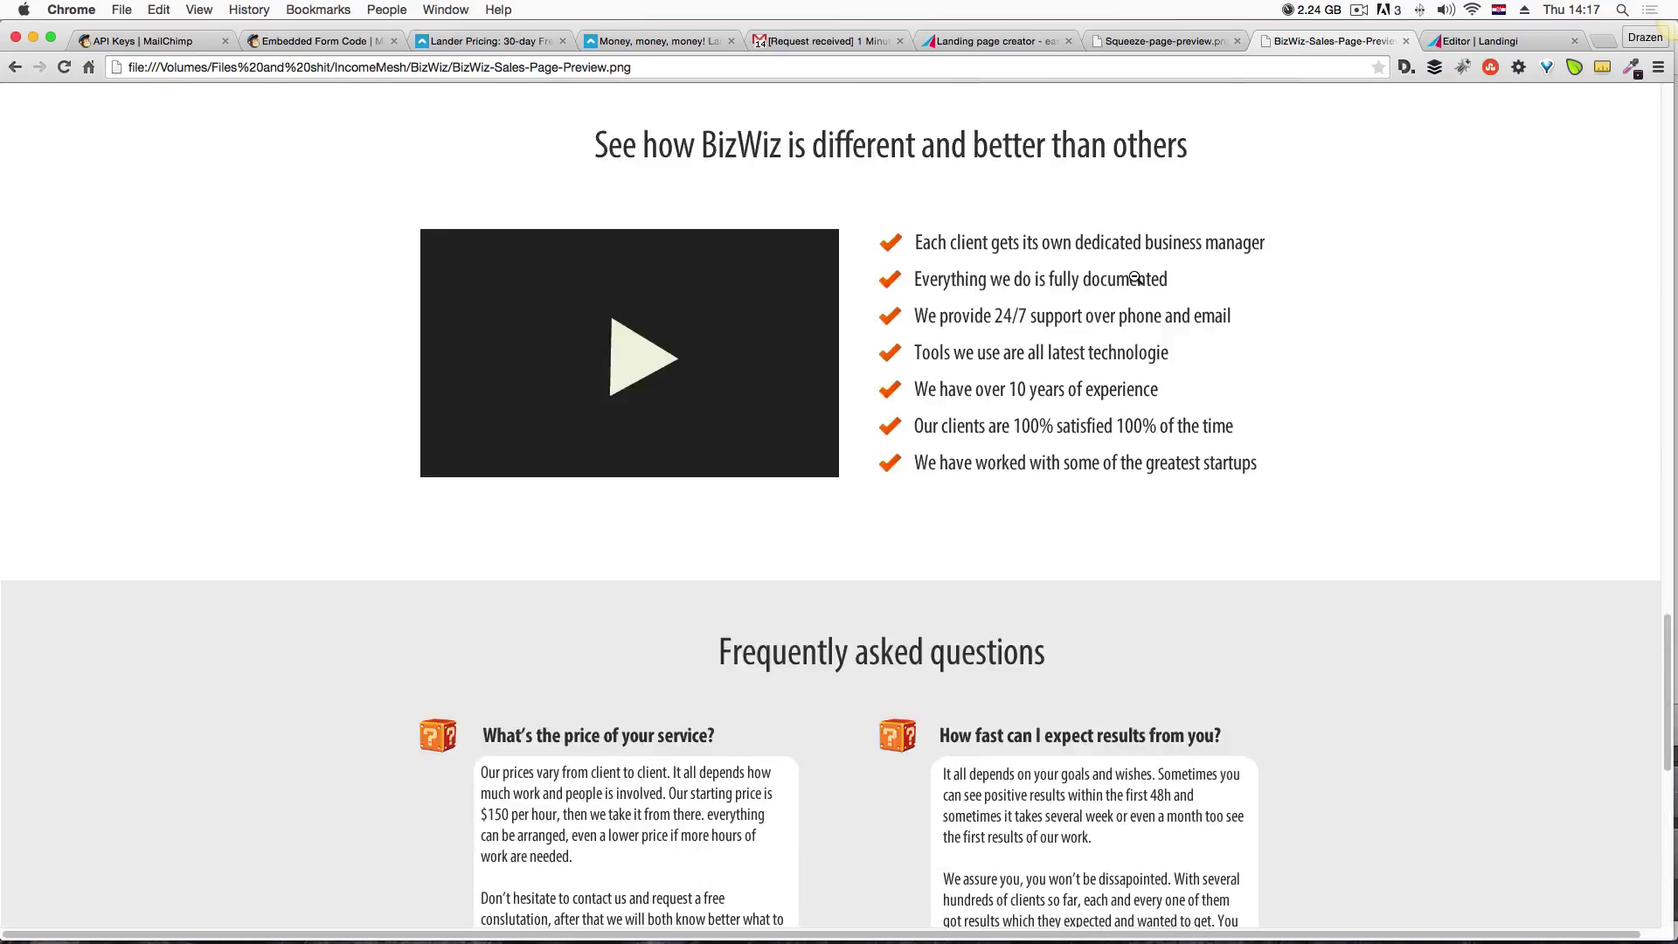
scroll(1136, 277, "up", 15)
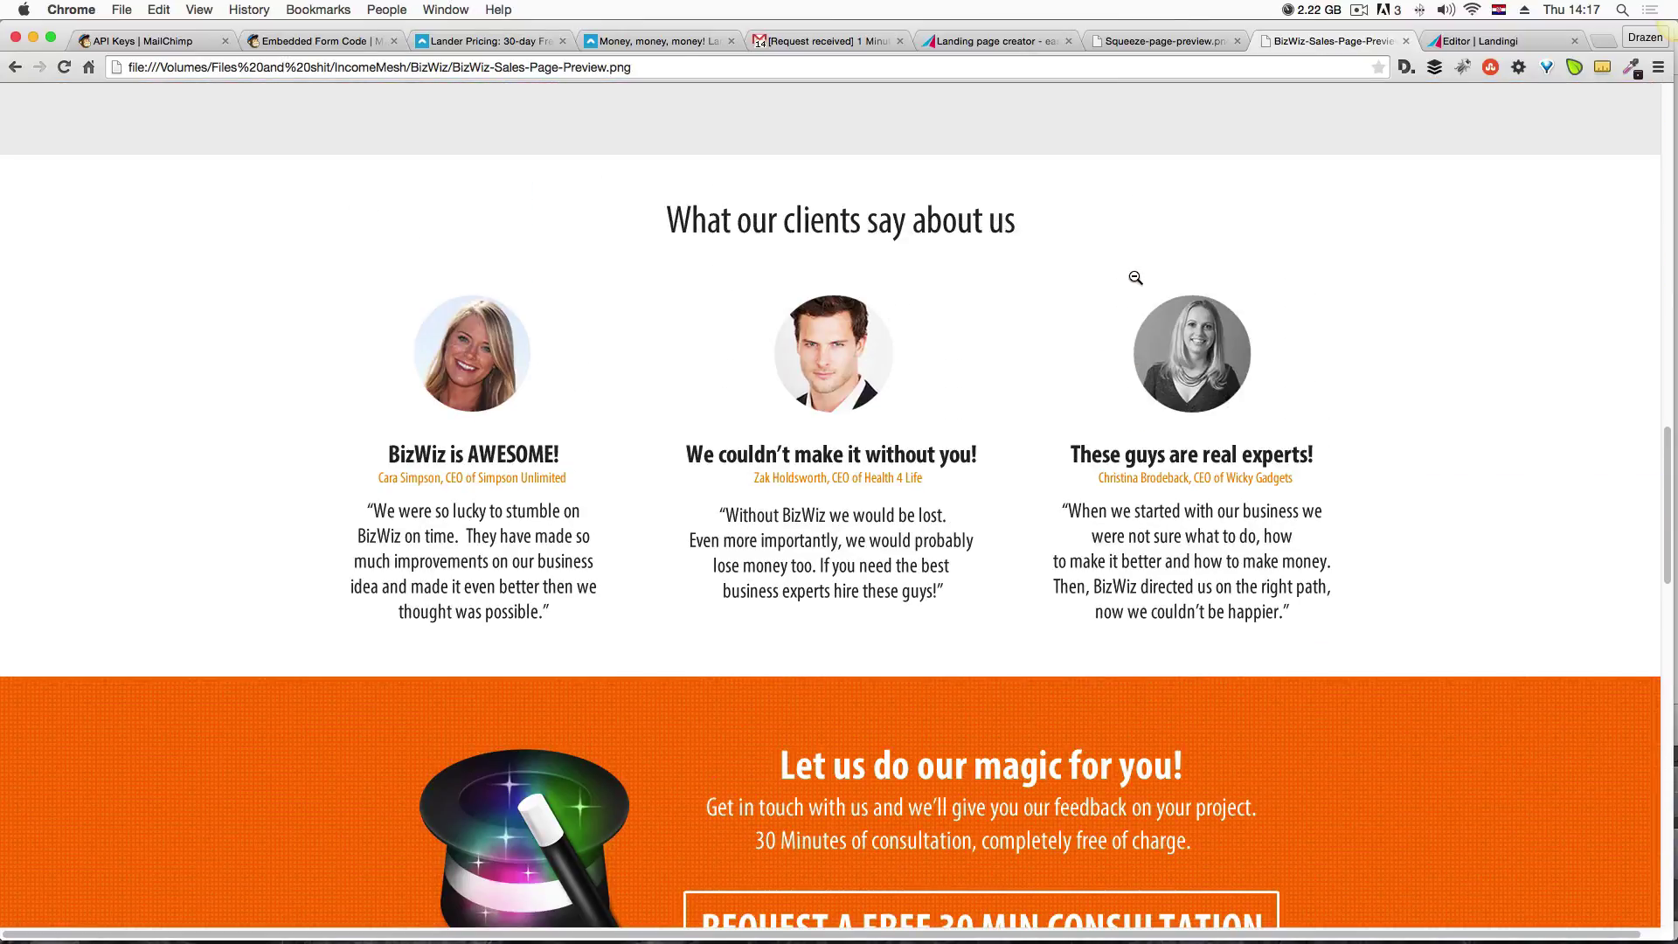
scroll(1136, 277, "up", 8)
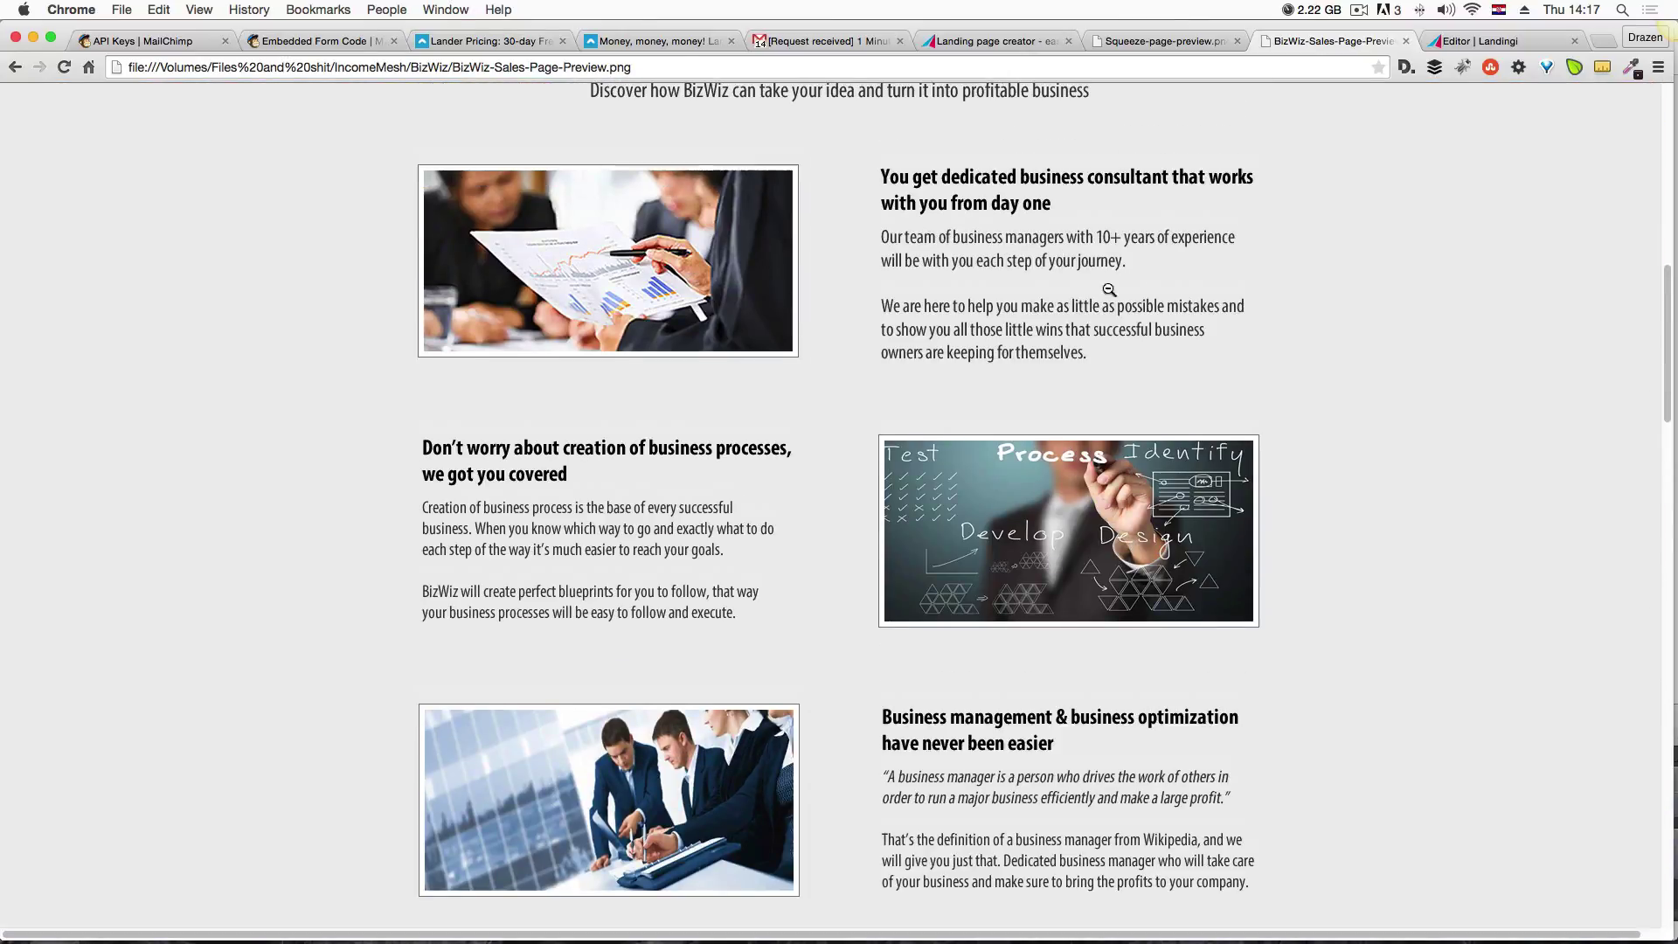
left_click(1502, 41)
left_click(579, 418)
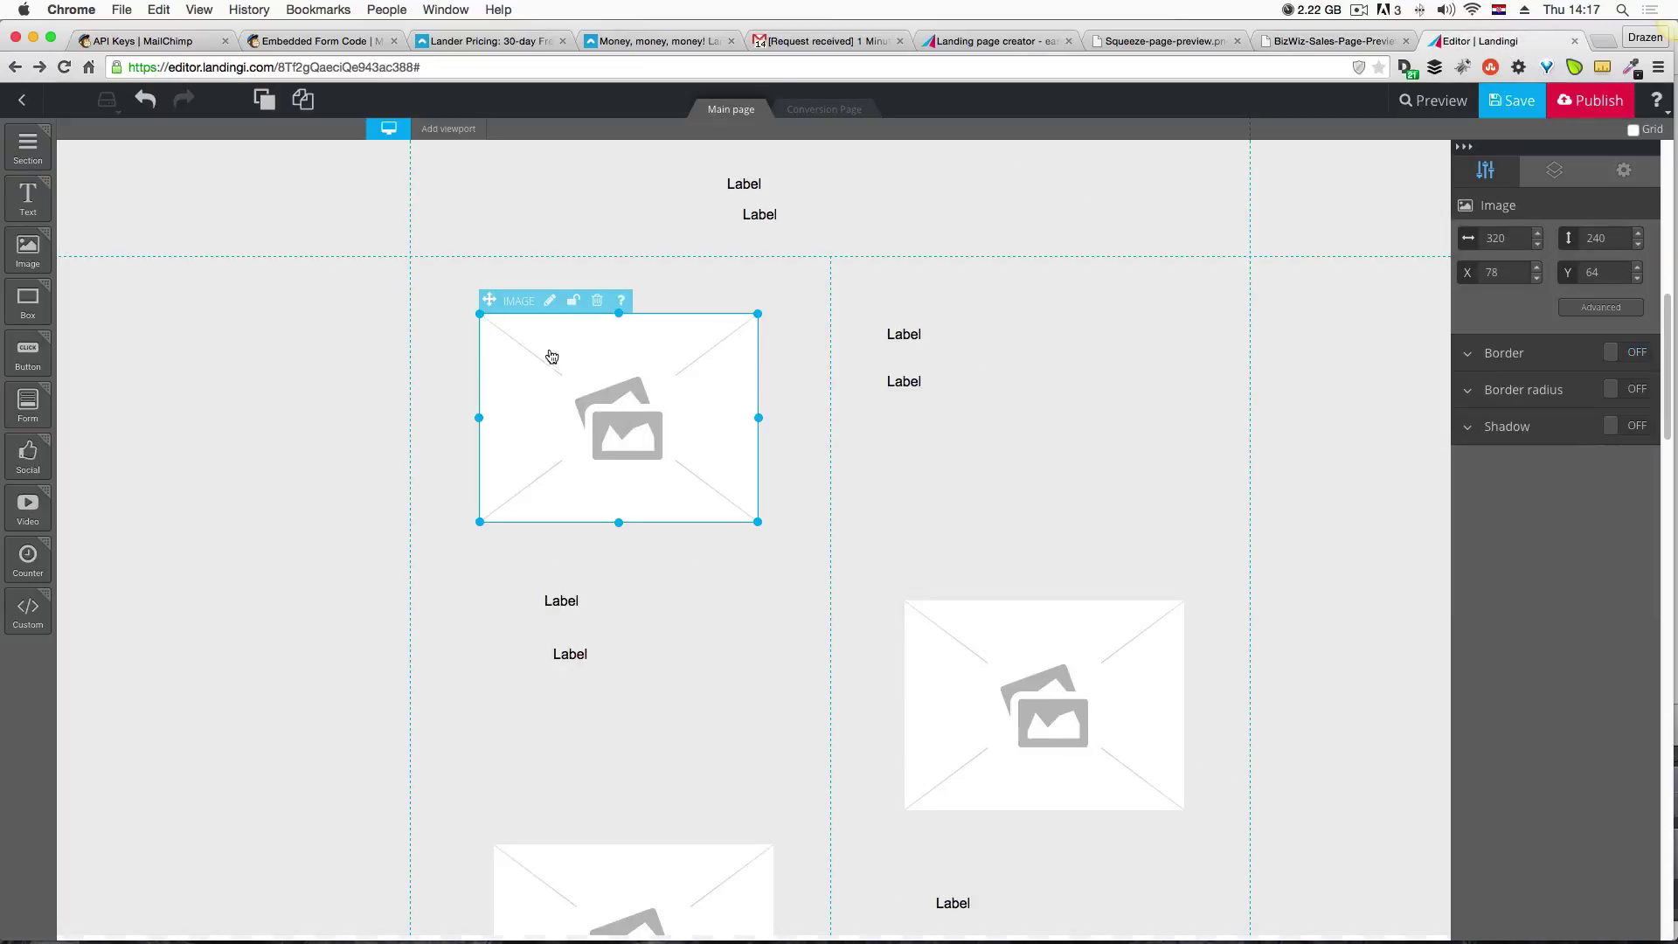
left_click(549, 301)
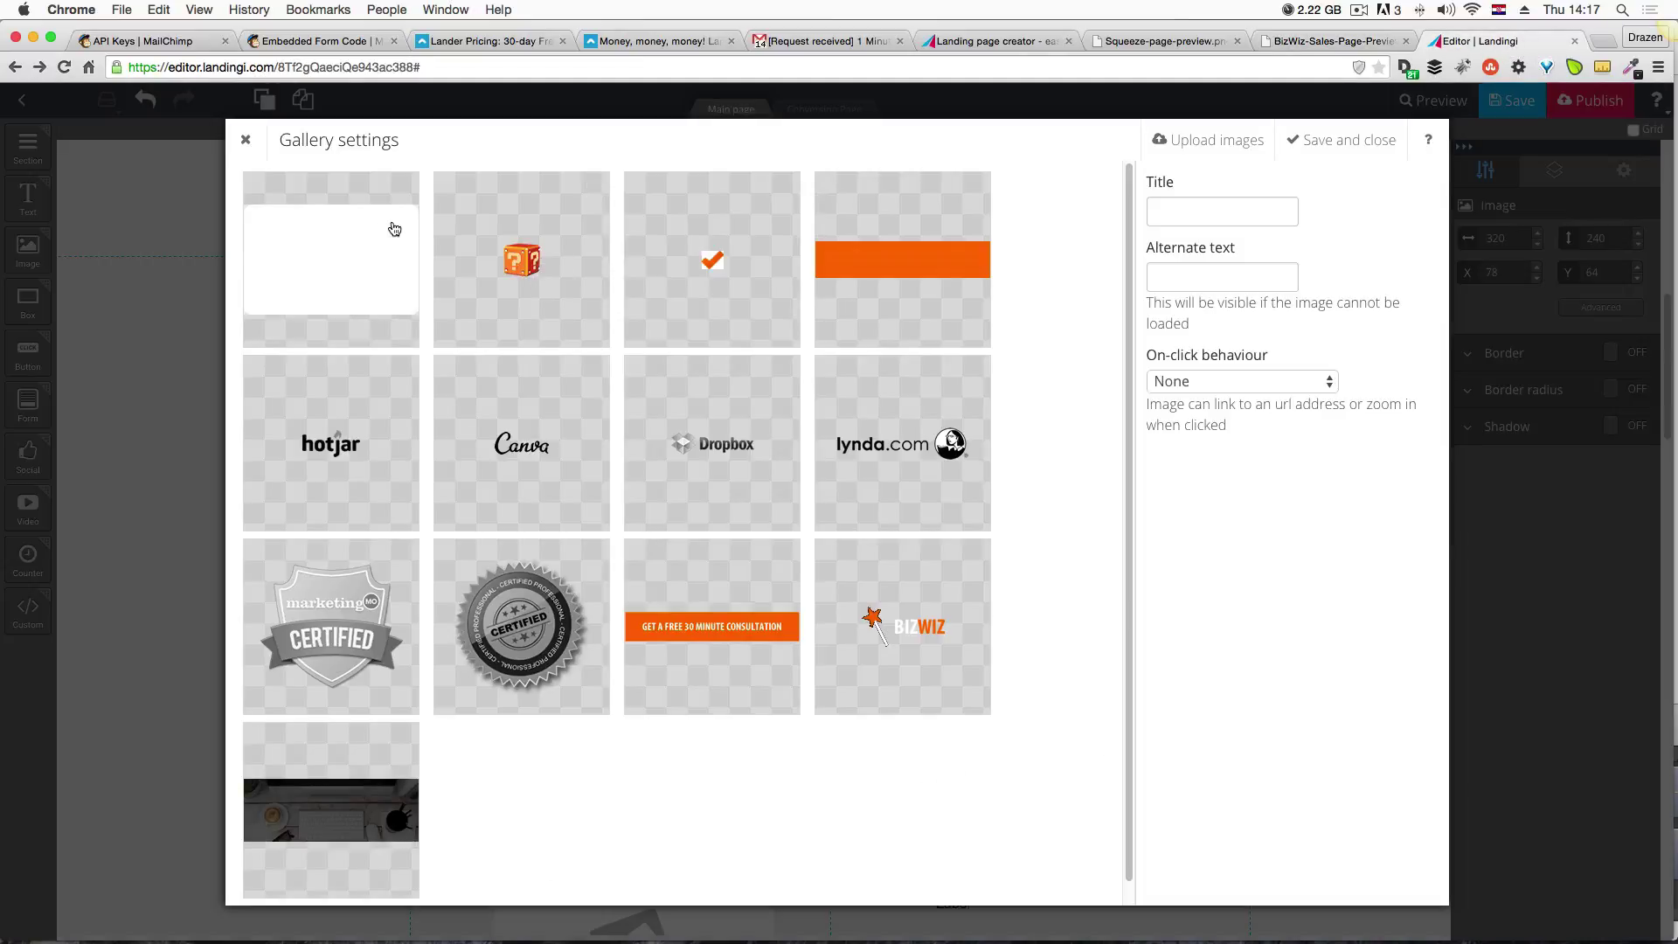
left_click(1210, 138)
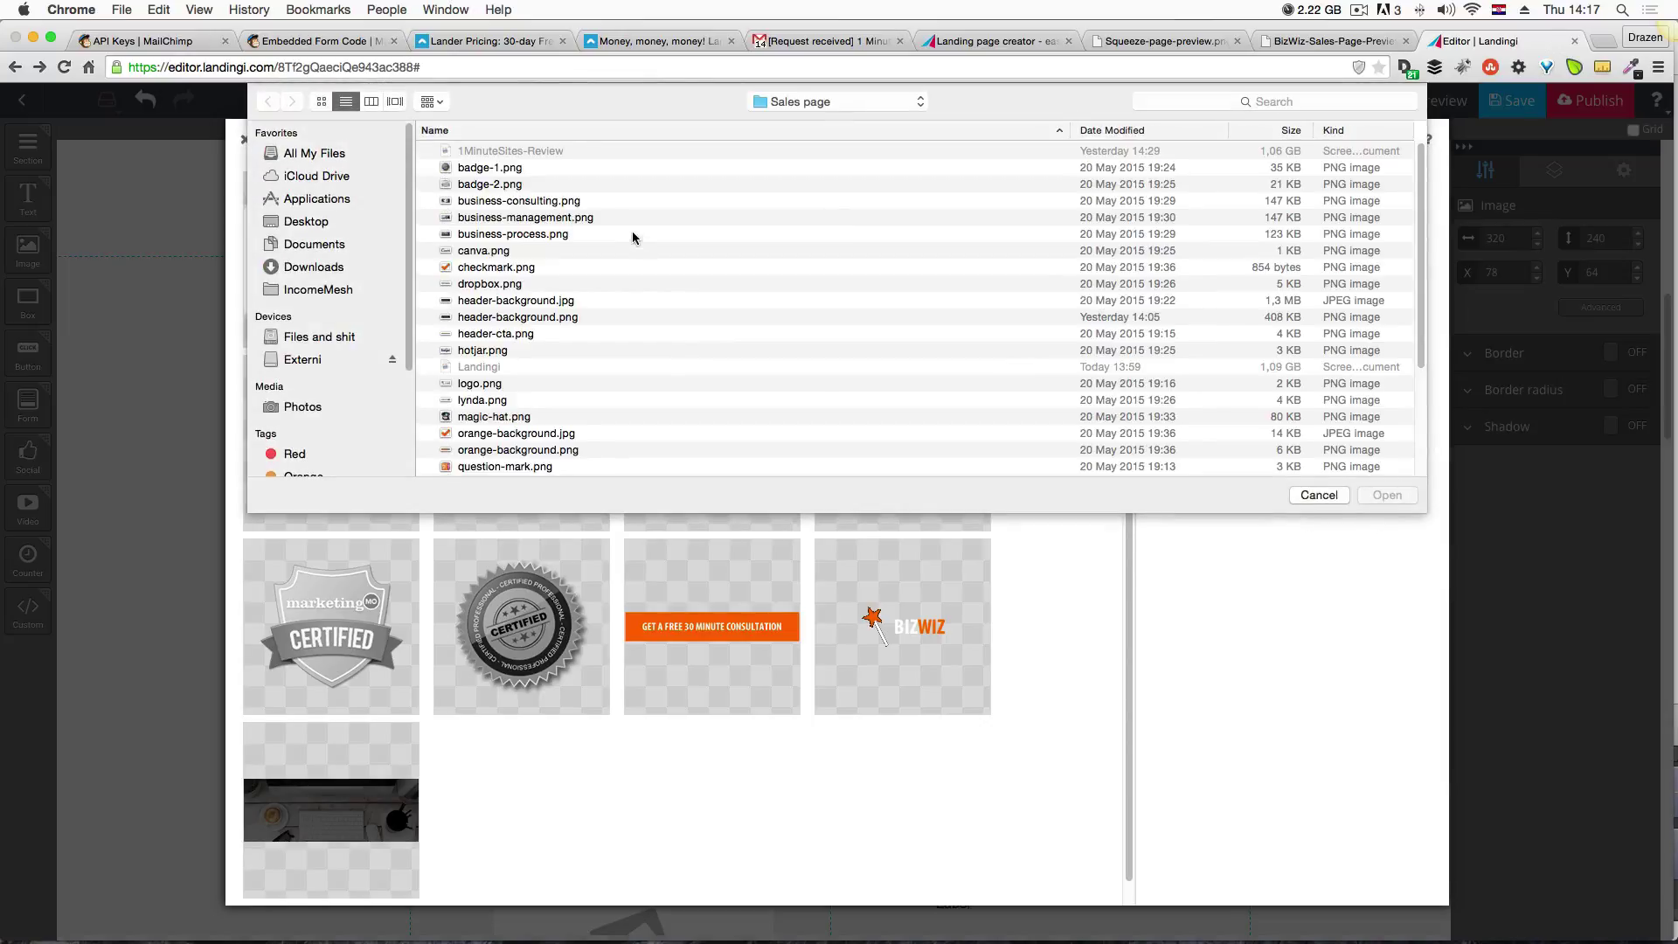
left_click(523, 202)
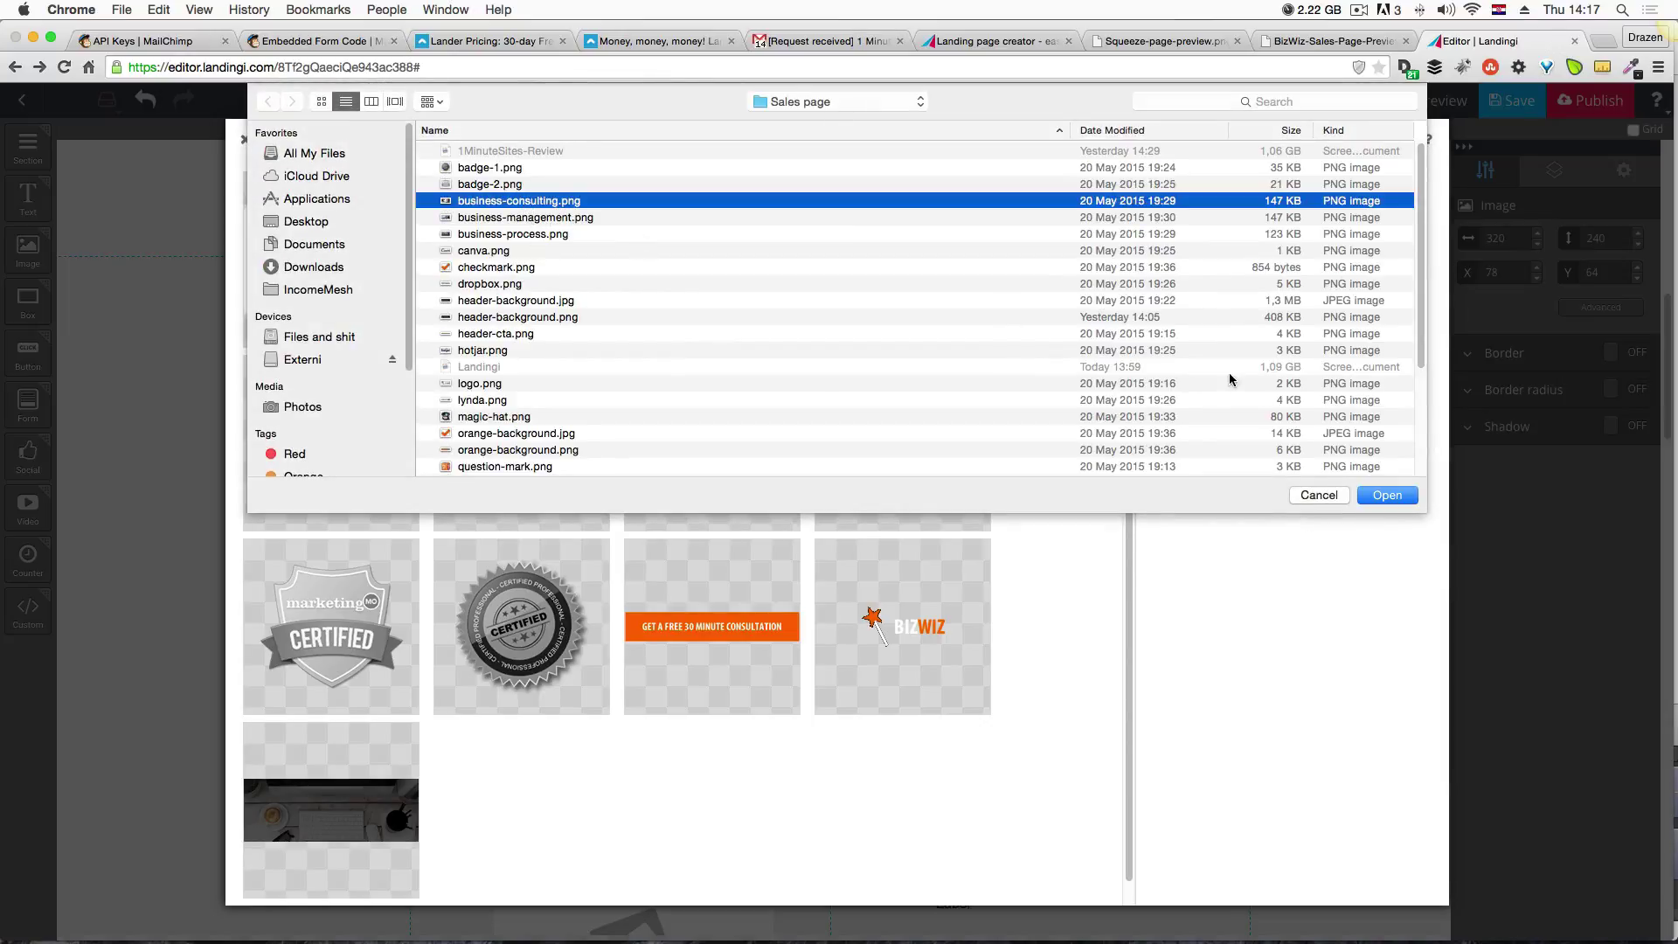
left_click(1387, 494)
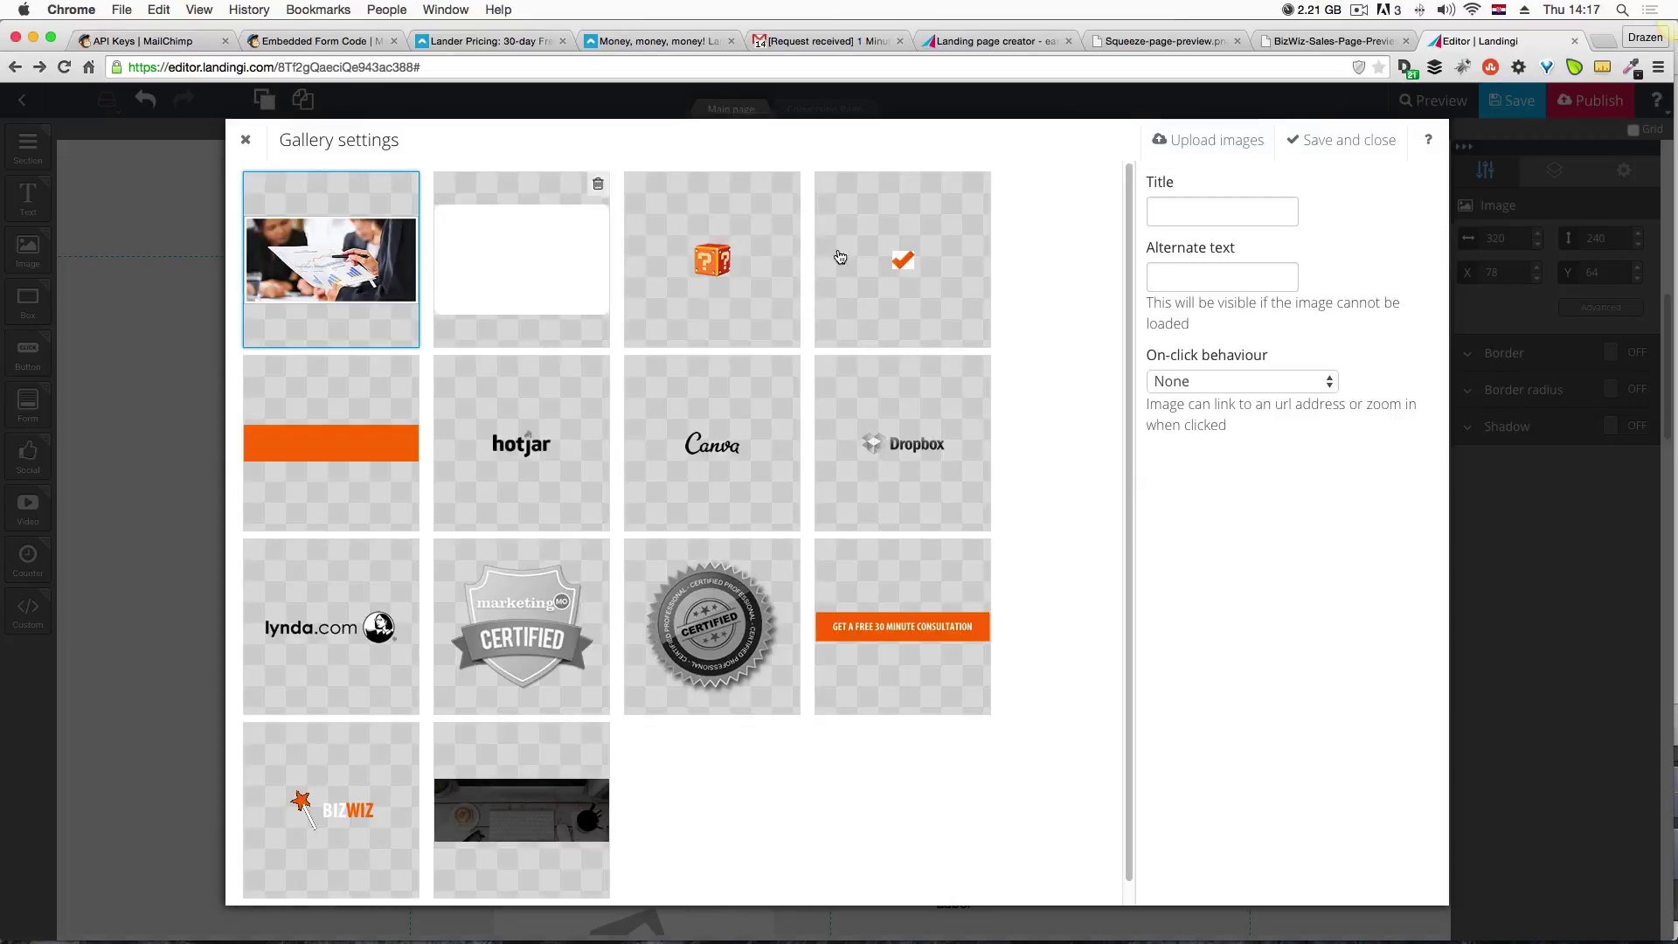
left_click(1312, 140)
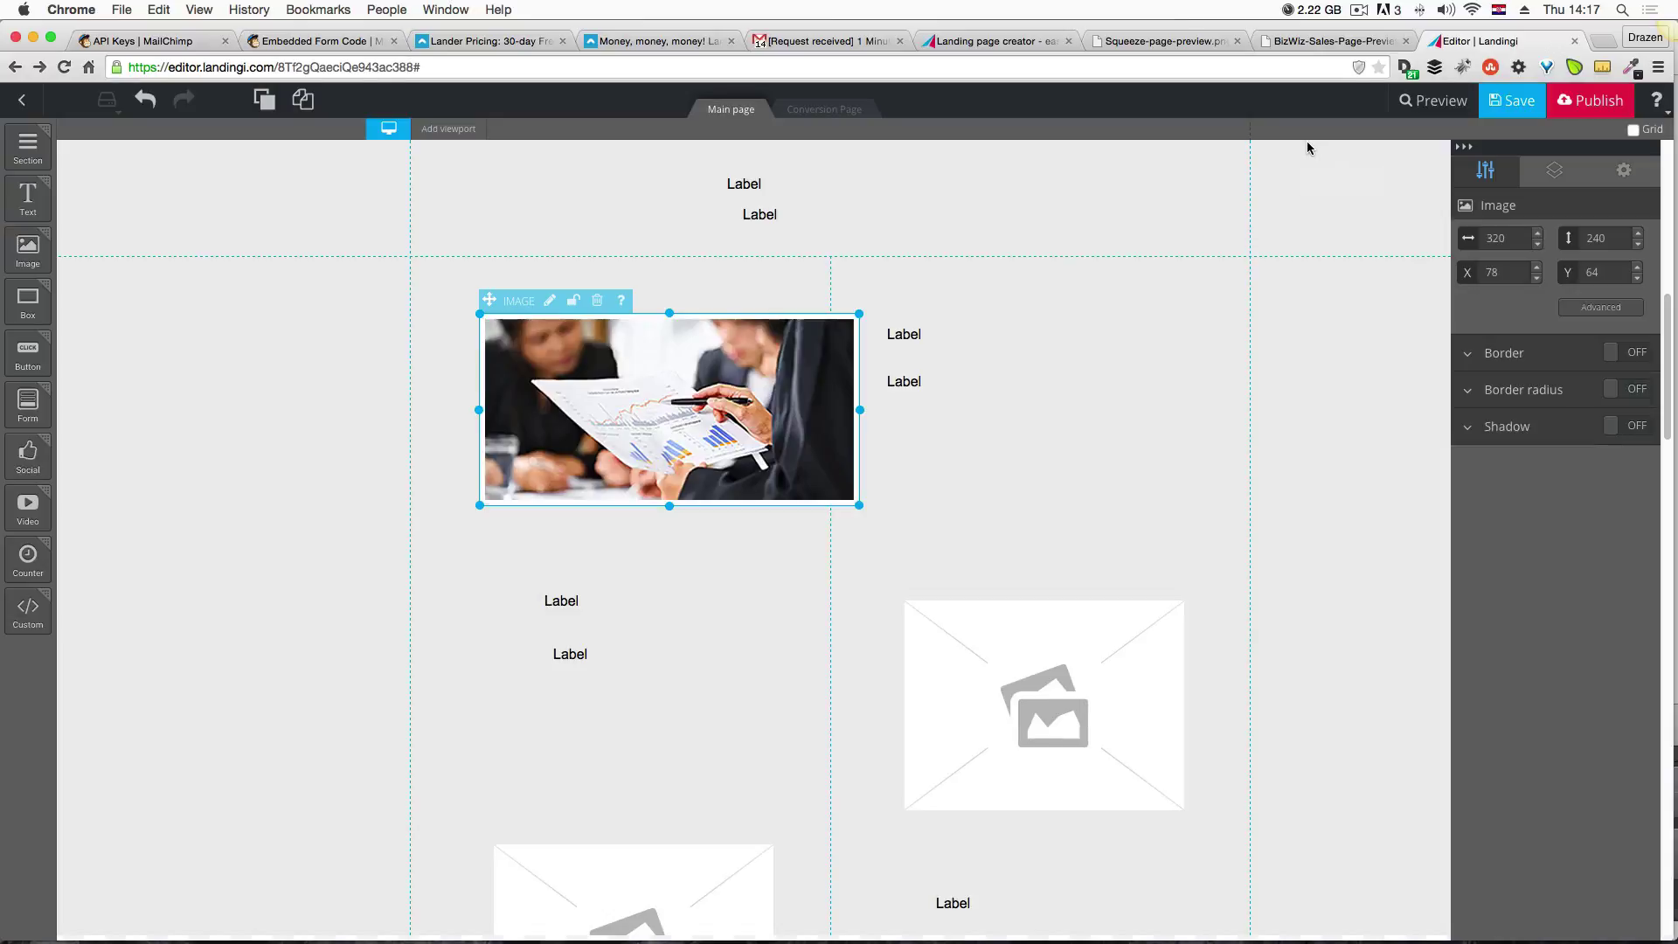
Check the mockup's services section and replace the second image placeholder with the uploaded business-process.png.
scroll(1132, 292, "down", 3)
left_click(1045, 508)
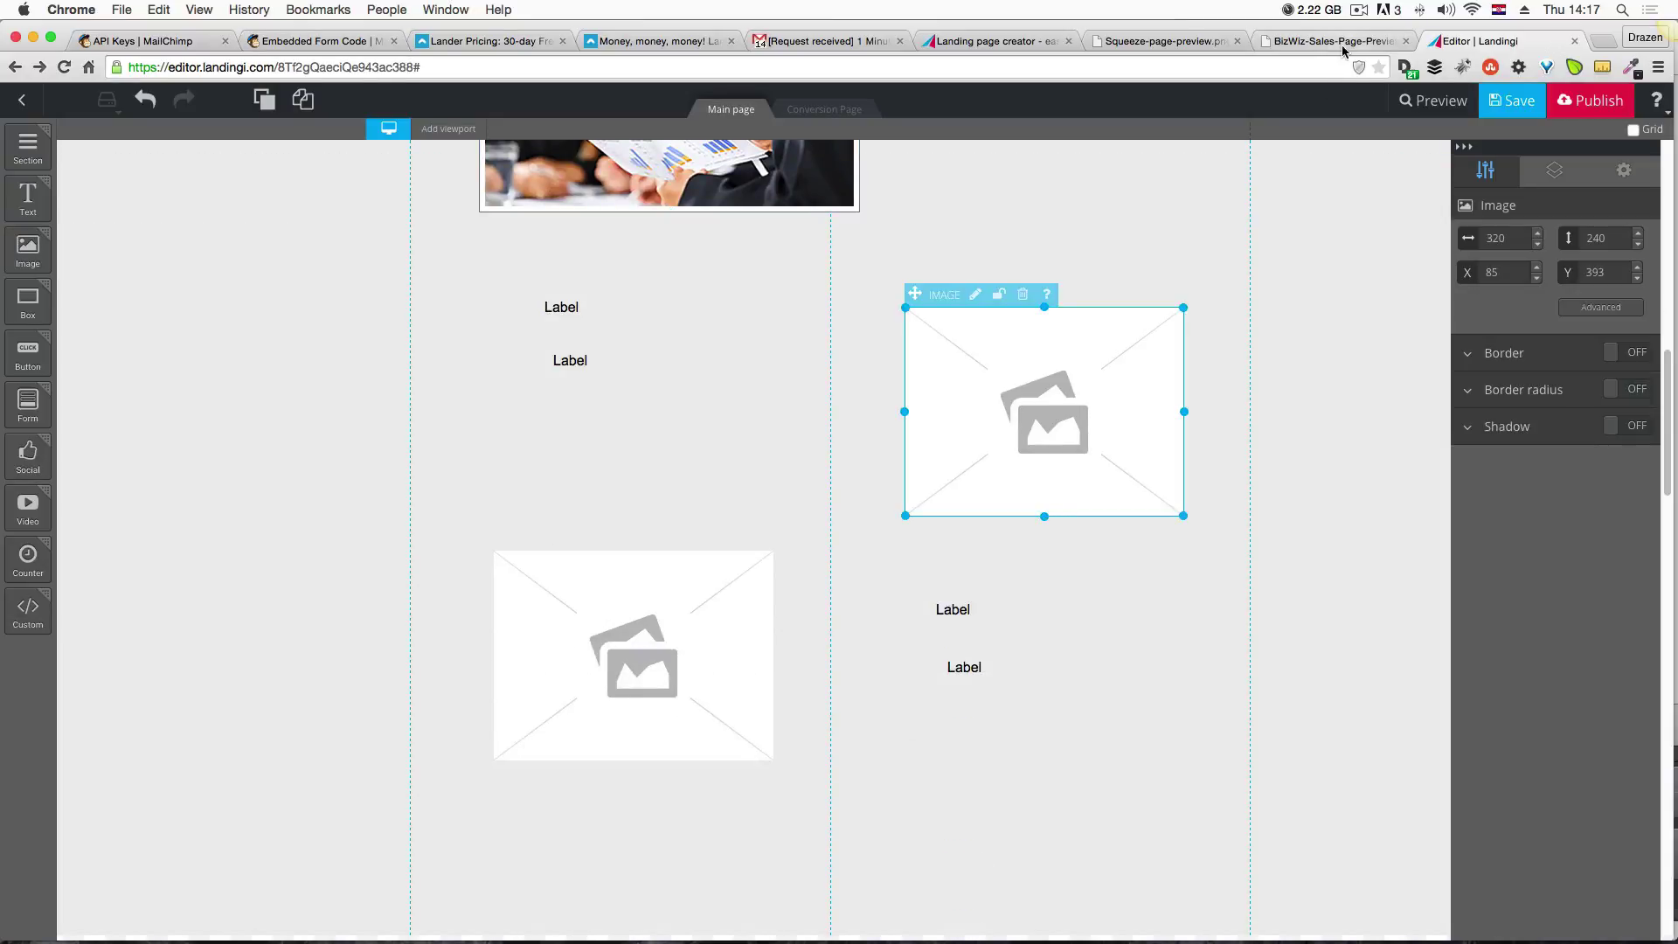
left_click(1344, 42)
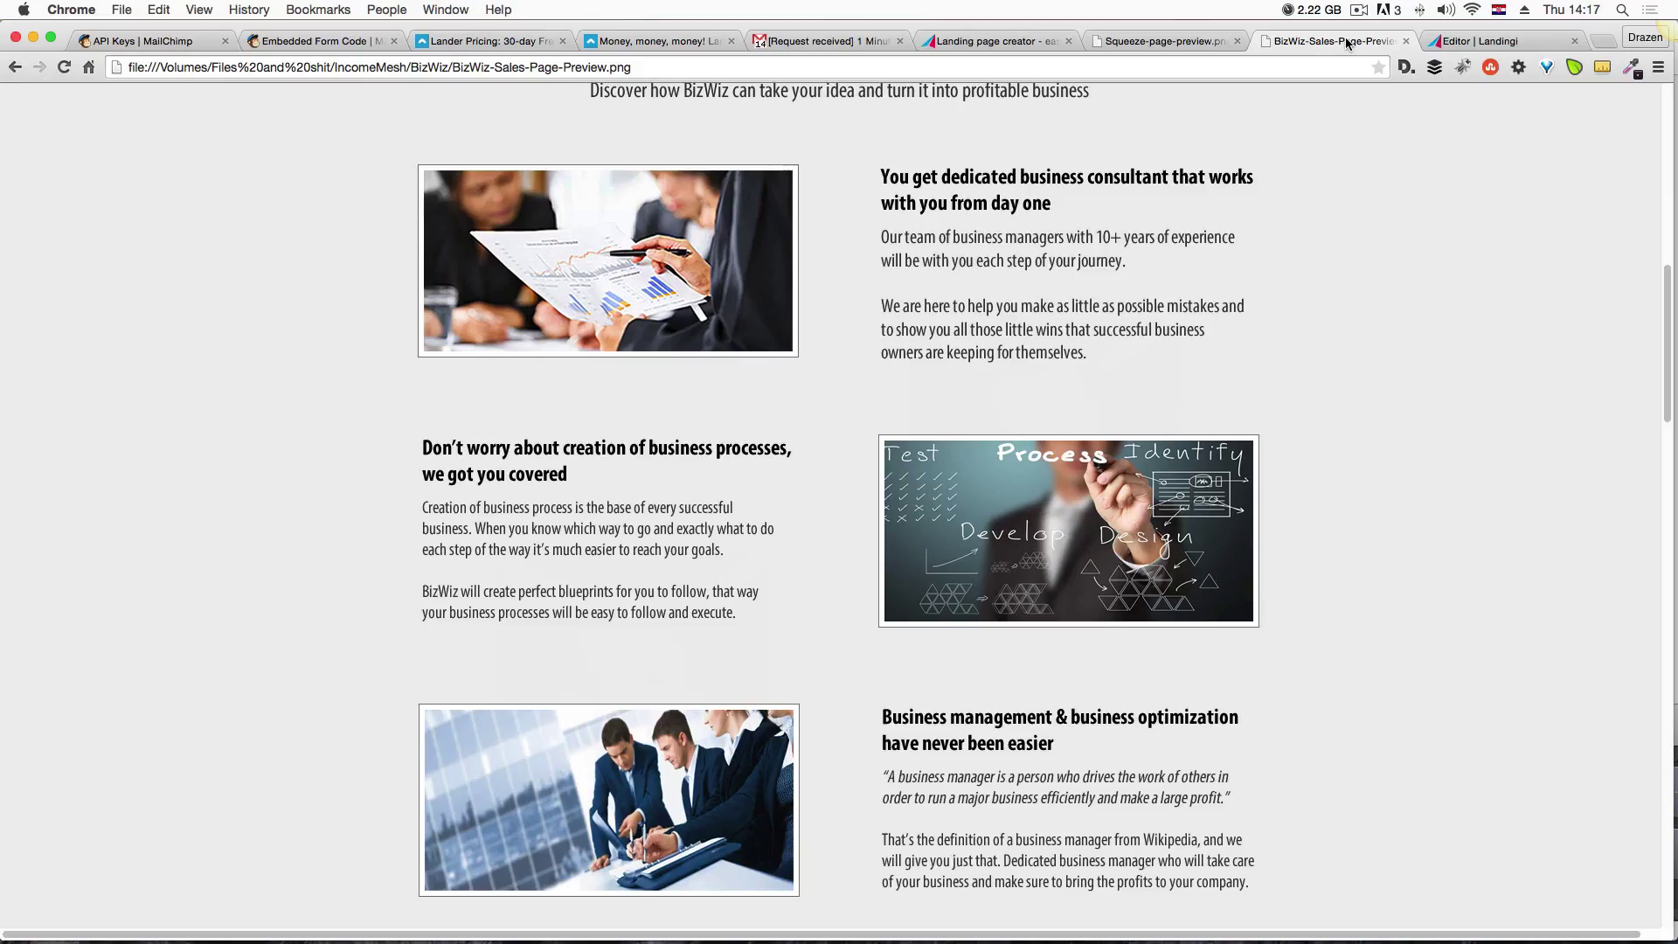
left_click(1508, 41)
left_click(976, 294)
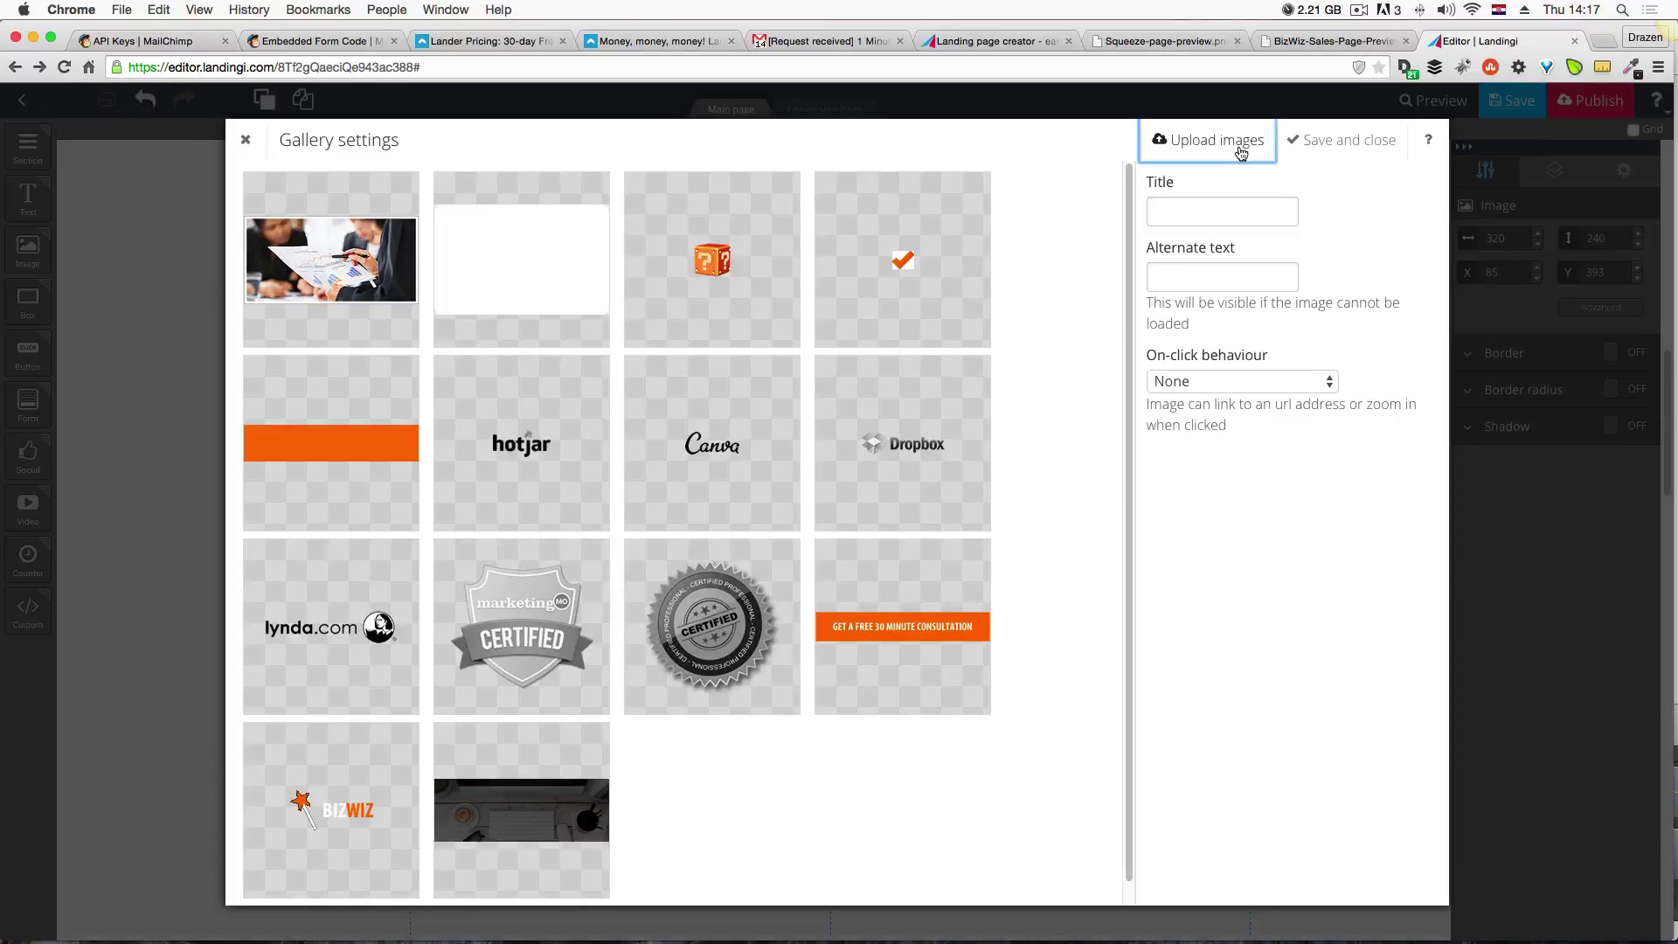
left_click(1211, 140)
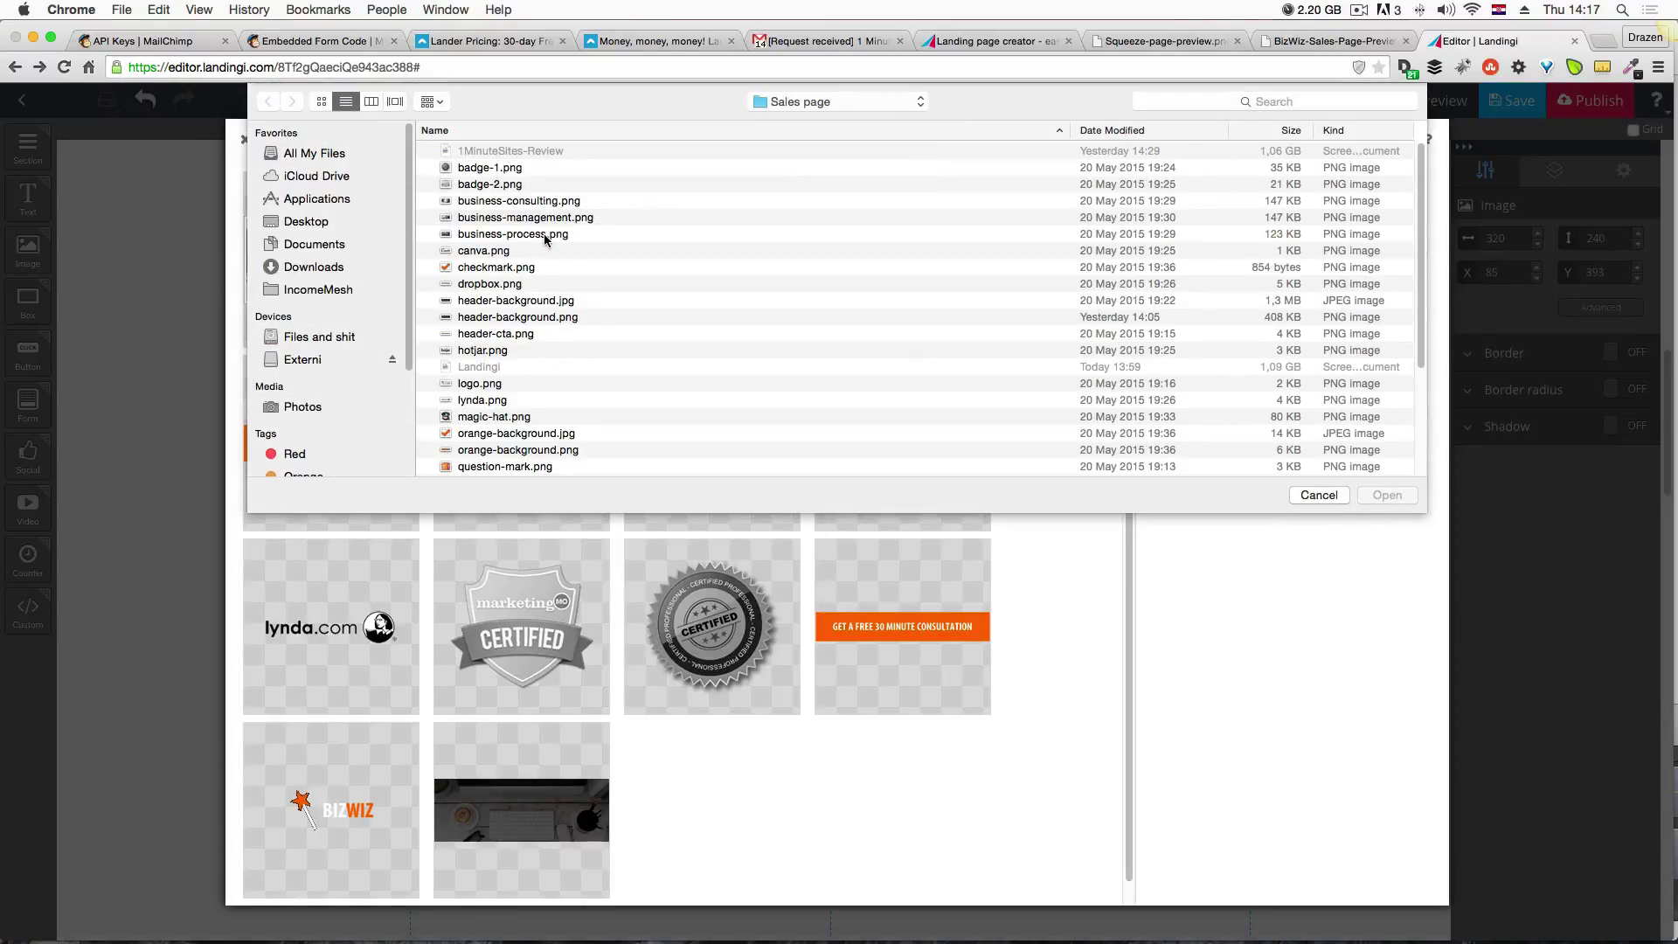
left_click(544, 236)
left_click(1365, 496)
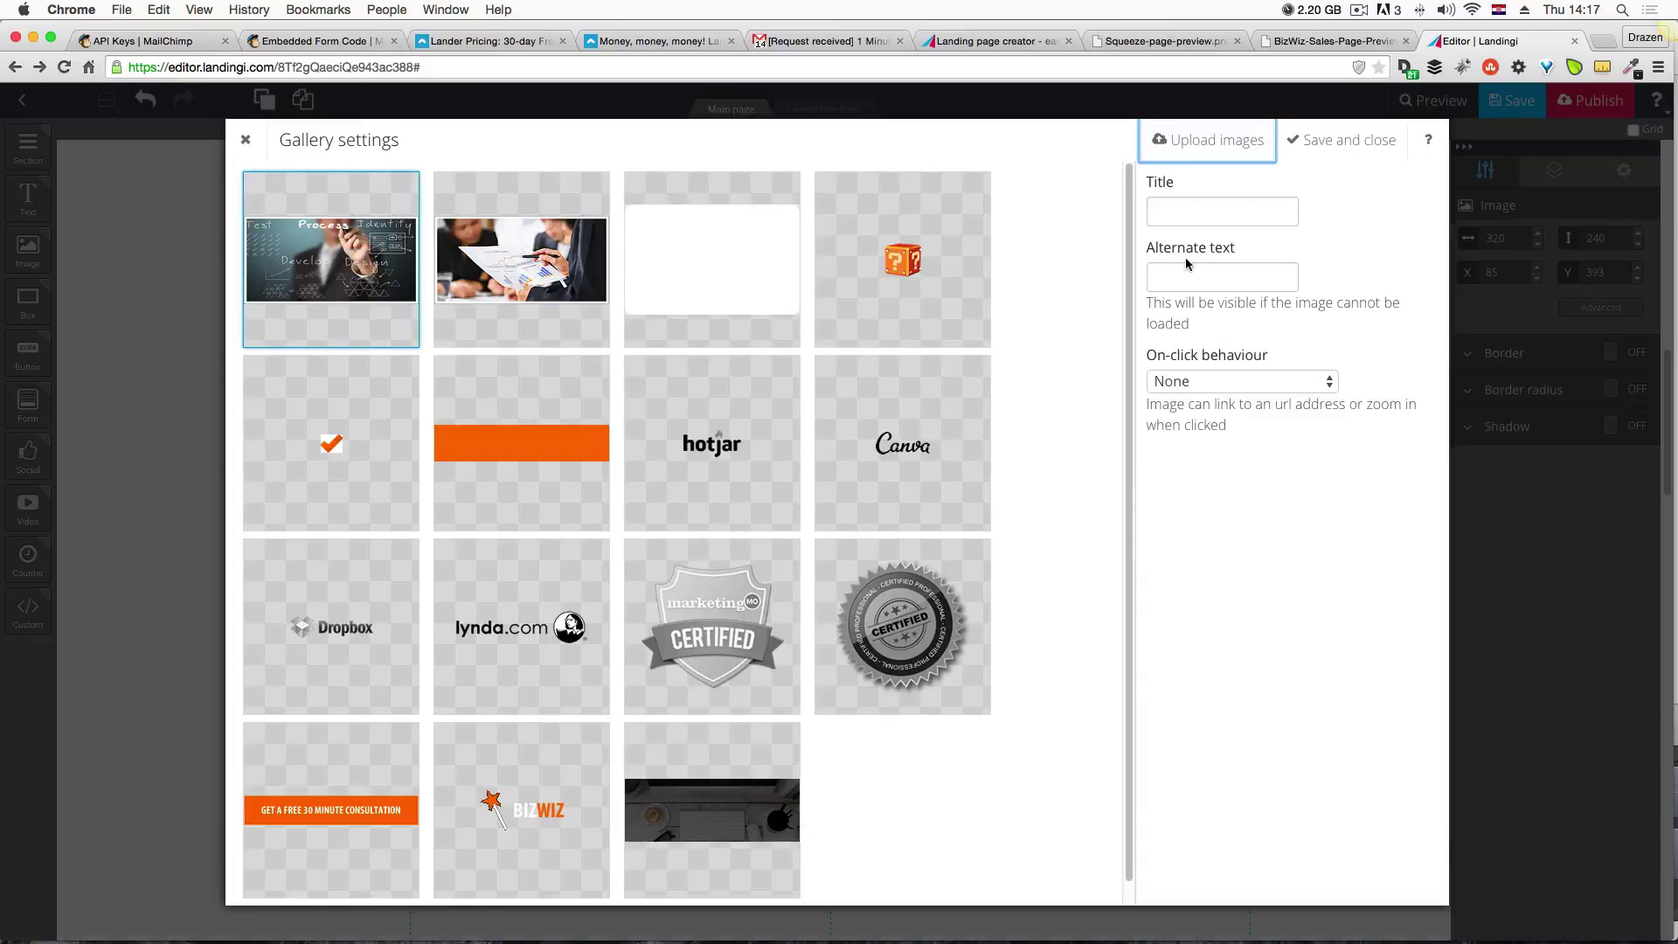
left_click(1316, 148)
Replace the third image placeholder in the services section with the uploaded business-management.png.
left_click(668, 680)
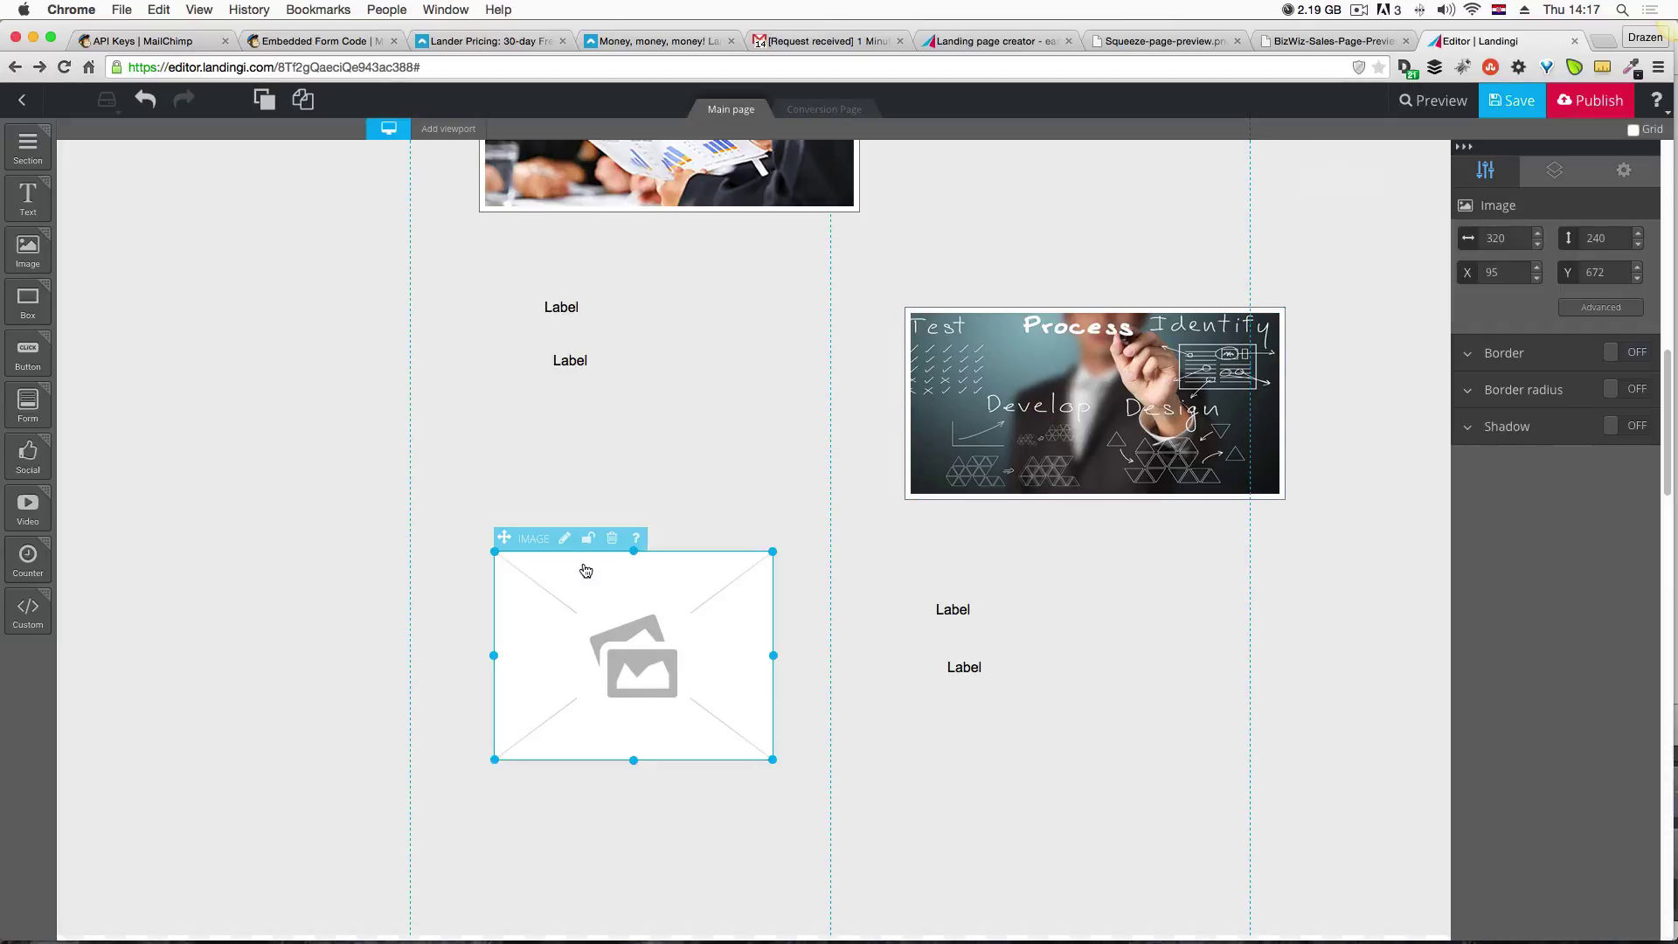
left_click(564, 538)
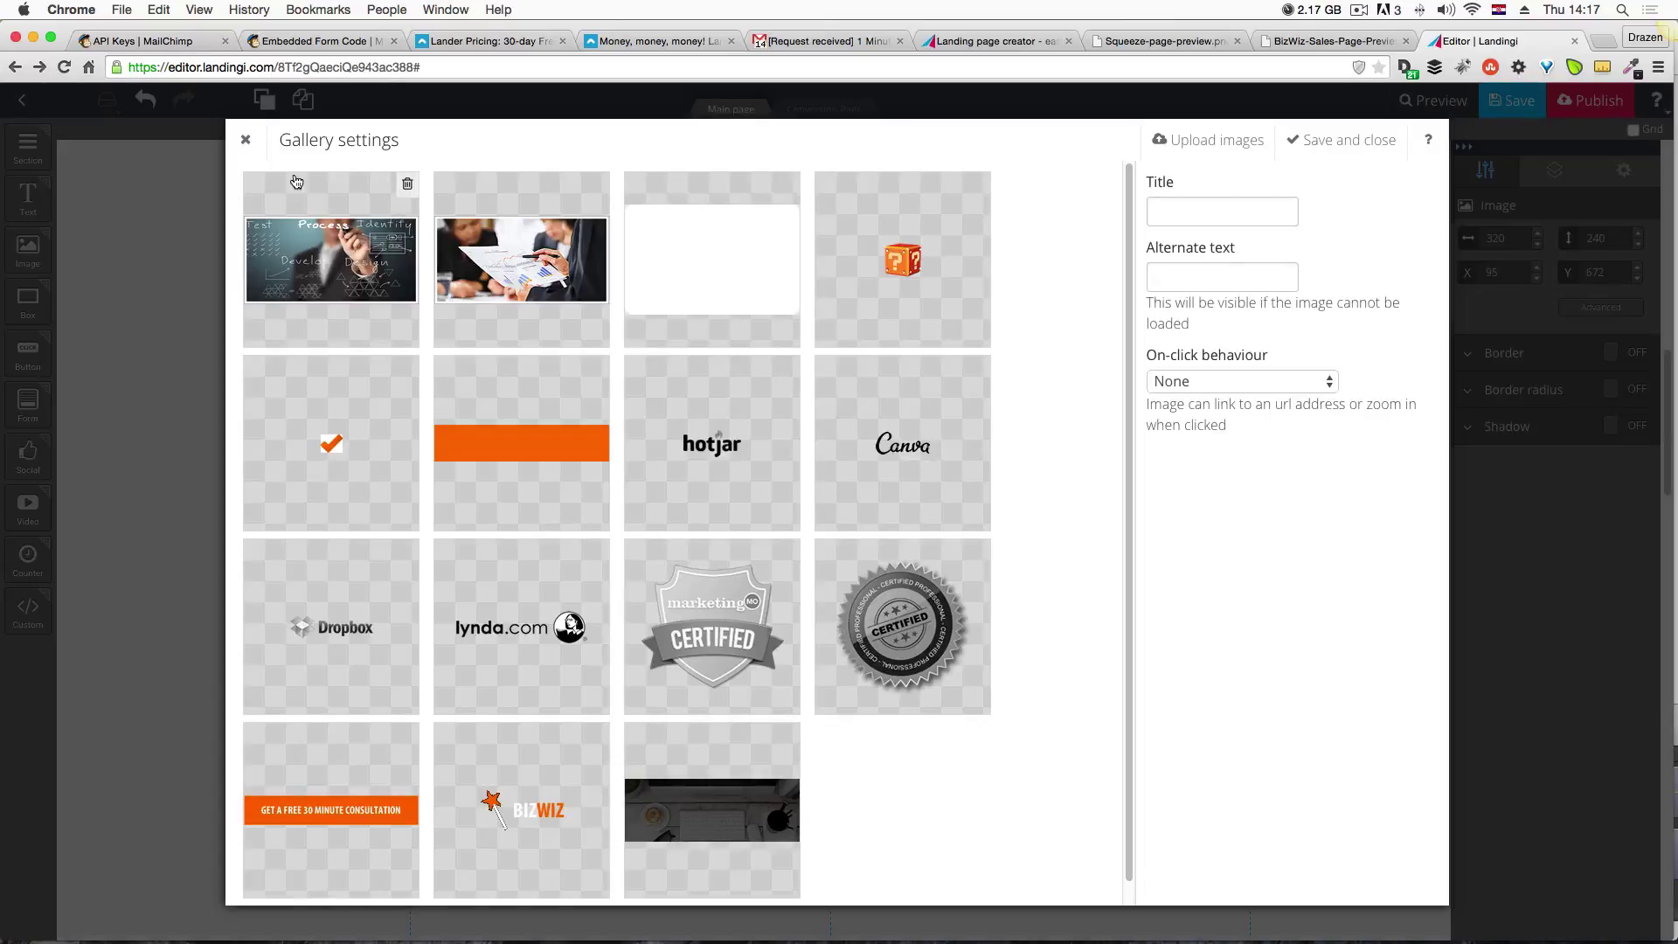
left_click(1248, 144)
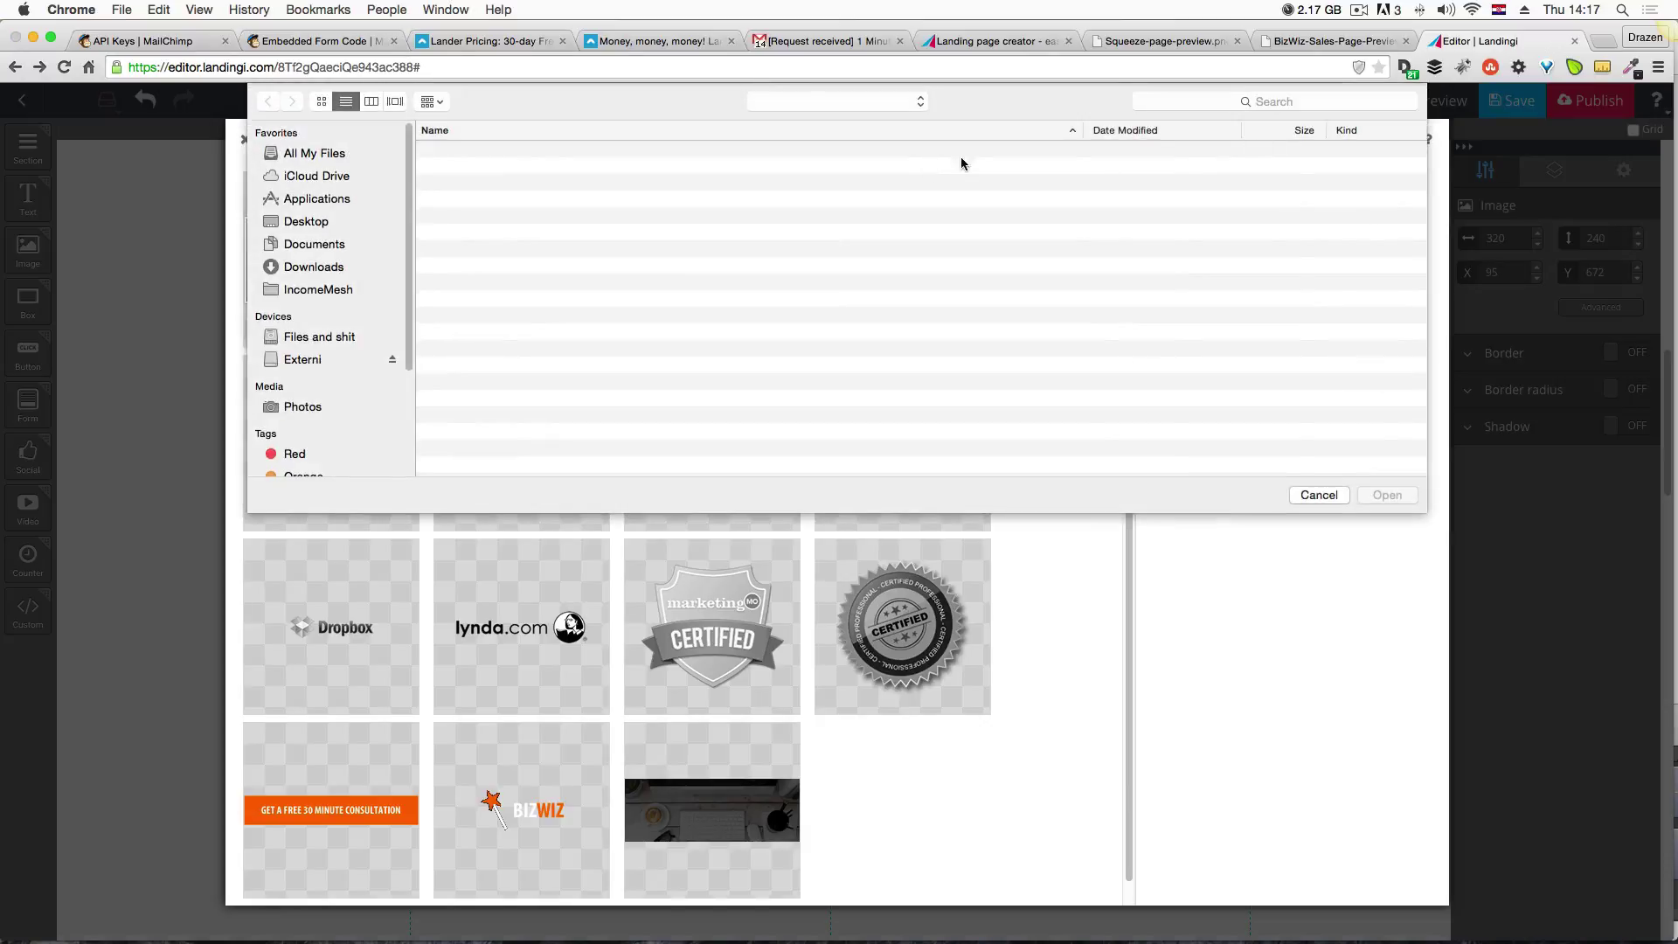
left_click(536, 217)
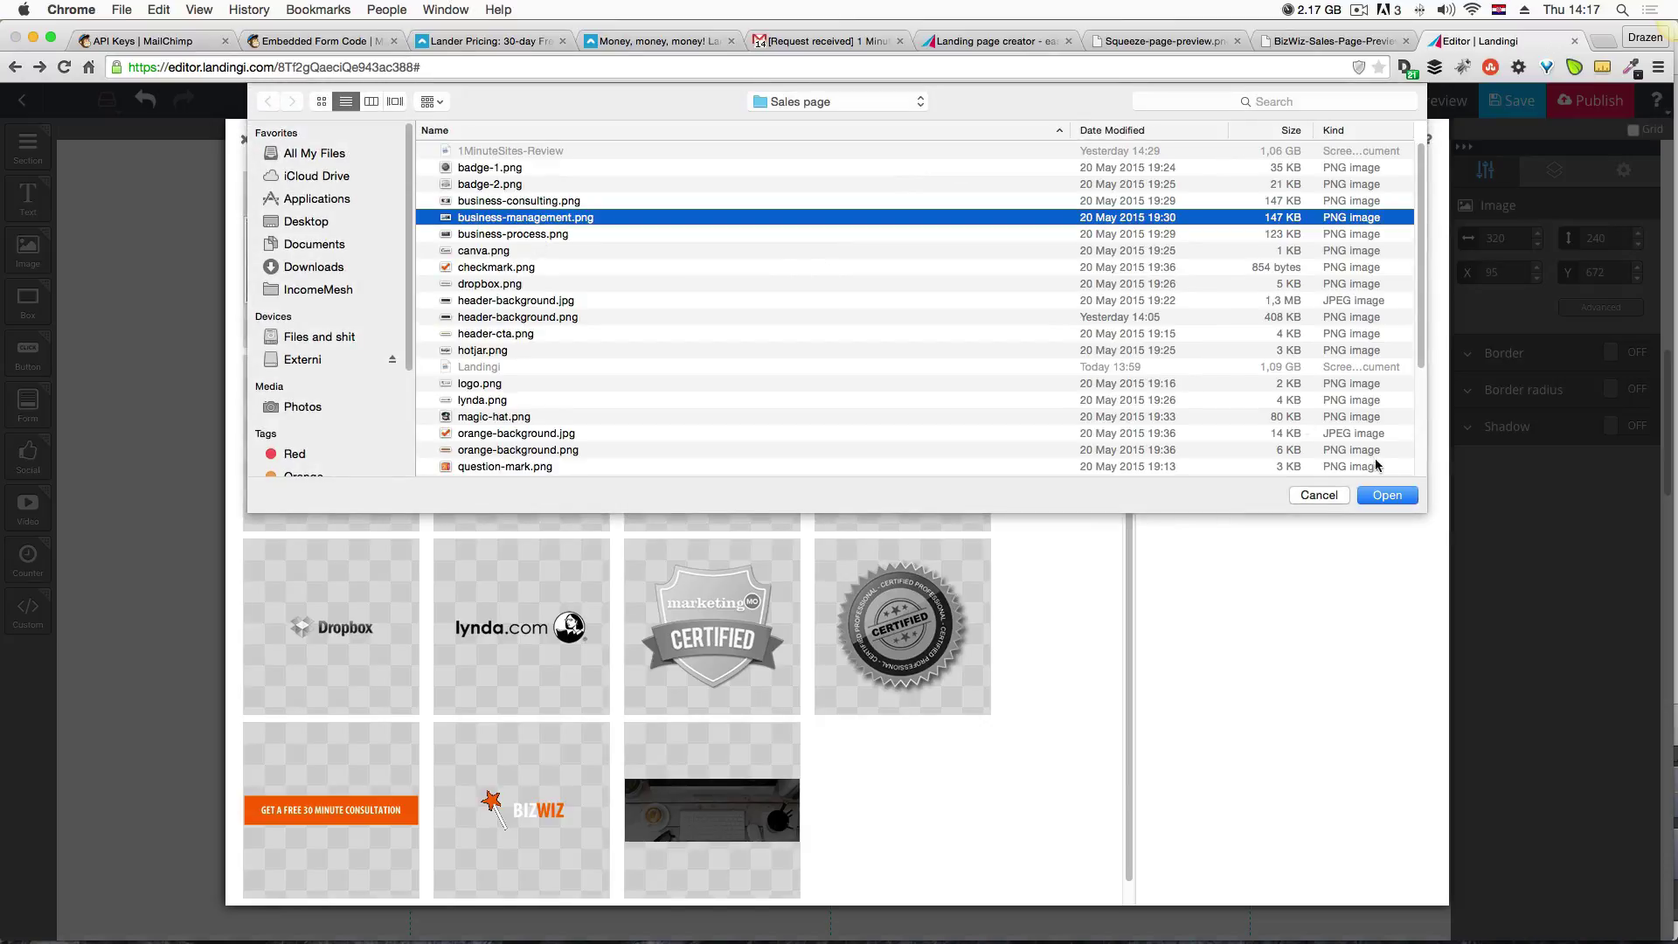
left_click(1385, 493)
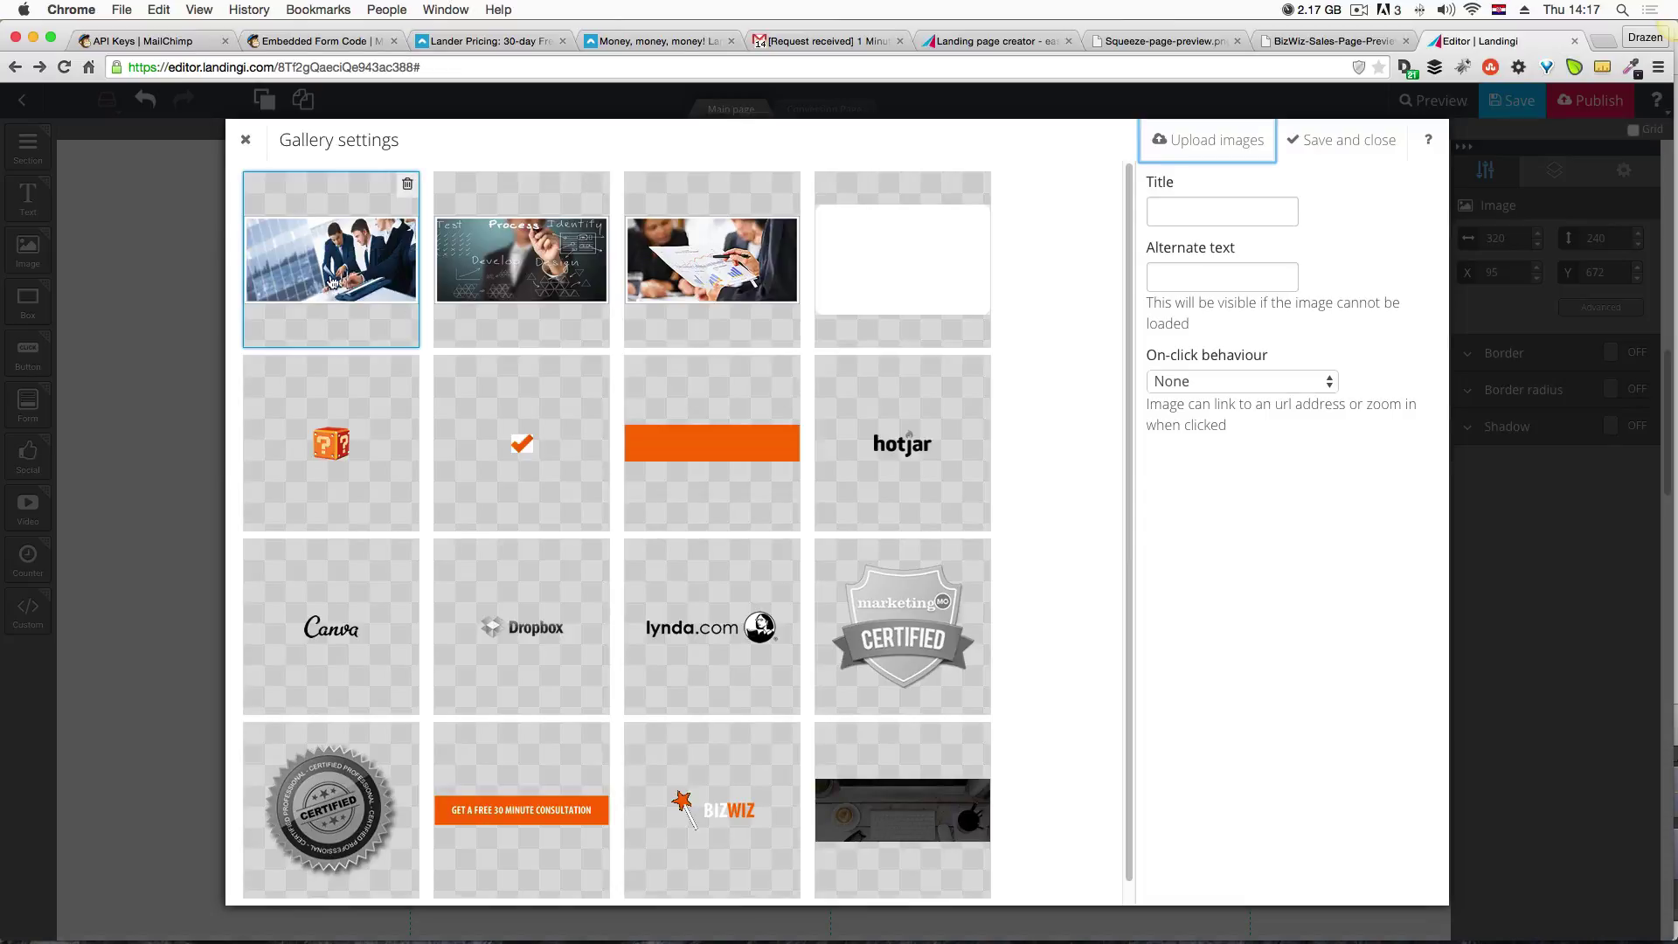
left_click(1394, 146)
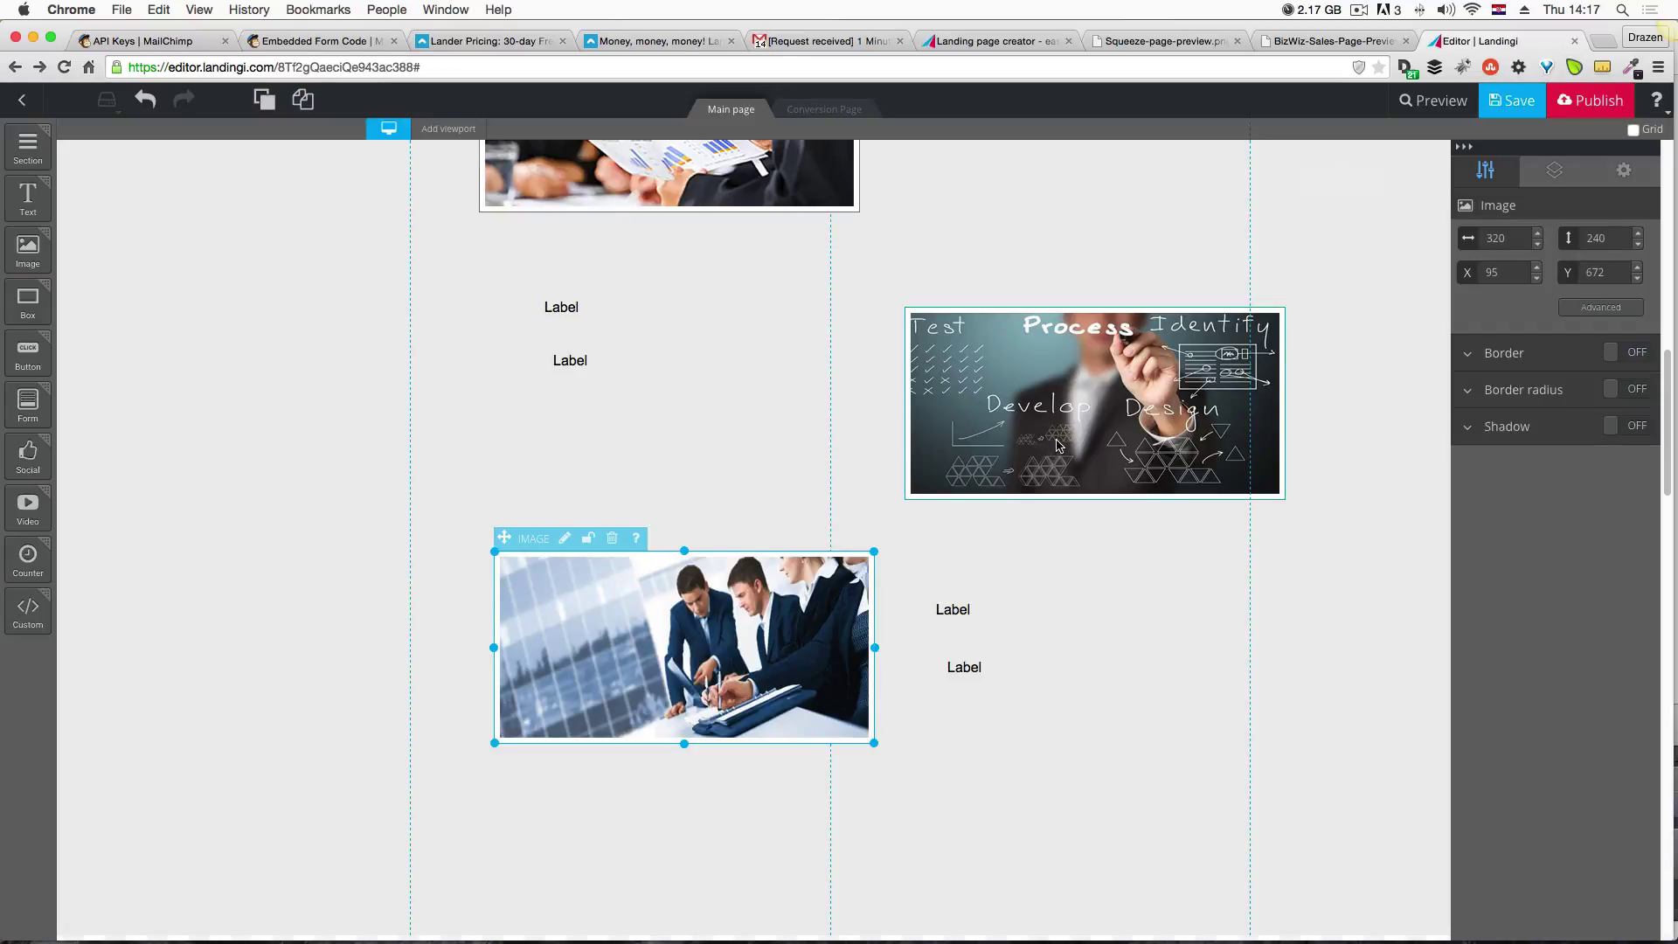
Reposition the business-consulting image in the services section to about X 27, Y 65.
scroll(693, 418, "down", 5)
scroll(694, 418, "up", 3)
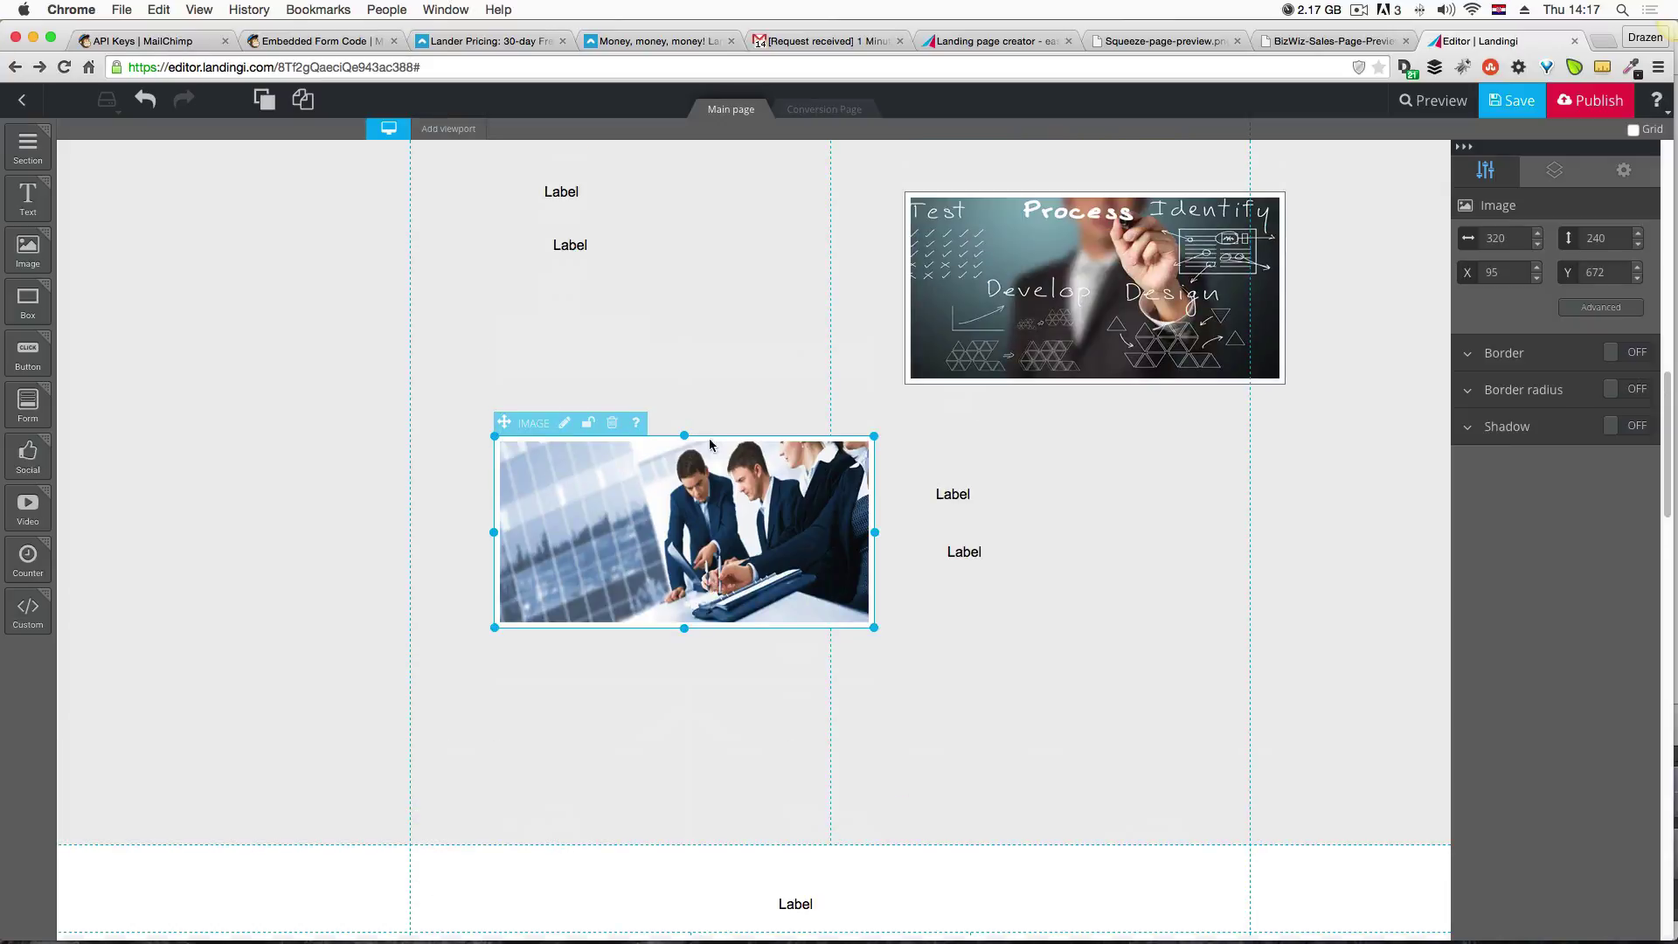
left_click_drag(722, 488, 681, 566)
scroll(688, 515, "up", 7)
scroll(726, 559, "down", 1)
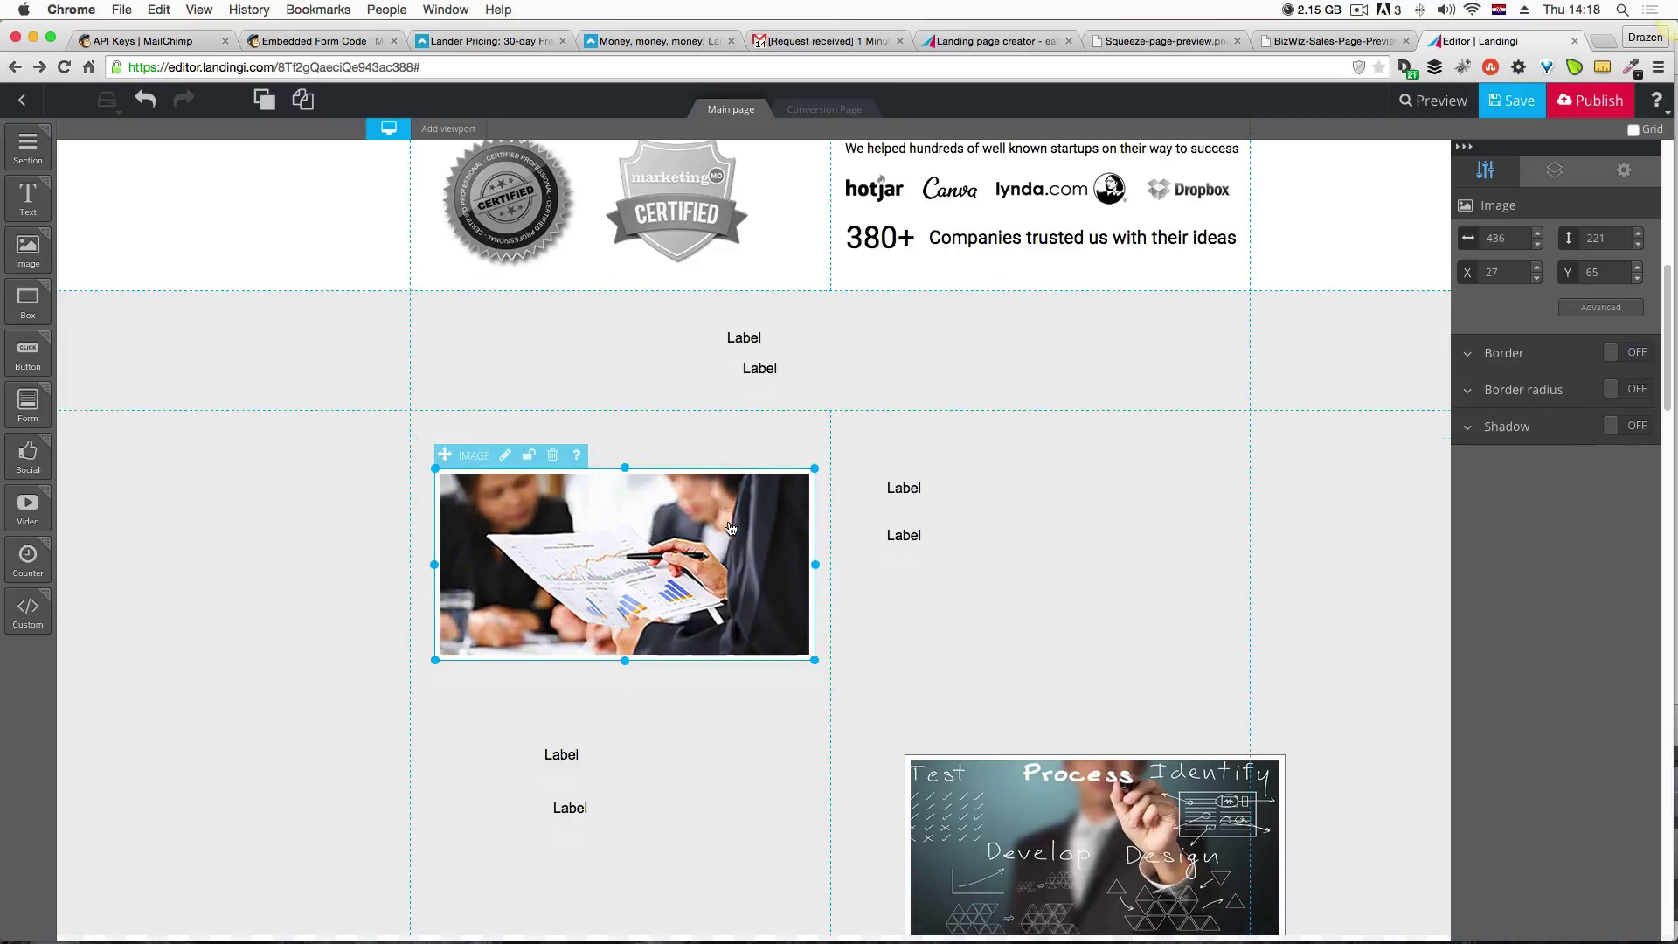
scroll(733, 529, "down", 1)
Switch to the Fireworks mockup and copy the heading text "Start your business with a BOOM".
key("ctrl+Up")
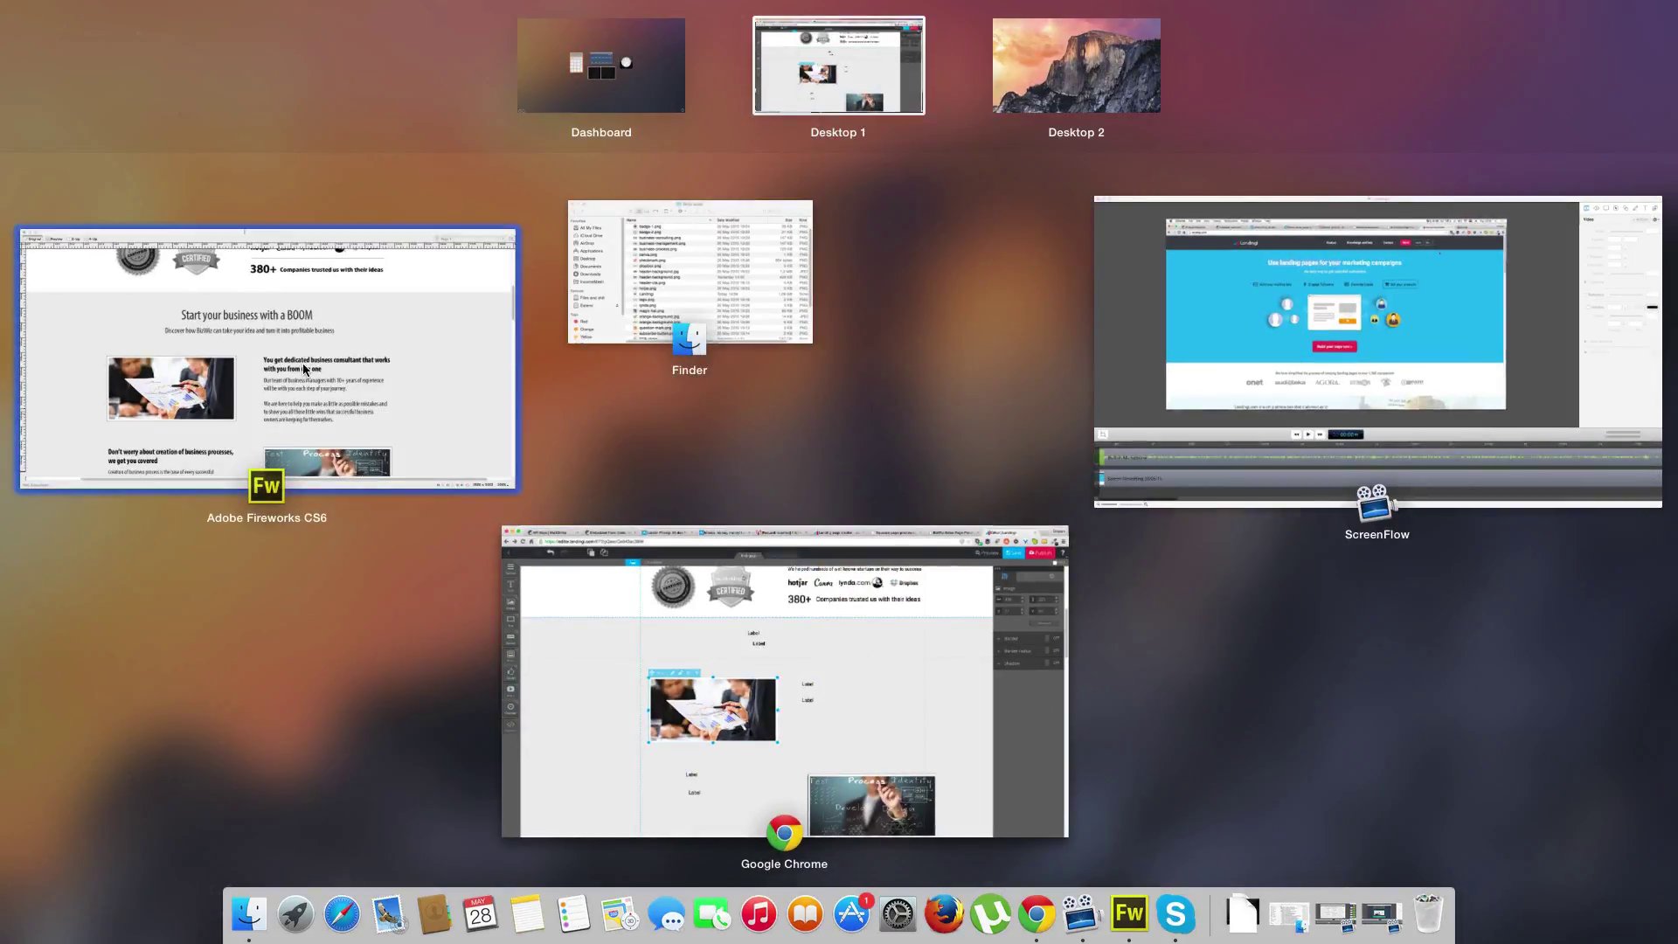
left_click(303, 364)
left_click(560, 302)
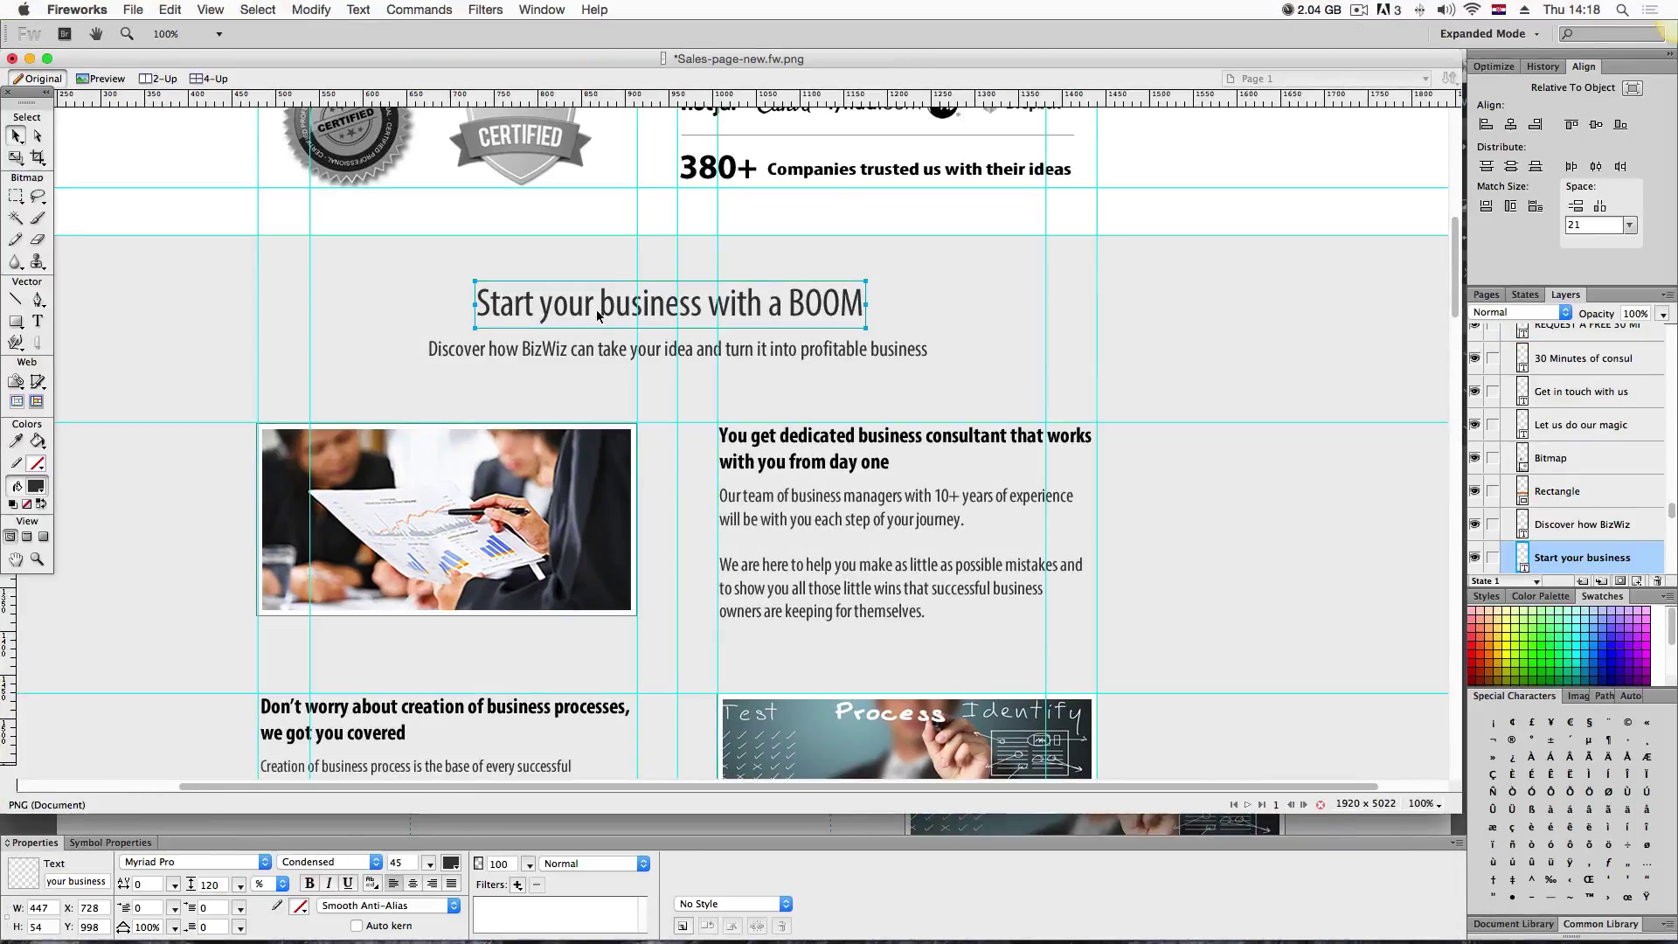
double_click(599, 310)
key("super+c")
key("ctrl+Up")
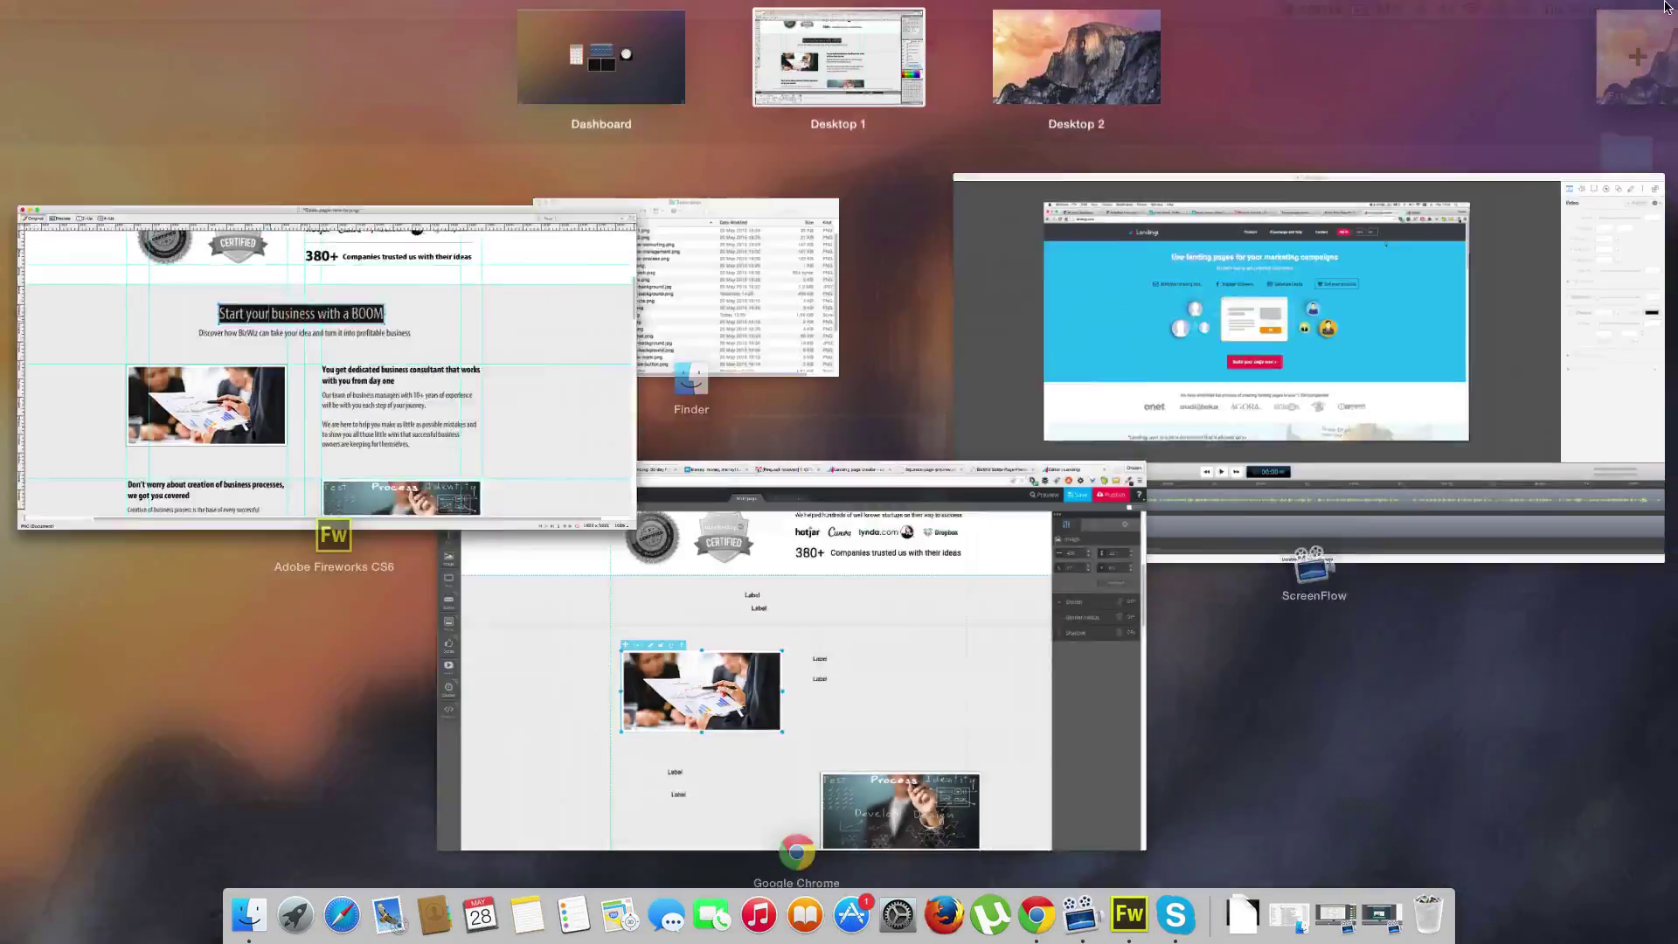
Return to Chrome, replace the upper label above the services images with the copied heading, and widen its box to 454.
left_click(879, 606)
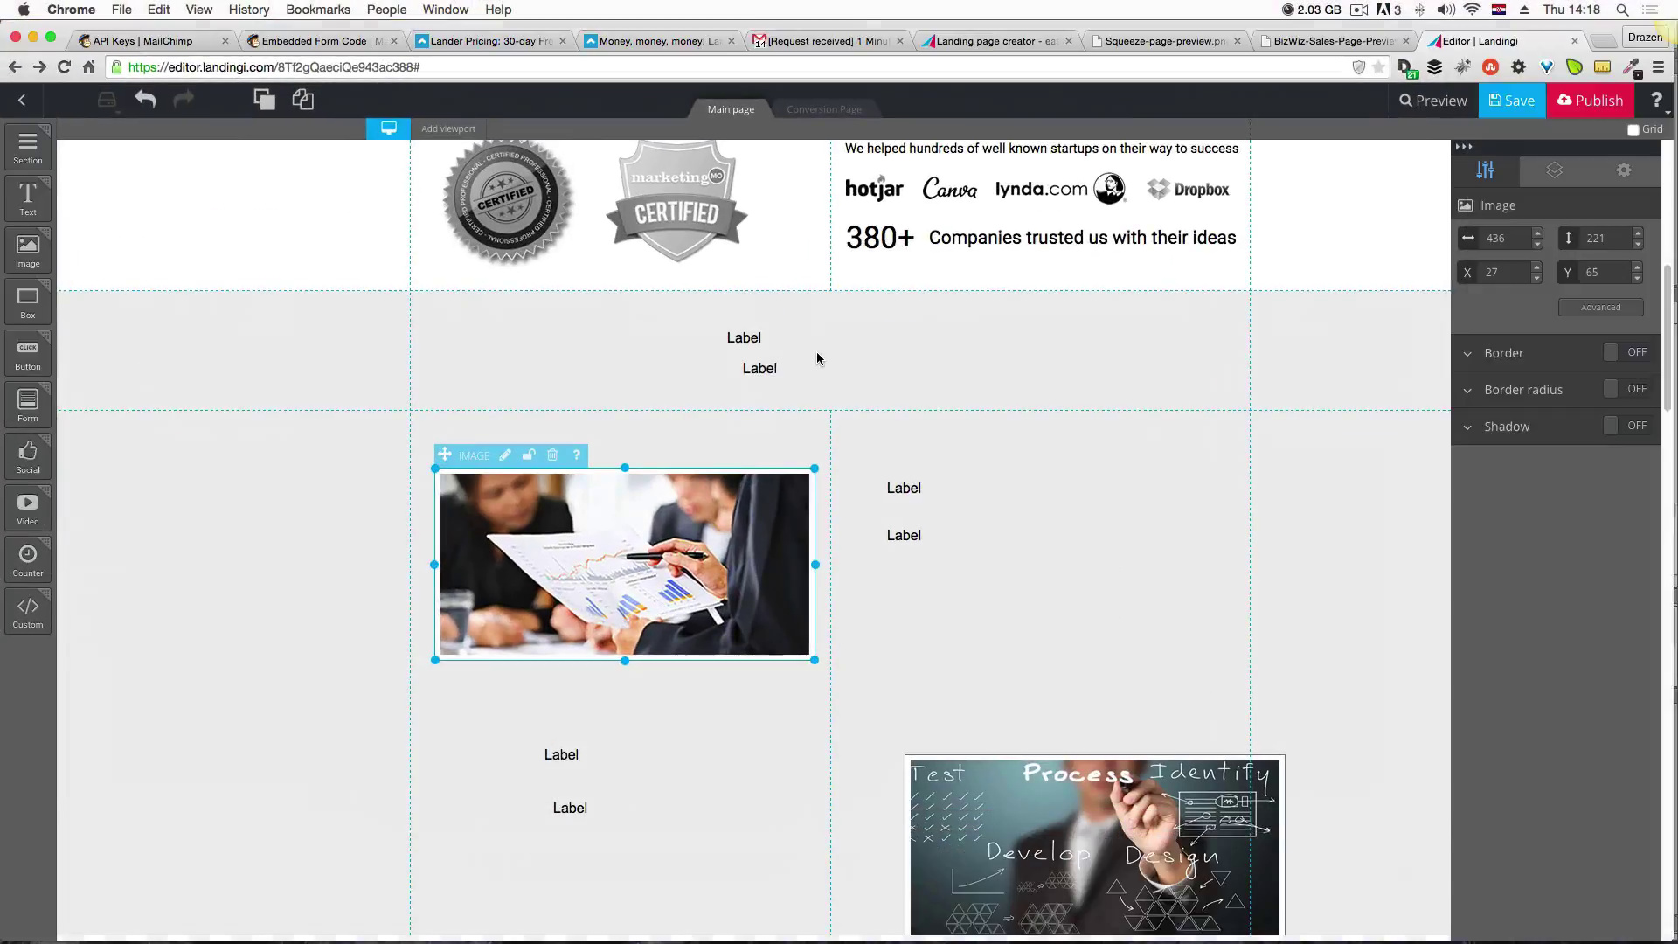
left_click(743, 340)
left_click(770, 341)
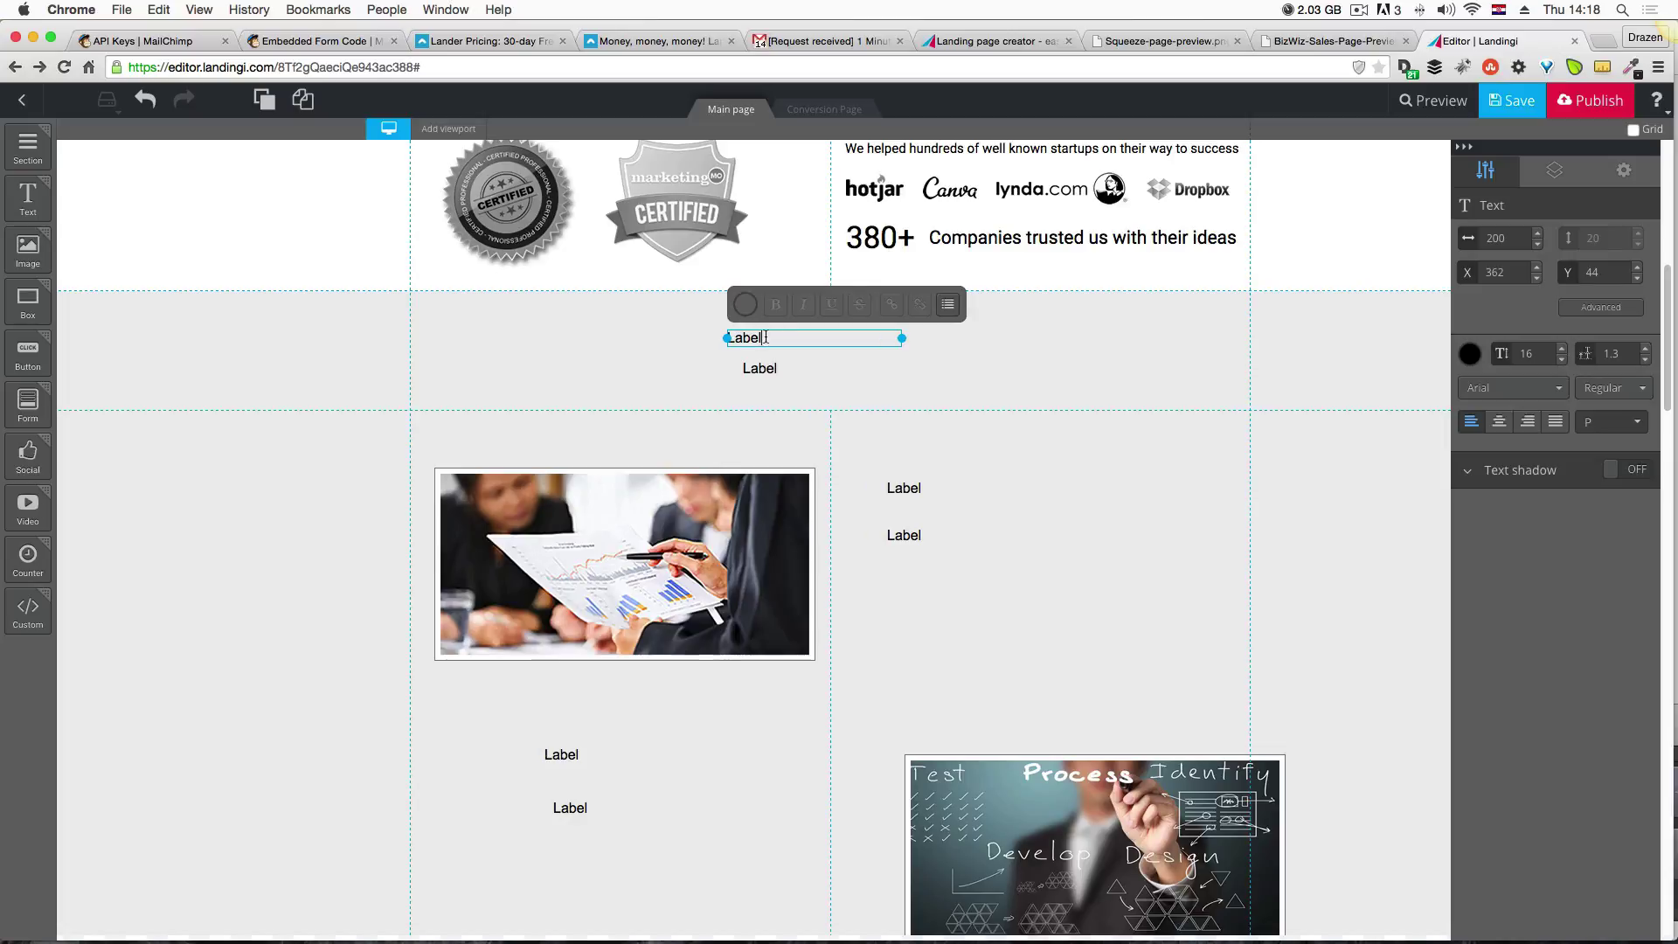
left_click_drag(770, 342, 724, 340)
key("super+v")
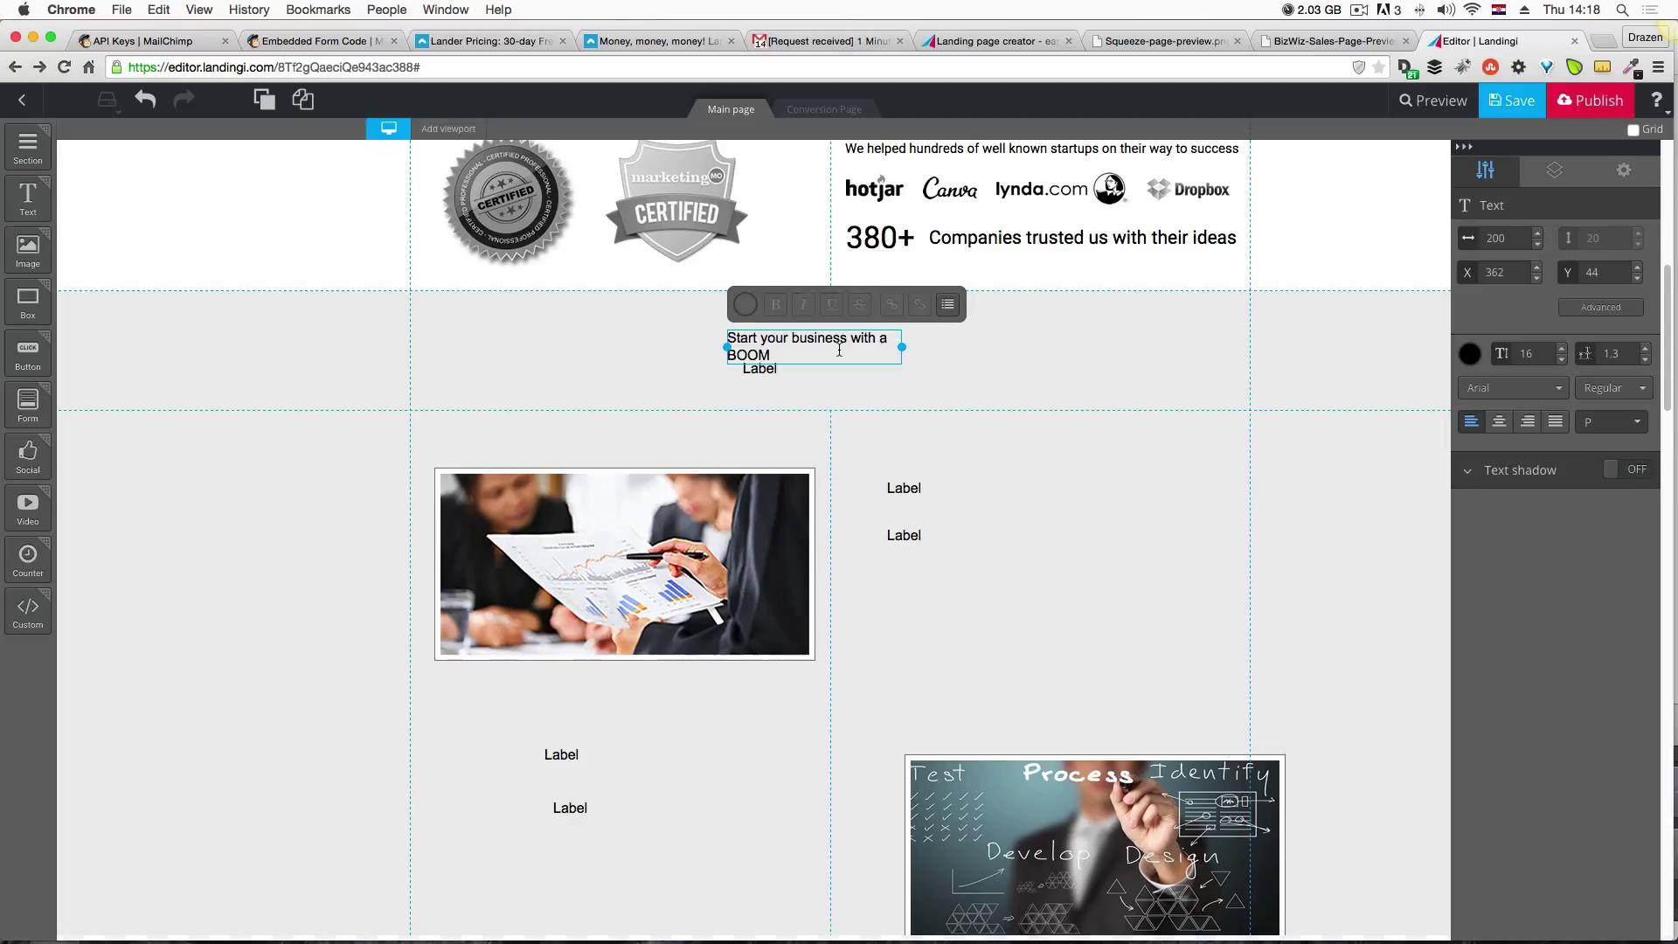
left_click_drag(904, 347, 1126, 351)
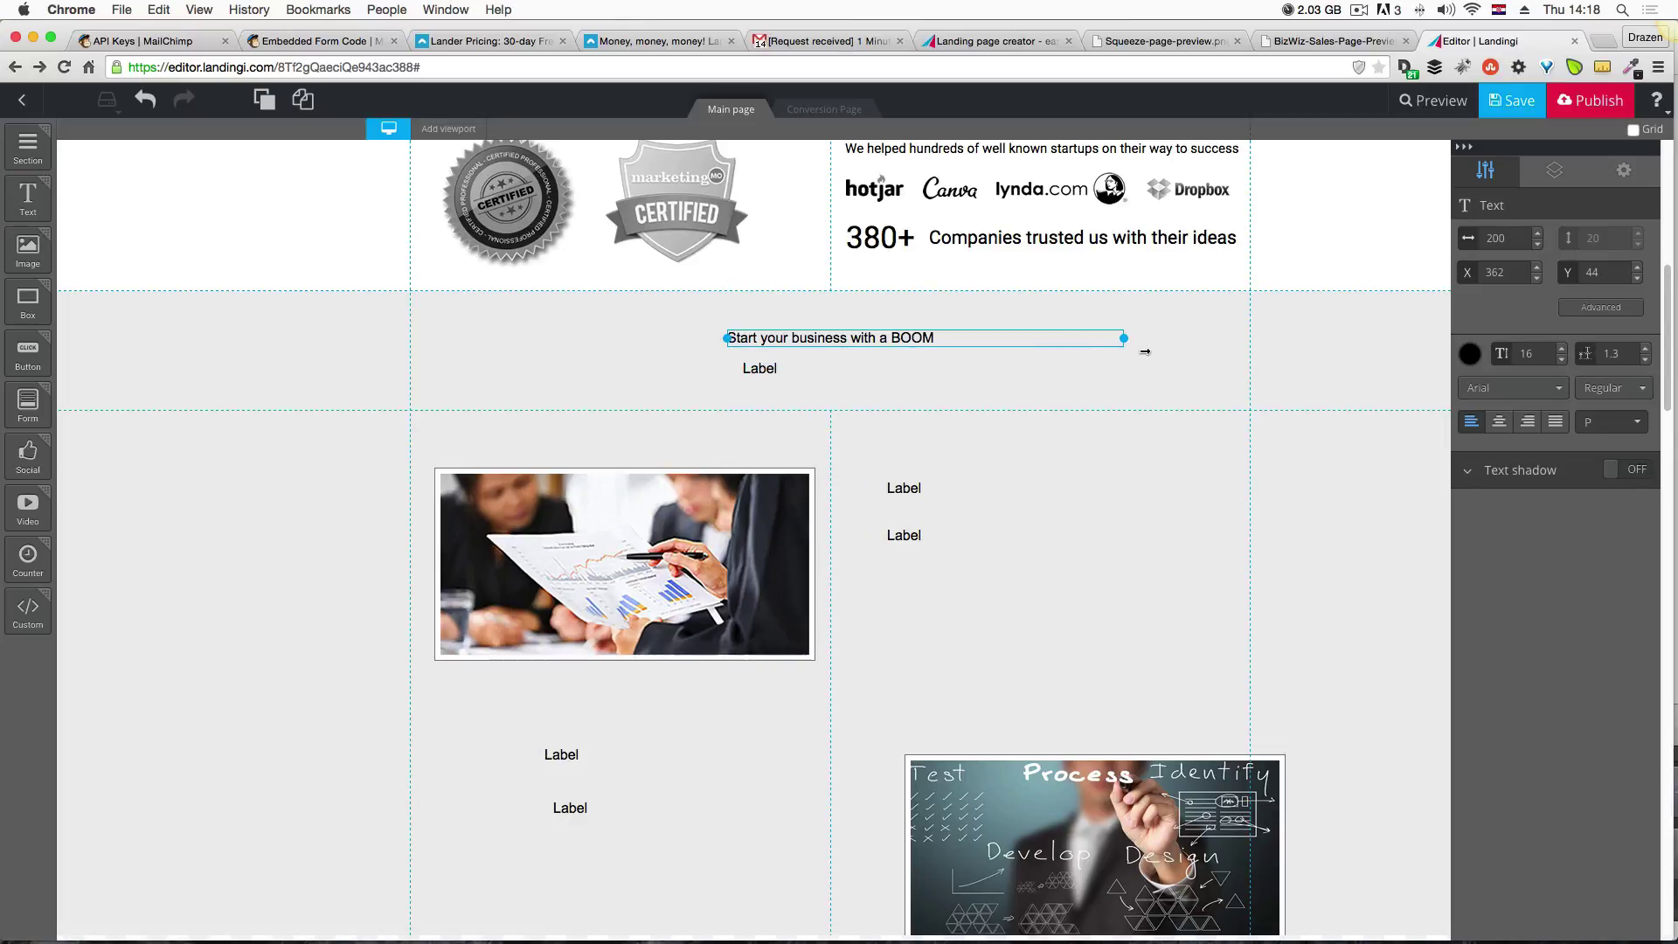
Set the "Start your business with a BOOM" heading to the Roboto font at size 35.
left_click(1504, 390)
left_click(1490, 476)
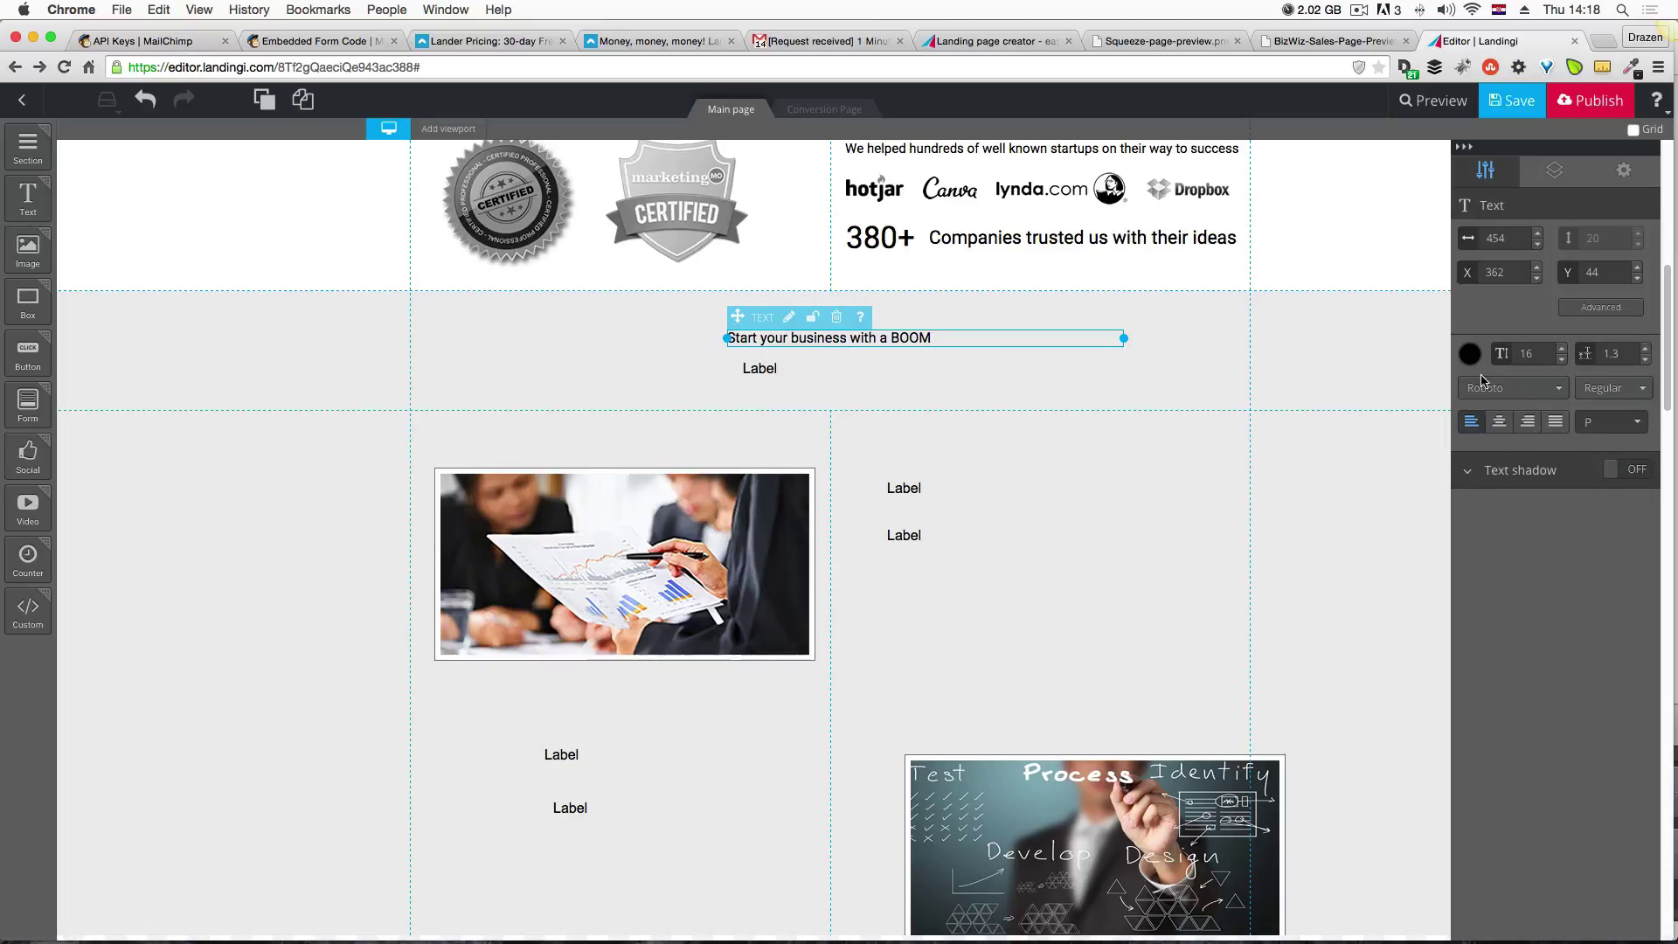
left_click(1563, 350)
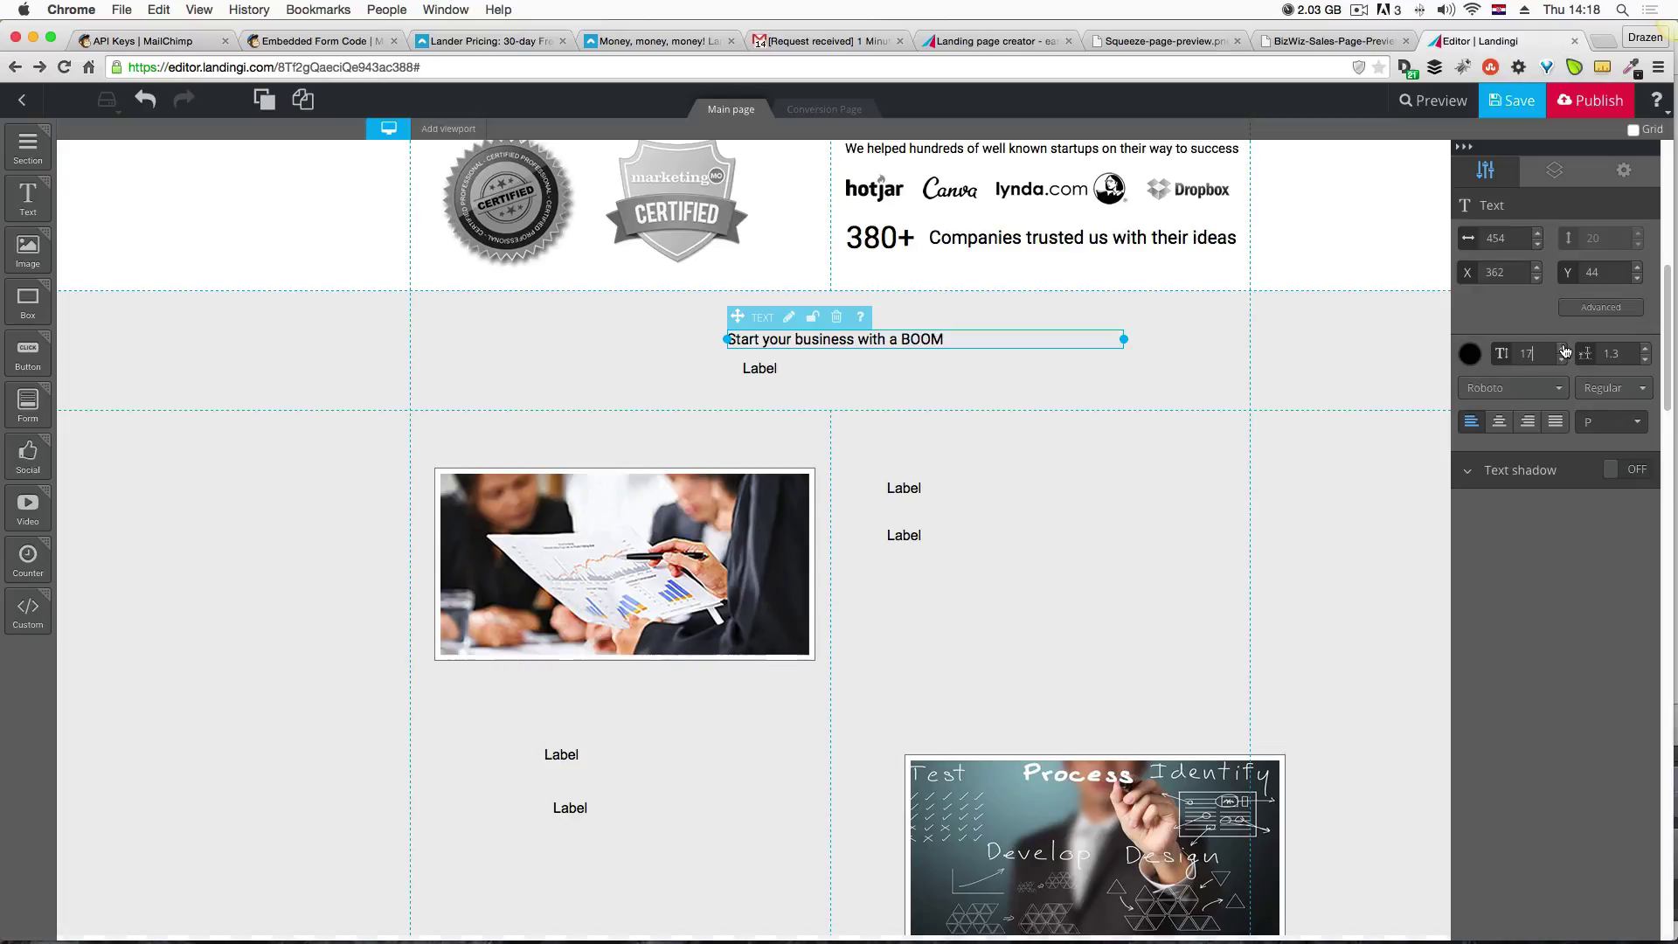
left_click(1563, 349)
left_click(1563, 350)
left_click(1564, 349)
left_click(1564, 350)
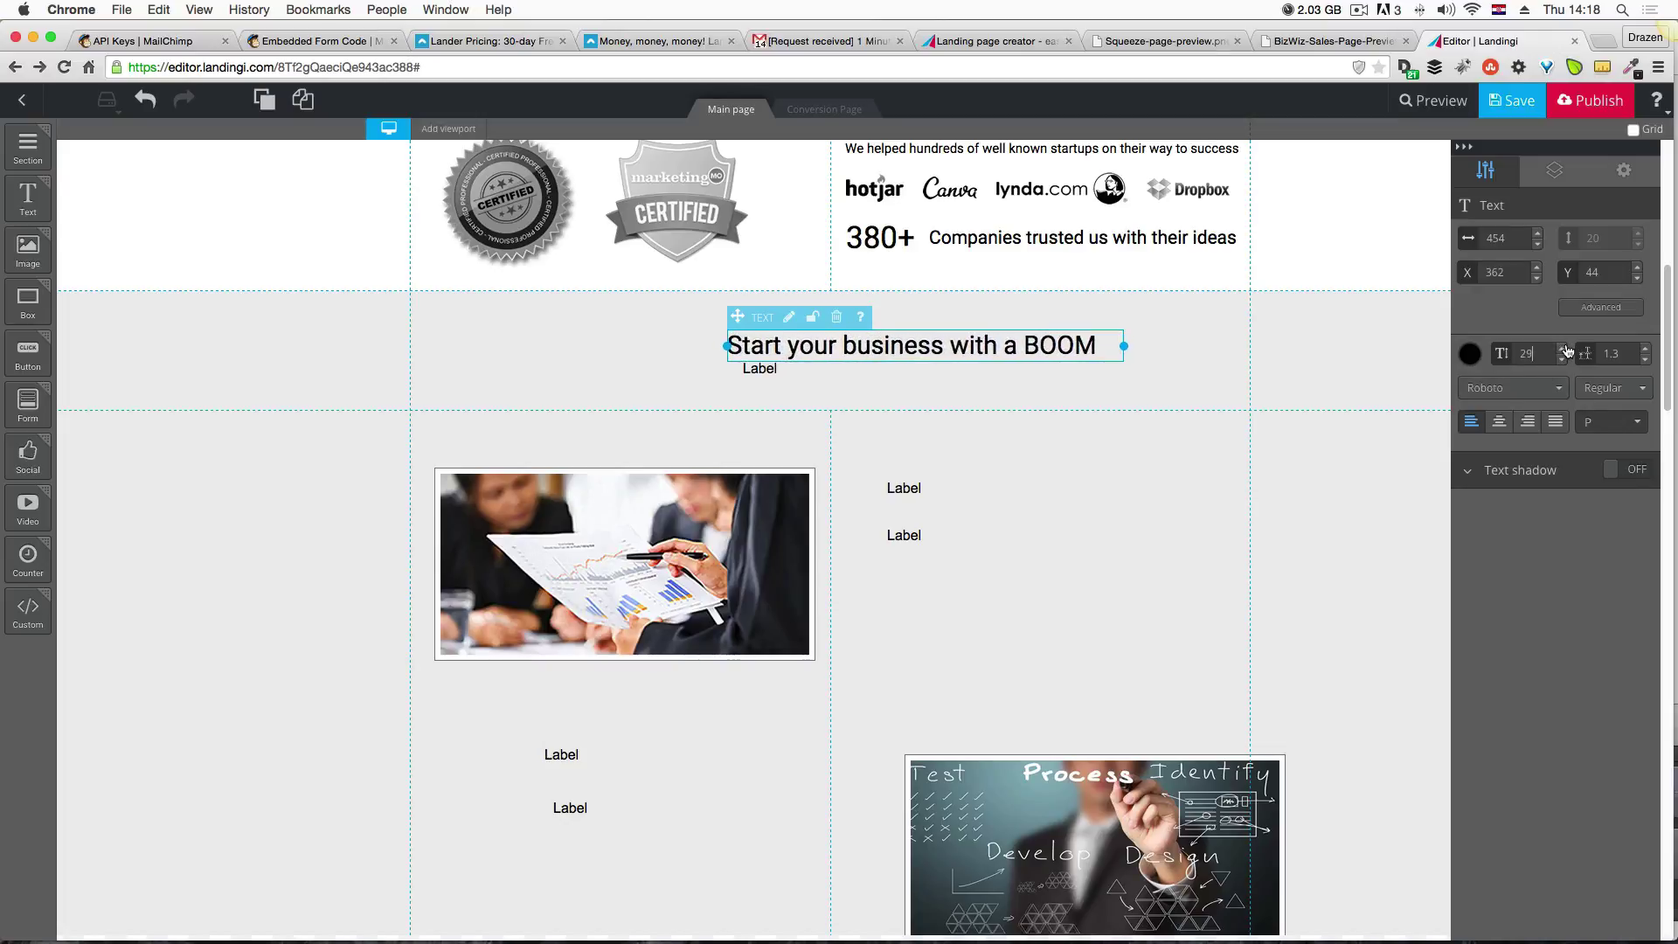
left_click(1567, 350)
left_click(1567, 349)
left_click(1566, 349)
left_click(1566, 350)
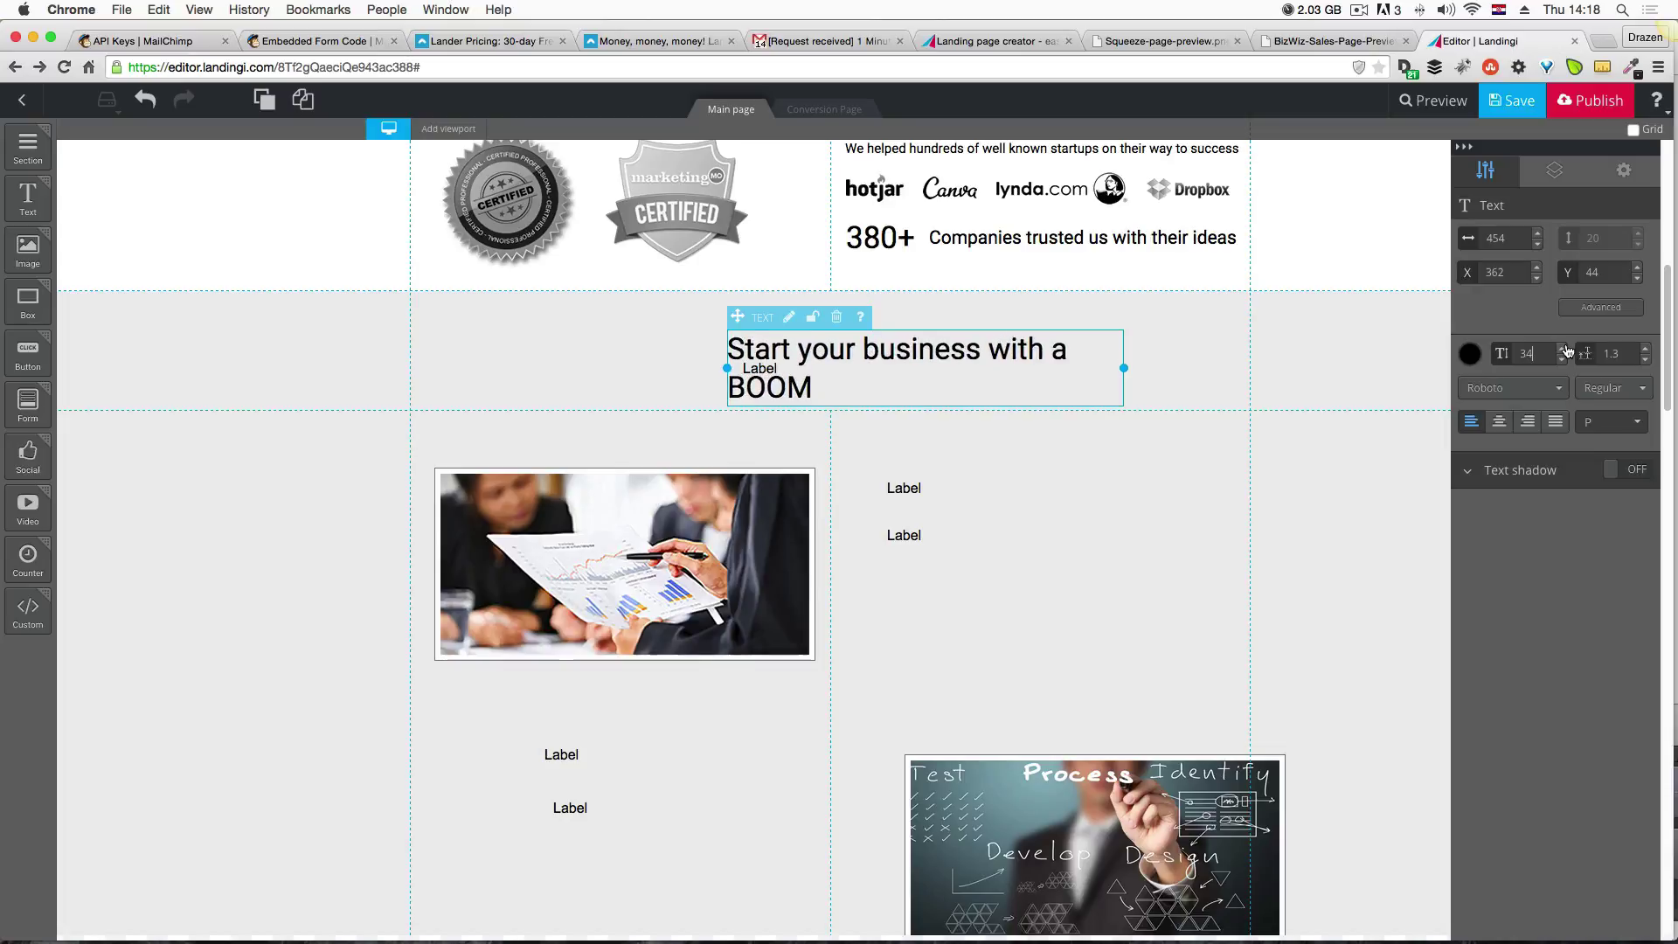
left_click(1567, 350)
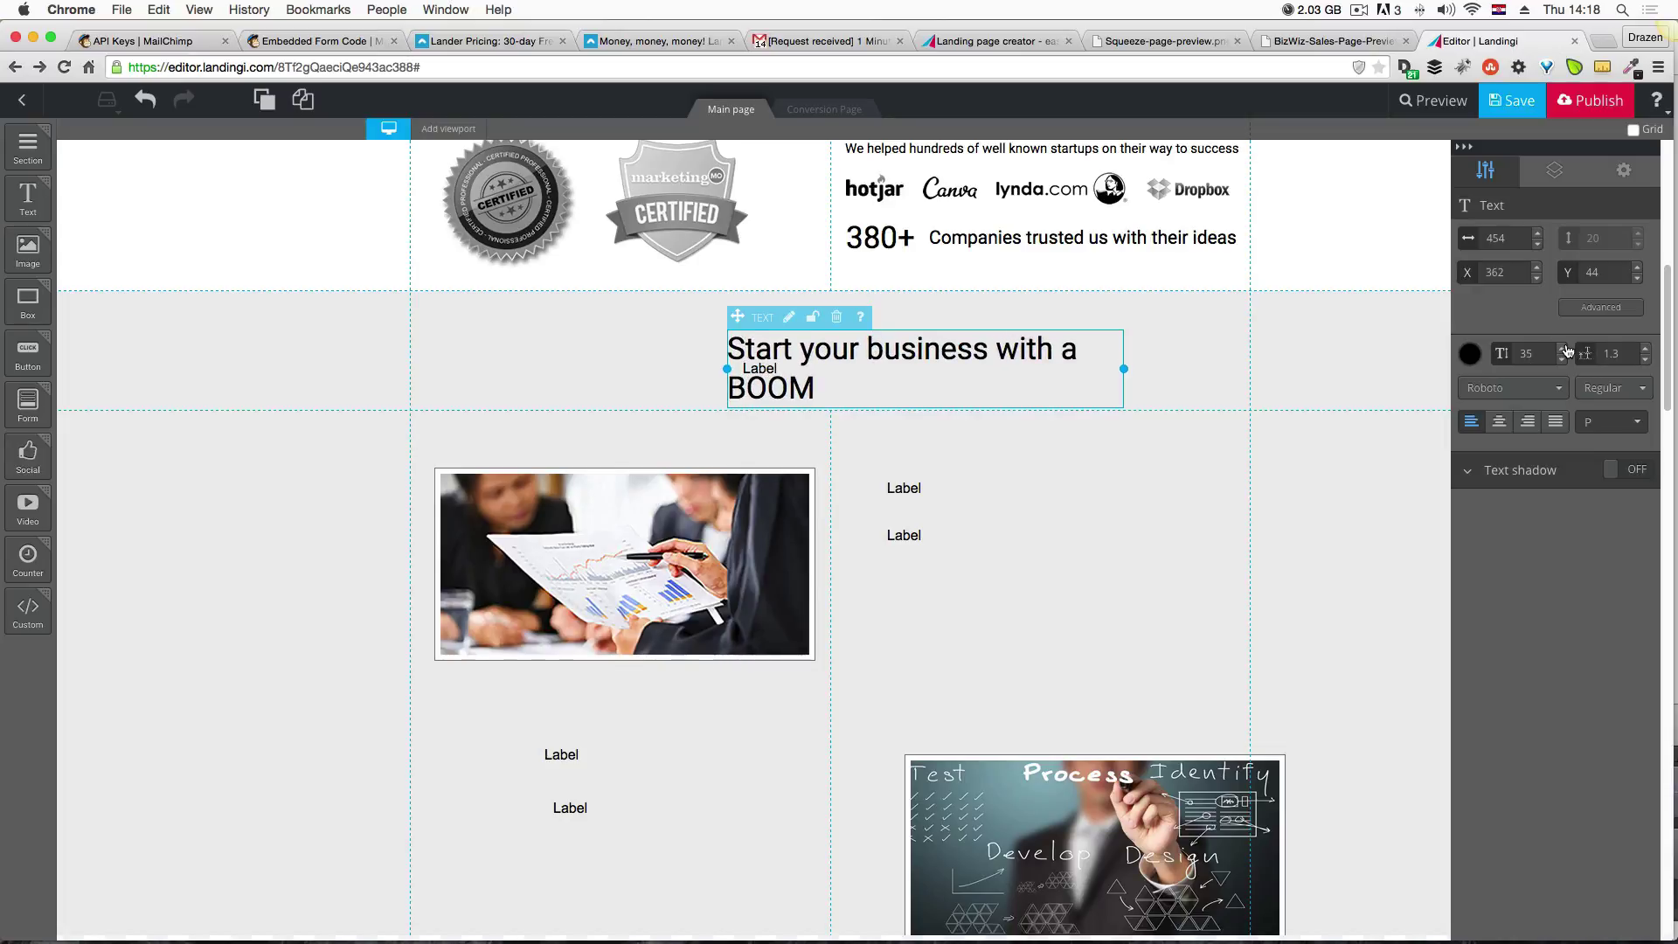
Extend the heading's box to start at X 196, compare it with the mockup, and narrow it to 548 wide.
left_click_drag(729, 368, 580, 368)
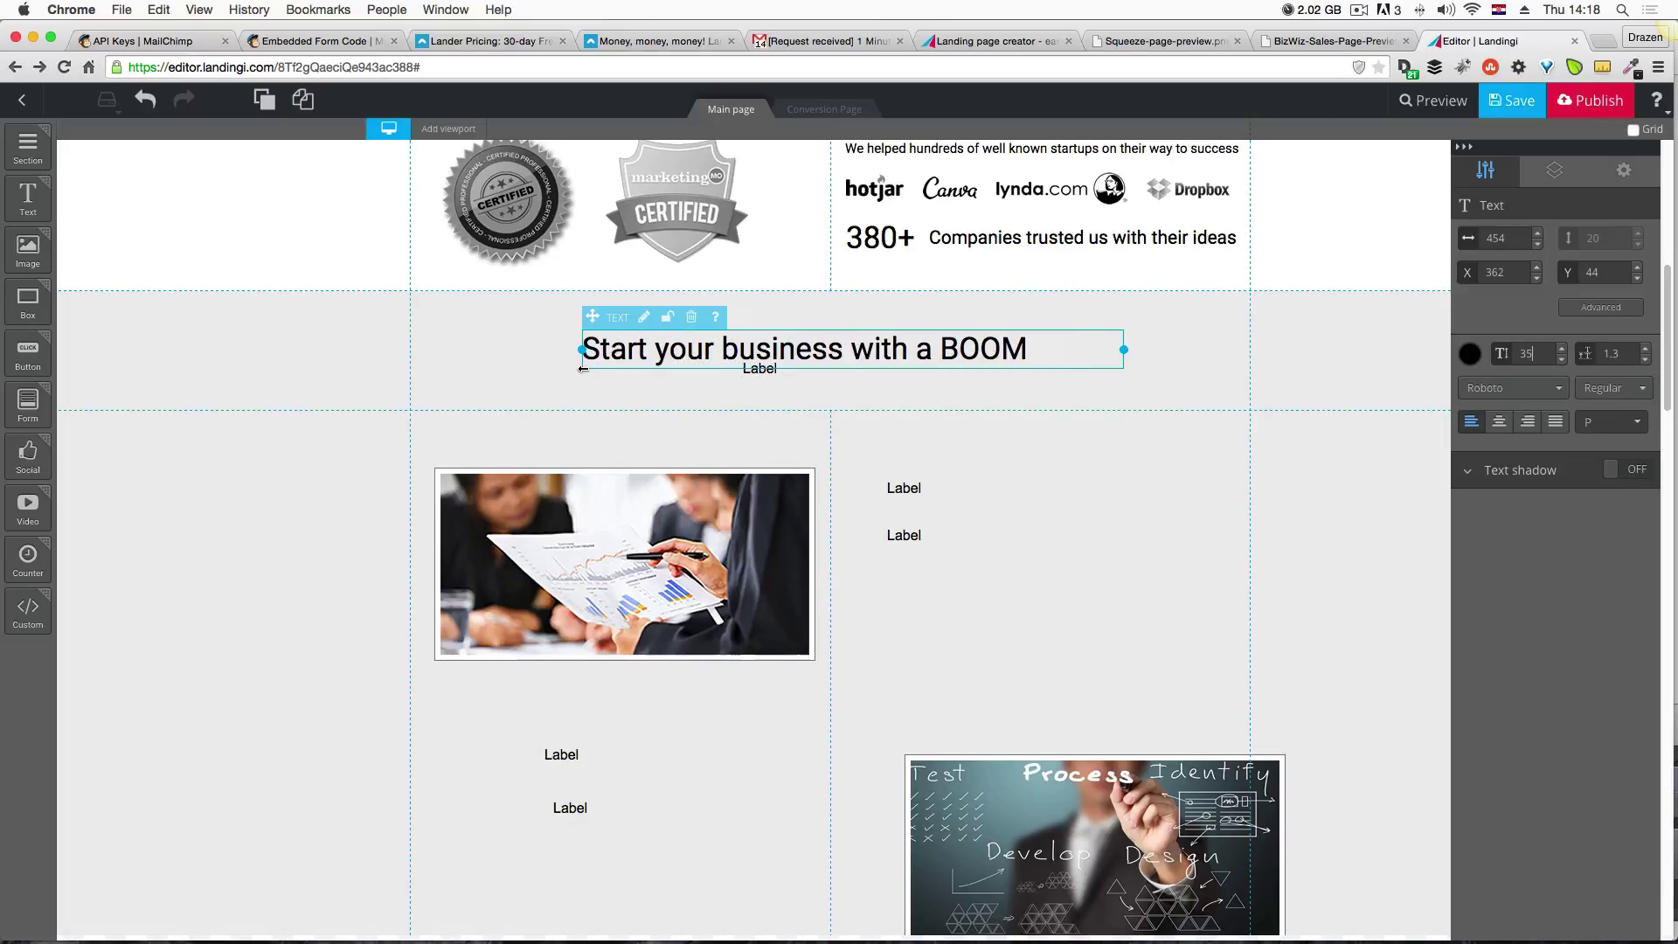
left_click(1347, 41)
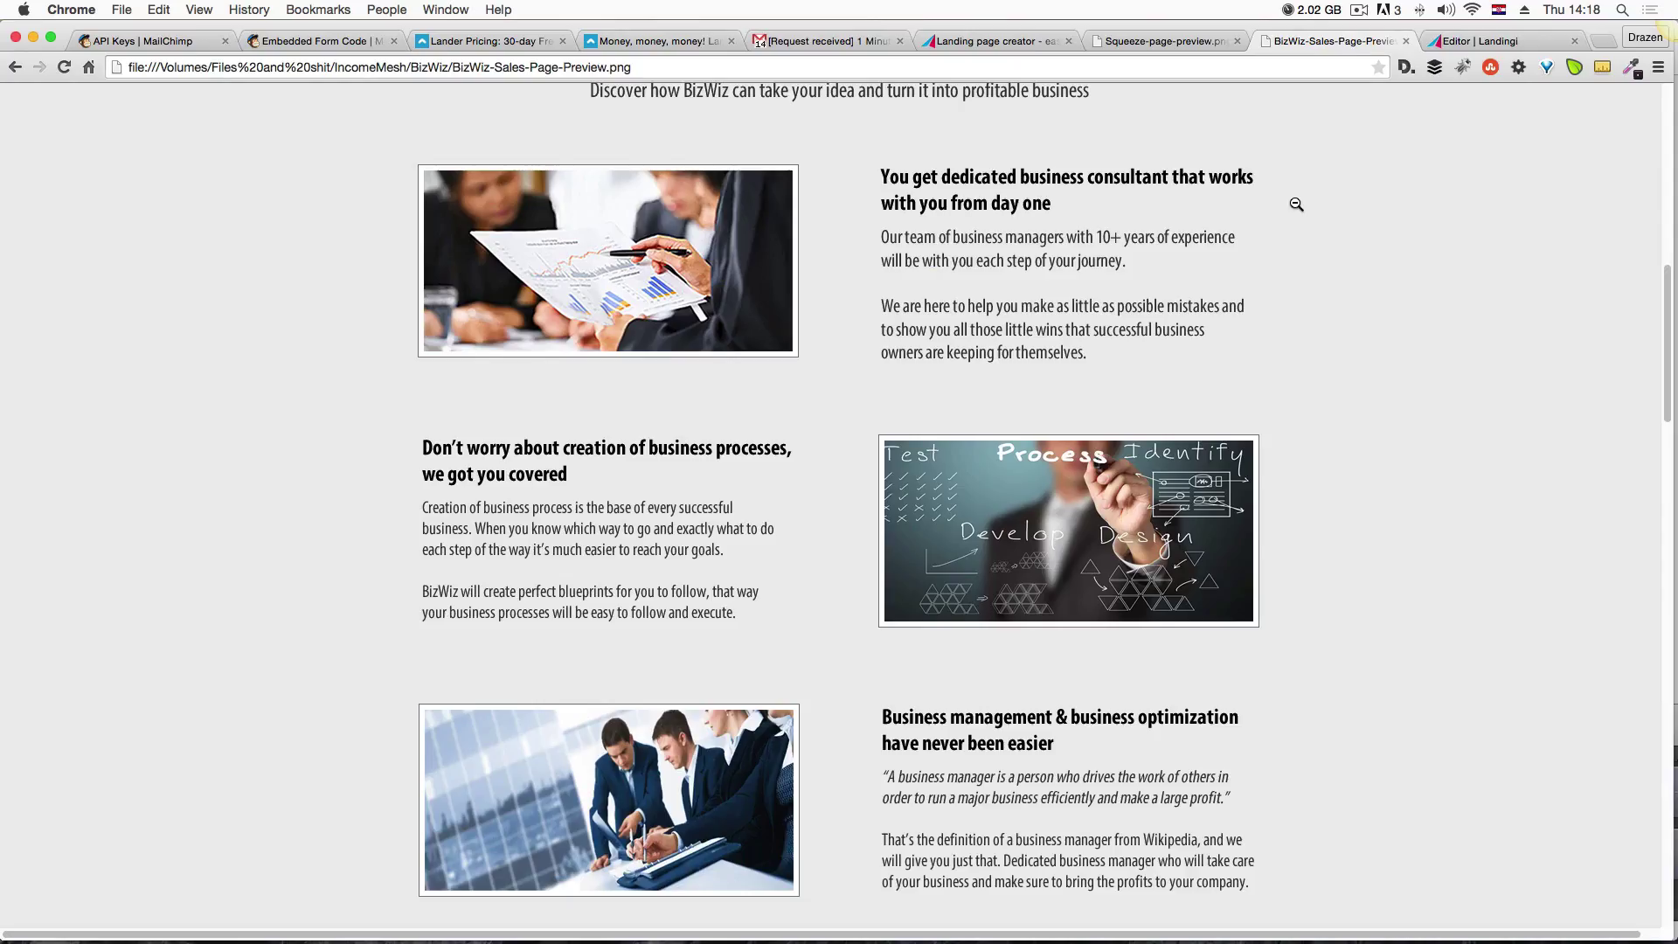
scroll(1296, 205, "up", 3)
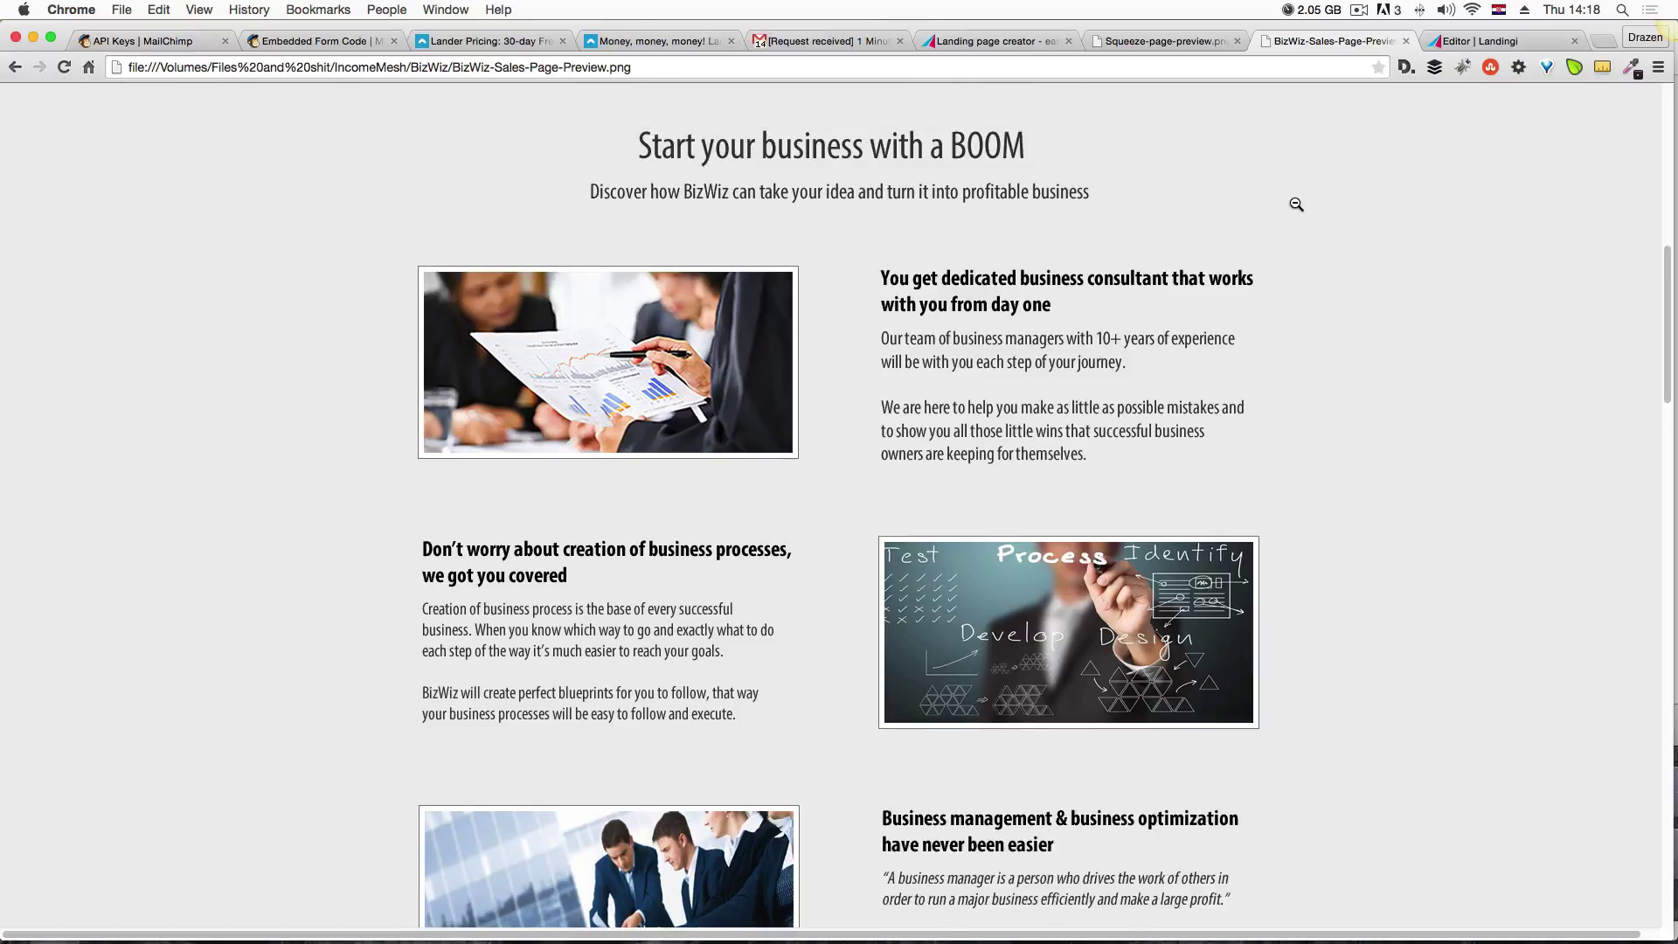
left_click(1459, 45)
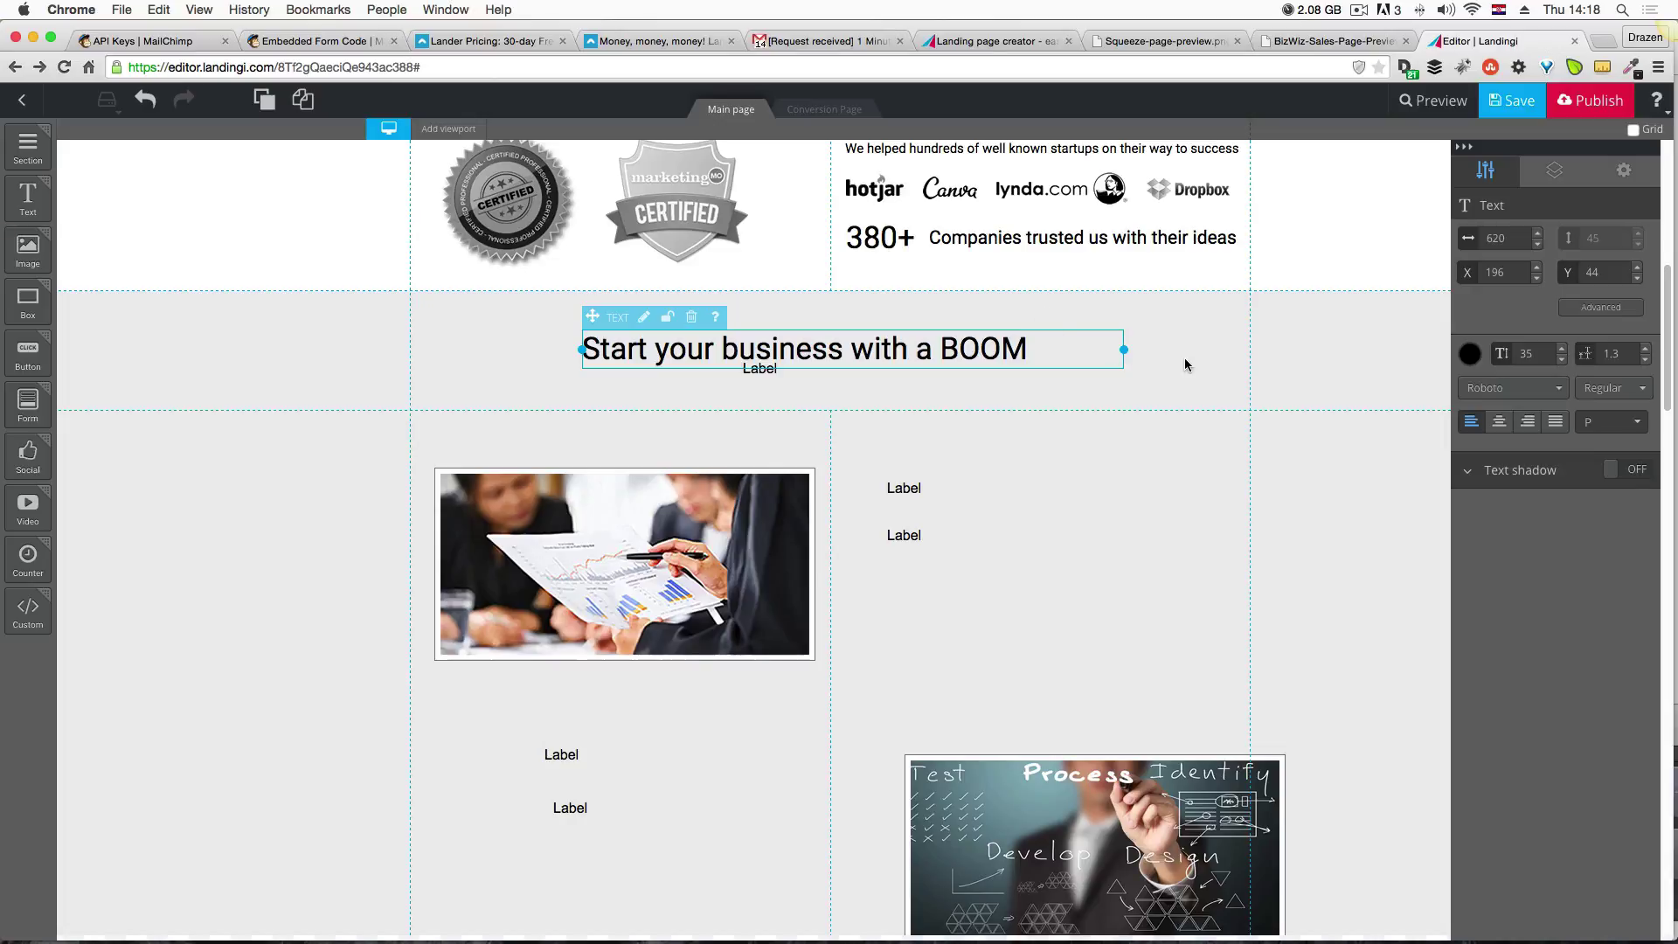
left_click_drag(1122, 349, 1065, 351)
Change the "Start your business with a BOOM" heading's font to PT Sans Narrow and select its surrounding section.
left_click(1557, 394)
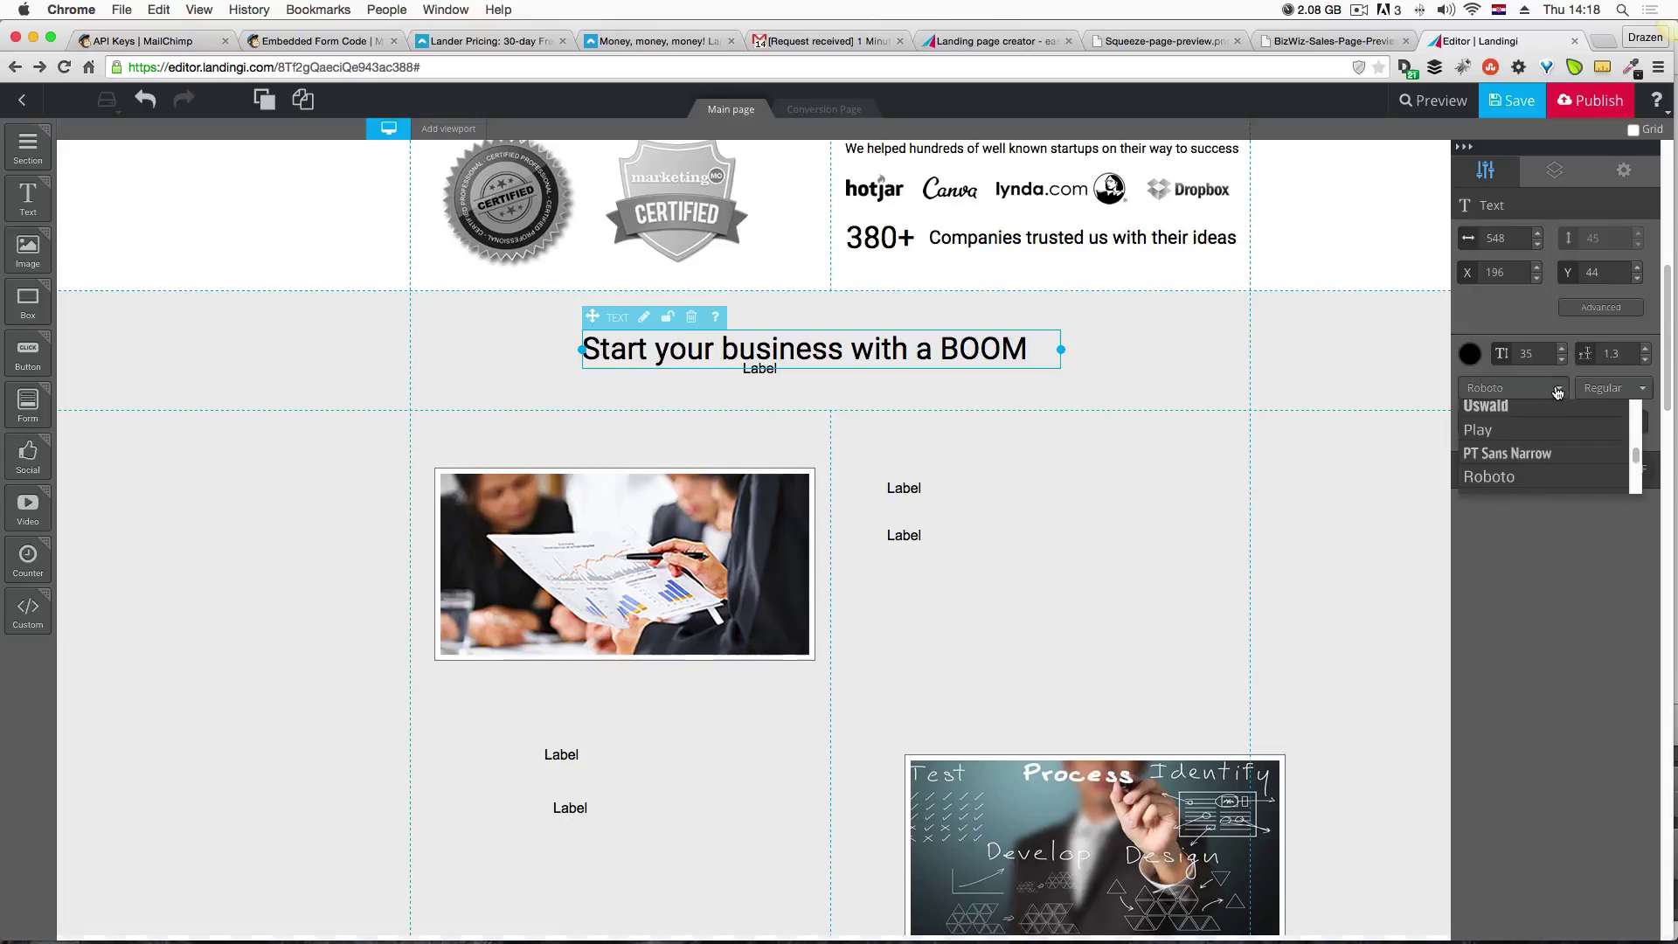
left_click(1557, 453)
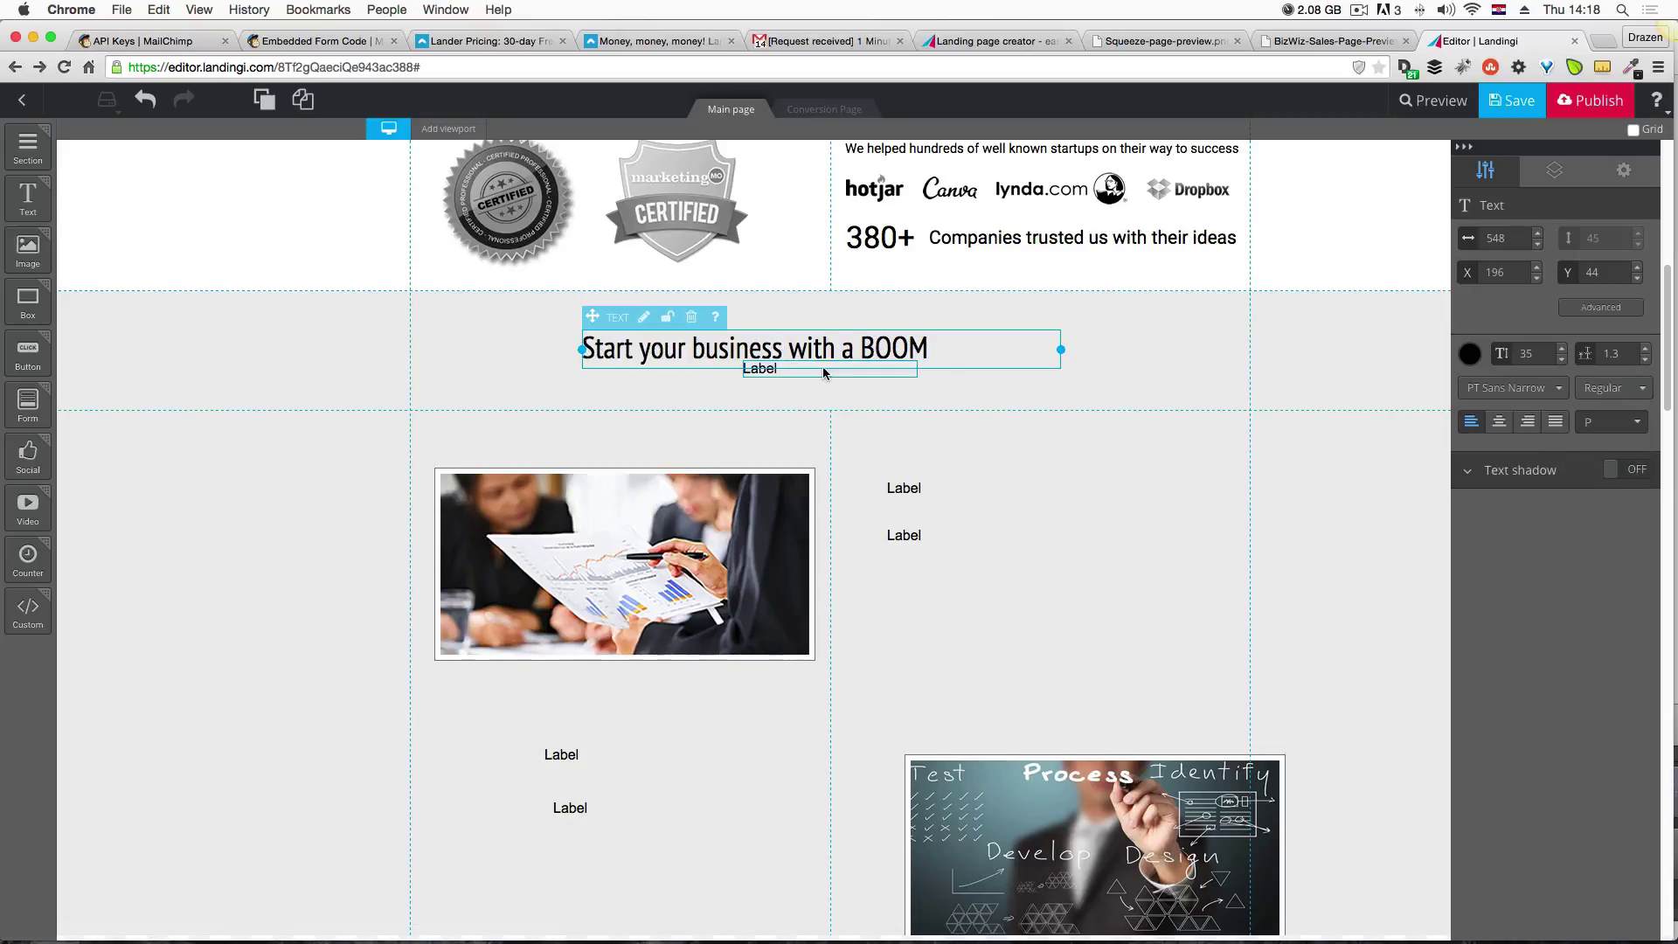
left_click(812, 396)
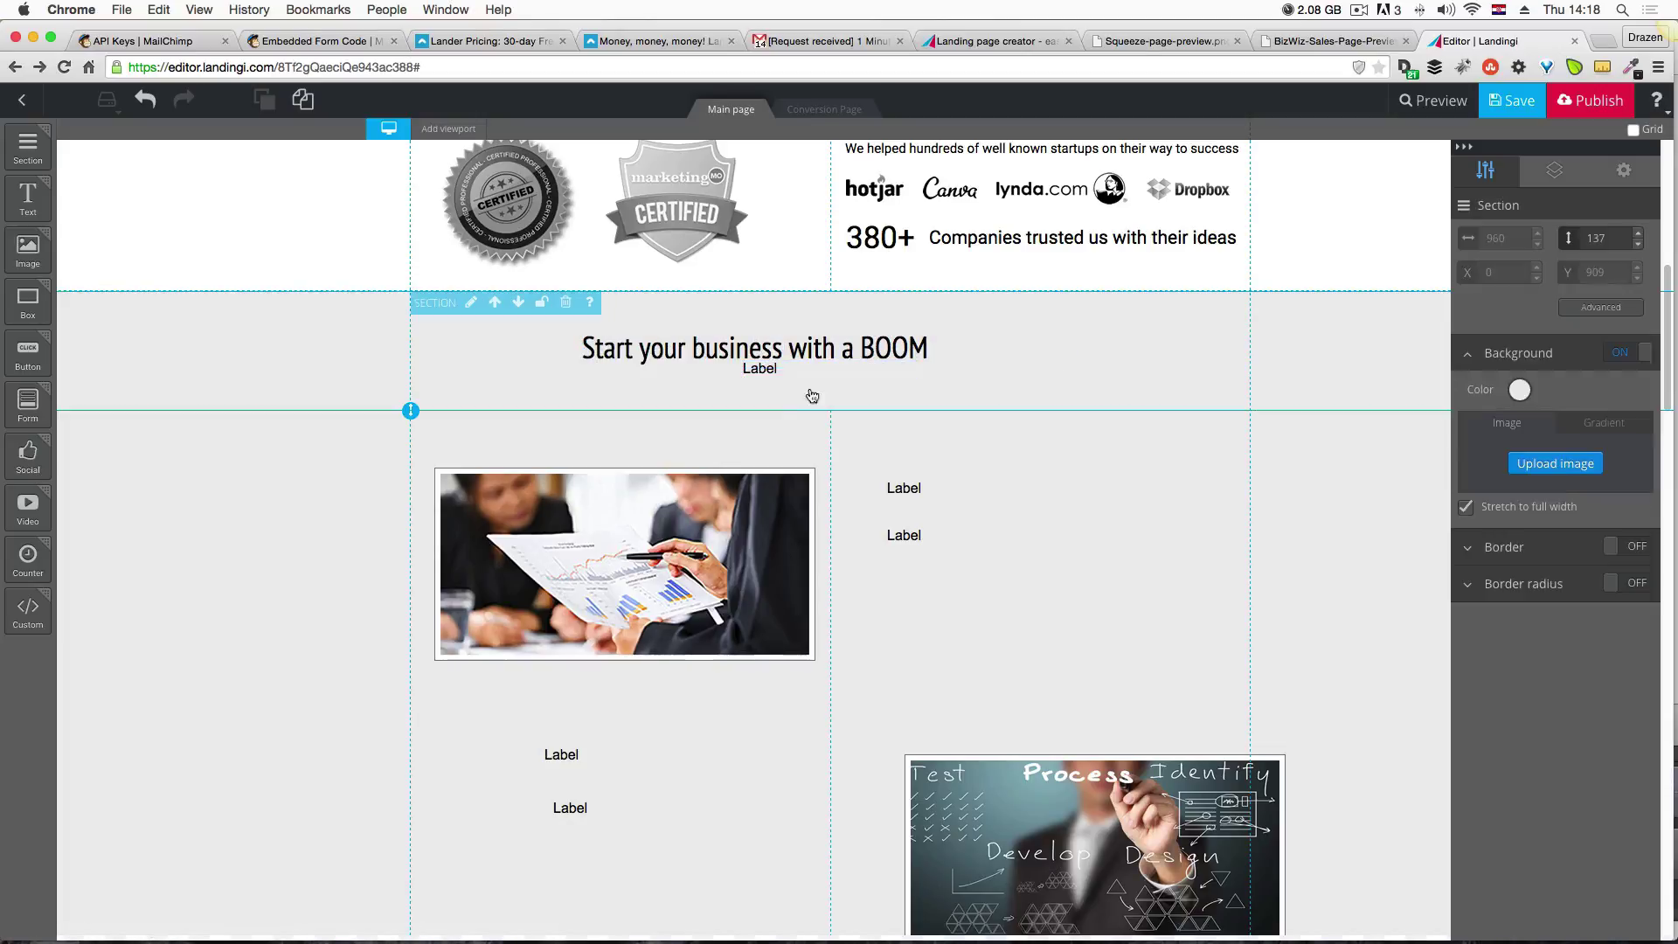
Move the label beneath the "Start your business with a BOOM" heading to X 387, Y 89.
left_click_drag(767, 369, 771, 392)
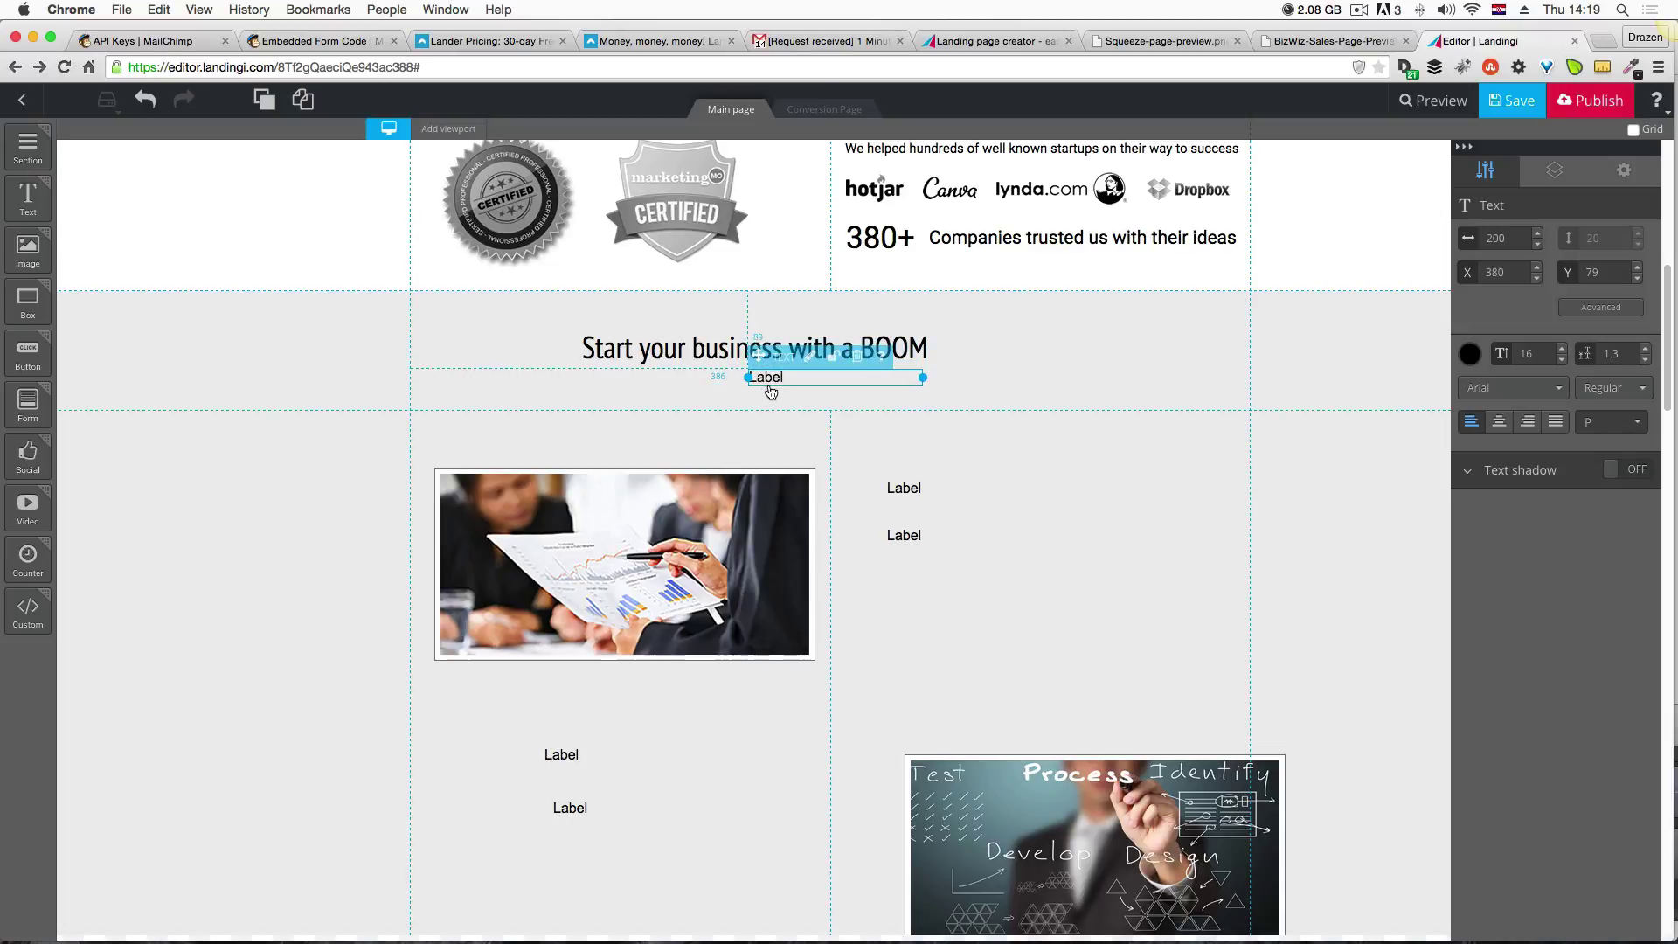
Set the font of the "TURN YOUR IDEAS INTO PROFITABLE BUSINESS" headline to PT Sans Narrow.
scroll(1107, 383, "up", 5)
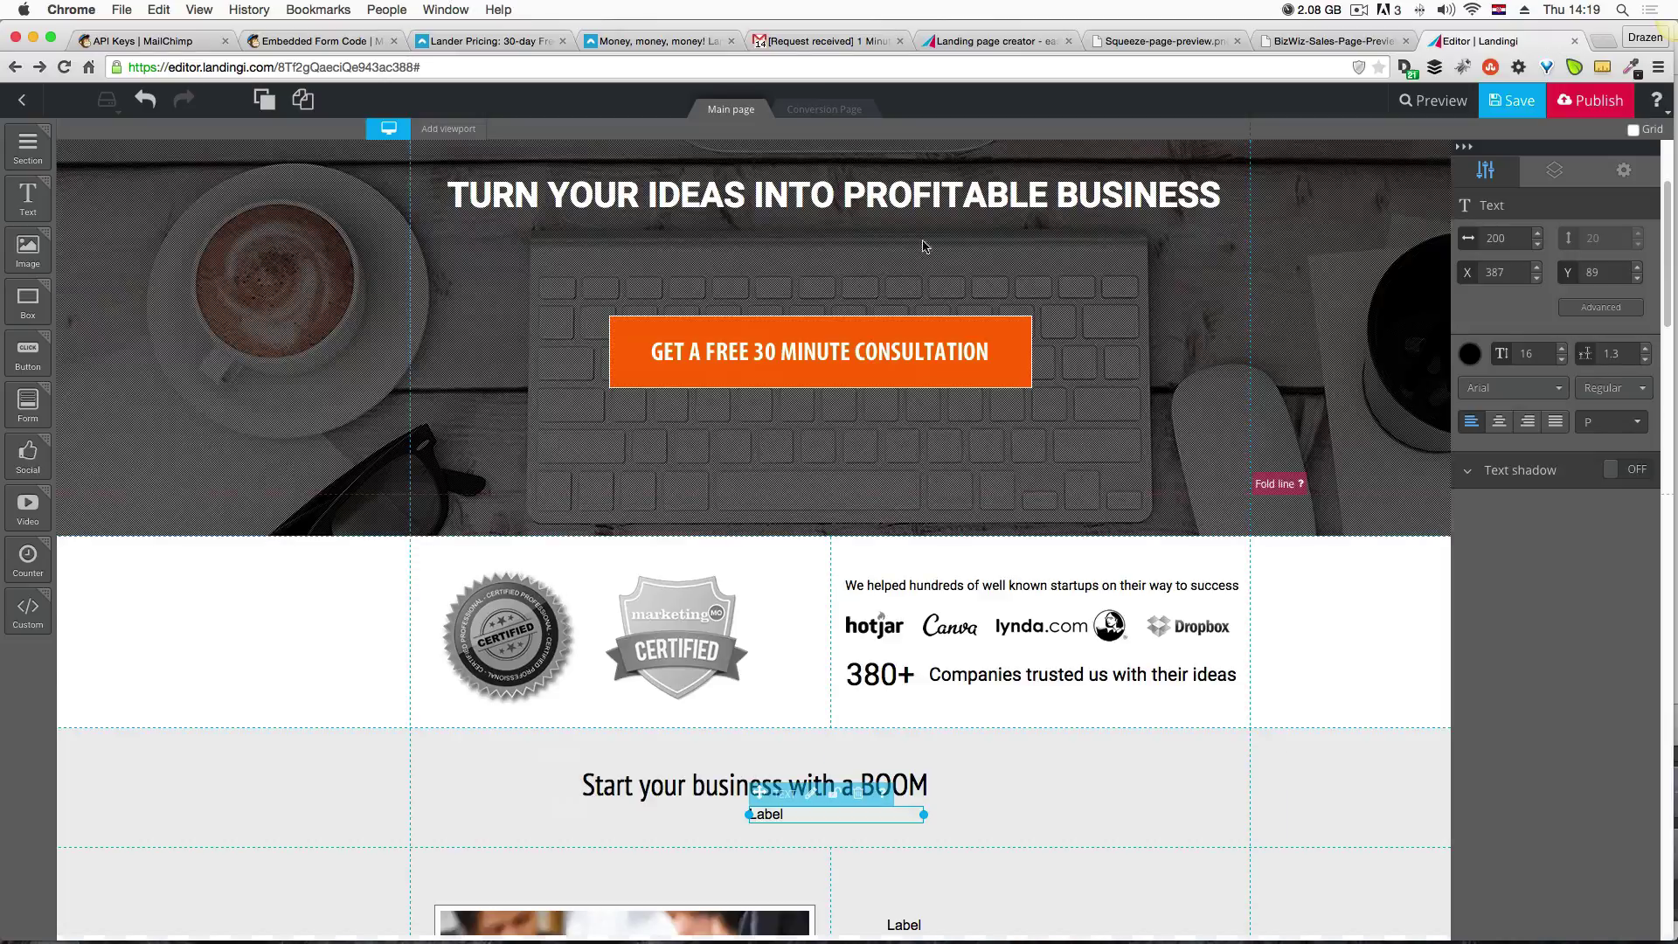
left_click(911, 202)
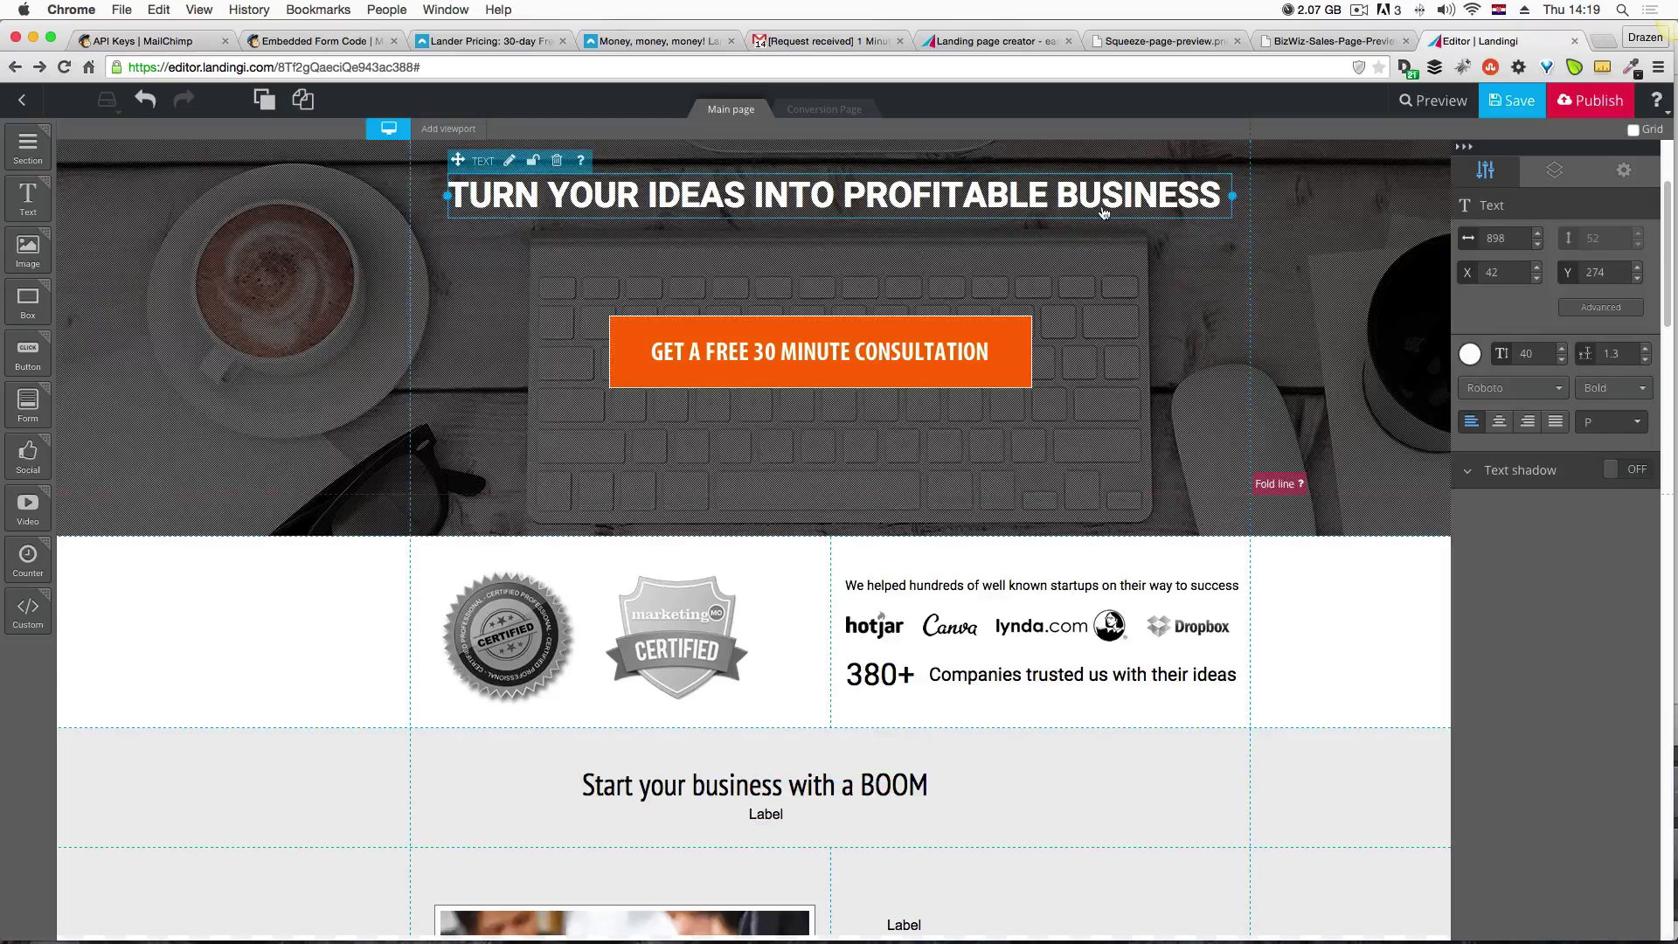
left_click(1512, 387)
left_click(1513, 453)
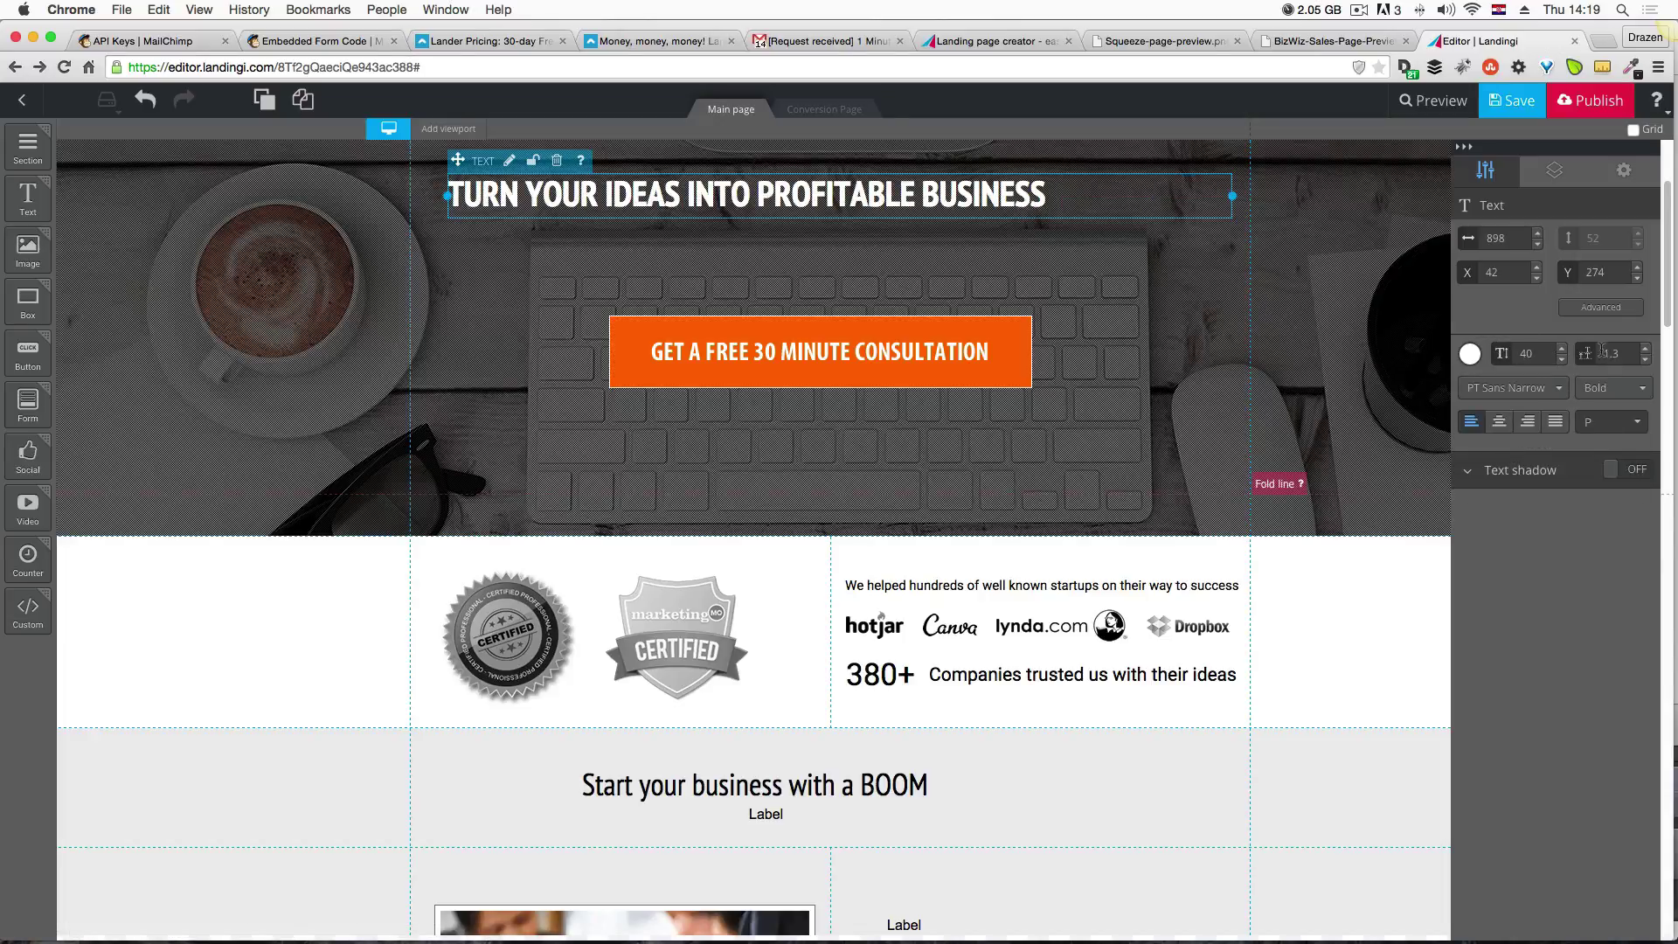
Increase the hero headline's font size to 50.
left_click(1562, 349)
left_click(1562, 349)
left_click(1564, 349)
left_click(1564, 350)
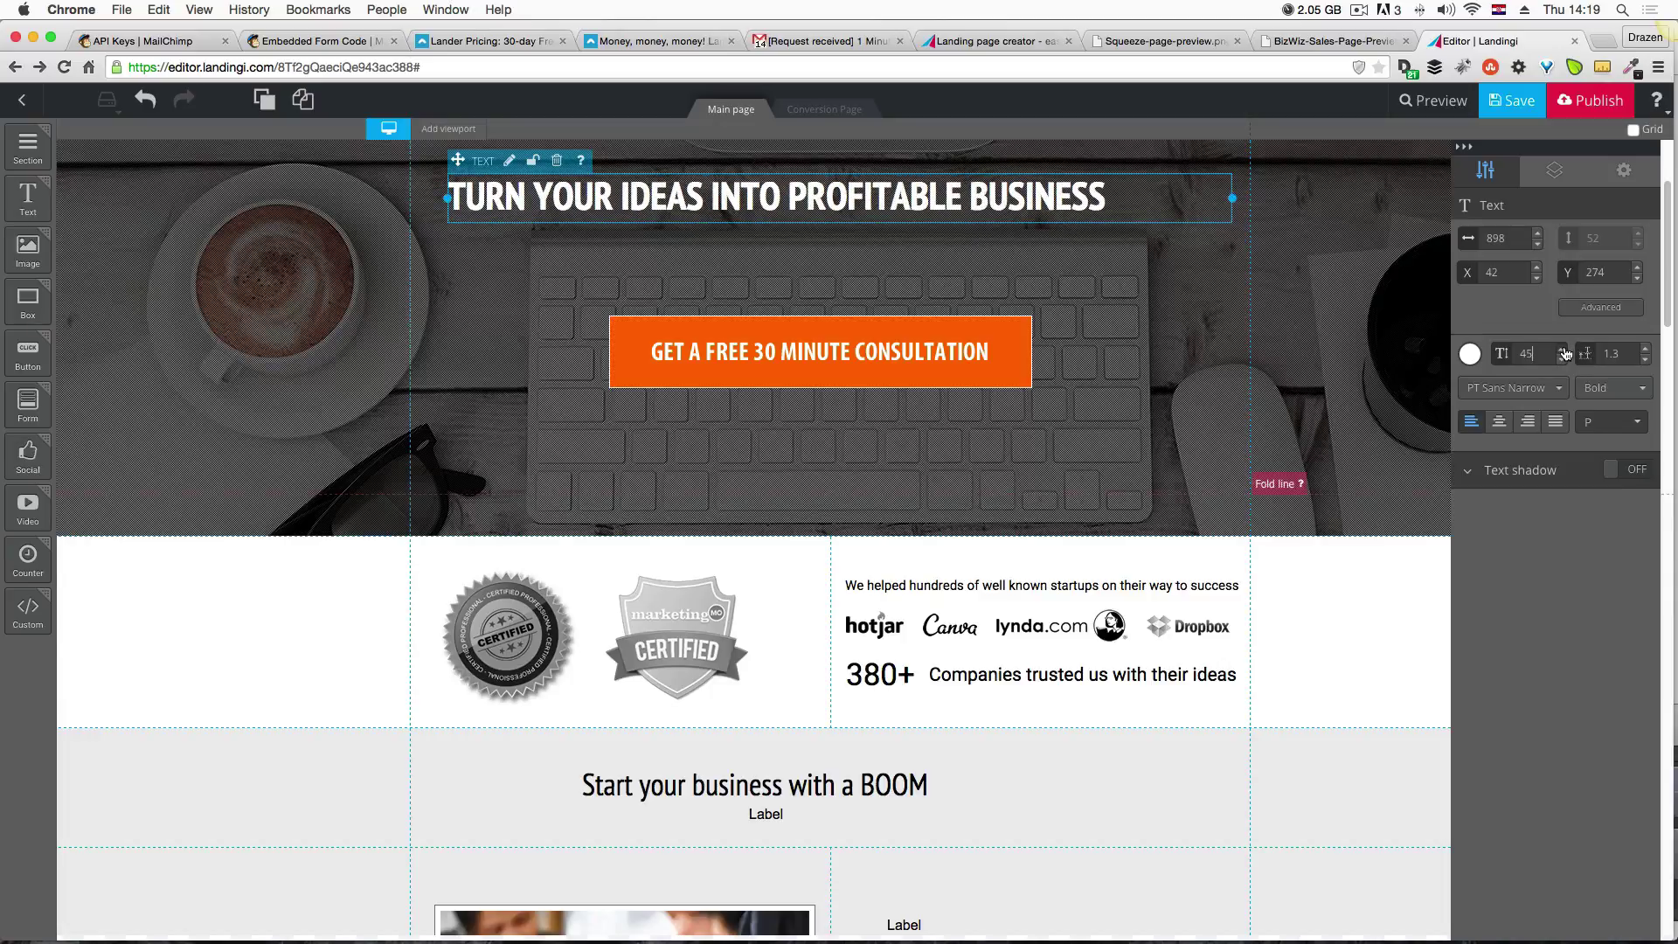
left_click(1564, 350)
left_click(1564, 350)
left_click(1563, 350)
left_click(1564, 349)
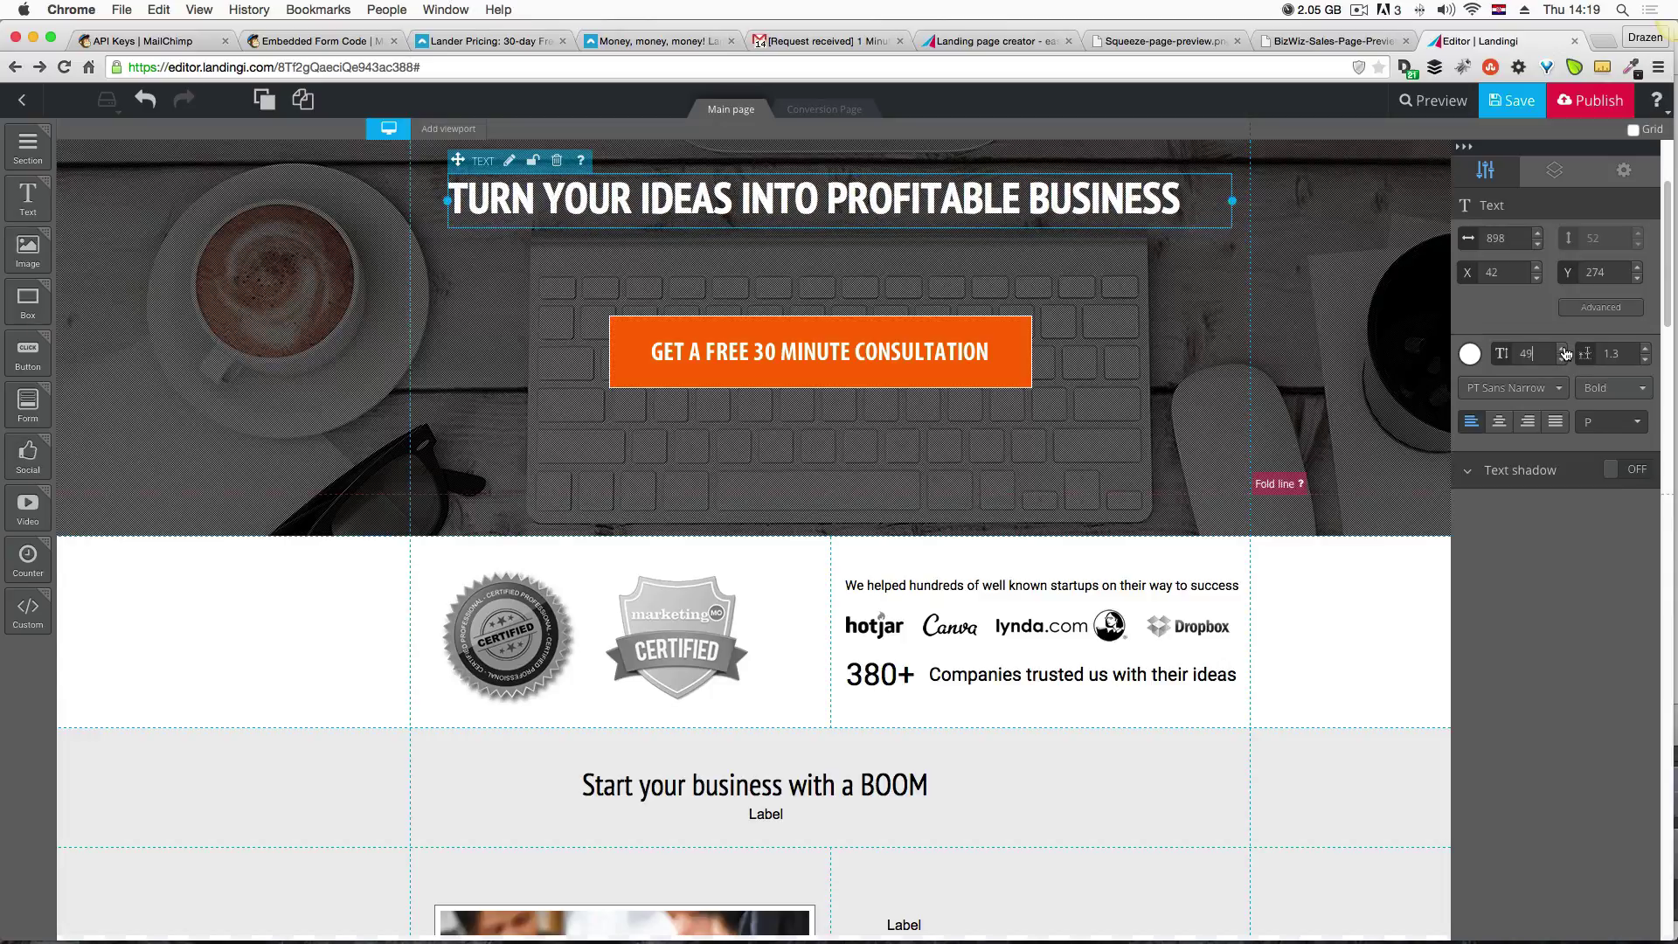
left_click(1564, 350)
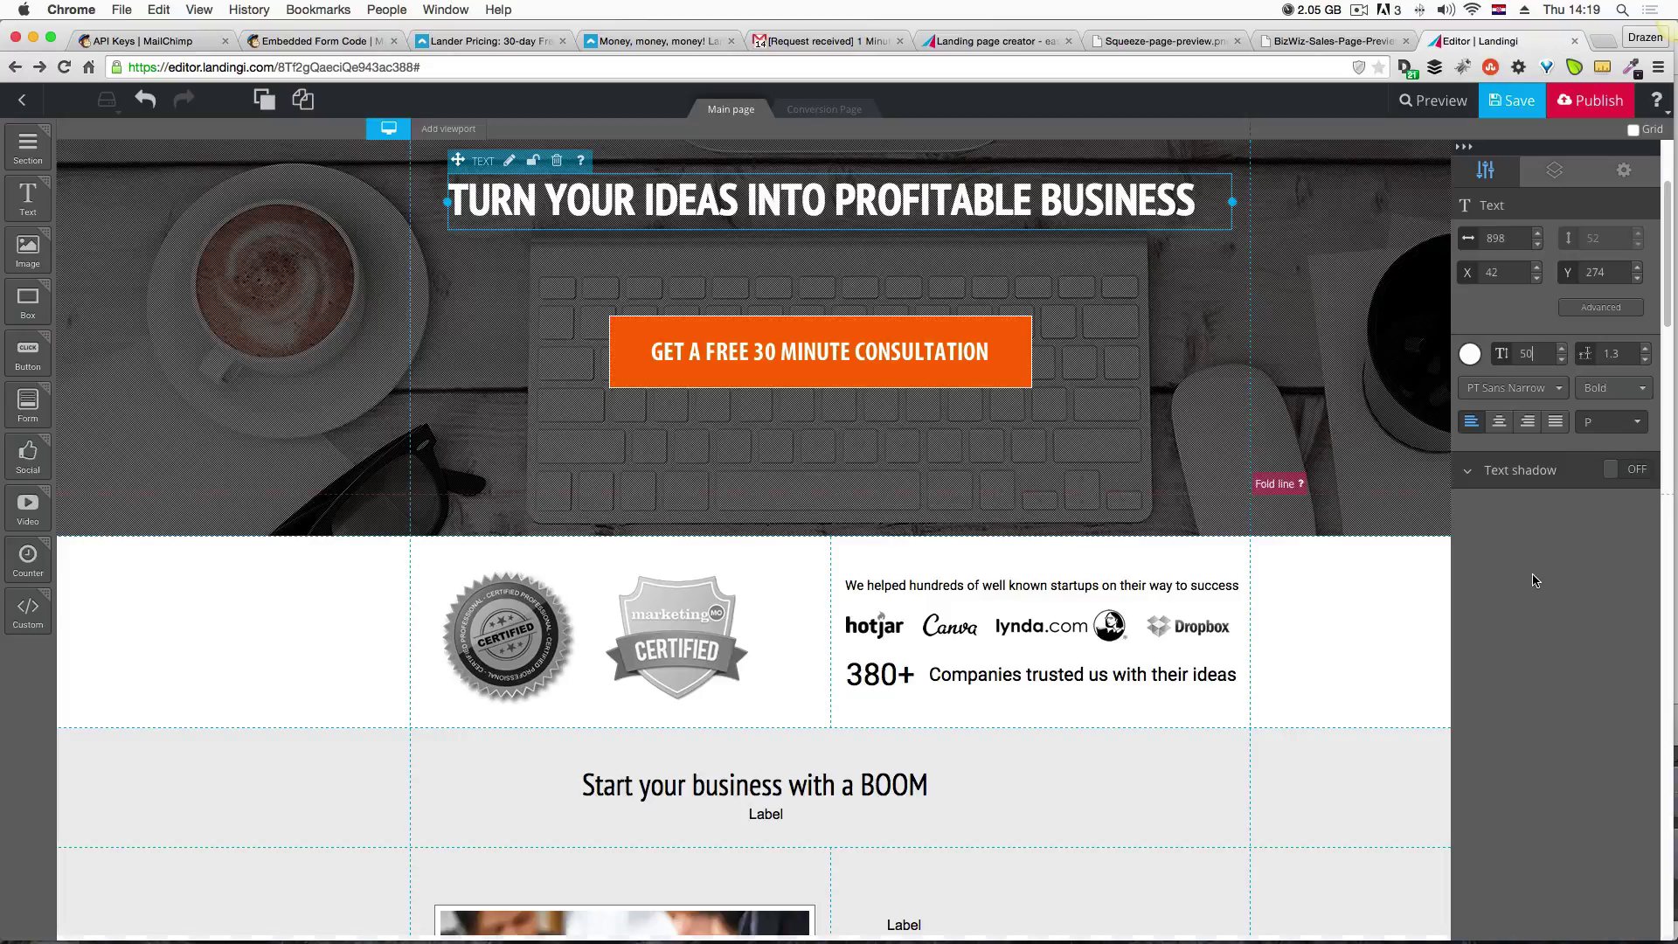
Reposition the hero headline above the orange consultation button at X 44, Y 269.
scroll(1067, 335, "up", 3)
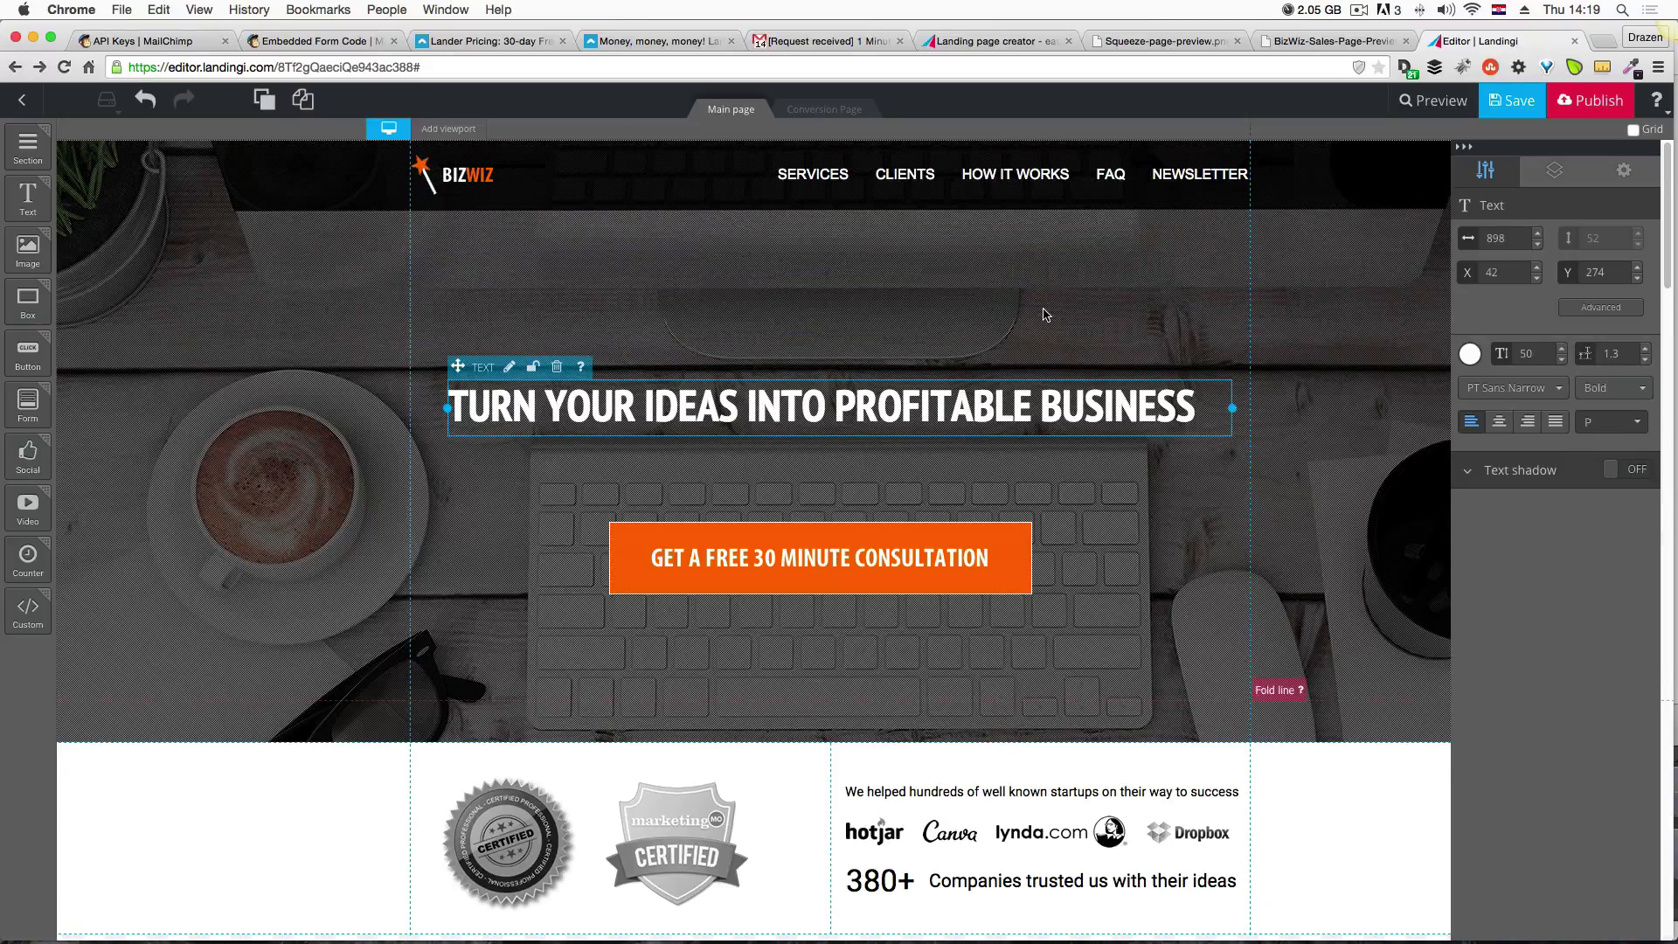
left_click(1046, 315)
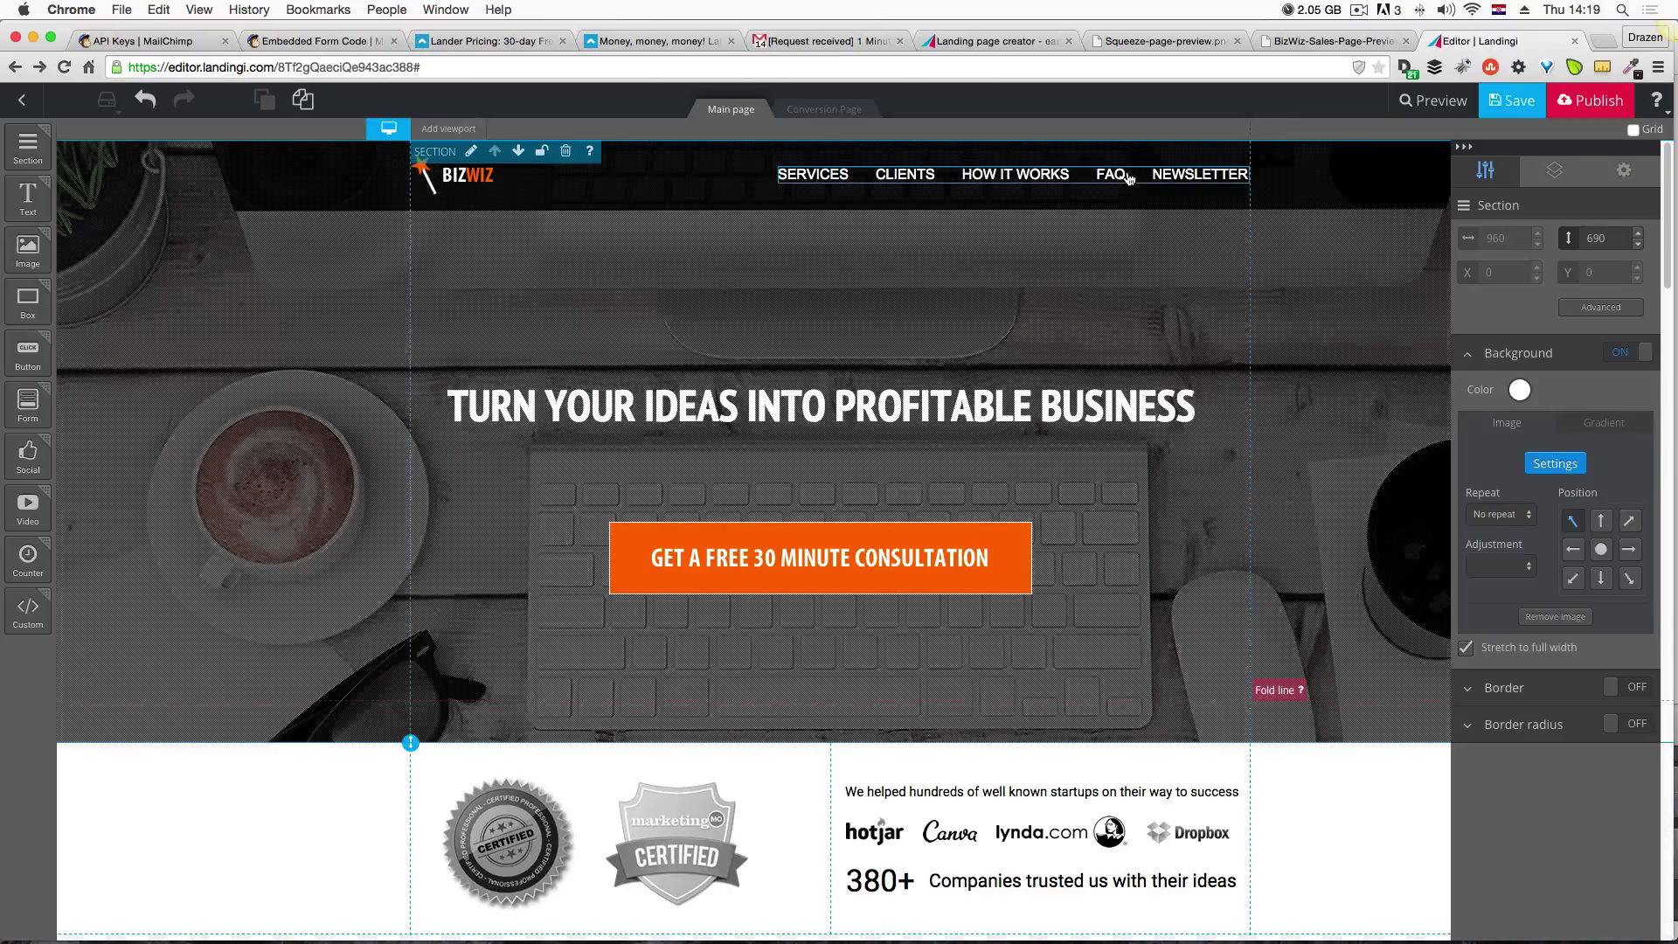
left_click(870, 403)
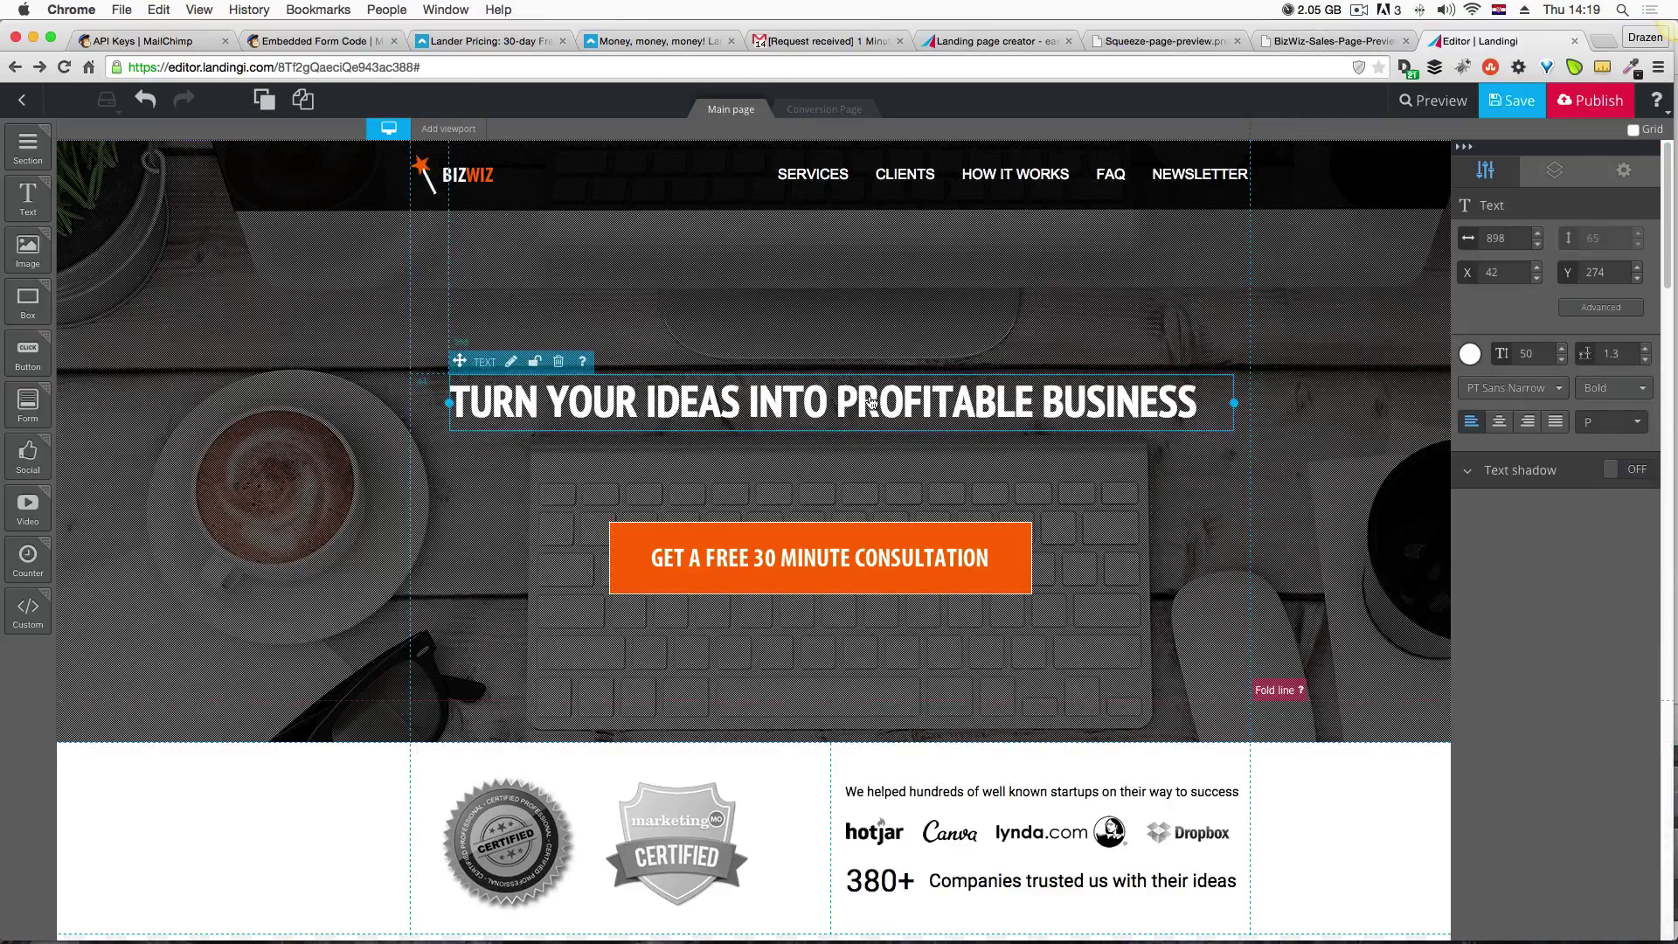
Compare the "Start your business with a BOOM" section in the editor with the BizWiz sales page preview image.
scroll(877, 413, "down", 5)
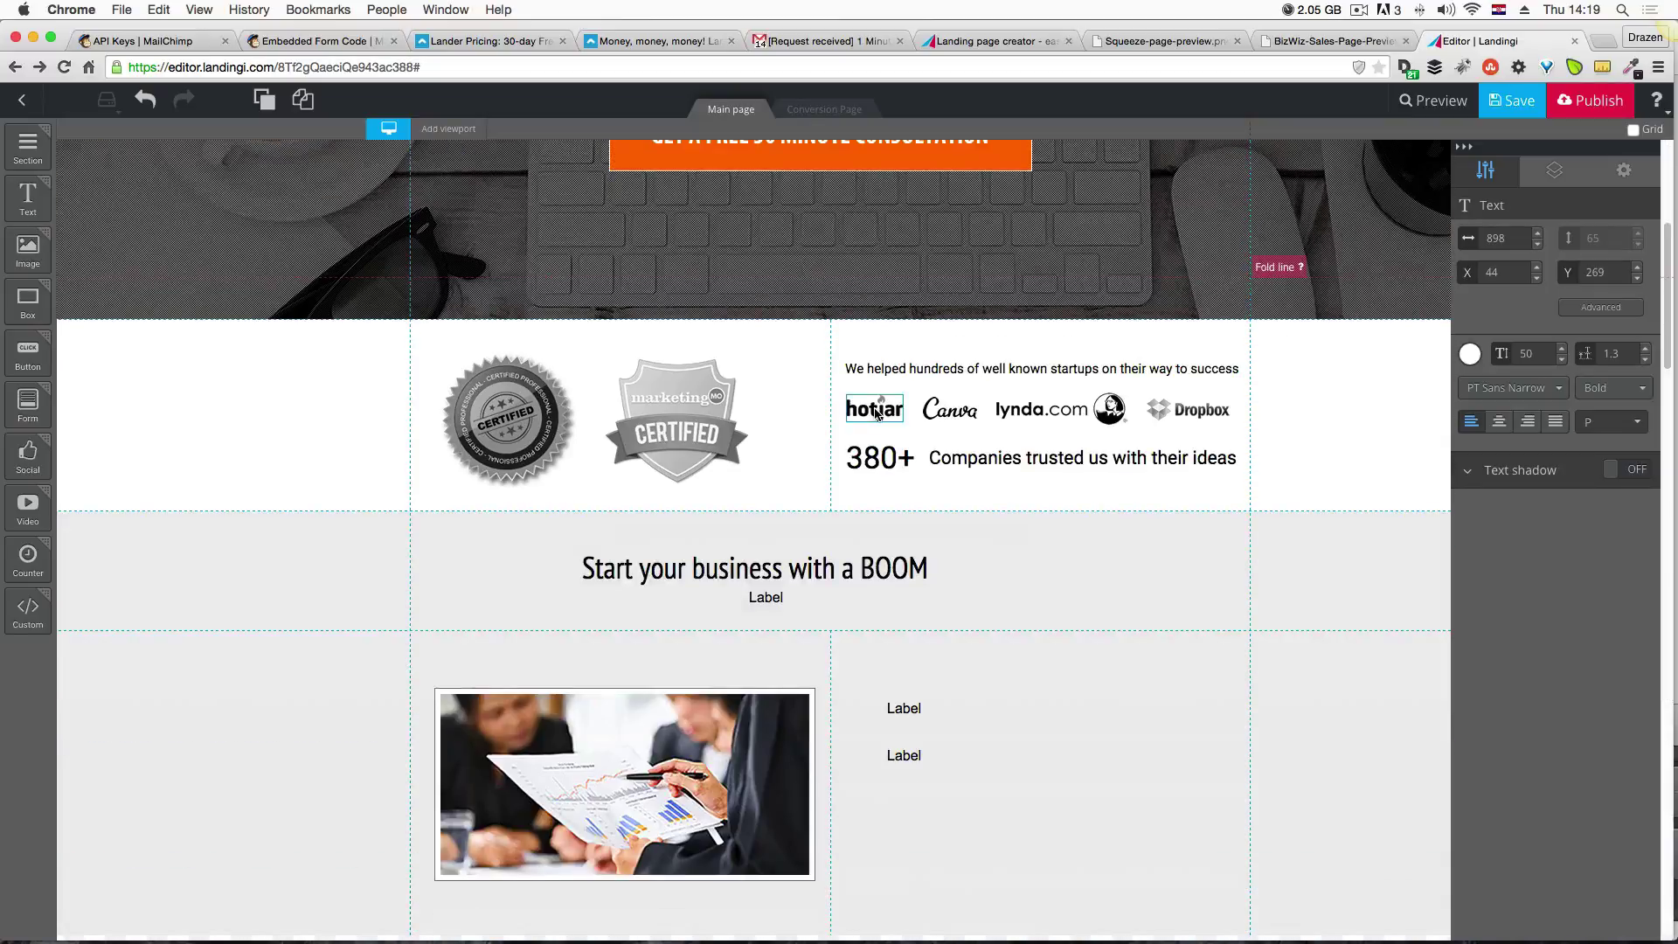
left_click(760, 581)
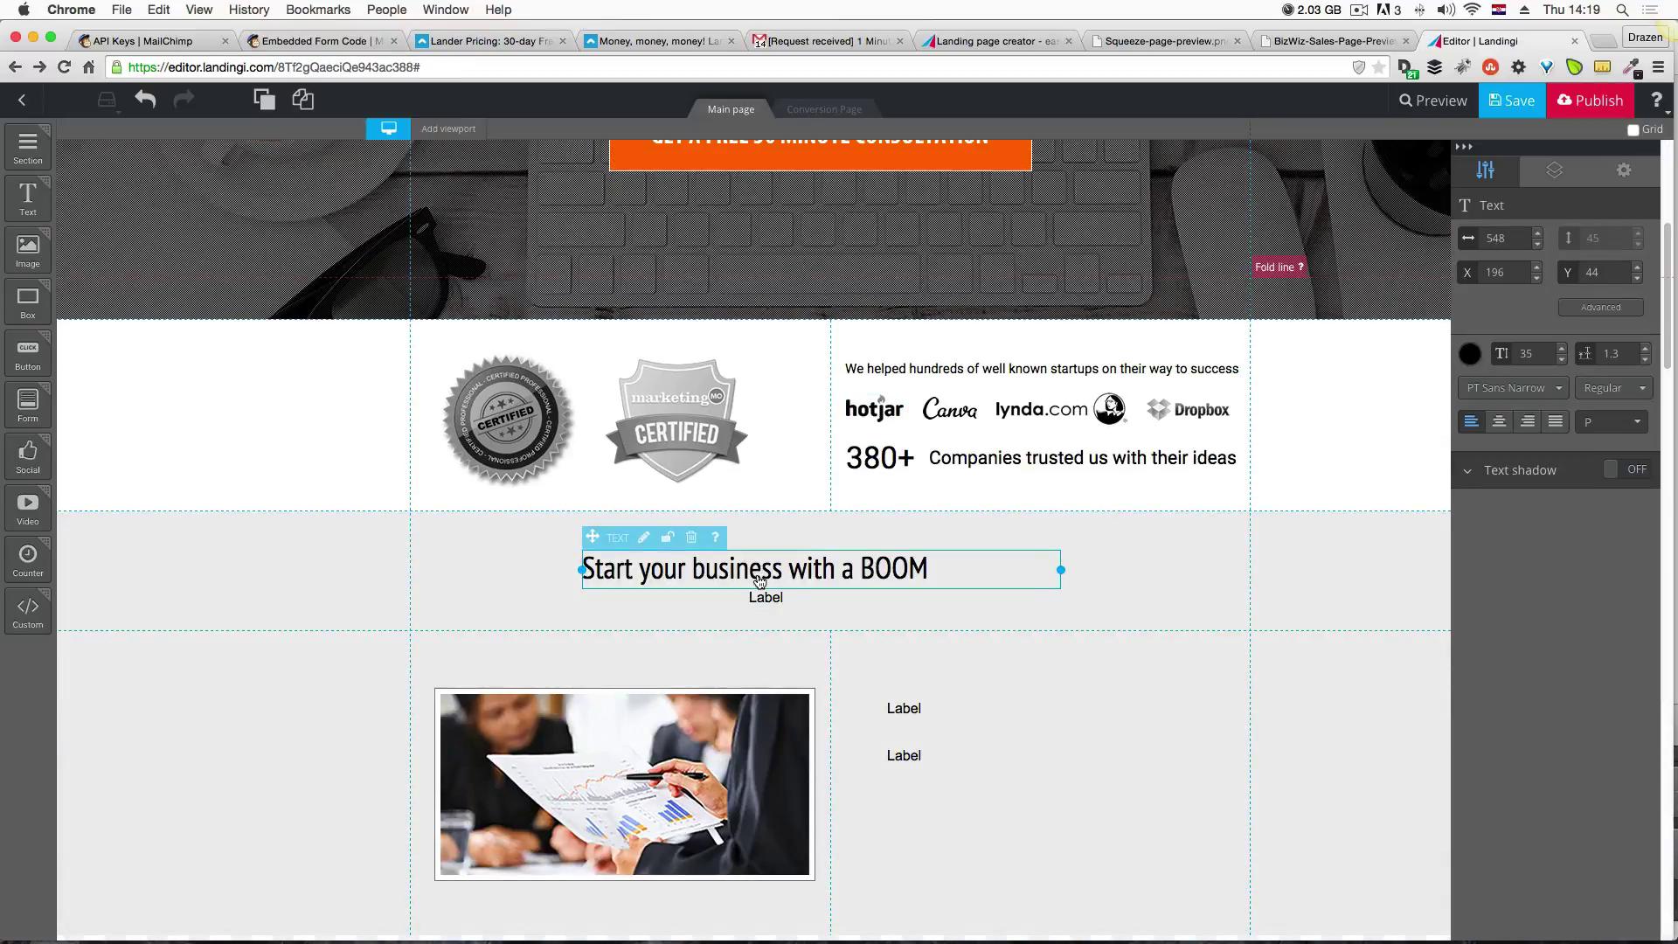
left_click(1330, 42)
left_click(1475, 45)
scroll(1065, 391, "up", 5)
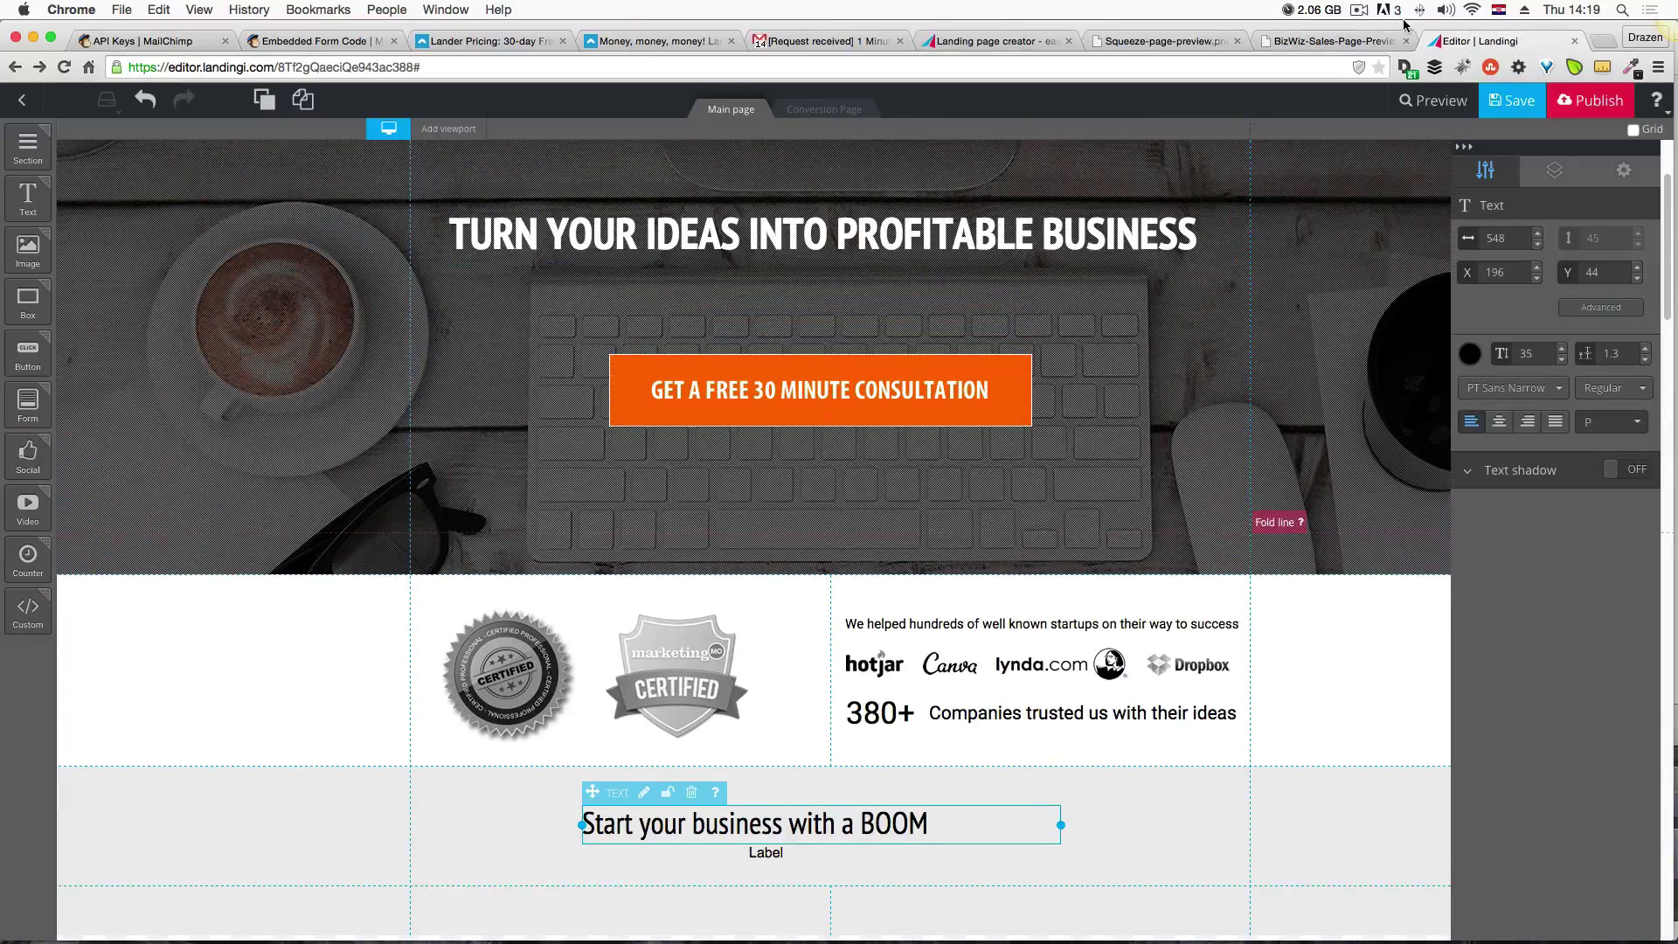
left_click(1354, 46)
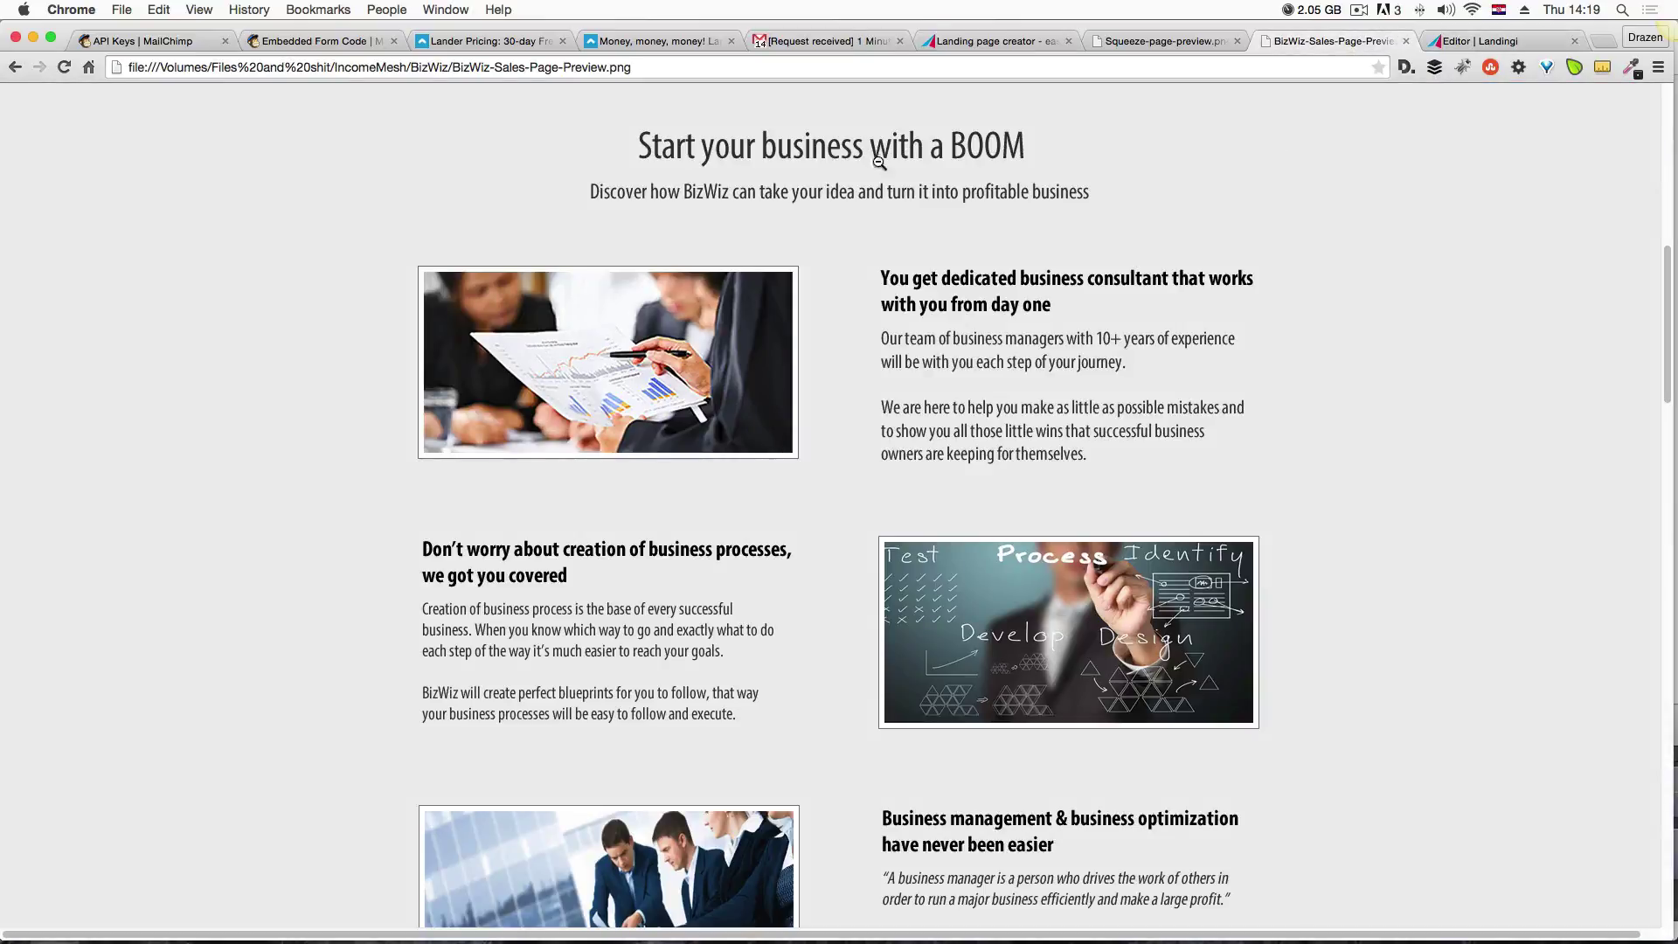
left_click(1529, 45)
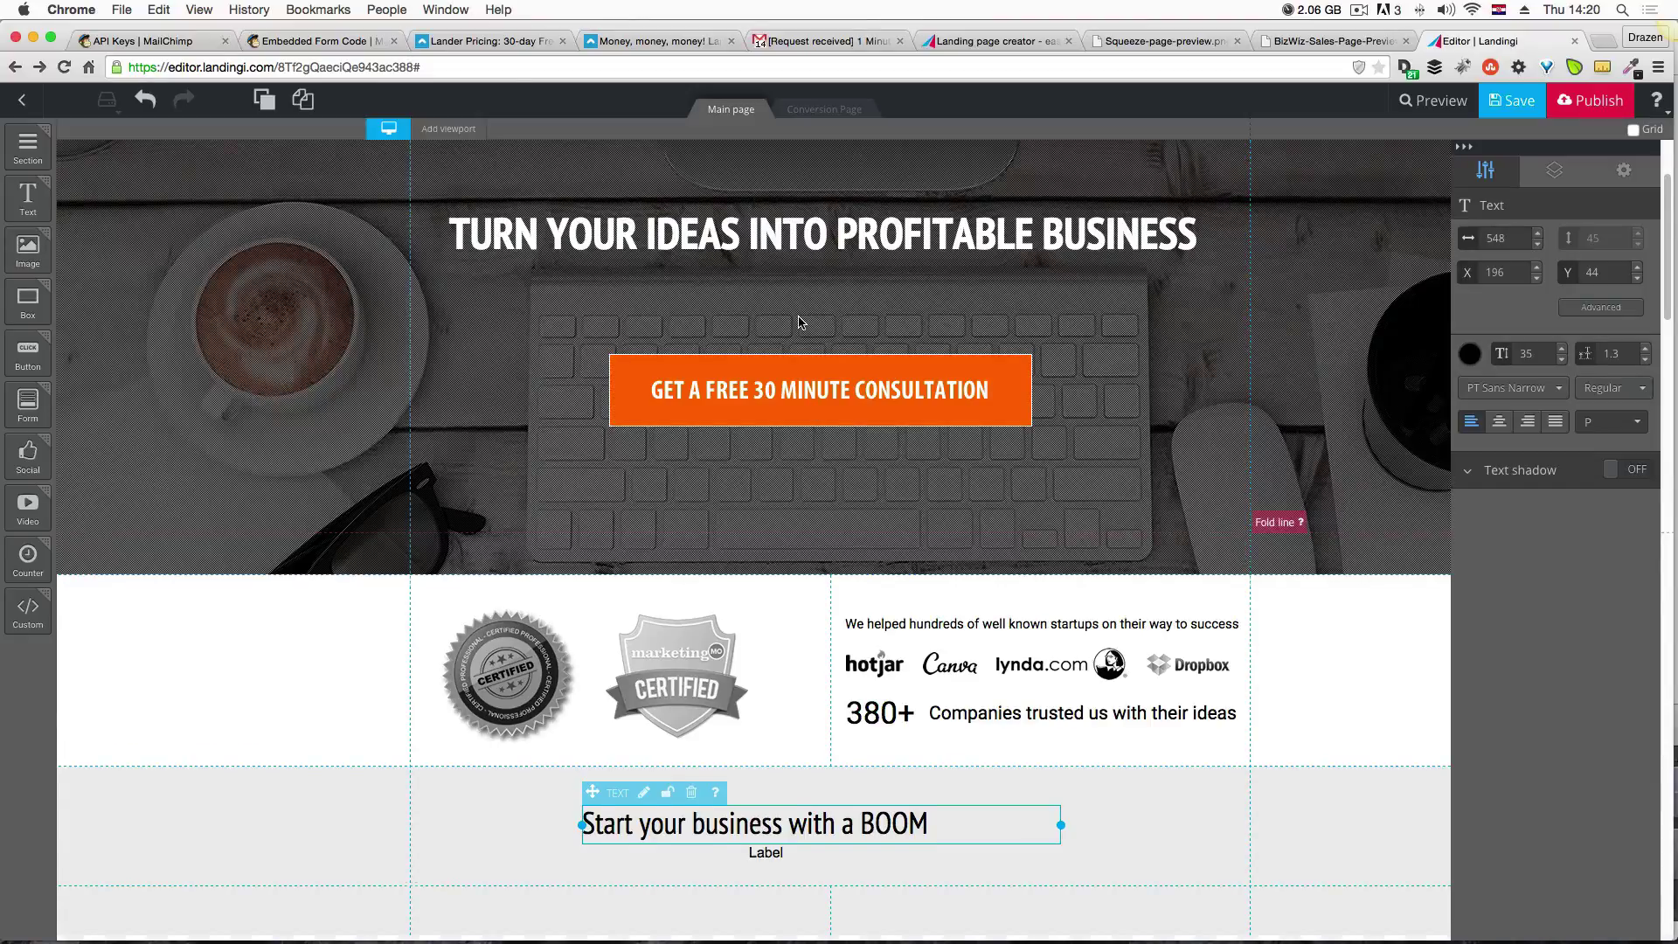
scroll(799, 321, "down", 3)
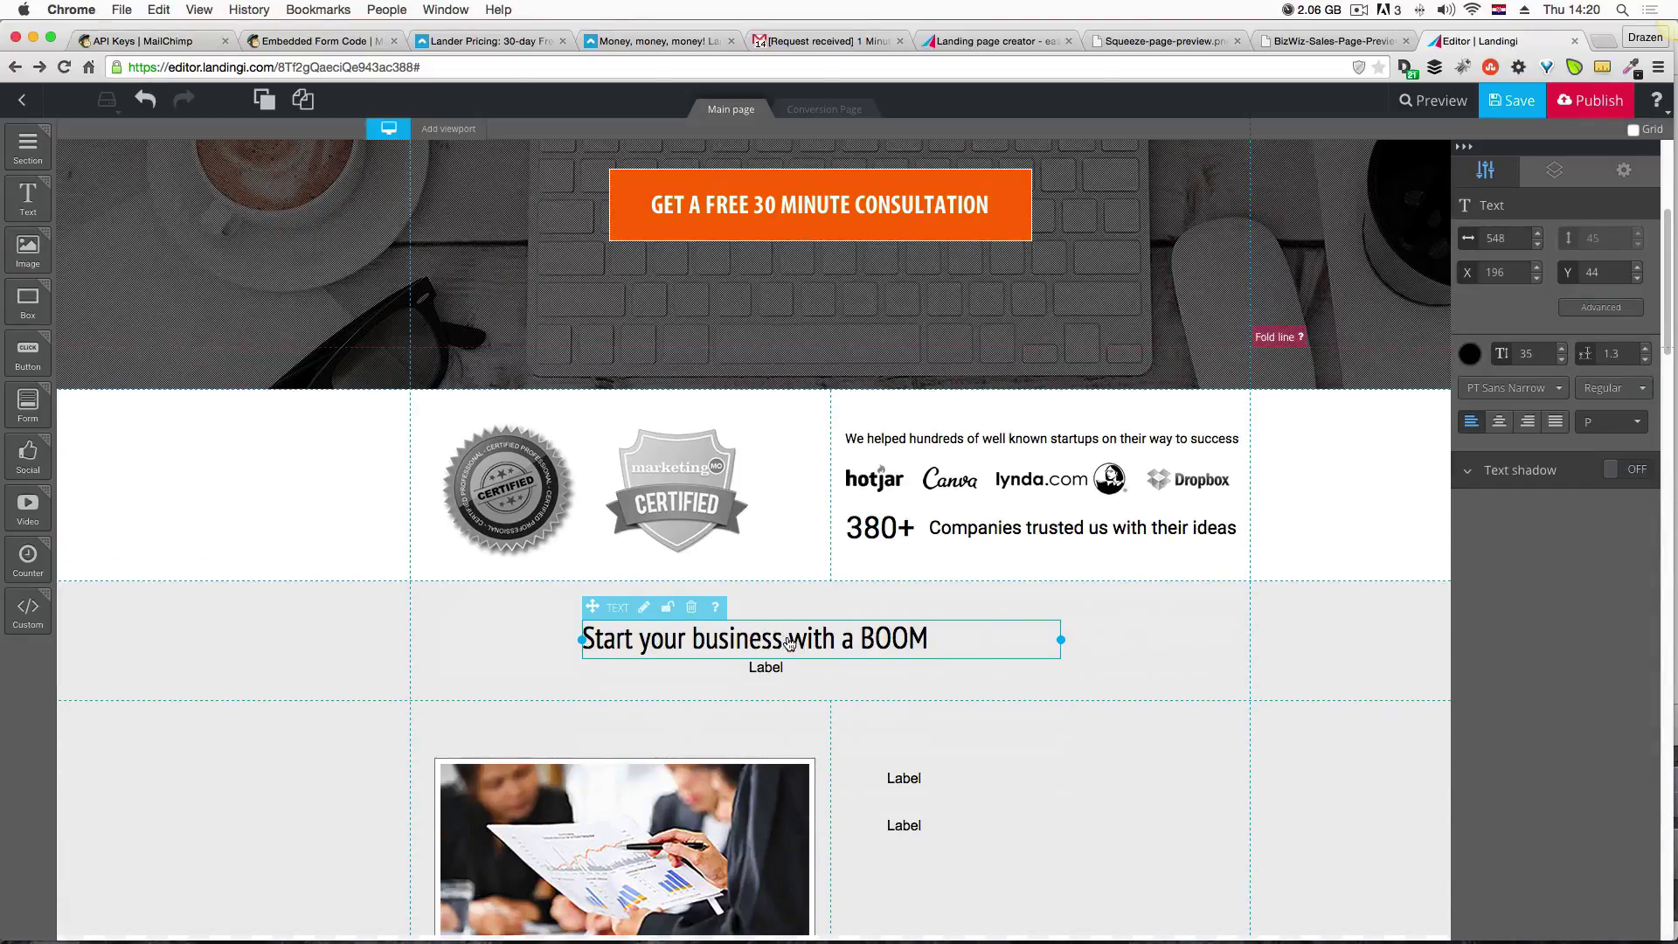
left_click(1334, 41)
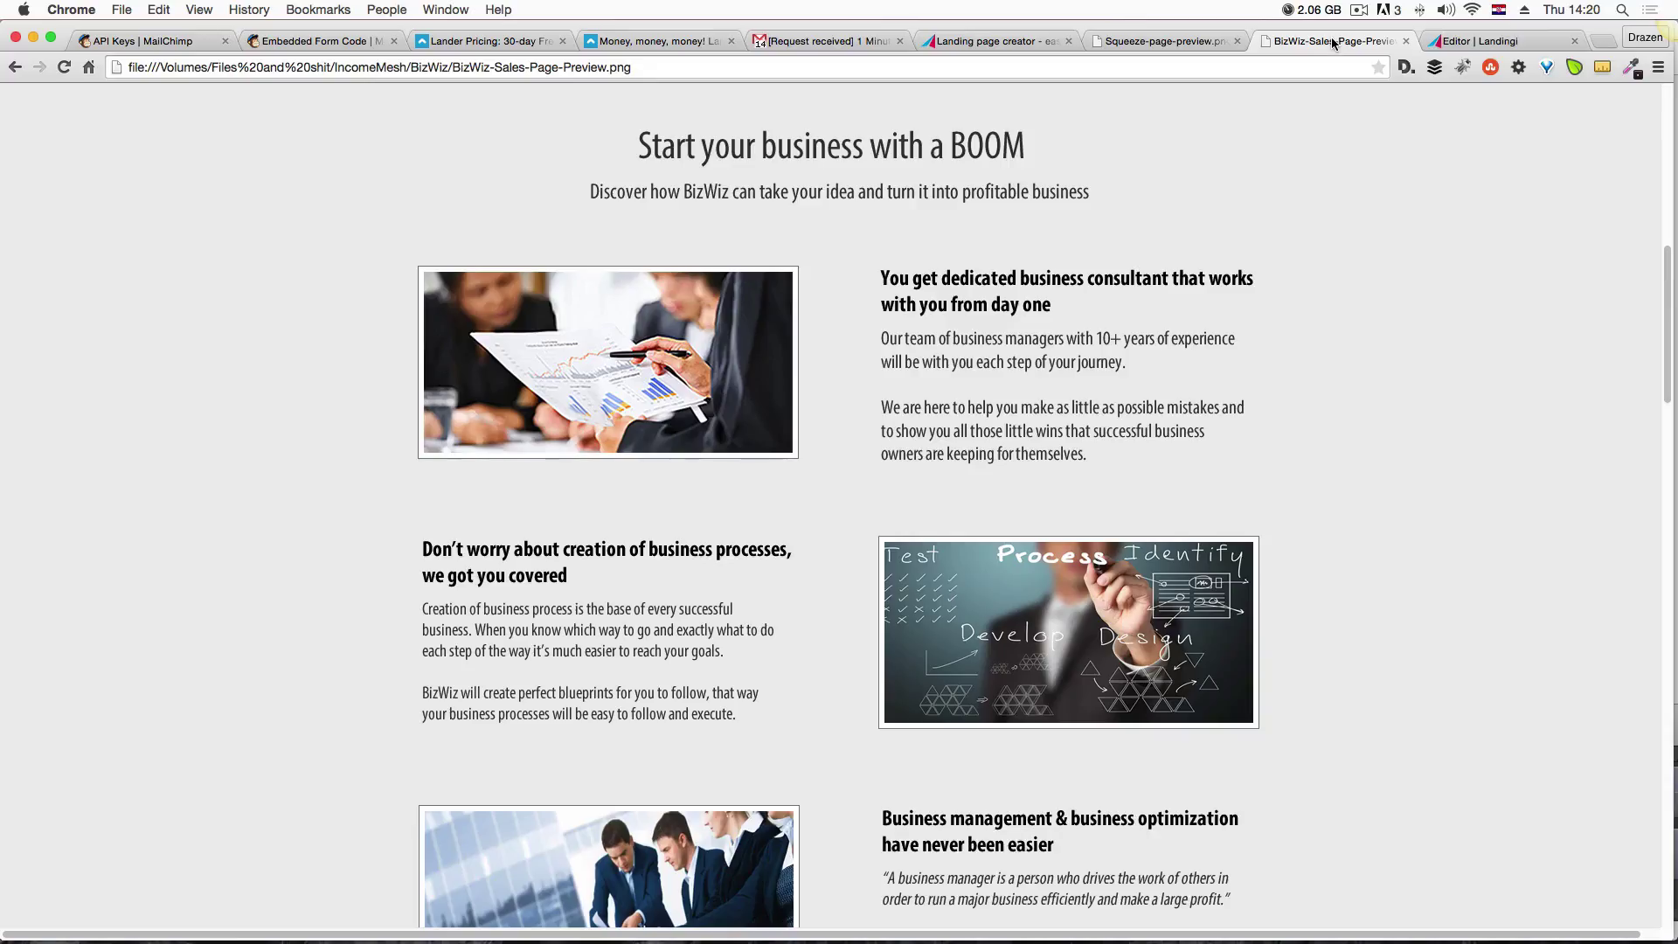
left_click(1486, 42)
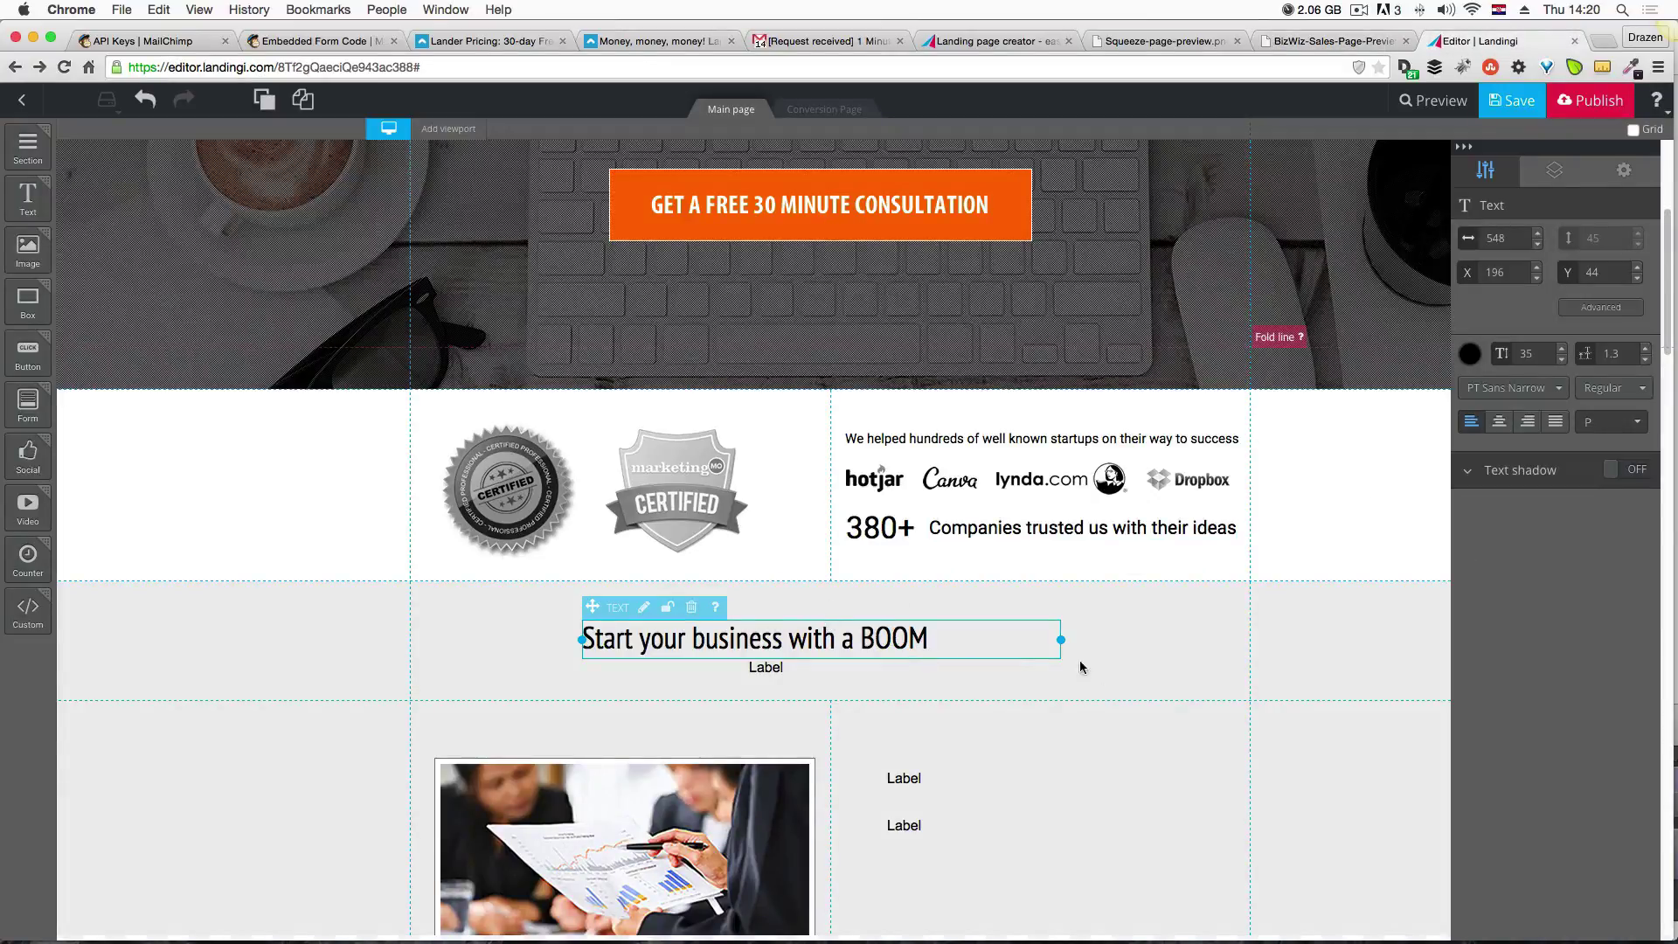
Narrow the "Start your business with a BOOM" text box to 413 wide and place it at X 292, Y 31.
left_click_drag(1060, 640, 935, 639)
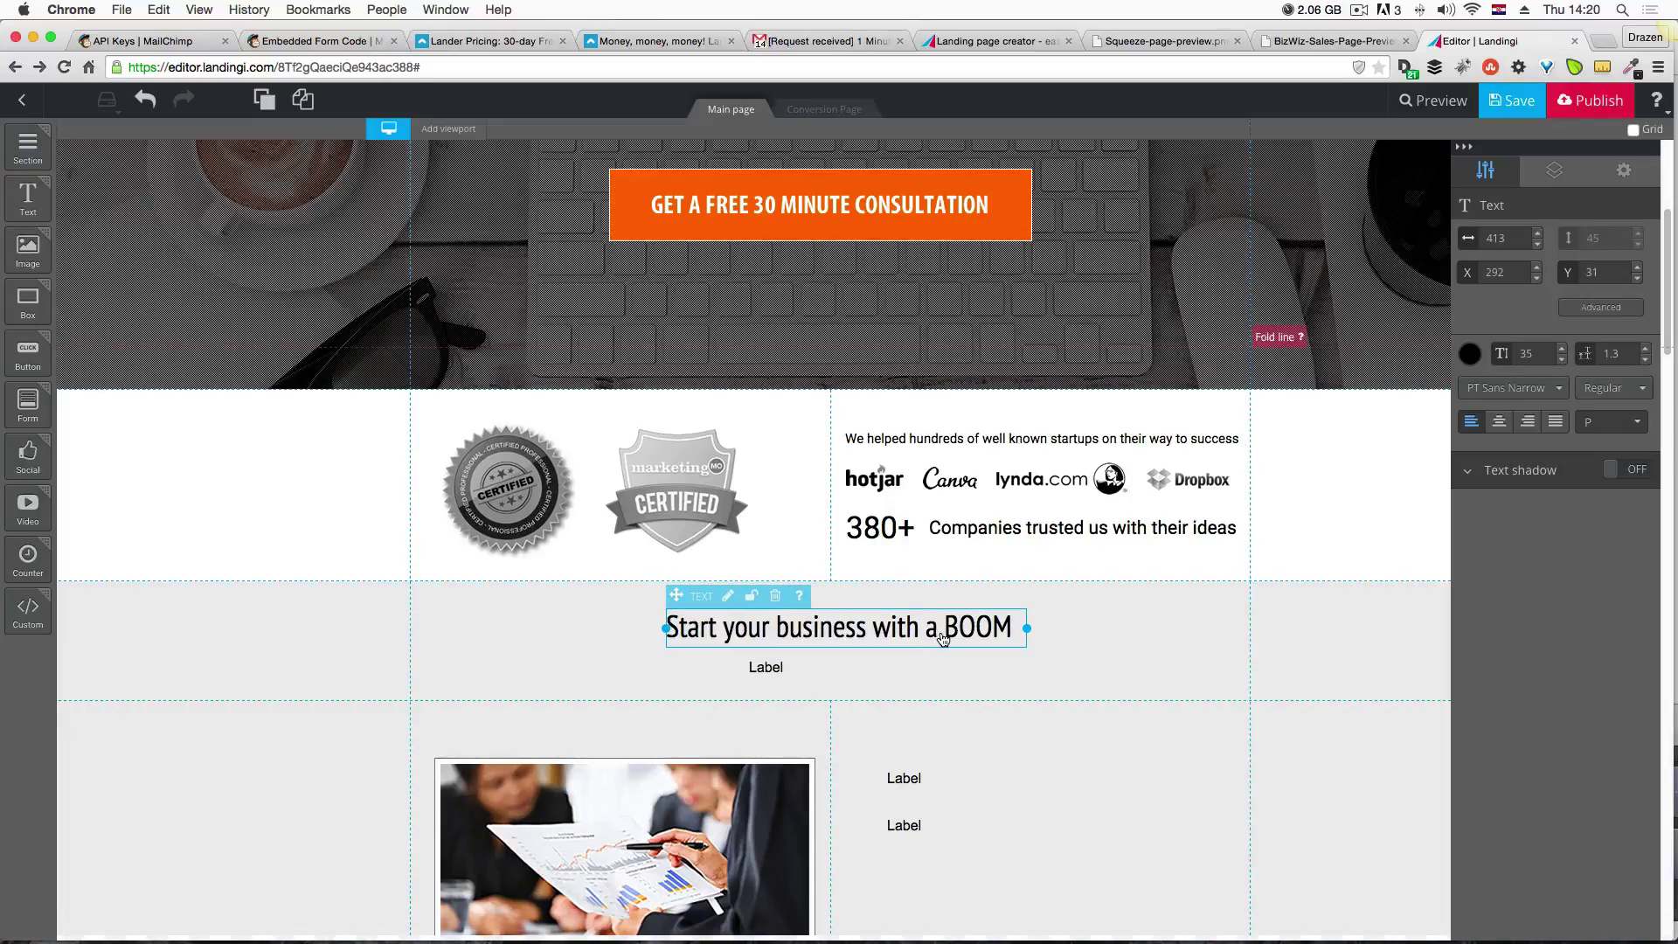
Try centre and right alignment on the "Start your business with a BOOM" heading, then restore left alignment.
left_click(1500, 422)
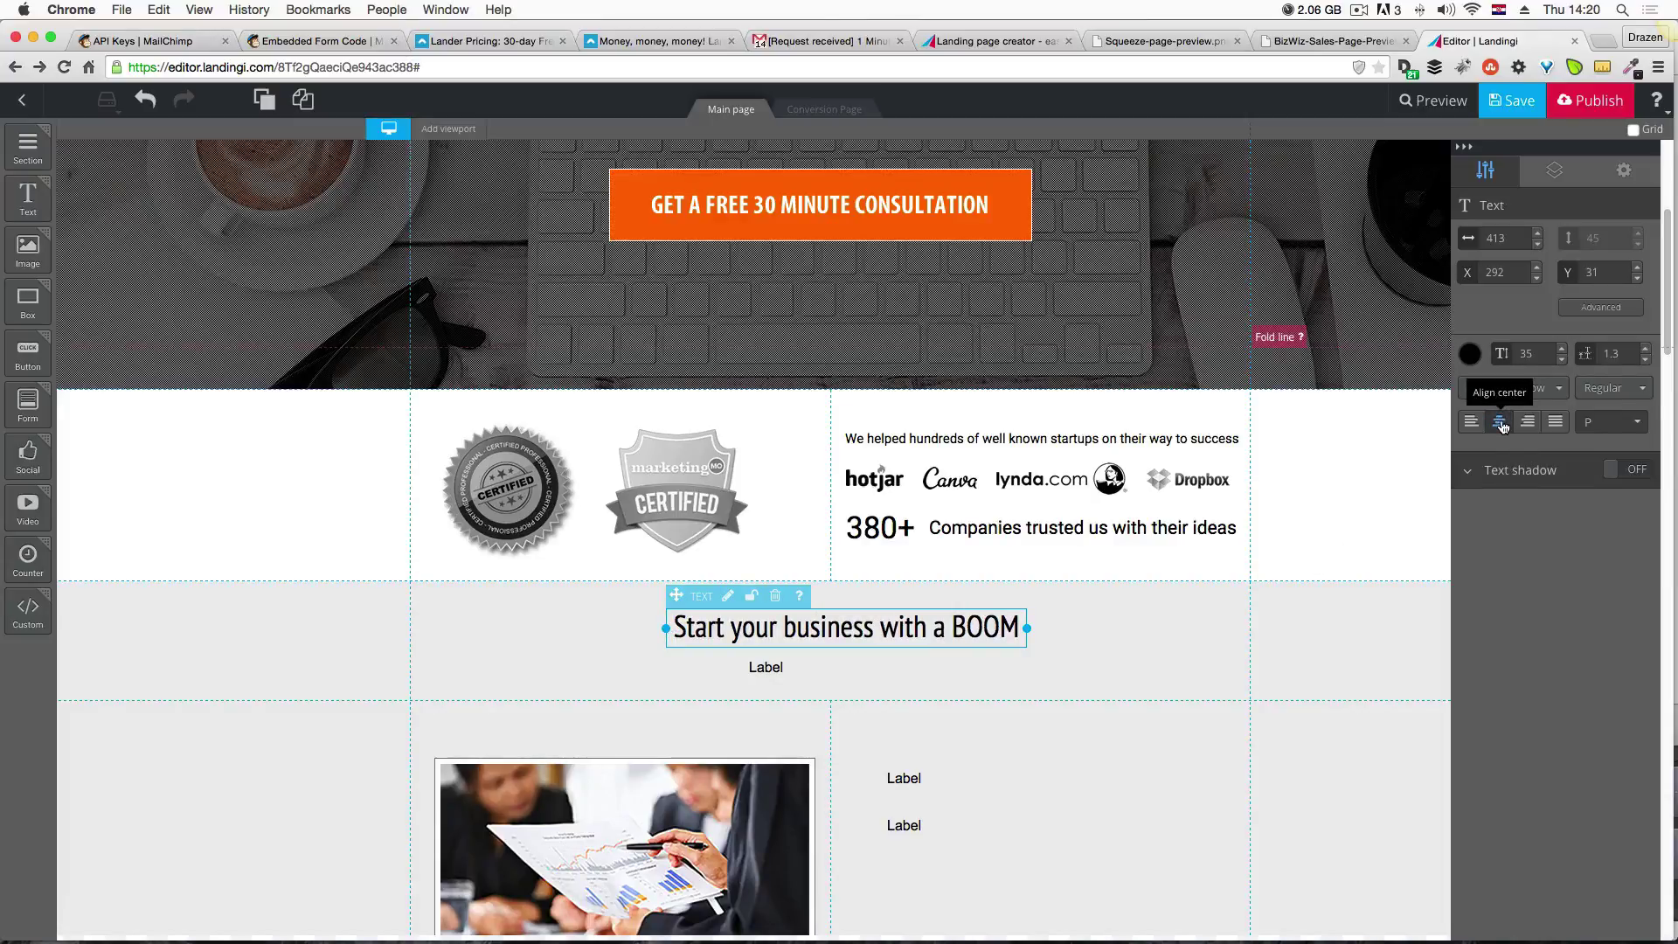
left_click(1528, 421)
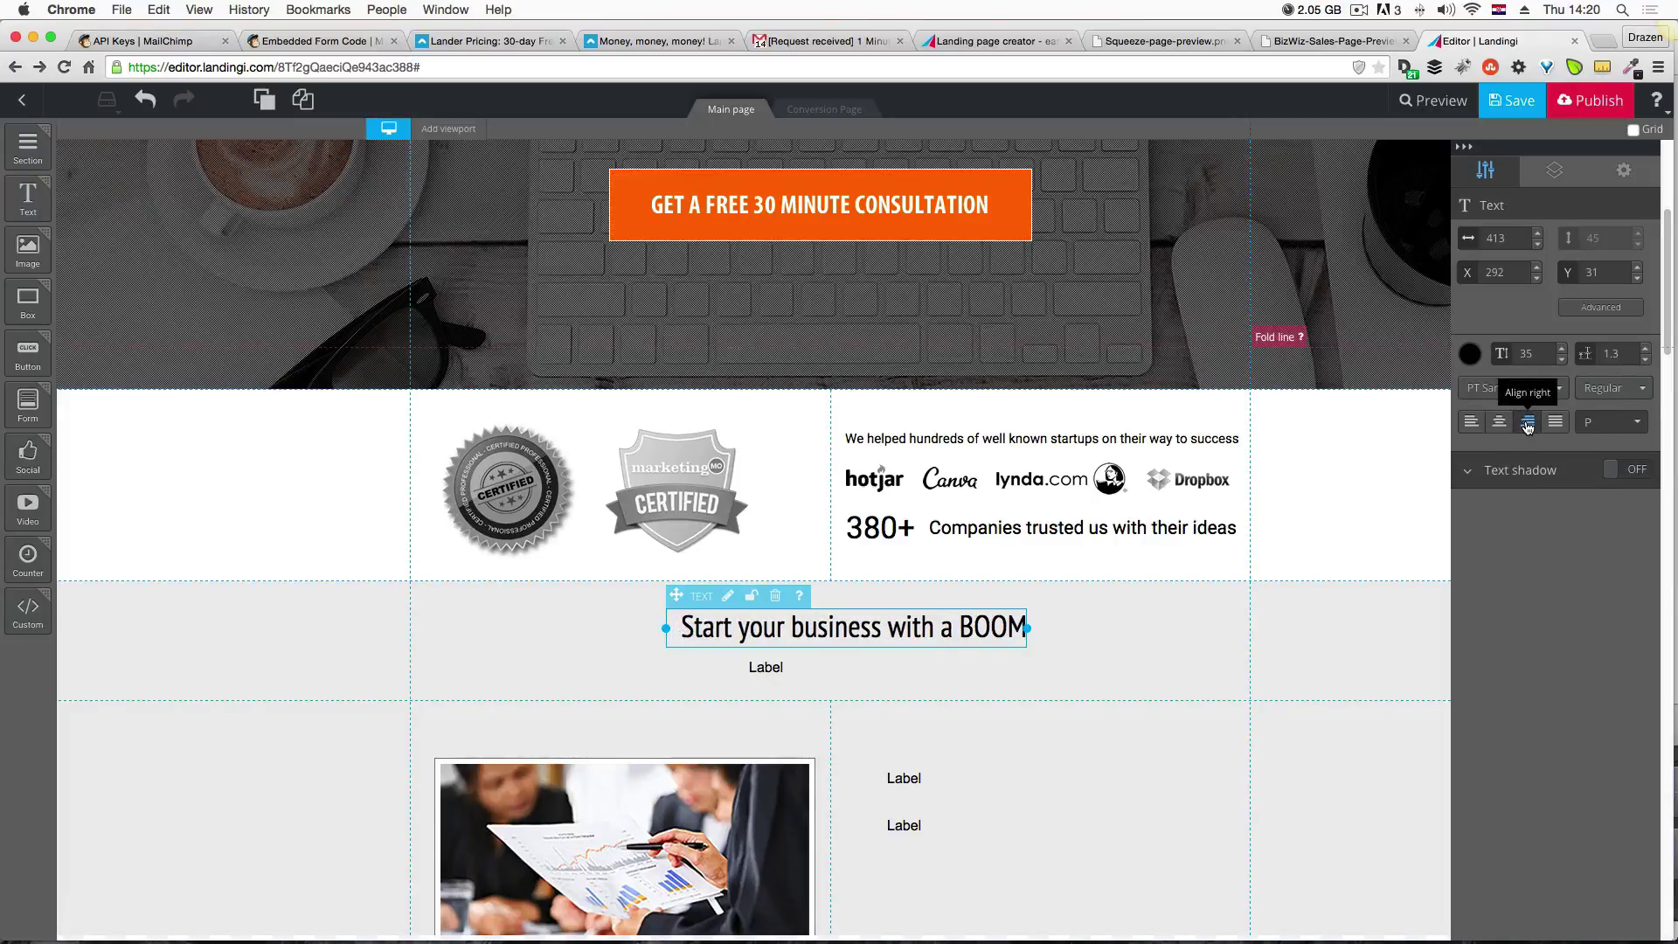
left_click(1499, 421)
left_click(1471, 421)
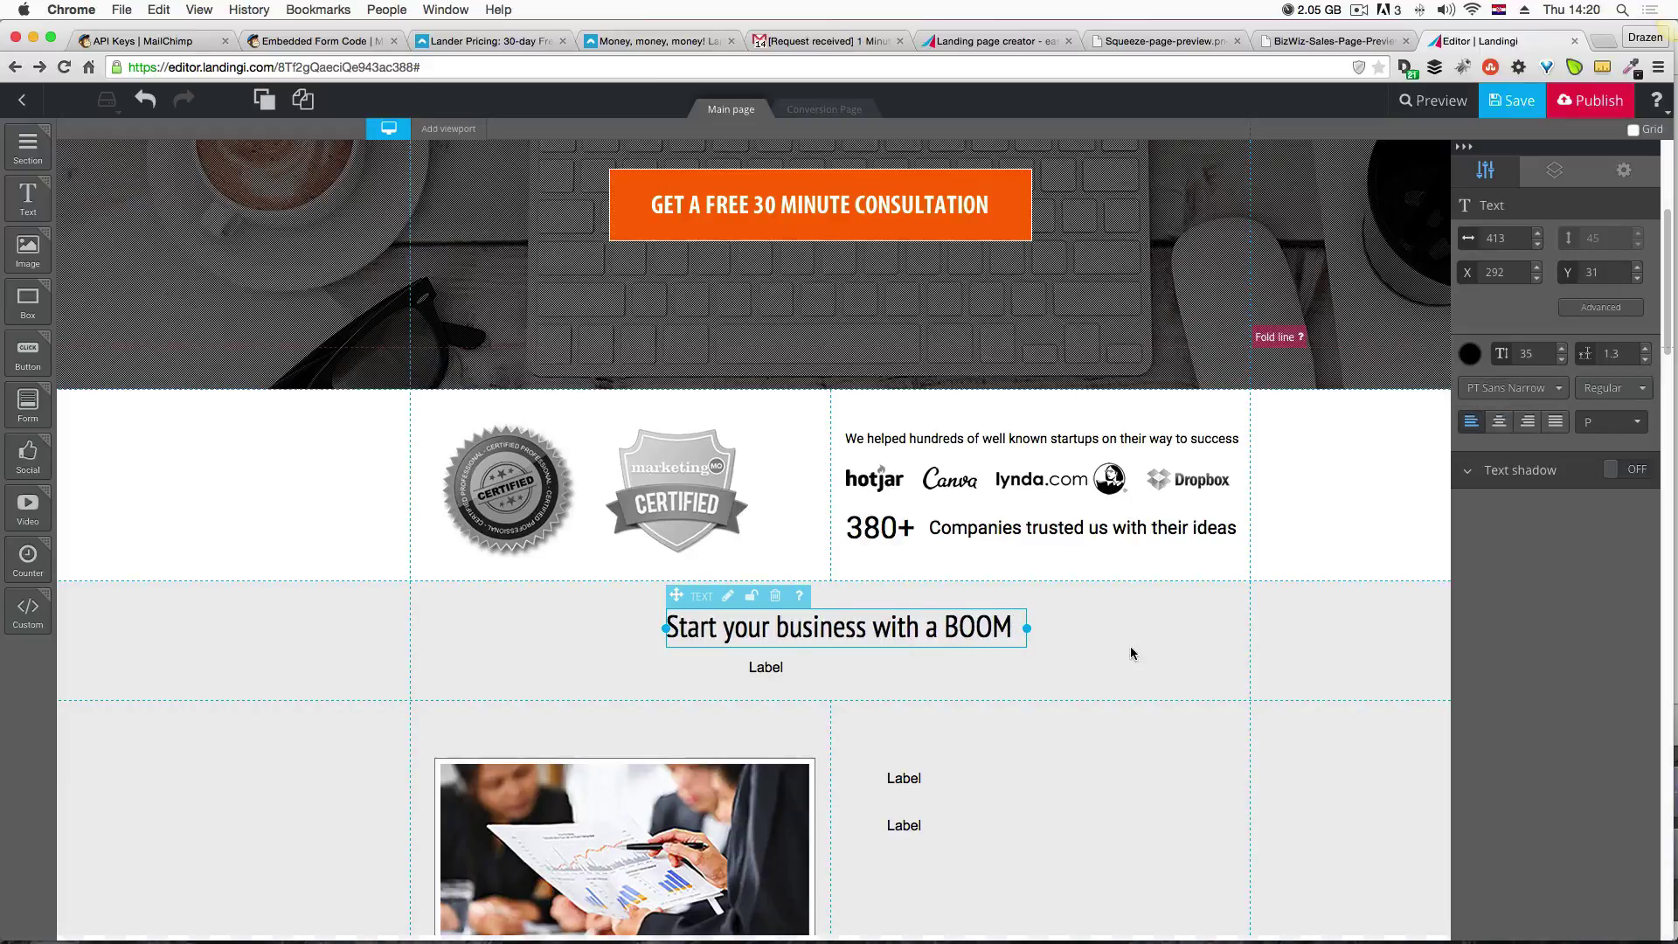
Shift the "Start your business with a BOOM" heading to X 273, keeping Y at 31.
left_click(894, 635)
left_click_drag(896, 637, 880, 638)
Switch to Adobe Fireworks and copy the subheading "Discover how BizWiz can take your idea and turn it into profitable business".
key("ctrl+Up")
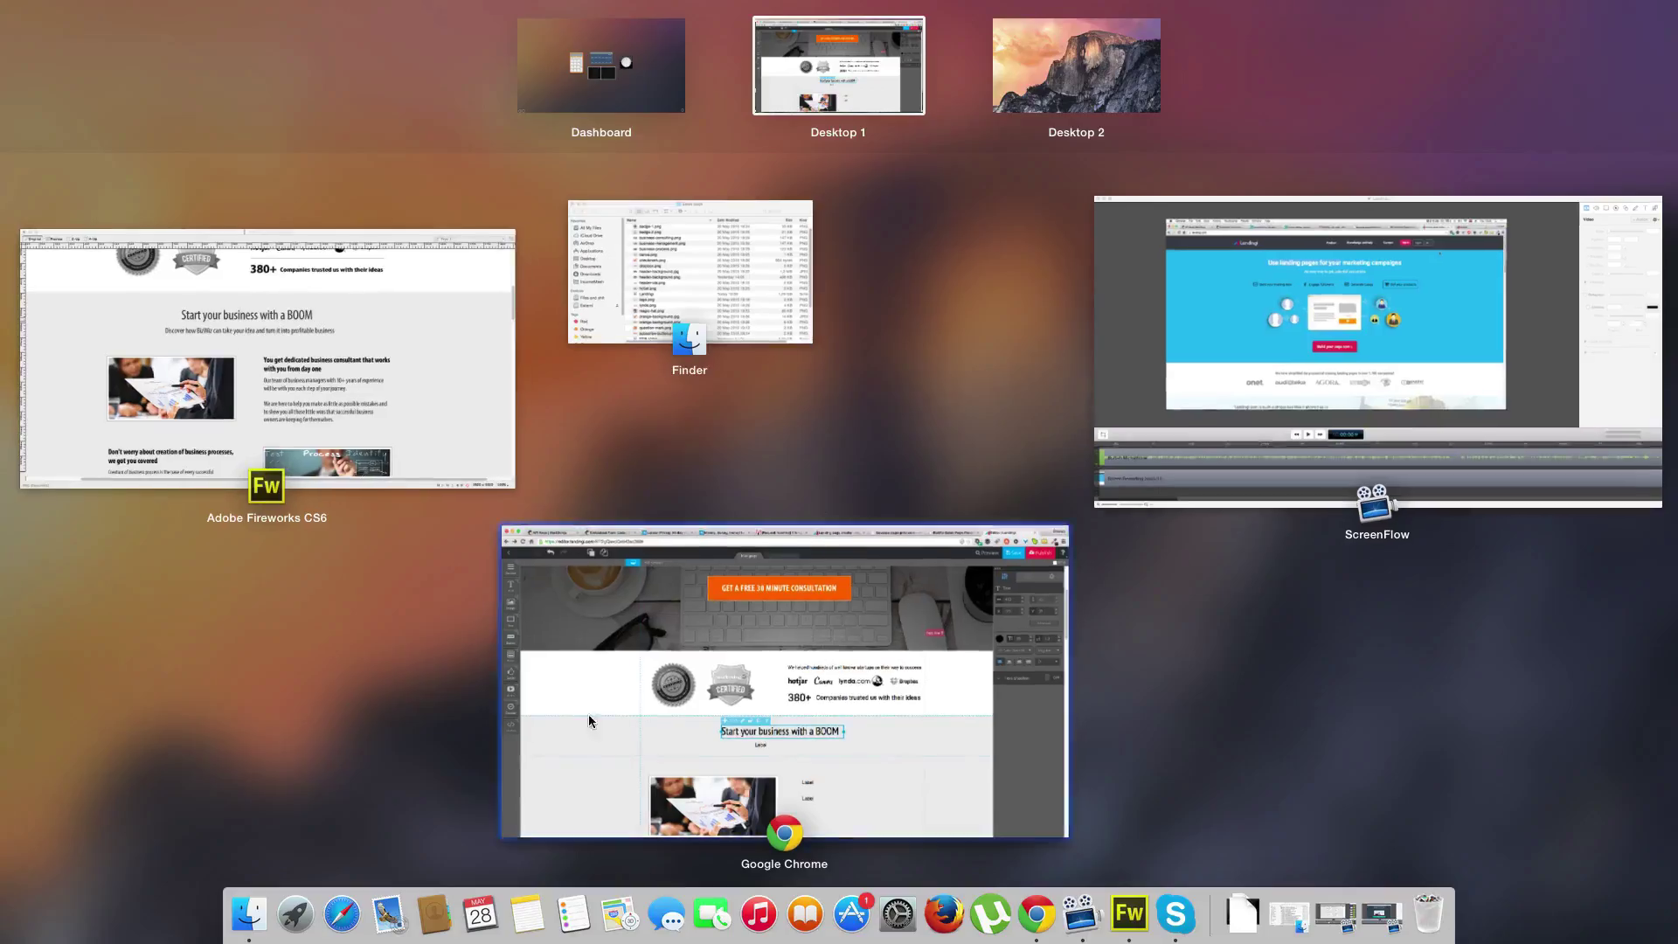
left_click(400, 416)
left_click(624, 349)
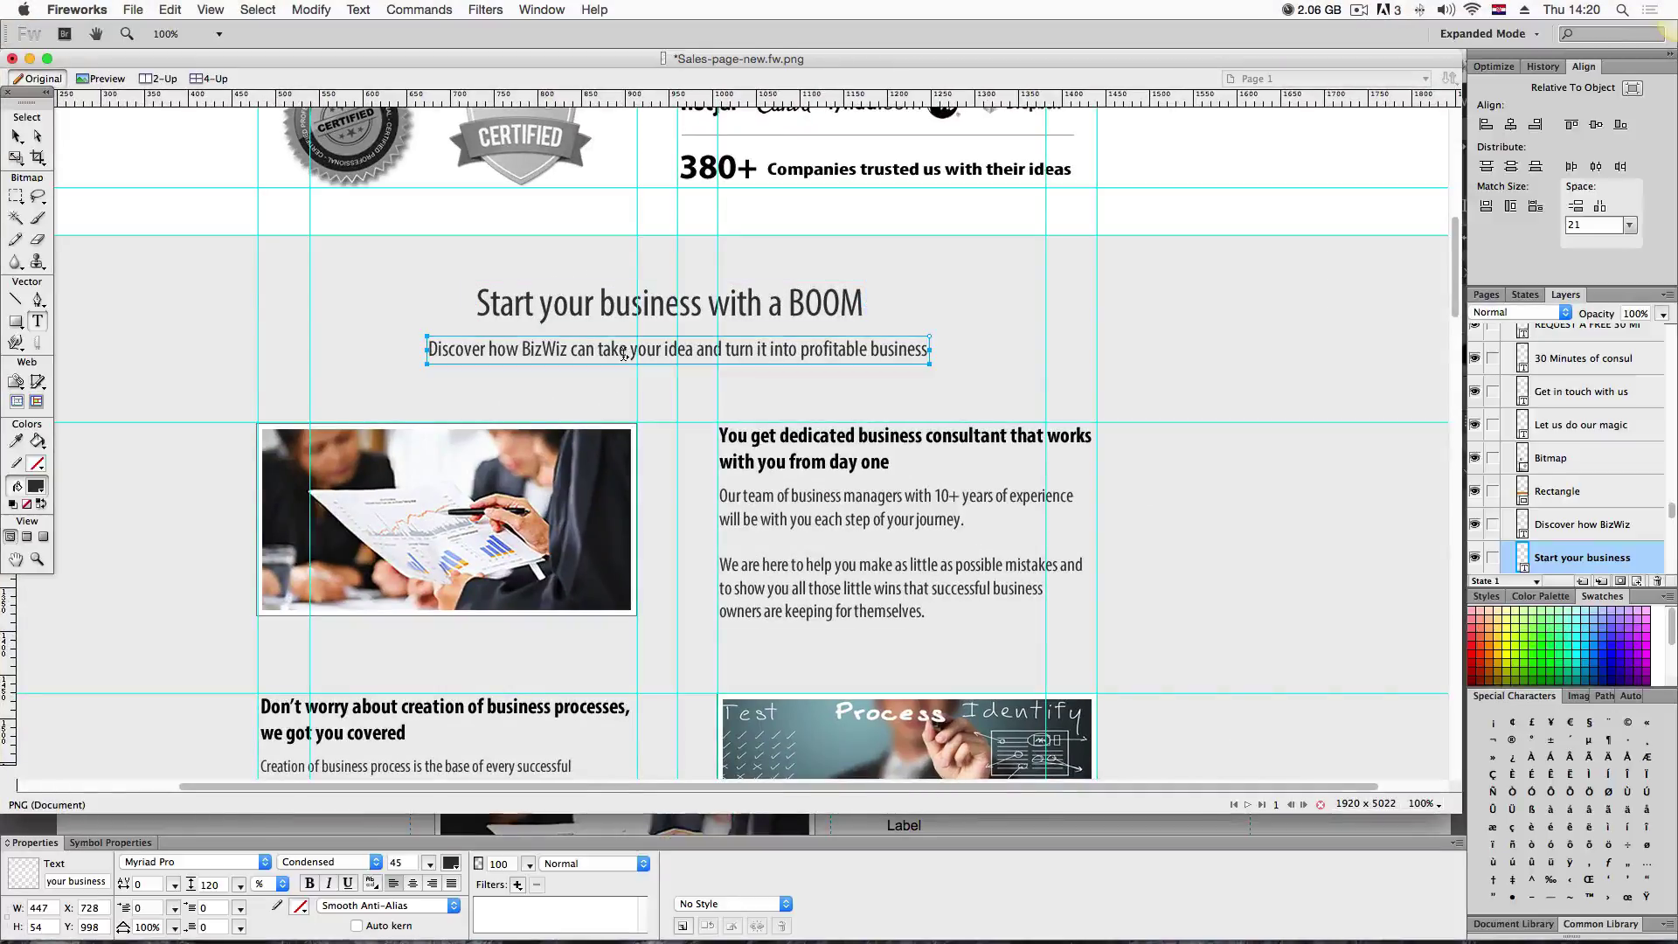
type("c")
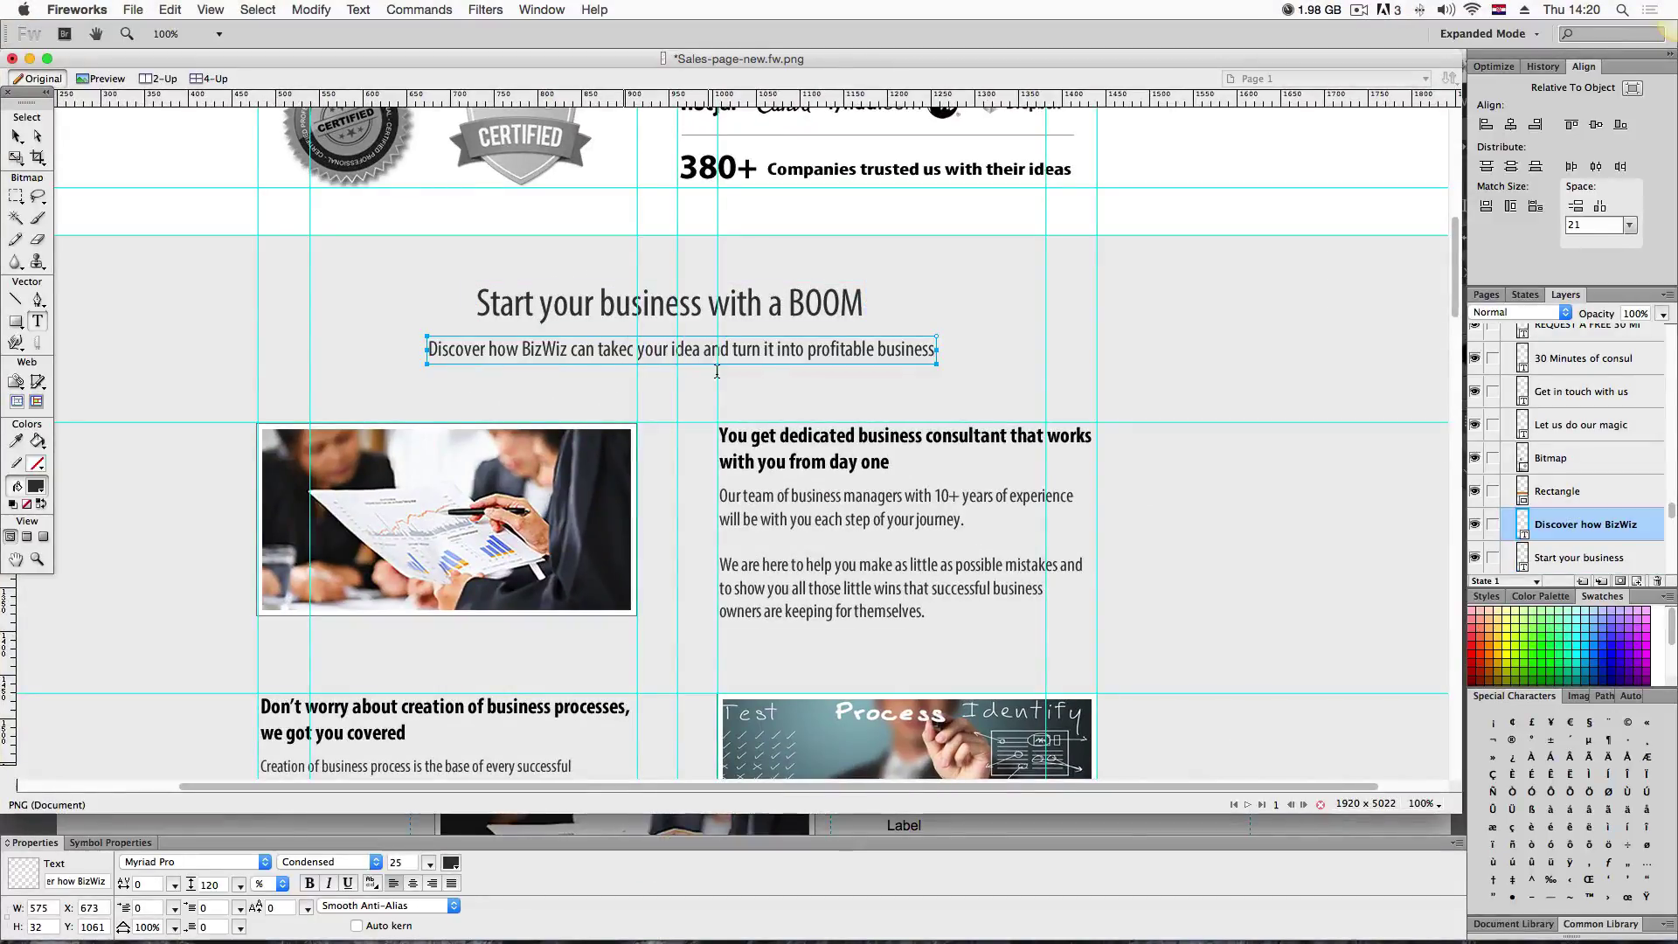
key("BackSpace")
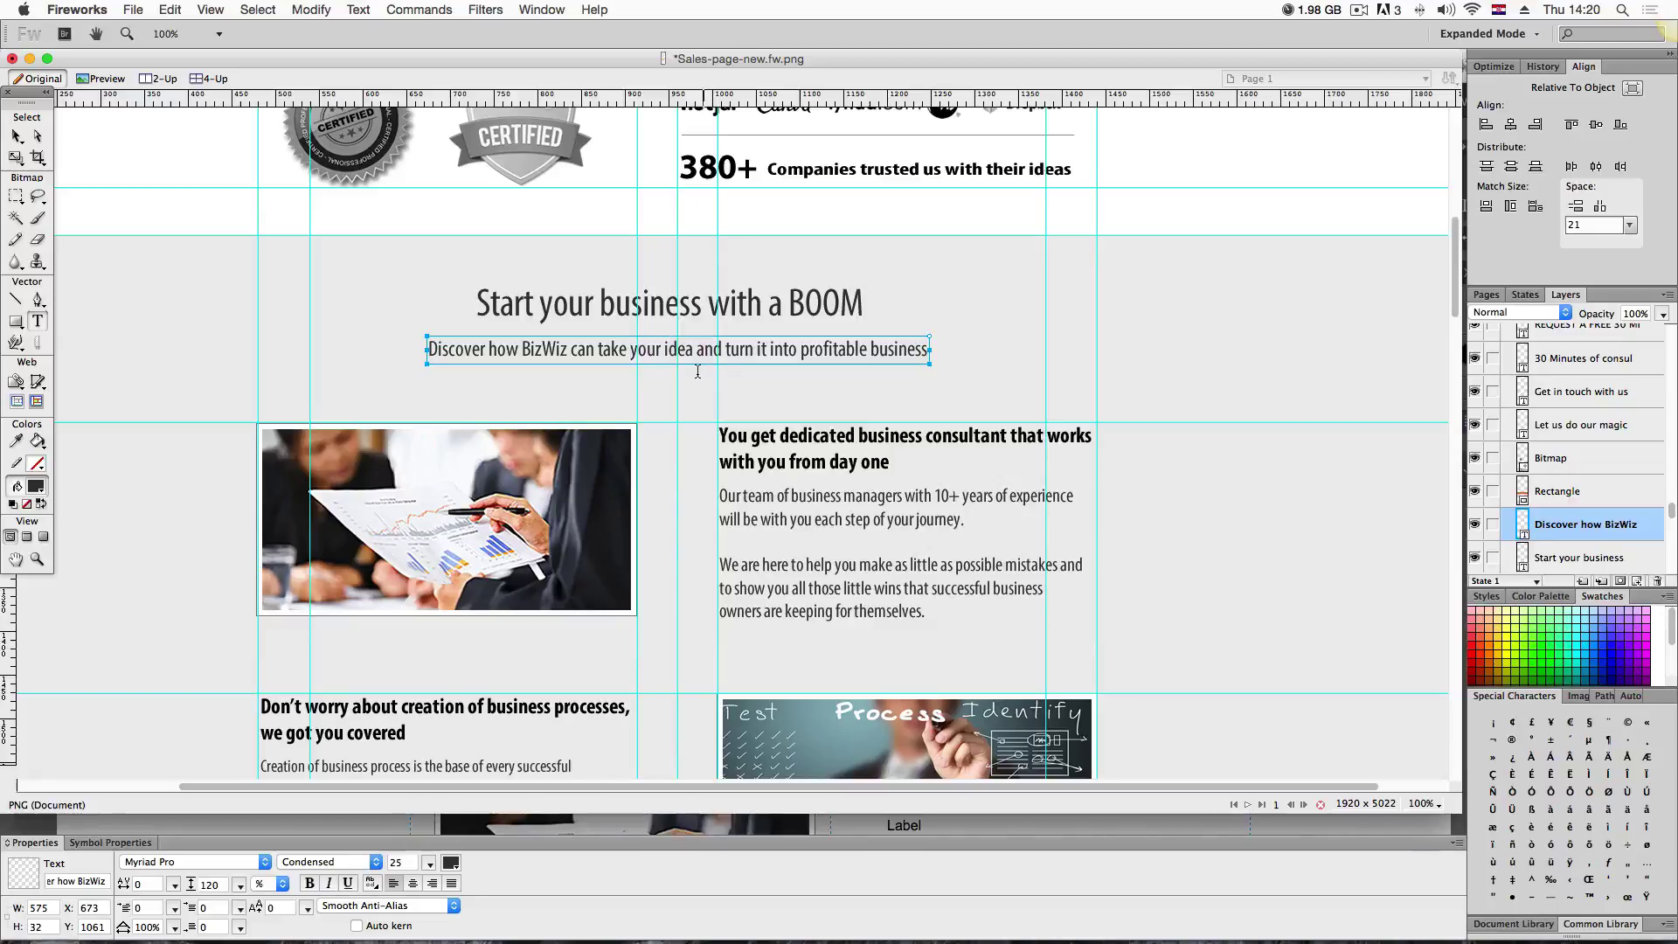
triple_click(601, 351)
Return to the Landingi editor and replace the heading's label with "Discover how BizWiz can take your idea and turn it into profitable business".
key("ctrl+Up")
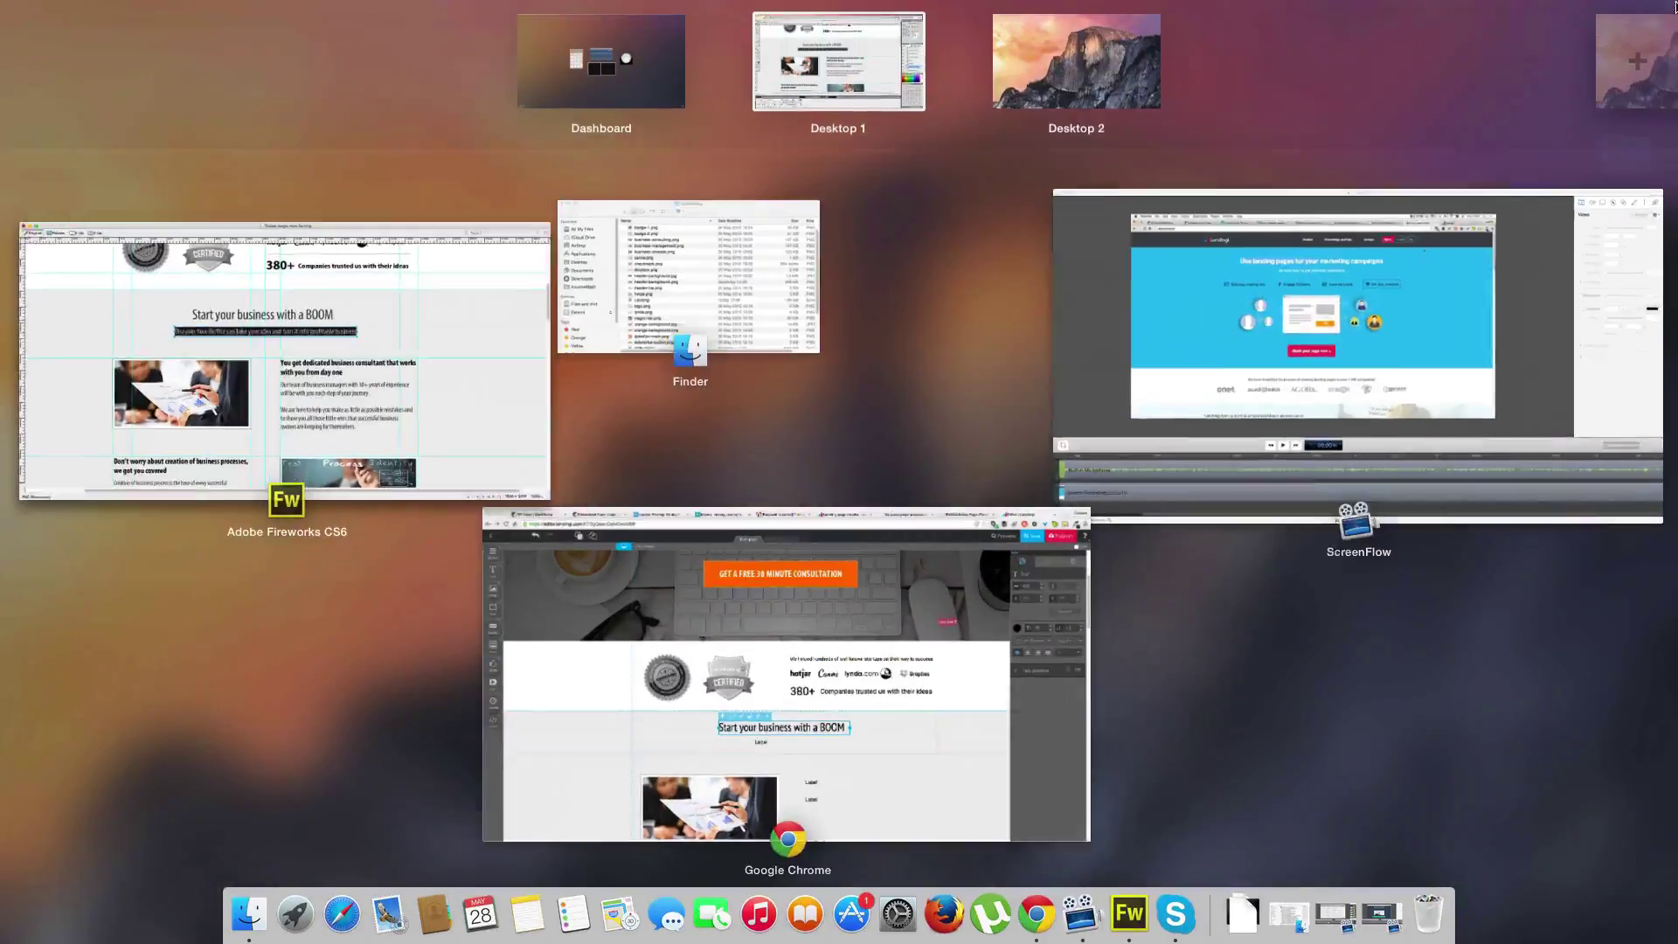
left_click(948, 644)
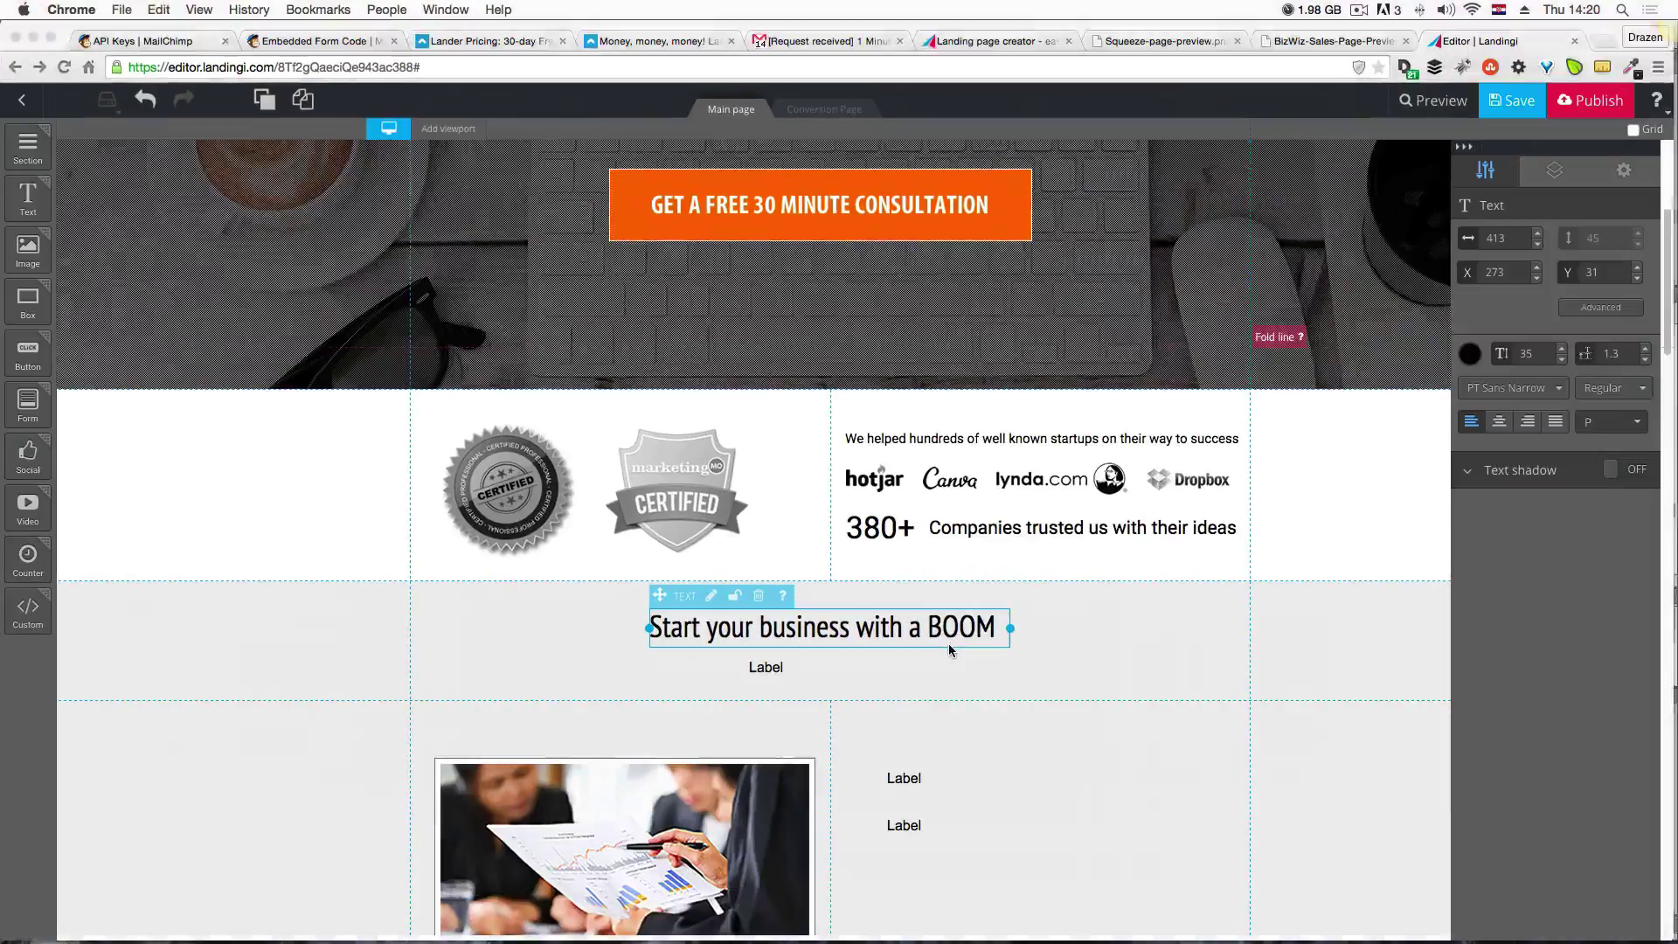
left_click(773, 671)
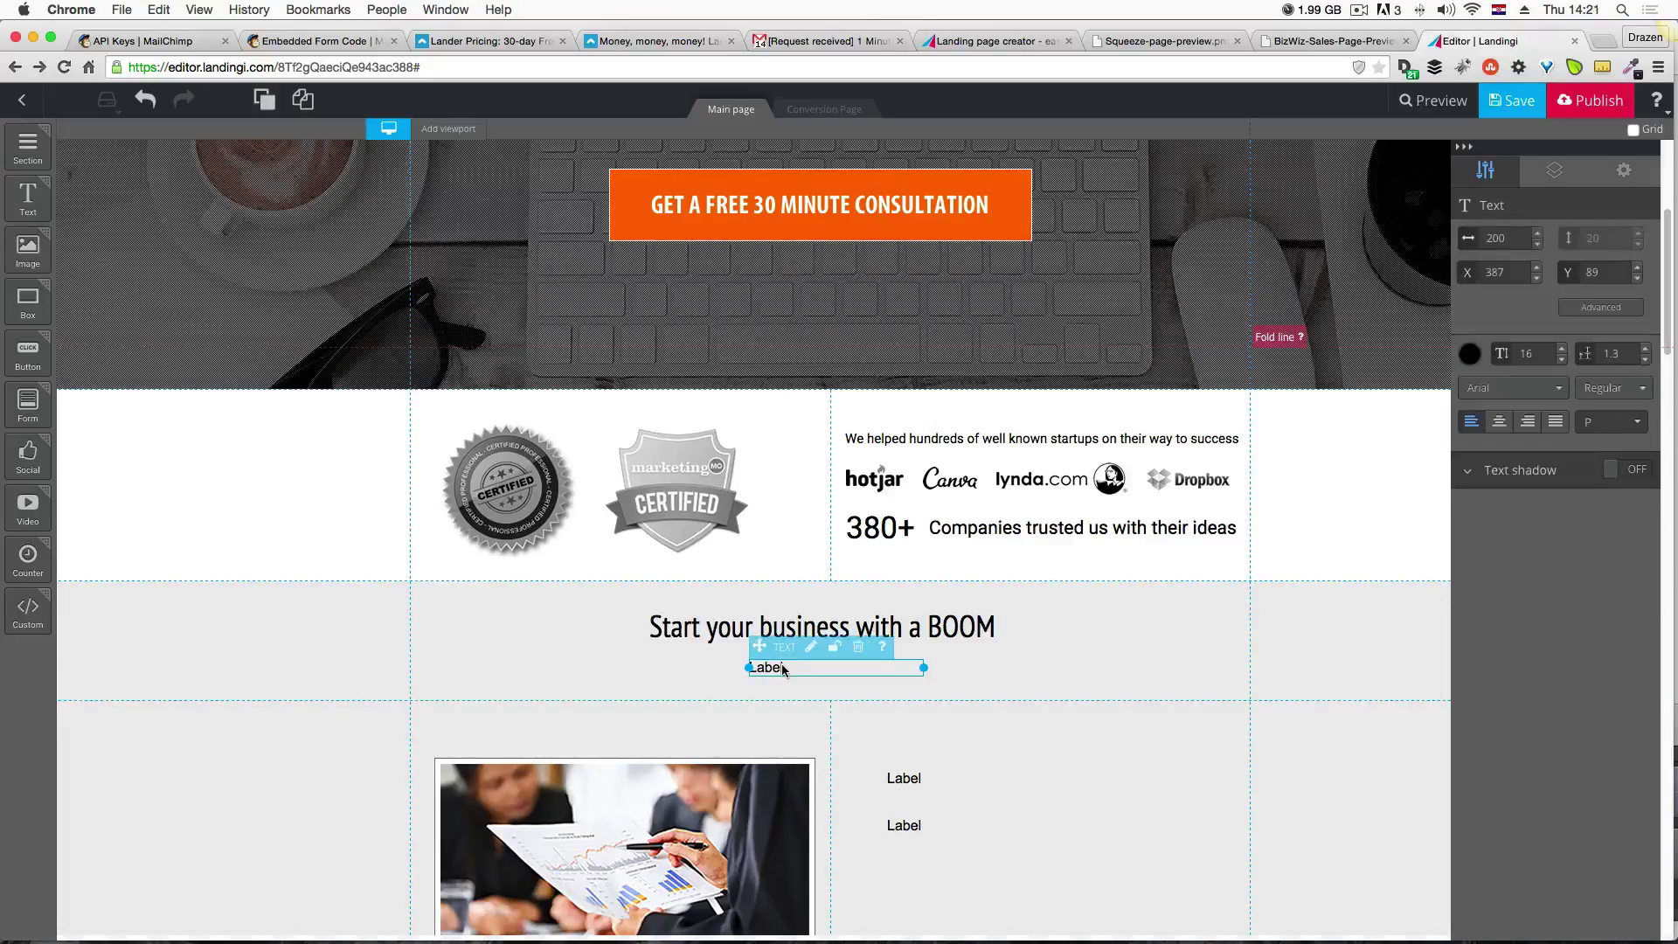
double_click(791, 667)
left_click_drag(796, 667, 745, 669)
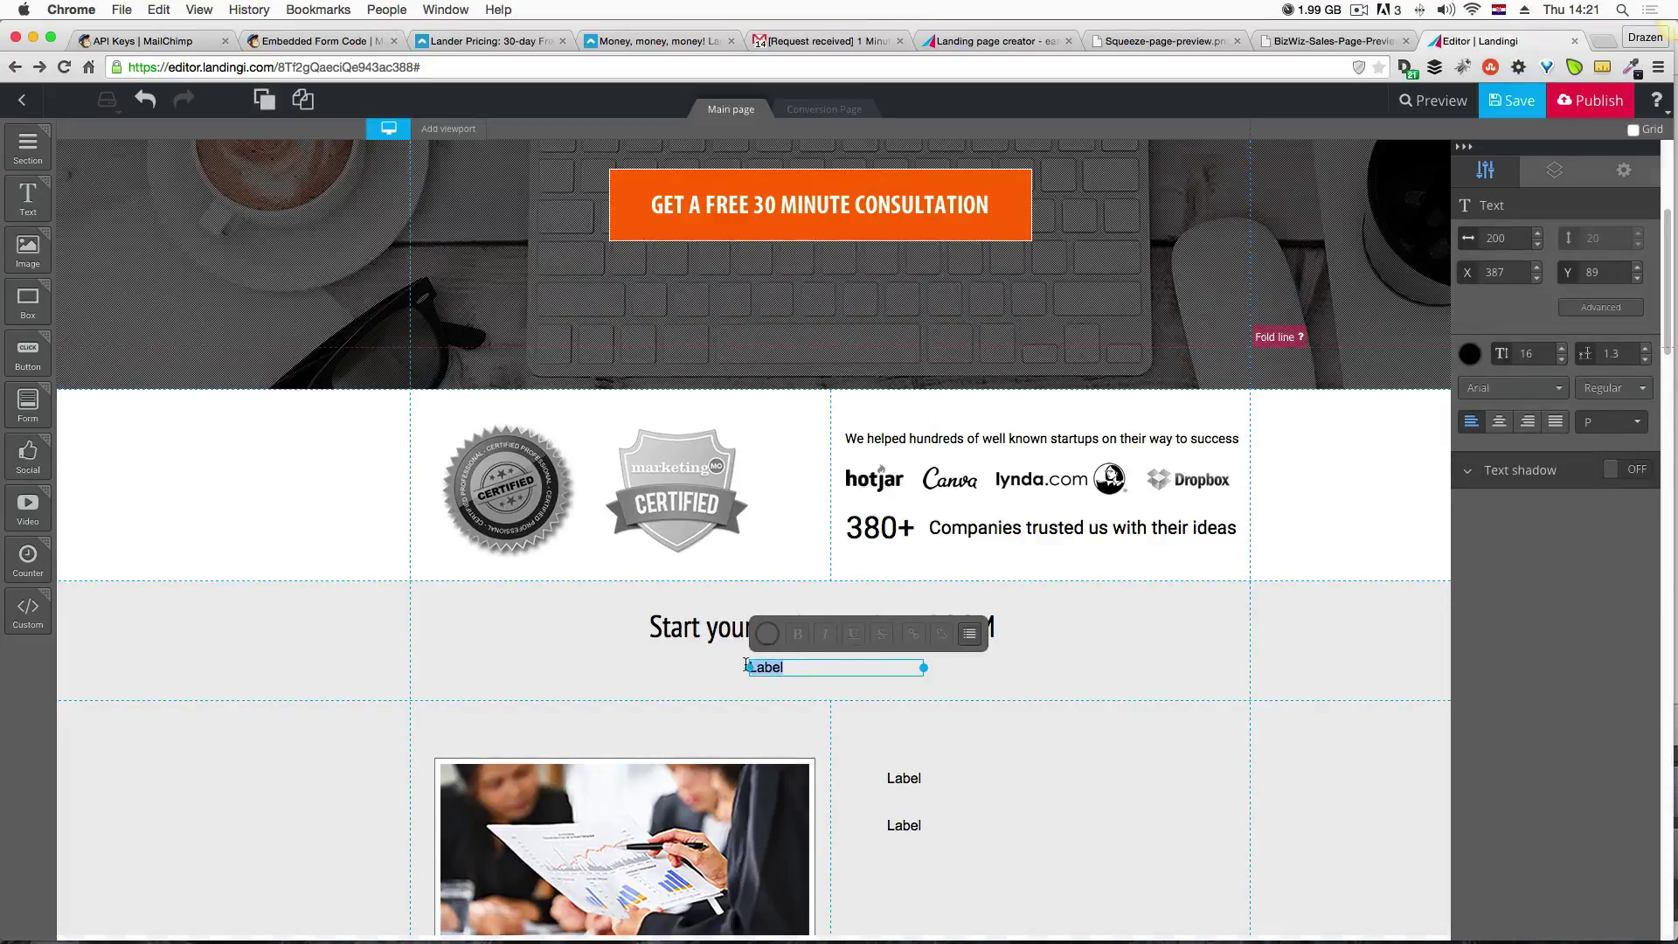
type("Discover how BizWiz can take your idea and turn it into profitable business")
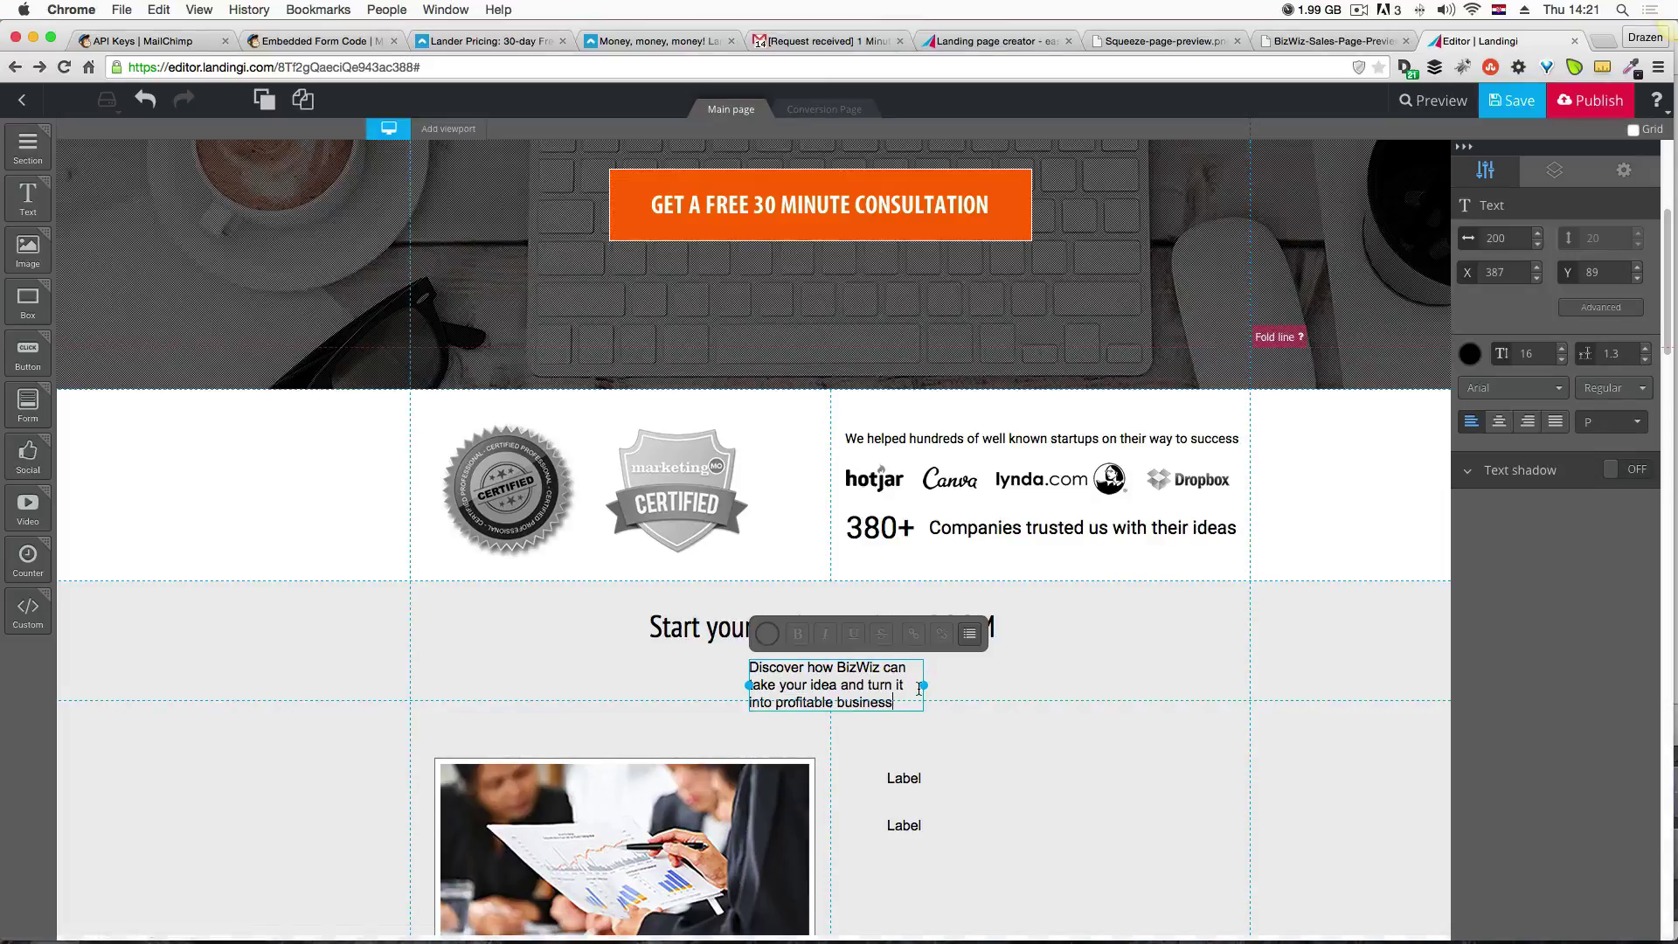
Widen the subheading's text box on both sides to 557 wide, starting at X 232.
left_click_drag(924, 685, 1099, 677)
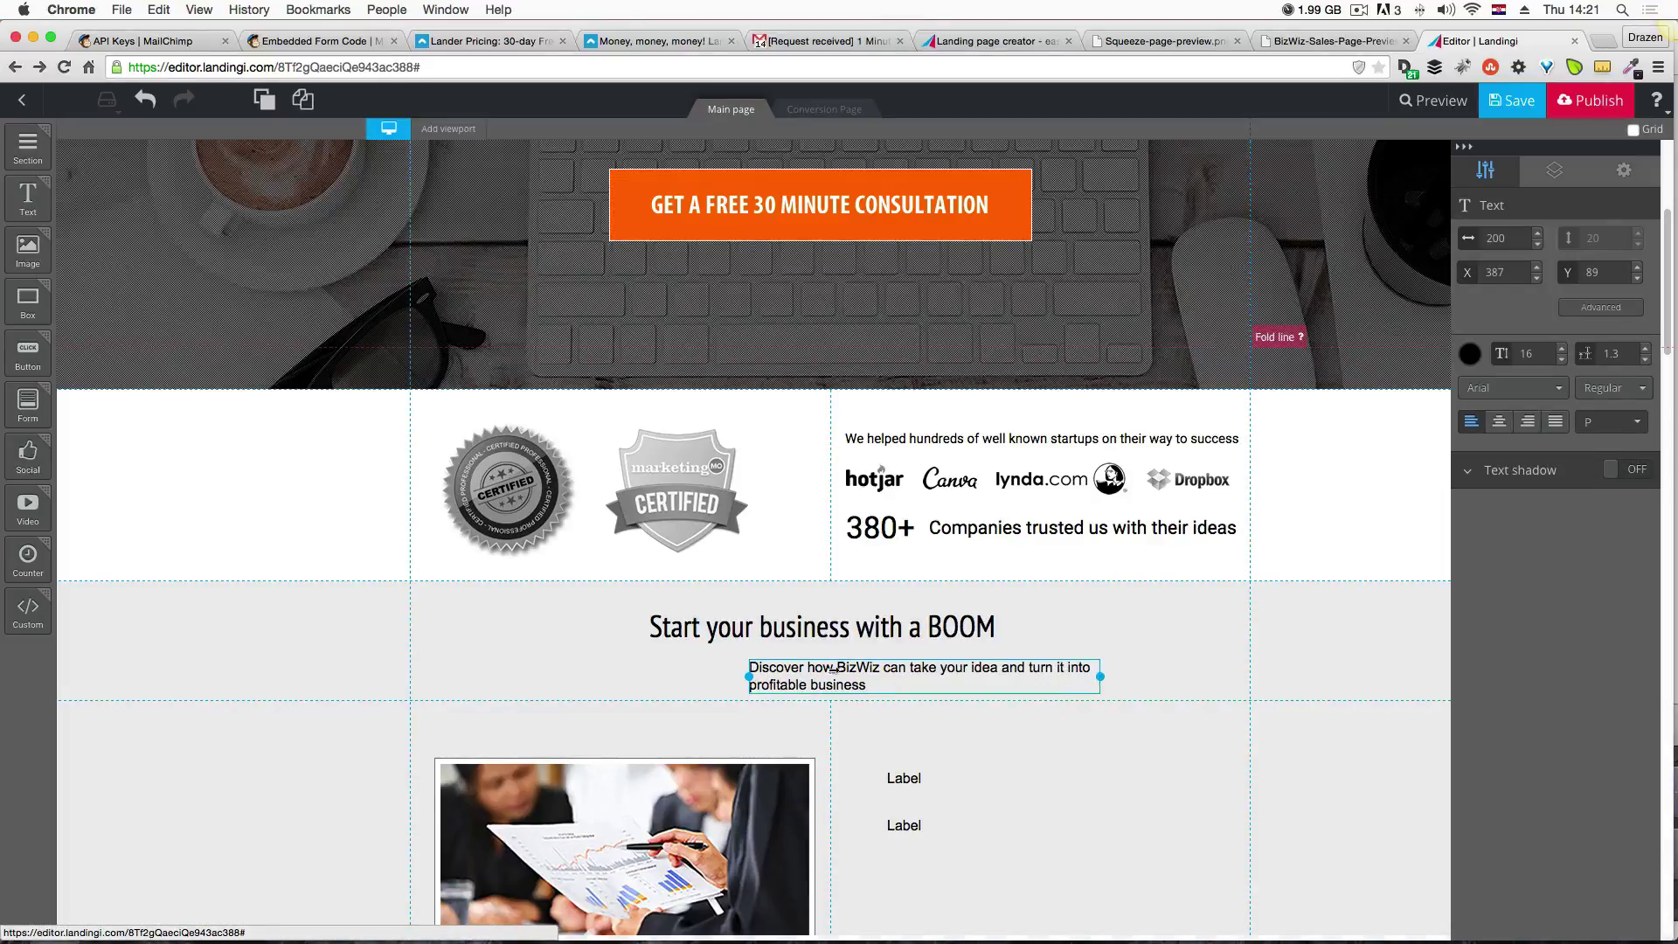
left_click_drag(749, 677, 610, 682)
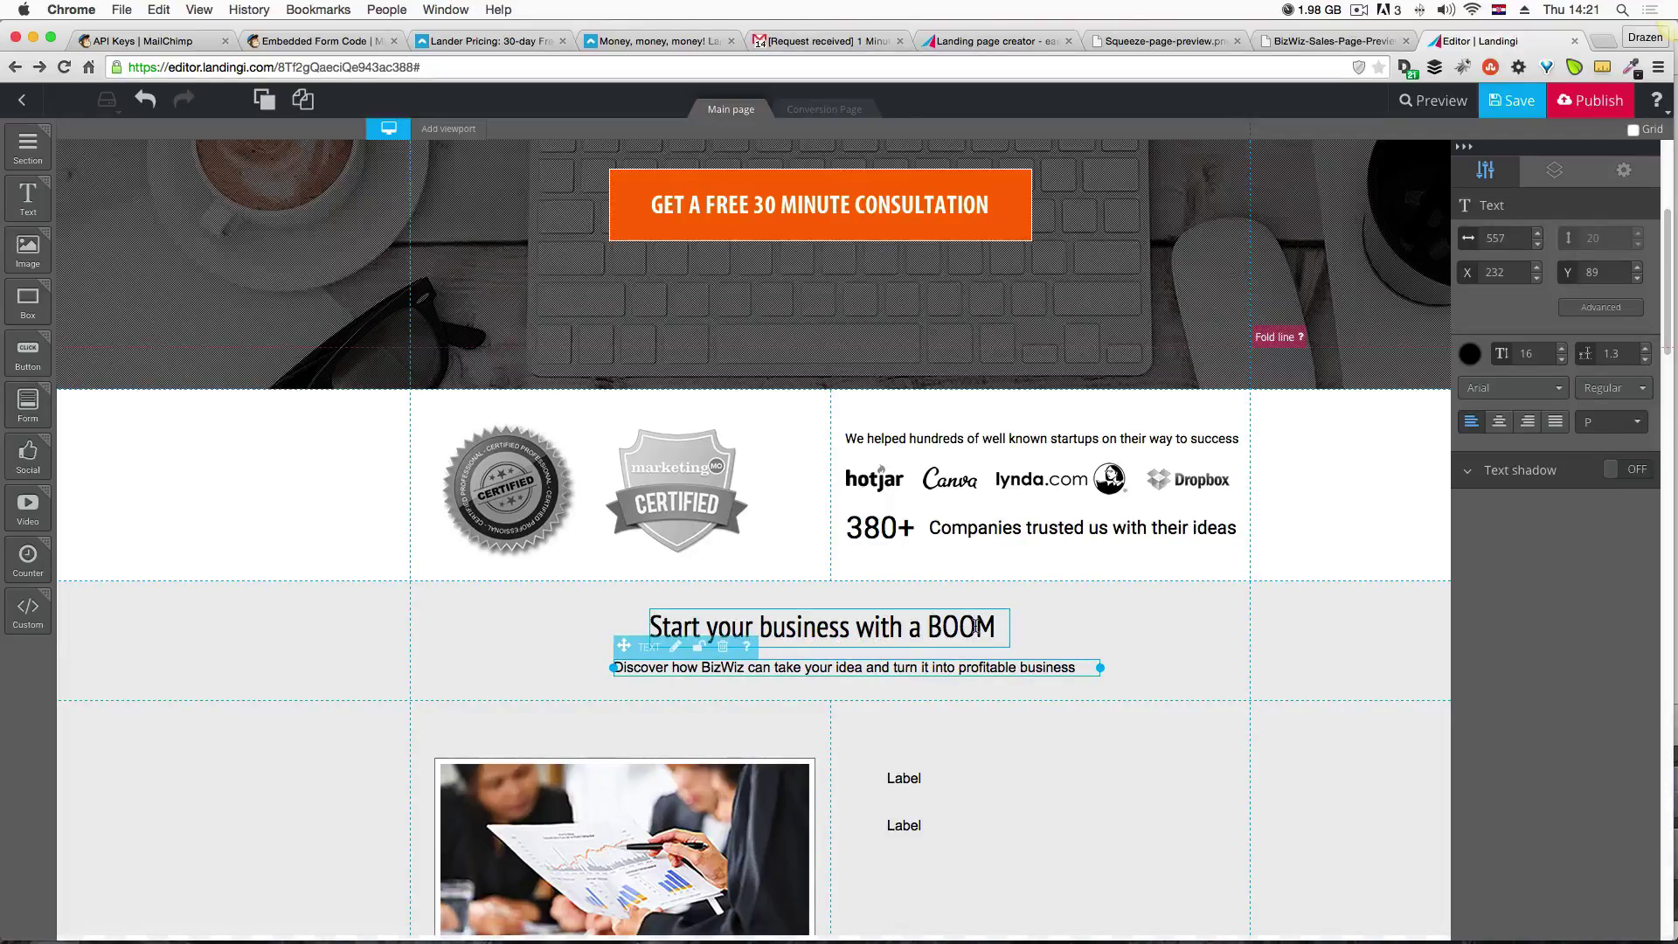
Set the "Discover how BizWiz" subheading's font size to 20 and widen its text box to 667, starting at X 122.
left_click(1227, 672)
left_click(932, 667)
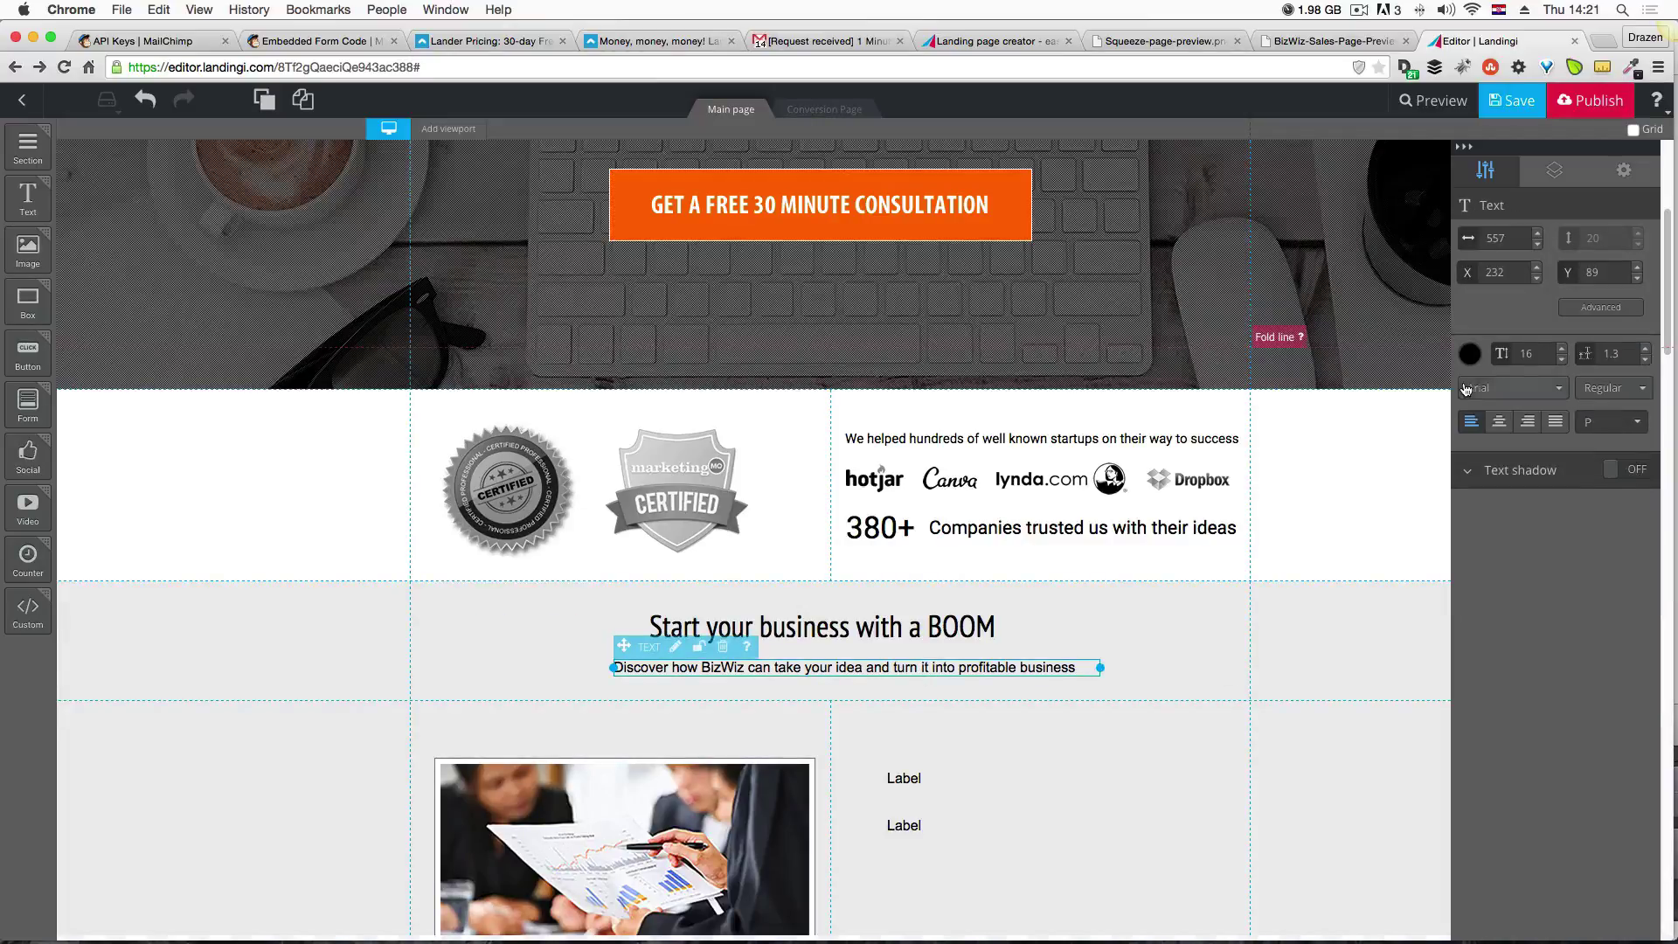
left_click(1563, 350)
left_click(1563, 349)
left_click(1563, 349)
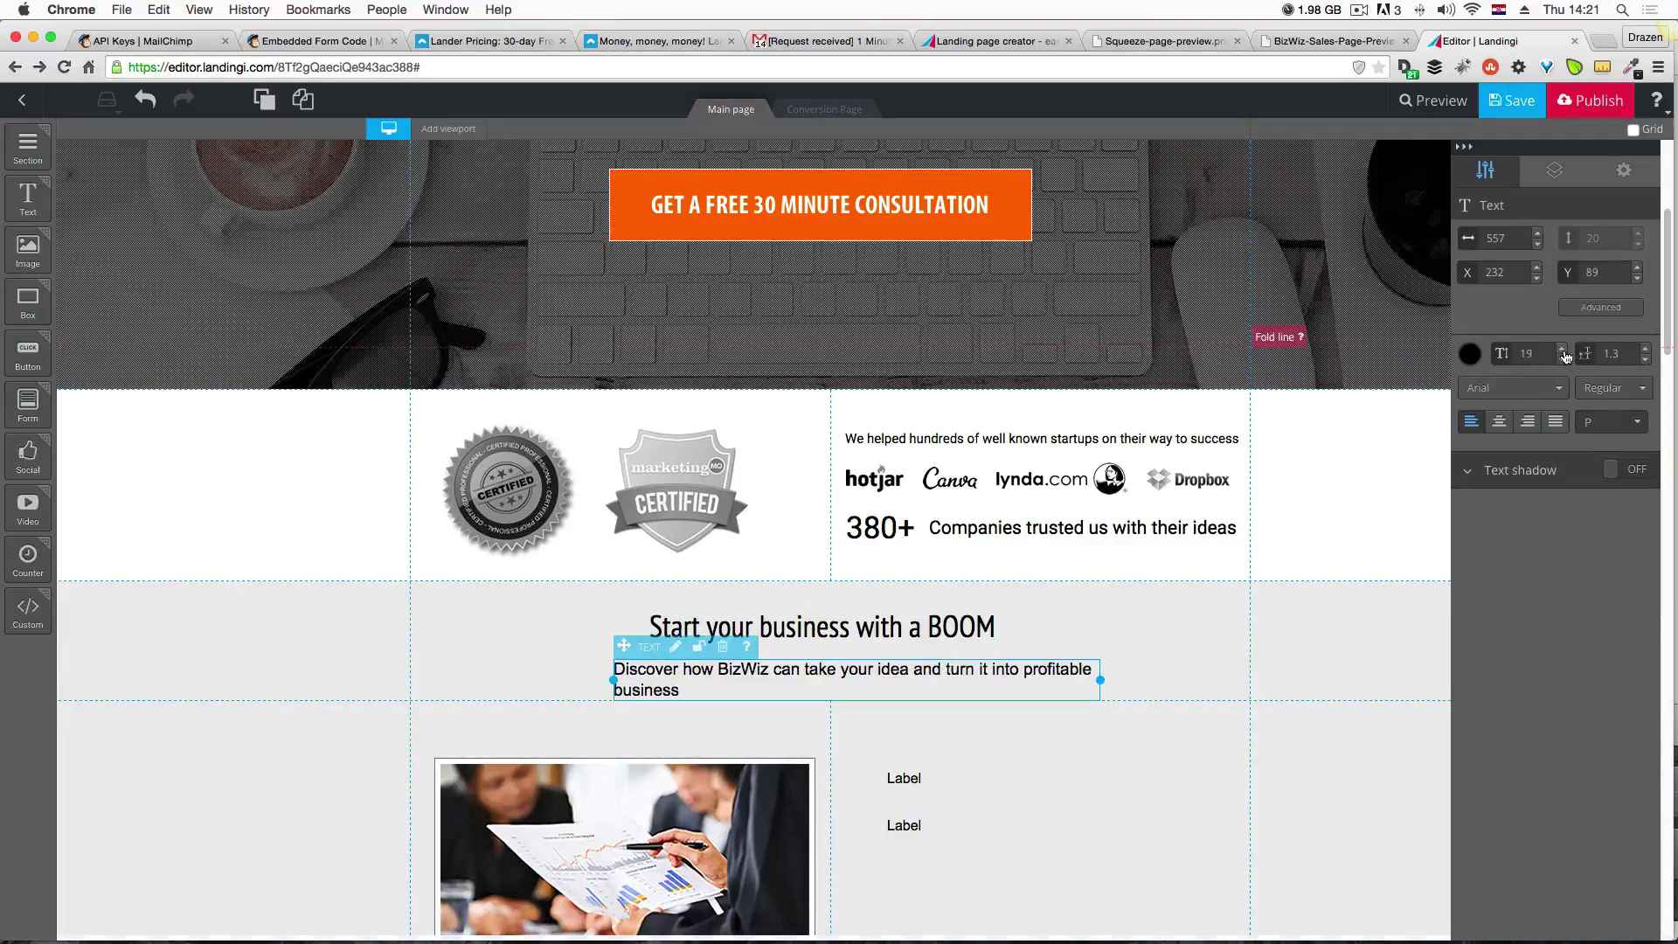
left_click(1564, 351)
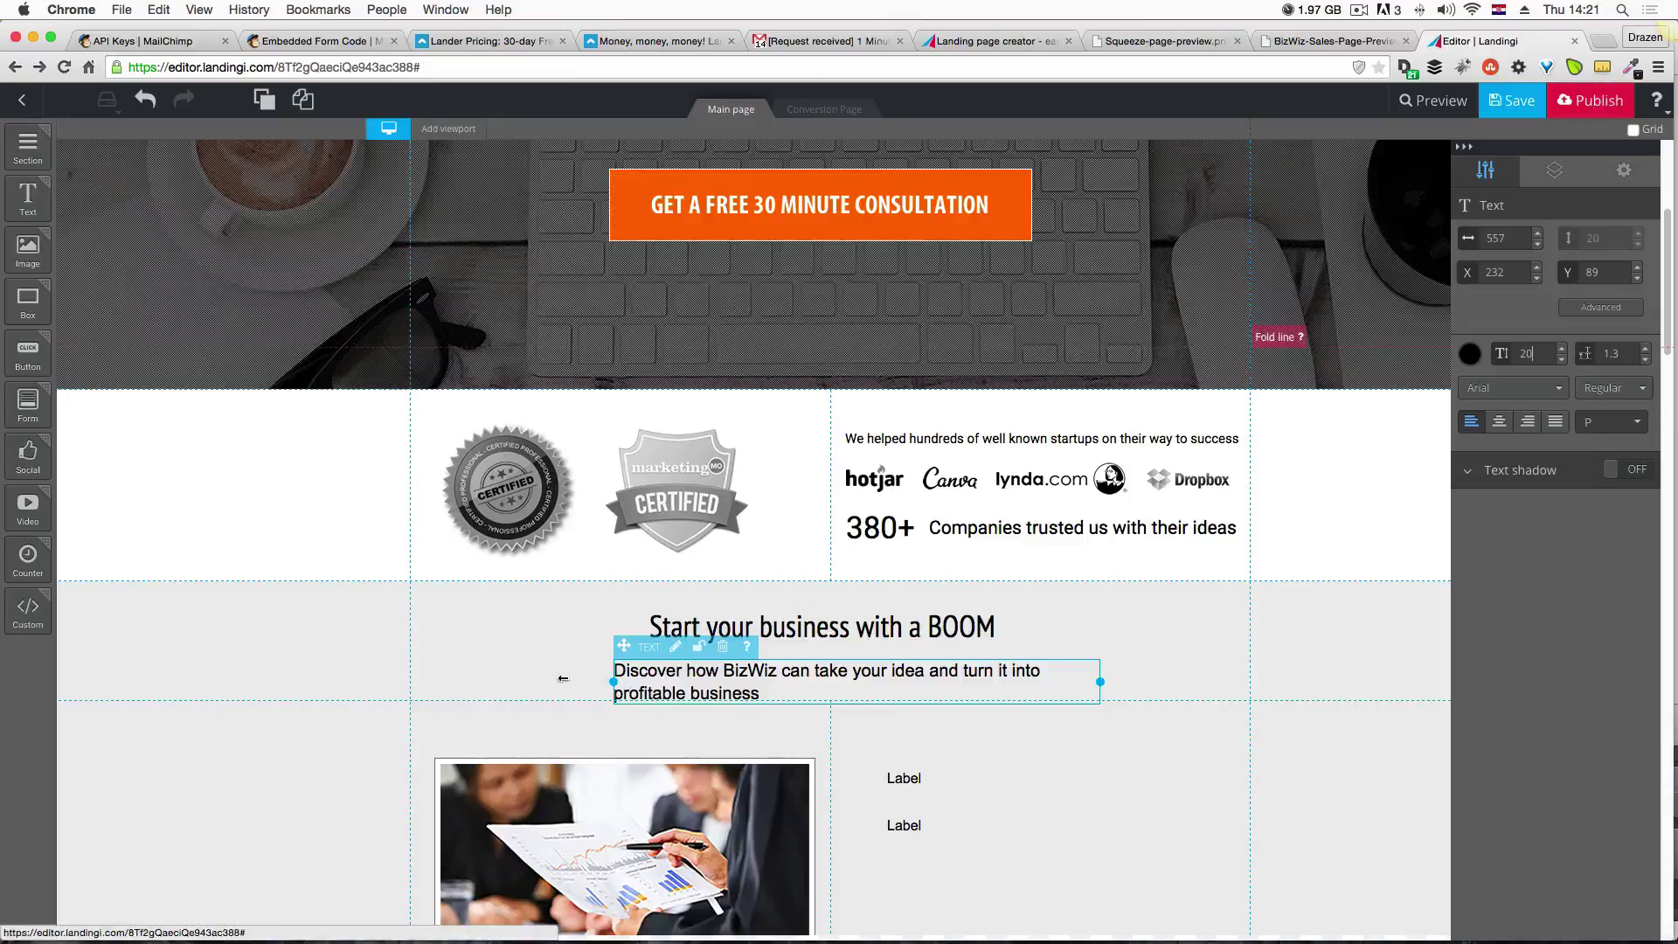
left_click_drag(563, 678, 510, 678)
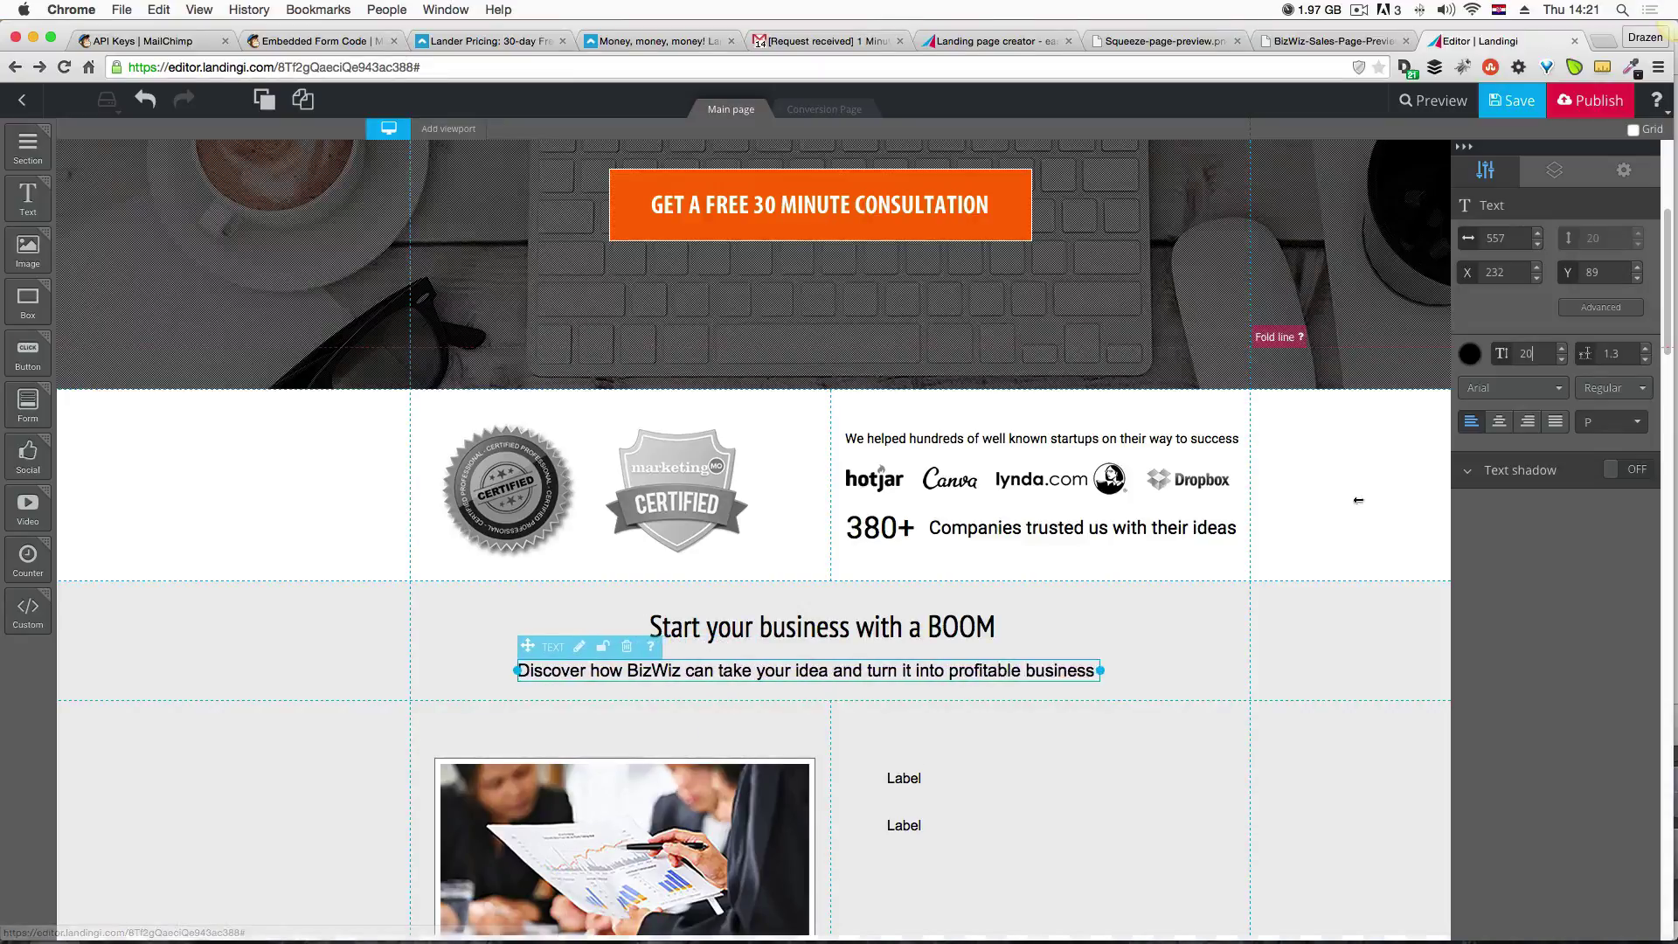
Change the subheading's font to PT Sans Narrow.
left_click(1527, 386)
left_click(1528, 449)
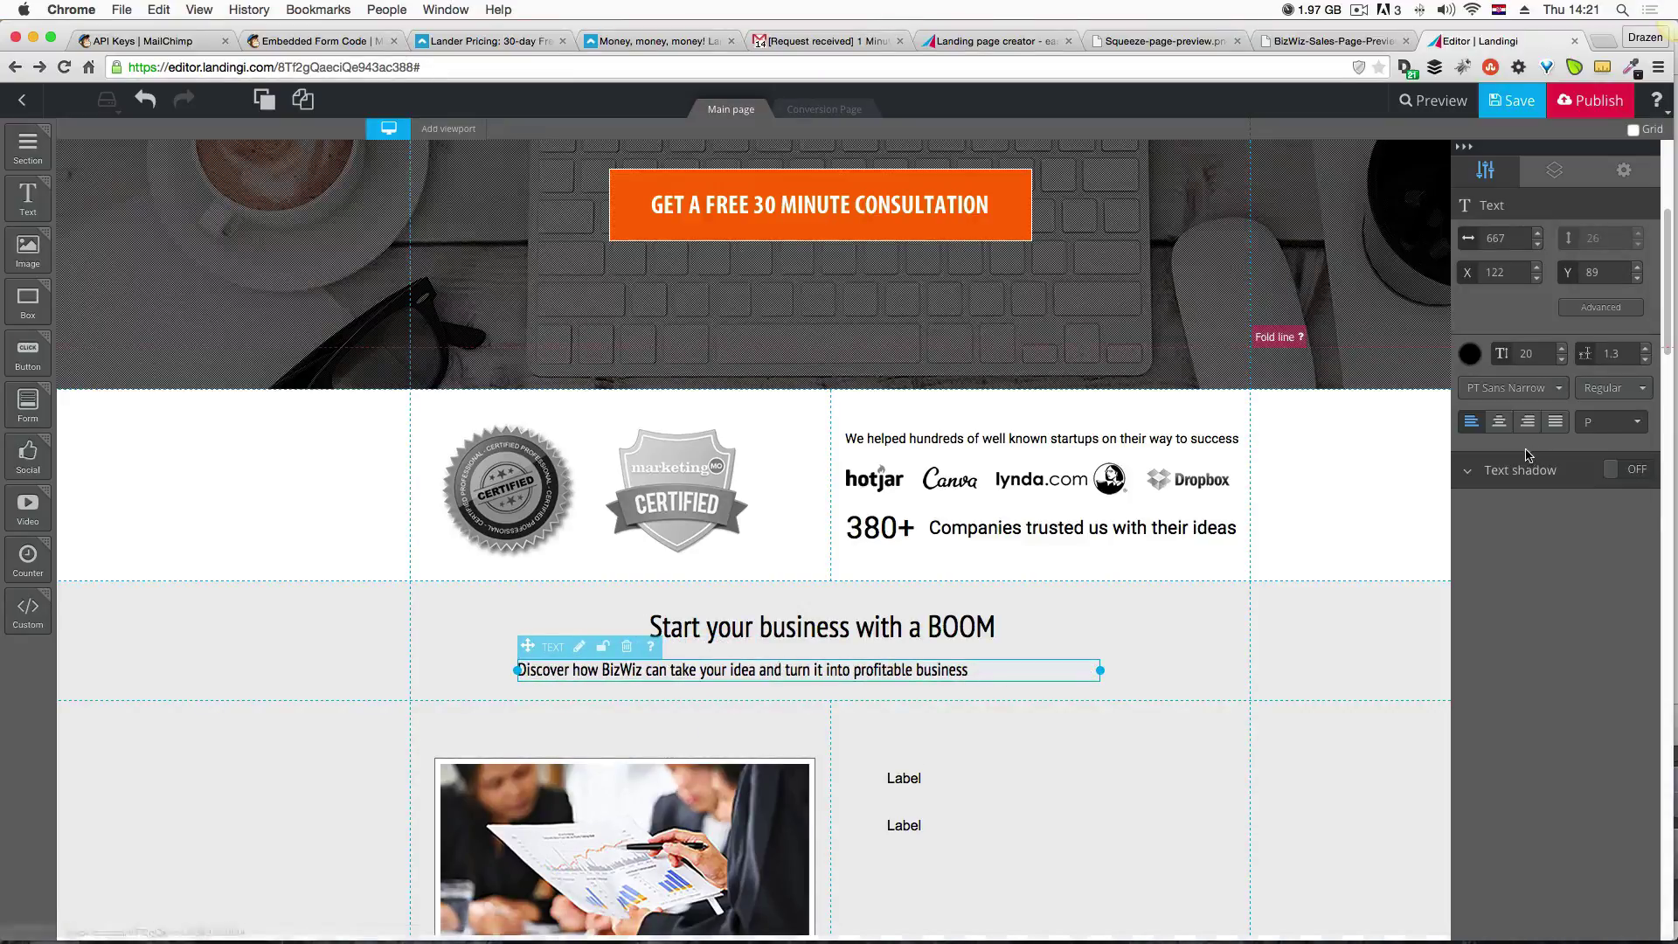
left_click(1017, 716)
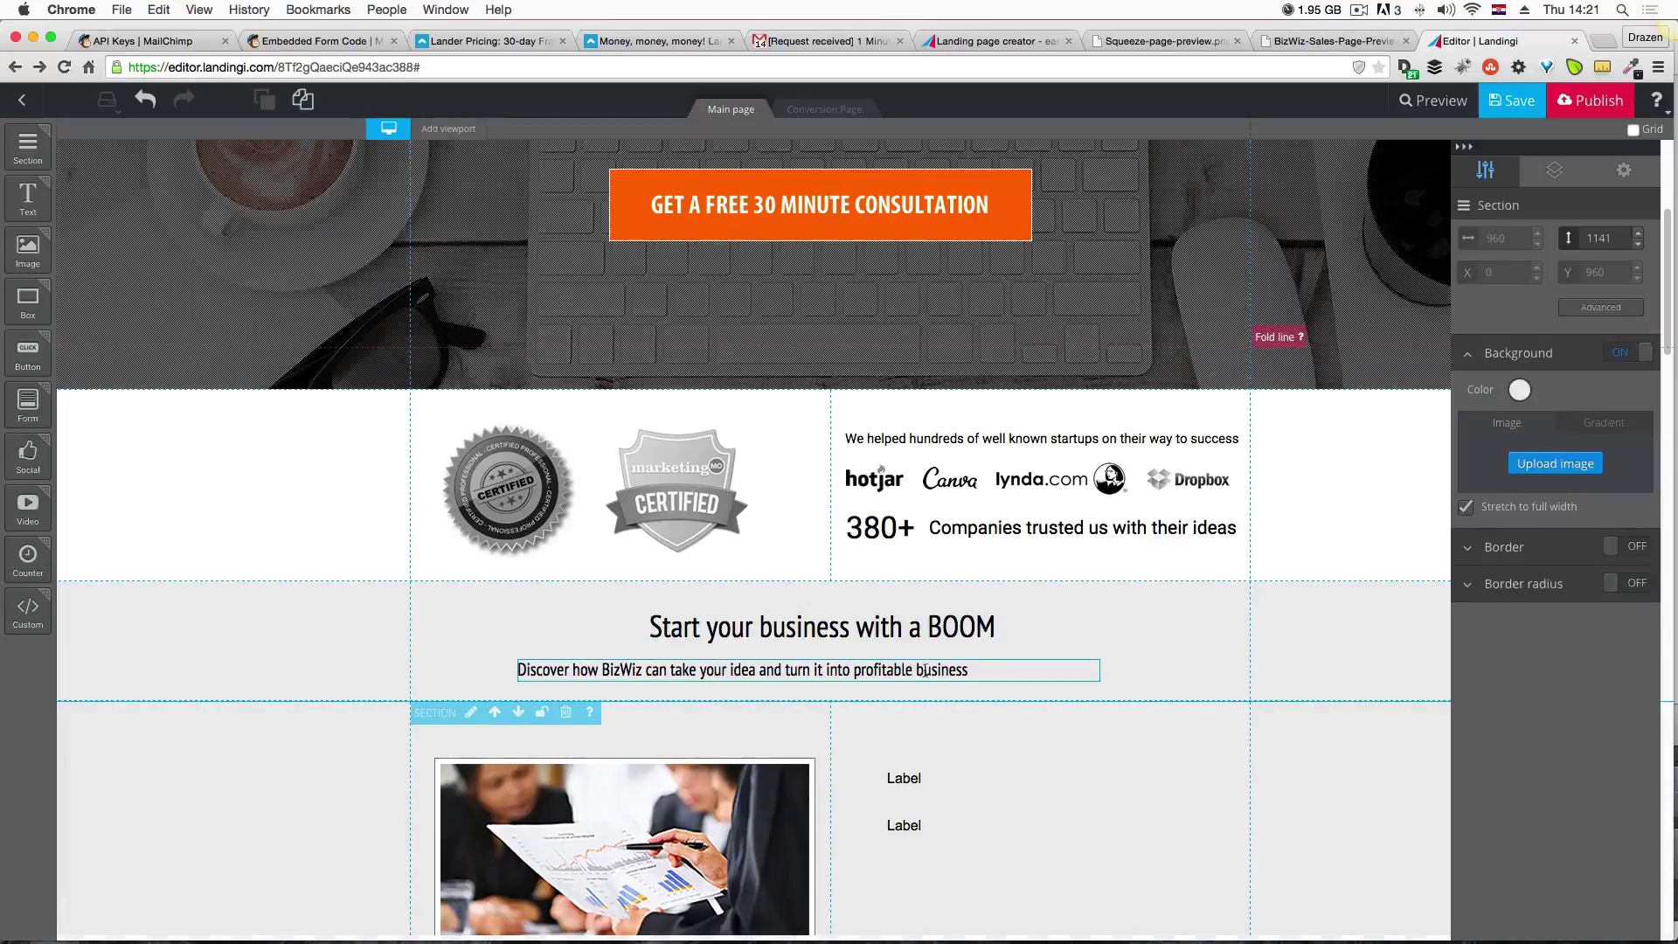
Reposition the subheading beneath the "Start your business with a BOOM" heading at X 204, Y 85.
left_click_drag(925, 670, 995, 660)
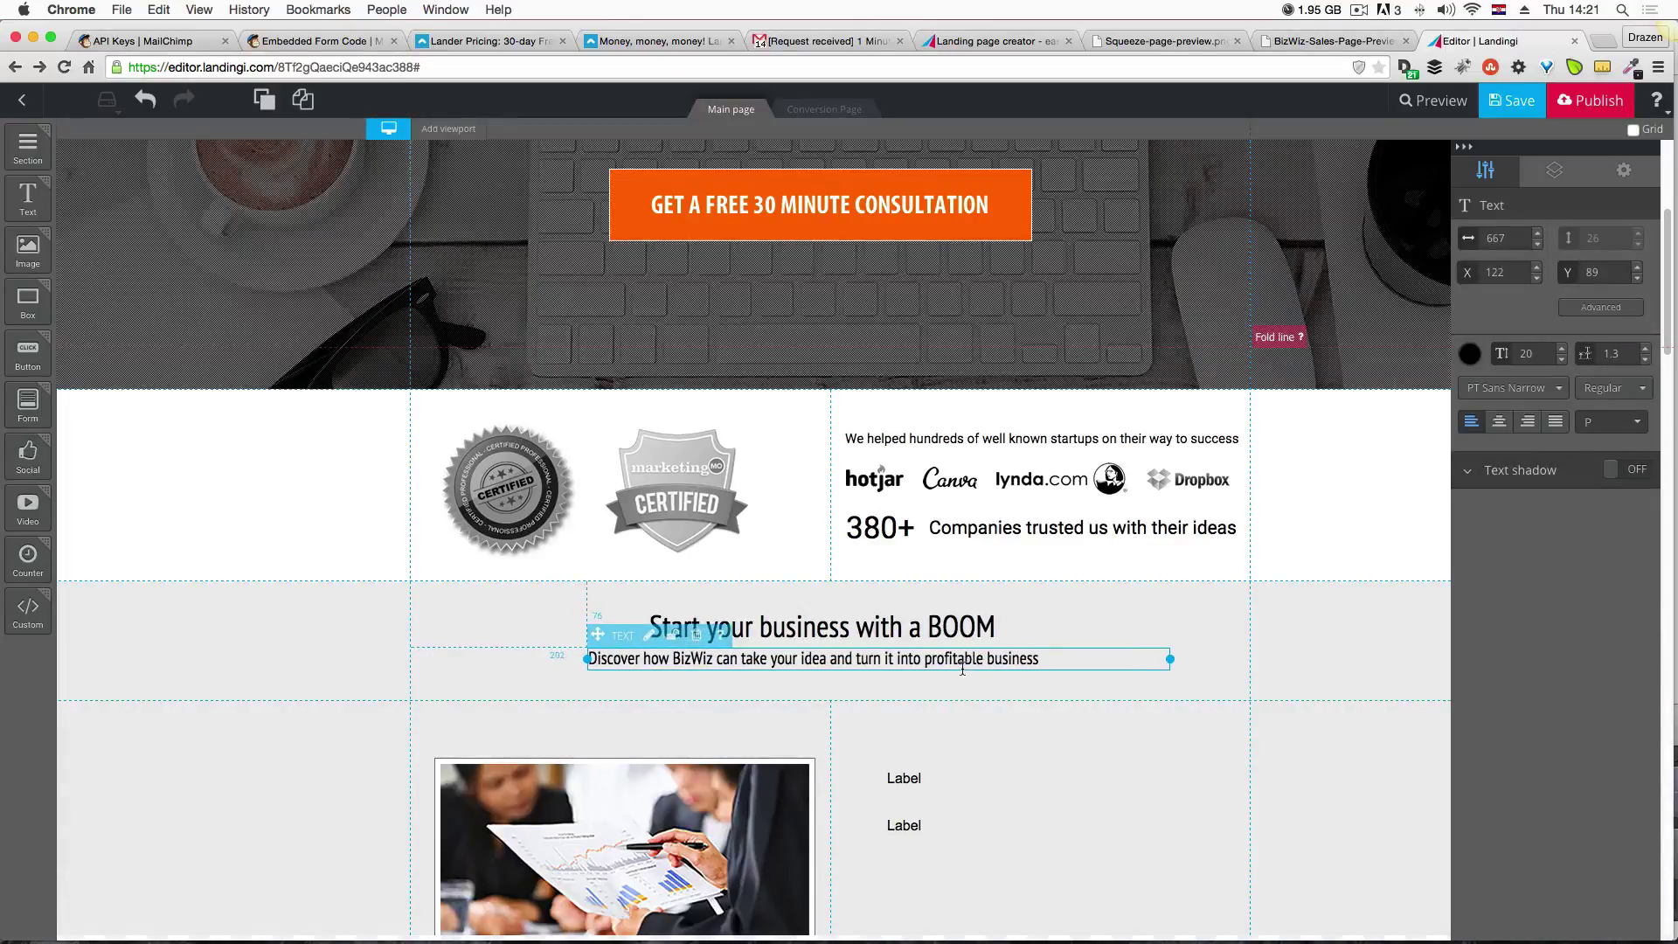
left_click(1081, 622)
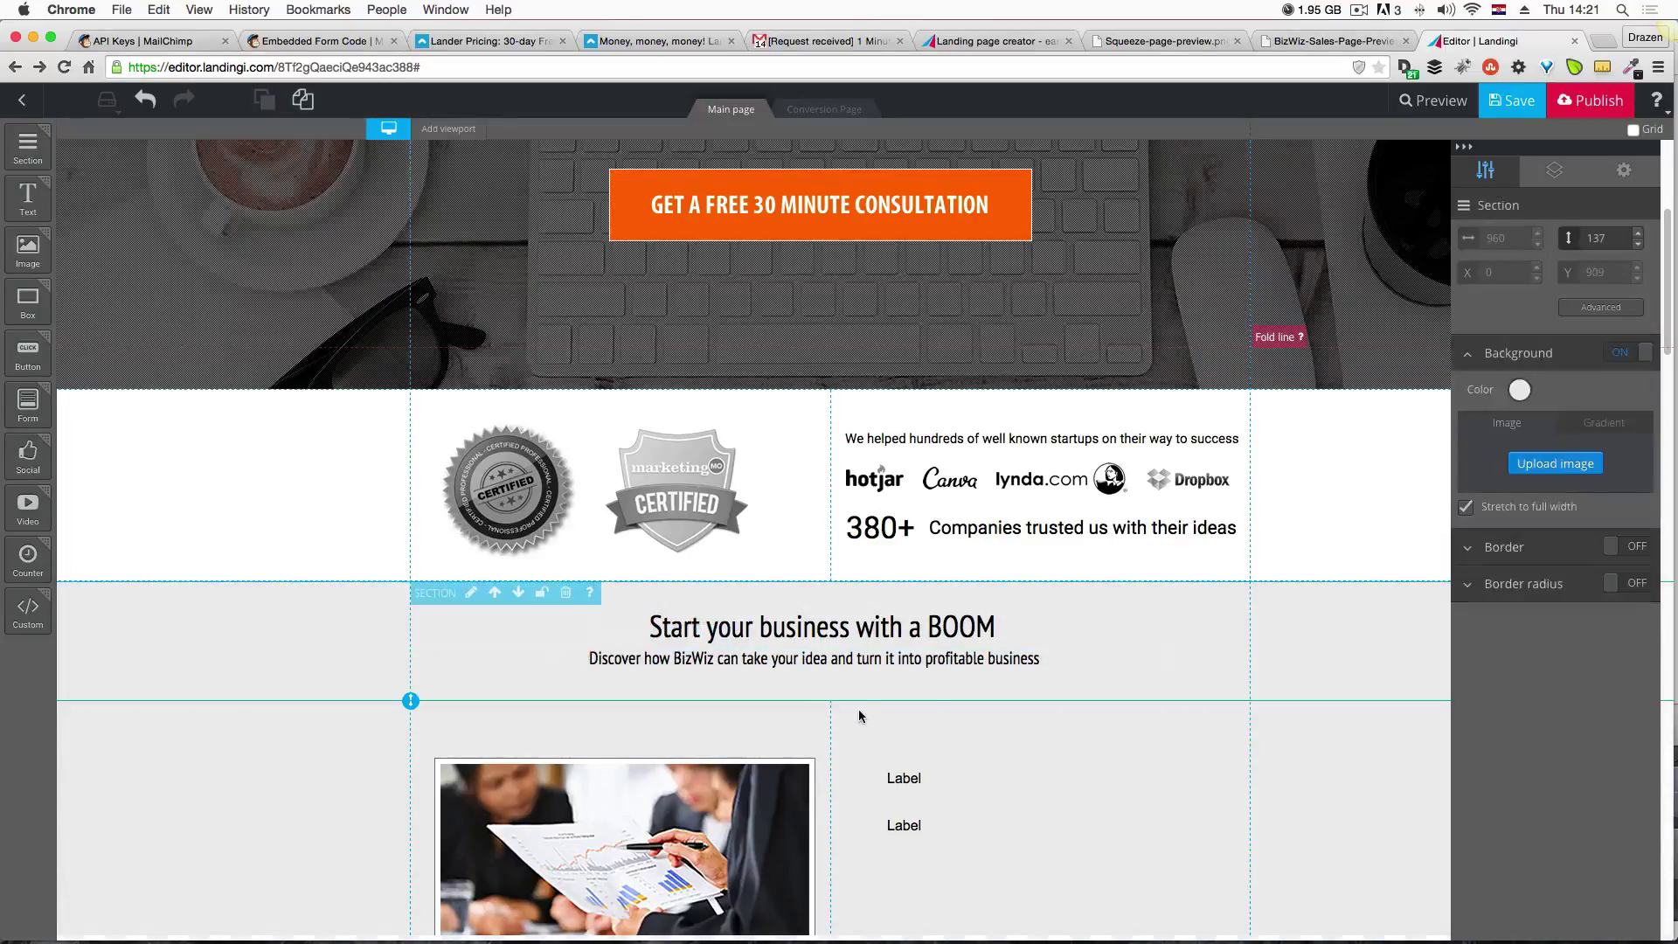
left_click_drag(870, 669, 870, 678)
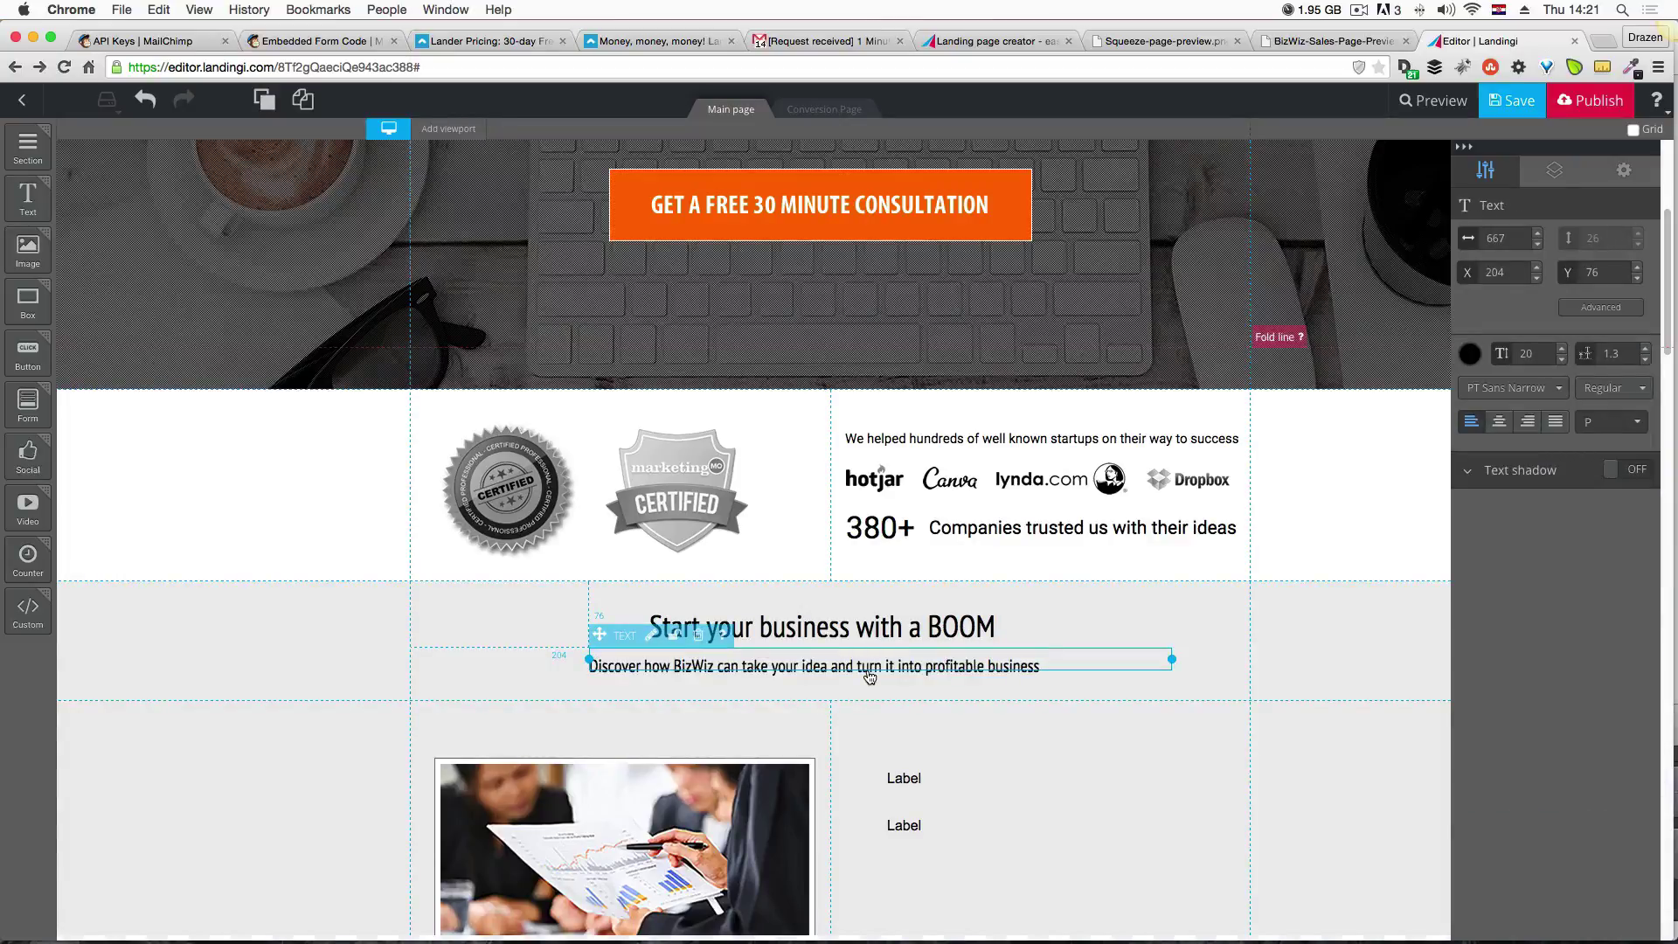
left_click(1035, 727)
Set the text color of the "Start your business with a BOOM" heading to #333333.
left_click(932, 637)
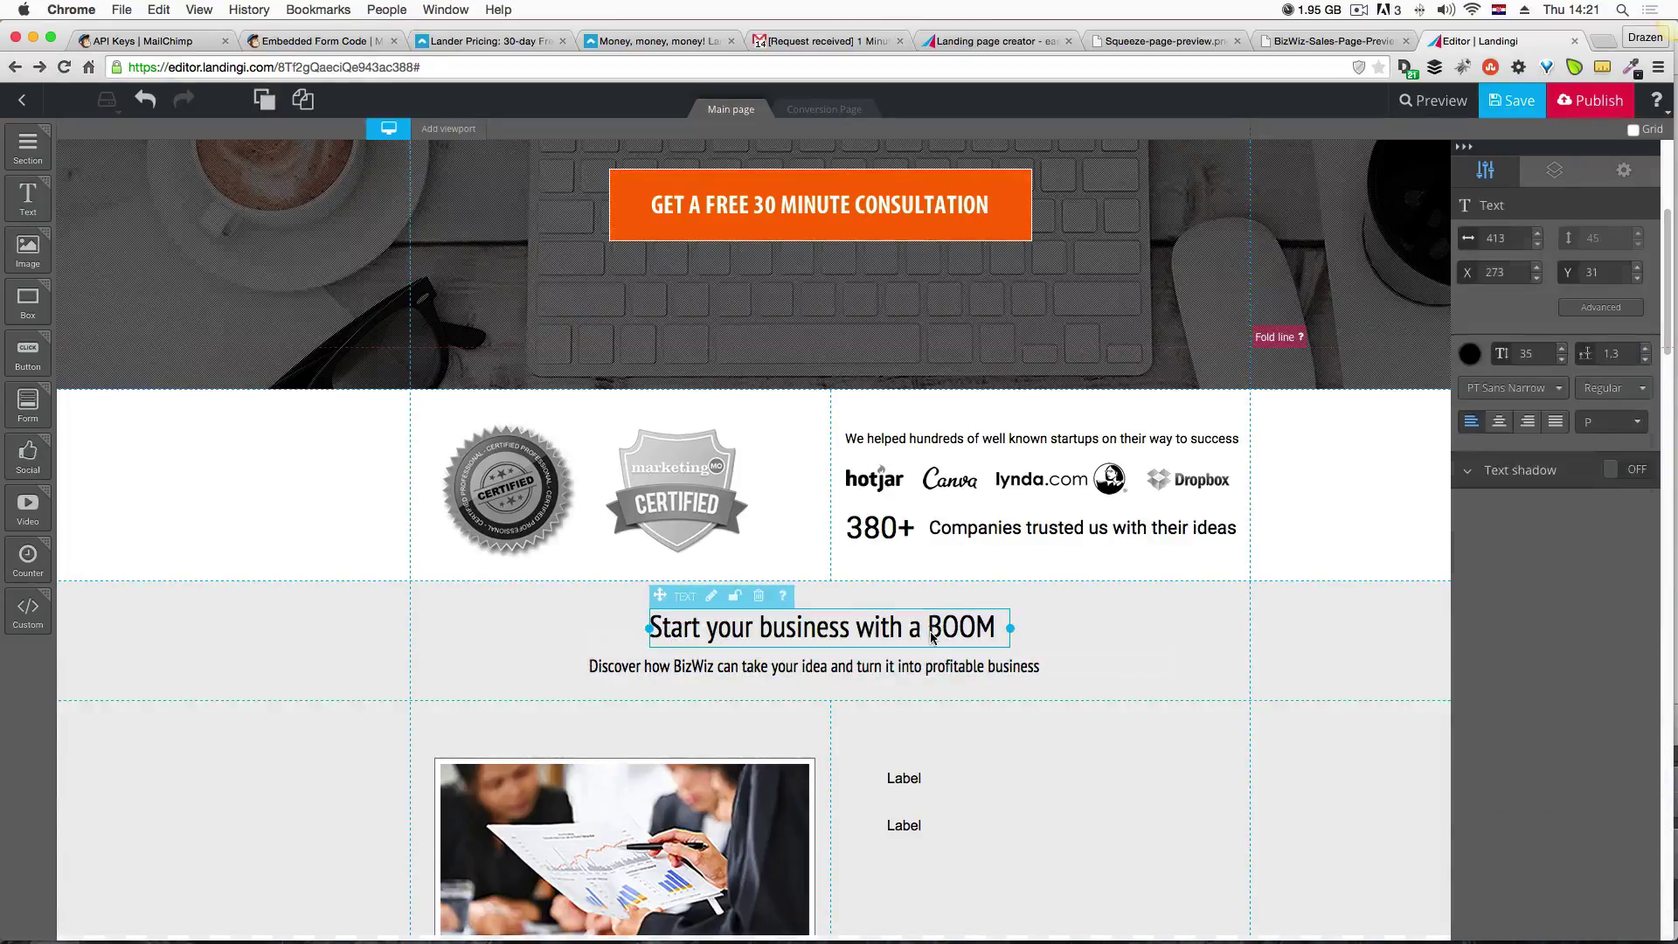
left_click(1471, 354)
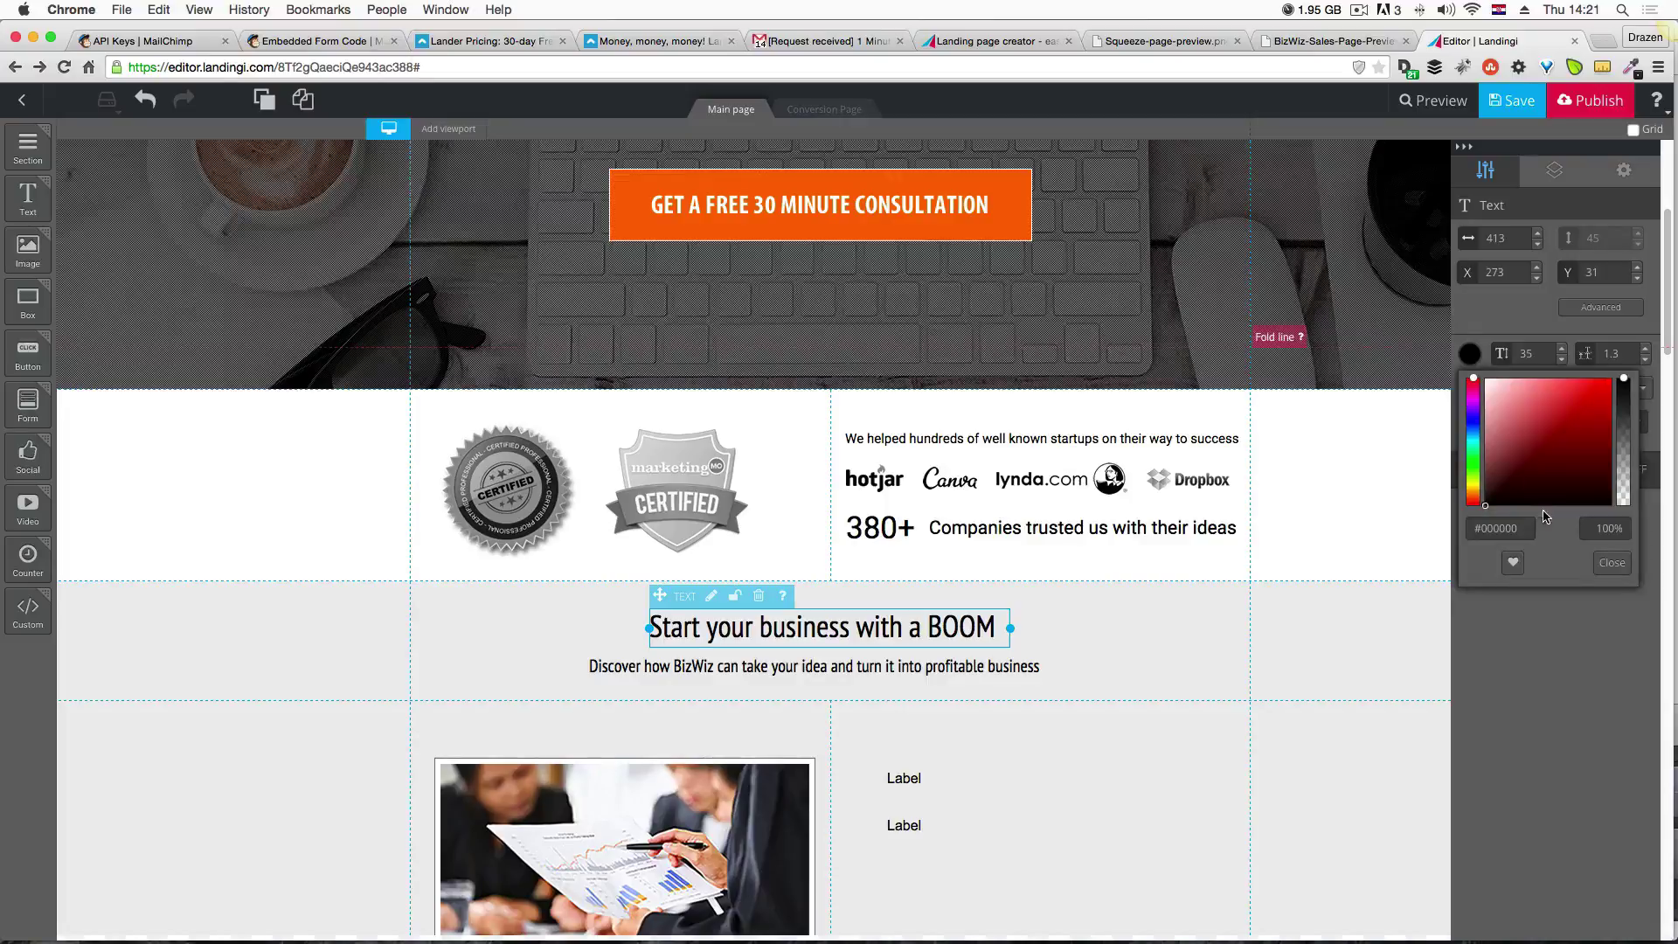
left_click_drag(1486, 527, 1531, 530)
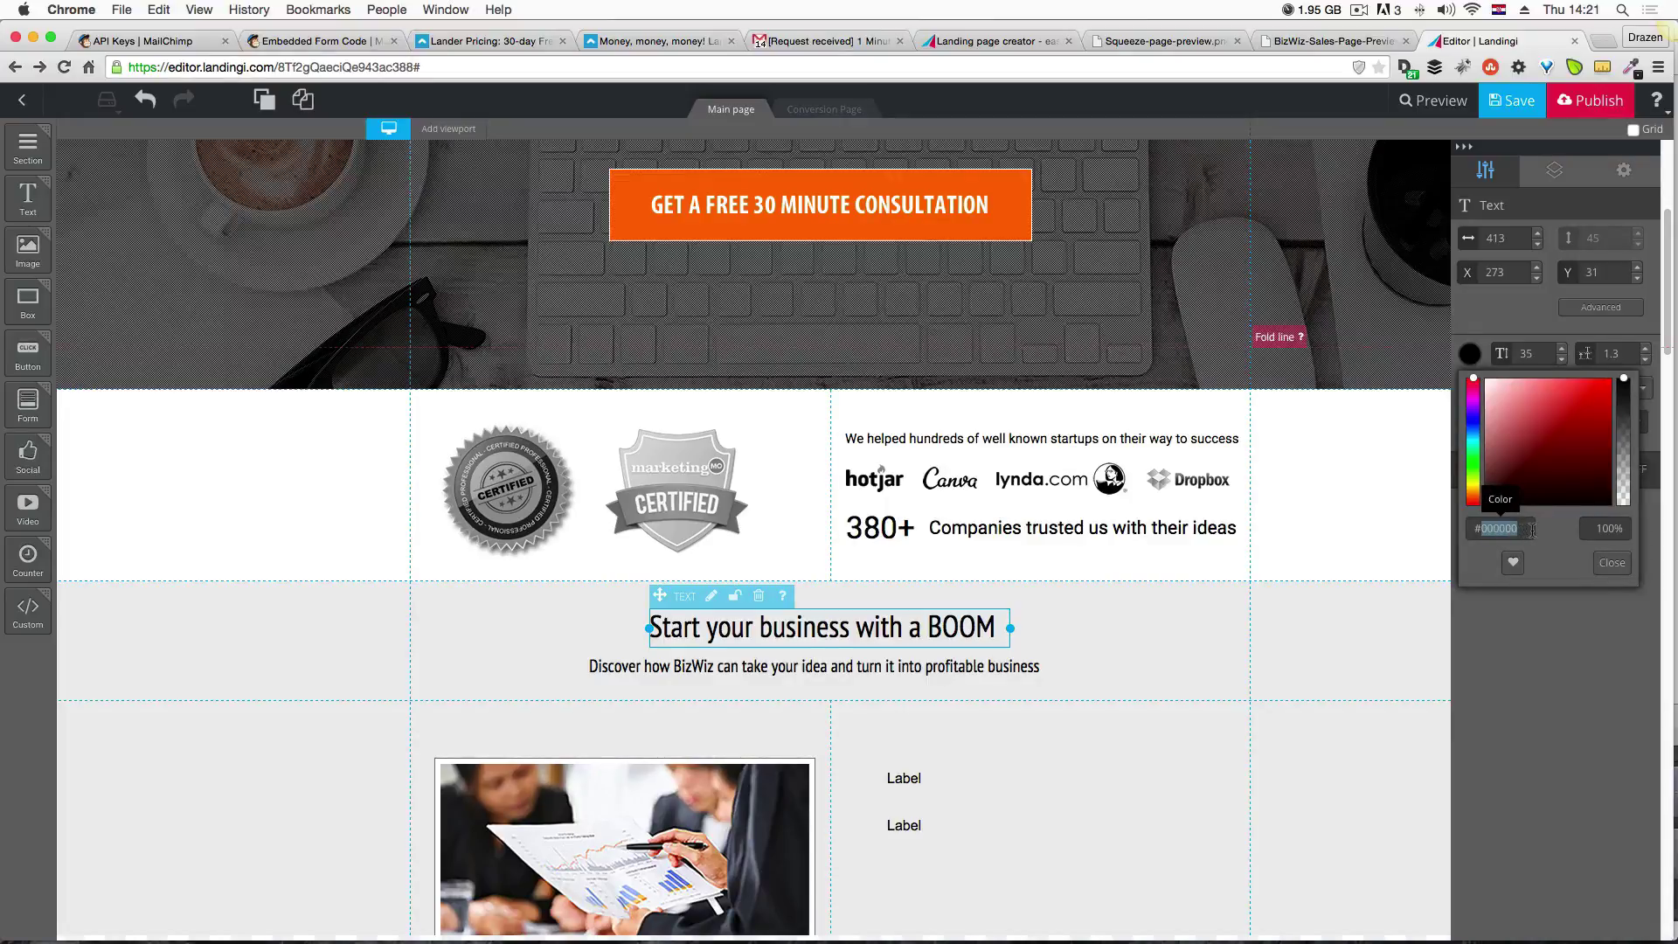
type("333333")
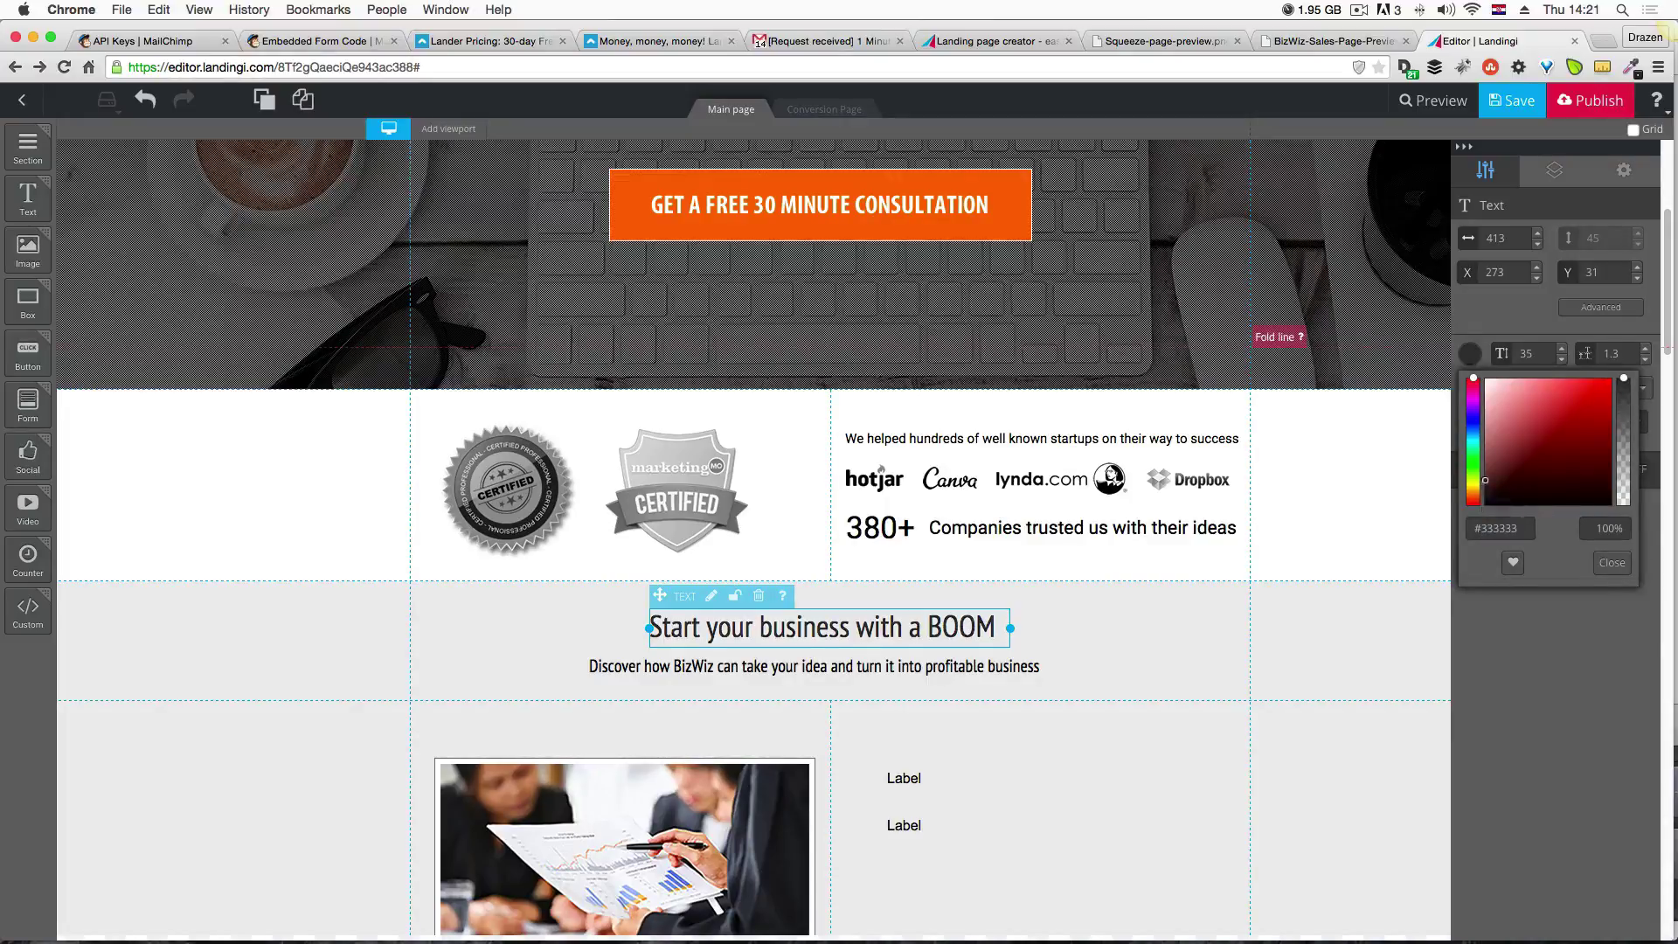
left_click(1605, 565)
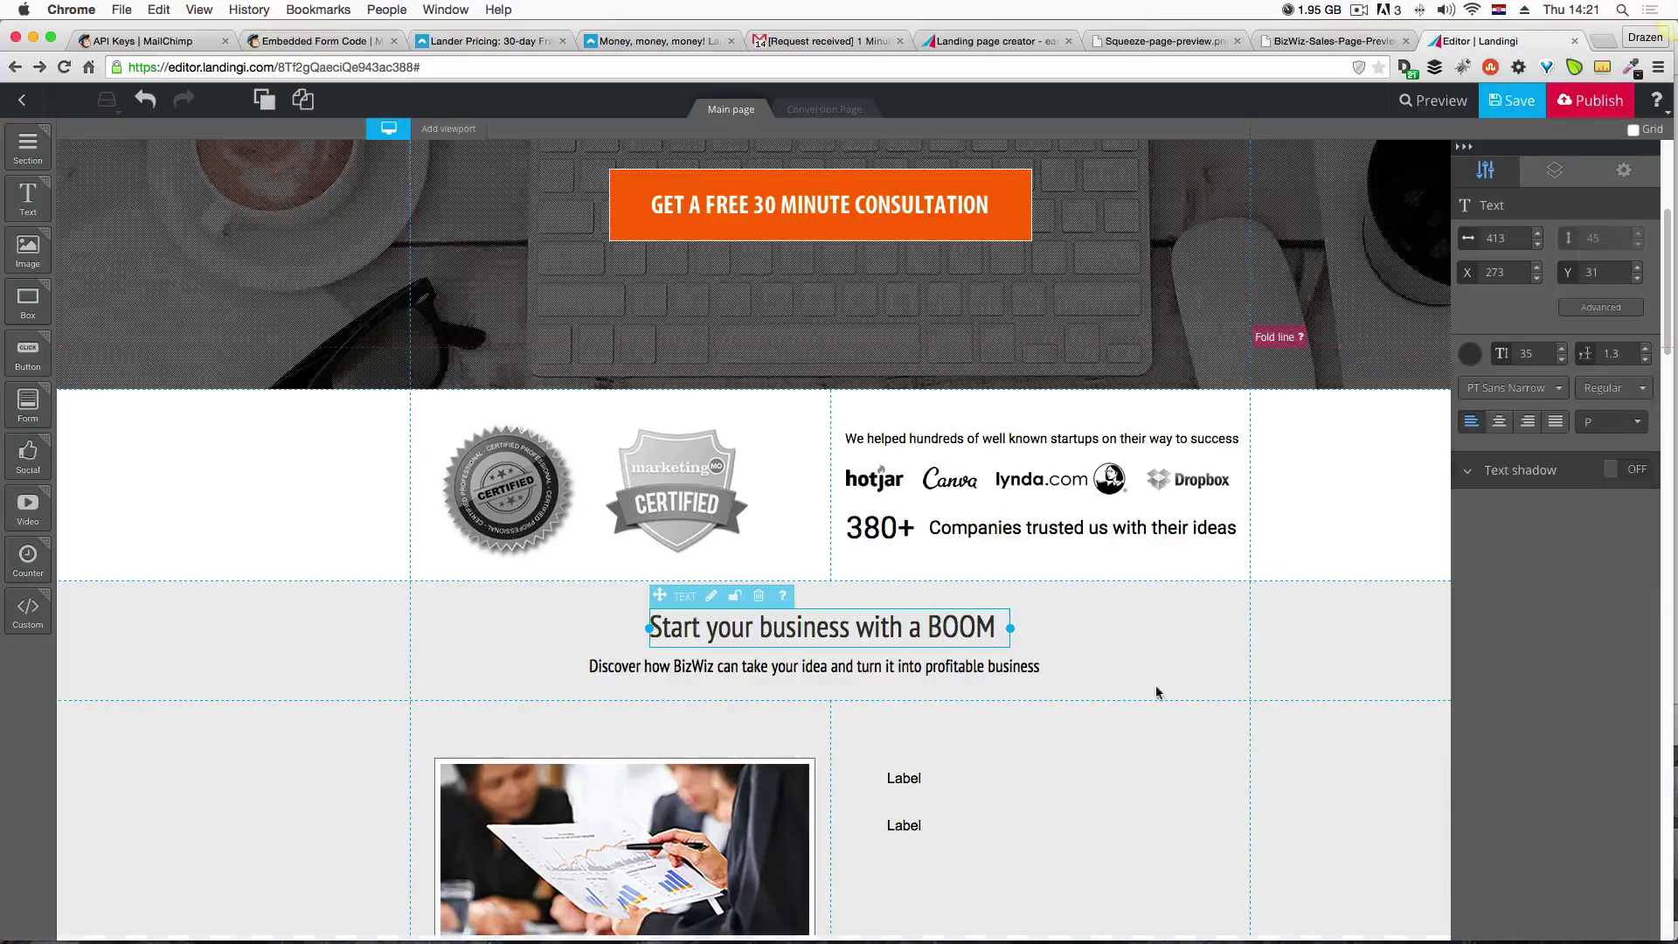
Set the subheading's text color to #333333 and save the page.
left_click(884, 668)
left_click(1472, 357)
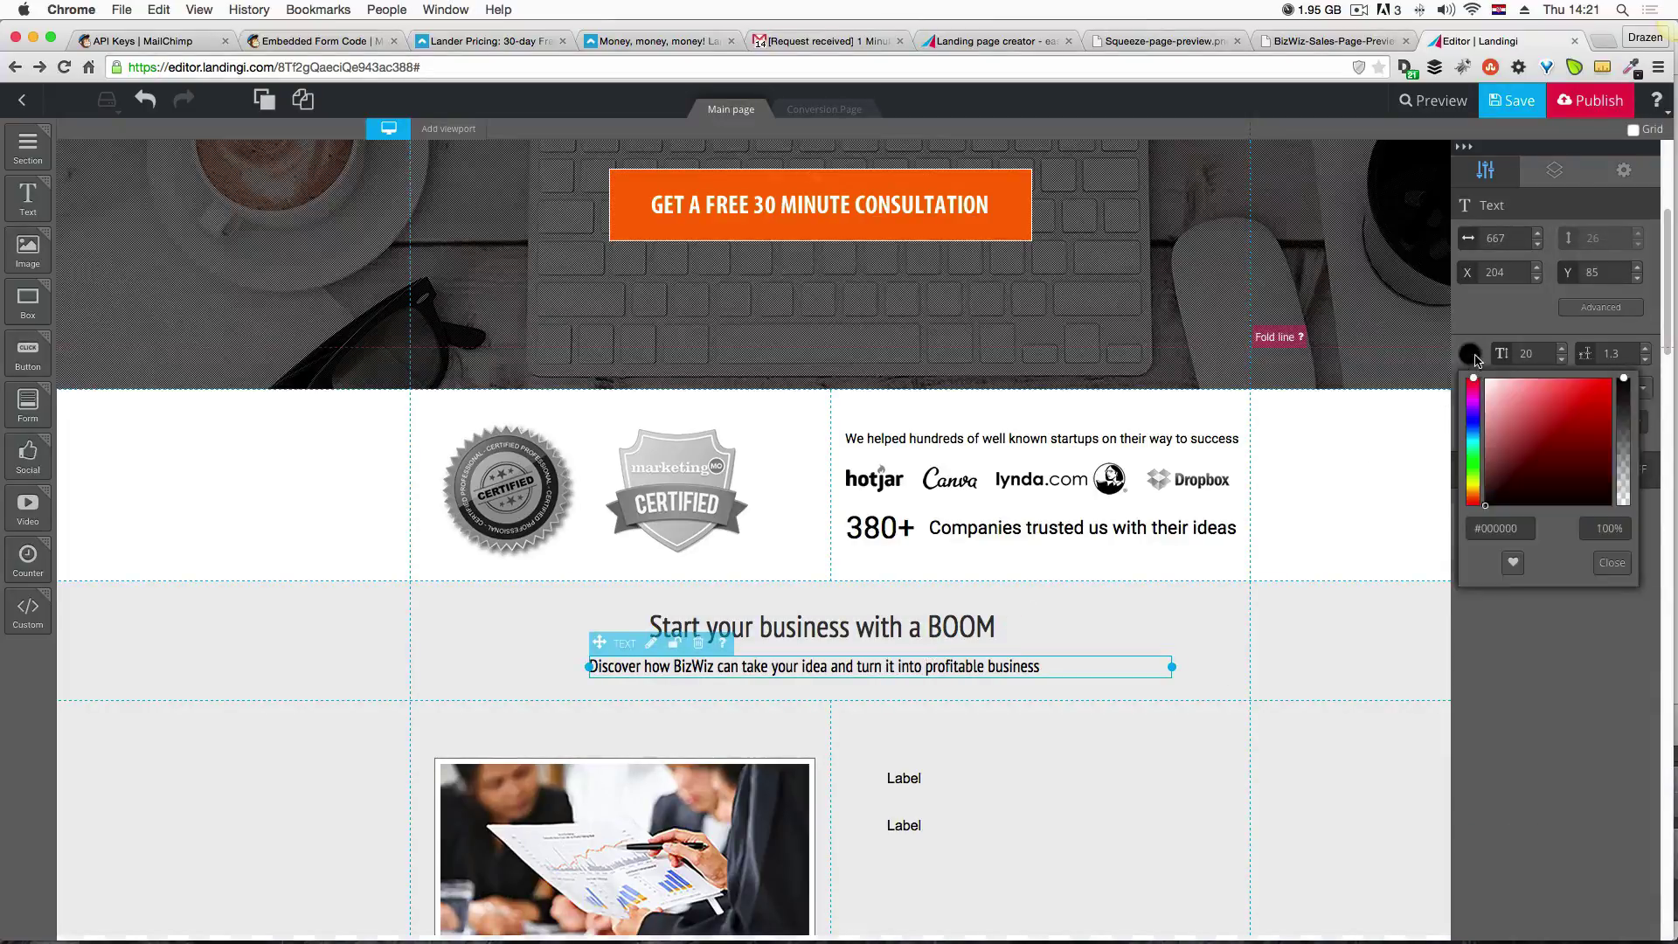
double_click(1483, 529)
type("333333")
left_click(1606, 564)
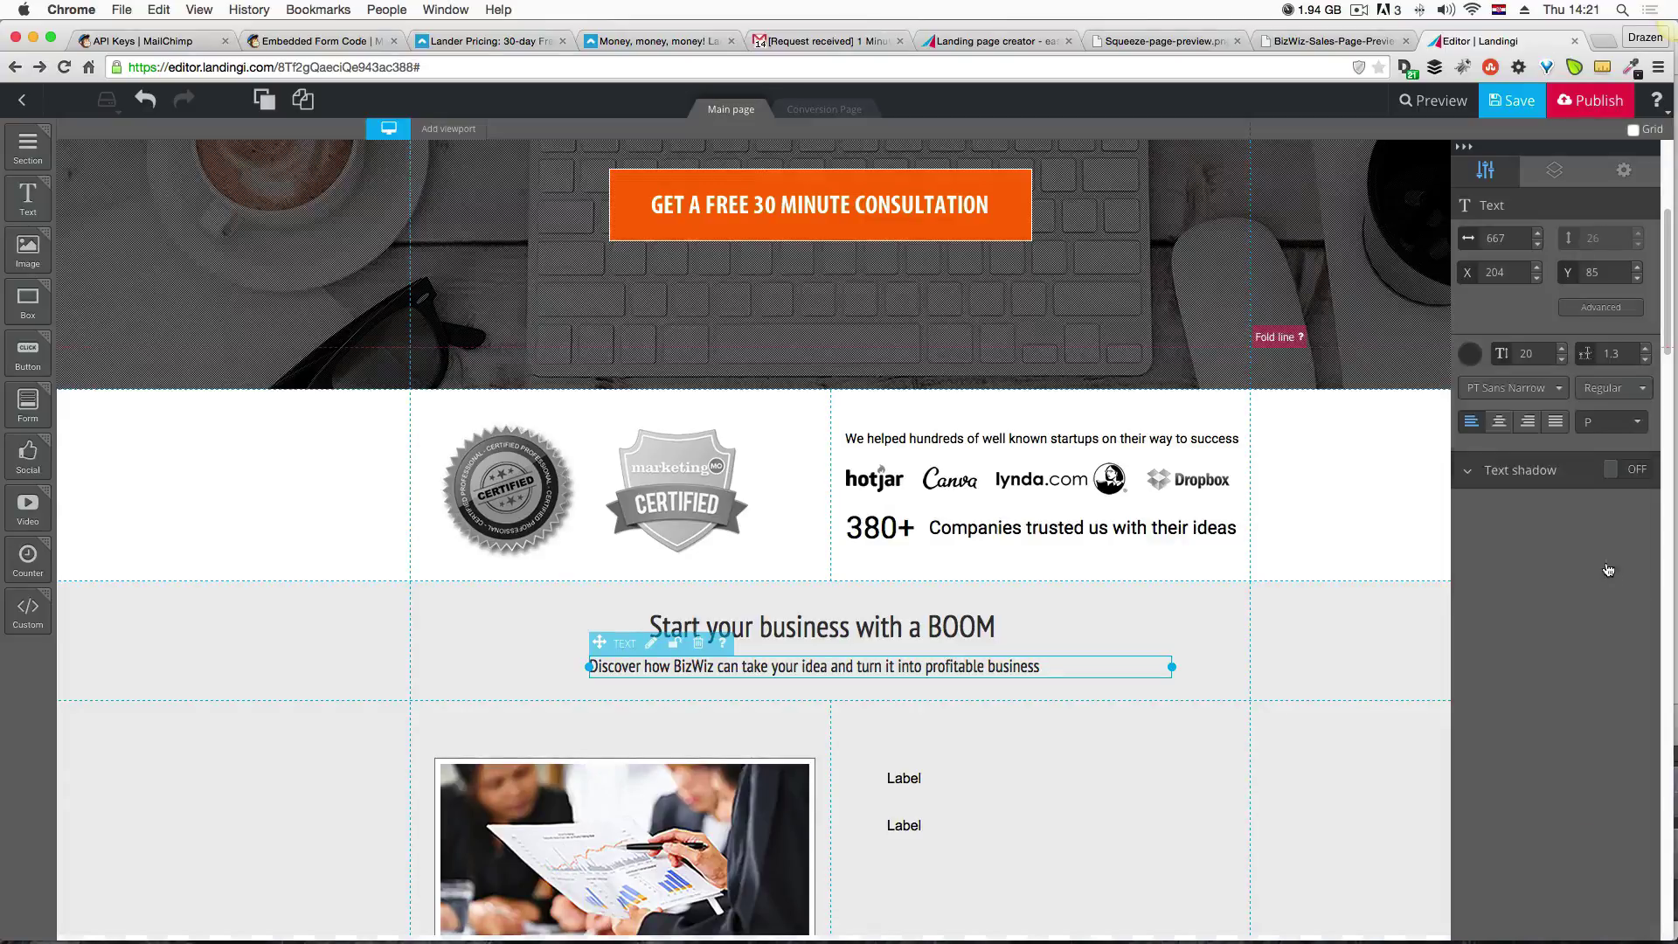
left_click(1173, 768)
left_click(1502, 103)
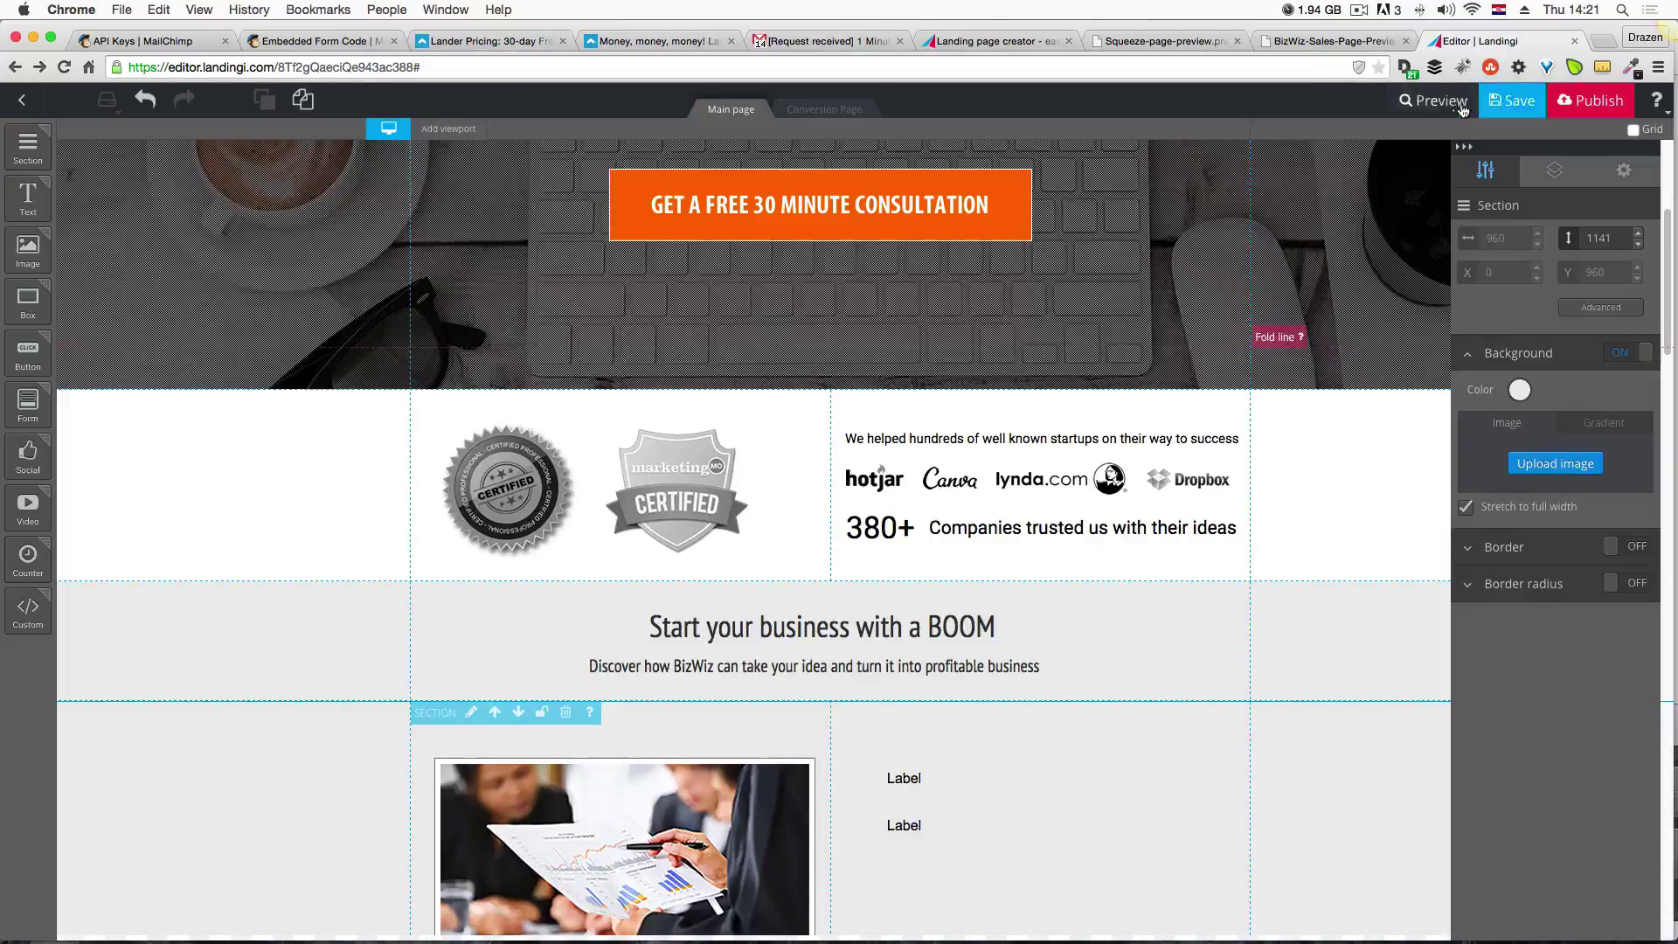
Preview the page and compare its headings and layout with BizWiz-Sales-Page-Preview.png, closing the preview when done.
left_click(1454, 110)
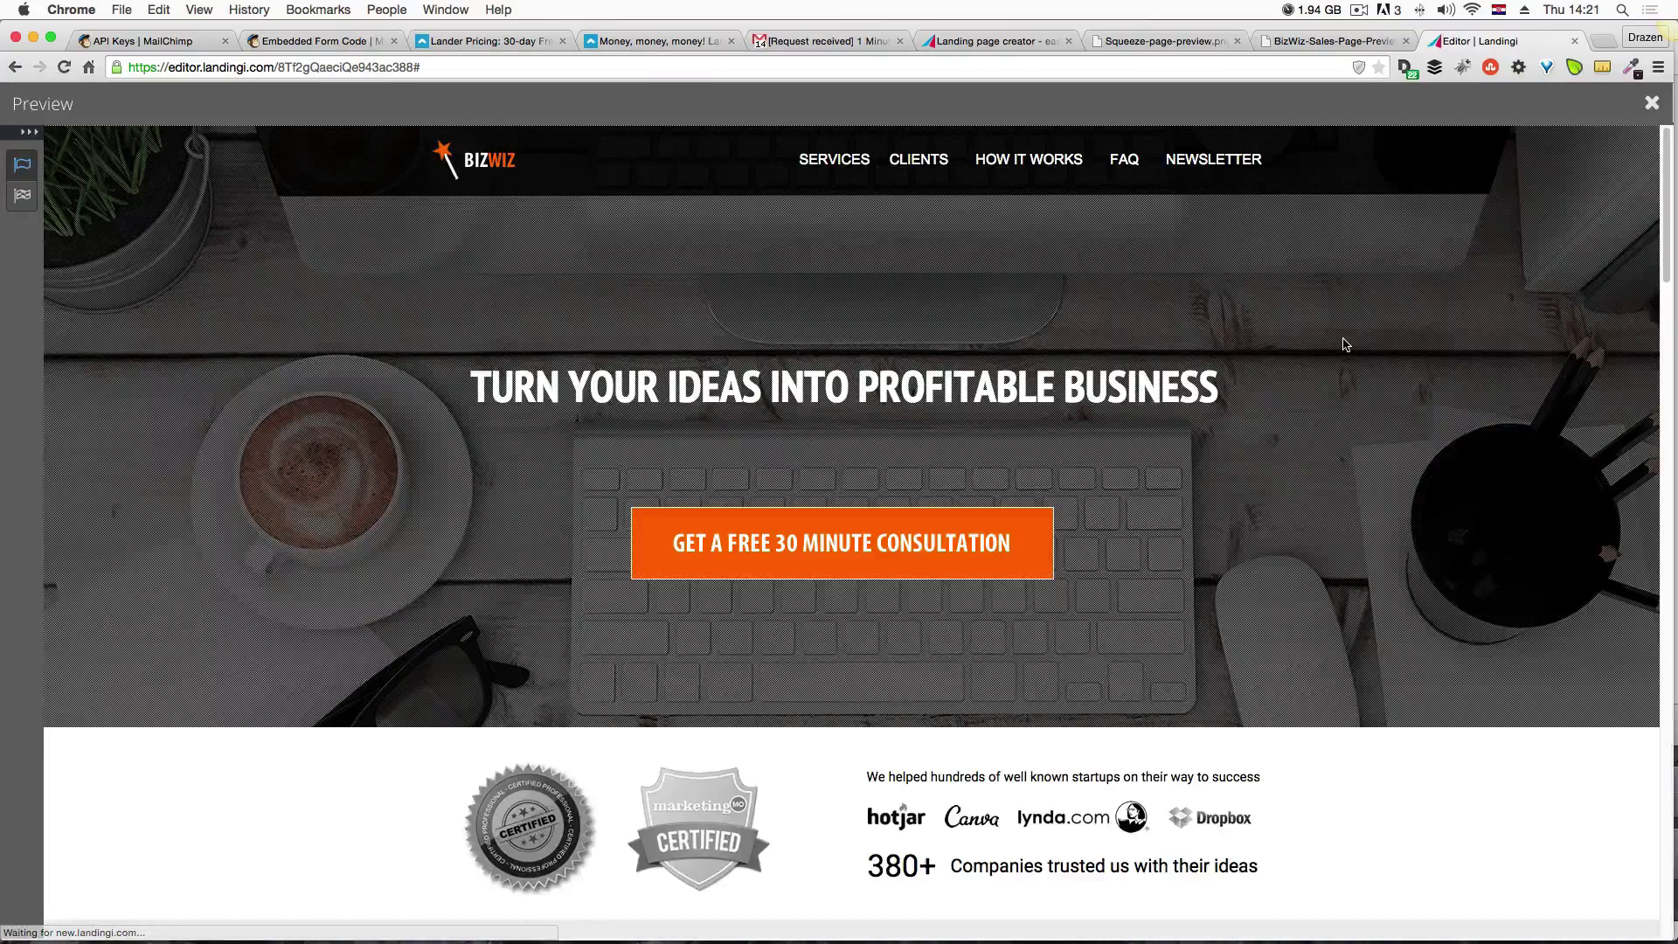
left_click(1359, 42)
scroll(1385, 277, "up", 10)
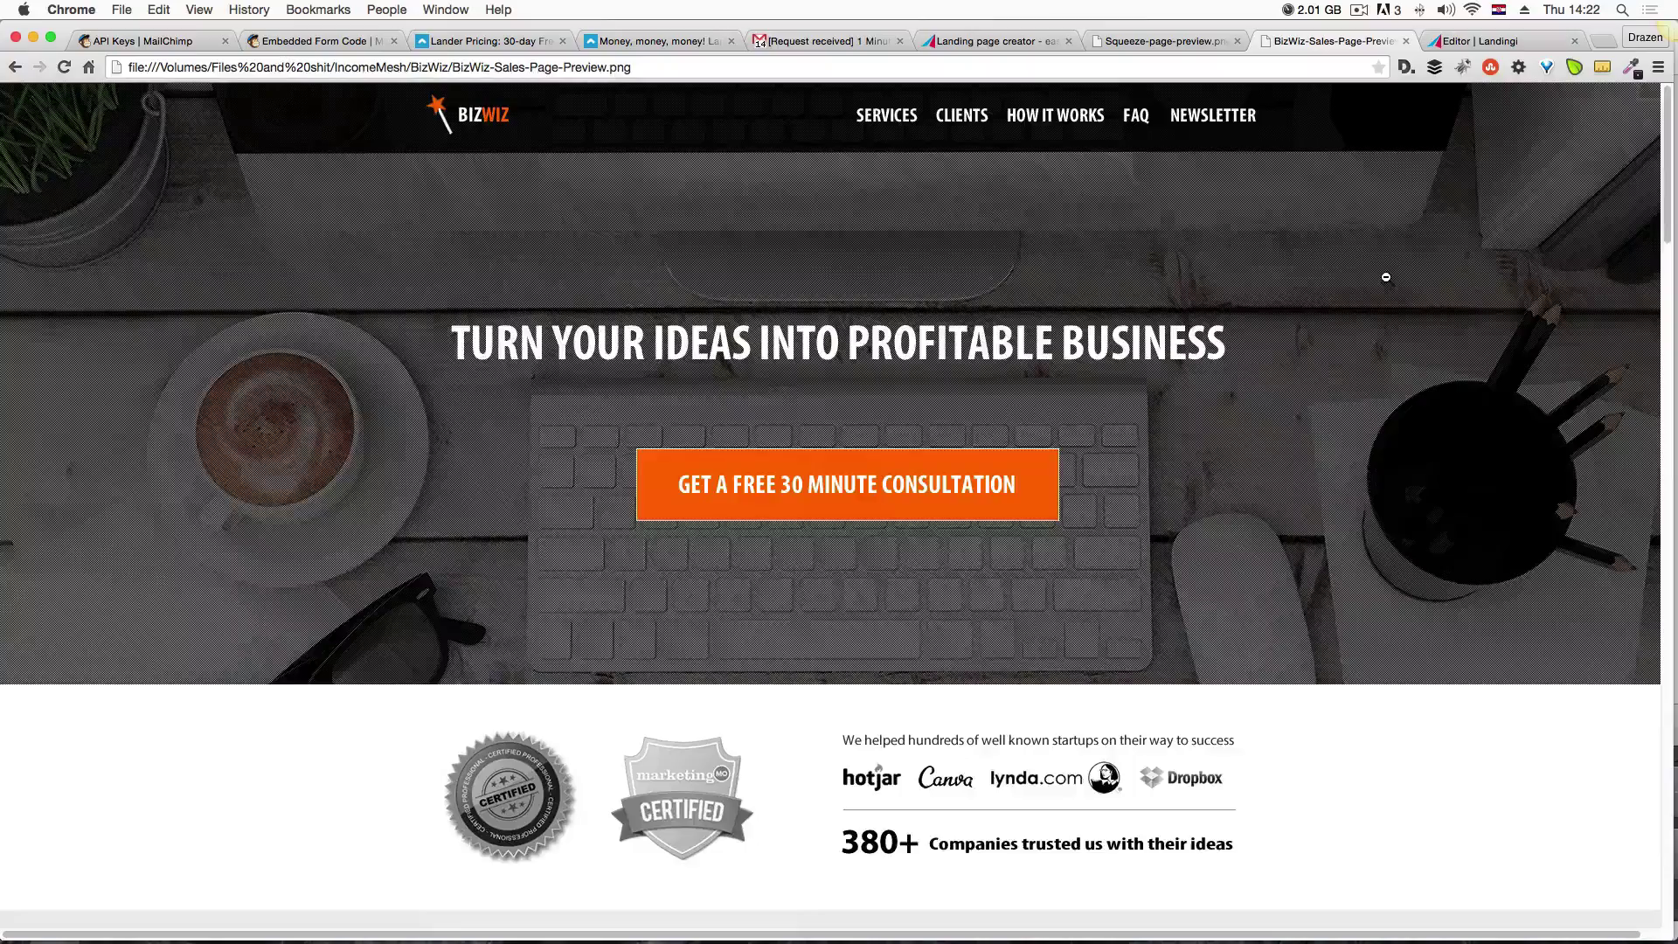
left_click(1455, 41)
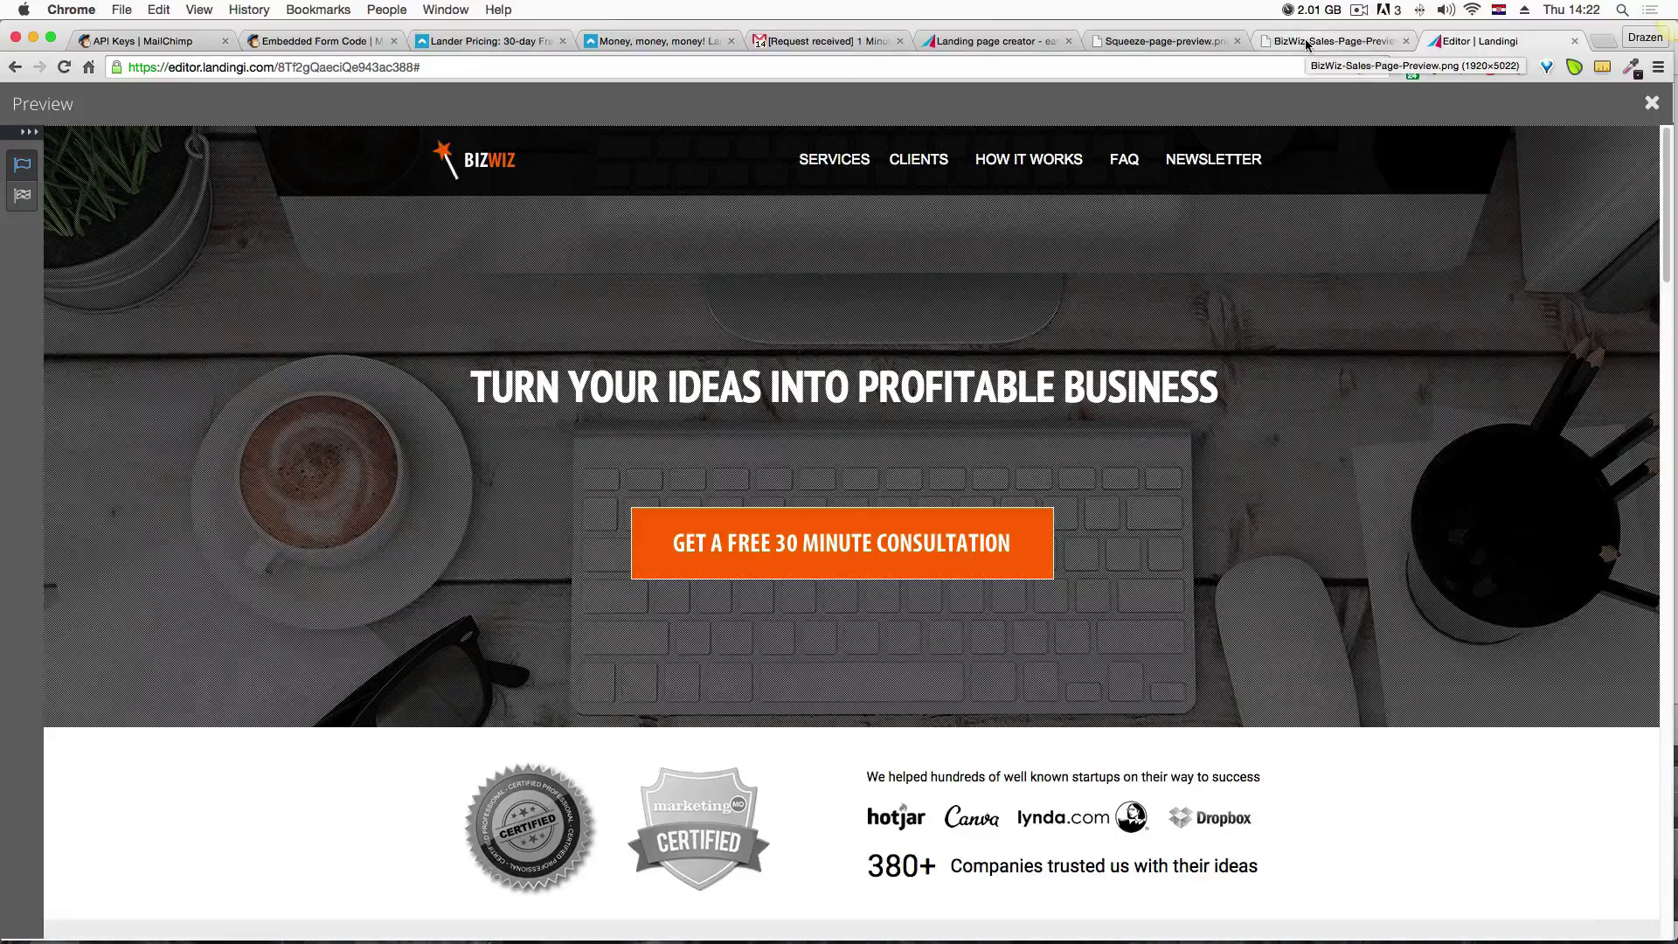
scroll(1320, 292, "down", 7)
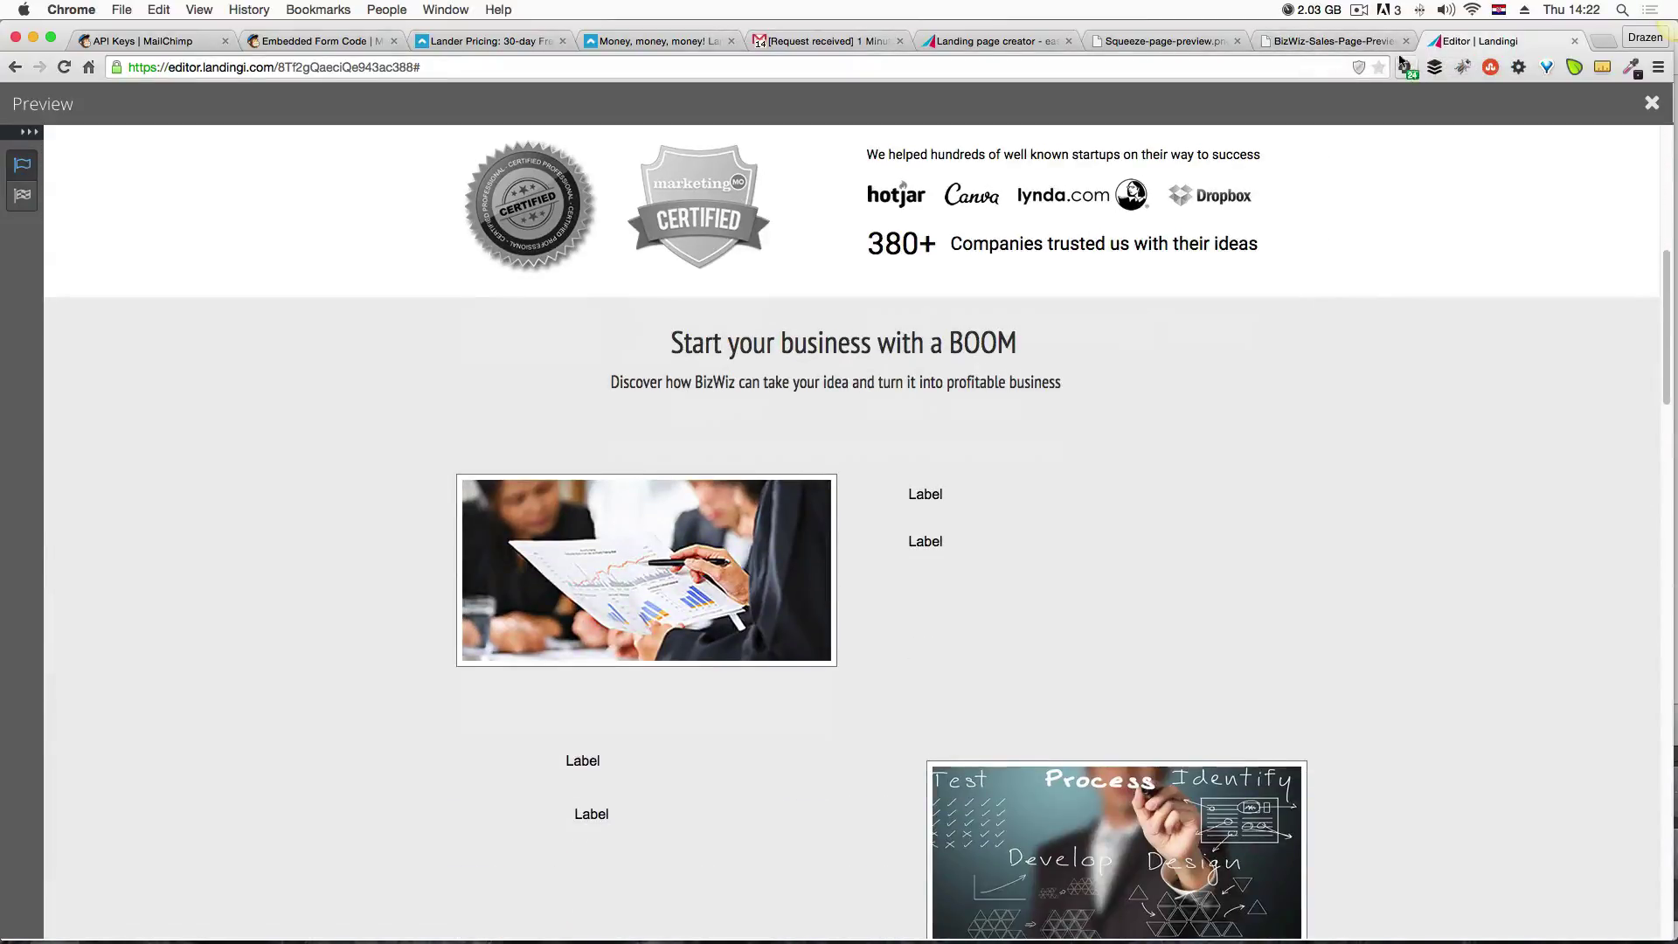
left_click(1333, 41)
scroll(1276, 262, "down", 4)
scroll(1266, 337, "down", 5)
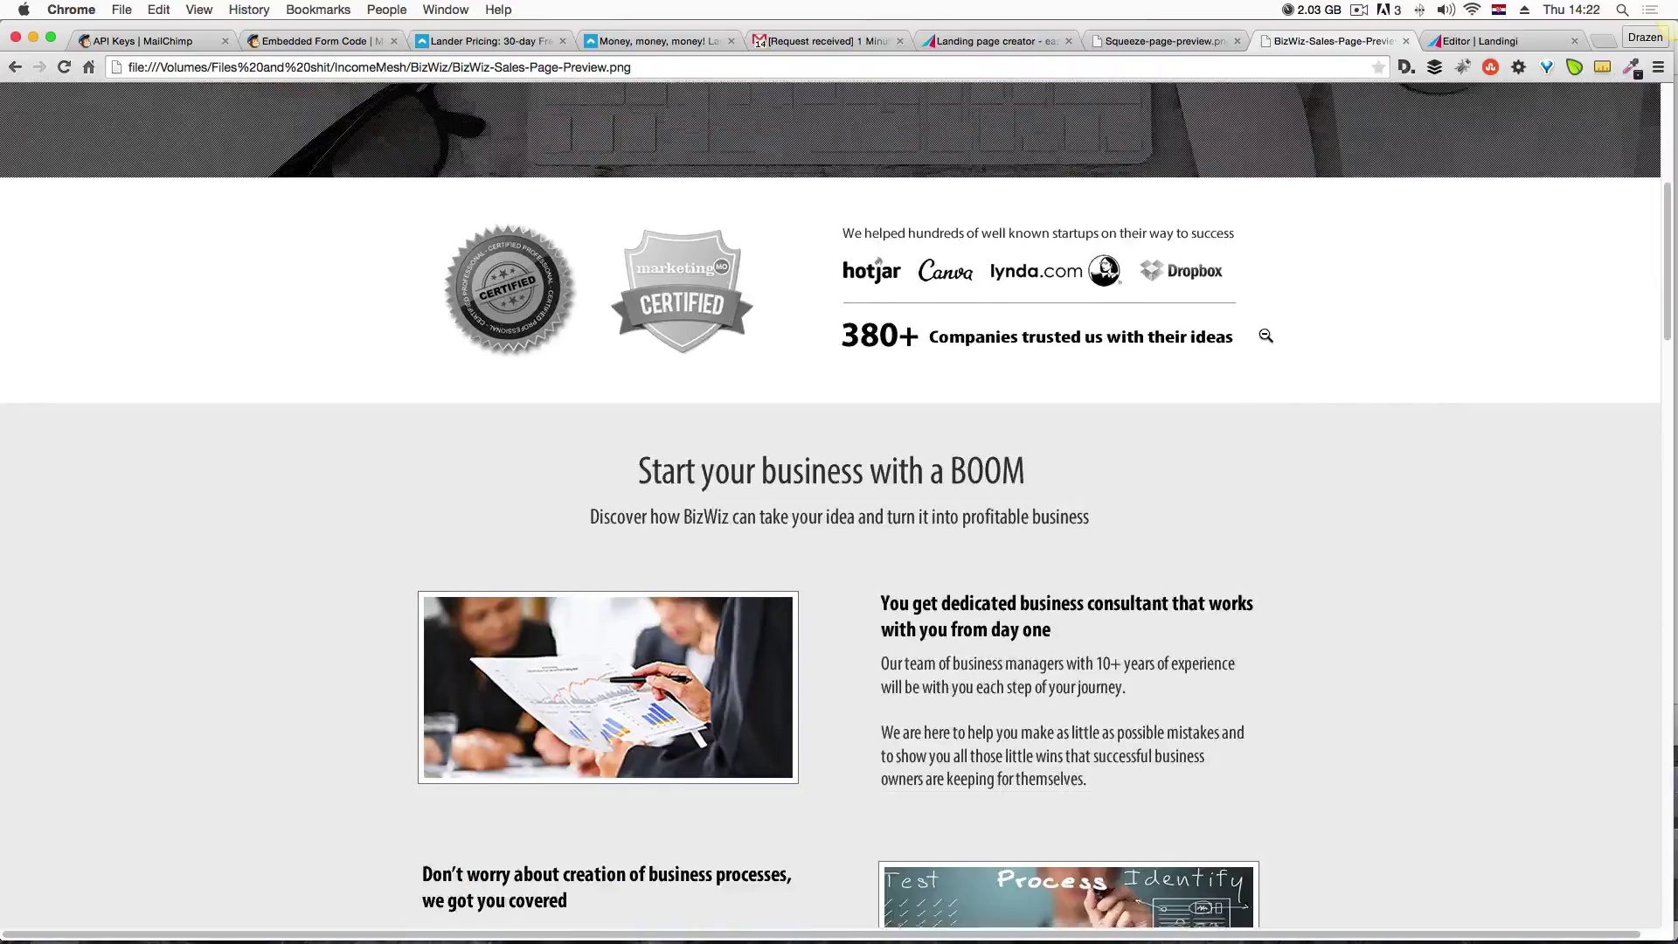
left_click(1494, 47)
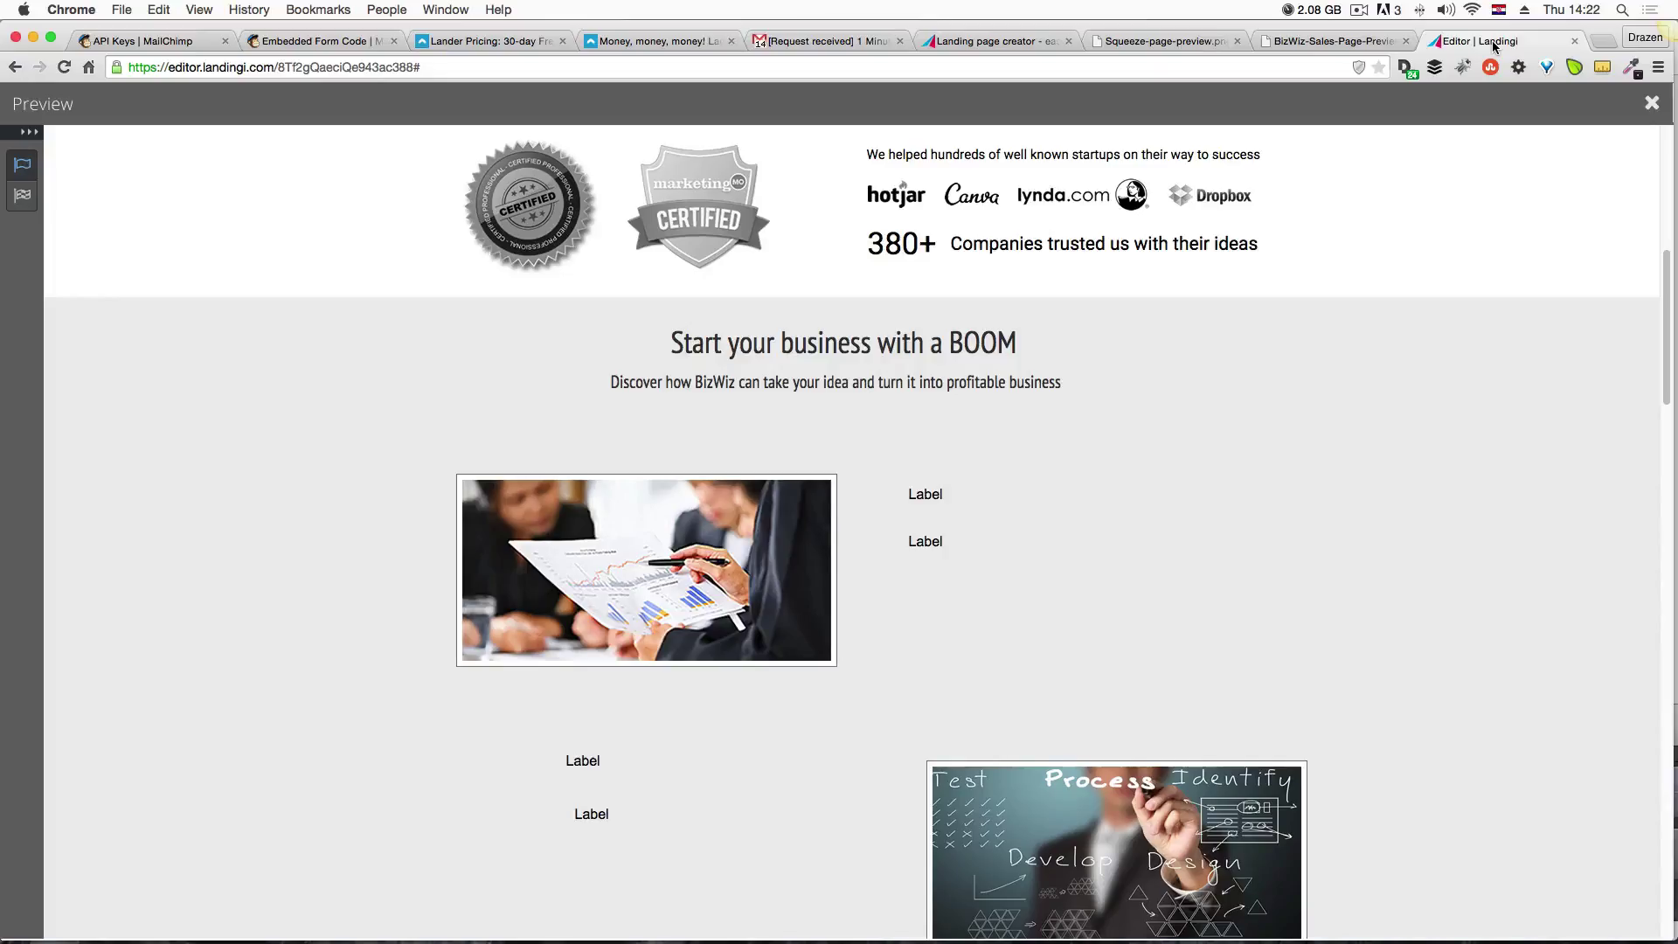
left_click(1343, 40)
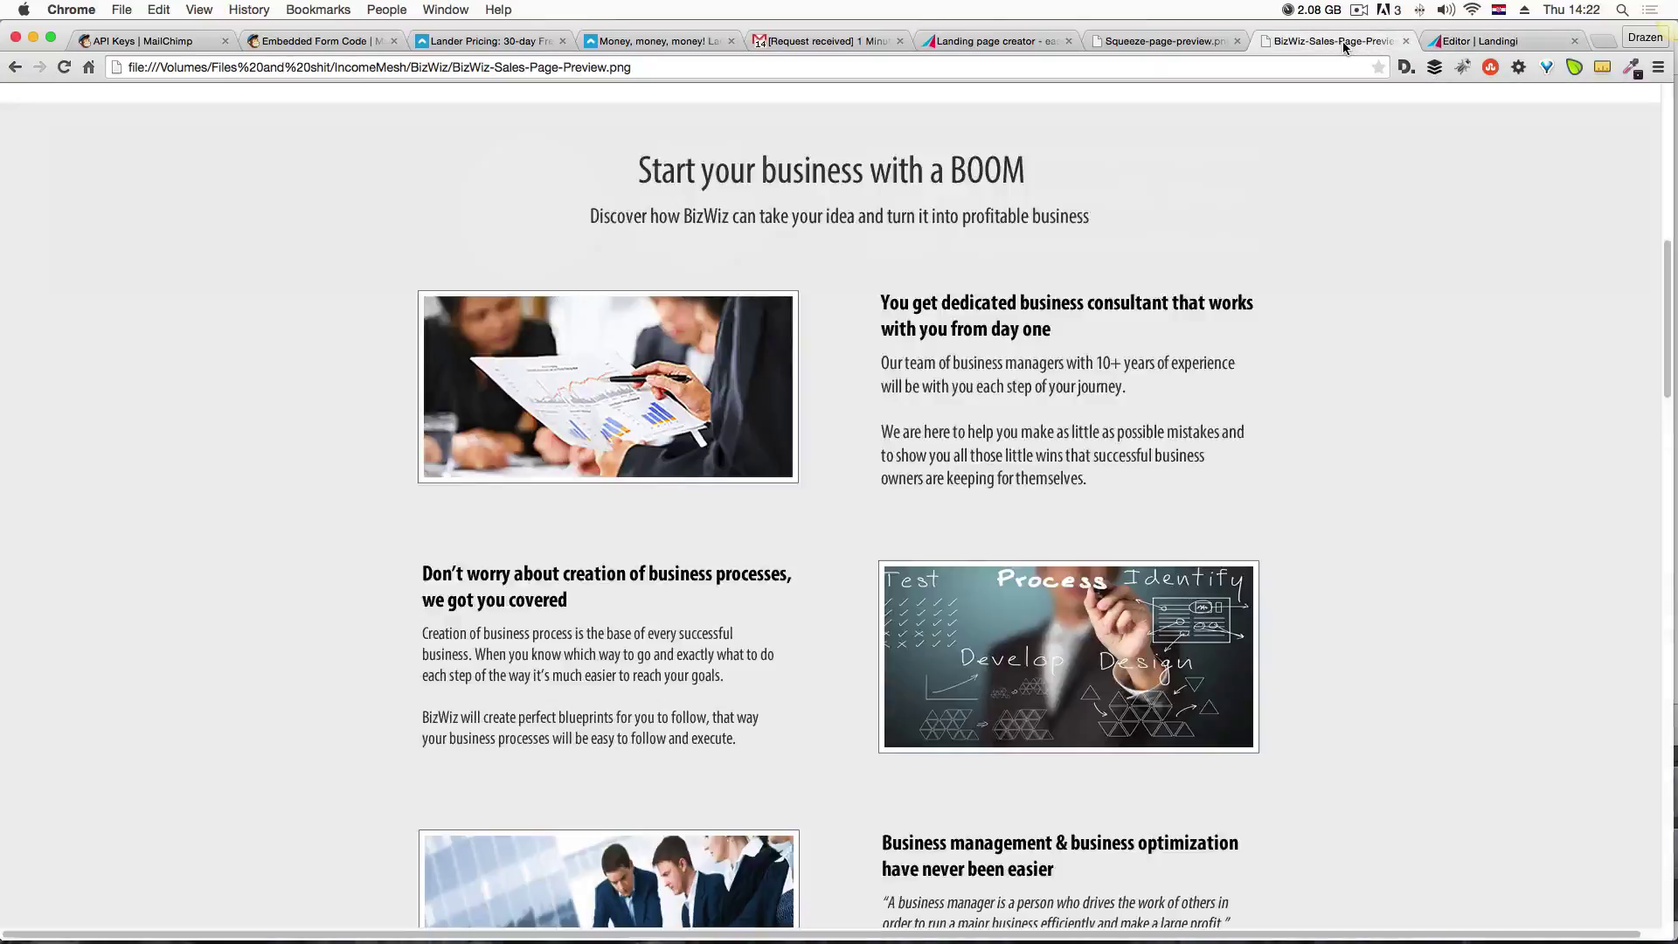
left_click(1496, 38)
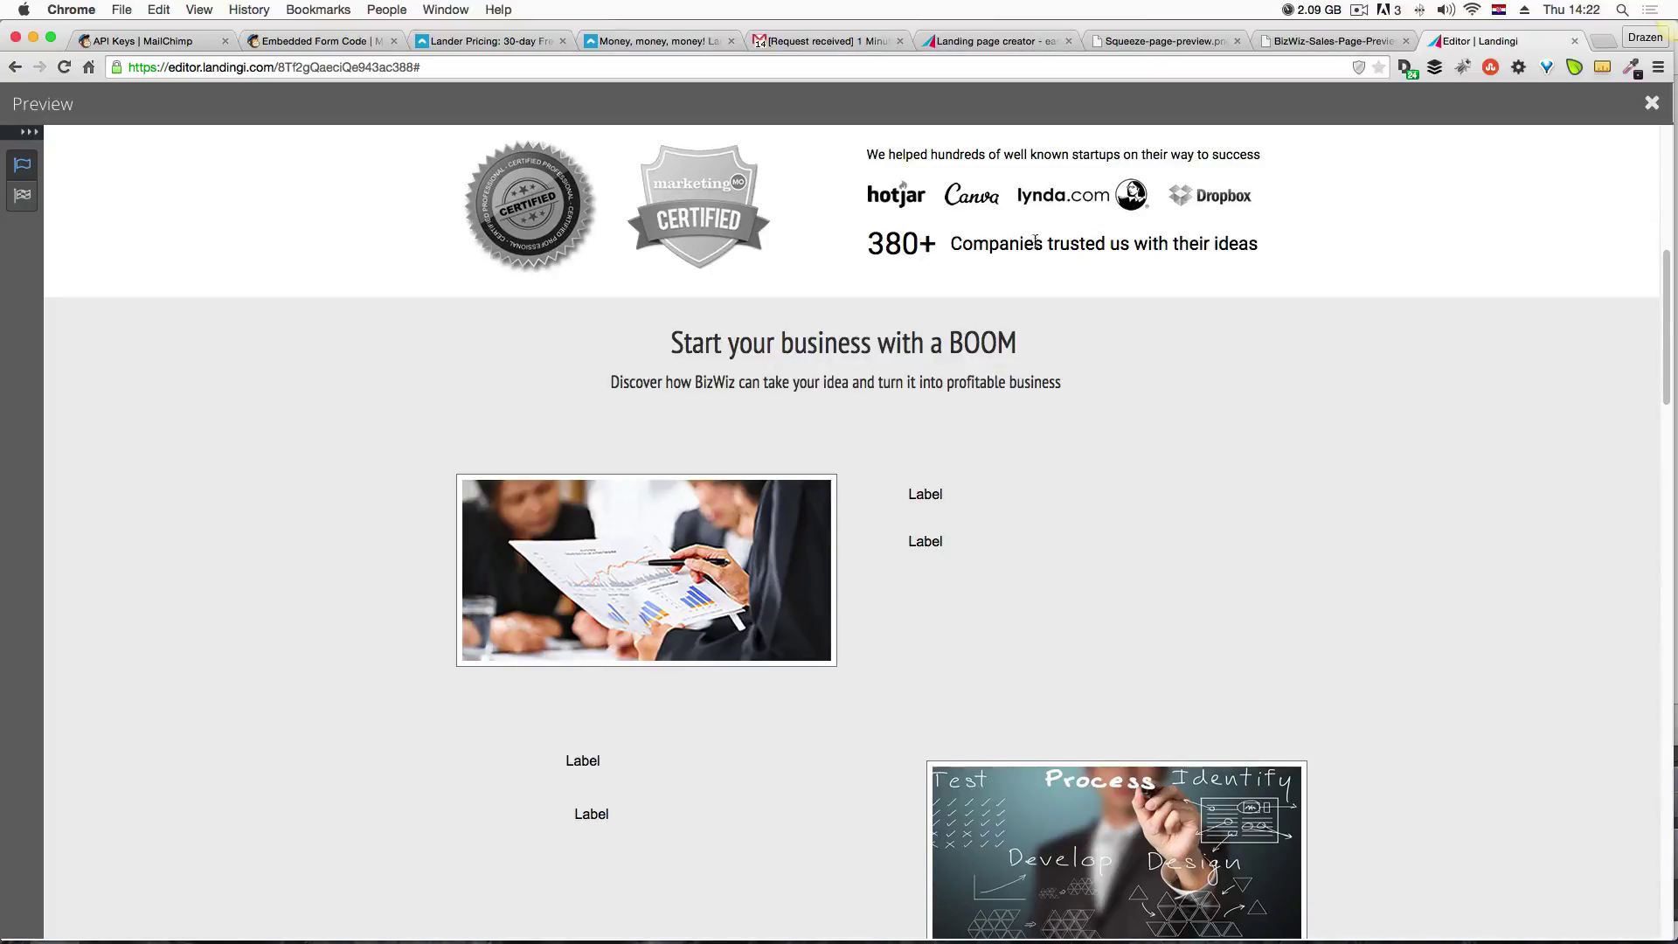
left_click(1334, 42)
left_click(1498, 42)
left_click(1651, 104)
Set the "Start your business with a BOOM" heading's font size to 37 and widen its text box to fit one line.
left_click(900, 627)
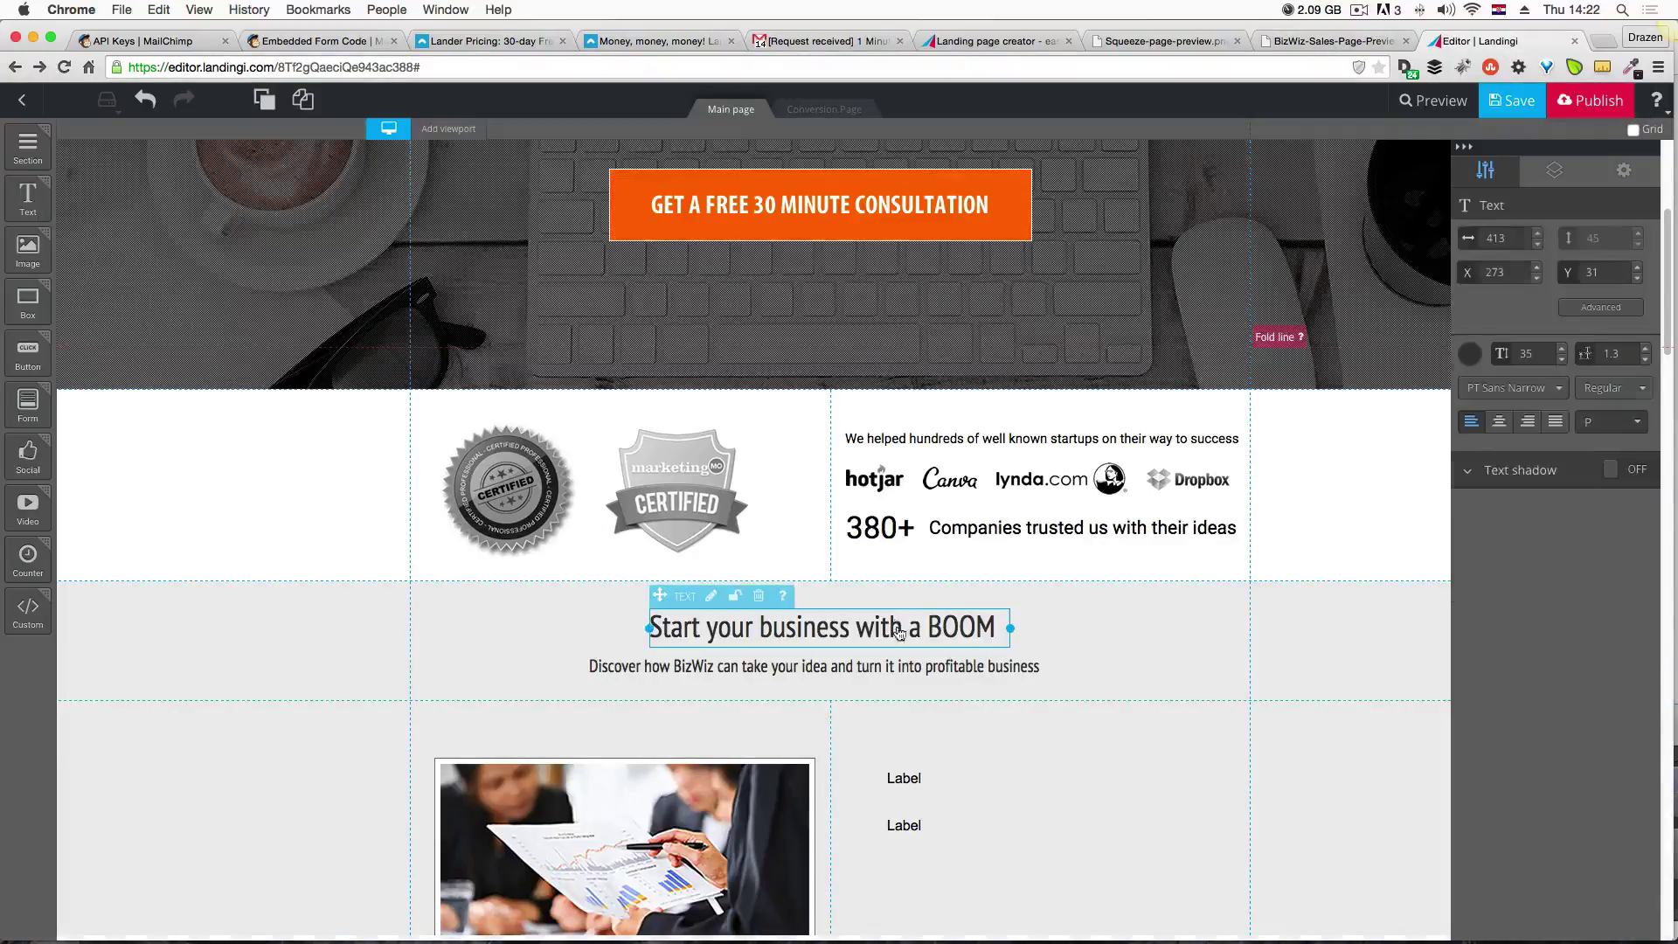
left_click(1564, 349)
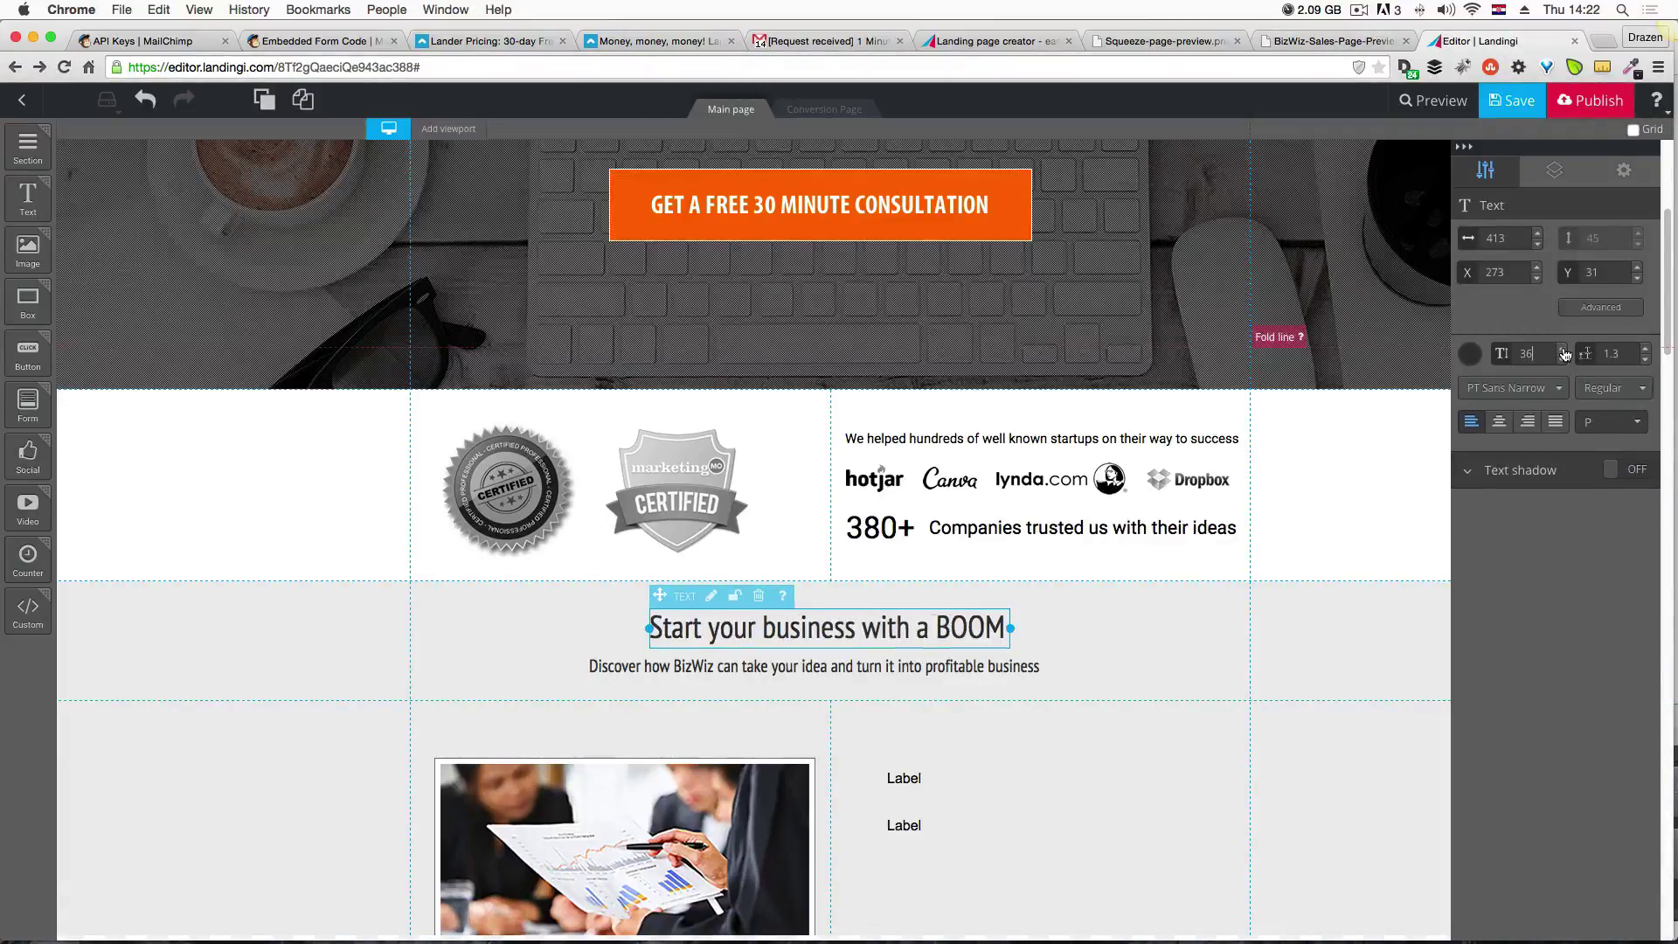
left_click(1564, 350)
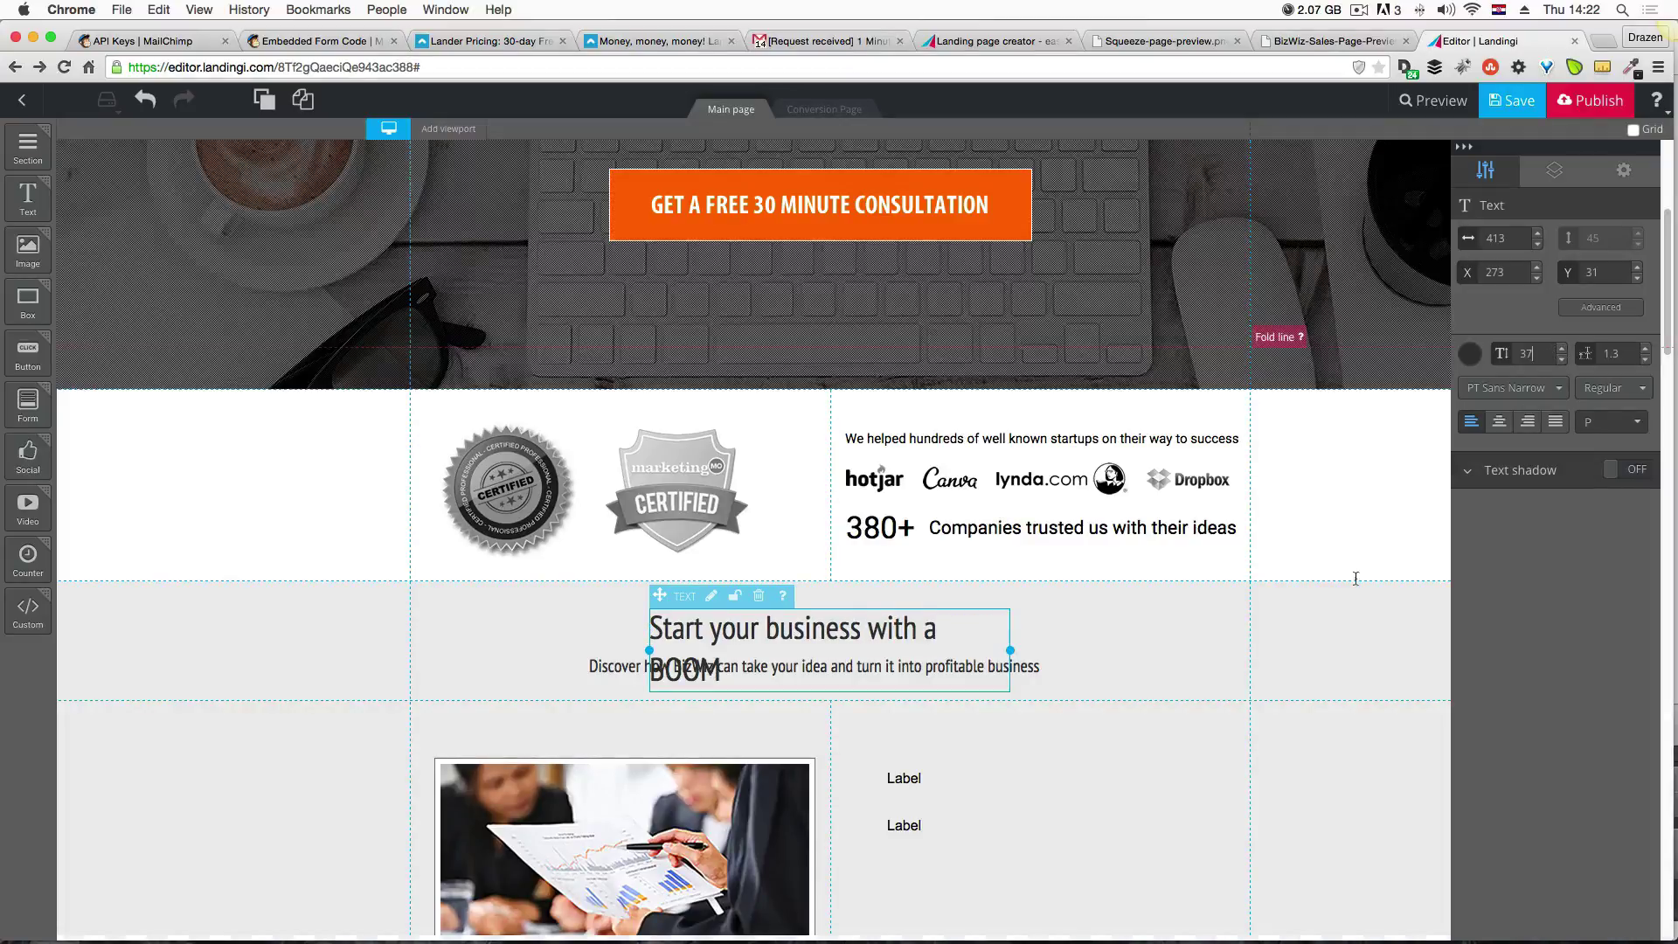
left_click_drag(1011, 650, 1051, 650)
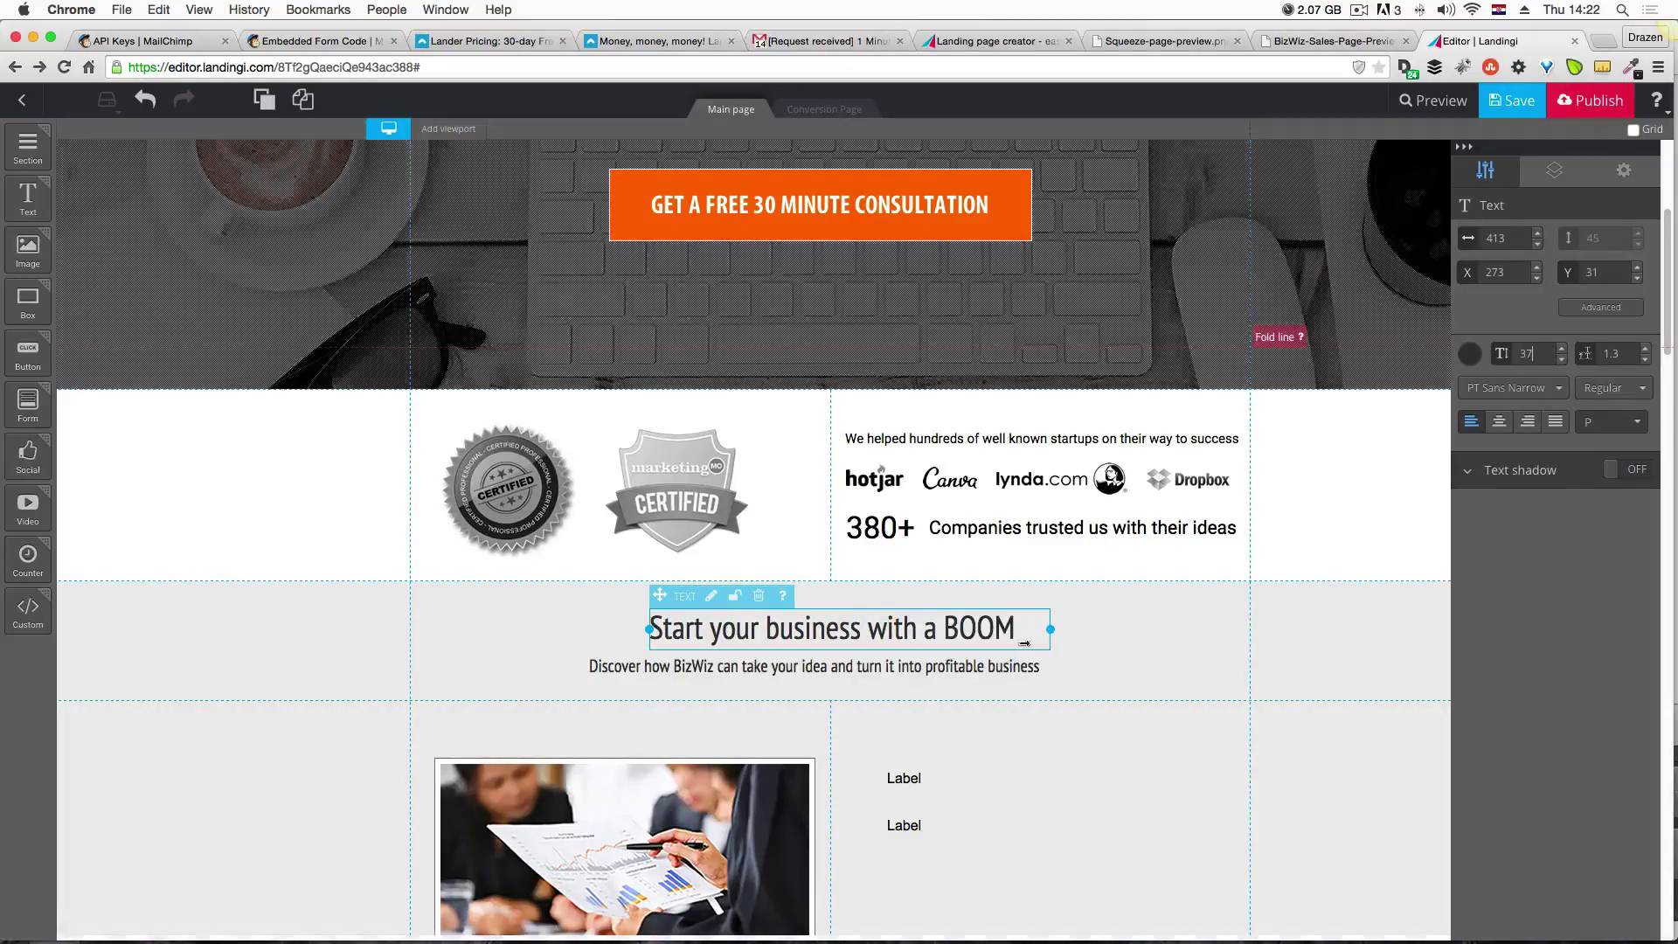
Increase the font size of the "Discover how BizWiz" subheading by two.
left_click(871, 670)
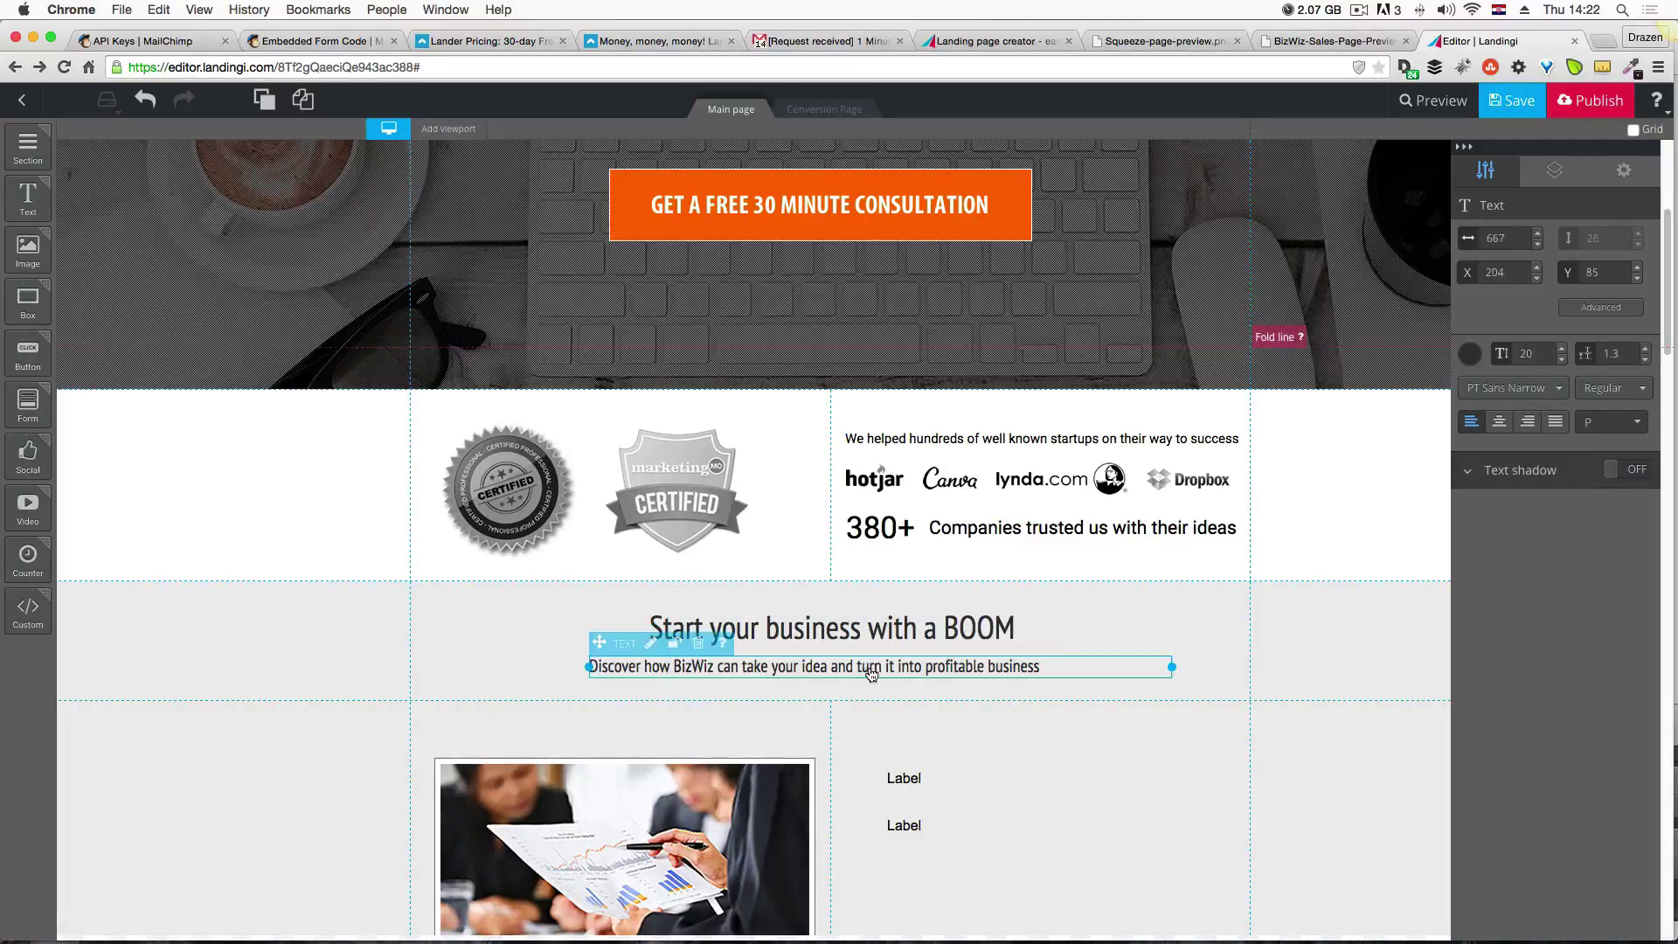
left_click(1563, 348)
left_click(1562, 348)
left_click(1235, 723)
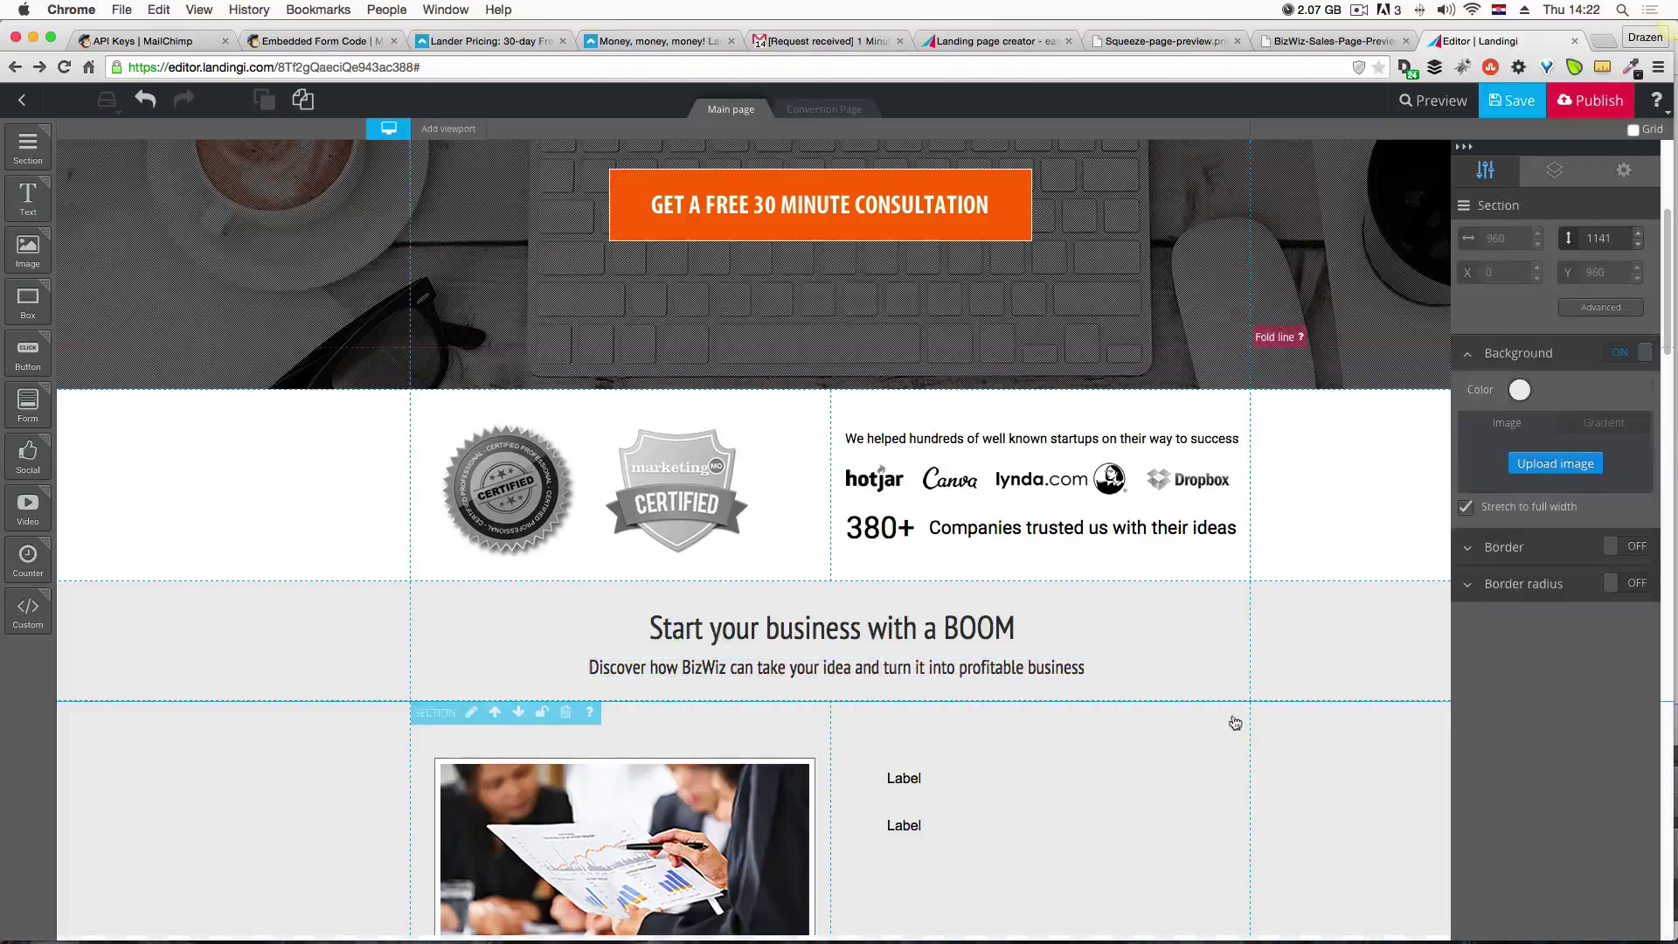
Nudge the subheading slightly left and down so it sits centered beneath the heading.
left_click(810, 666)
left_click_drag(822, 669, 809, 680)
left_click(1287, 654)
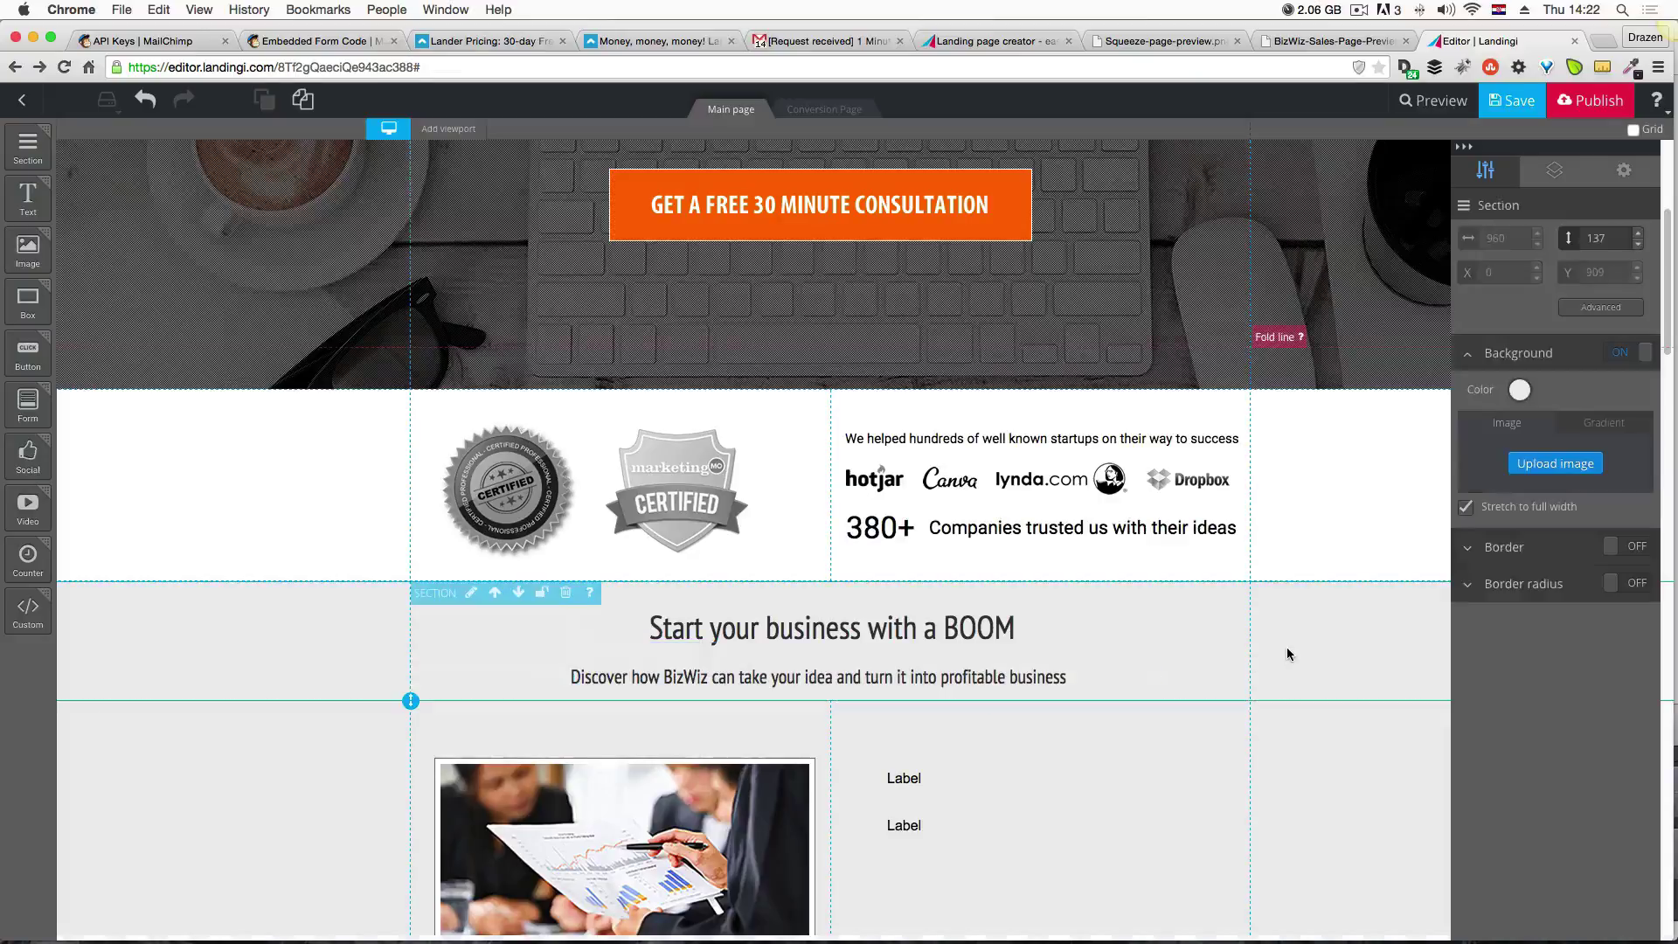
Switch to Fireworks and copy the heading "You get dedicated business consultant that works with you from day one".
scroll(1286, 651, "down", 6)
scroll(1286, 649, "up", 1)
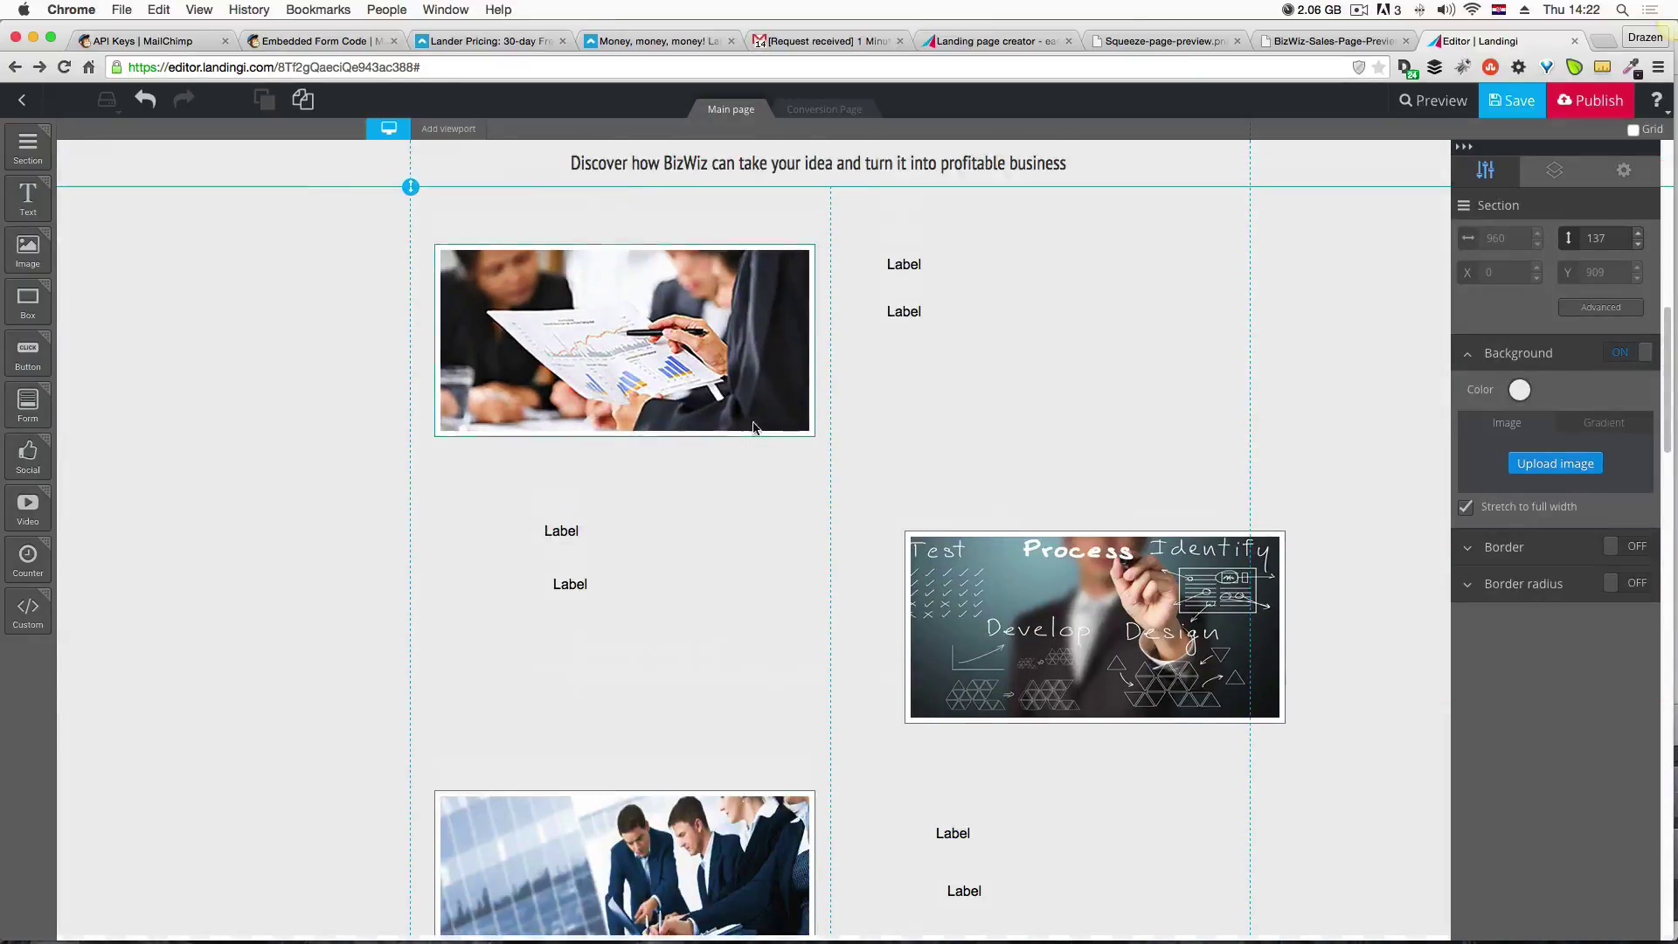
key("ctrl+Up")
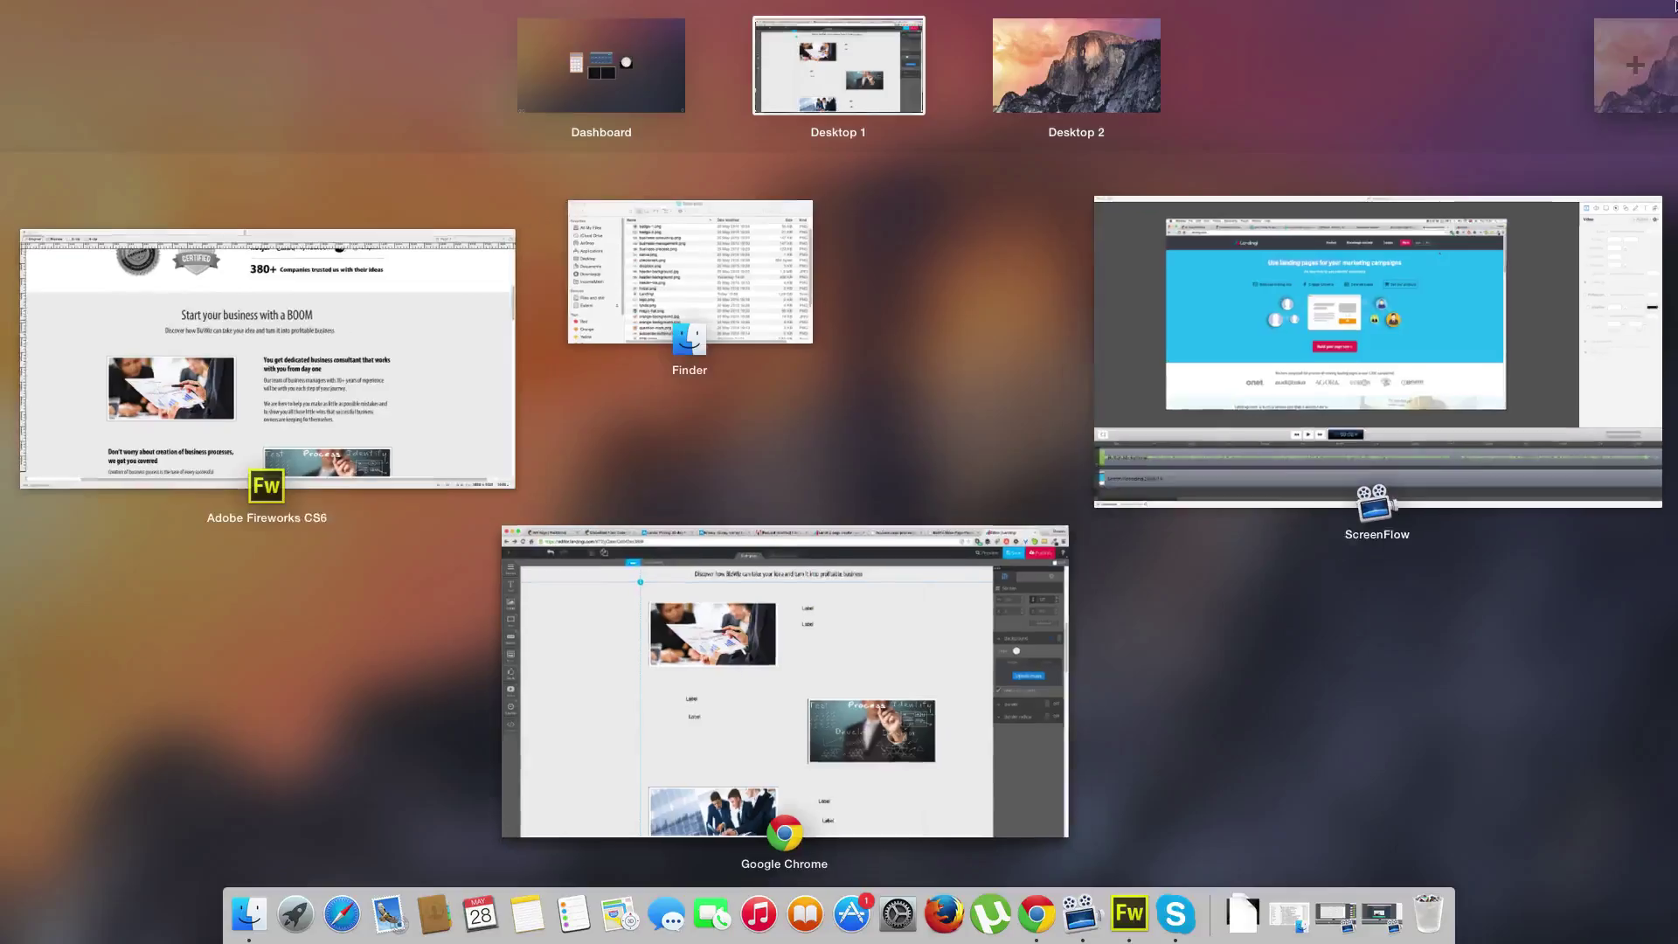
left_click(343, 365)
left_click(784, 442)
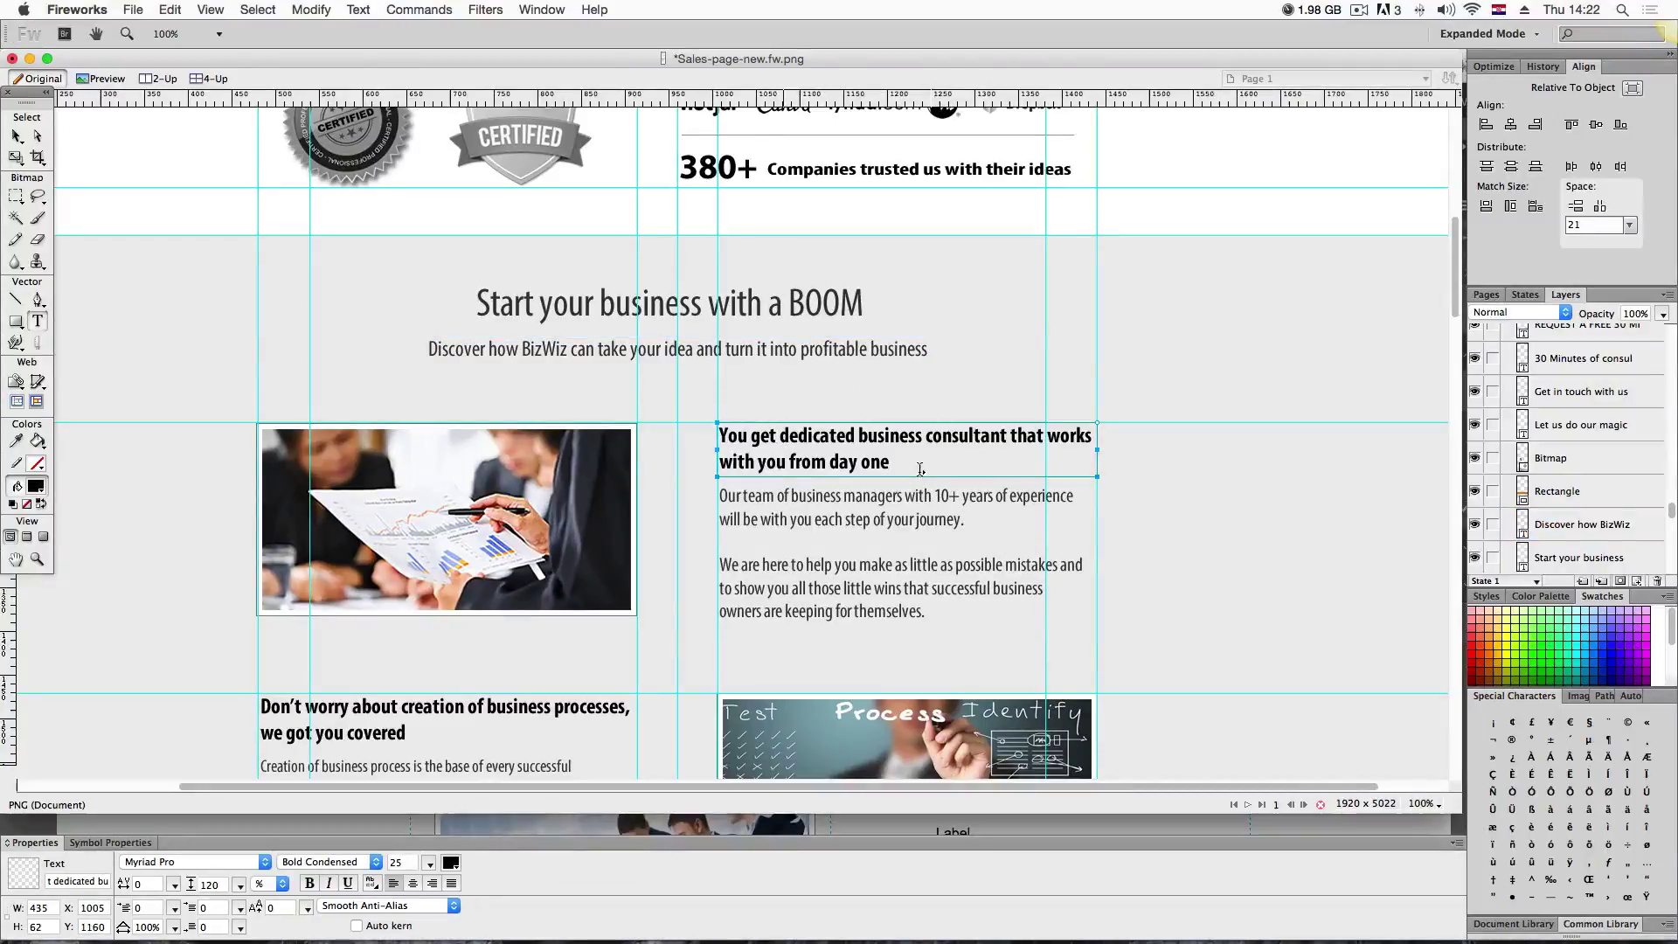
left_click_drag(890, 463, 734, 437)
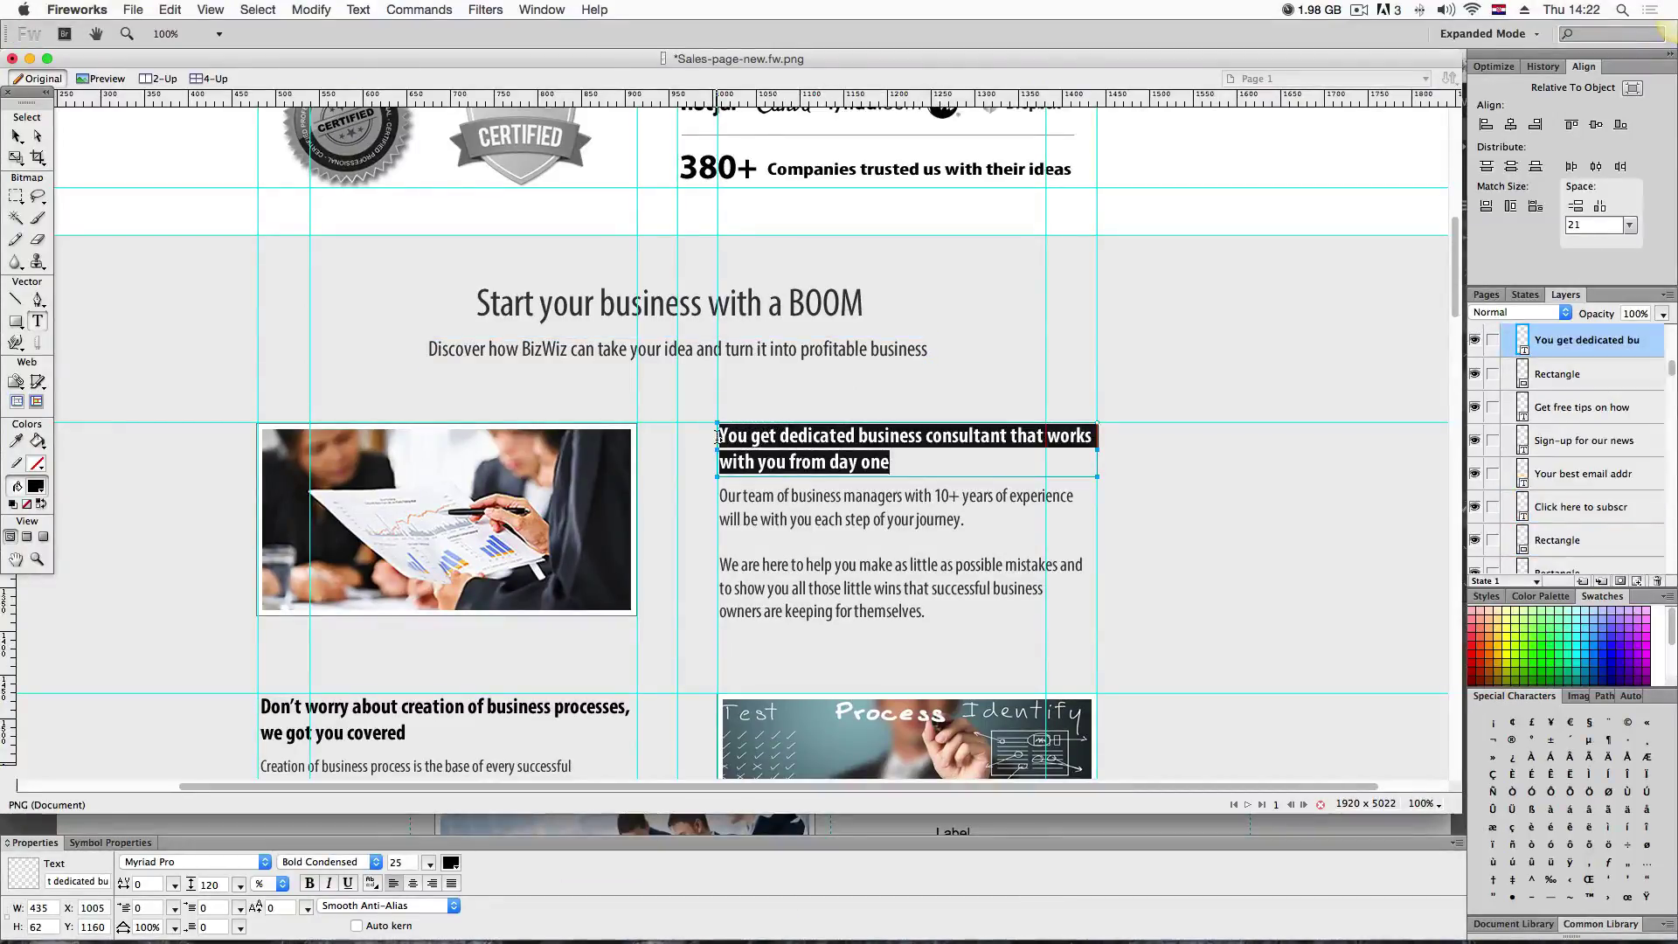
Back in the Landingi editor, replace the upper label beside the first image with "You get dedicated business consultant that works with you from day one".
key("ctrl+Up")
left_click(904, 701)
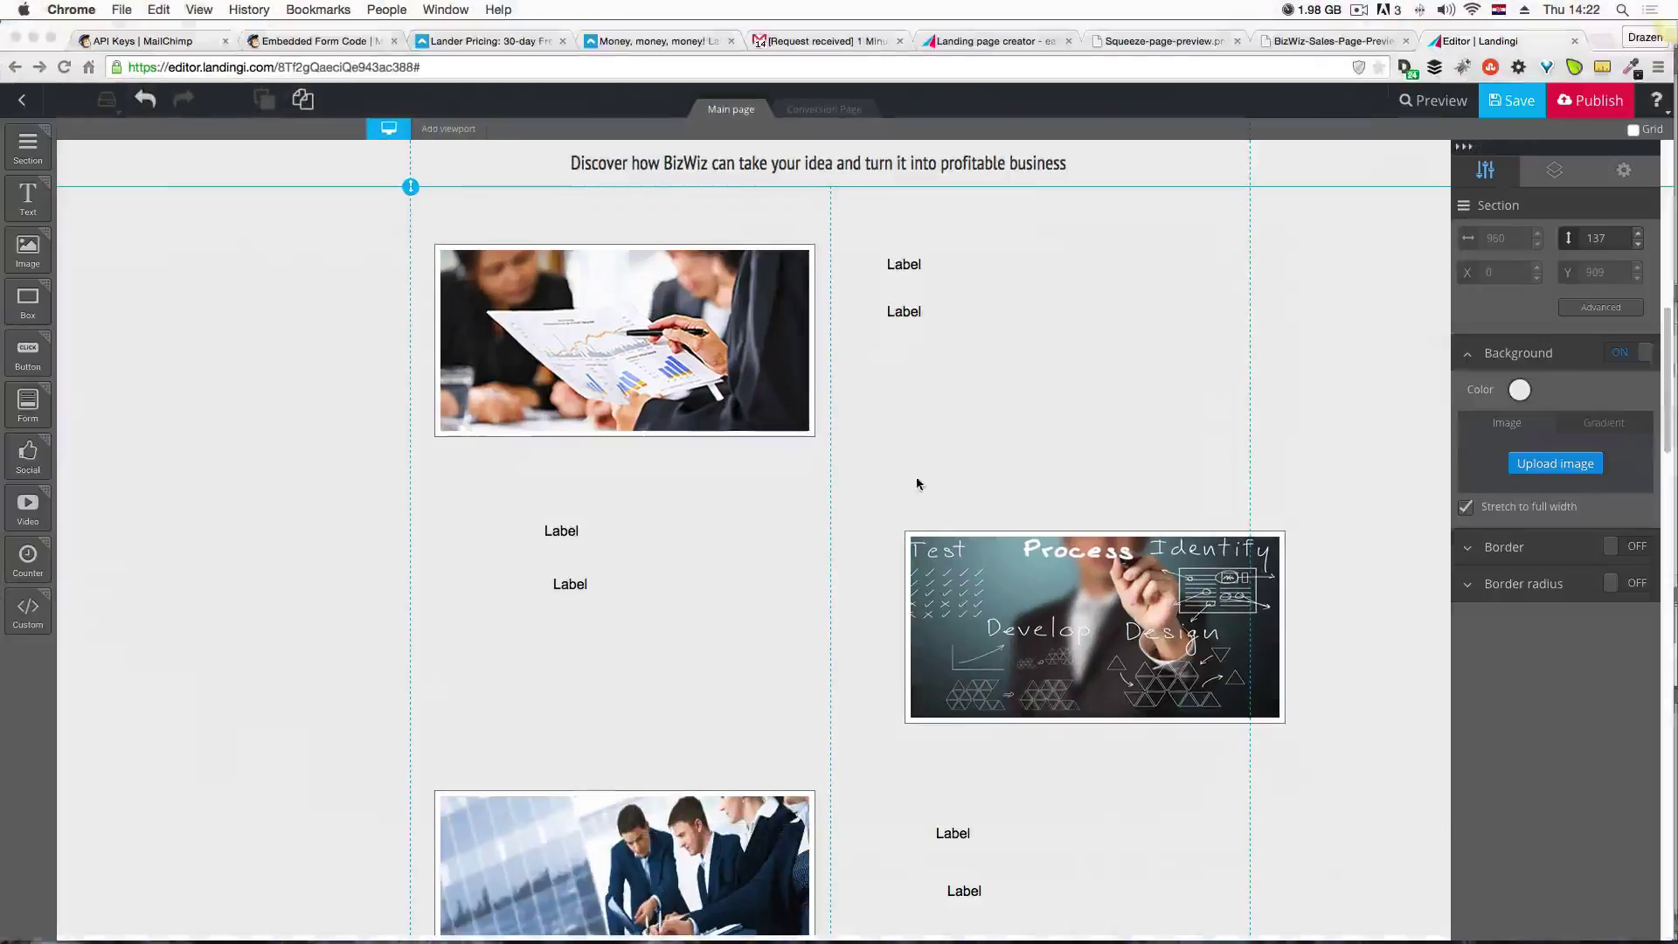
left_click(907, 269)
left_click(933, 270)
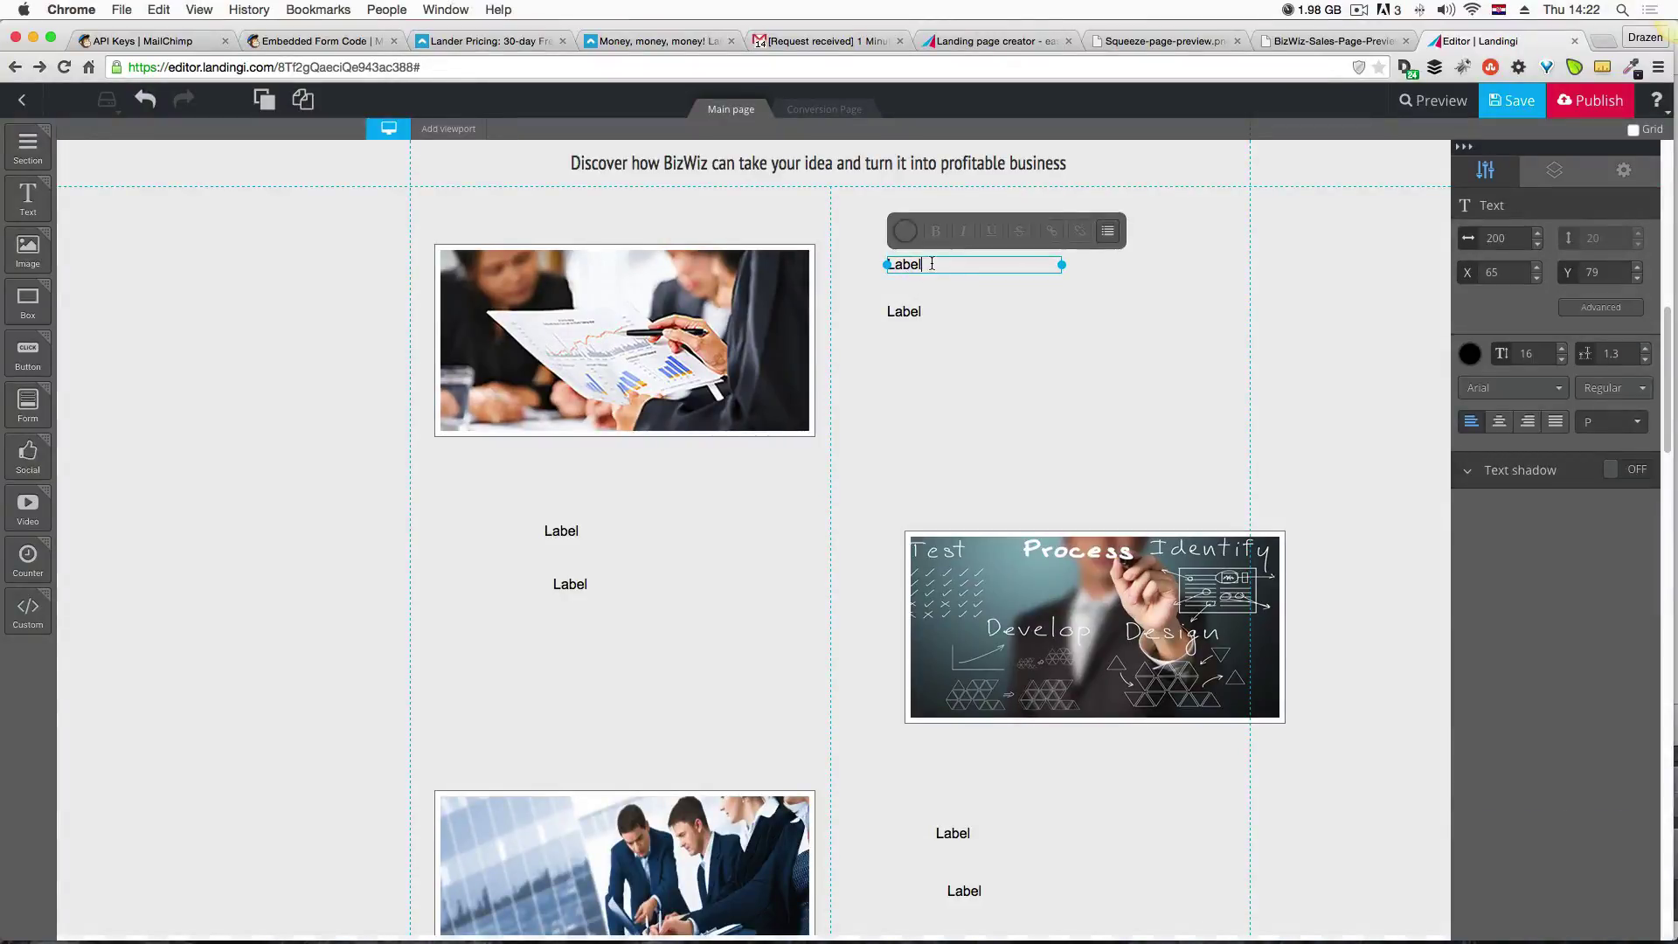
double_click(927, 265)
type("You get dedicated business consultant that works with you from day one")
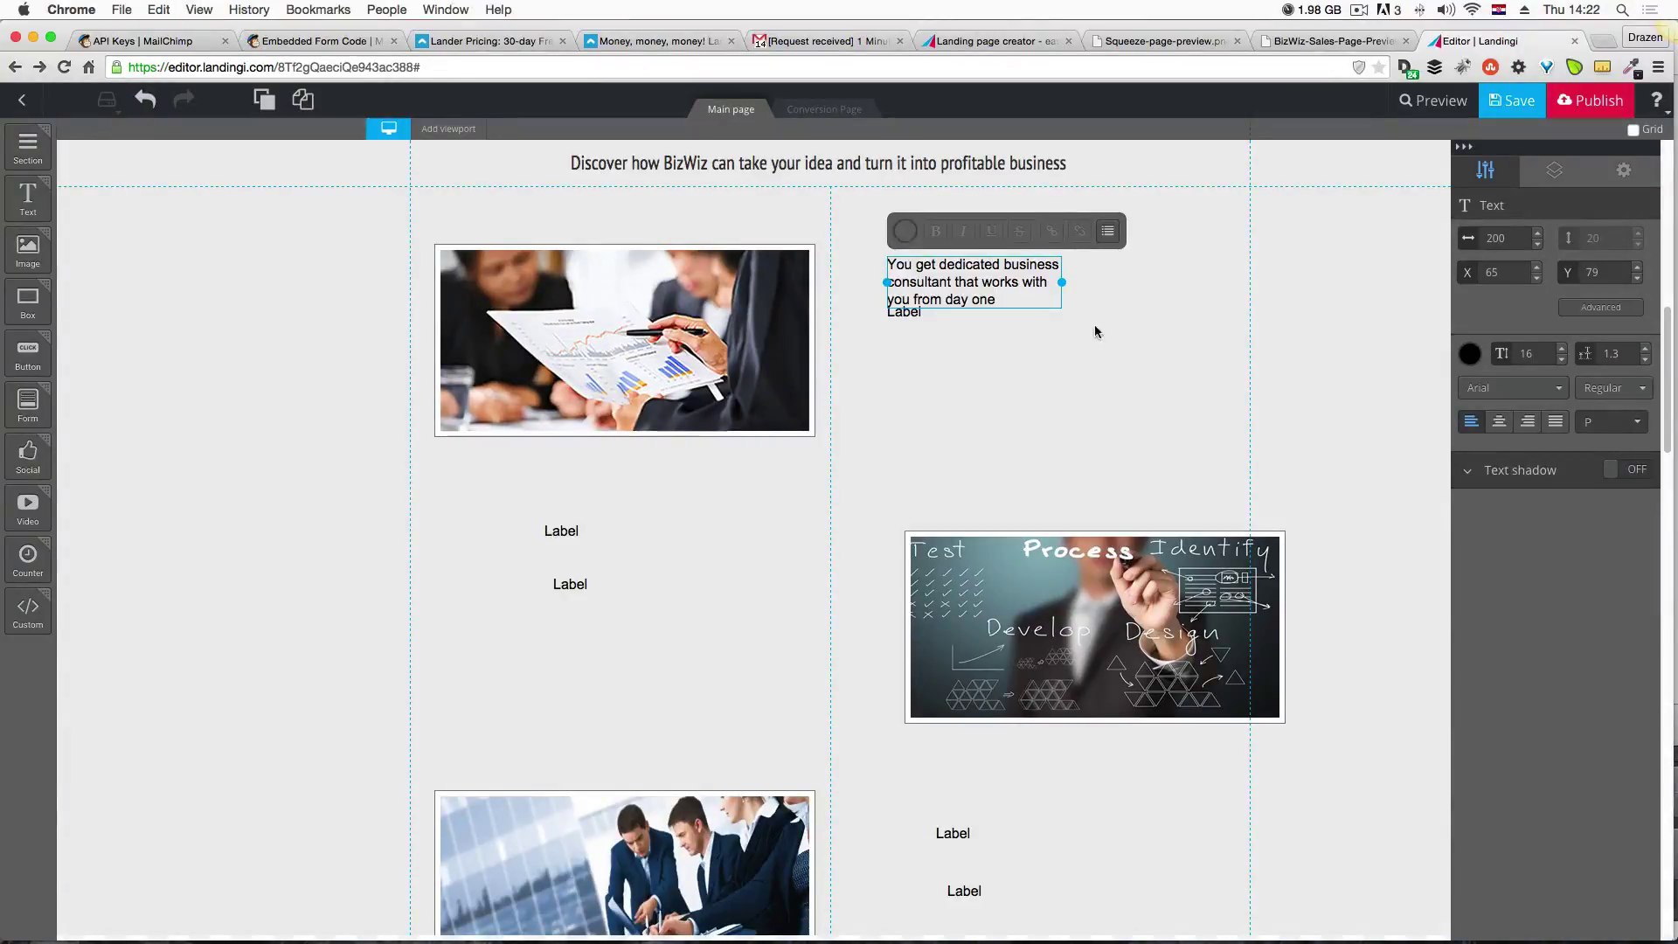
left_click(1068, 340)
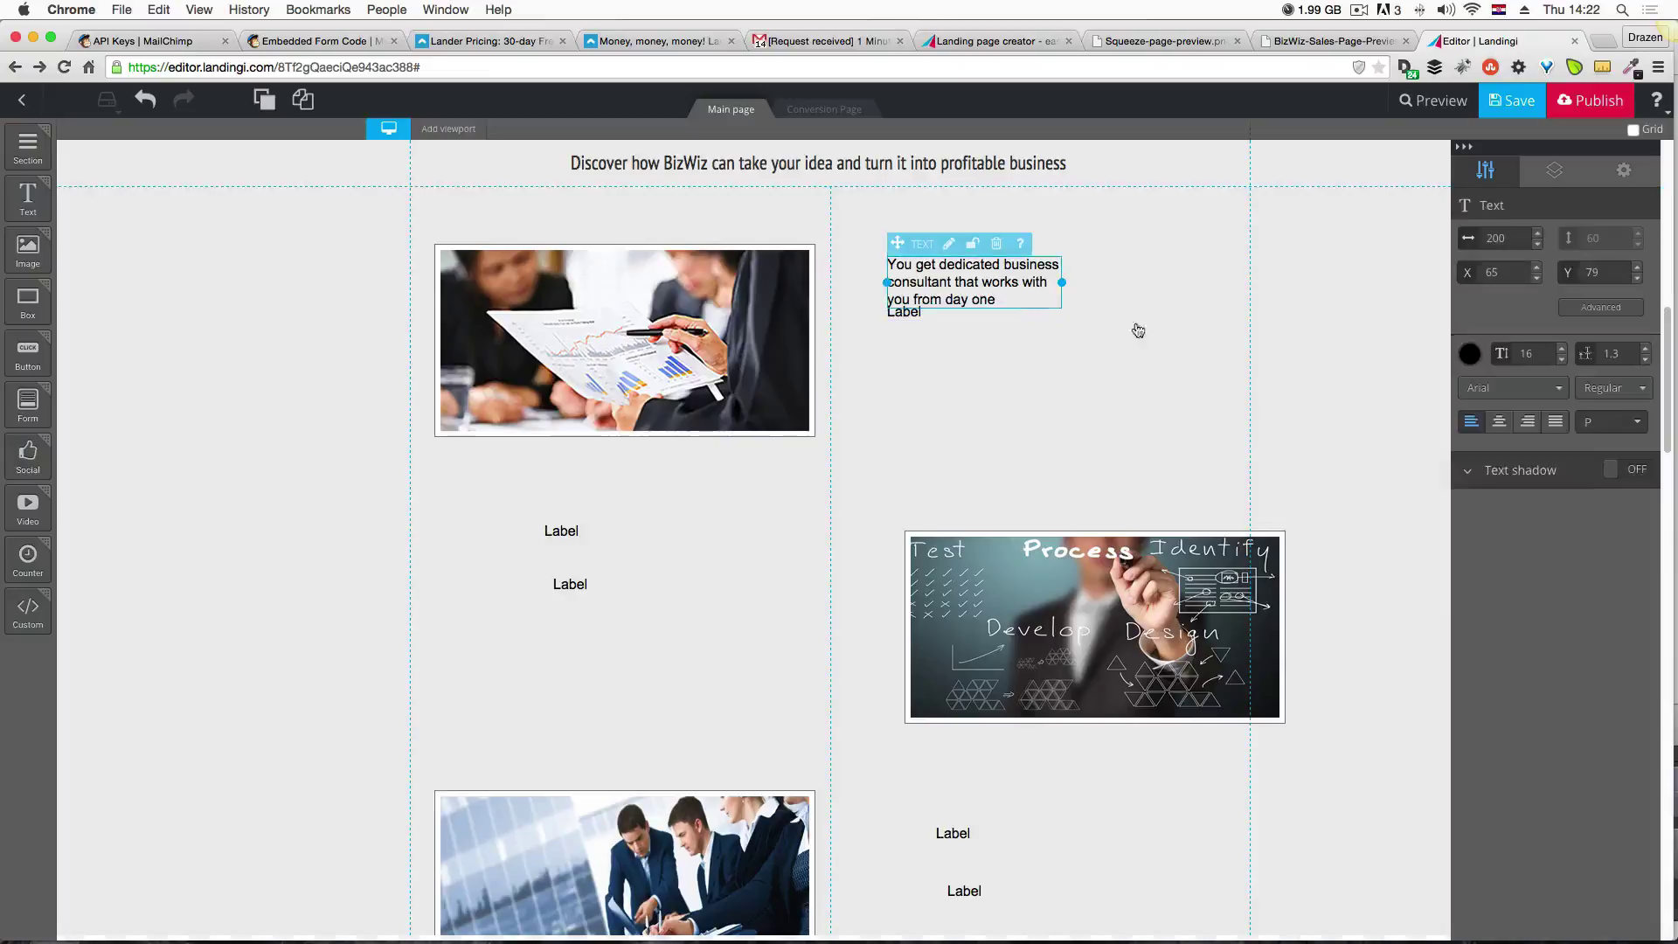
Format the consultant heading in PT Sans Narrow Bold at font size 22.
left_click(1556, 388)
left_click(1545, 461)
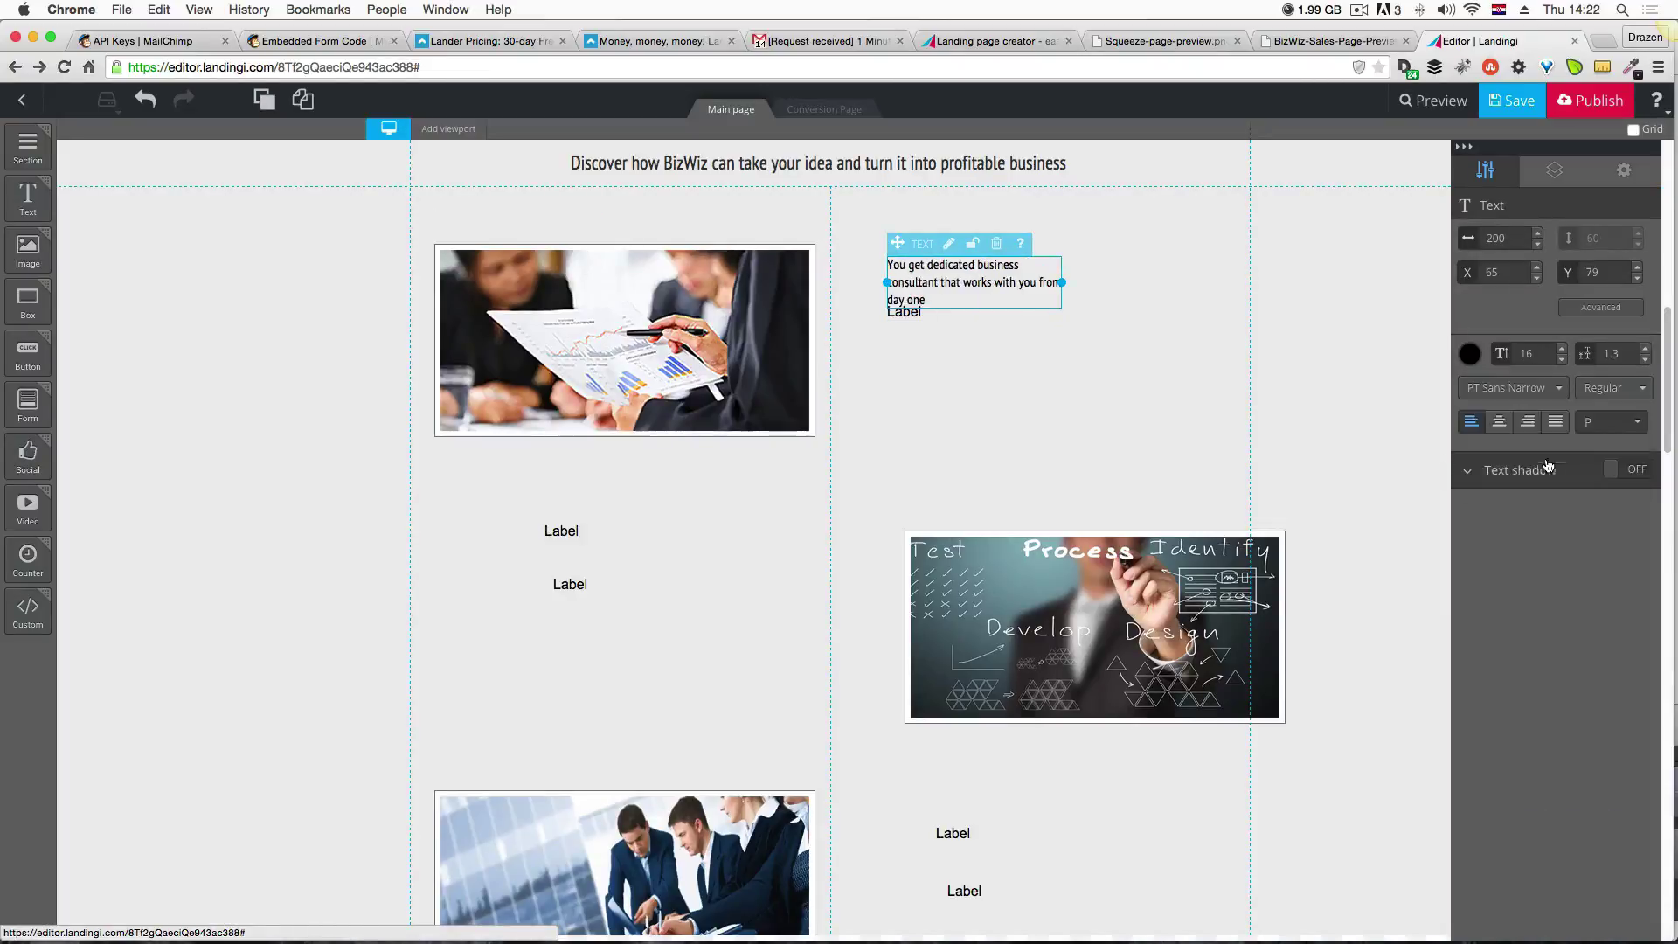
left_click(1619, 400)
left_click(1526, 418)
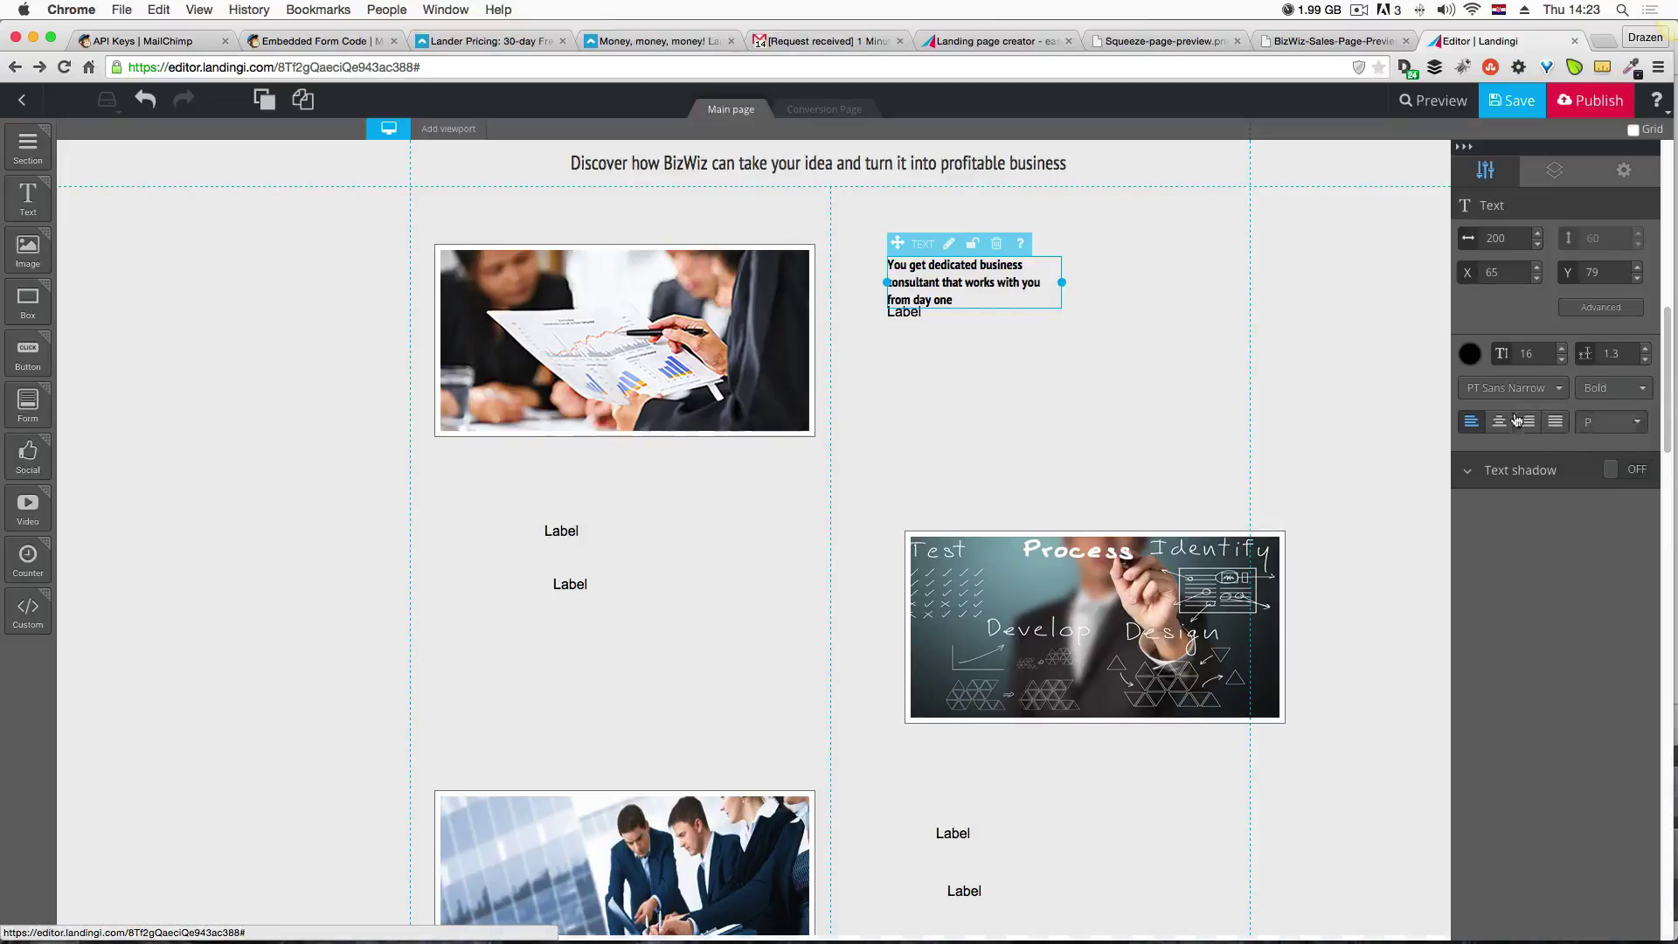
left_click(1562, 349)
left_click(1562, 349)
left_click(1562, 349)
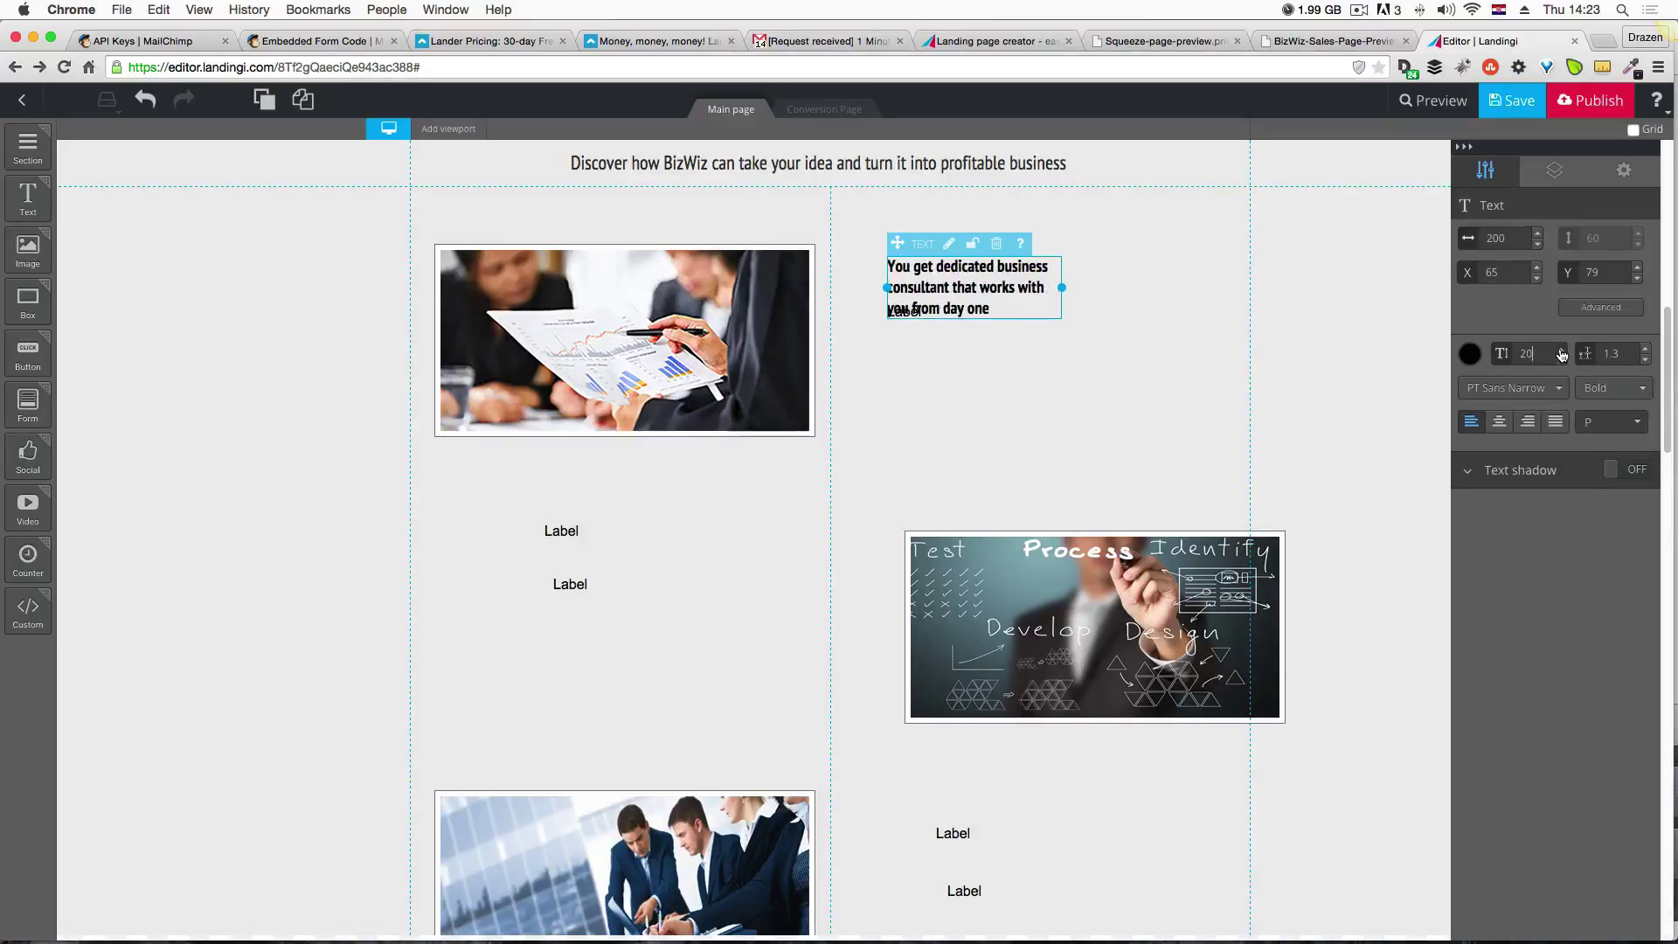
left_click(1562, 348)
left_click(1562, 348)
left_click(1562, 349)
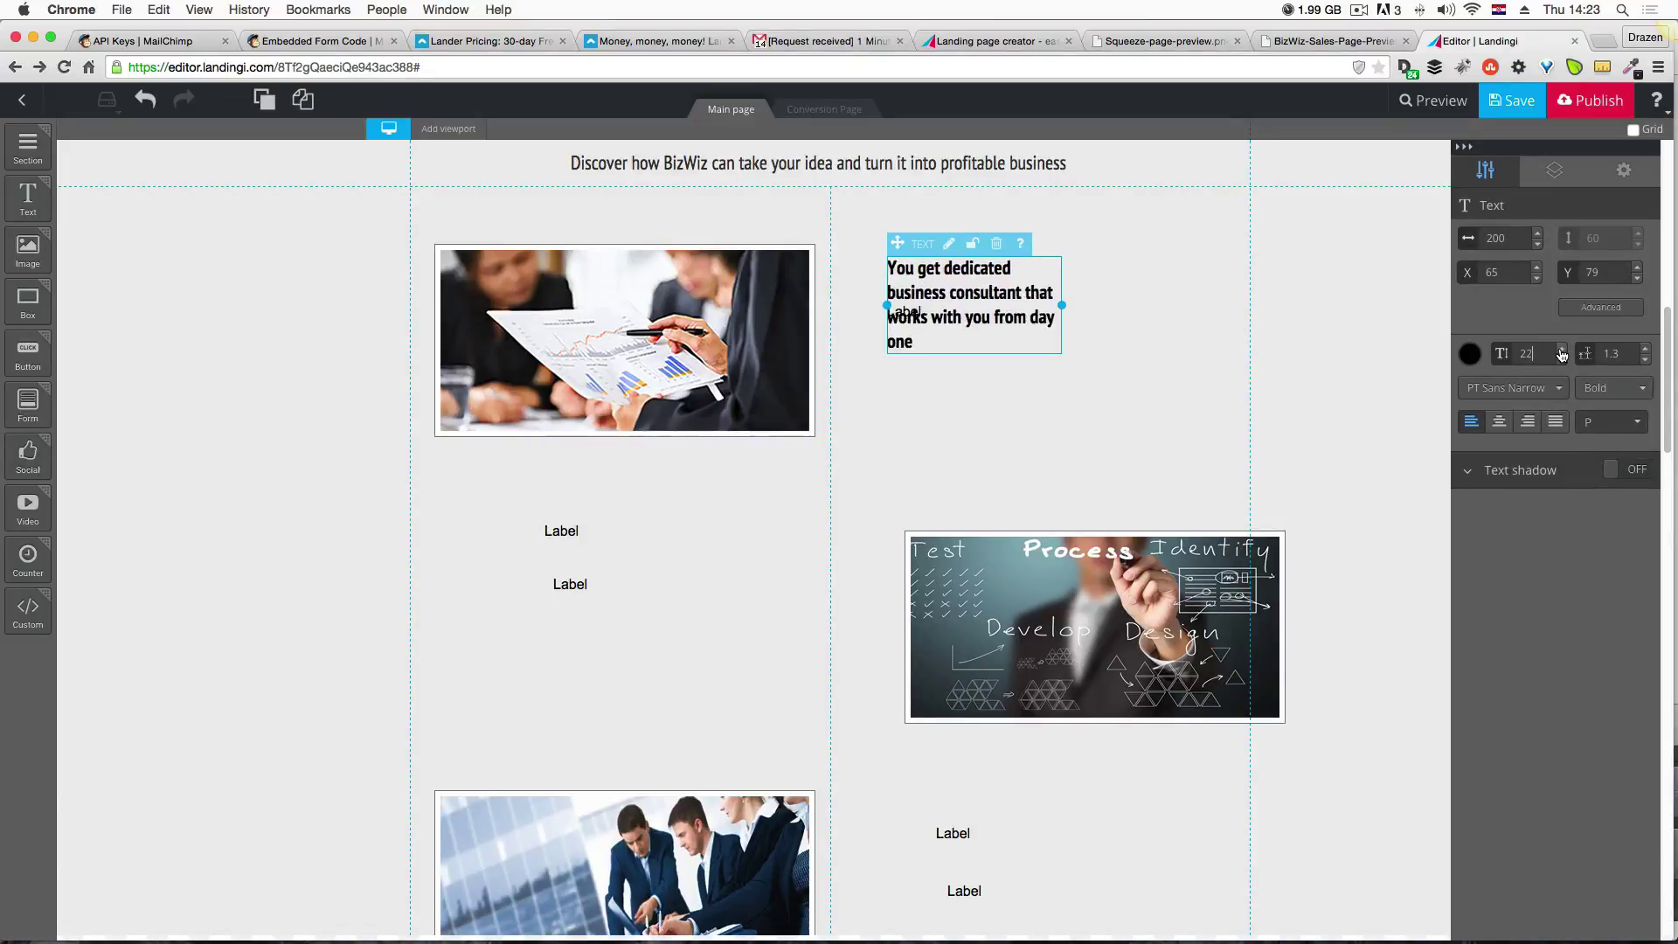
Widen the consultant heading's text box to fit two lines and move the label beneath it further down.
left_click_drag(1062, 305, 1208, 282)
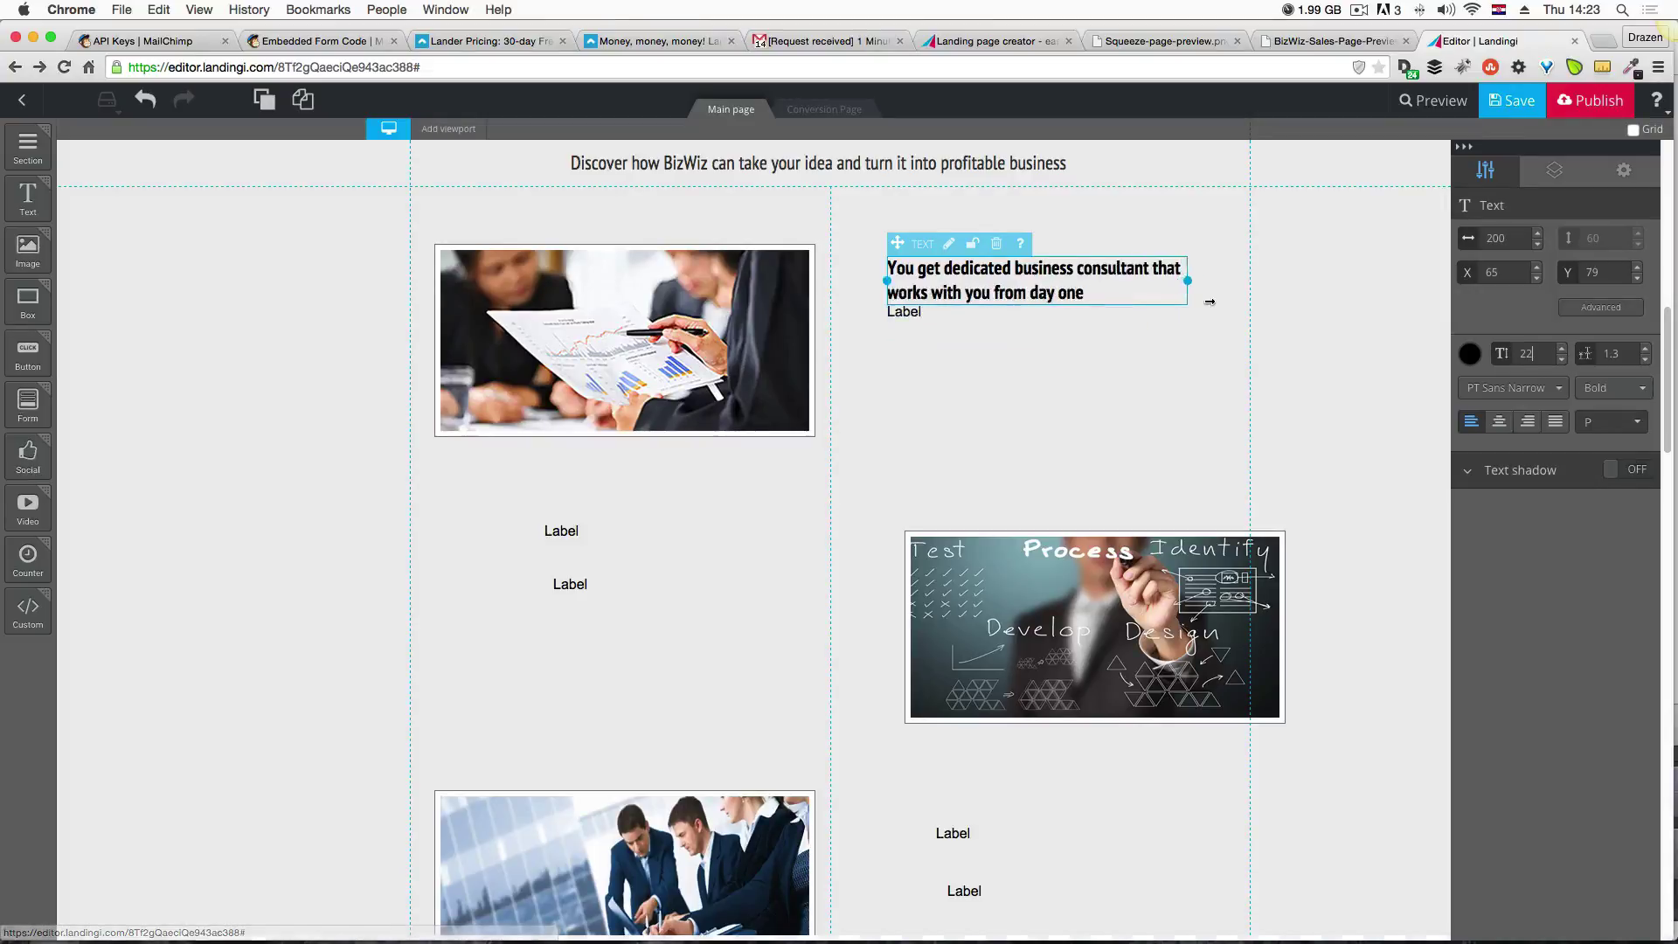
left_click(900, 313)
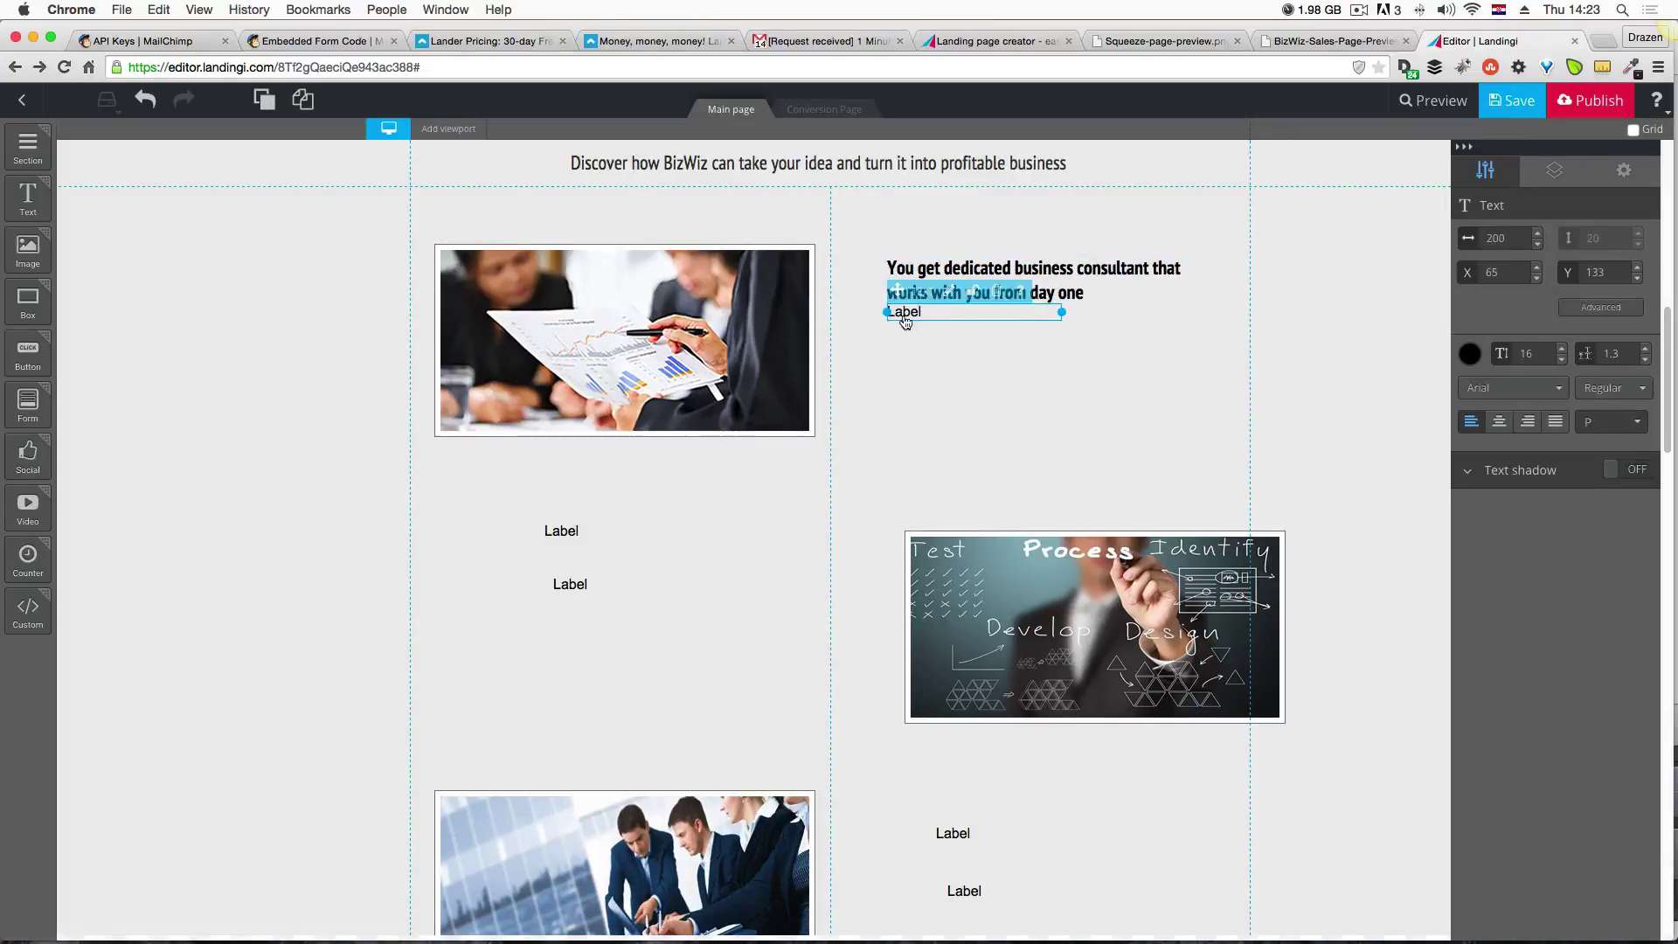
left_click_drag(906, 322, 907, 358)
left_click(1048, 338)
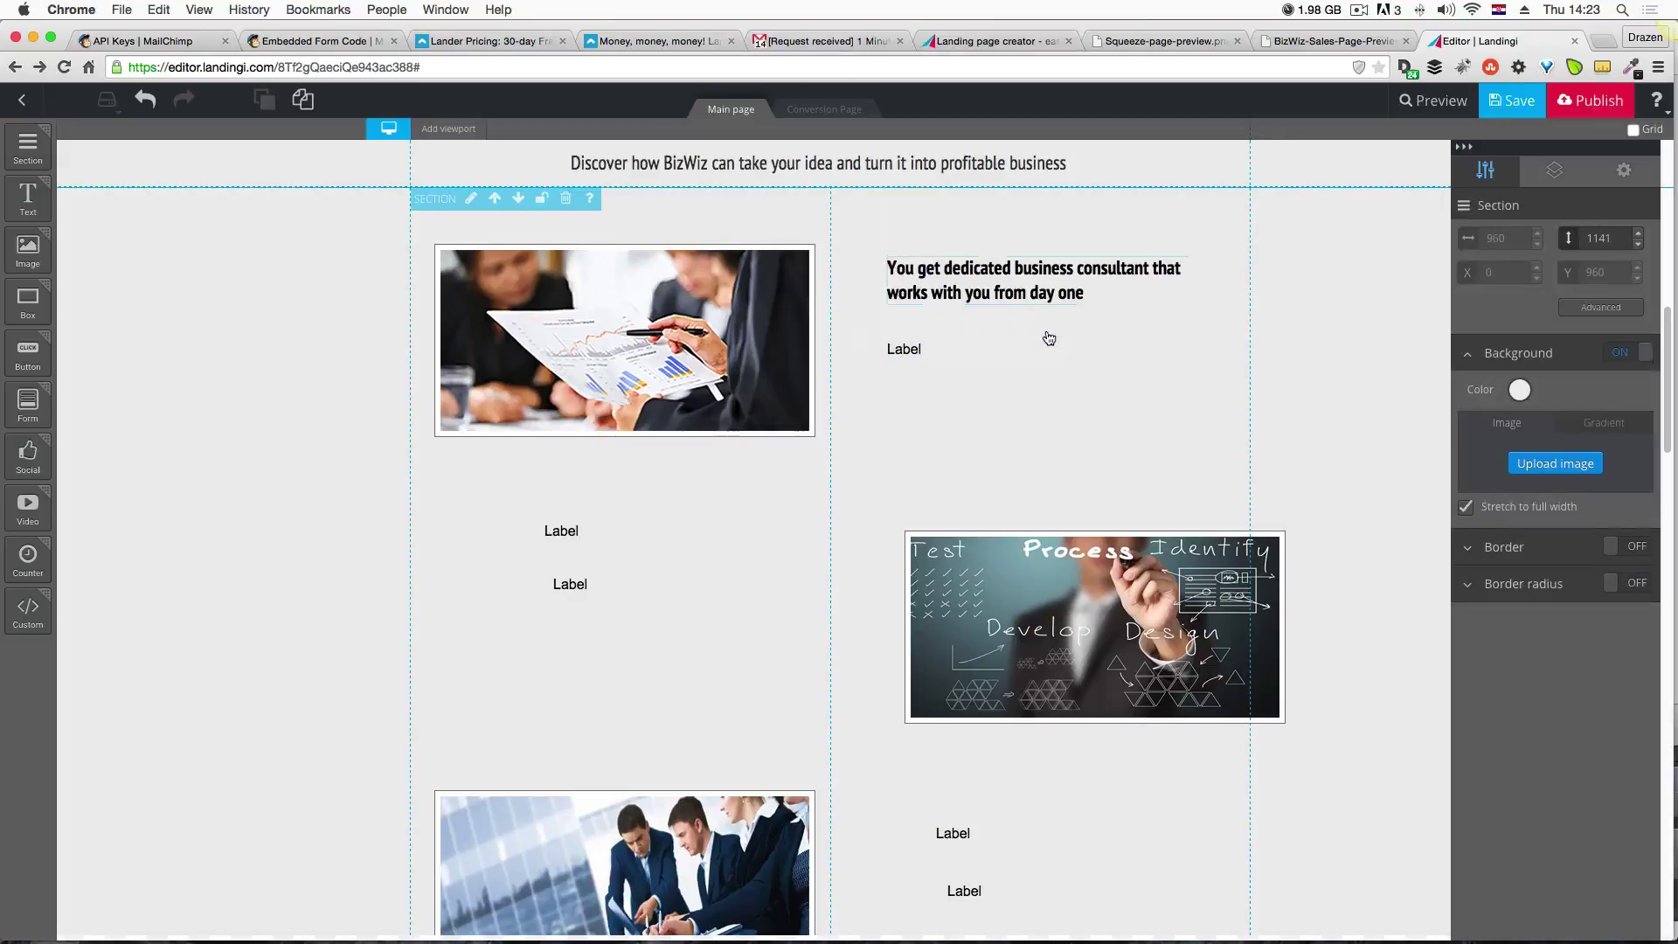
Check the layout in BizWiz-Sales-Page-Preview.png and shift the consultant heading slightly left and up to X 54, Y 71.
left_click(1341, 42)
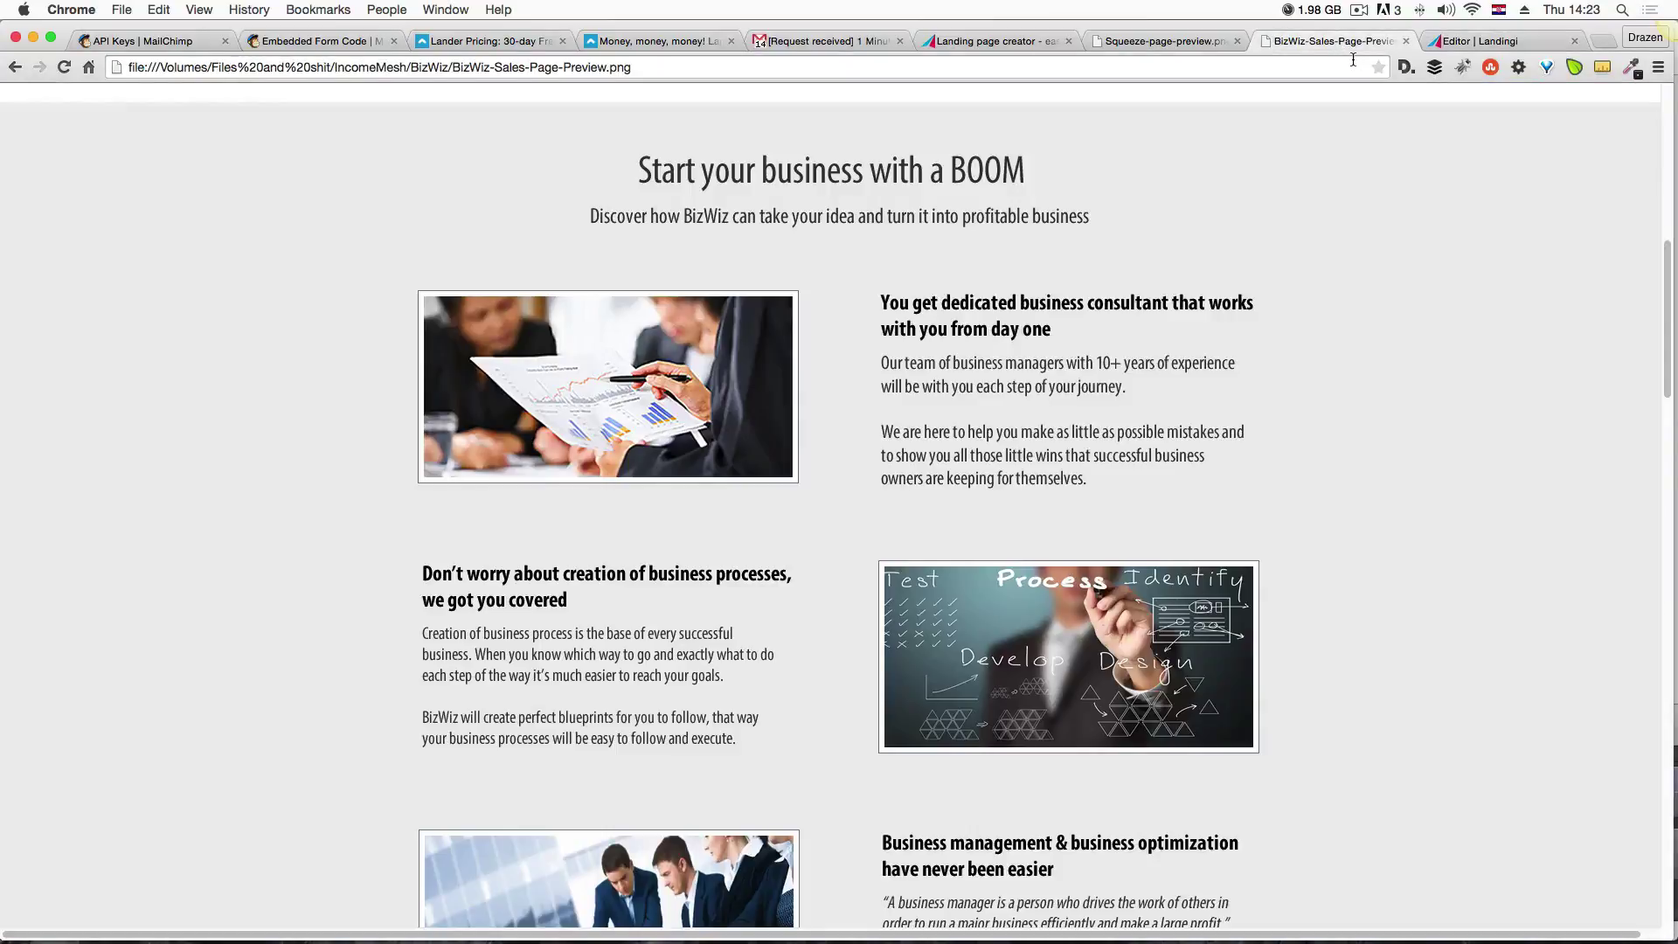
left_click(1471, 47)
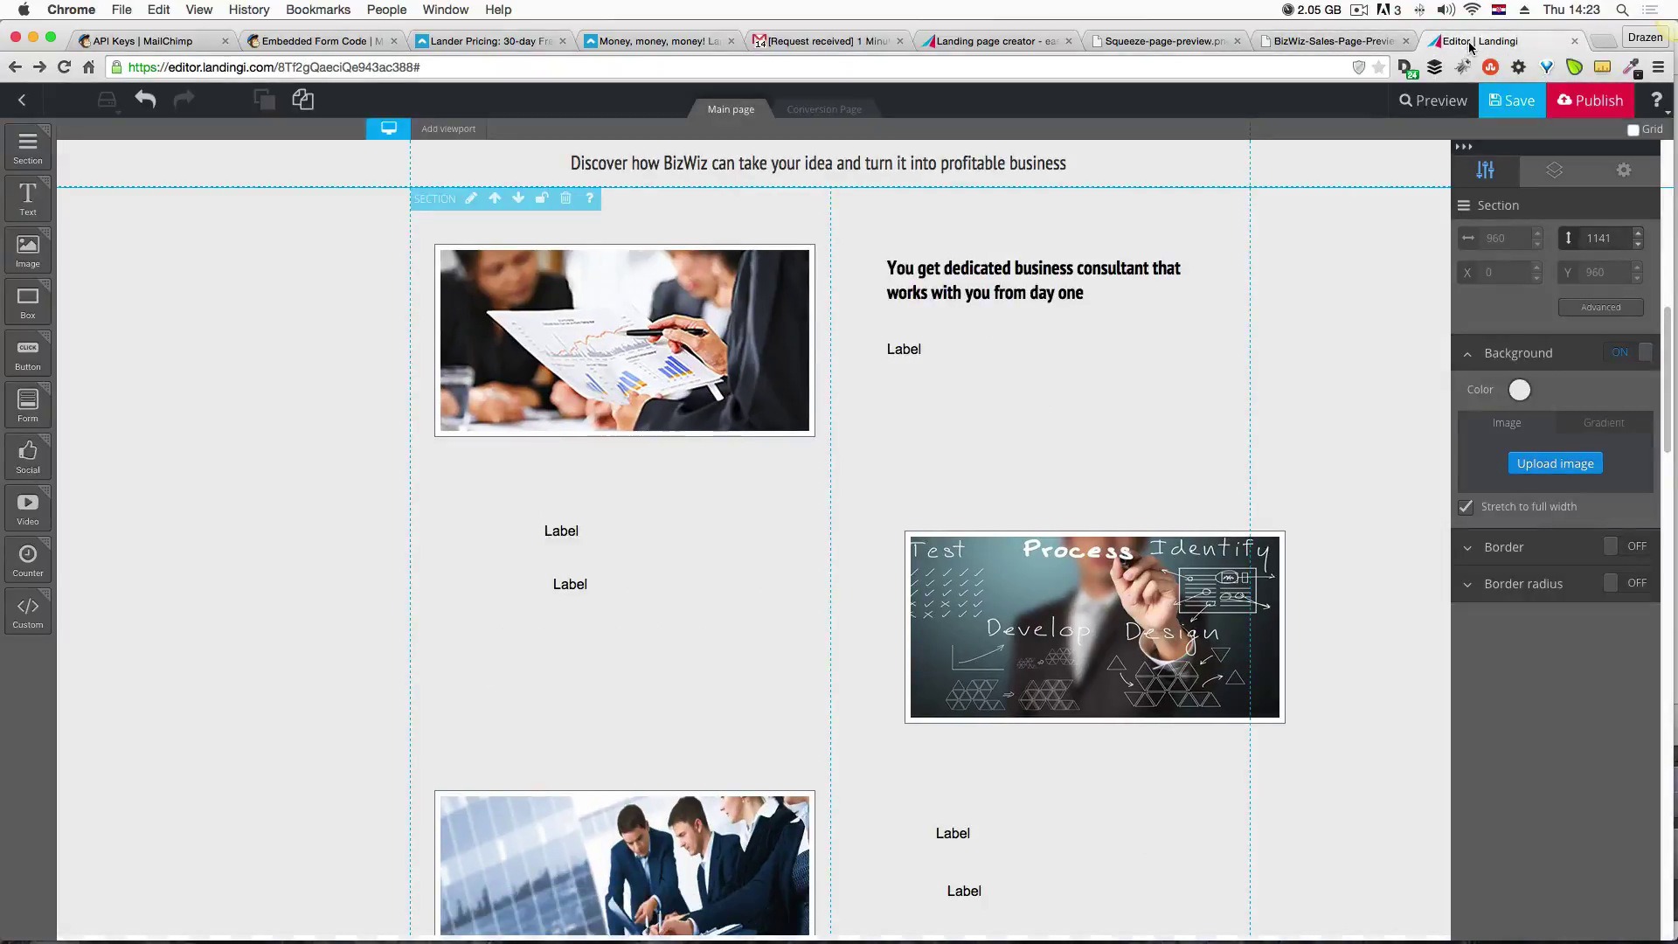
left_click(936, 295)
left_click_drag(936, 295, 934, 291)
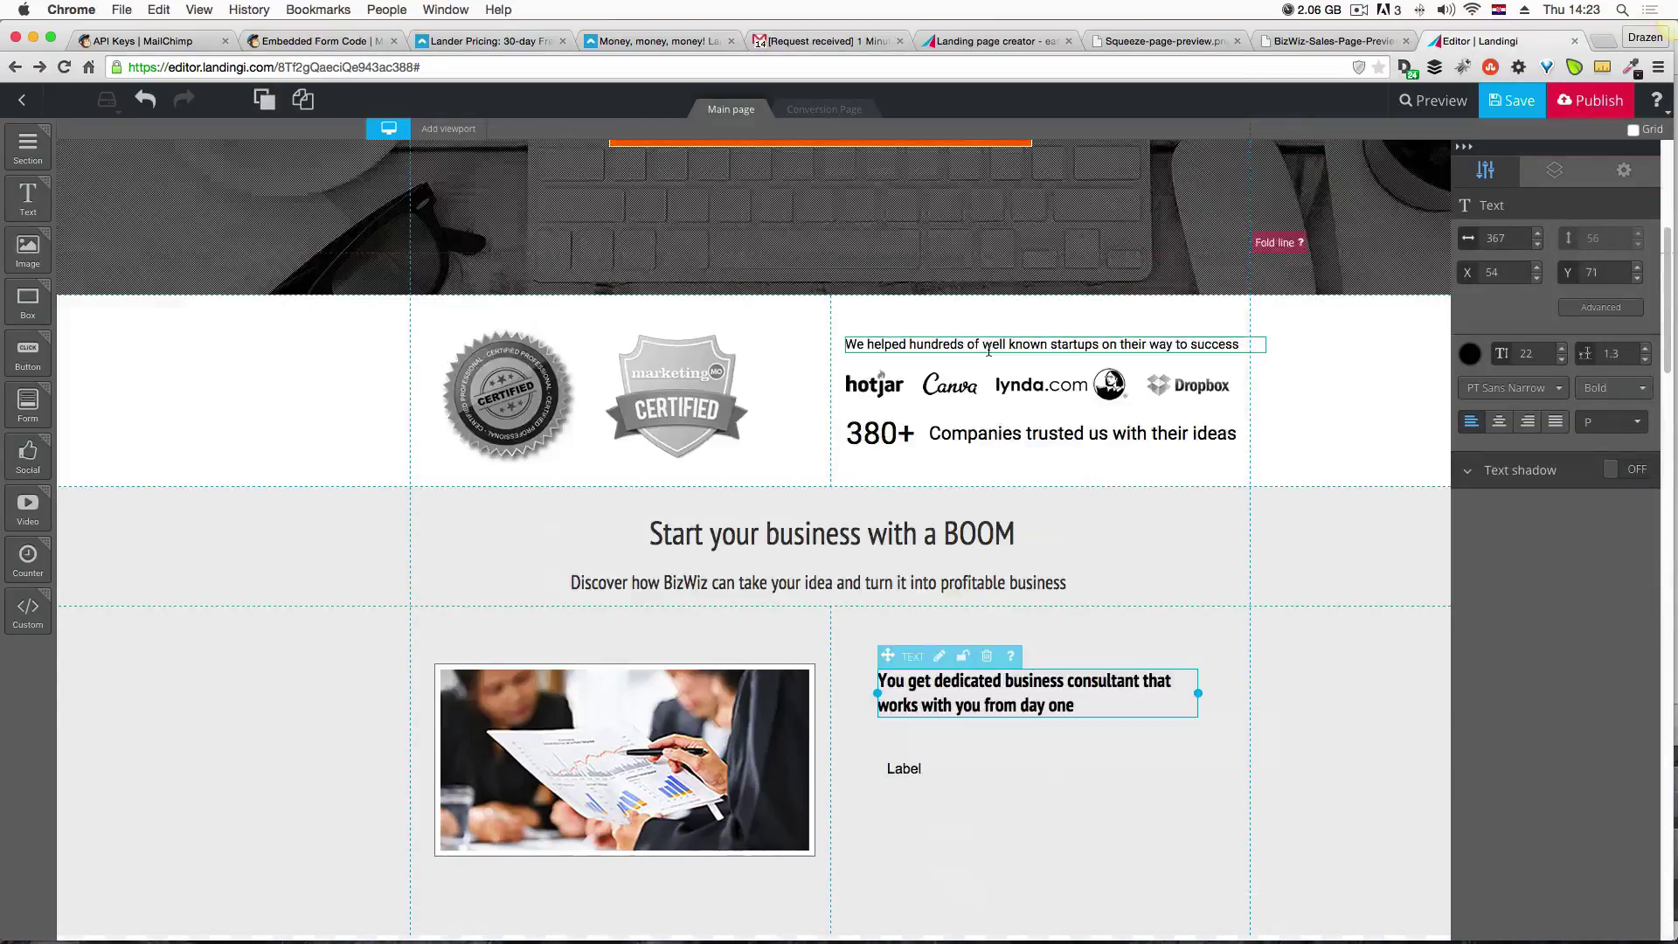
Move the first image to the left edge of the content area at X 0, Y 66.
scroll(970, 332, "up", 5)
left_click(1096, 569)
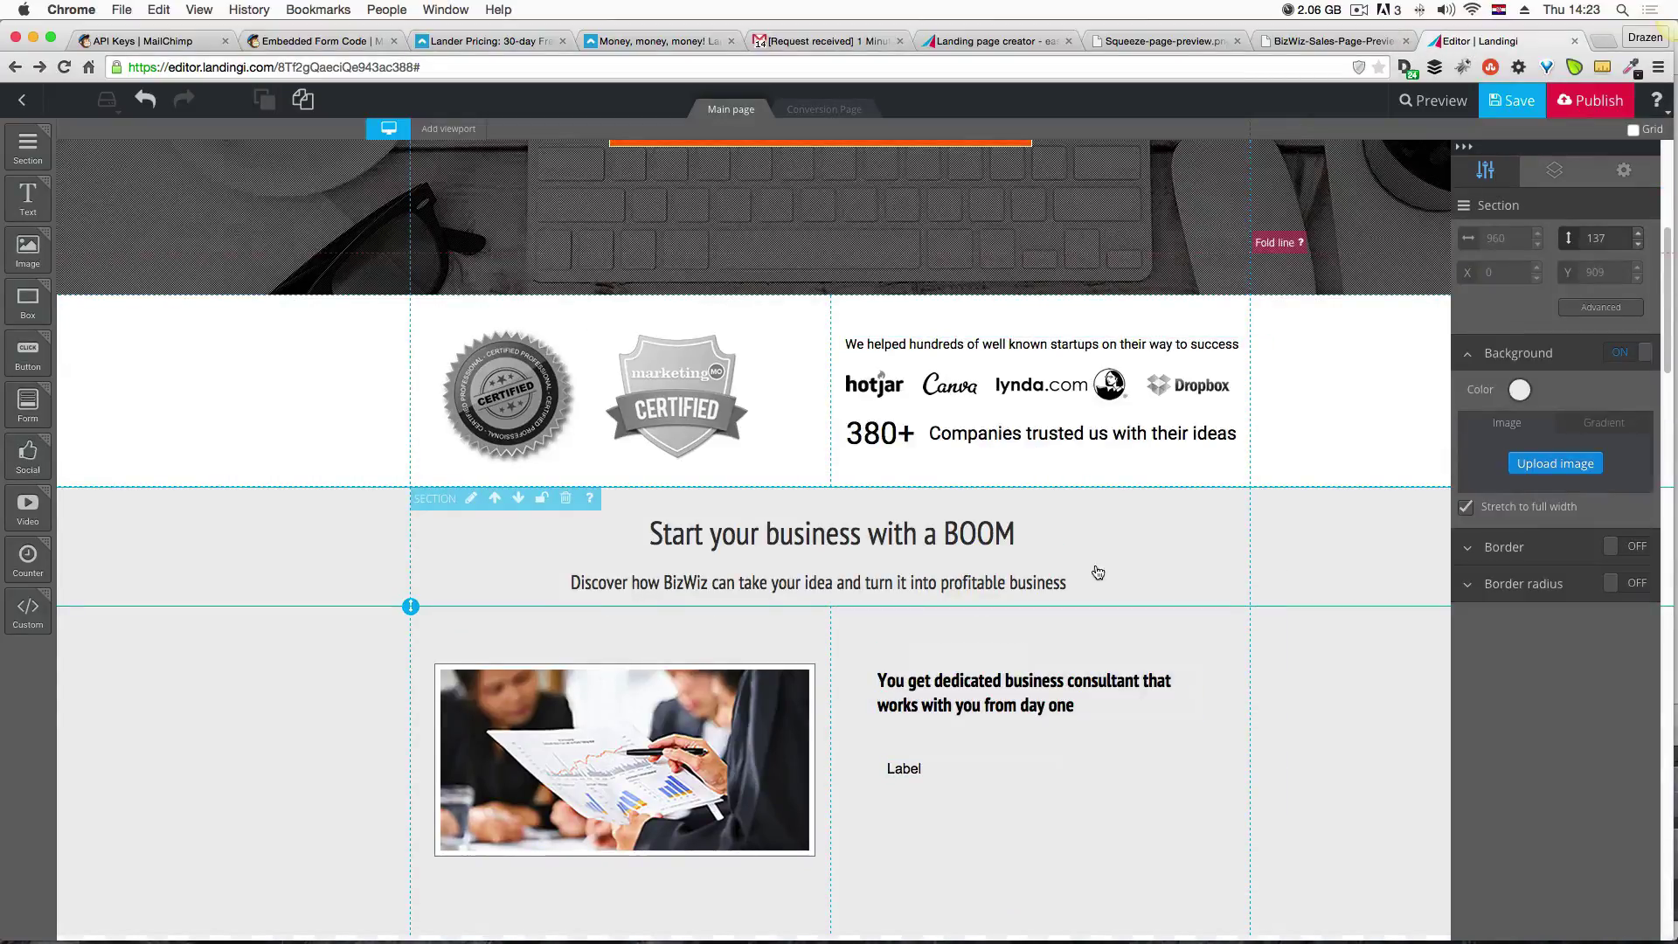
scroll(1098, 572, "down", 1)
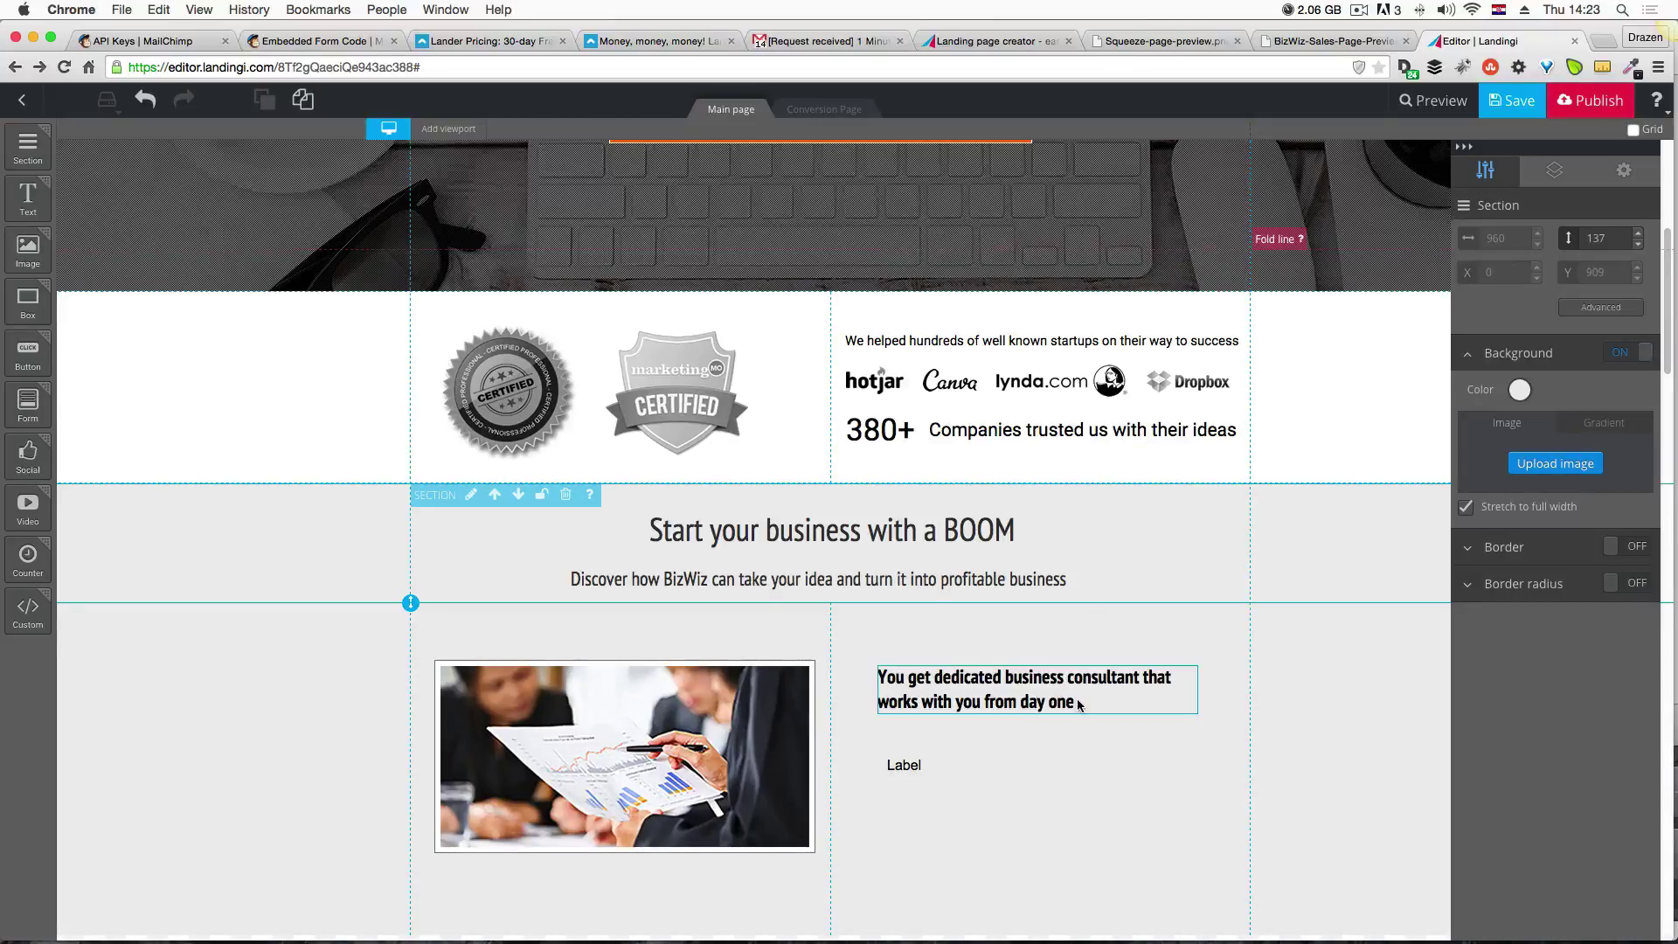
left_click_drag(707, 752, 680, 743)
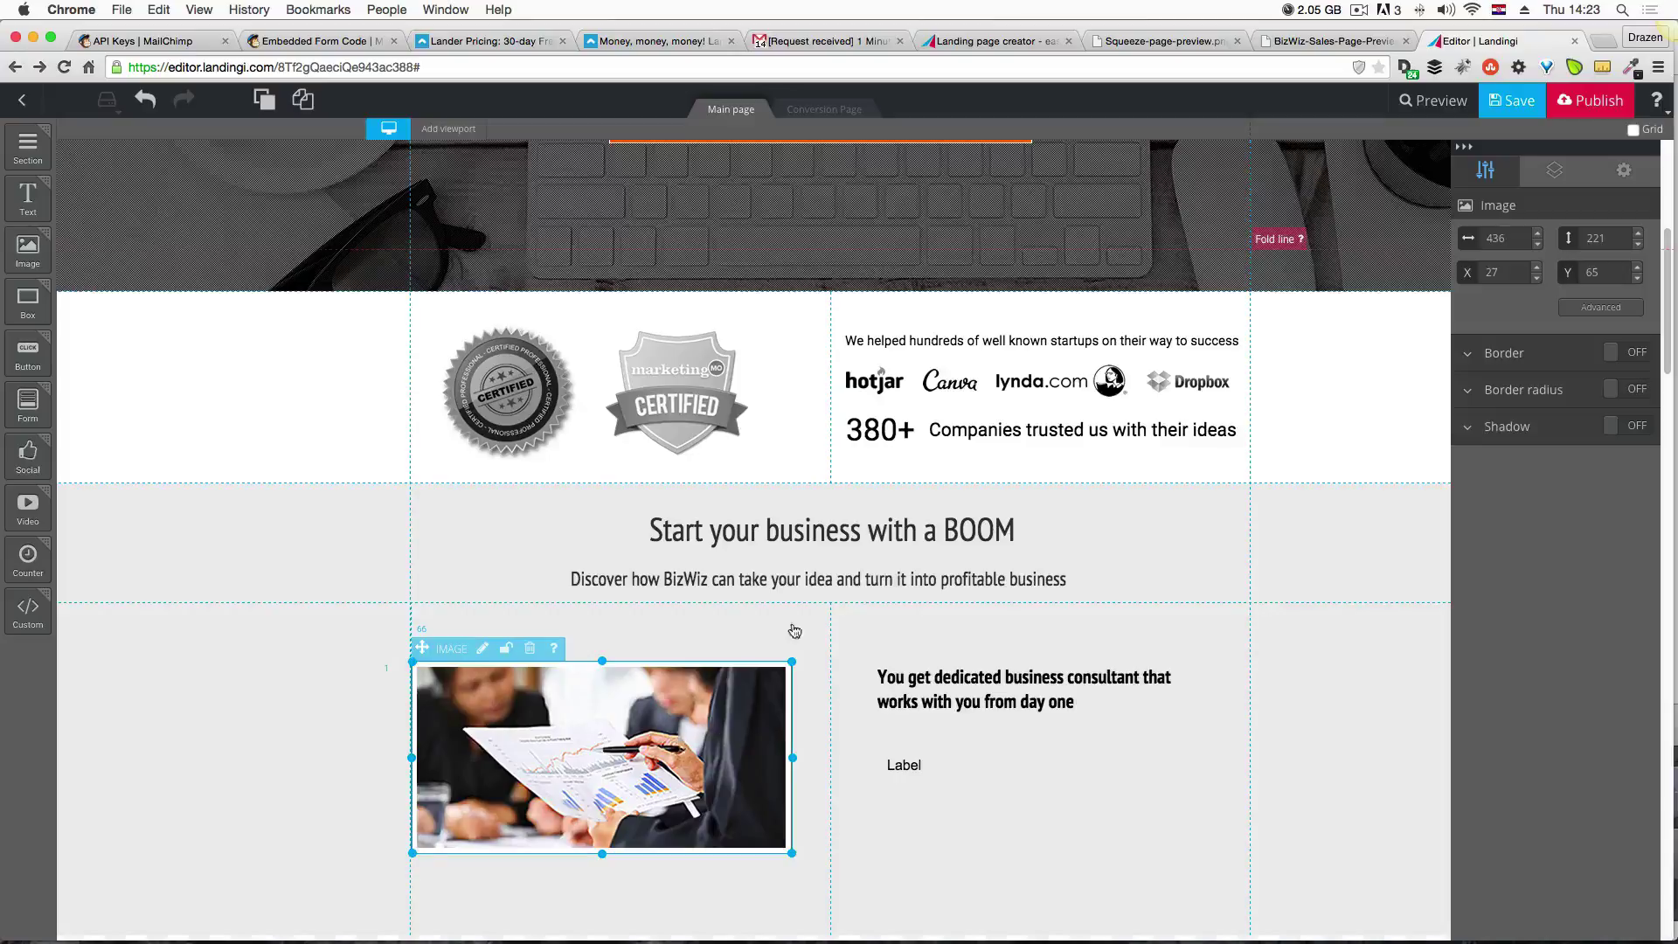
Compare the image and consultant heading alignment with the Fireworks design, returning to the Landingi editor when done.
key("ctrl+Up")
left_click(409, 394)
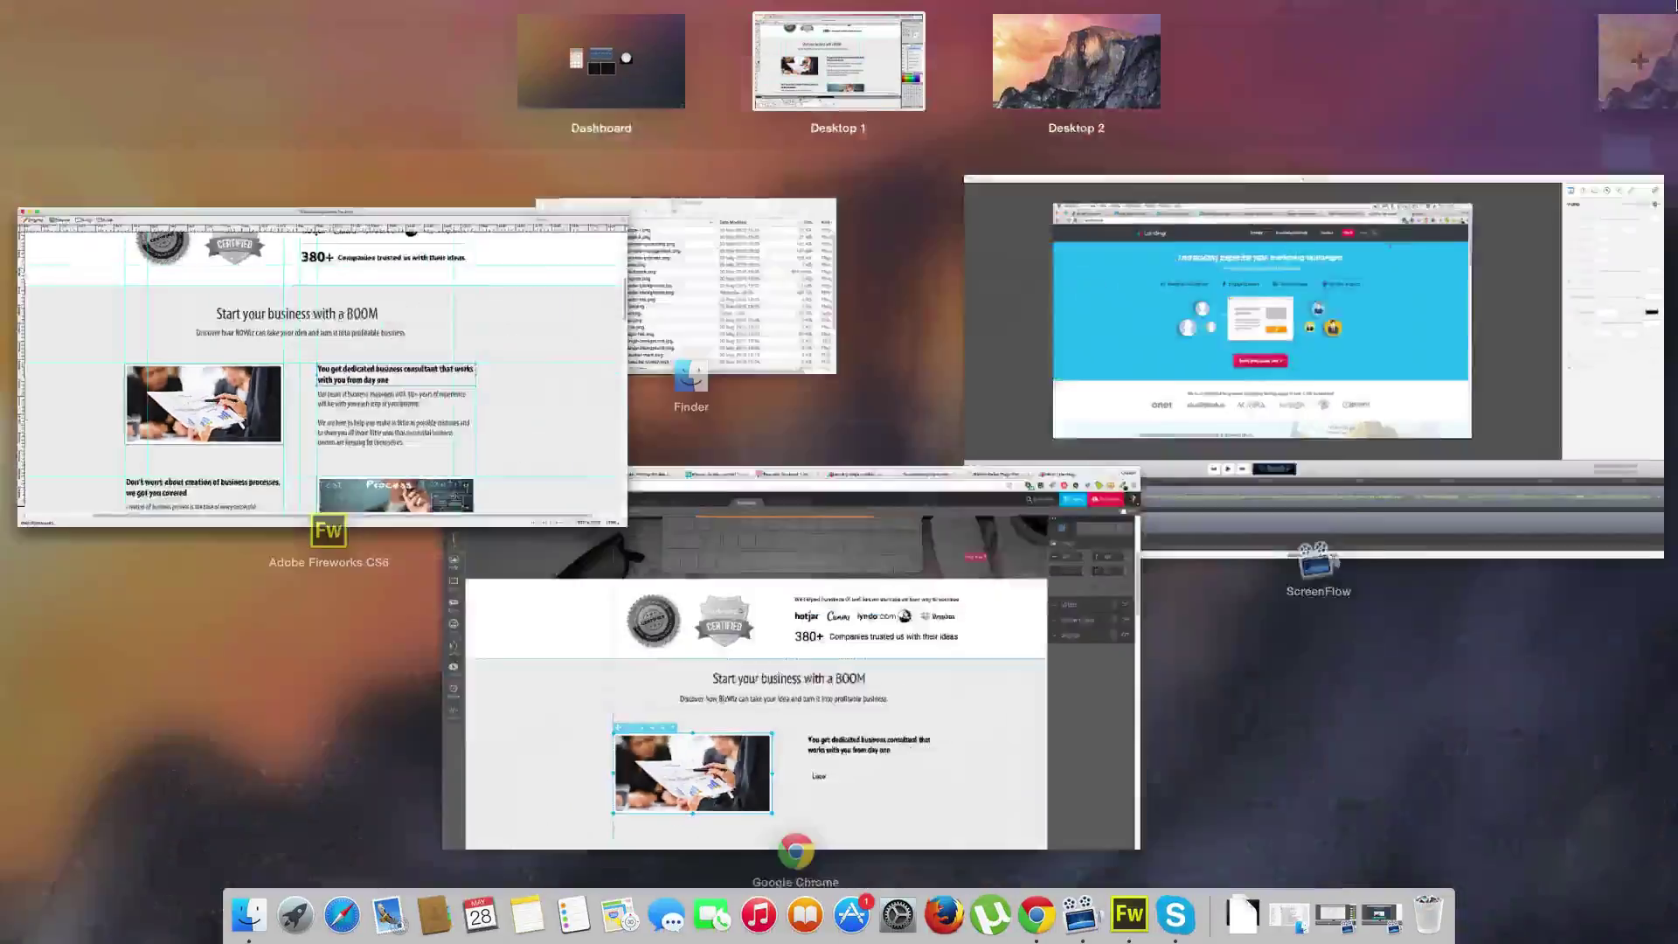
key("ctrl+Up")
left_click(834, 657)
key("ctrl+Up")
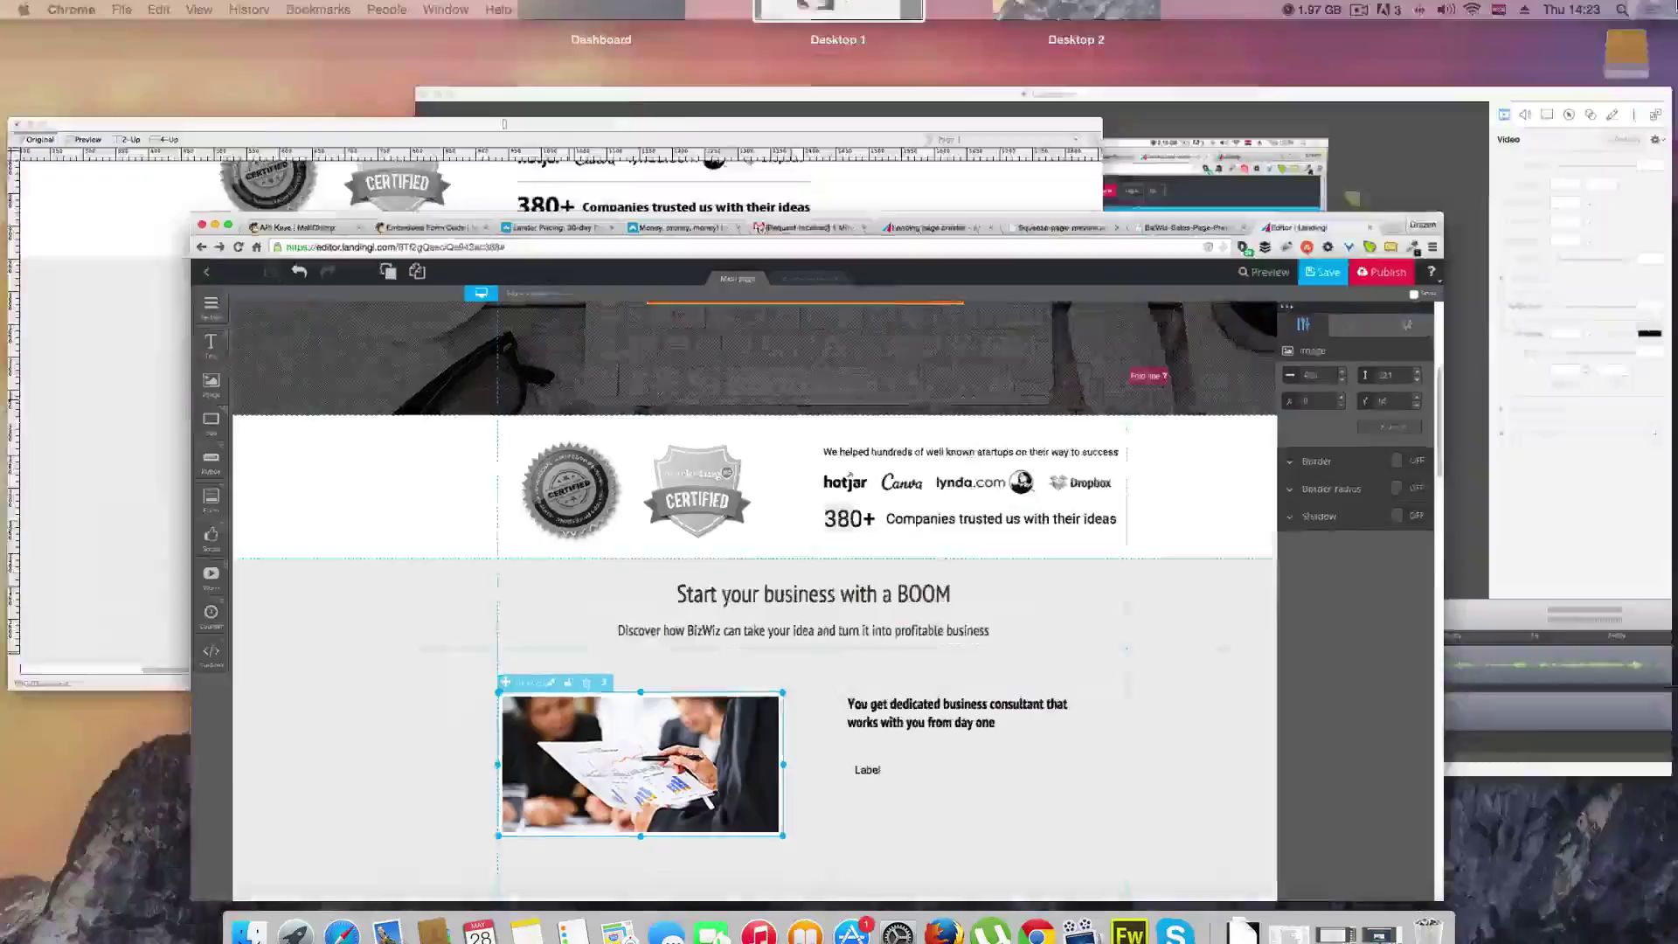
left_click(299, 392)
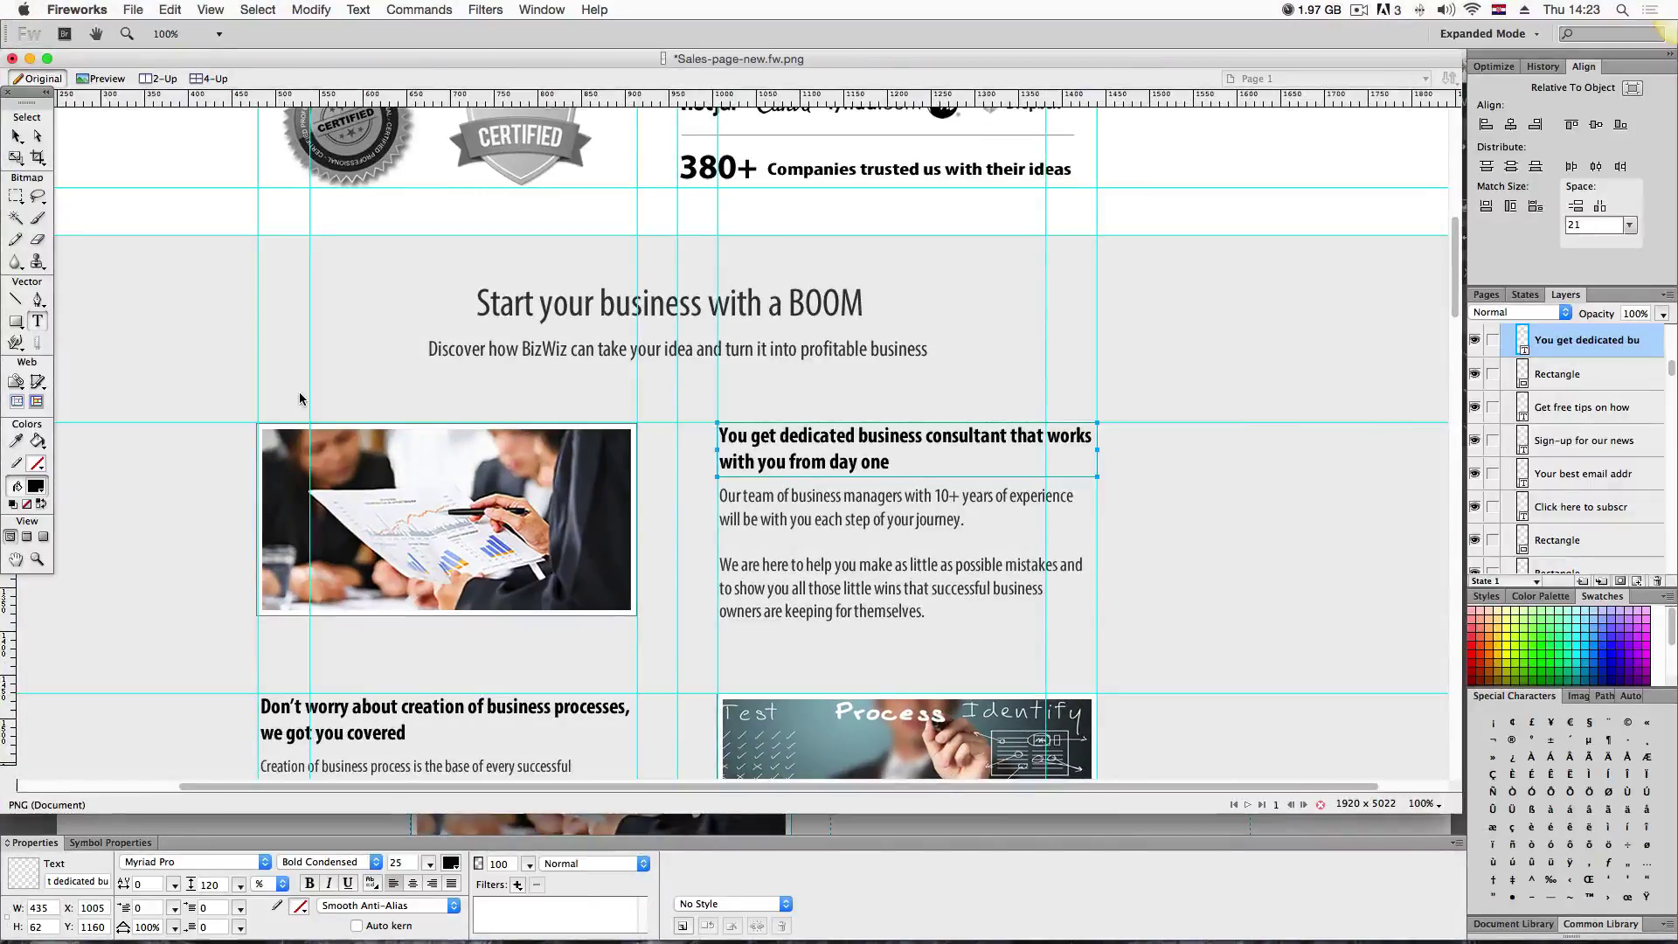
key("ctrl+Up")
left_click(886, 689)
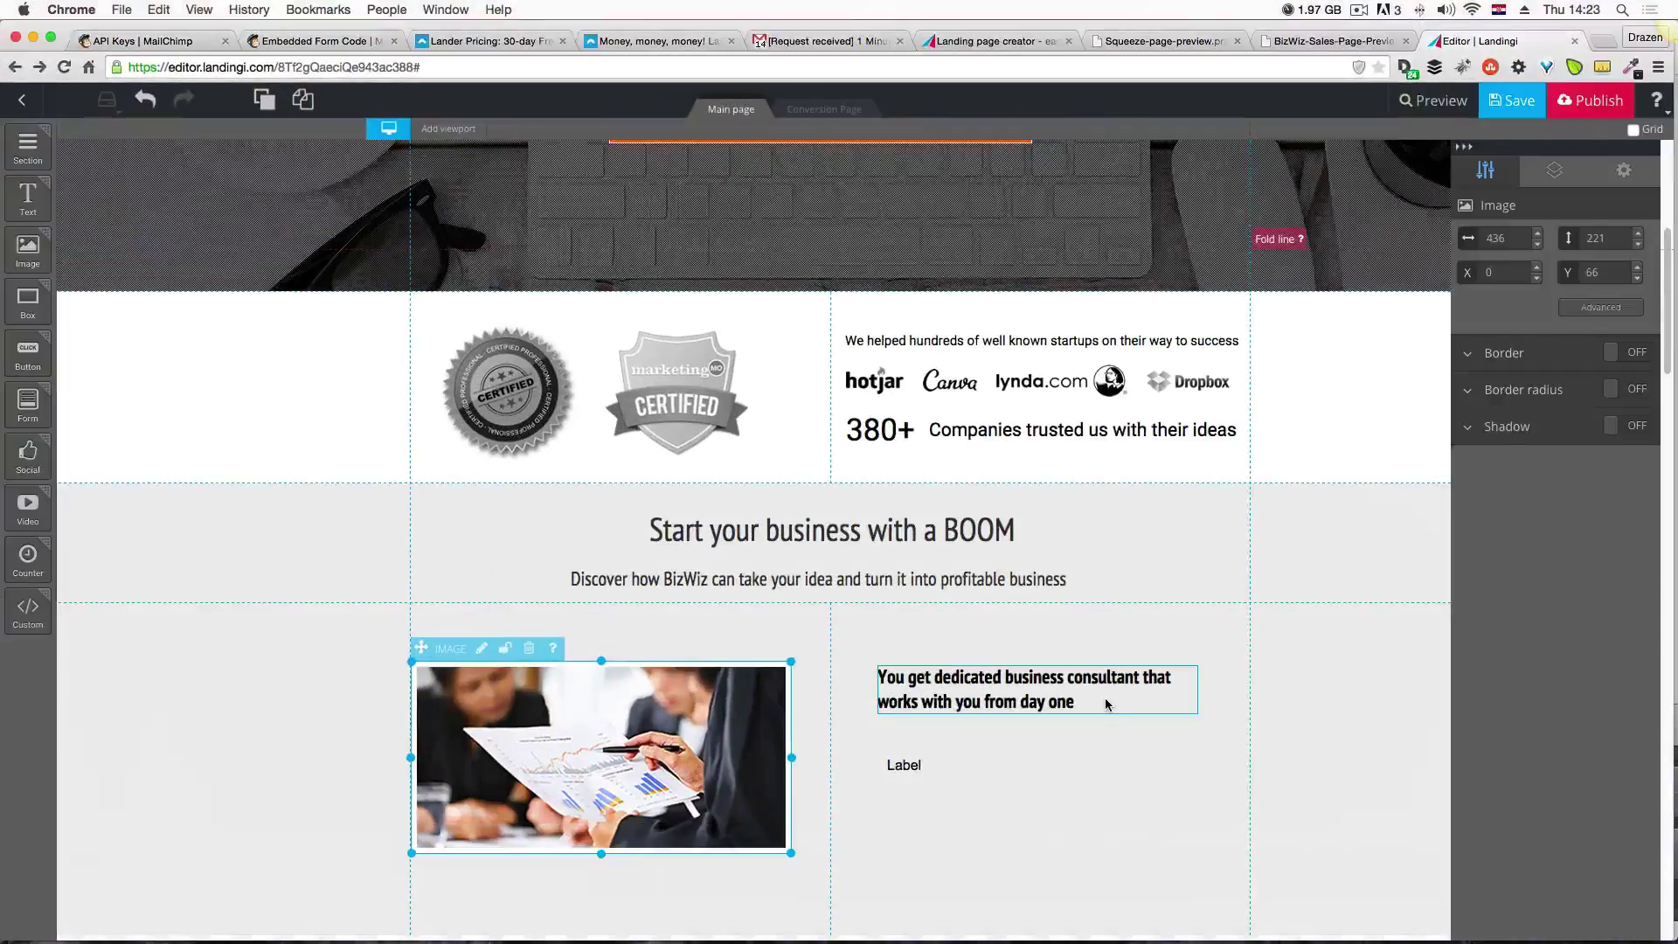
Widen the consultant heading to 389 and move it against the content area's right edge at X 95, Y 70.
left_click(1105, 705)
left_click_drag(1204, 691, 1219, 690)
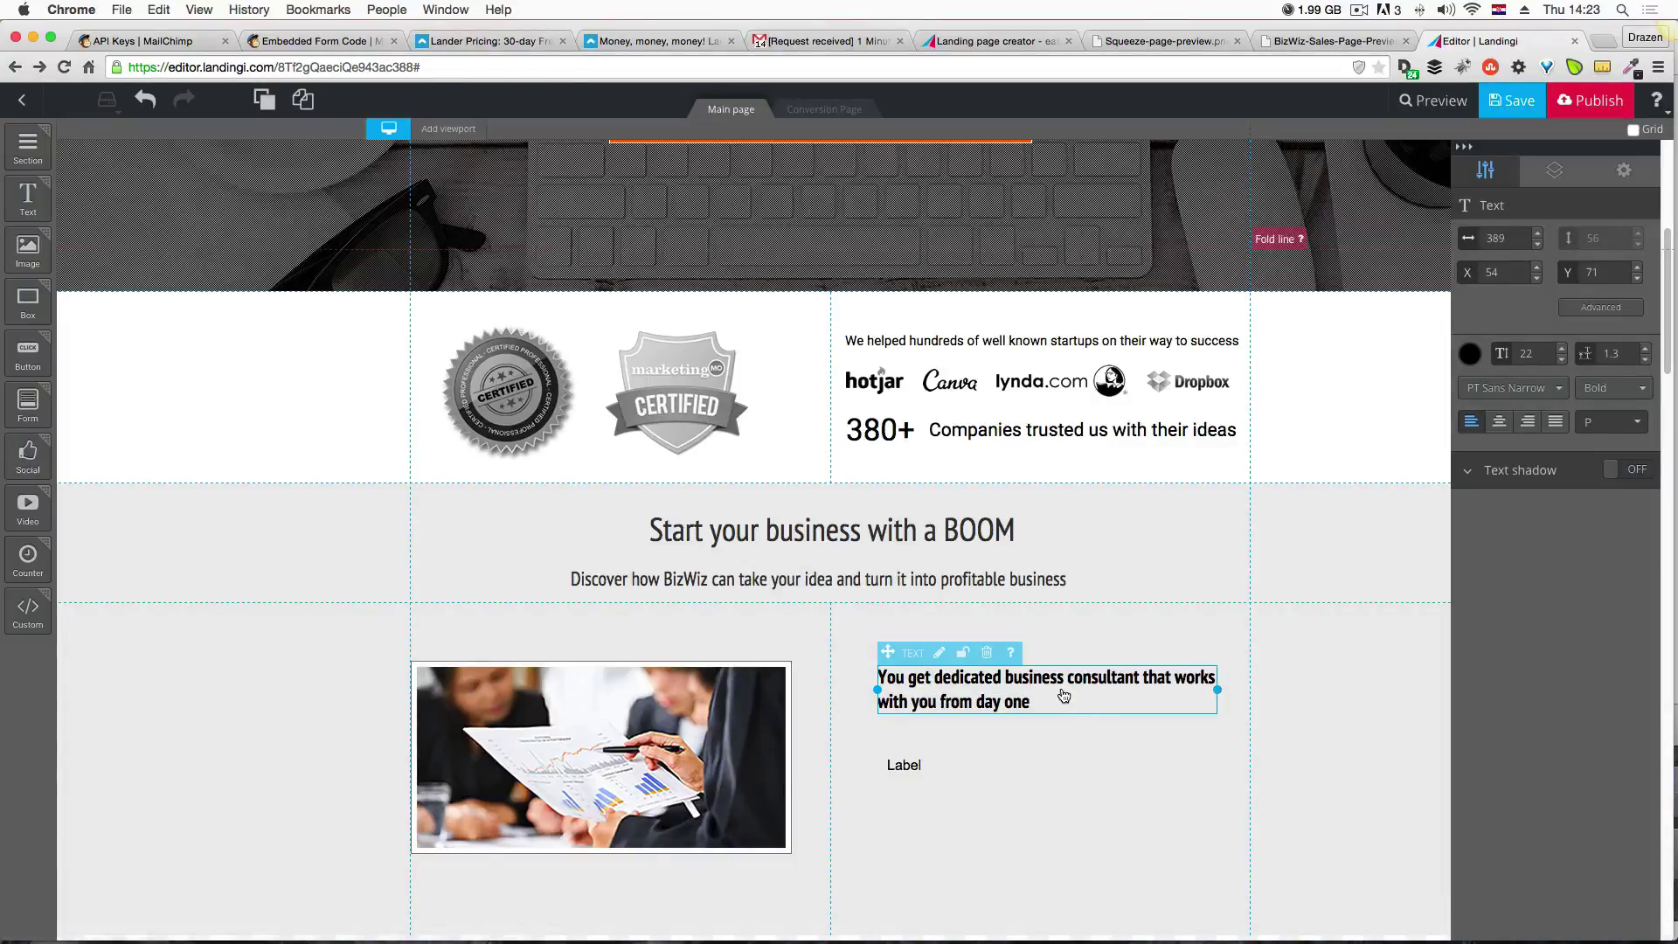
left_click_drag(1061, 697, 1100, 694)
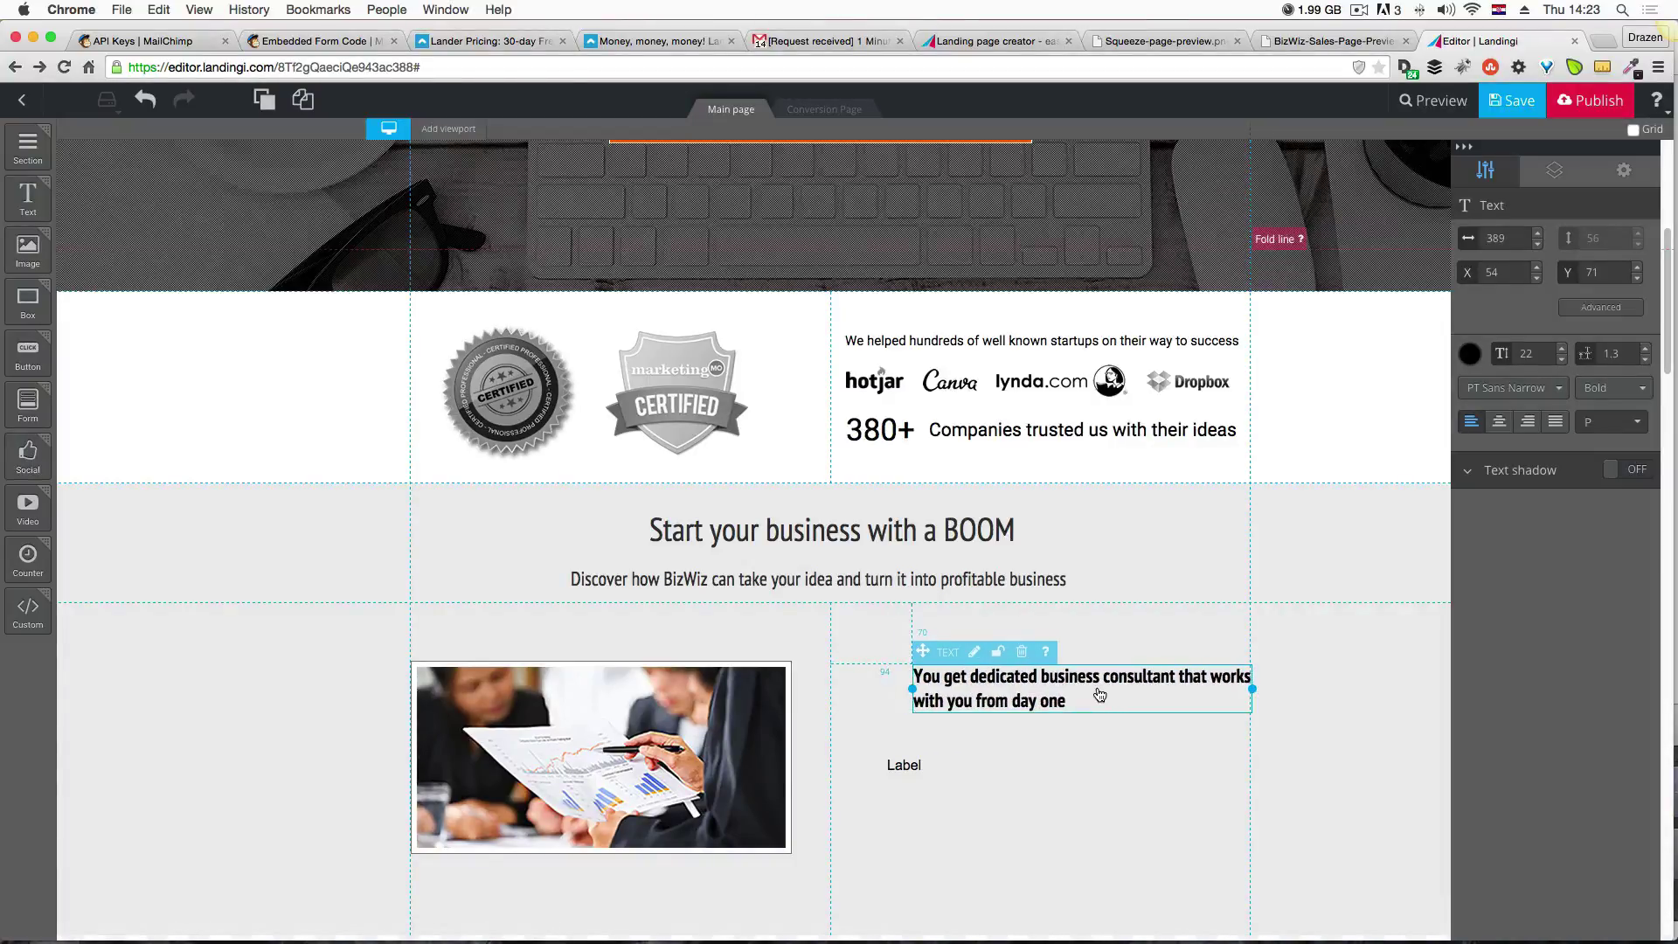
left_click(1100, 732)
scroll(1099, 733, "down", 2)
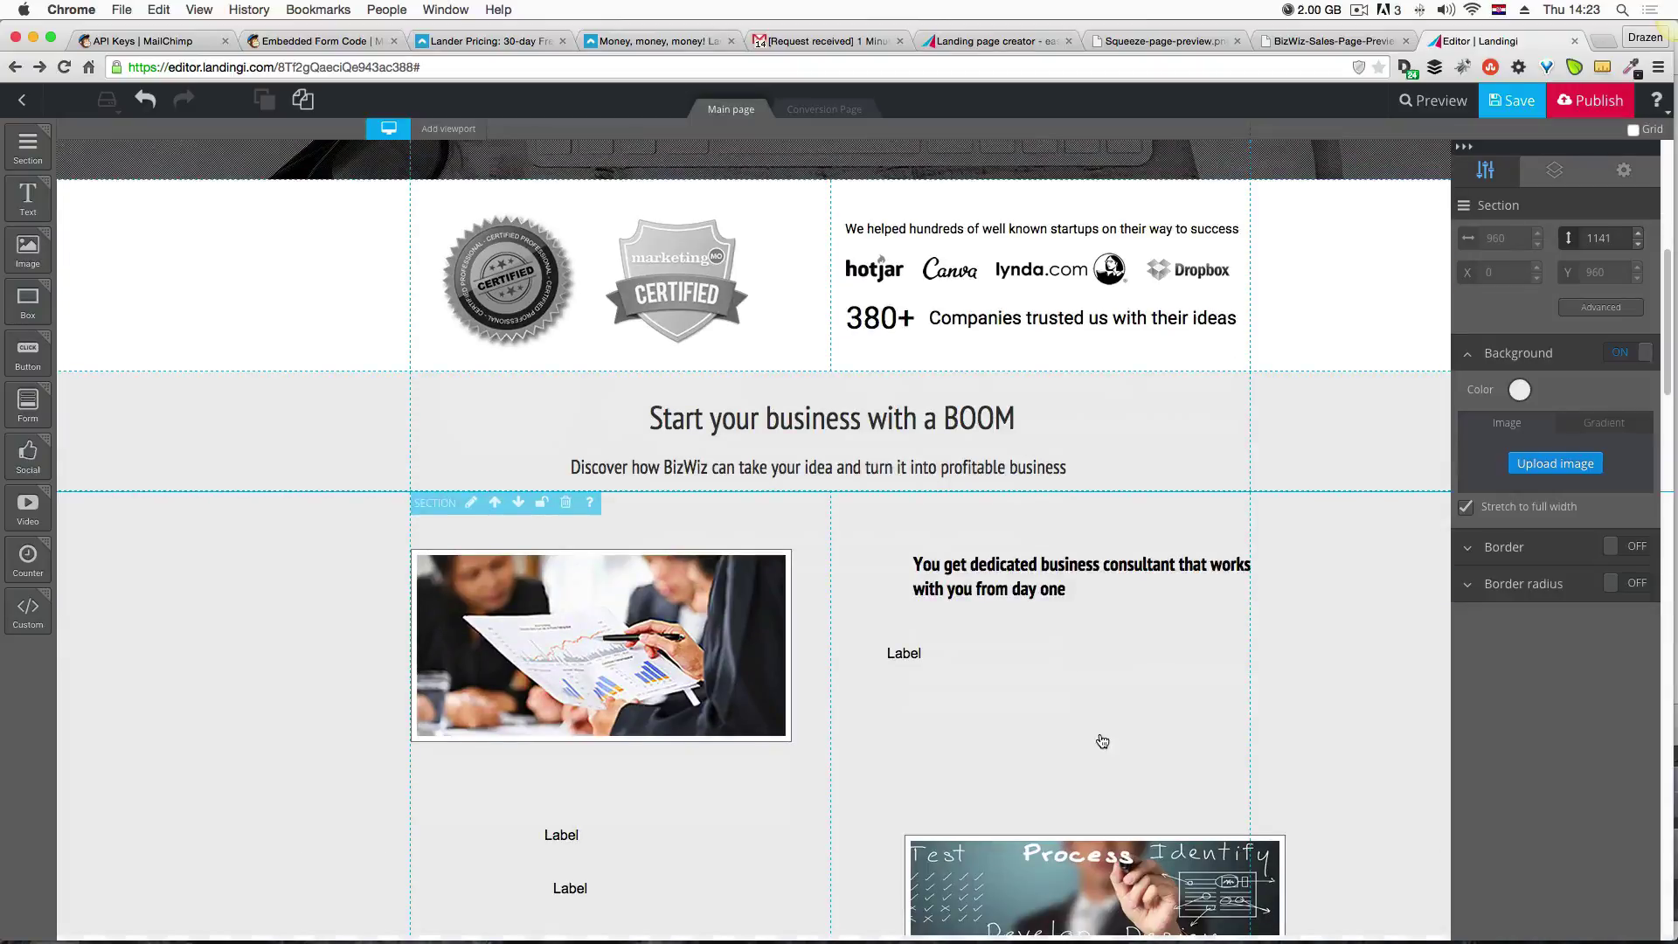
Compare the consultant heading with BizWiz-Sales-Page-Preview.png and set its font size to 23.
key("ctrl+Up")
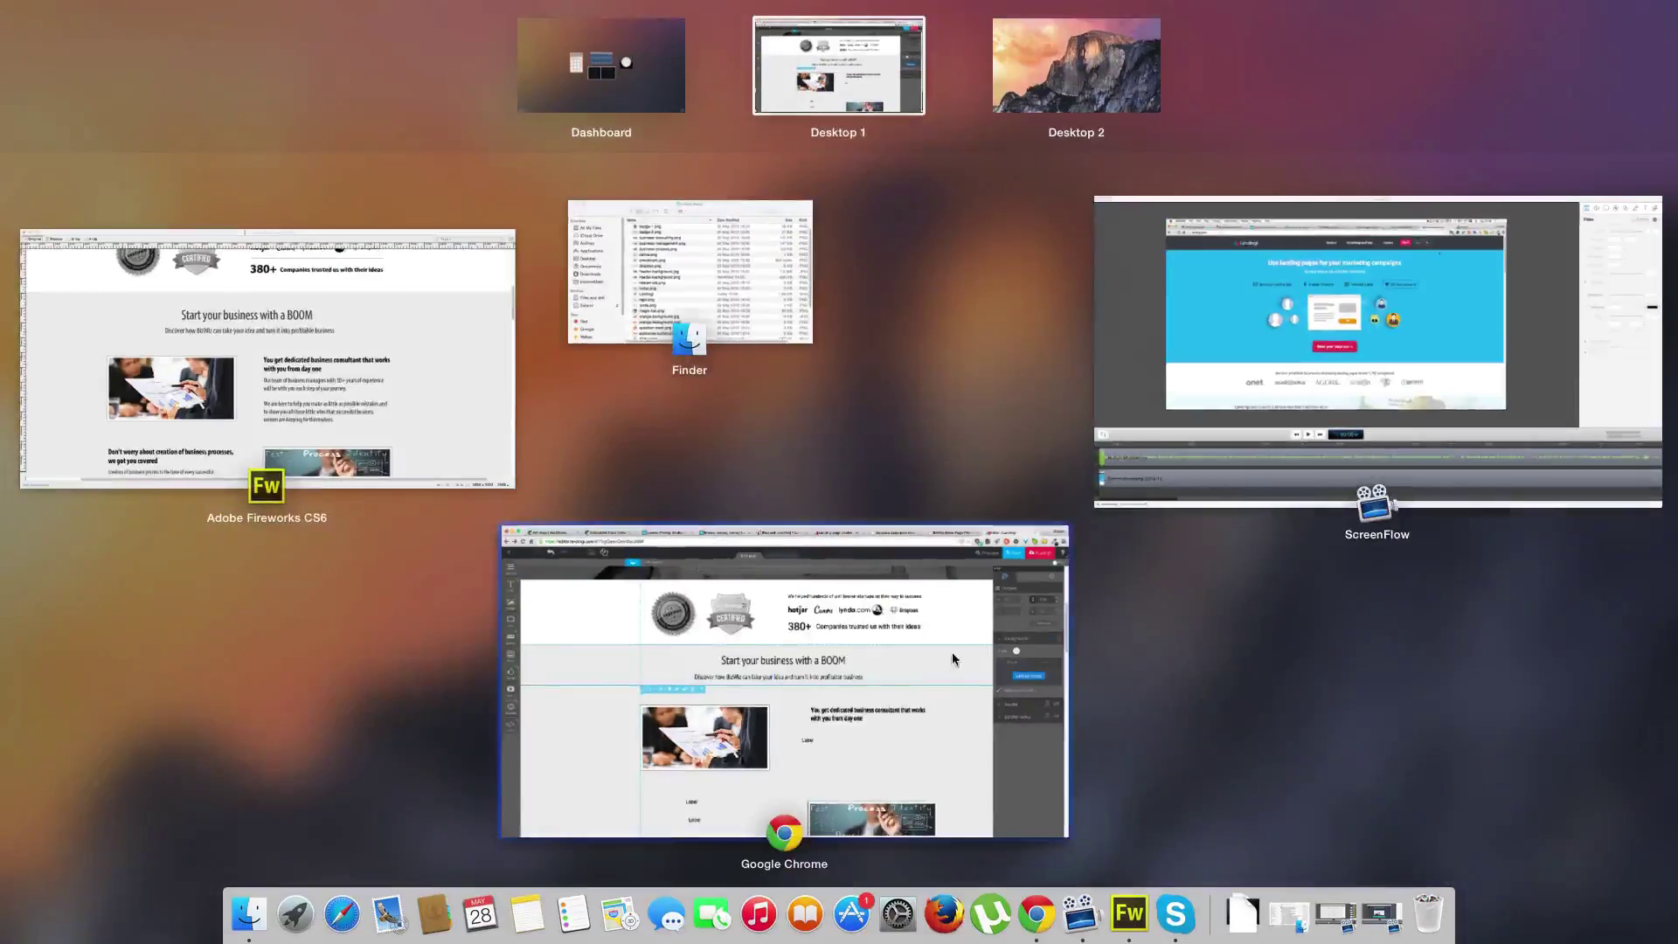
key("Escape")
left_click(1336, 44)
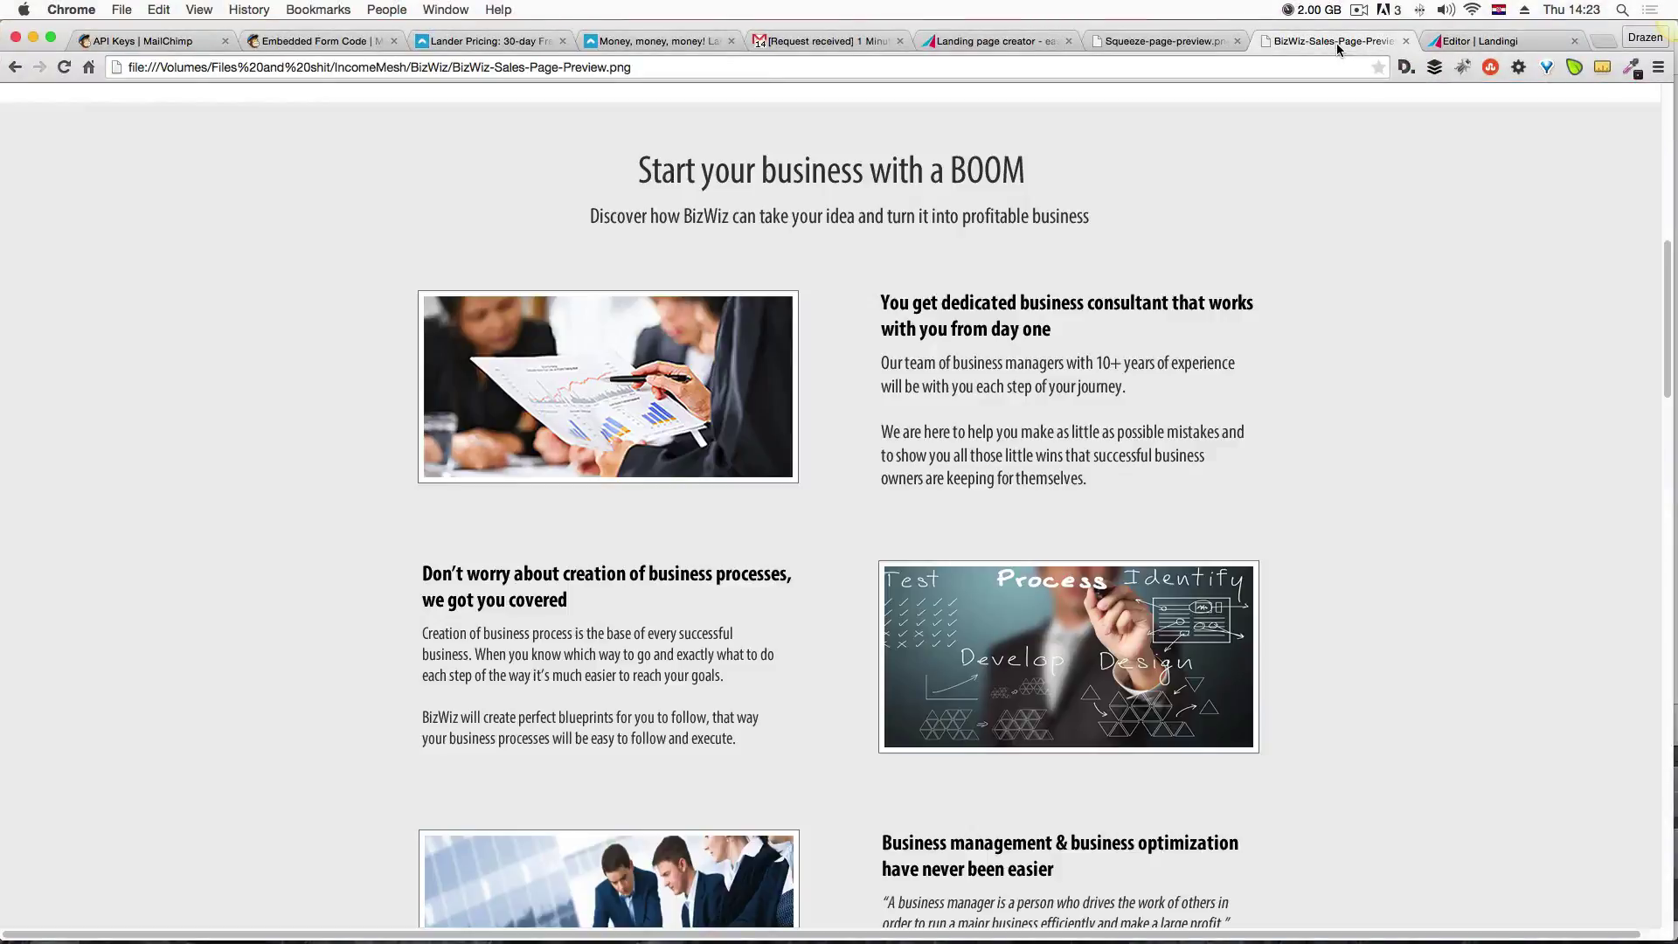
left_click(1516, 44)
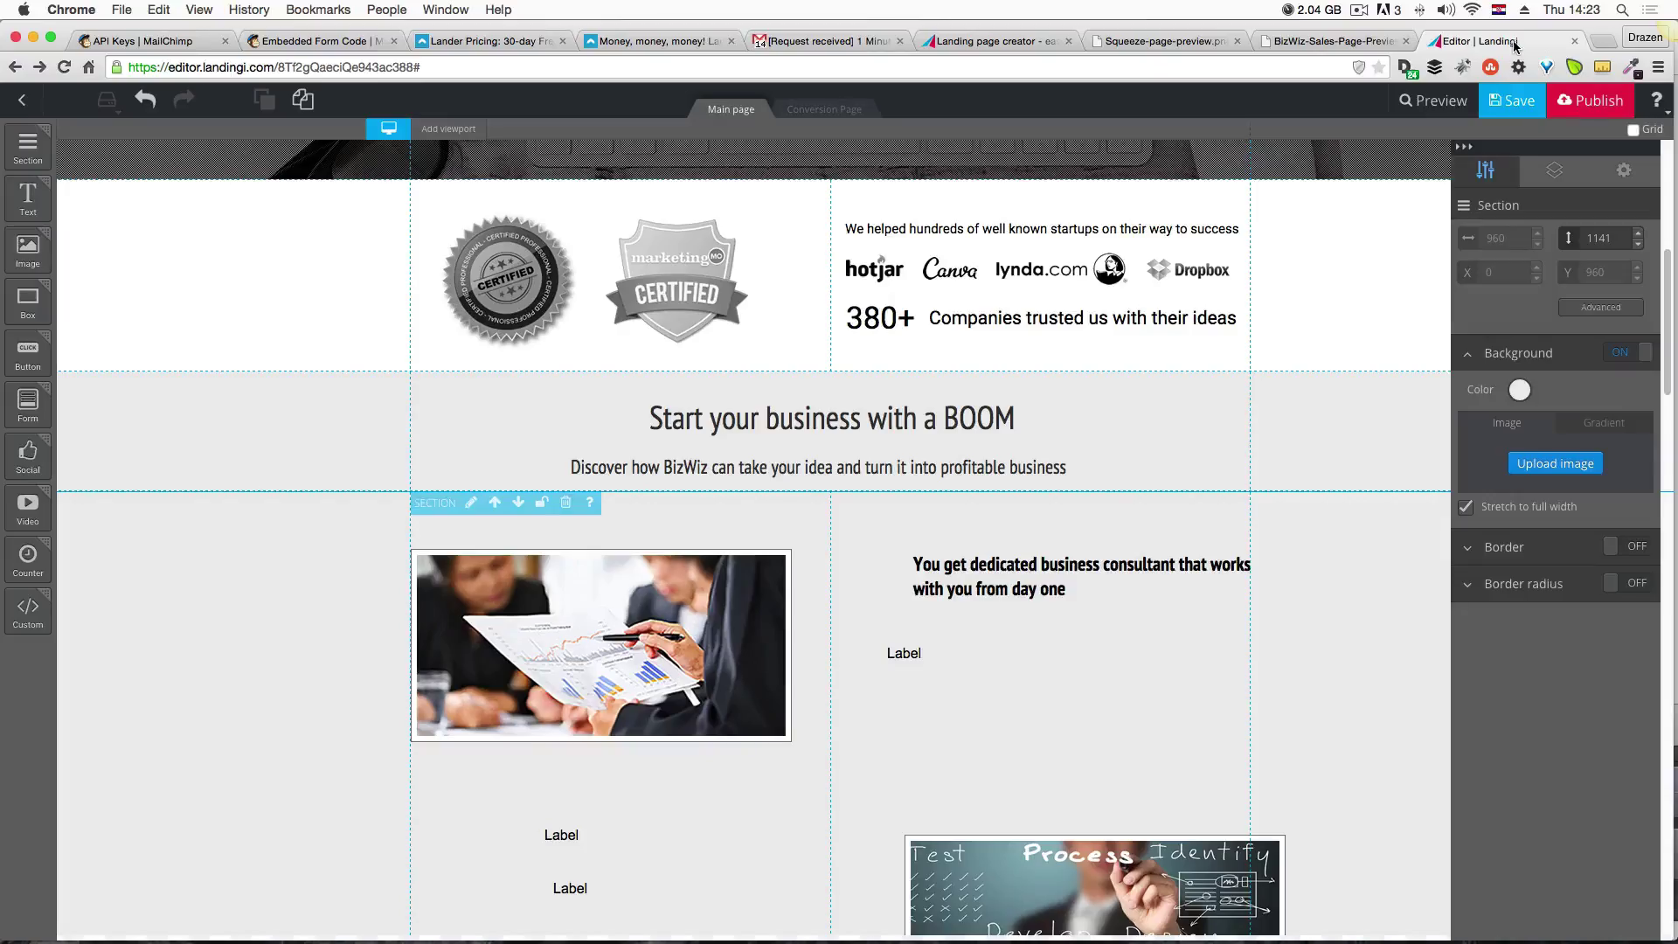
left_click(994, 573)
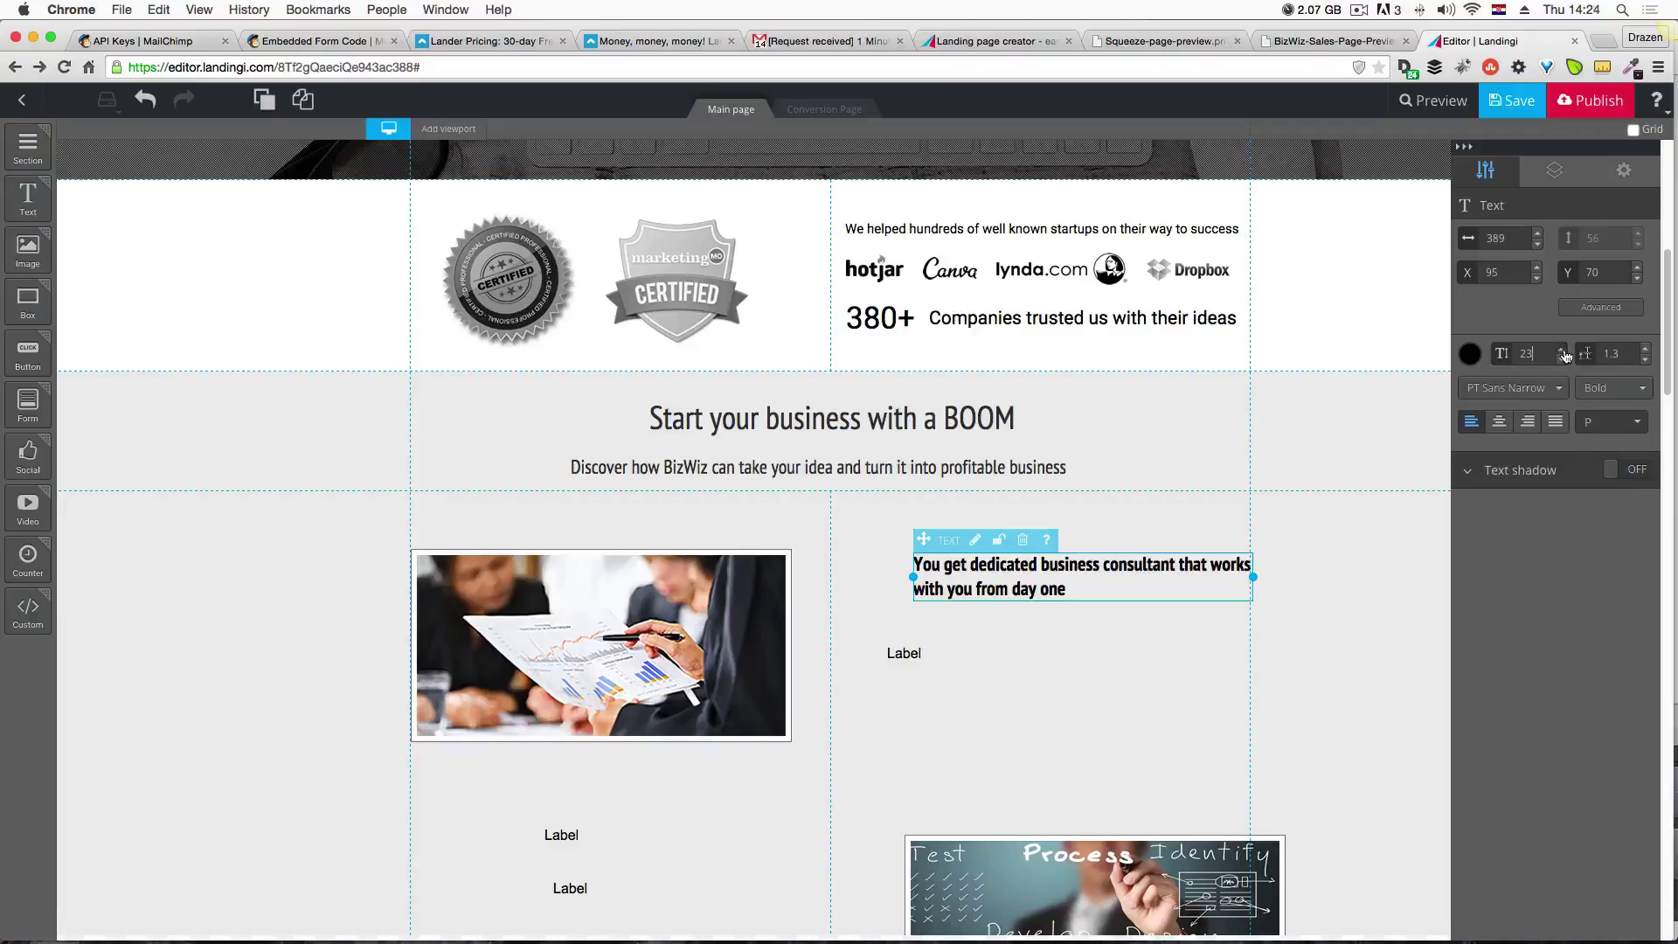
left_click(1147, 726)
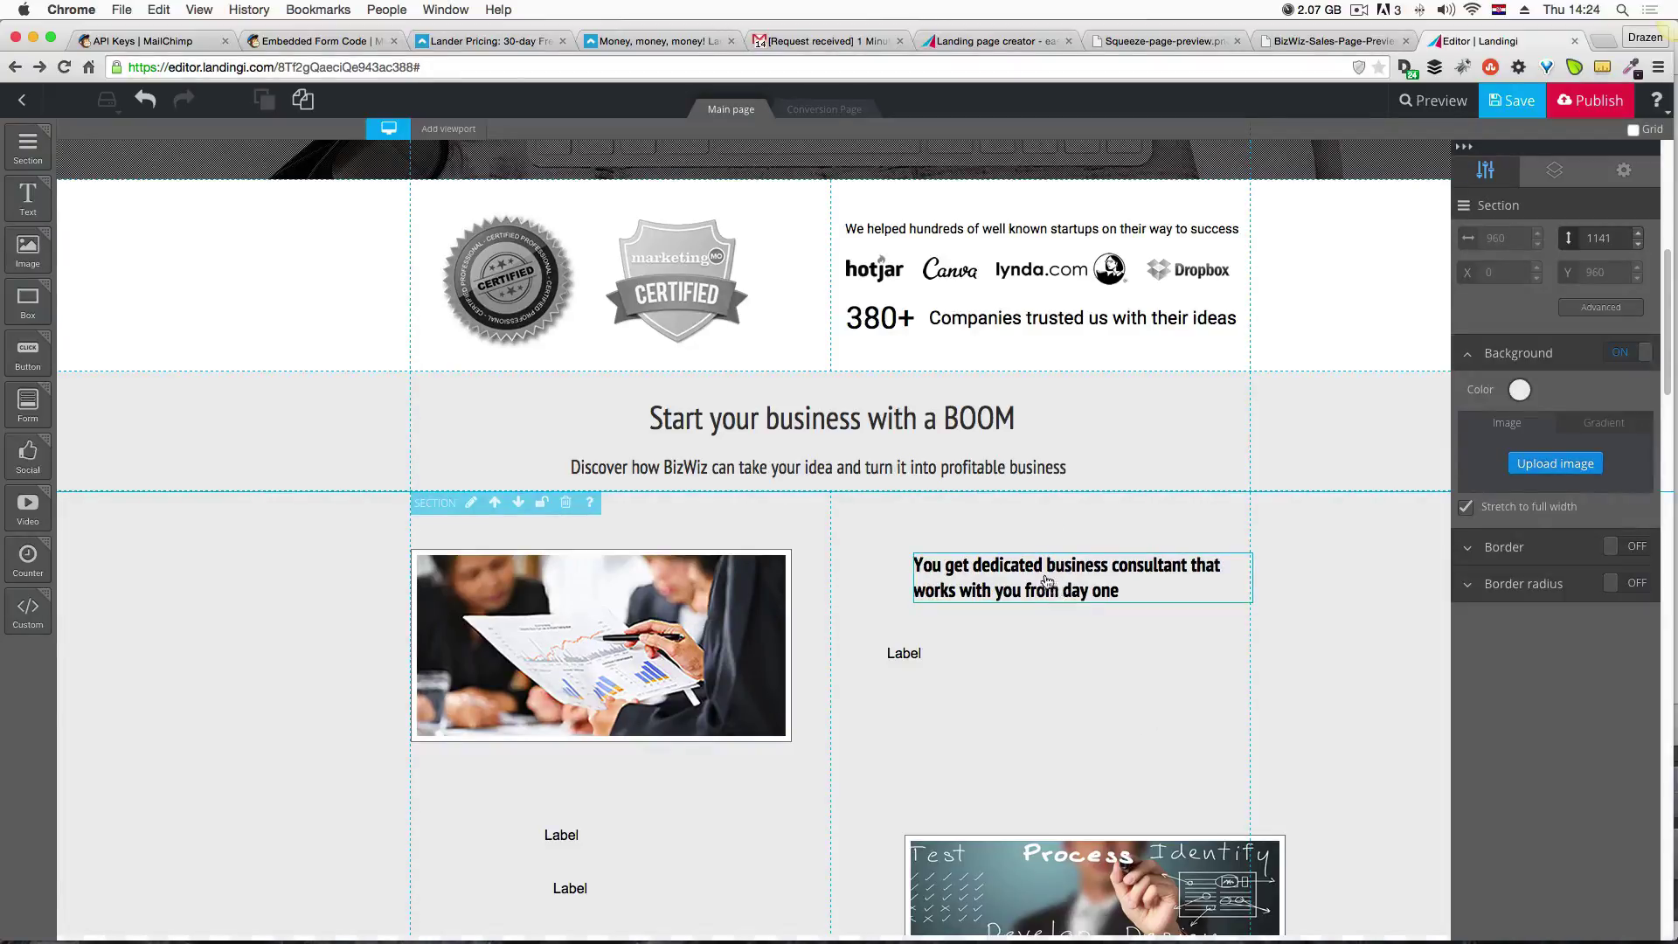
Move the consultant heading left to about X 47, Y 66 and widen its text box so the first line ends with "works".
left_click_drag(1050, 581, 1010, 577)
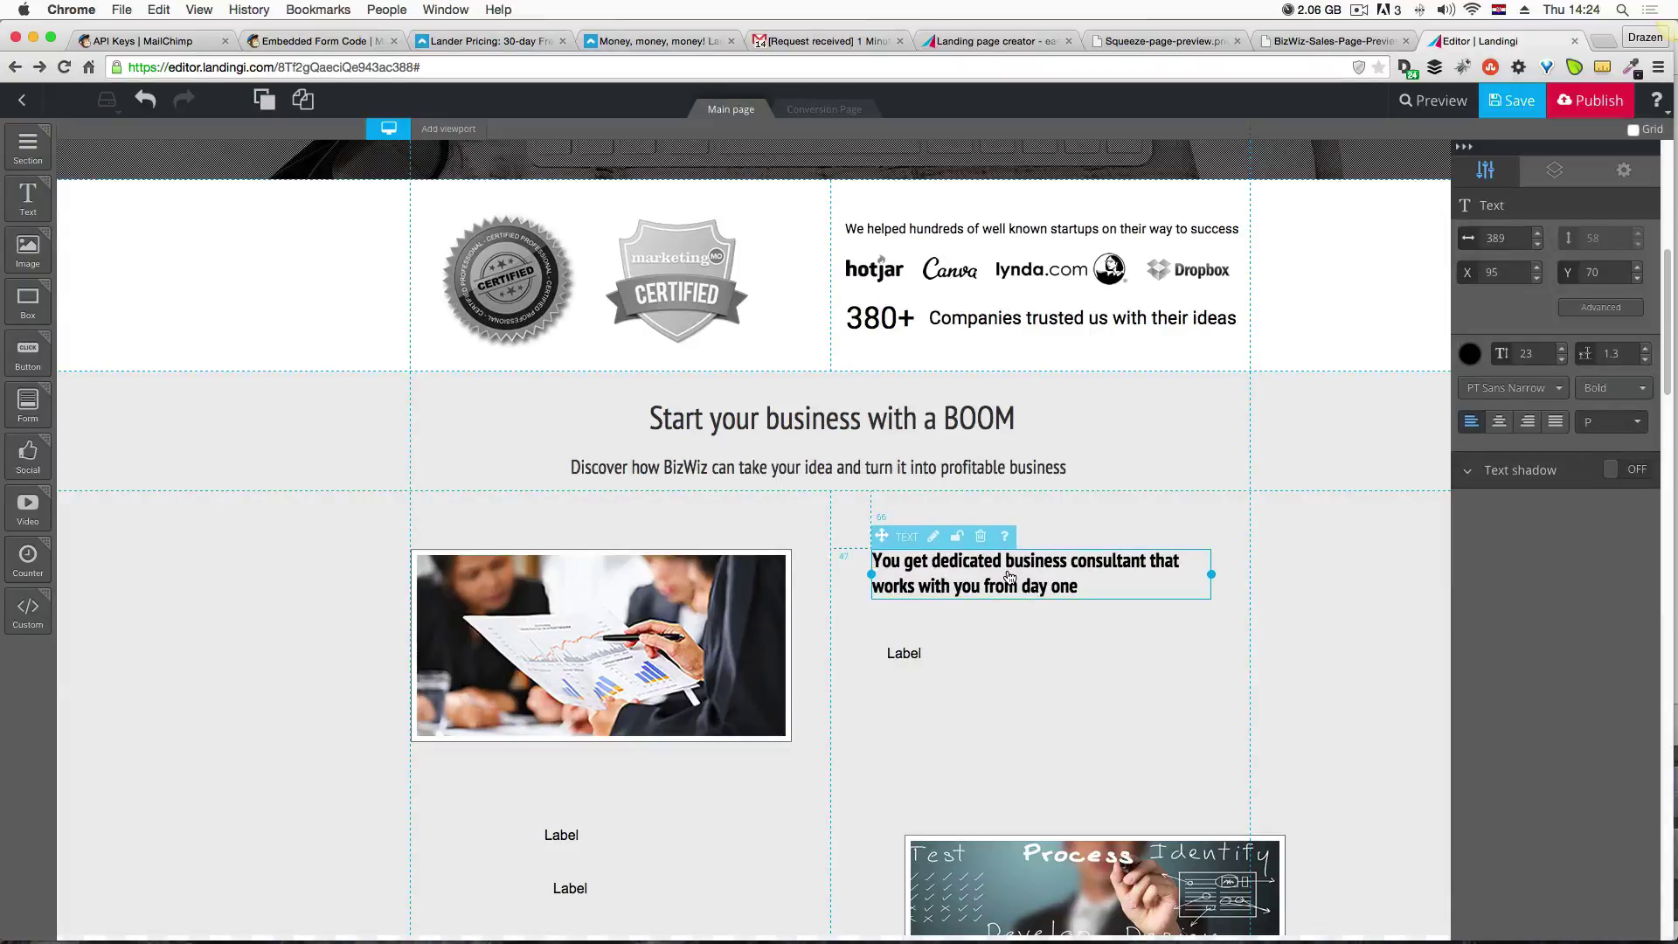
left_click_drag(1210, 575, 1252, 573)
left_click(1209, 635)
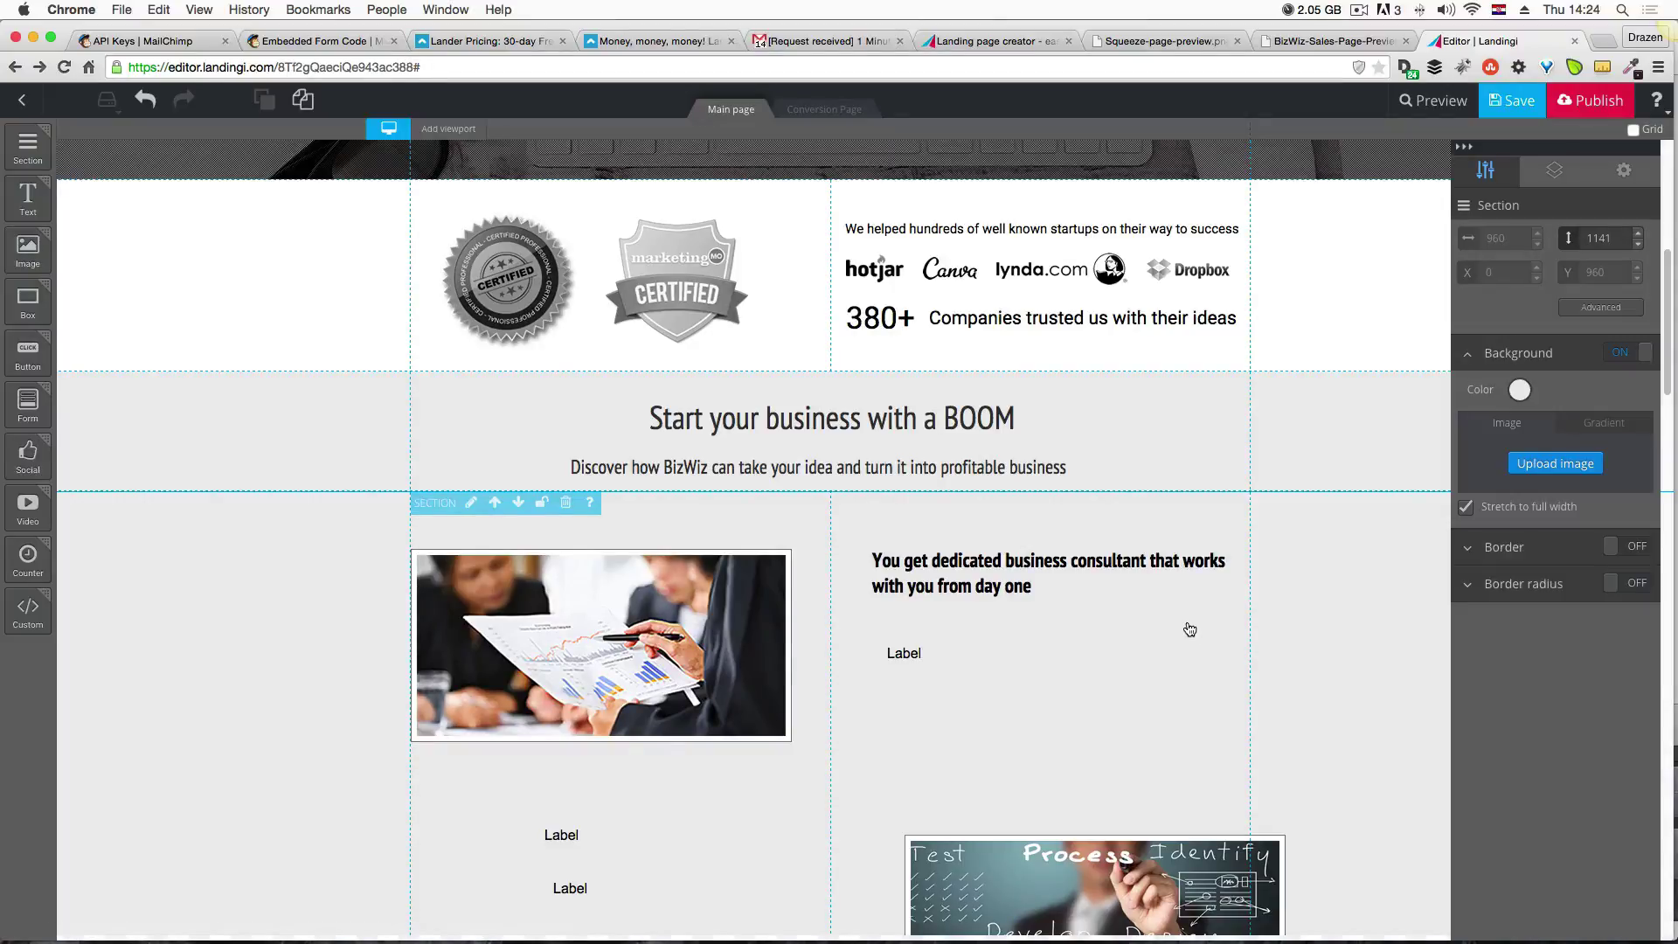
Switch to Fireworks and copy the two-part paragraph beneath the "You get dedicated business consultant" heading.
key("ctrl+Up")
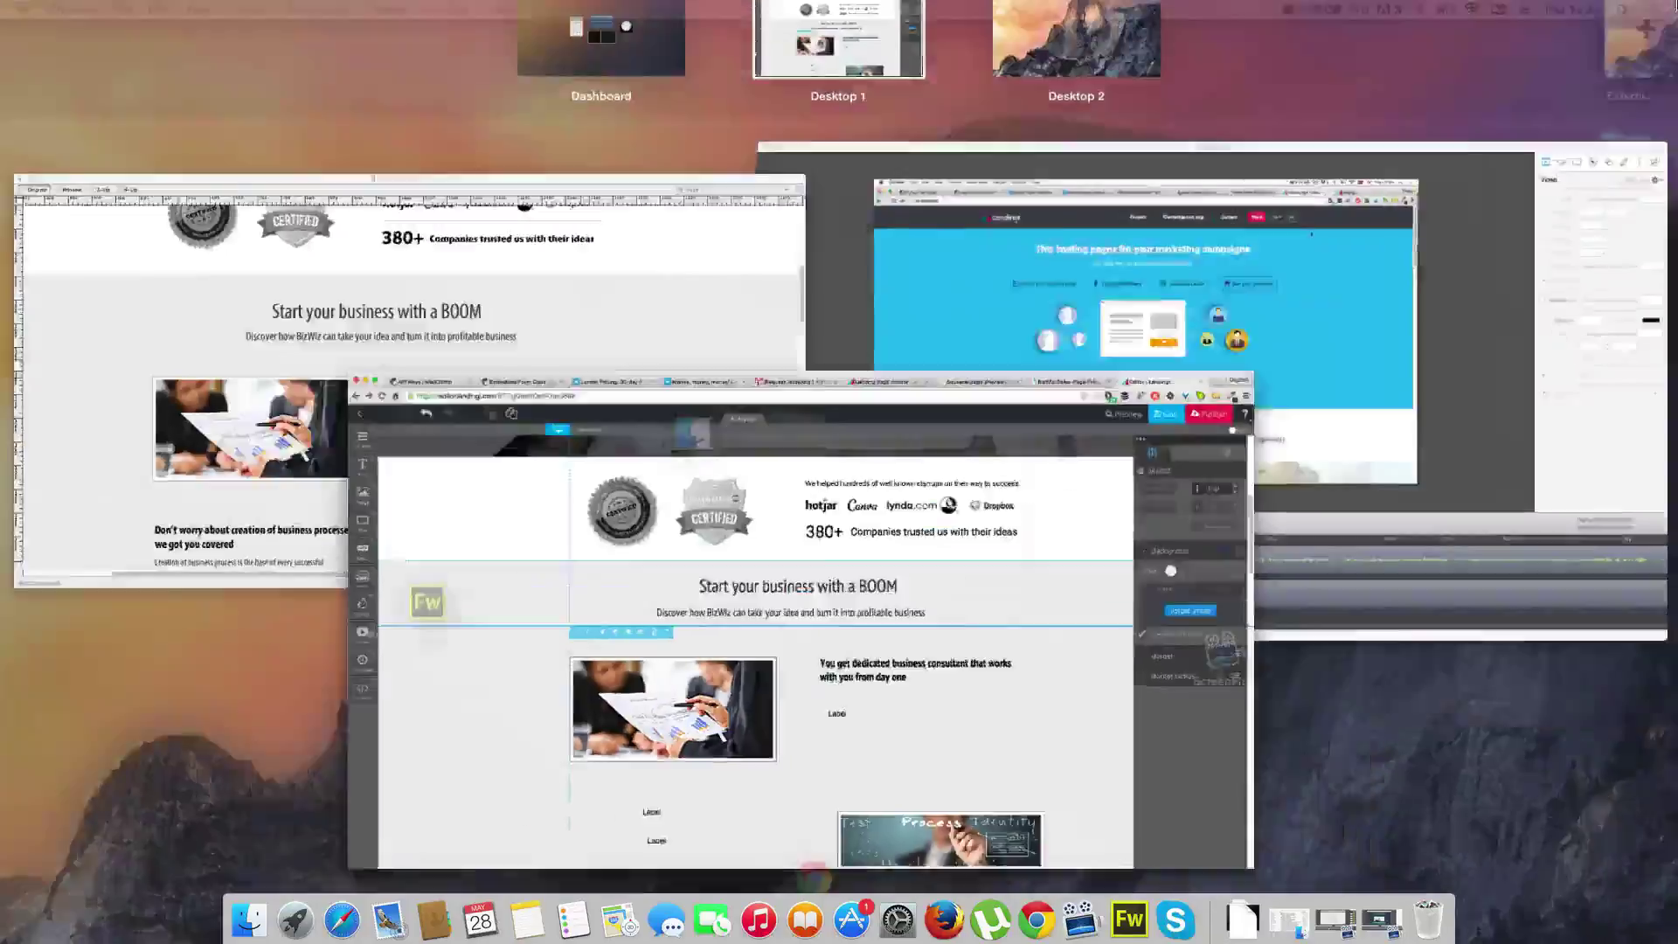
left_click(406, 441)
left_click(917, 533)
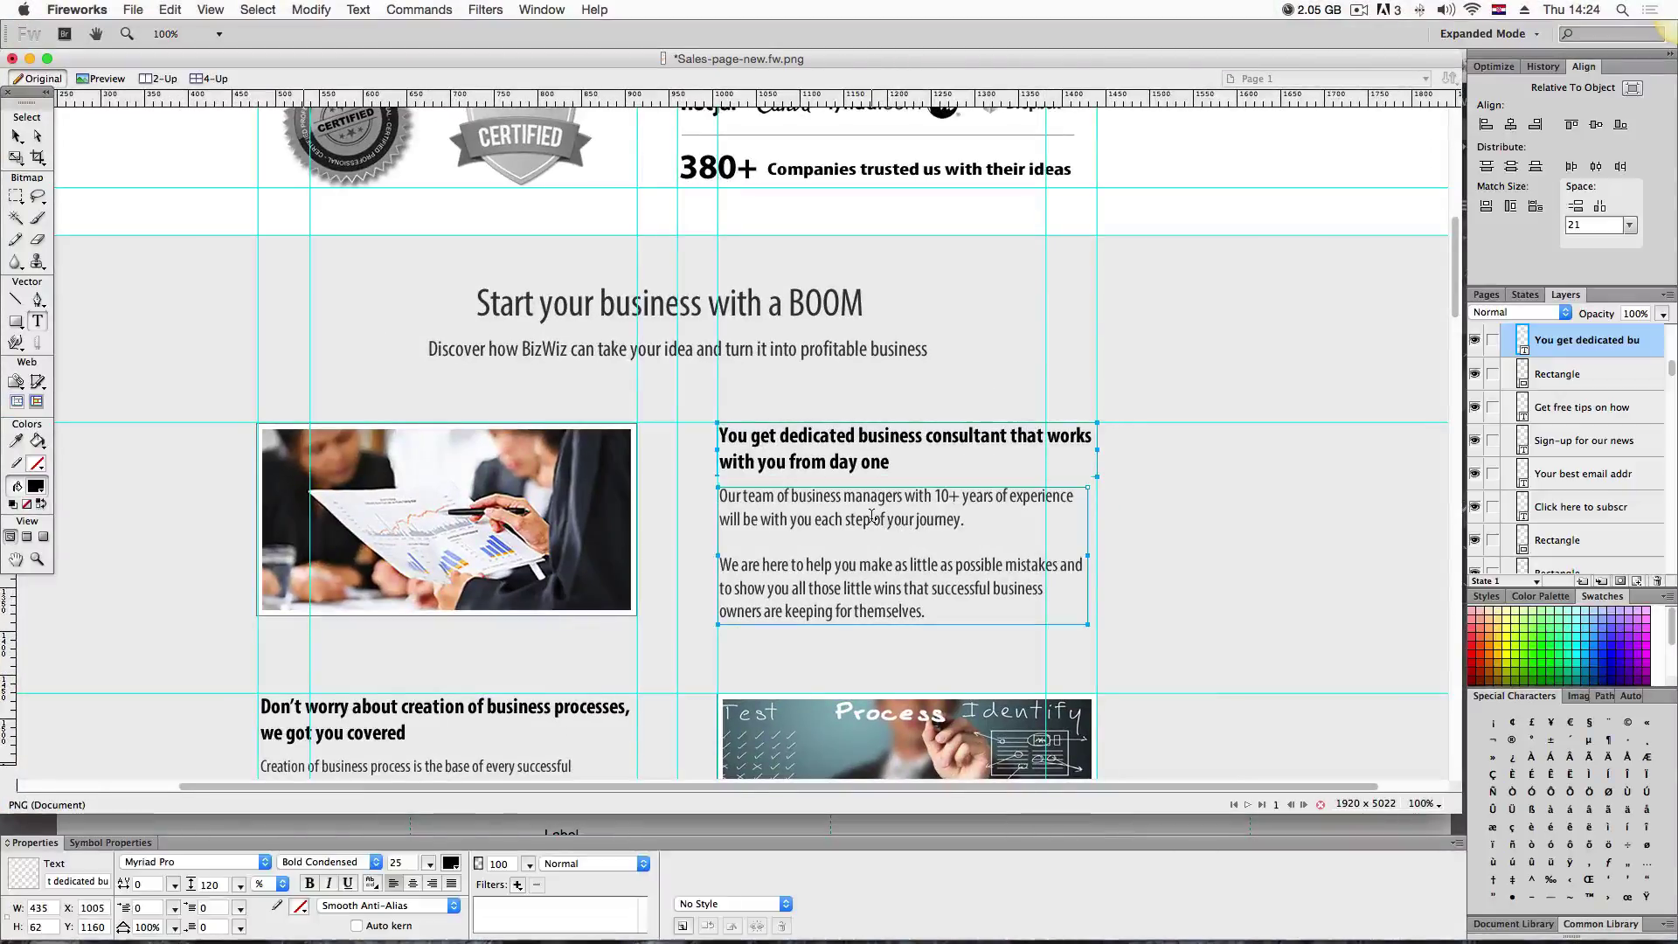
left_click_drag(720, 494, 931, 614)
key("super+c")
Return to the Landingi editor in Chrome and replace the placeholder label beneath the consultant heading with the copied paragraph.
key("ctrl+Up")
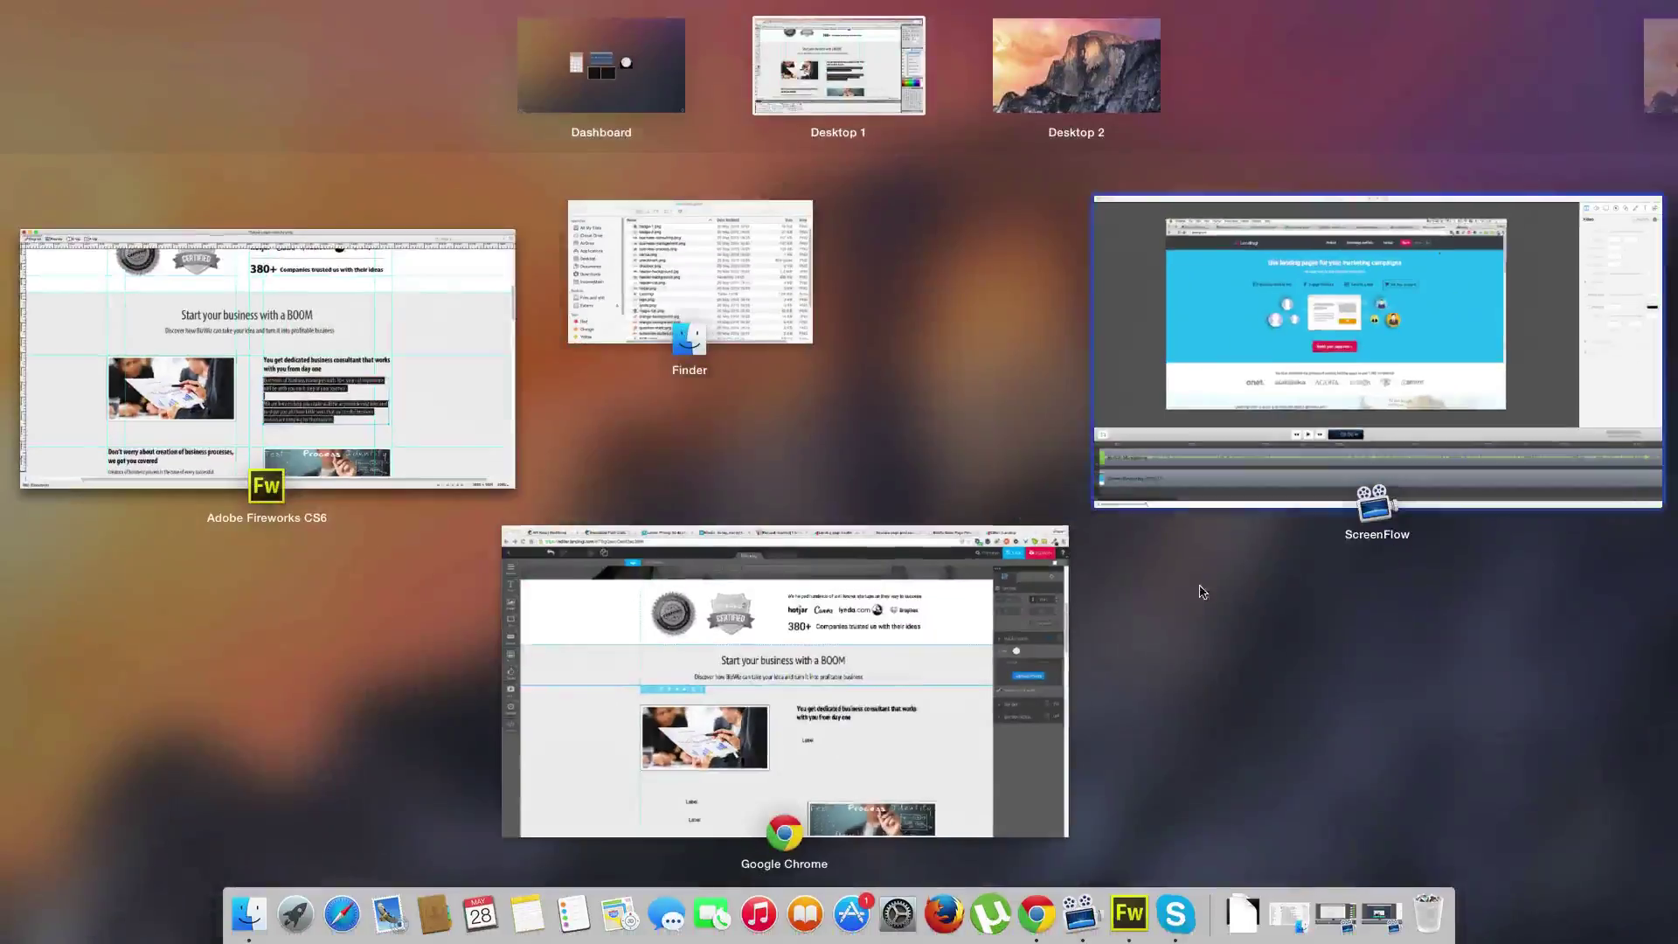
left_click(1052, 696)
left_click(917, 658)
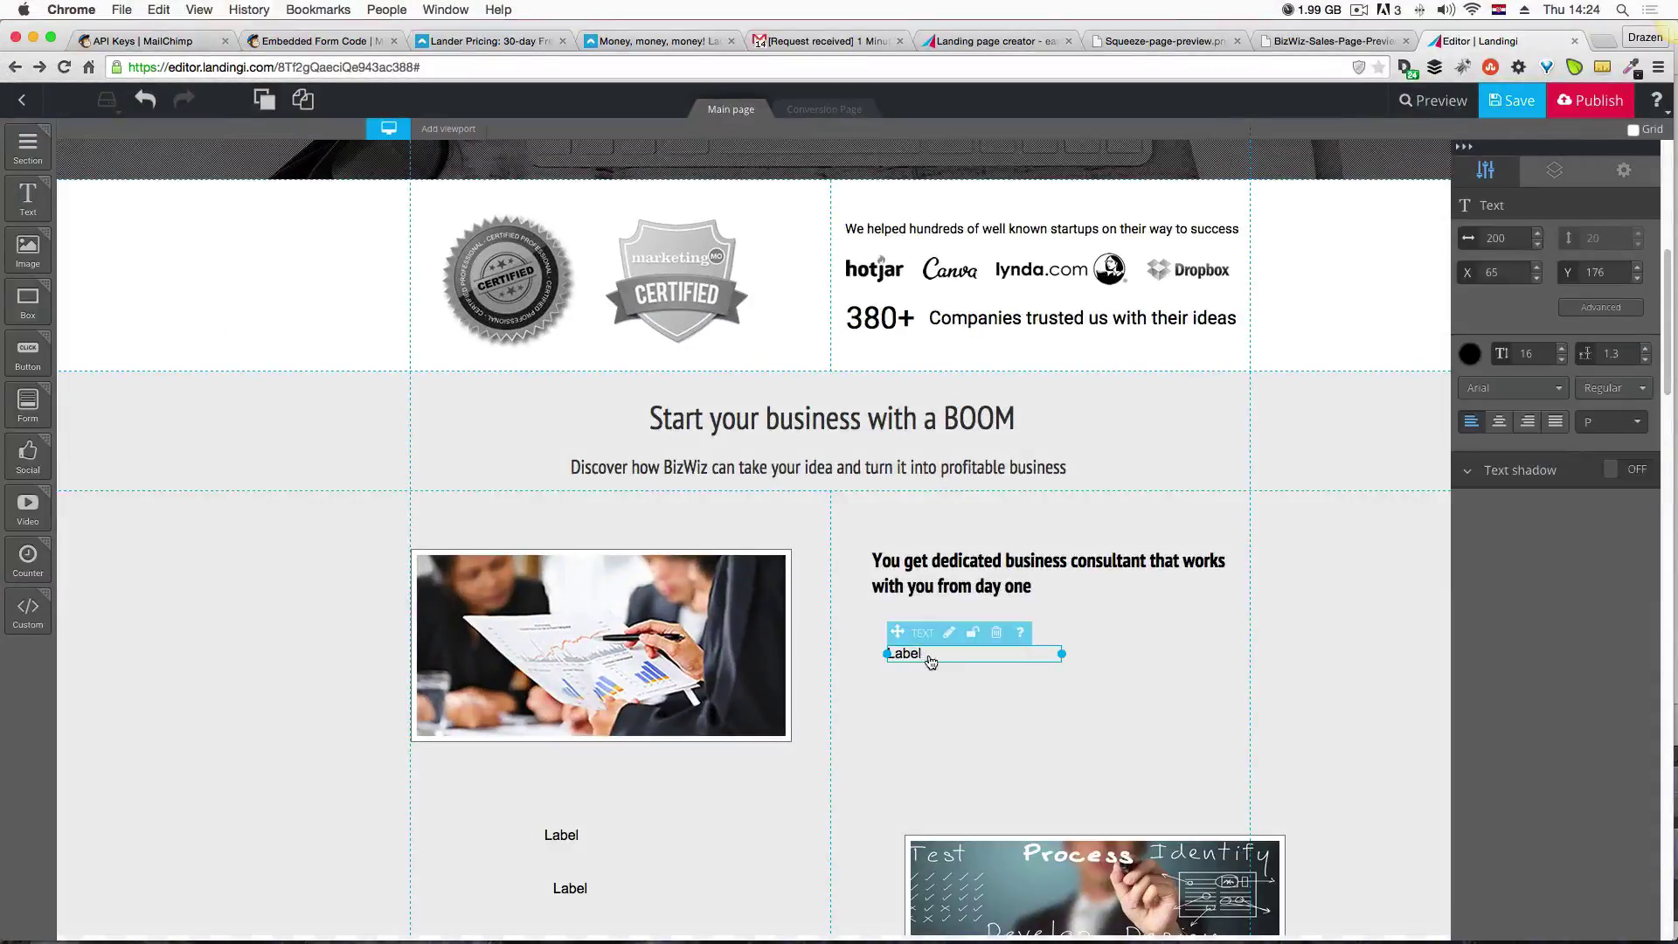
double_click(932, 661)
left_click_drag(932, 661, 870, 657)
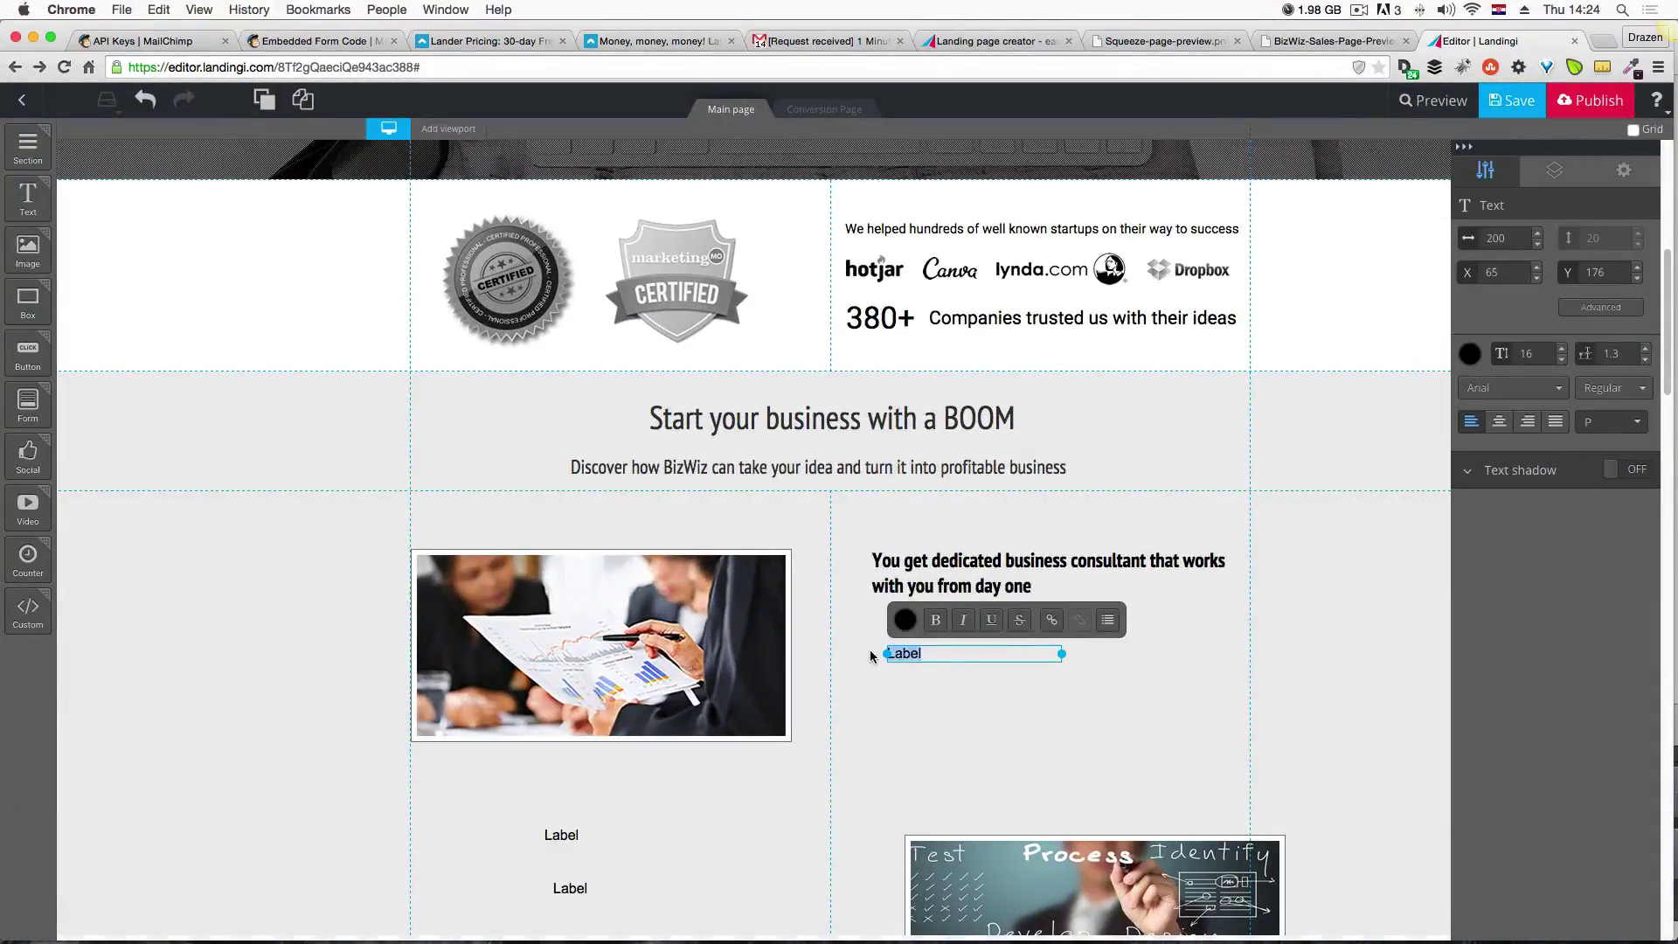
key("super+v")
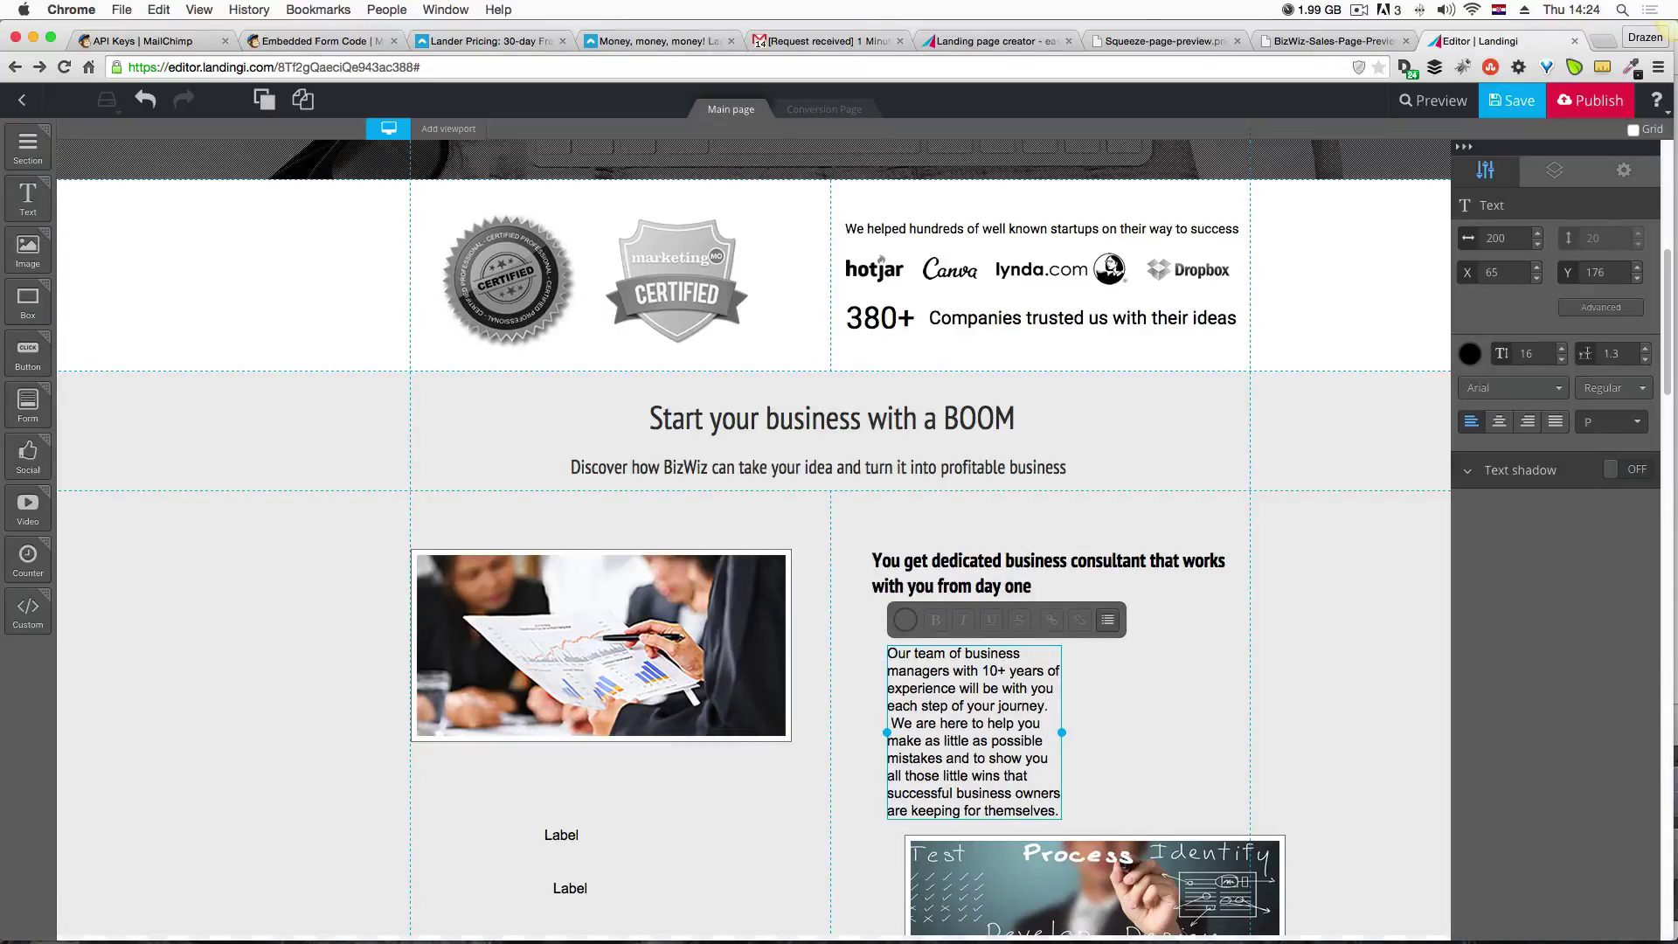
Put a blank line before "We are here to help you", remove the stray leading space and widen the paragraph's text box to 424.
key("Return")
key("Return")
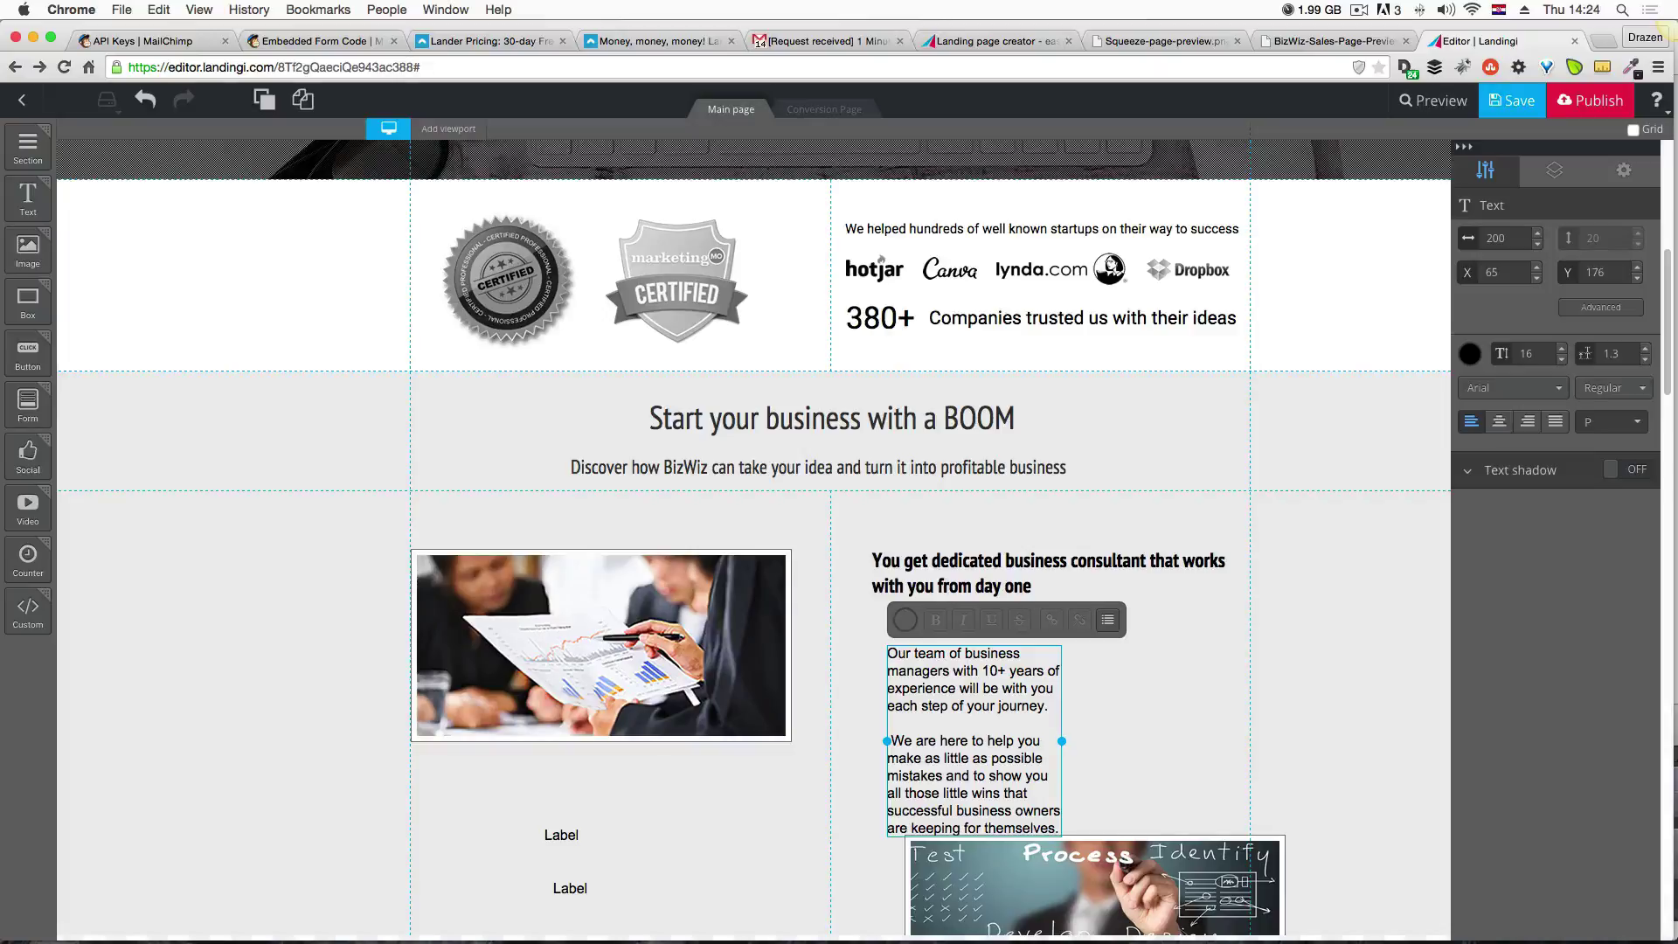
key("Delete")
left_click_drag(1063, 743, 1259, 723)
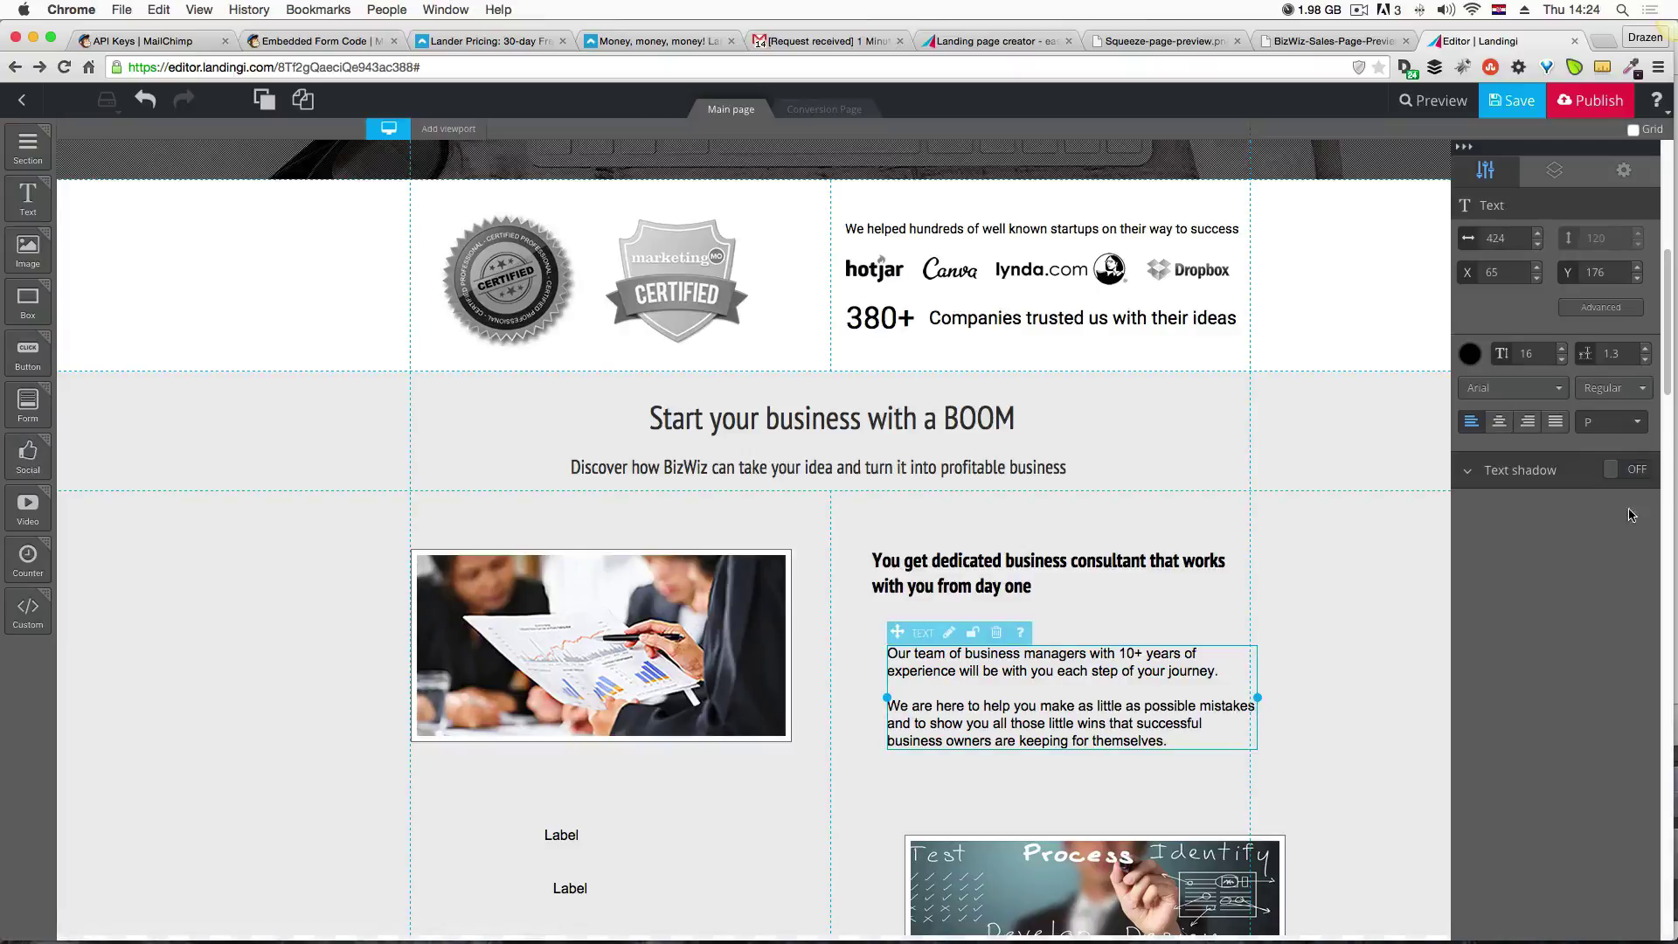
Set the consultant paragraph's font to PT Sans Narrow and its size to 20.
left_click(1516, 388)
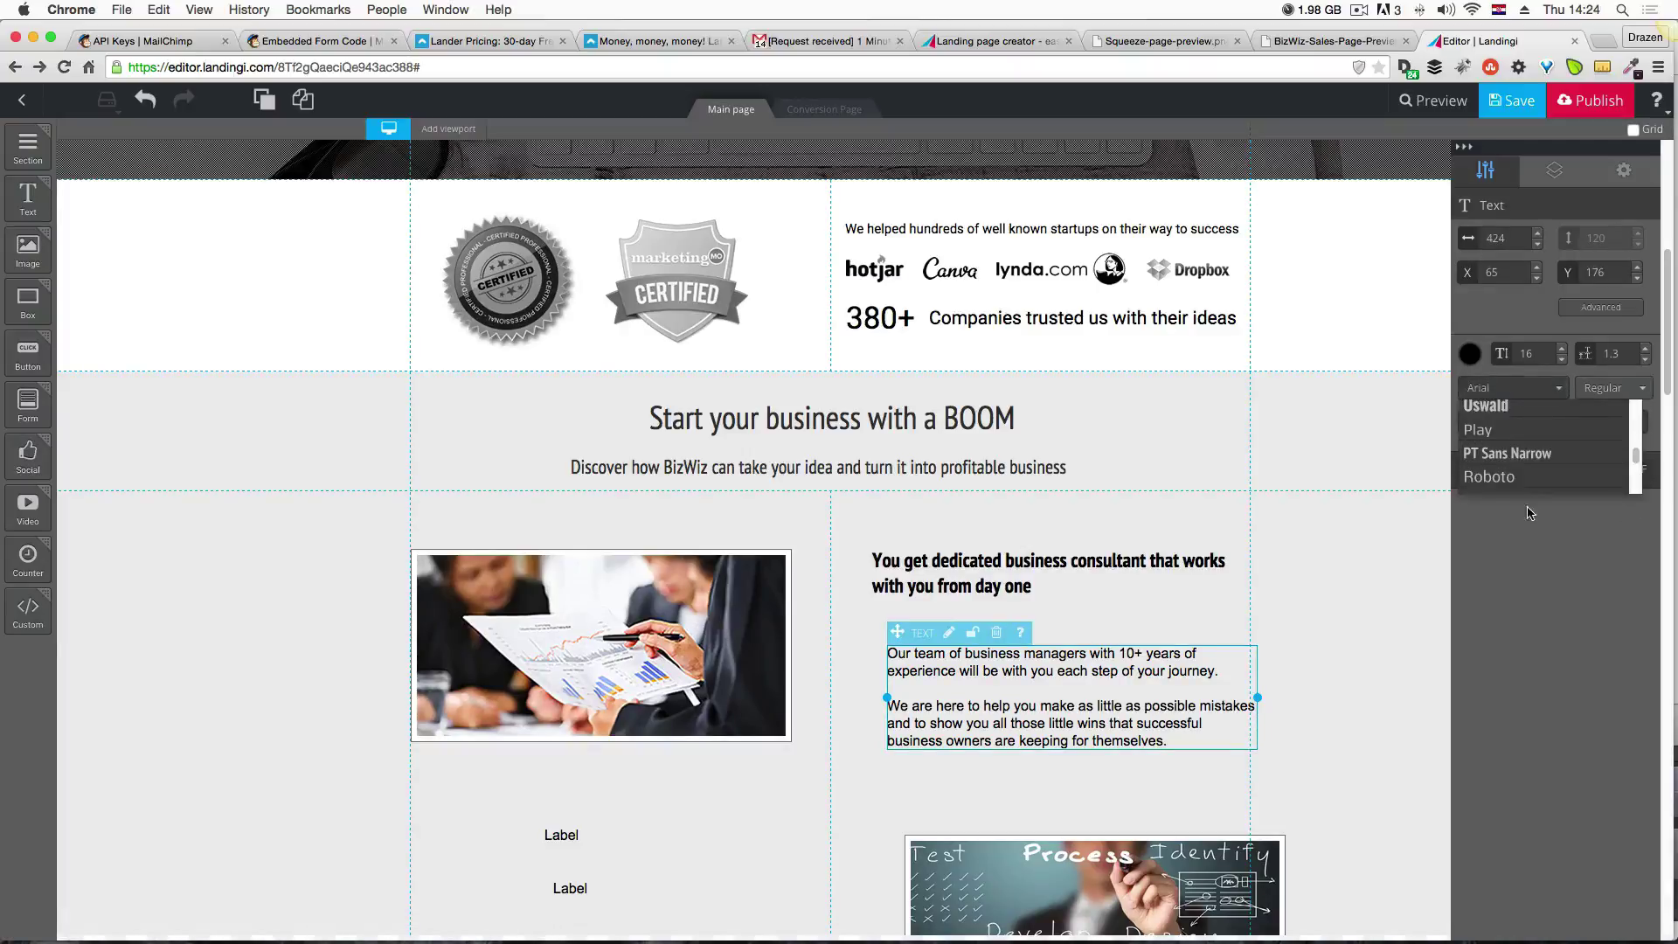
left_click(1505, 453)
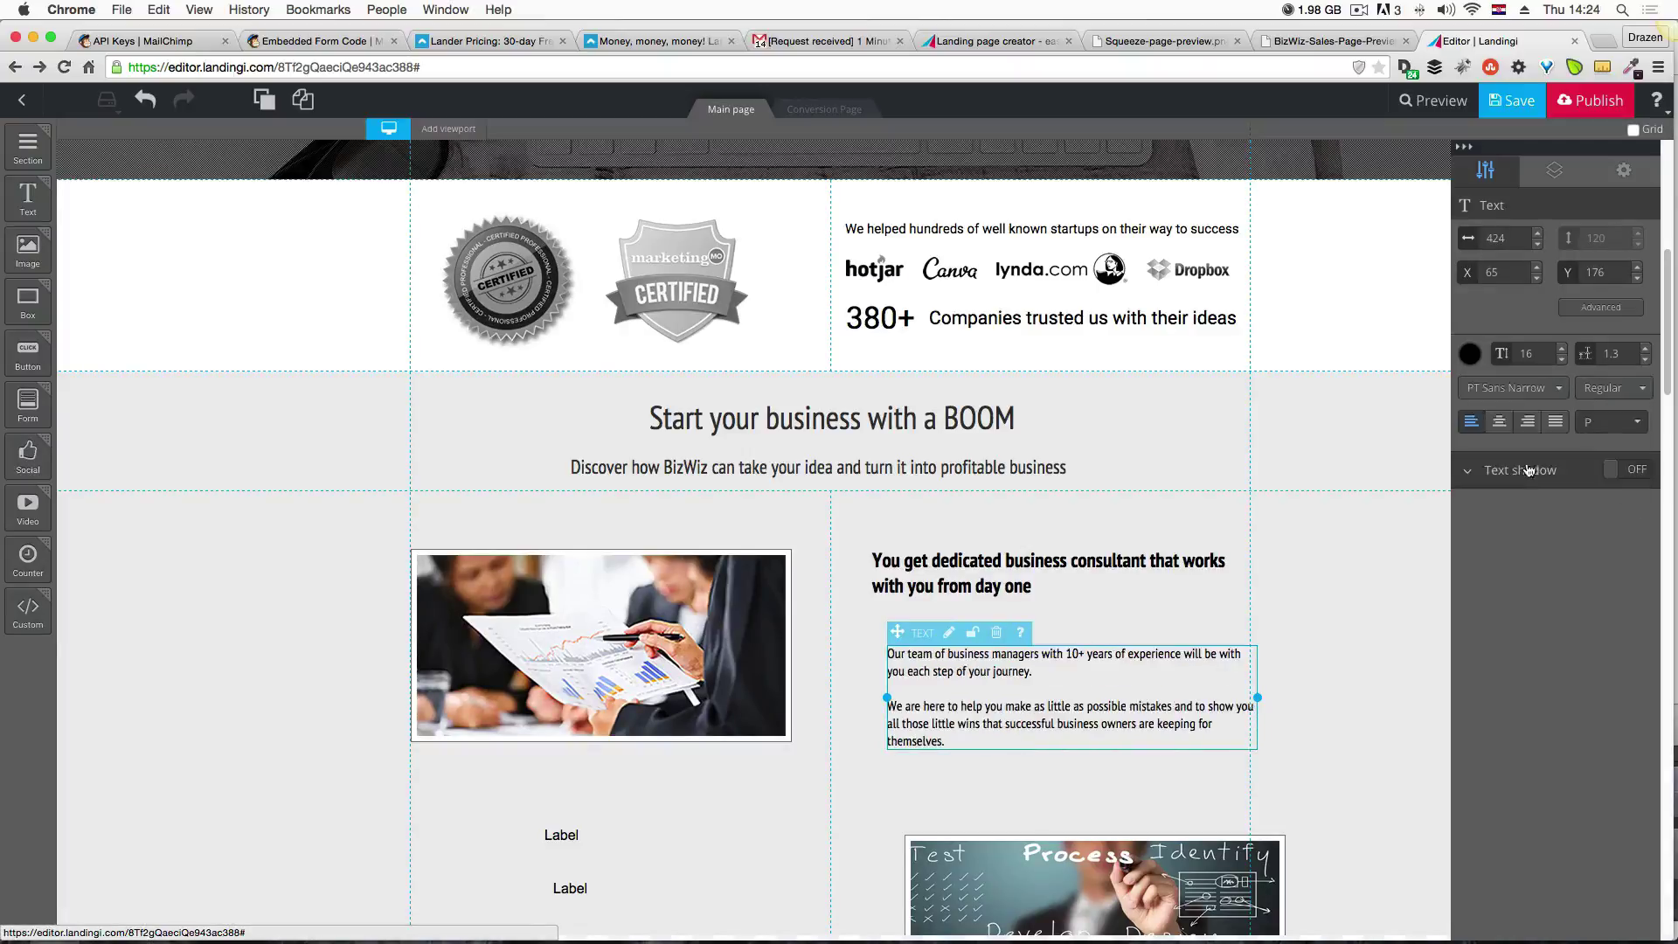
left_click(1565, 350)
left_click(1564, 351)
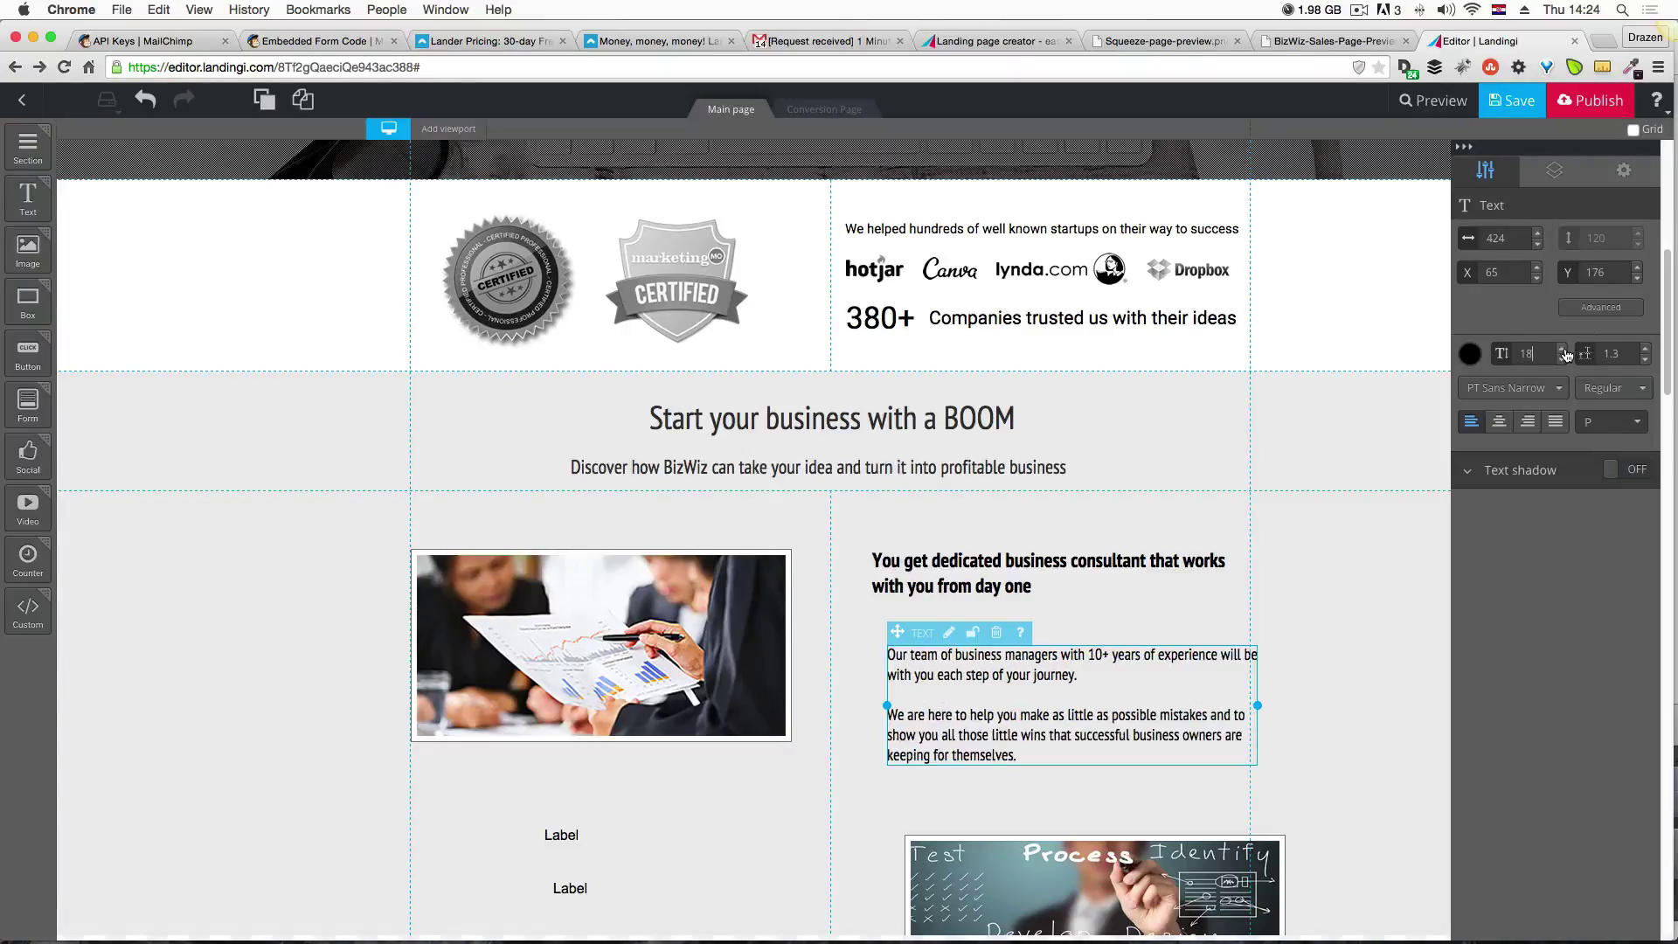
left_click(1564, 350)
left_click(1564, 351)
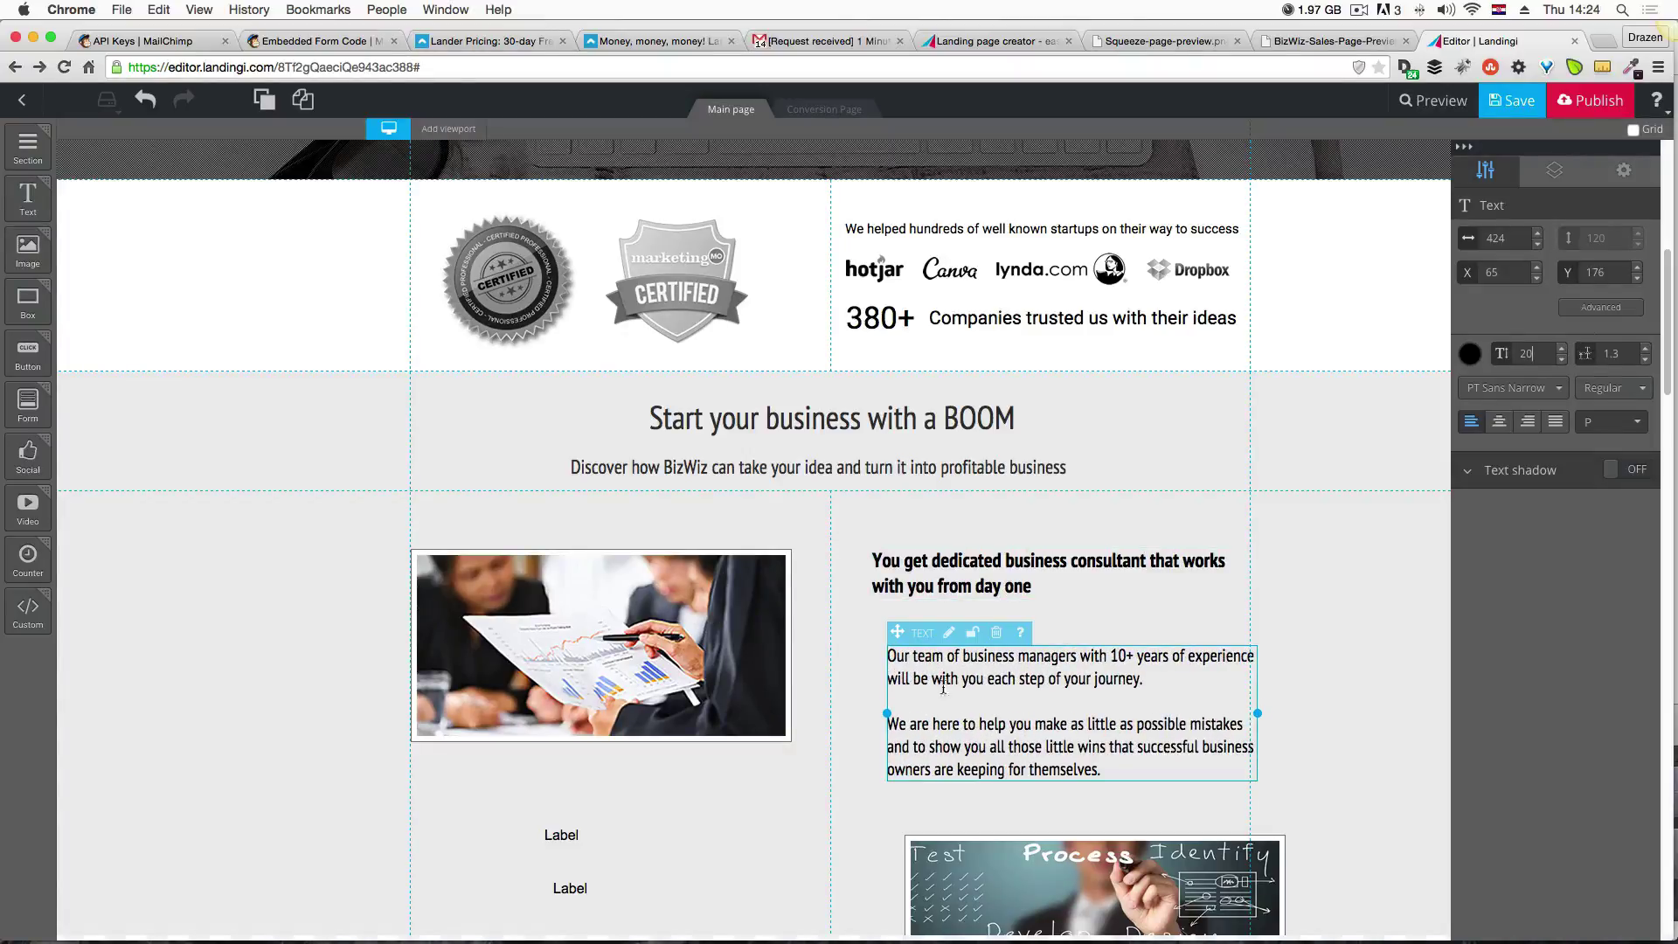
Move the consultant paragraph directly beneath its heading, left-aligned with it at X 48, Y 123.
left_click_drag(878, 640, 917, 632)
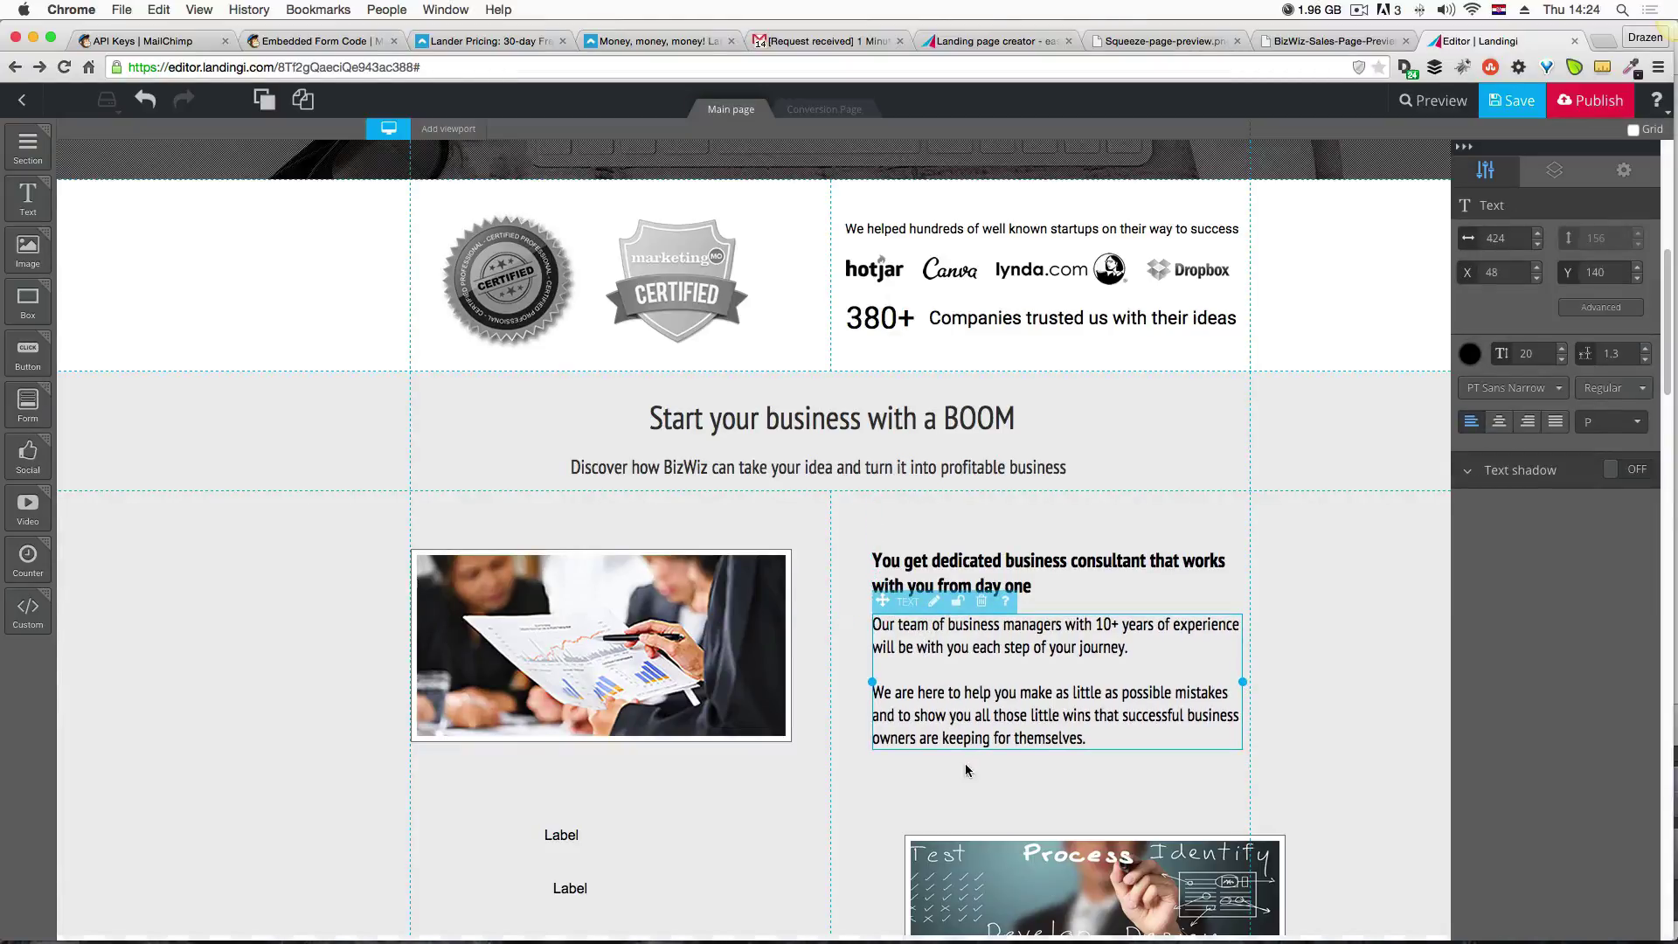
left_click_drag(962, 699, 951, 662)
left_click(983, 804)
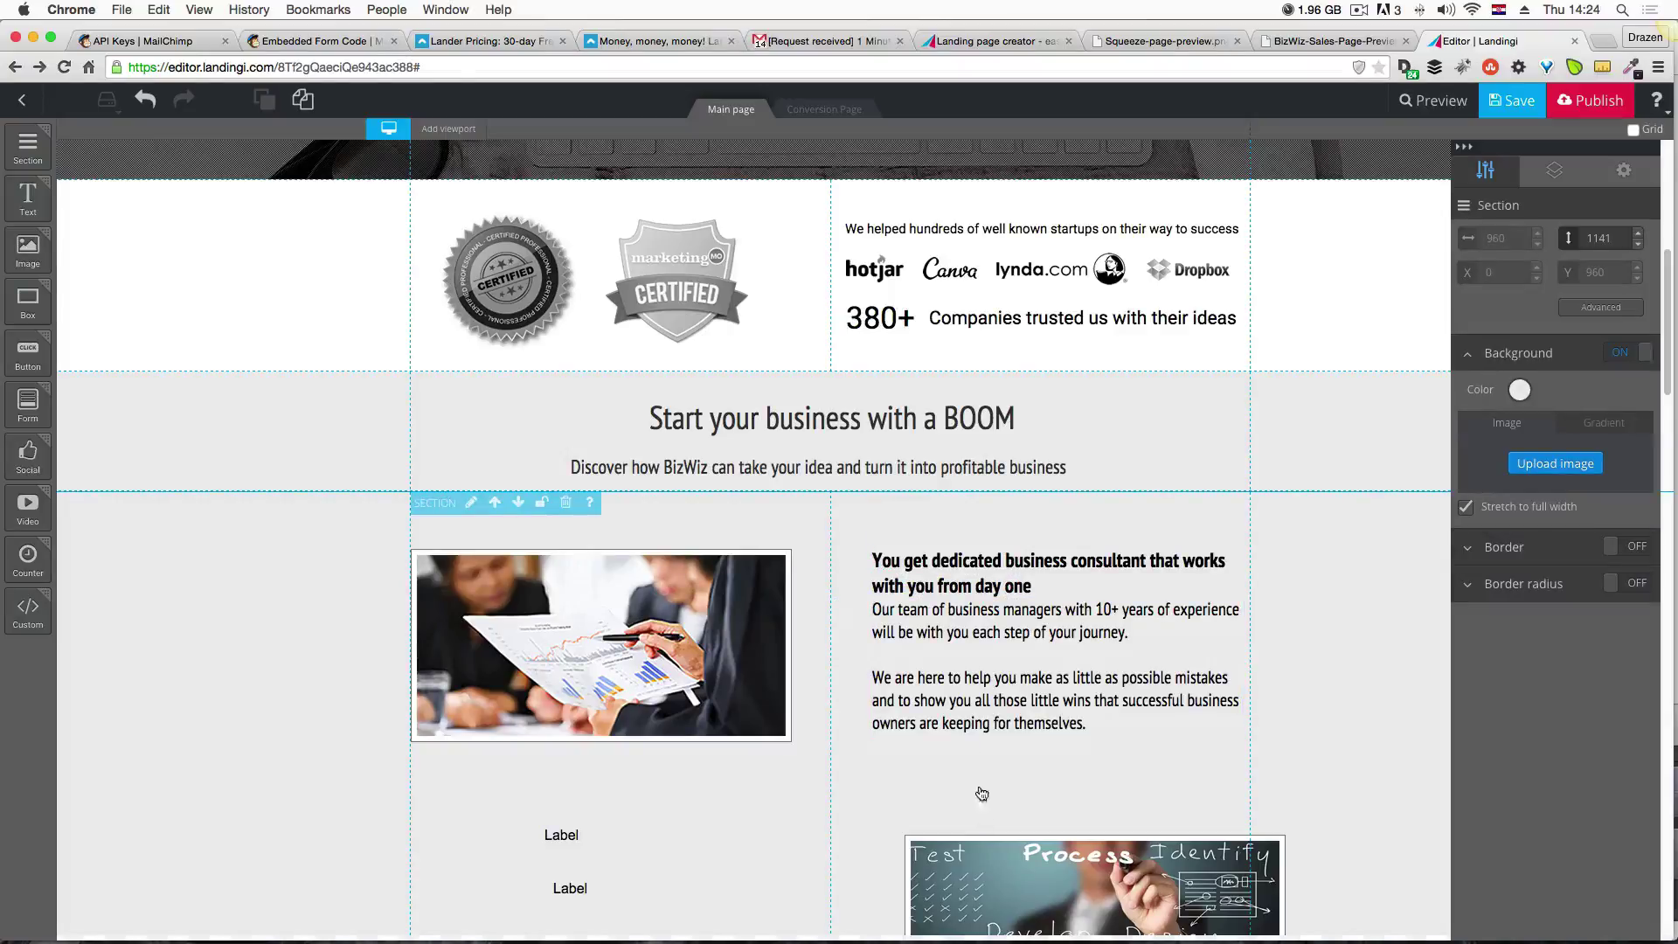
Nudge the consultant paragraph down to Y 135 to leave a small gap below the heading.
left_click(965, 728)
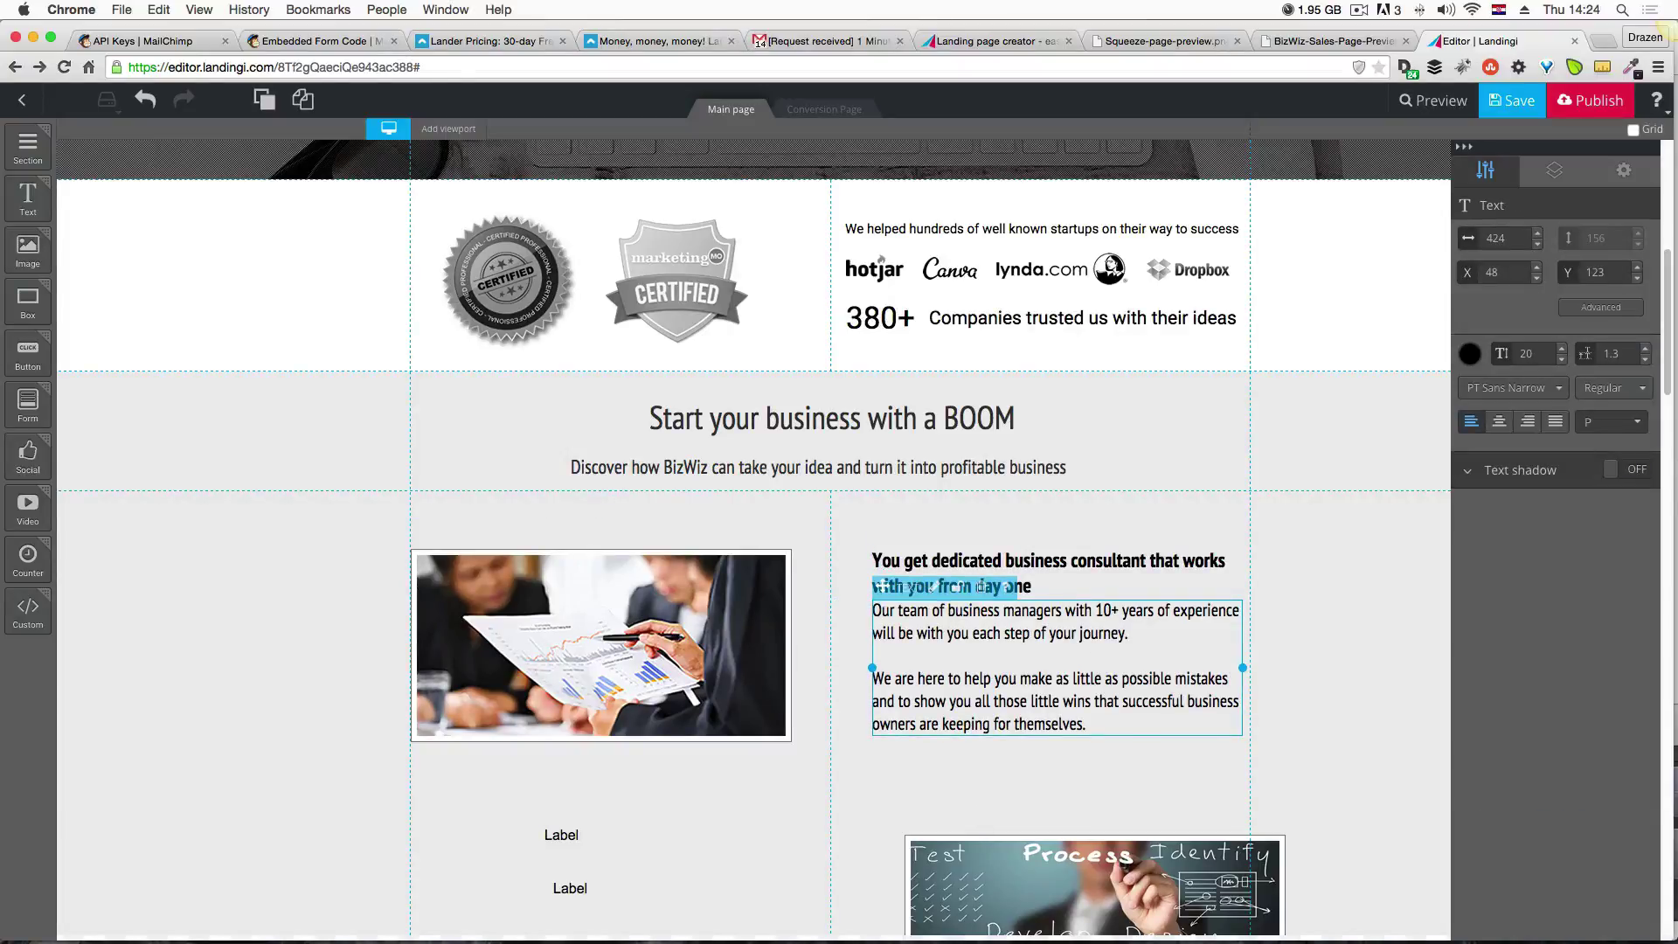
key("Down")
key("Down")
key("Down")
key("Down")
key("Down")
key("Down")
key("Down")
key("Down")
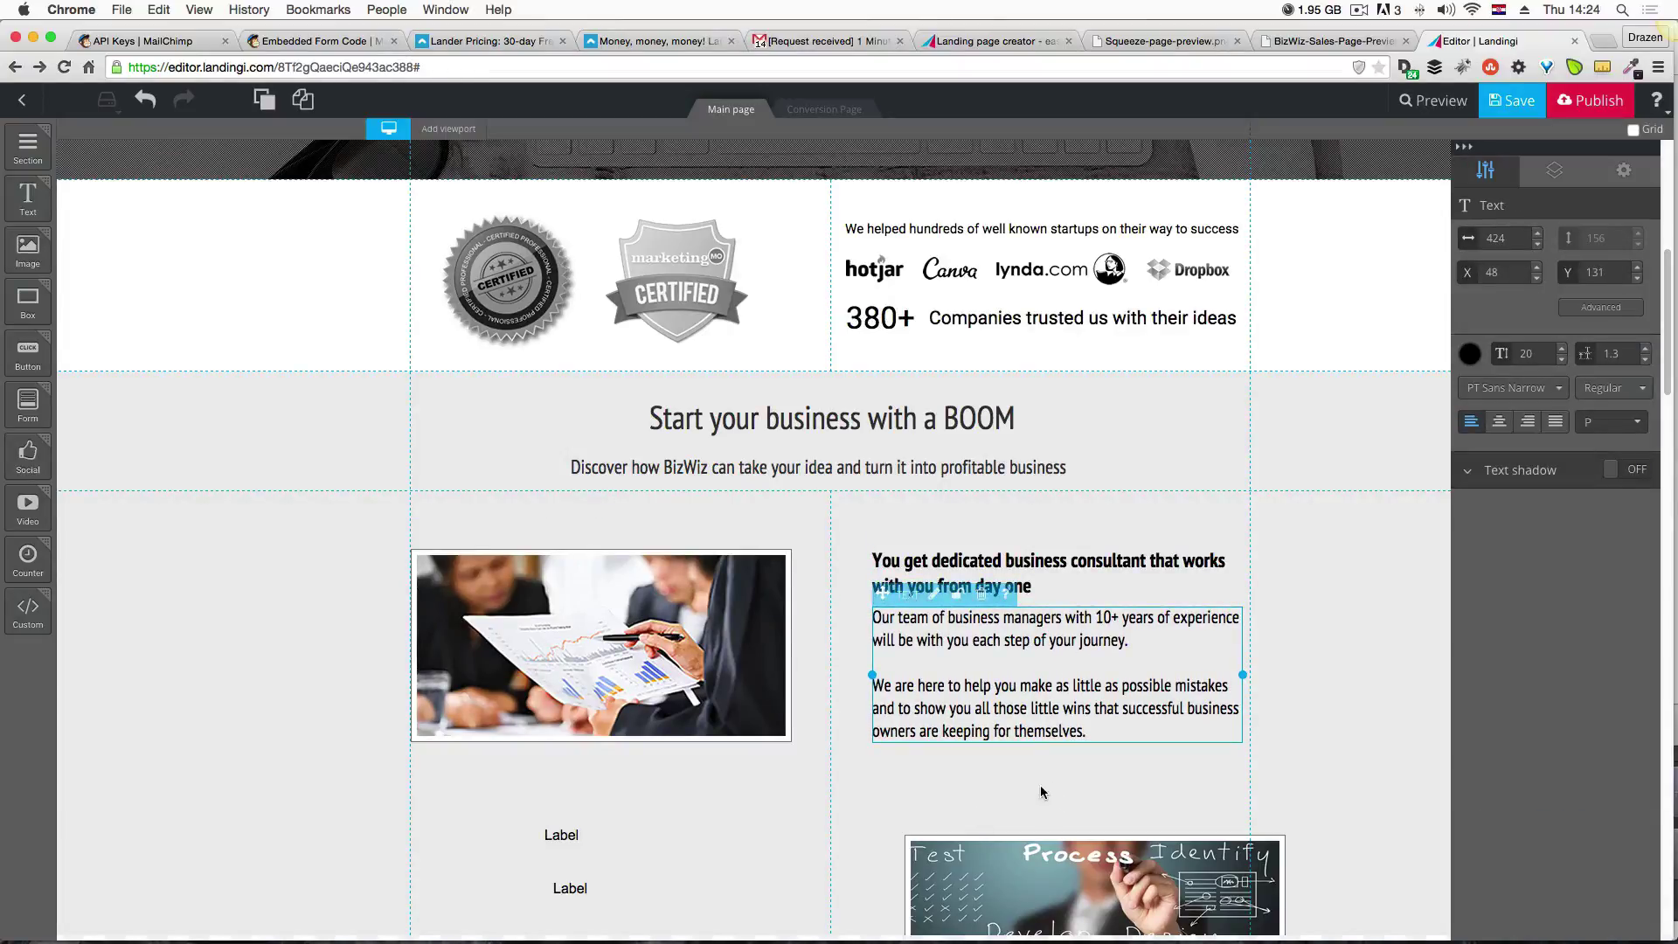
left_click(1040, 792)
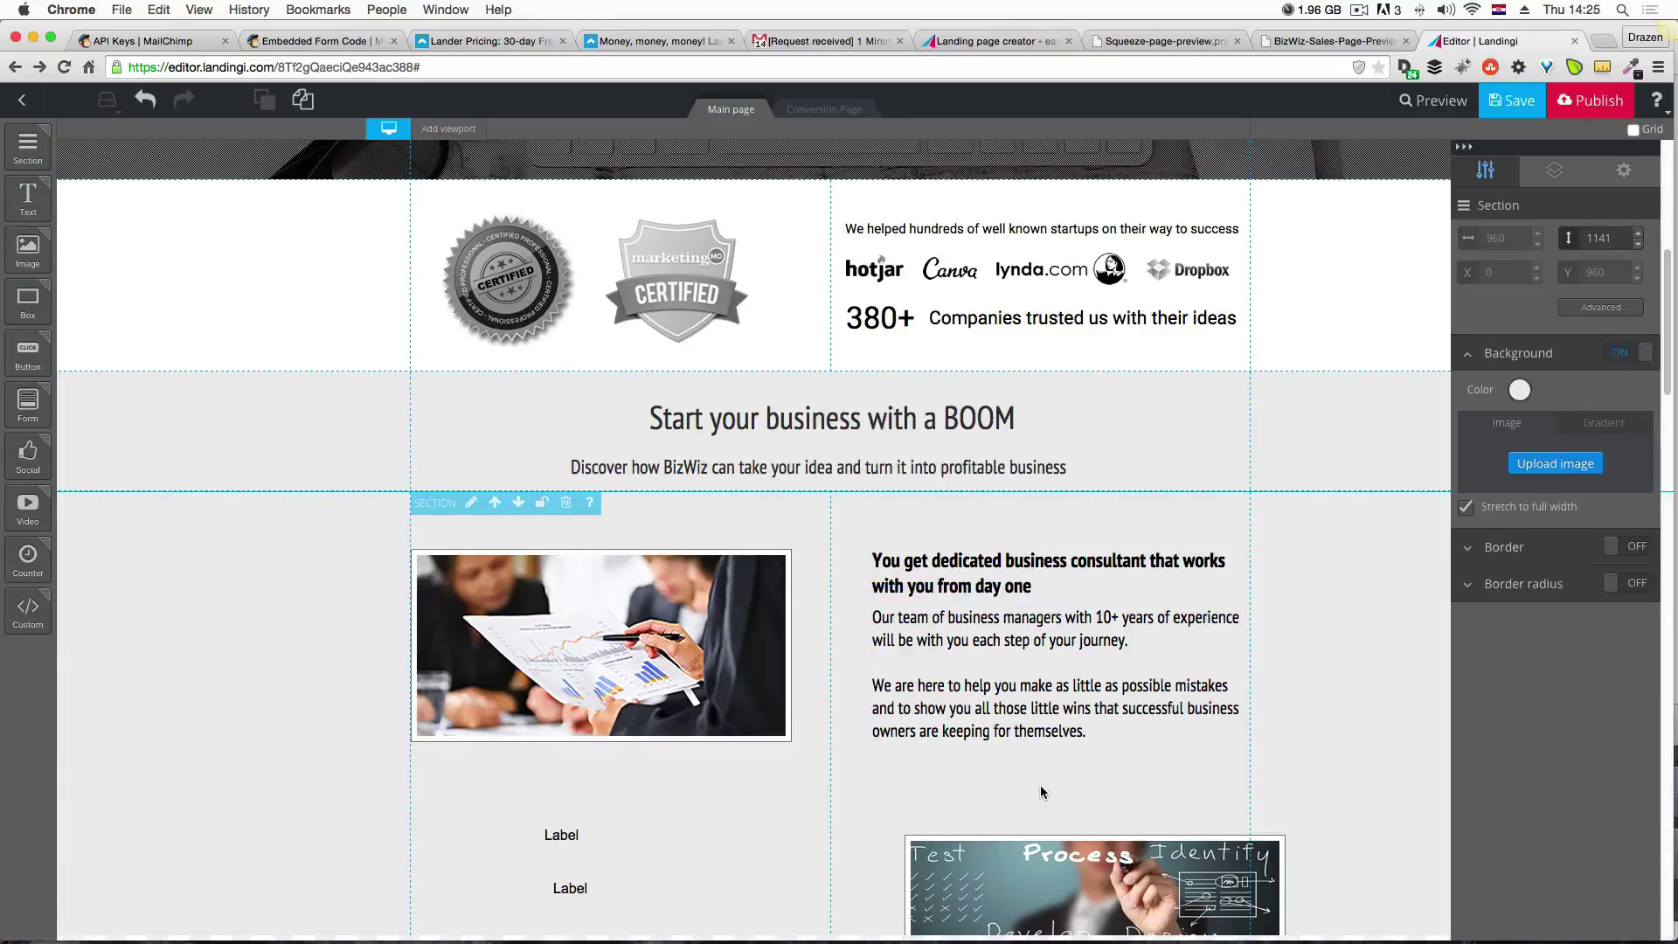
left_click(1021, 751)
key("Down")
key("Down")
key("Down")
key("Down")
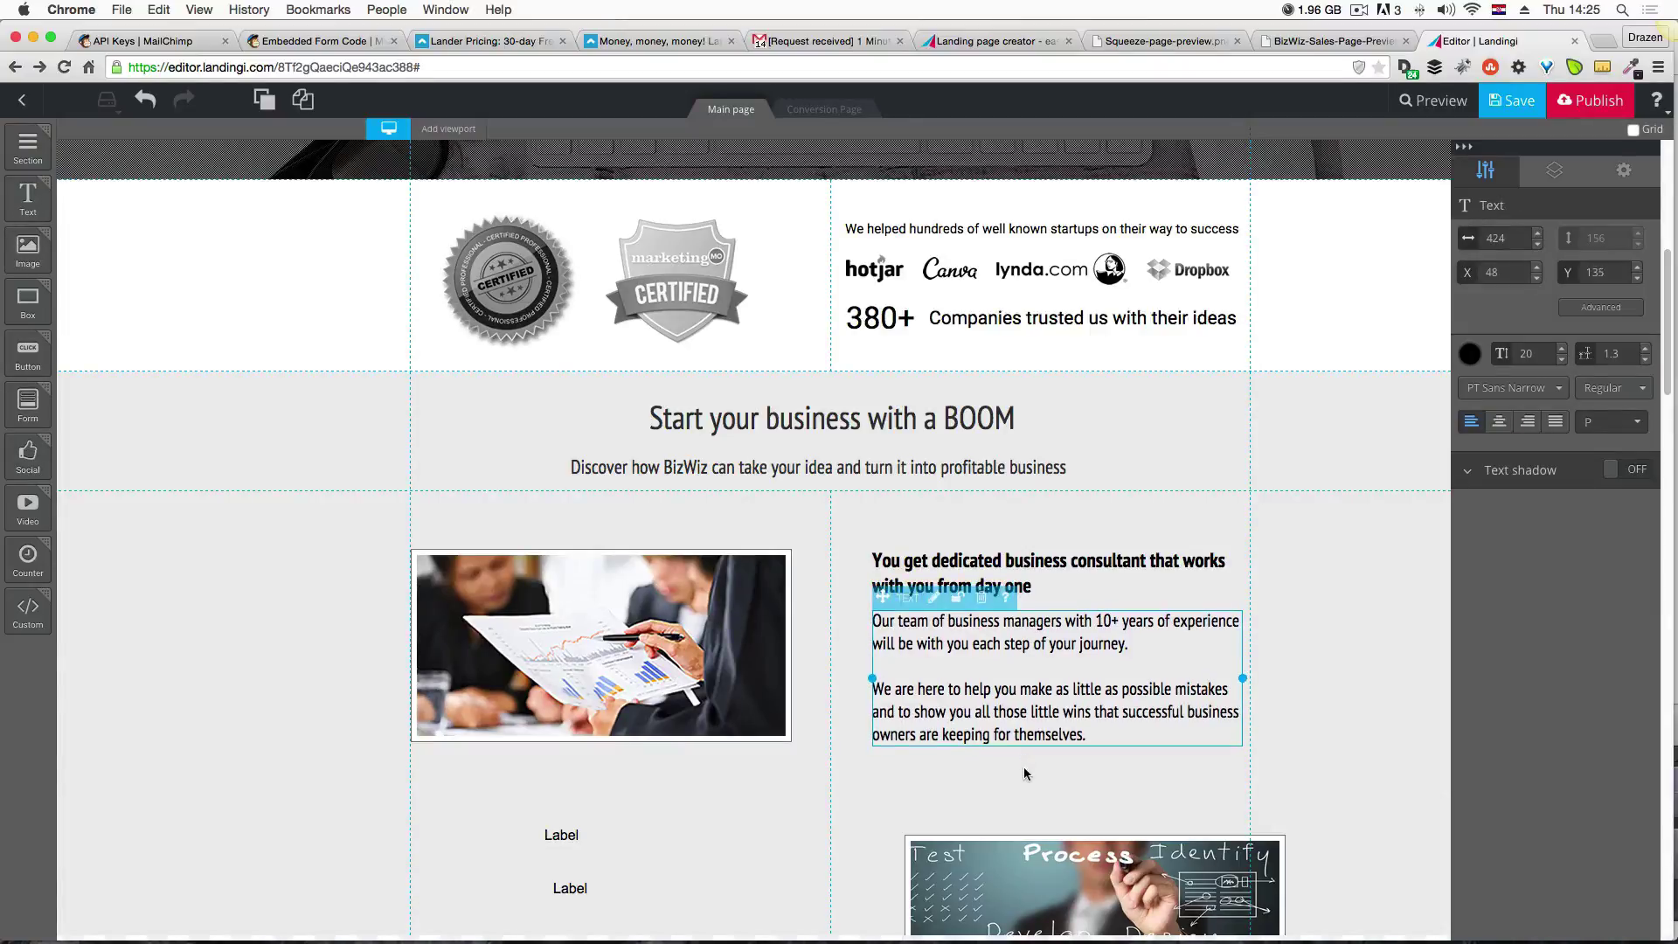
left_click(1024, 773)
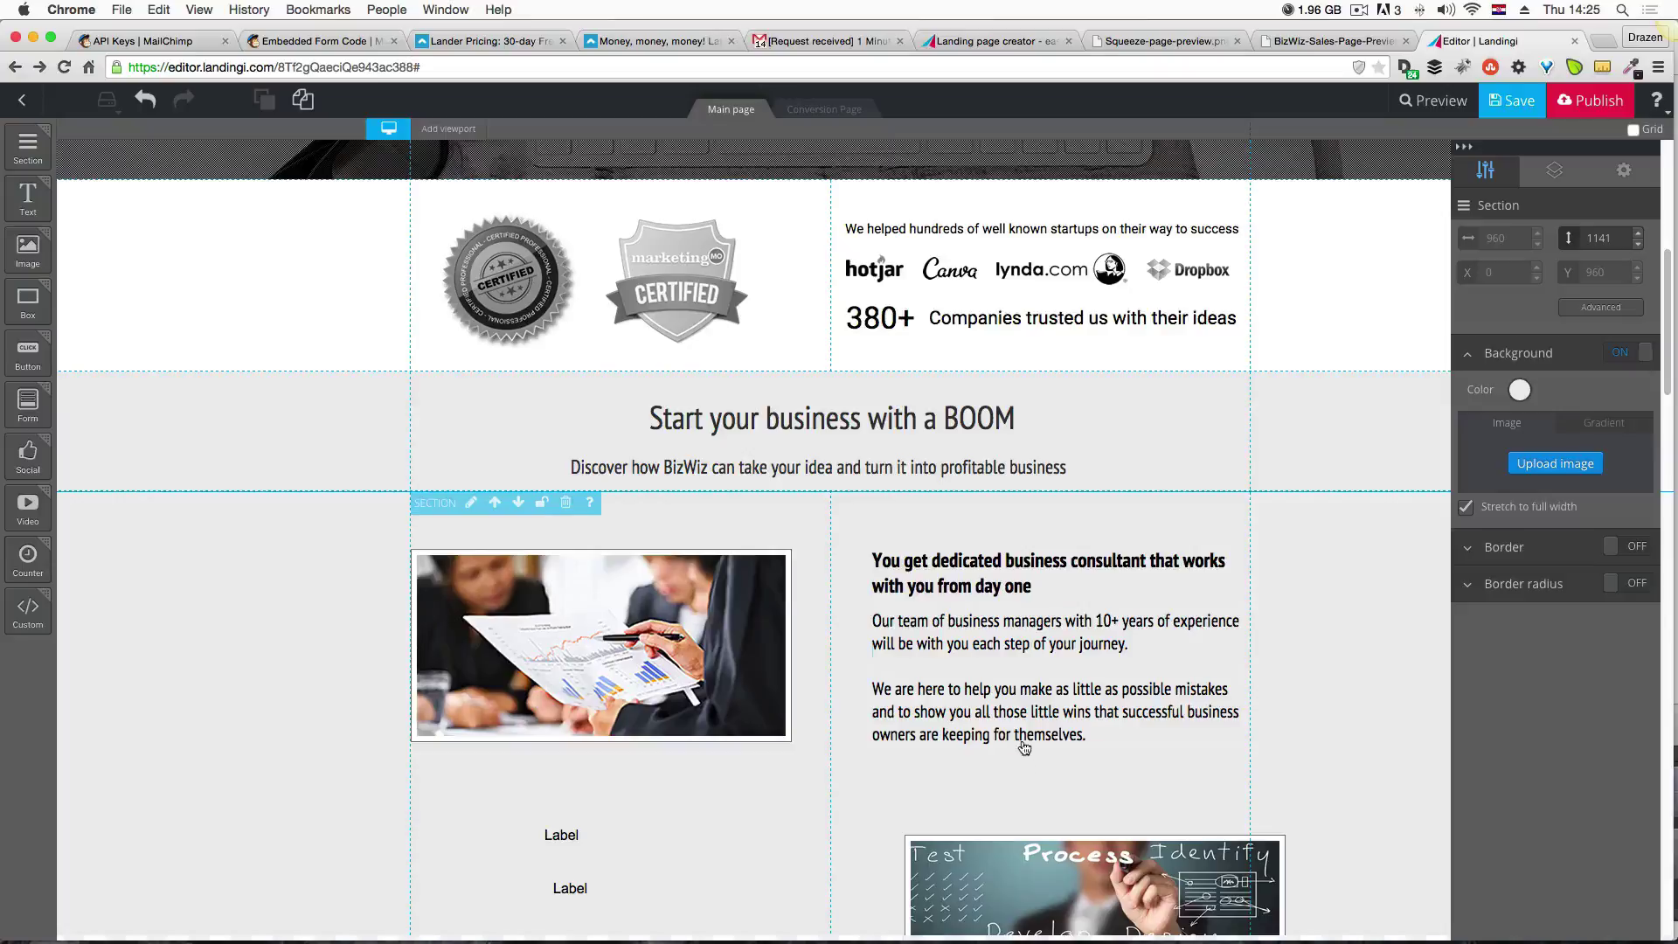
Move the Process image against the content area's right edge, below the consultant paragraph, at X 45, Y 367.
scroll(1024, 761, "down", 3)
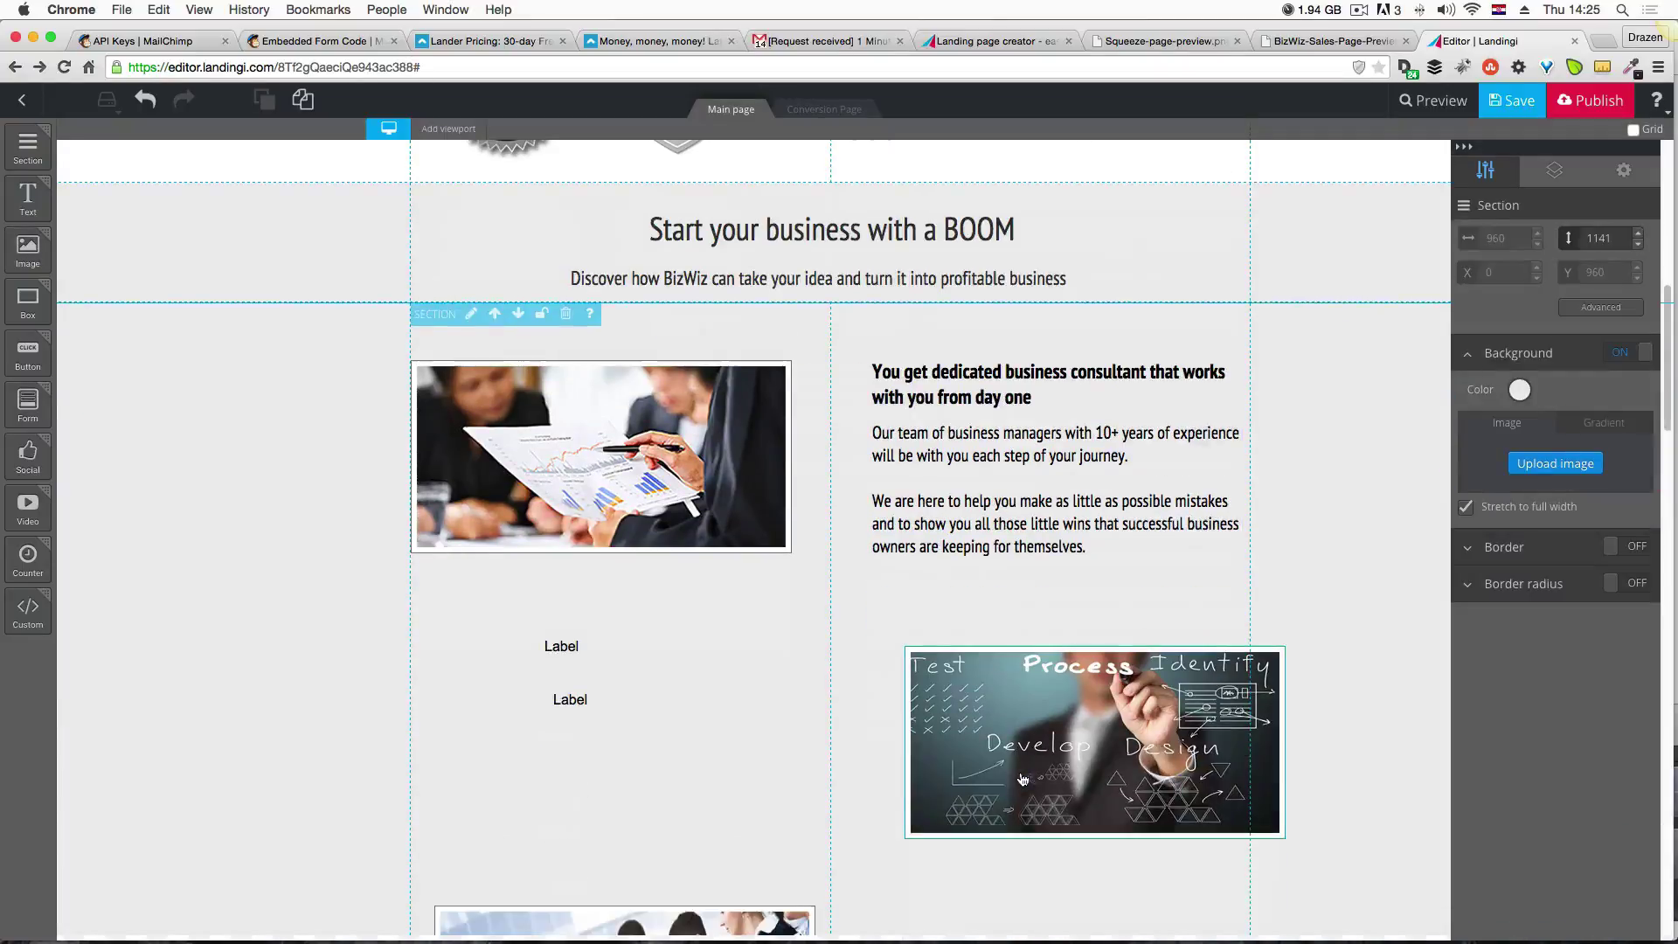
scroll(1023, 778, "down", 1)
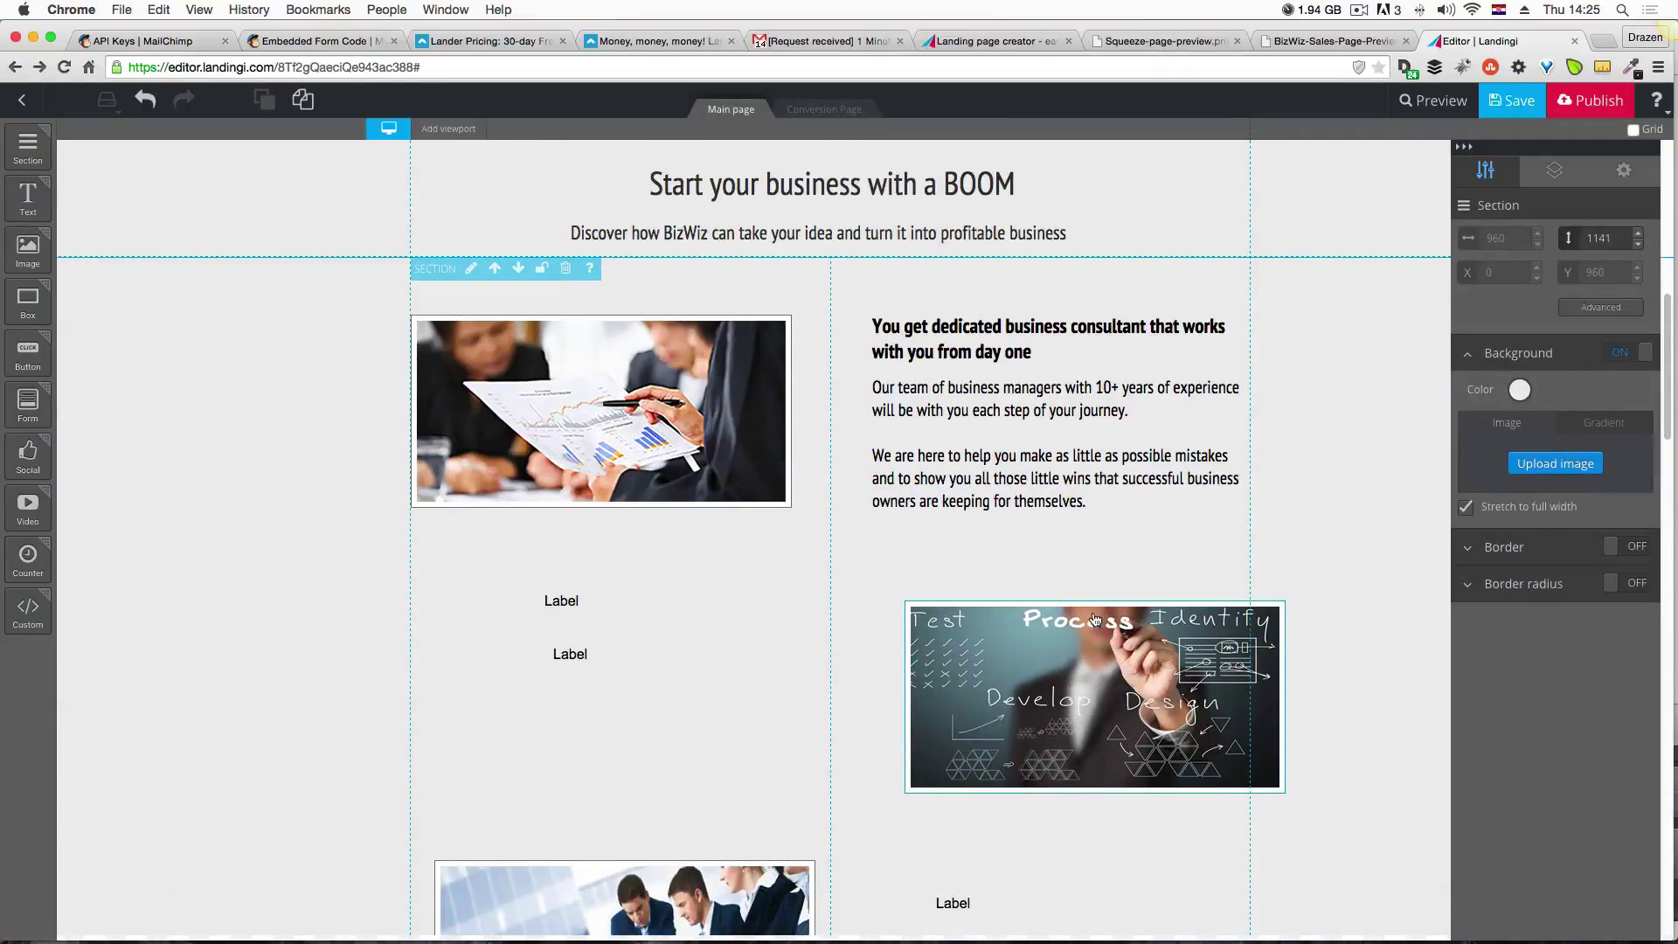
left_click_drag(1101, 640, 1064, 614)
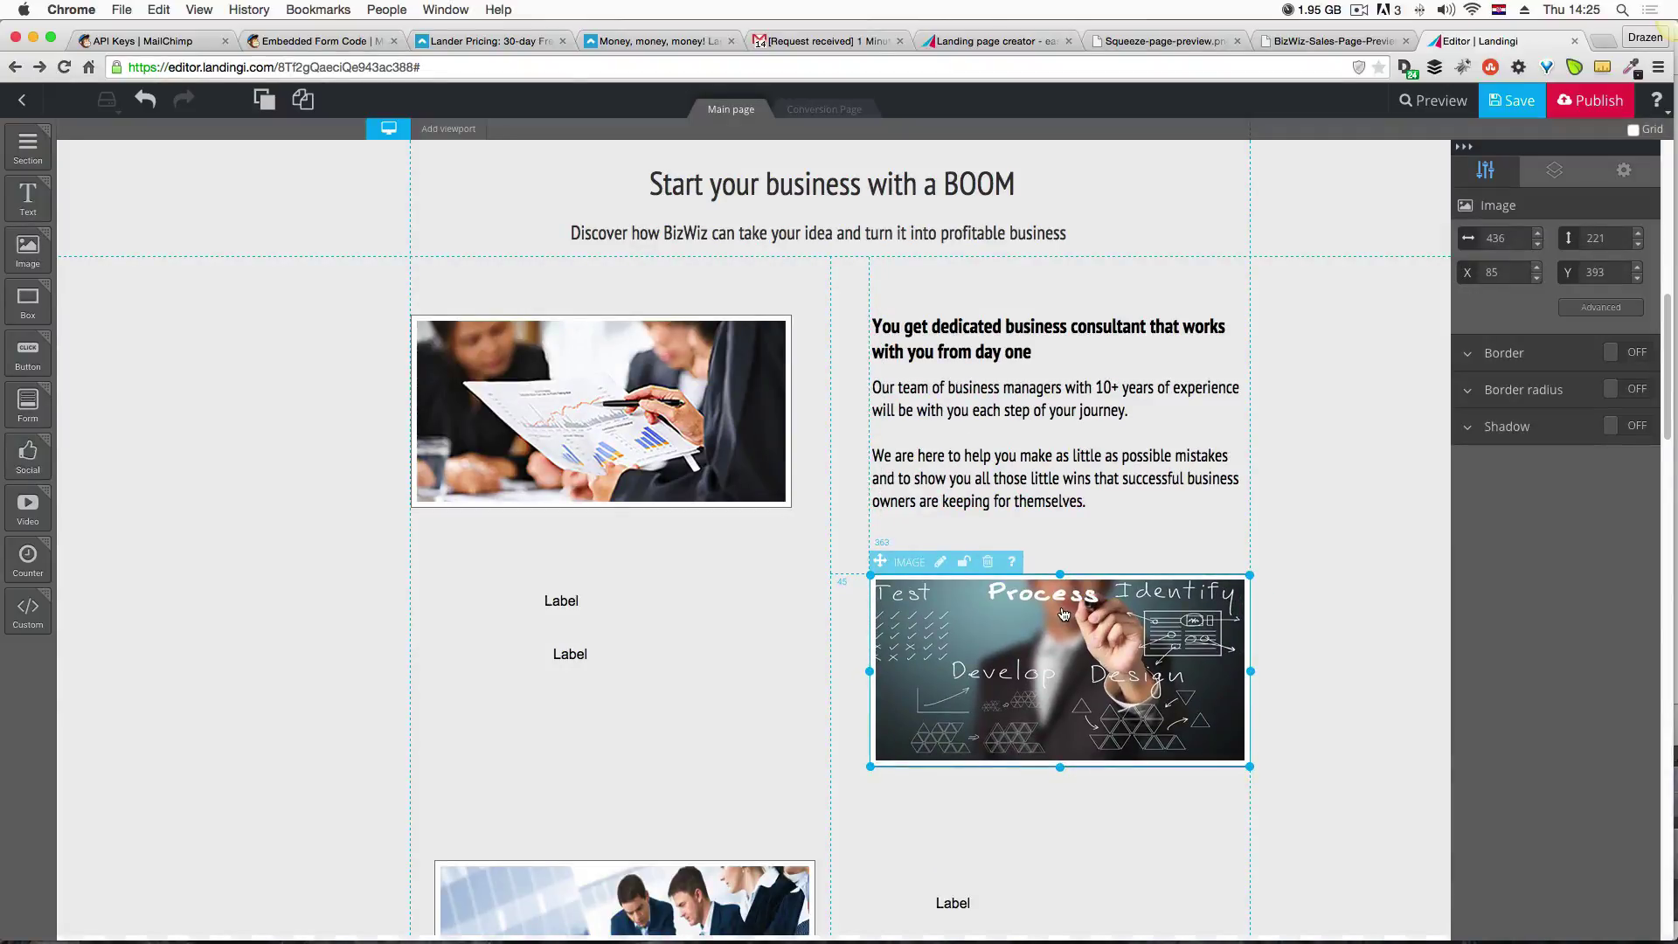
left_click(1171, 827)
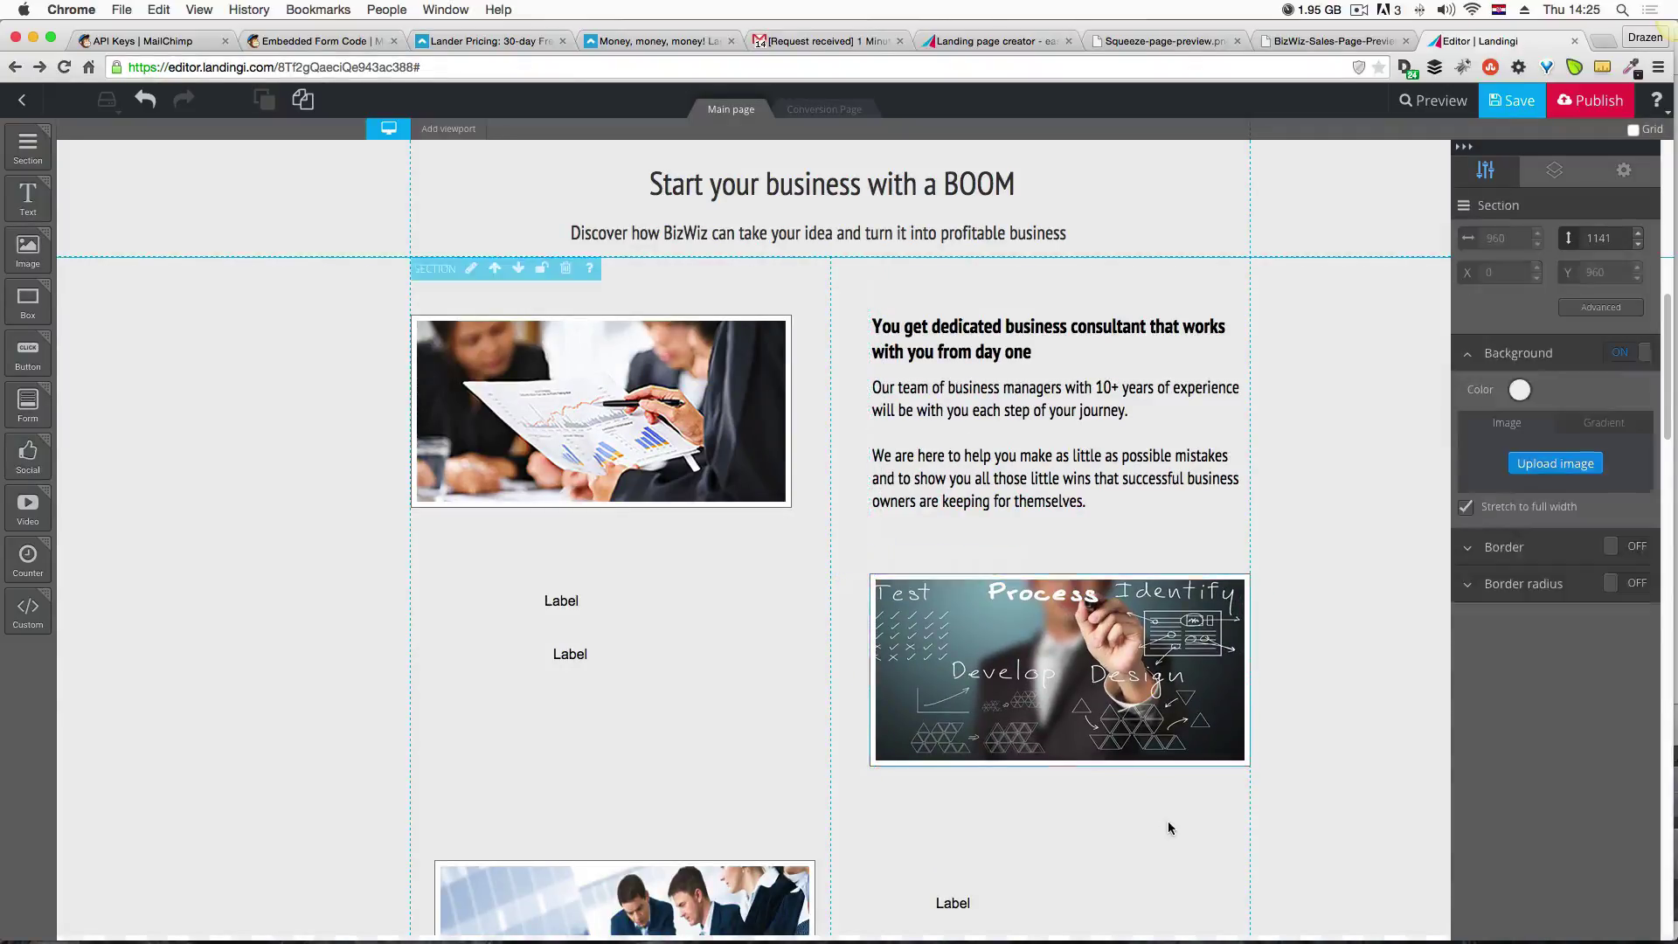
Compare the Process image's placement with BizWiz-Sales-Page-Preview.png, then check it in the Landingi editor.
left_click(1324, 41)
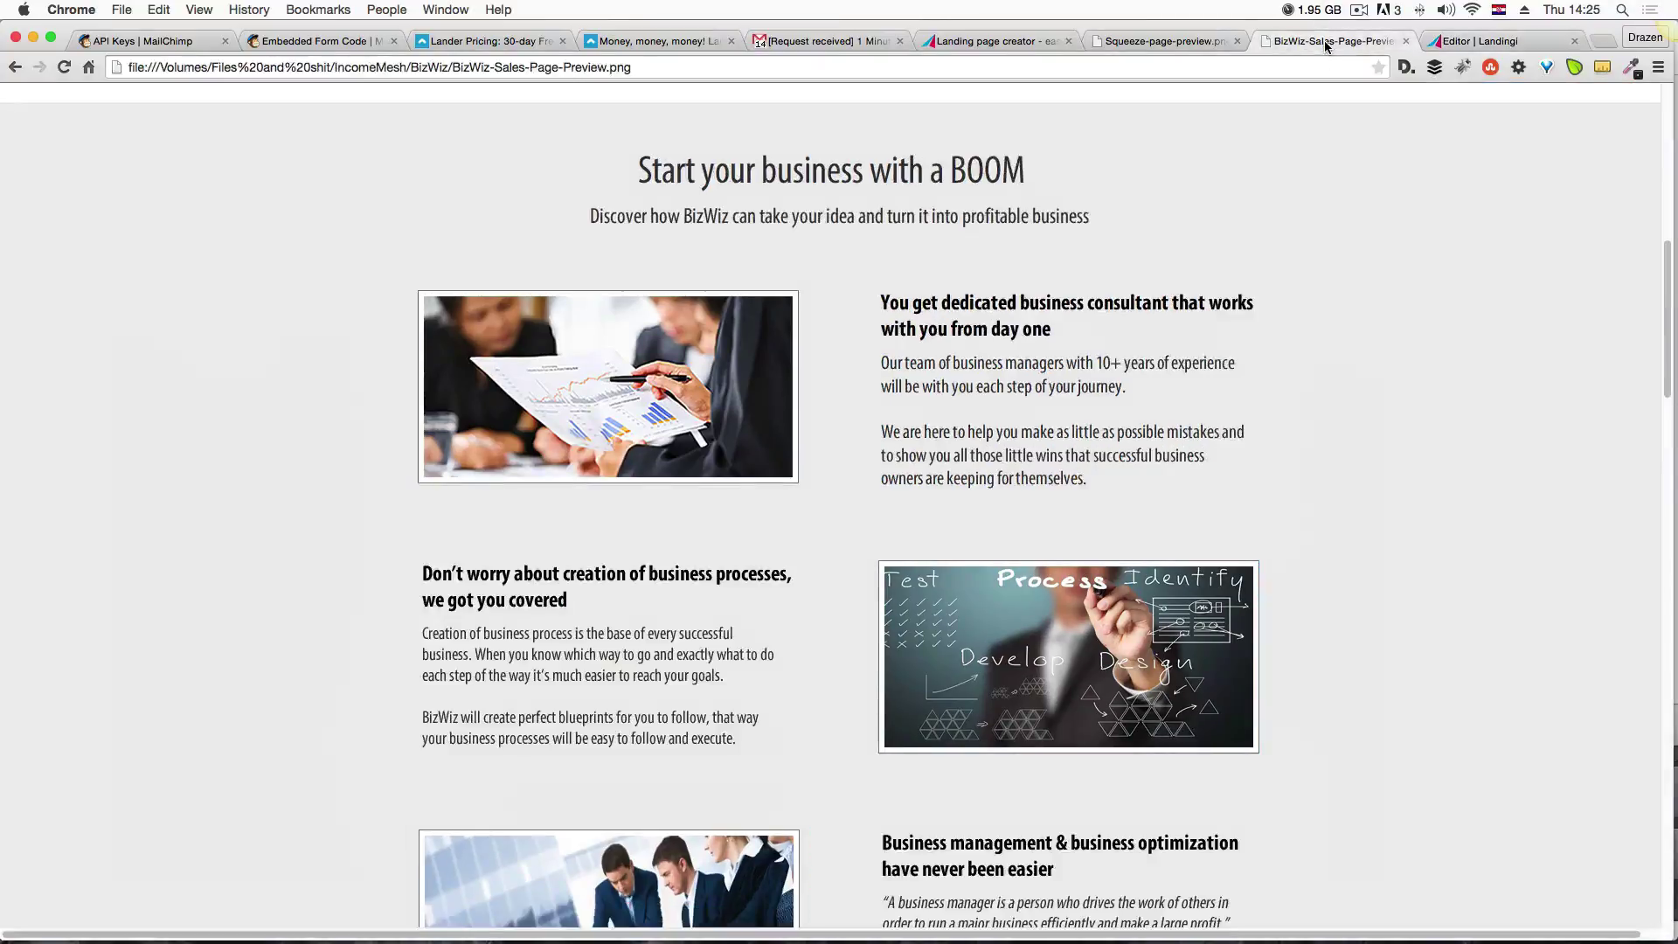
left_click(1493, 40)
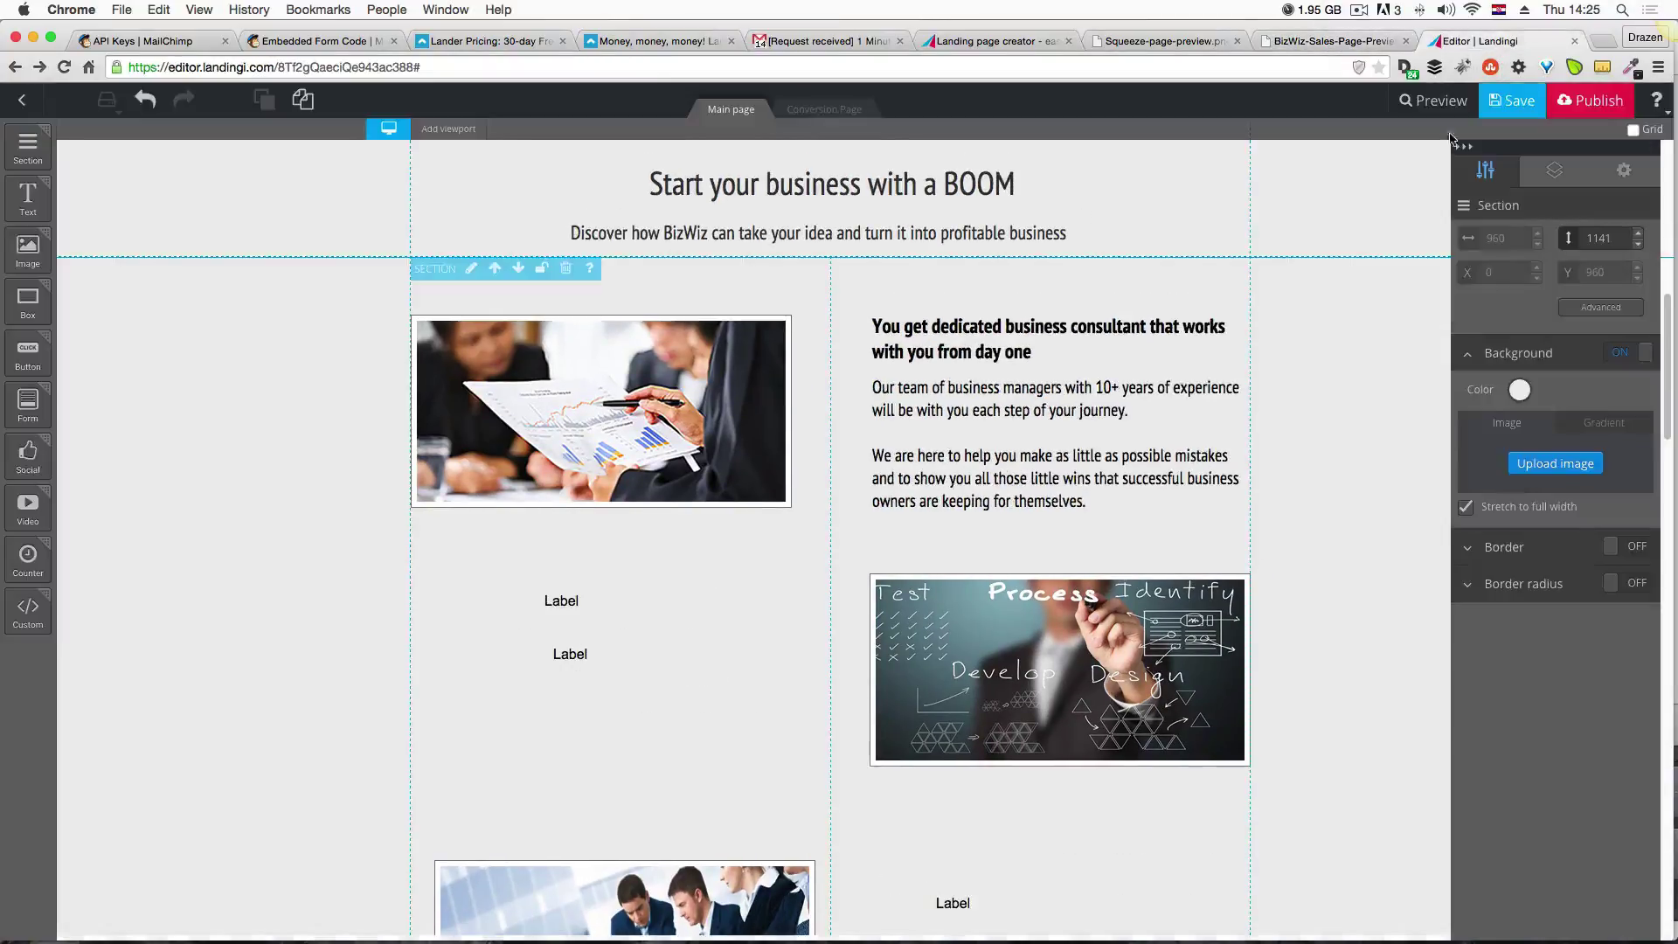
left_click(1151, 686)
scroll(1125, 704, "down", 2)
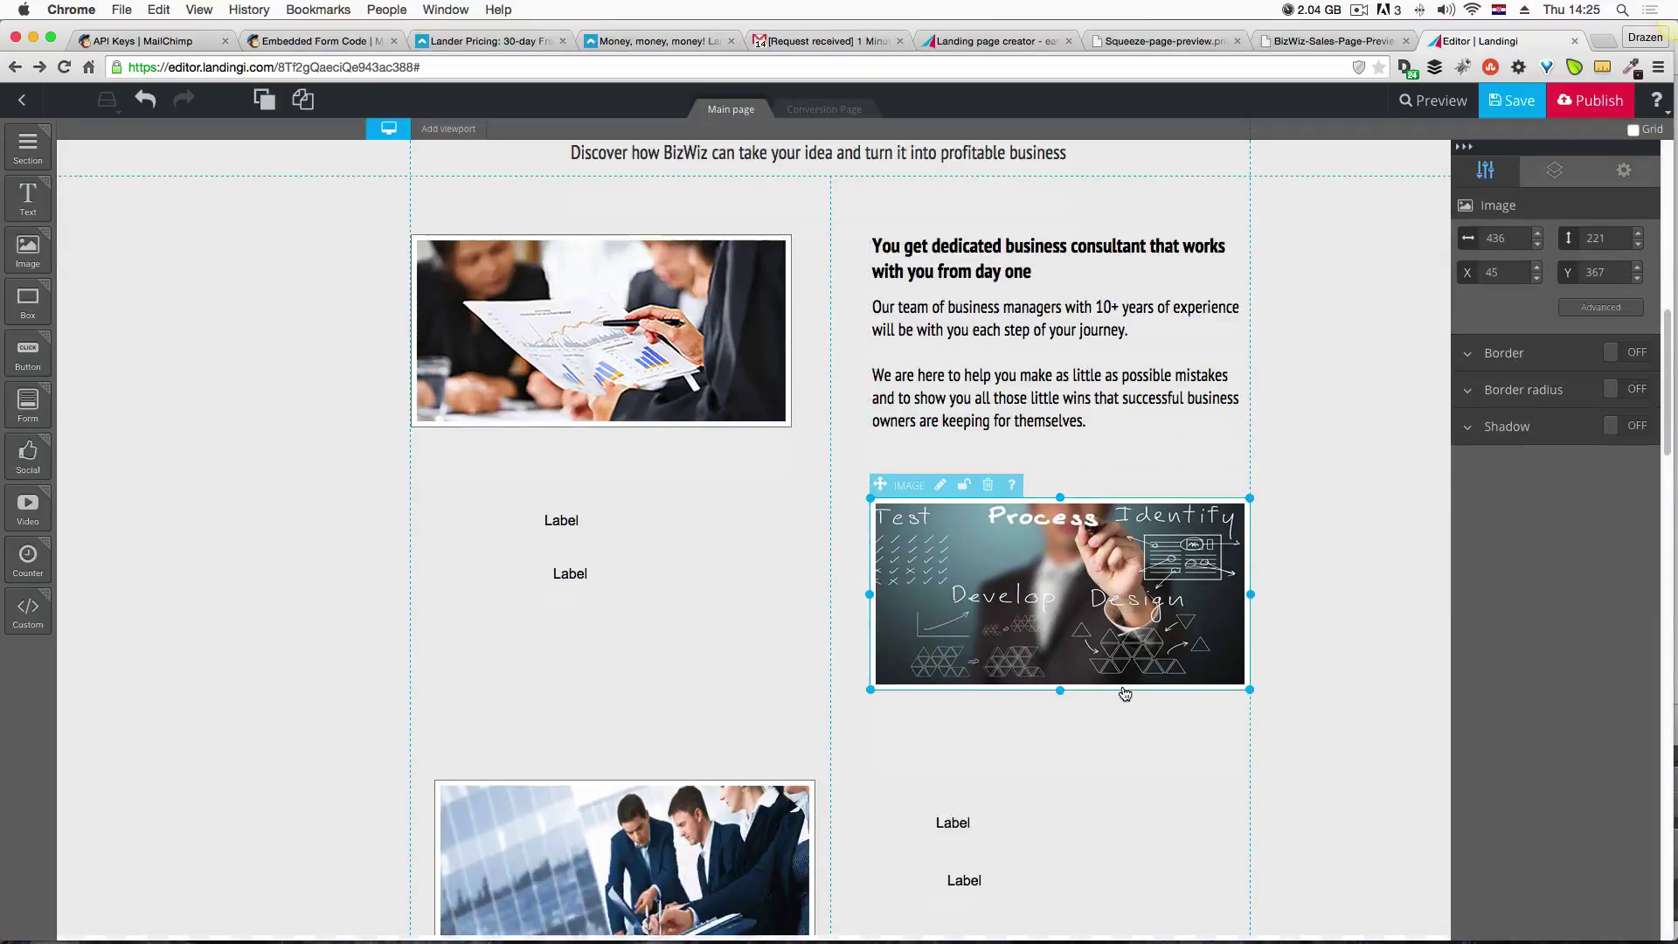
left_click(1148, 737)
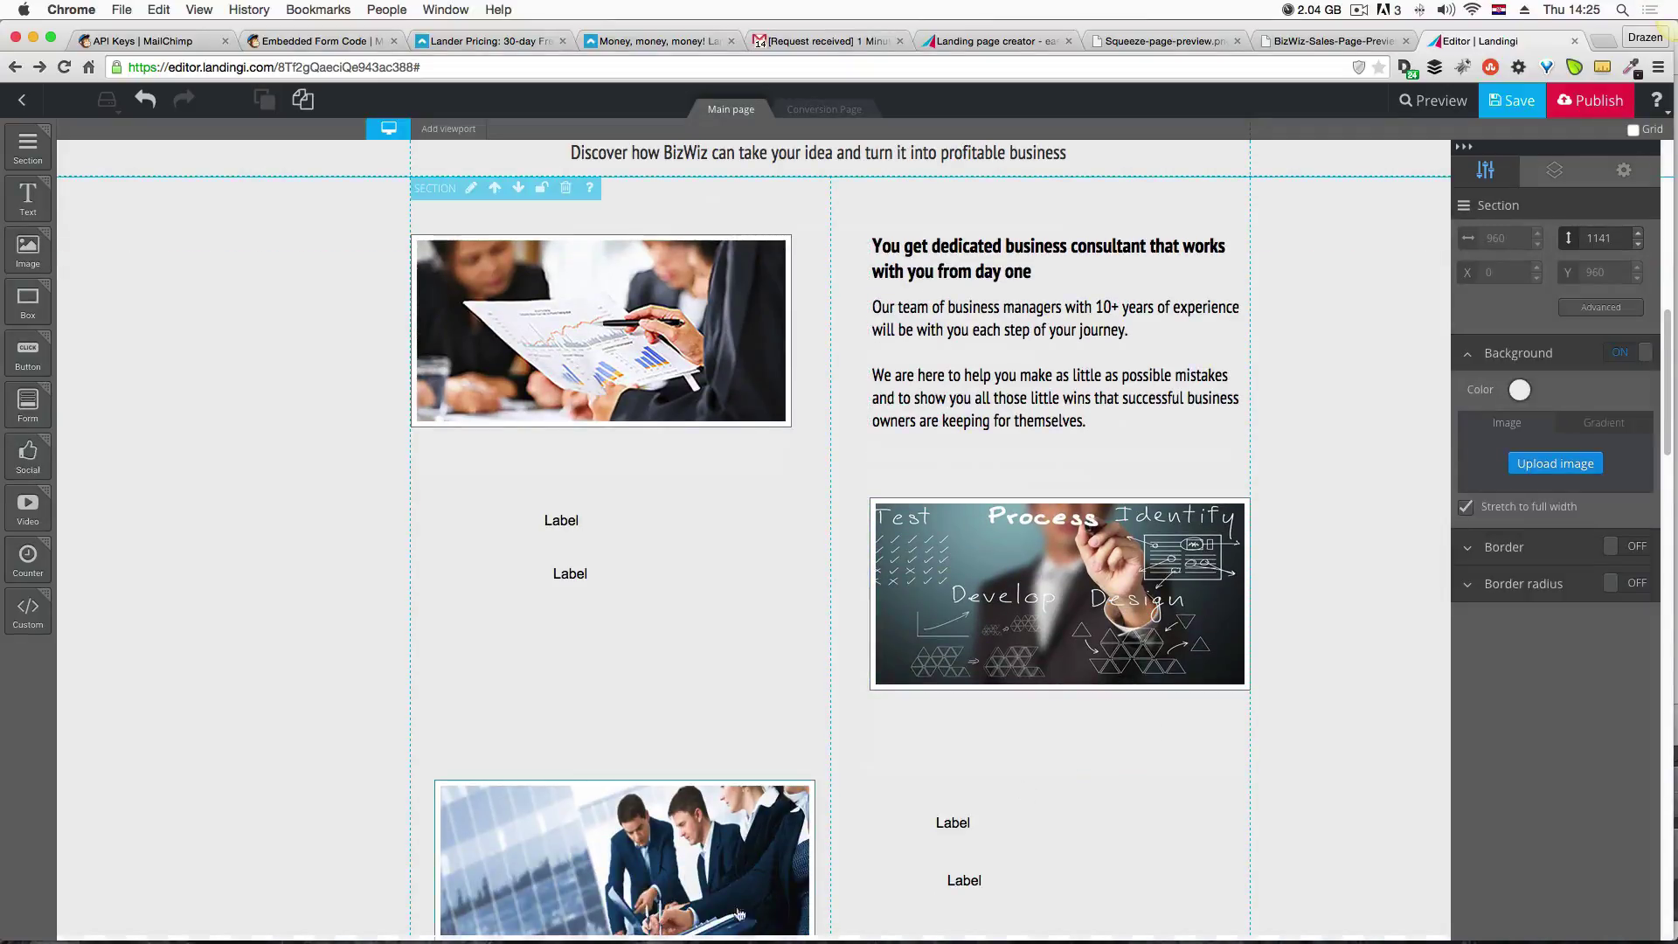
Move the business team image against the content area's left edge at X 0, Y 677.
left_click_drag(609, 824, 587, 805)
scroll(590, 753, "down", 5)
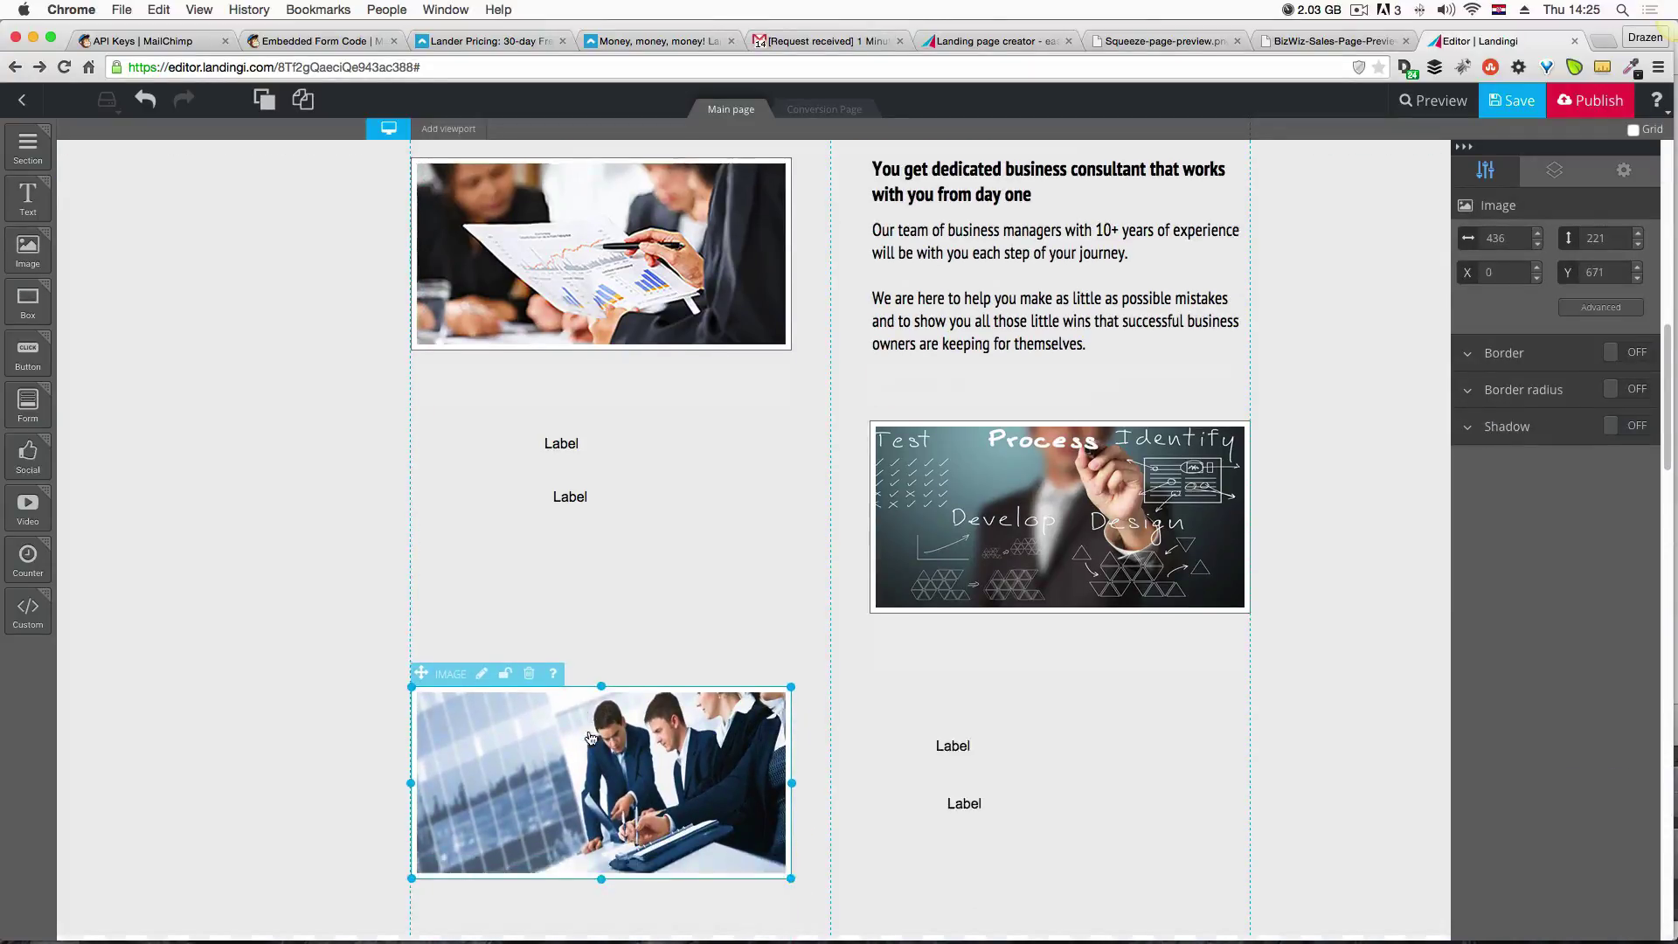
left_click(1174, 556)
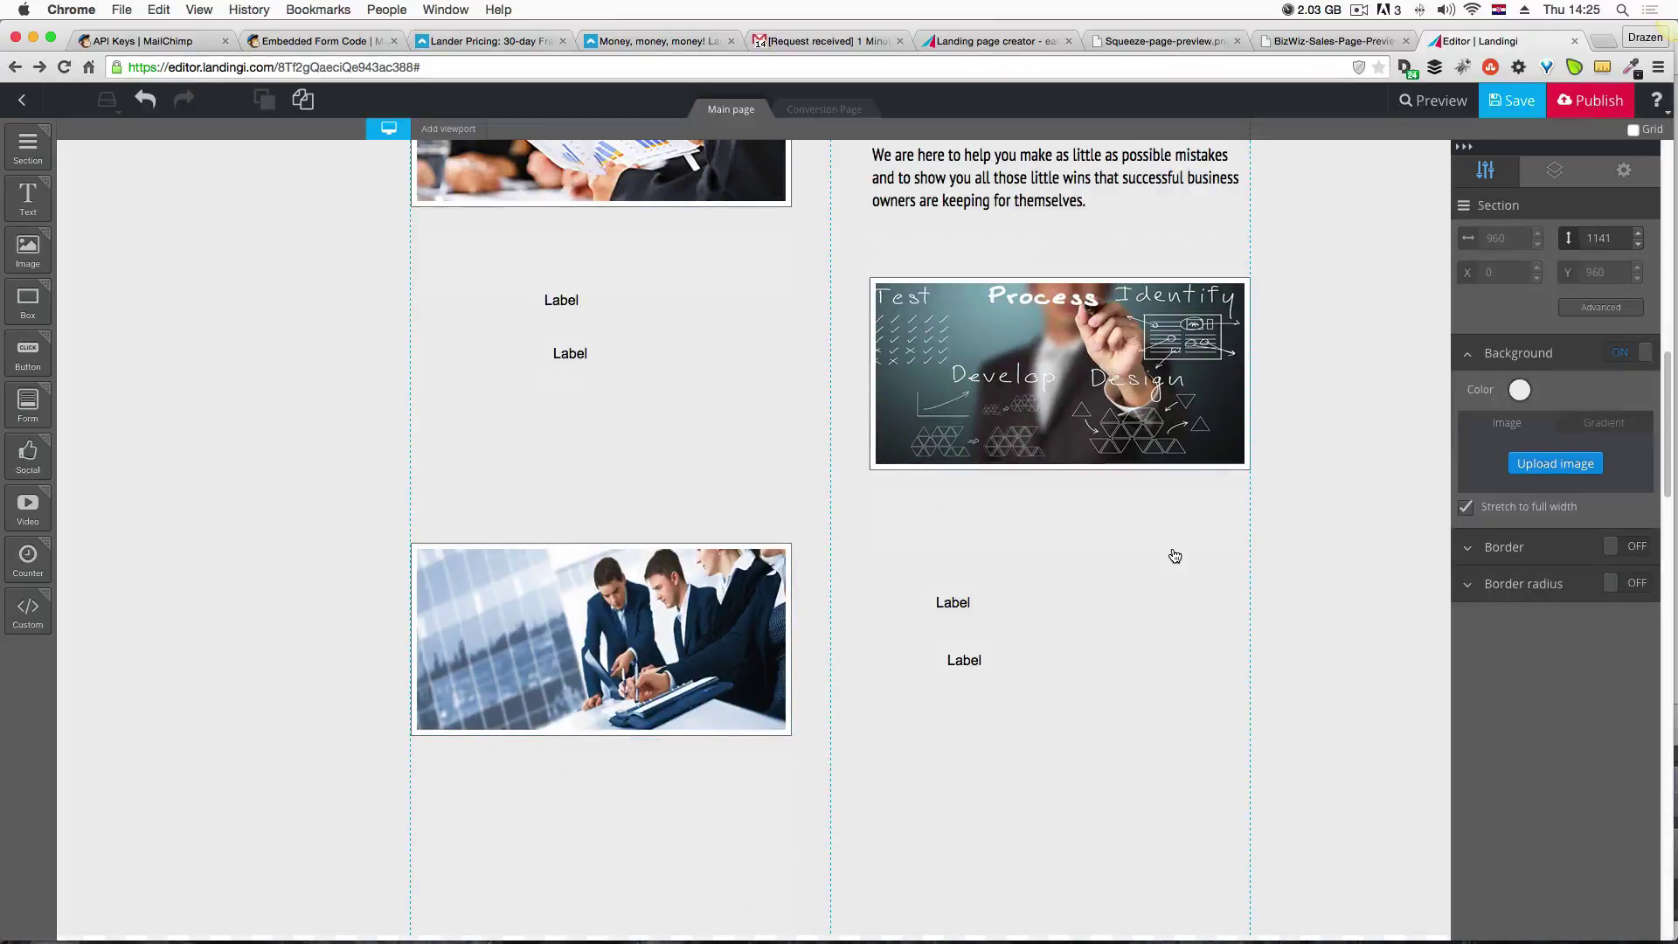
left_click_drag(732, 627, 733, 634)
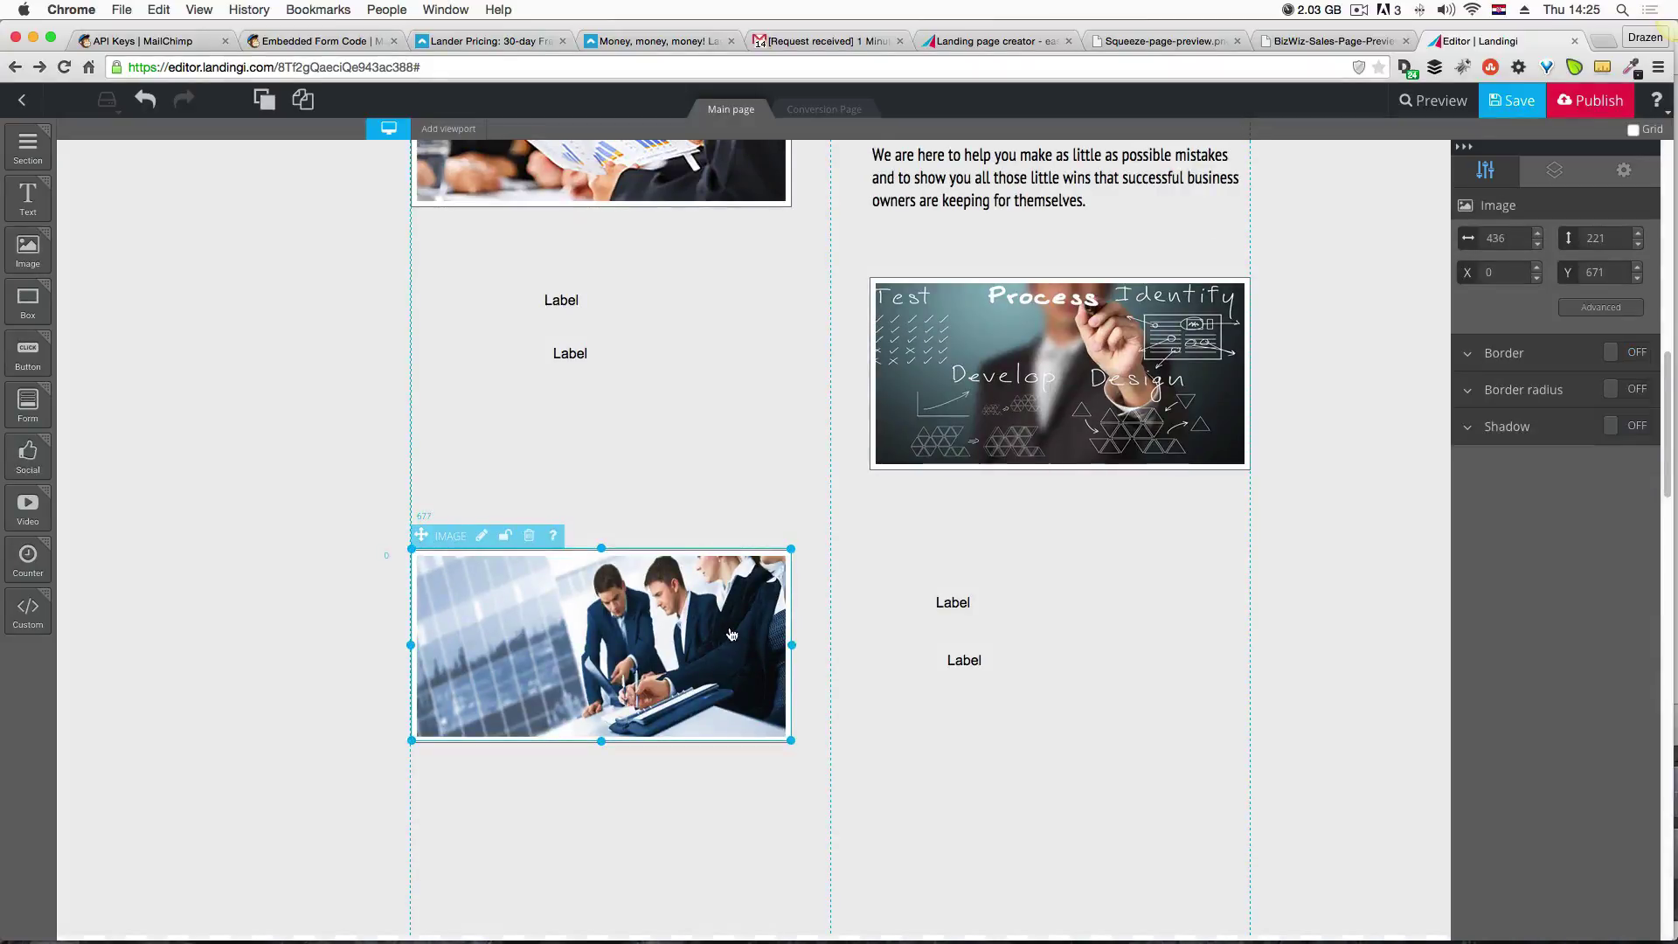
left_click(1111, 566)
Delete the four placeholder Label texts beside the business team image and under the first image.
left_click(949, 608)
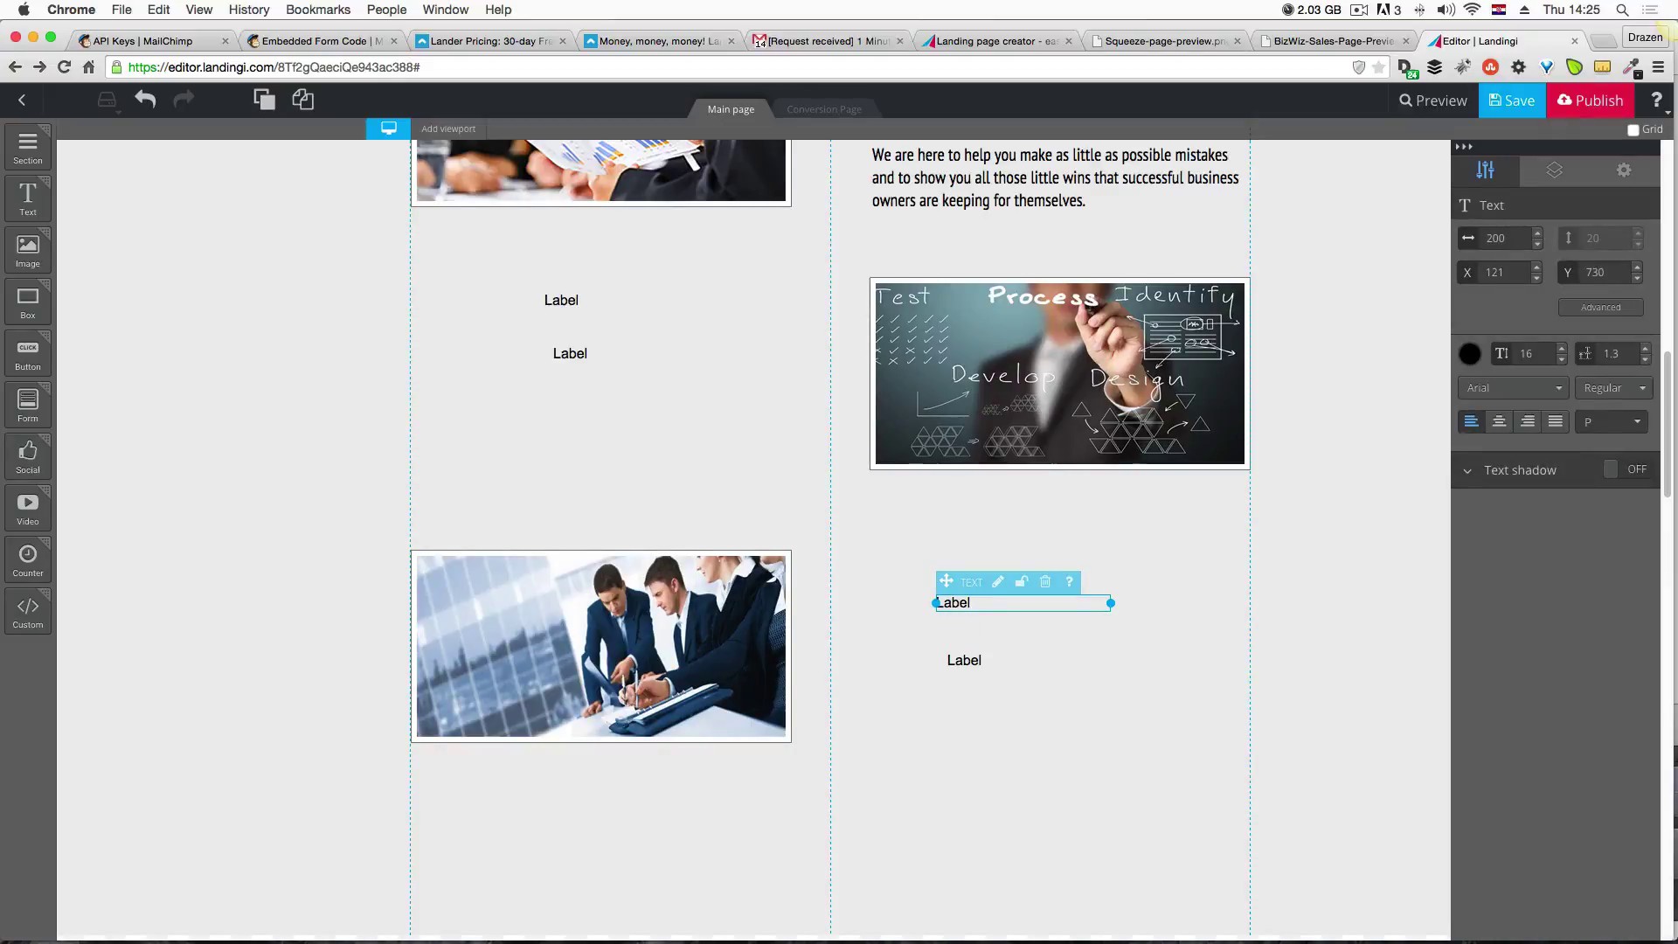
left_click(966, 660)
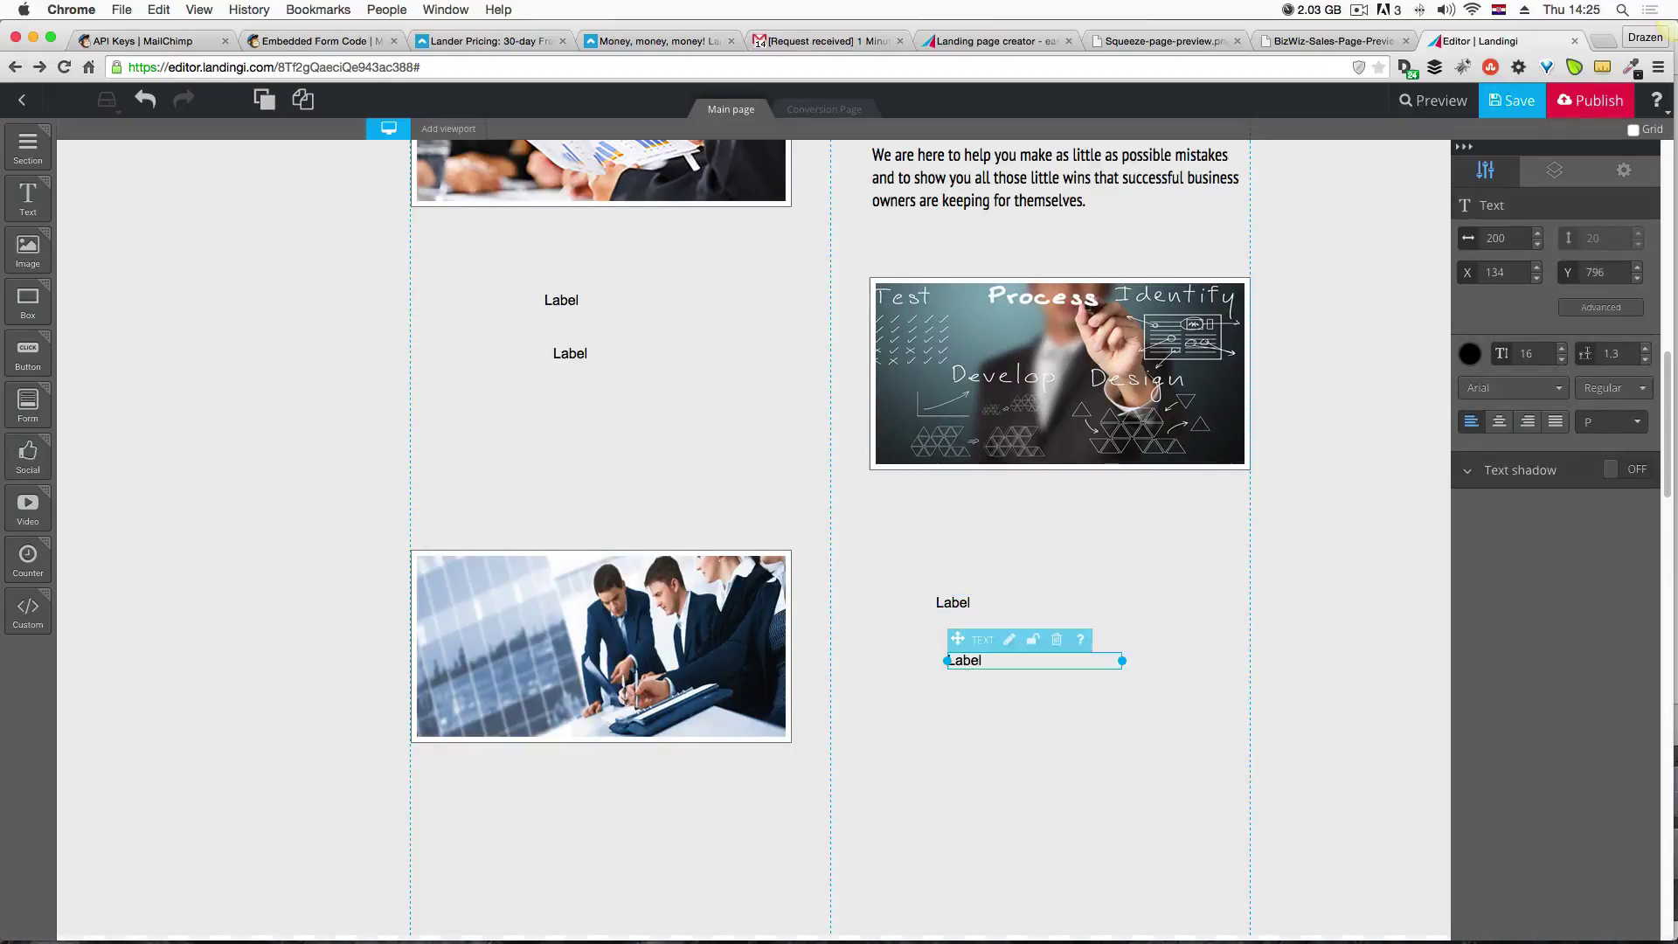
left_click(1056, 643)
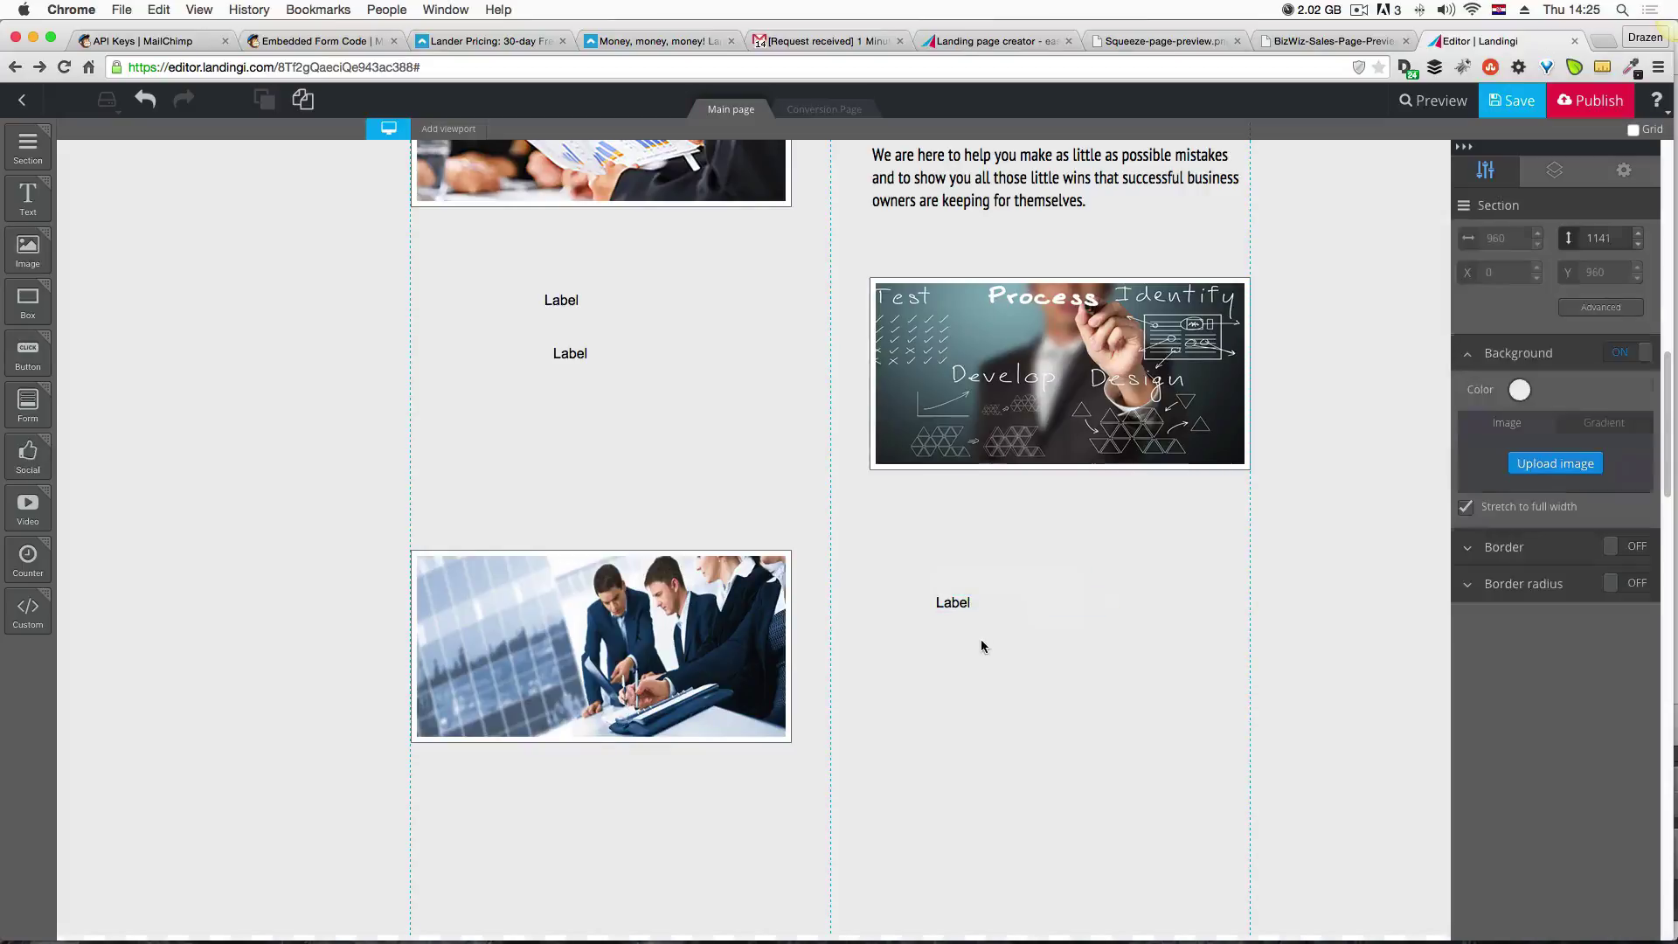
left_click(961, 601)
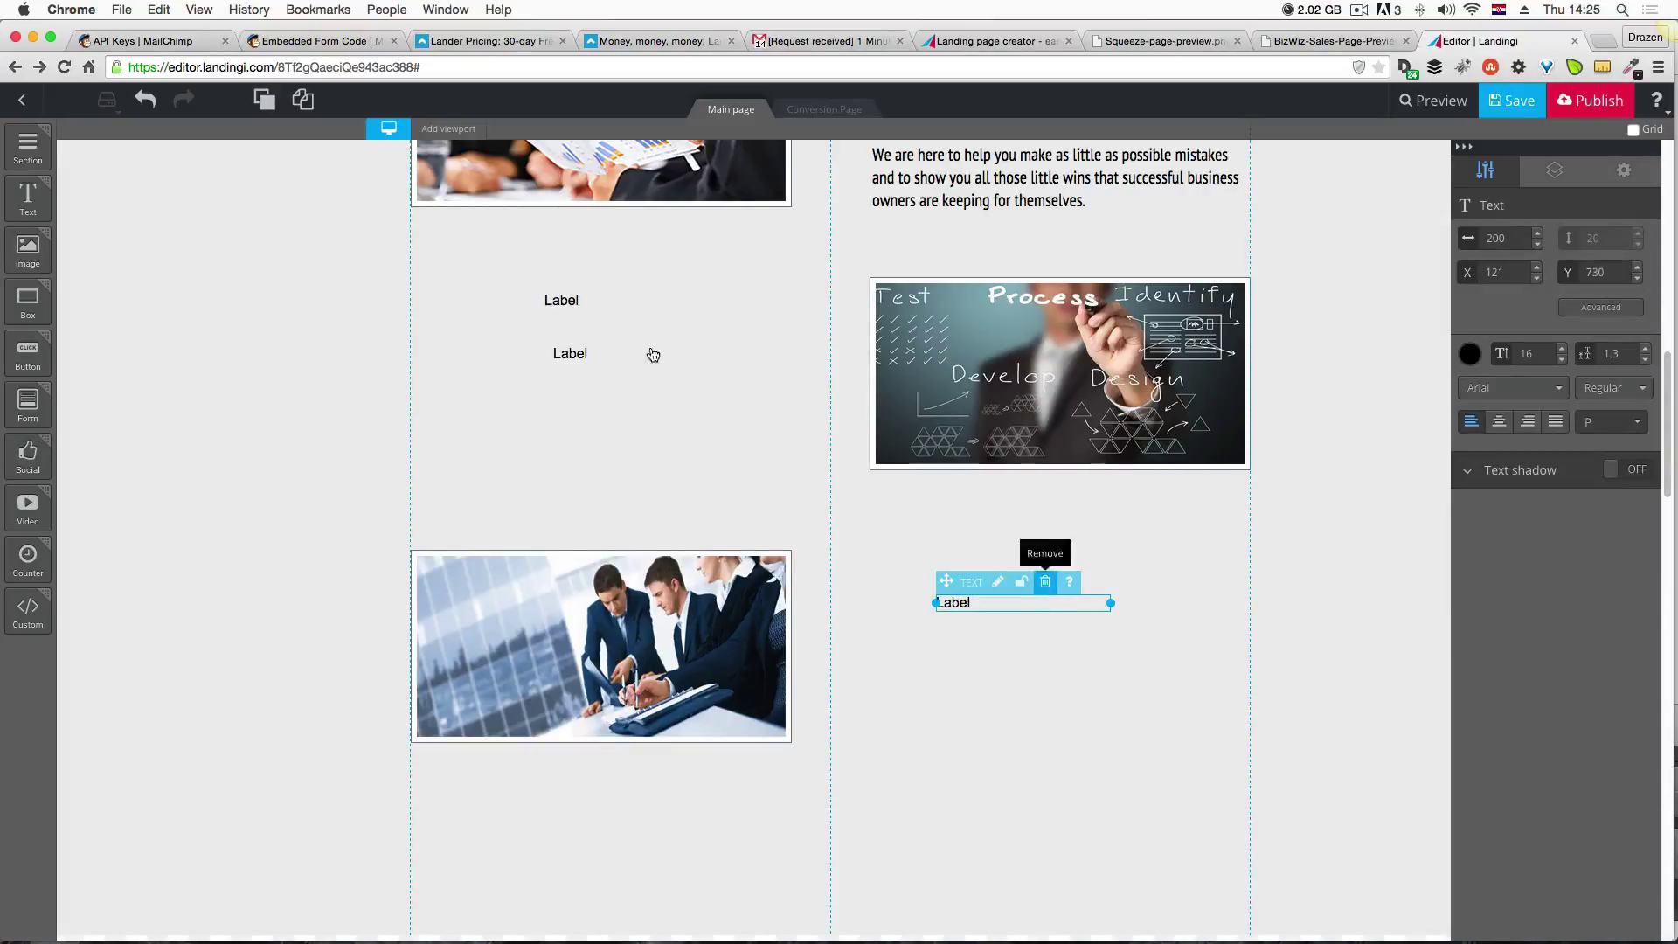
key("Delete")
left_click(595, 354)
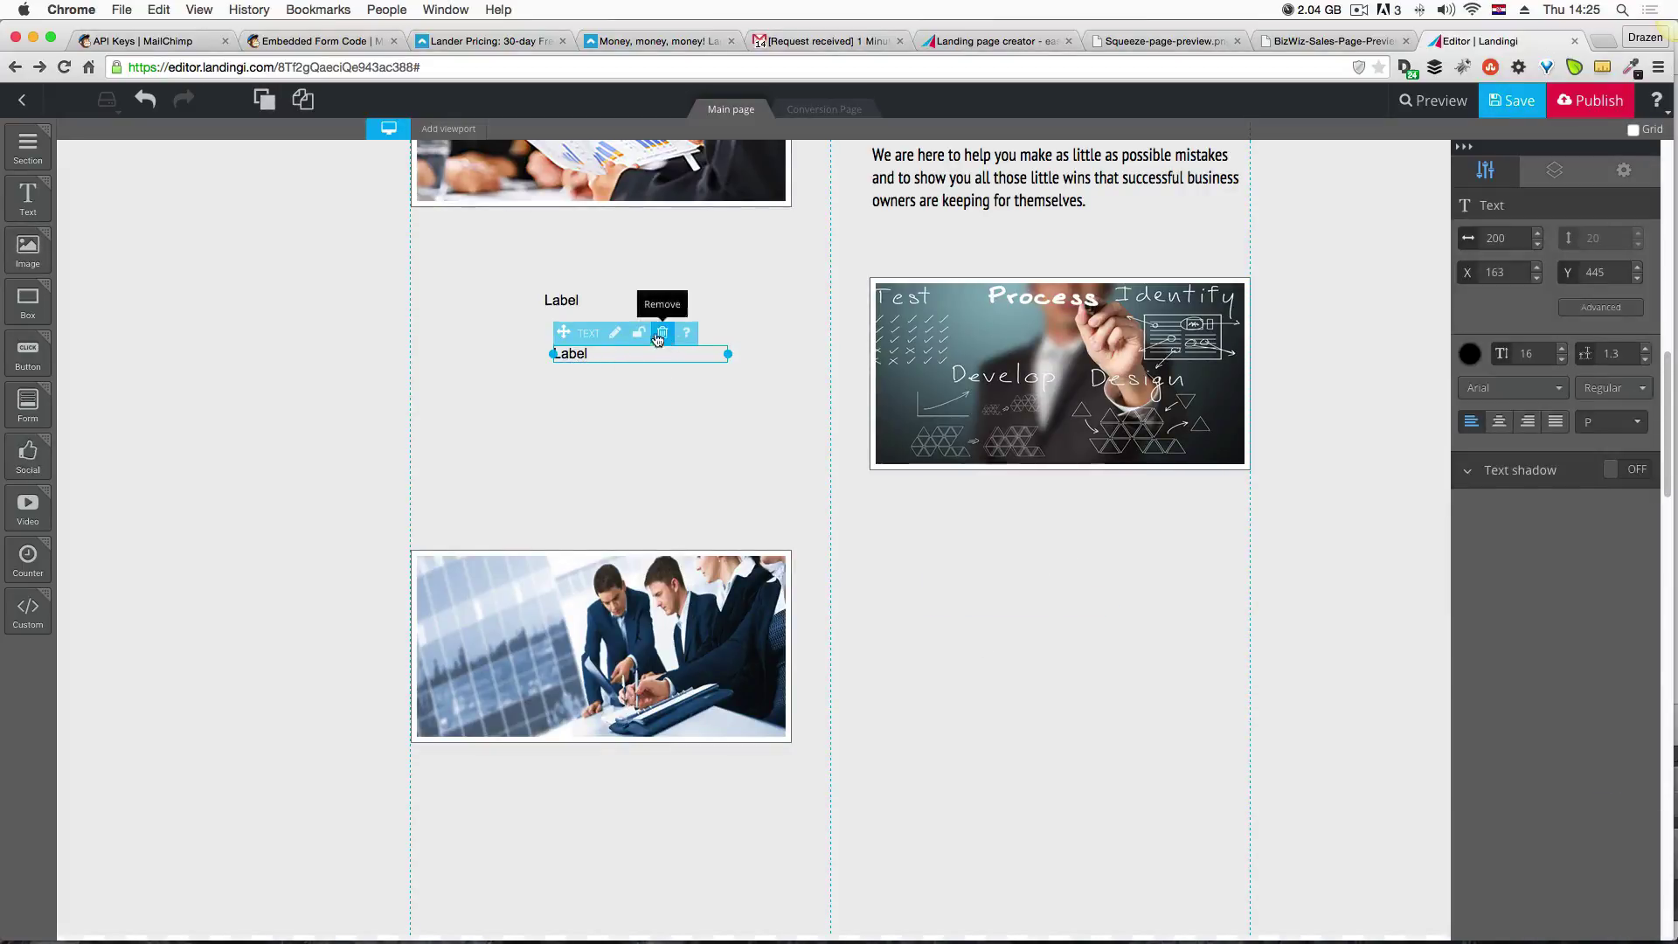
left_click(658, 340)
left_click(562, 300)
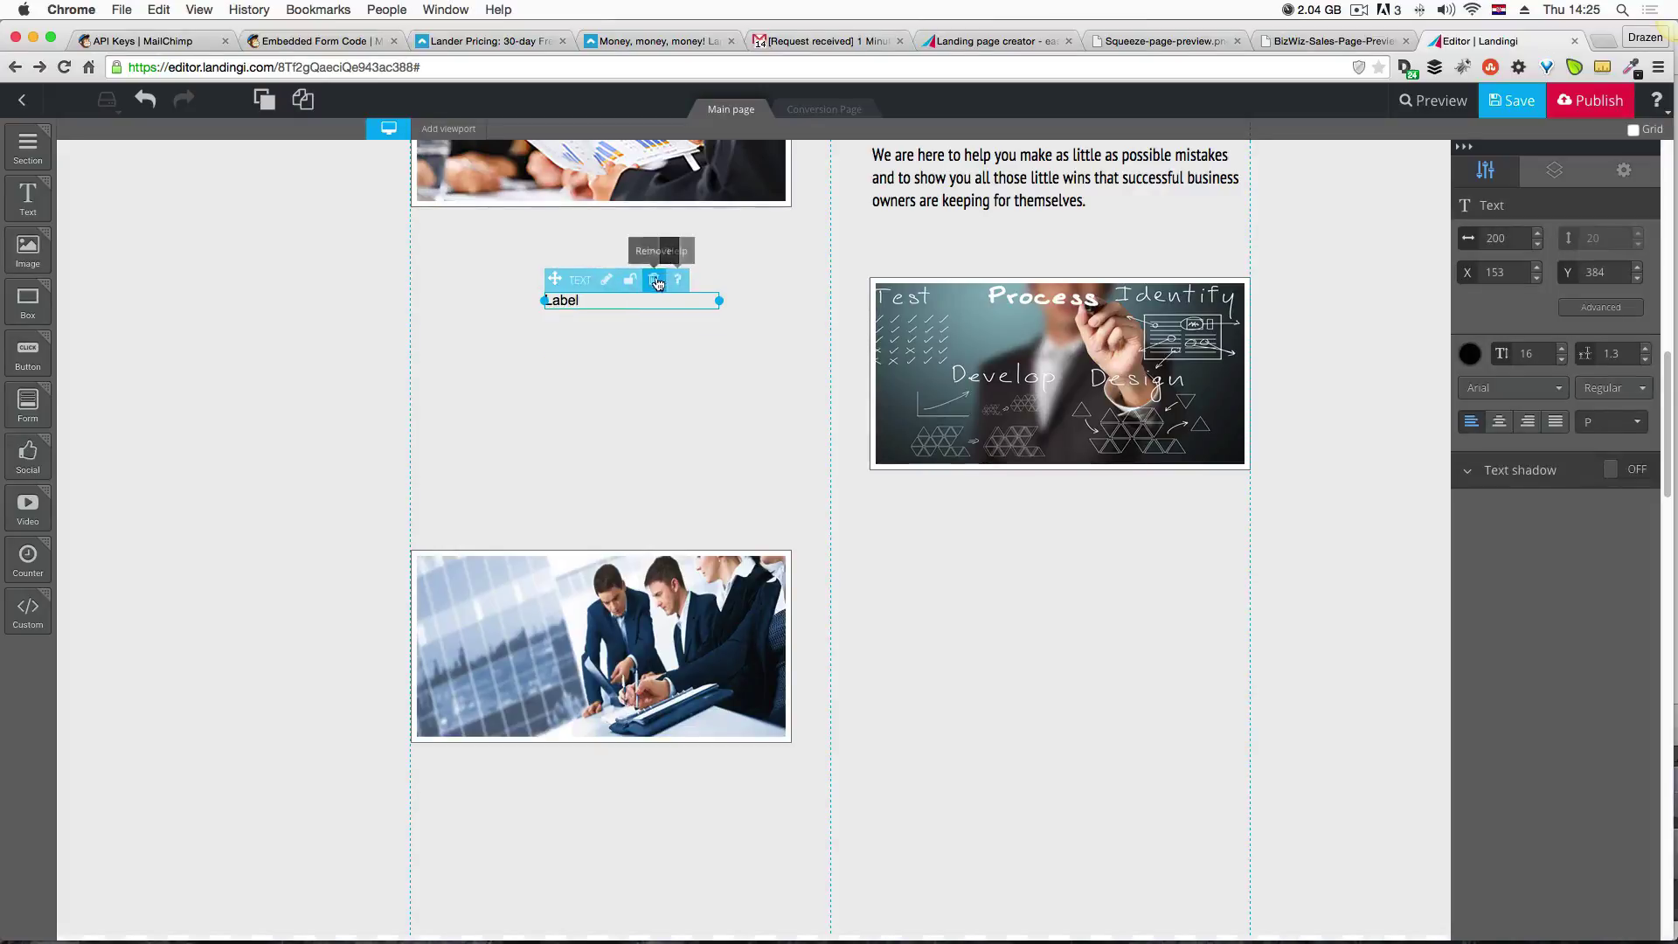
key("Delete")
Duplicate the "You get dedicated business consultant" heading and place the copy under the first image at X 3, Y 371.
scroll(764, 391, "up", 5)
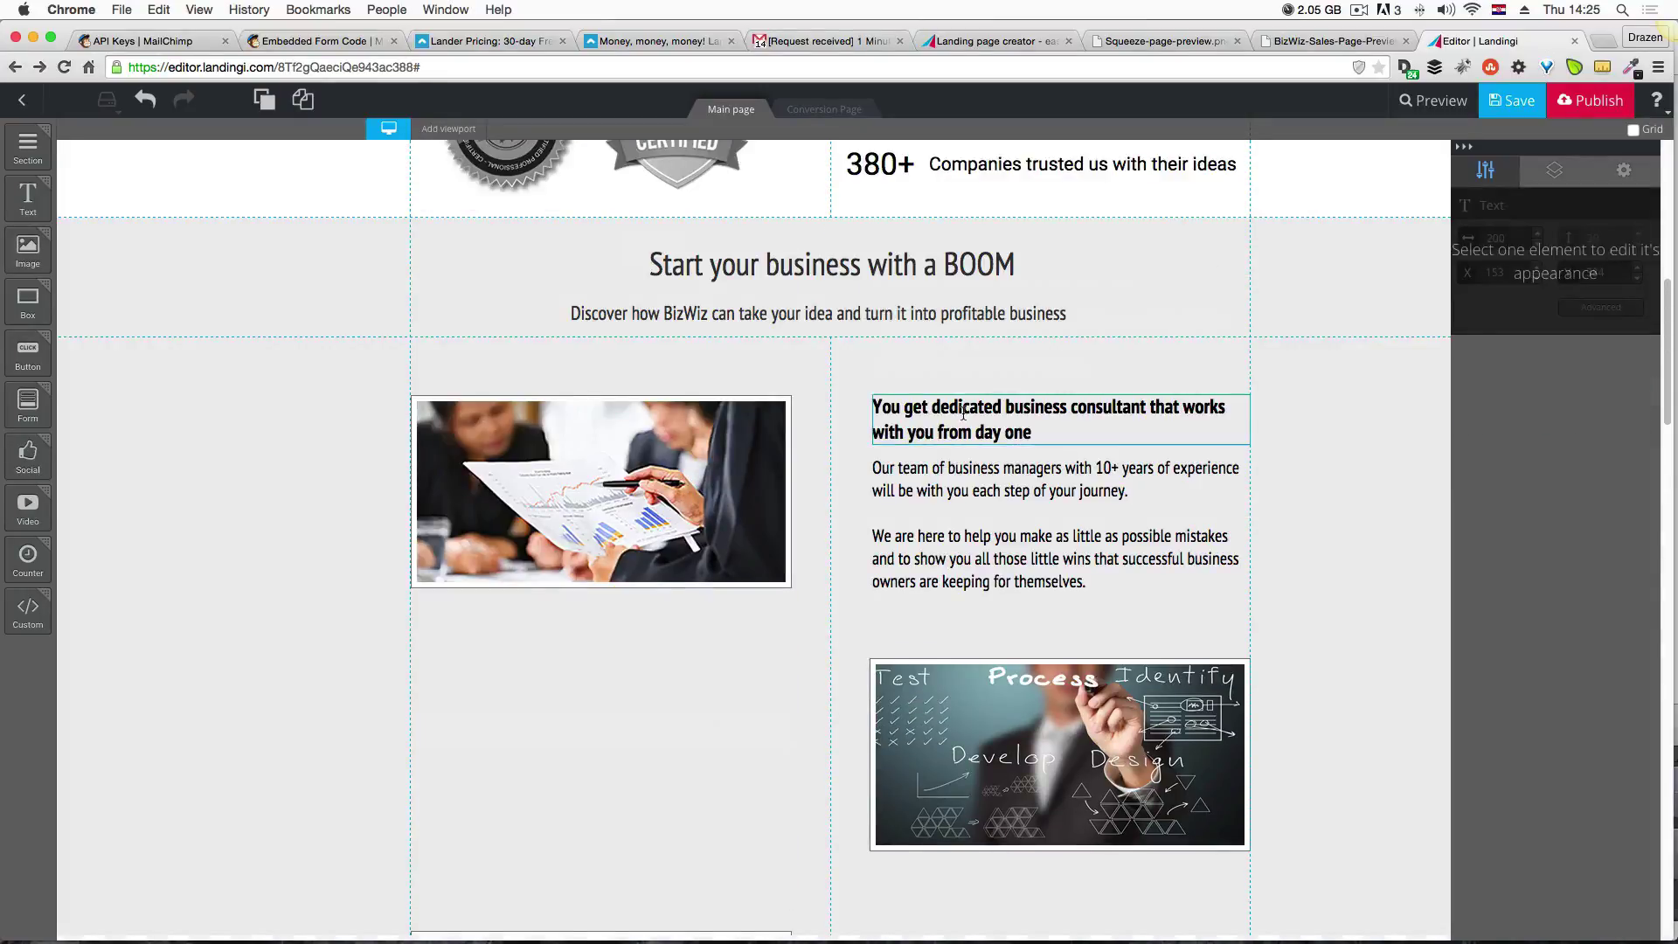
left_click(964, 416)
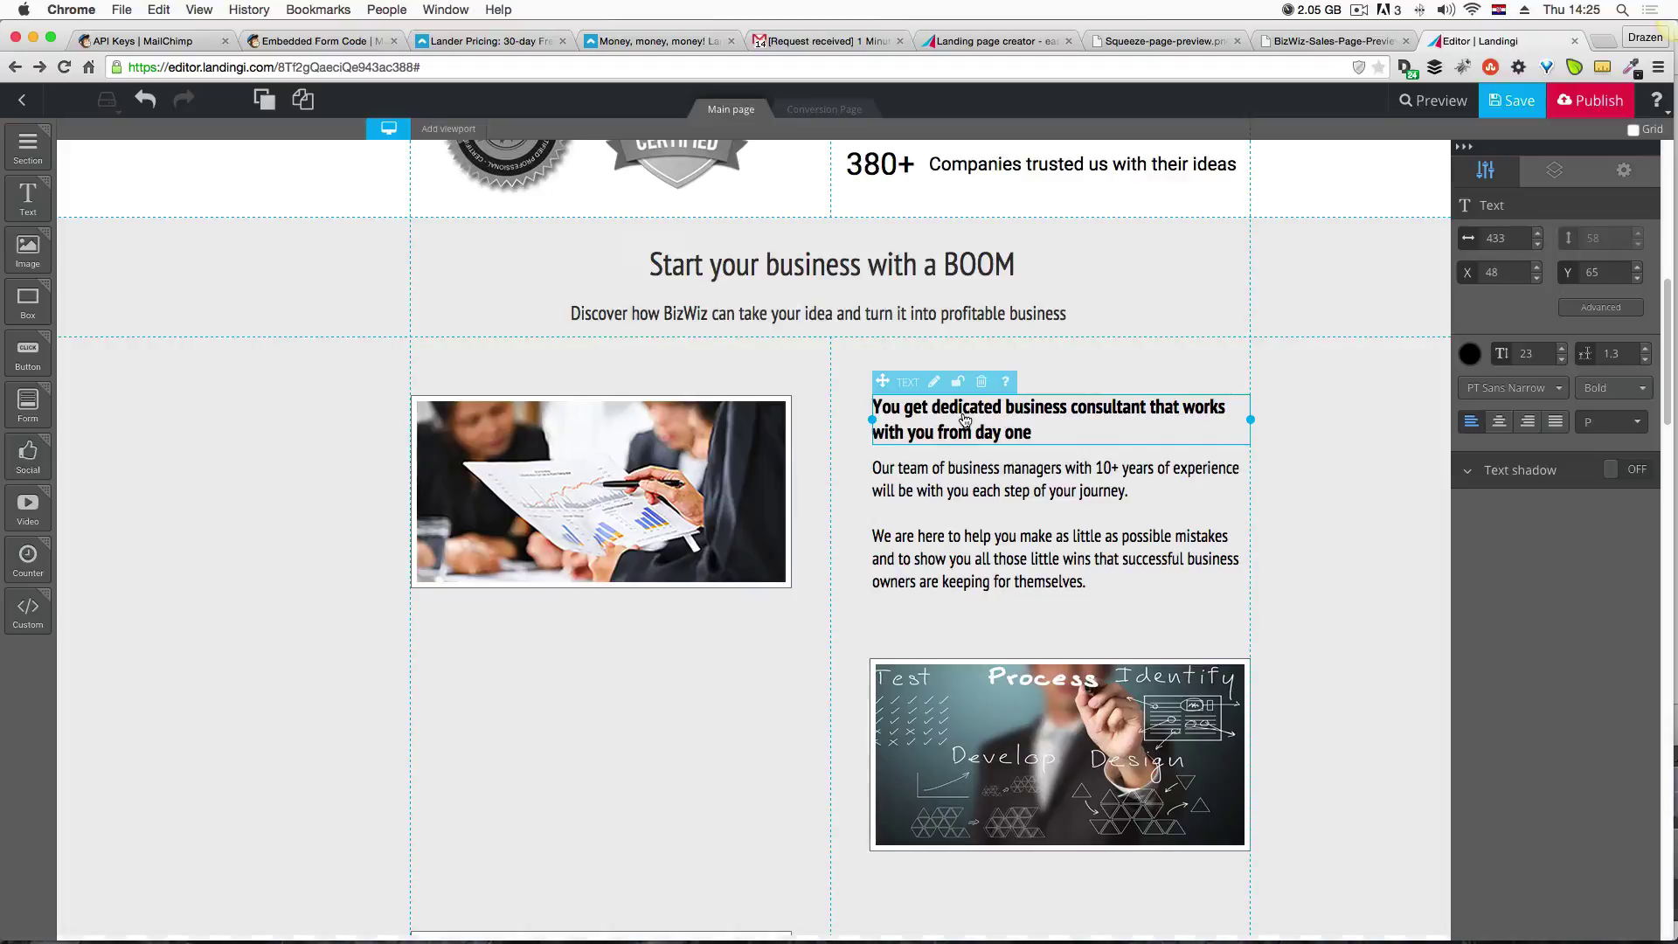
key("super+c")
key("super+v")
left_click_drag(986, 426, 519, 685)
Duplicate the consultant paragraph and place the copy under the duplicated heading in the first column at X 1, Y 447.
left_click(911, 550)
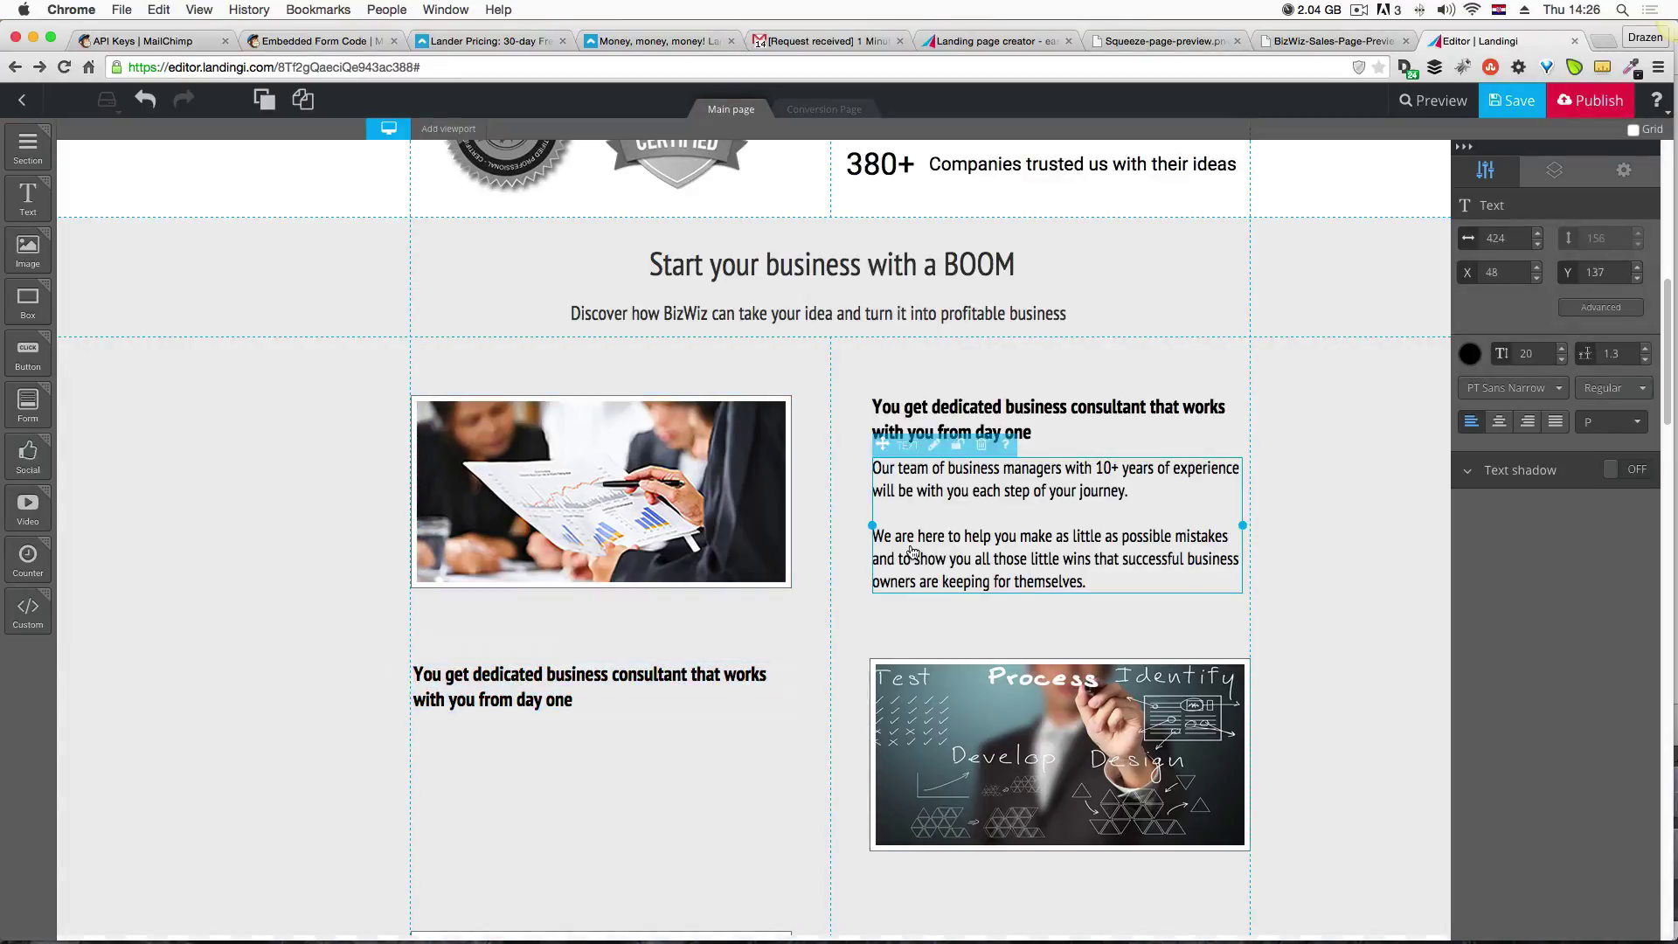
scroll(913, 551, "down", 3)
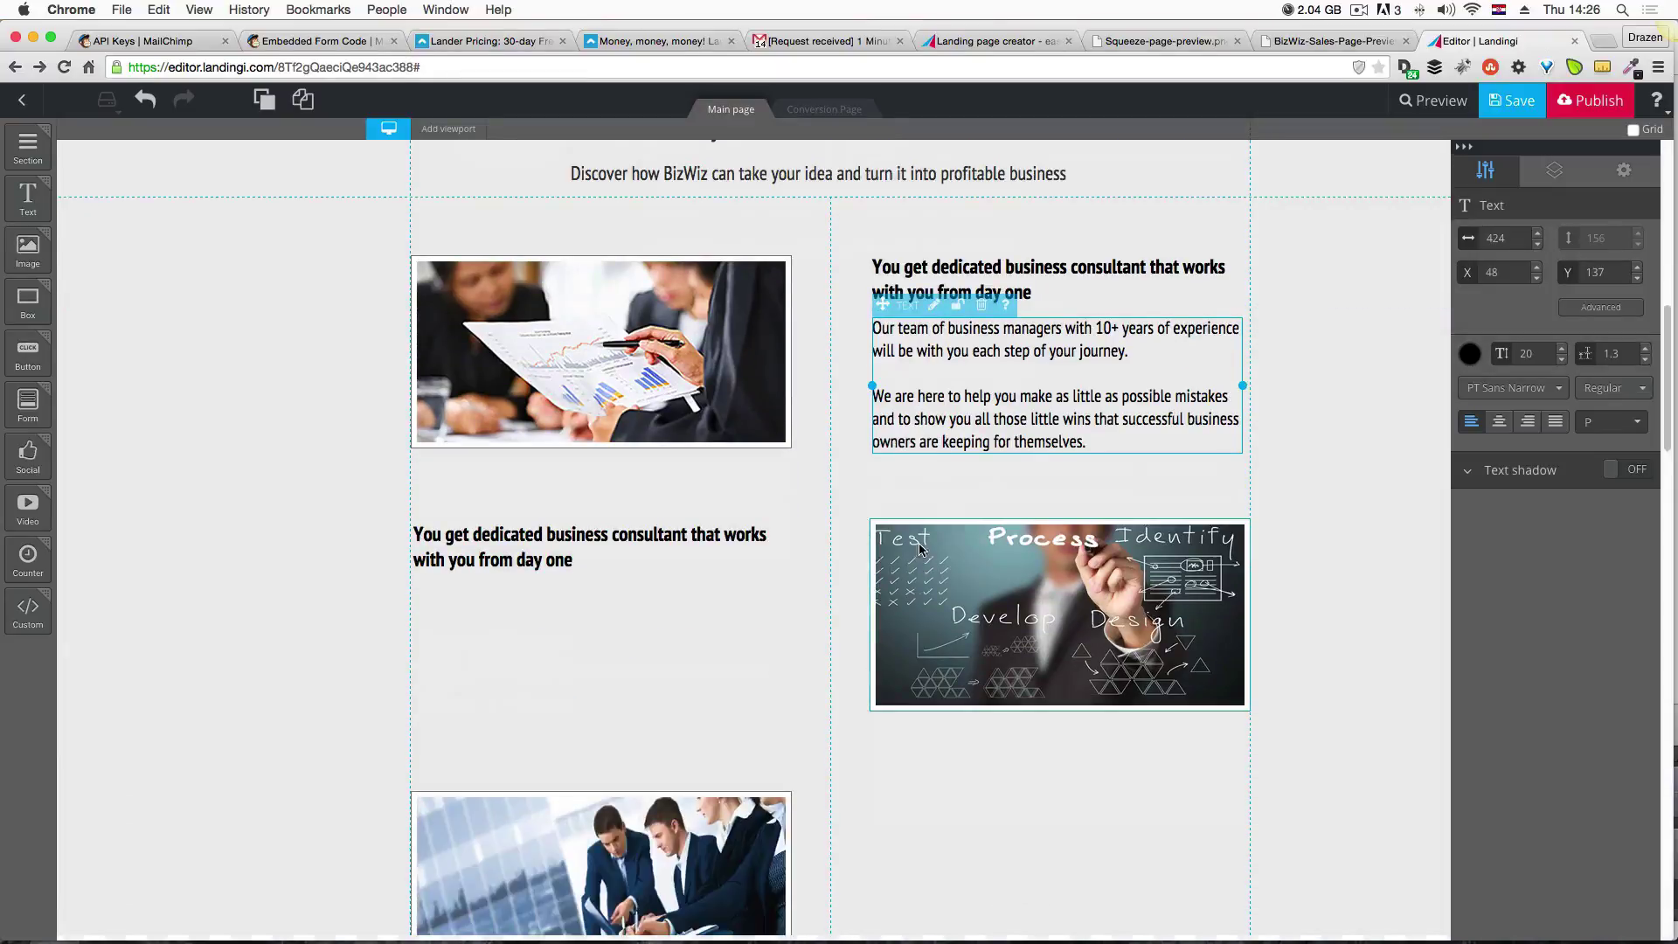
left_click_drag(931, 451, 525, 651)
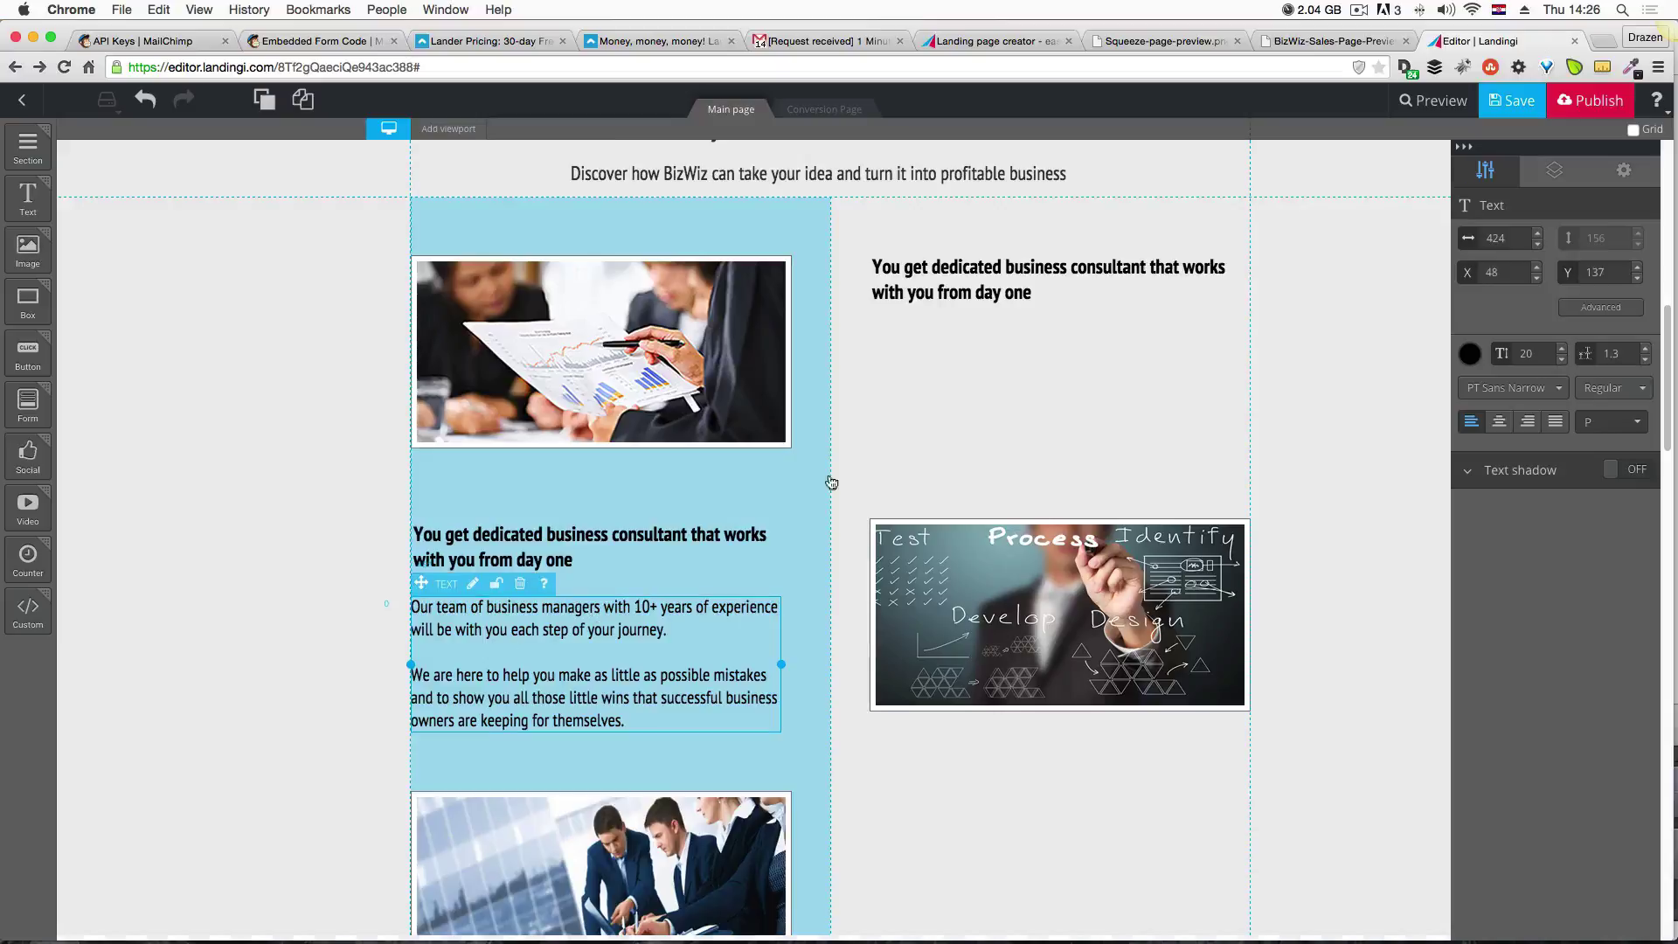
scroll(882, 476, "down", 2)
left_click(923, 583)
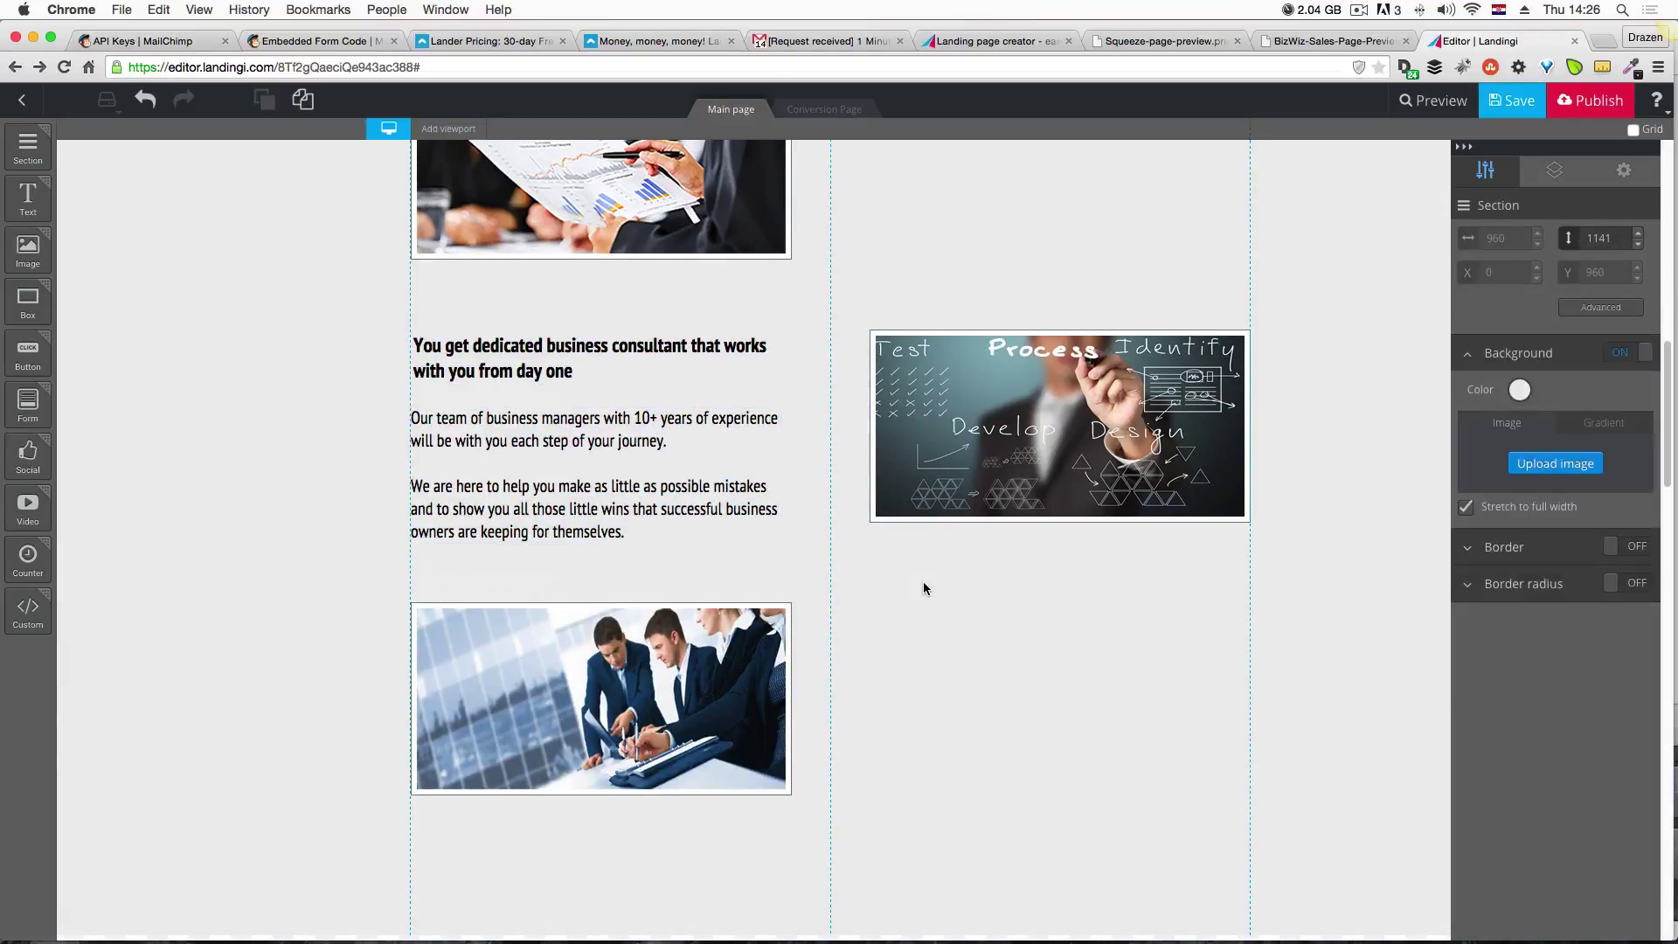
left_click_drag(607, 449, 610, 447)
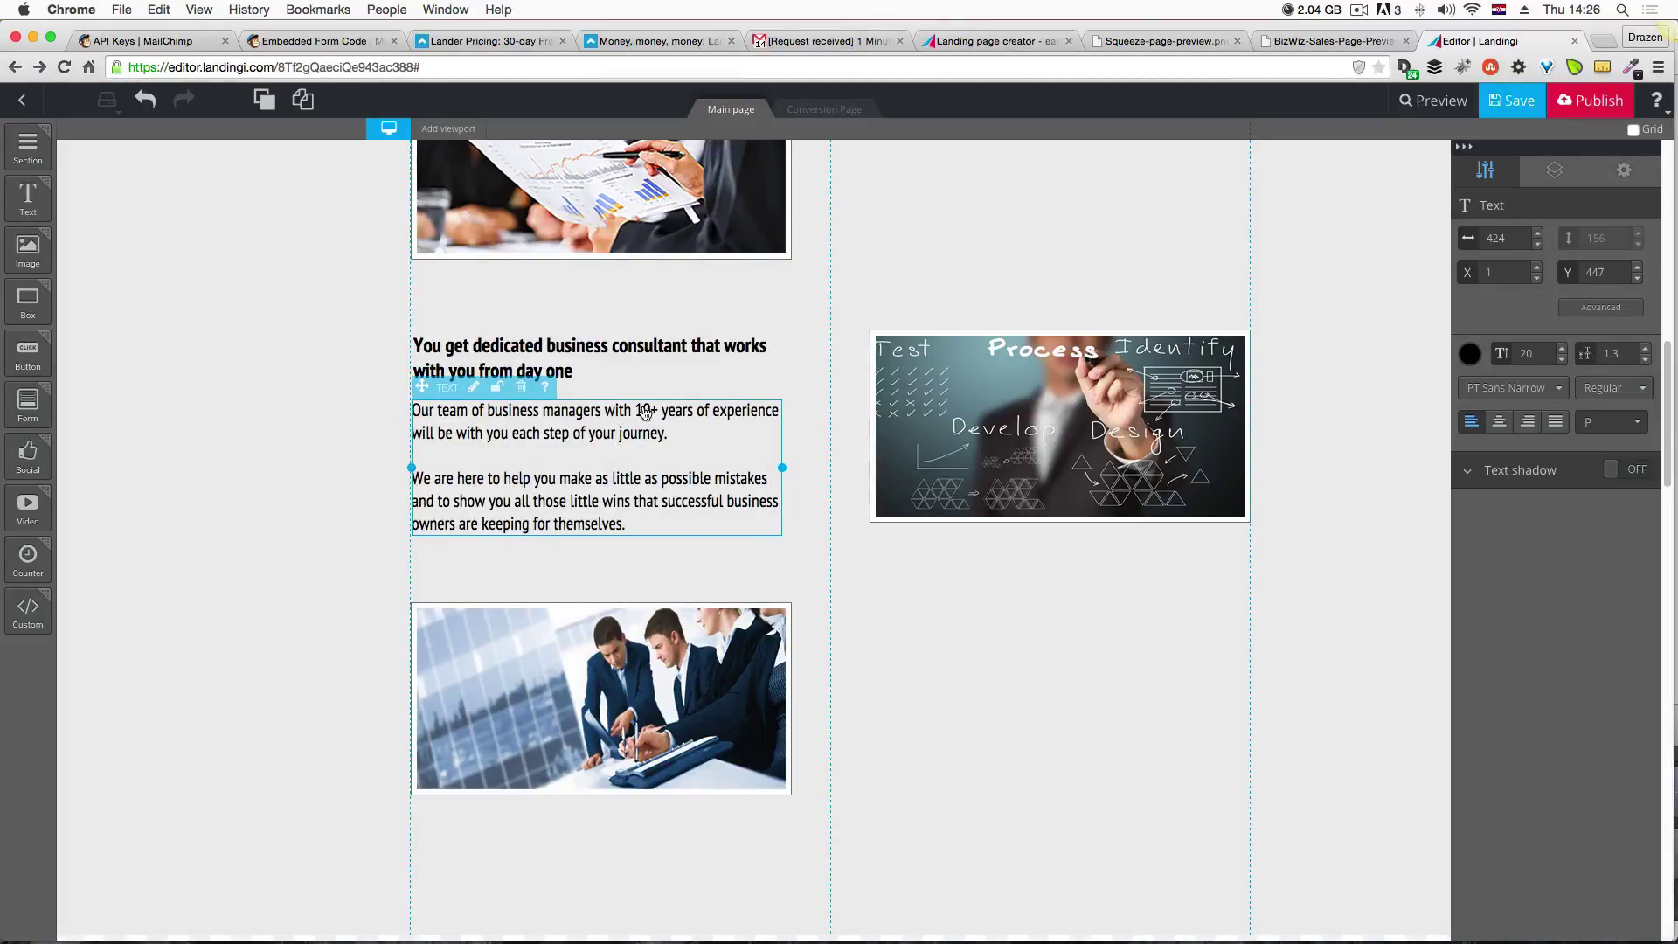
Duplicate the first column's heading and place the copy below the Process image at X 48, Y 681.
left_click(622, 353)
left_click_drag(623, 352, 624, 366)
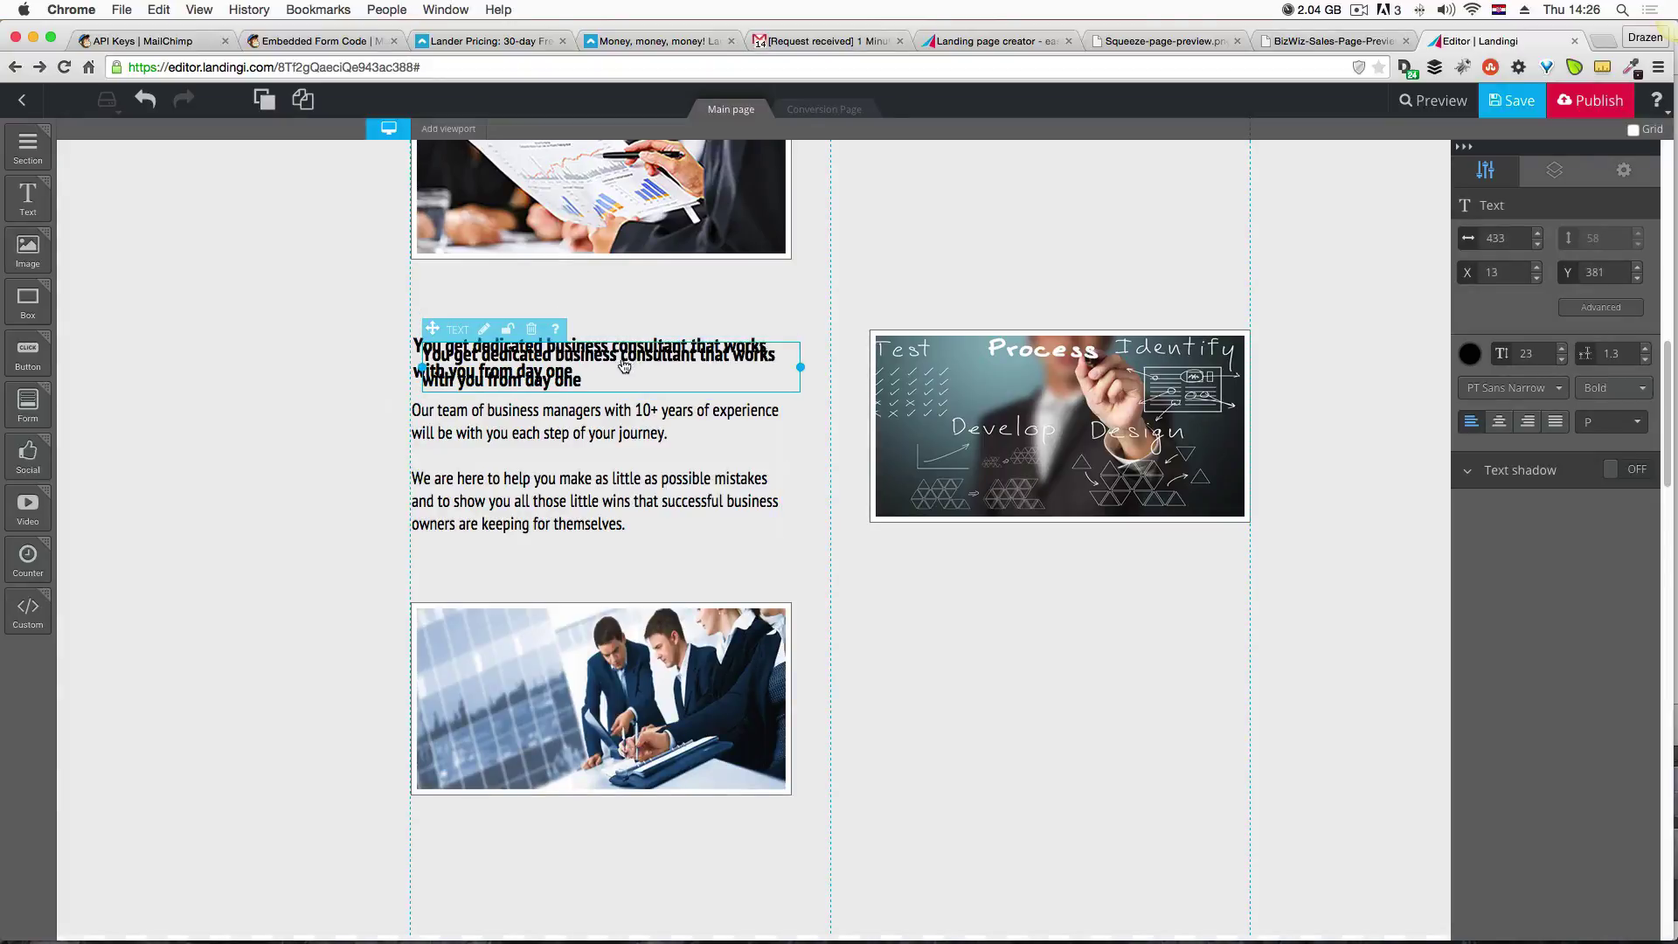
left_click_drag(1155, 612, 1065, 631)
Duplicate the first column's paragraph and place the copy directly under the heading below the Process image.
left_click(606, 521)
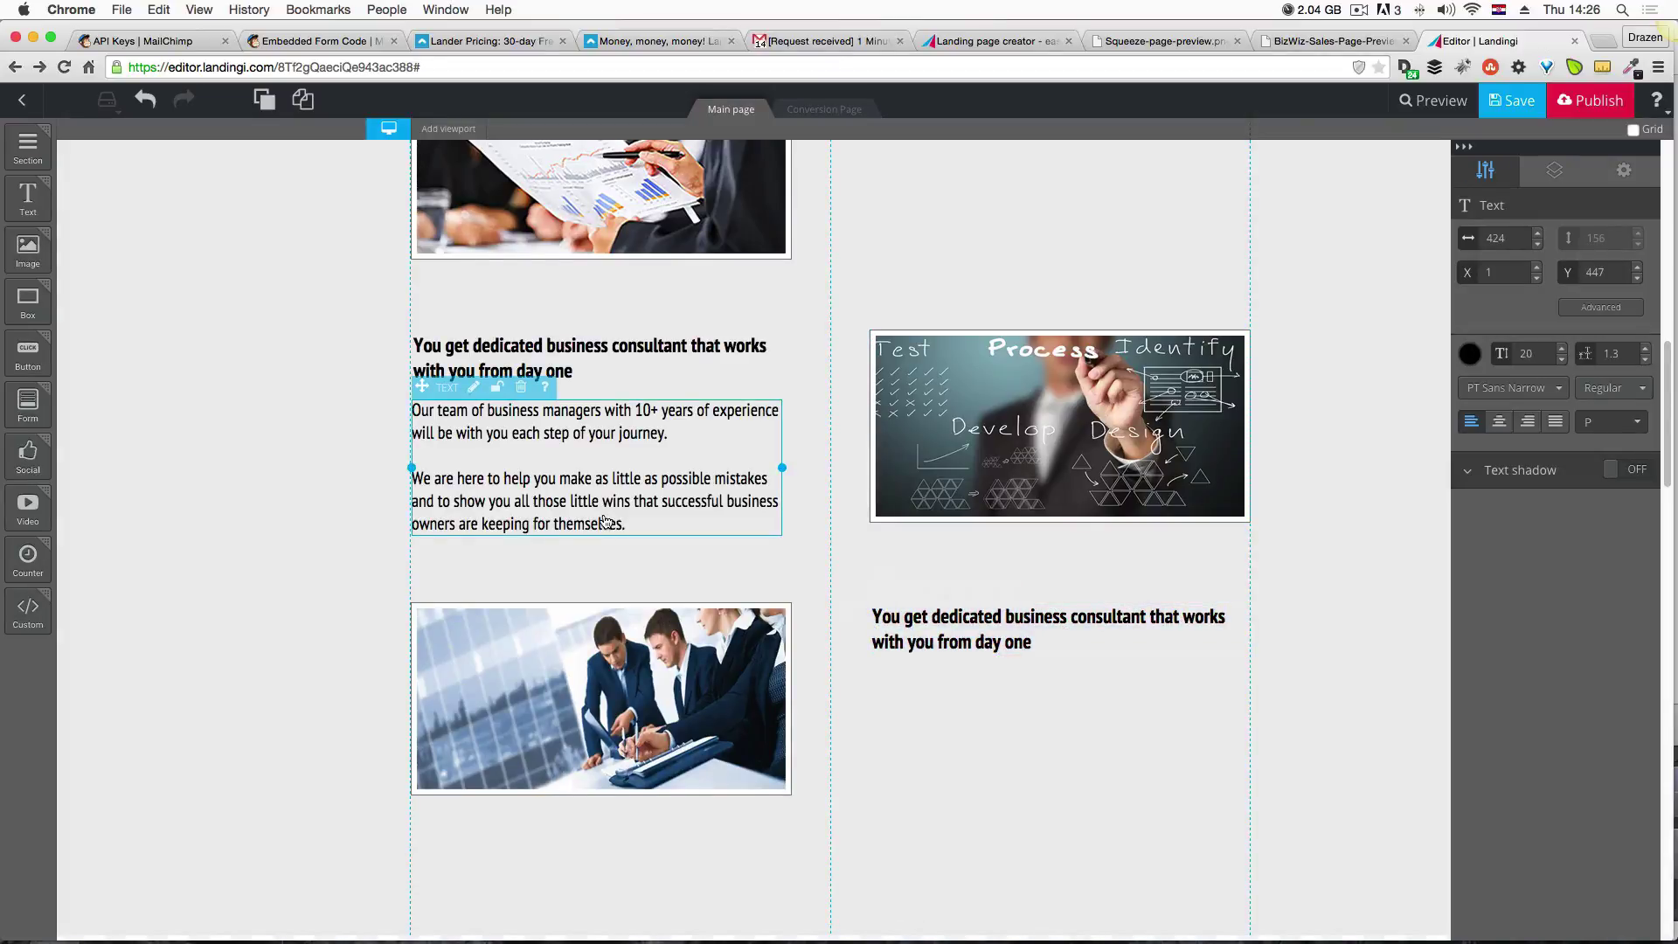
key("ctrl+d")
left_click_drag(606, 522, 1050, 773)
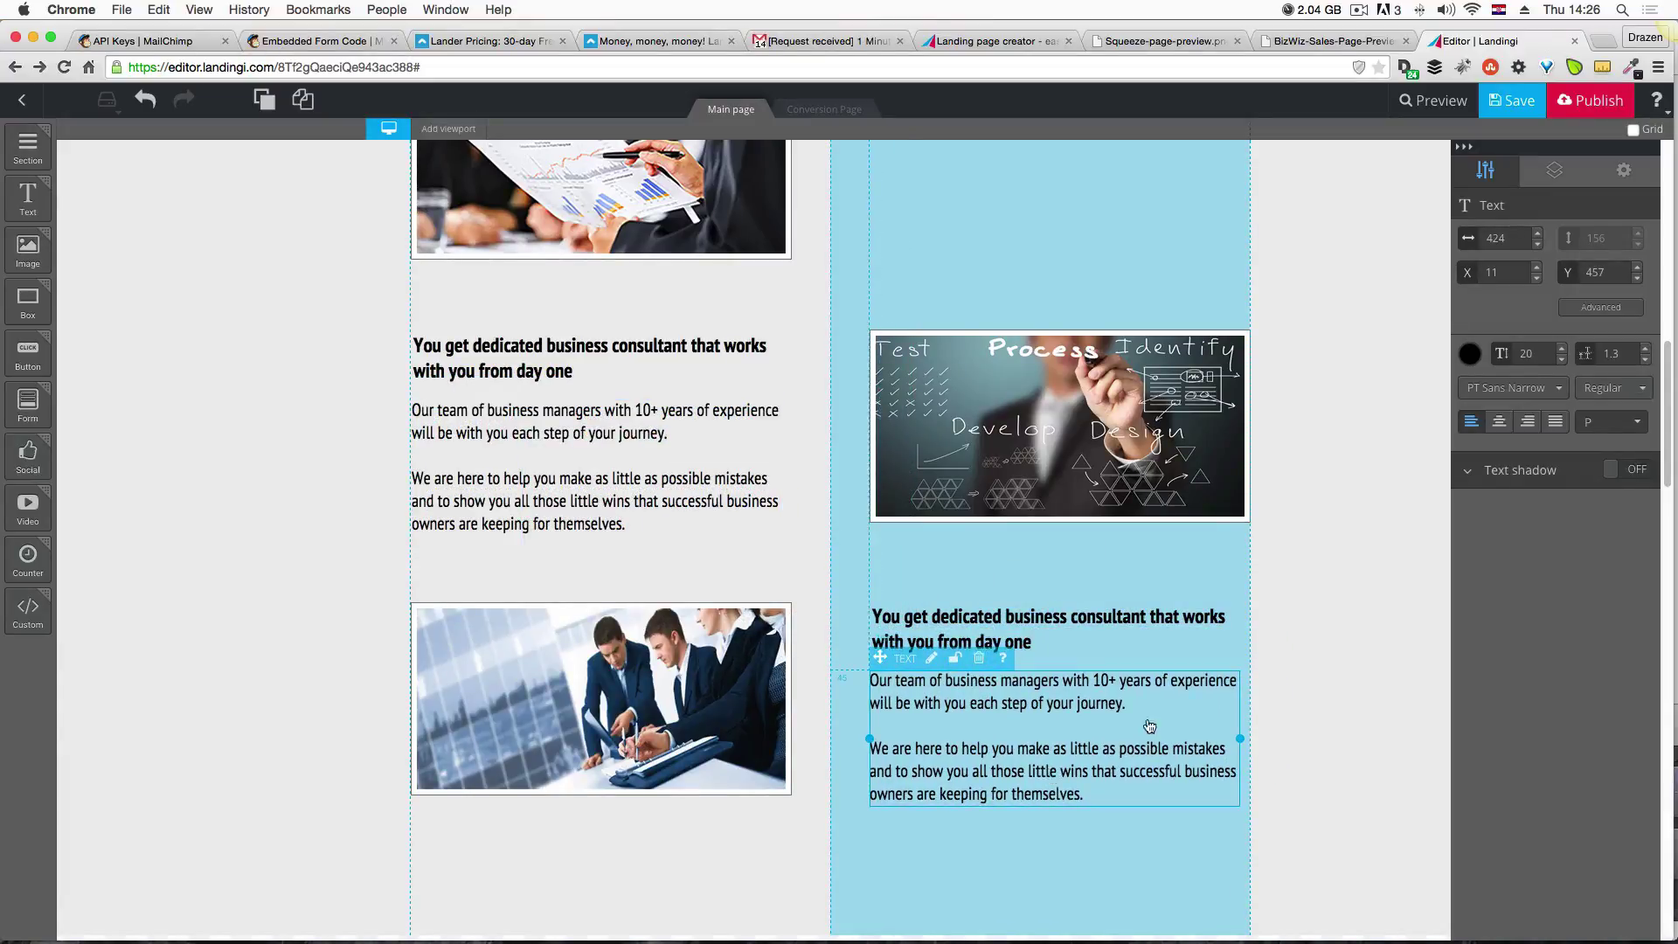
left_click_drag(1150, 726, 1149, 726)
left_click(1301, 650)
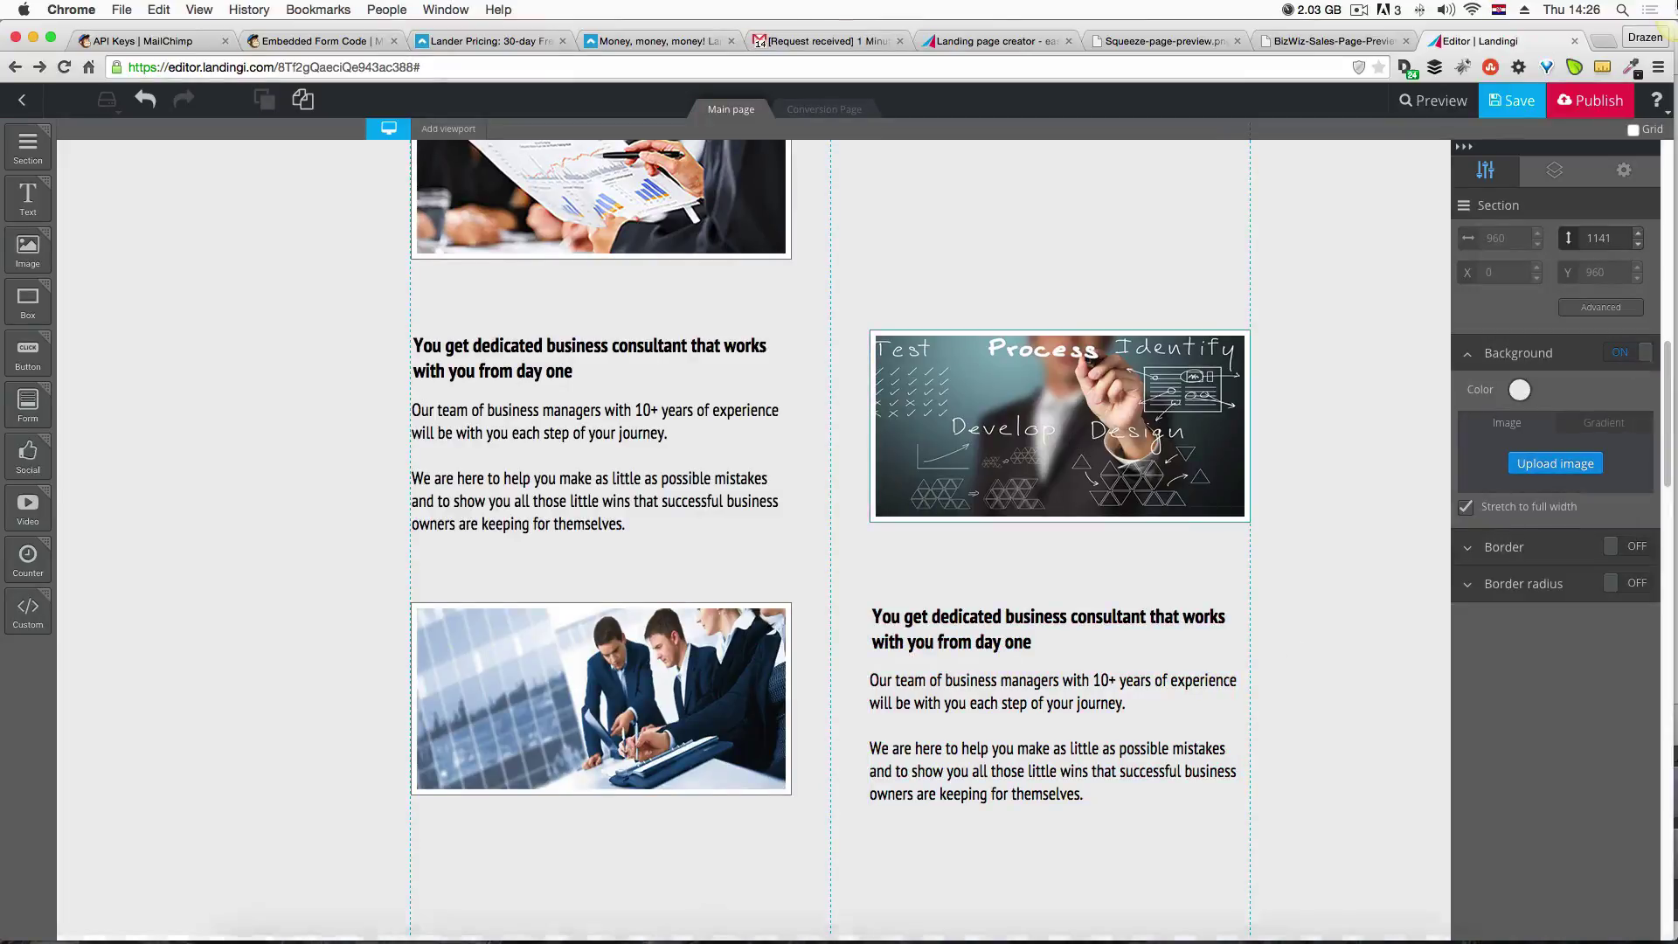
Switch to Fireworks and copy the heading "Don't worry about creation of business processes, we got you covered".
key("ctrl+Up")
left_click(503, 441)
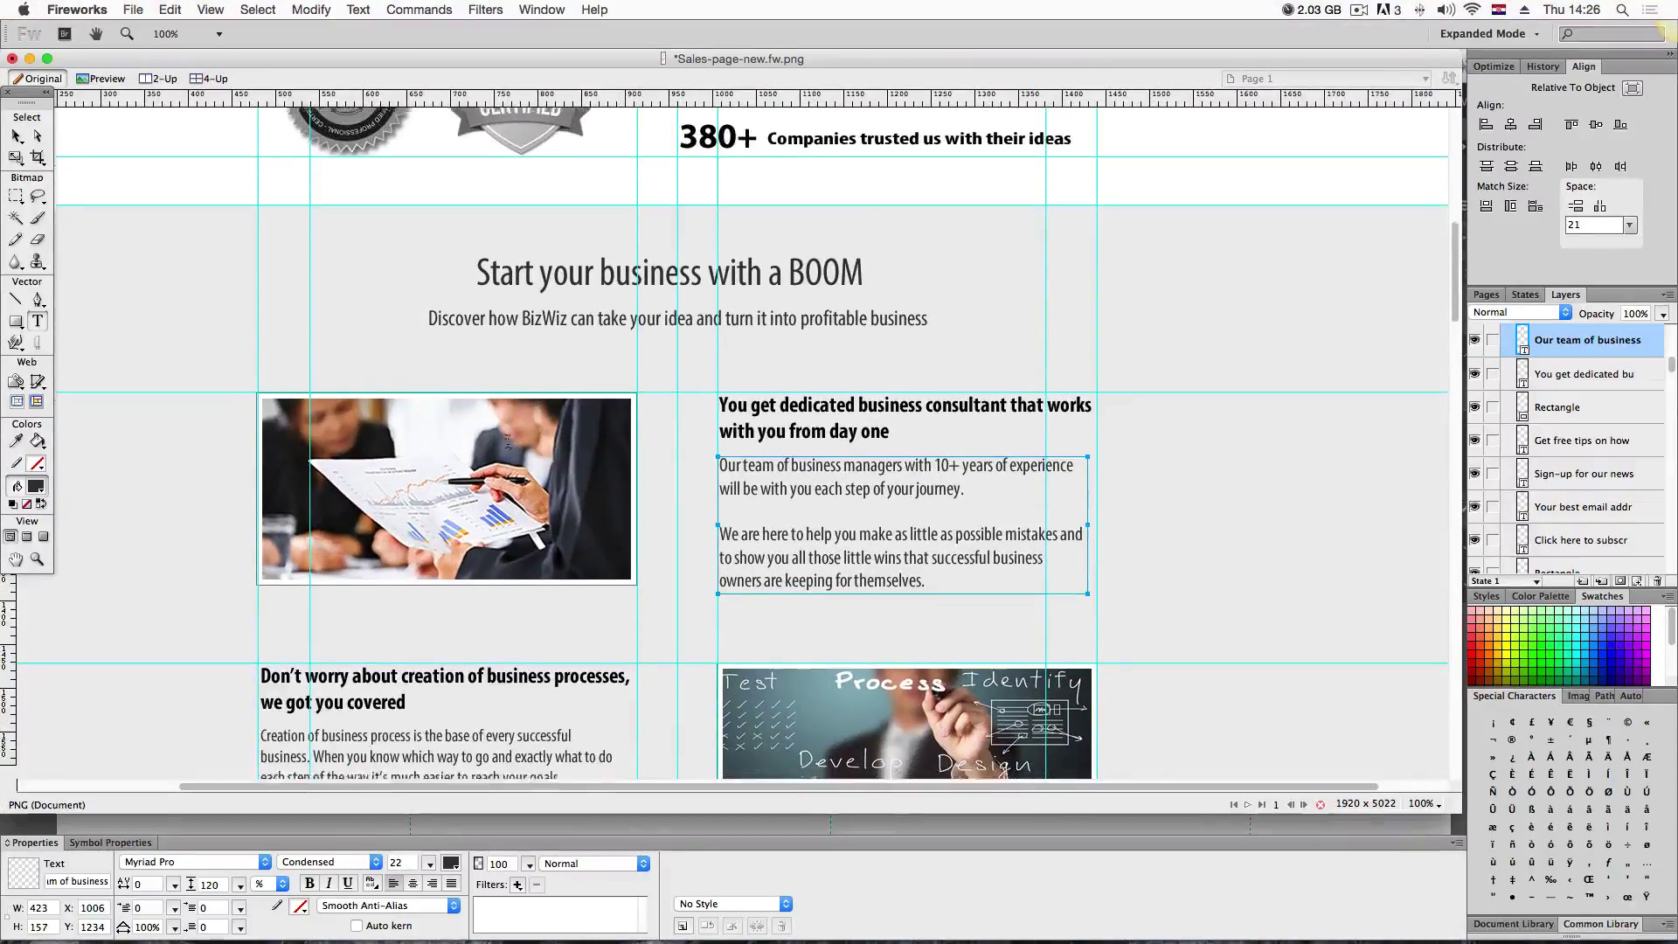
scroll(376, 539, "down", 5)
left_click(376, 539)
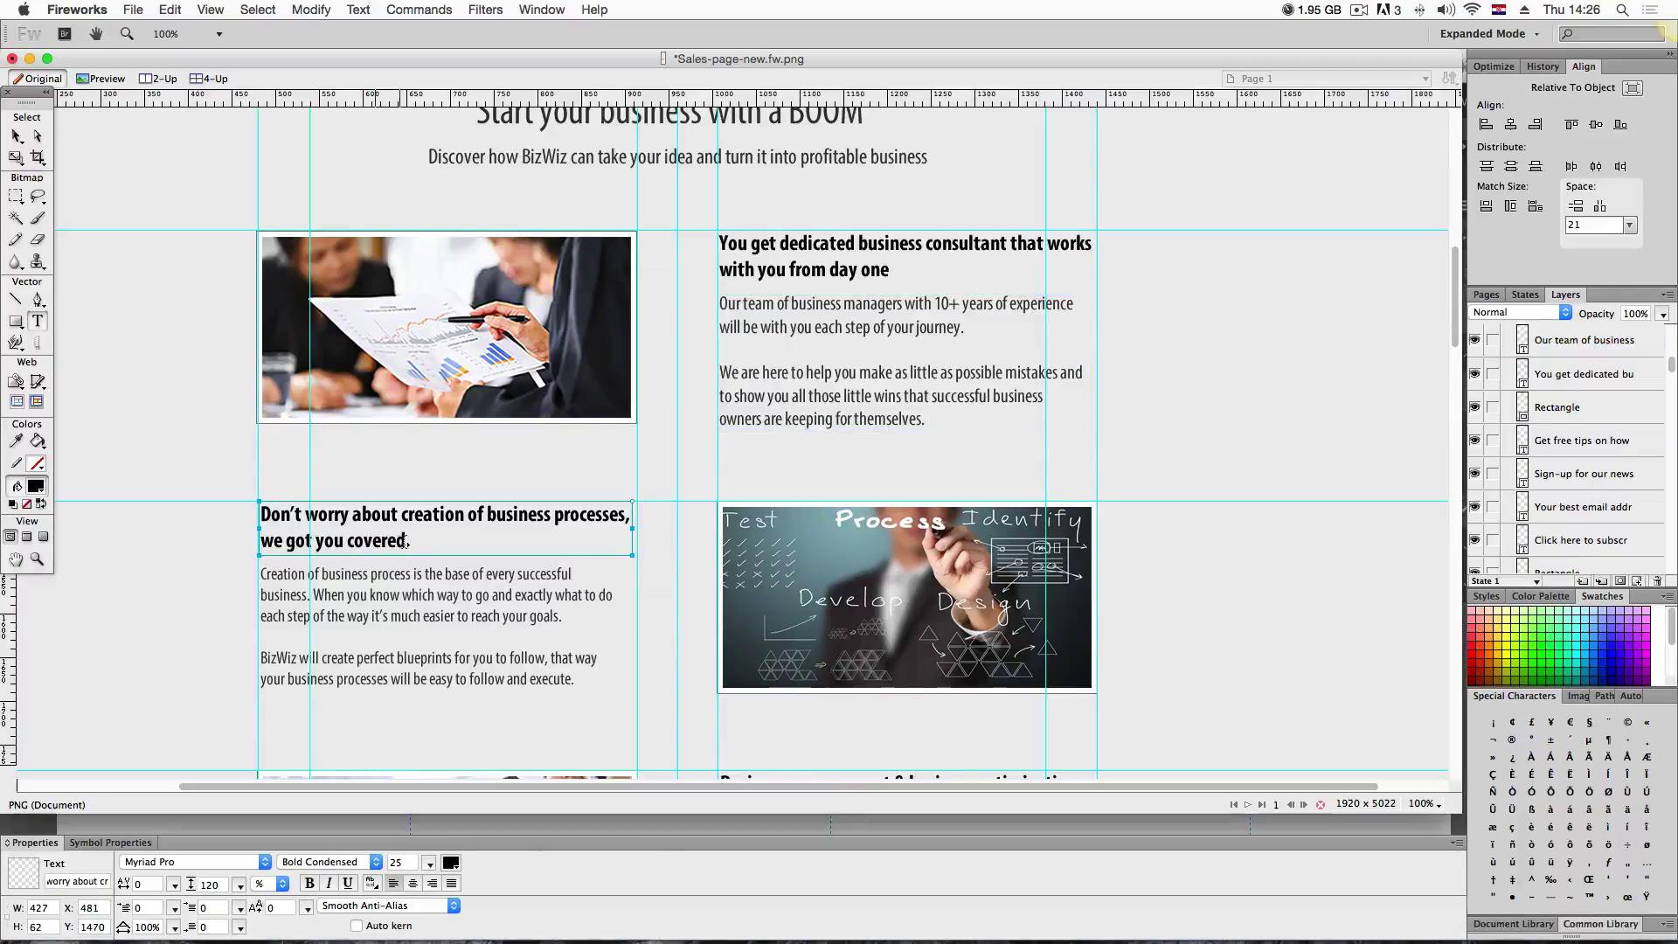
left_click_drag(408, 541, 261, 514)
key("cmd+c")
Return to the Landingi editor and replace the first column's heading text with the copied "Don't worry about creation of business processes" heading.
key("ctrl+Up")
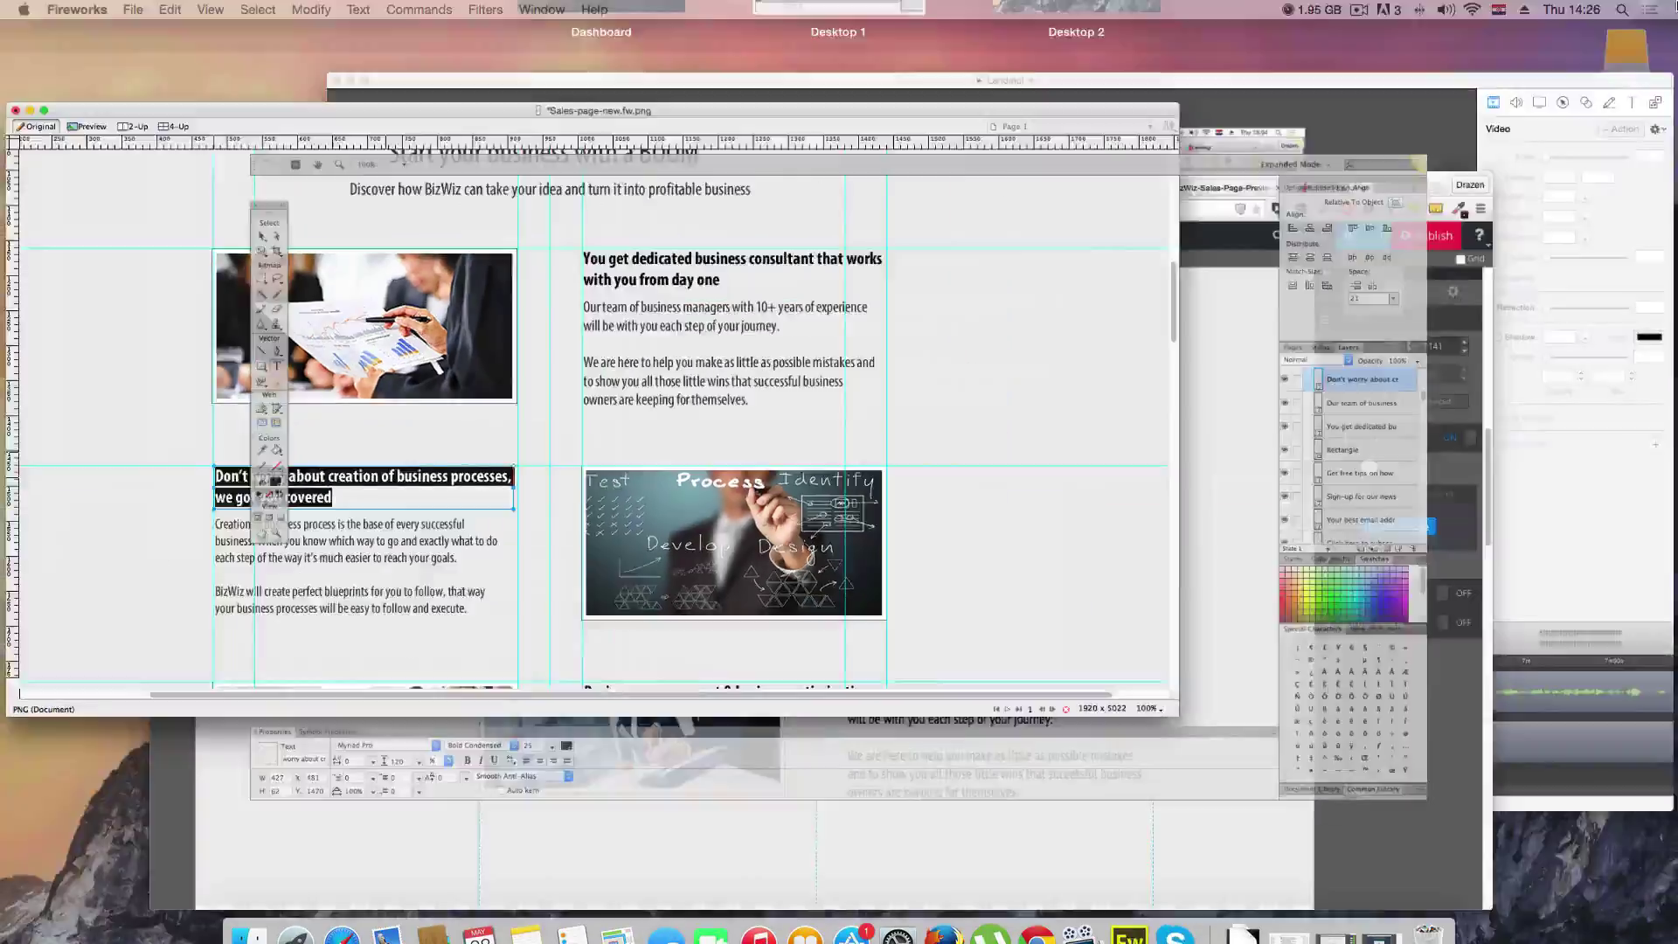
left_click(922, 622)
left_click(539, 381)
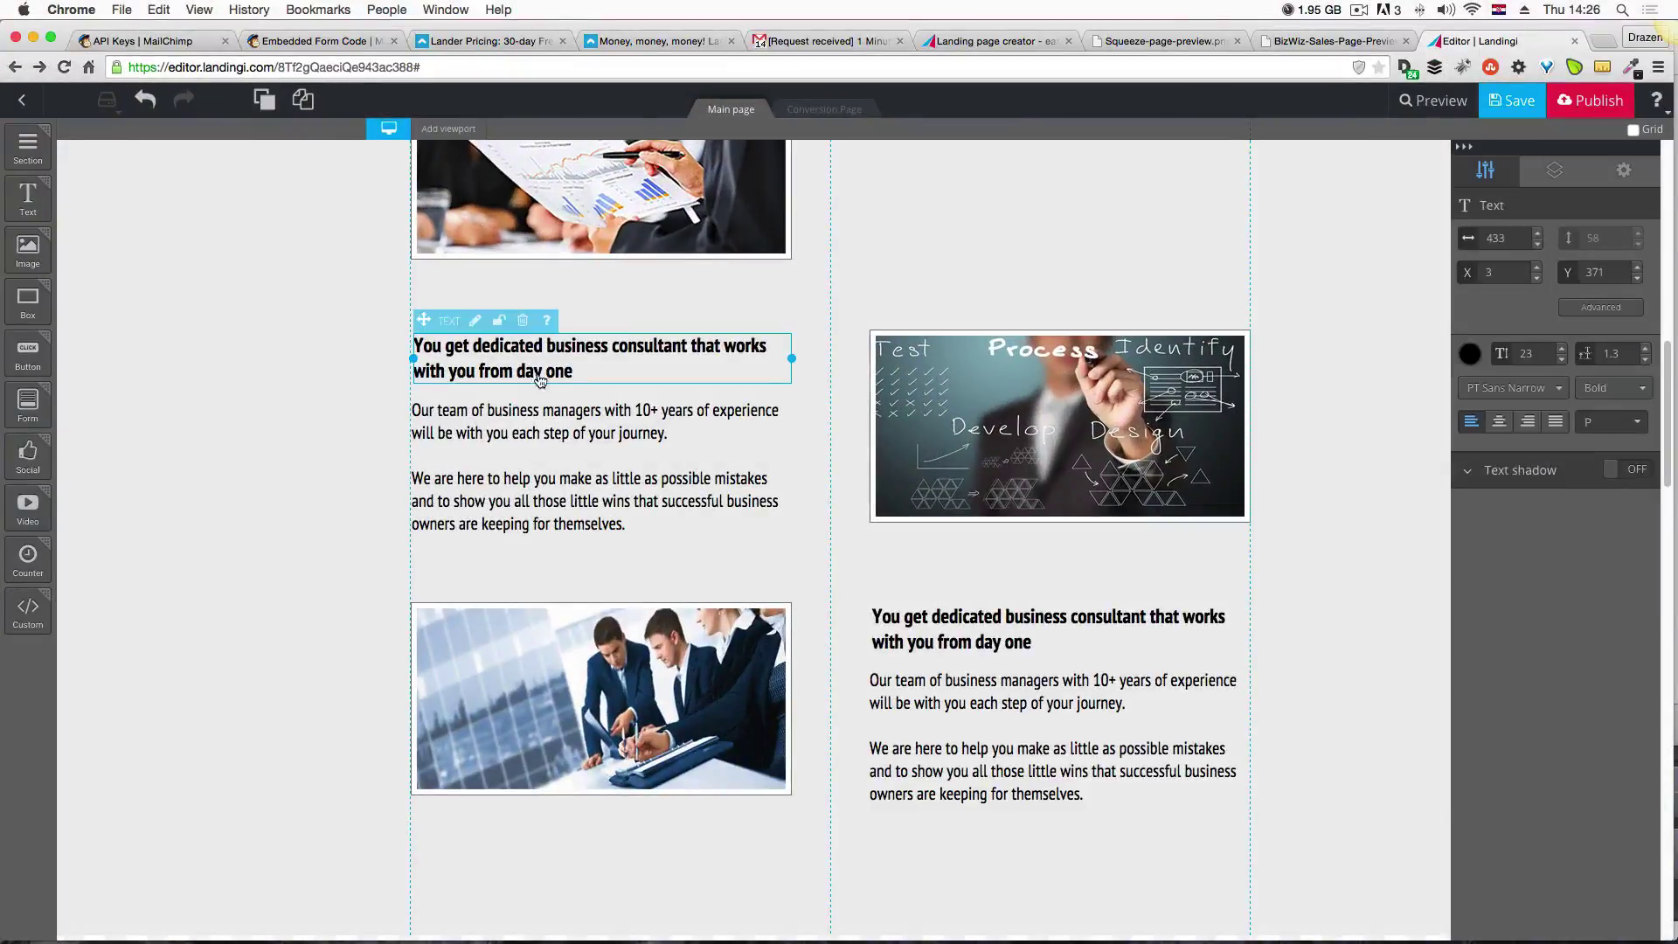
double_click(573, 375)
left_click_drag(573, 374, 374, 345)
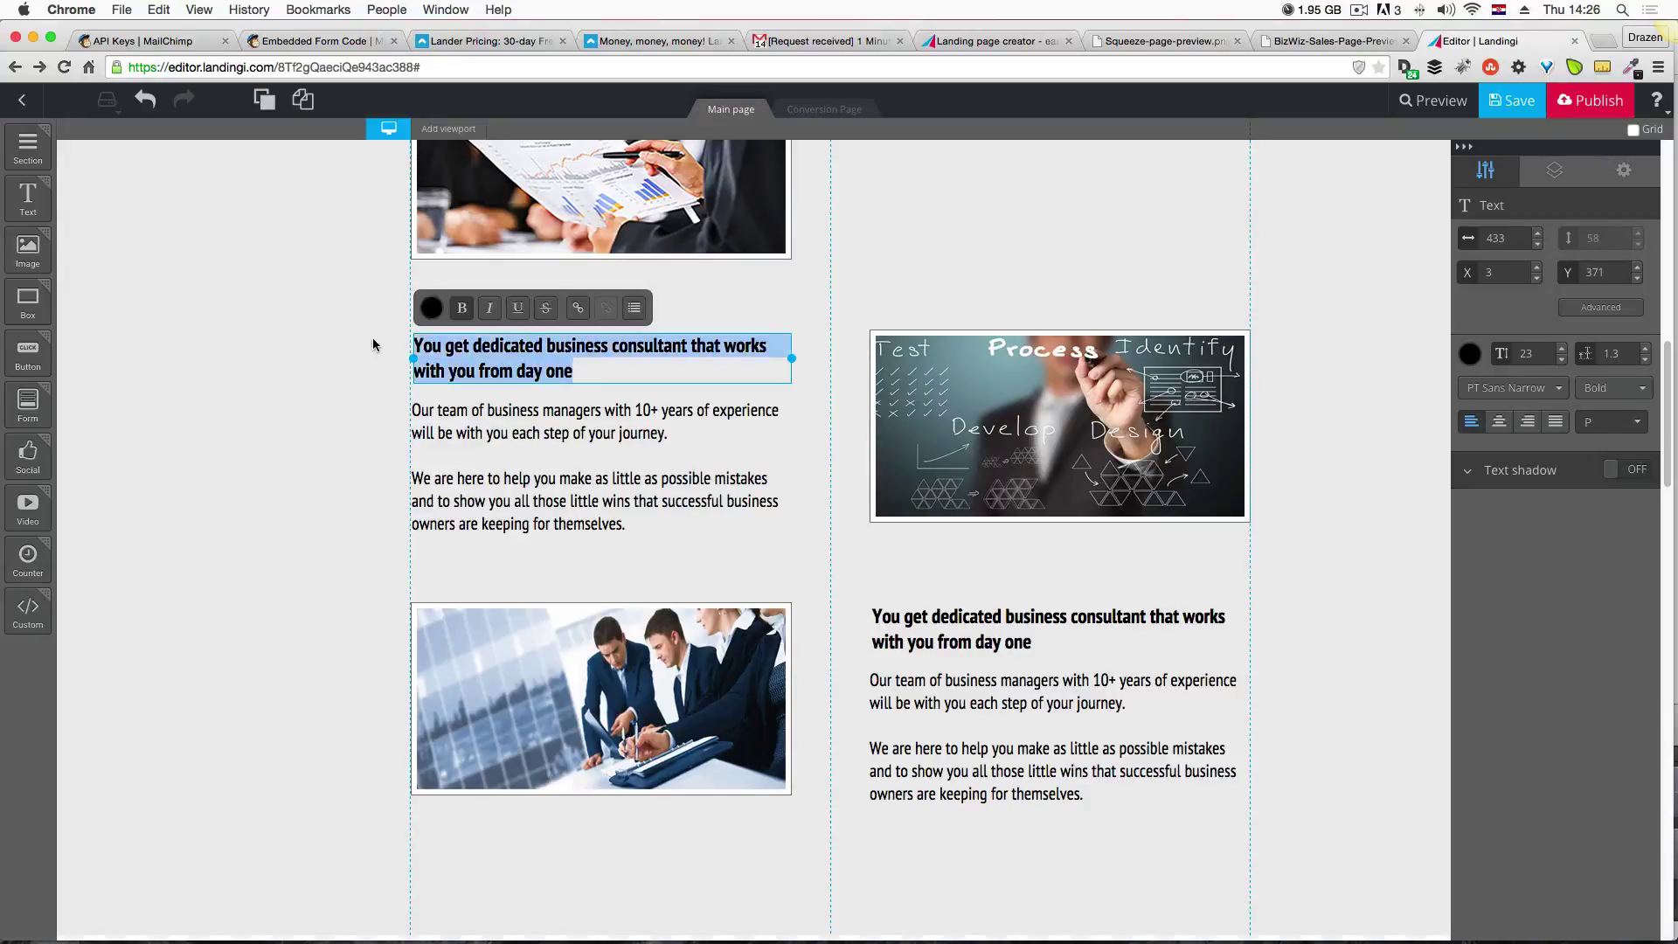
key("cmd+v")
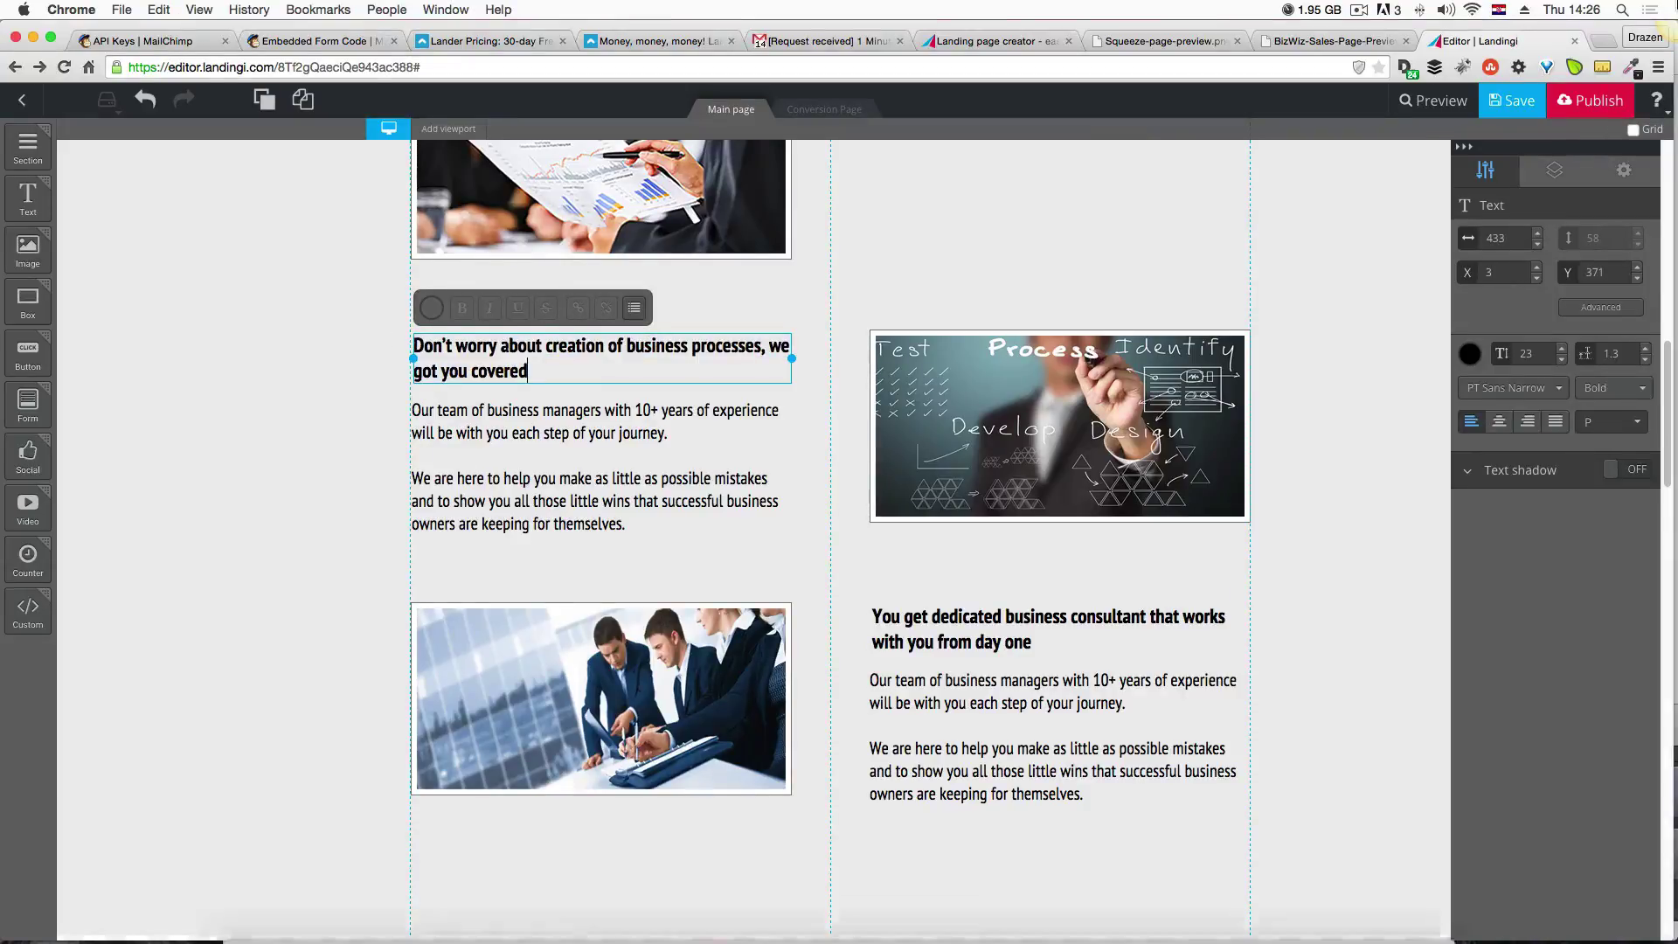
Switch to Fireworks and copy the heading "Business management & business optimization have never been easier".
key("ctrl+Up")
left_click(414, 352)
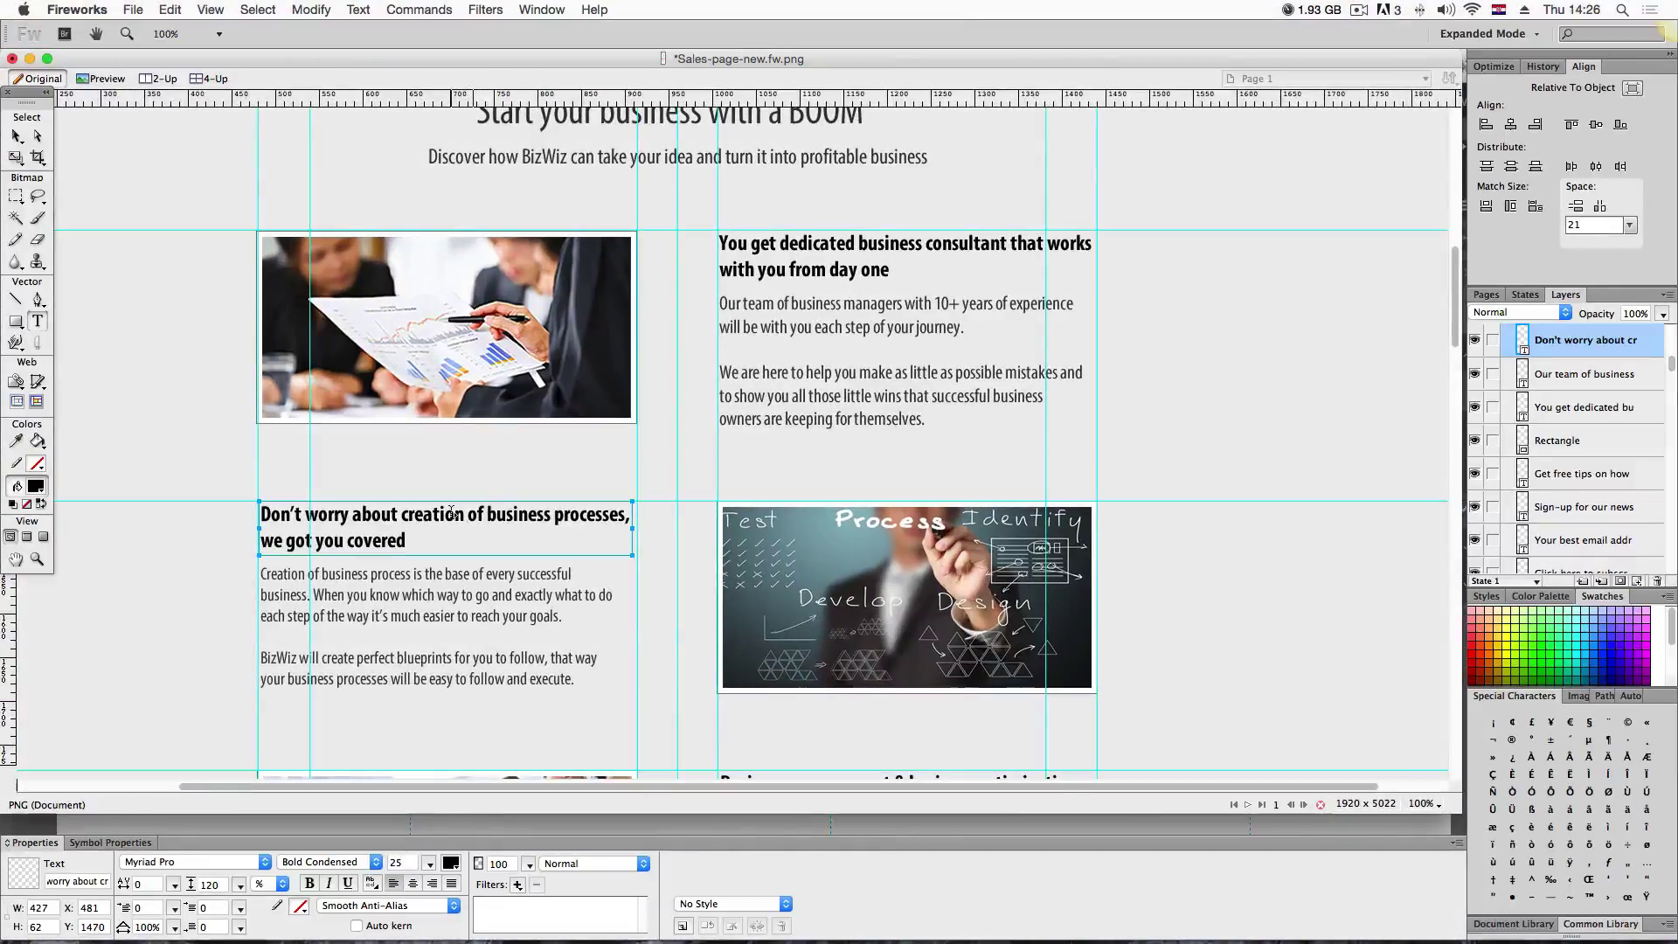
scroll(451, 513, "down", 5)
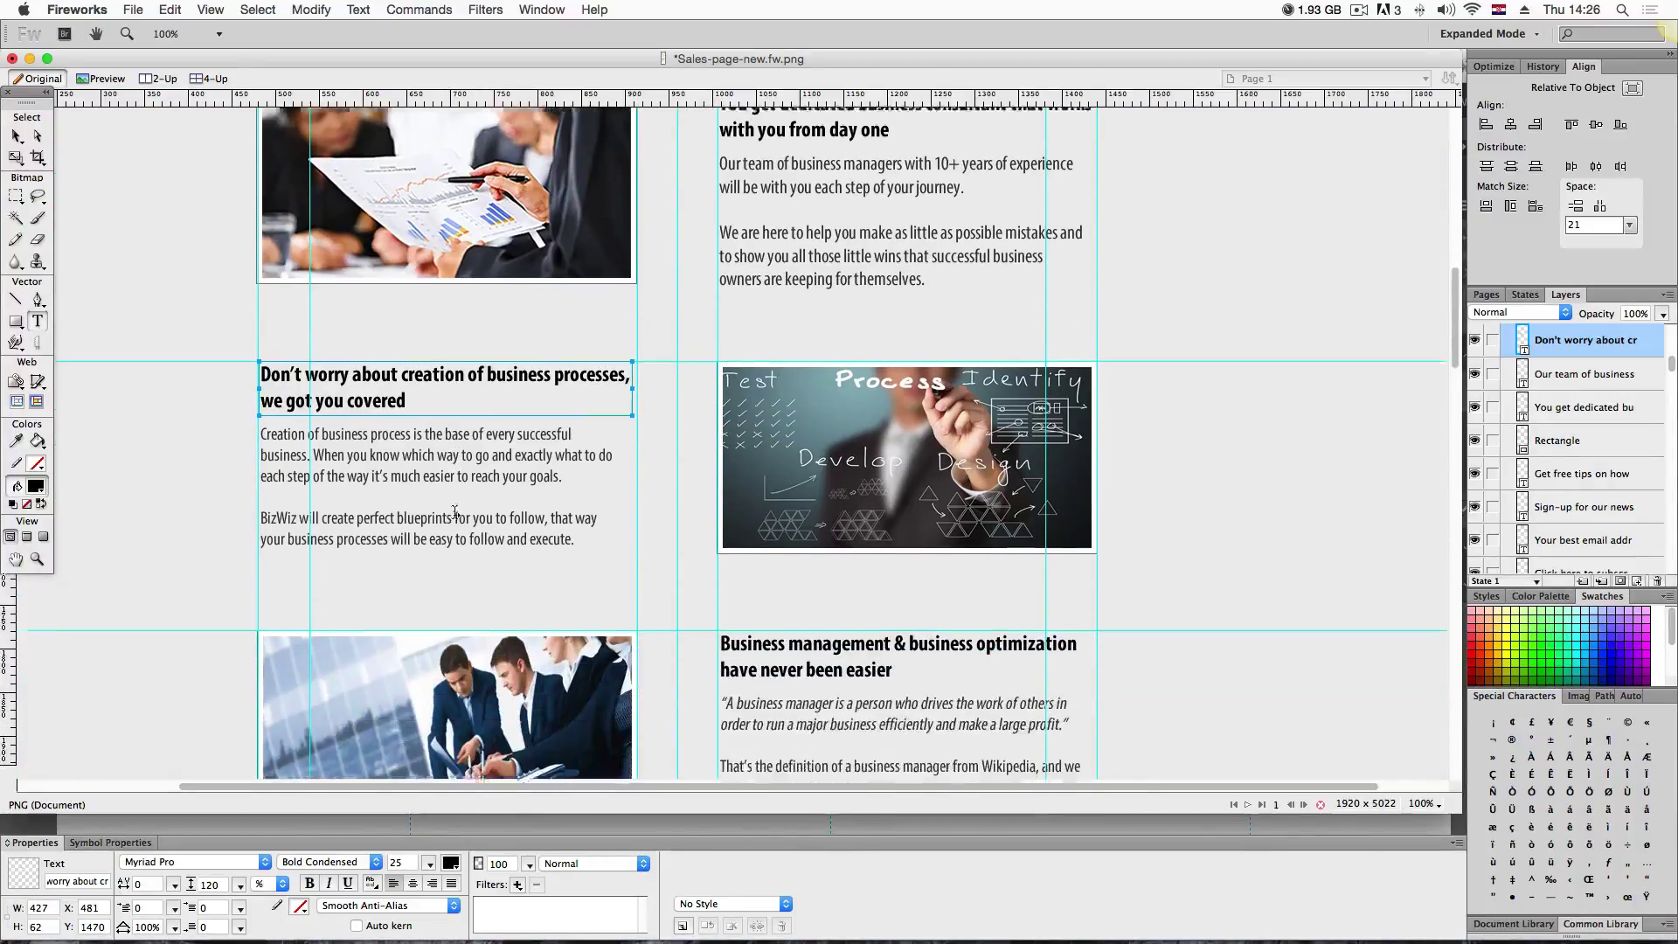
scroll(454, 510, "down", 2)
left_click(891, 517)
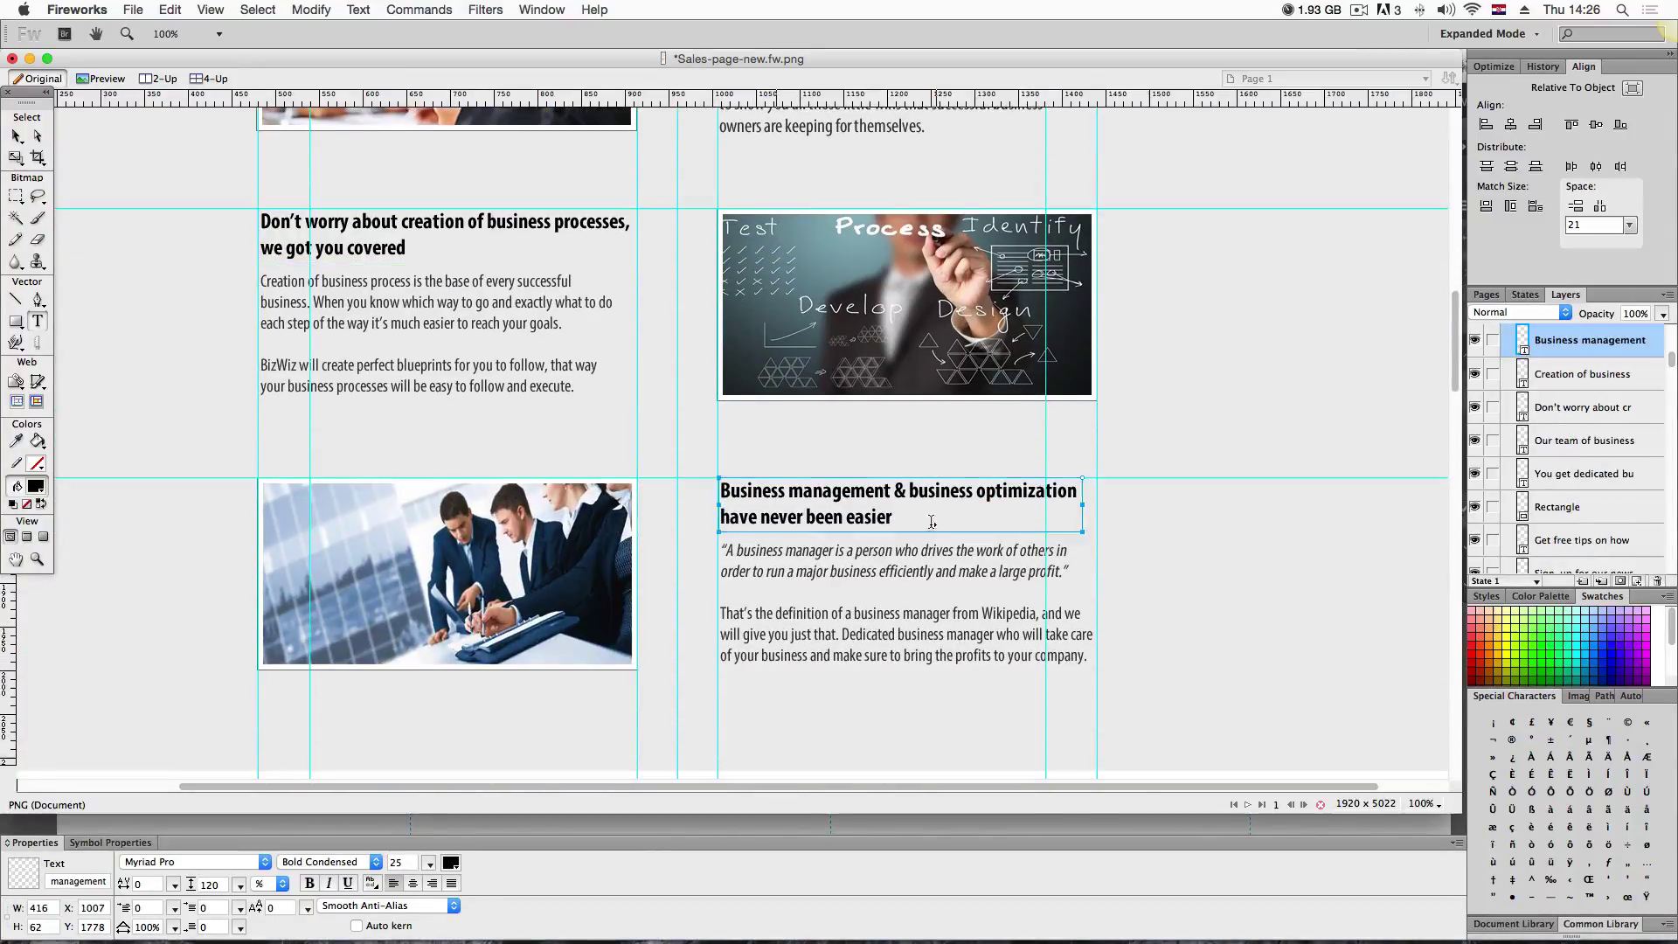
left_click_drag(891, 517, 718, 489)
key("ctrl+c")
Back in the Landingi editor, replace the heading below the Process image with the copied "Business management & business optimization" heading.
key("ctrl+Up")
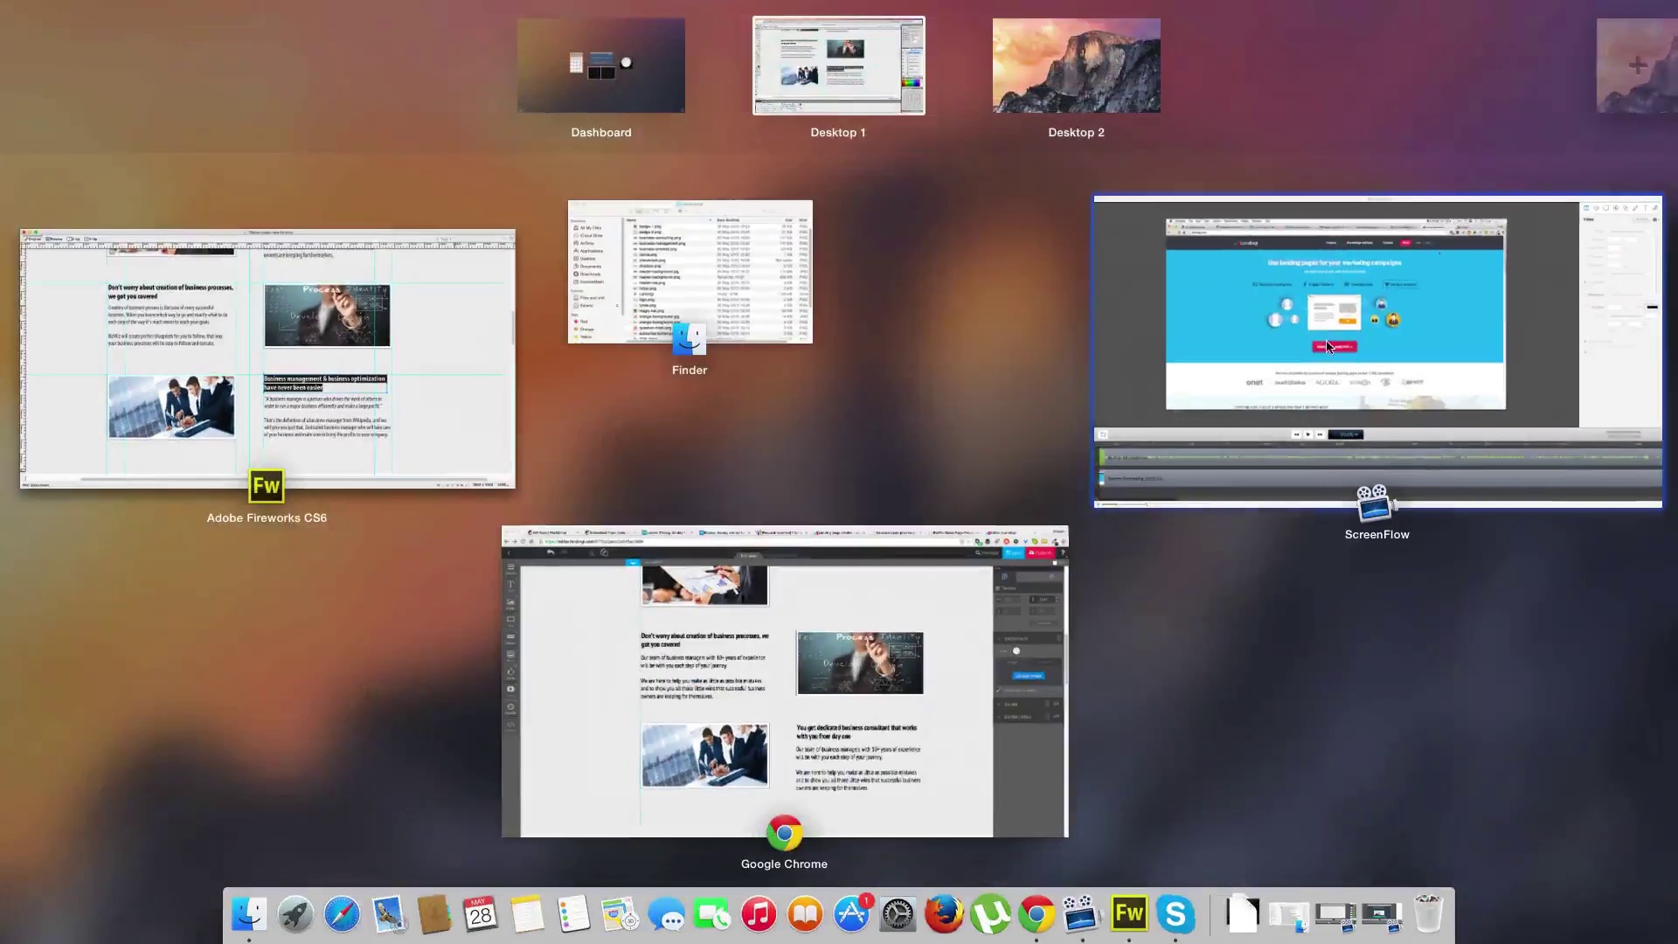
left_click(1033, 623)
left_click(1056, 641)
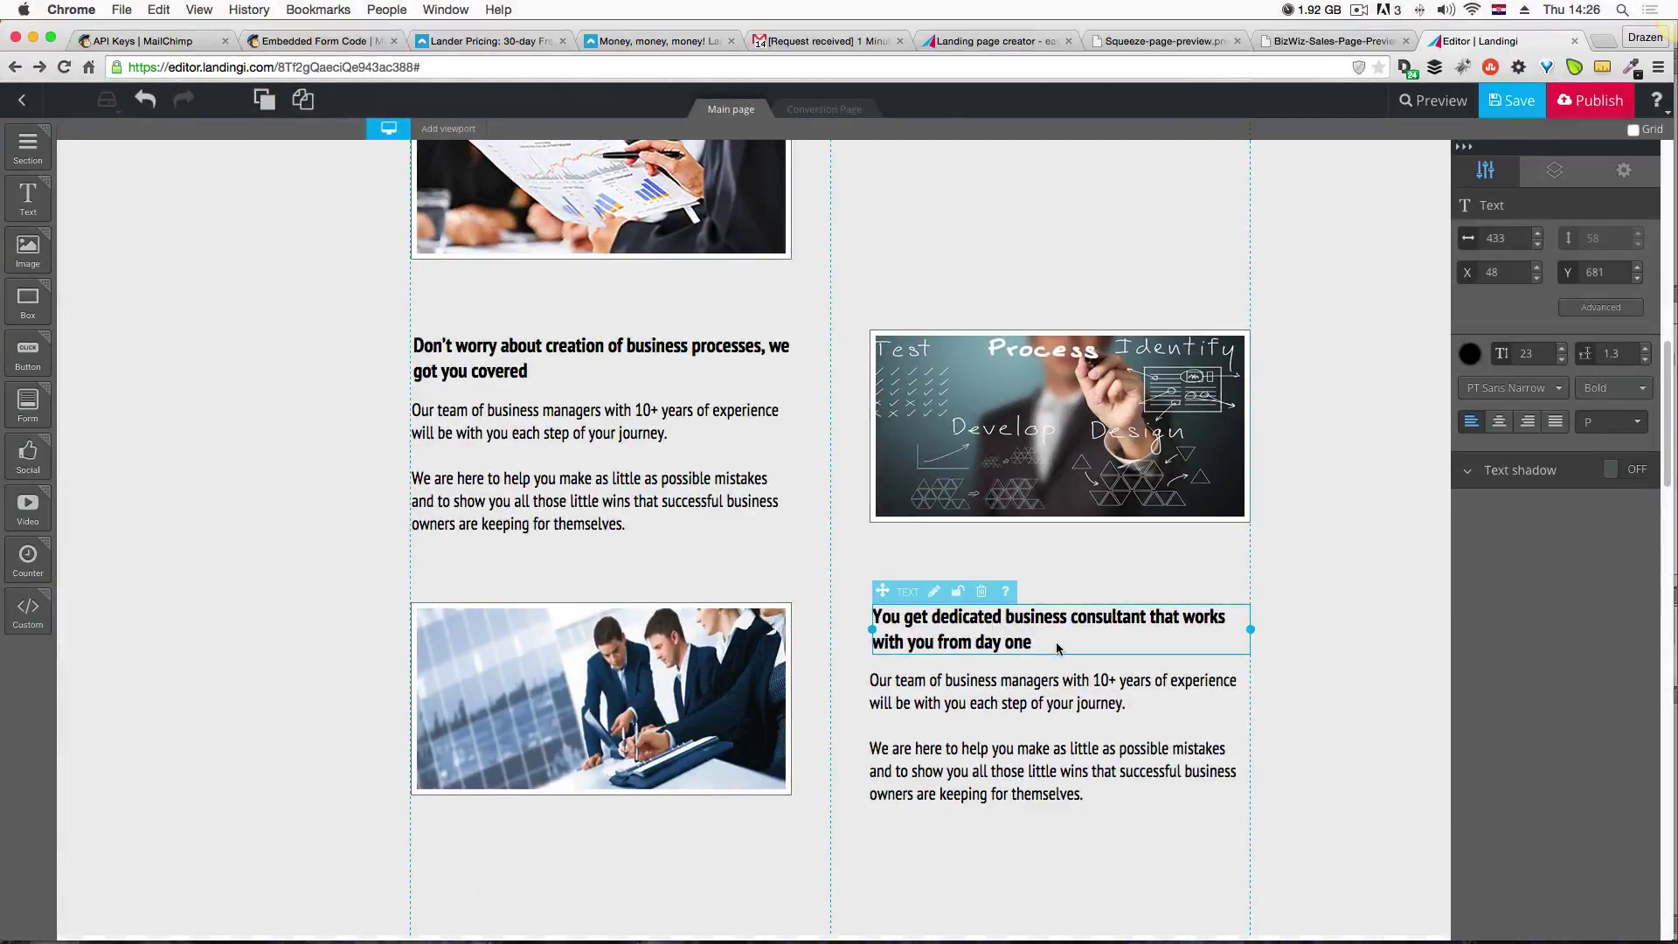
double_click(970, 635)
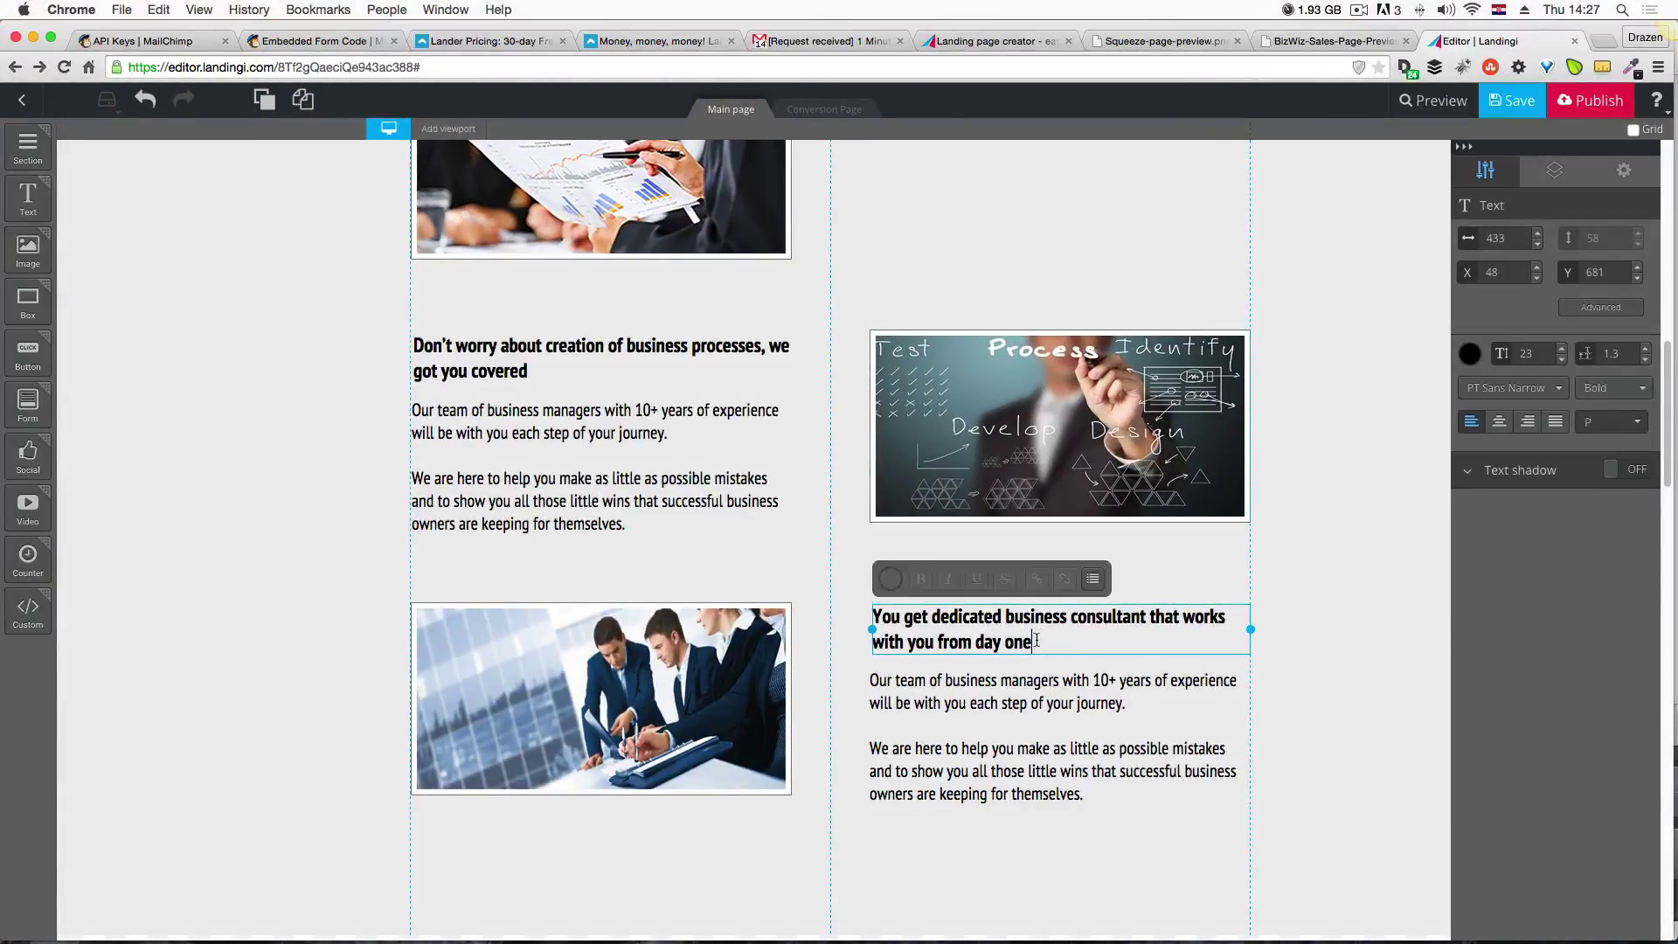
key("ctrl+a")
key("ctrl+v")
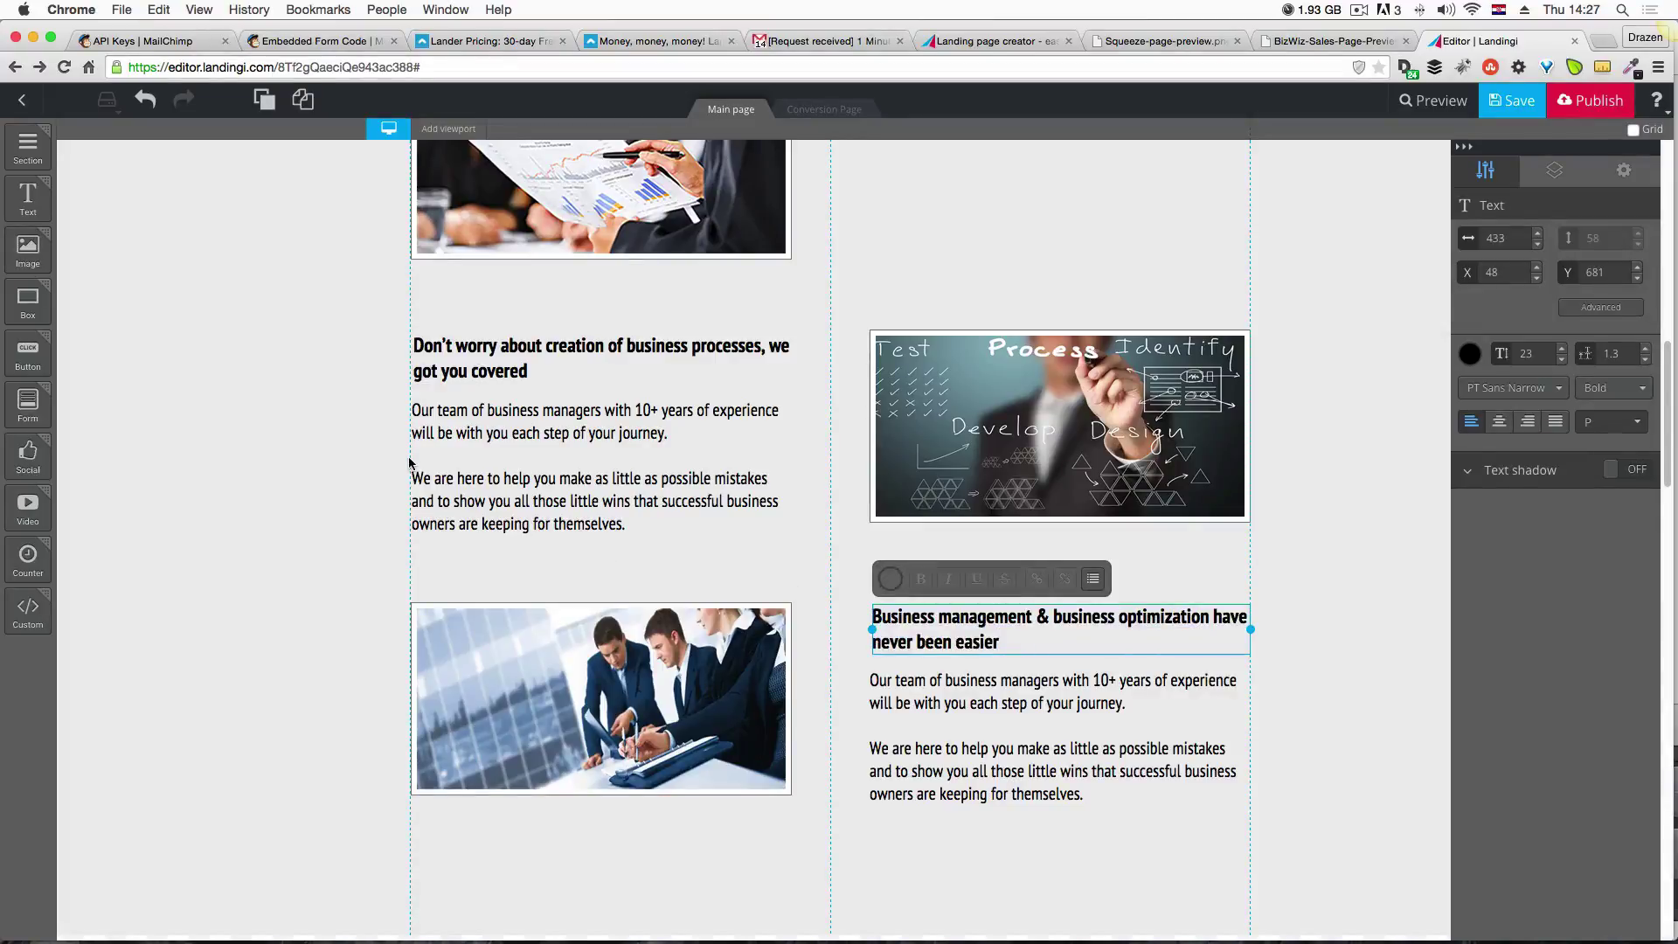
Switch to Fireworks and select the full "Creation of business process" paragraph for copying.
key("ctrl+Up")
left_click(370, 421)
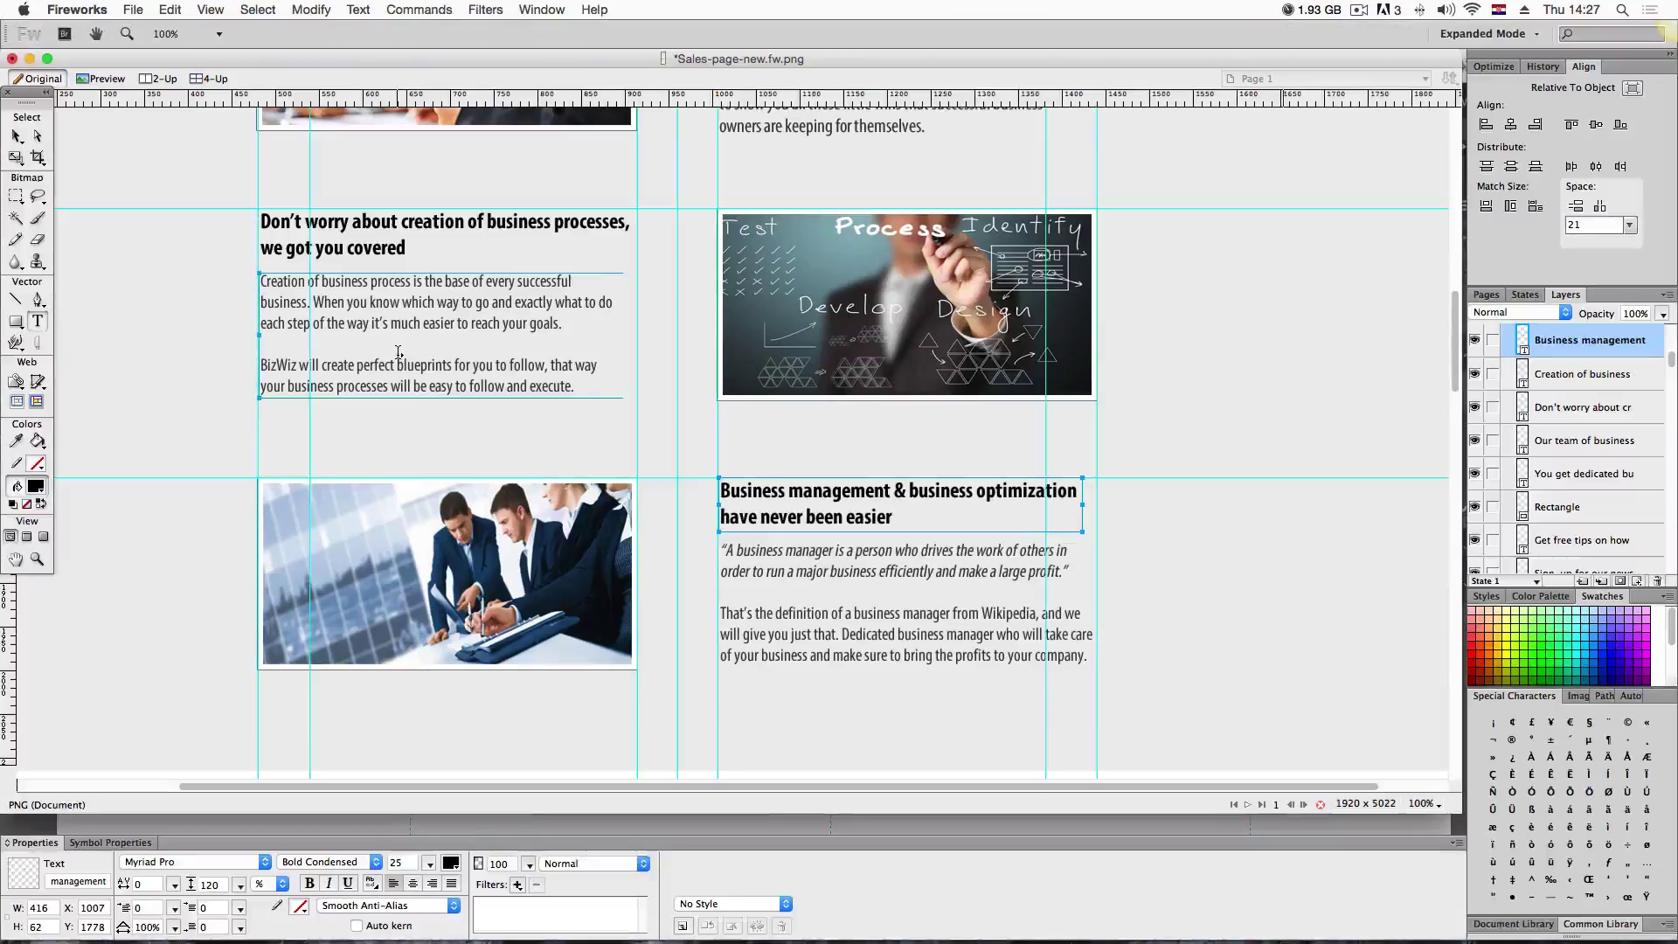
double_click(567, 386)
left_click_drag(566, 385, 249, 302)
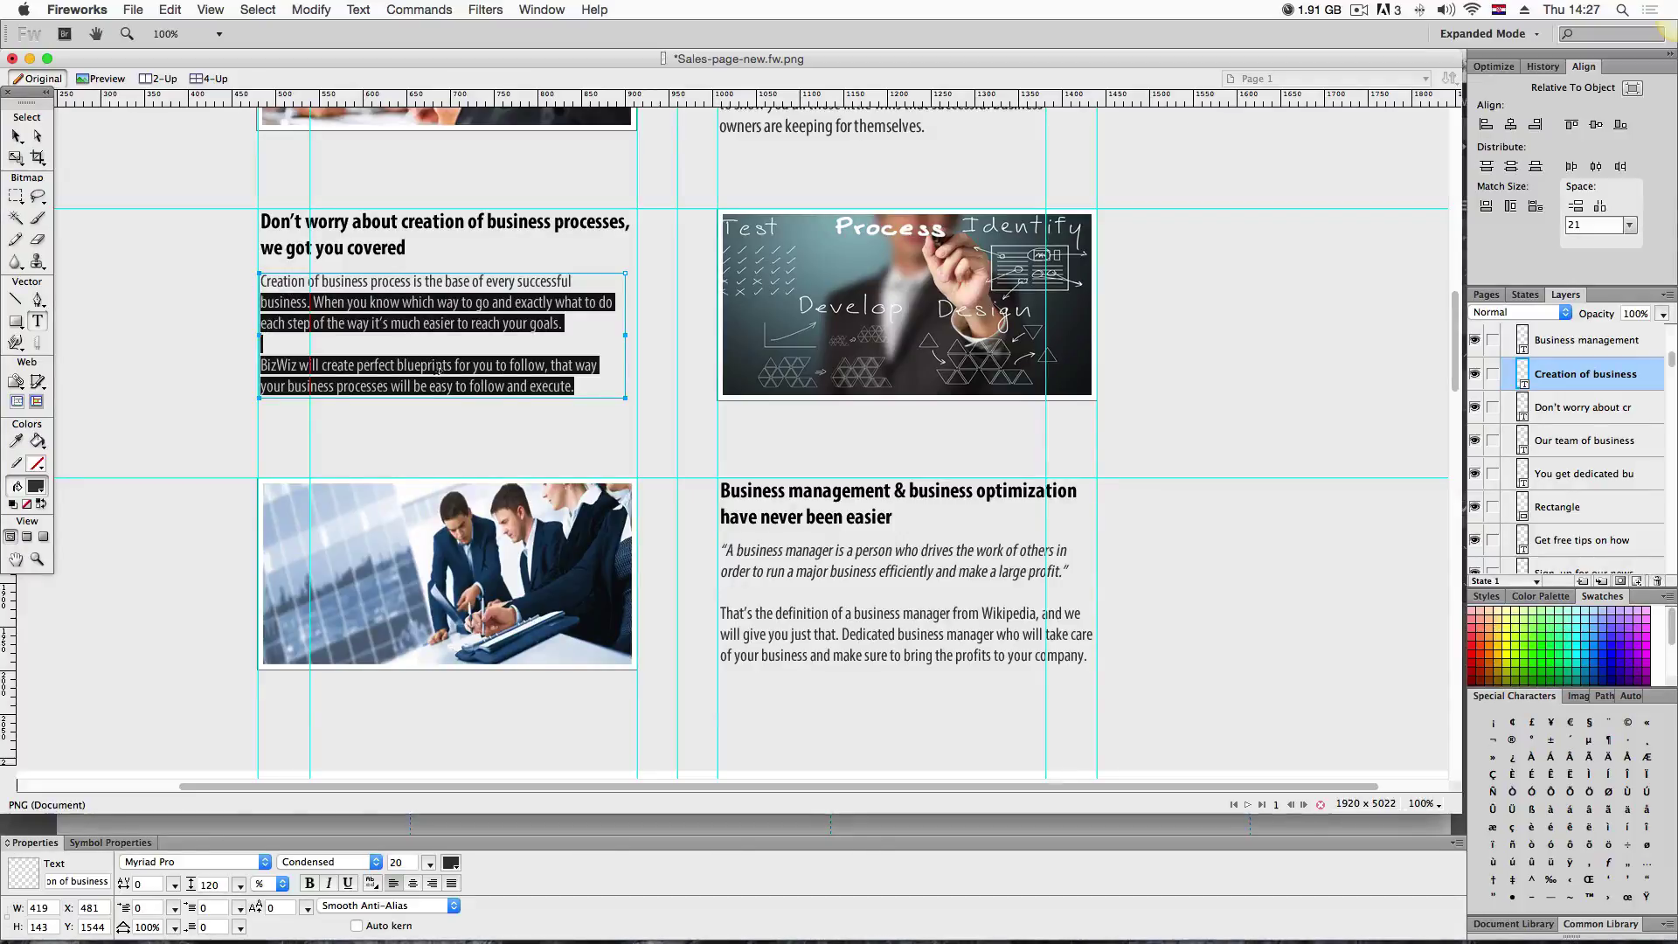
In the Landingi editor, replace the paragraph under the "Don't worry" heading with the "Creation of business process is the base of every successful business" text.
key("super+Tab")
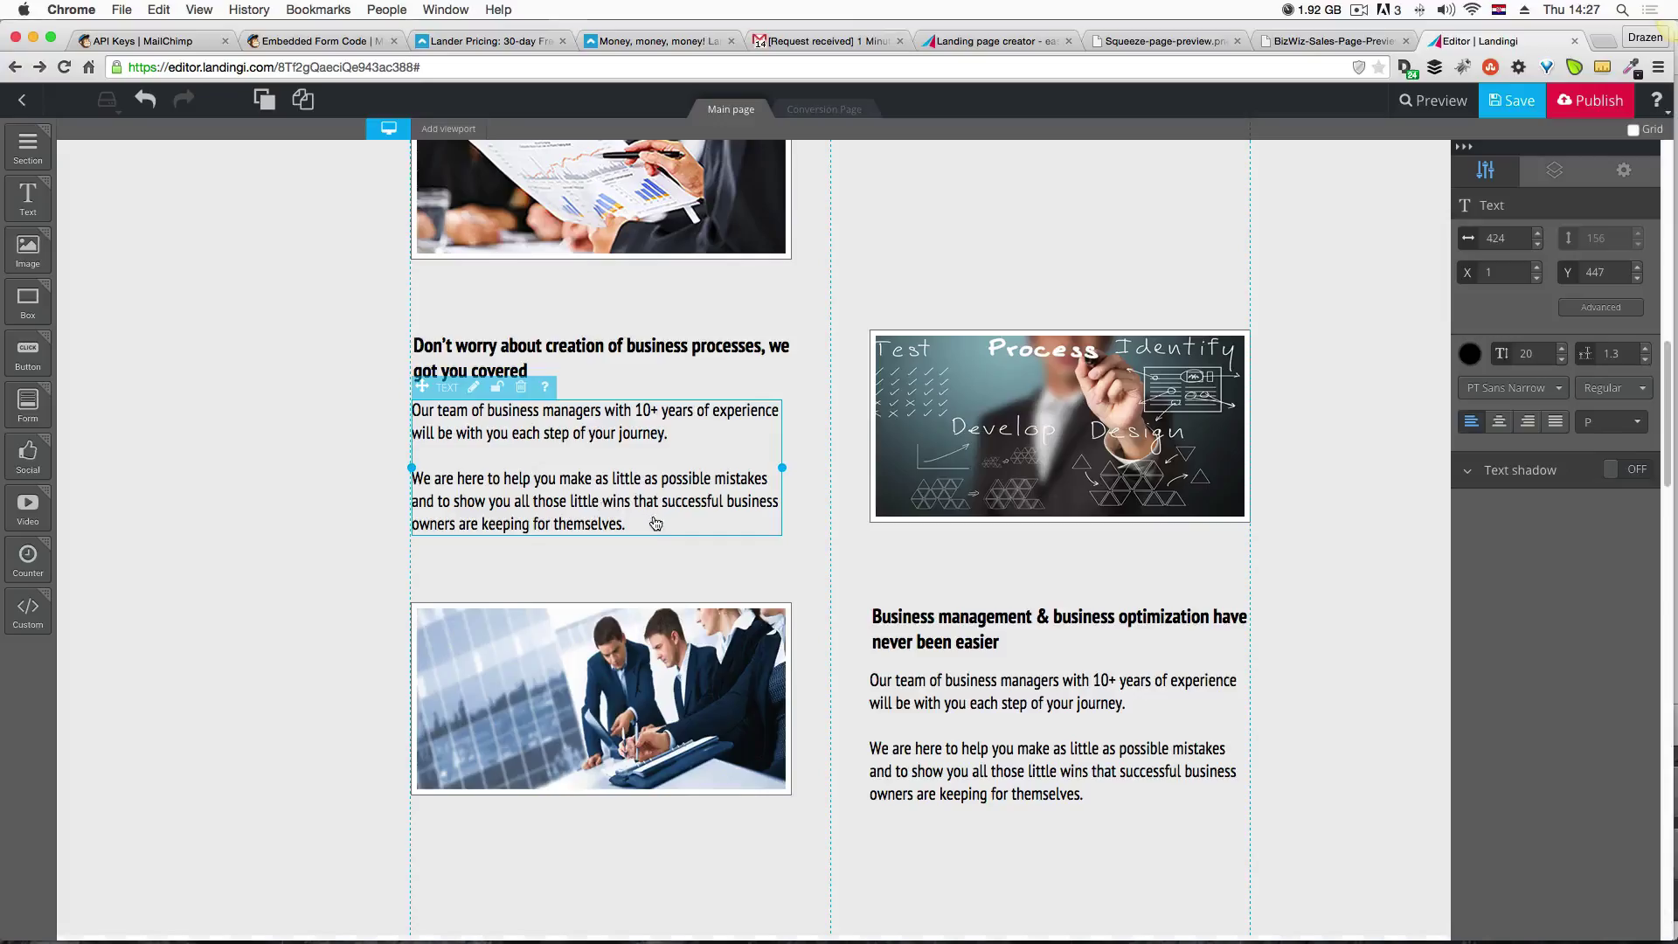
left_click_drag(646, 524, 396, 412)
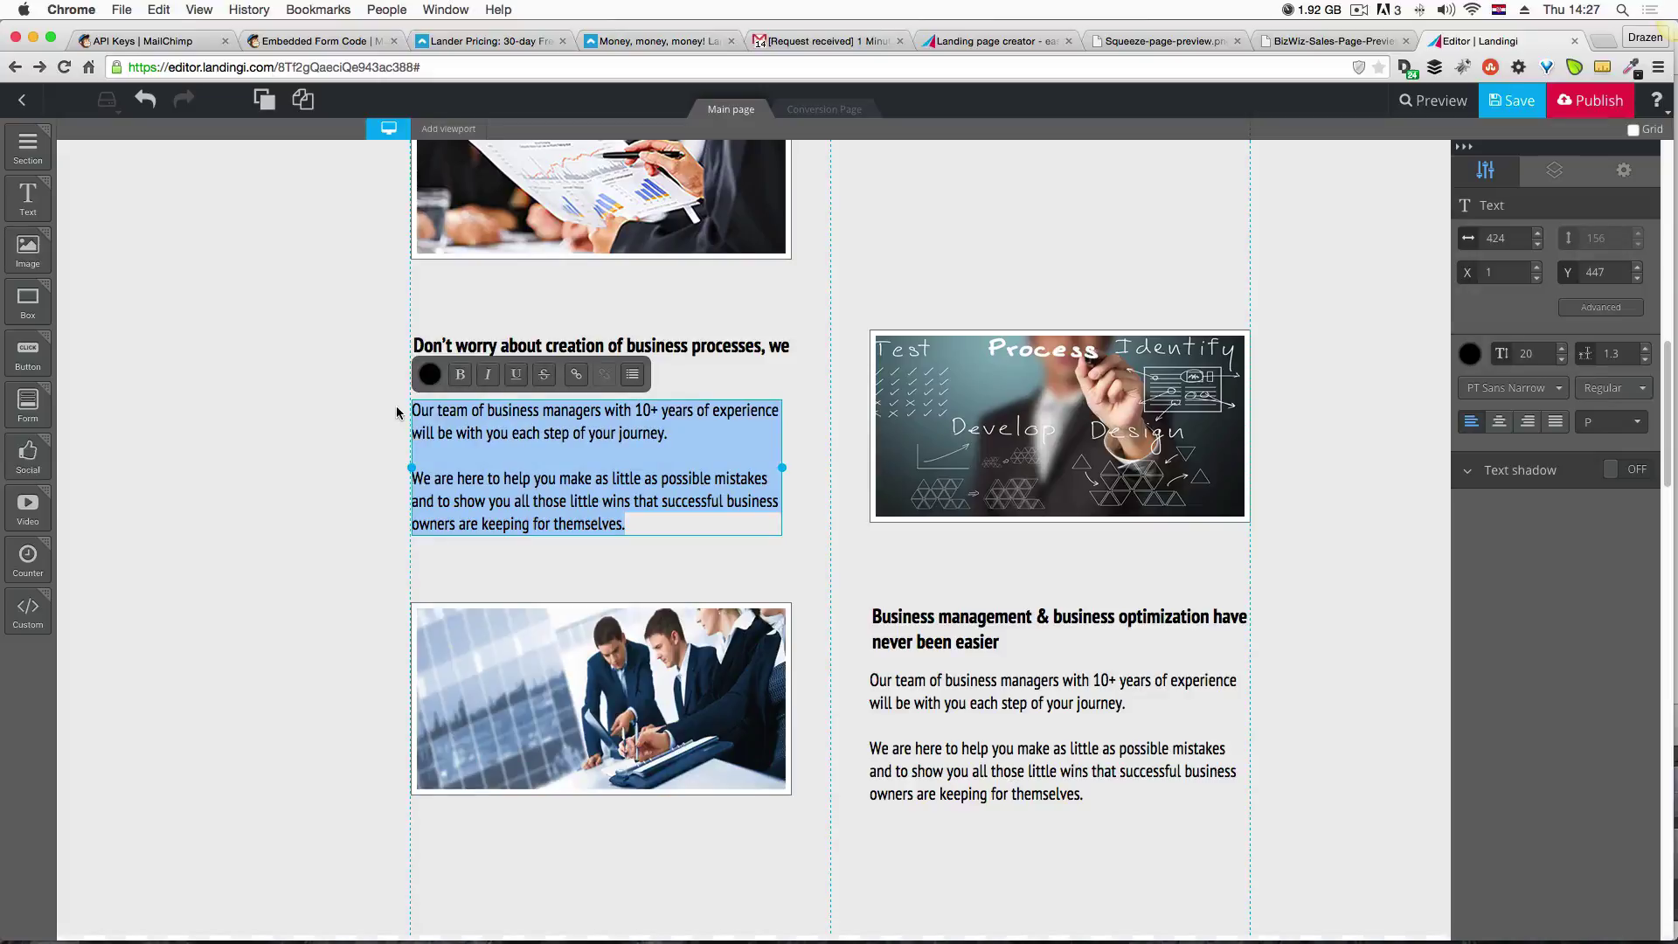
type("Creation of business process is the base of every successful business. When you know which way to go and exactly what to do each step of the way it’s much easier to reach your goals. BizWiz will create perfect blueprints for you to follow, that way your business processes will be easy to follow and execute.")
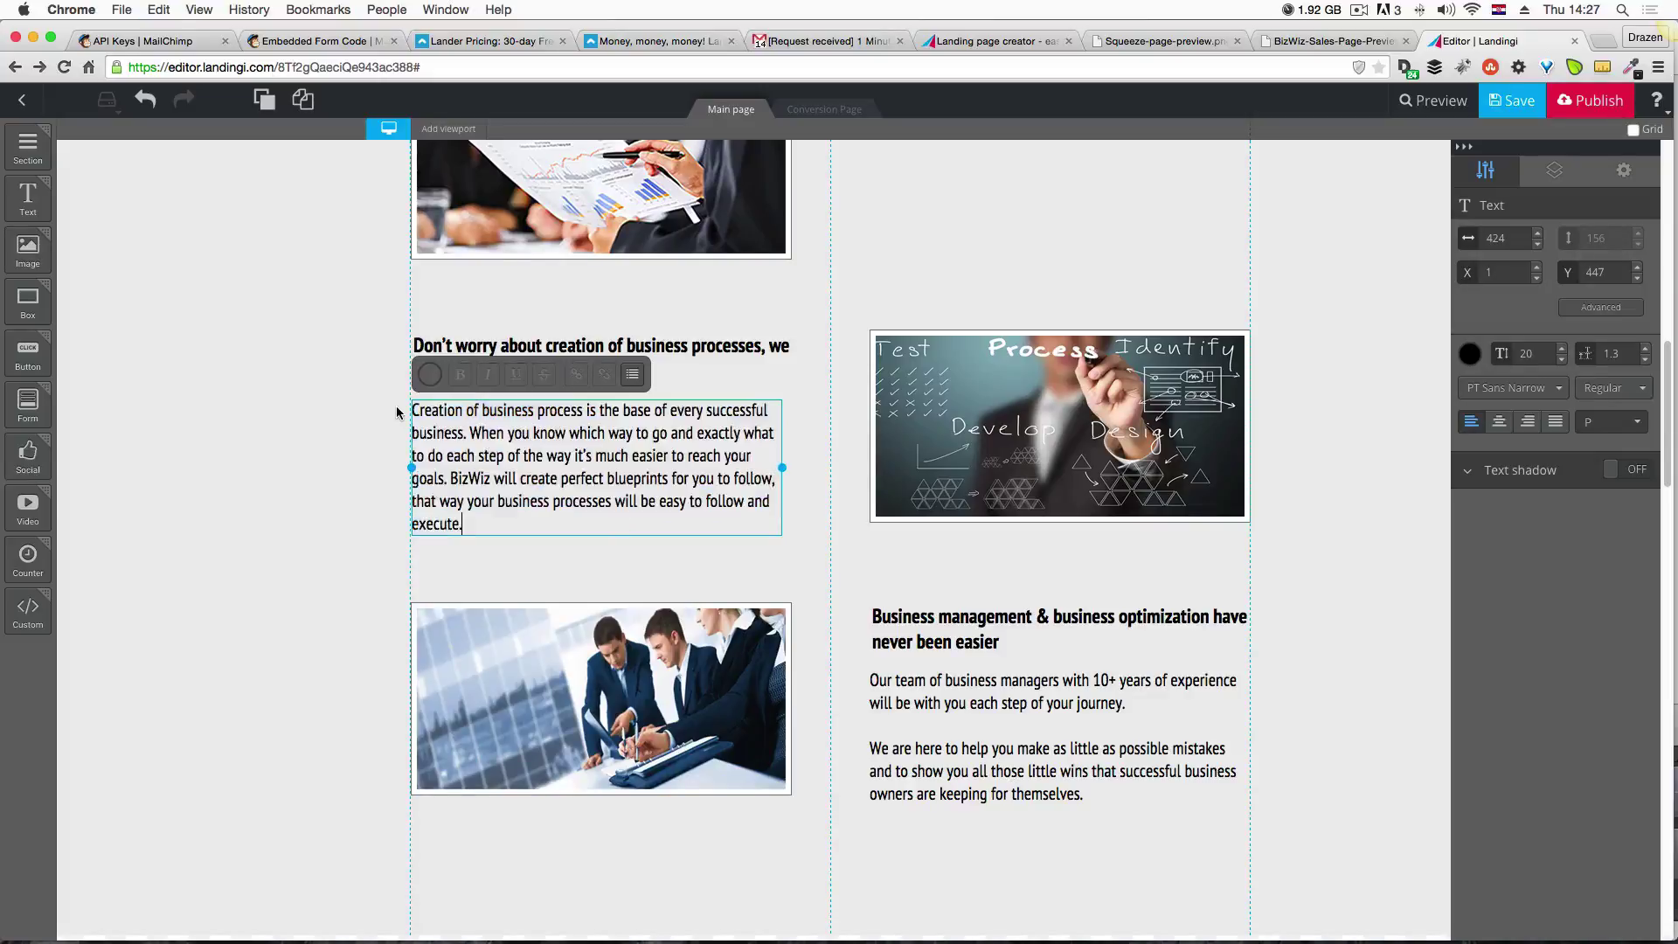
Insert a blank line before "BizWiz will create perfect blueprints" so the "Creation of business process" text forms two paragraphs.
left_click(451, 479)
key("Return")
key("Return")
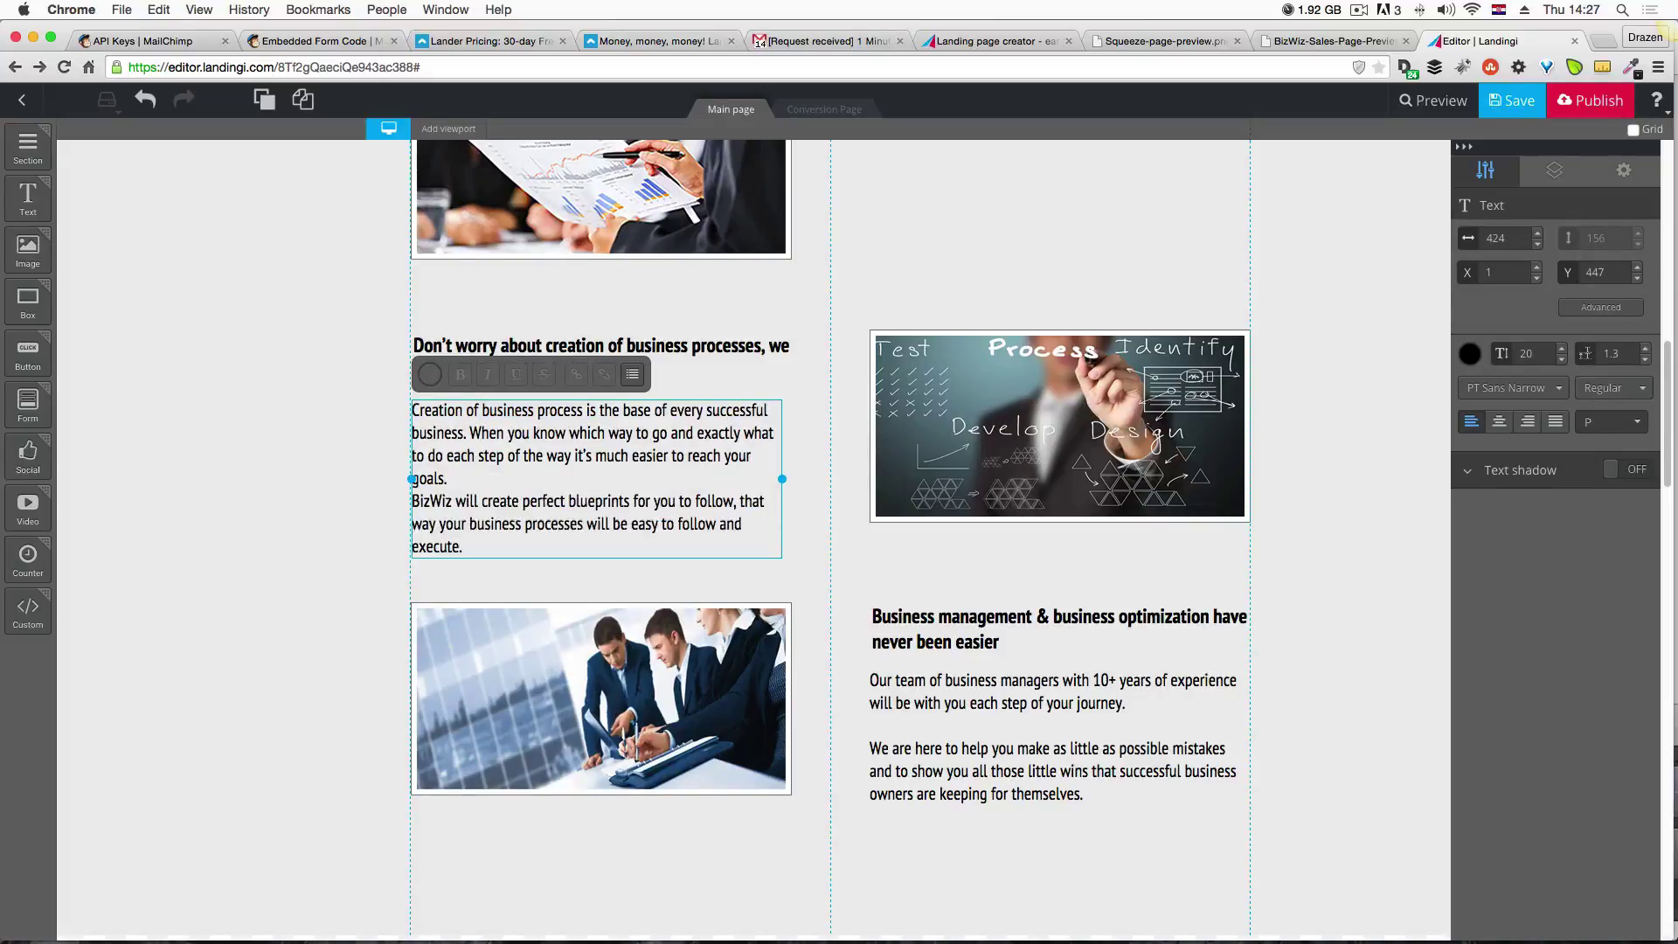
left_click(304, 522)
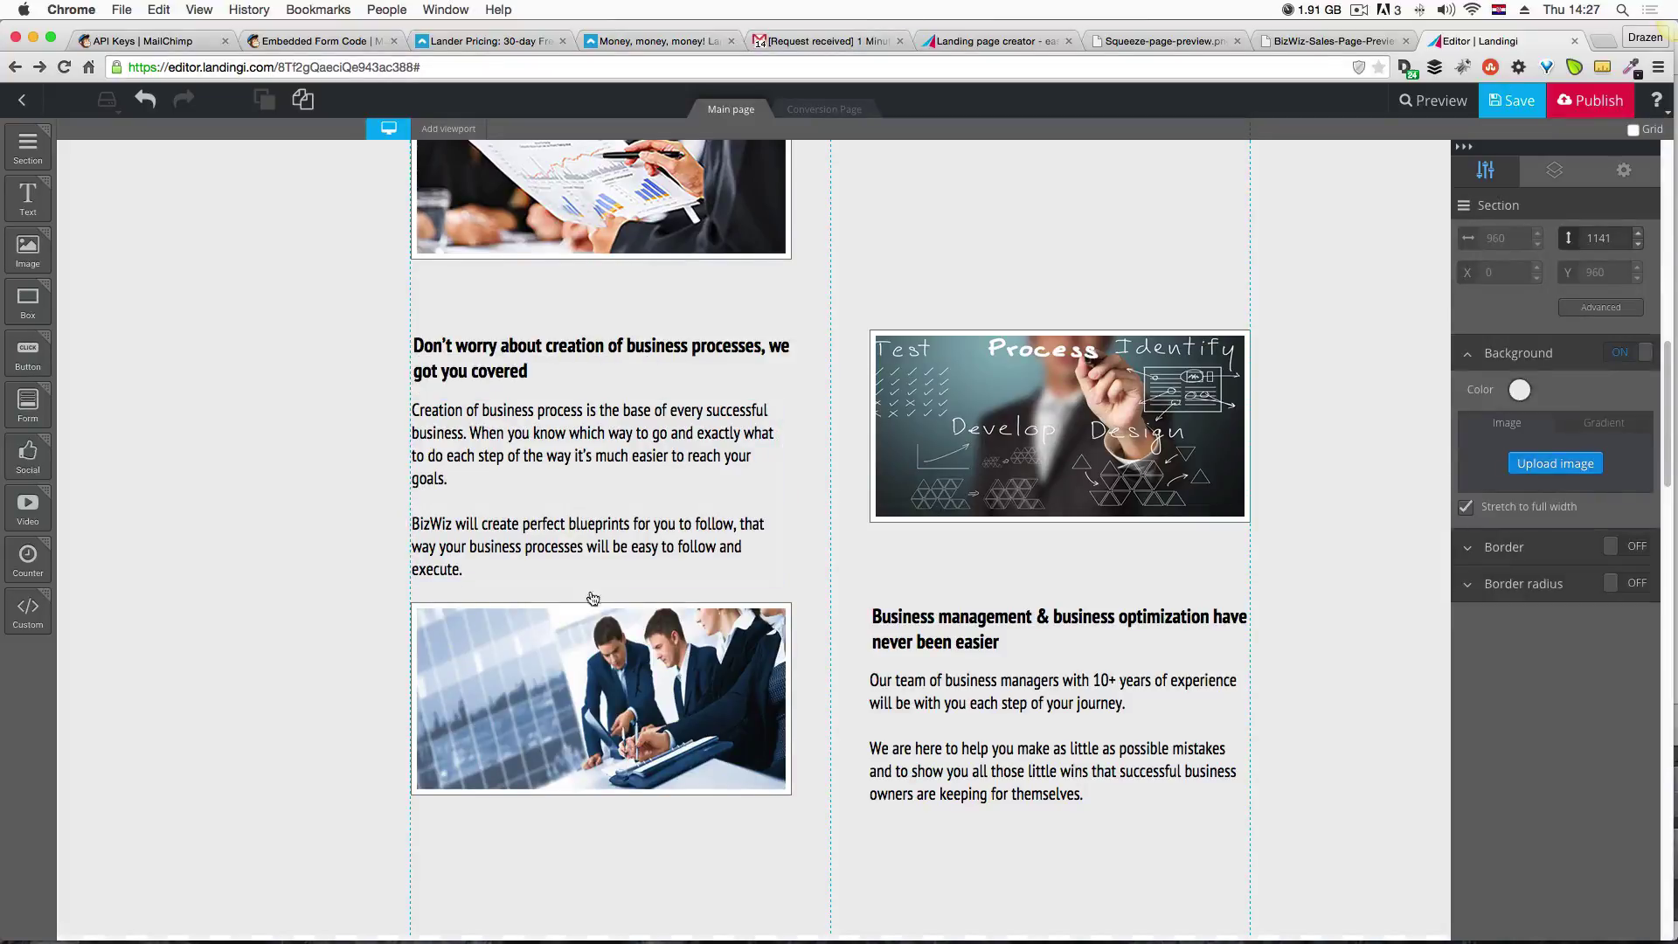
Switch to Fireworks and copy the full "A business manager is a person who drives the work of others" text.
key("ctrl+Up")
left_click(516, 437)
left_click(886, 623)
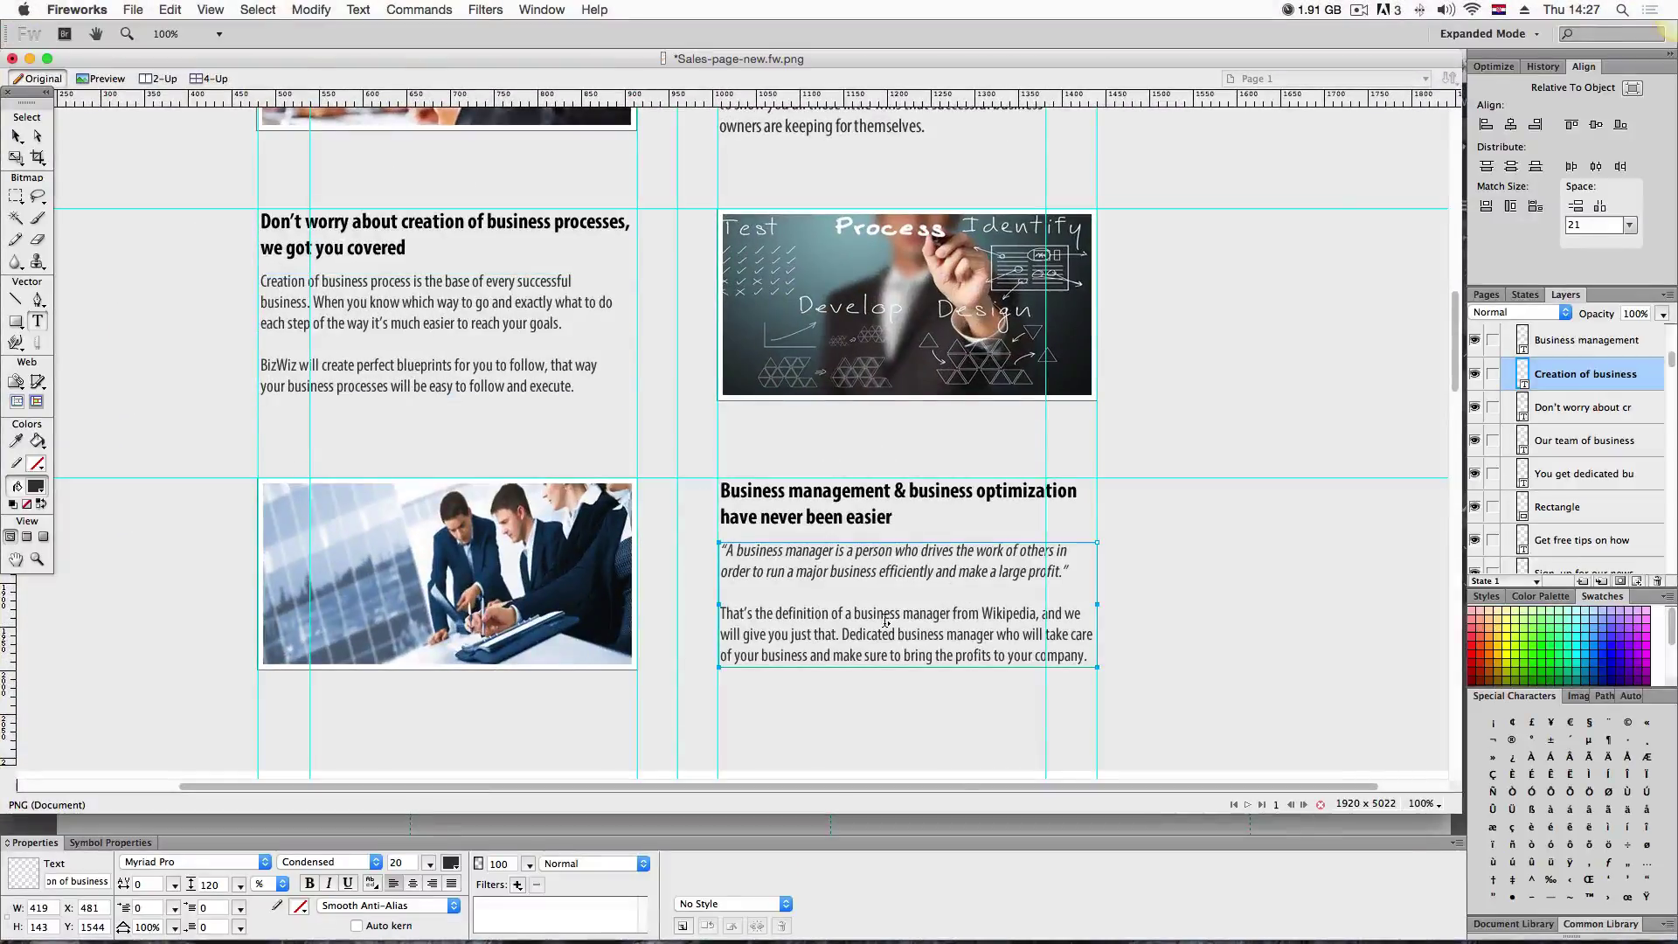
left_click_drag(1096, 657, 699, 538)
key("super+c")
Back in the Landingi editor, replace the paragraph under the "Business management & business optimization" heading with the copied business manager text.
key("ctrl+Up")
left_click(1058, 769)
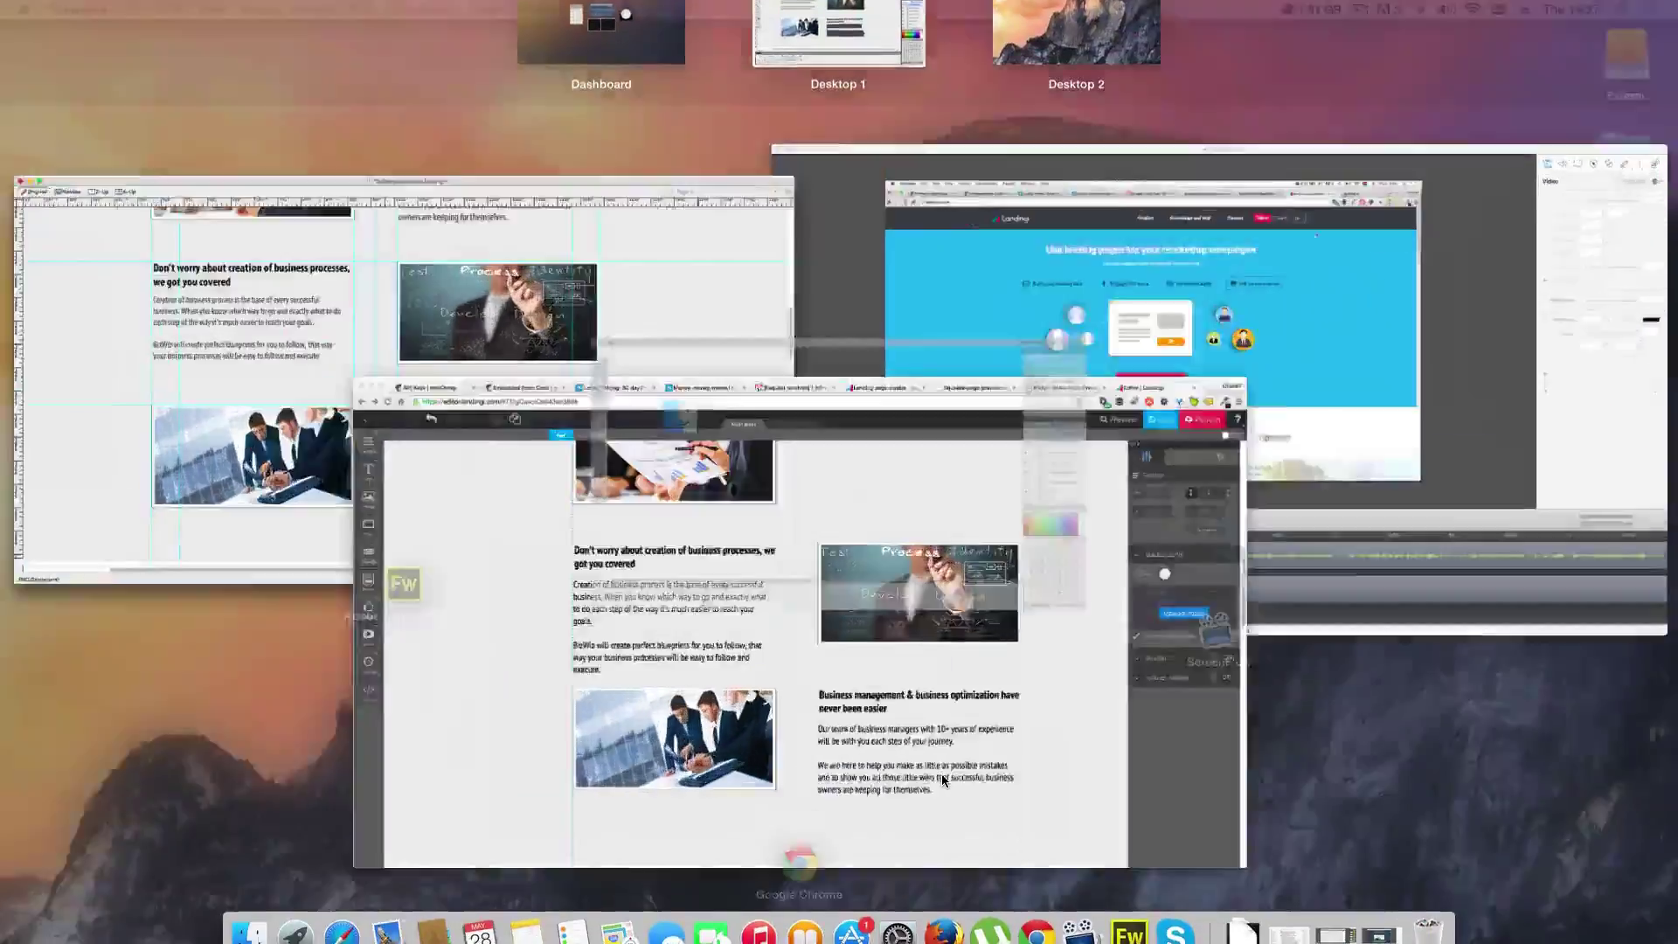
double_click(1106, 786)
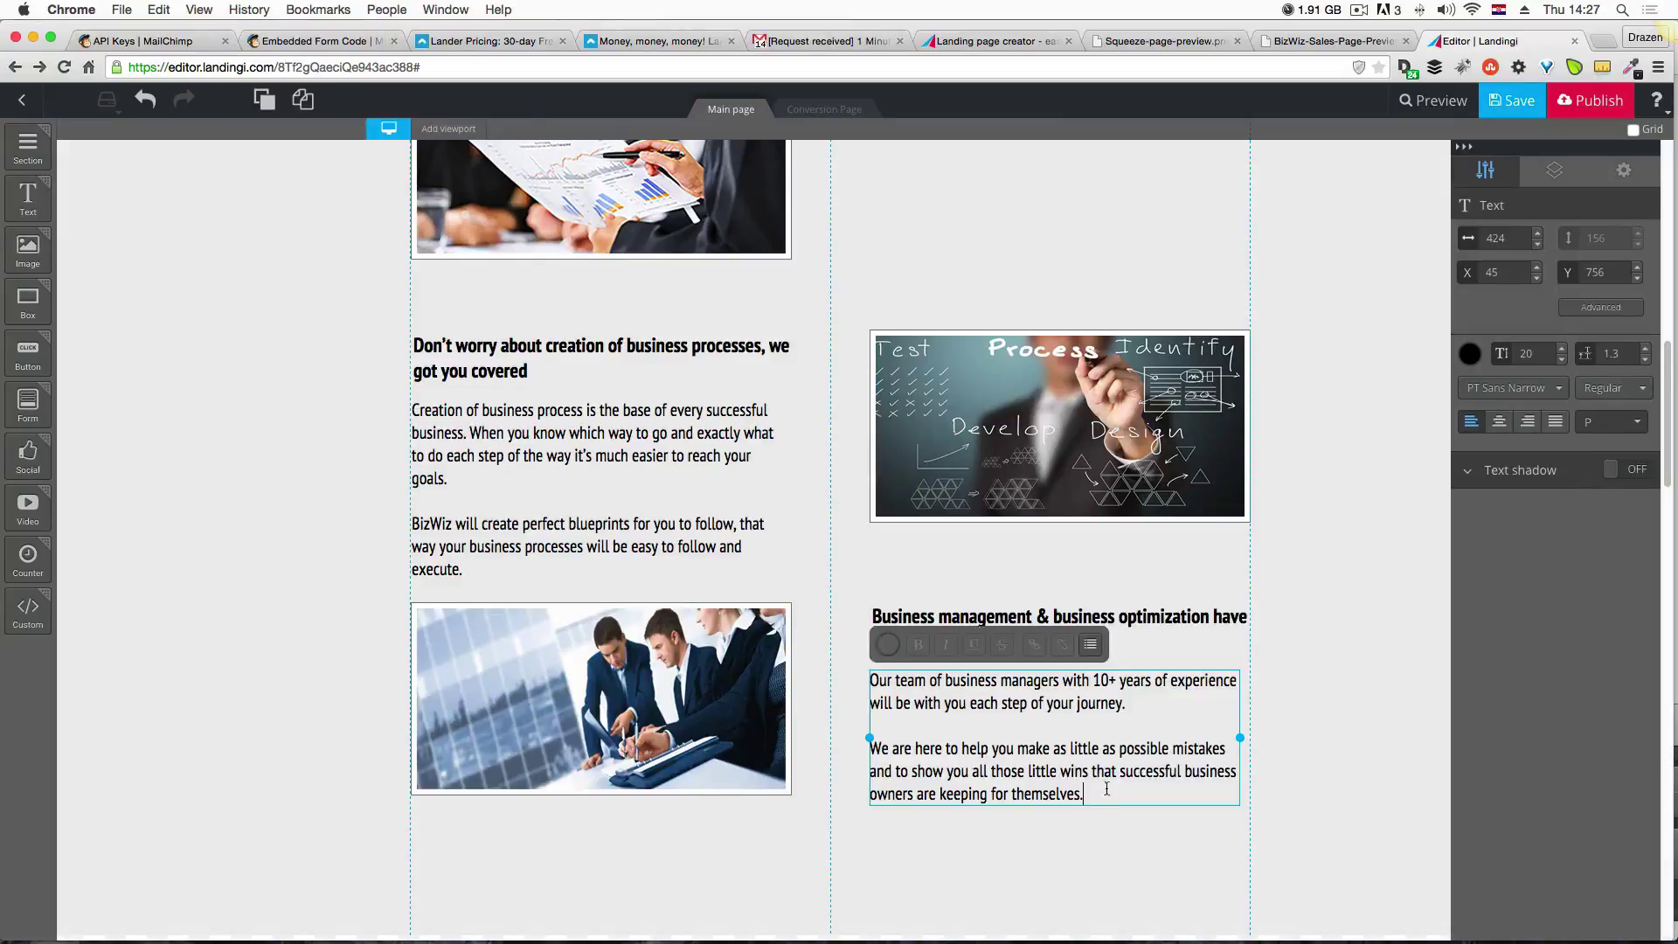
left_click_drag(1103, 792, 867, 679)
key("super+v")
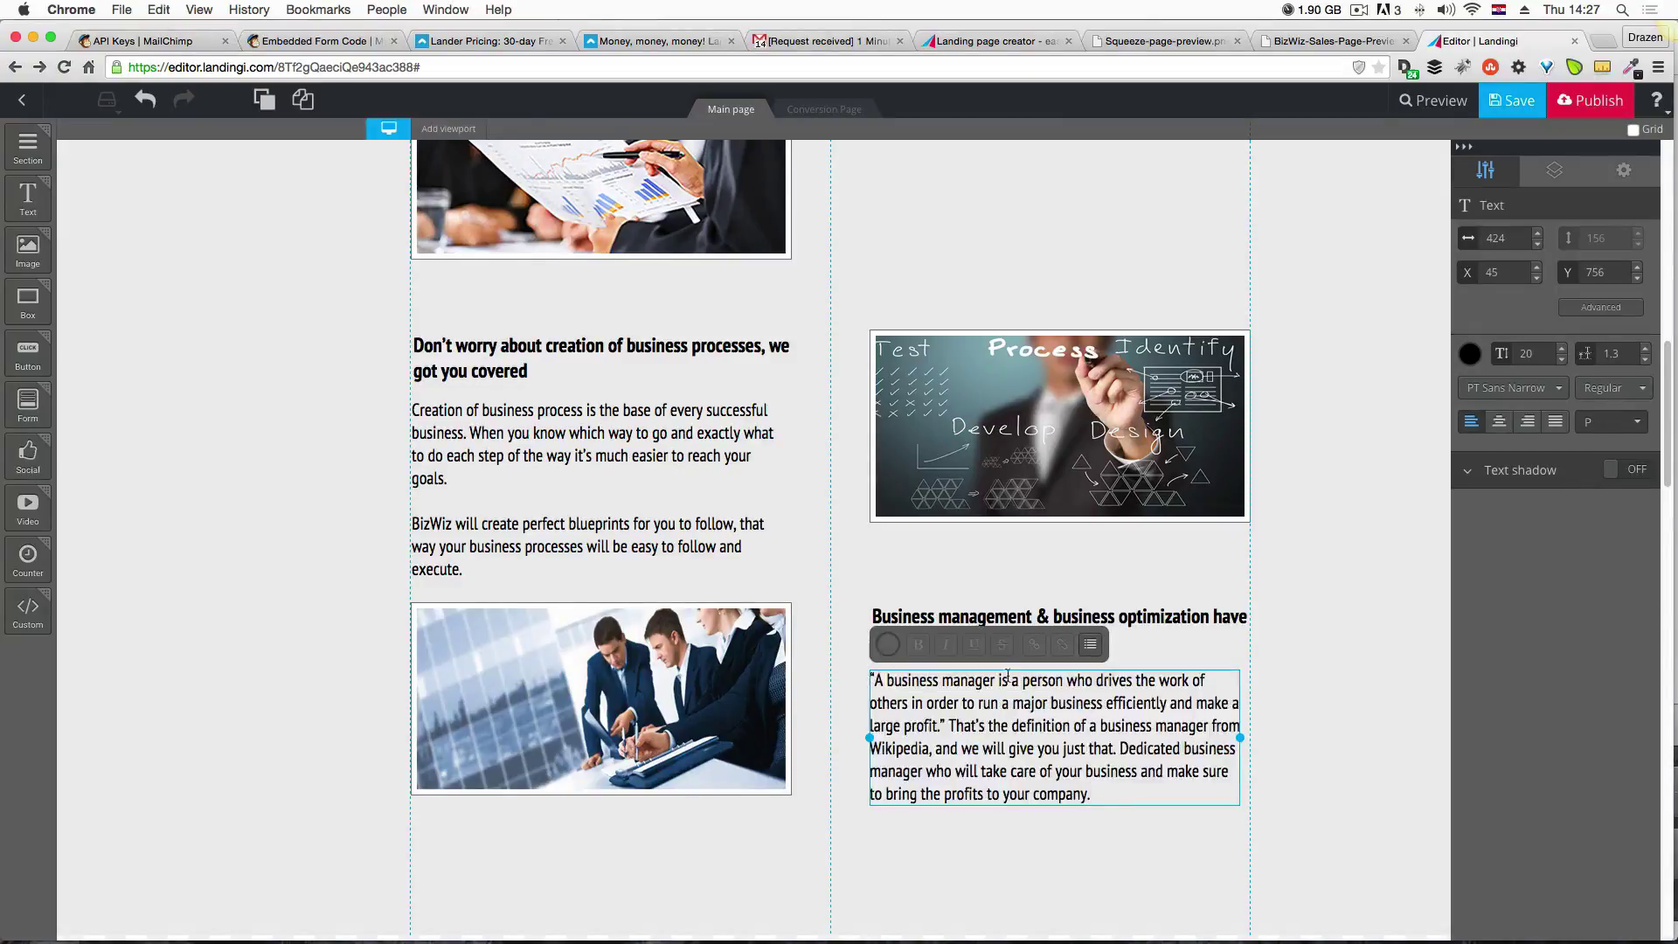
Separate the quote from "That's the definition of a business manager" with a blank line and make the quote italic.
left_click(950, 727)
key("Return")
key("Return")
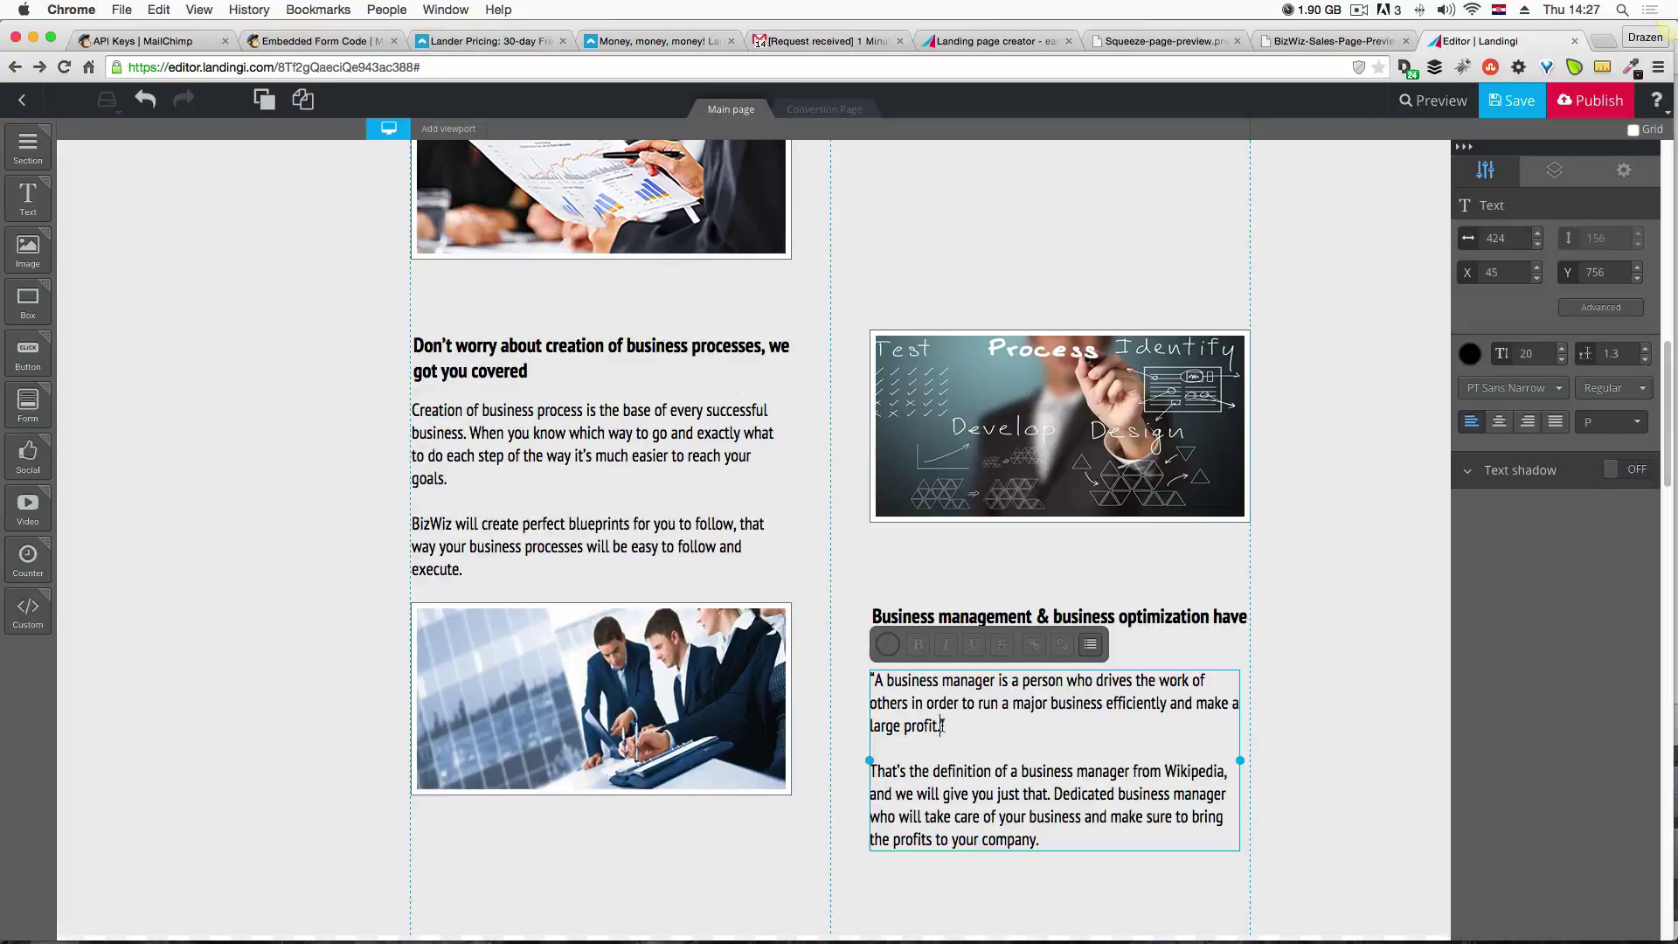
left_click_drag(946, 725, 871, 679)
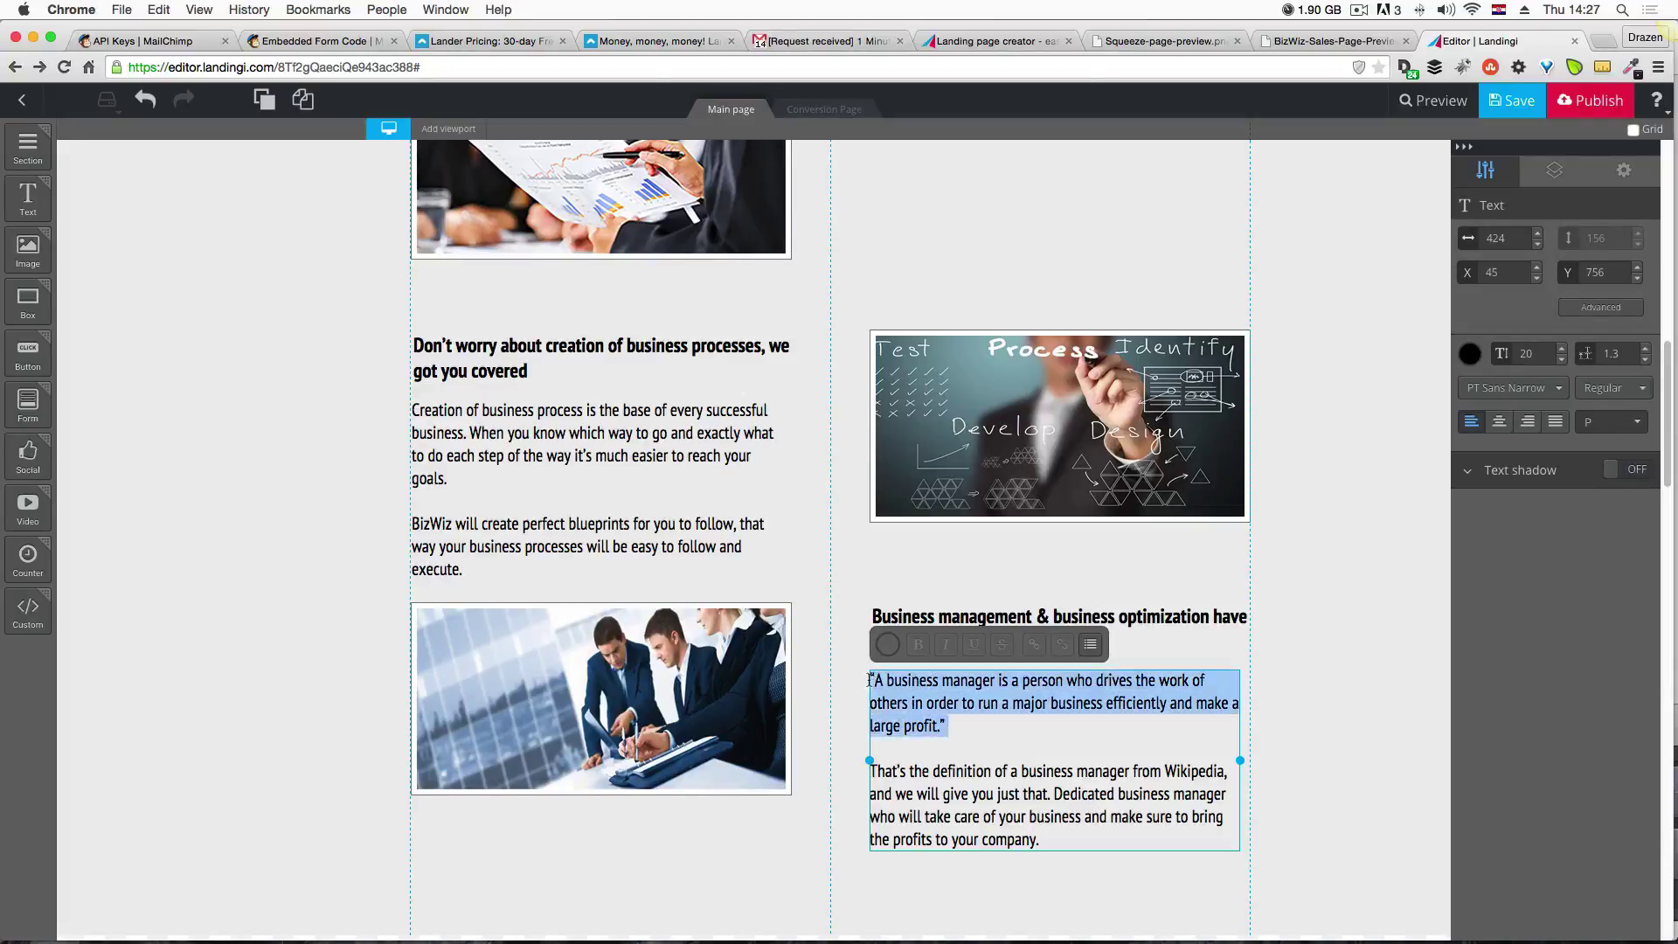
left_click(948, 647)
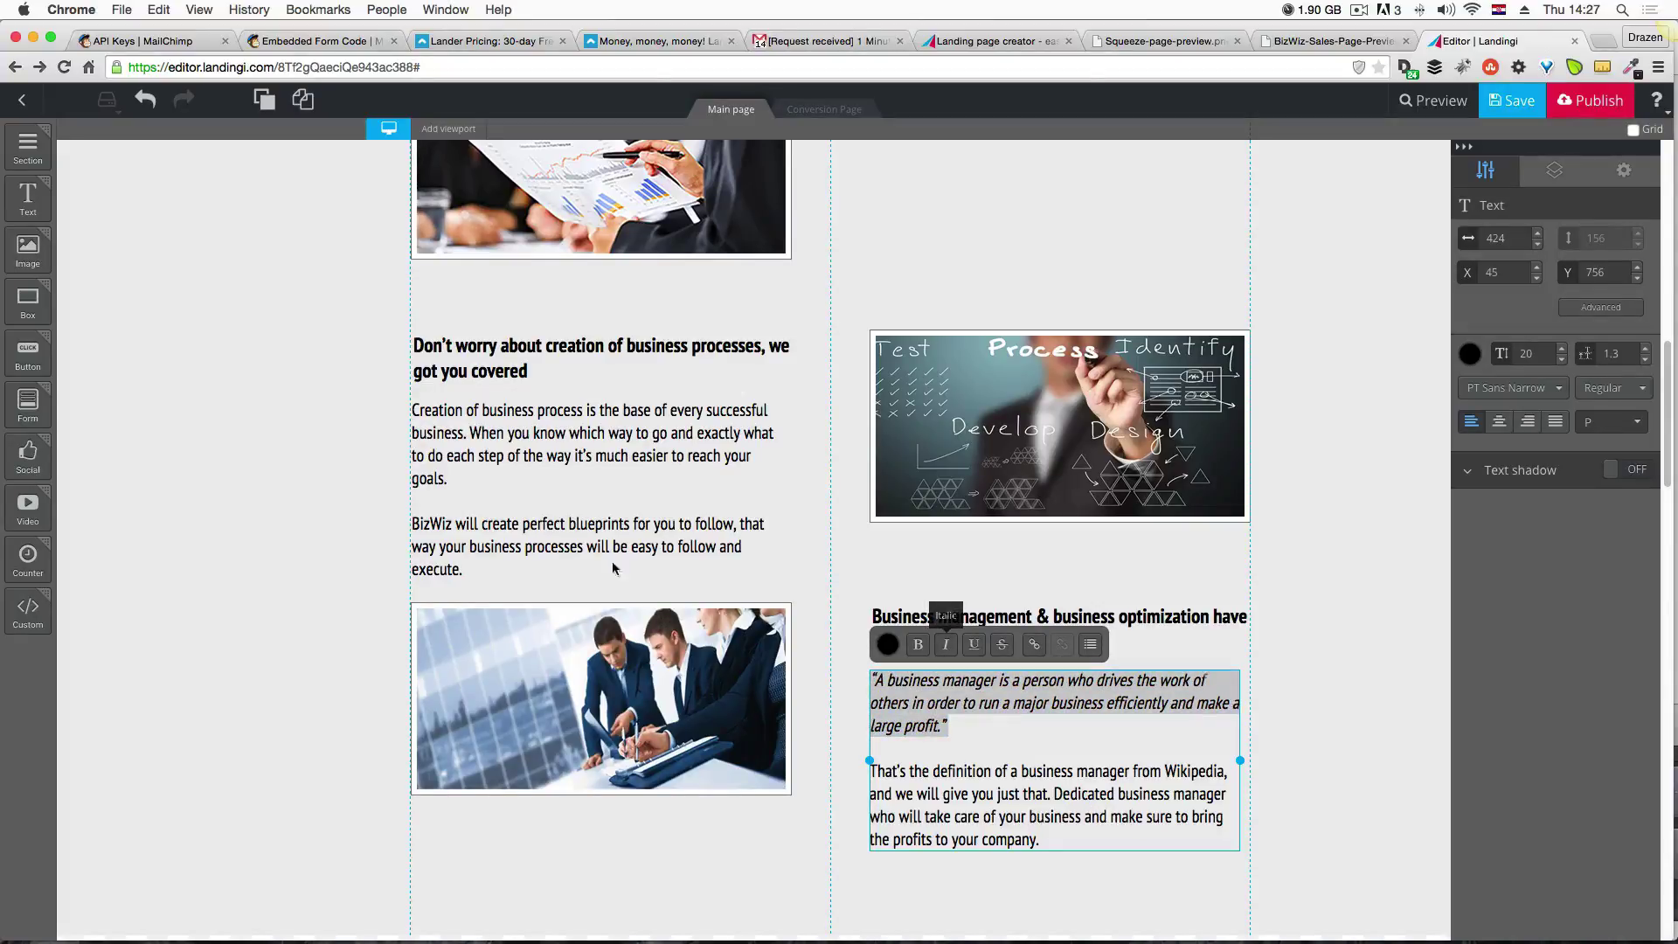
left_click(215, 475)
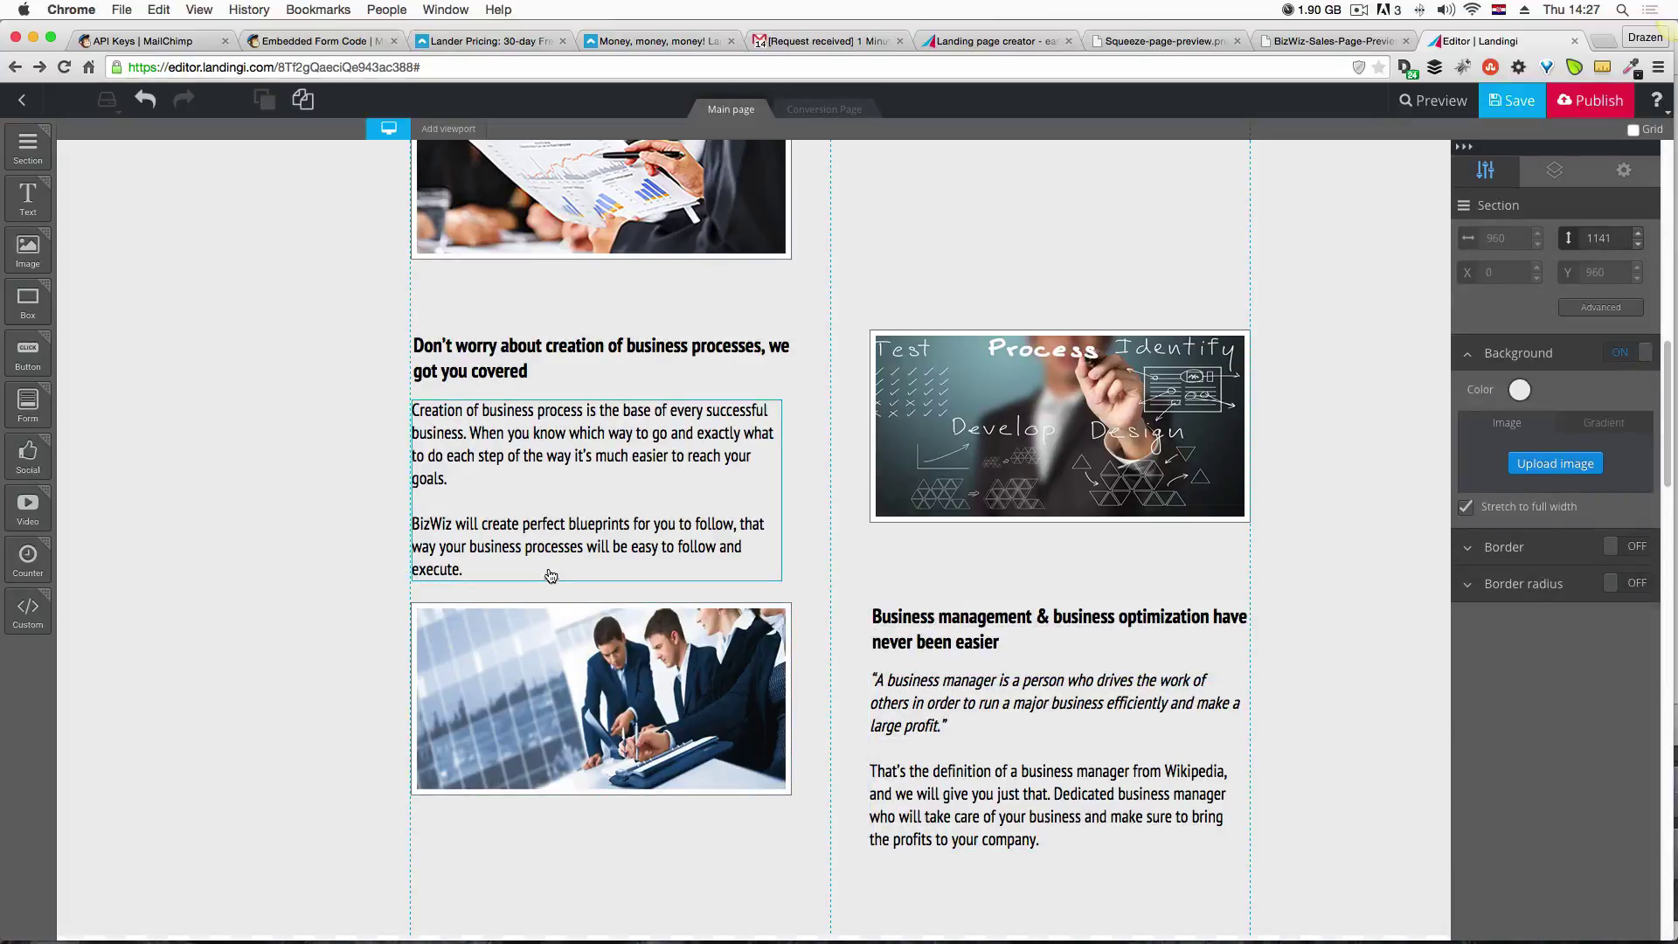
Move the Process image slightly down, and the business team image below the "Creation of business process" text down to Y 690.
scroll(1036, 345, "up", 2)
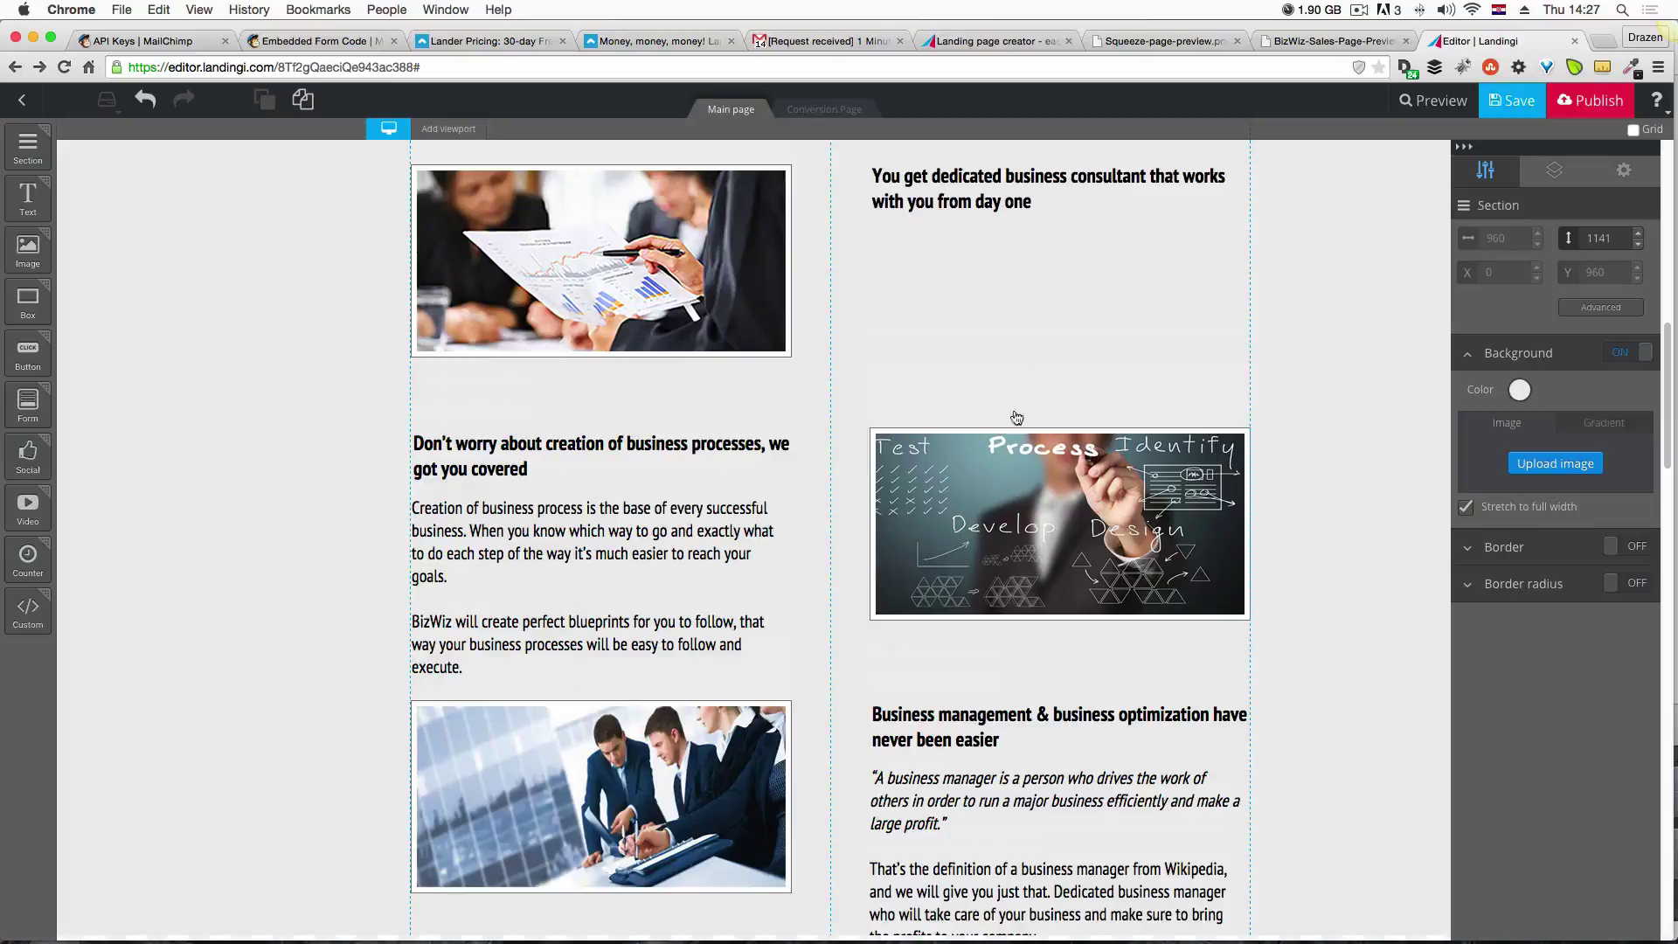
left_click_drag(1003, 462, 1002, 474)
scroll(737, 513, "down", 1)
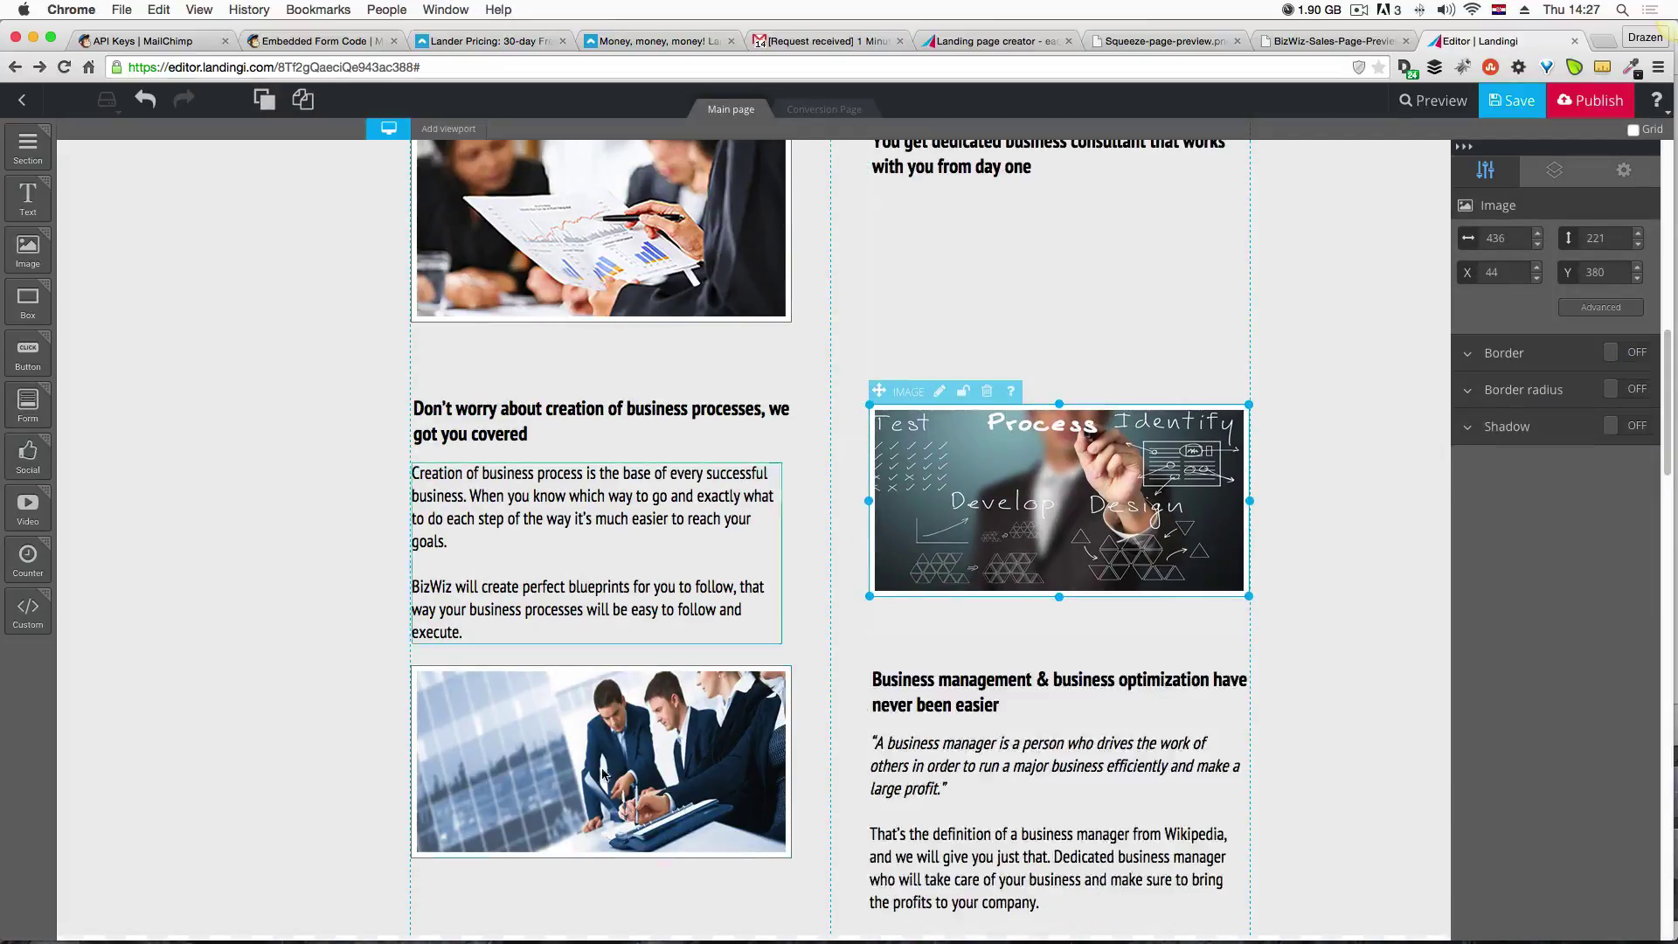
left_click(606, 745)
left_click_drag(606, 746, 605, 755)
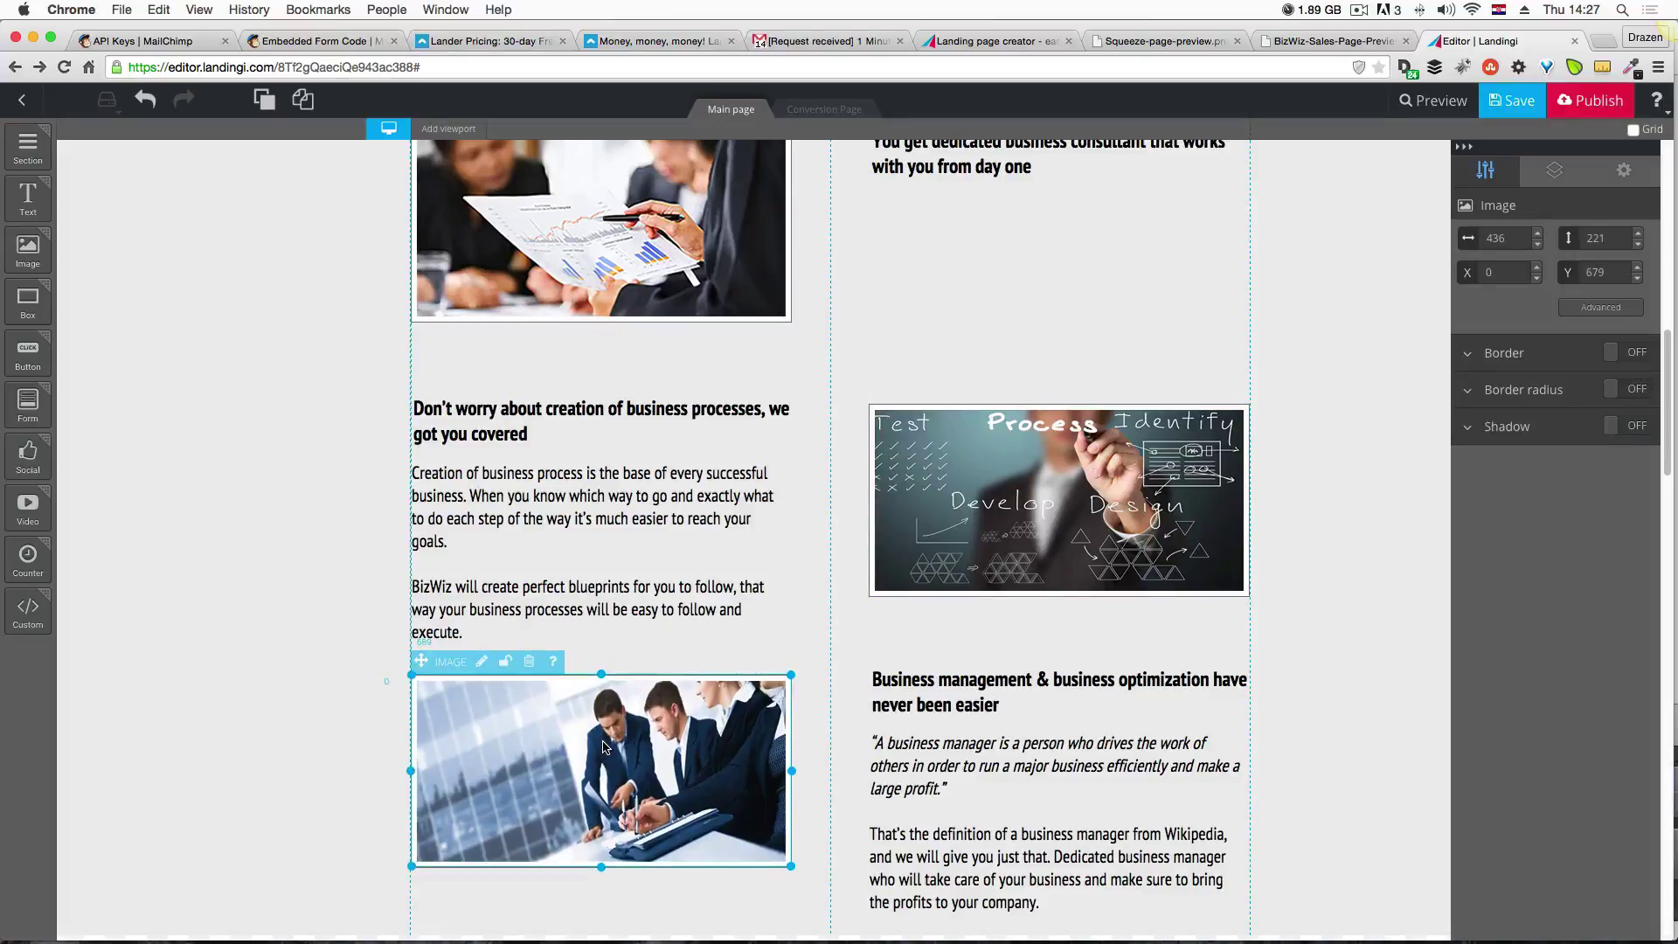
Duplicate the "Creation of business process" text block and place the copy under the "You get dedicated business consultant" heading at X 44, Y 133.
scroll(568, 540, "up", 3)
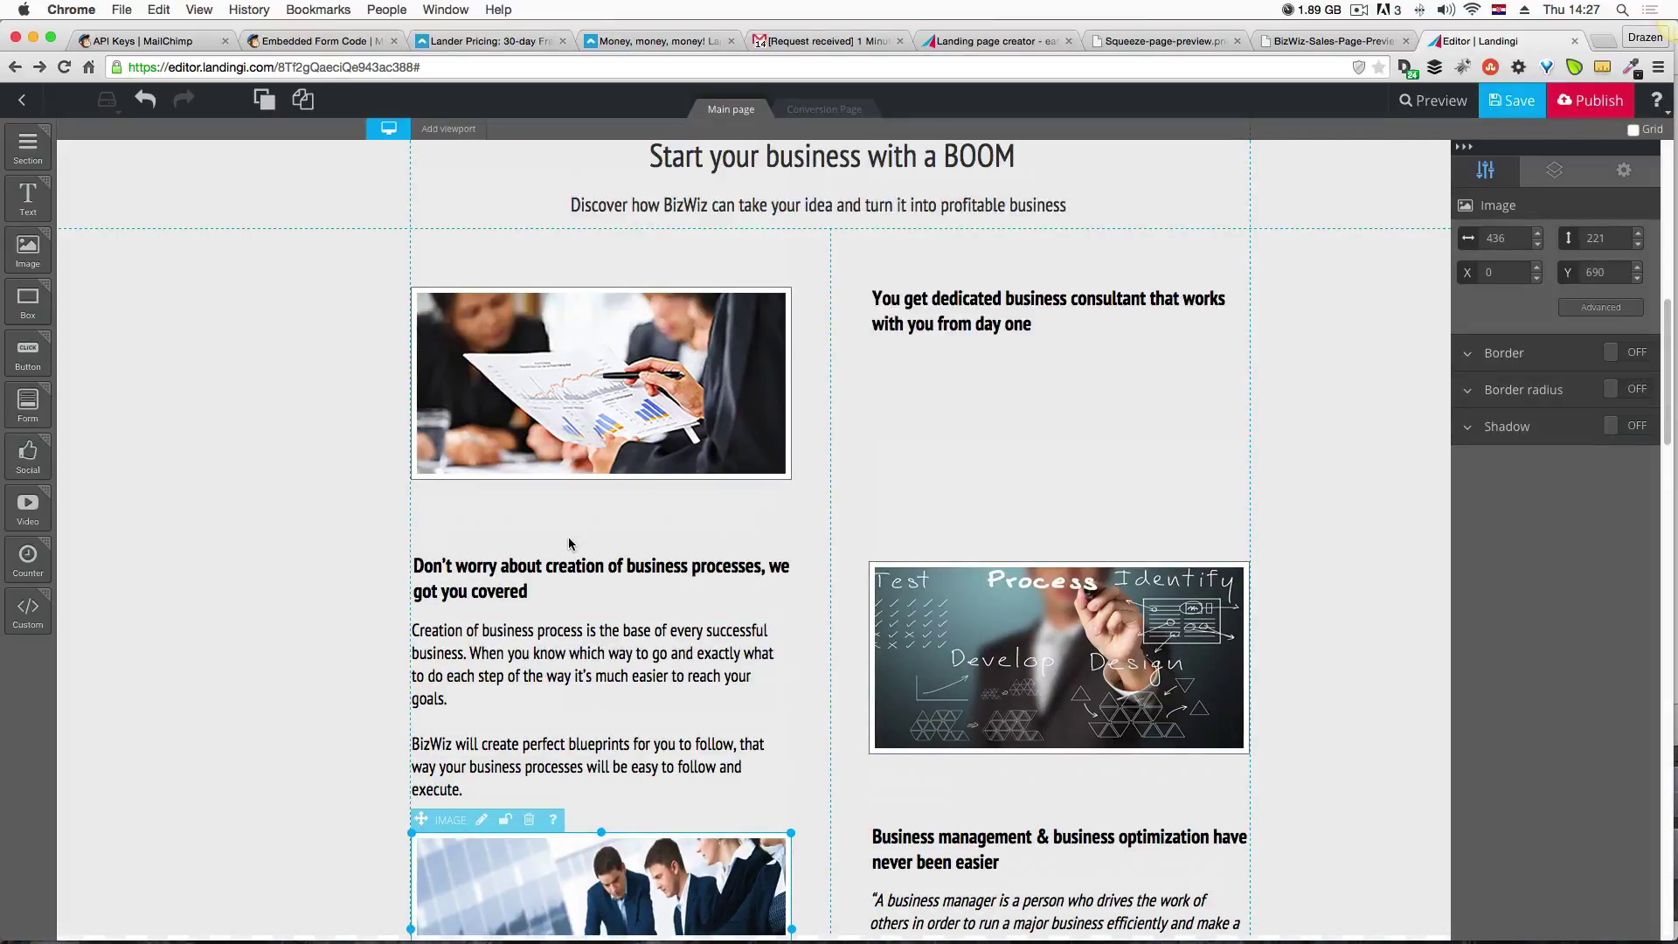
left_click(978, 368)
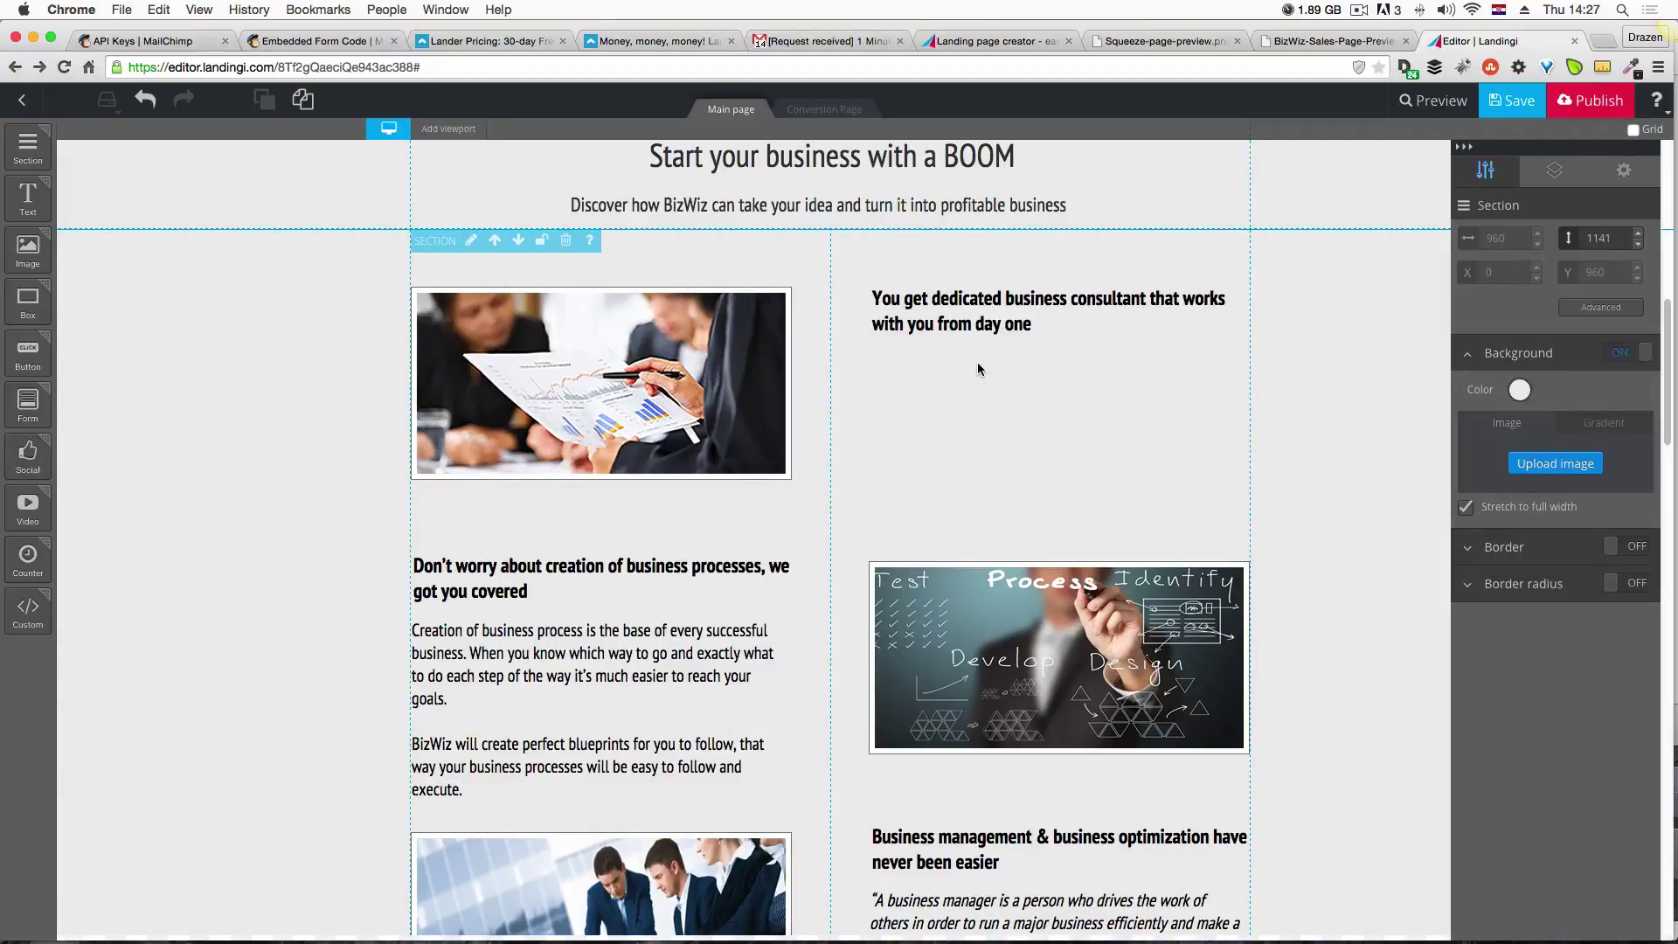
scroll(980, 370, "down", 9)
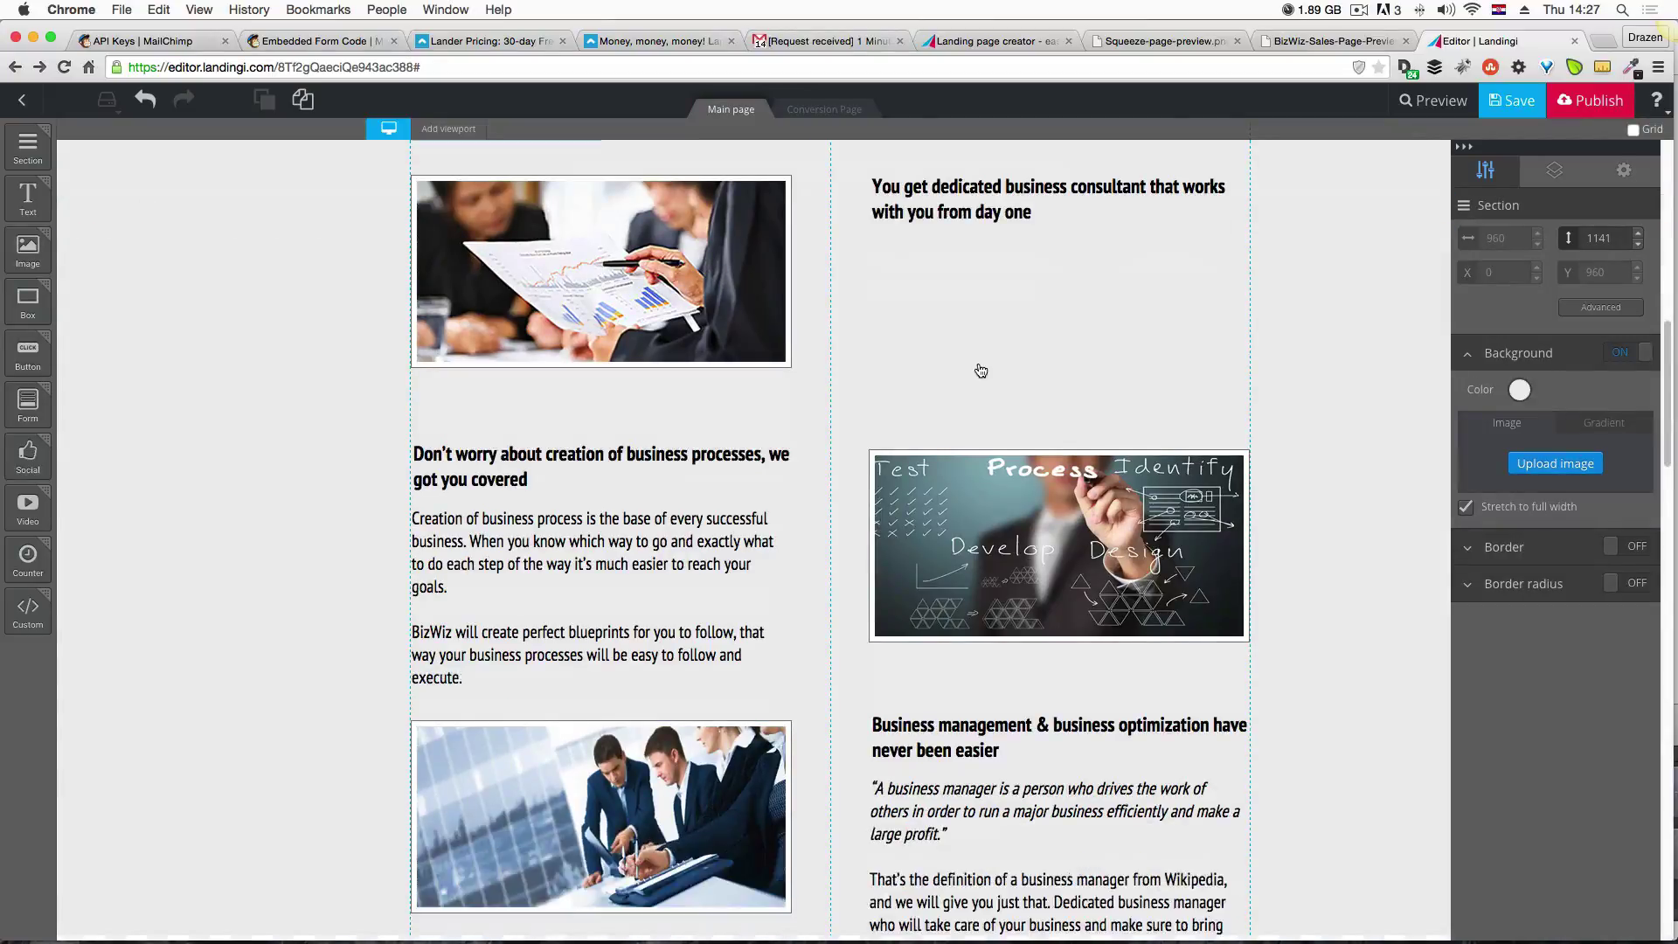
scroll(981, 369, "up", 8)
left_click(543, 613)
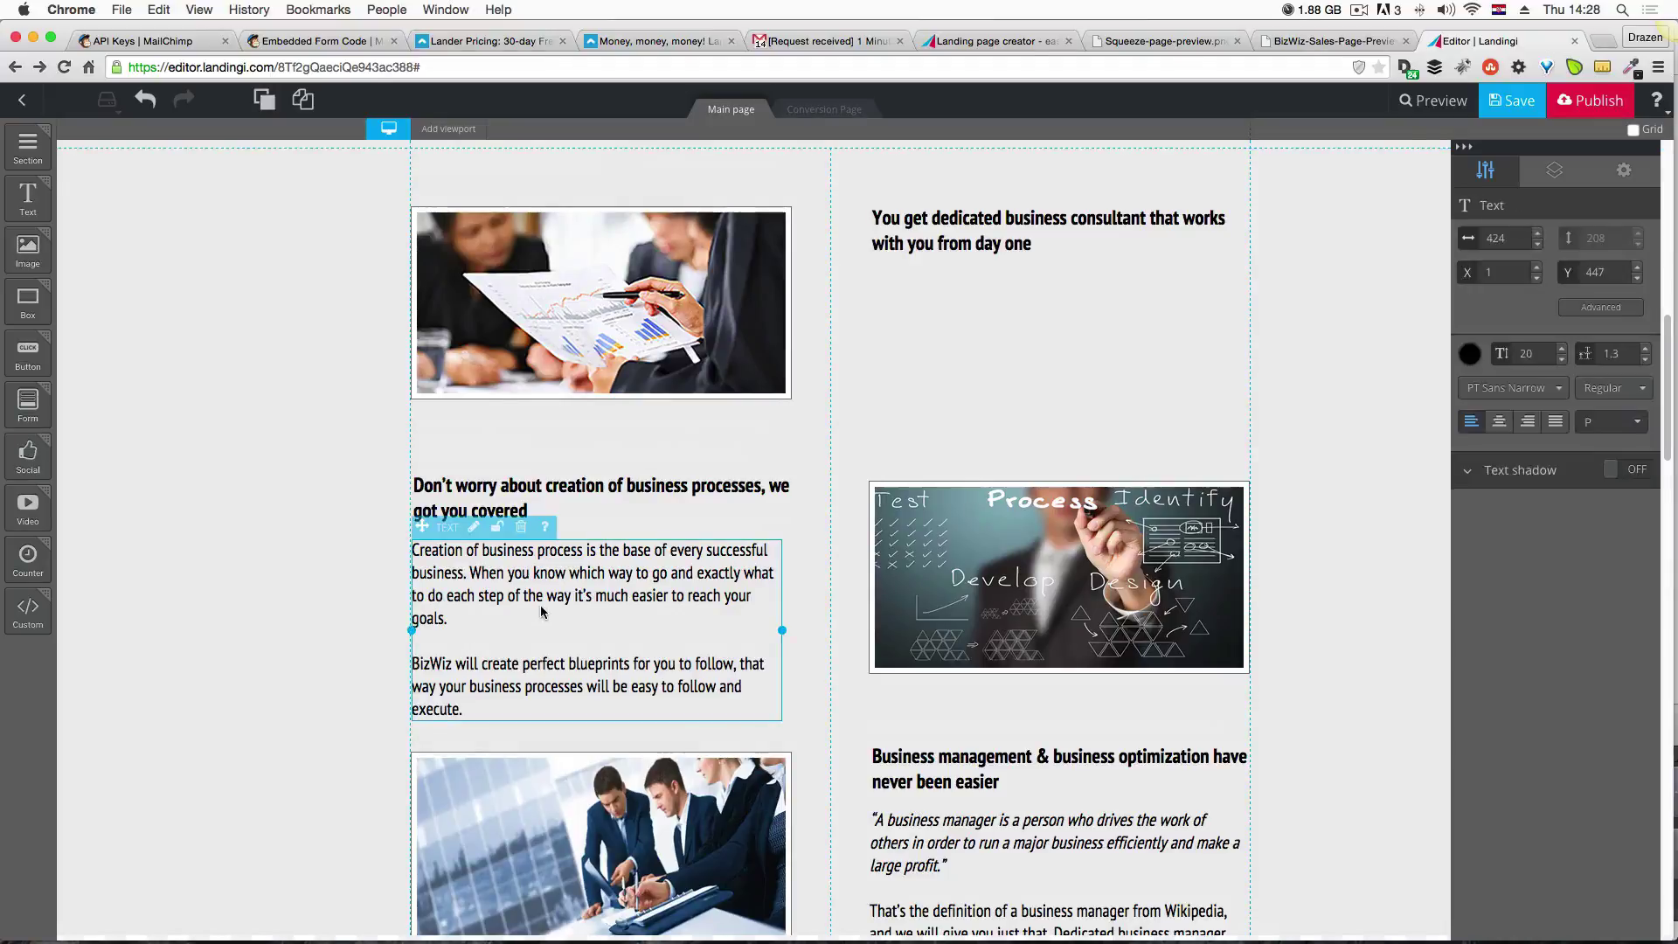
left_click_drag(540, 605, 1023, 313)
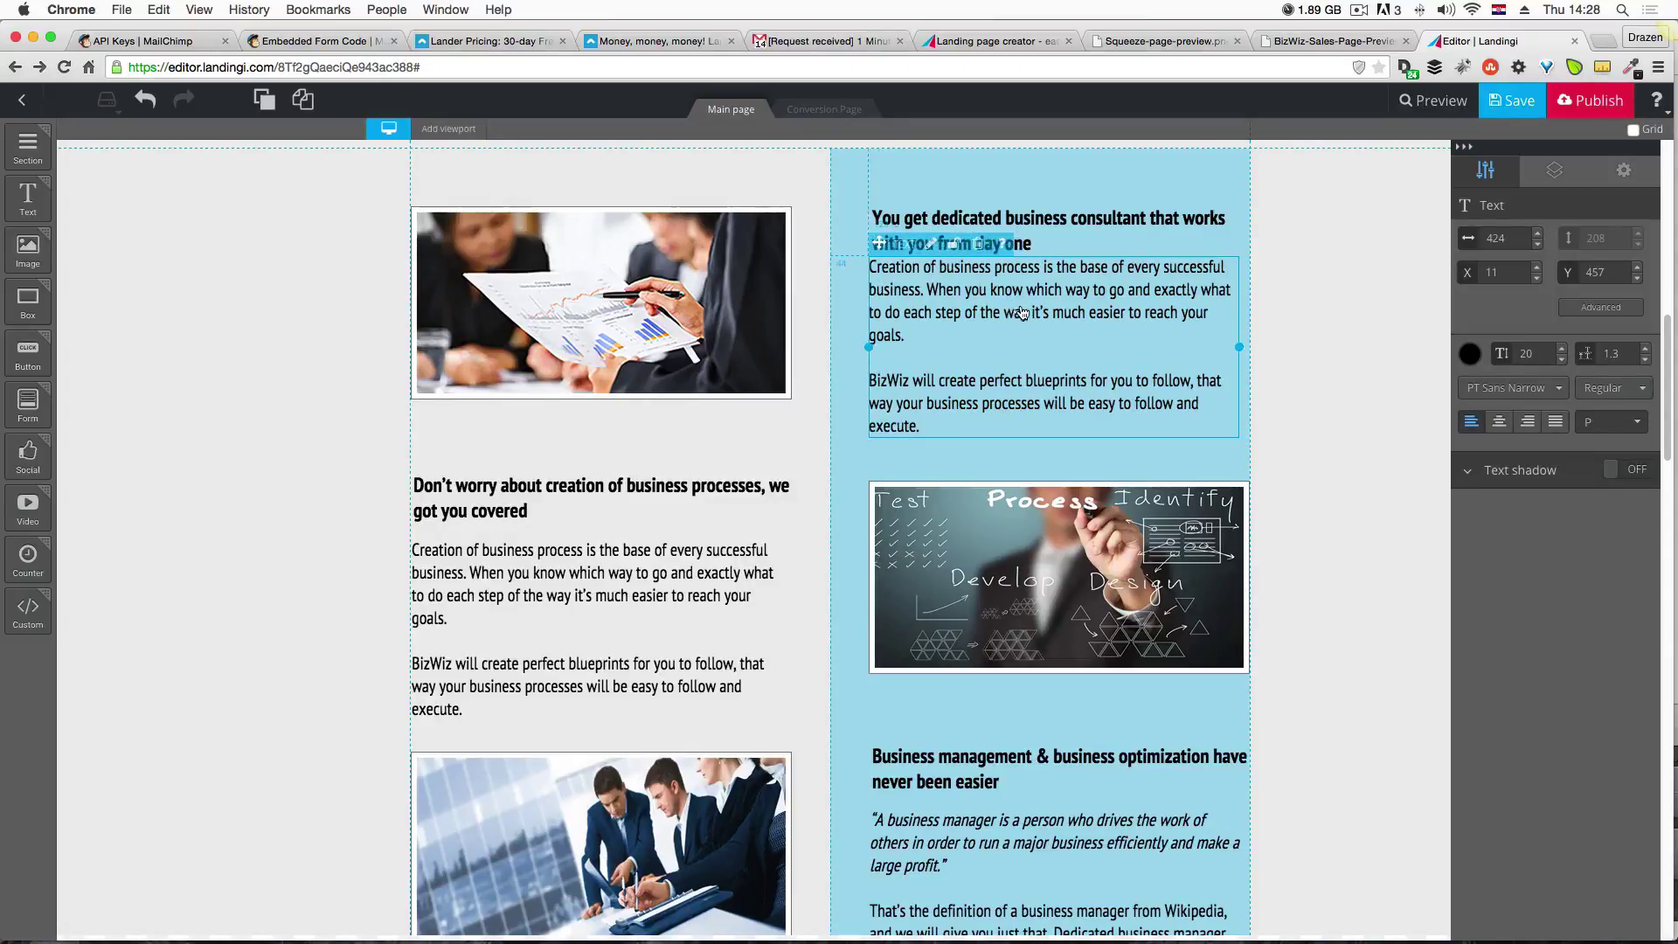
Switch to Fireworks and copy the full "Our team of business managers with 10+ years of experience" text.
mouse_move(1671, 10)
left_click(455, 411)
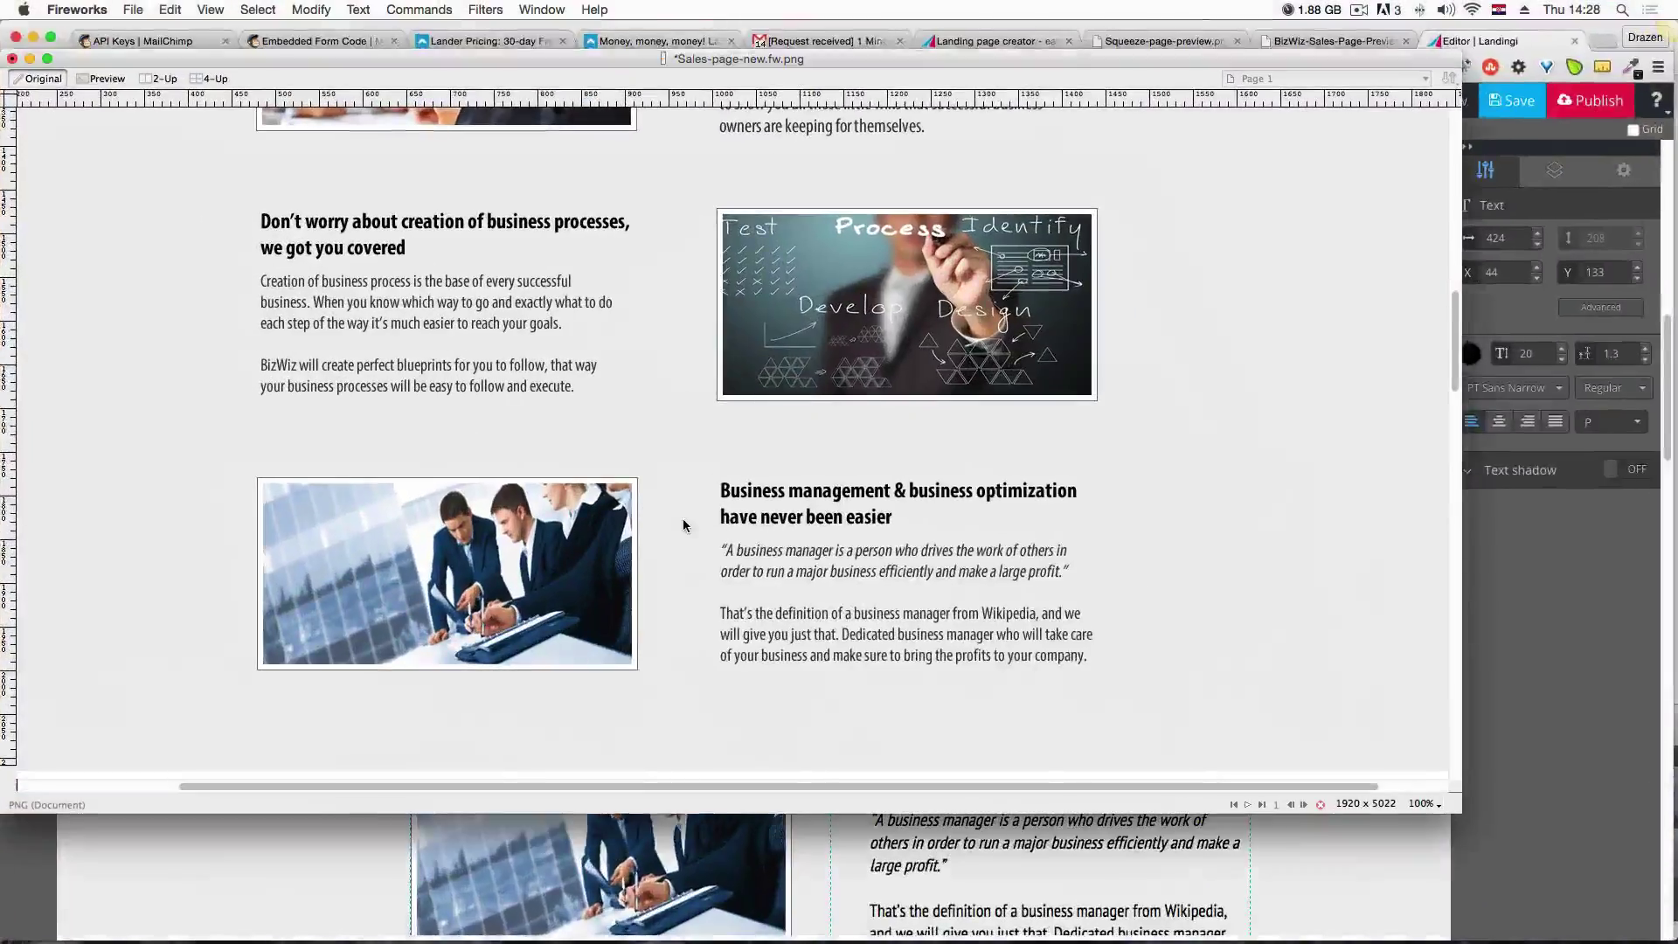
scroll(681, 521, "up", 5)
scroll(681, 522, "up", 1)
left_click(925, 276)
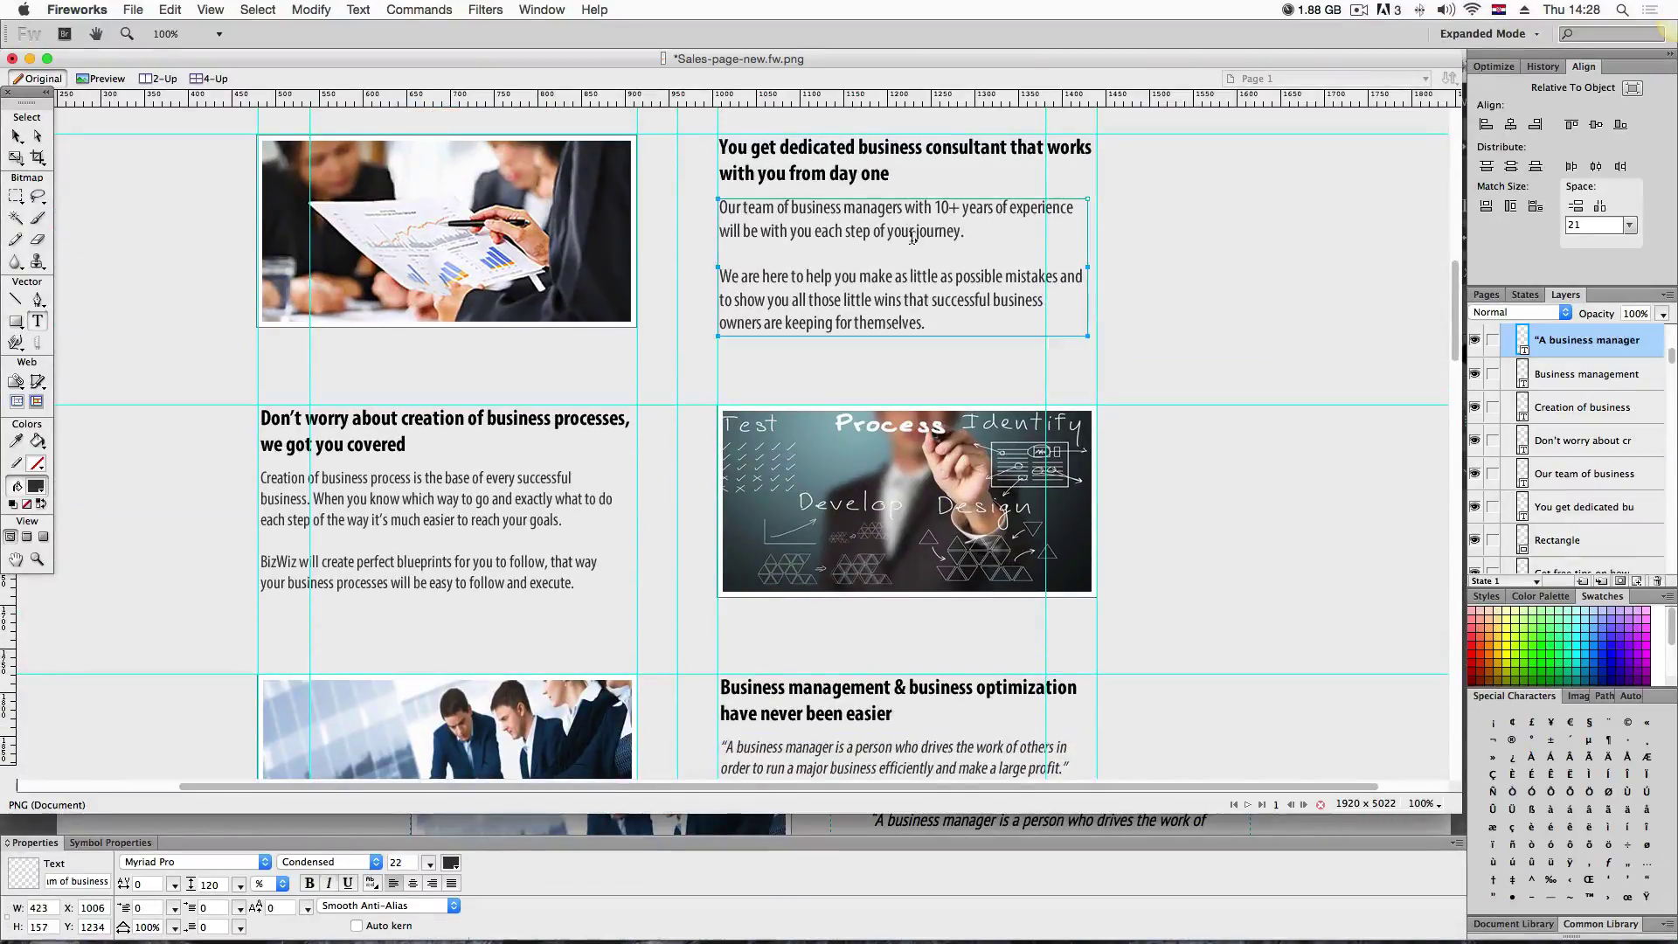
double_click(925, 276)
left_click_drag(933, 320, 722, 210)
key("super+c")
In the Landingi editor, replace the duplicated text under the "You get dedicated business consultant" heading with the copied "Our team of business managers" text.
key("ctrl+Up")
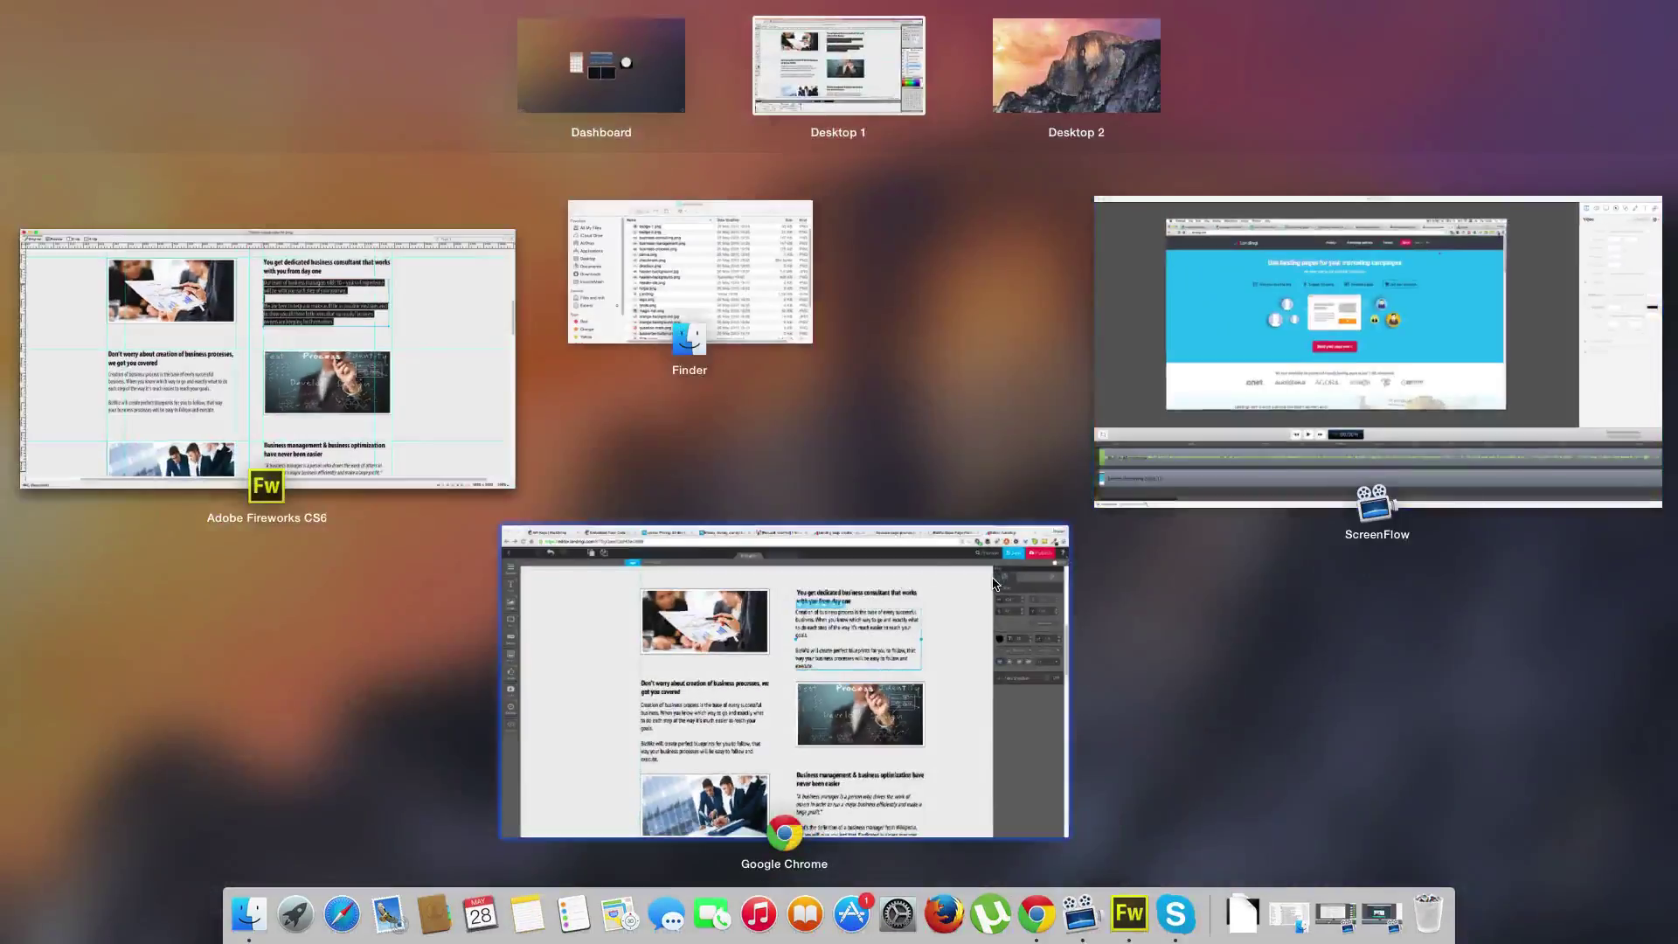
left_click(664, 725)
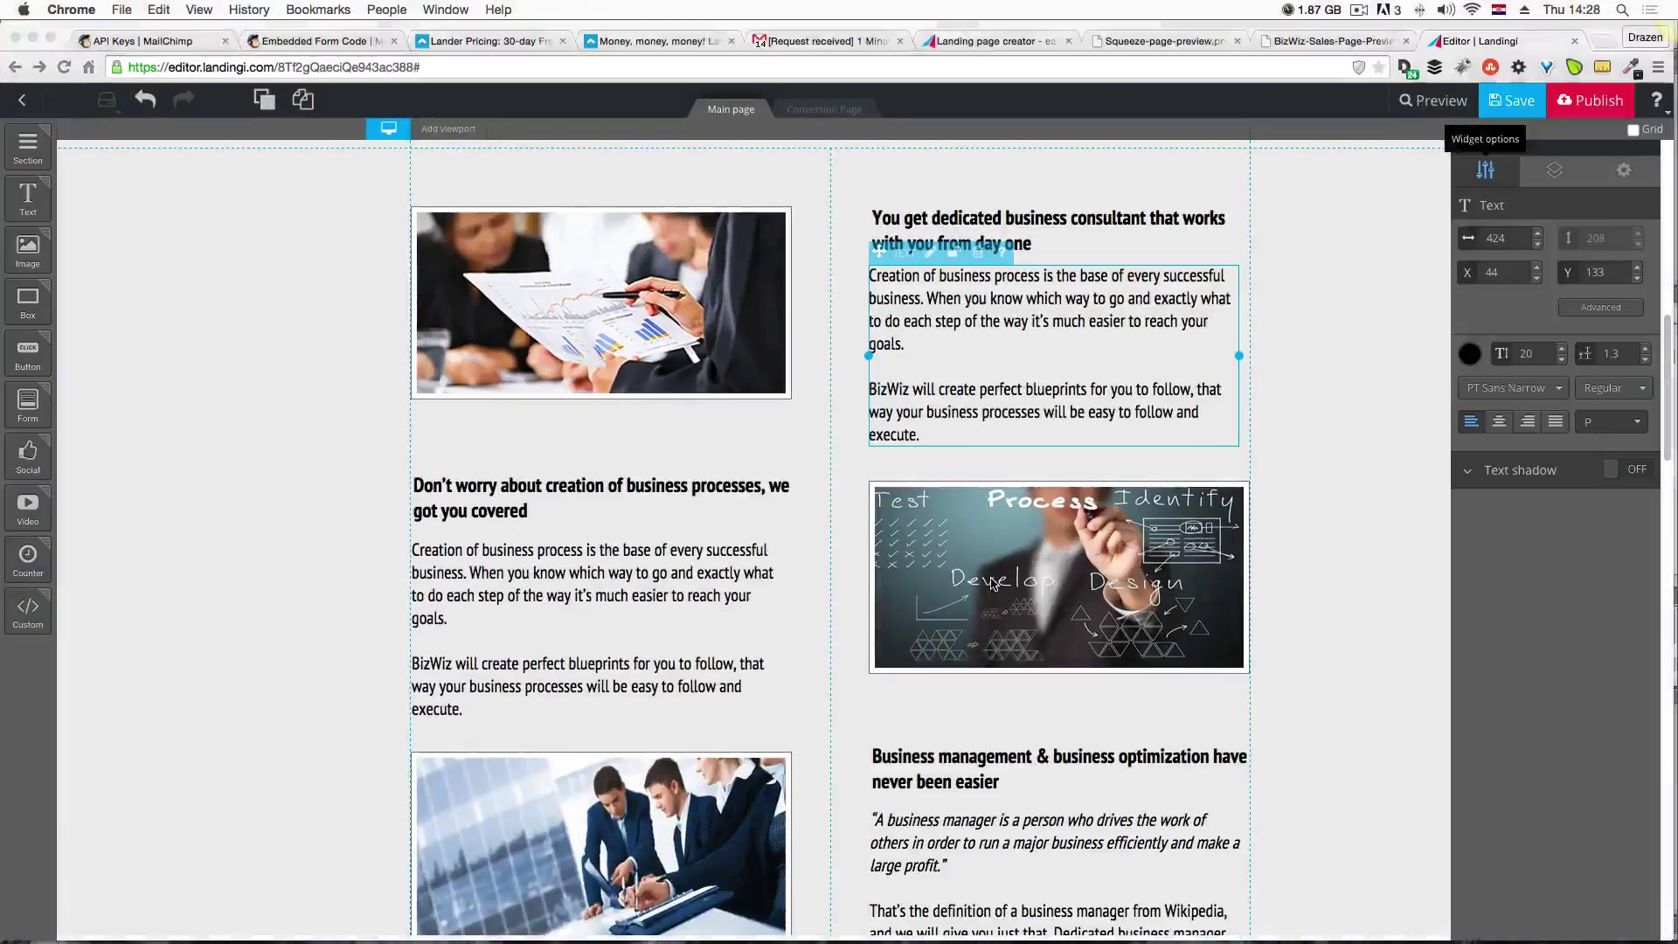
double_click(950, 438)
left_click_drag(950, 438, 851, 267)
key("super+v")
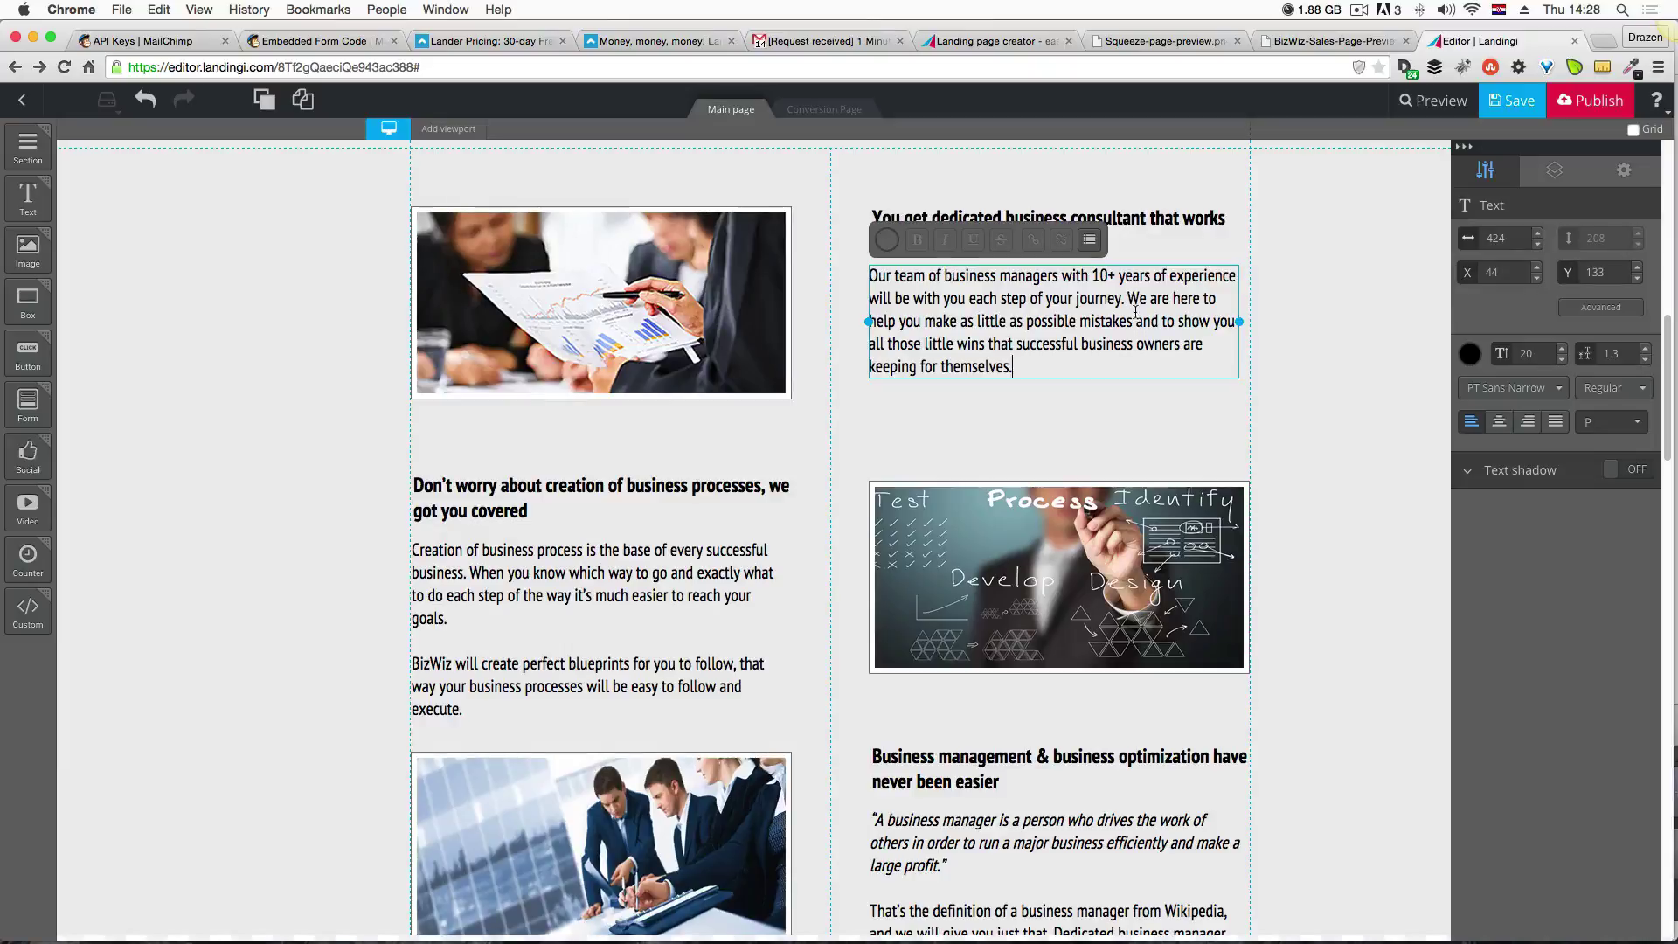
Insert a blank line before "We are here to help you" and shift the text block slightly right to align with its heading.
scroll(1141, 324, "up", 2)
key("ctrl+Up")
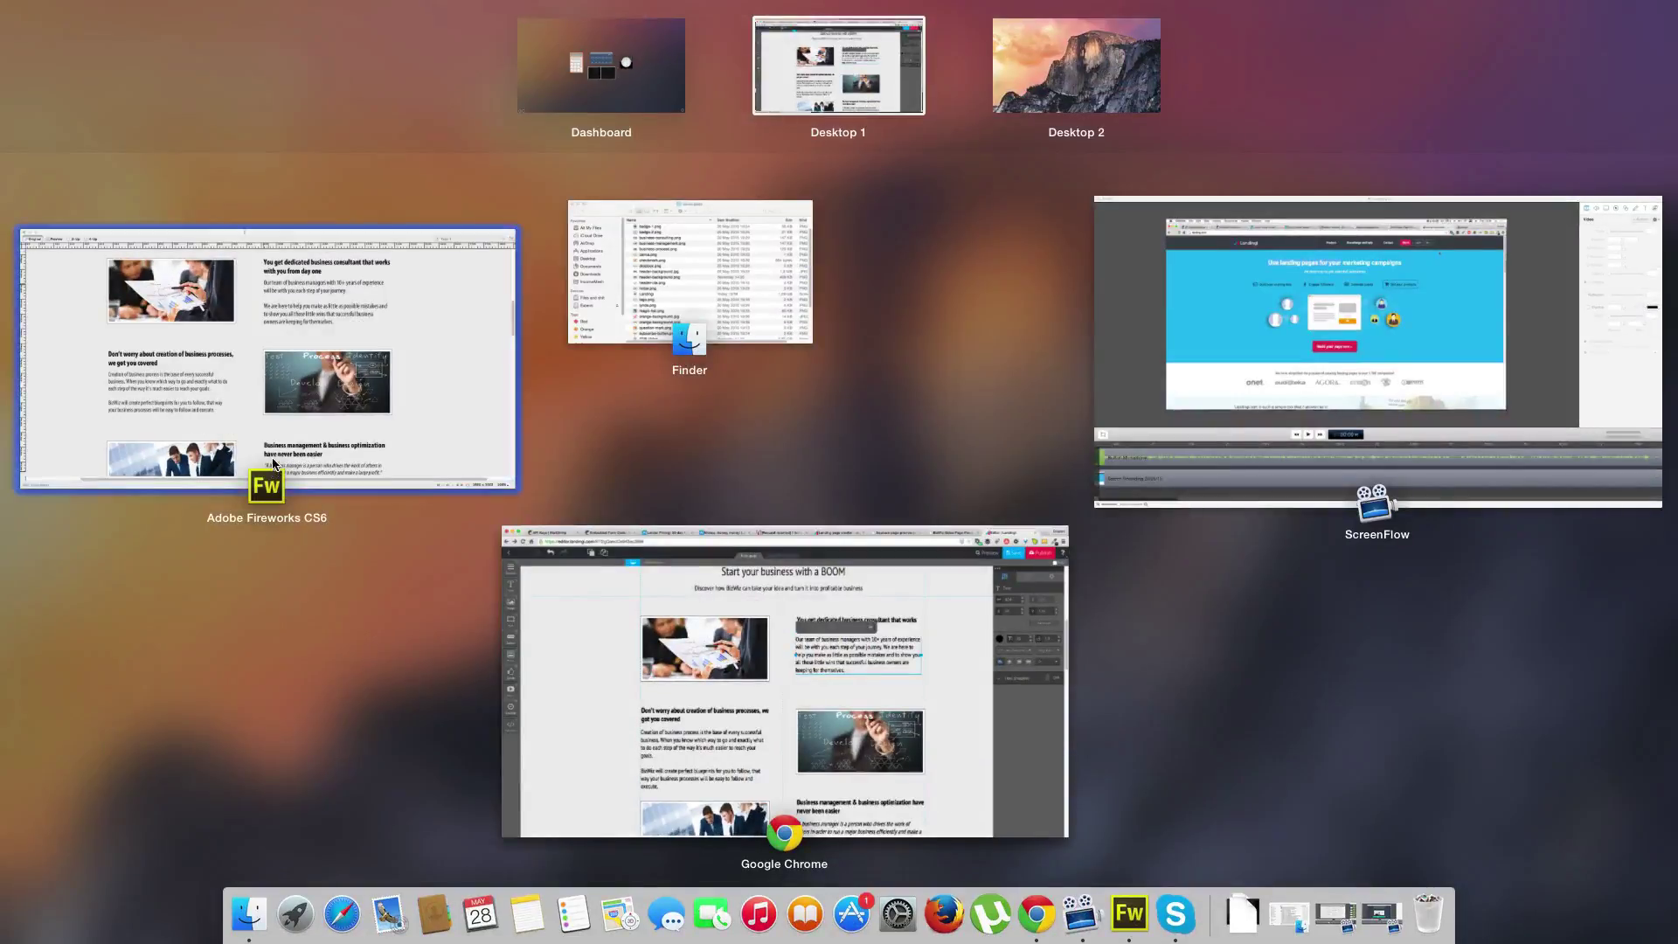
left_click(273, 470)
key("ctrl+Up")
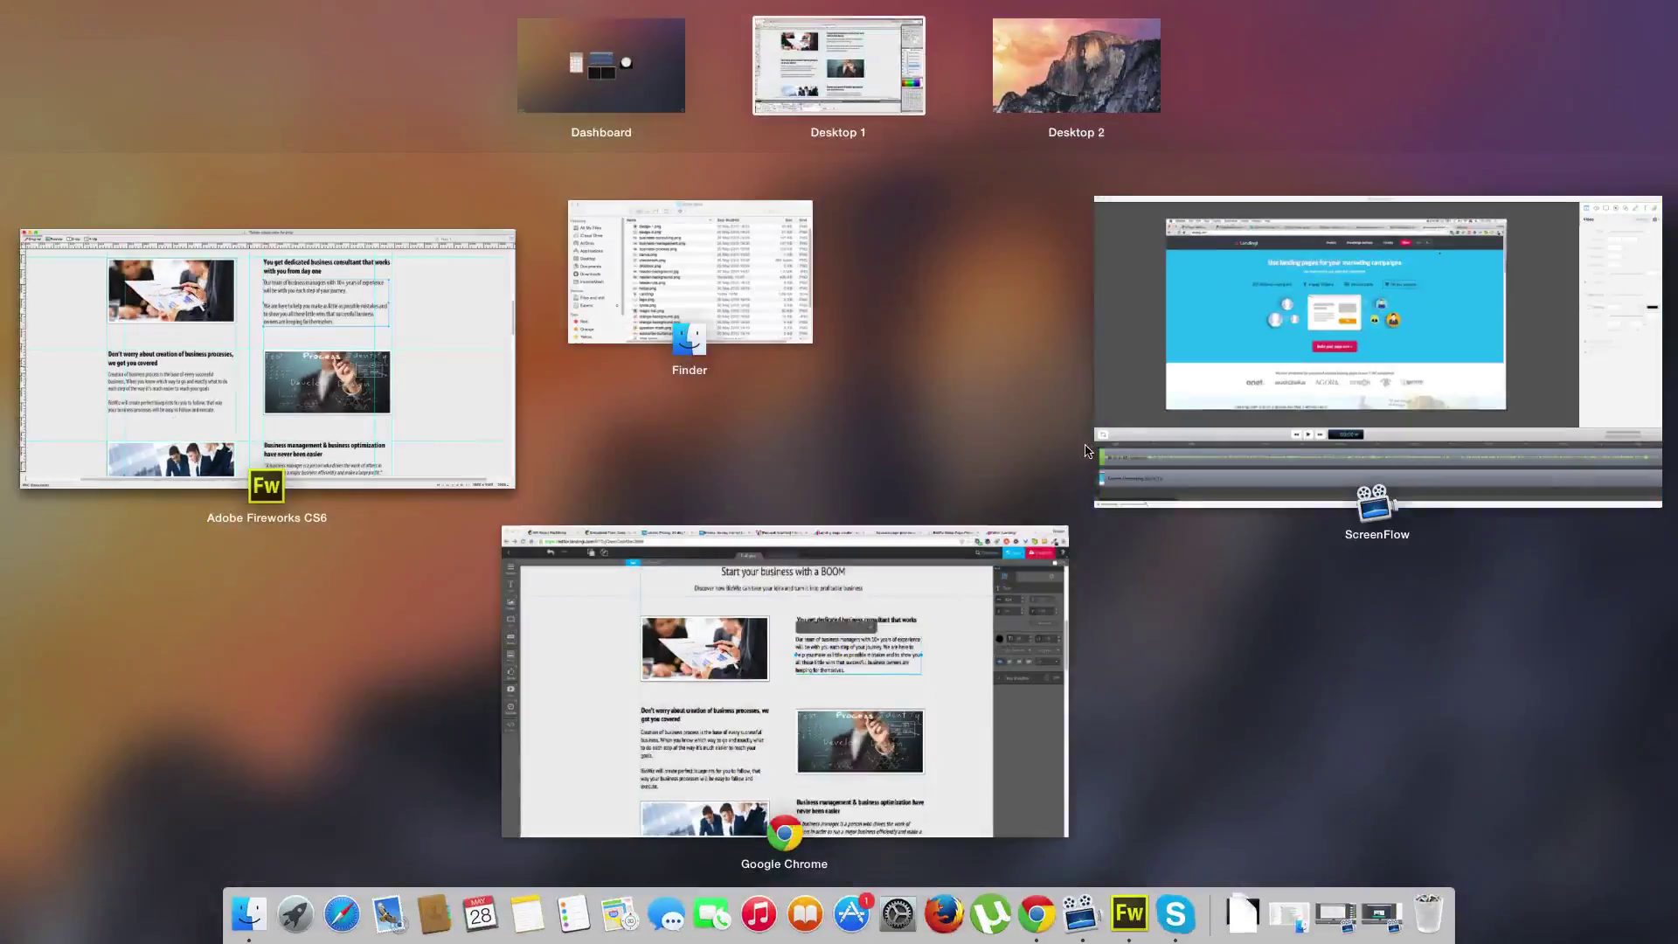
left_click(921, 664)
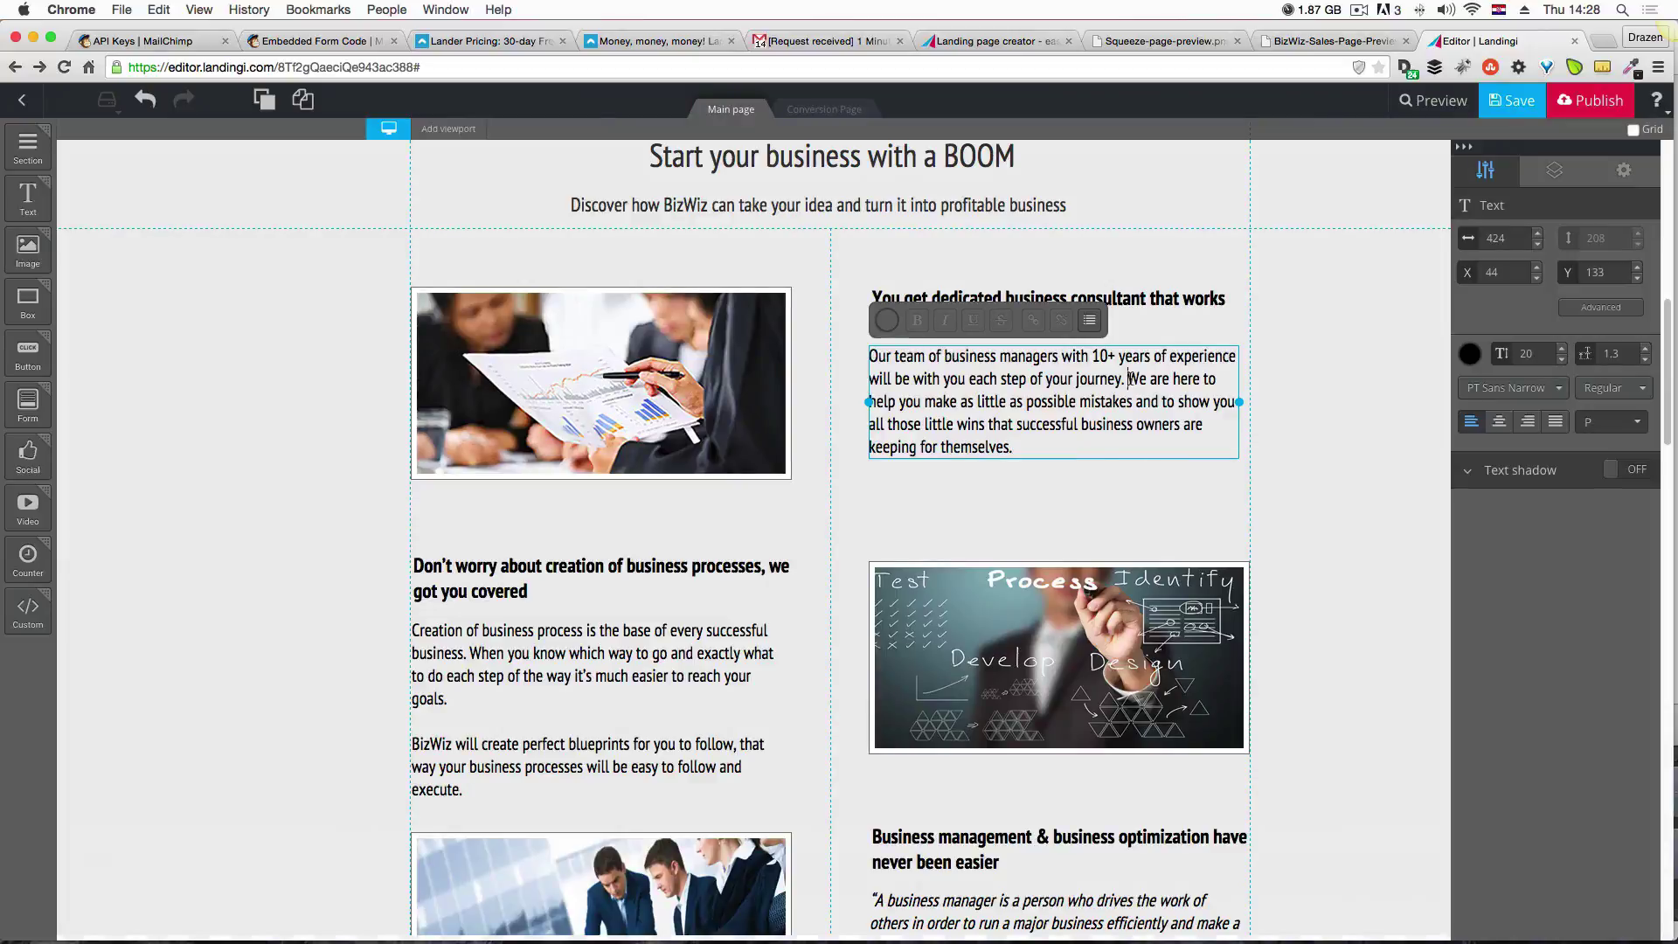
key("Return")
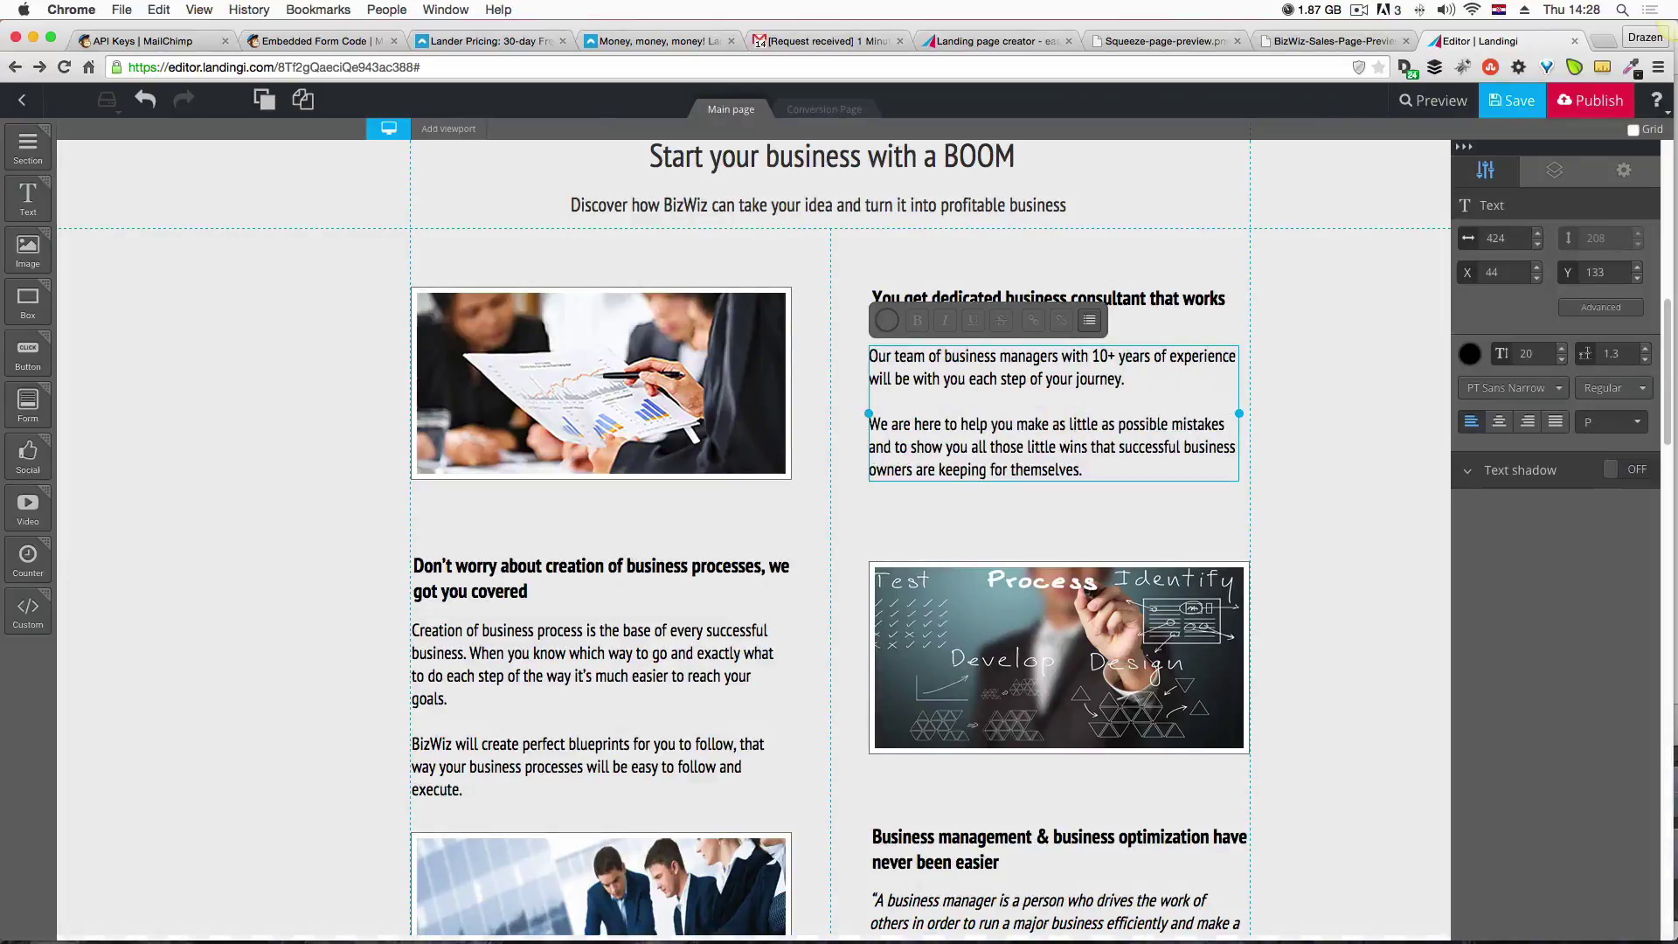
left_click(1154, 546)
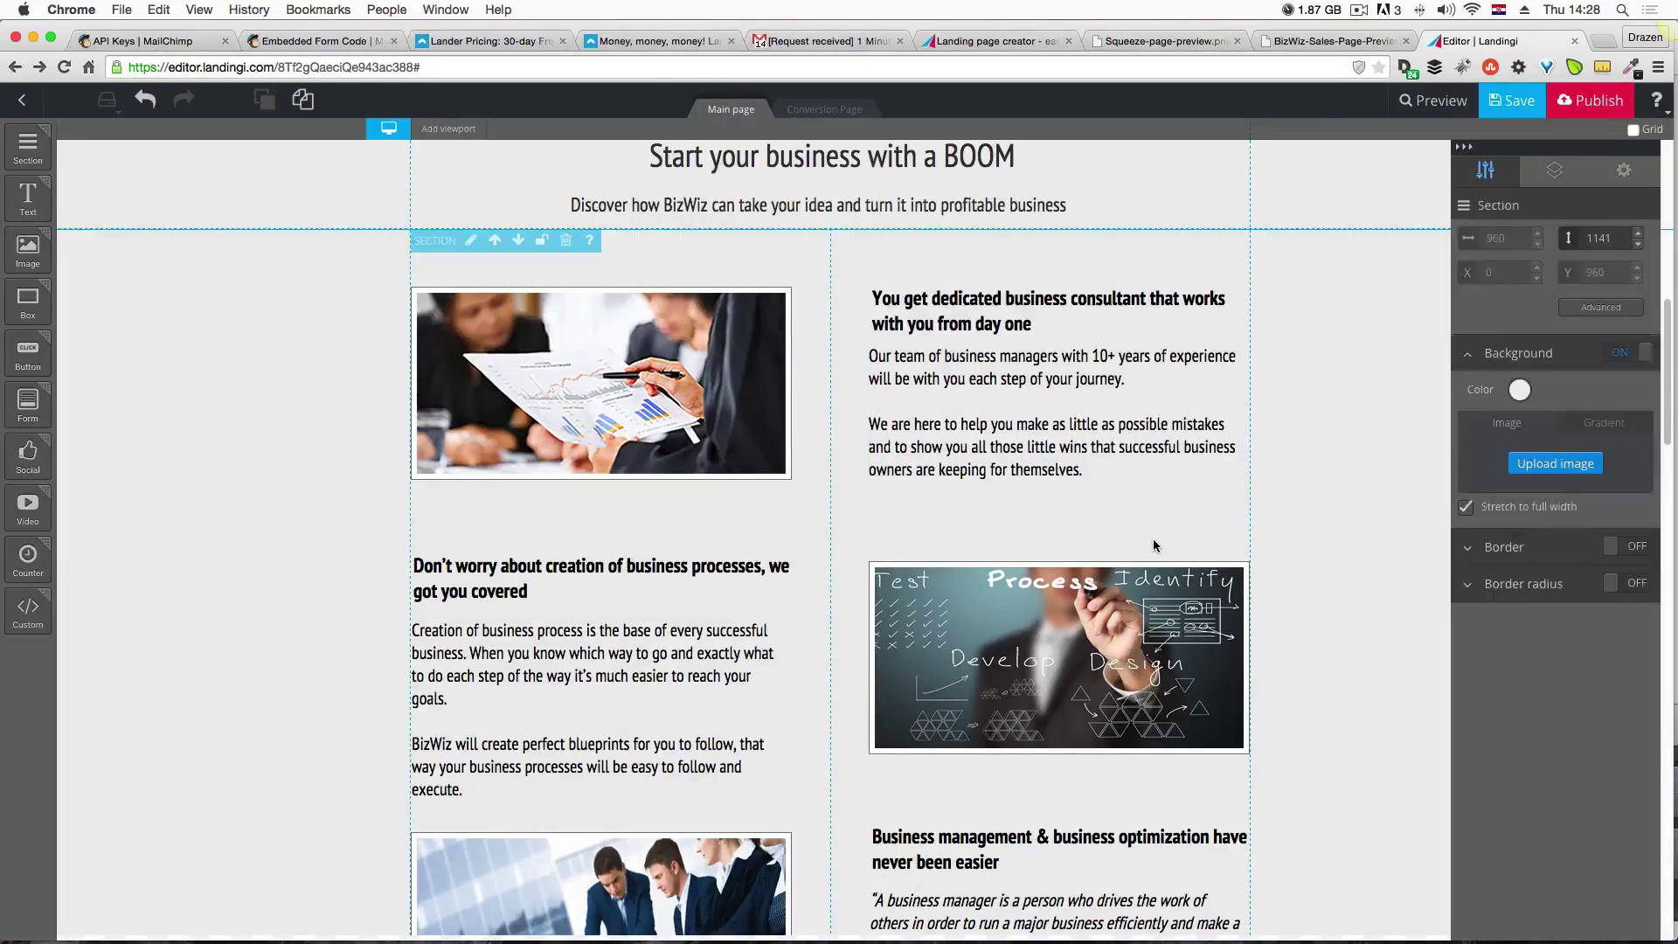
left_click(1059, 460)
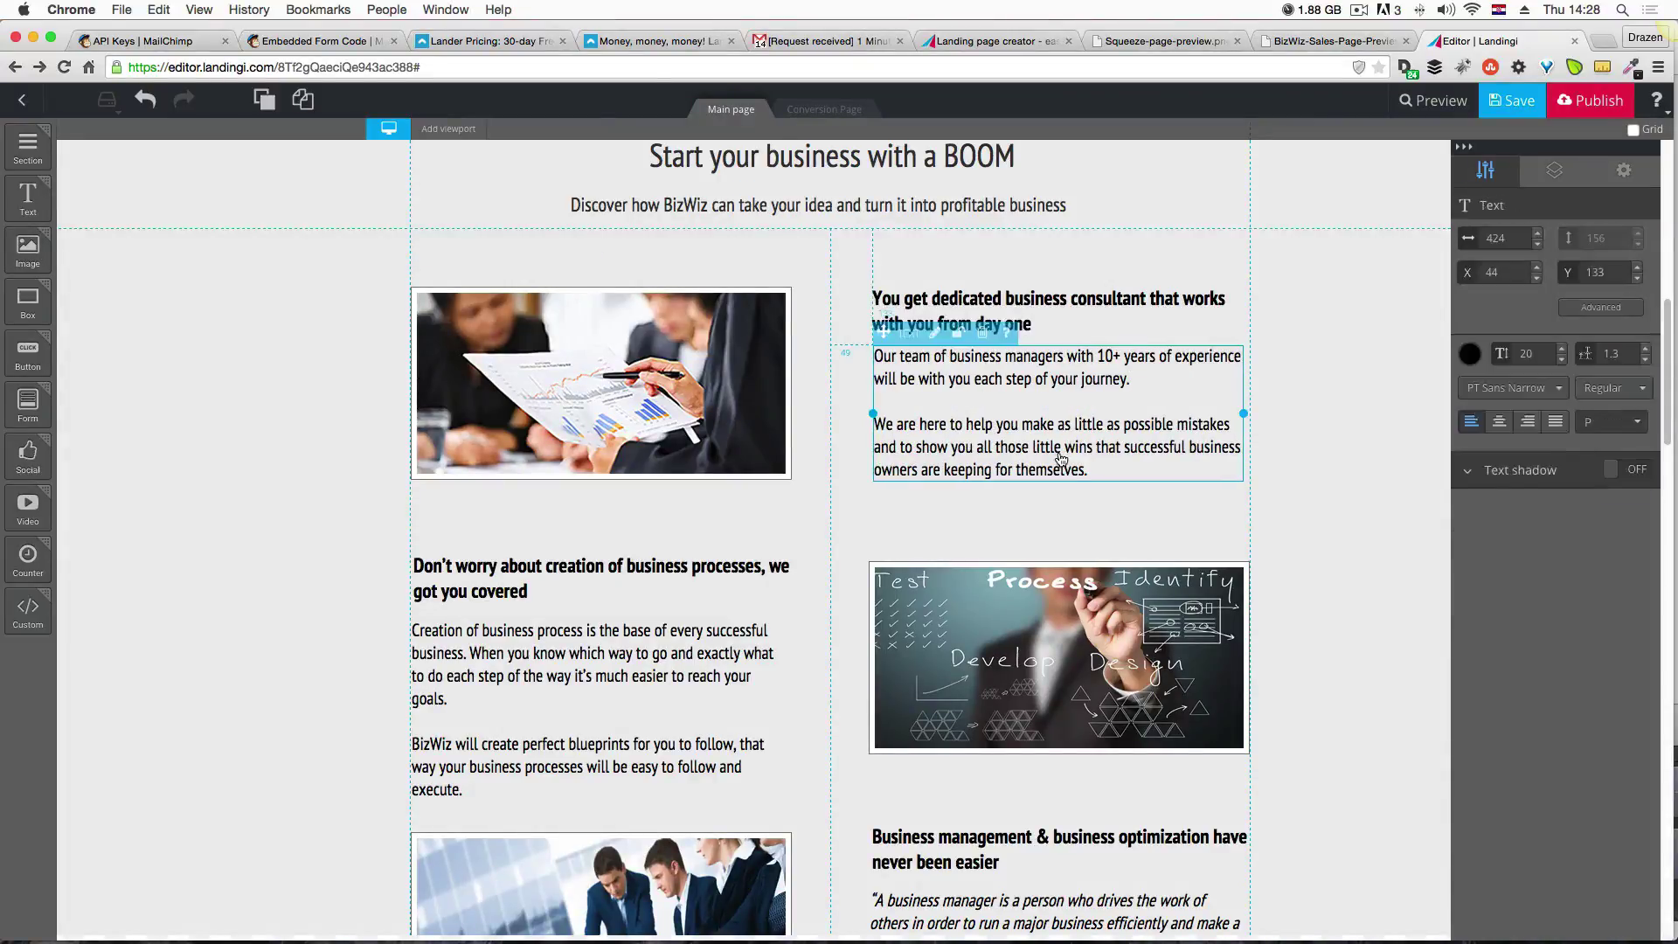
left_click(1049, 515)
Move the "Business management & business optimization" heading and the business team image beside it slightly down.
scroll(582, 553, "down", 4)
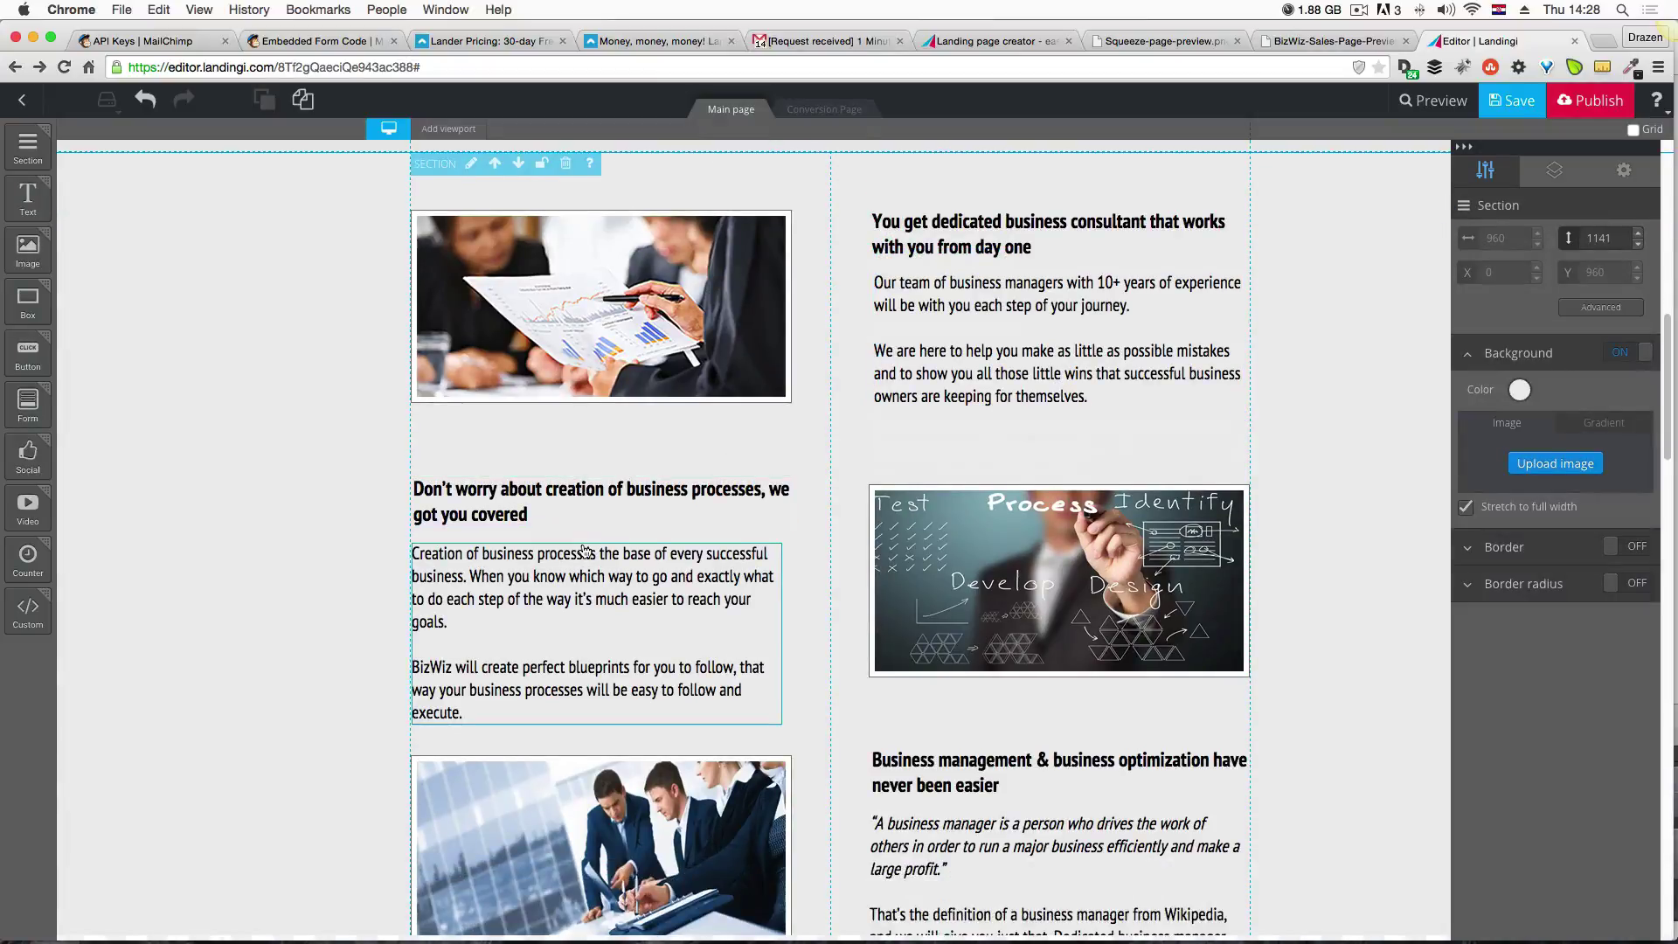
scroll(795, 643, "down", 1)
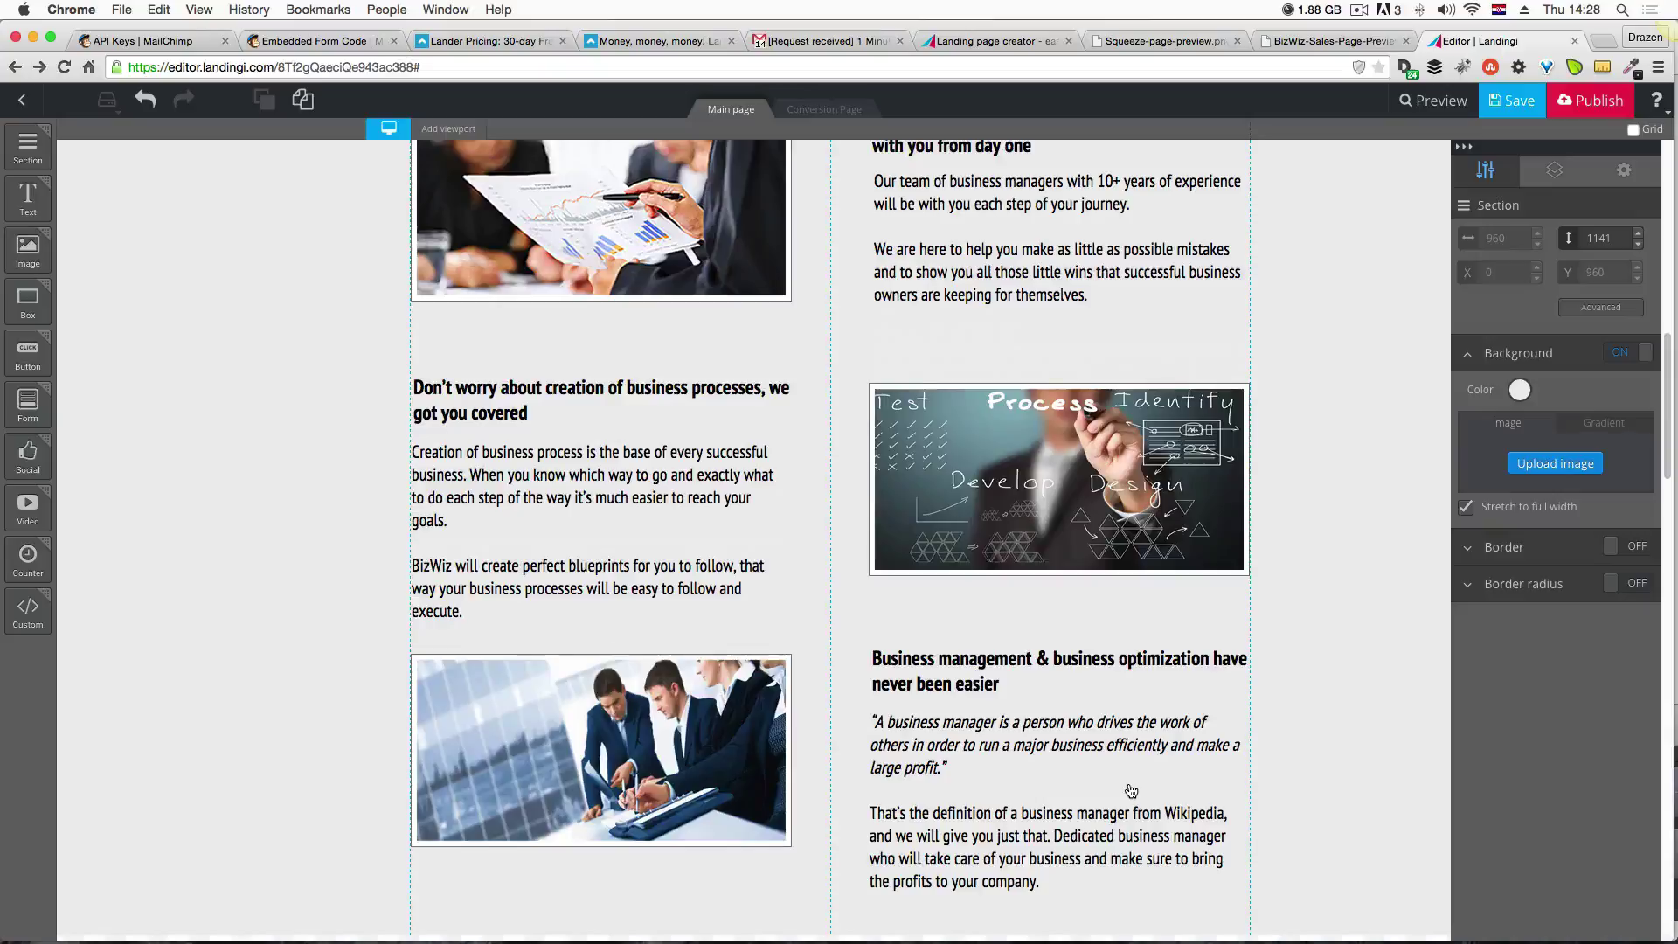
scroll(1131, 791, "down", 3)
scroll(1132, 791, "up", 3)
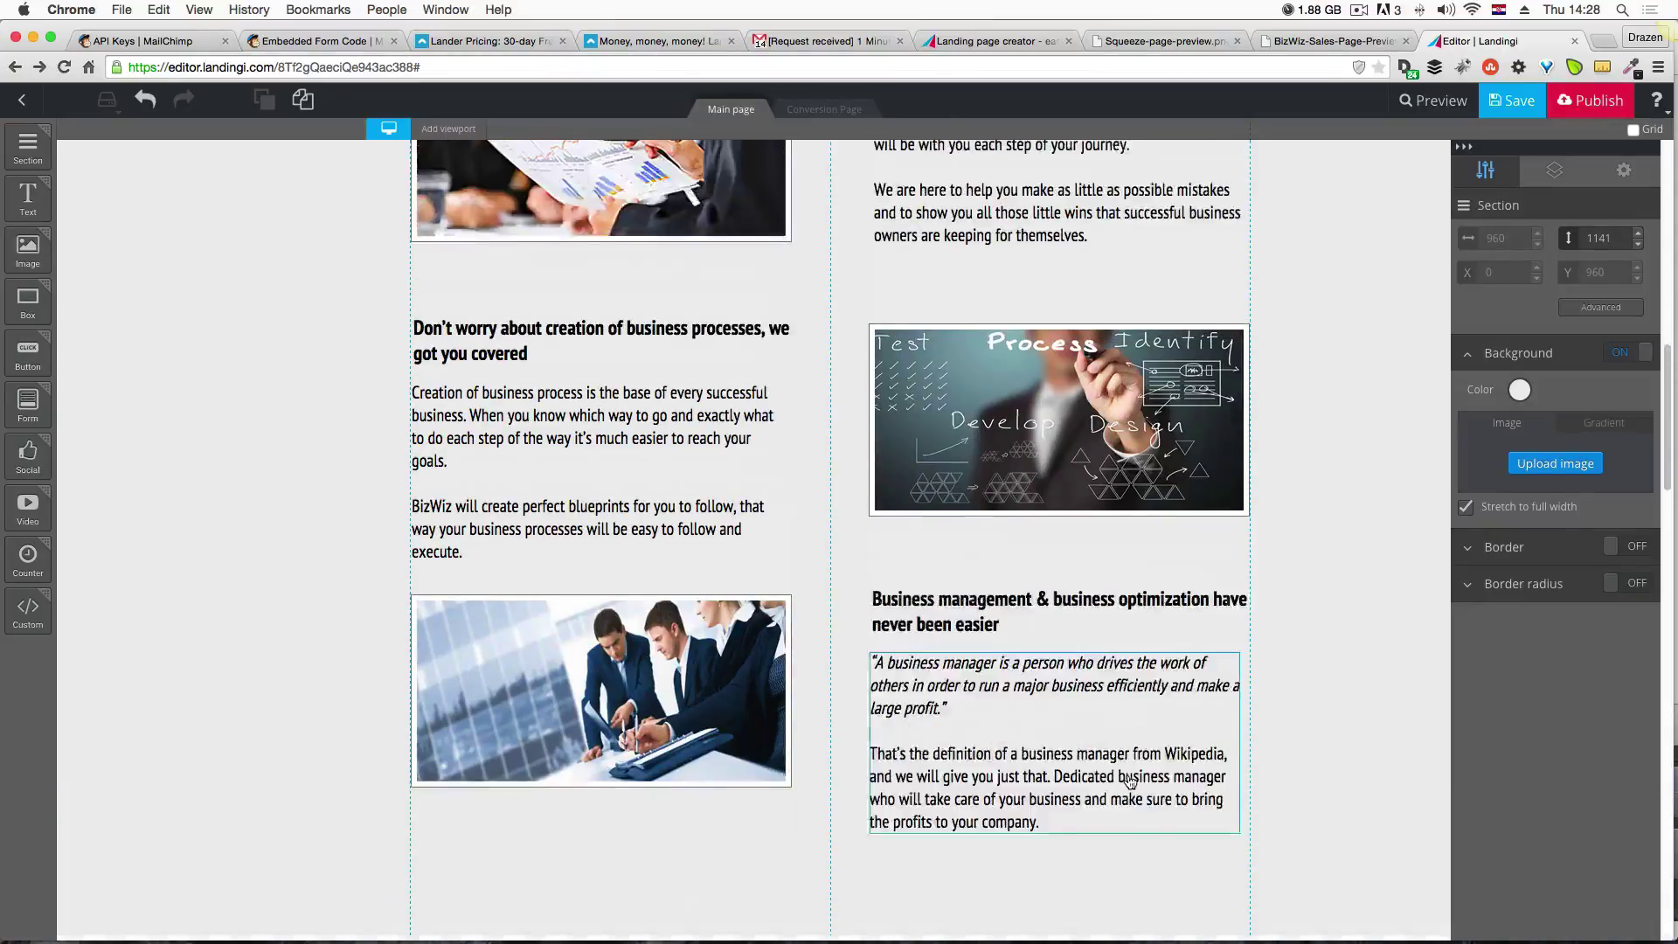
scroll(1129, 783, "down", 4)
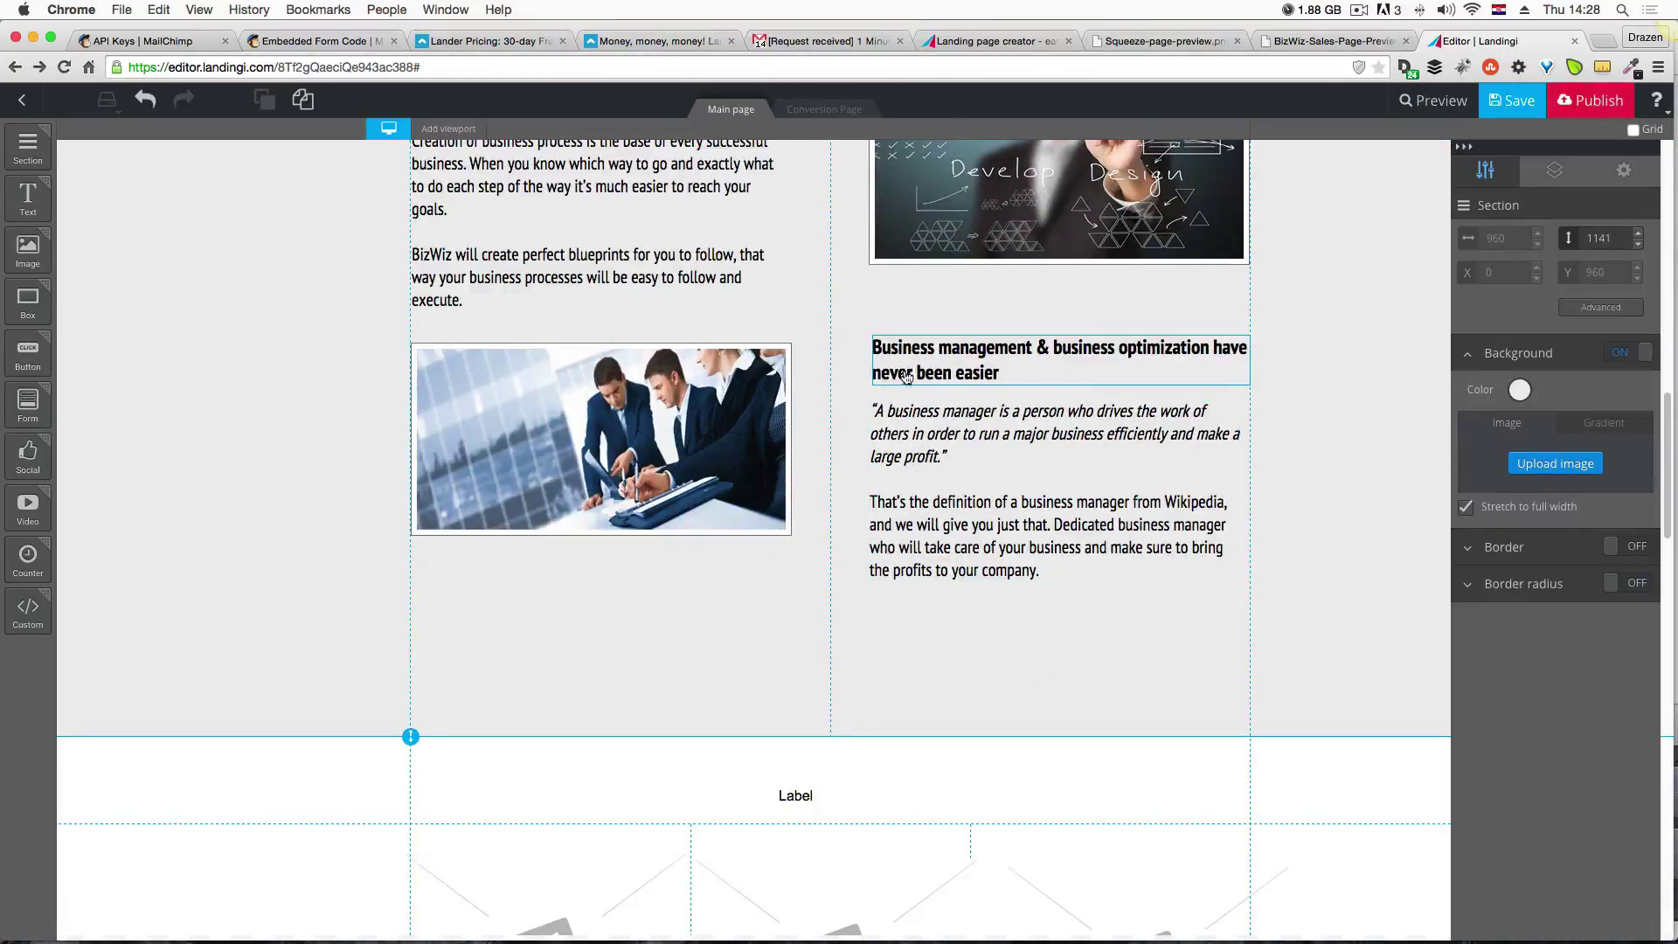
left_click_drag(906, 368, 907, 382)
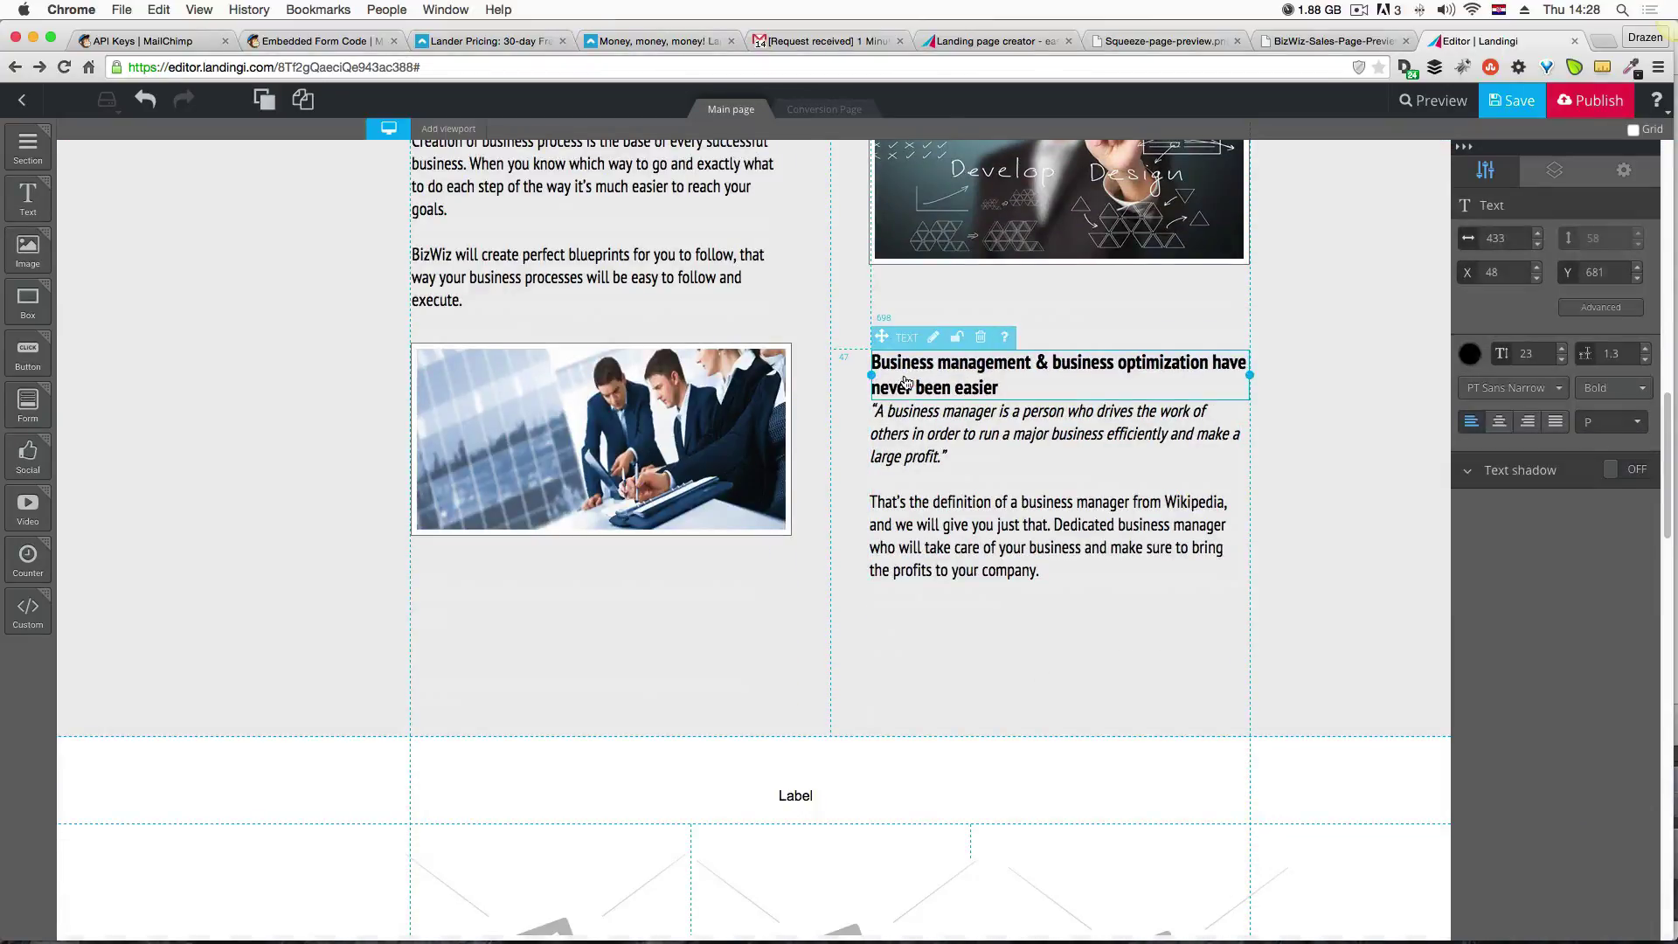
left_click(726, 382)
left_click_drag(726, 382, 725, 393)
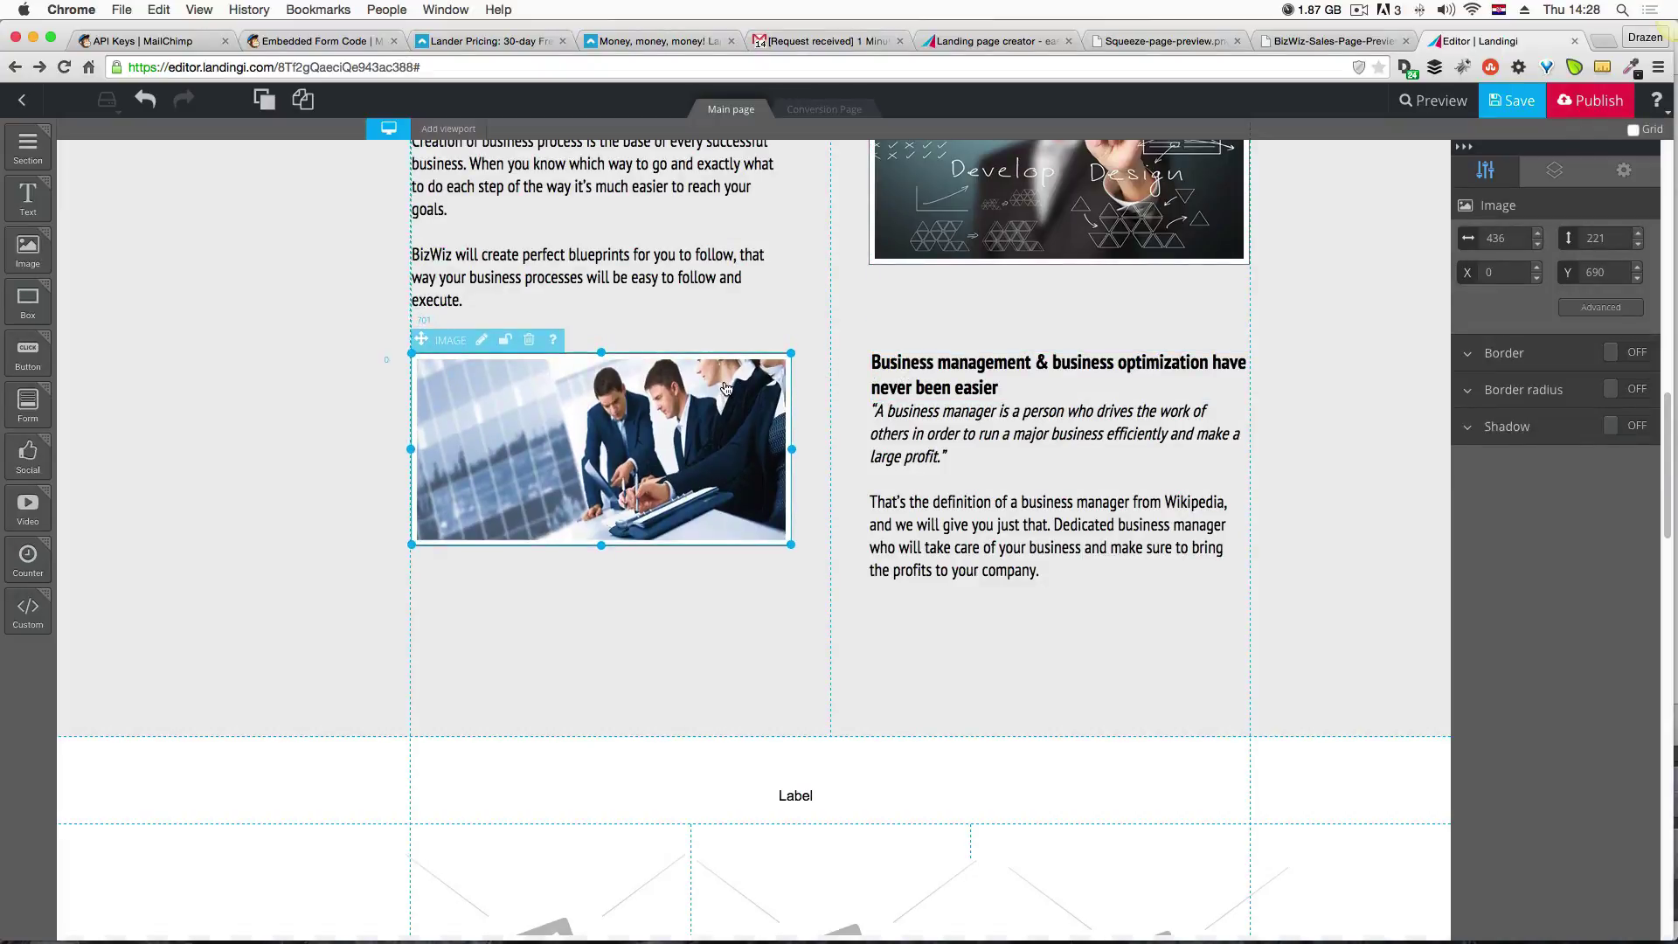
Move the "A business manager is a person" paragraph slightly down to leave a gap below its heading, and save the page.
left_click(913, 443)
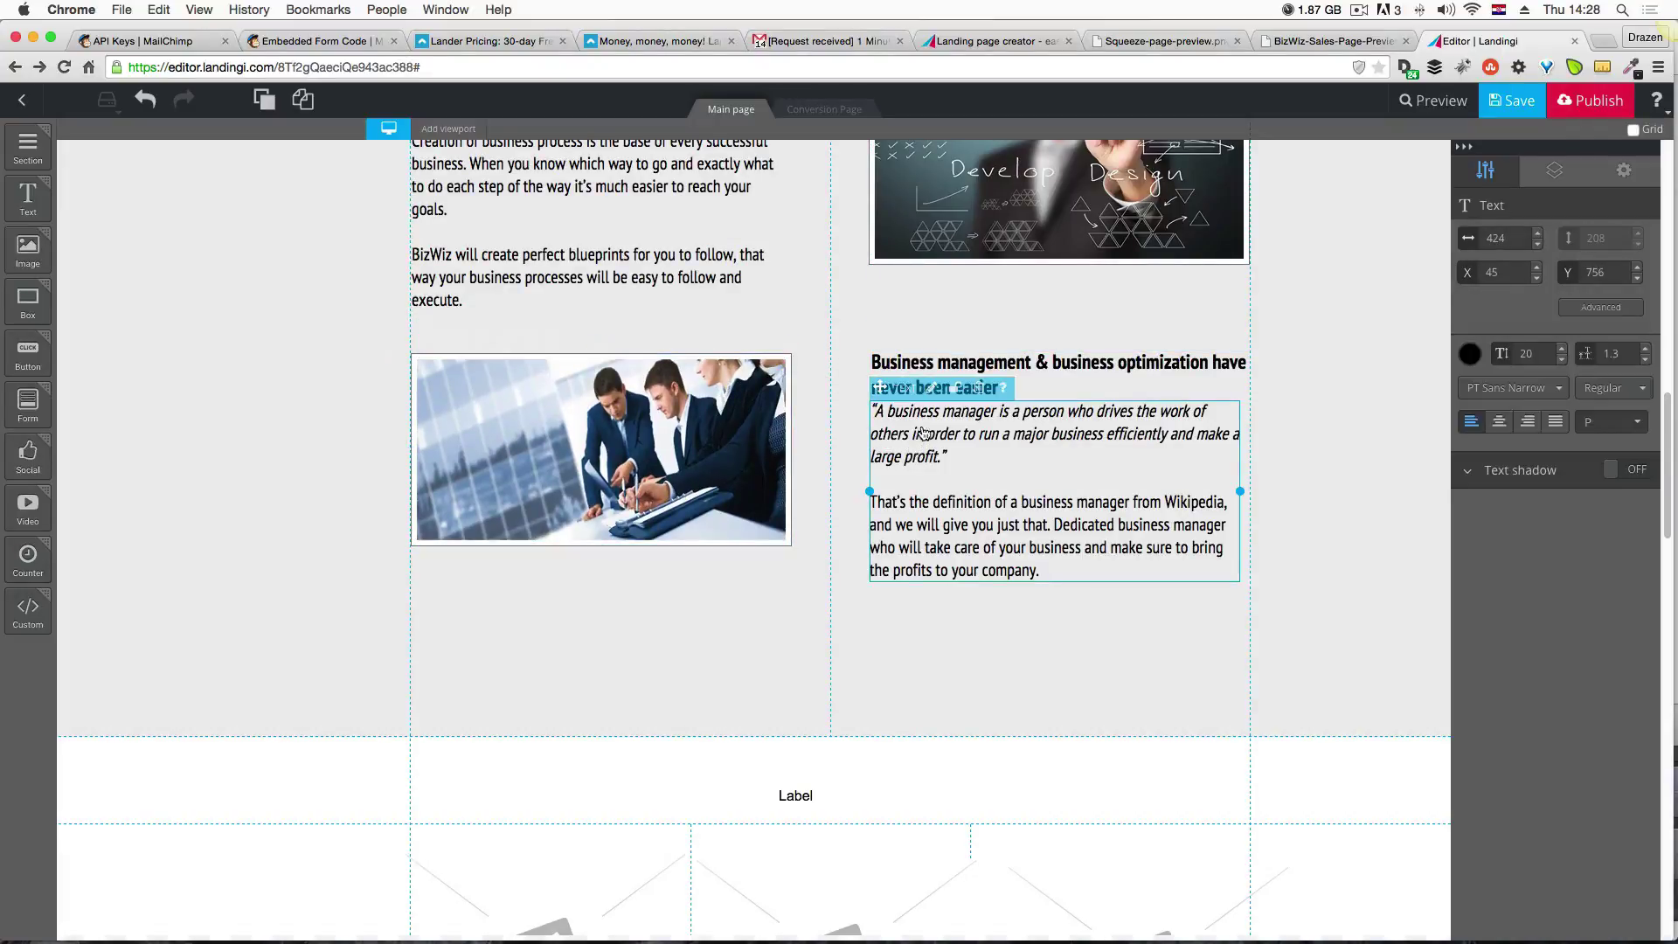
left_click_drag(923, 435, 925, 452)
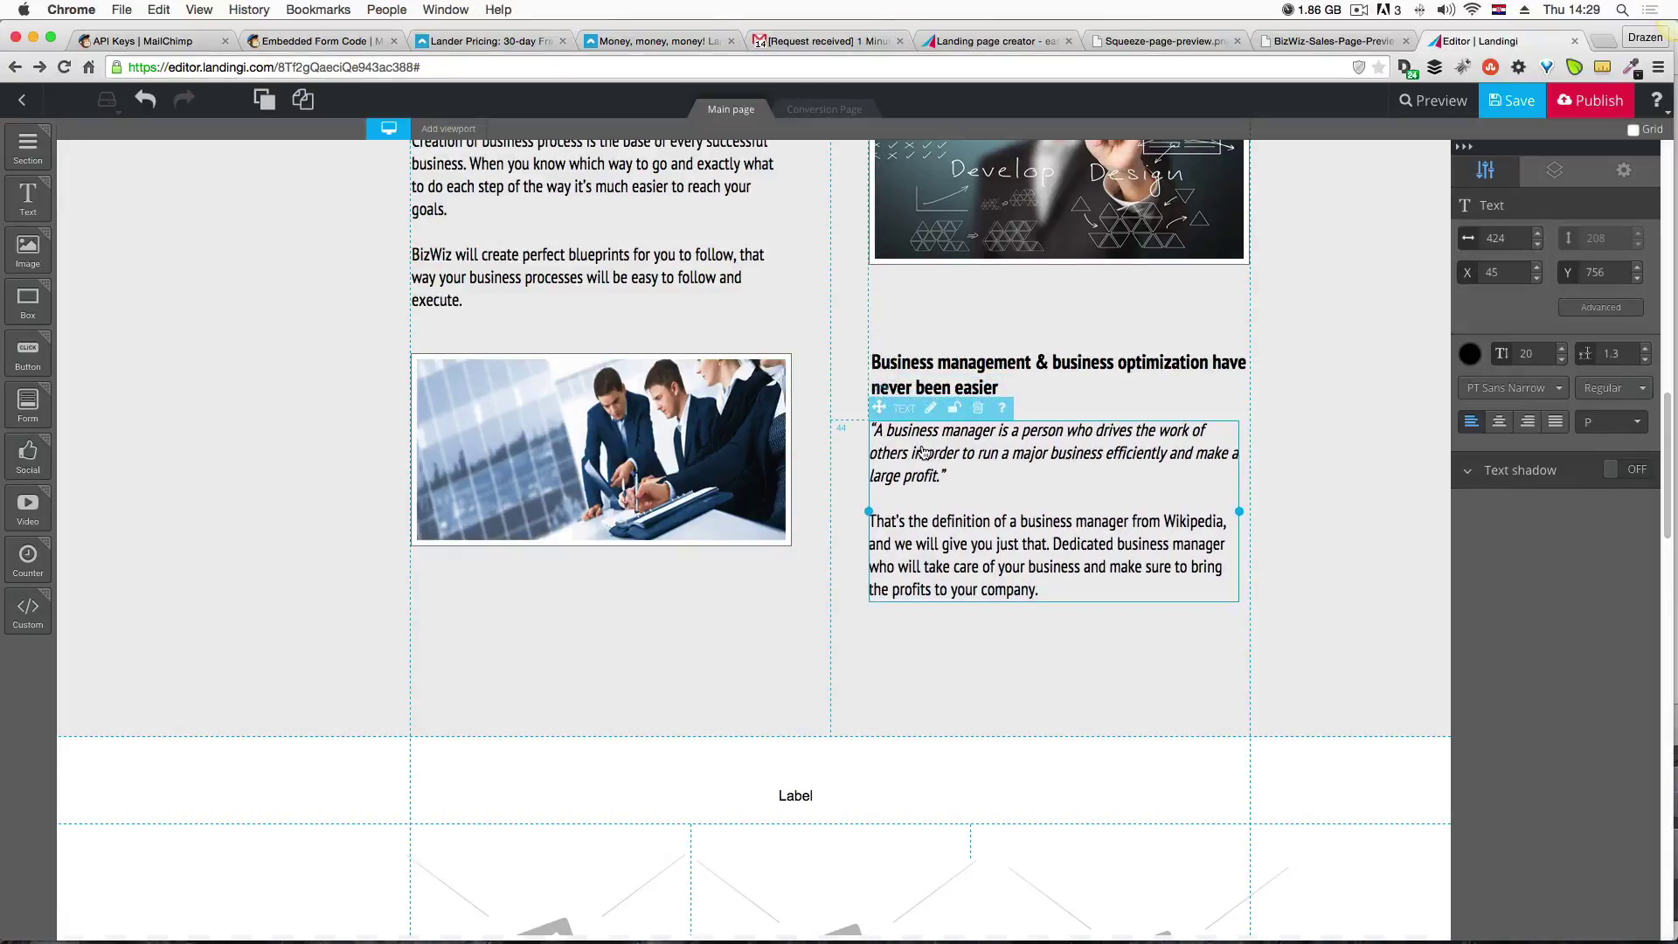
left_click(929, 700)
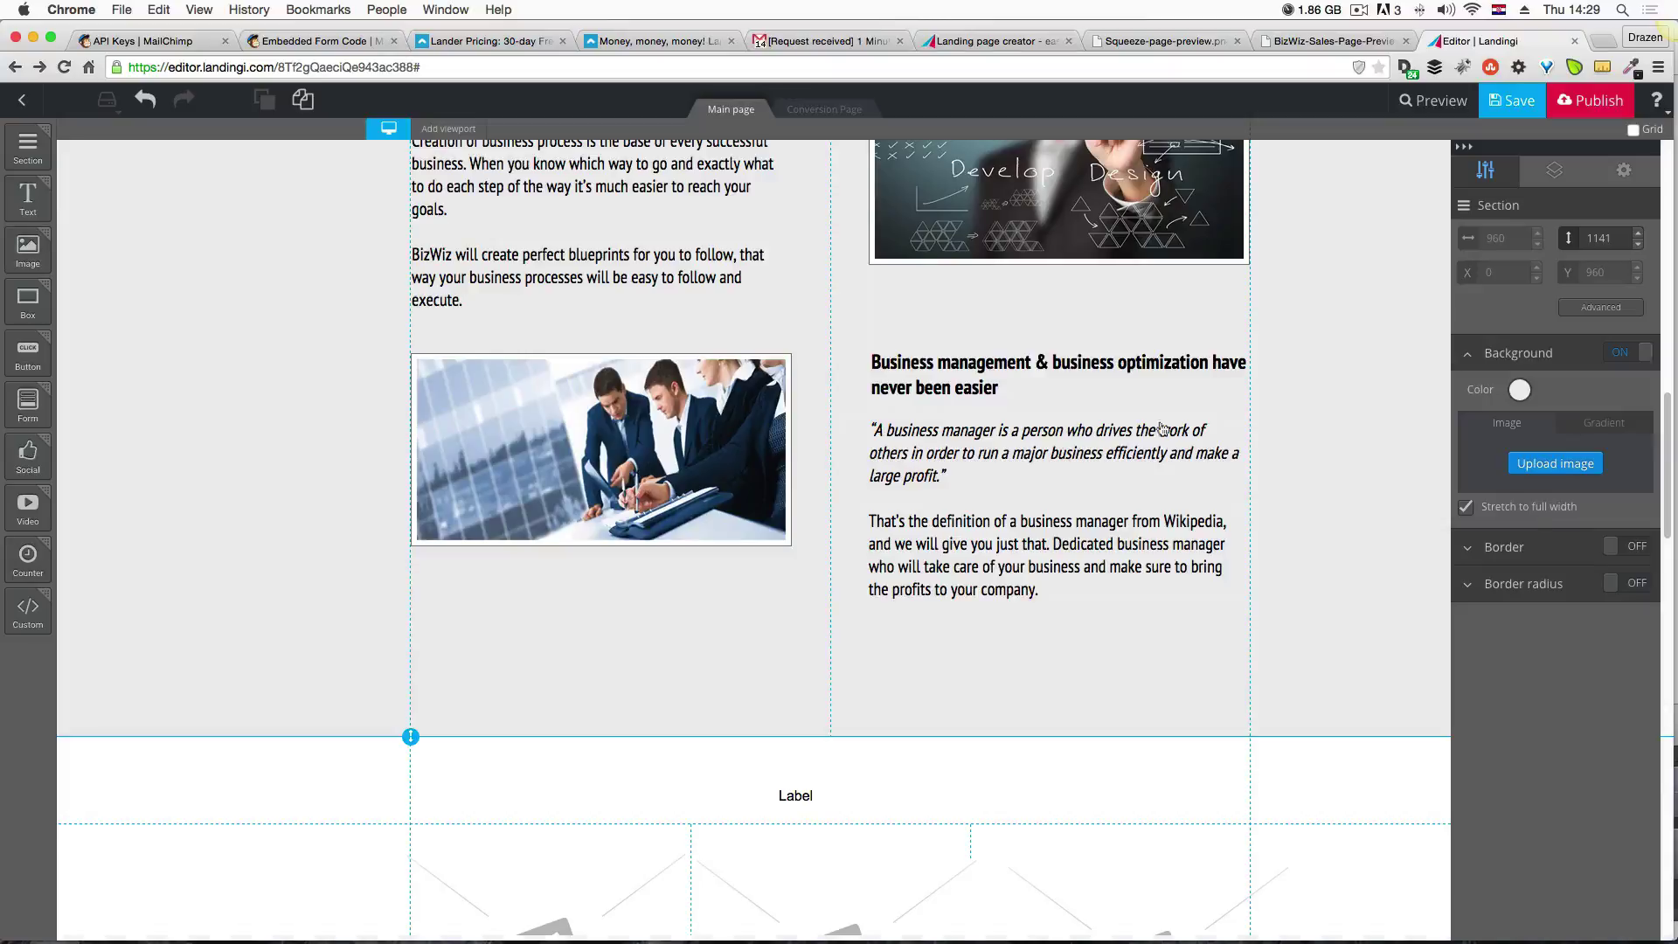
left_click(1509, 109)
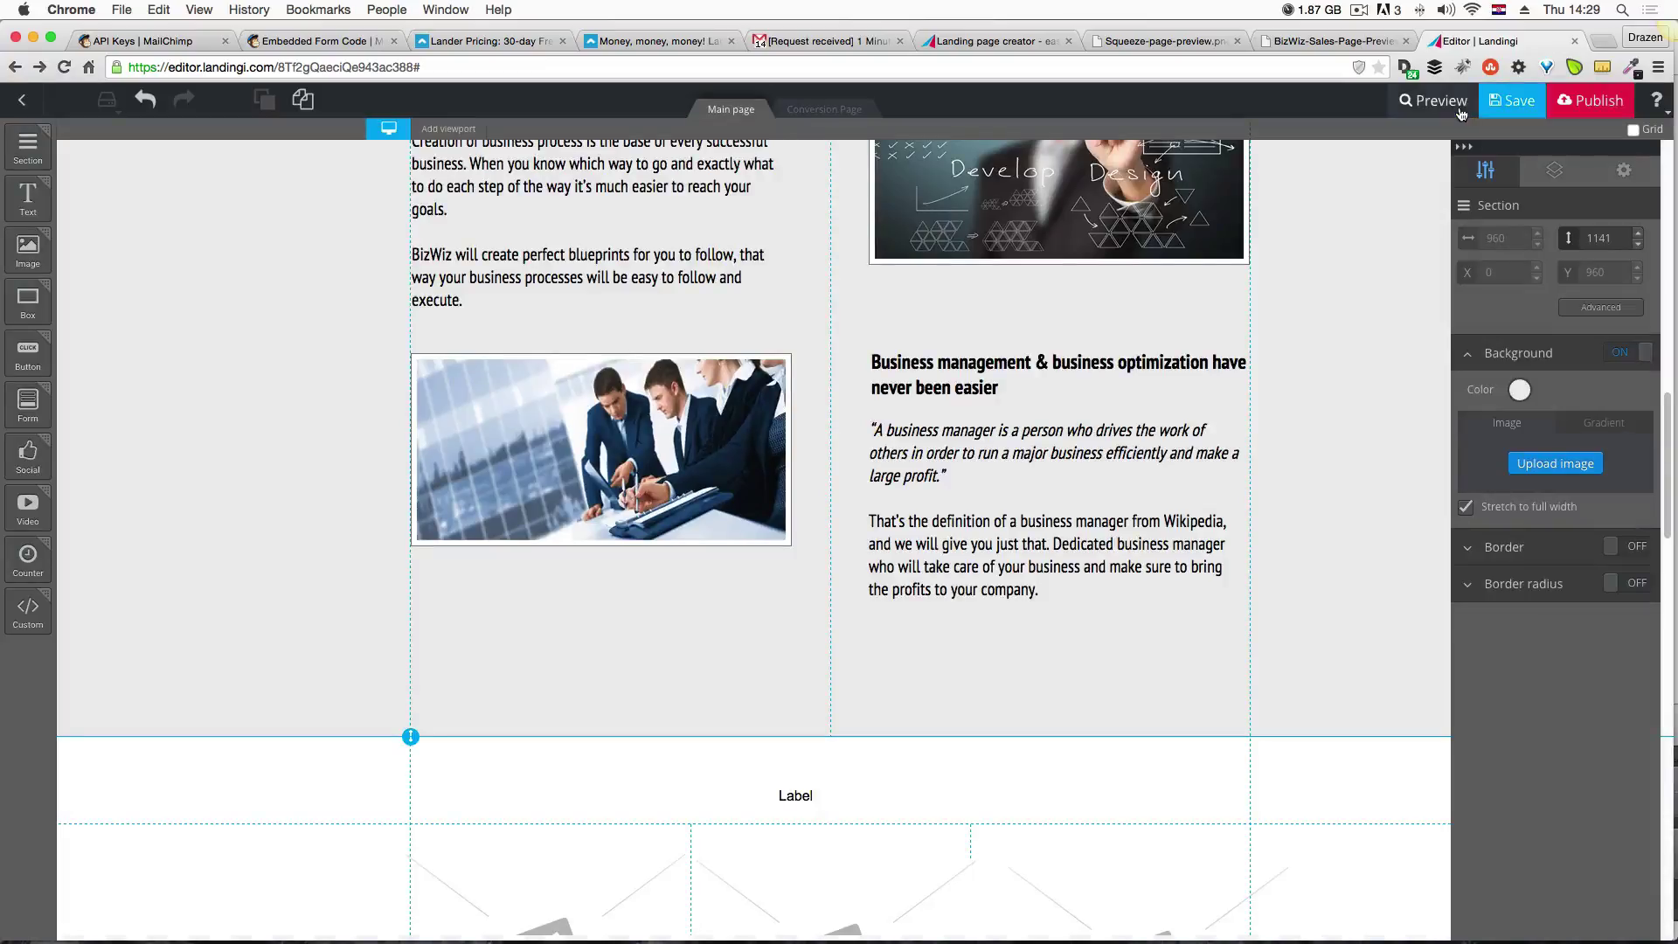
Preview the page and compare the spacing and text size of its three feature blocks with BizWiz-Sales-Page-Preview.png.
left_click(1451, 112)
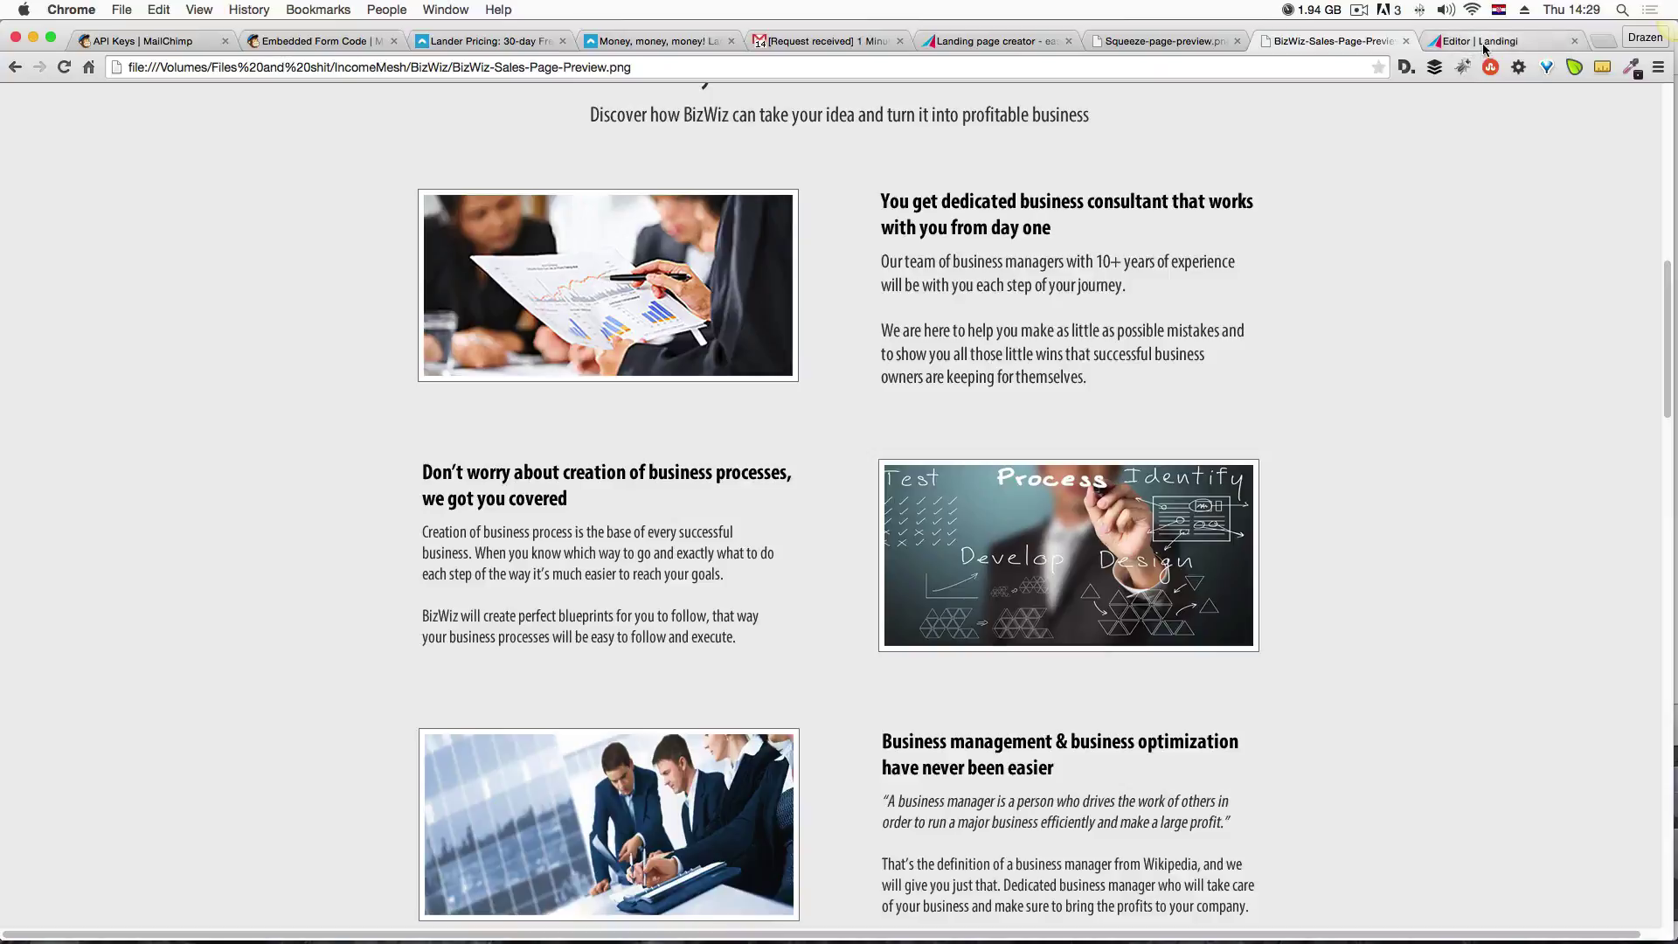
left_click(1483, 44)
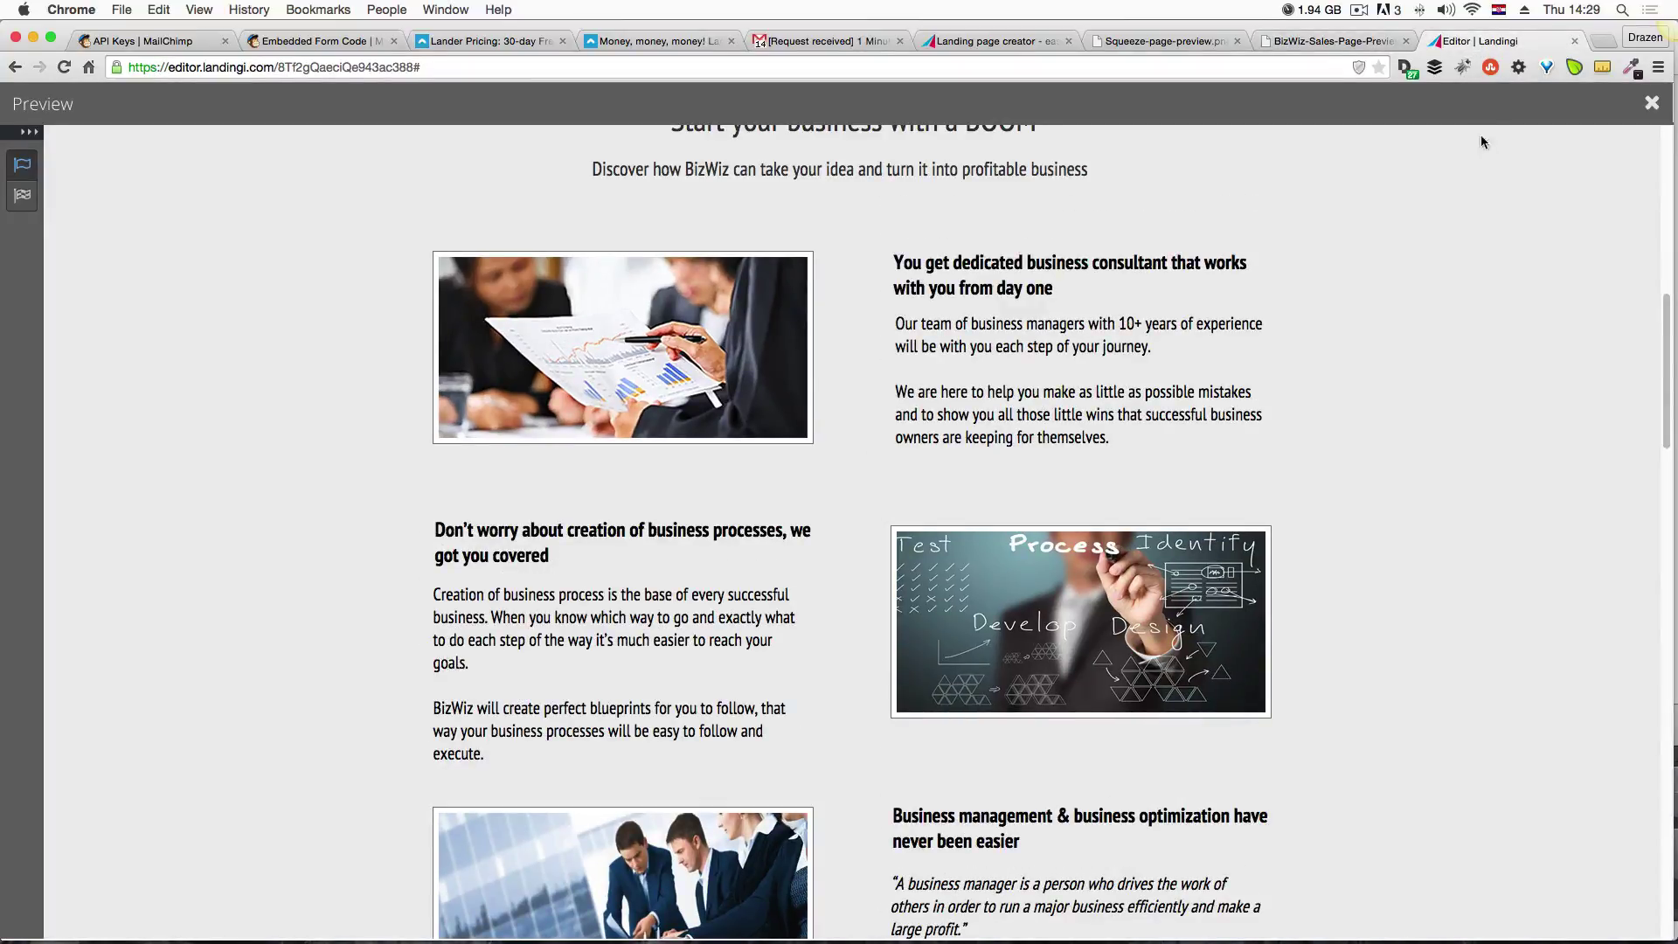
scroll(1475, 271, "down", 3)
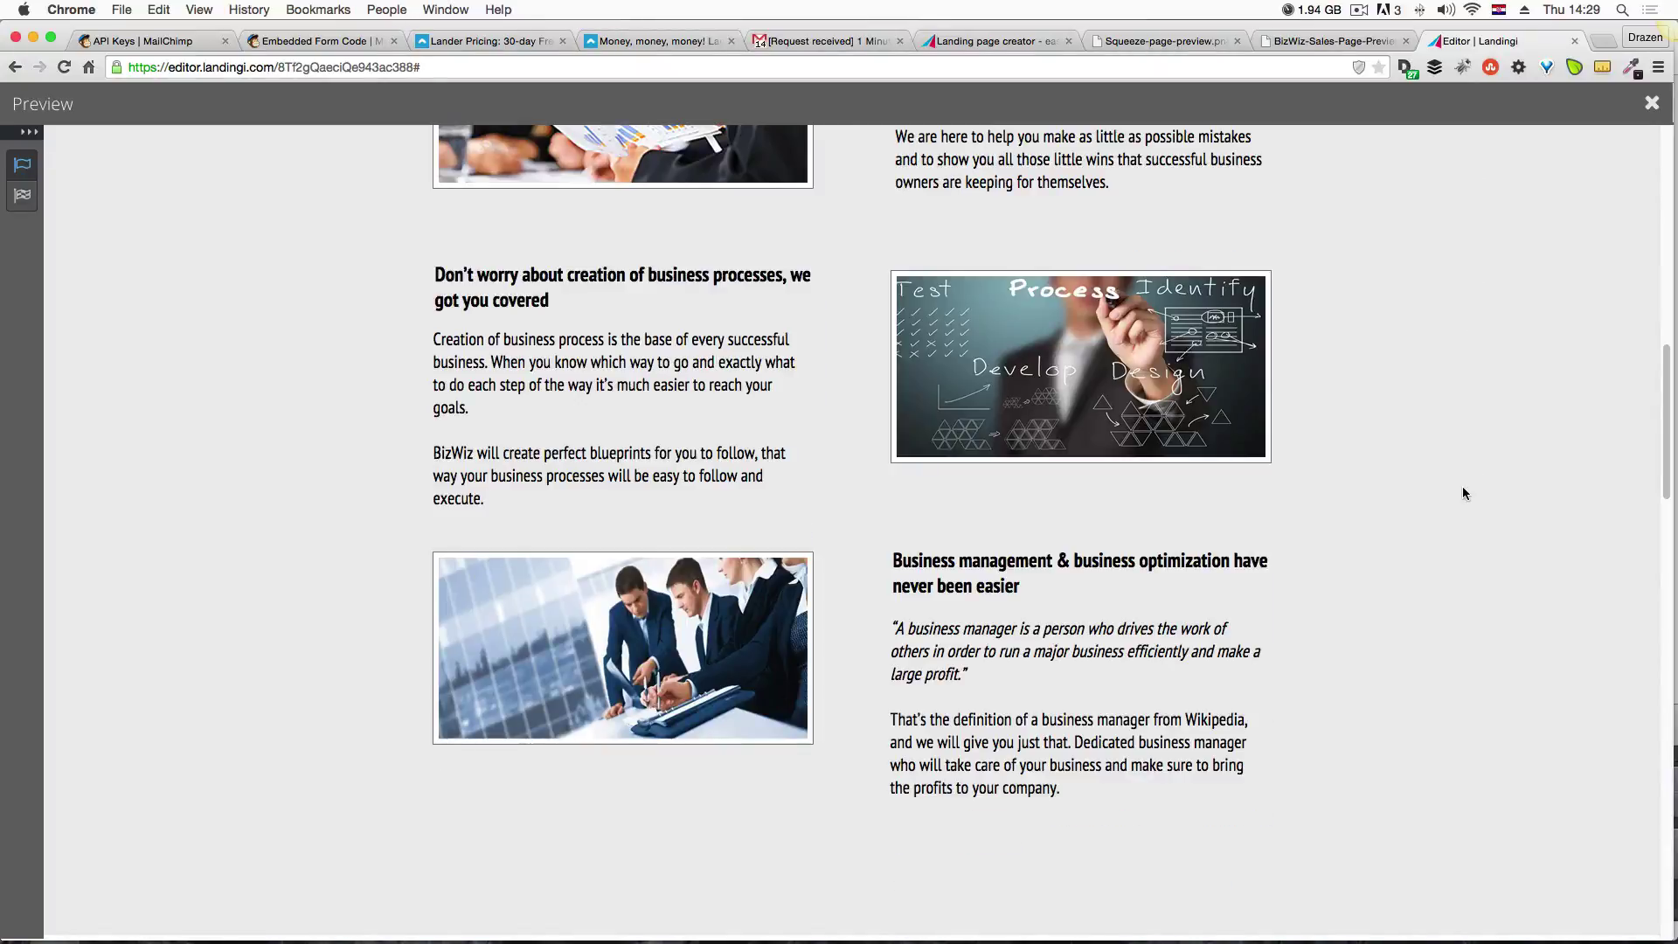
left_click(1301, 40)
scroll(1259, 178, "down", 2)
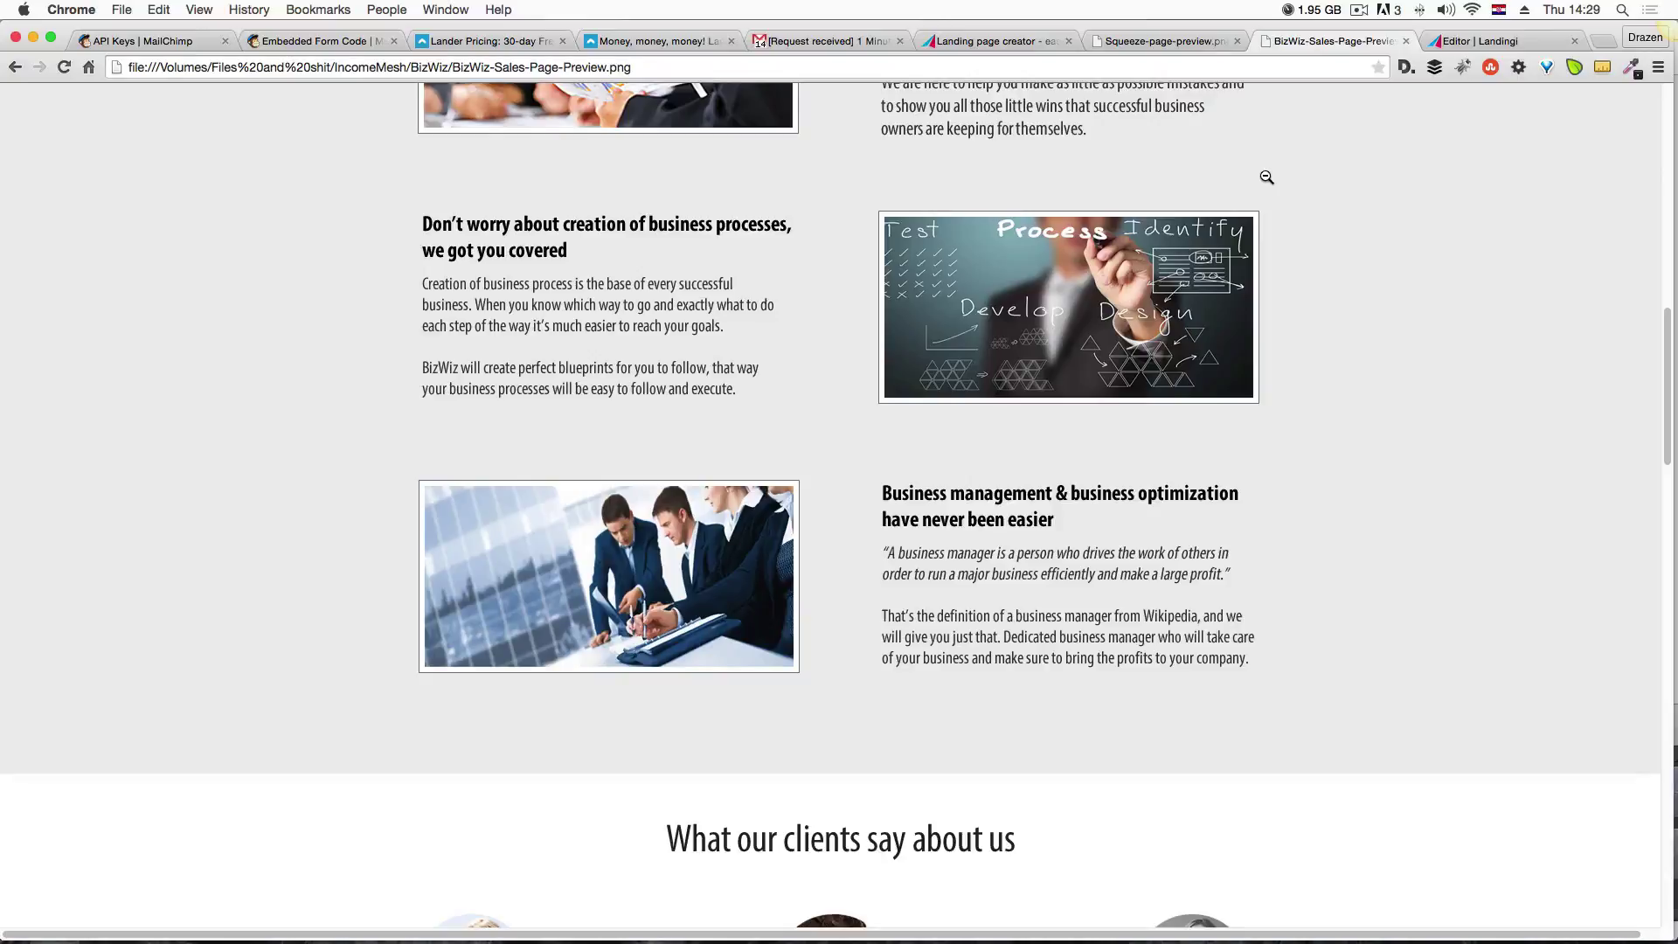
left_click(1454, 42)
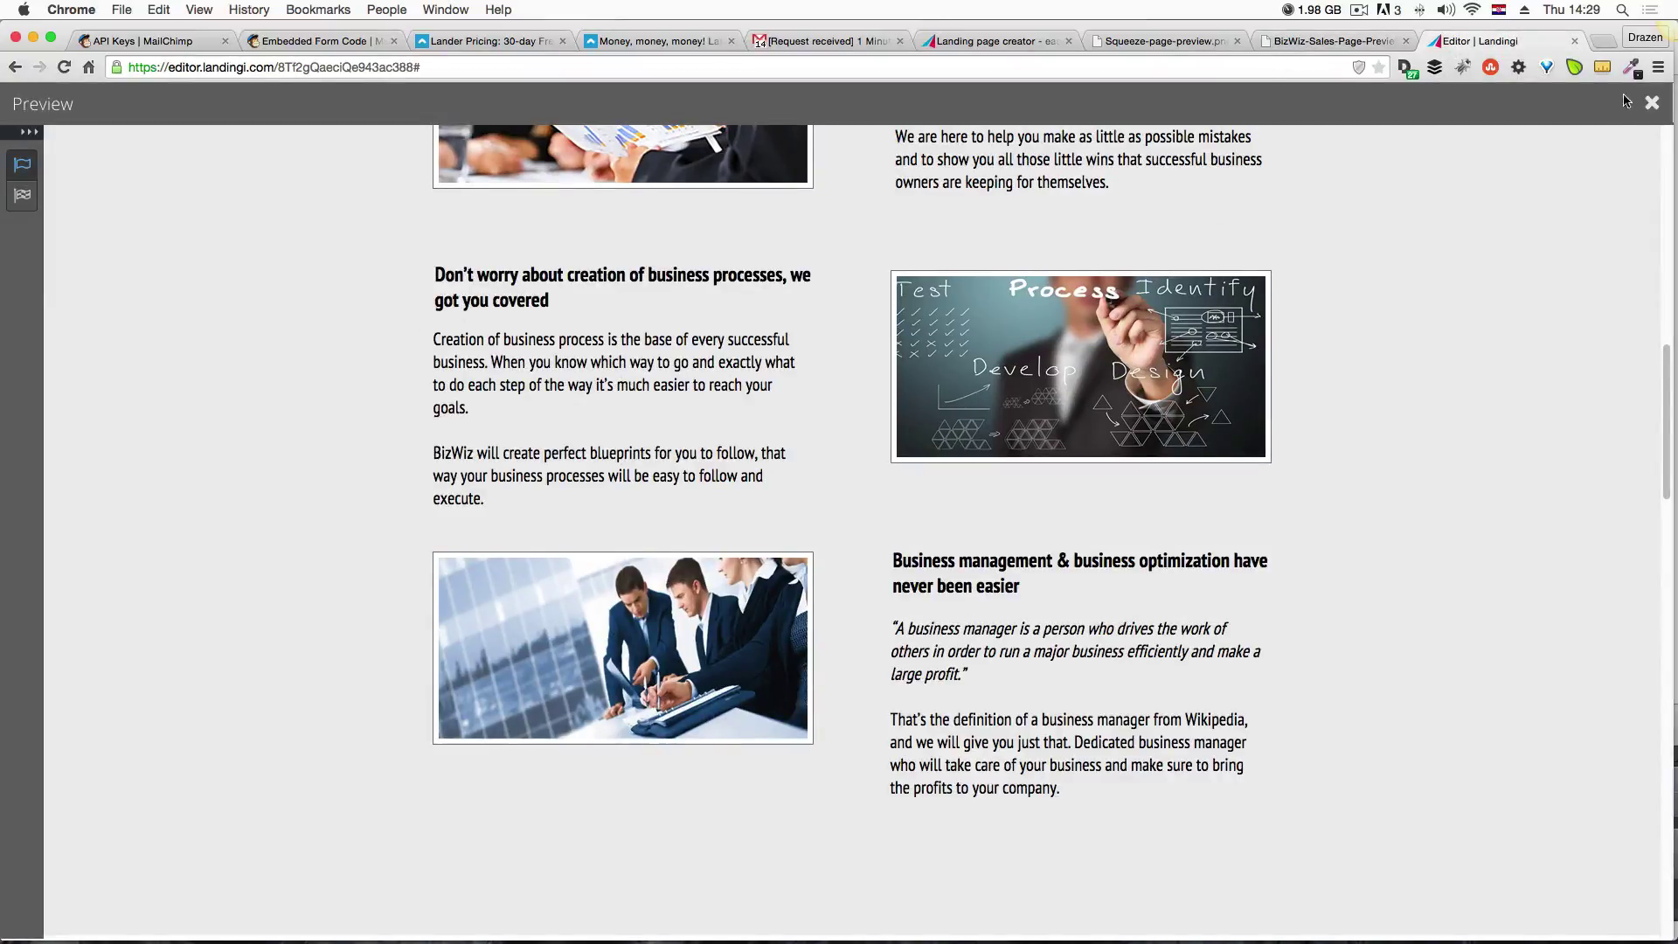
left_click(1652, 102)
Set the font size of the paragraphs under the business consultant, business processes and business management headings to 18.
scroll(1040, 542, "up", 2)
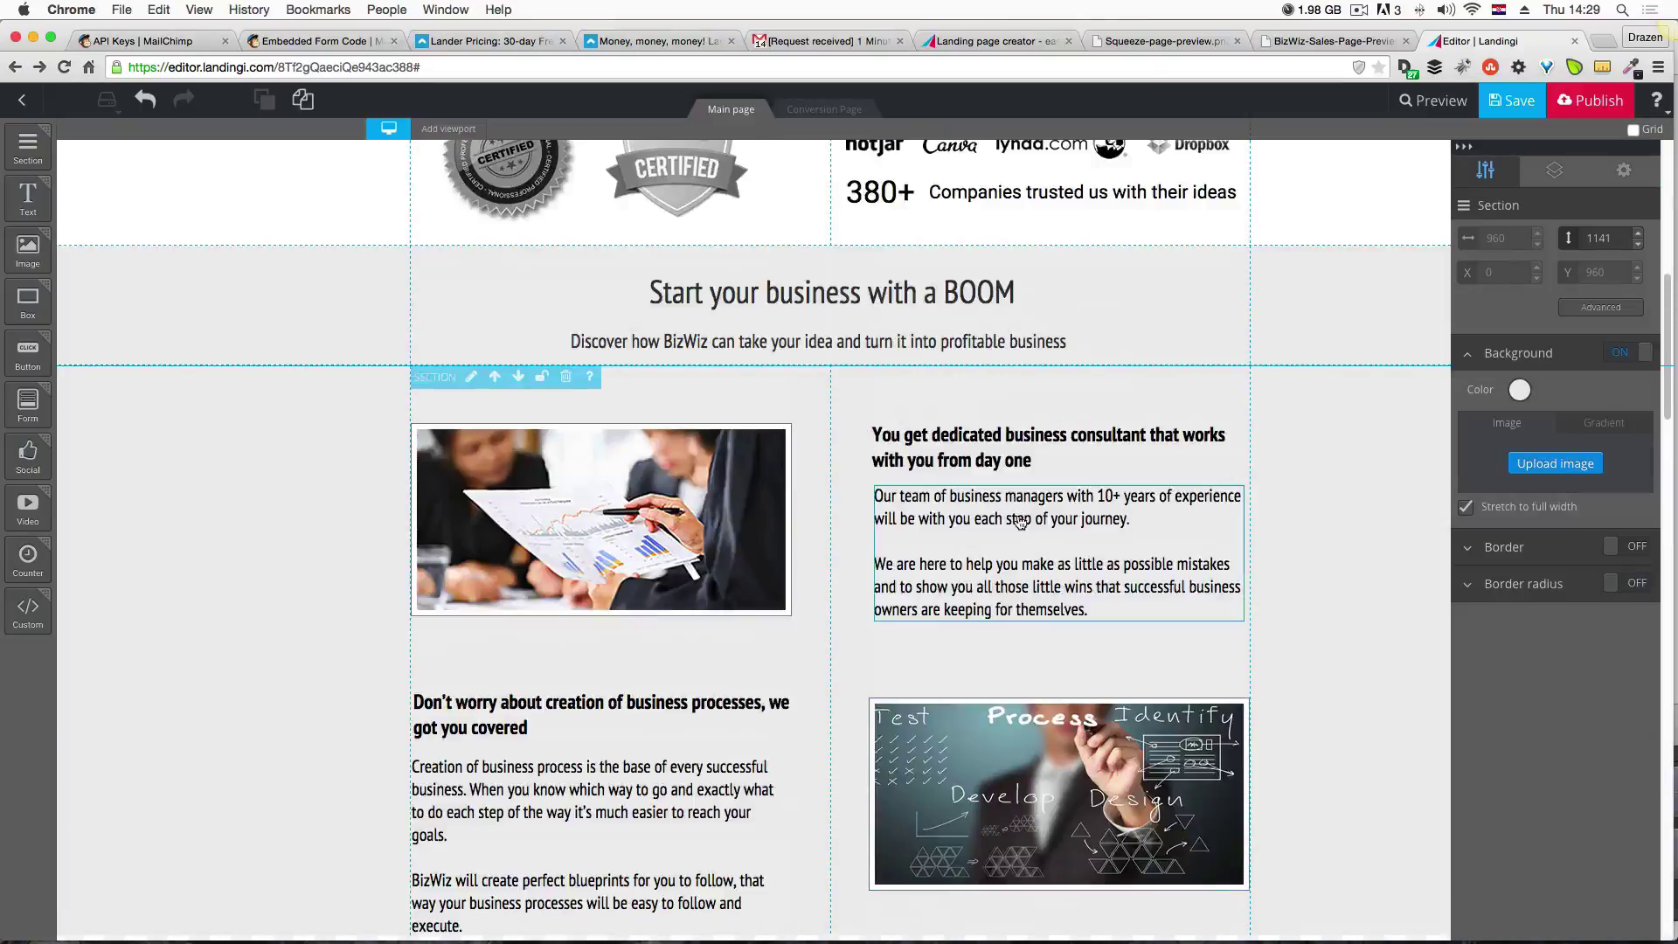
left_click(1019, 519)
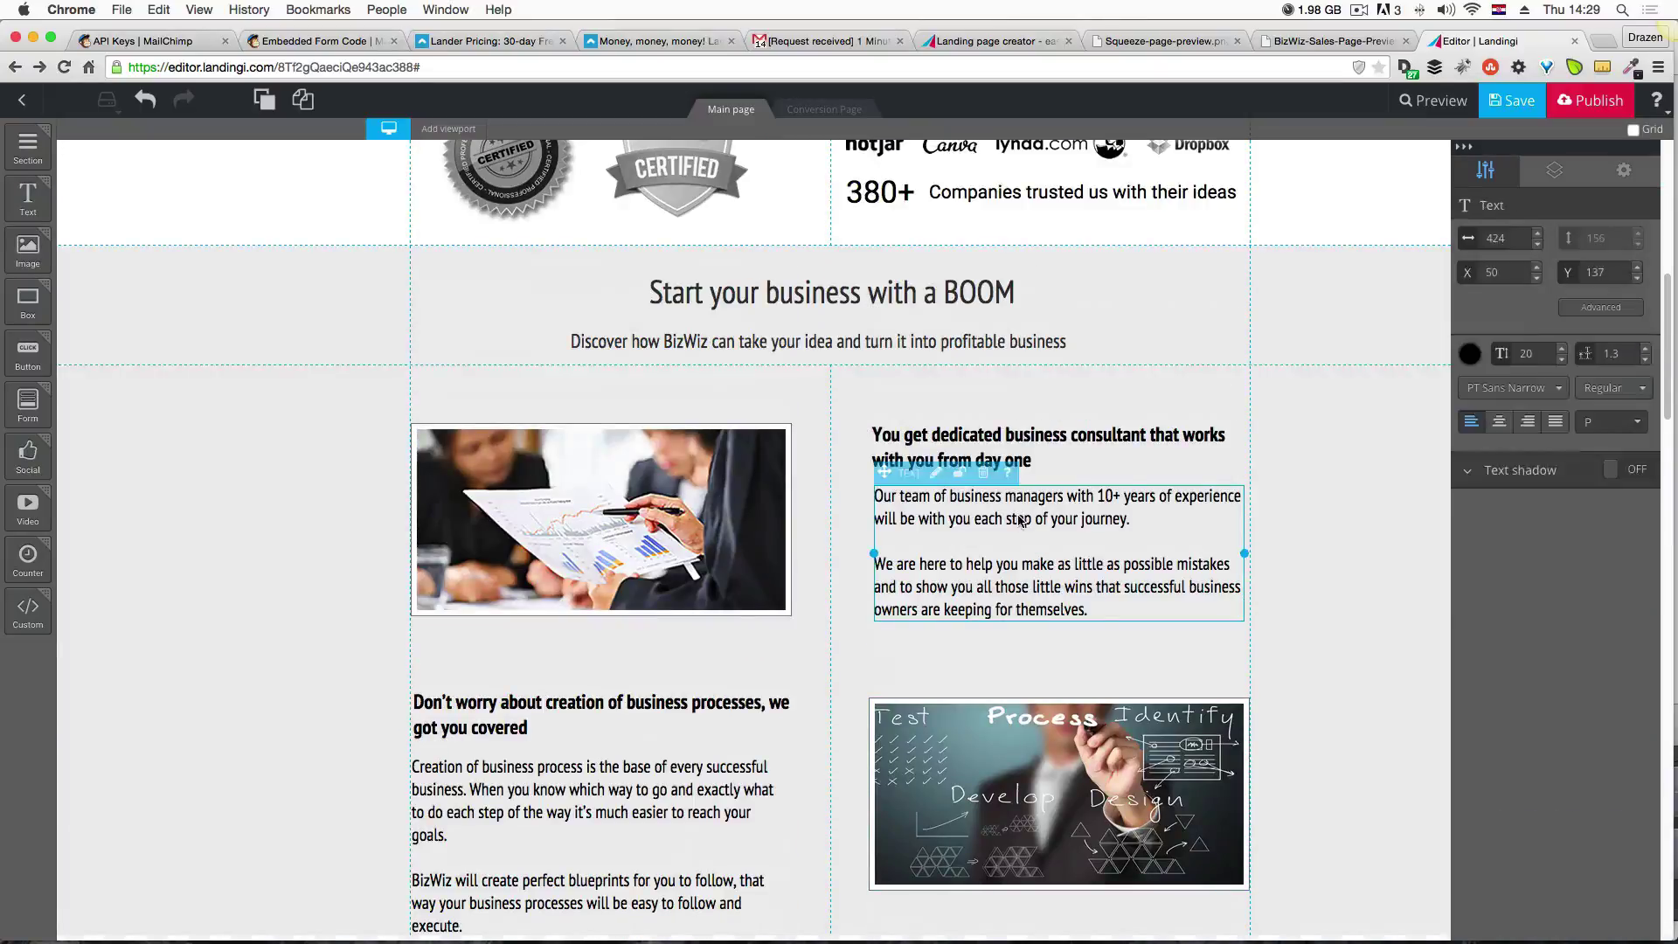
left_click(1563, 360)
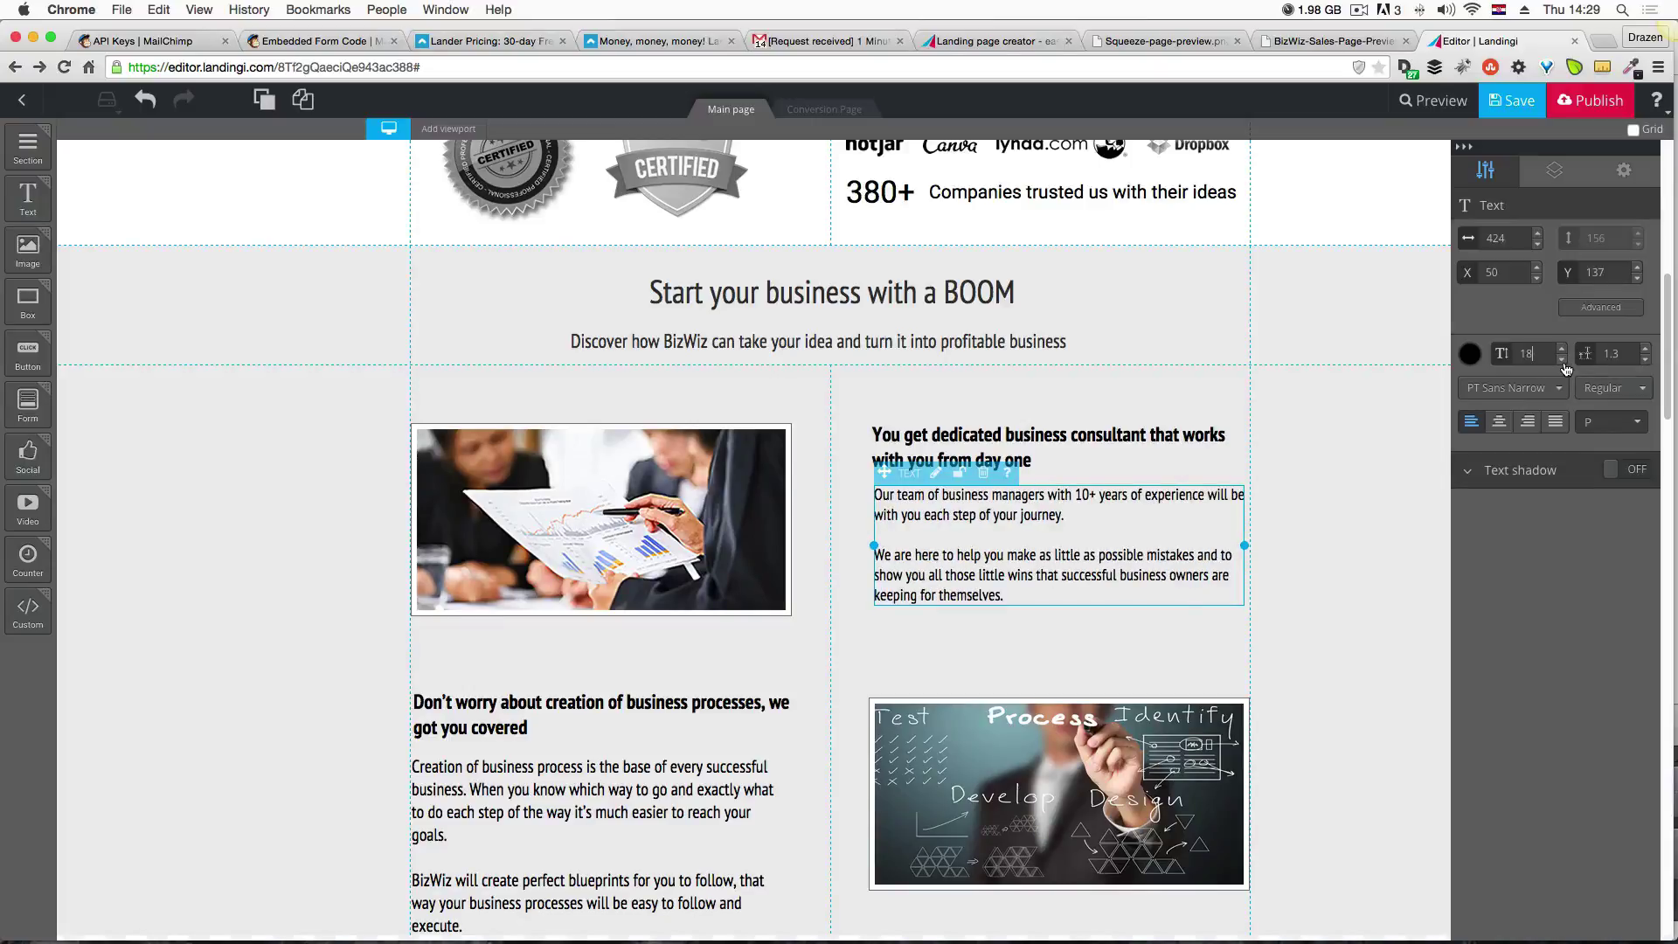
scroll(498, 874, "down", 1)
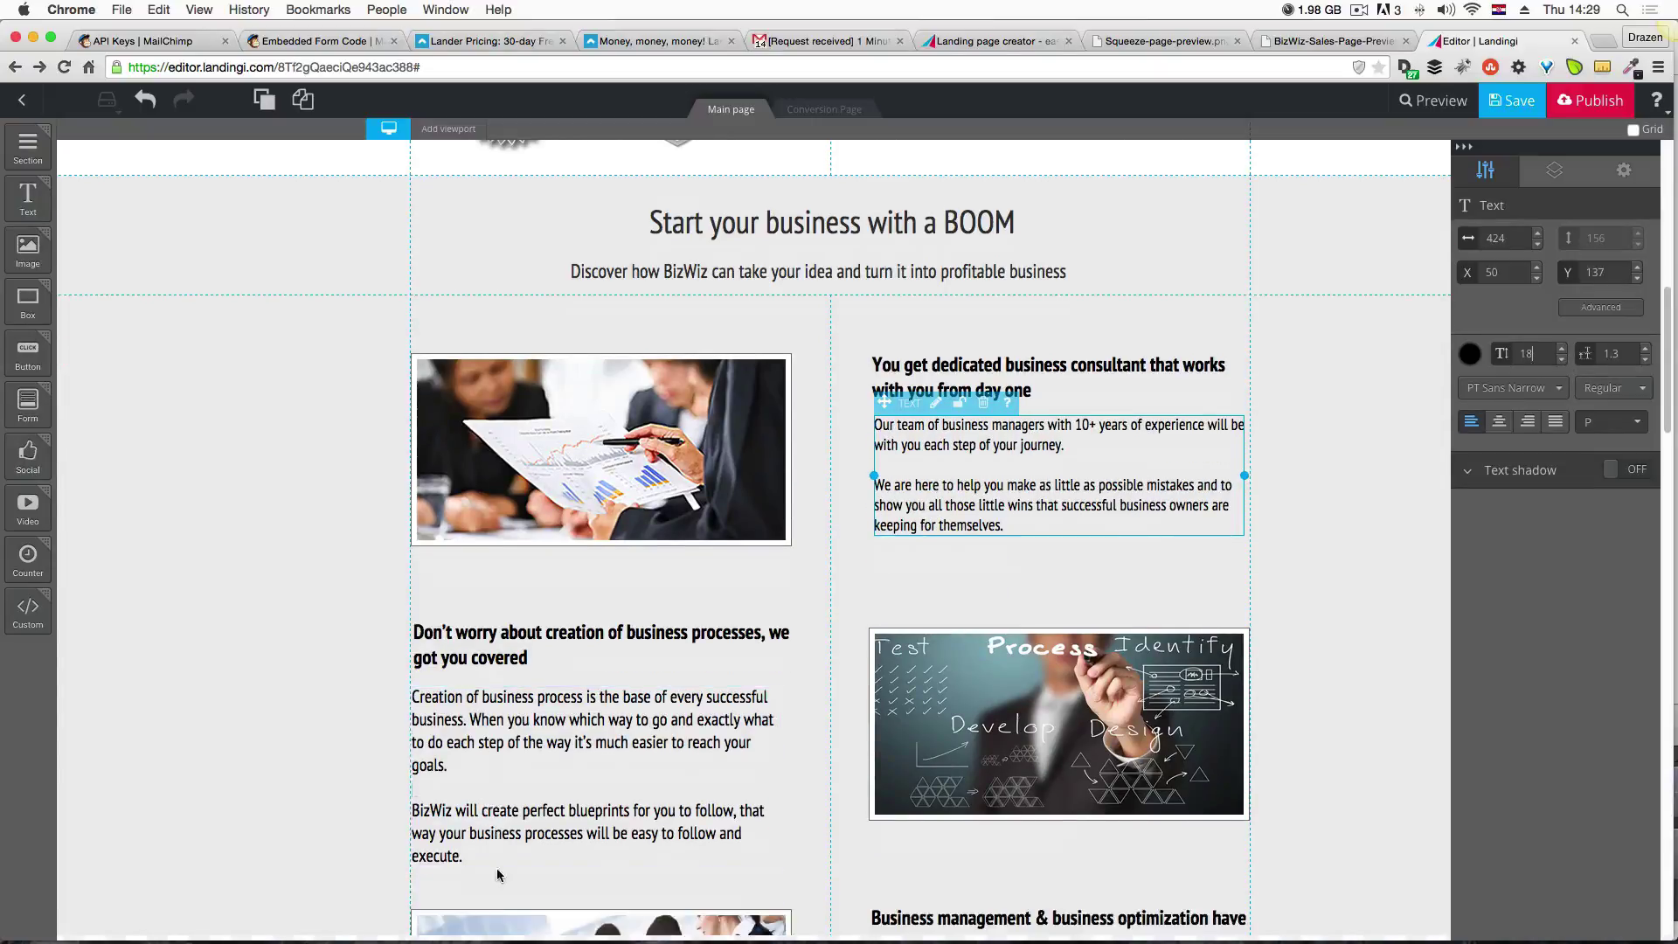
left_click(529, 753)
left_click(1562, 360)
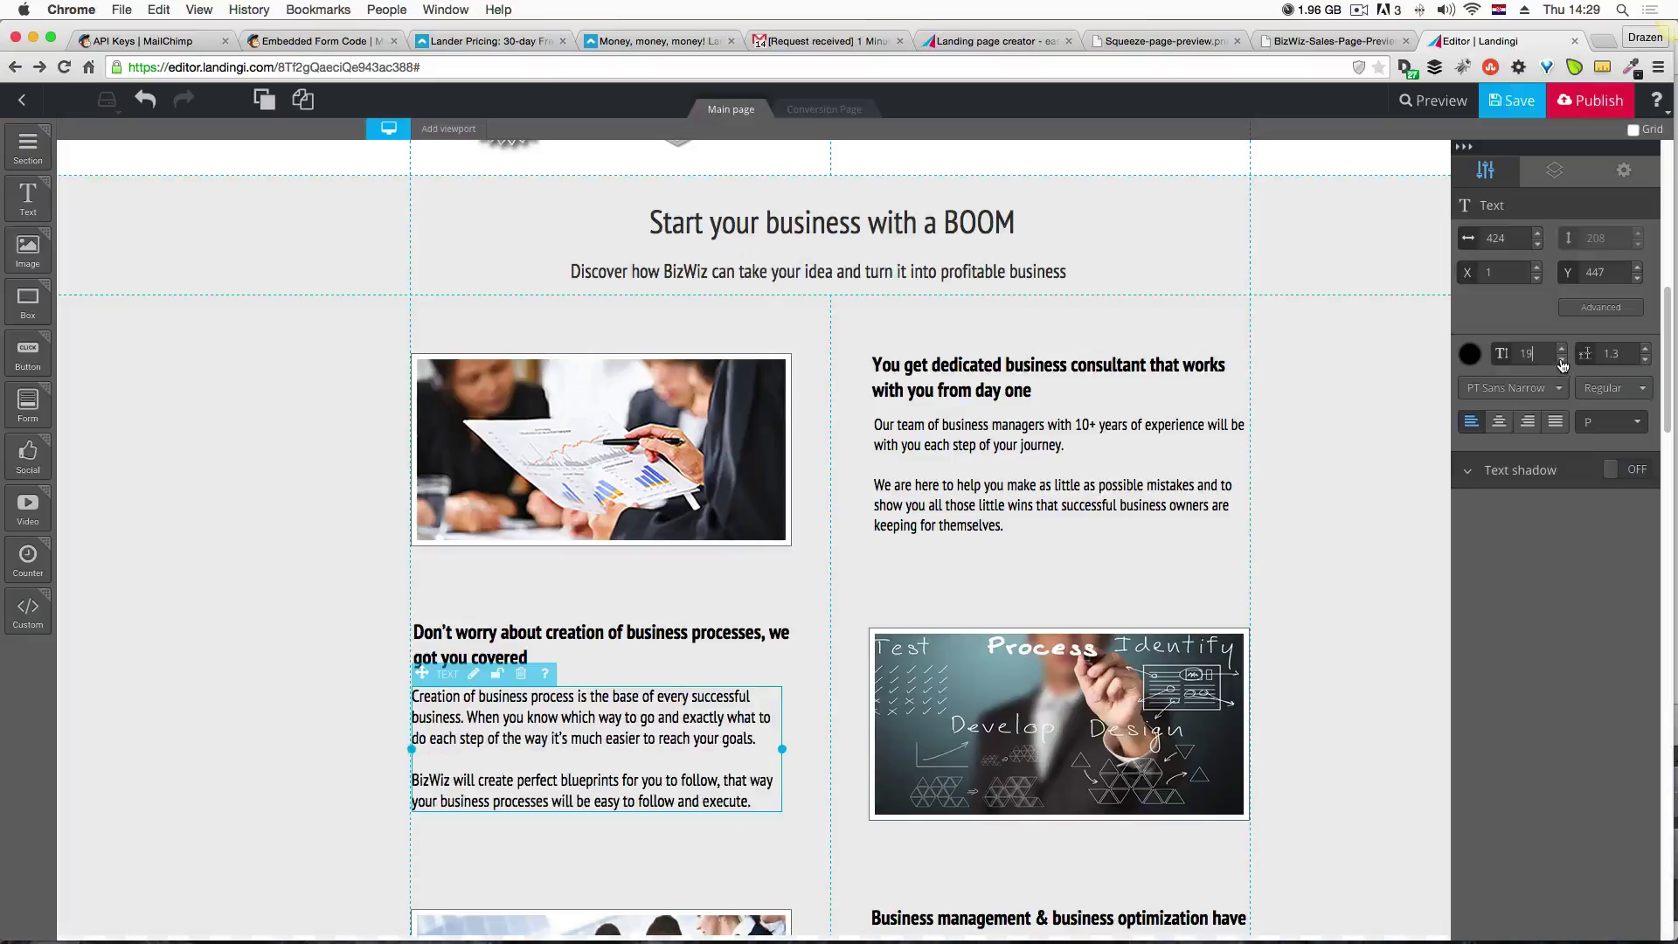
left_click(1563, 360)
scroll(1070, 655, "down", 5)
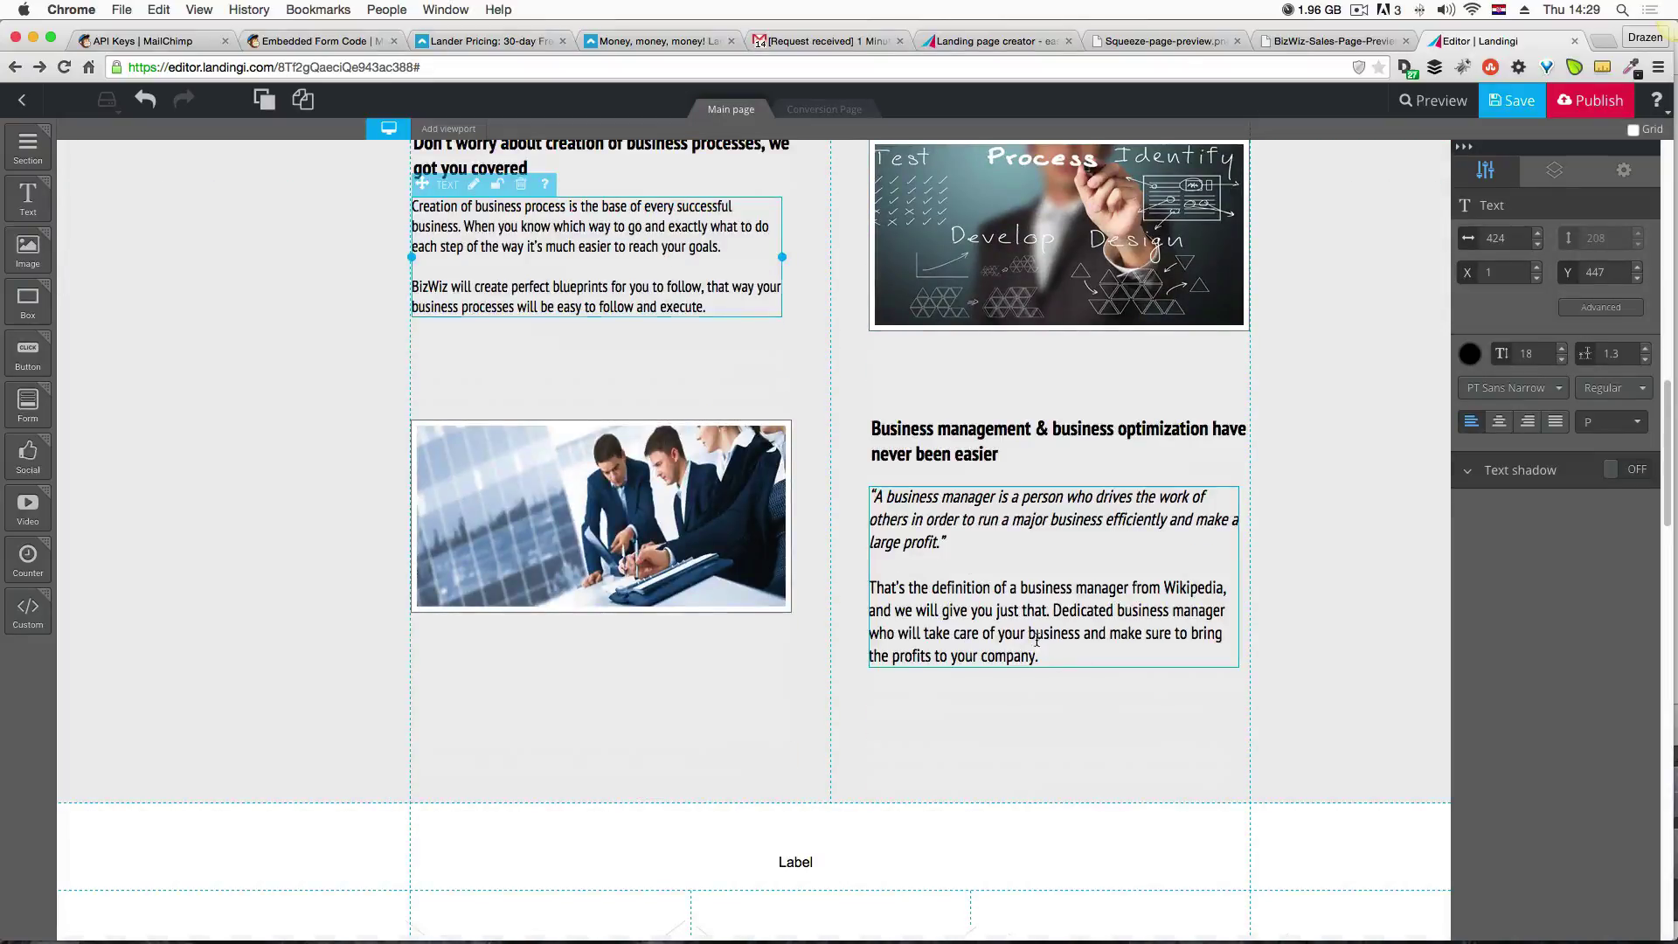
left_click(1042, 649)
left_click(1563, 361)
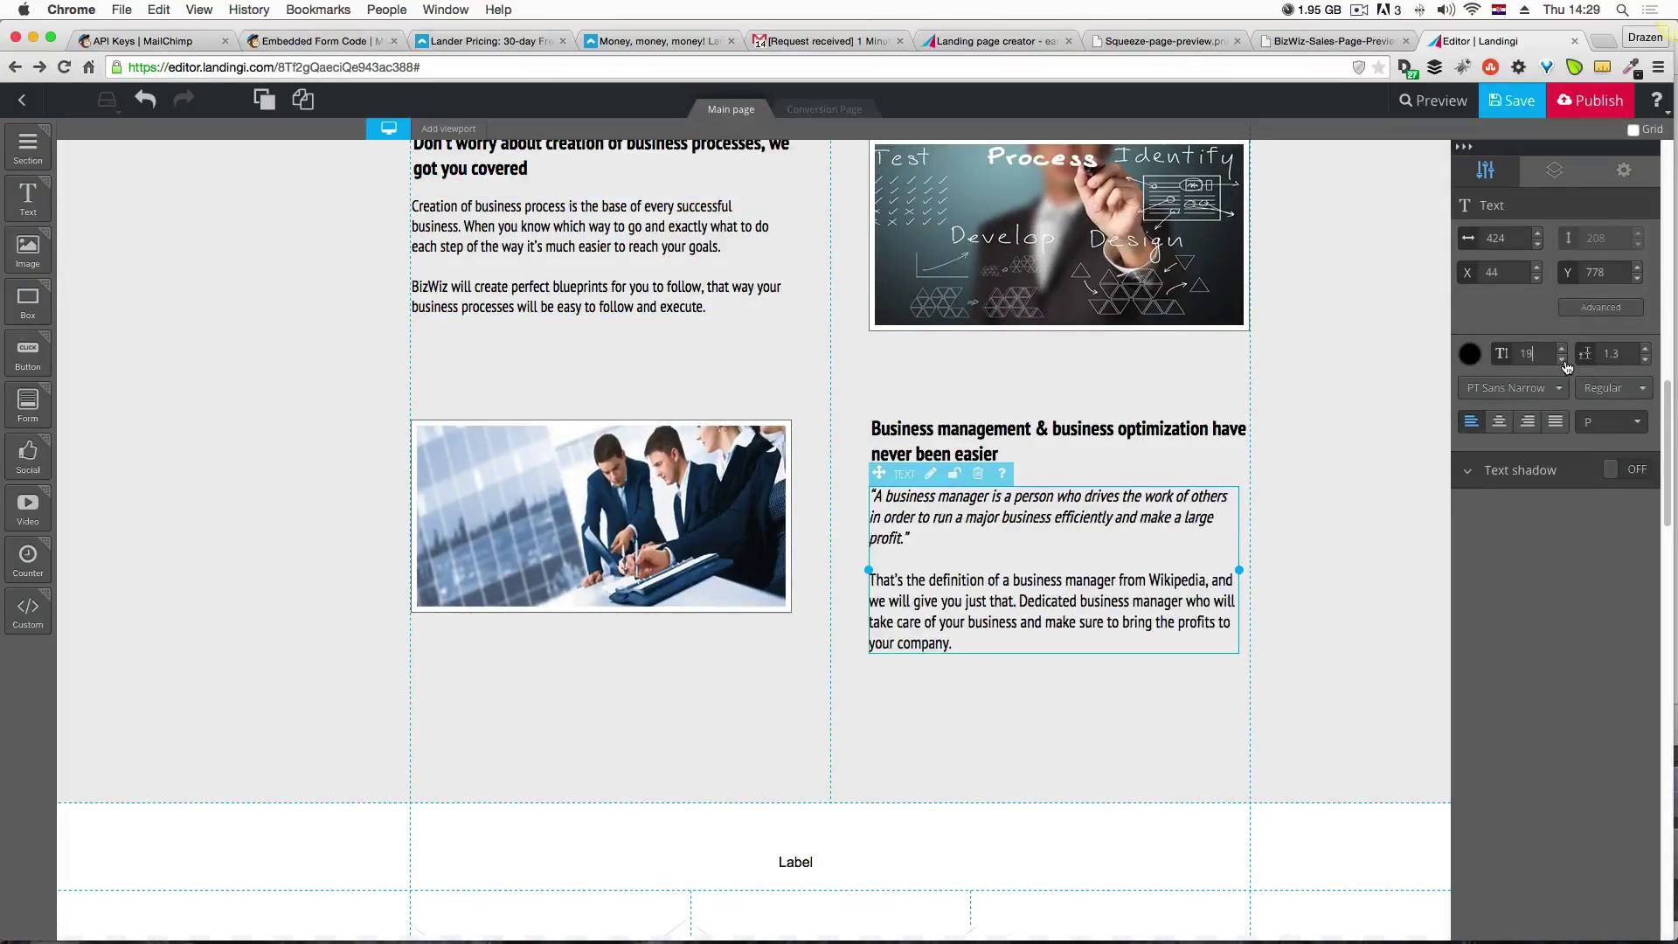
left_click(1563, 361)
left_click(910, 668)
Shorten the grey section holding the three feature blocks to a height of about 1031 px.
scroll(942, 709, "up", 3)
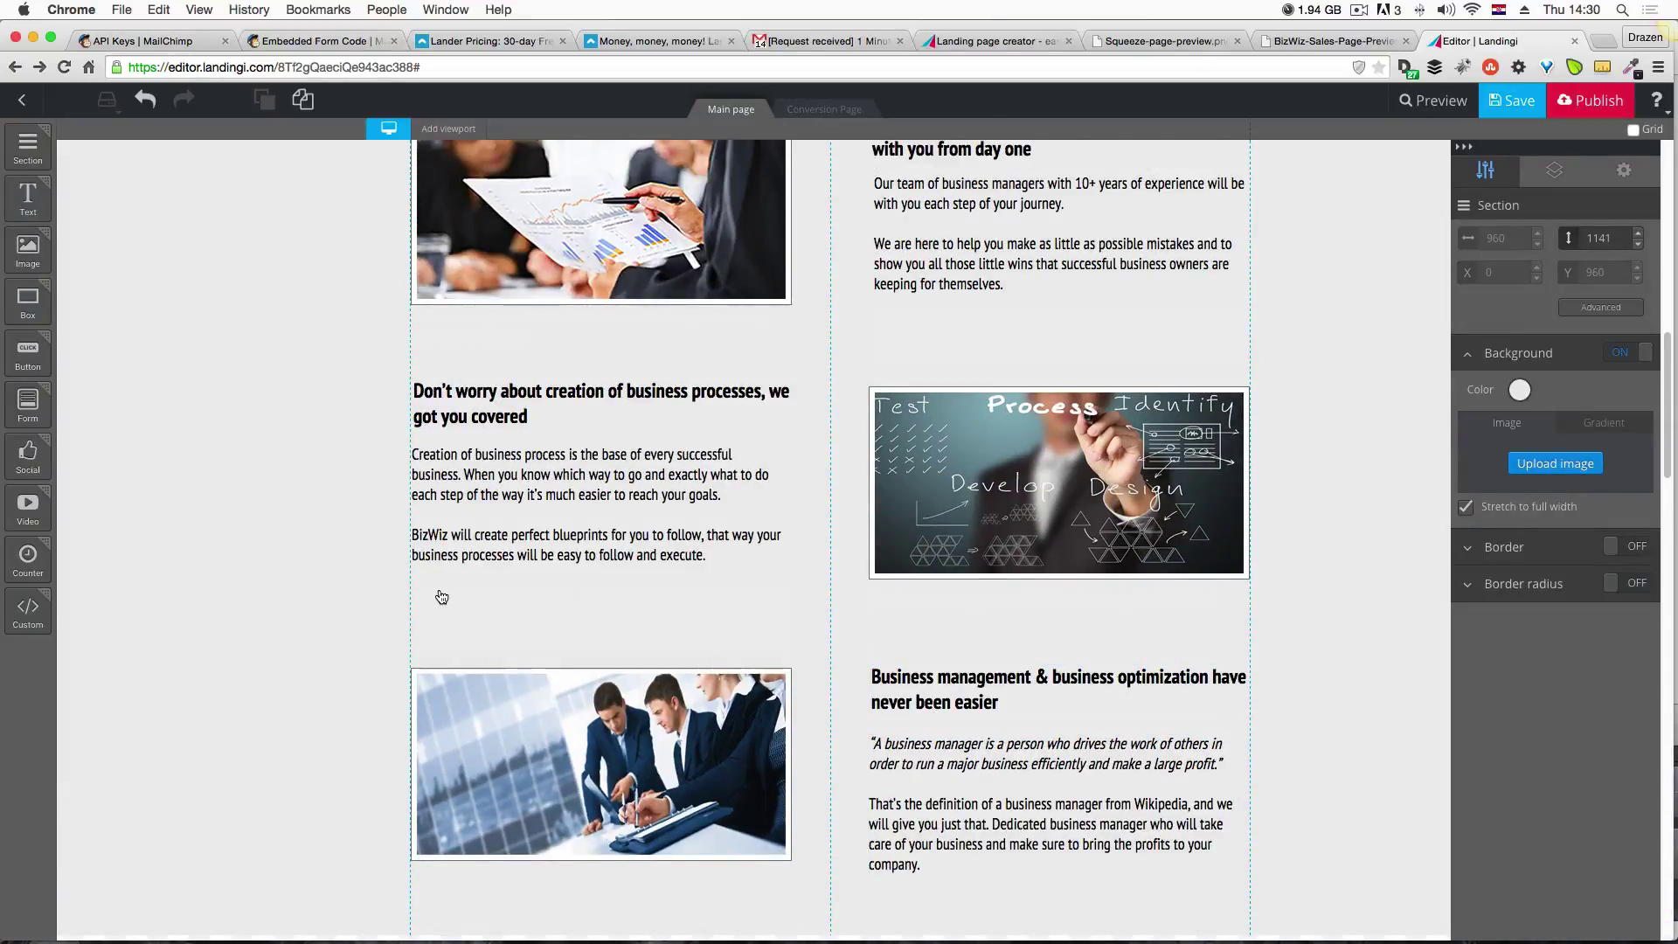
scroll(446, 598, "up", 3)
scroll(441, 595, "down", 1)
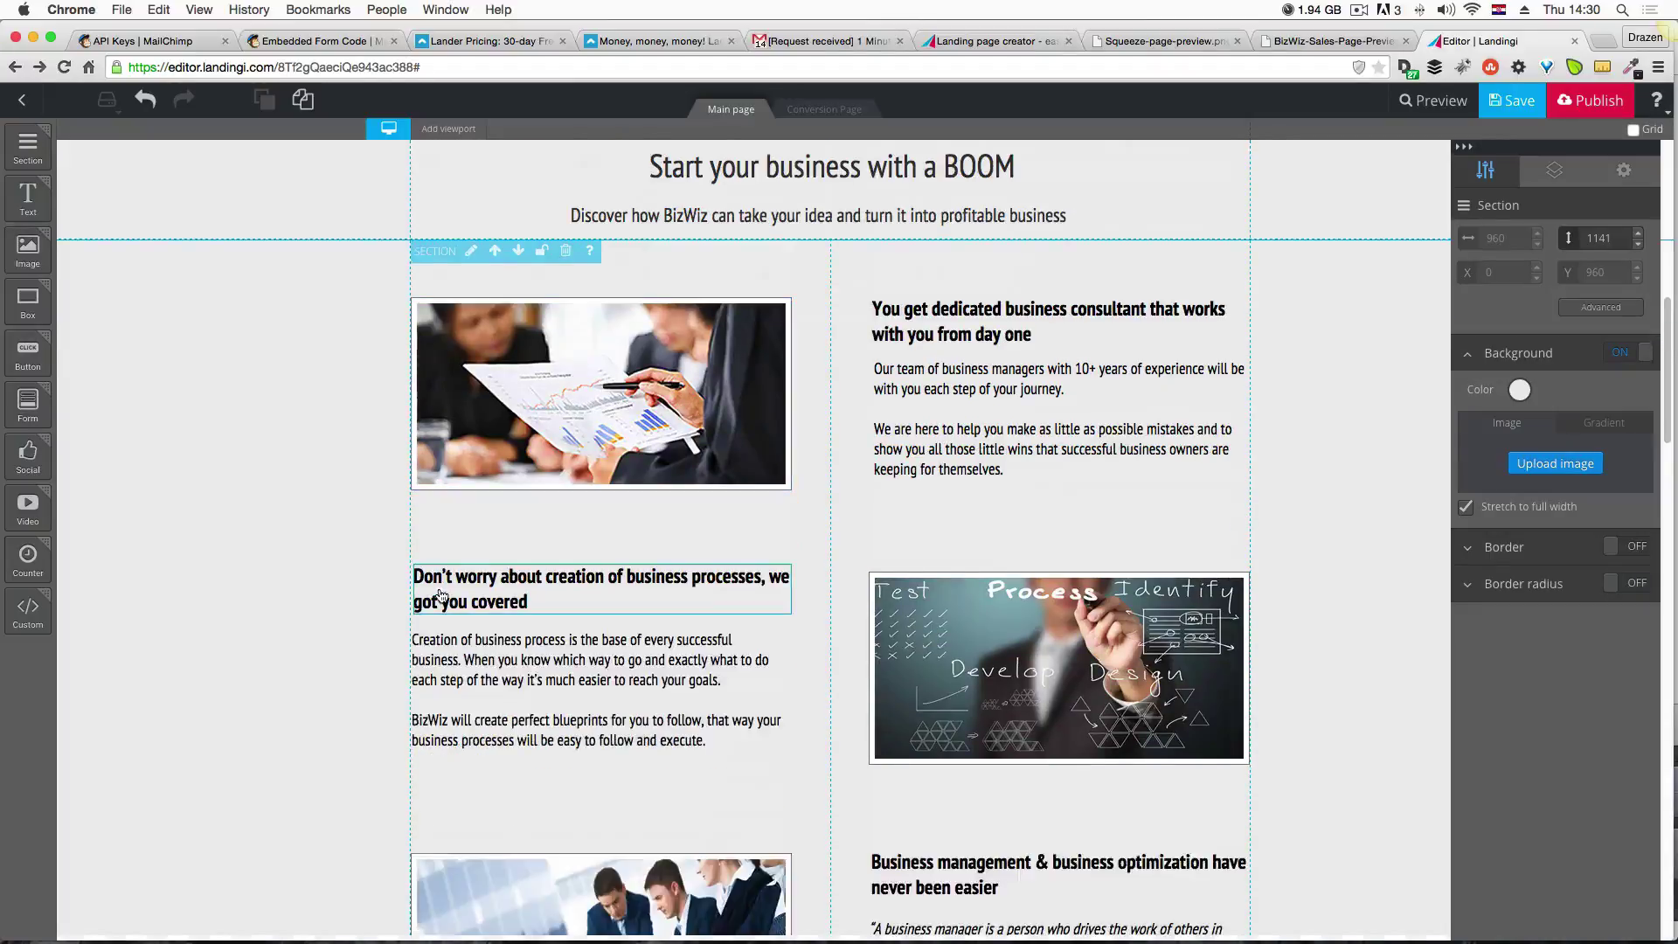
scroll(299, 654, "down", 5)
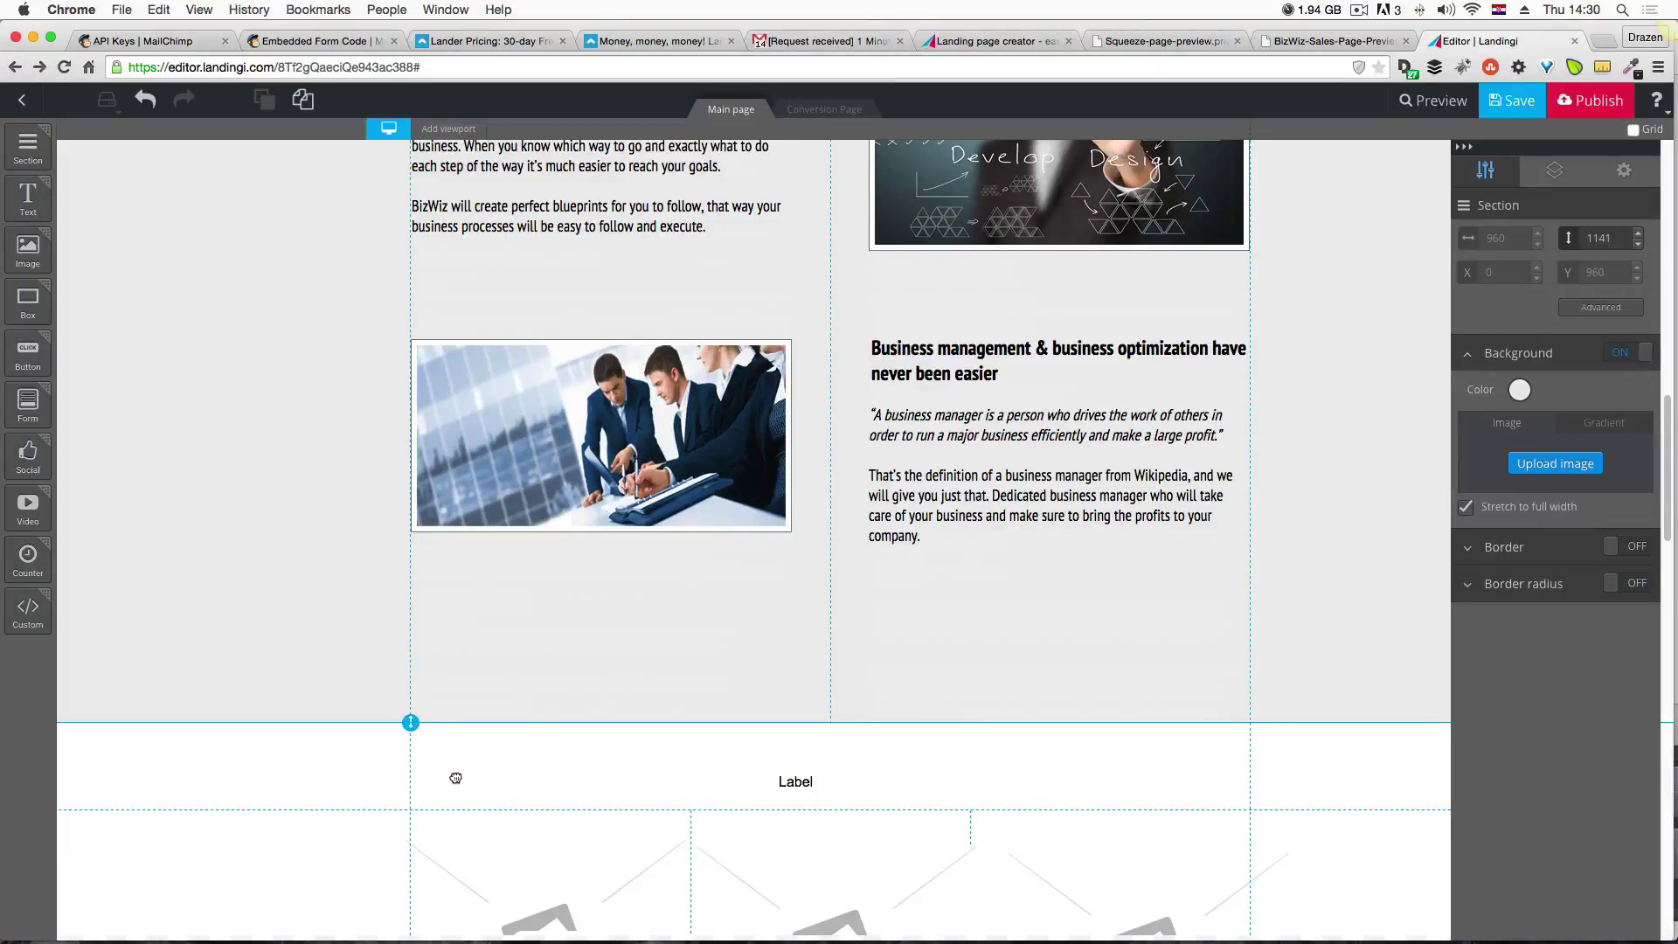
key("super+z")
left_click_drag(411, 708, 410, 621)
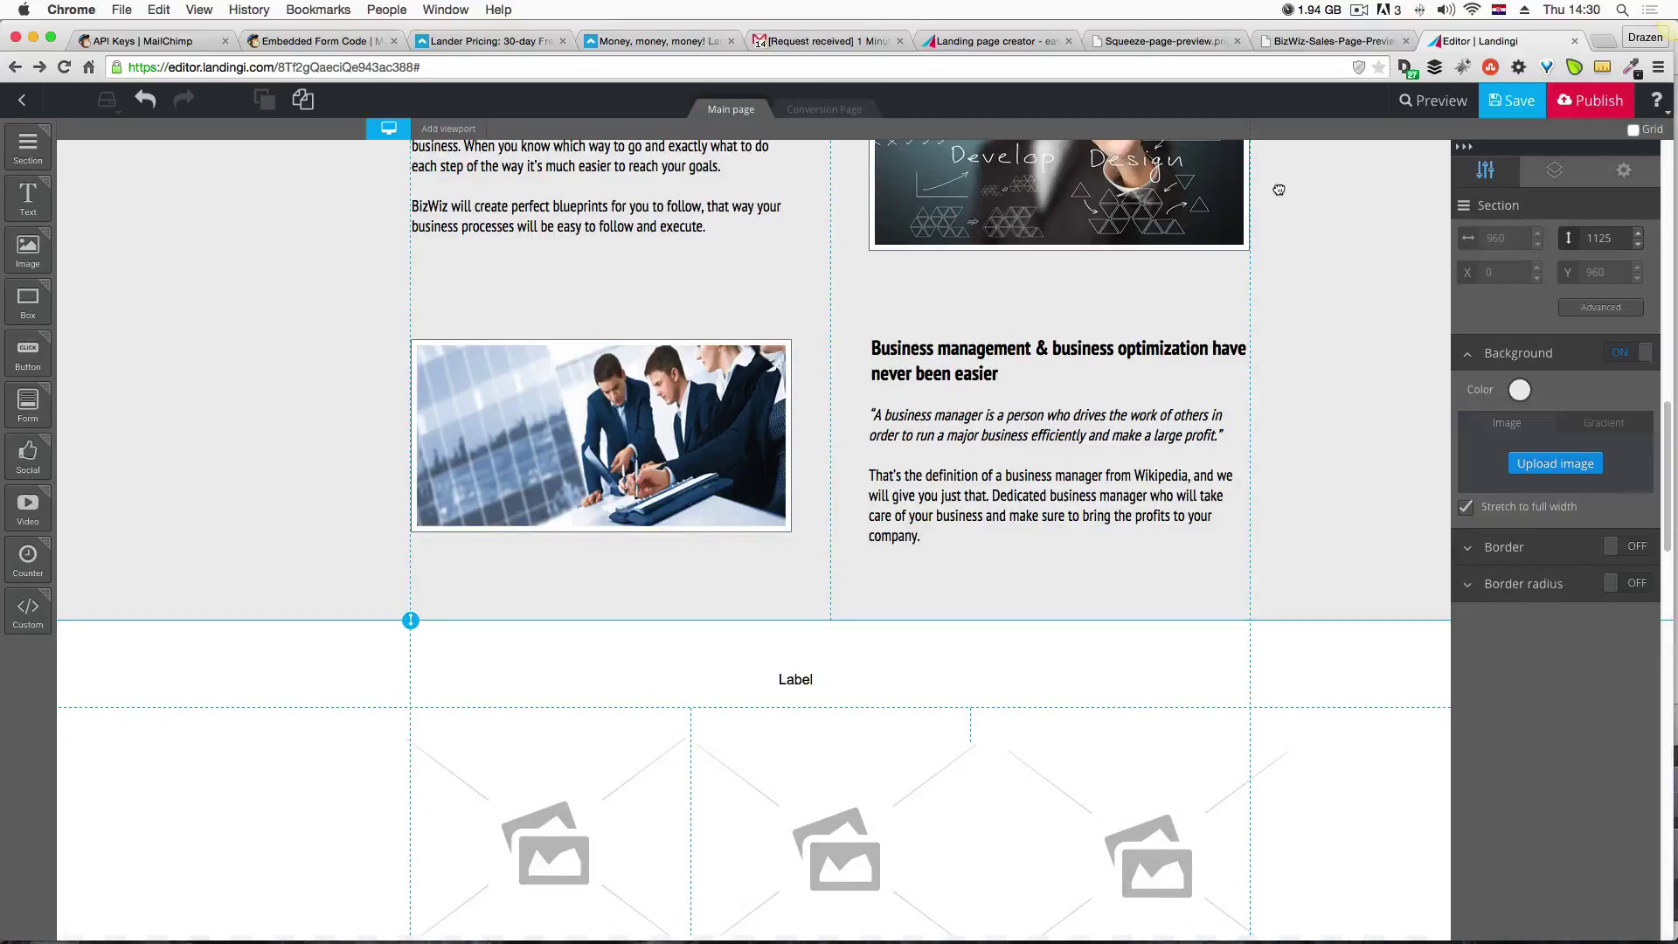
Examine the "What our clients say about us" section in the sales page preview image and the Fireworks design.
left_click(1323, 51)
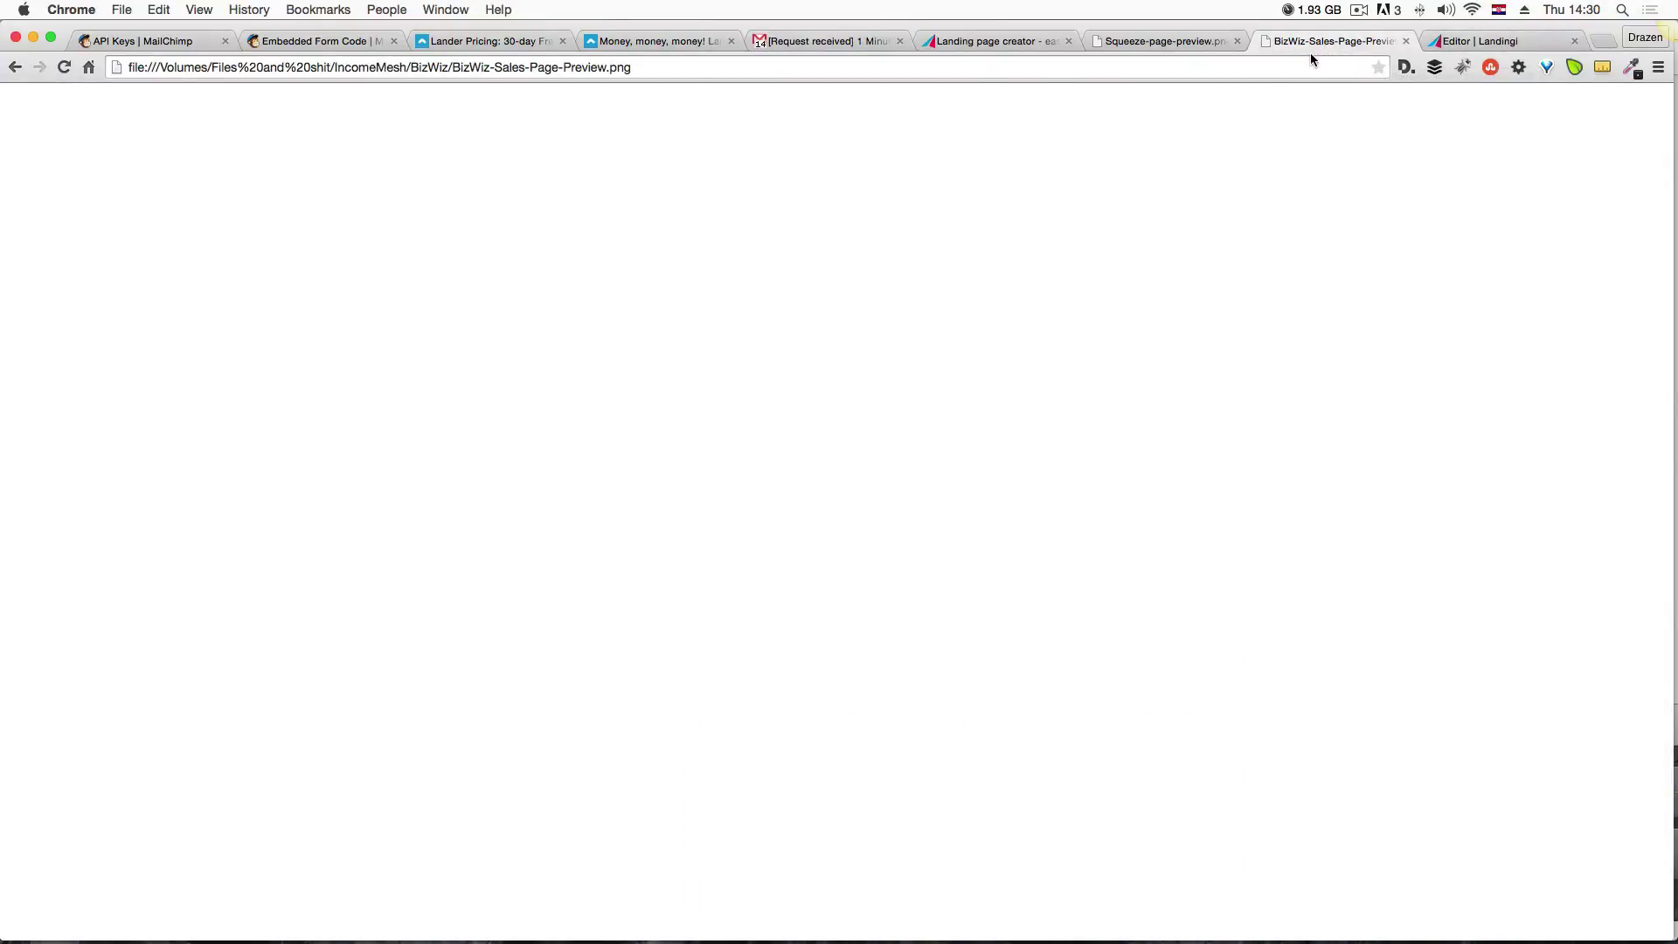
scroll(1251, 344, "down", 6)
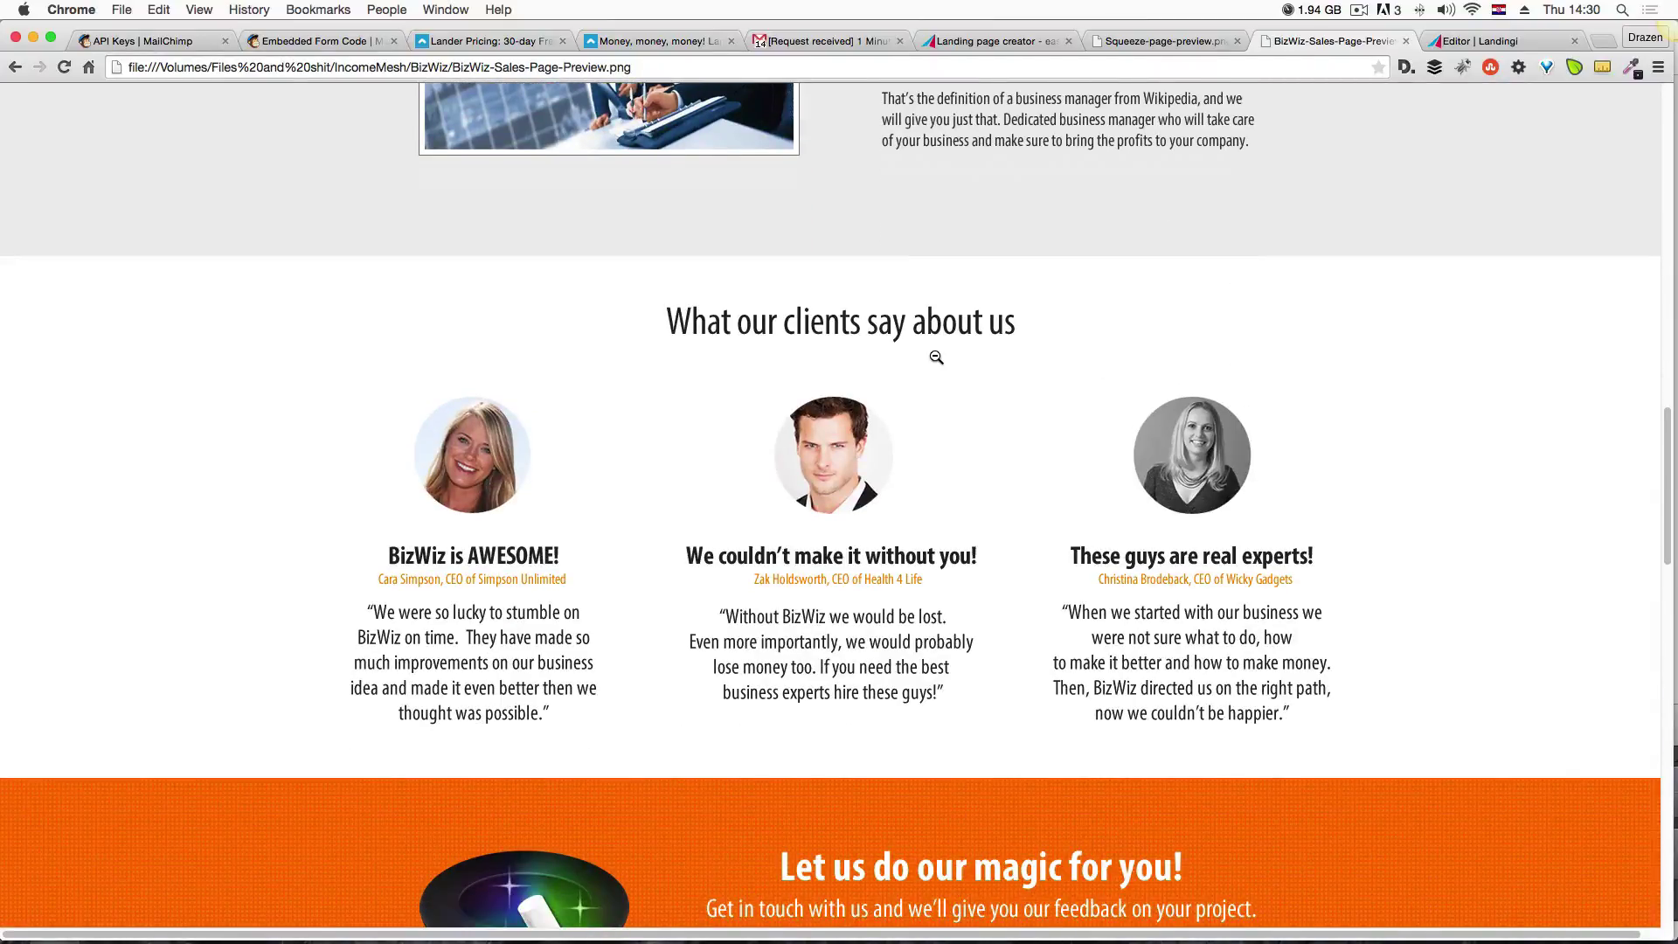
key("ctrl+Up")
left_click(62, 417)
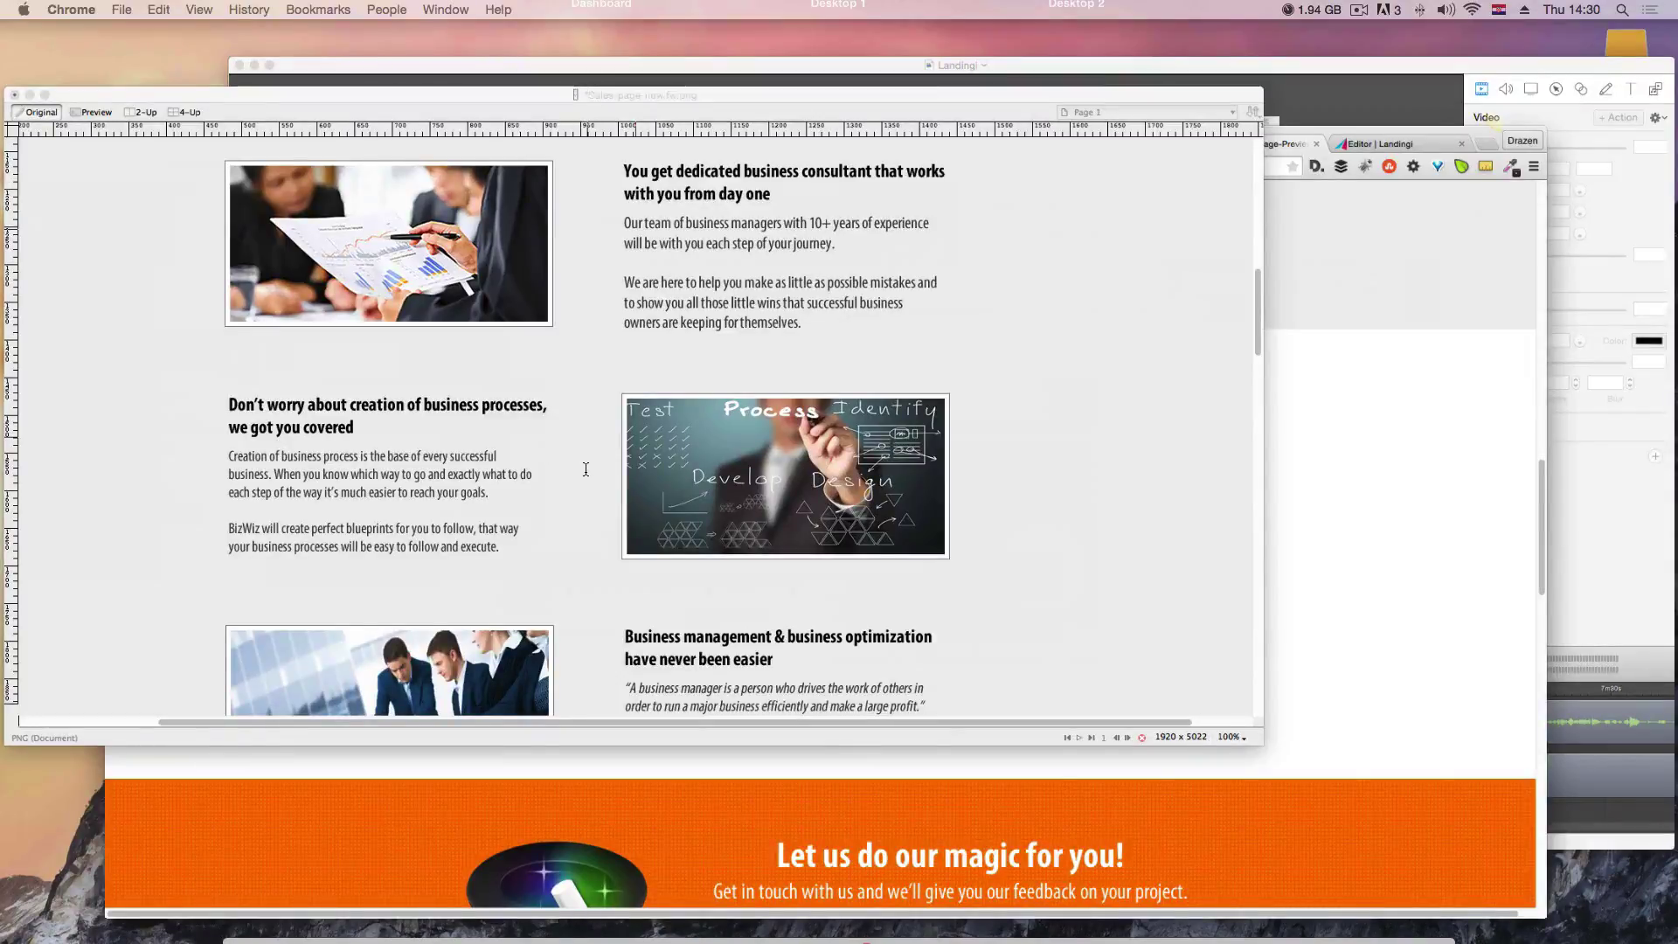
key("ctrl+Up")
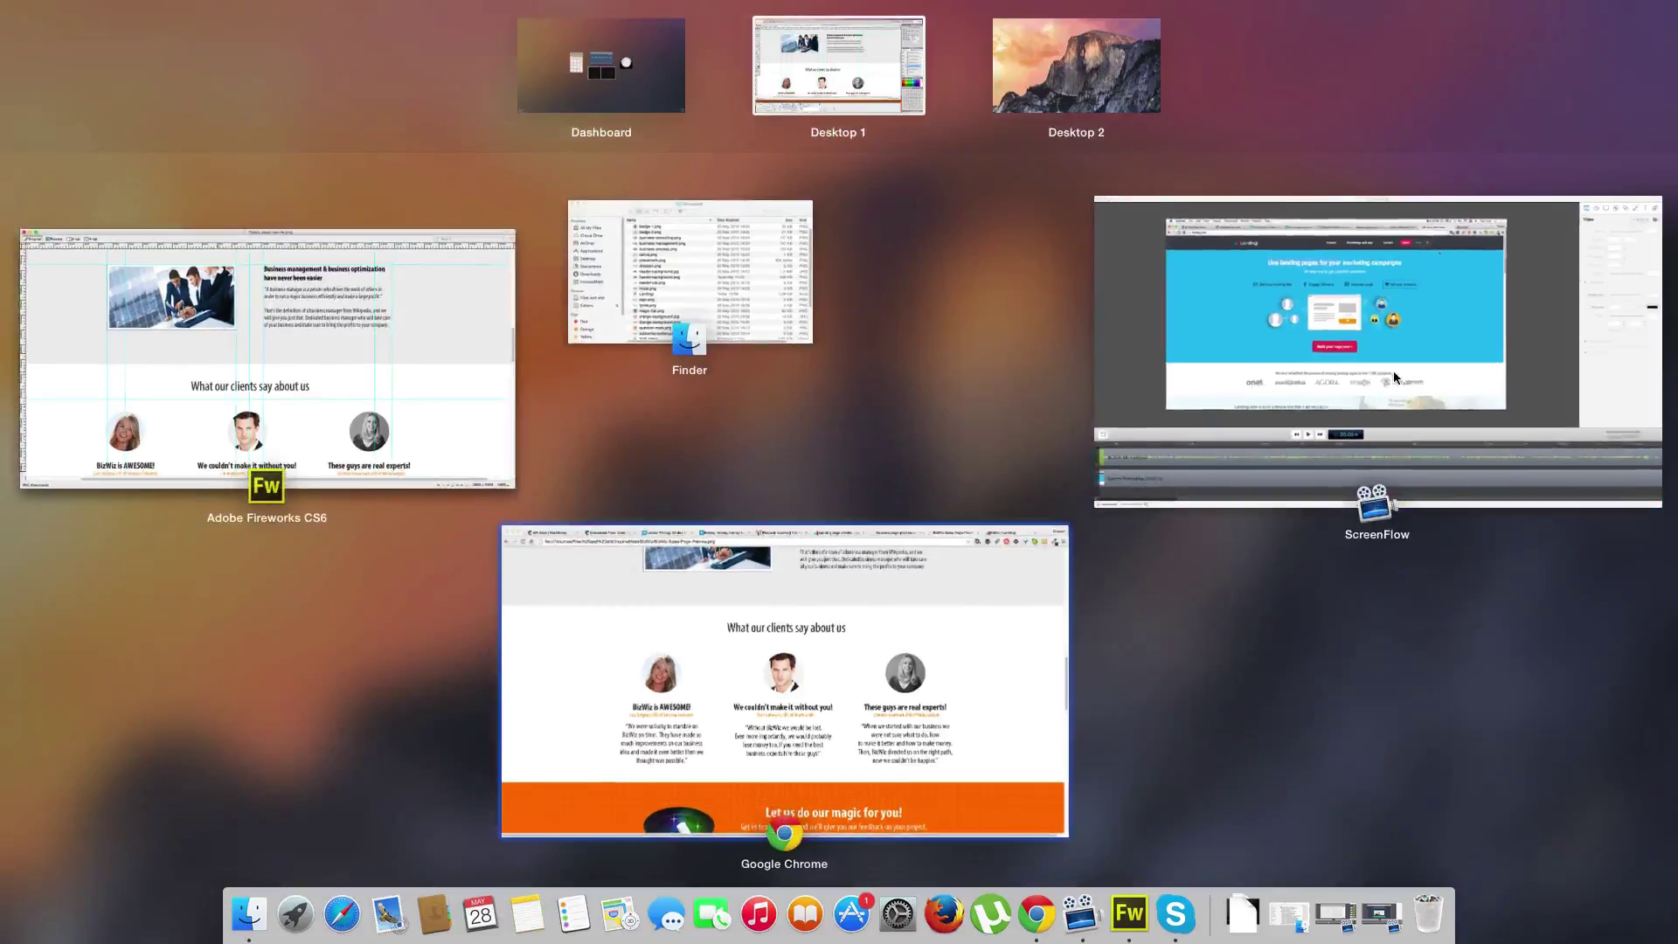
left_click(1348, 64)
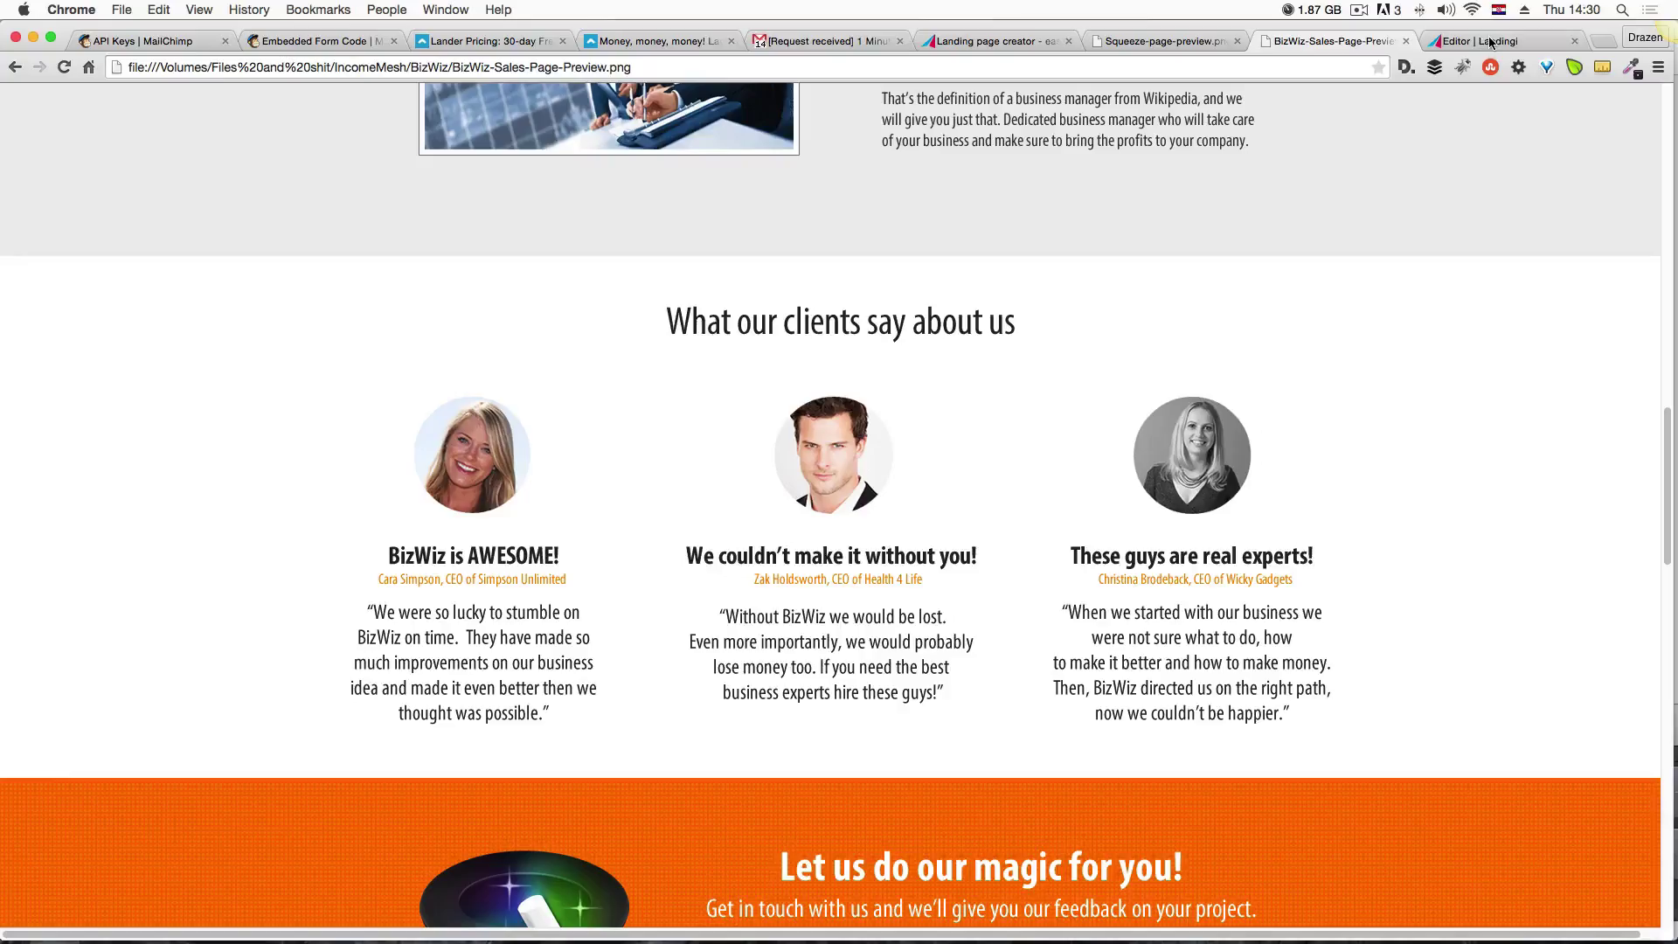
In the Landingi editor, place the "Start your business with a BOOM" heading in the white section below the feature blocks, replacing its placeholder label.
left_click(1487, 42)
scroll(878, 601, "up", 1)
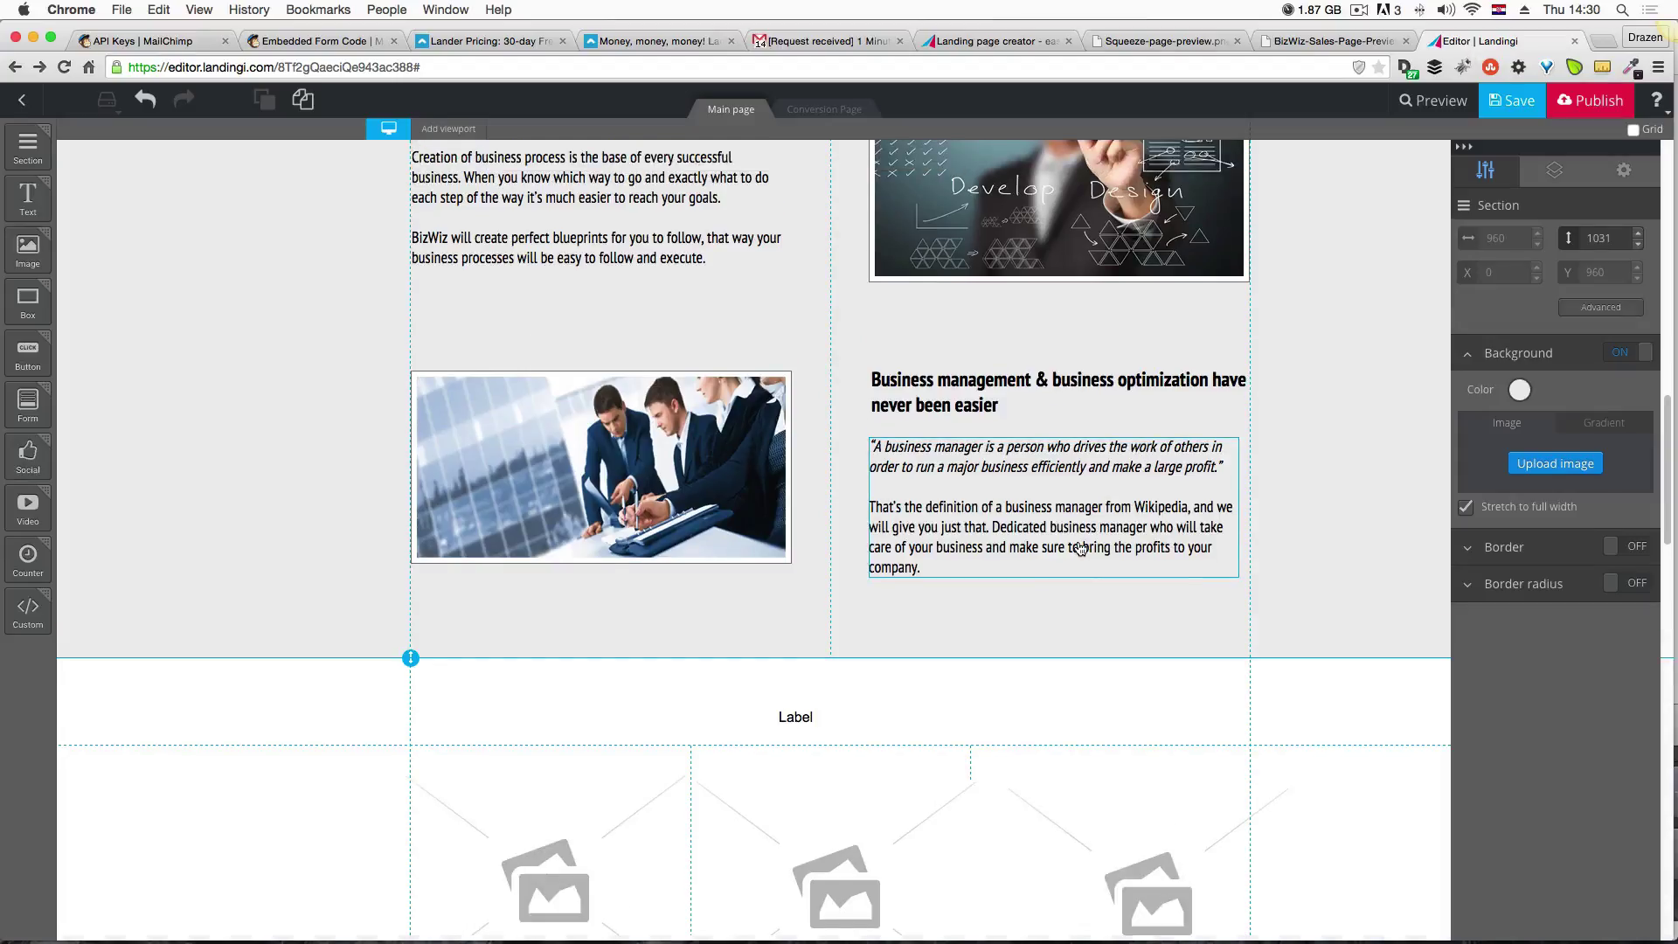
scroll(879, 602, "down", 3)
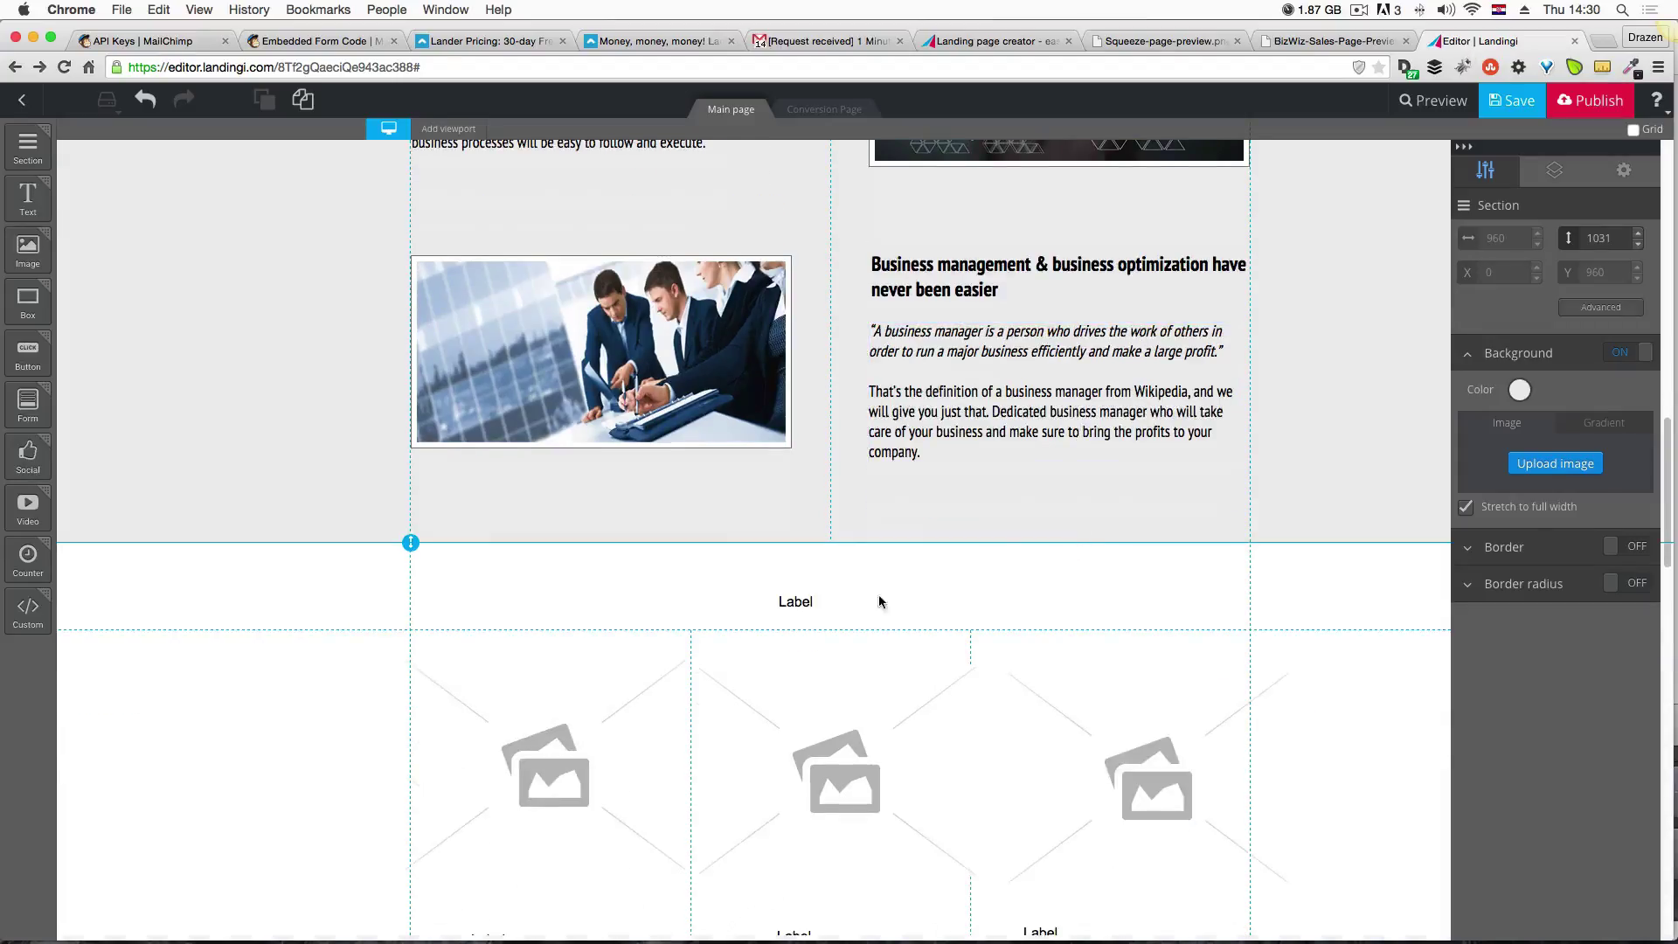
left_click(815, 606)
scroll(815, 606, "up", 15)
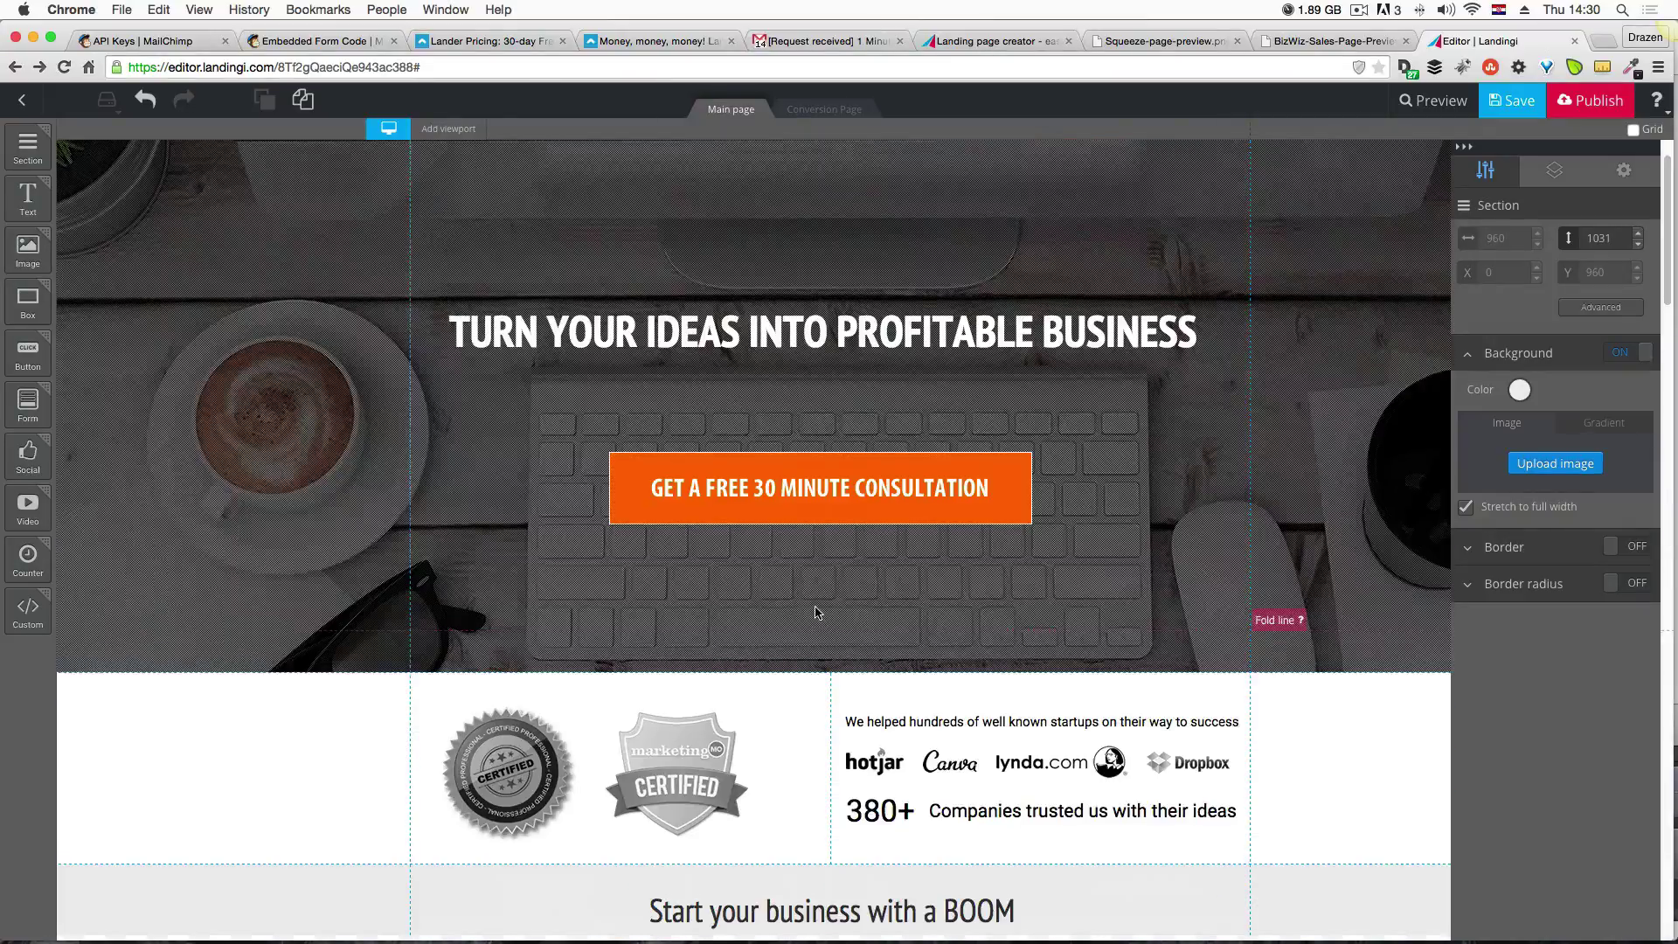
scroll(815, 612, "down", 15)
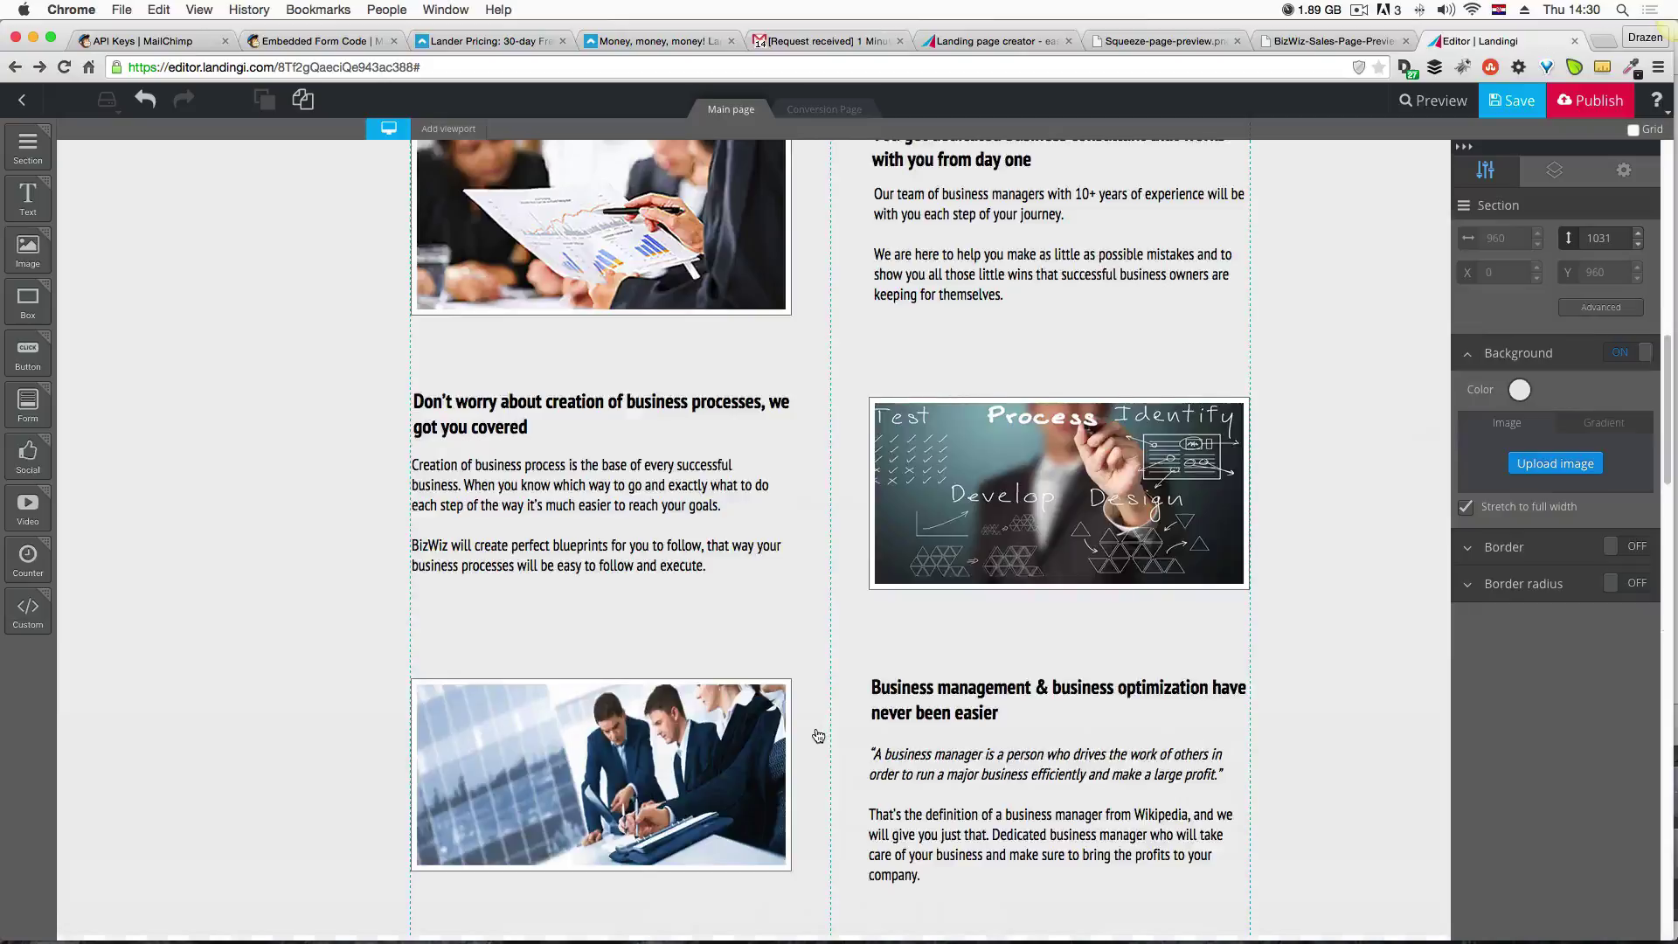
scroll(818, 735, "up", 3)
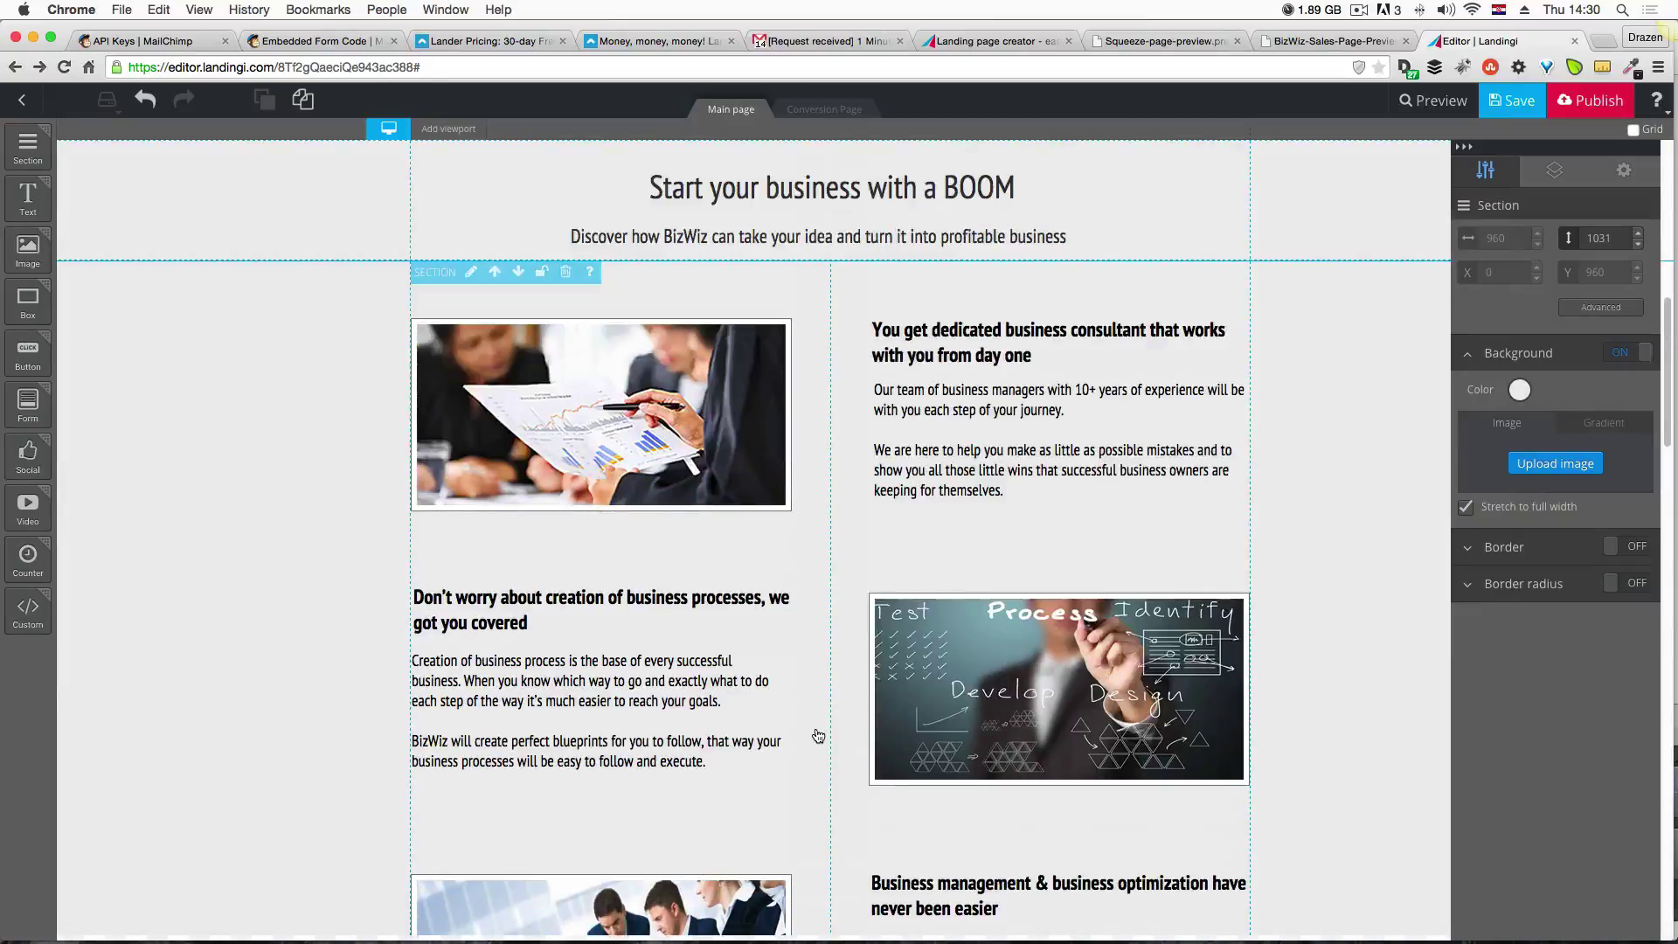
left_click(789, 197)
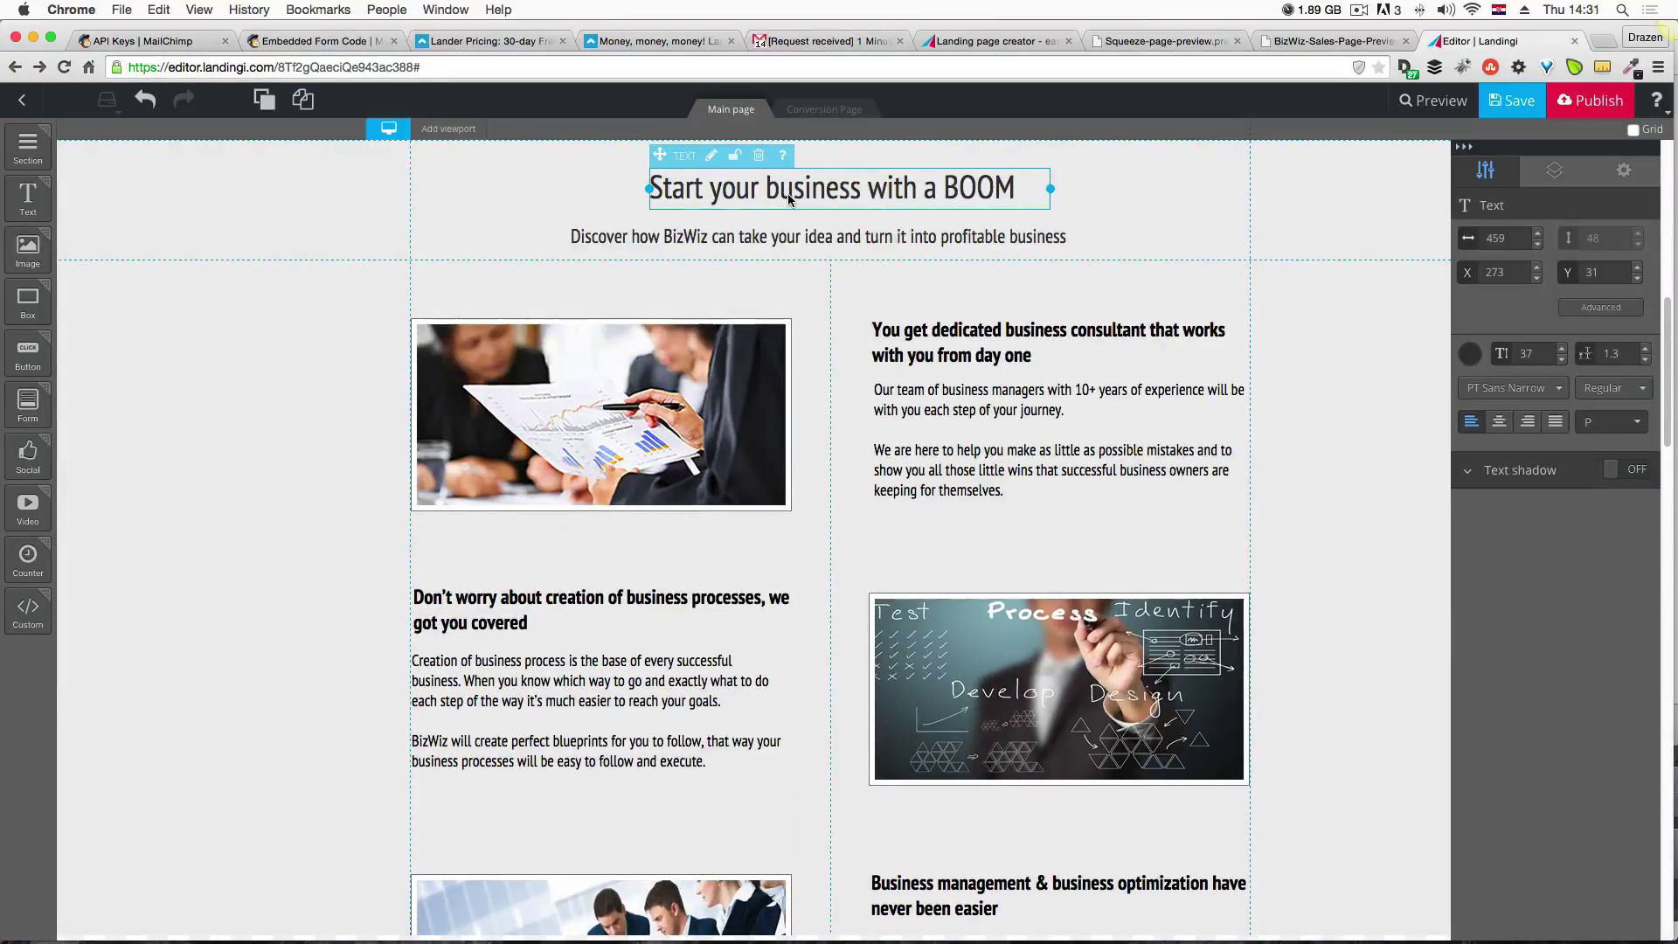
left_click_drag(789, 192, 803, 868)
scroll(837, 647, "down", 6)
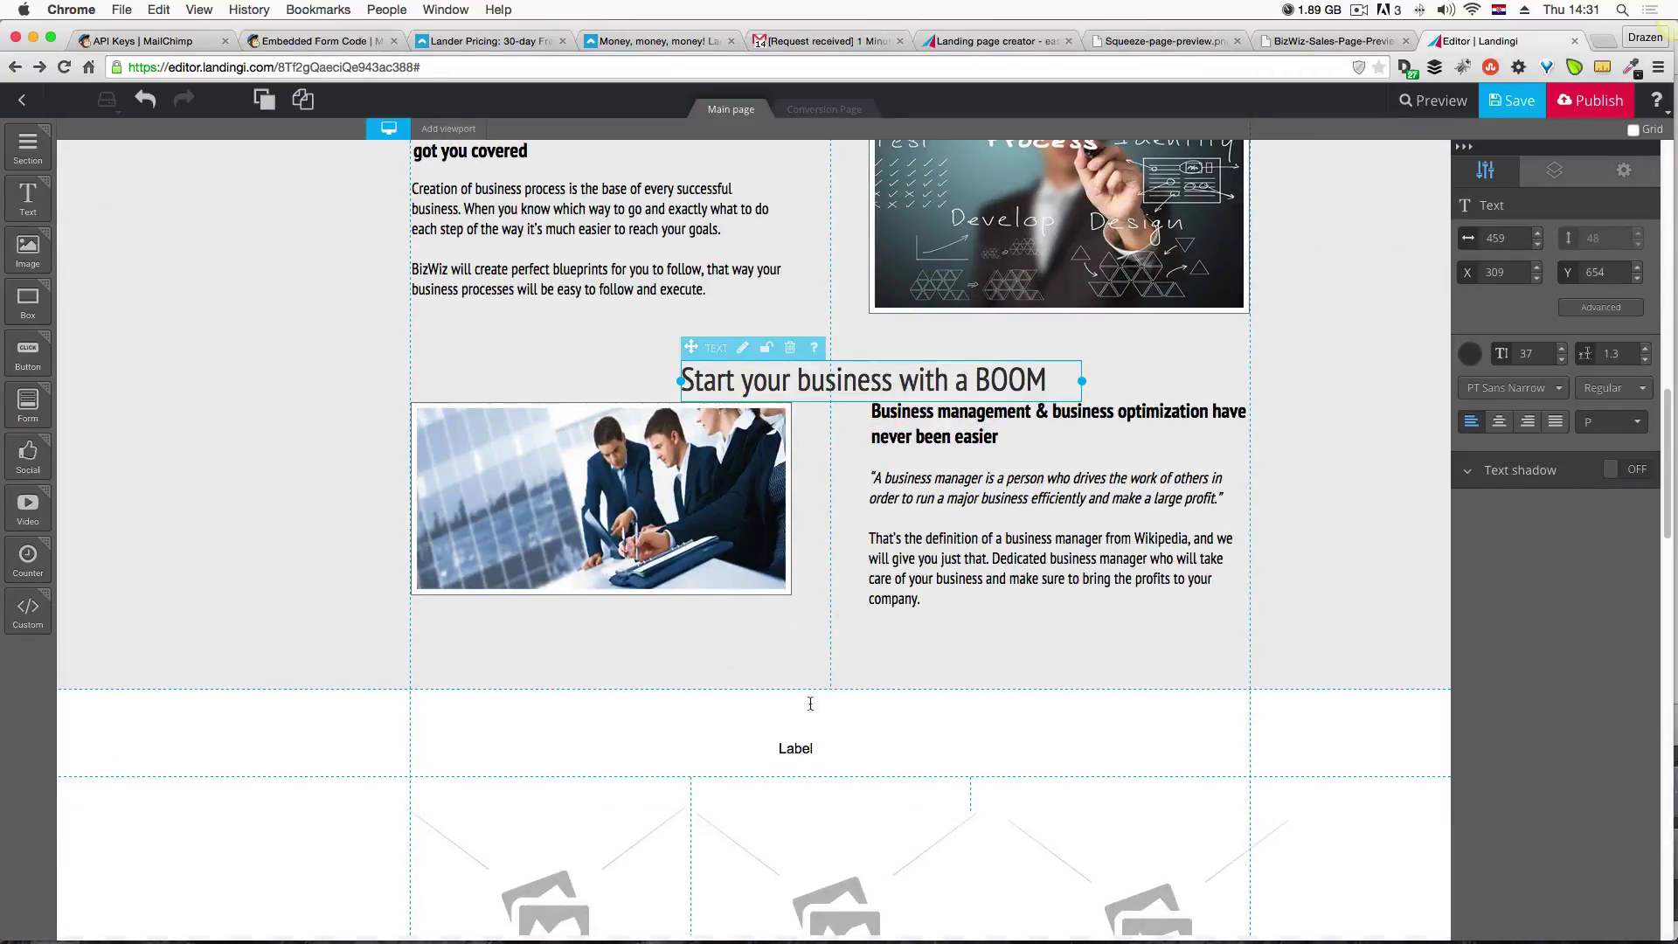
left_click(878, 748)
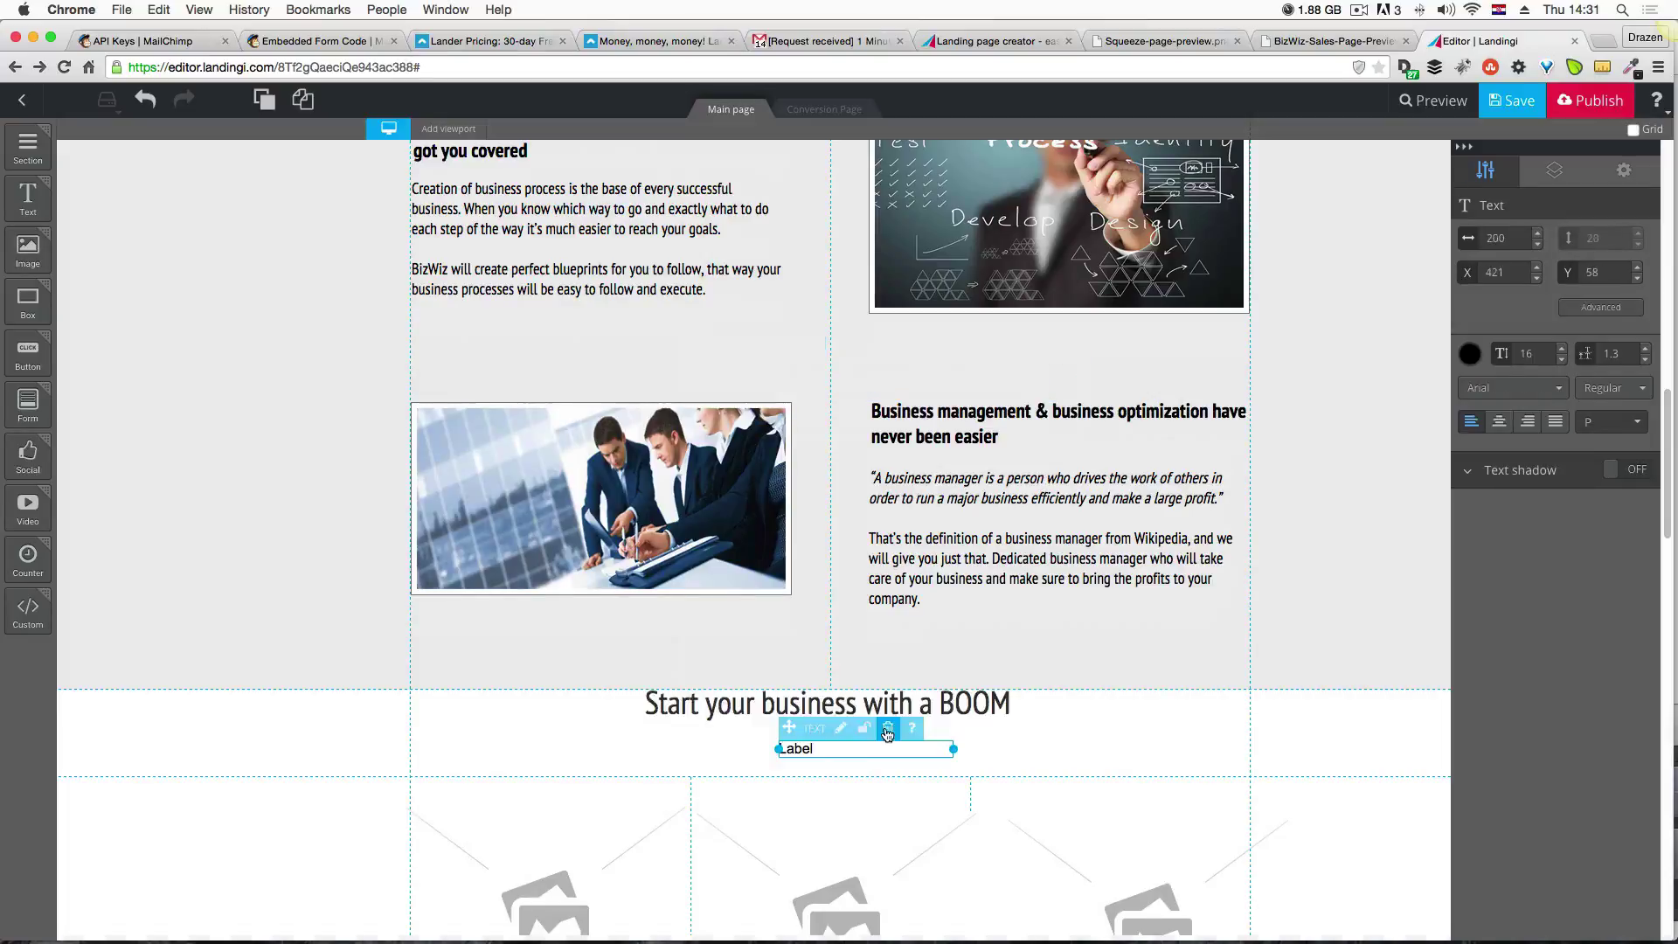
left_click_drag(852, 705, 861, 729)
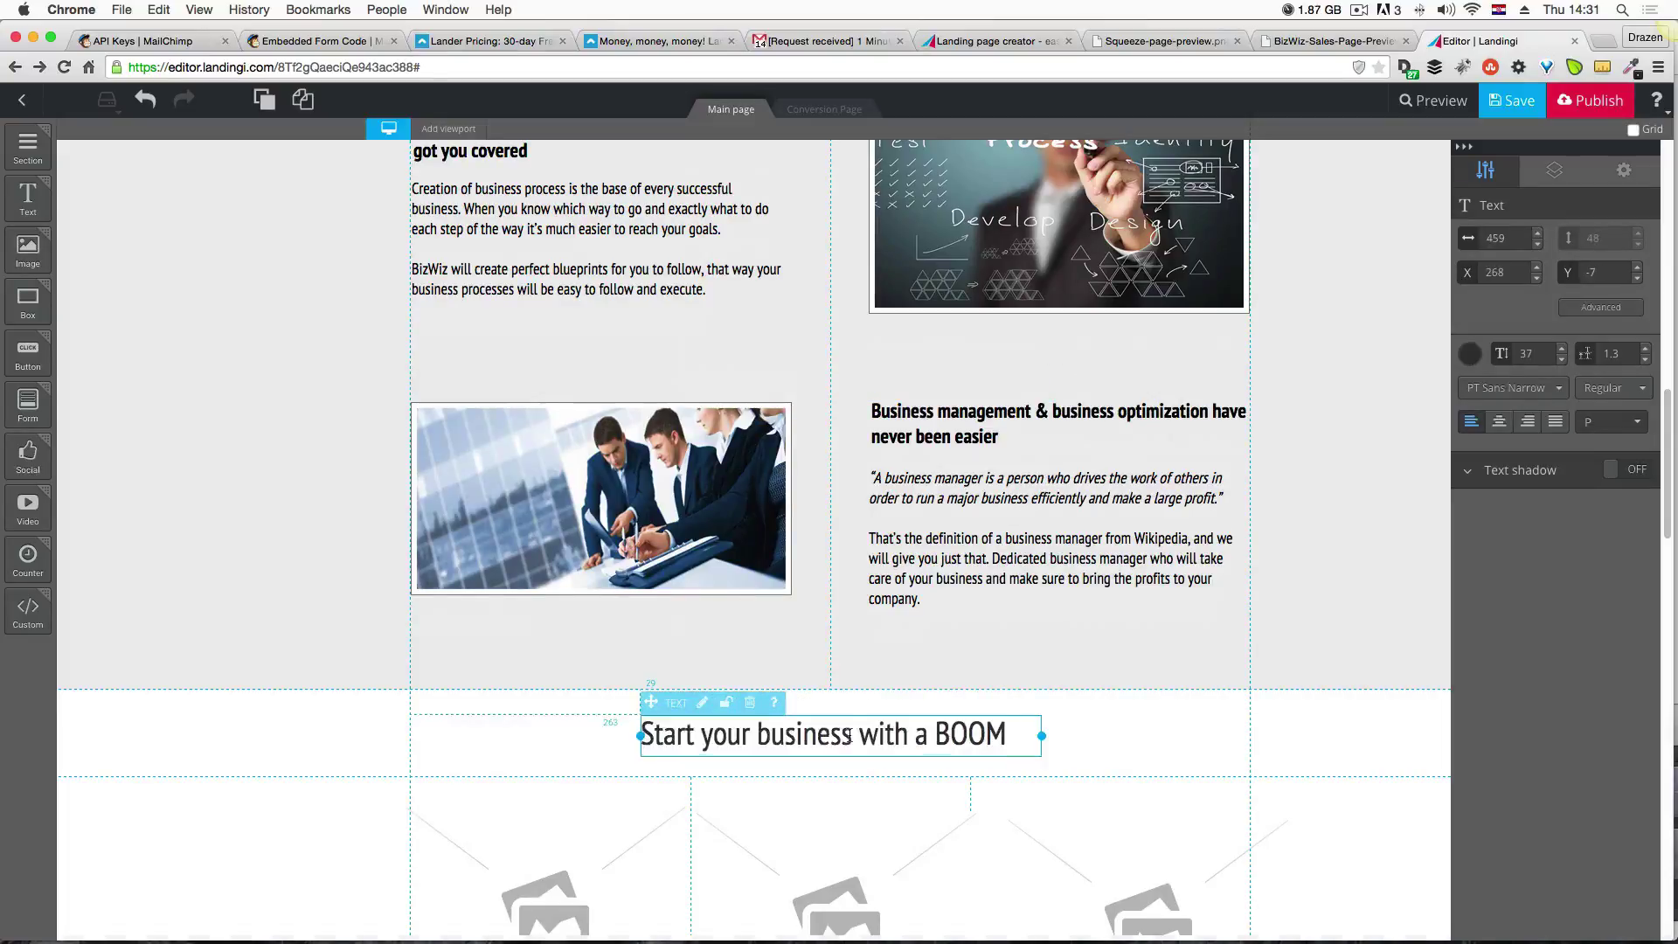
Copy the "What our clients say about us" heading from the Fireworks design and paste it over "Start your business with a BOOM" in the Landingi editor.
key("ctrl+Up")
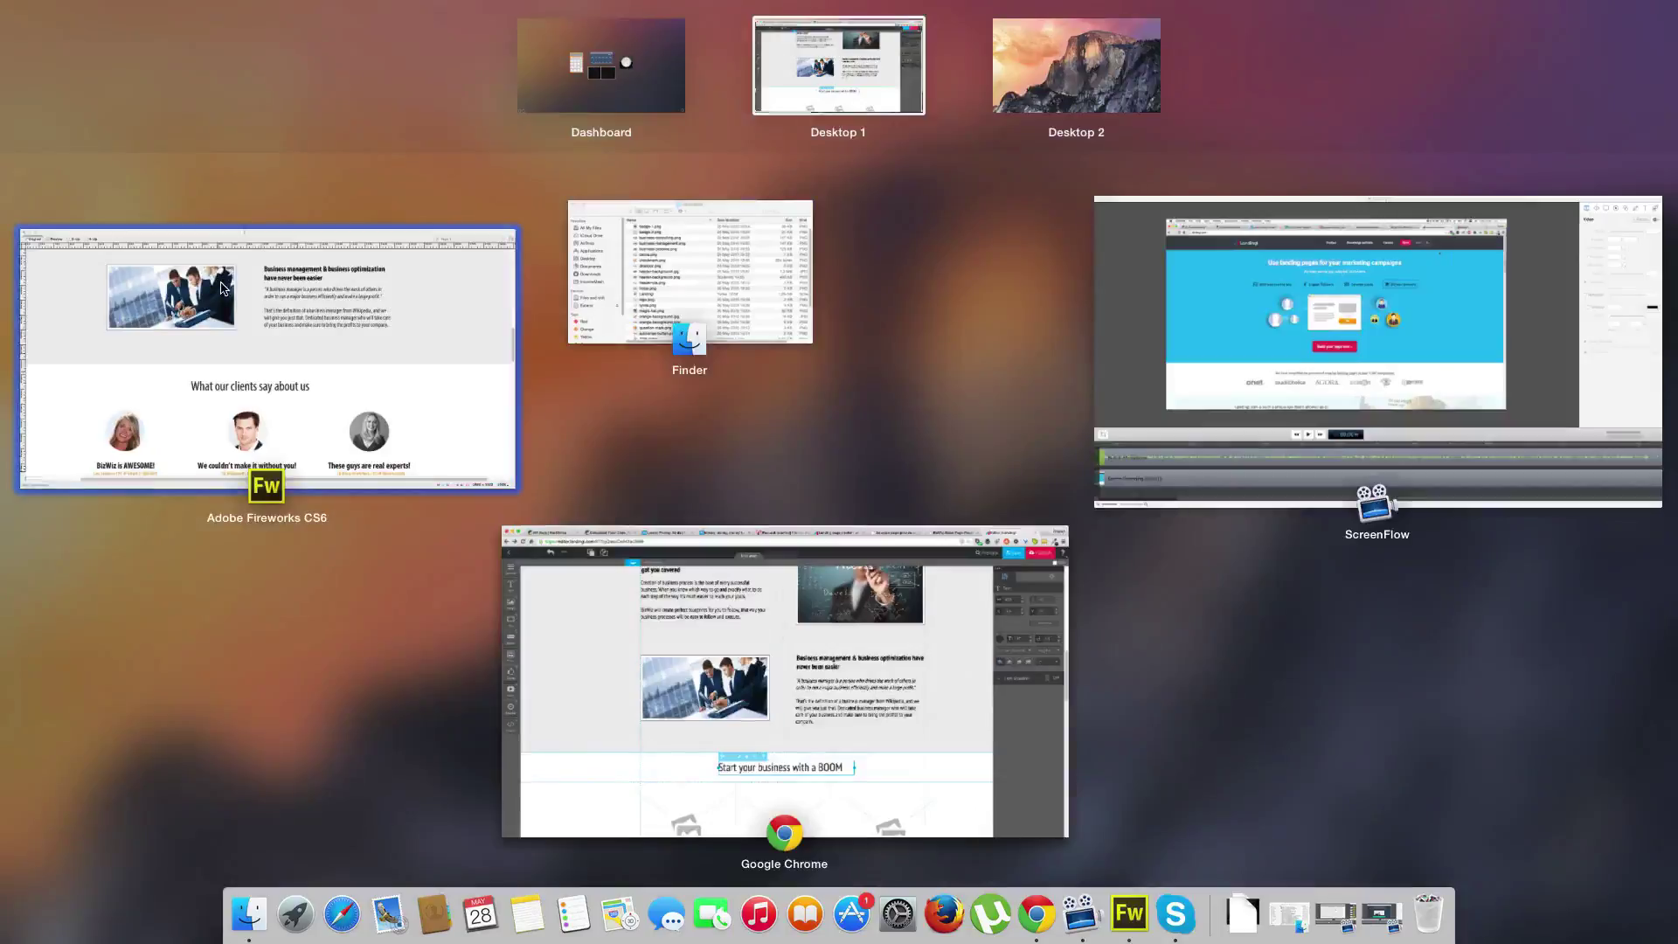
left_click(507, 433)
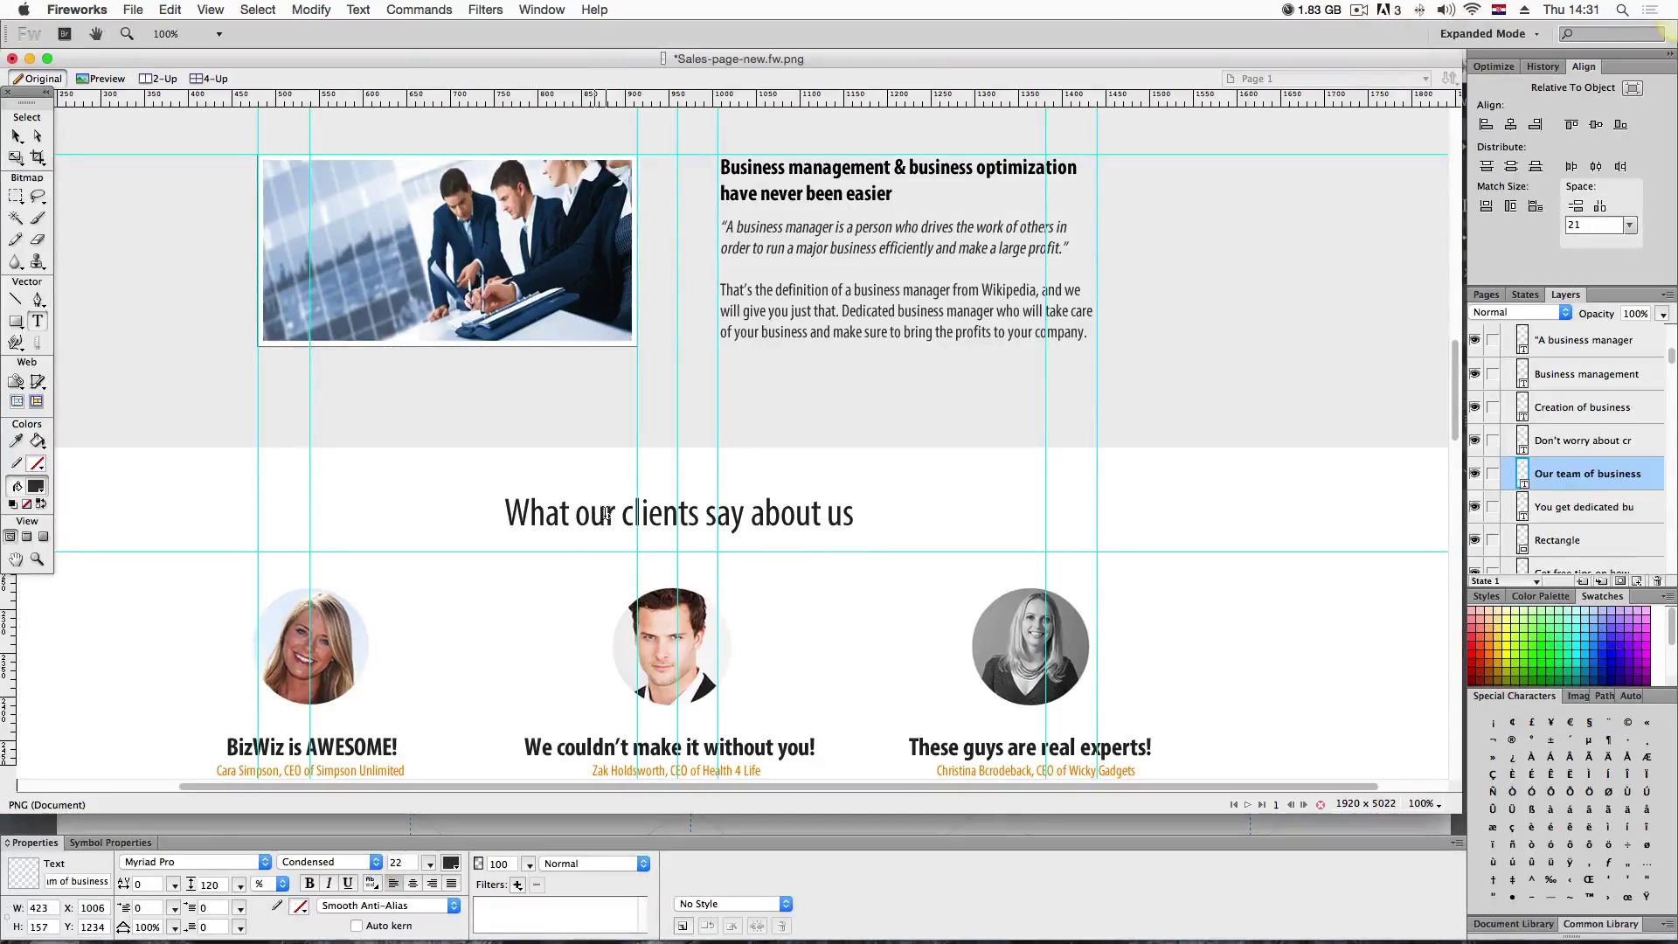
triple_click(605, 515)
key("super+c")
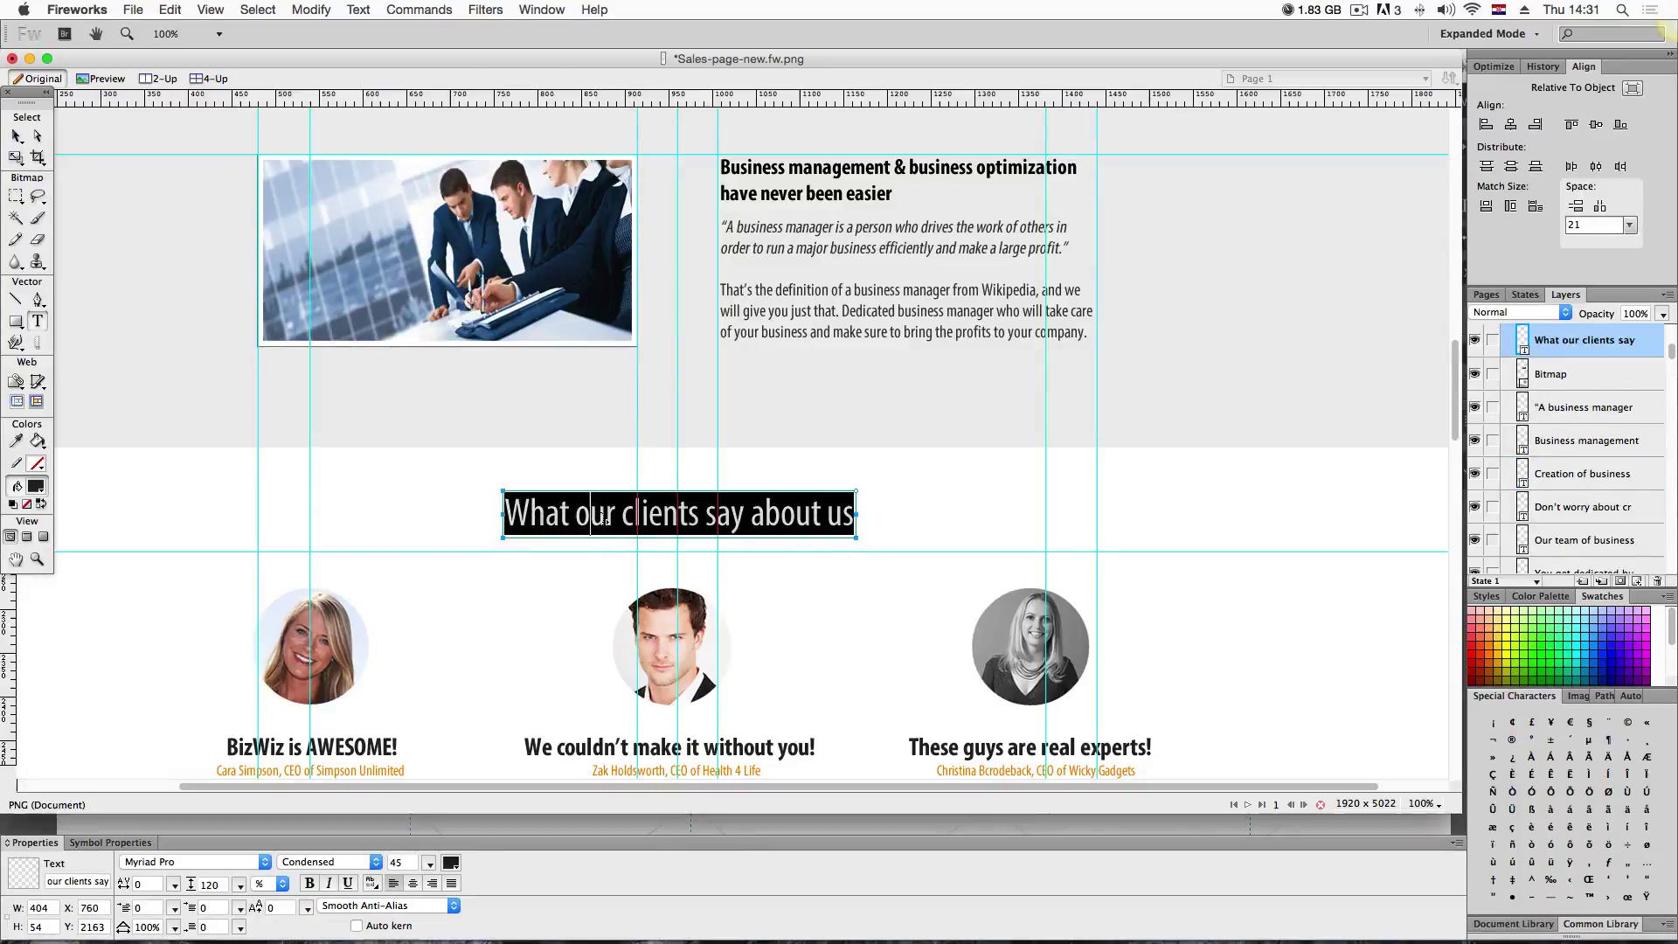
key("ctrl+Up")
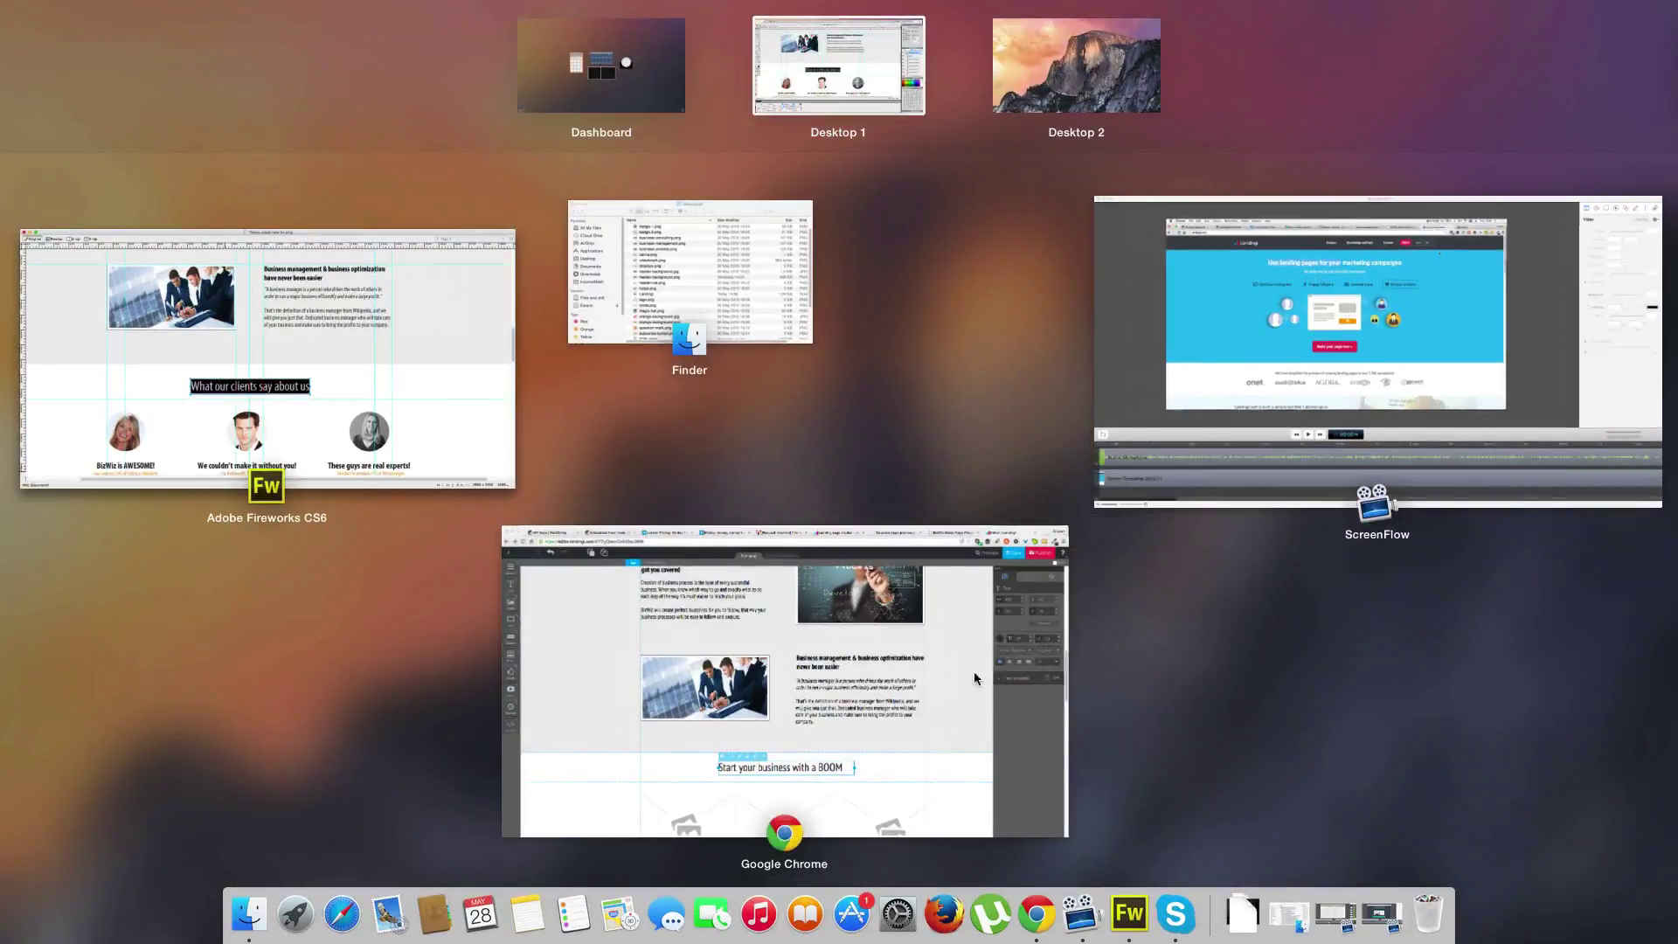
left_click(946, 720)
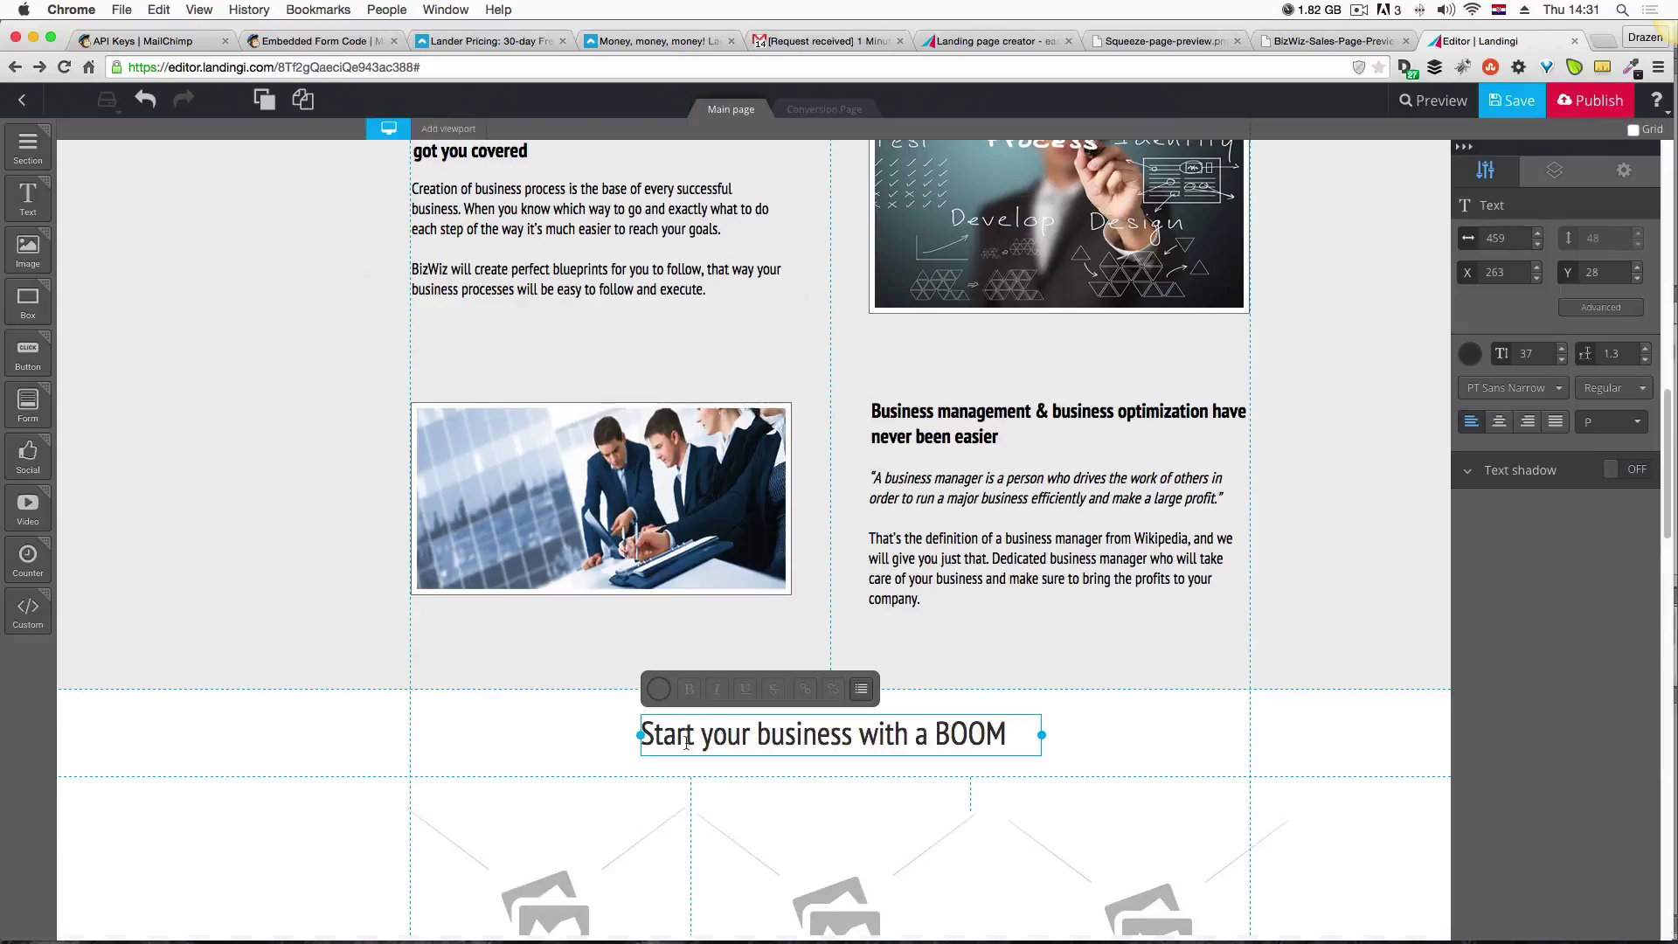
key("super+a")
key("super+v")
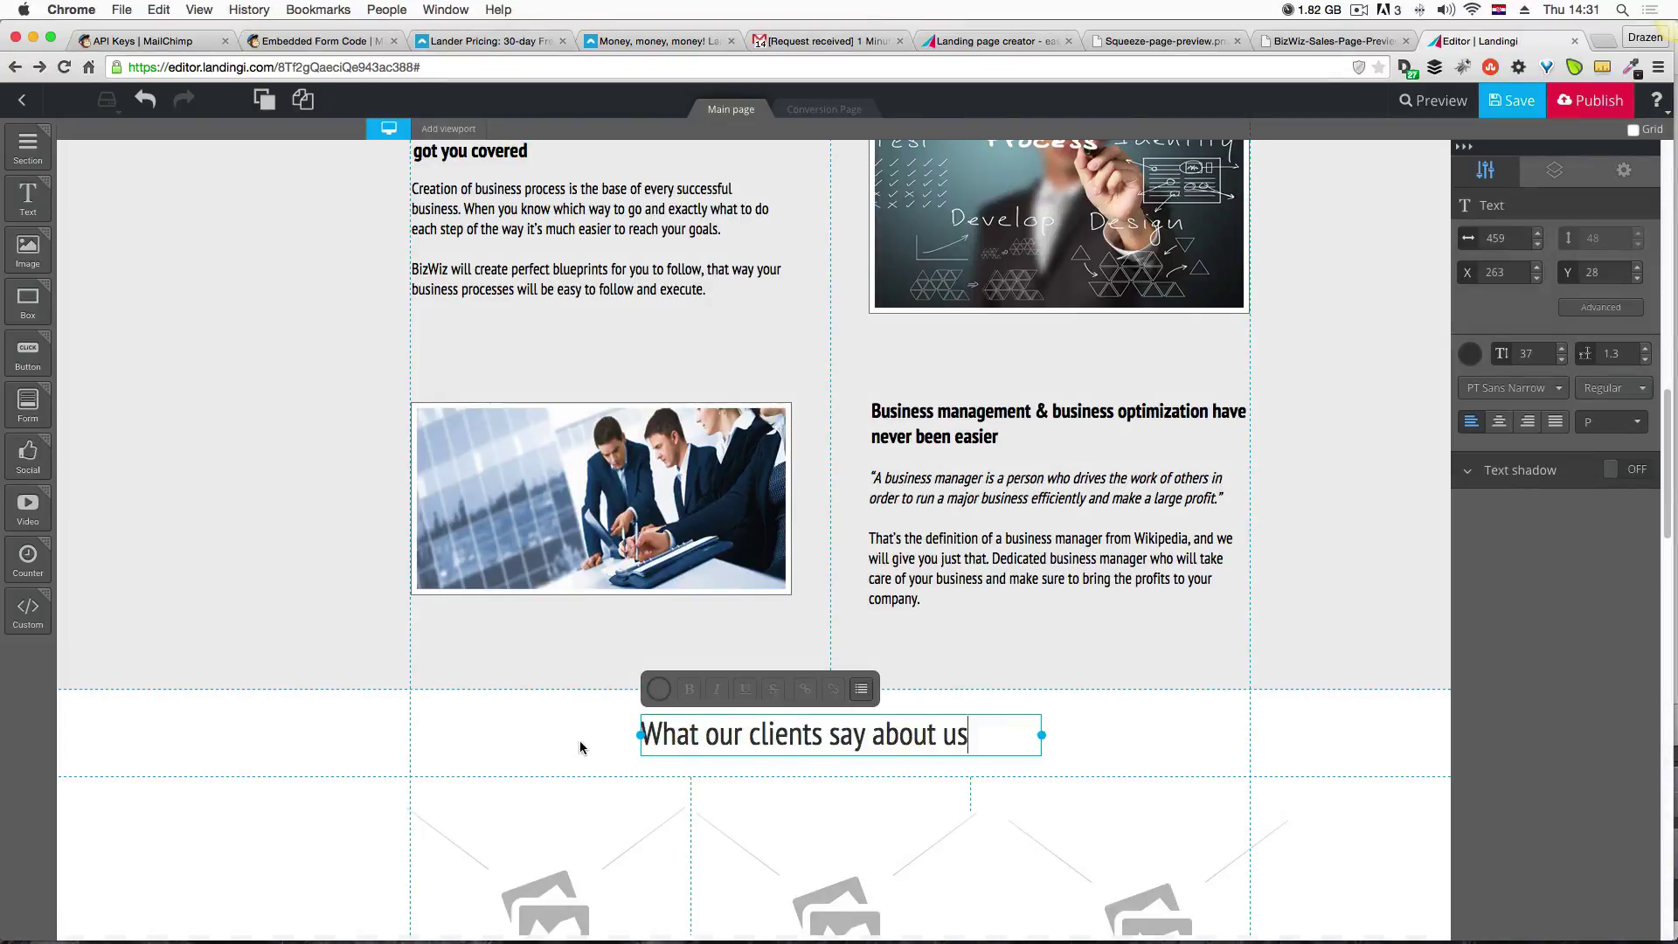
Shift the "What our clients say about us" heading slightly to the right so its text sits centred on the page.
left_click(1154, 744)
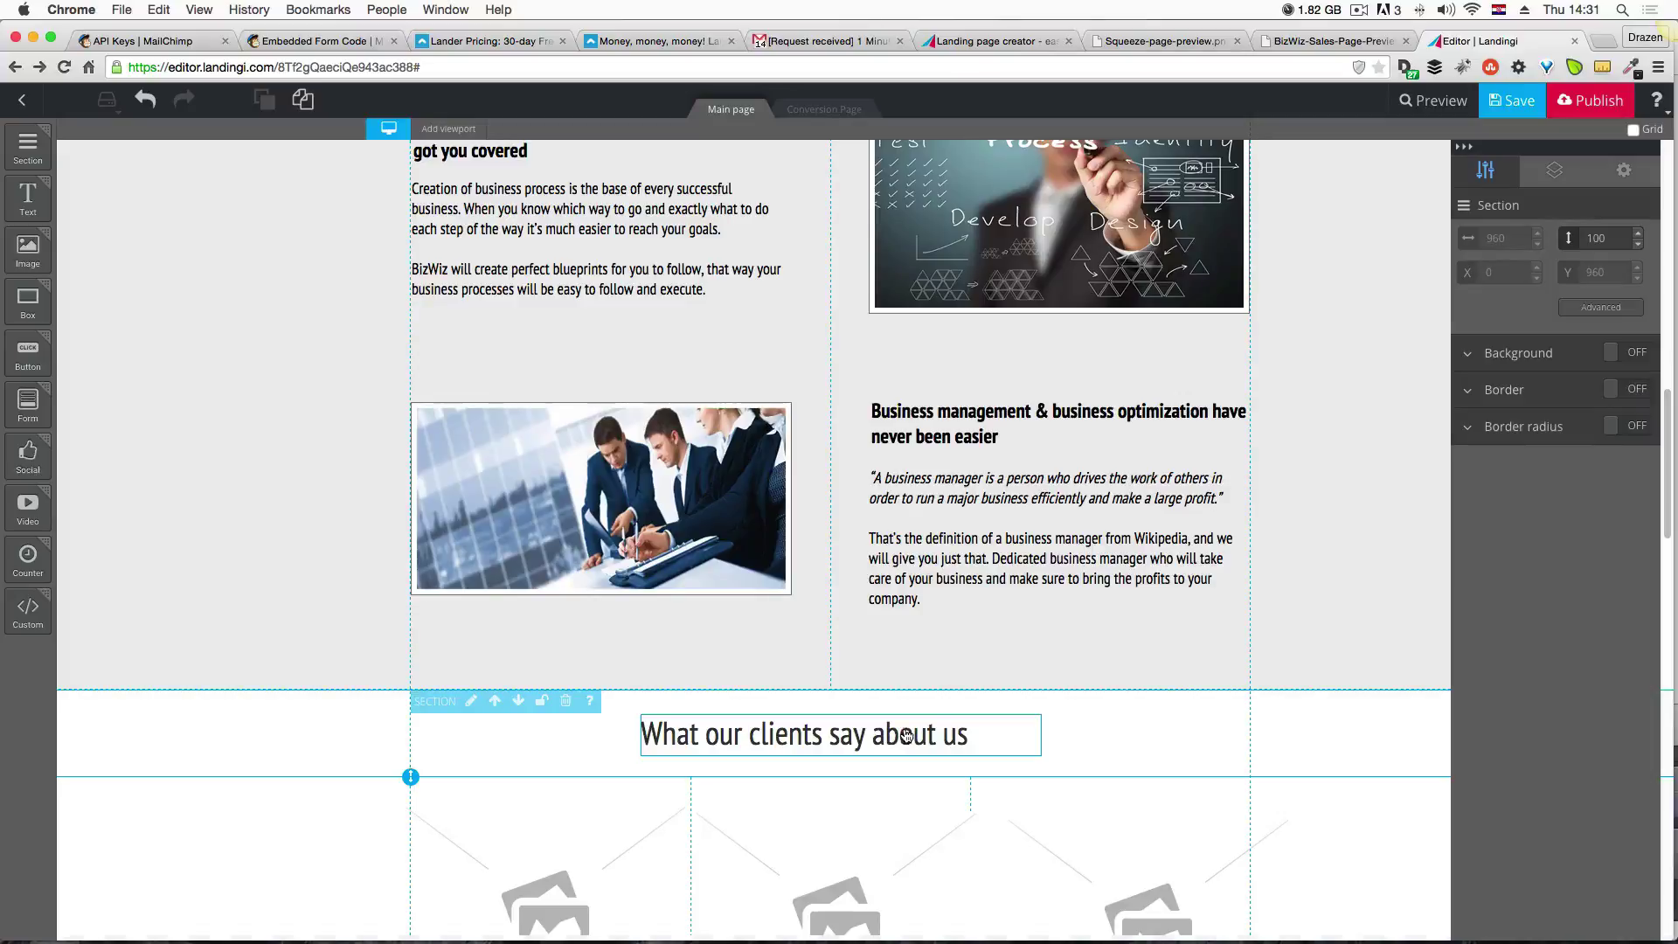
left_click(1075, 740)
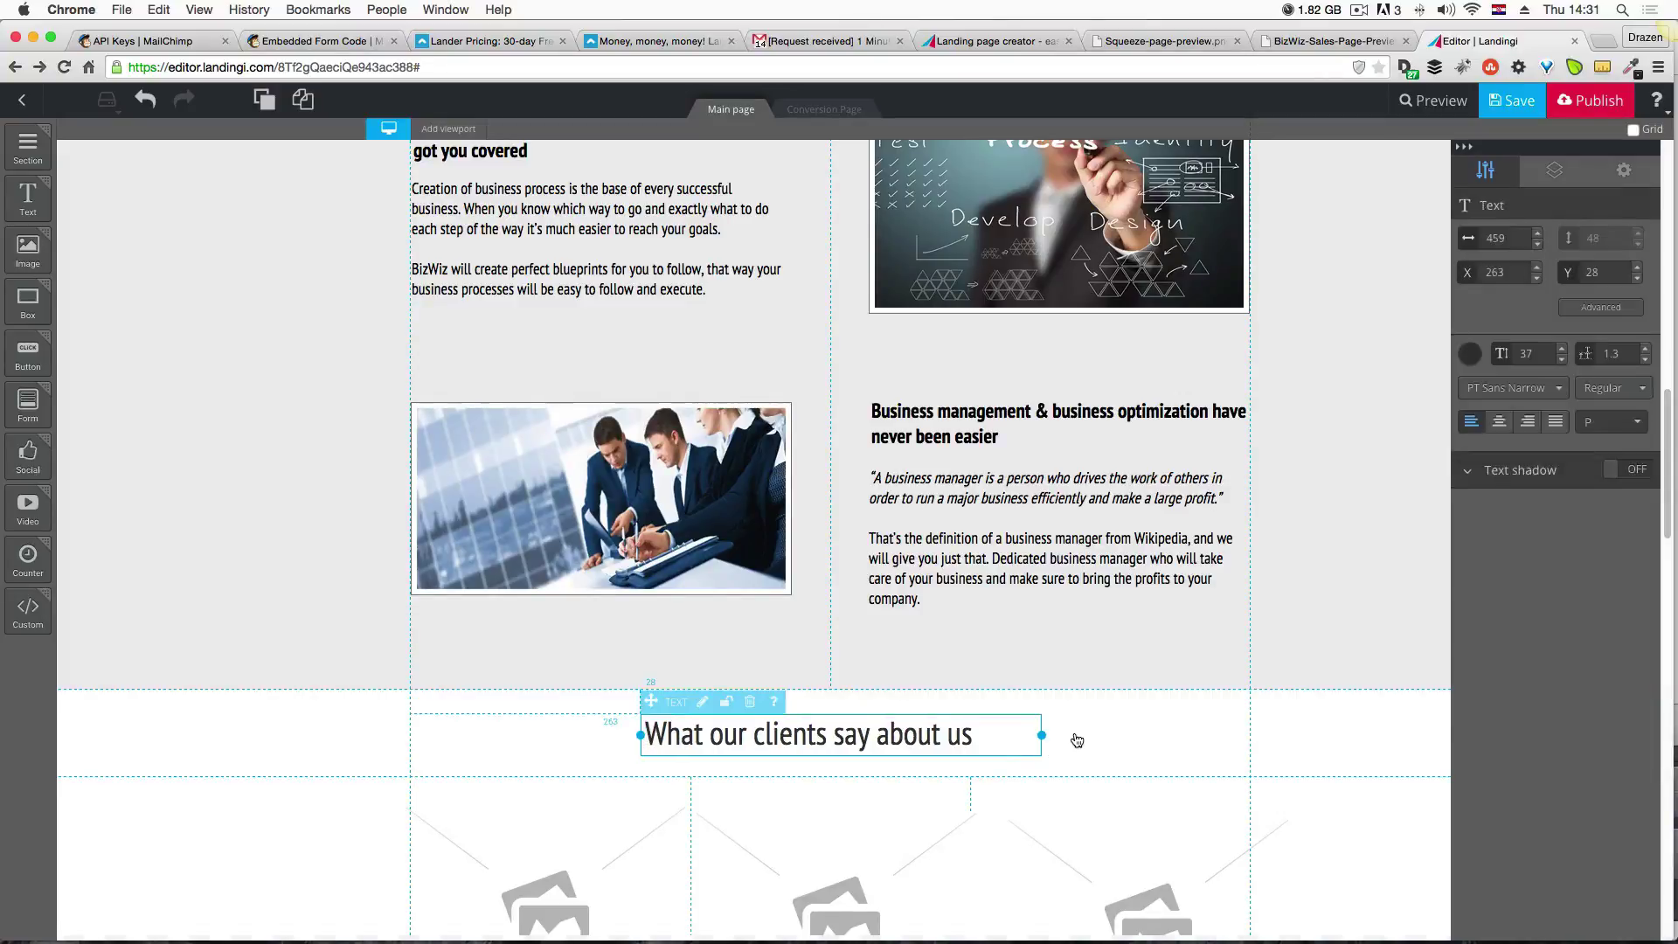
left_click(1130, 734)
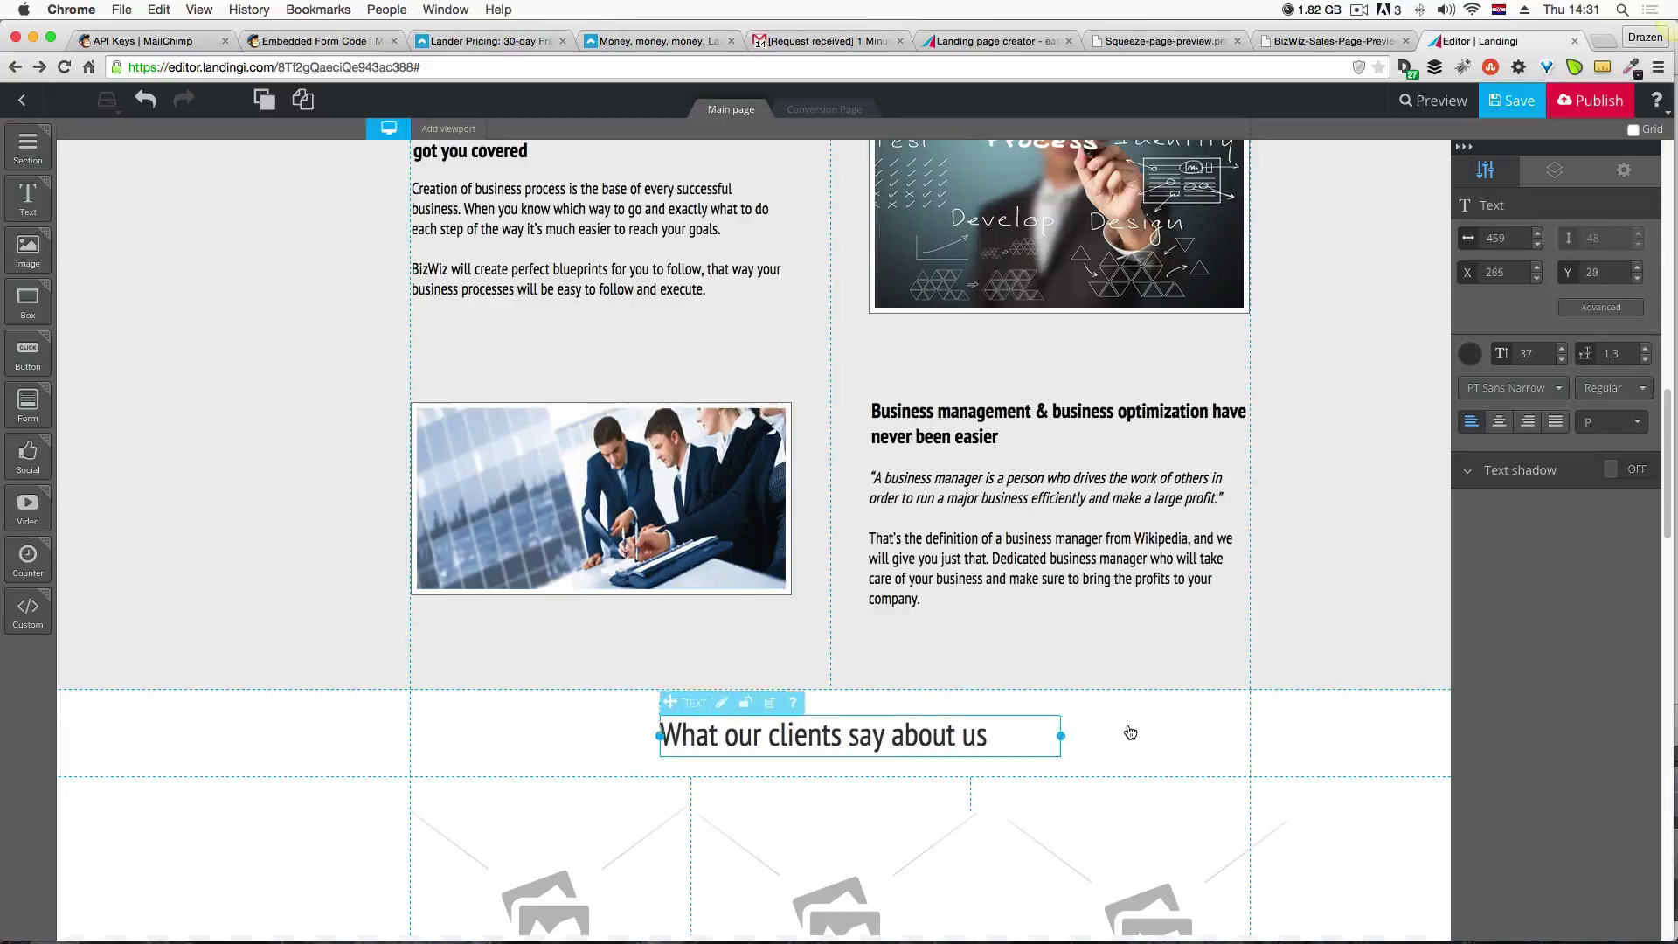
Upload testimonial-cara.png from the Sales page folder and use it in the left image placeholder of the testimonials section.
scroll(962, 703, "down", 1)
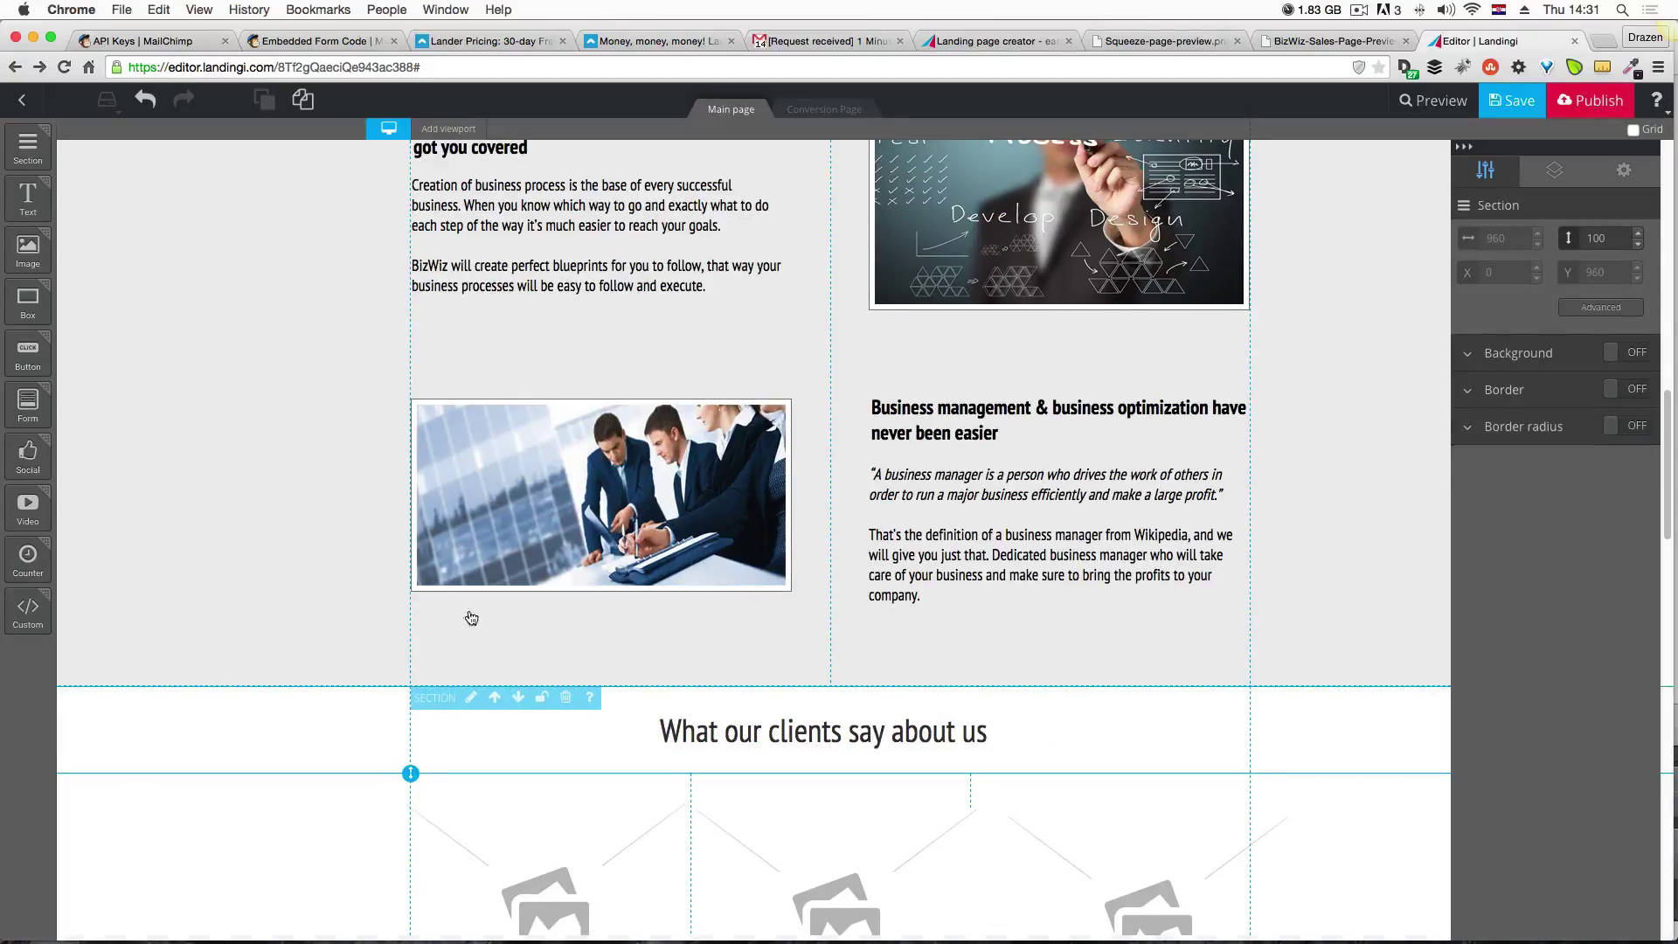
scroll(468, 618, "down", 5)
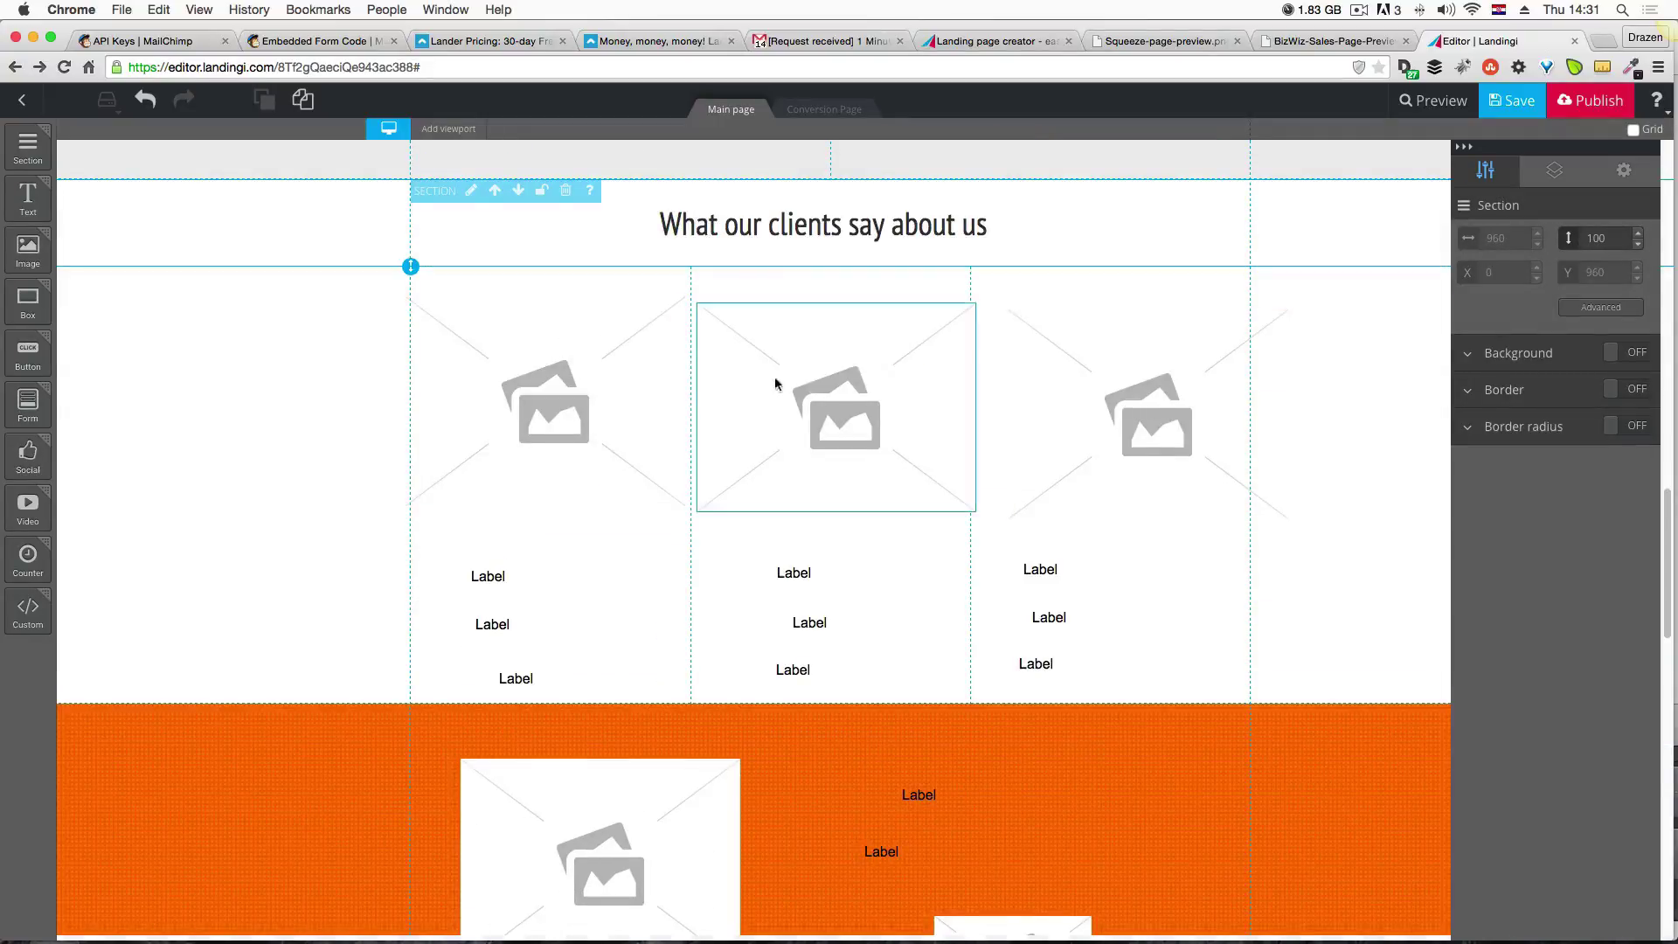
left_click(478, 378)
left_click(478, 285)
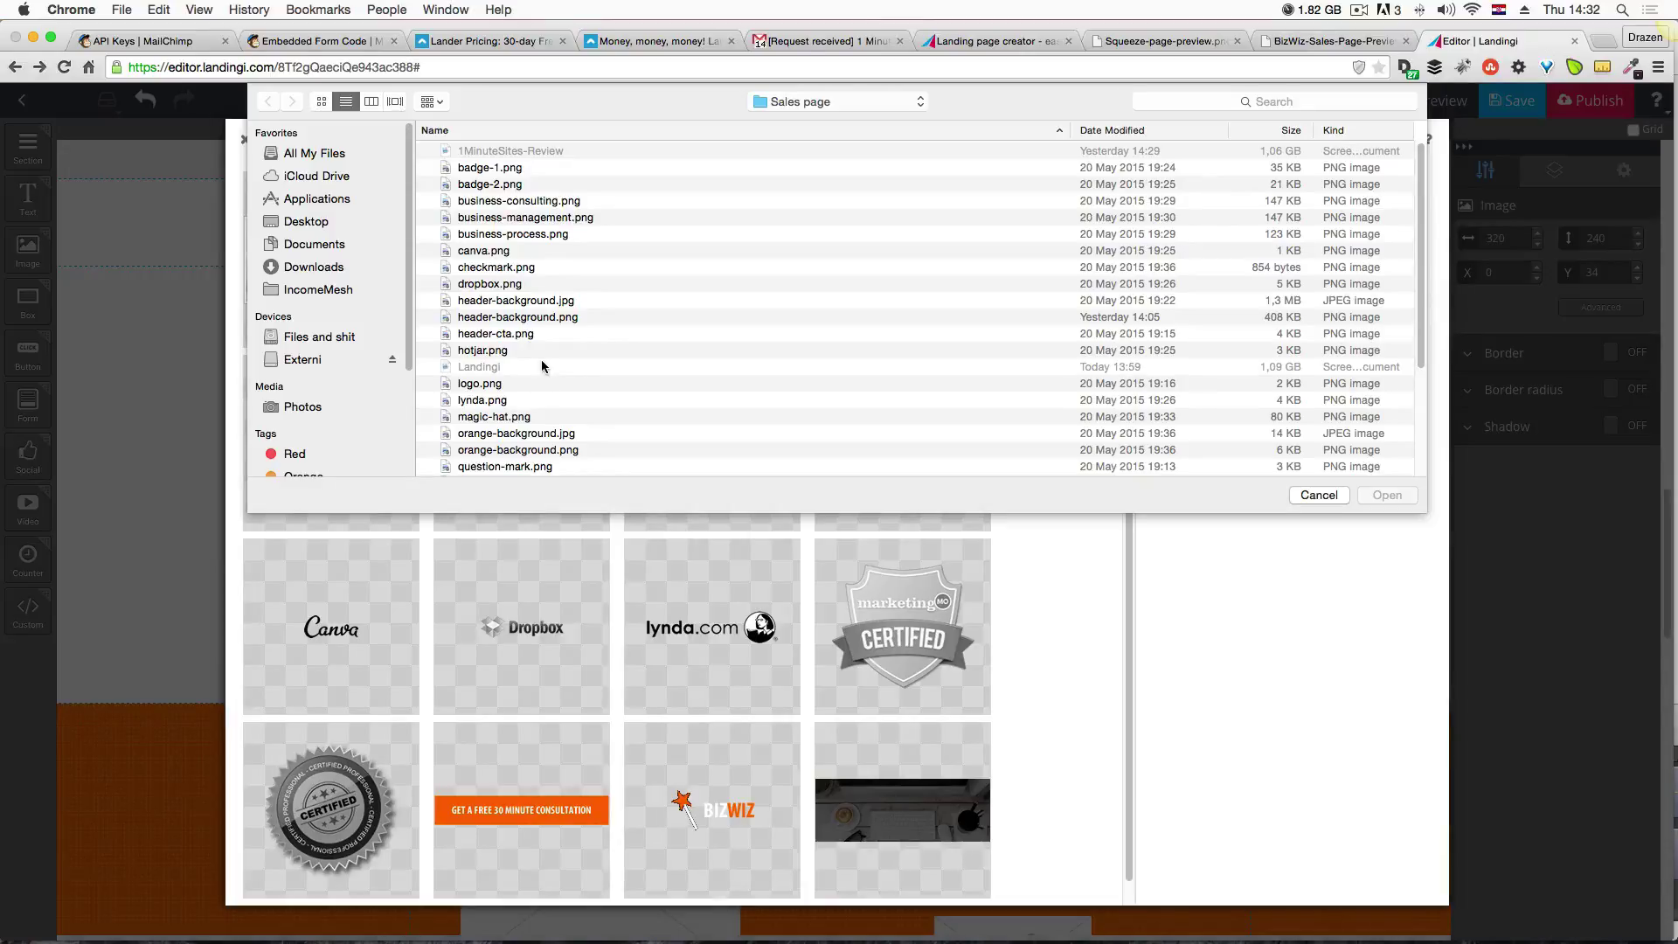
scroll(542, 365, "down", 3)
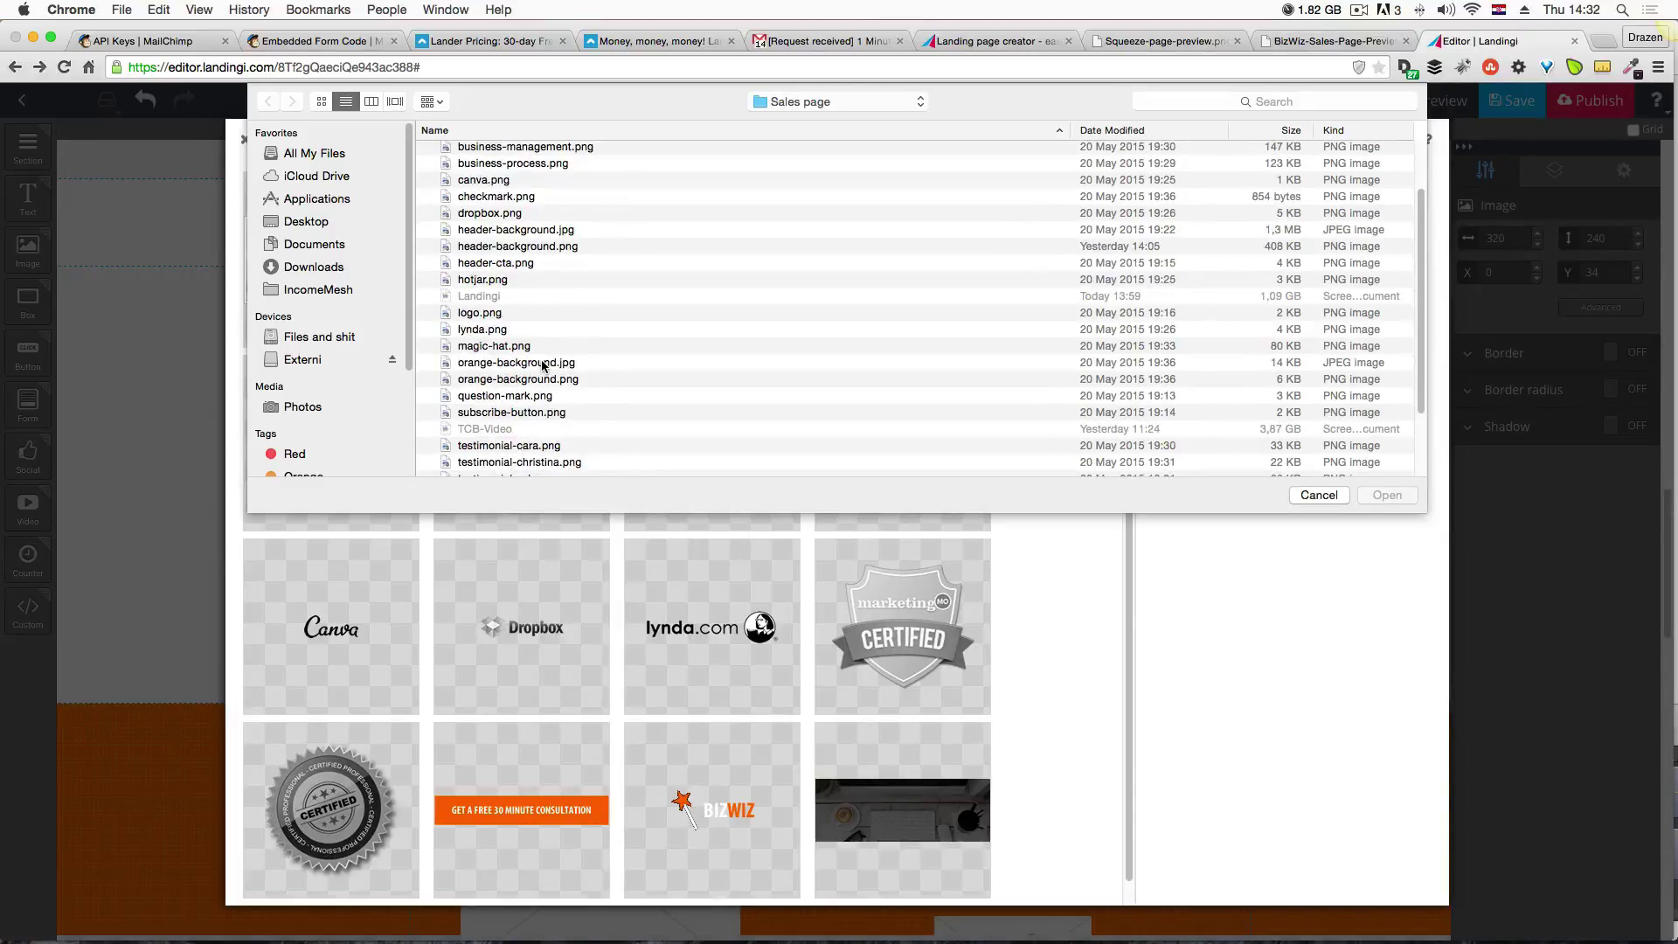
scroll(542, 365, "down", 3)
left_click(543, 353)
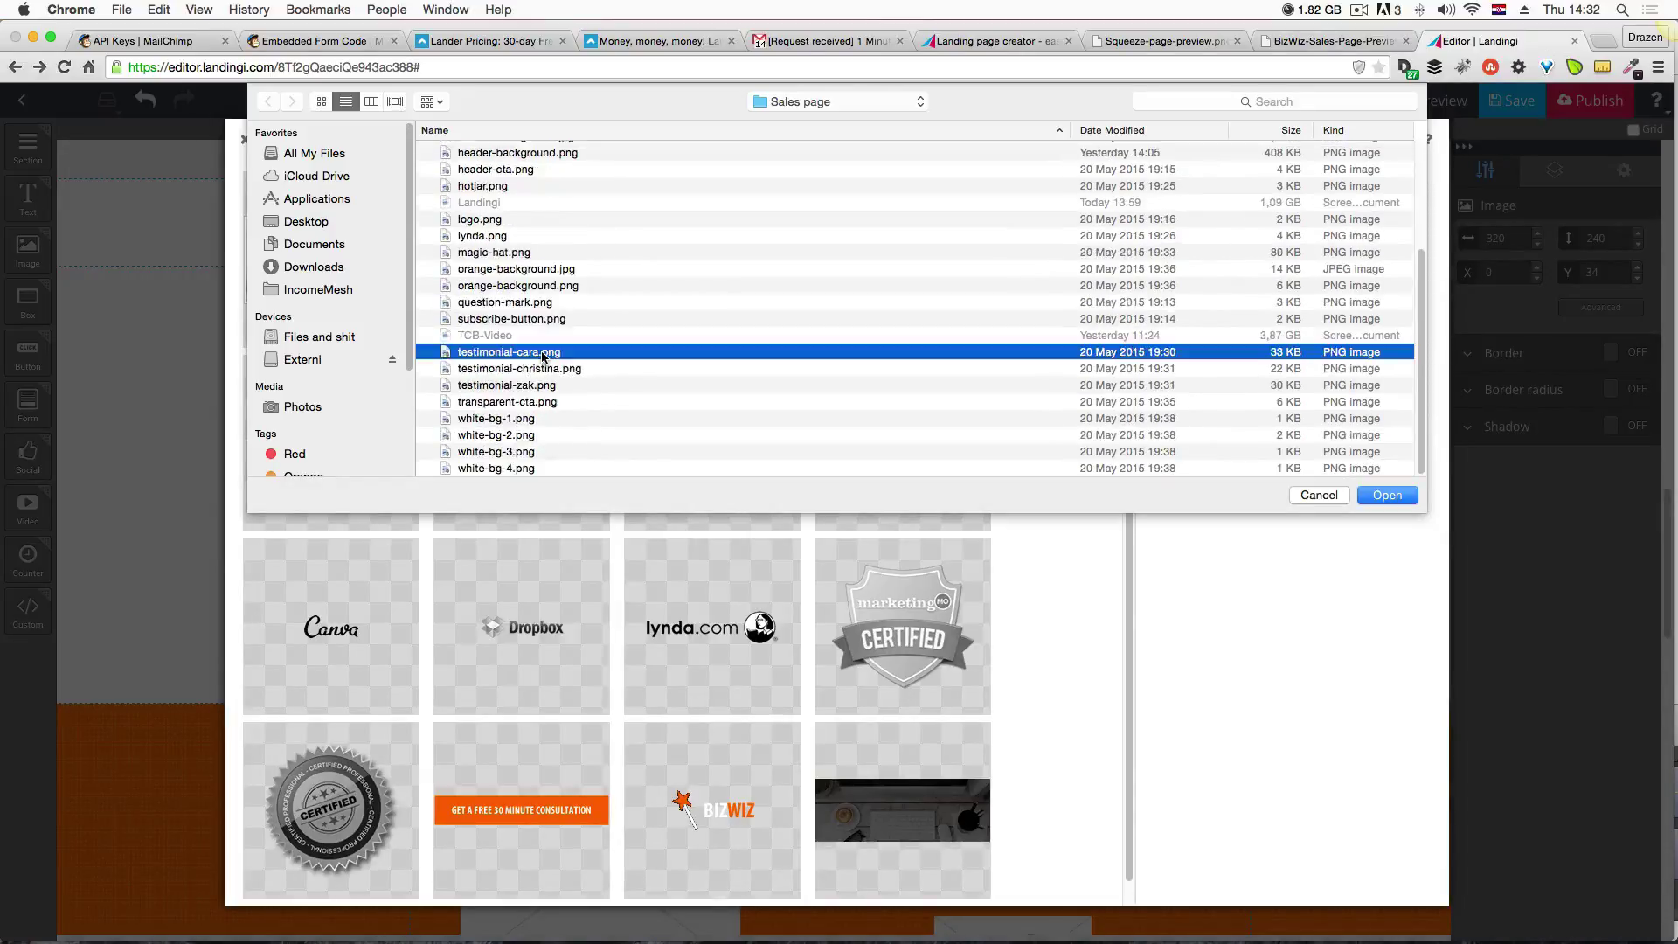
left_click(1387, 495)
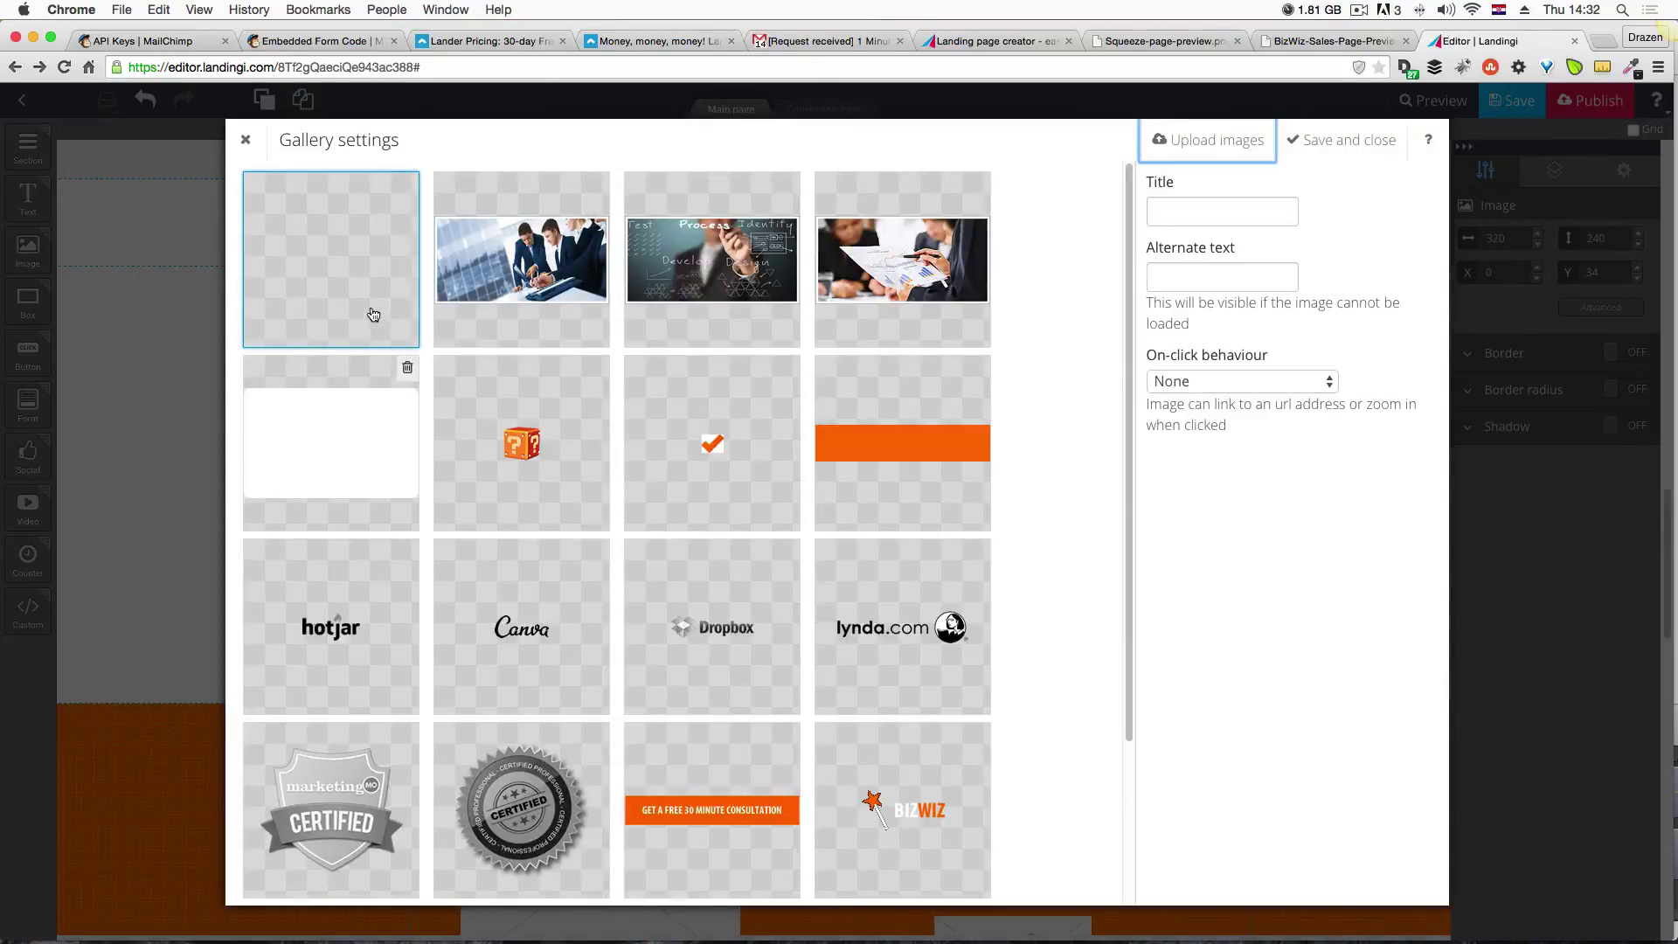
left_click(342, 274)
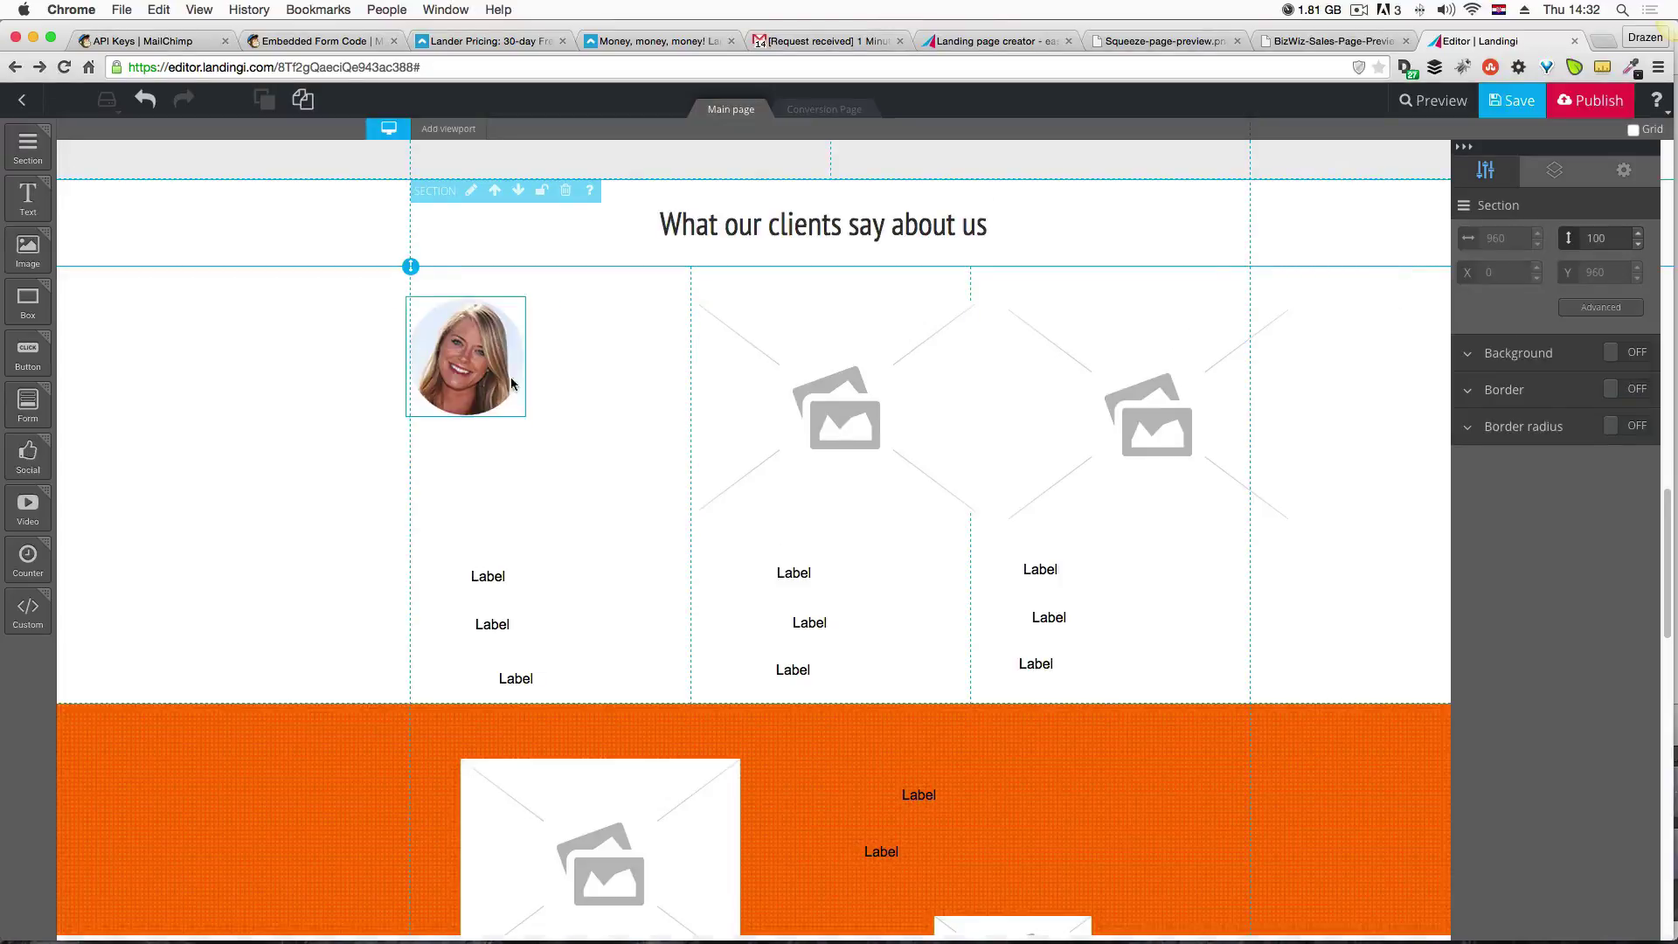
Upload testimonial-zak.png and use it in the middle image placeholder of the testimonials section.
left_click(877, 385)
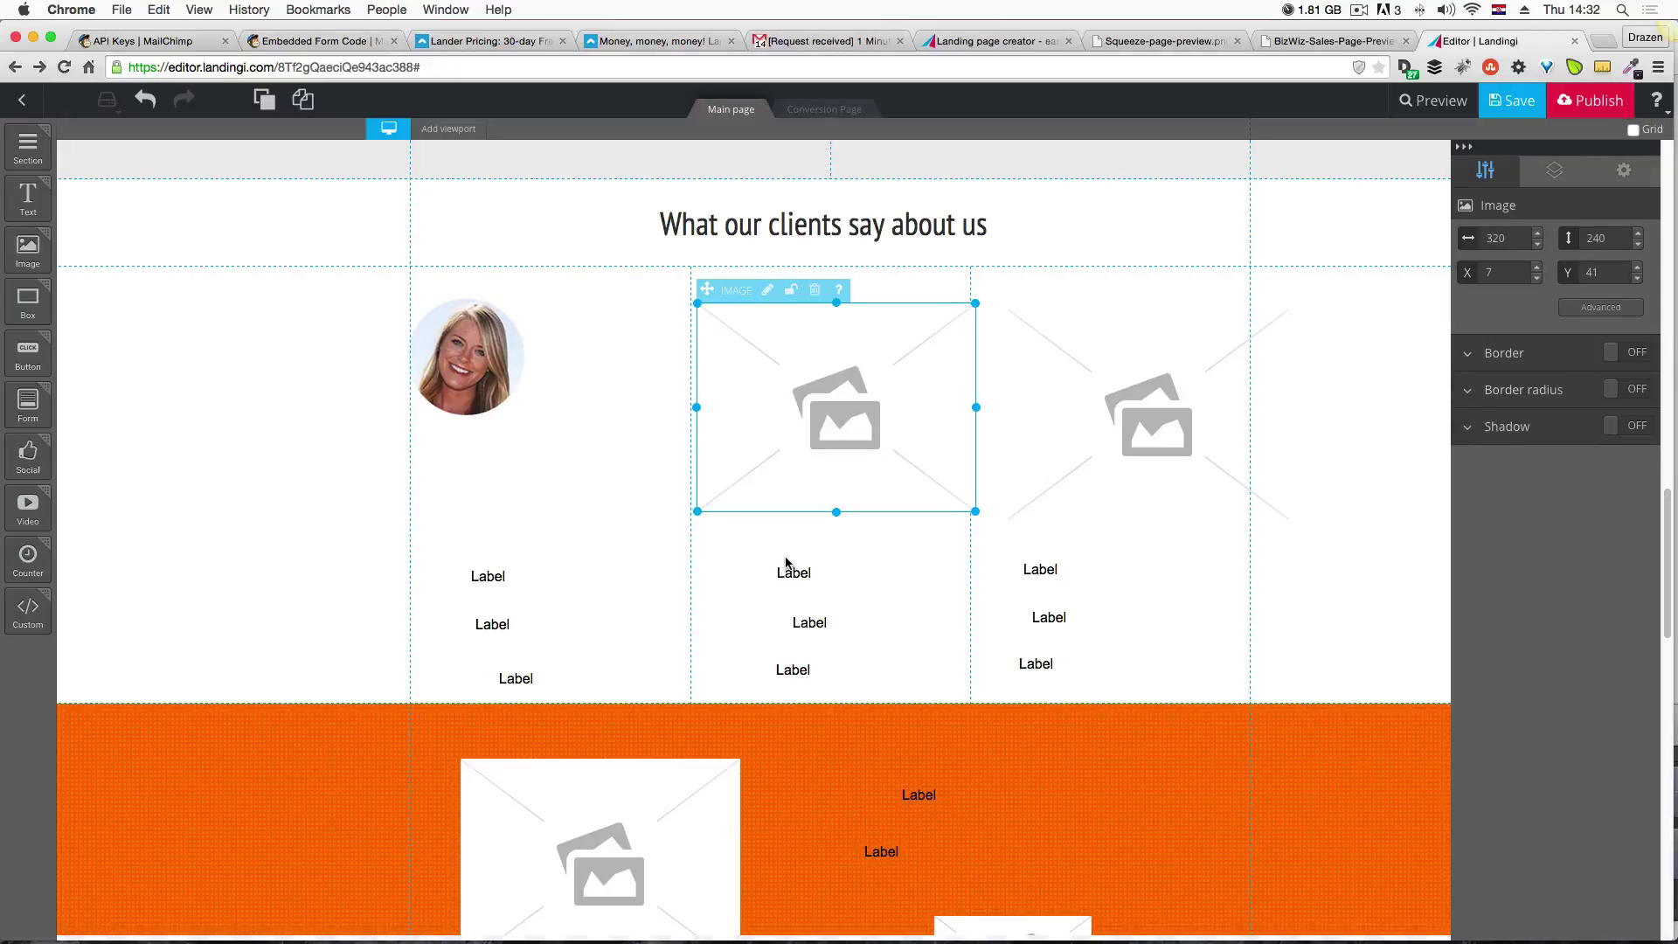
left_click(767, 289)
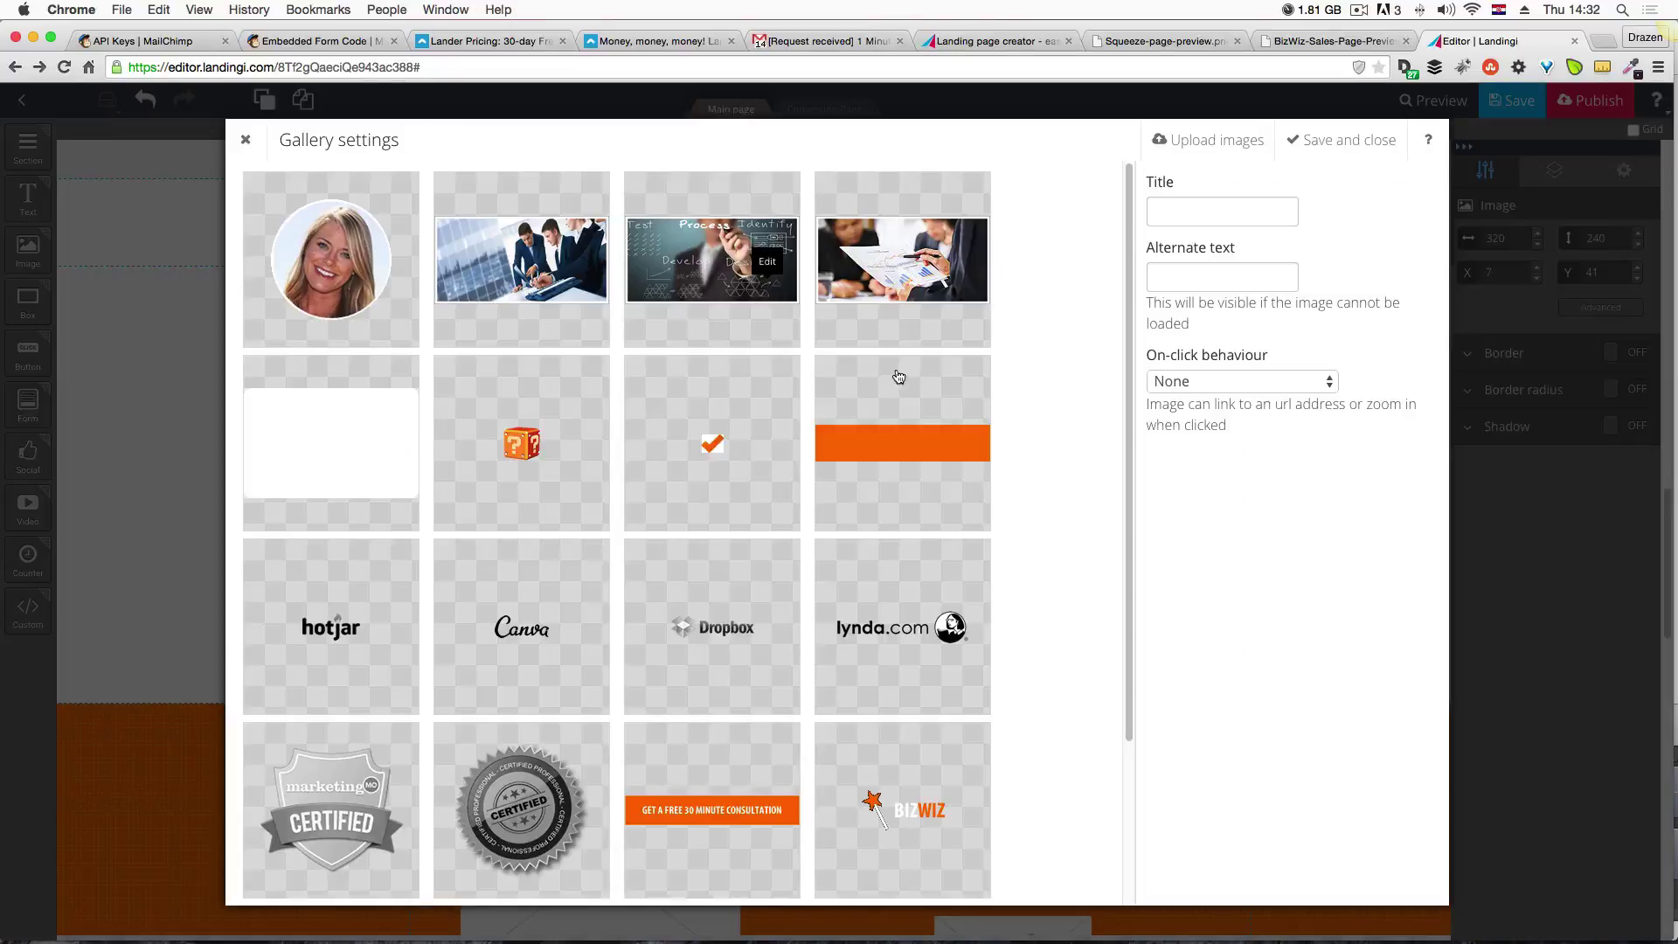
left_click(1188, 154)
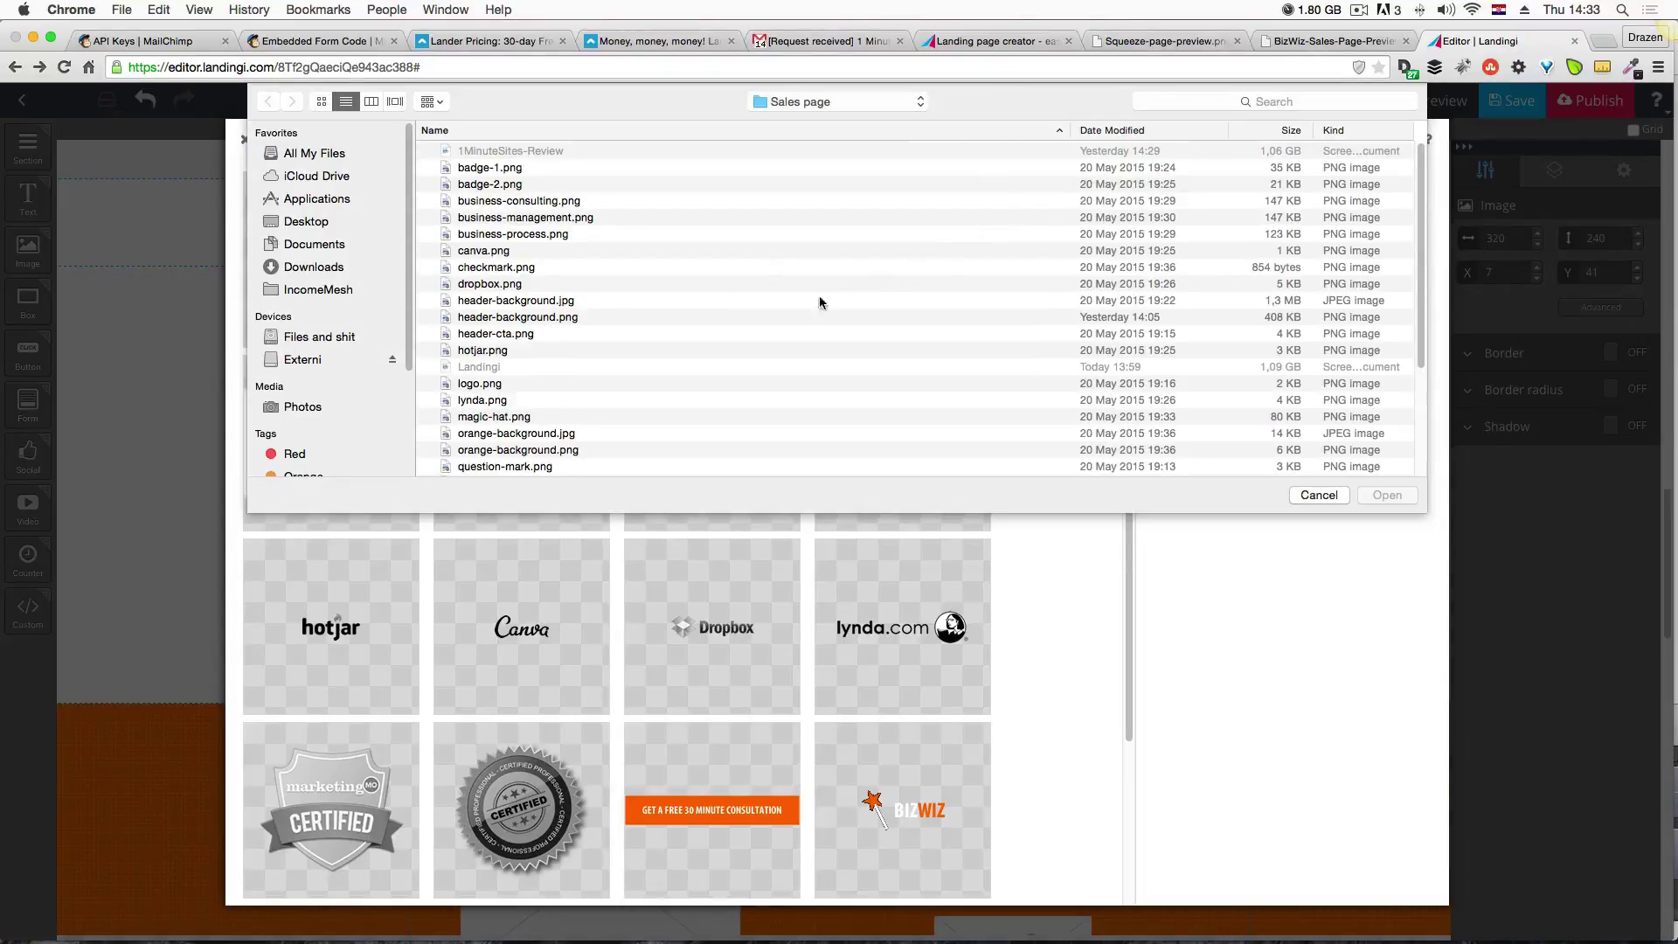
scroll(666, 365, "down", 5)
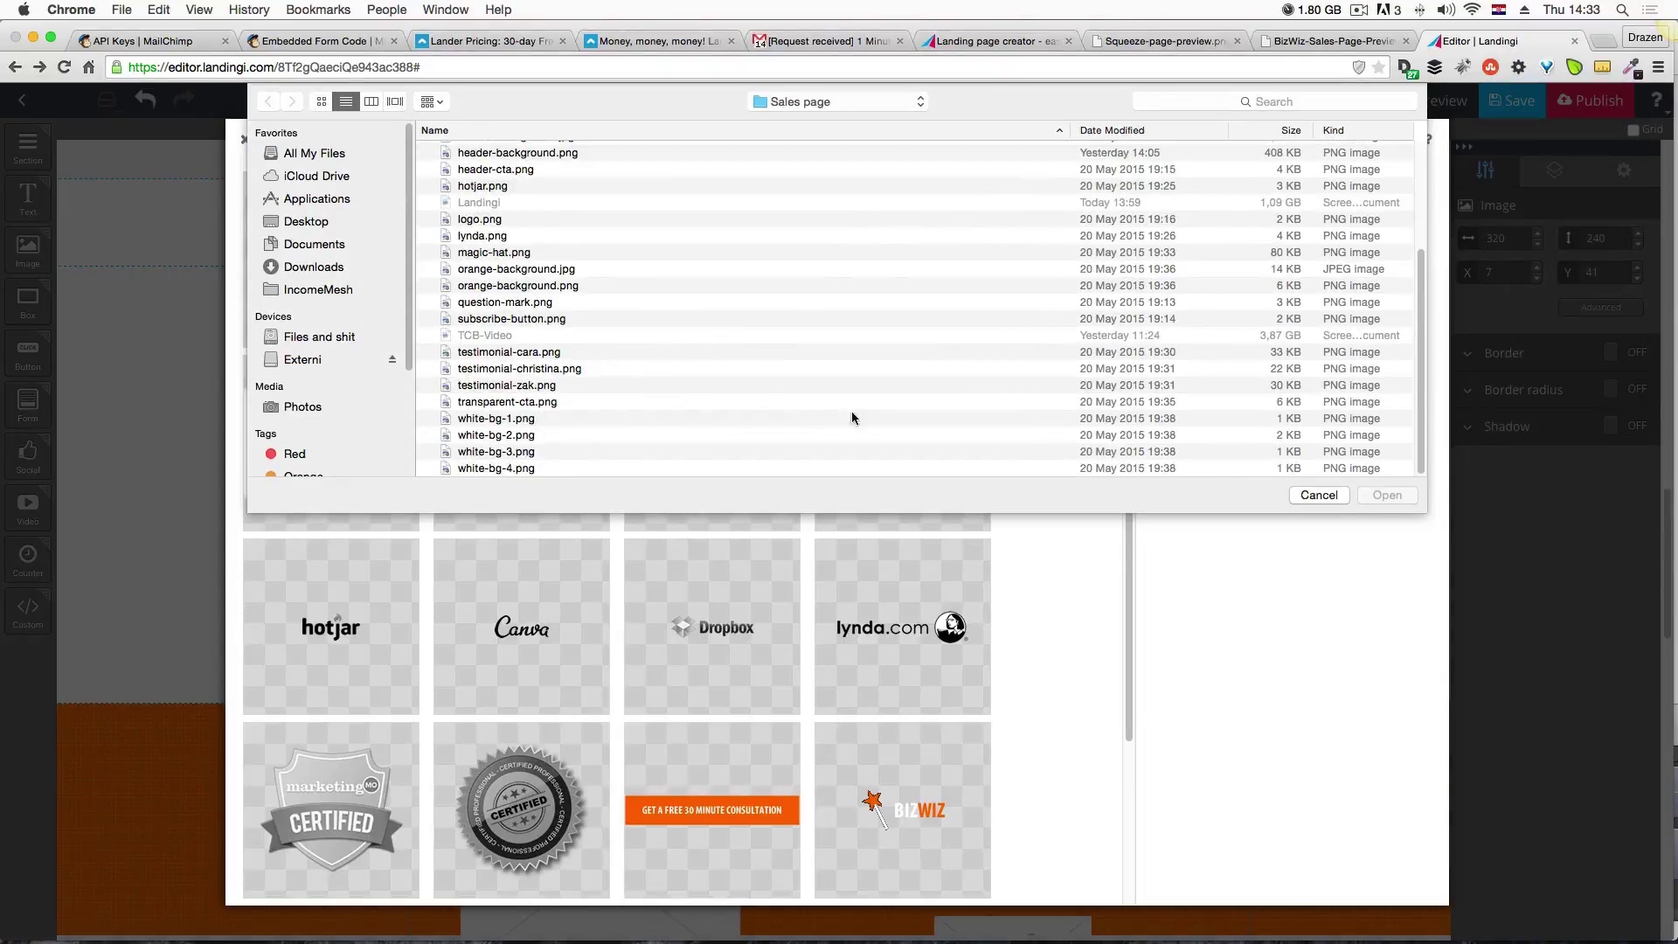
left_click(525, 385)
left_click(1365, 496)
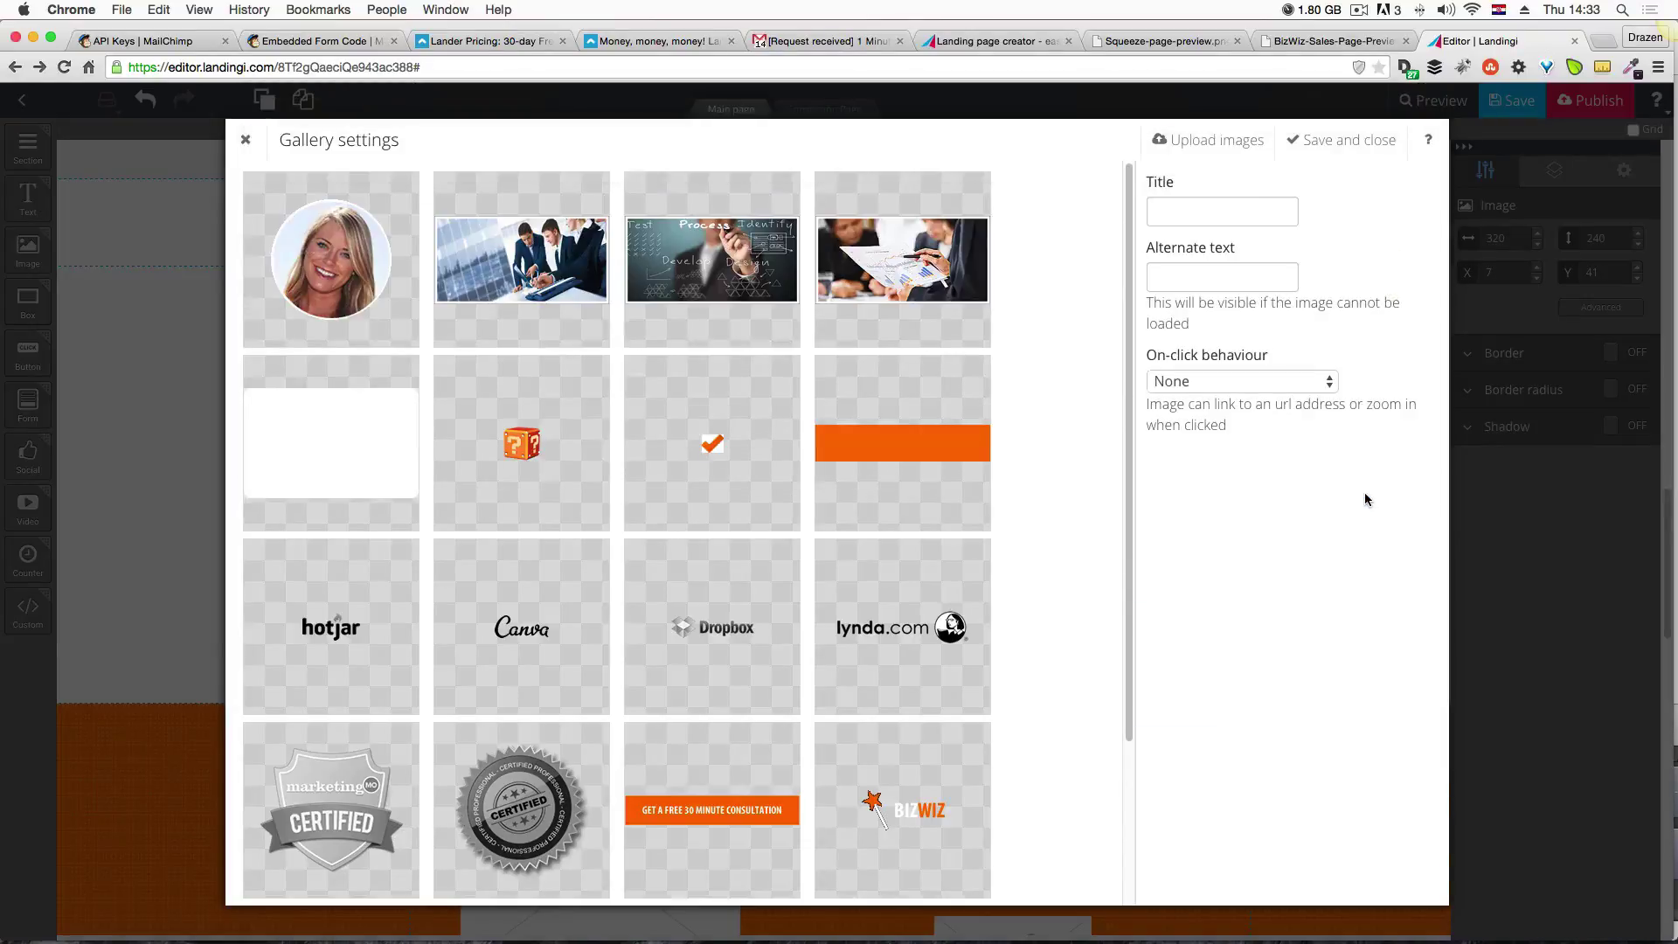
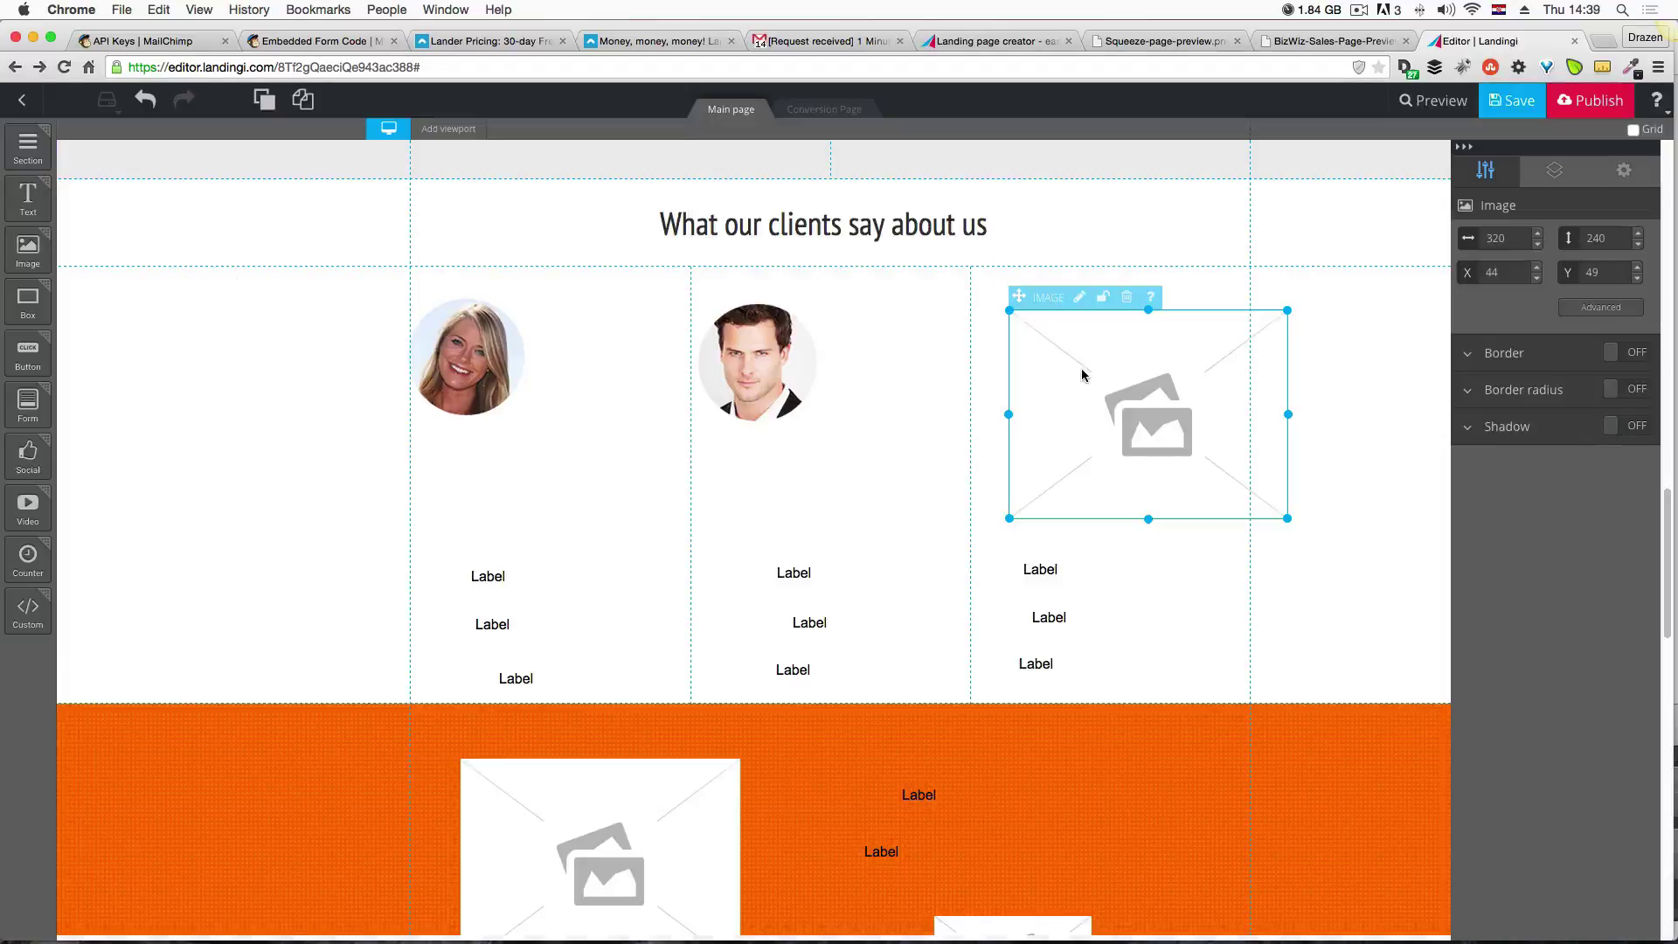
Upload testimonial-christina.png and use it in the right image placeholder of the testimonials section.
left_click(1080, 298)
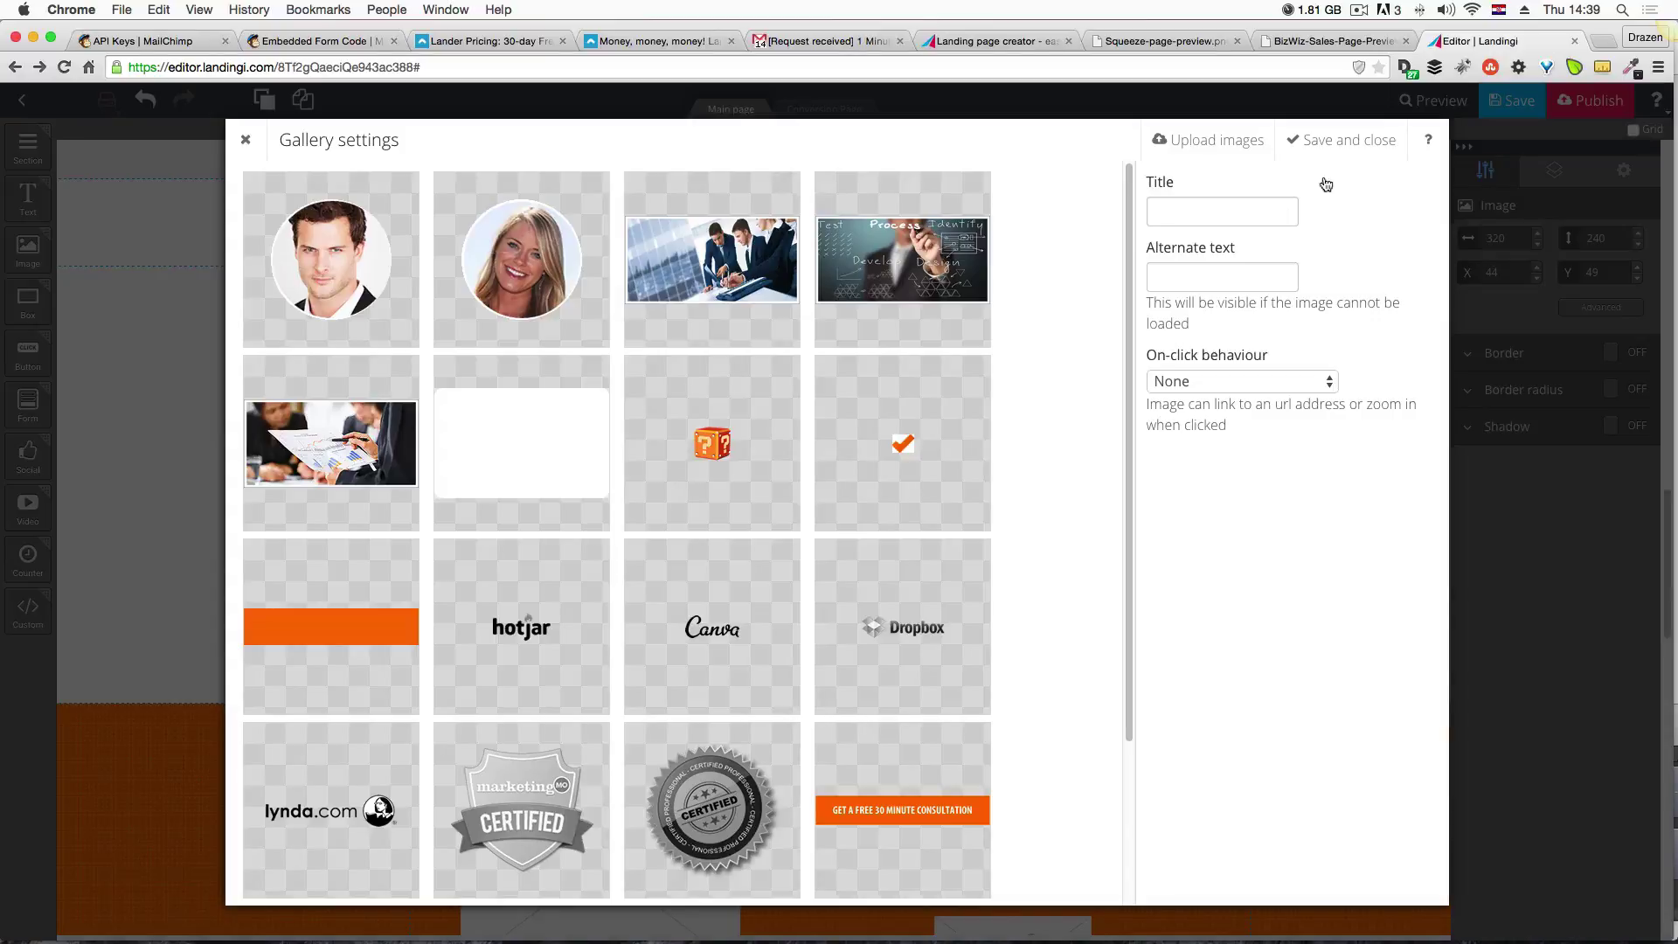
left_click(1209, 139)
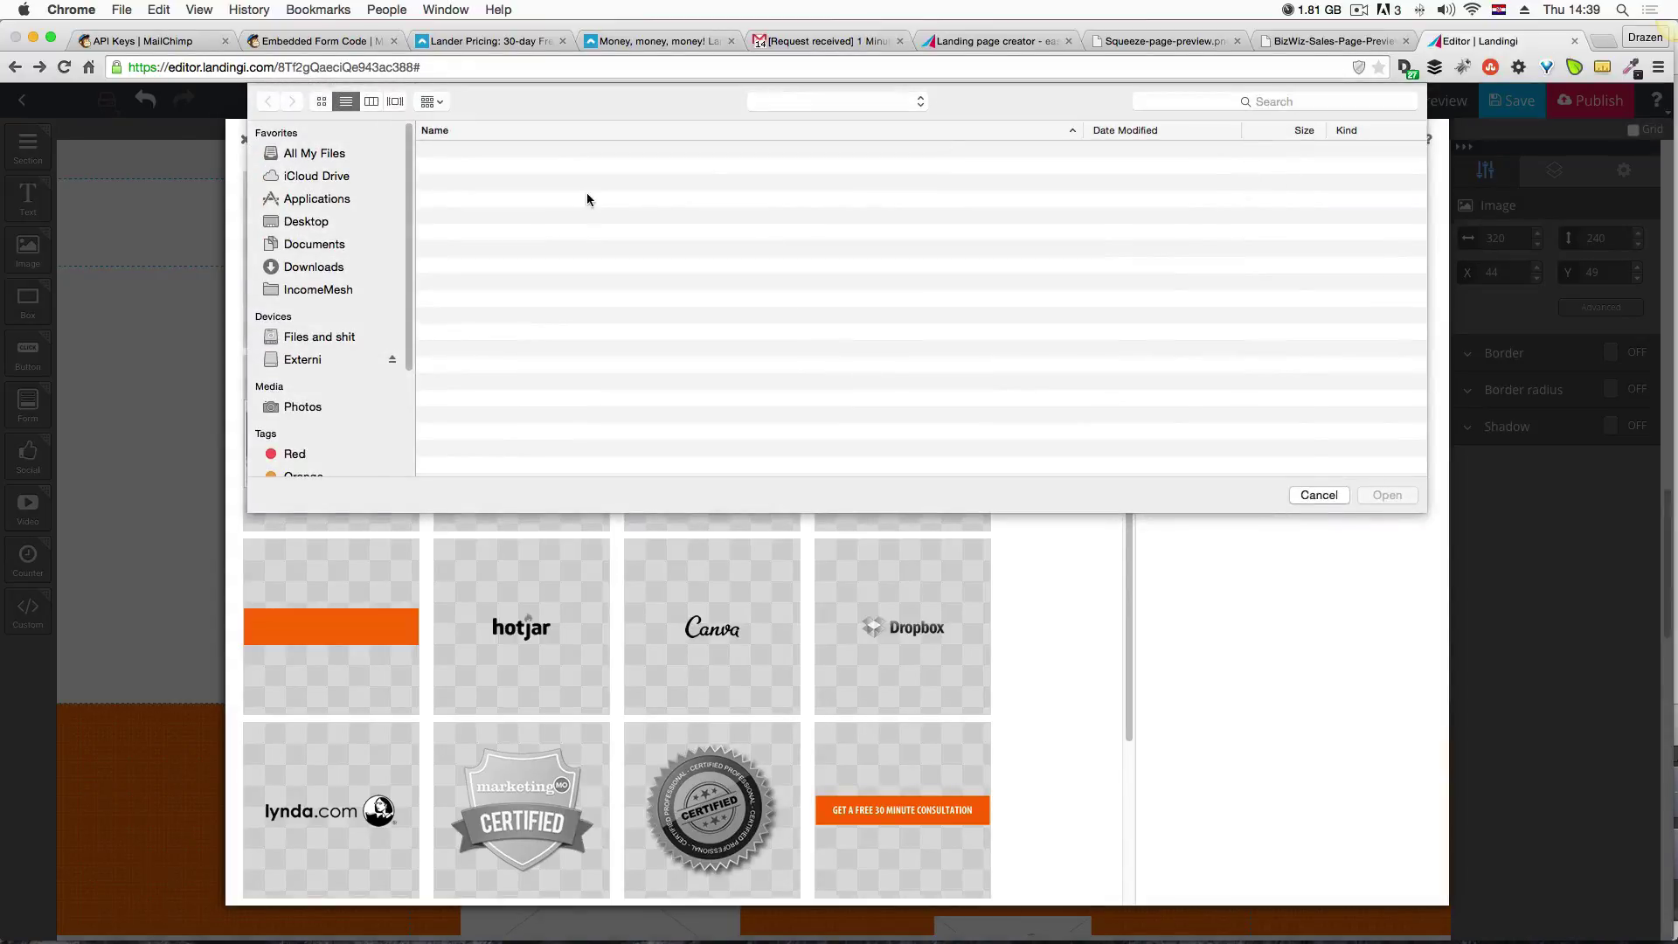
scroll(621, 288, "down", 5)
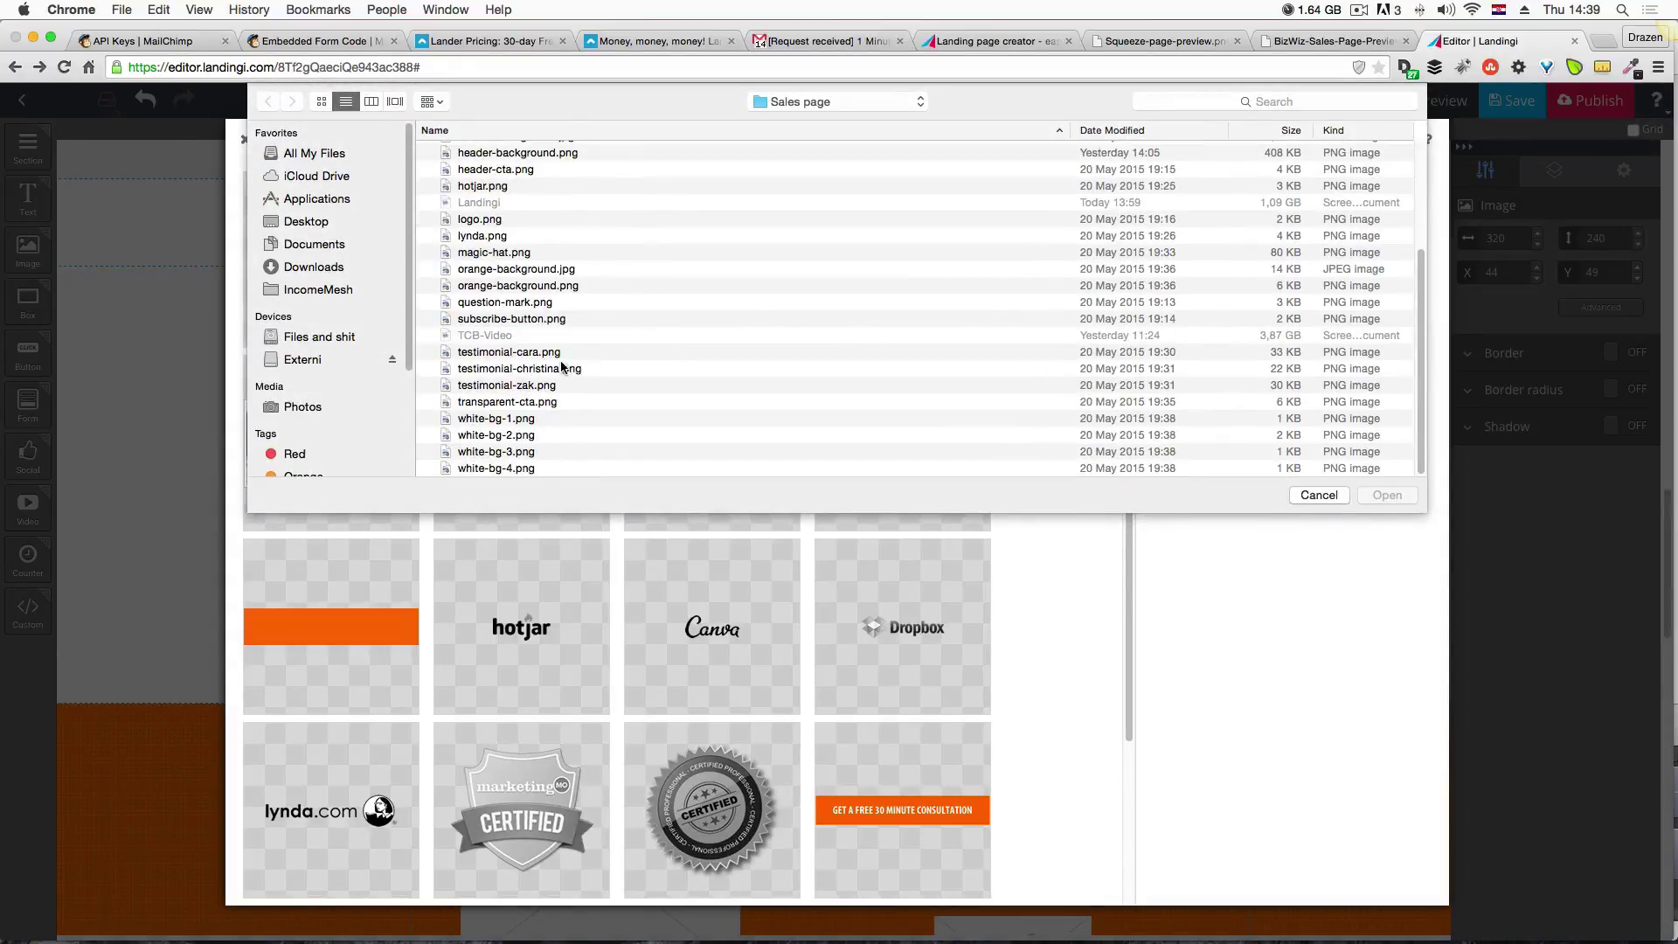
left_click(562, 368)
left_click(1404, 495)
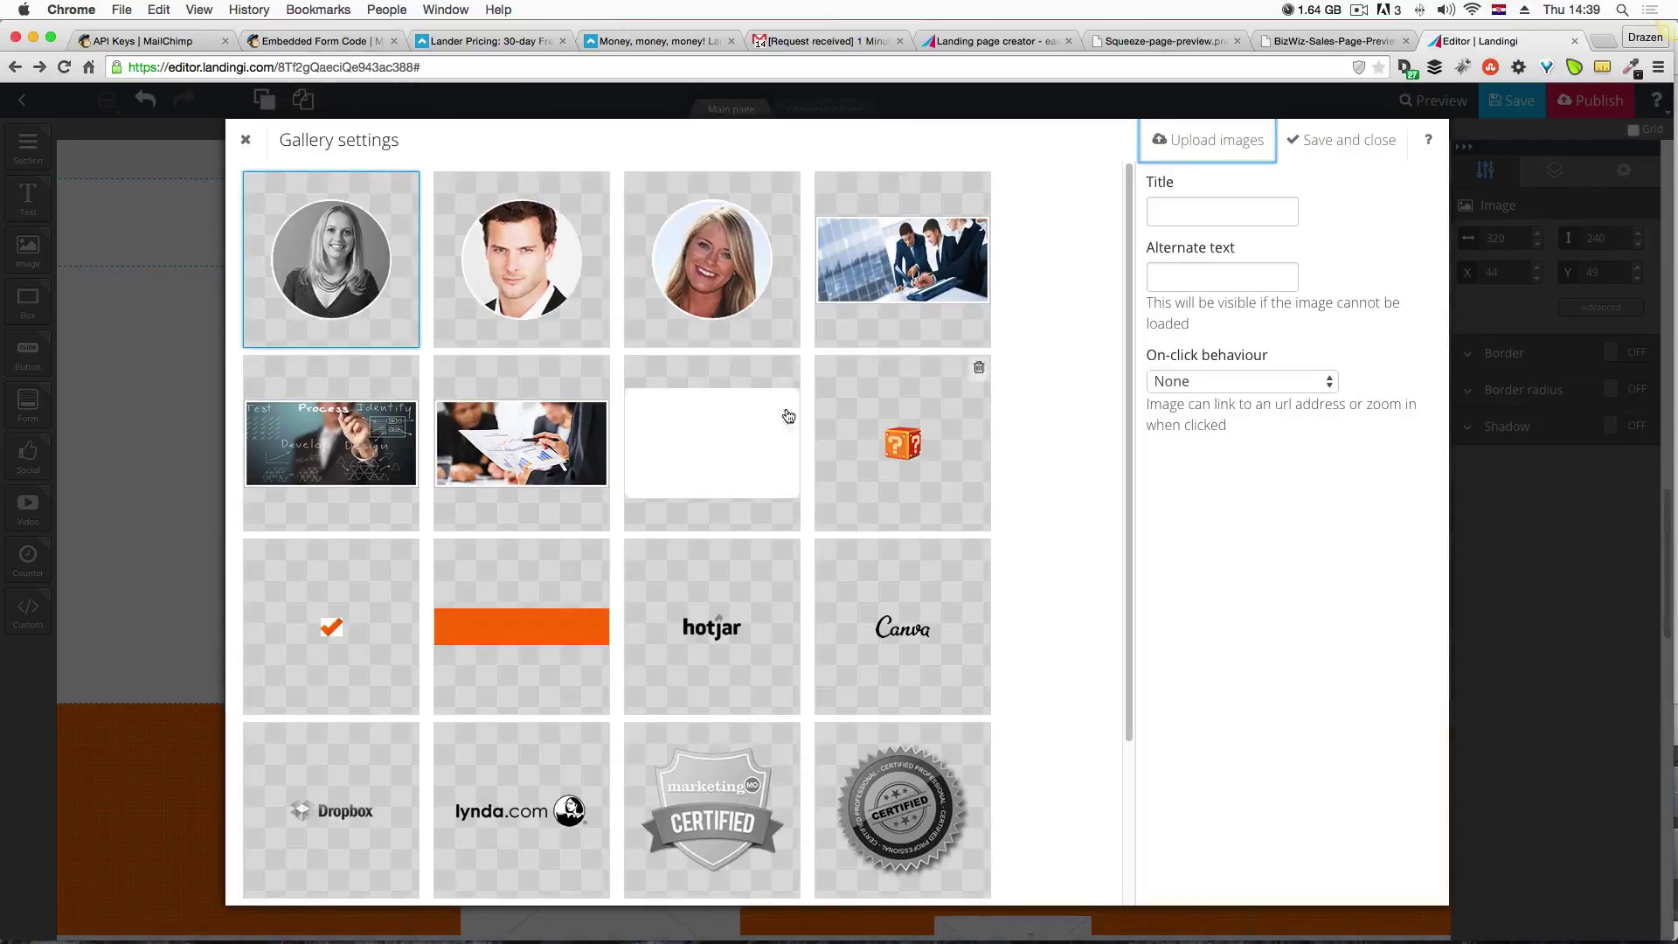
left_click(262, 288)
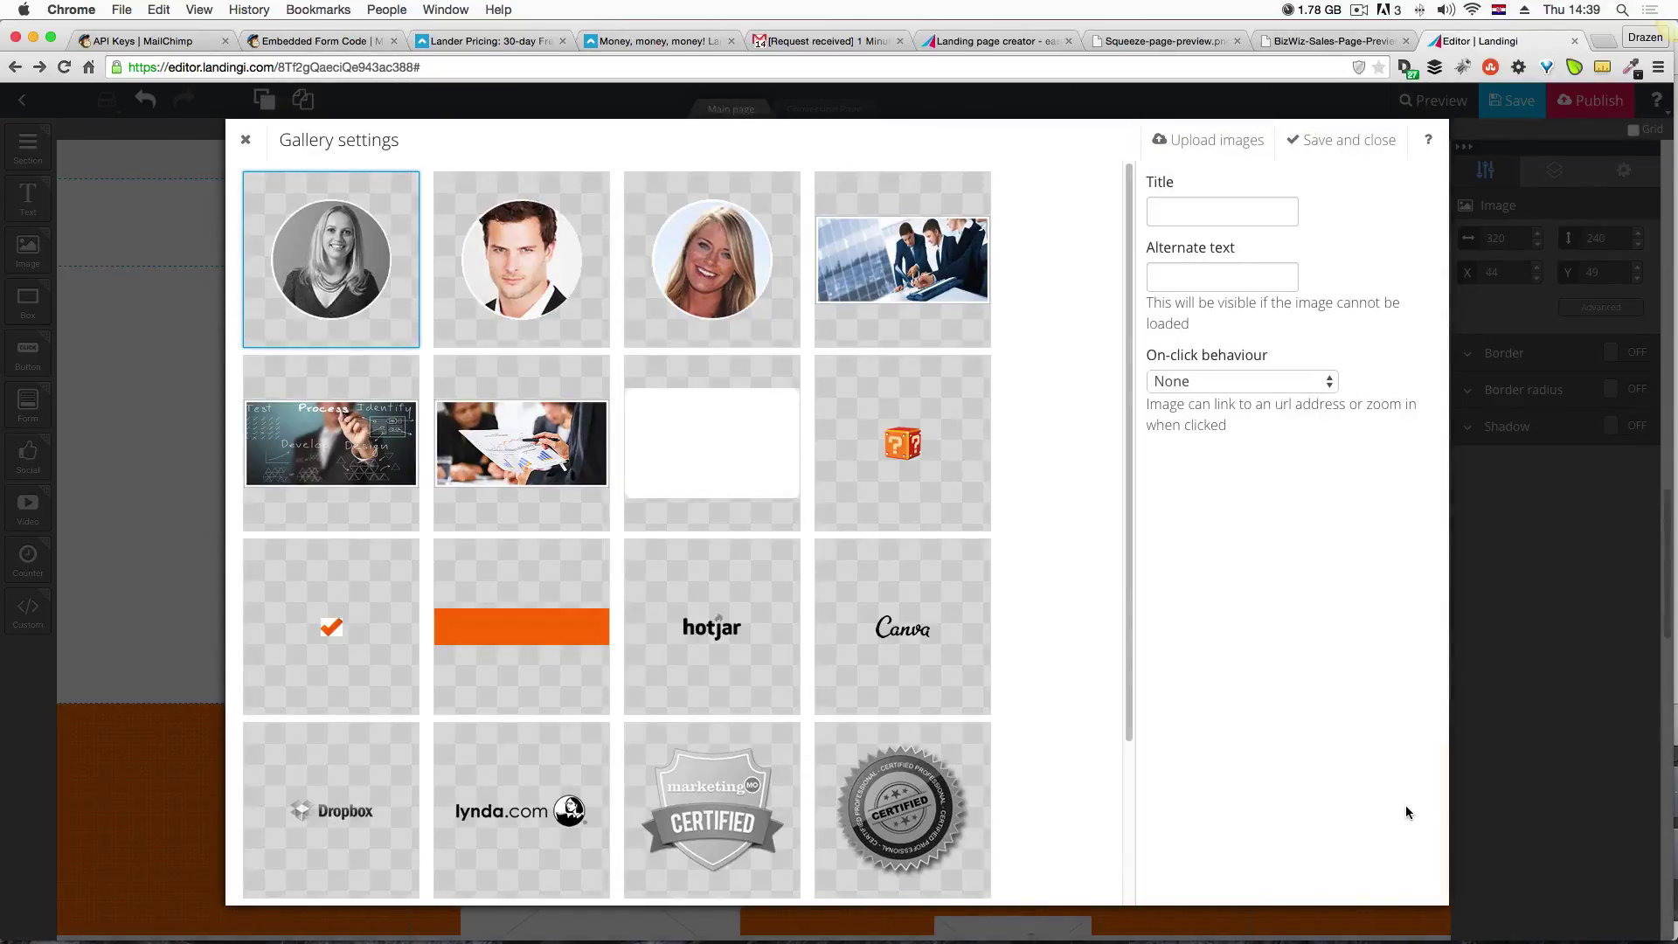
left_click(1342, 140)
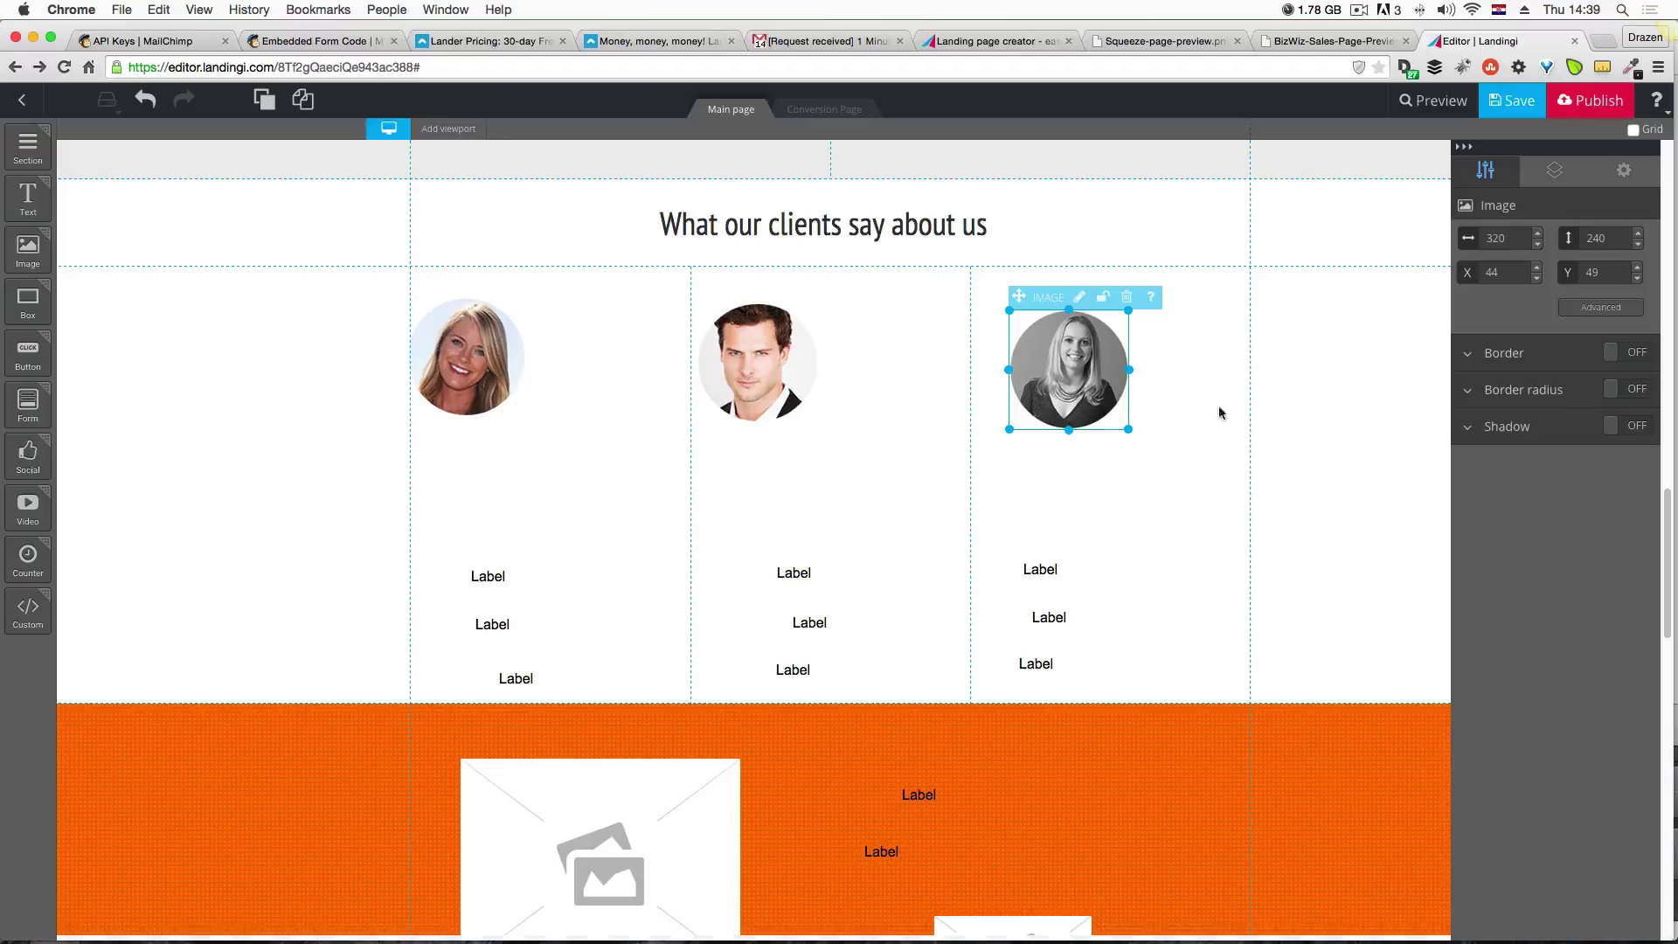
Line up the three client photos in one row, the outer two at the page's side guides and the middle one centred.
left_click(463, 360)
left_click_drag(466, 362, 470, 362)
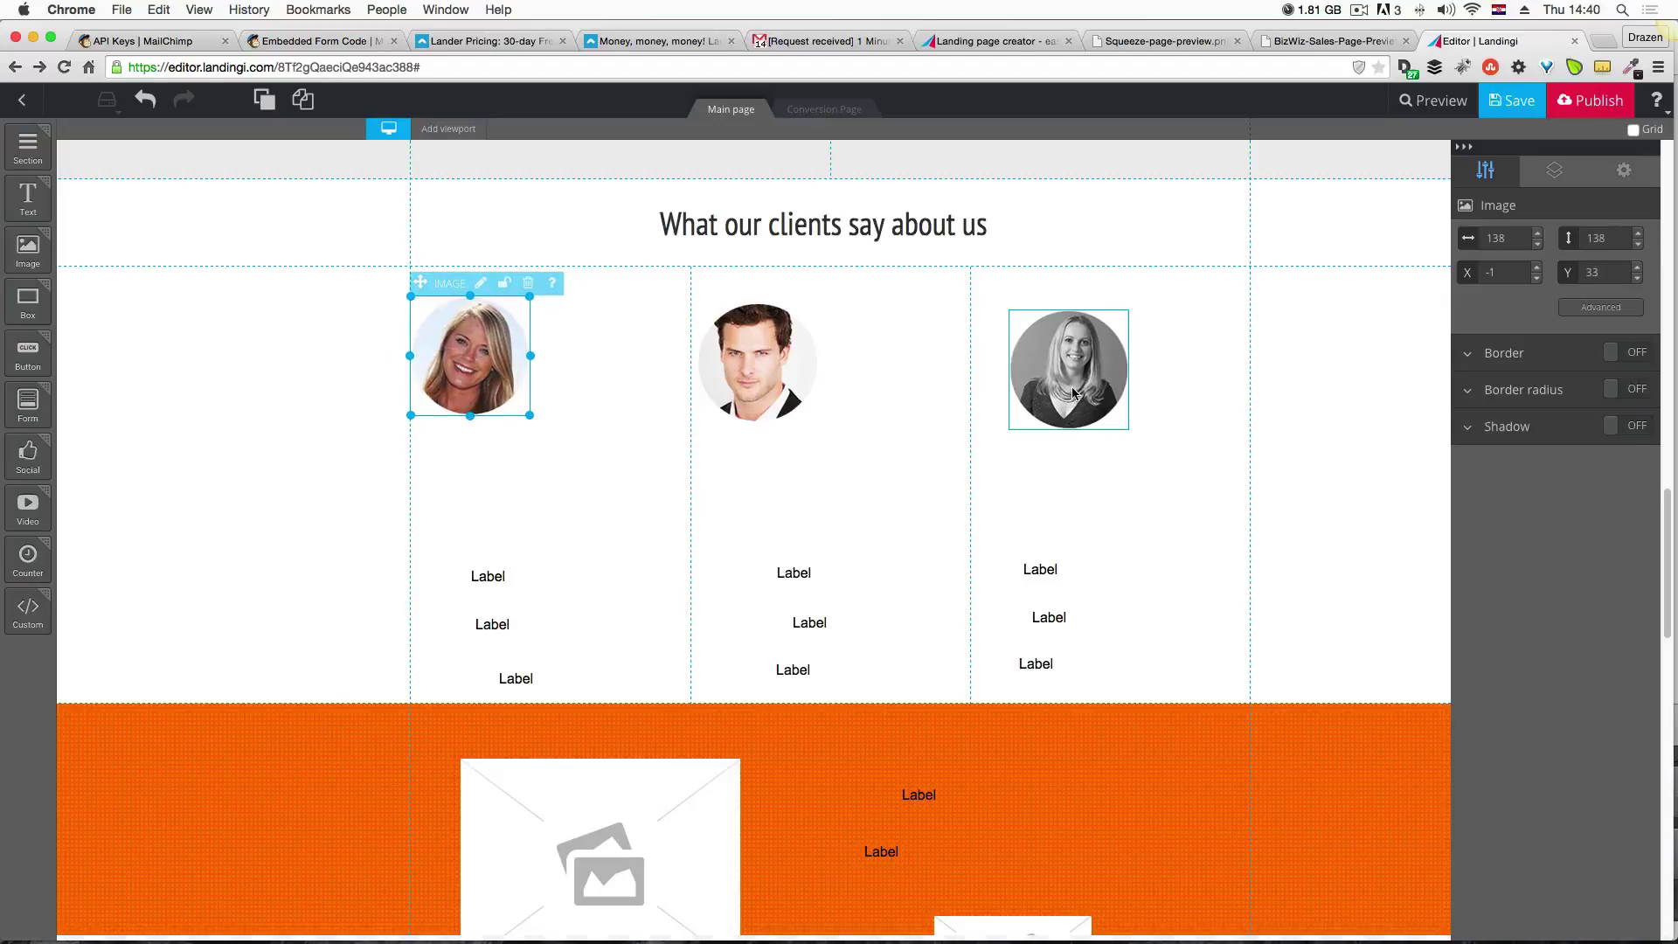
left_click_drag(1080, 391, 1197, 380)
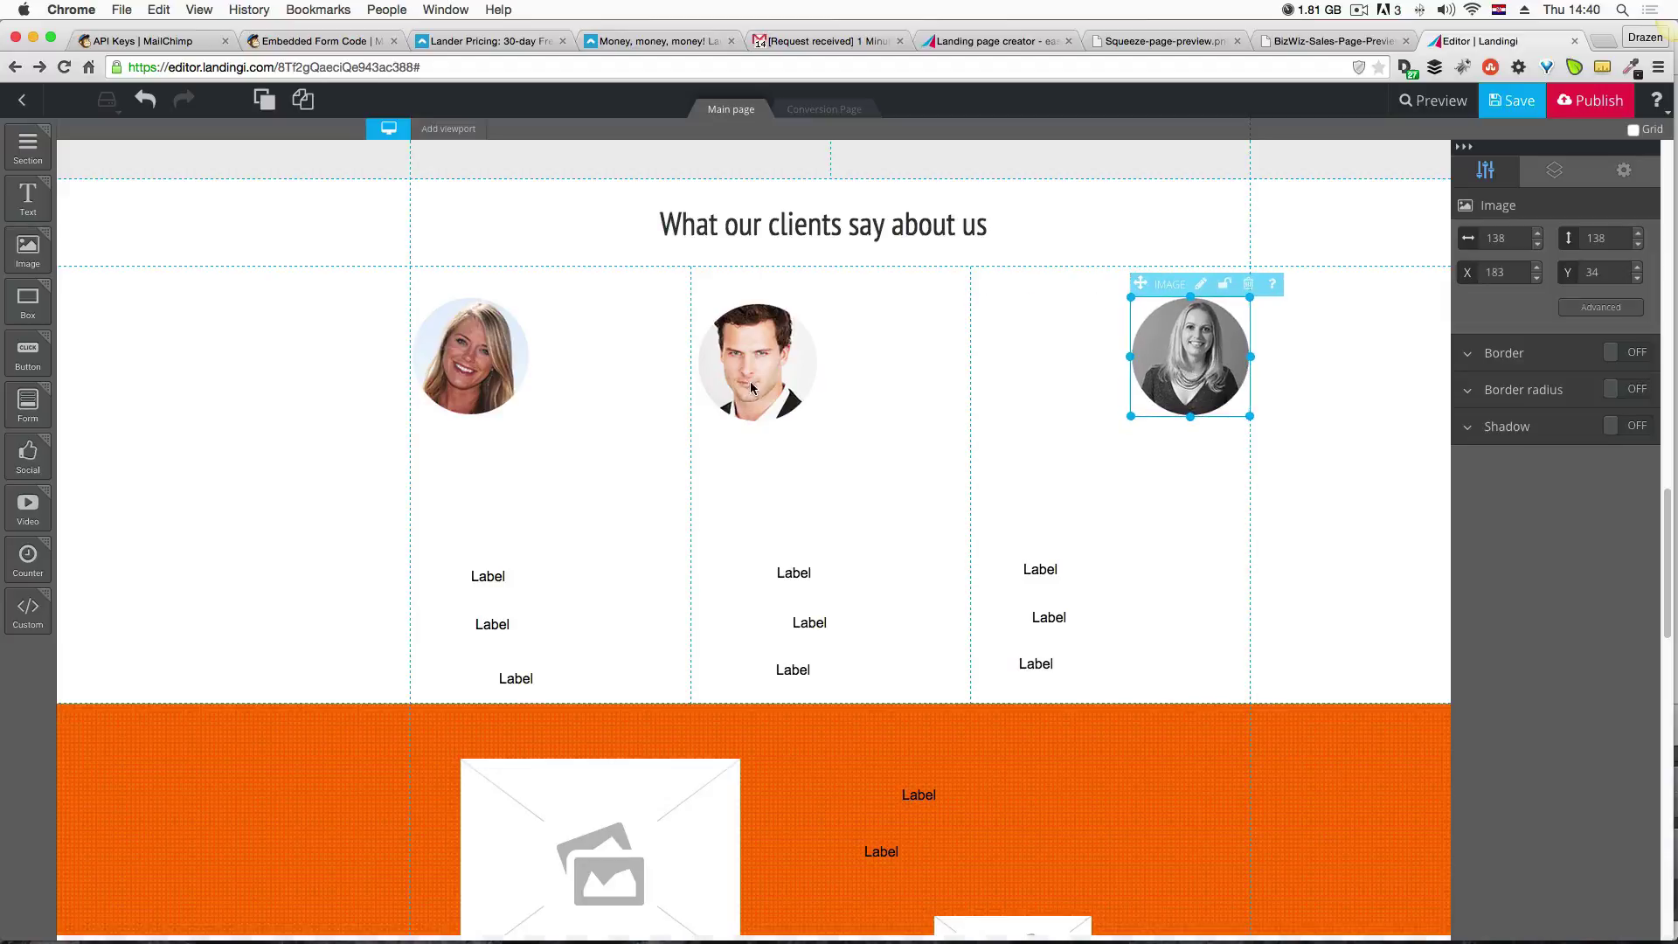
left_click_drag(753, 382, 826, 380)
left_click(835, 498)
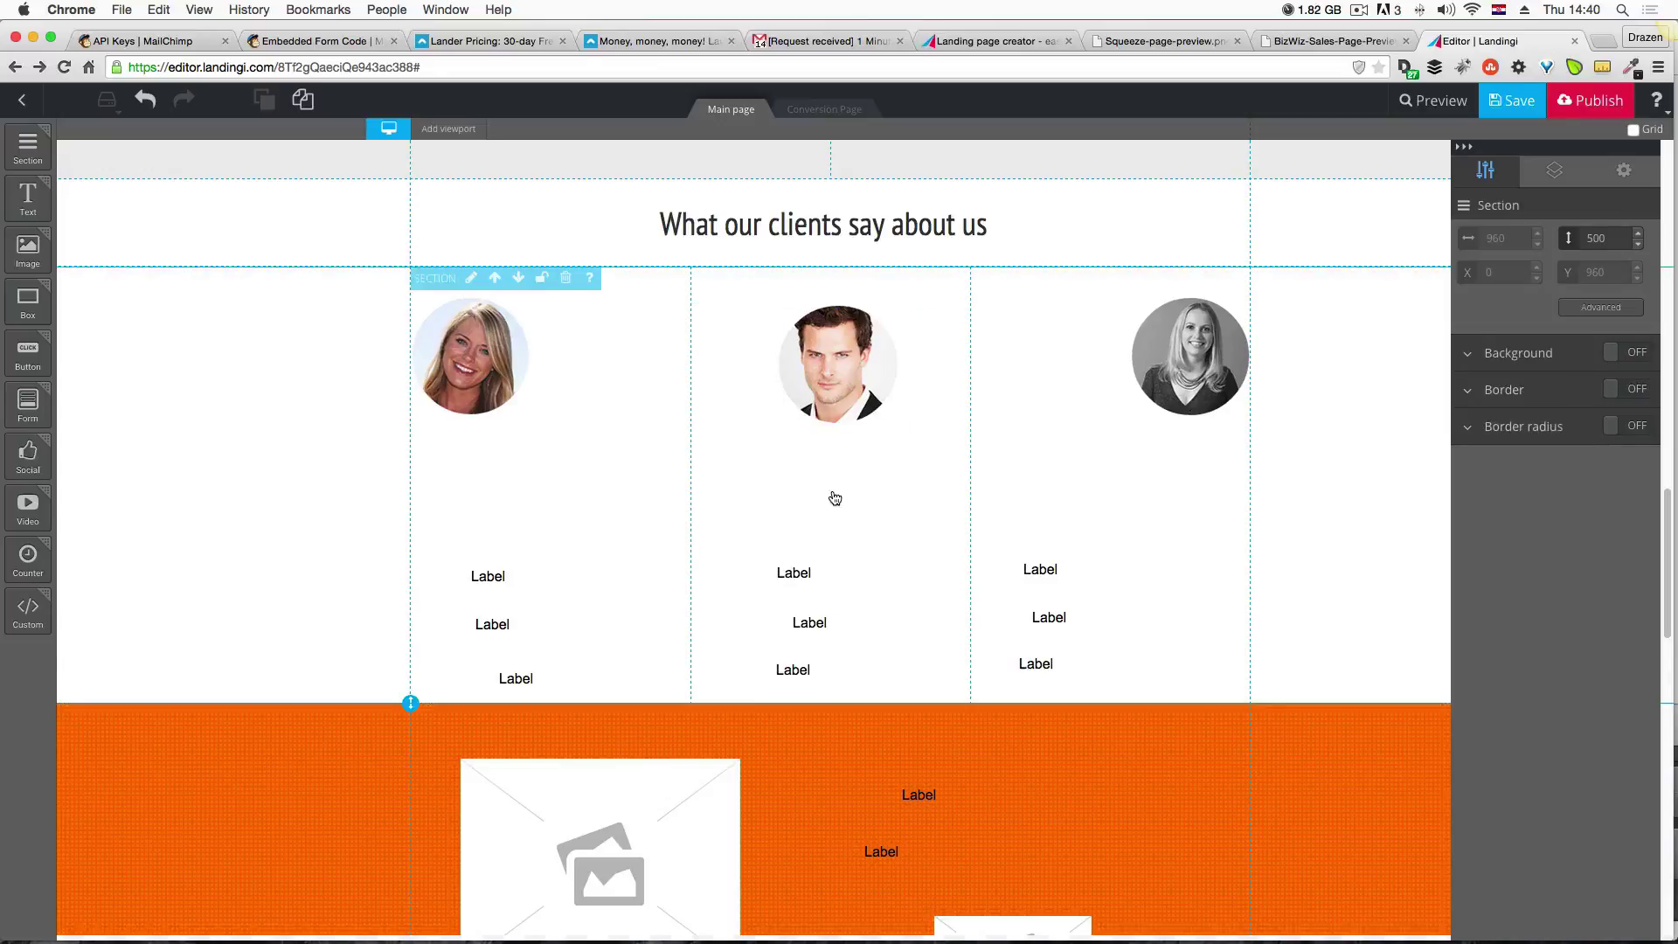
left_click(867, 374)
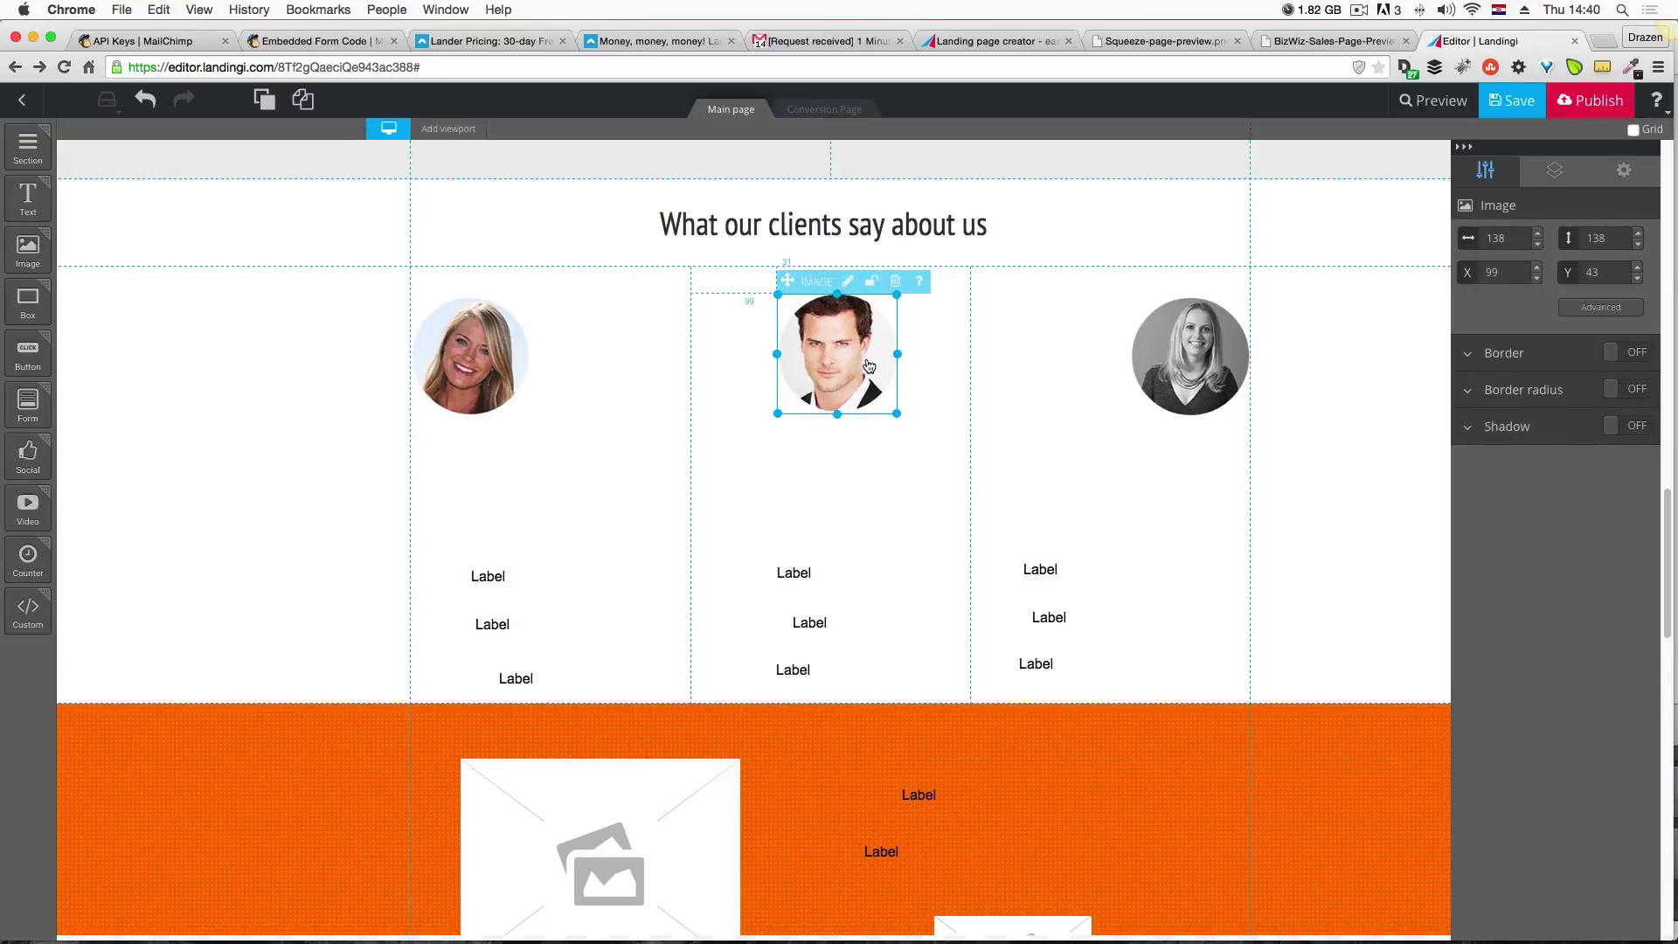
left_click(882, 549)
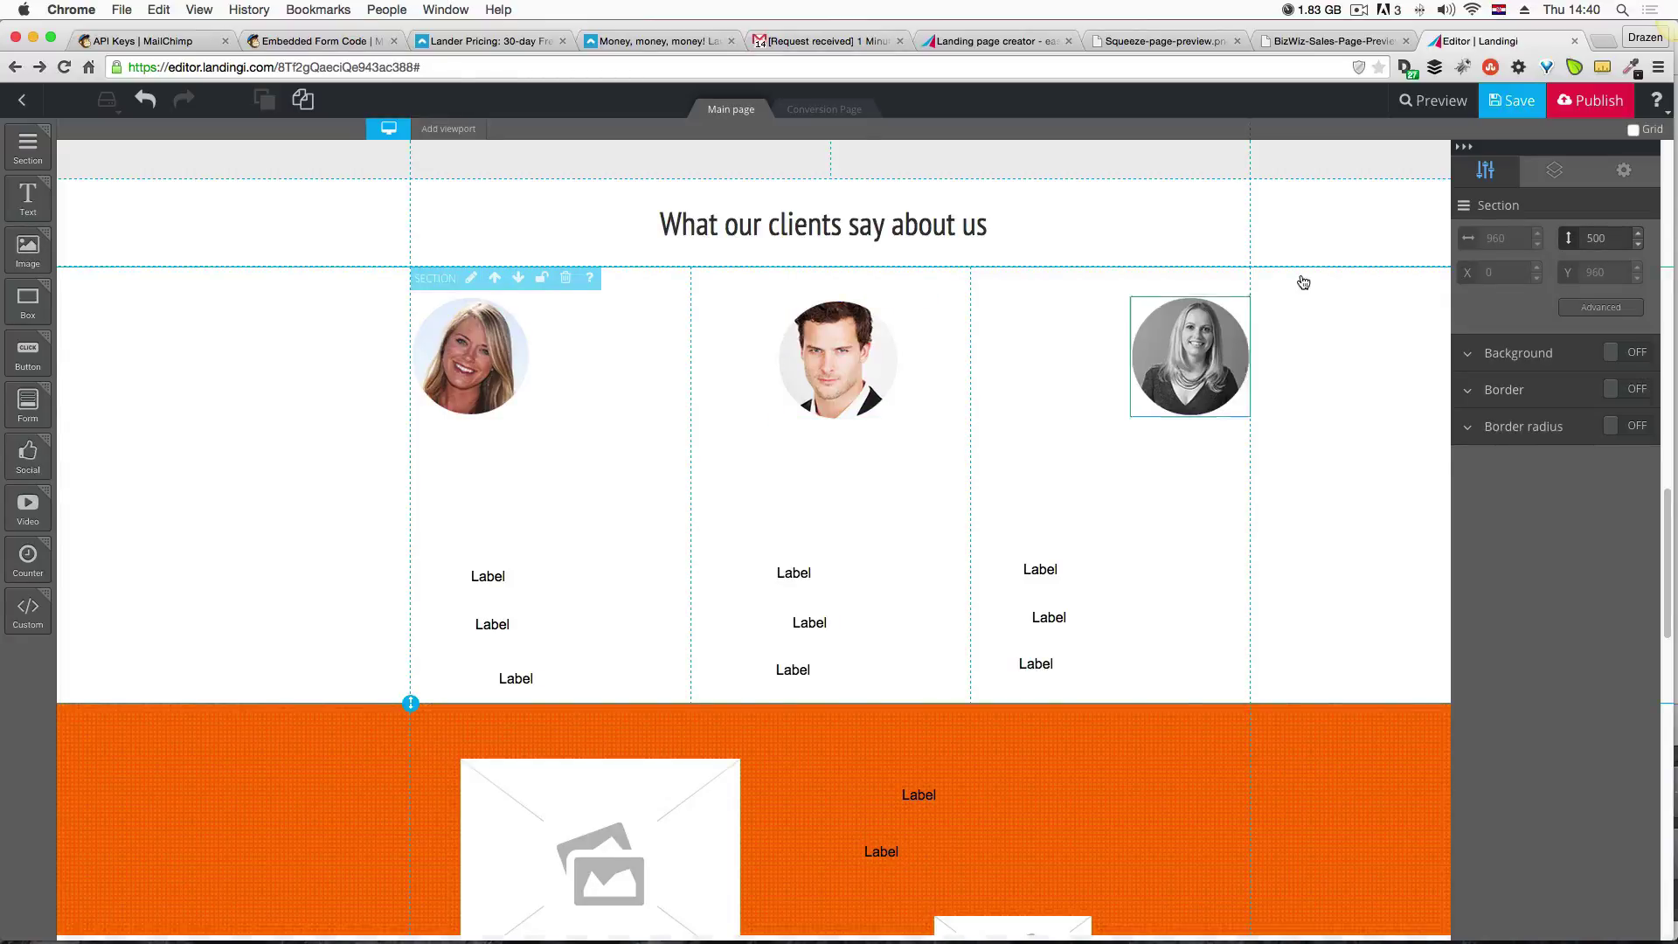
Preview the page down to the testimonials section and return to the editor.
left_click(1502, 122)
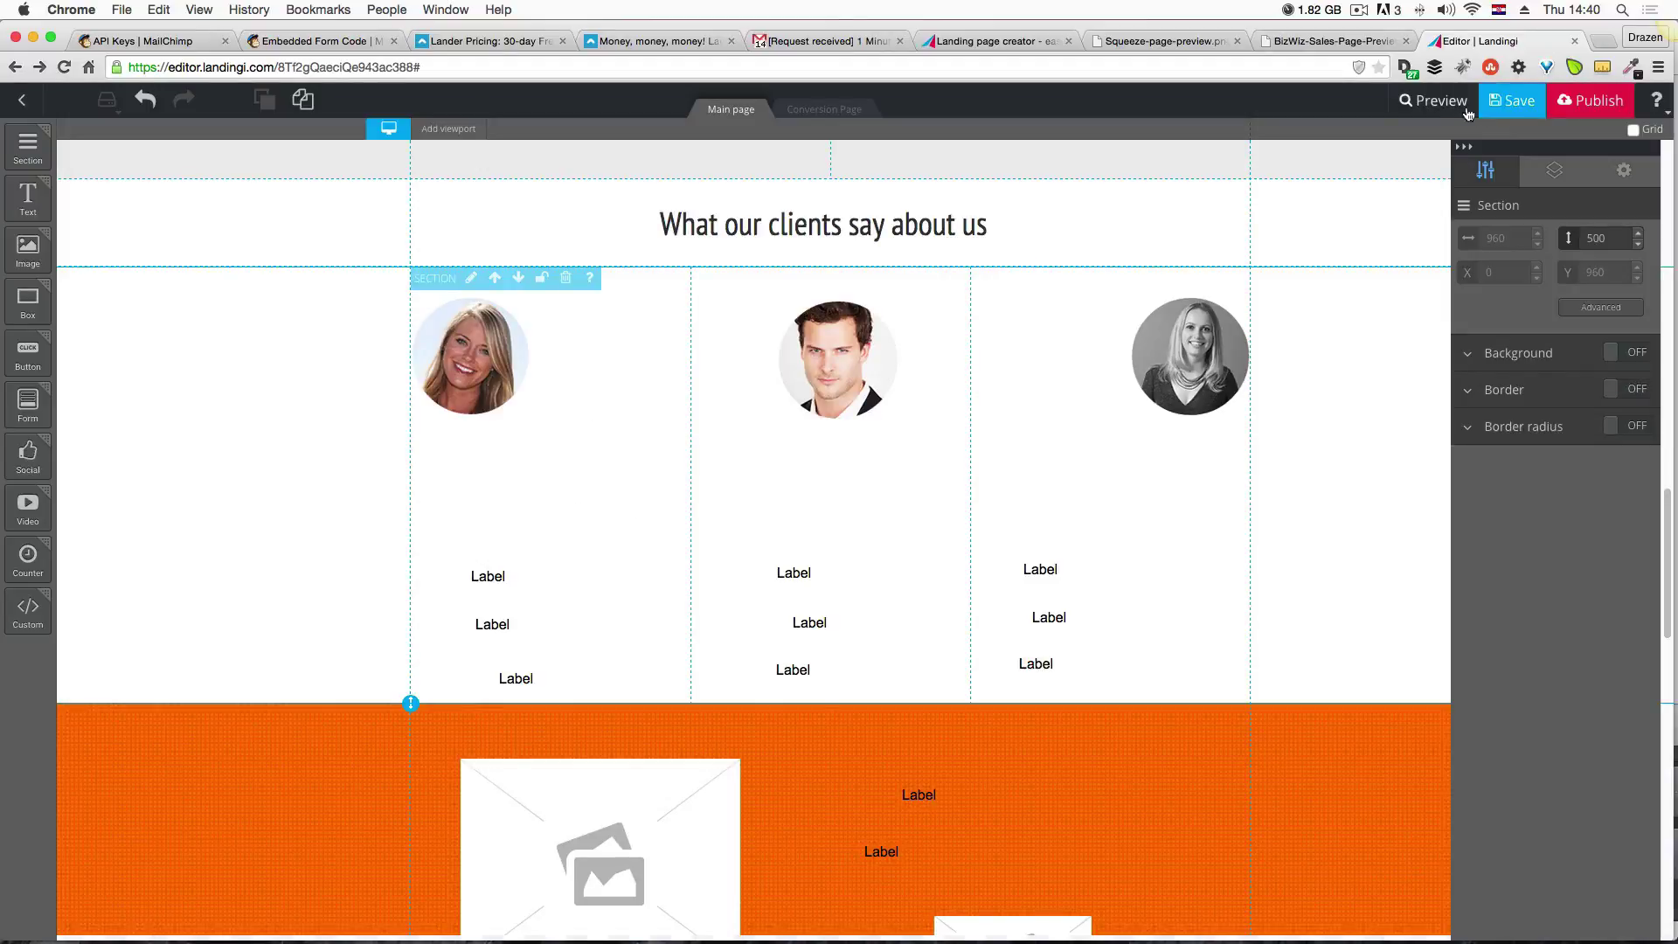
left_click(1507, 104)
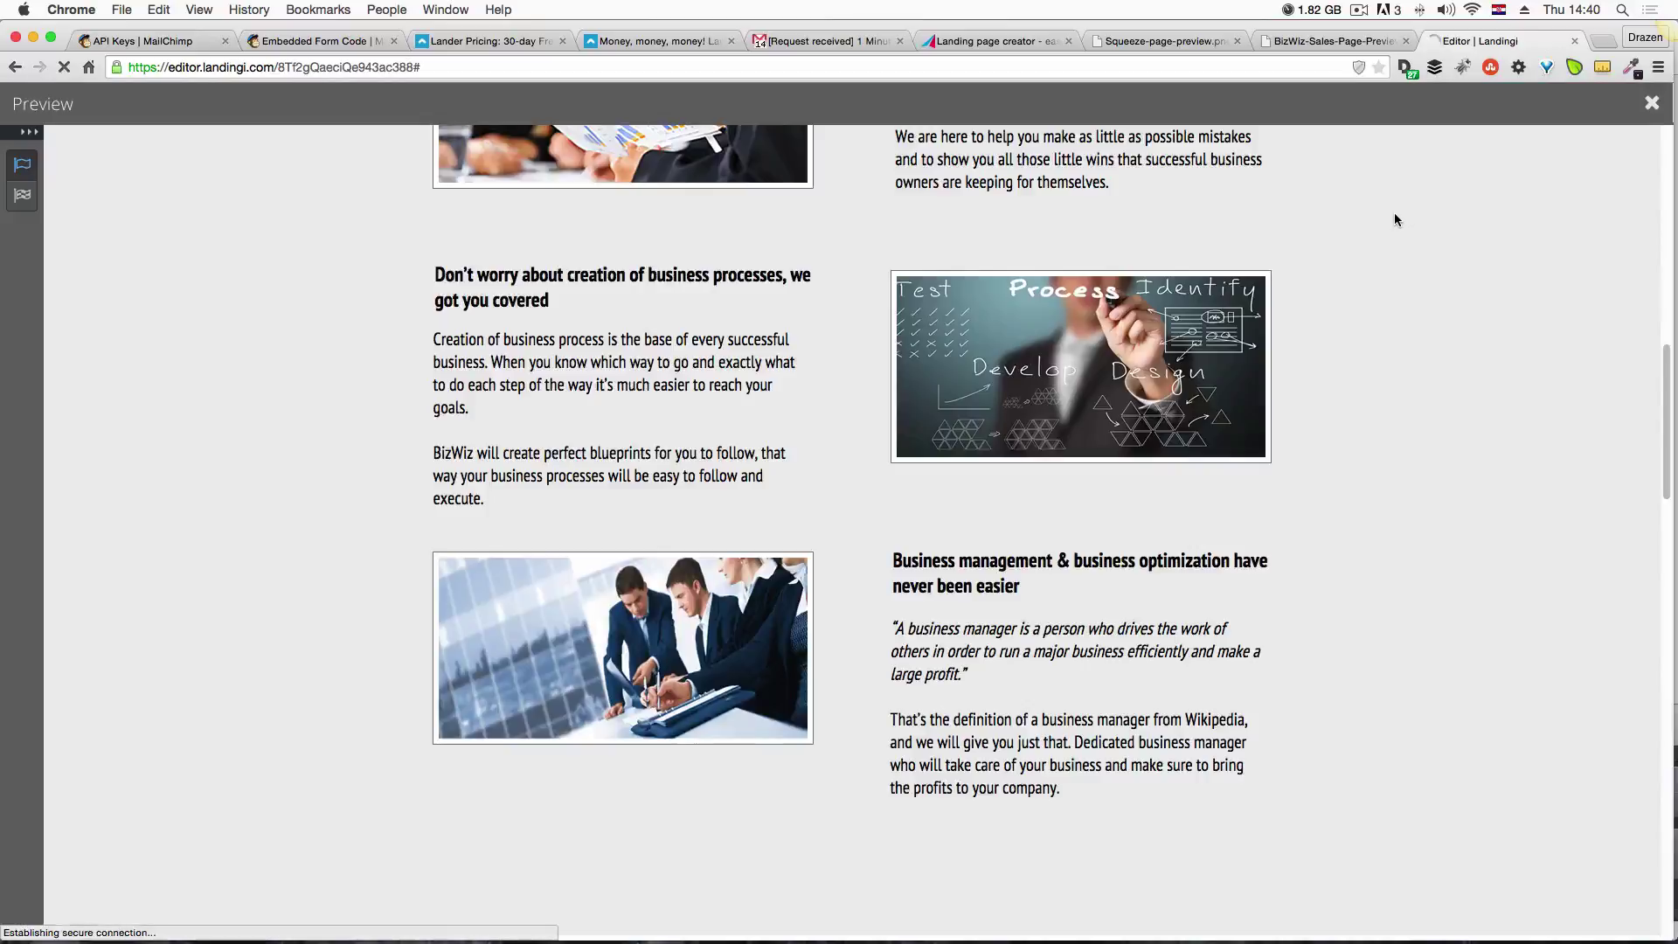
scroll(1339, 368, "down", 5)
scroll(1341, 375, "down", 12)
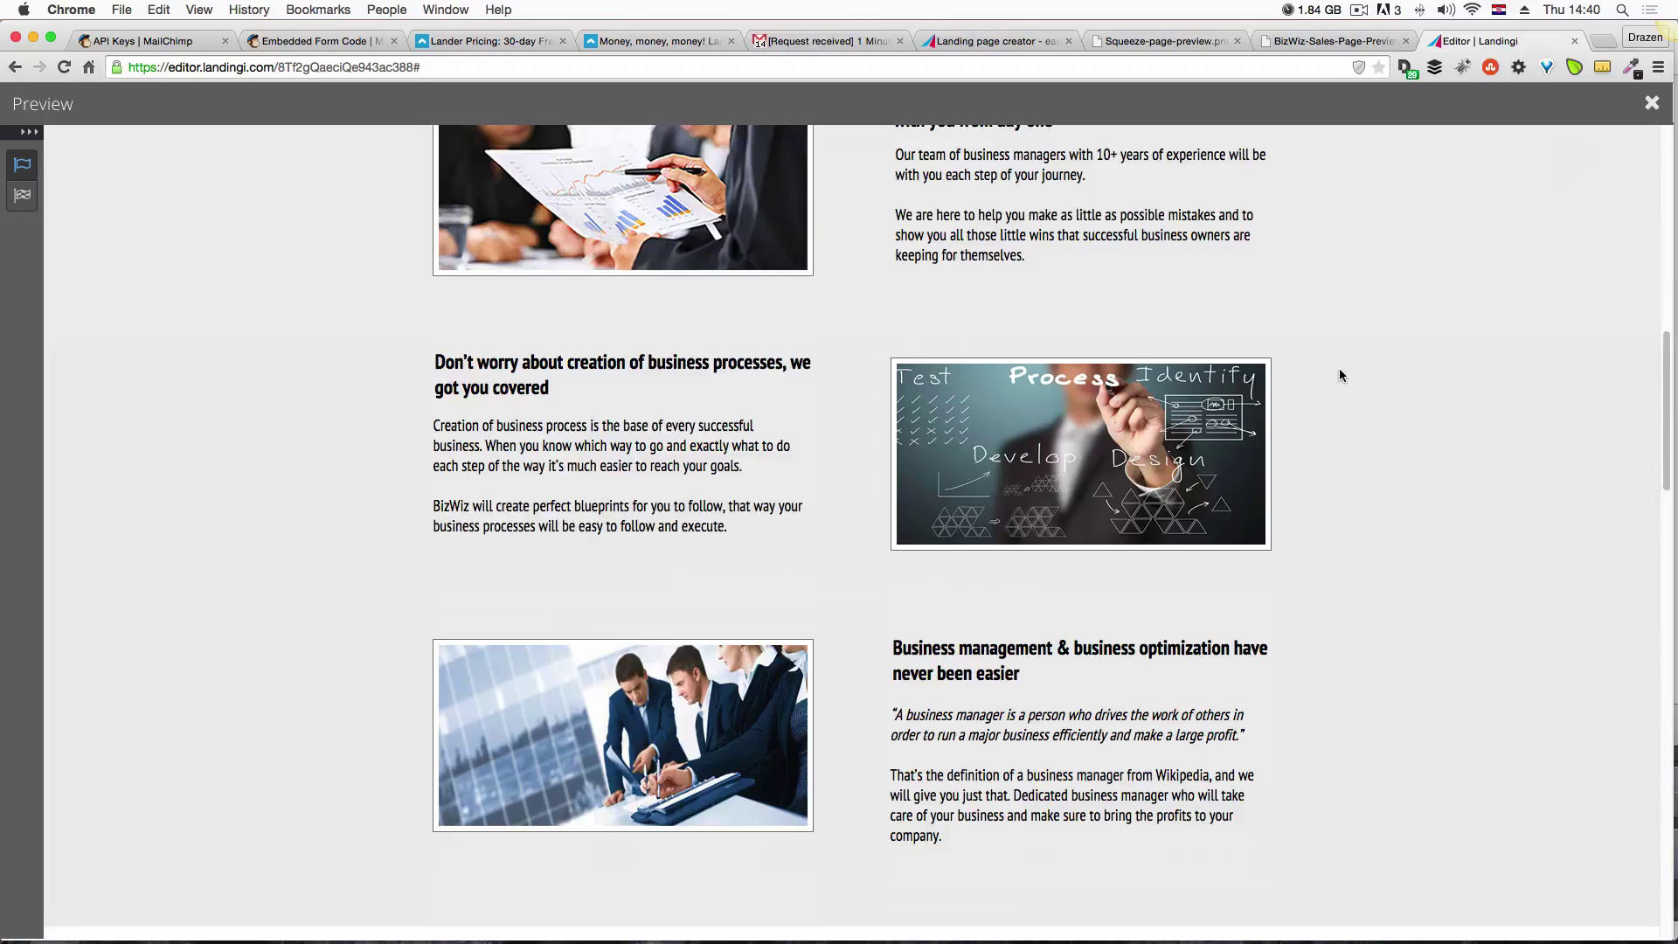
scroll(1340, 369, "down", 3)
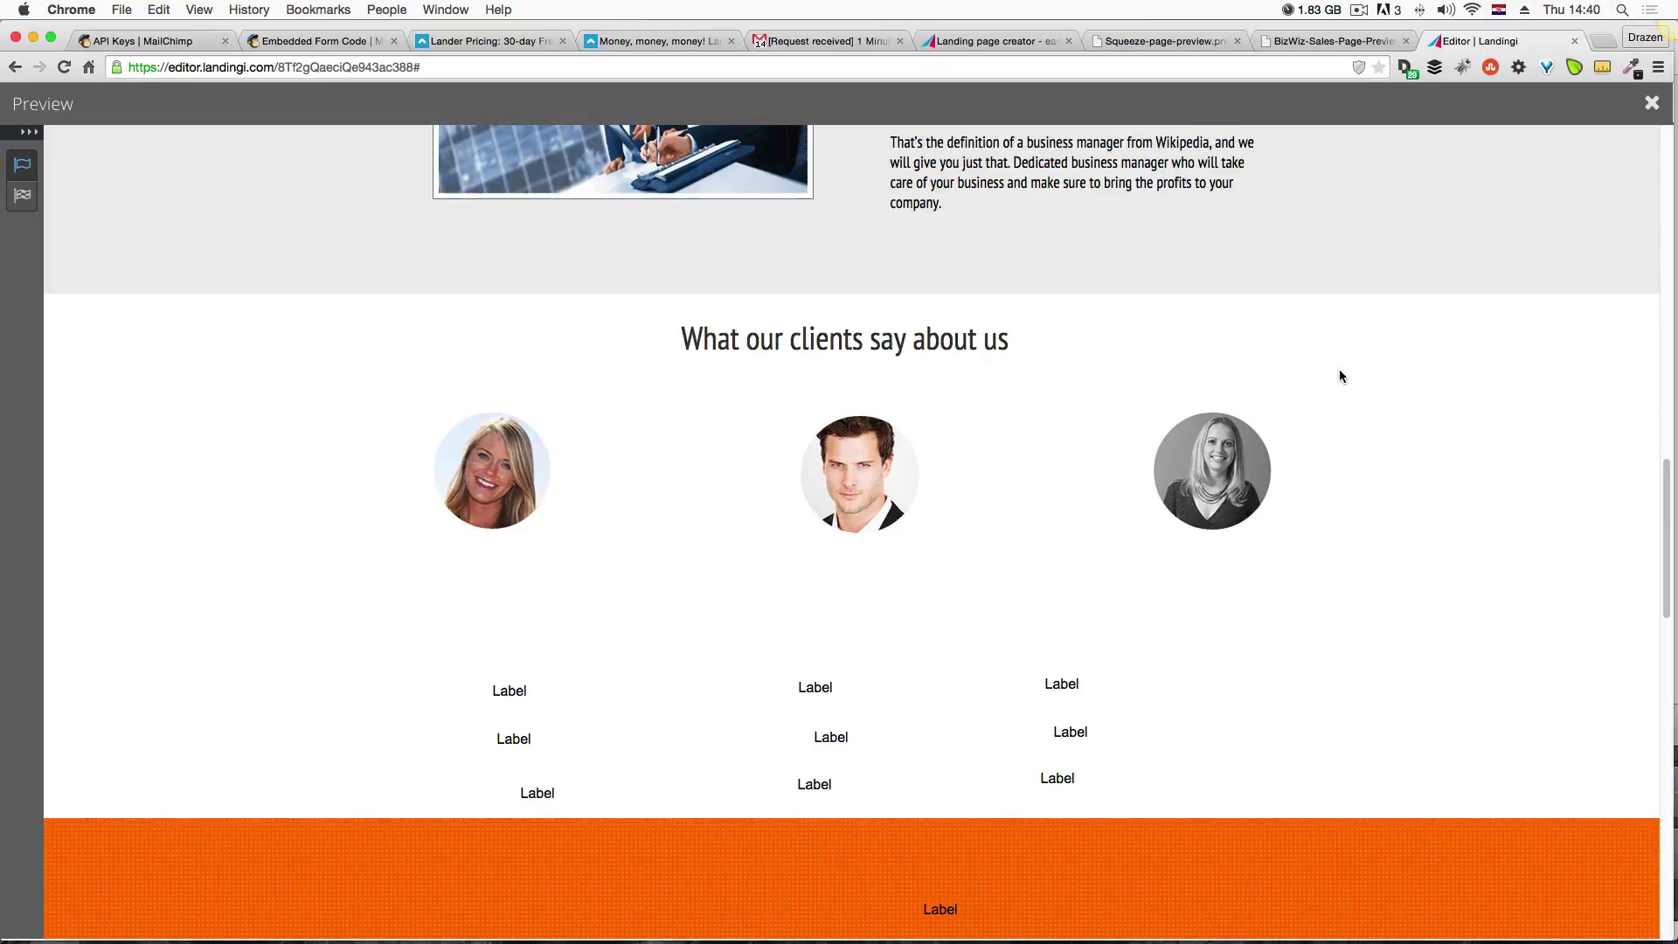
left_click(1652, 103)
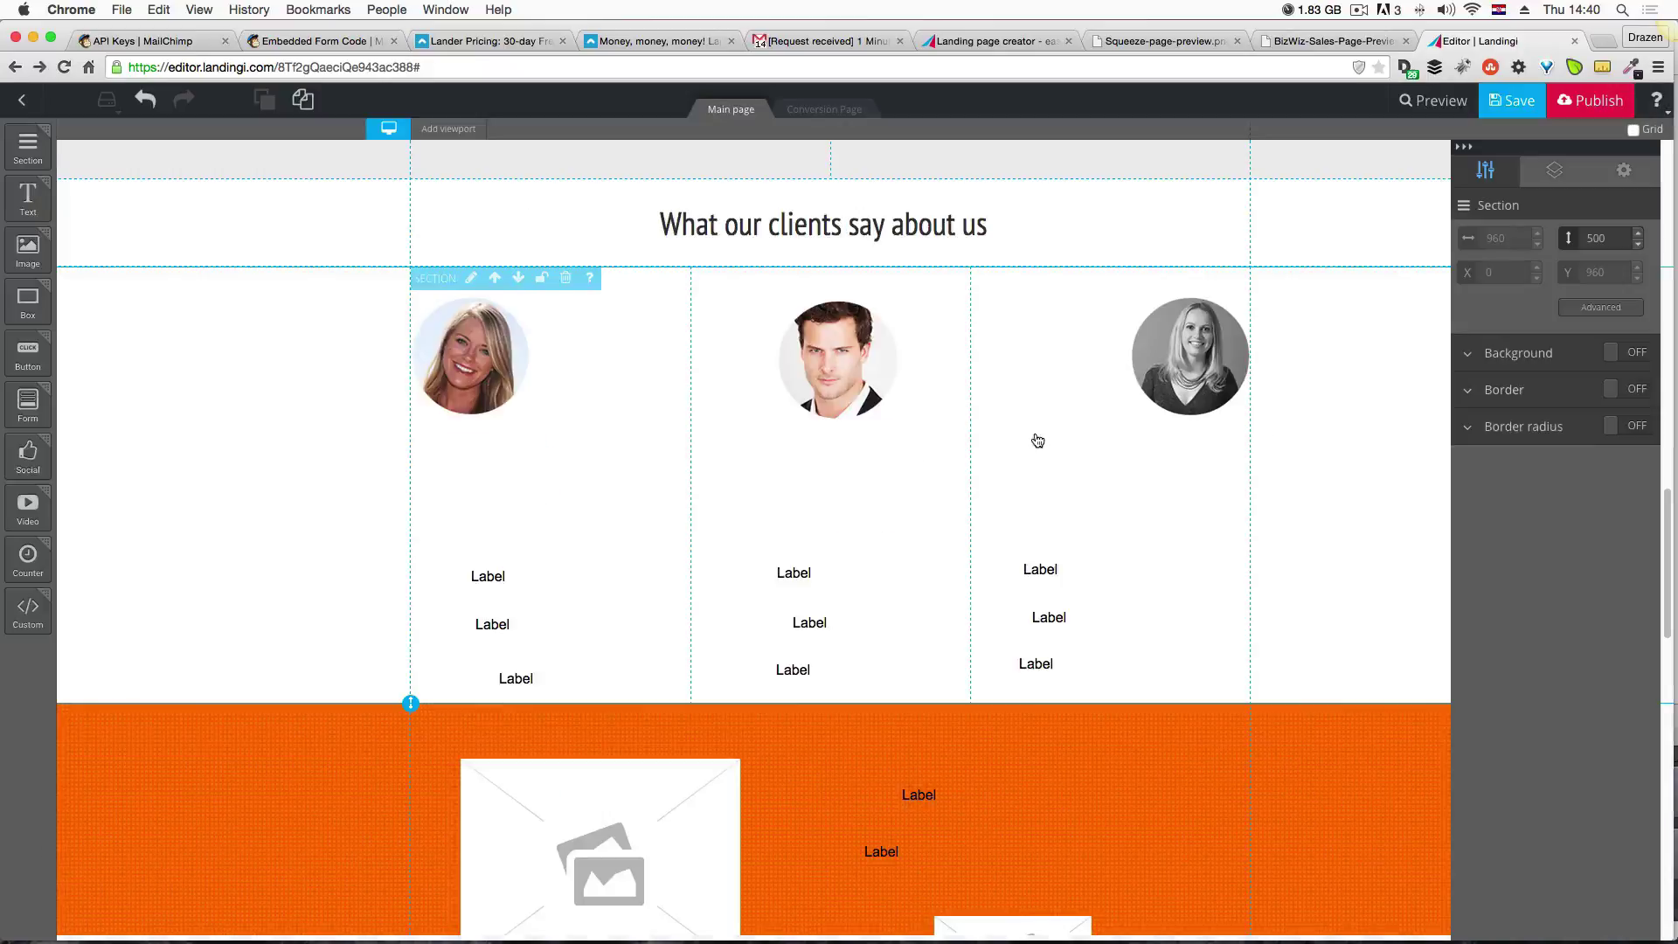
Move the "What our clients say about us" heading slightly lower, keeping it horizontally in place.
left_click(878, 233)
left_click_drag(878, 236, 879, 240)
left_click(1017, 376)
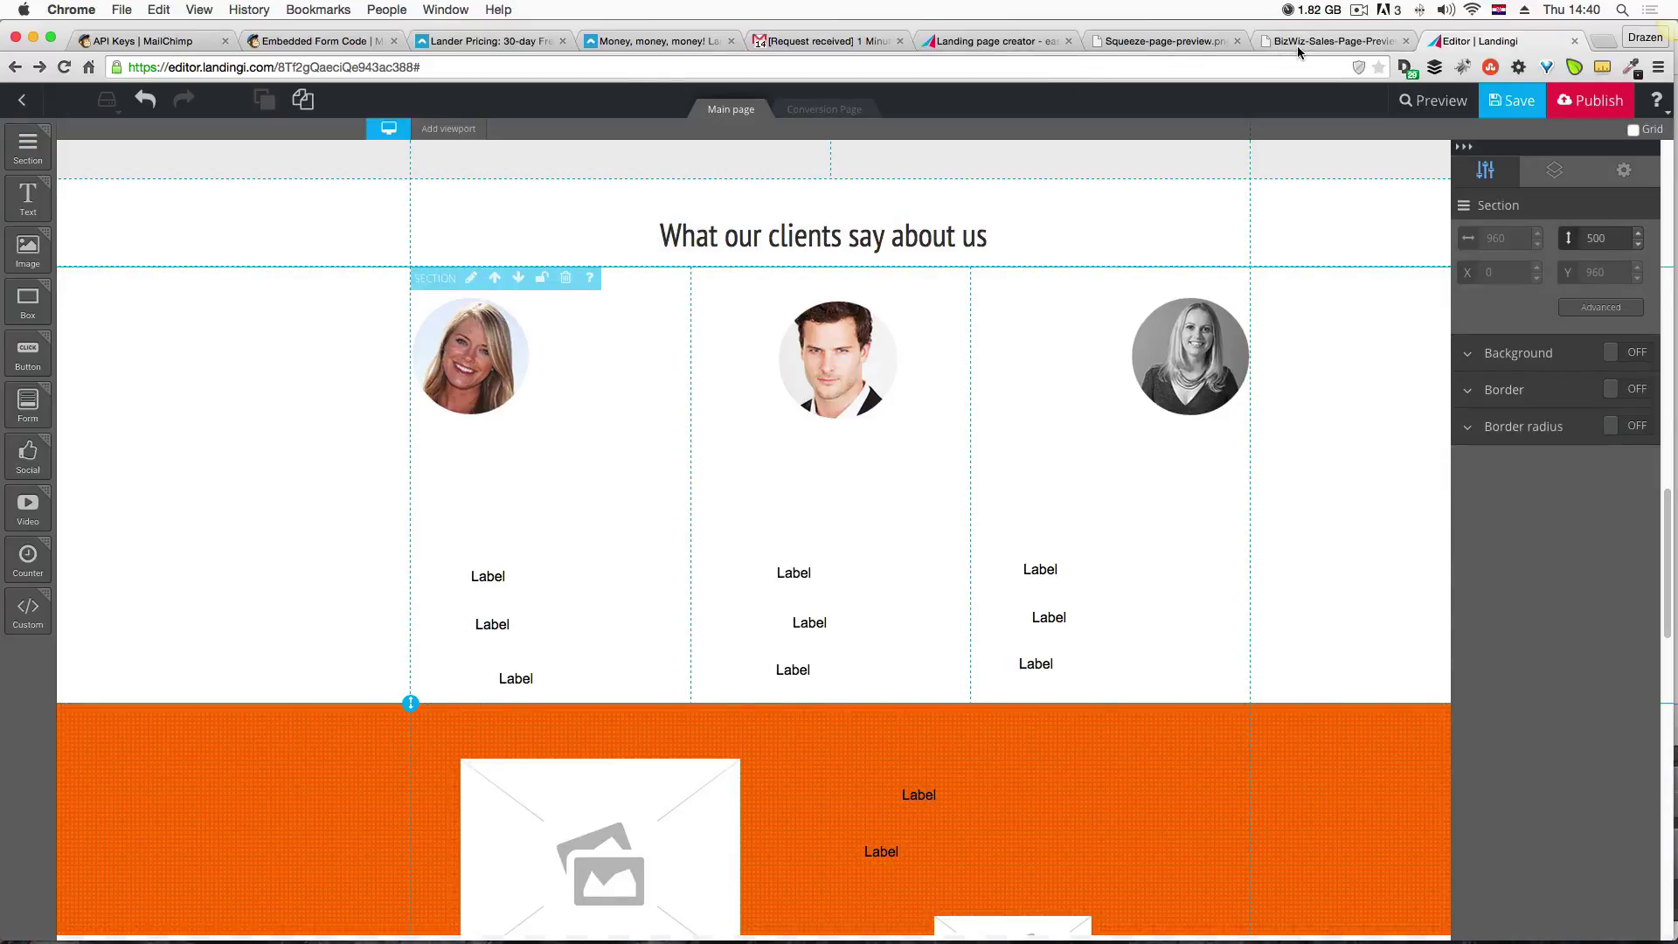
Following the sales page preview image, stack the left column's three labels under the first client photo at about Y 185, 238 and 289.
left_click(1330, 41)
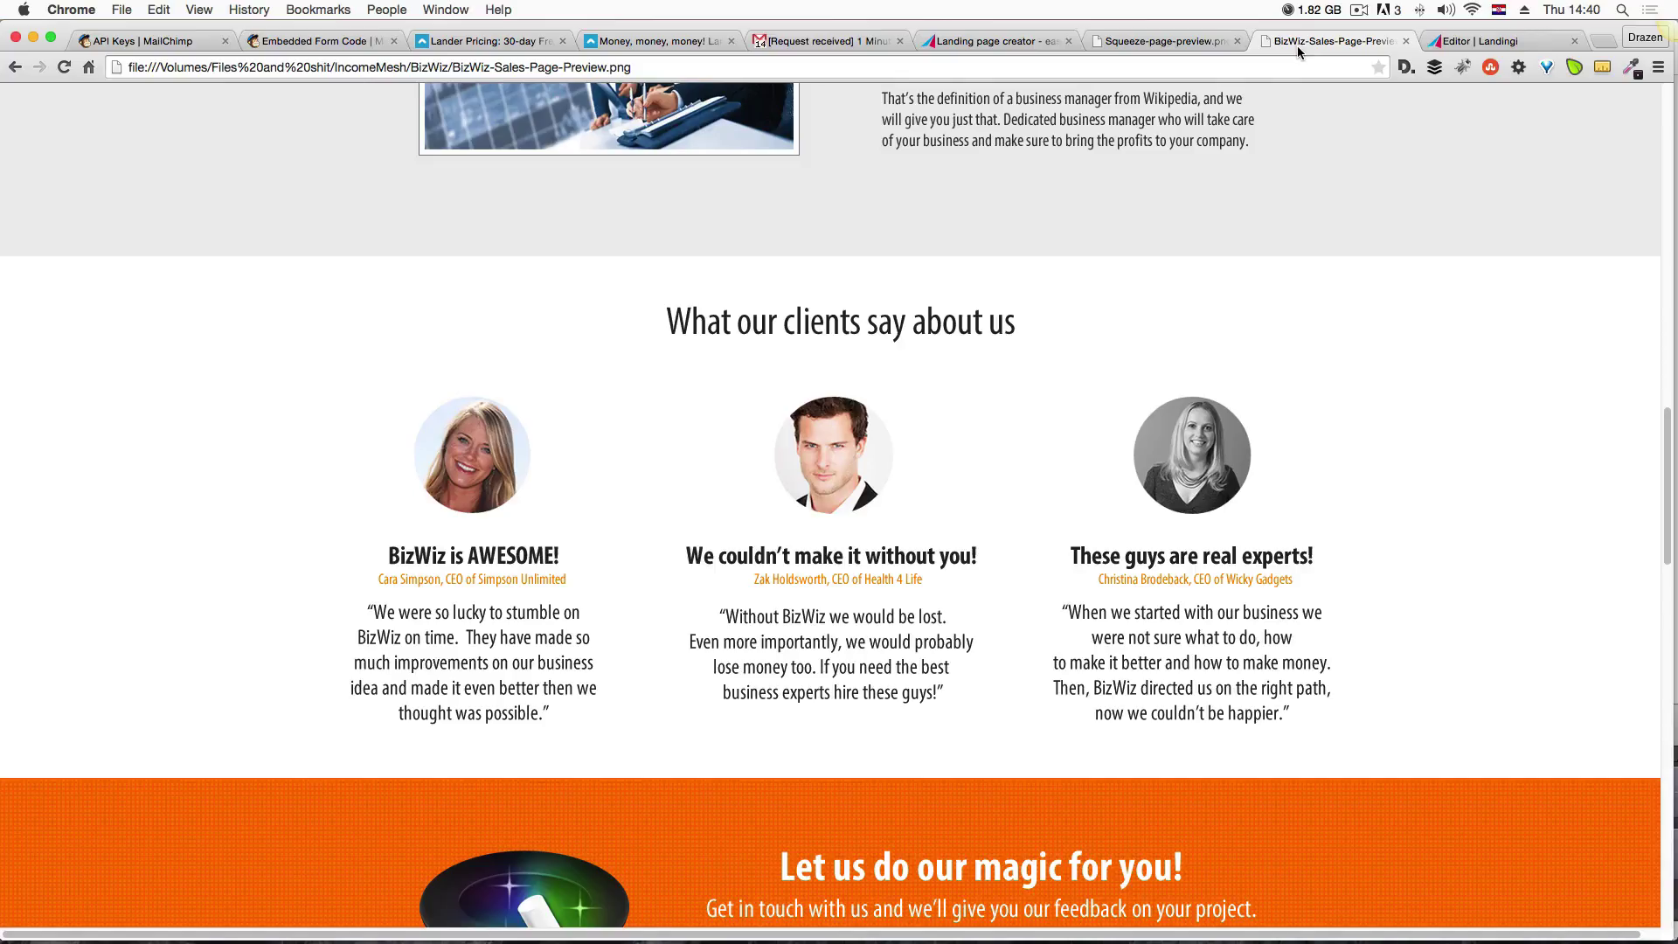
left_click(1526, 44)
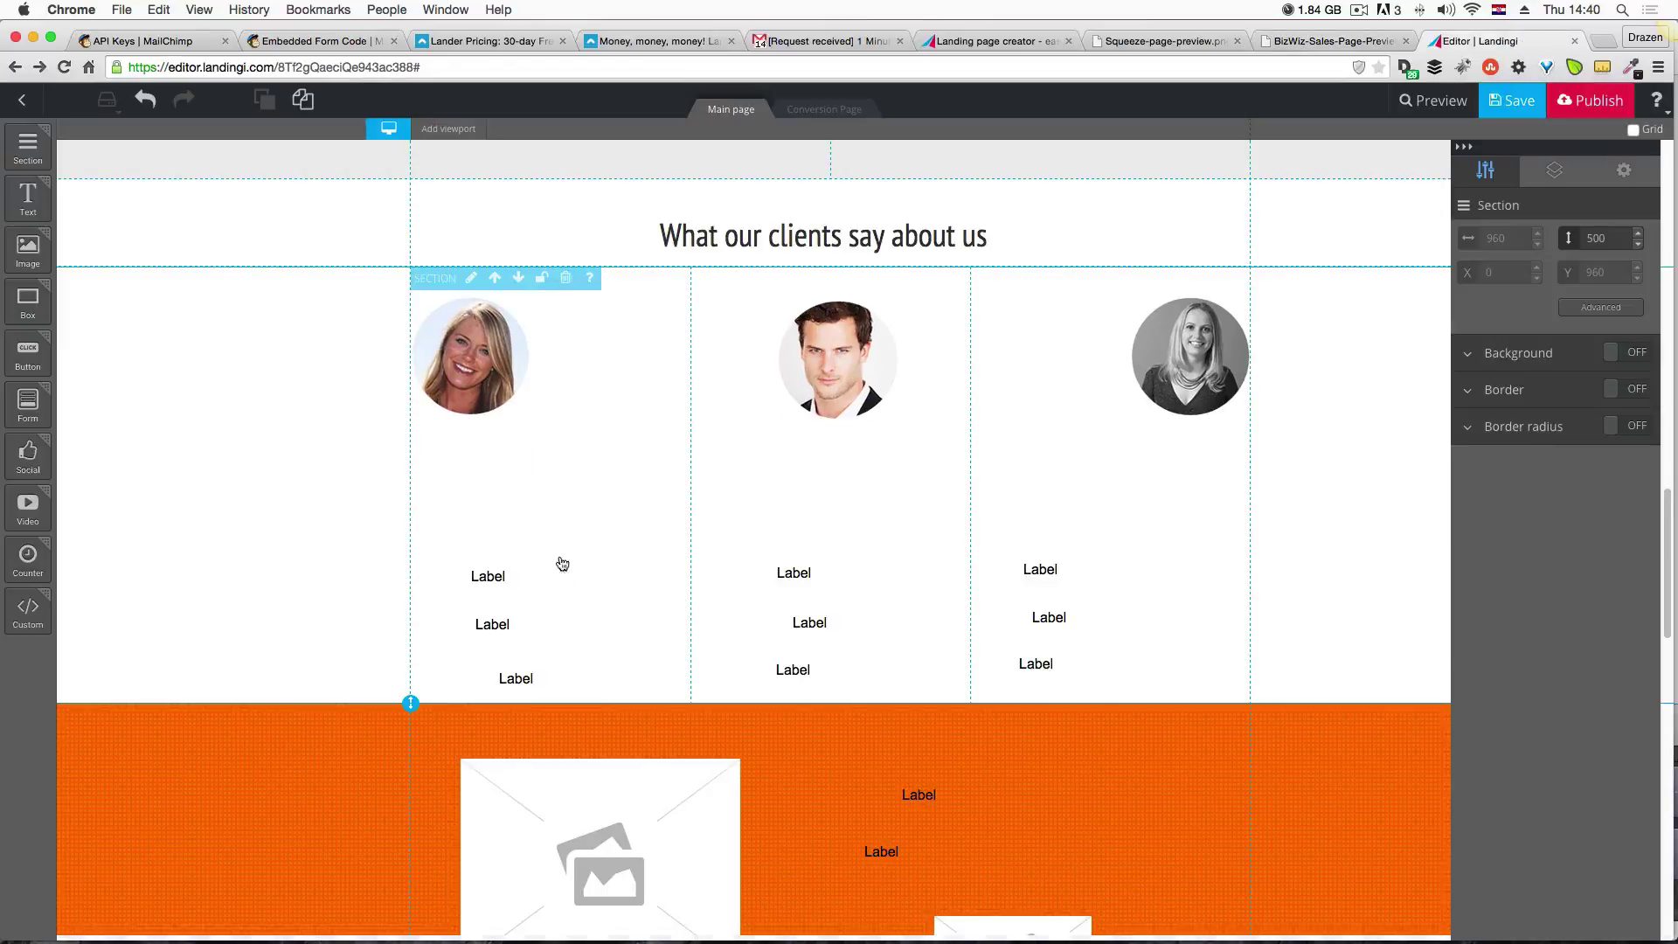
left_click_drag(487, 579, 448, 449)
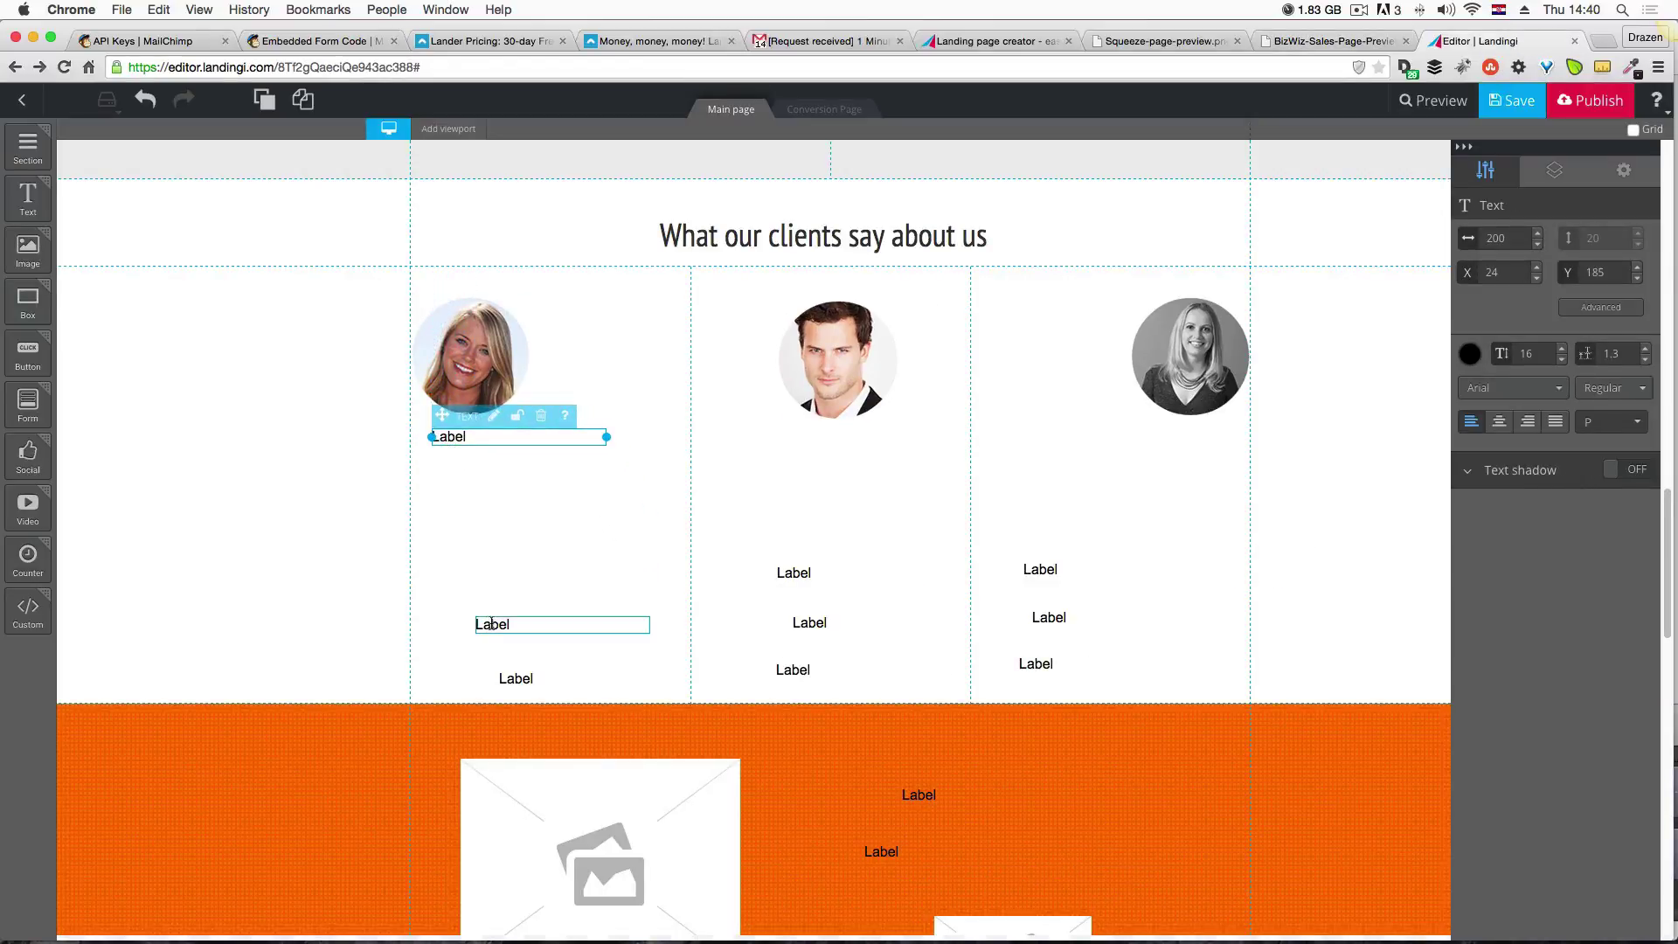
left_click_drag(488, 623, 448, 478)
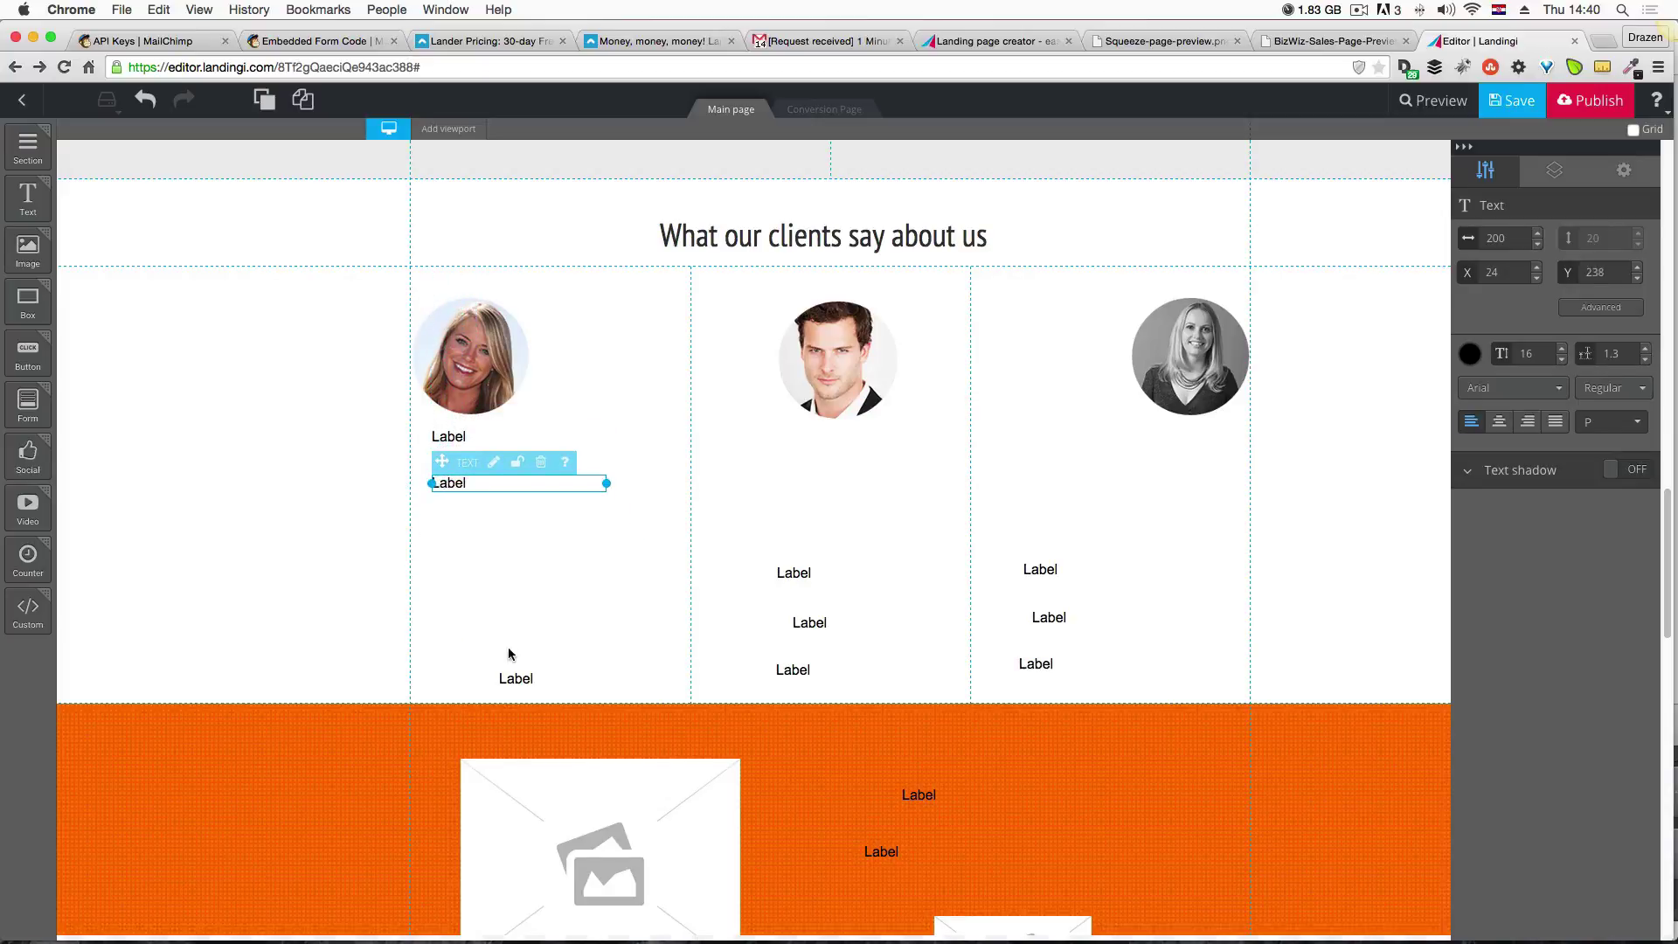
left_click_drag(518, 683, 428, 532)
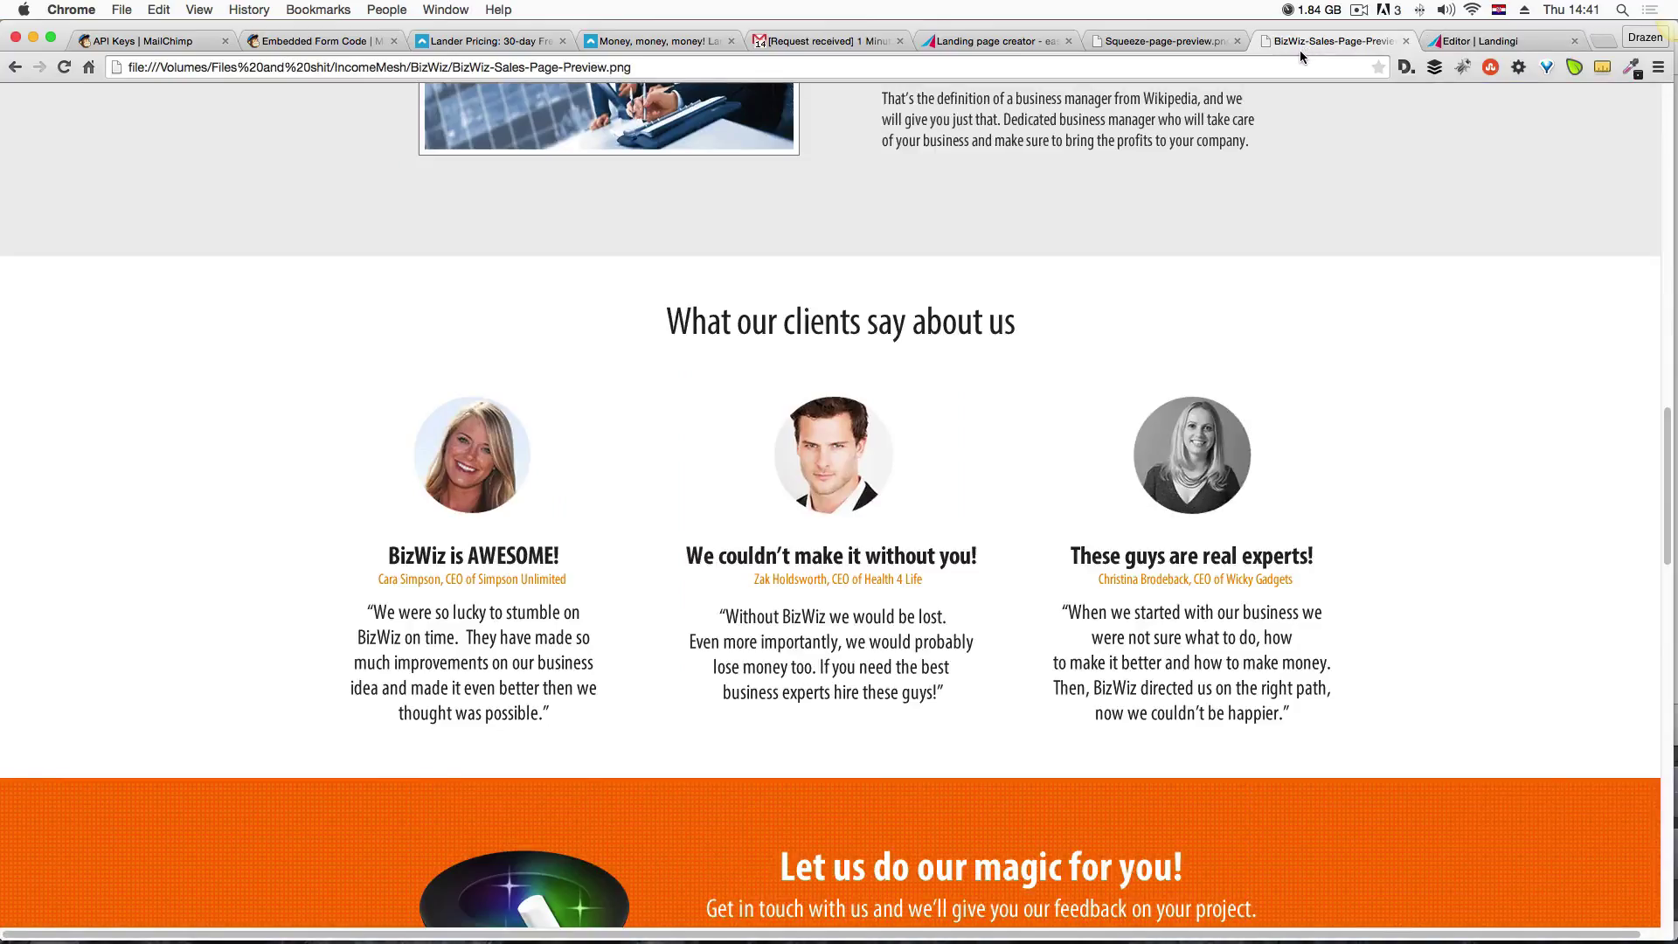
Copy the title "BizWiz is AWESOME!" from the Fireworks design and replace the upper label under the left photo in Landingi with it.
left_click(1486, 41)
key("ctrl+Up")
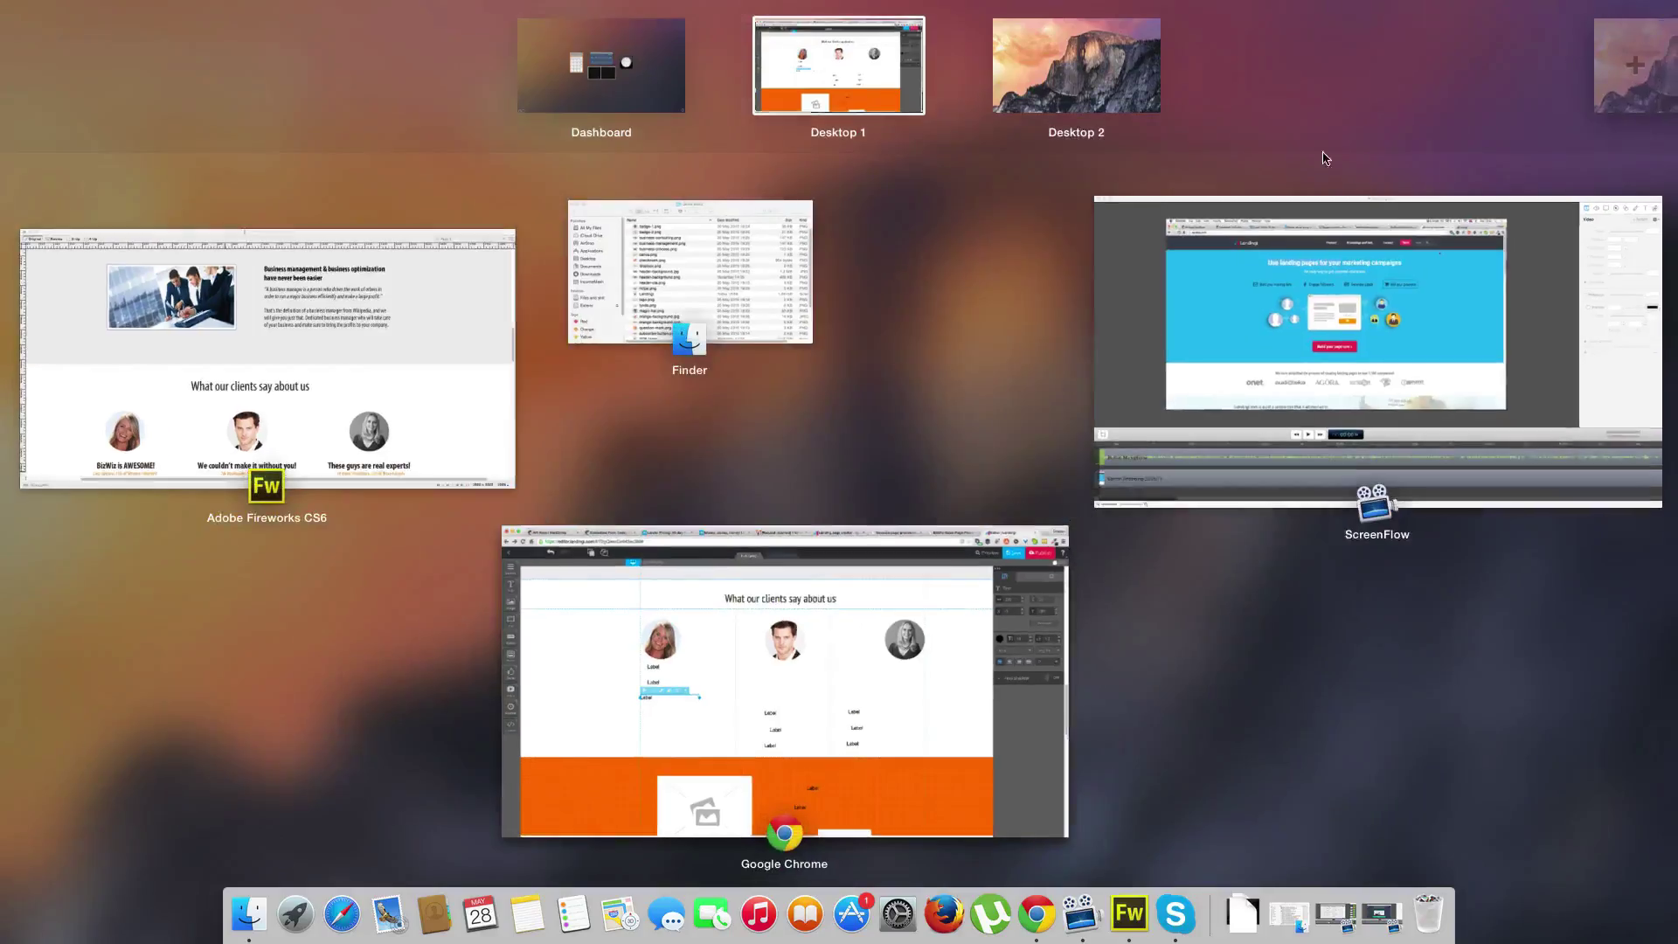
left_click(361, 333)
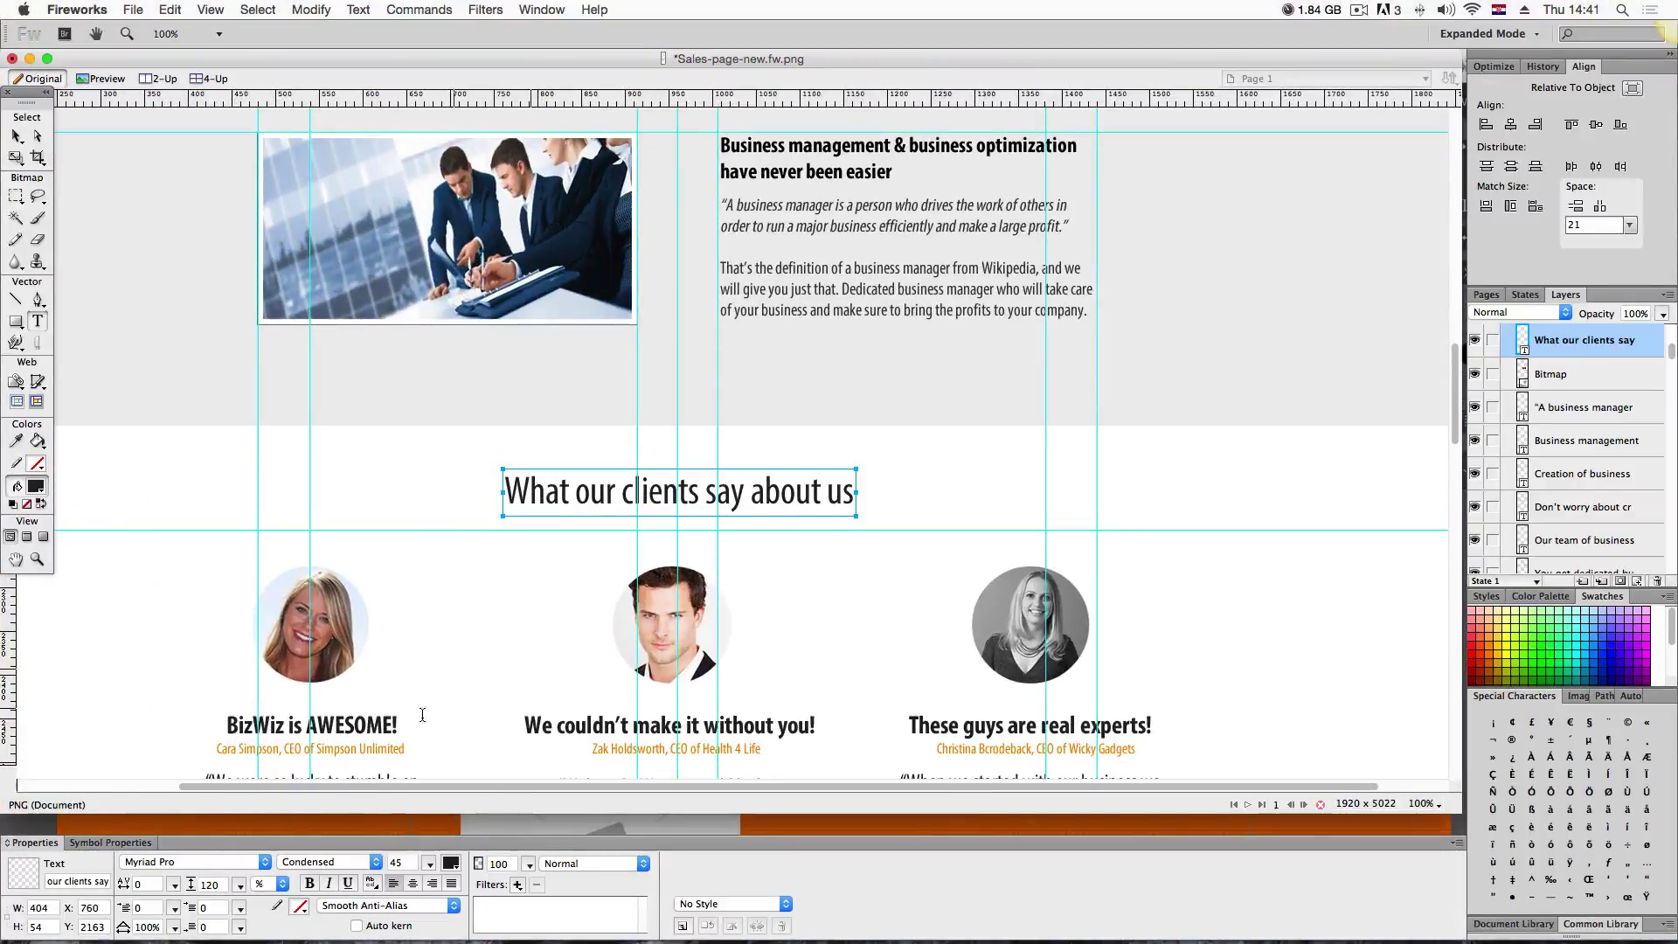
left_click(371, 725)
triple_click(371, 726)
key("cmd+c")
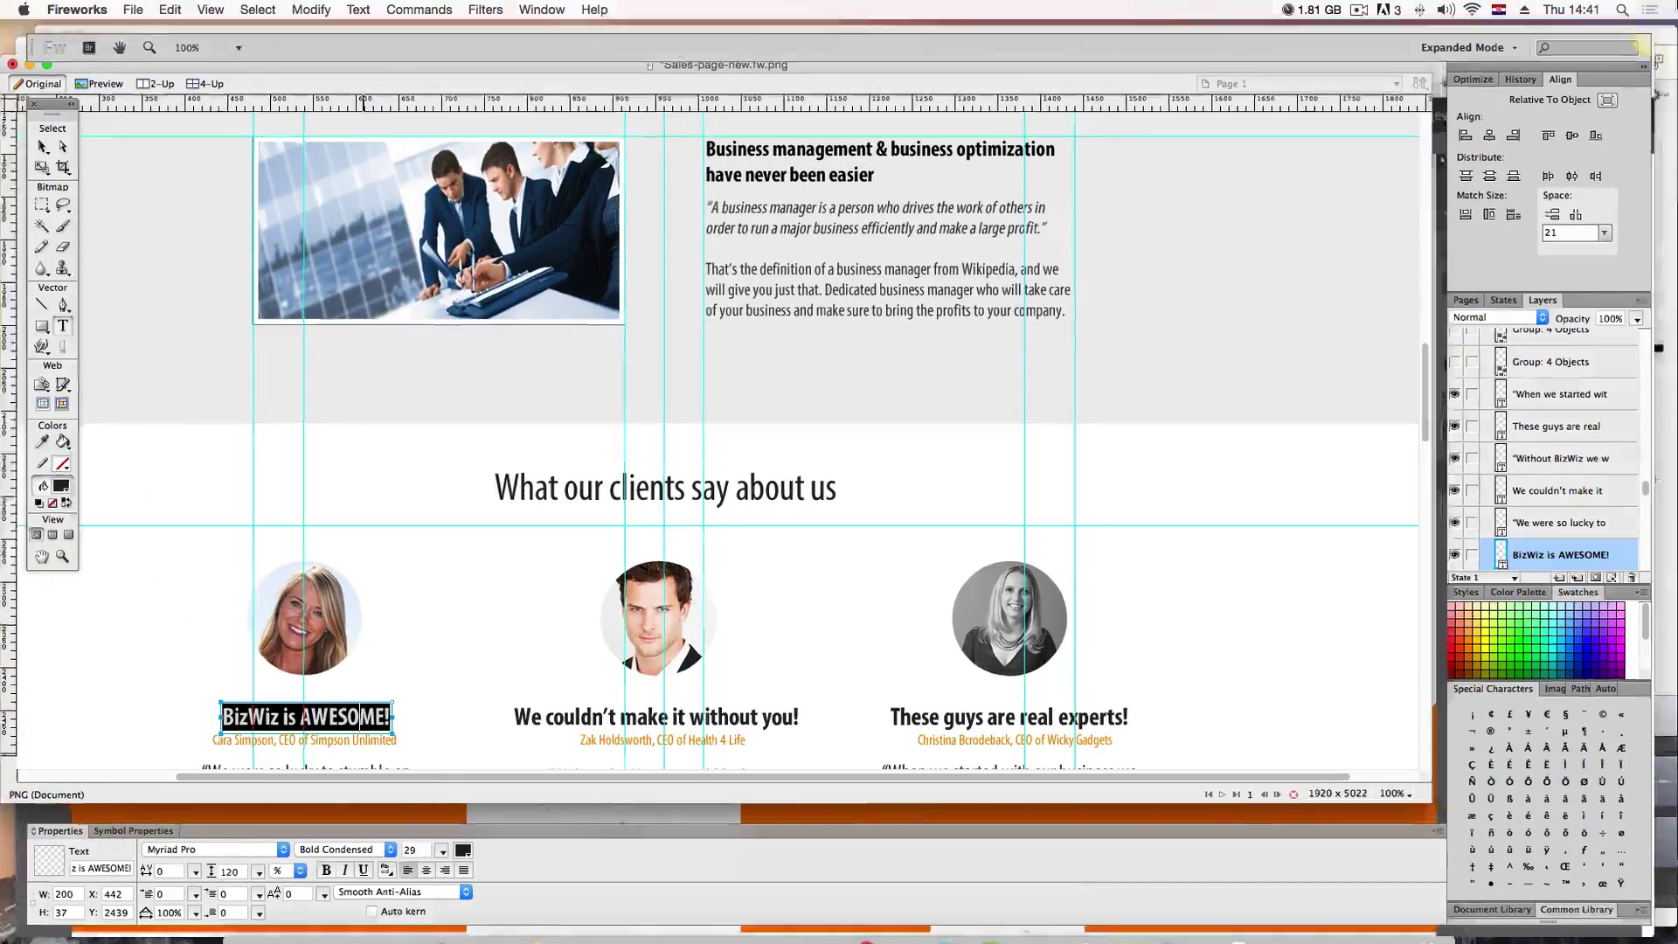
key("ctrl+Up")
left_click(789, 699)
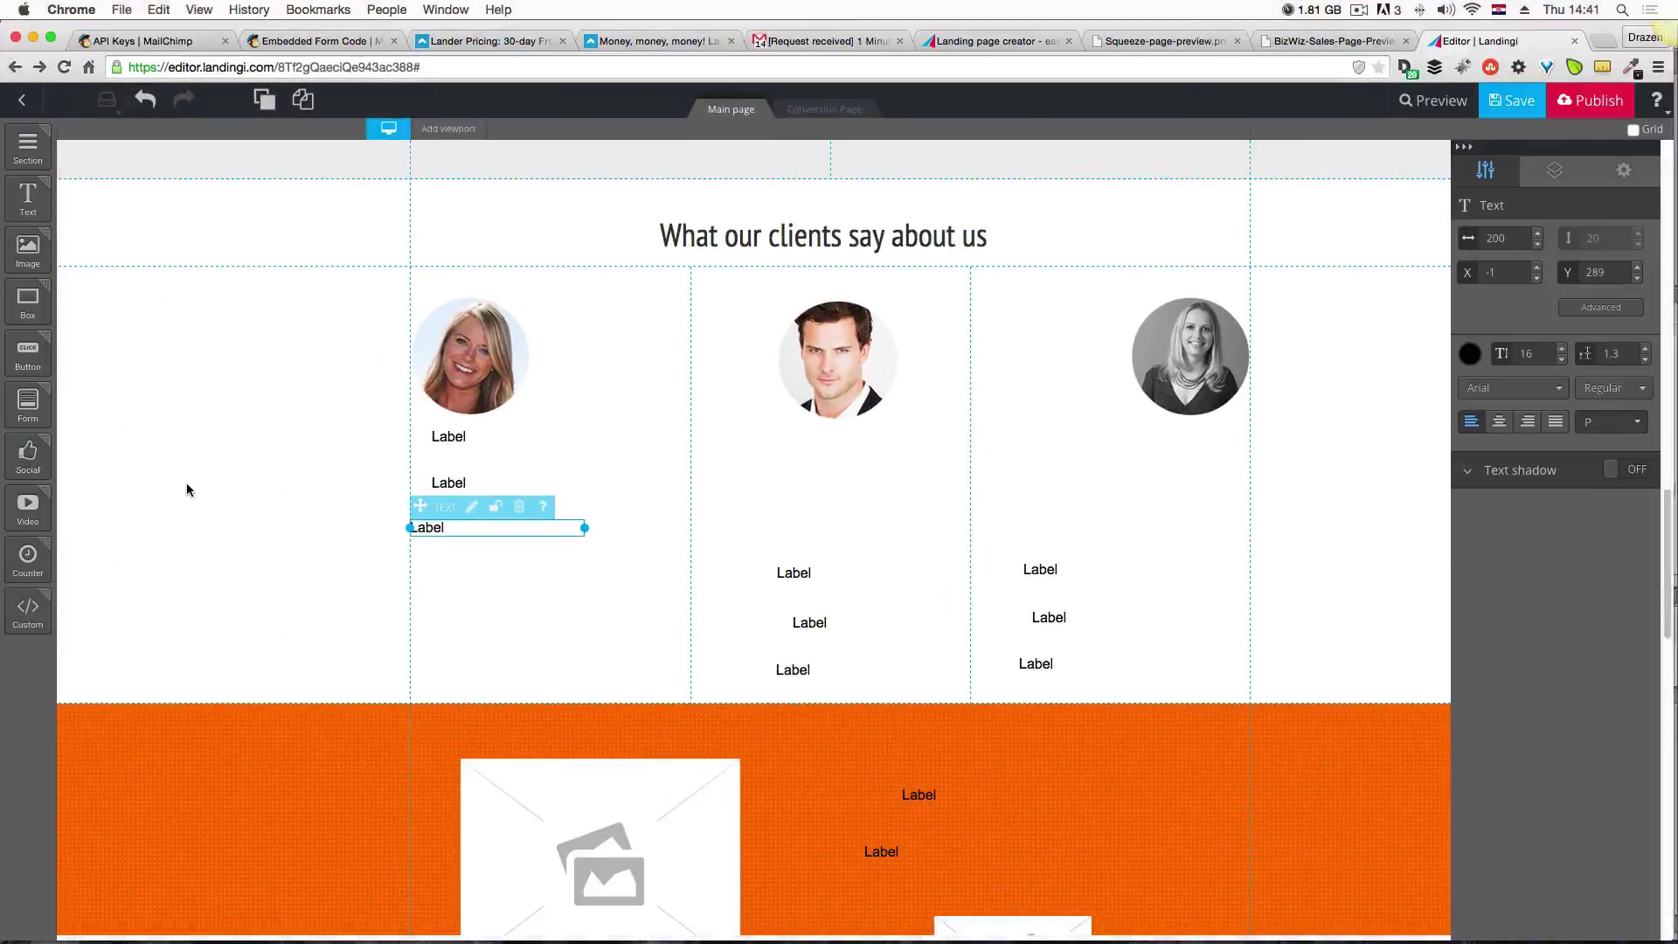
left_click(472, 442)
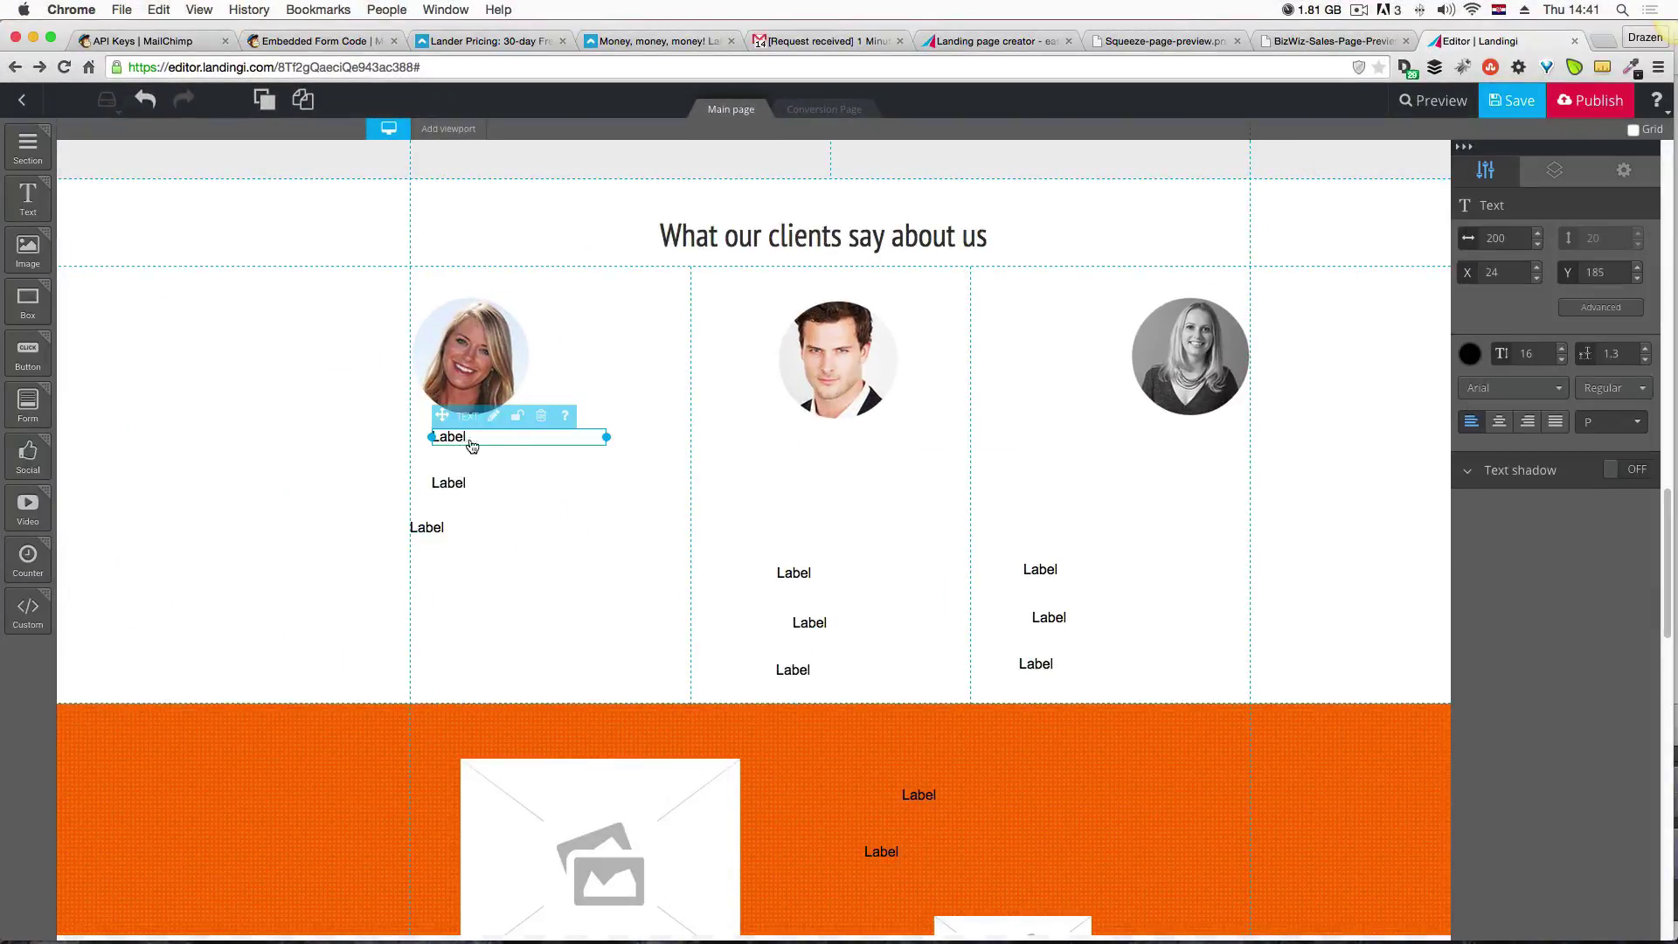
double_click(470, 442)
left_click_drag(470, 441, 429, 437)
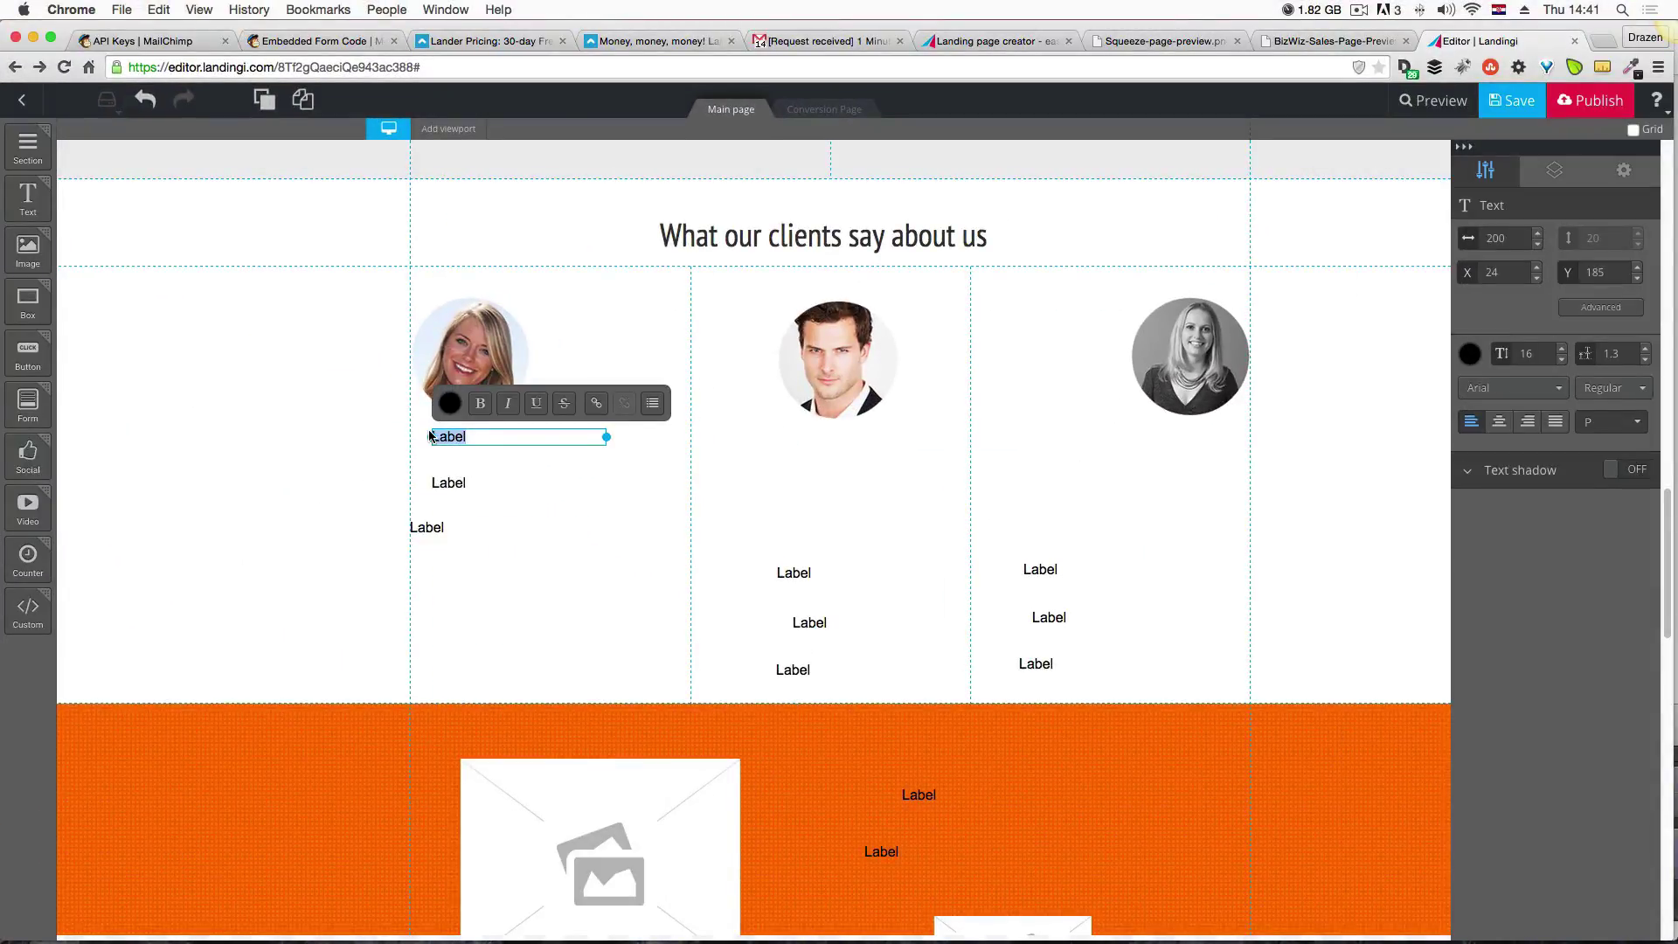
key("cmd+v")
Copy the first client's name and company line from the Fireworks design into the second label under the left photo in Landingi.
key("ctrl+Up")
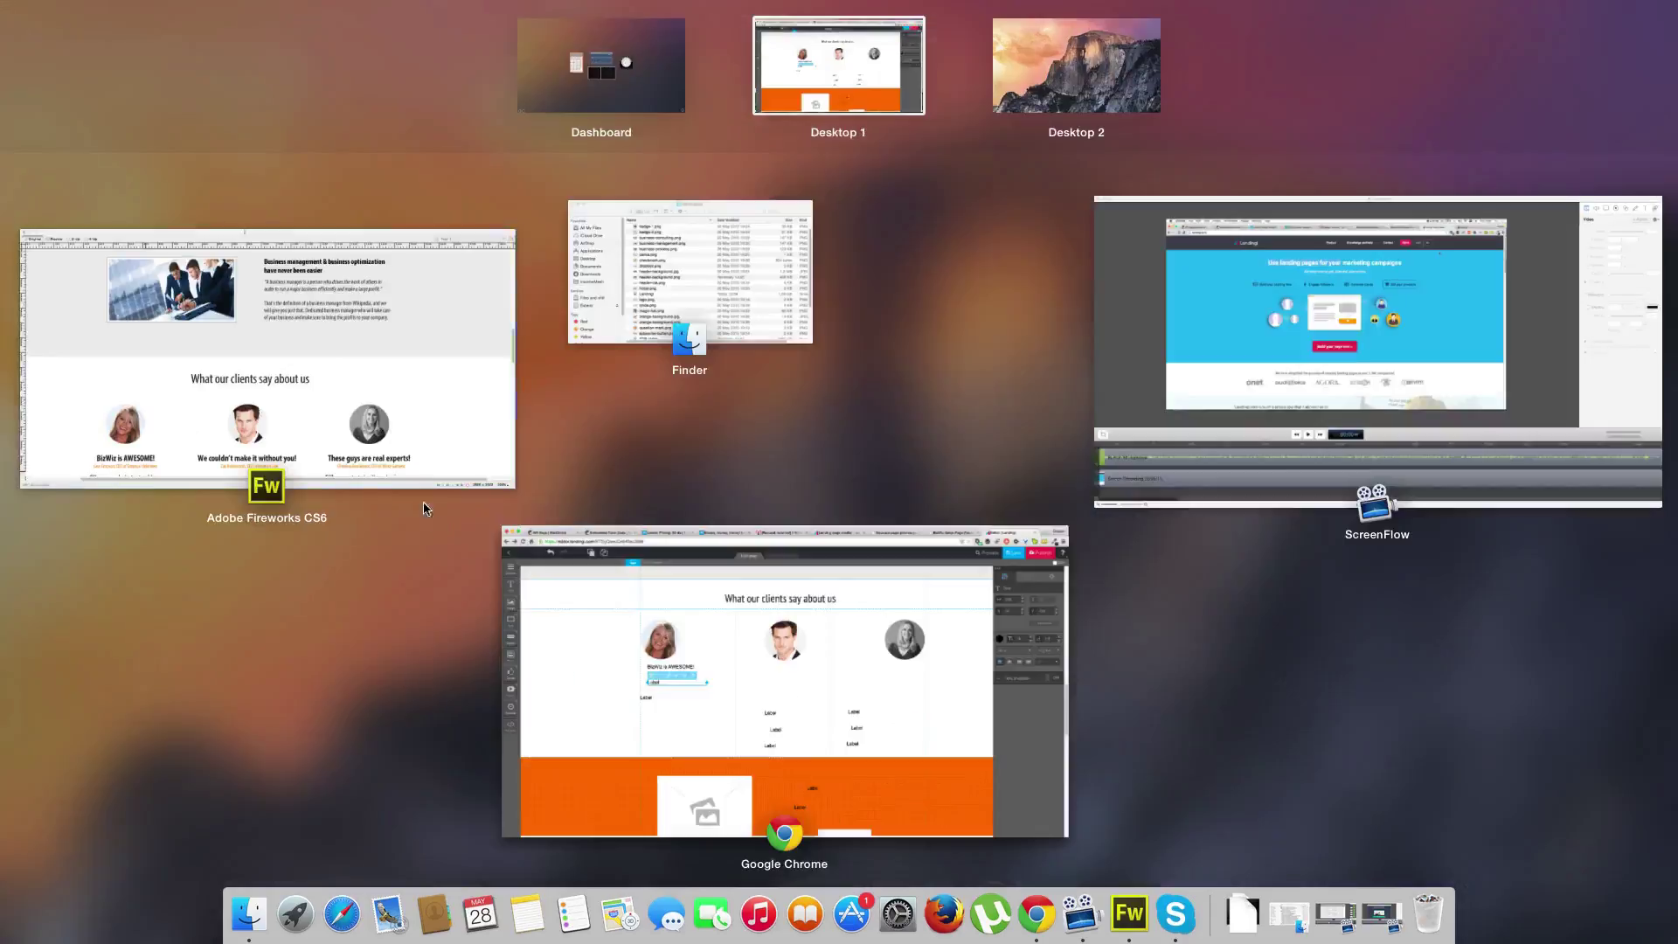
left_click(390, 417)
scroll(346, 561, "down", 2)
left_click(382, 641)
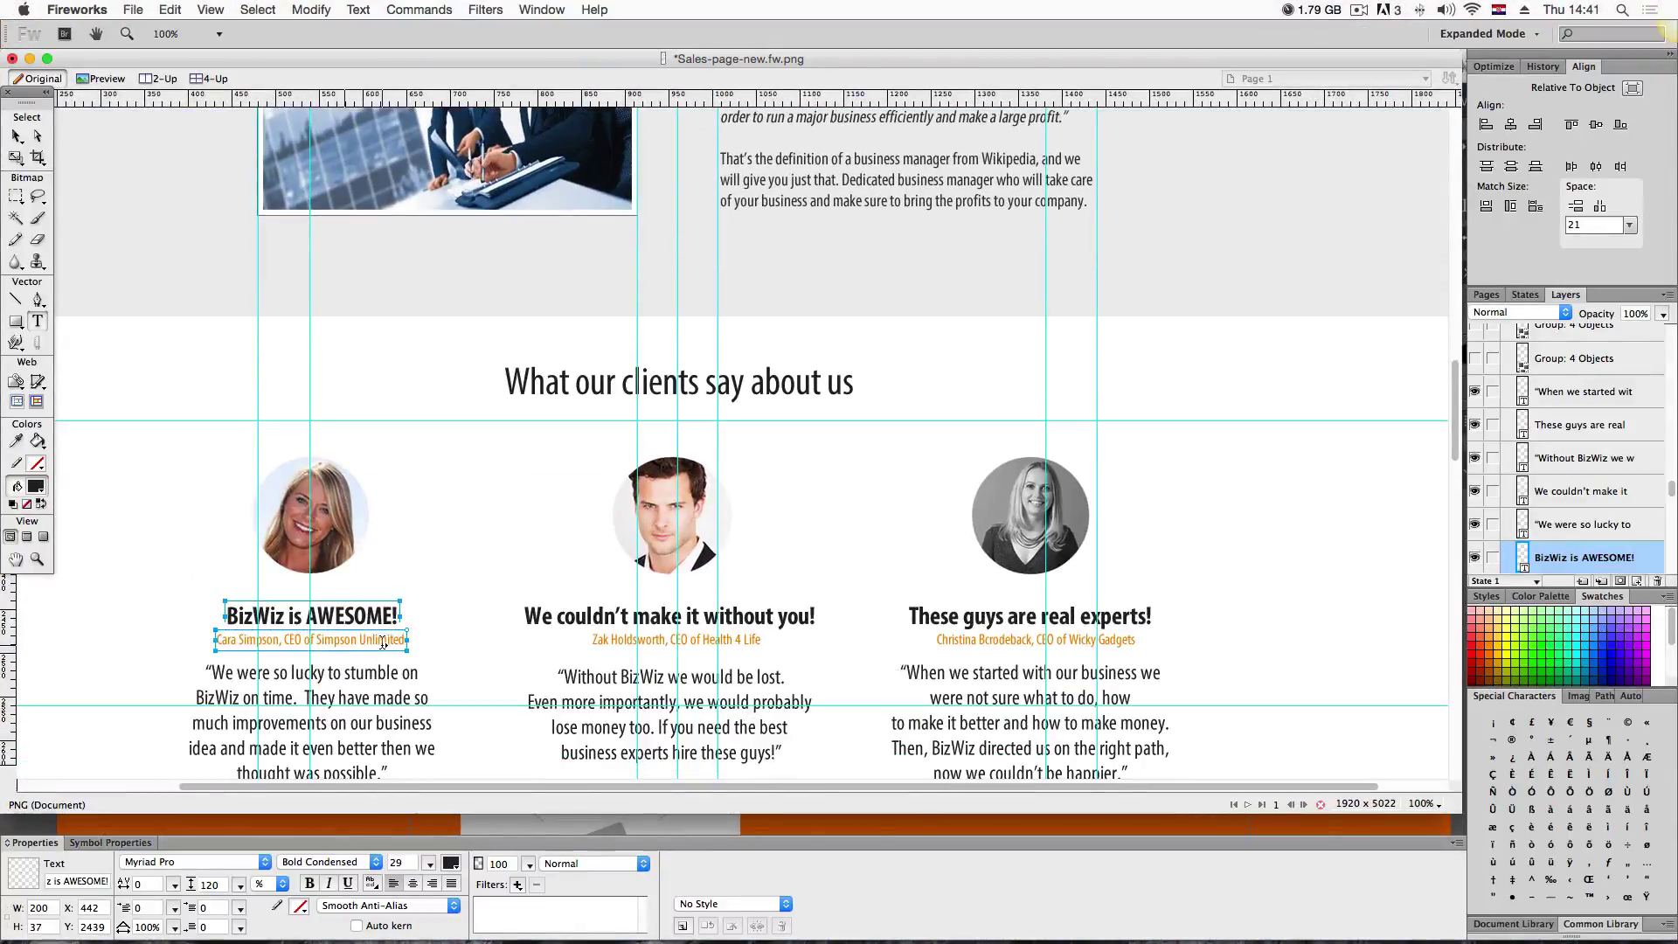
double_click(382, 641)
triple_click(382, 641)
key("super+c")
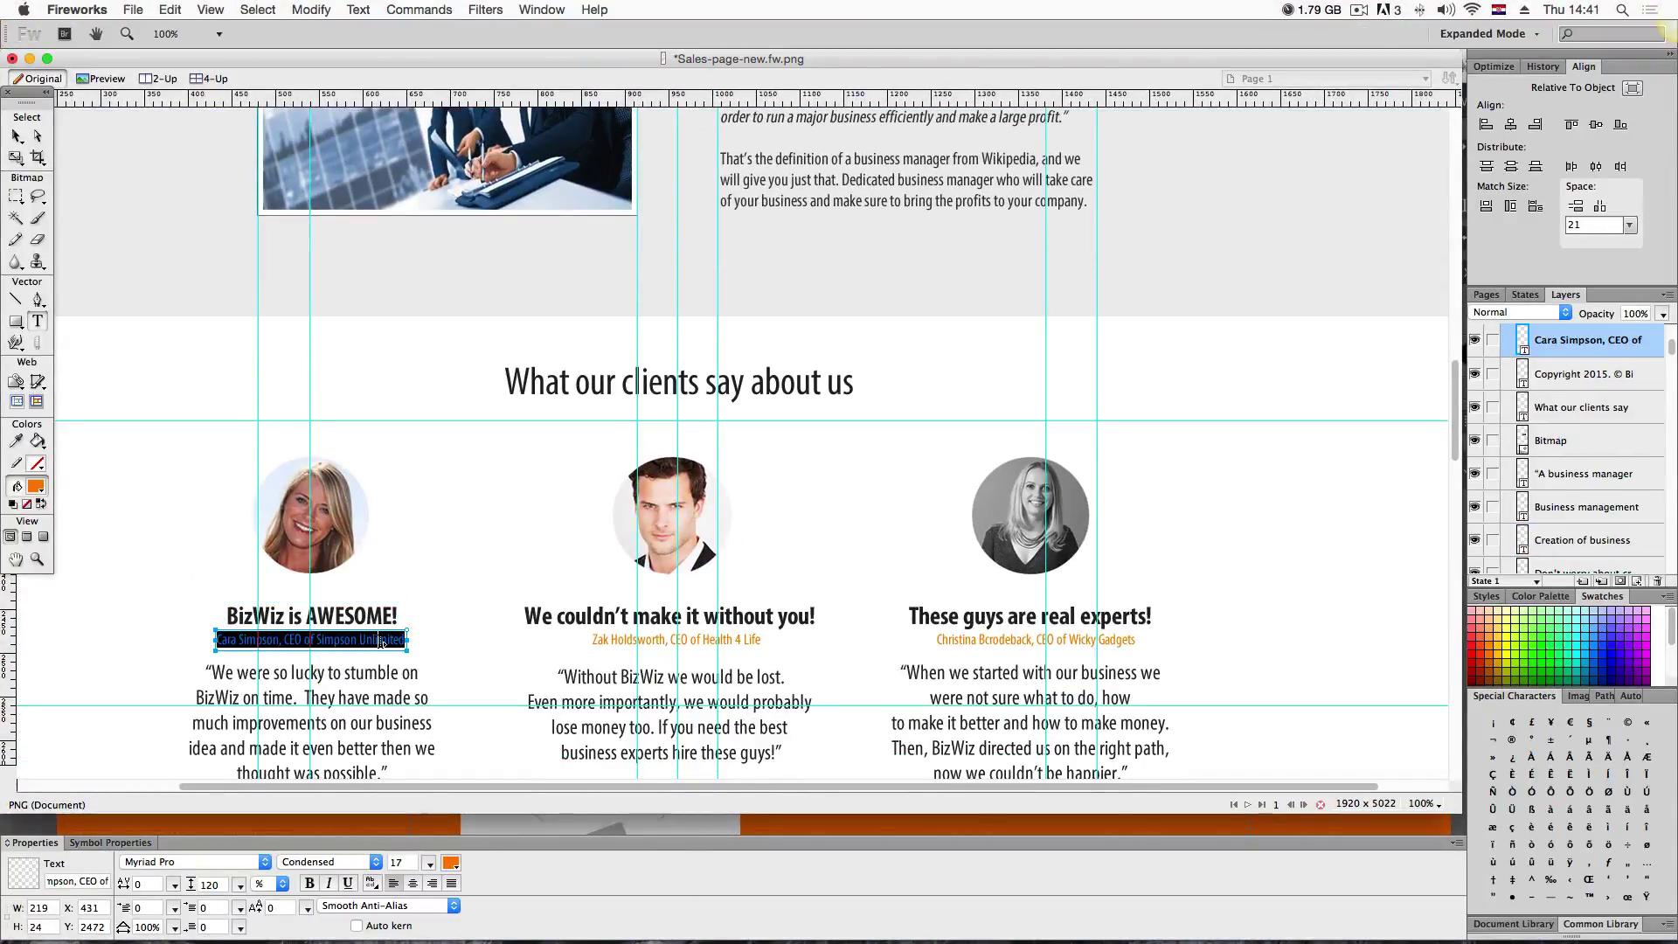
key("ctrl+Up")
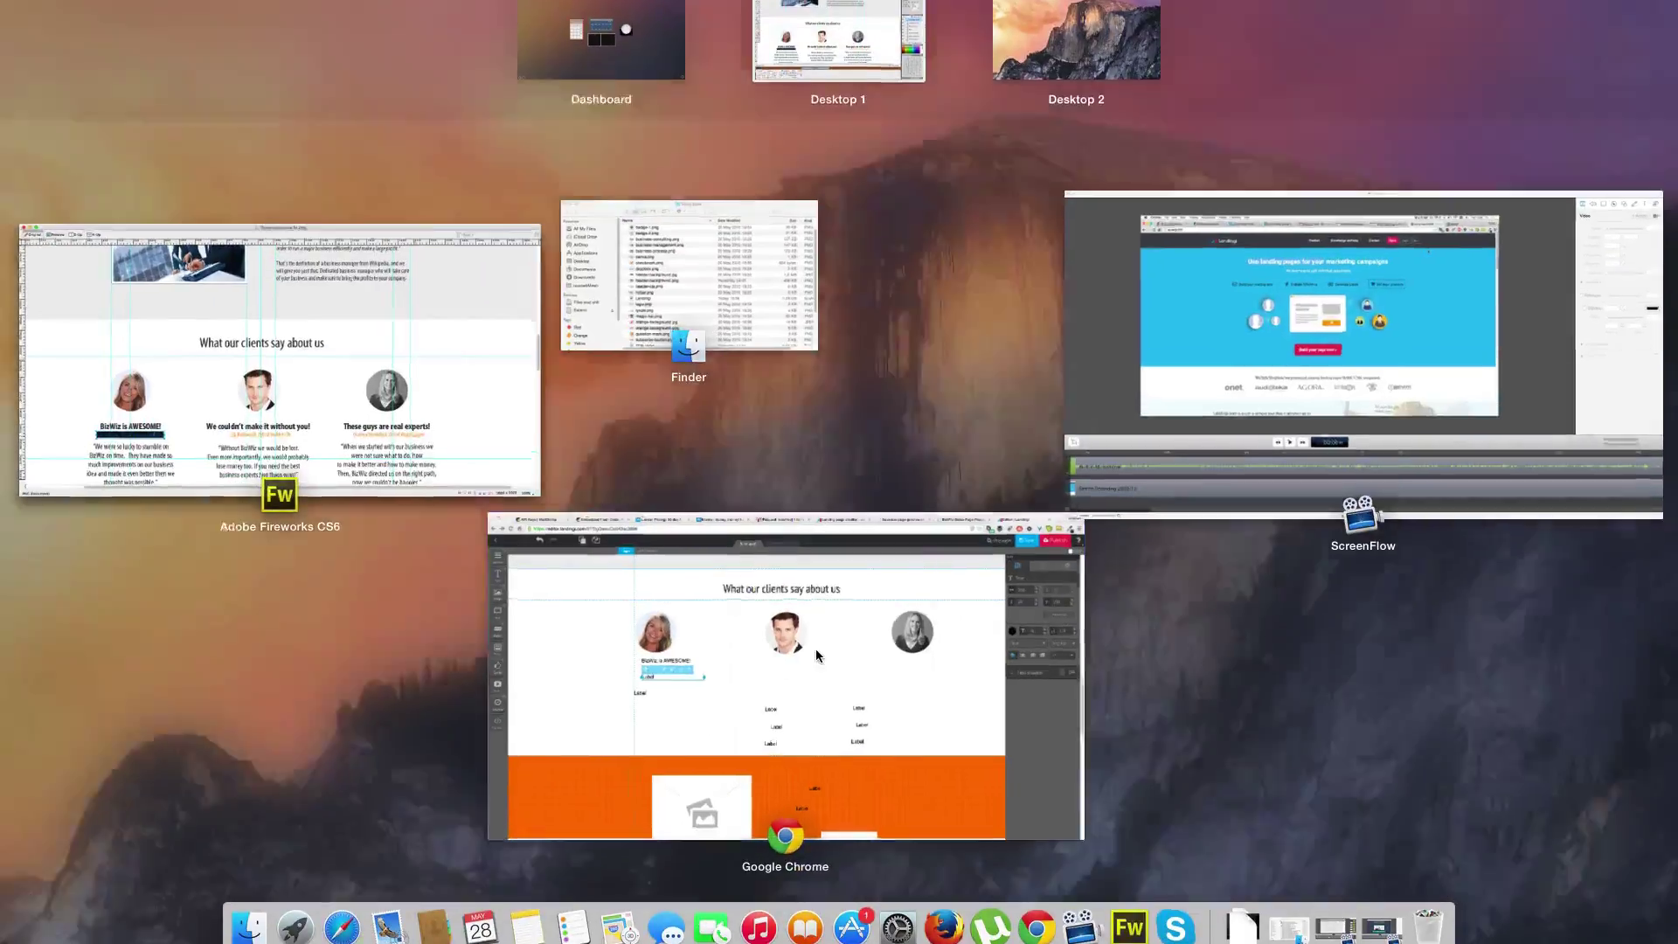
left_click(813, 646)
double_click(455, 485)
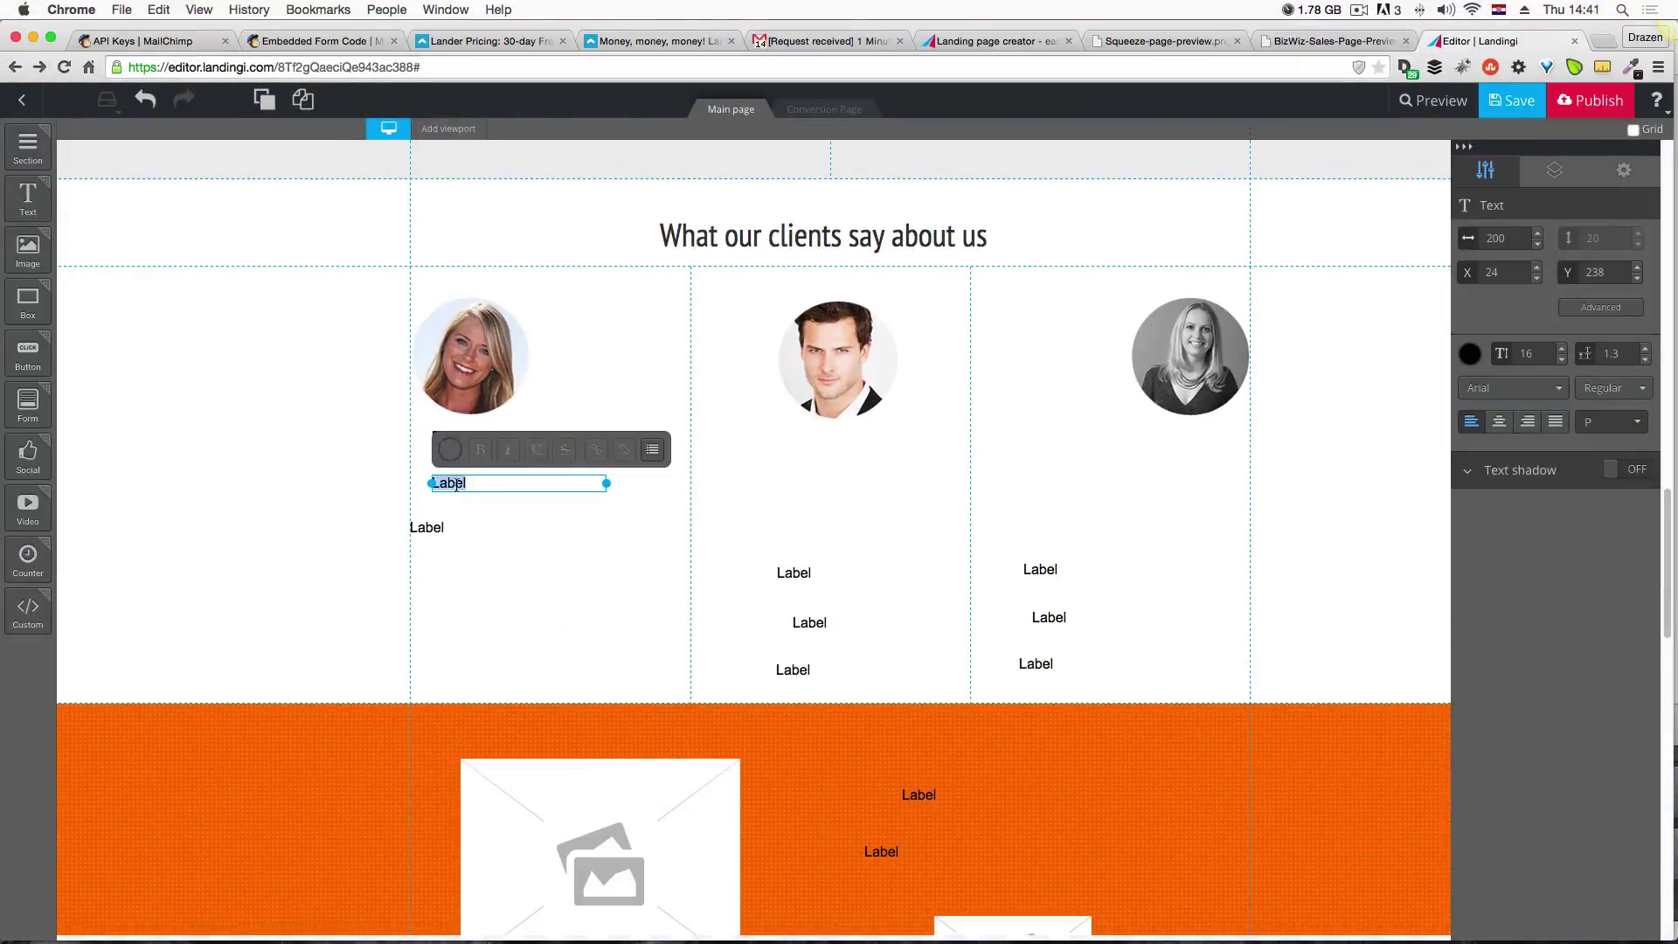
key("super+v")
Copy the first client's quote beginning "We were so lucky to stumble" from the Fireworks design into the third left-column label in Landingi.
key("ctrl+Up")
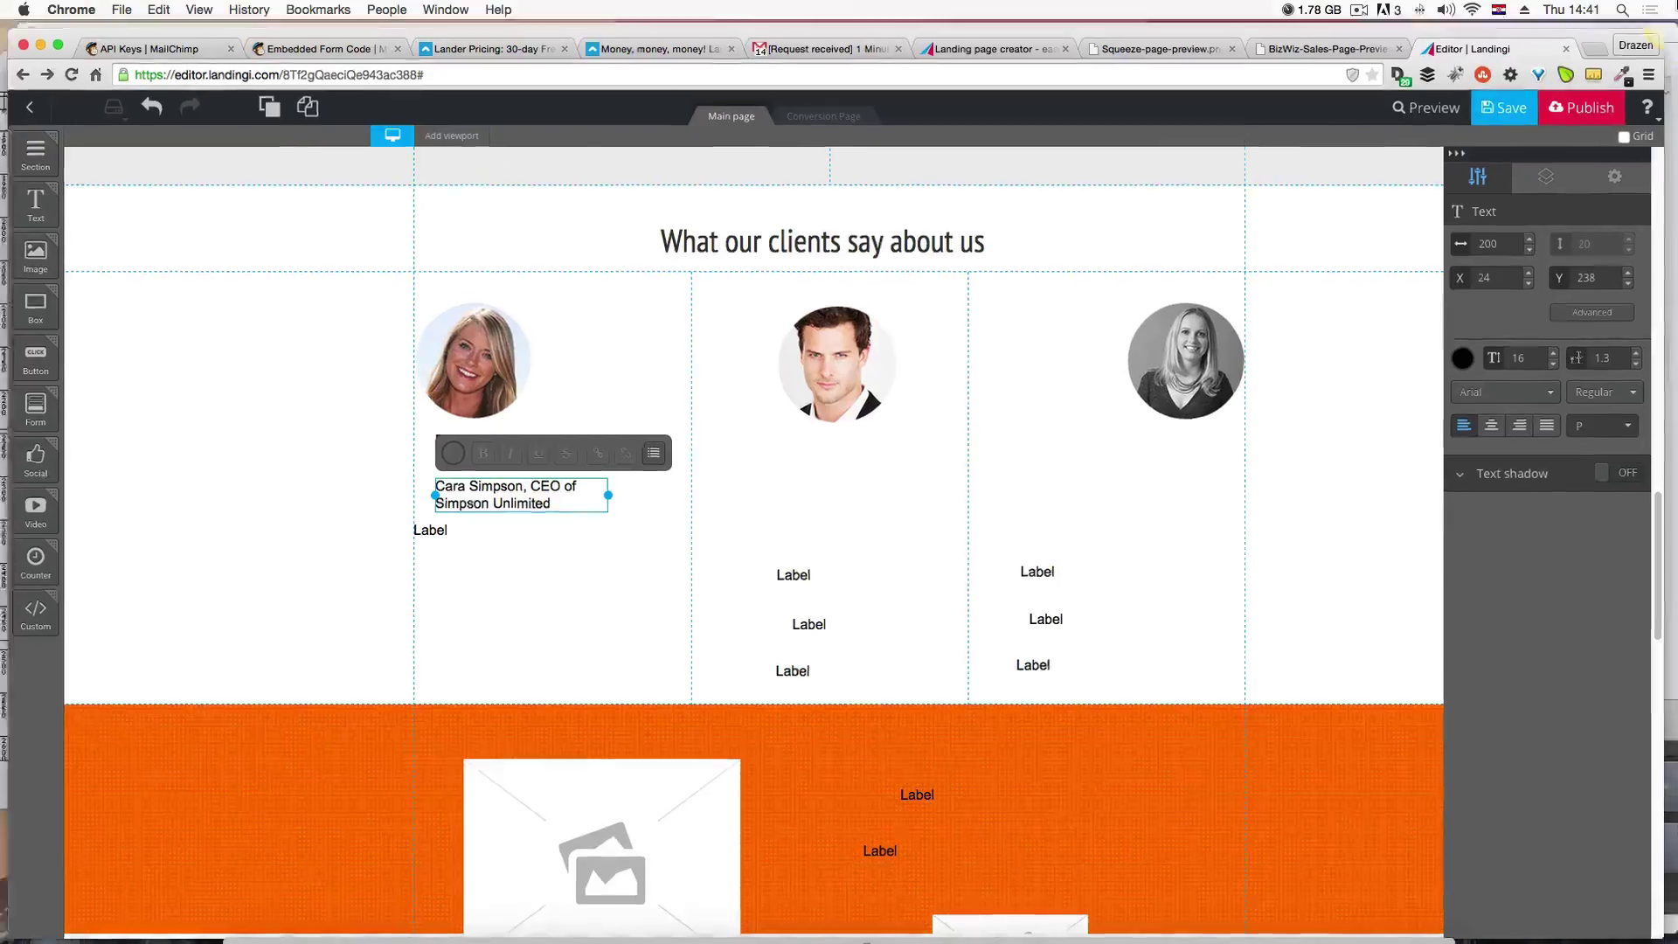
left_click(432, 374)
scroll(388, 713, "down", 2)
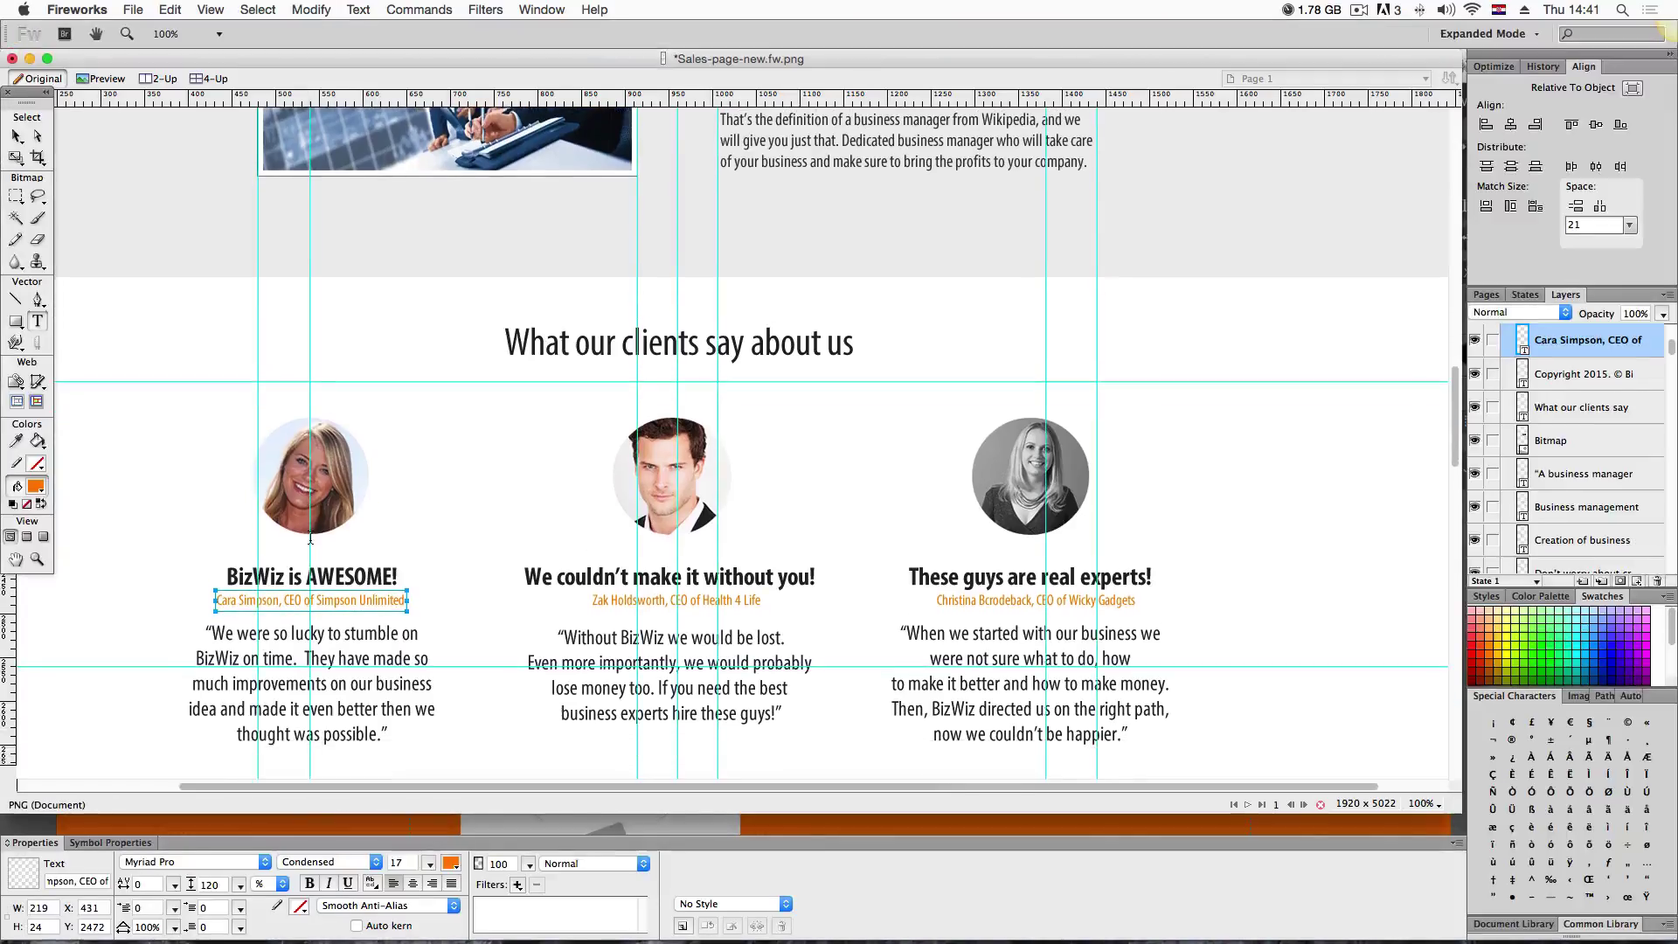
left_click_drag(387, 712, 206, 609)
key("ctrl+c")
key("ctrl+Up")
left_click(1040, 723)
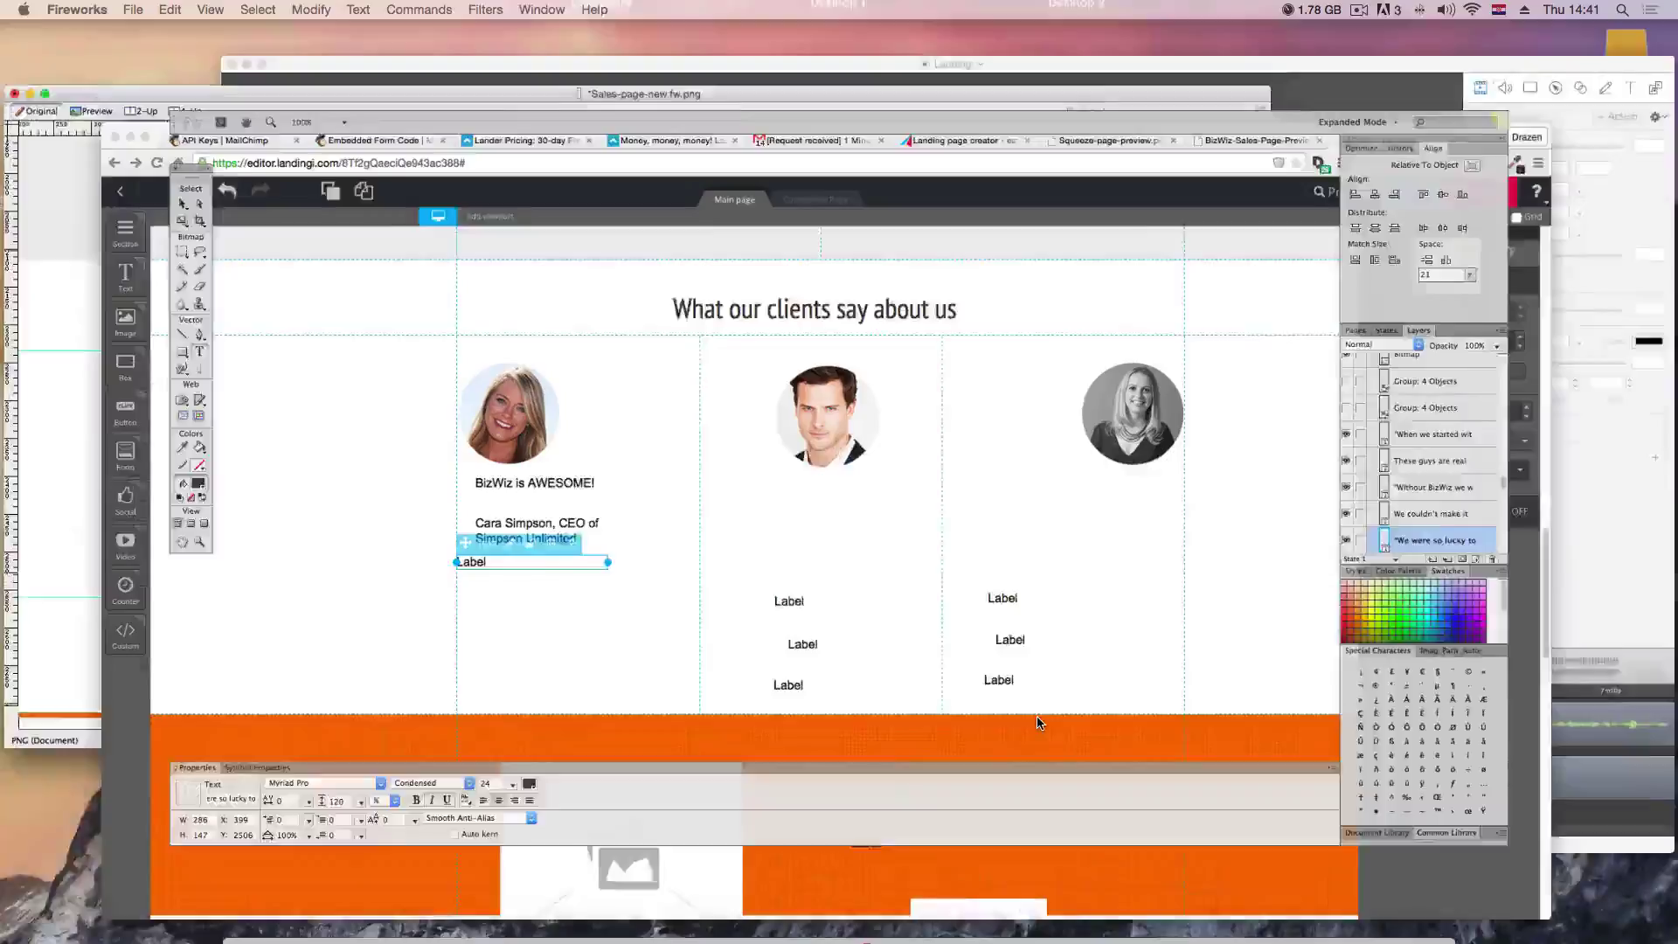
double_click(465, 530)
left_click_drag(446, 528, 386, 523)
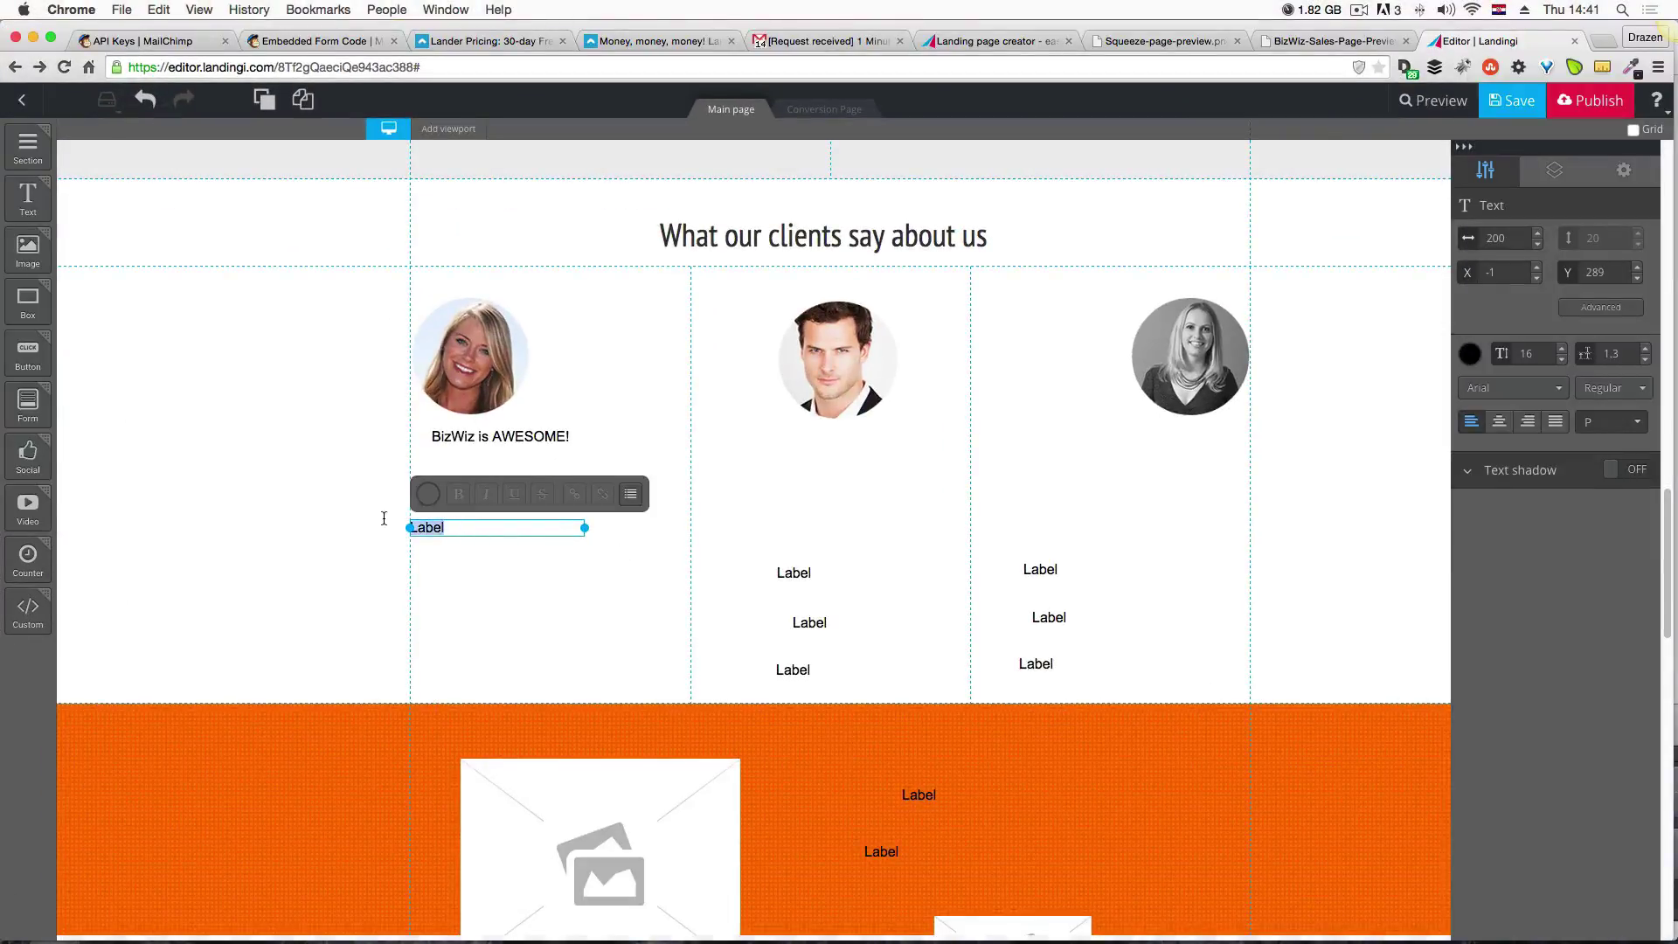
key("ctrl+v")
left_click(624, 631)
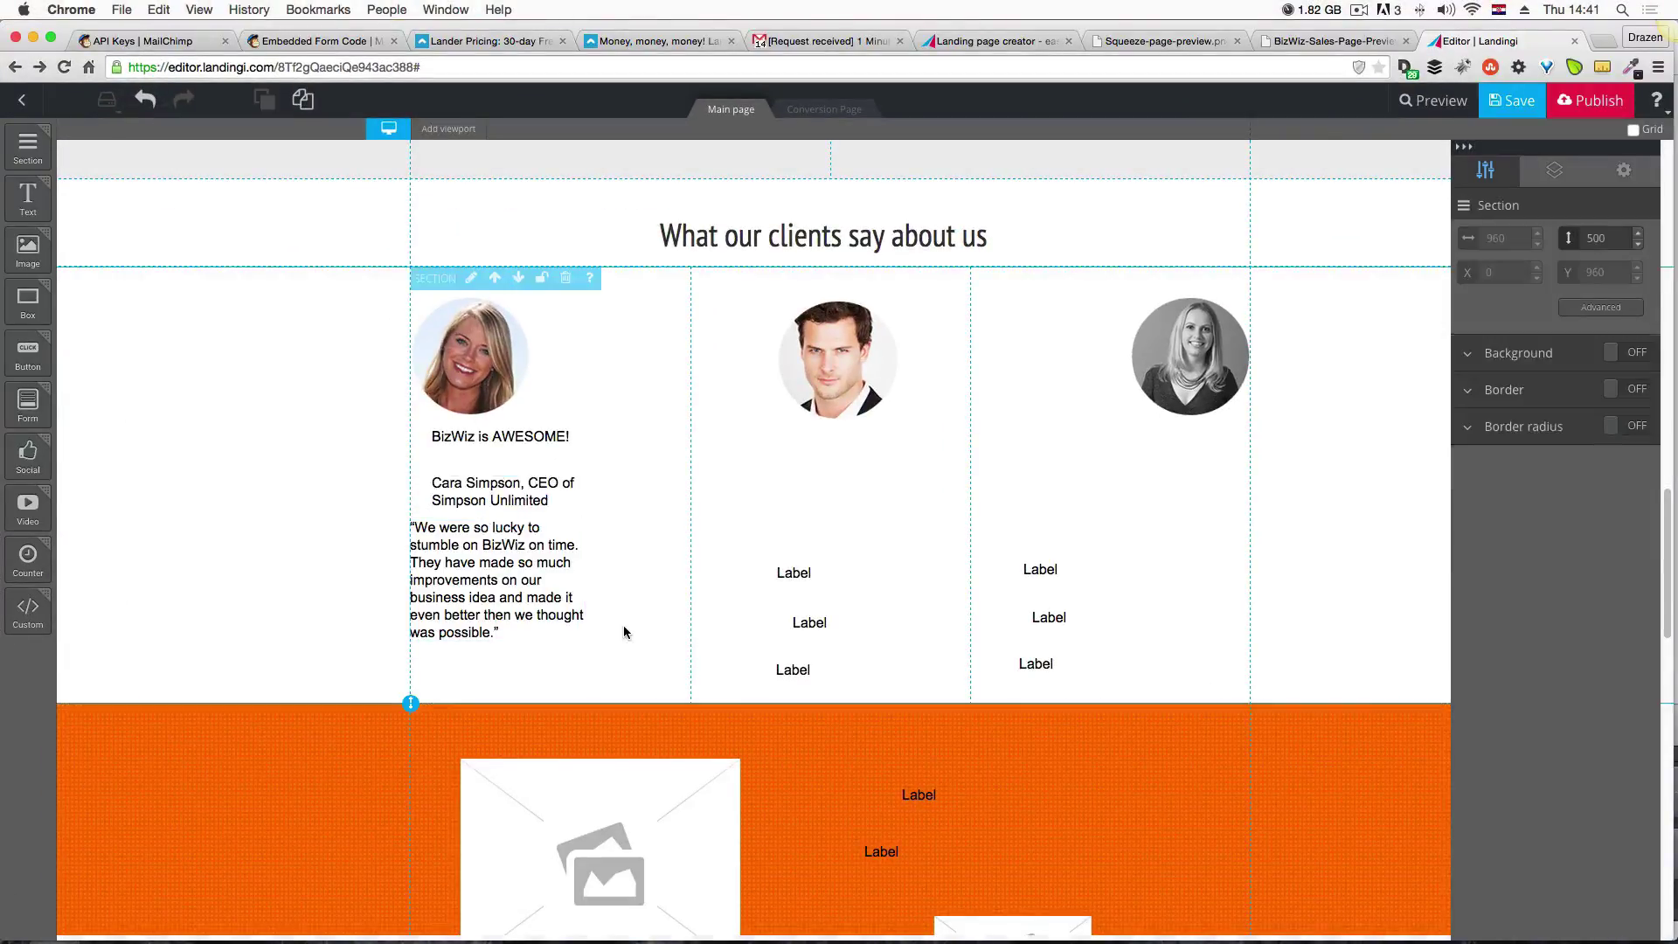
Set the "BizWiz is AWESOME!" title to PT Sans Narrow at font size 22.
left_click(529, 441)
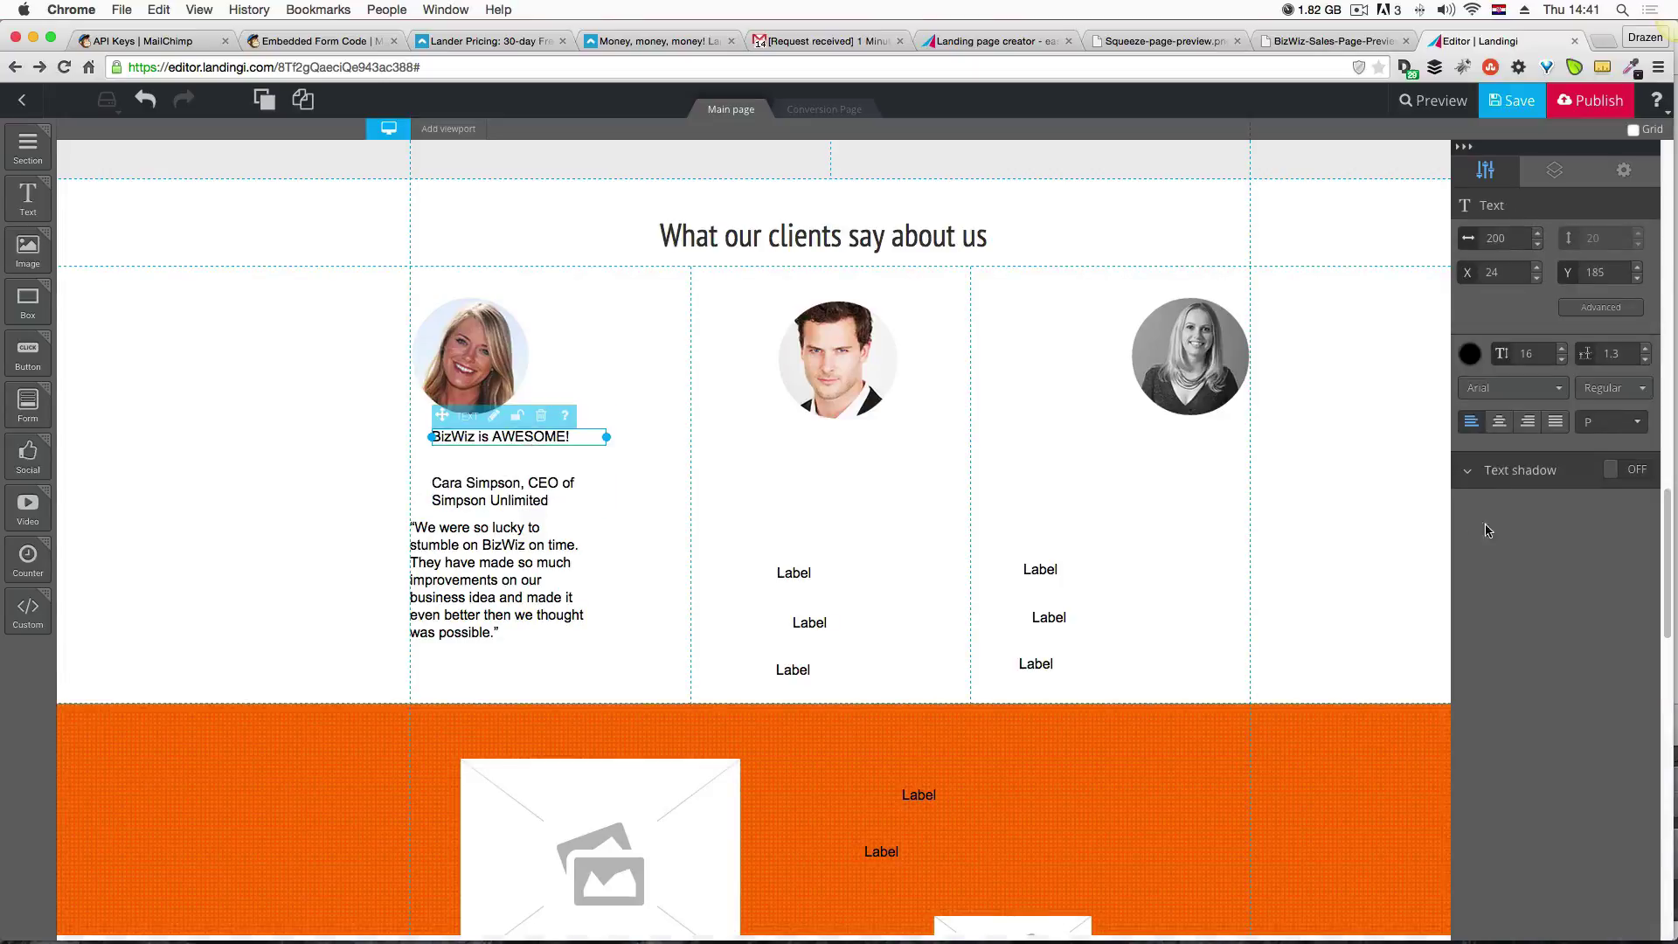
left_click(1564, 349)
left_click(1564, 349)
left_click(1564, 350)
left_click(1564, 350)
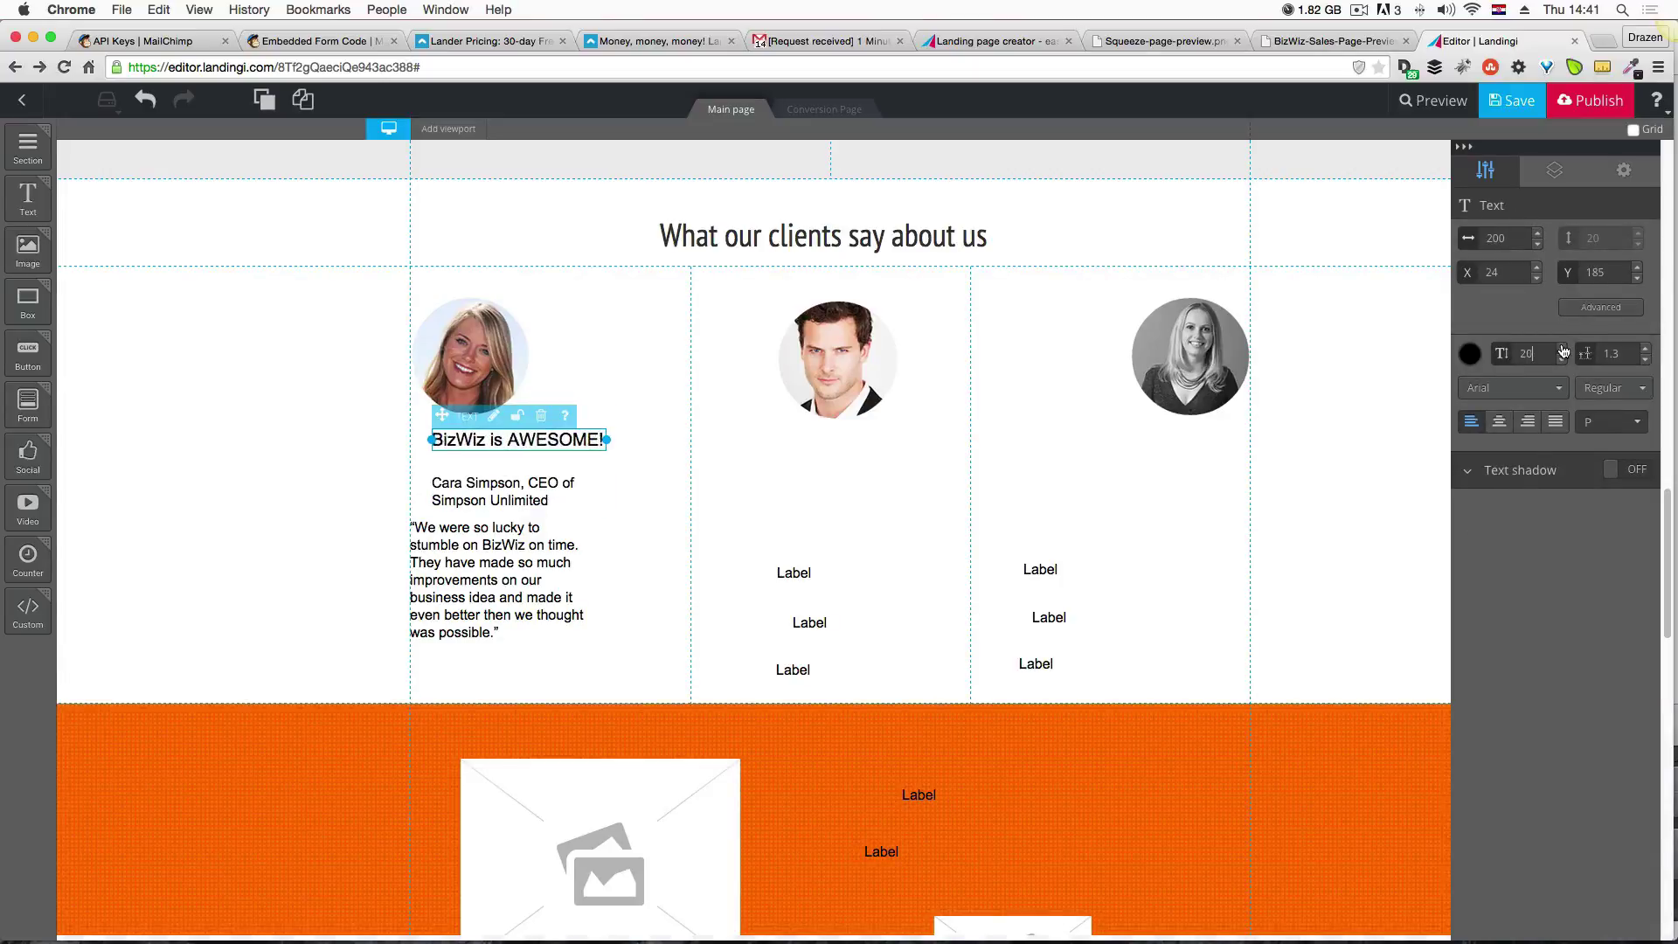
left_click(1538, 389)
left_click(1536, 452)
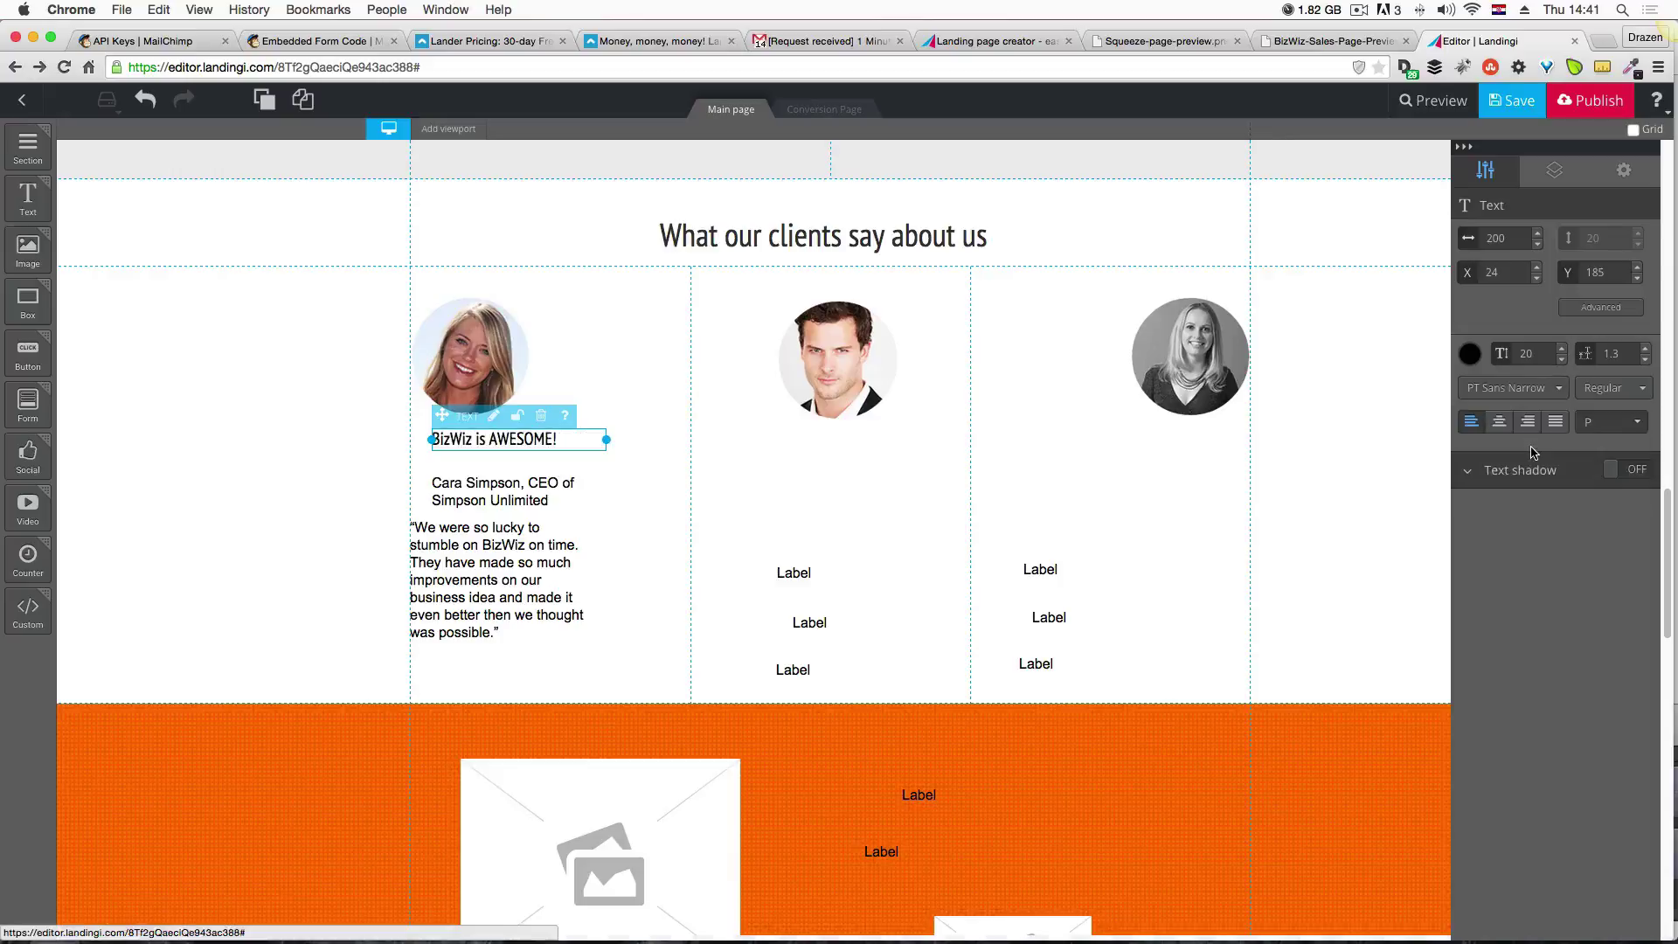
left_click(1564, 358)
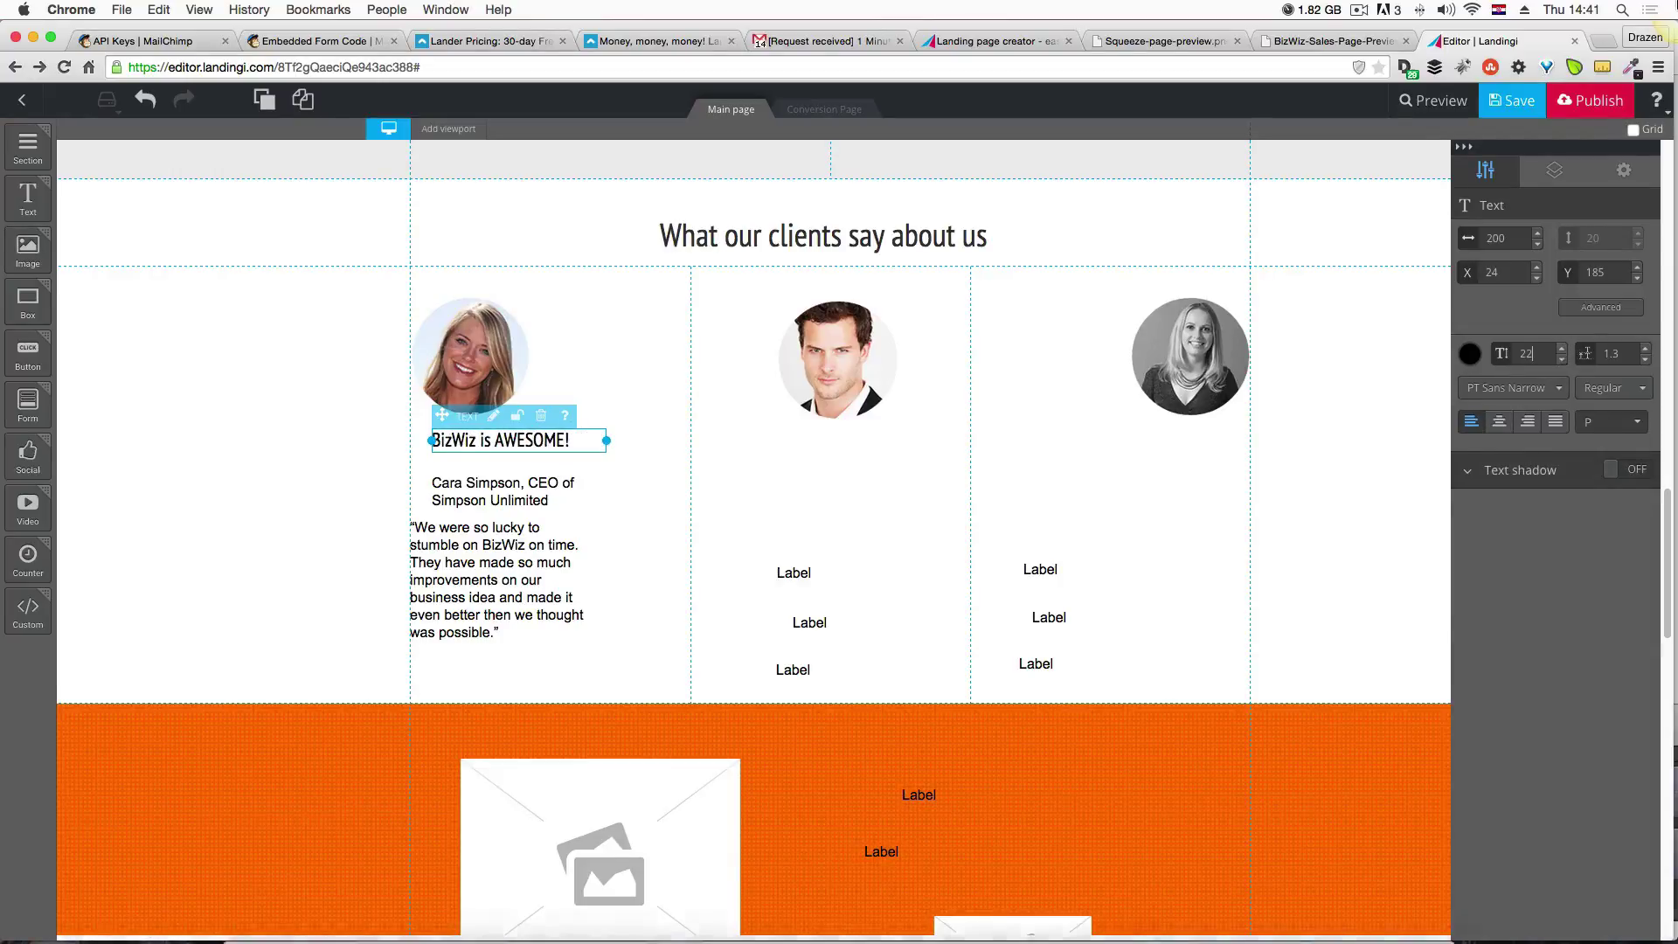
Check the "BizWiz is AWESOME!" title's font settings in the Fireworks design and set the matching Landingi title to Bold.
key("ctrl+Up")
left_click(391, 378)
left_click(347, 548)
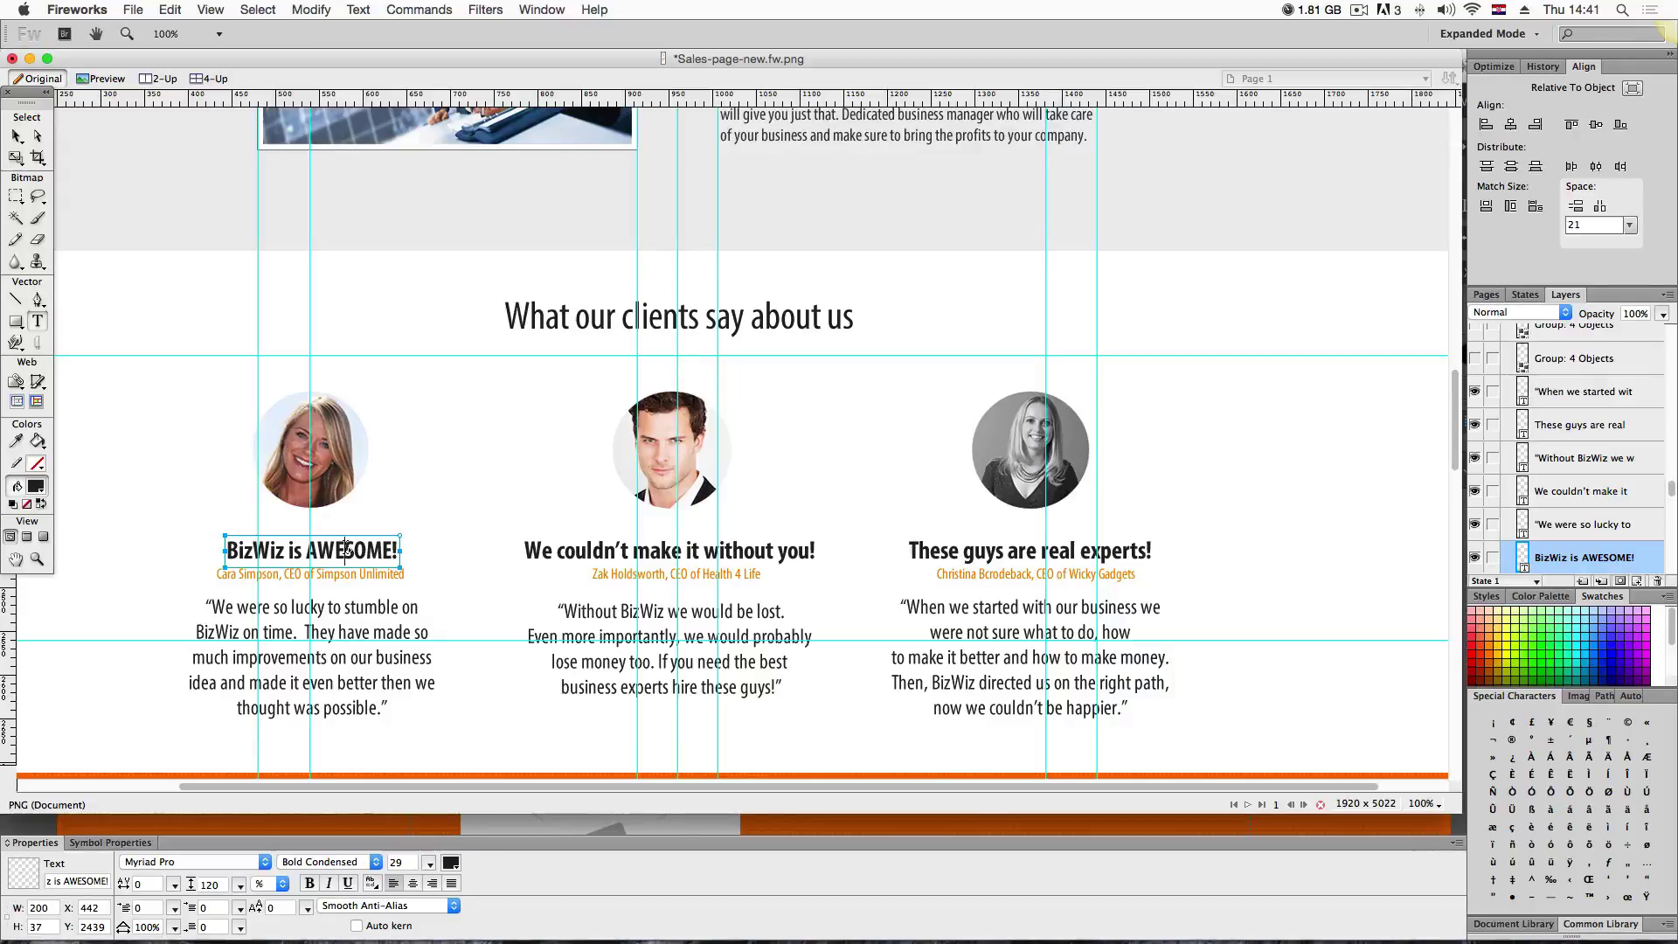
mouse_move(1673, 6)
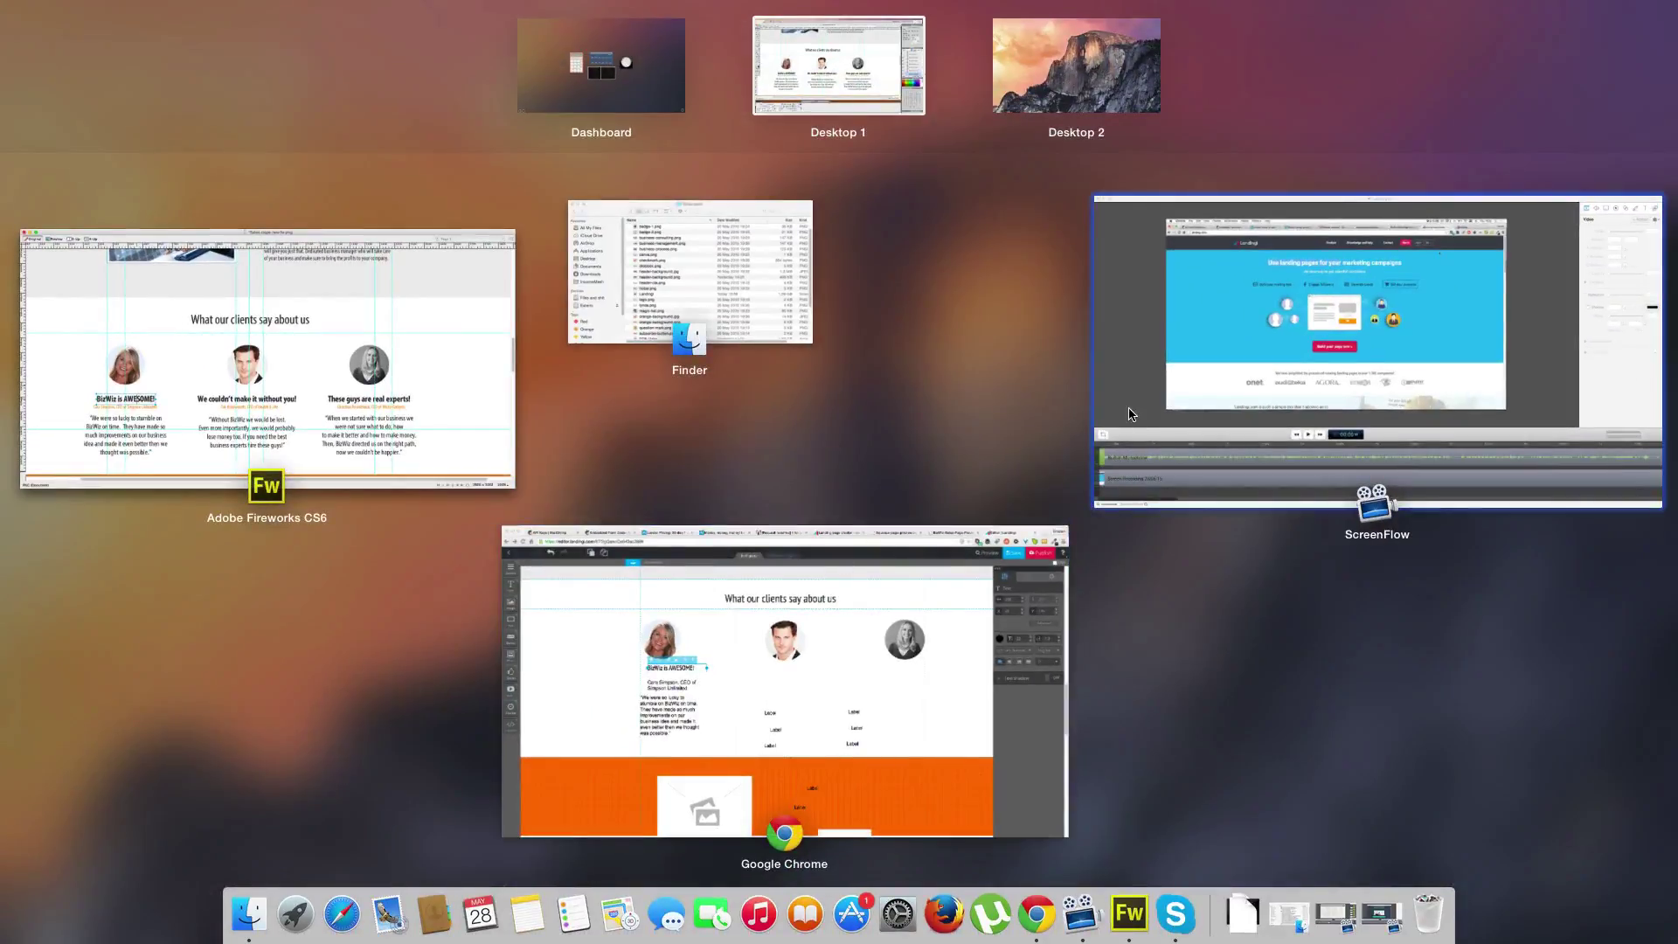
left_click(988, 600)
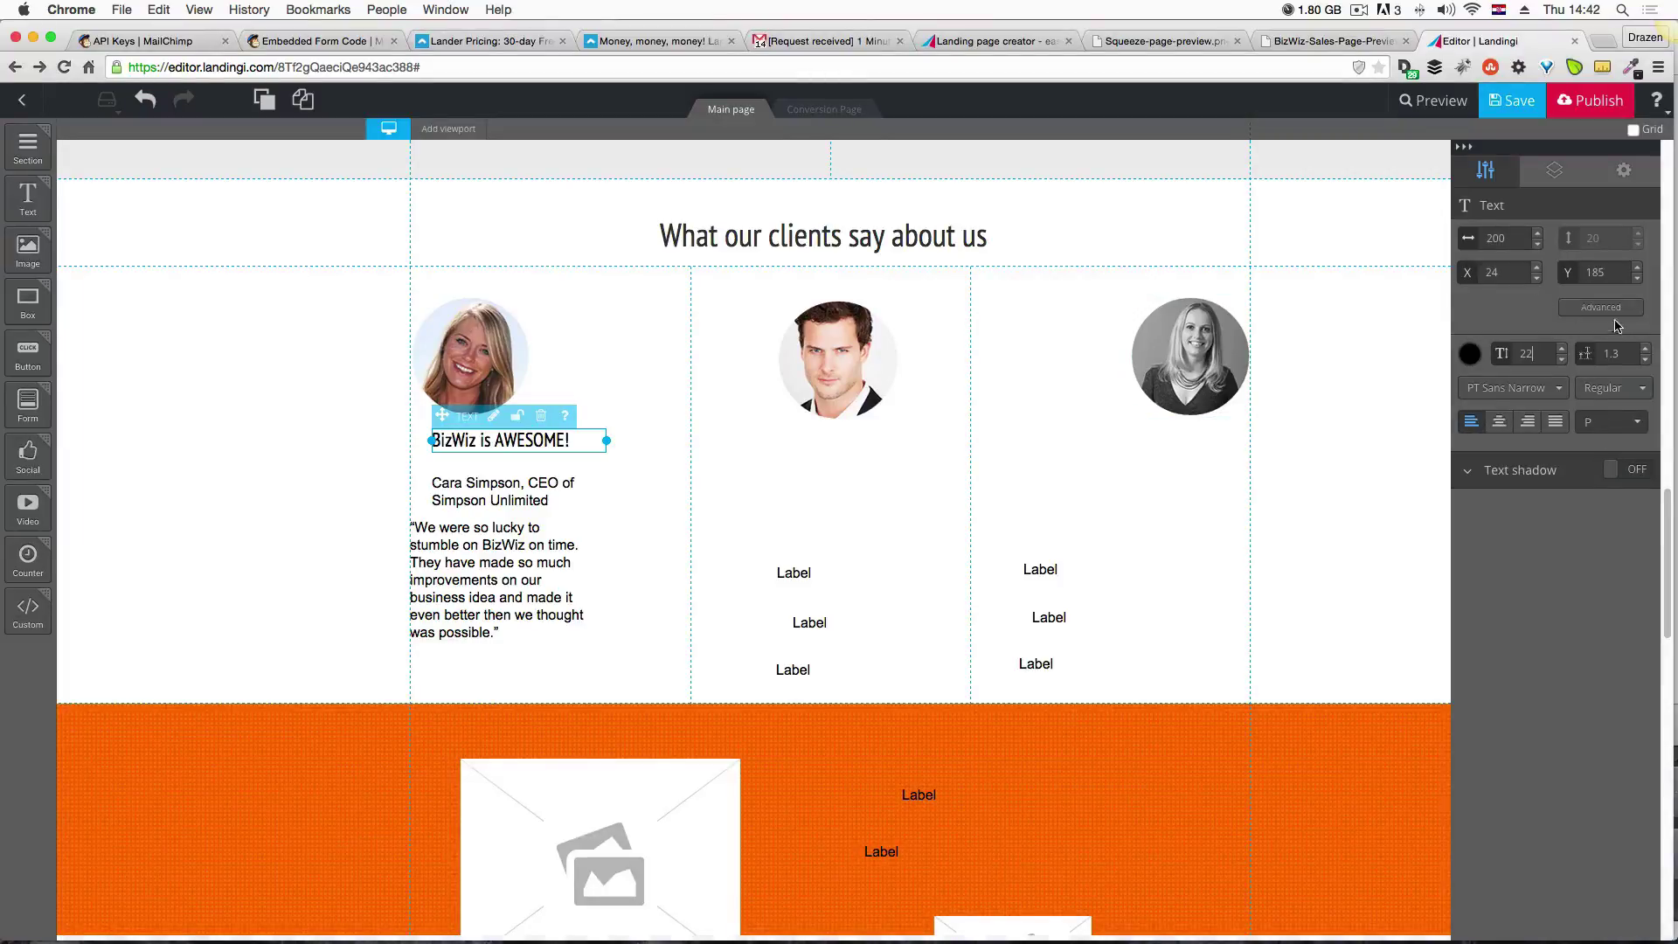
left_click(1615, 390)
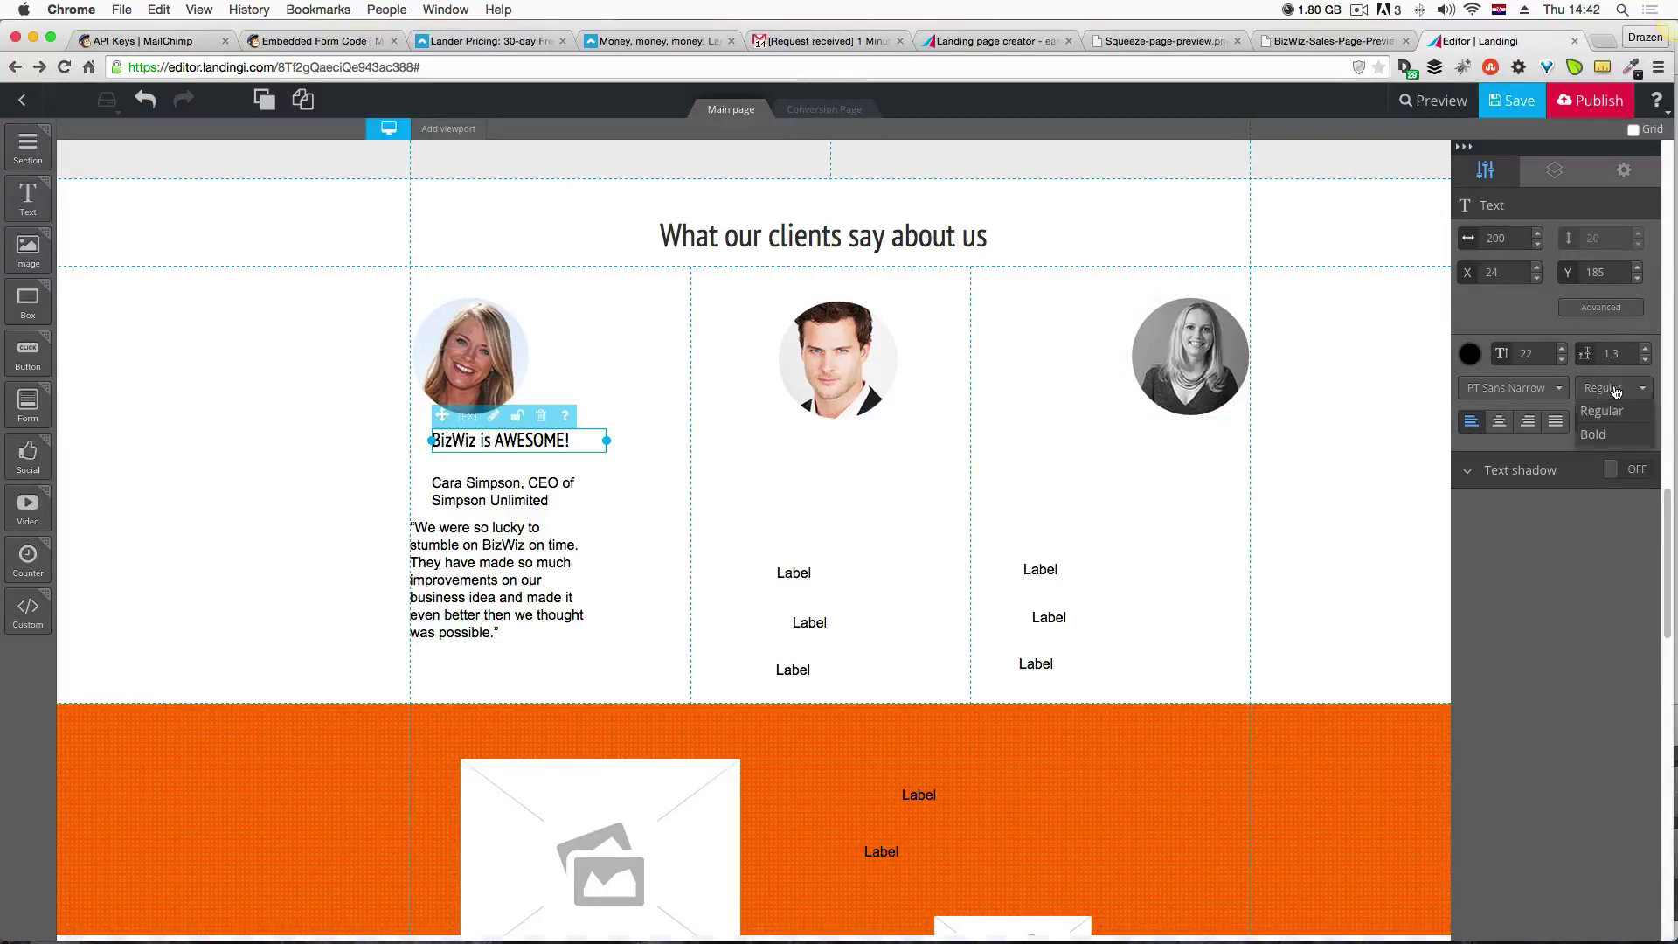
left_click(1603, 439)
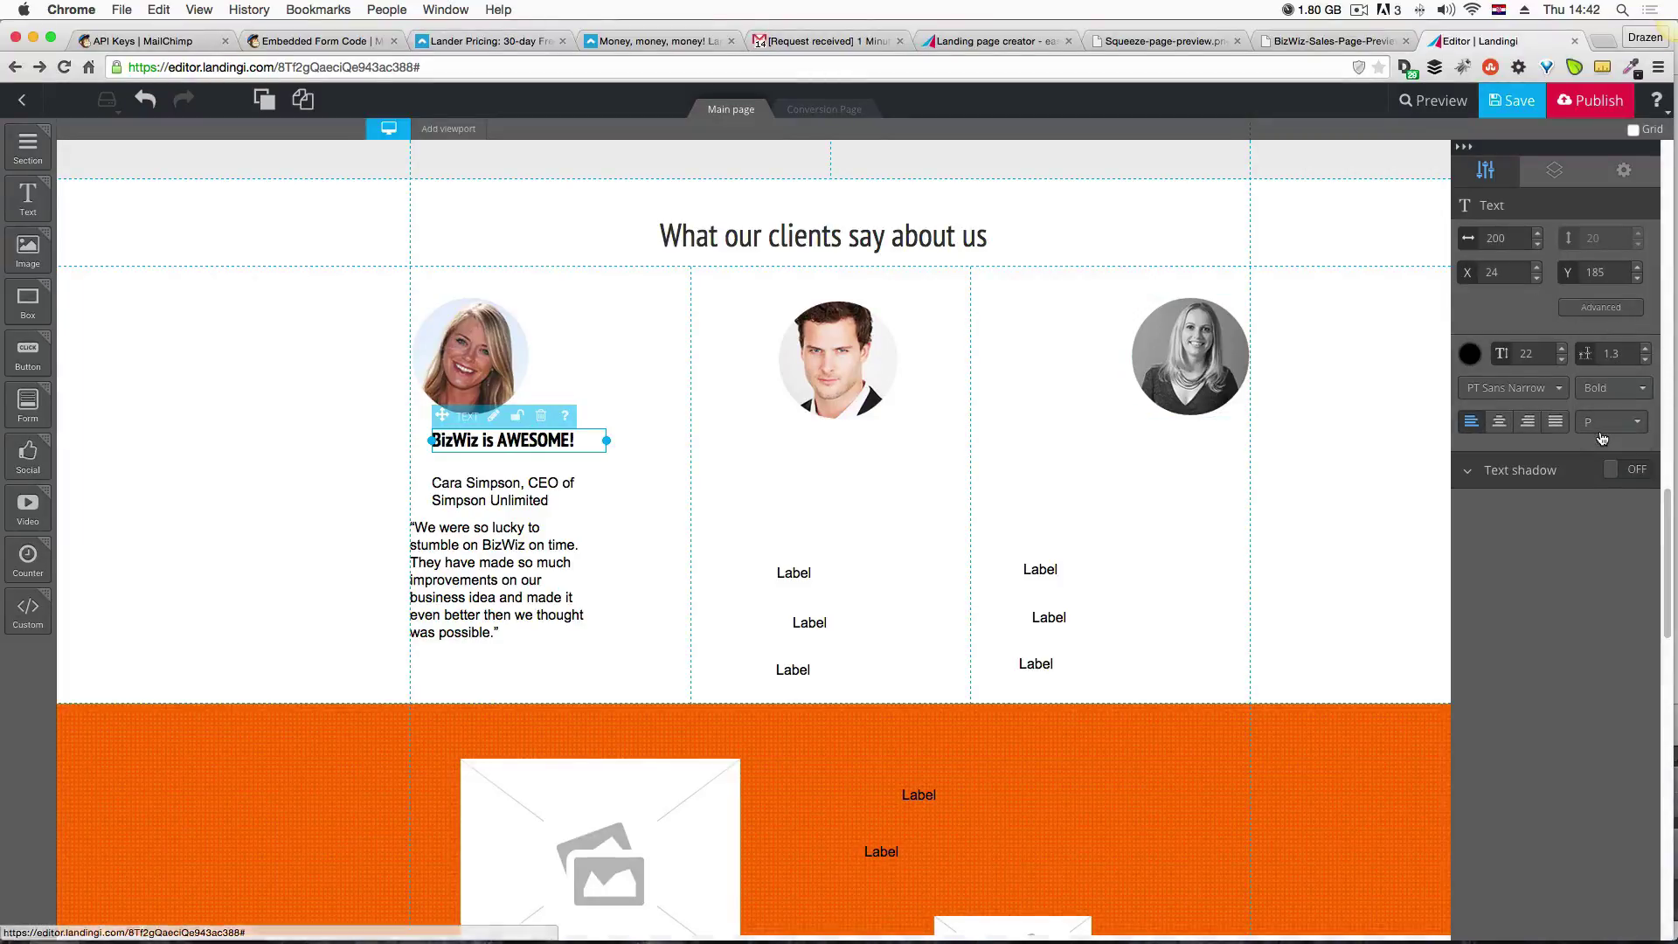
Increase the "BizWiz is AWESOME!" title's font size to 29.
left_click(1563, 350)
left_click(1563, 349)
left_click(1563, 349)
left_click(1563, 350)
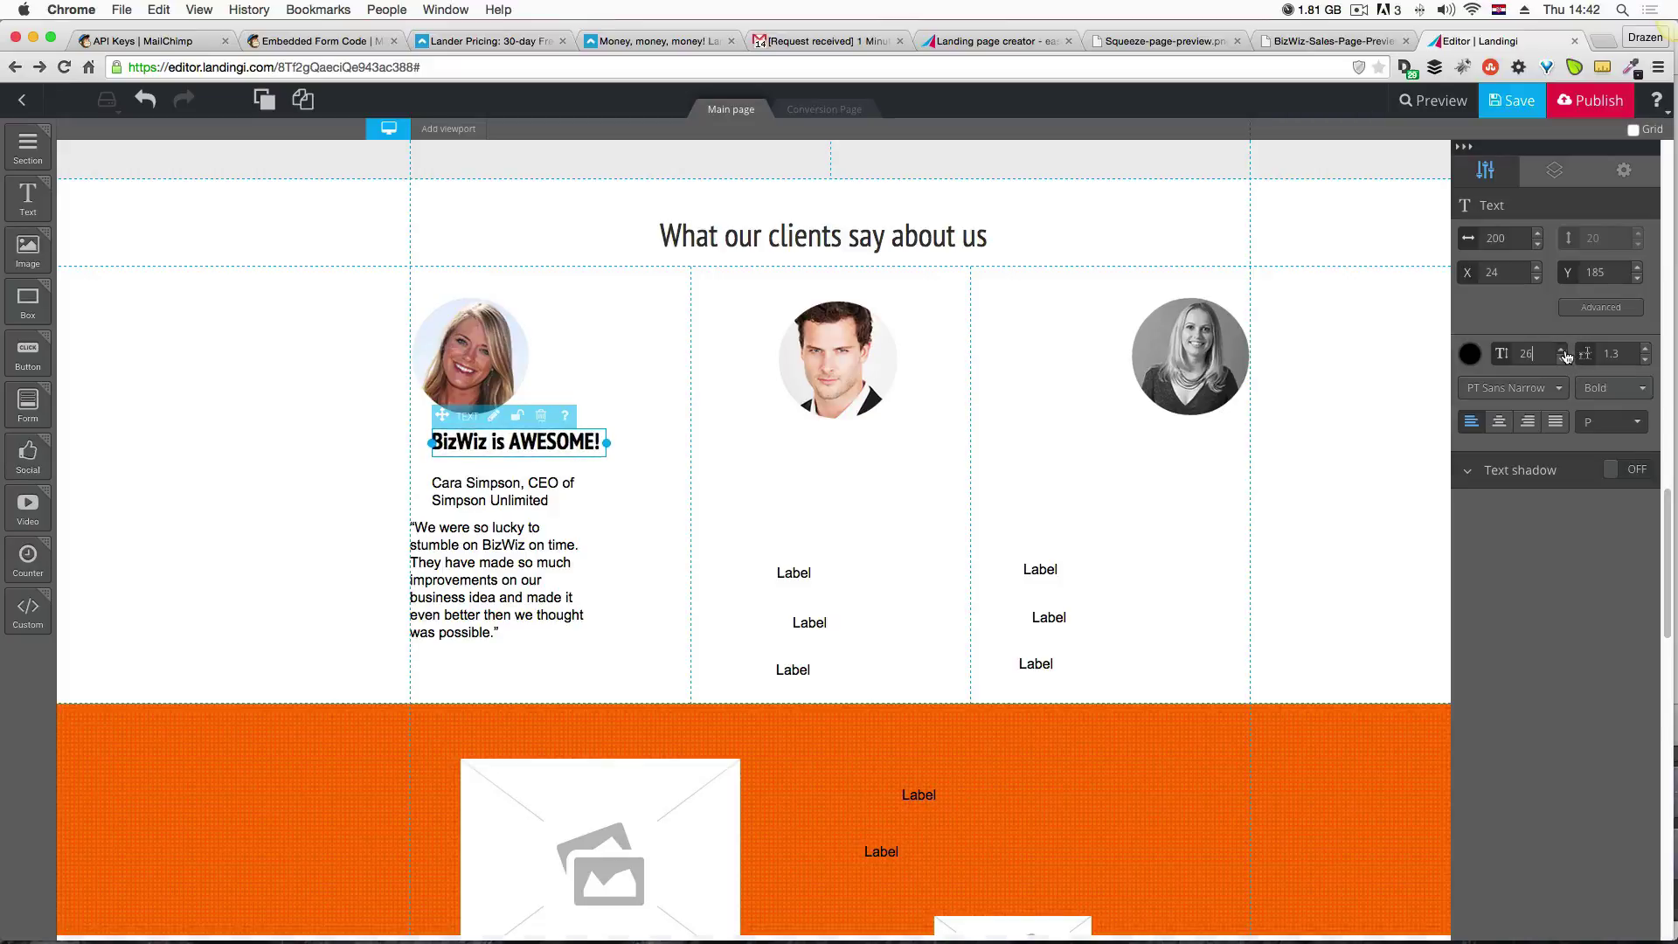
left_click(1563, 350)
left_click(1563, 350)
left_click(1563, 350)
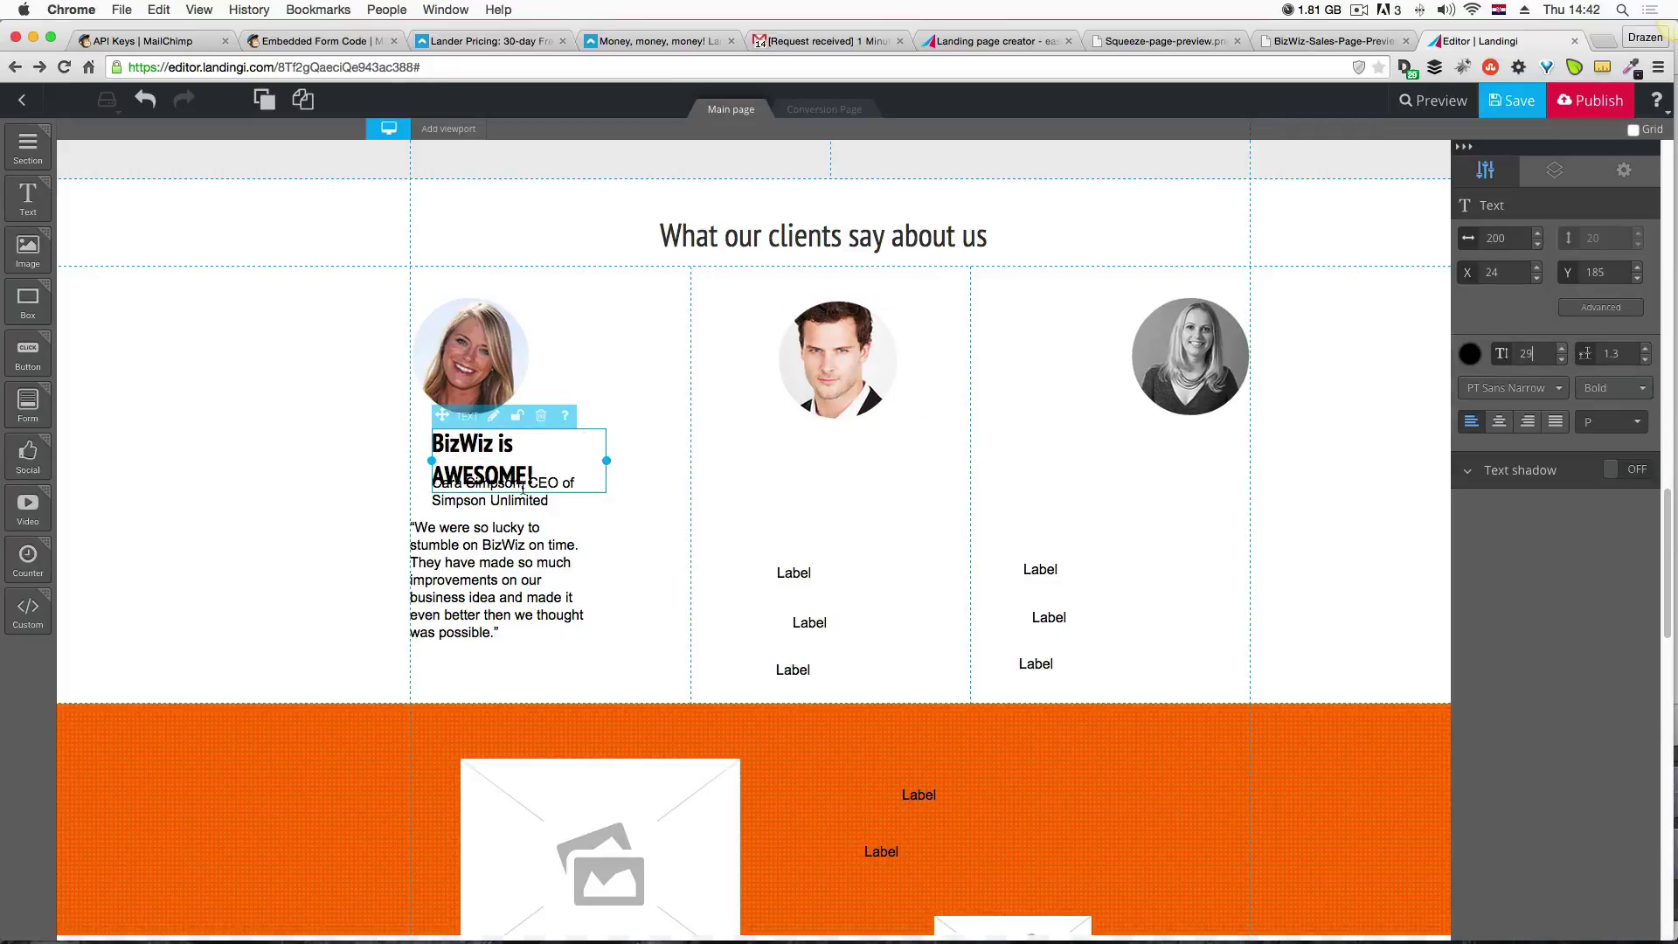
Widen the "BizWiz is AWESOME!" text box to 281 so the title fits on one line, and shift it under the first photo.
left_click_drag(664, 459, 557, 457)
left_click(638, 480)
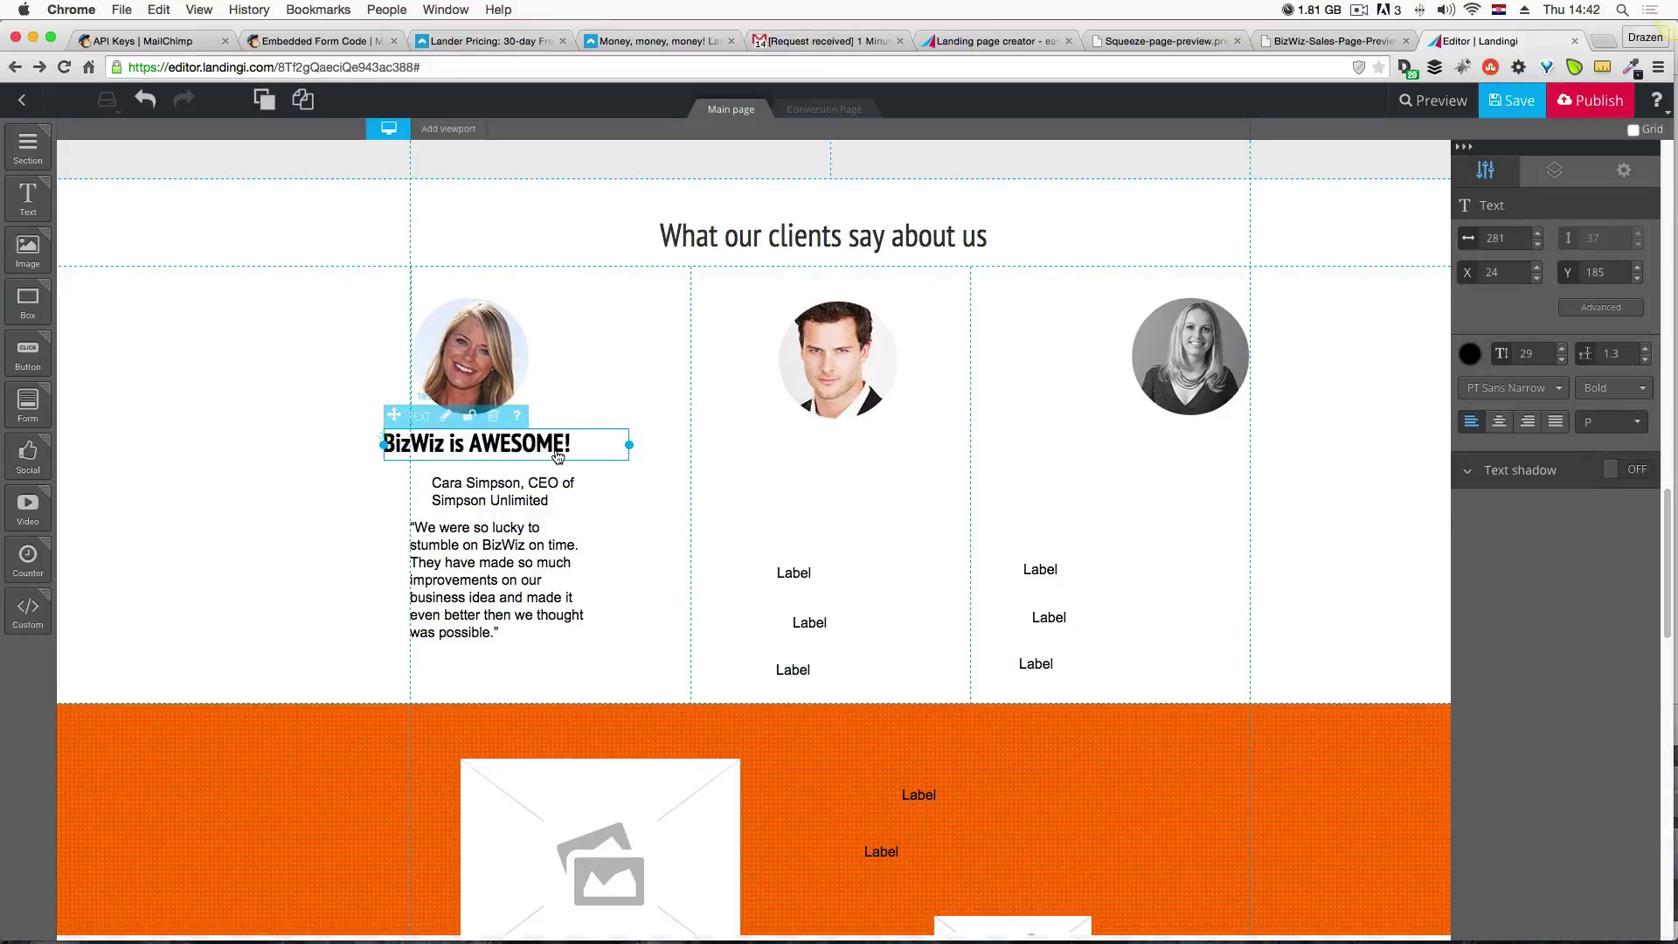
left_click(604, 495)
Compare with the sales page preview image and center the "BizWiz is AWESOME!" title beneath the first client's photo.
left_click(1295, 47)
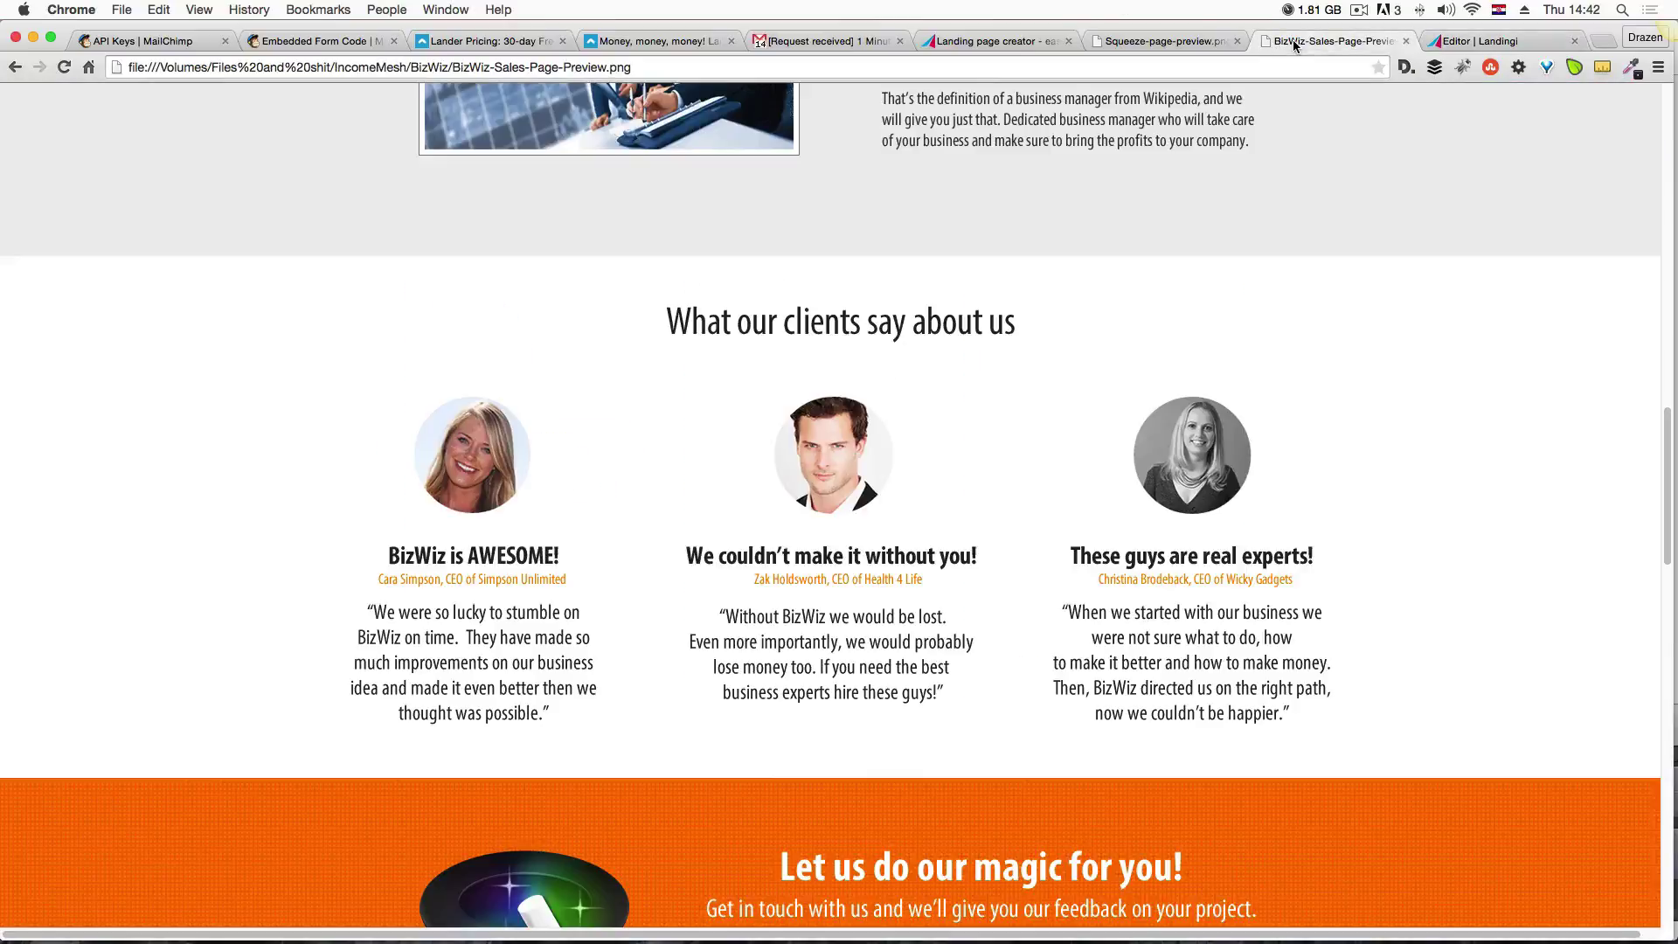
left_click(1515, 41)
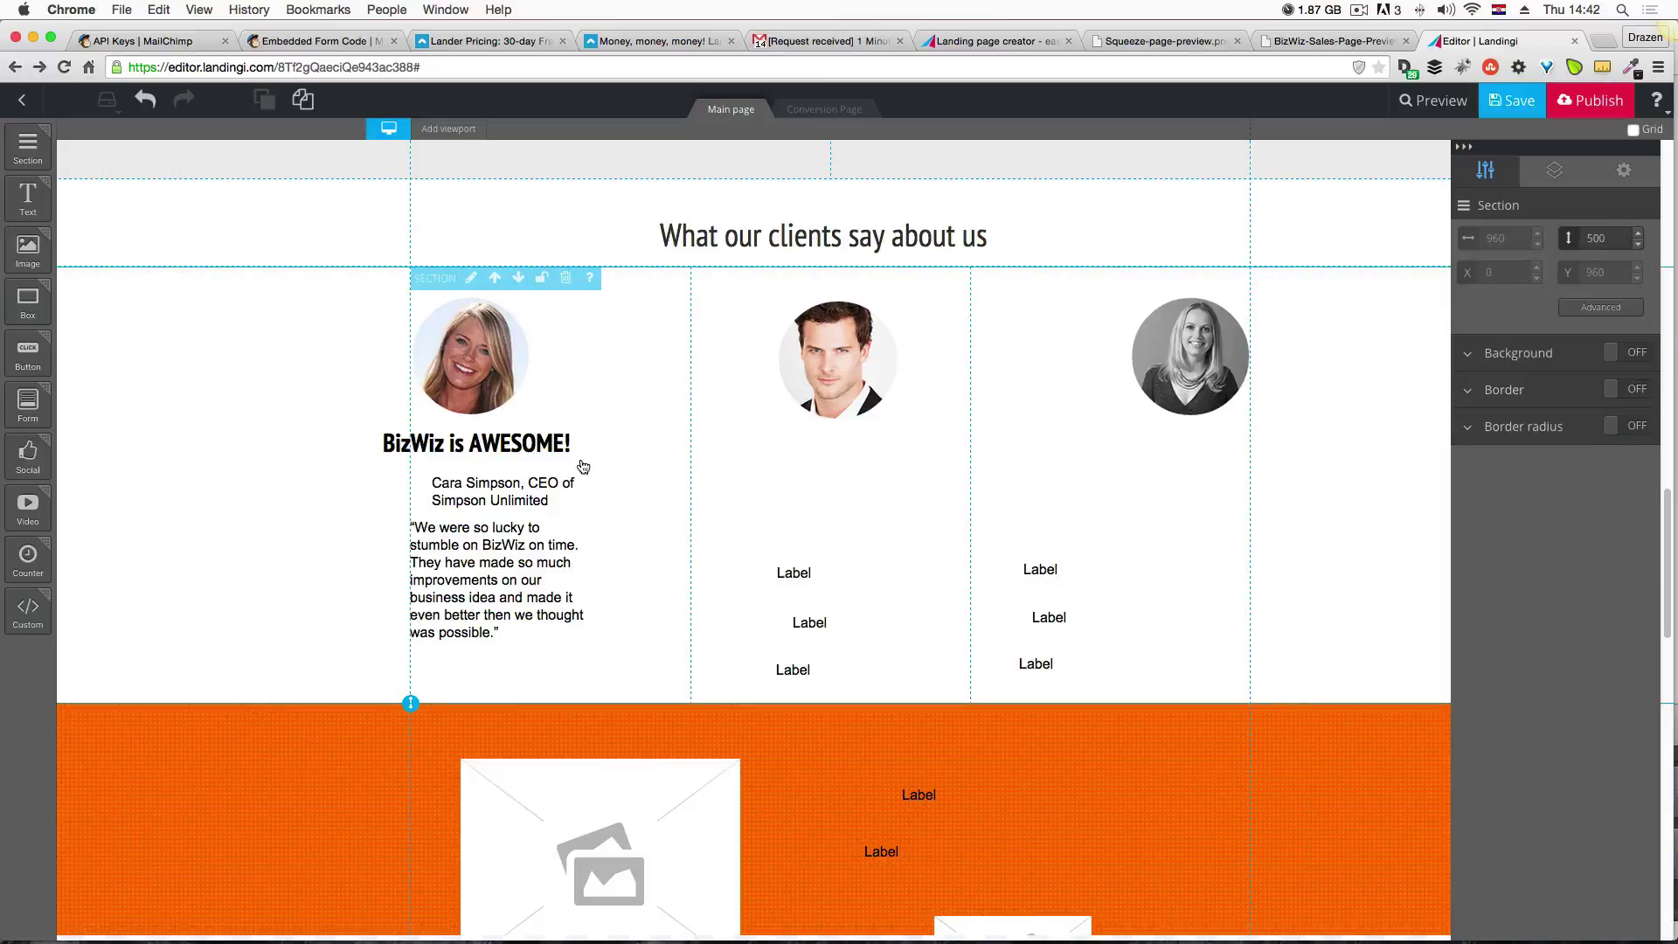
left_click(529, 448)
left_click_drag(512, 455, 513, 454)
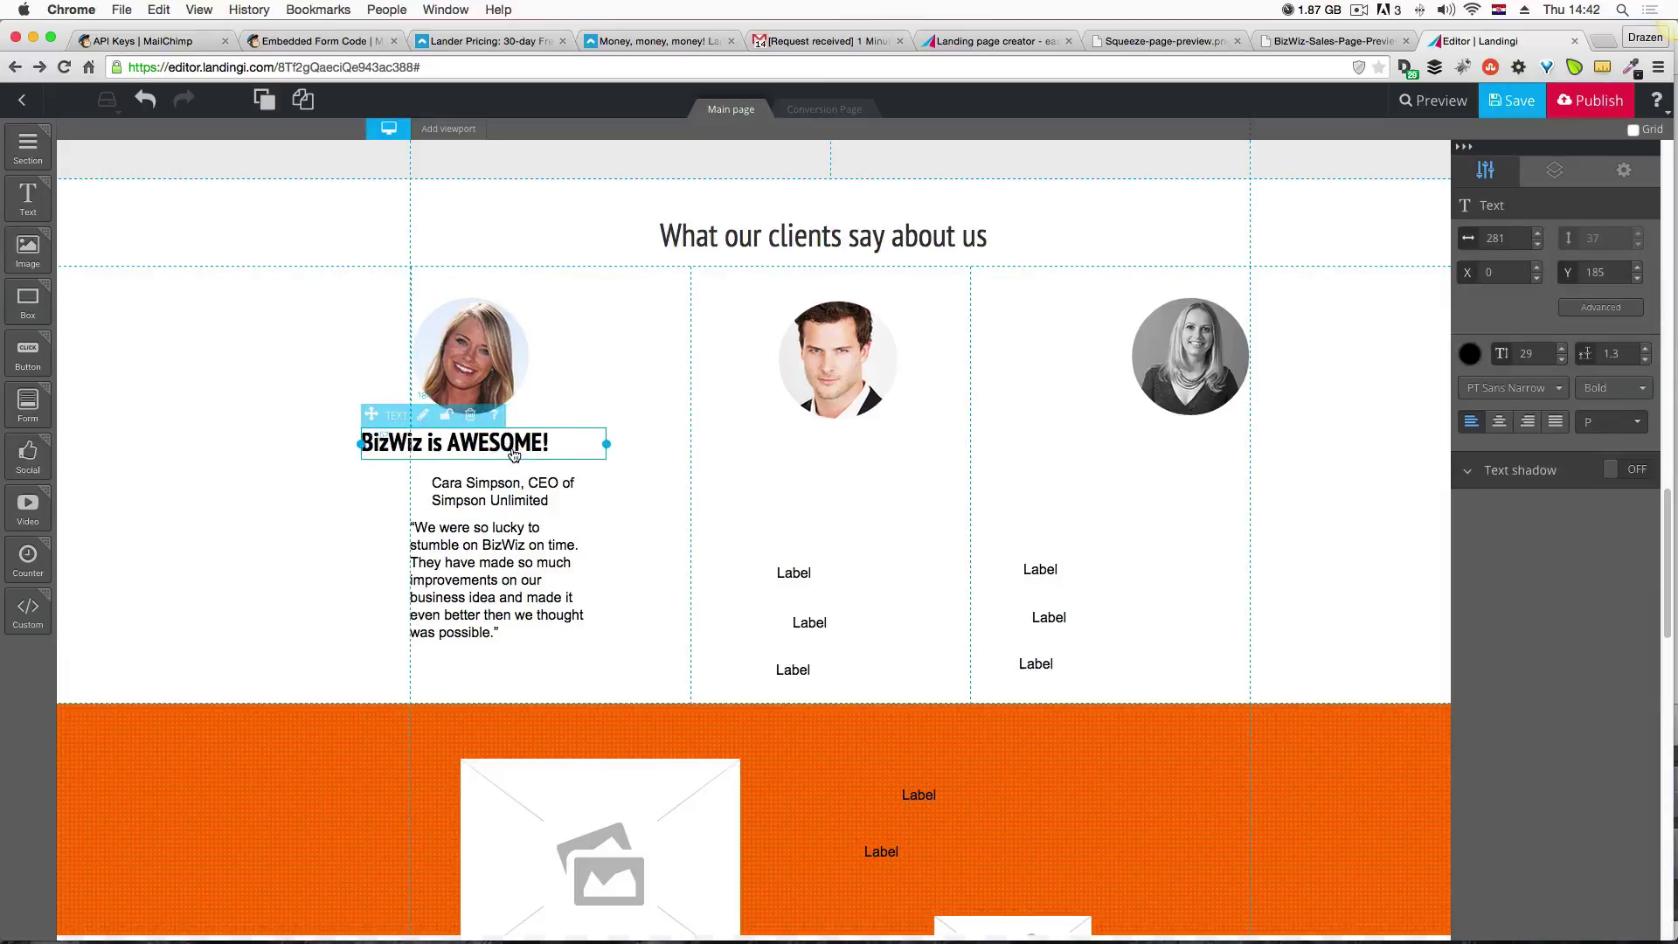
left_click(647, 564)
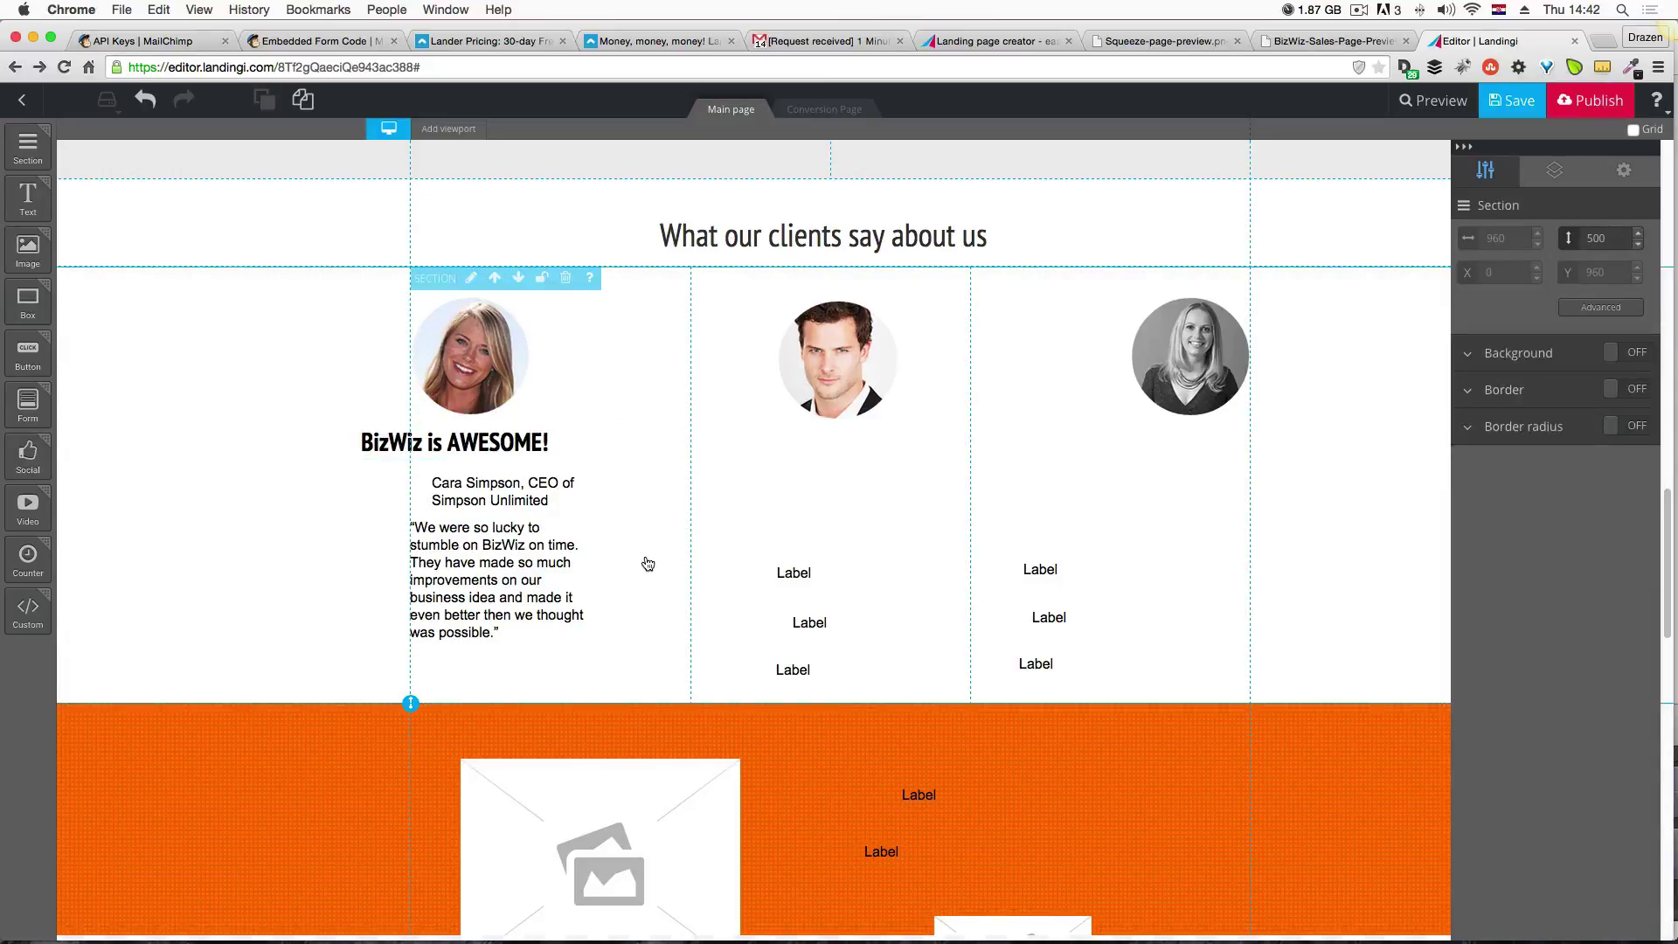
left_click_drag(503, 454, 515, 454)
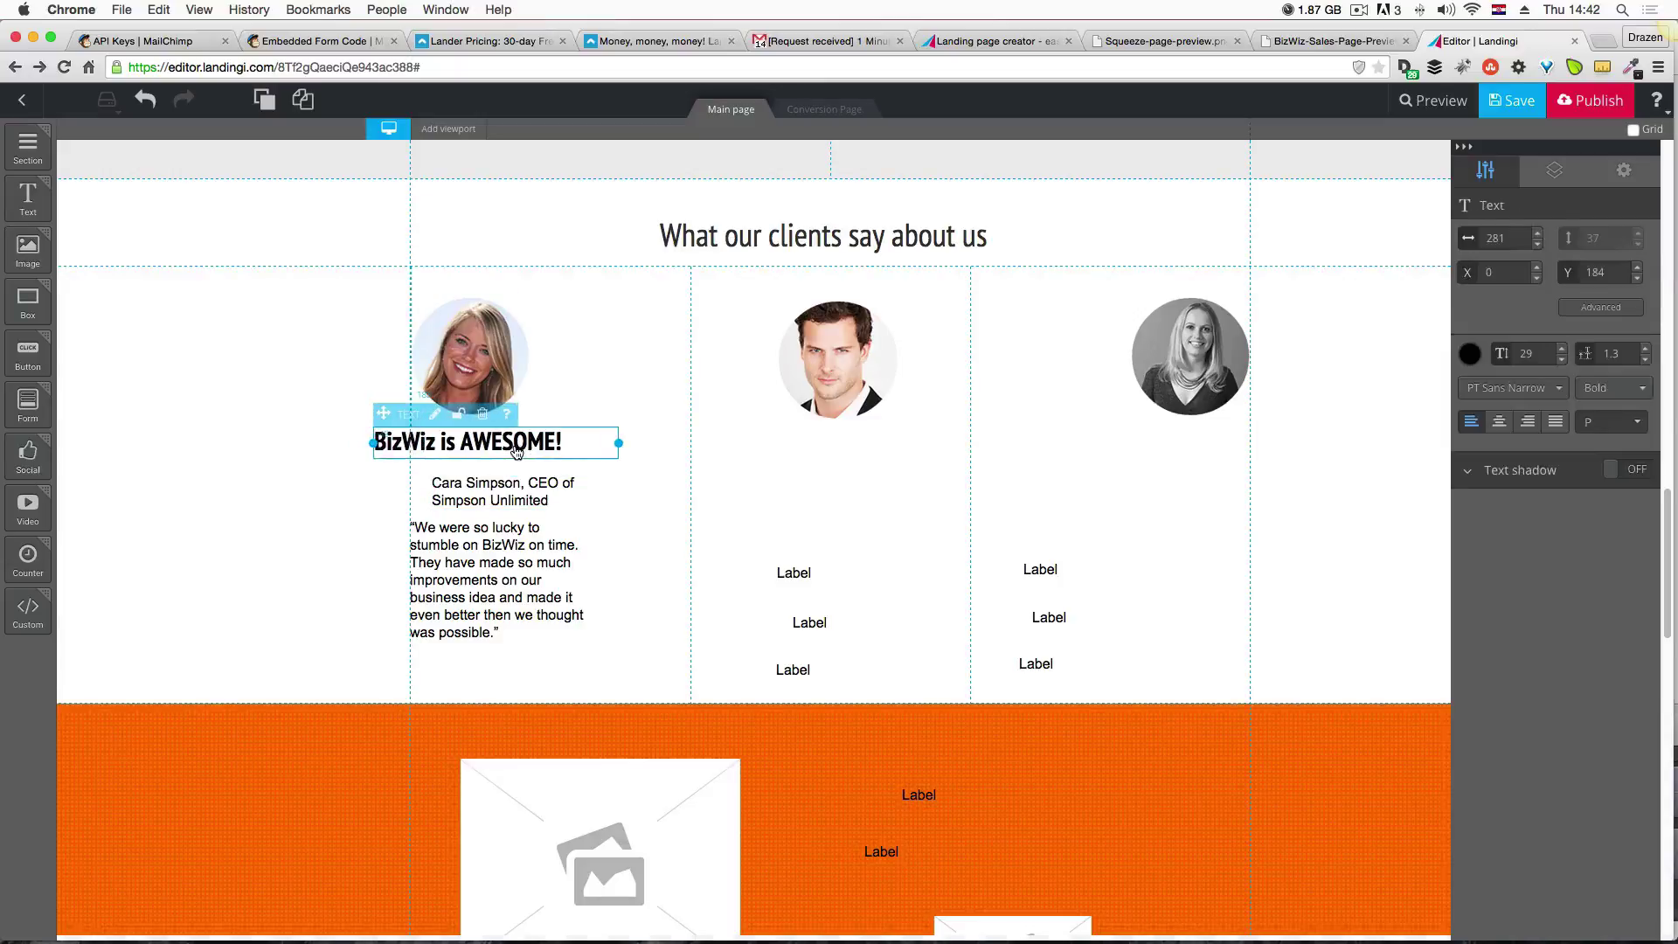
left_click(681, 531)
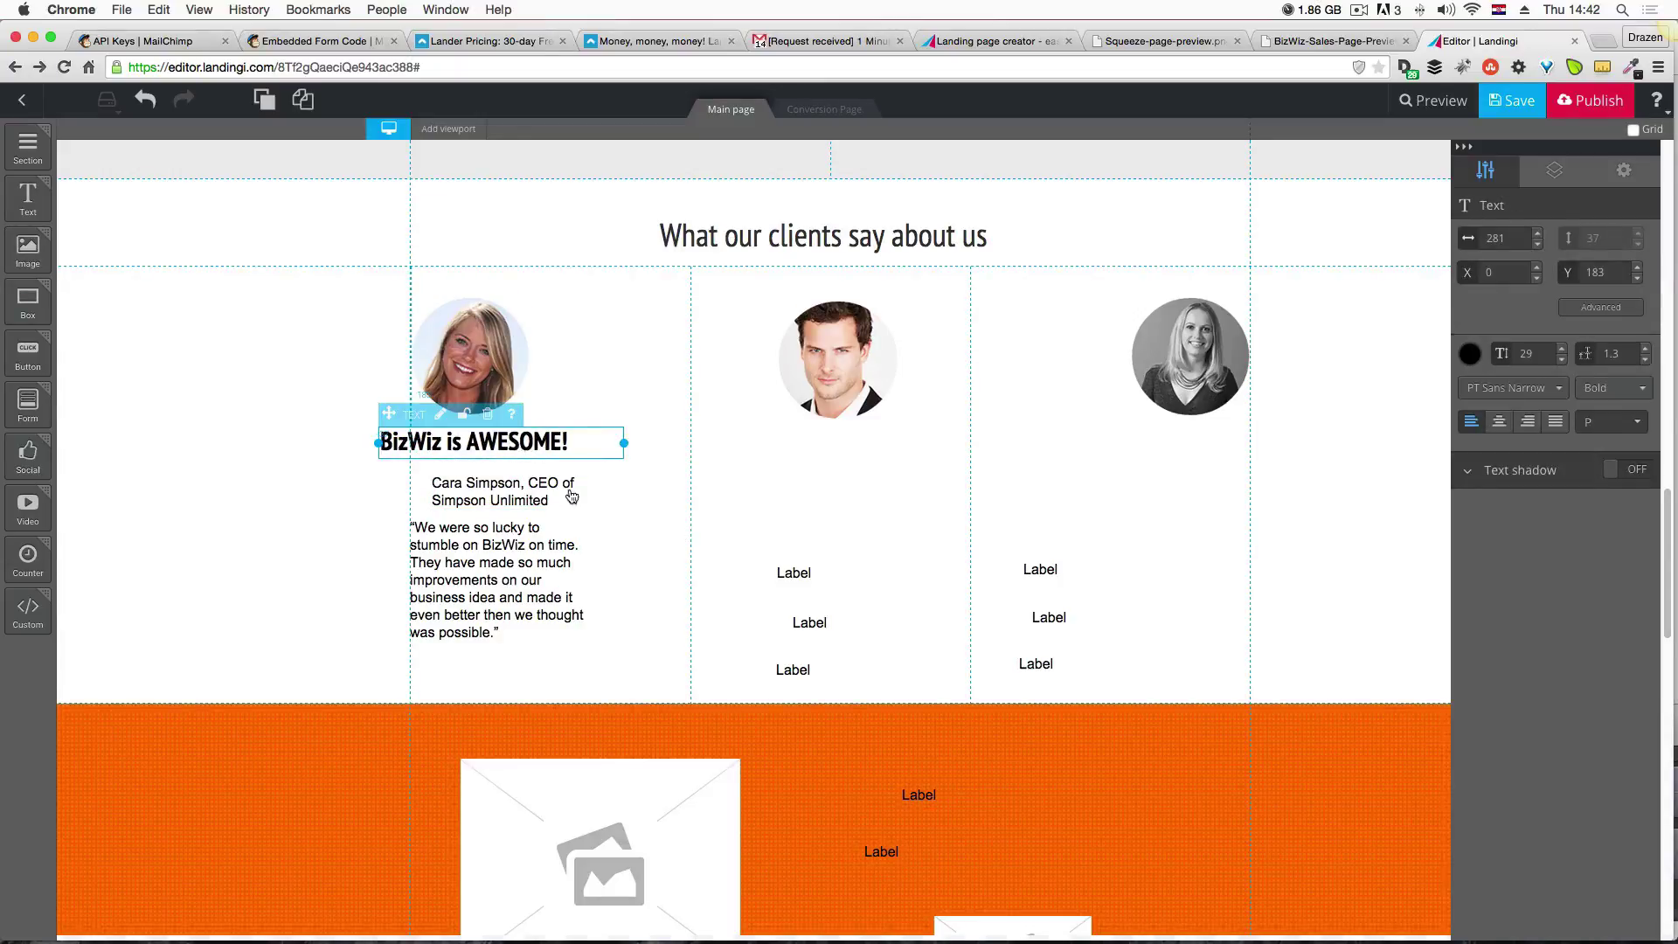
Narrow the "BizWiz is AWESOME!" text box to fit closely around its text.
left_click(603, 443)
left_click_drag(615, 442, 577, 443)
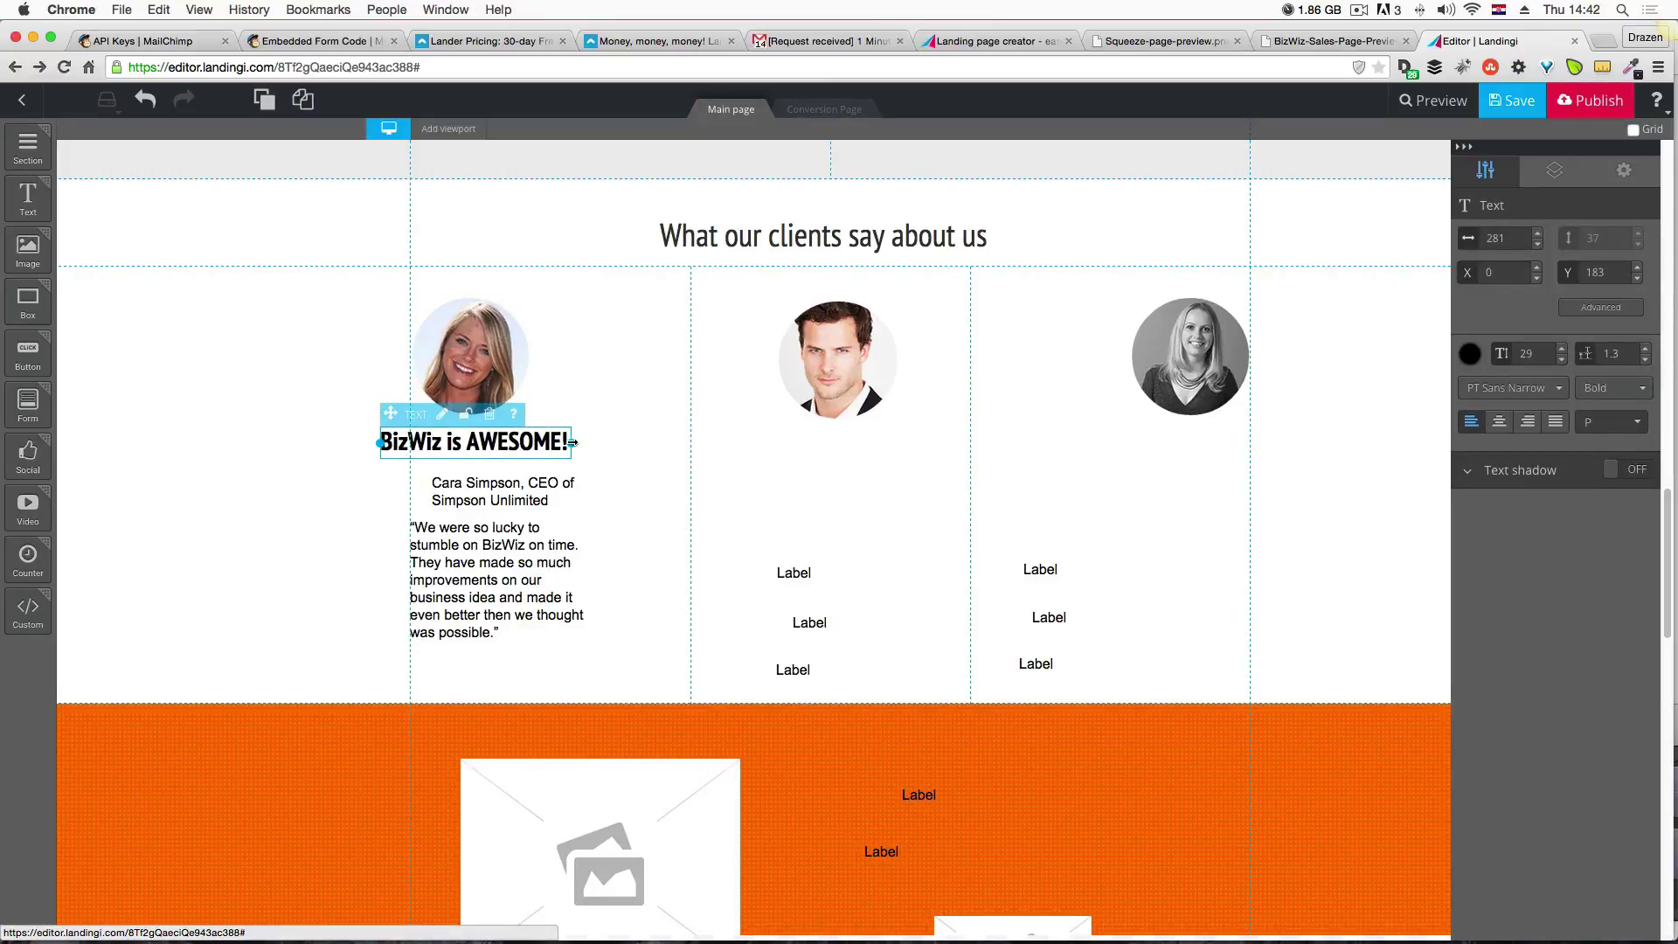
left_click(614, 470)
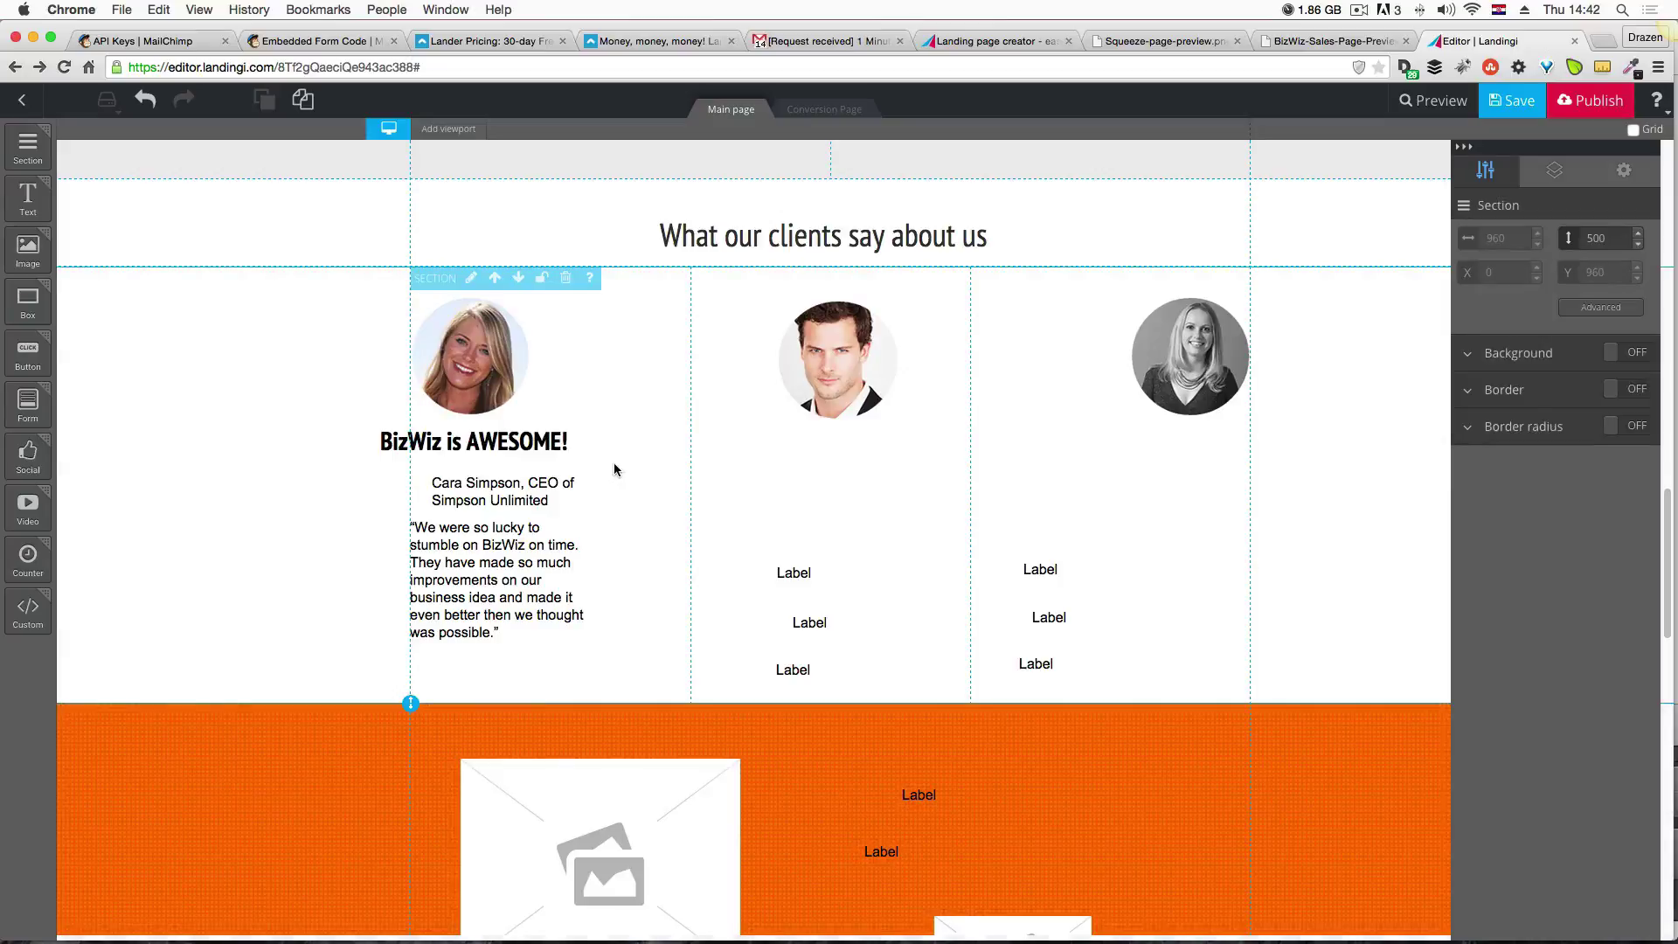
Move the first client's name line beneath the title, set it to PT Sans Narrow and widen its box to 233 for one line.
left_click(482, 505)
left_click_drag(481, 506, 418, 500)
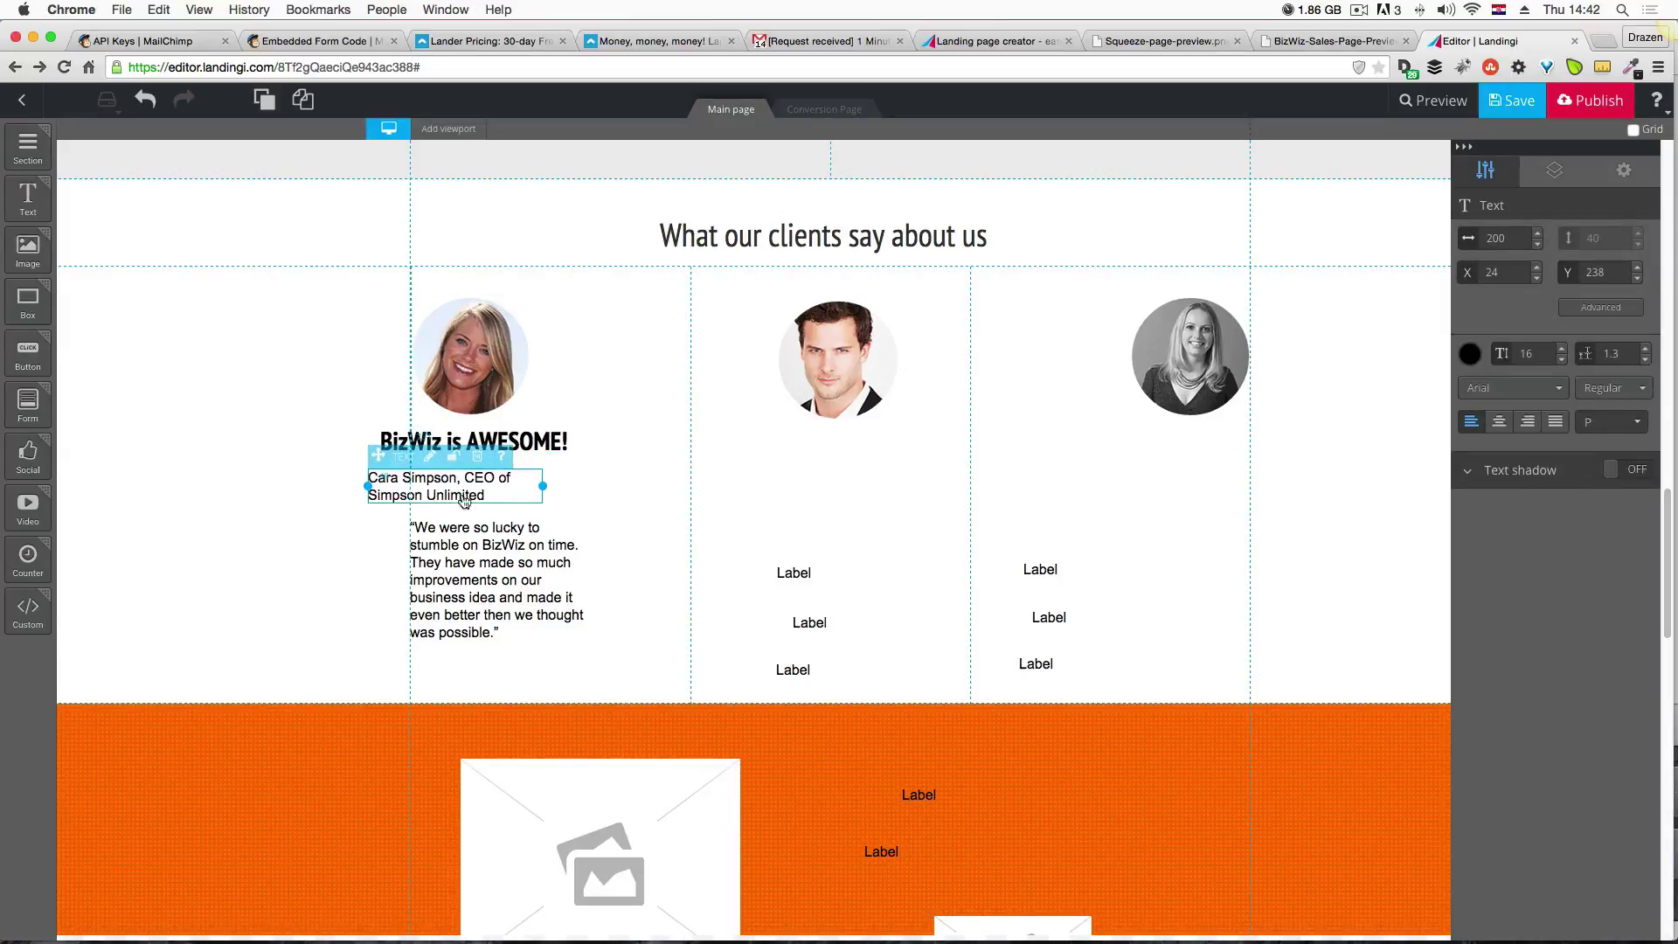
left_click(1517, 388)
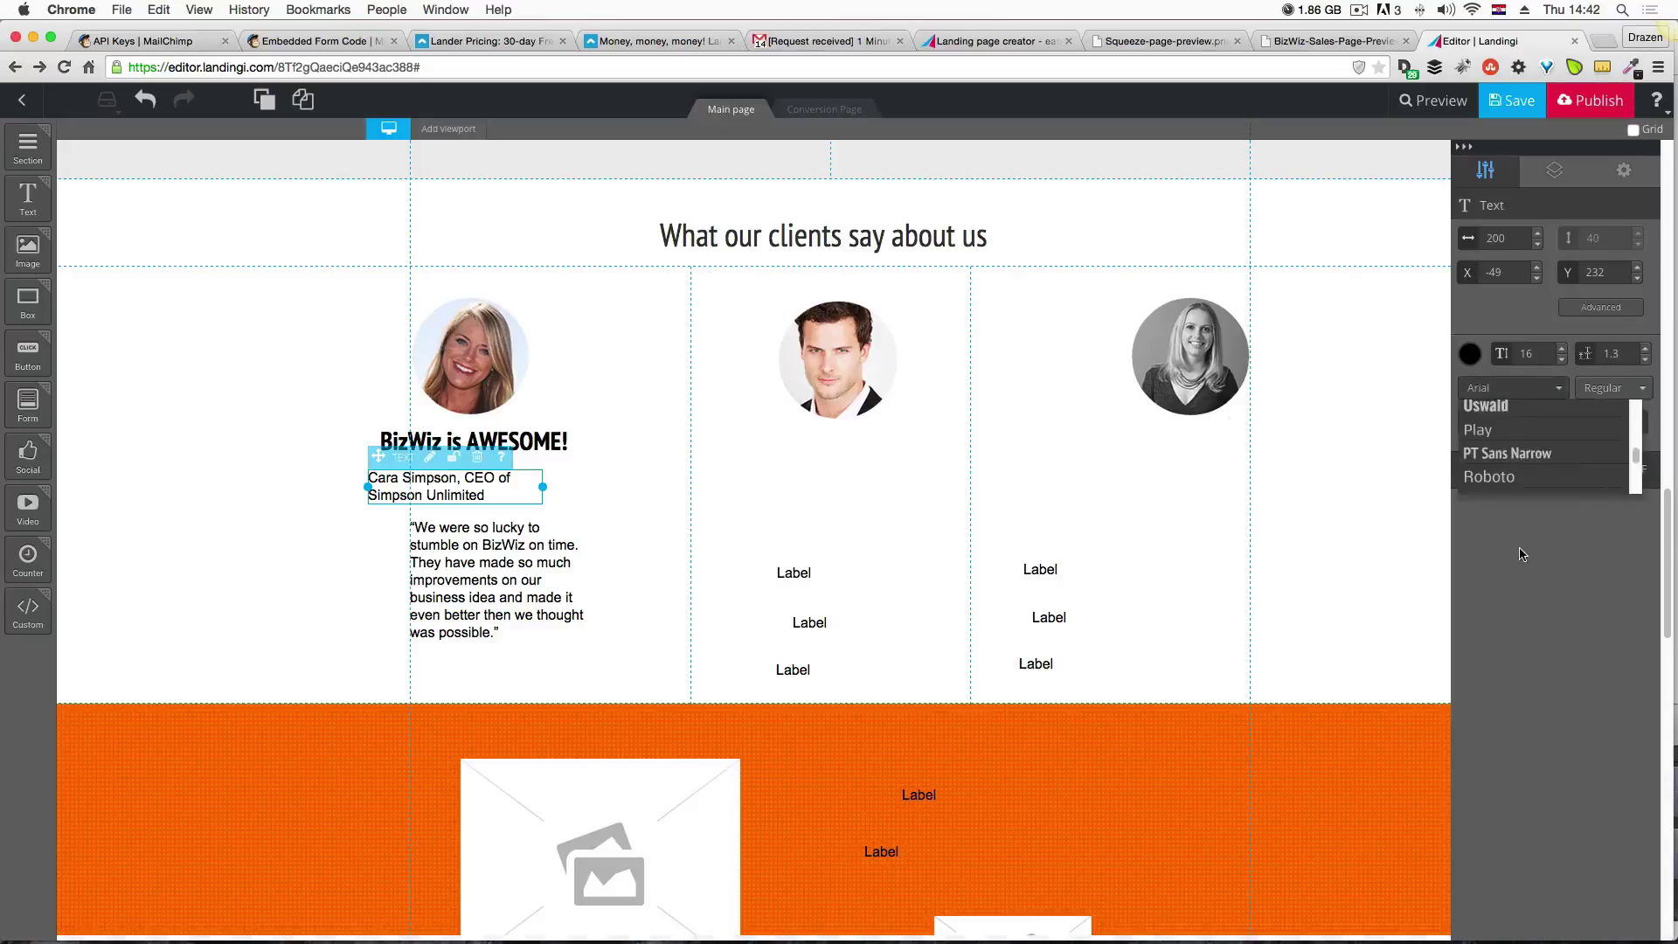
left_click(1509, 453)
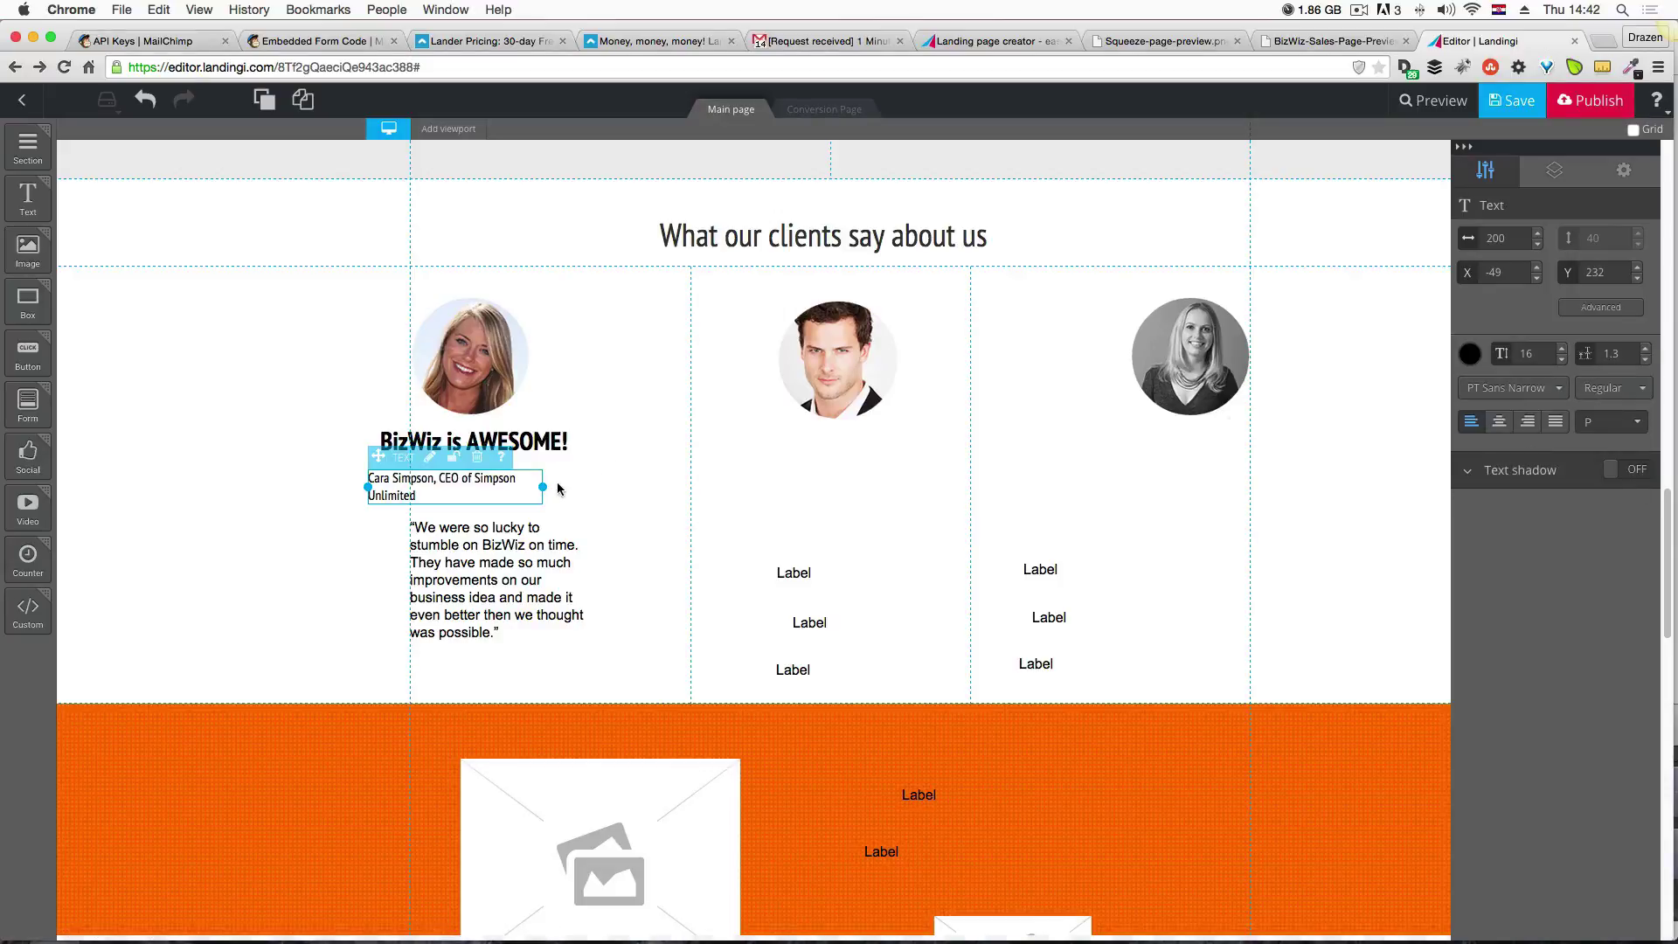
left_click_drag(543, 487, 572, 487)
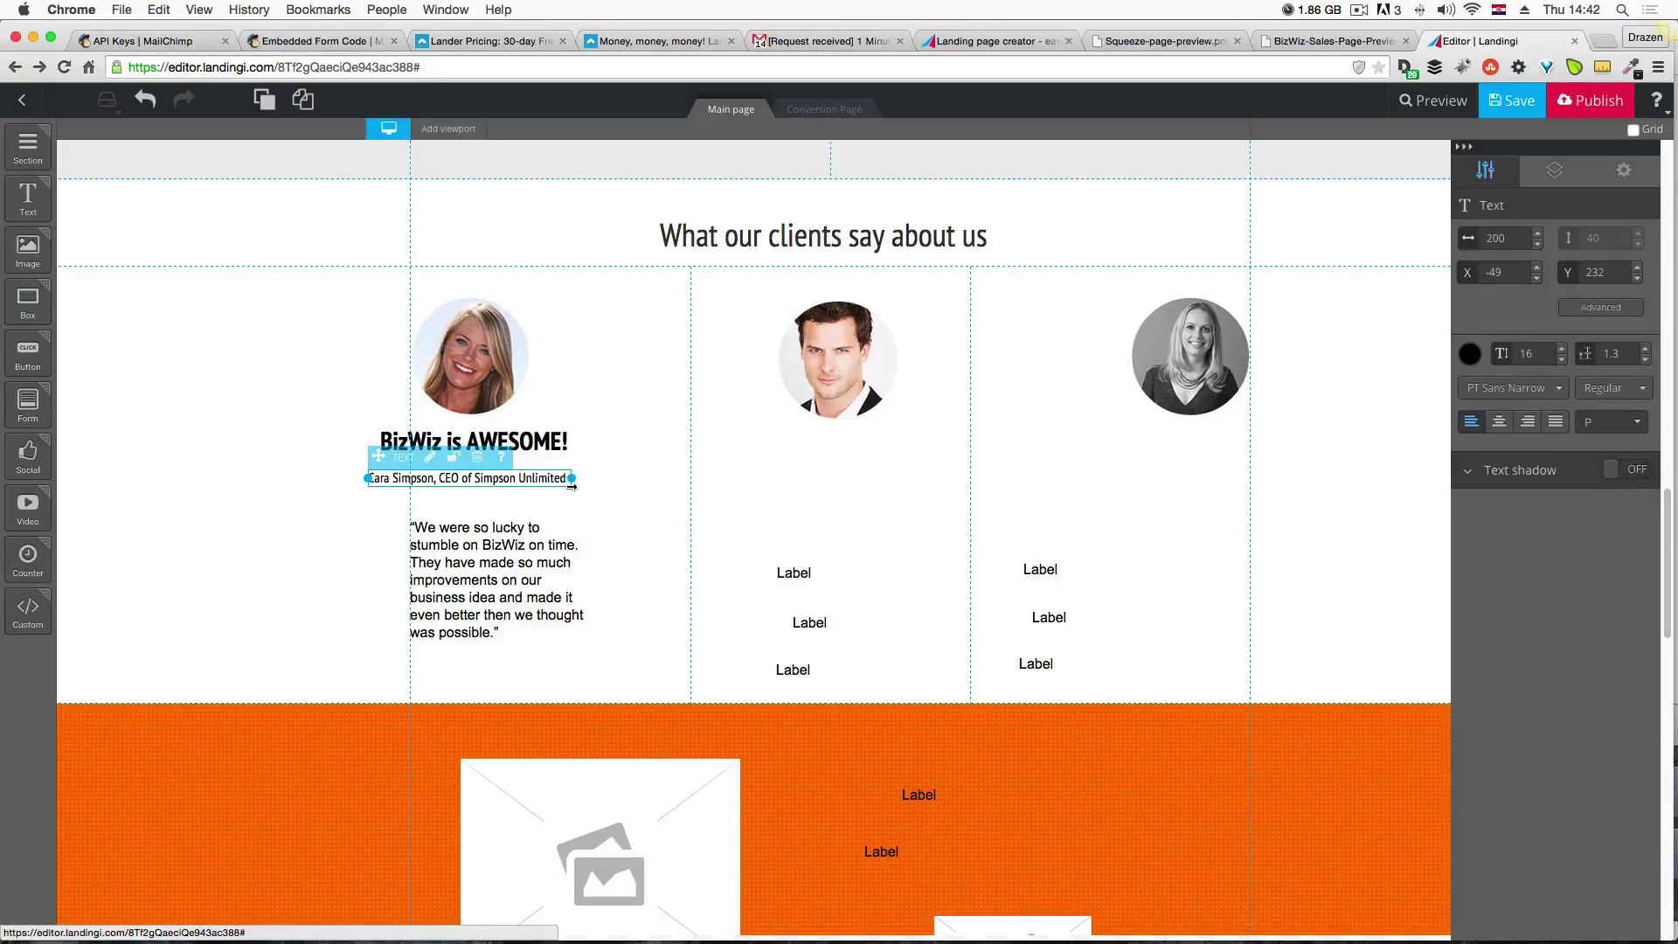
Check the preview image and copy the hex color #FF7F00 of the first client's name line from the Fireworks design.
left_click(1335, 42)
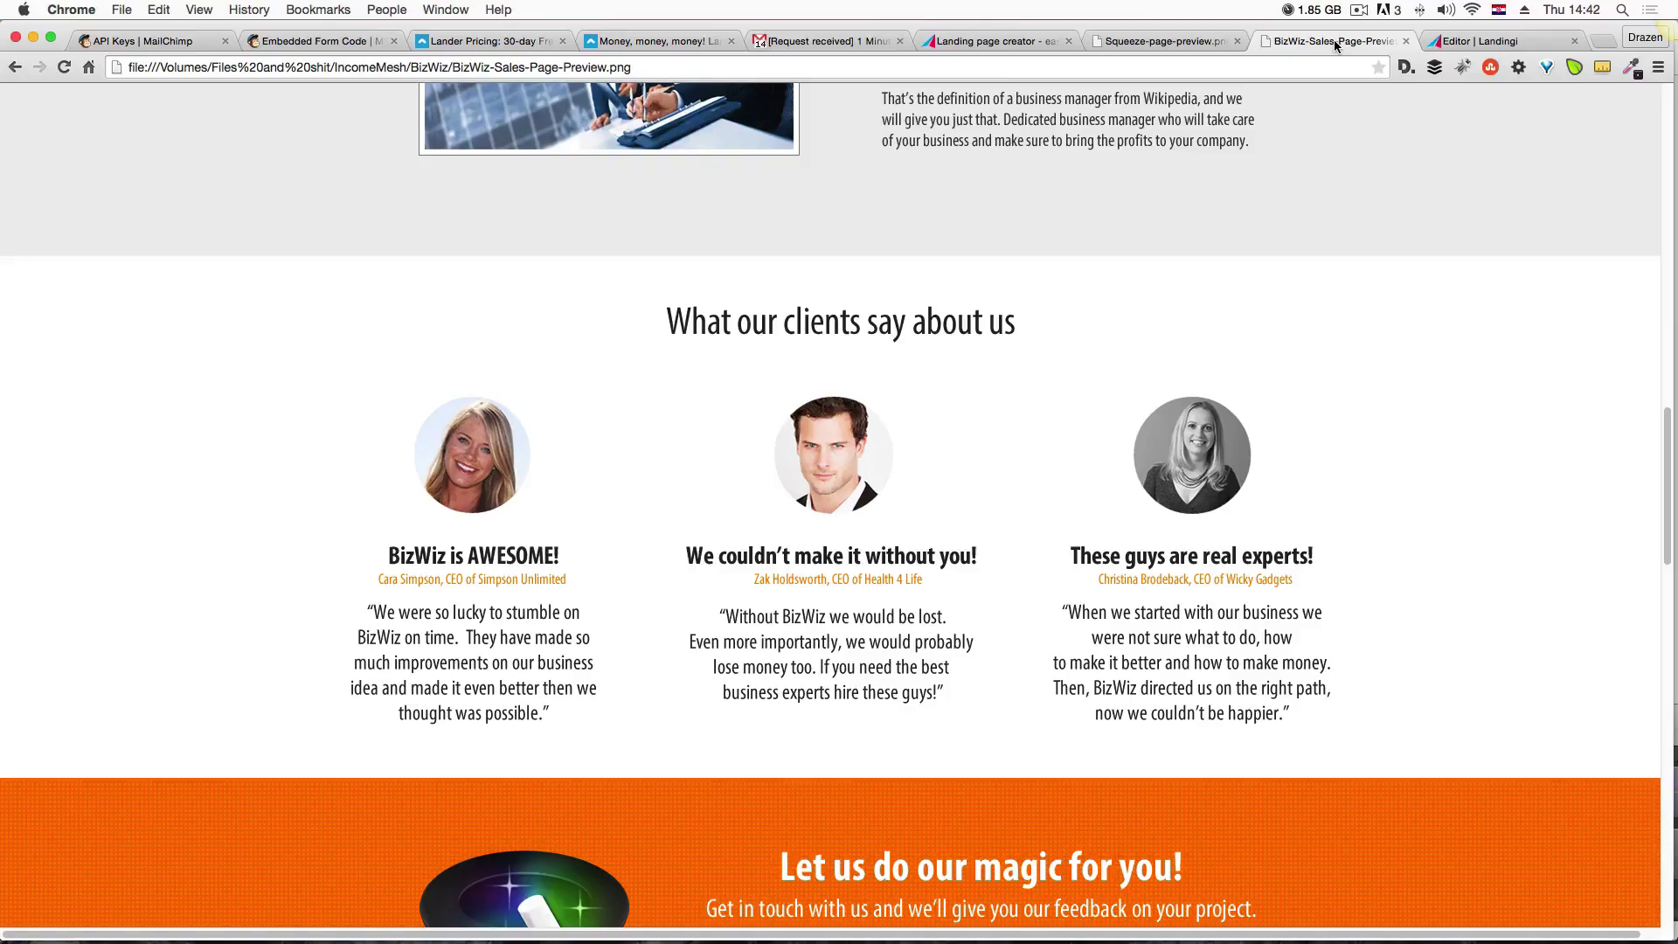
left_click(1454, 44)
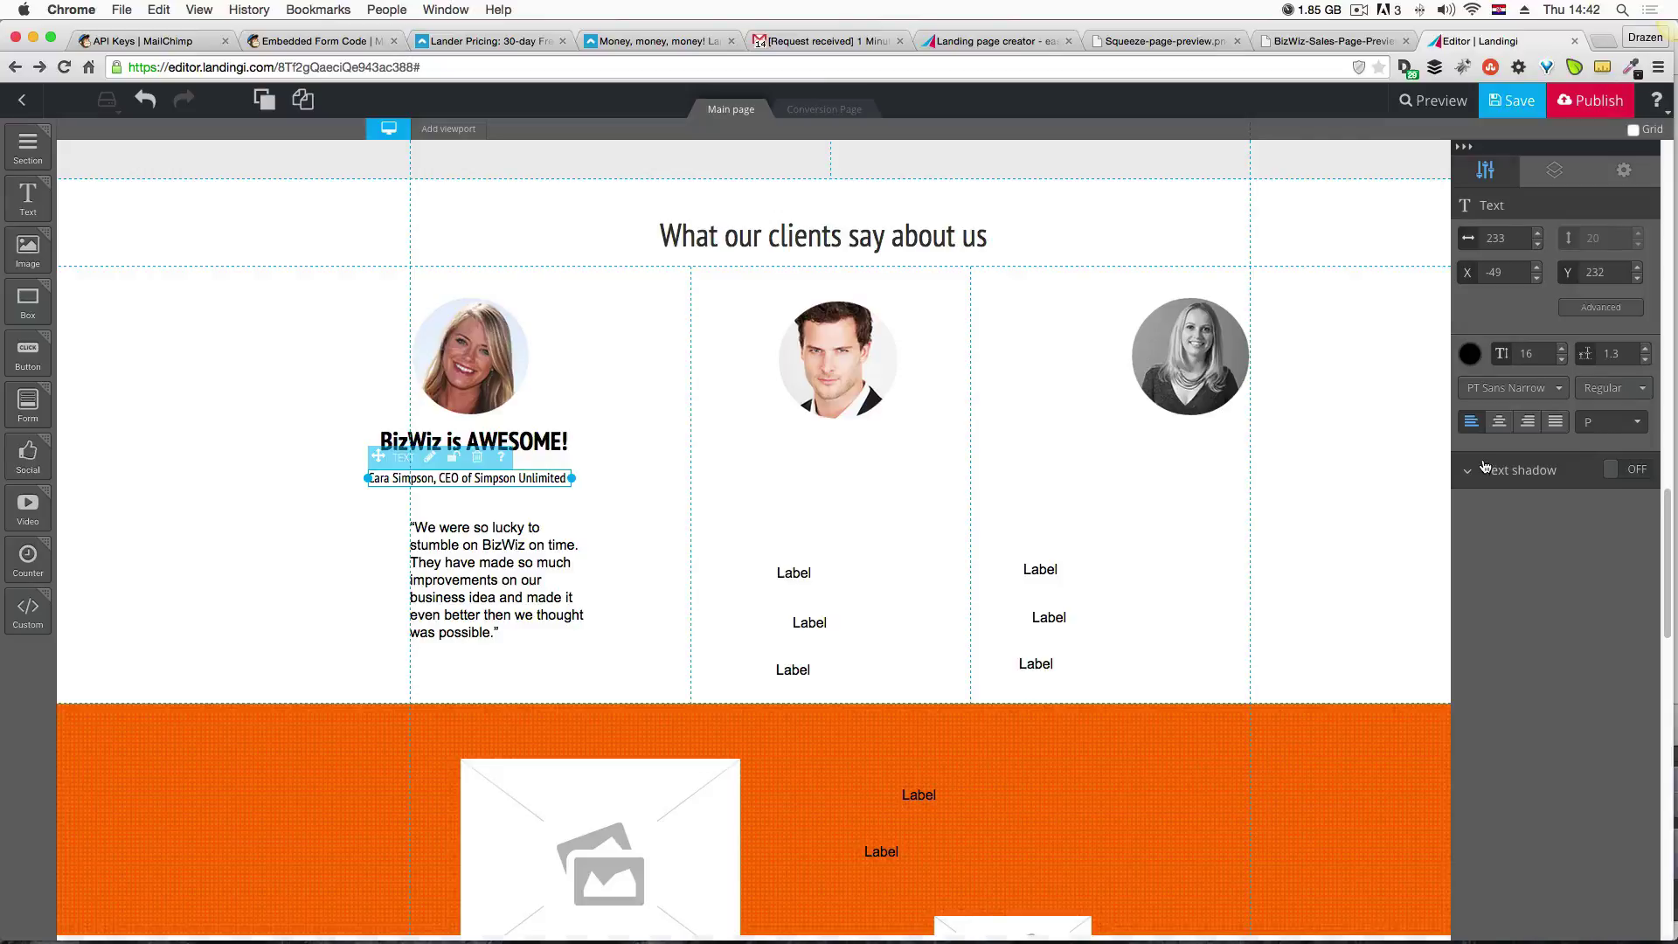
left_click(1472, 359)
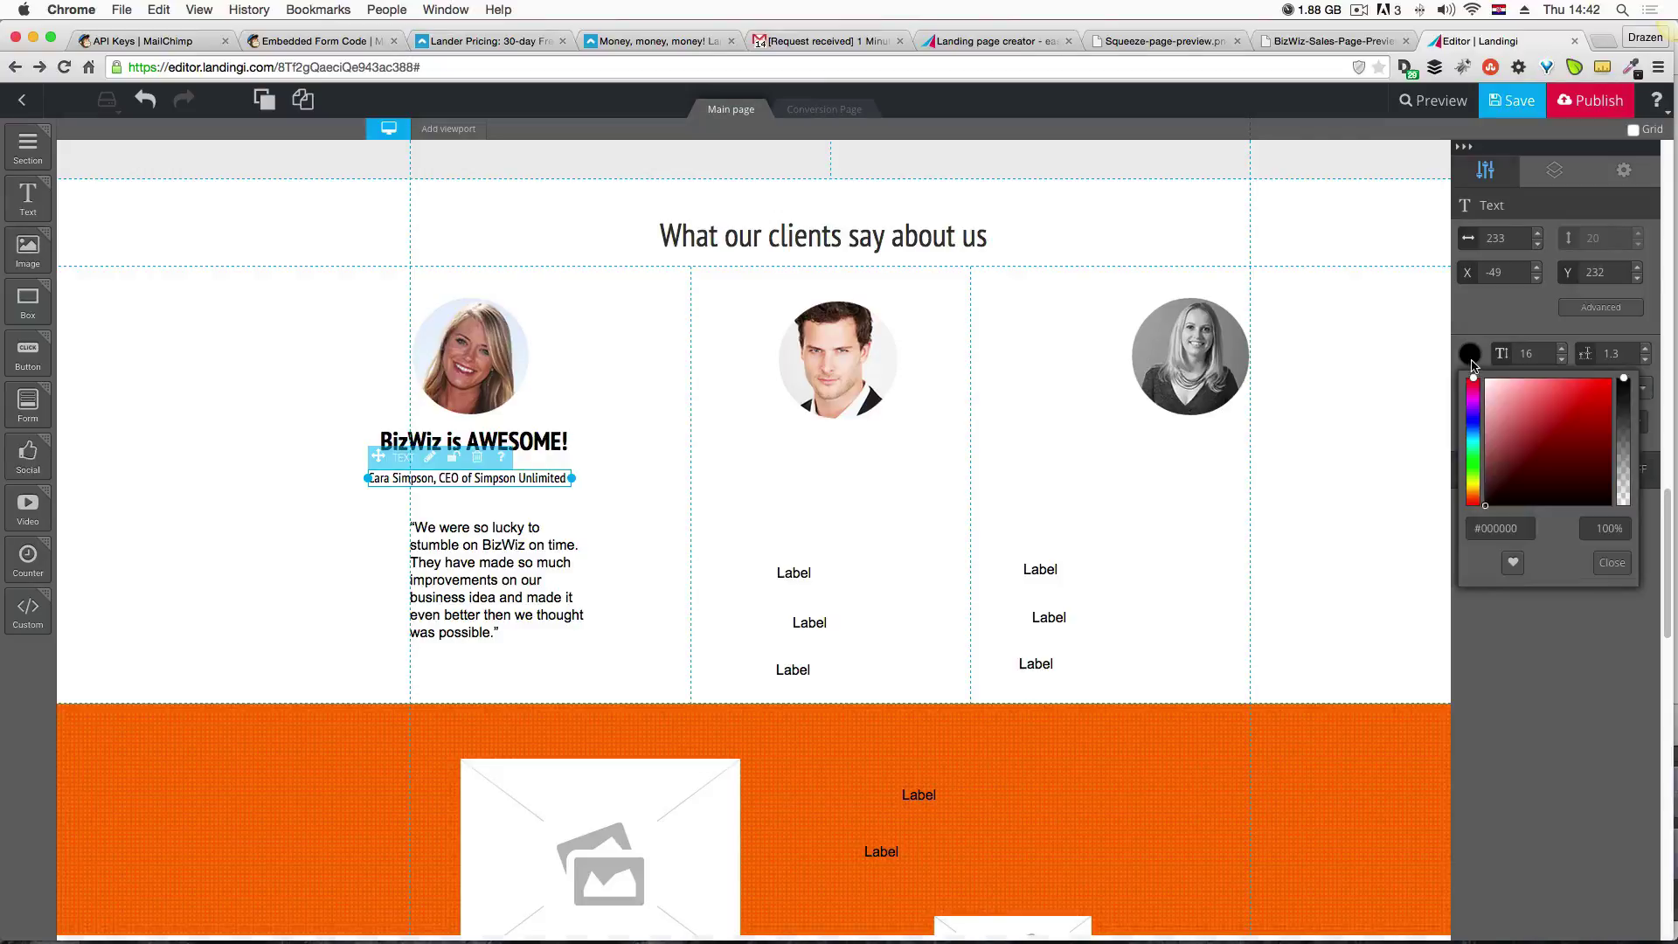
key("ctrl+Up")
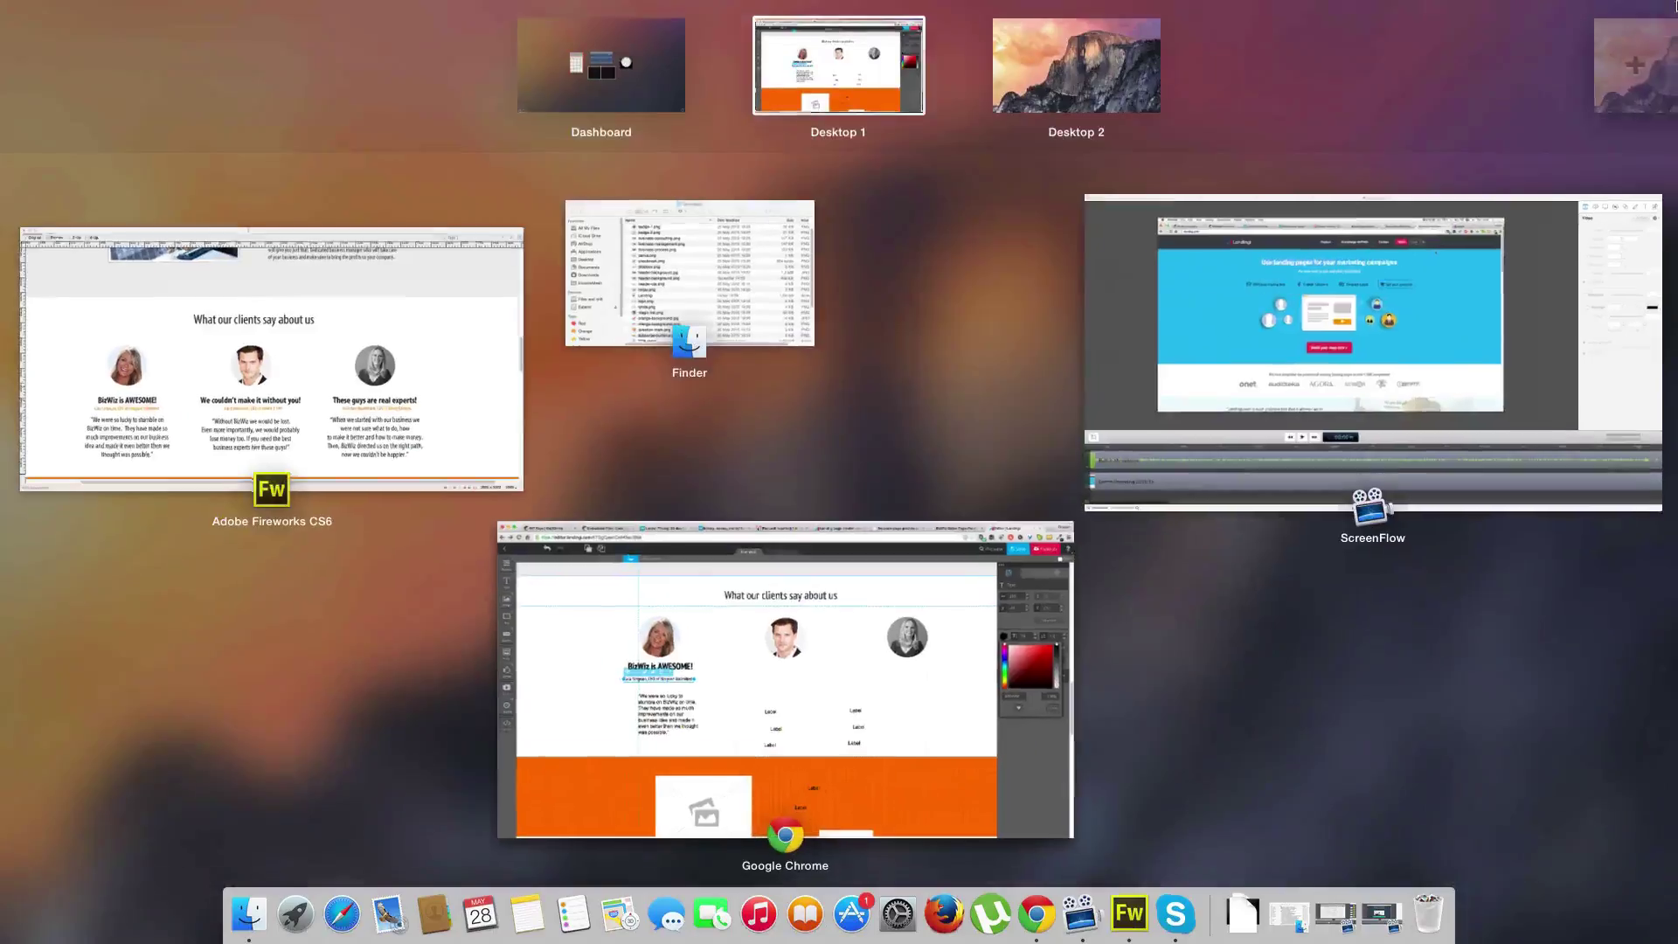
left_click(393, 393)
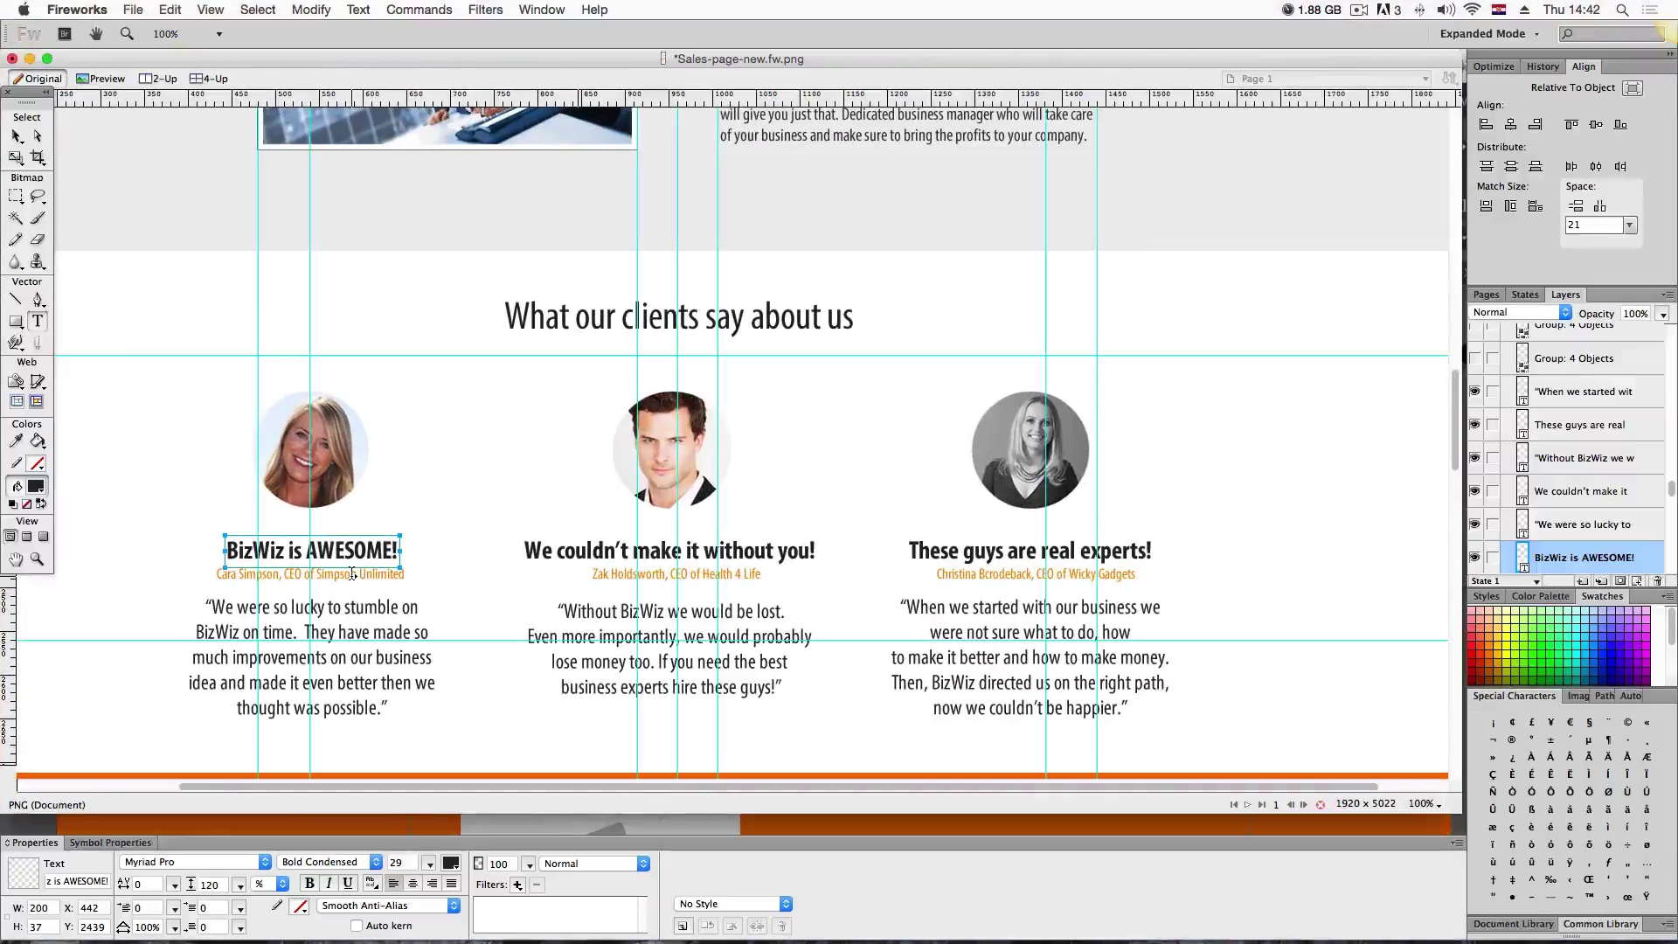
left_click(354, 574)
left_click(451, 864)
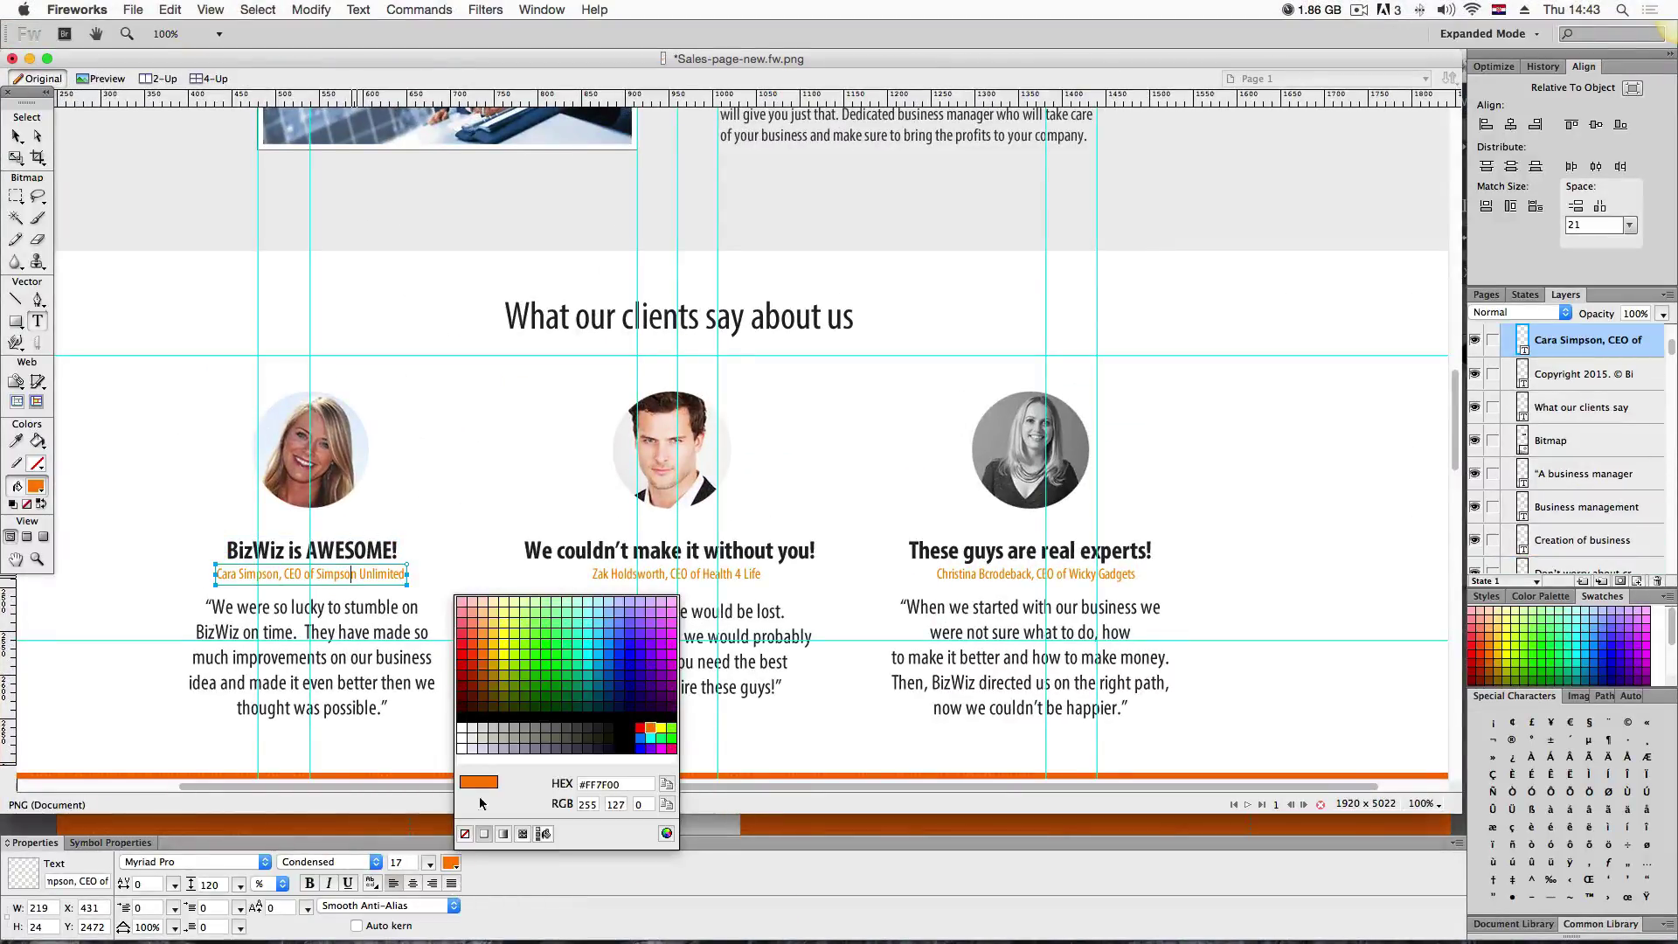
left_click(612, 790)
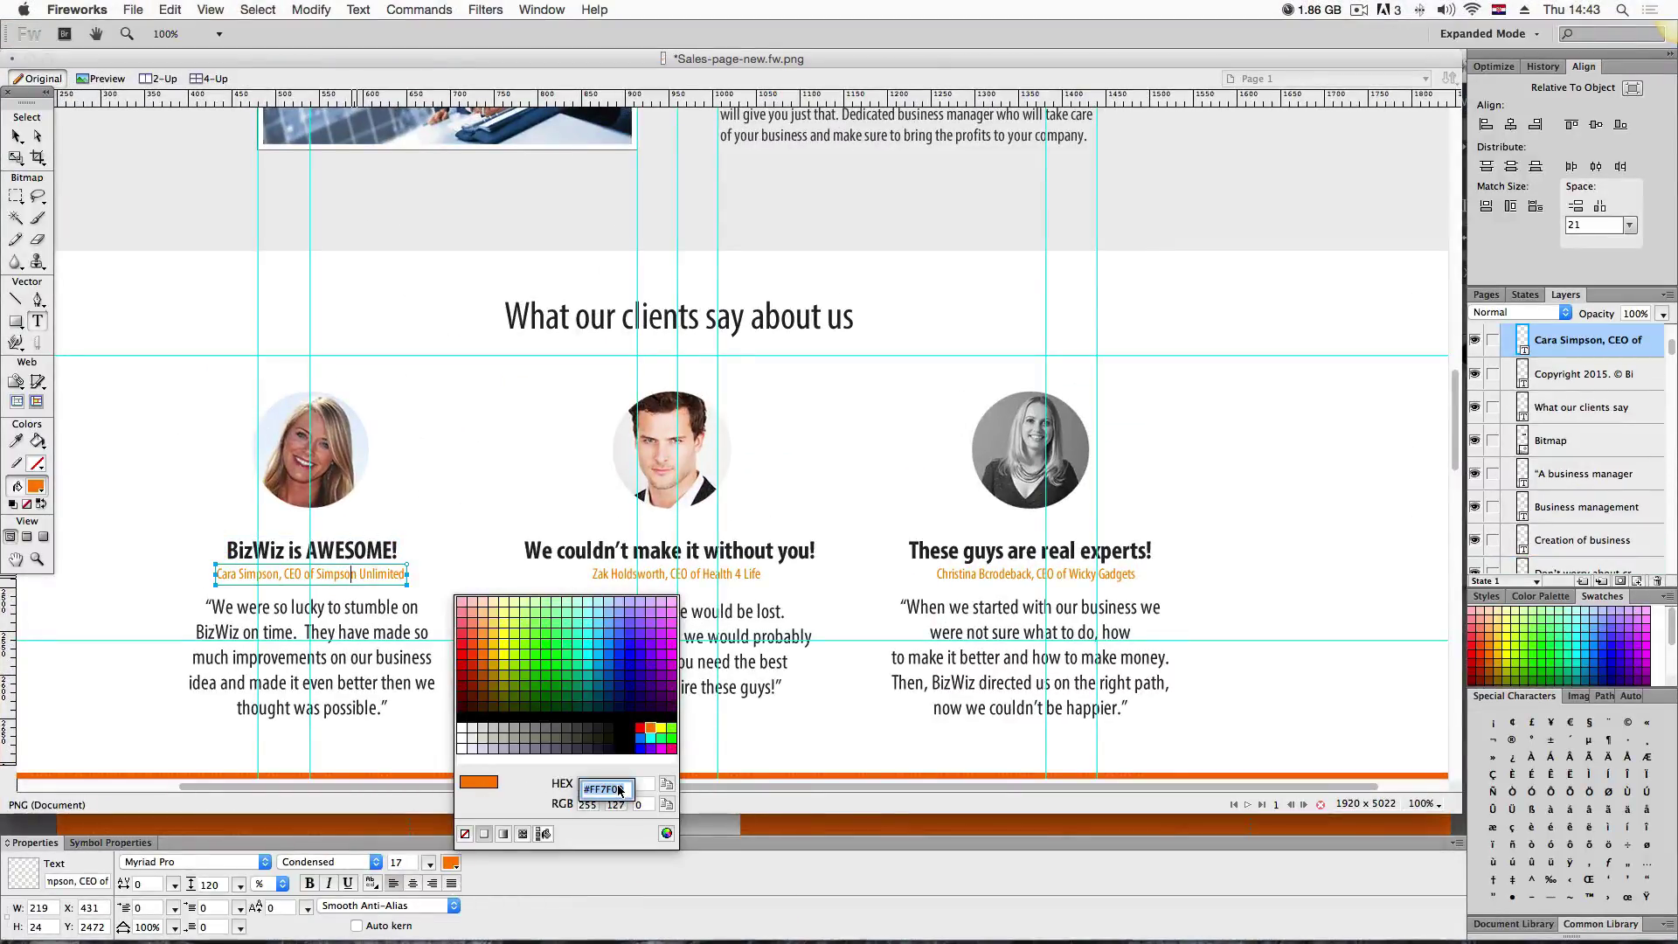
Set the text color of the first client's name line in Landingi to #ff7f00.
key("ctrl+Up")
left_click(982, 683)
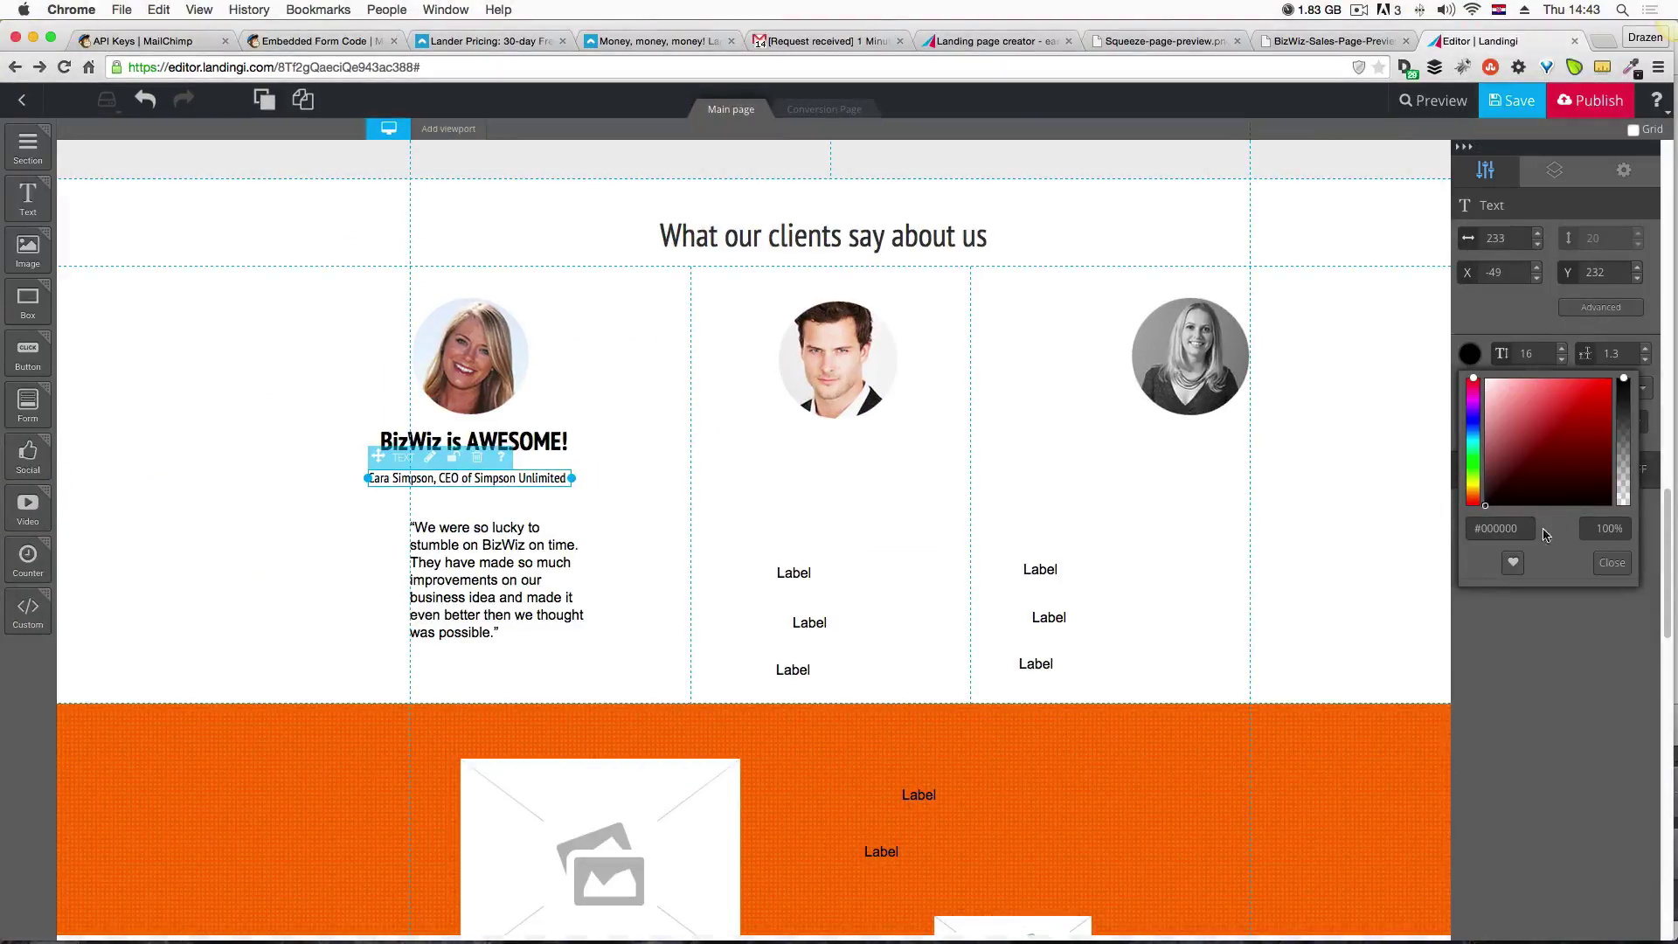
left_click(1482, 529)
type("#ff7f00")
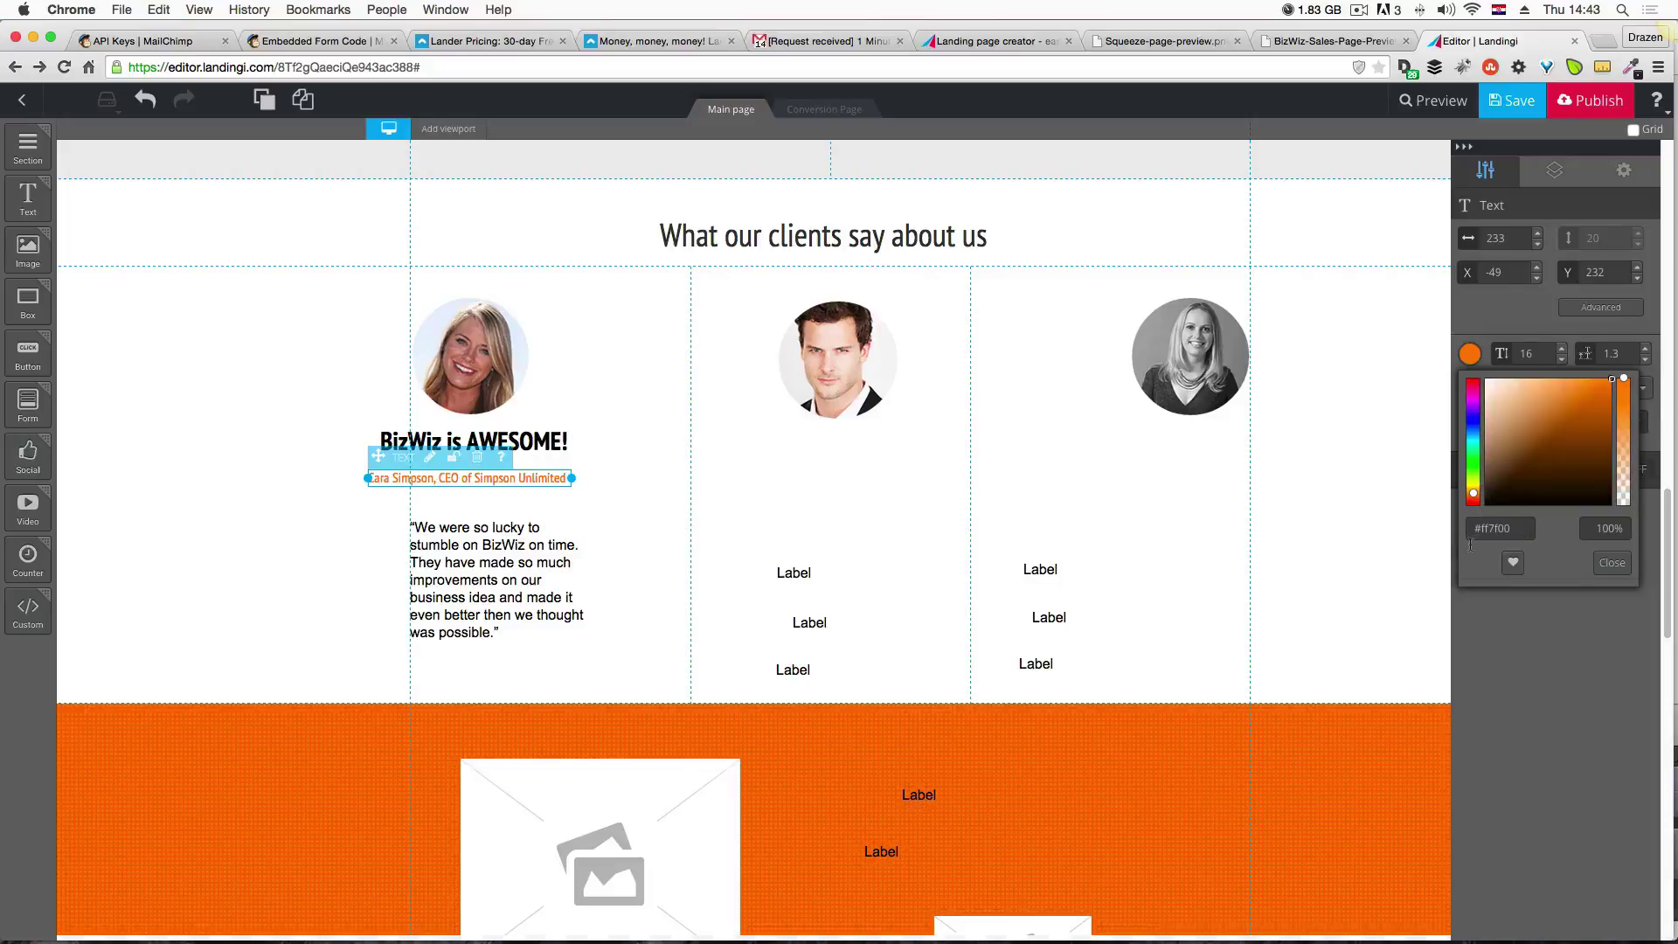
left_click(1316, 605)
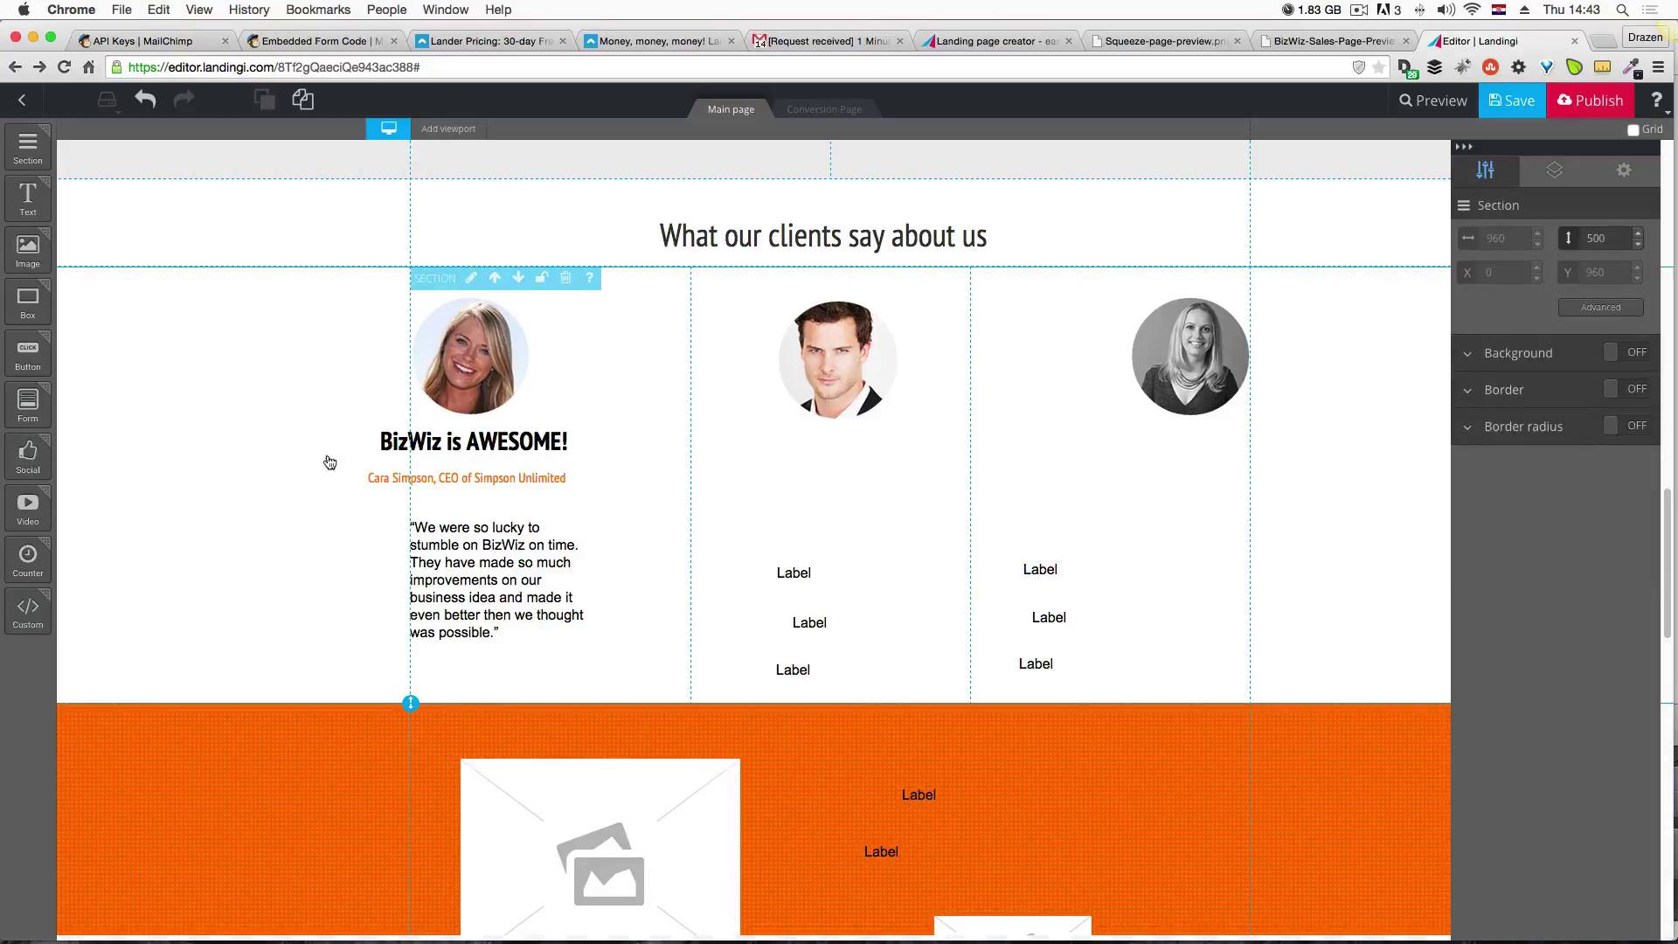
Move the orange name line up to Y 220 and center it beneath the "BizWiz is AWESOME!" title.
left_click(474, 482)
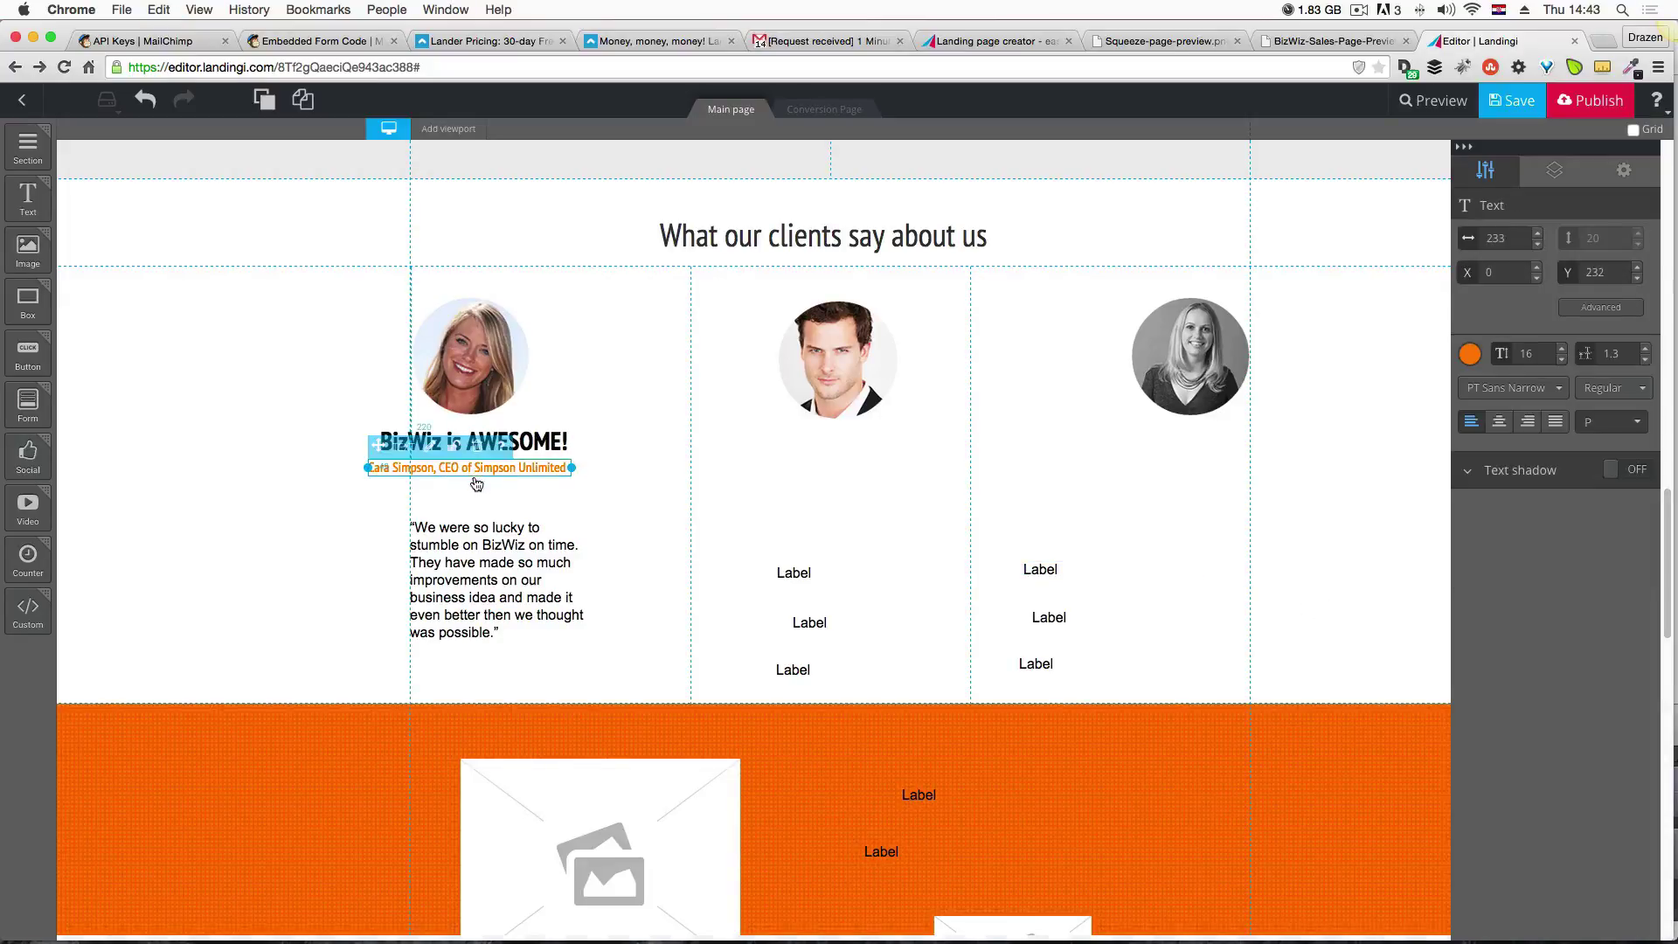
left_click(483, 504)
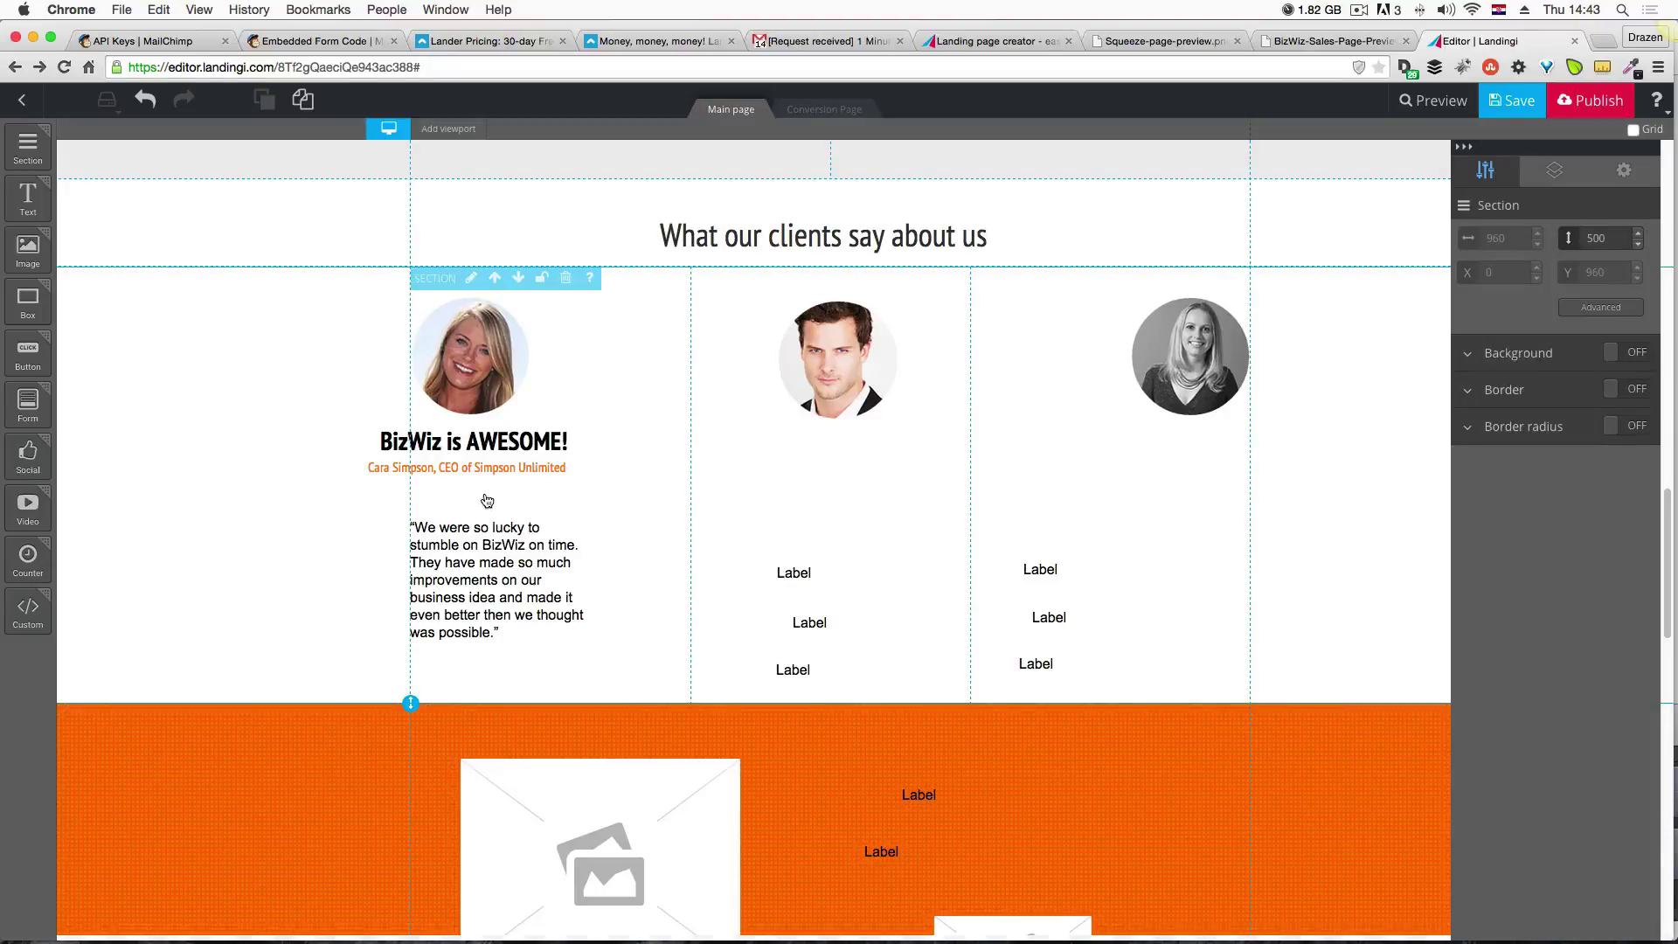
left_click(485, 467)
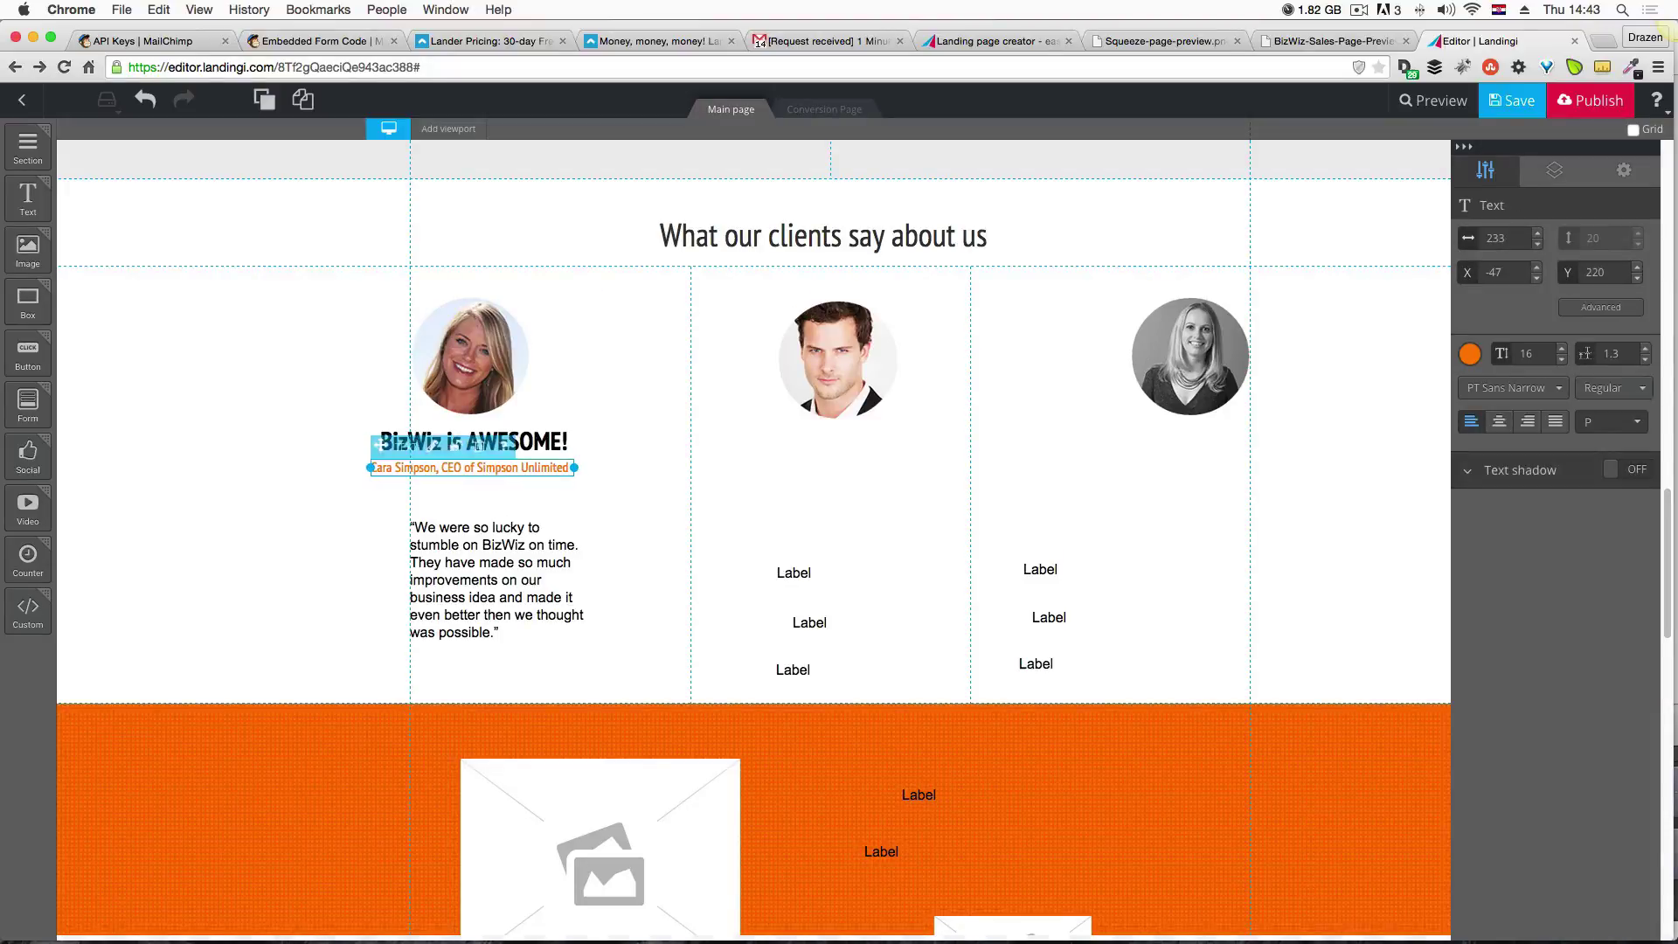
left_click(686, 470)
left_click(519, 472)
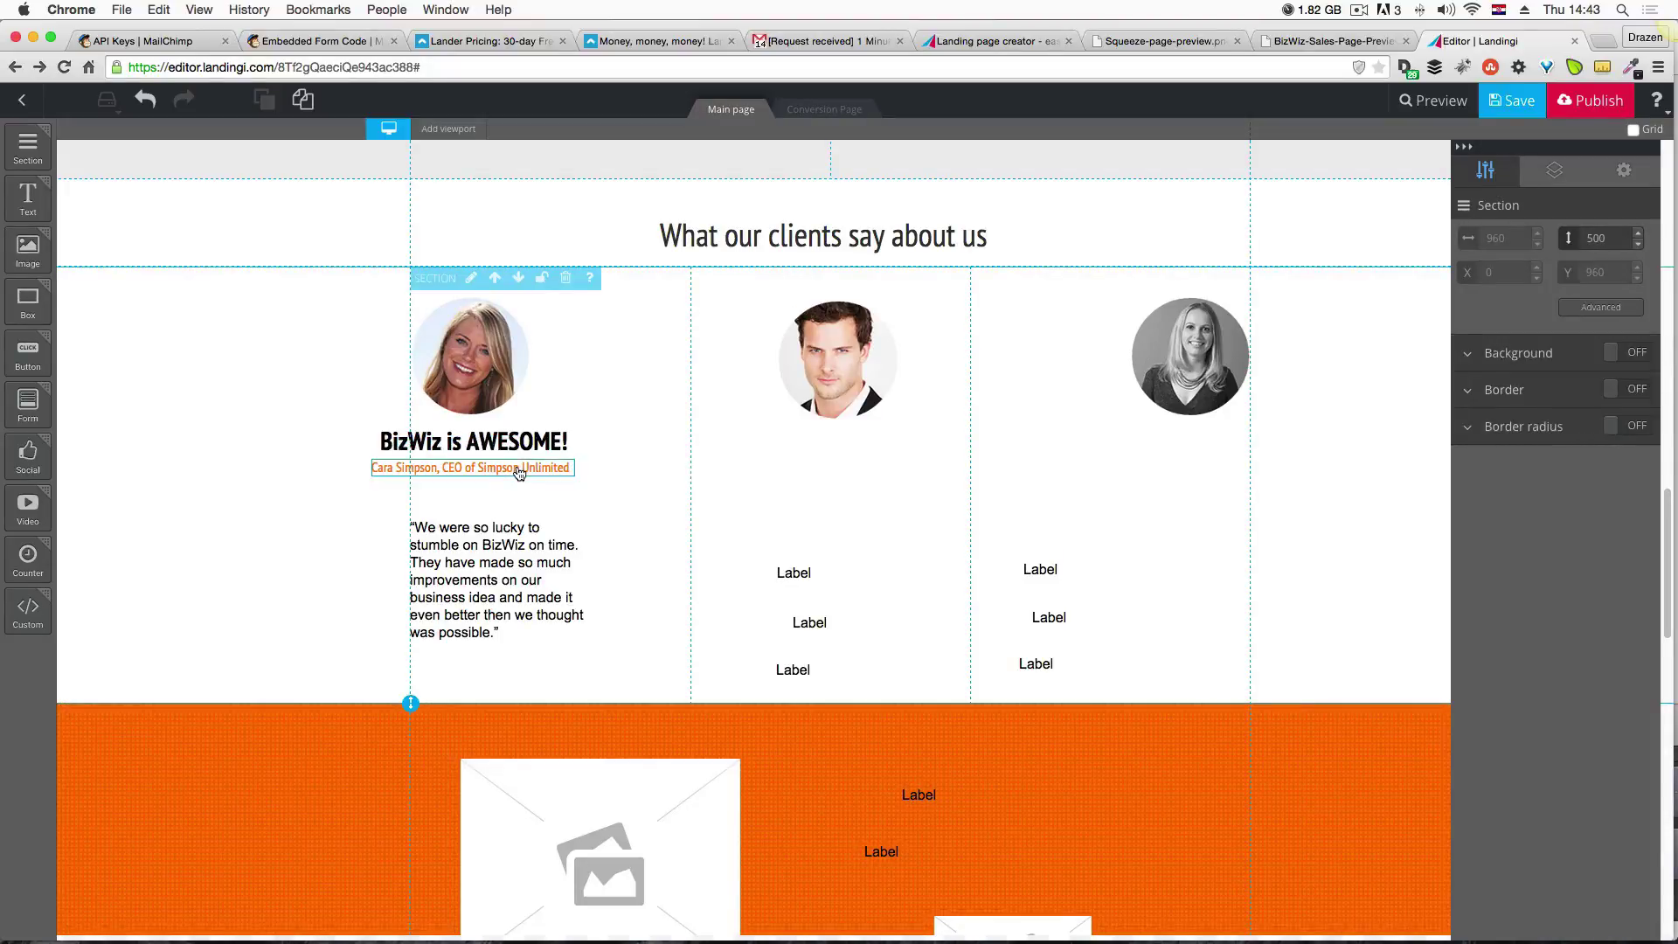
left_click(621, 467)
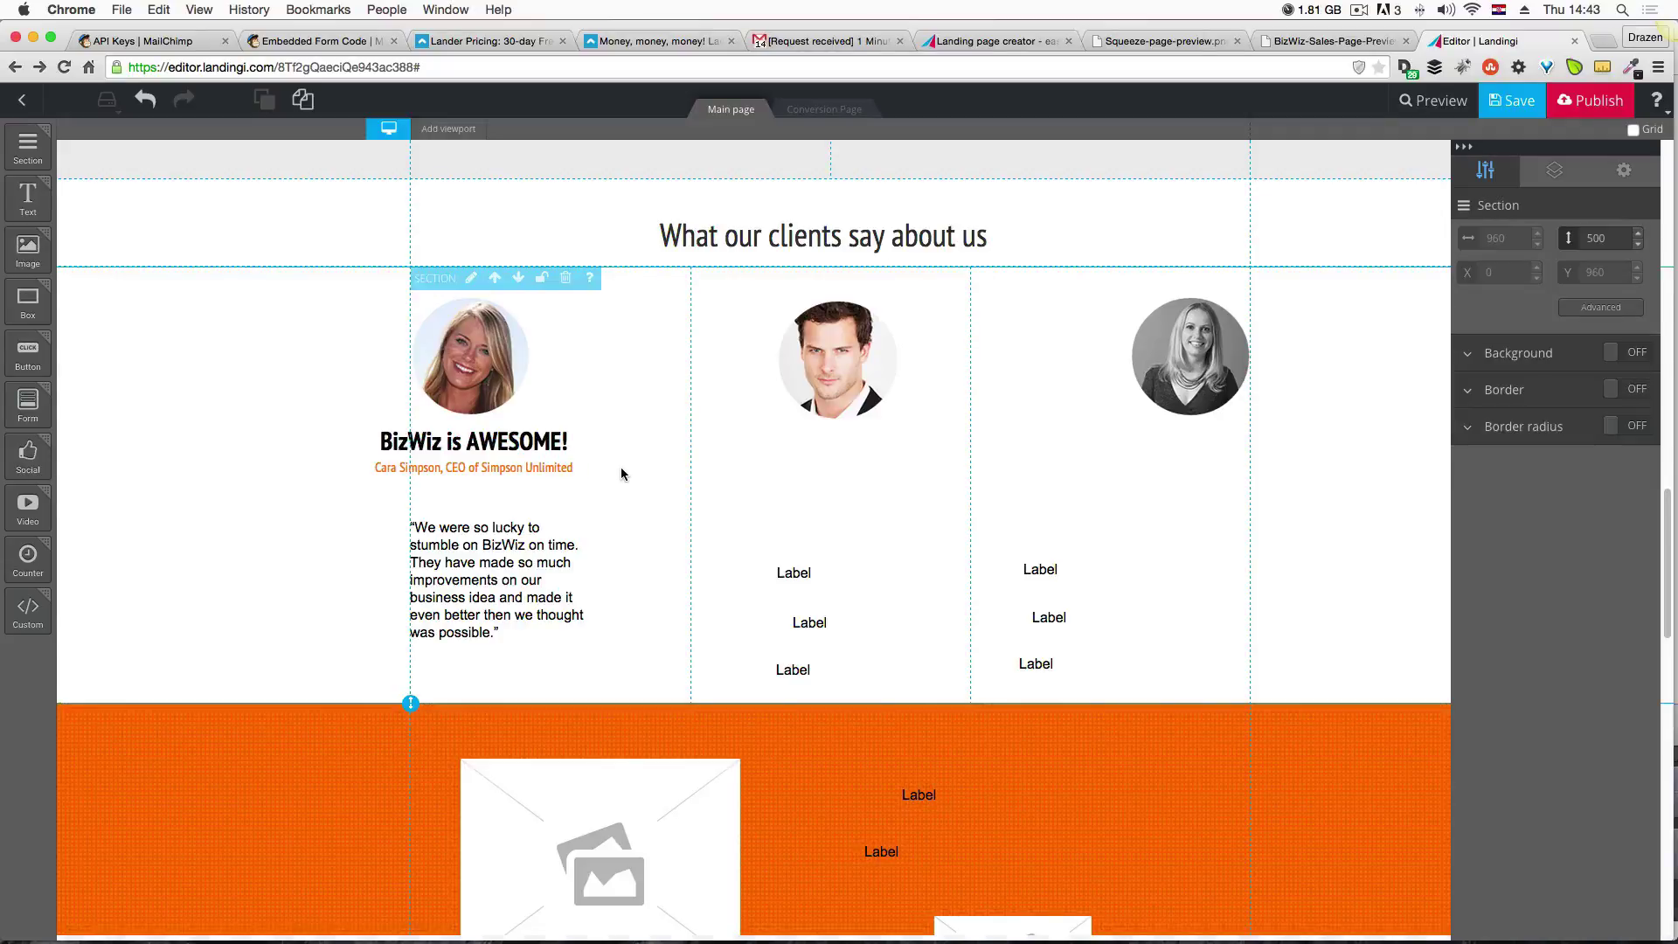
Nudge the first client's orange name line to X -42 to center it beneath the "BizWiz is AWESOME!" title.
left_click(544, 470)
mouse_move(543, 470)
left_mouse_down()
mouse_move(569, 477)
mouse_move(525, 482)
left_mouse_up()
left_click(553, 495)
left_click(556, 472)
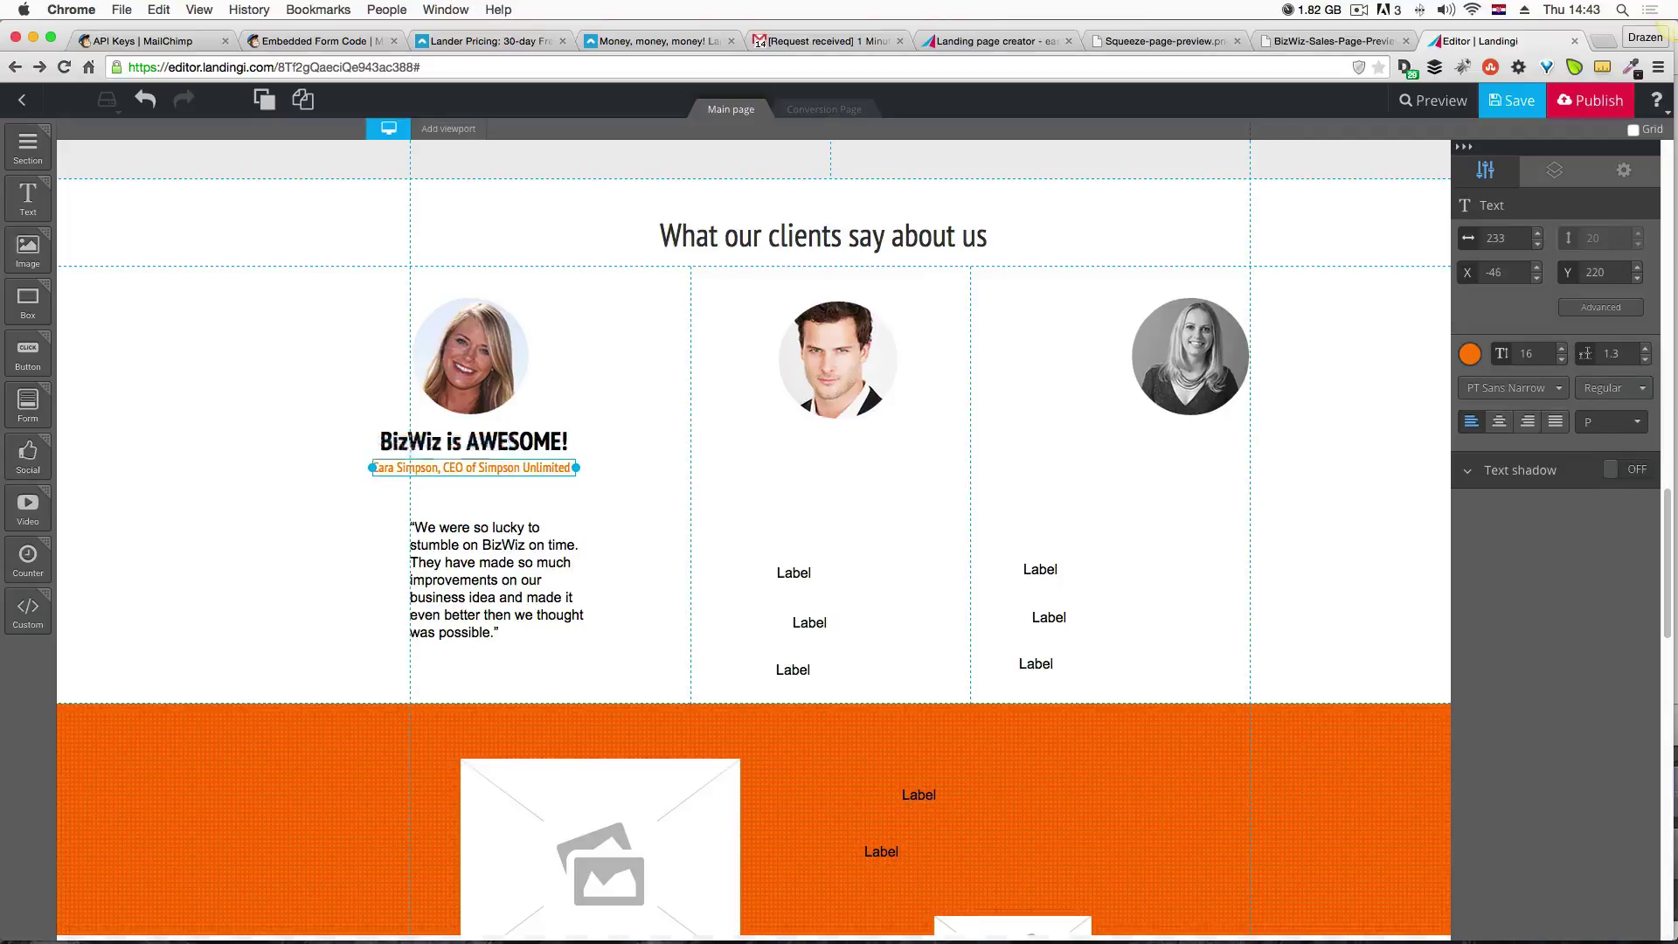
left_click(580, 499)
left_click(562, 473)
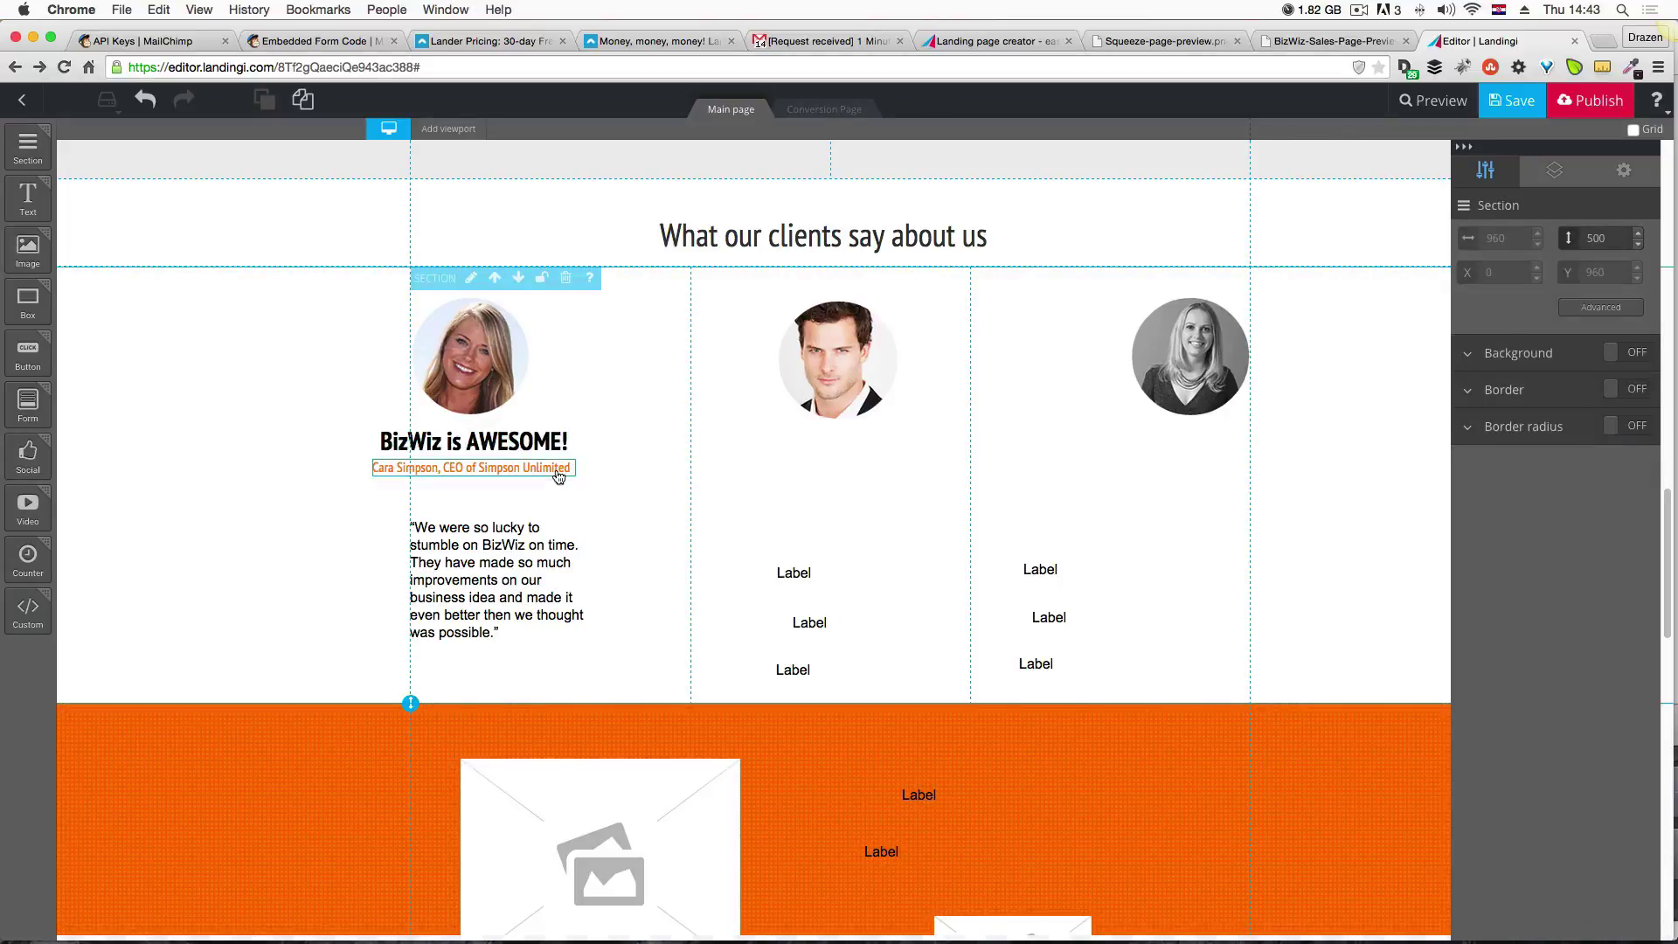
left_click(582, 496)
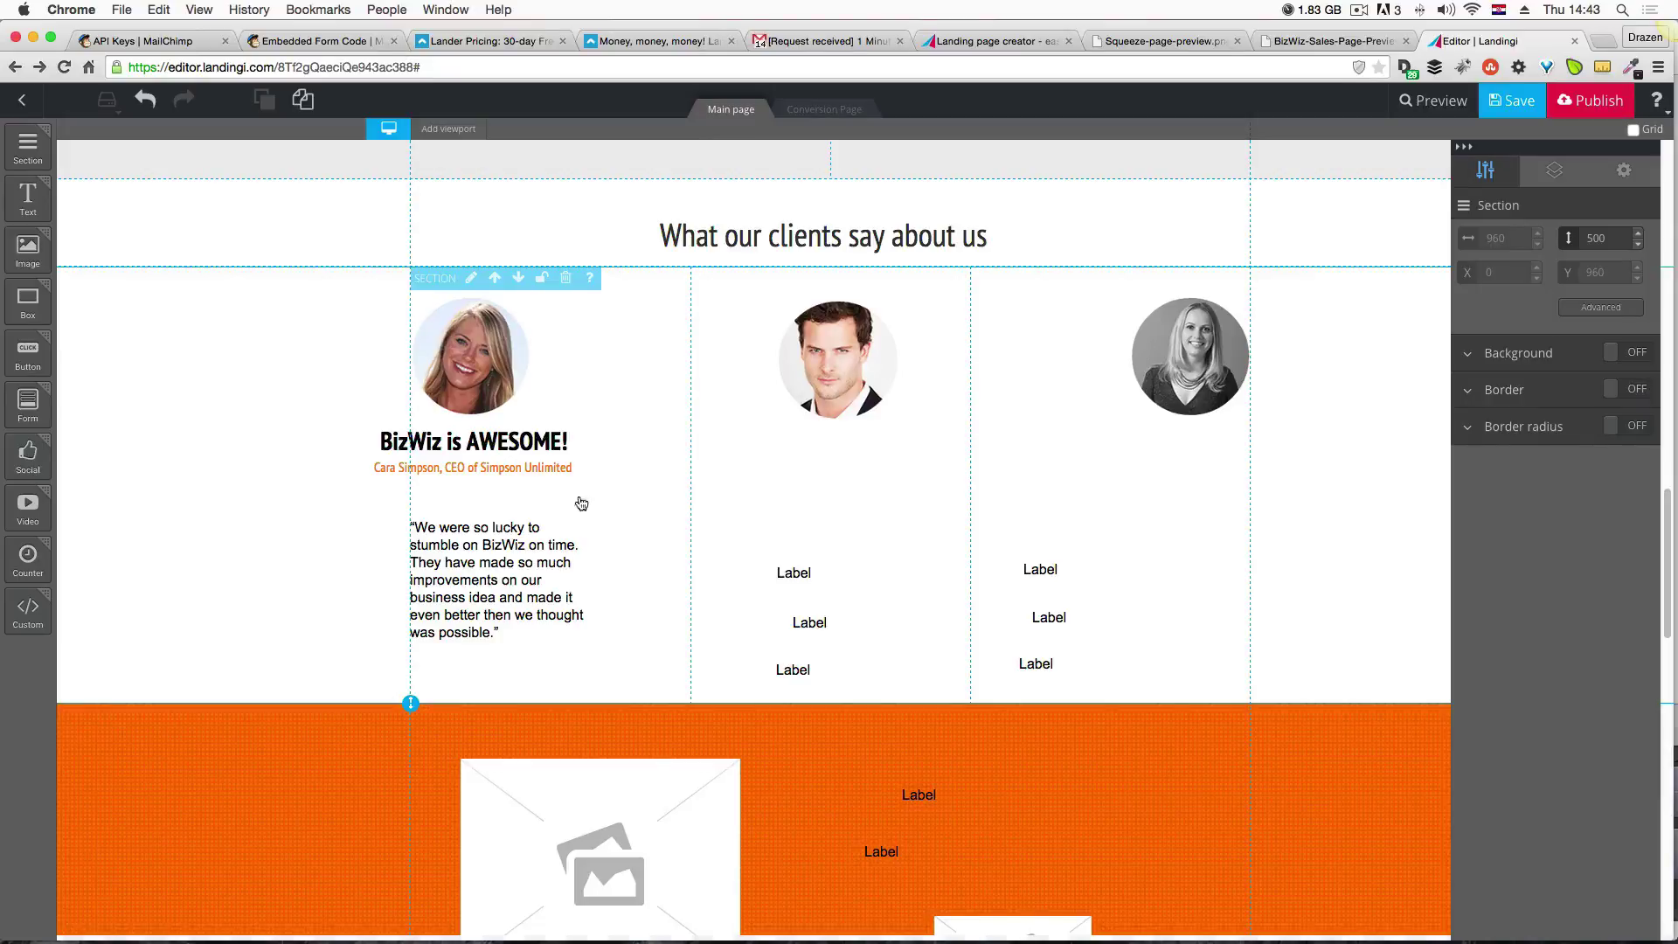
Switch to the Fireworks design and check the font size and alignment of the first client's quote, then return to Landingi.
left_click(509, 543)
key("ctrl+Up")
left_click(418, 402)
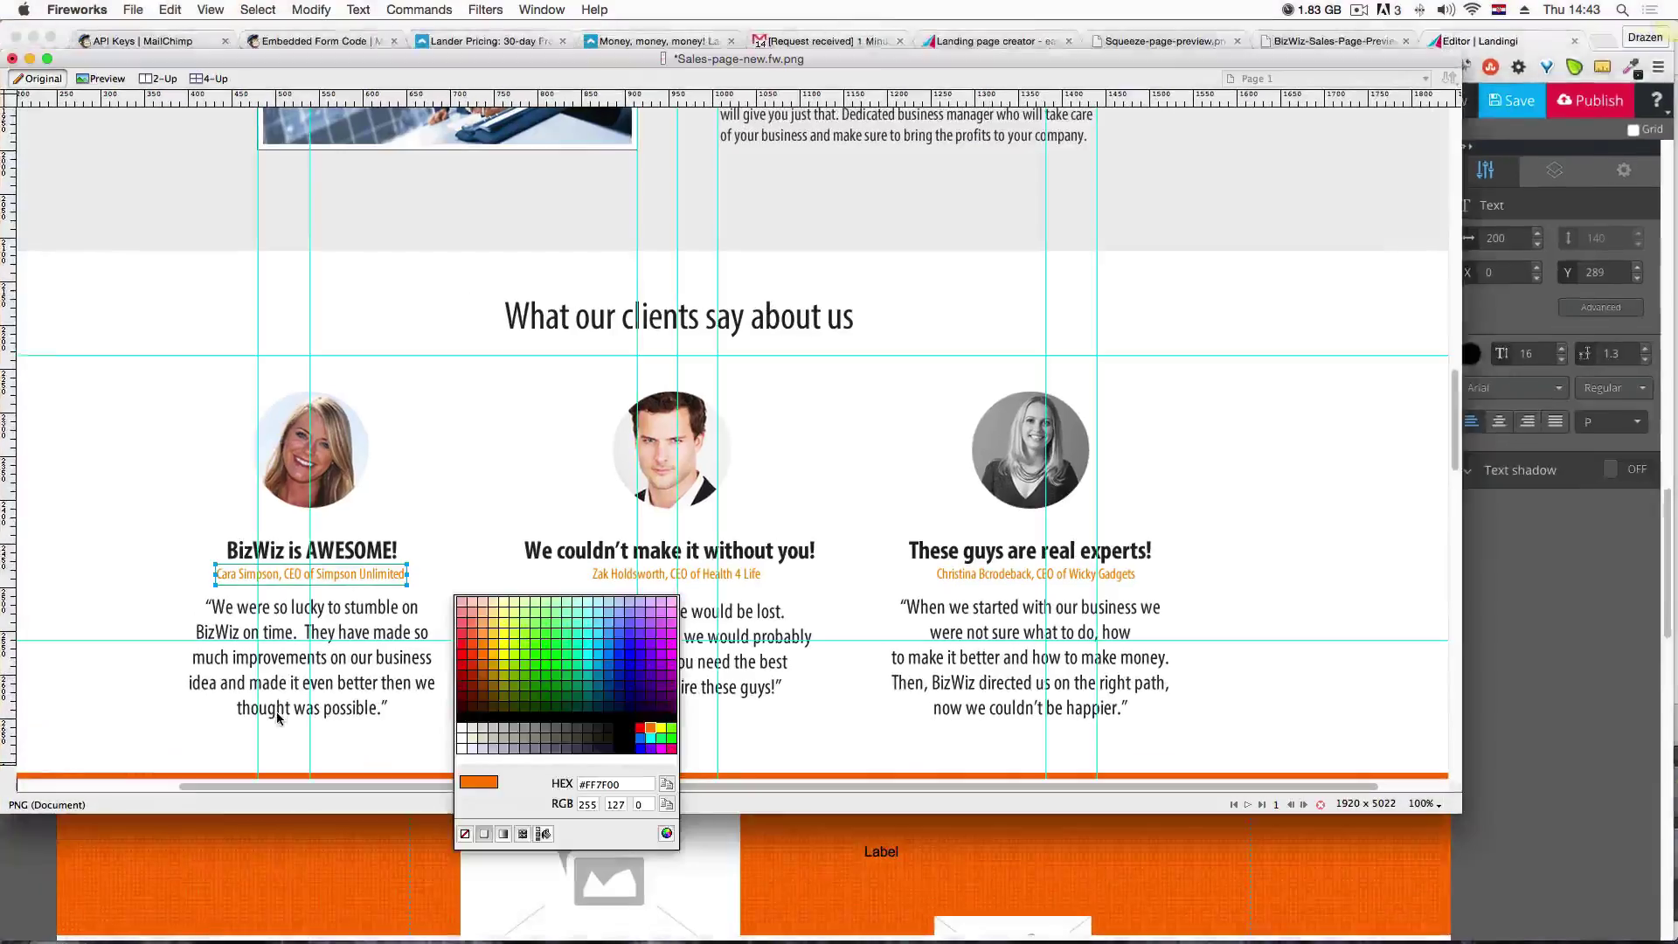
left_click(277, 704)
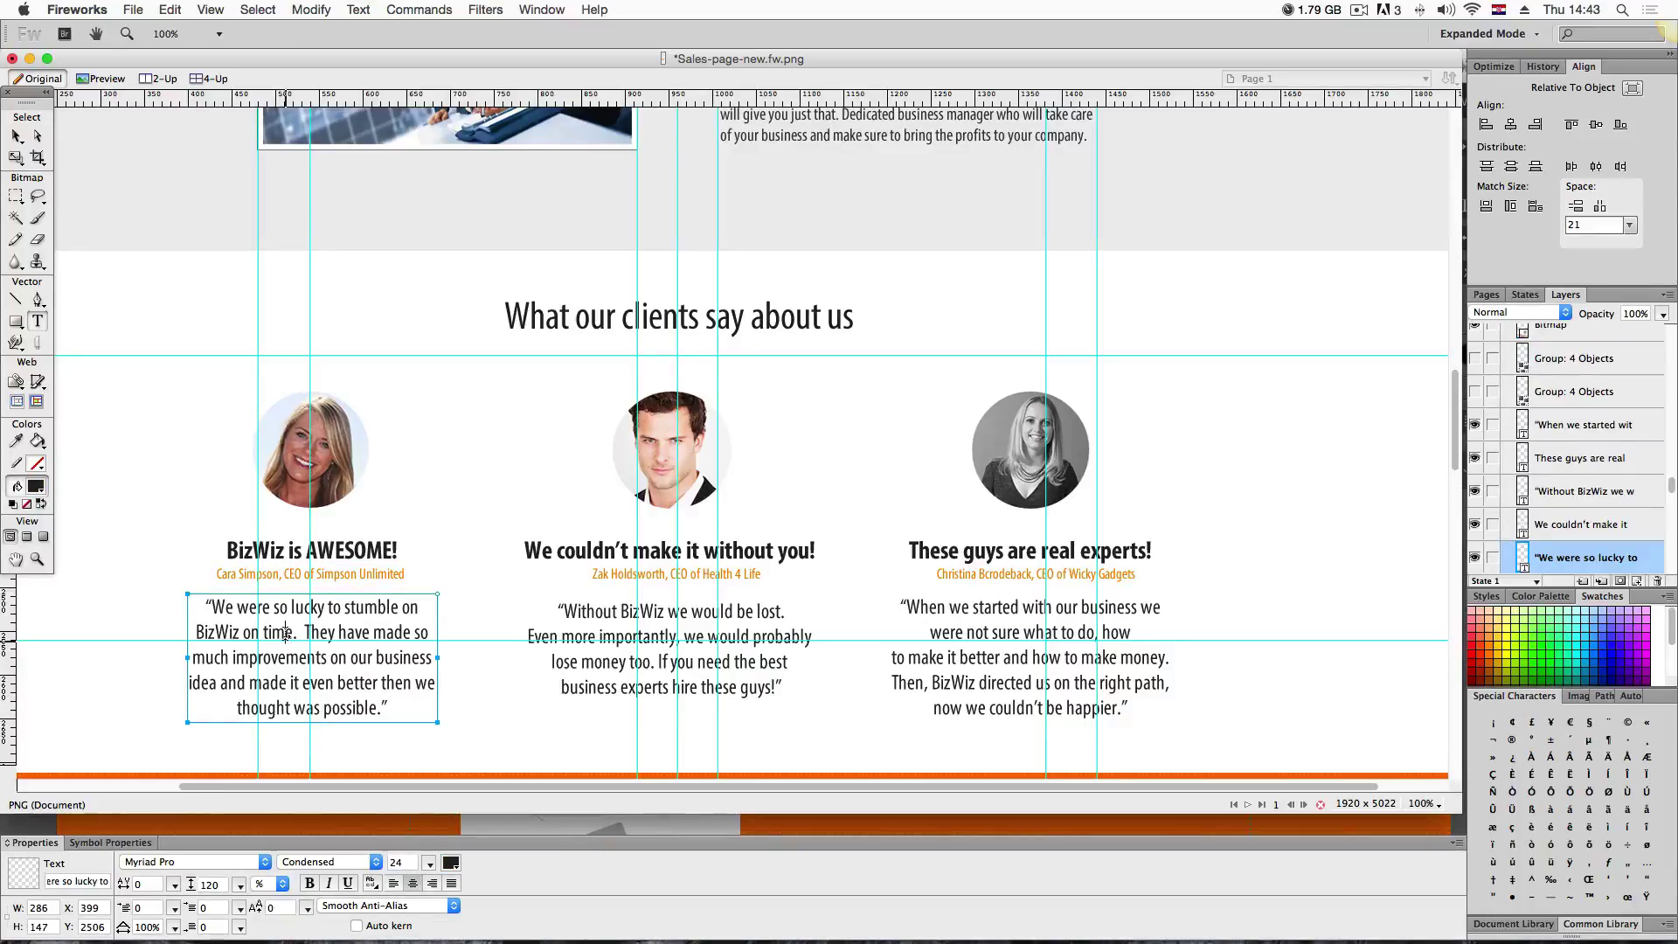
key("ctrl+Up")
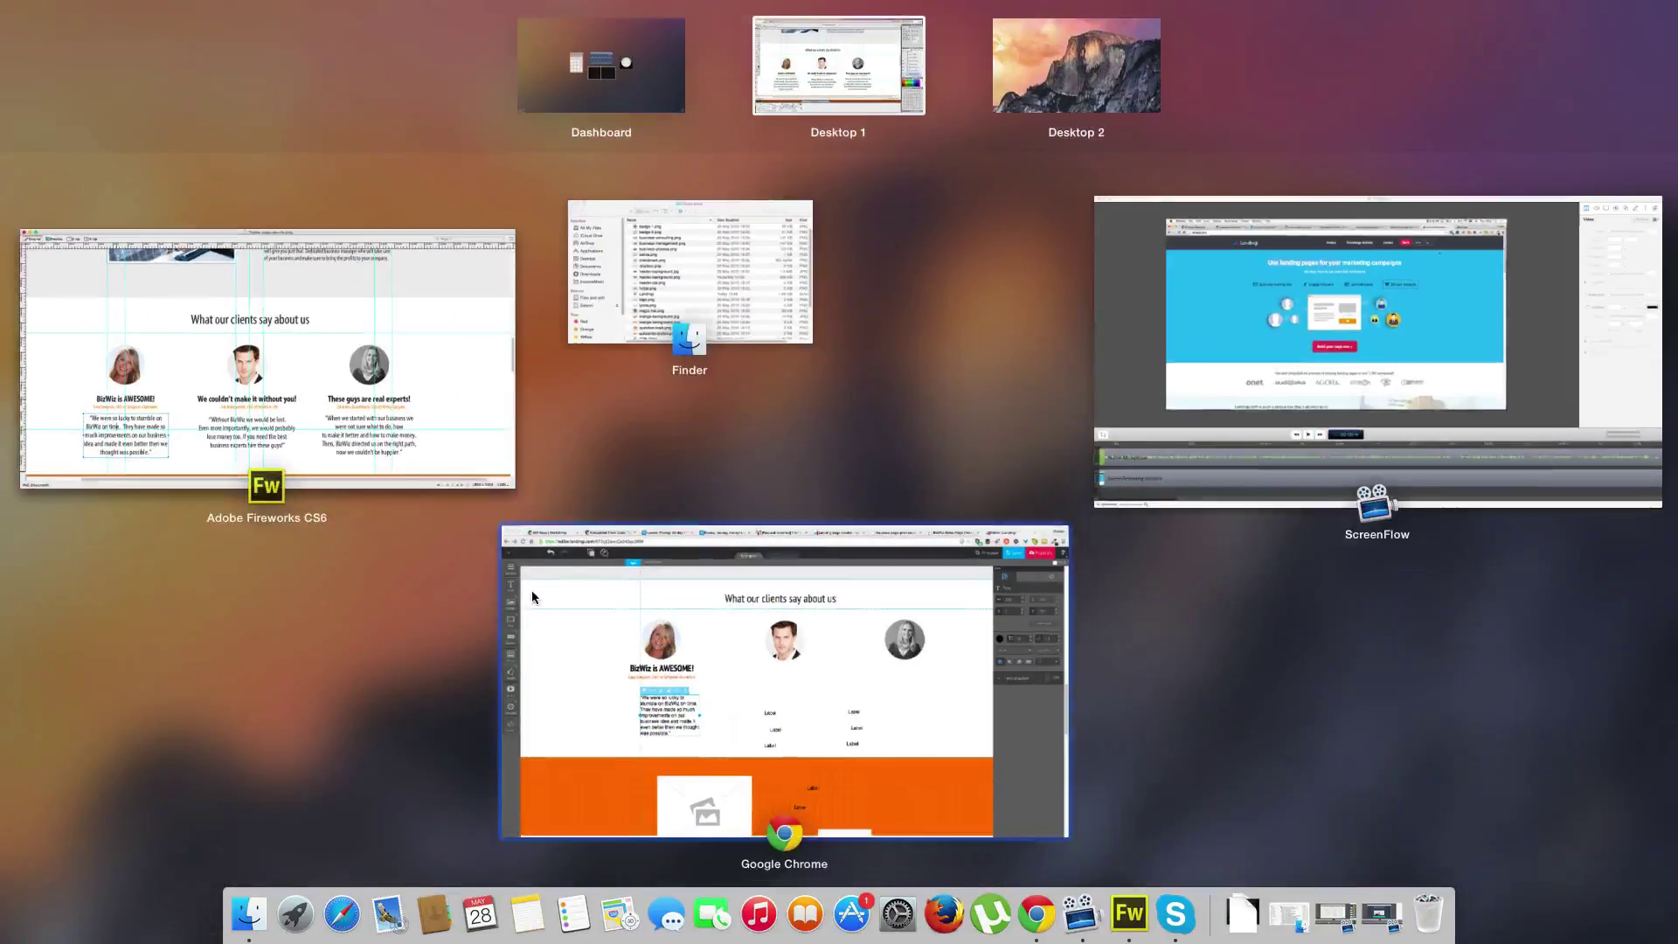
left_click(531, 590)
Set the first client's name line to font size 17 and widen its box to 246 so it fits one line.
left_click(519, 471)
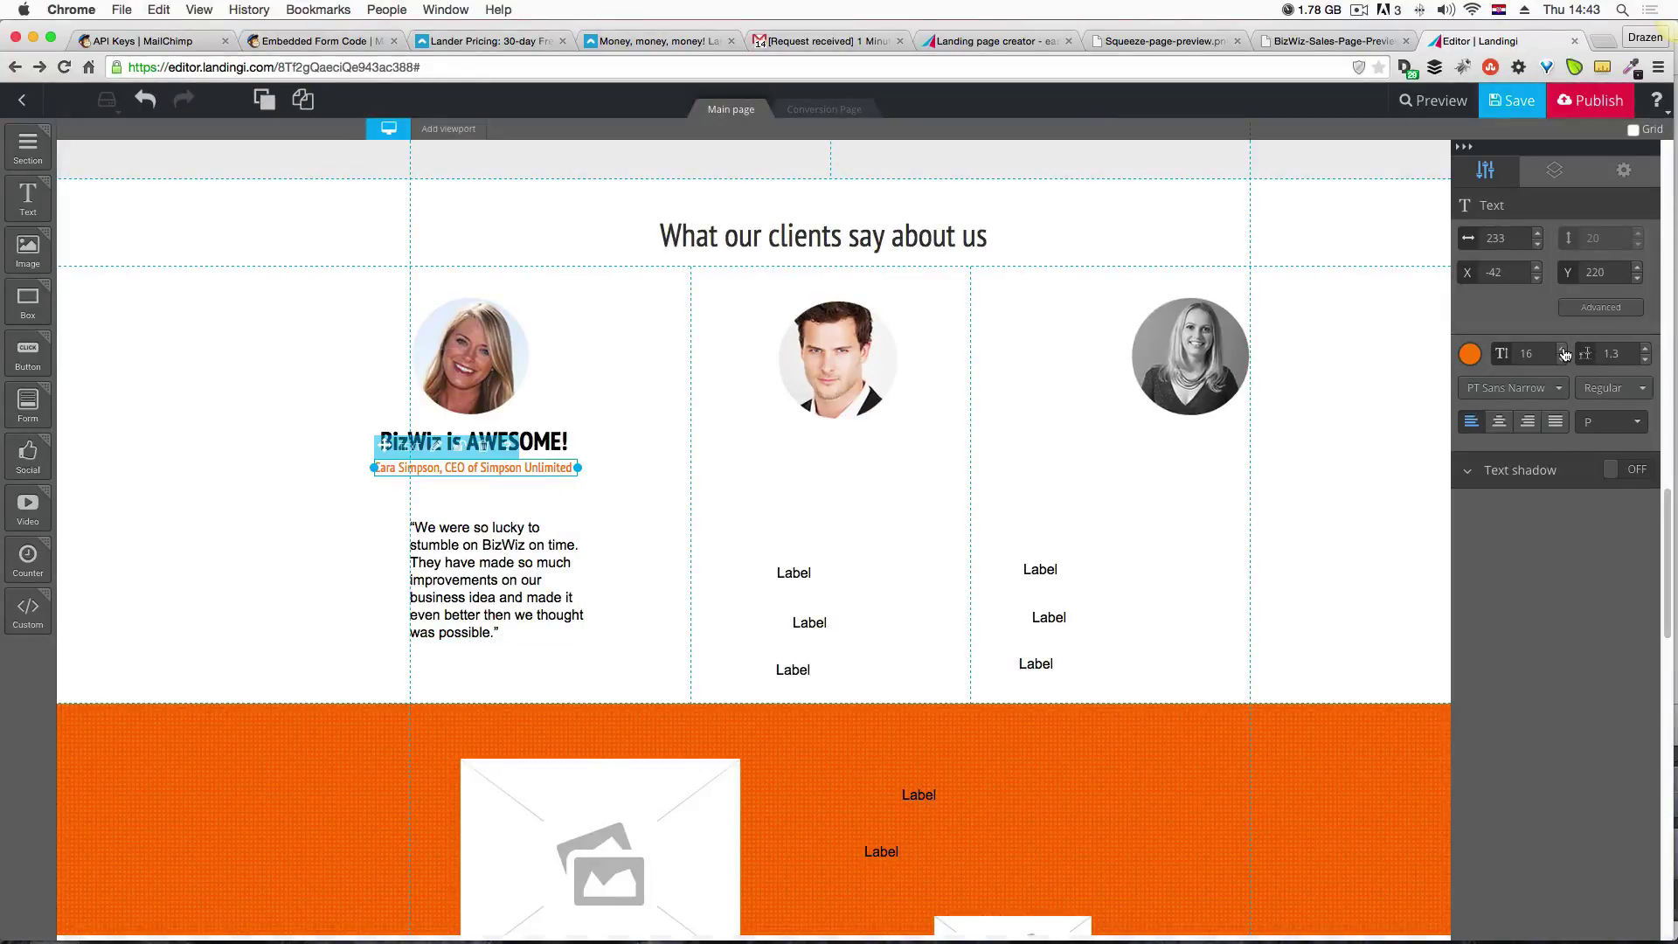
left_click(1563, 349)
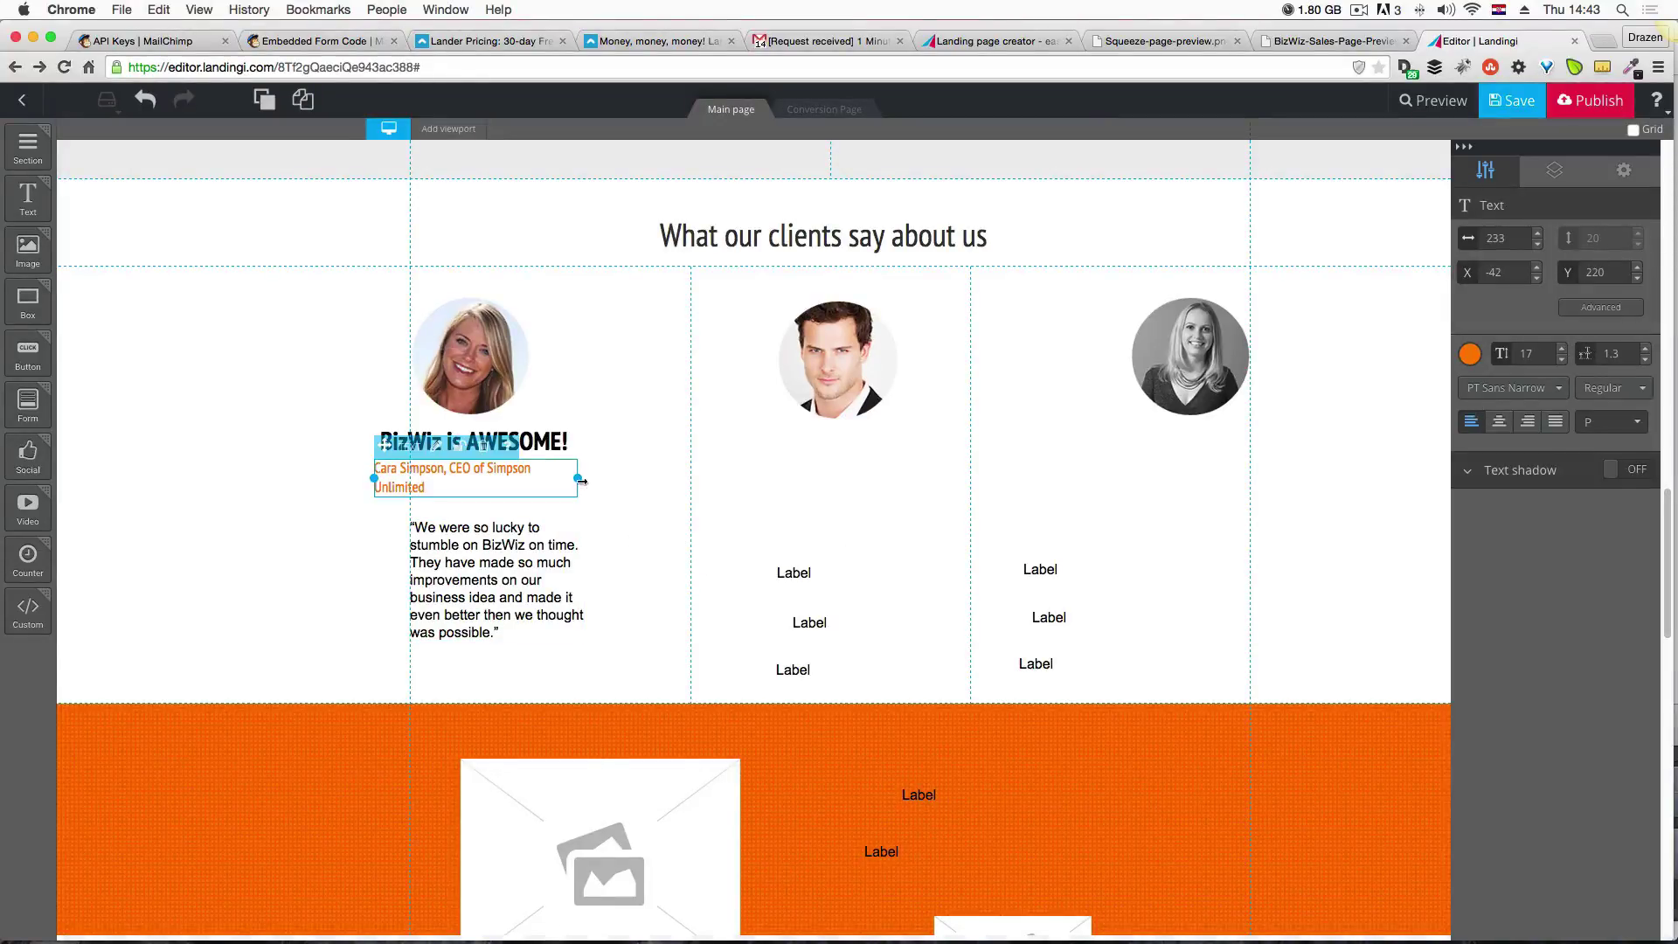
left_click_drag(581, 480, 594, 477)
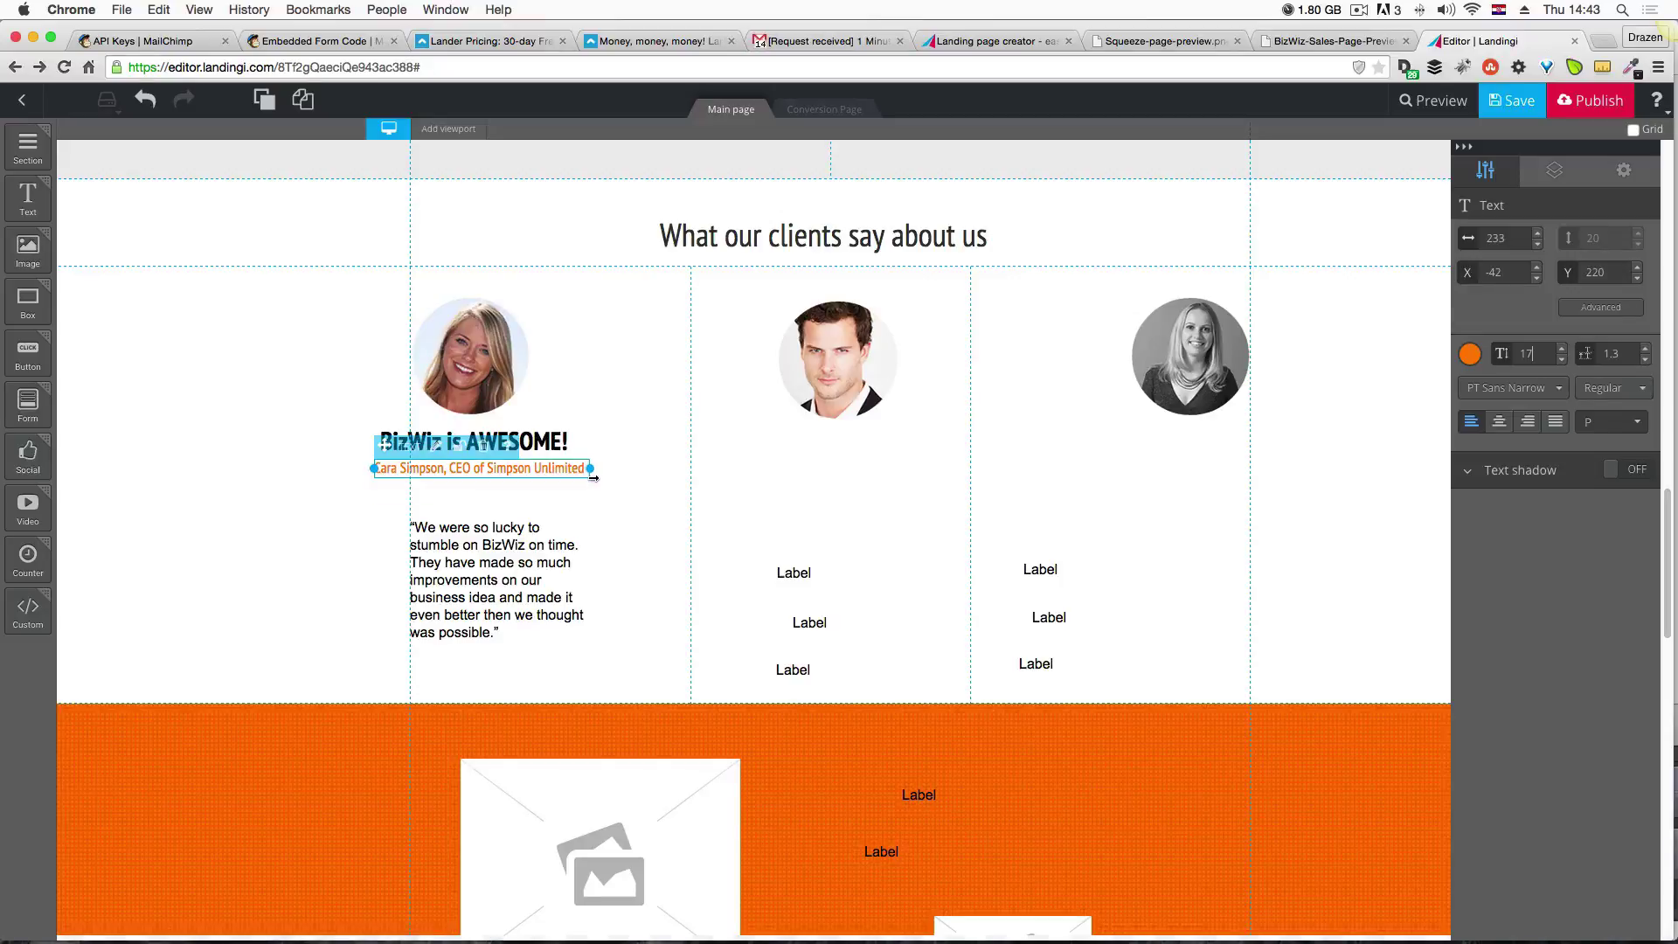
left_click(523, 492)
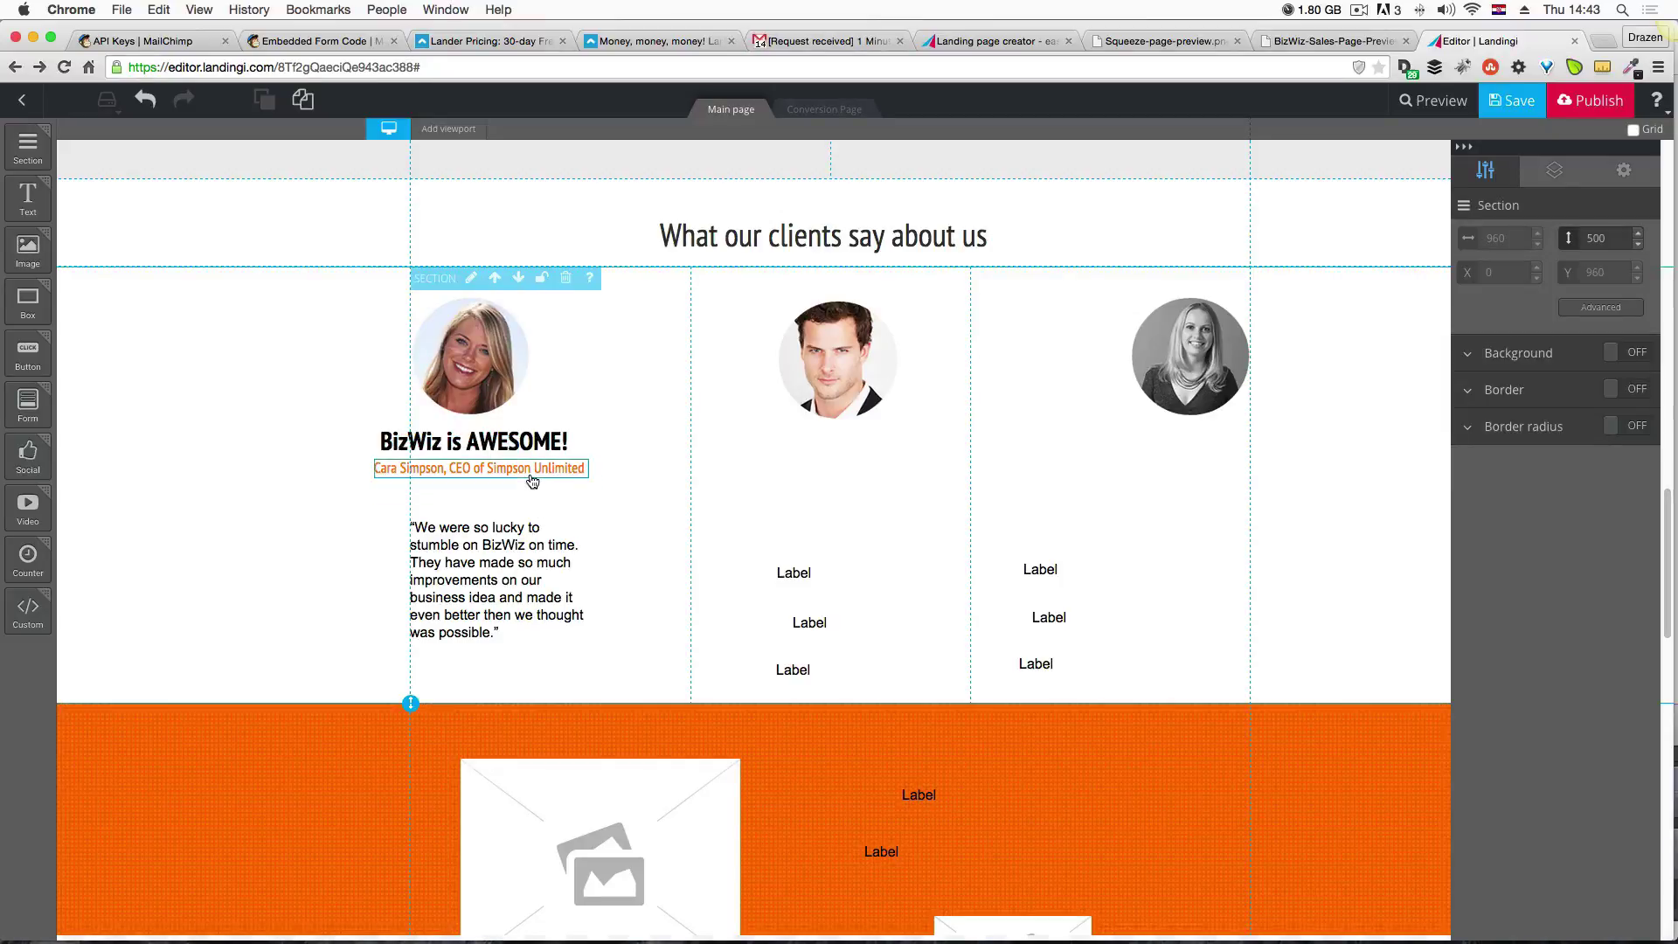
Reposition the resized orange name line horizontally so it sits centered beneath the "BizWiz is AWESOME!" title.
left_click(530, 474)
left_click_drag(530, 474, 567, 473)
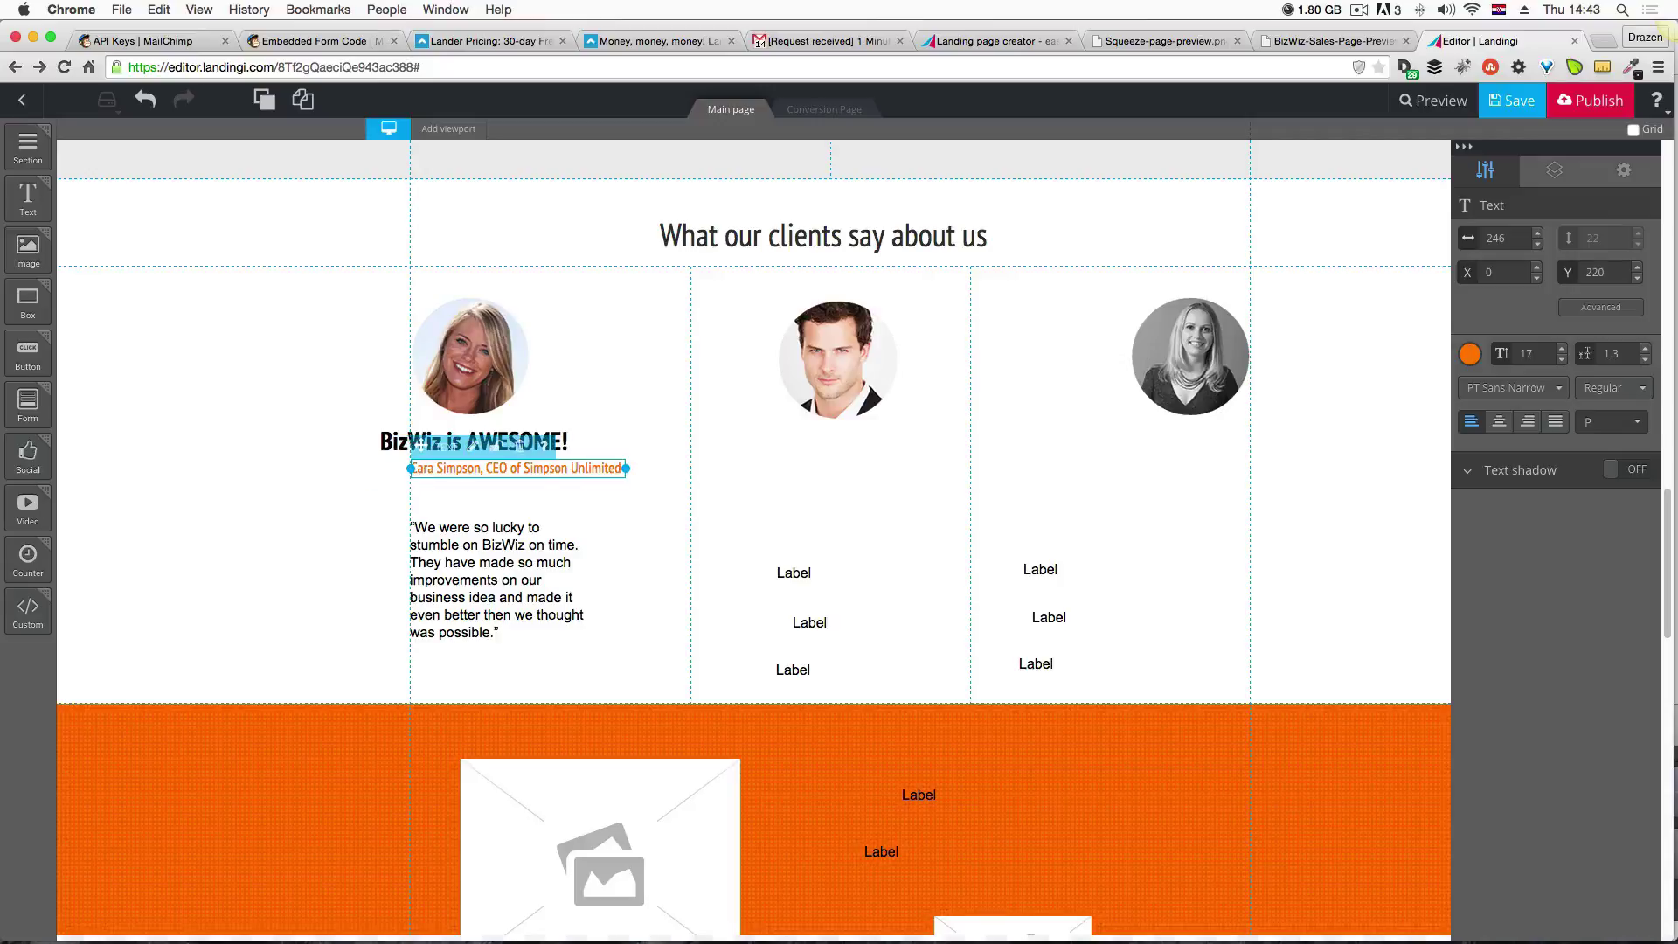
left_click(533, 482)
left_click(530, 495)
left_click_drag(530, 472, 481, 472)
left_click(516, 495)
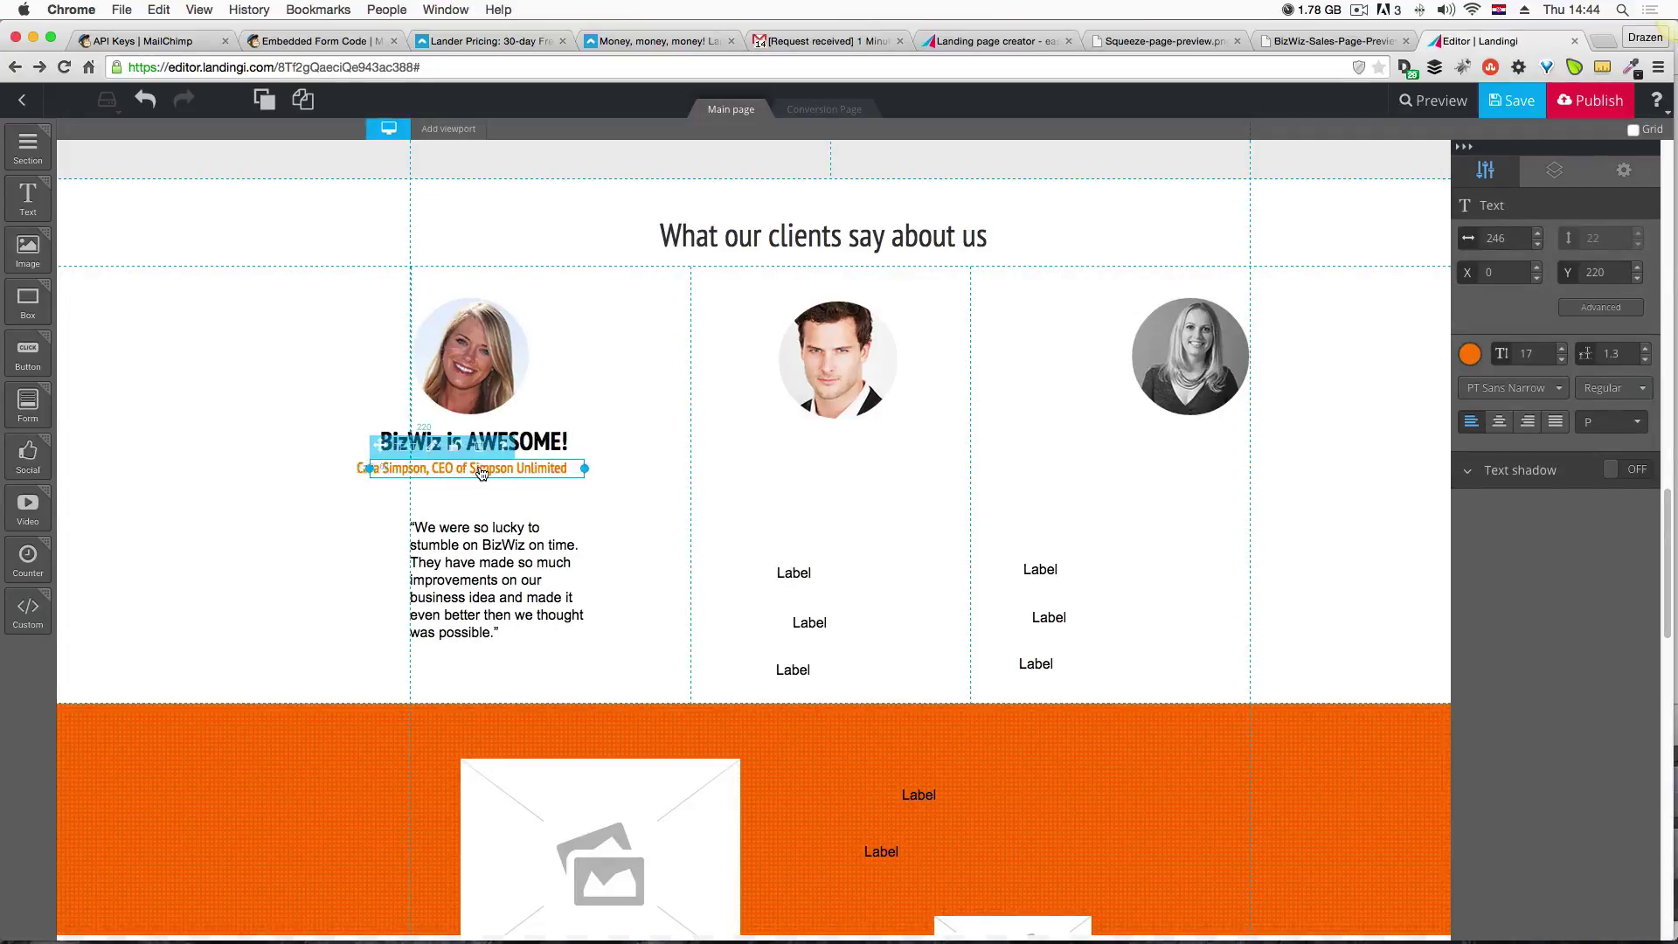
left_click(501, 503)
left_click(520, 468)
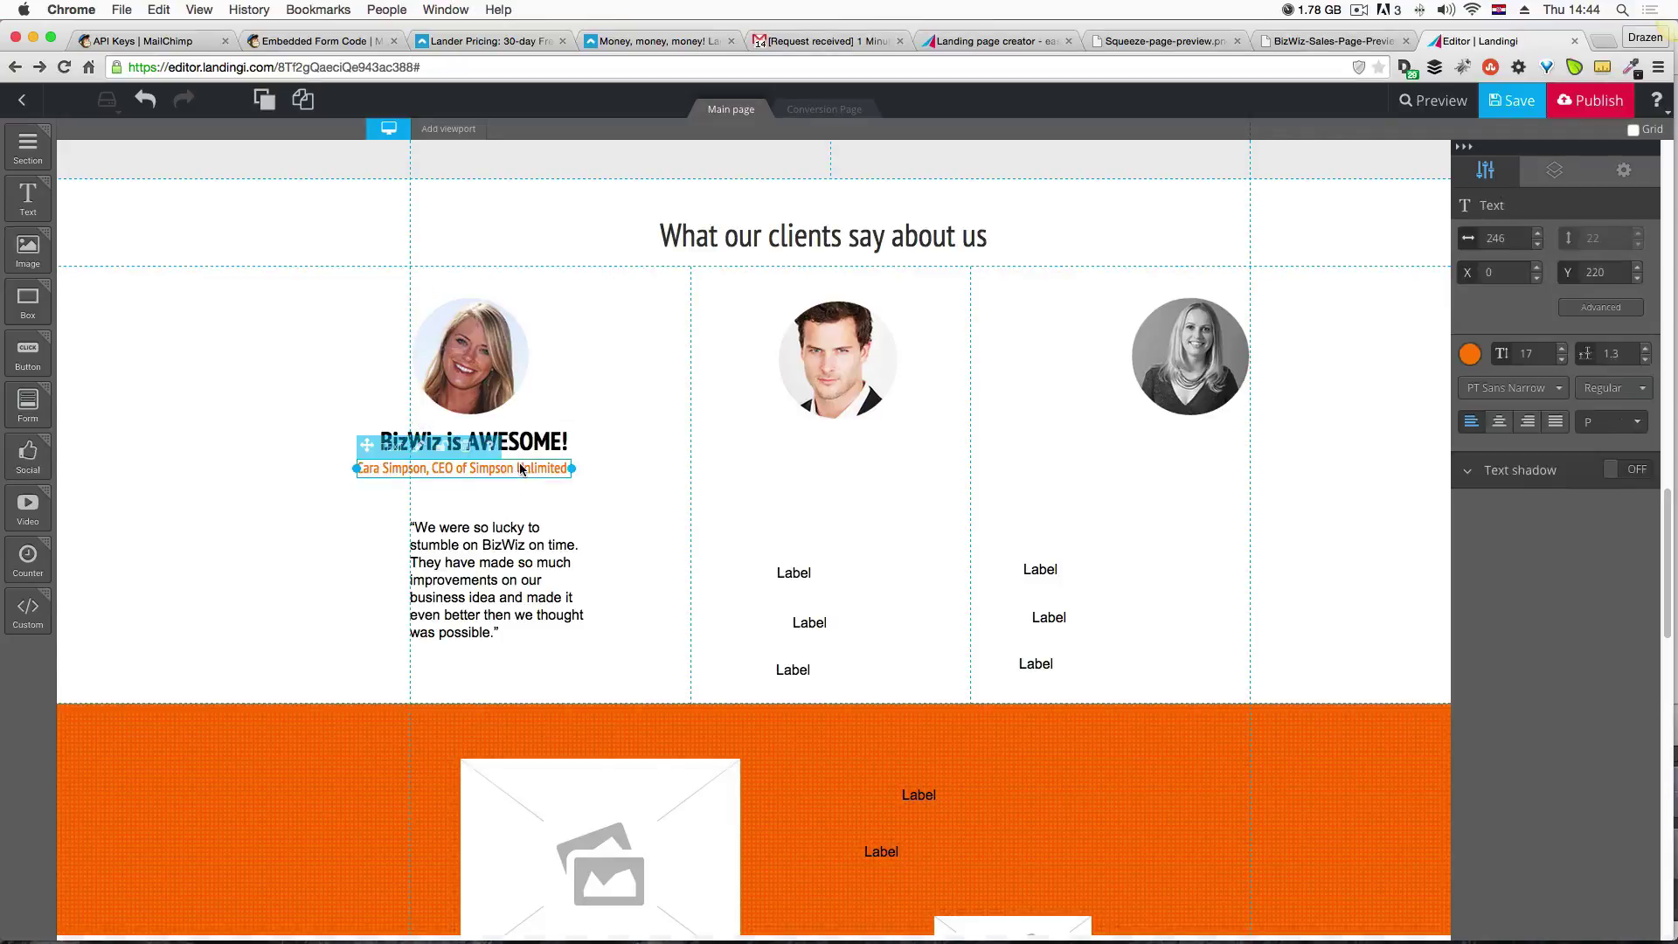
left_click_drag(520, 468, 527, 468)
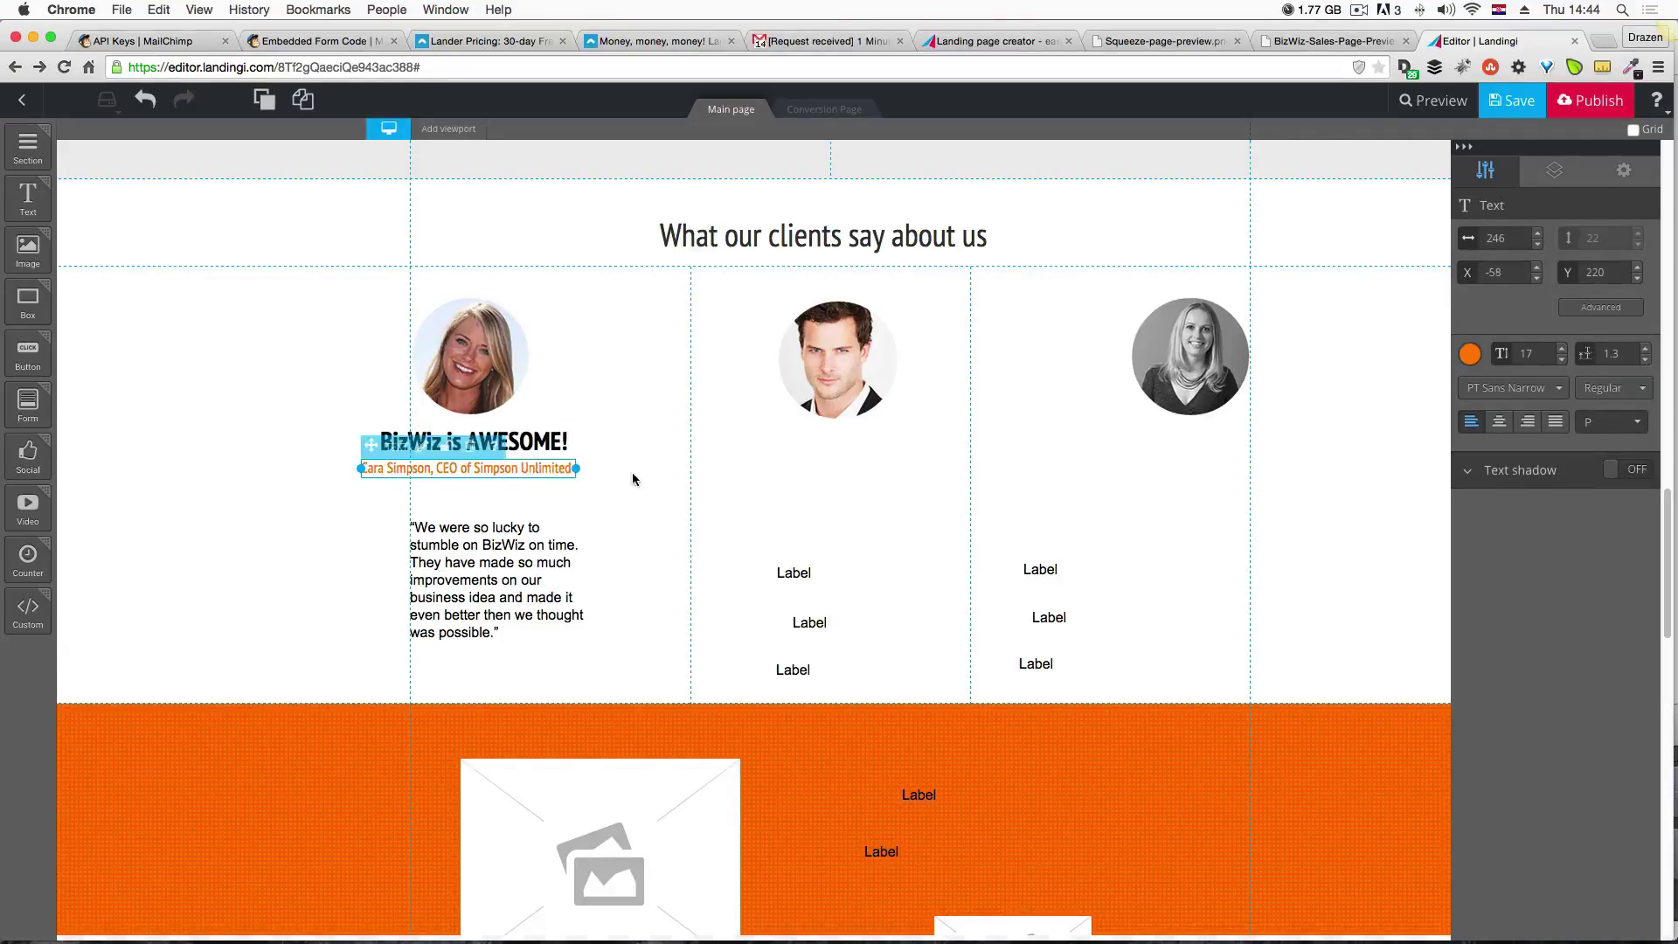
Fine-tune the orange name line's centering by nudging it slightly right to about X -54.
key("Right")
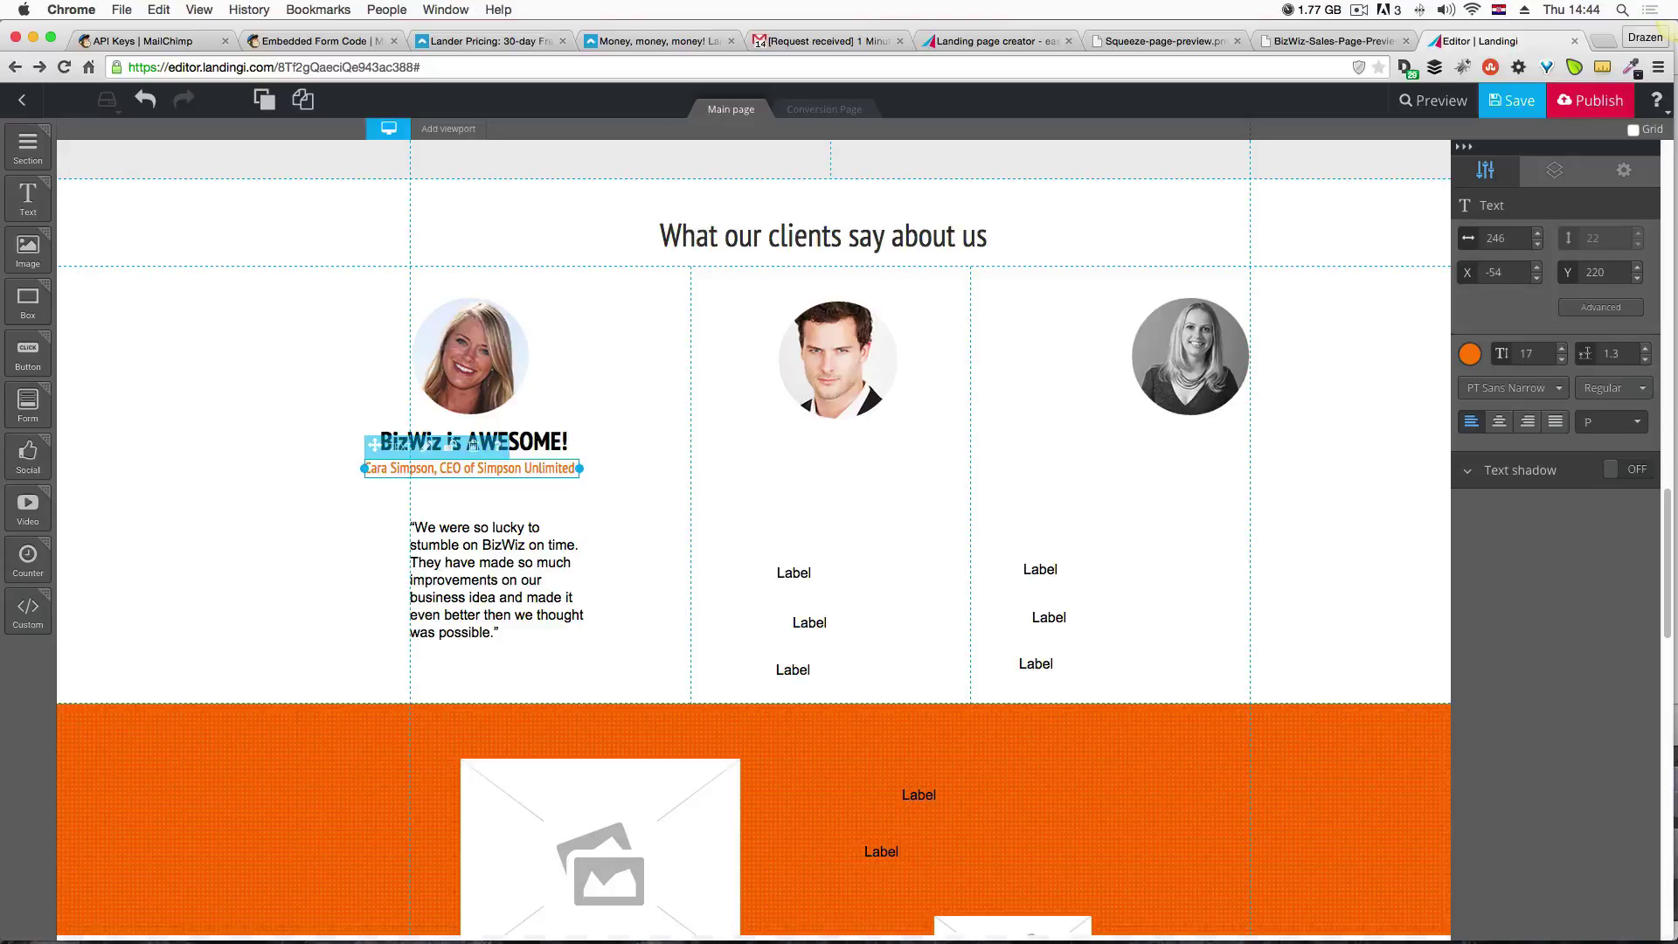
left_click(636, 479)
left_click(418, 472)
key("Right")
key("Right")
left_click(586, 520)
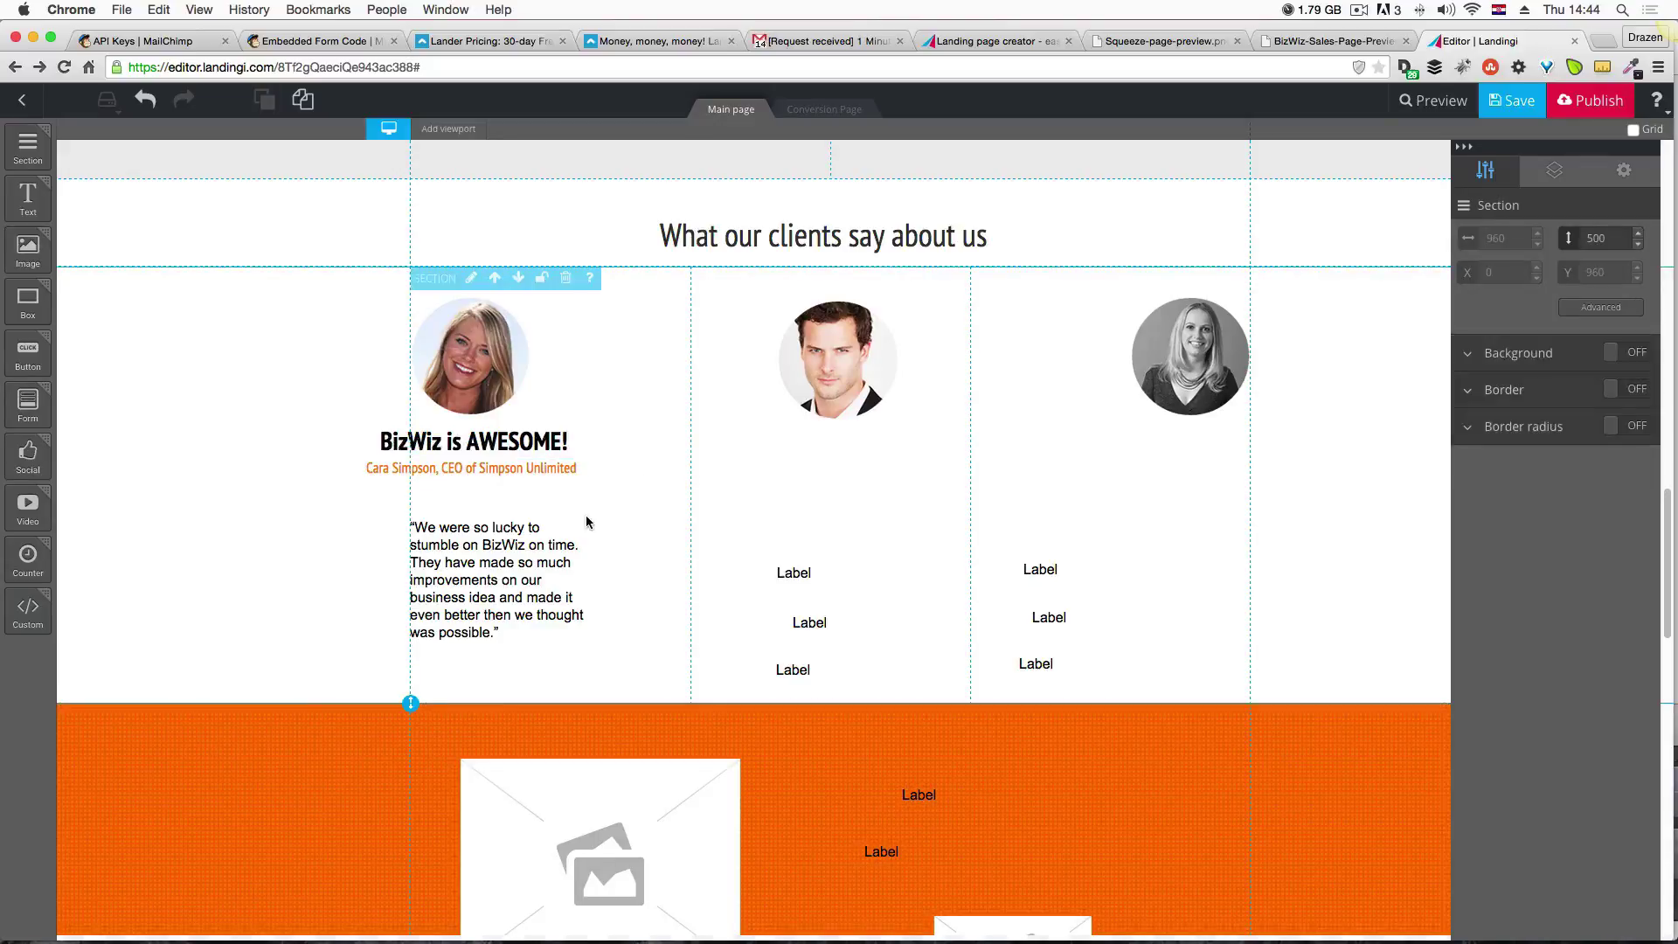
Set the first client's quote to font size 24 in PT Sans Narrow.
left_click(510, 556)
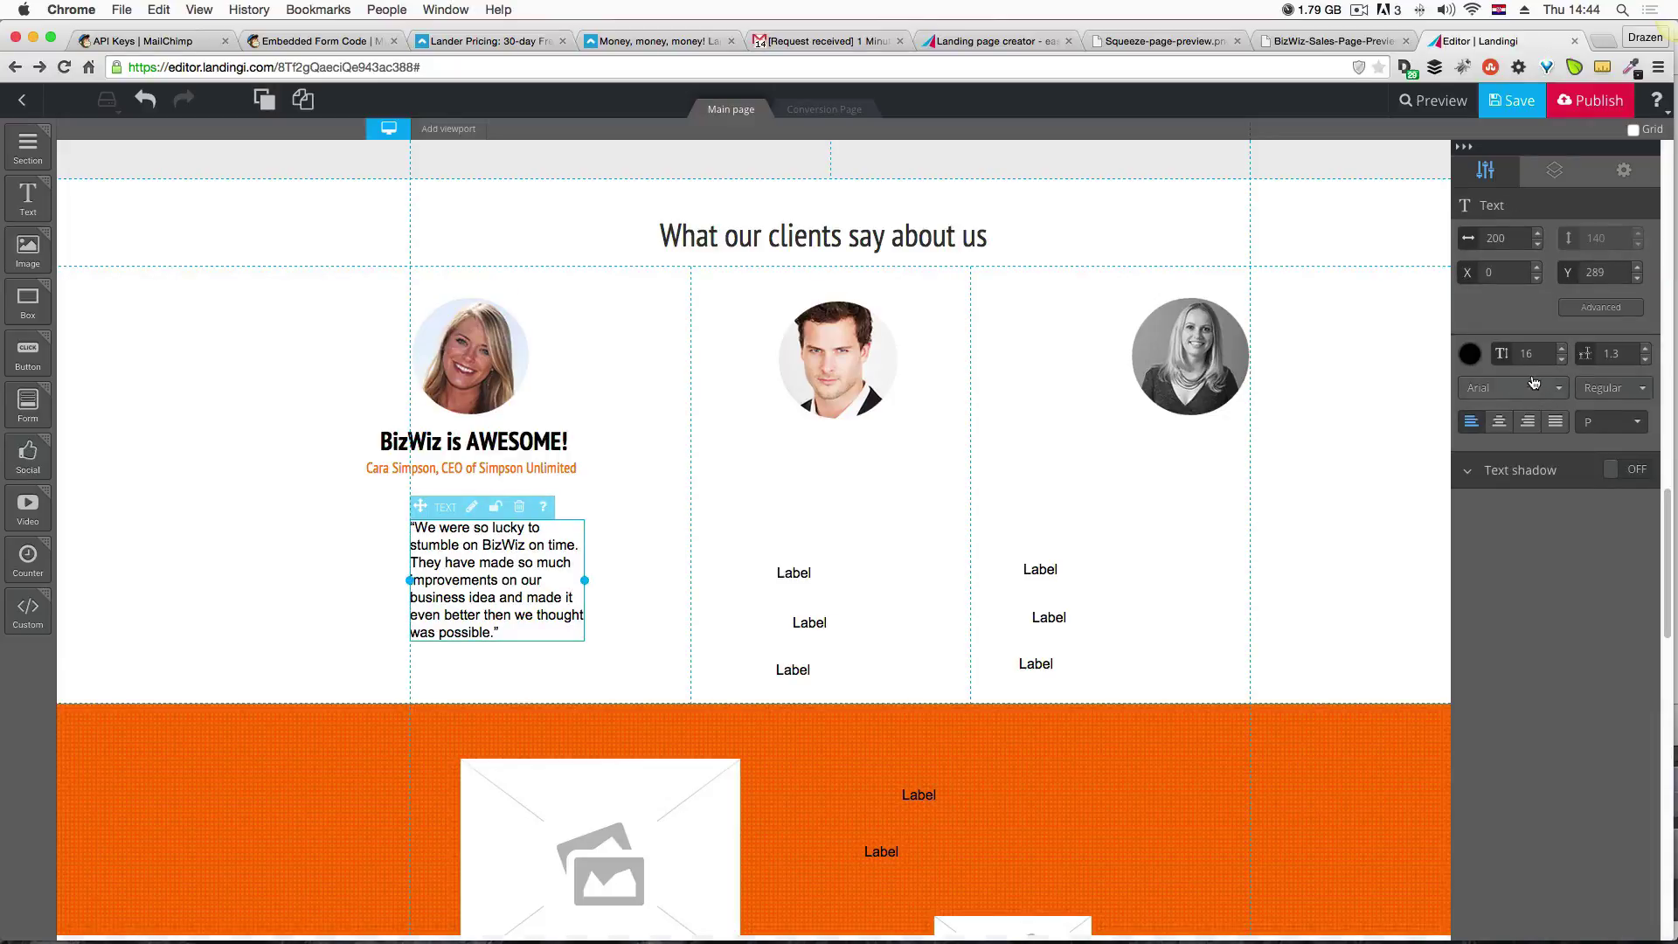
left_click(1562, 349)
left_click(1562, 349)
left_click(1562, 348)
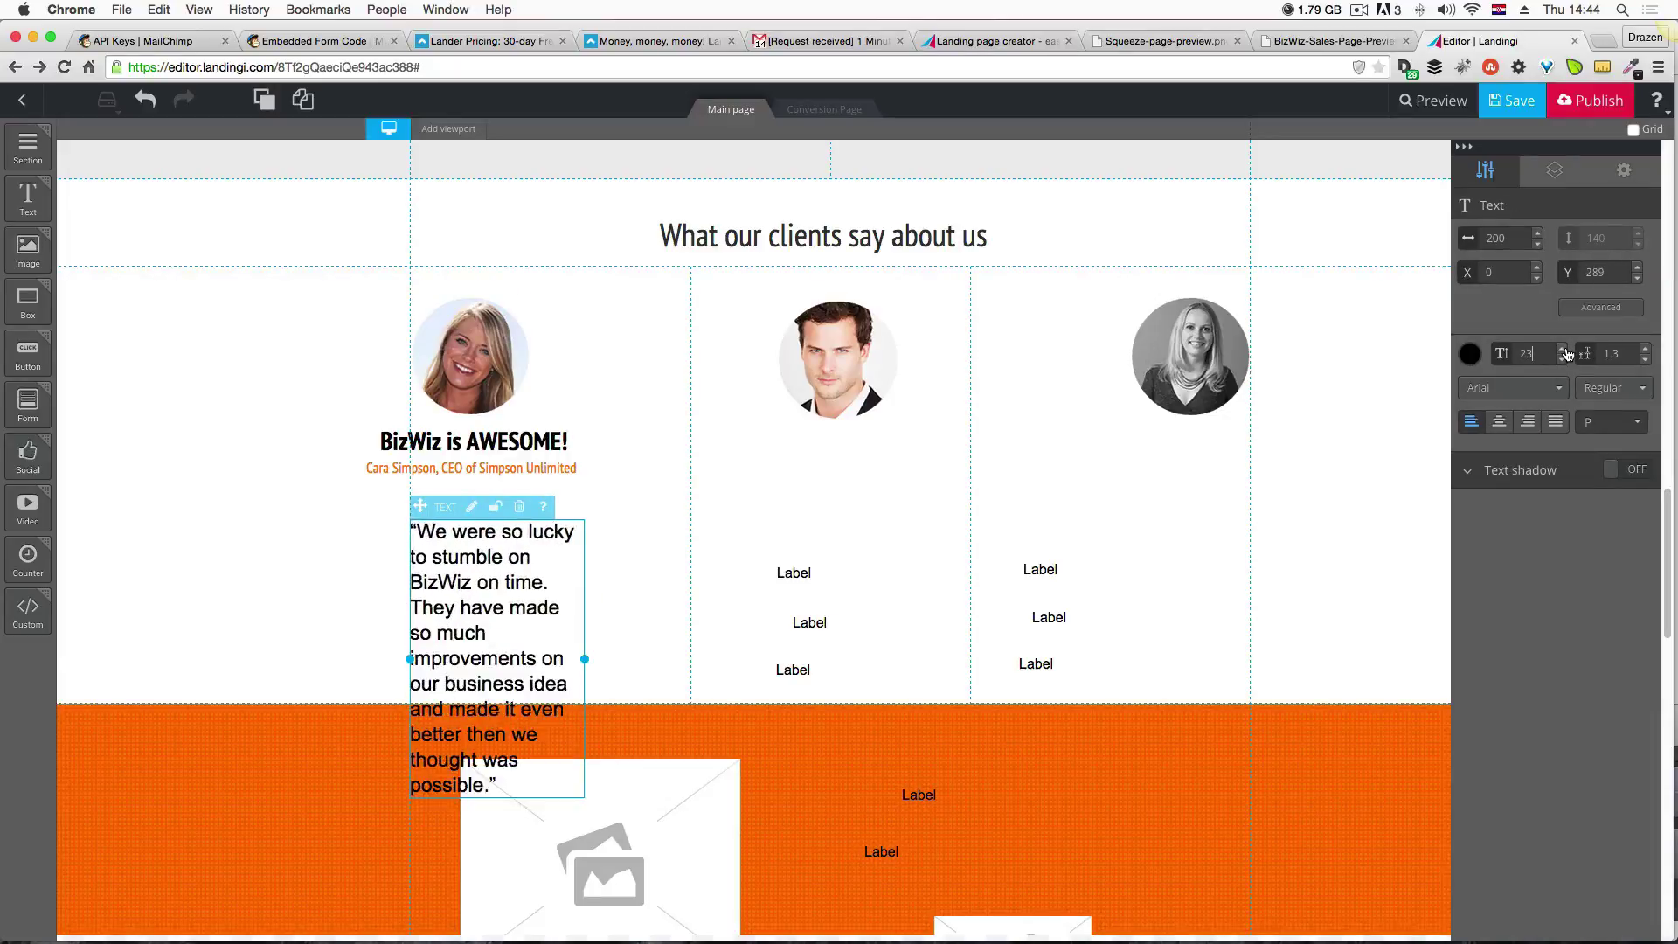
left_click(1563, 349)
left_click(1527, 392)
left_click(1525, 466)
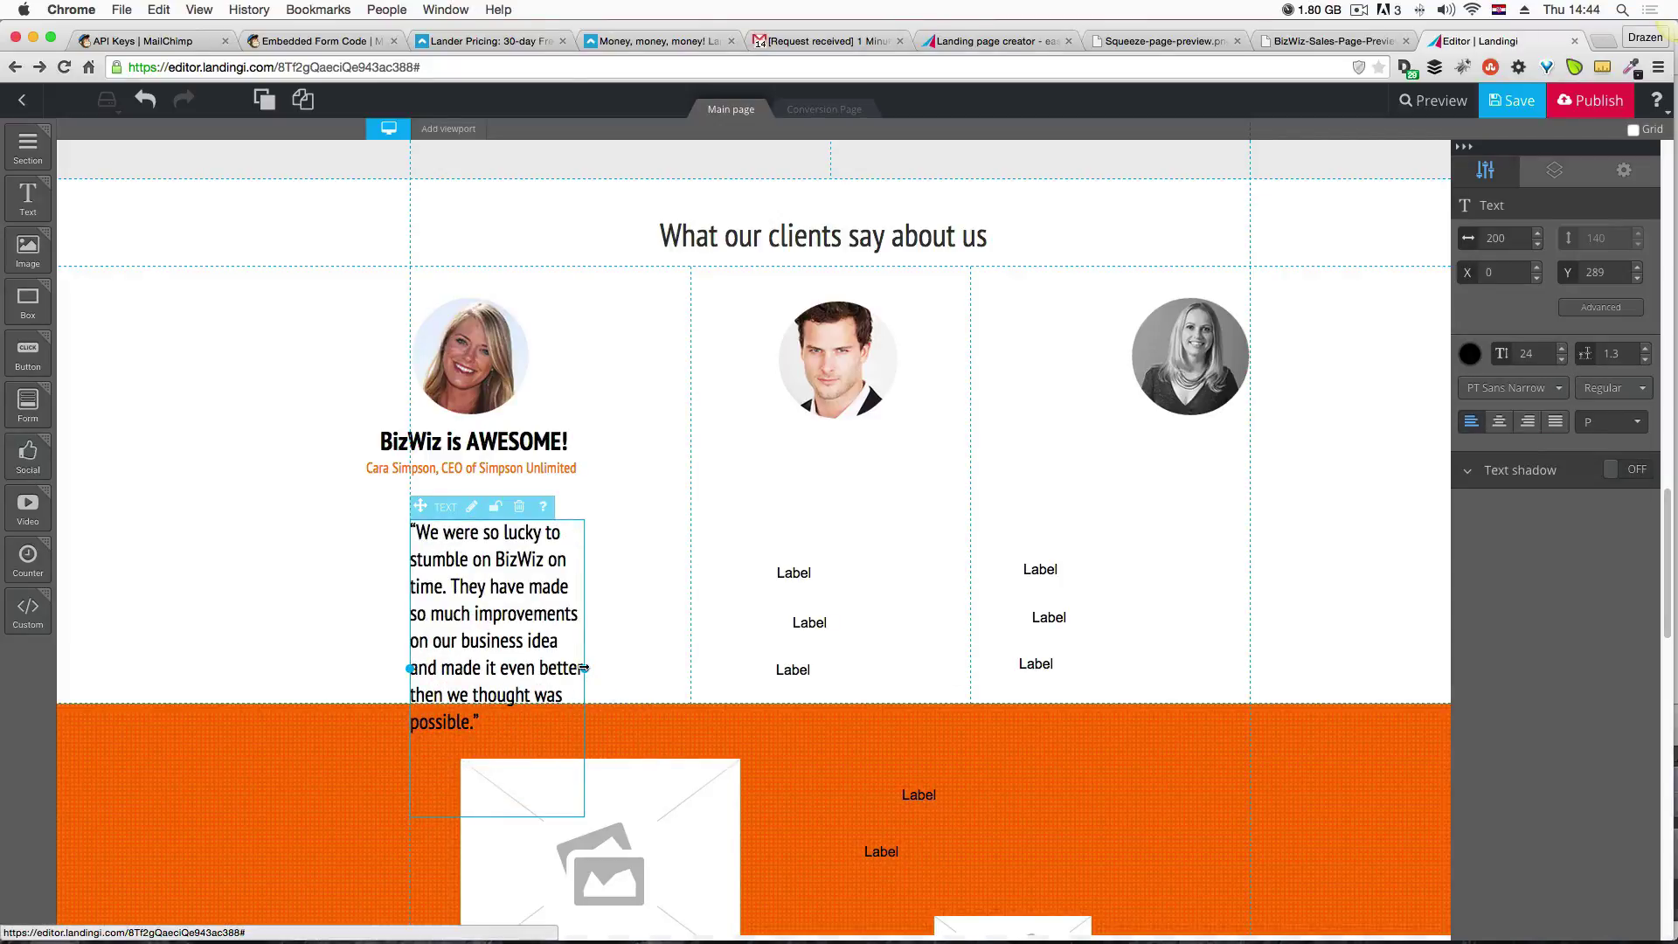
Center-align the quote in a box 265 wide and move it up beneath the orange name line to Y 253.
left_click_drag(585, 668, 641, 666)
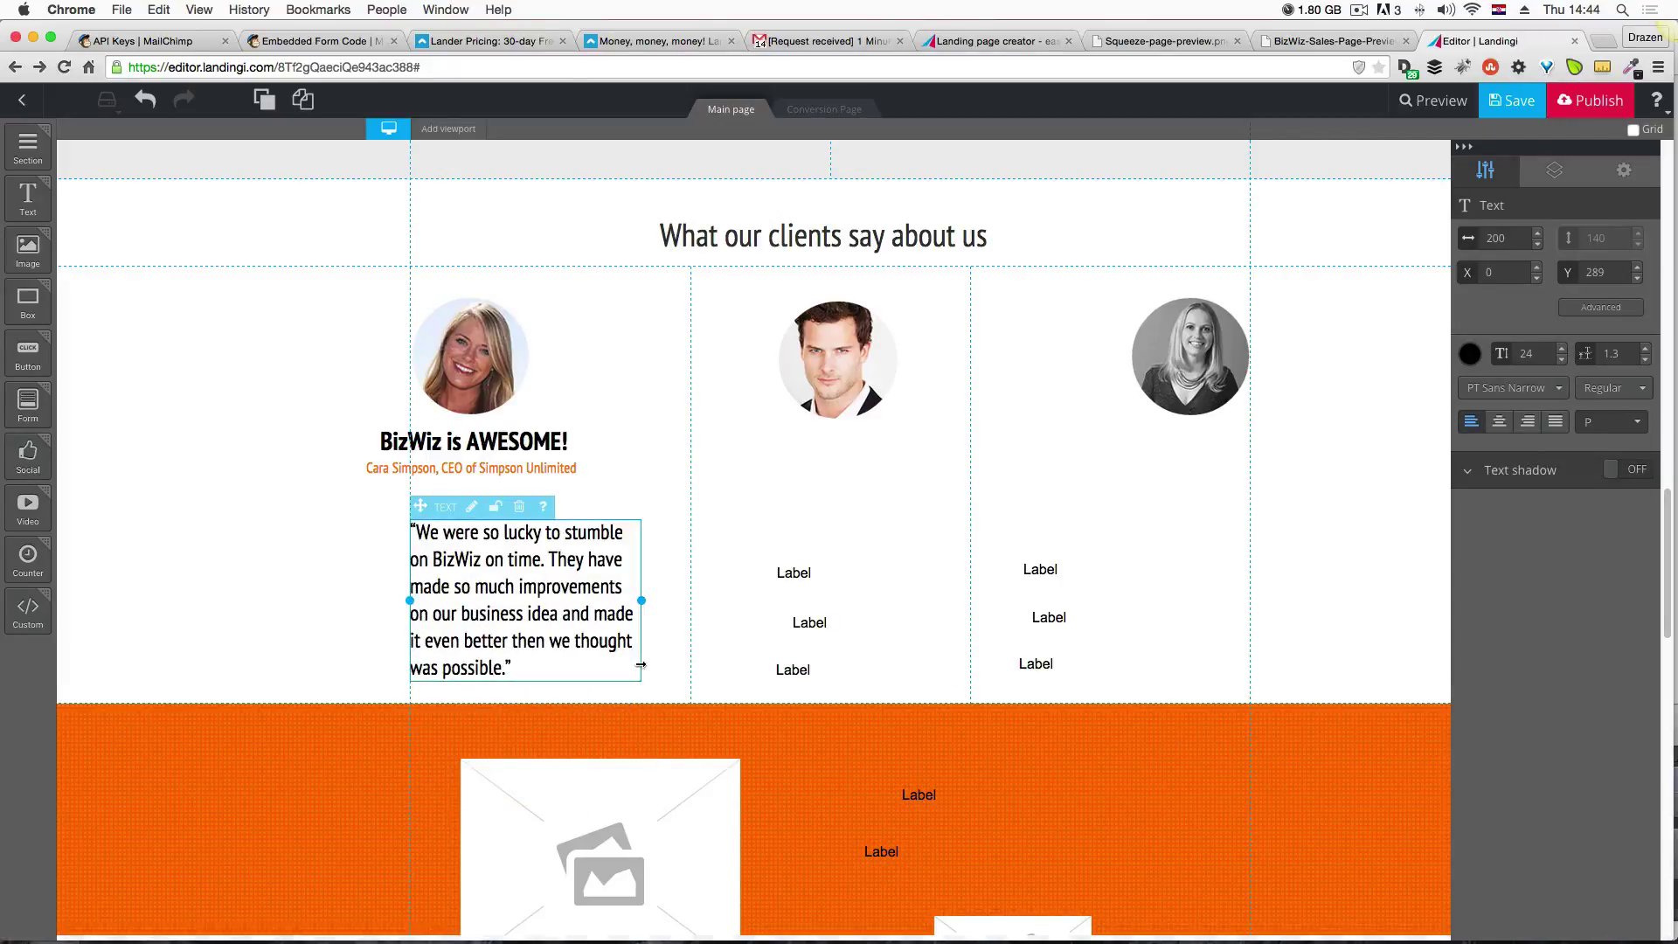
left_click(1499, 422)
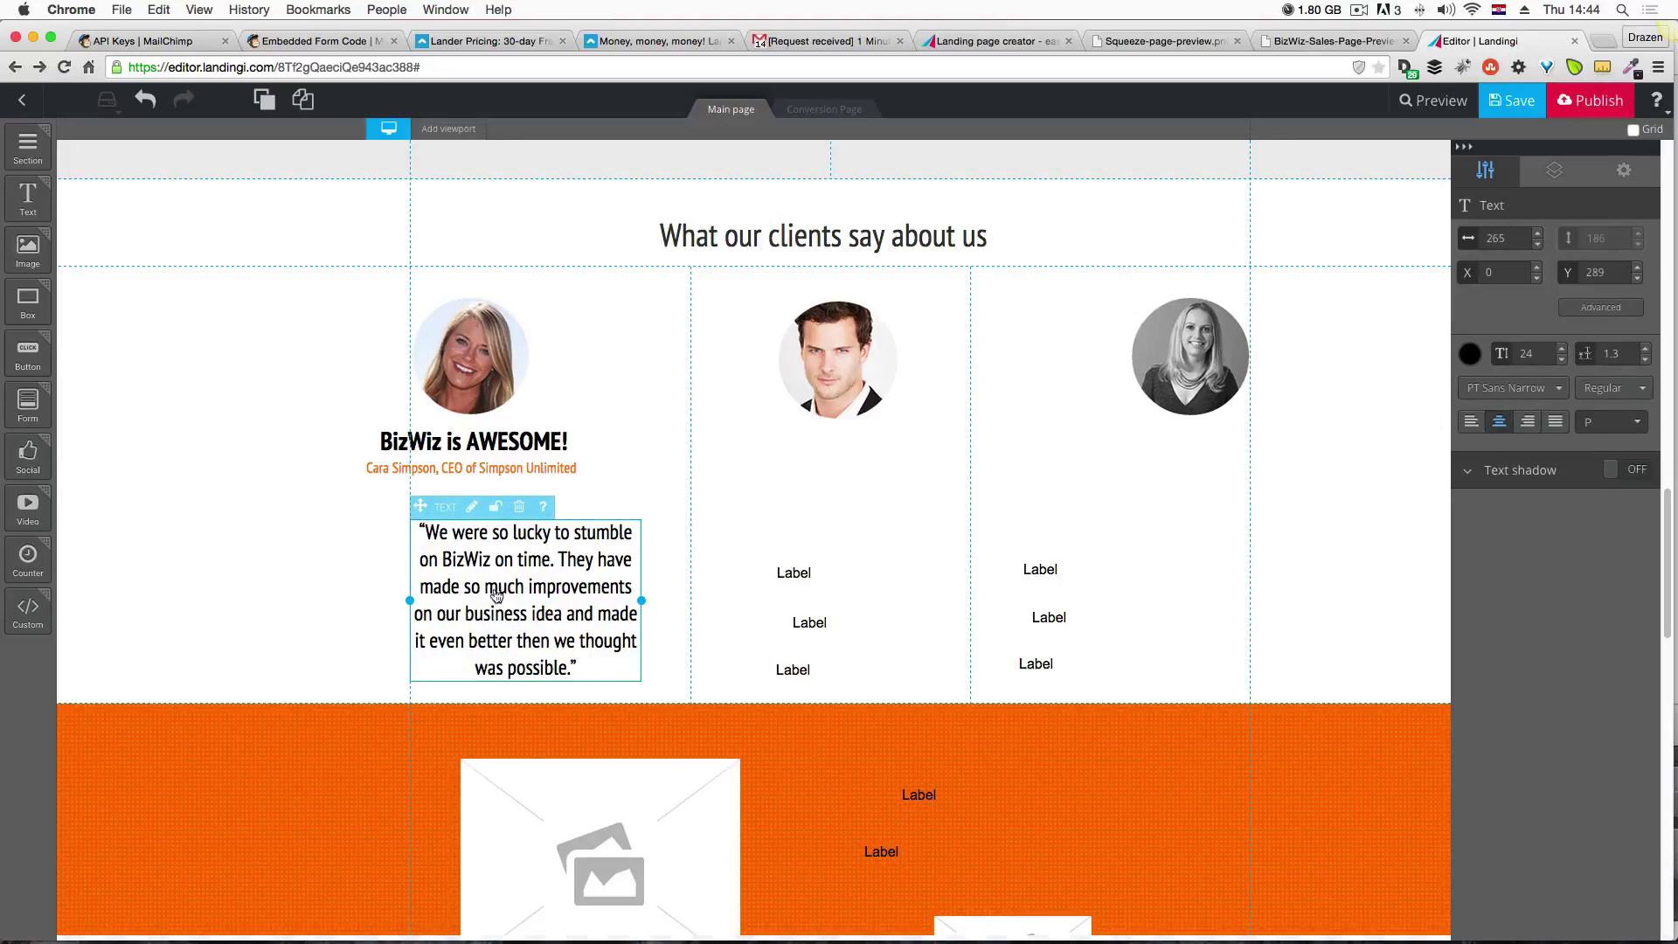
left_click_drag(495, 595, 454, 568)
left_click(640, 537)
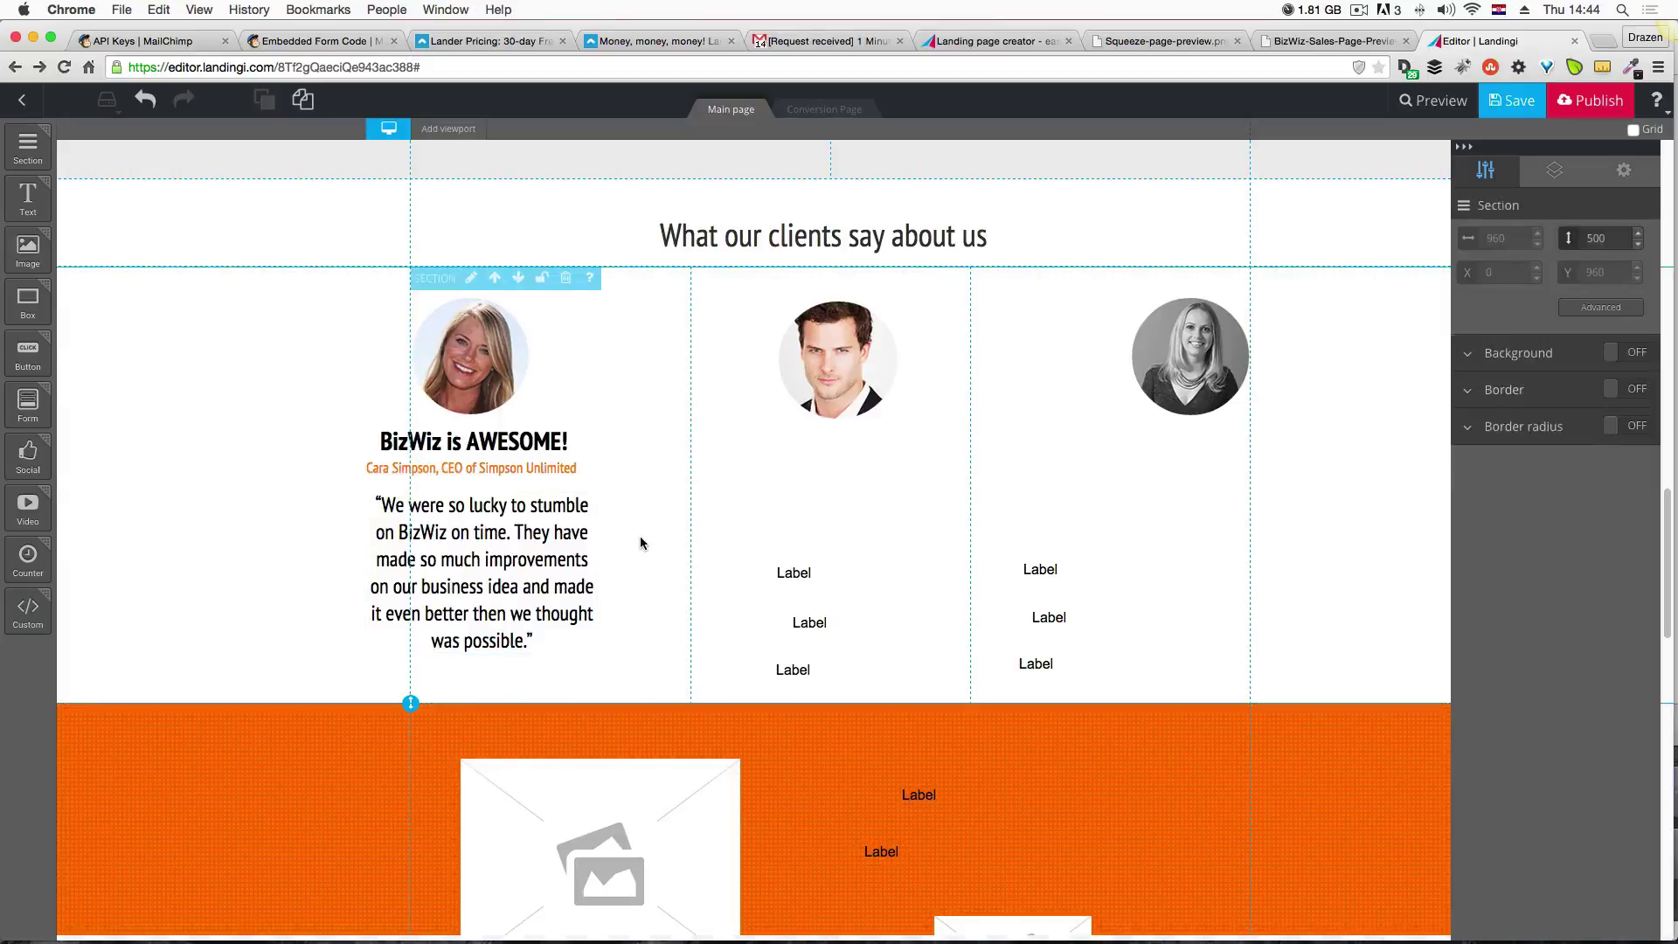
left_click_drag(515, 550, 516, 546)
left_click(615, 521)
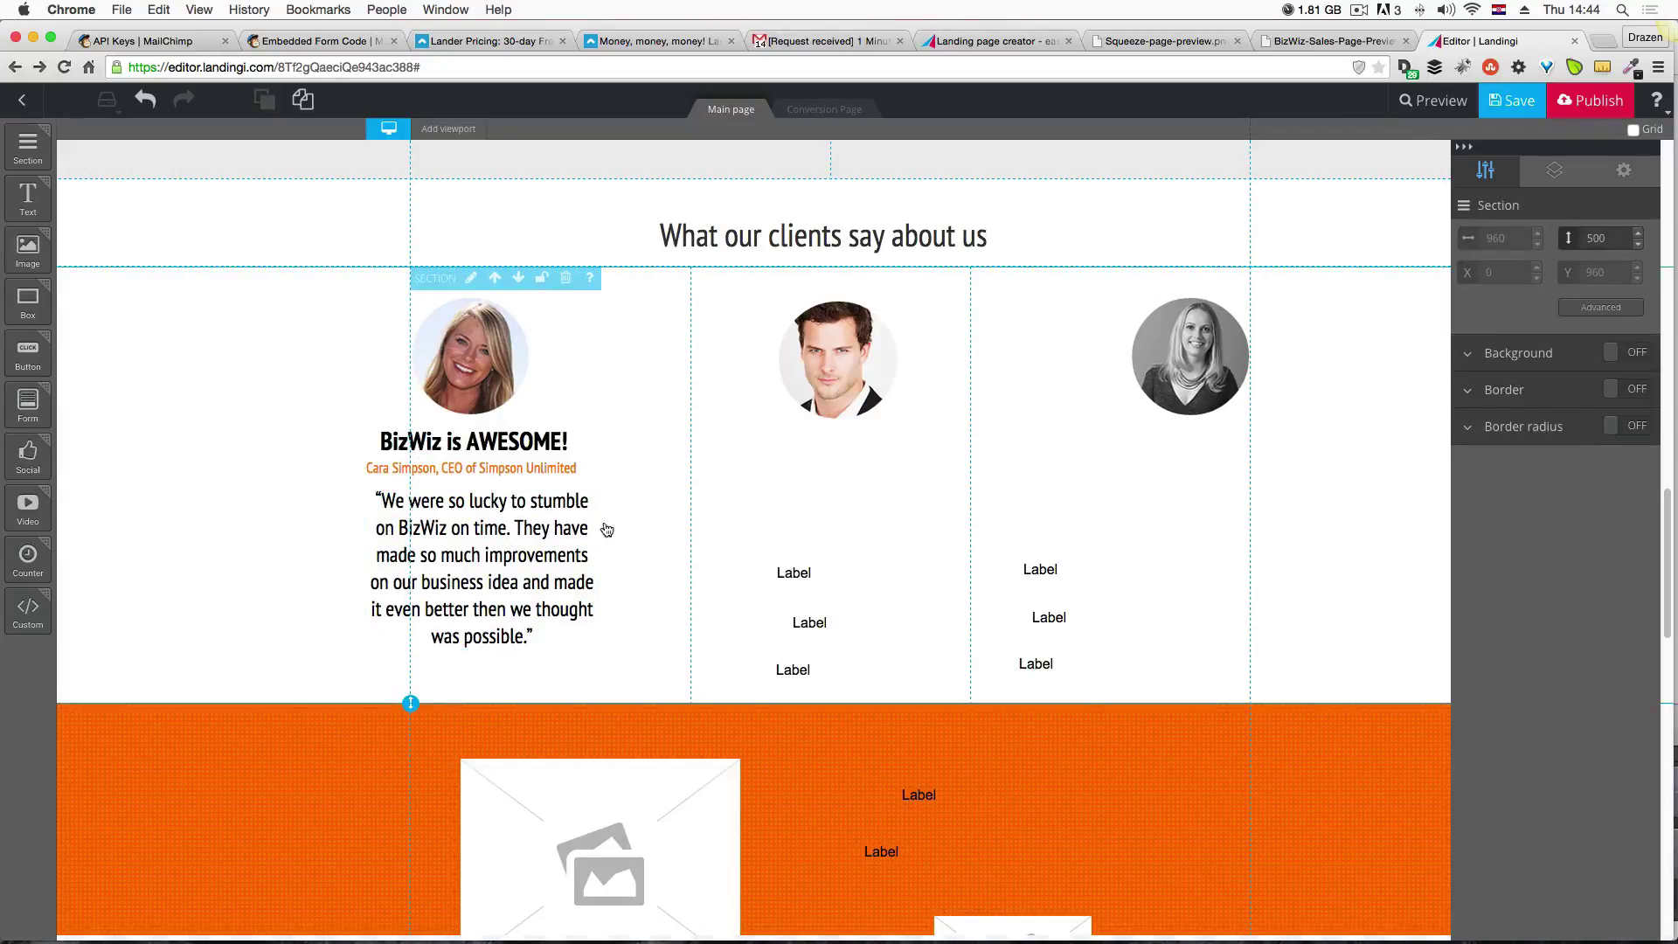
left_click(577, 530)
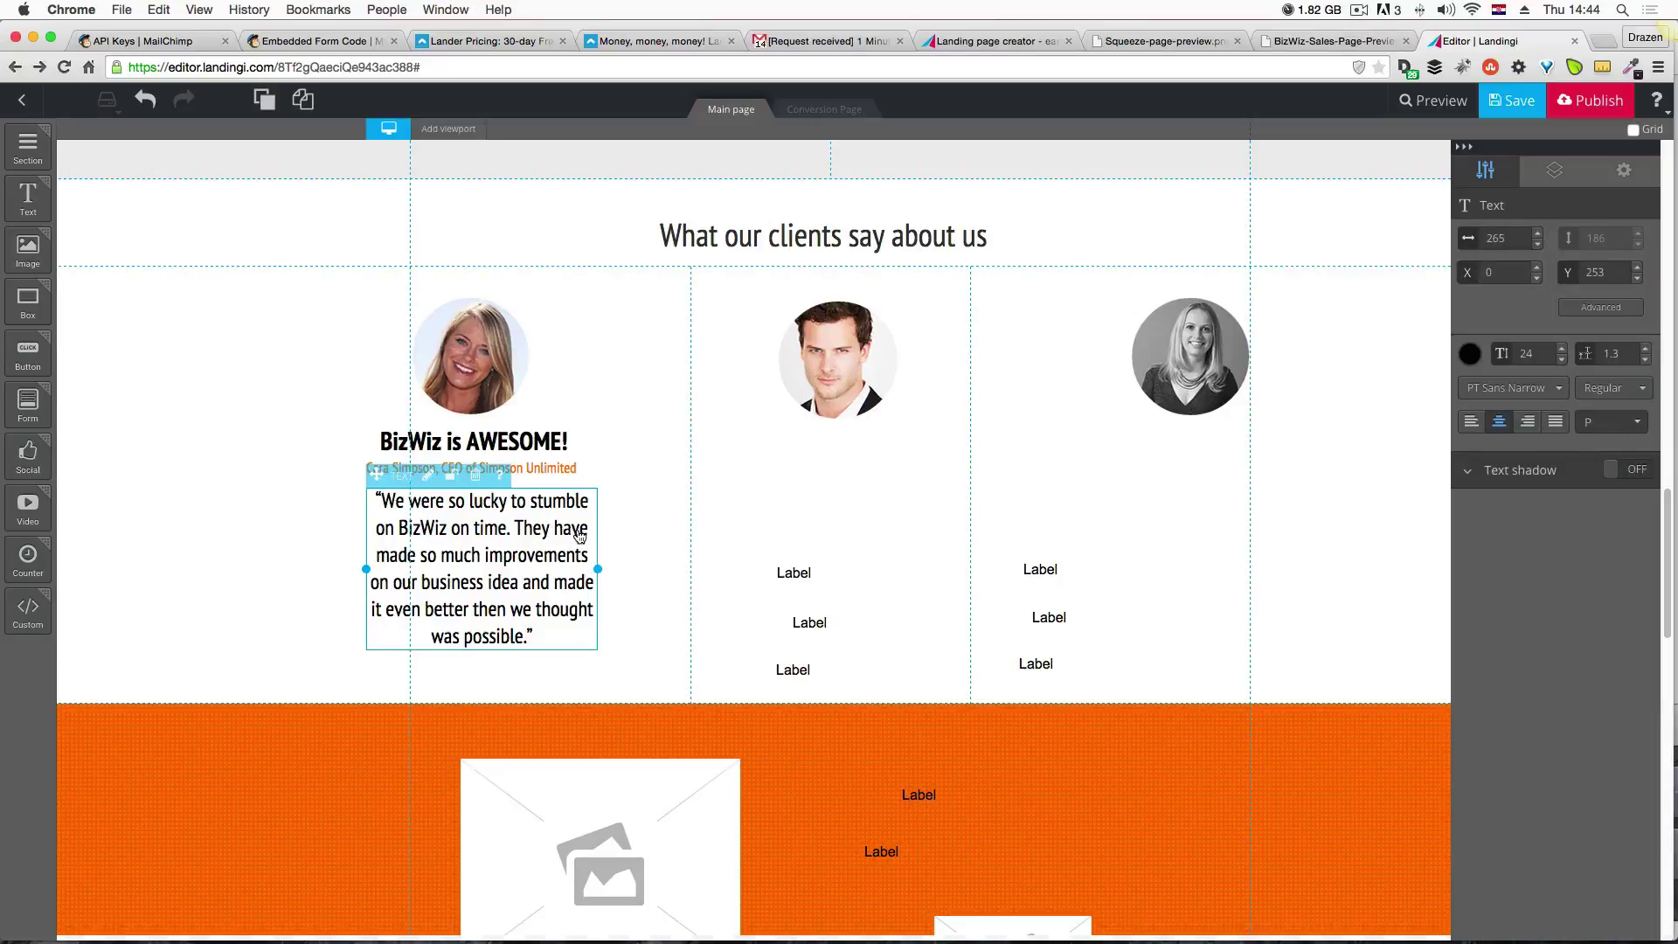
left_click_drag(583, 541, 627, 540)
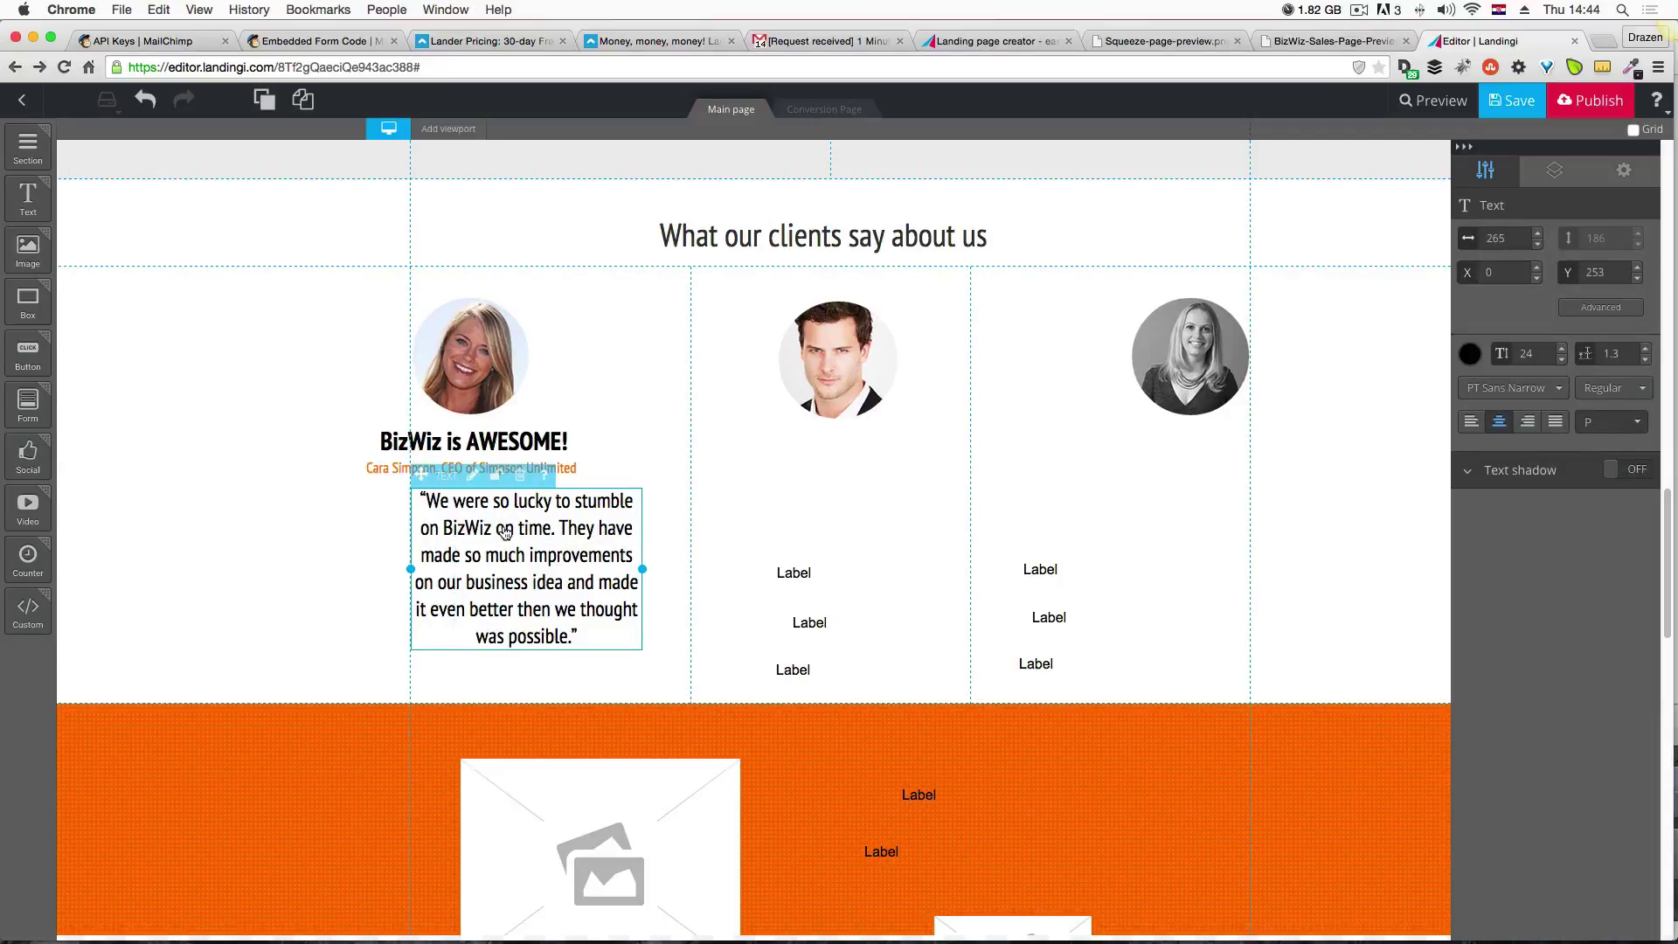
left_click_drag(505, 533, 460, 532)
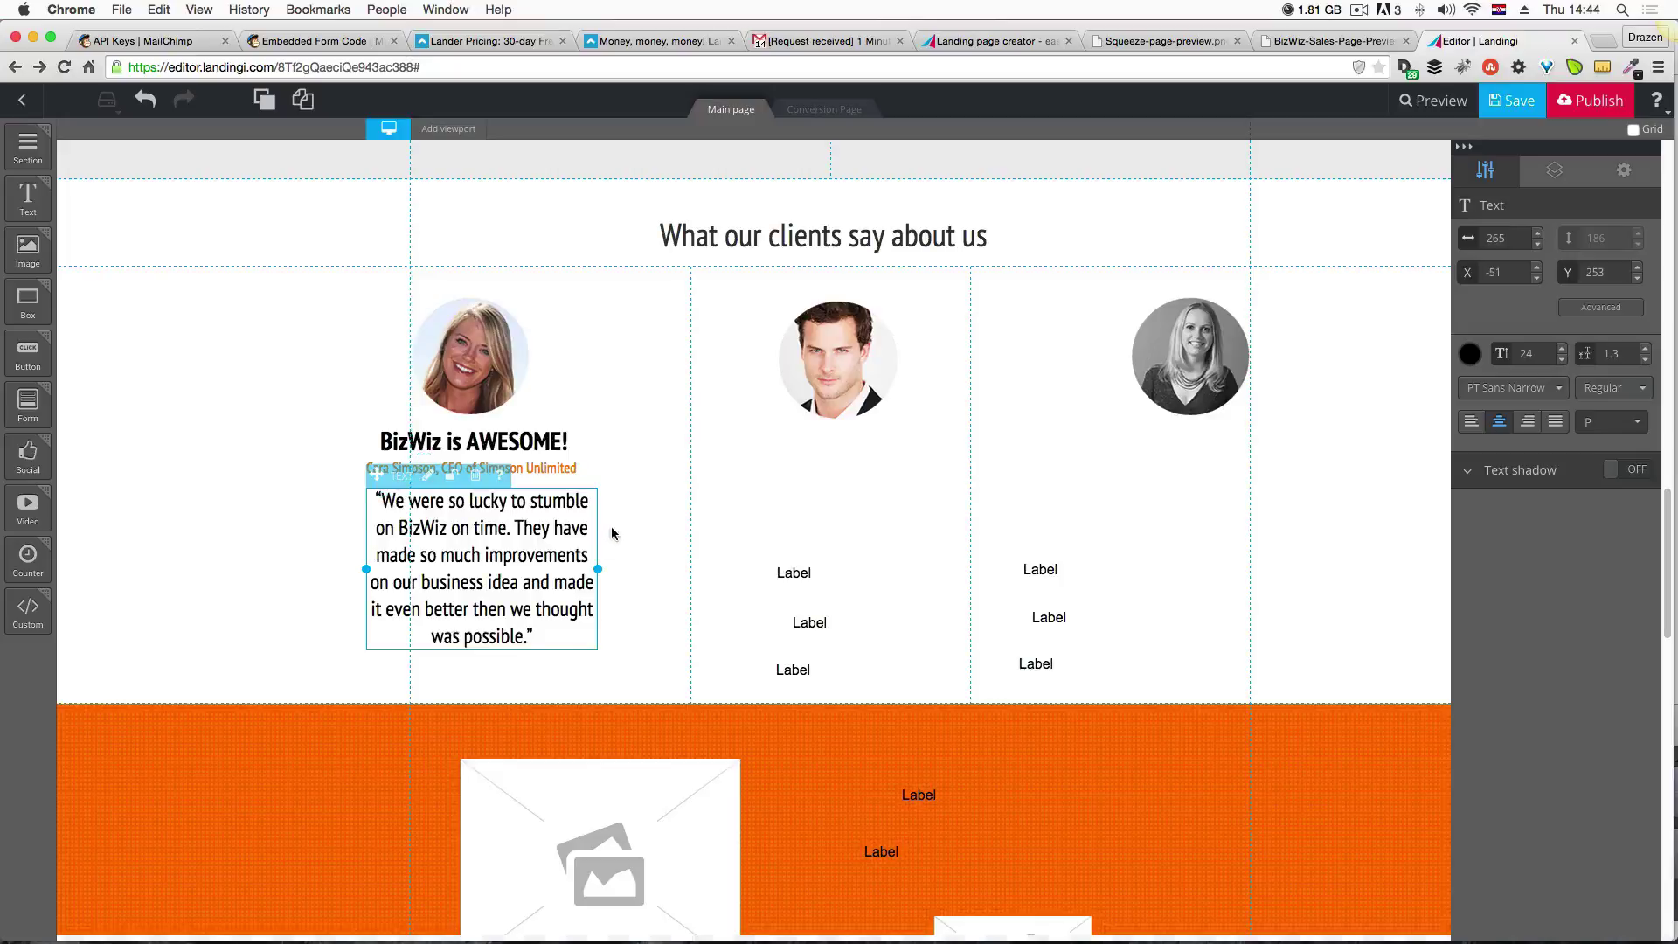
left_click(633, 513)
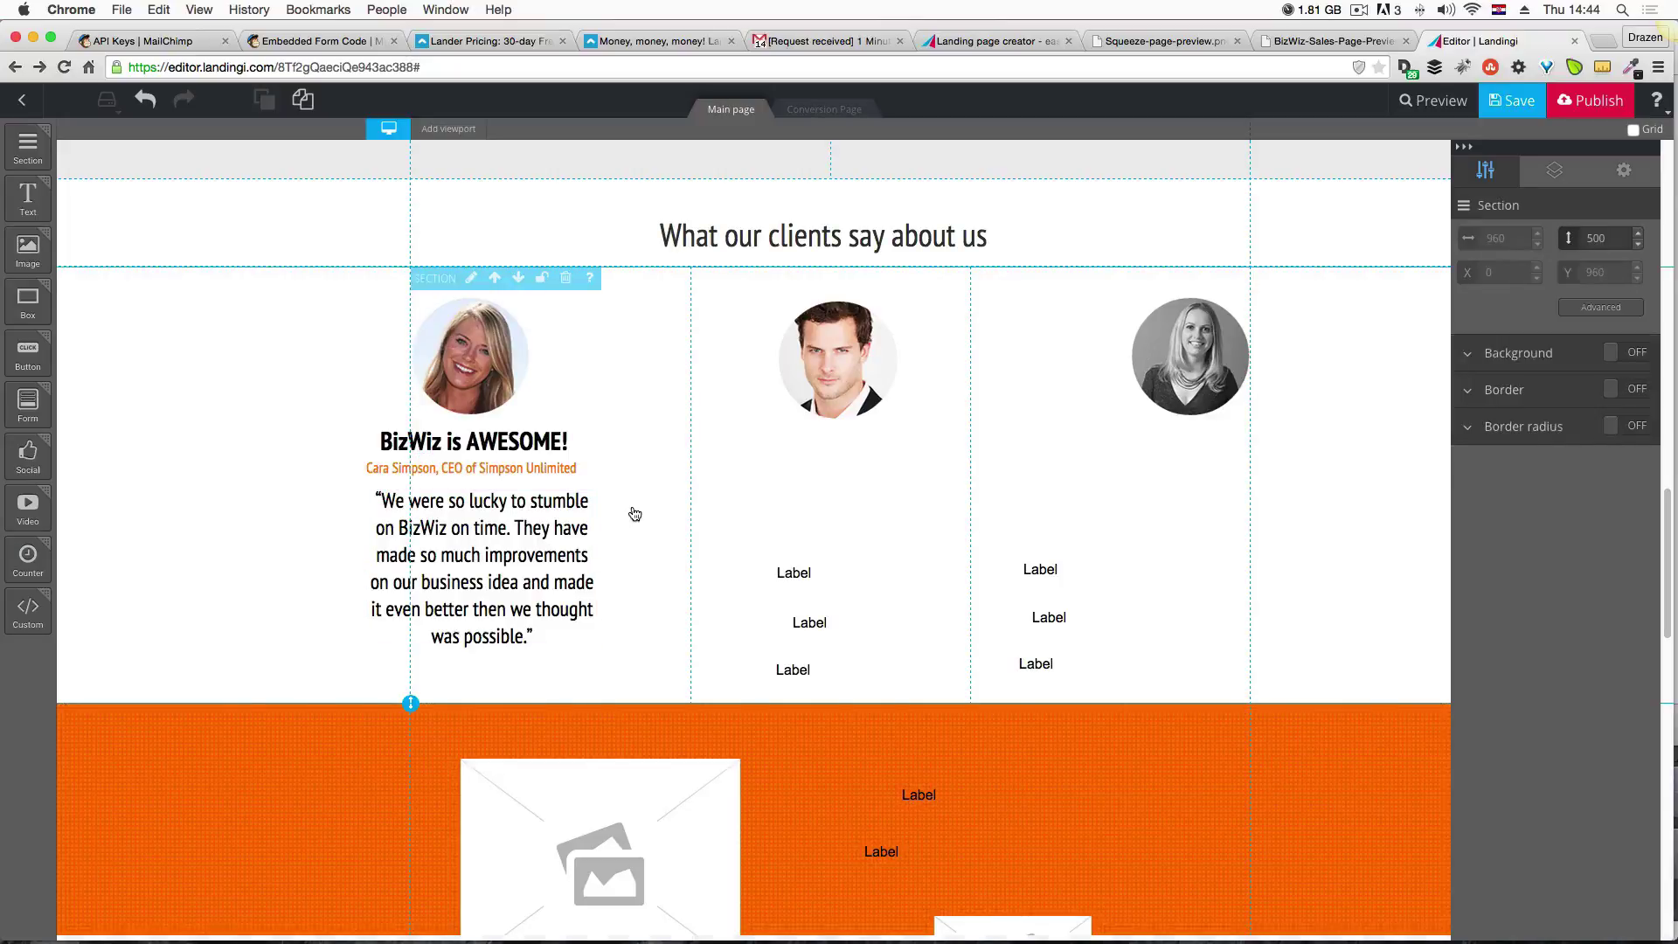
Save the page and preview it at the "What our clients say about us" section.
left_click(1525, 102)
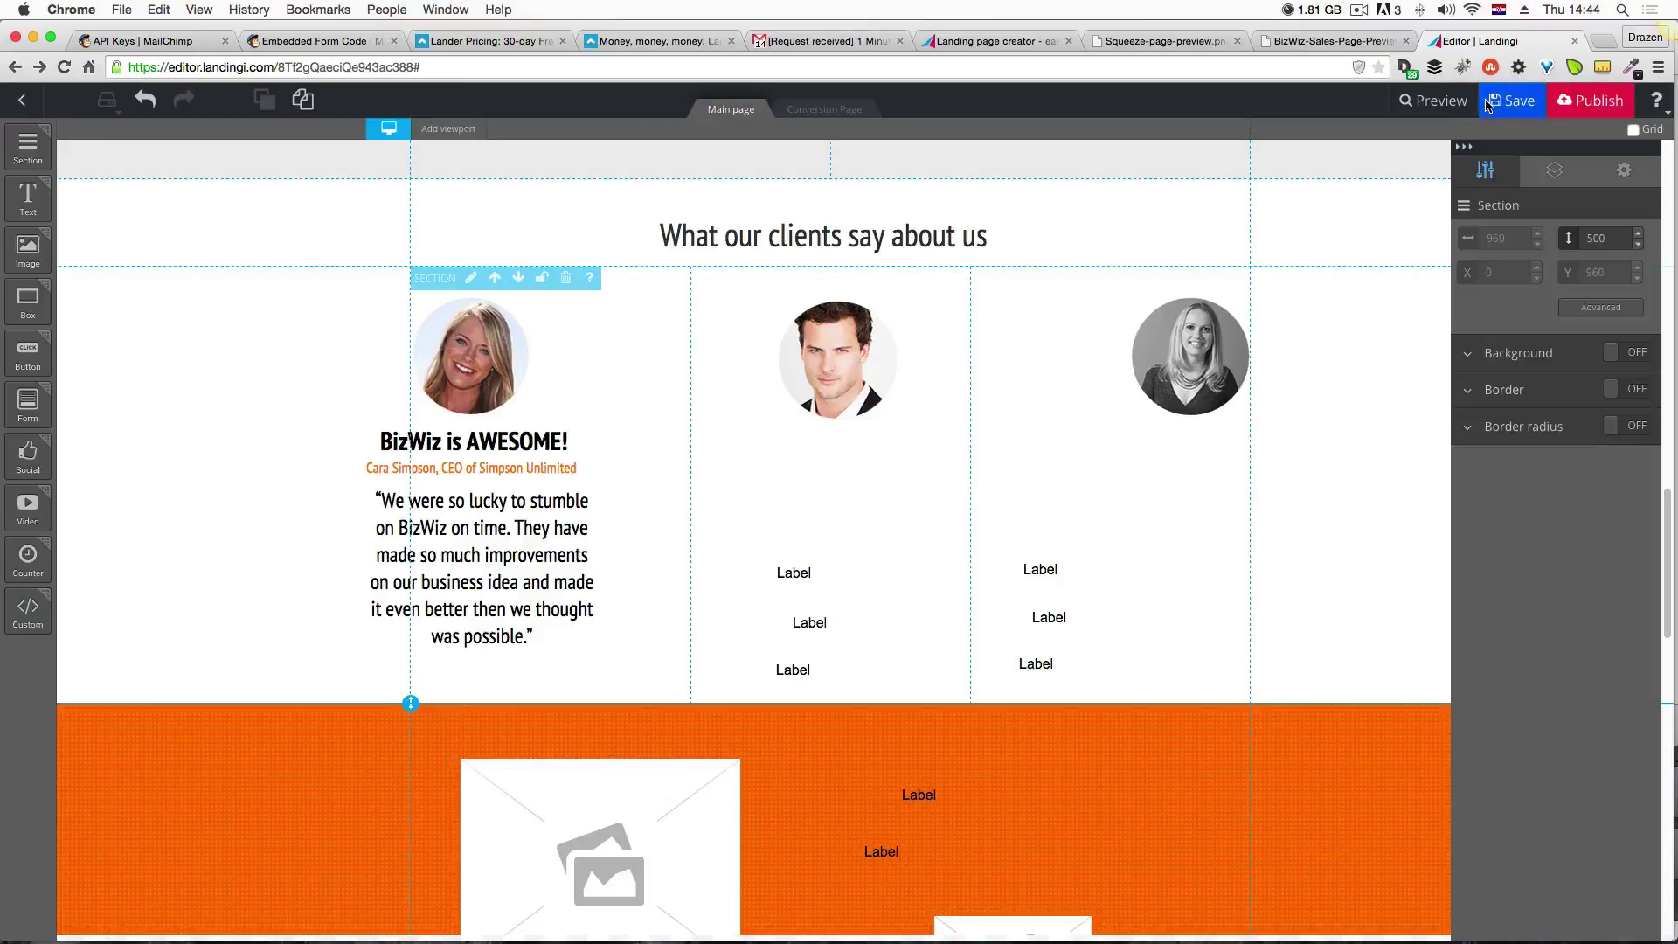
left_click(1460, 101)
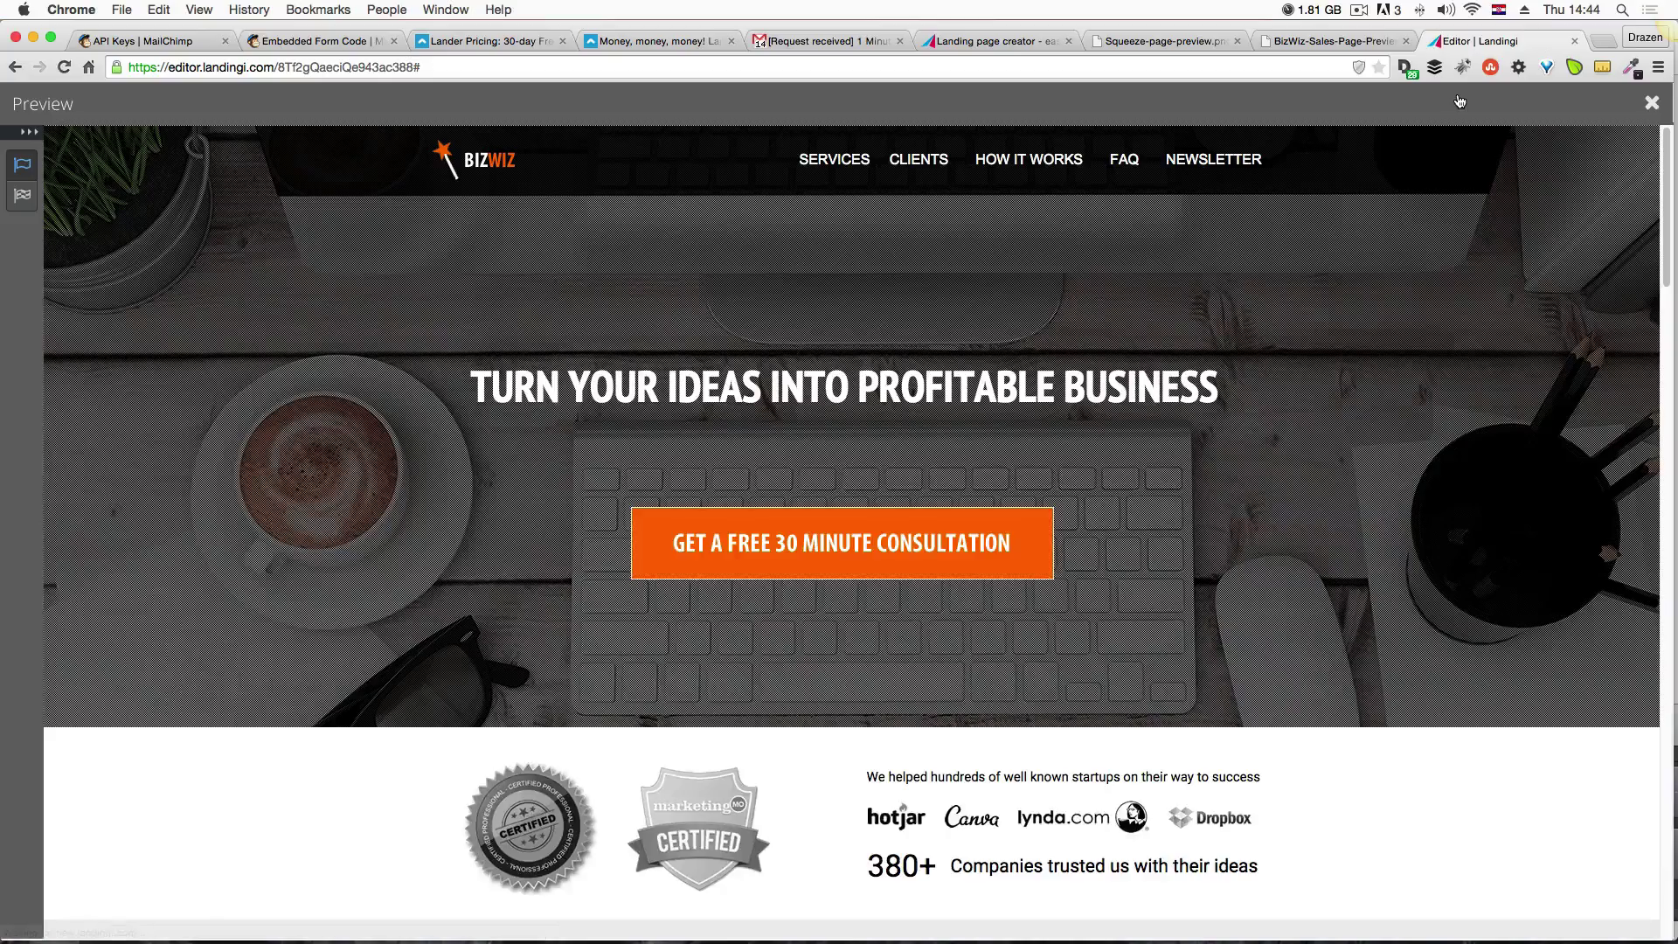
scroll(1072, 684, "down", 20)
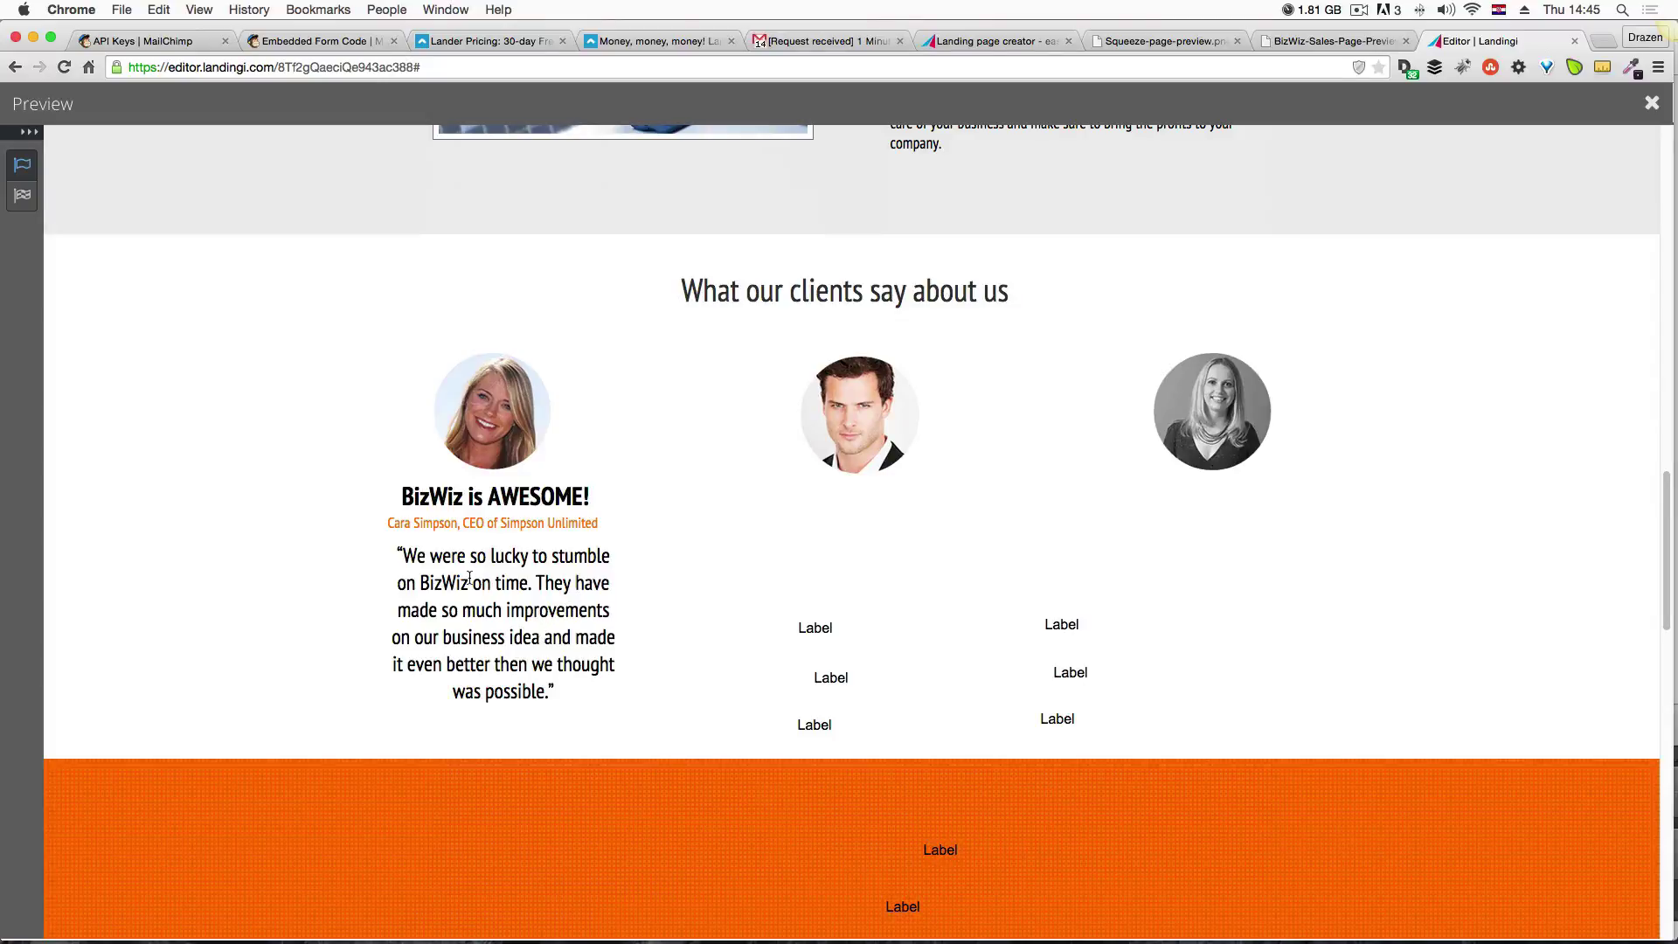
Compare the first client's testimonial in the page preview with the BizWiz-Sales-Page-Preview.png design, then close the preview.
left_click(1353, 48)
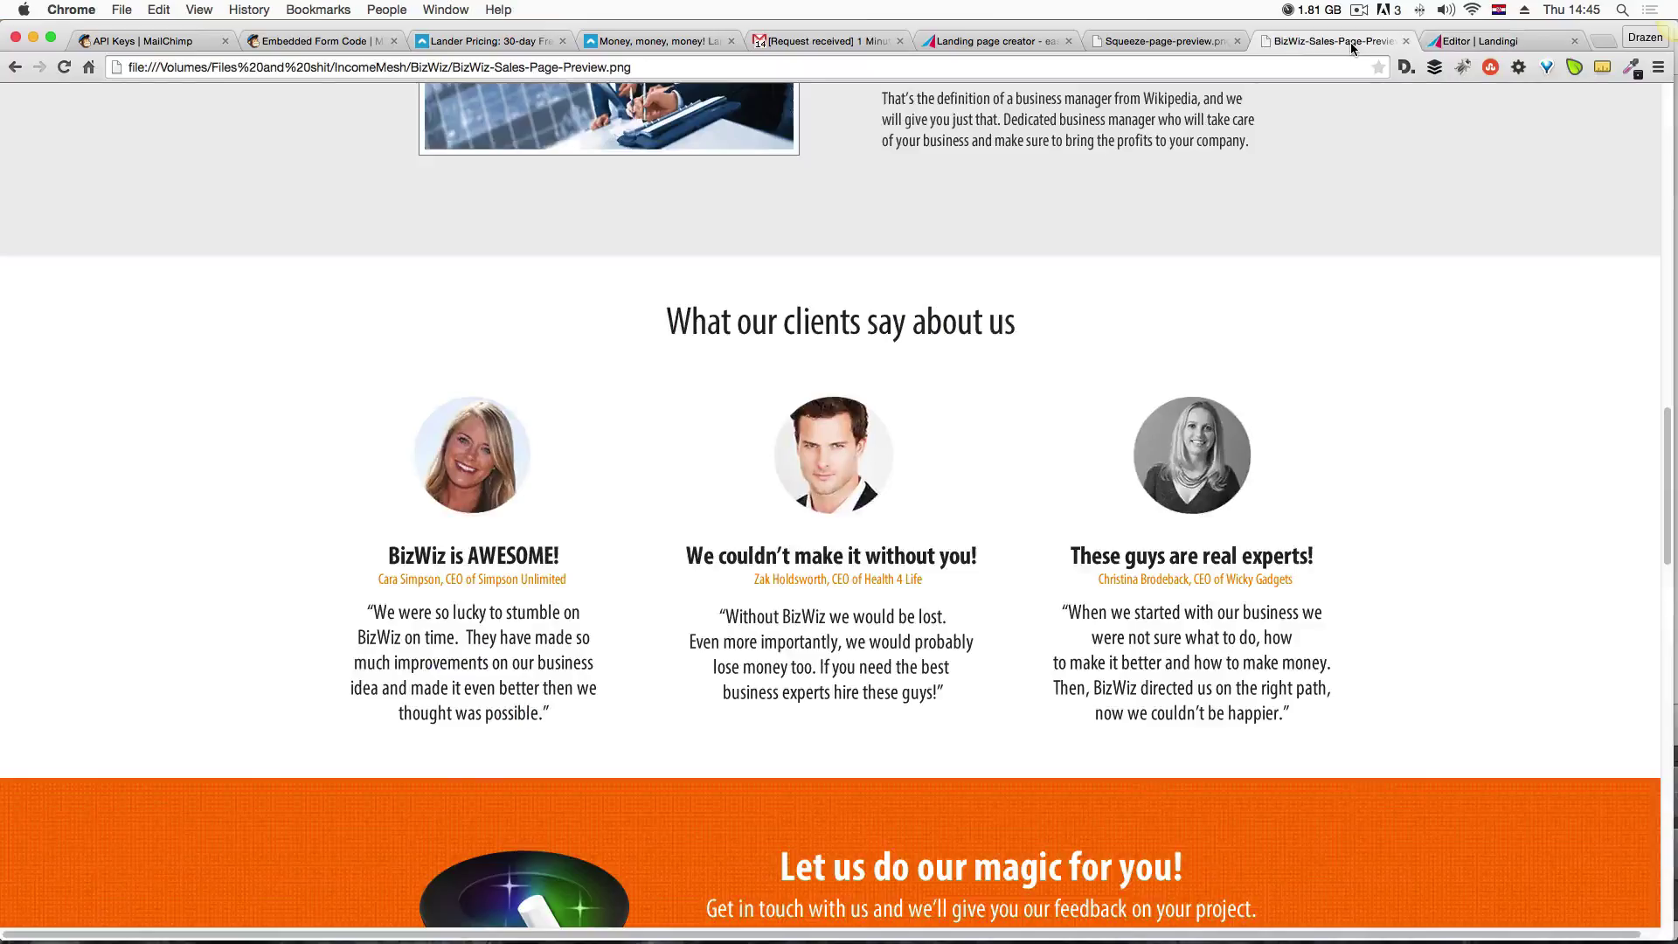
left_click(1468, 47)
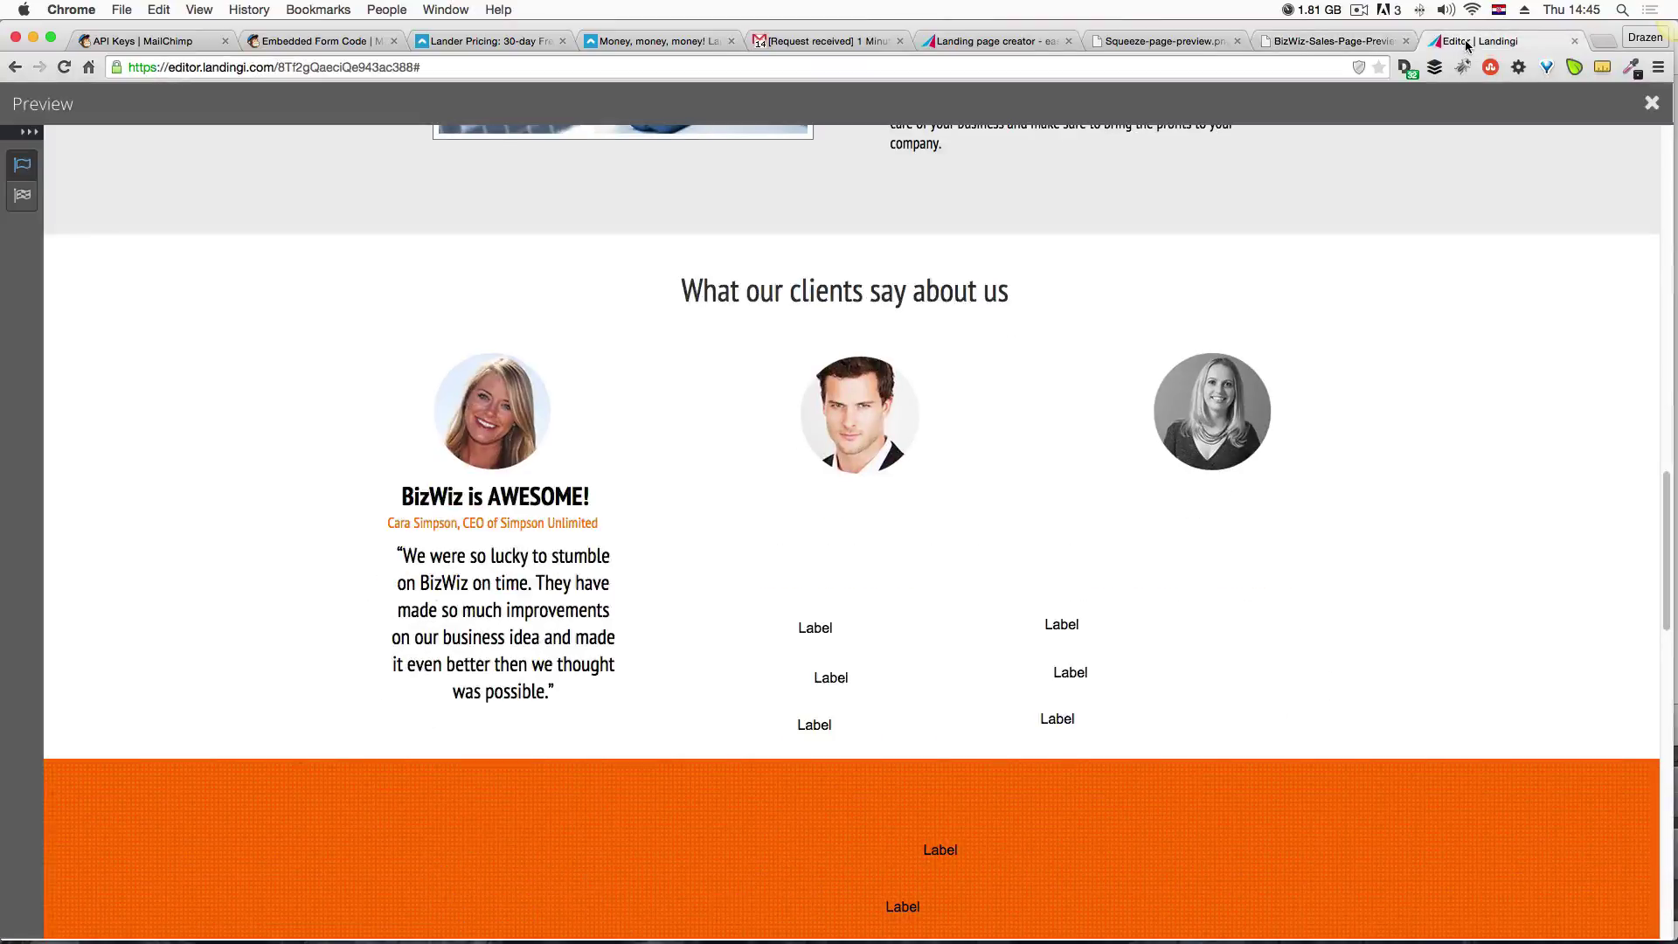
left_click(1374, 44)
left_click(1459, 48)
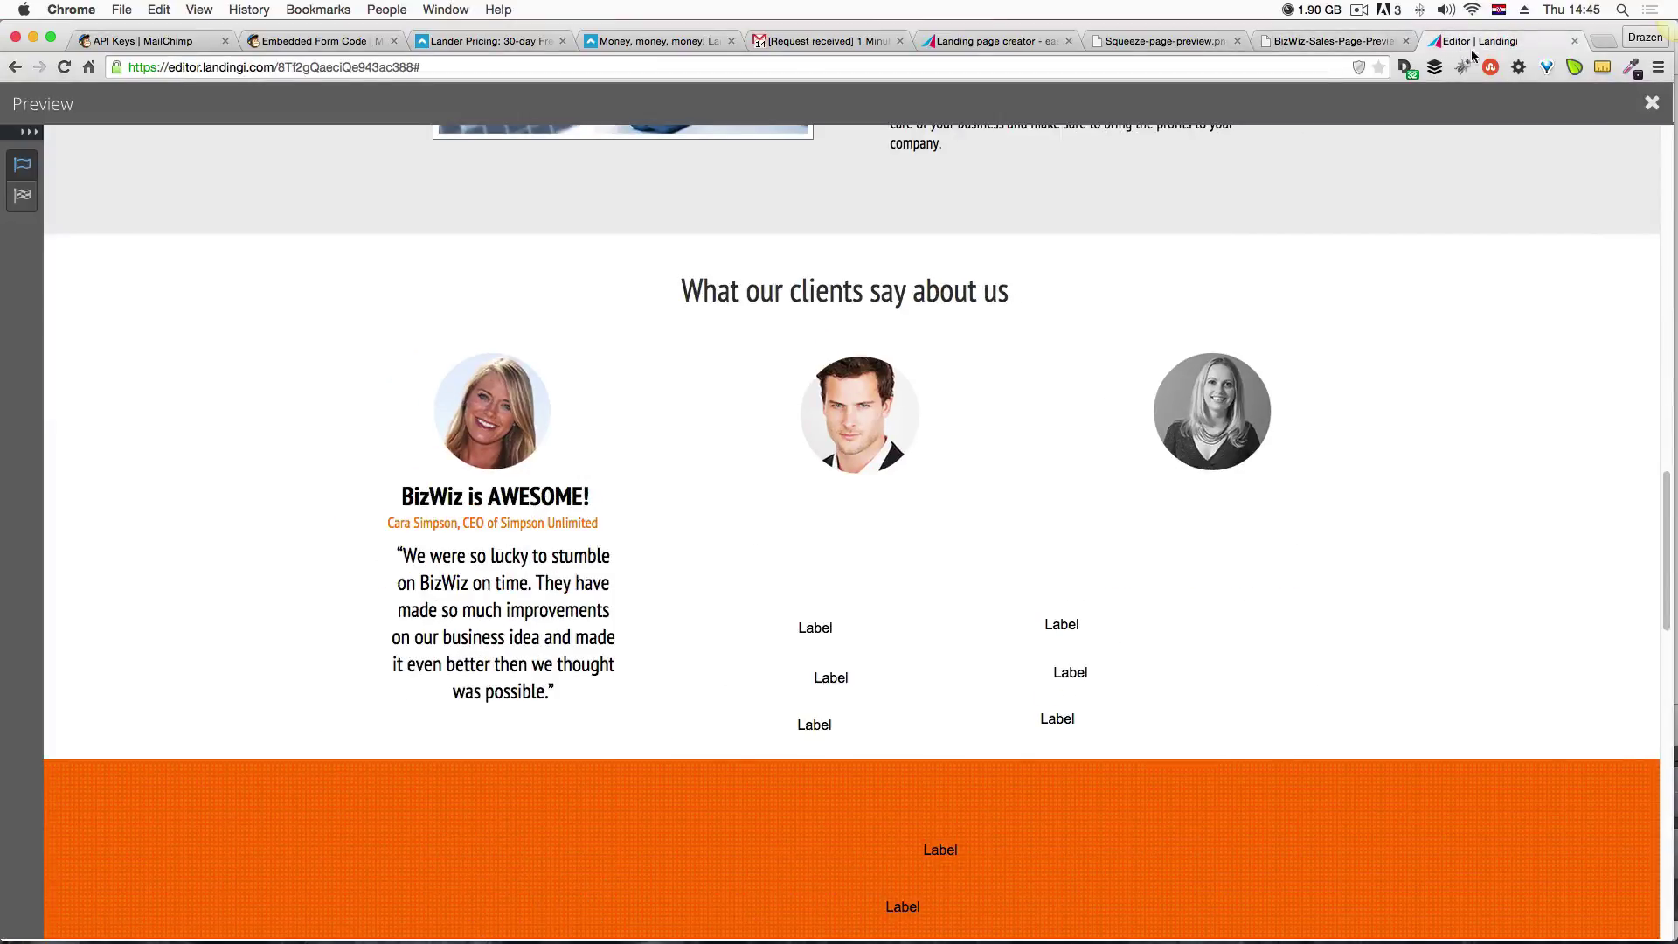
left_click(1641, 102)
Widen the first client's quote box to 311 and re-center it beneath the orange name line.
left_click(461, 549)
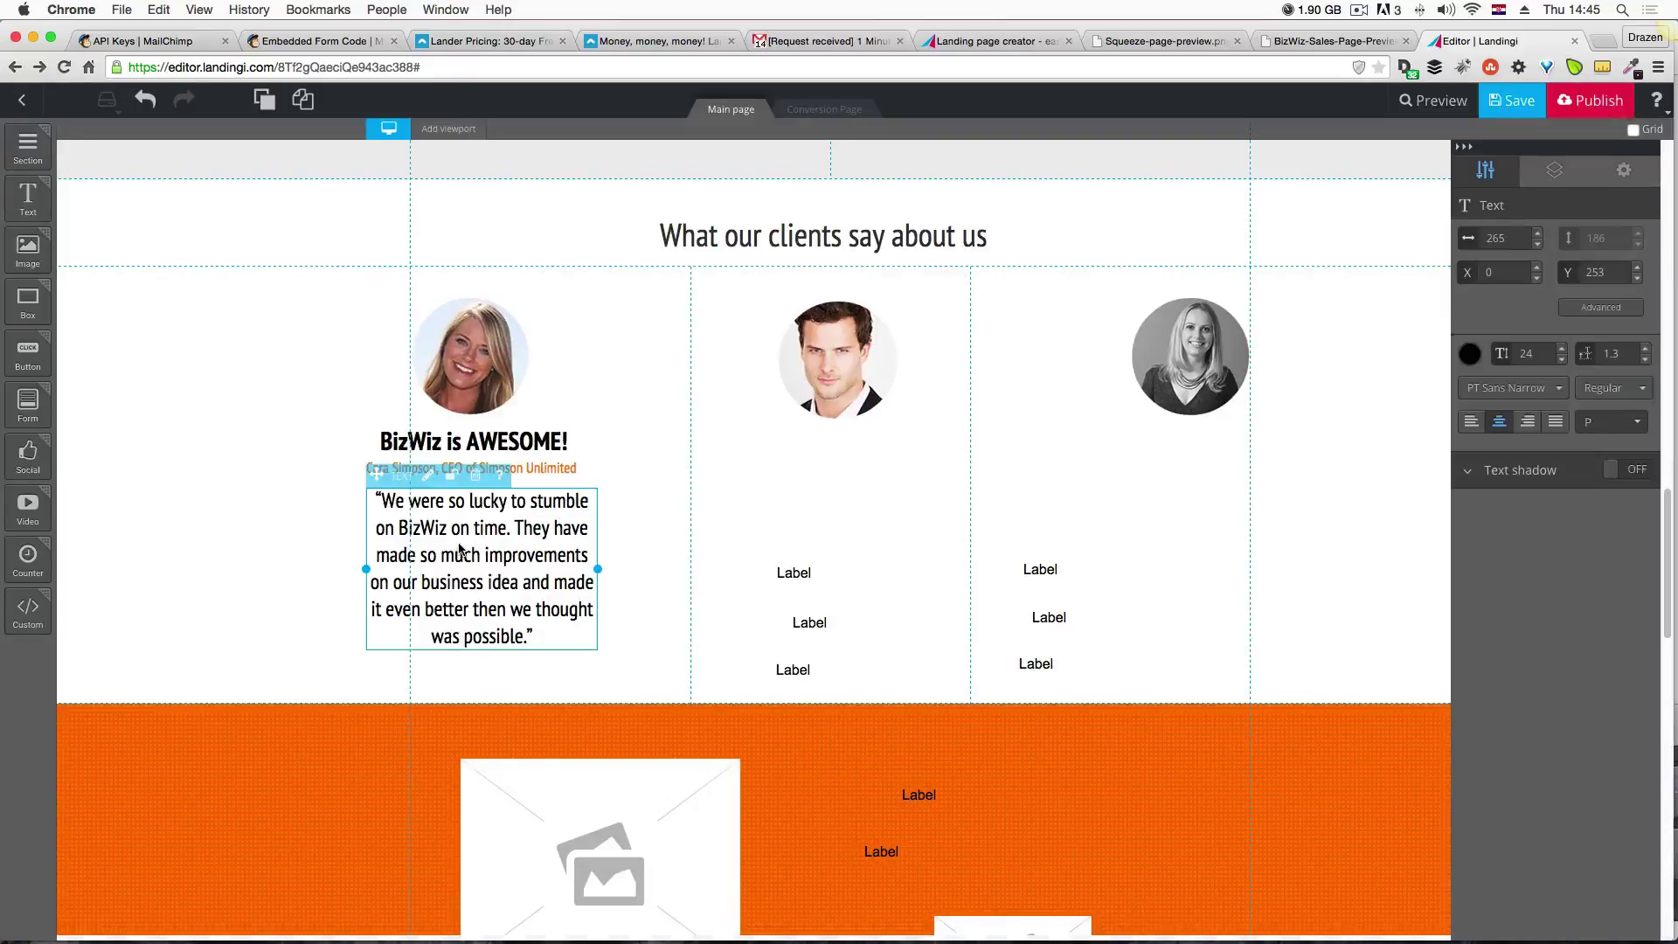
left_click_drag(600, 569, 641, 570)
left_click(556, 643)
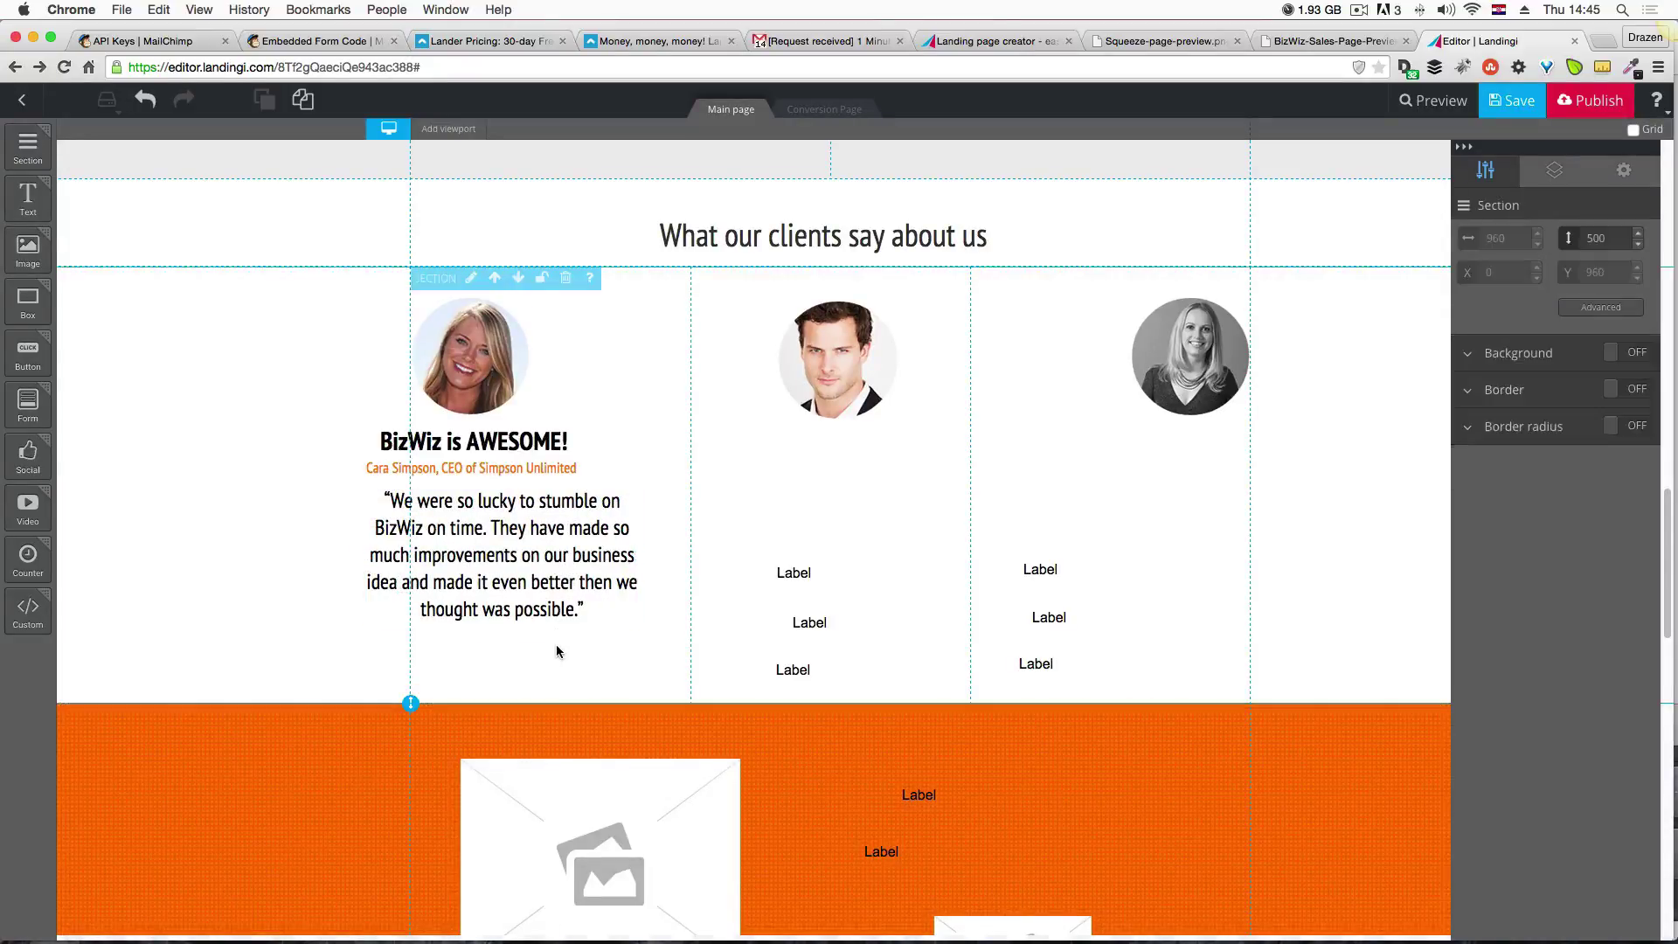
left_click_drag(500, 524, 486, 524)
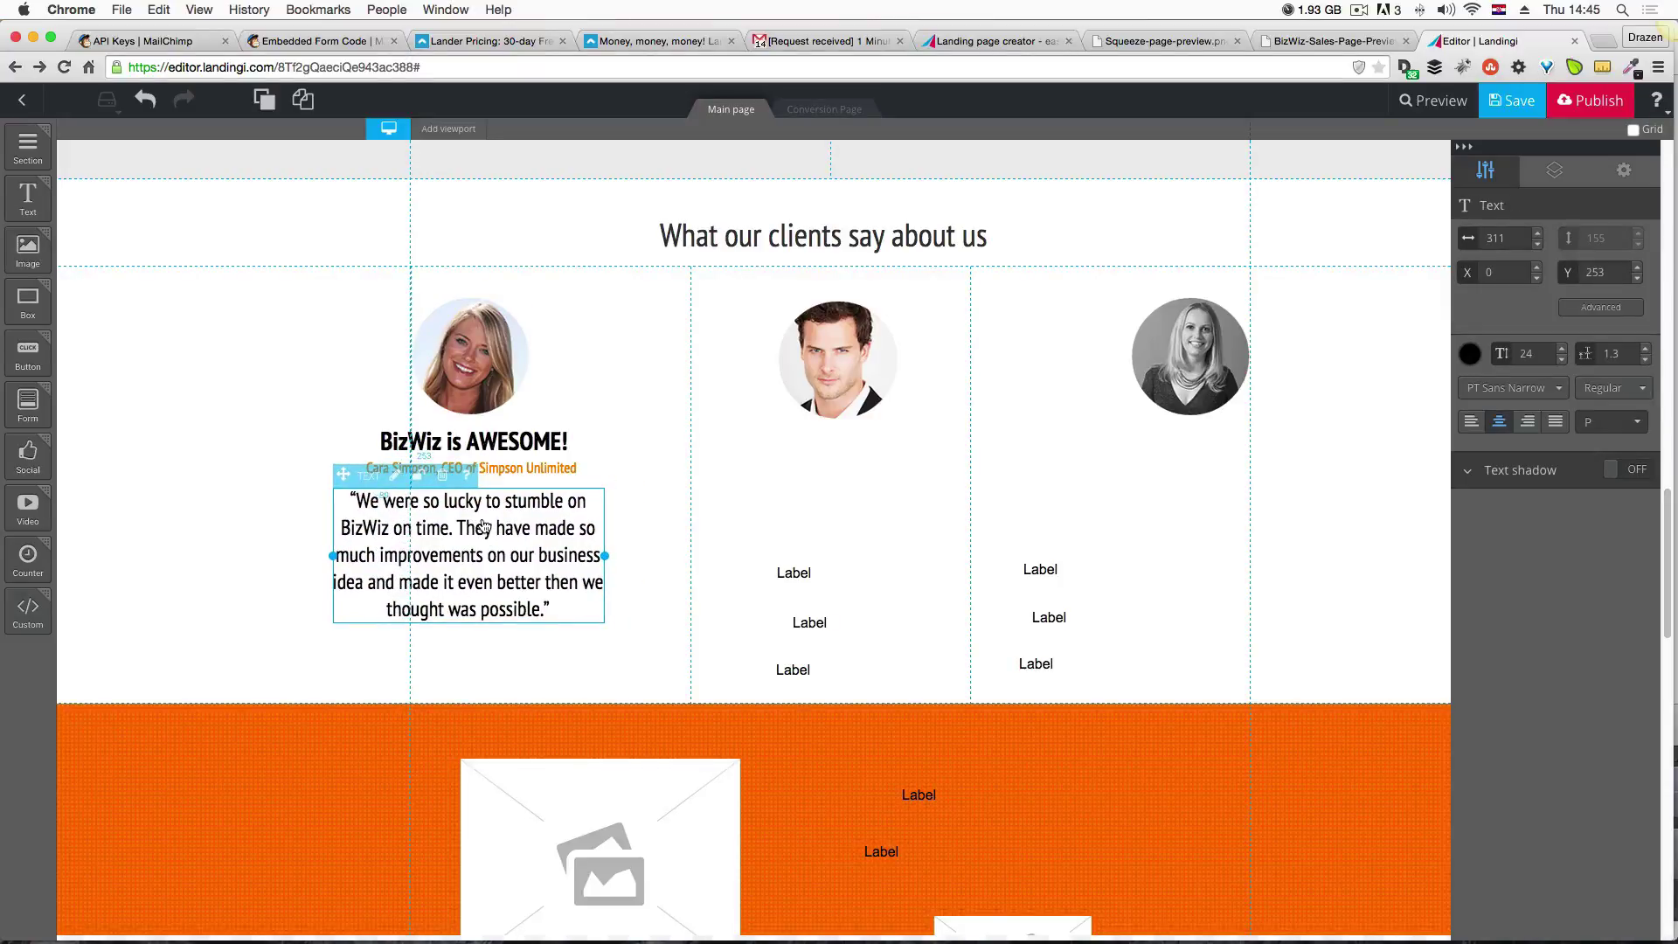
Move the first testimonial's quote to about X -88, Y 253, centring it under the client's photo.
left_click(512, 648)
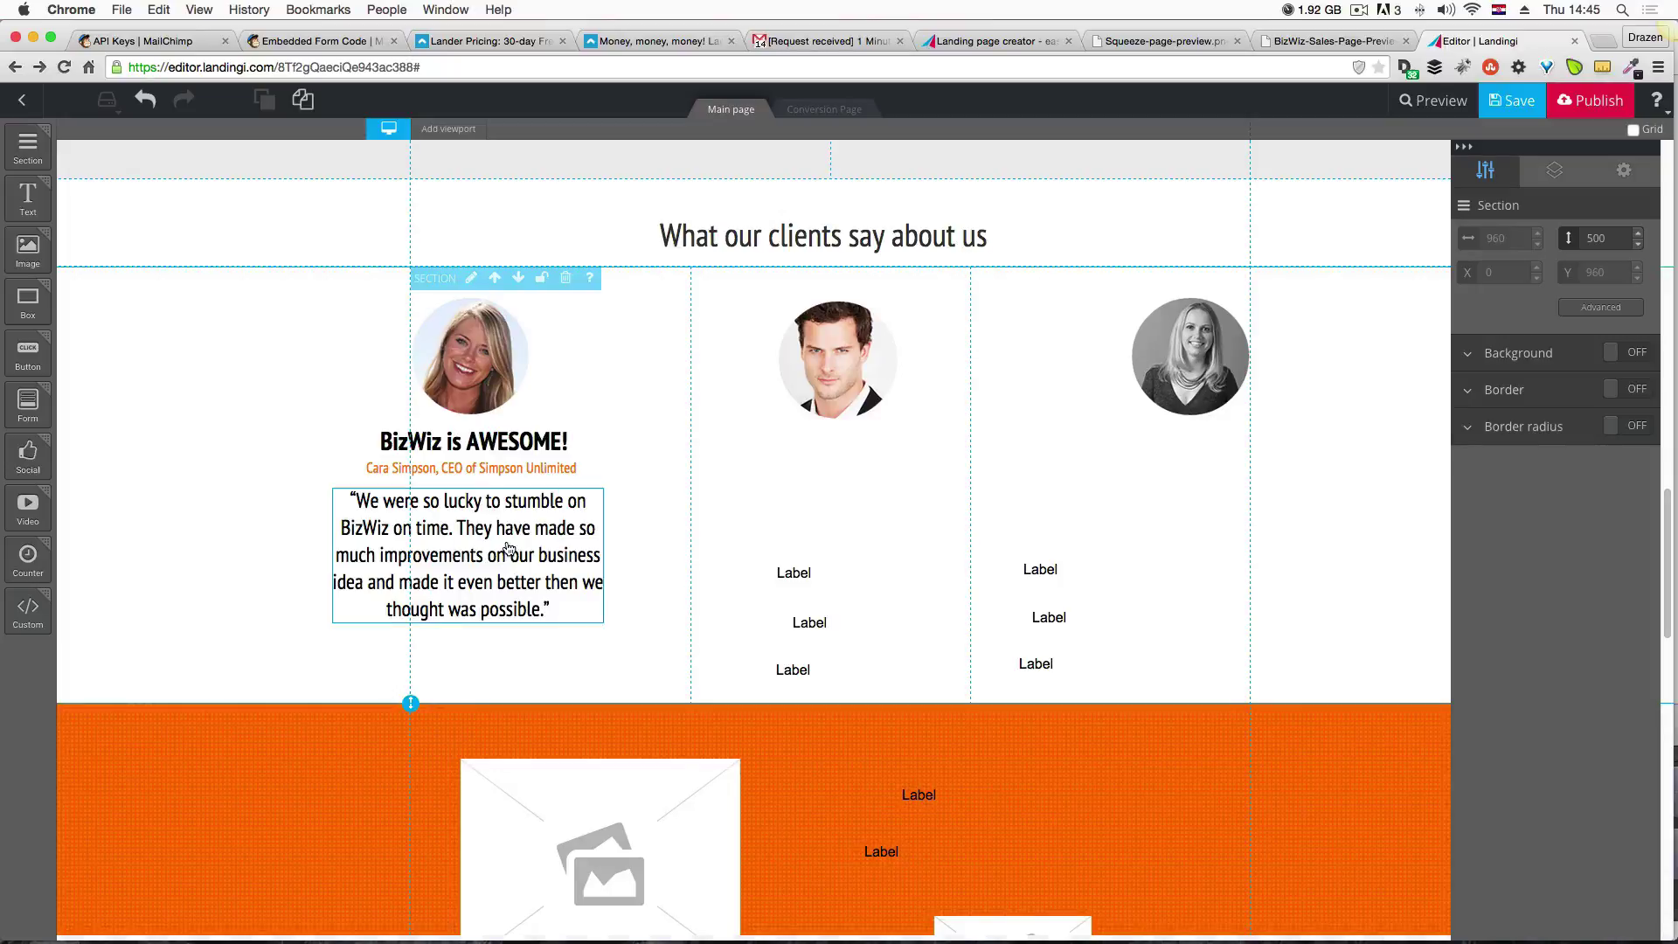
left_click(529, 608)
left_click_drag(529, 607, 533, 608)
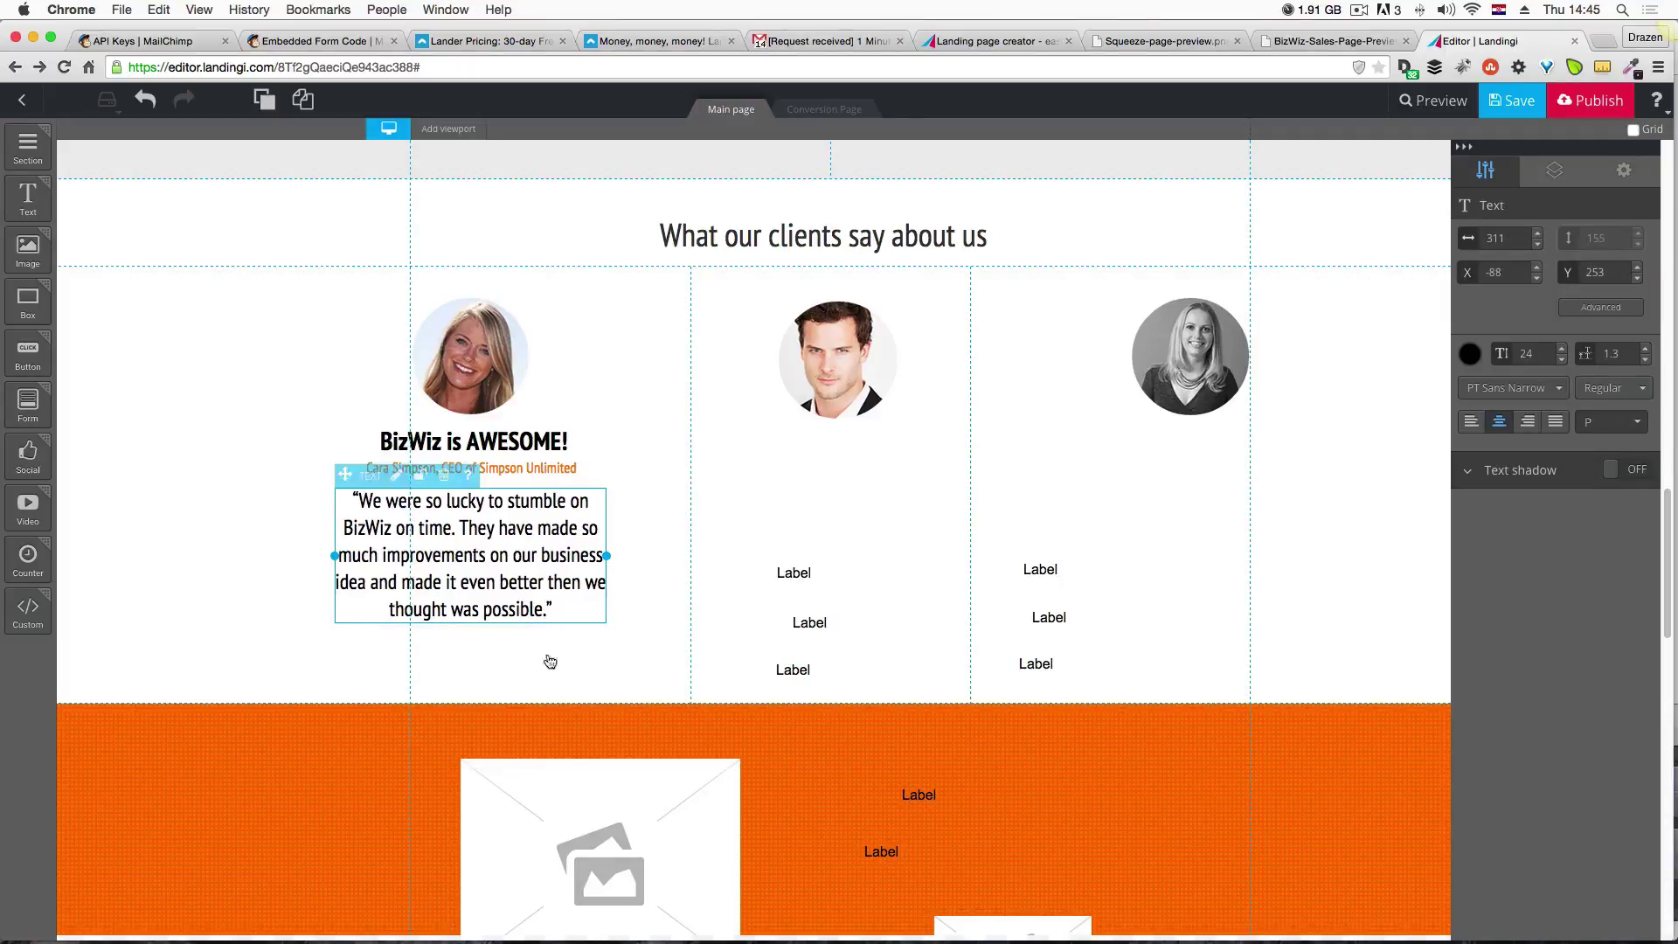
left_click(564, 699)
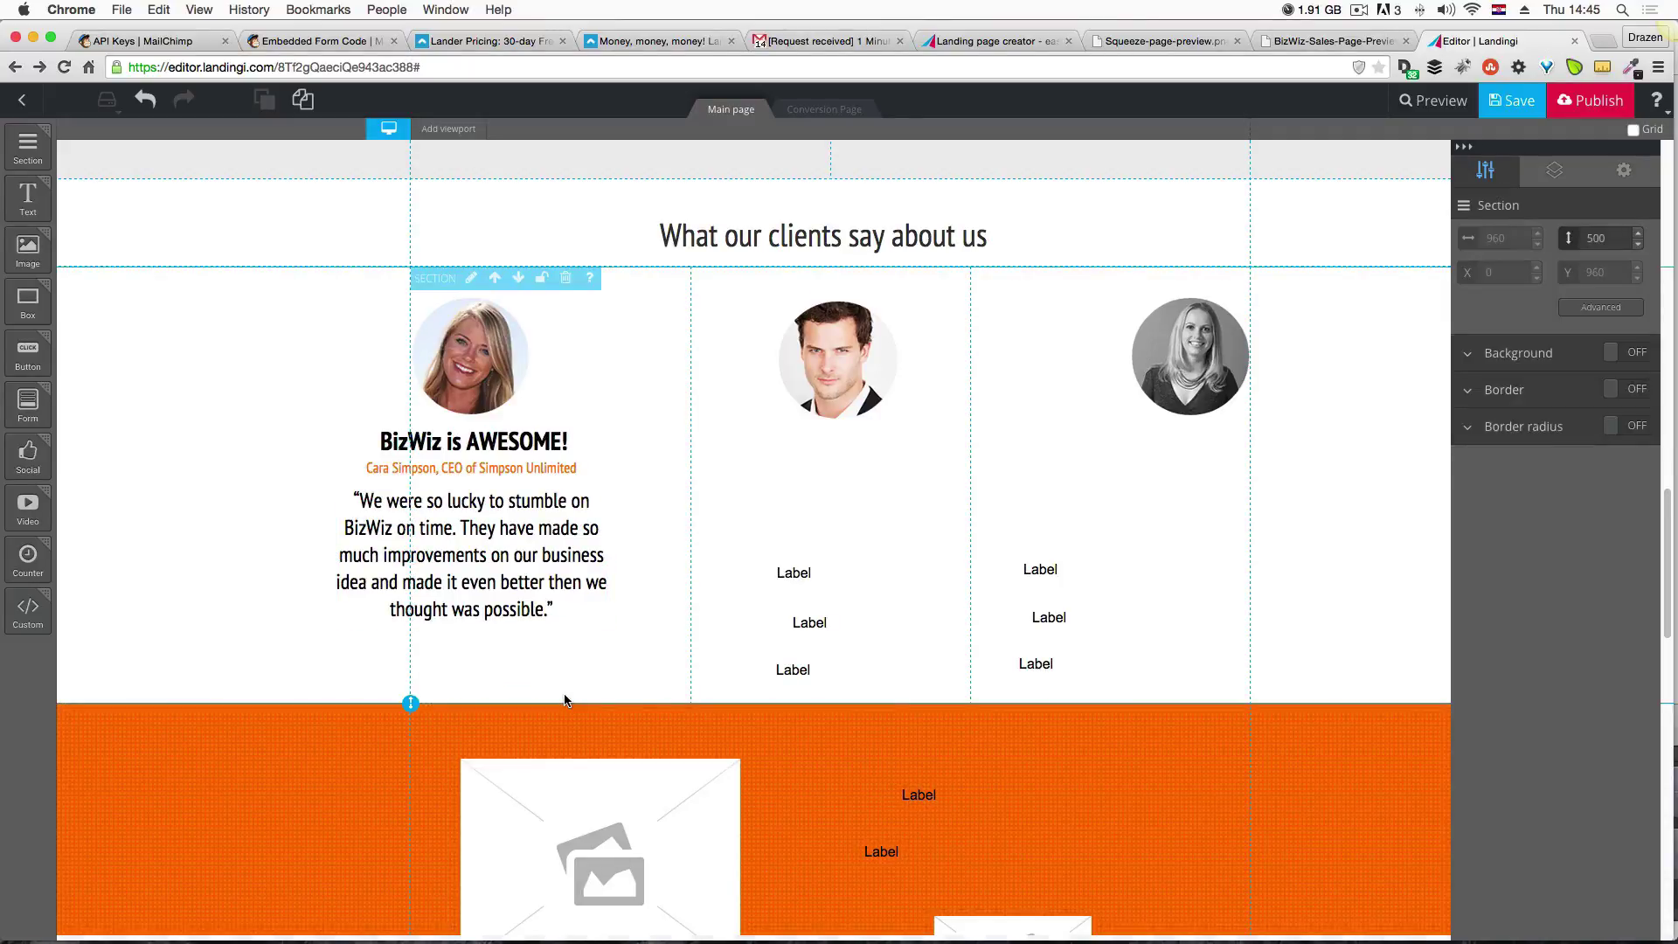
Delete the three placeholder labels under the middle client's photo.
left_click_drag(905, 535, 781, 674)
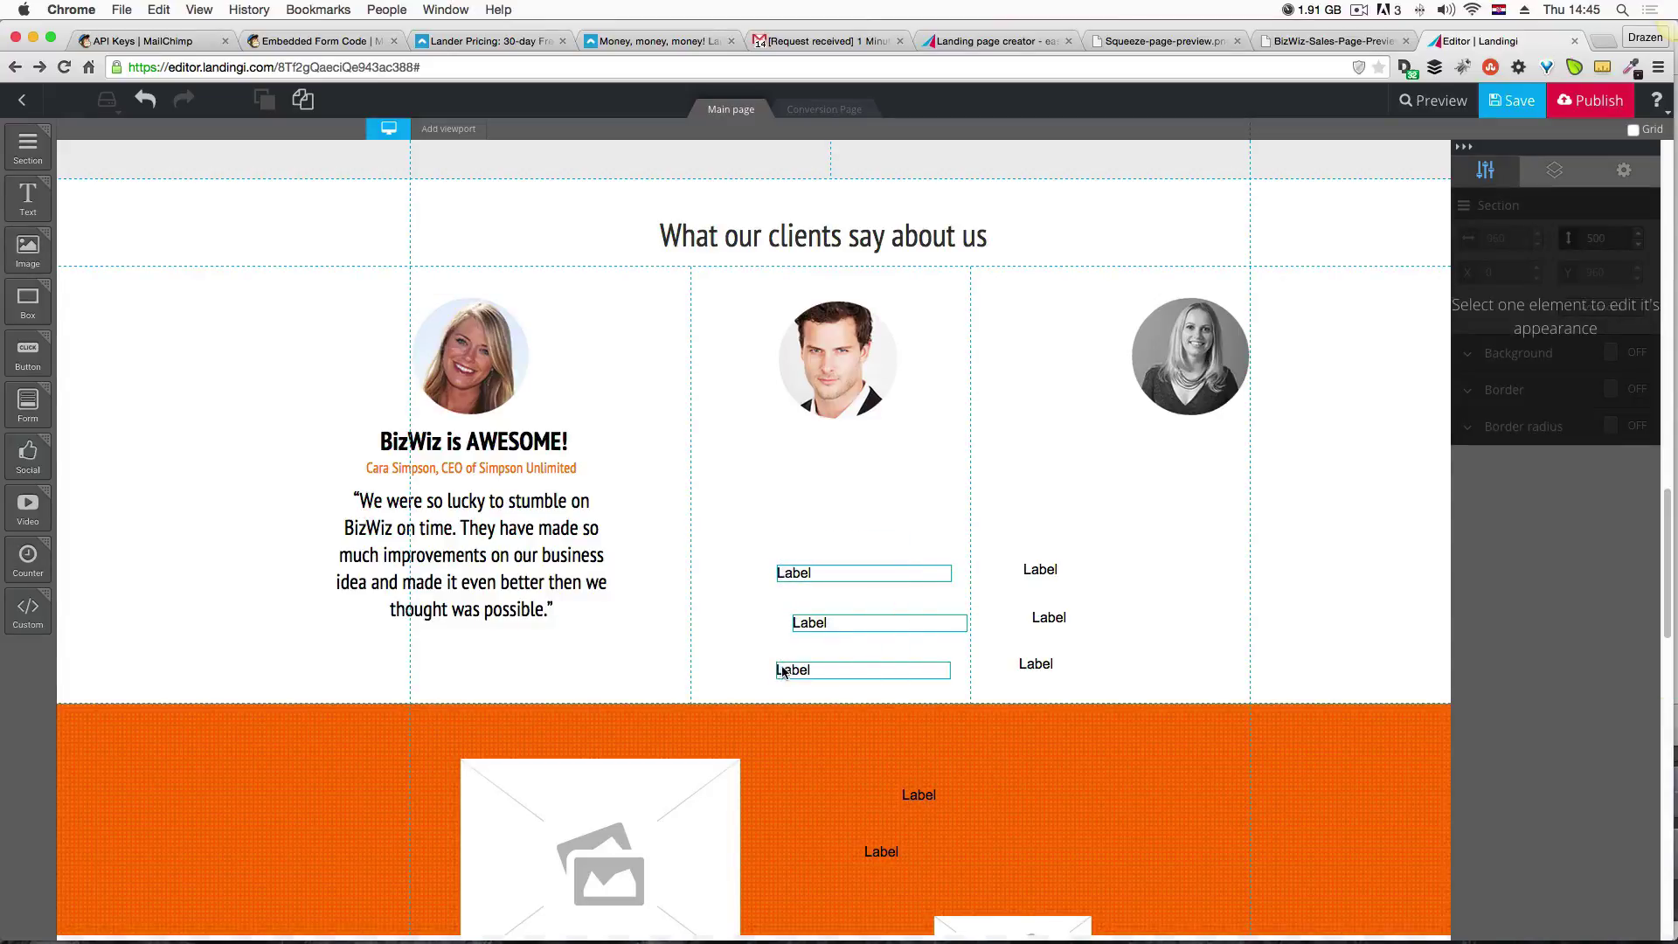
left_click(877, 577)
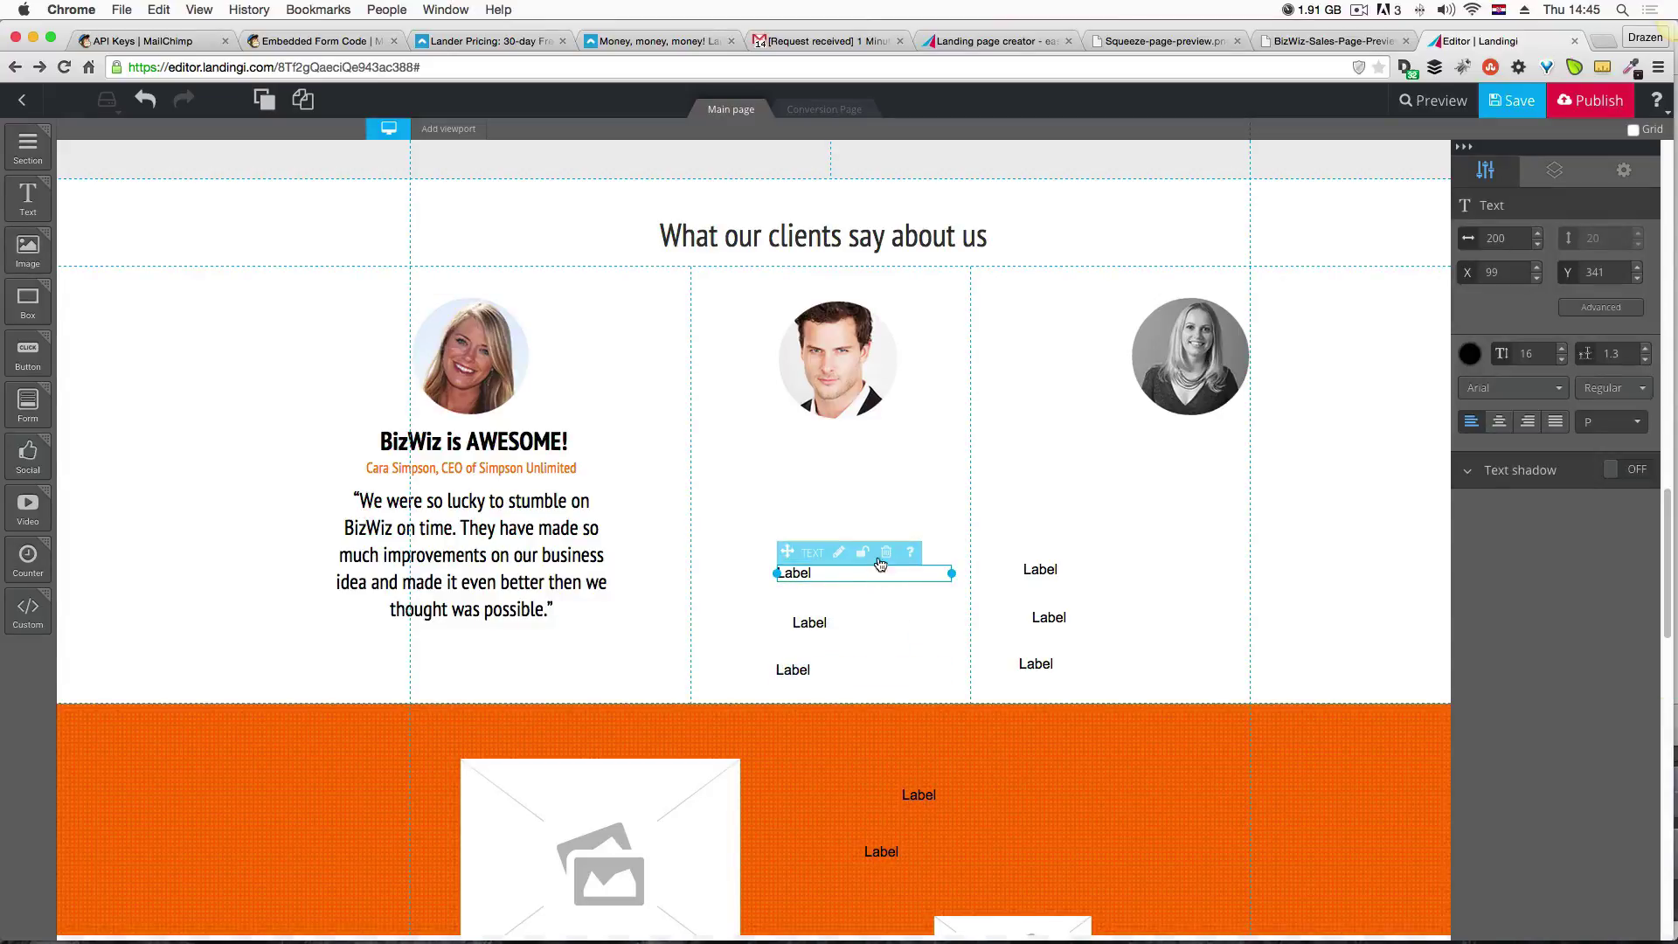
left_click(883, 561)
left_click(888, 626)
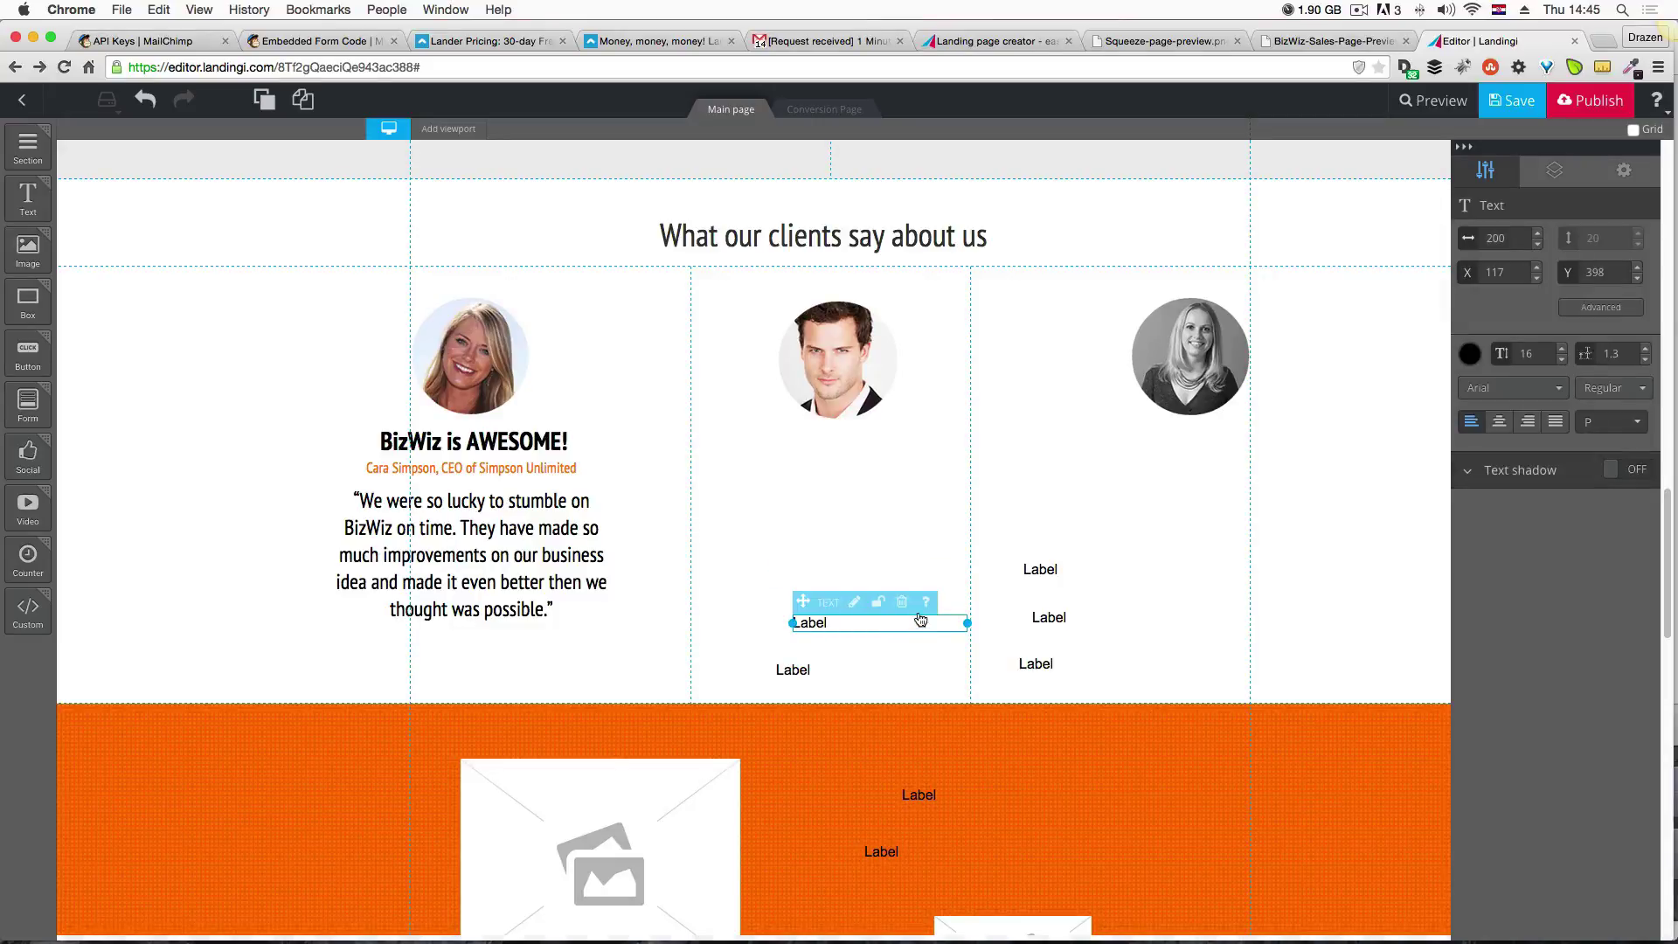
left_click(903, 612)
left_click(892, 672)
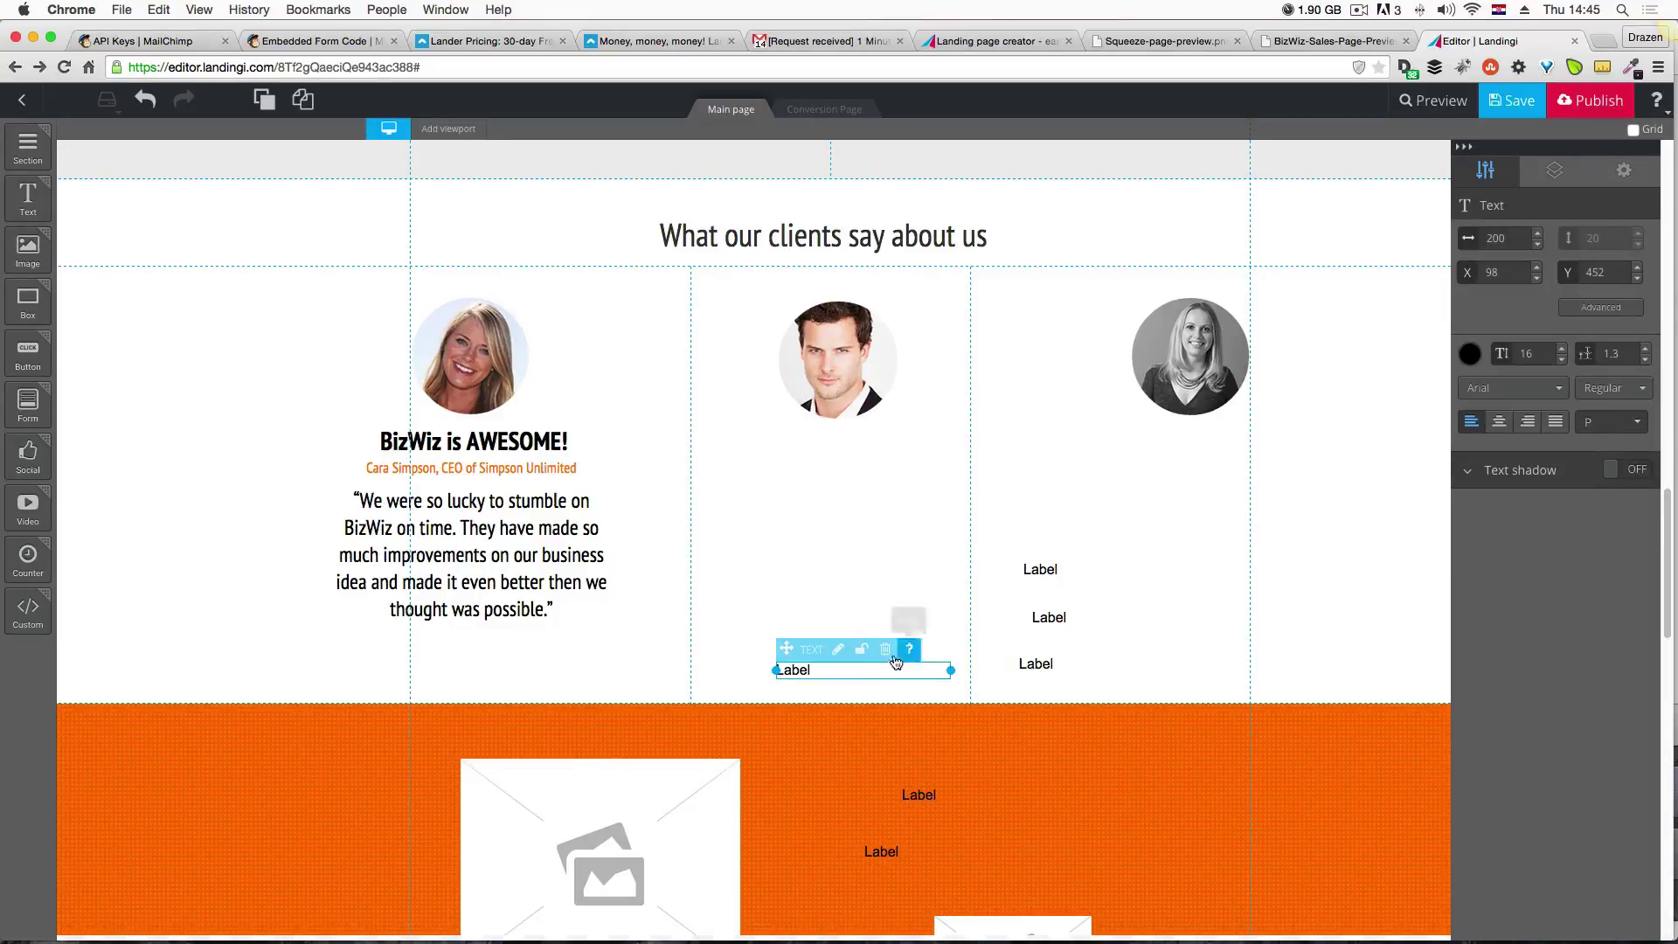
left_click(892, 658)
Delete the three remaining placeholder labels in the third column of the testimonial section.
left_click(1037, 575)
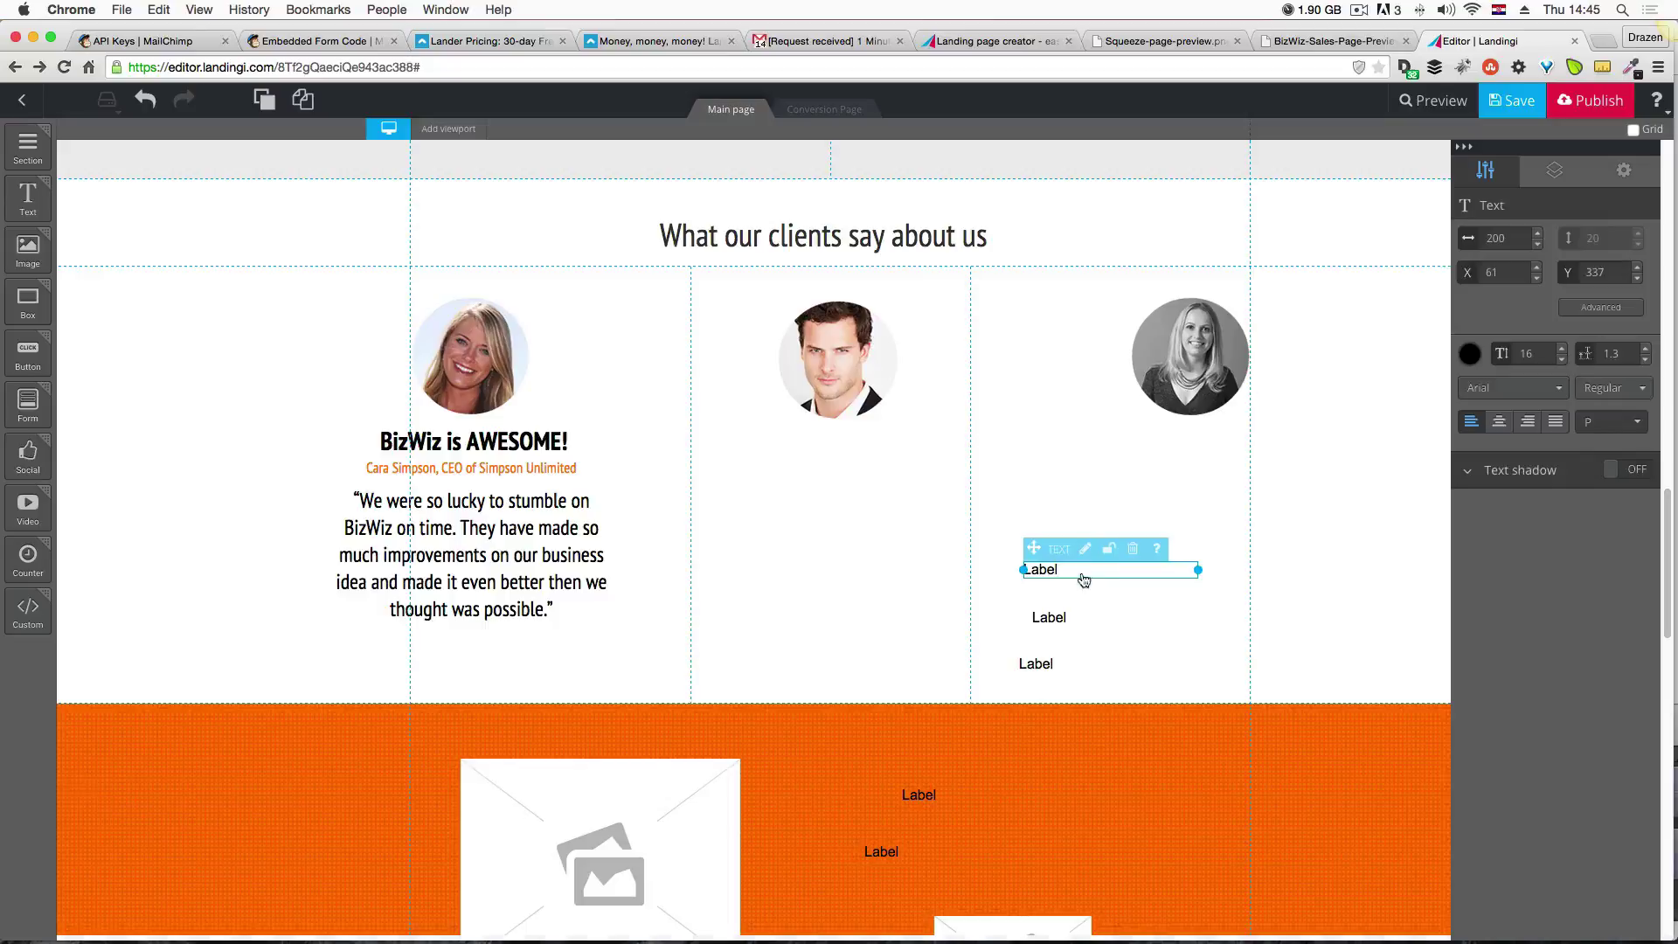
left_click(1141, 549)
left_click(1107, 623)
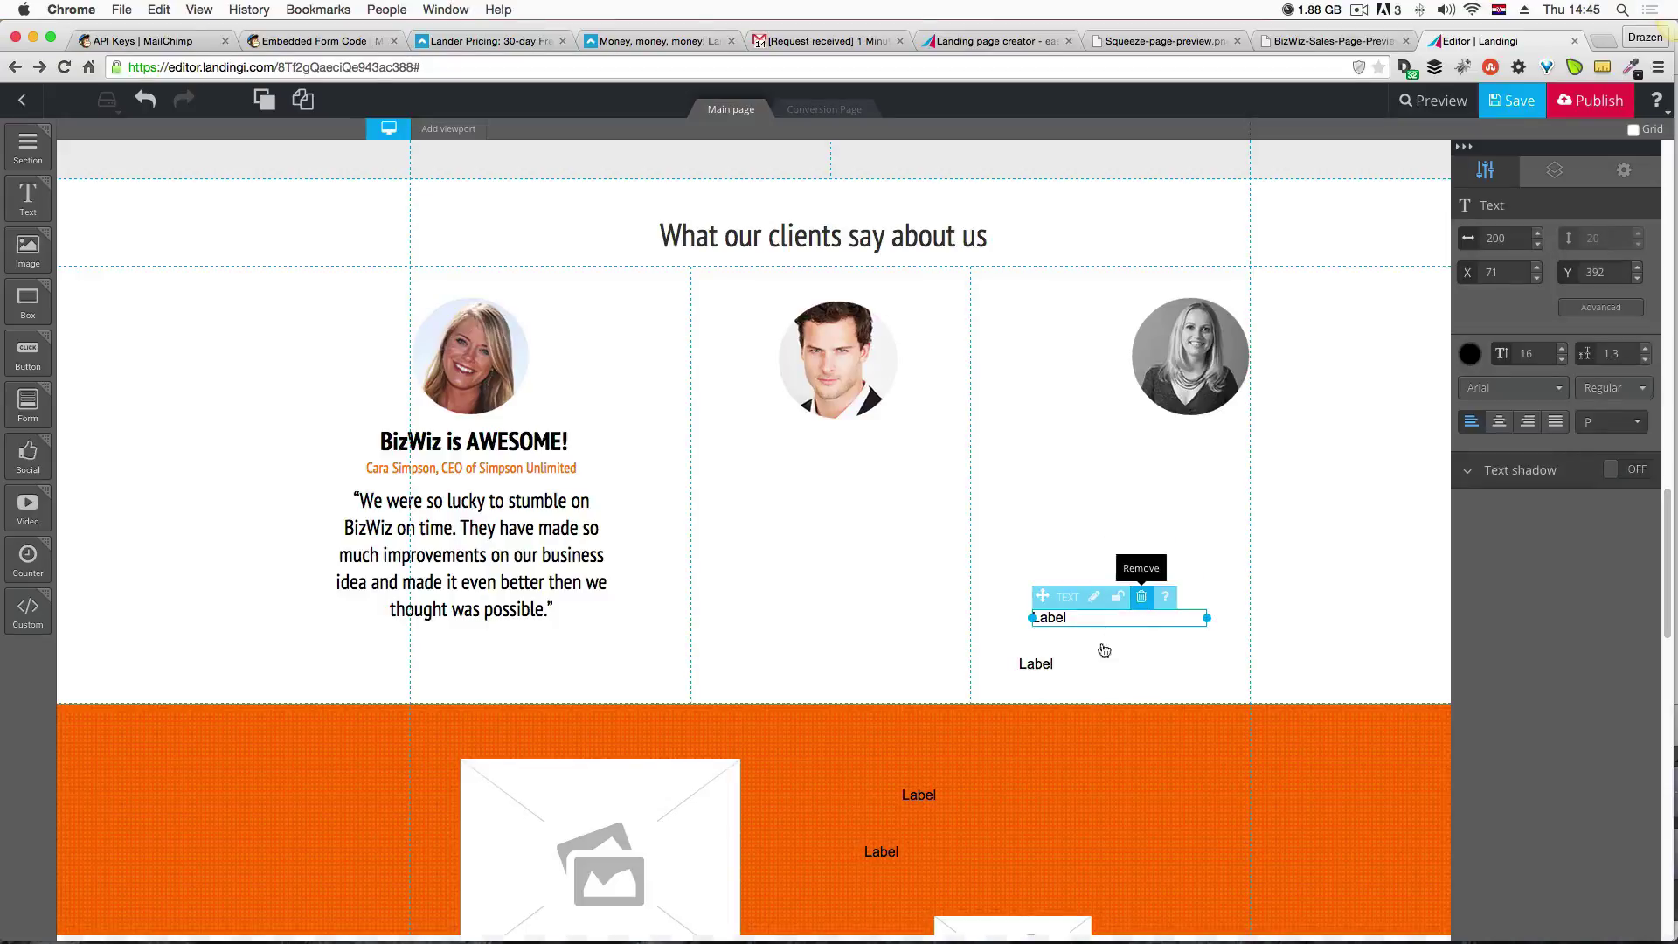
left_click(1141, 597)
left_click(1087, 669)
left_click(1129, 645)
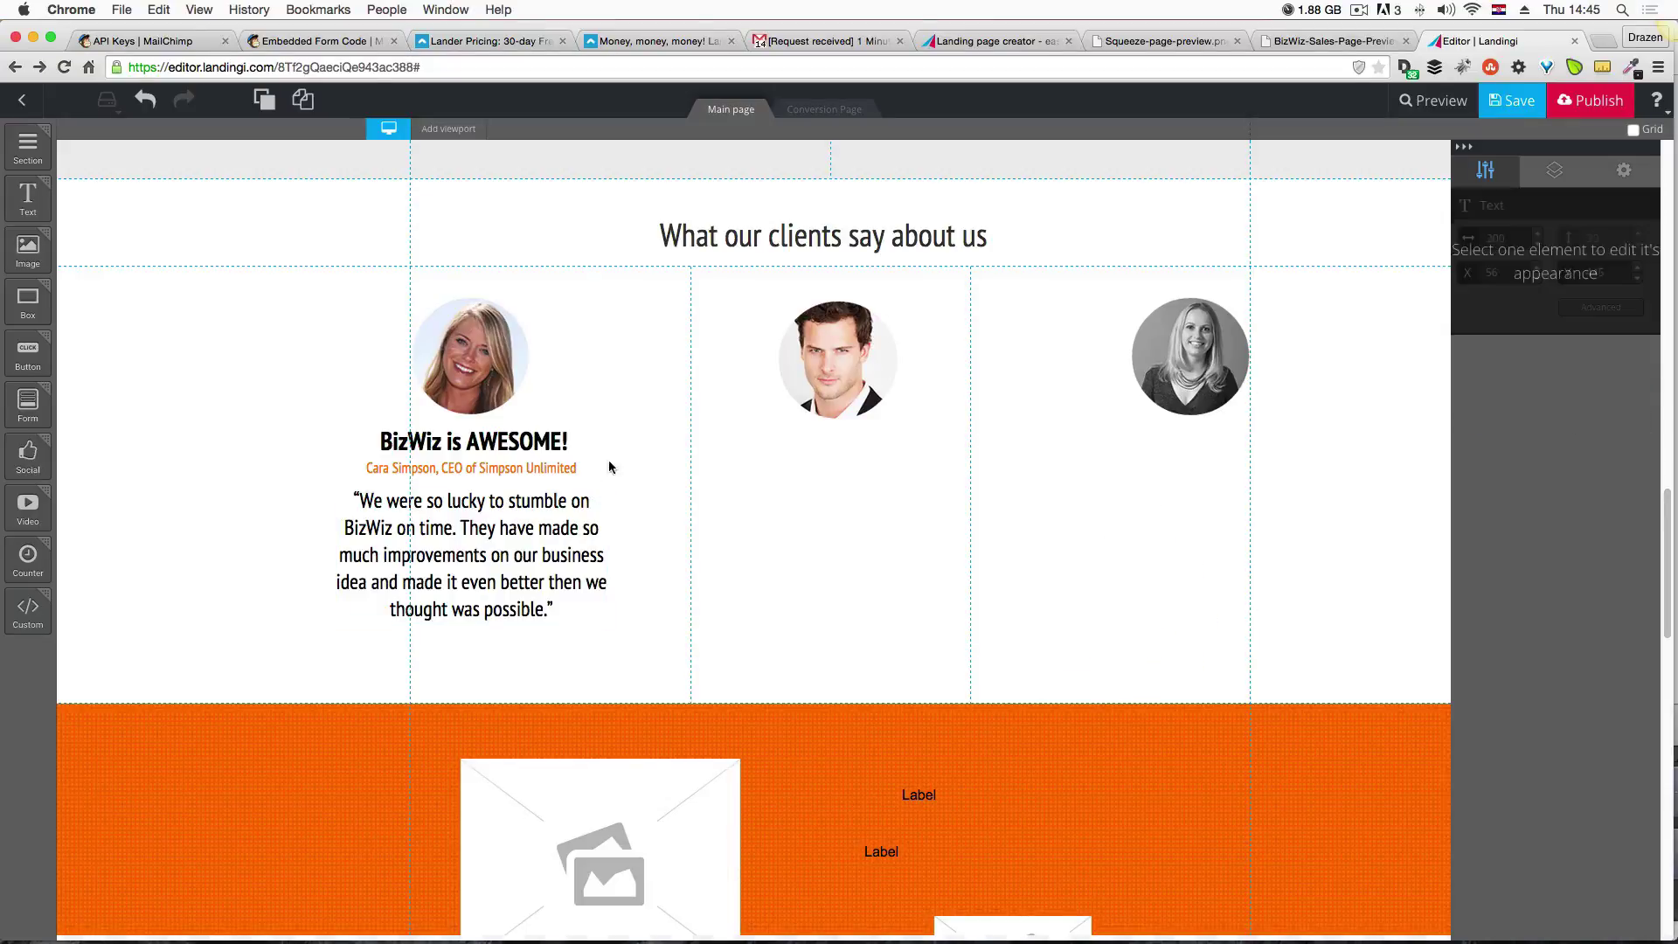
Duplicate the first testimonial's heading, name line and quote, placing copies under the second and third clients' photos.
left_click_drag(629, 436, 523, 559)
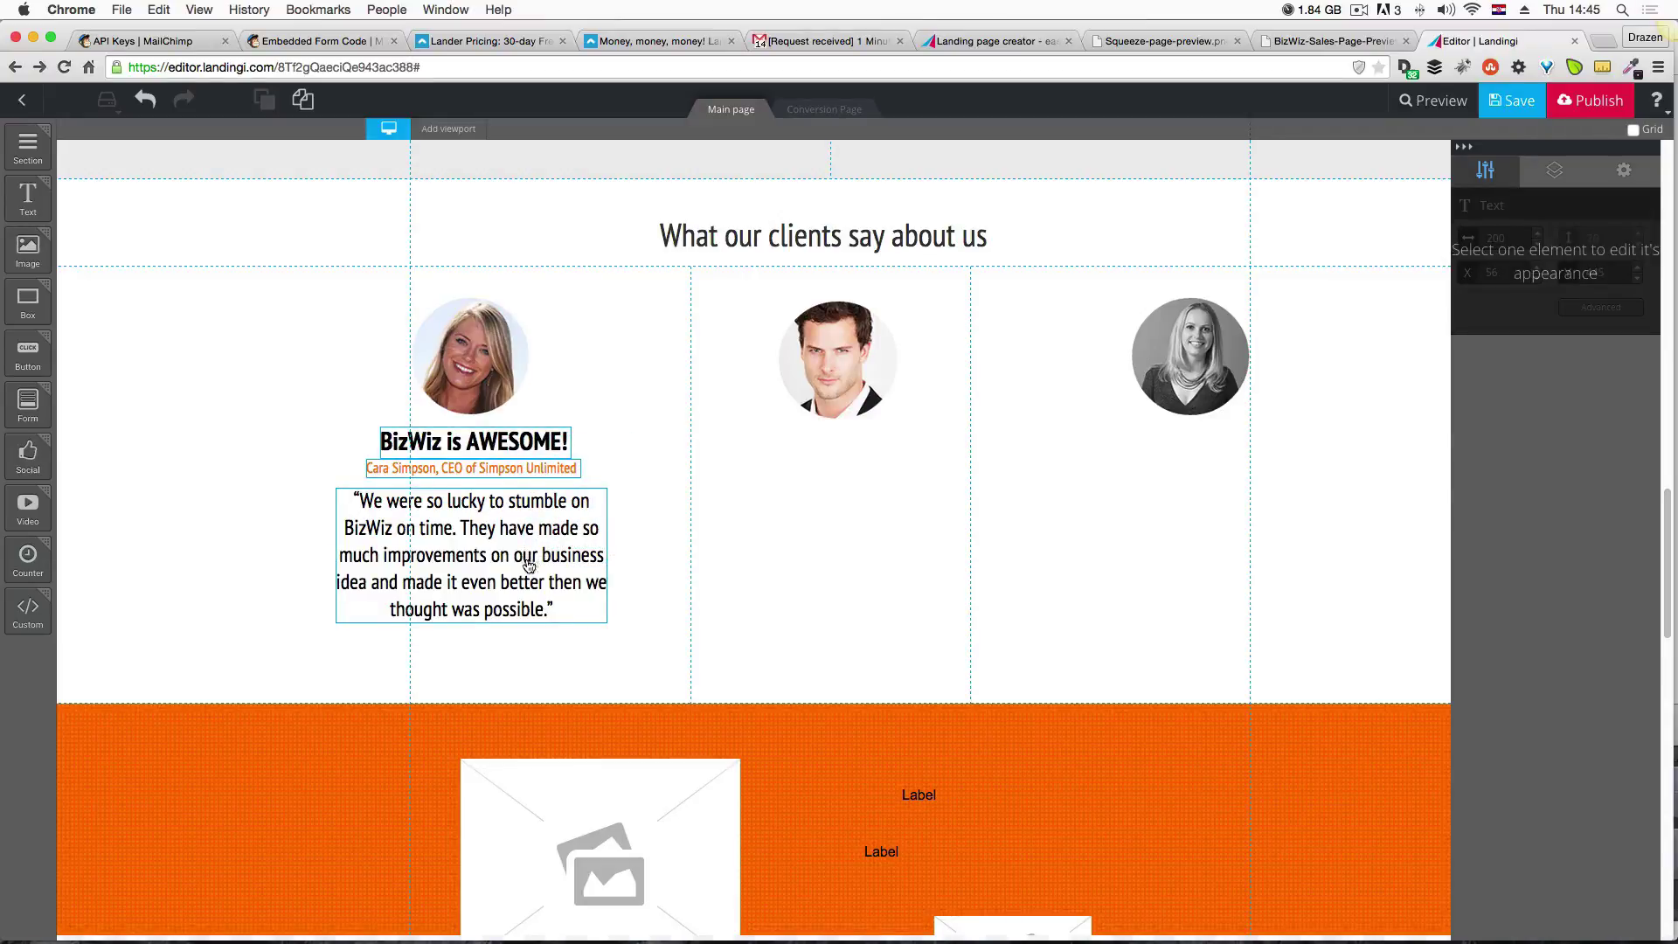
key("super+d")
left_click_drag(519, 451, 1243, 446)
left_click(1115, 643)
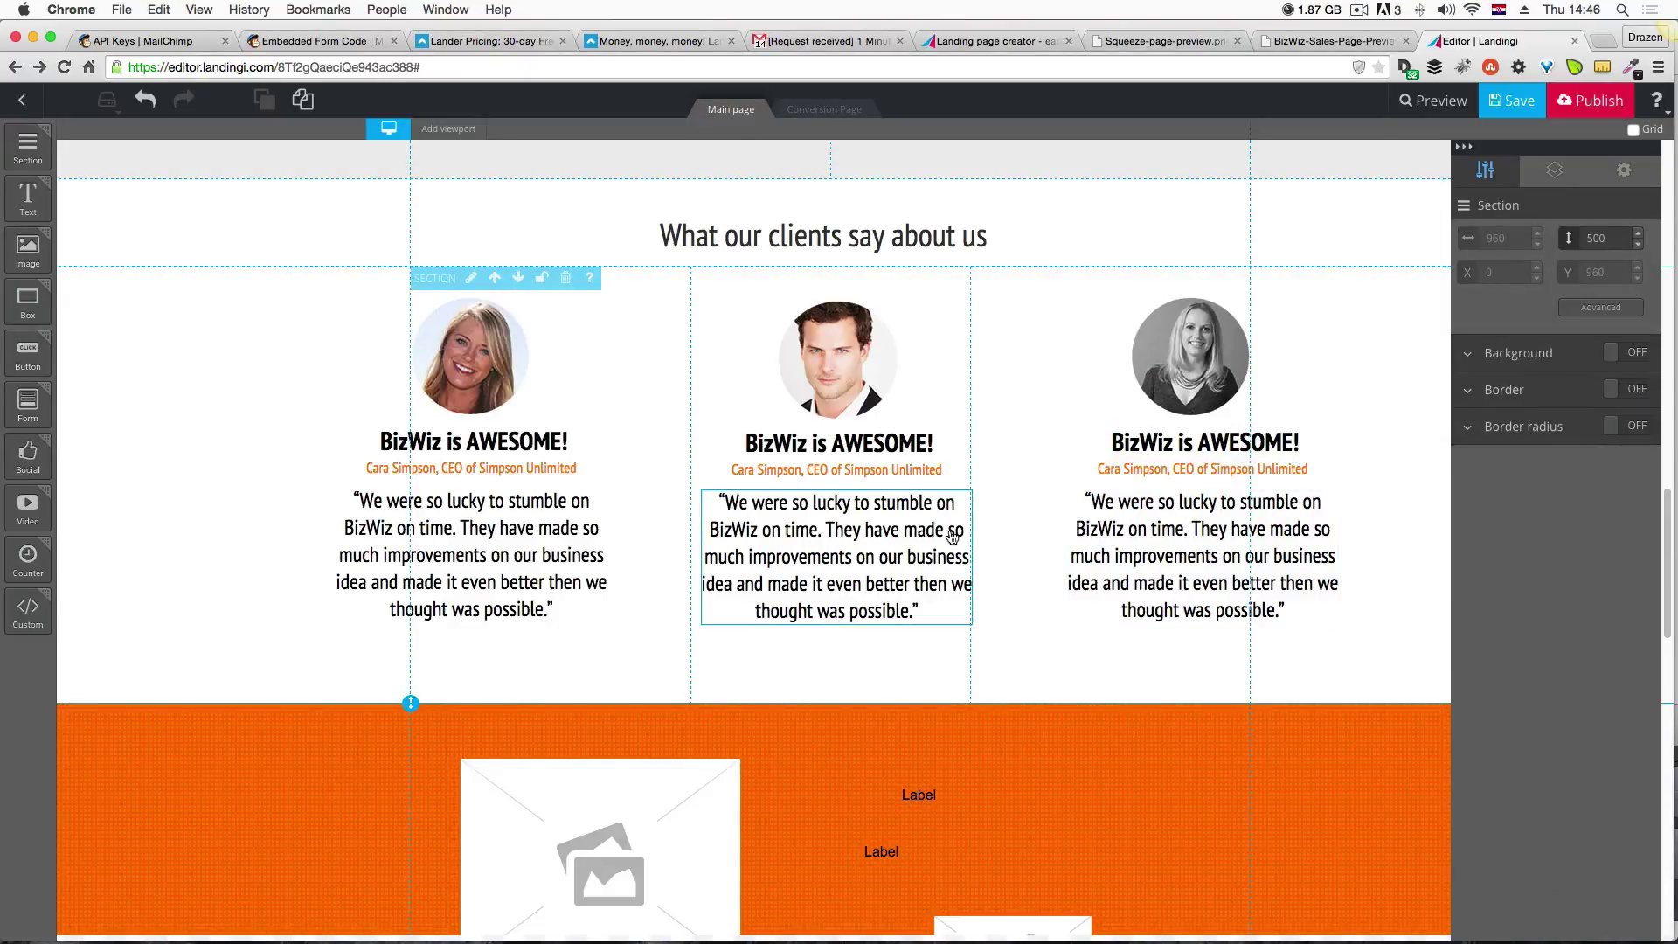
Centre the second testimonial in the middle column, placing its photo at X 99, Y 38 and shifting its three texts to match.
left_click(841, 382)
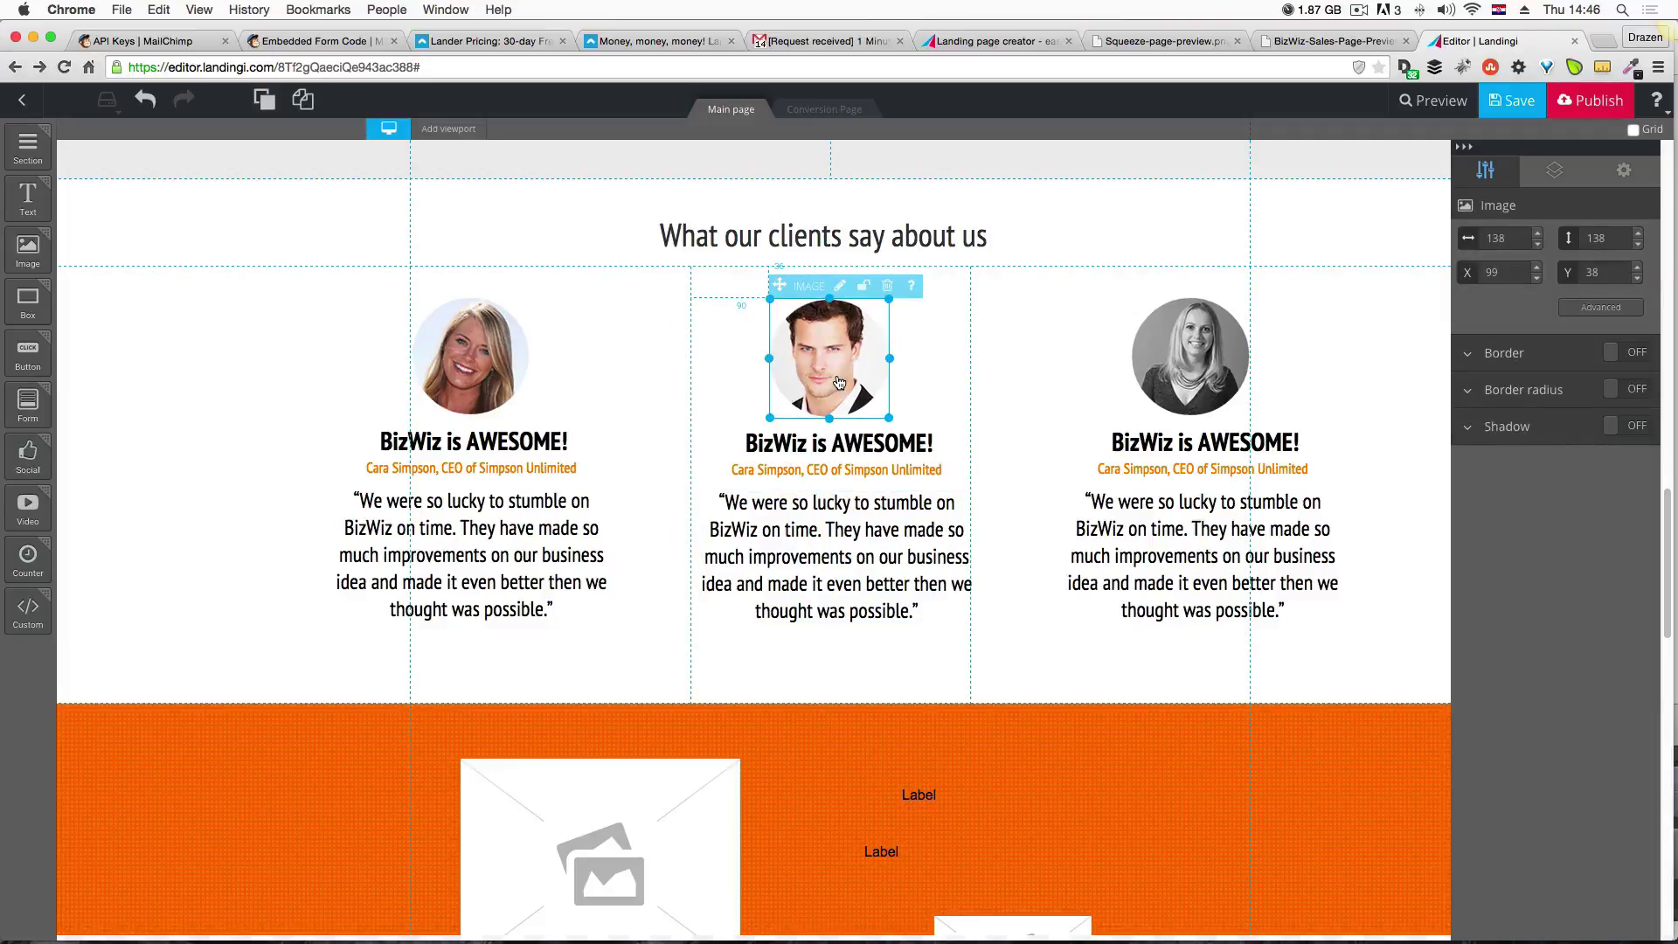
left_click(950, 432)
left_click_drag(831, 662, 869, 449)
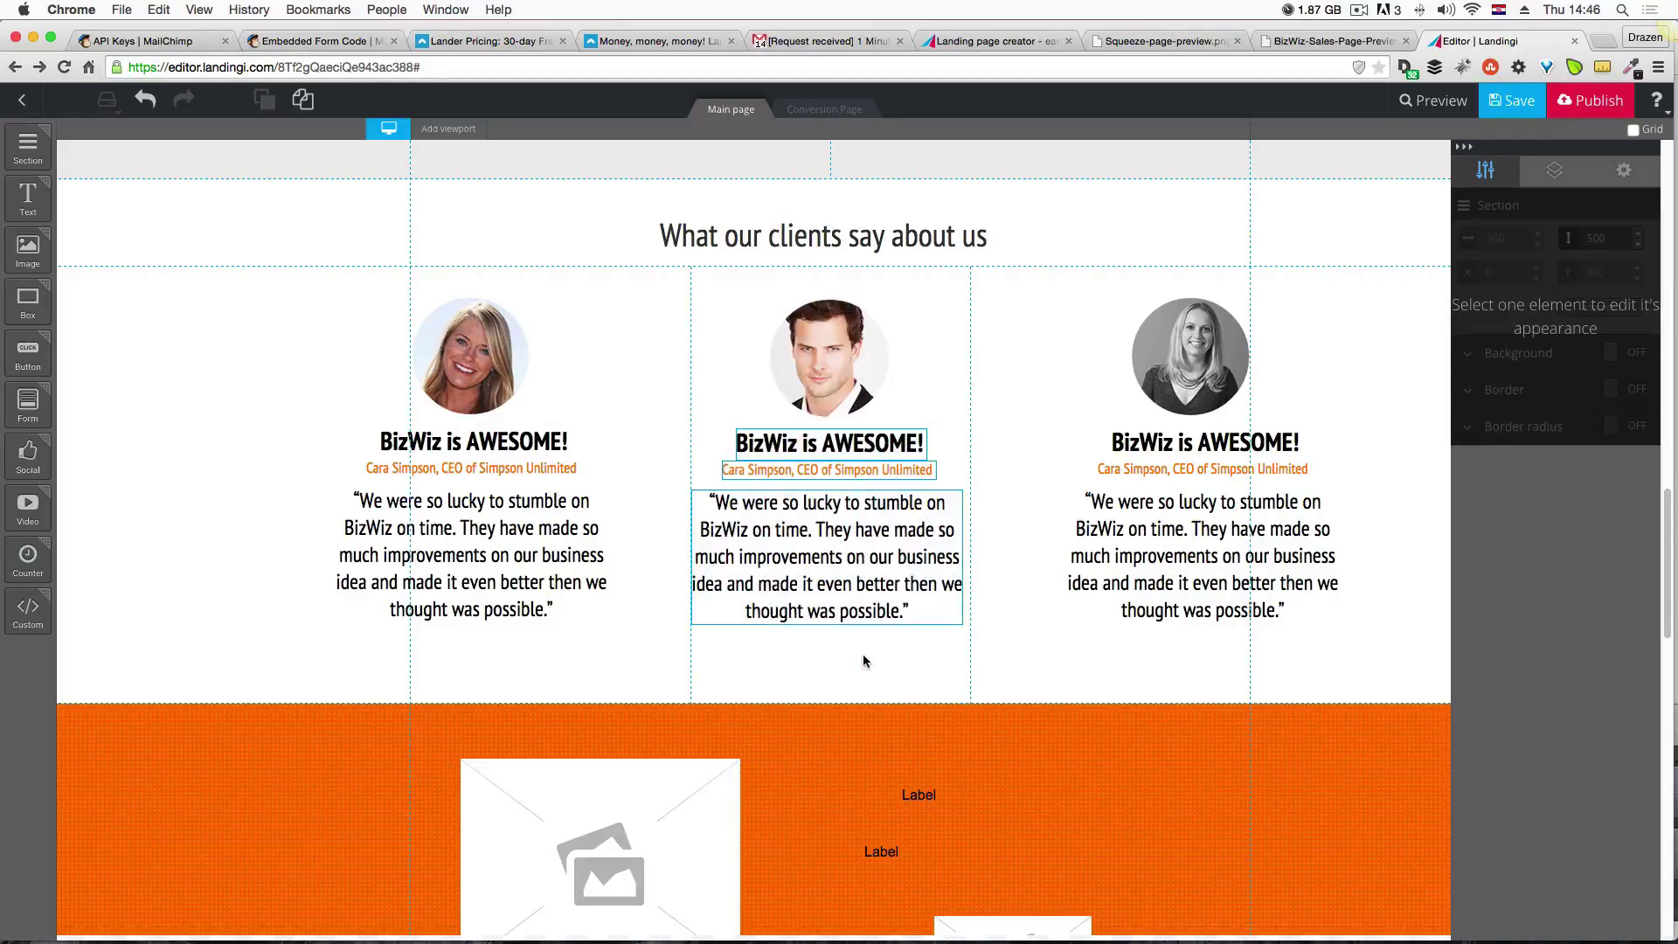
left_click(866, 662)
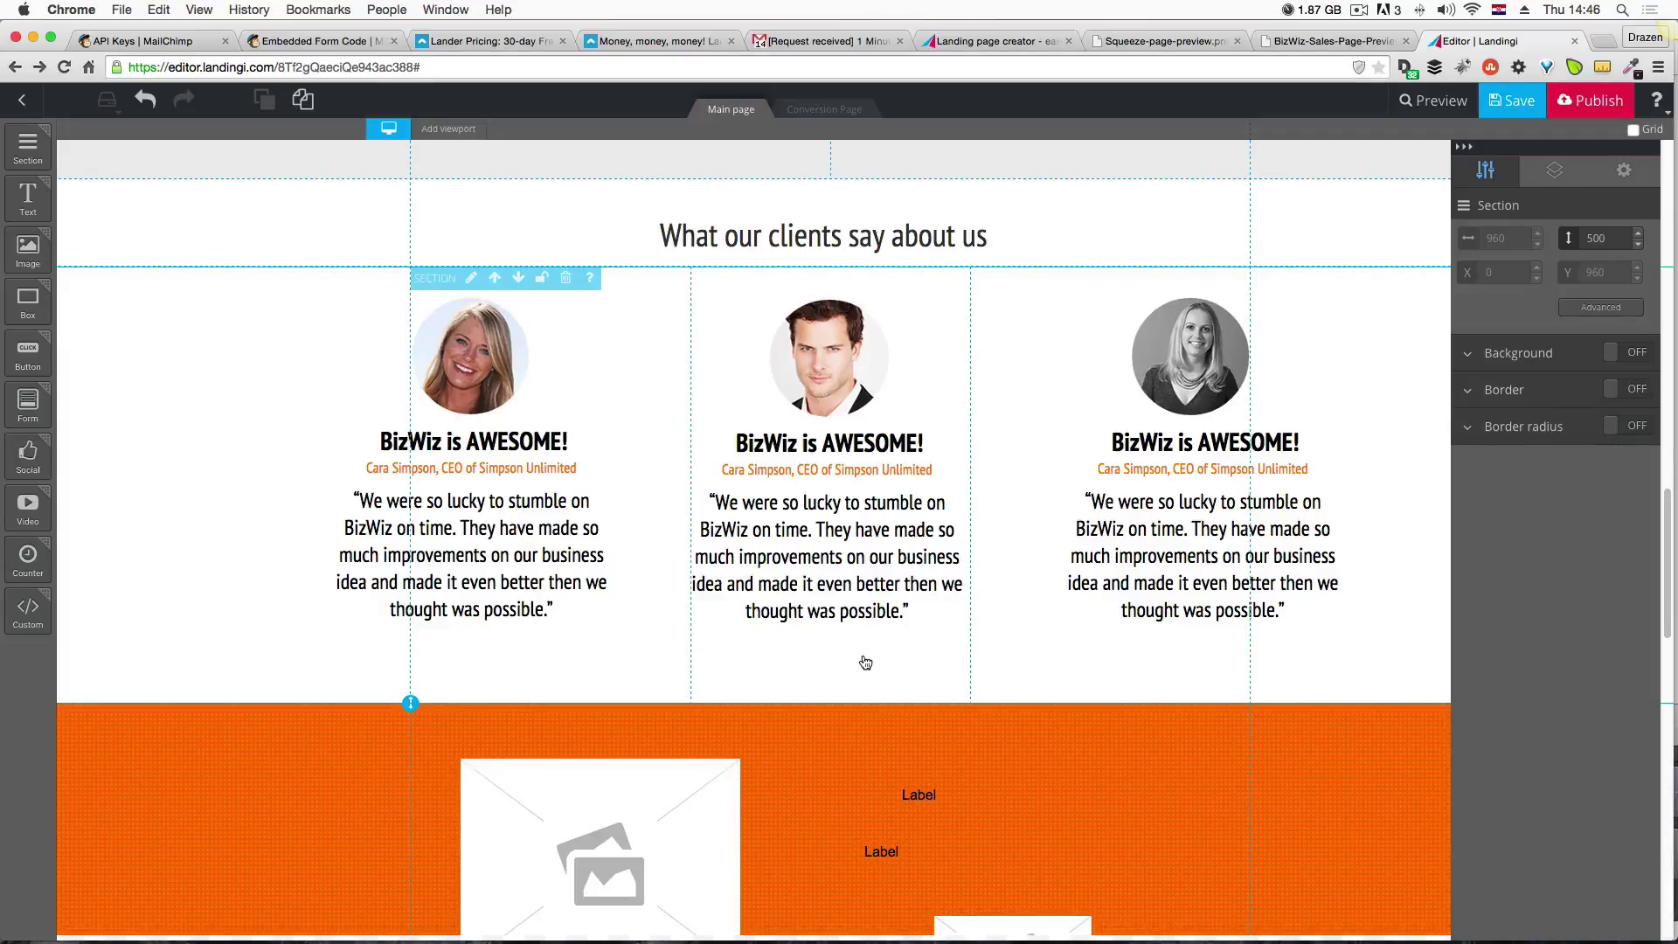
Copy the heading "We couldn't make it without you!" from the Fireworks mockup and paste it over the middle testimonial's heading in Chrome.
key("ctrl+Up")
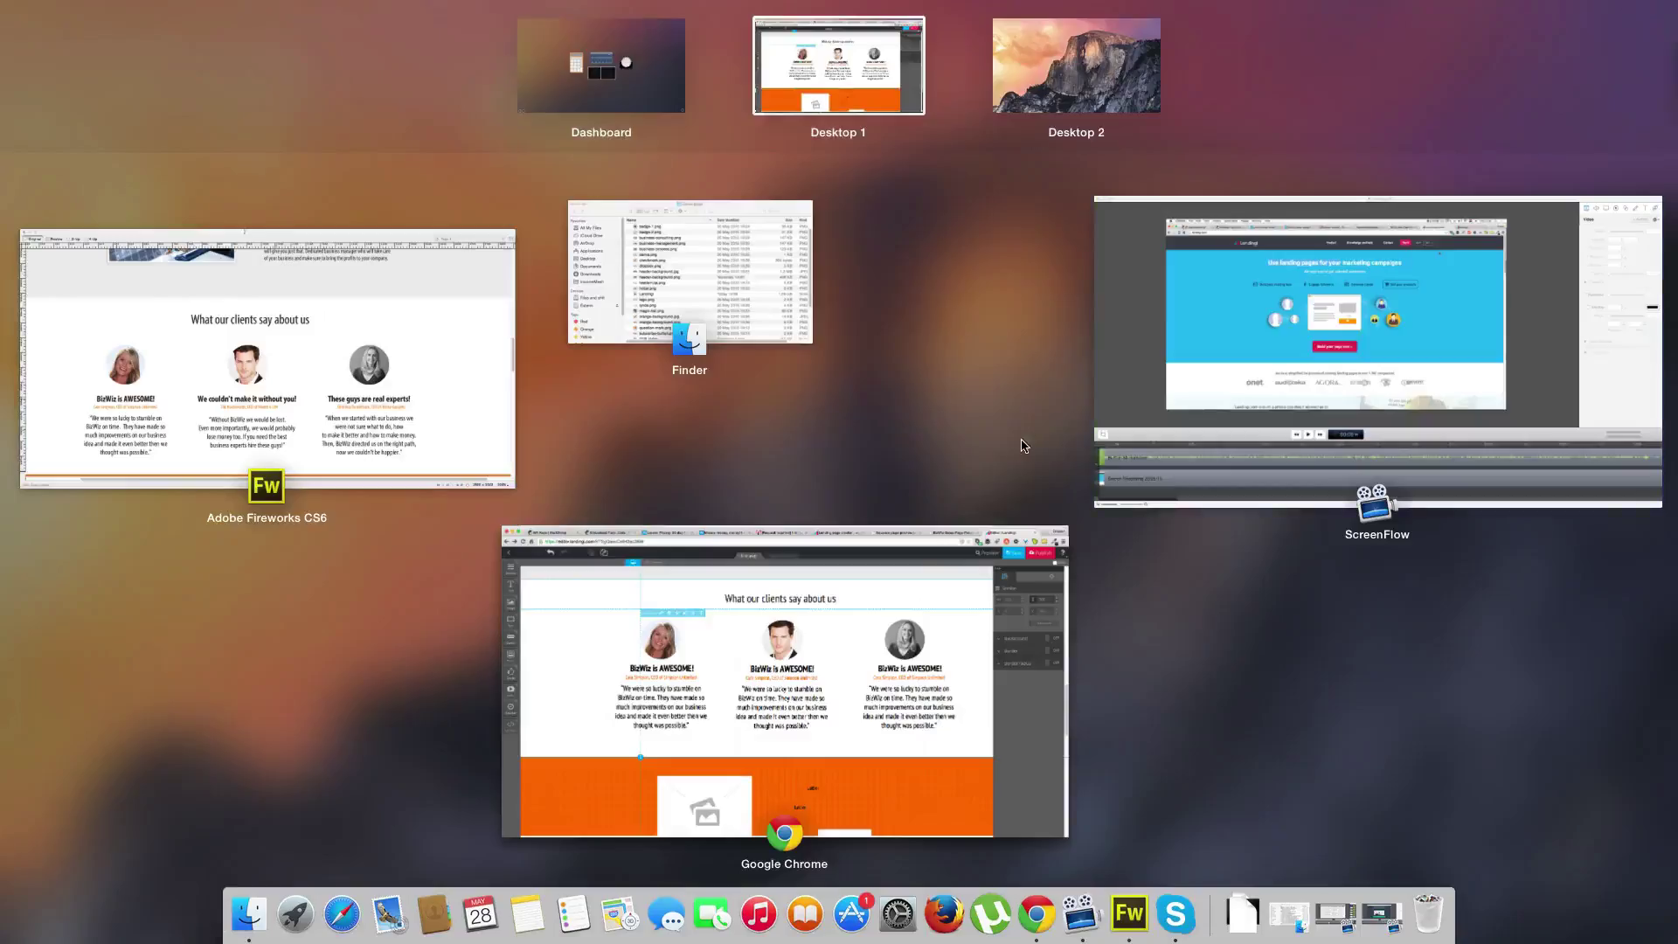
left_click(419, 443)
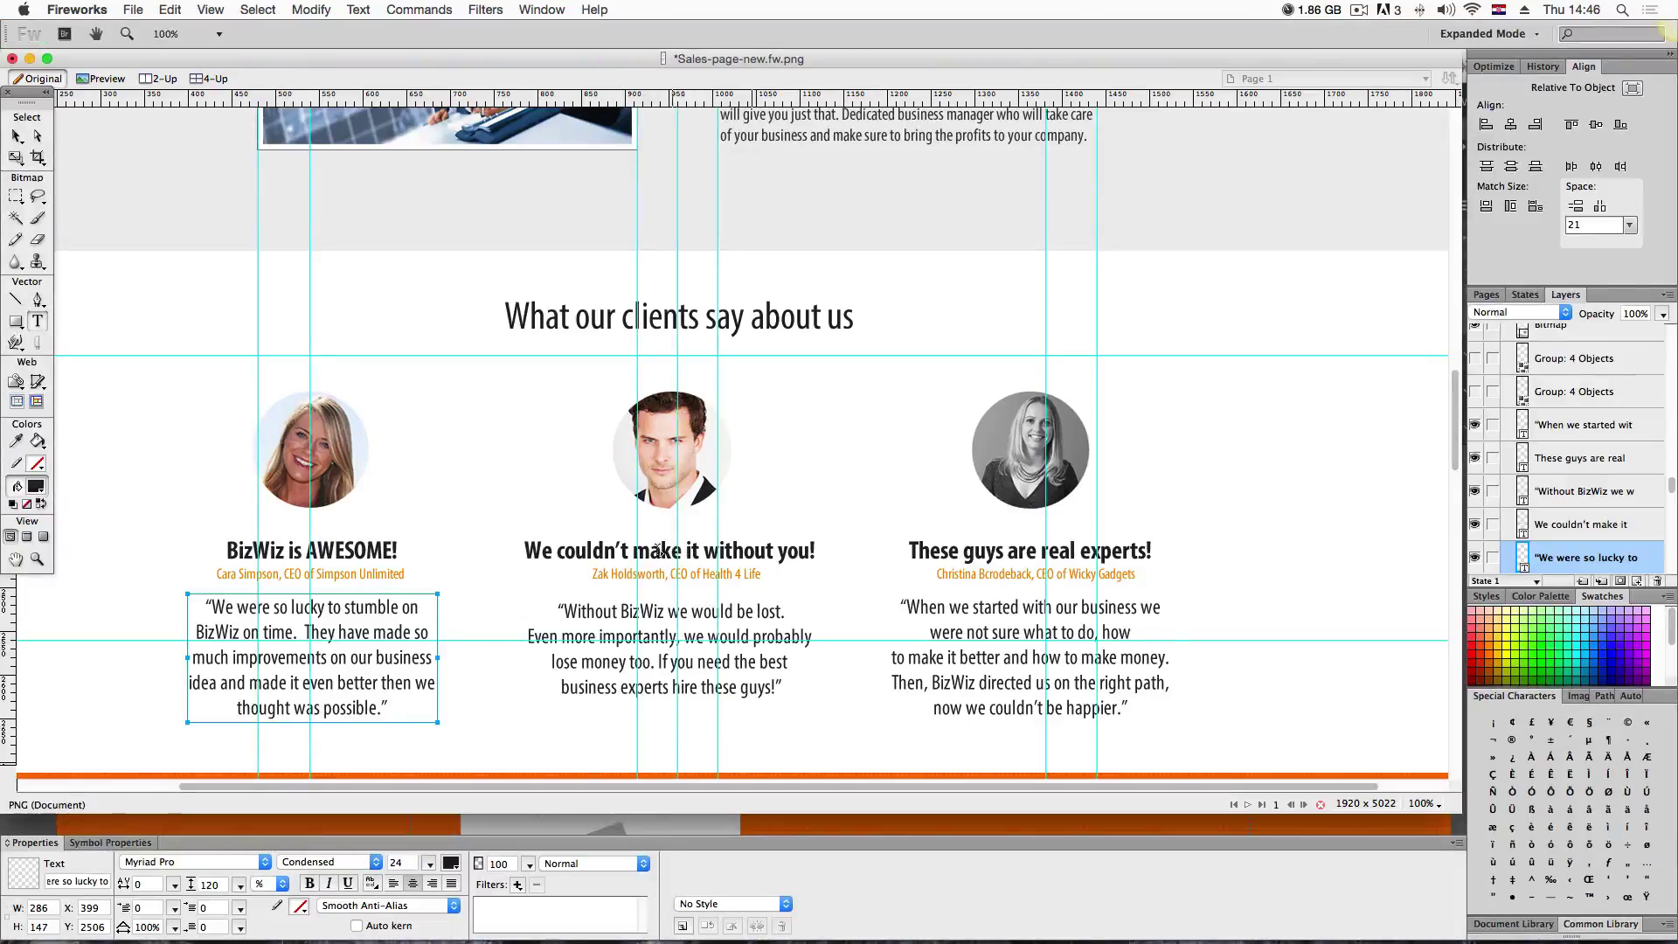
triple_click(659, 549)
key("super+c")
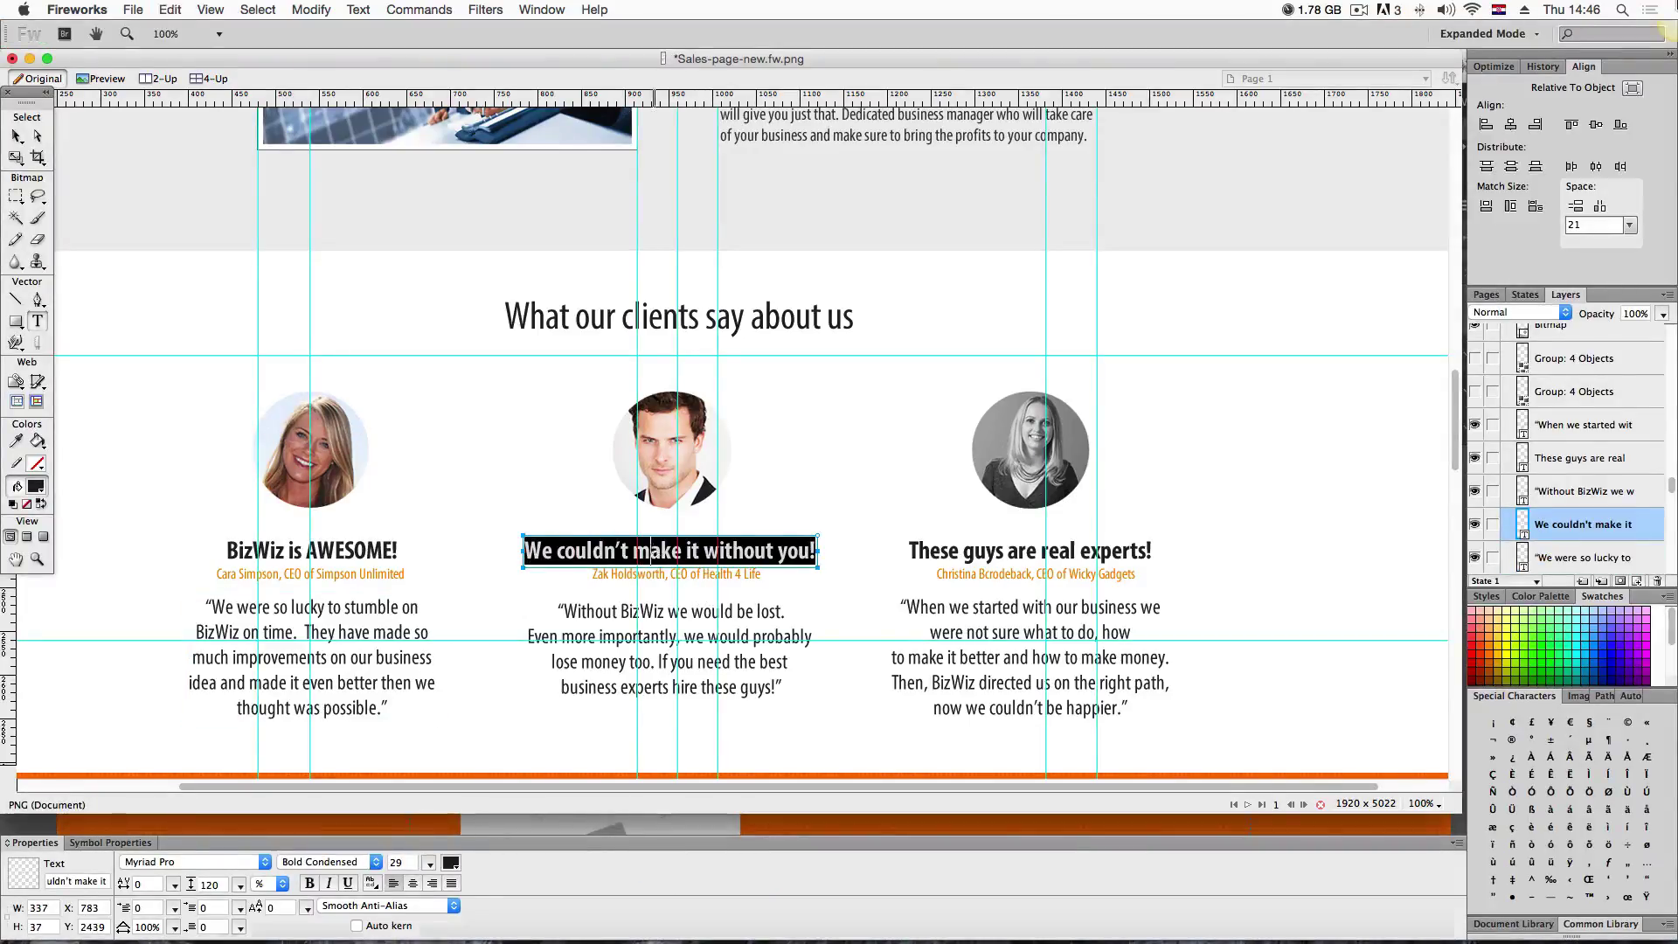
key("ctrl+Up")
left_click(793, 617)
left_click(802, 444)
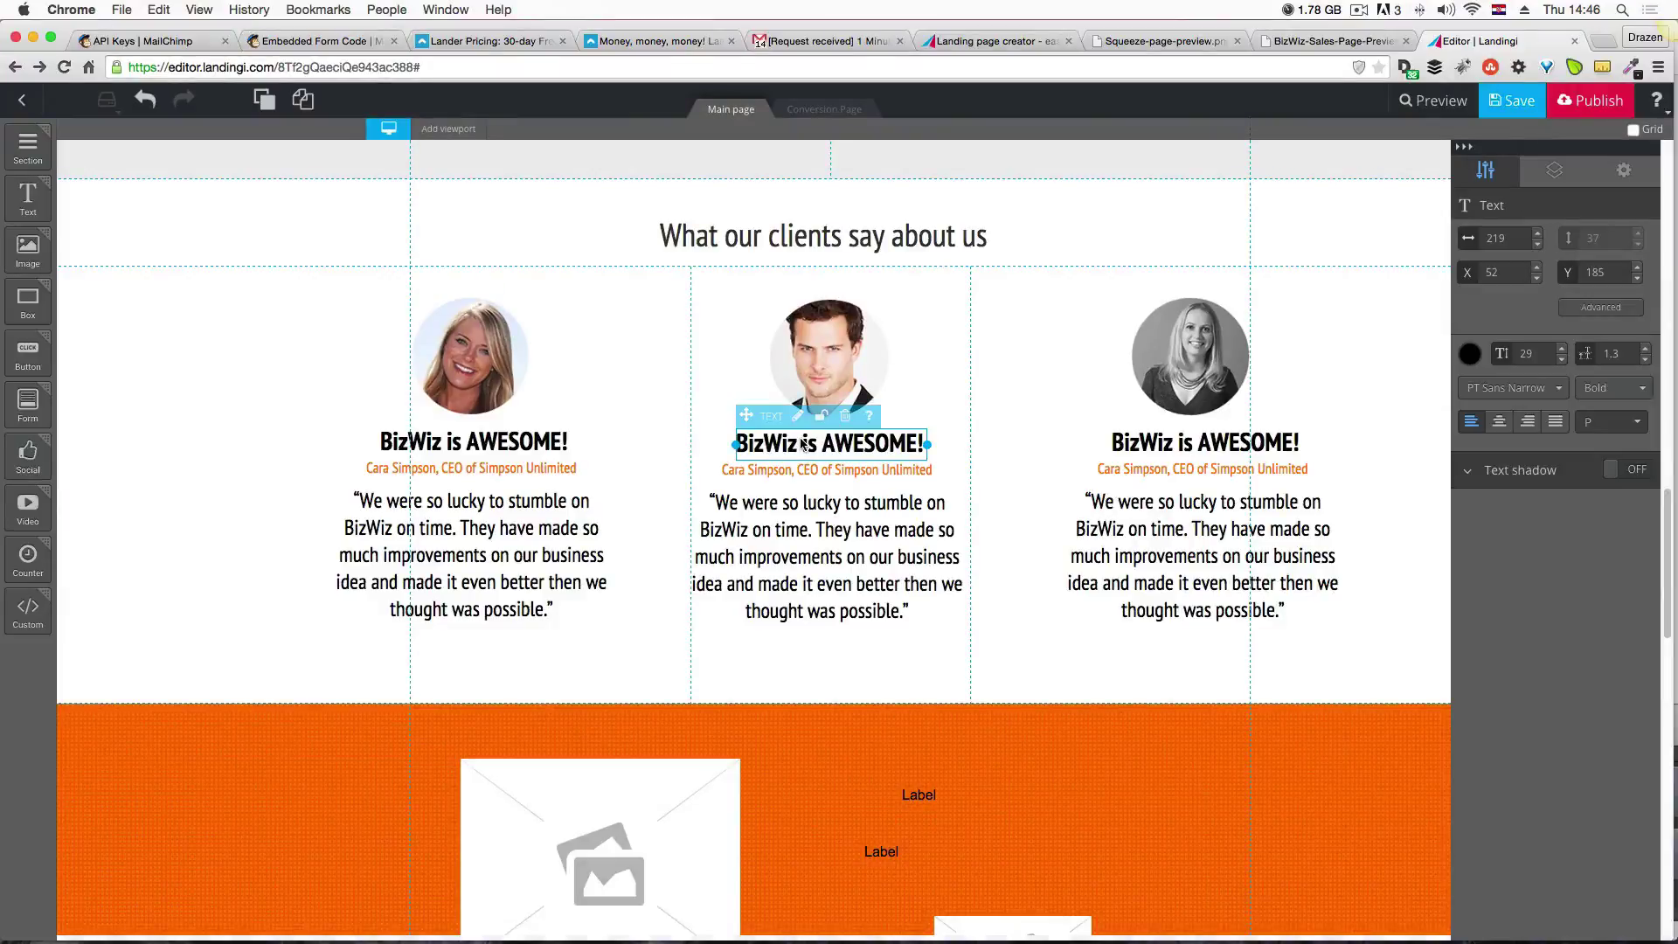
double_click(798, 447)
key("super+v")
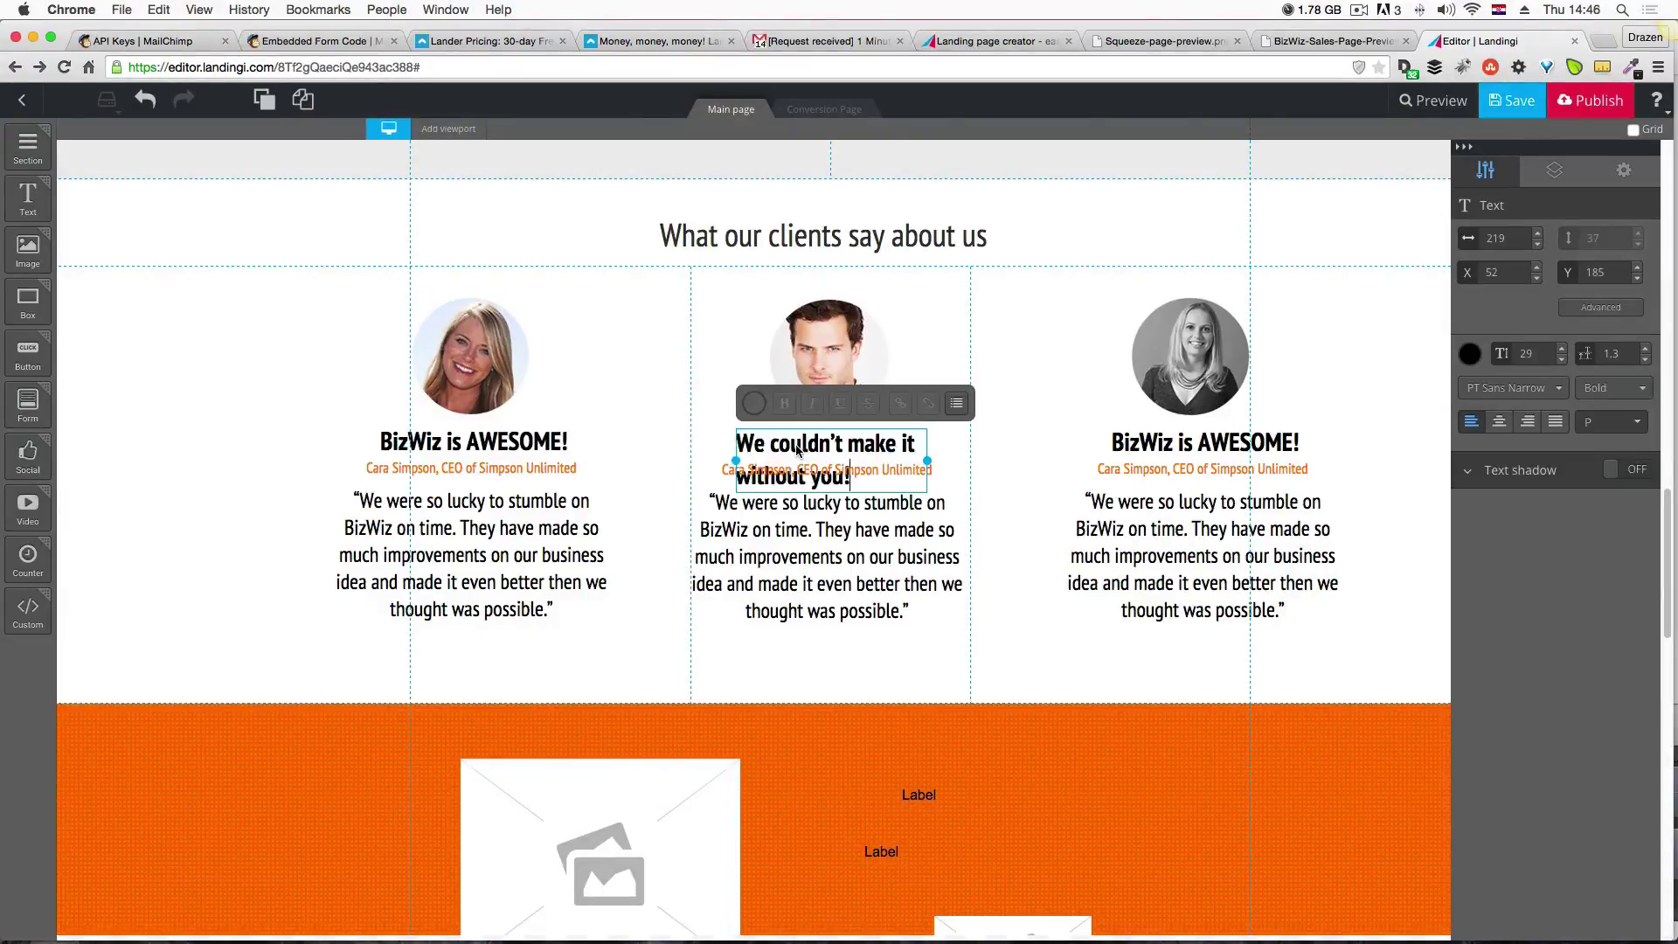
Widen the middle testimonial's heading box on both sides to 343 px to fit the text on one line.
left_click_drag(736, 461, 697, 460)
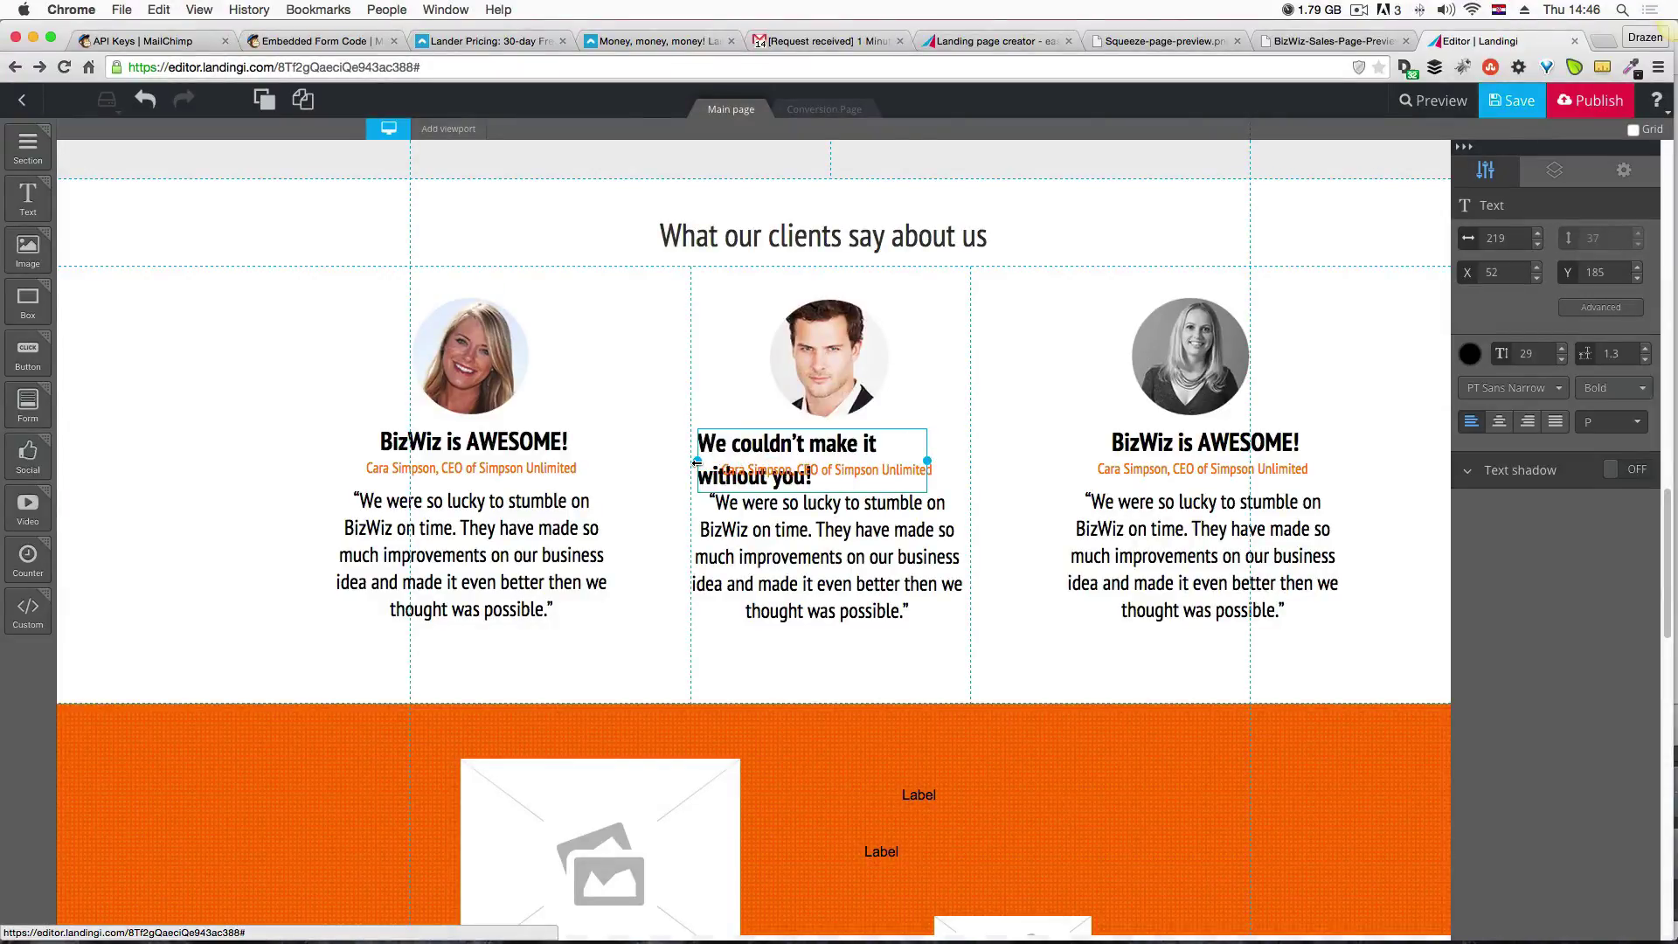
left_click_drag(928, 461, 976, 462)
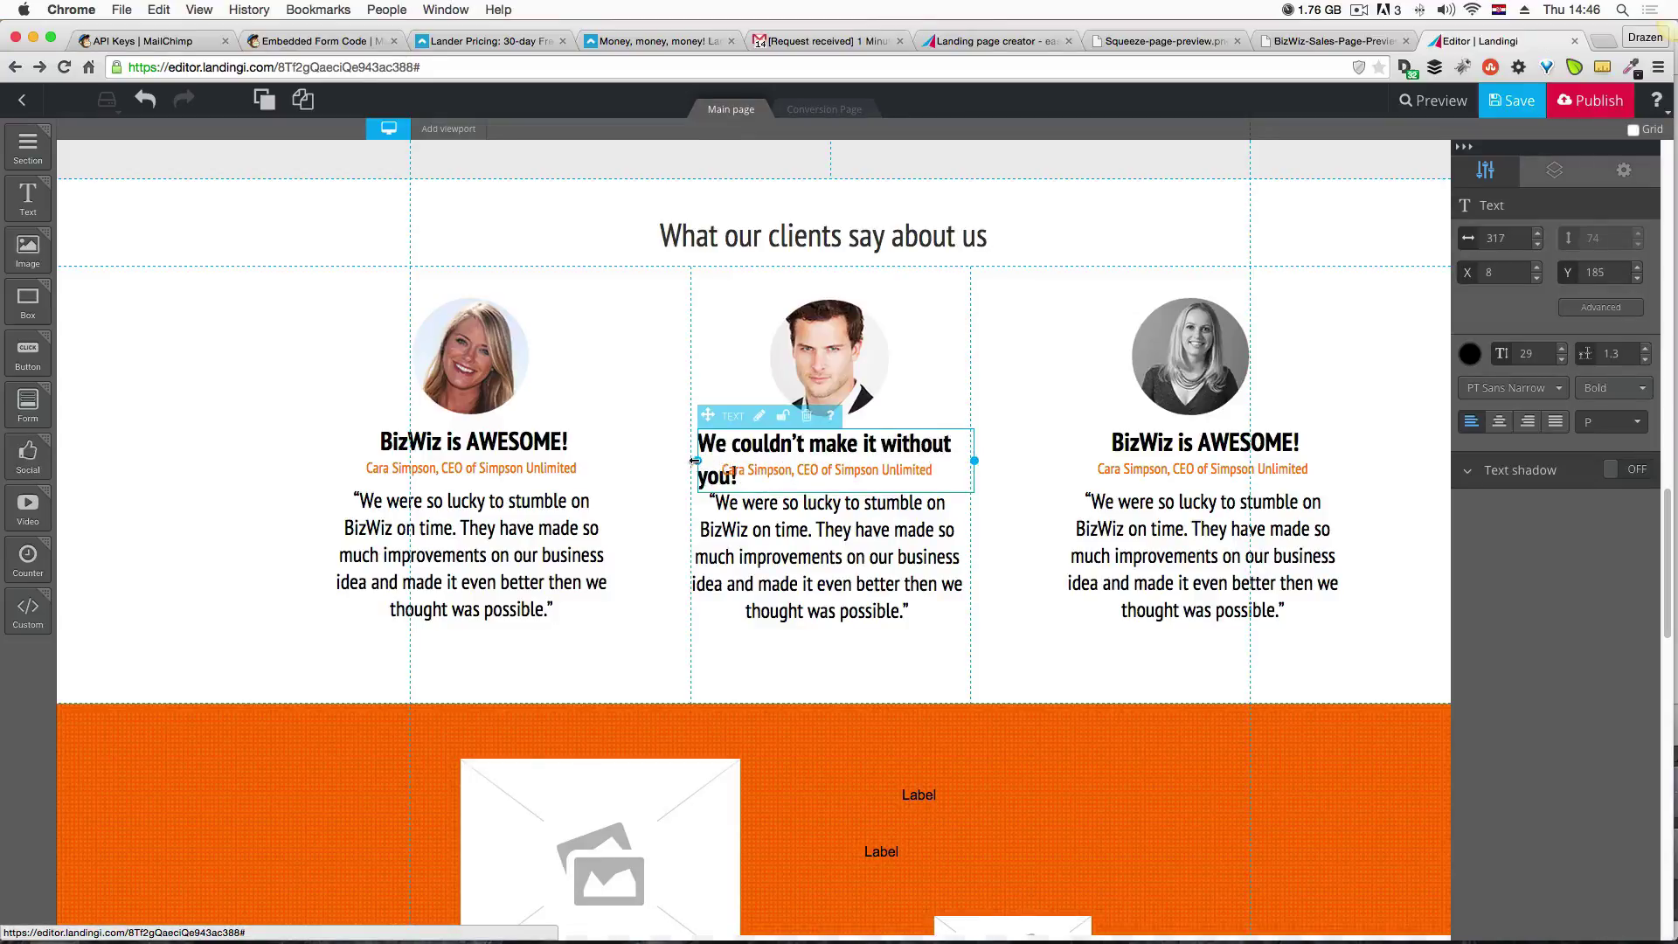
left_click_drag(695, 461, 670, 460)
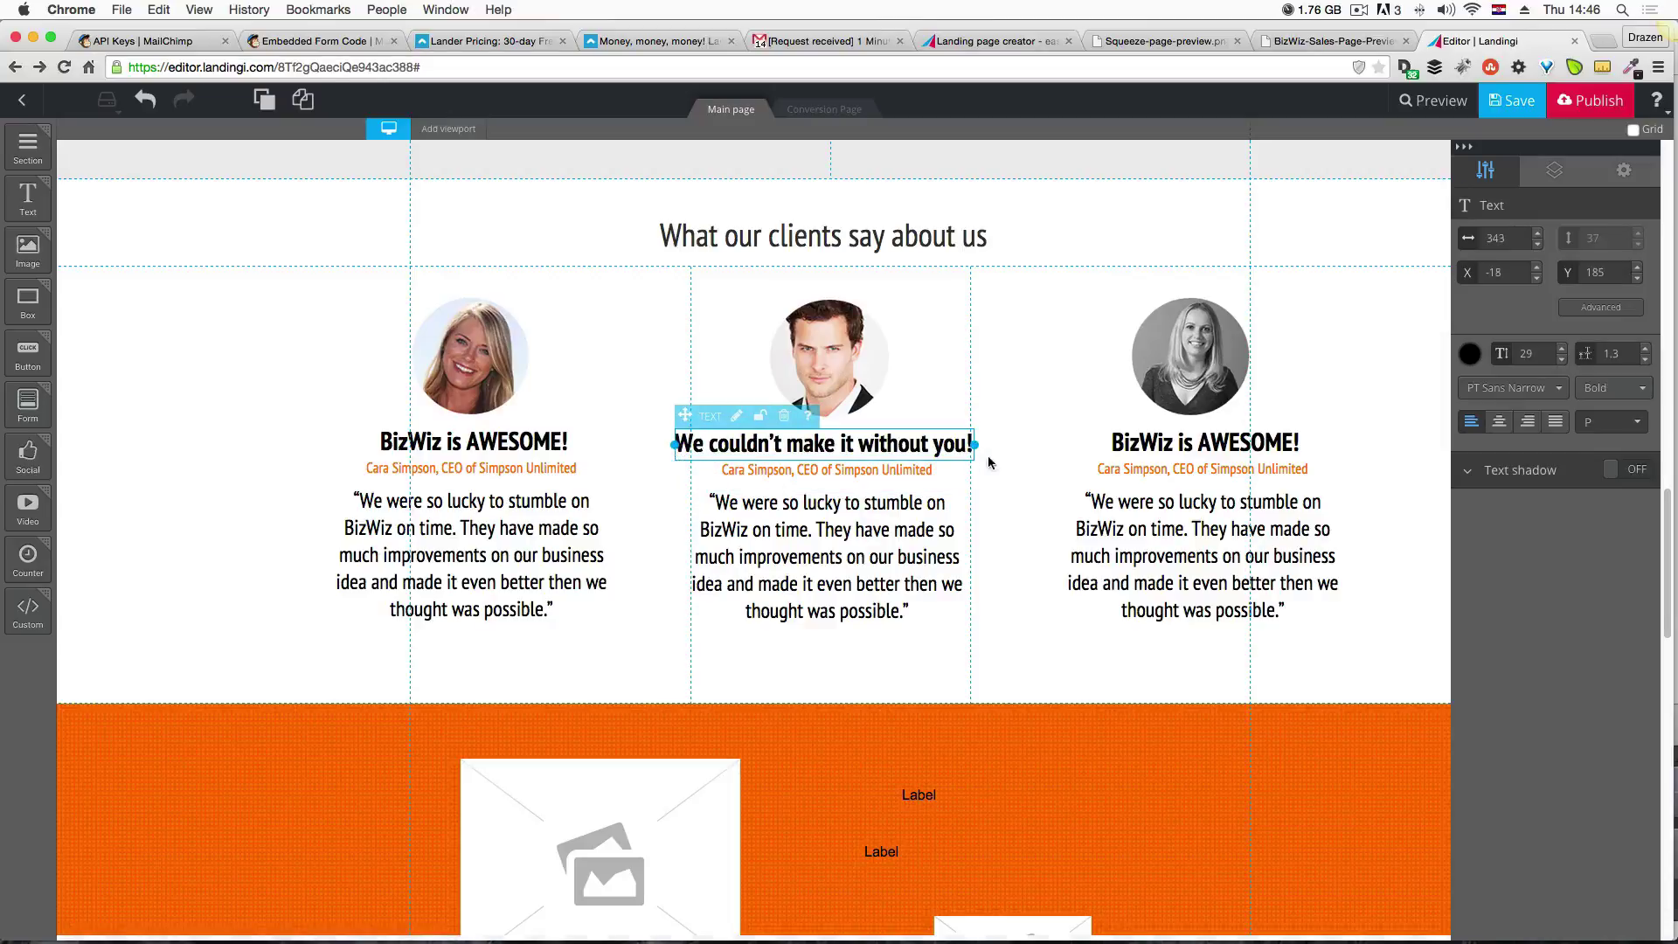
Replace the middle testimonial's name line with the client's name and "CEO of Health 4 Life", copied from the Fireworks mockup.
key("ctrl+Up")
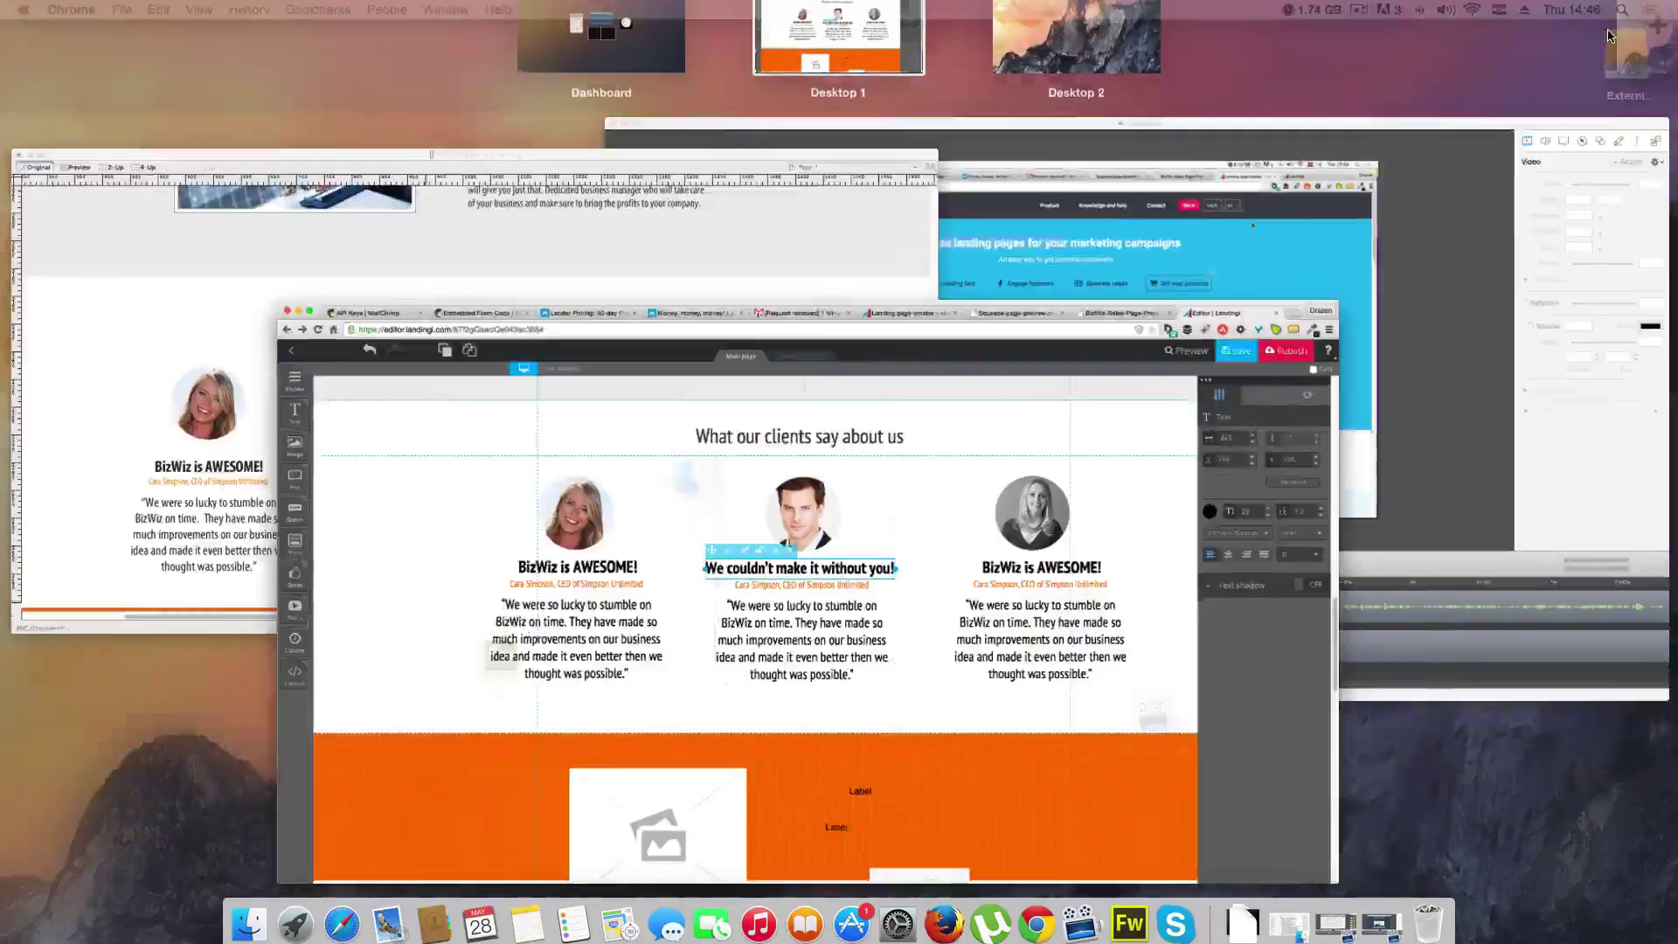
left_click(193, 330)
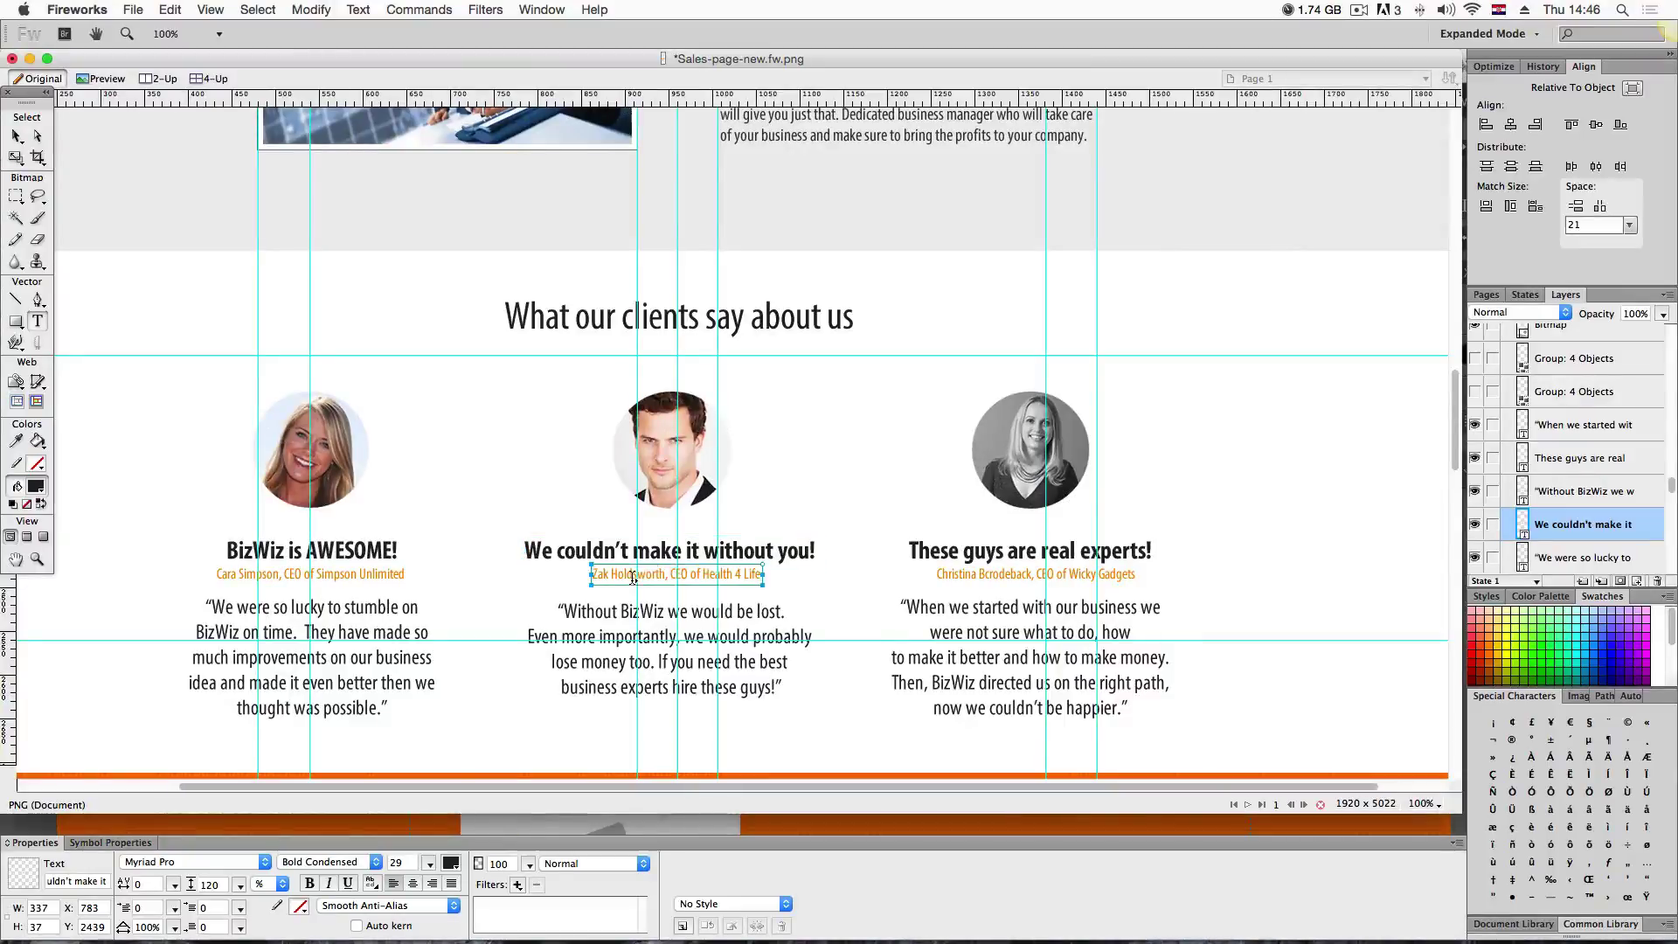
double_click(634, 578)
key("super+c")
key("ctrl+Up")
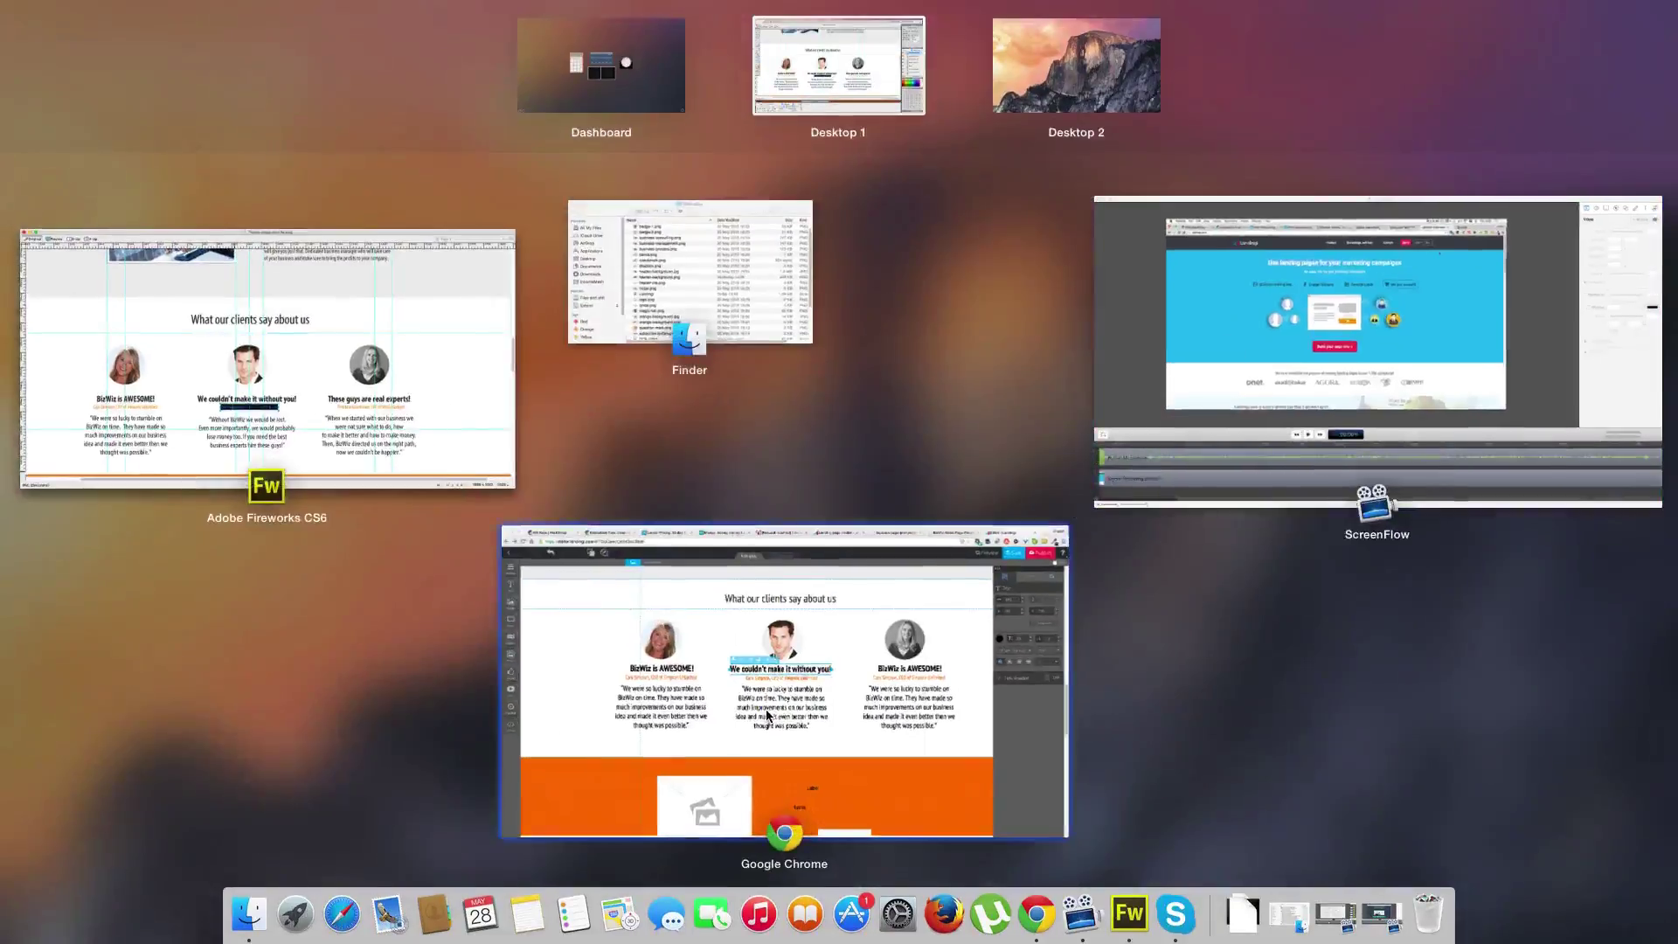
left_click(796, 611)
left_click(797, 469)
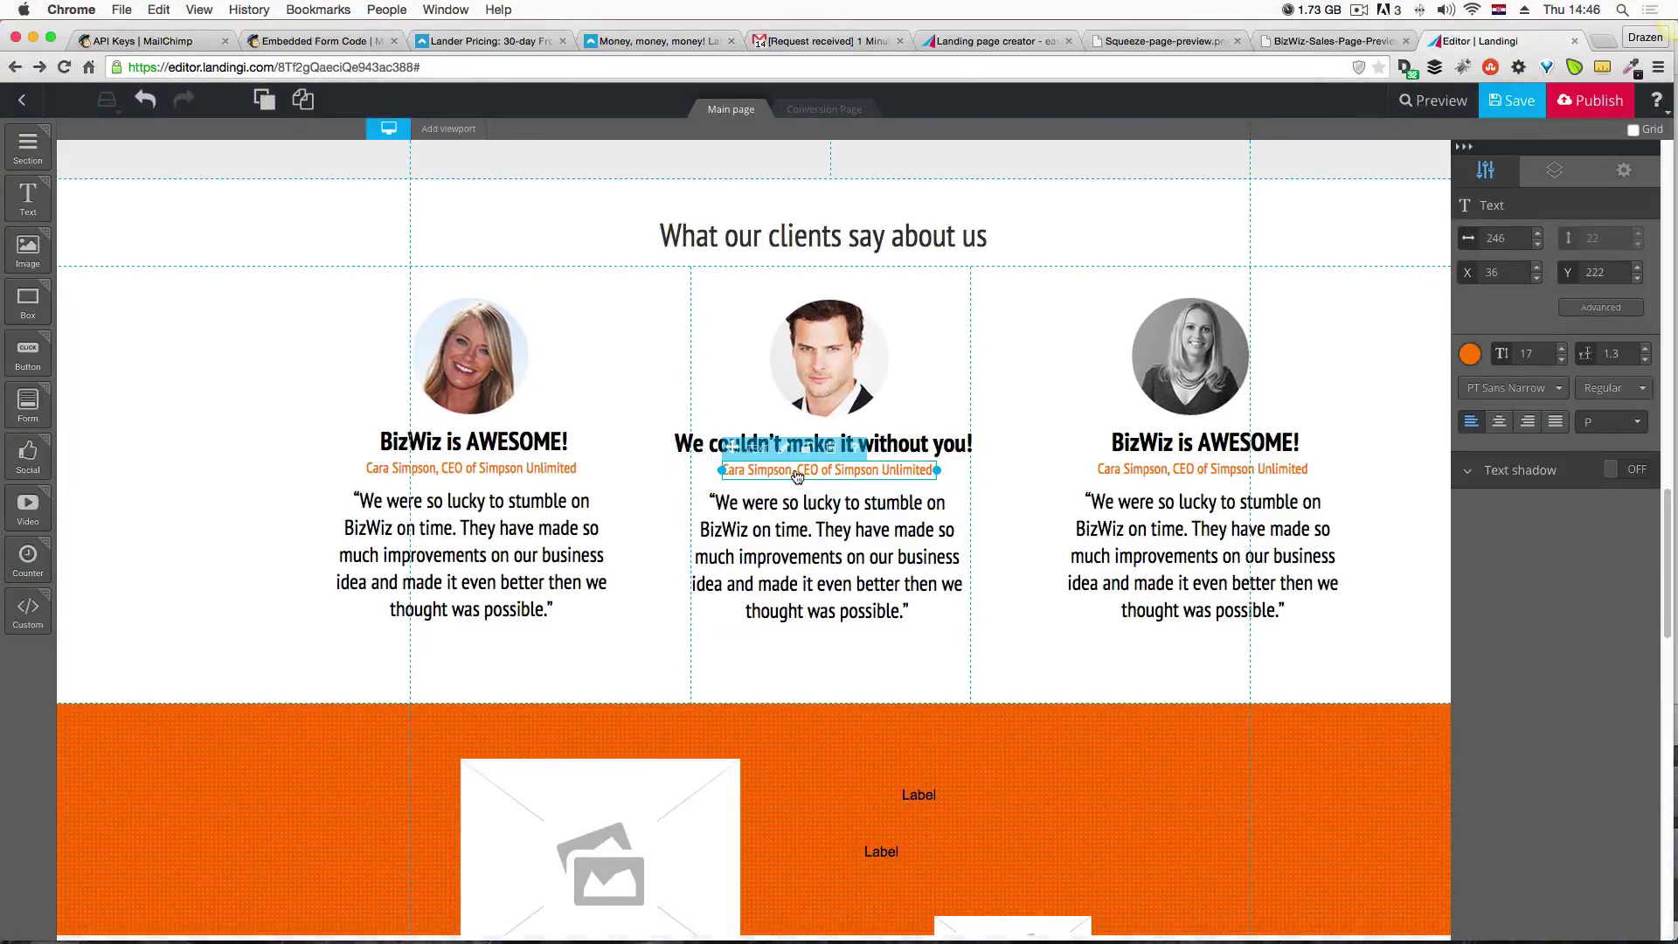
double_click(797, 470)
key("super+v")
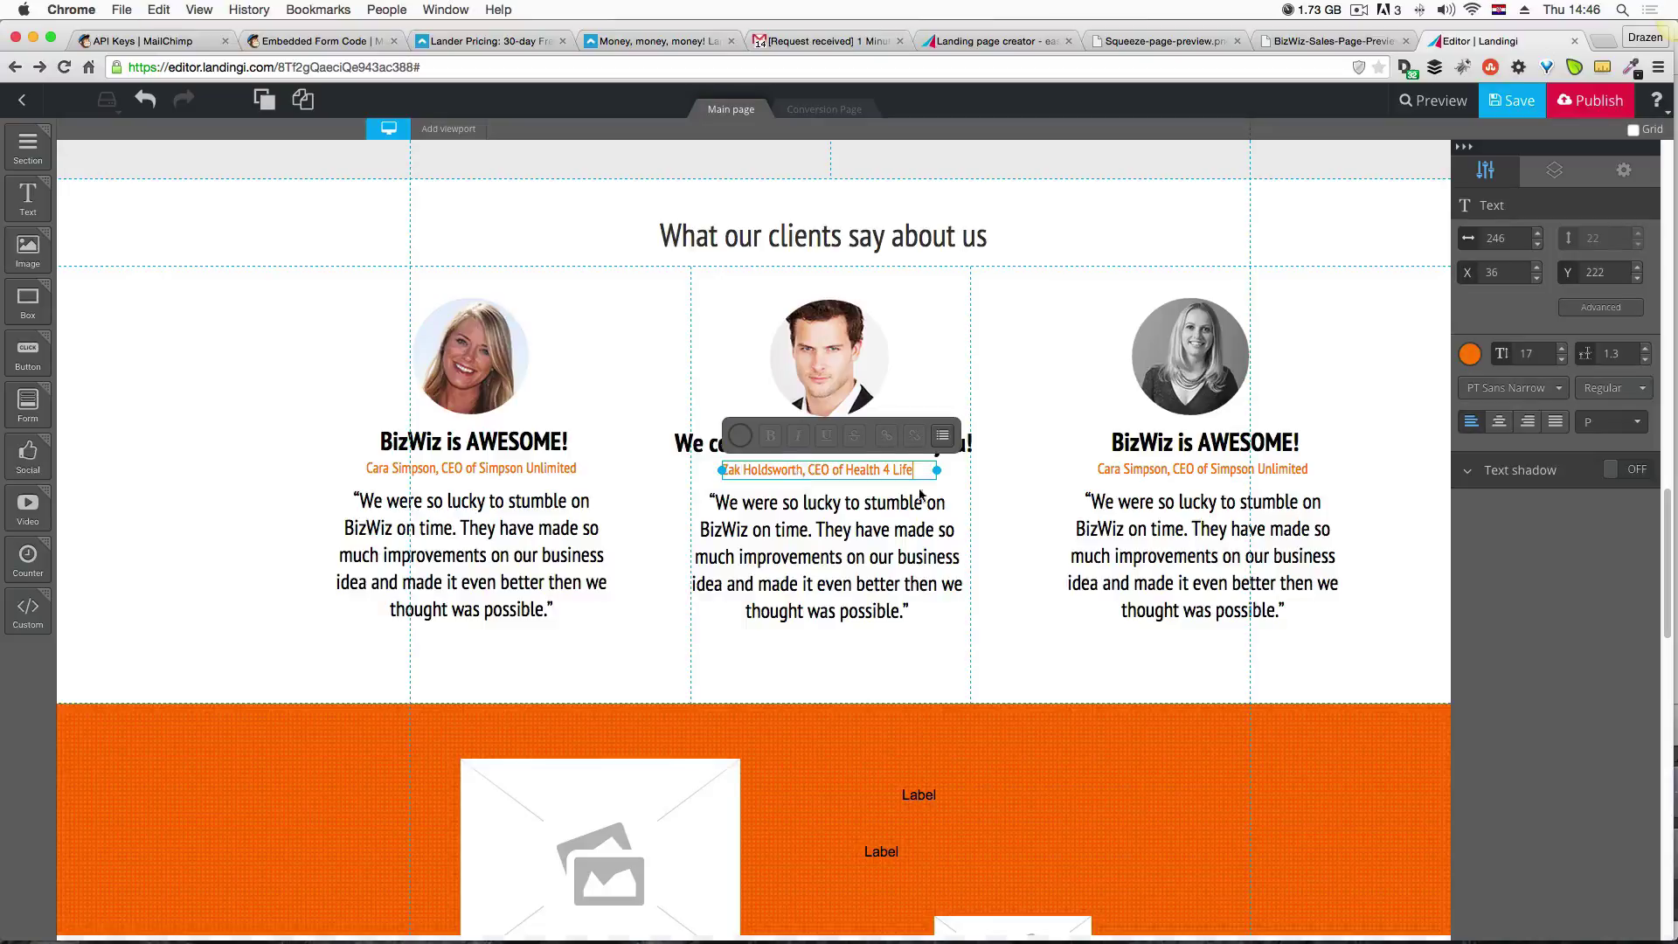
Replace the middle testimonial's quote with the mockup's "Without BizWiz we would be lost..." text copied from Fireworks.
key("ctrl+Up")
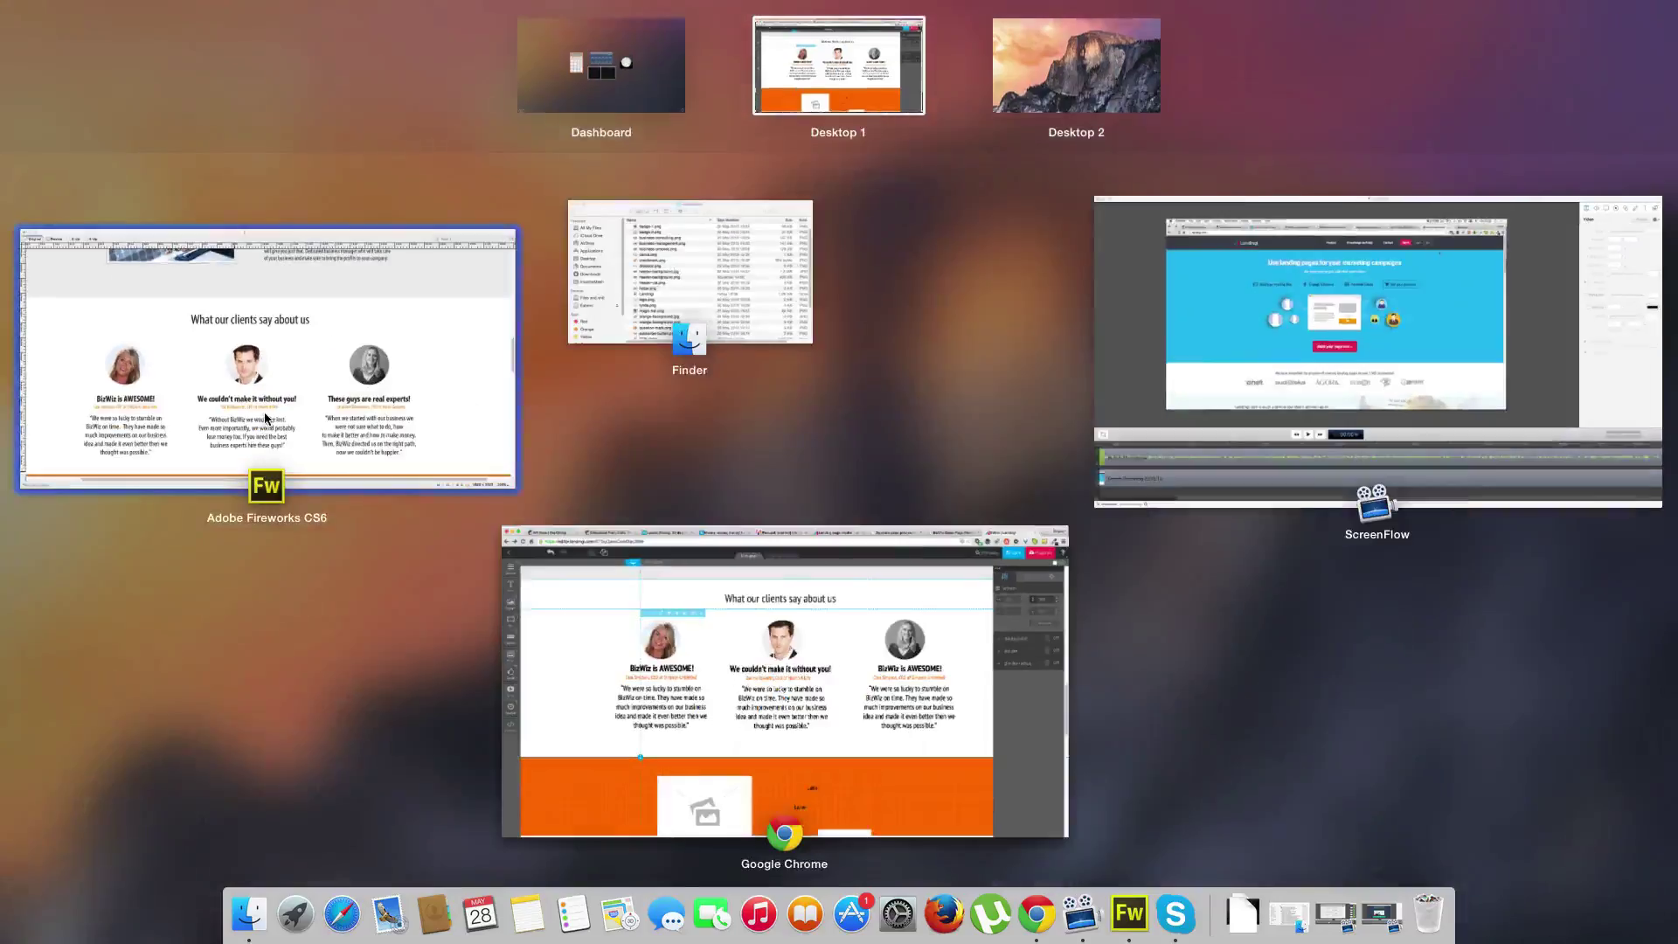
left_click(262, 376)
left_click(742, 645)
left_click_drag(783, 687, 569, 602)
key("super+c")
key("ctrl+Up")
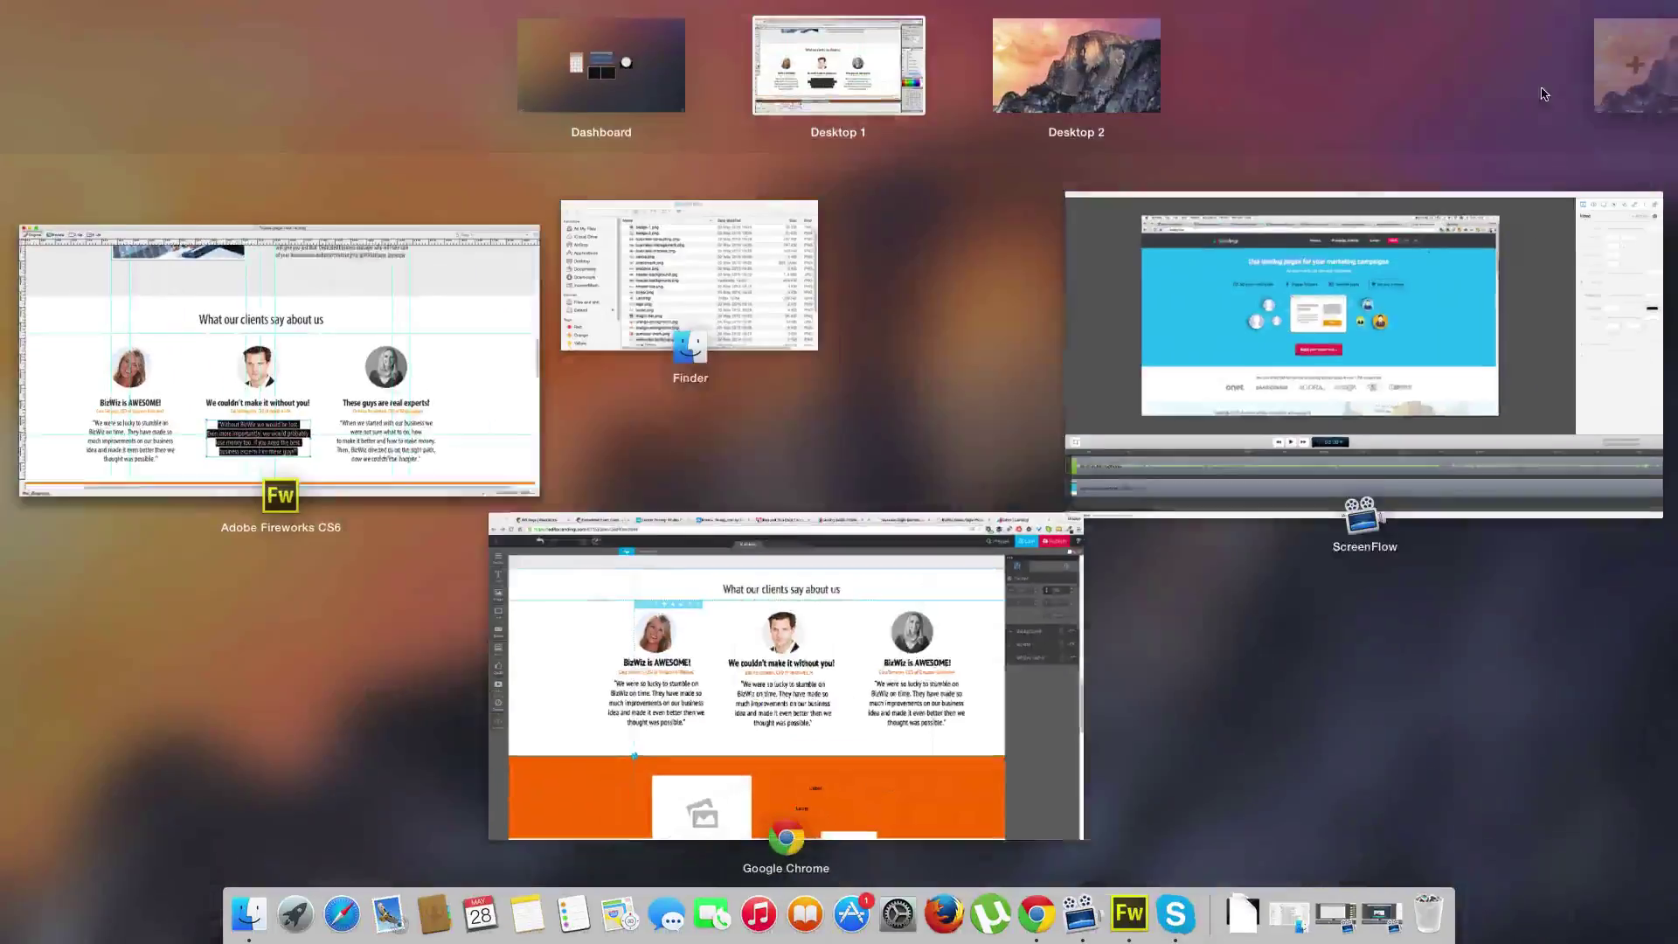
left_click(837, 556)
left_click(837, 556)
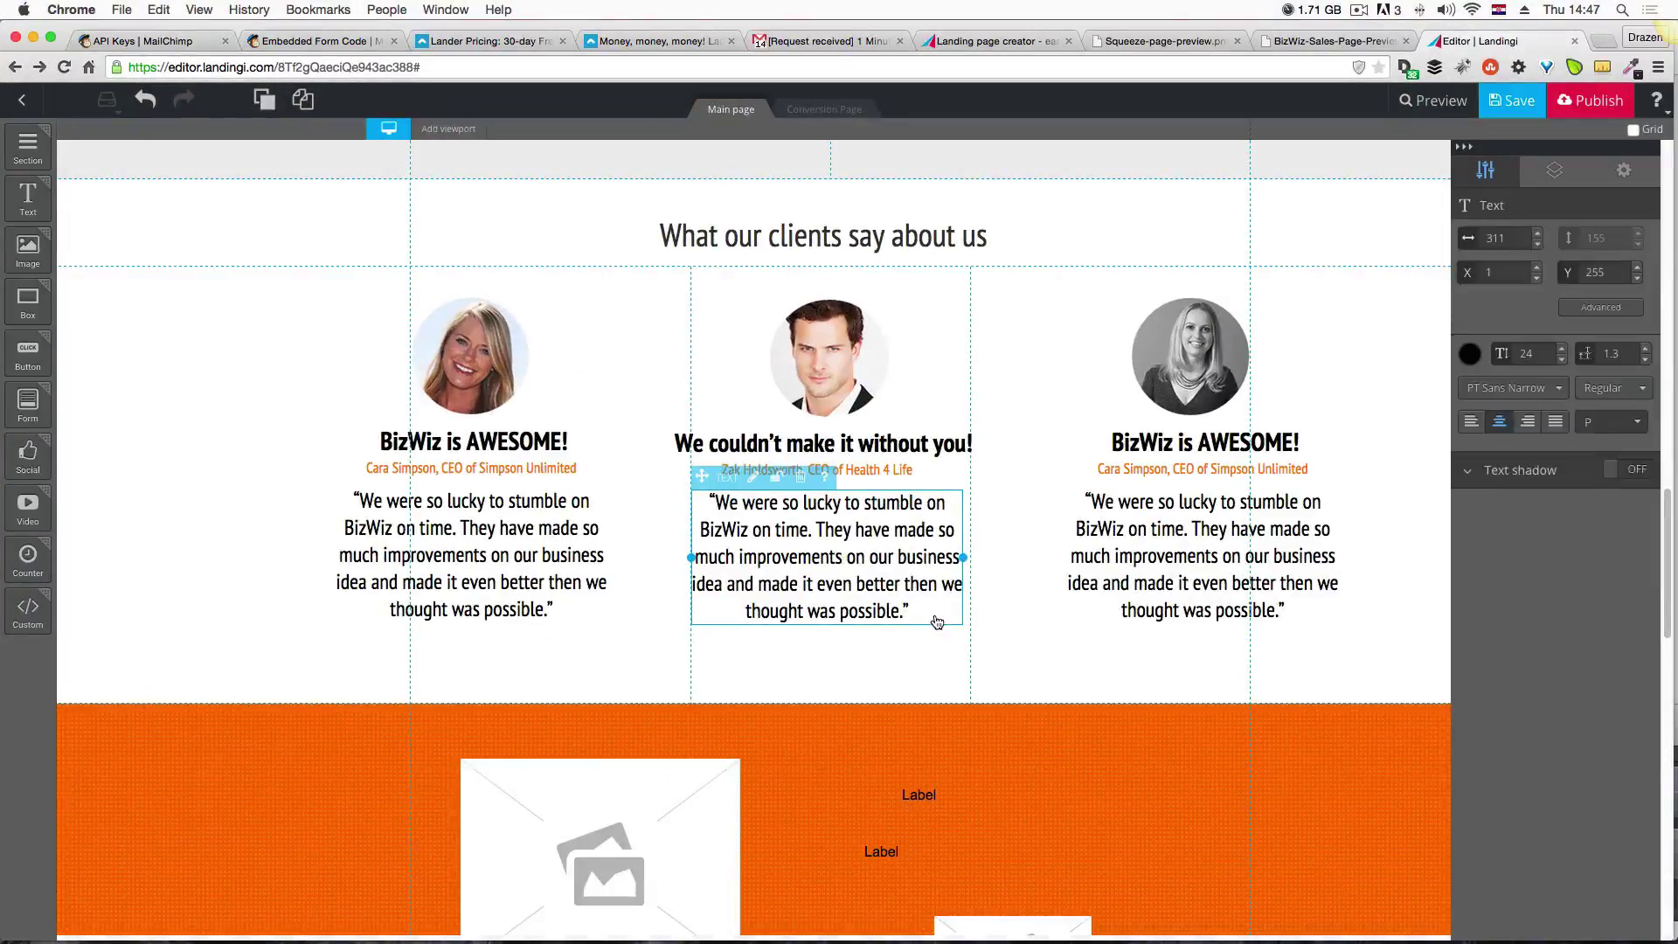
double_click(924, 611)
left_click_drag(925, 612, 707, 505)
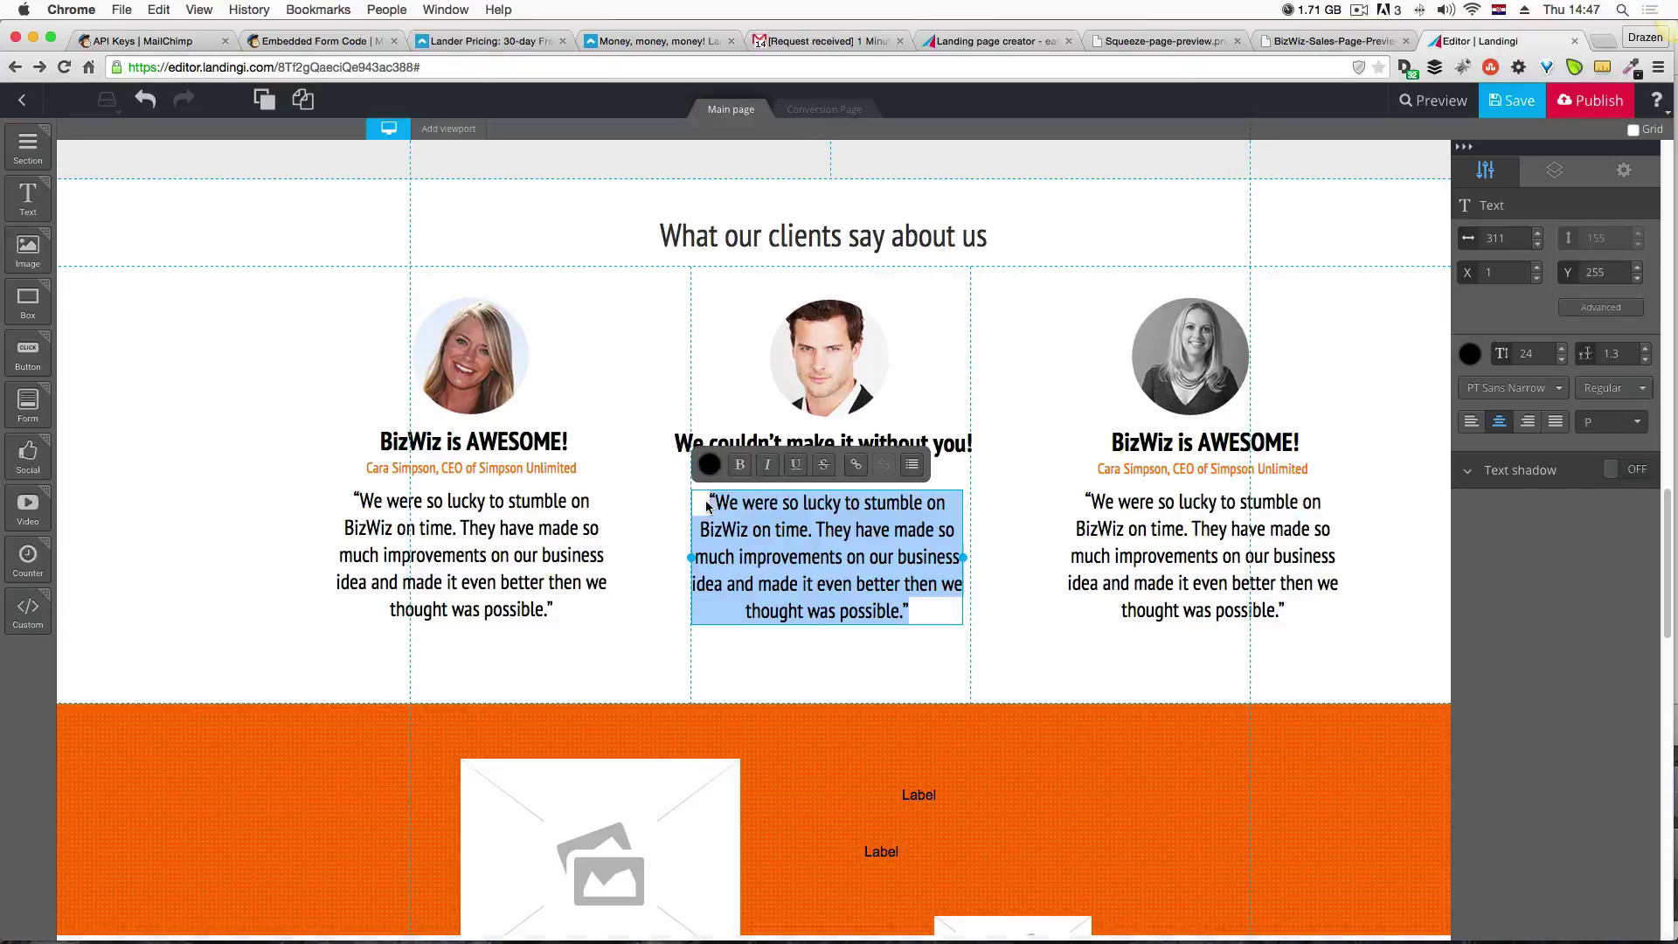
key("super+v")
Replace the third testimonial's heading with "These guys are real experts!" copied from the Fireworks mockup, widening its box to fit one line in Chrome.
key("ctrl+Up")
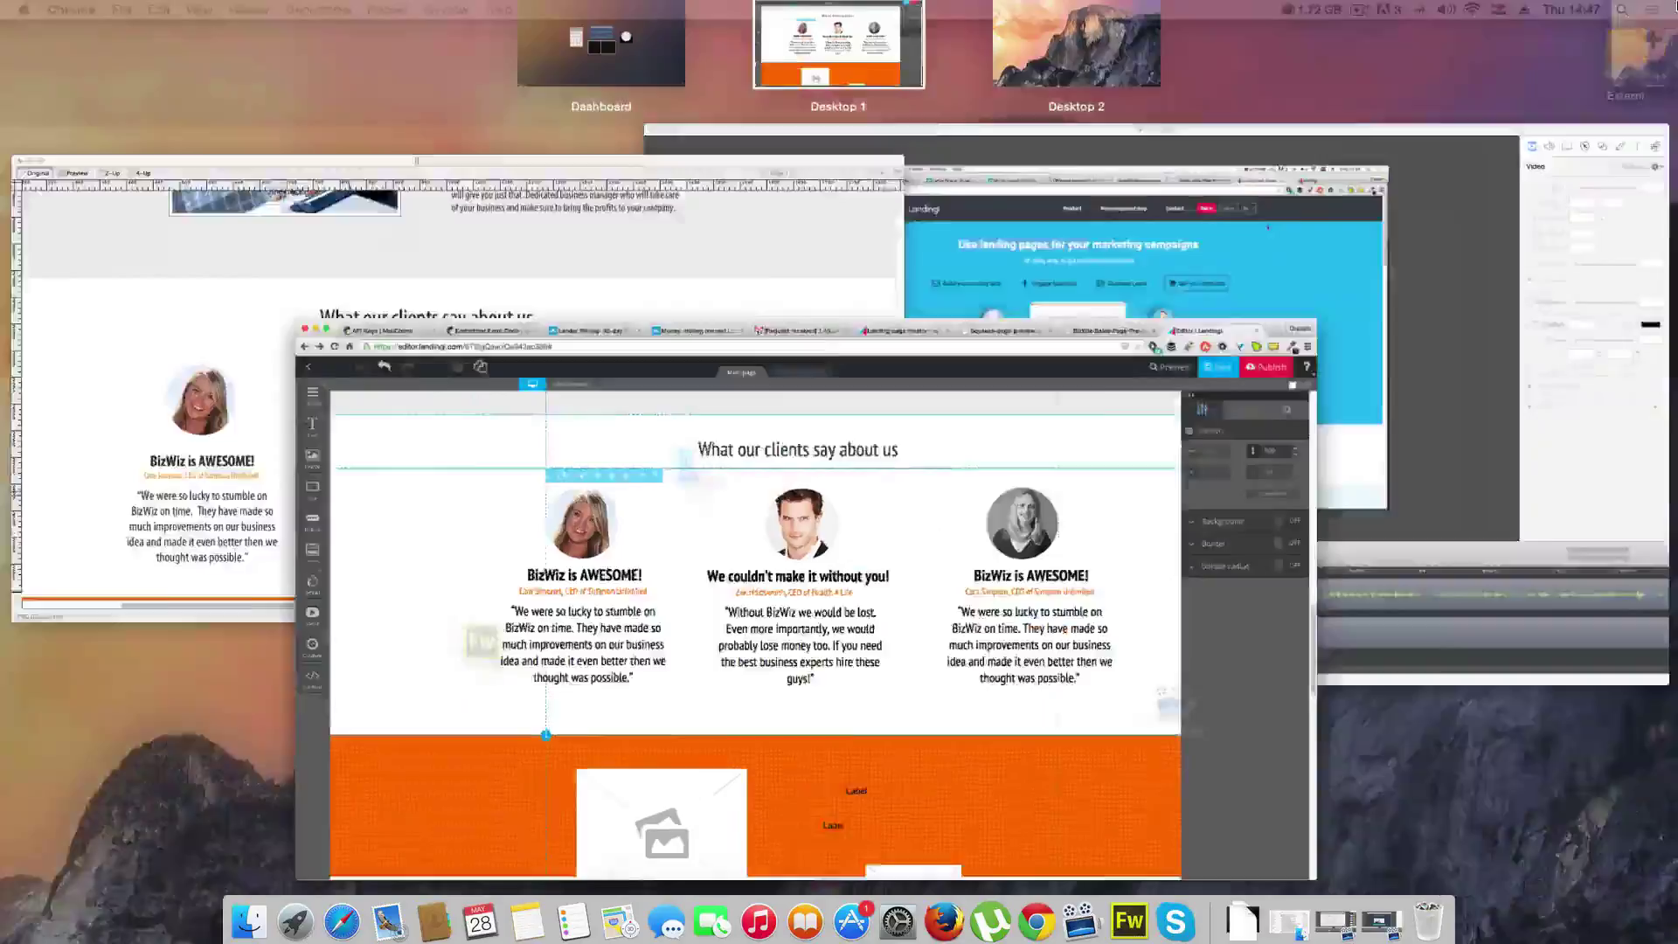
left_click(503, 325)
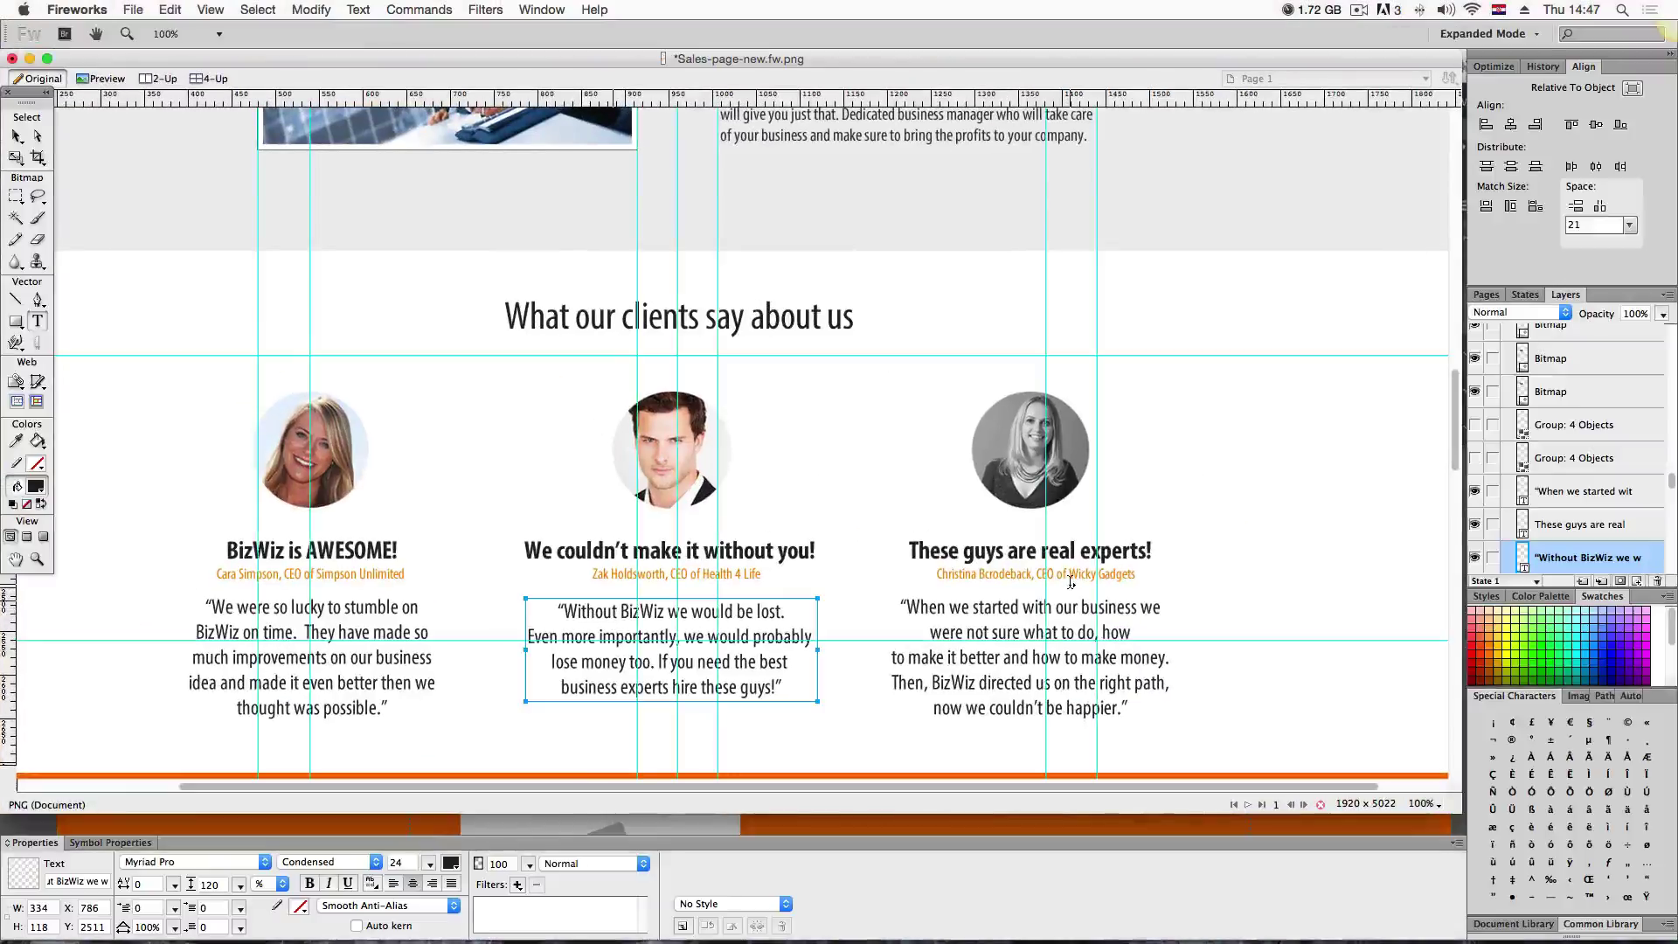
triple_click(1045, 552)
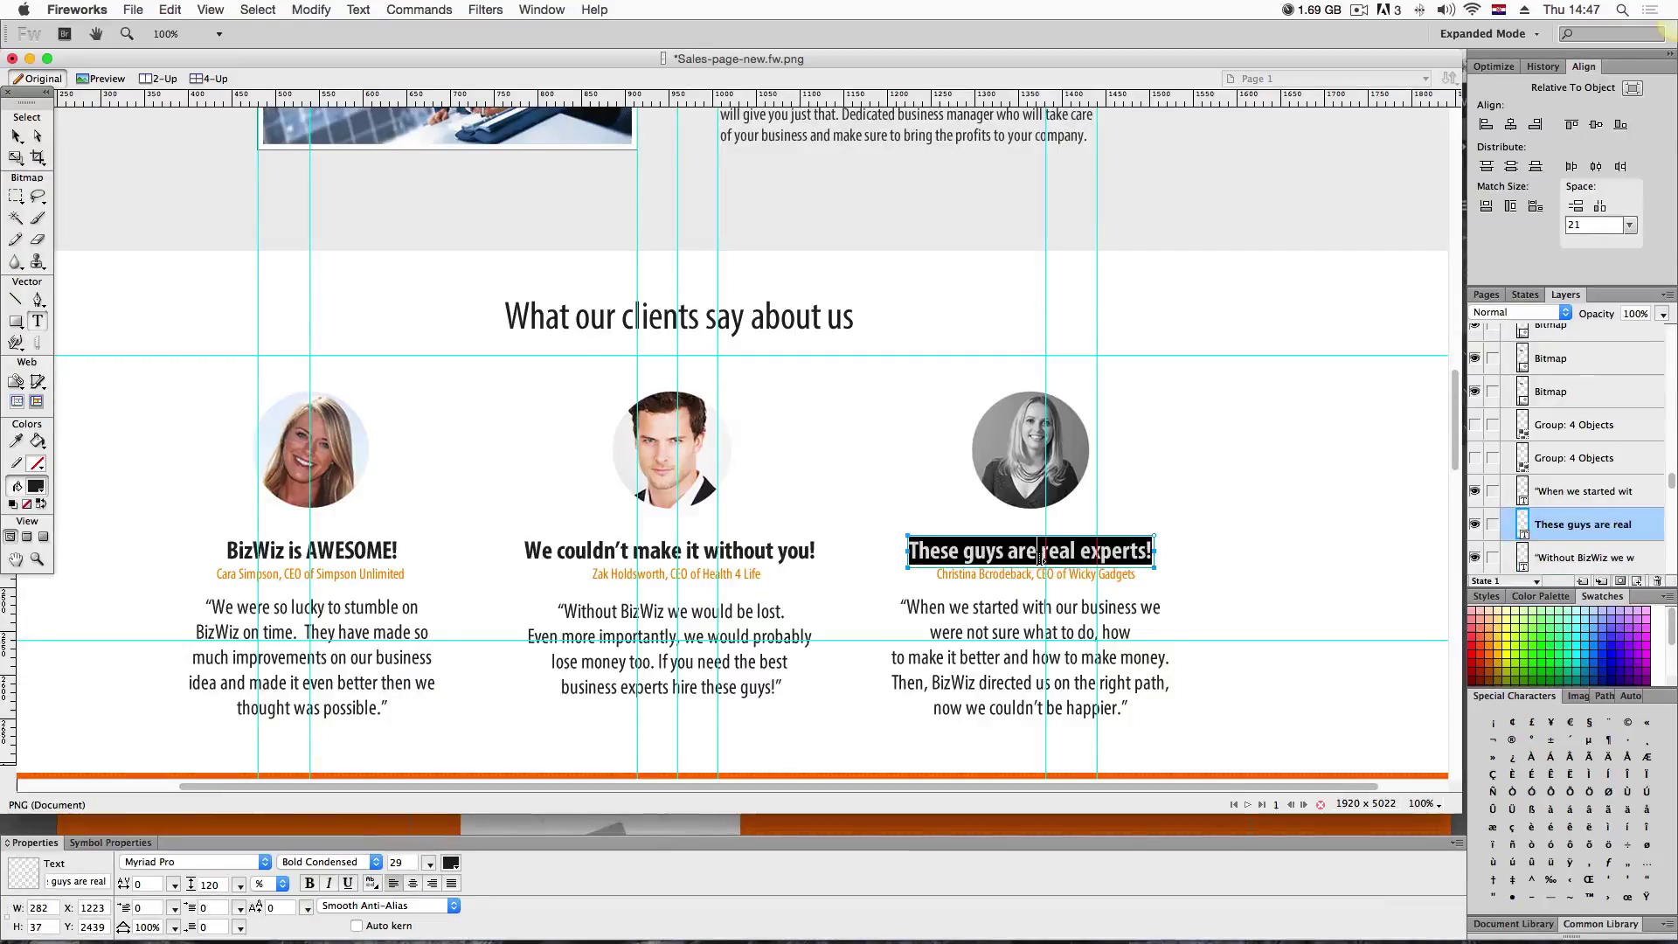
key("ctrl+Up")
left_click(749, 602)
left_click(1143, 440)
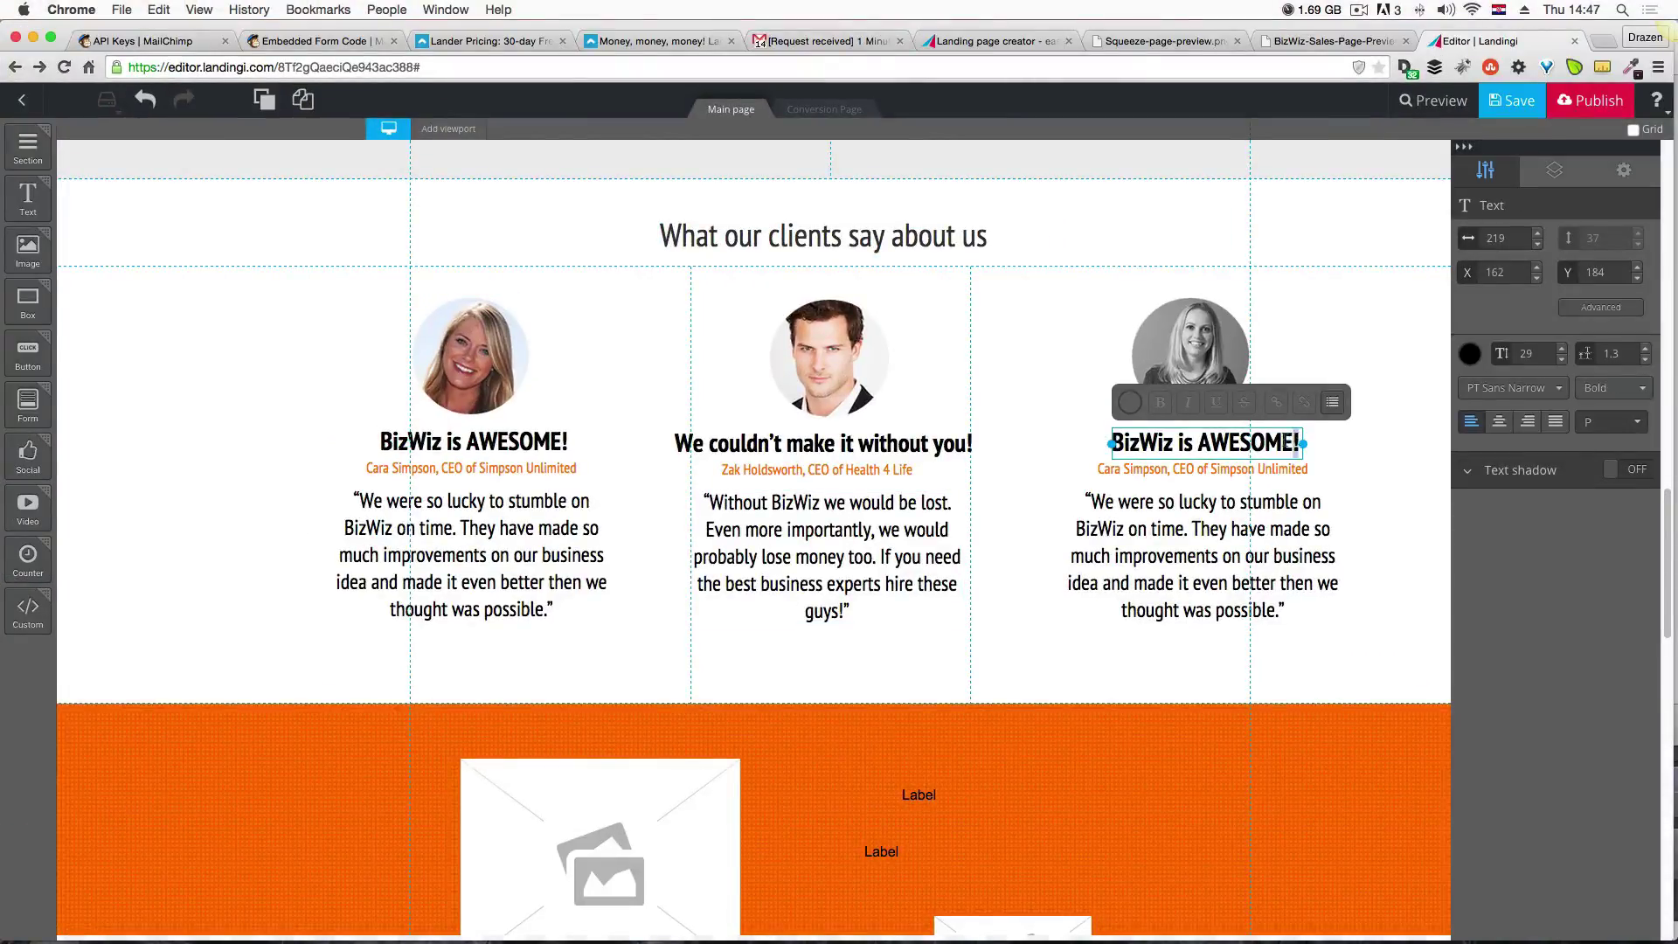
left_click_drag(1296, 451, 1052, 459)
key("super+v")
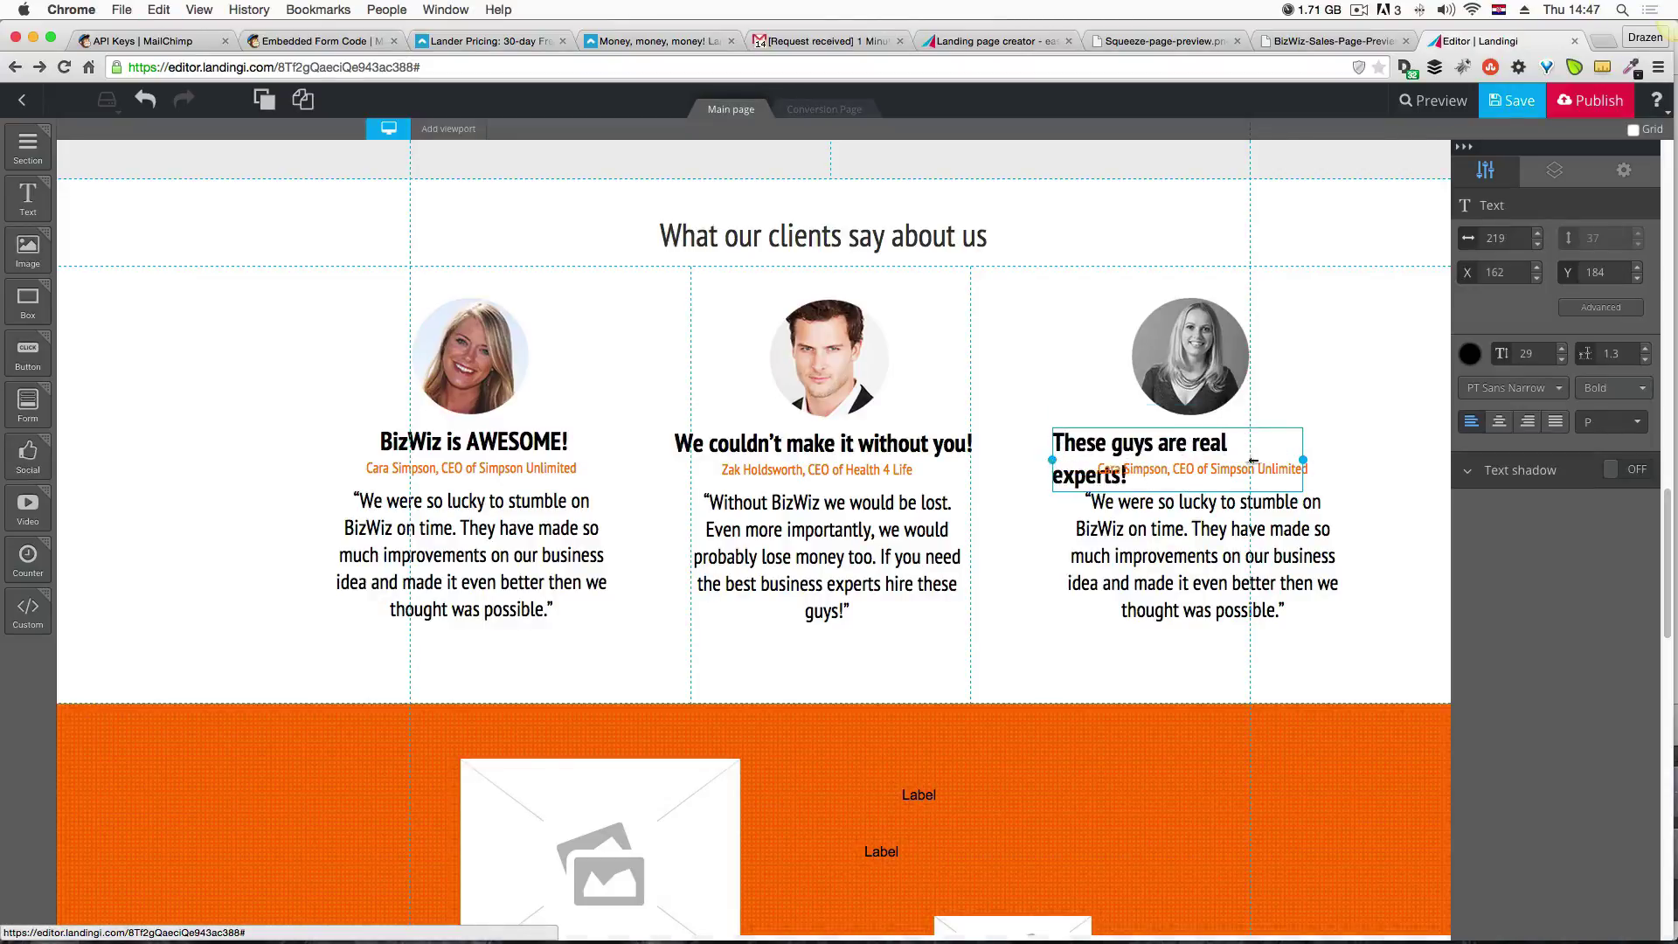
left_click_drag(1304, 459, 1351, 459)
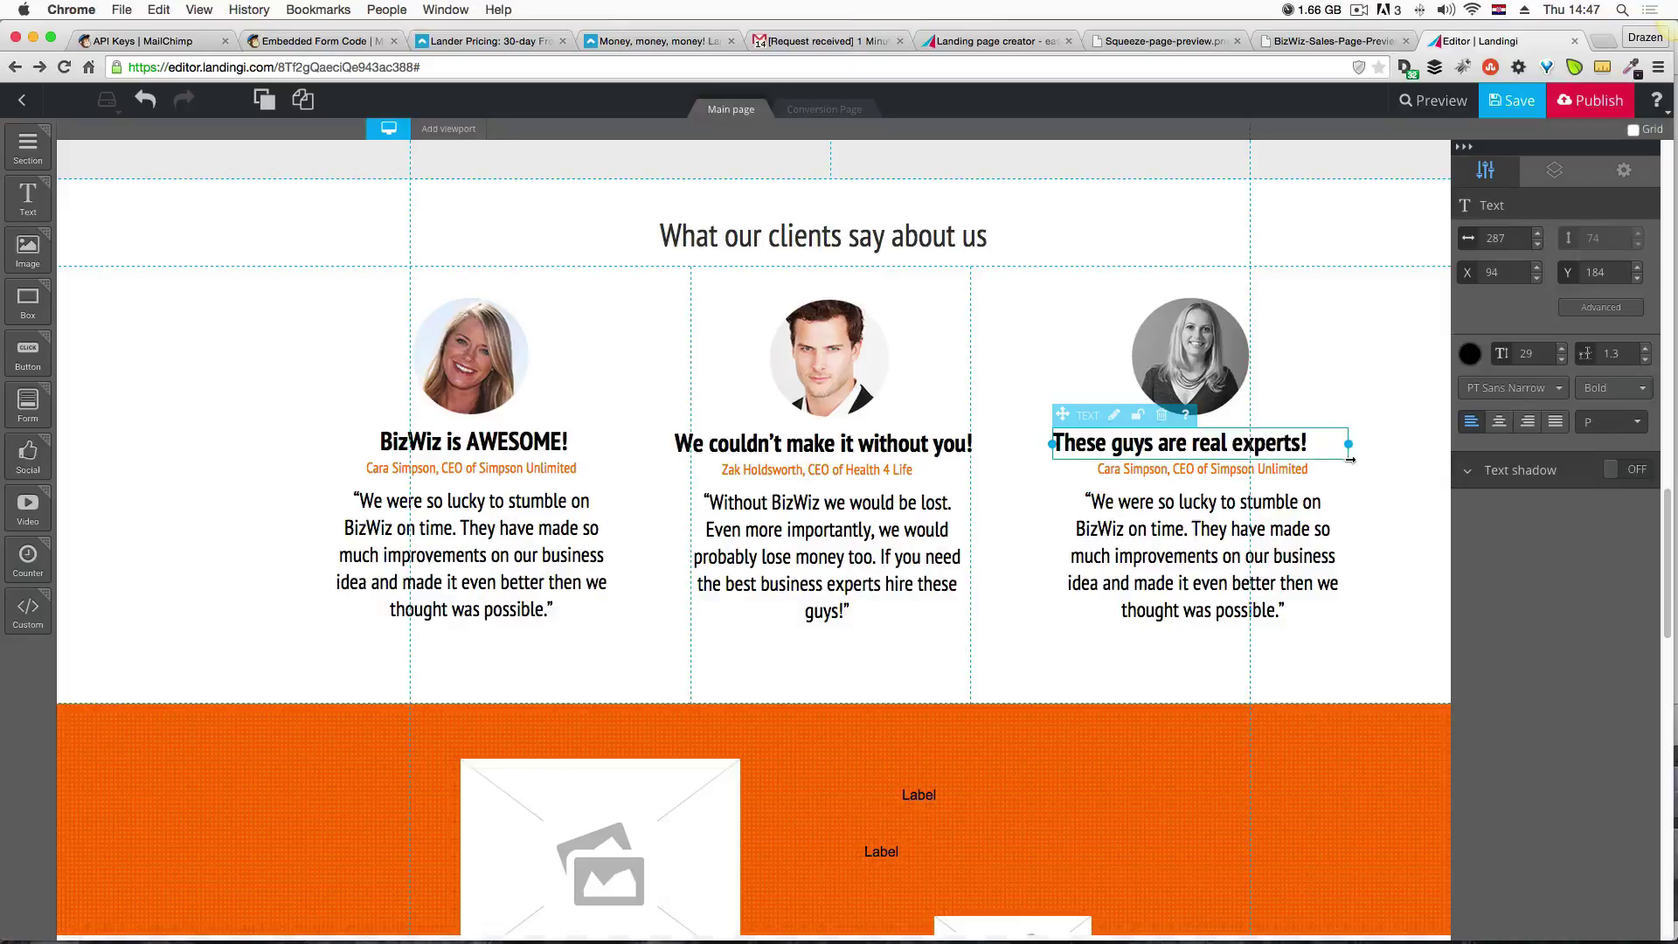
Replace the third testimonial's name line with the client's name and "CEO of Wicky Gadgets" from the Fireworks mockup, widening its box to 261 px.
key("ctrl+Up")
left_click(212, 375)
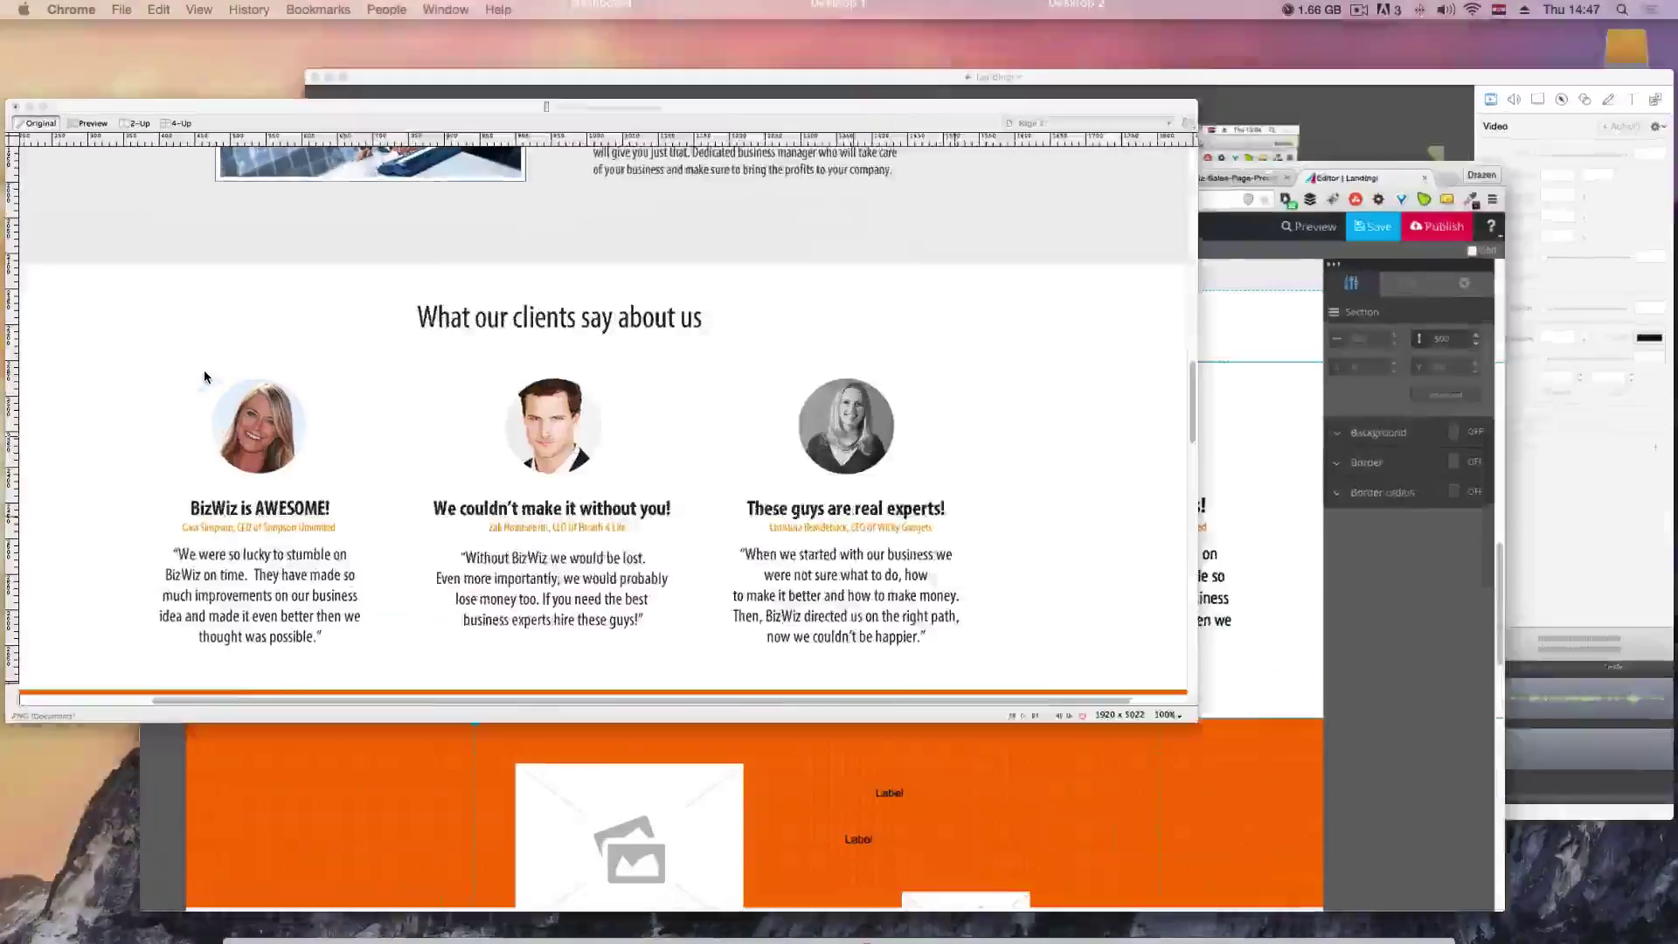
double_click(1027, 575)
key("super+c")
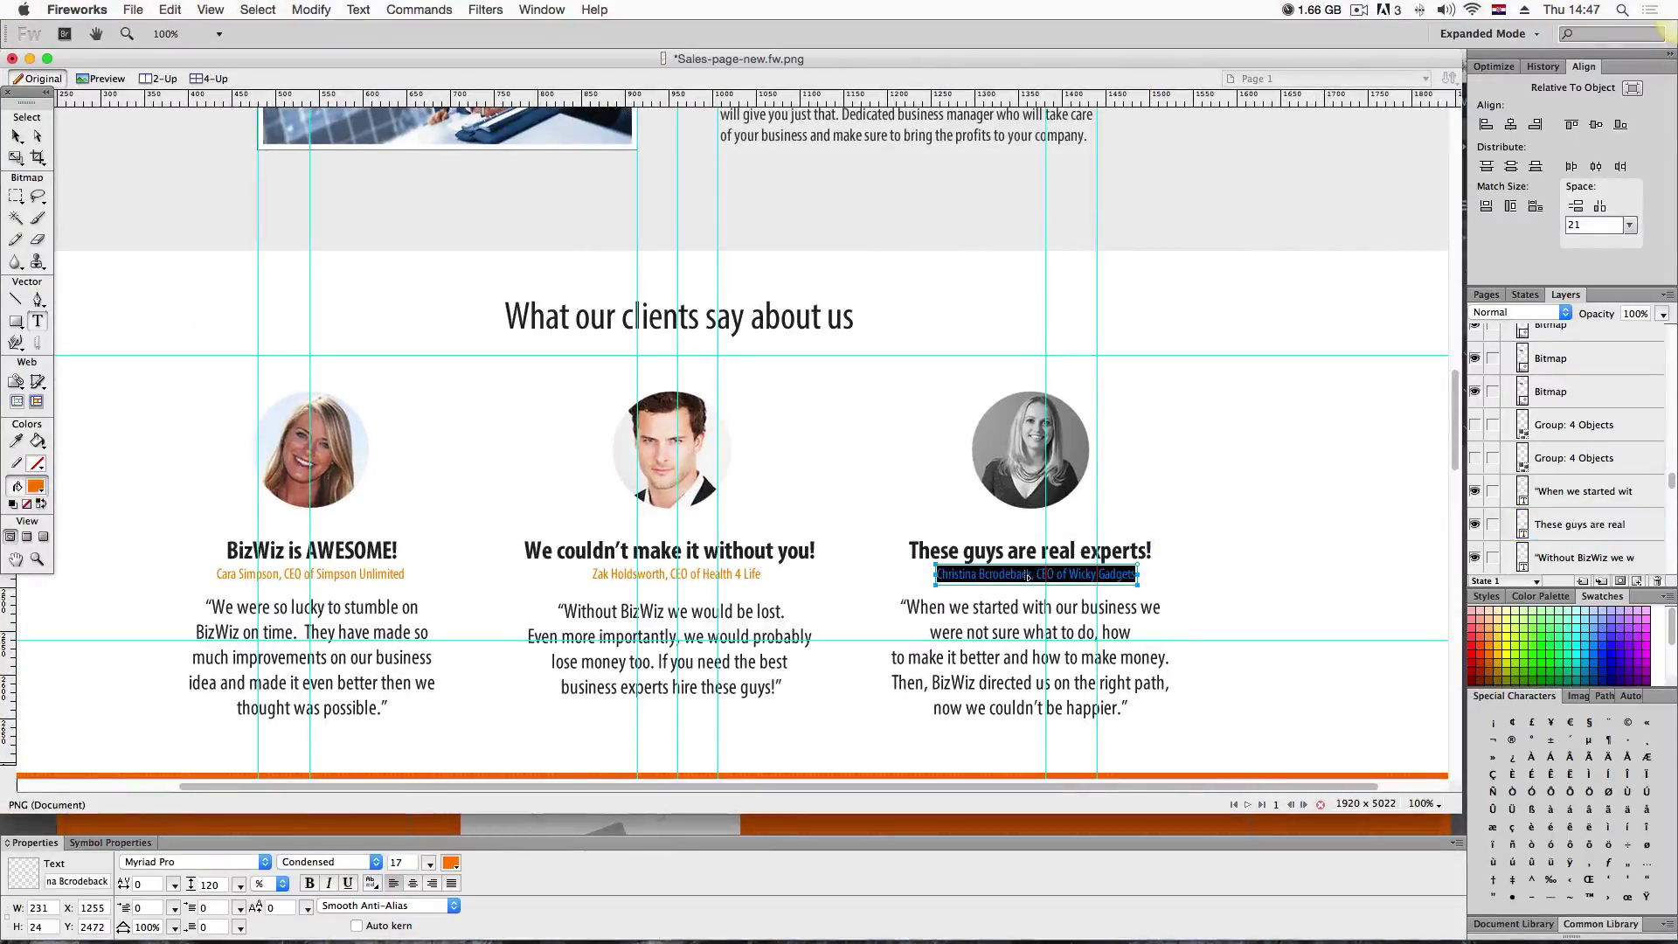
key("ctrl+Up")
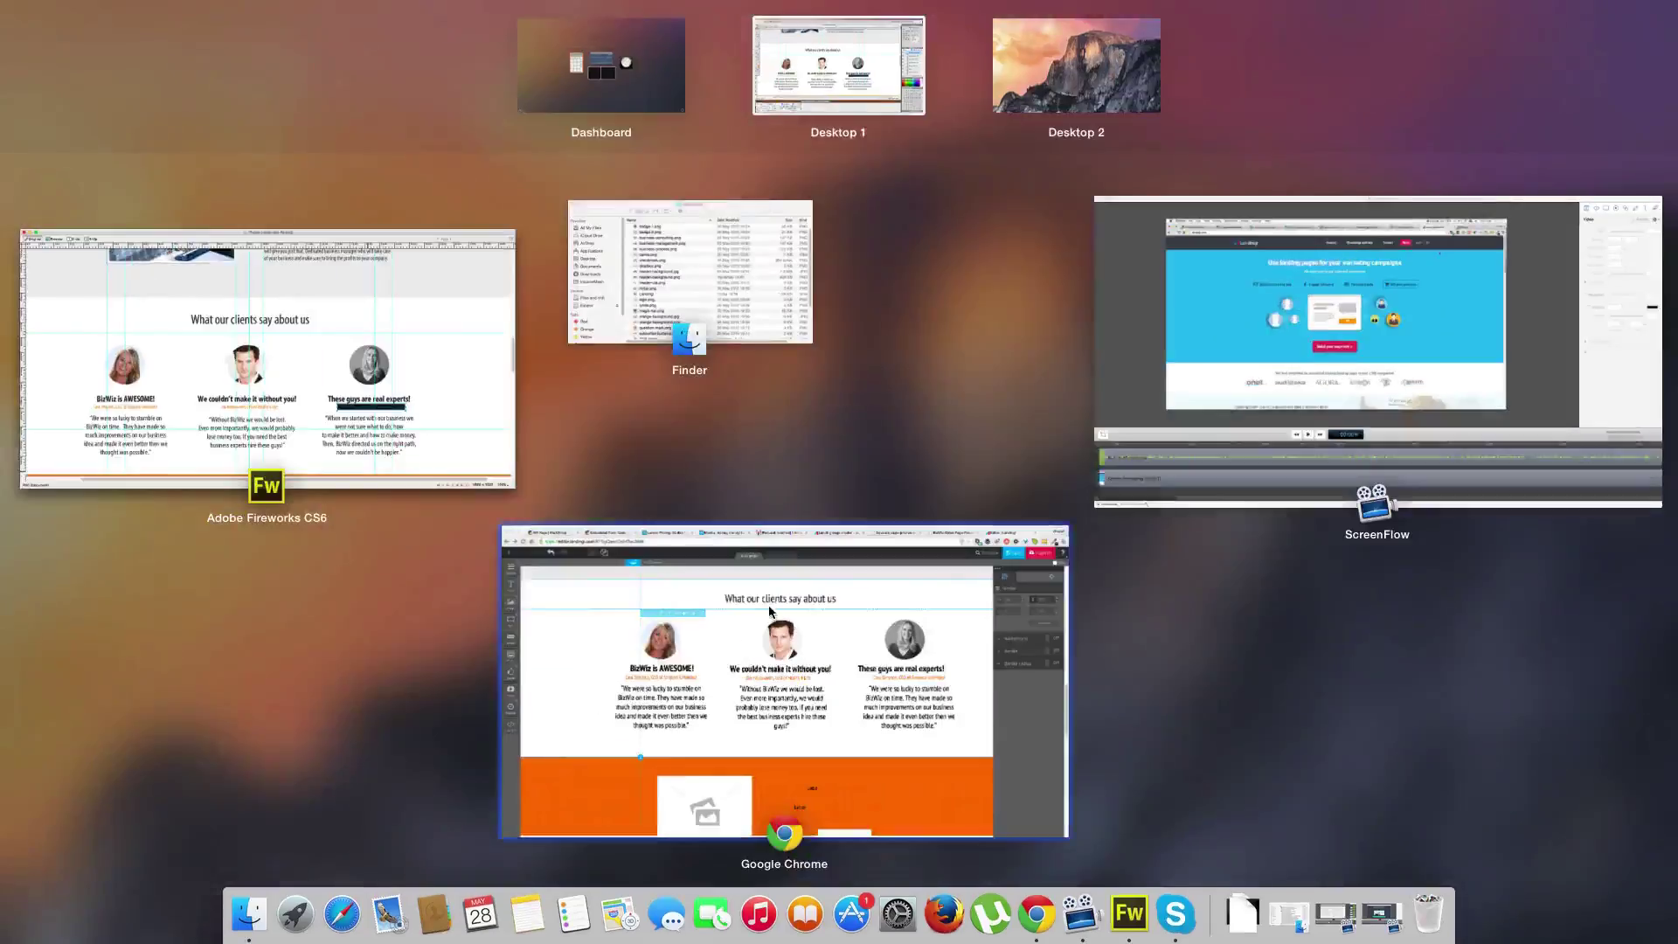
left_click(872, 600)
left_click(1201, 470)
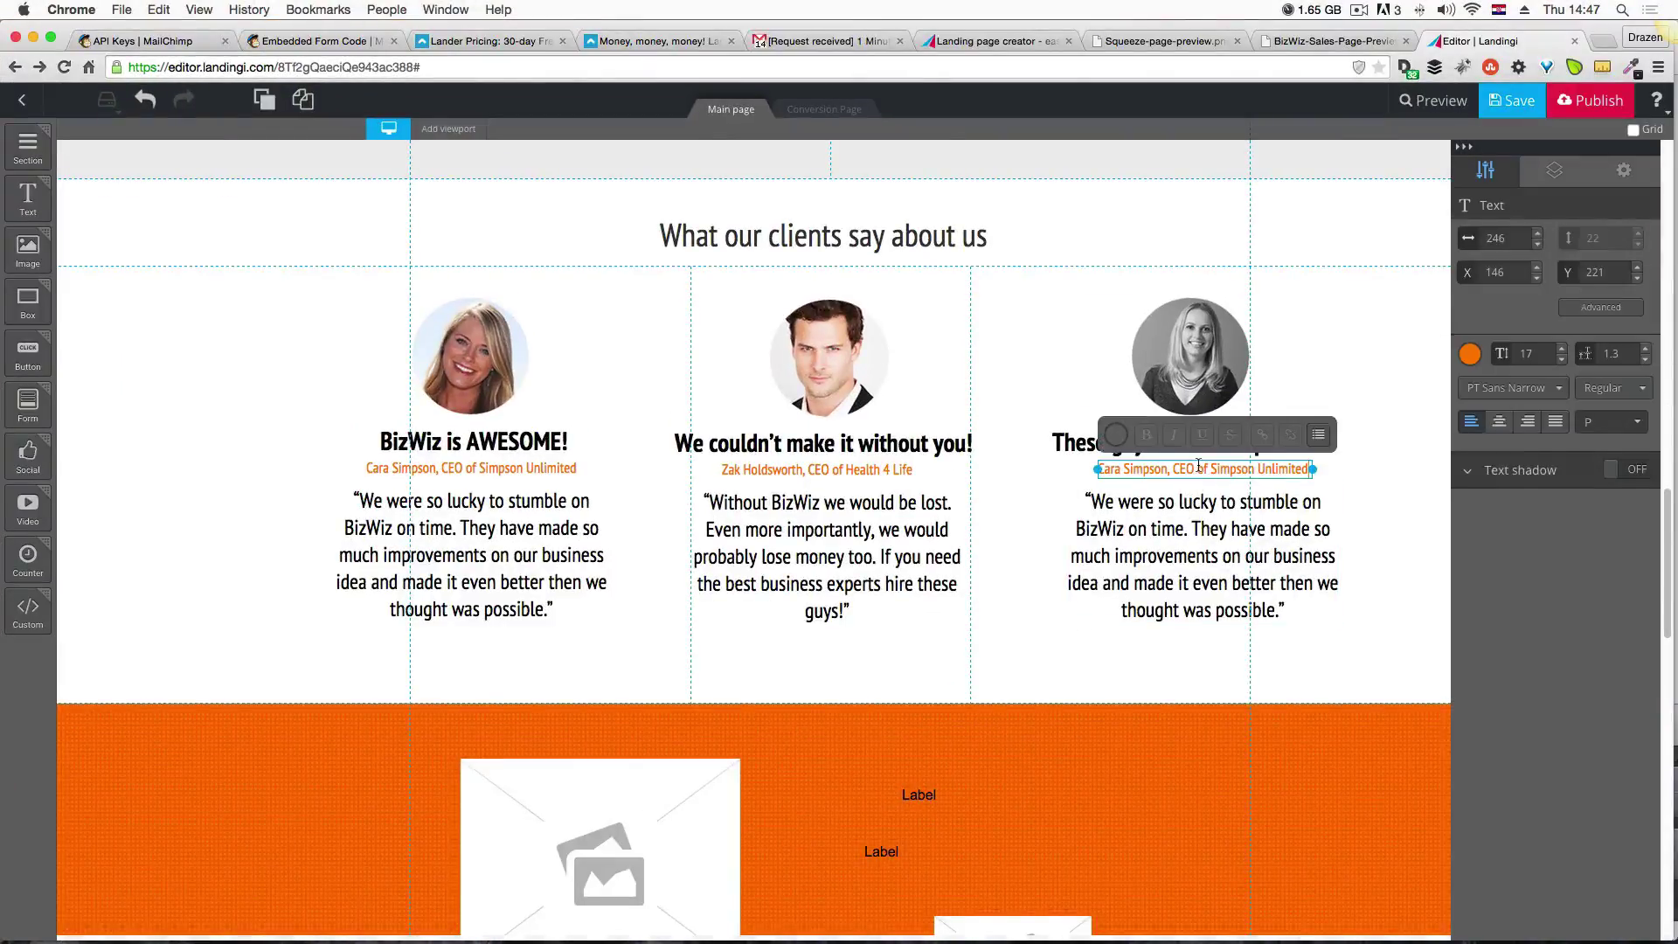
double_click(1201, 470)
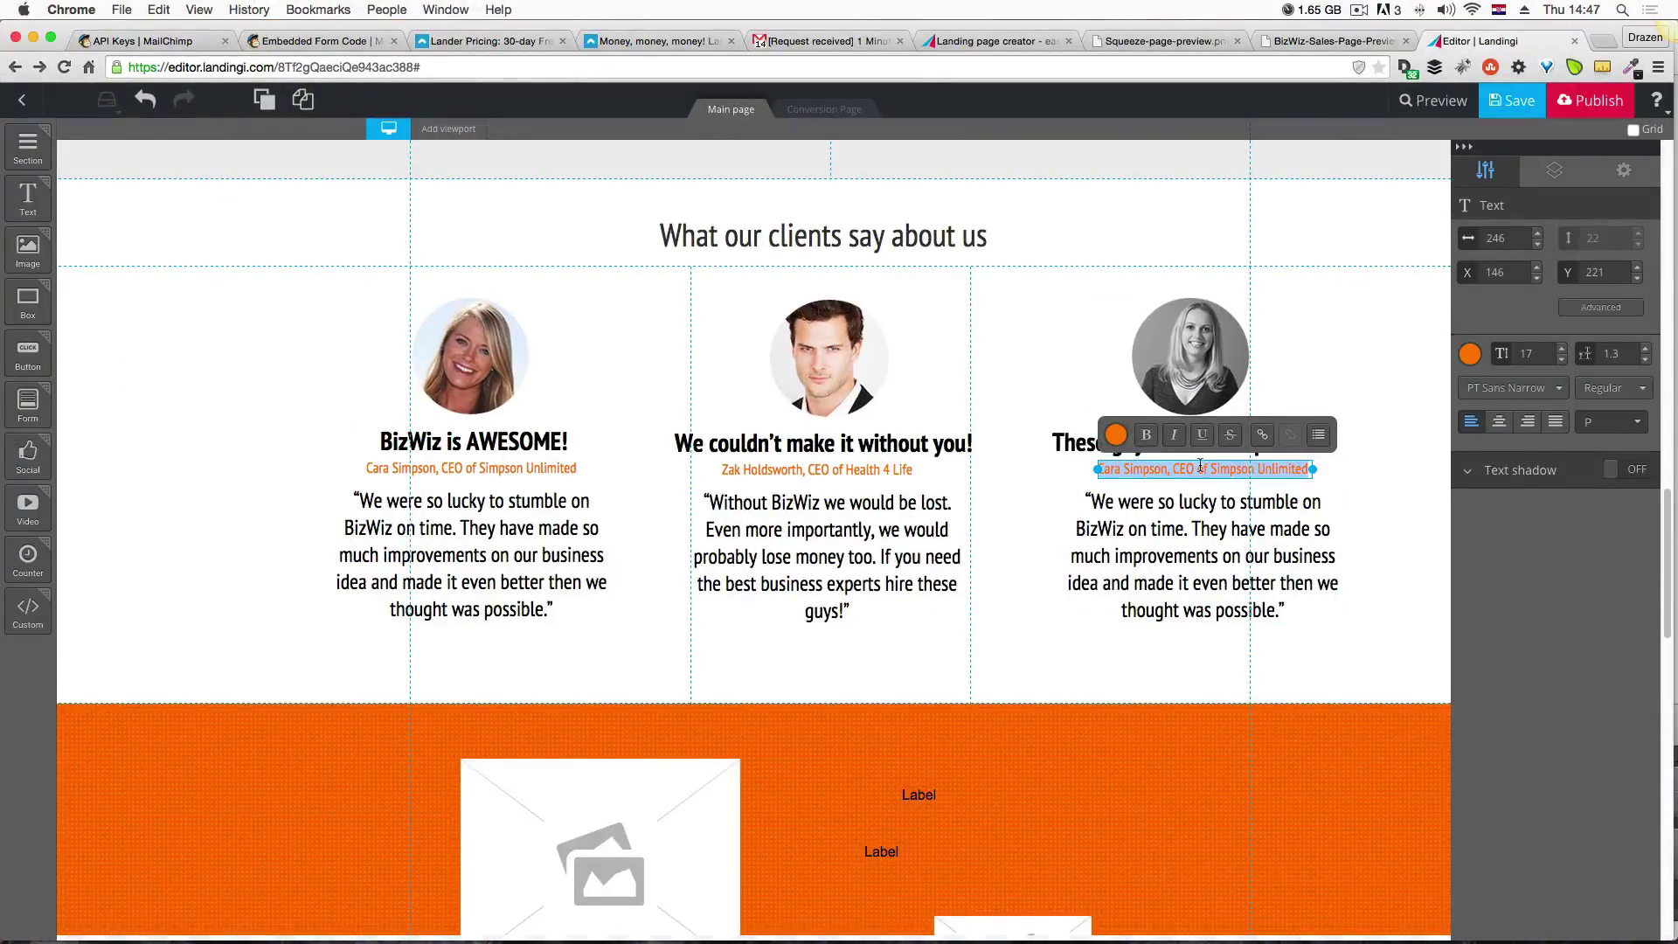
key("super+v")
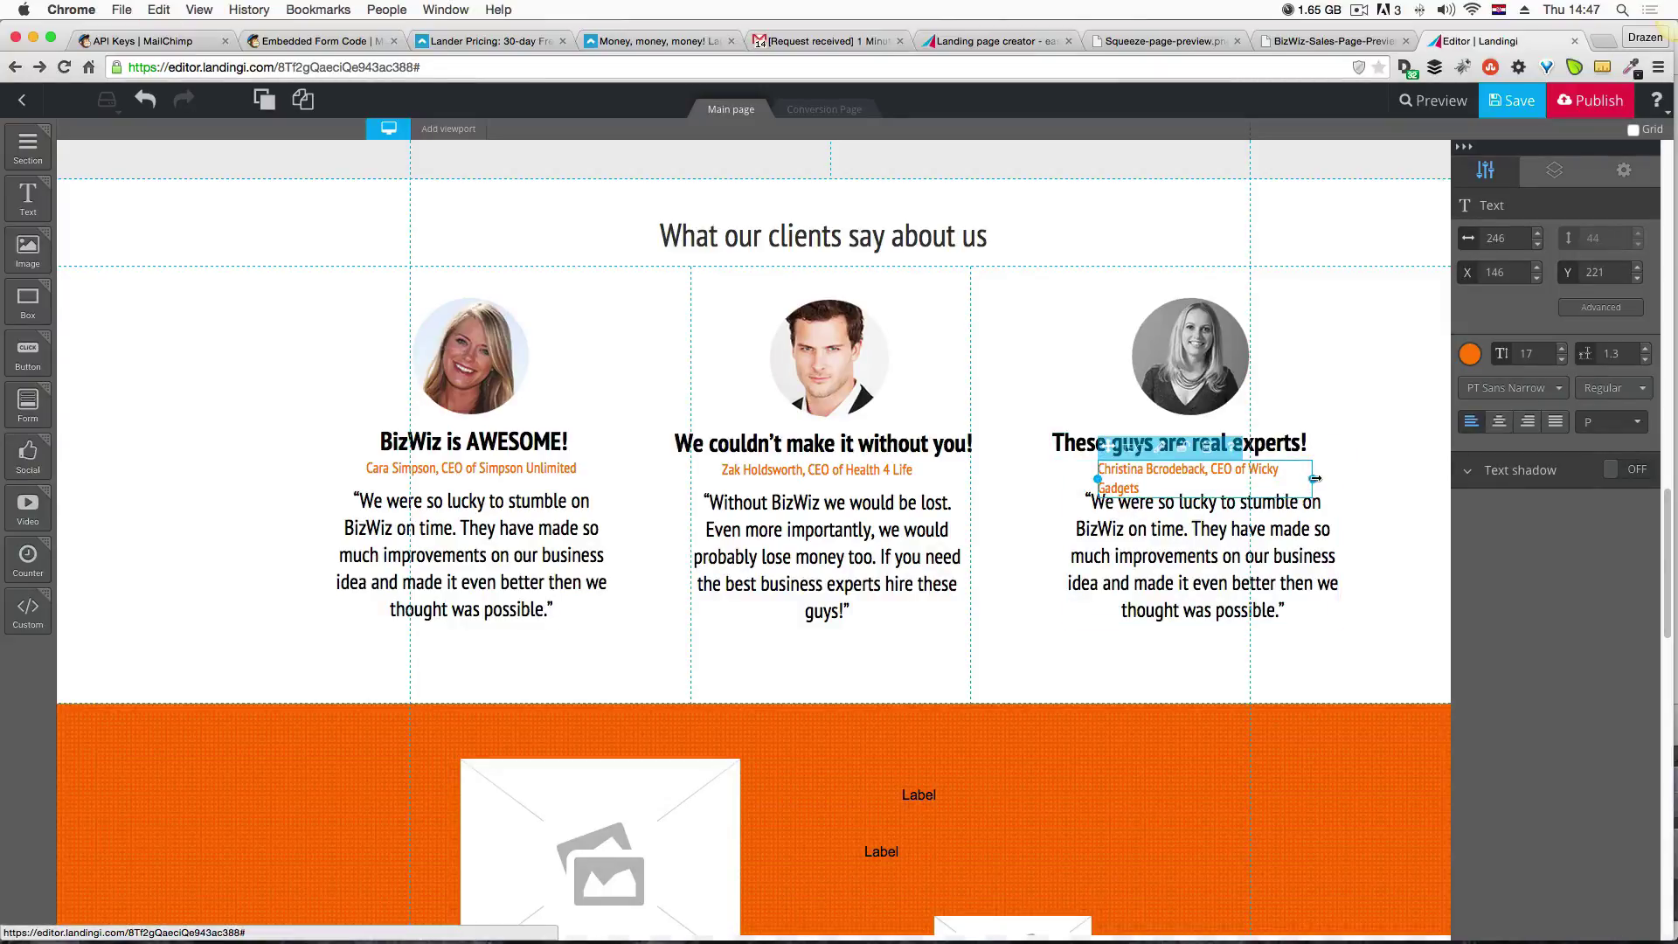
left_click_drag(1305, 481, 1327, 472)
Replace the third testimonial's quote with the mockup's "When we started with our business..." text copied from Fireworks.
key("ctrl+Up")
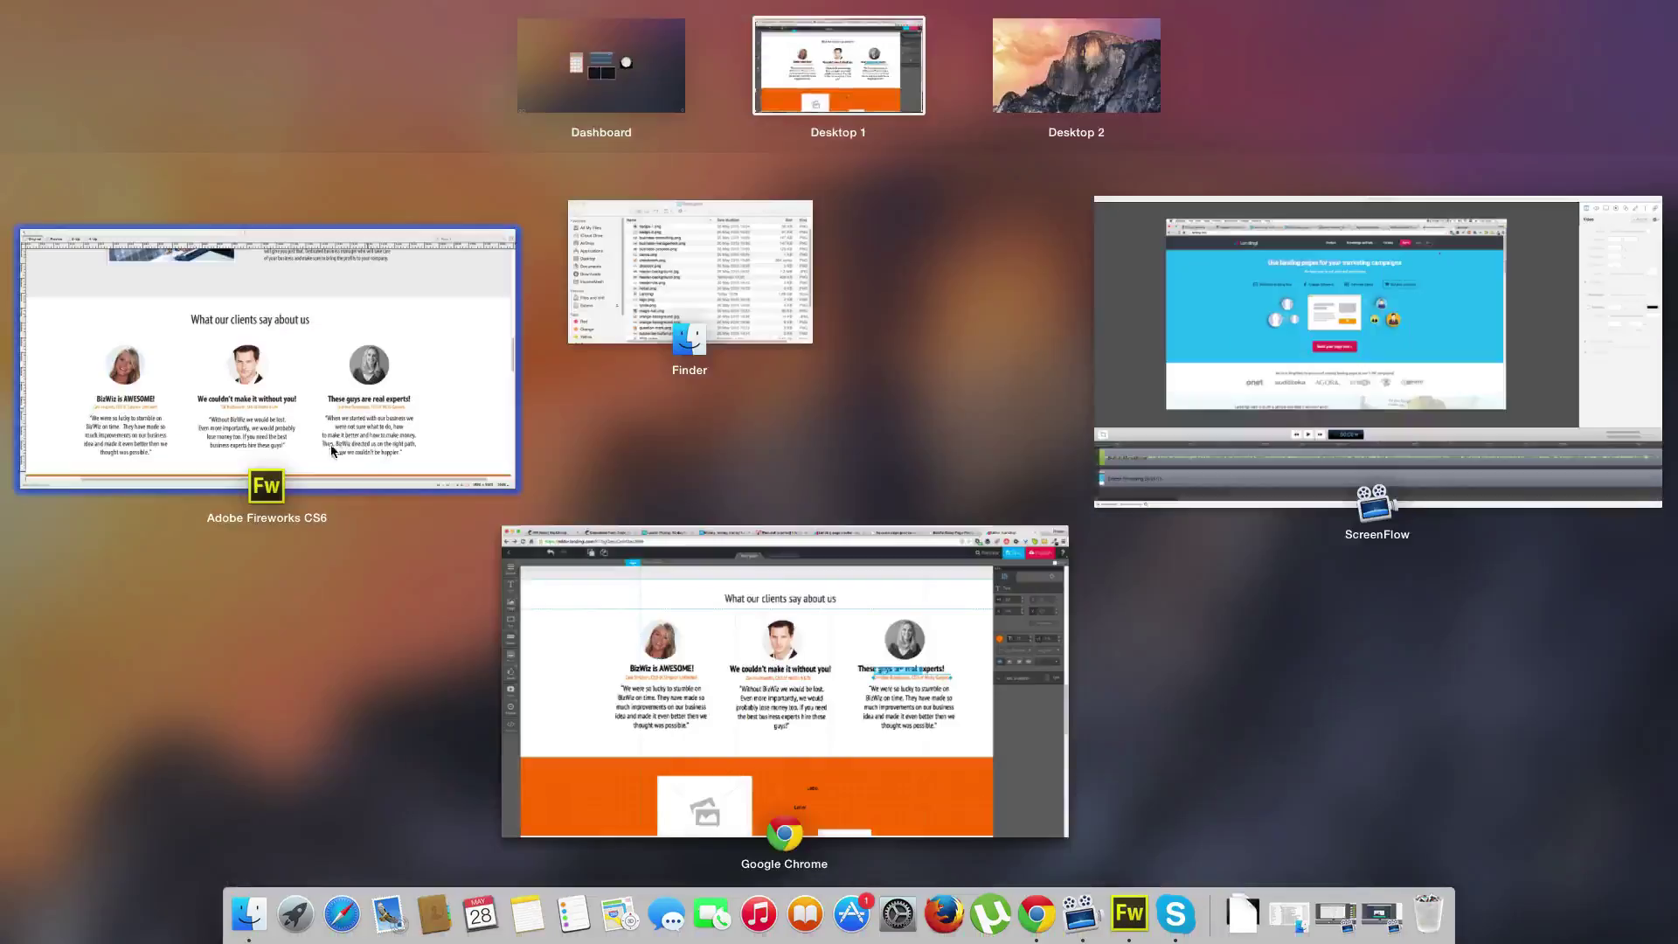
left_click(262, 367)
left_click(1060, 706)
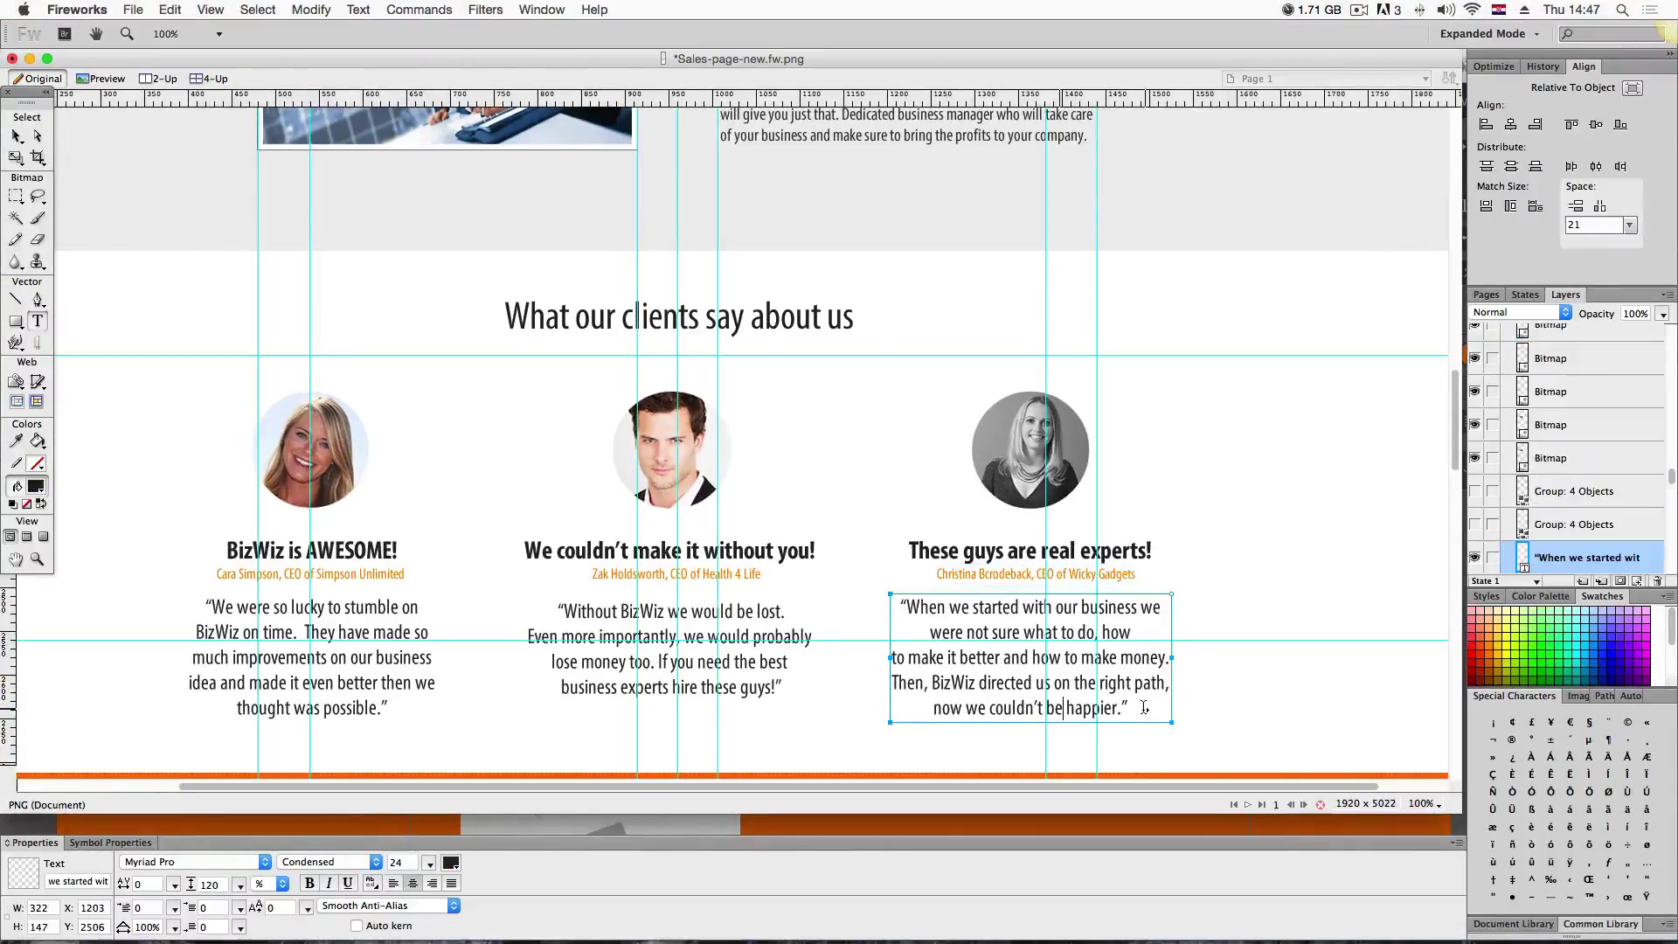
left_click_drag(1128, 708, 901, 603)
key("super+c")
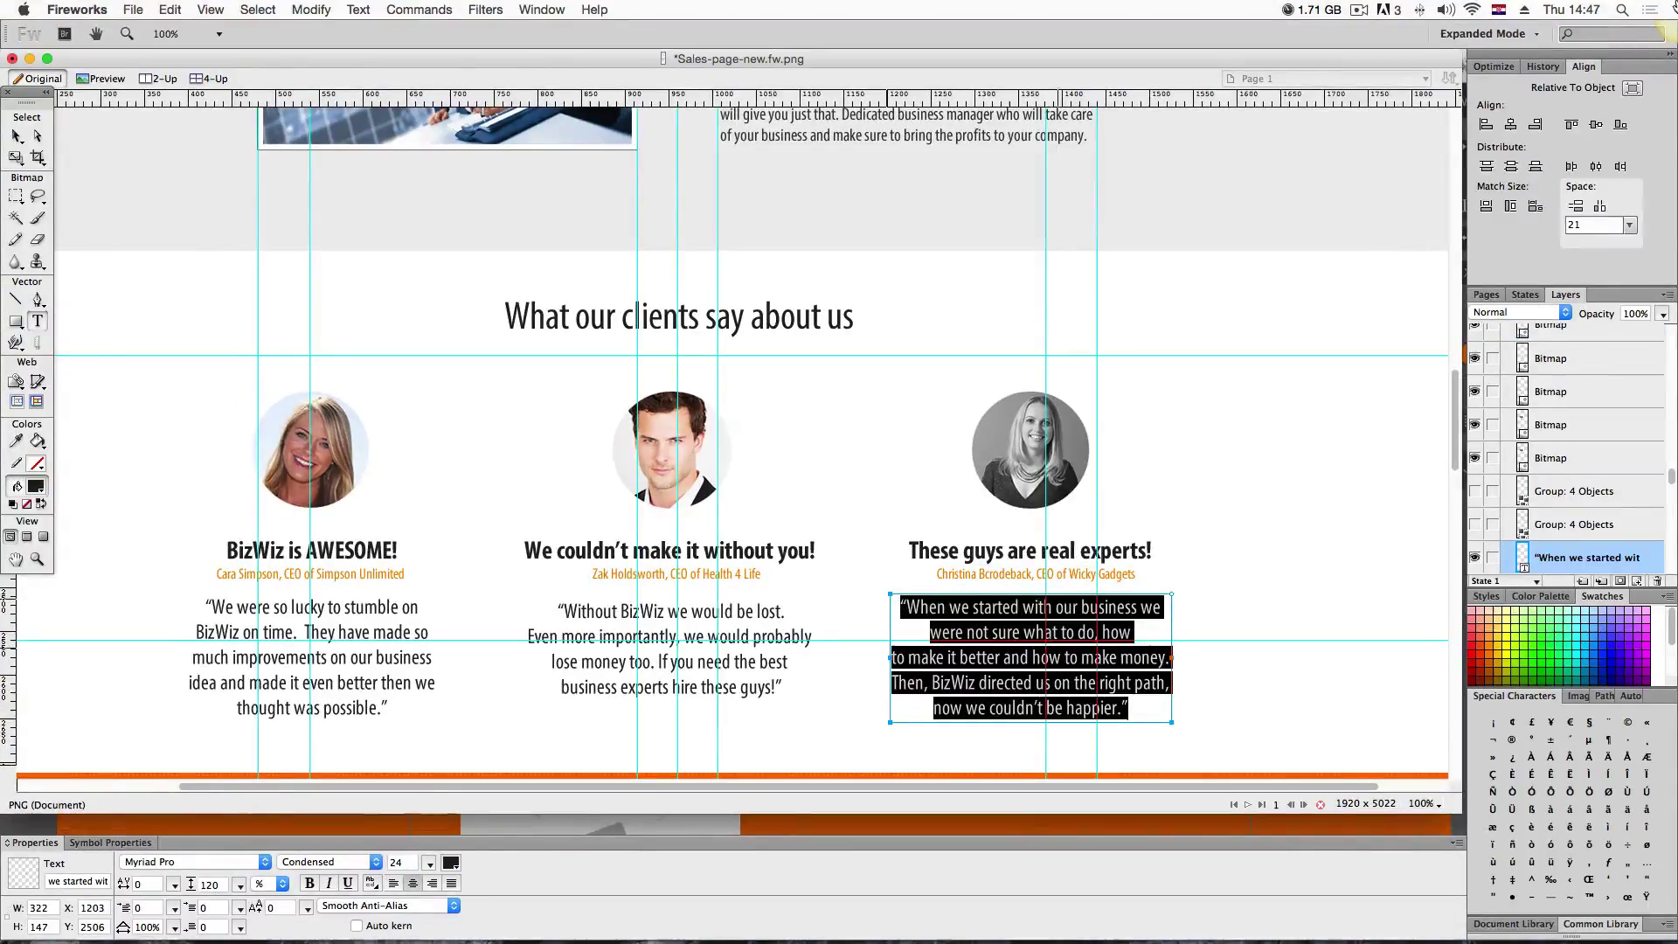
key("ctrl+Up")
left_click(884, 644)
left_click(1217, 580)
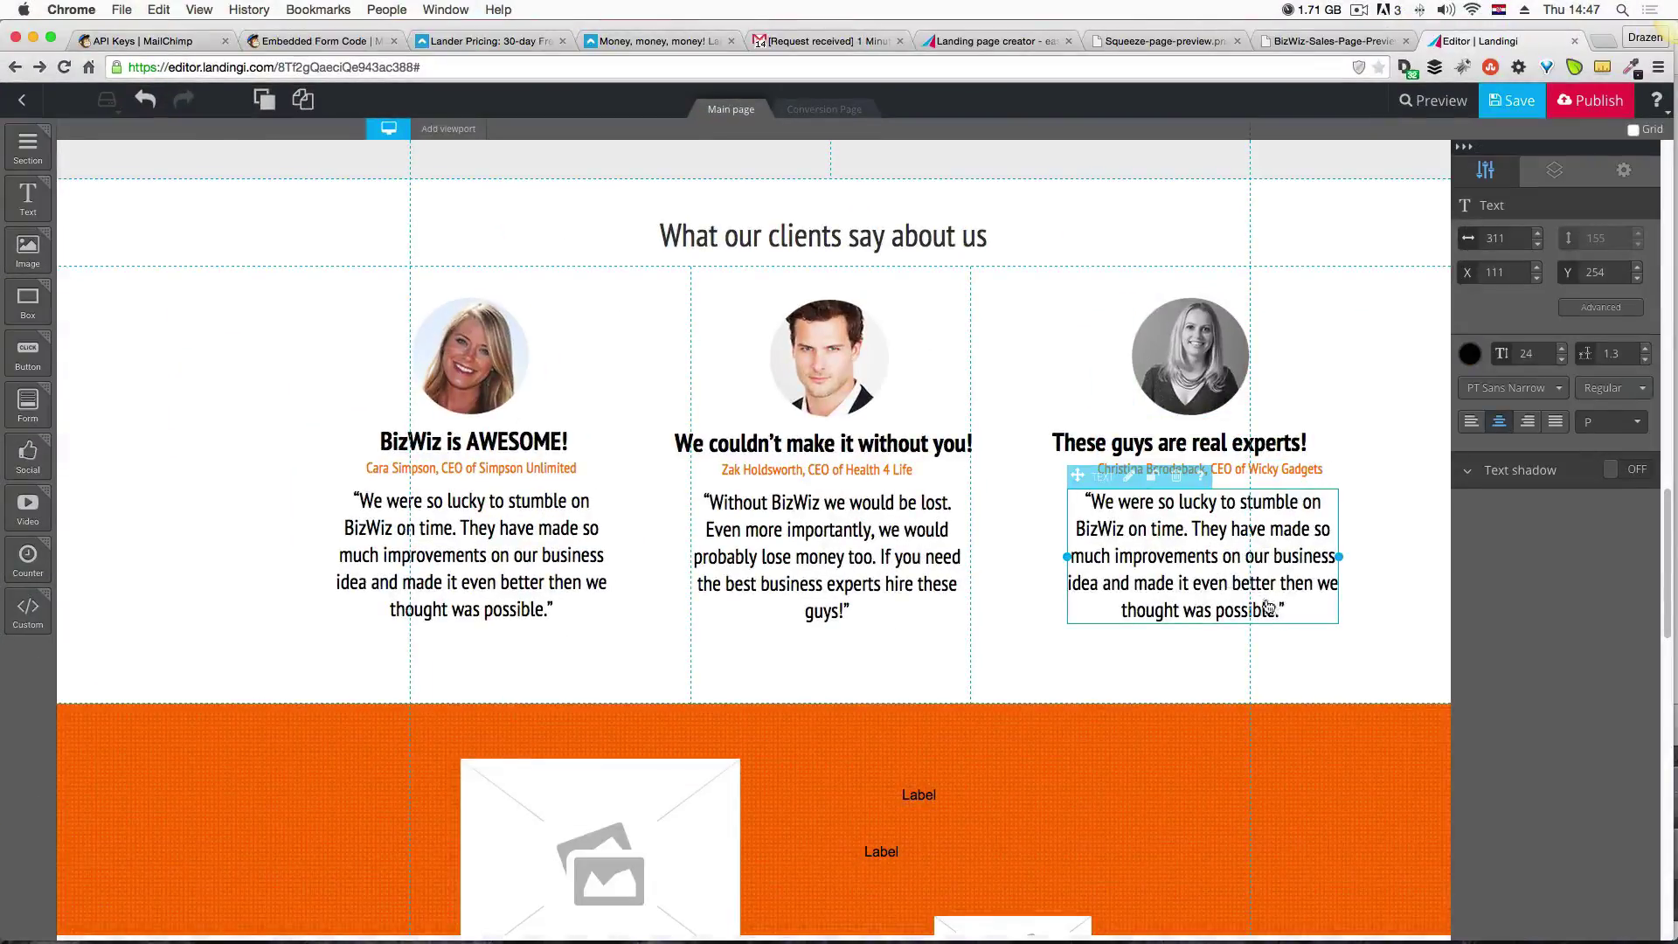
left_click(1299, 609)
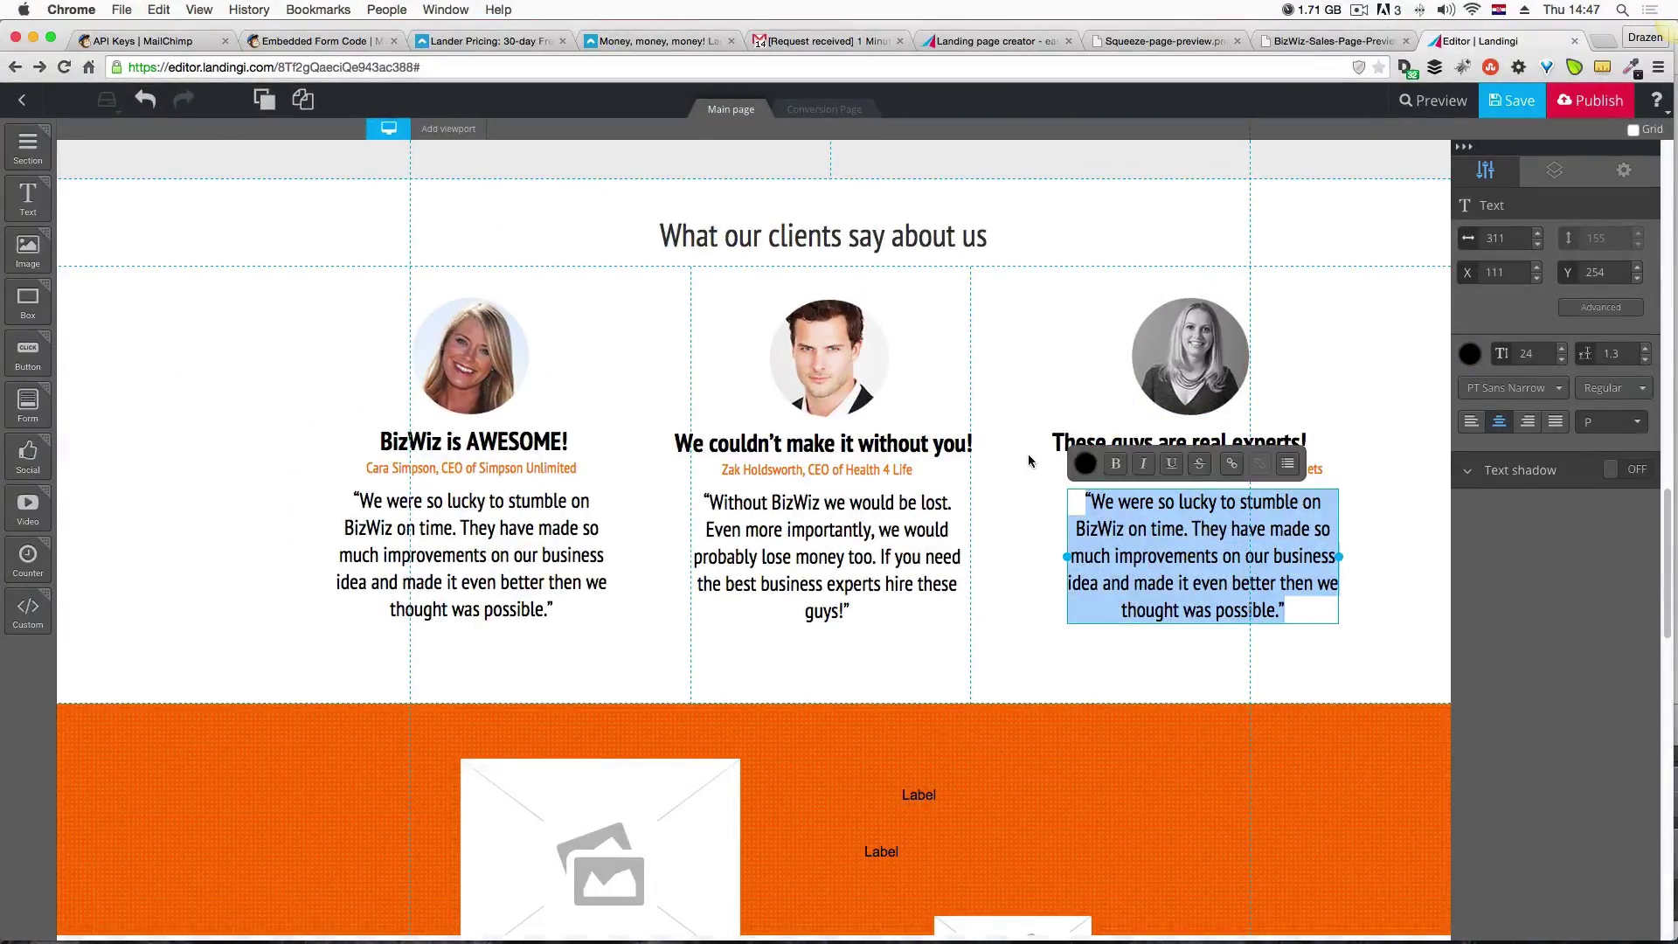
key("super+v")
left_click(1004, 570)
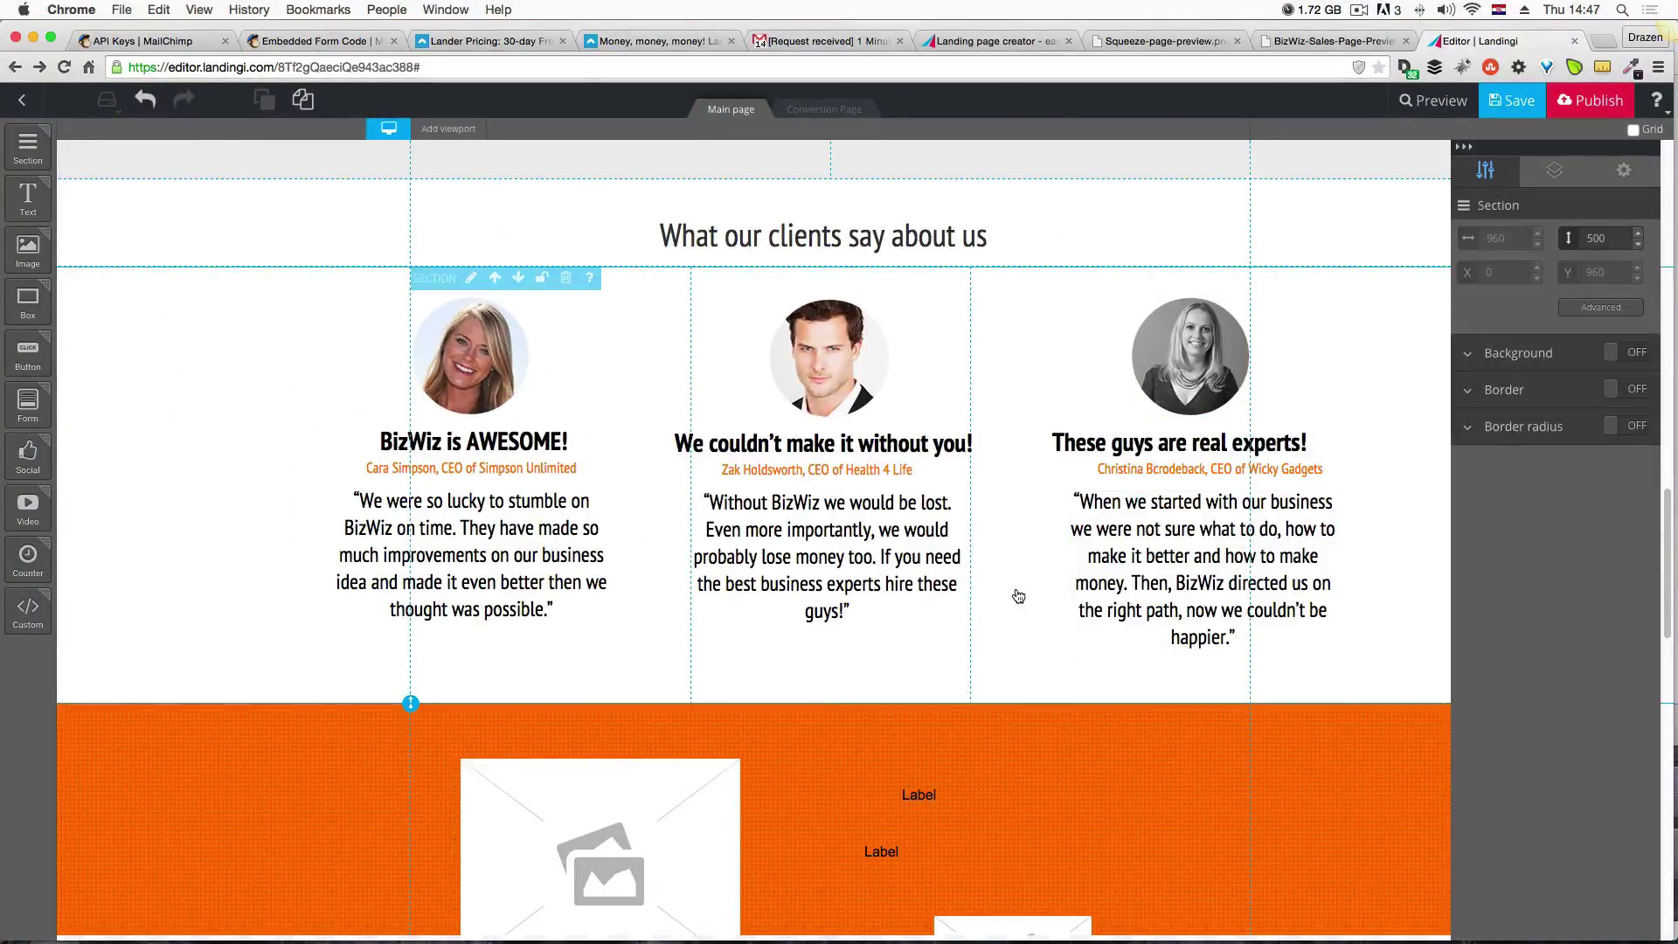
Widen the third testimonial's quote box on its left side so the quote fits on five lines.
left_click(1128, 582)
left_click_drag(1064, 570, 1046, 566)
left_click(1054, 681)
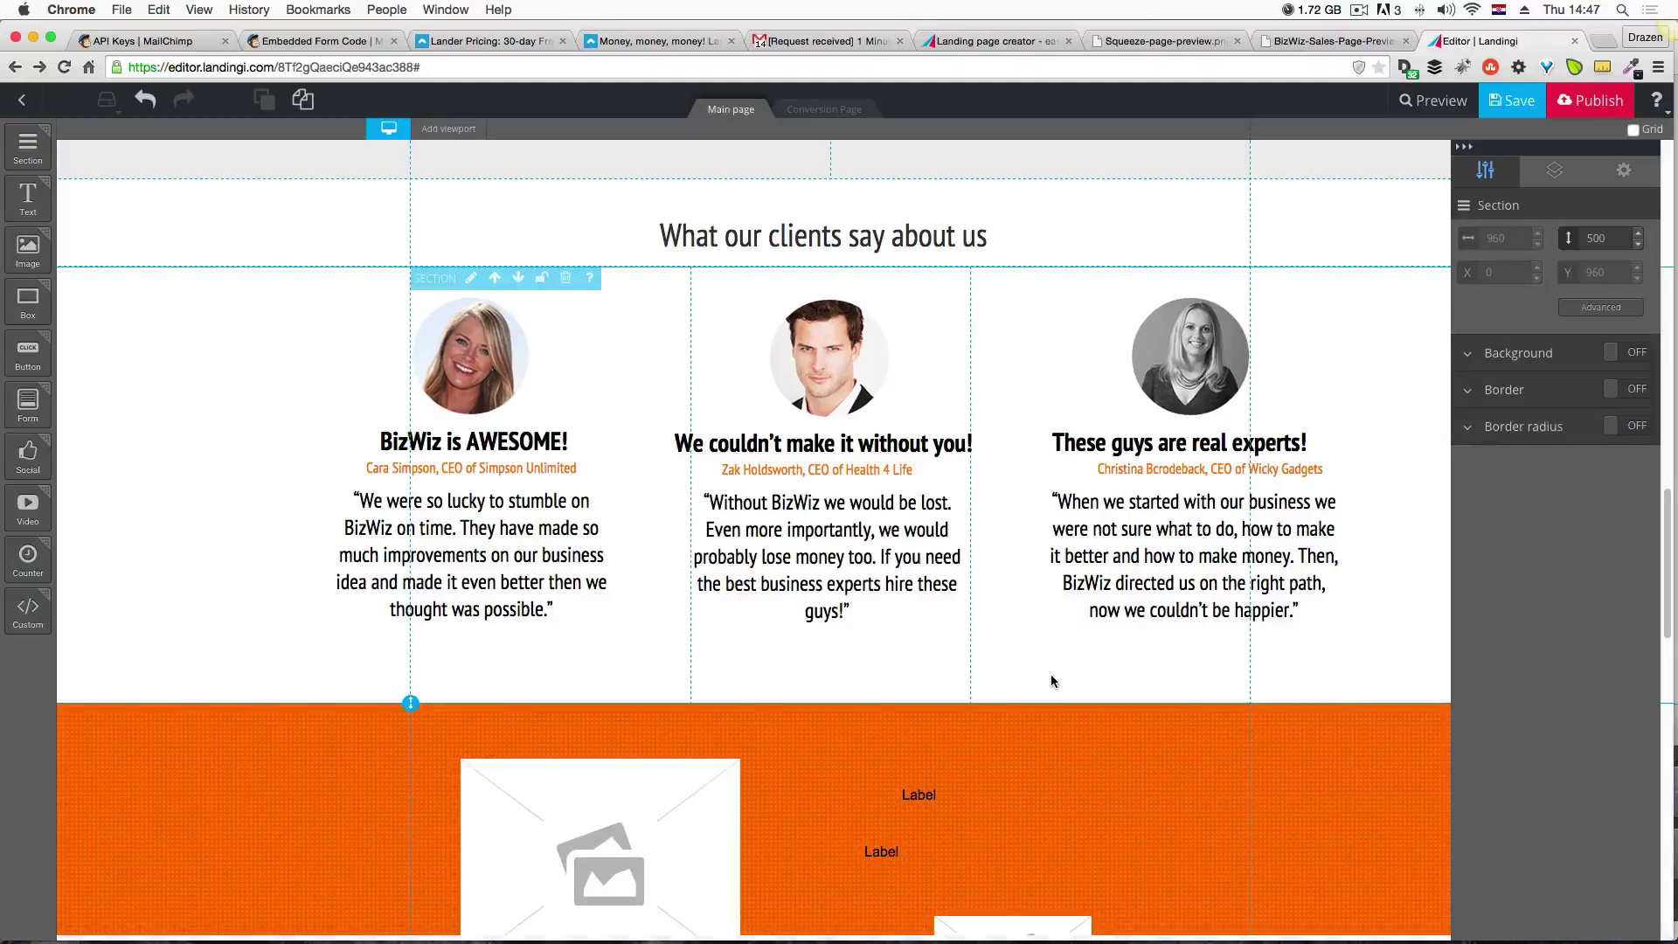
Shift the middle testimonial's heading, name line and quote slightly to the right to centre them under the photo.
left_click(894, 454)
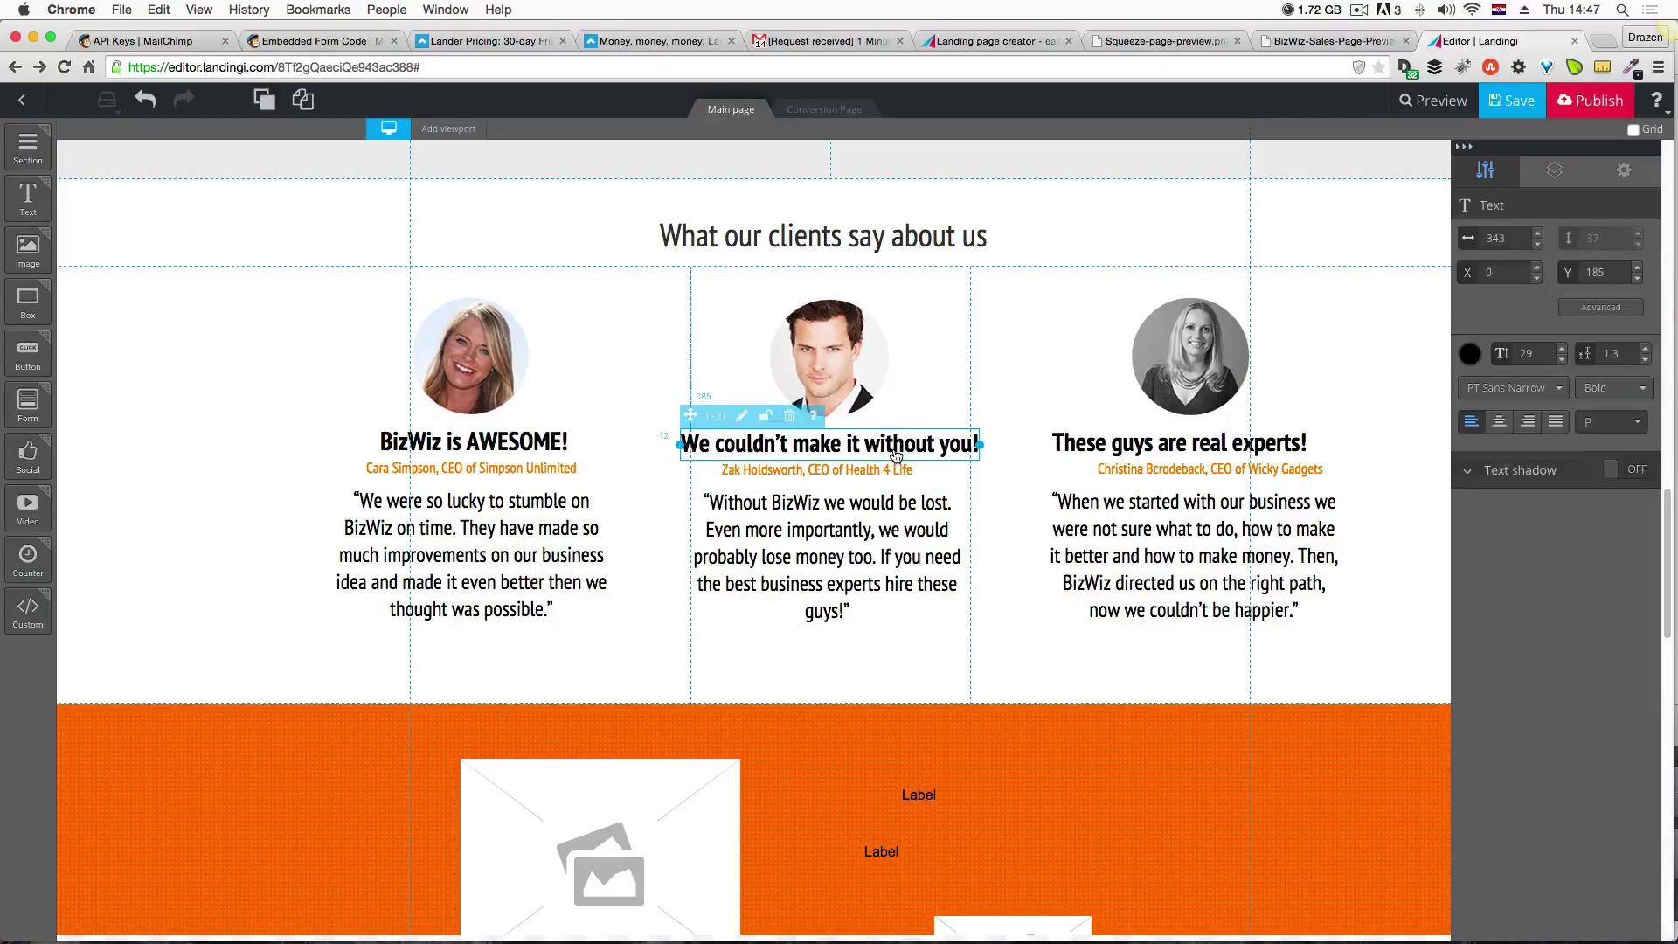
left_click(1032, 661)
left_click(828, 472)
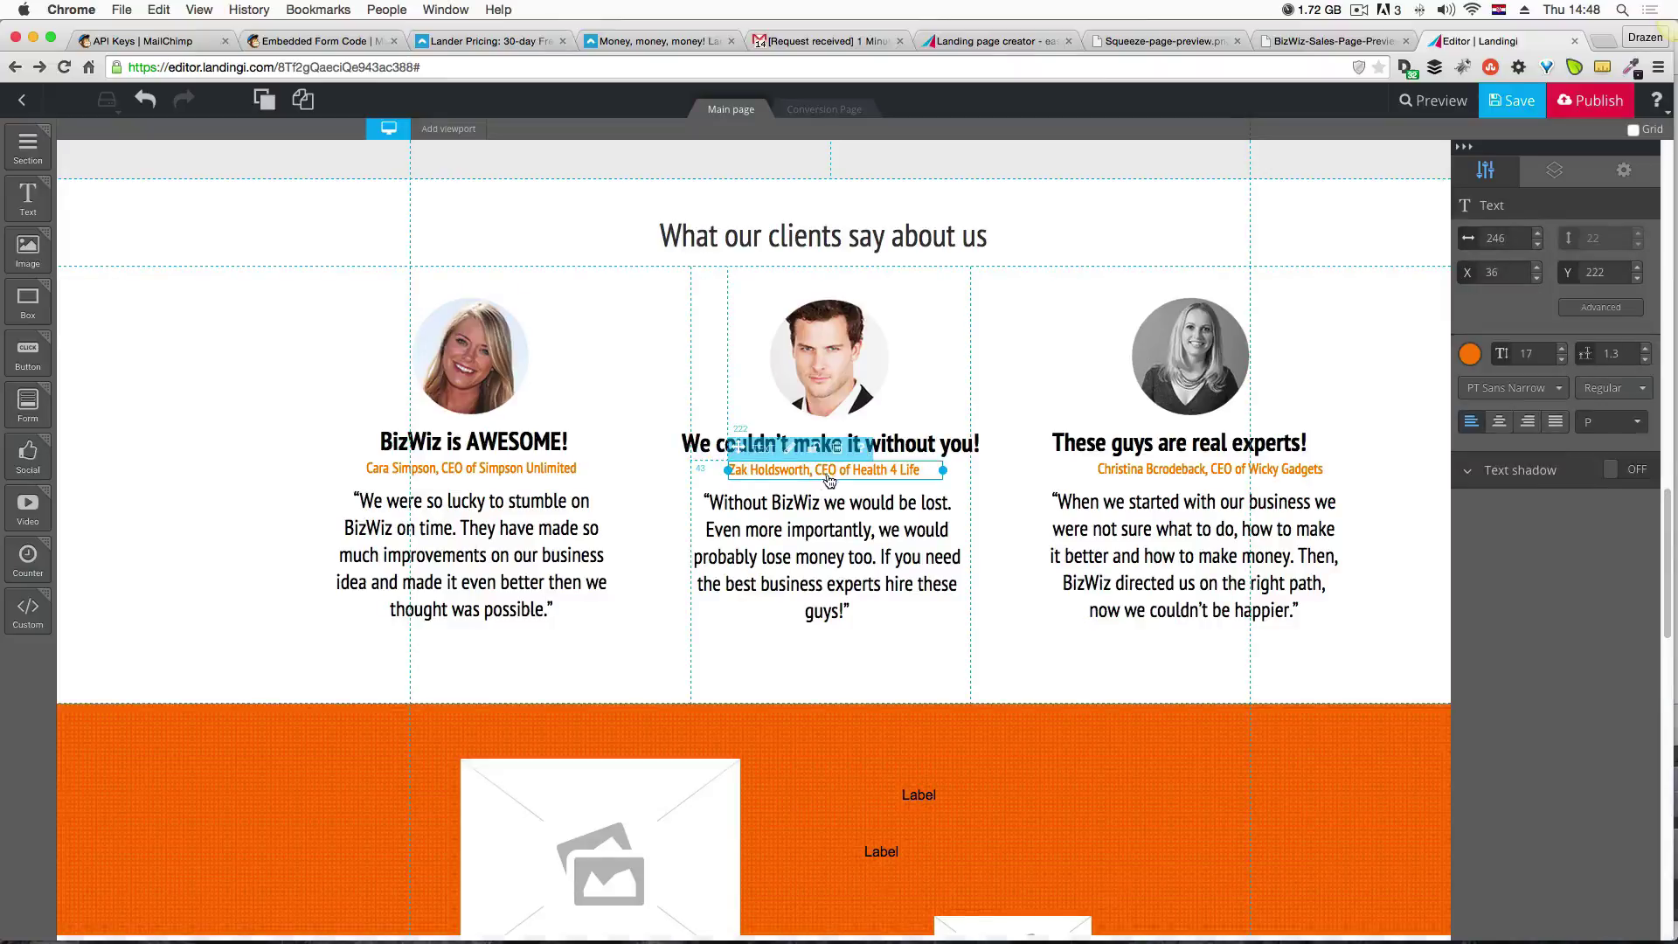
left_click(922, 663)
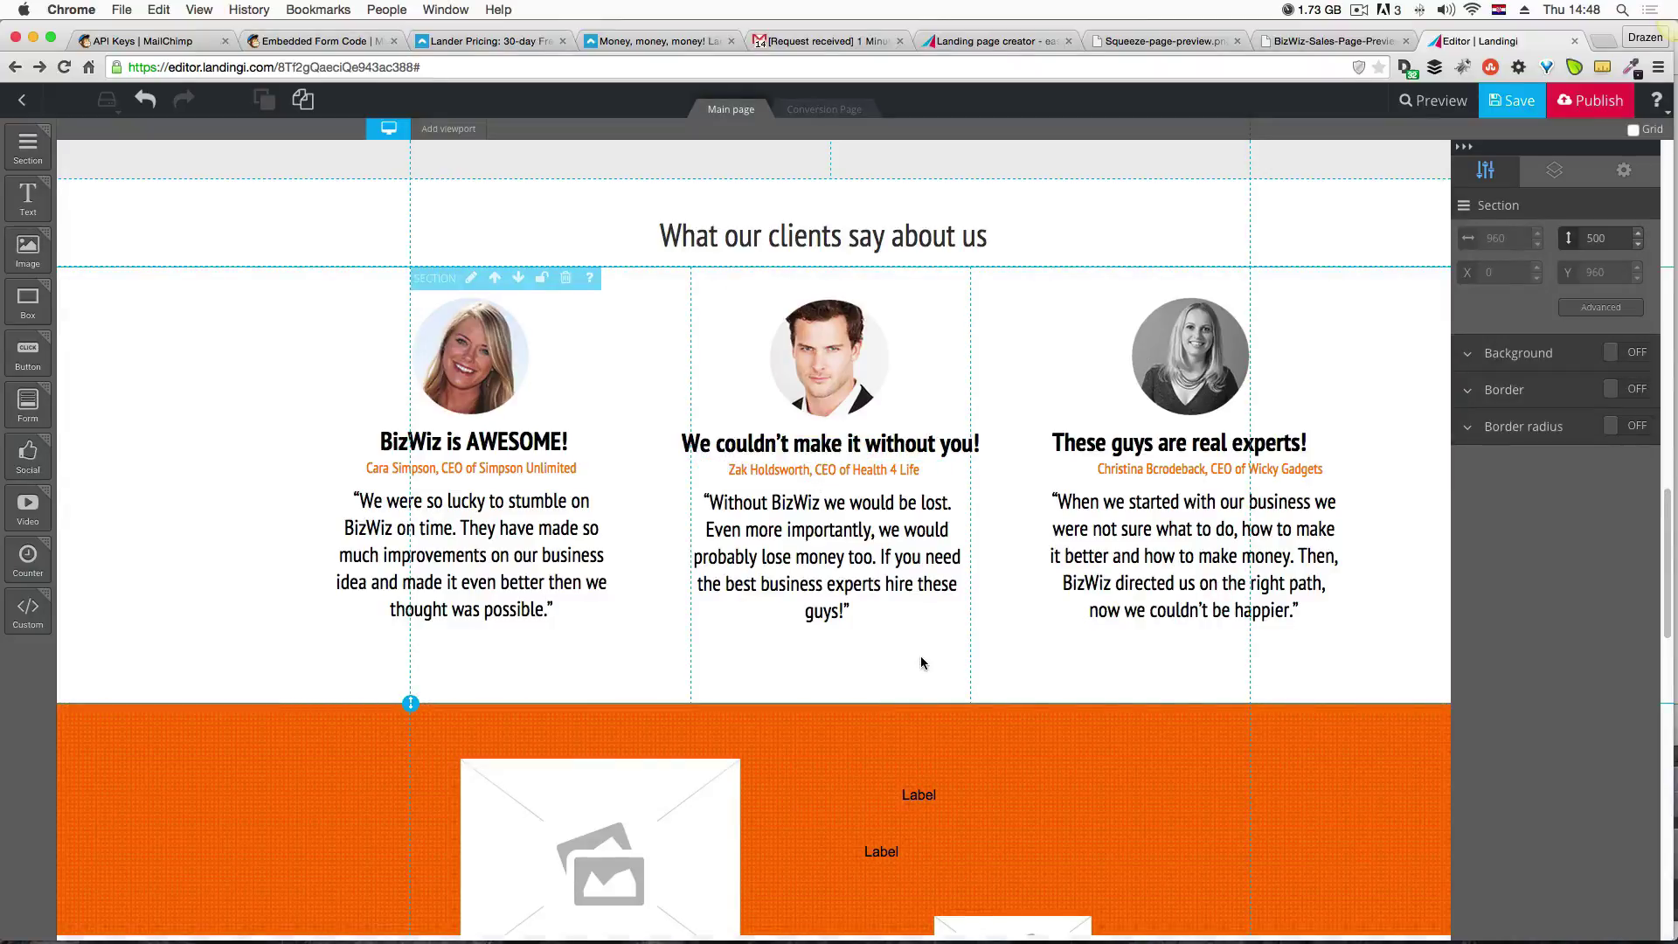
left_click(843, 587)
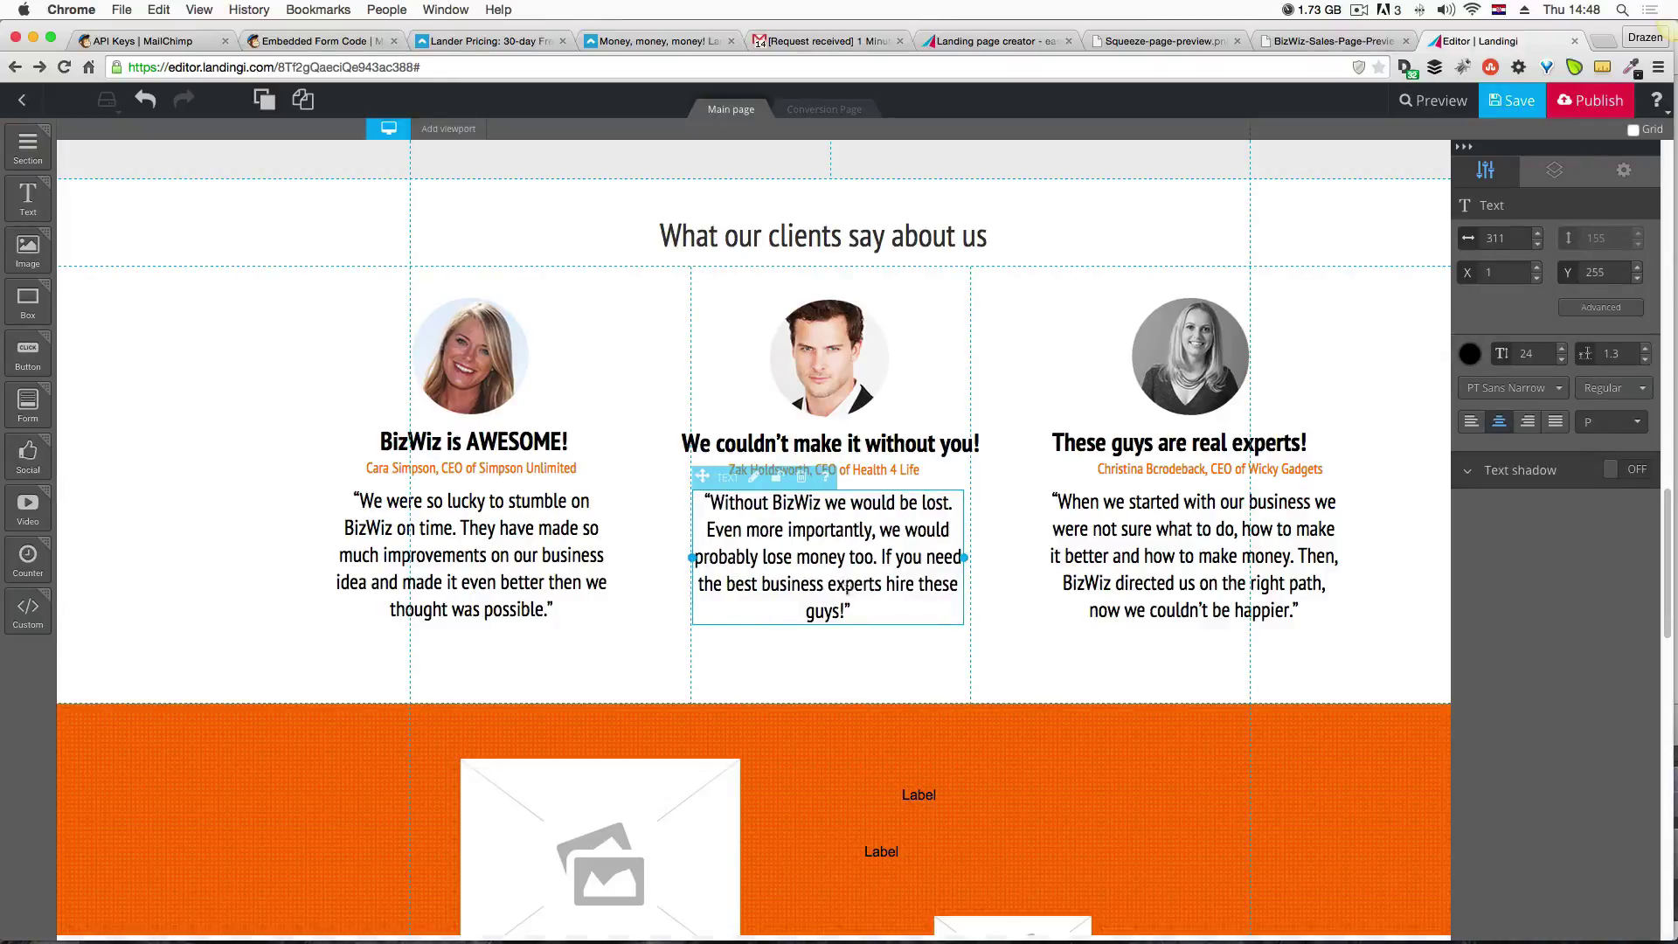
left_click(888, 659)
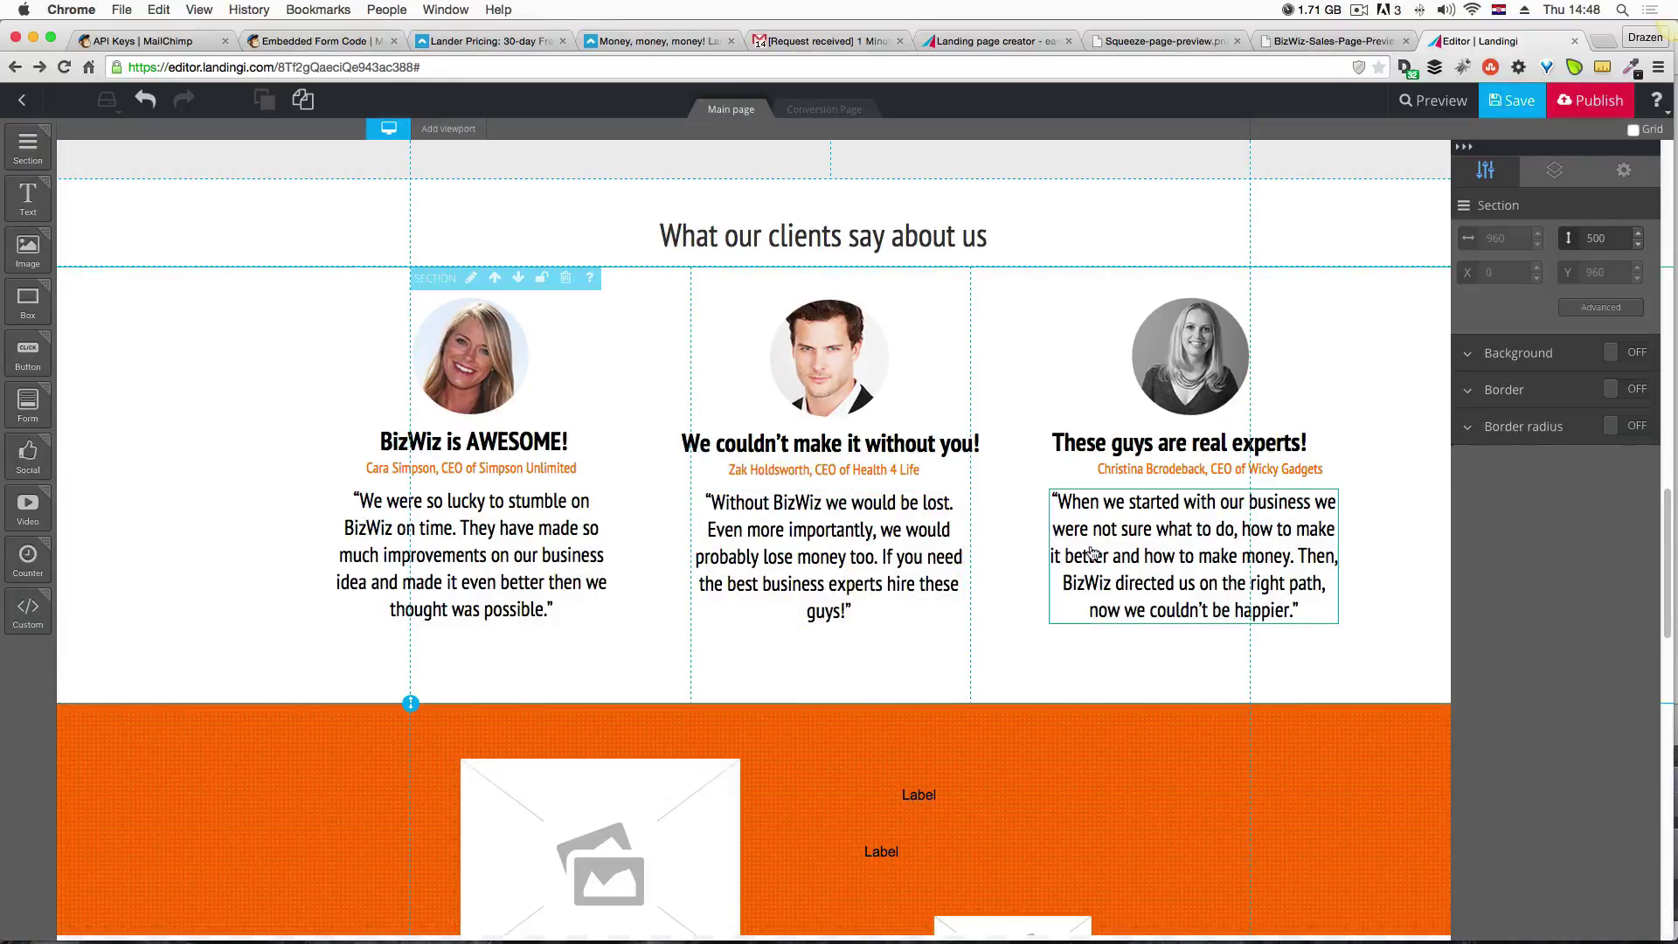
Move the third testimonial's heading right to X 105 and narrow its text box to 294 px.
left_click(1151, 453)
left_click_drag(1152, 455, 1153, 455)
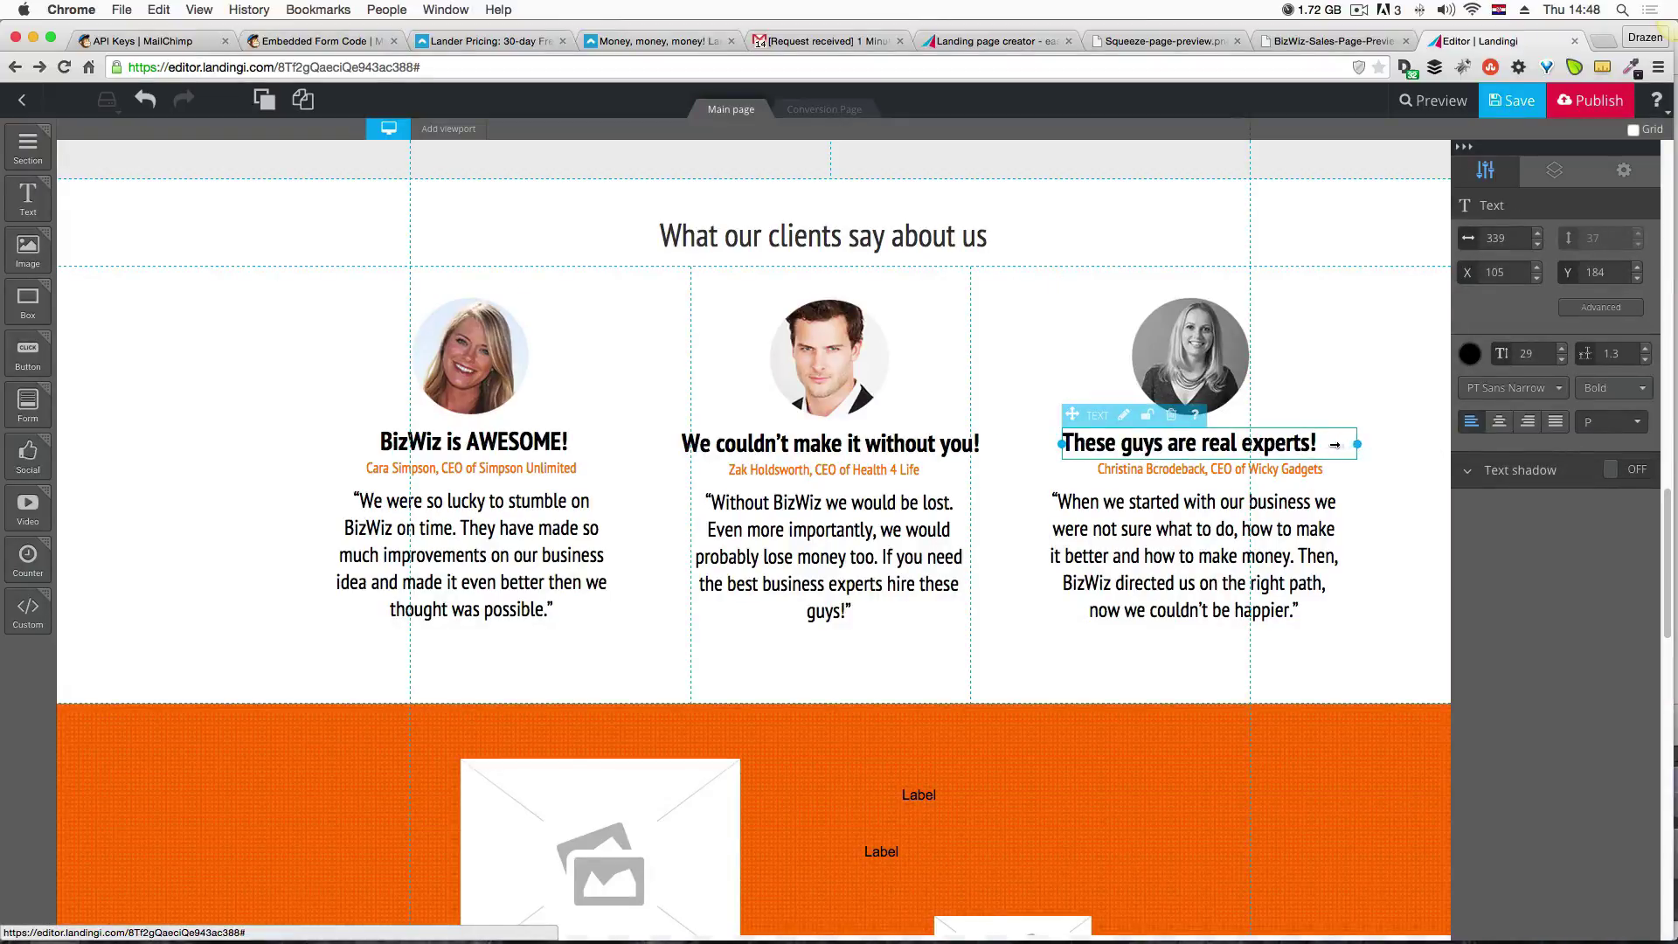
left_click_drag(1334, 445, 1322, 445)
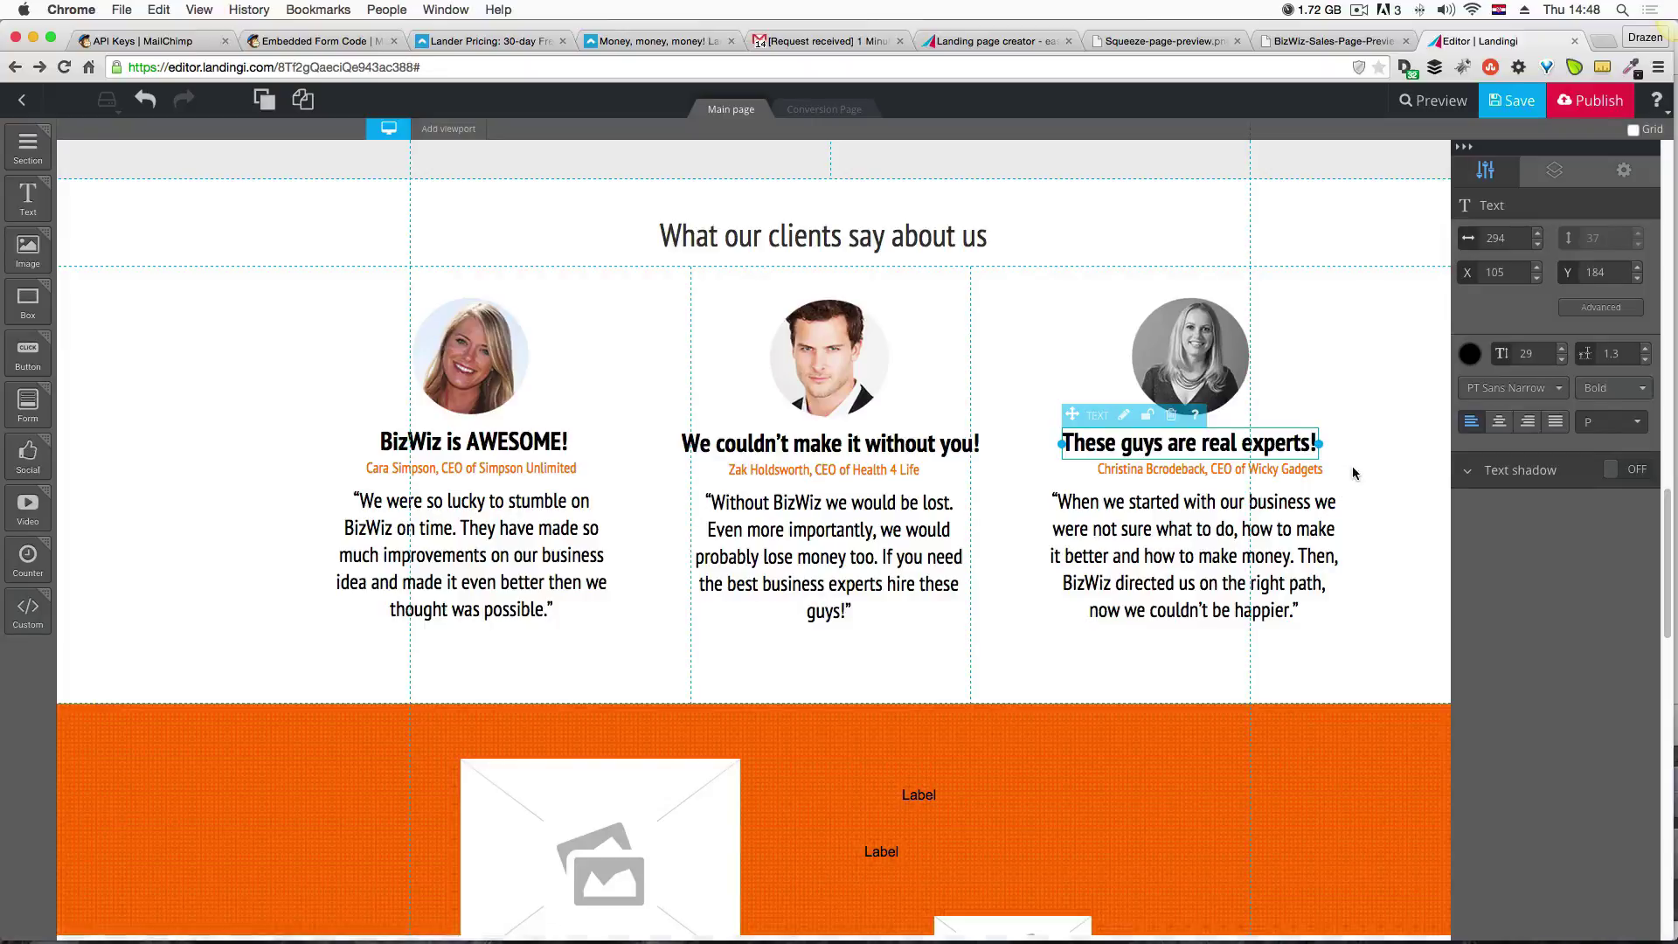
left_click(1354, 475)
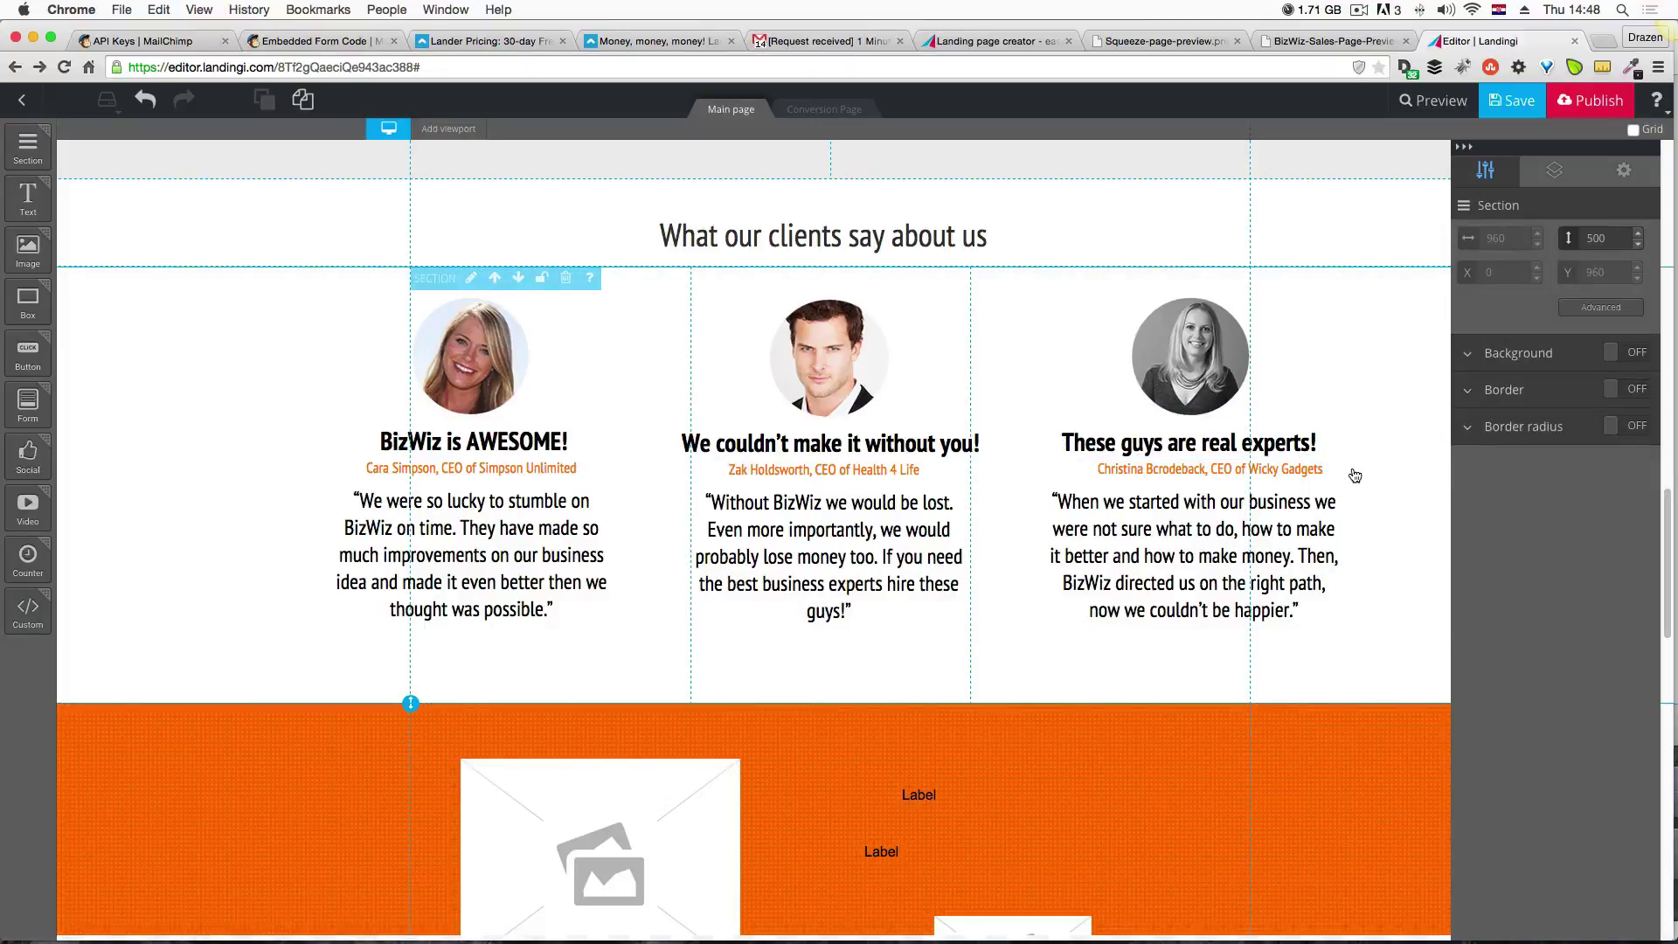
Centre the third testimonial's texts under the photo by moving the heading right to X 113 and the name line slightly left.
left_click(1232, 450)
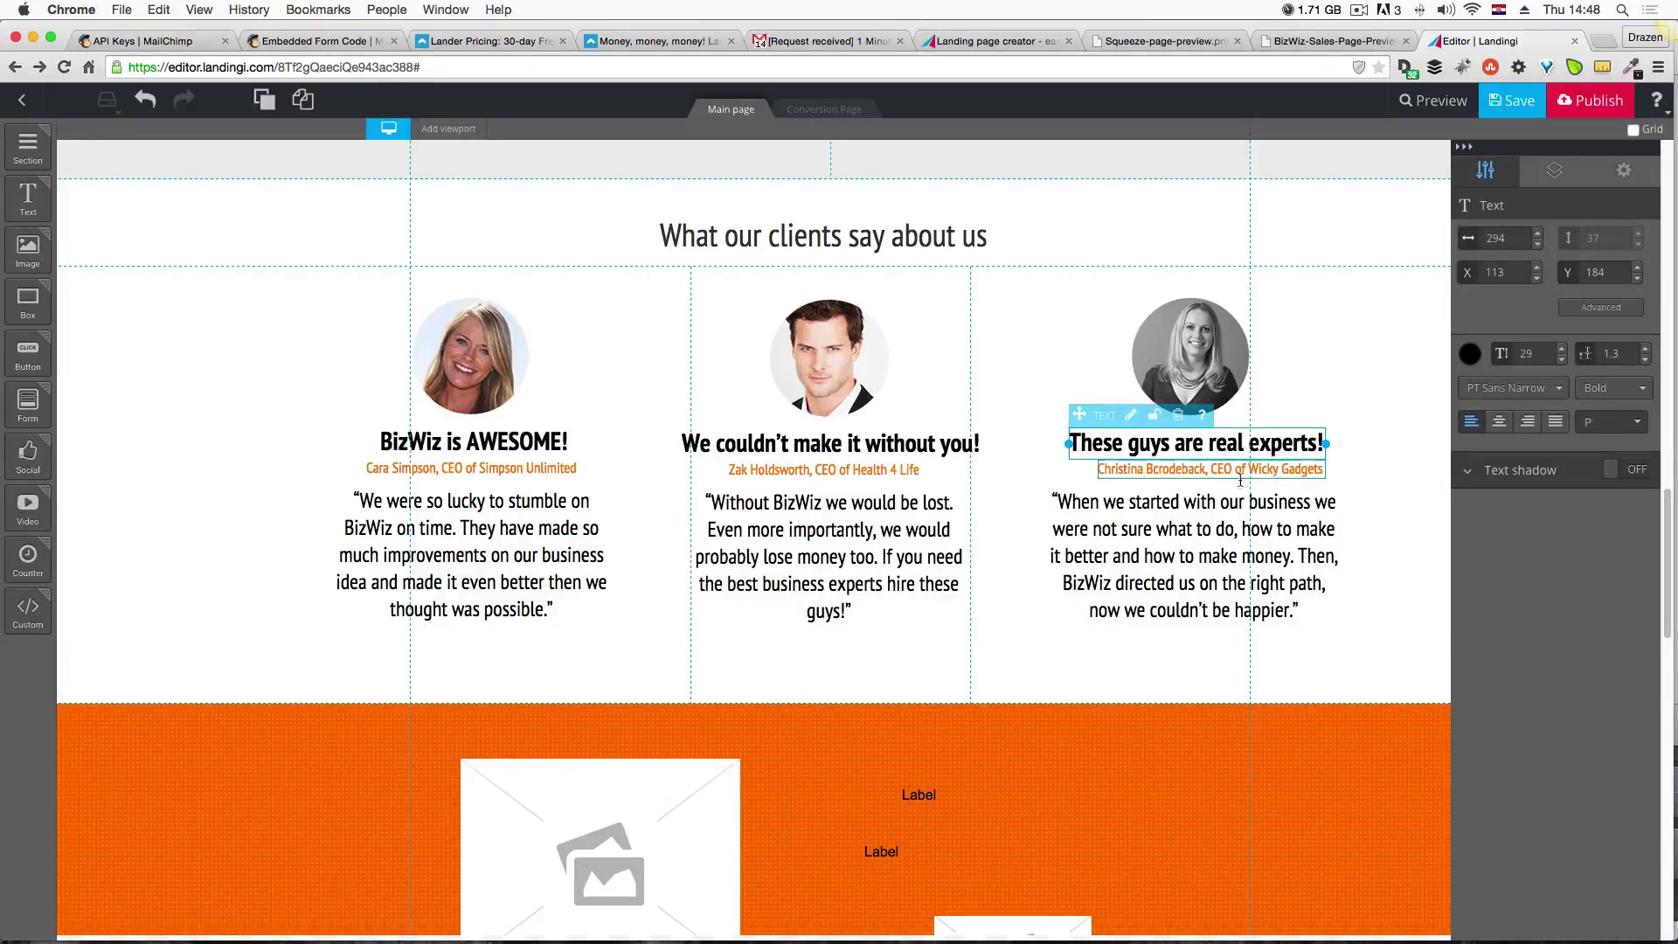
left_click_drag(1235, 475, 1225, 473)
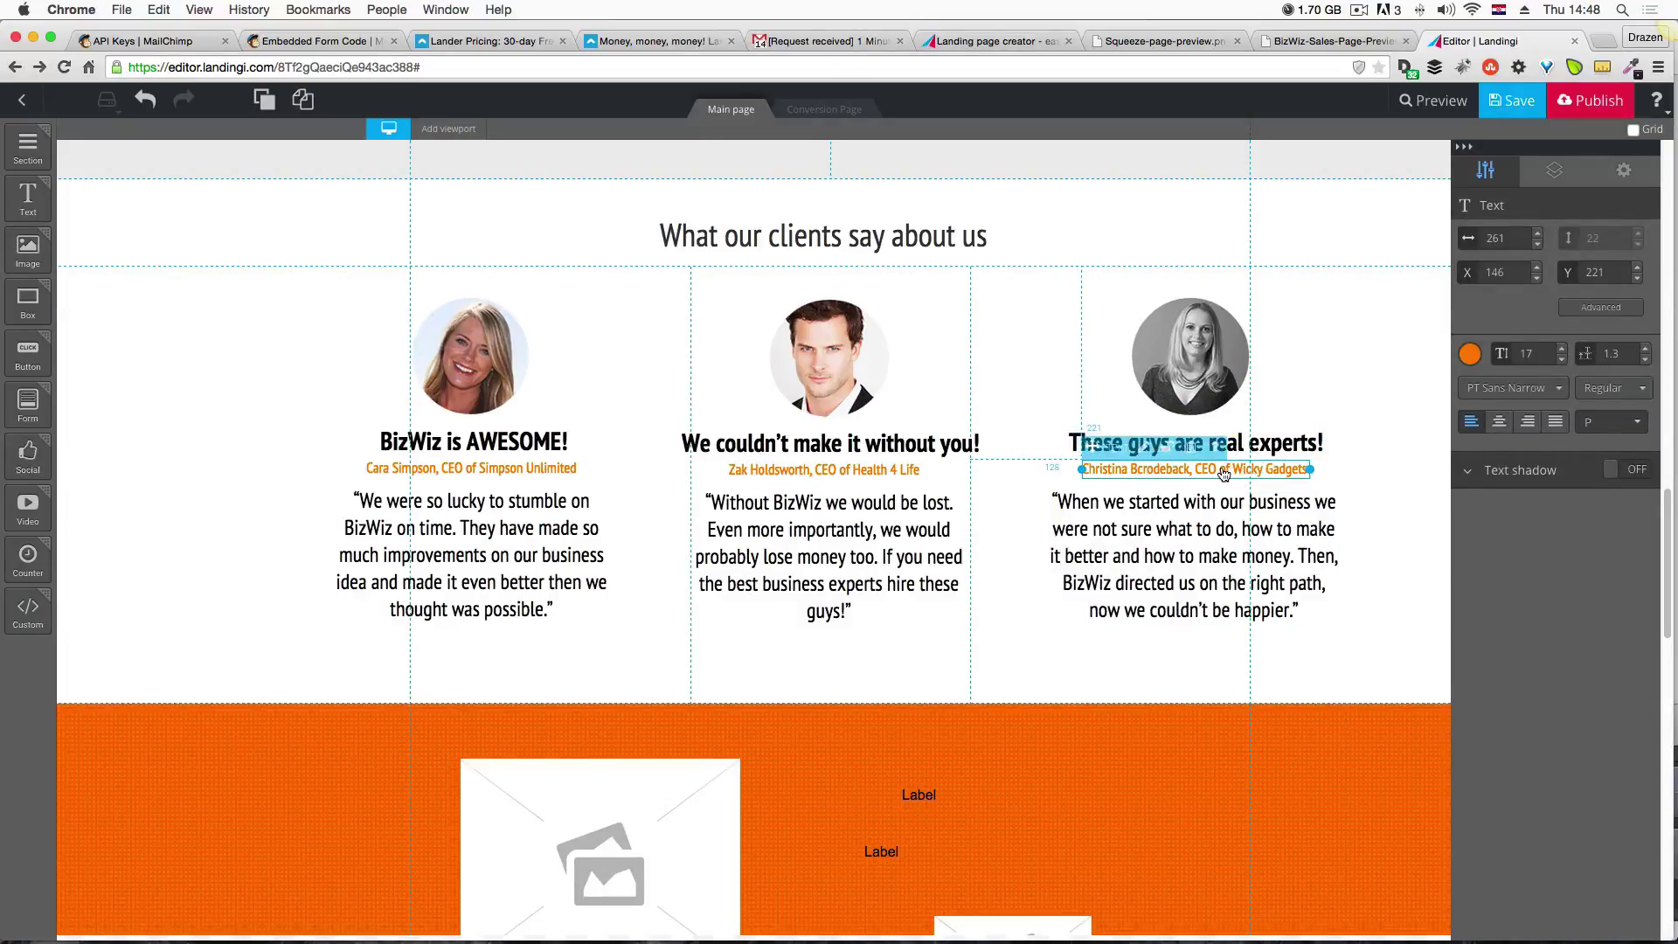
left_click(1376, 474)
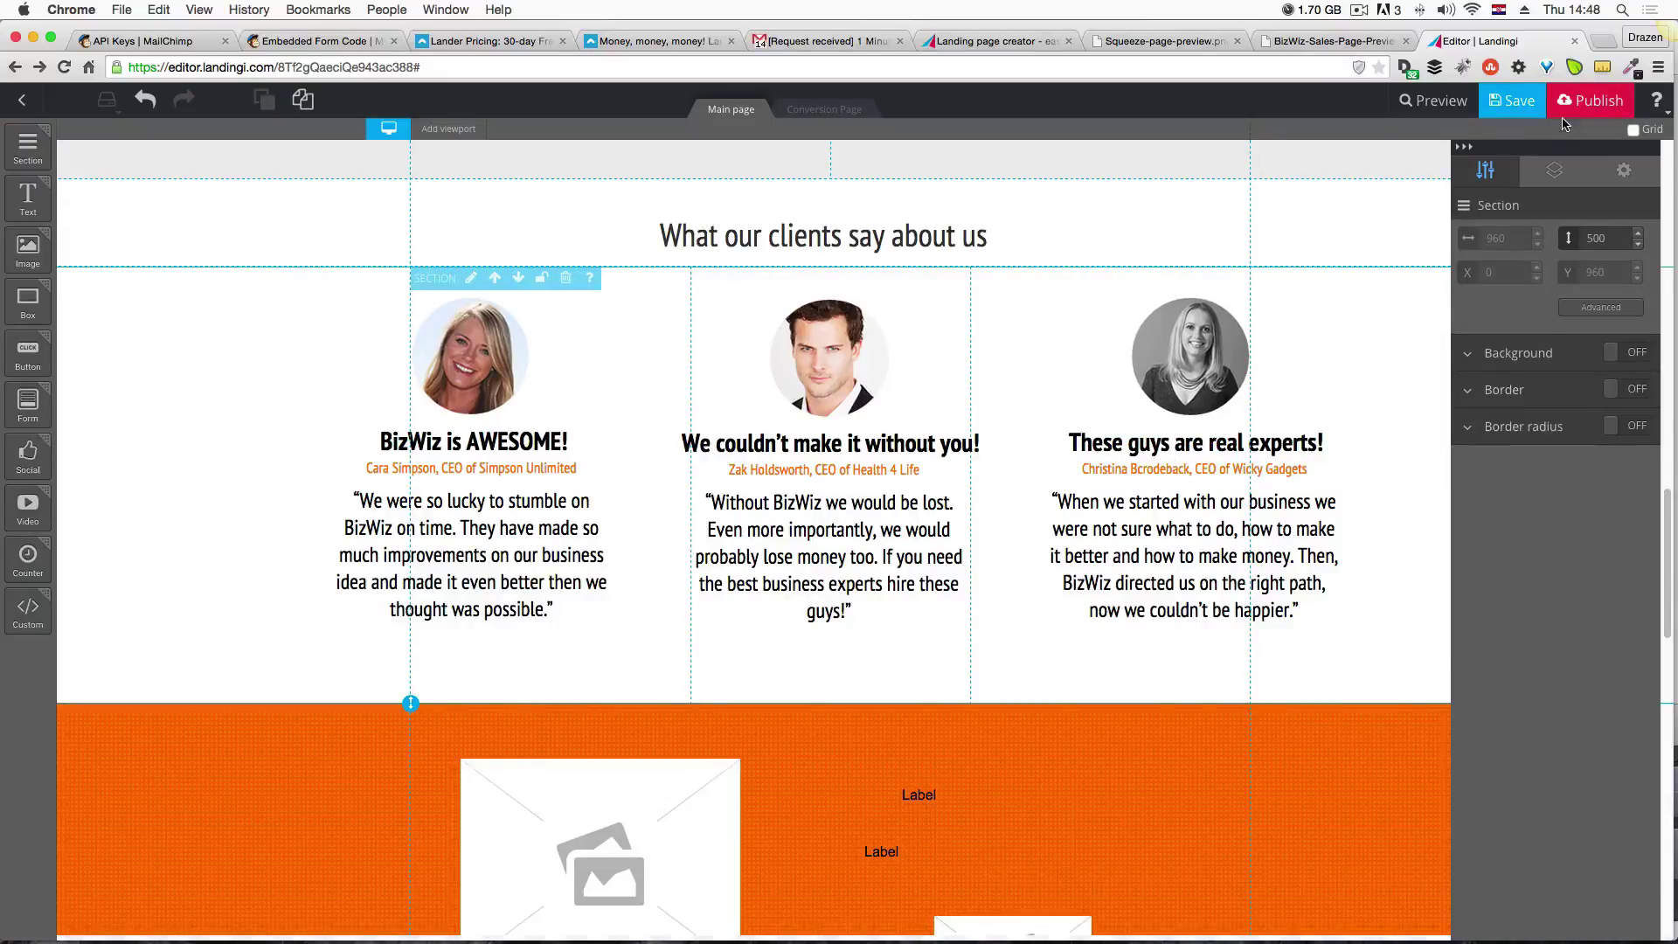
Save the page and compare the testimonial section in its preview with the BizWiz-Sales-Page-Preview.png mockup.
left_click(1523, 106)
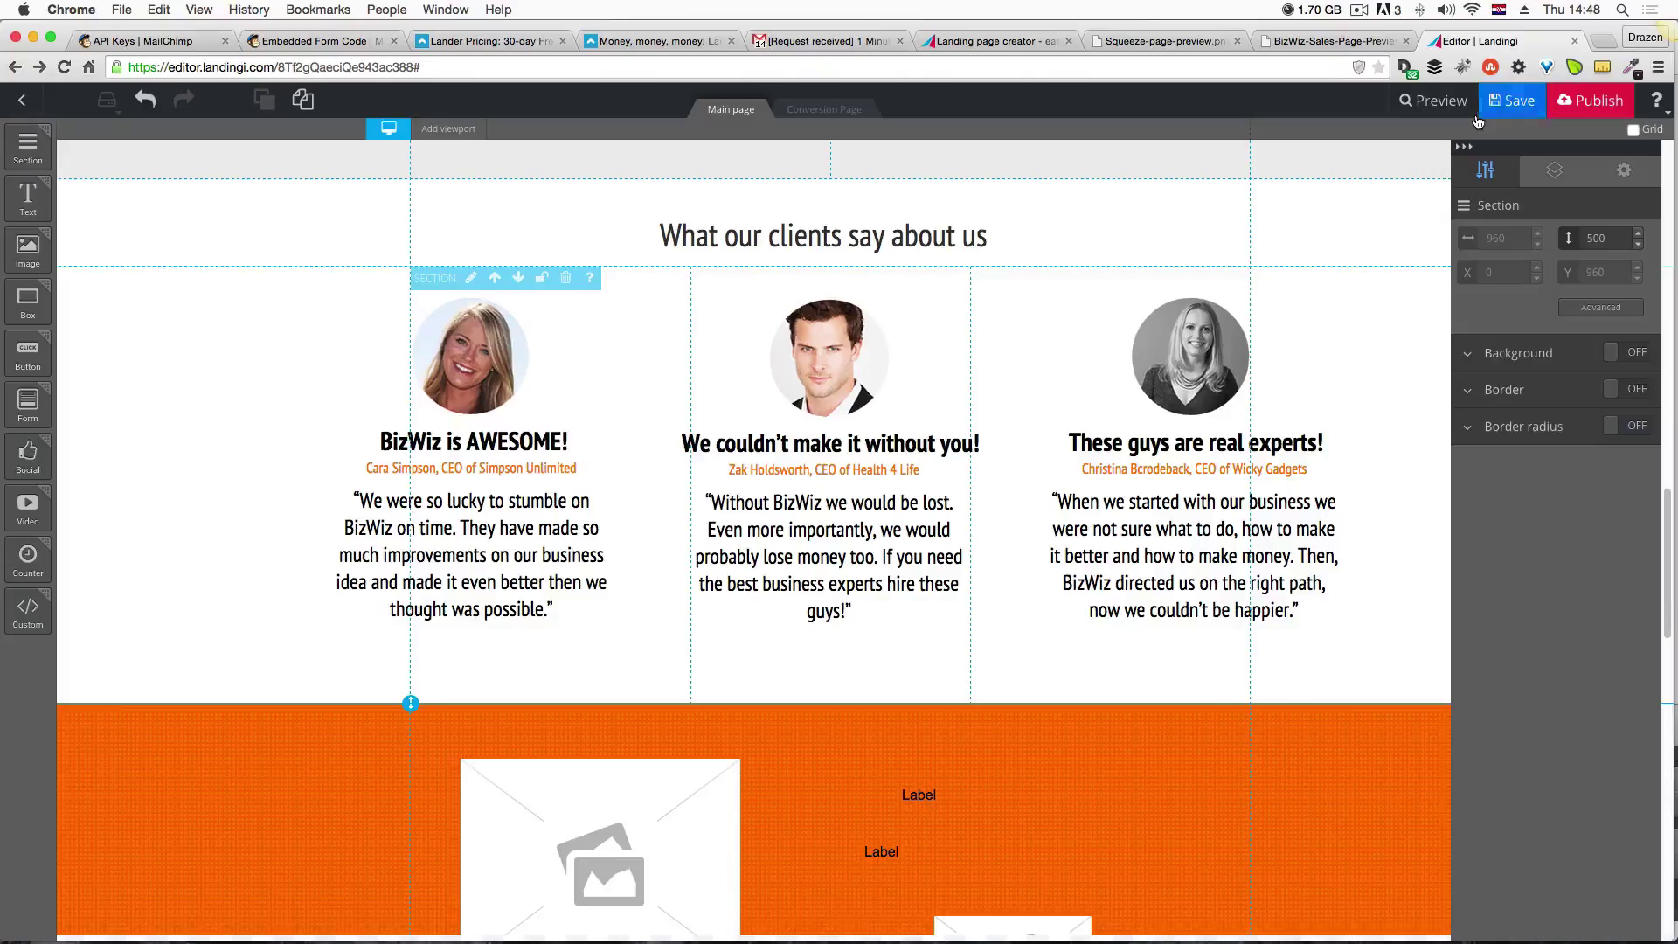
left_click(1447, 109)
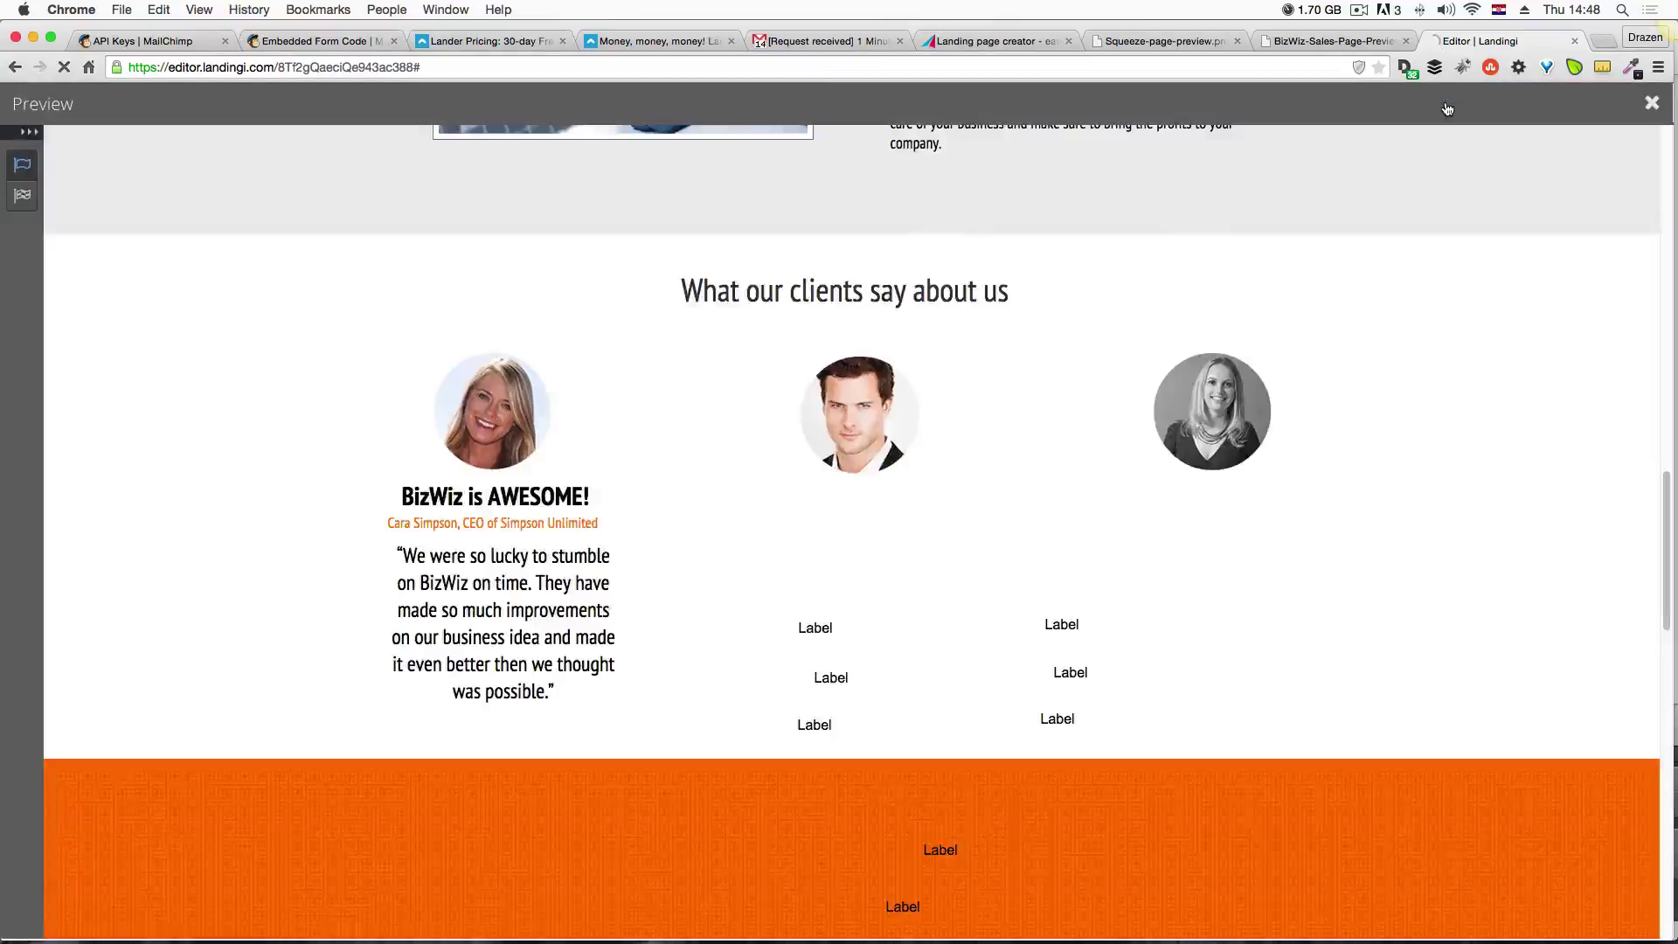
scroll(1225, 396, "down", 15)
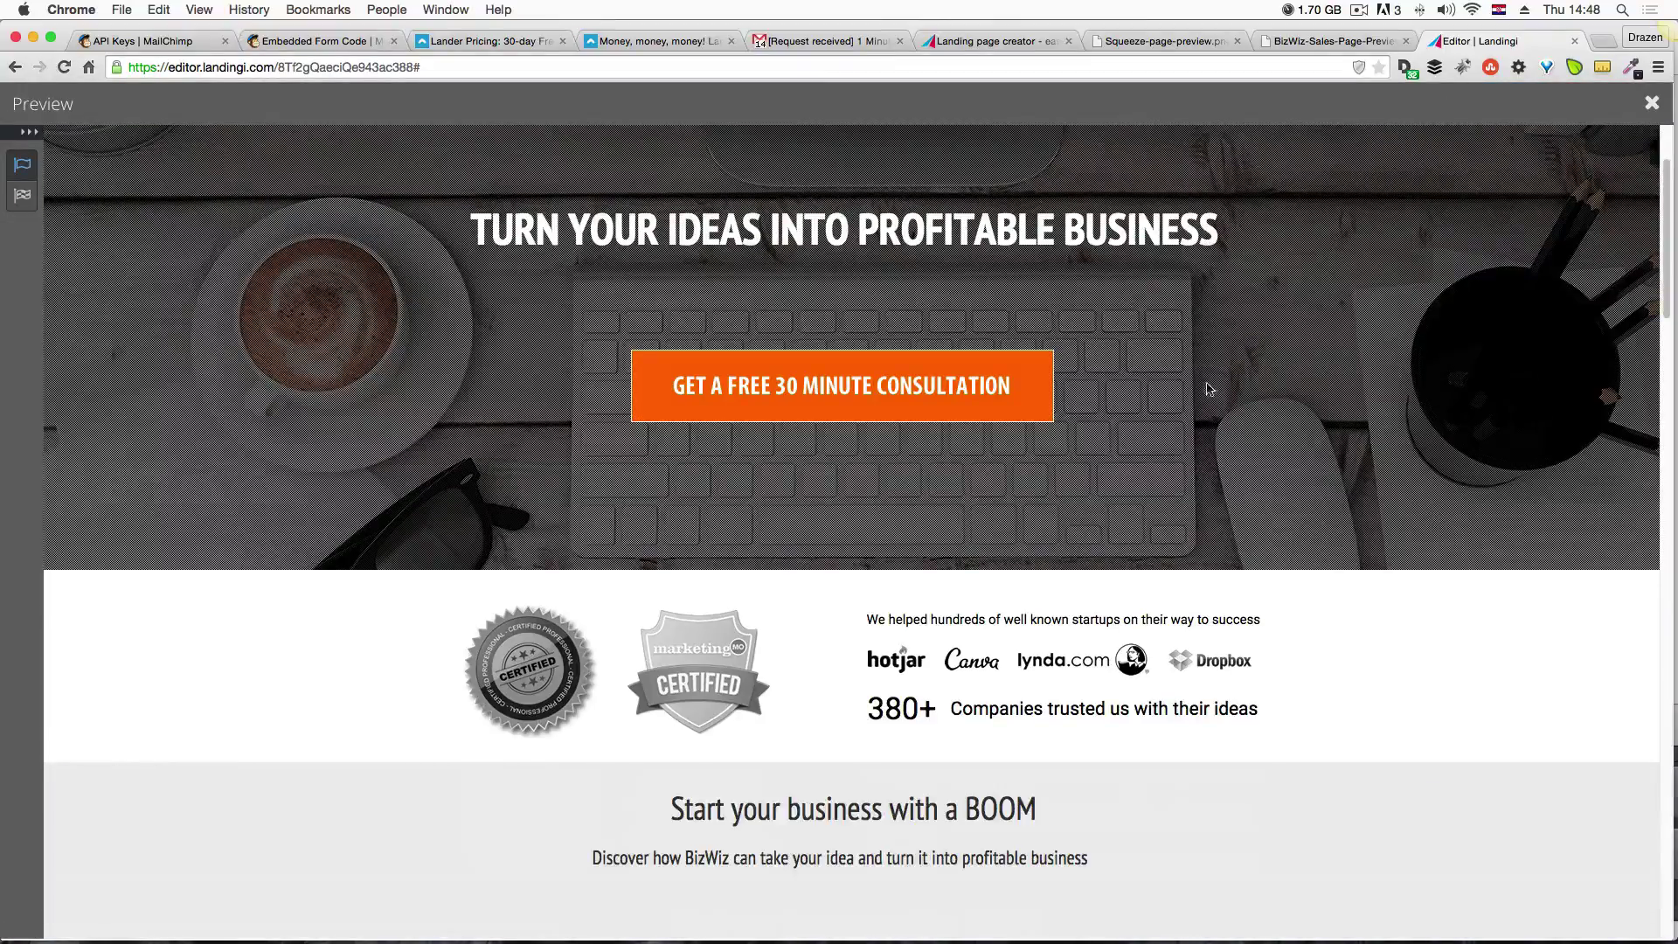
scroll(1225, 396, "down", 5)
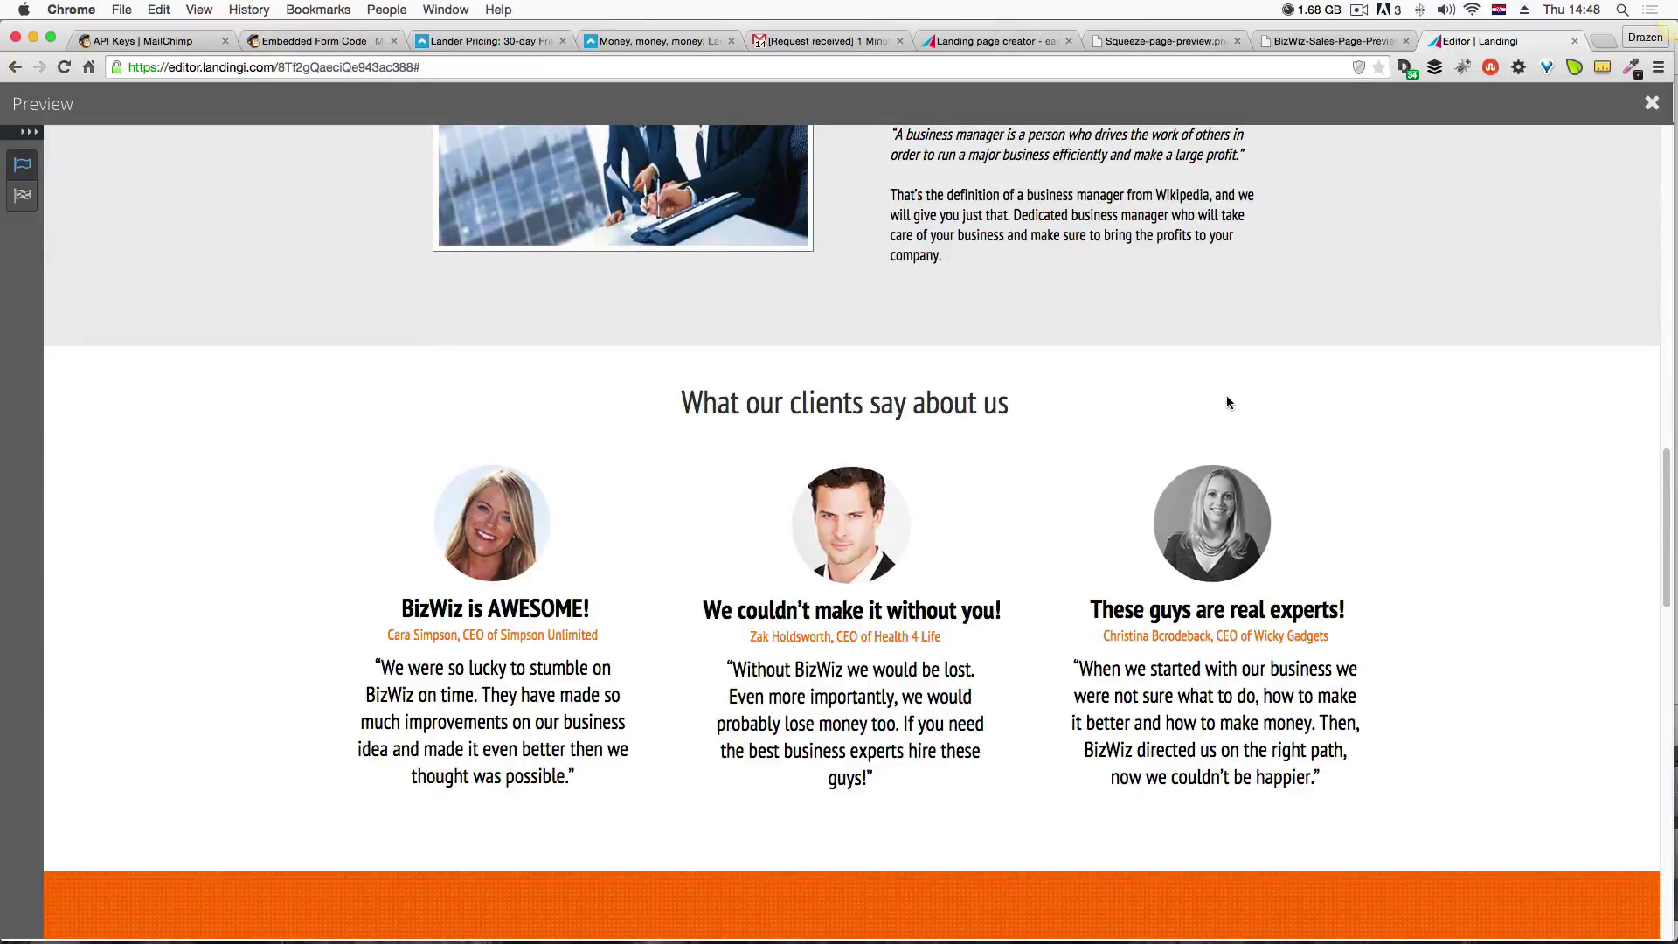
left_click(1352, 41)
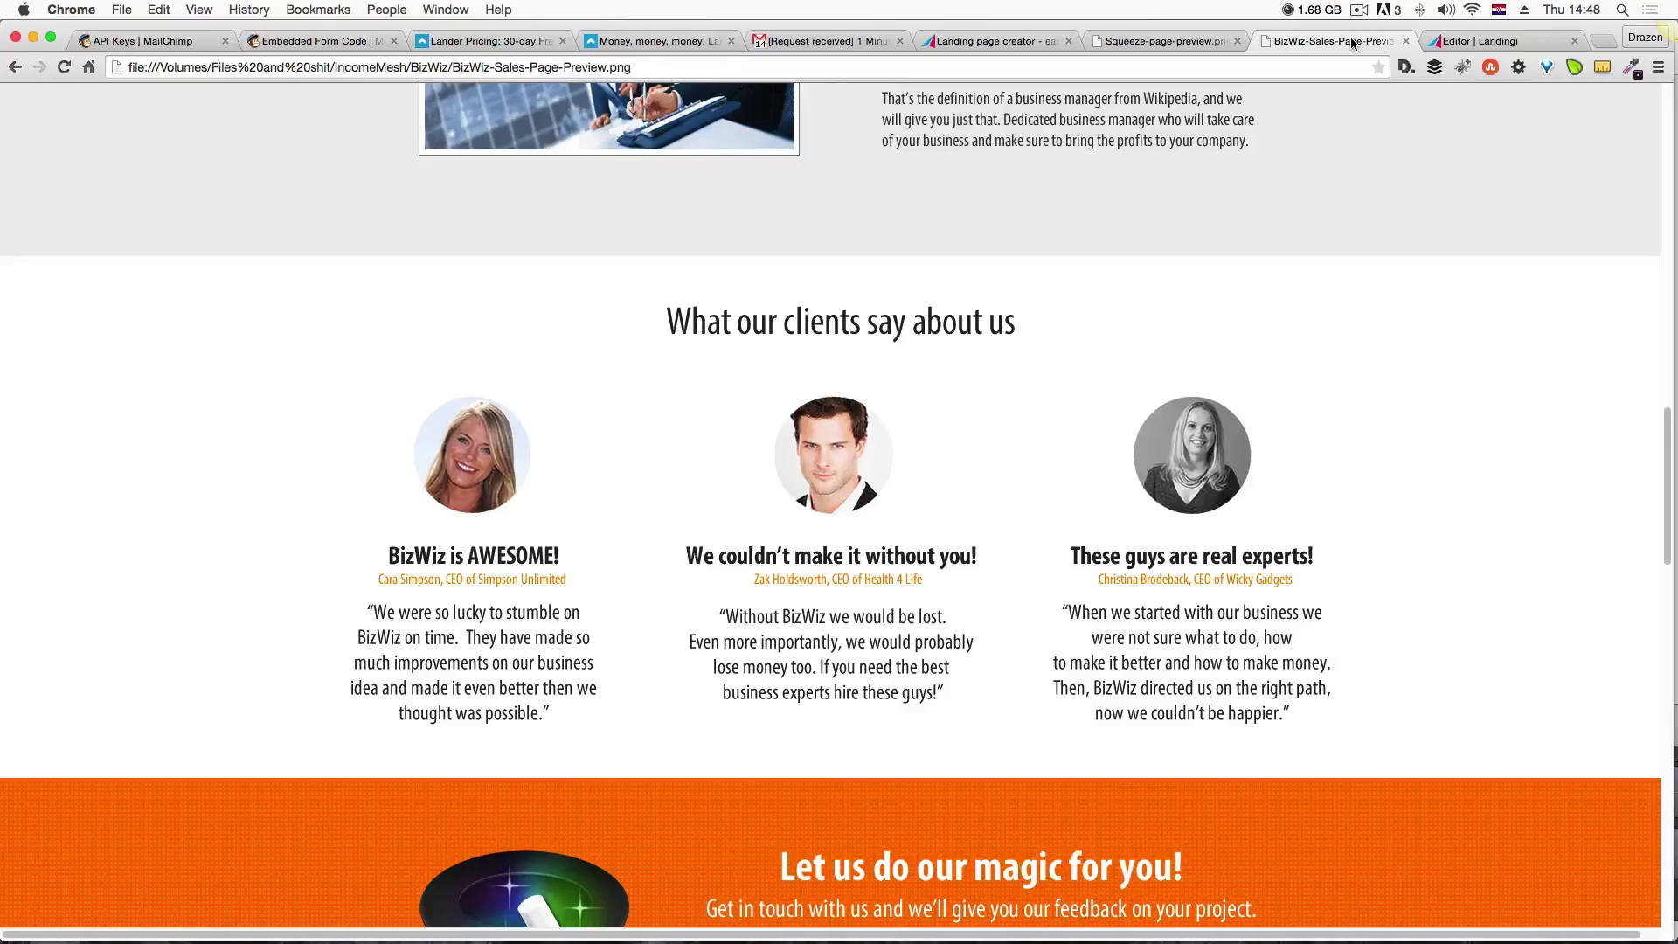
Recheck the previewed testimonial section against the BizWiz-Sales-Page-Preview.png mockup and look at the mockup's orange call-to-action section.
left_click(1515, 40)
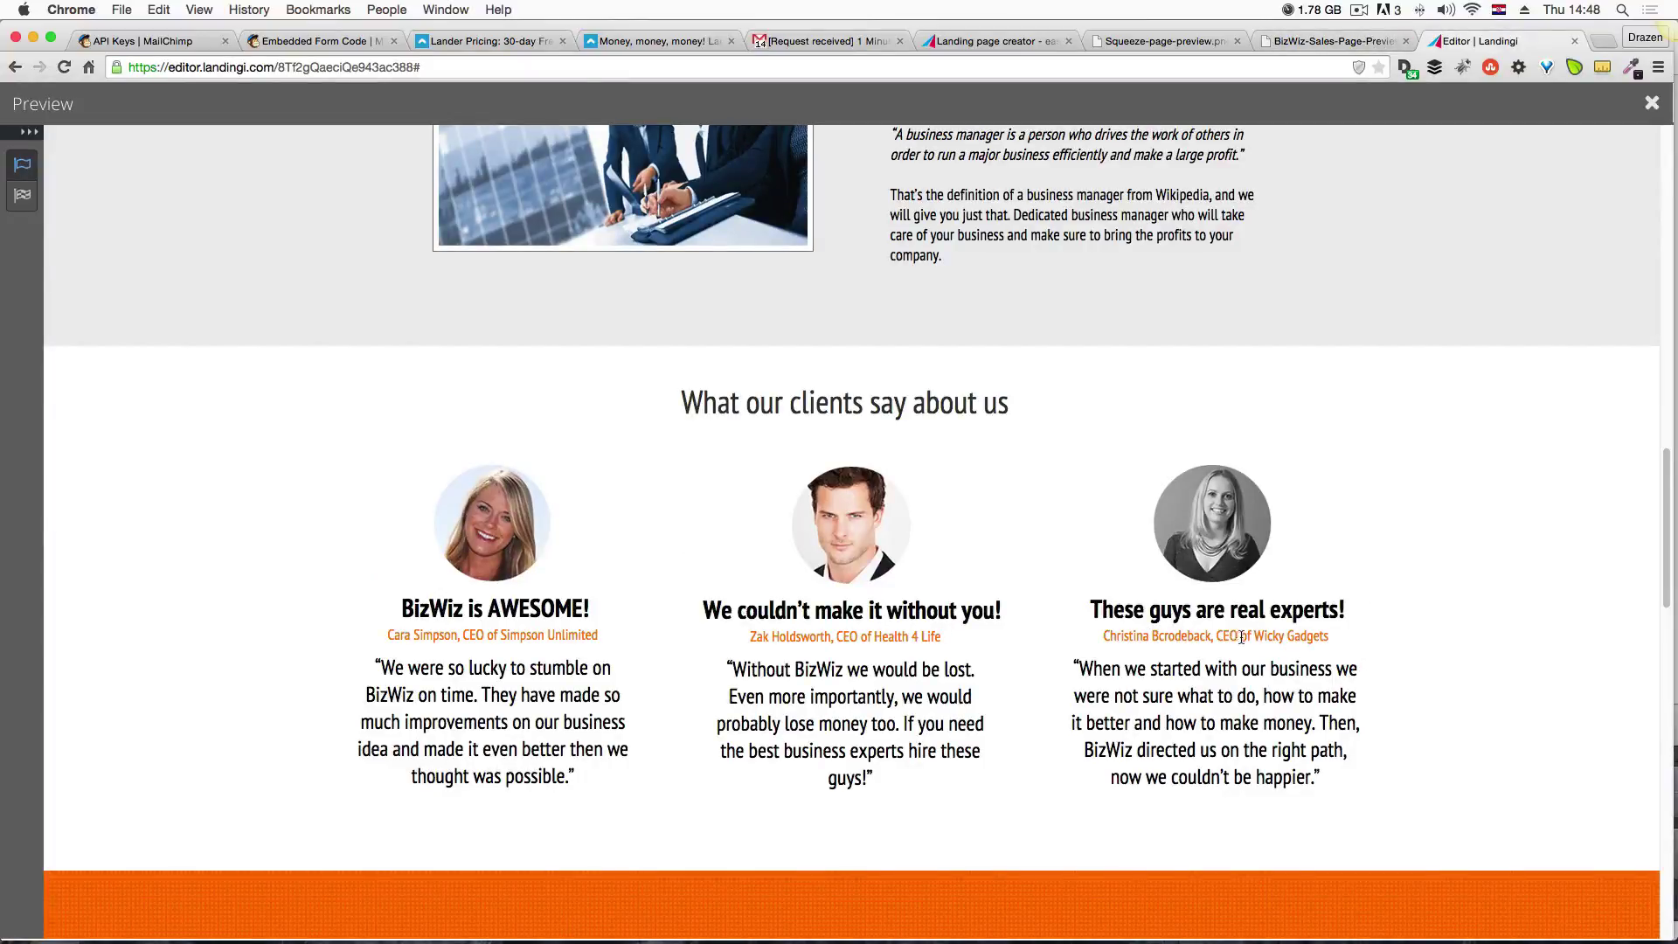
left_click(1310, 44)
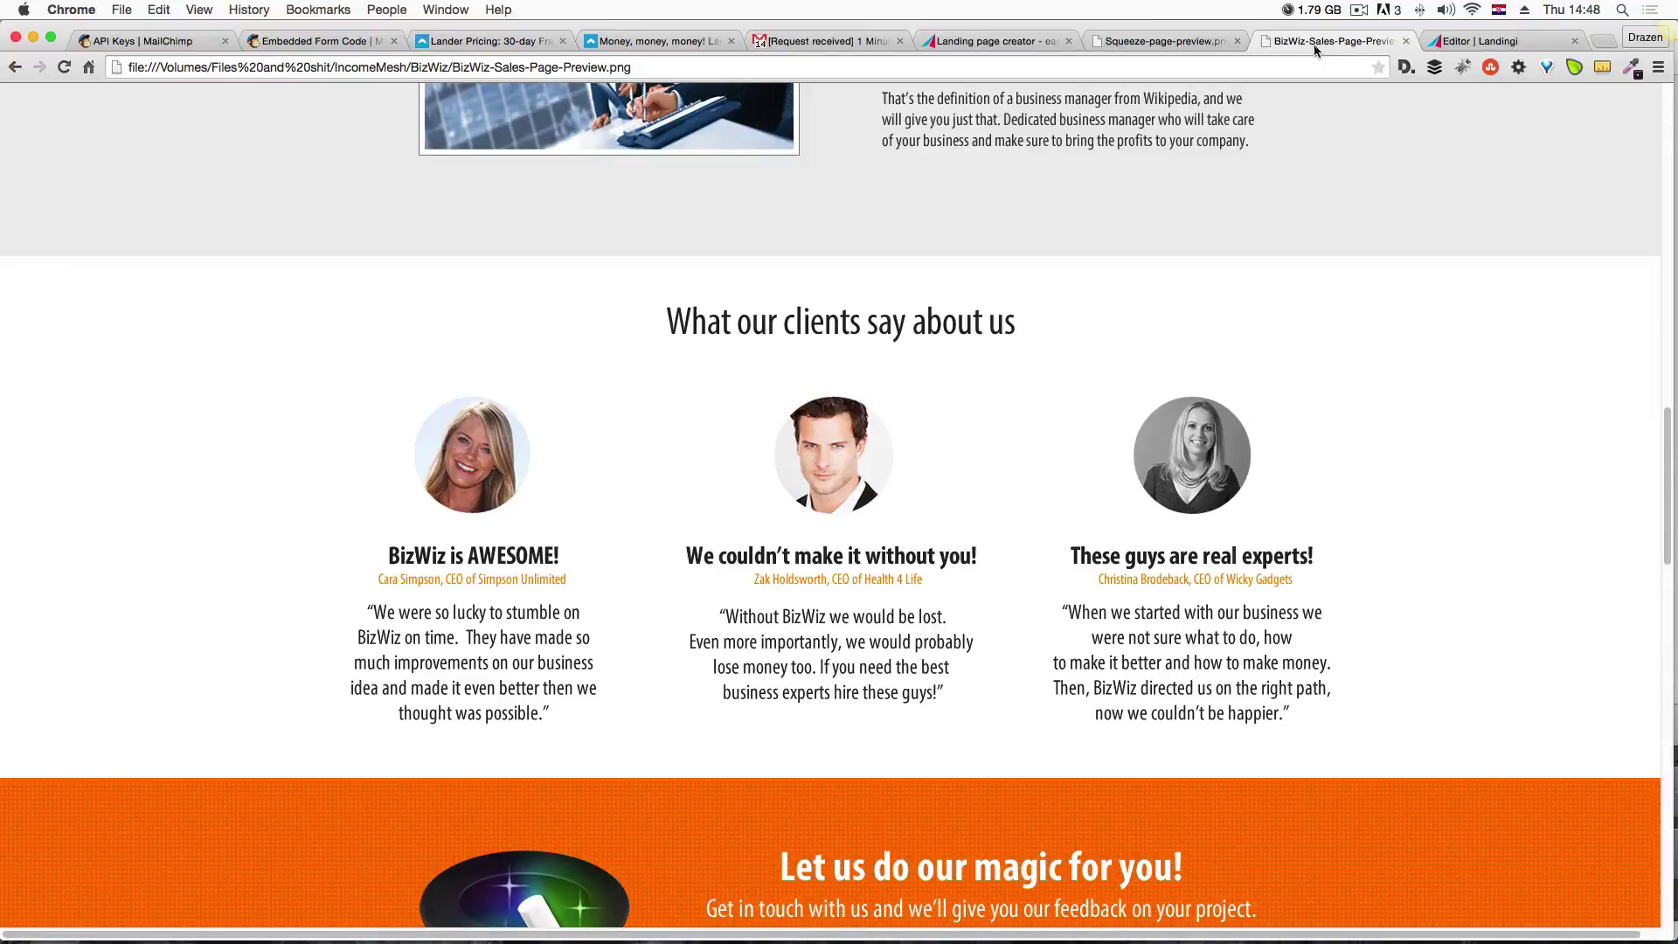
left_click(1466, 44)
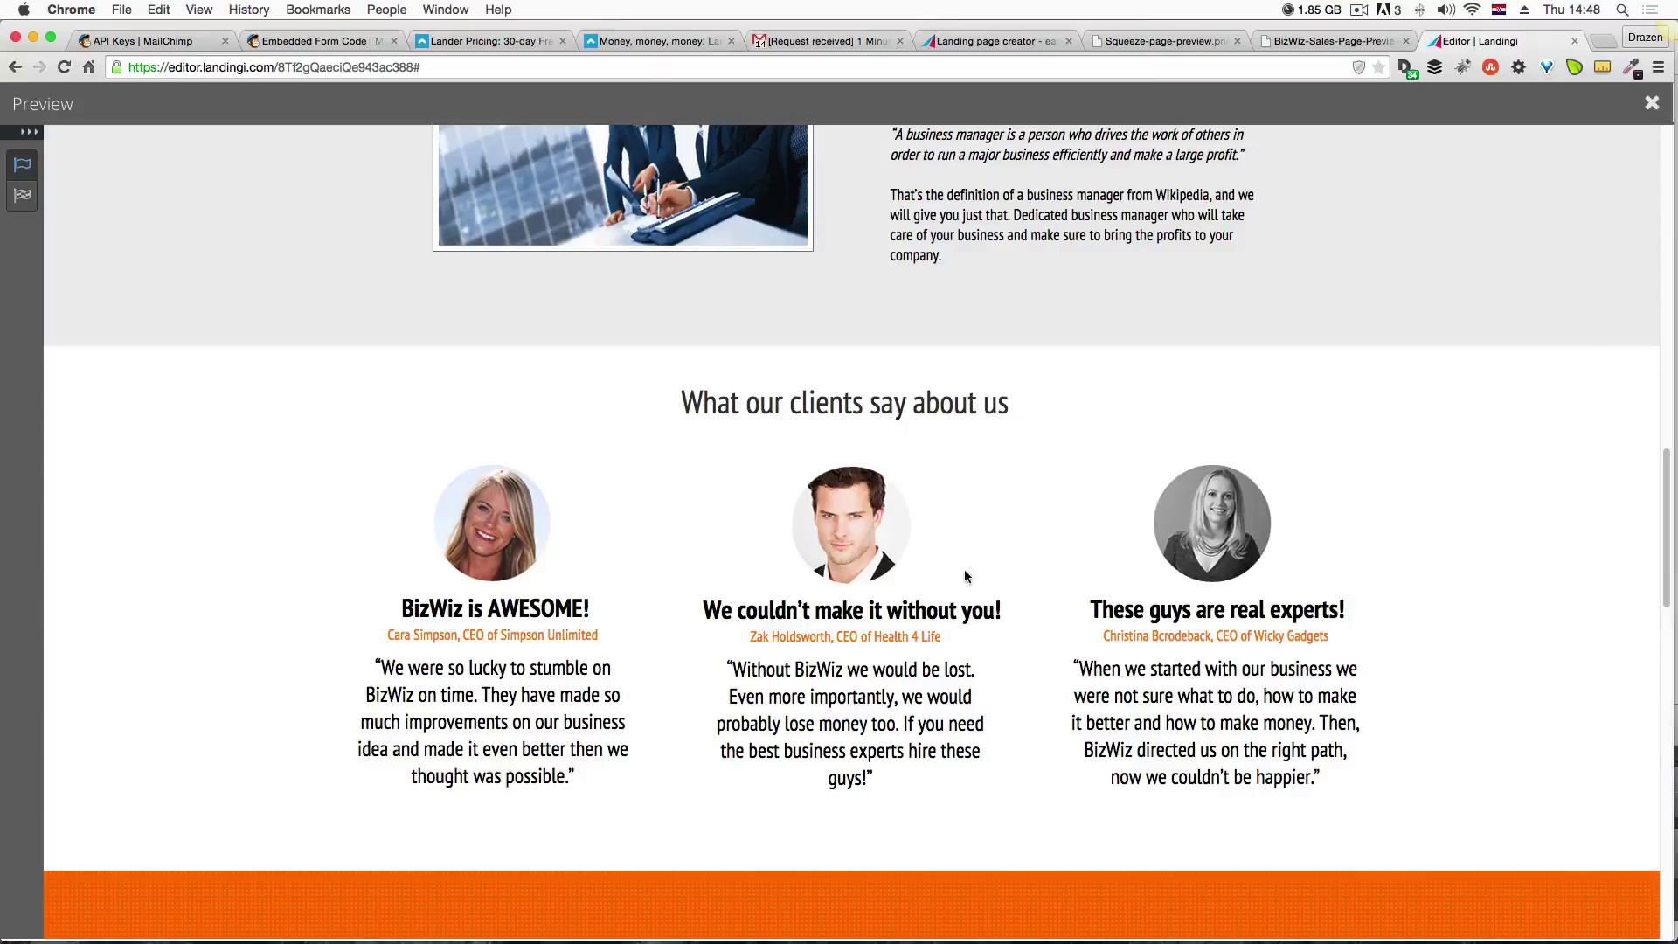
left_click(1338, 43)
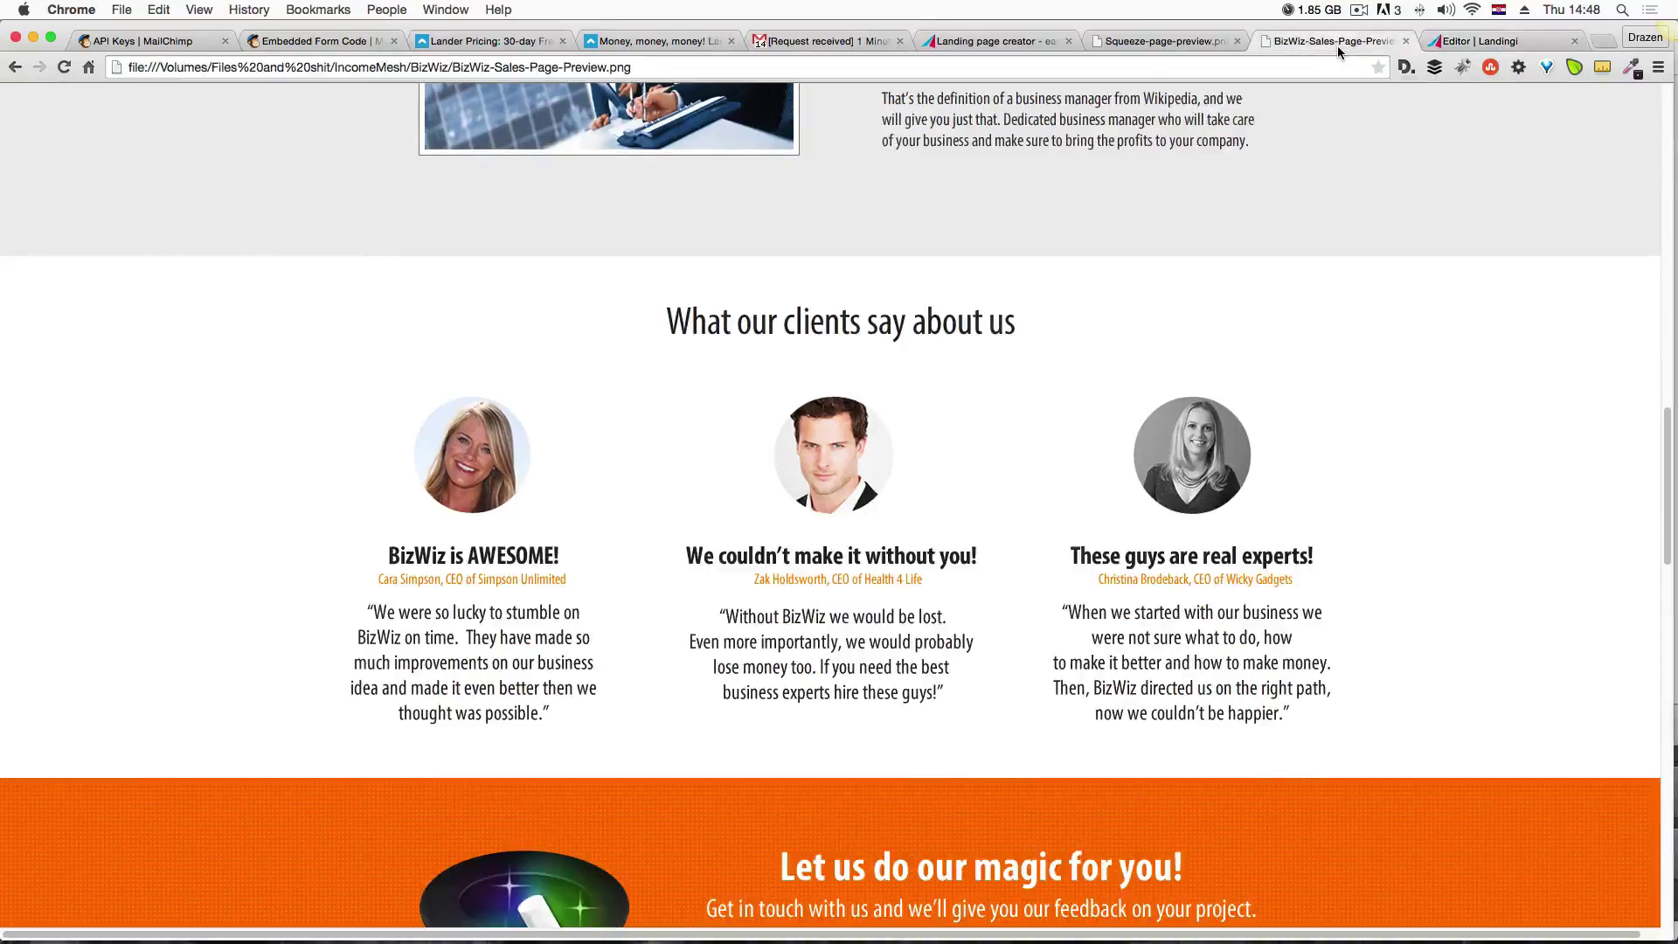
scroll(1306, 92, "down", 3)
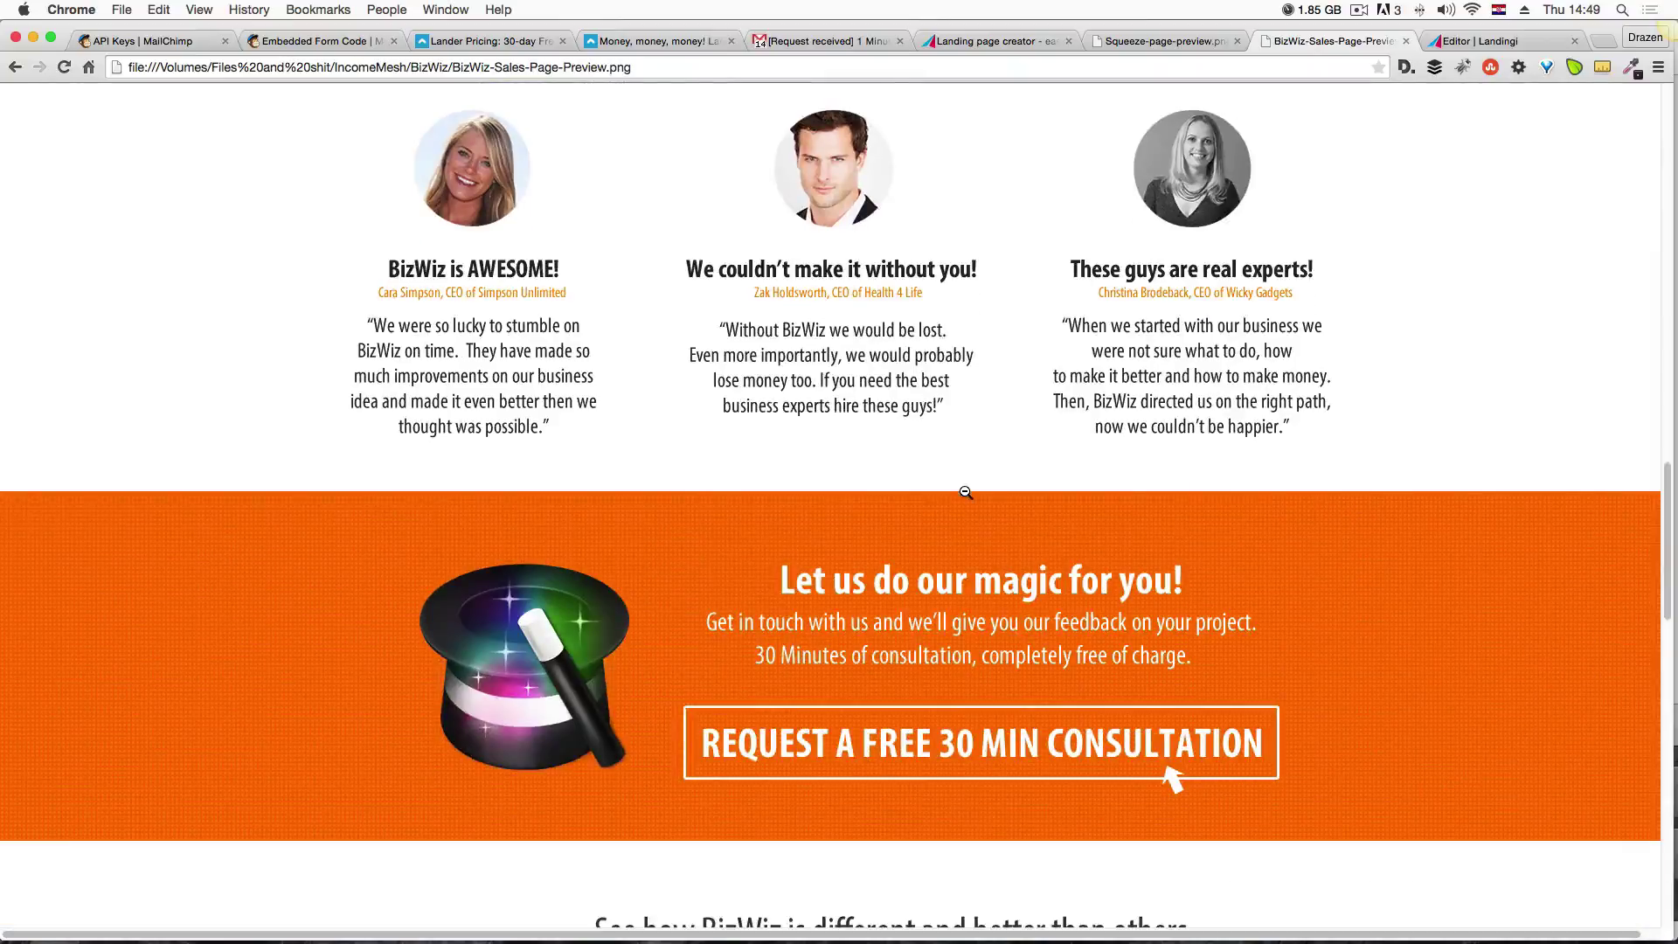
left_click(1495, 41)
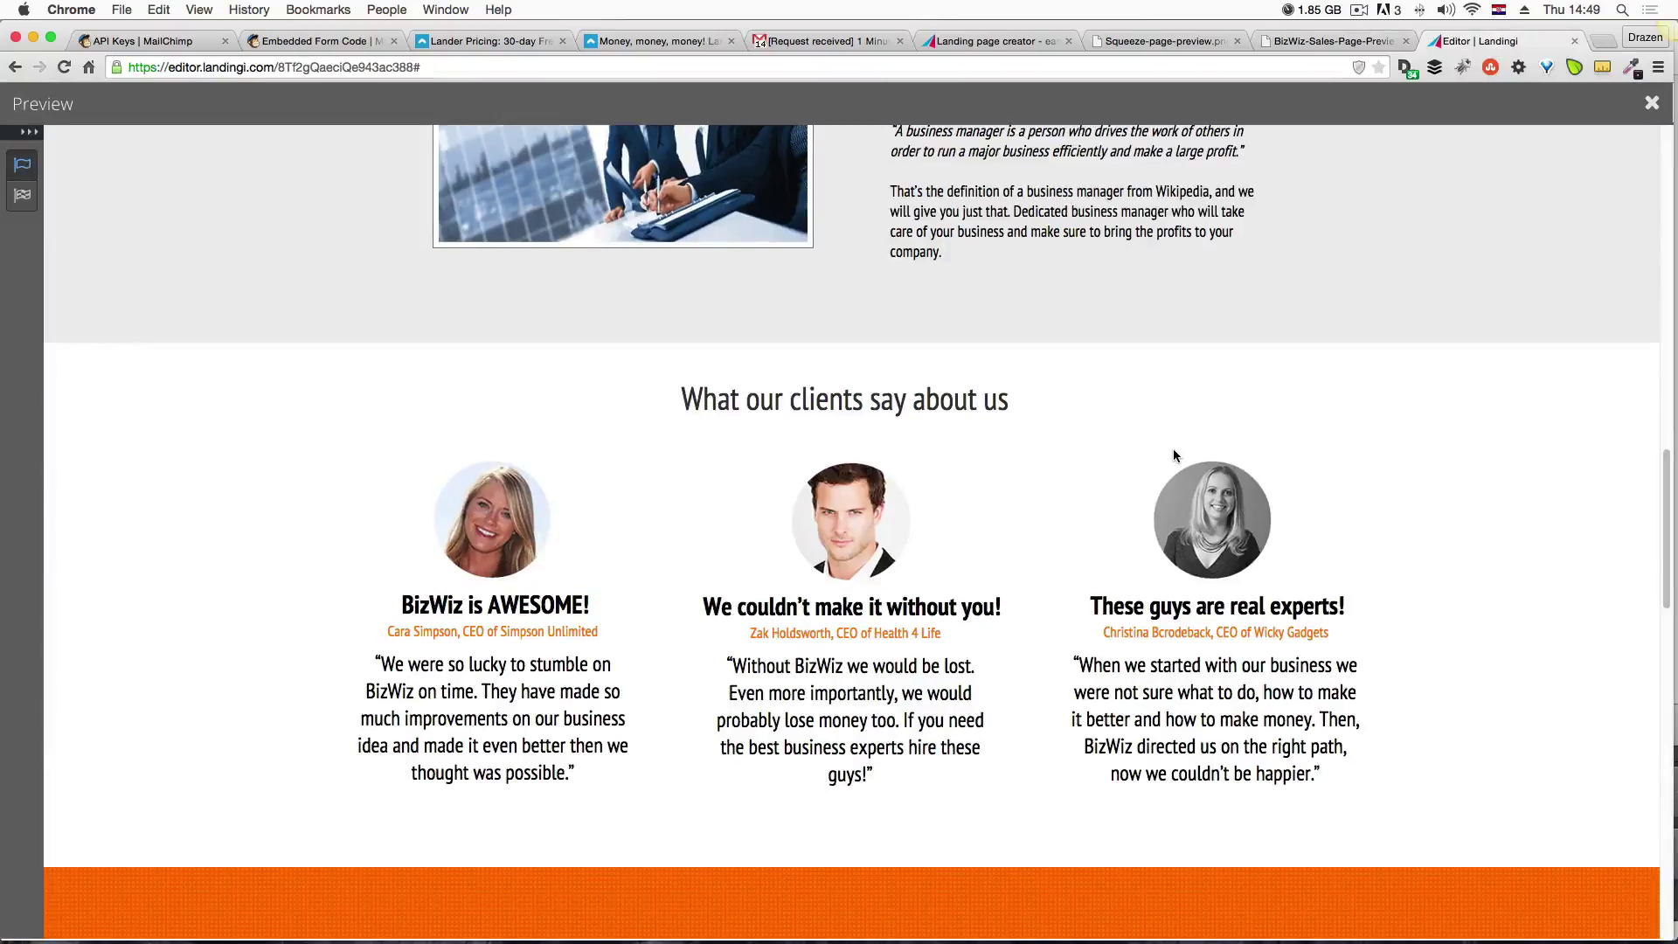
Close the preview and upload magic-hat.png into the large image placeholder of the orange section.
left_click(1648, 104)
scroll(1072, 275, "down", 5)
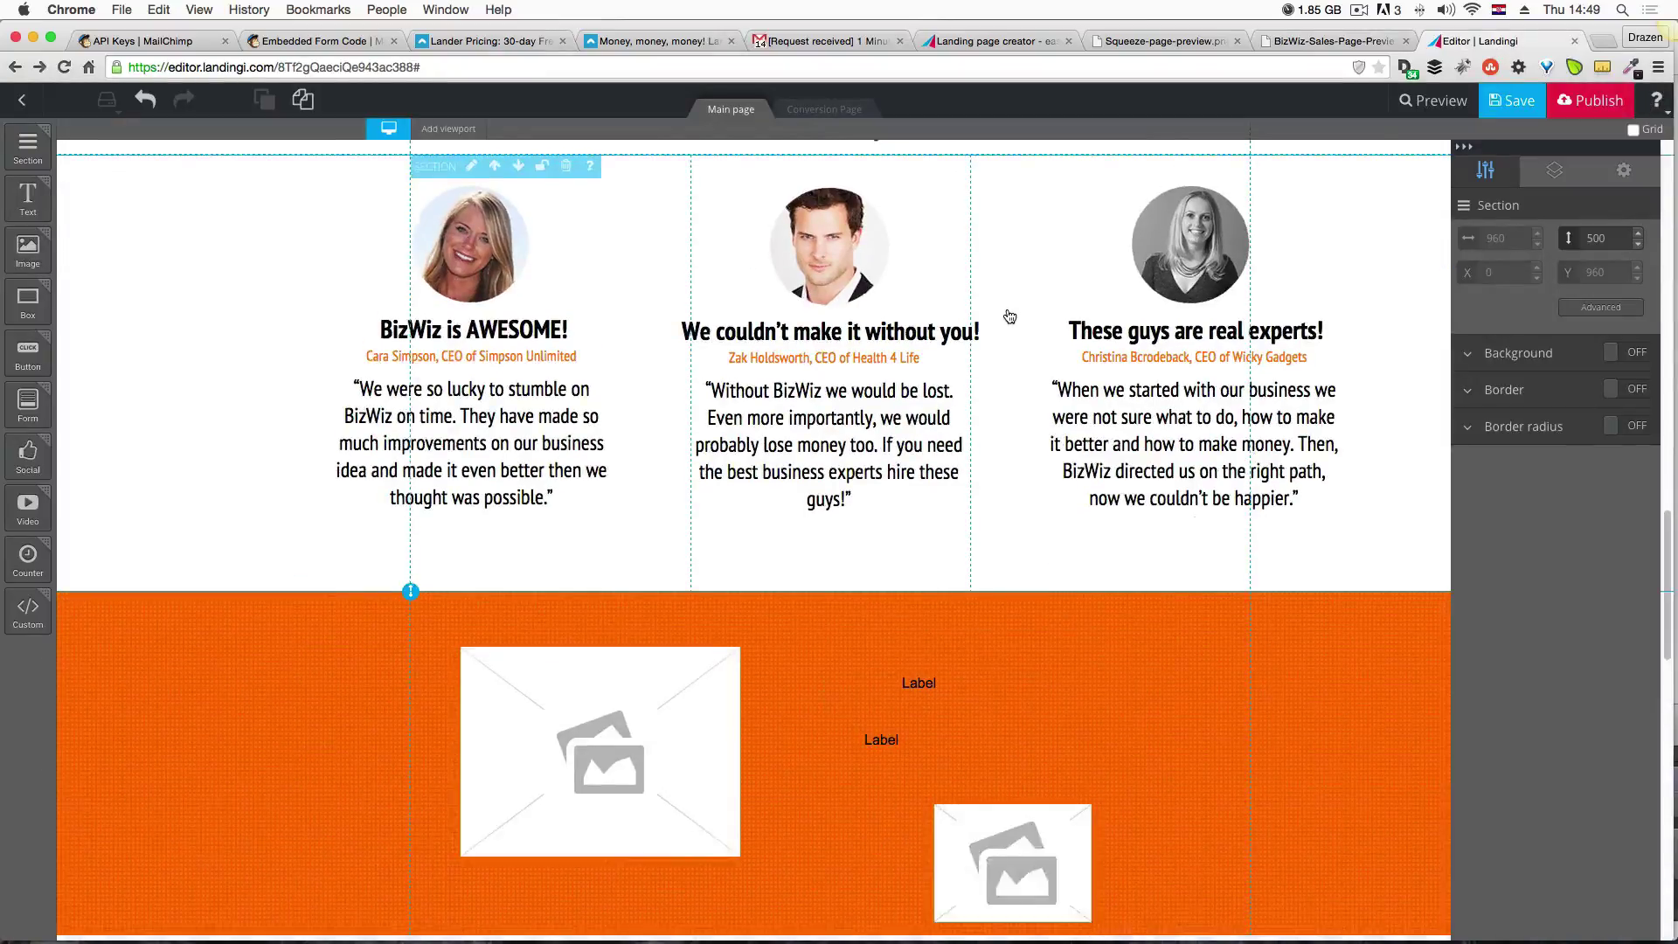
left_click(654, 517)
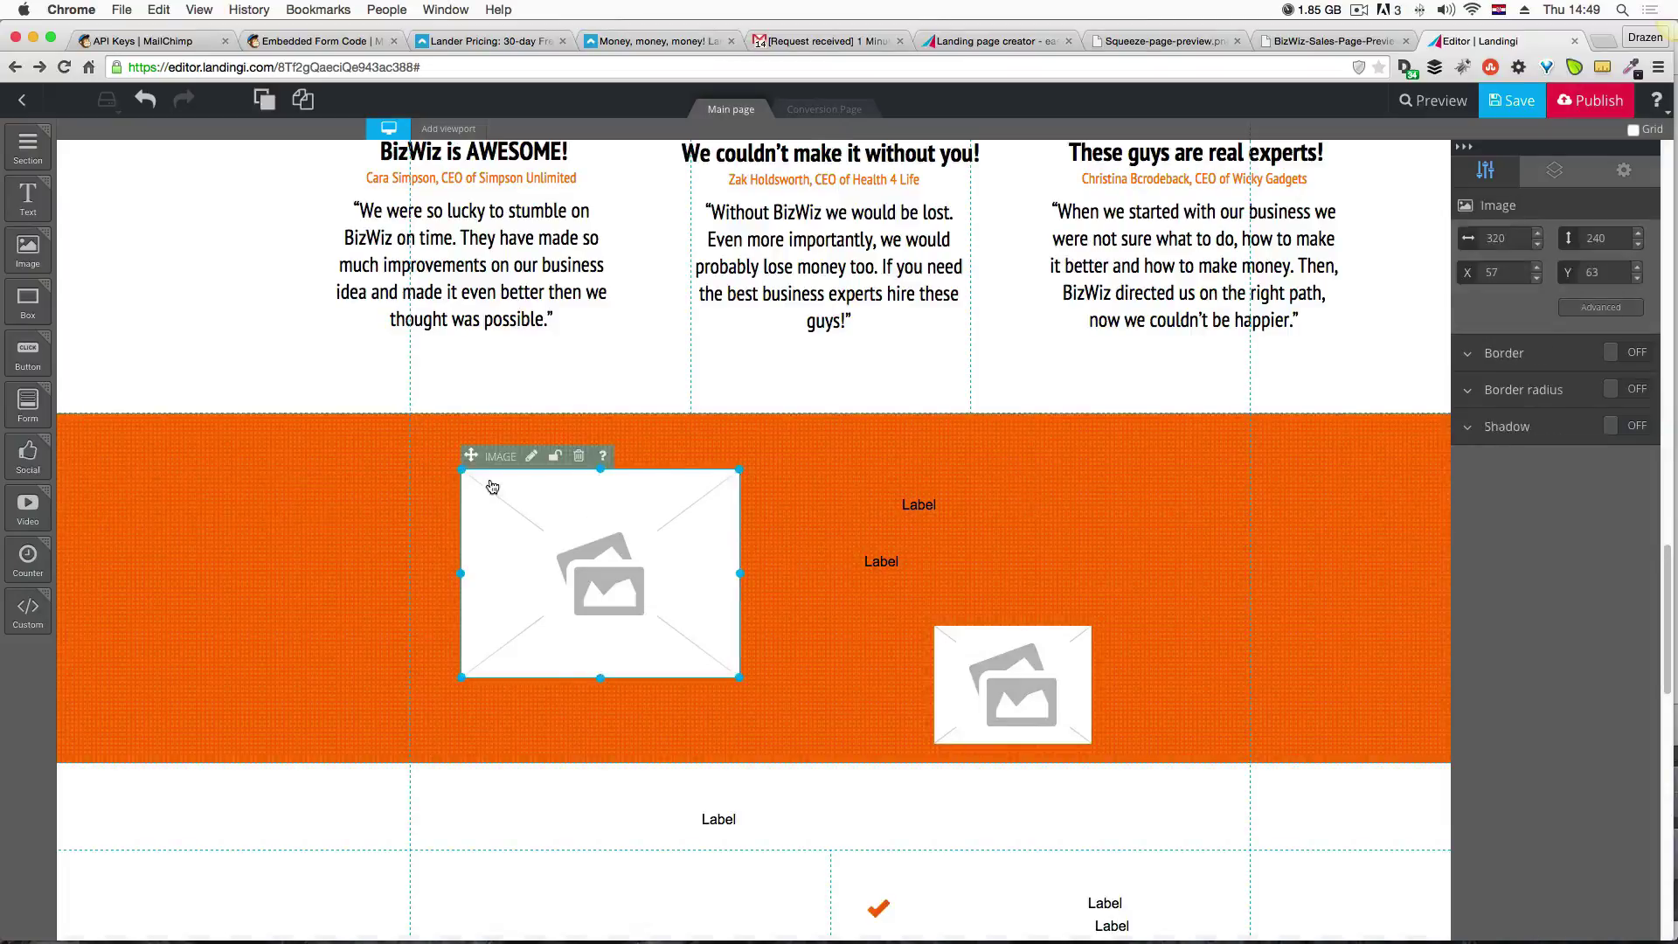
left_click(532, 457)
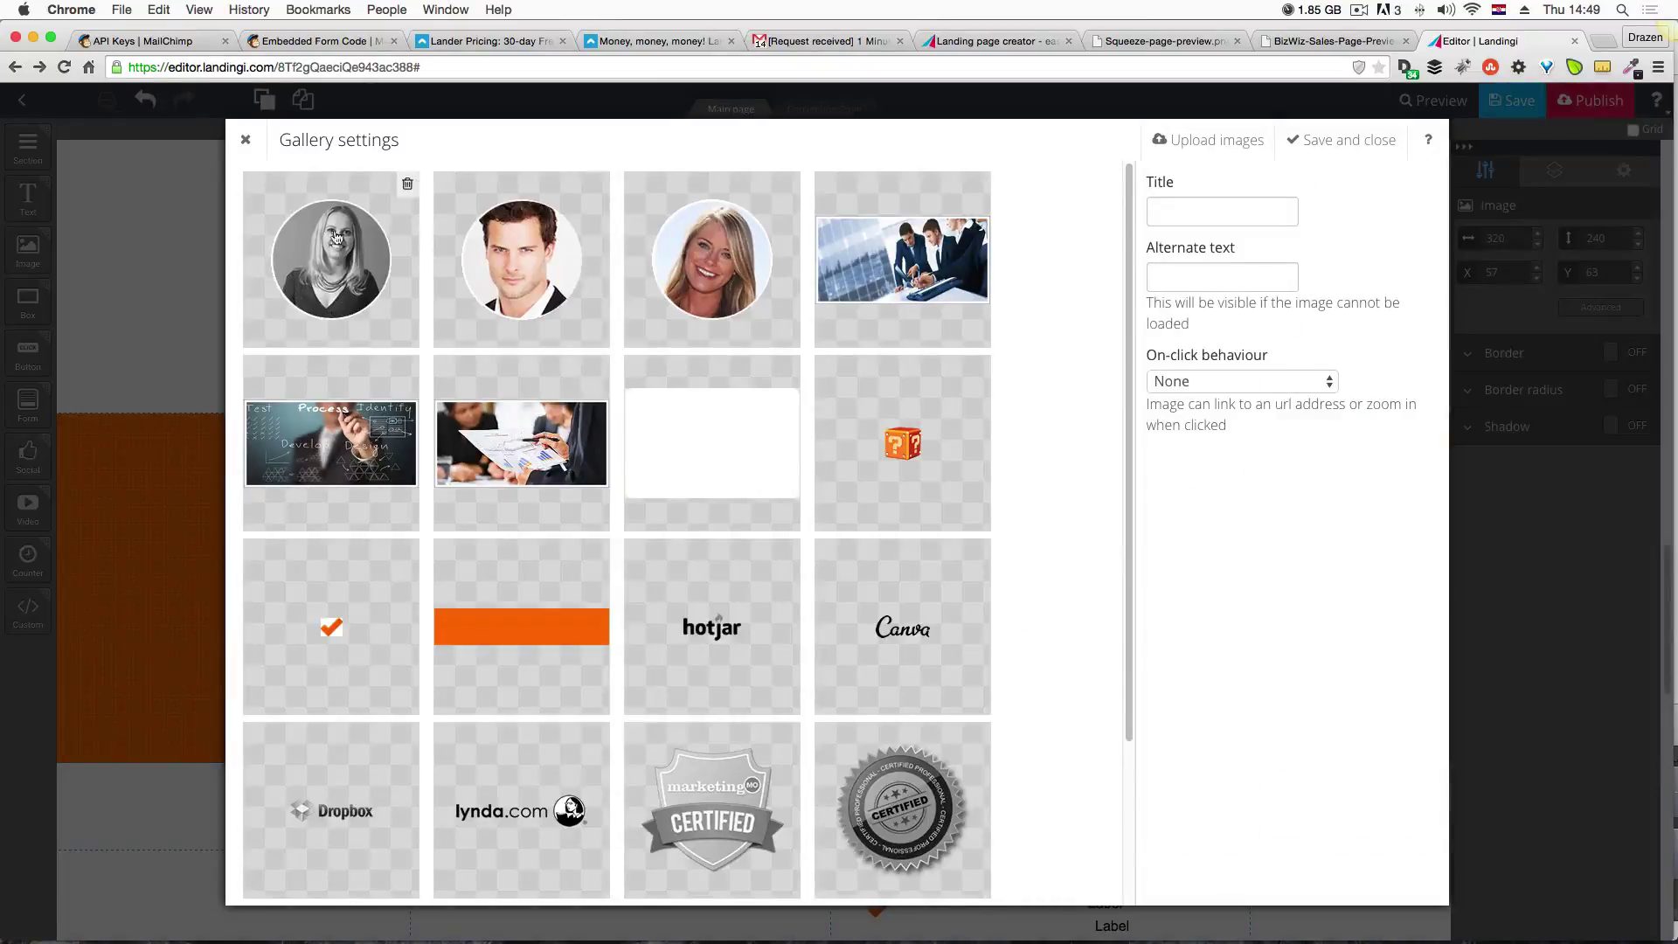
left_click(1241, 150)
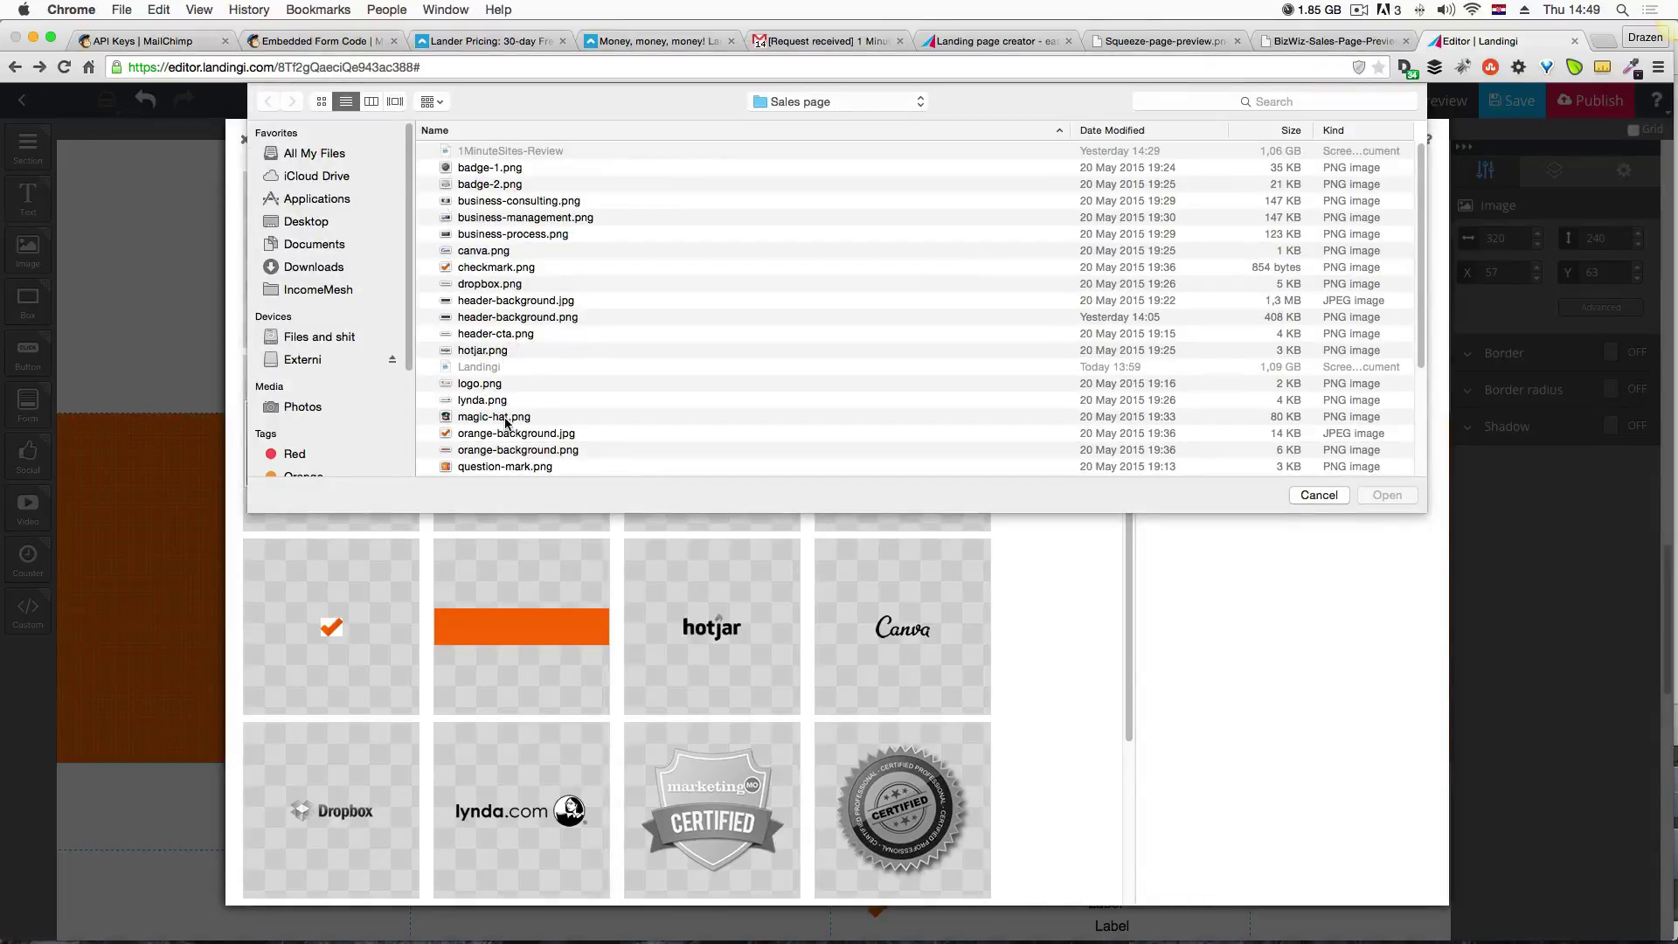
left_click(505, 418)
left_click(1398, 493)
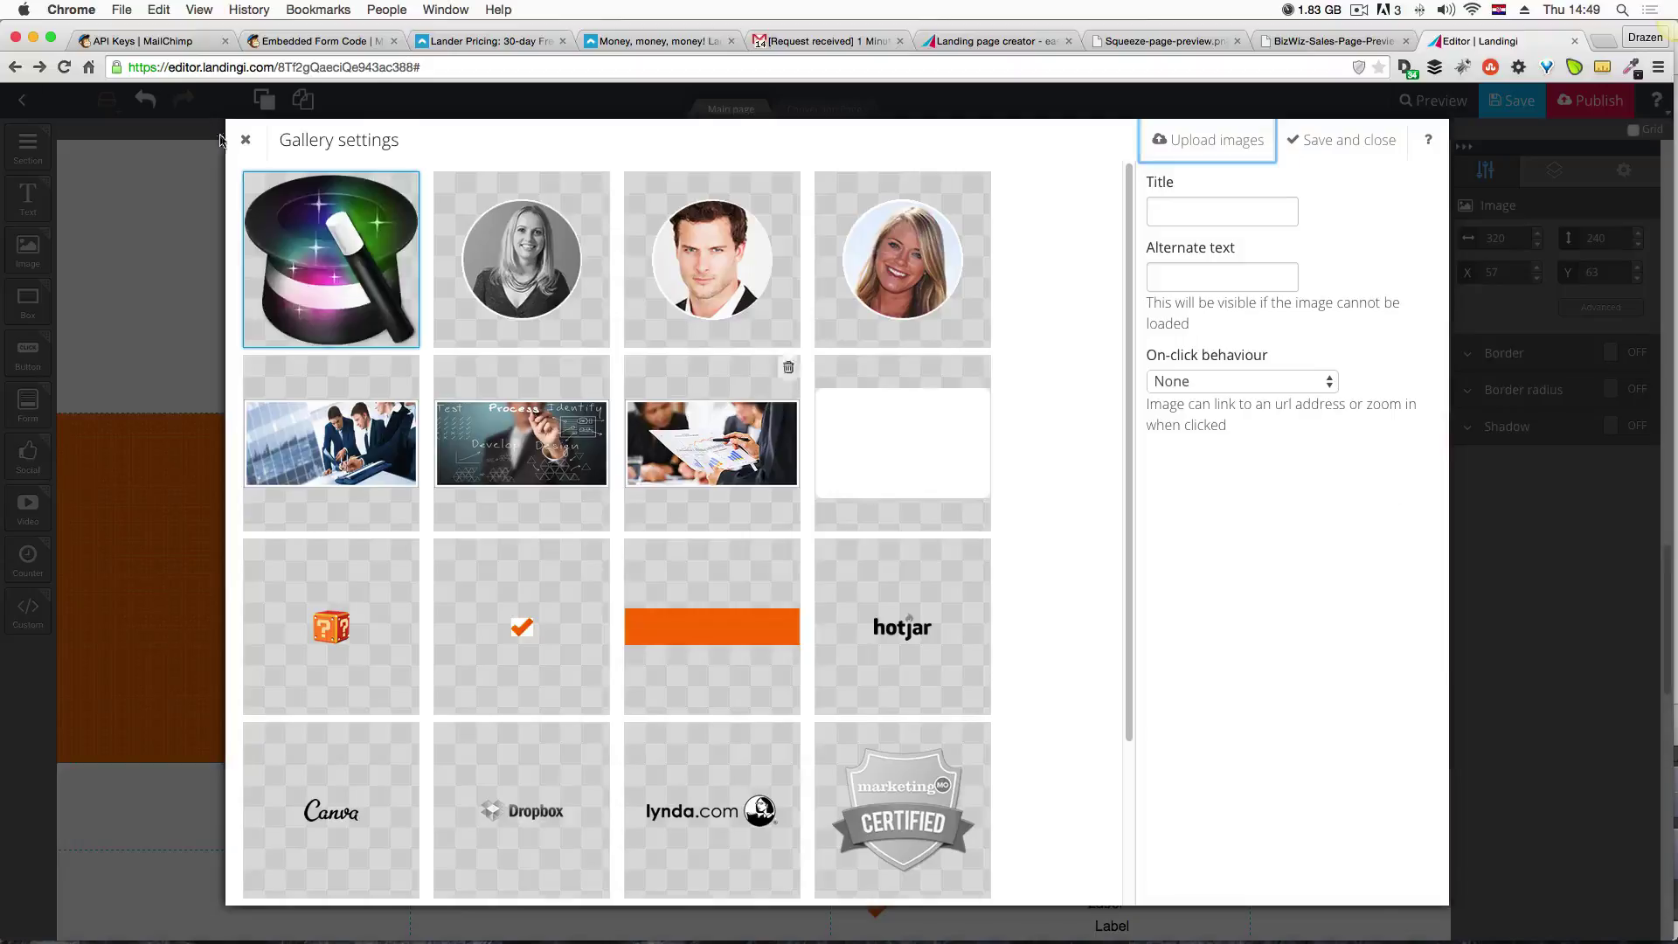
left_click(1315, 151)
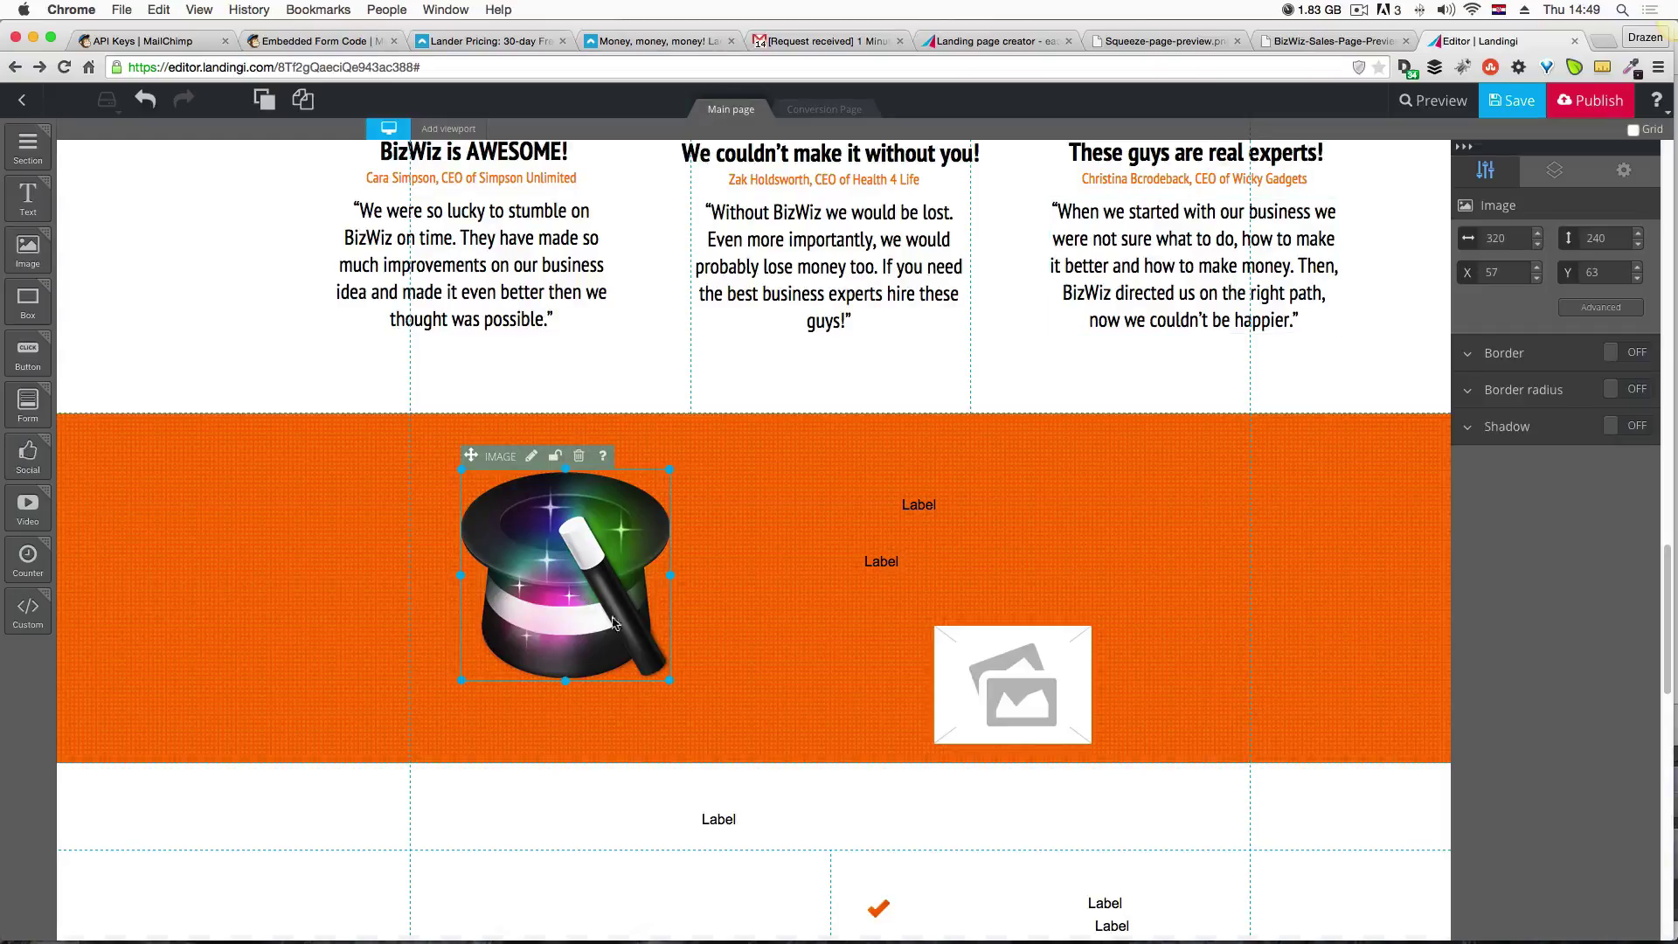
Upload transparent-cta.png into the small image placeholder of the orange section.
left_click(1031, 701)
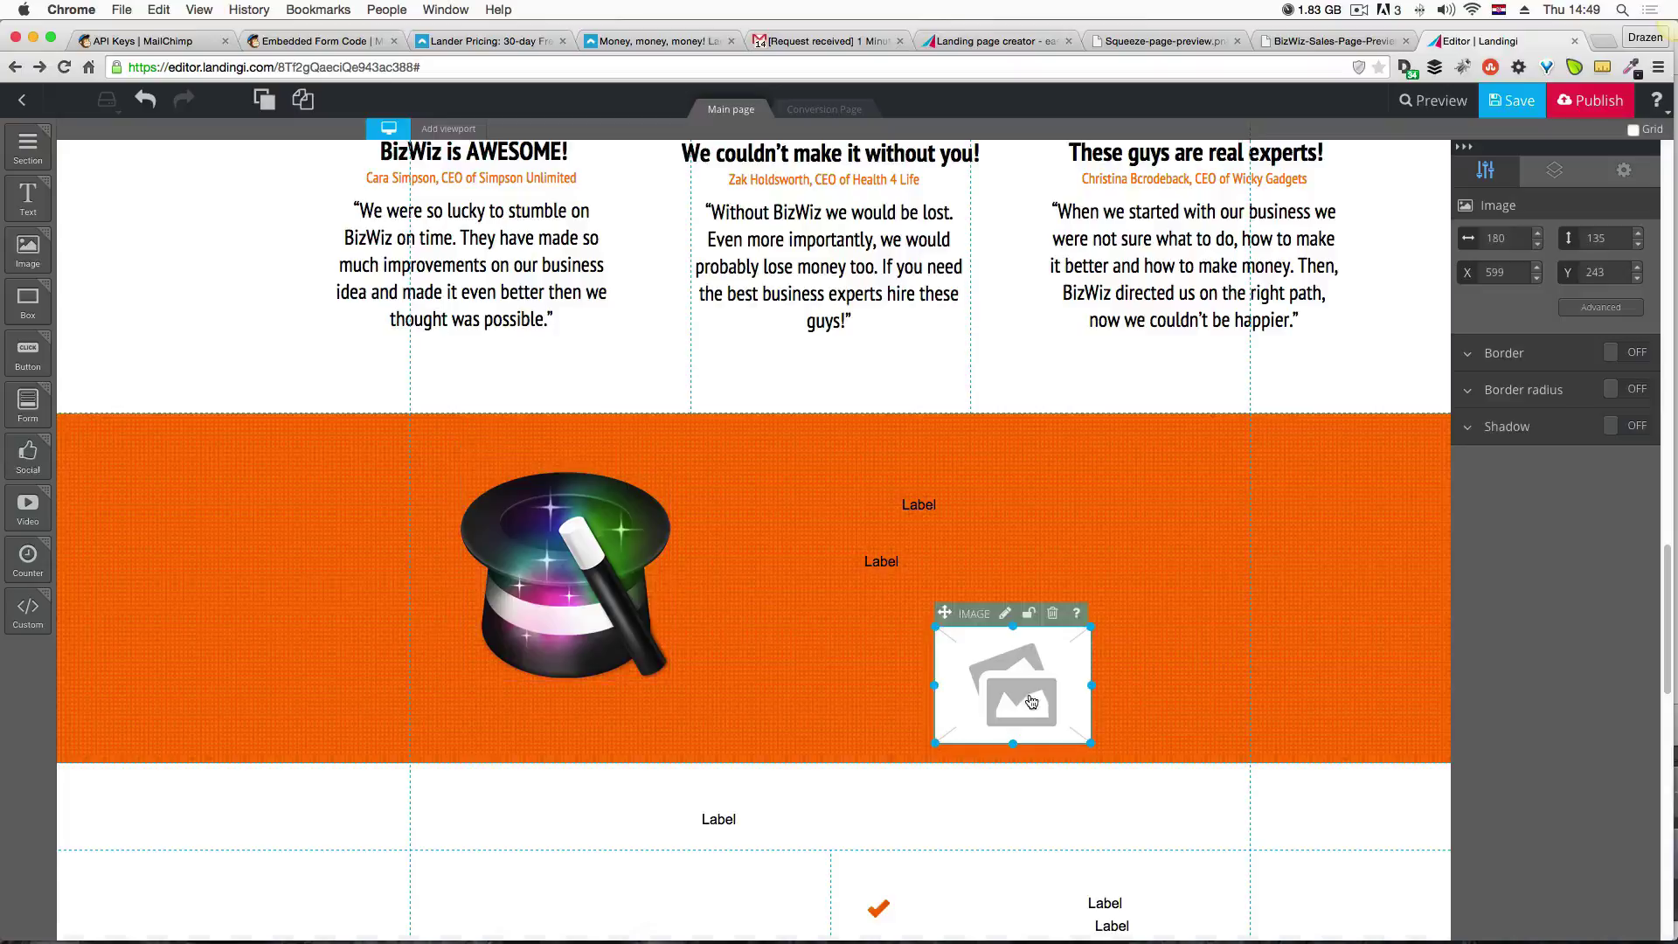
left_click(1005, 613)
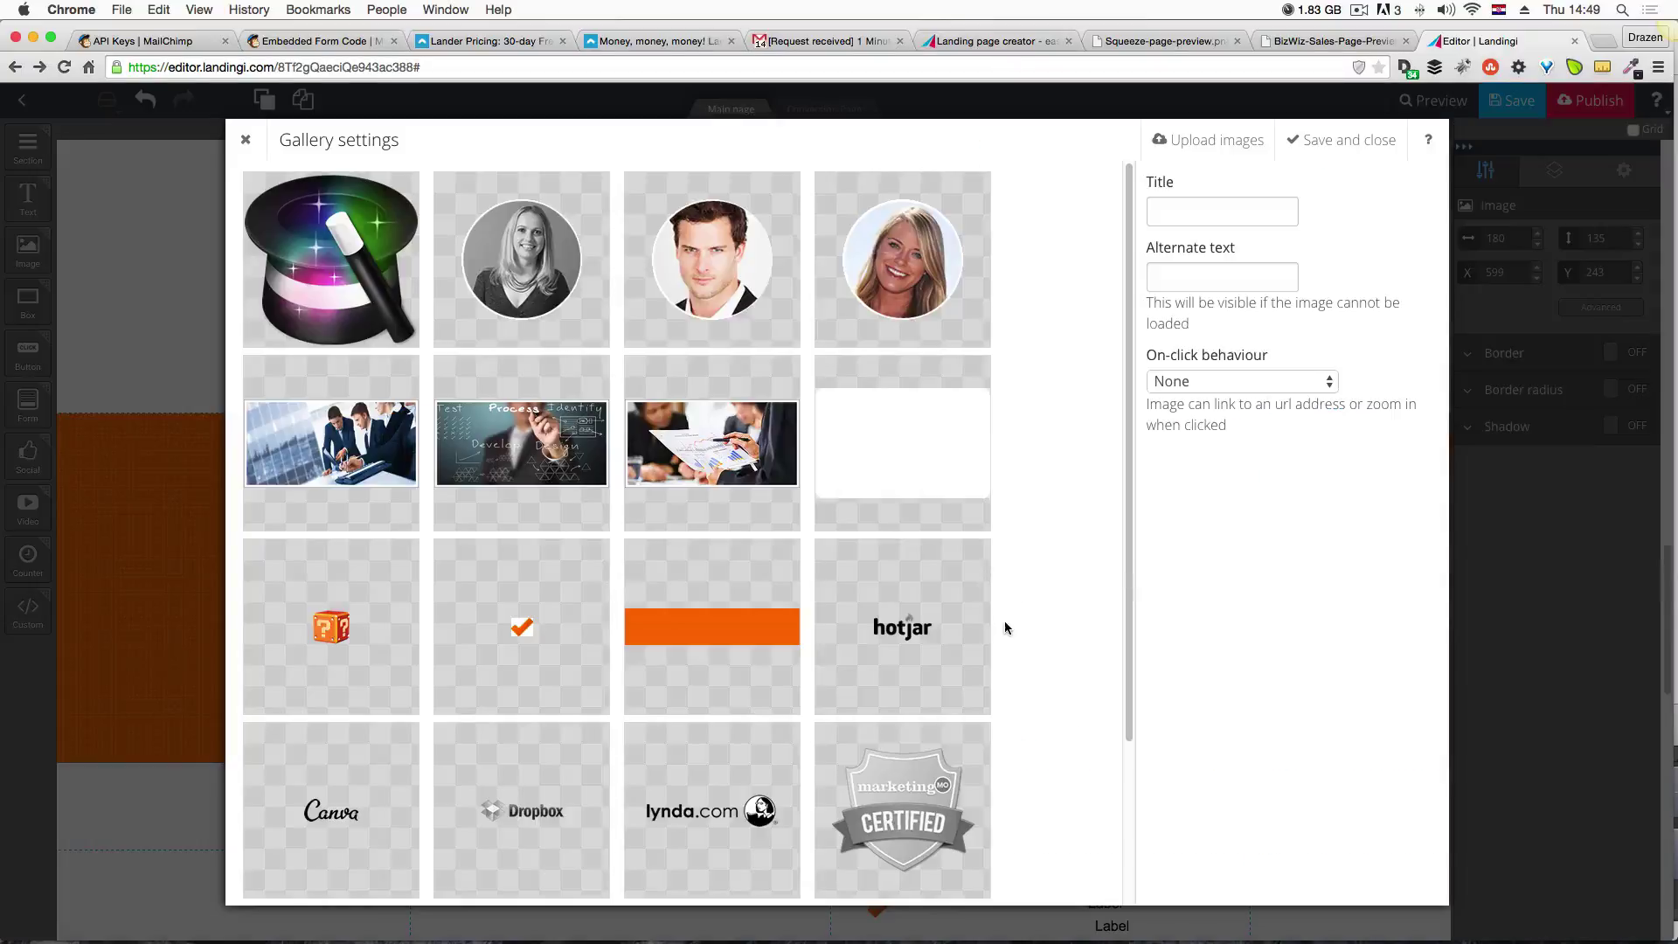
left_click(1180, 142)
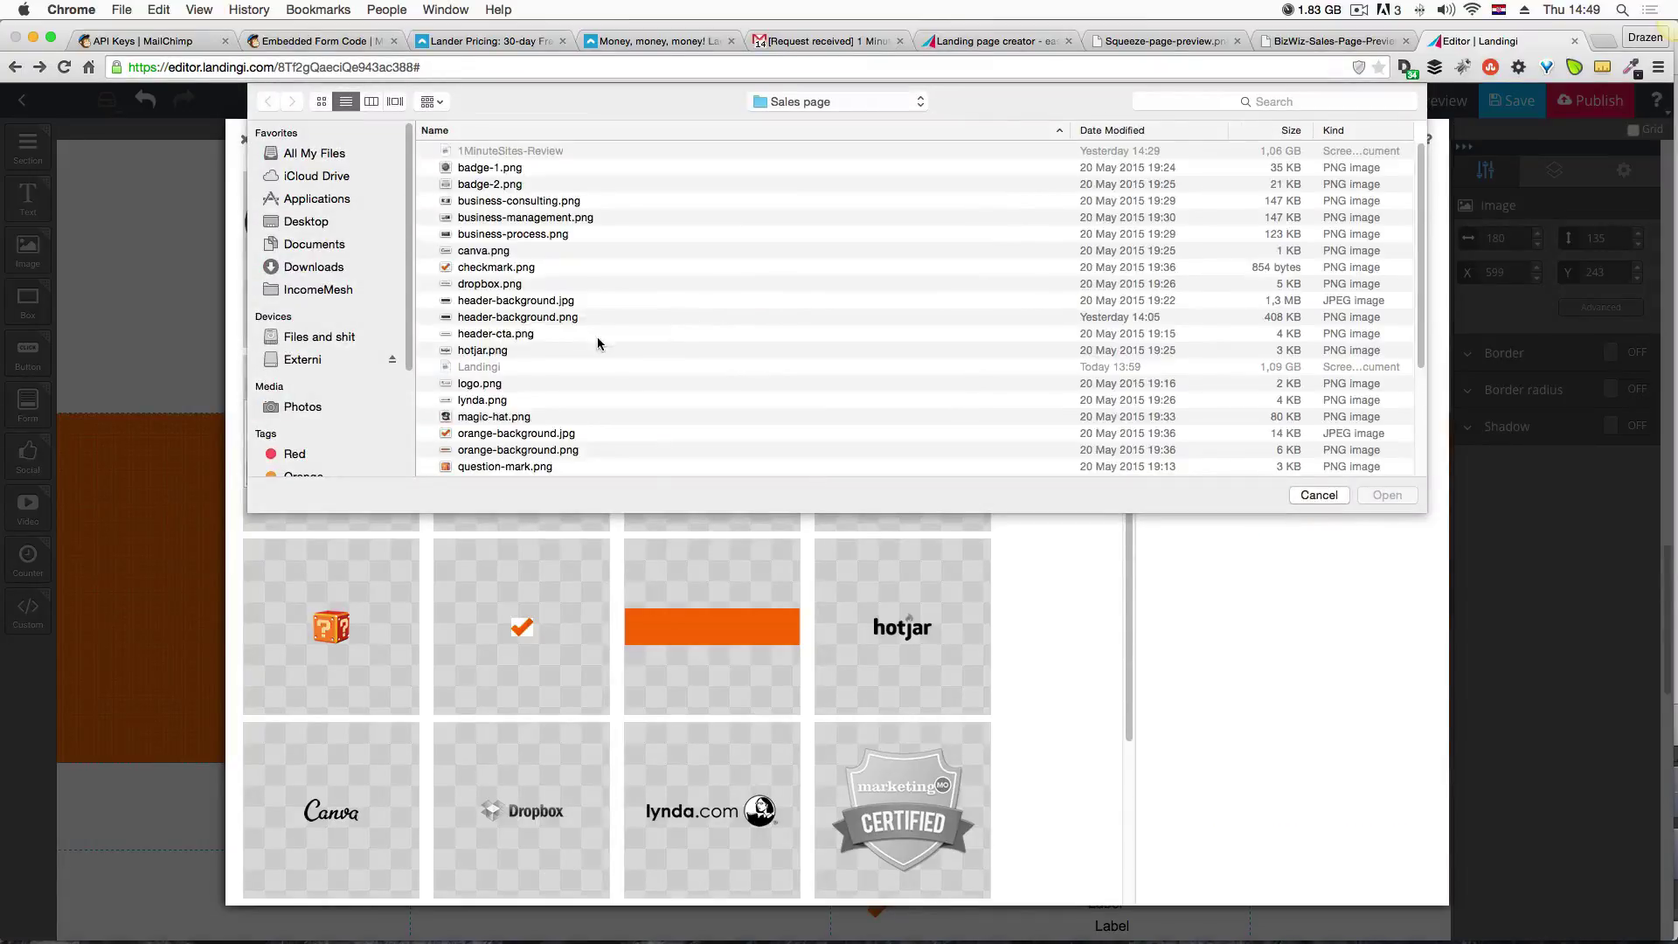
left_click(512, 434)
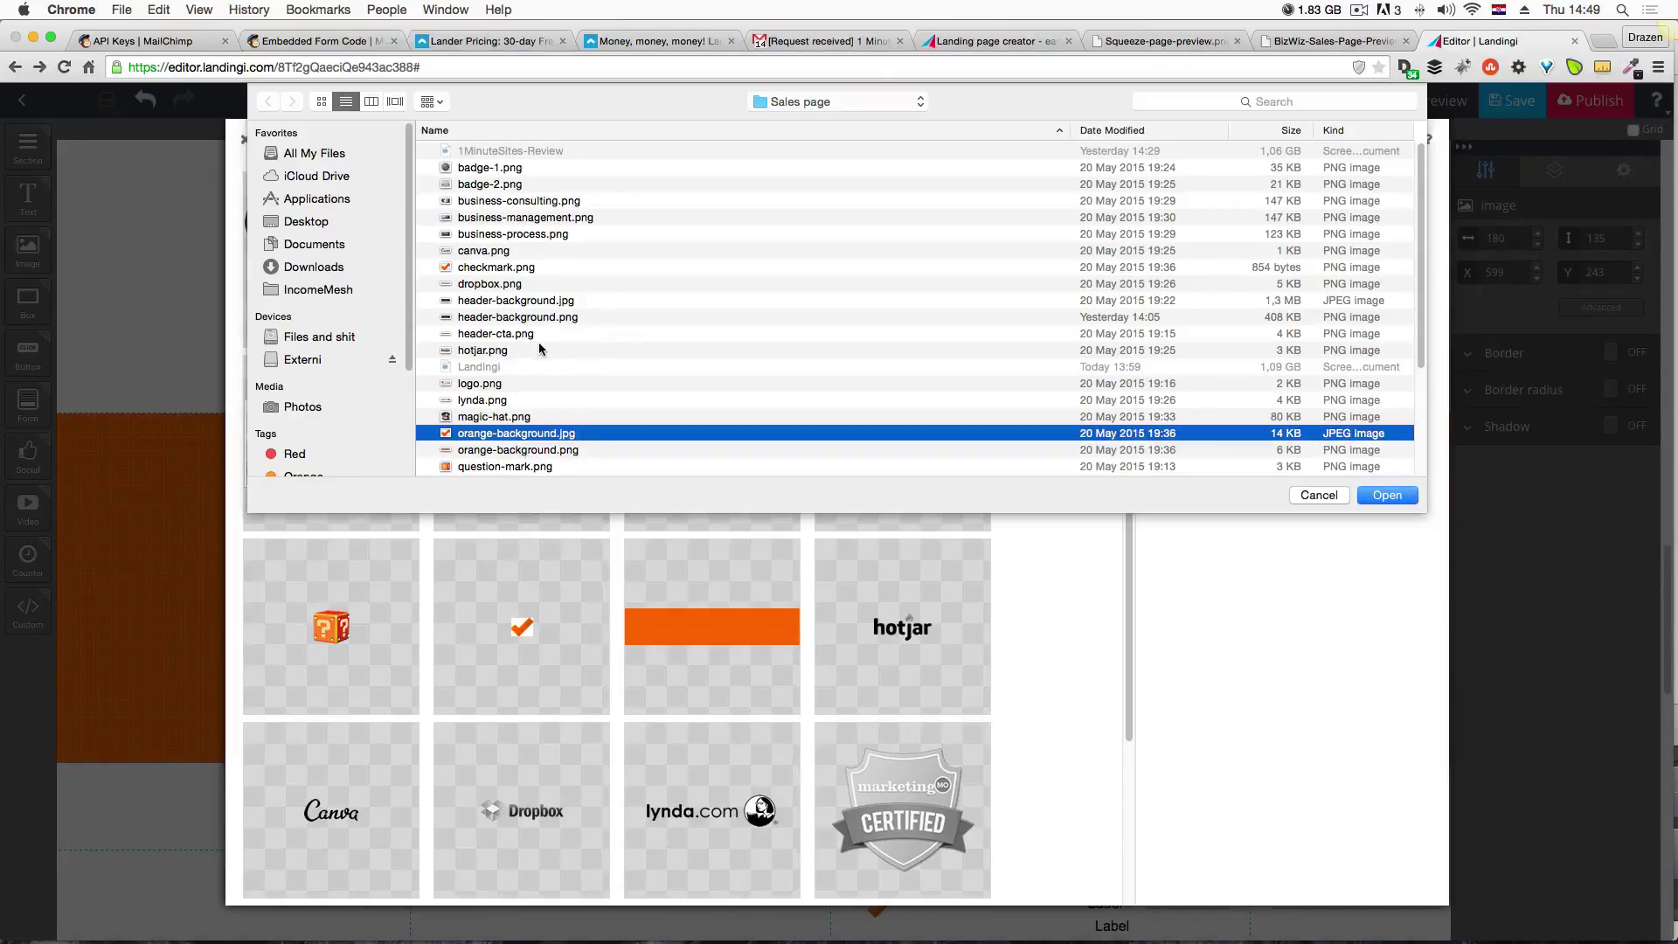
scroll(551, 344, "down", 2)
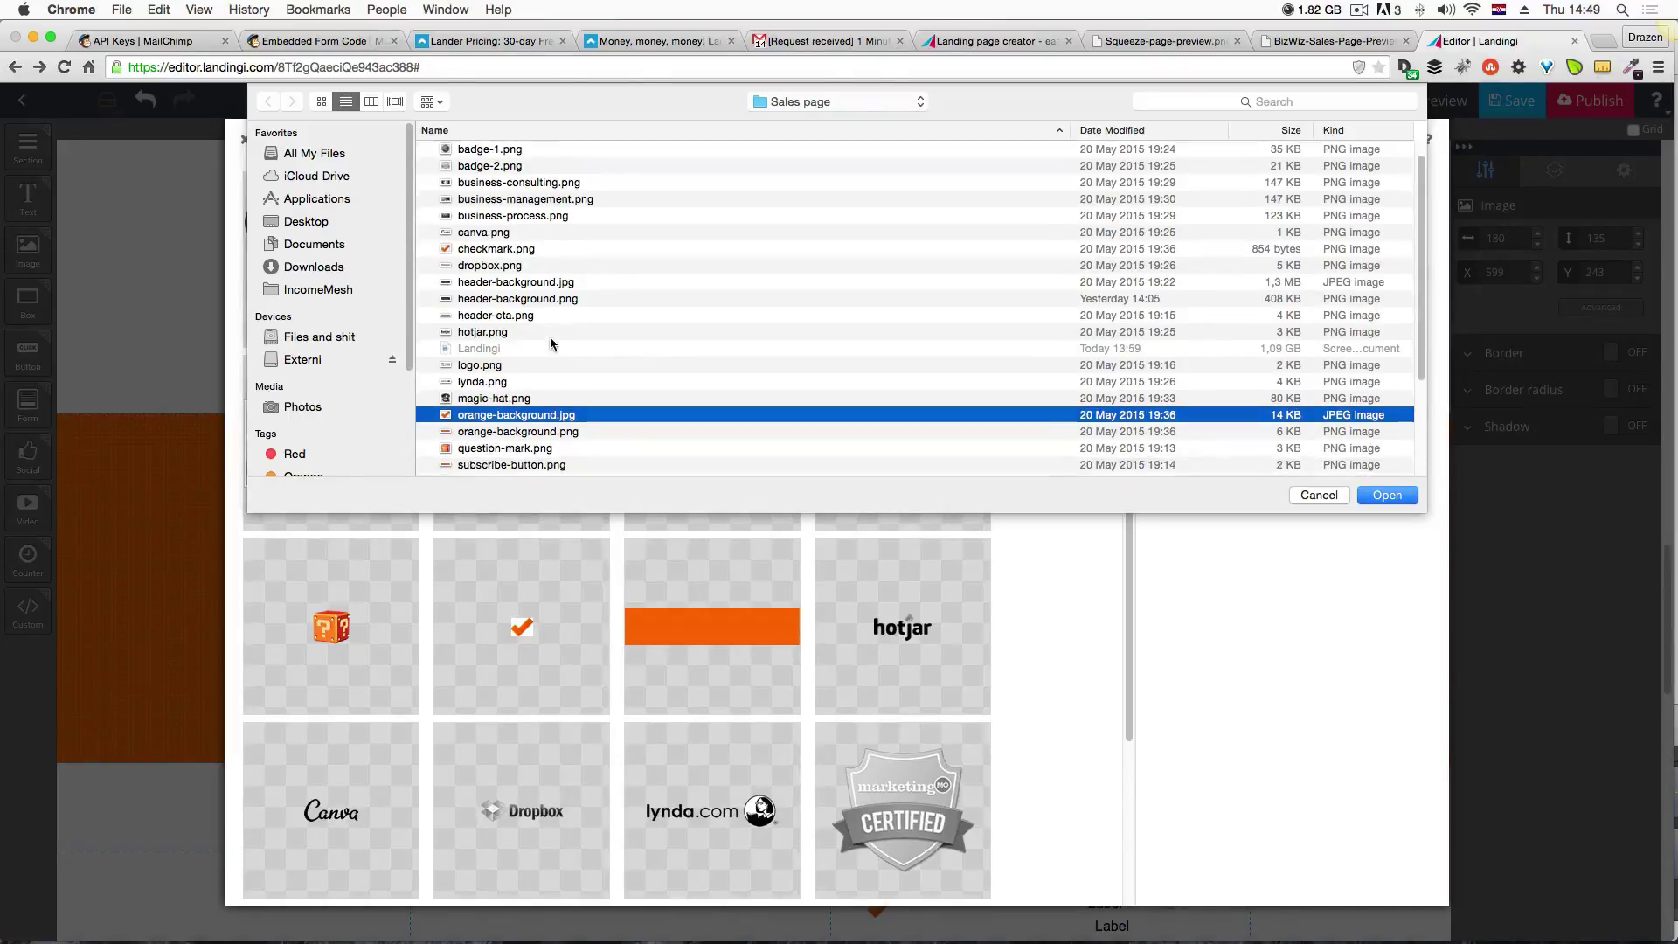
scroll(551, 343, "down", 6)
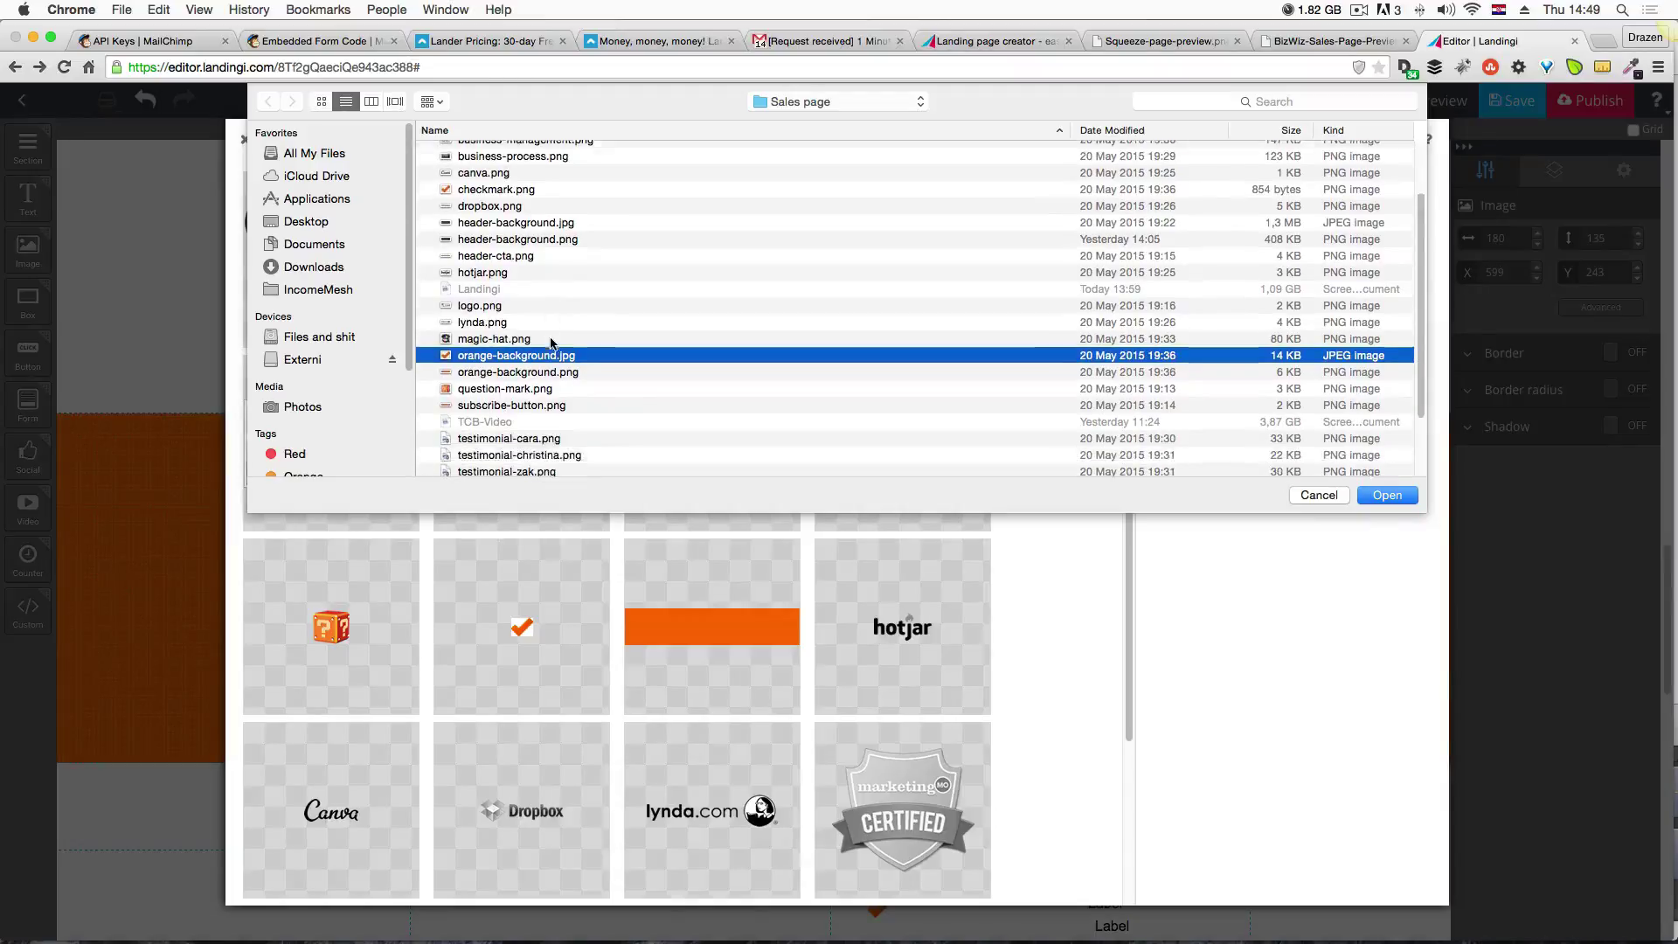
scroll(552, 365, "down", 2)
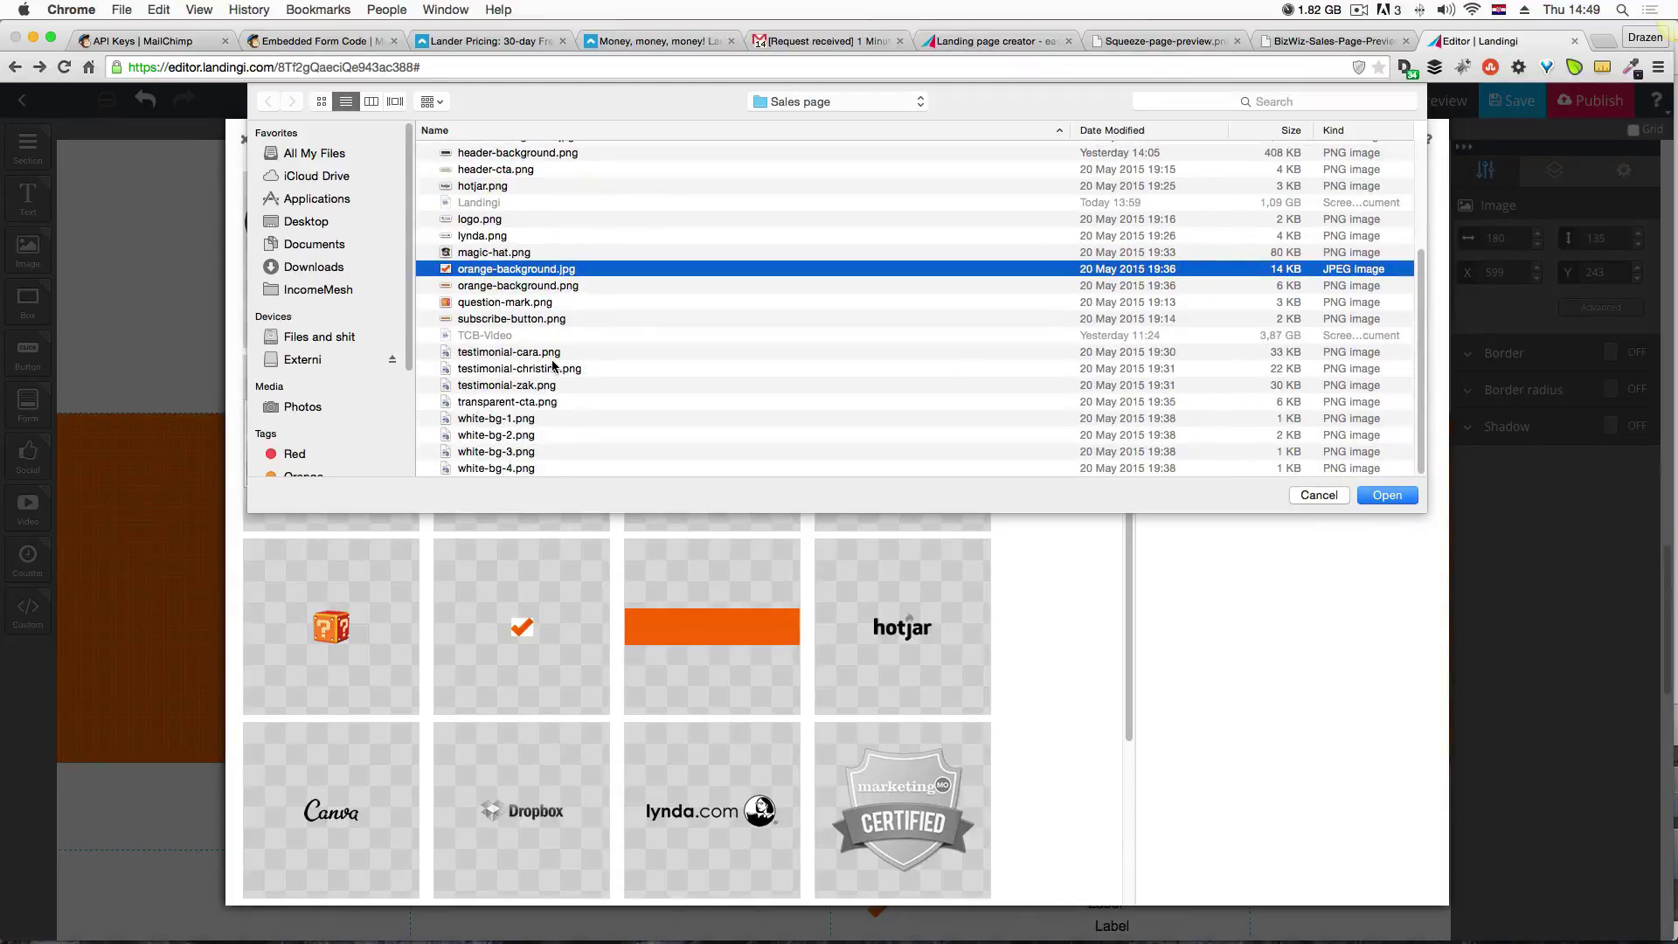
left_click(536, 402)
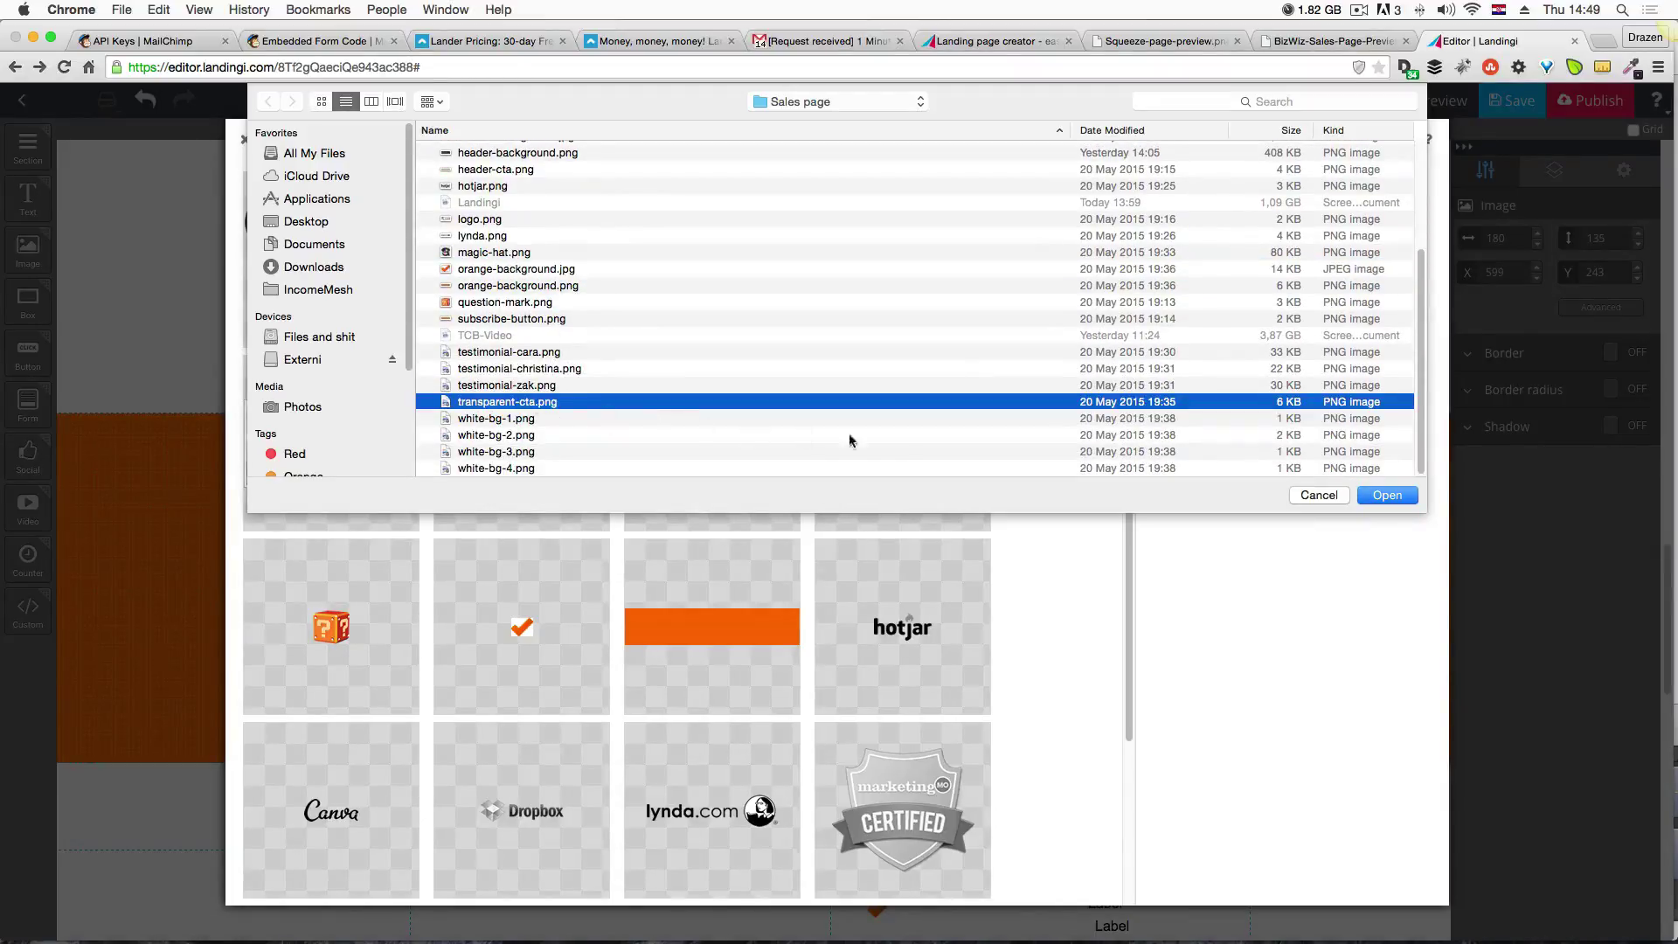
left_click(1365, 495)
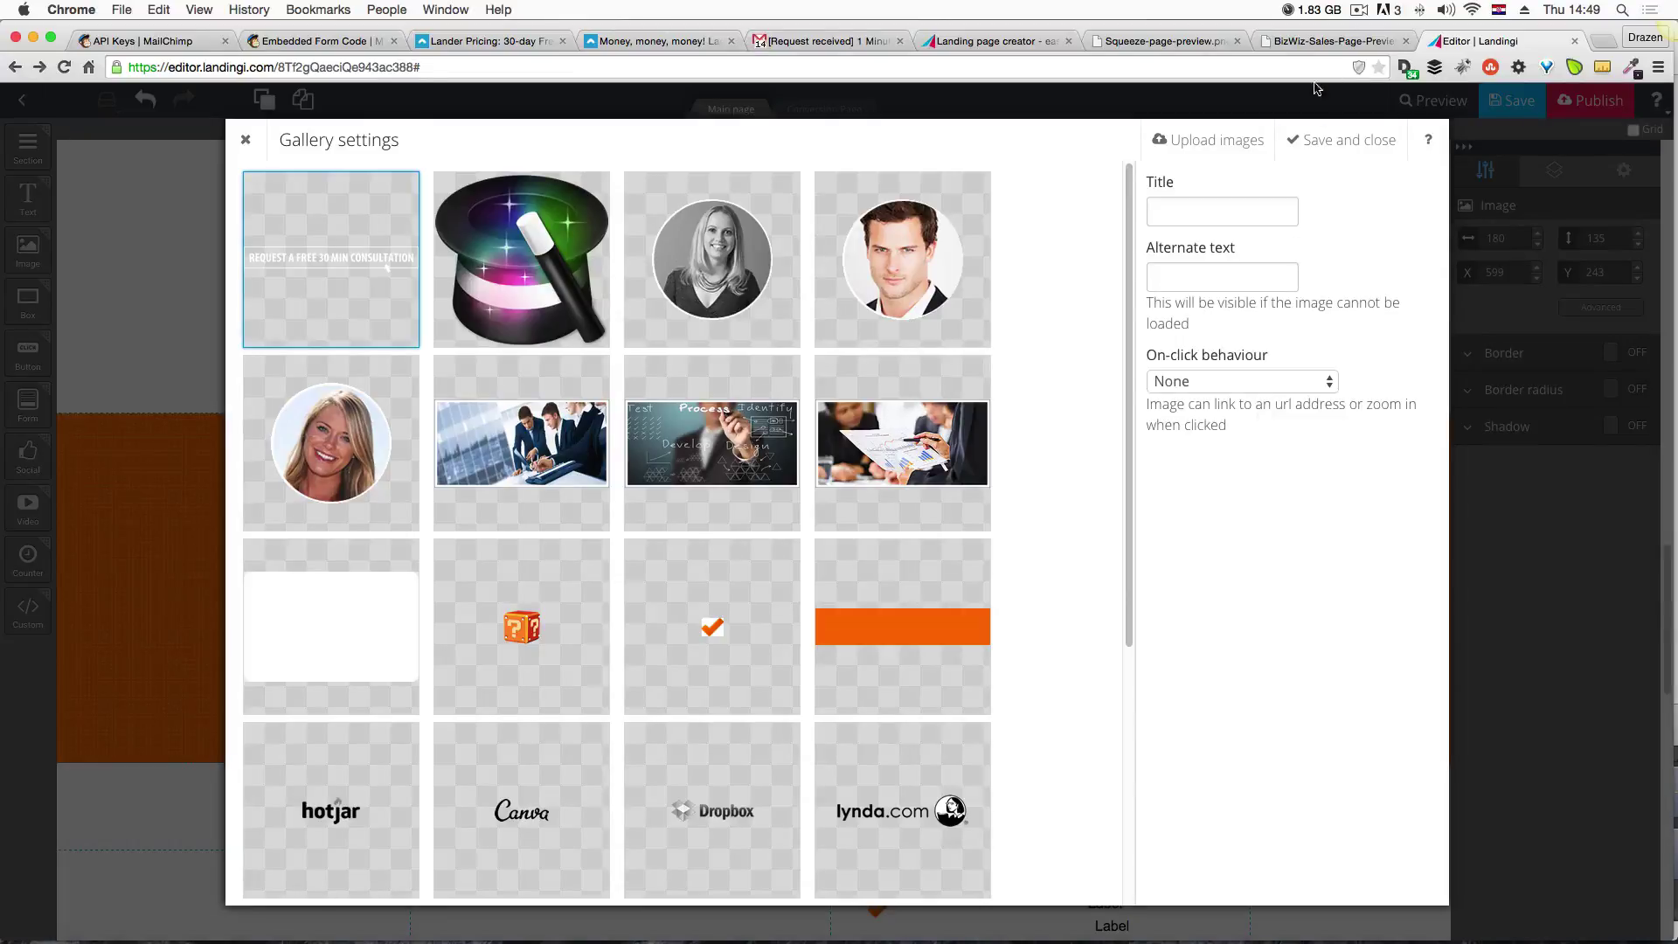
left_click(1349, 139)
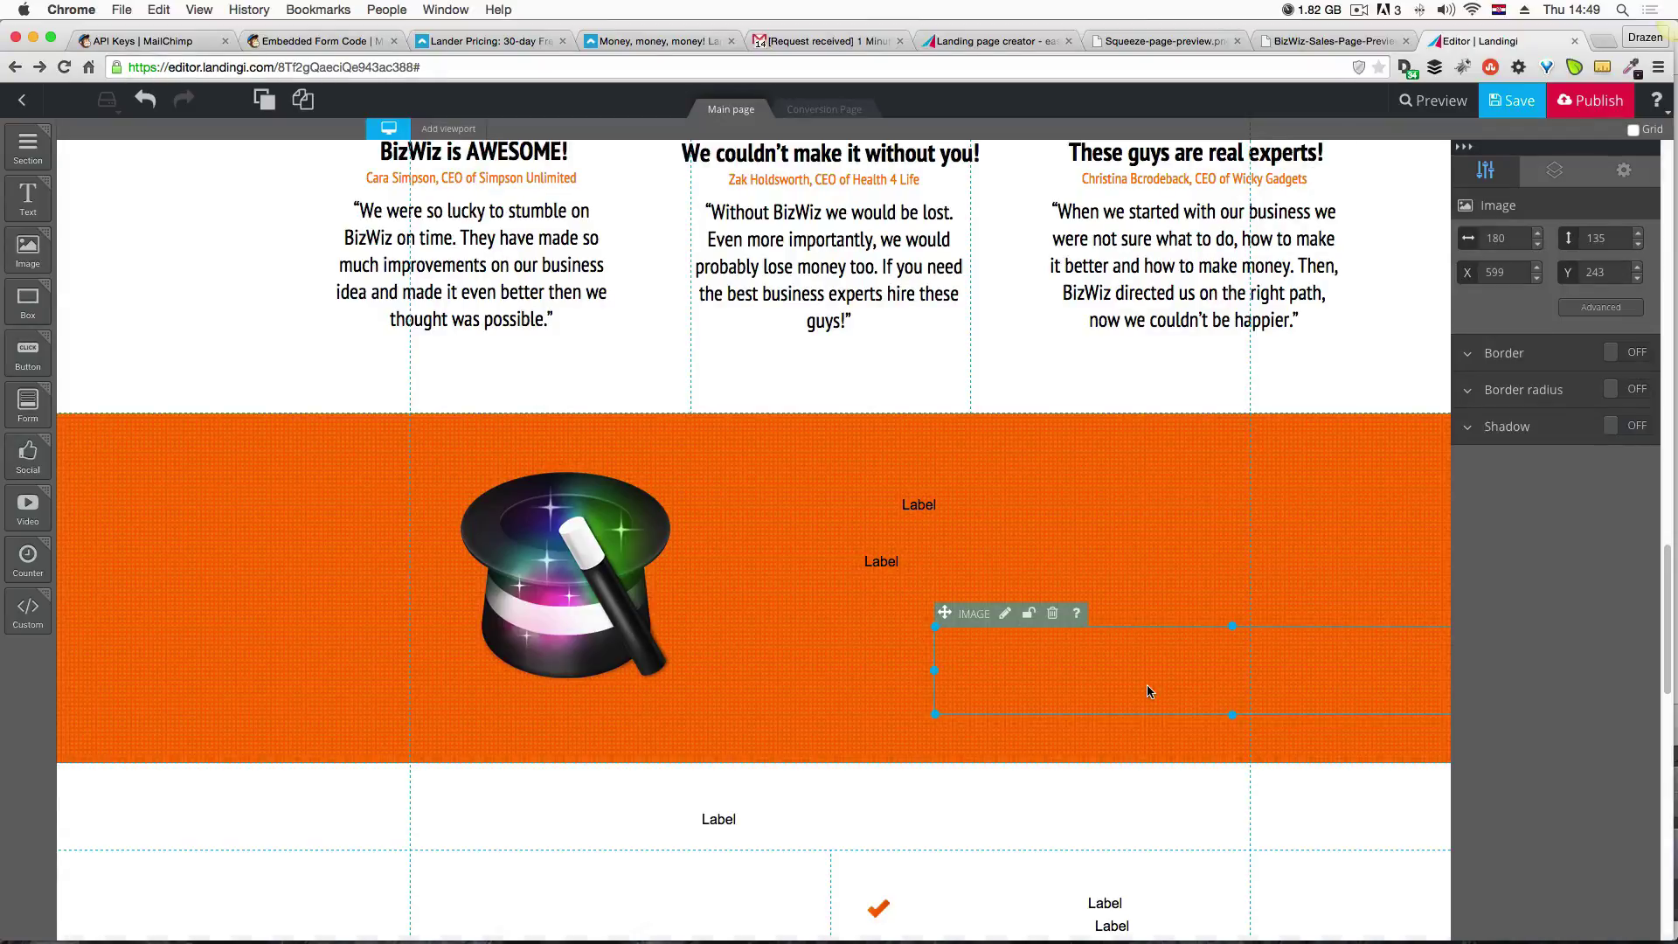
Move the consultation button image to X 395, Y 230 and the magic hat to X -1, Y 74, checking the layout in the Fireworks design.
left_click_drag(1146, 684, 974, 682)
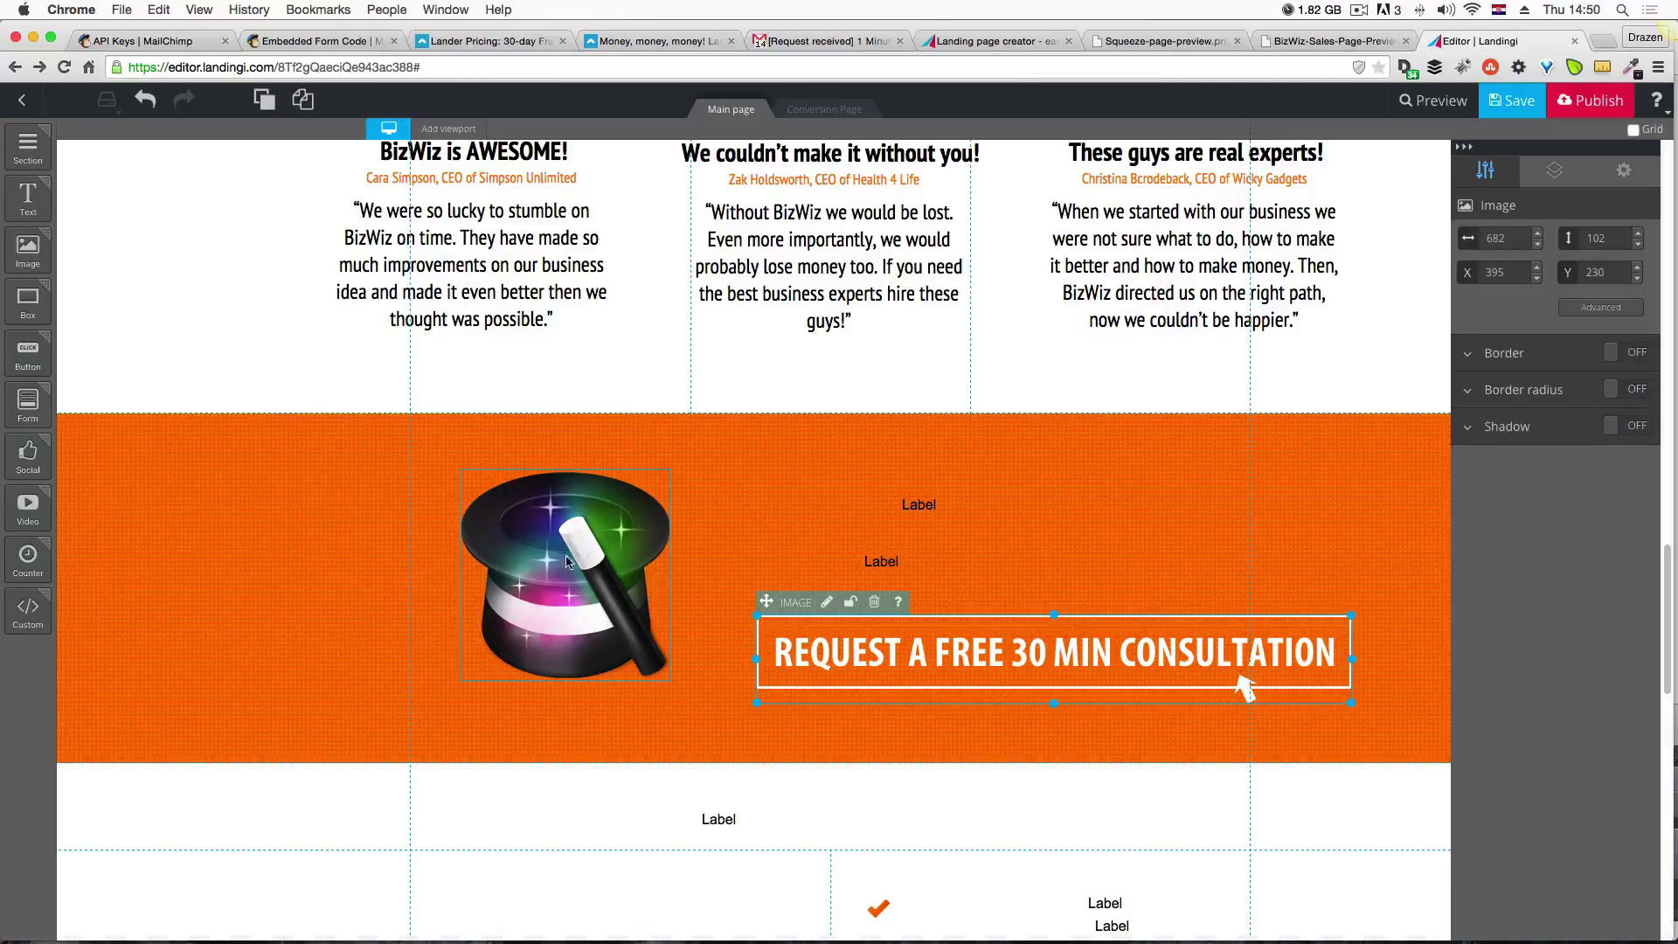
left_click_drag(574, 562, 522, 573)
key("ctrl+Up")
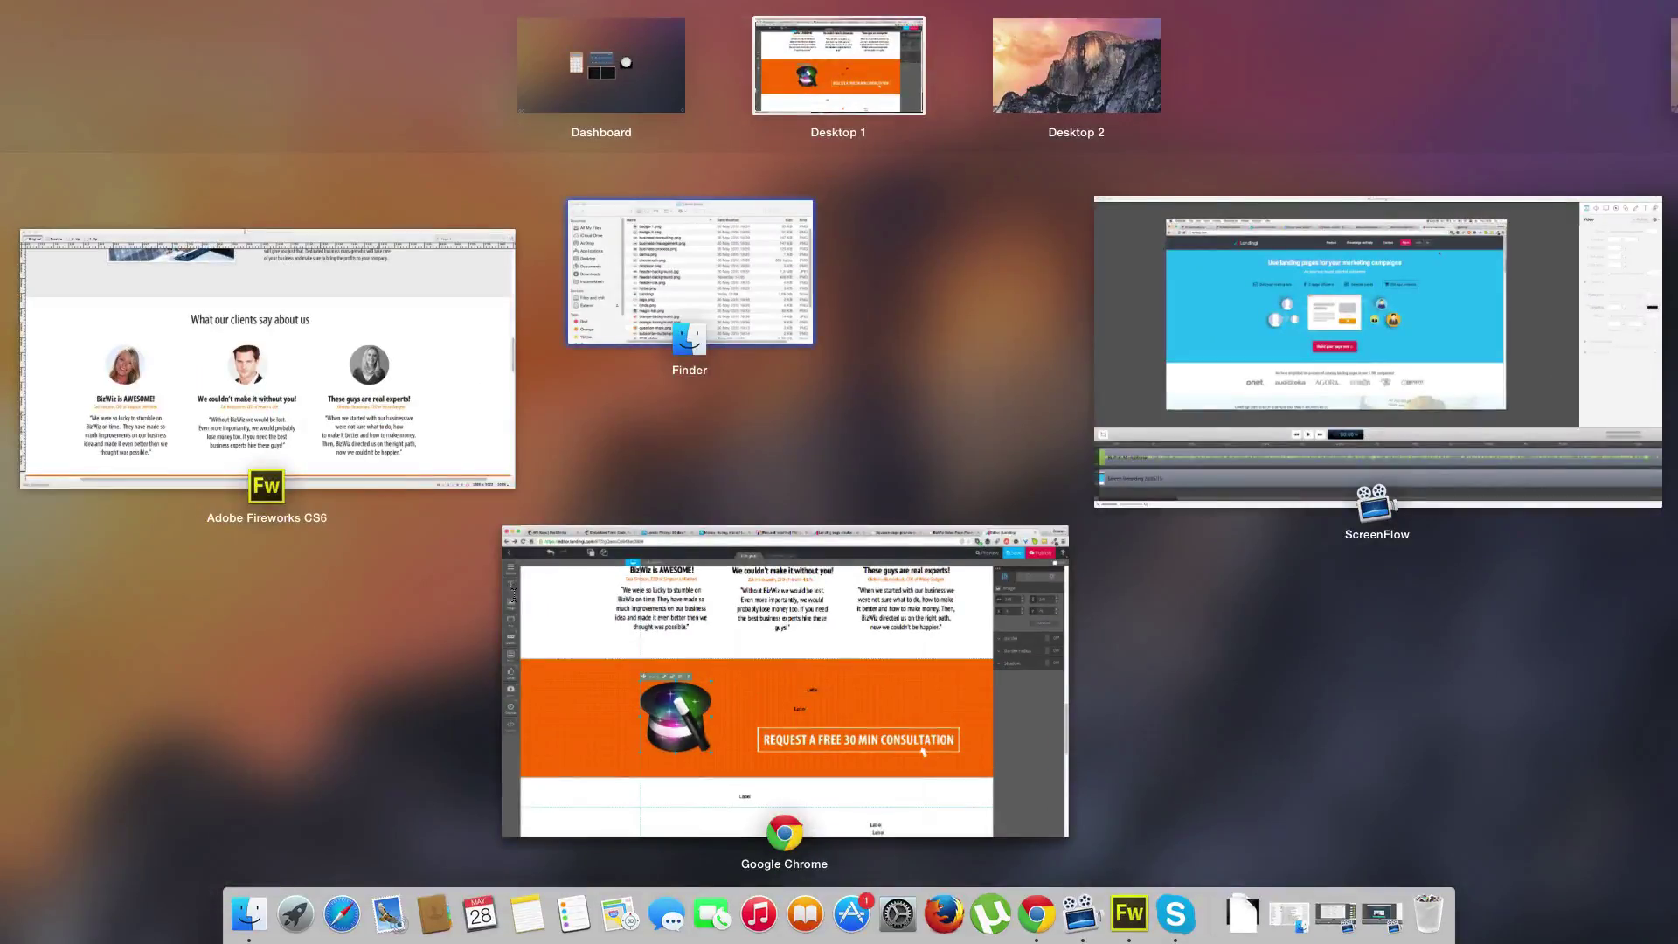
left_click(267, 367)
scroll(1012, 690, "down", 4)
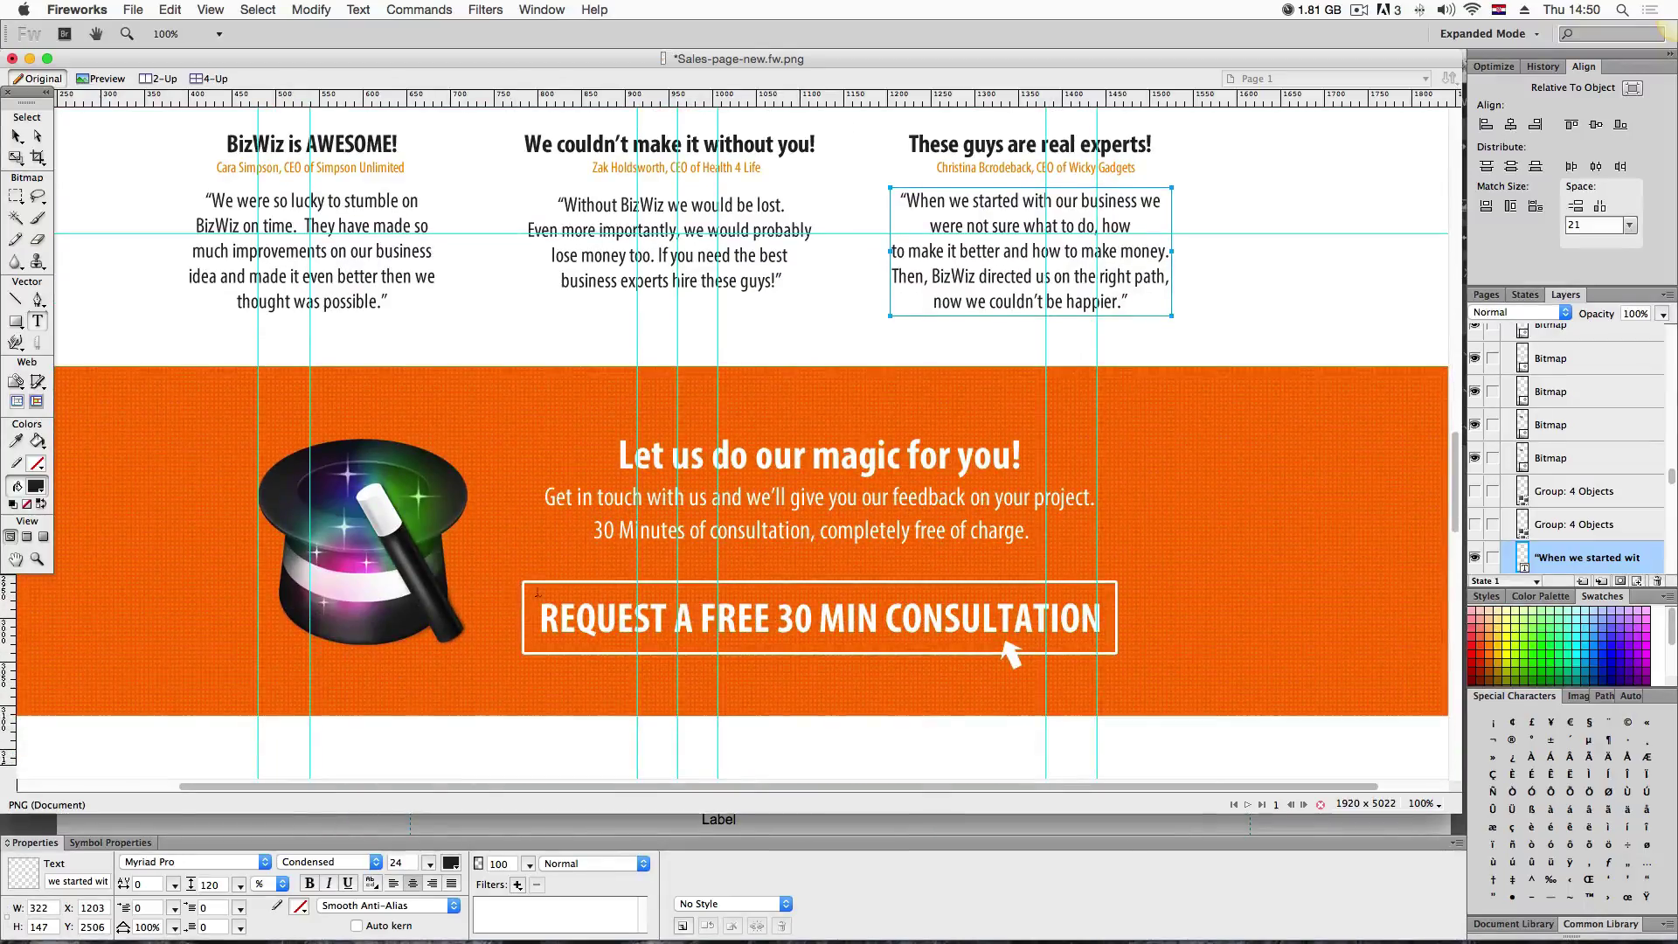
key("ctrl+Up")
left_click(858, 661)
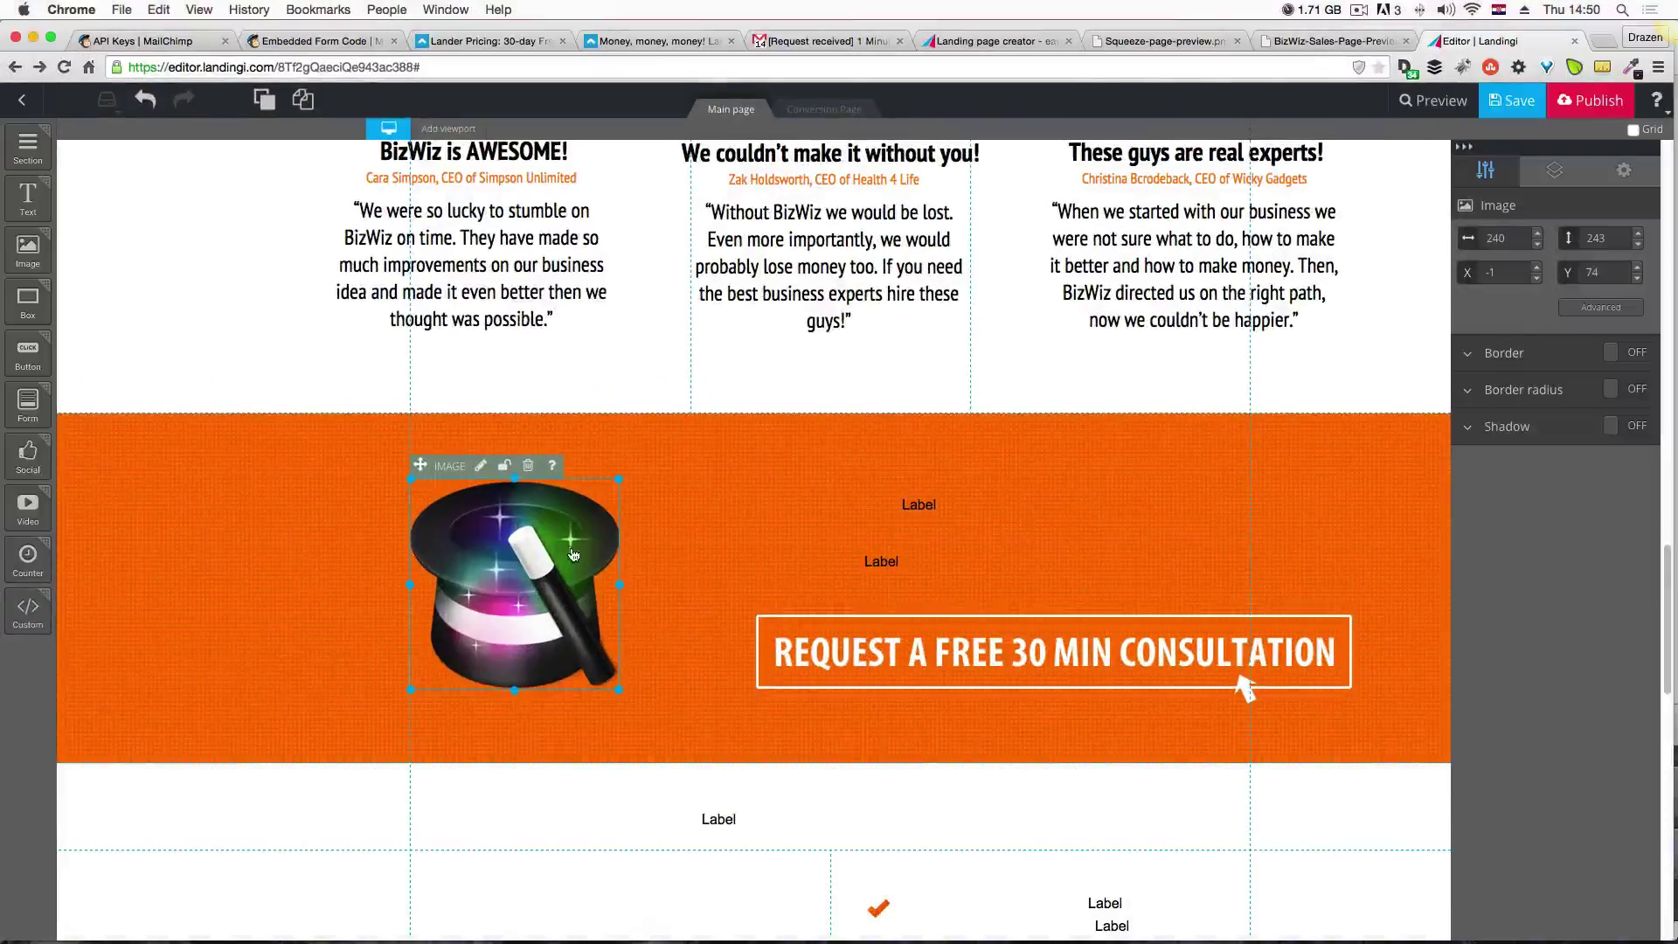
left_click(686, 580)
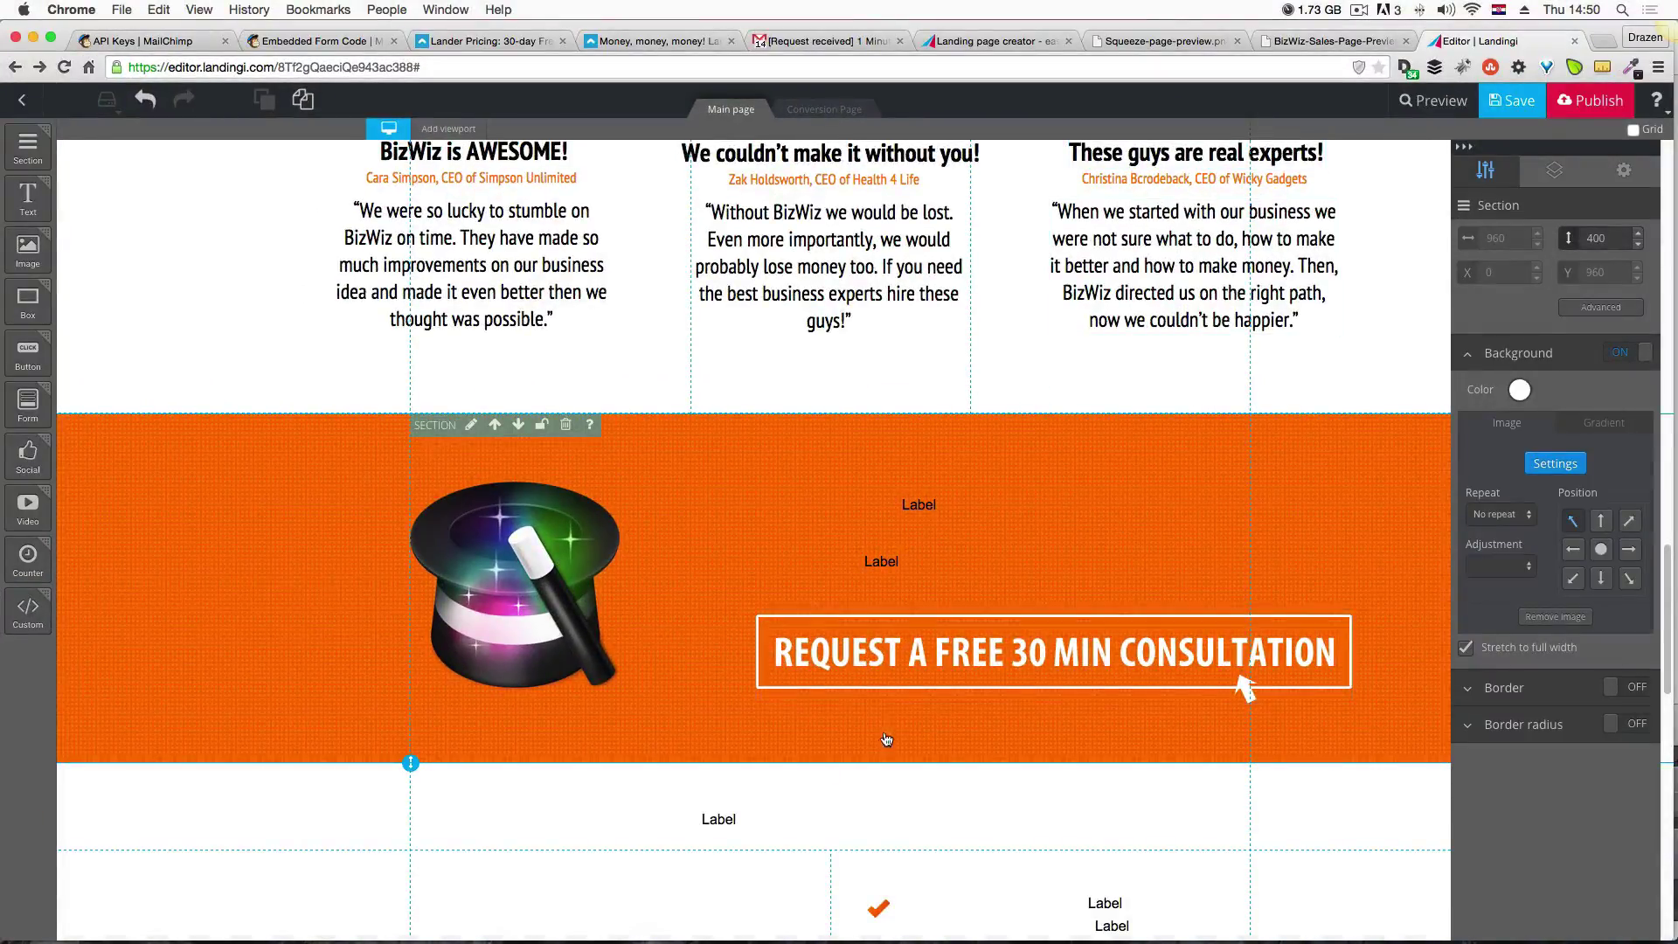
Move the consultation button image to X 298, Y 251, following its placement in the Fireworks design.
left_click(887, 688)
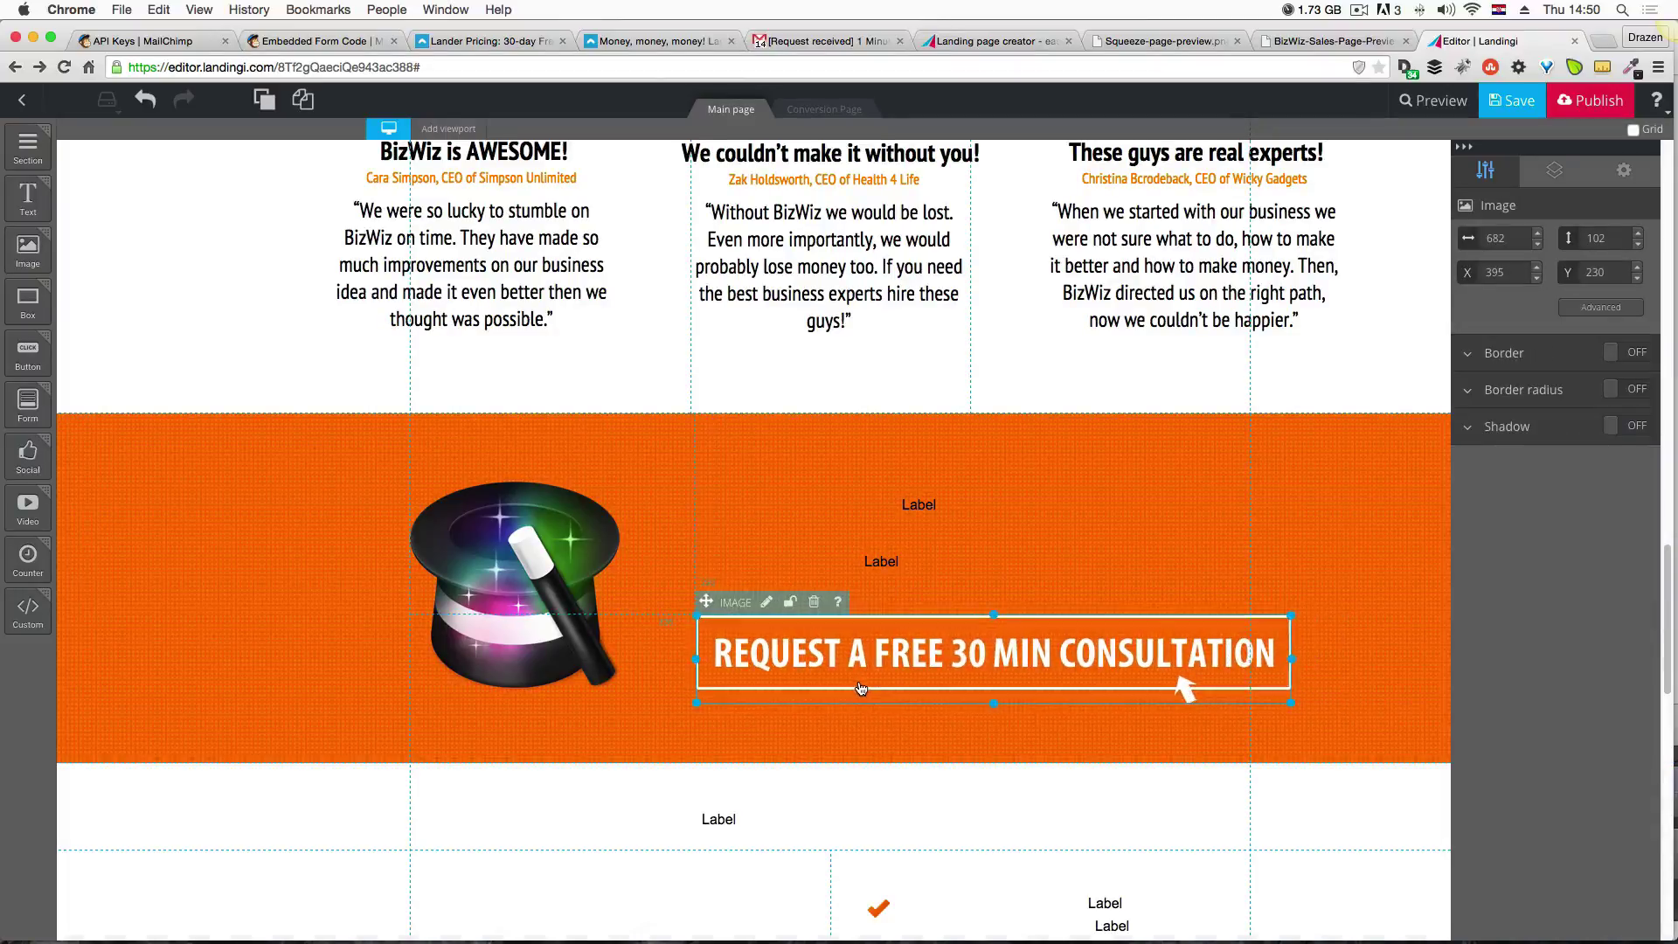
key("ctrl+Up")
left_click(296, 381)
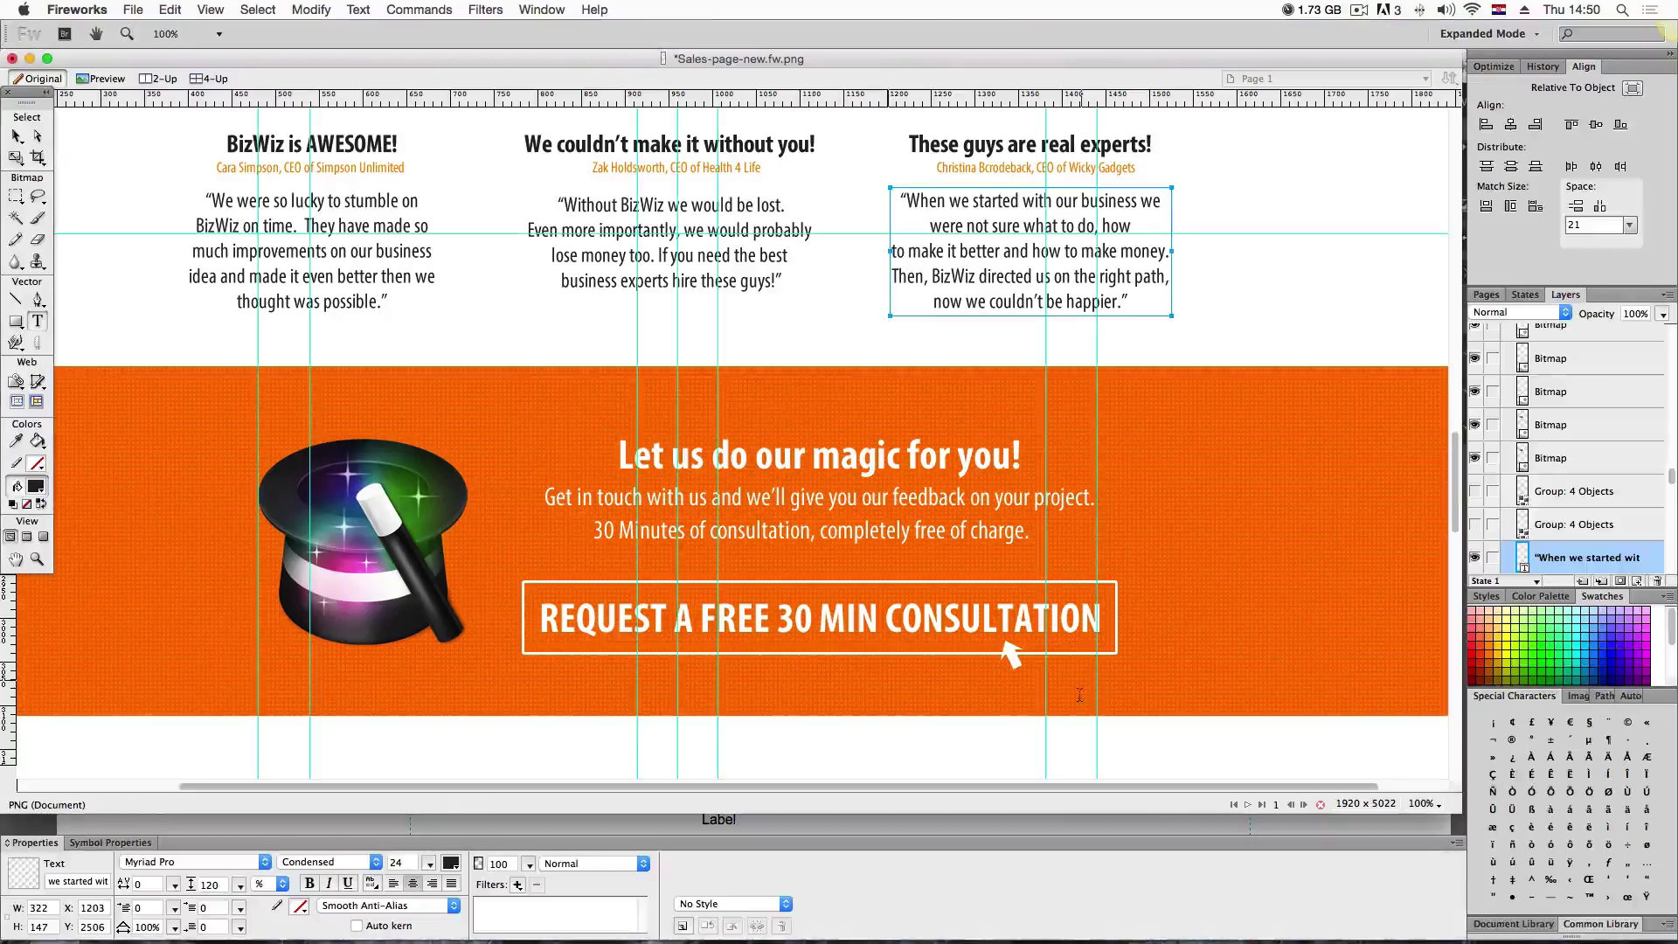
key("ctrl+Up")
left_click(1032, 669)
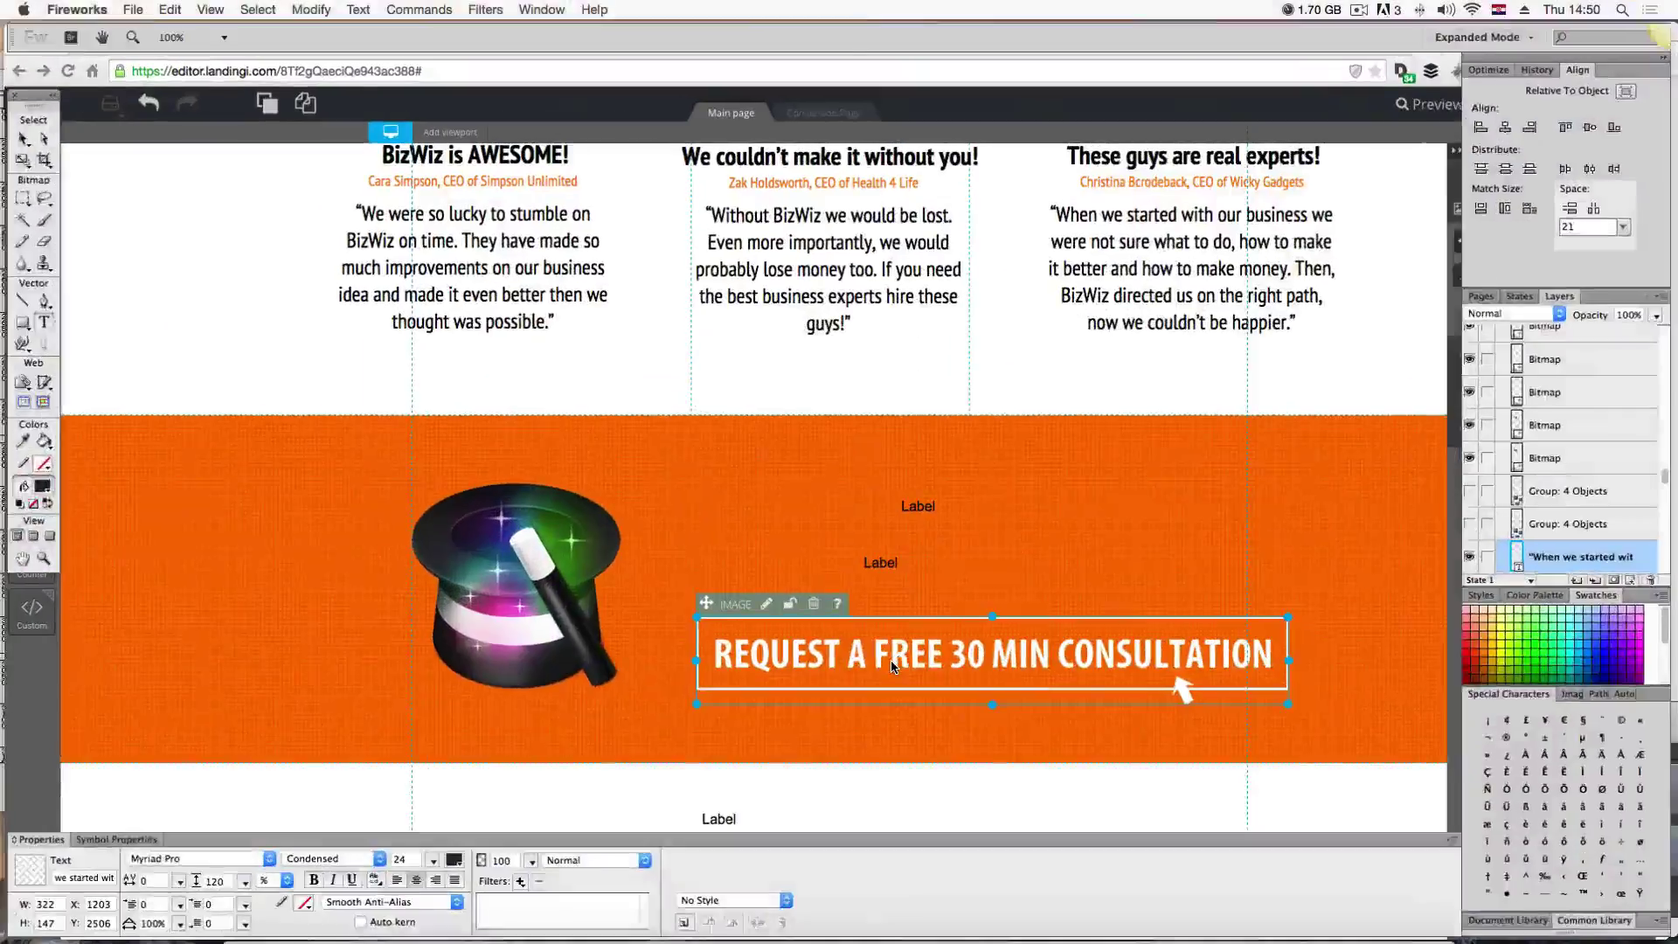
left_click_drag(1031, 669, 1027, 670)
mouse_move(1665, 9)
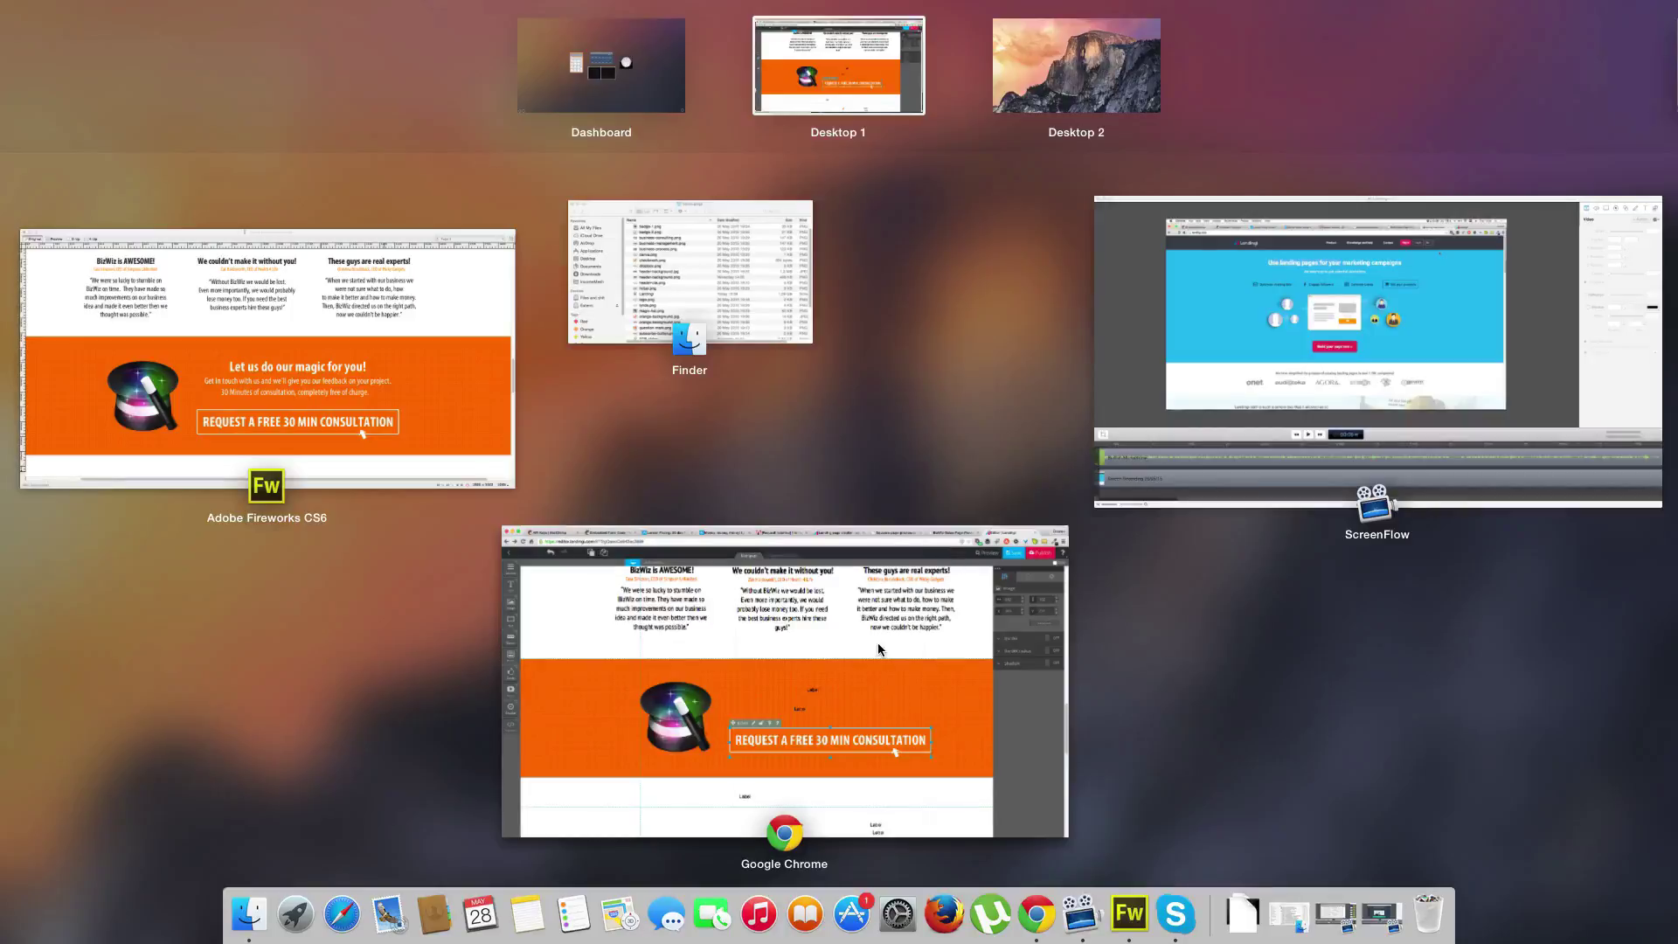
left_click(860, 686)
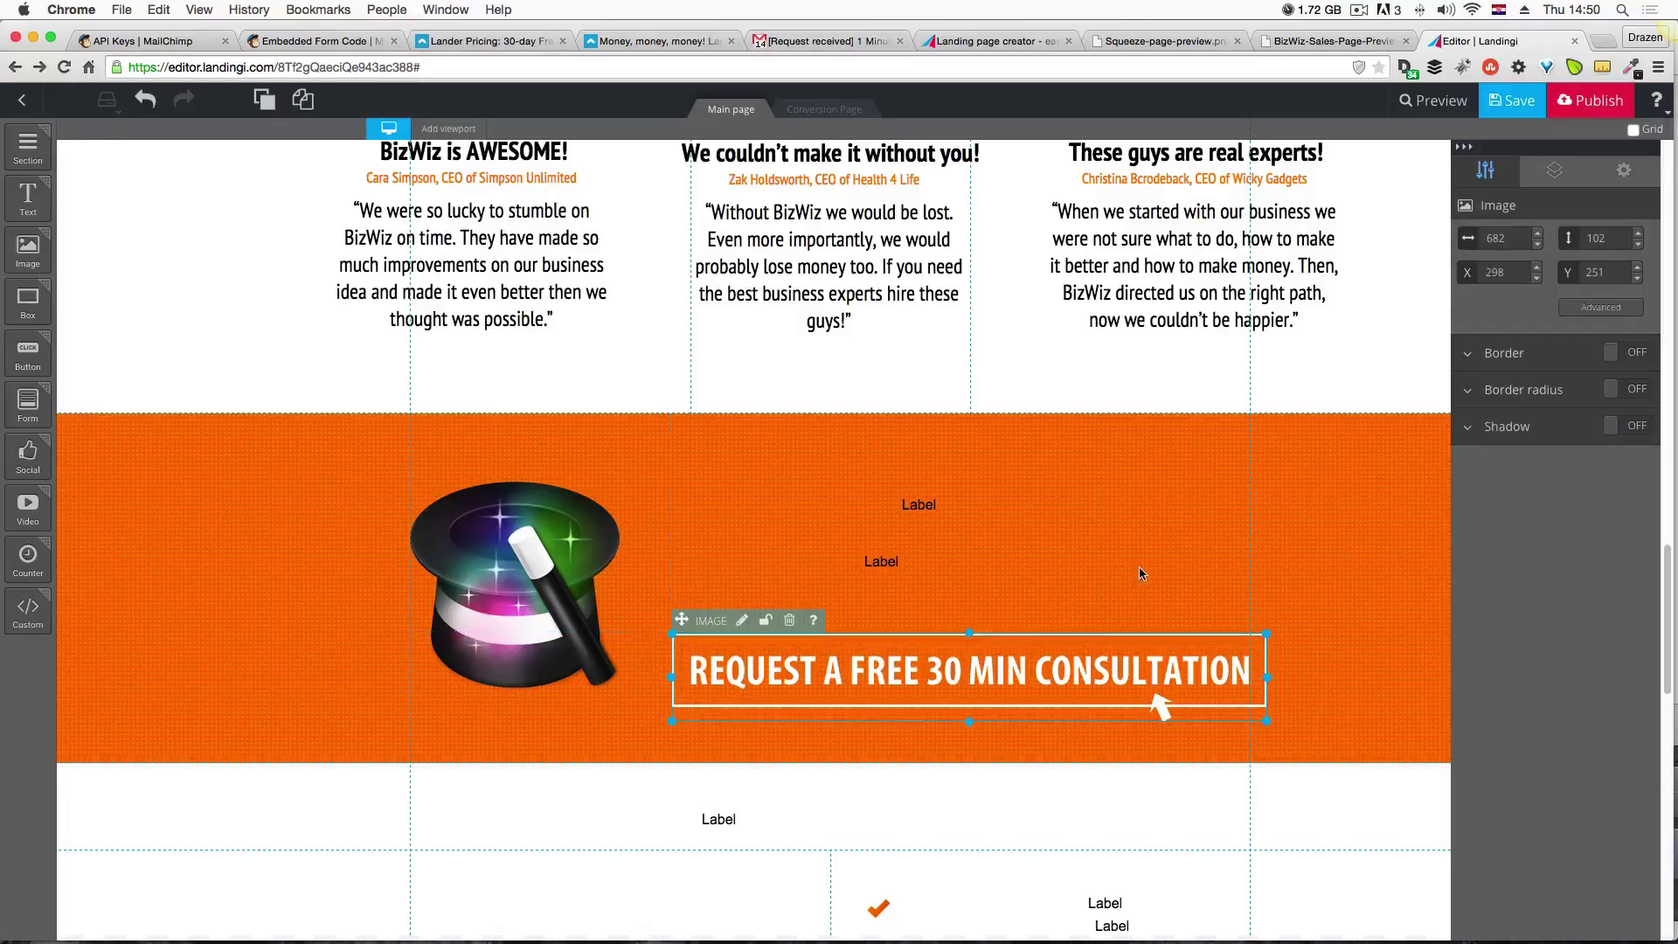
left_click(1343, 520)
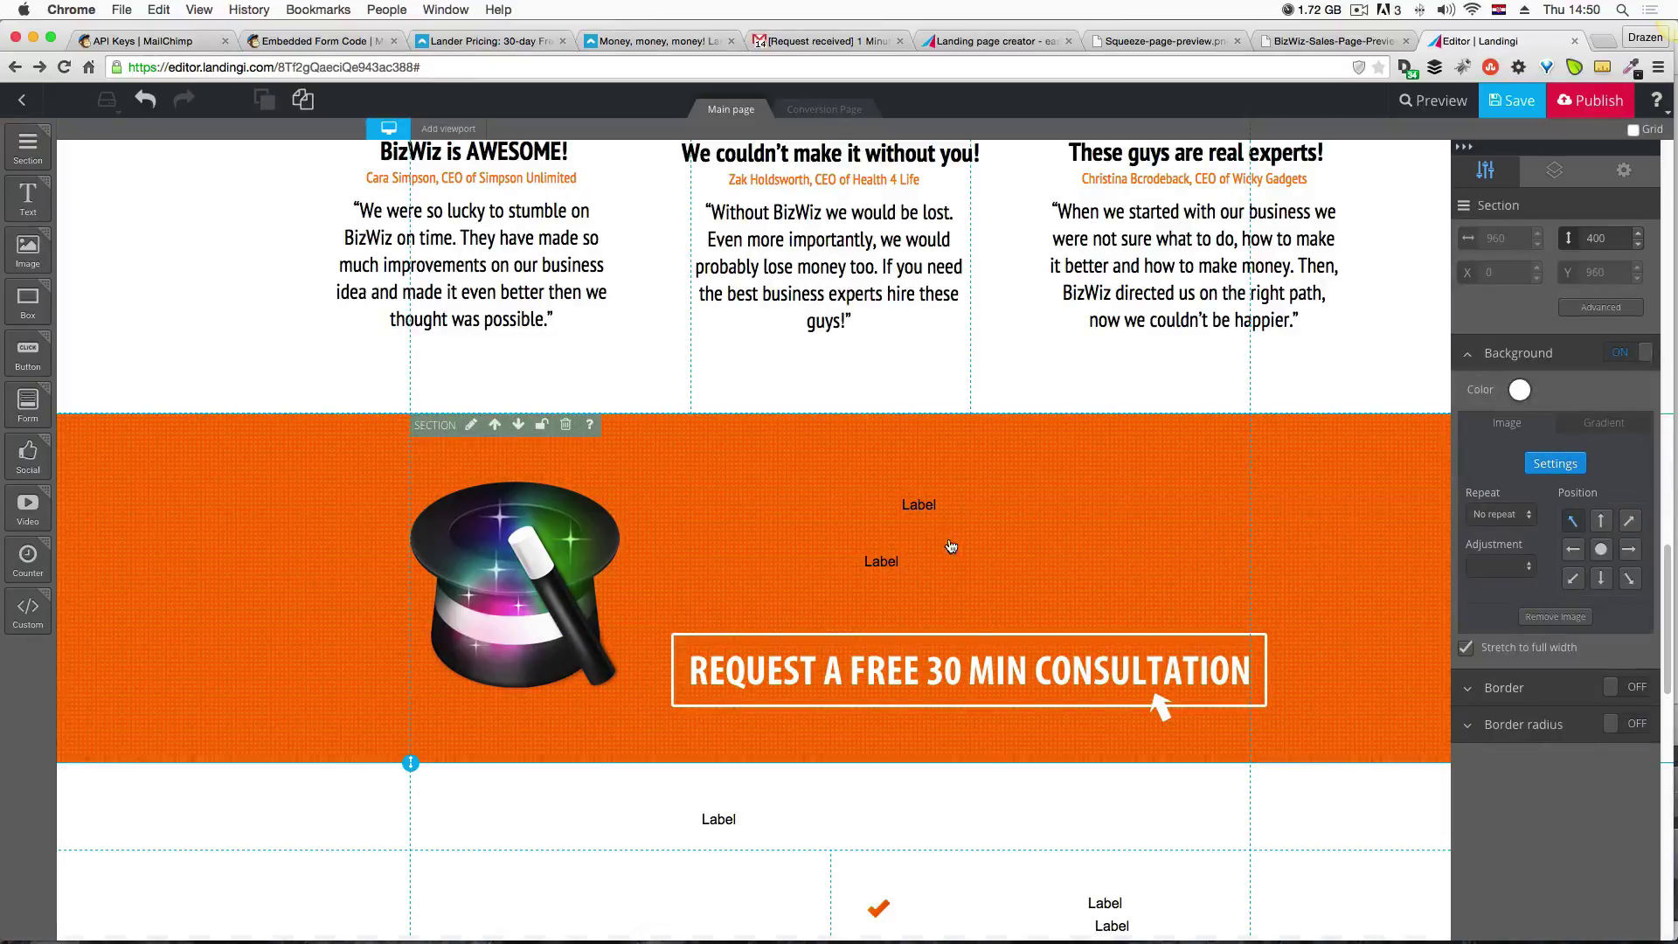
Replace the upper label in the orange section with "Let us do our magic for you!", copied from the Fireworks design.
left_click(932, 514)
key("ctrl+Up")
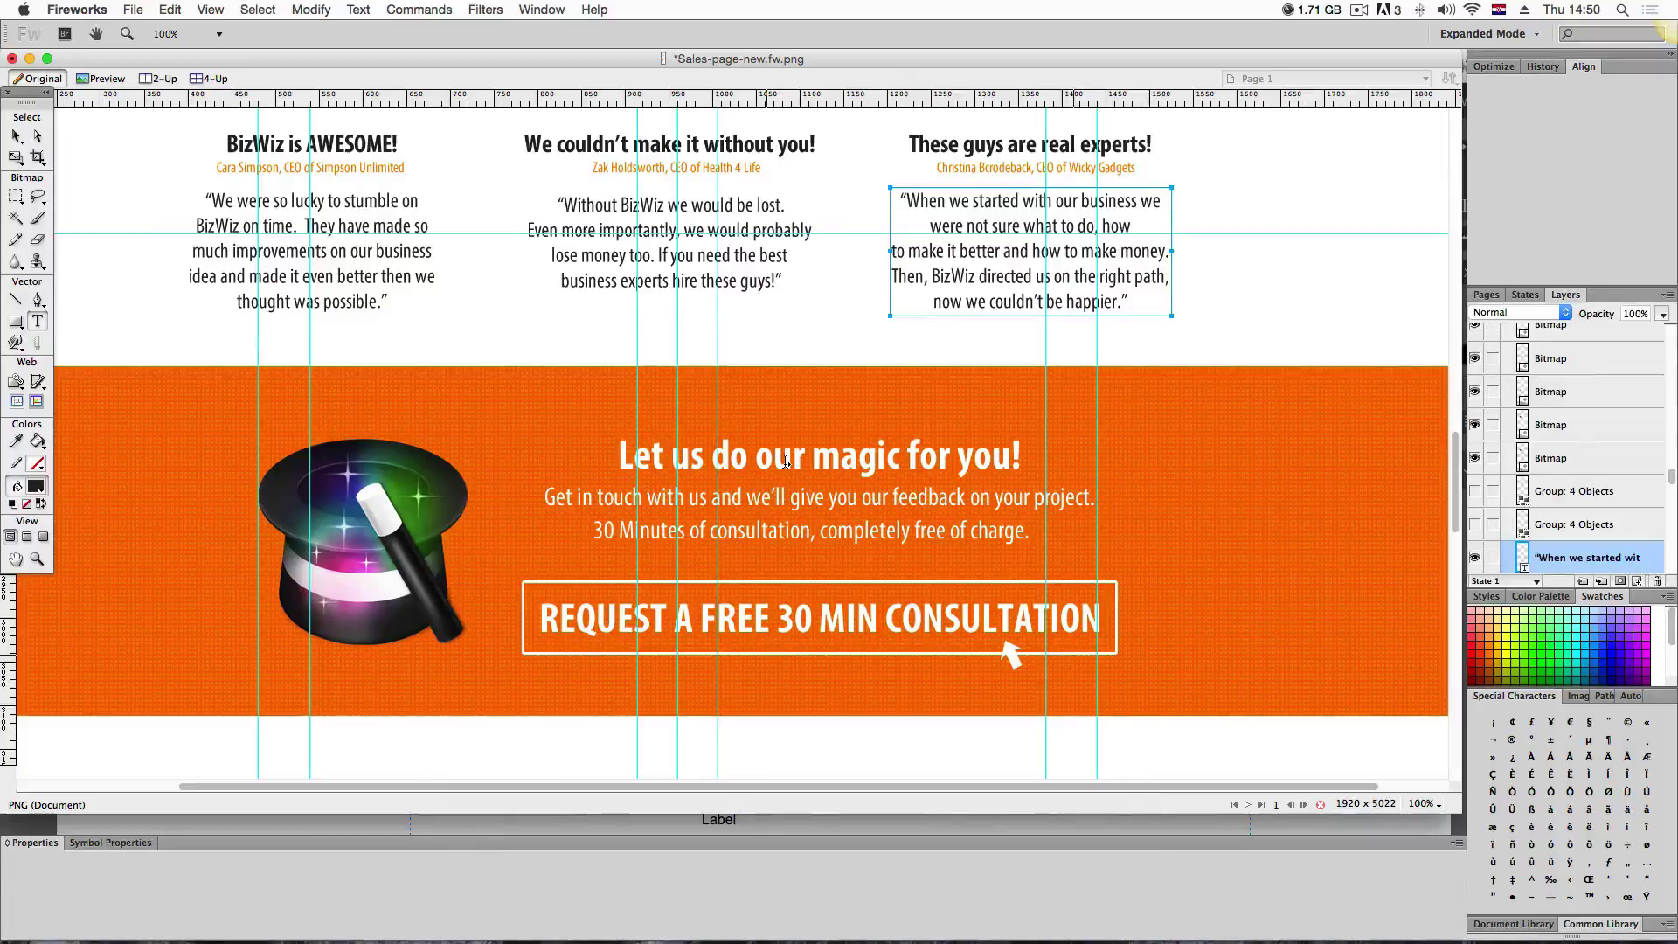
double_click(785, 461)
key("super+c")
key("ctrl+Up")
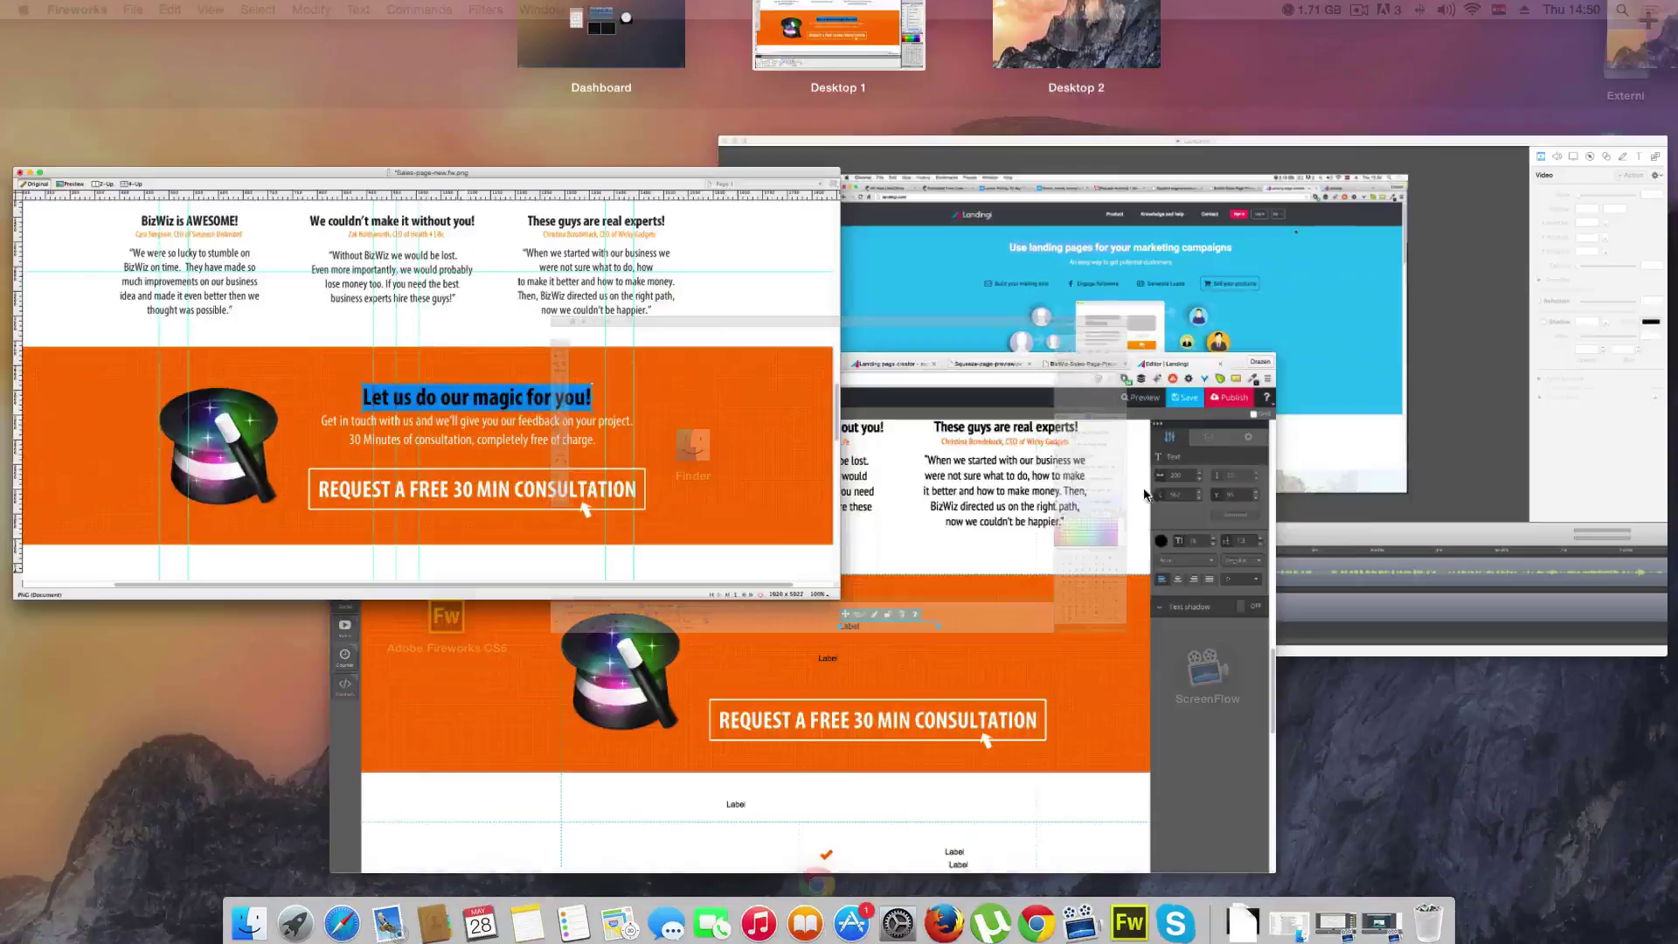
left_click(976, 666)
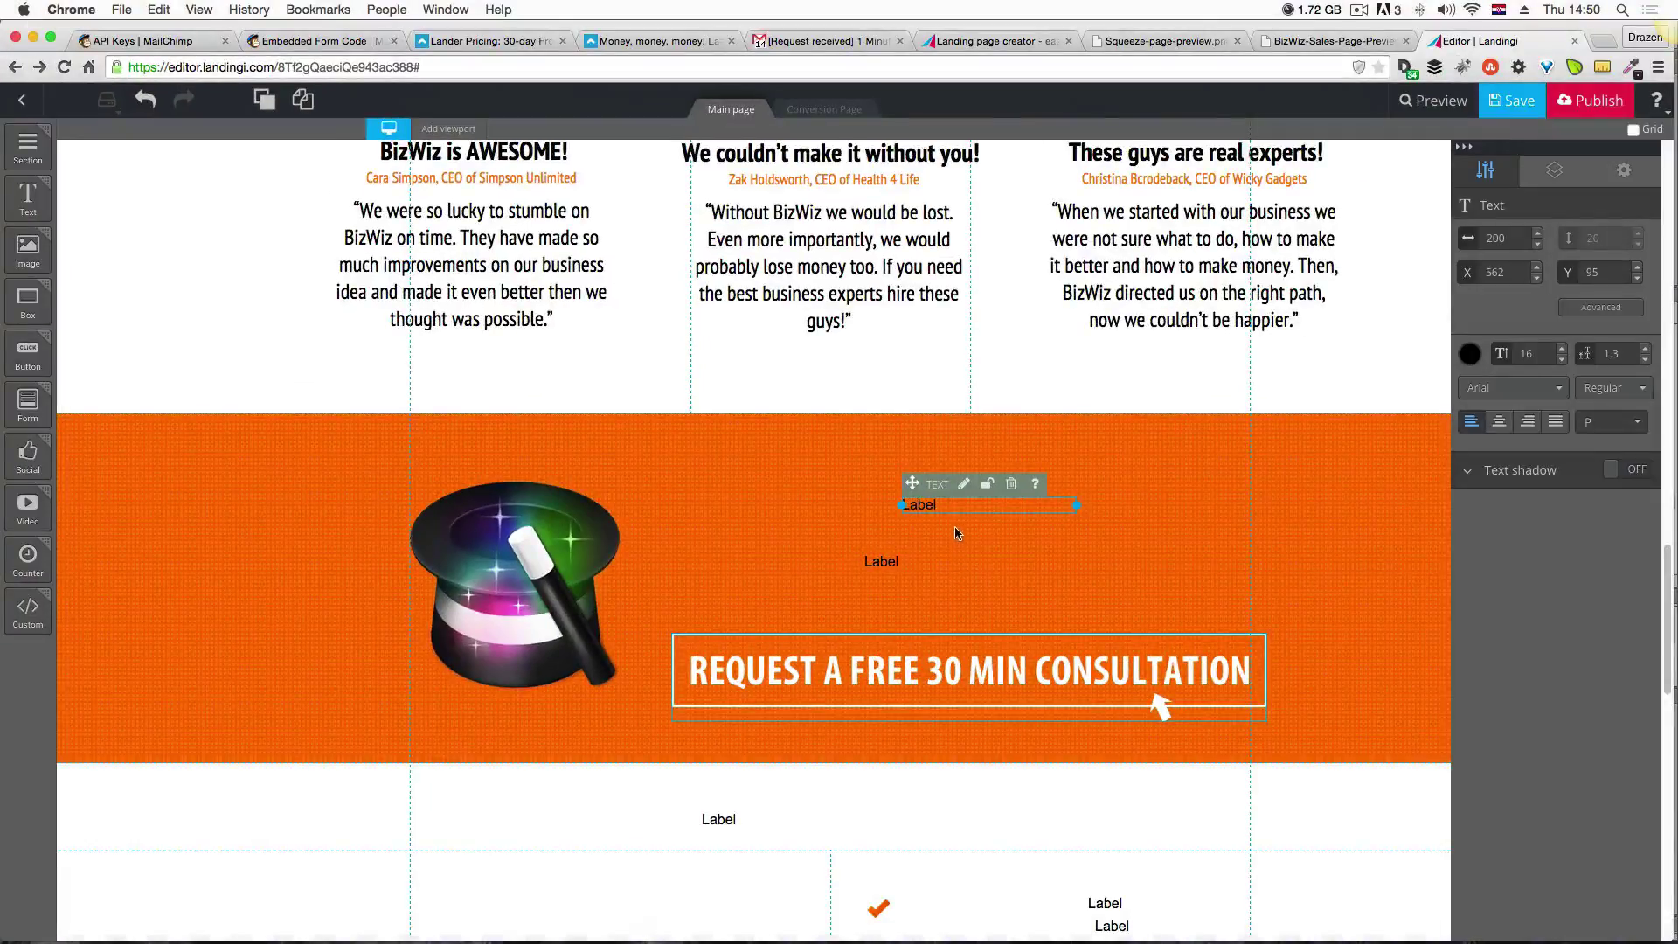
double_click(957, 505)
key("super+v")
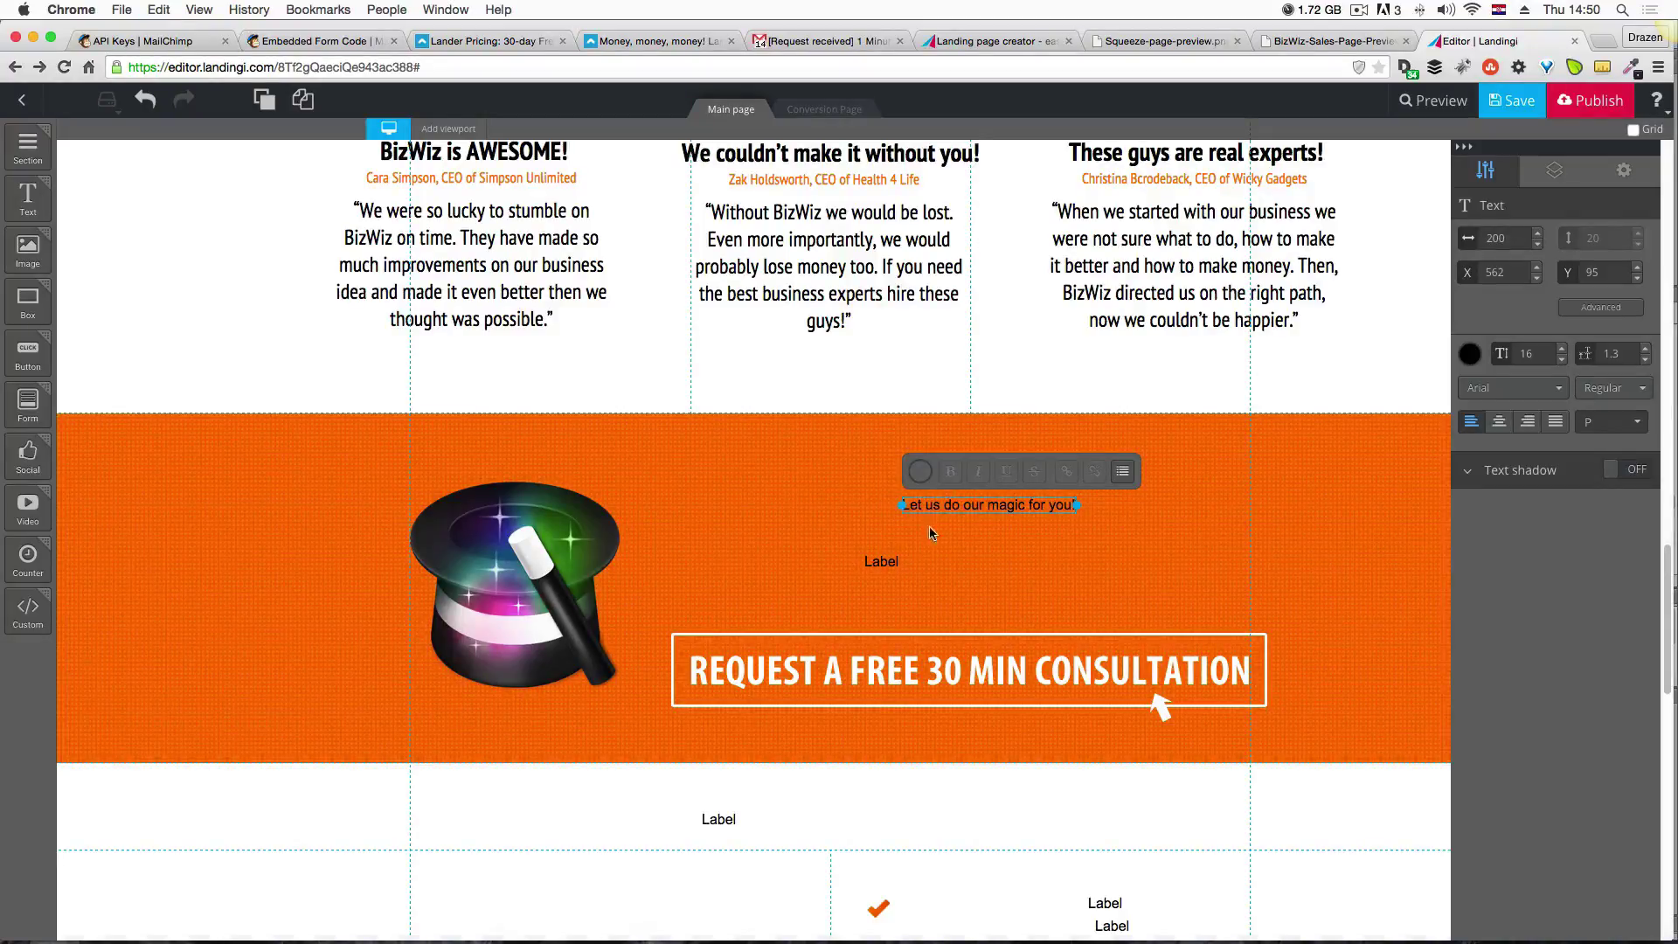
Colour the "Let us do our magic for you!" heading white (#ffffff) and set it in PT Sans Narrow Bold, size 29.
left_click(1470, 354)
left_click_drag(1489, 384, 1475, 365)
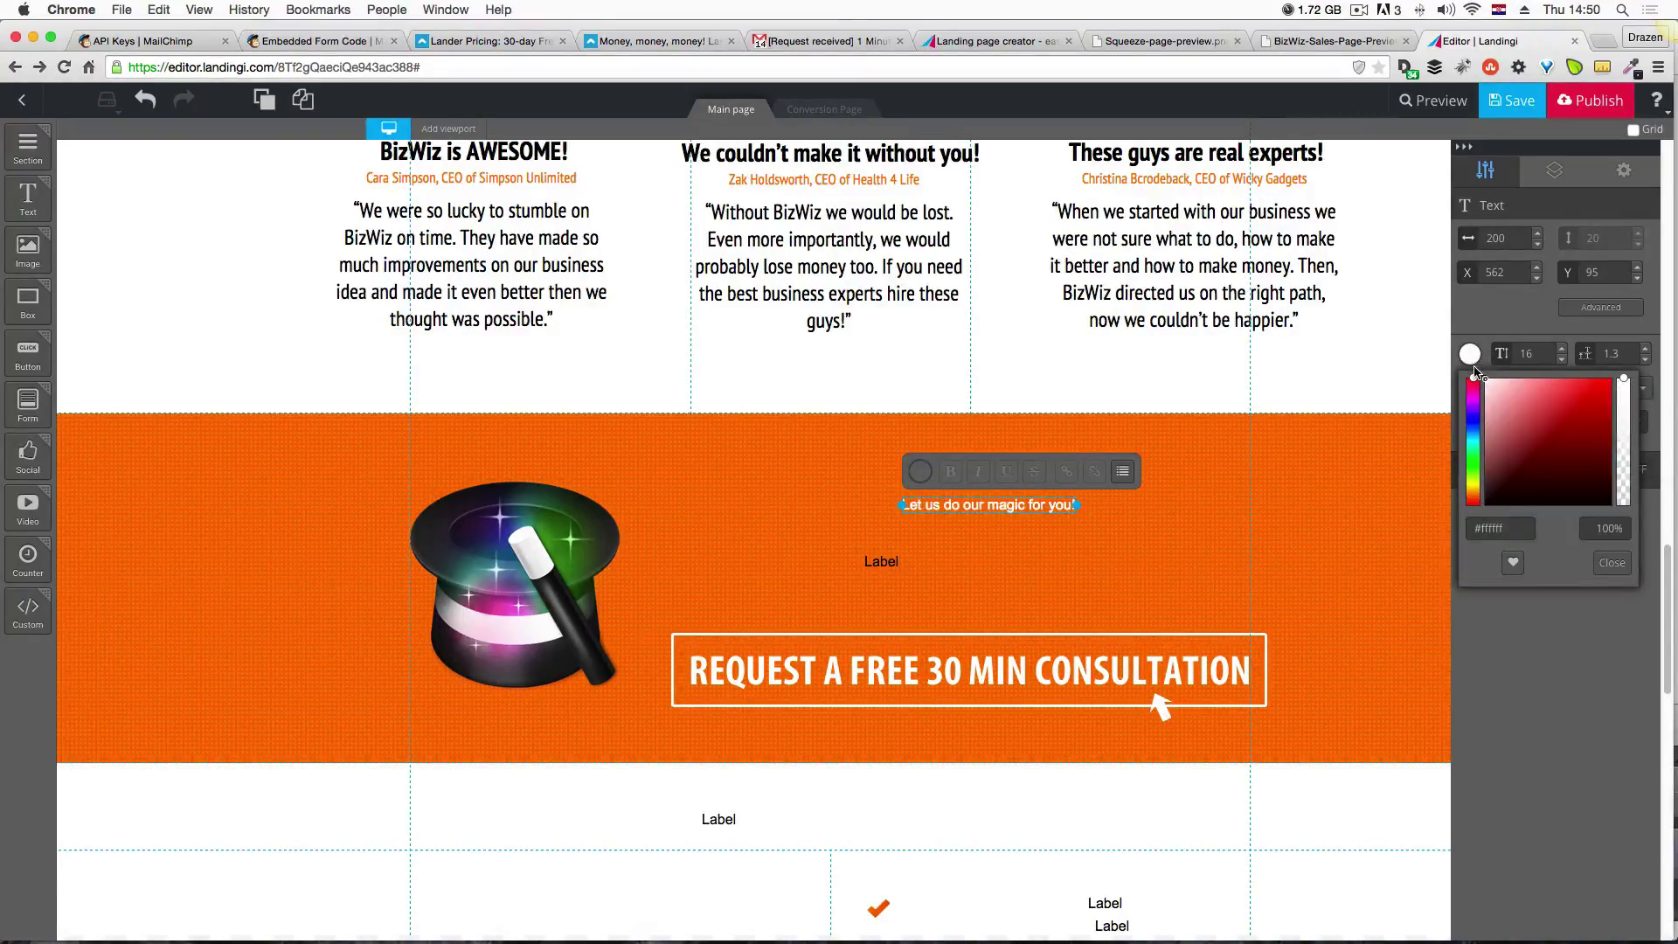
left_click(1563, 349)
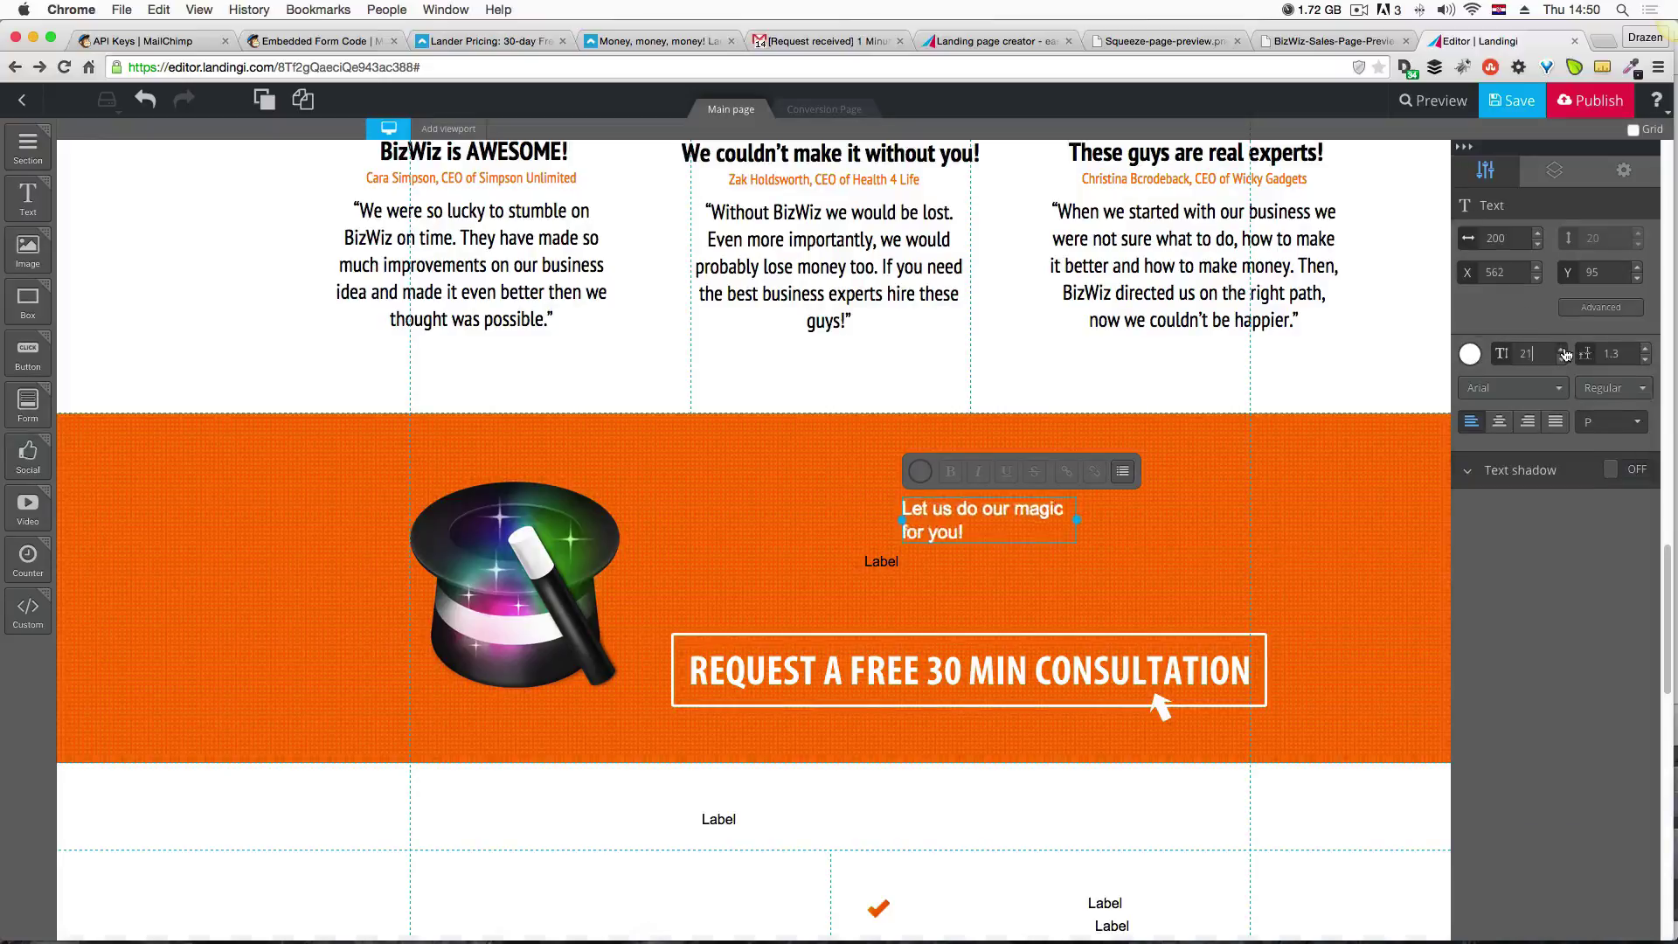
left_click(1563, 349)
left_click(1563, 349)
left_click(1563, 349)
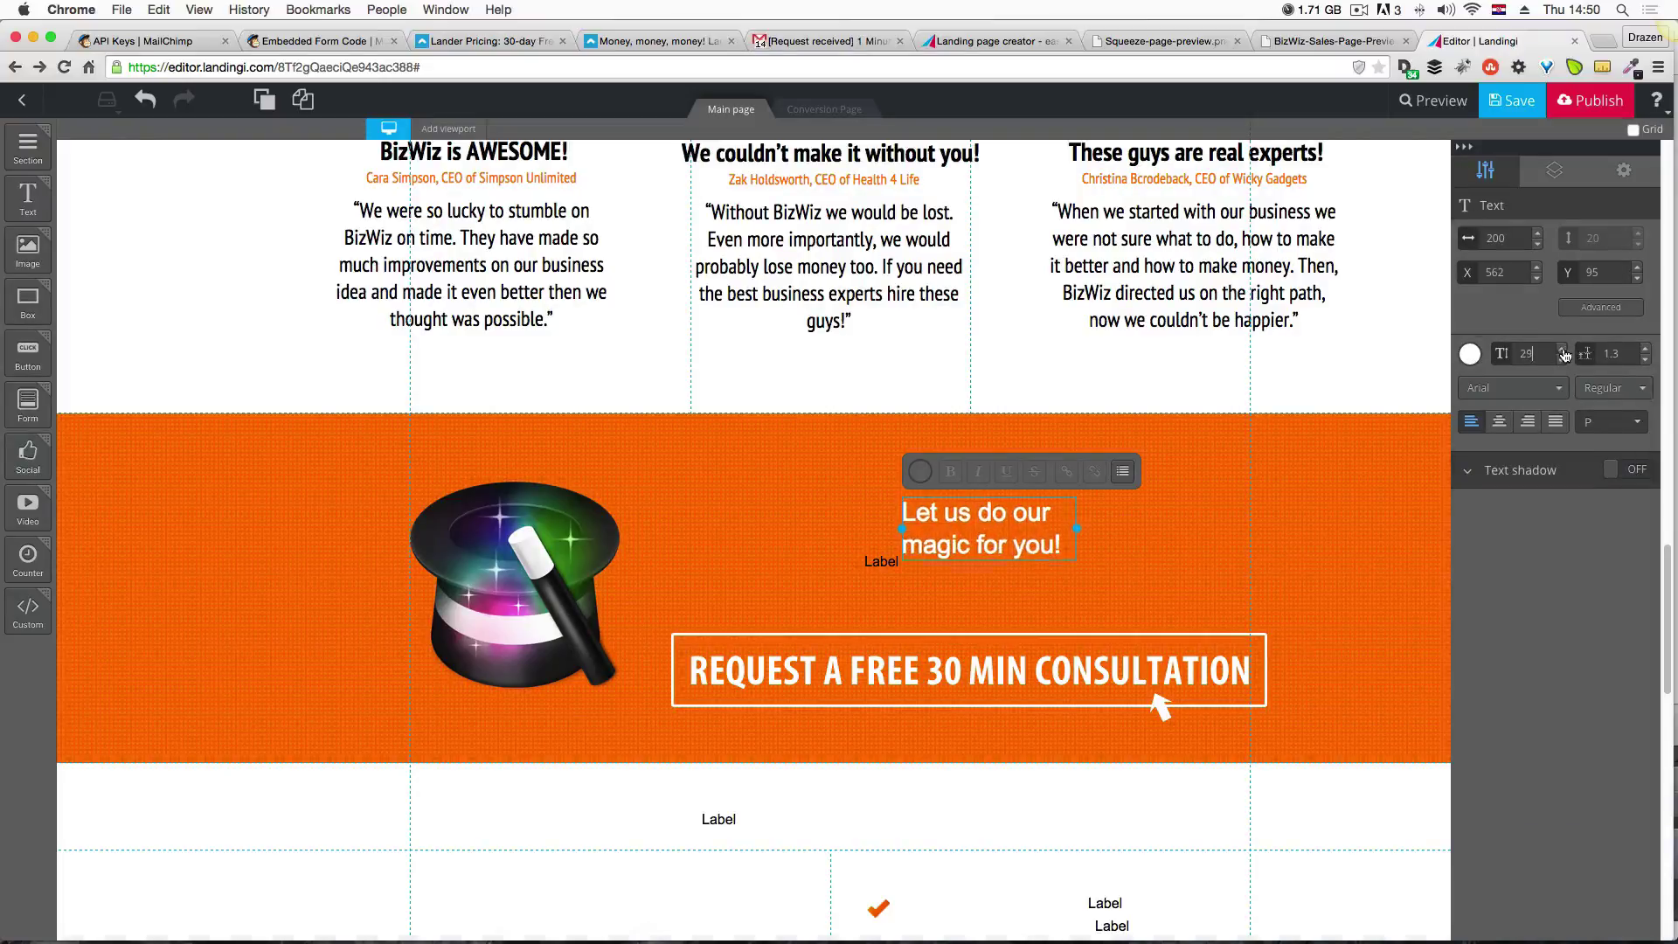
left_click(1538, 390)
left_click(1521, 444)
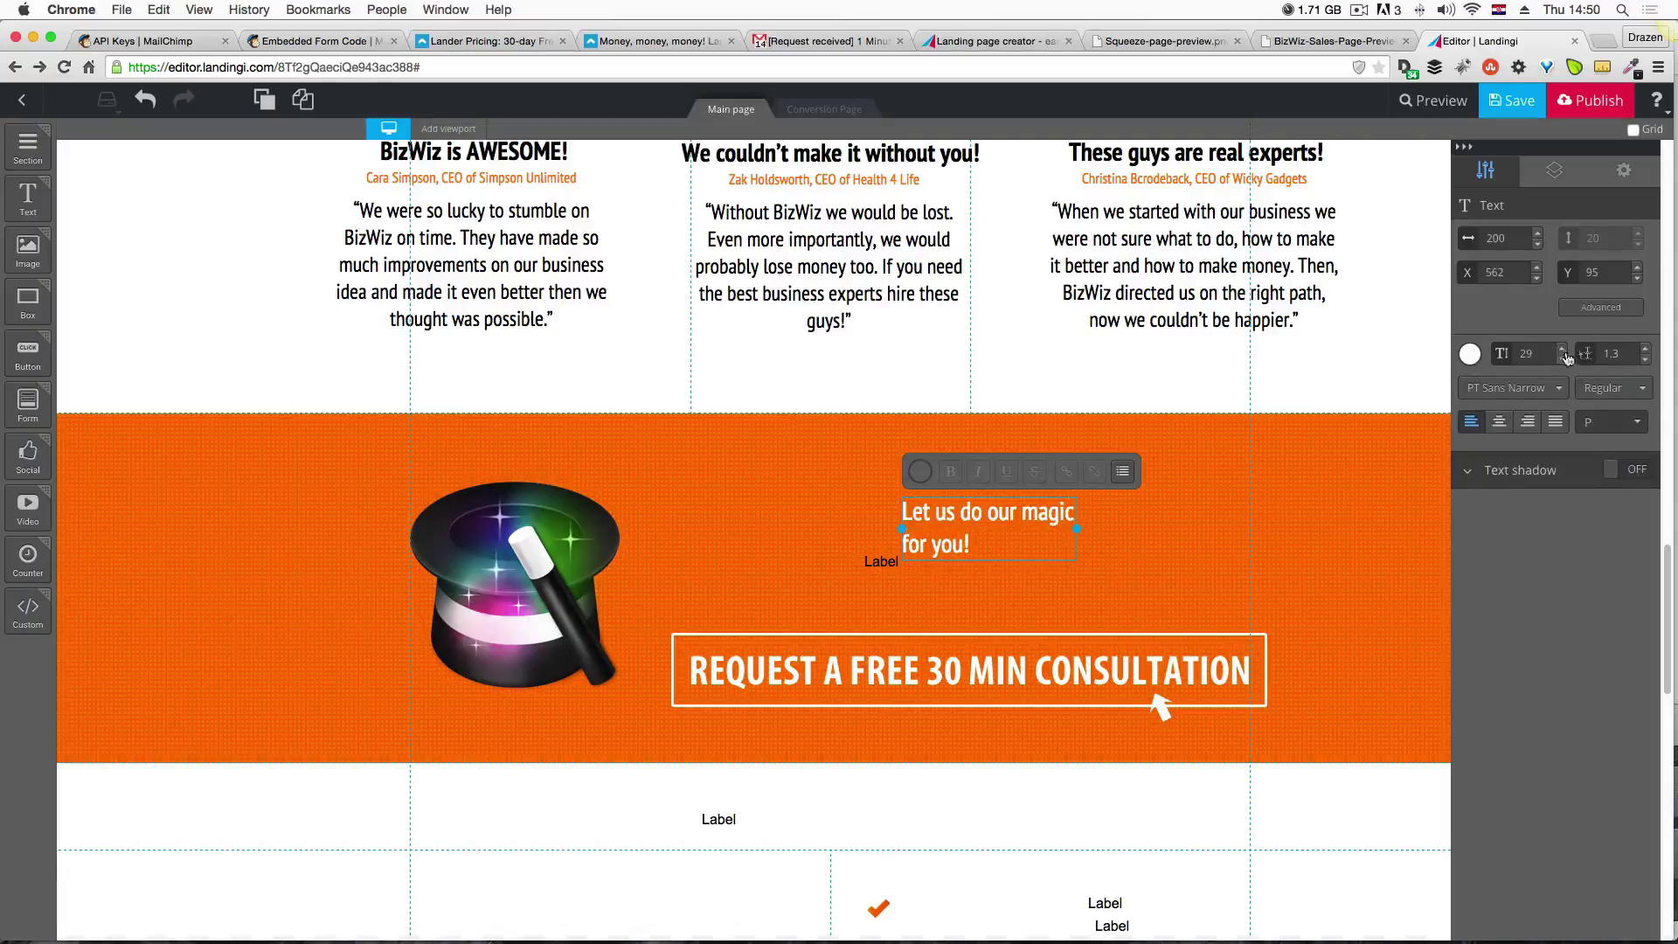
left_click(1614, 387)
left_click(1610, 434)
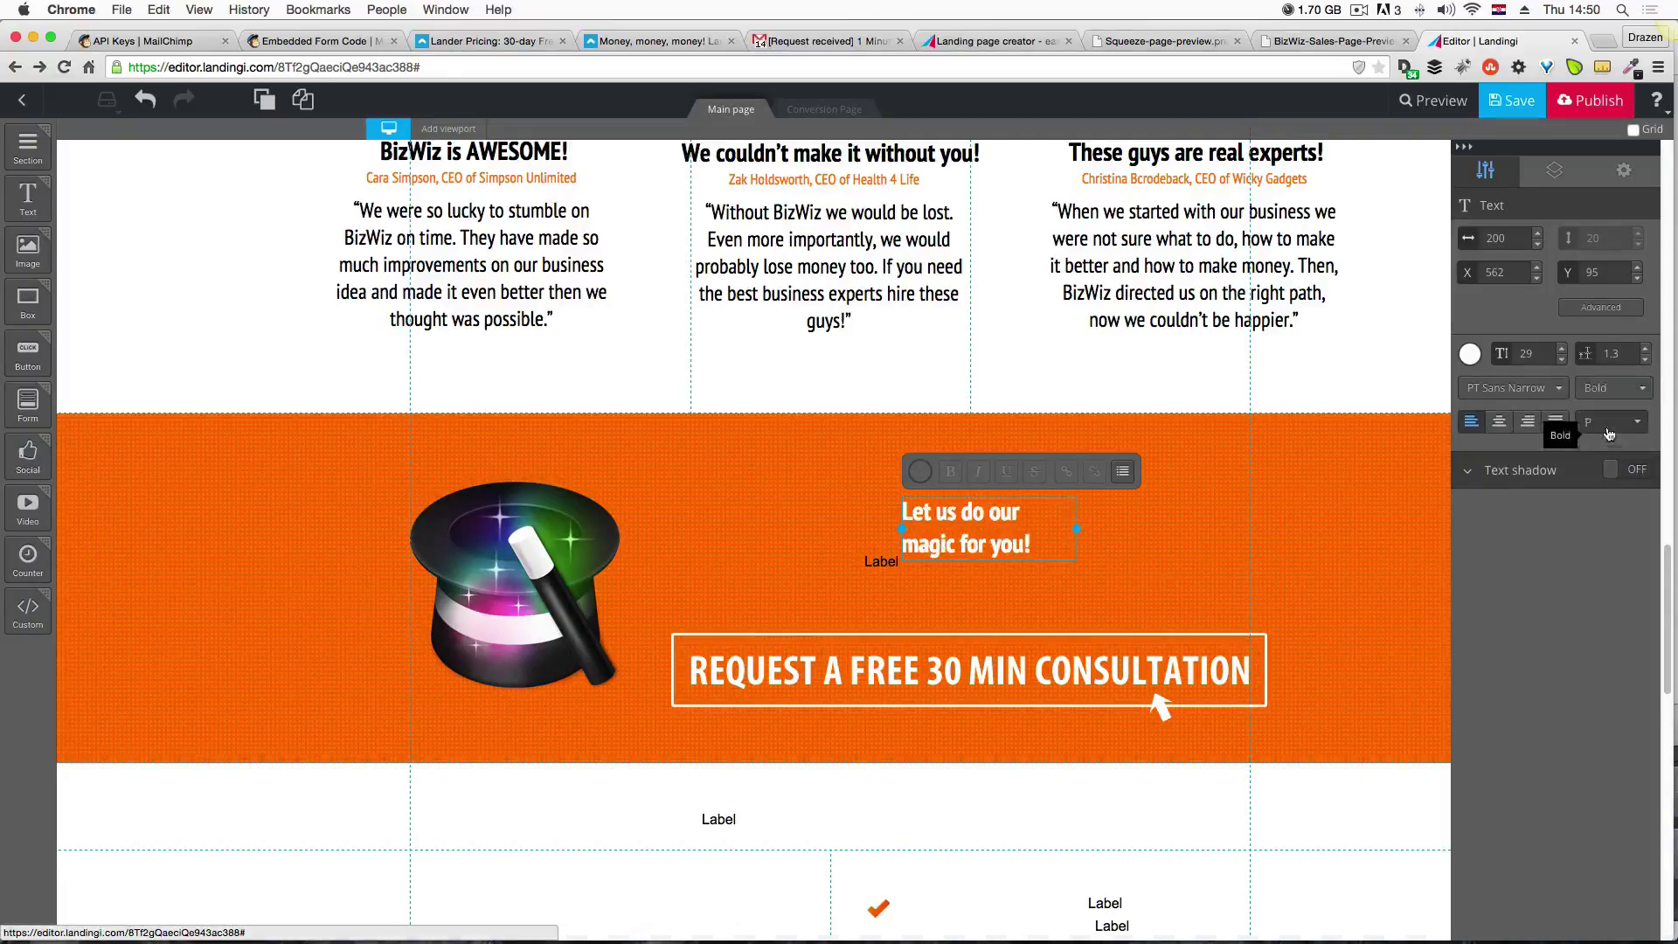
Enlarge the magic heading to size 40 and extend its text box leftward to a width of 421 so it fits on one line.
left_click(1563, 350)
left_click(1563, 349)
left_click(1563, 350)
left_click(1563, 350)
left_click(1563, 350)
left_click(1563, 350)
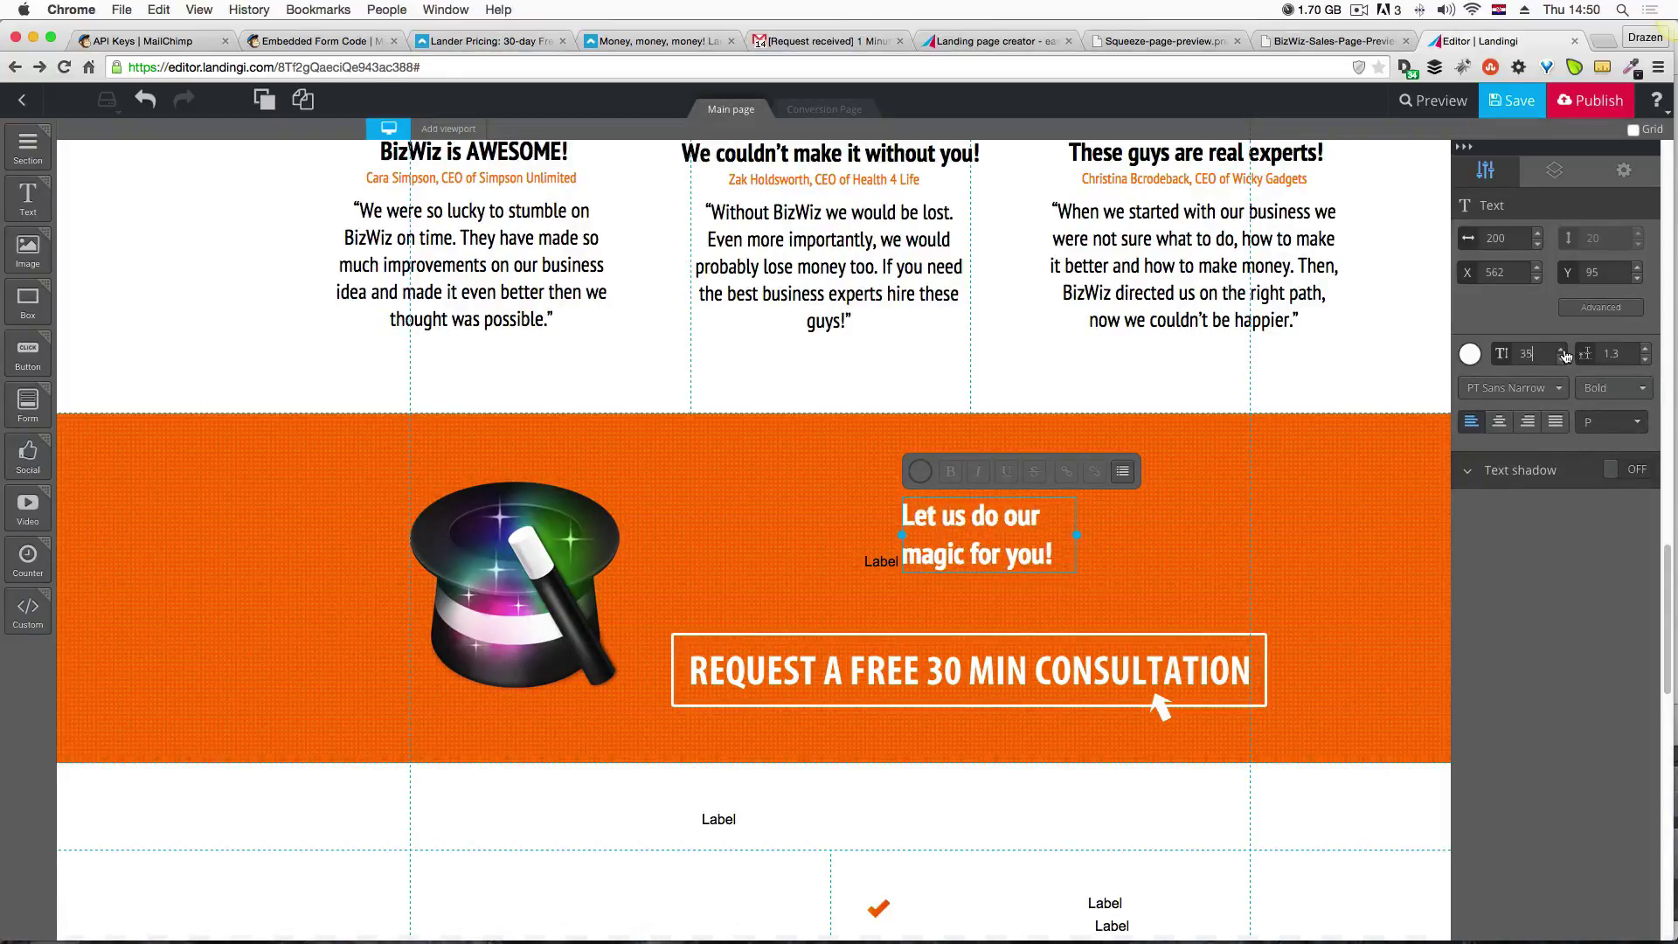
left_click(1563, 349)
left_click(1562, 349)
left_click(1563, 349)
left_click(1563, 350)
left_click(1563, 350)
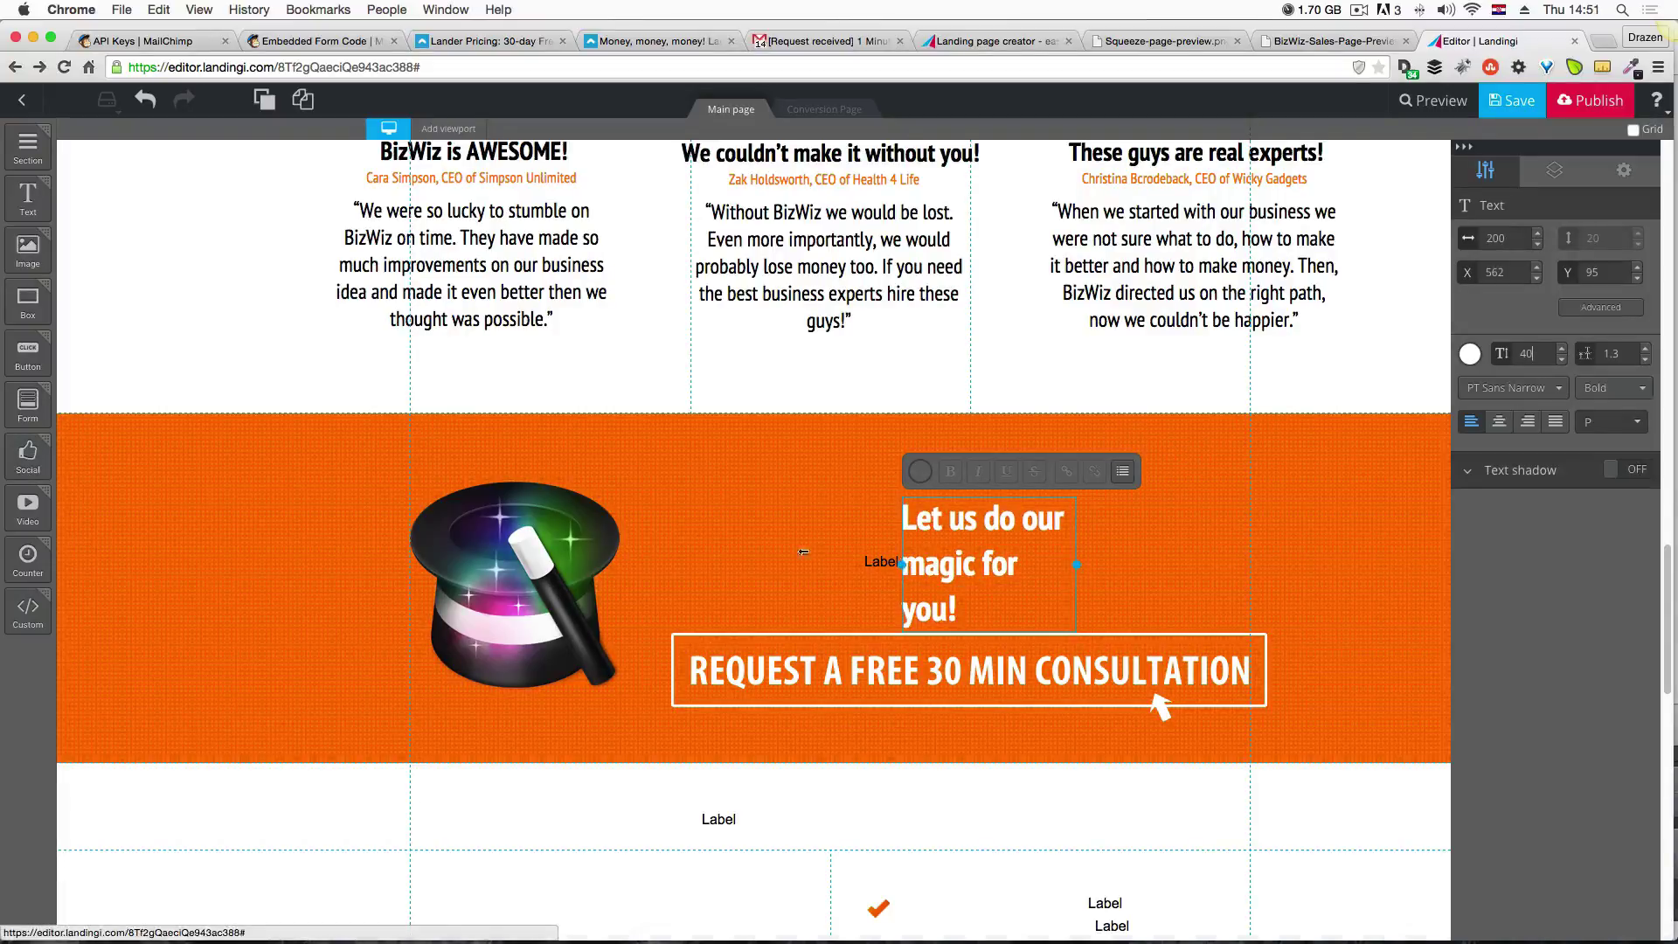
left_click_drag(900, 562, 708, 550)
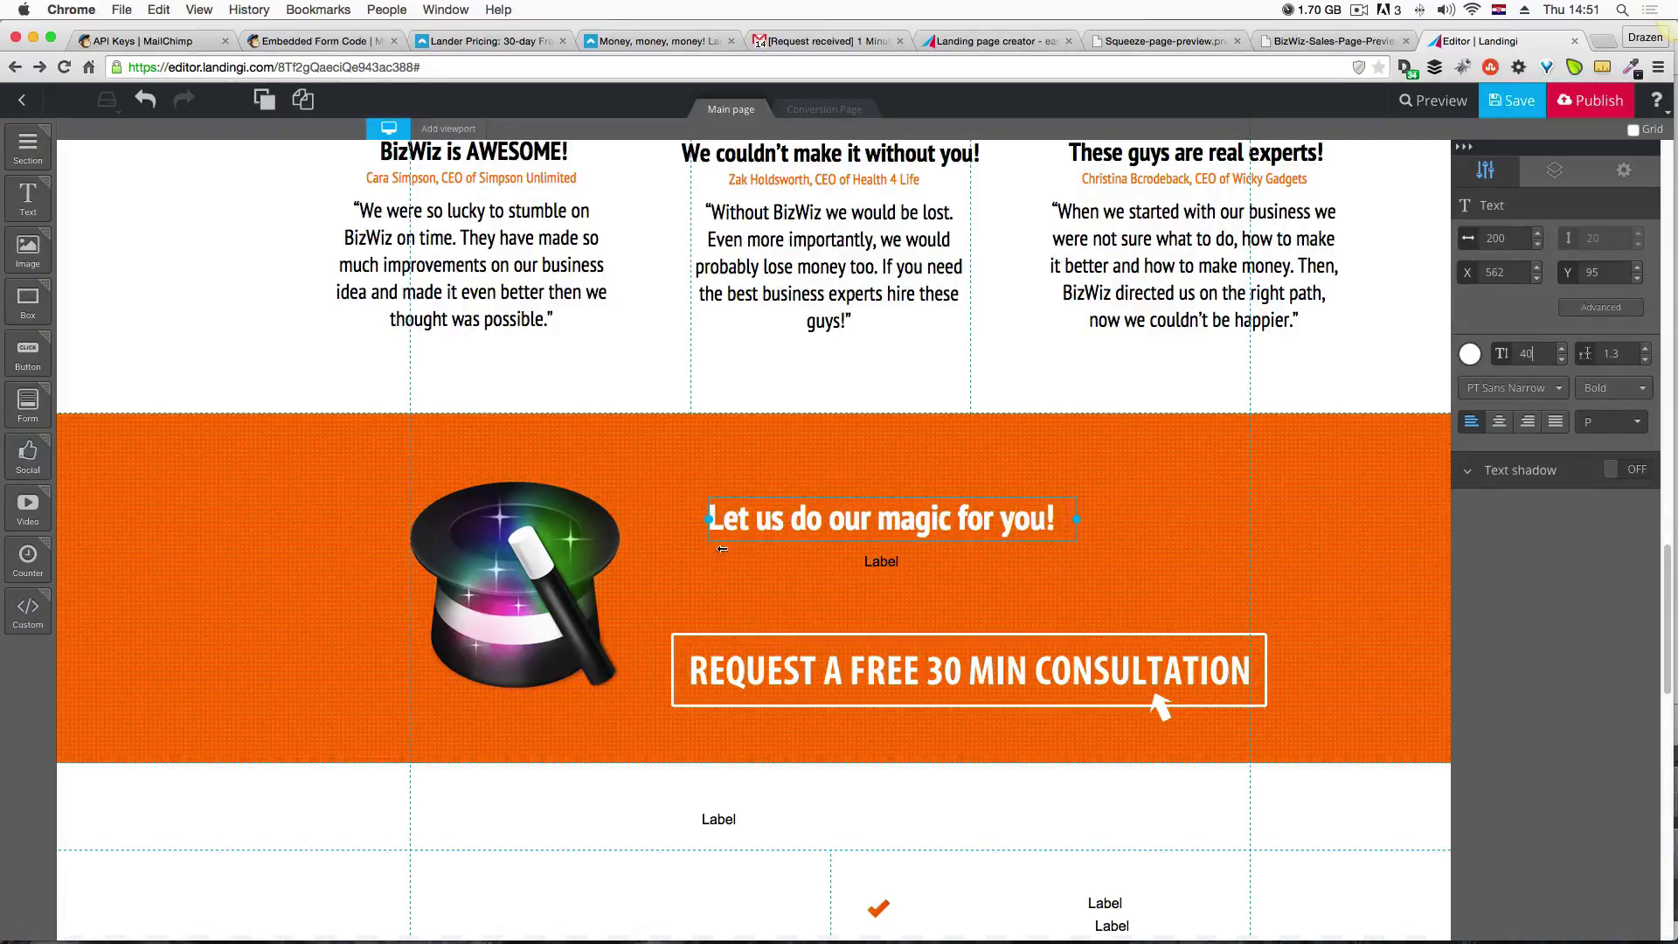
Compare the heading with the sales page mockup, set its size to 50 and widen its text box to 496.
left_click(1333, 41)
scroll(1202, 312, "down", 2)
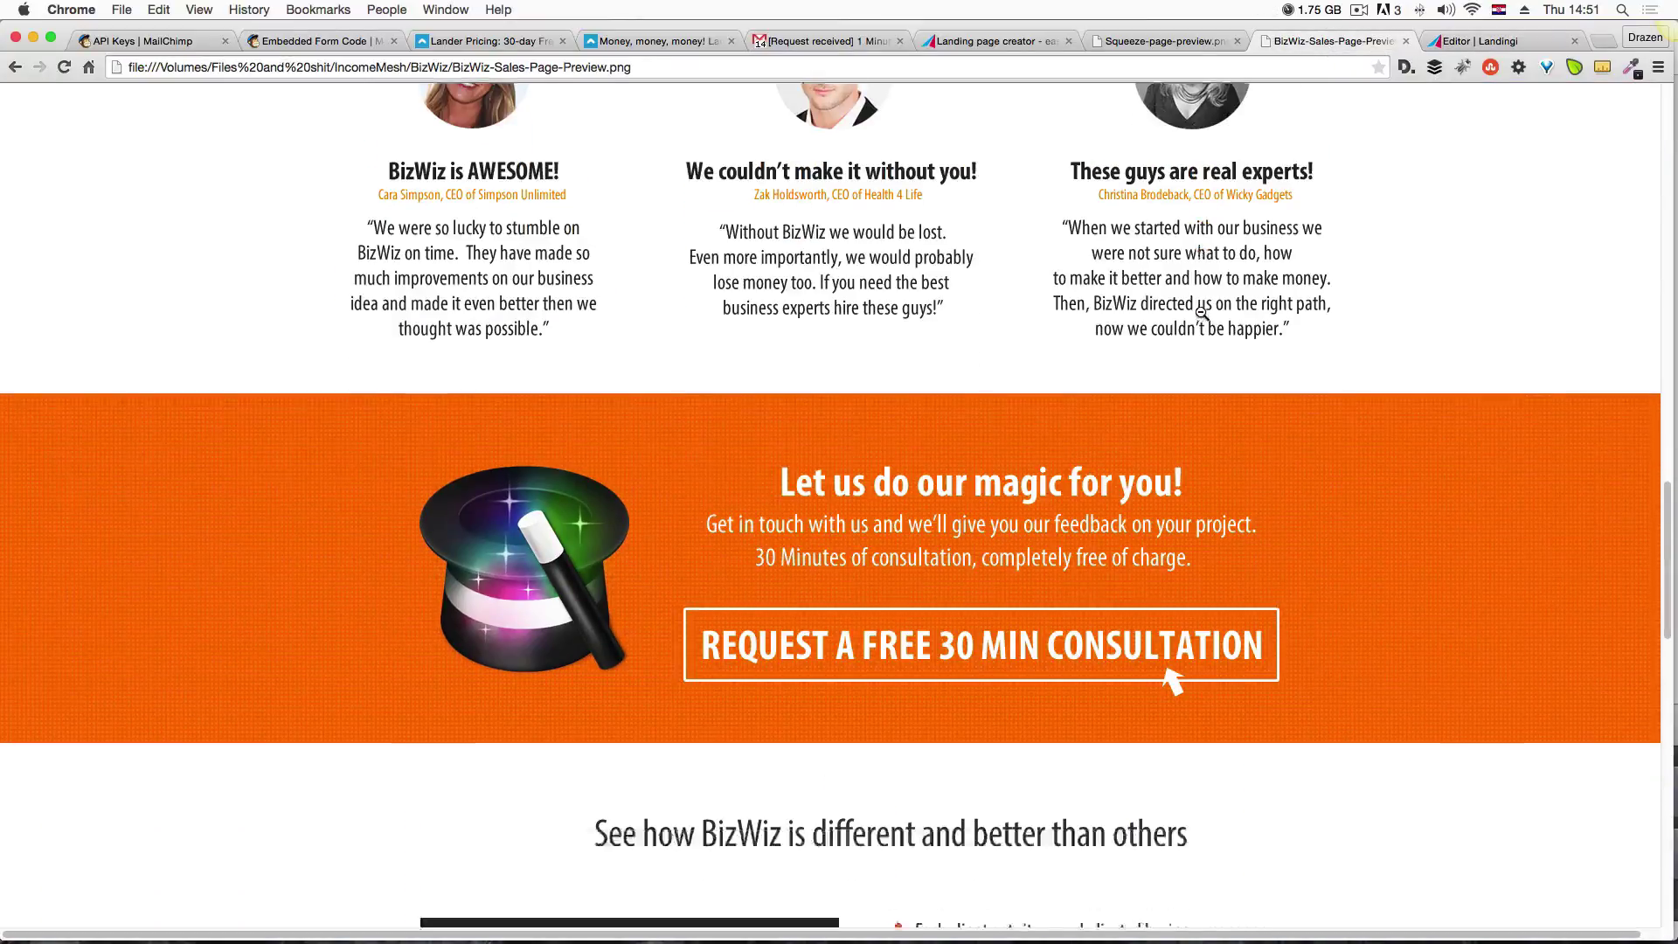
left_click(1543, 42)
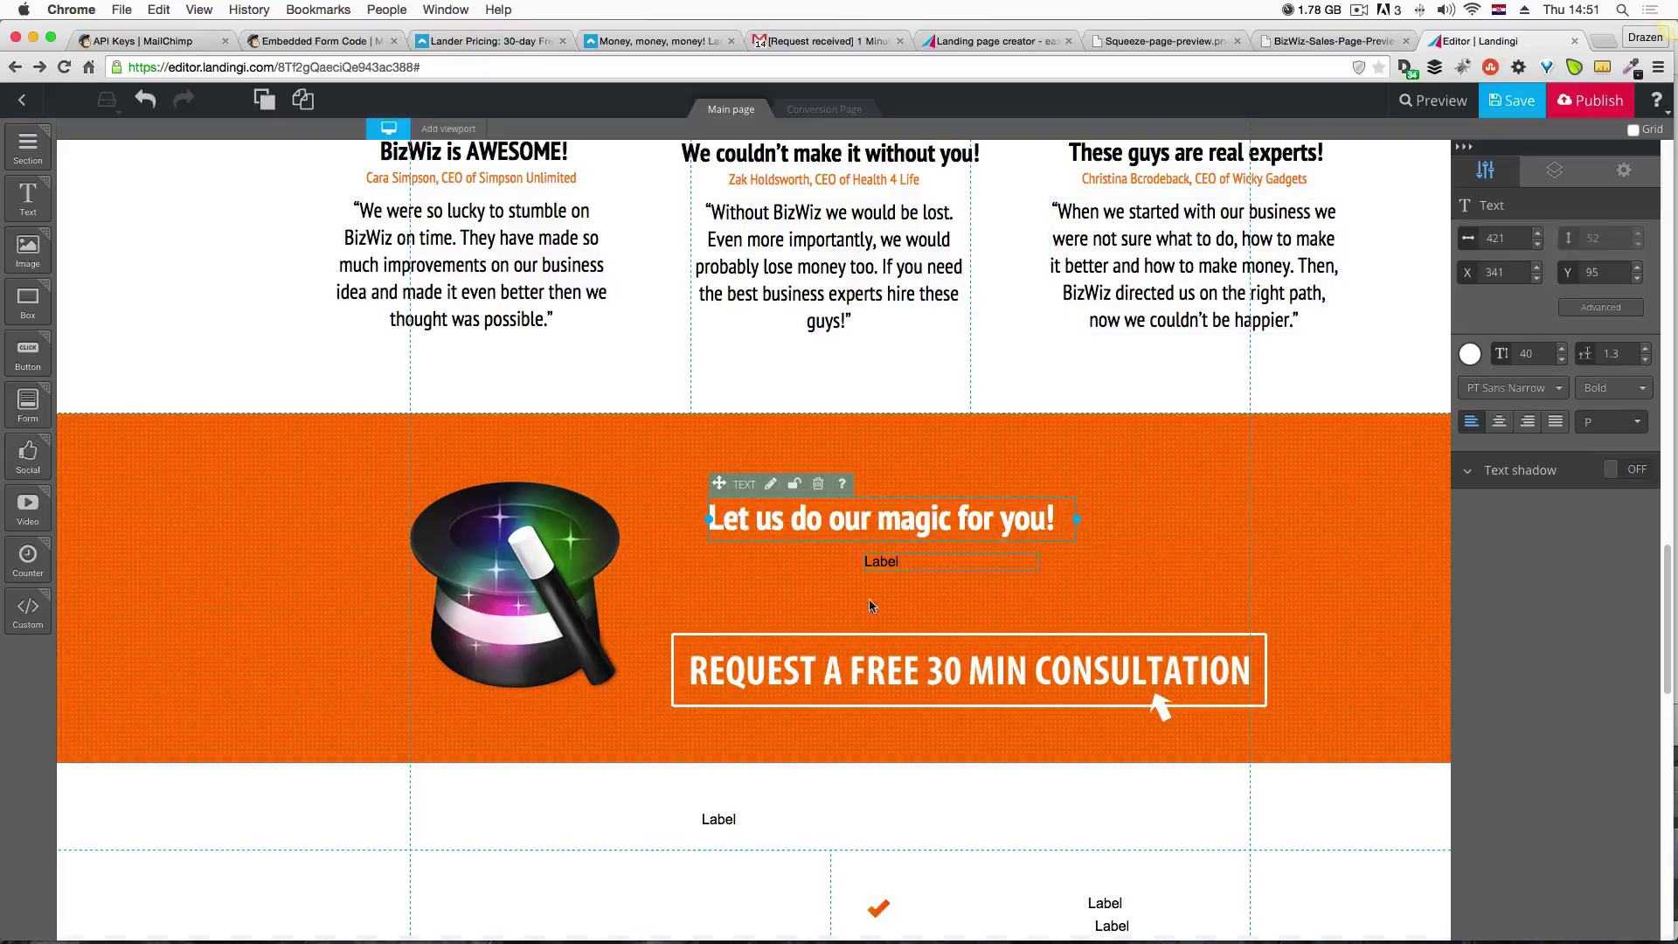
left_click(1562, 348)
left_click(1562, 348)
left_click(1562, 348)
left_click(1562, 348)
left_click(1562, 348)
left_click(1562, 348)
left_click(1562, 348)
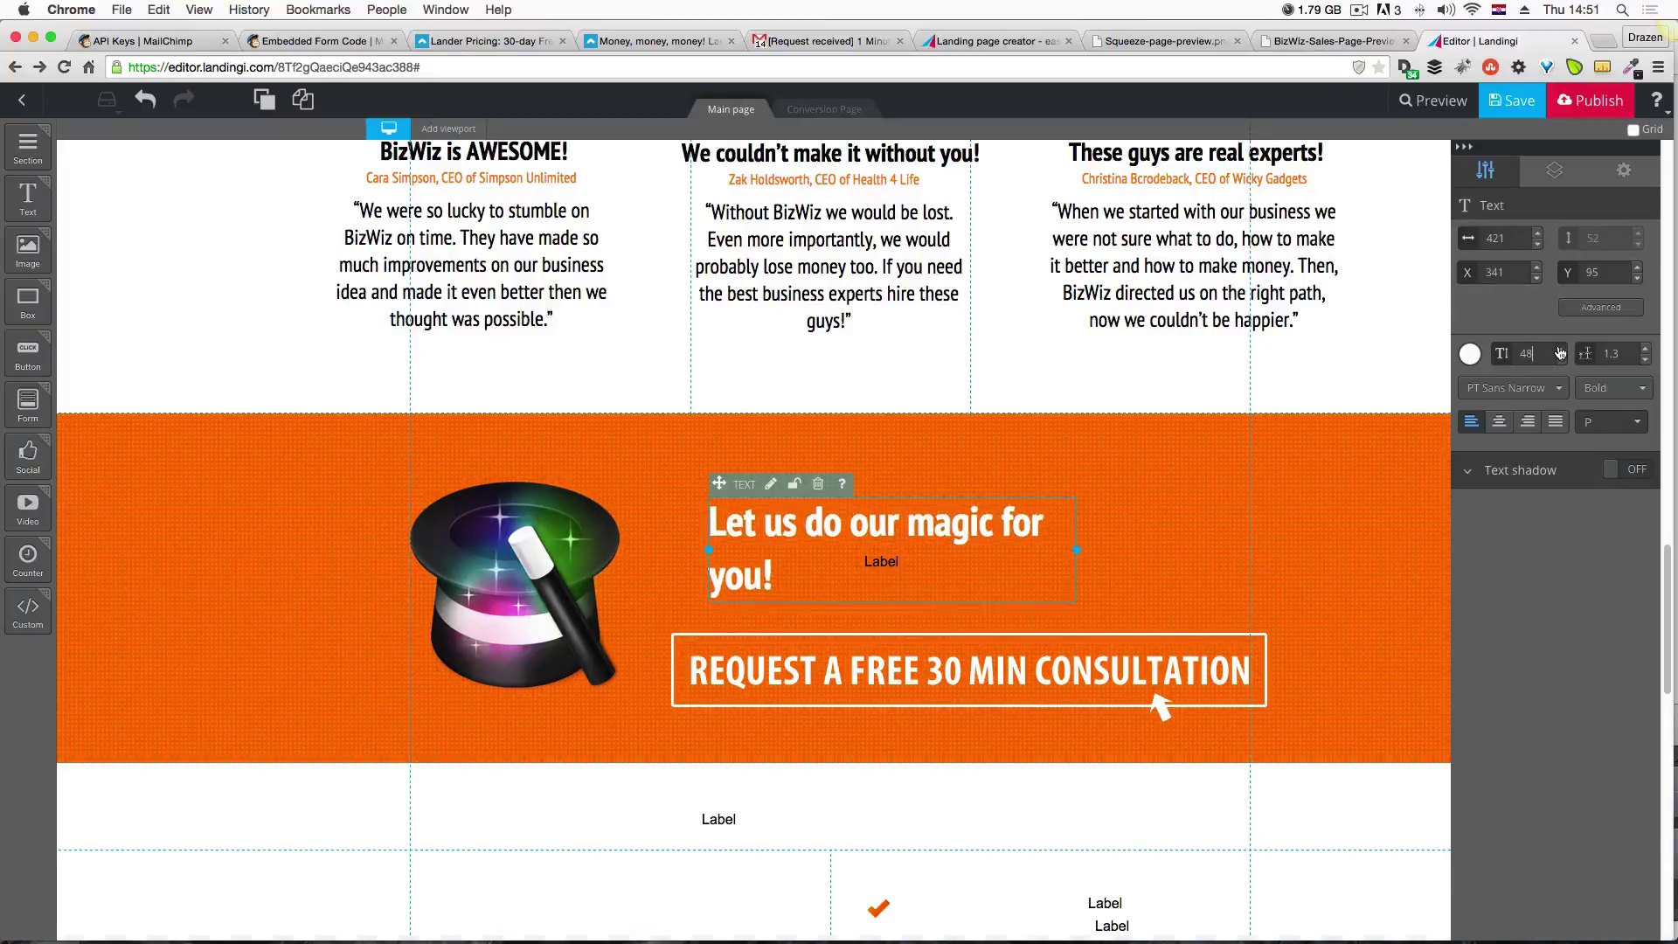
left_click(1562, 348)
left_click(1562, 348)
left_click(1562, 348)
left_click(917, 441)
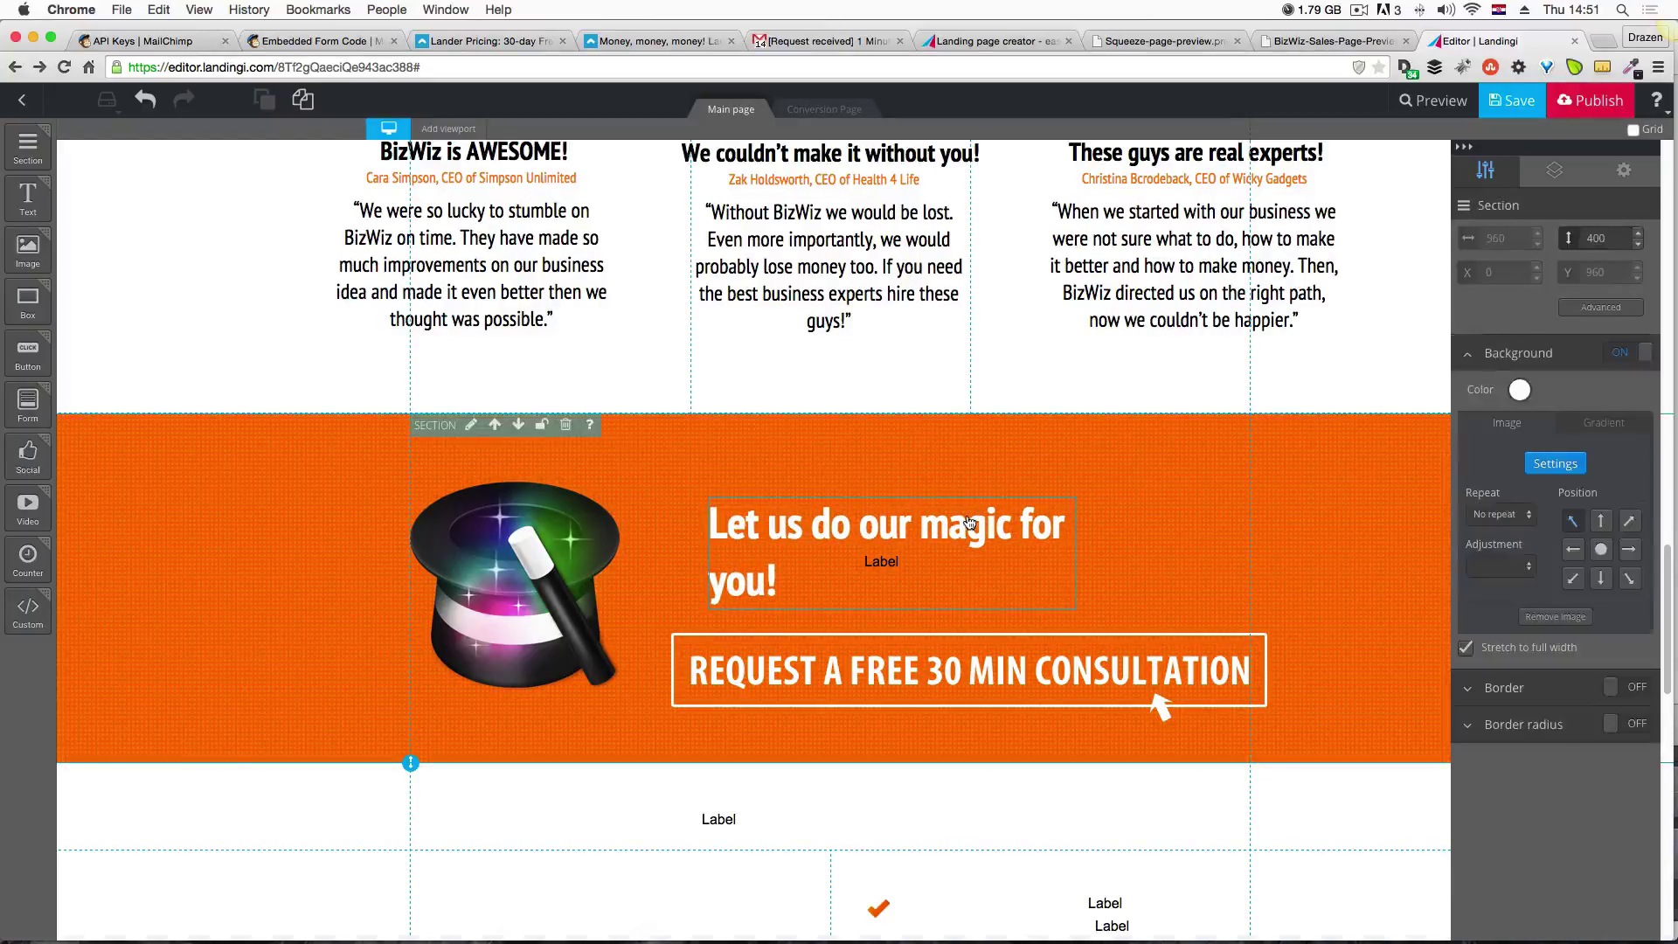
left_click(1080, 564)
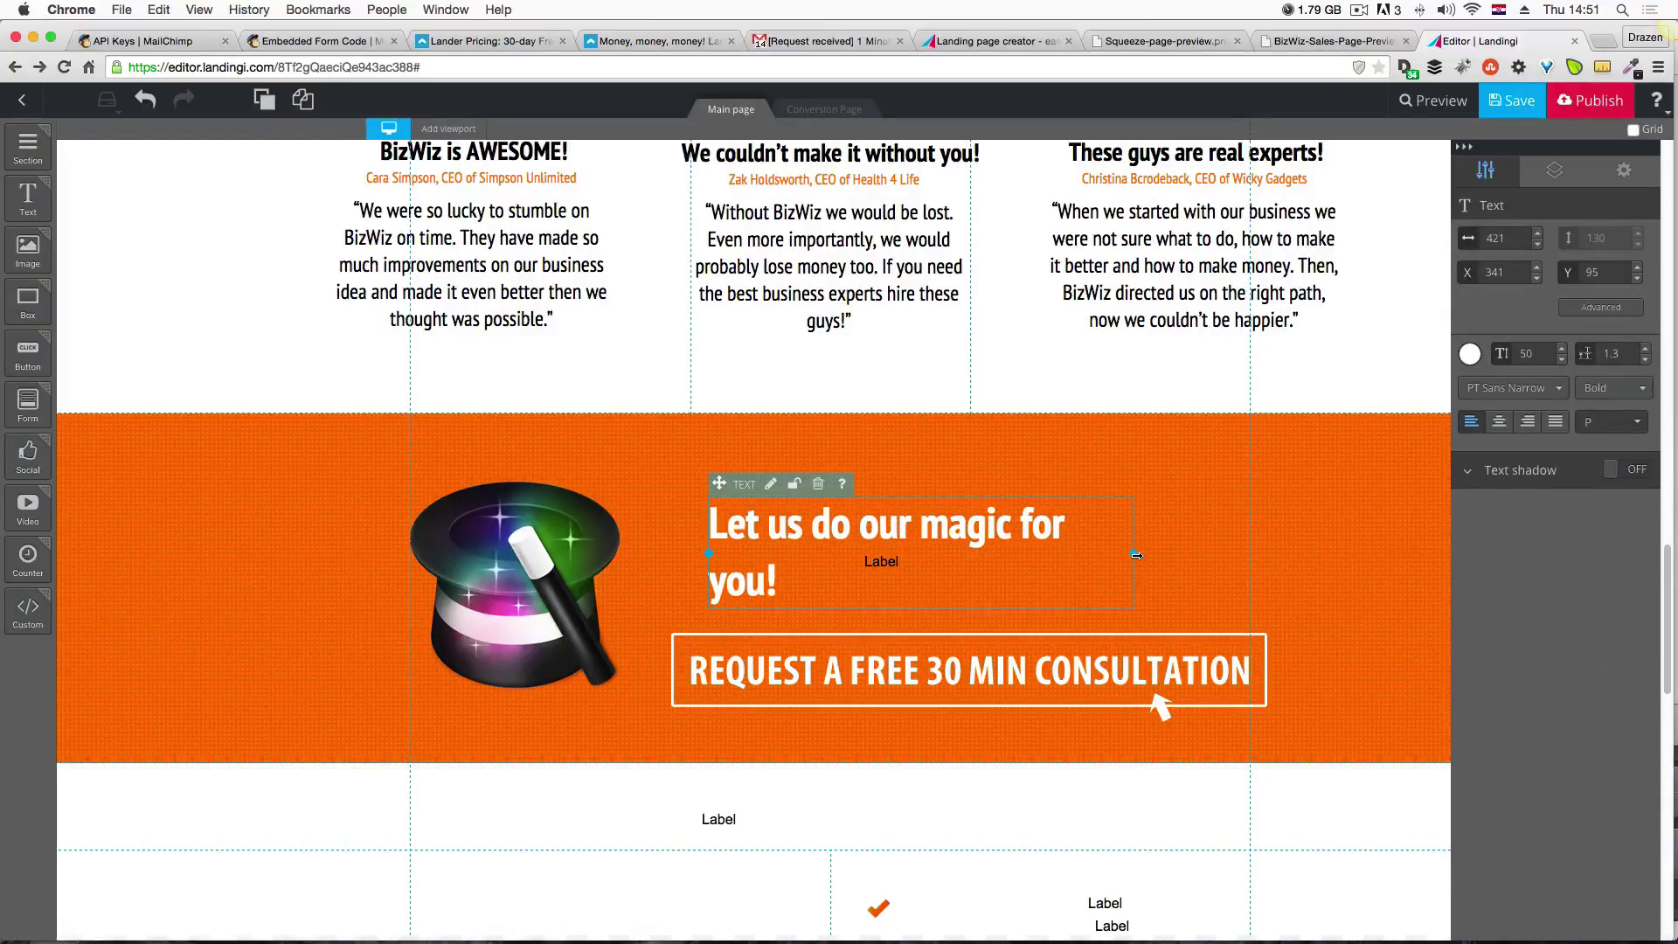
left_click_drag(1136, 555, 1145, 551)
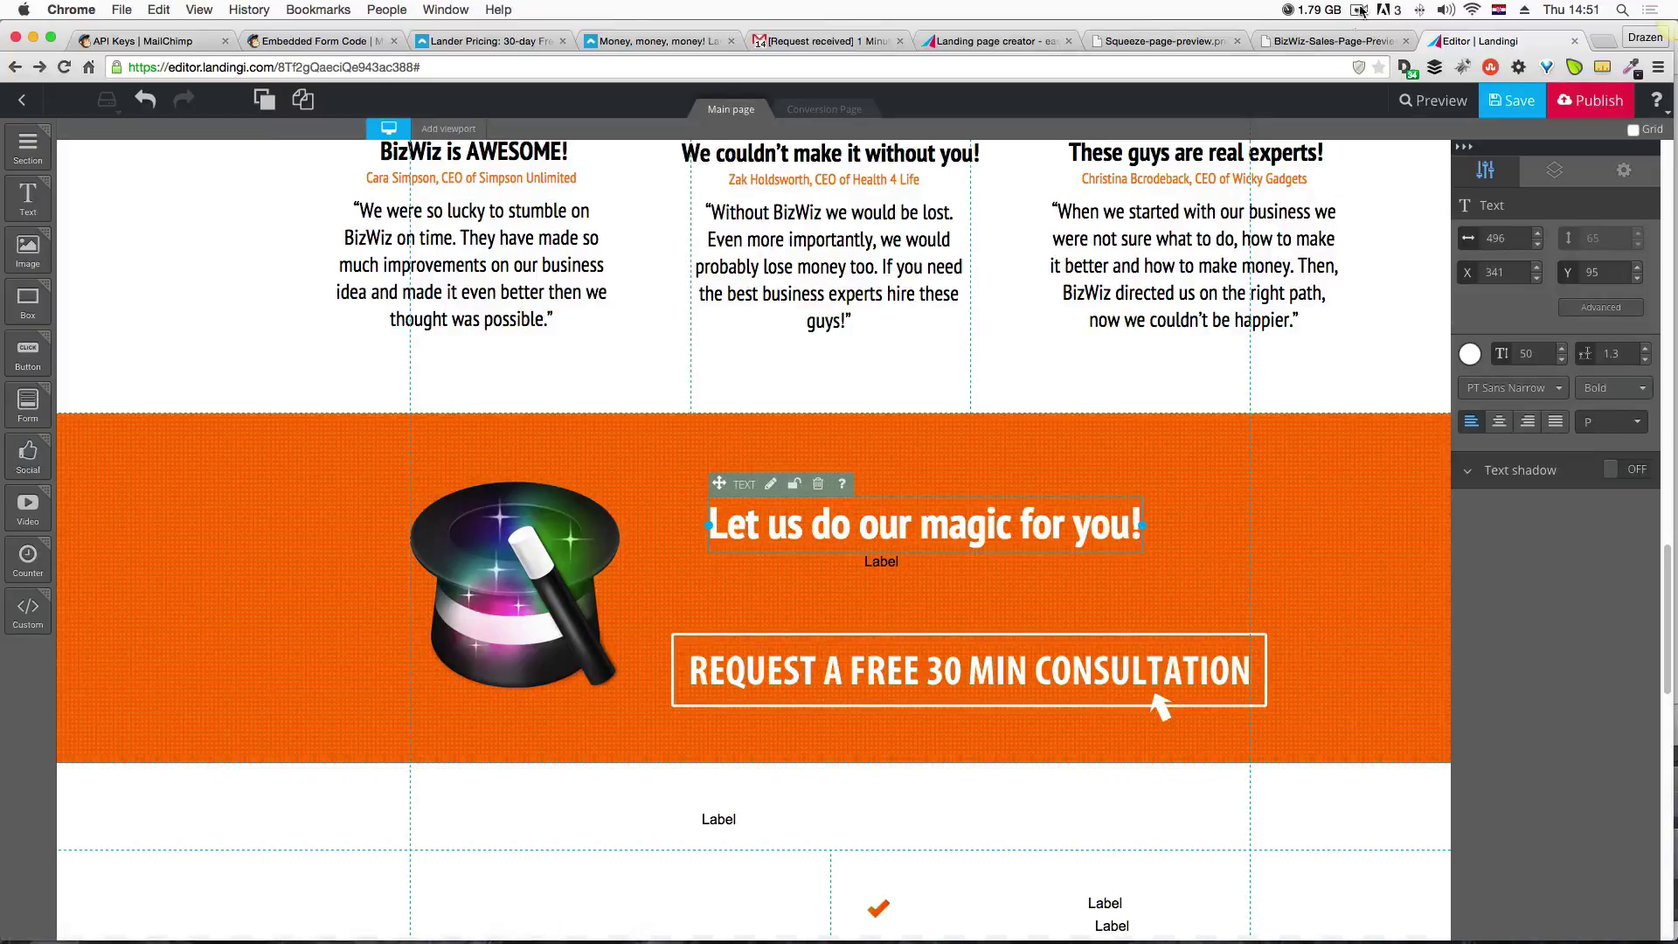
Check the heading against the mockup again, reduce it to size 47 and move it to X 402, Y 90.
left_click(1353, 43)
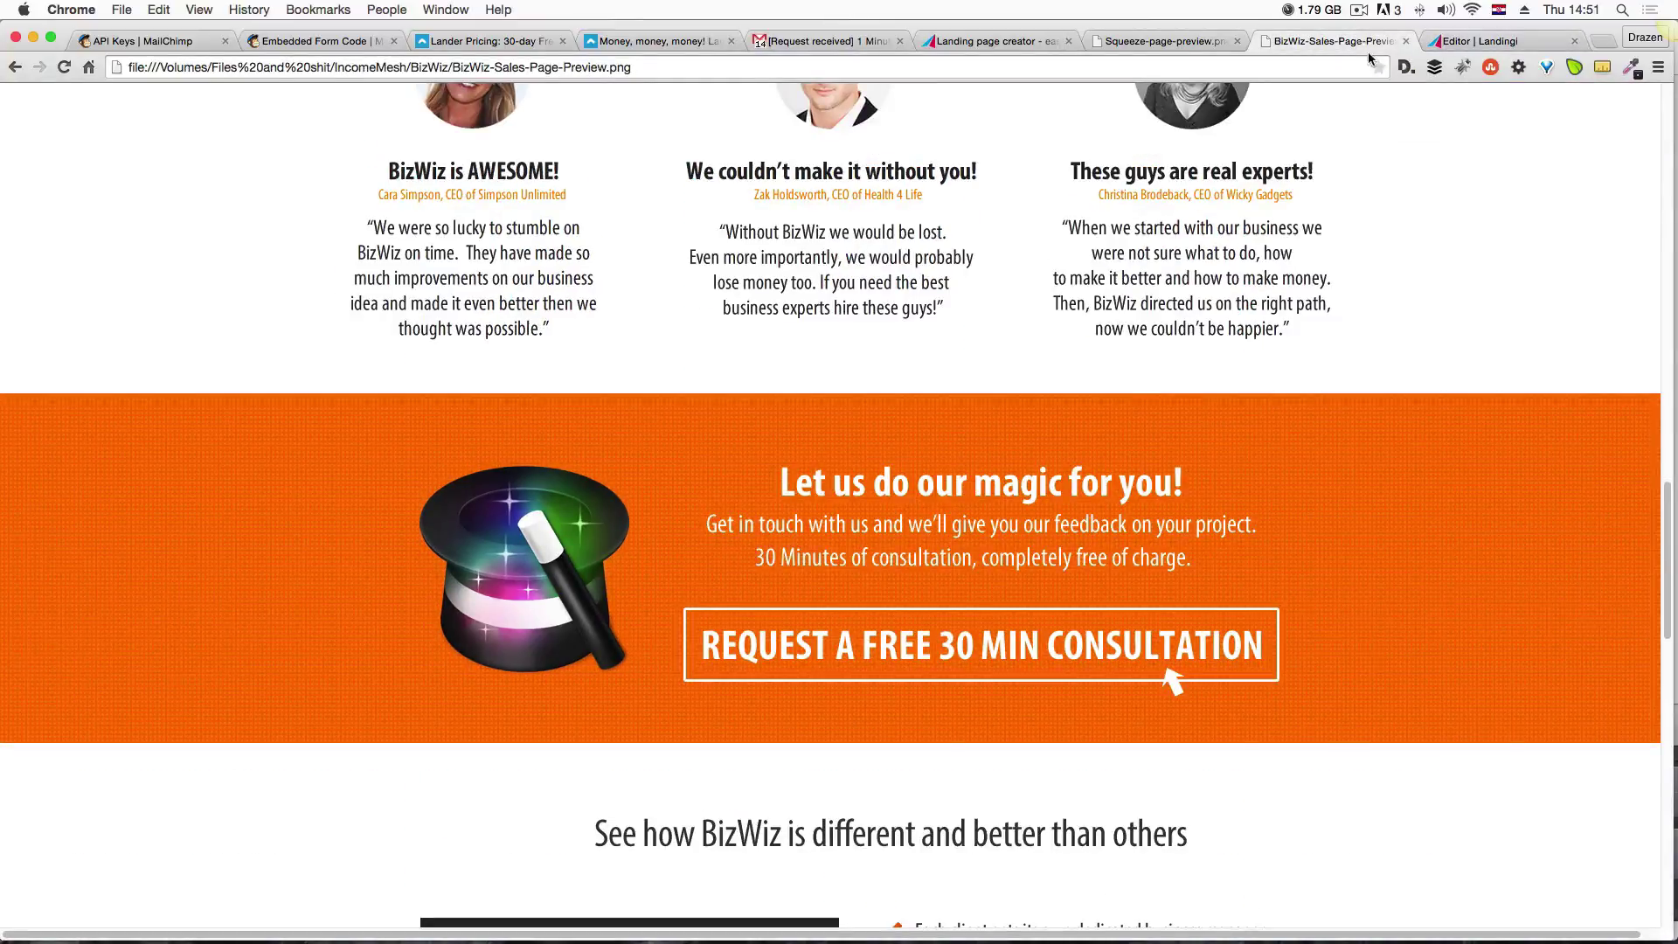
left_click(1531, 48)
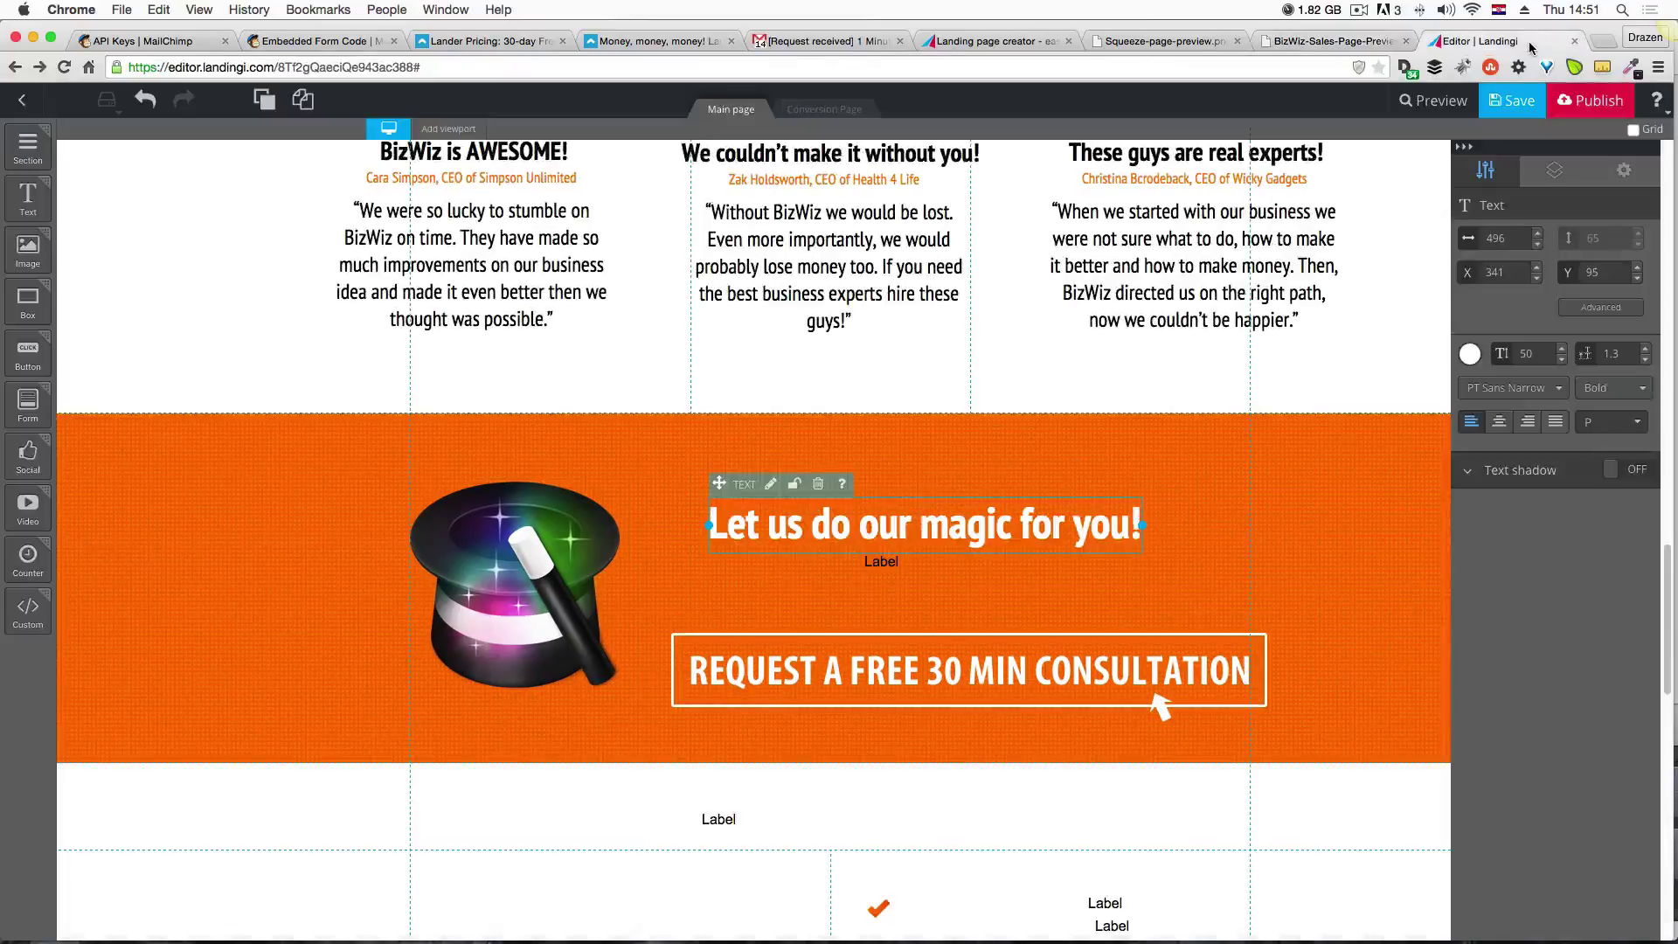
left_click(1562, 359)
left_click(1562, 360)
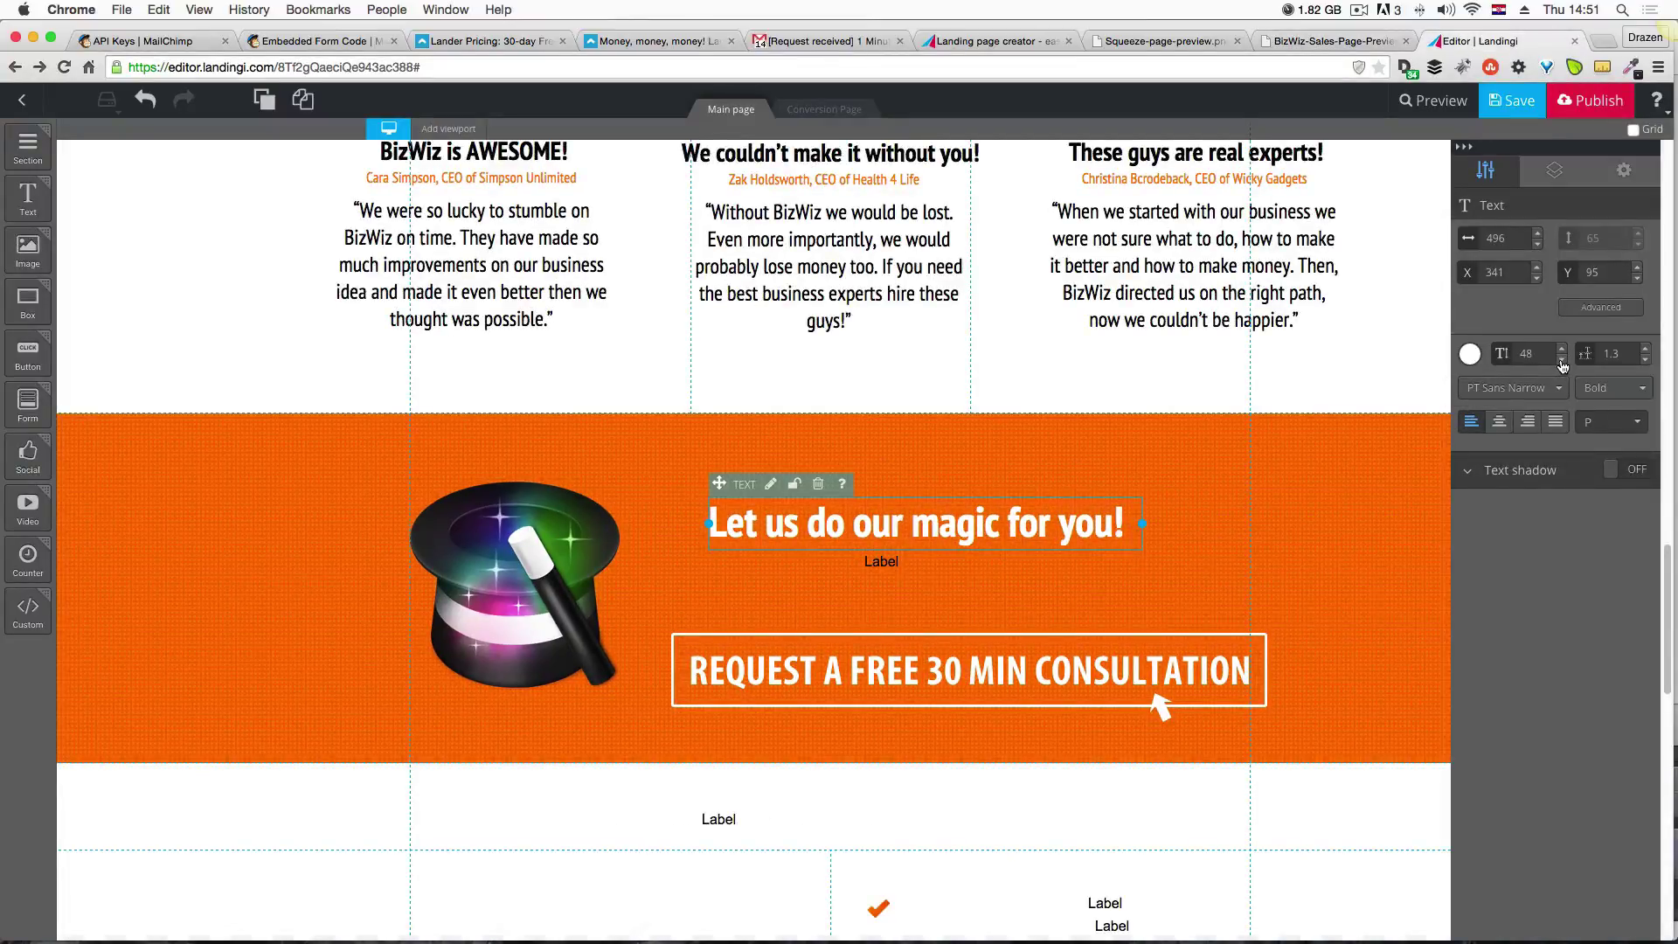
left_click(1562, 360)
left_click(1094, 470)
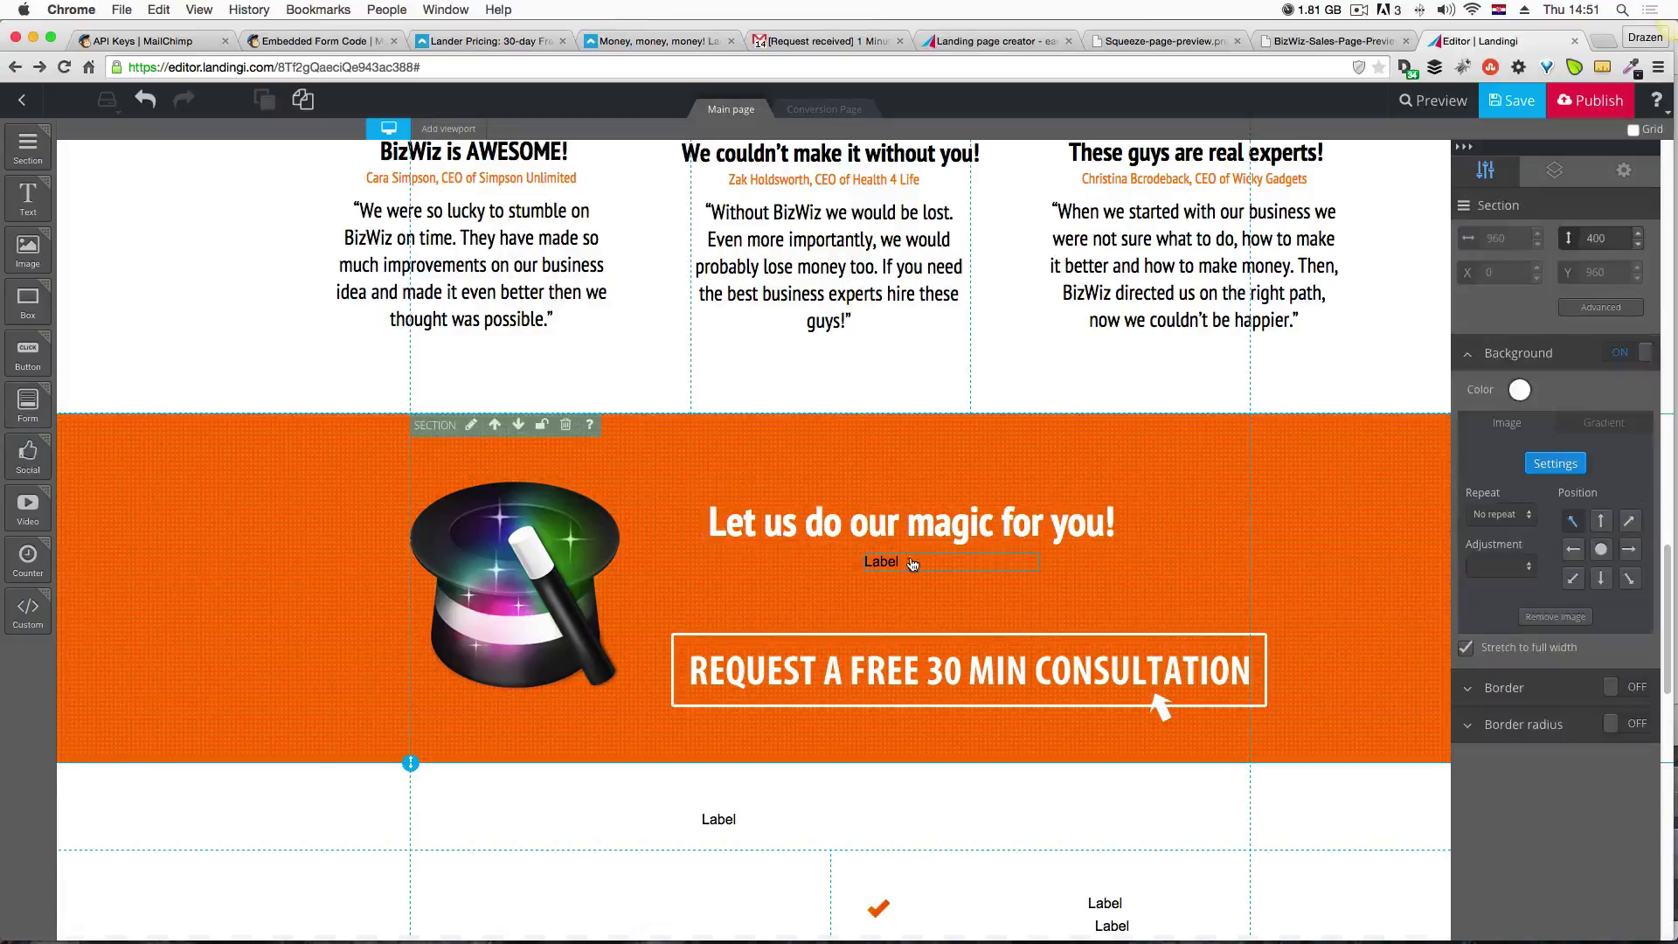
left_click_drag(914, 535, 968, 532)
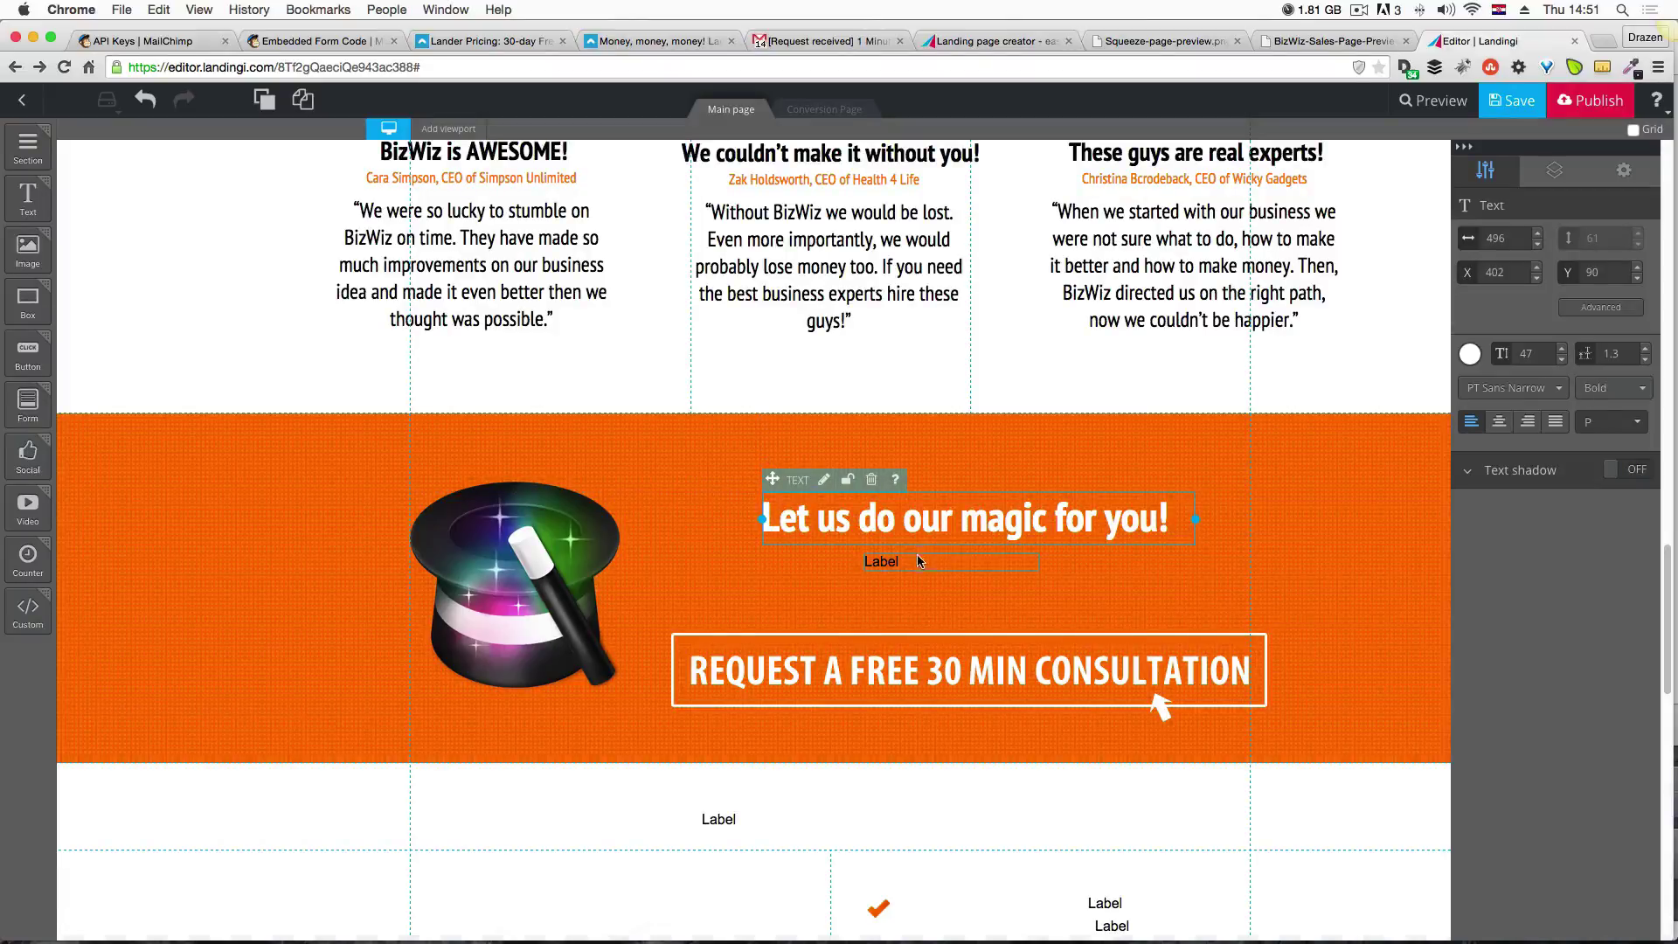
Replace the label below the heading with "Get in touch with us and we'll give you our feedback on your project." from the Fireworks design.
mouse_move(1674, 3)
left_click(437, 410)
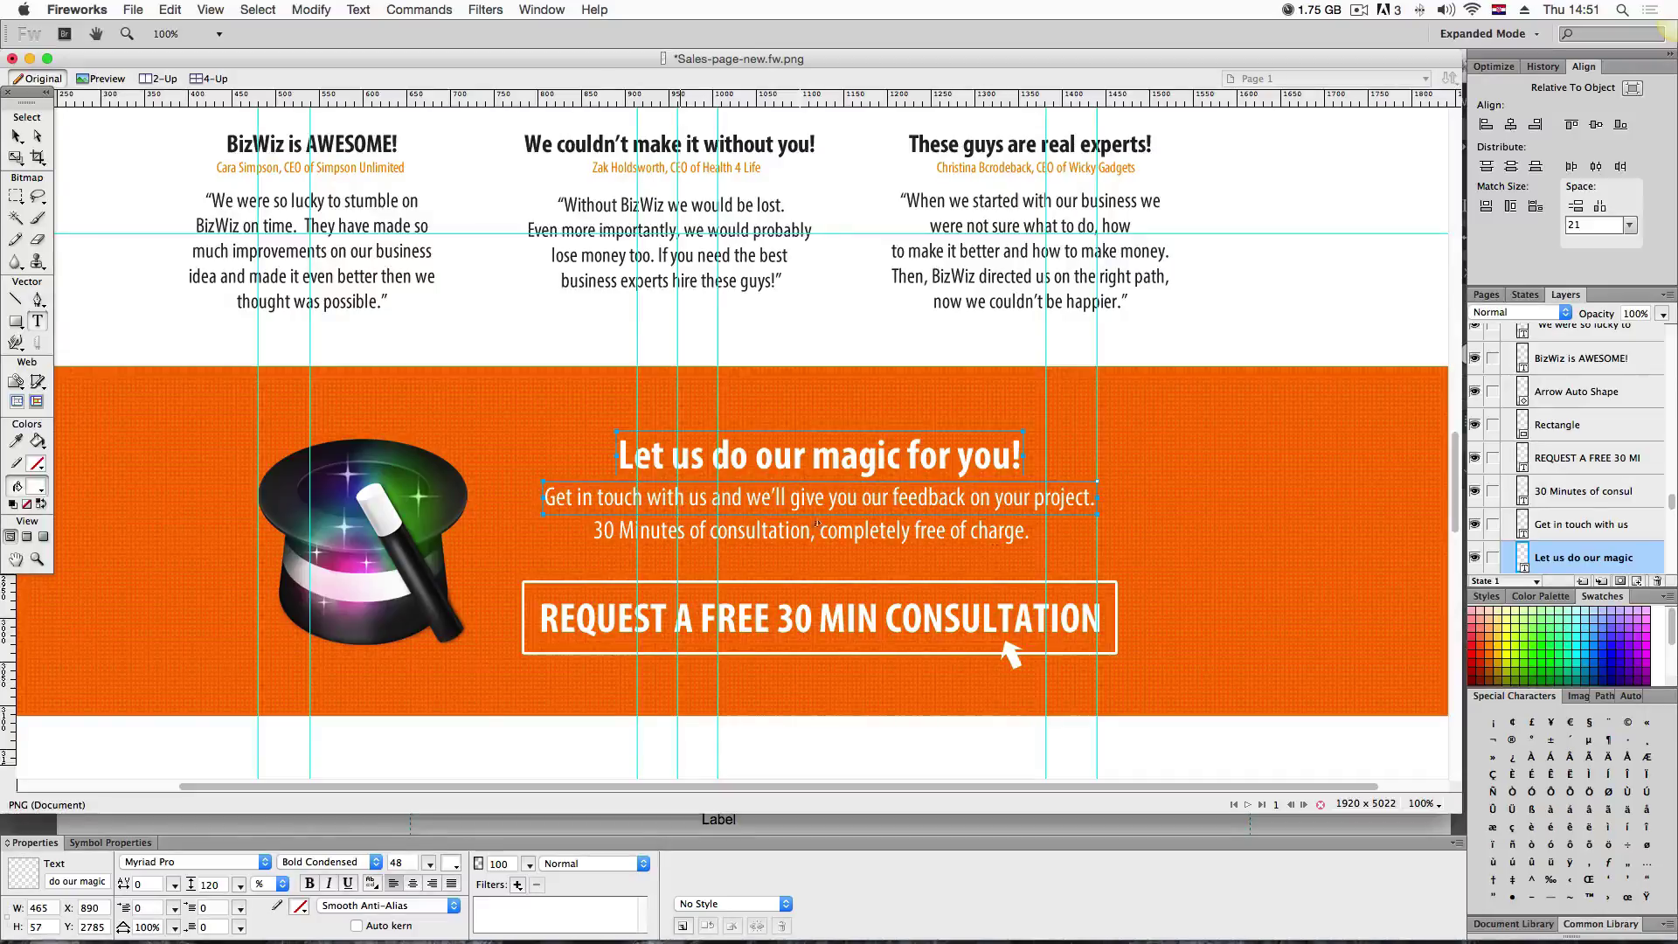
triple_click(972, 505)
key("super+c")
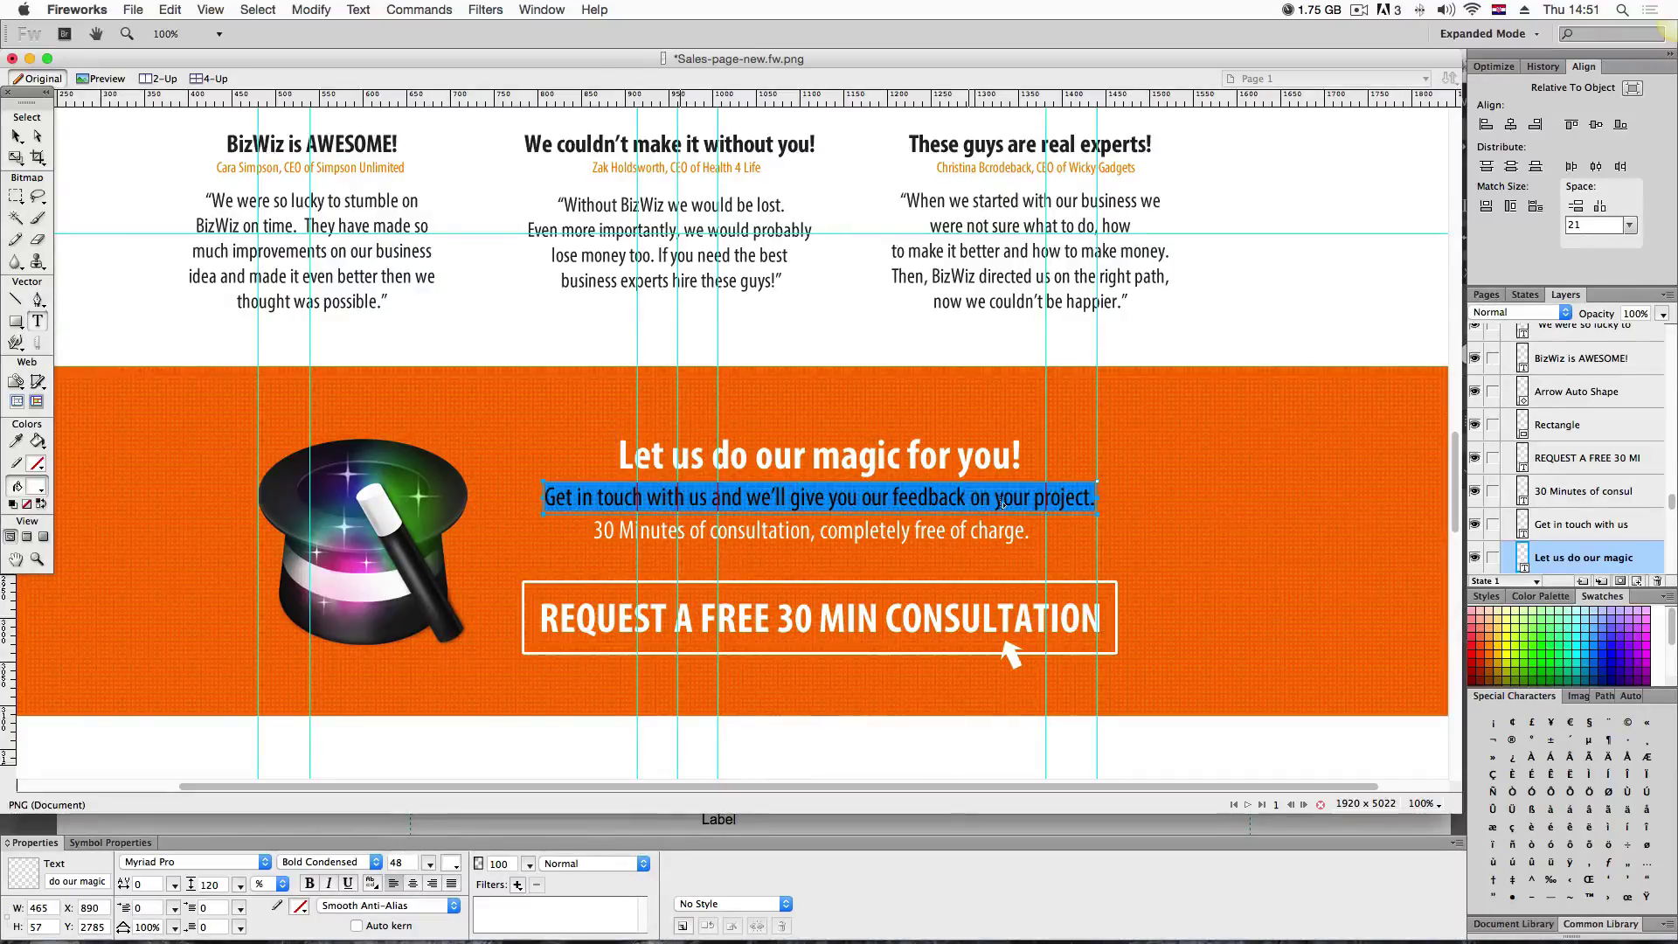
mouse_move(1676, 3)
left_click(896, 612)
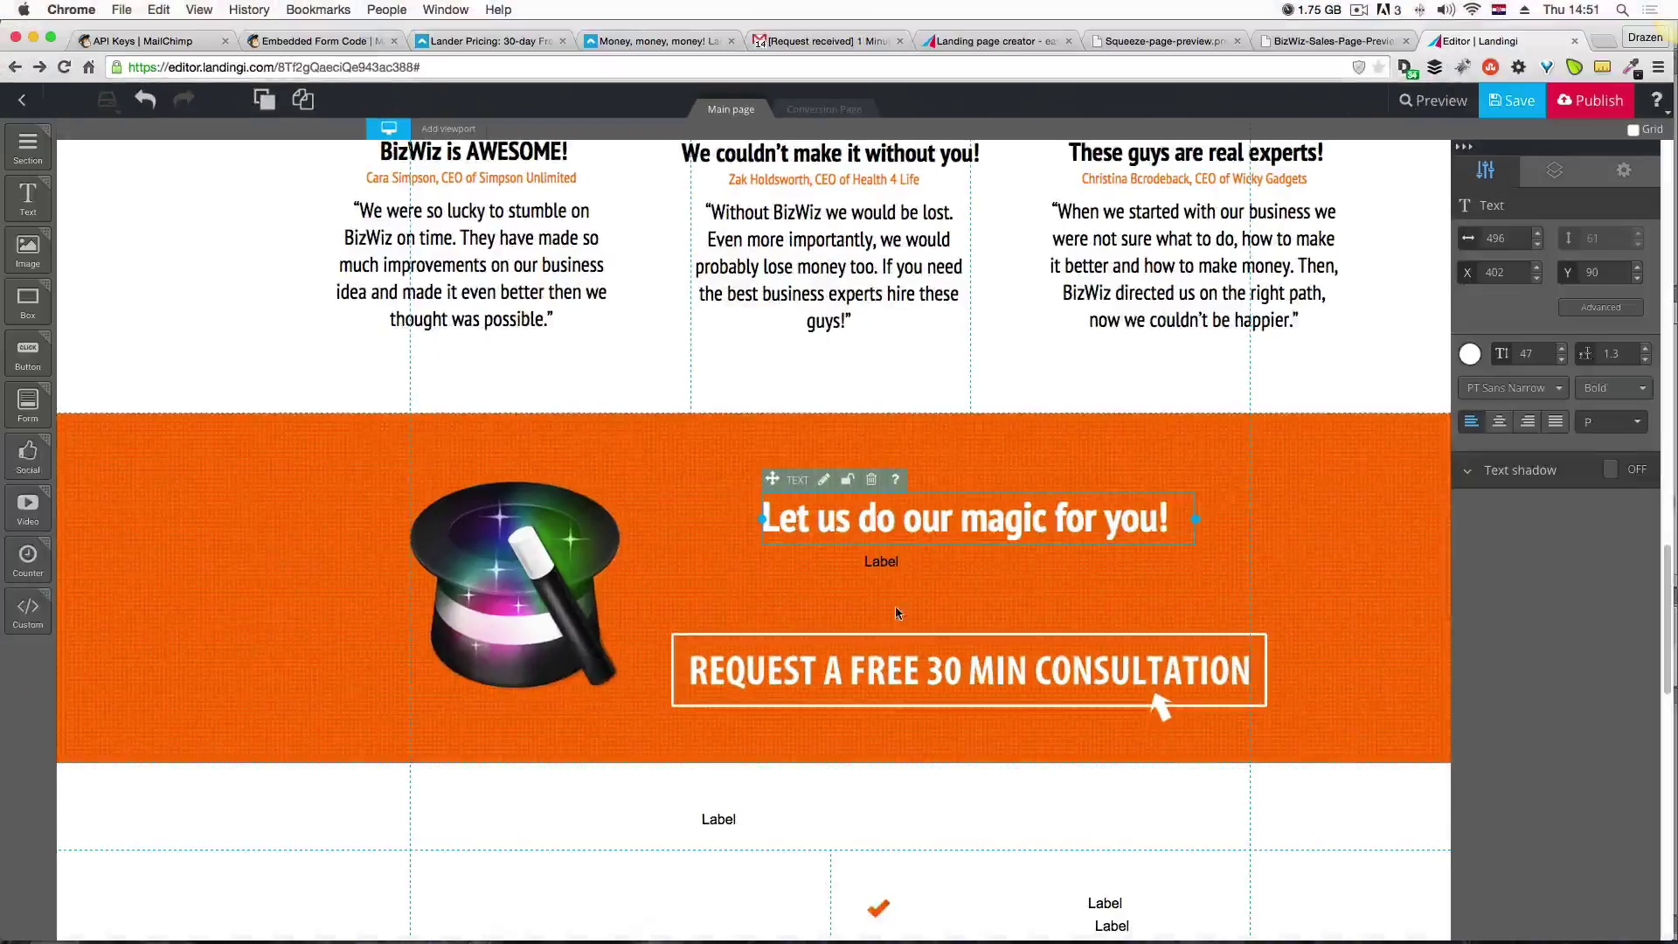
left_click(889, 560)
left_click(895, 561)
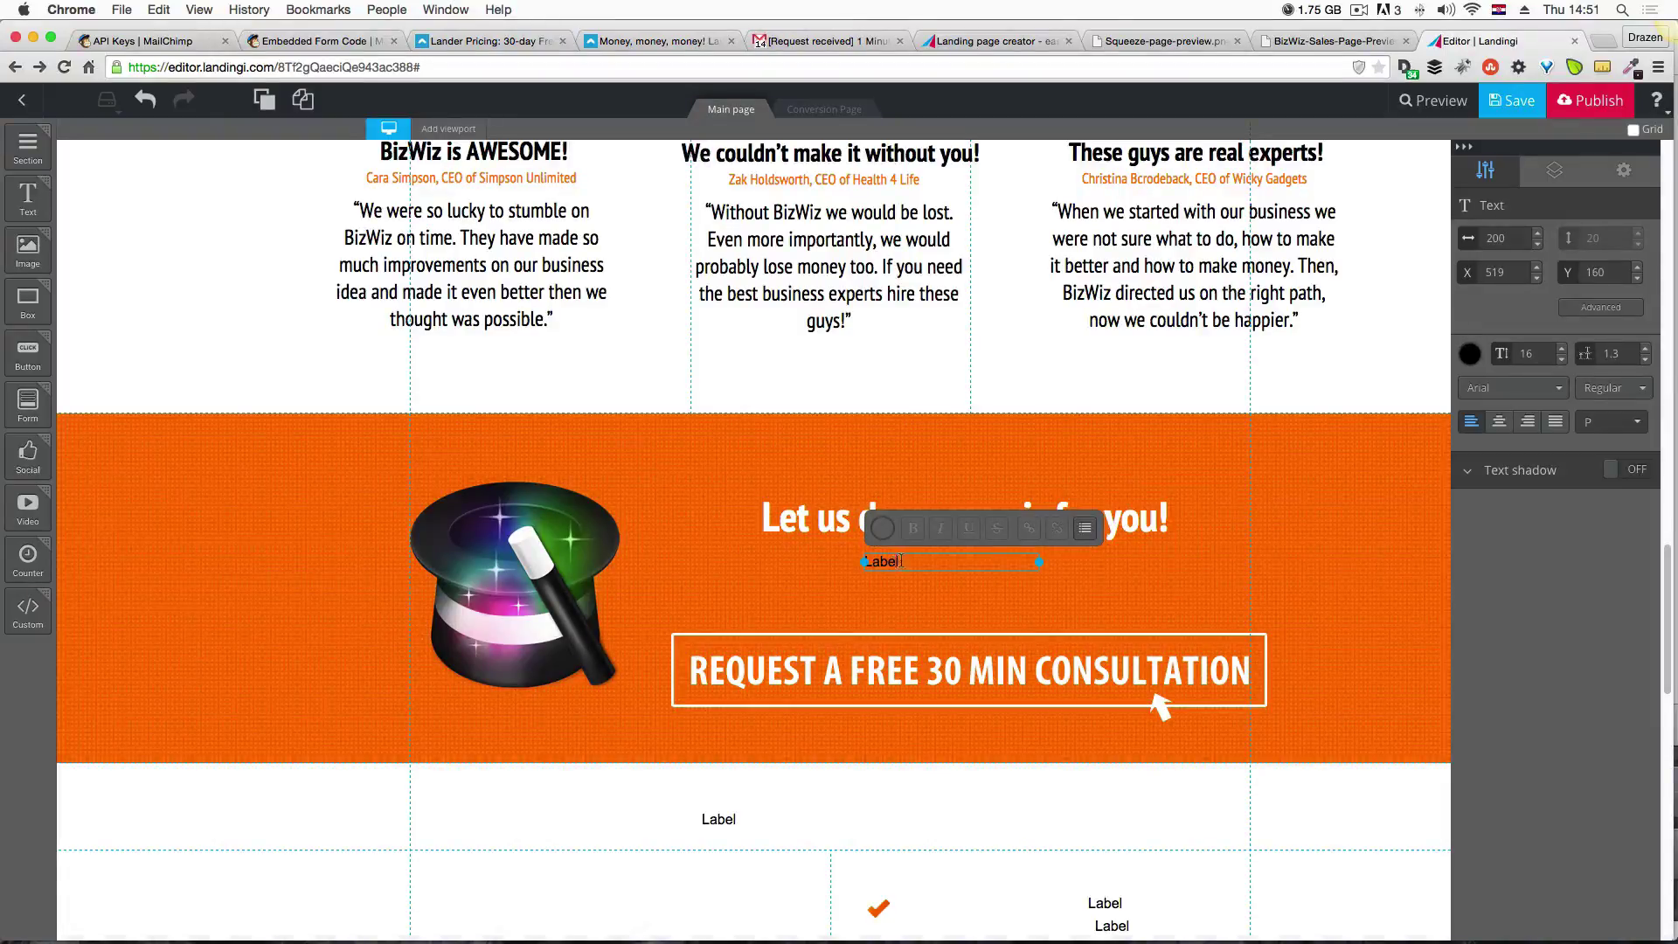
double_click(901, 560)
key("super+v")
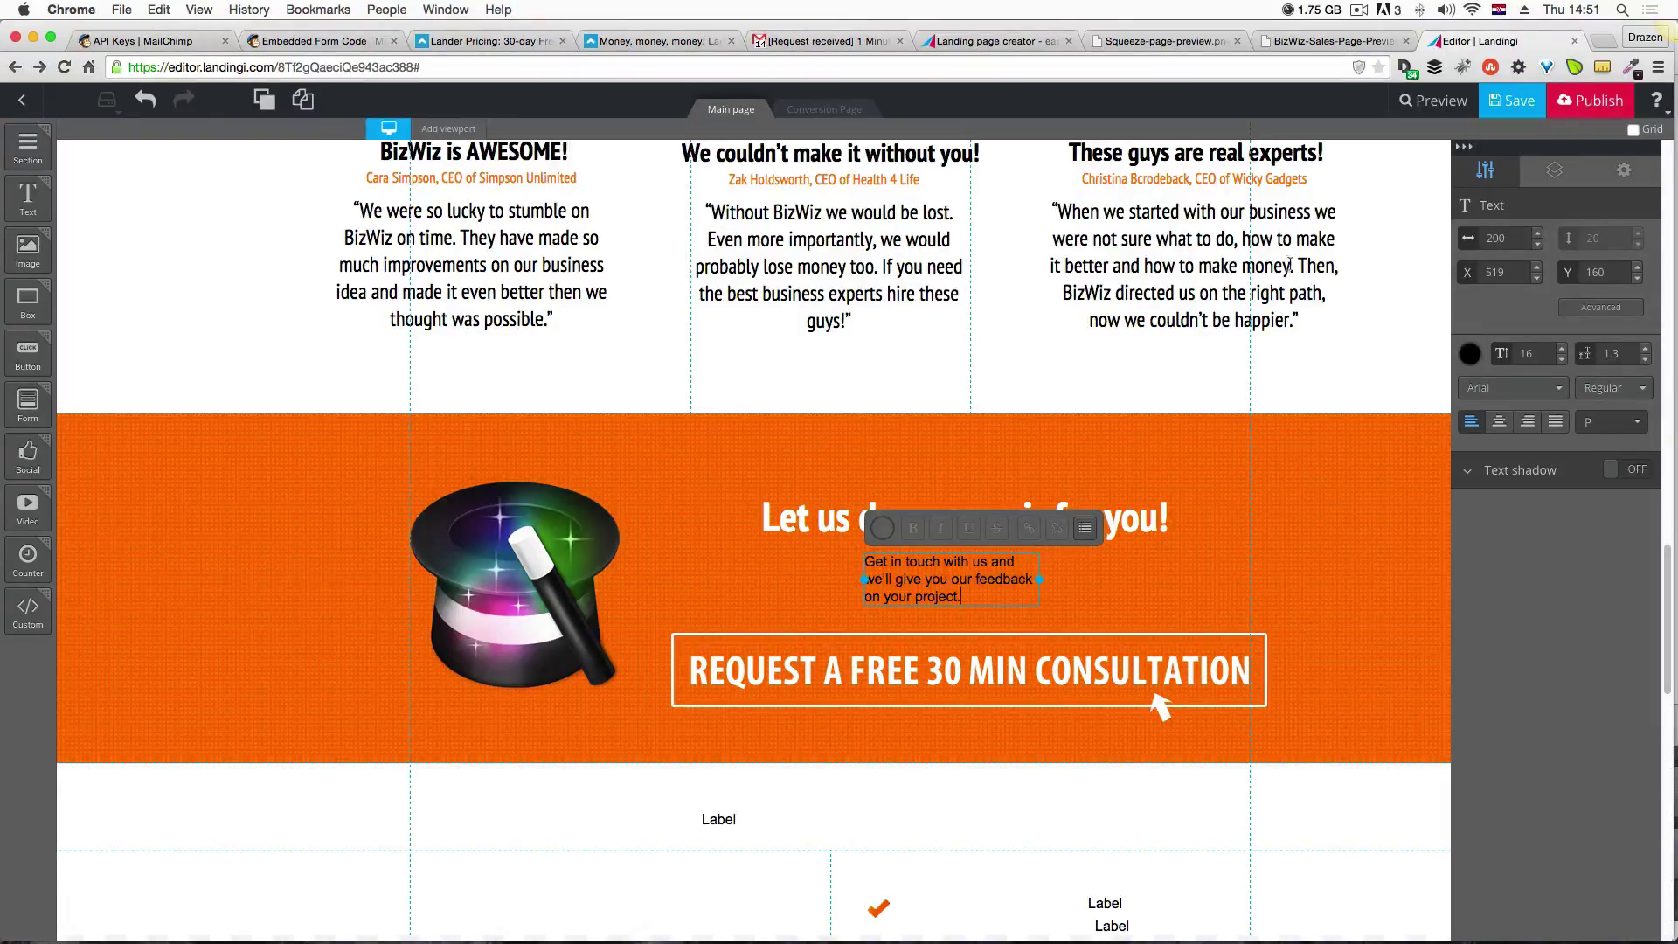
Colour the "Get in touch with us" sentence white (#ffffff) and set it in PT Sans Narrow.
left_click(1471, 354)
left_click(1492, 388)
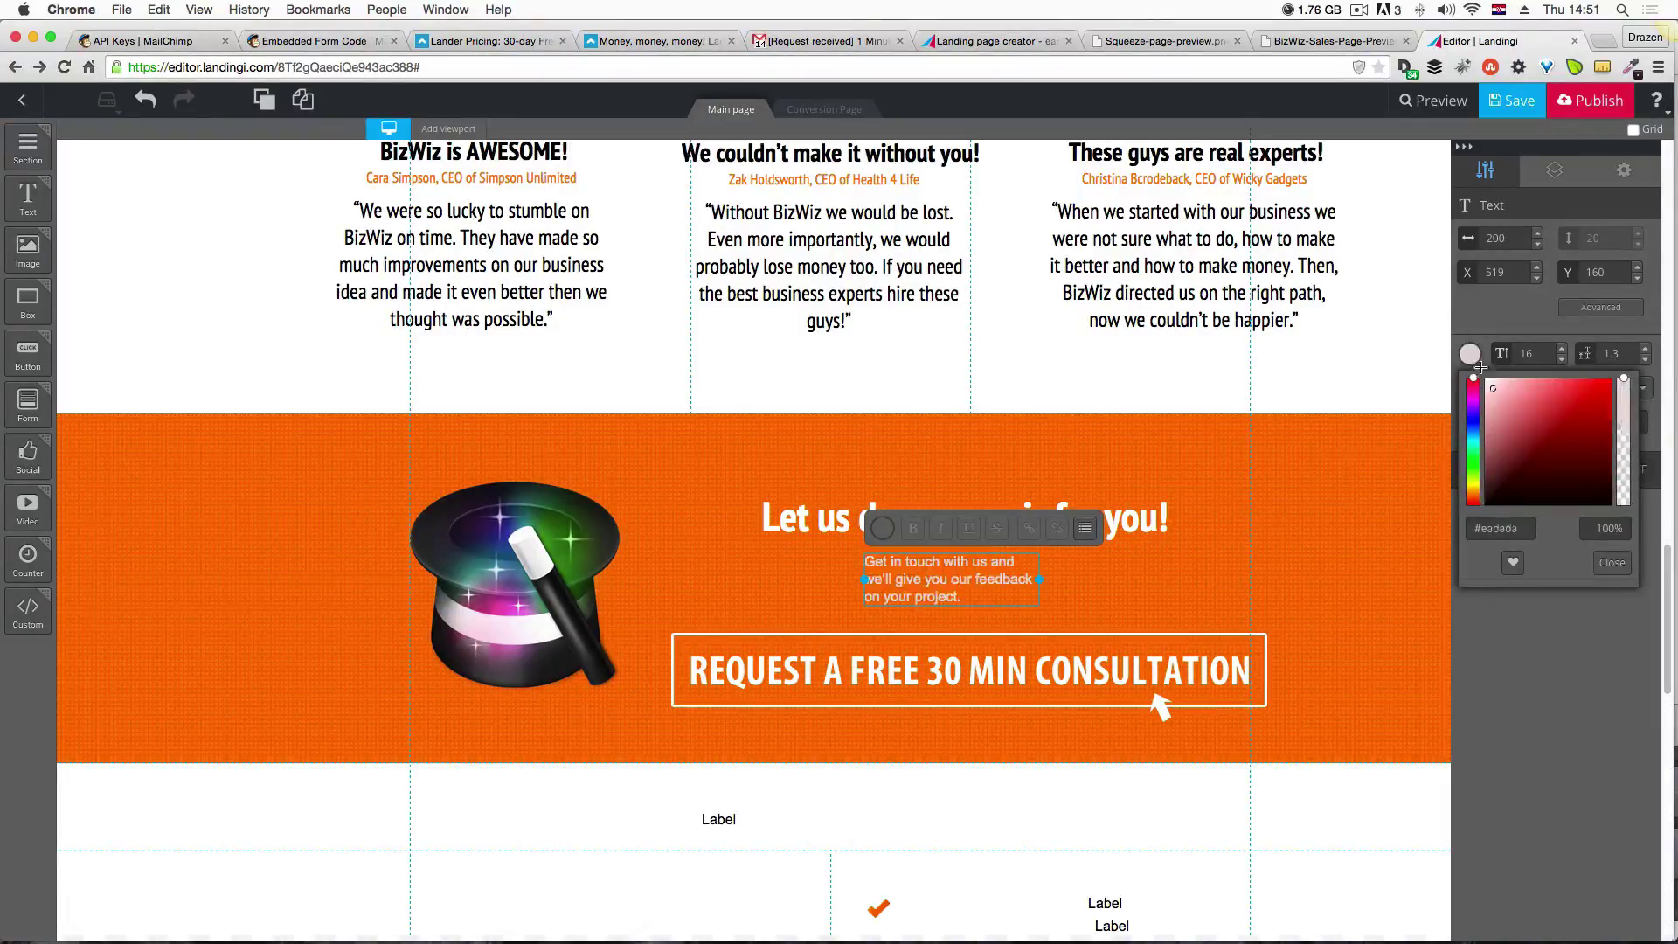
left_click(1486, 379)
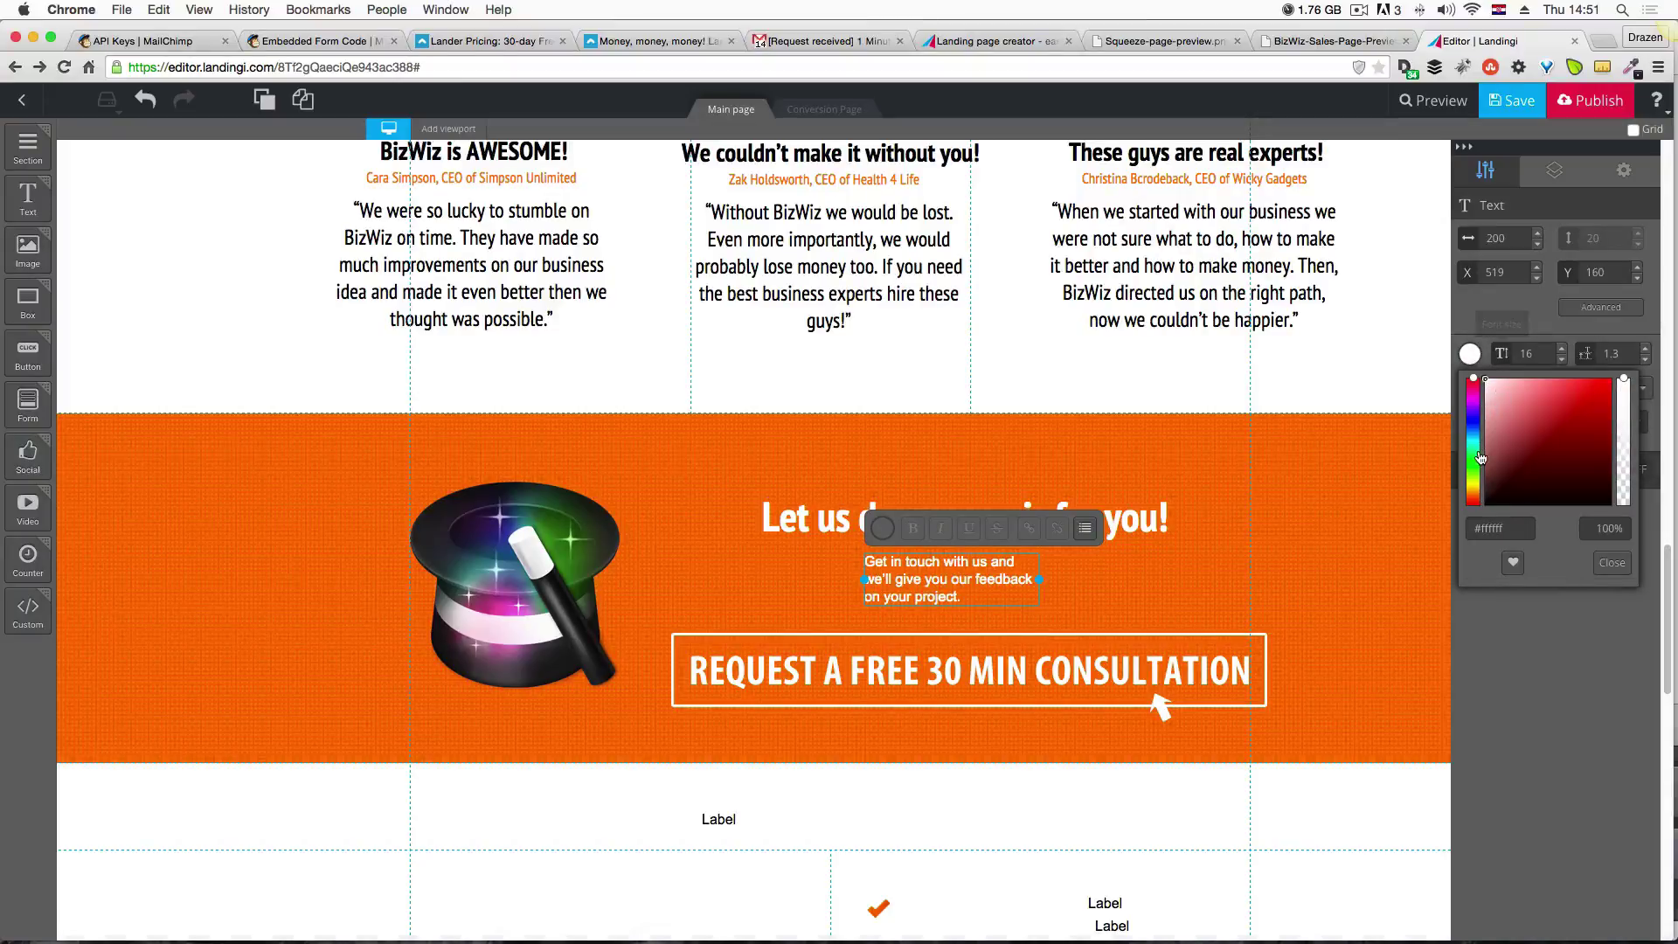
left_click(1612, 562)
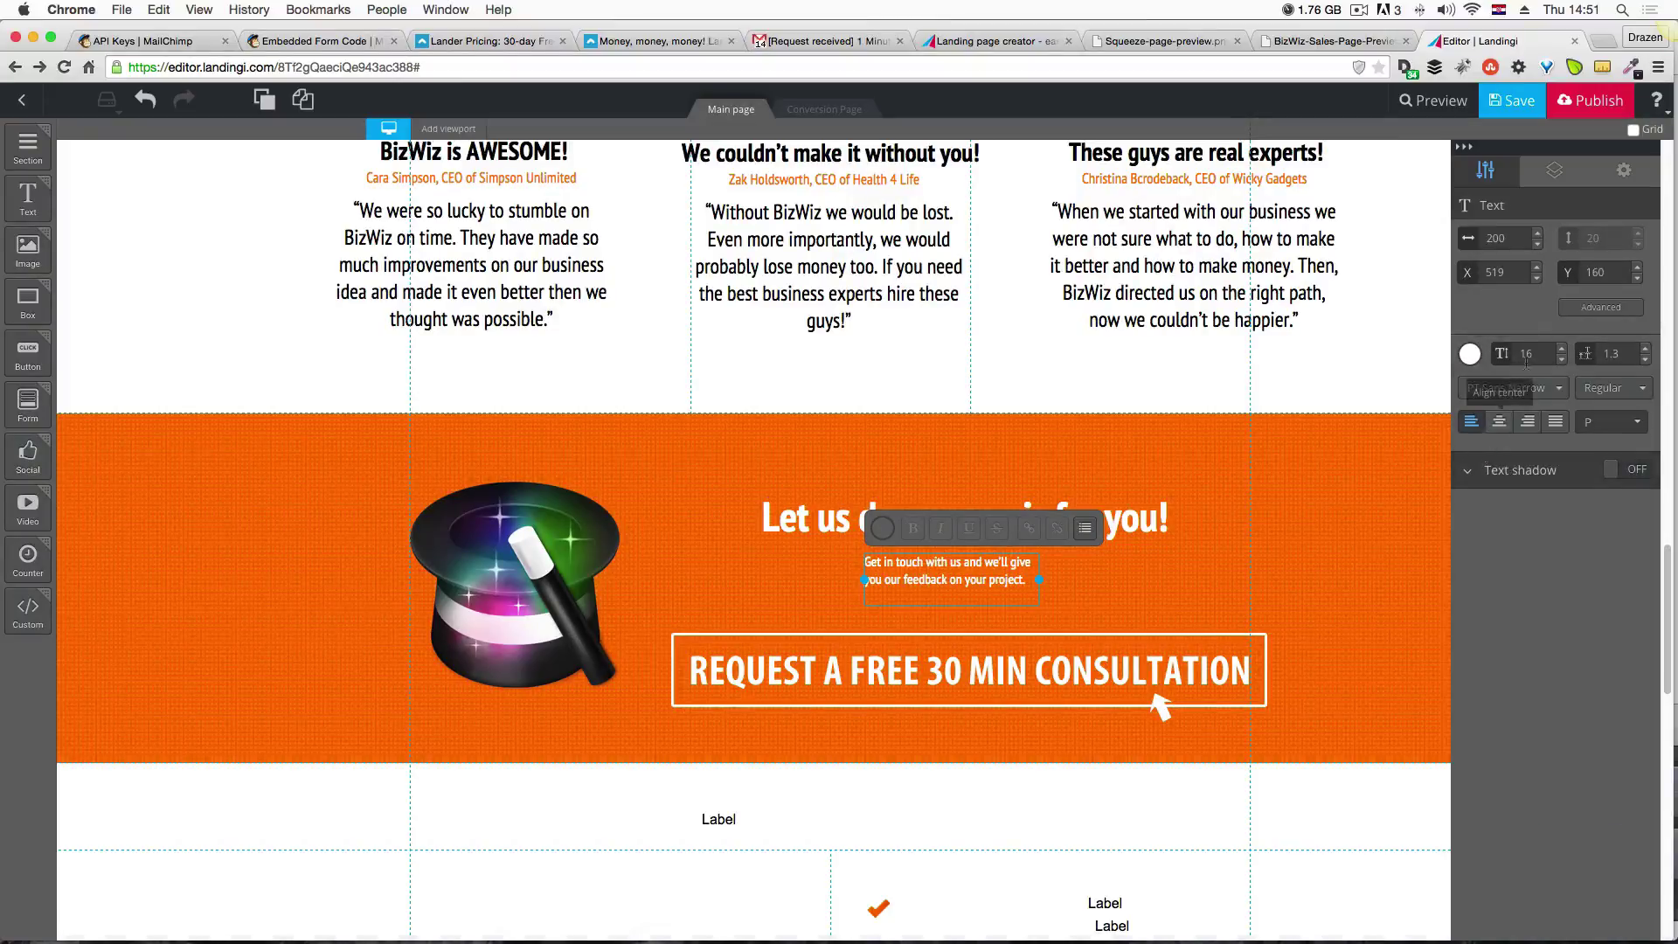
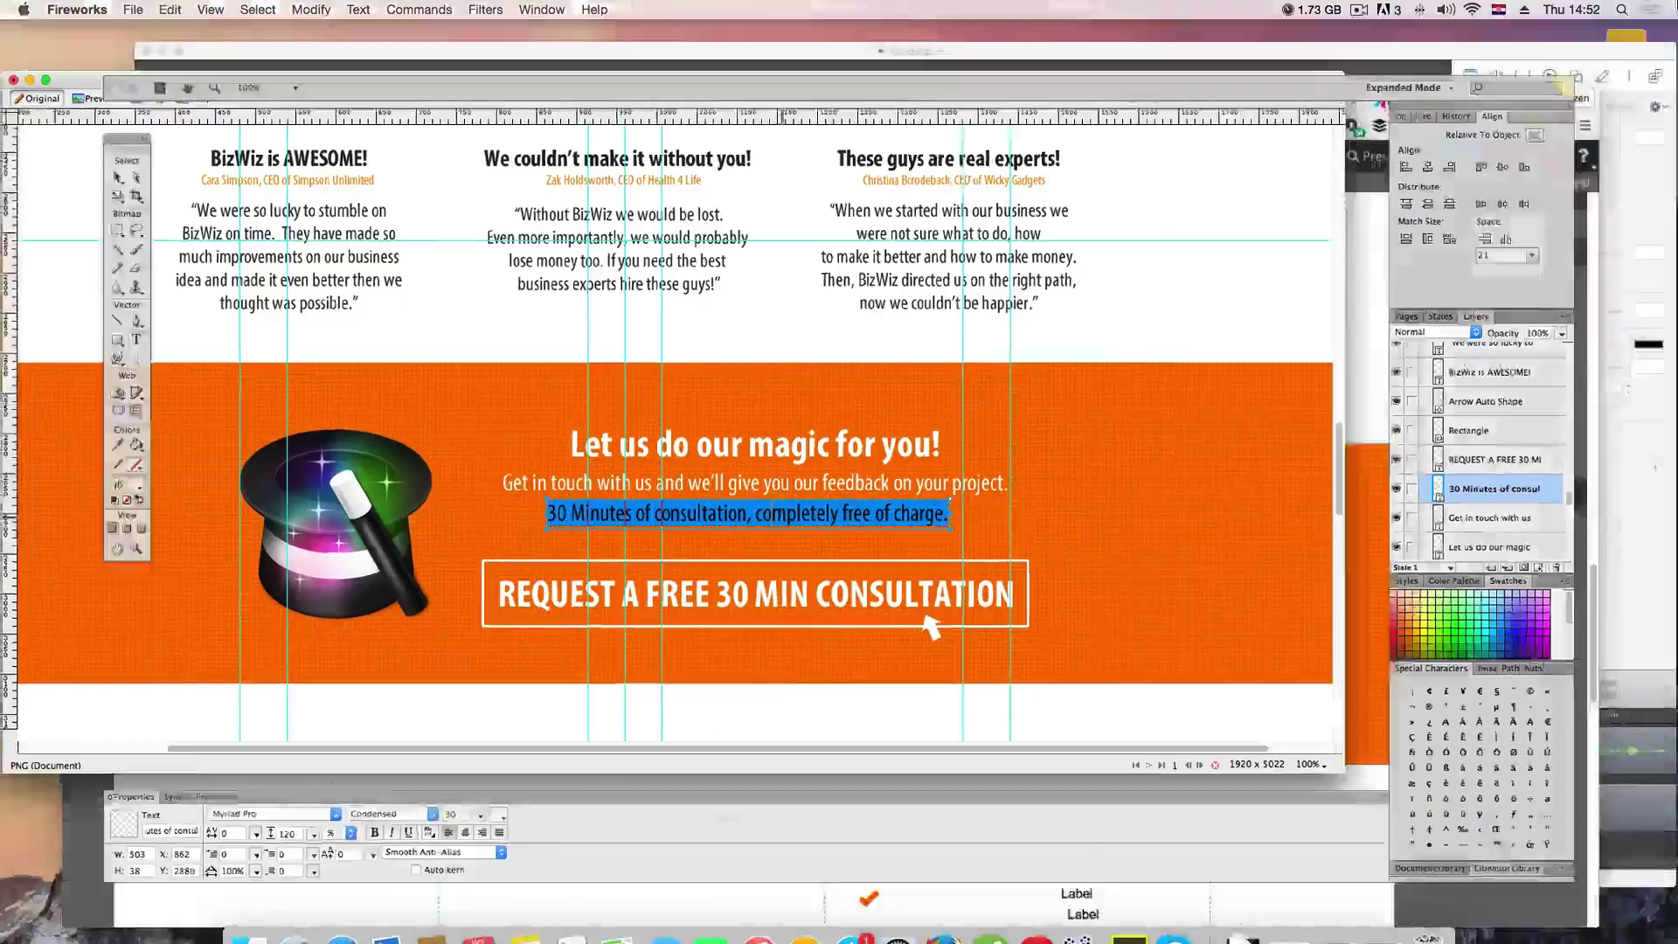
Duplicate the "Get in touch with us" line in the orange section and place the copy below it at X 327, Y 194.
key("ctrl+Up")
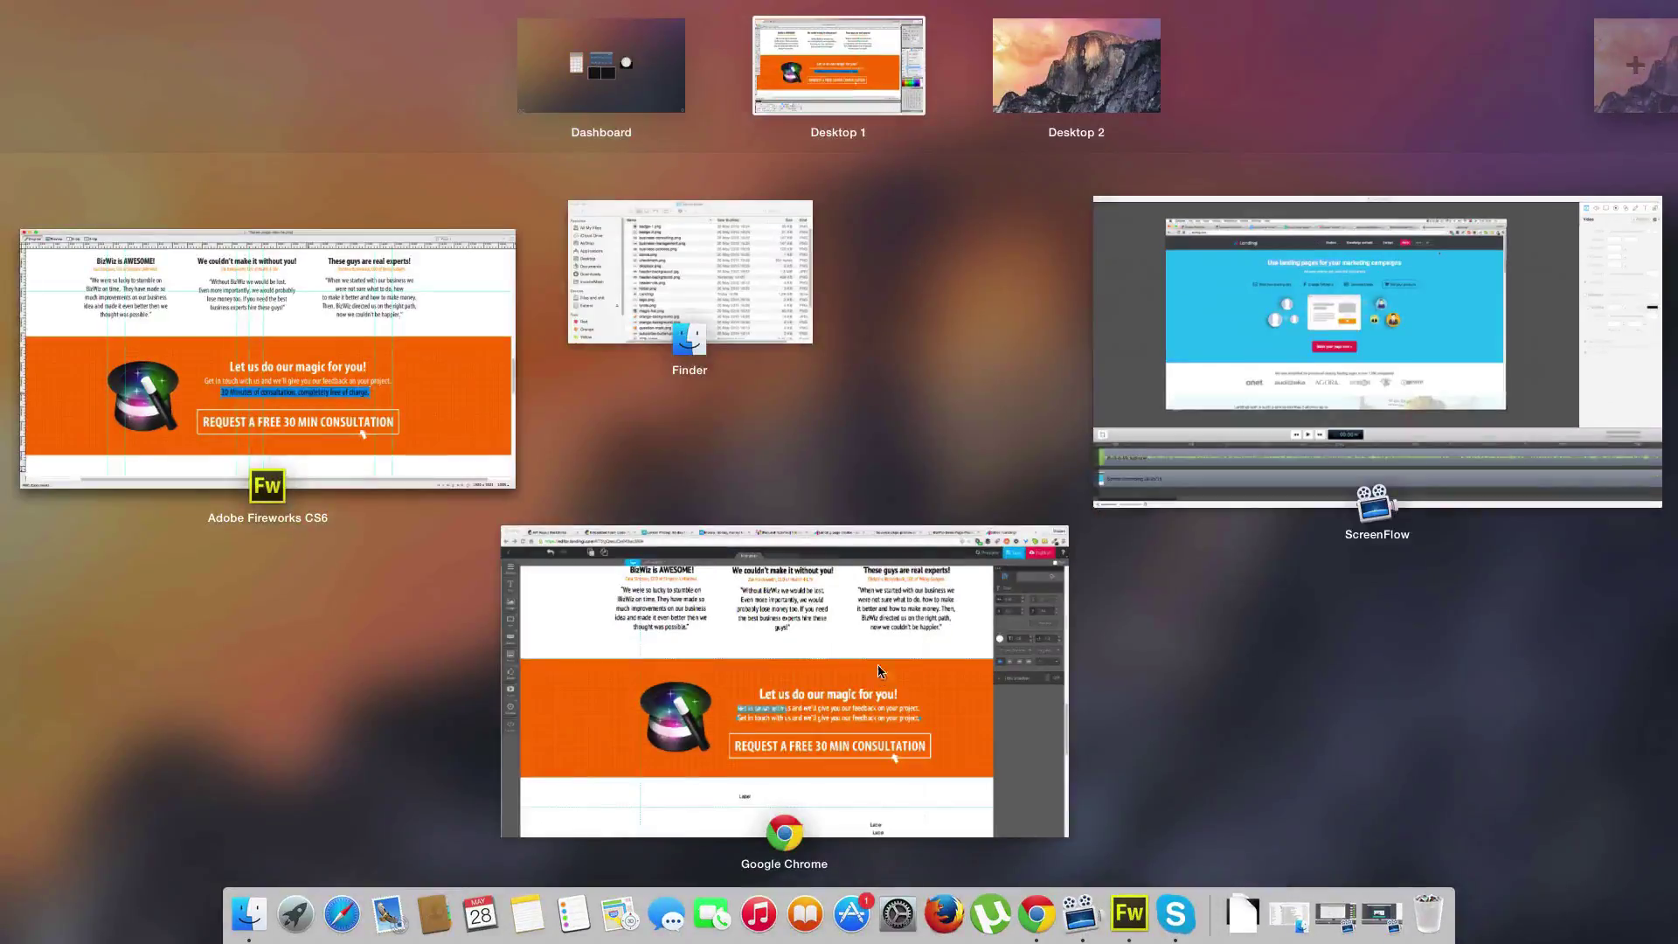
left_click(878, 664)
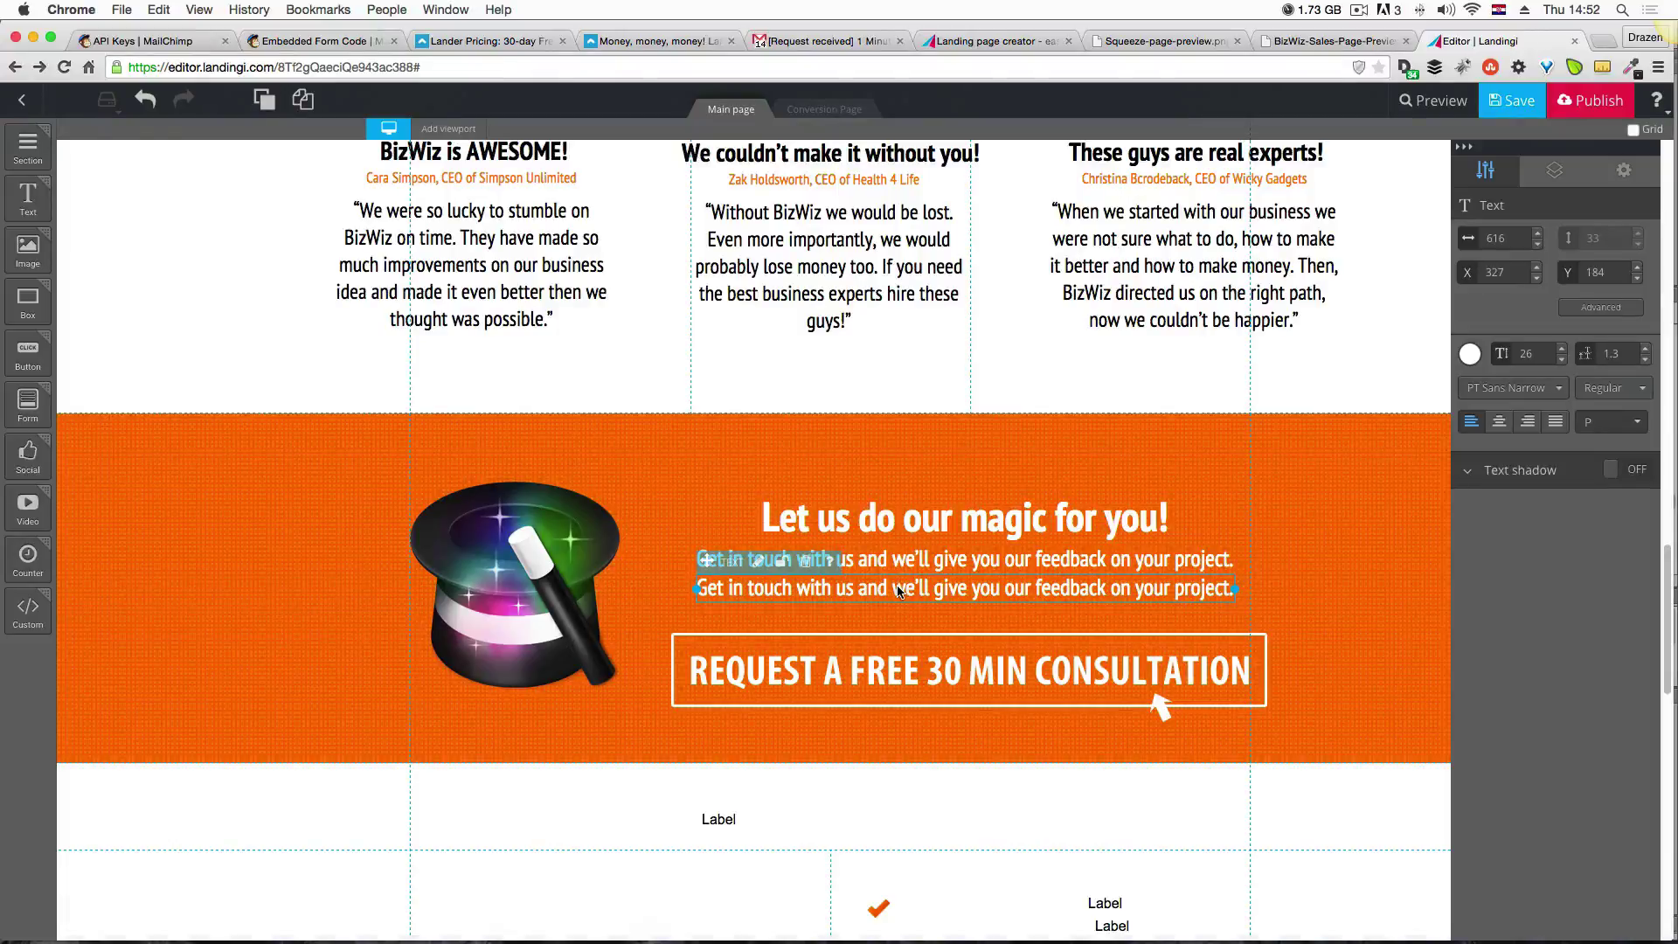
left_click(900, 591)
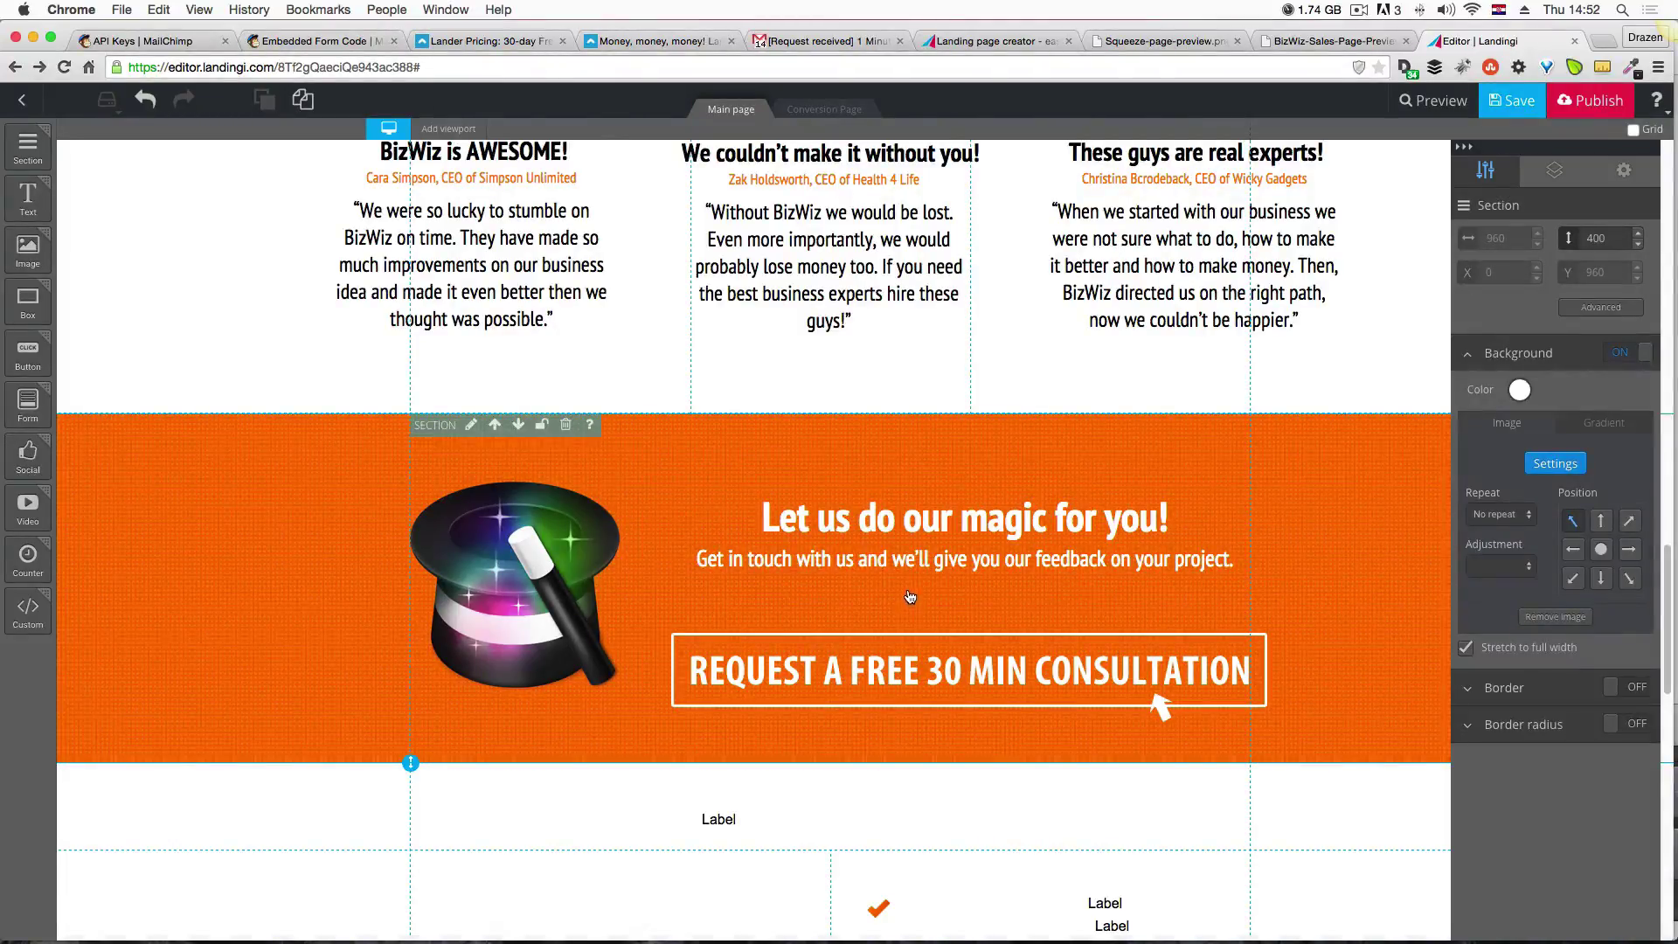
left_click(925, 563)
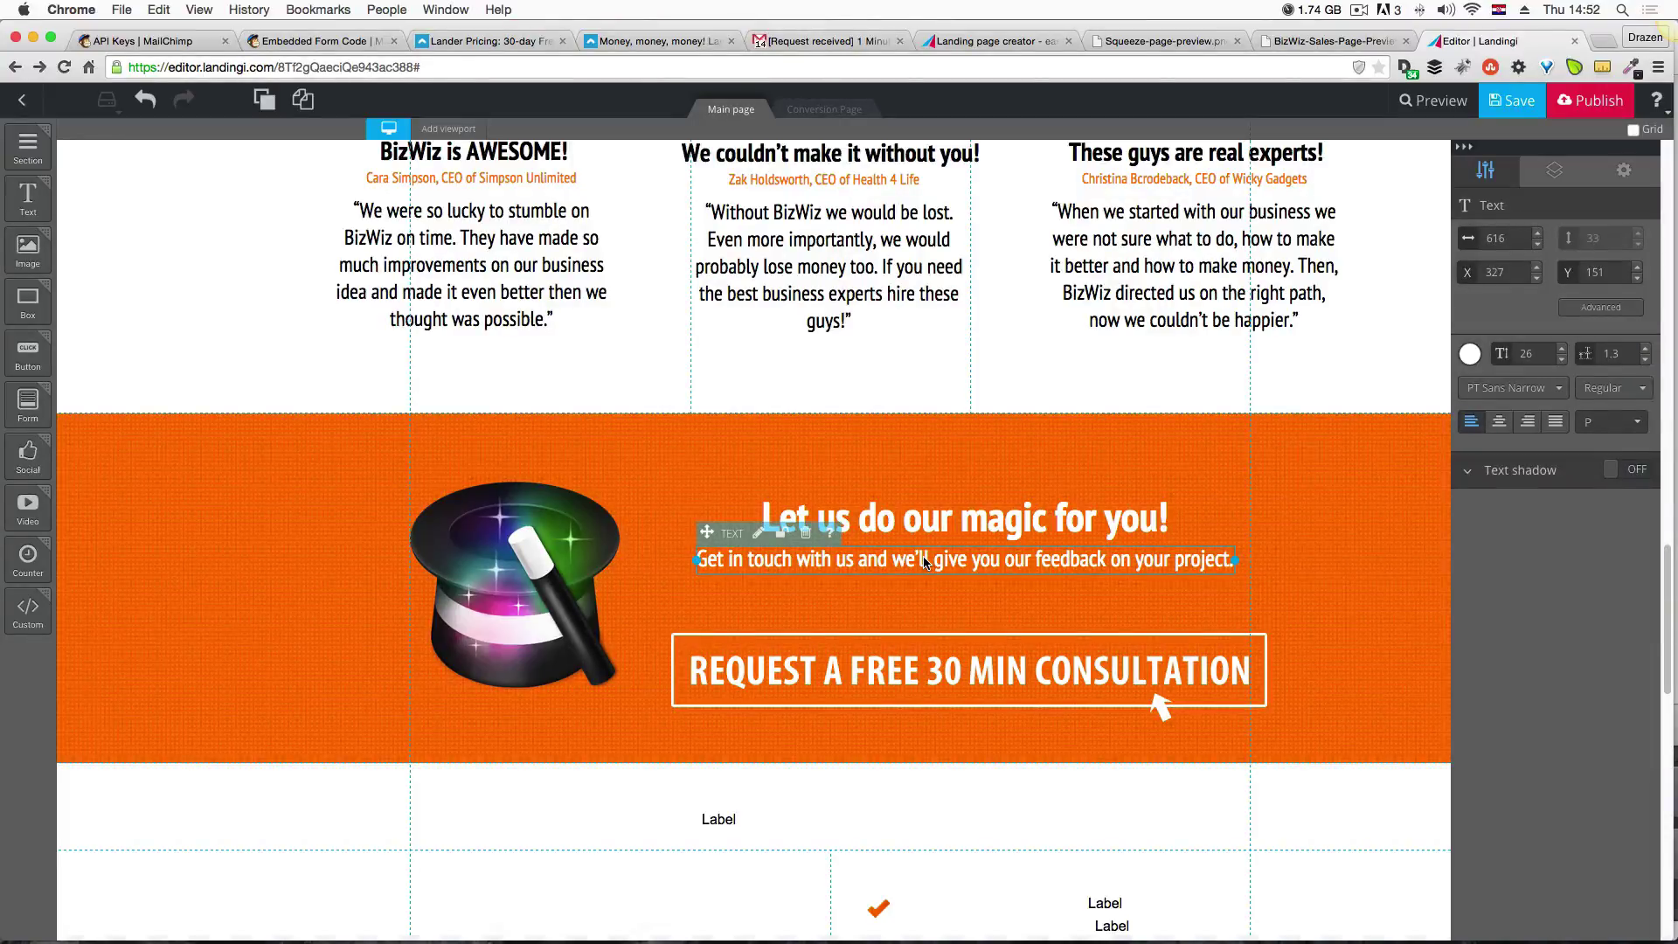
left_click_drag(925, 562, 919, 600)
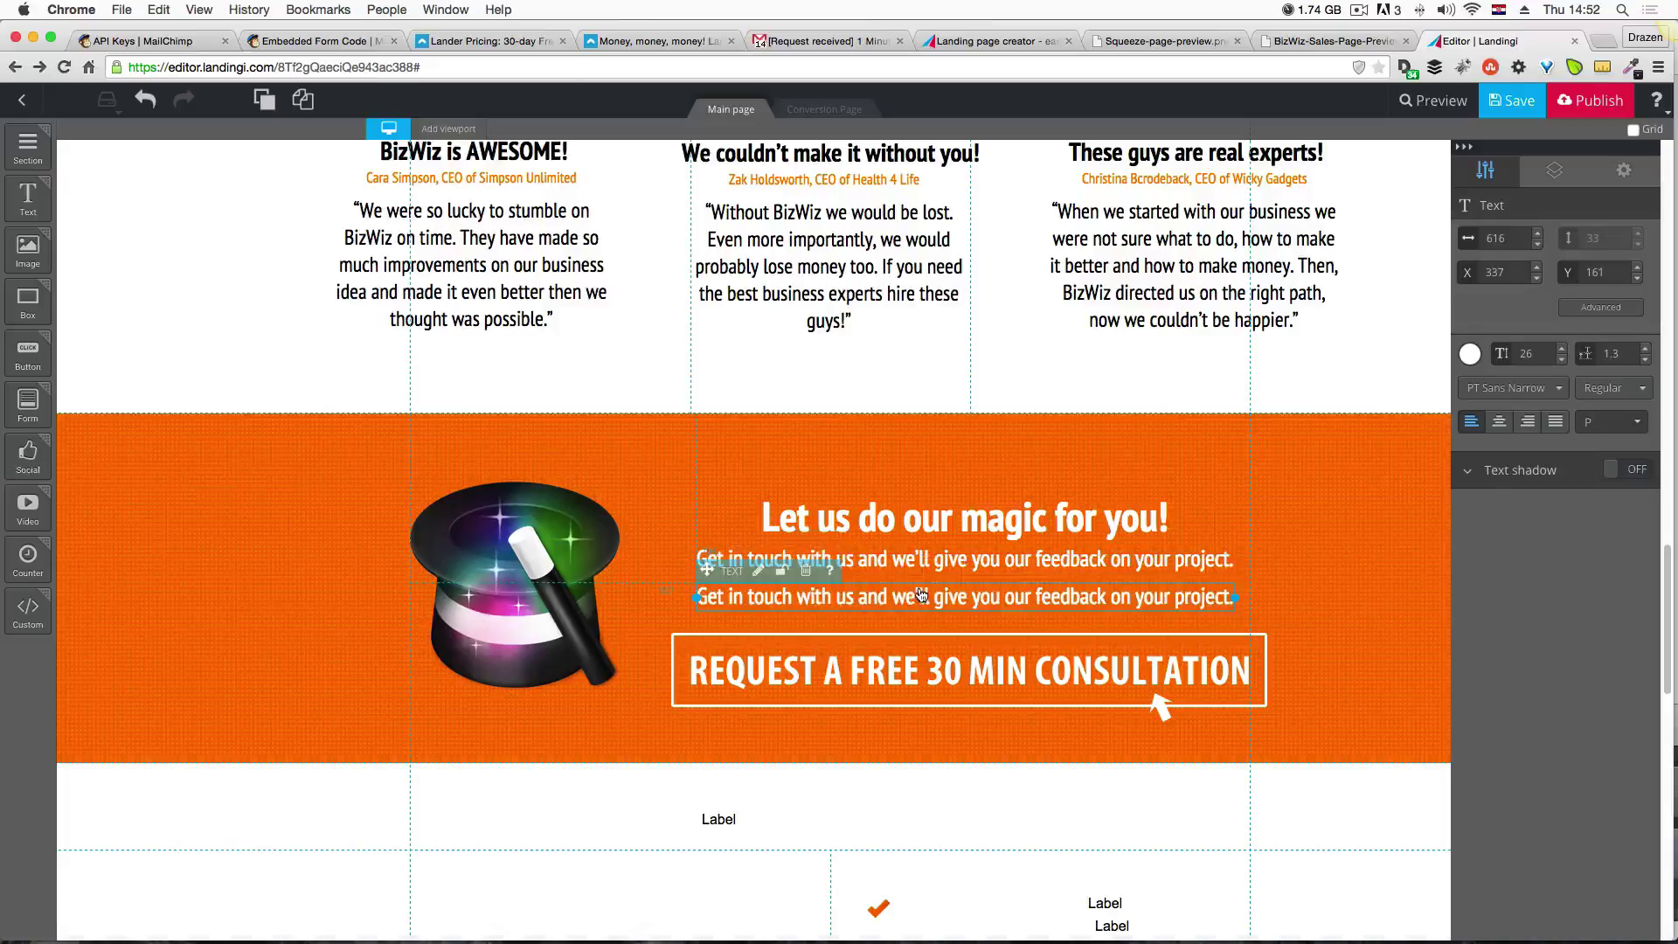
Replace the duplicated line's text with "30 Minutes of consultation, completely free of charge." from the Fireworks design.
key("ctrl+Up")
left_click(280, 350)
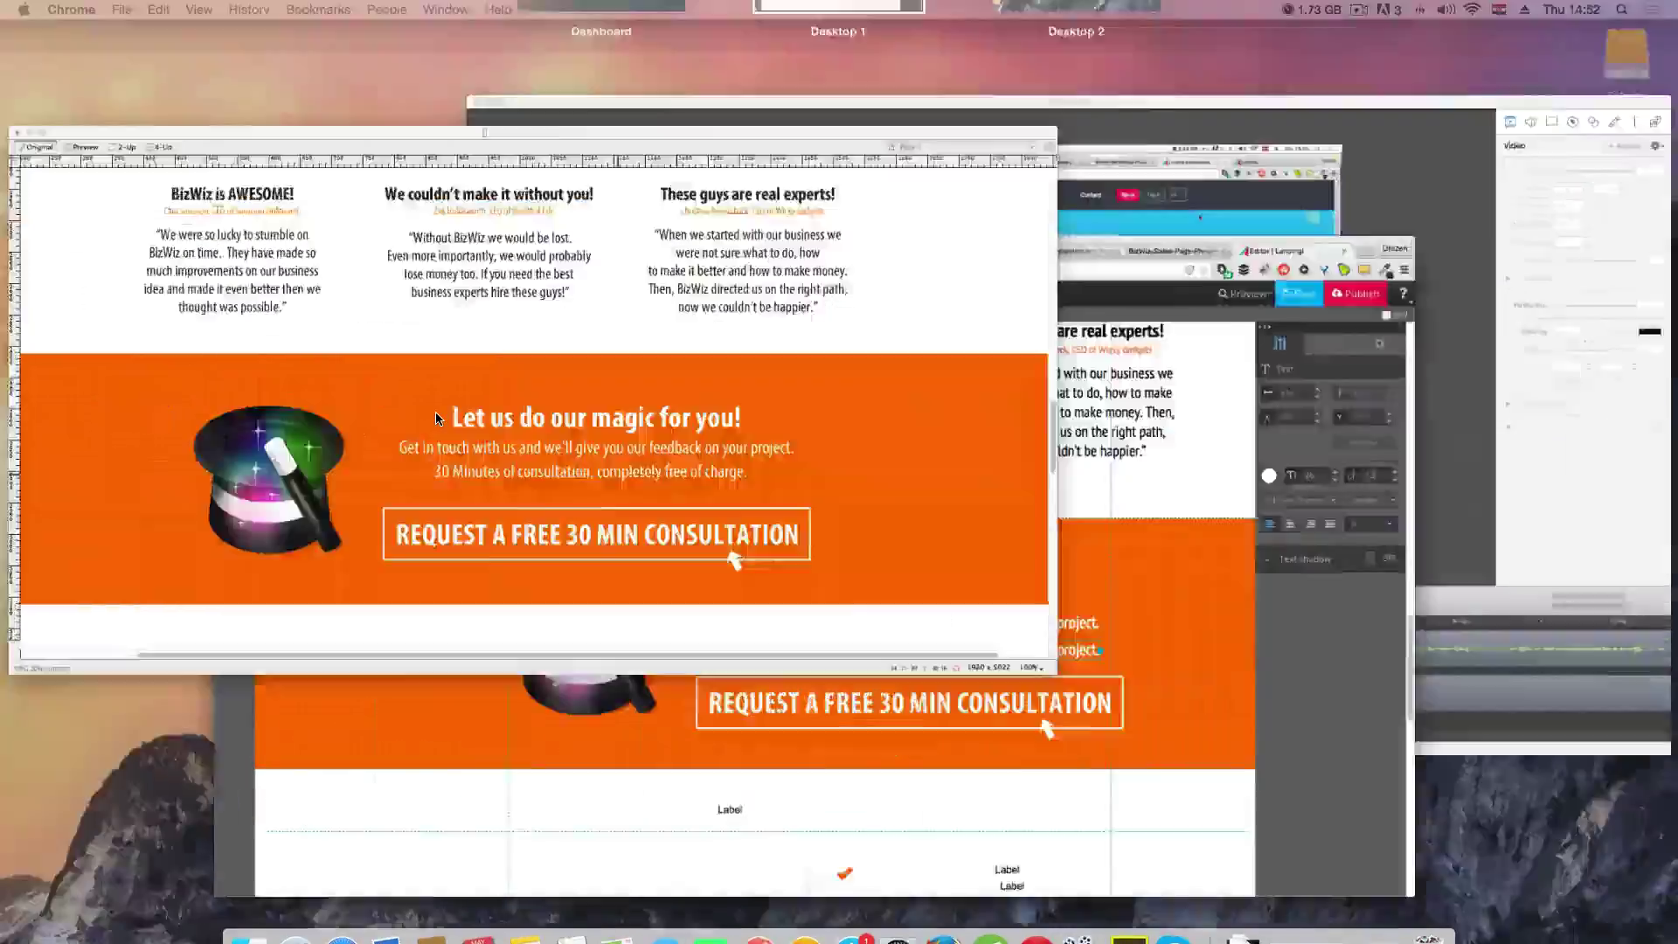
triple_click(762, 537)
key("super+c")
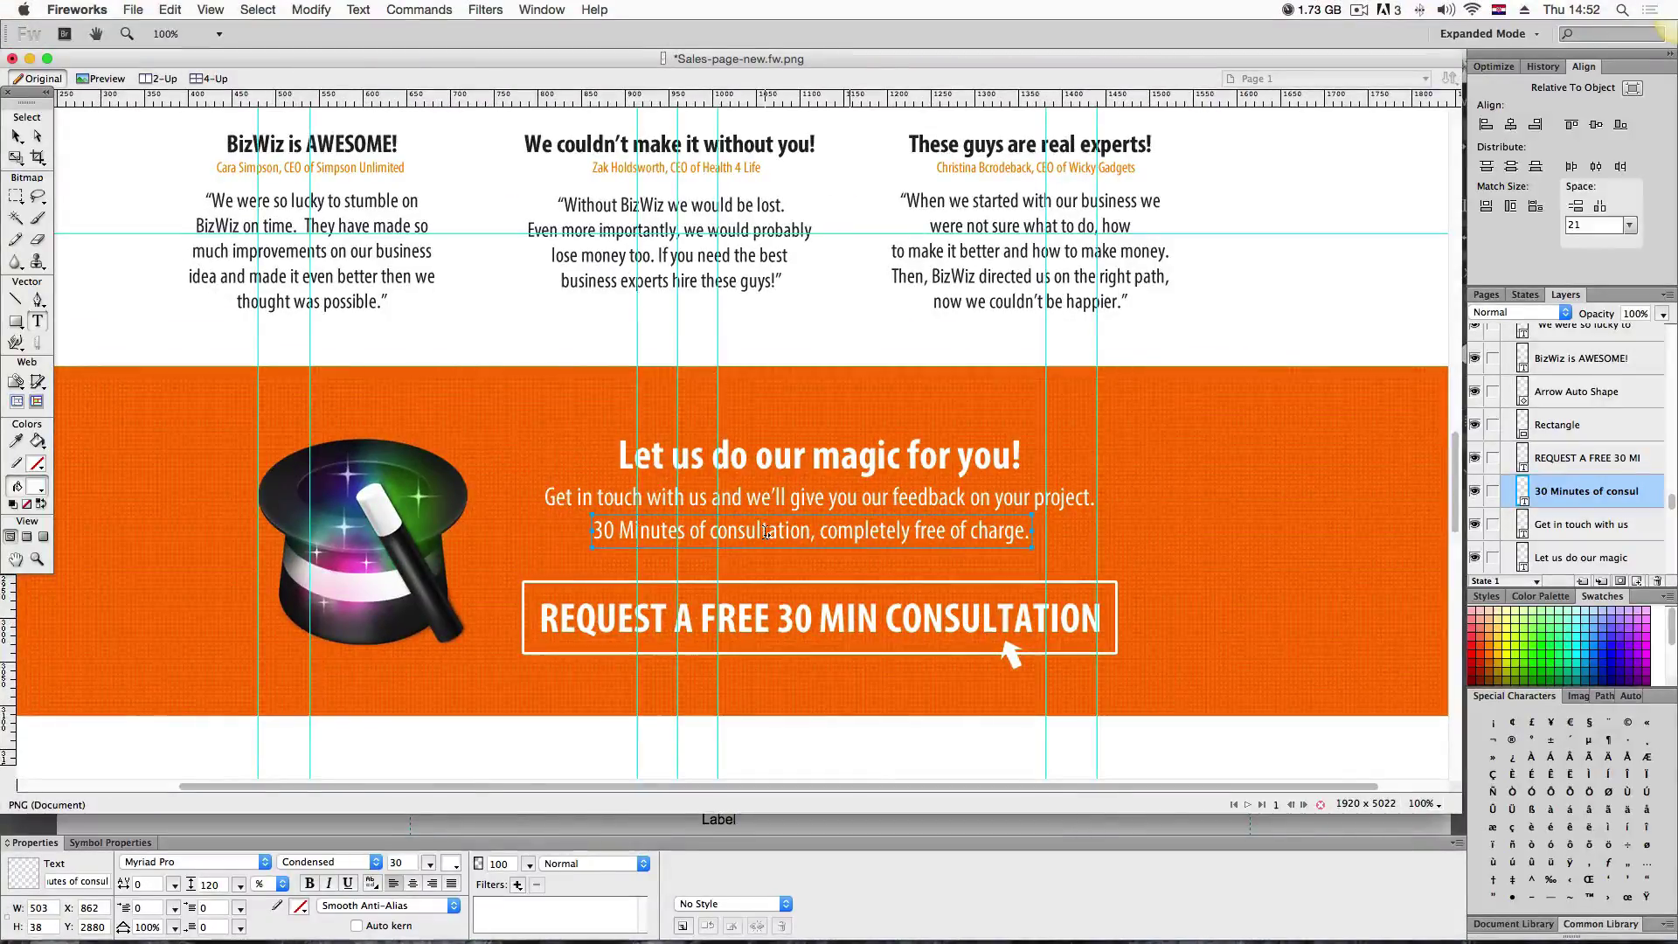
key("ctrl+Up")
left_click(888, 718)
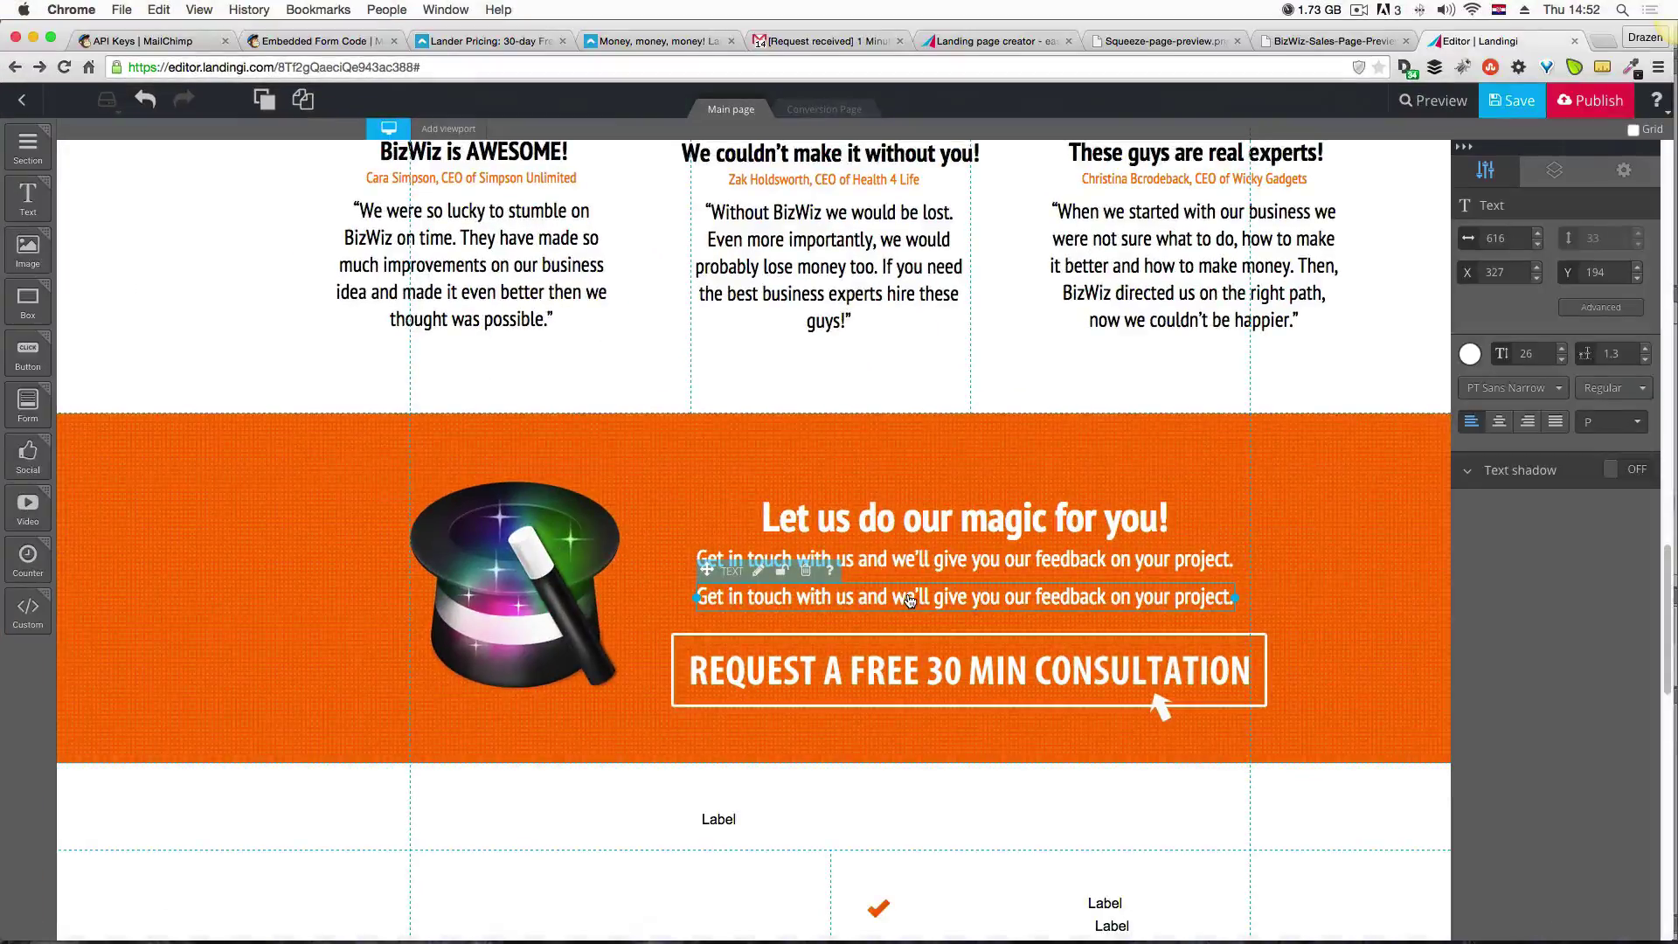
double_click(909, 600)
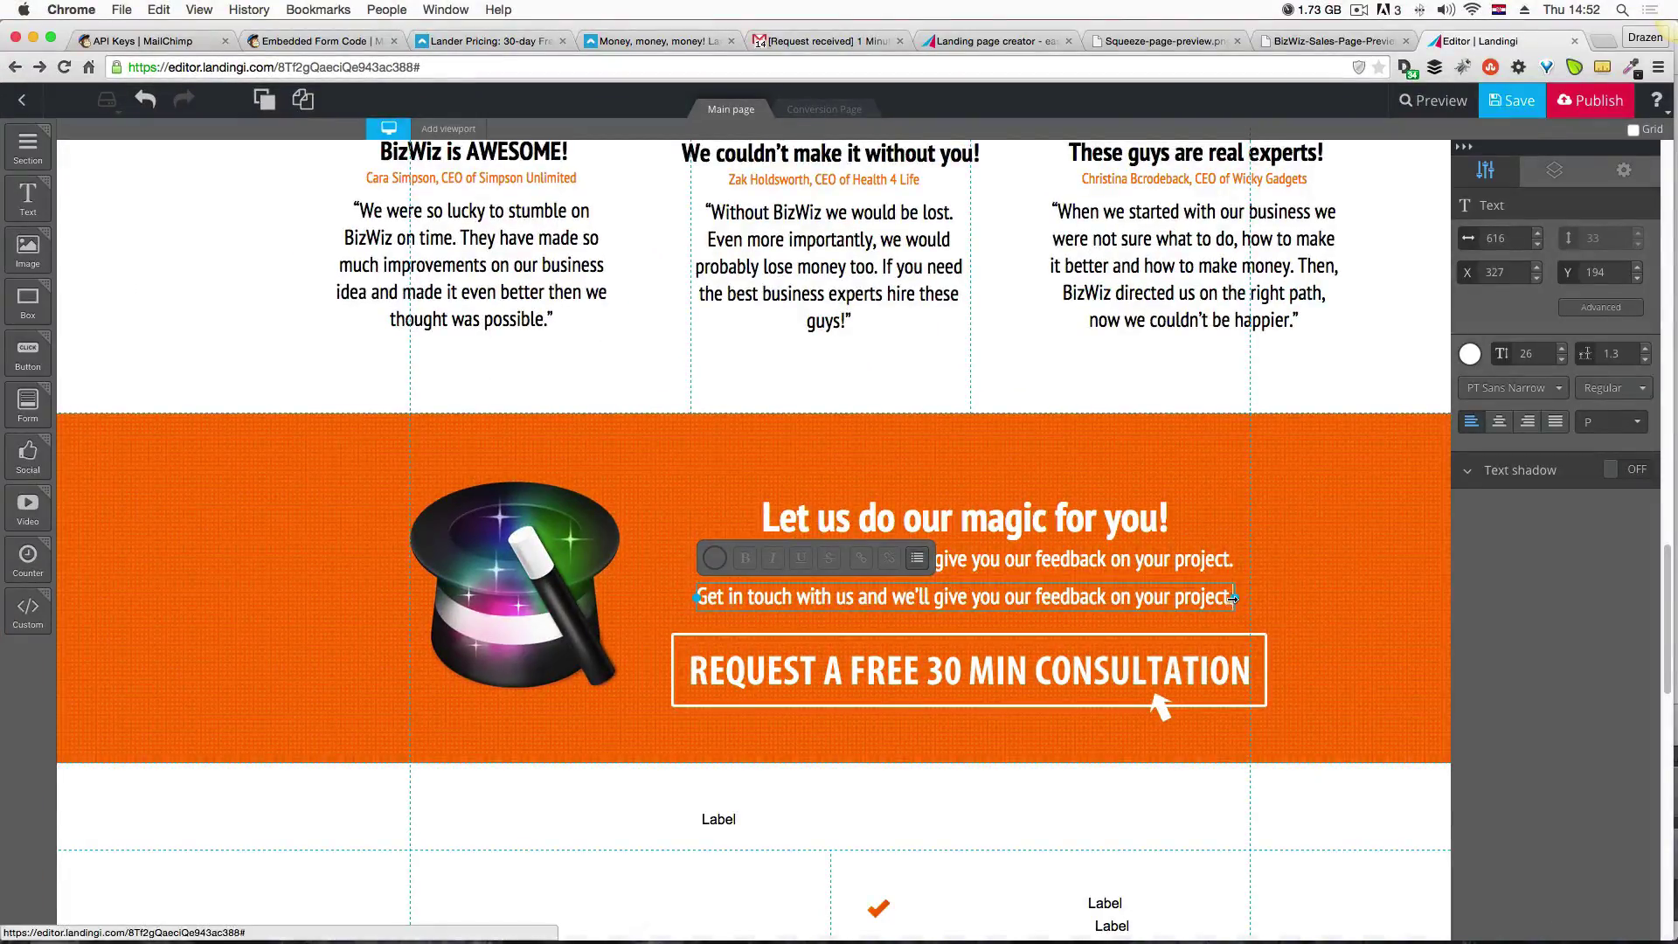
left_click_drag(1231, 598, 708, 573)
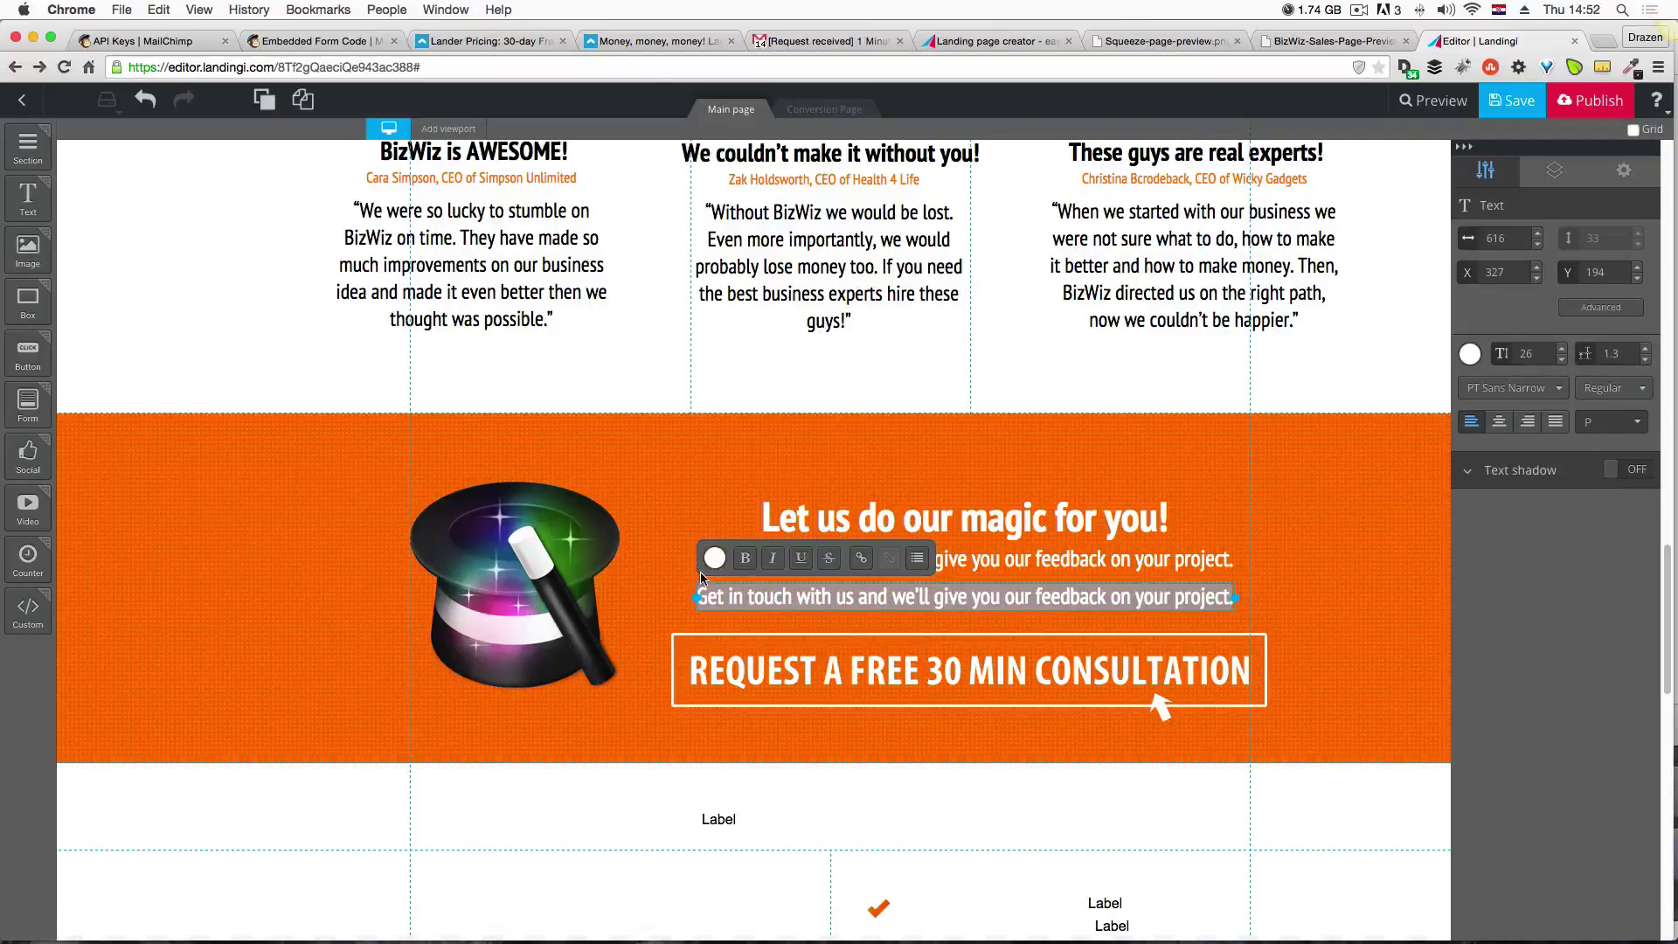
key("super+v")
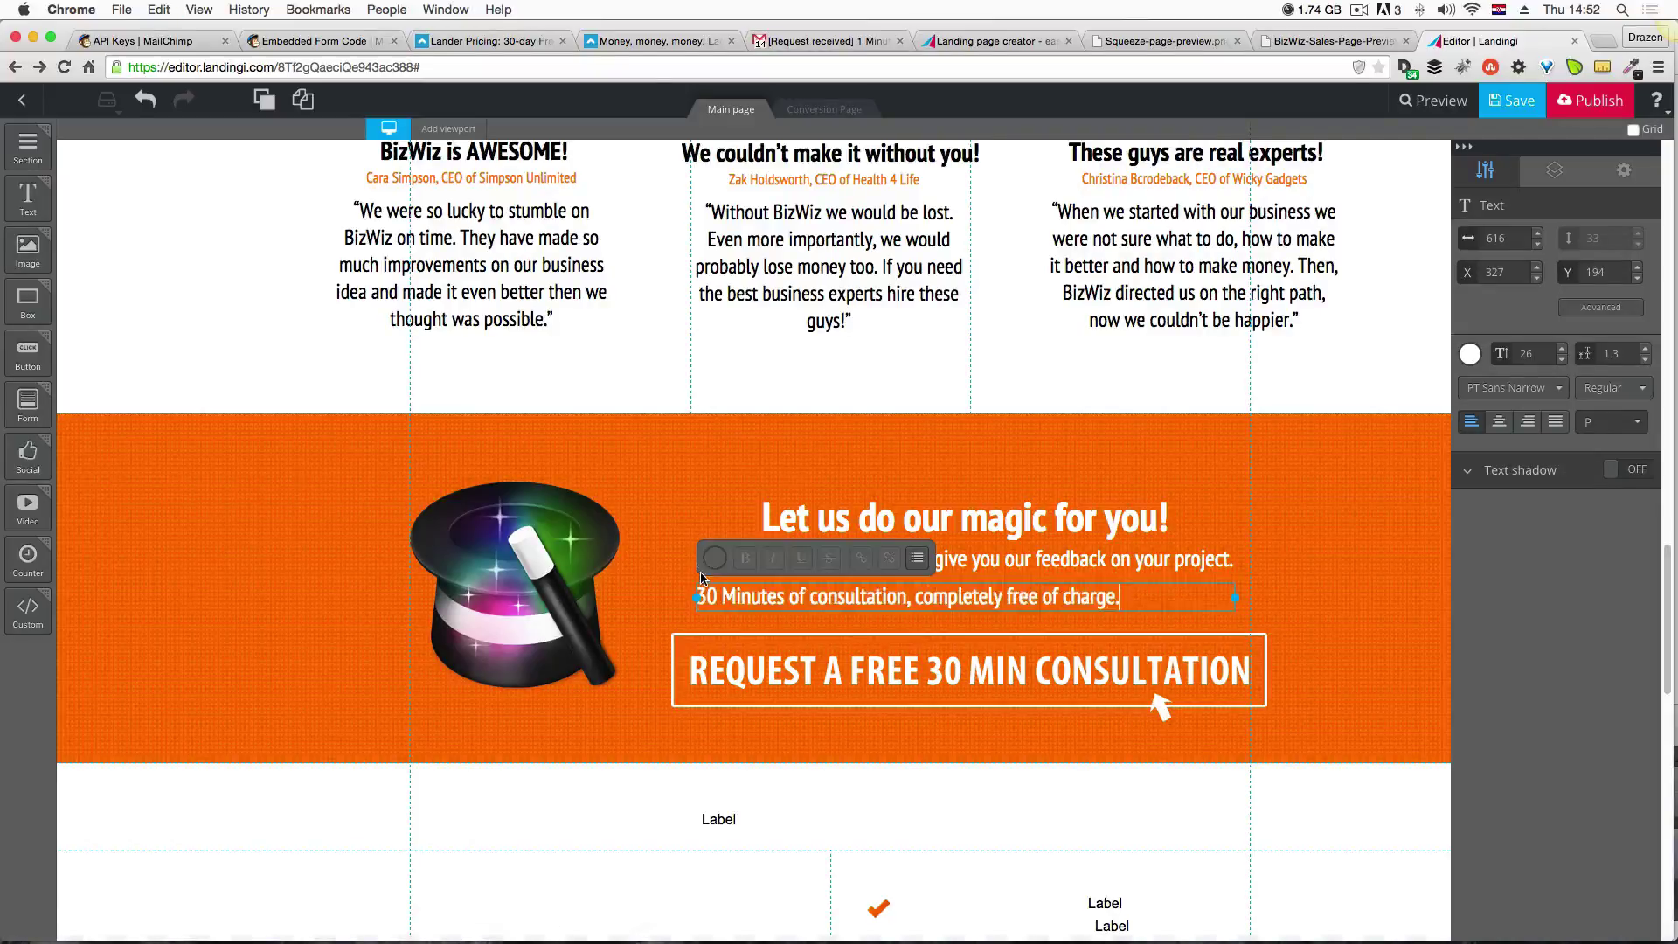
Centre the "30 Minutes of consultation" line beneath the sentence above it and save the page.
left_click(1255, 572)
left_click_drag(947, 599, 972, 604)
left_click(1306, 474)
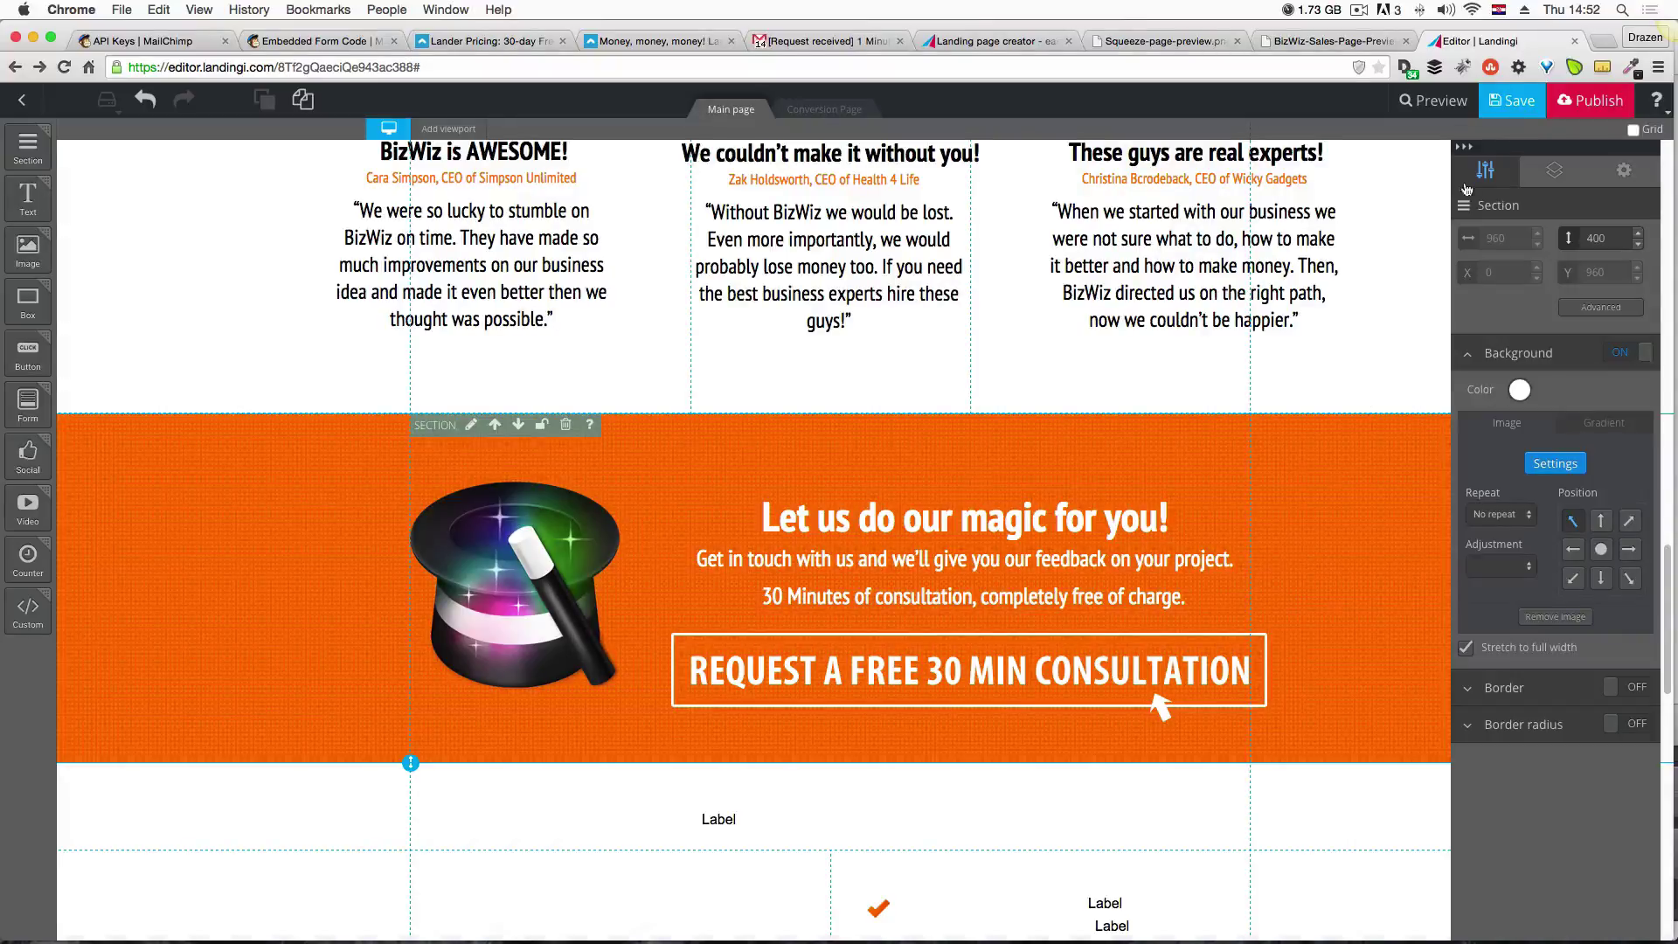
left_click(1525, 101)
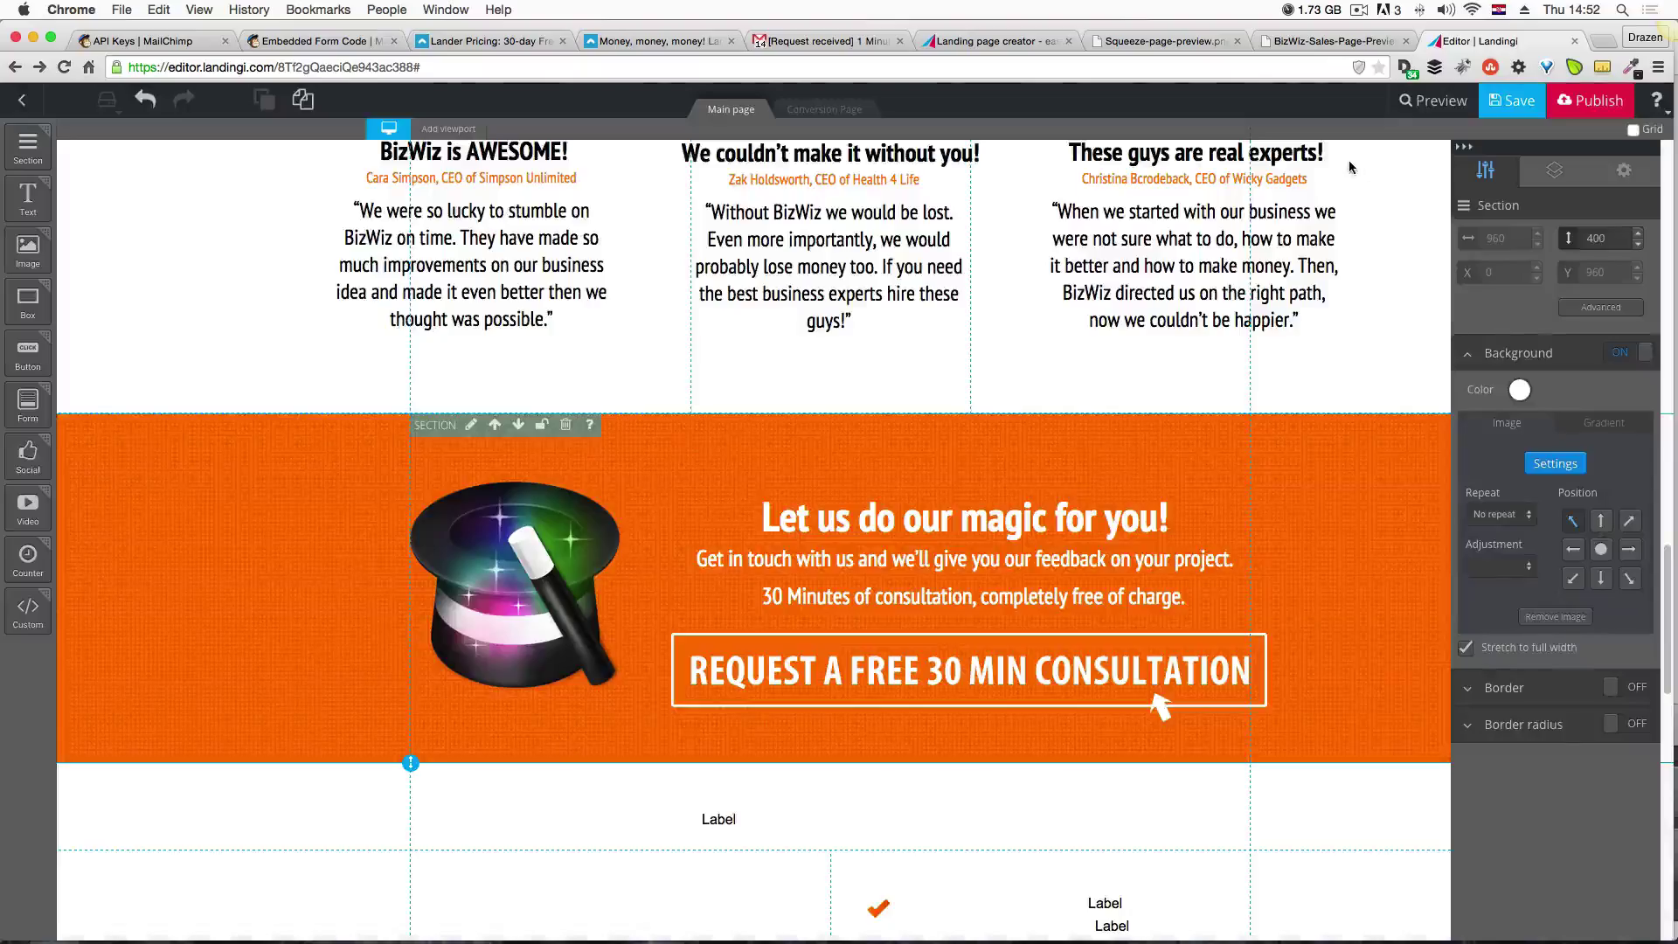
Preview the page, compare its orange section with the sales page mockup and move the "Let us do our magic for you!" heading slightly up.
left_click(1426, 98)
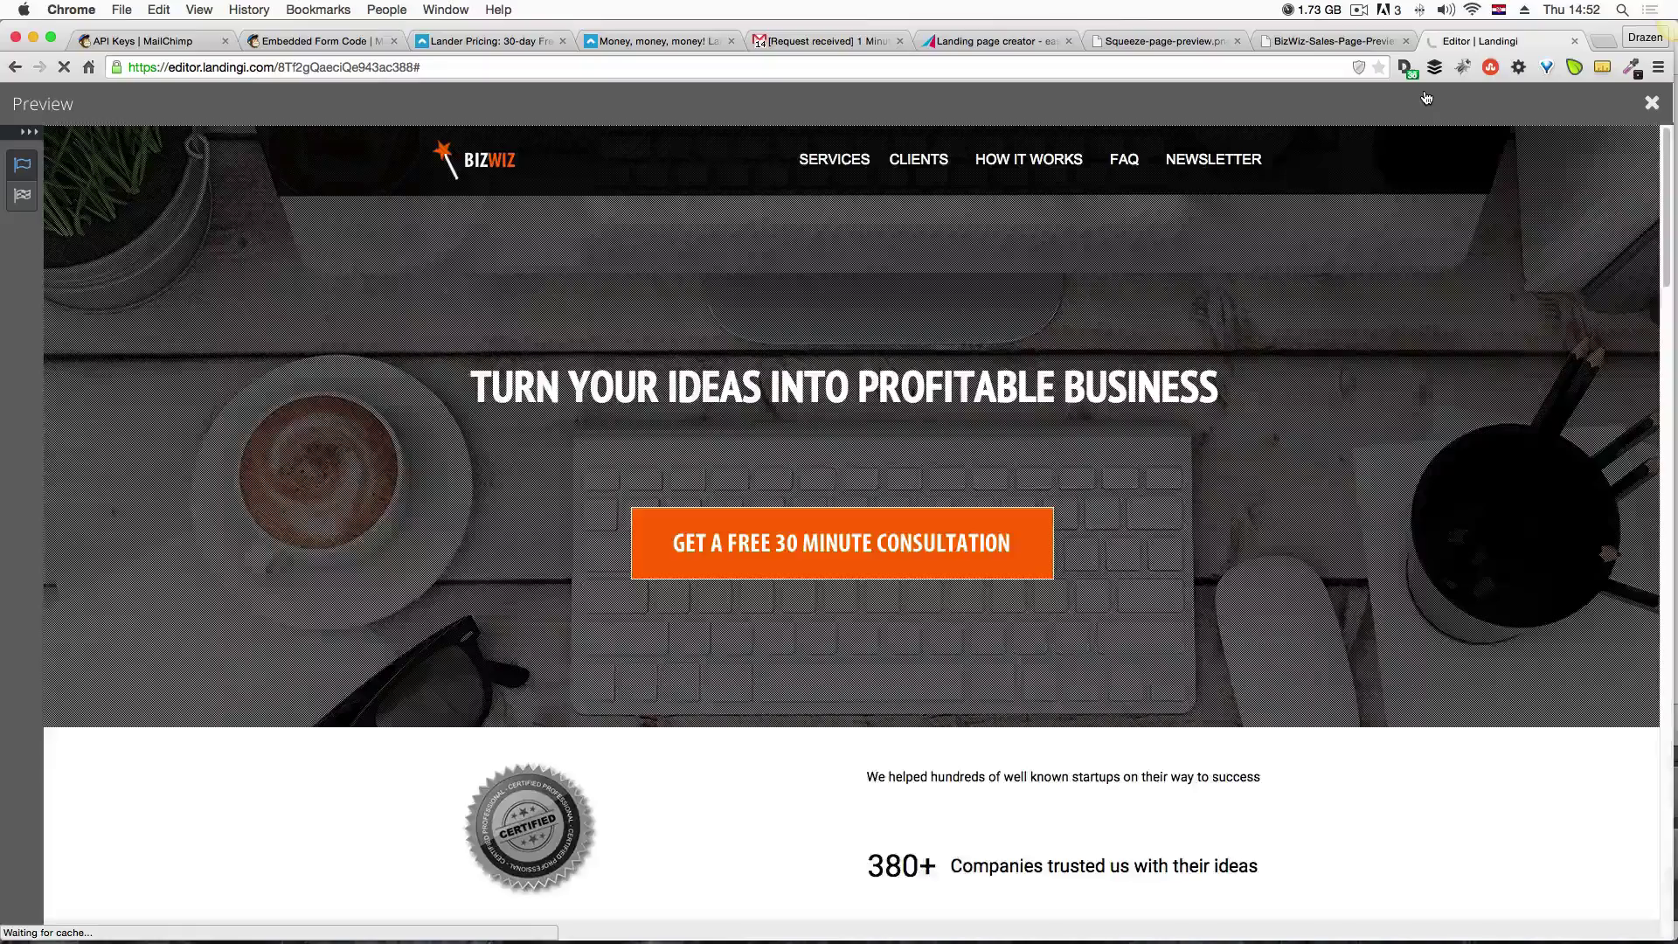
scroll(1315, 492, "down", 5)
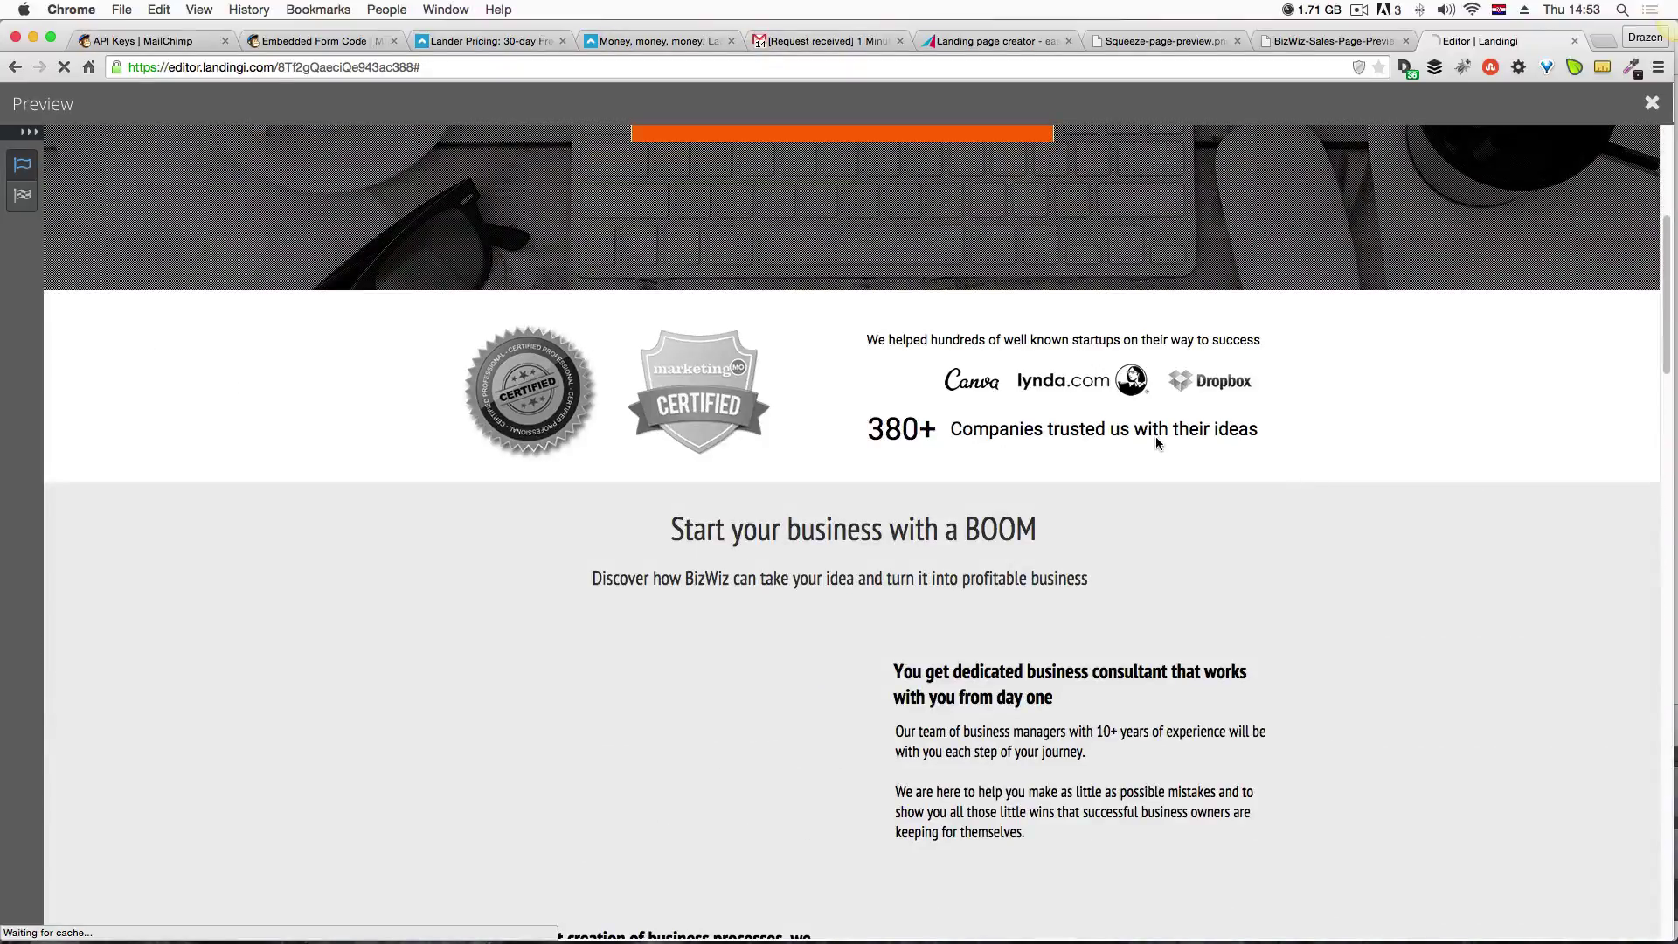
scroll(1156, 443, "up", 3)
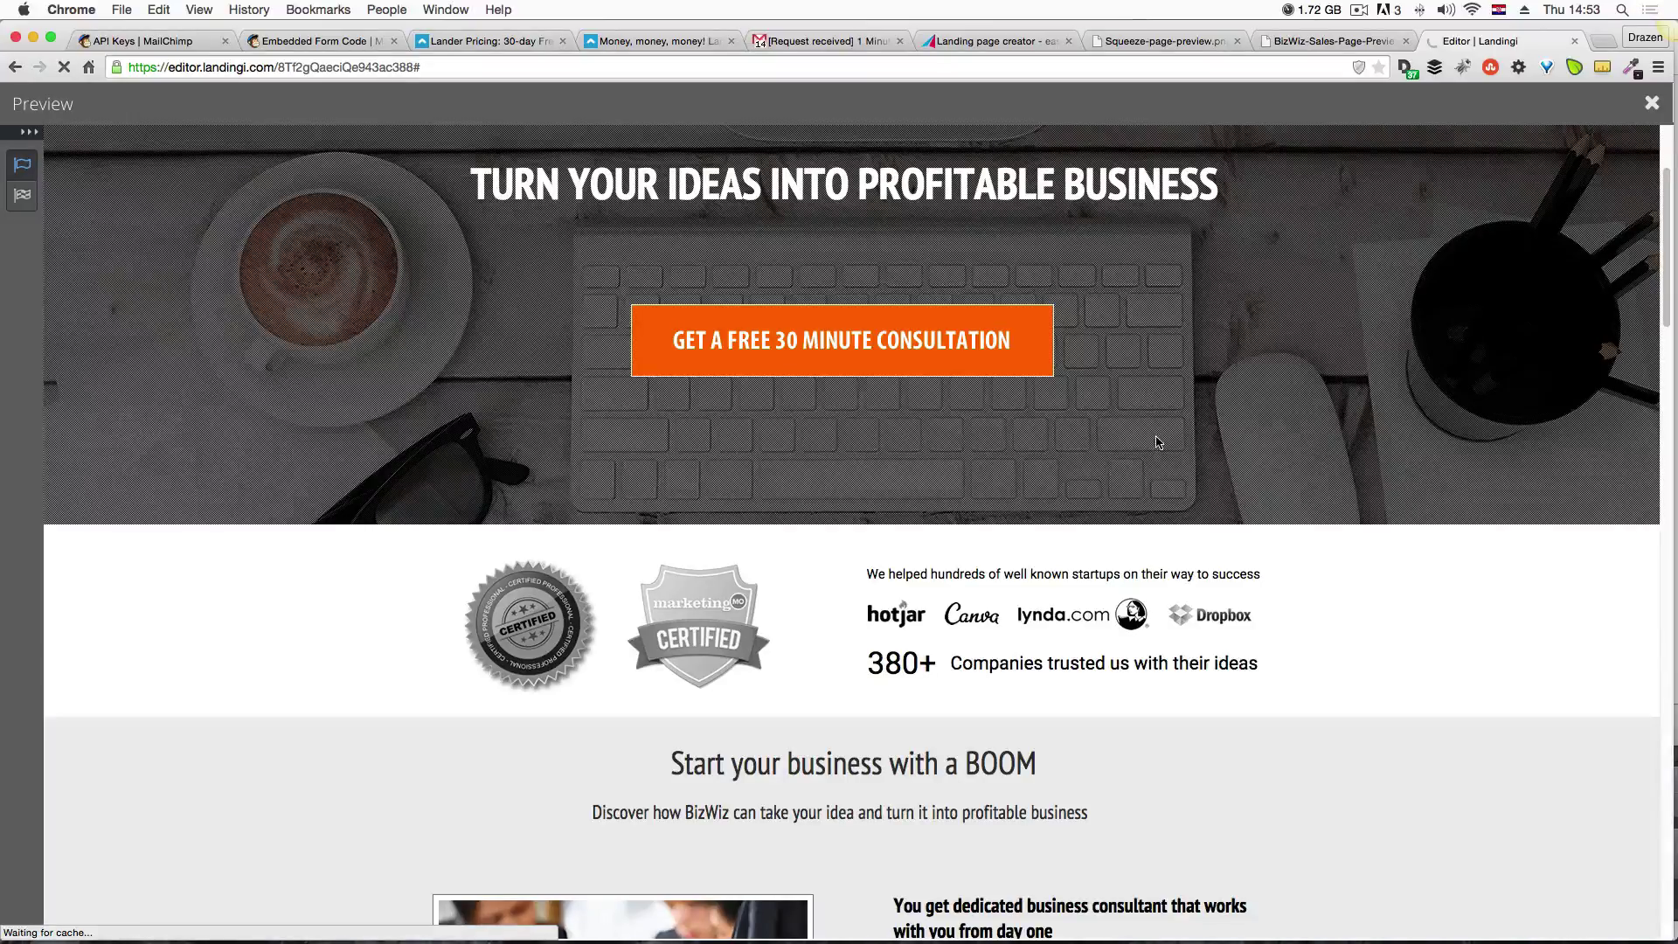
scroll(1156, 442, "down", 10)
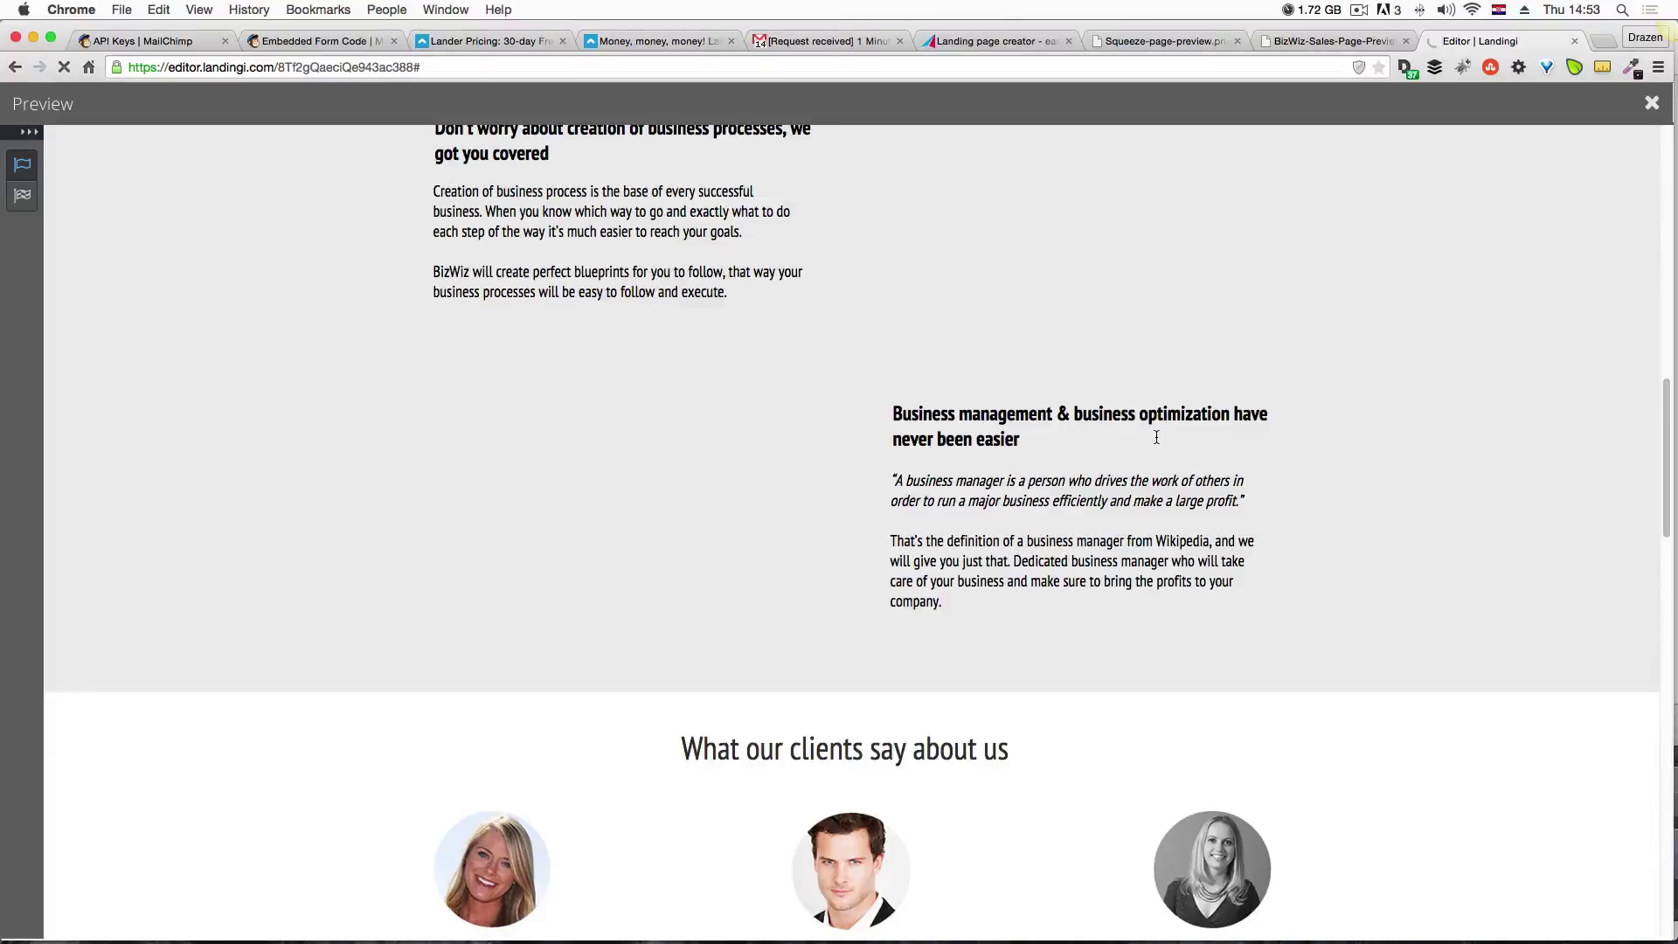
left_click(1302, 40)
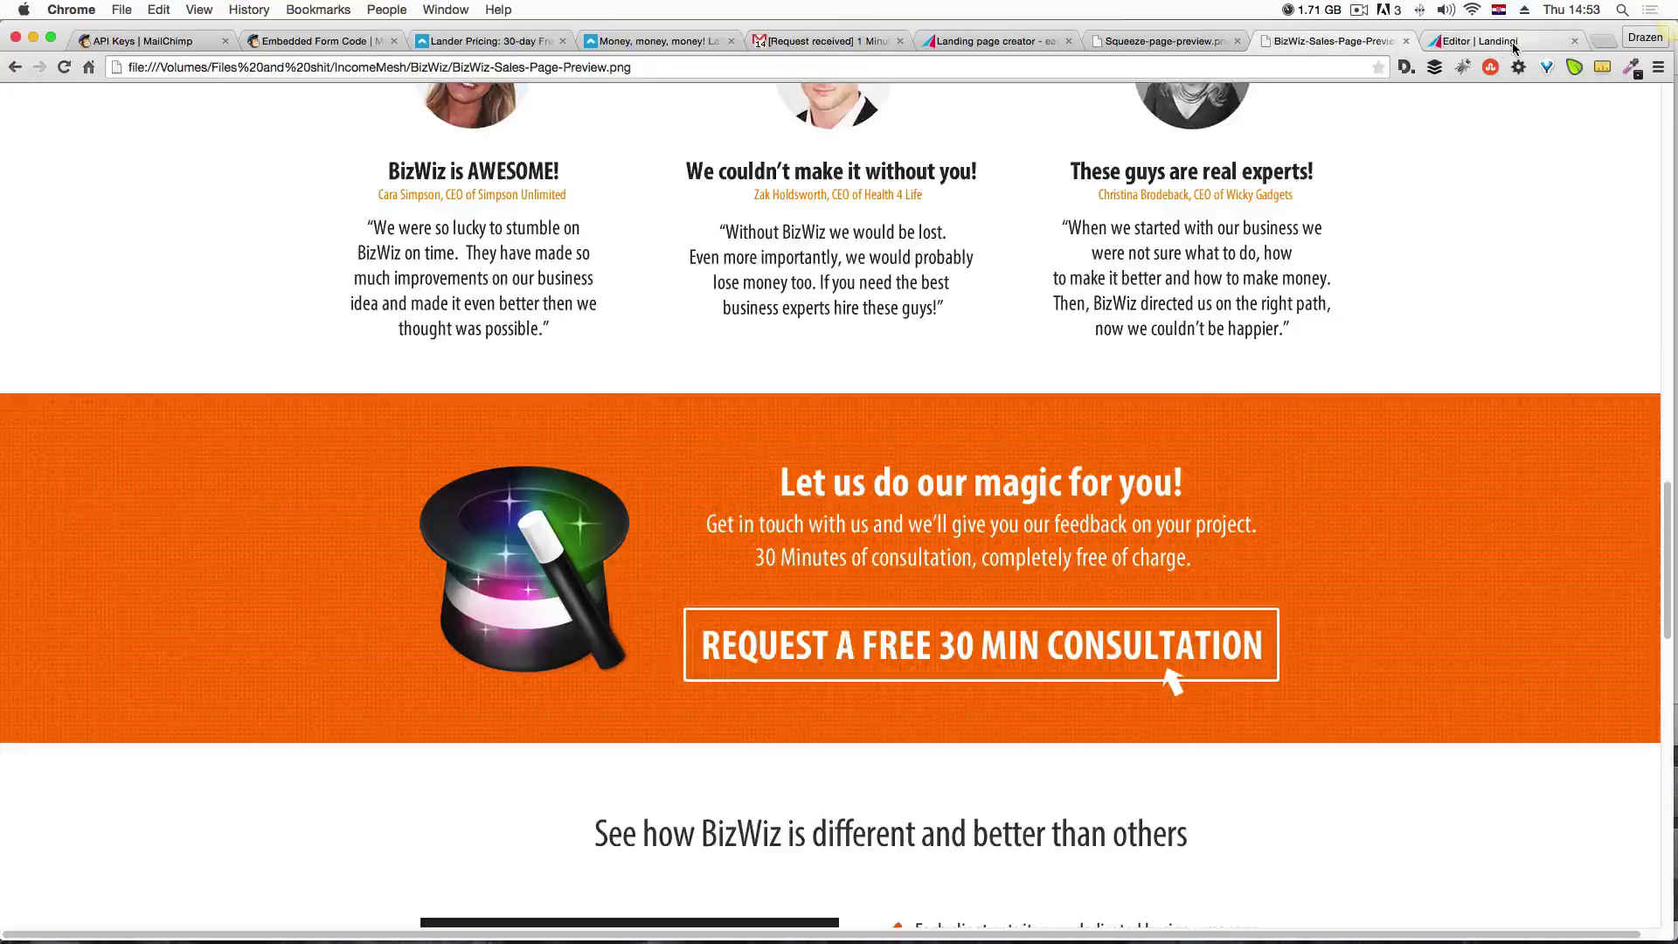
left_click(1515, 46)
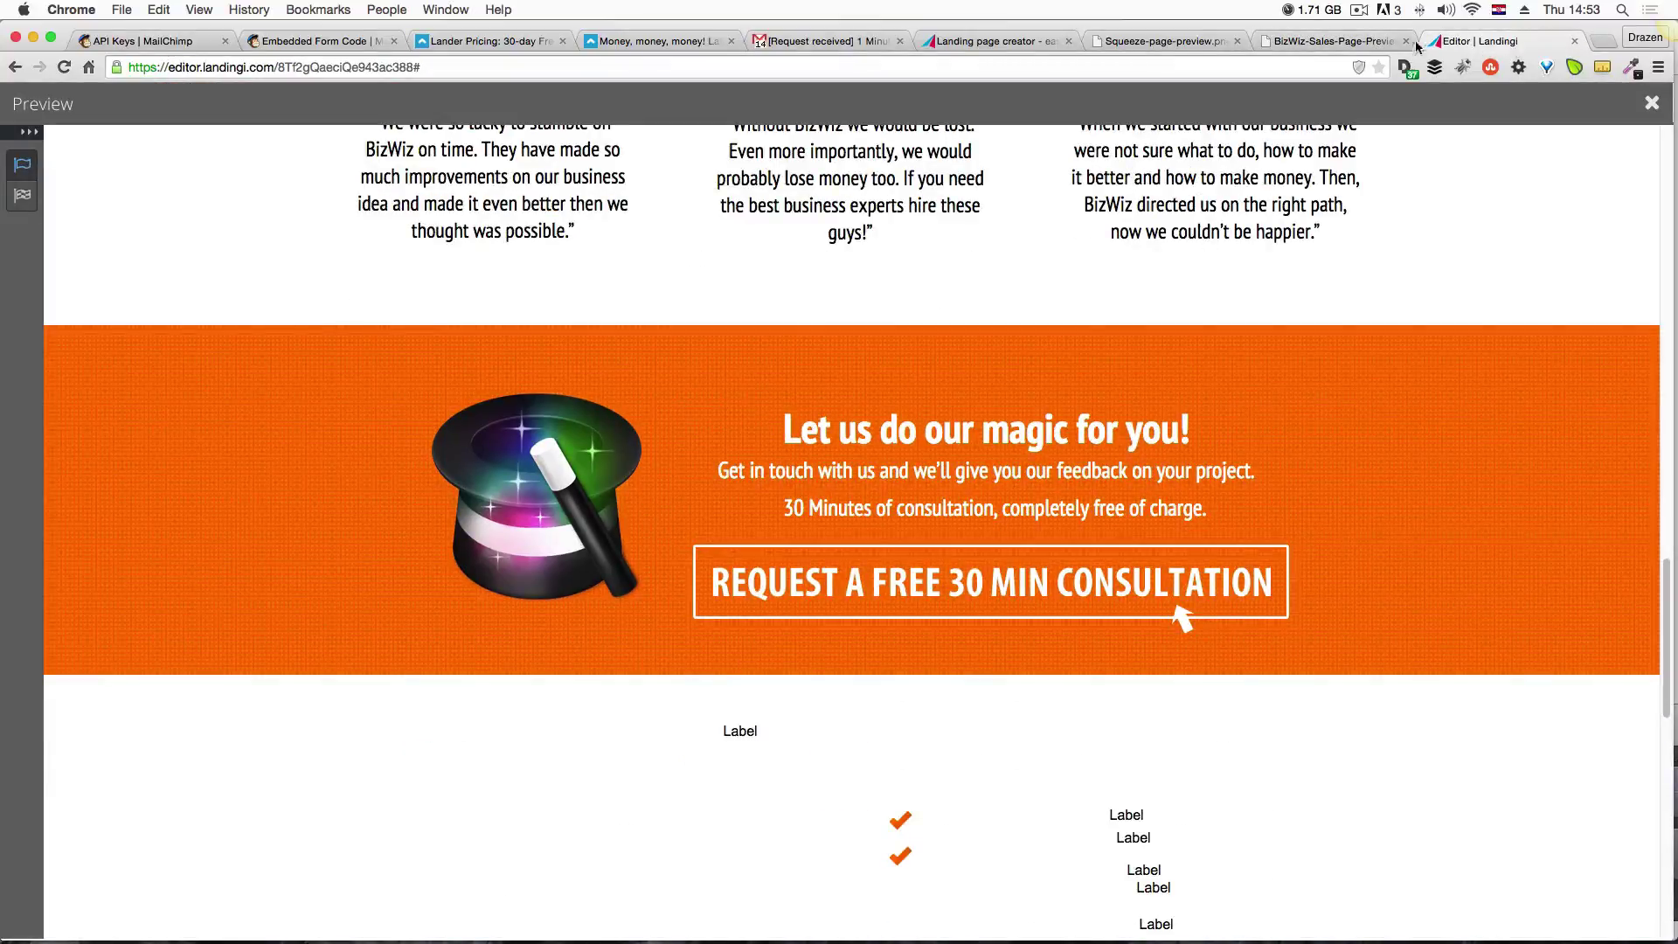
left_click(1375, 45)
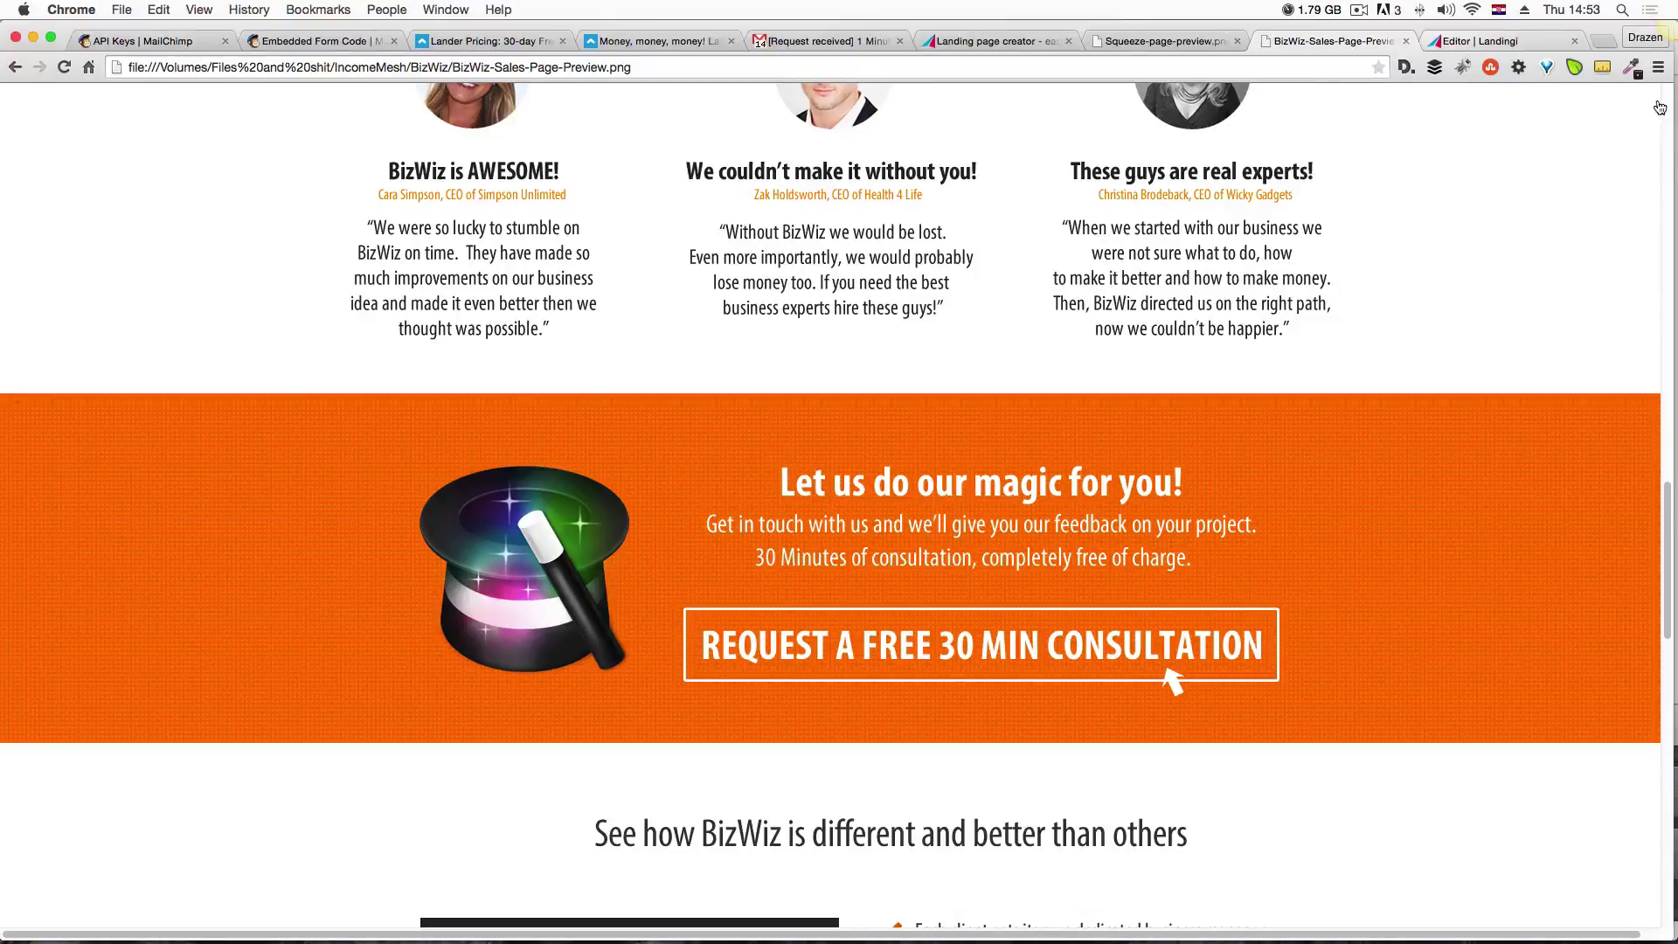
key("ctrl+Tab")
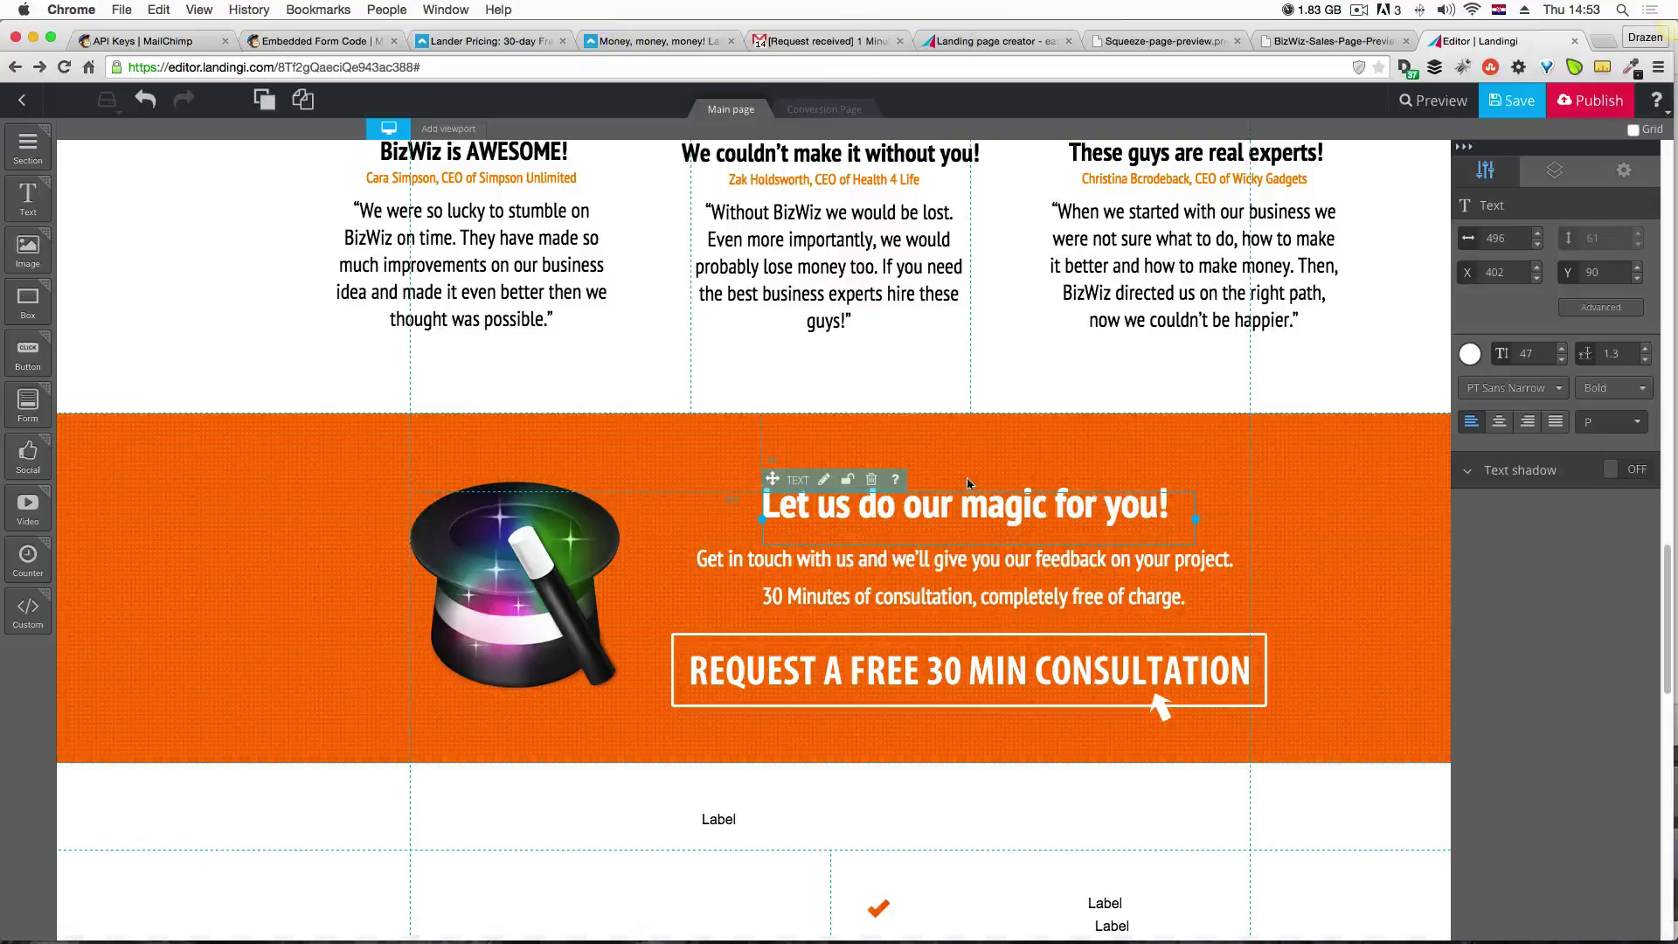
left_click(699, 468)
Duplicate the "What our clients say about us" heading into the white section below the orange one at X 315, Y 29, replacing its label.
scroll(724, 470, "down", 4)
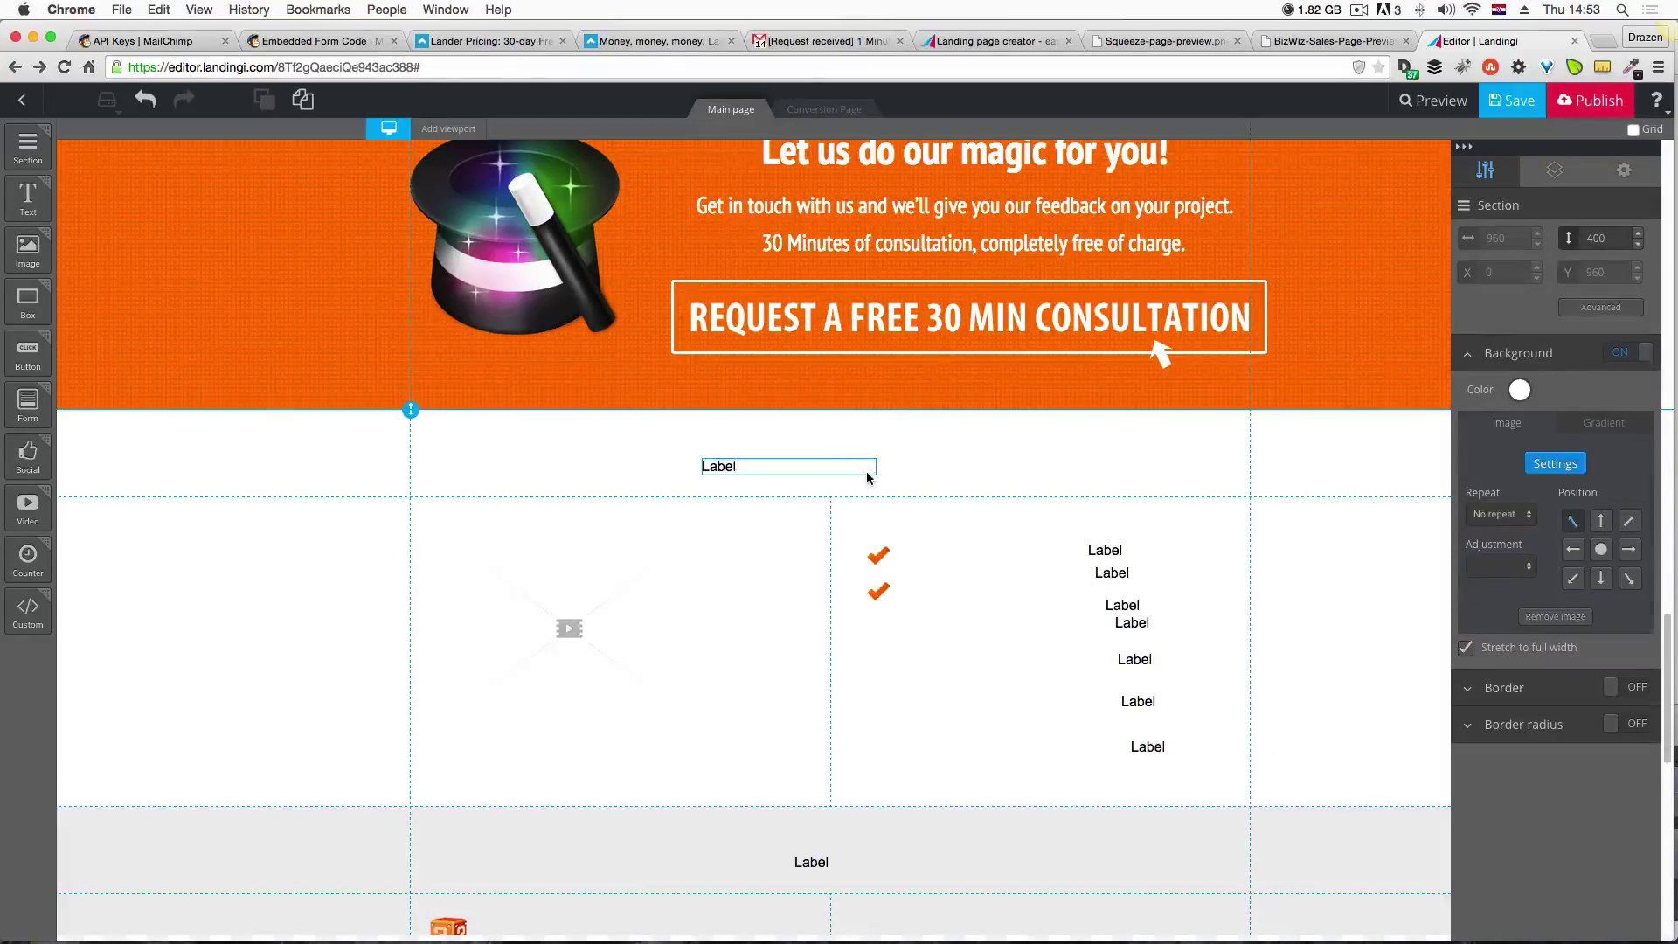
scroll(870, 479, "up", 1)
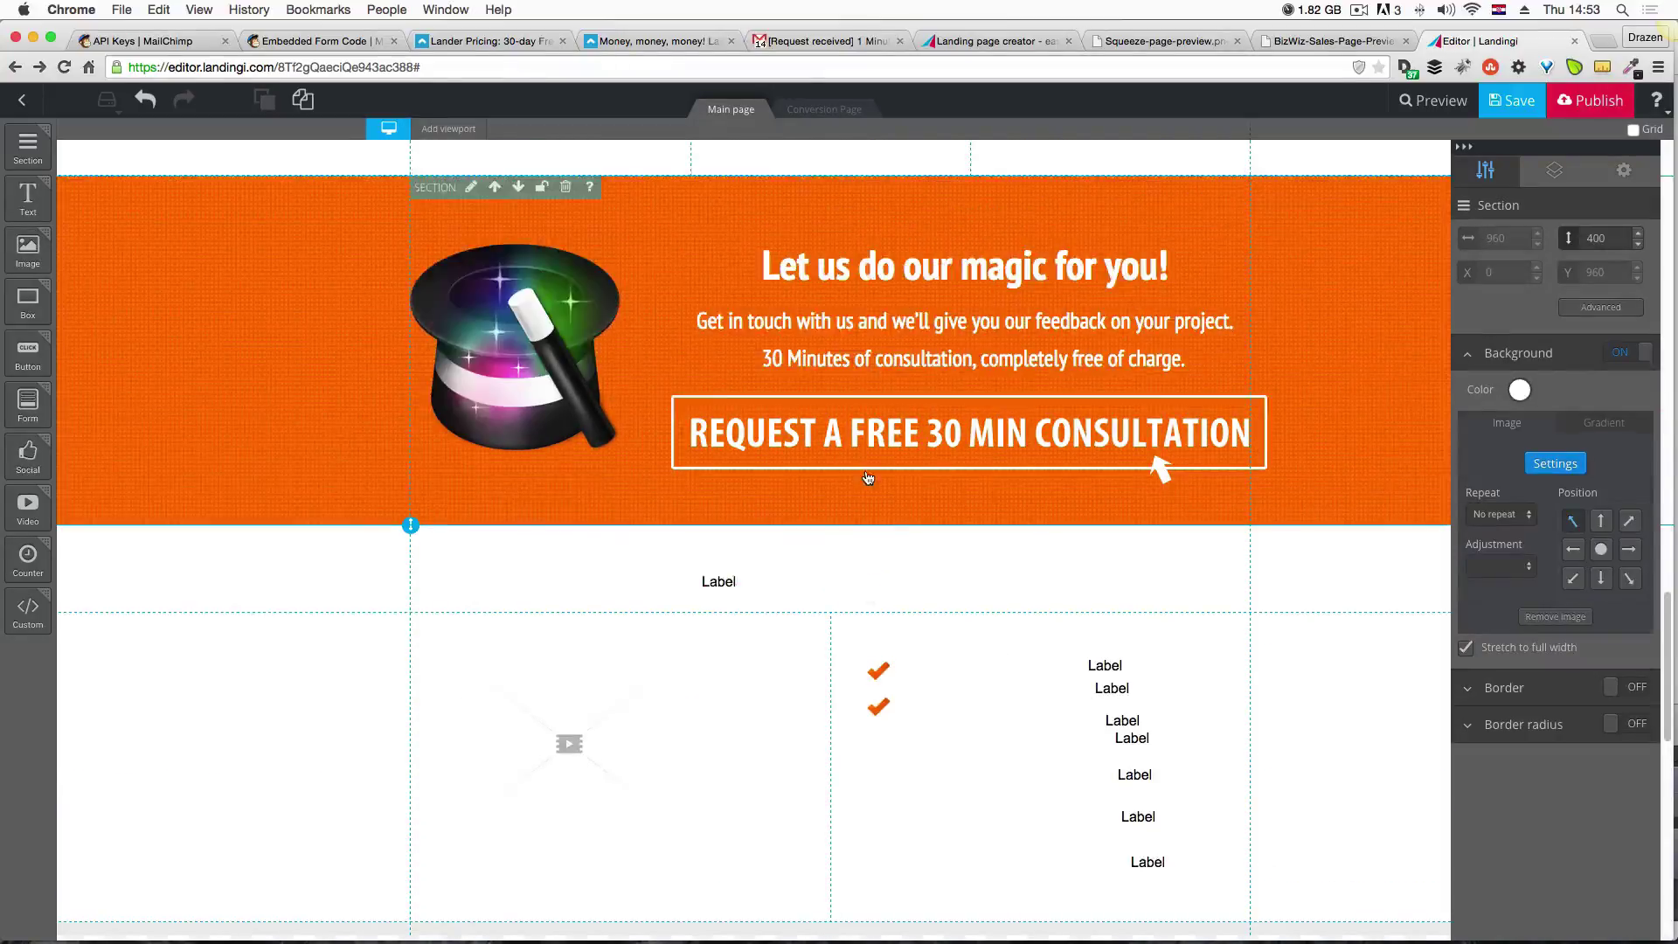
scroll(811, 212, "up", 6)
left_click(811, 219)
left_click_drag(846, 229, 900, 866)
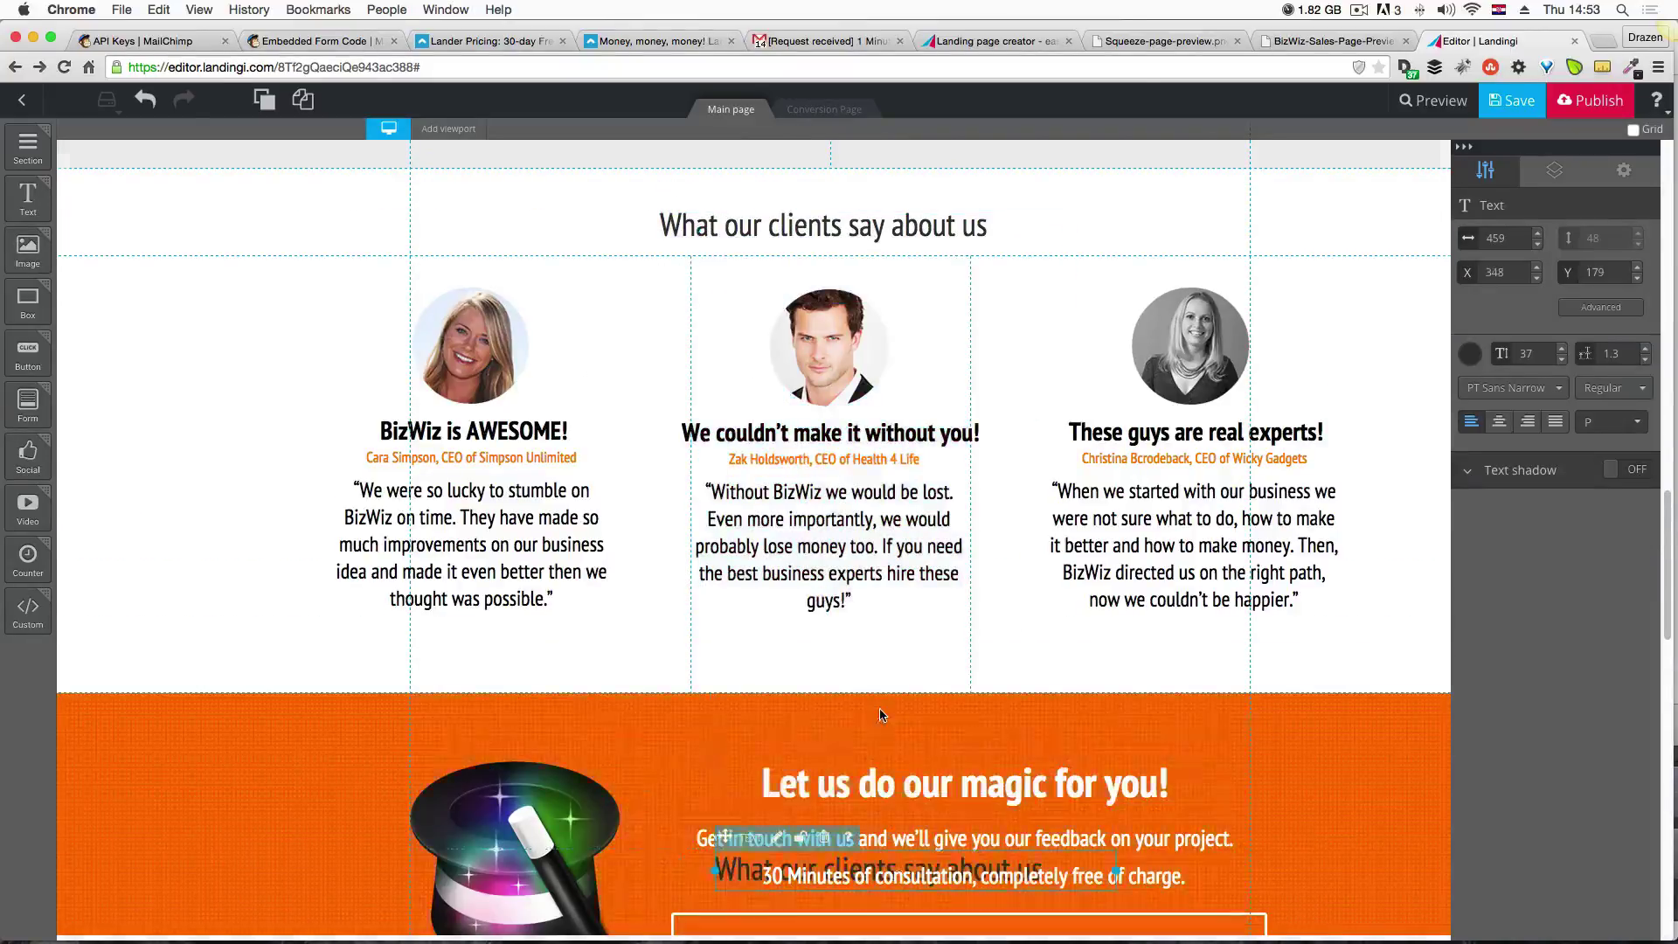
scroll(879, 708, "down", 8)
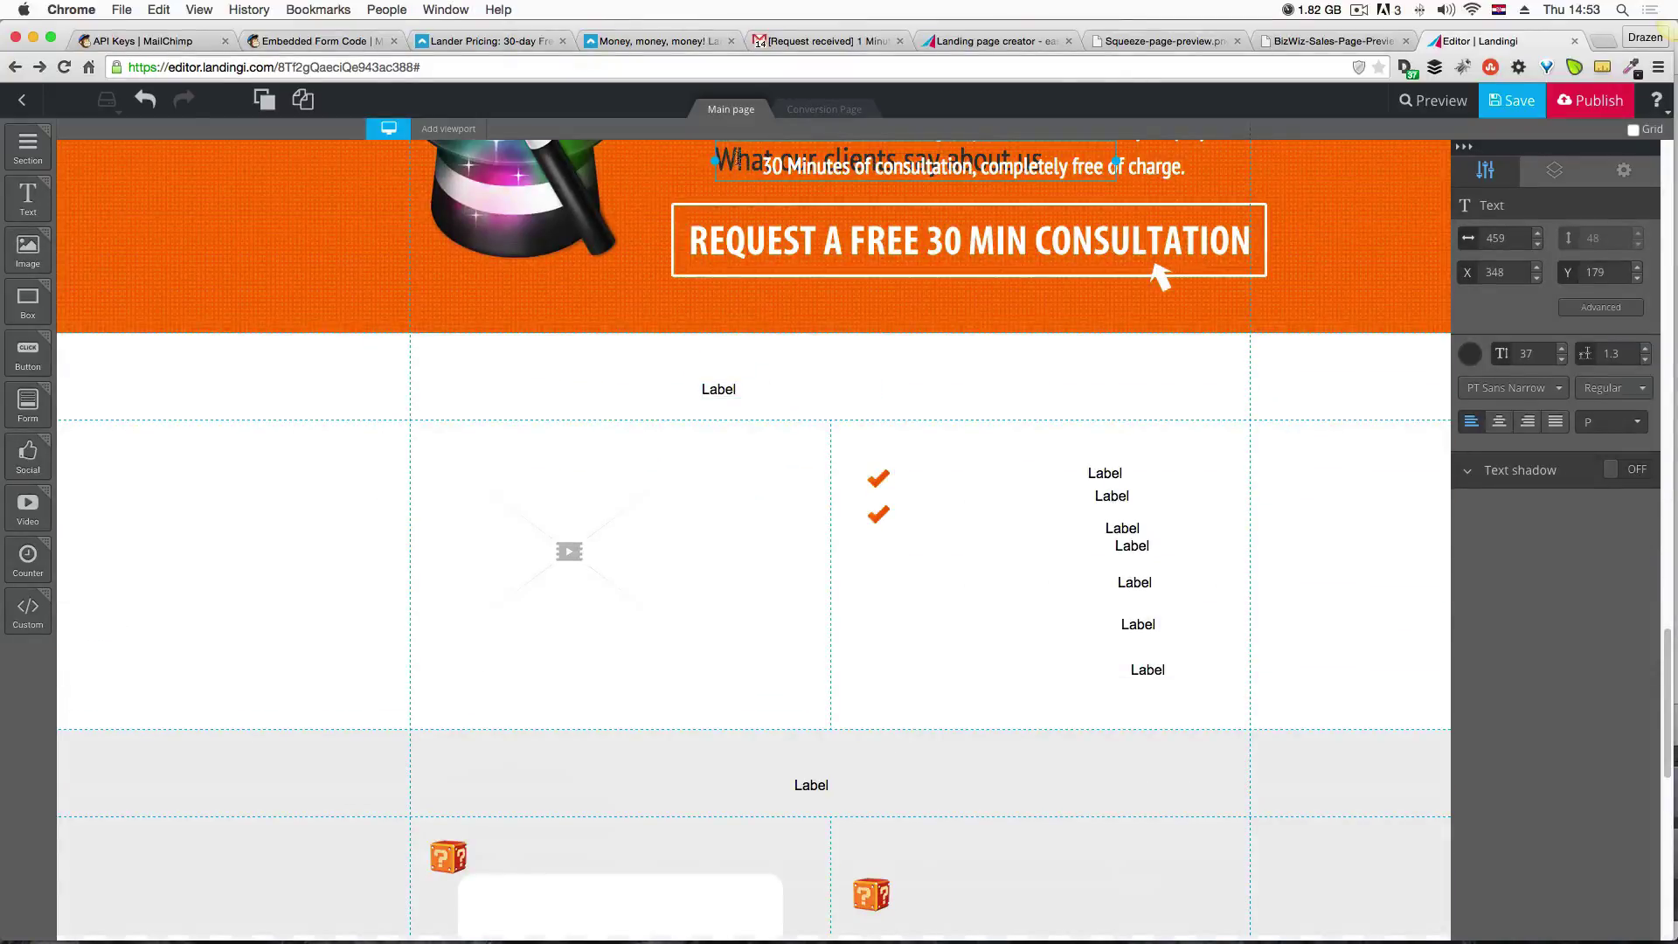
key("super+z")
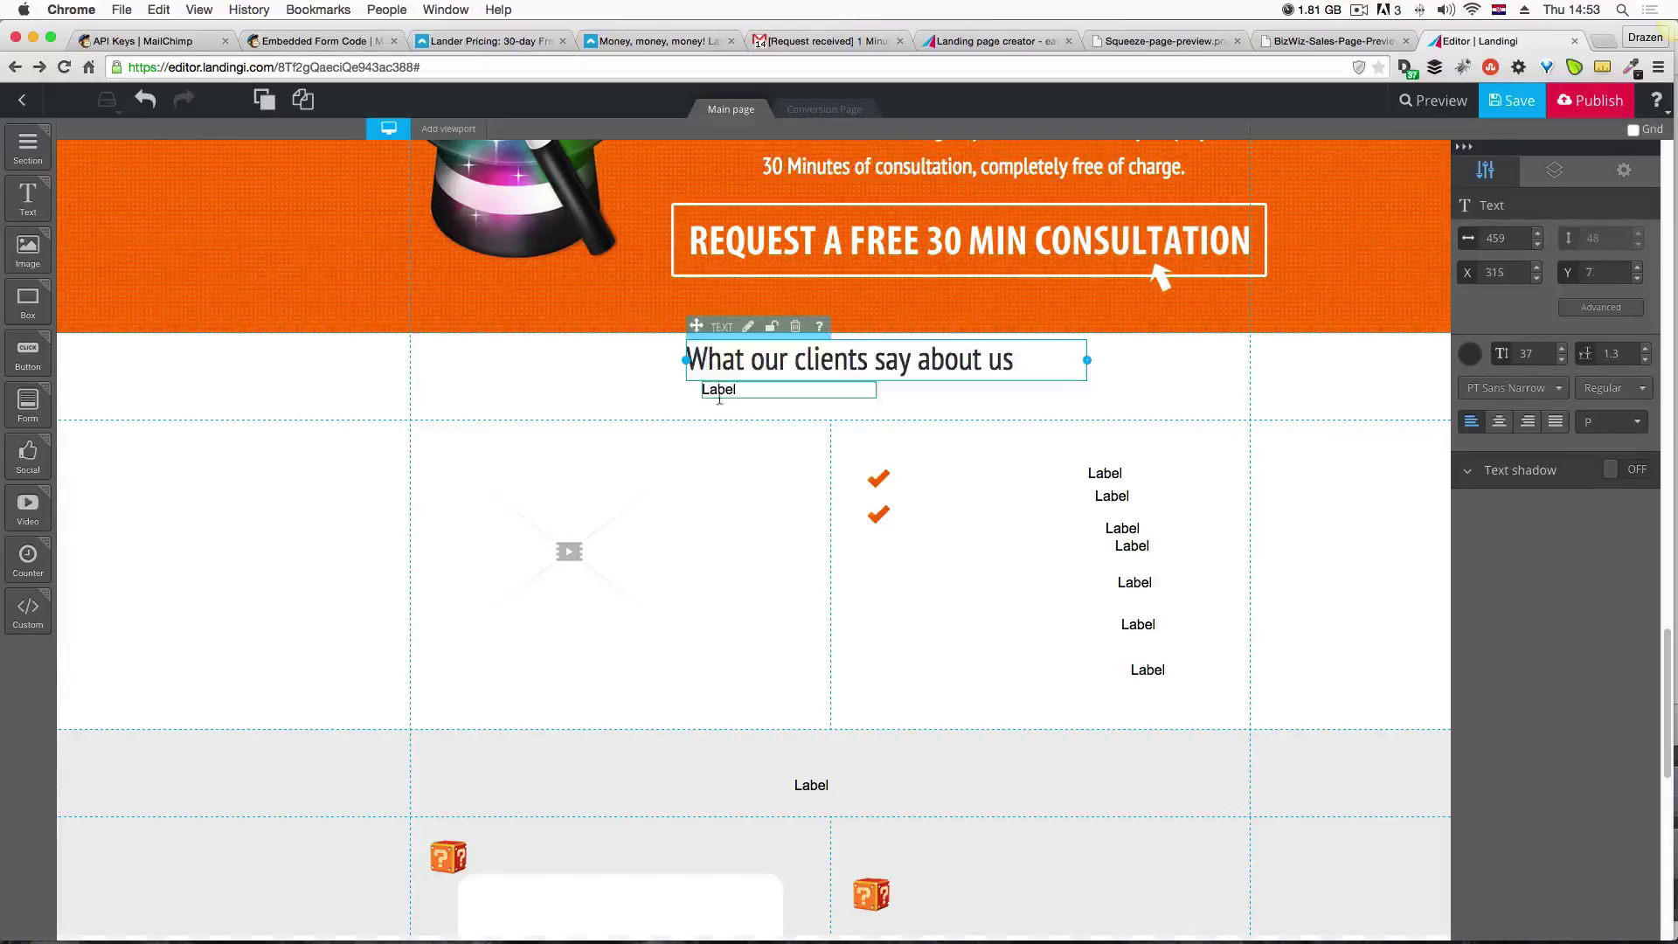
left_click(728, 394)
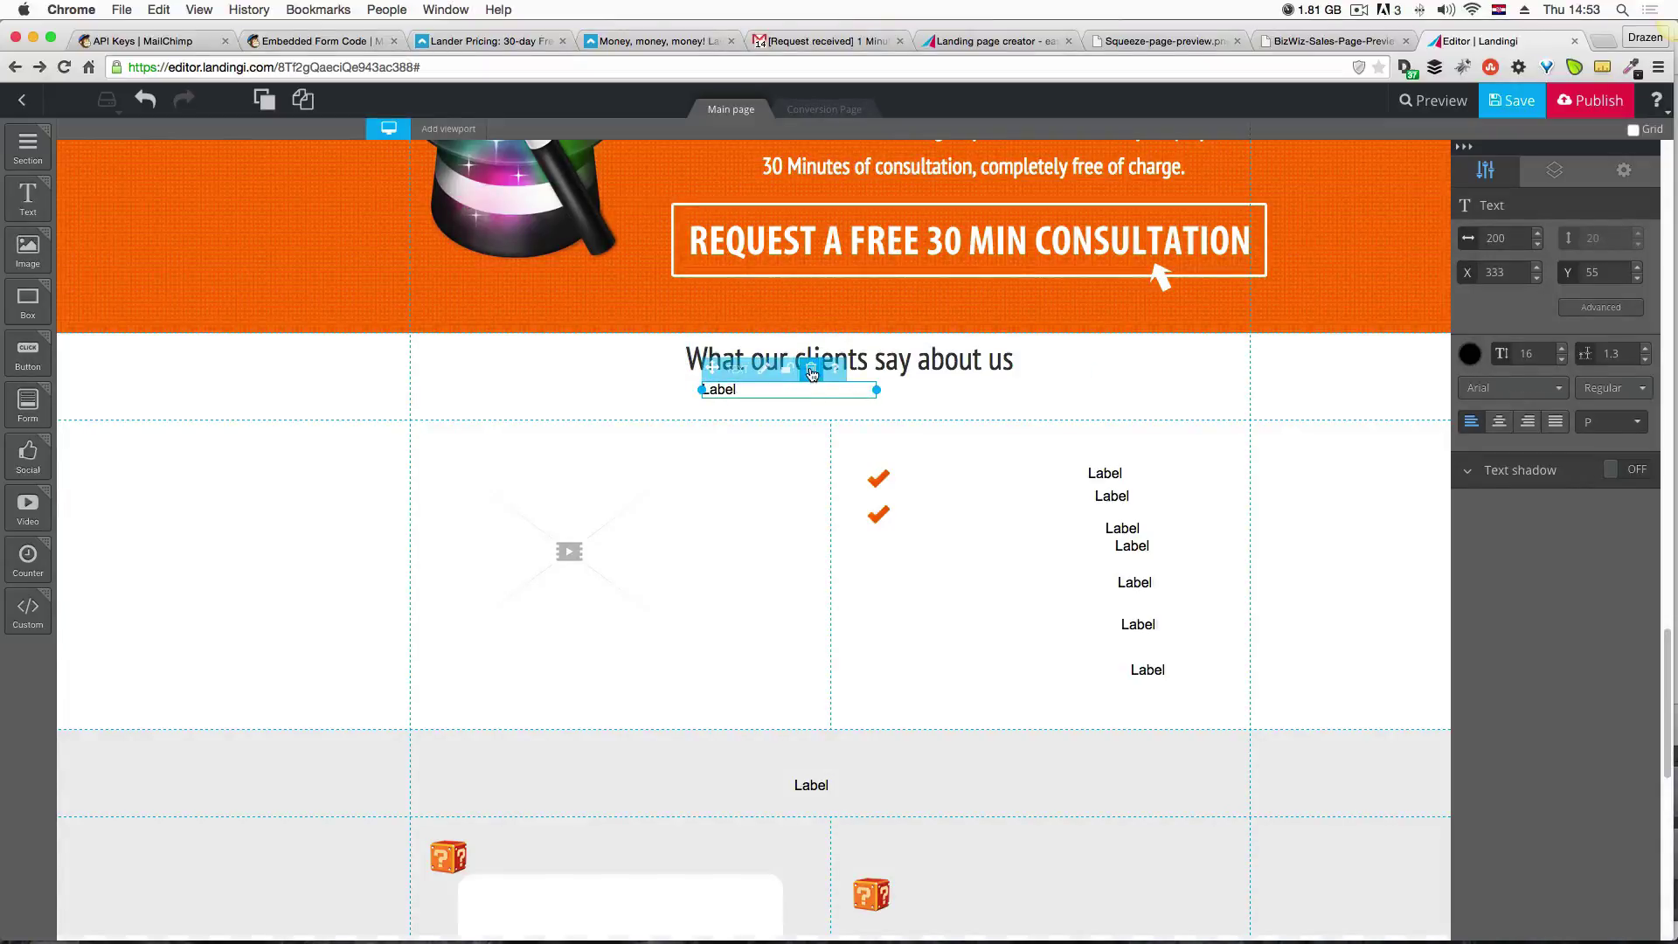
left_click(905, 382)
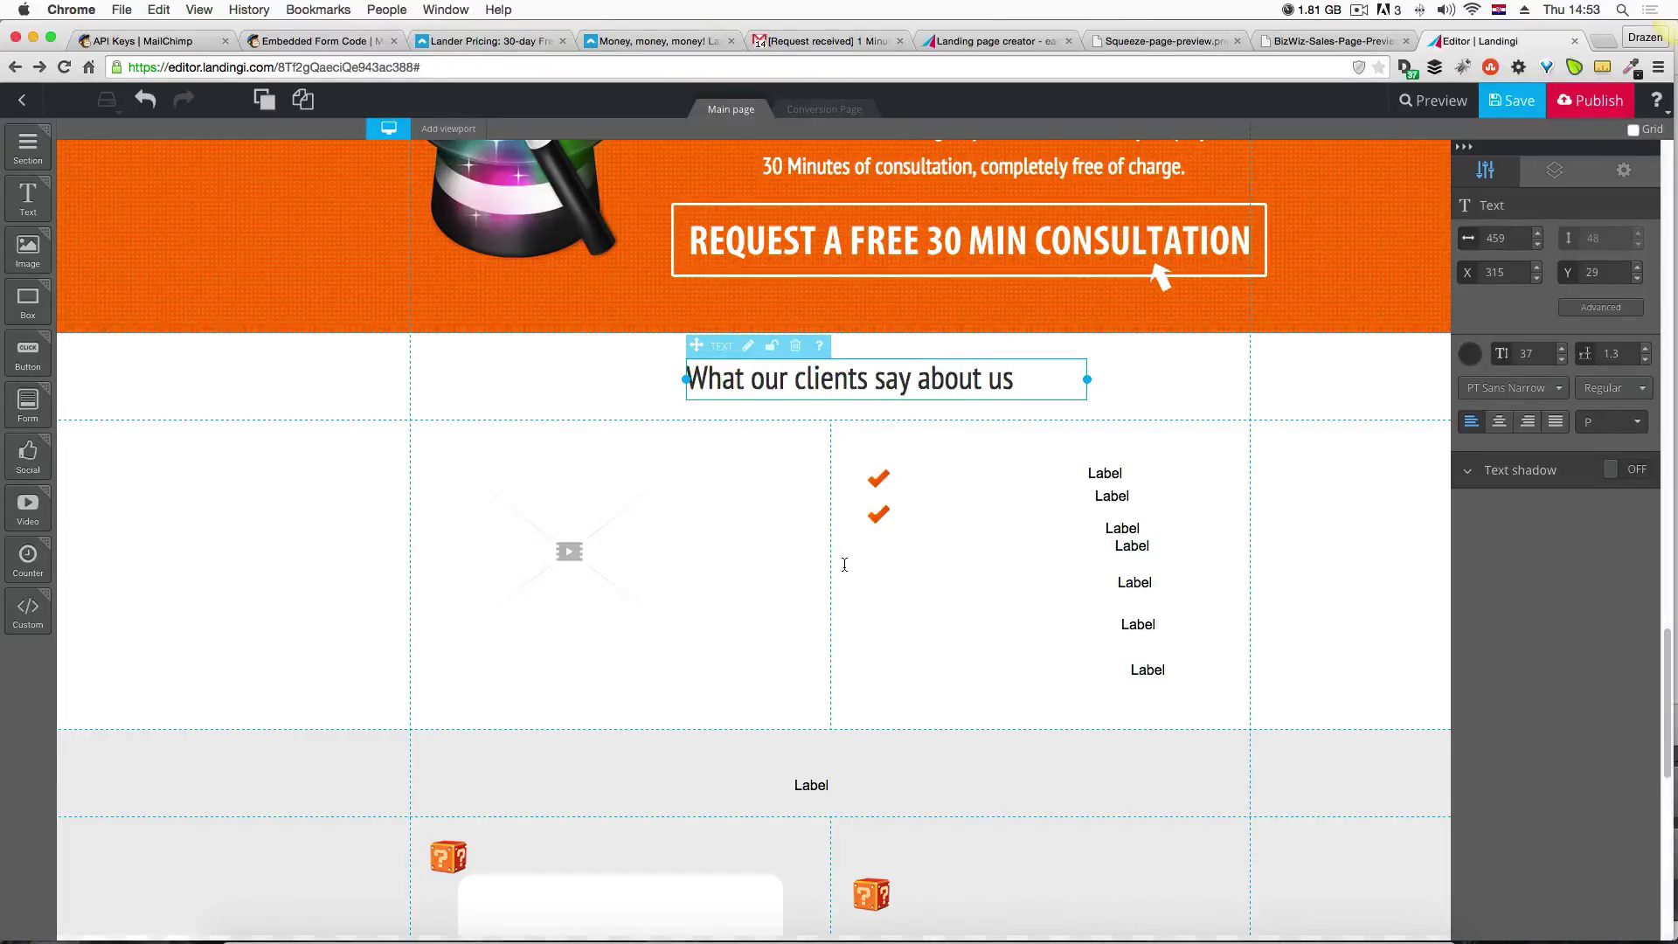
Copy the heading "See how BizWiz is different and better than others" from the Fireworks design.
key("super+Tab")
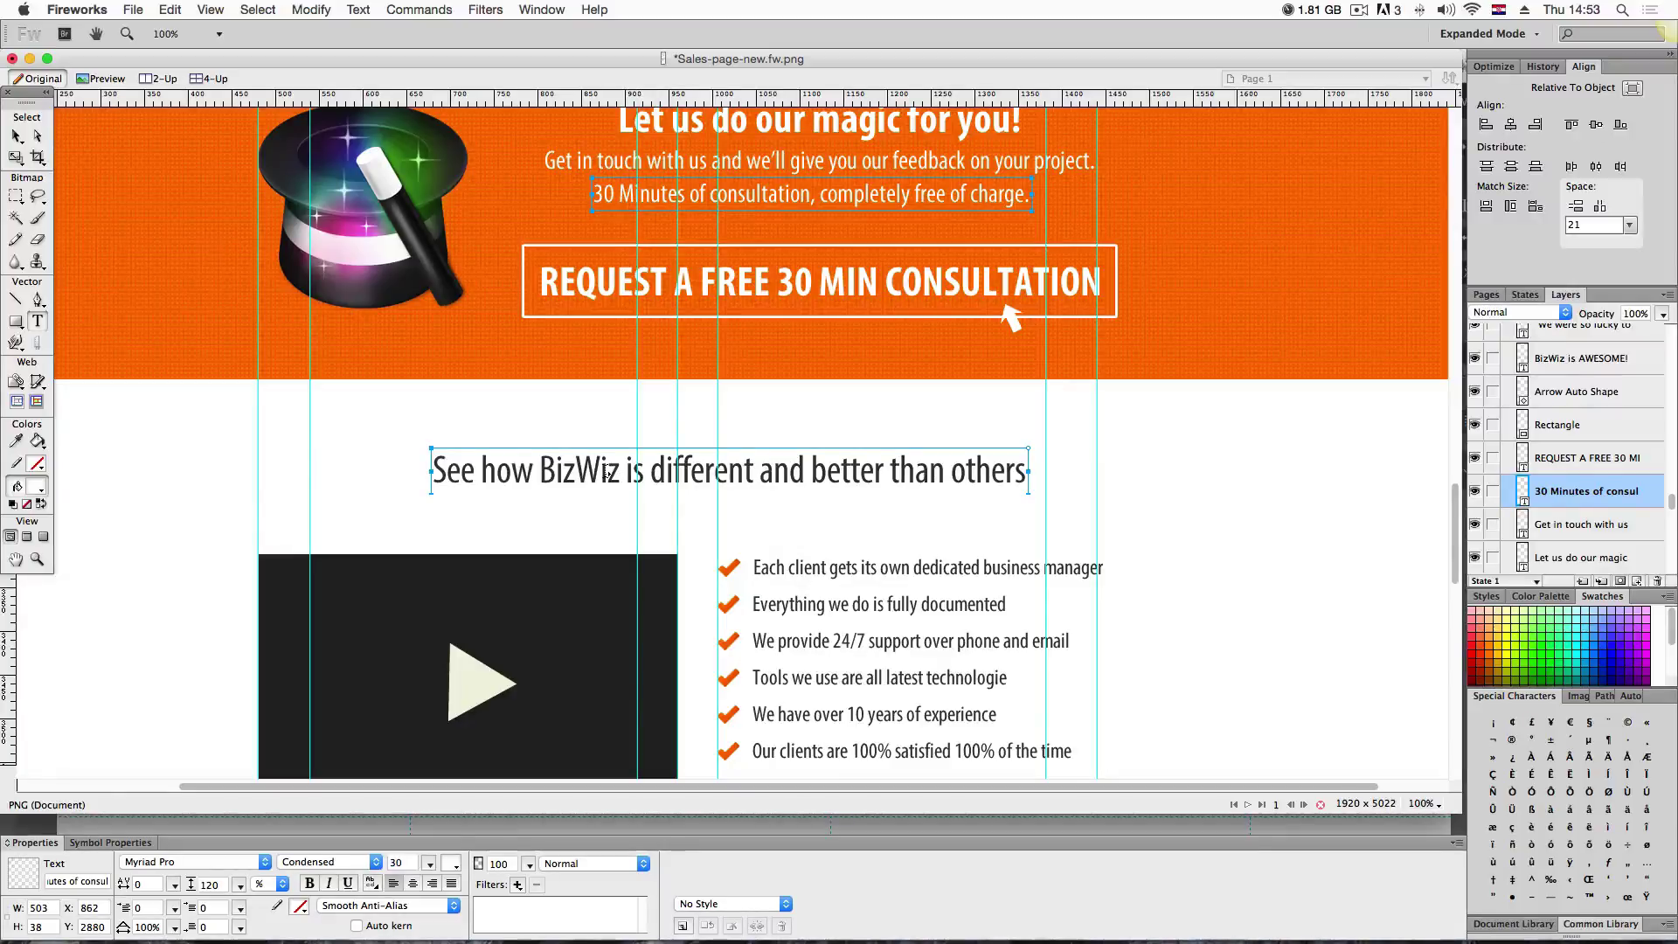
left_click(606, 473)
key("super+a")
key("super+c")
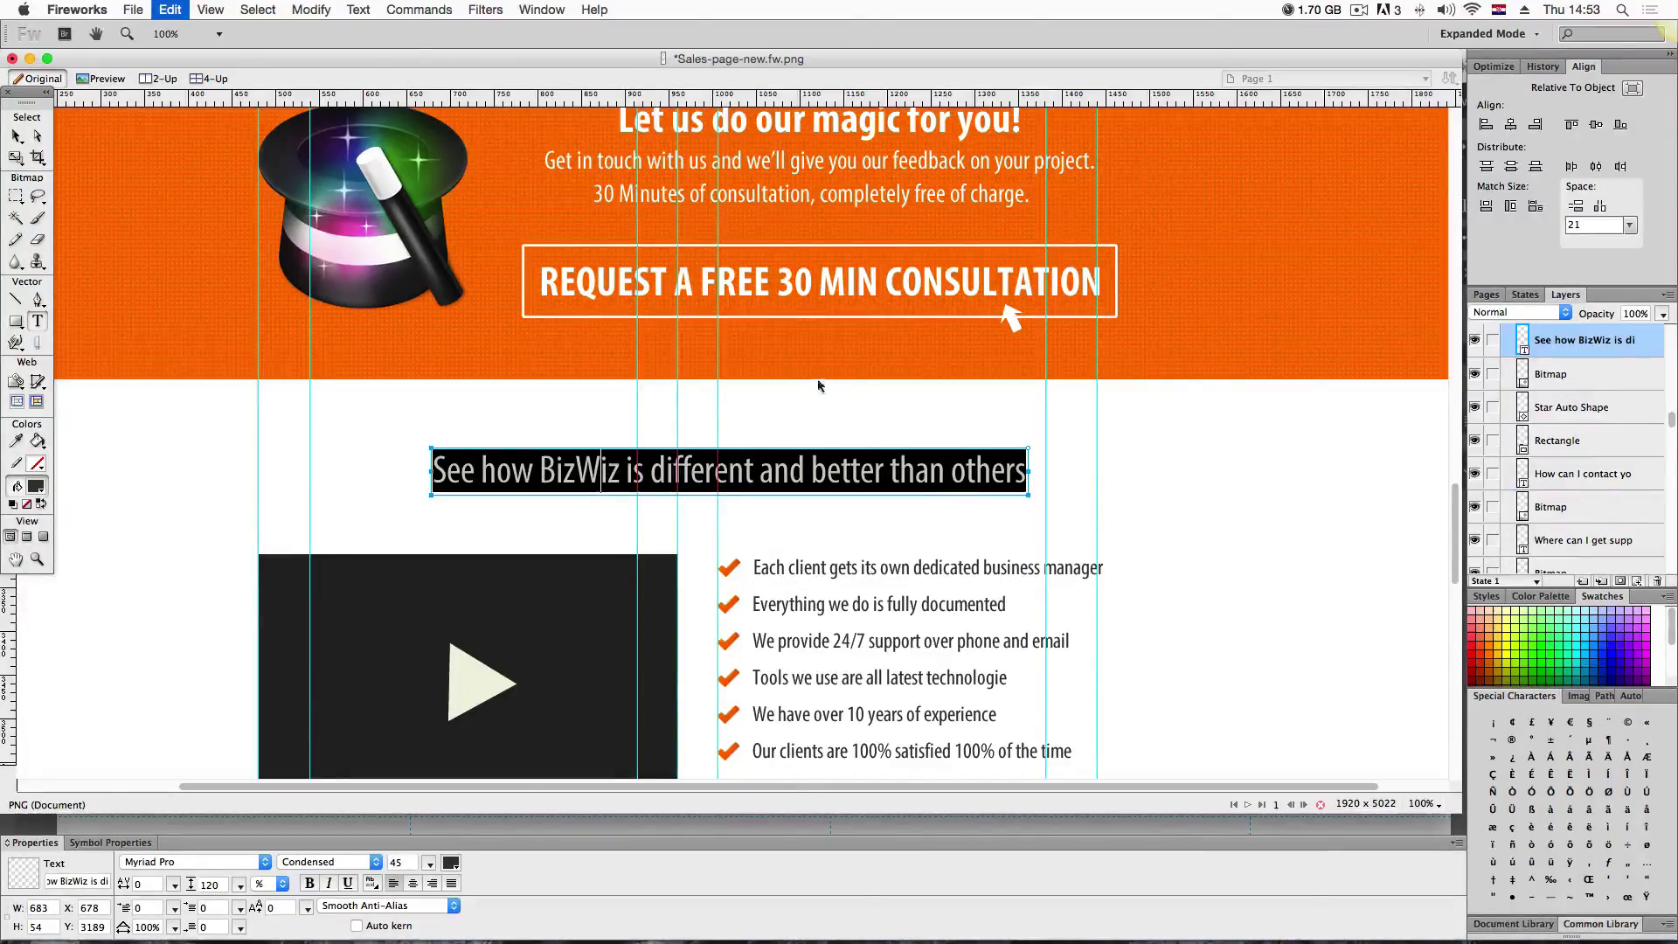
Return to the Landingi editor and move the duplicated heading below the orange section to X 292, Y 29.
key("super+Tab")
left_click(1095, 393)
left_click_drag(1014, 380, 799, 380)
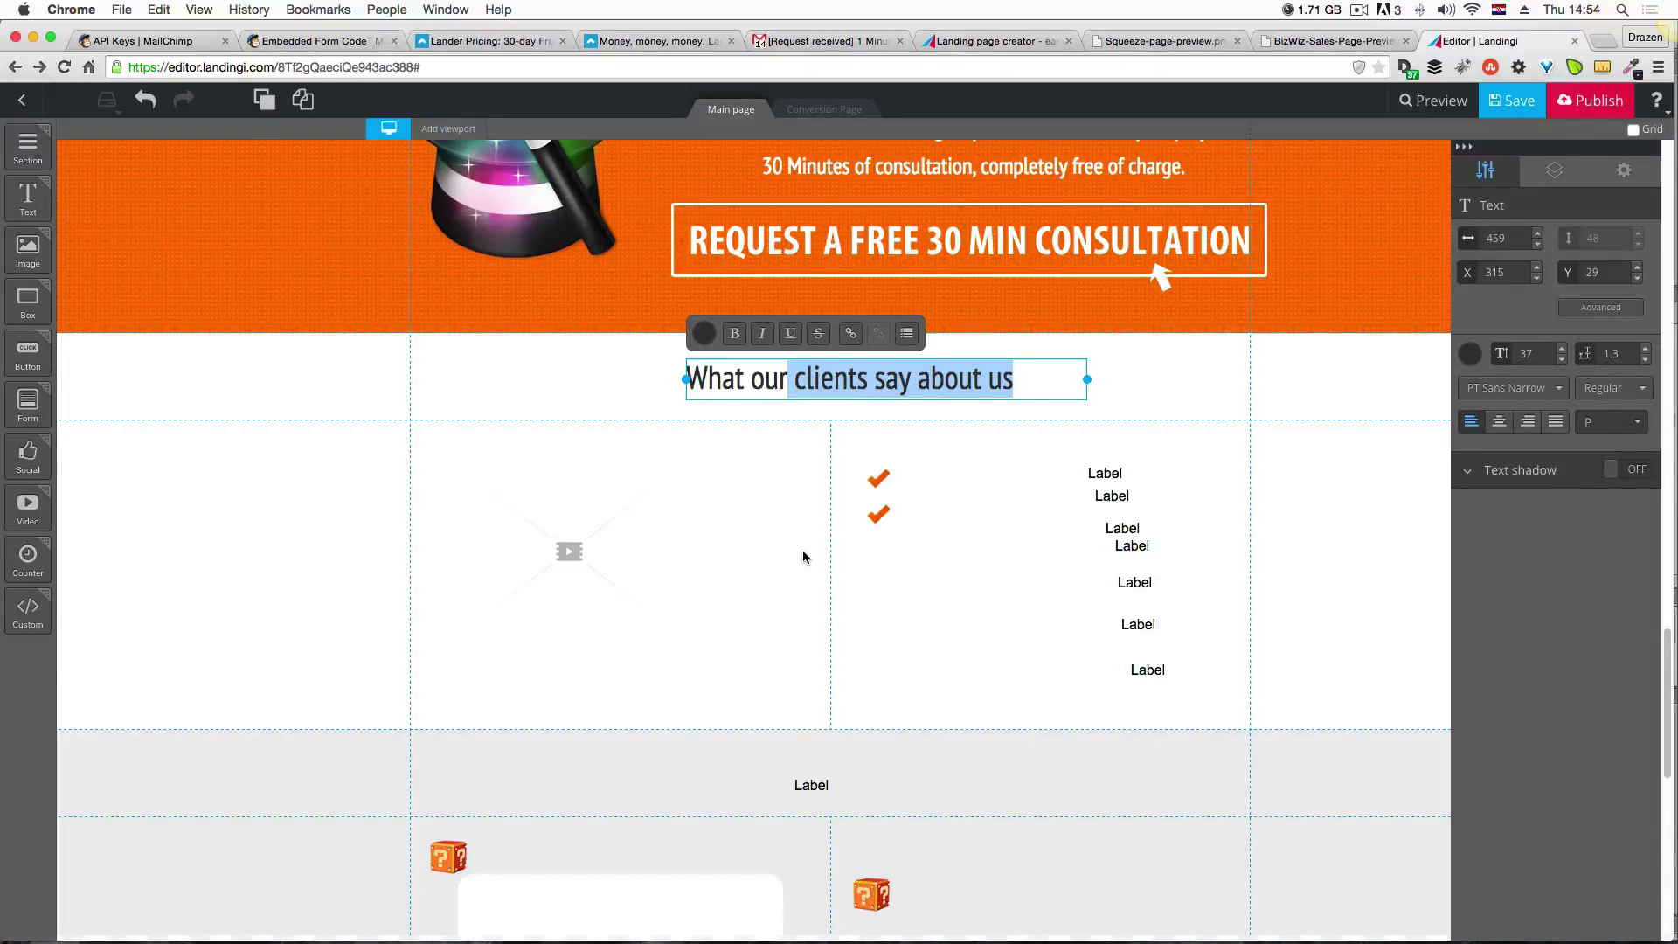
scroll(804, 556, "up", 5)
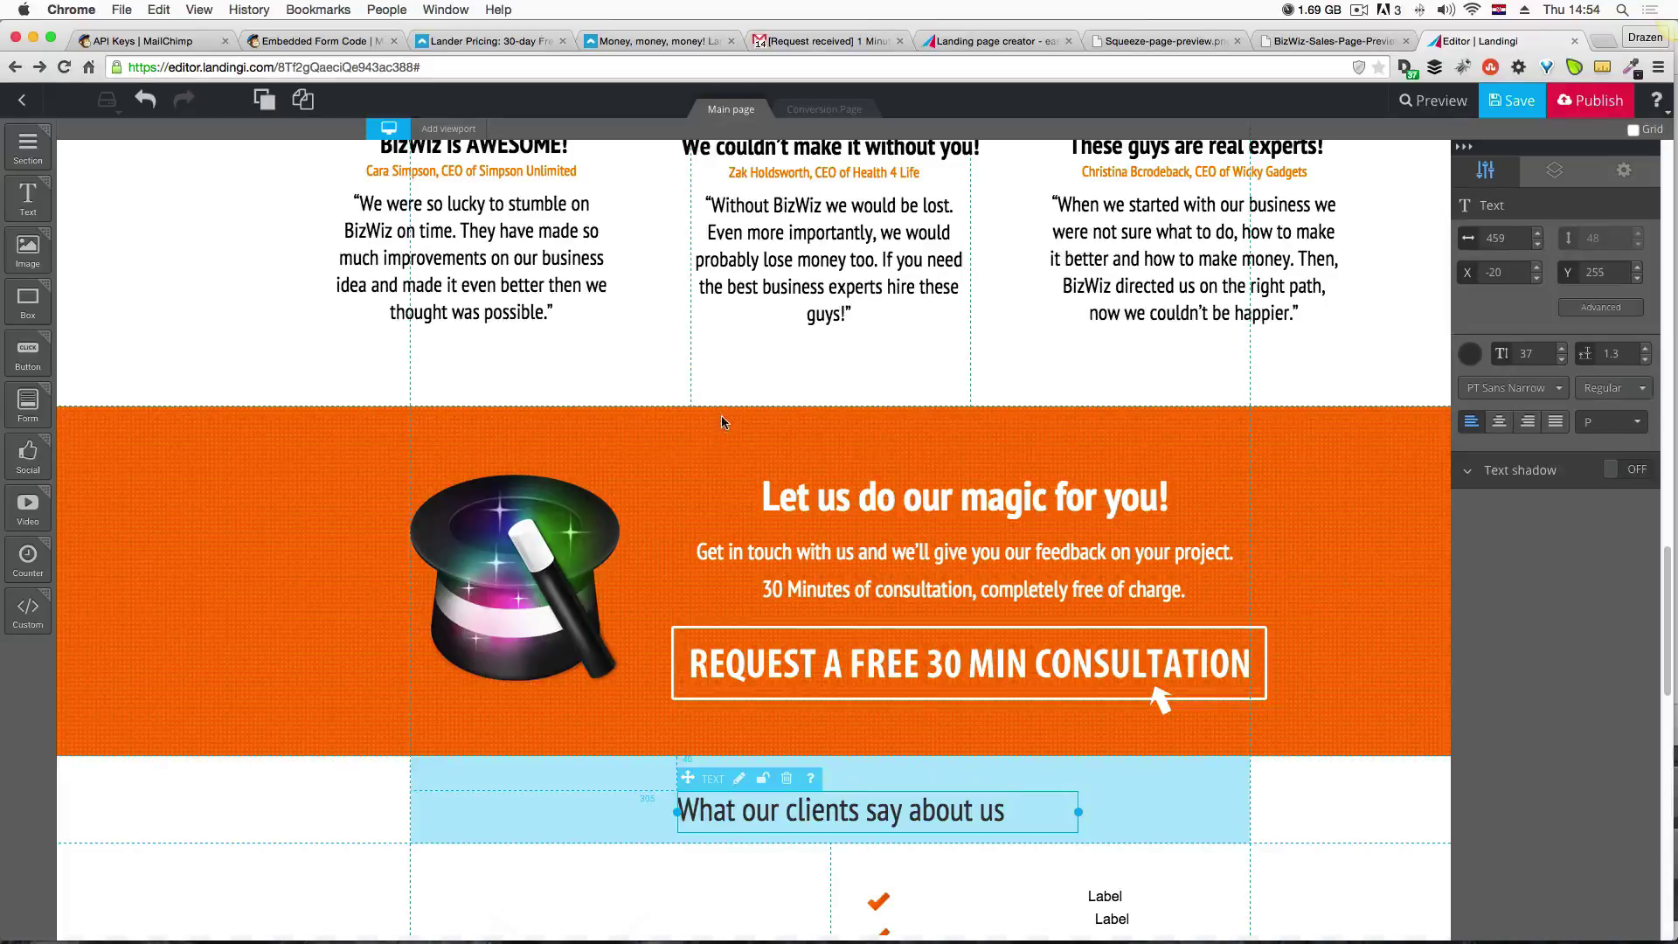
Replace the duplicated heading's text with "See how BizWiz is different and better than others" and widen it to fit on one line.
key("super+Tab")
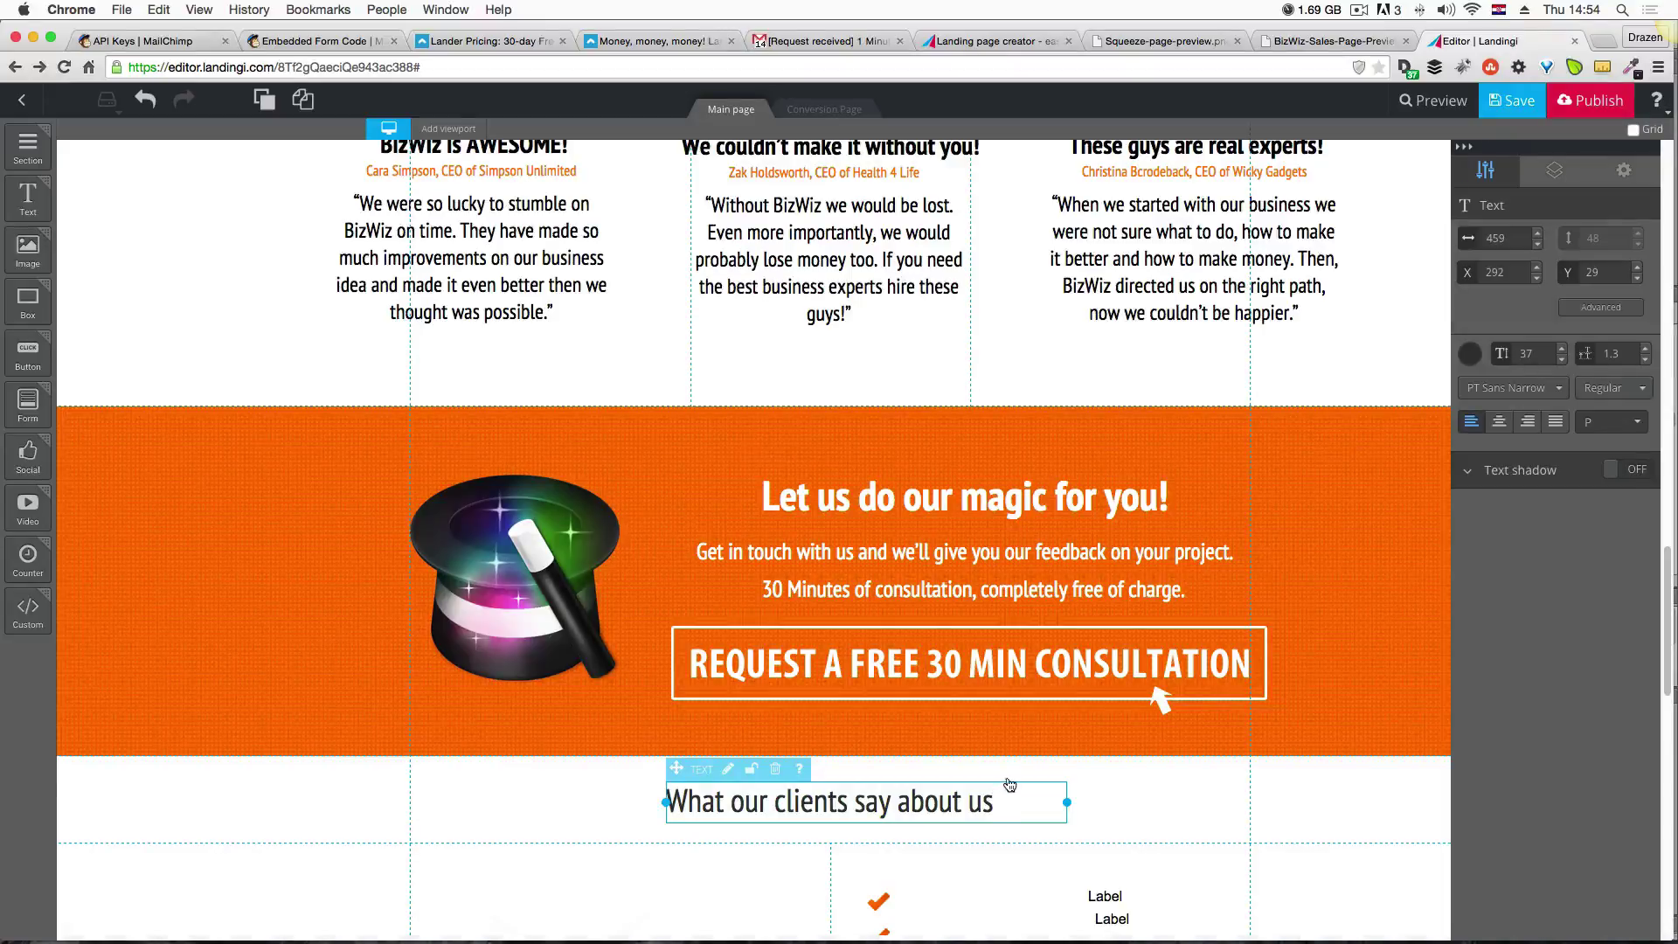
double_click(1006, 789)
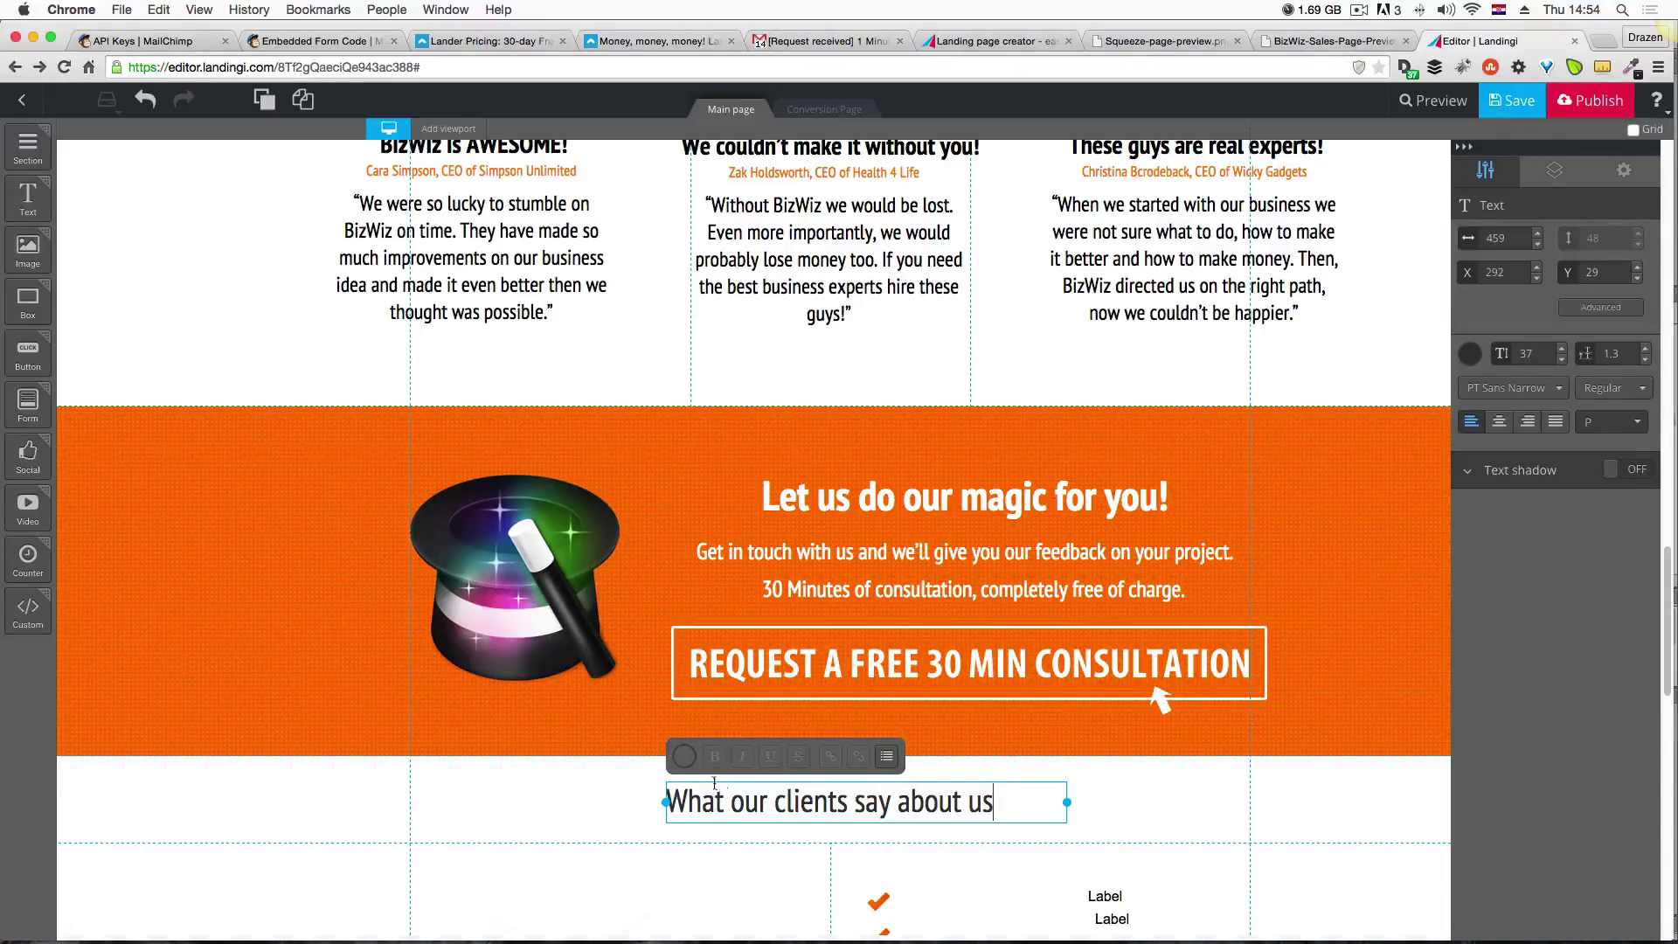
left_click_drag(994, 802, 669, 797)
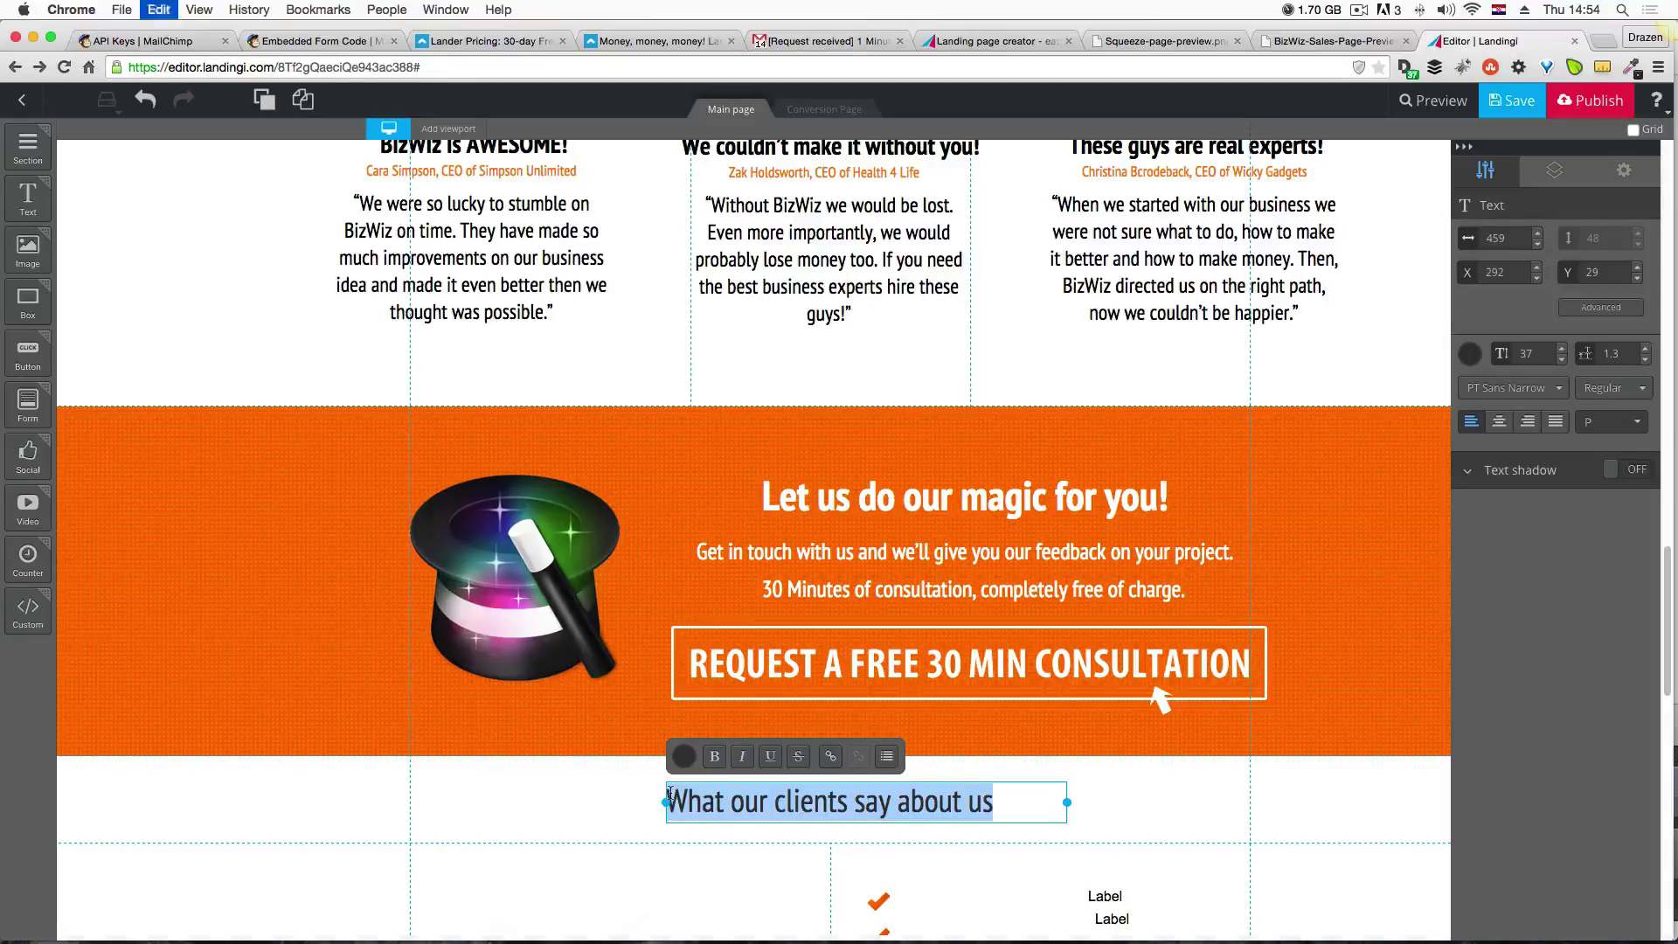
key("super+v")
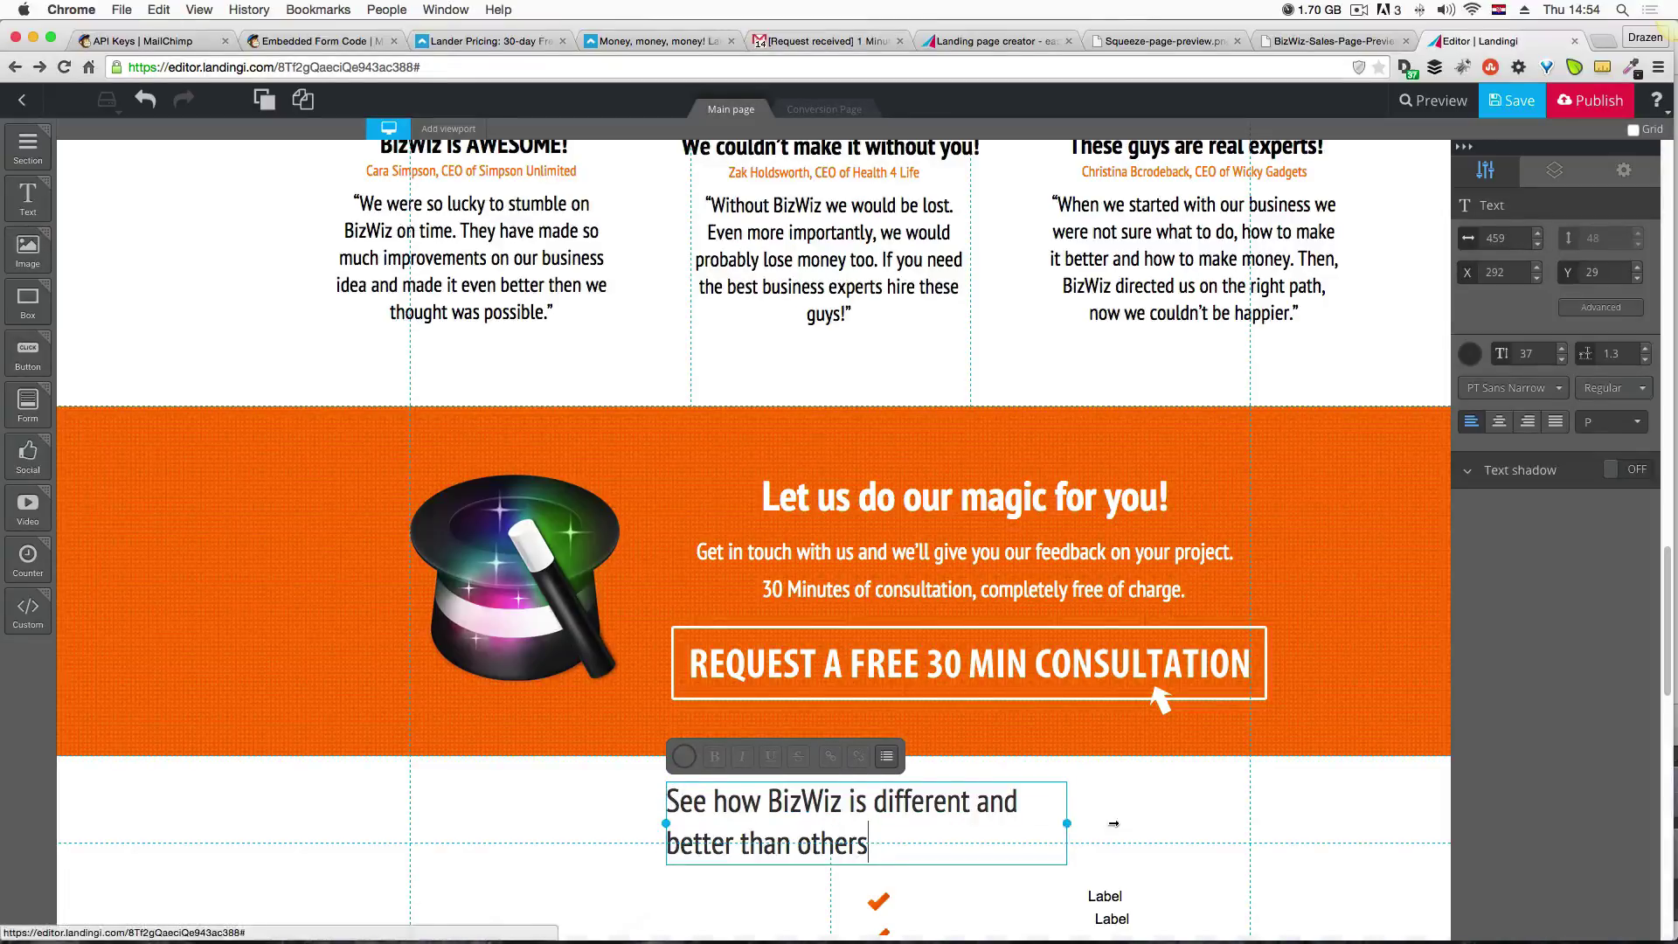
key("Escape")
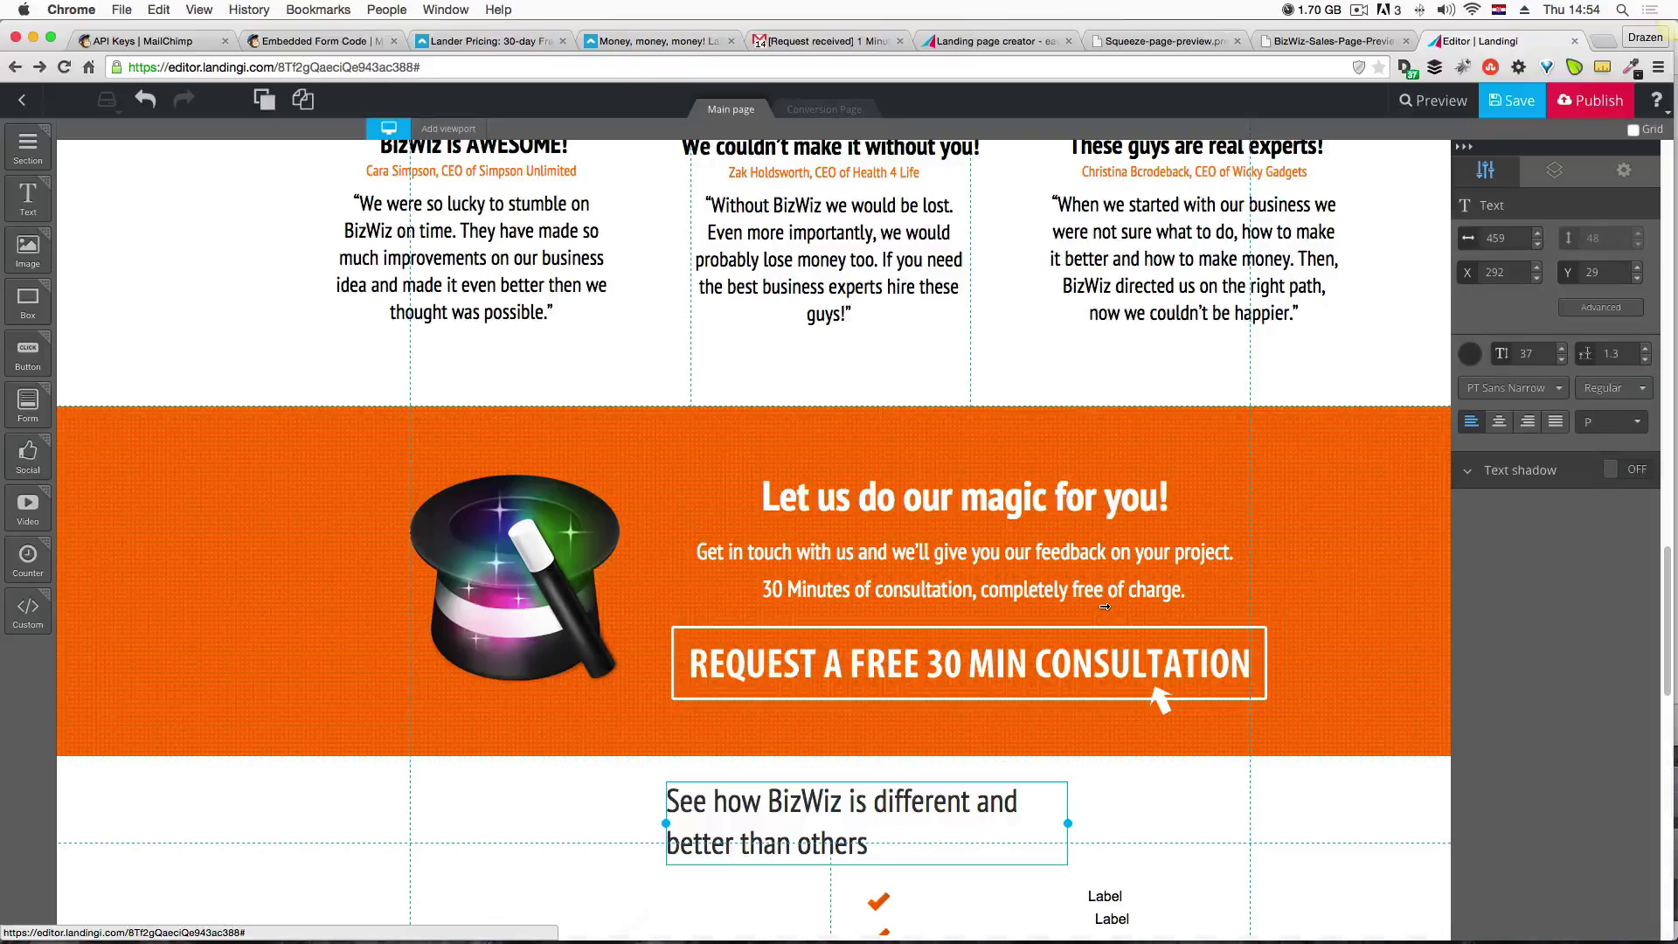
Delete the four placeholder labels directly below the topmost one in the comparison section's checklist column.
scroll(1104, 606, "down", 4)
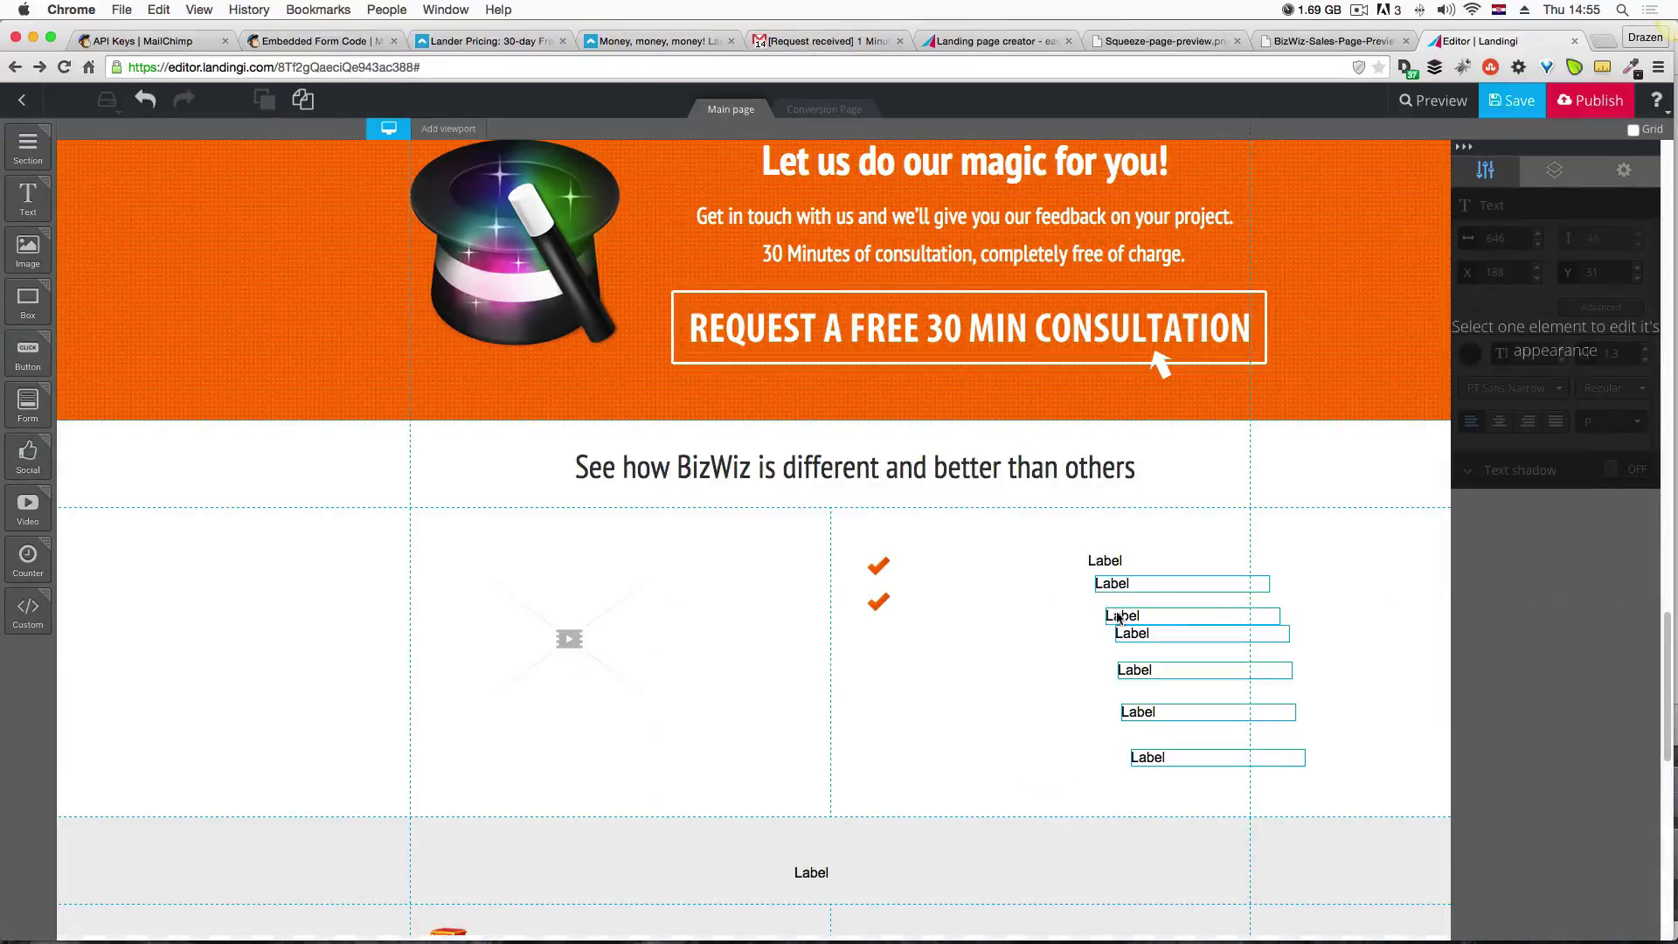
left_click(1122, 620)
left_click(1149, 590)
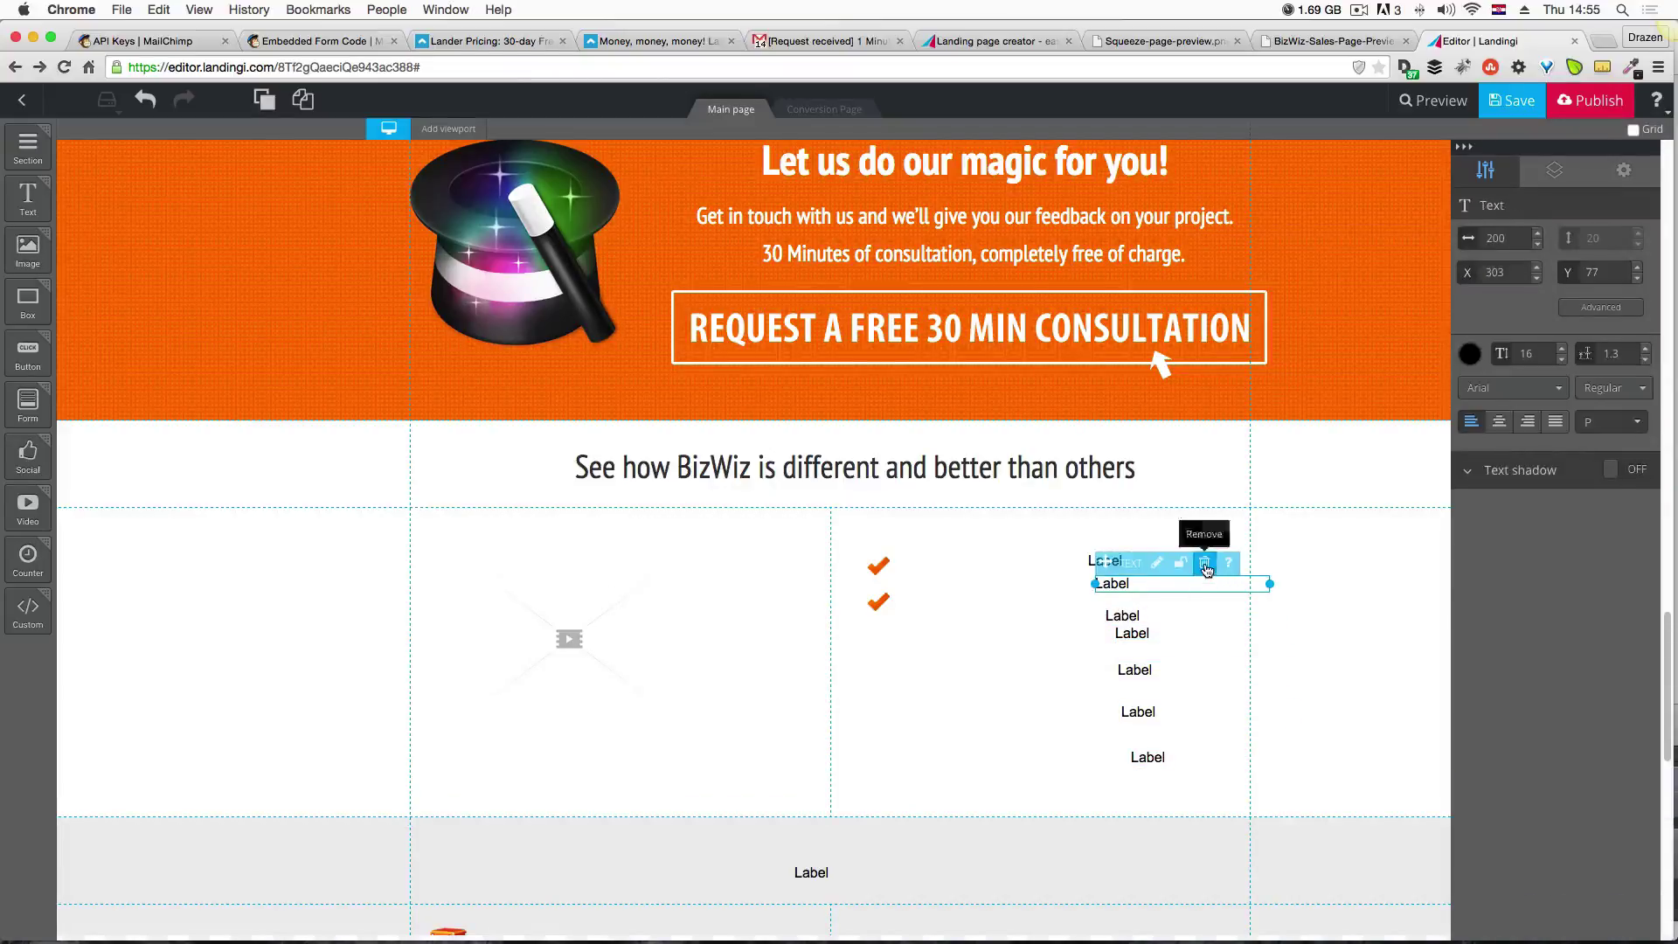
key("Delete")
left_click(1225, 617)
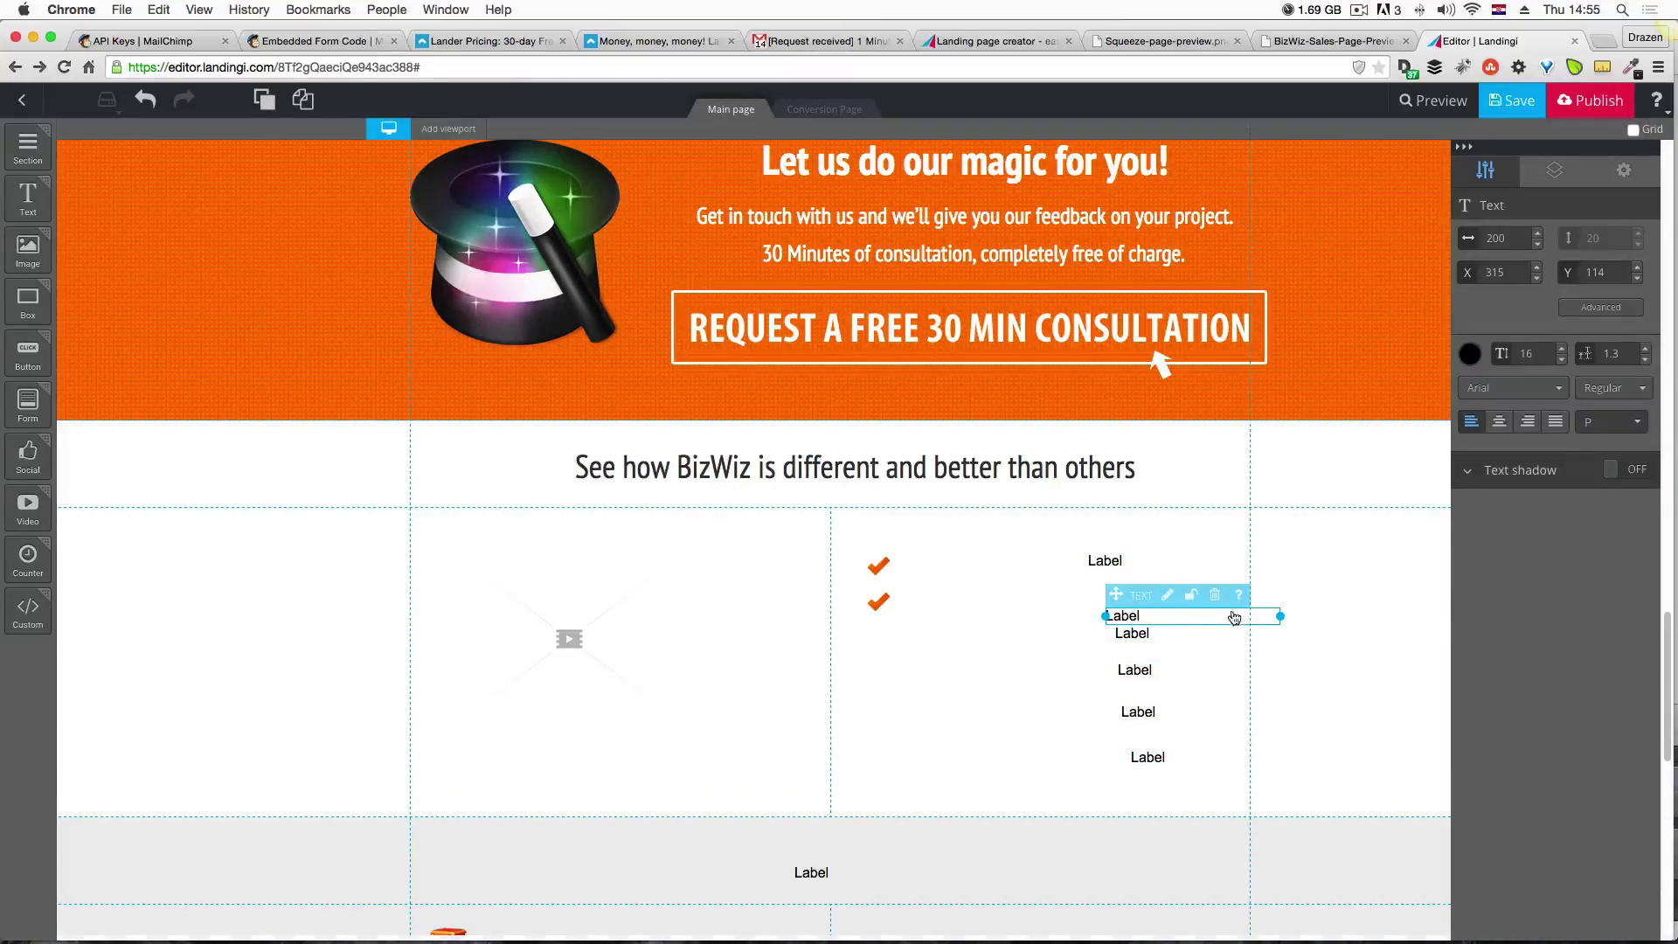
left_click(1215, 597)
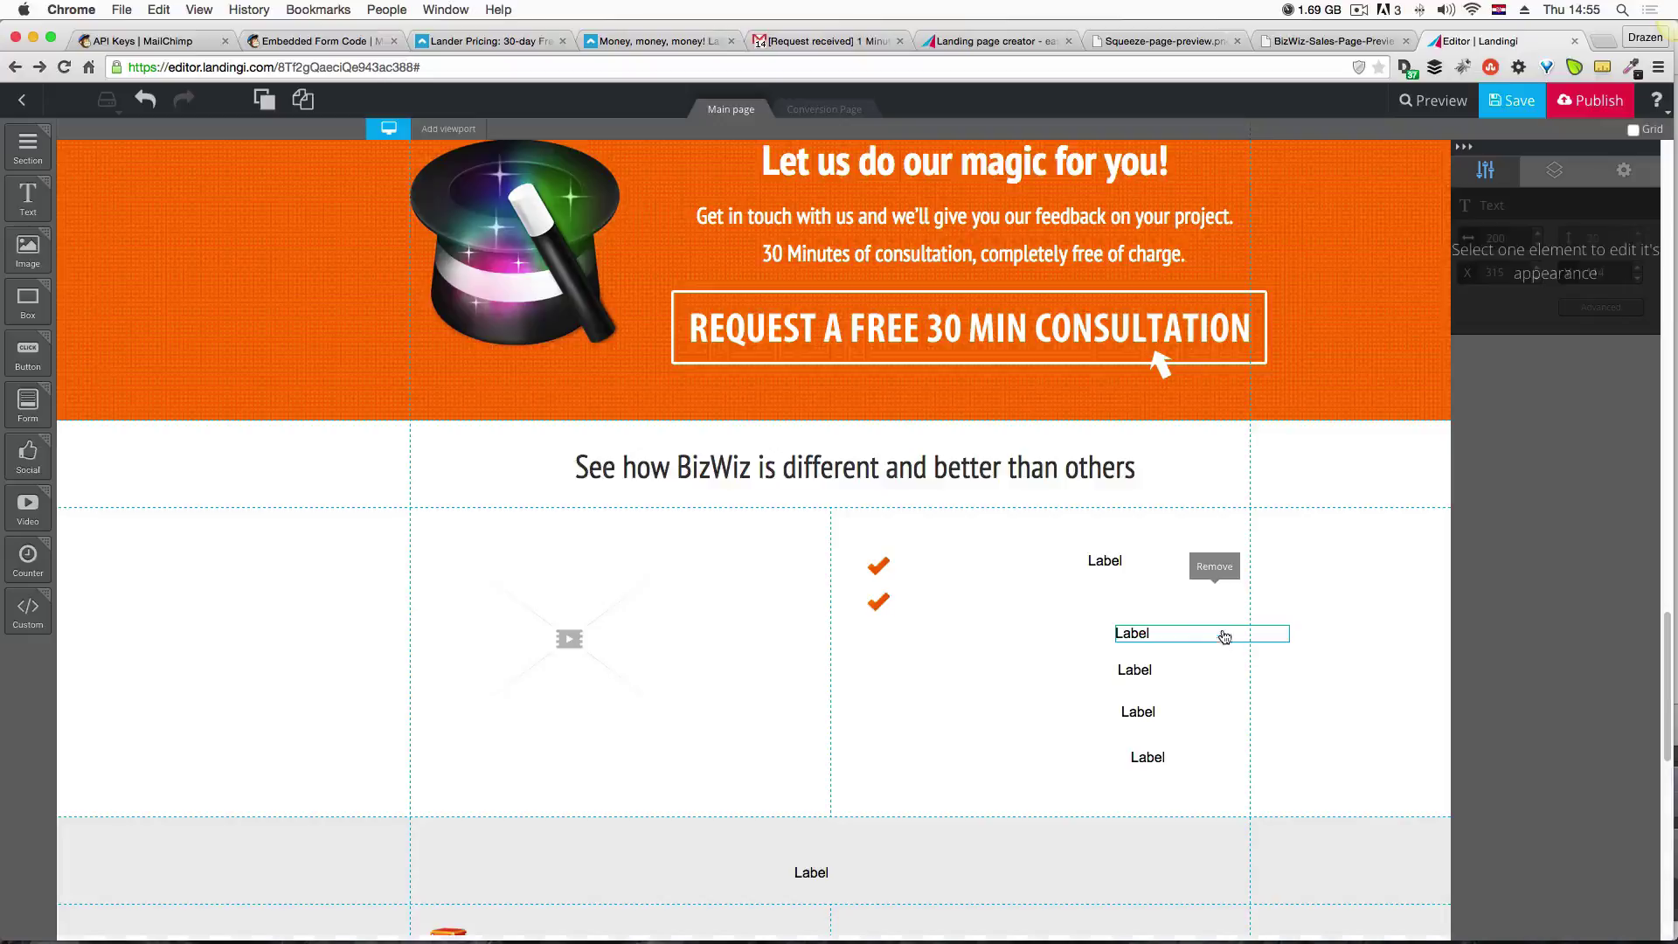
left_click(1225, 617)
left_click(1199, 671)
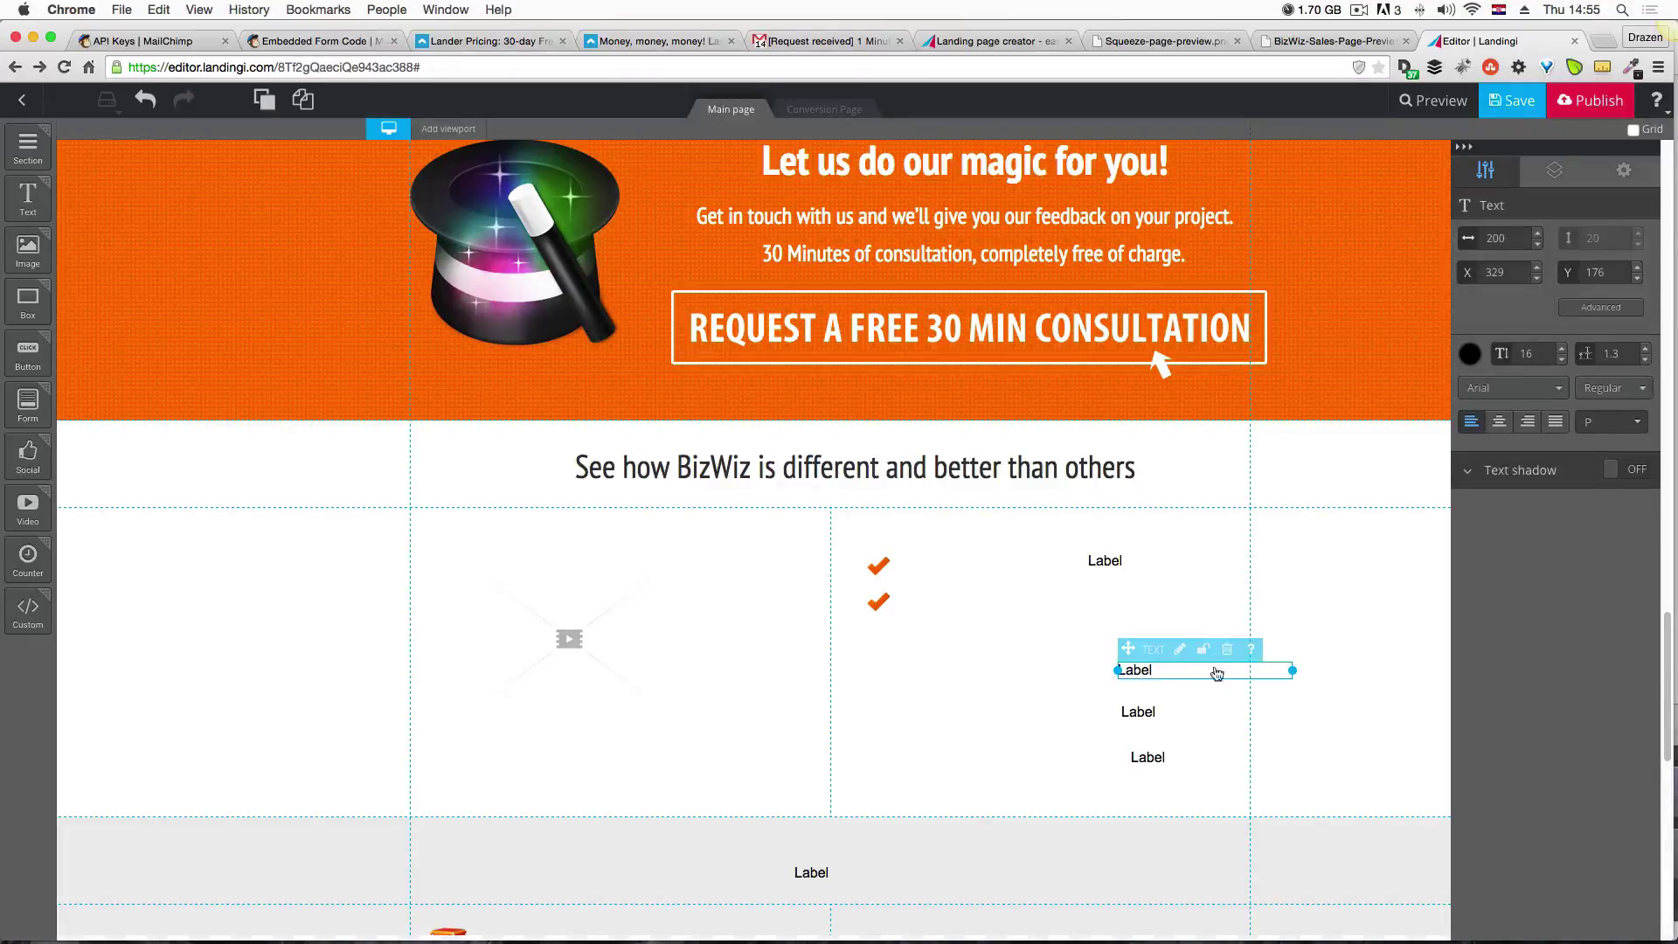
left_click(1228, 652)
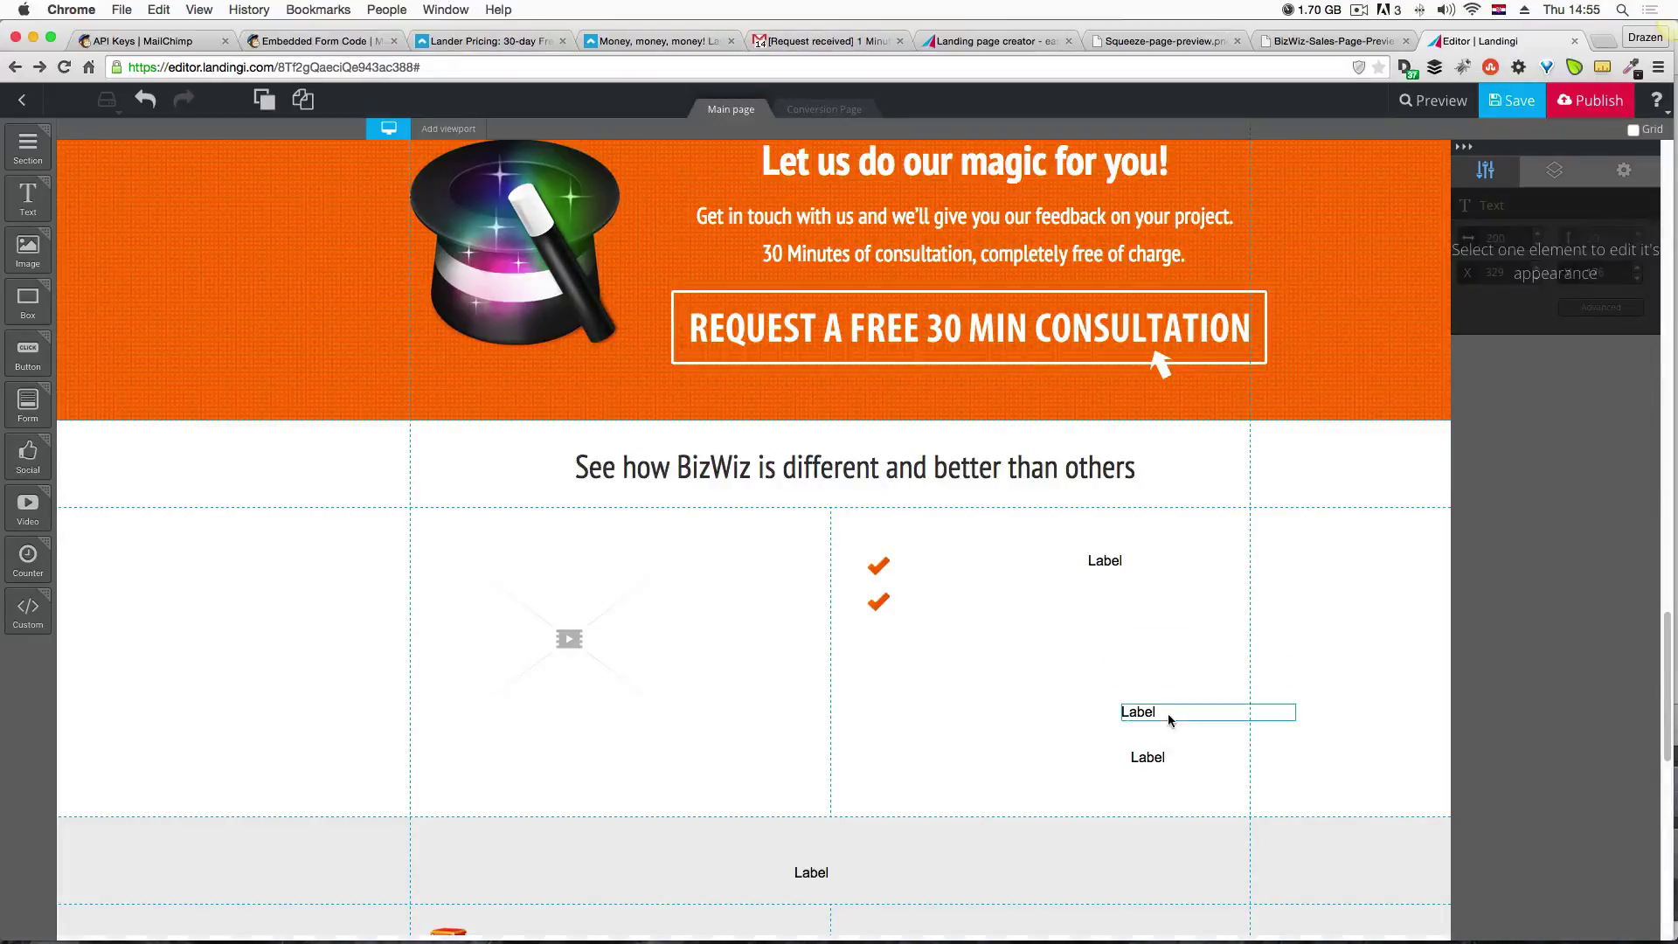
Delete the two lowest placeholder labels and move the remaining one beside the upper orange checkmark.
left_click(1168, 714)
left_click(1231, 691)
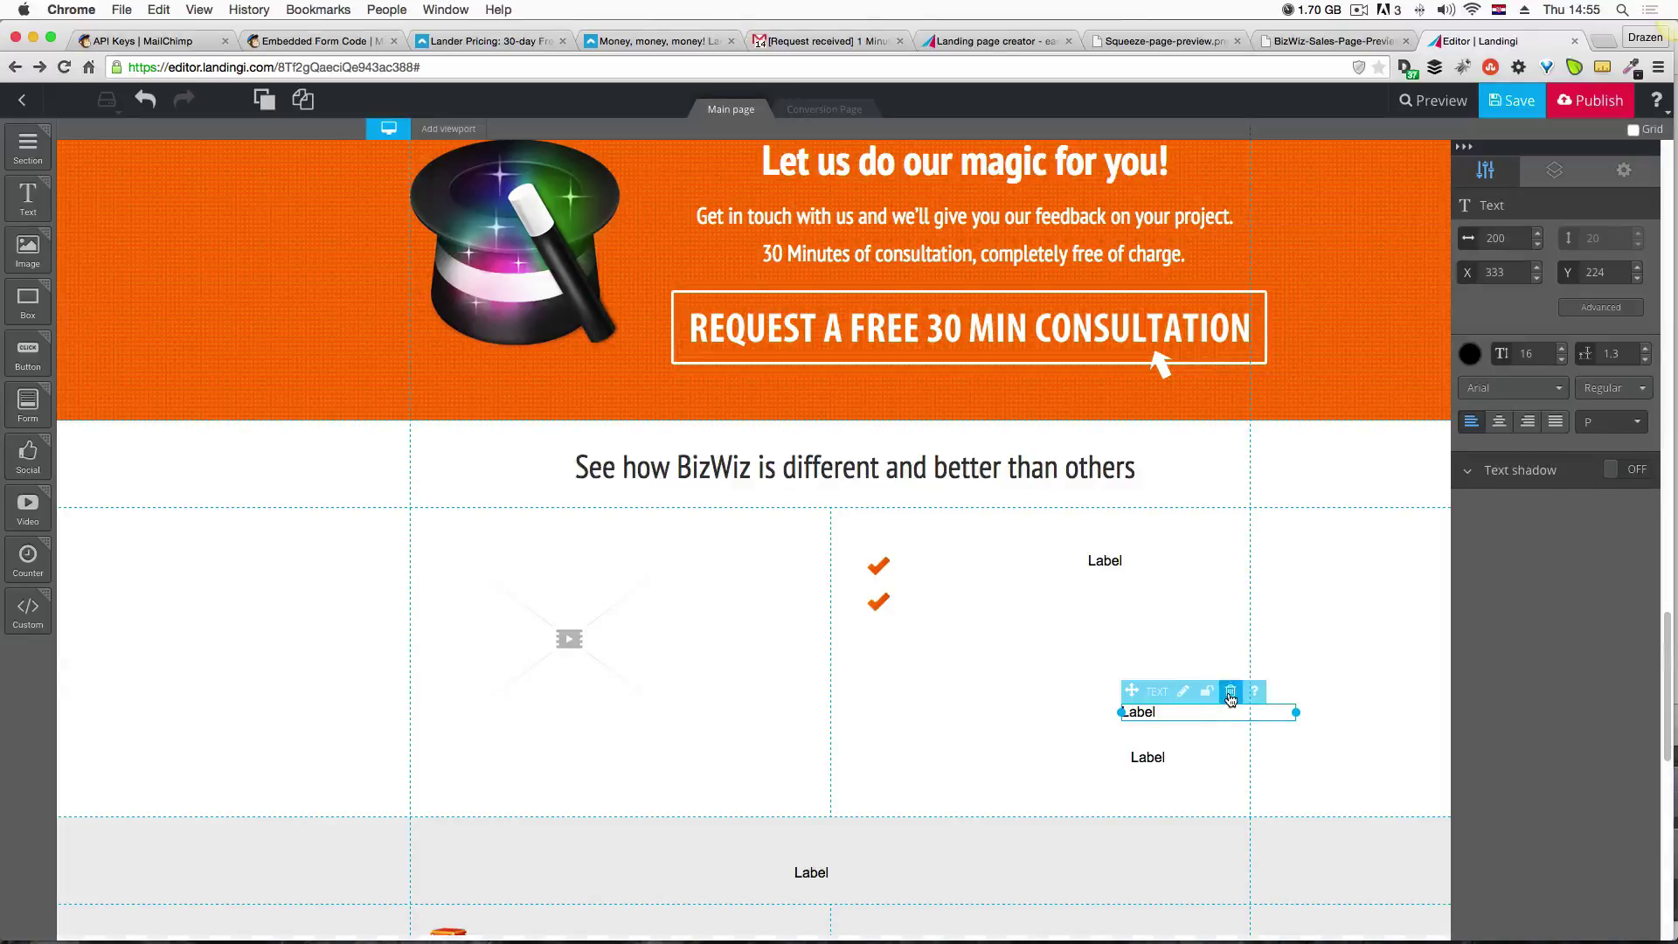
left_click(1192, 760)
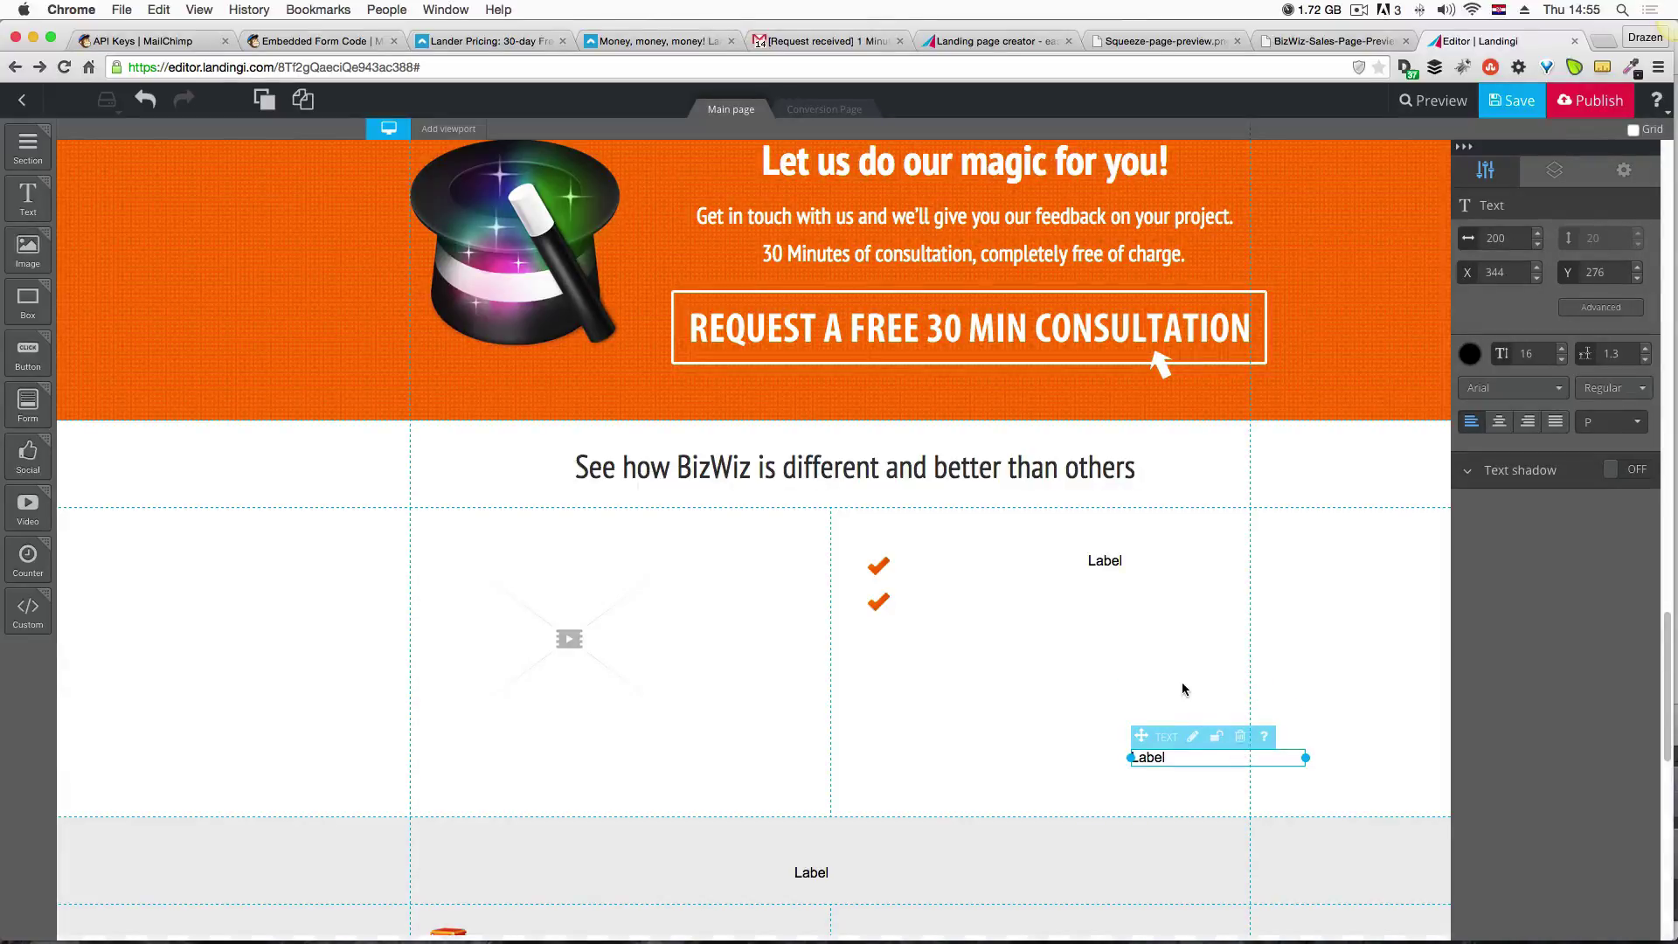
left_click(1240, 737)
left_click_drag(1102, 565, 963, 569)
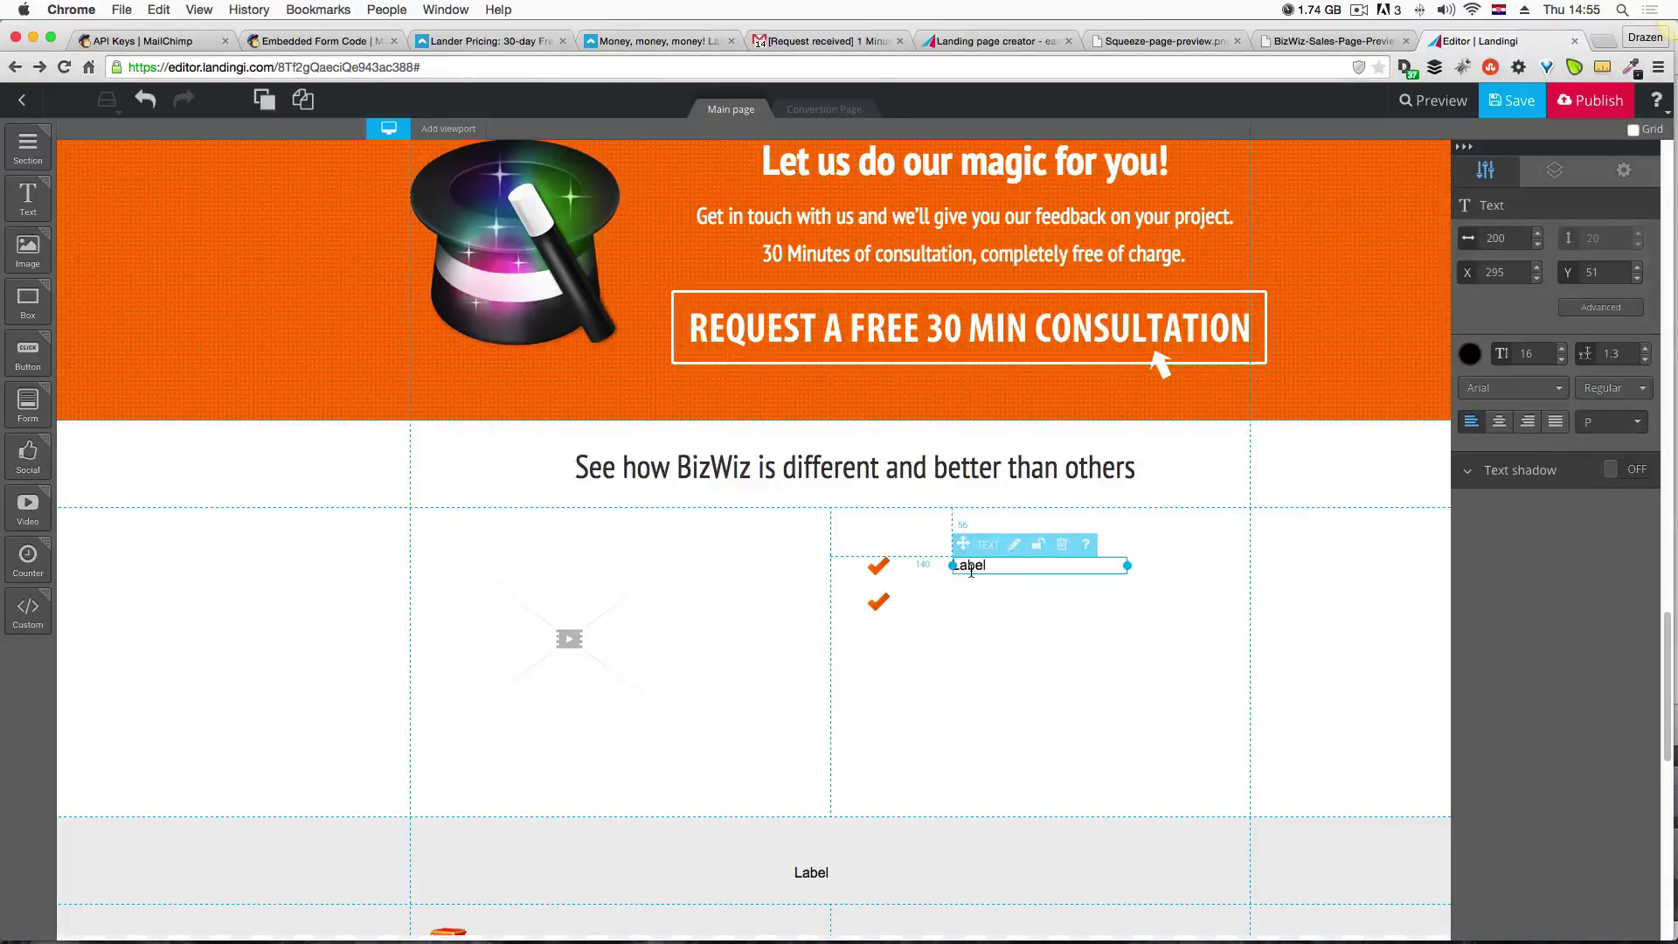
left_click(997, 659)
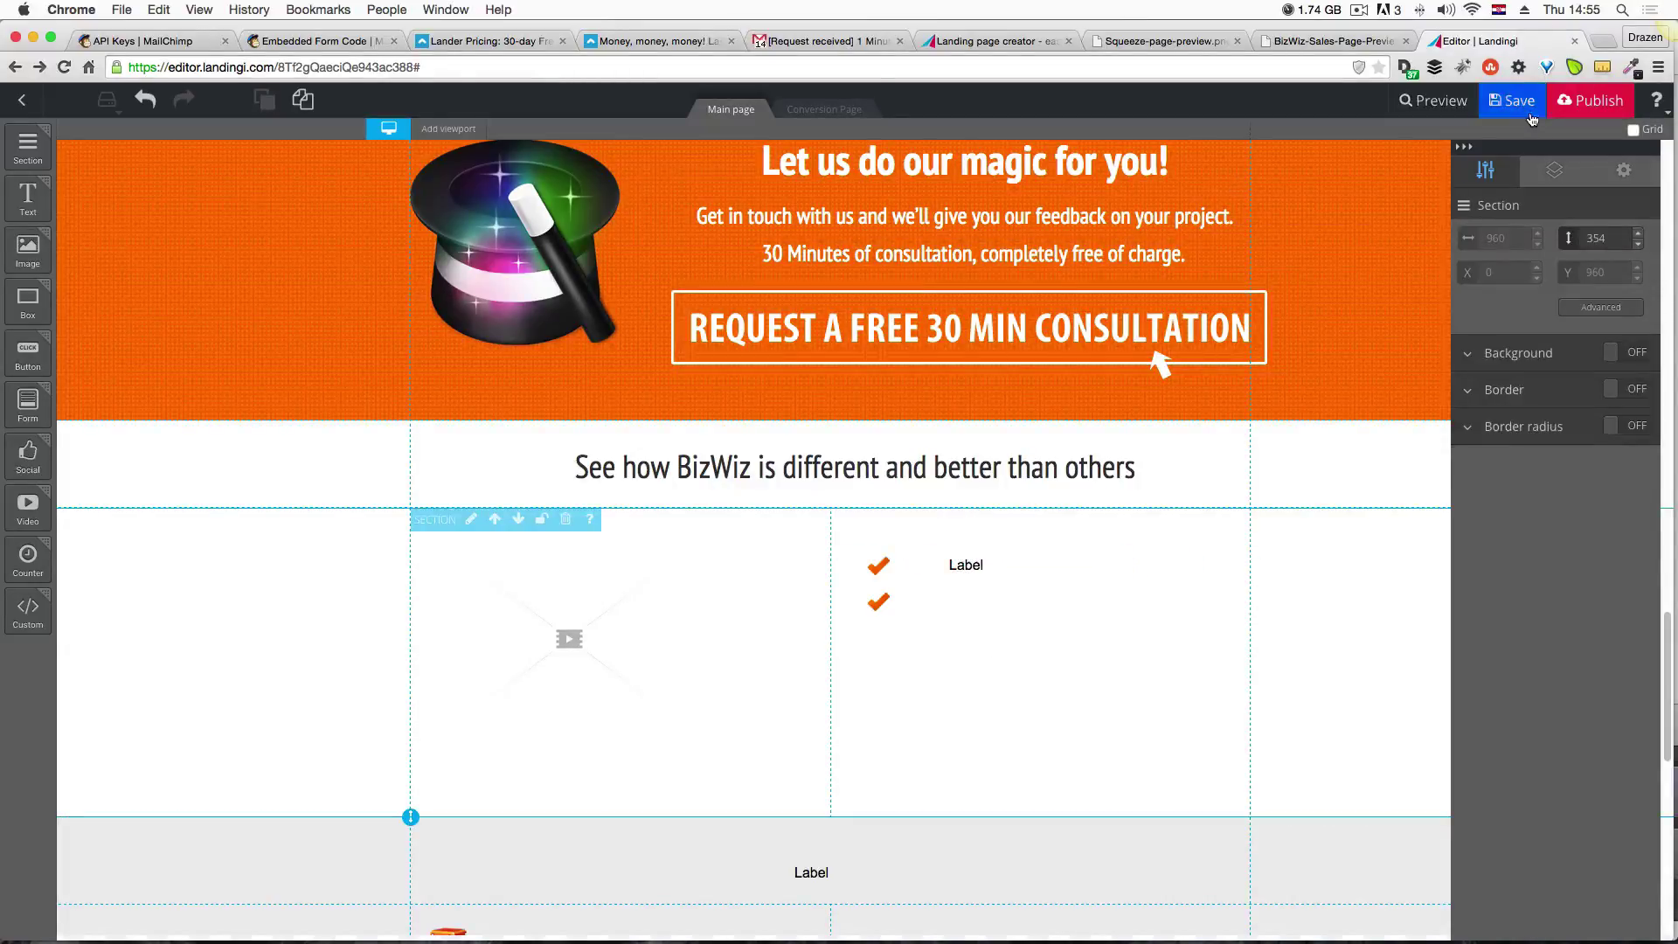
left_click(1602, 41)
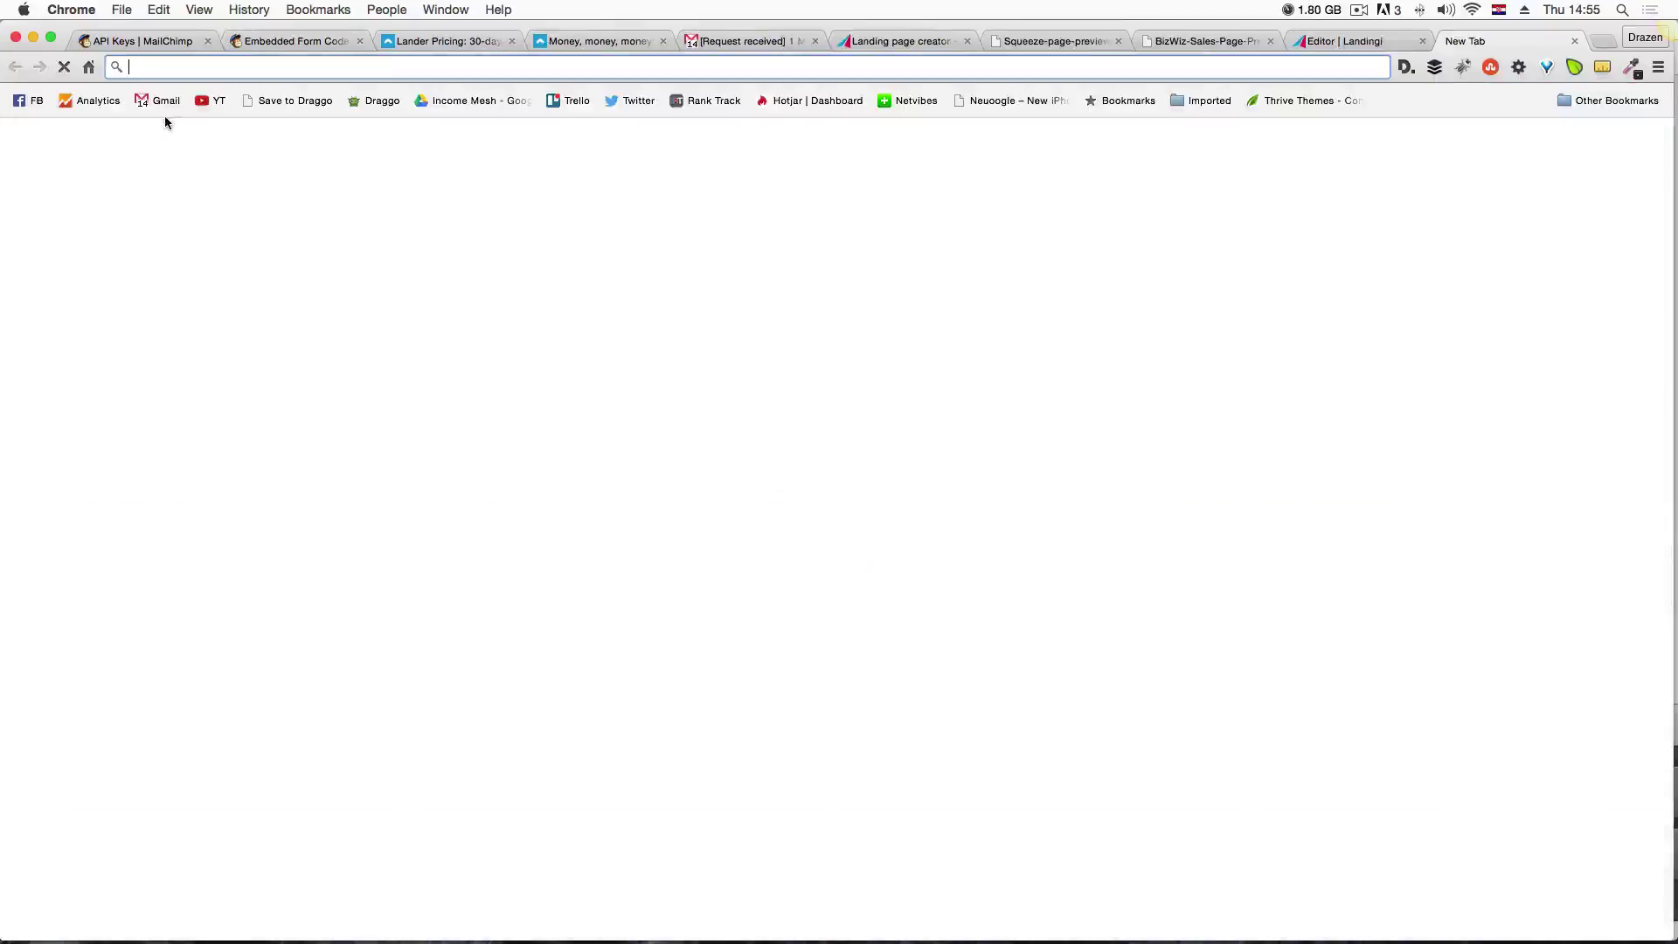
left_click(208, 98)
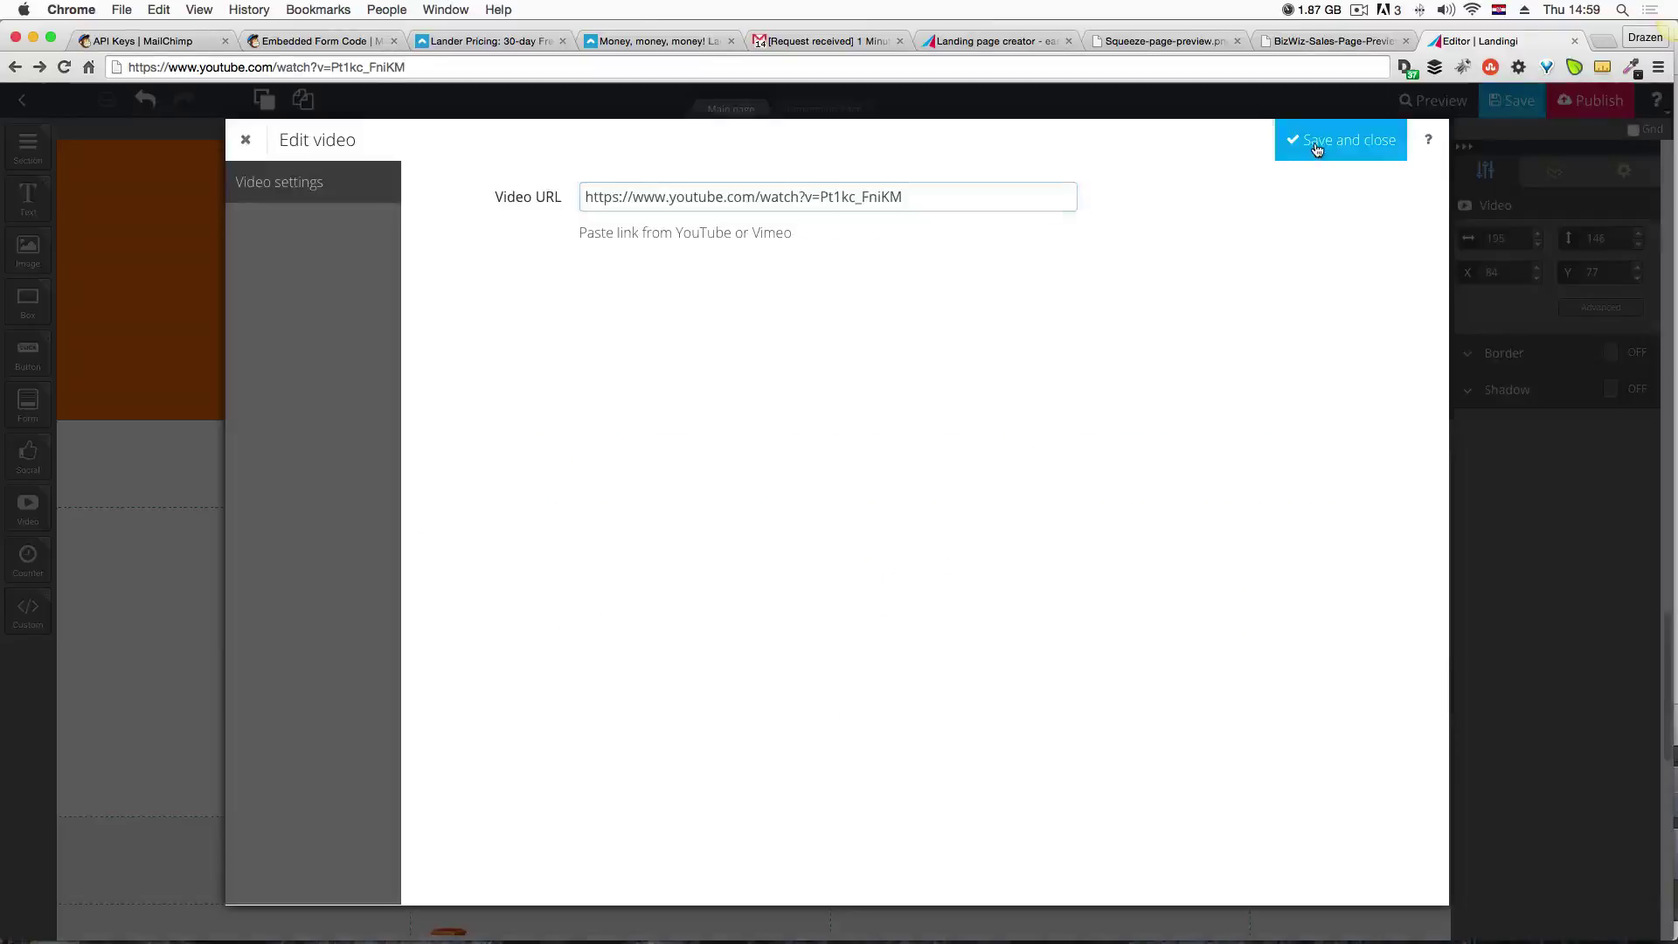
left_click(1317, 150)
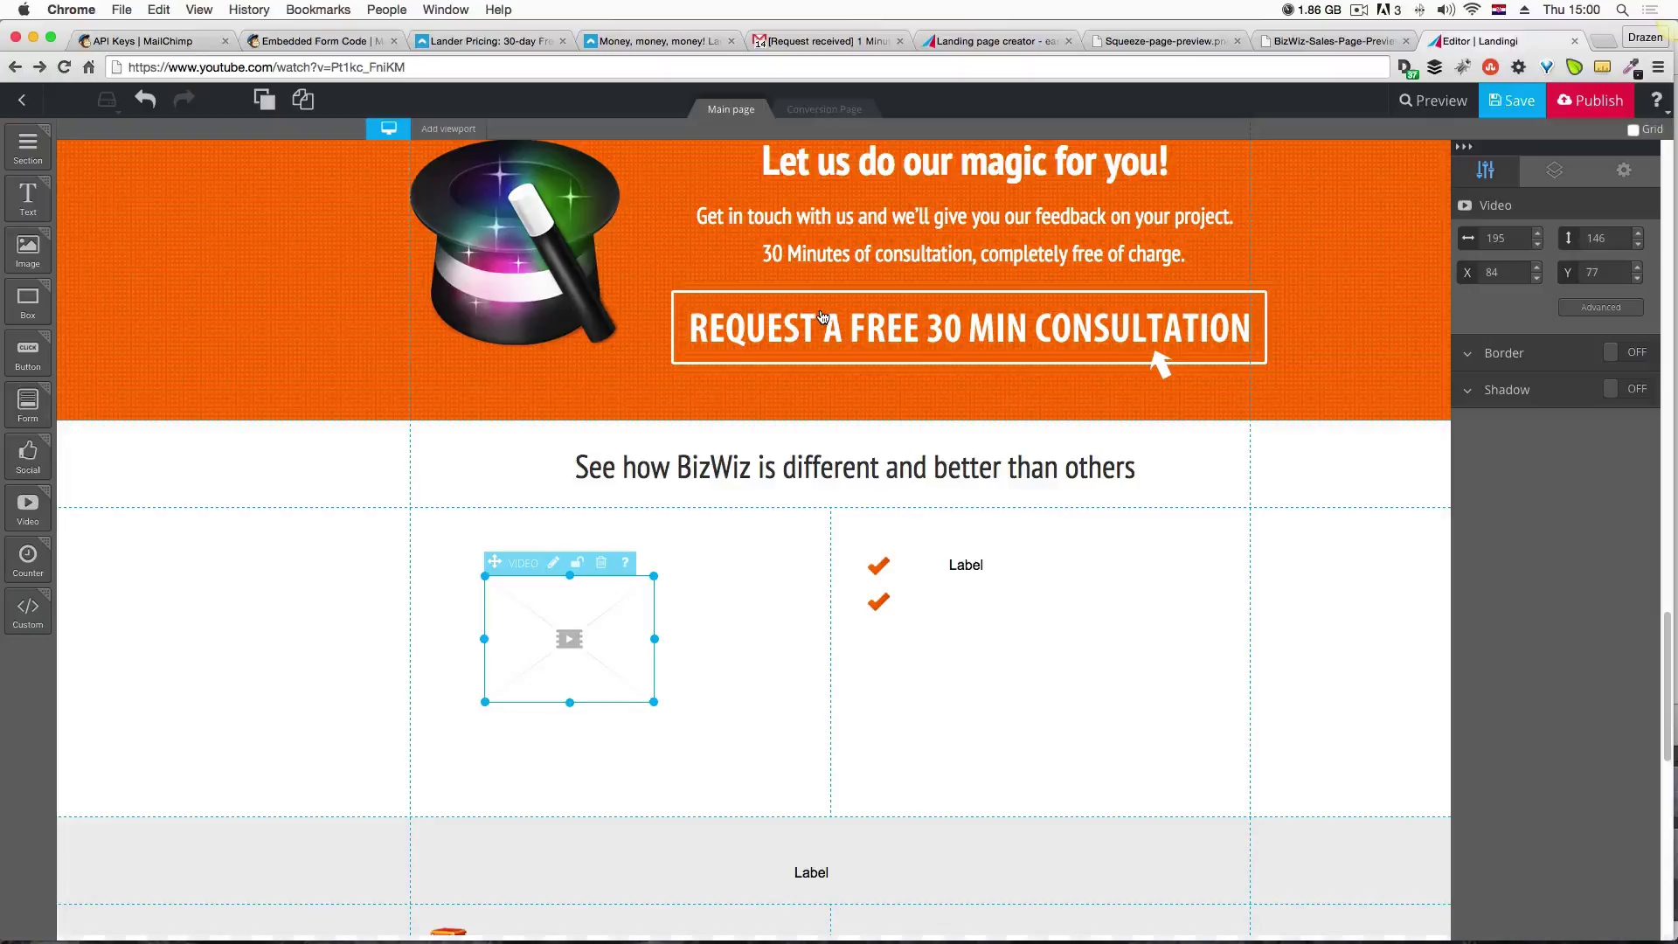
key("Return")
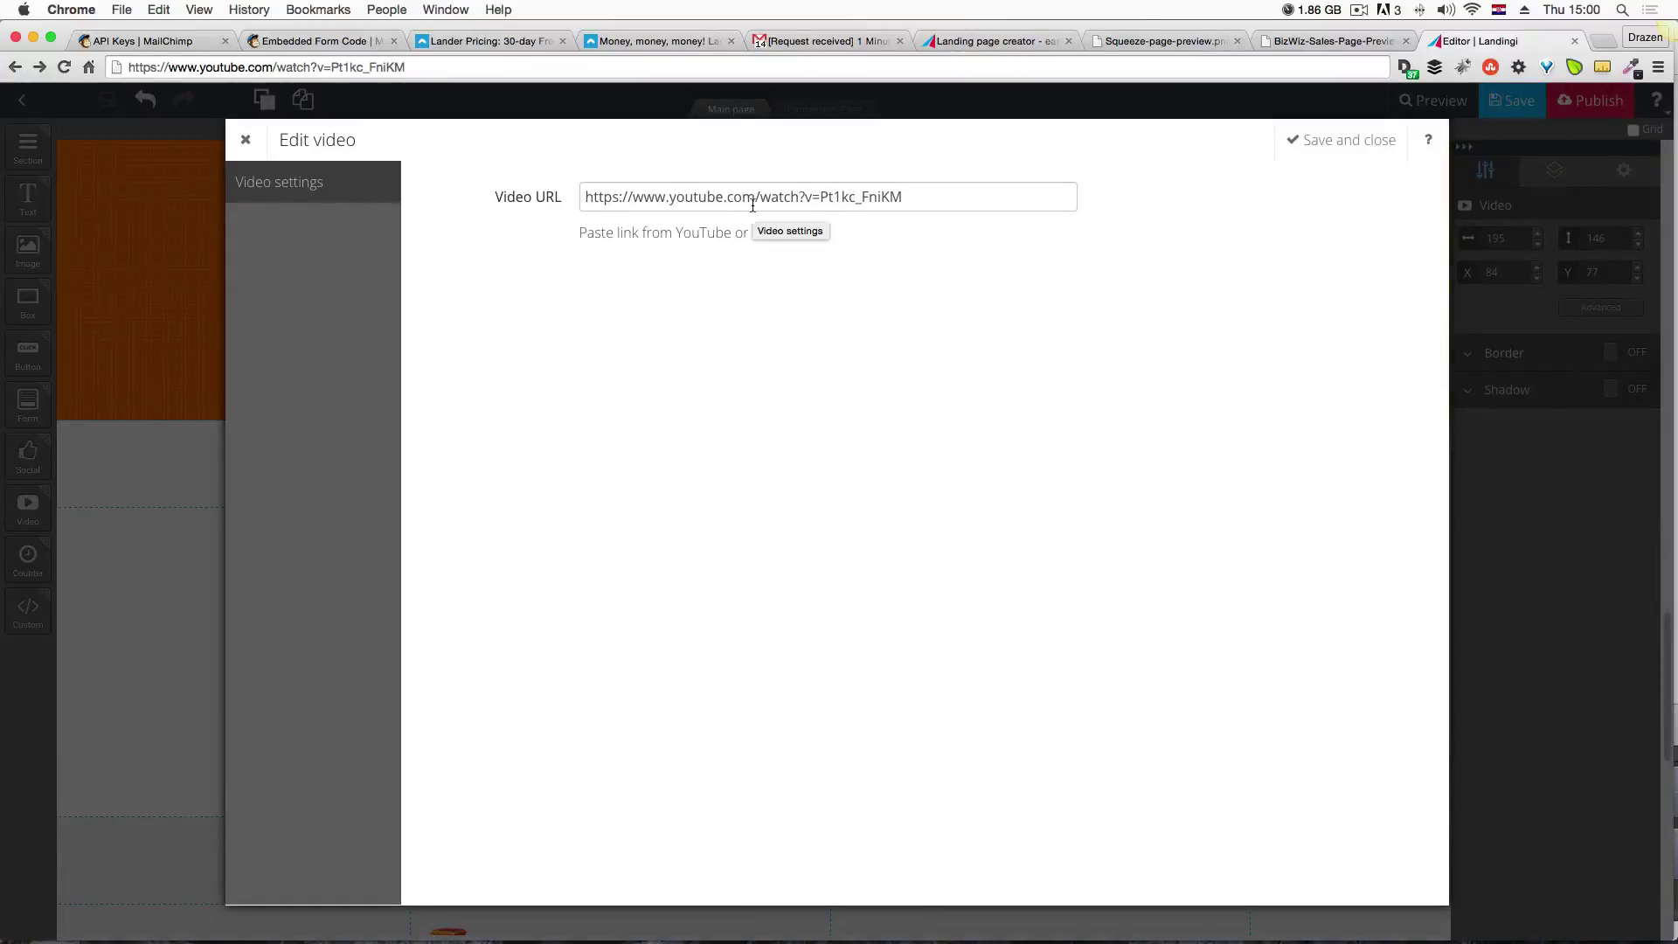
key("Return")
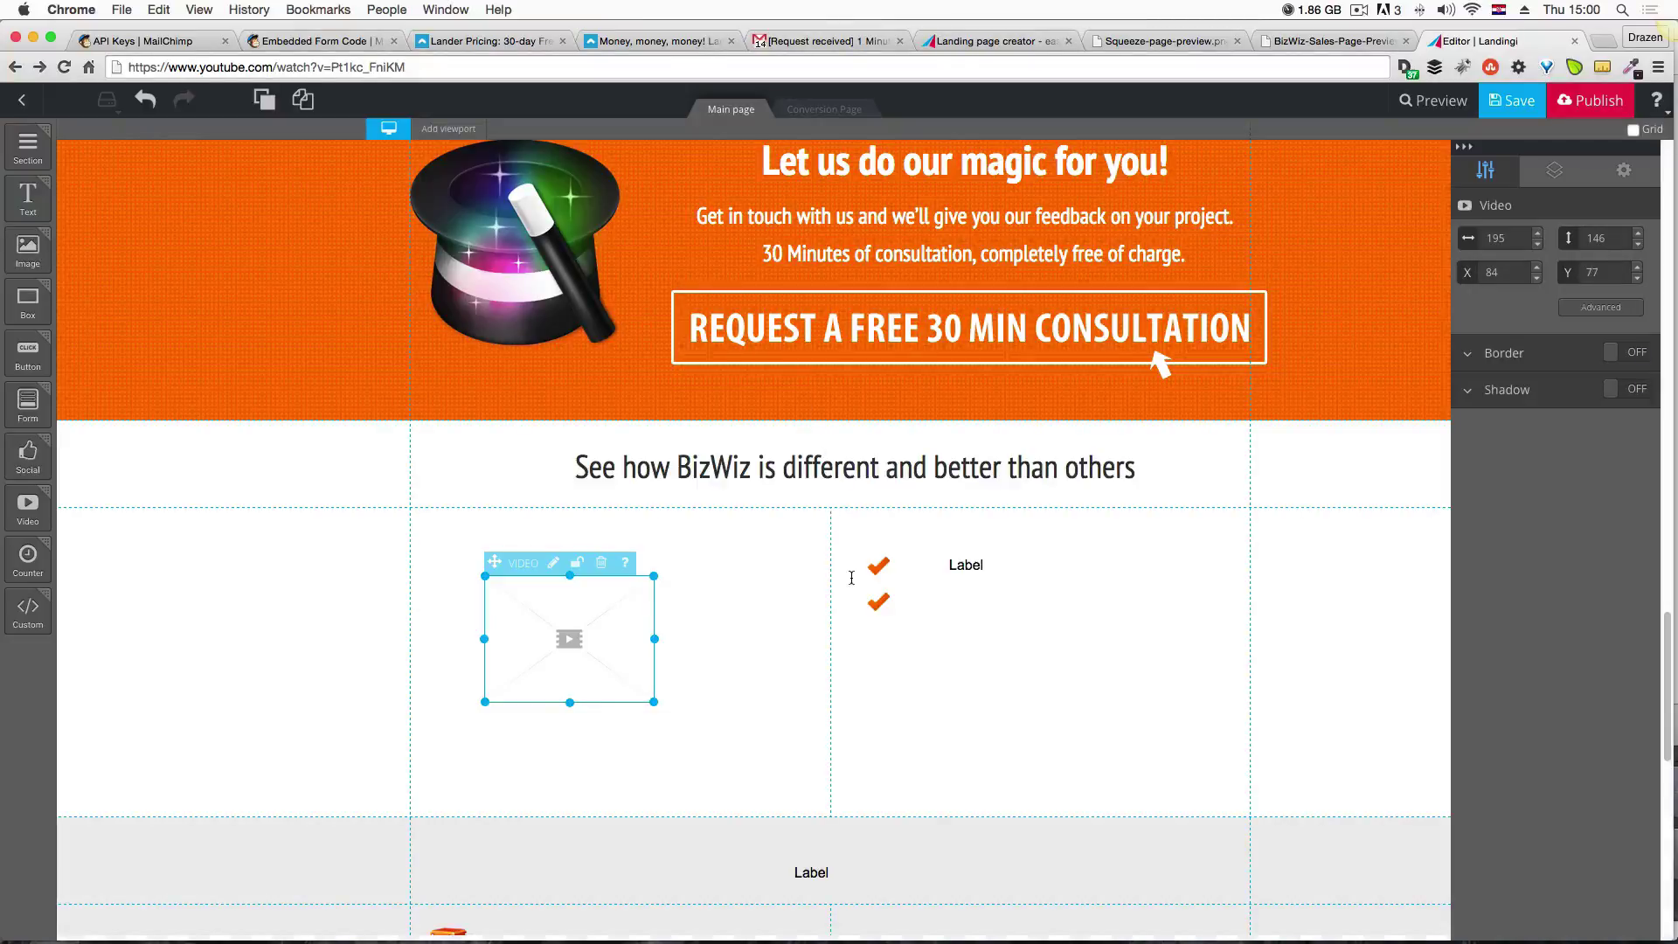
left_click(743, 748)
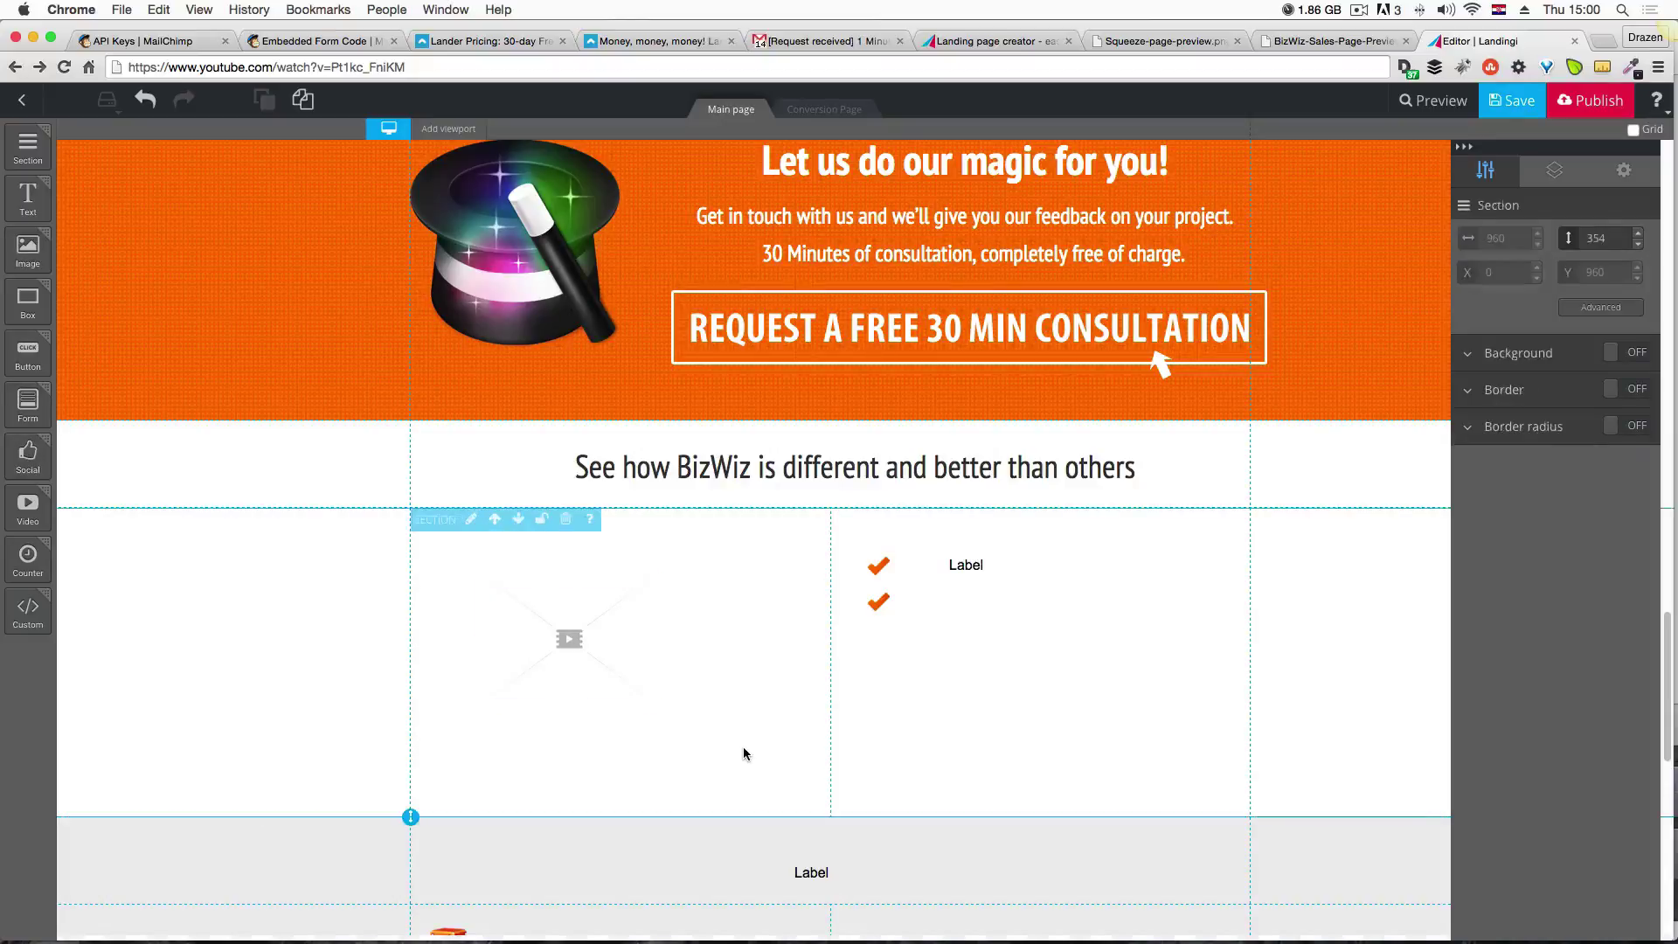
Enlarge the video element in the comparison section to about 308 × 230.
left_click(622, 677)
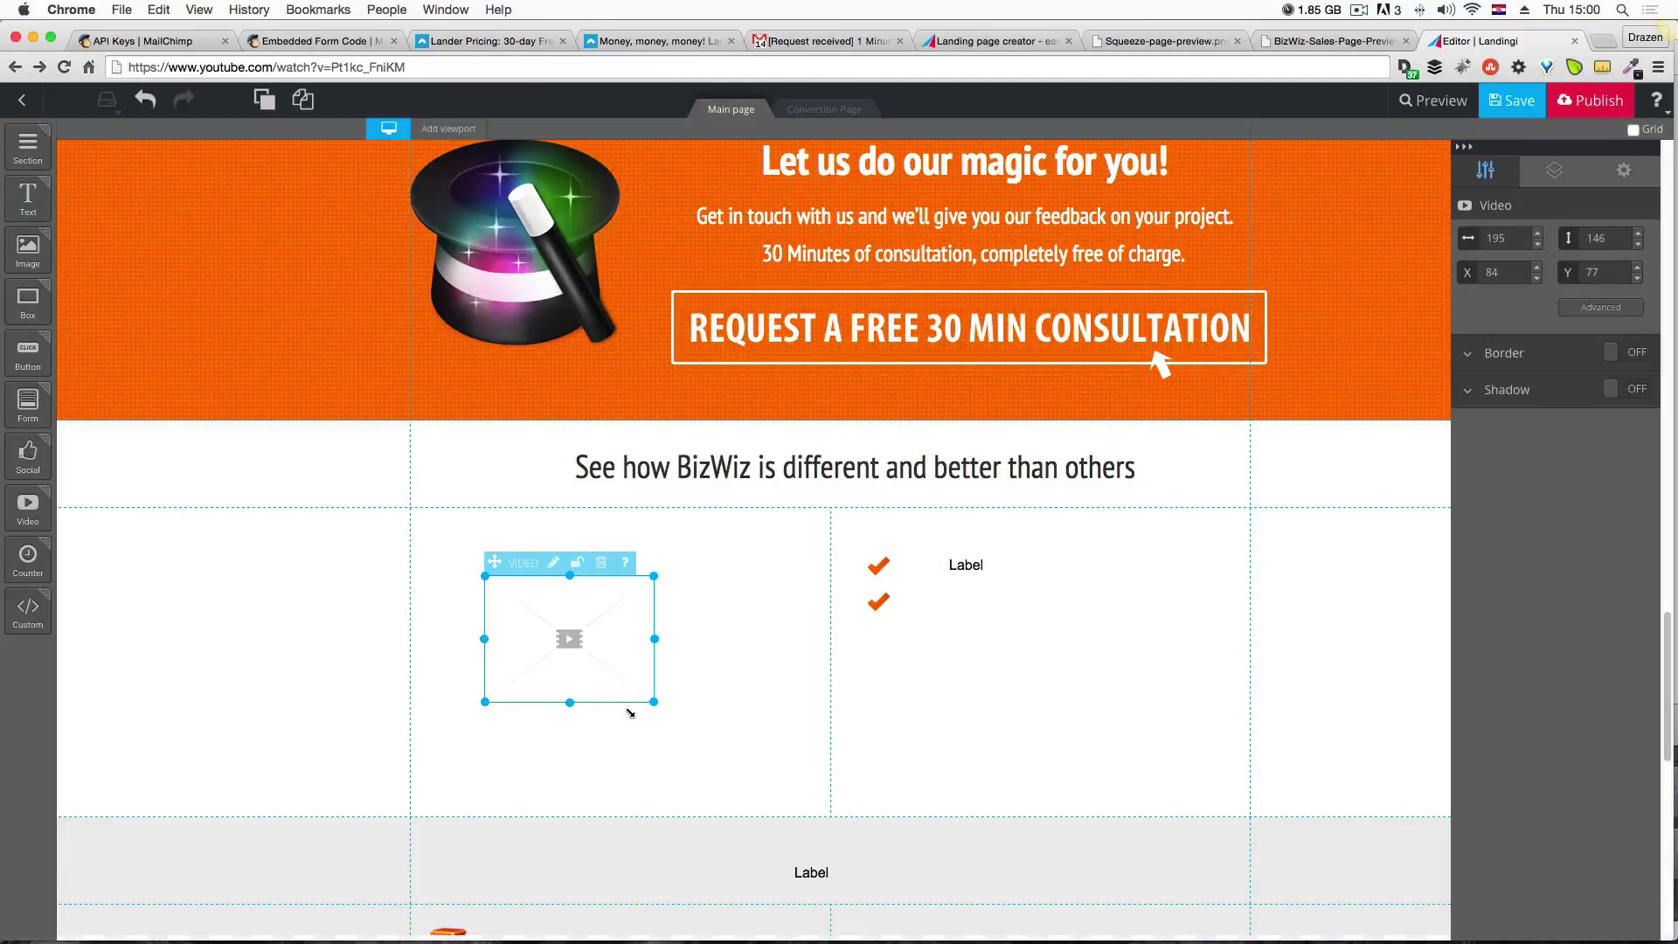
left_click_drag(654, 702, 624, 679)
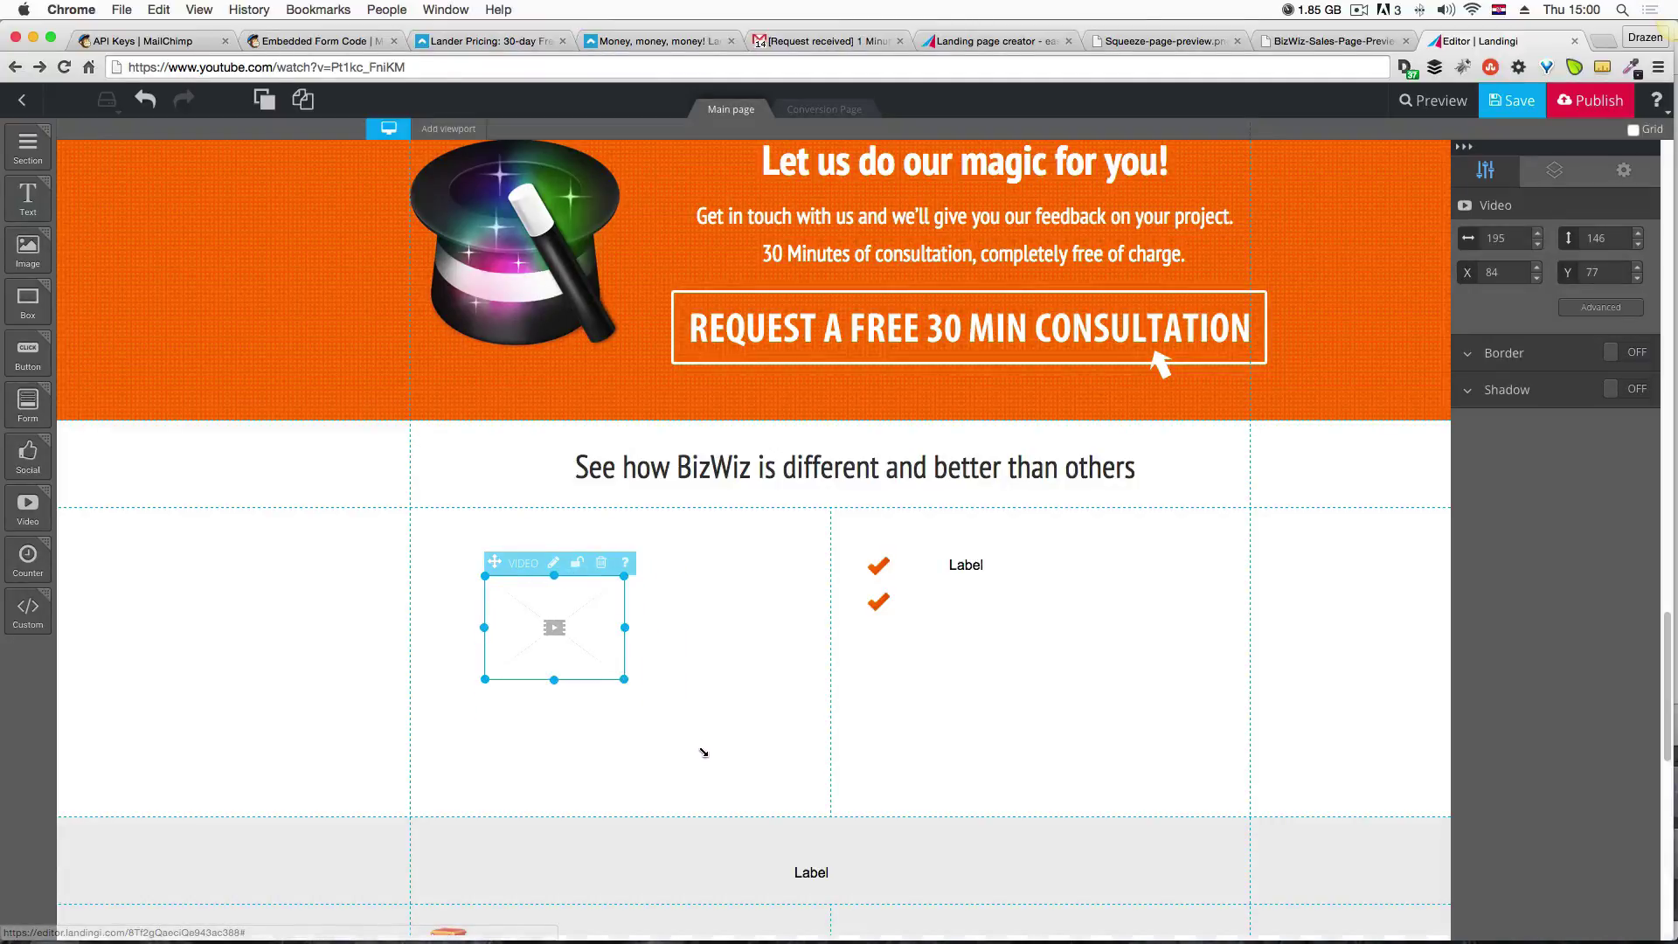
left_click_drag(704, 751, 739, 776)
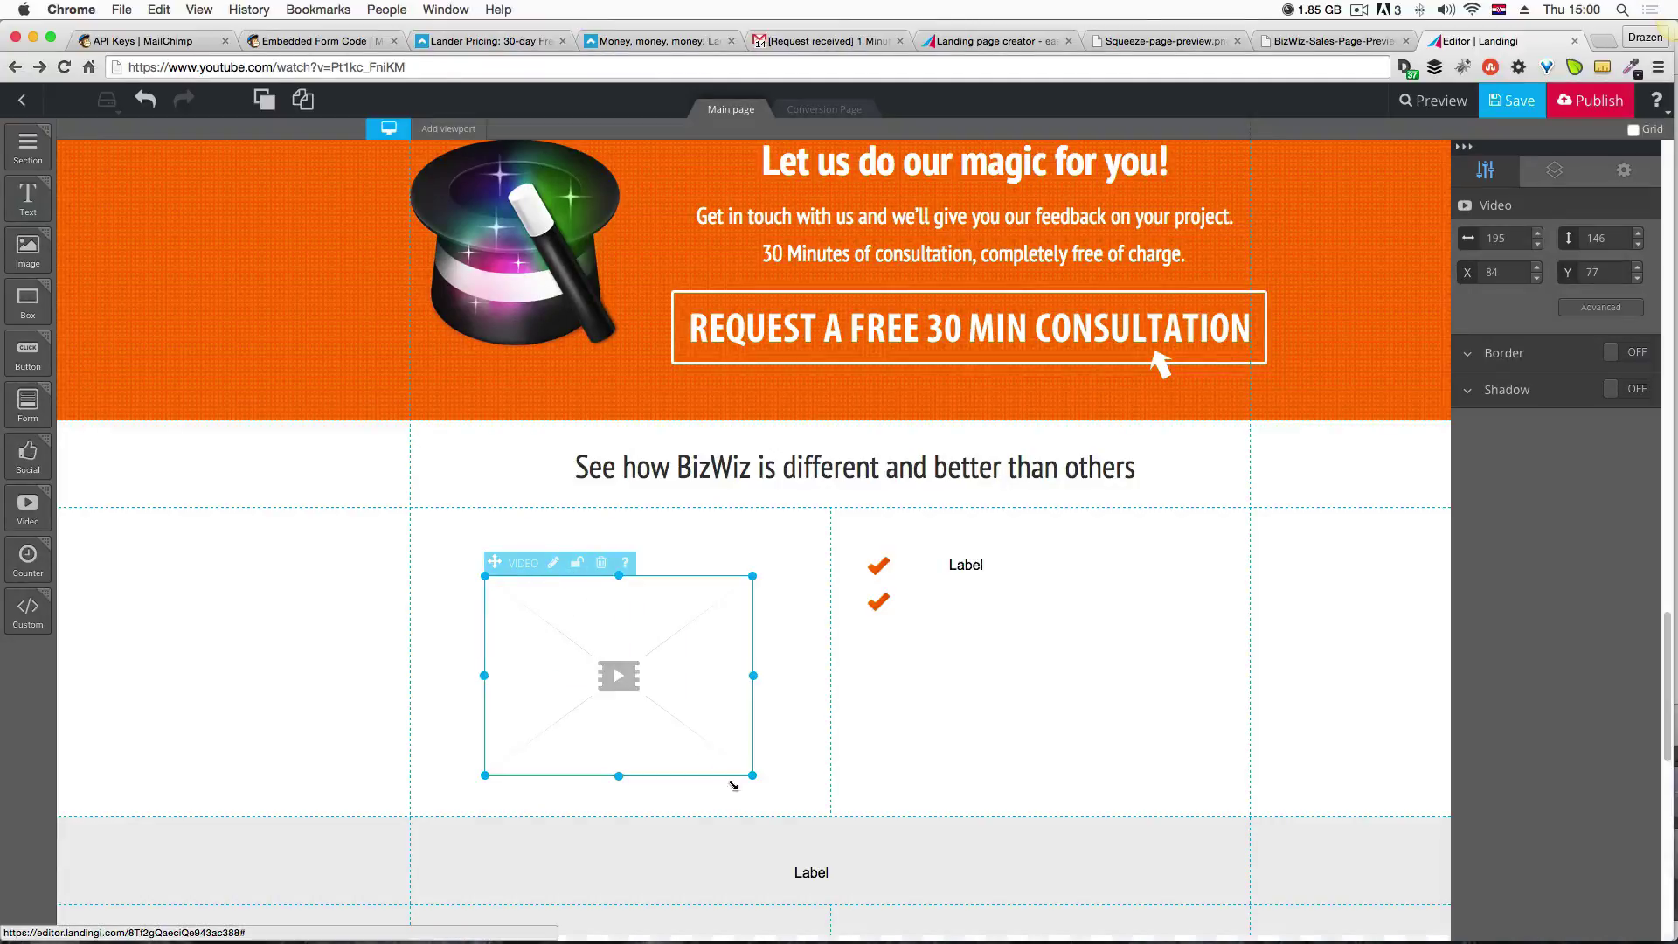
Check the video's URL, preview the page and compare its video section with the BizWiz sales page mockup.
double_click(725, 724)
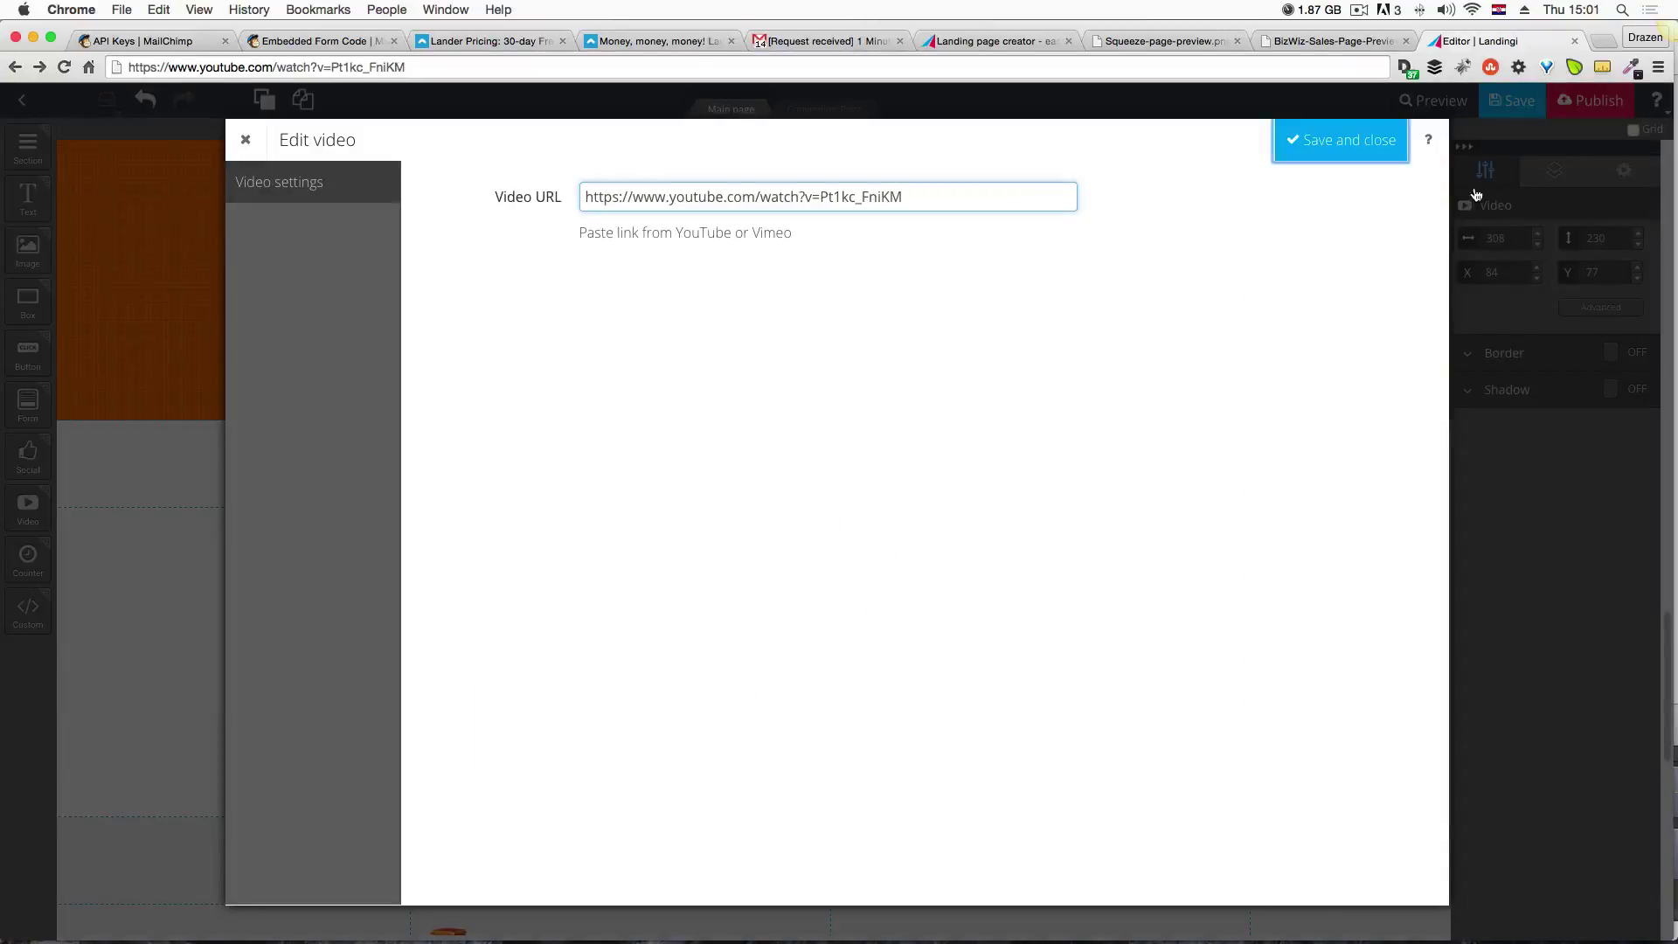
left_click(1503, 118)
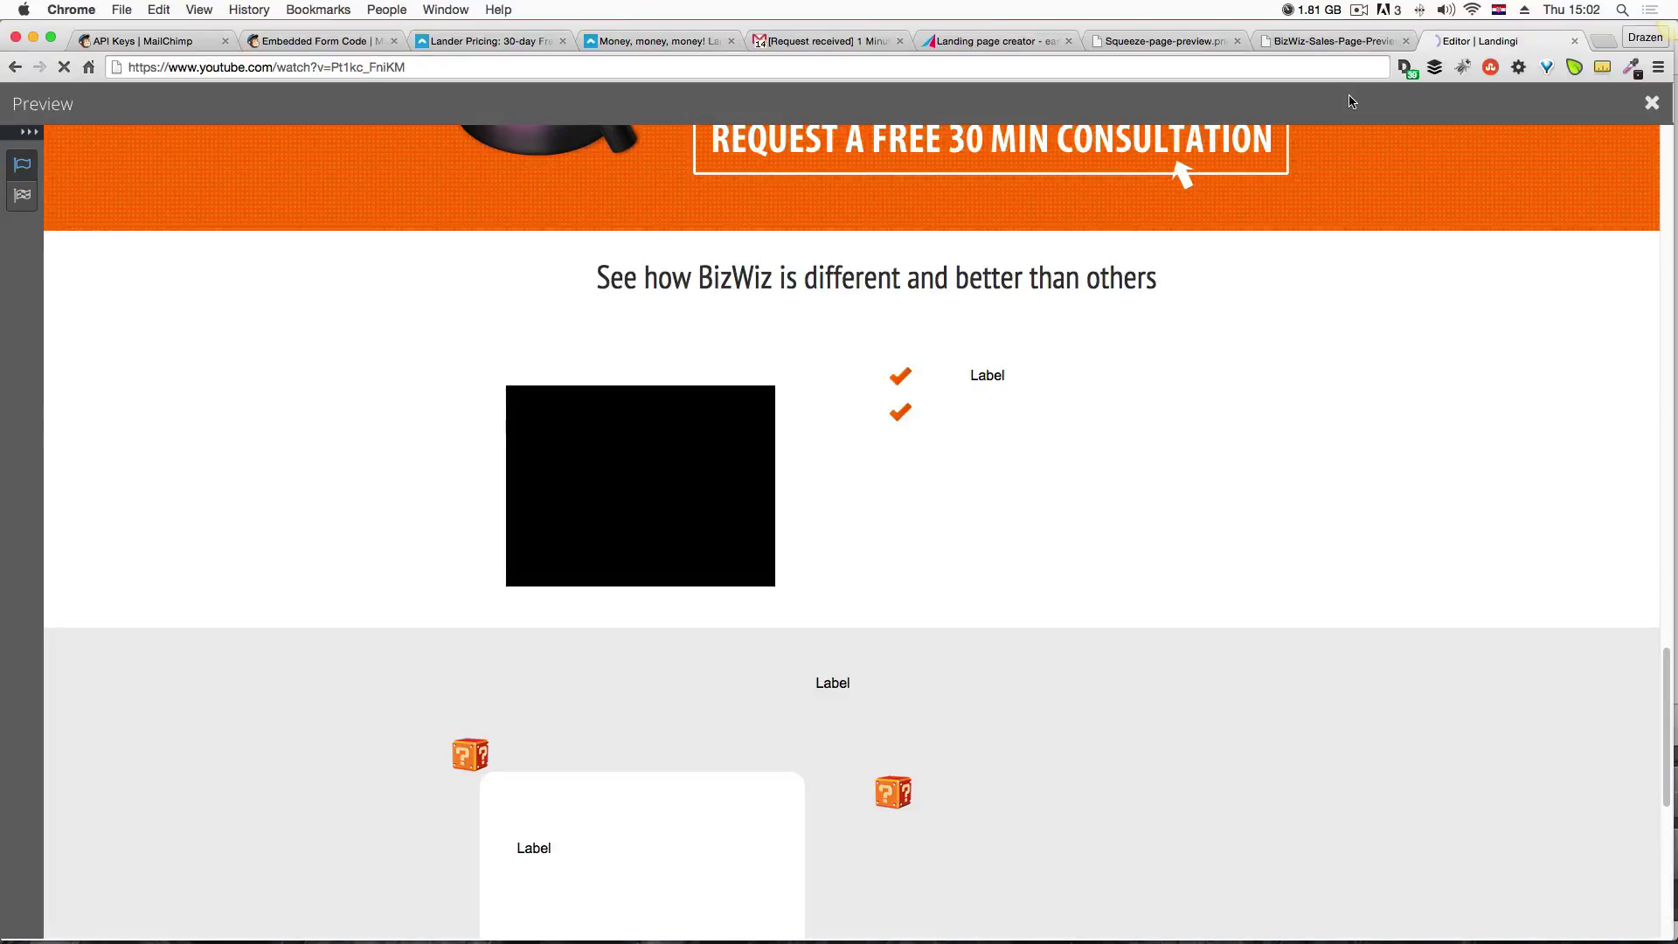
key("ctrl+shift+Tab")
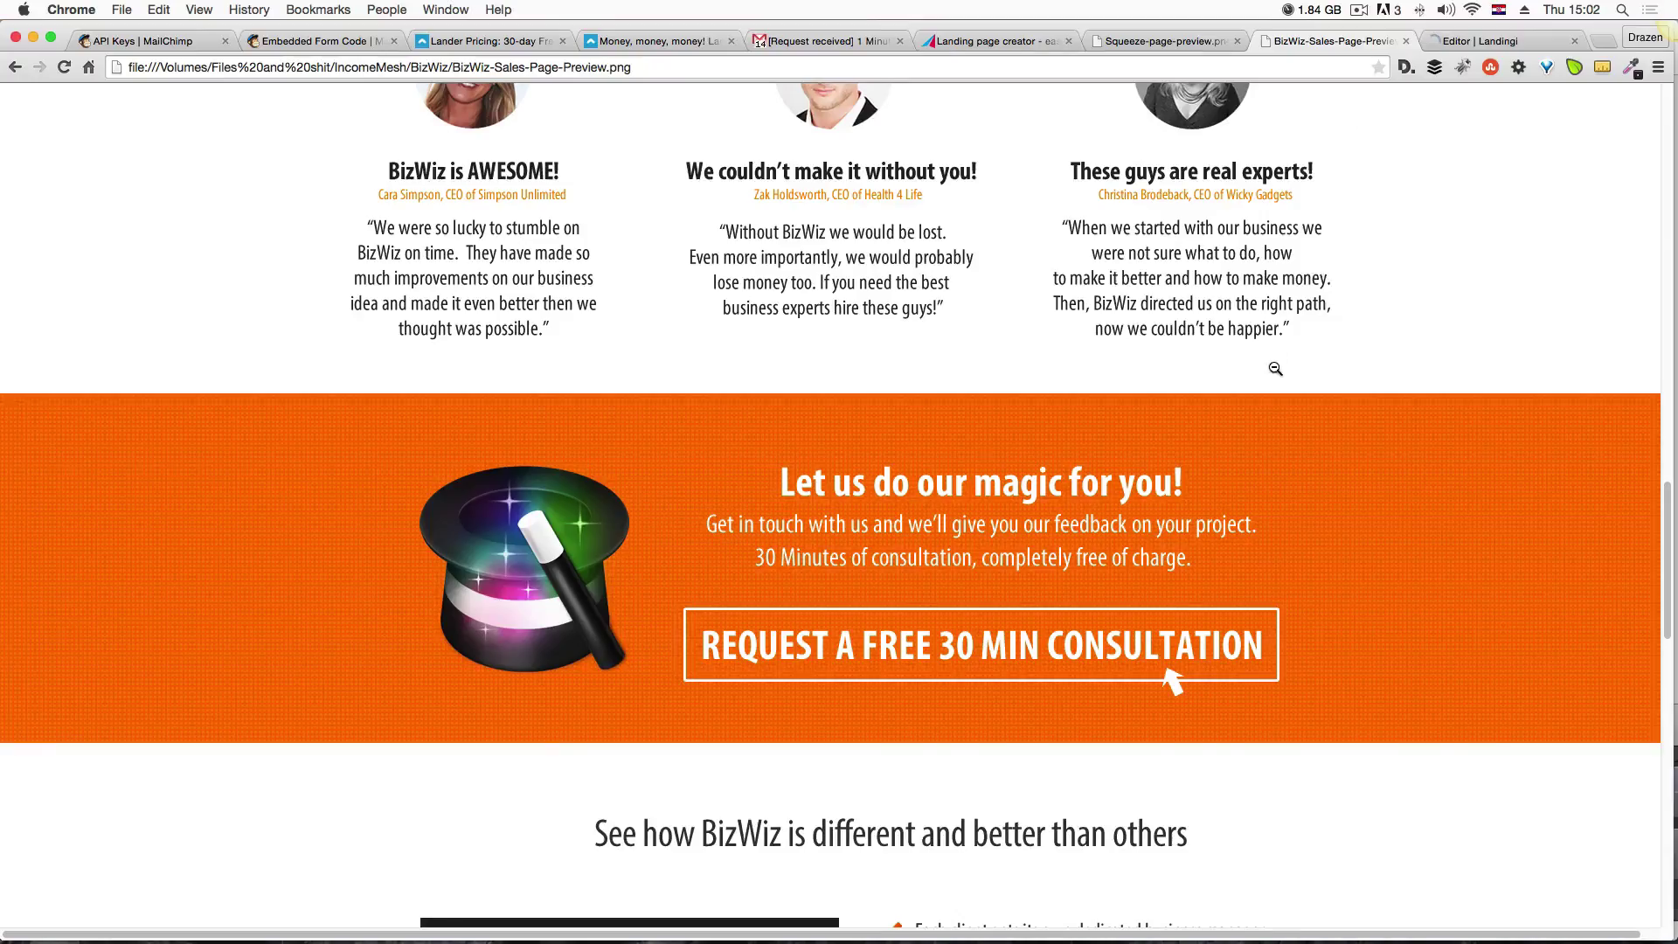
left_click(1270, 374)
scroll(1269, 374, "down", 5)
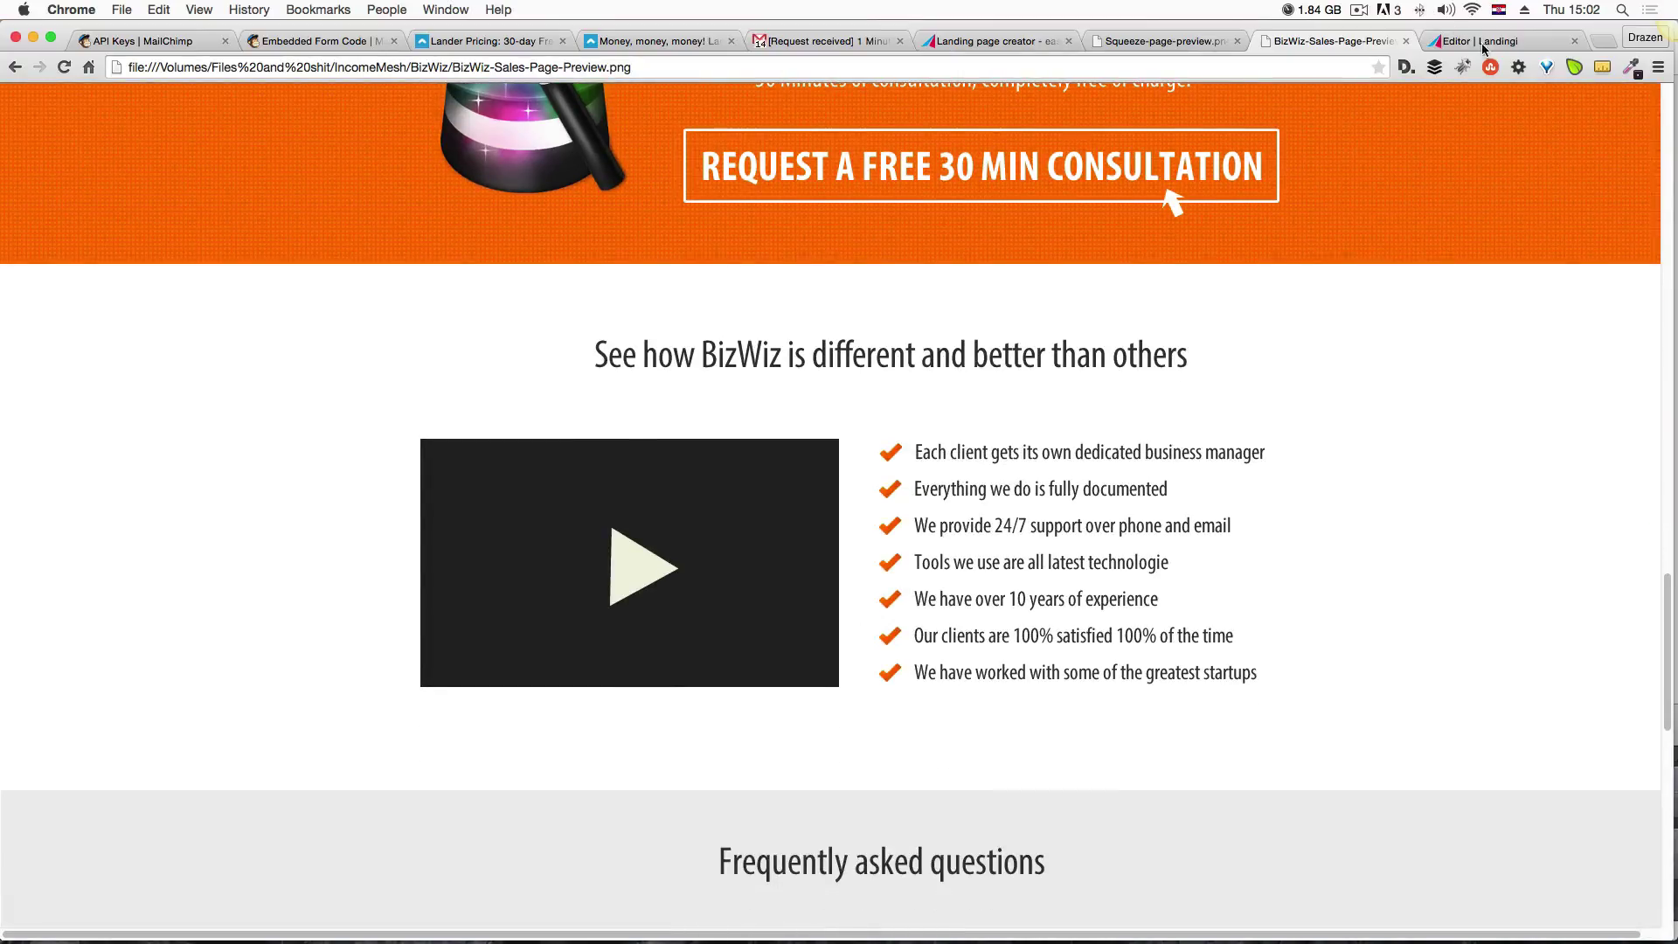
left_click(1483, 43)
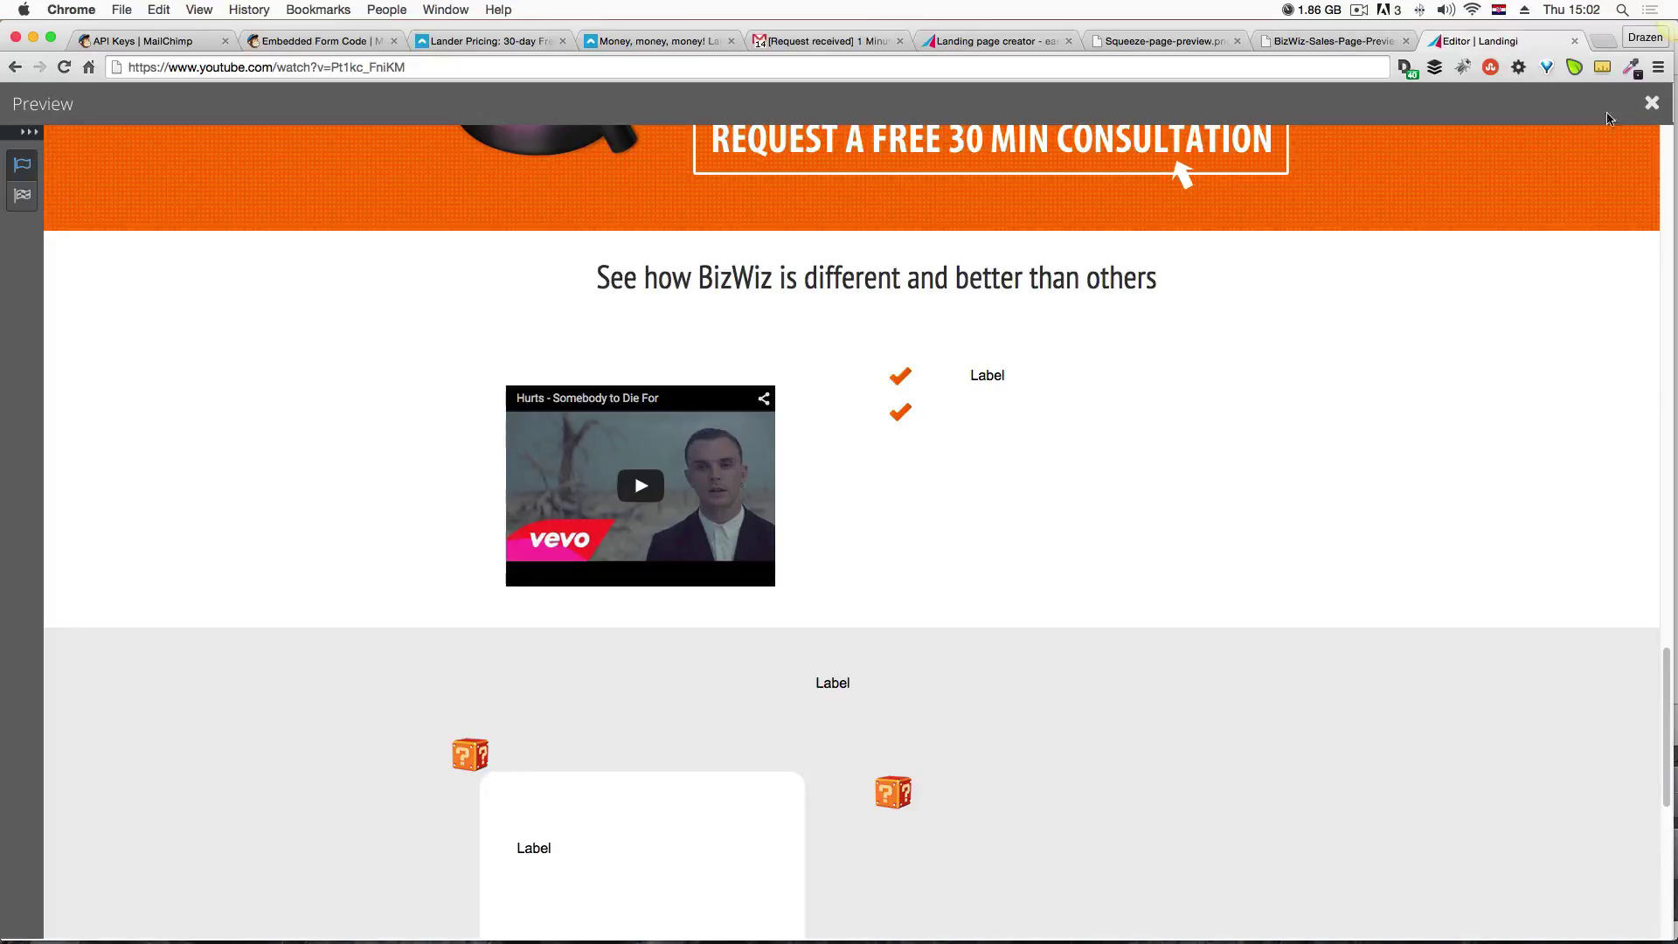
left_click(1653, 104)
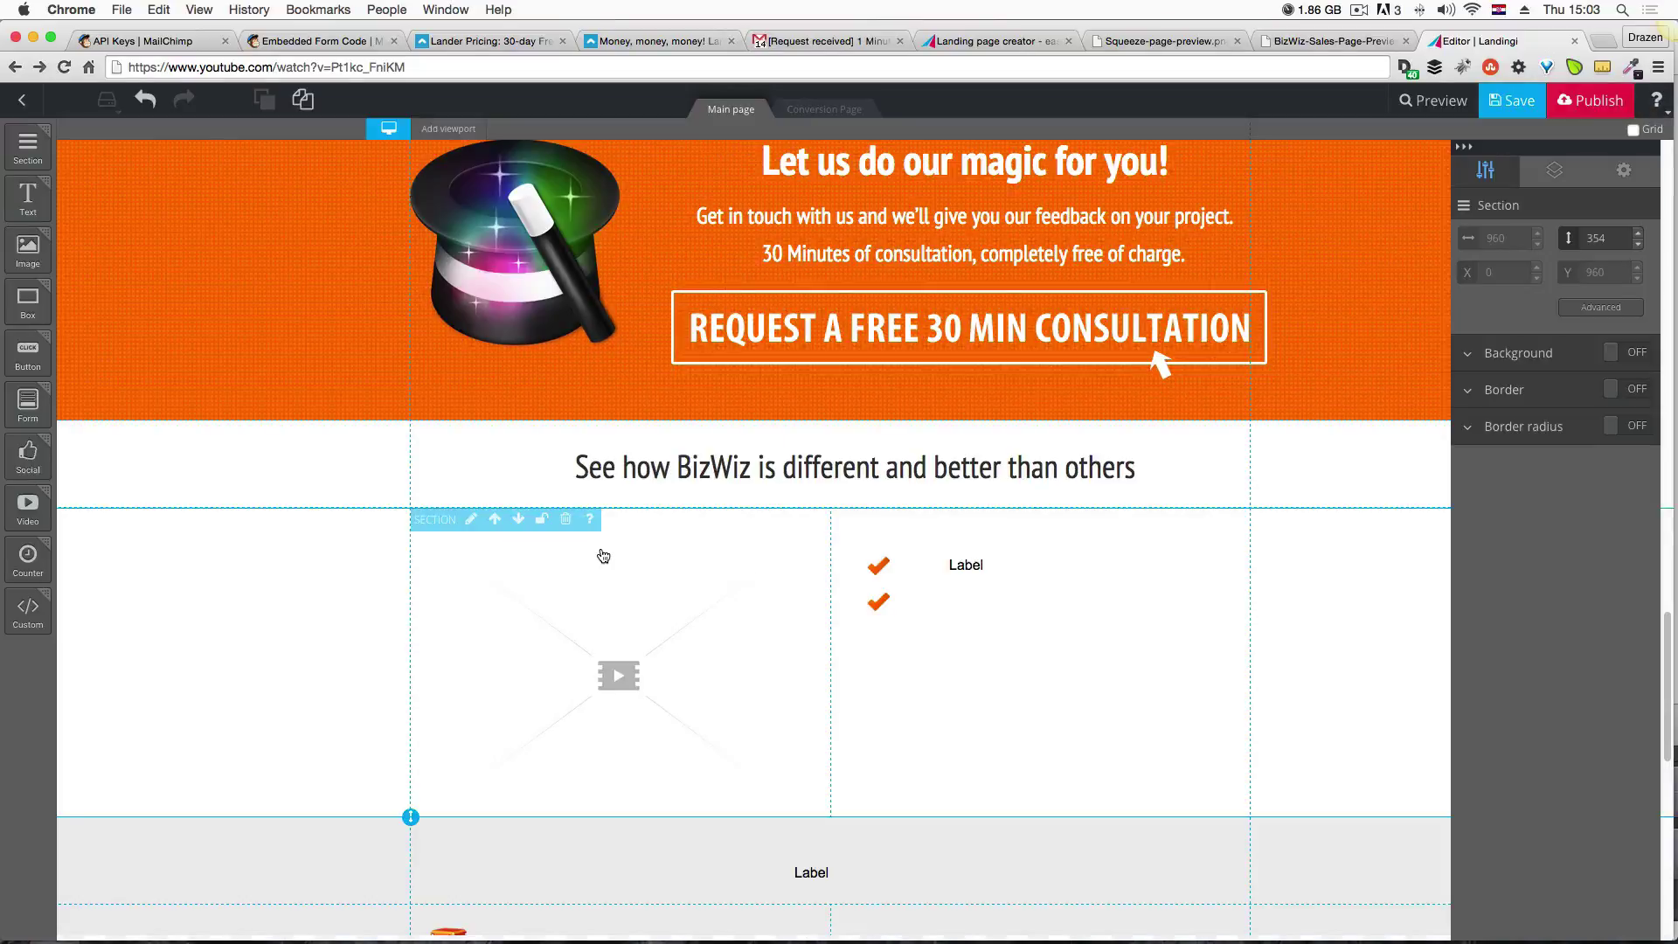
Widen the video element to 482 so it fills its column, and move it up to X -1, Y 53.
left_click(616, 739)
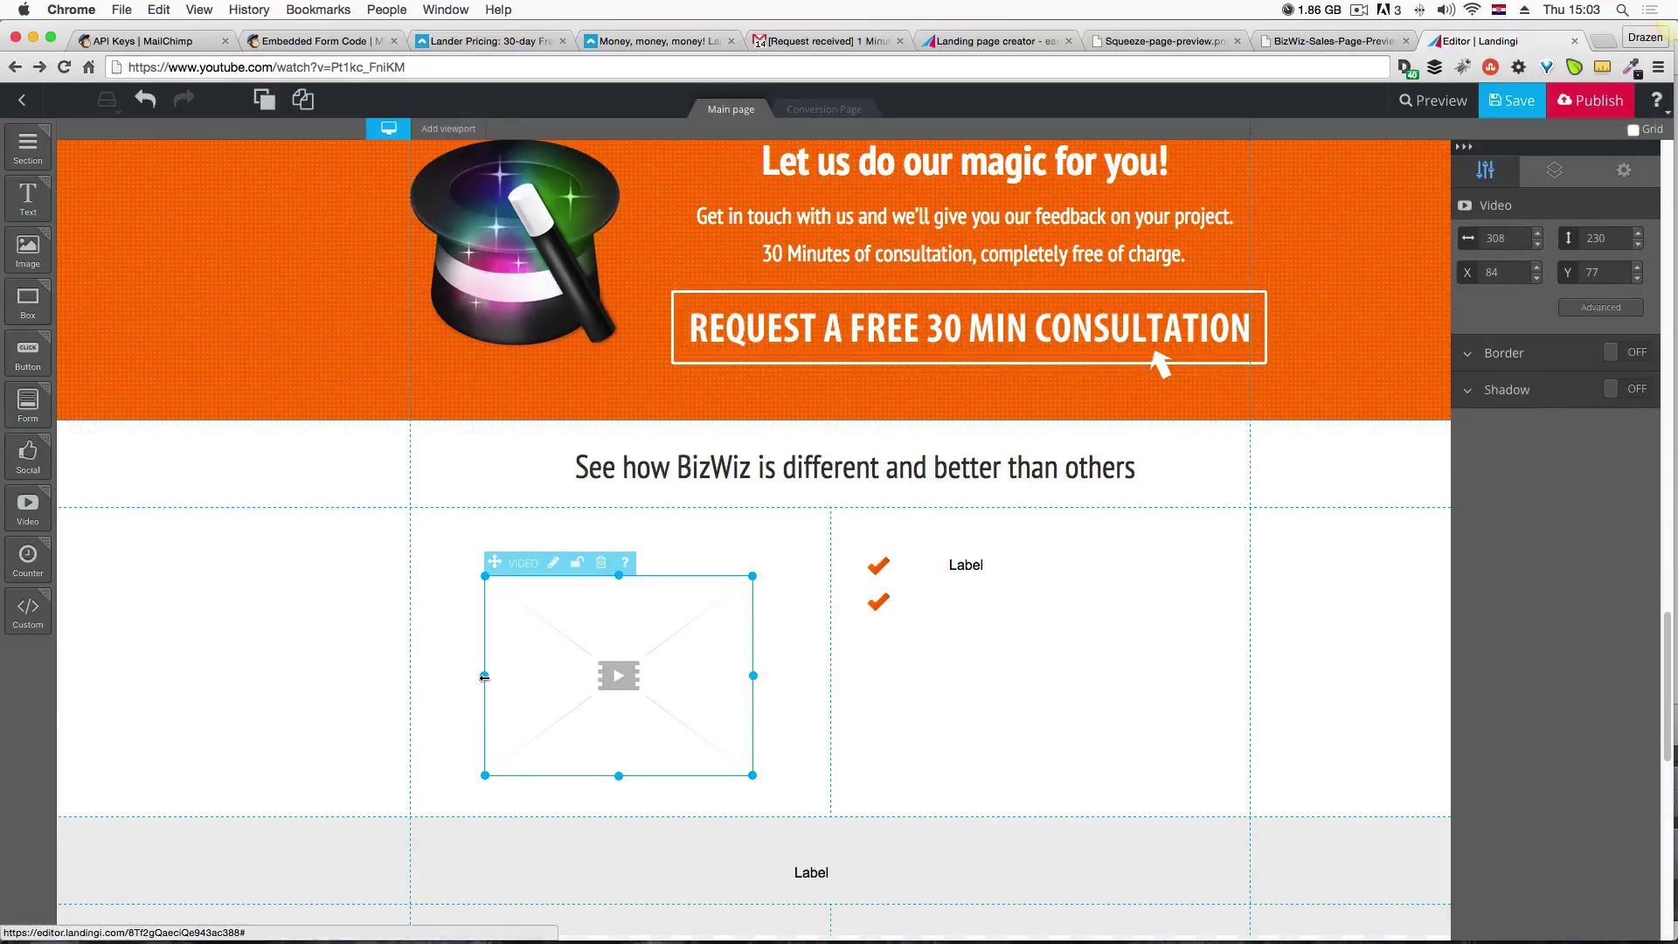
left_click_drag(485, 676, 411, 670)
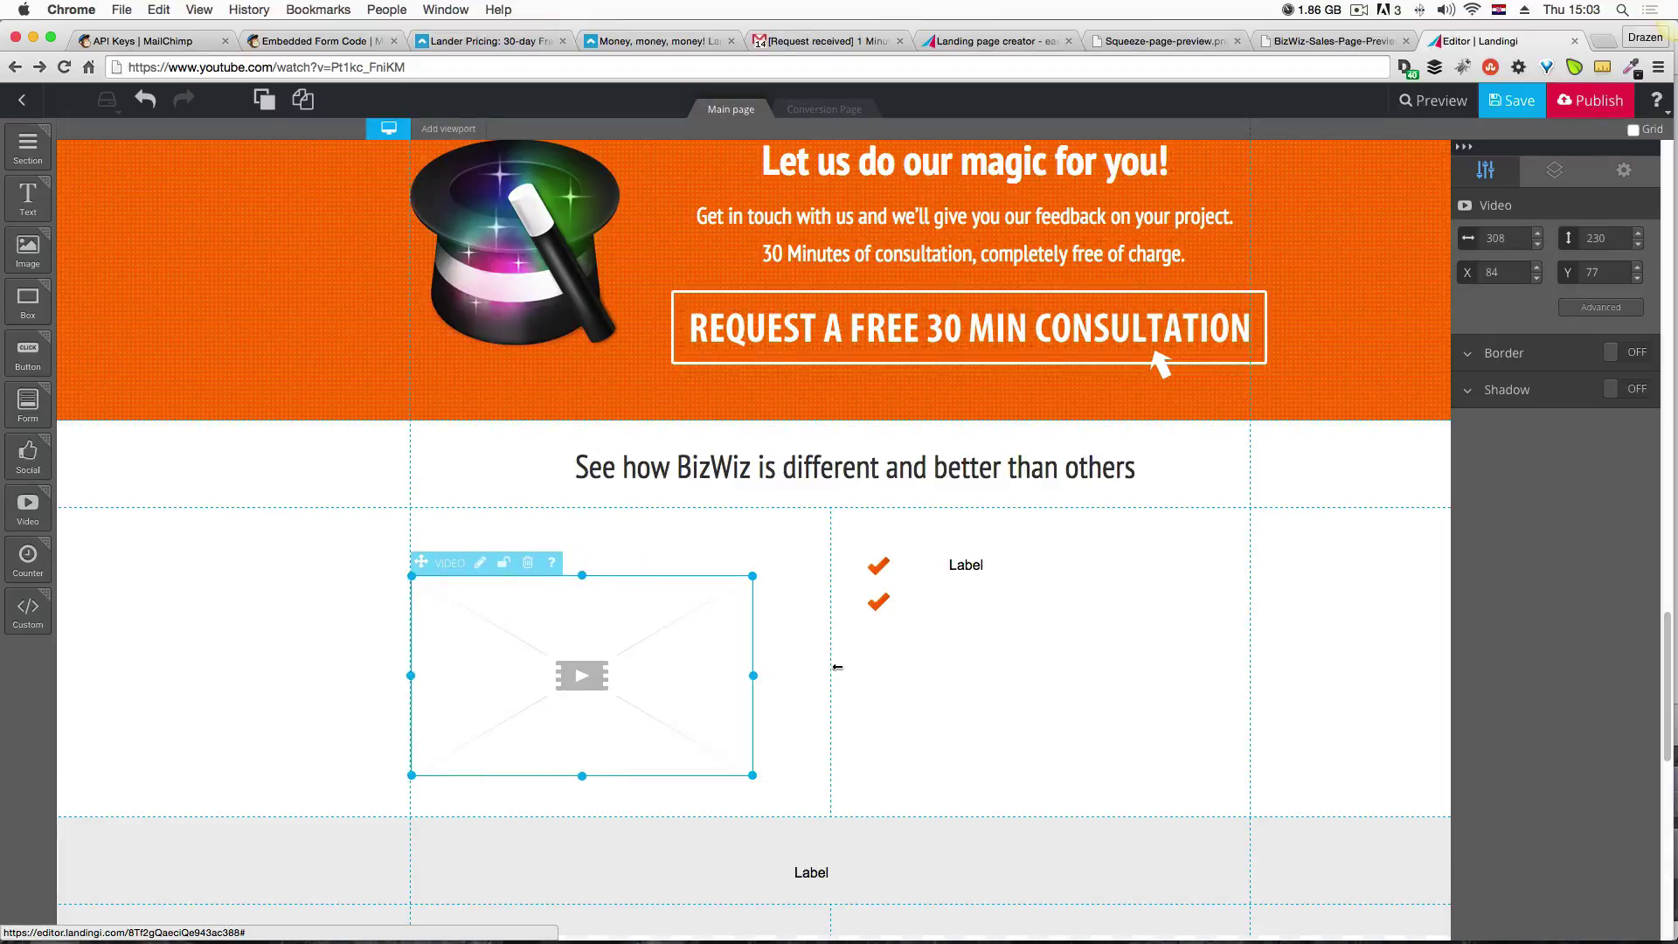
left_click_drag(754, 675, 832, 675)
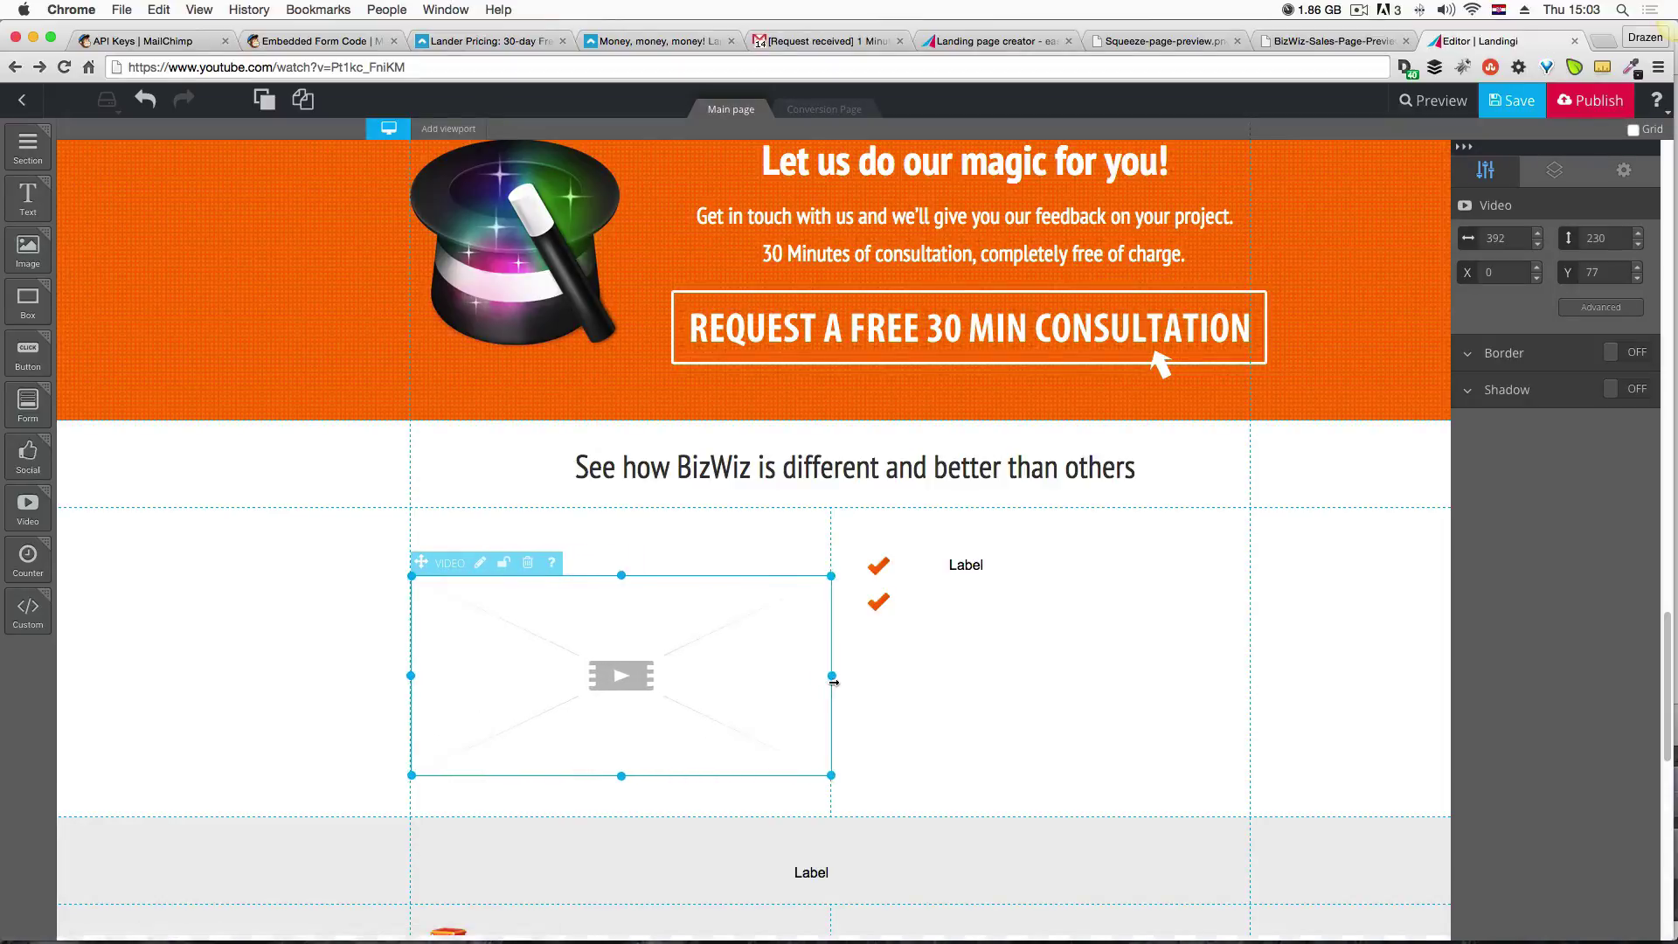
left_click_drag(706, 609, 705, 605)
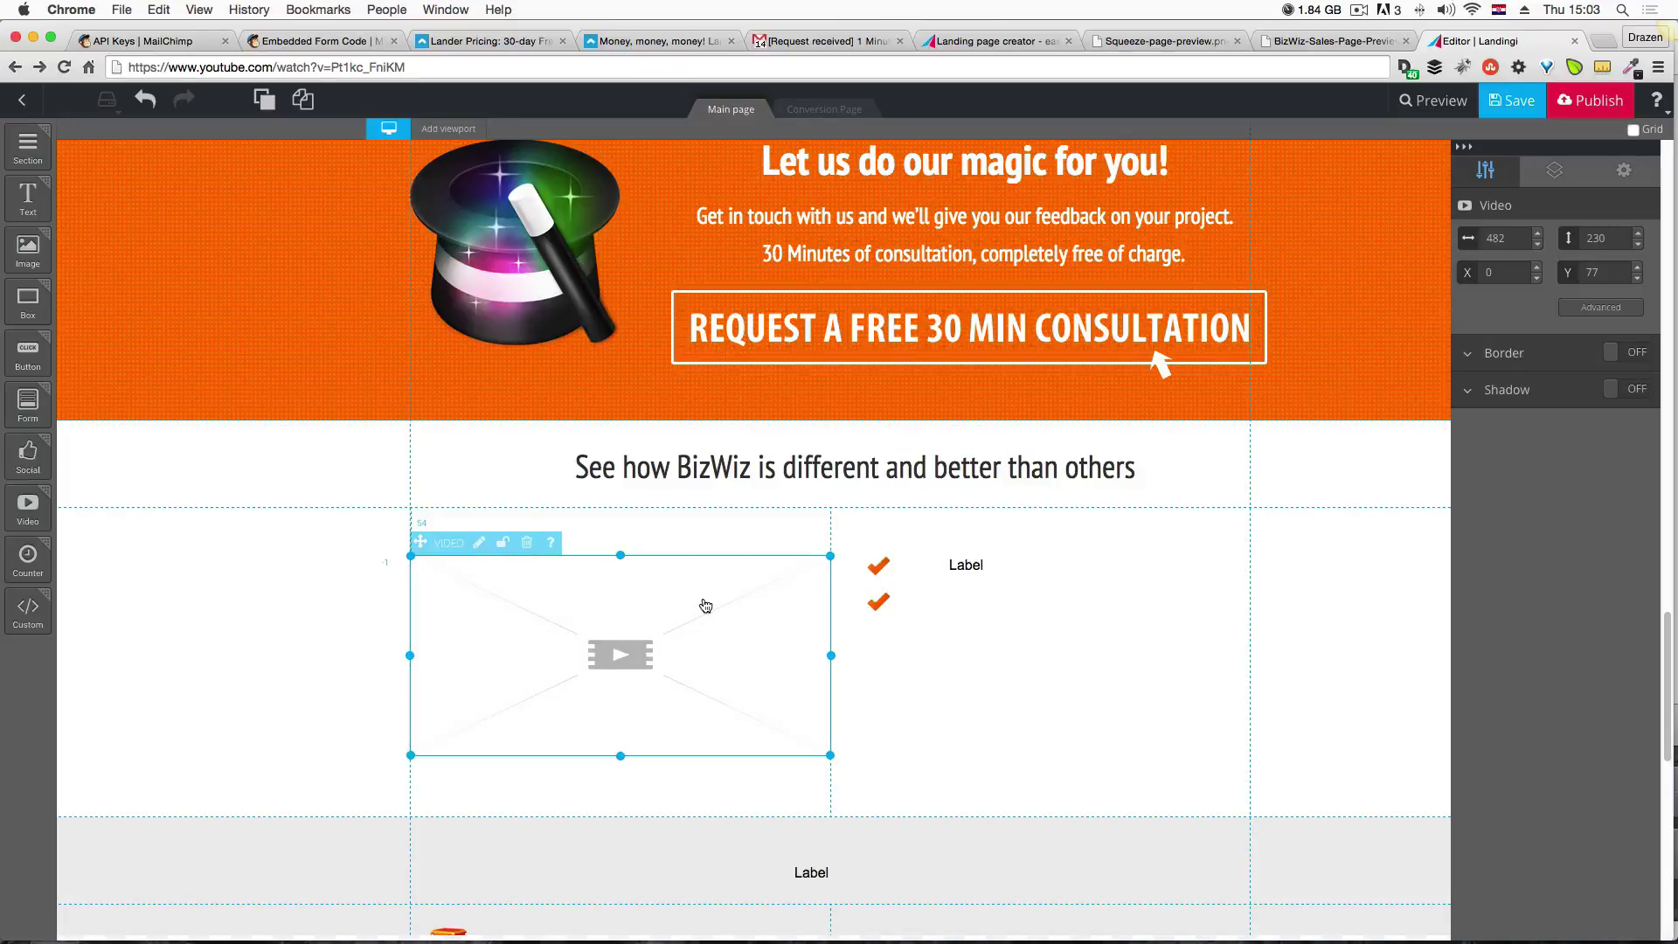
double_click(979, 565)
key("Escape")
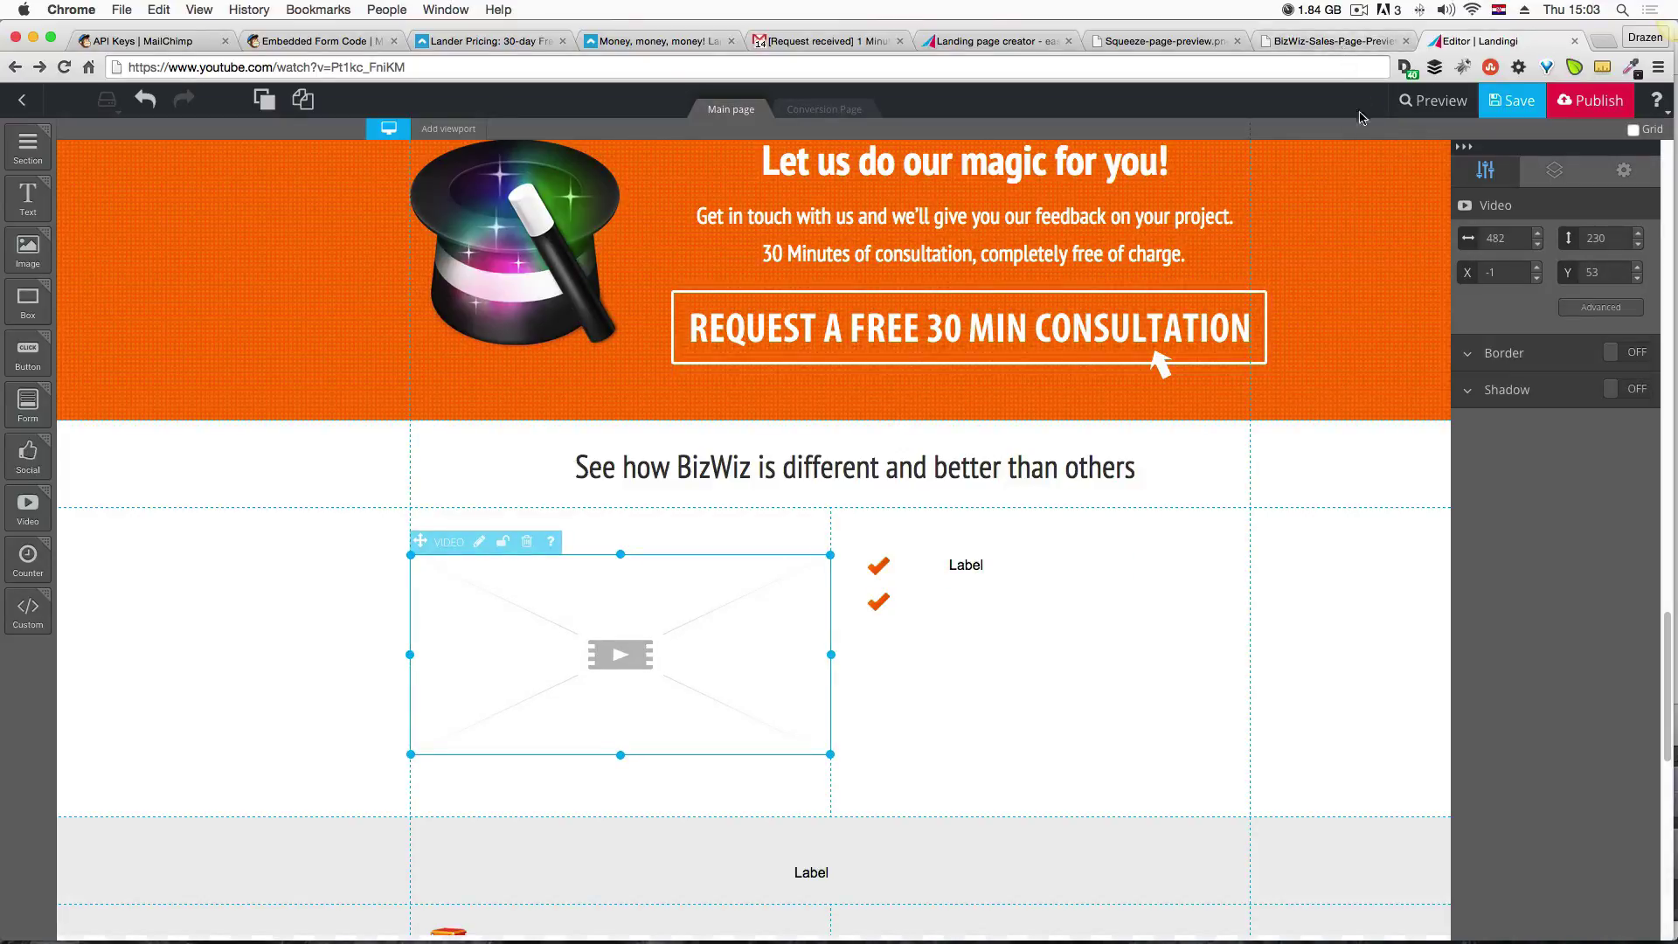
Switch to the Fireworks mockup and copy the first checklist line, "Each client gets its own dedicated business manager".
mouse_move(1672, 5)
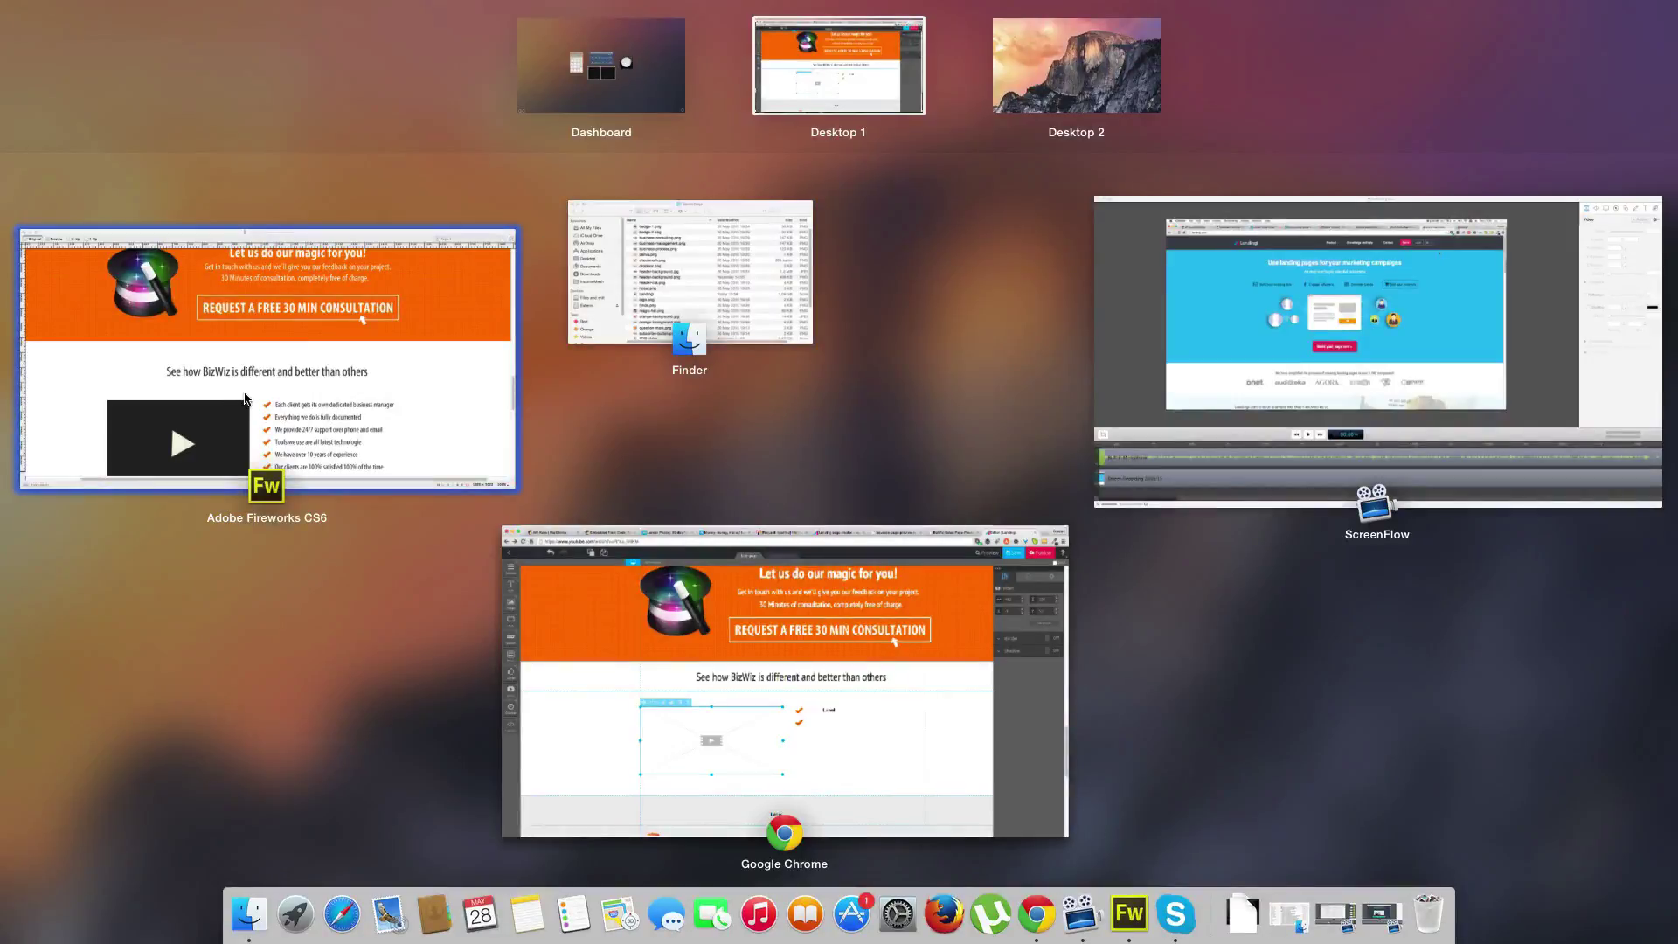
left_click(245, 398)
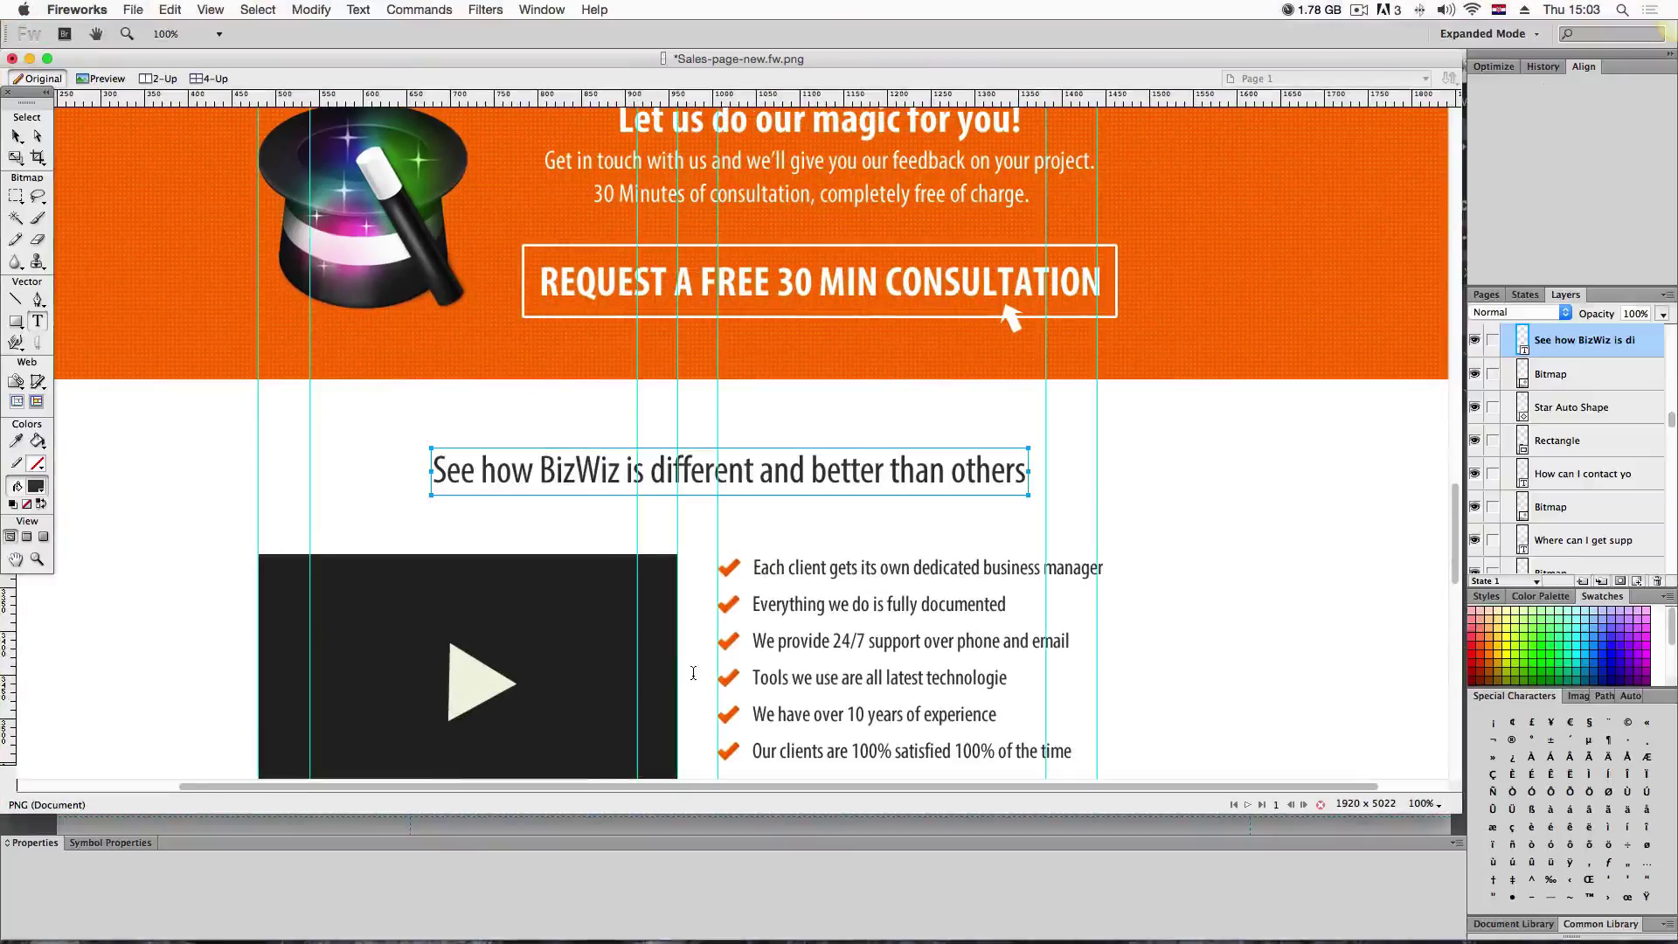
double_click(870, 569)
left_click(870, 568)
key("super+c")
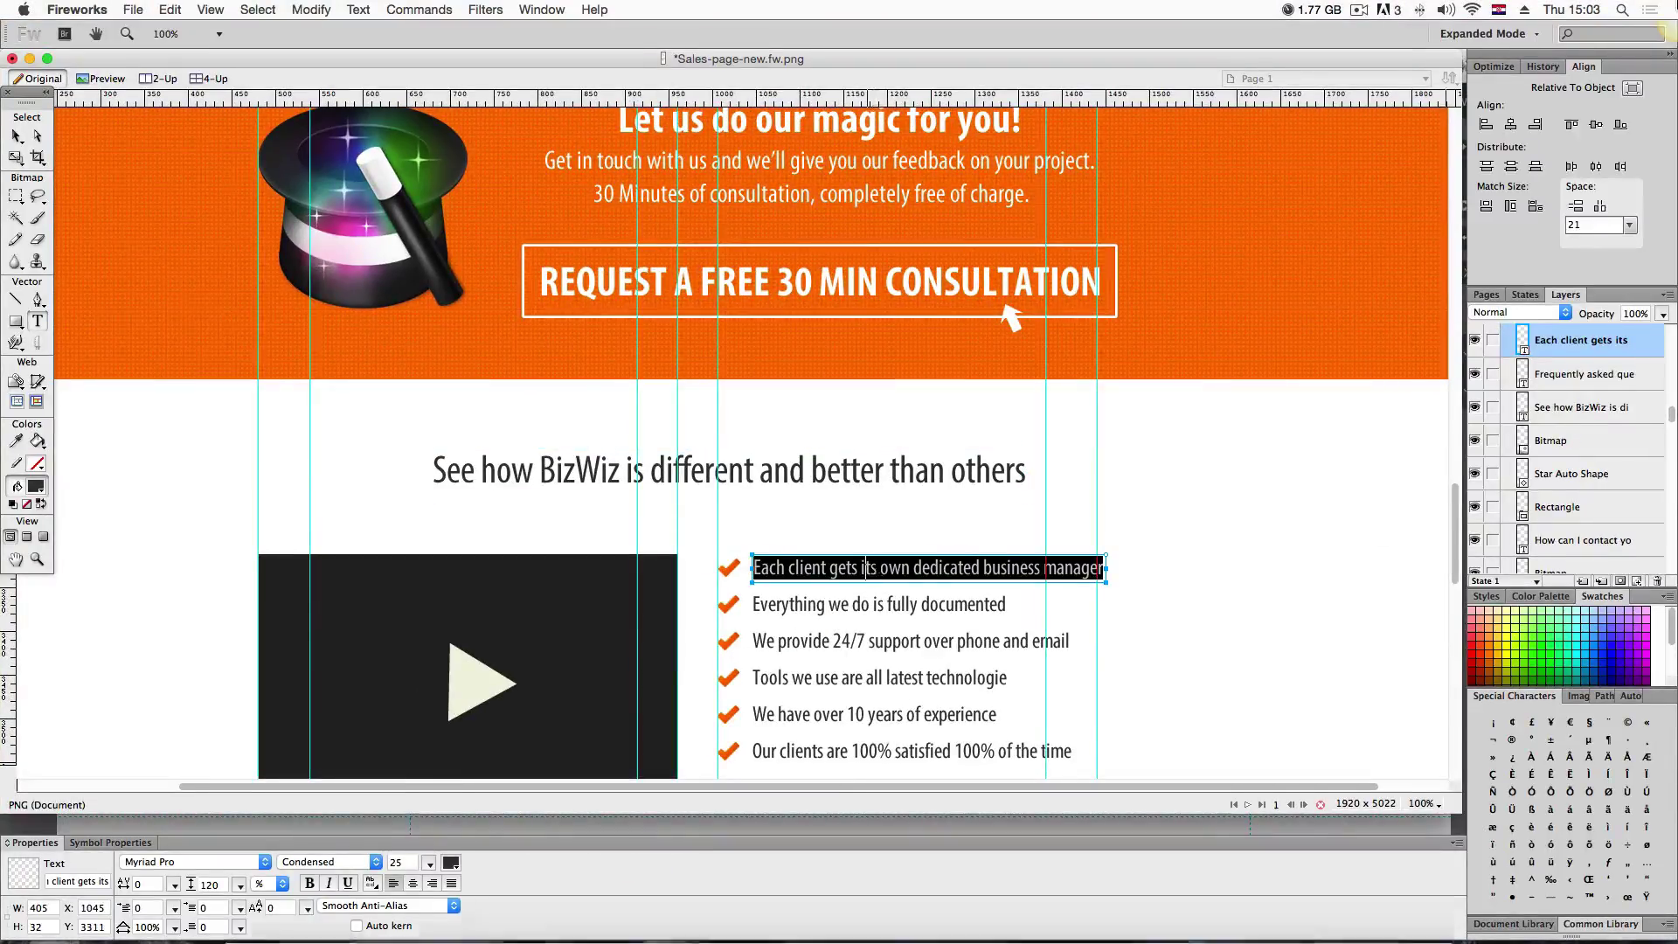
Back in the Landingi editor in Chrome, replace the label beside the checkmarks with the copied line "Each client gets its own dedicated business manager".
key("ctrl+Up")
left_click(936, 689)
left_click(968, 566)
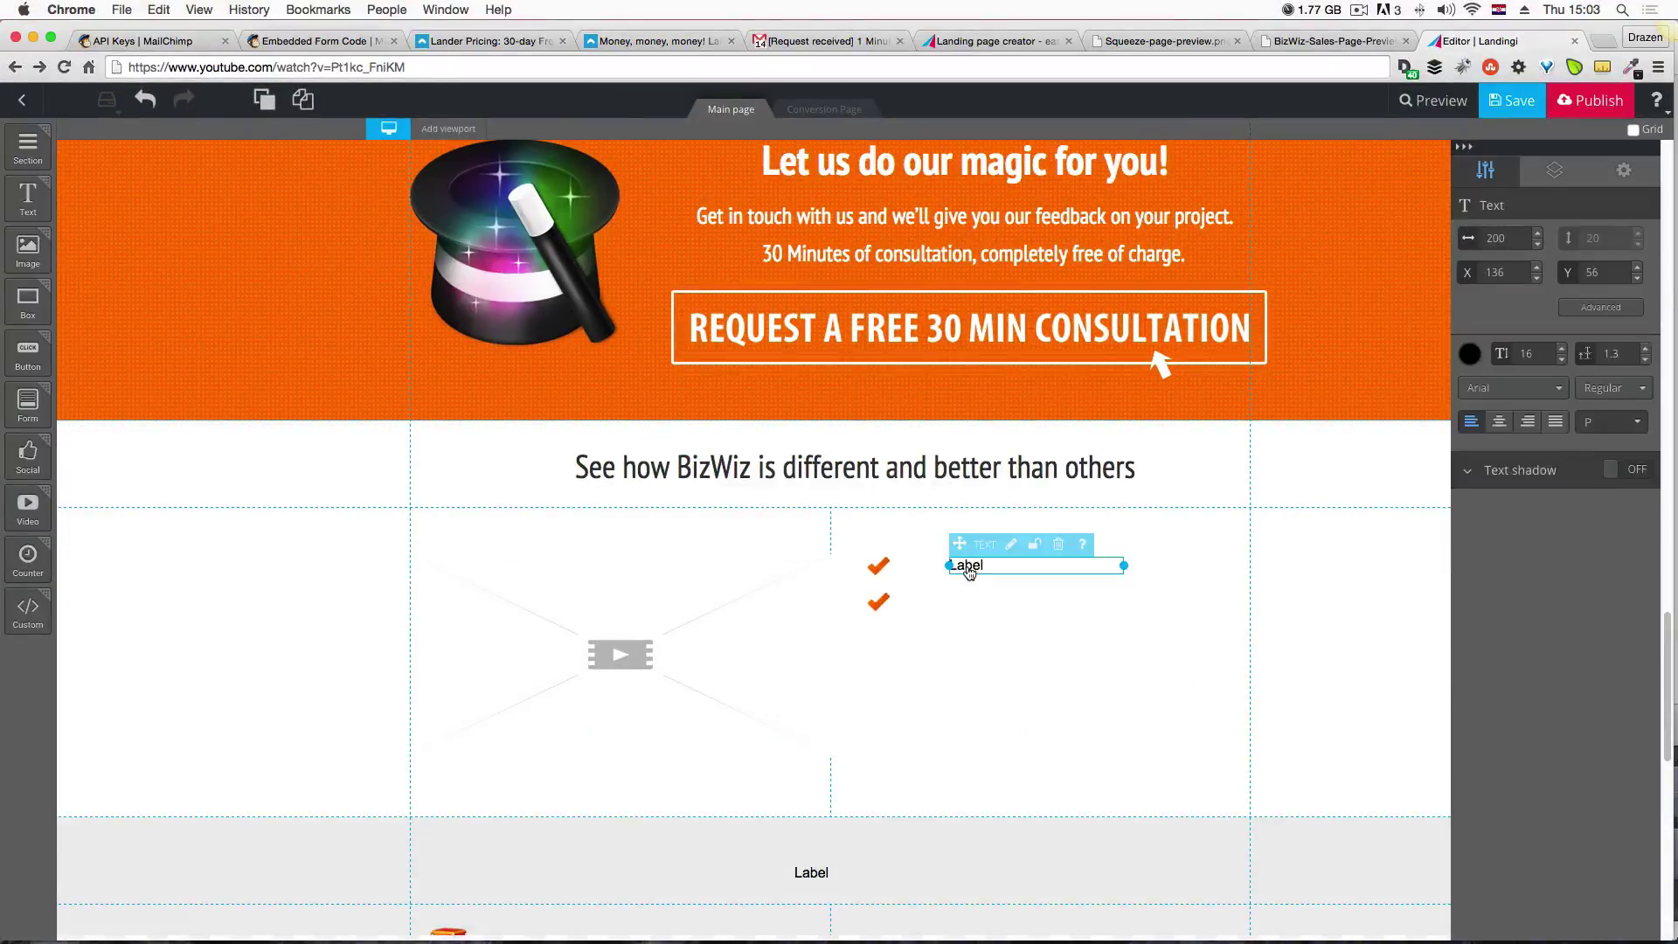
left_click(970, 570)
double_click(983, 567)
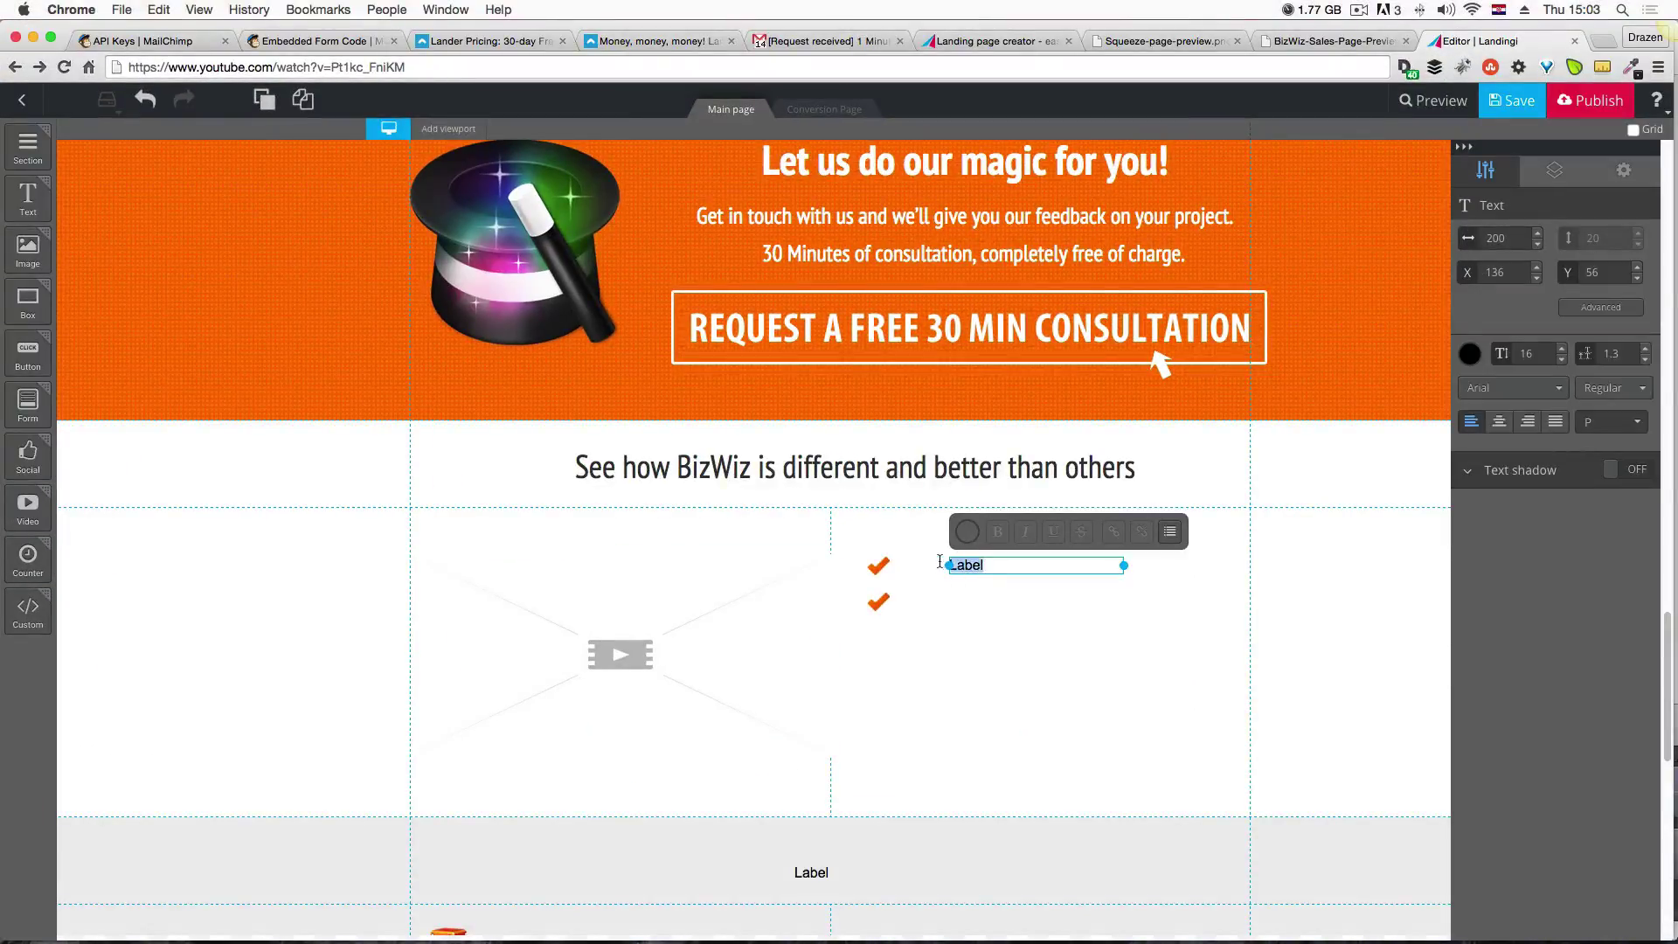
key("super+v")
left_click(1032, 619)
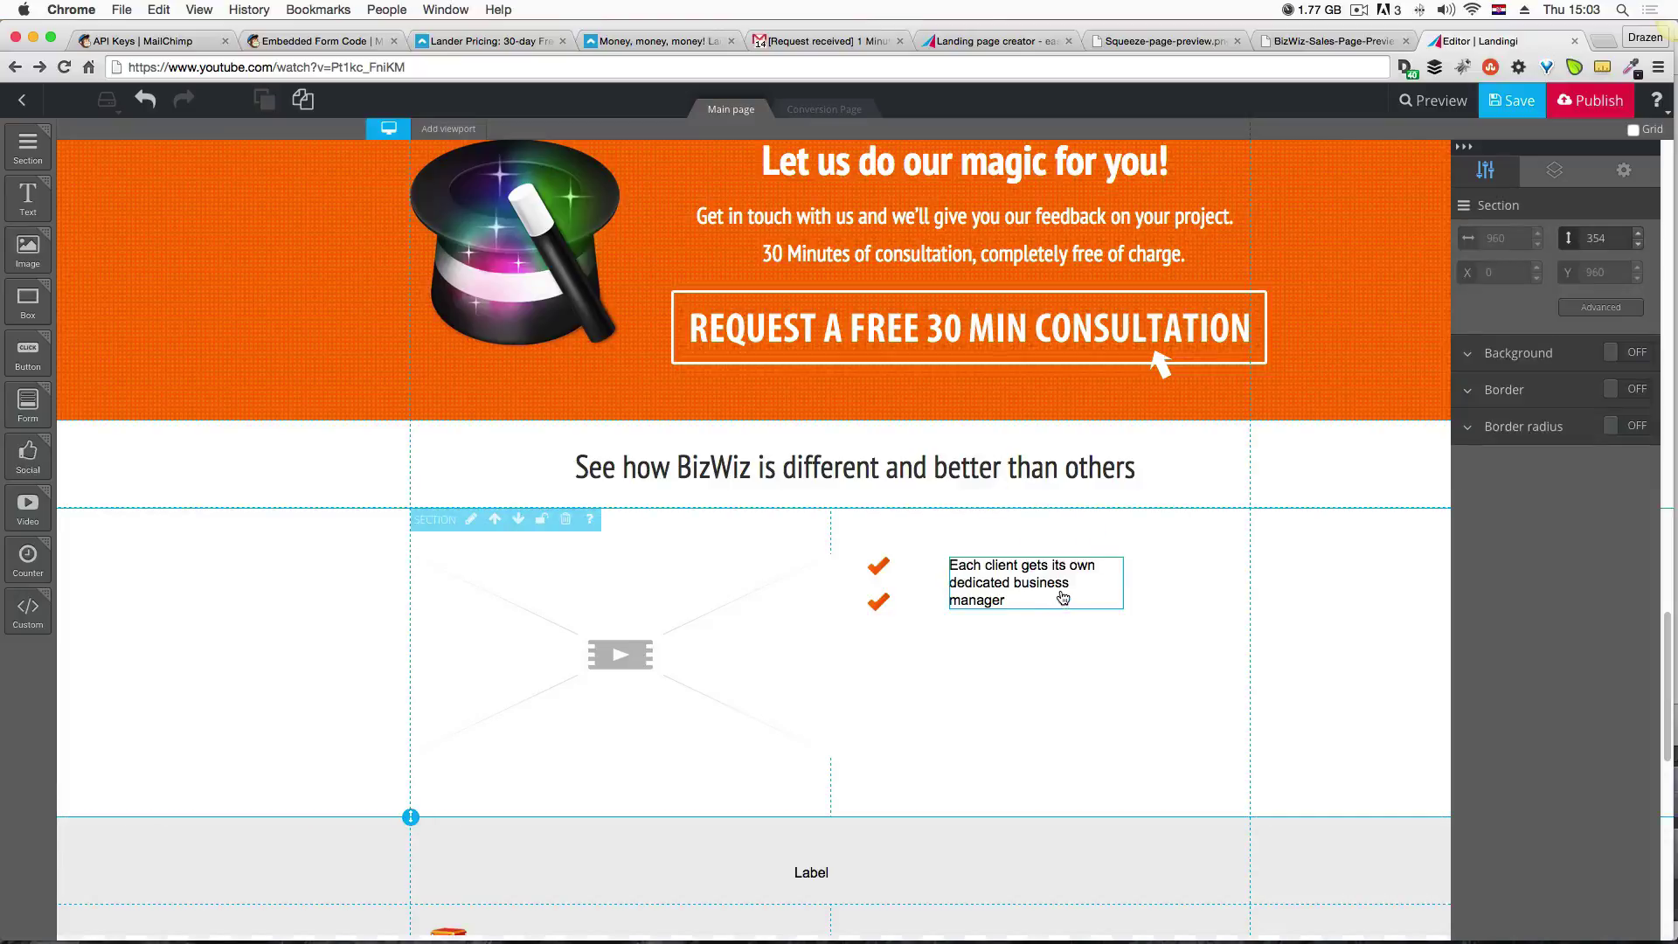
Widen the checklist text to 344 and set its font to PT Sans Narrow at size 20.
left_click(1066, 595)
left_click_drag(1171, 581, 1433, 460)
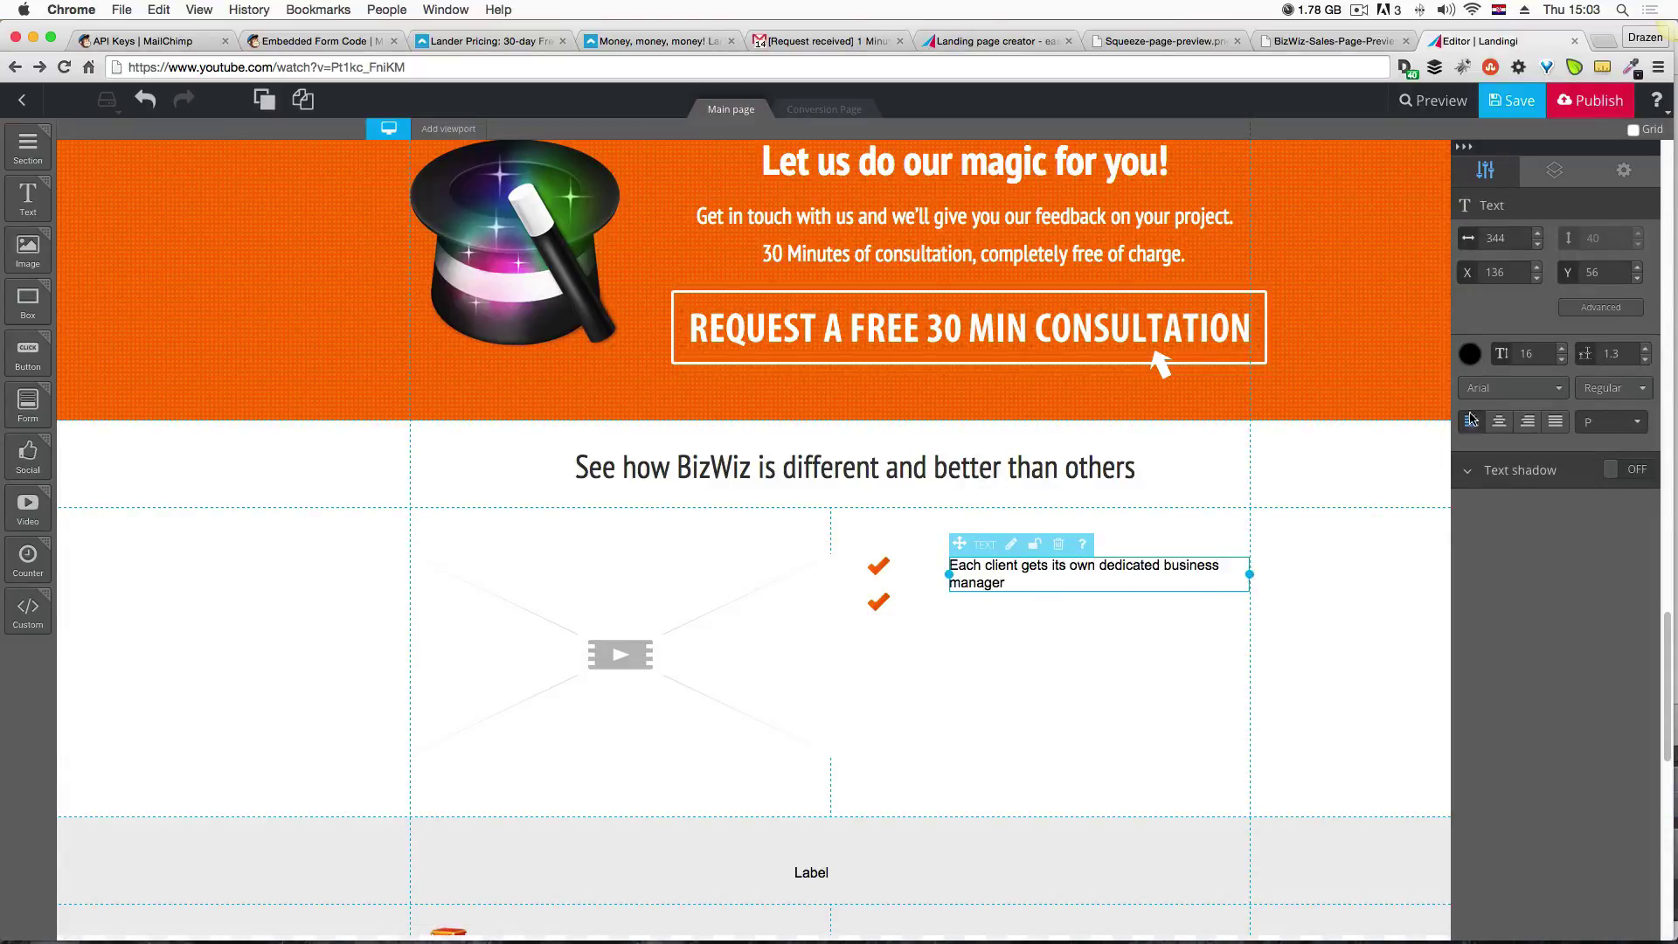
left_click(1486, 388)
left_click(1496, 456)
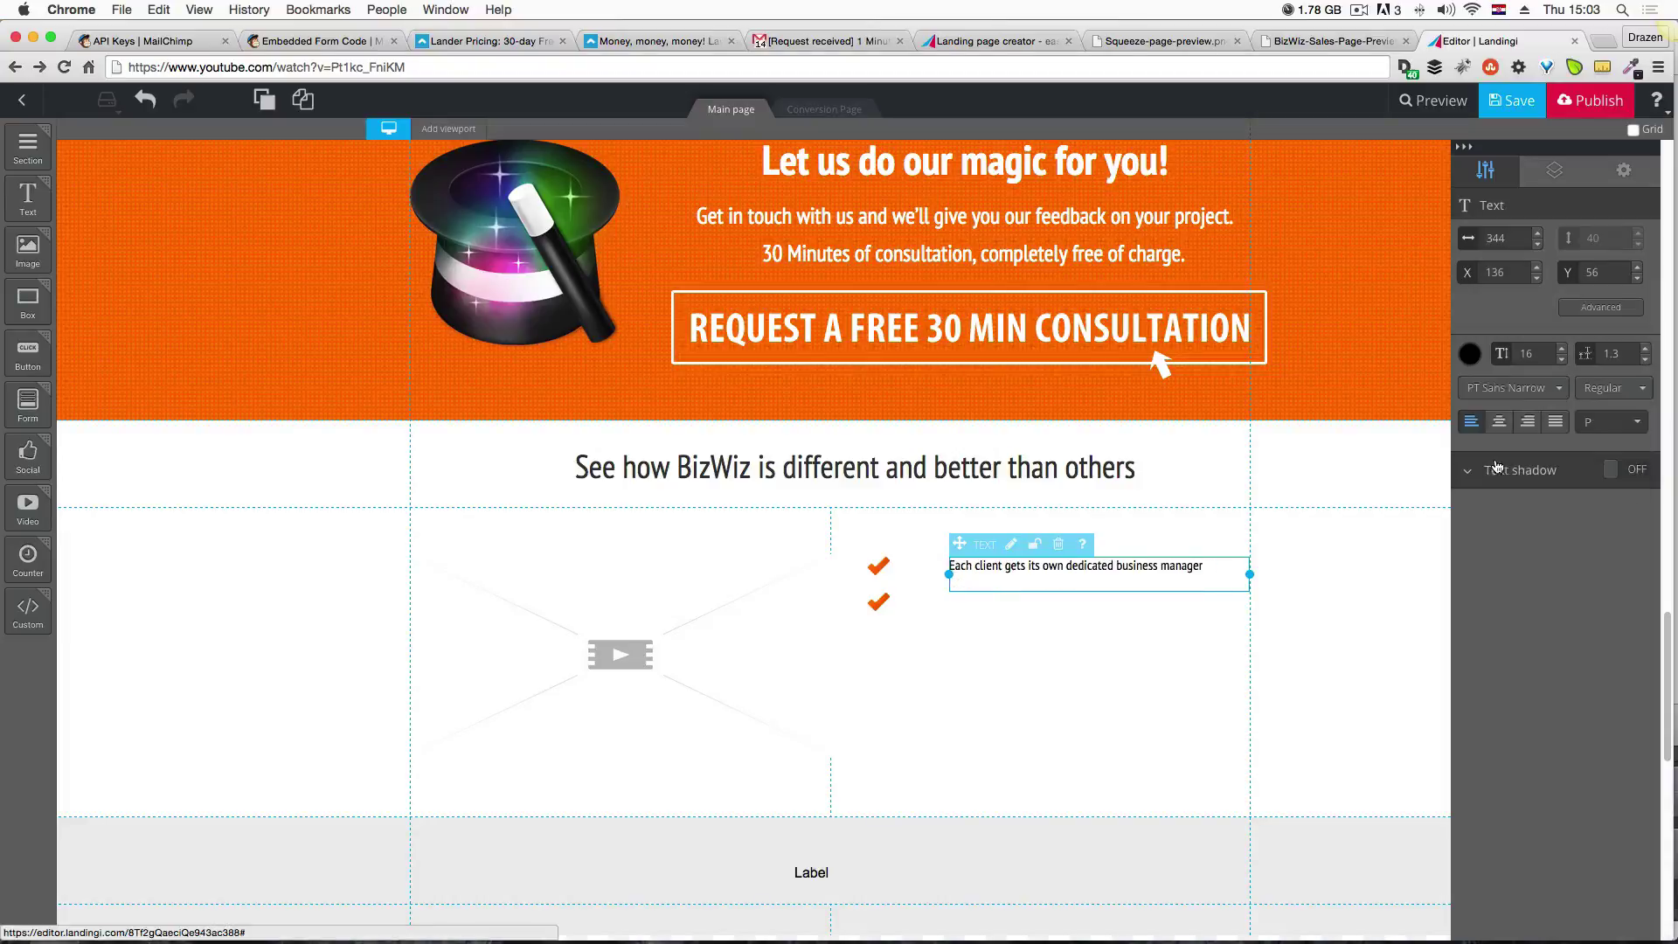
left_click(1561, 349)
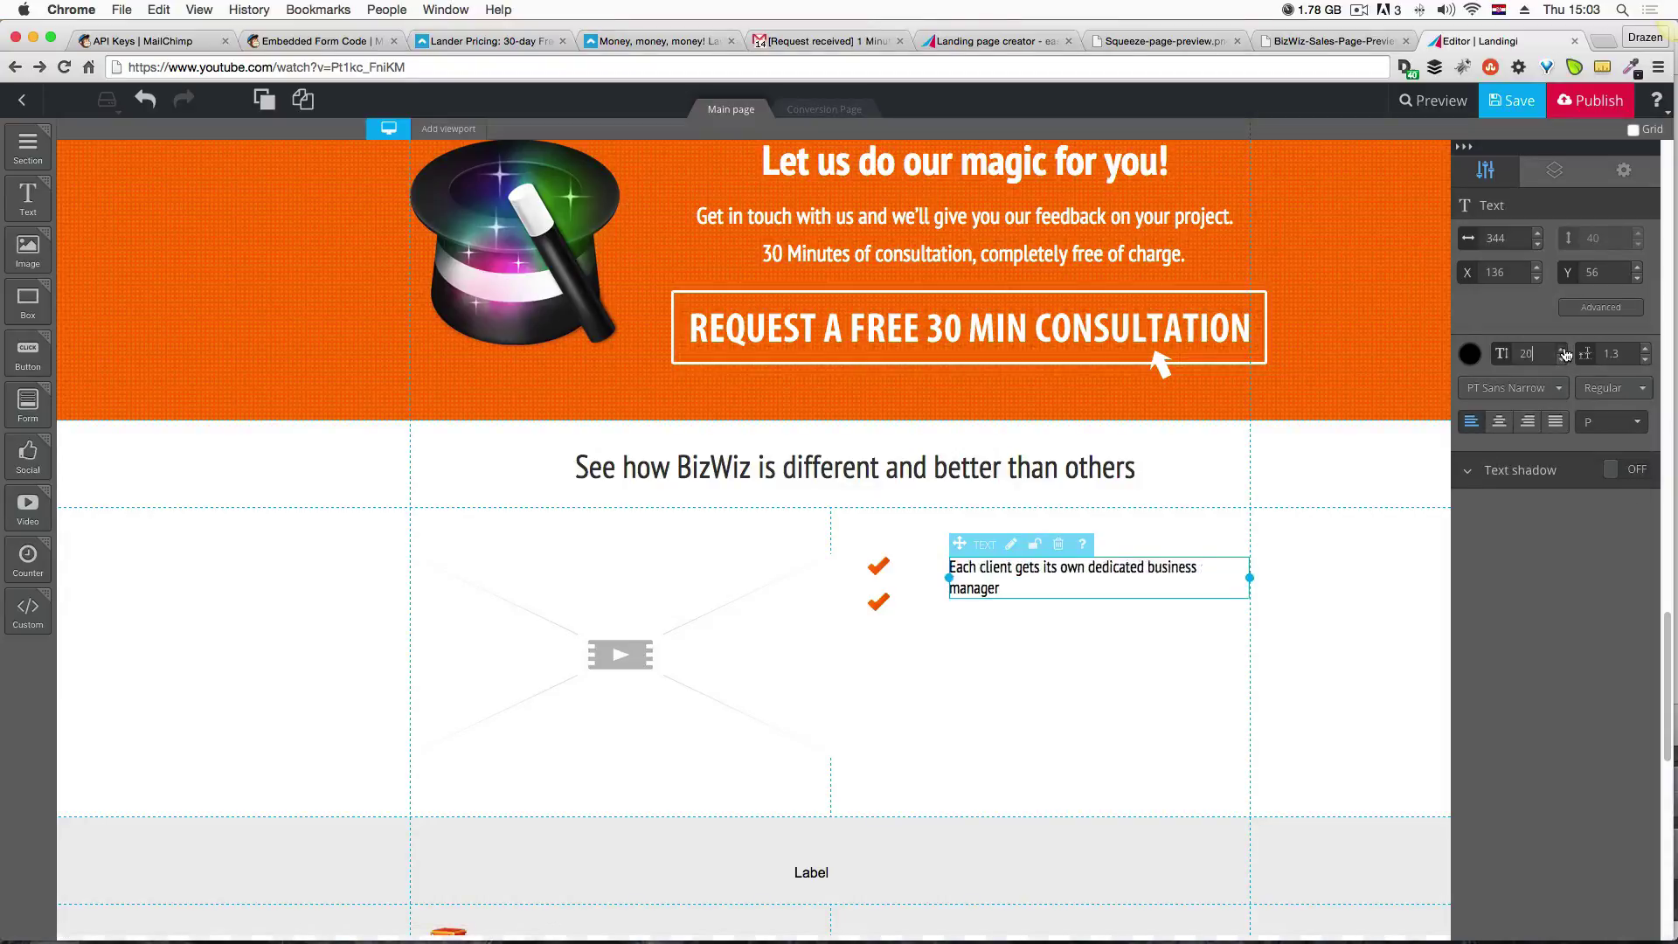
left_click(983, 663)
Shift the video to X 0 and move both orange checkmarks closer to it, about 30 from the column edge.
left_click(793, 589)
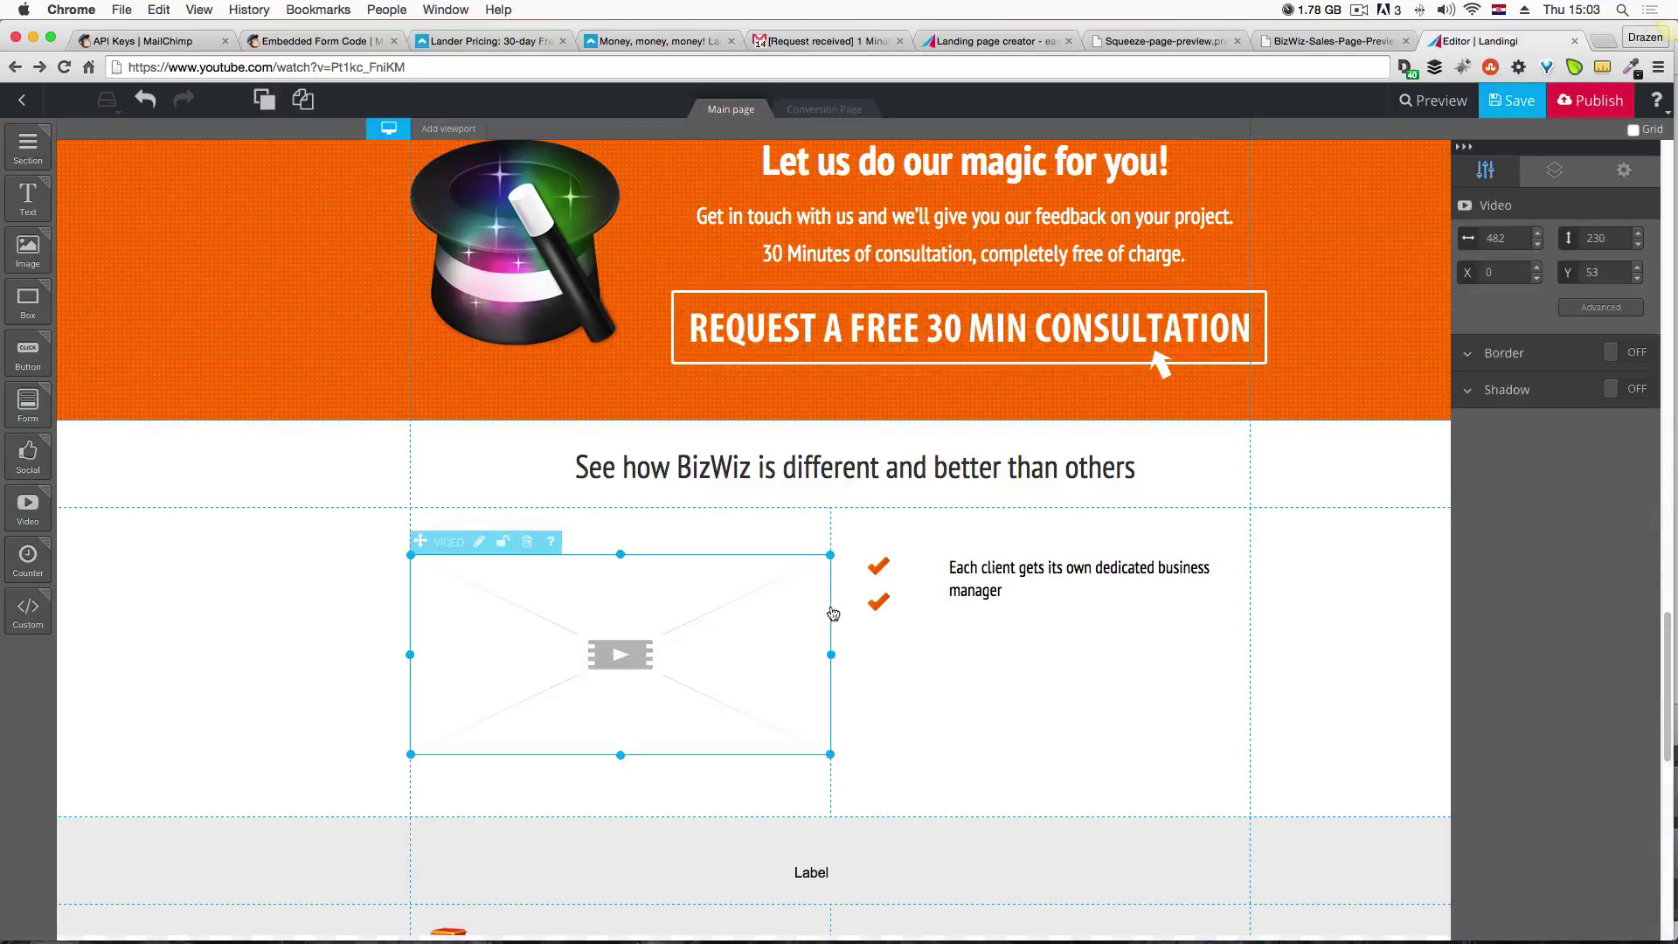
left_click(833, 614)
left_click(875, 569)
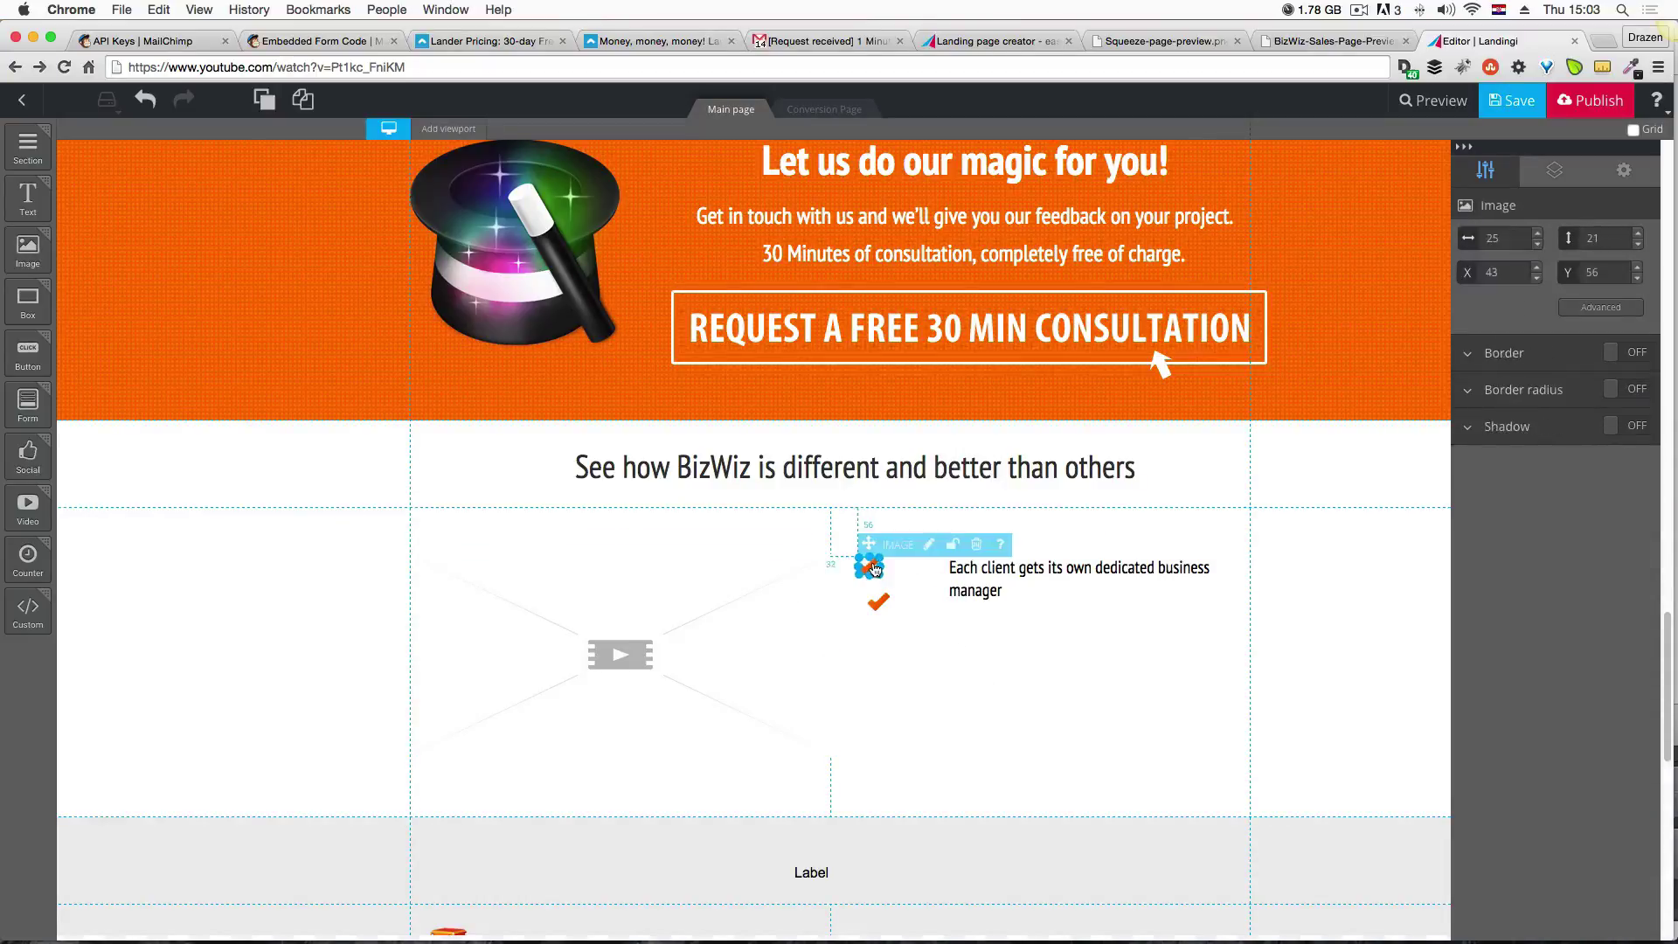
left_click(922, 635)
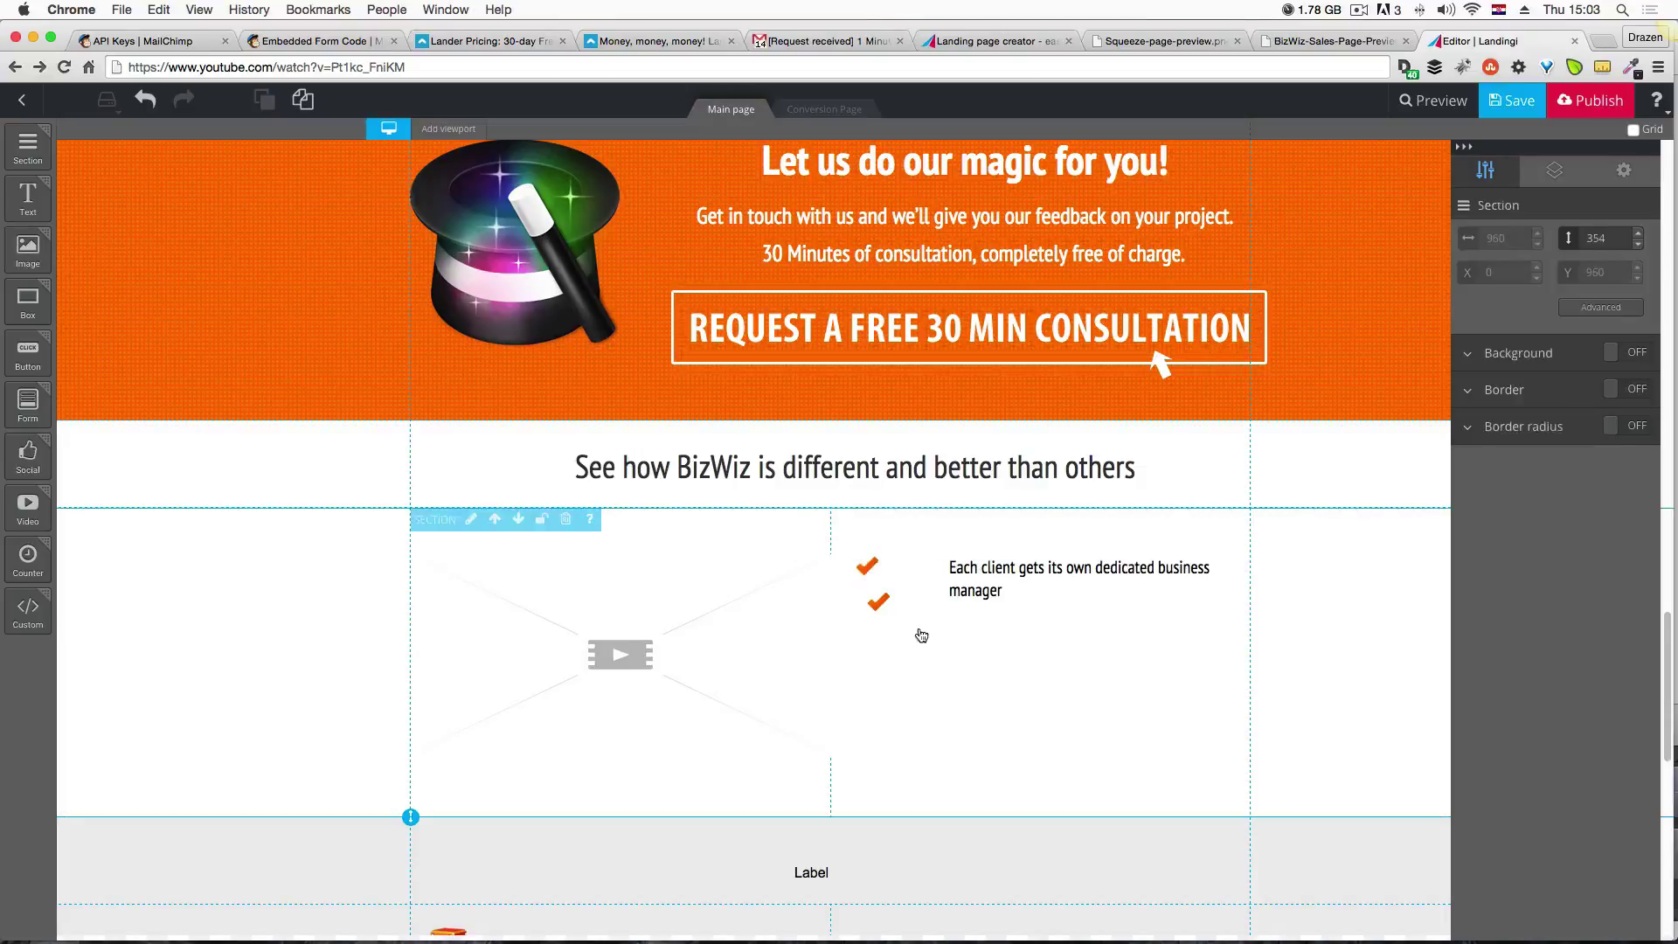
left_click_drag(887, 615, 876, 613)
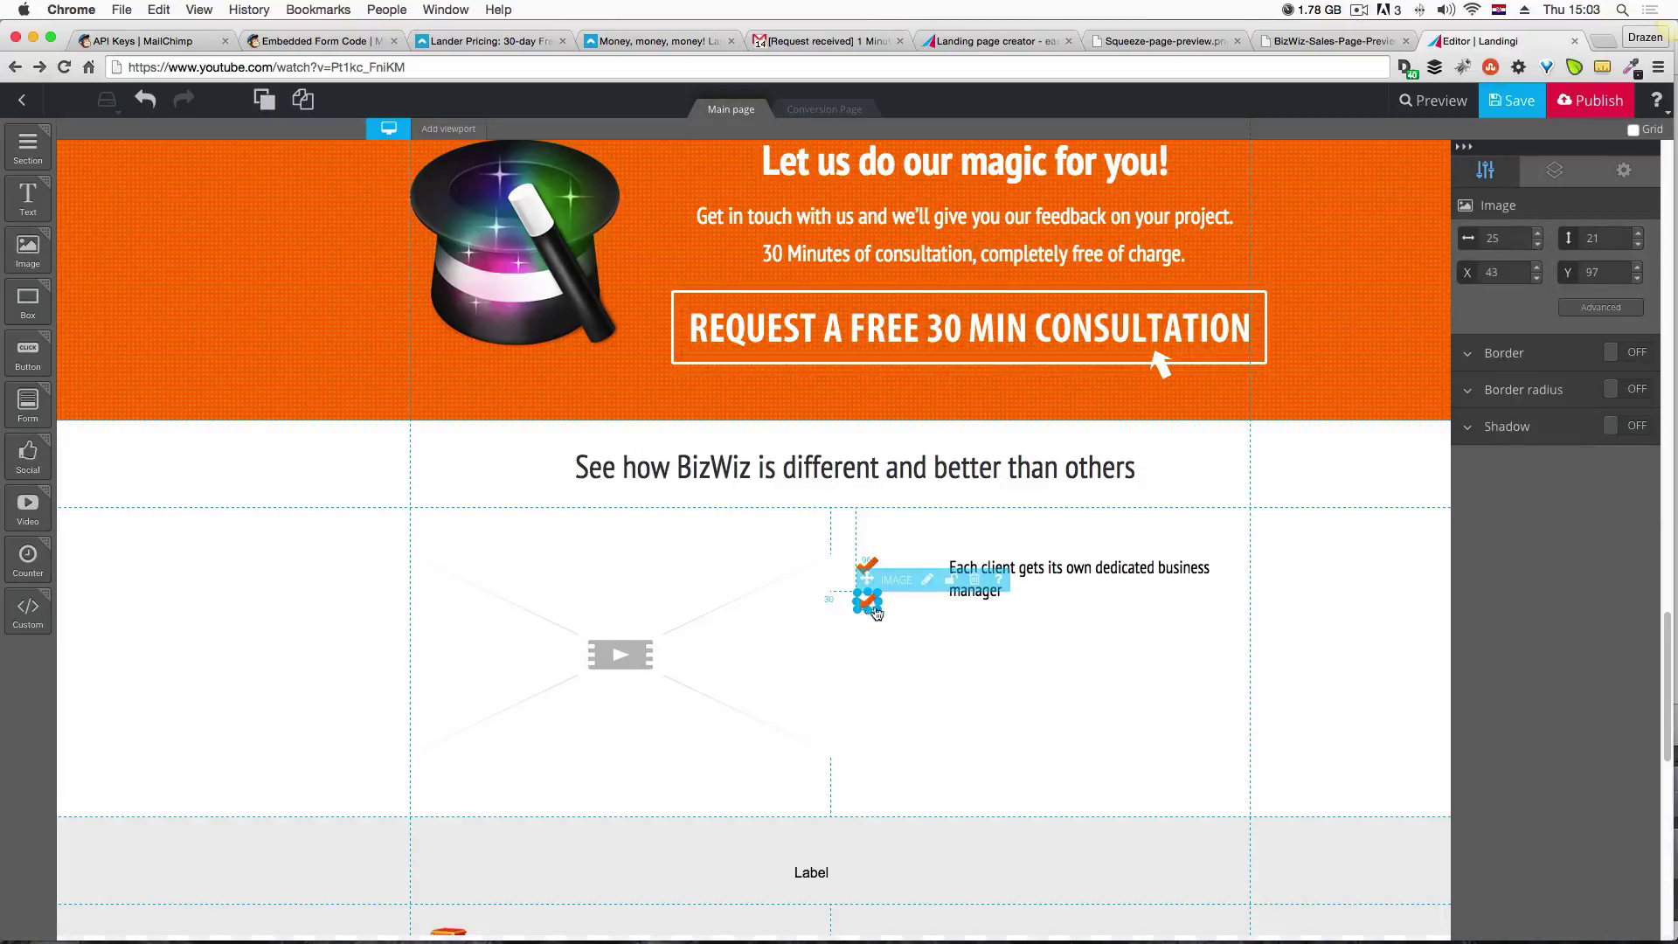
left_click(947, 669)
Move the checklist text closer to the first checkmark at X 82 and widen it to 380 to fit one line.
left_click_drag(972, 570, 944, 568)
left_click_drag(1202, 580, 1235, 568)
left_click(1121, 650)
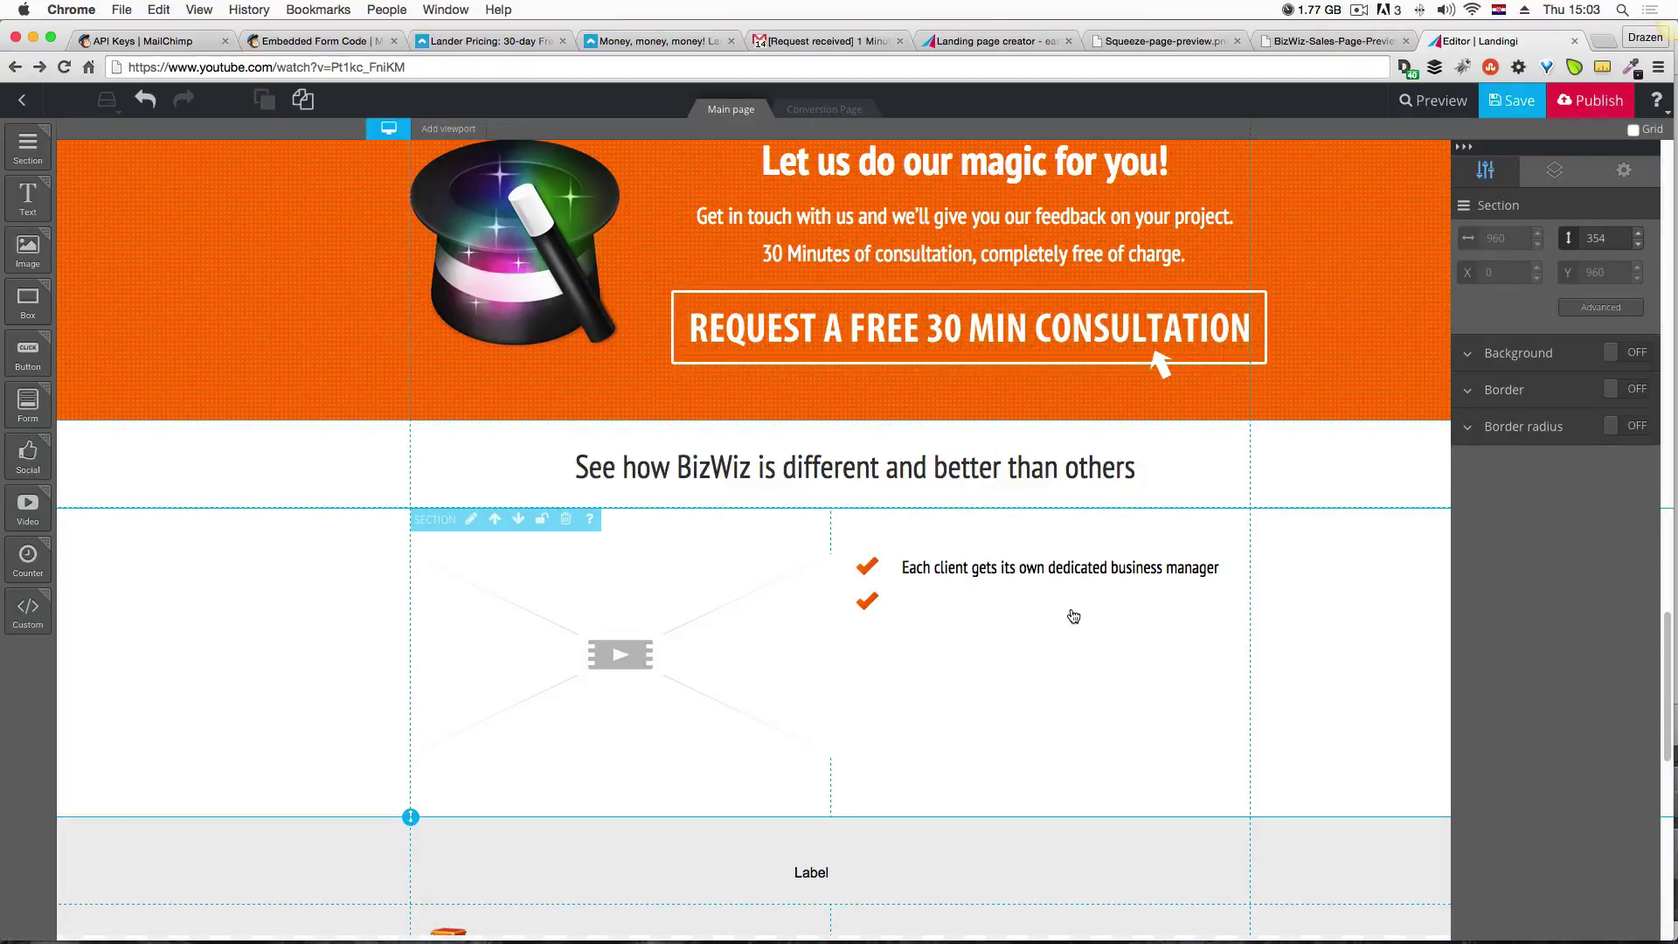
Duplicate the checklist text, align the copy under the original beside the second checkmark, and save the page.
left_click(1041, 570)
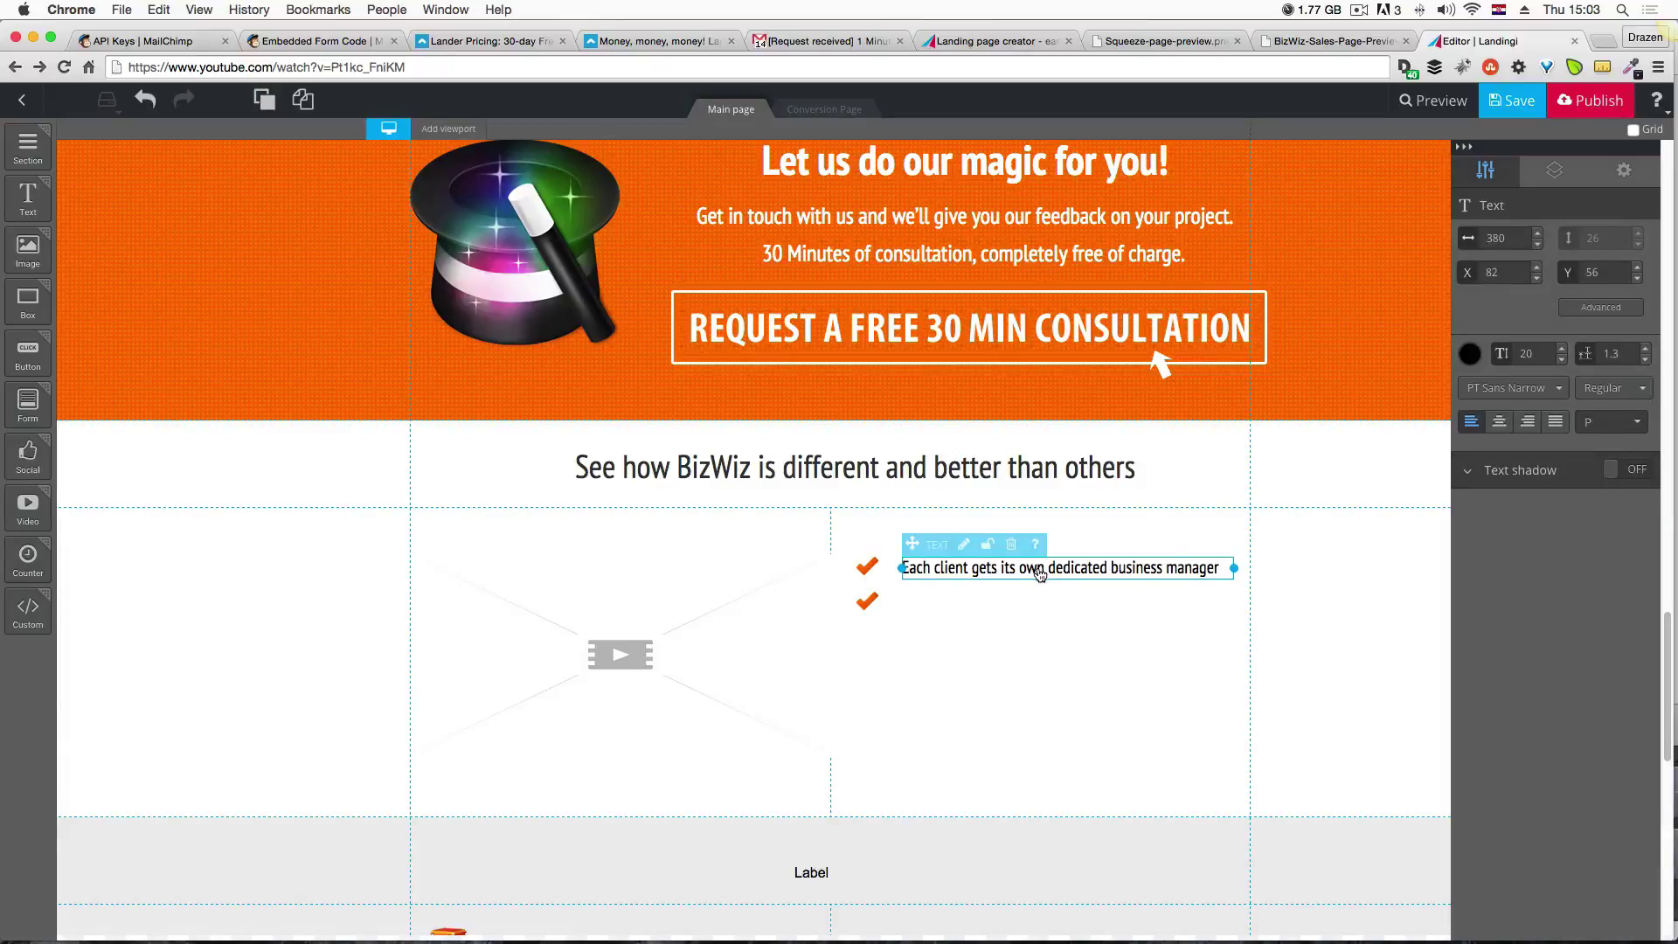
key("super+d")
left_click_drag(1041, 574, 1039, 608)
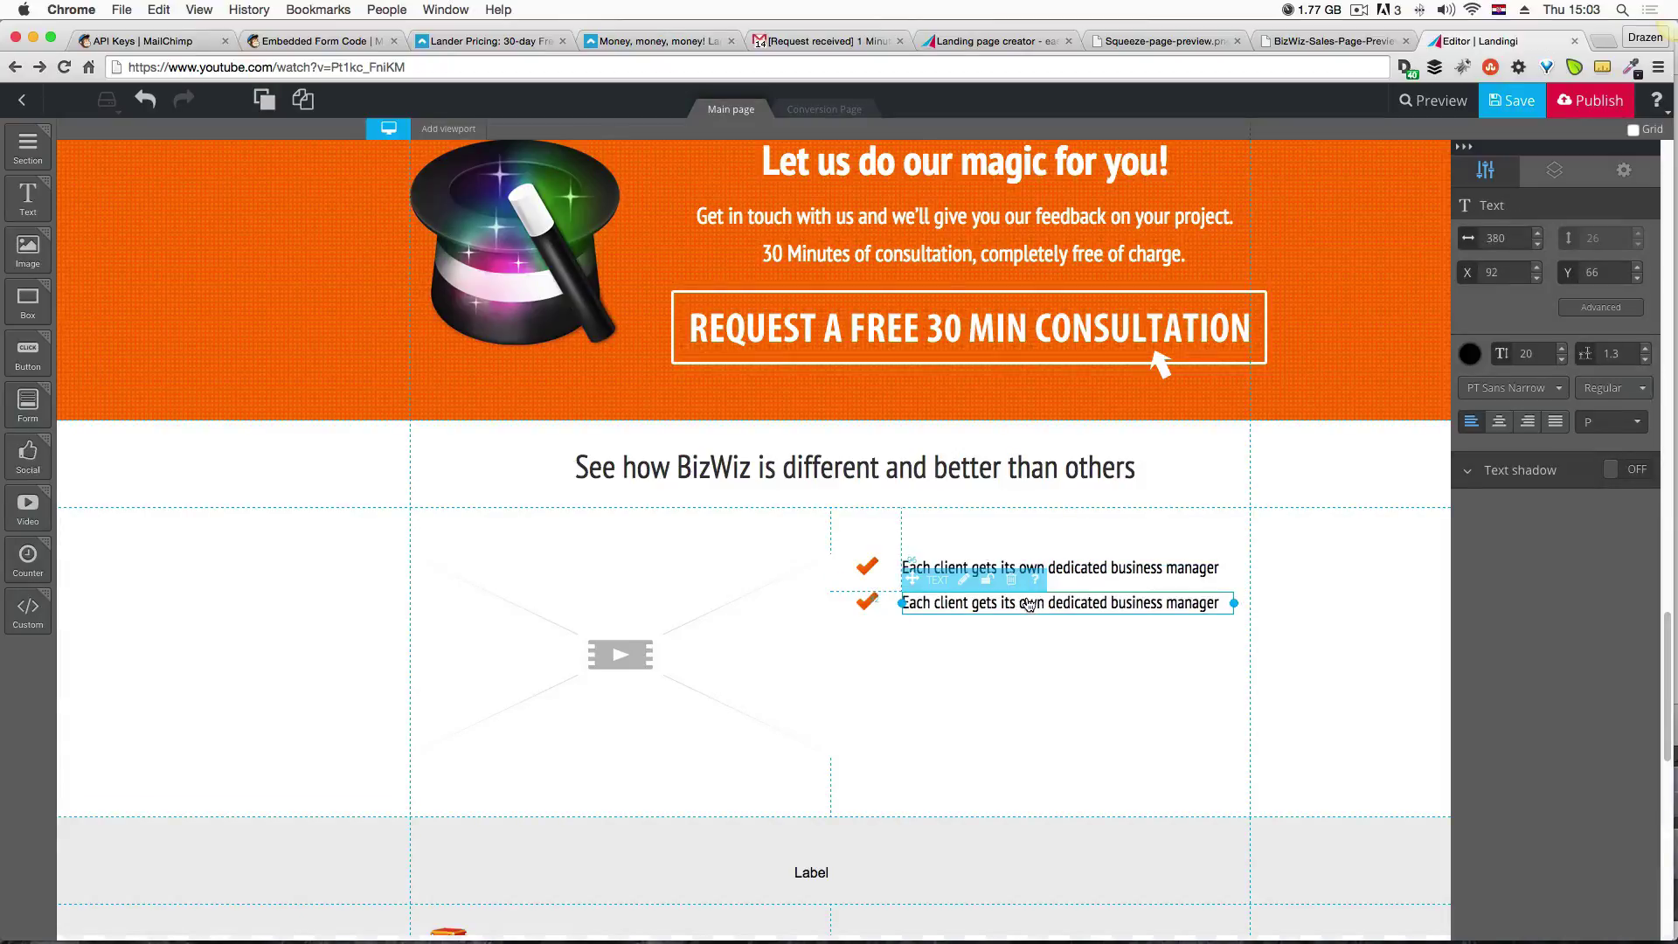
left_click(1039, 692)
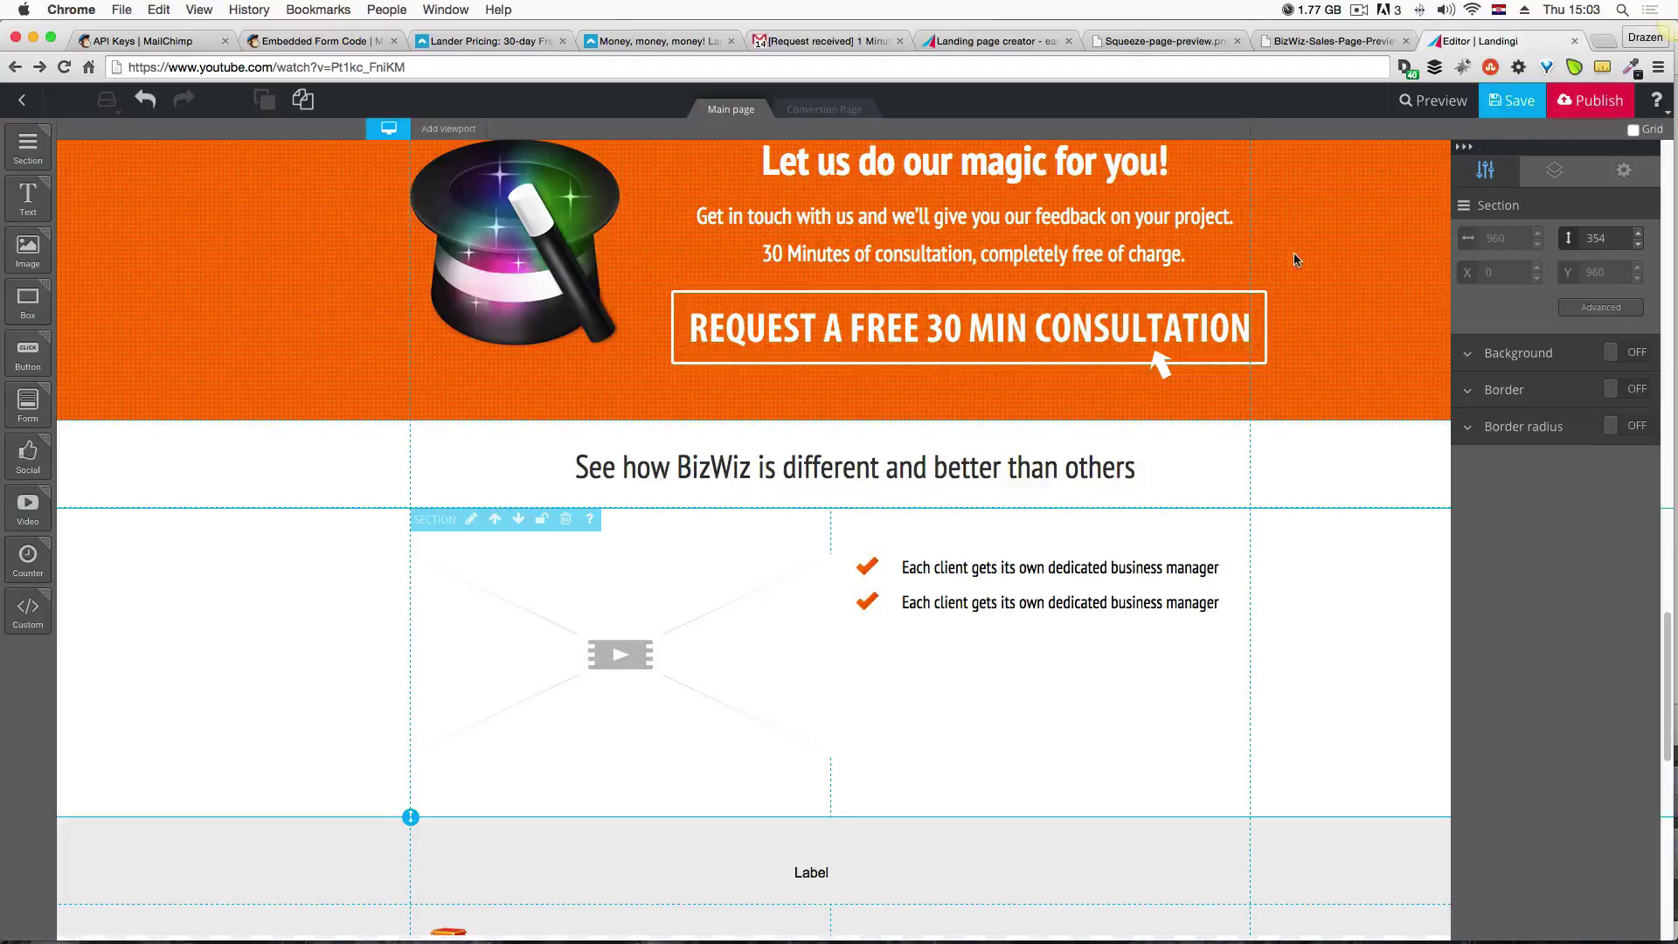
left_click(1502, 103)
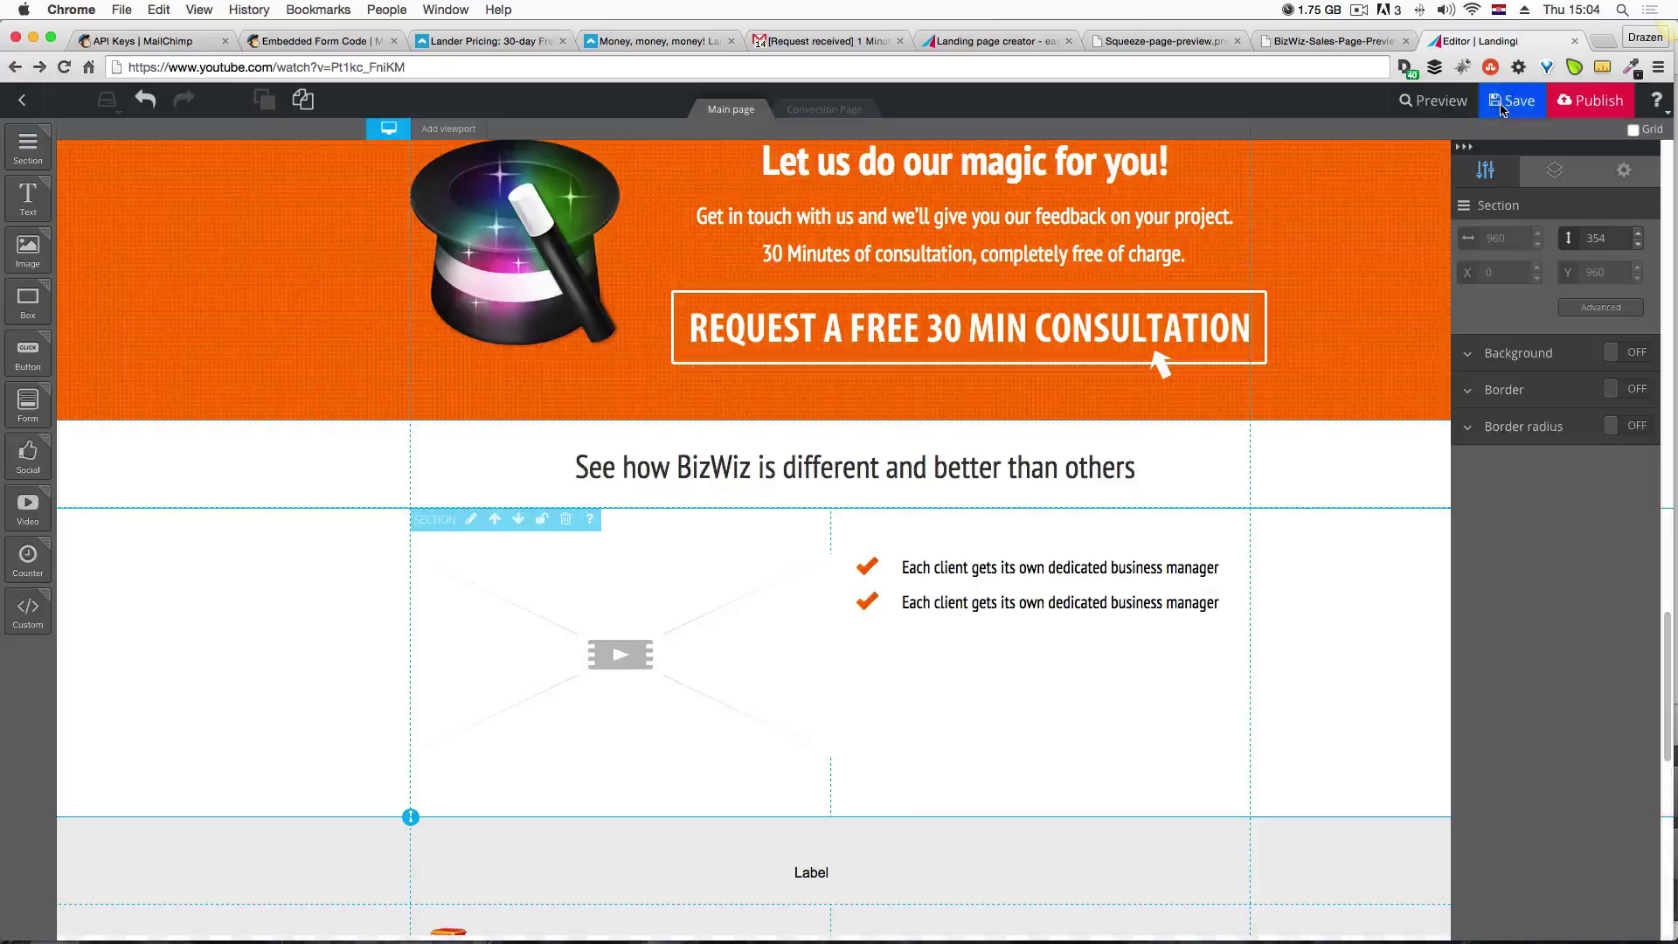
Preview the page and compare its video and checklist section with the BizWiz sales page mockup.
left_click(1433, 109)
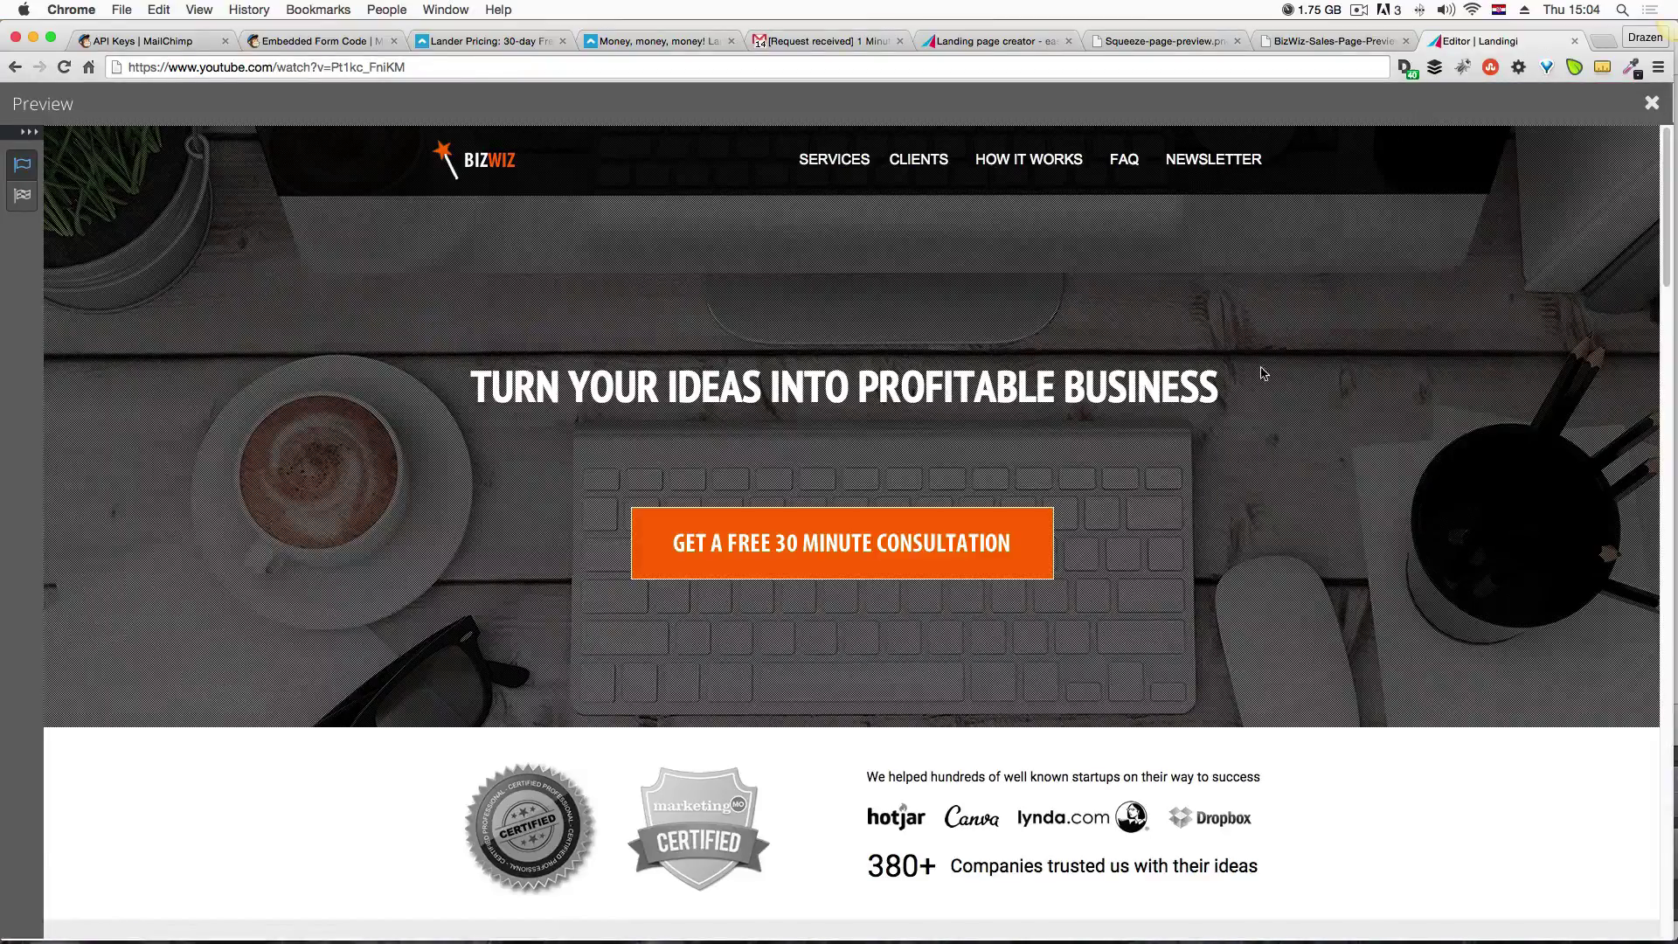
scroll(1262, 367, "down", 15)
scroll(1264, 374, "down", 10)
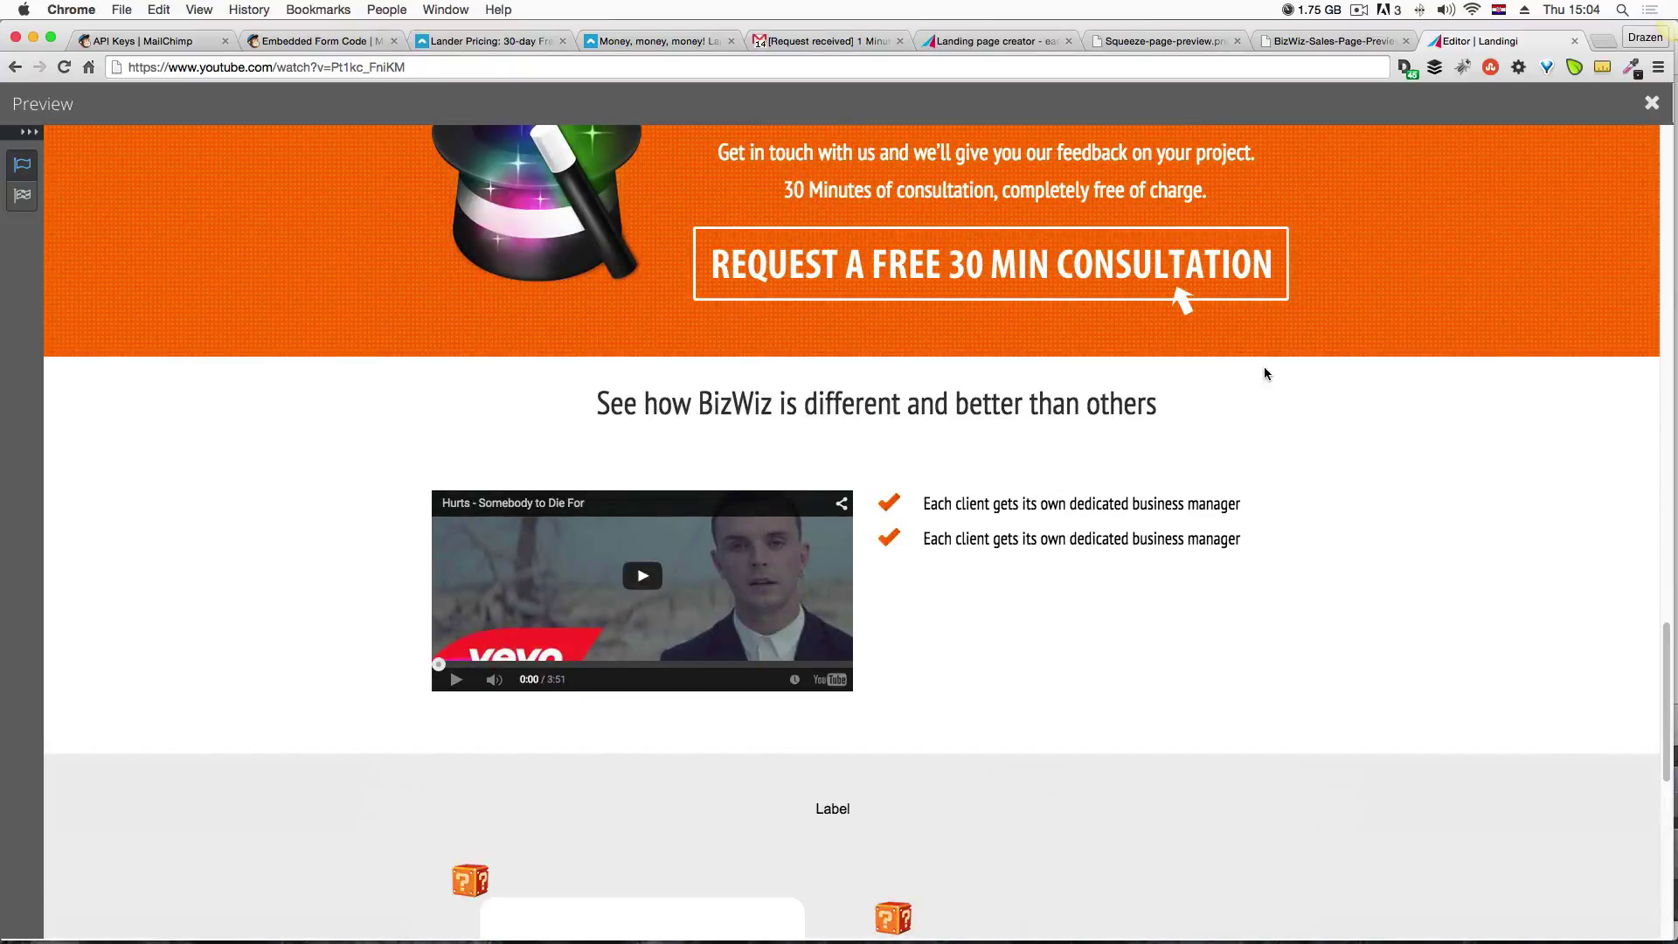
left_click(1329, 44)
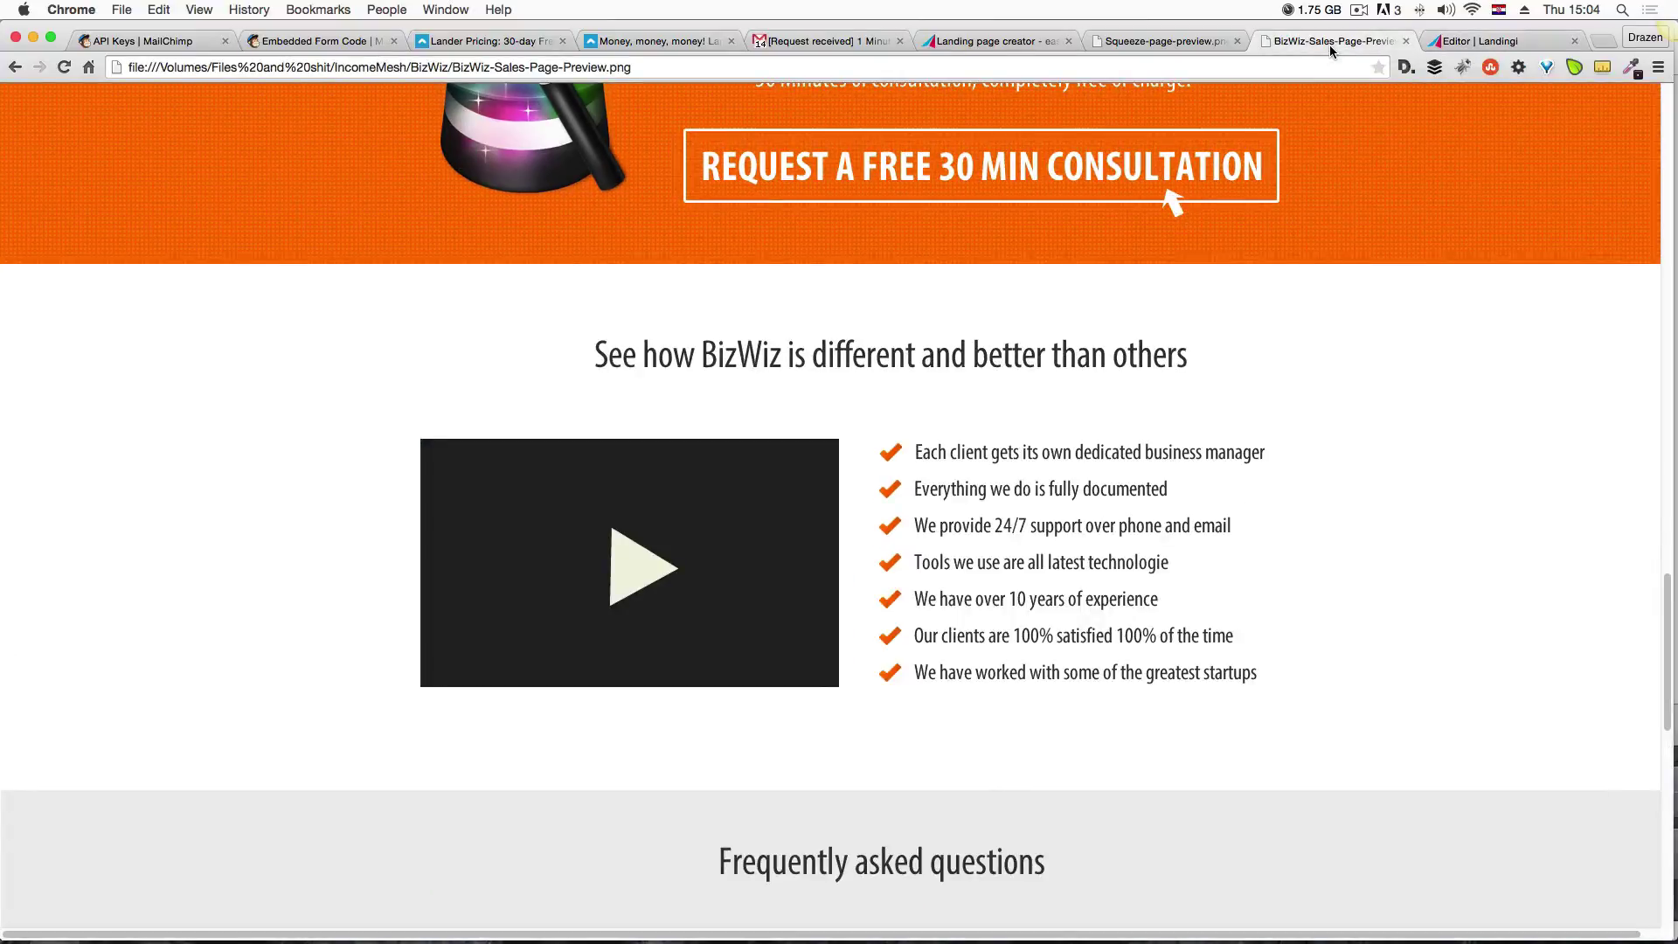
left_click(1509, 44)
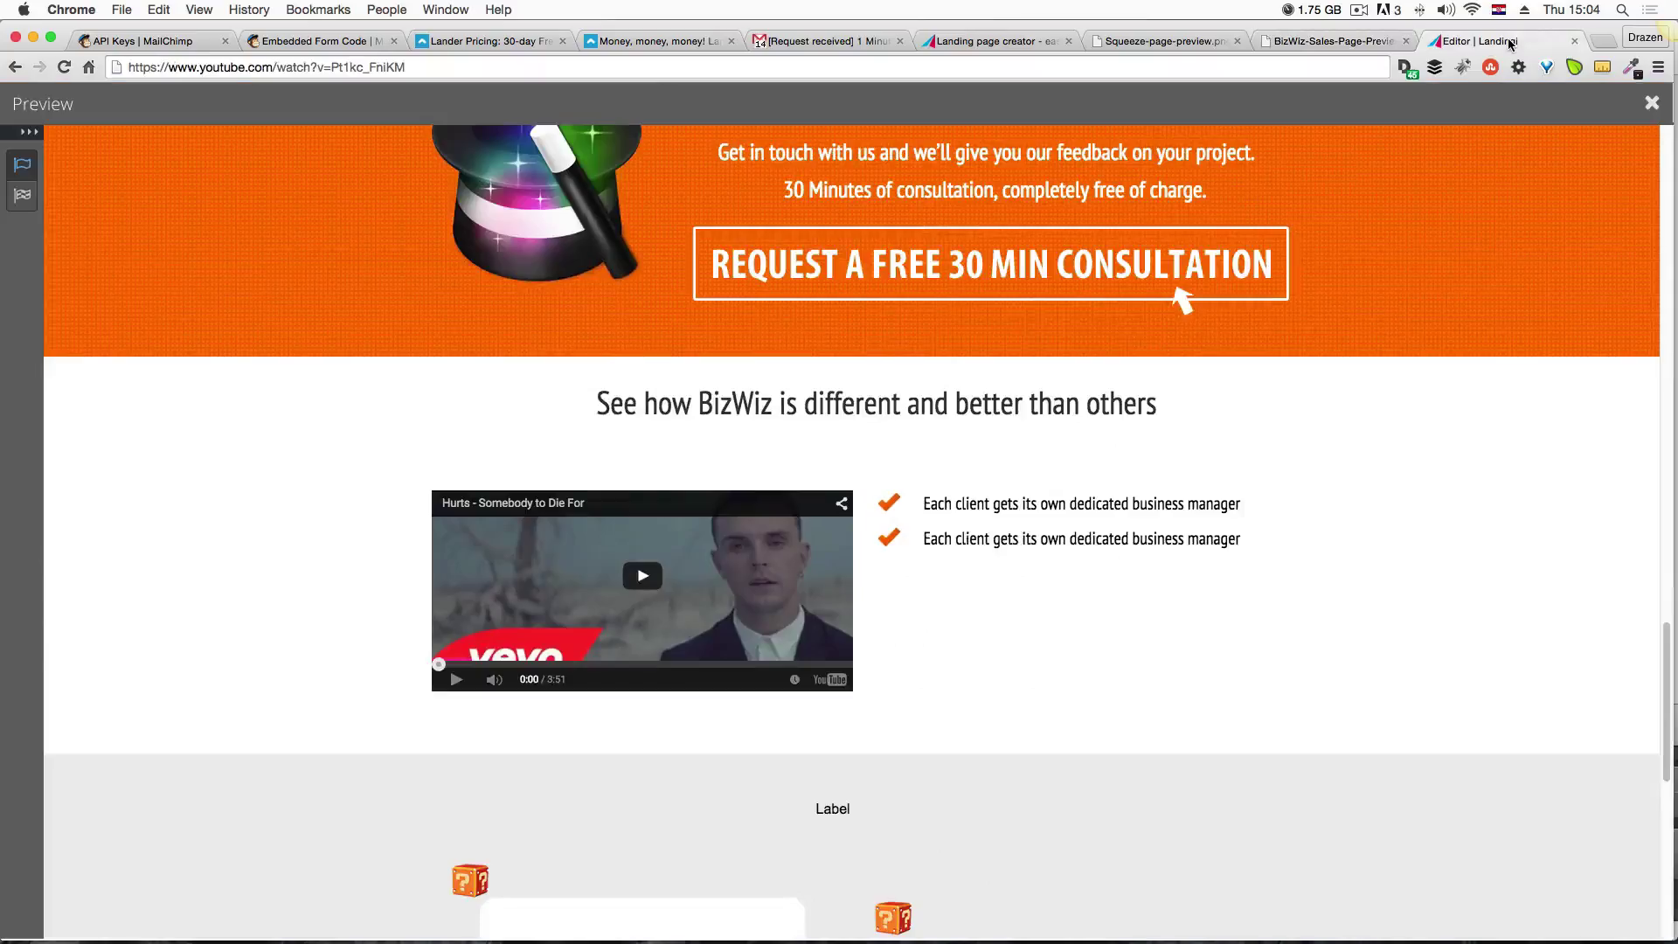
left_click(1379, 45)
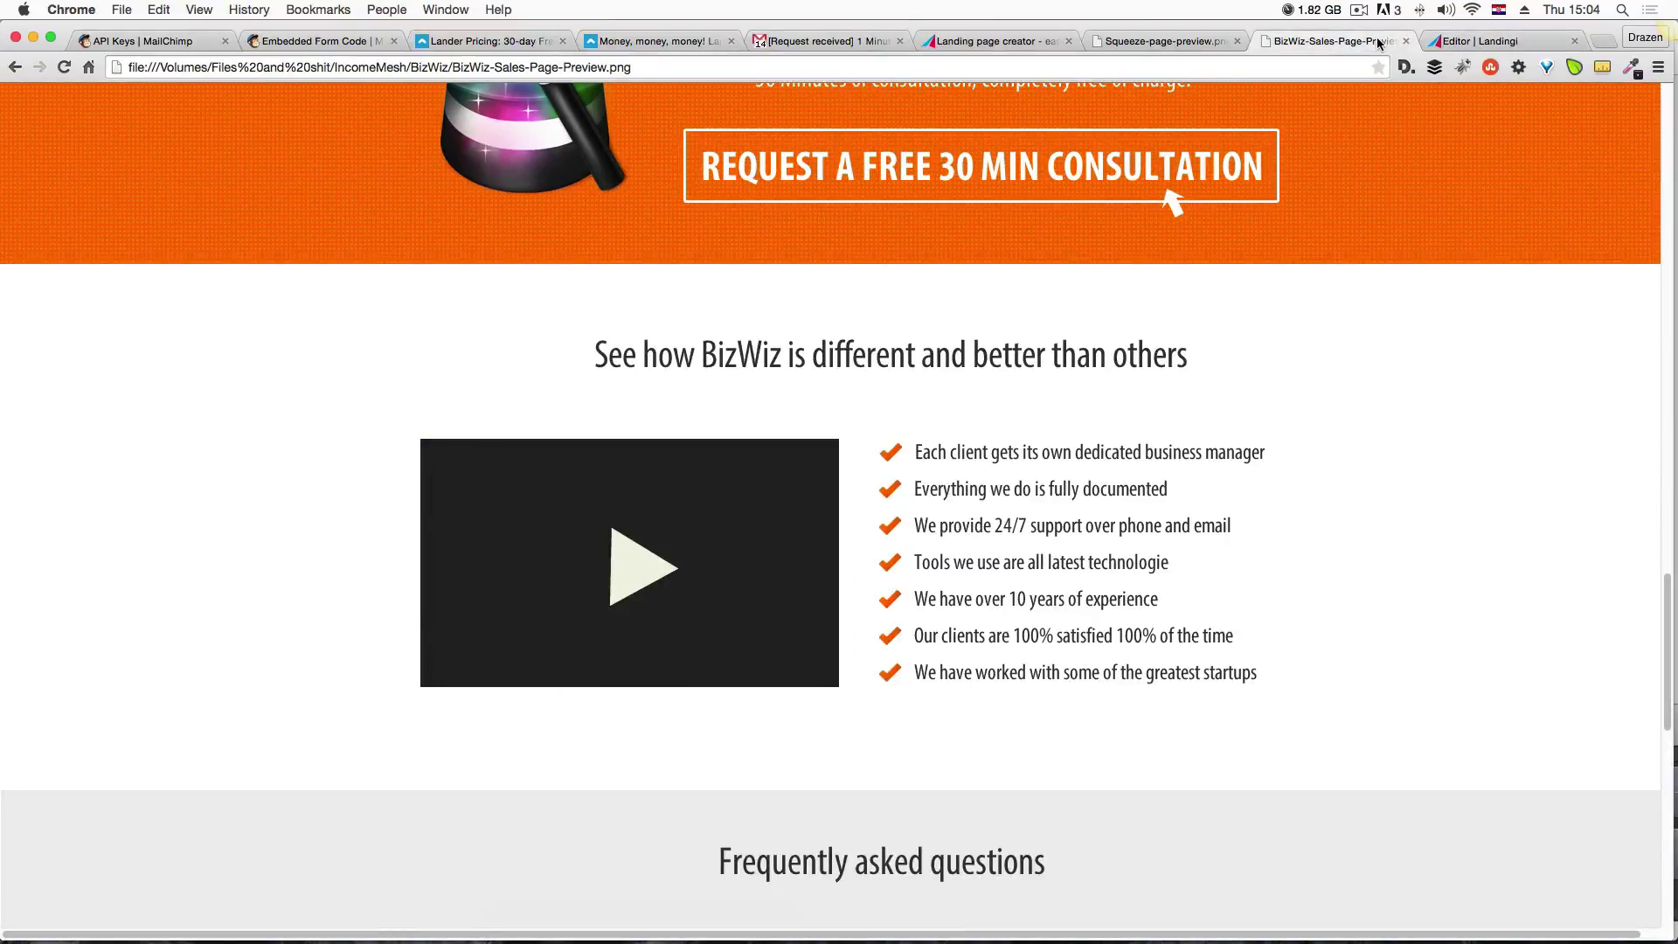
left_click(1480, 43)
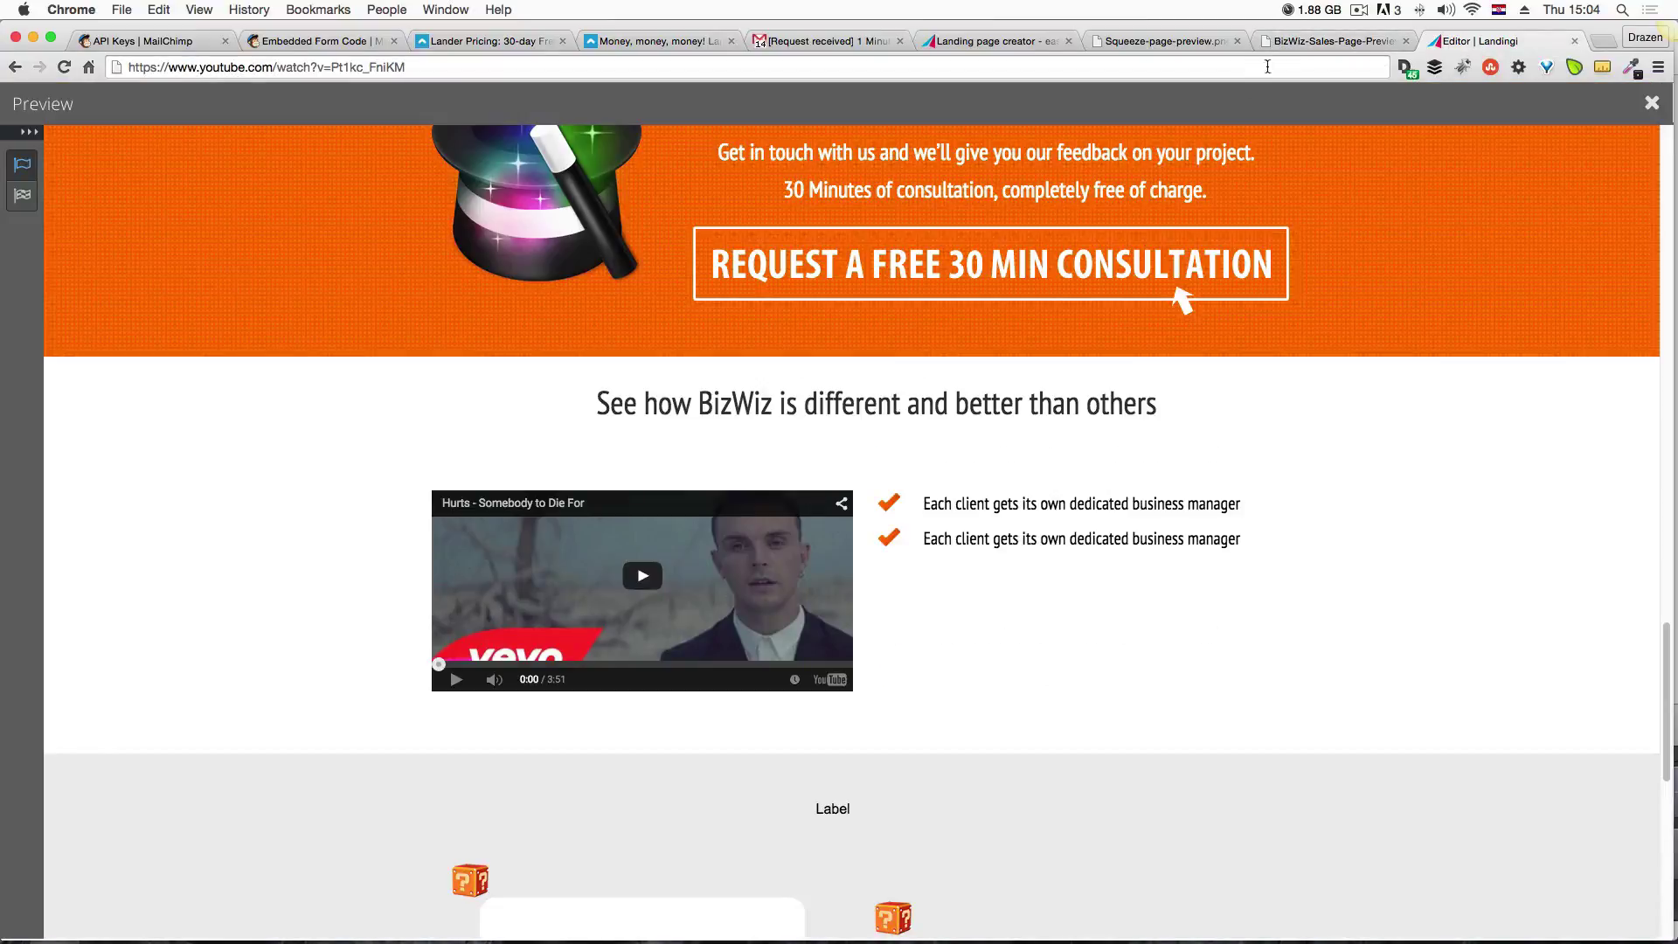
left_click(1294, 44)
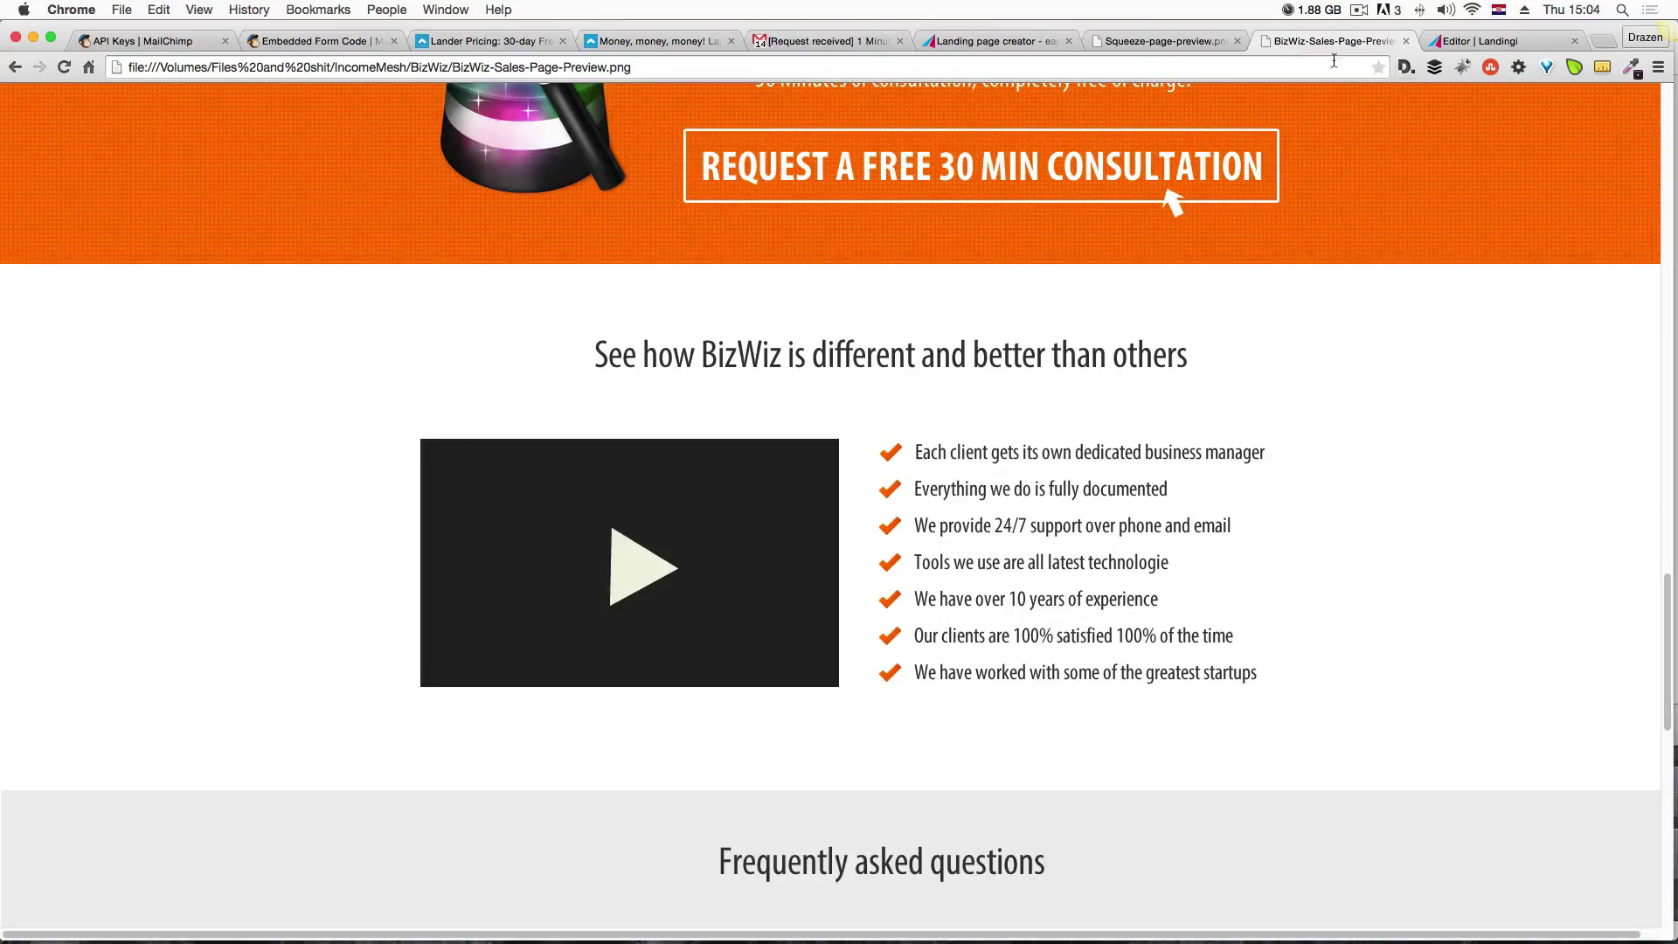
left_click(1486, 42)
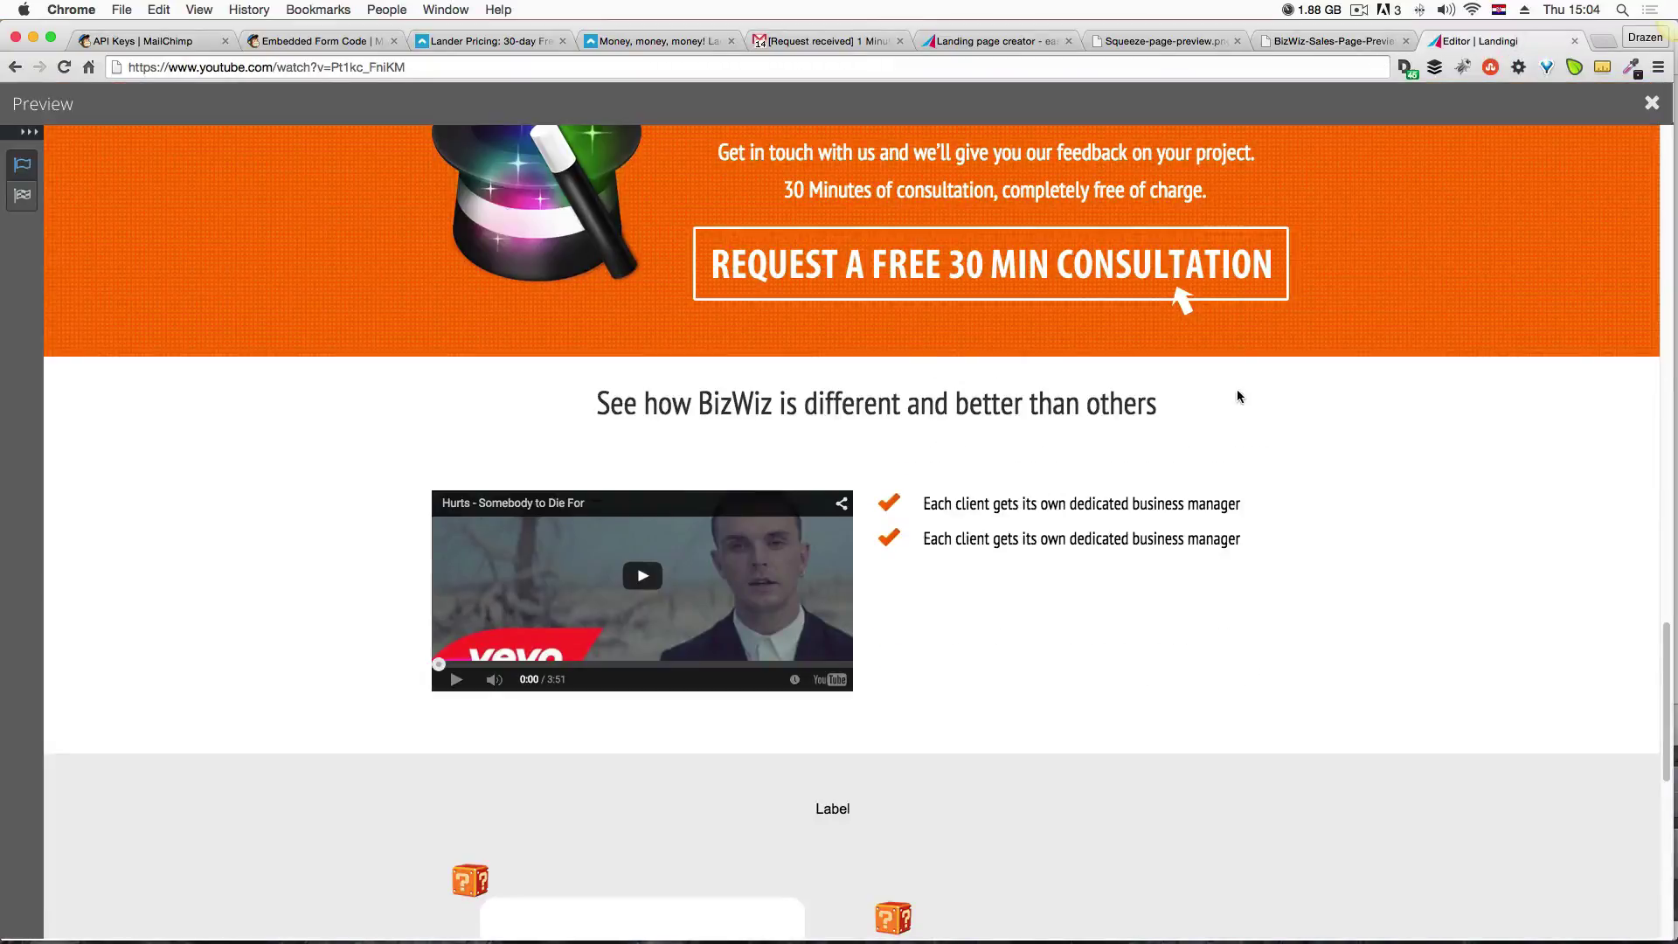
left_click(1652, 103)
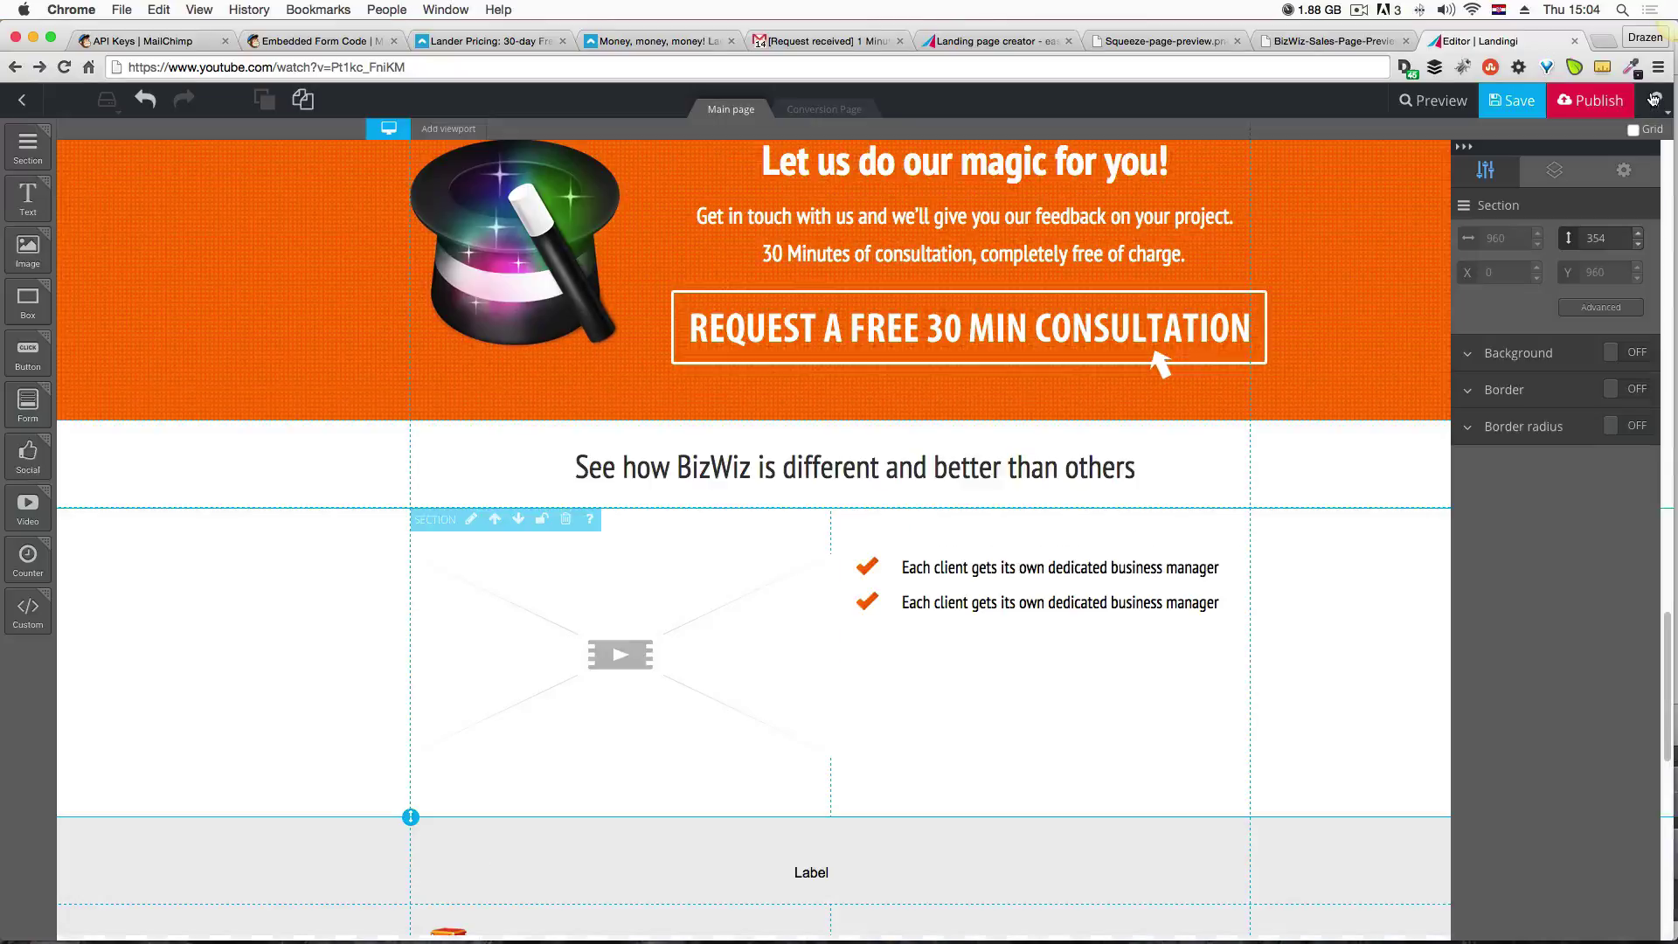
Increase the first checklist text to font size 22 and widen it to 403 on one line, checking against the mockup.
left_click(905, 568)
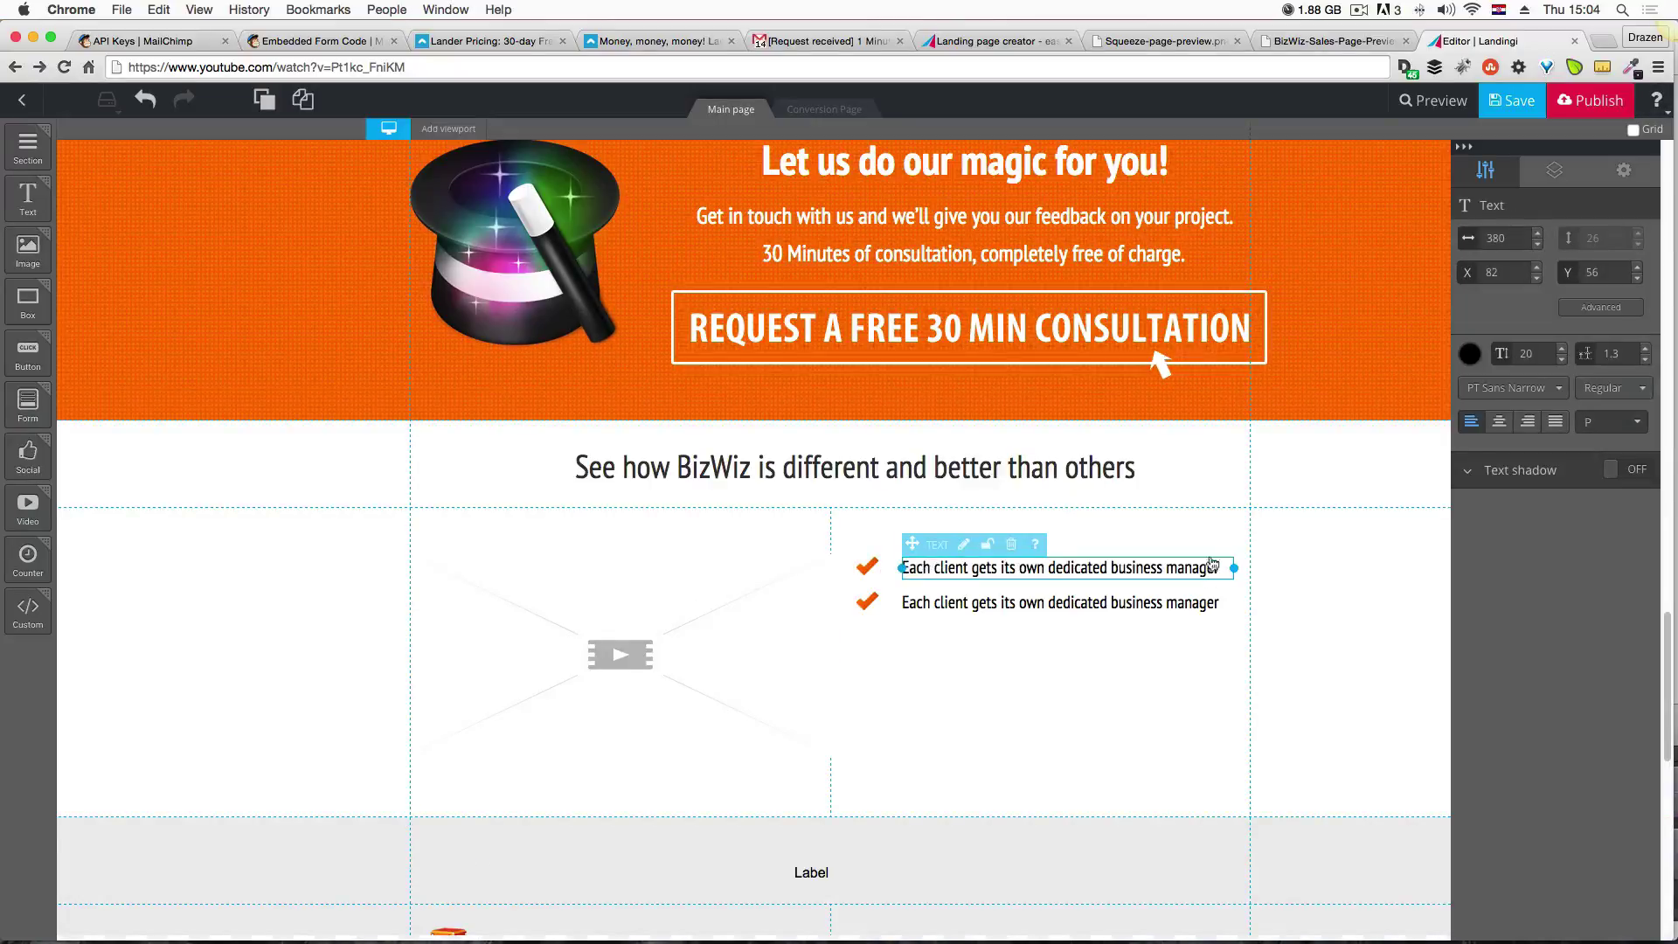
left_click(1563, 349)
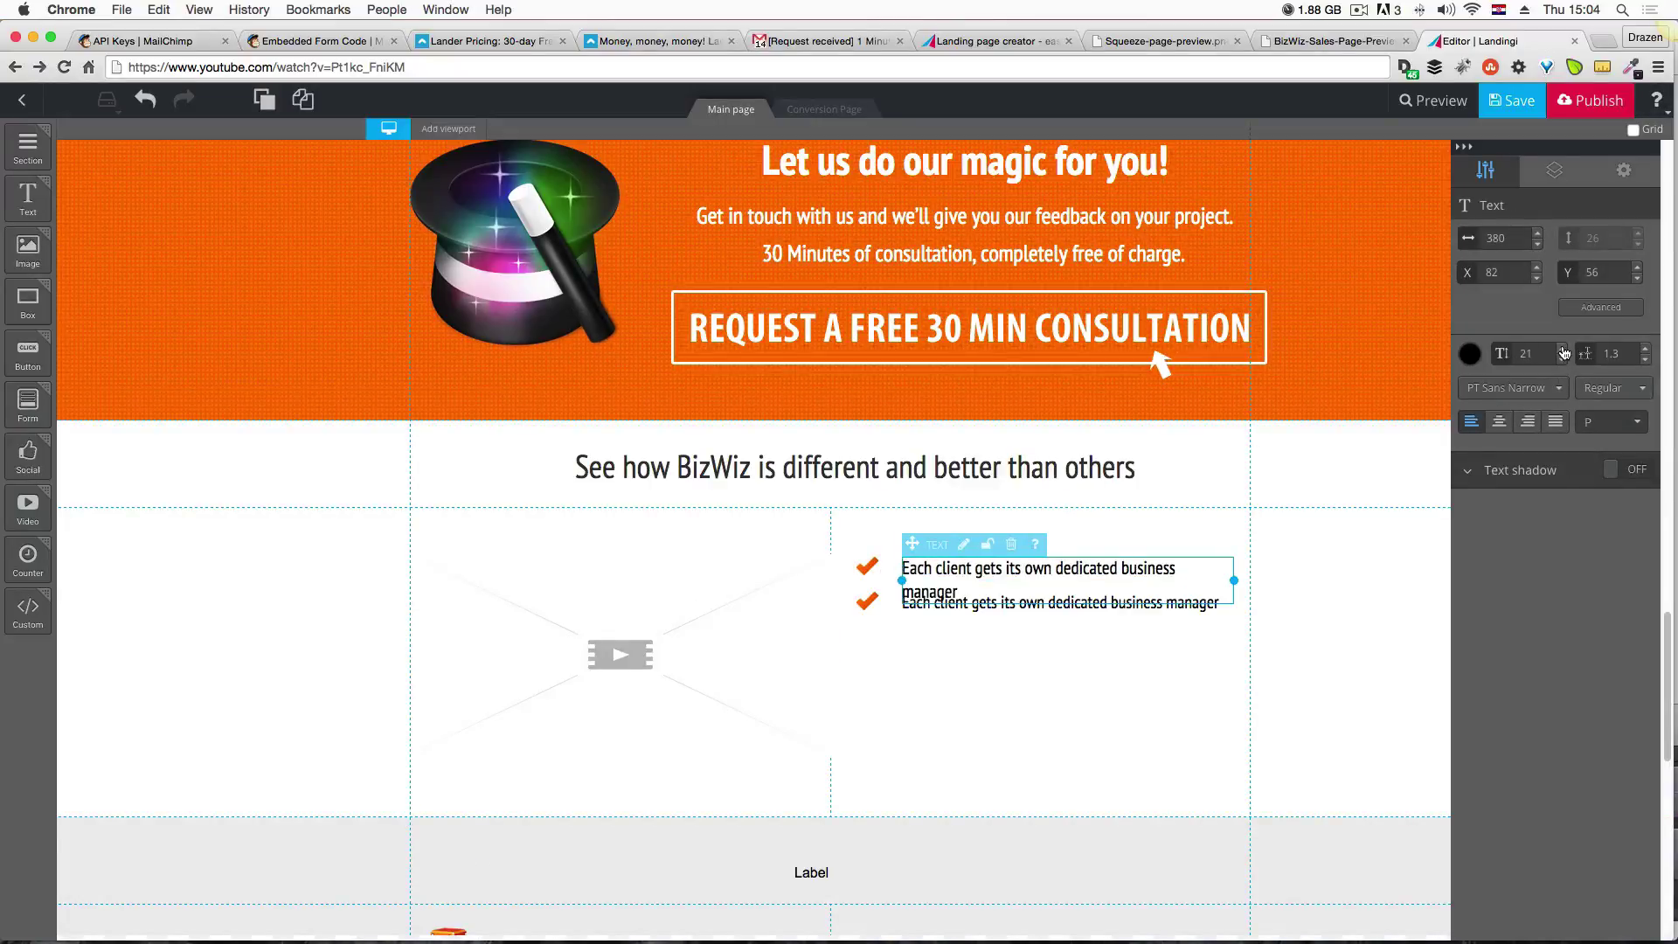
left_click_drag(1234, 581, 1250, 579)
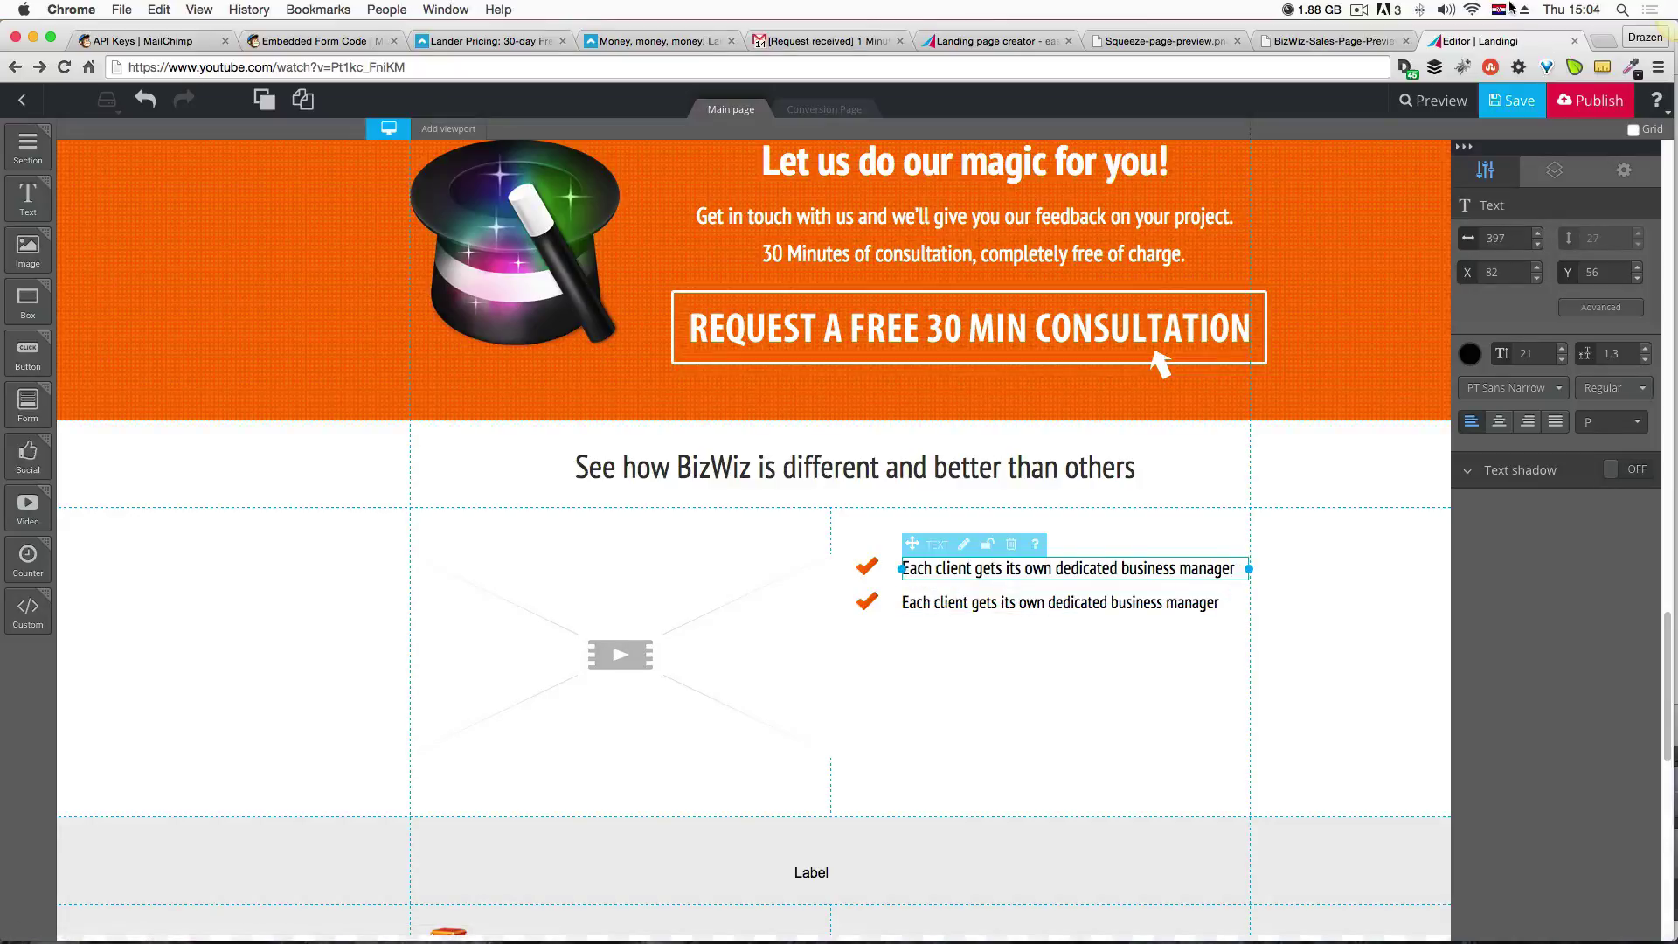
left_click(1345, 43)
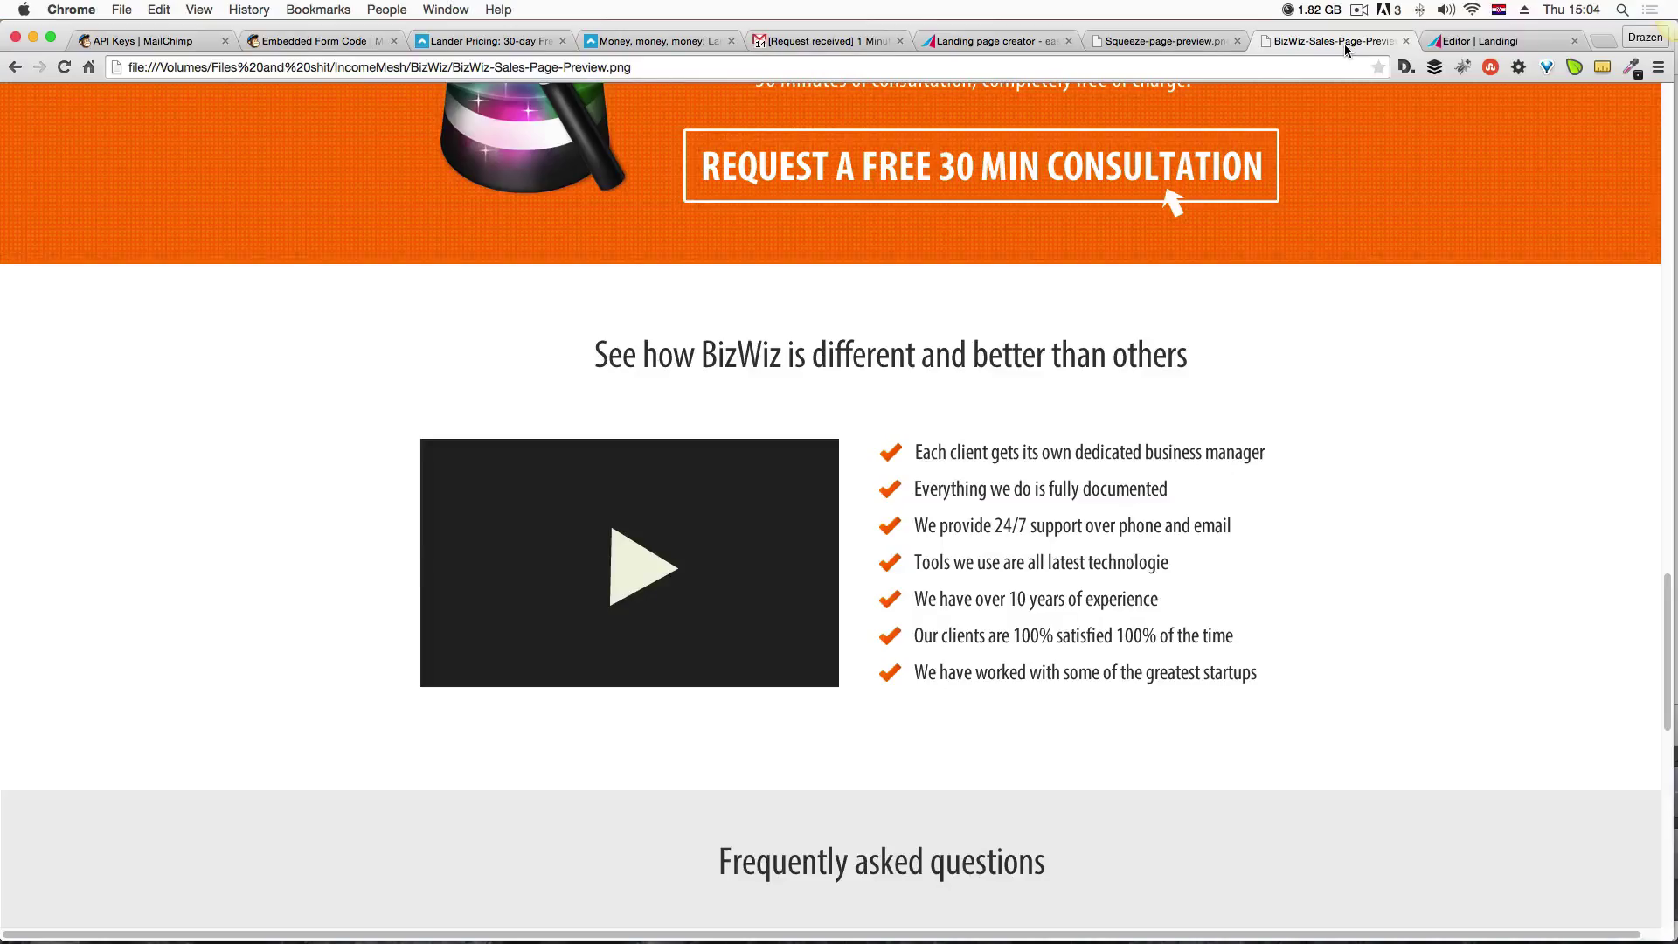
left_click(1494, 44)
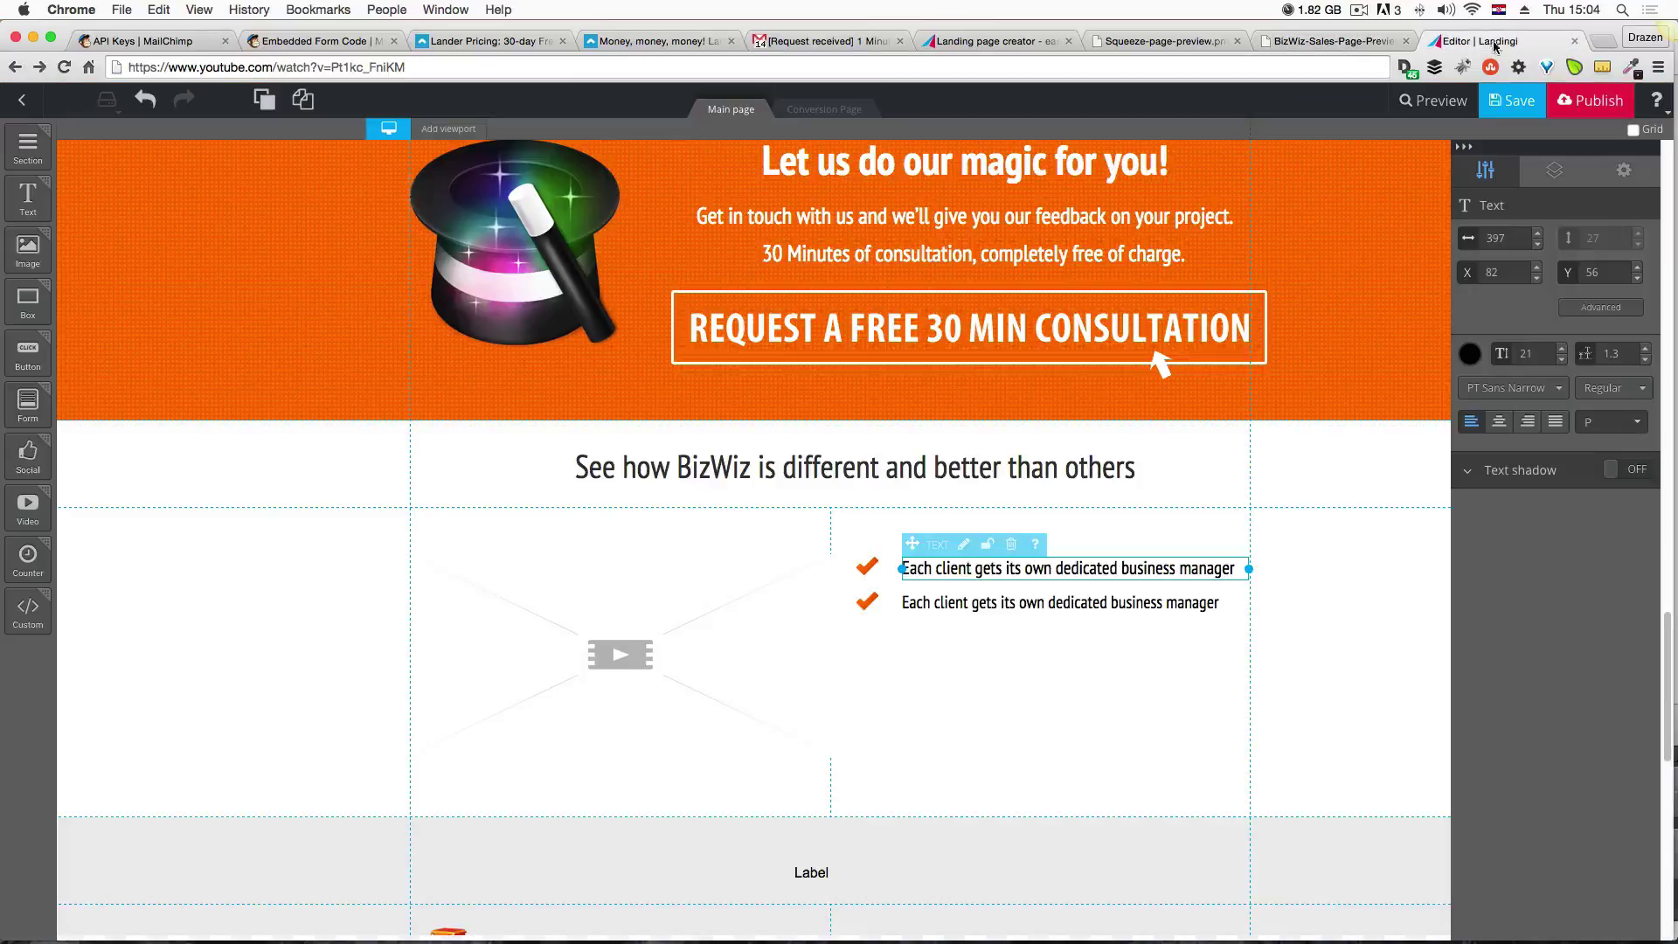
left_click(1562, 349)
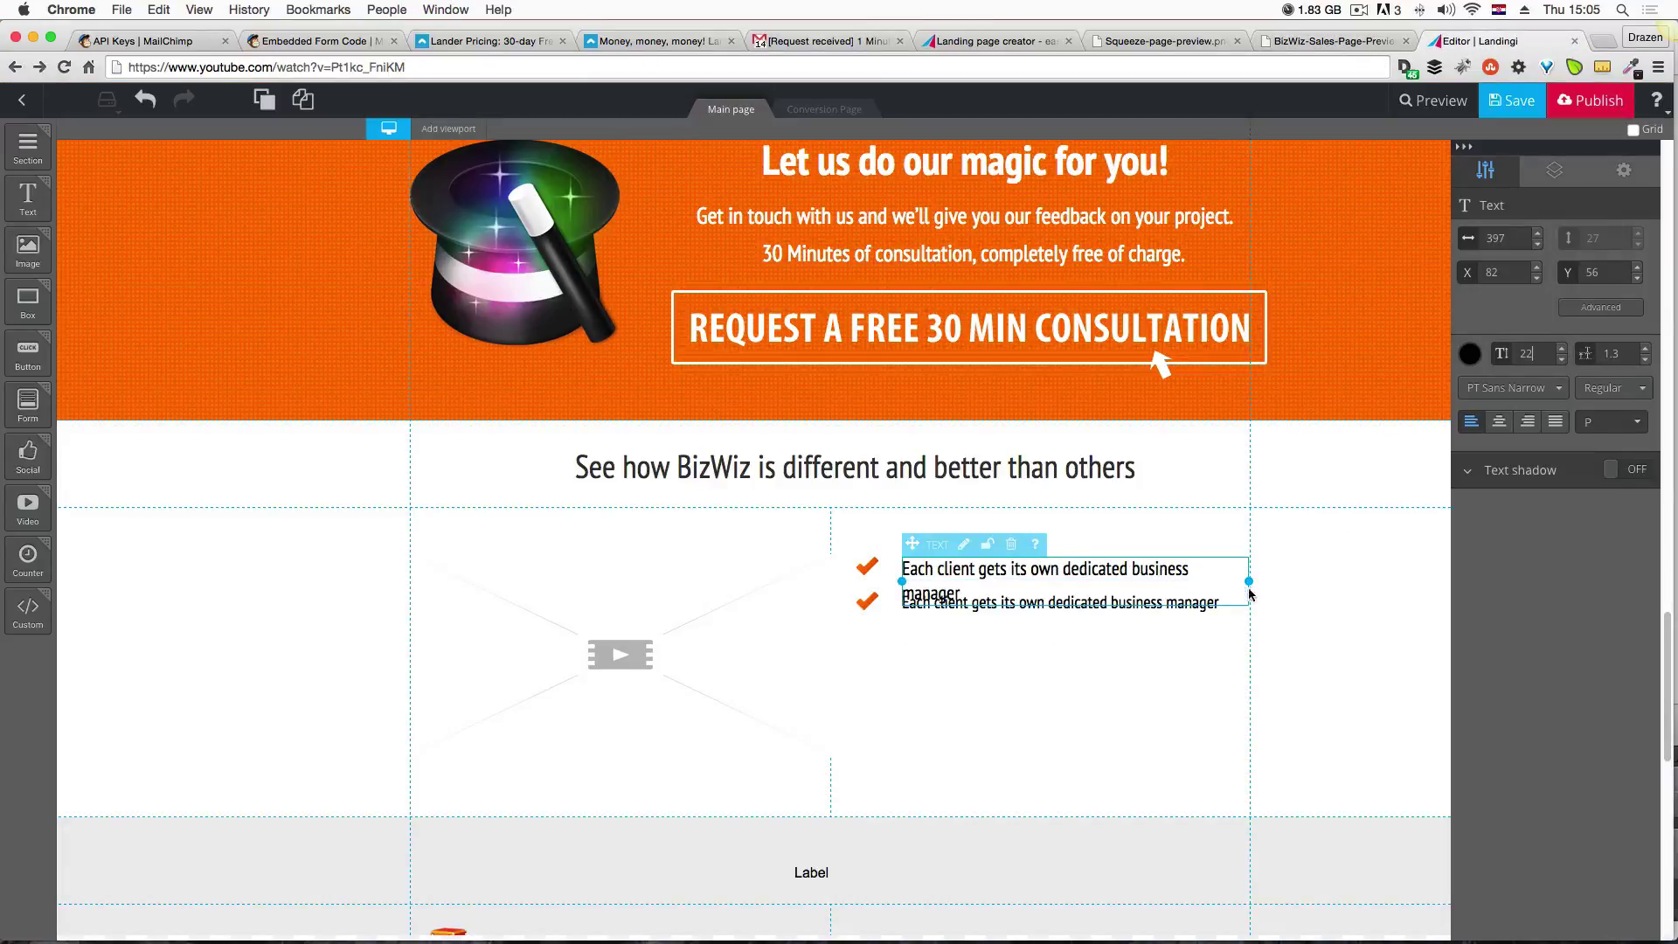
left_click_drag(1249, 582, 1256, 581)
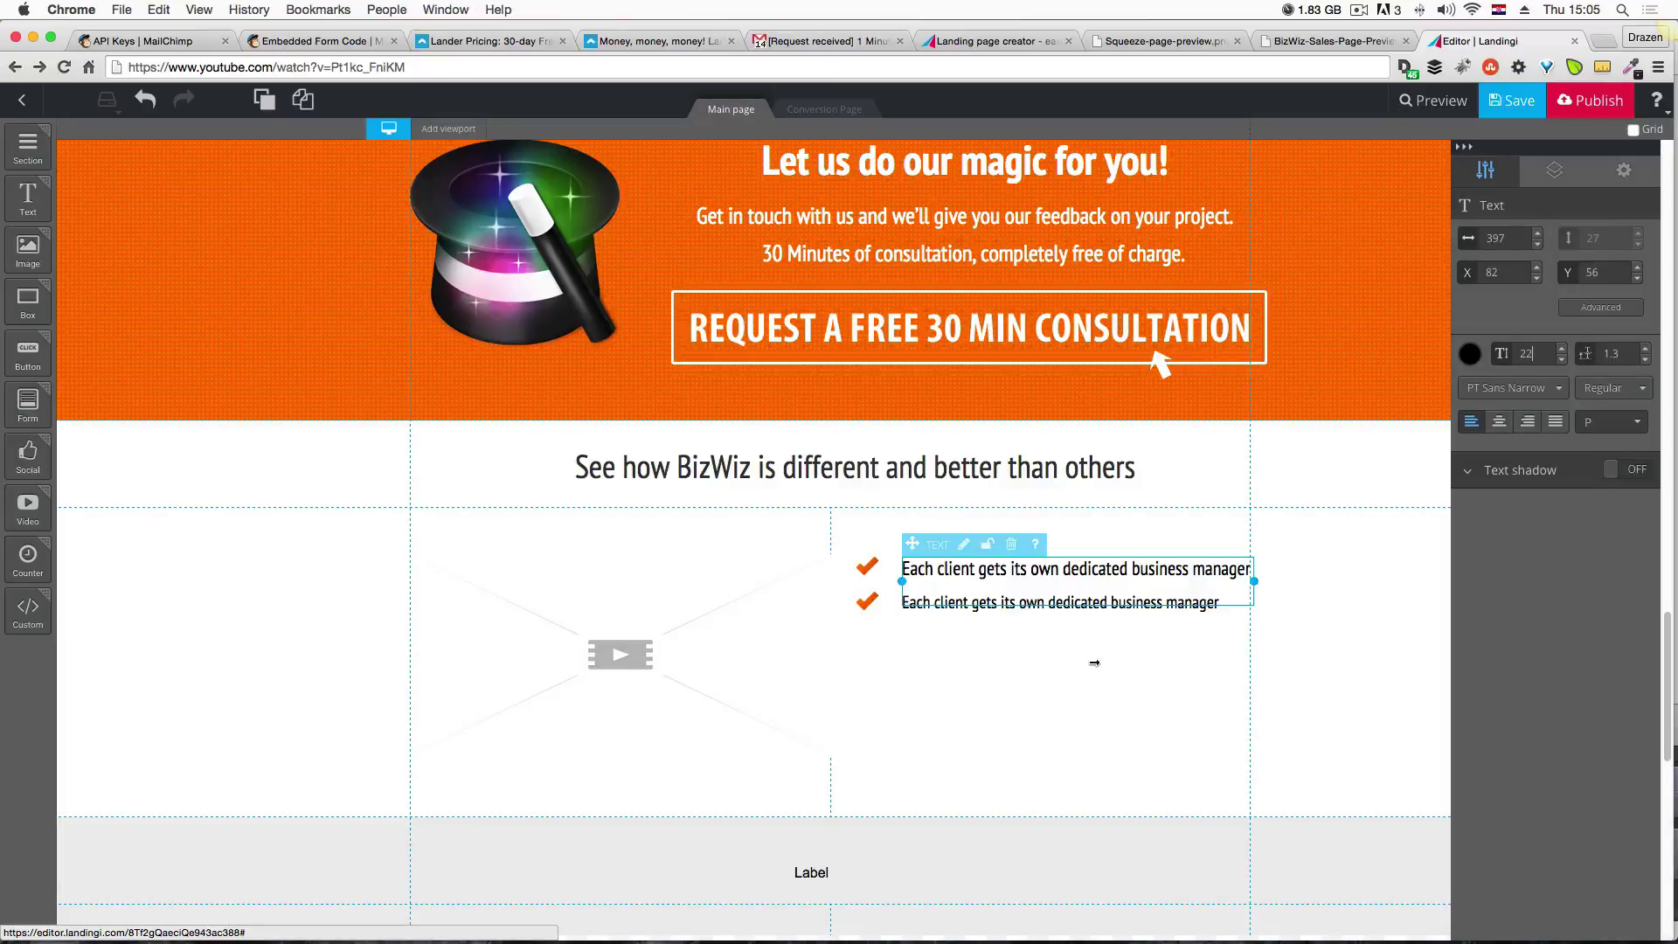
left_click(1049, 643)
left_click_drag(1019, 572, 1028, 574)
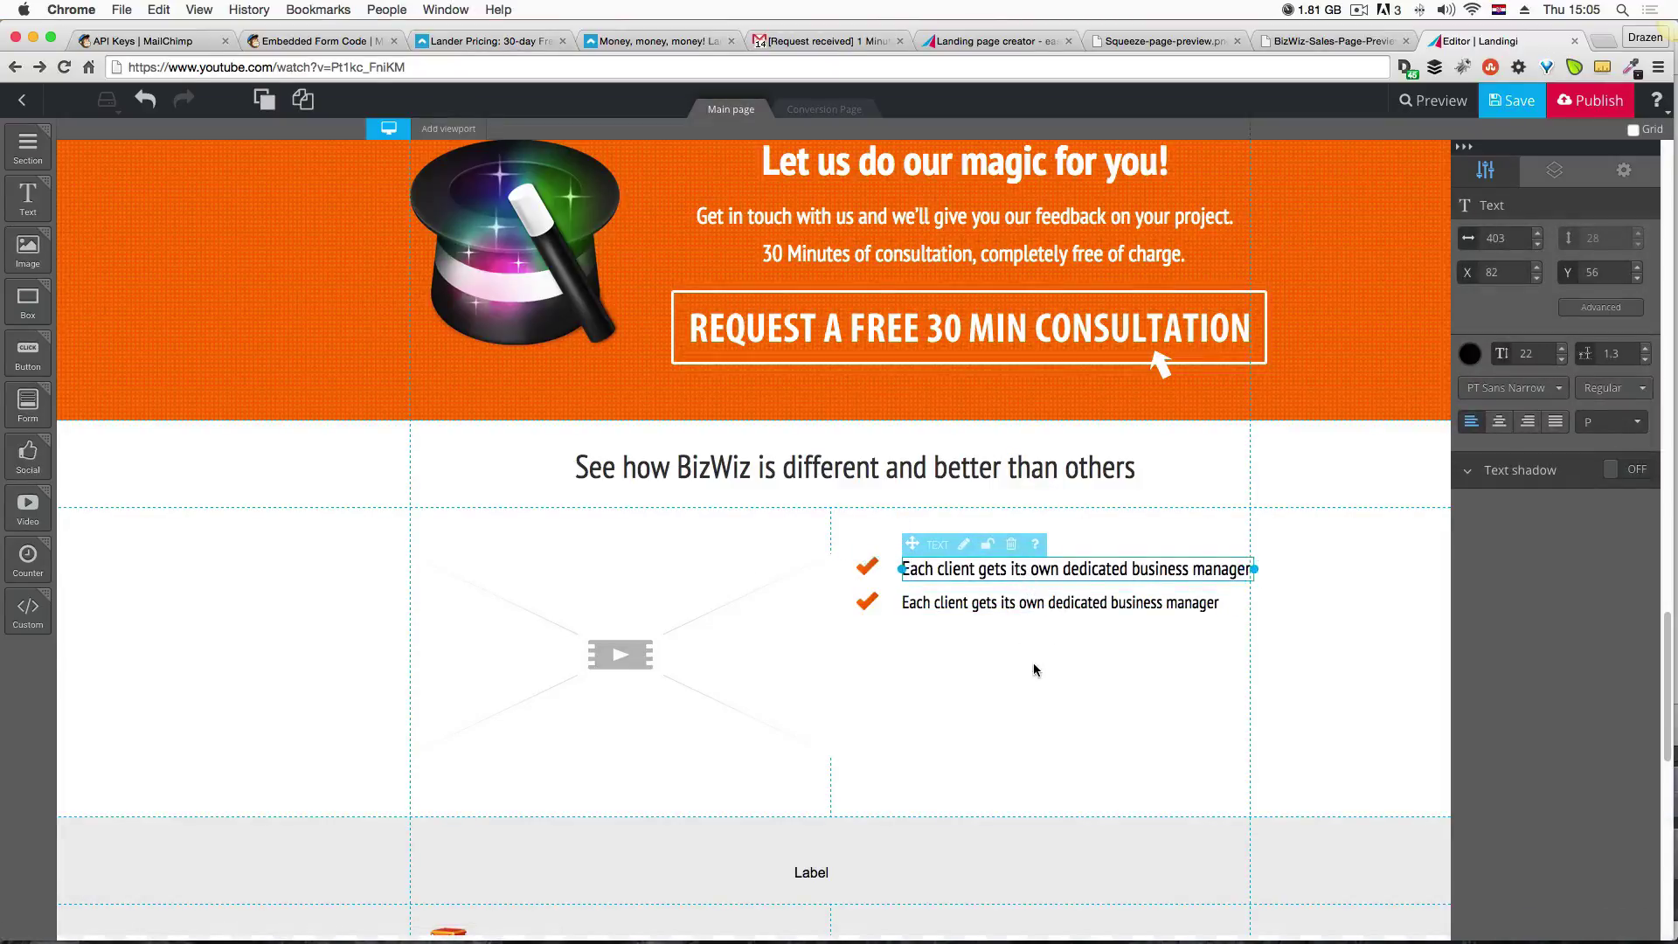
Delete the duplicated checklist text beside the second checkmark.
left_click(1033, 666)
left_click(1024, 602)
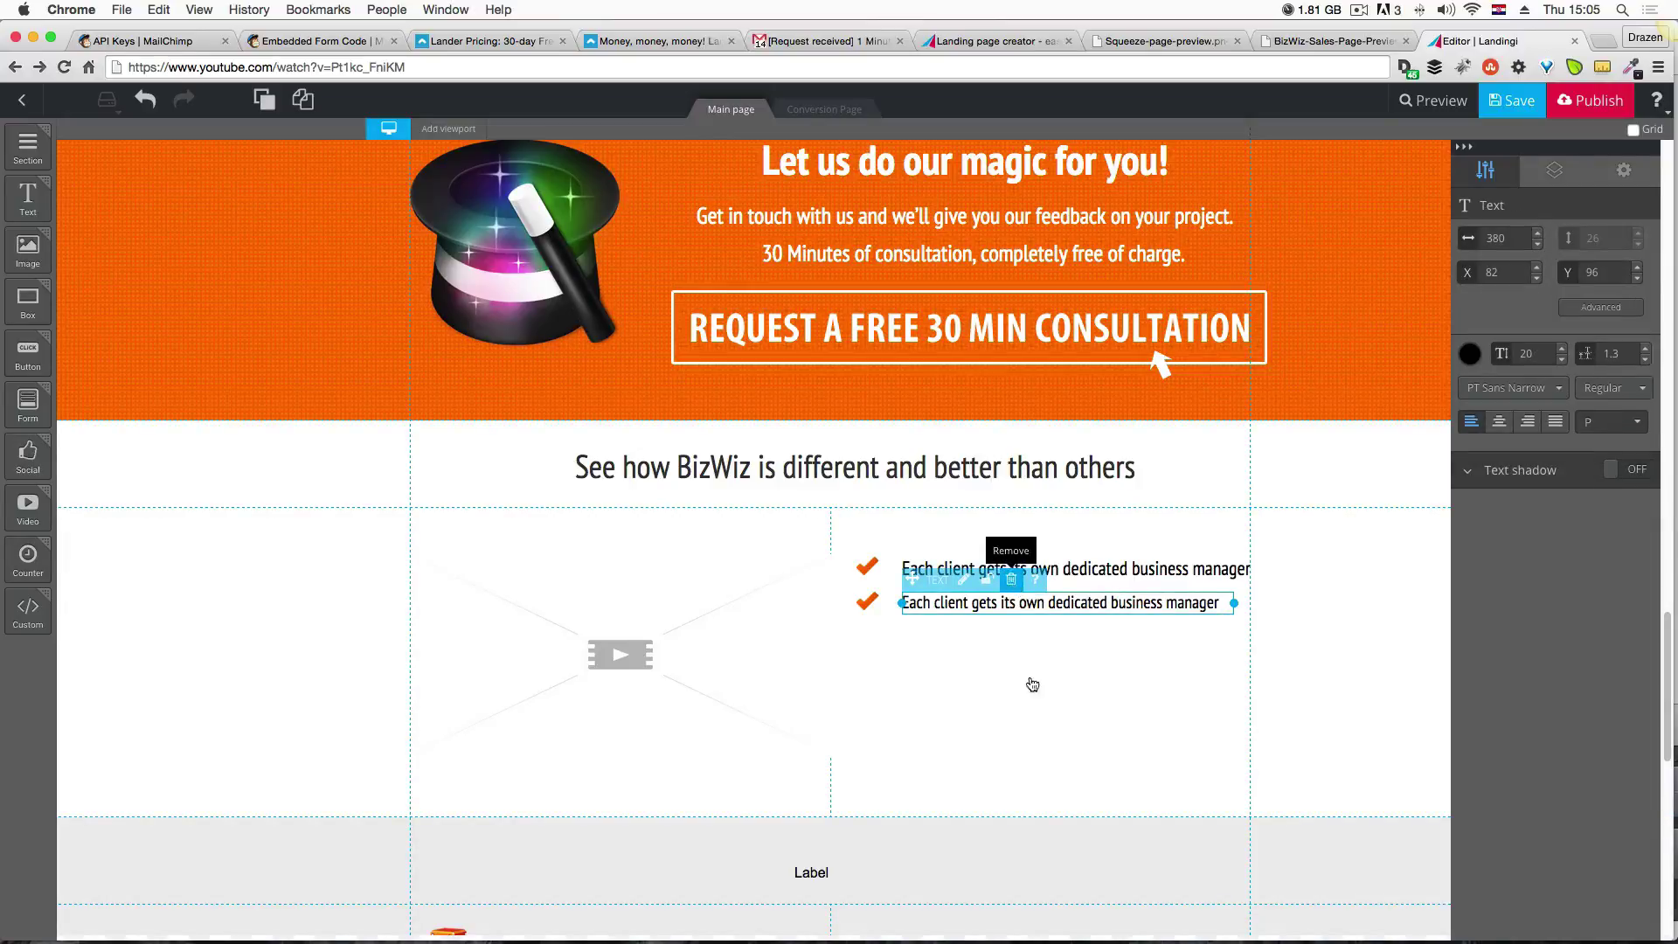
key("Delete")
Nudge the remaining checklist text up to Y 52 and slightly left, closer to the first checkmark.
left_click(1023, 579)
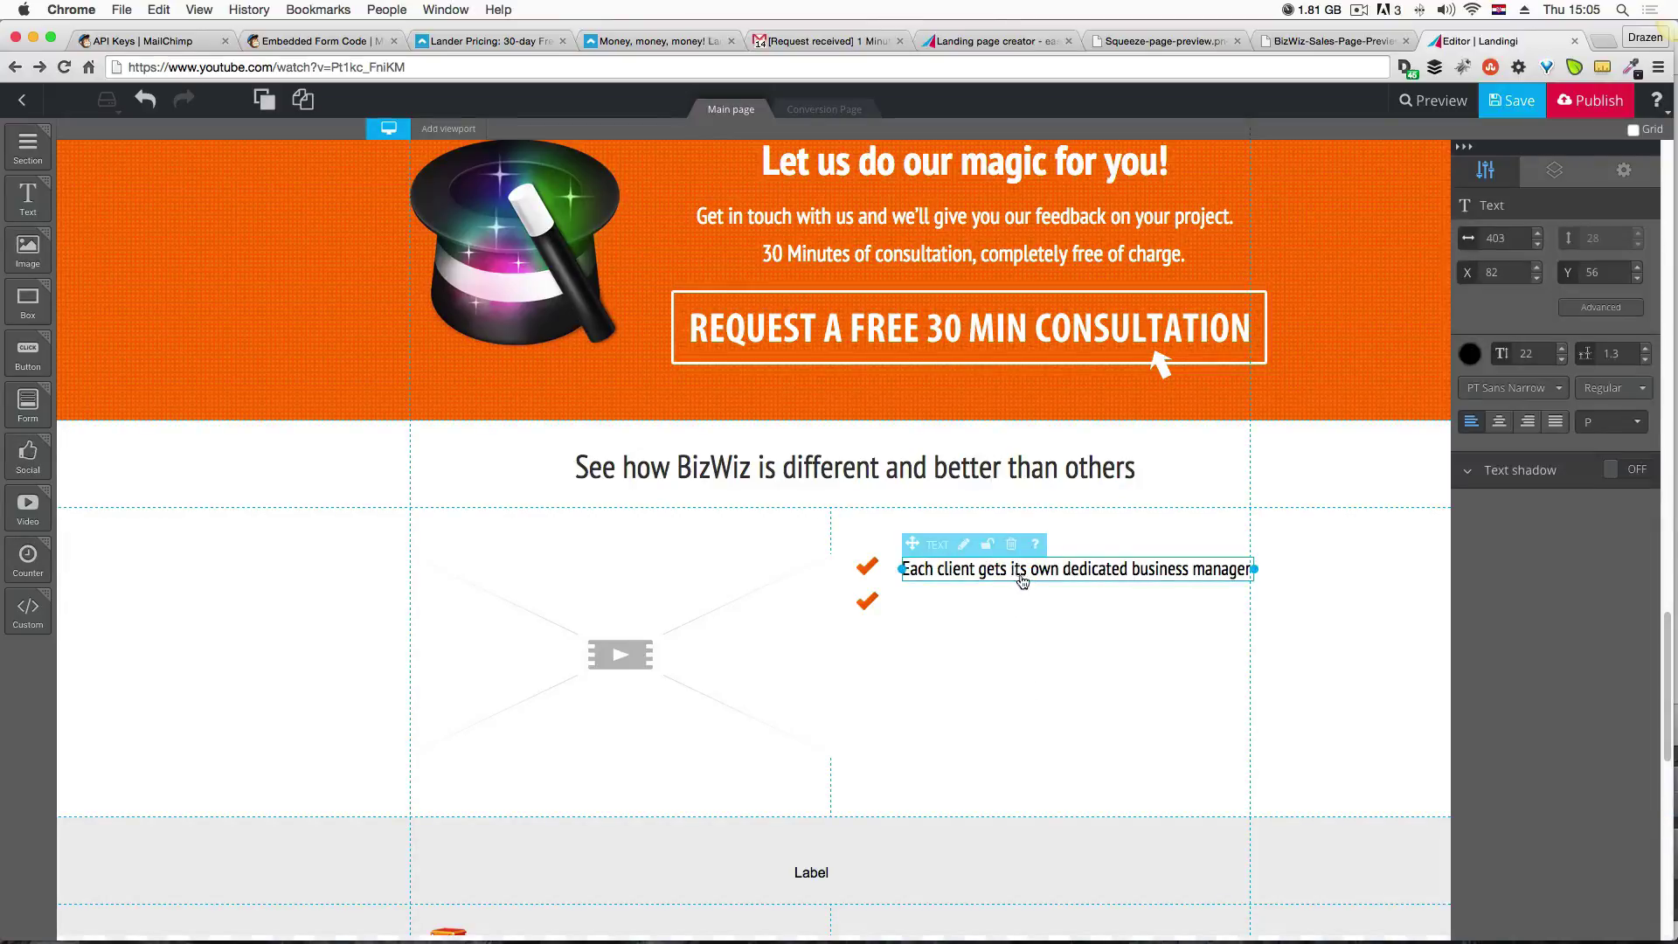
key("Up")
key("Up")
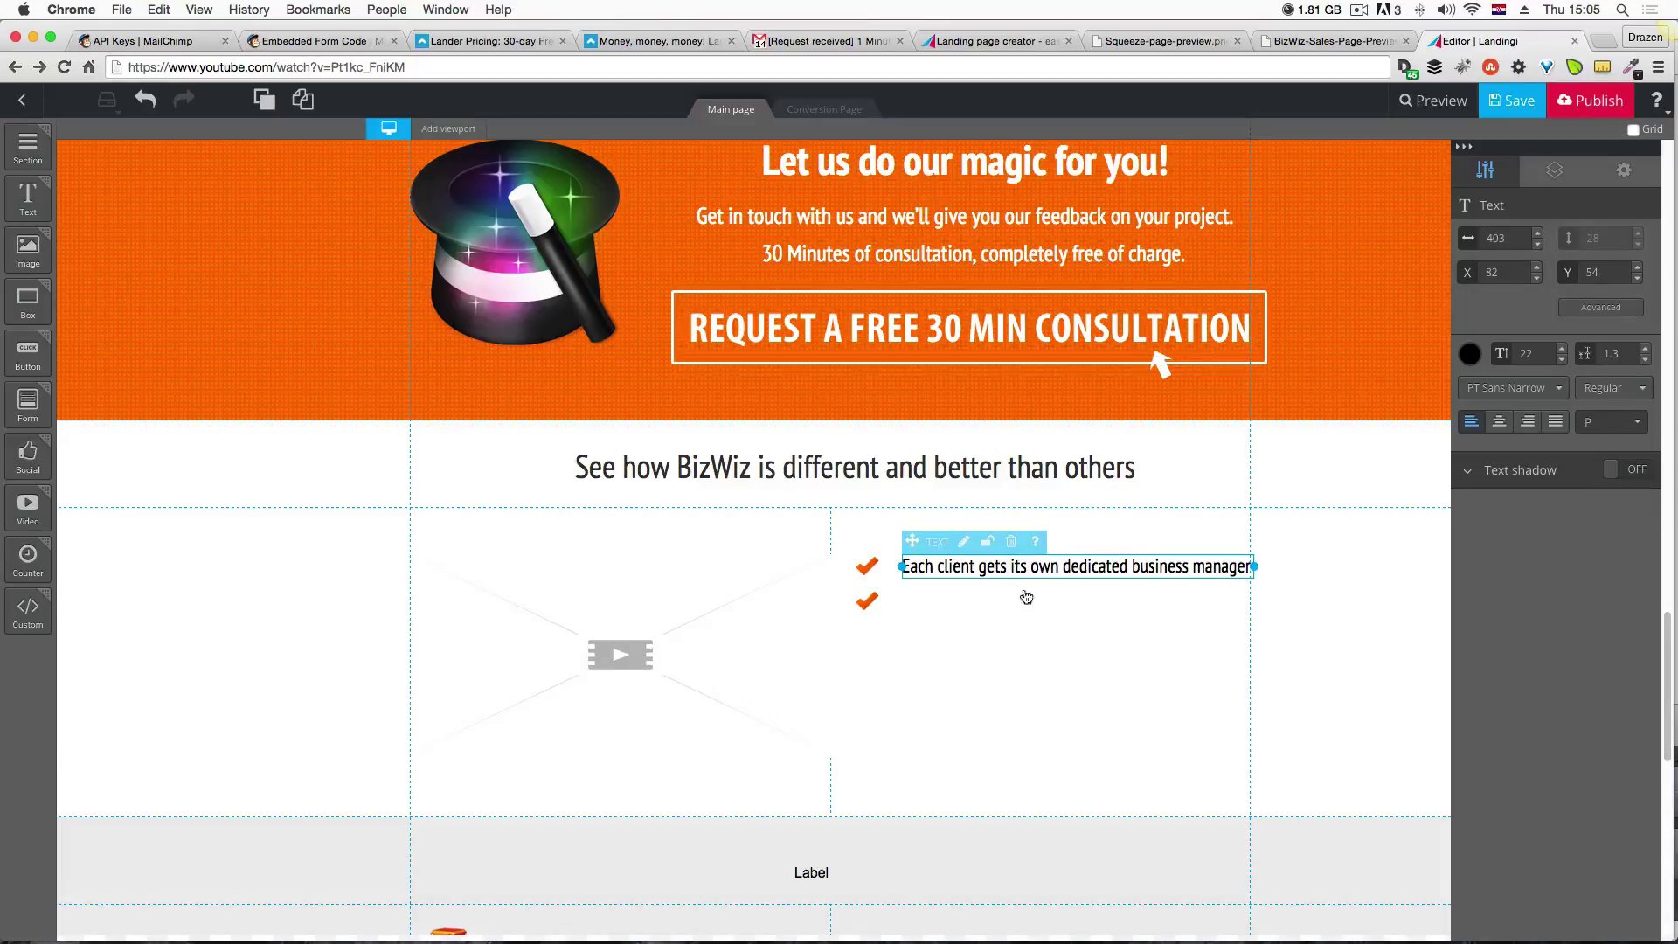
left_click(1019, 603)
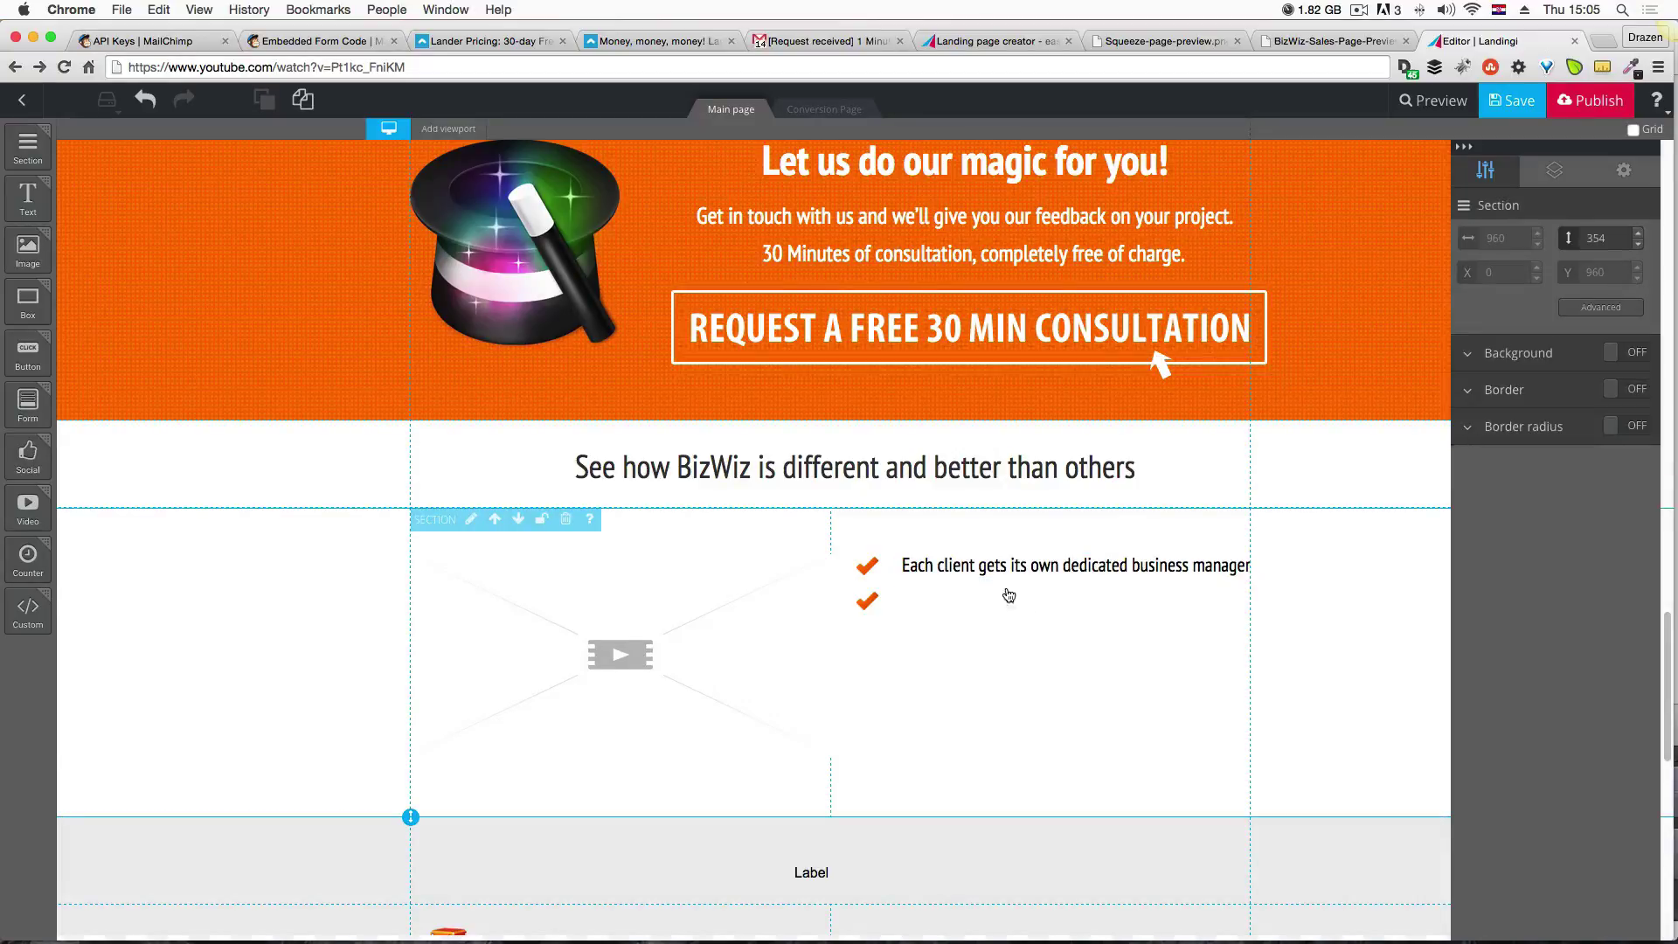
left_click(1003, 572)
key("Left")
key("Left")
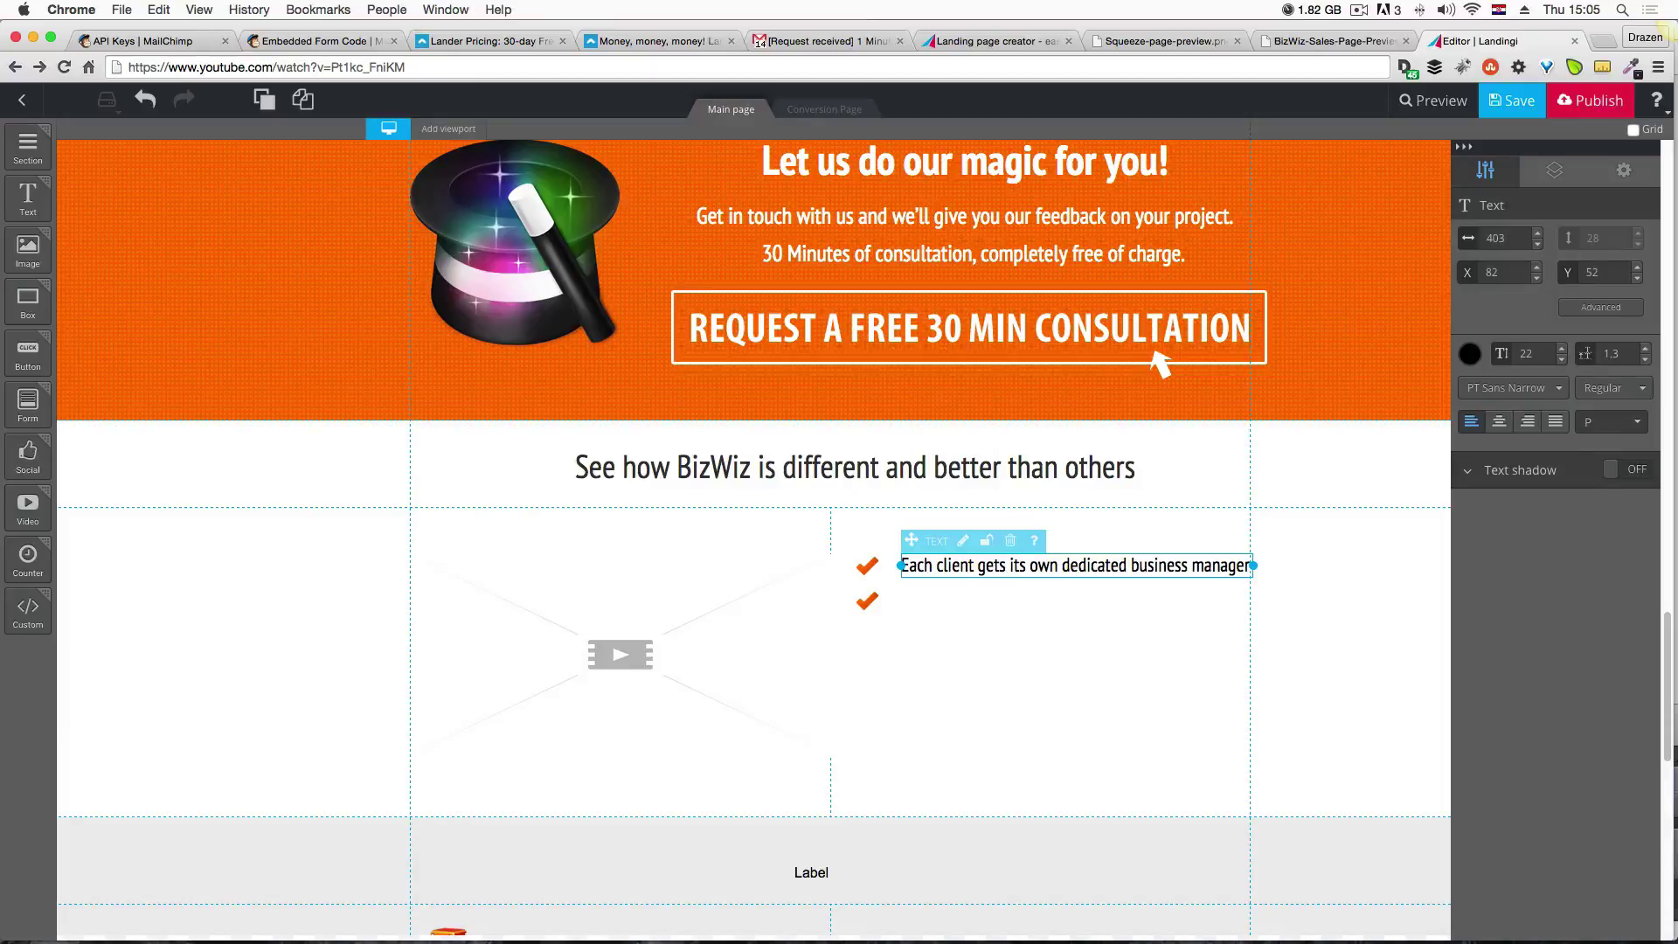
left_click(1007, 634)
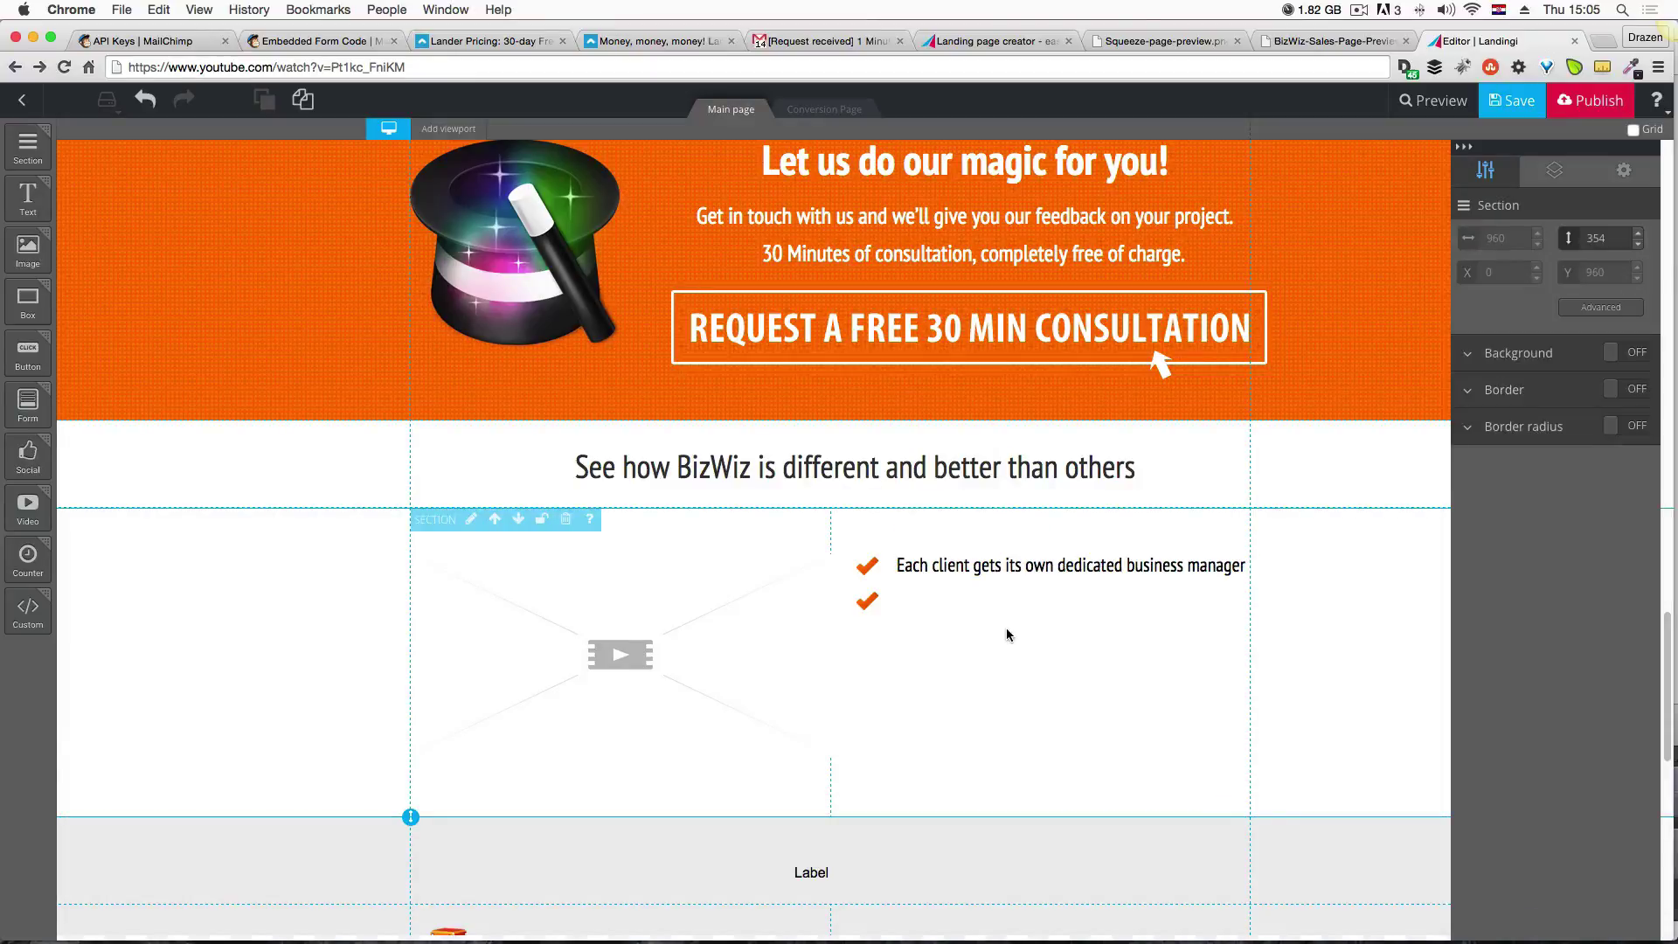
Remove the second checkmark, and duplicate the first checkmark together with its text as a second row directly below.
left_click(871, 605)
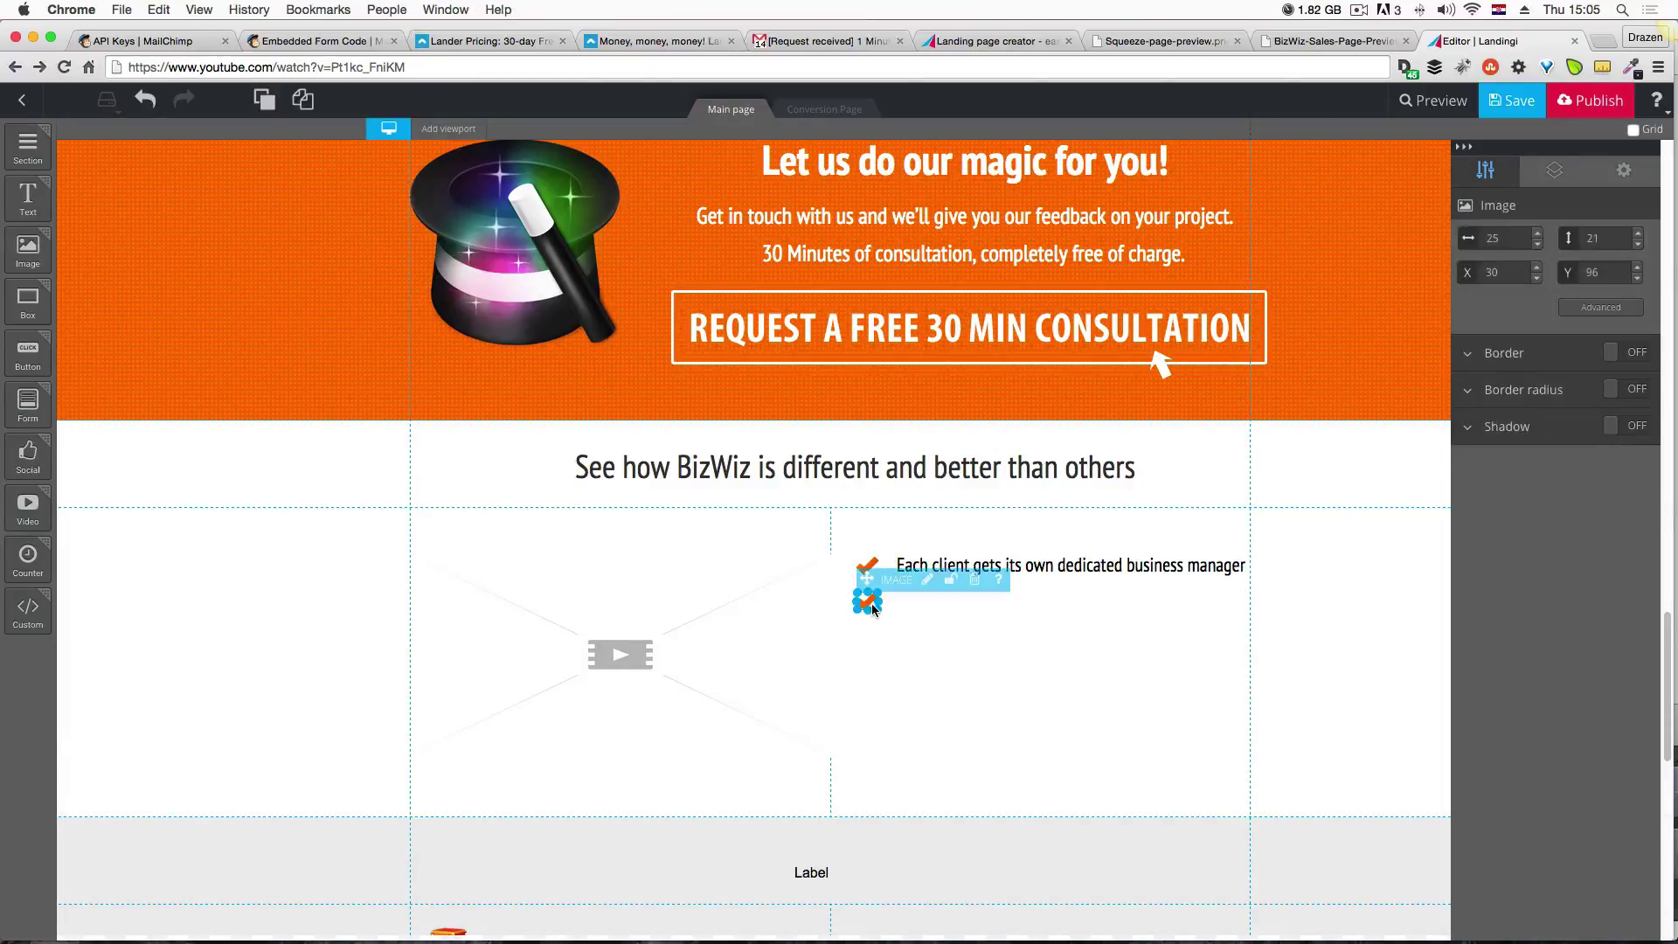
left_click(975, 579)
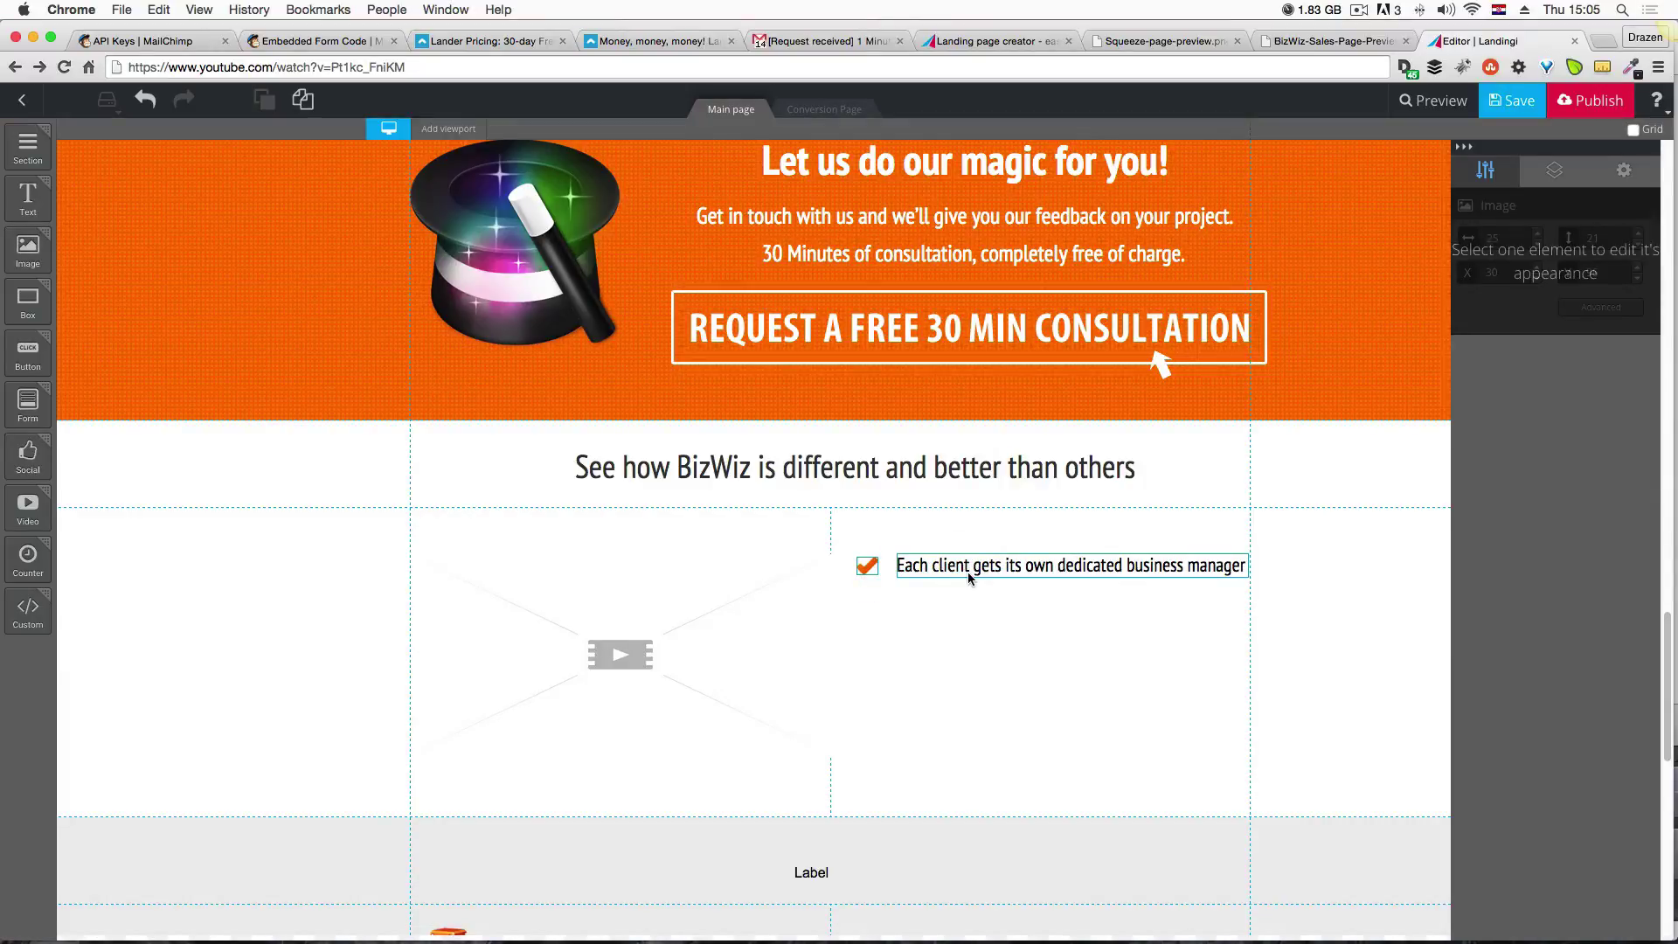
left_click_drag(968, 576, 961, 591)
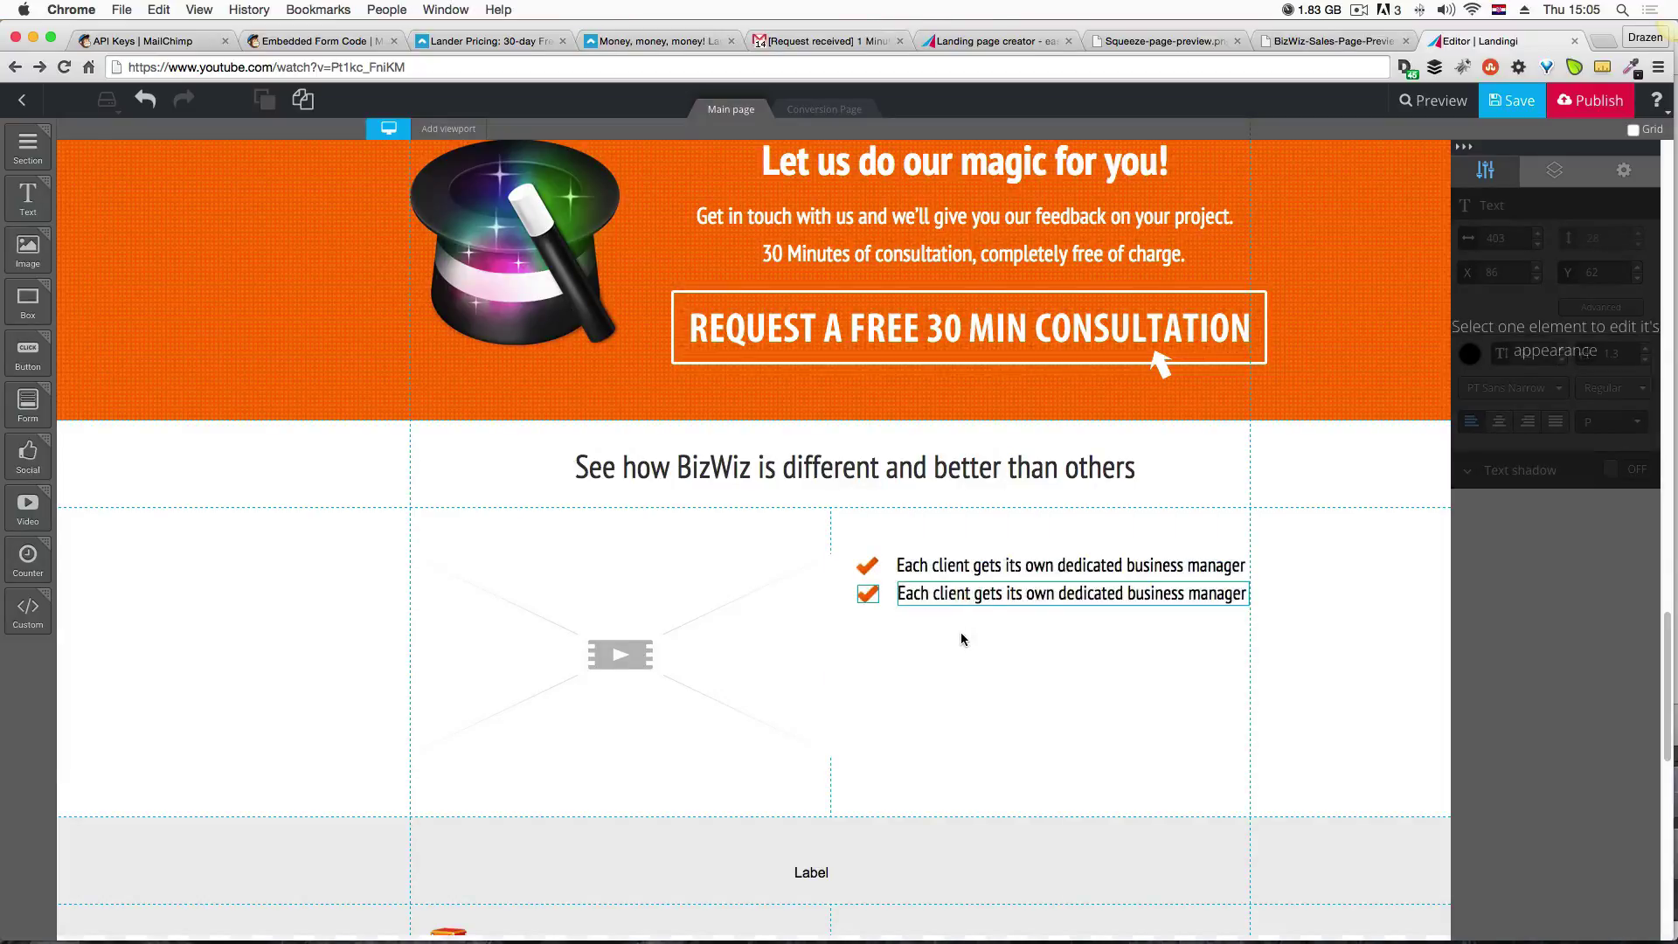
left_click(962, 633)
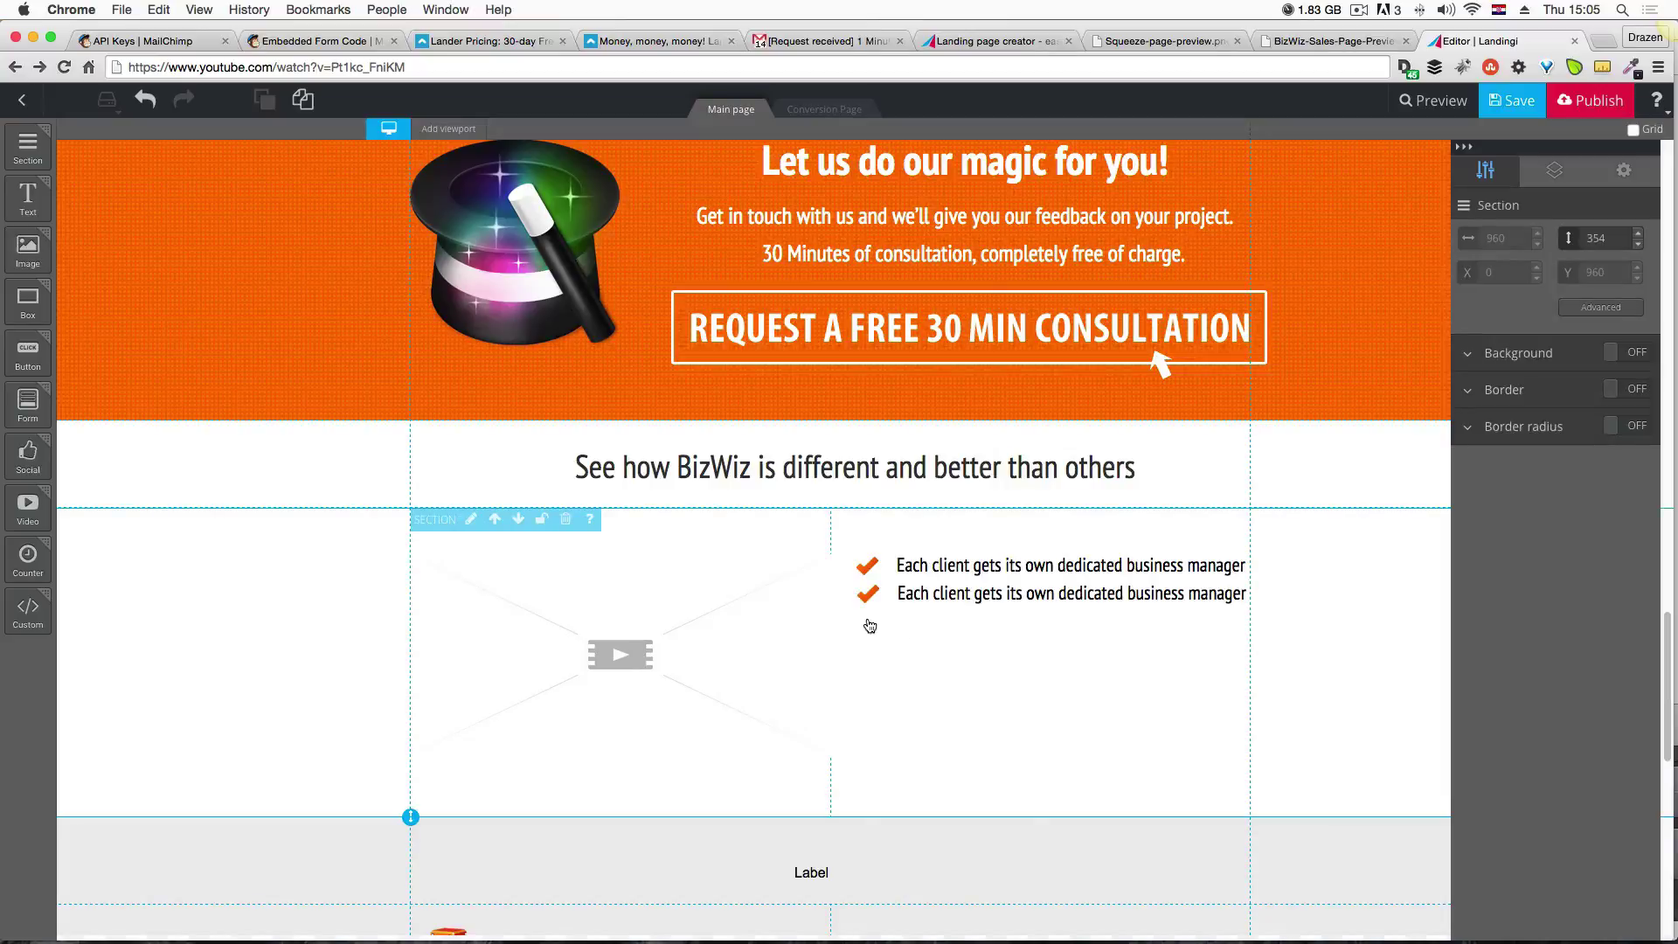
Duplicate the checkmark and text row further down the column until the checklist has seven evenly stacked rows.
left_click_drag(885, 595, 916, 626)
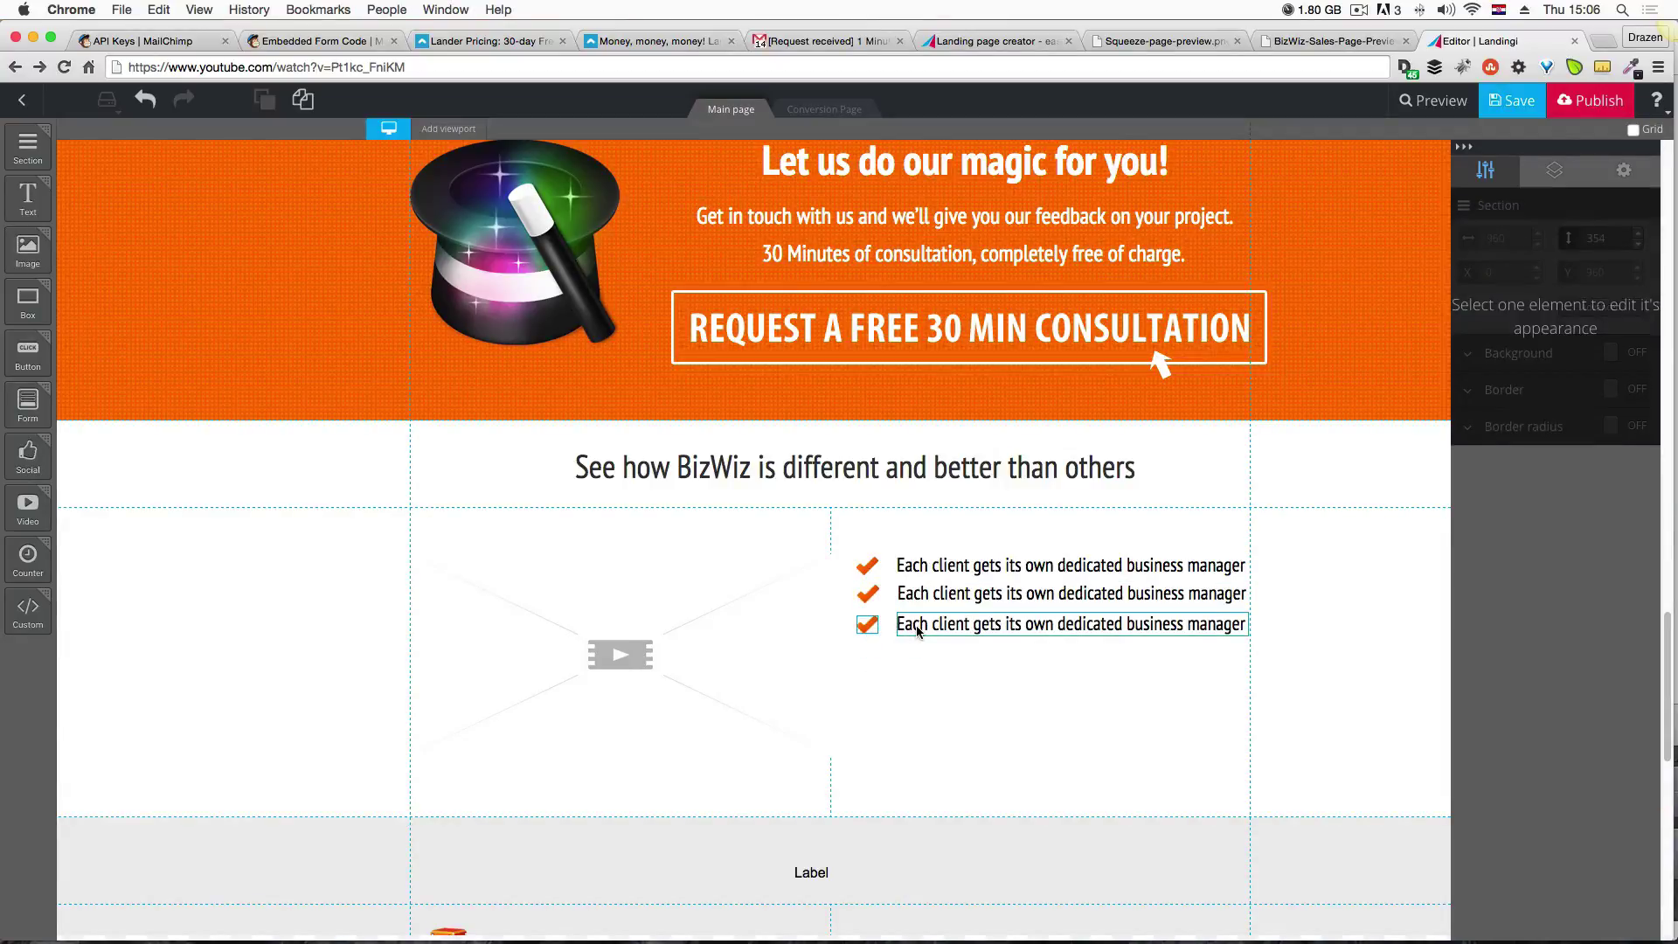
left_click_drag(918, 630, 924, 687)
left_click(915, 685)
left_click(915, 731)
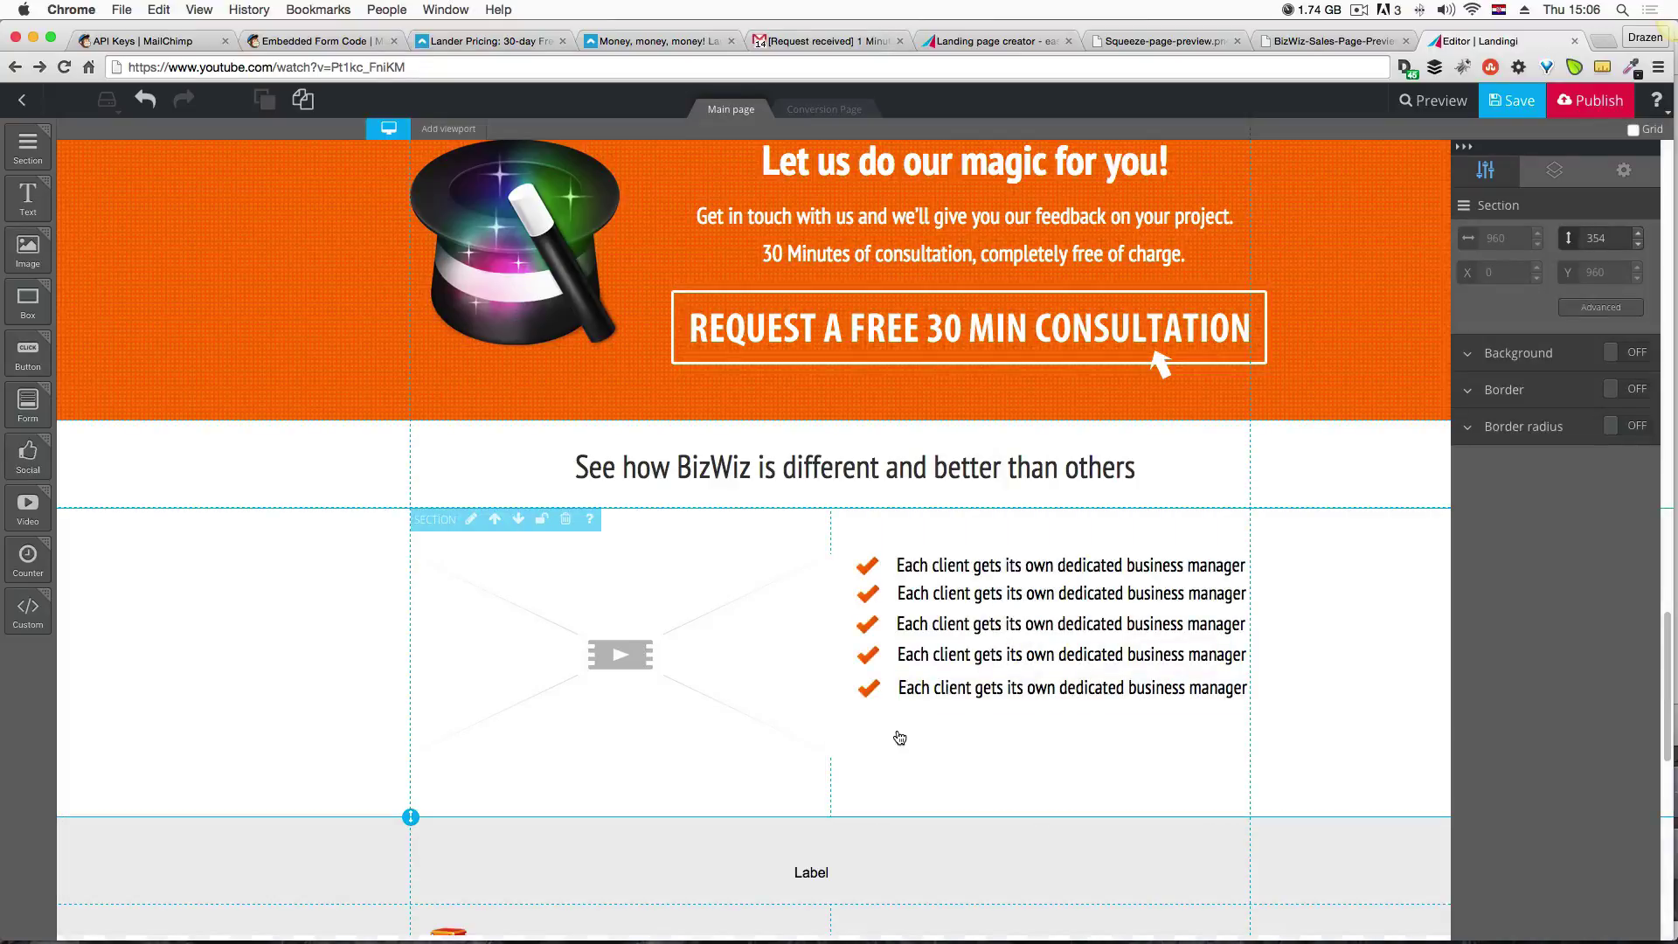
left_click_drag(856, 722, 914, 716)
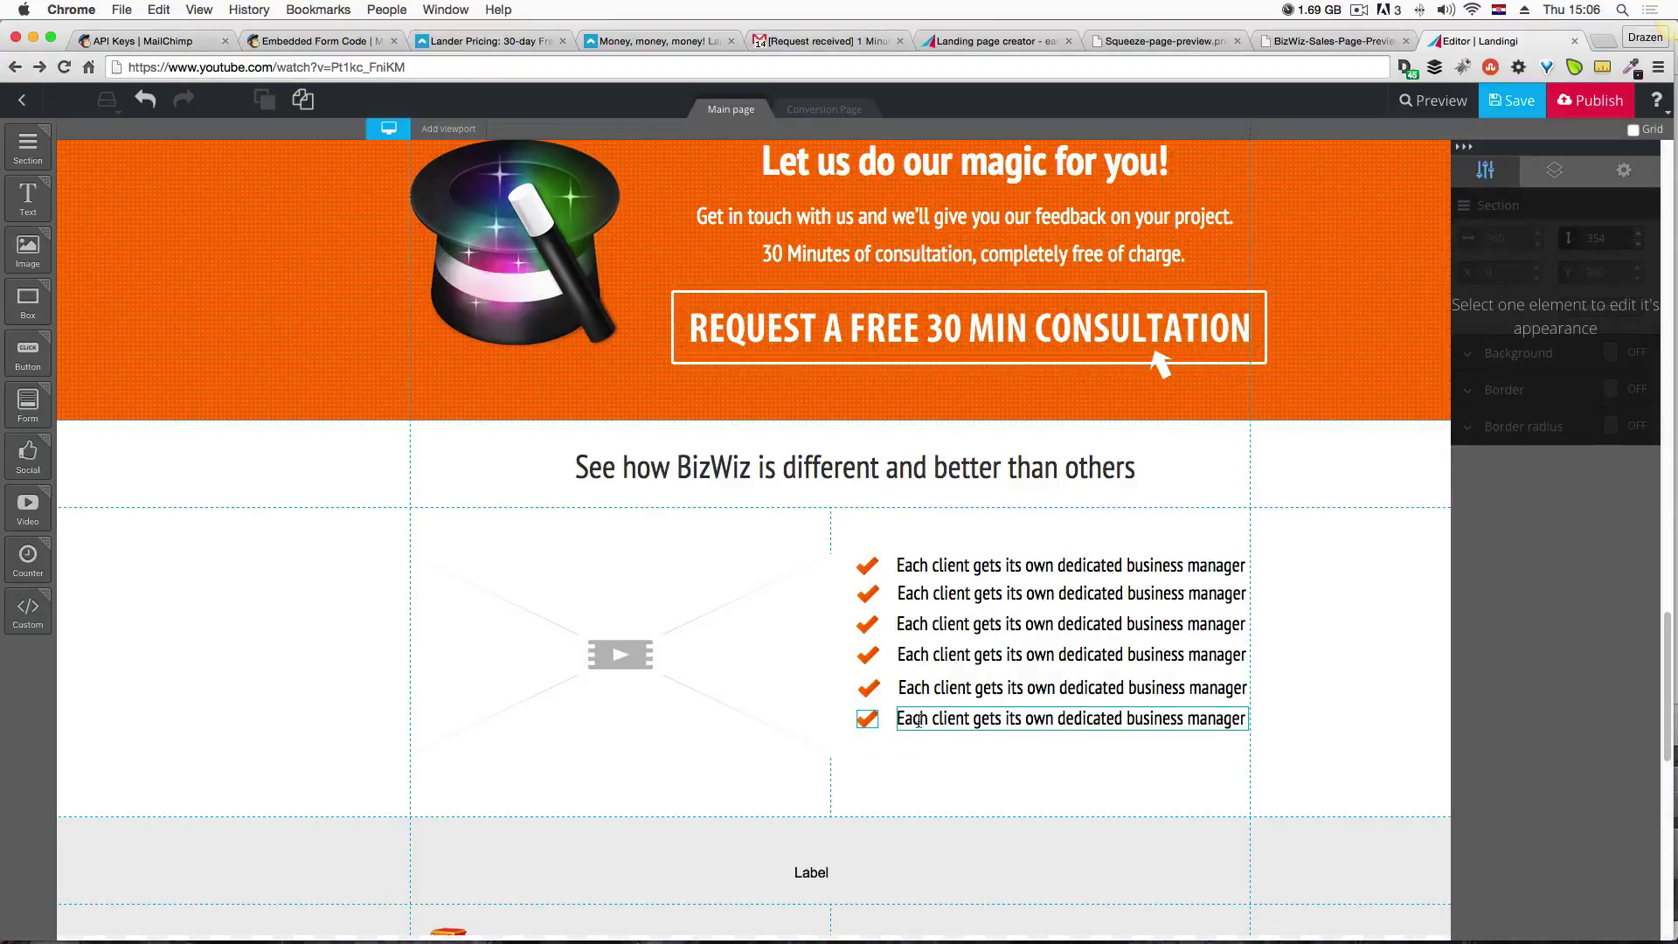
left_click_drag(918, 718, 924, 749)
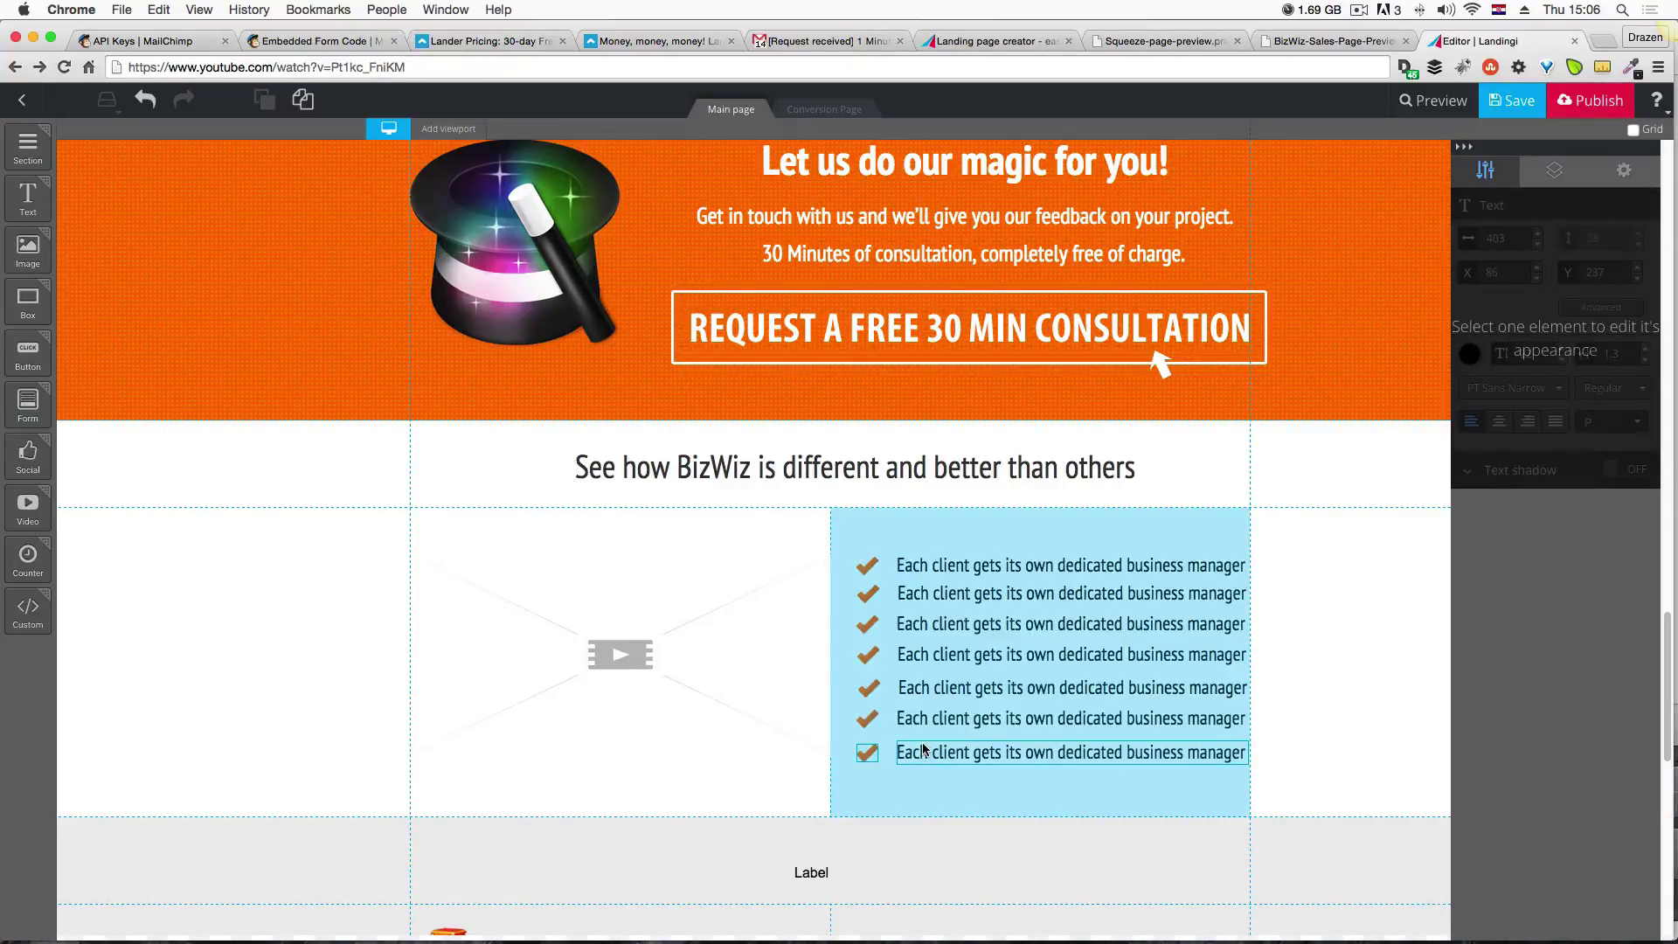
Stretch the video placeholder's lower edge to a height of 245 to match the checklist's length.
left_click(784, 718)
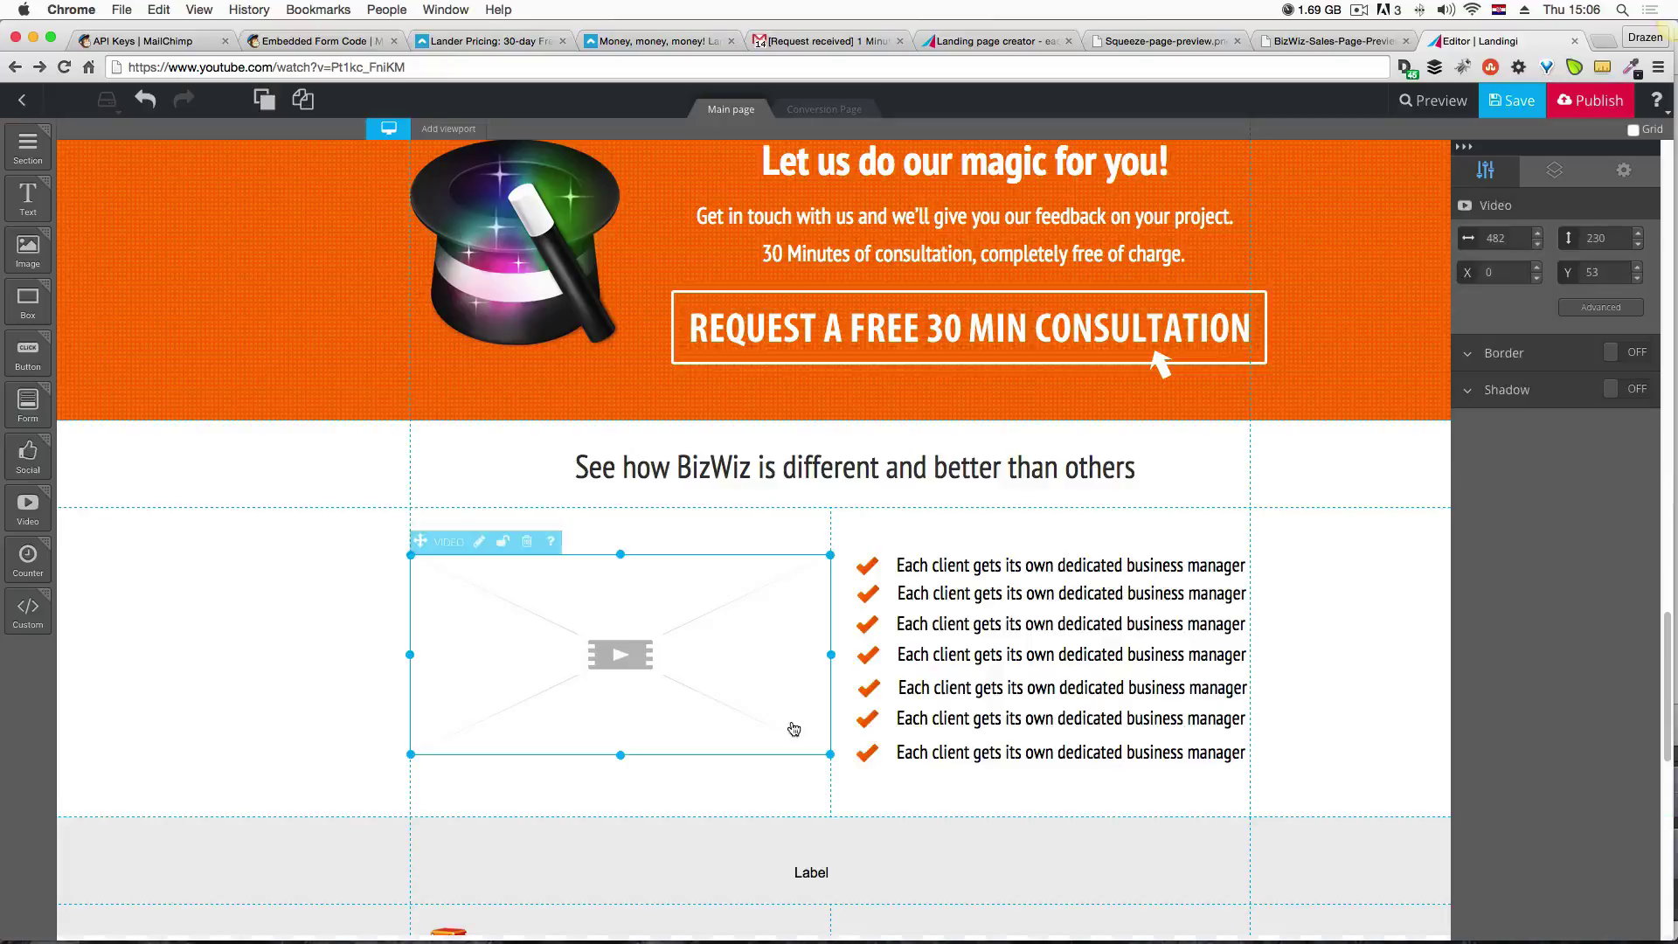
left_click_drag(620, 755, 620, 770)
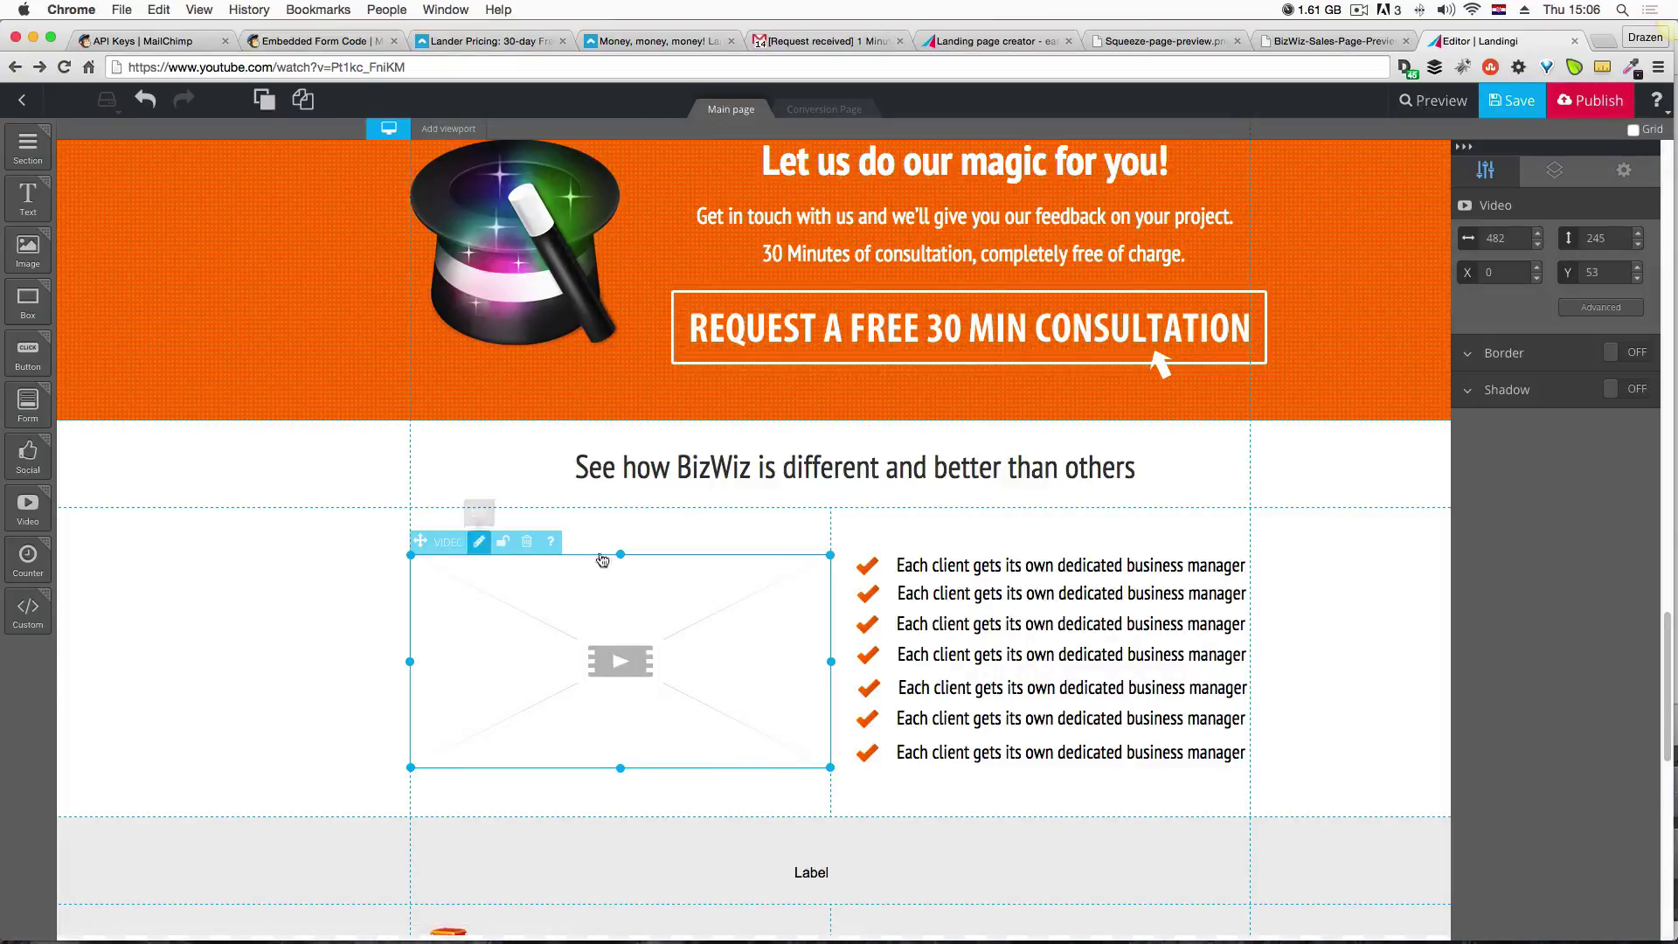
Copy "Everything we do is fully documented" from the Fireworks mockup and replace the second checklist text in Landingi with it.
key("ctrl+Up")
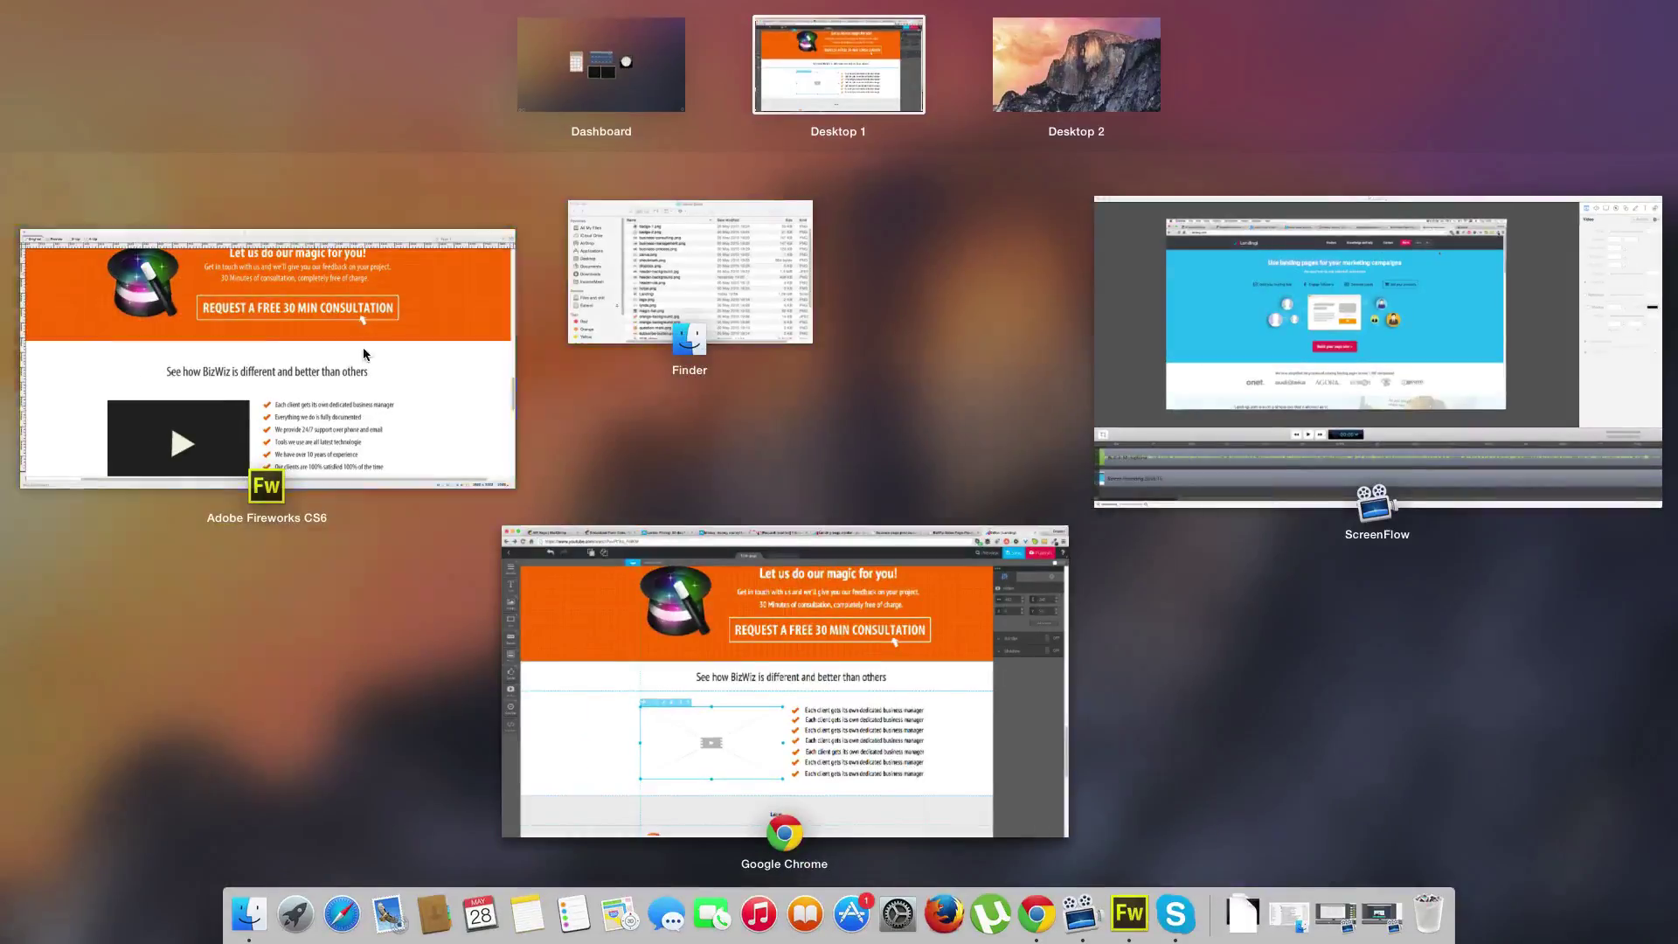
left_click(364, 364)
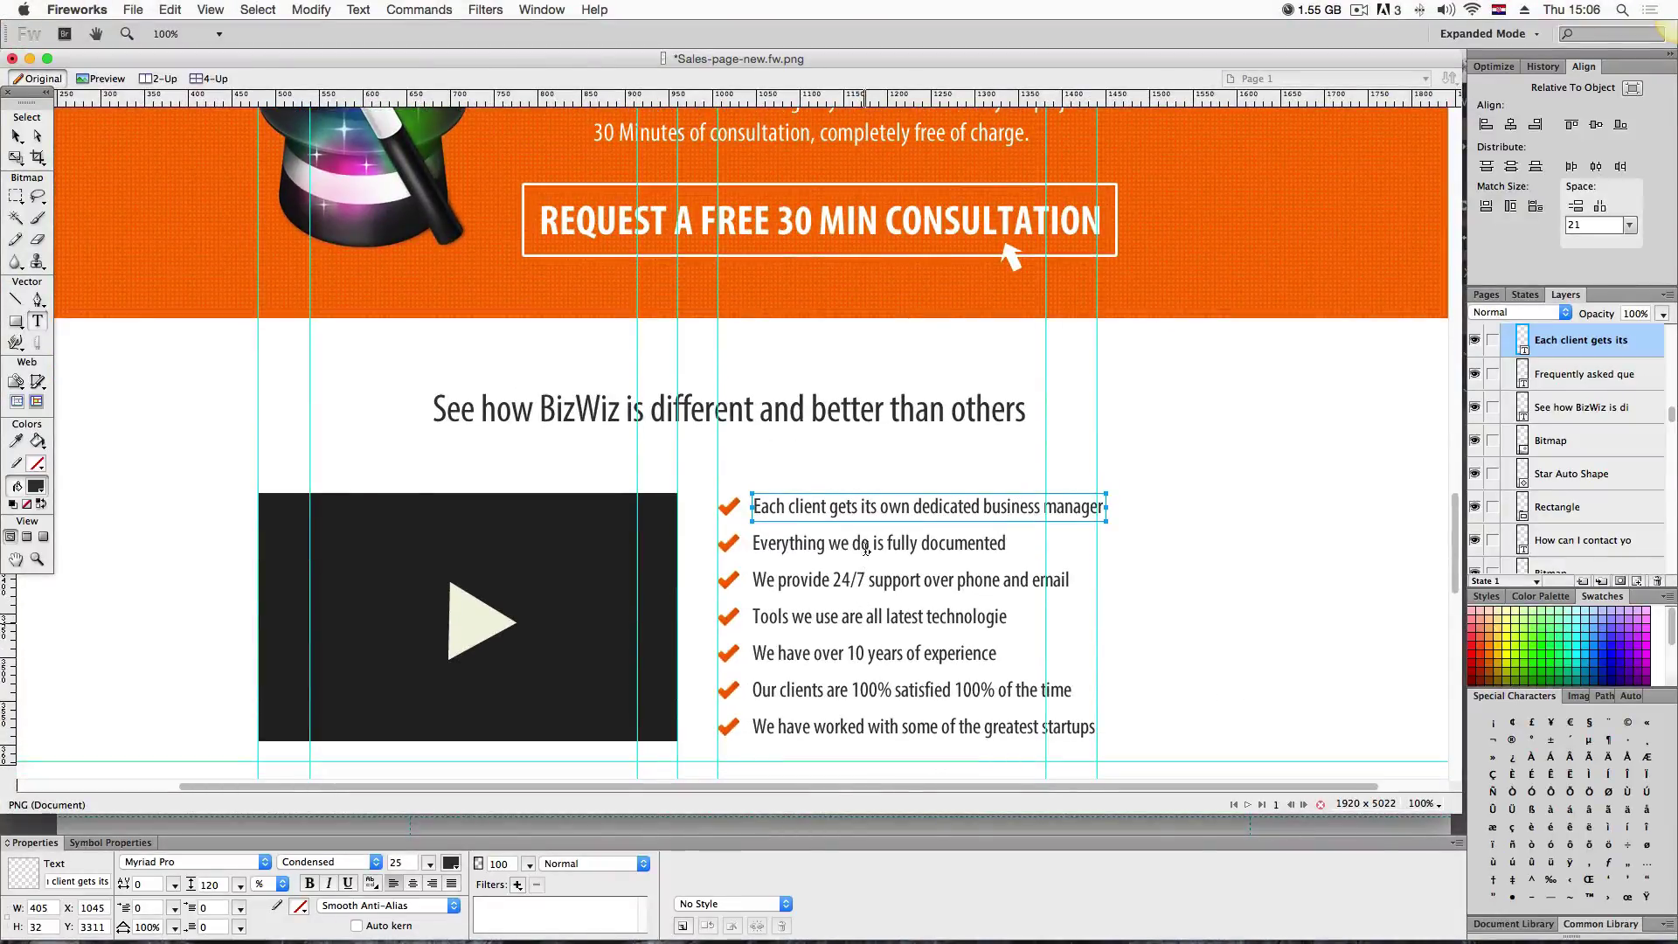
triple_click(865, 544)
key("ctrl+c")
key("ctrl+Up")
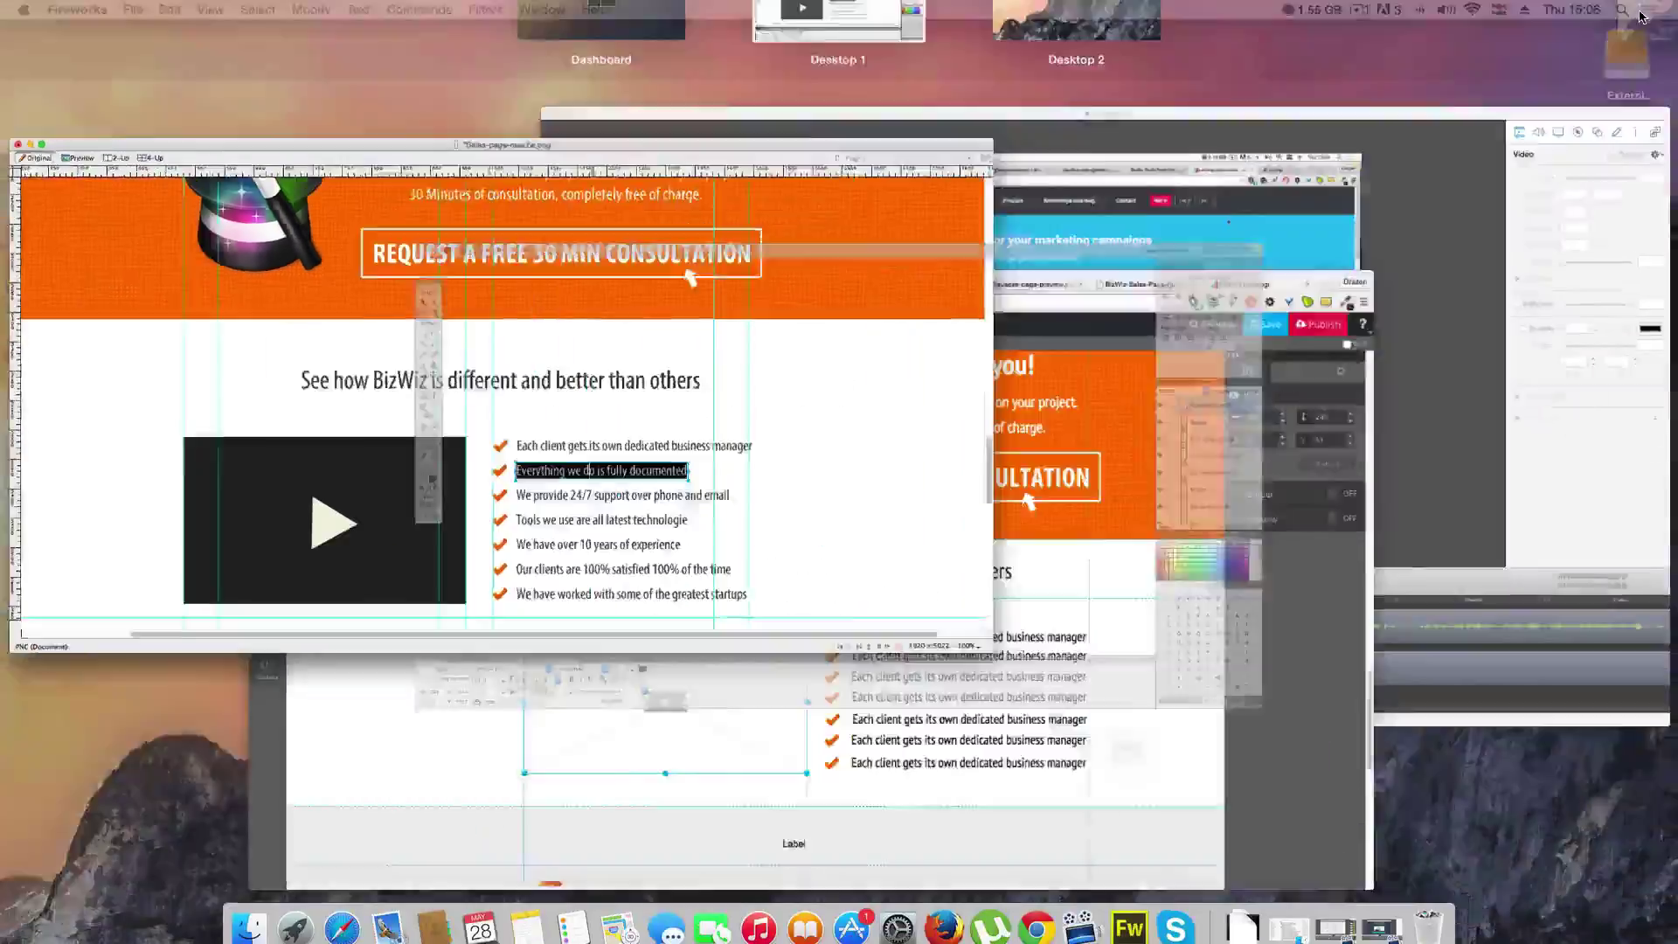
left_click(839, 736)
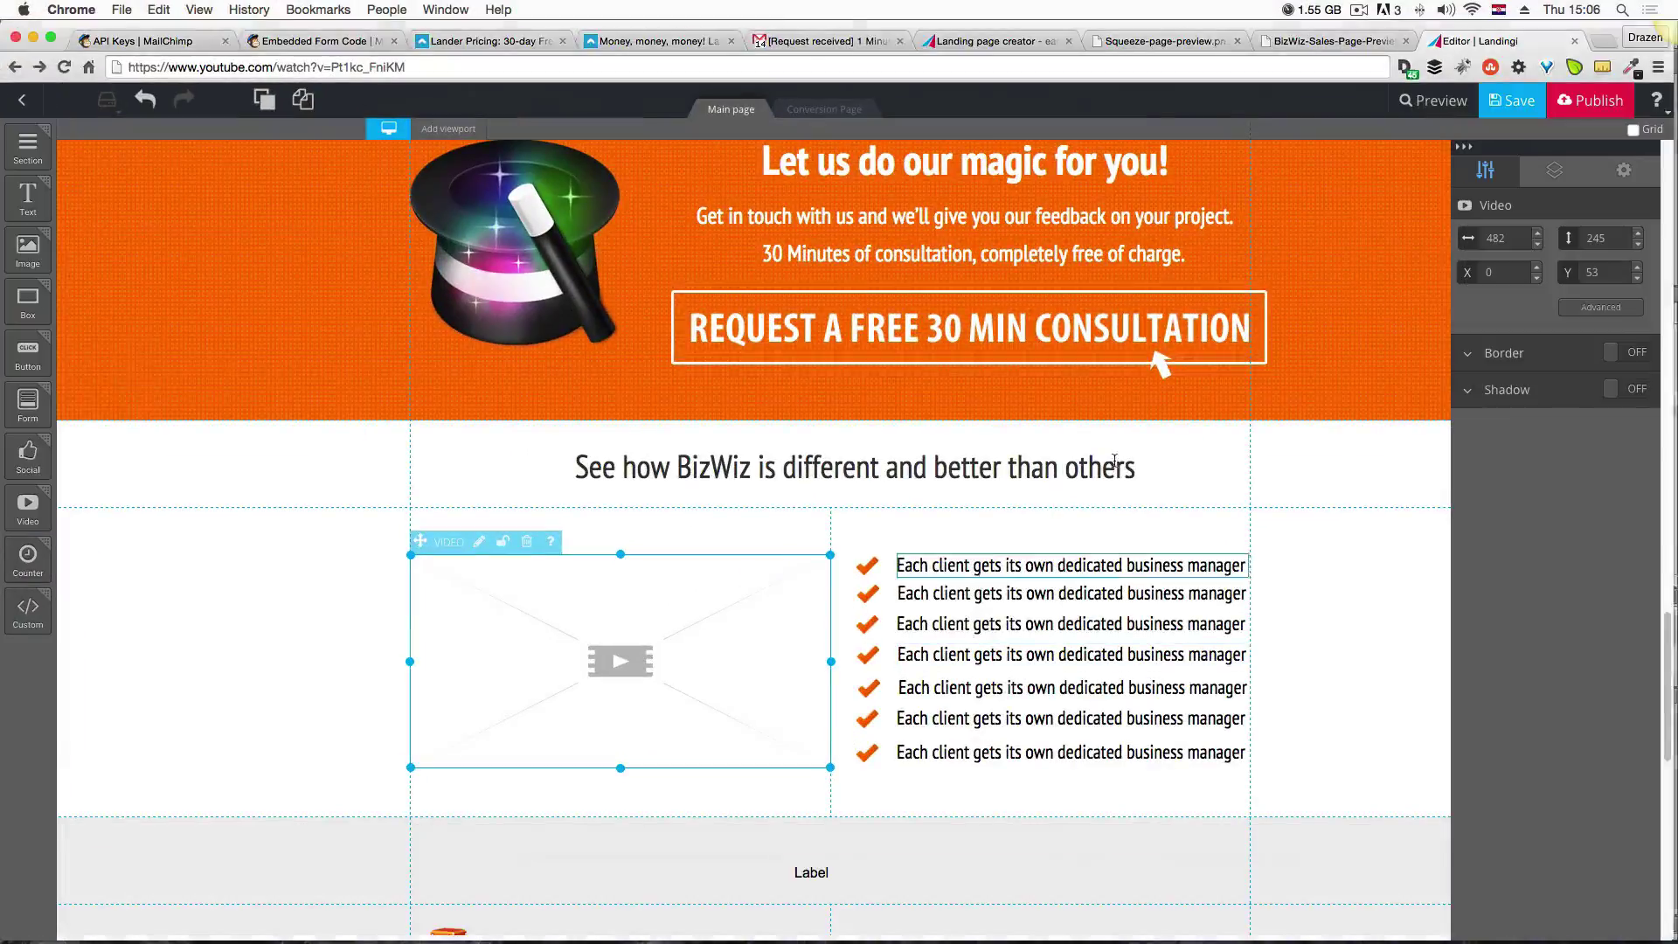
double_click(1024, 594)
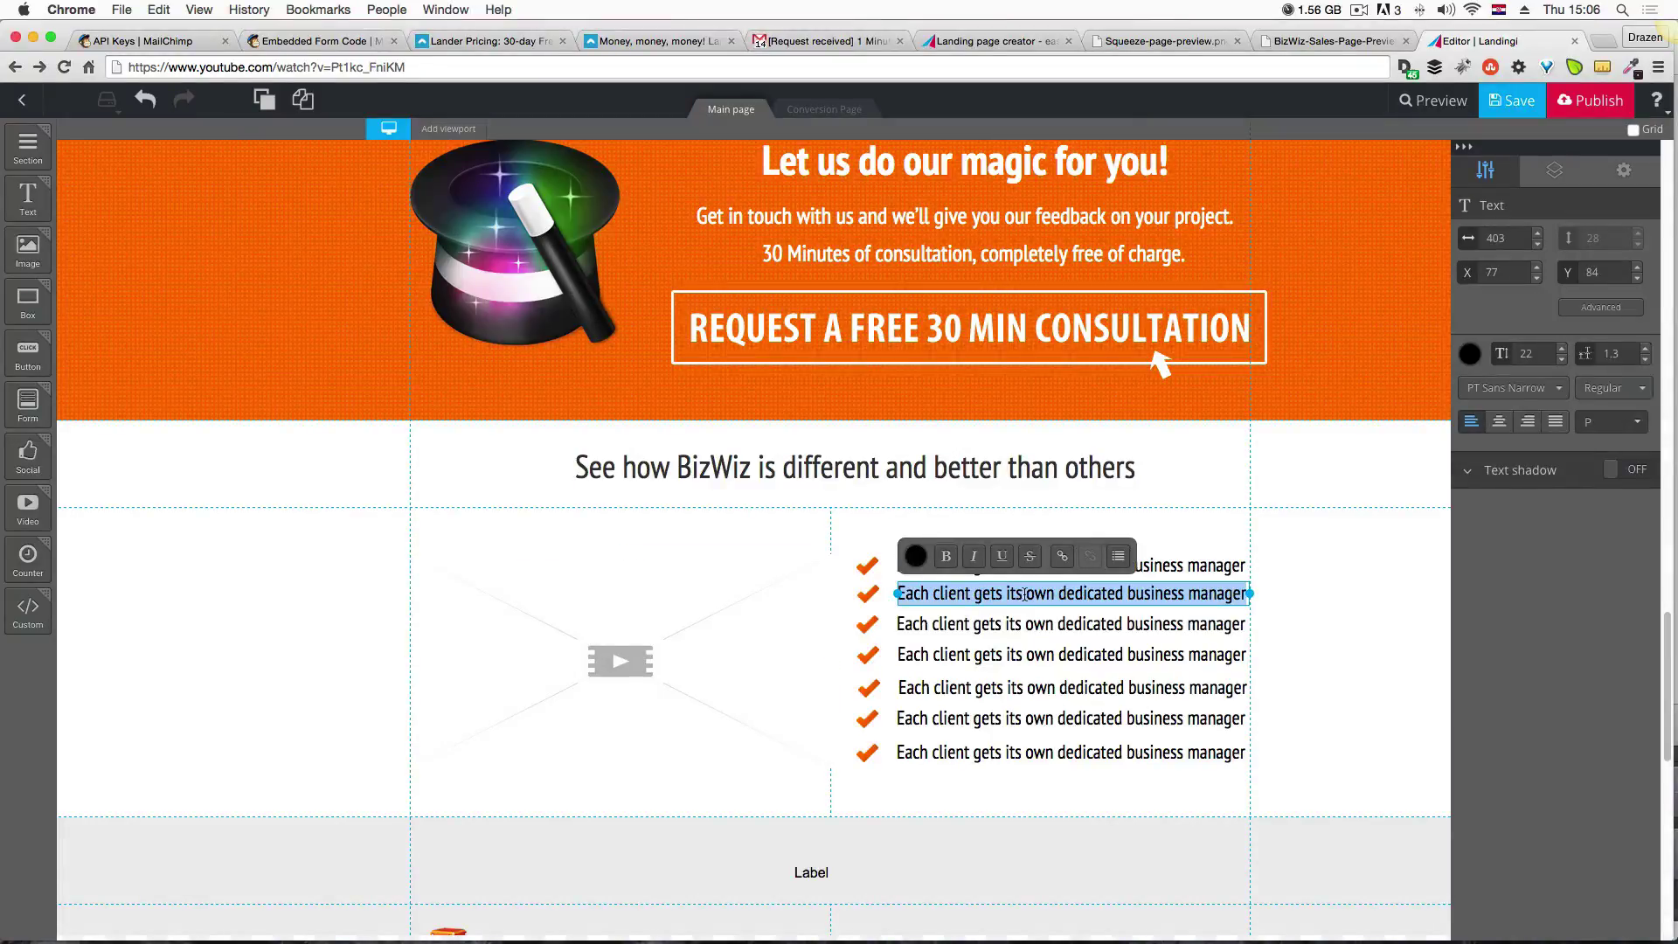
key("ctrl+v")
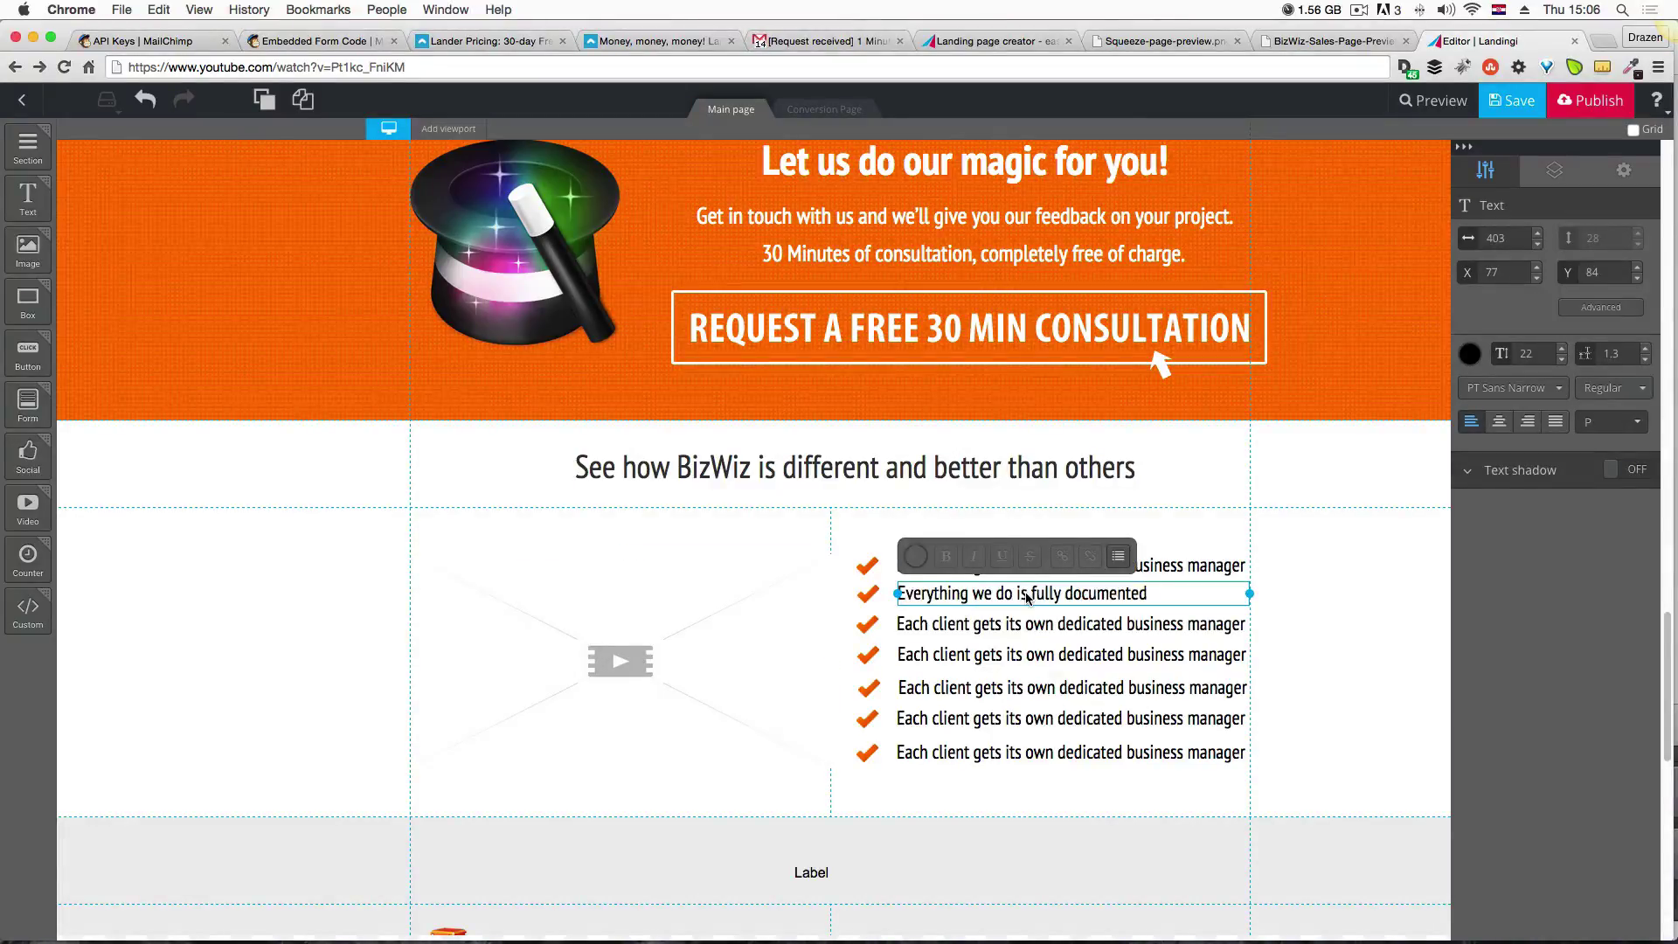
Copy "We provide 24/7 support over phone and email" from the Fireworks mockup into the third checklist text in Landingi.
key("ctrl+Up")
left_click(471, 381)
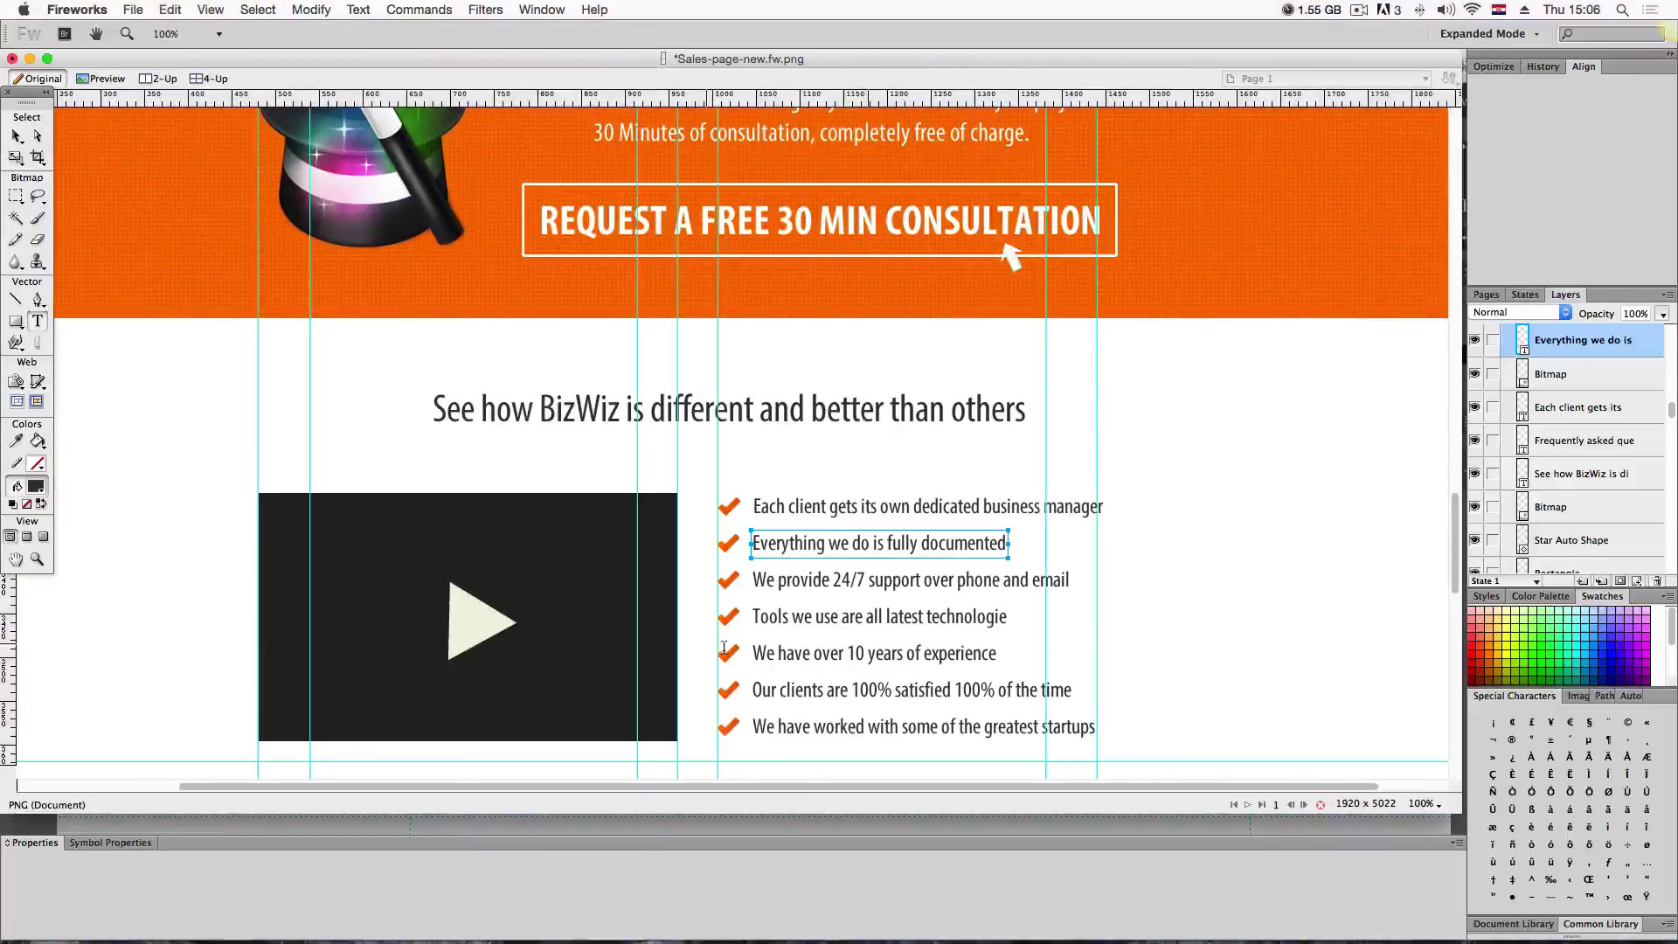
double_click(772, 580)
key("super+c")
key("ctrl+Up")
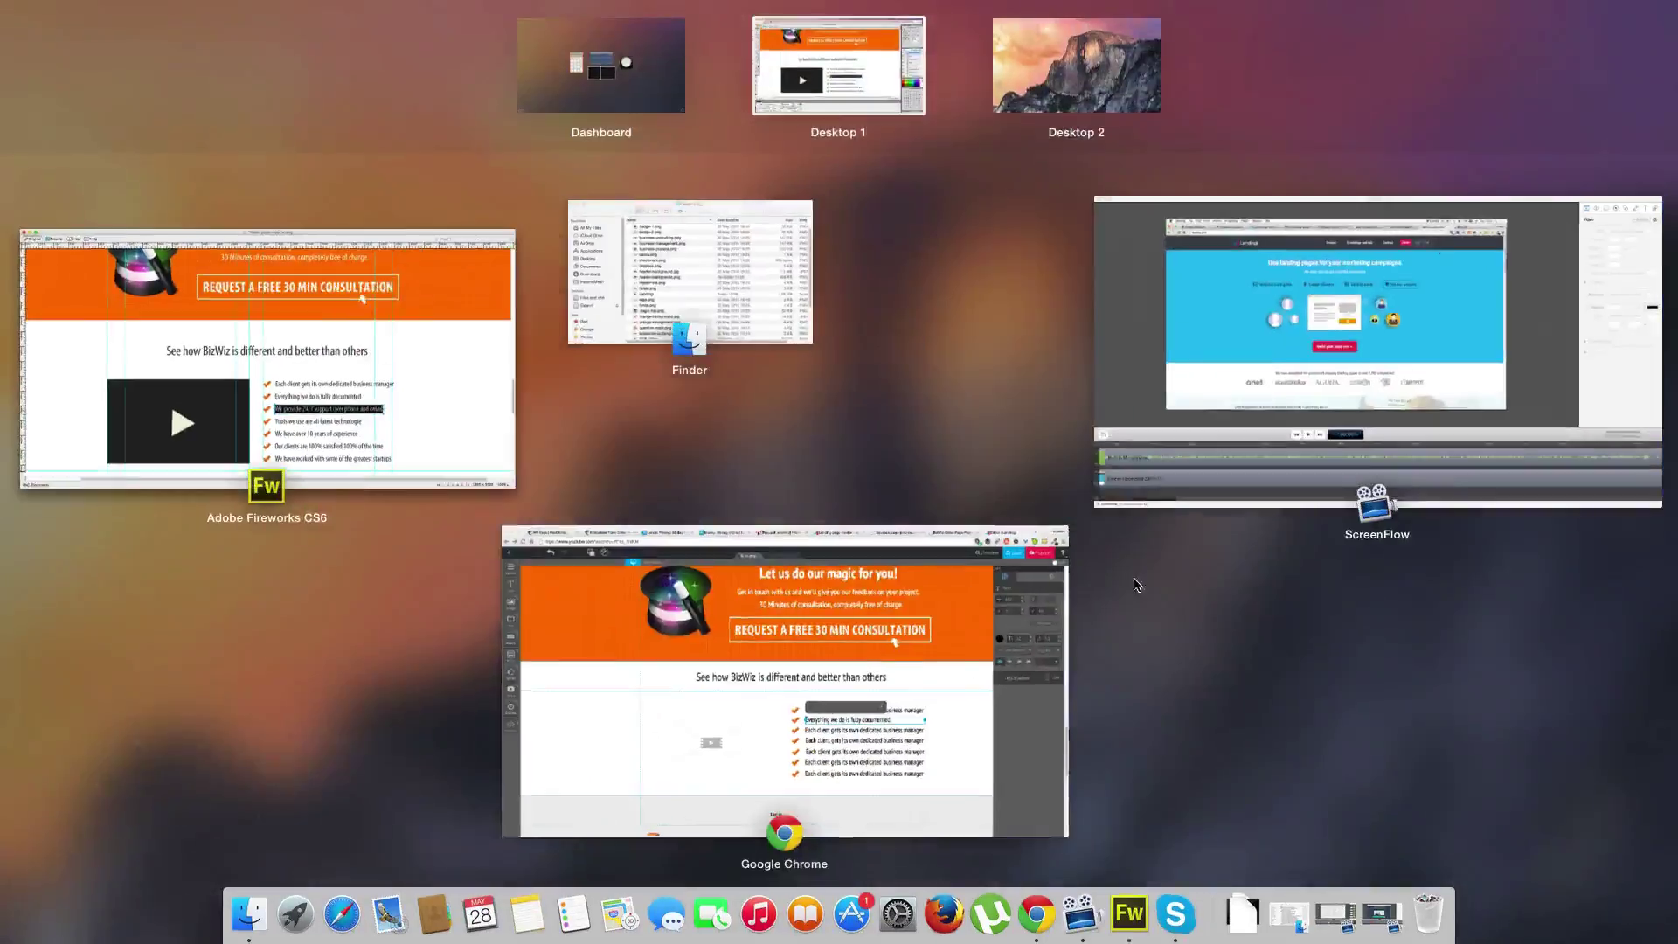
left_click(964, 642)
left_click(965, 624)
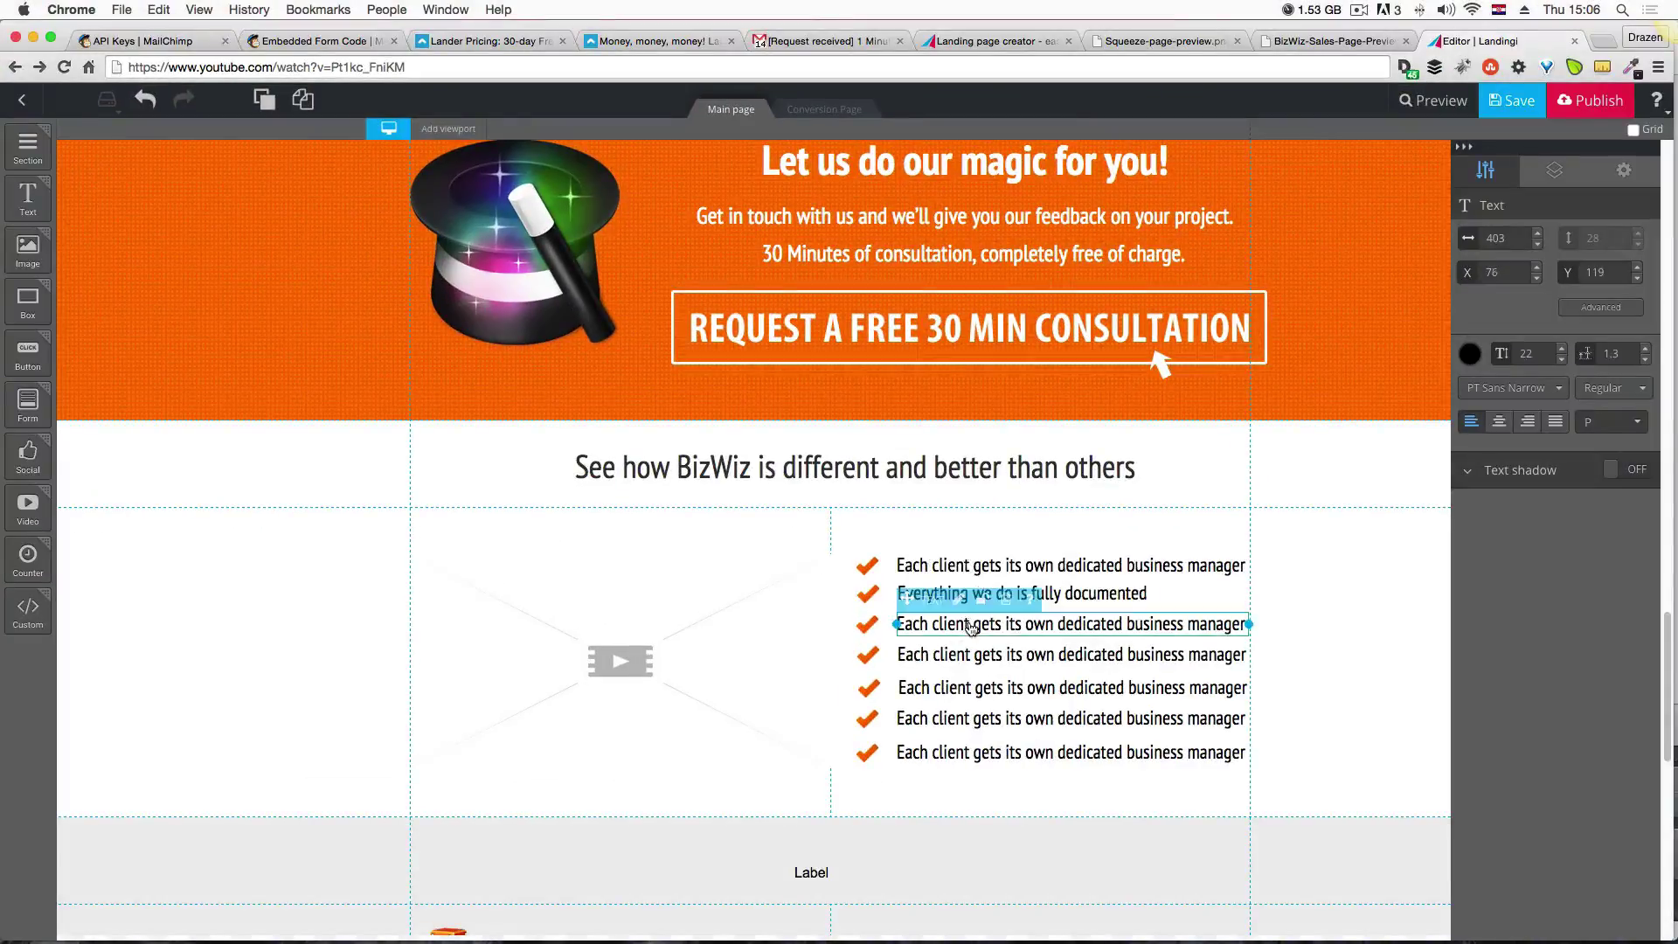
double_click(965, 624)
key("super+a")
key("super+v")
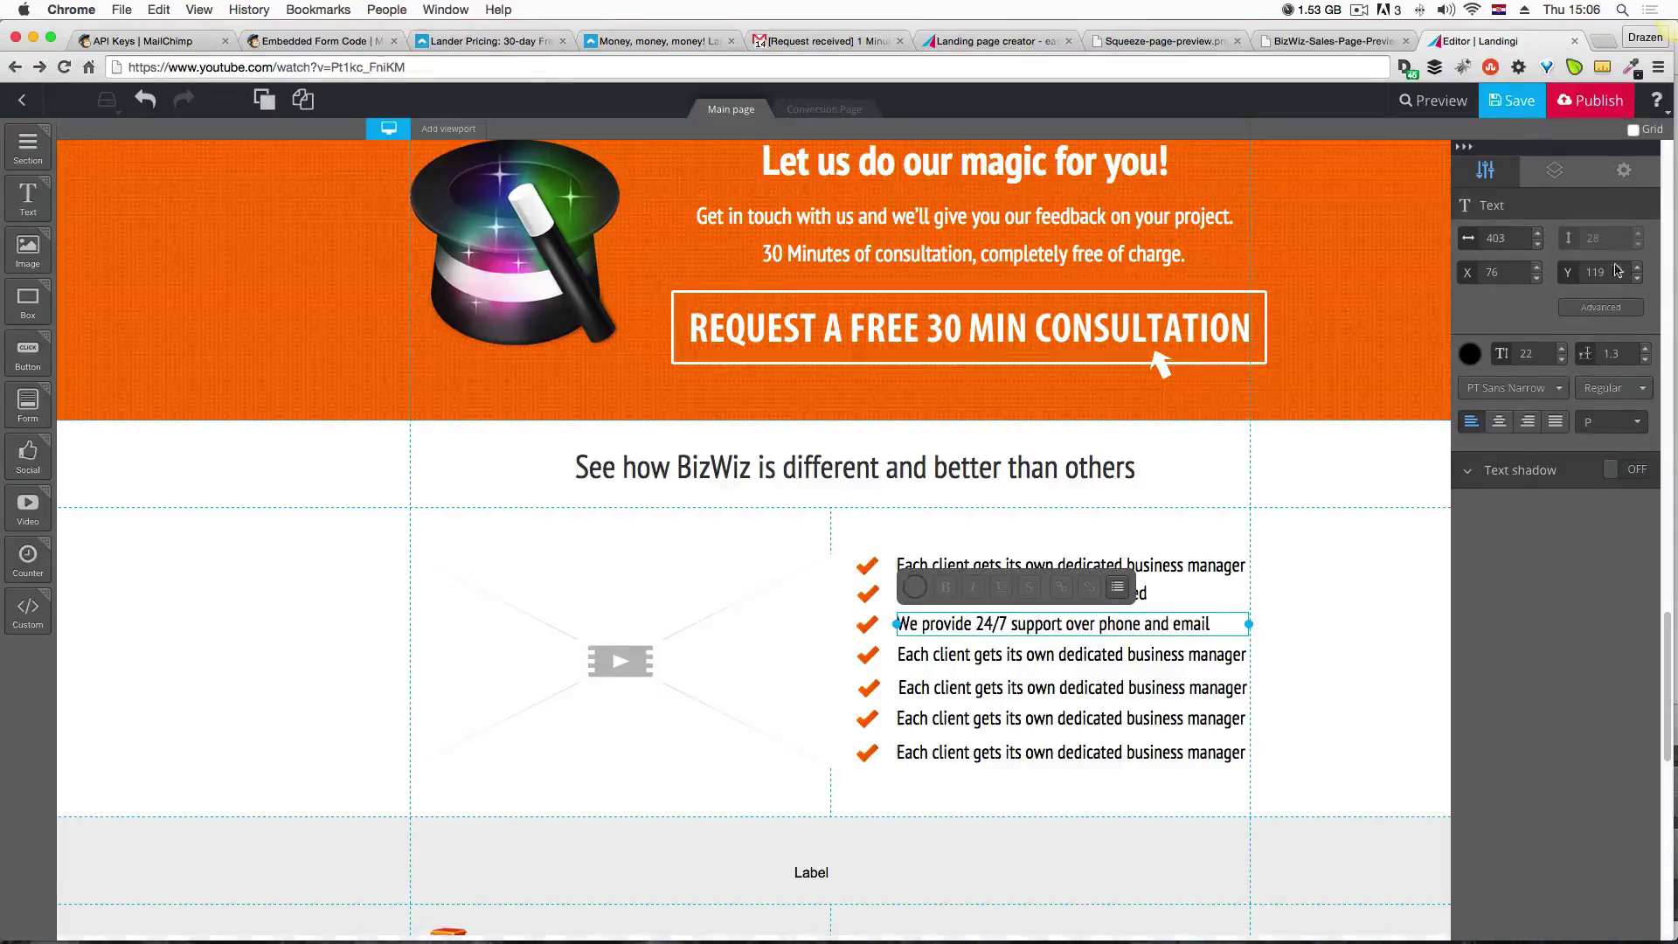
Copy "Tools we use are all latest technologie" from the Fireworks mockup into the fourth checklist text in Landingi.
key("ctrl+Up")
left_click(262, 394)
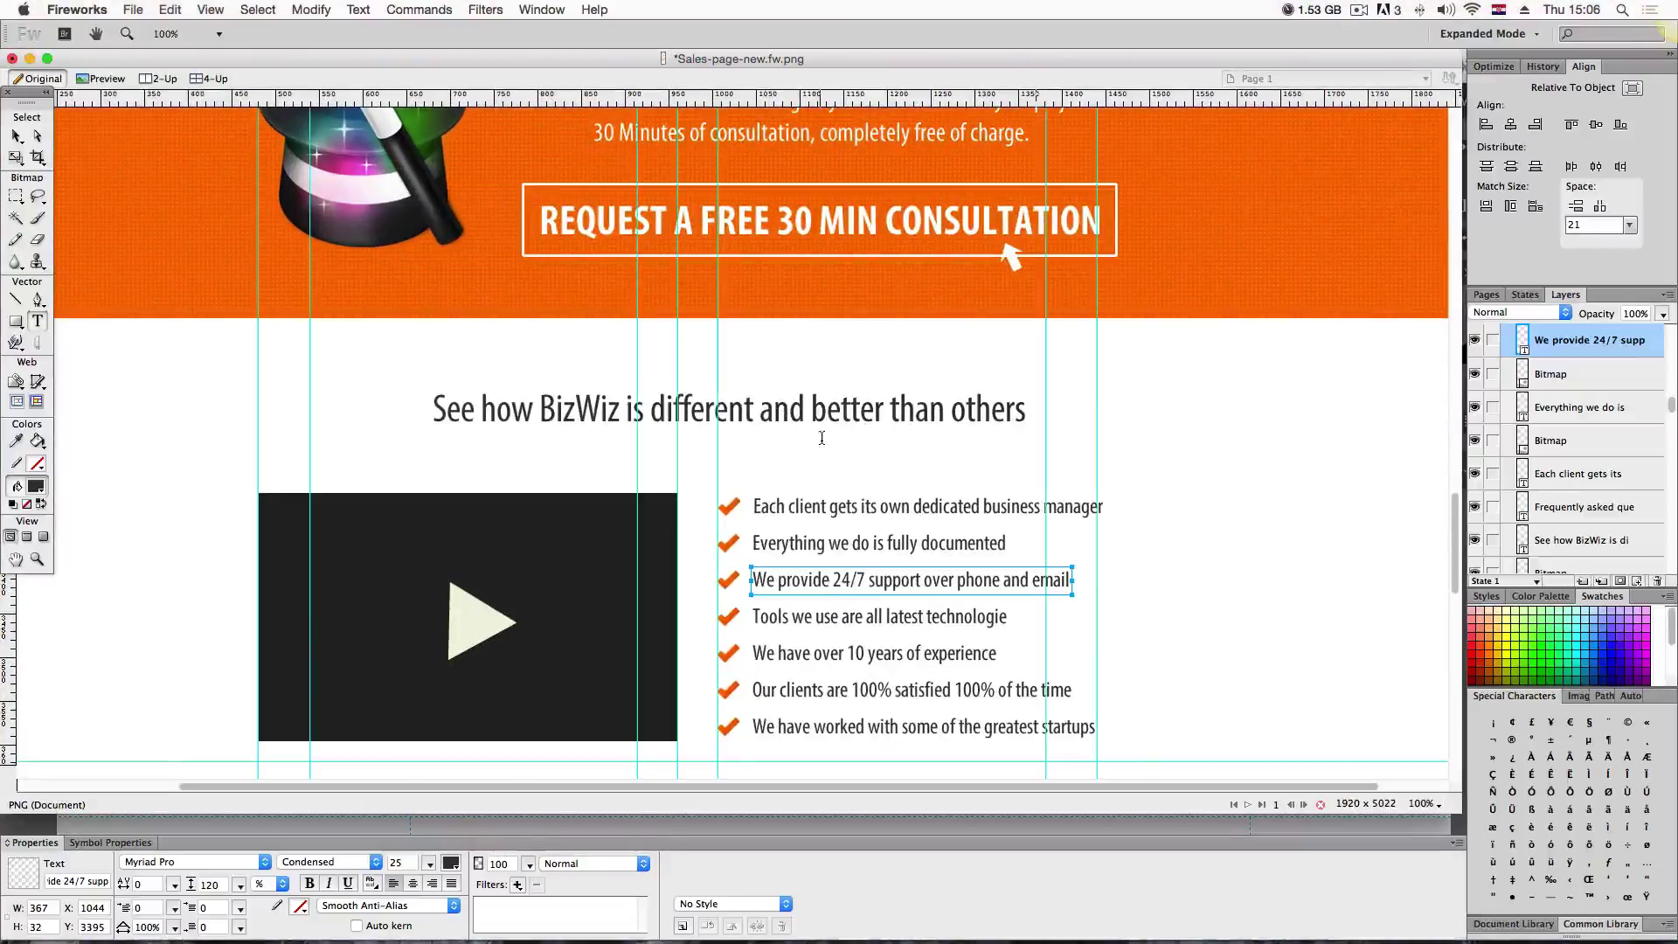
left_click(831, 618)
double_click(831, 618)
key("super+a")
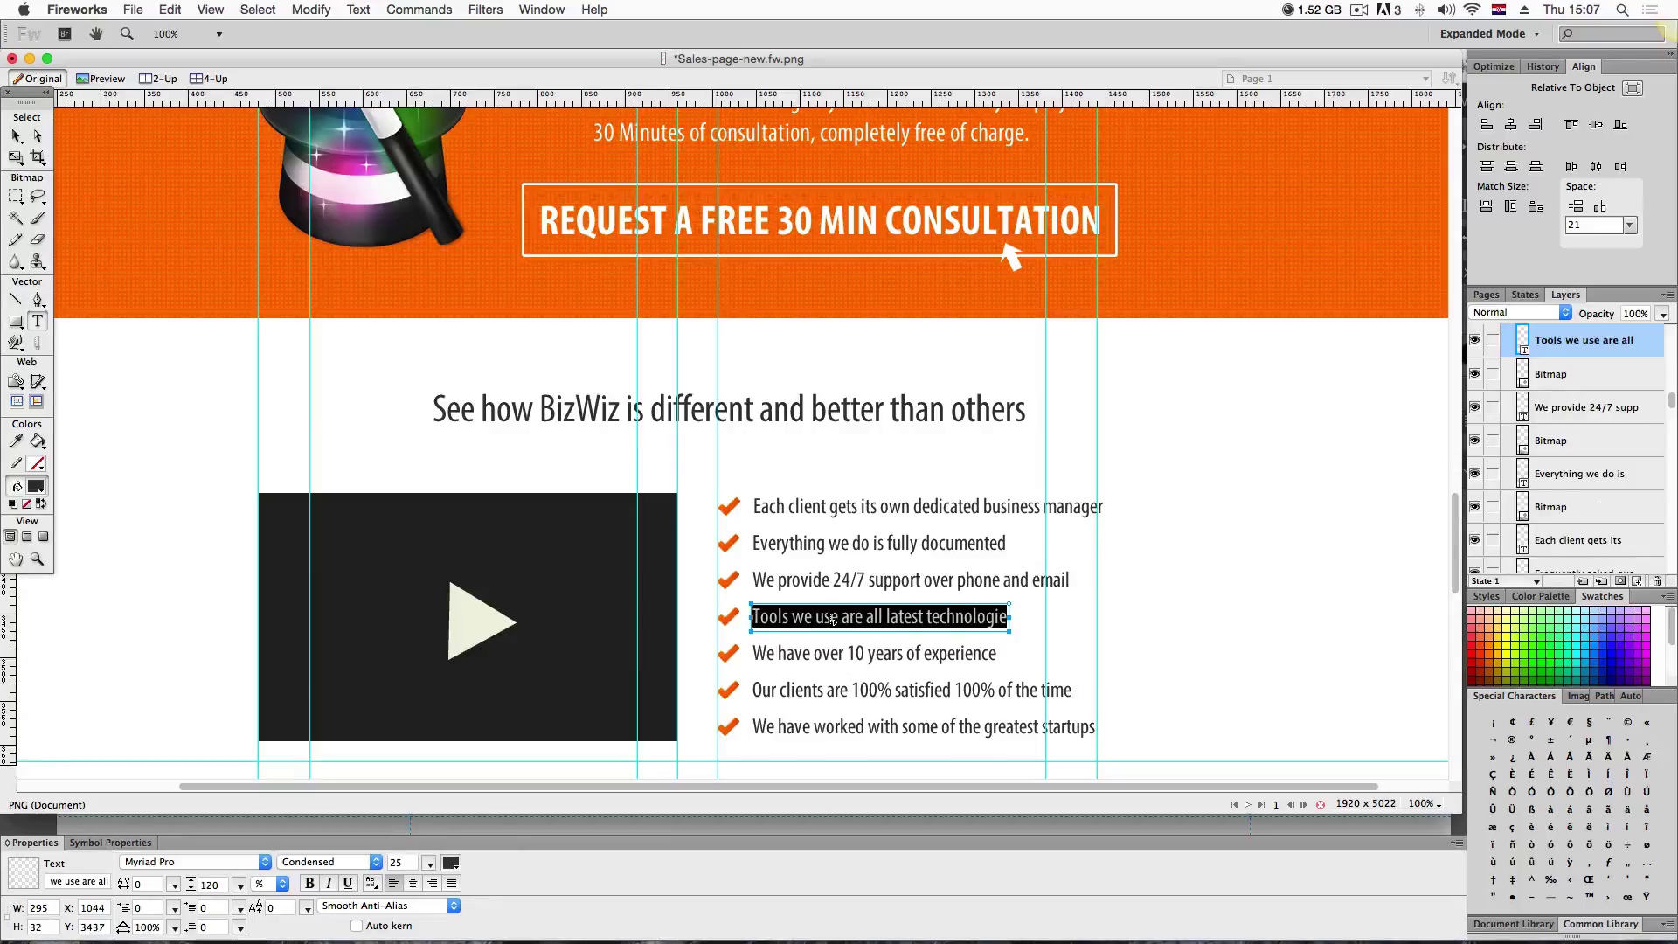
key("super+c")
key("ctrl+Up")
left_click(885, 779)
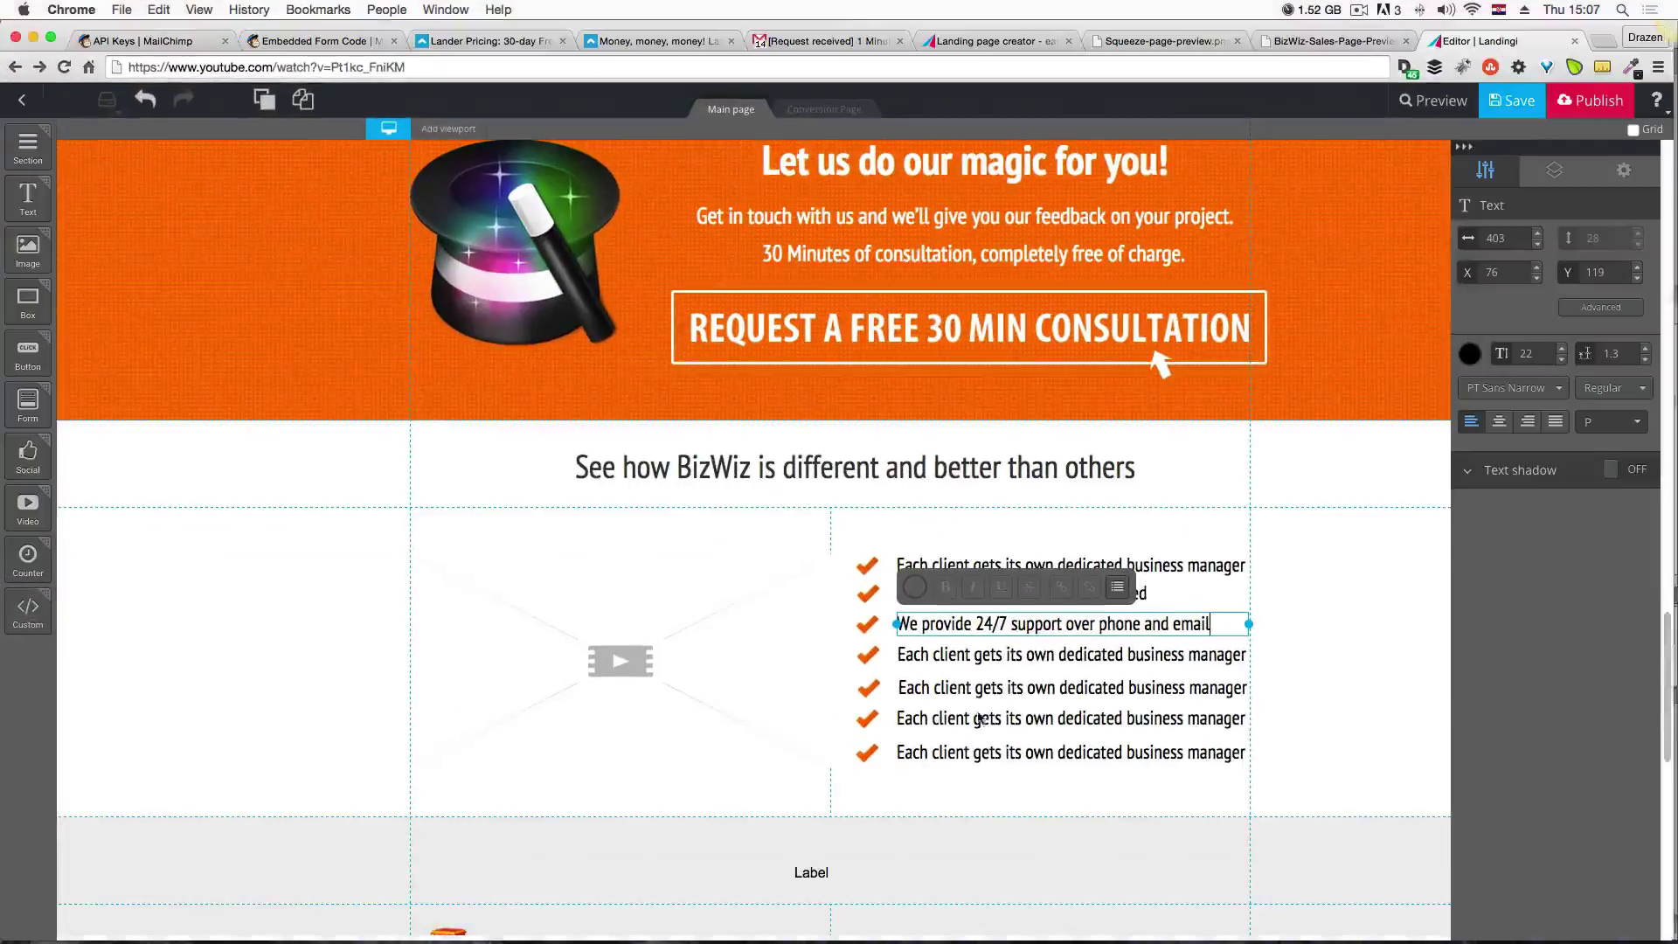
left_click(979, 656)
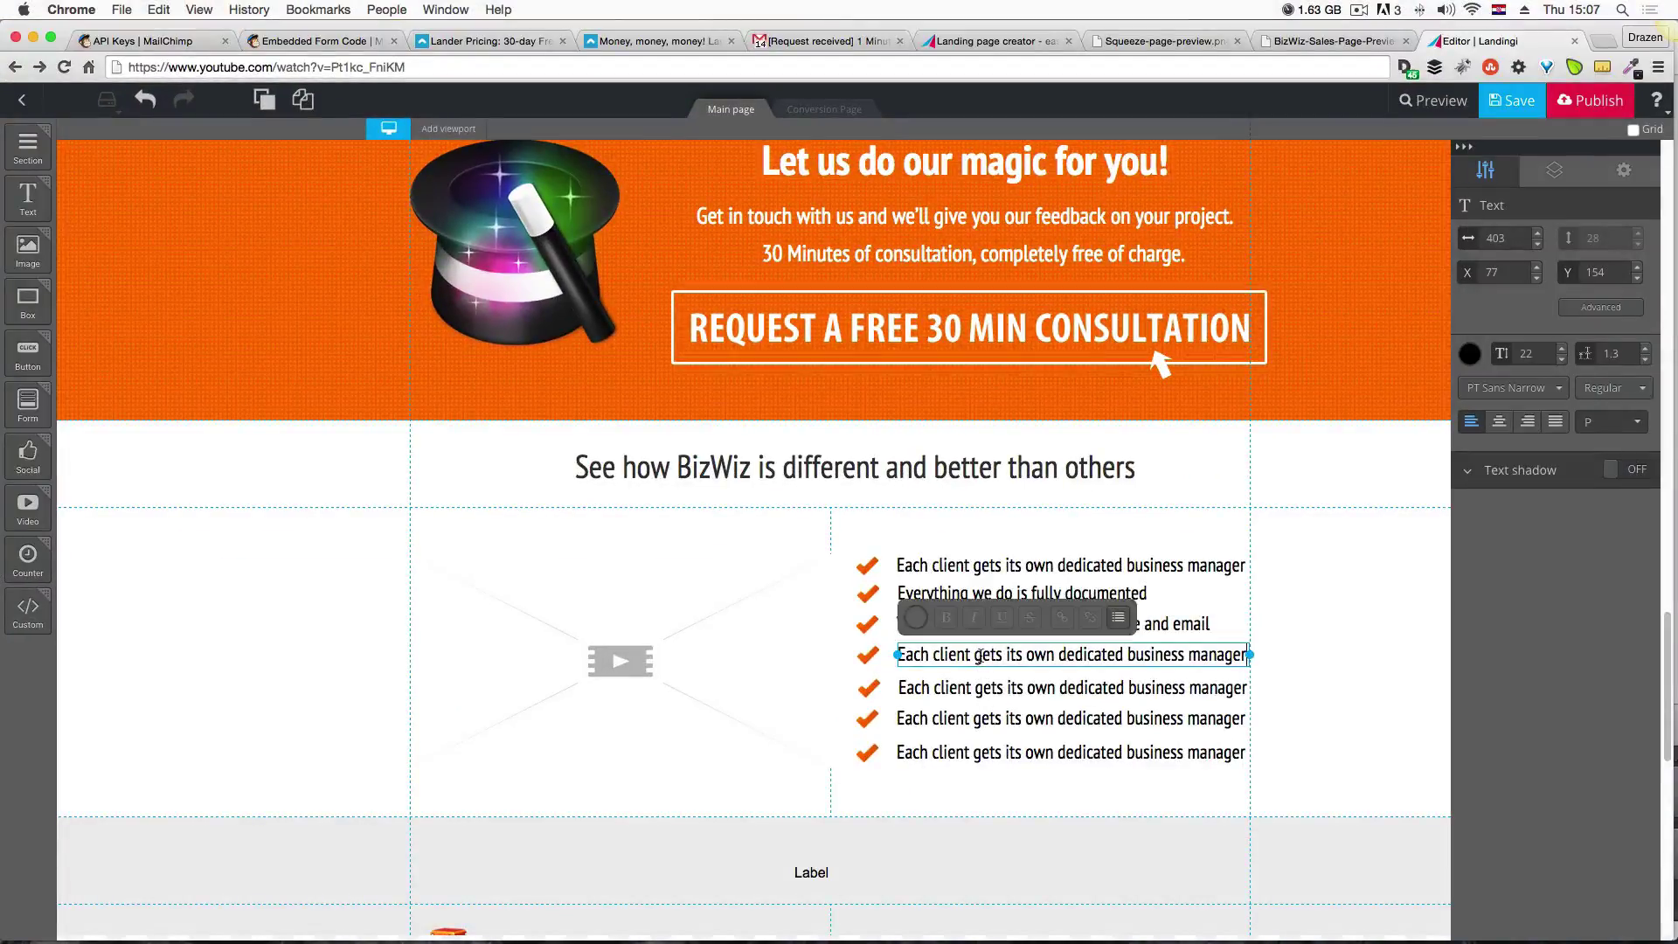
key("super+a")
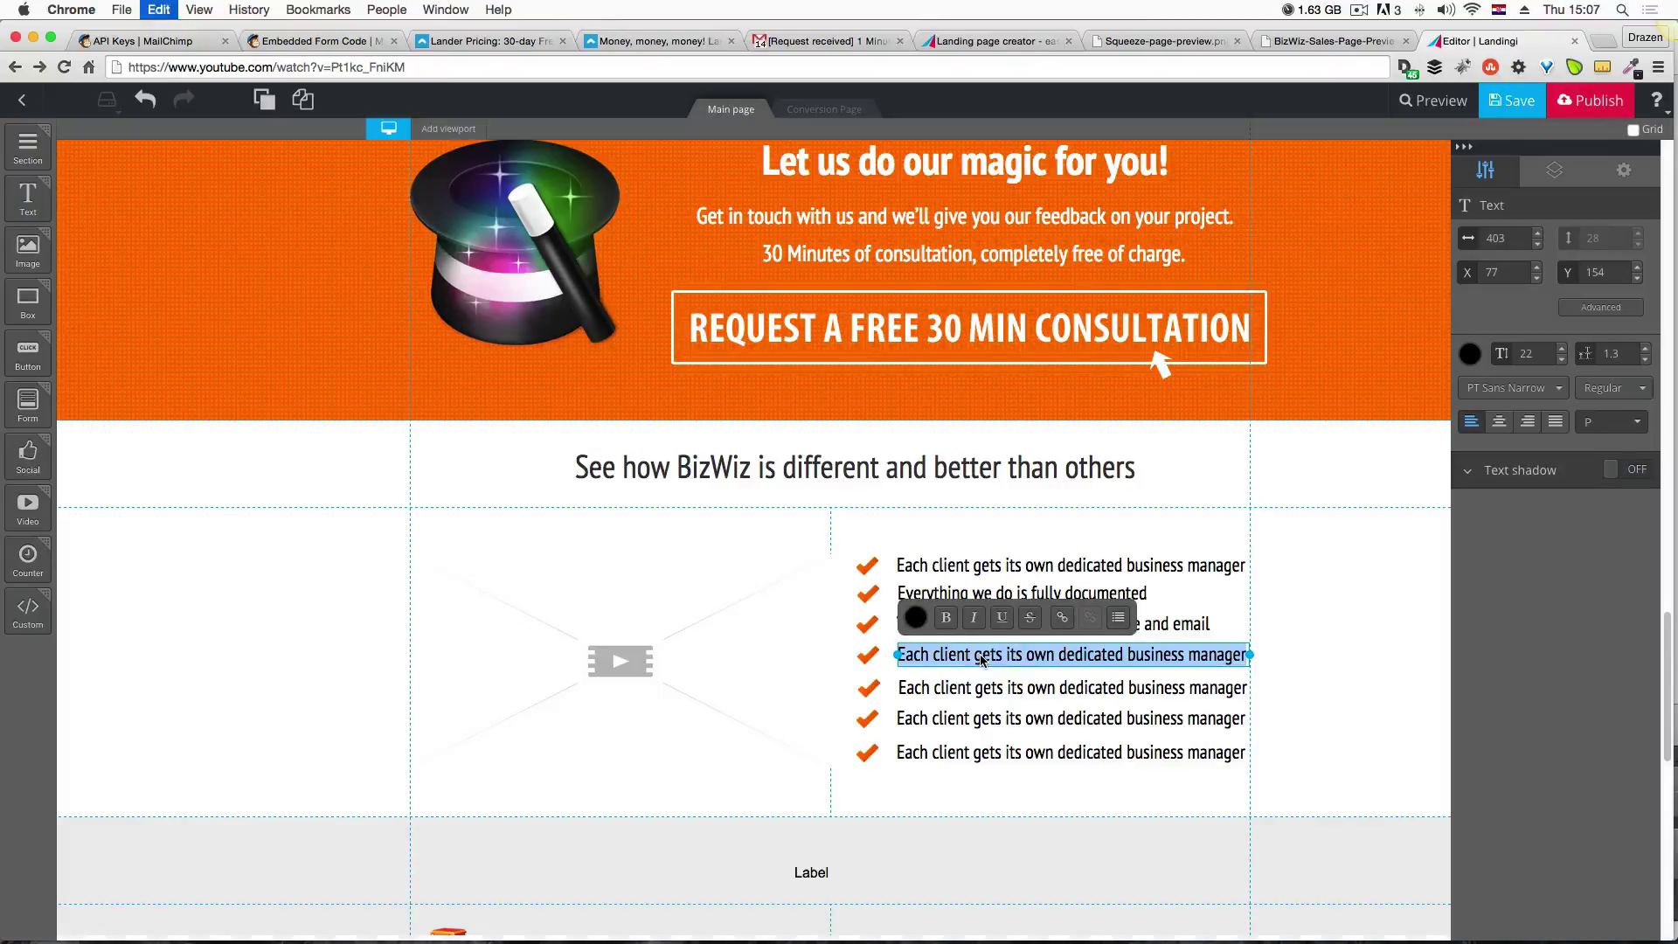
key("super+v")
Copy "We have over 10 years of experience" from the Fireworks mockup into the fifth checklist text in Landingi.
key("ctrl+Up")
left_click(372, 447)
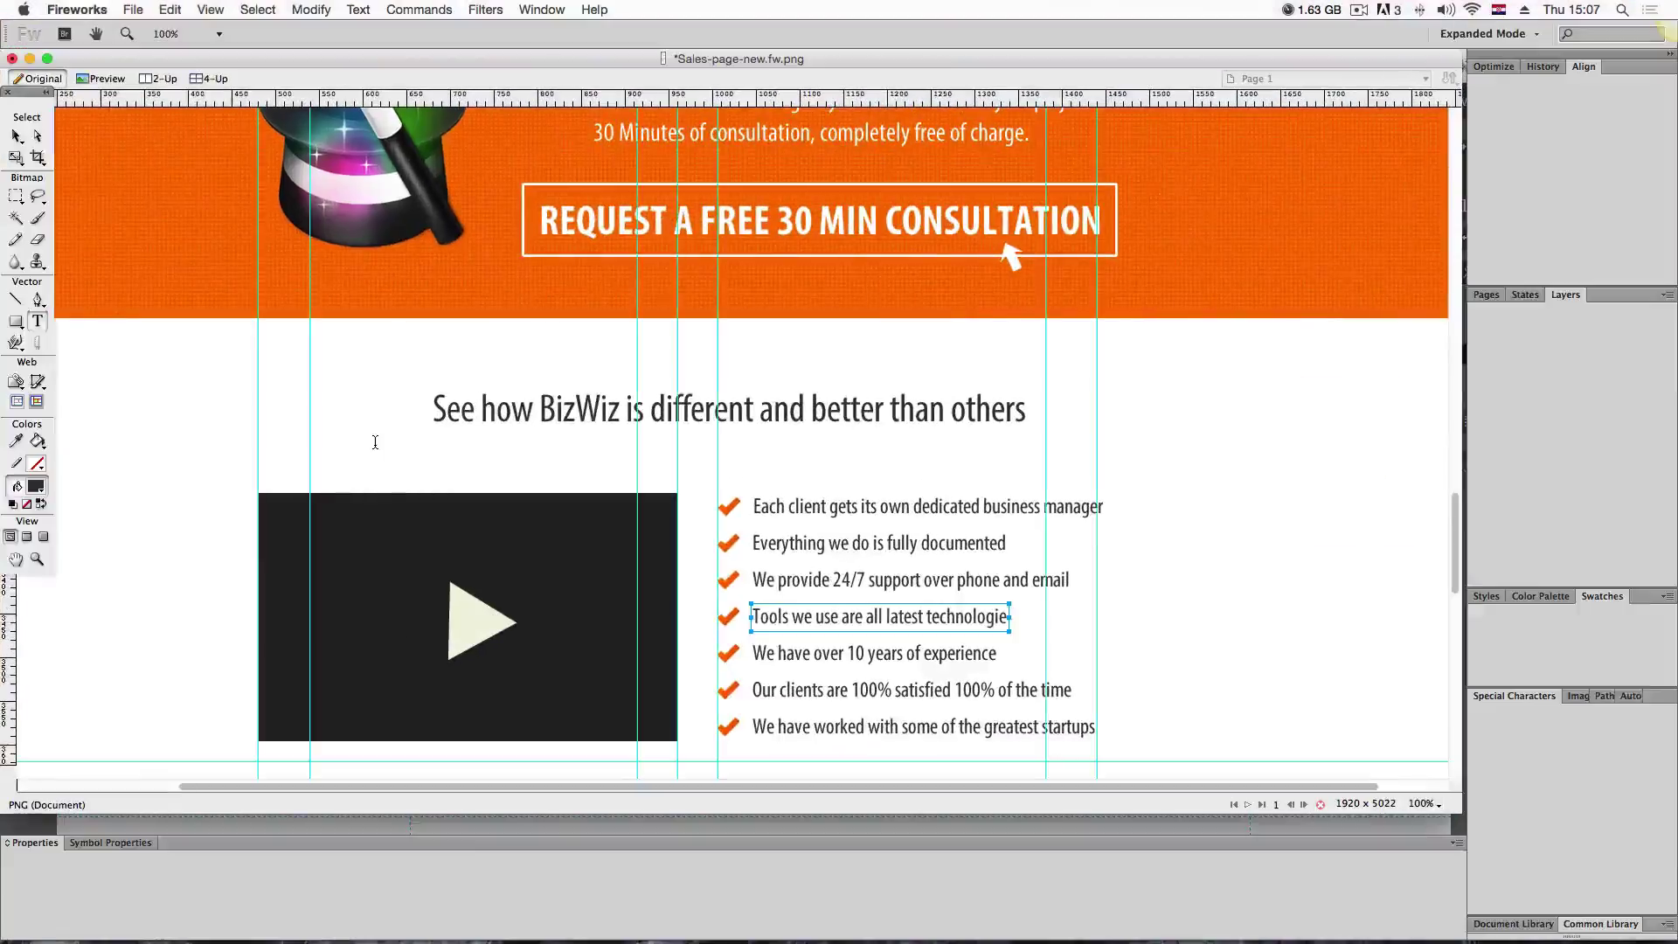
left_click(909, 663)
double_click(893, 654)
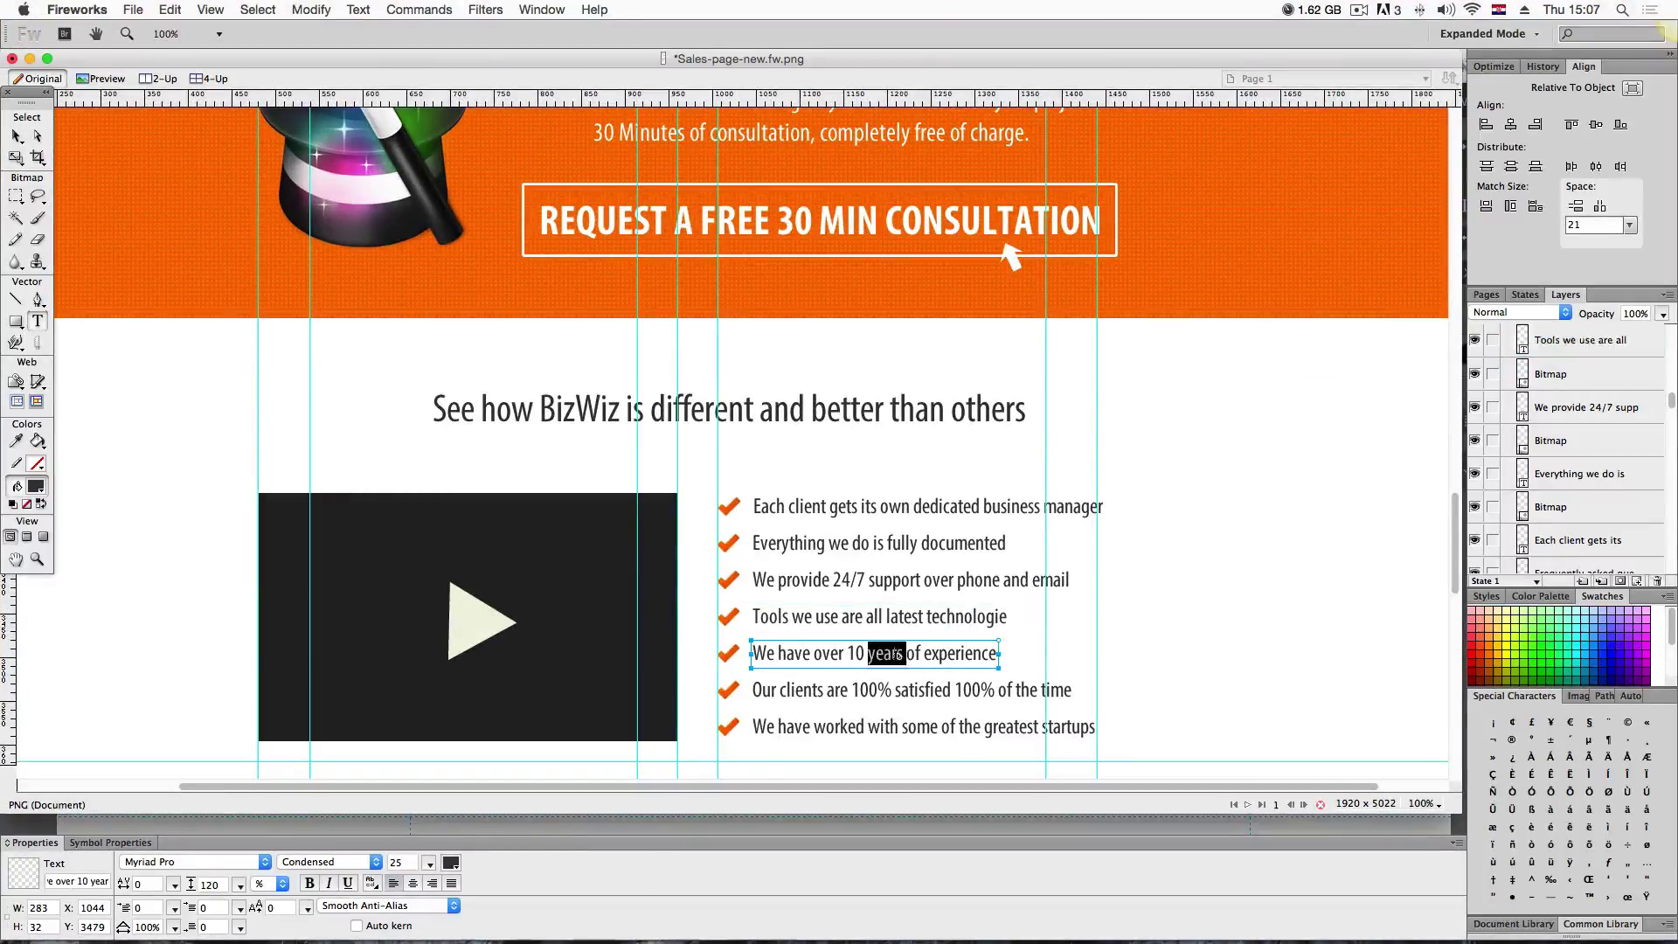
key("super+a")
key("ctrl+Up")
left_click(1041, 673)
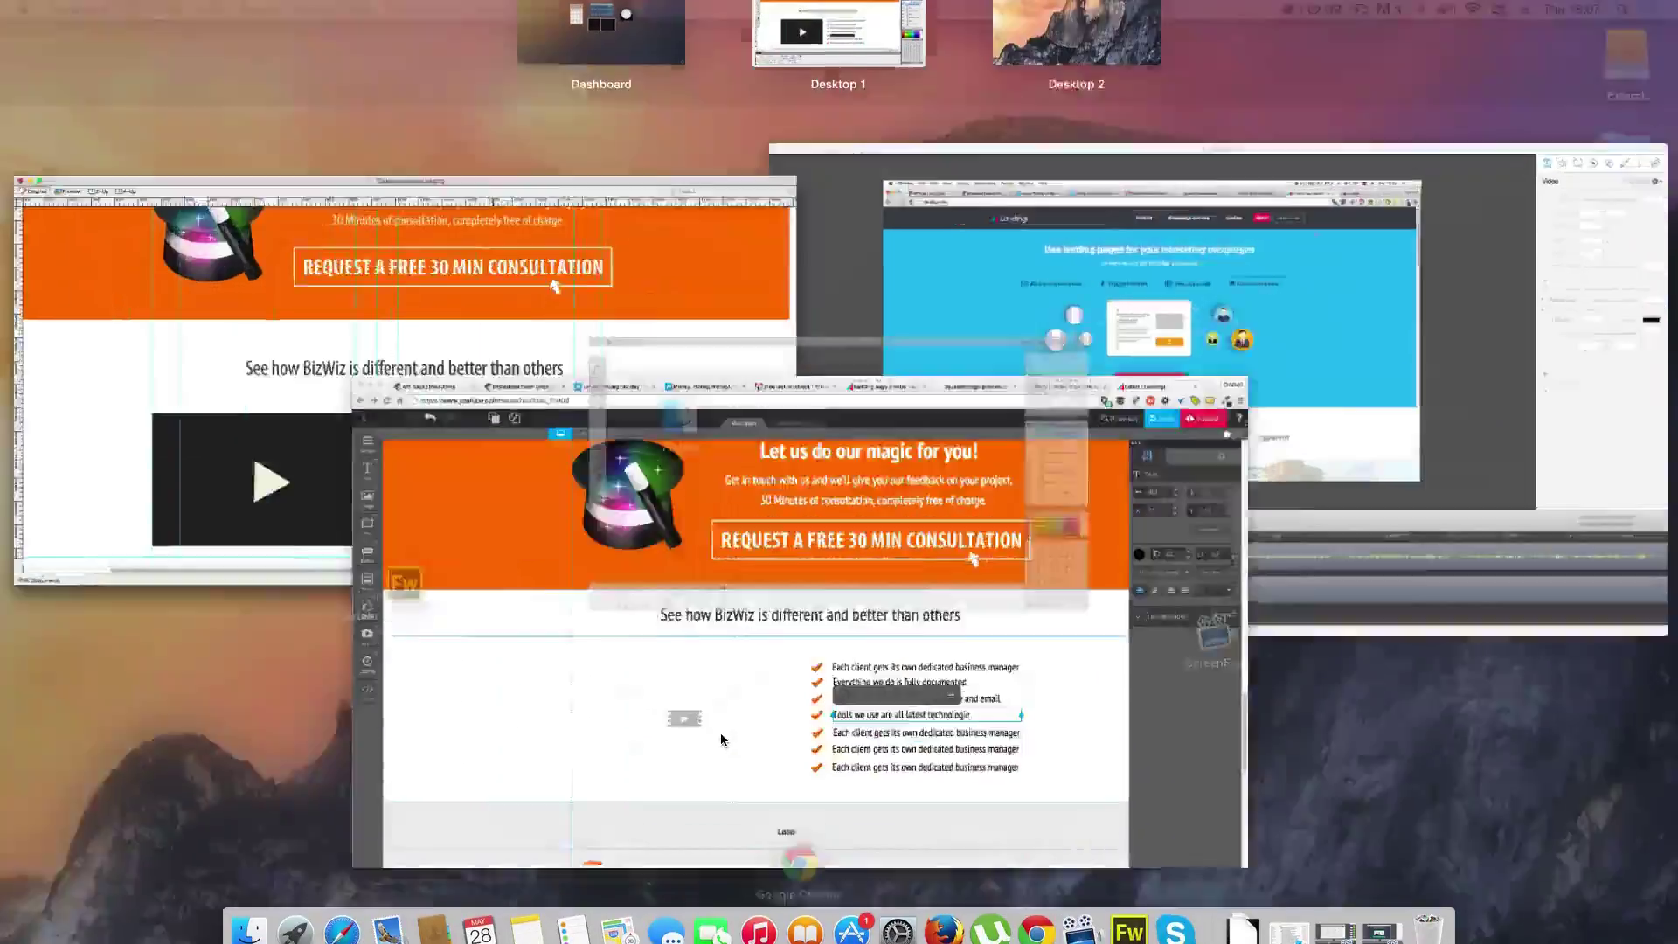
triple_click(1080, 691)
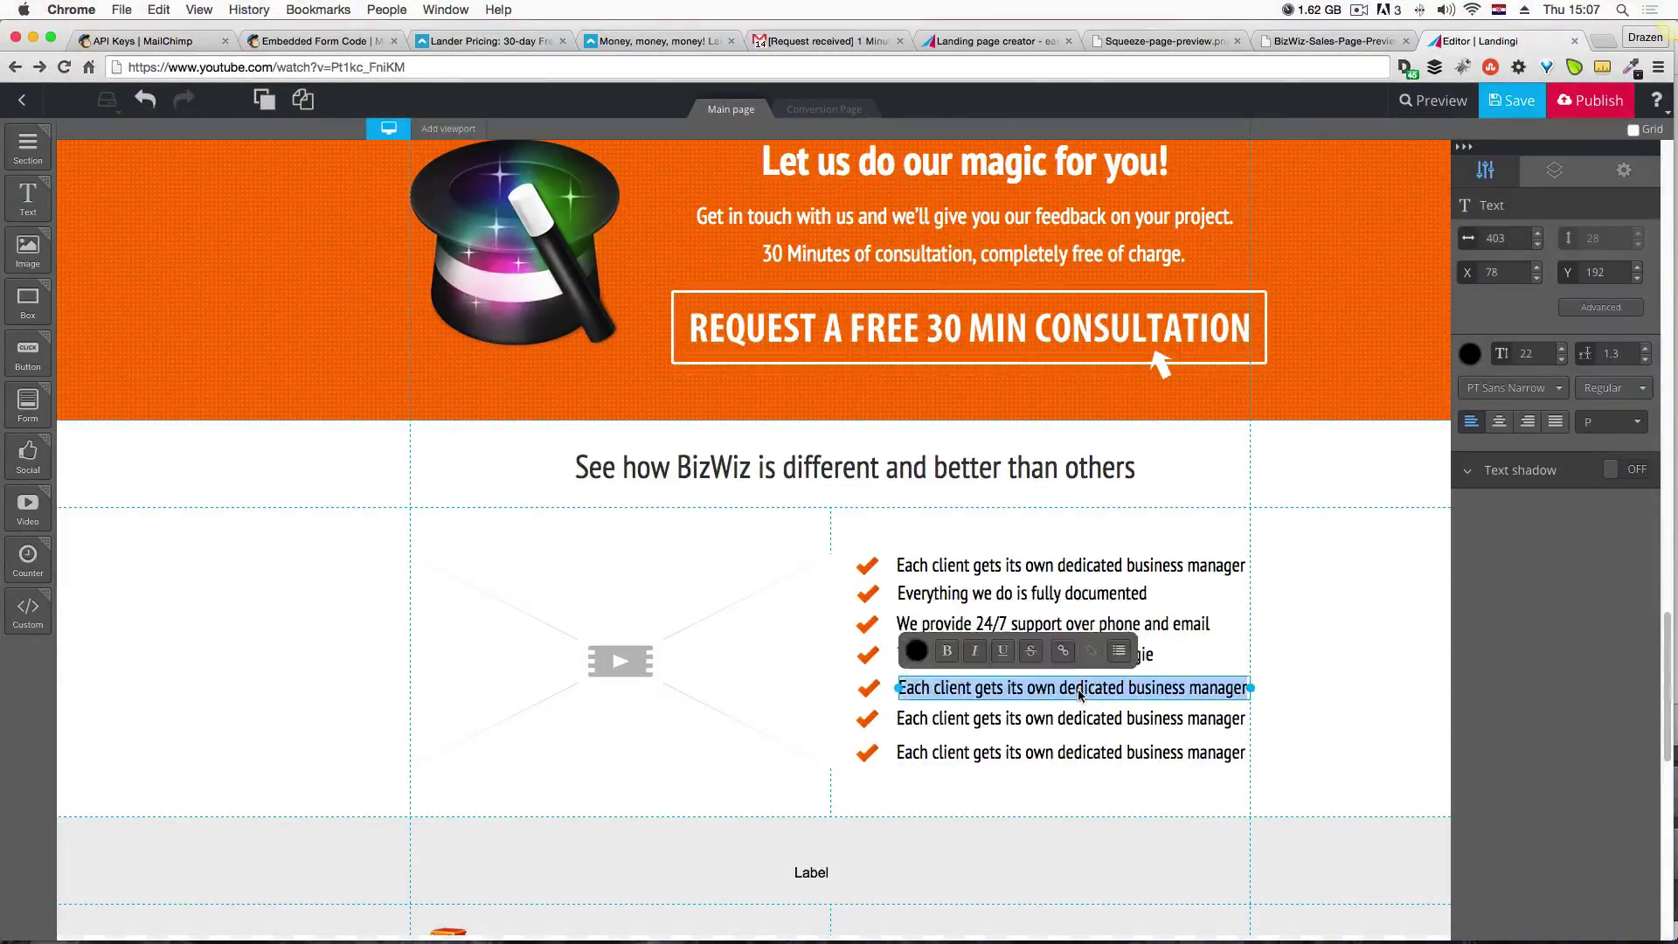
key("super+v")
Copy "Our clients are 100% satisfied 100% of the time" from the Fireworks mockup into the sixth checklist text in Landingi.
key("ctrl+Up")
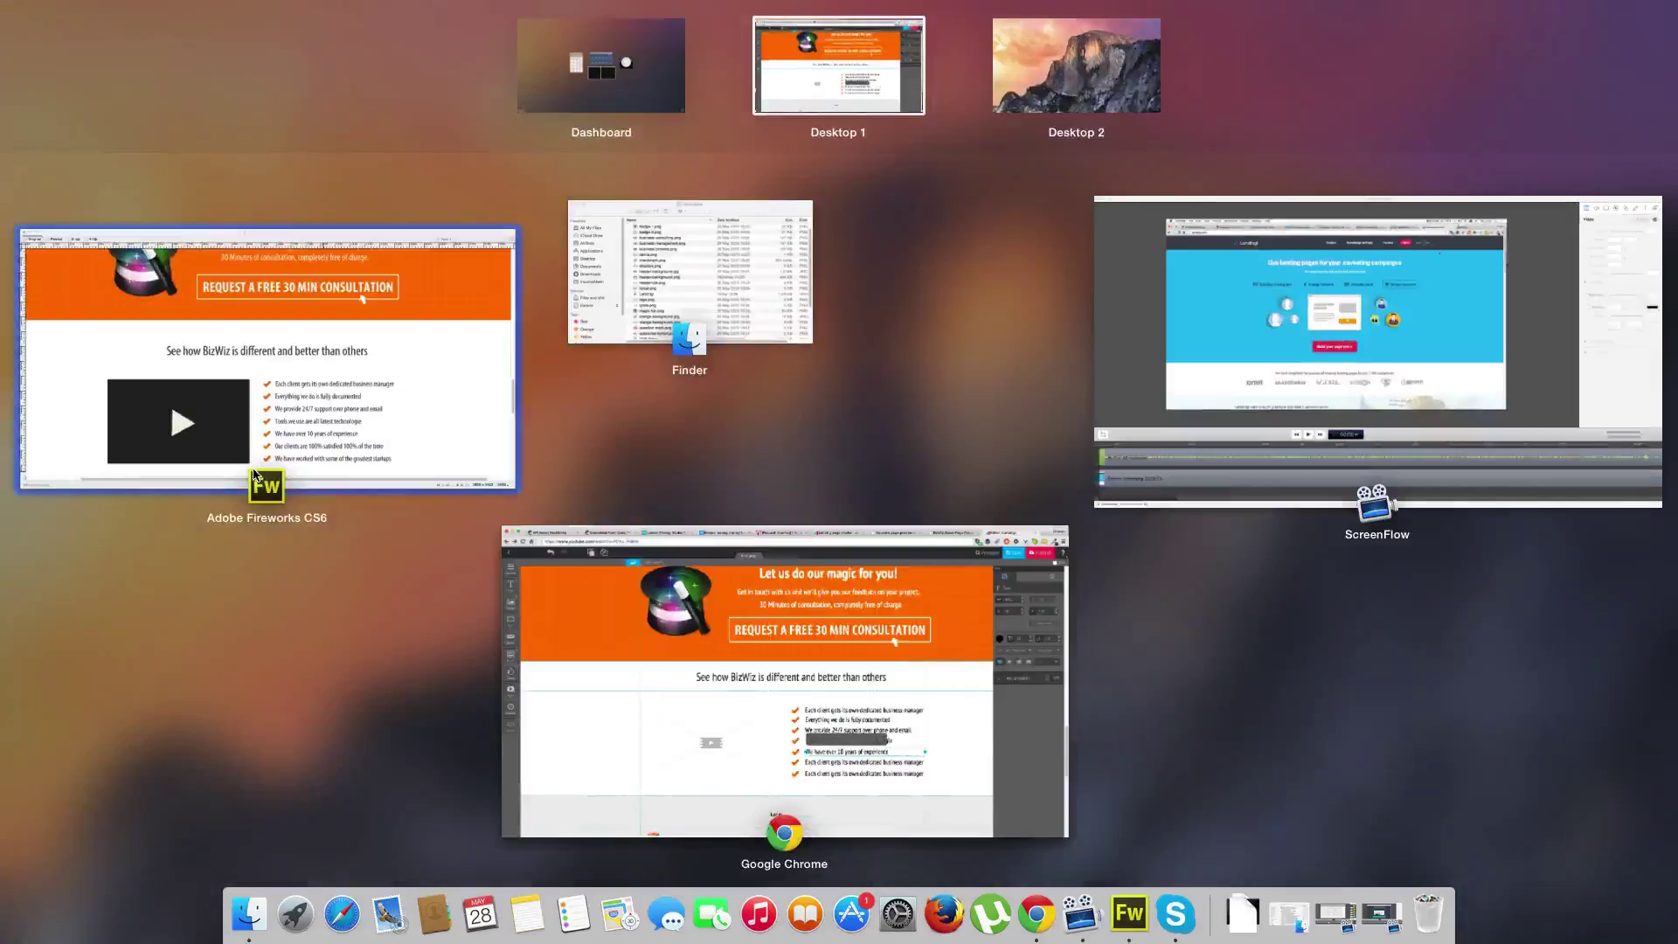
left_click(254, 475)
triple_click(907, 690)
key("super+c")
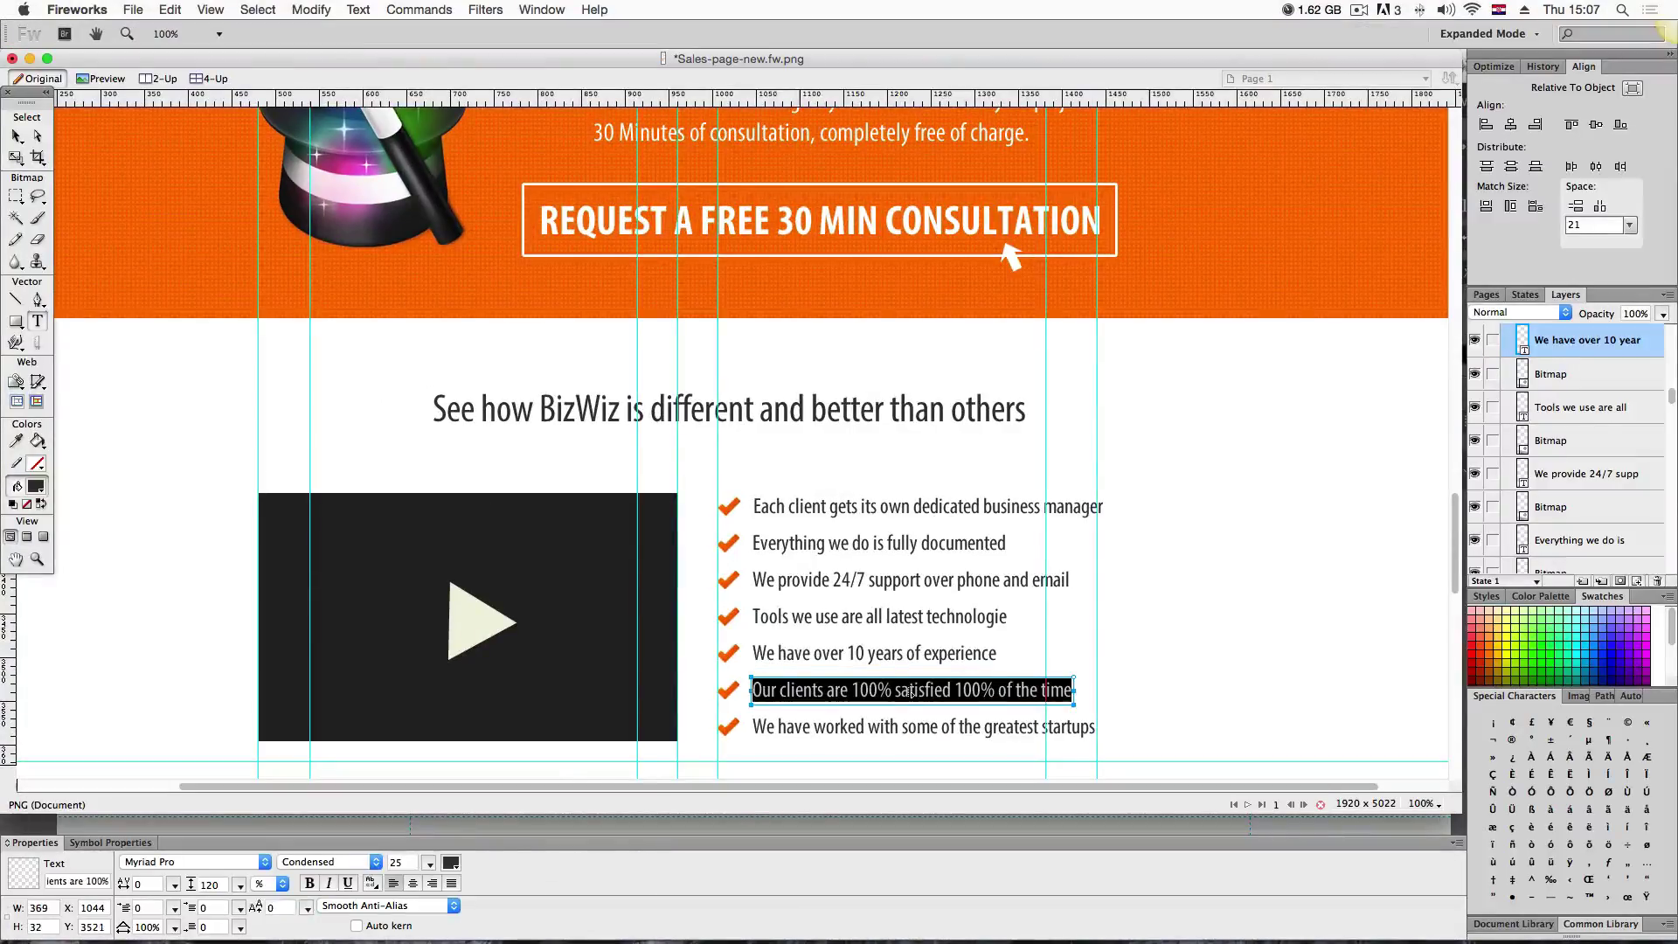
key("ctrl+Up")
left_click(1005, 559)
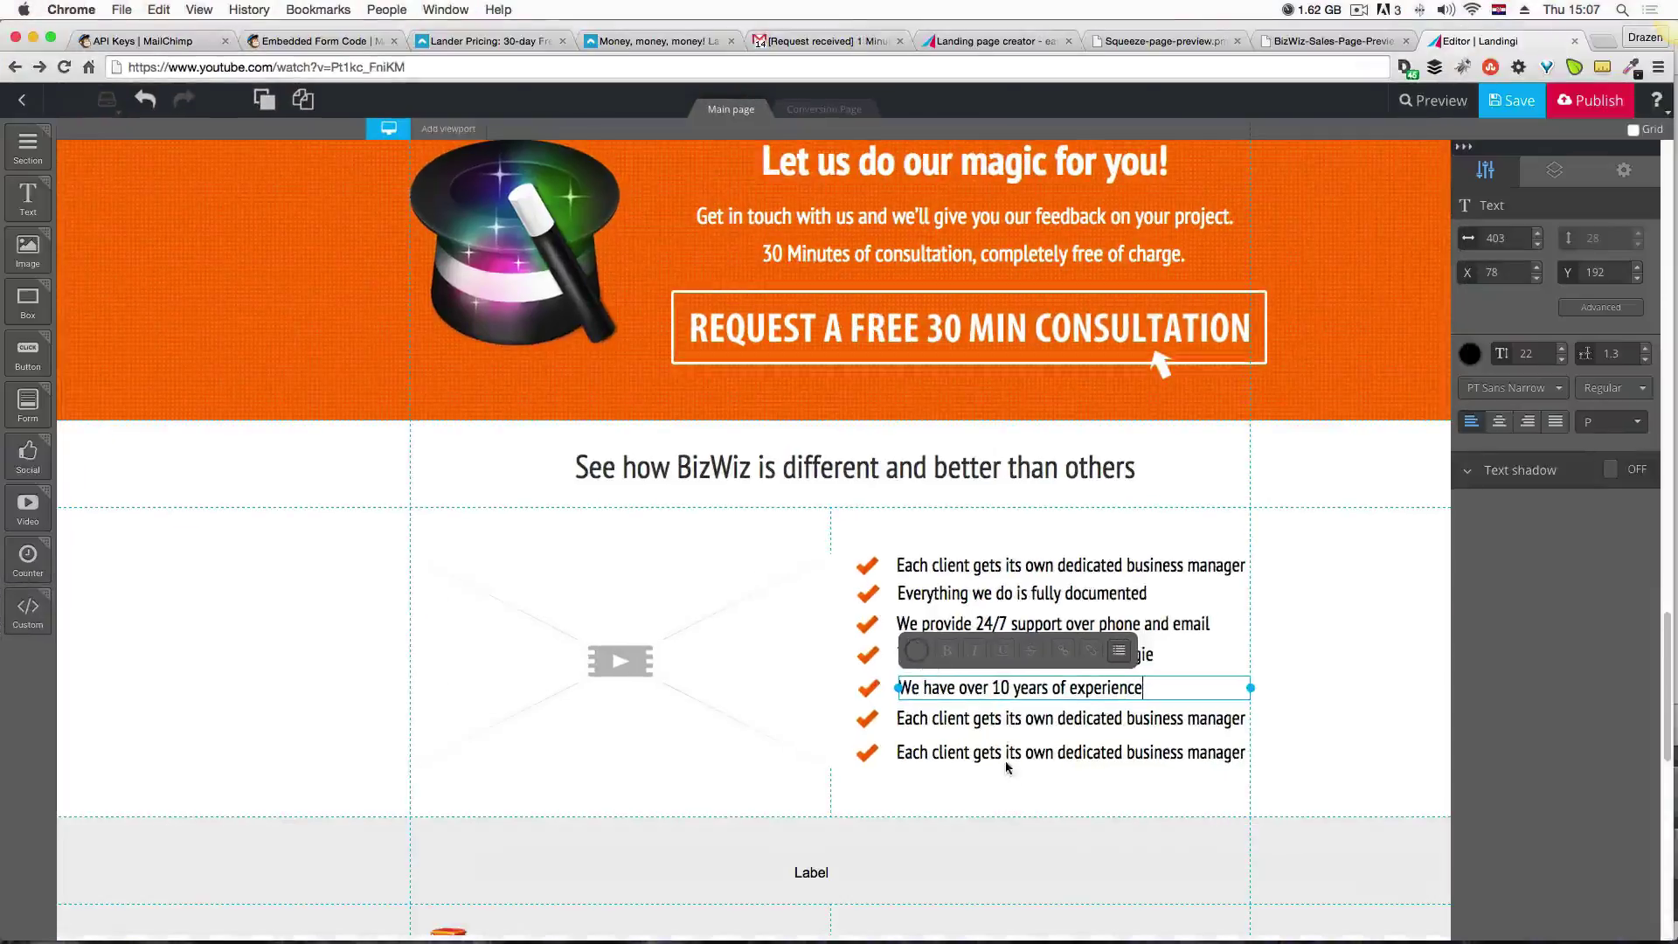
triple_click(1010, 720)
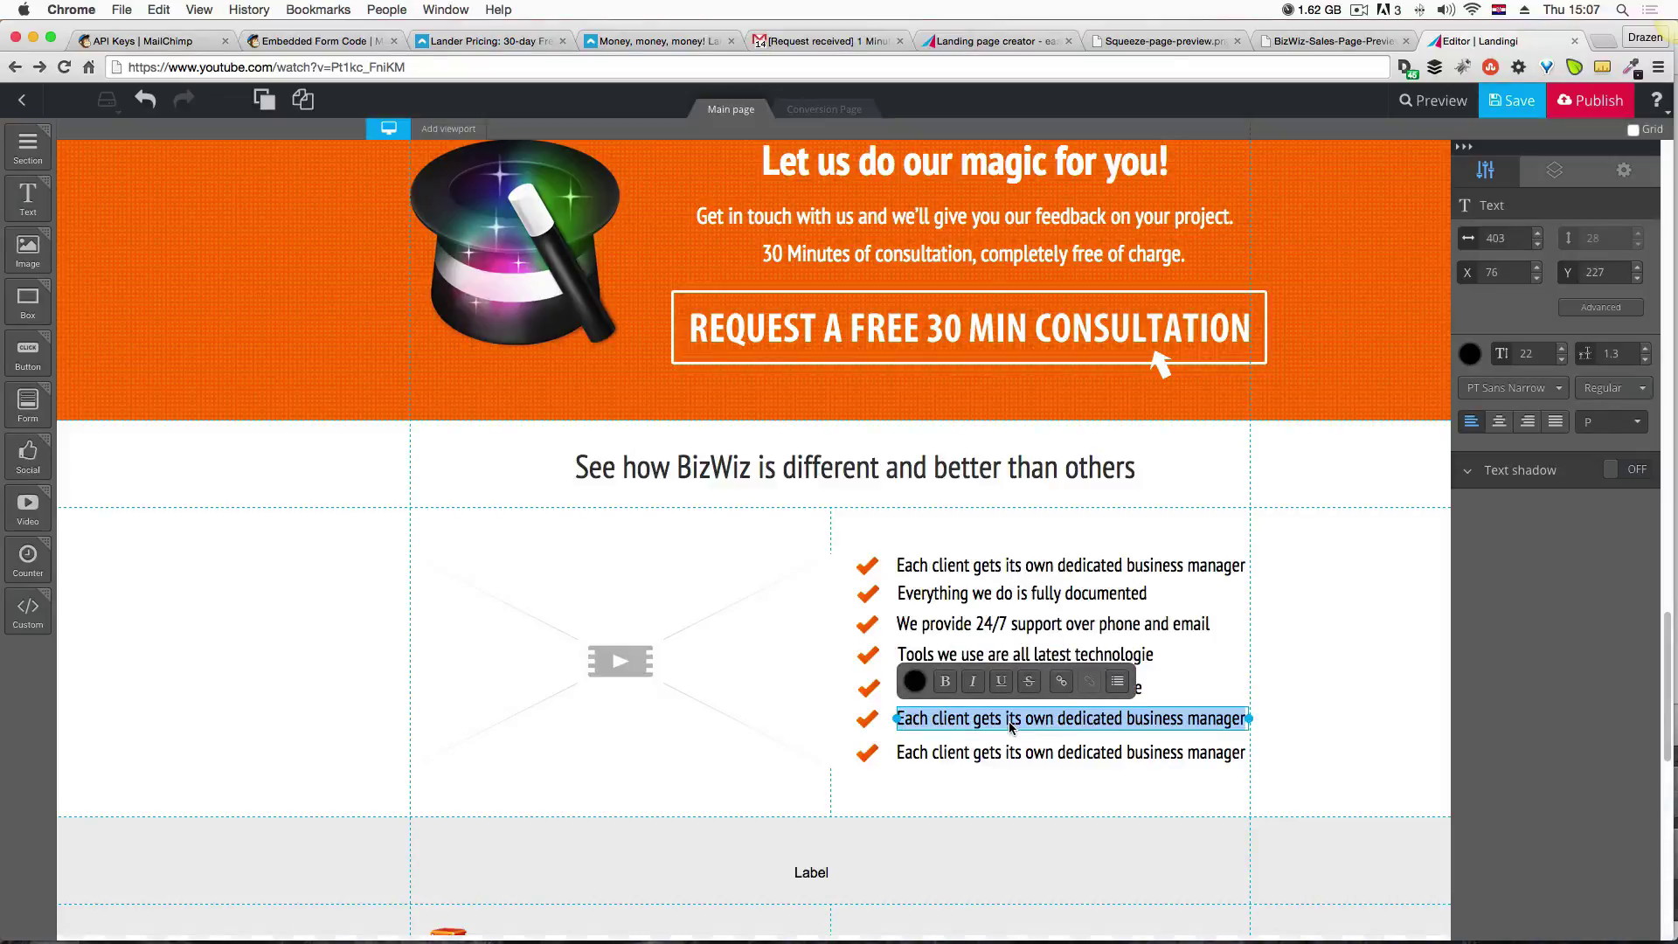
key("super+v")
Copy "We have worked with some of the greatest startups" from the Fireworks mockup into the seventh checklist text in Landingi.
key("ctrl+Up")
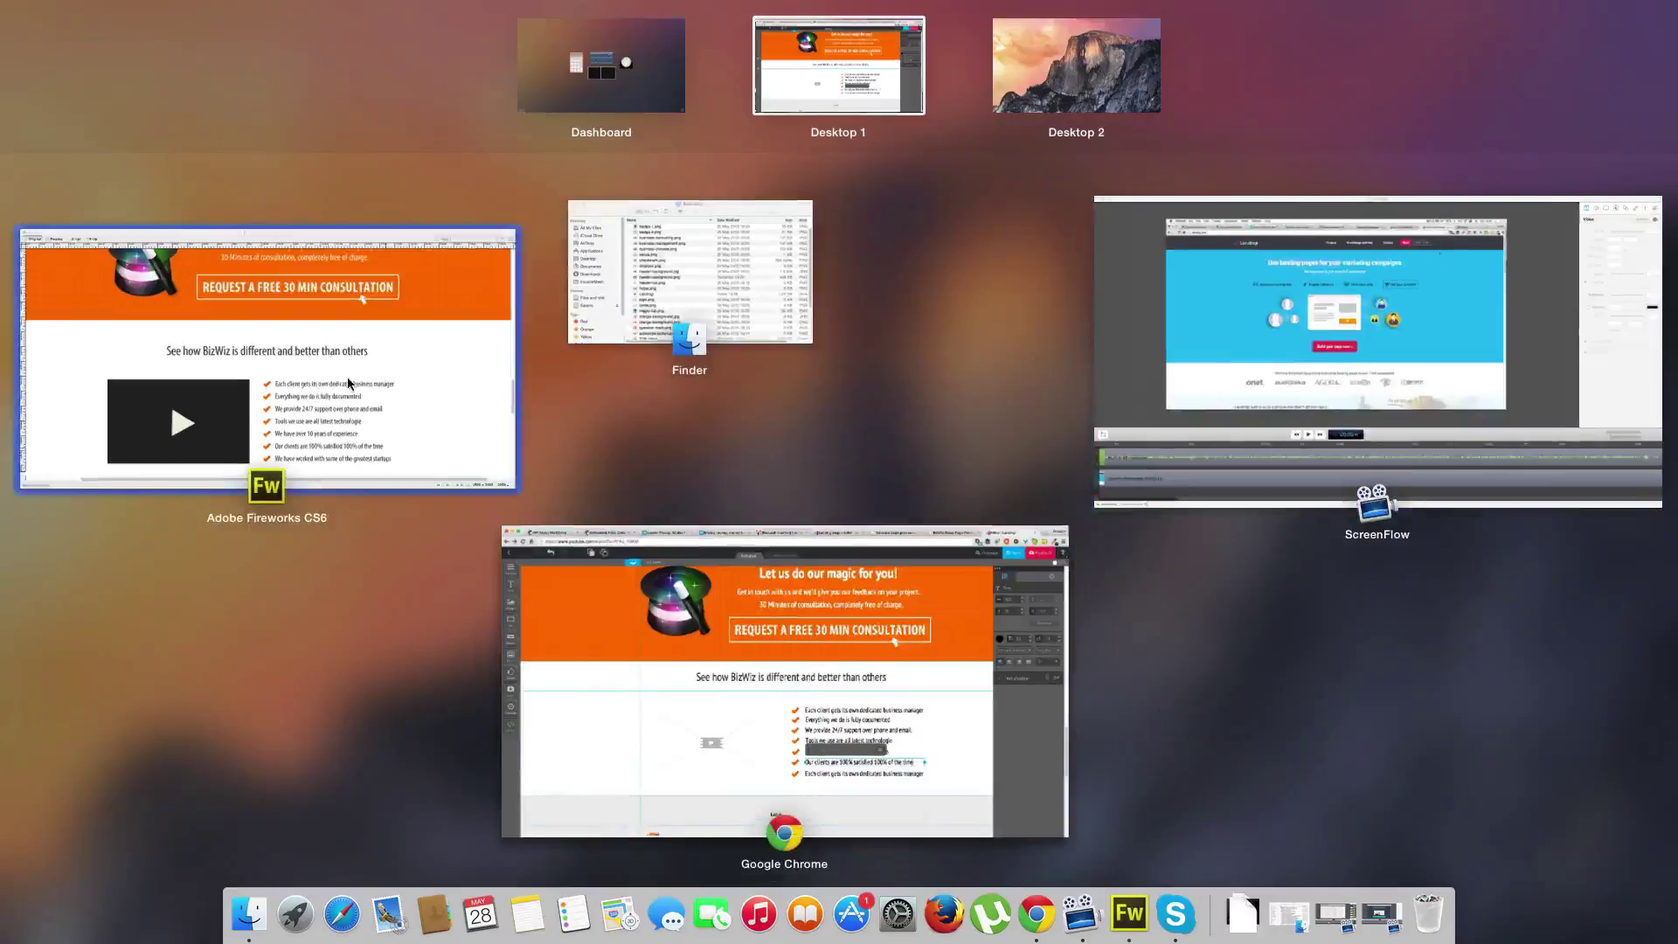
left_click(193, 420)
double_click(901, 727)
key("super+c")
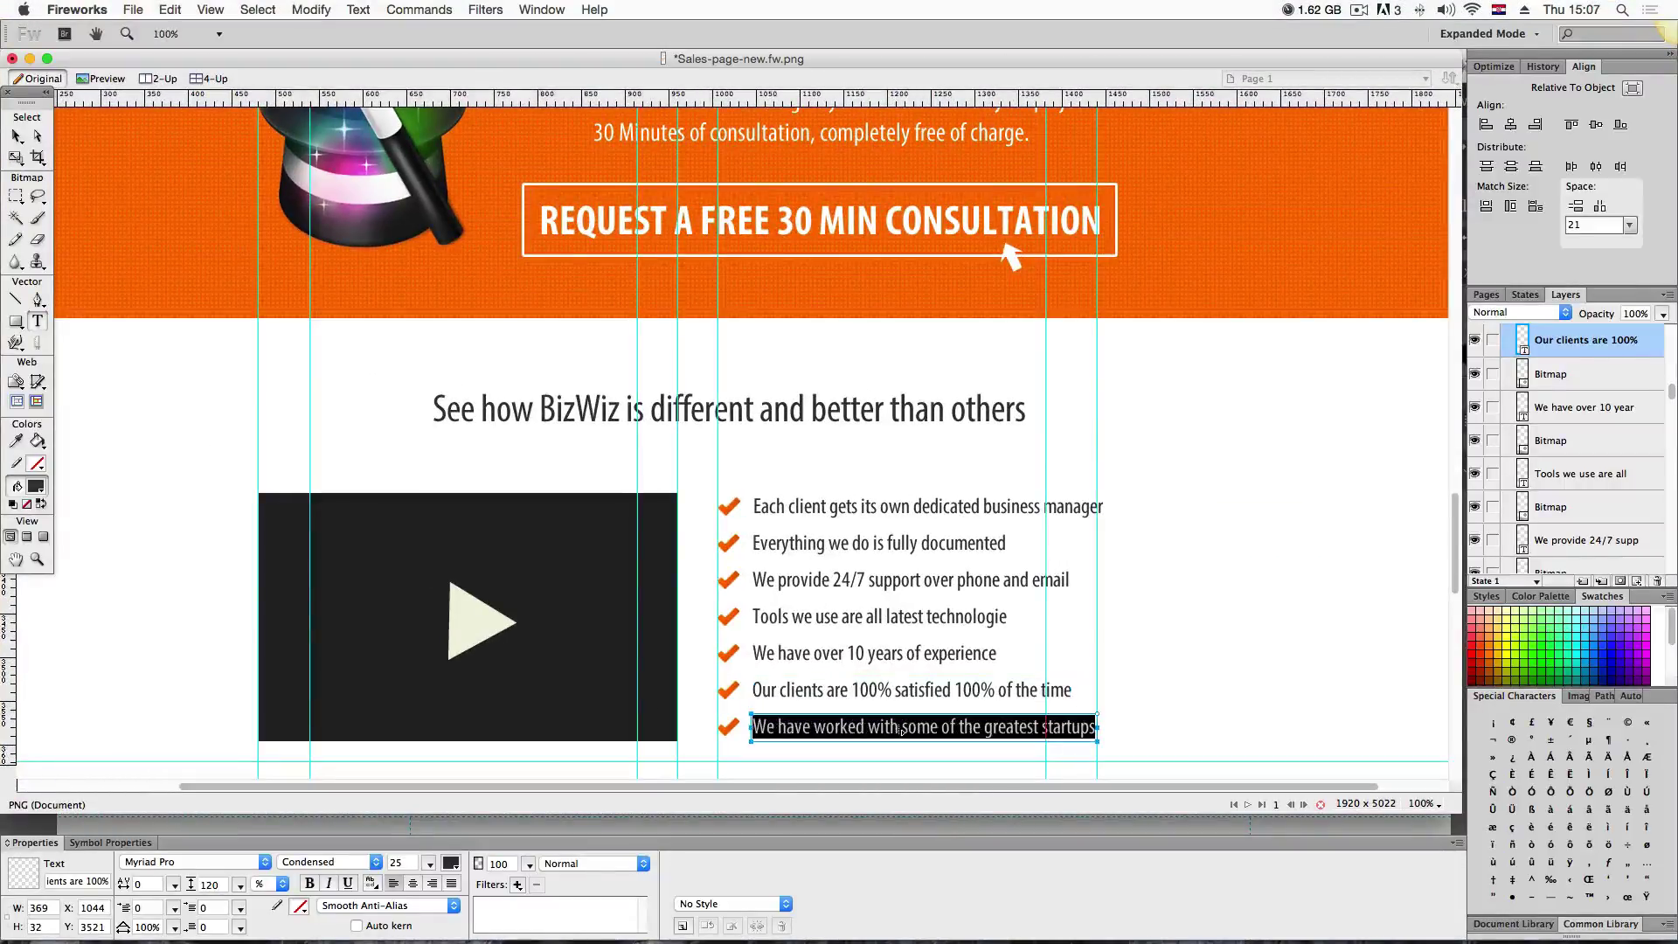
key("ctrl+Up")
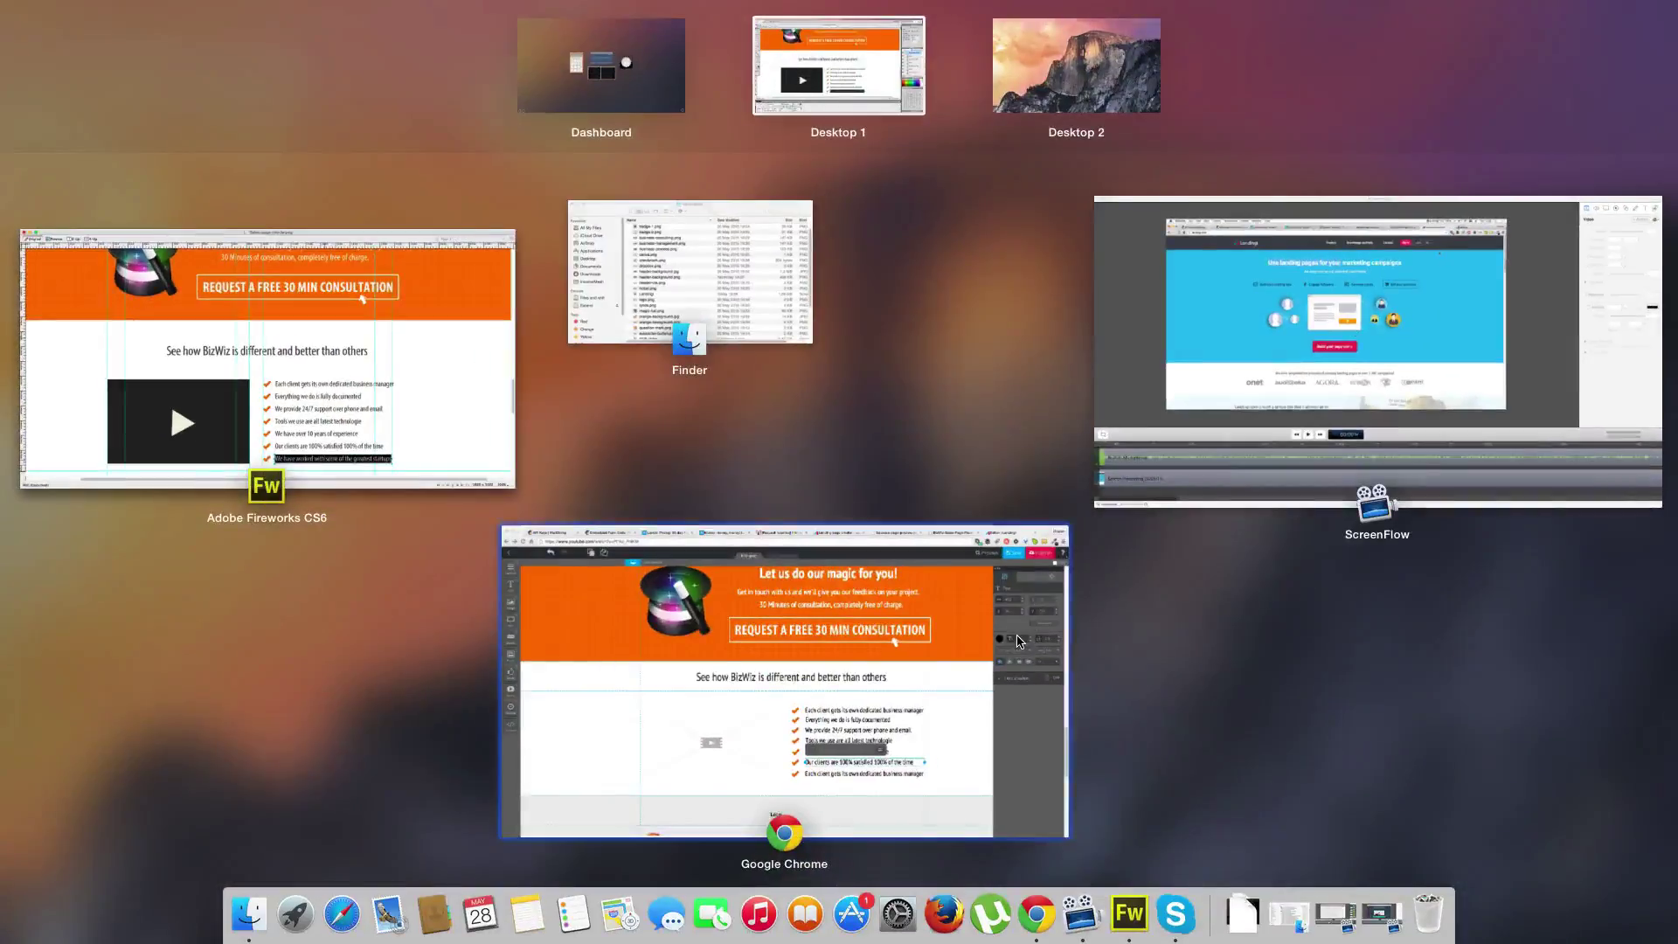
left_click(1076, 781)
left_click(1075, 753)
double_click(1075, 754)
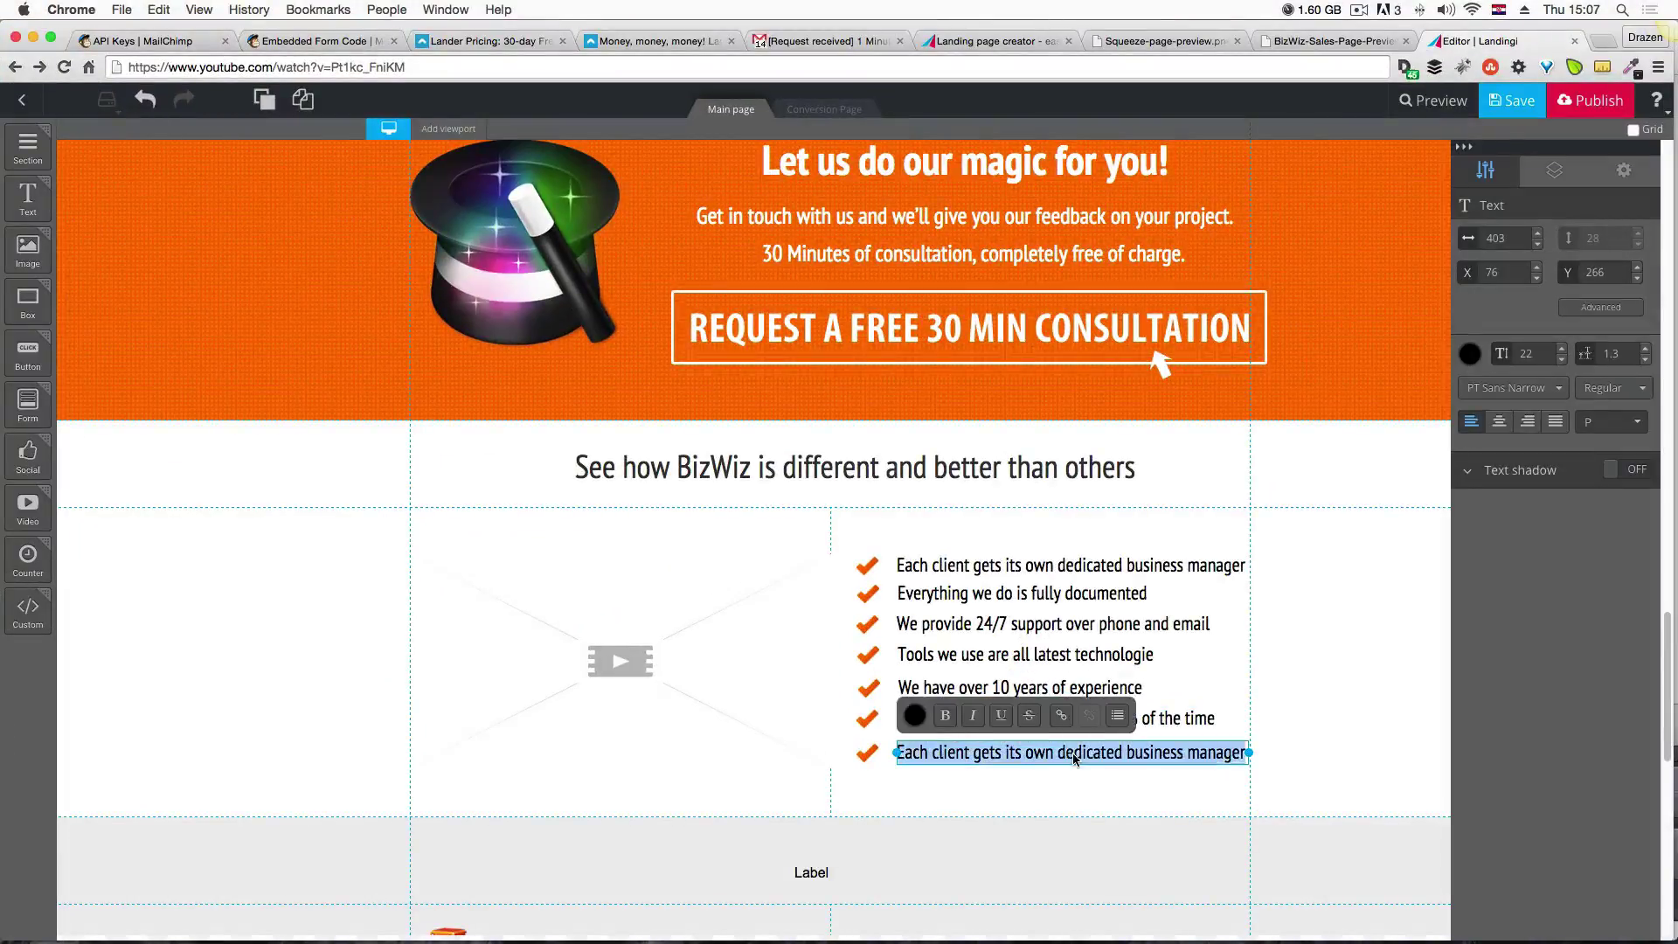
key("super+v")
left_click(1351, 702)
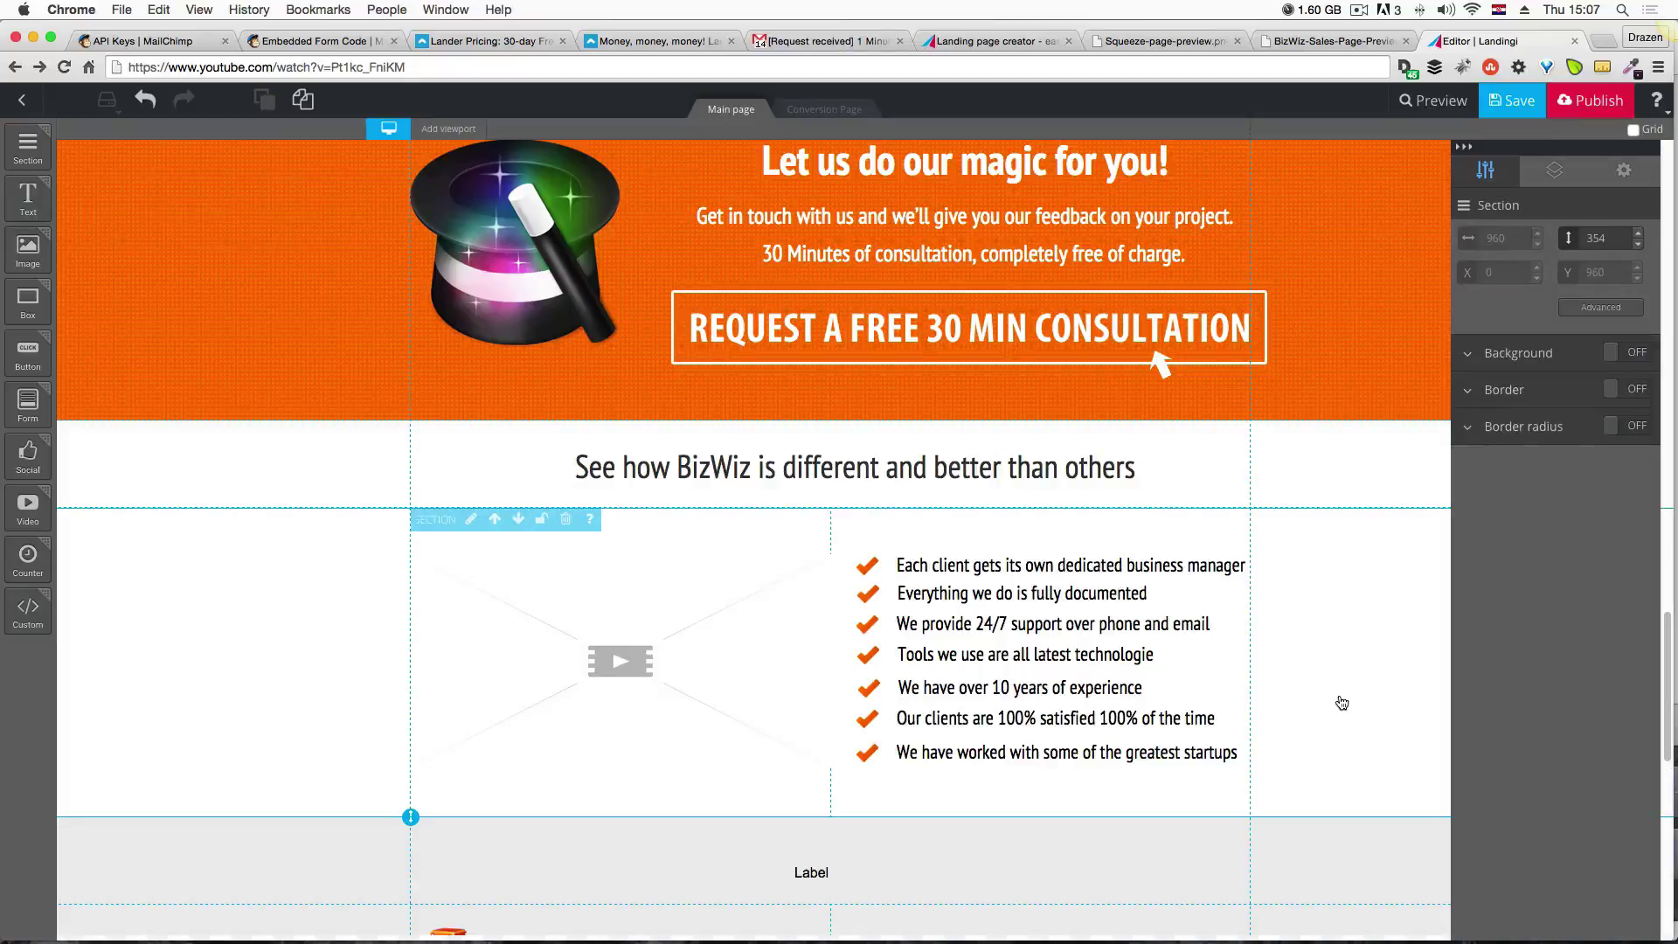
Save the landing page with the completed checklist.
scroll(1334, 699, "down", 3)
scroll(1333, 695, "down", 2)
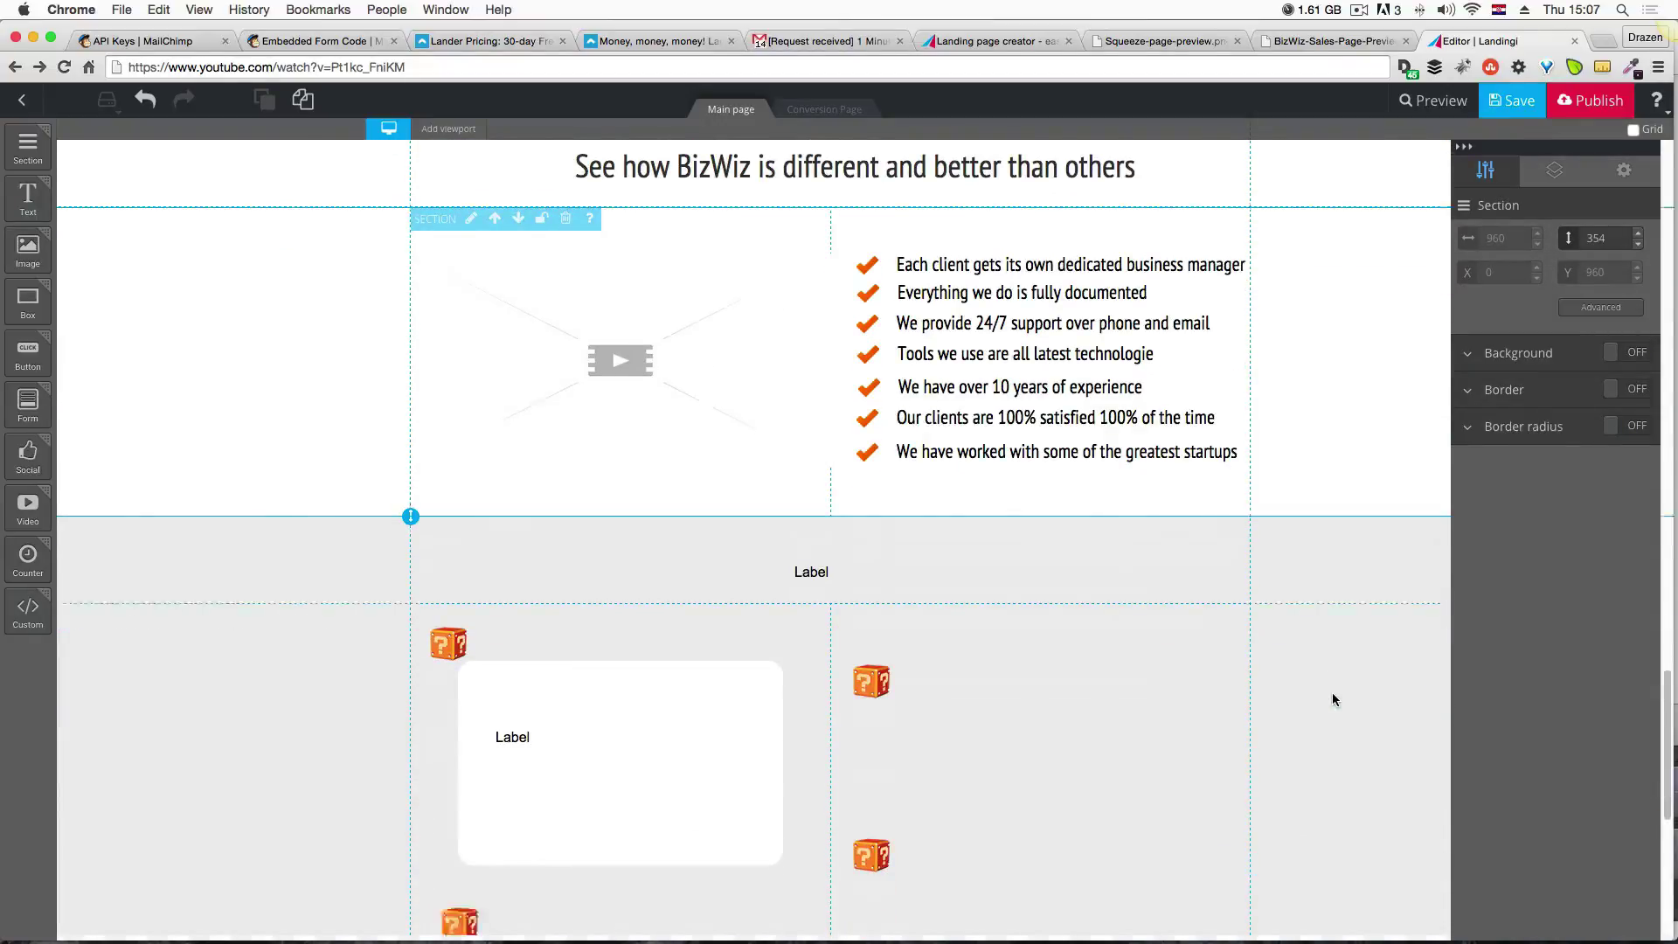
scroll(1332, 692, "down", 3)
scroll(1331, 695, "down", 1)
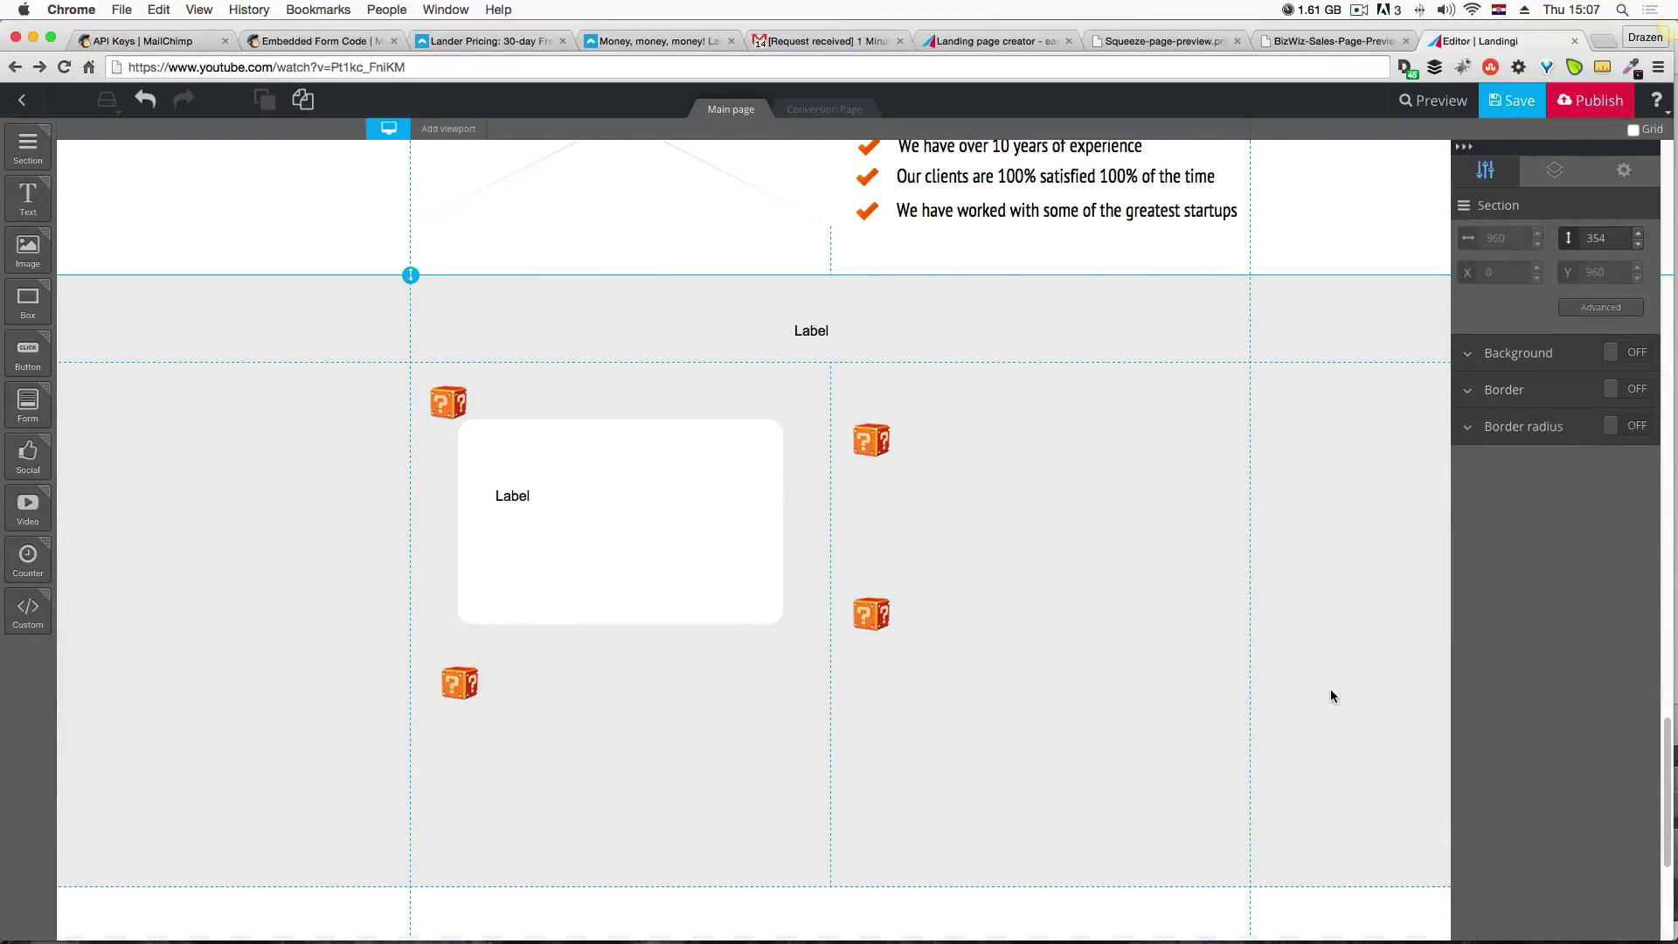
left_click(1488, 107)
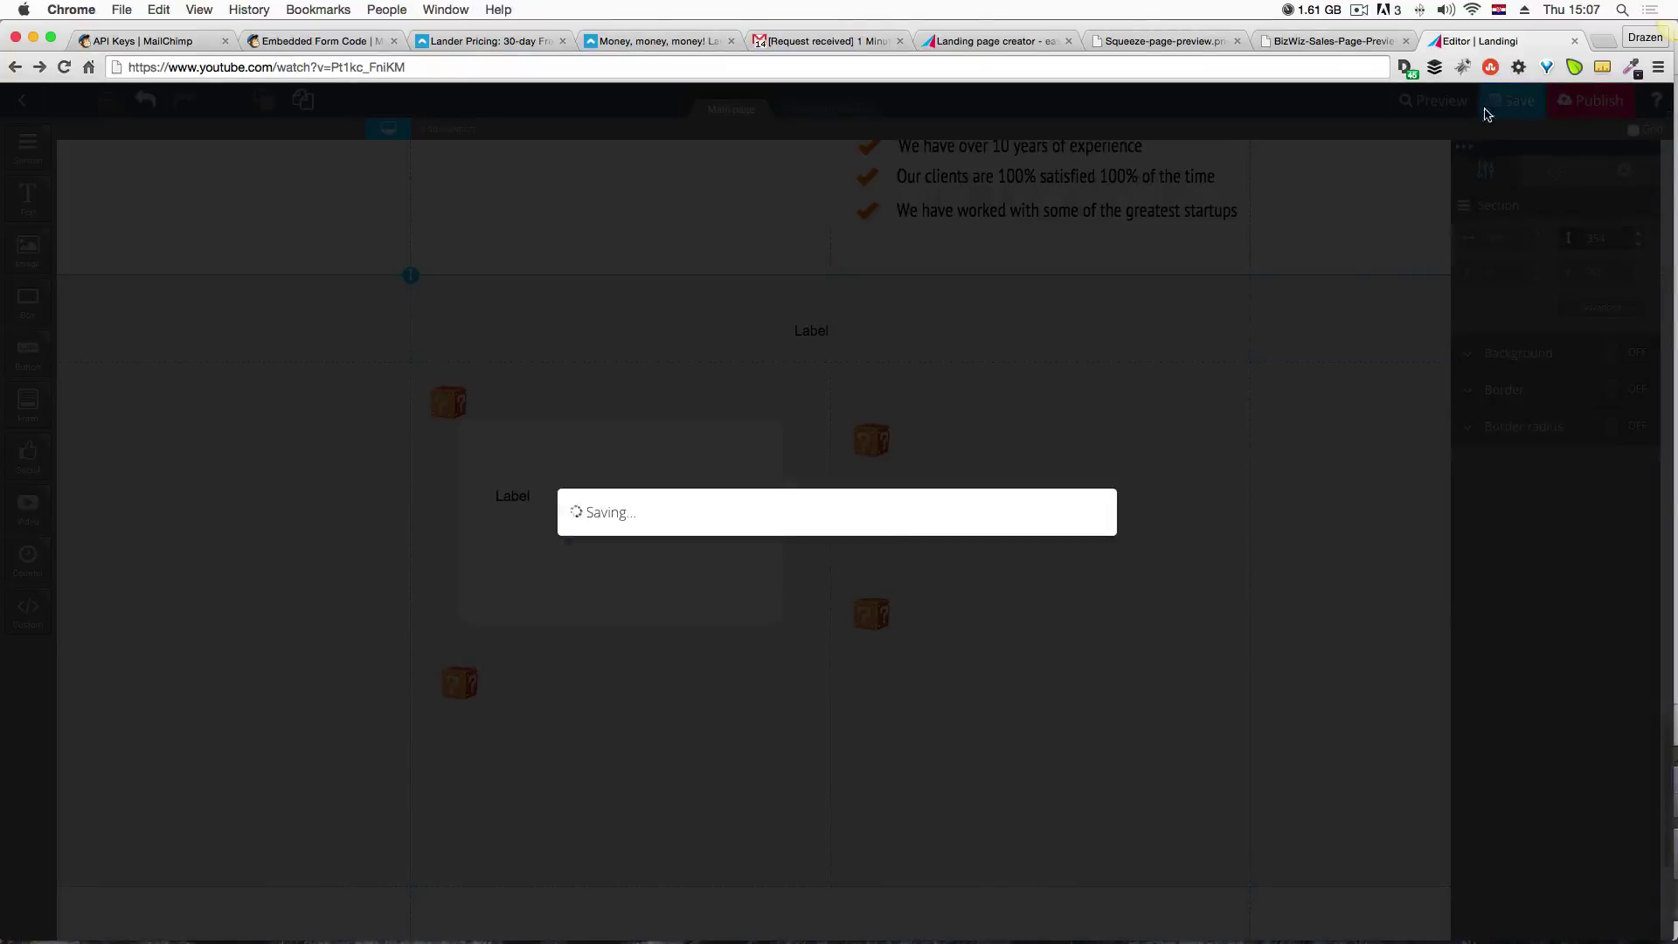
Duplicate the "See how BizWiz is different and better than others" heading into the grey section below and delete the placeholder label there.
scroll(1159, 523, "up", 9)
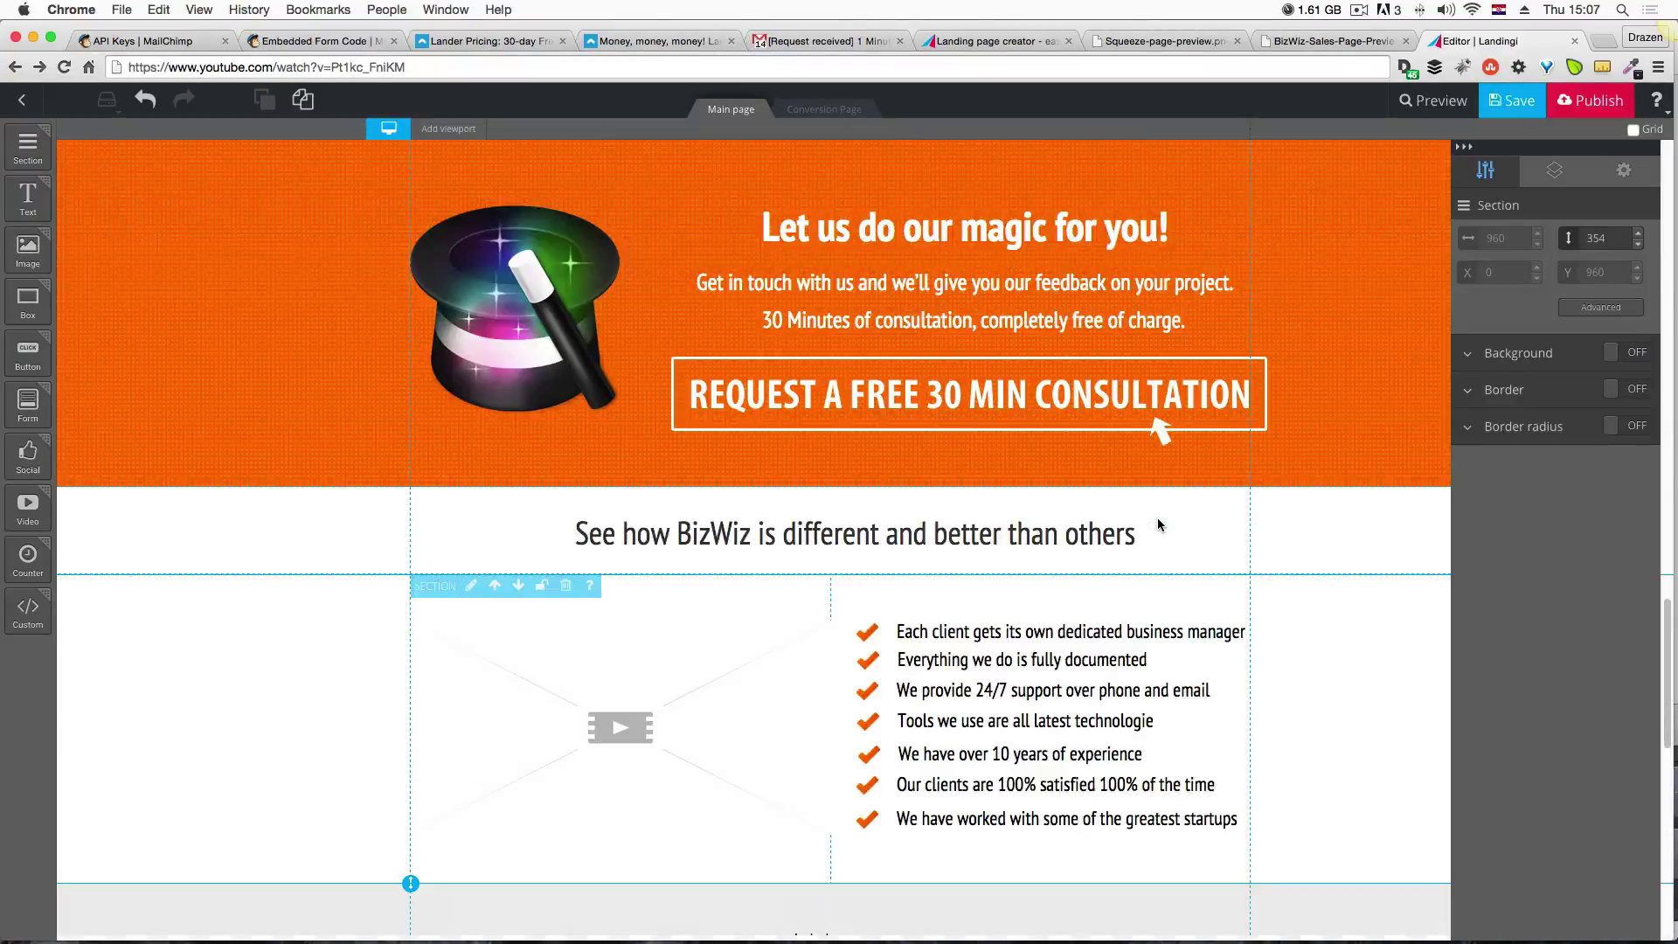
scroll(1157, 518, "down", 2)
left_click(802, 380)
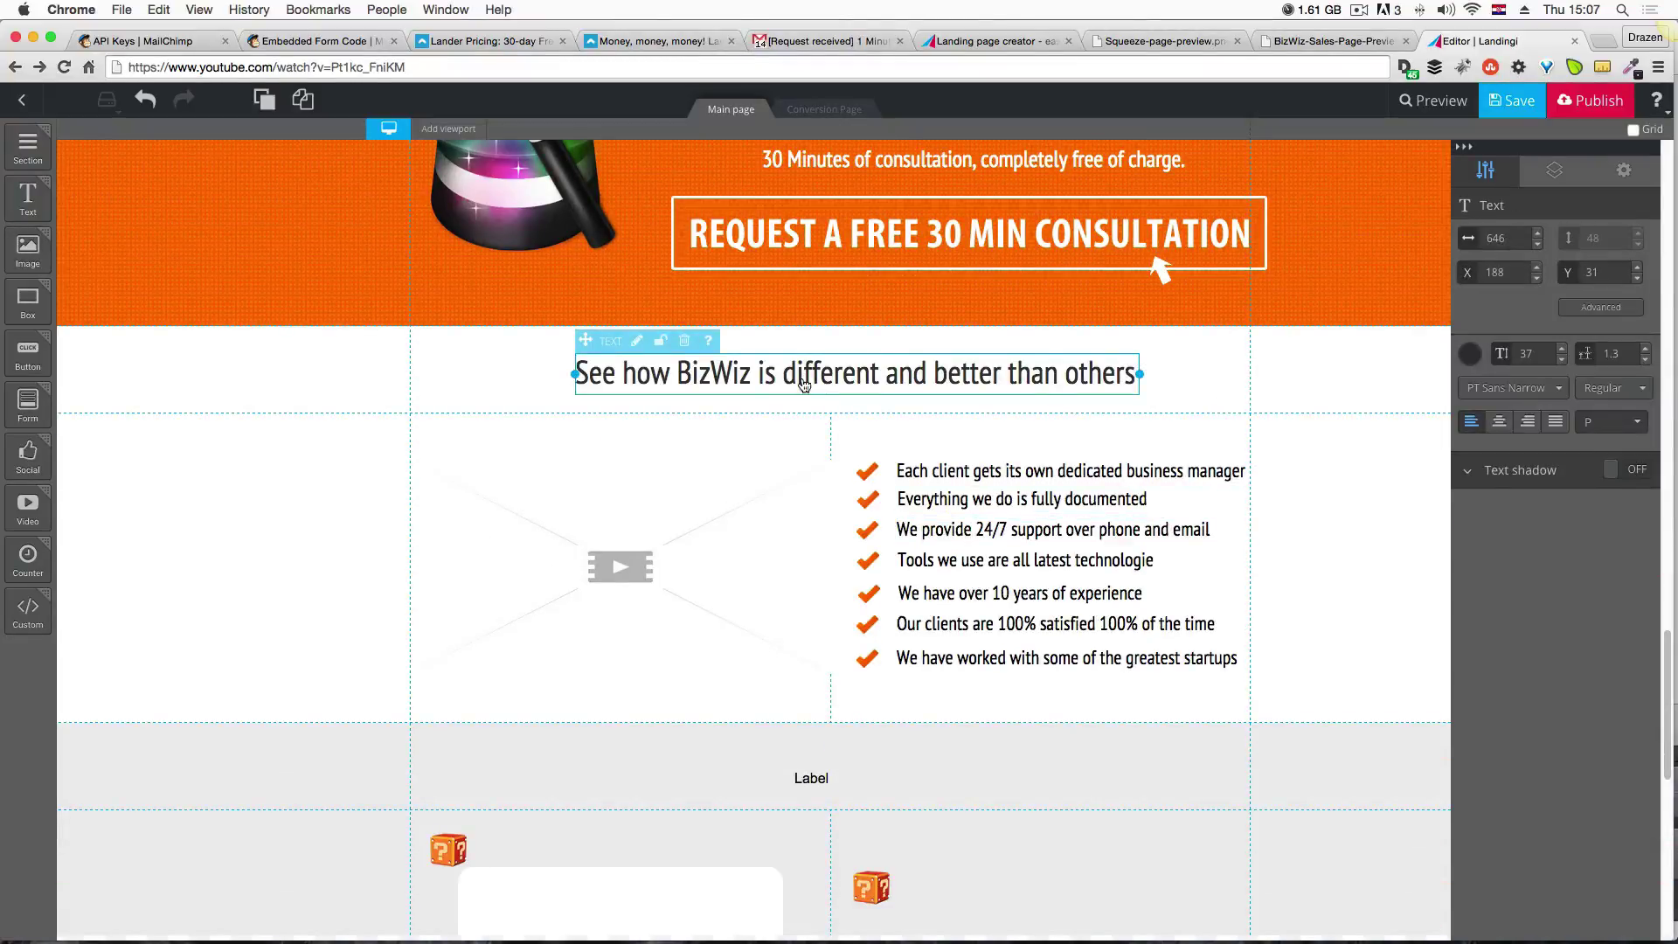
left_click_drag(805, 386, 829, 762)
left_click(818, 780)
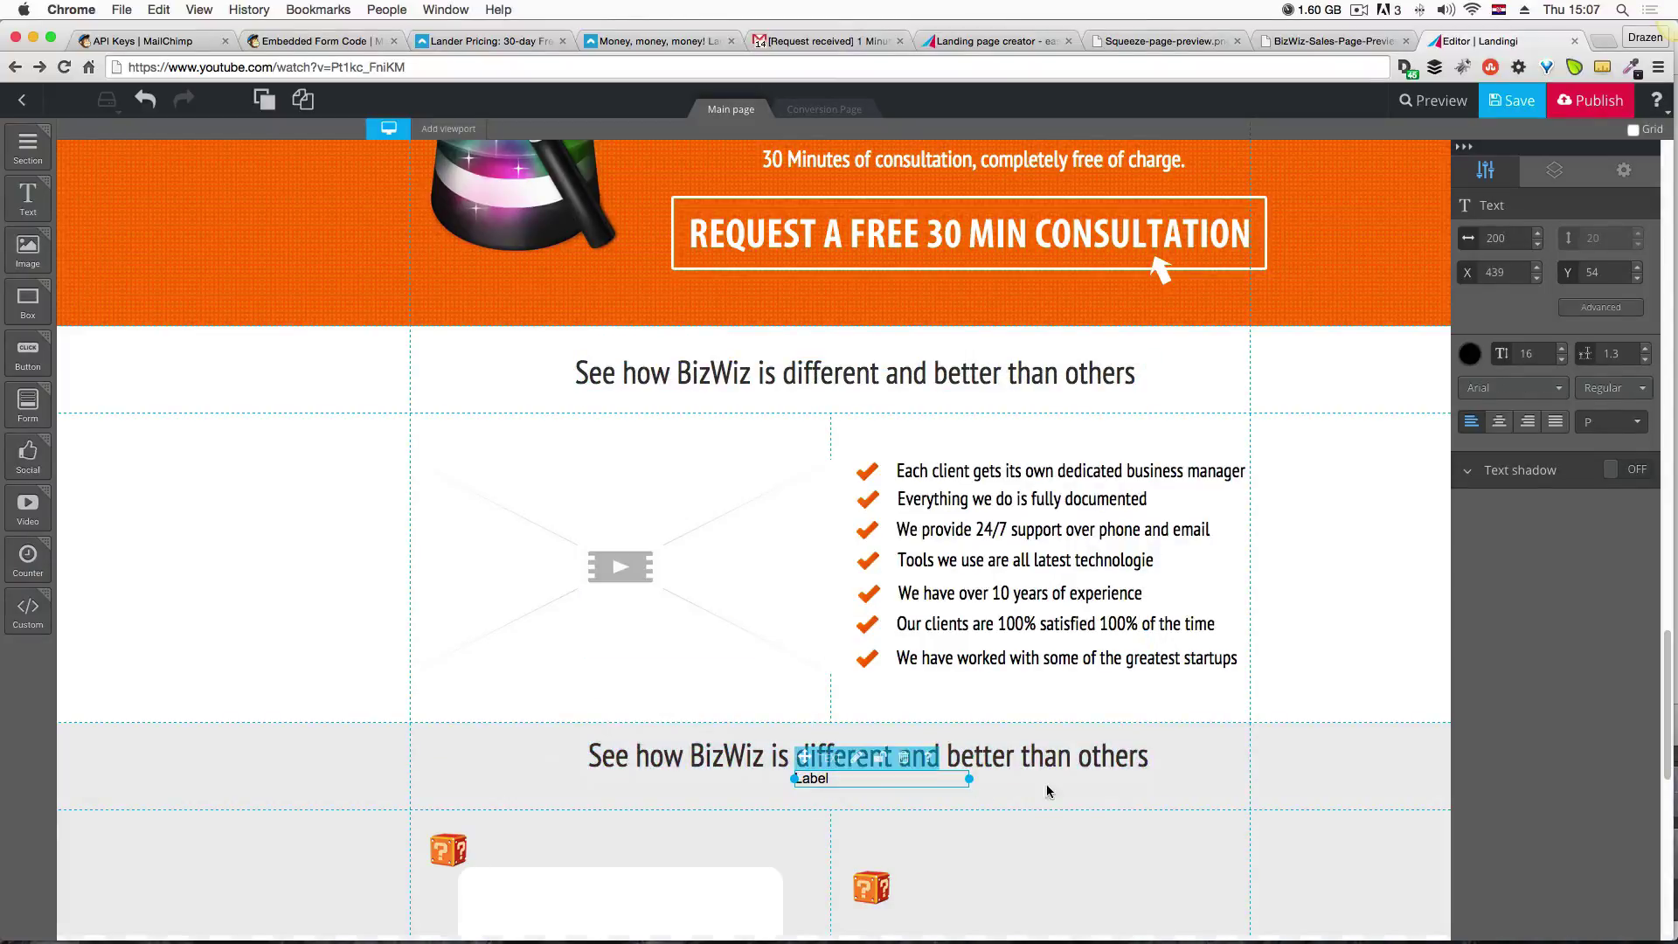
left_click(906, 759)
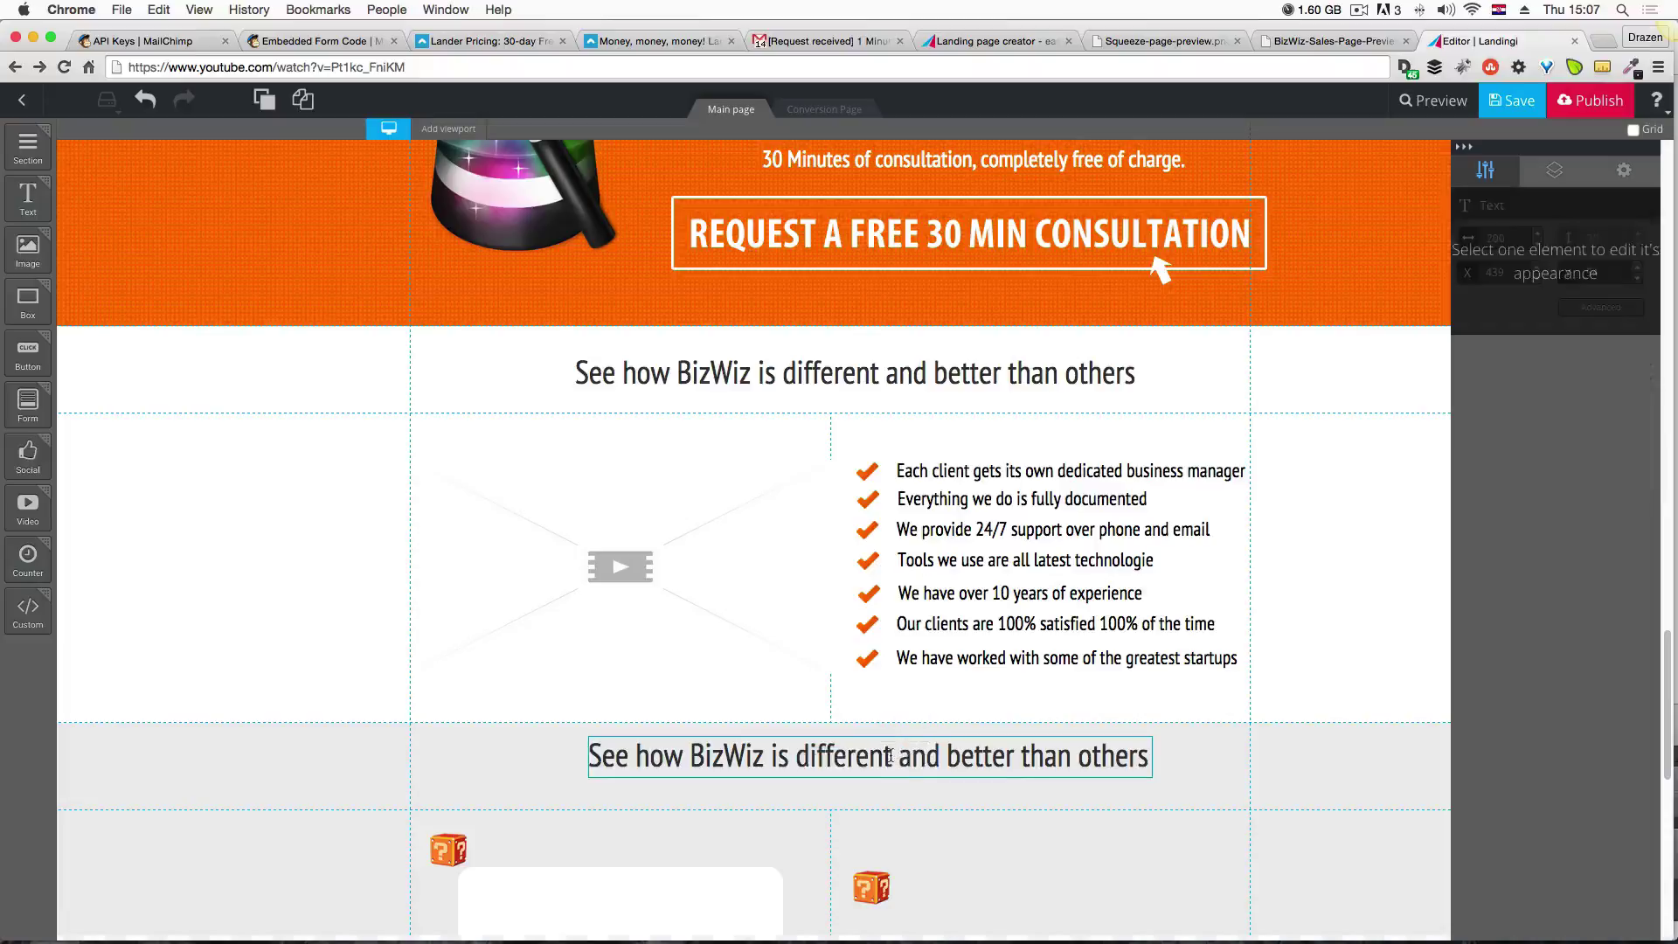
Replace the duplicated heading's text in the grey section with "Frequently asked questions" copied from the Fireworks mockup.
left_click(888, 763)
left_click_drag(888, 763, 889, 765)
double_click(889, 766)
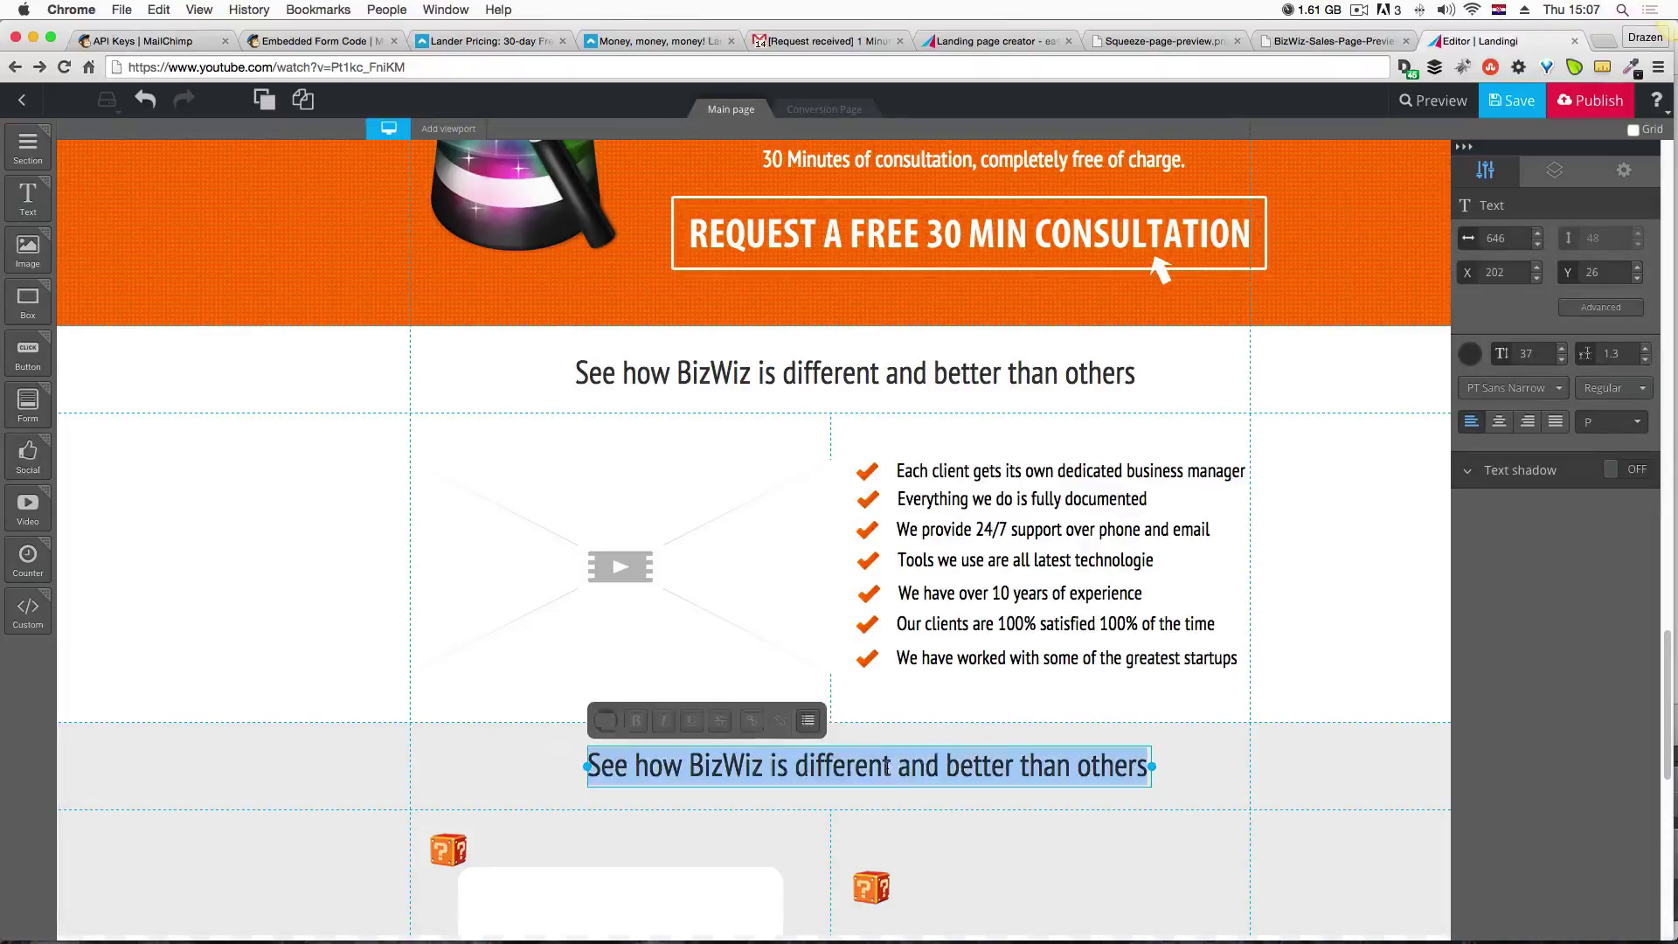
key("ctrl+Up")
left_click(442, 356)
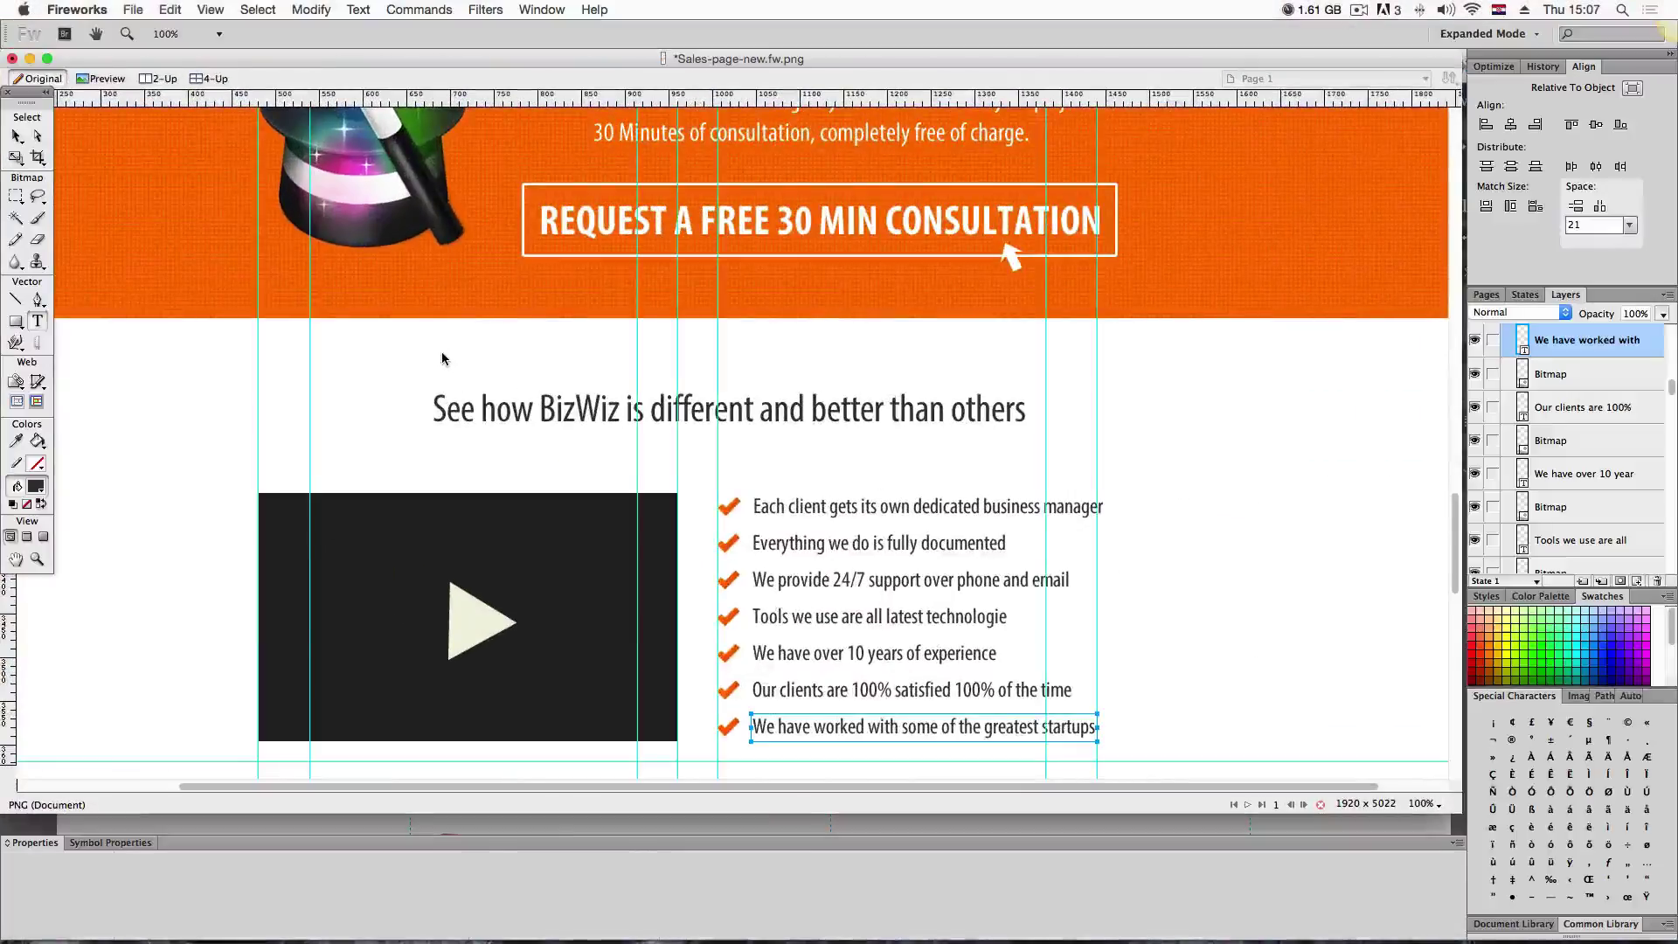
scroll(836, 676, "down", 10)
scroll(835, 675, "down", 4)
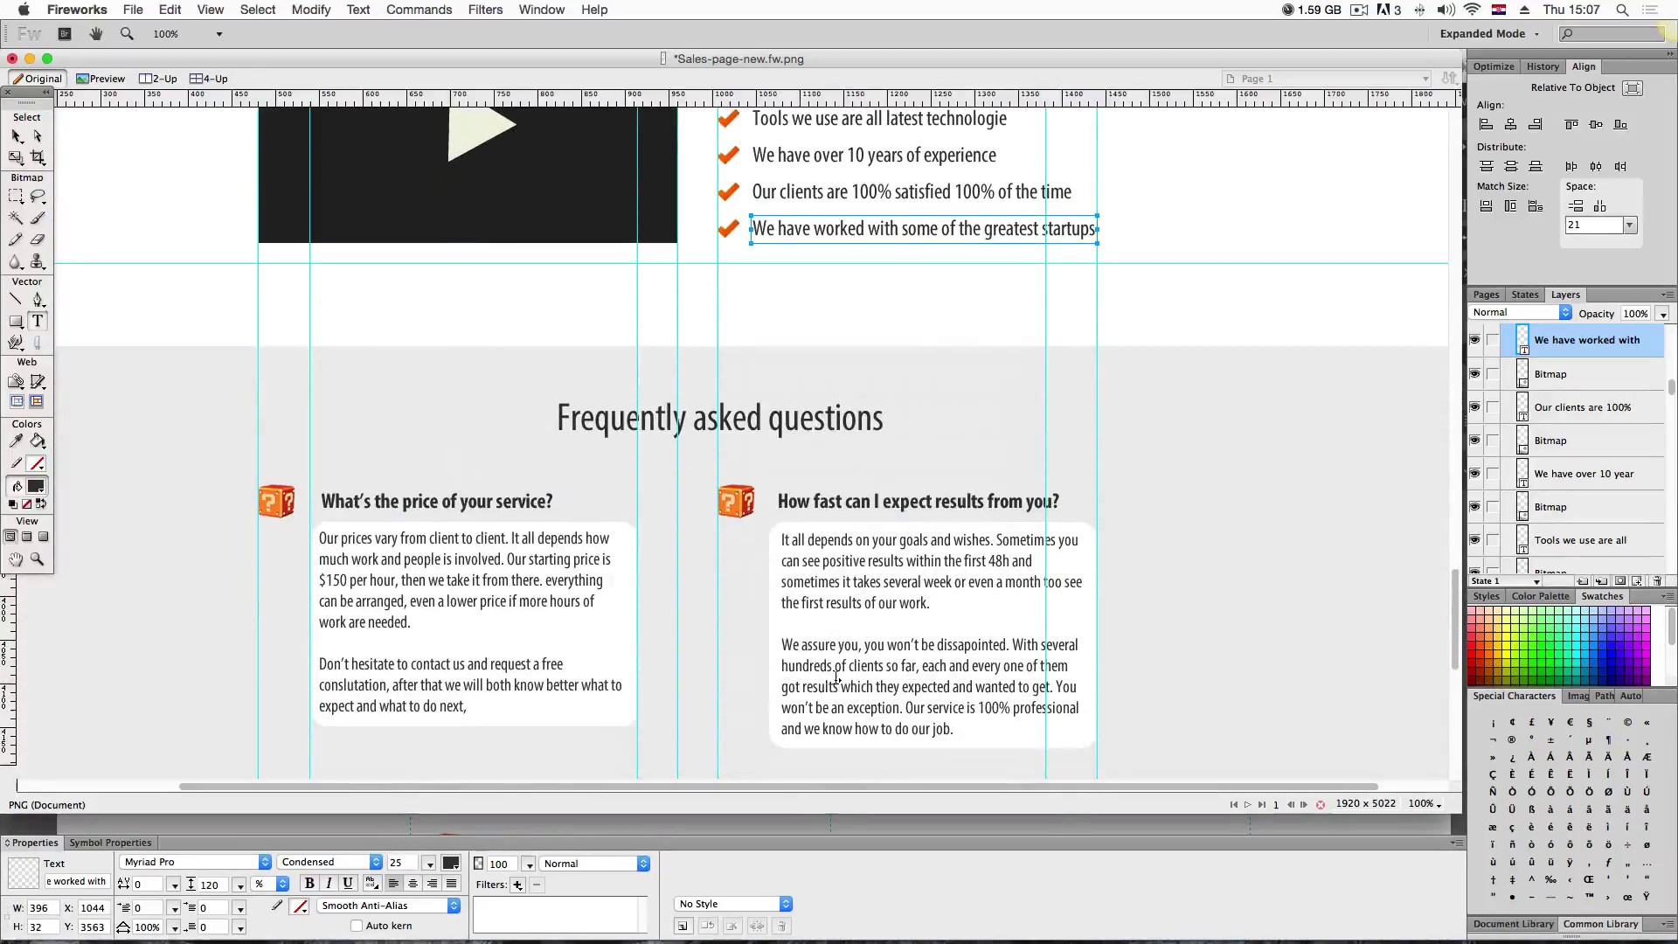
triple_click(708, 415)
key("super+c")
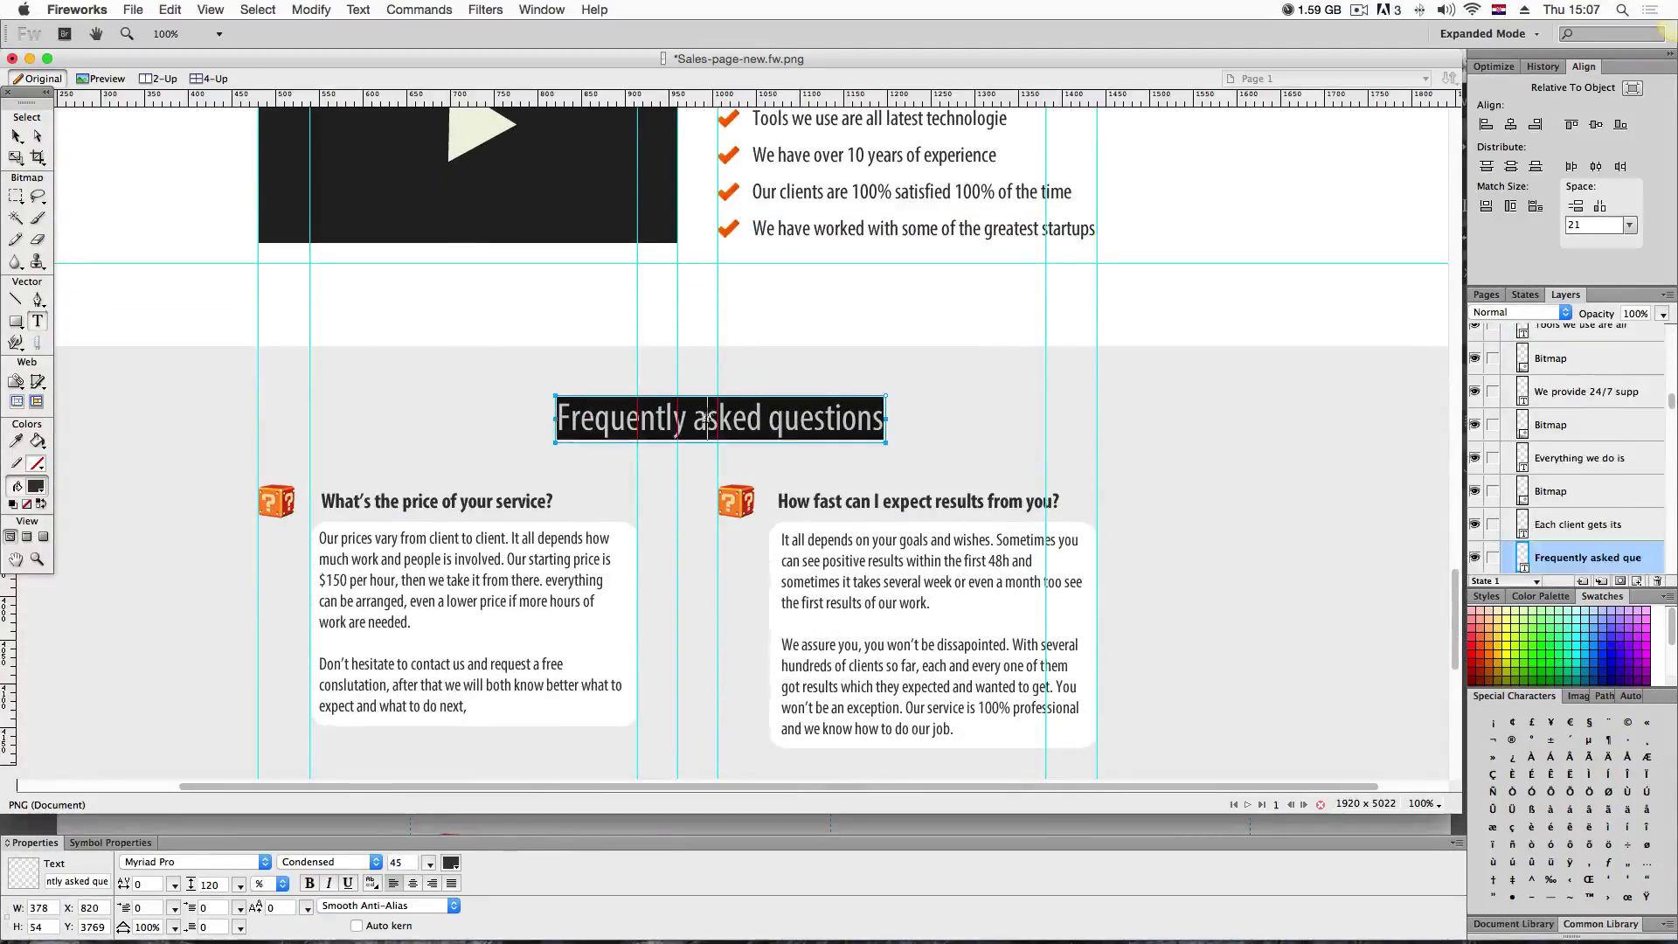
key("ctrl+Up")
left_click(885, 681)
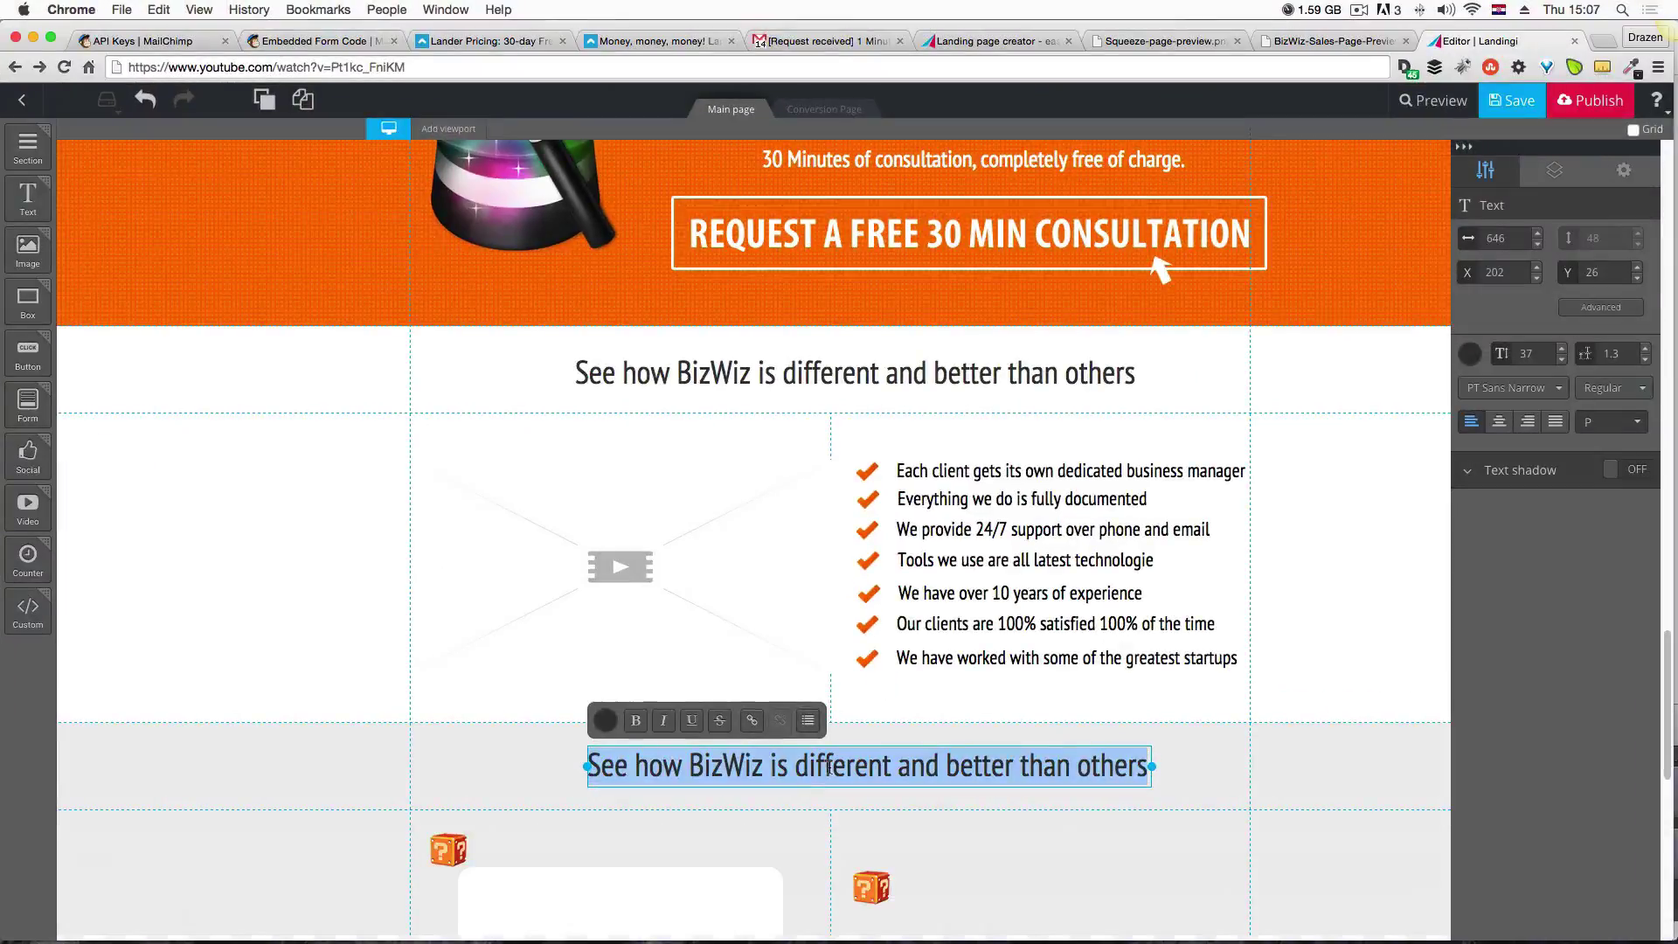
key("super+v")
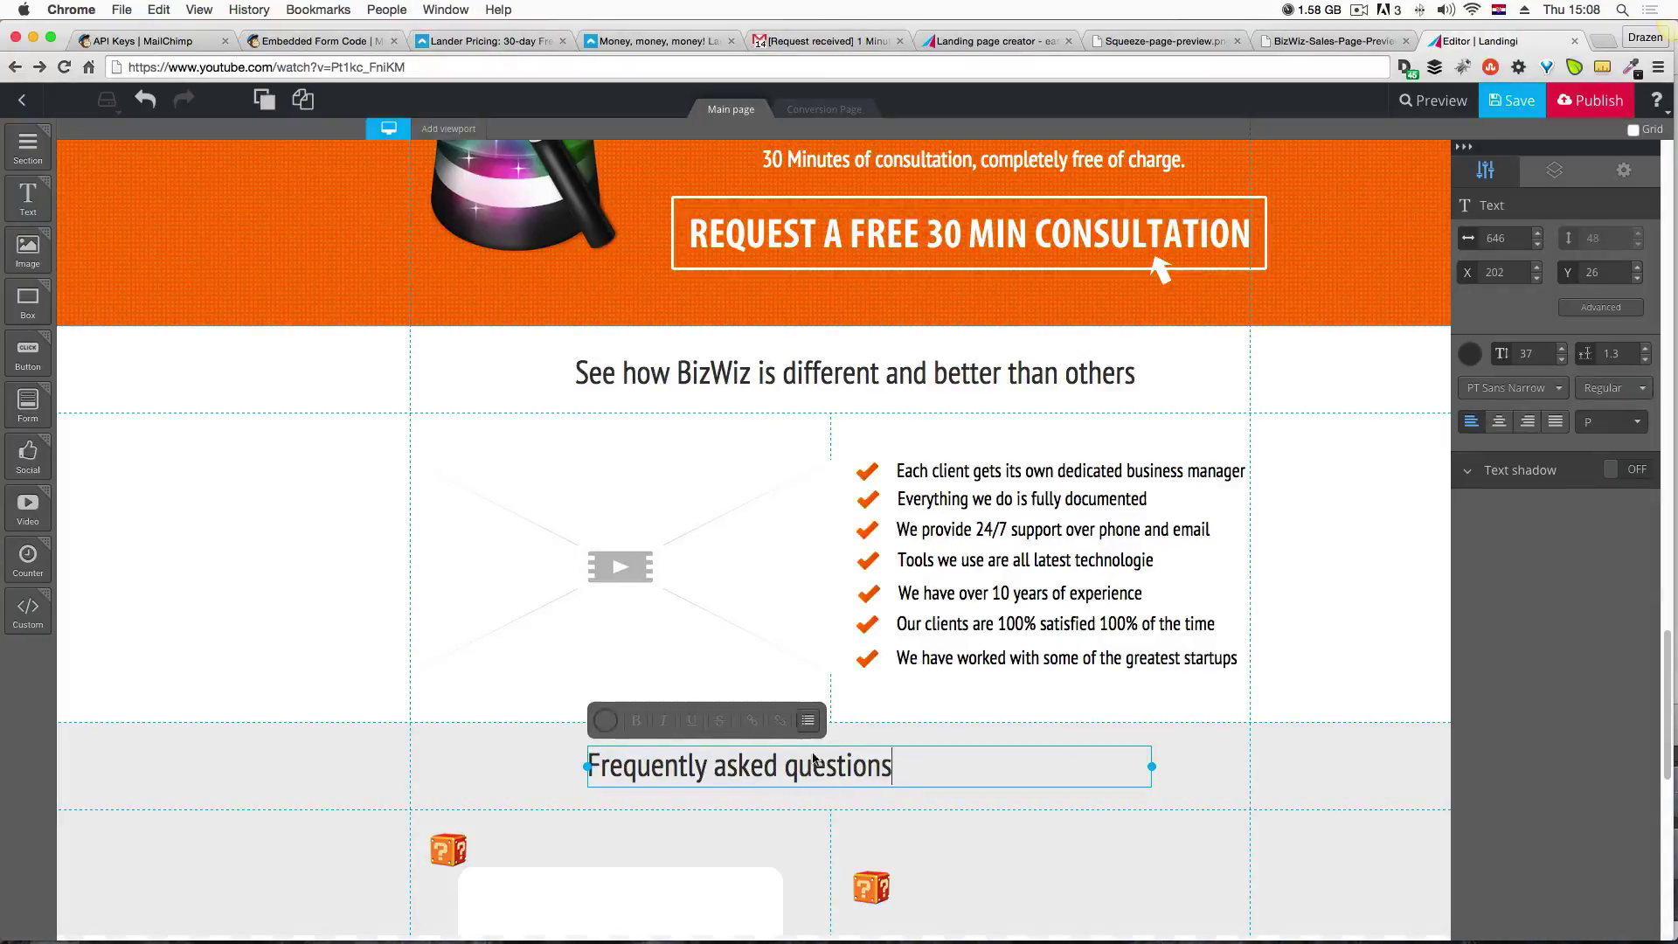
Narrow the "Frequently asked questions" heading to a width of about 353 and centre it in its section at about X 311, Y 38.
left_click(527, 779)
left_click(1049, 766)
left_click_drag(1111, 767, 951, 778)
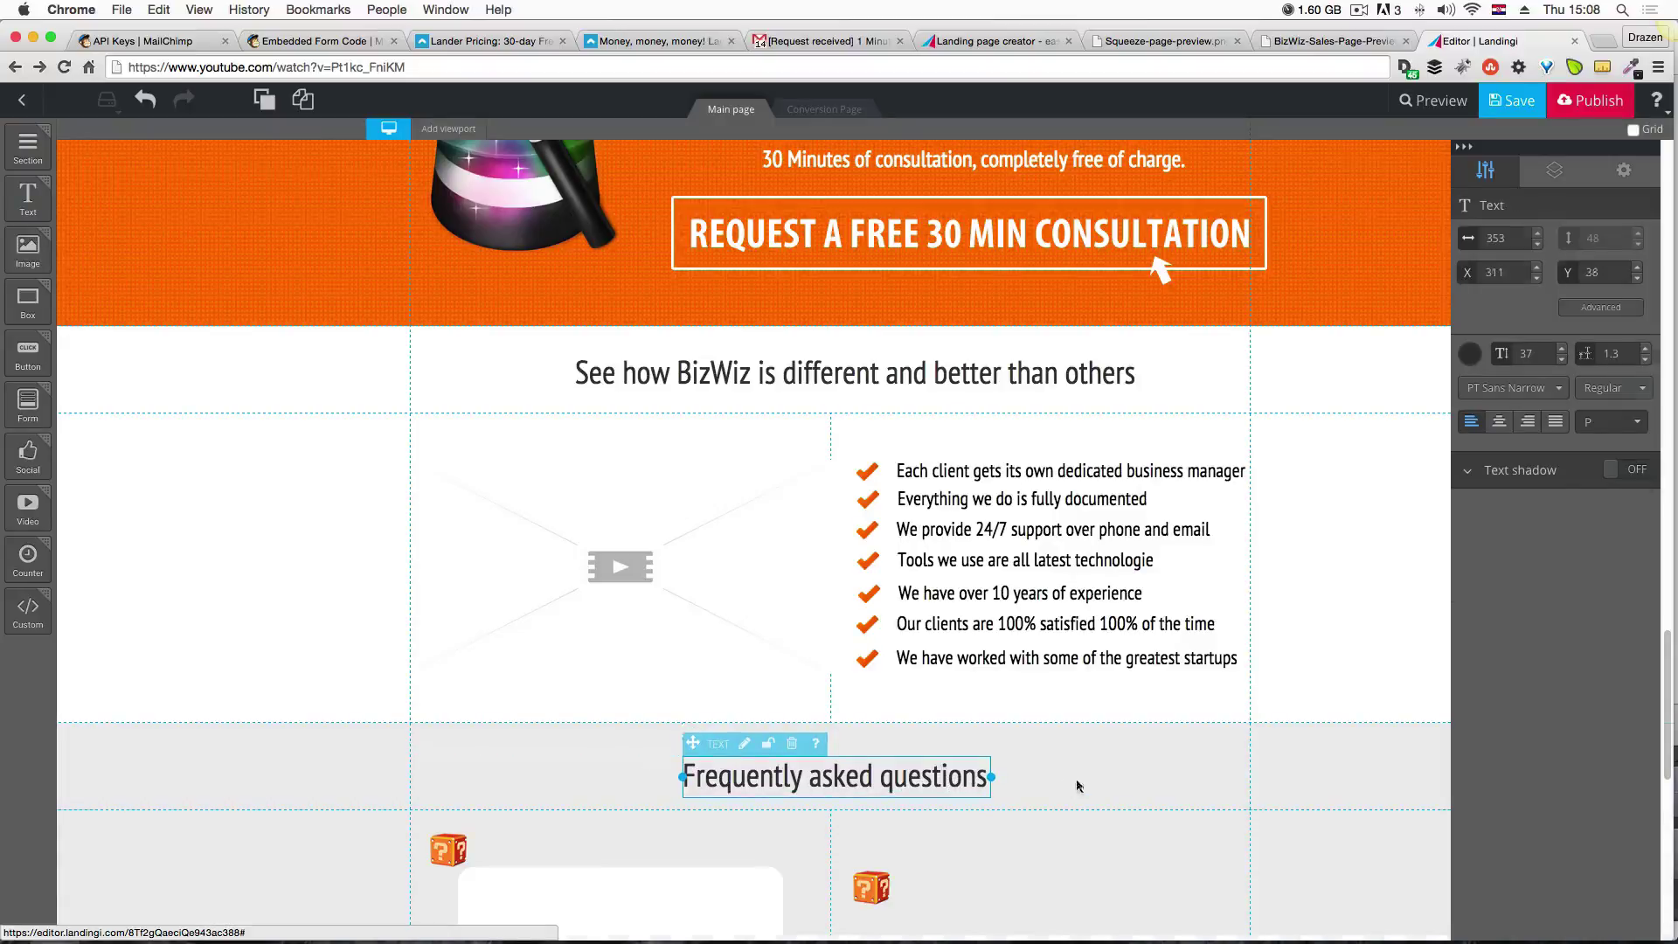
left_click(1081, 785)
Add a text element beside the first question-mark icon, above the white box, at about X 97, Y 45.
scroll(1078, 785, "down", 4)
scroll(1076, 786, "down", 1)
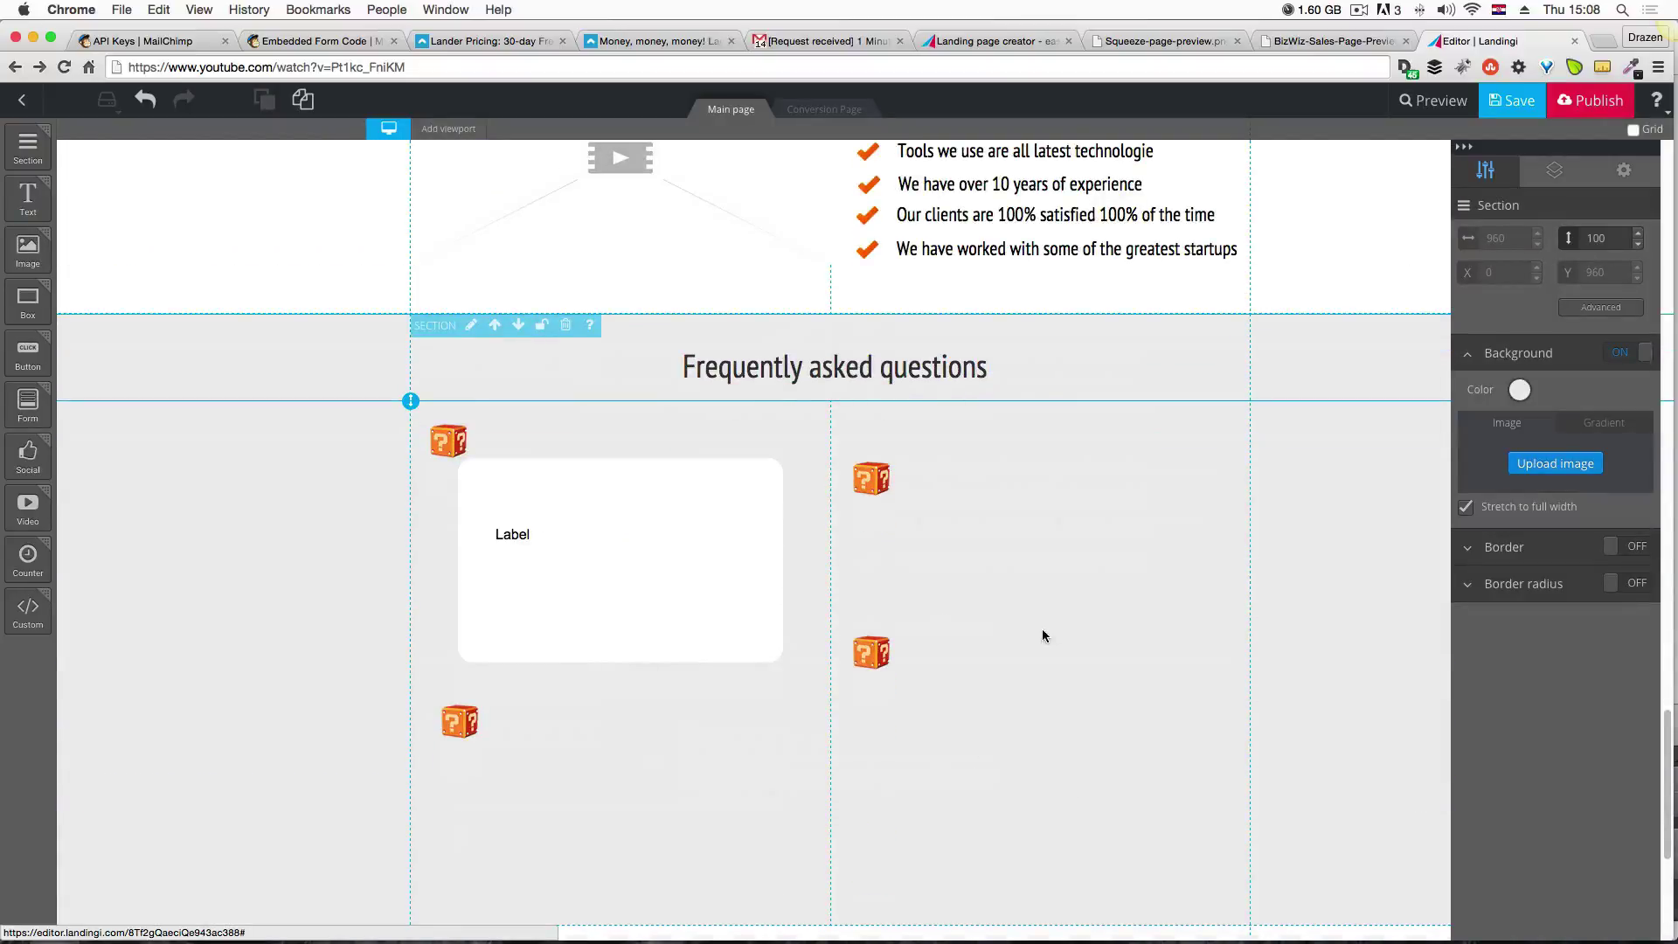
left_click_drag(20, 190, 496, 446)
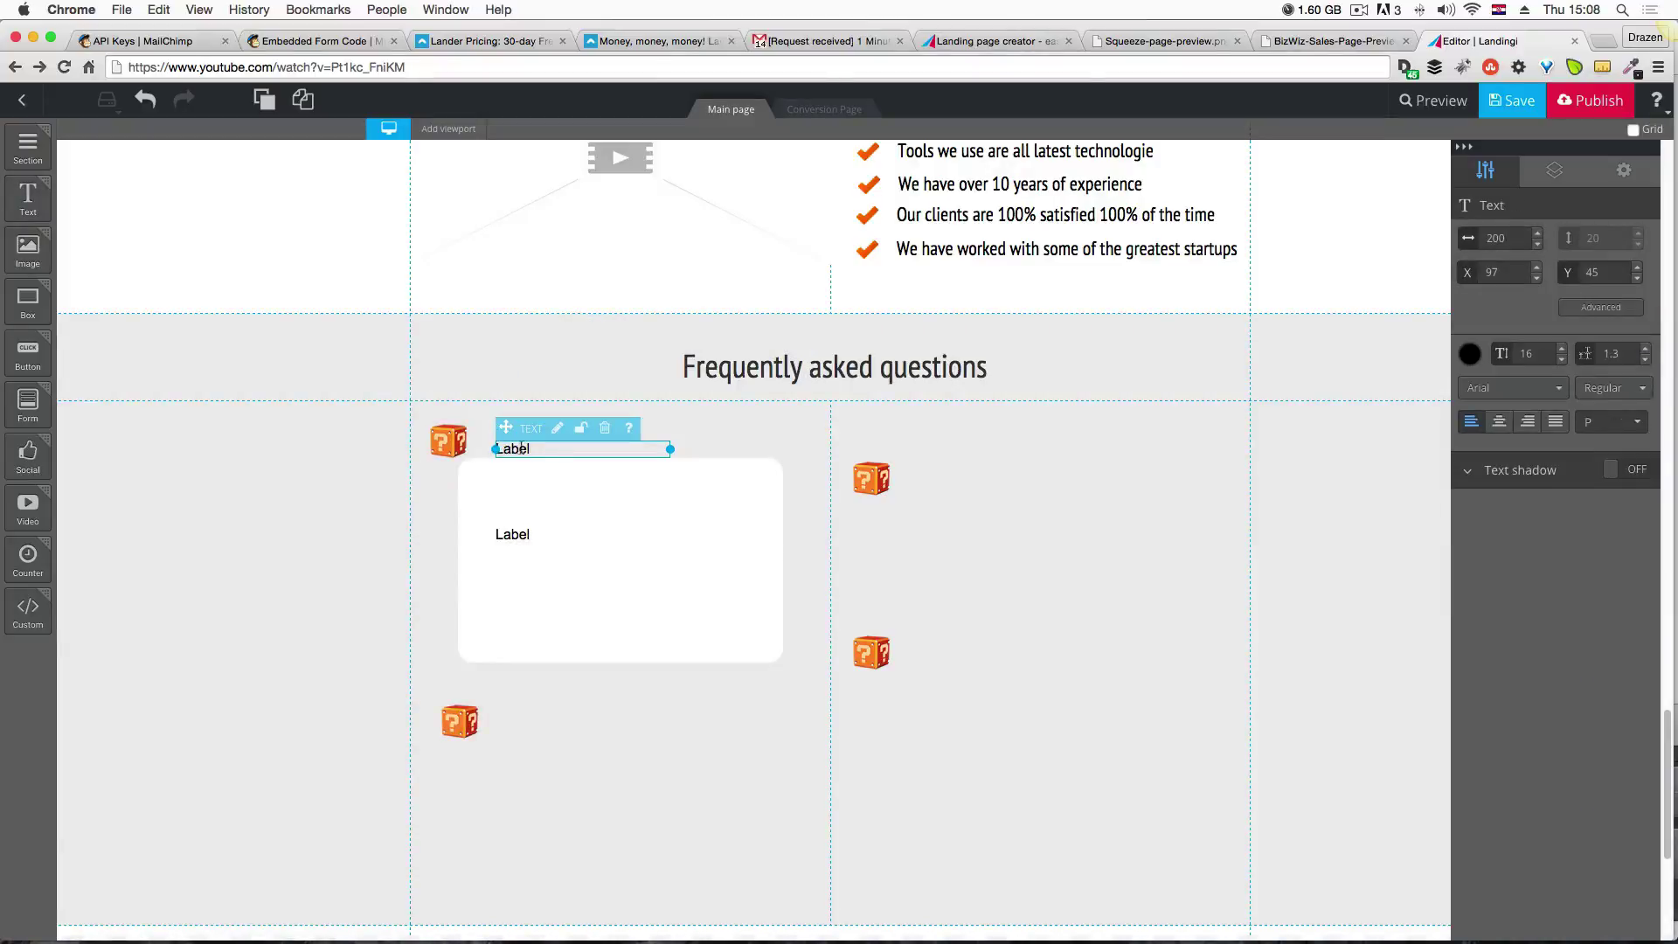
Copy "What's the price of your service?" from the Fireworks mockup into the new text beside the first question-mark icon in Landingi.
key("ctrl+Up")
left_click(312, 417)
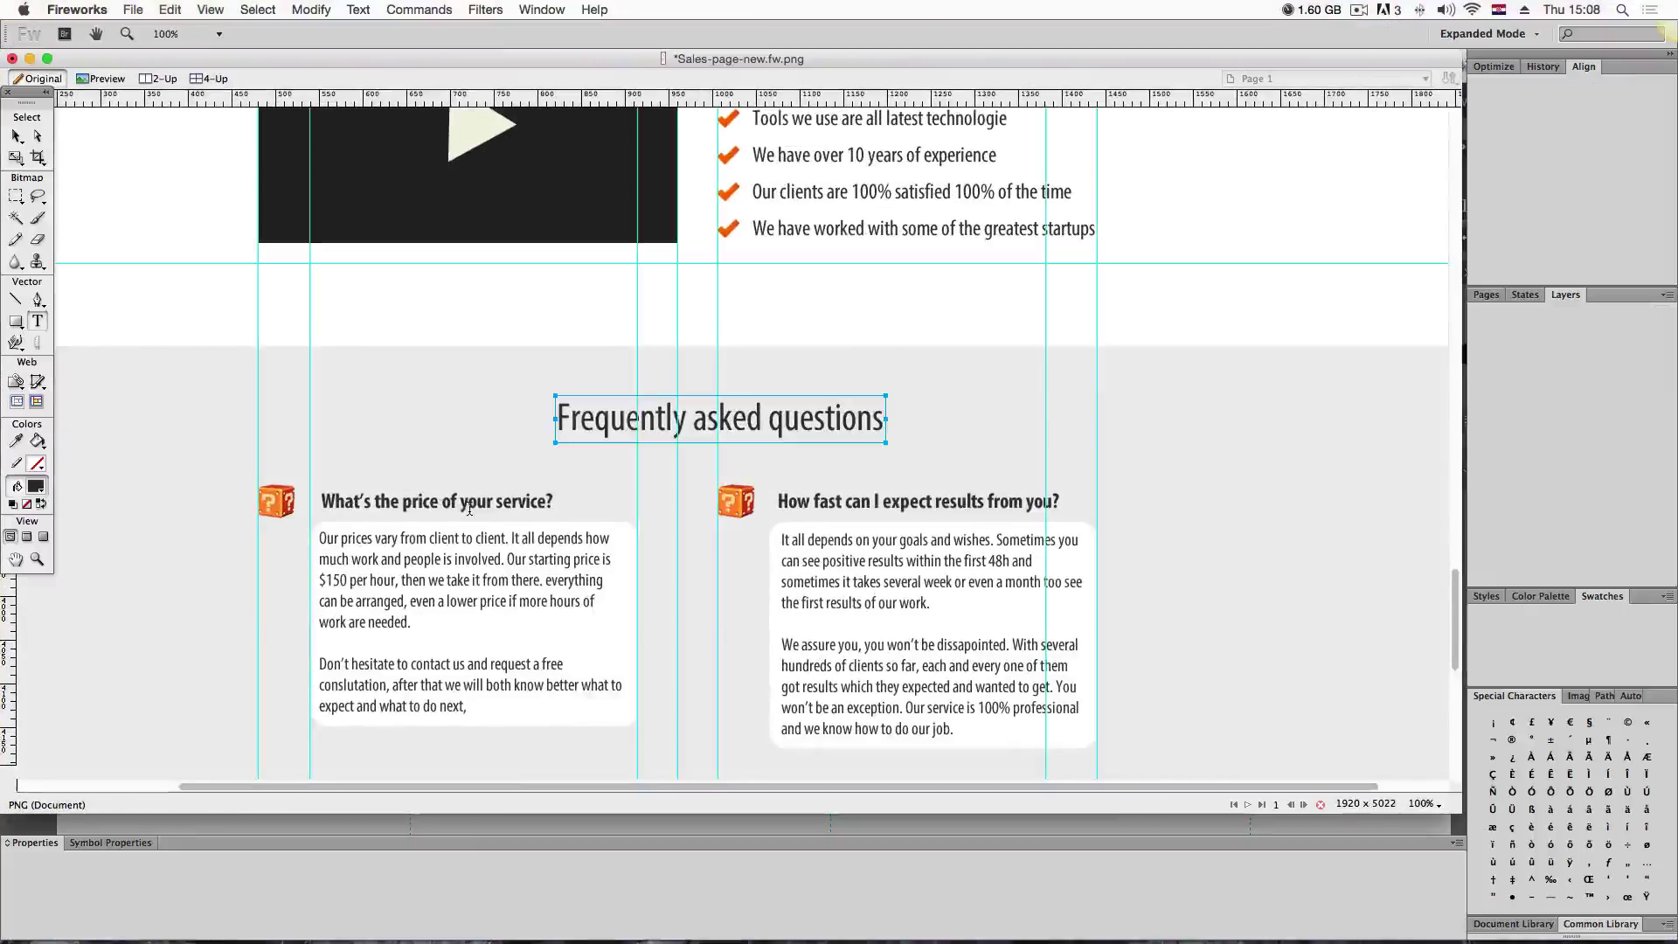
double_click(466, 500)
key("super+c")
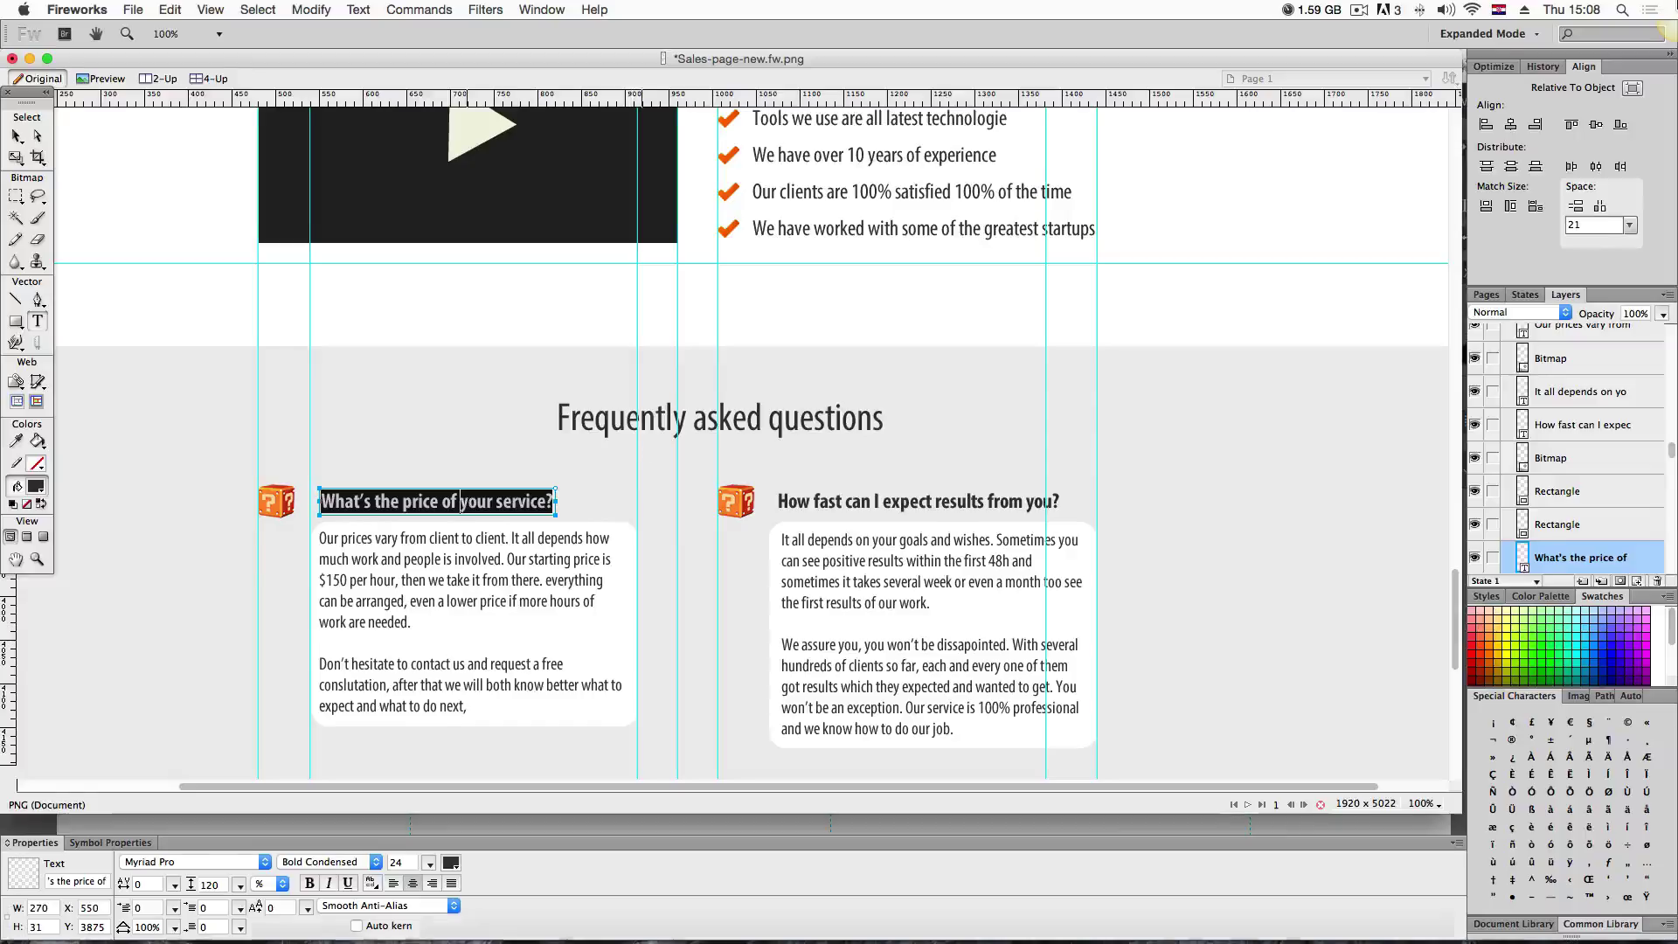
key("ctrl+Up")
left_click(798, 592)
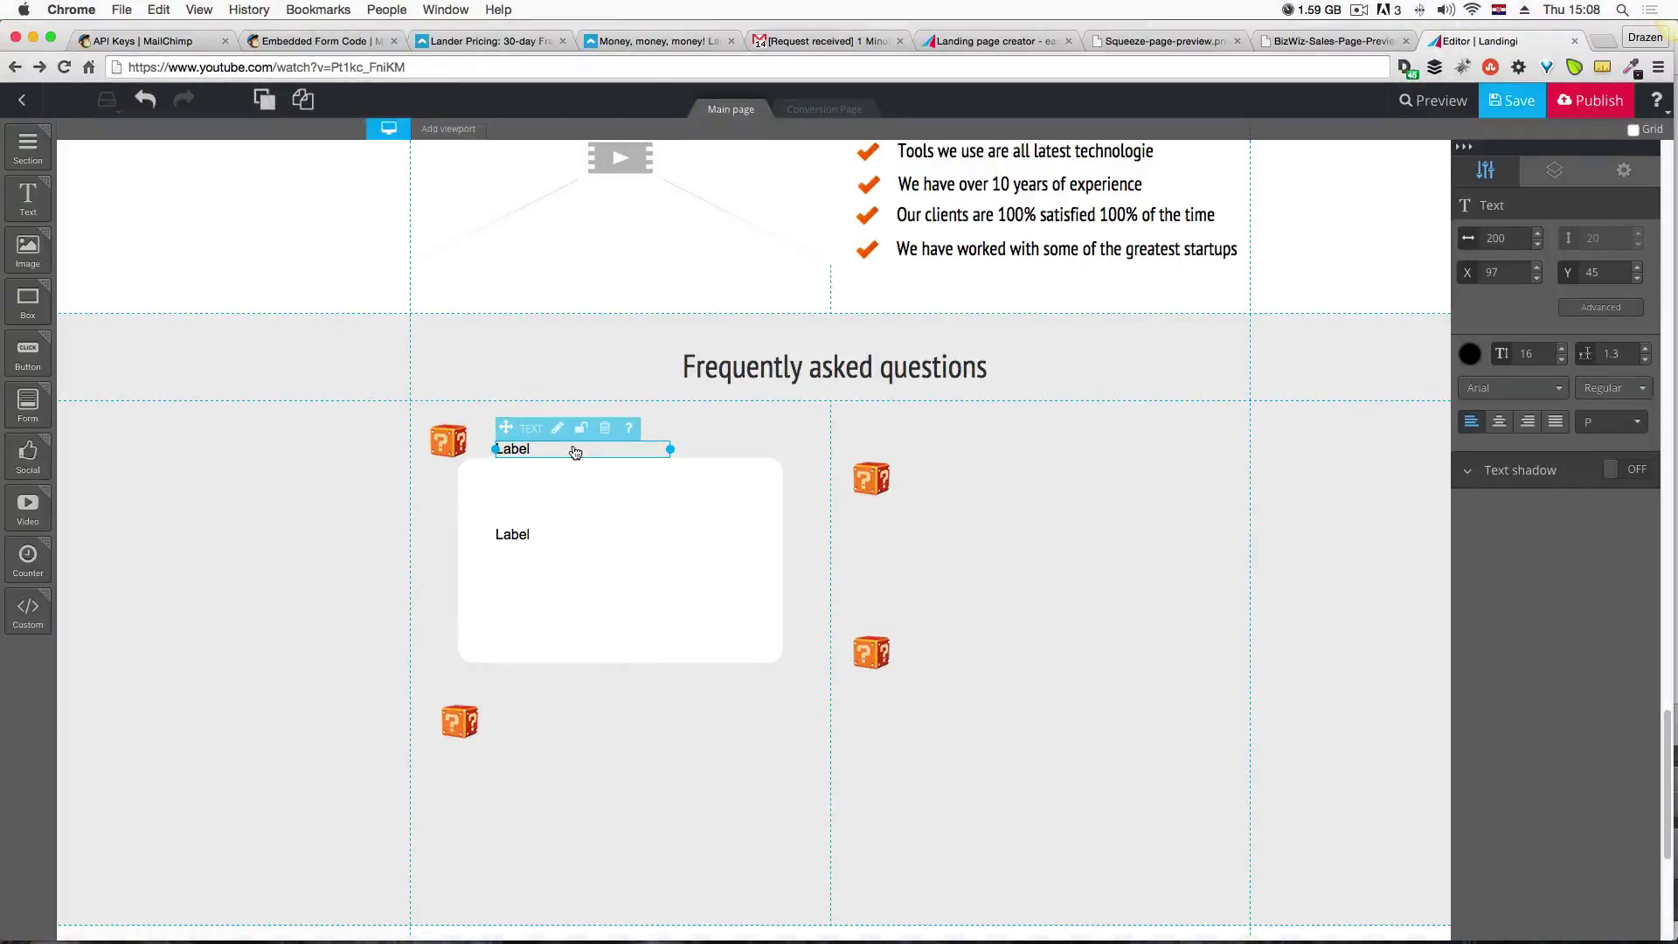
double_click(574, 449)
key("super+v")
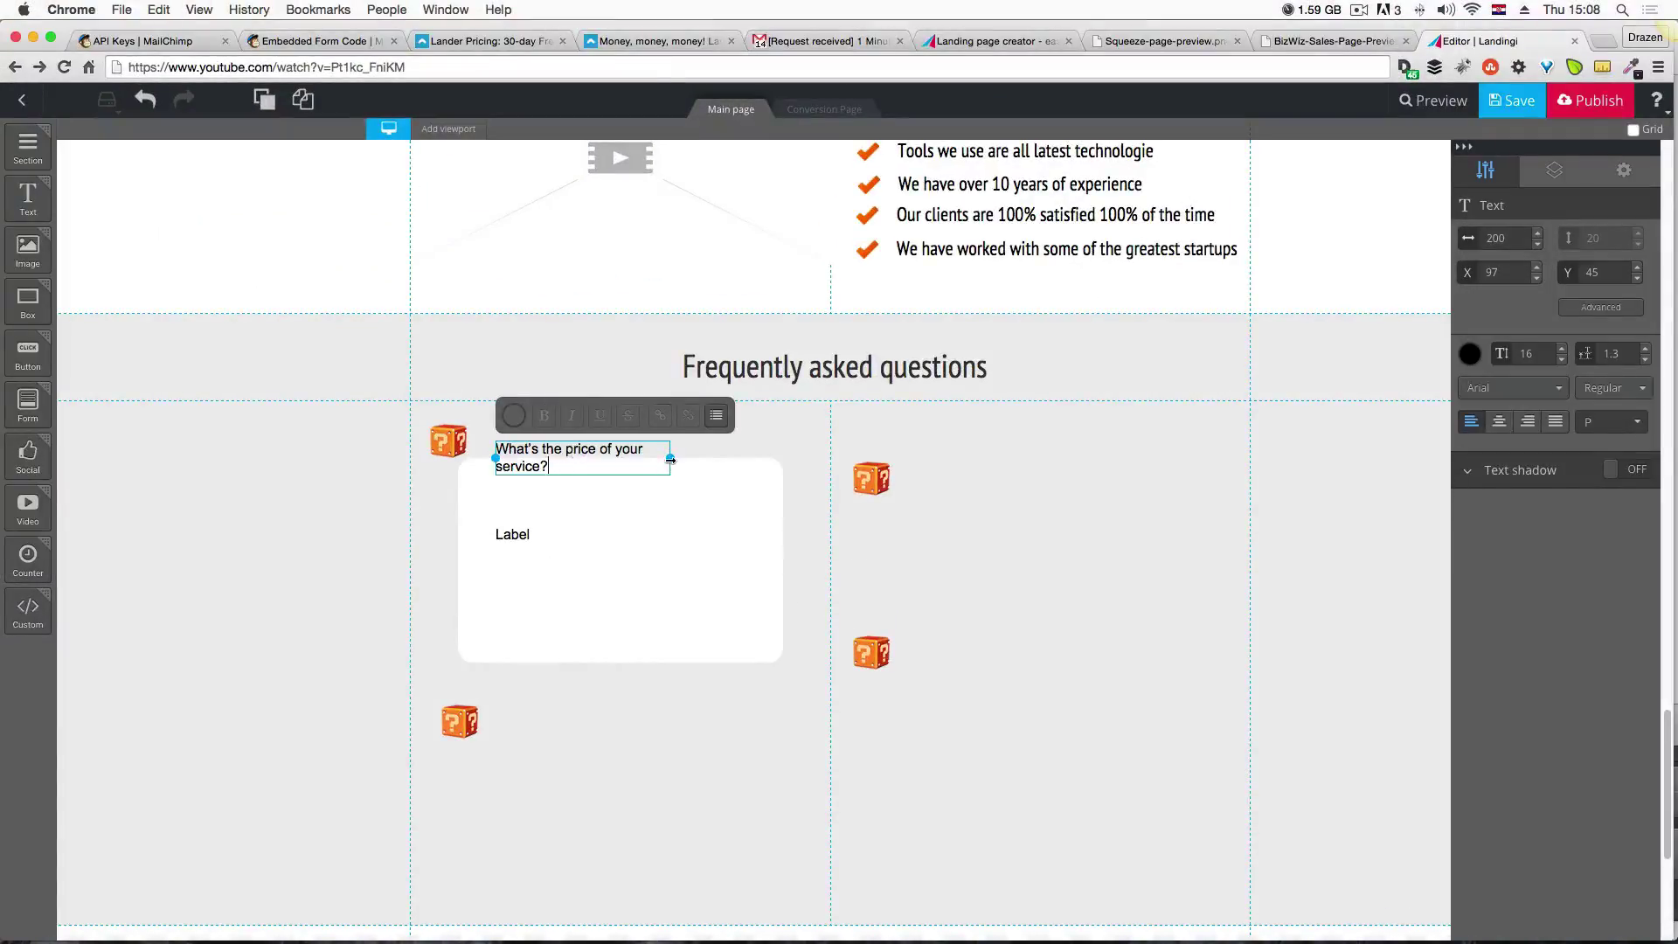
Widen the price question text to about 282 so it fits one line and set its font to PT Sans Narrow.
left_click_drag(671, 459, 742, 458)
left_click(1499, 392)
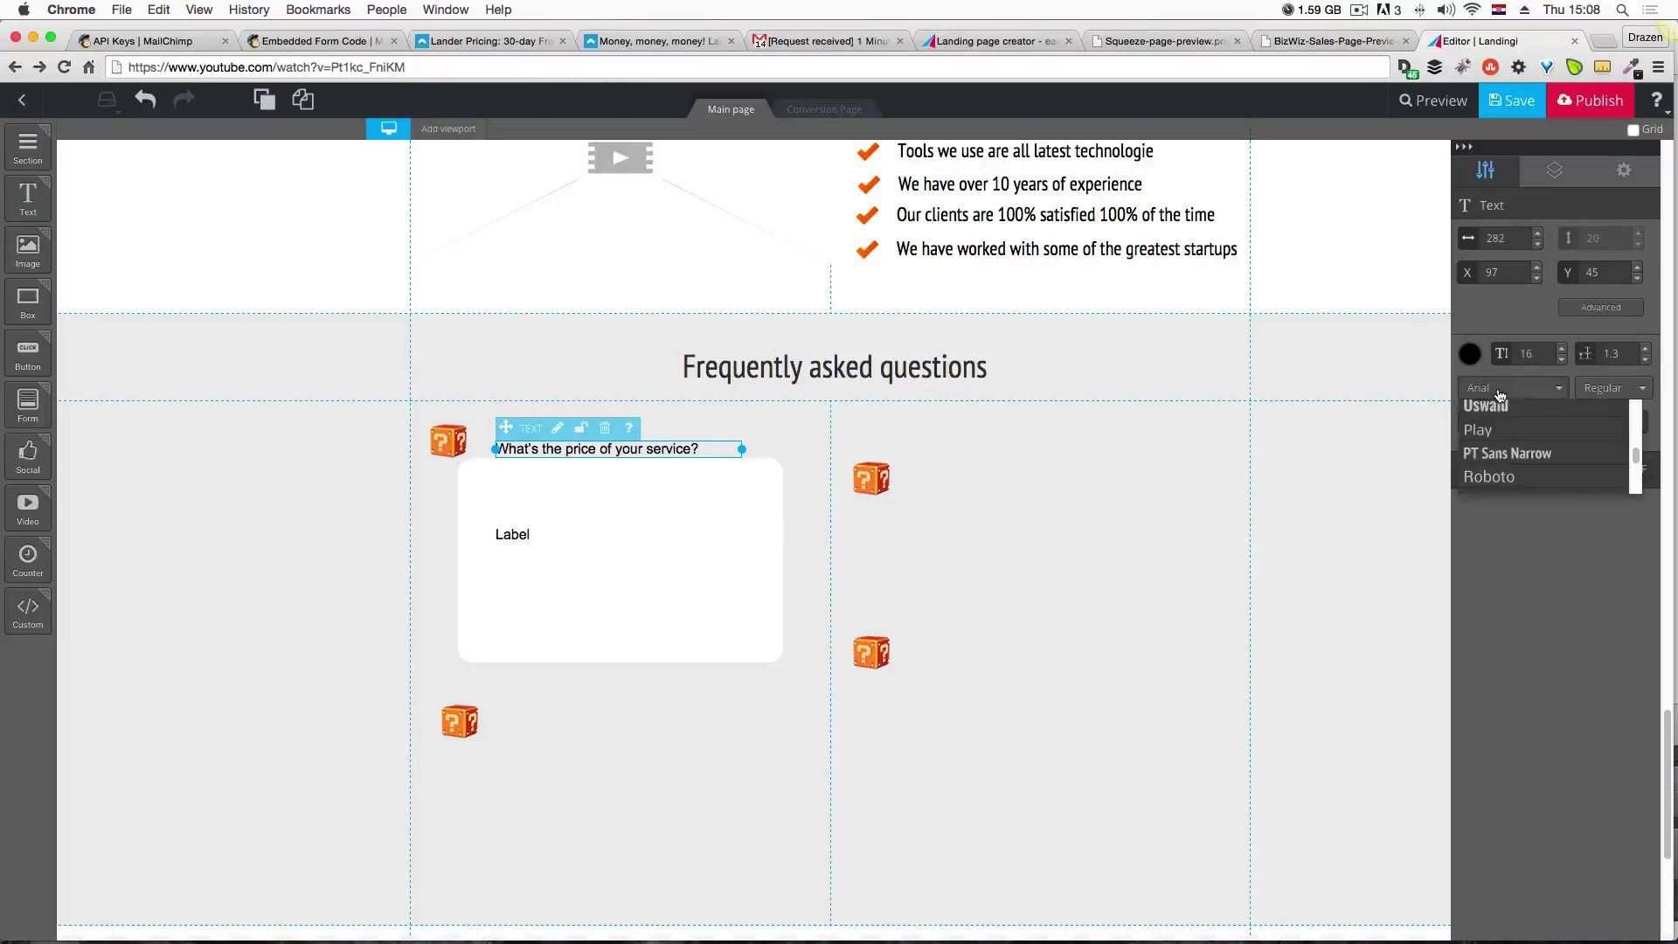
left_click(1508, 453)
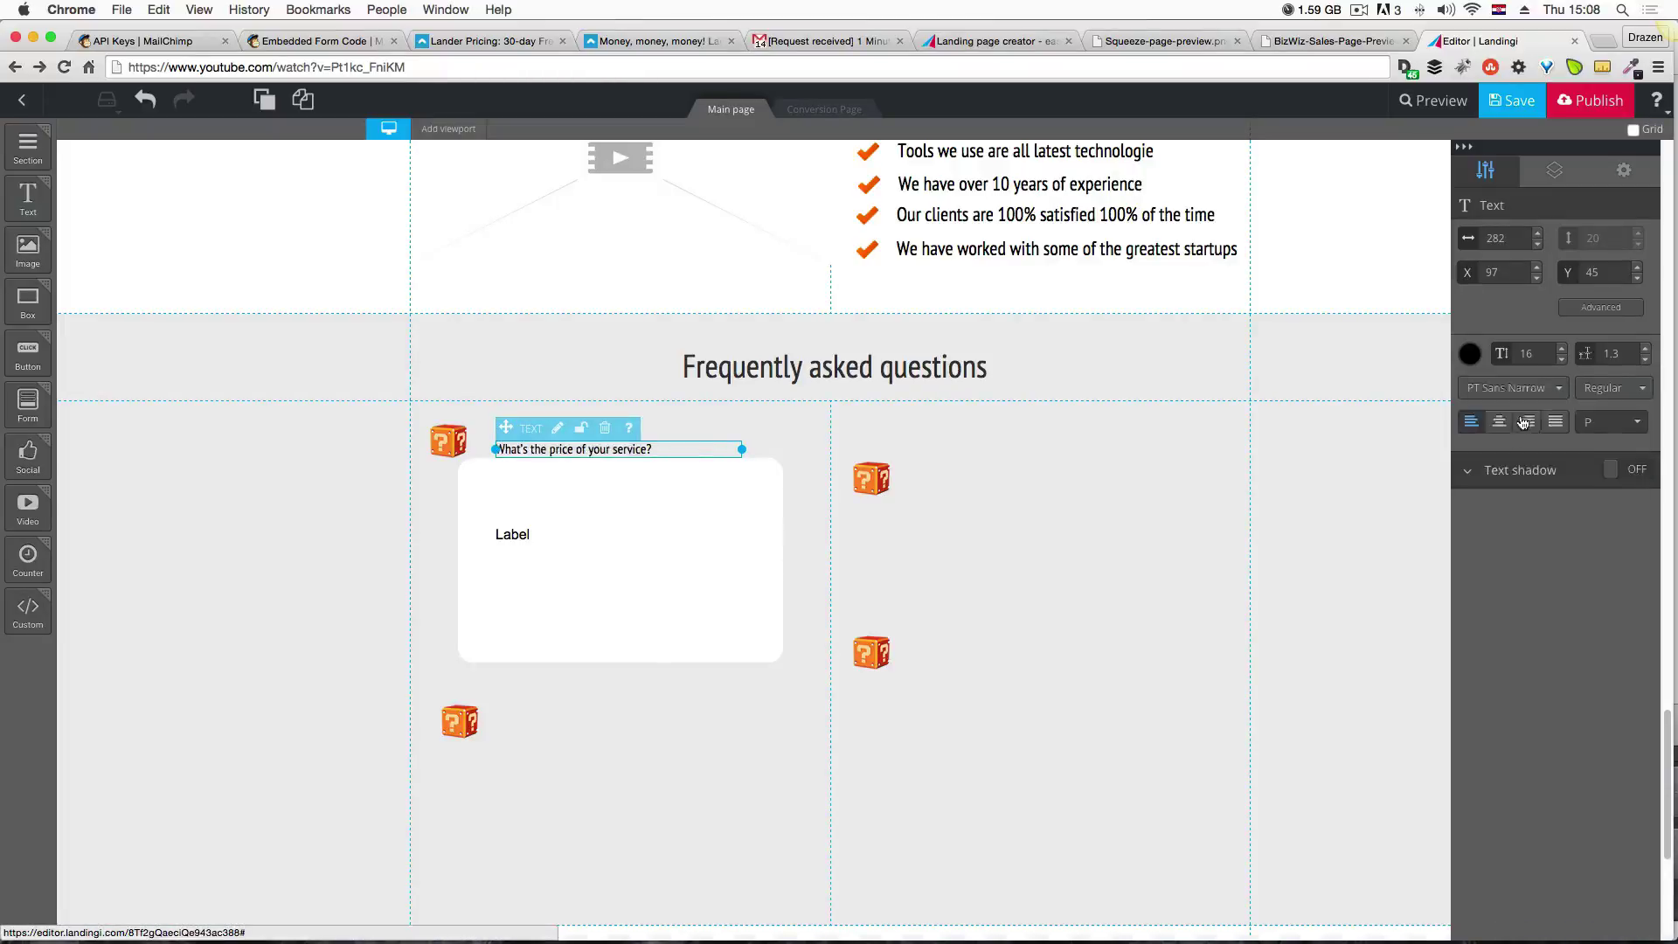
Make the "What's the price of your service?" text Bold at size 22 and move it beside its icon at about X 77, Y 26.
left_click(1591, 389)
left_click(1565, 409)
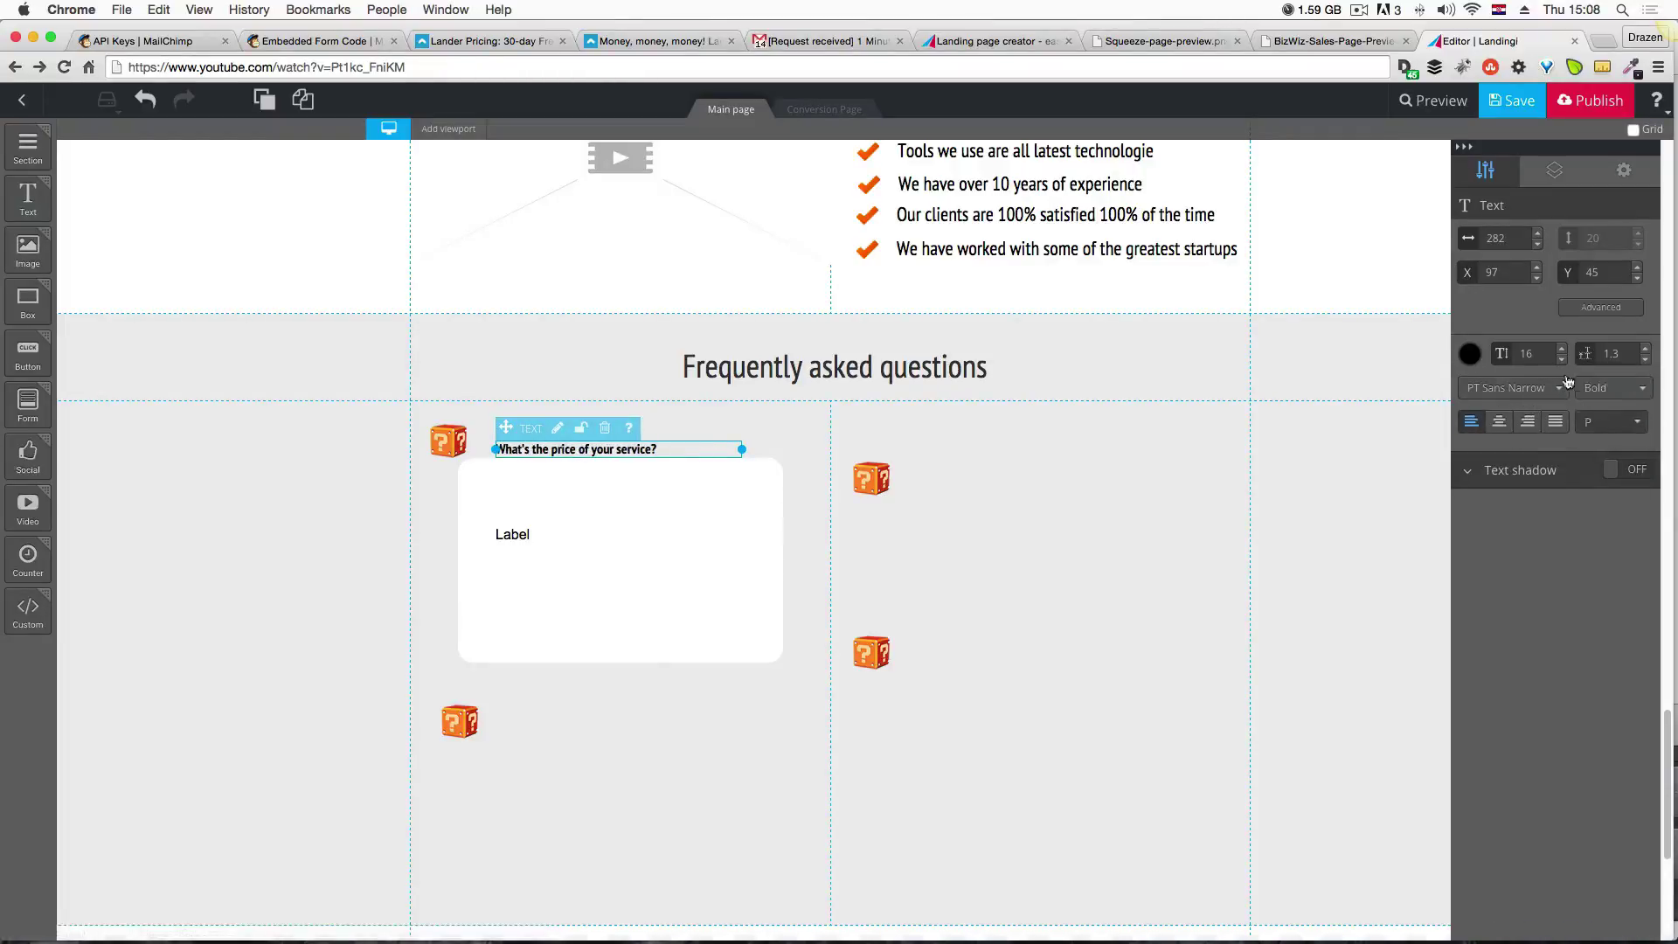
left_click(1562, 347)
left_click(1562, 348)
left_click(1562, 348)
left_click(1562, 348)
left_click(1562, 348)
left_click(1562, 348)
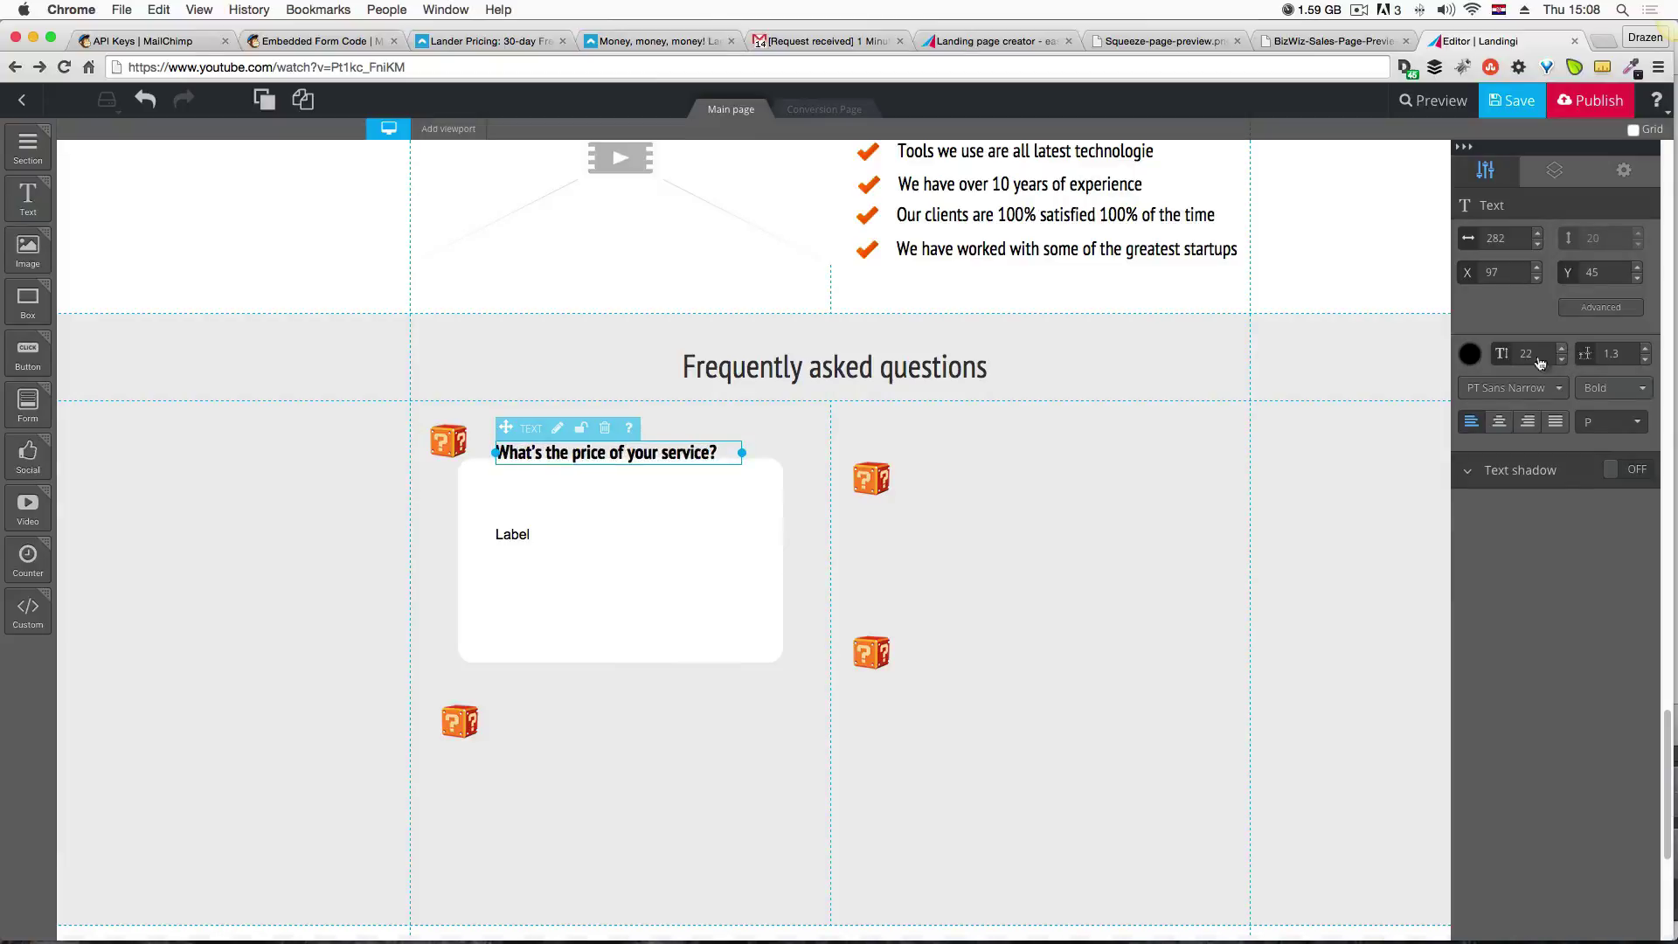
left_click_drag(681, 456, 672, 447)
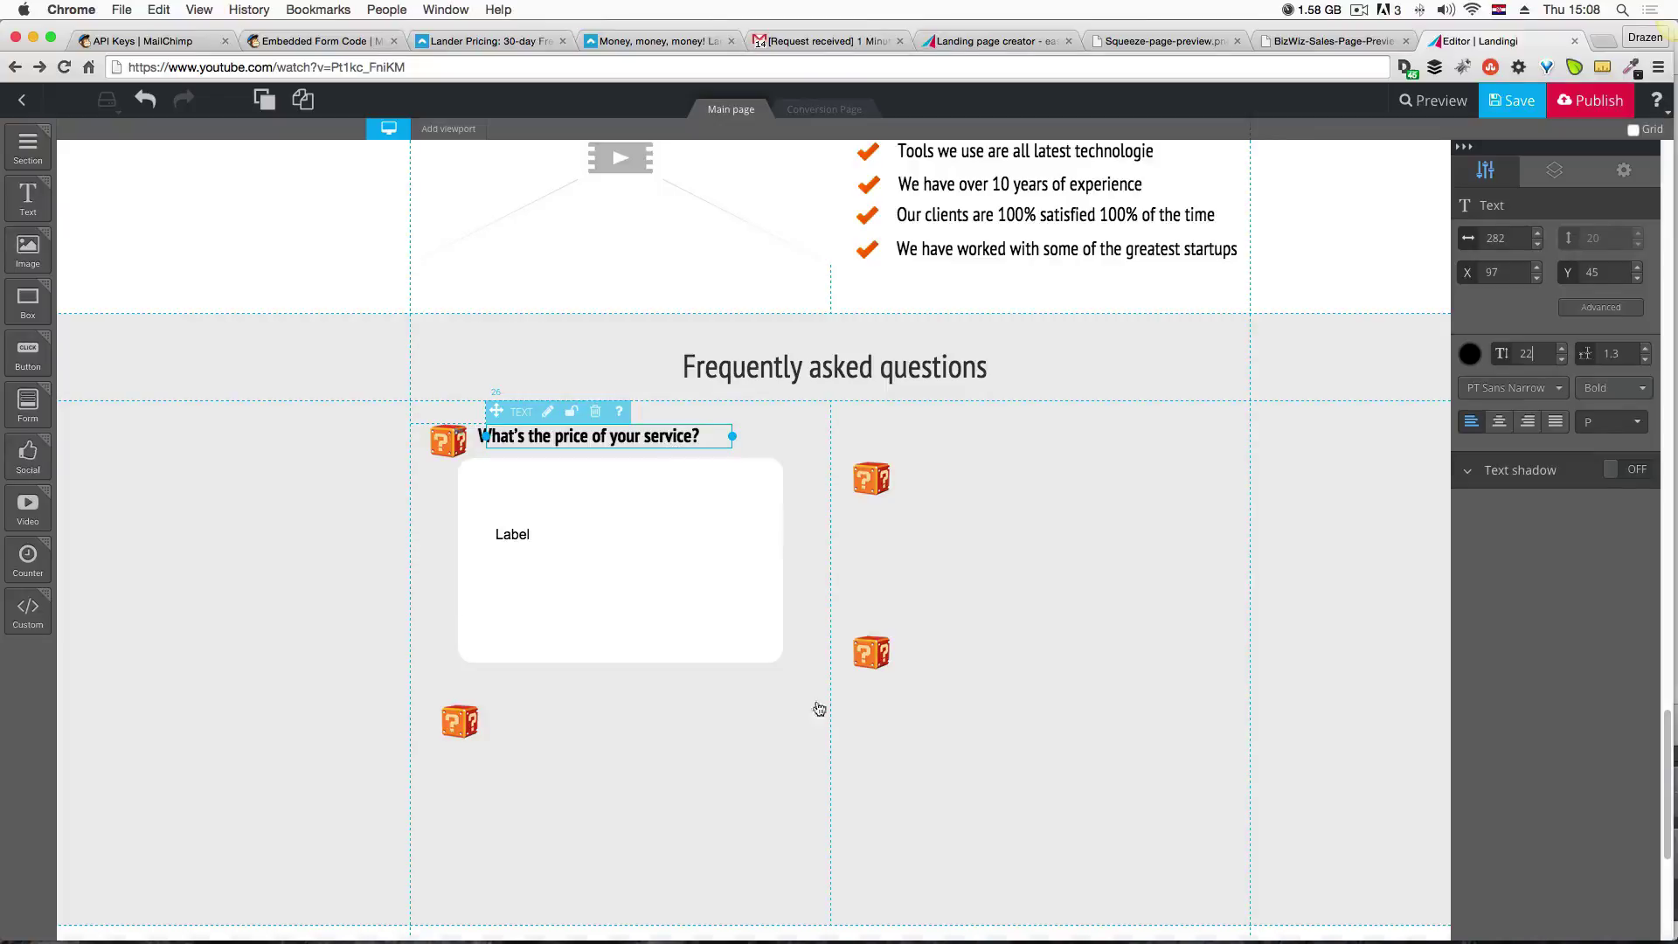
left_click(691, 745)
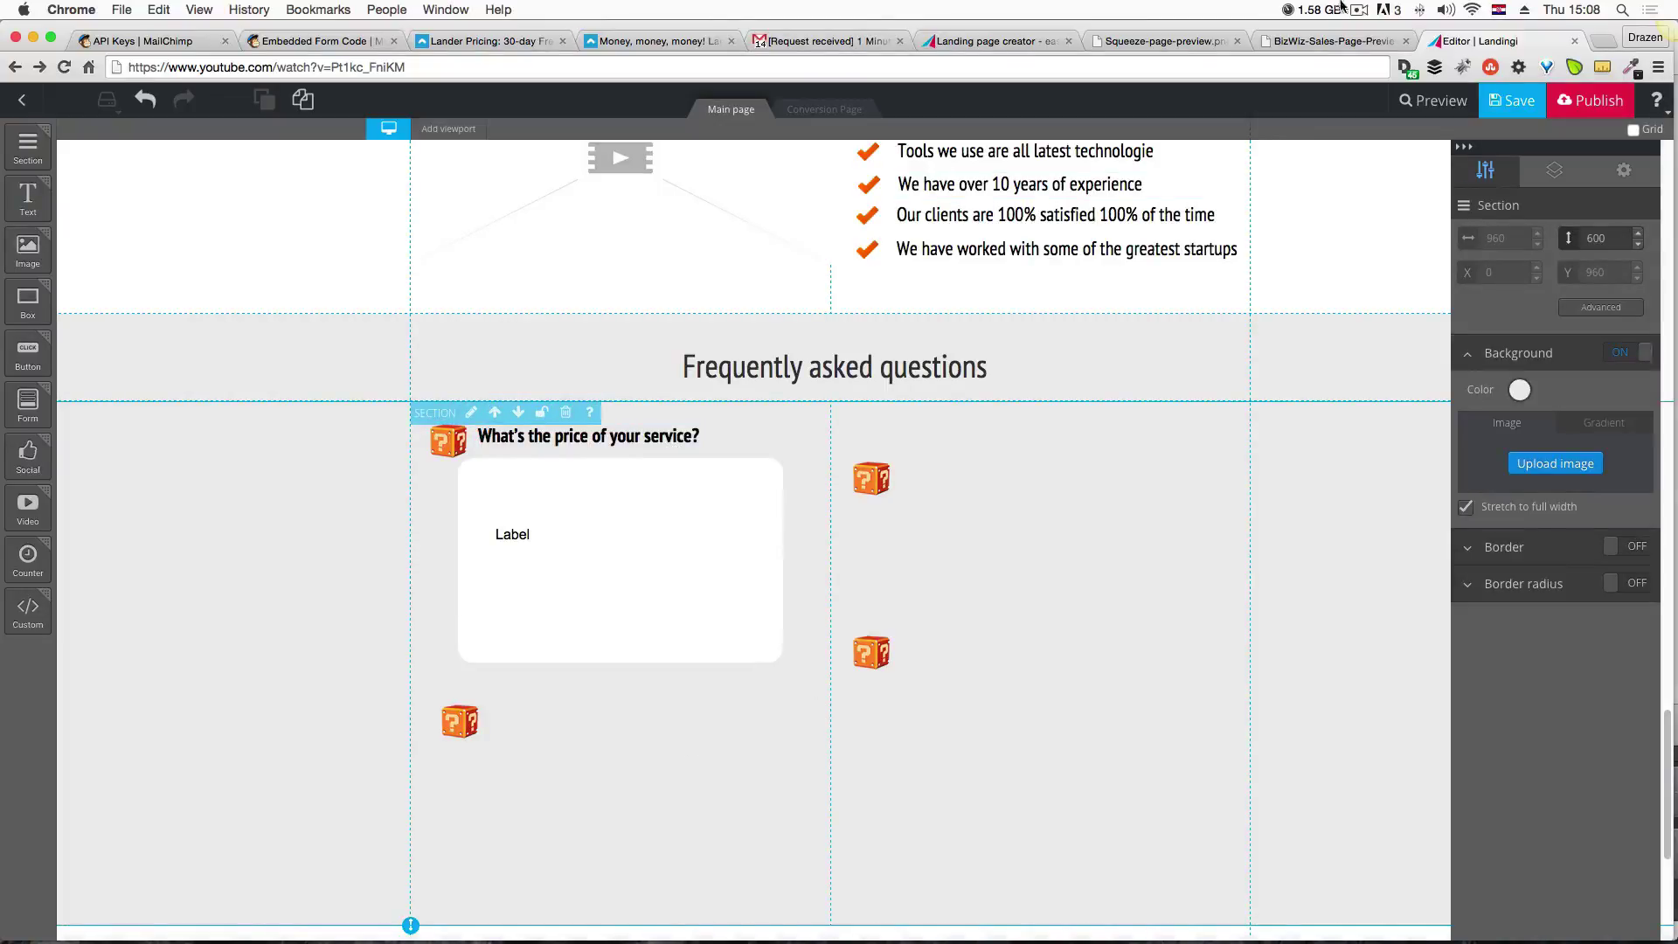
Compare the price question with the FAQ headings in the BizWiz-Sales-Page-Preview image and set its font size to 24.
left_click(1343, 41)
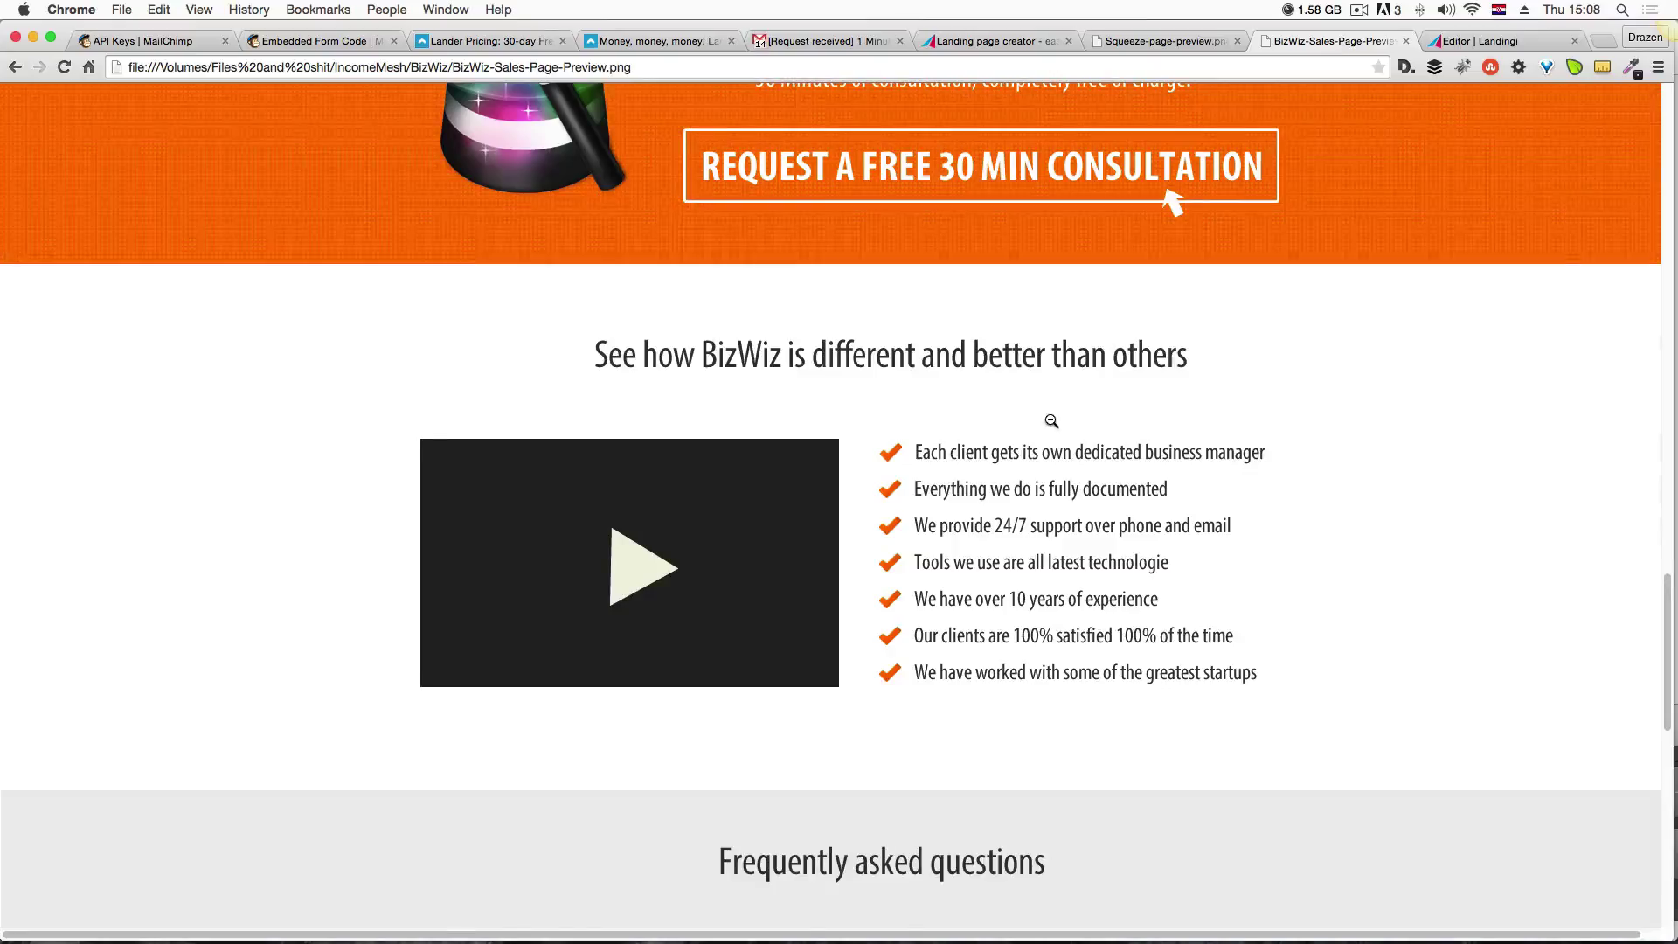
scroll(1052, 423, "down", 8)
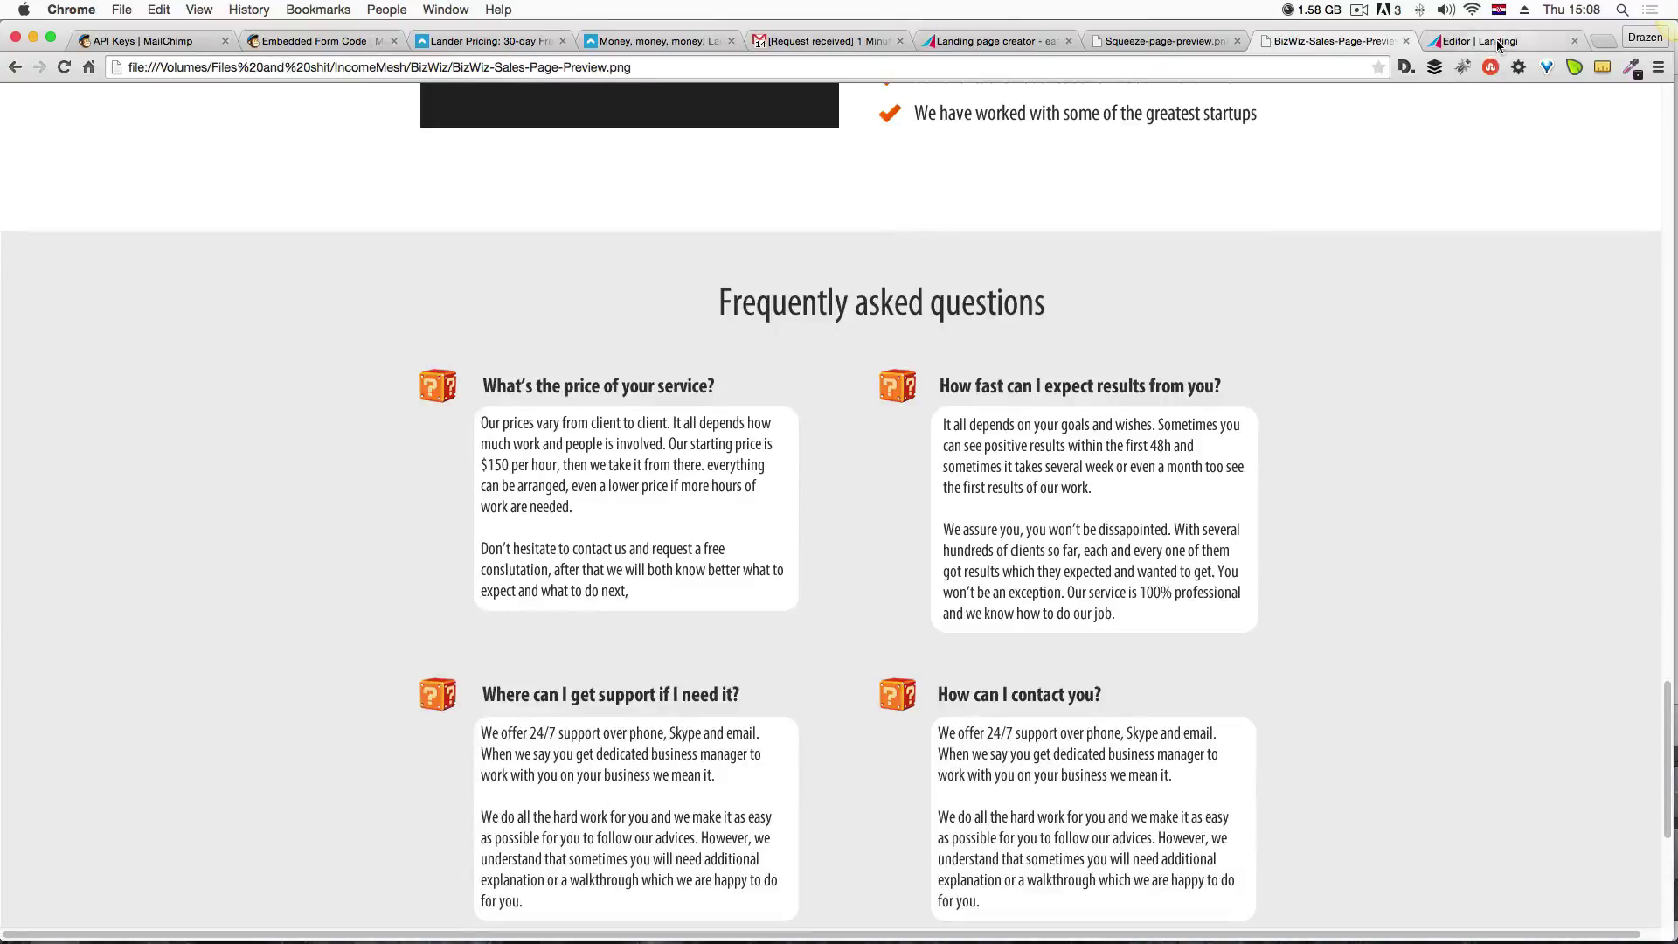
left_click(1496, 41)
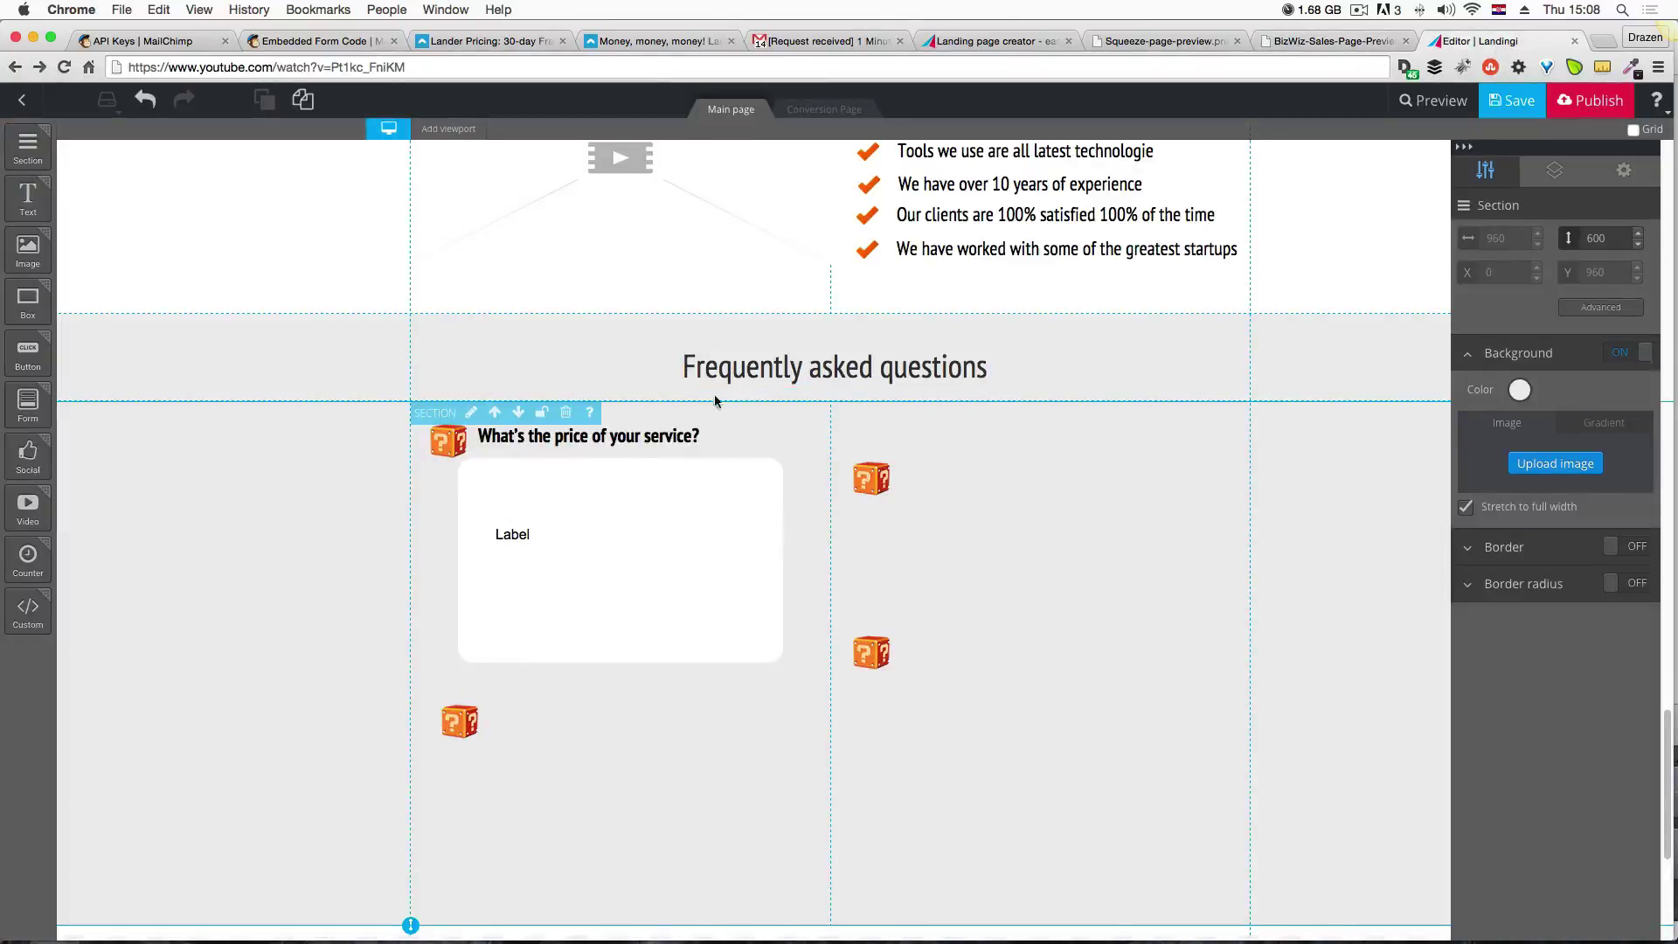
left_click(665, 435)
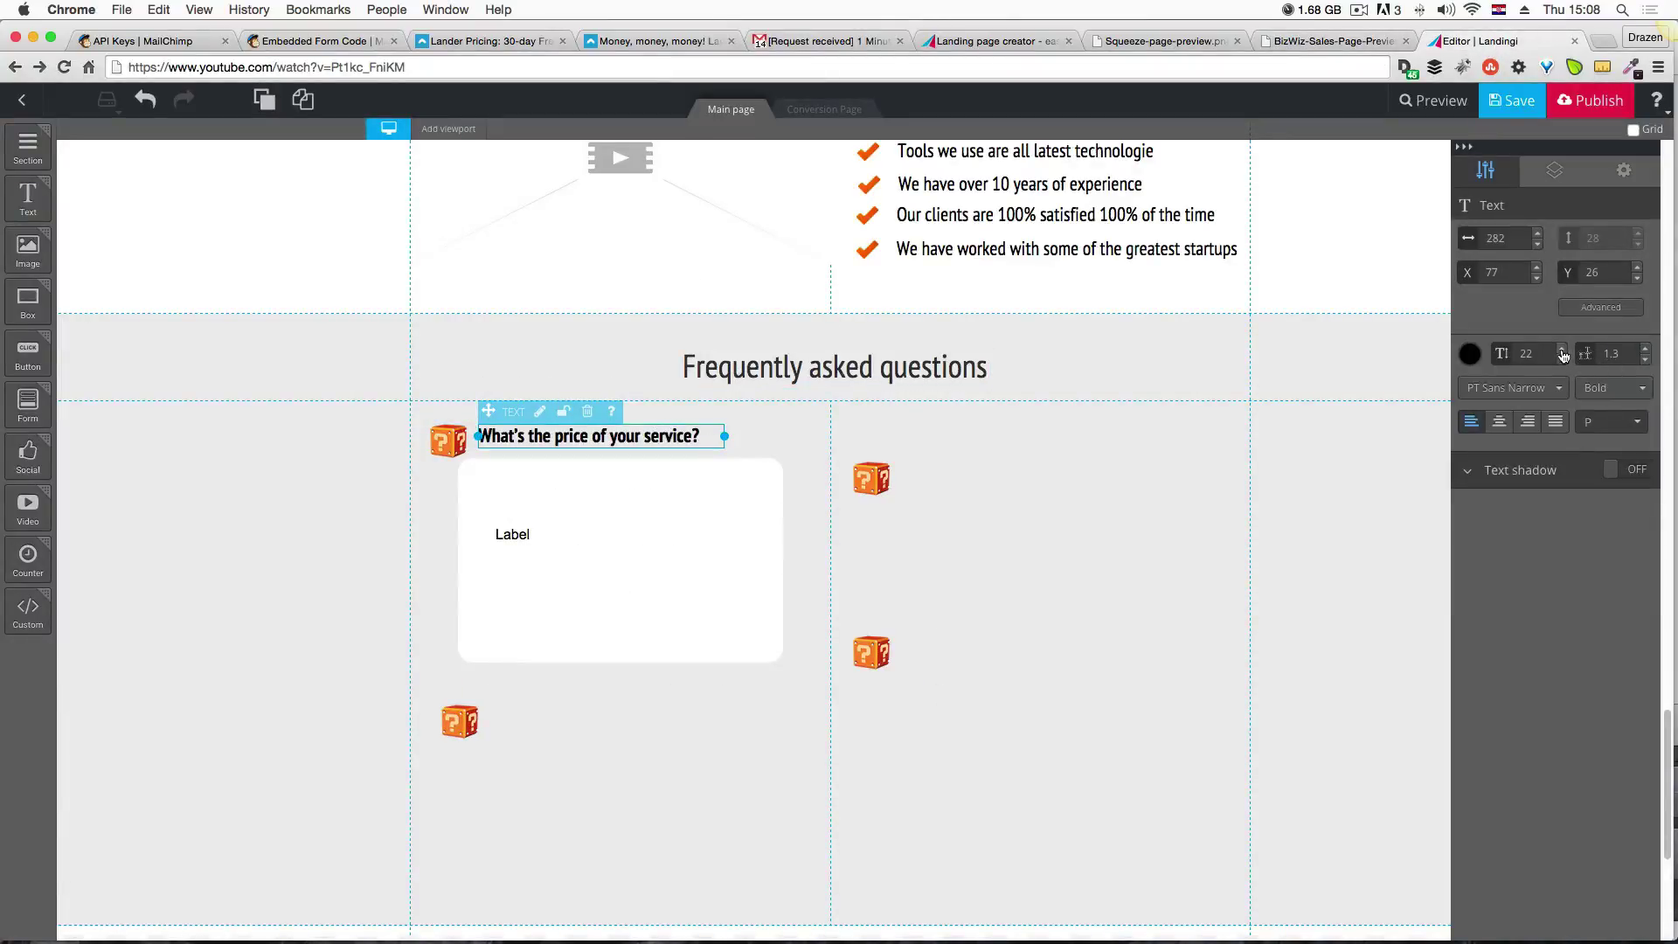
left_click(1563, 352)
left_click(1563, 352)
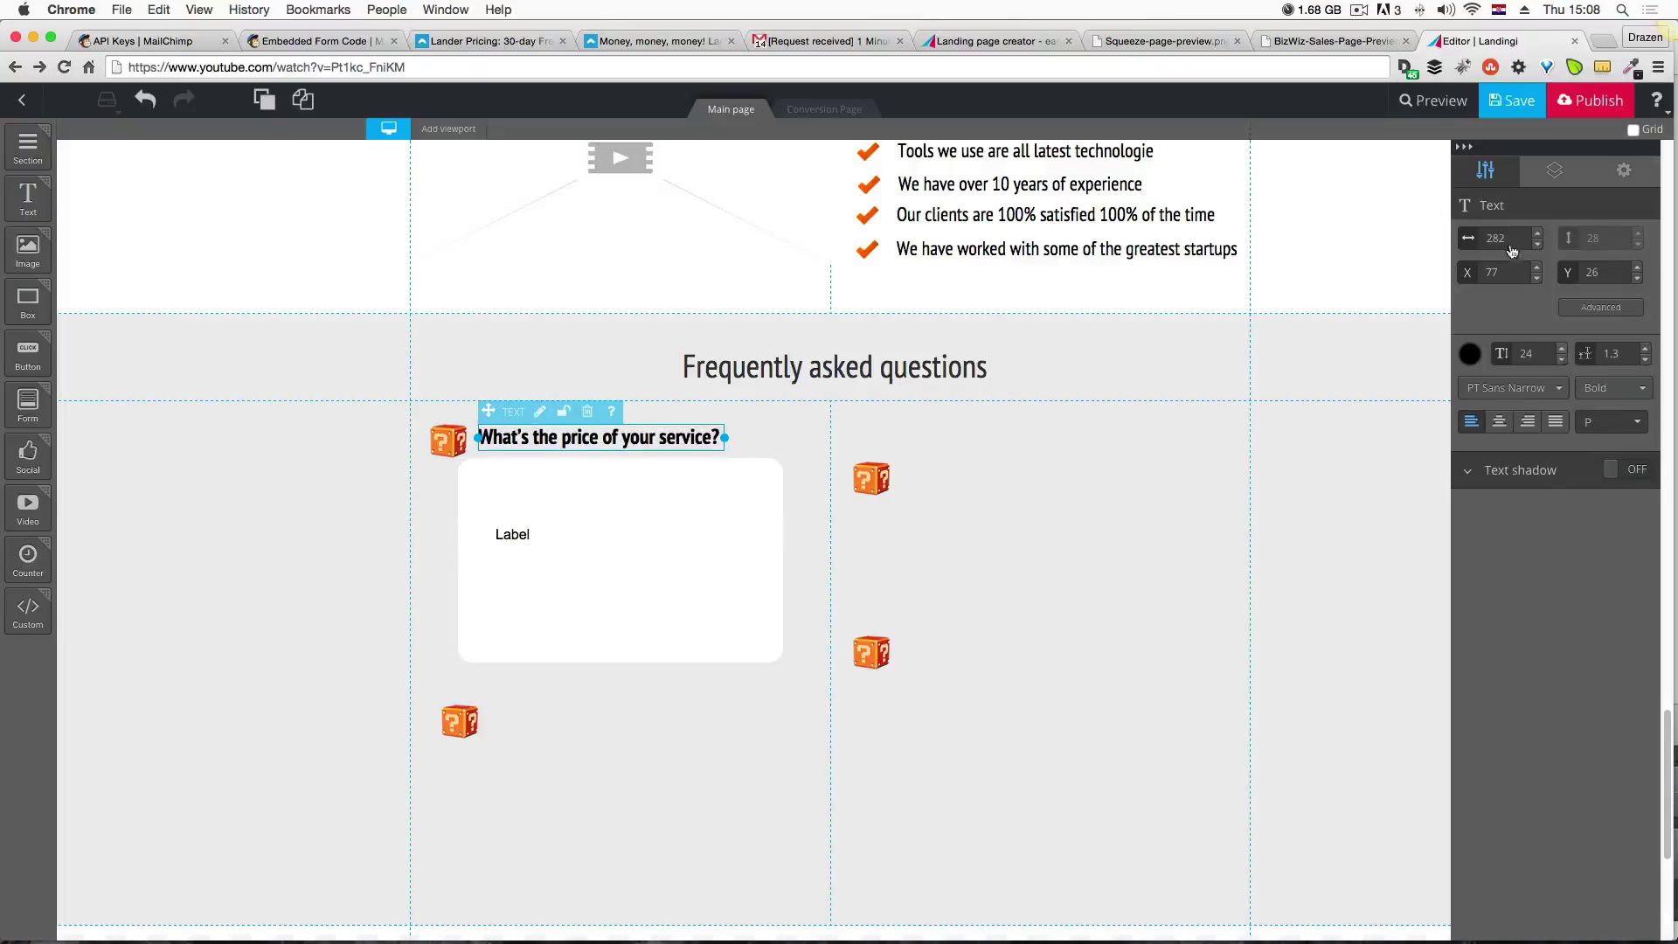
left_click(1354, 44)
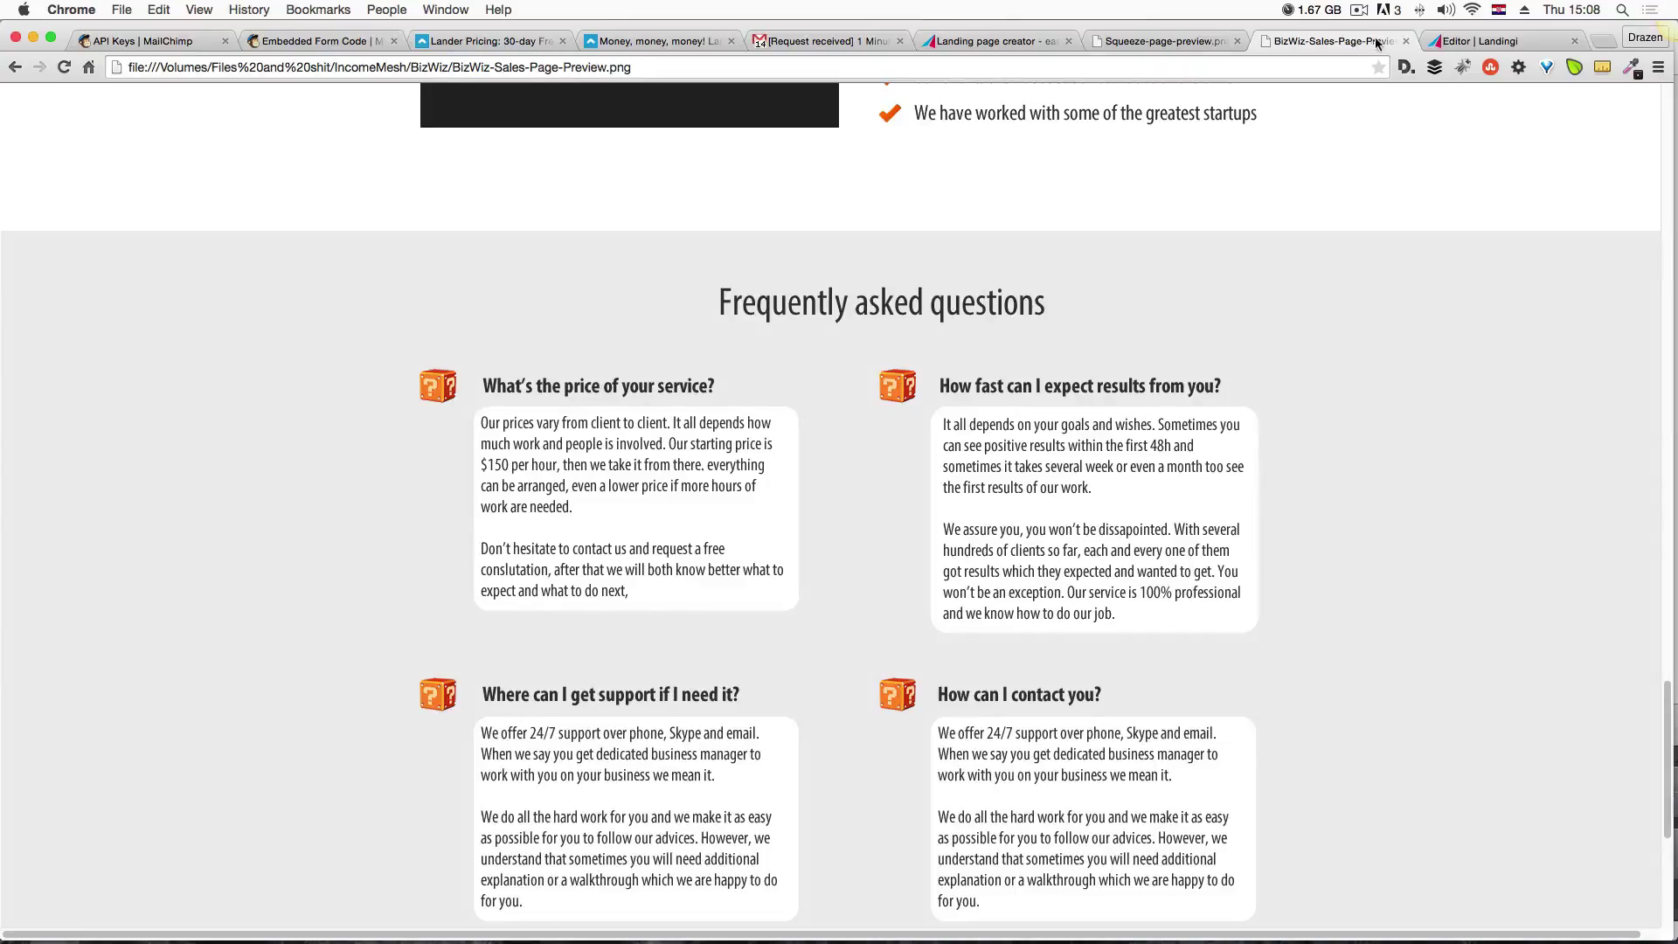
left_click(1481, 41)
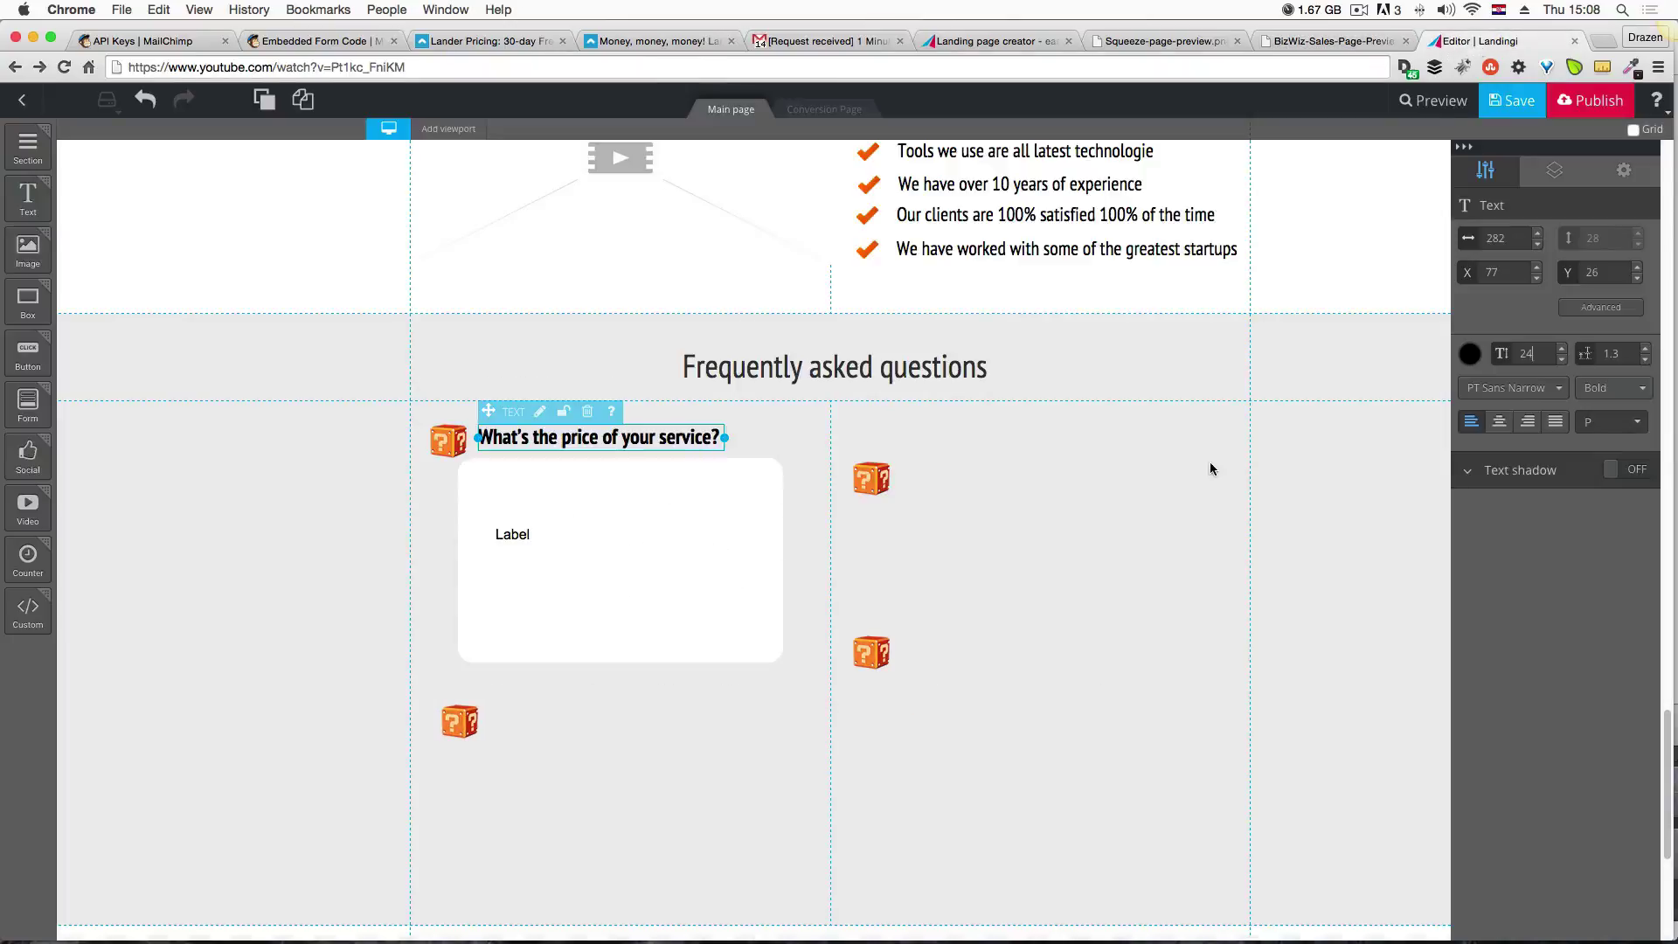
Lower the price question text to about Y 30 and set its font size to 23.
left_click(638, 784)
left_click(565, 448)
left_click(1108, 584)
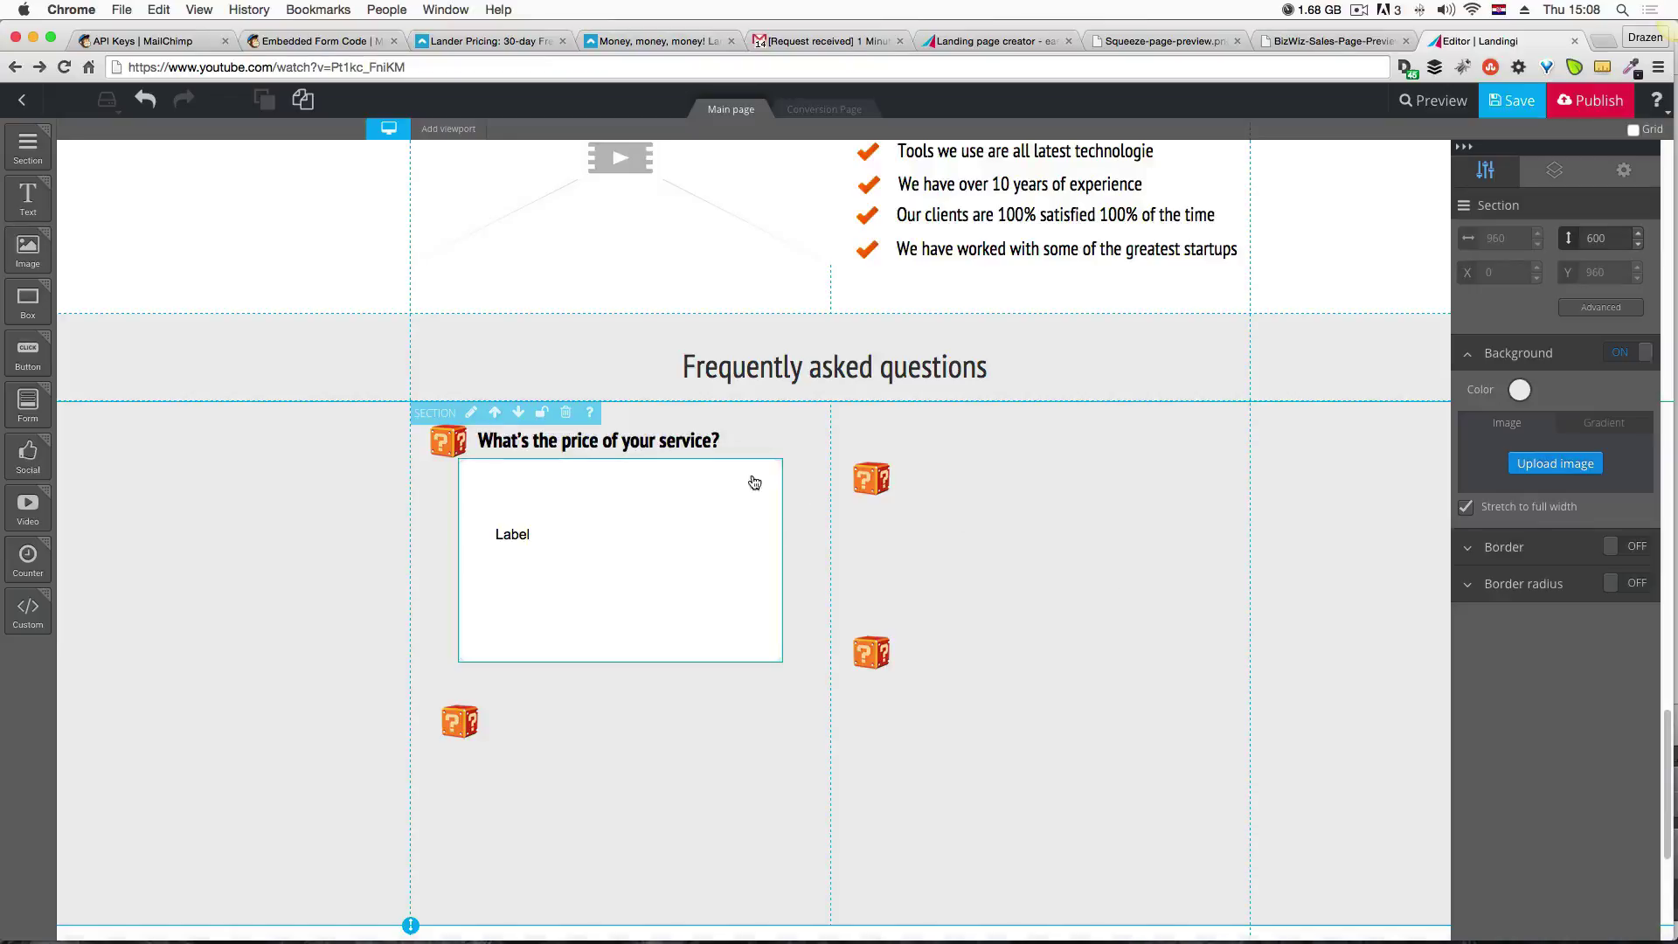
left_click(699, 443)
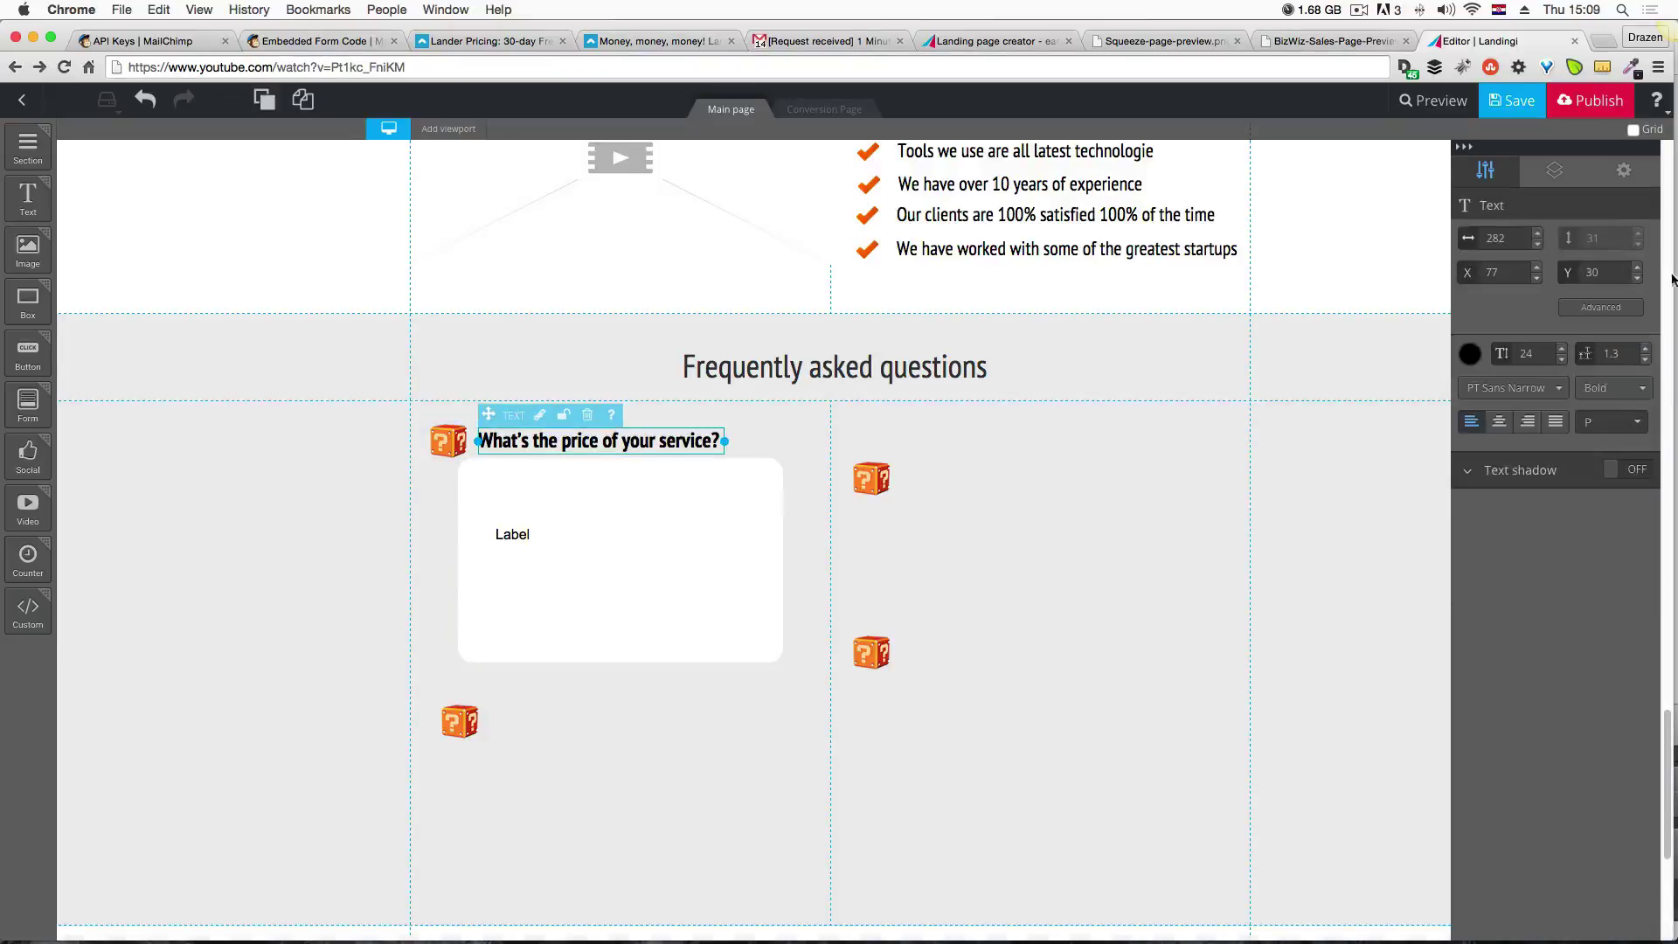
left_click(1562, 359)
left_click(1291, 572)
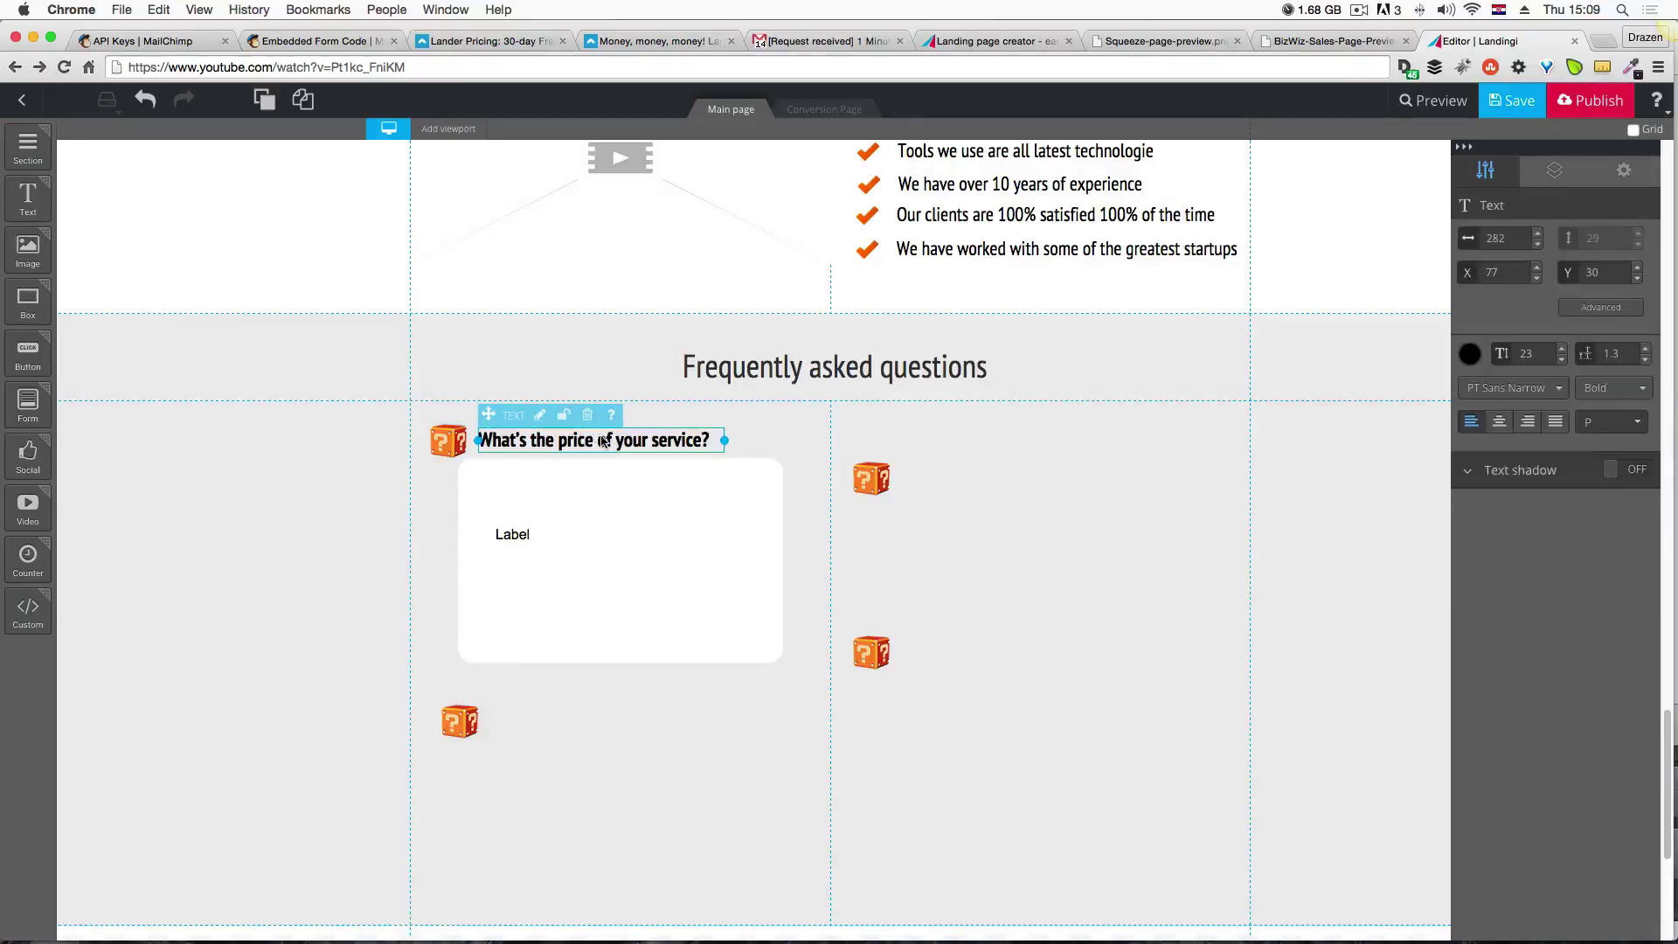
Move the white box under the price question to about X 77, Y 84, and copy the whole price answer from the Fireworks mockup.
left_click_drag(621, 602, 632, 612)
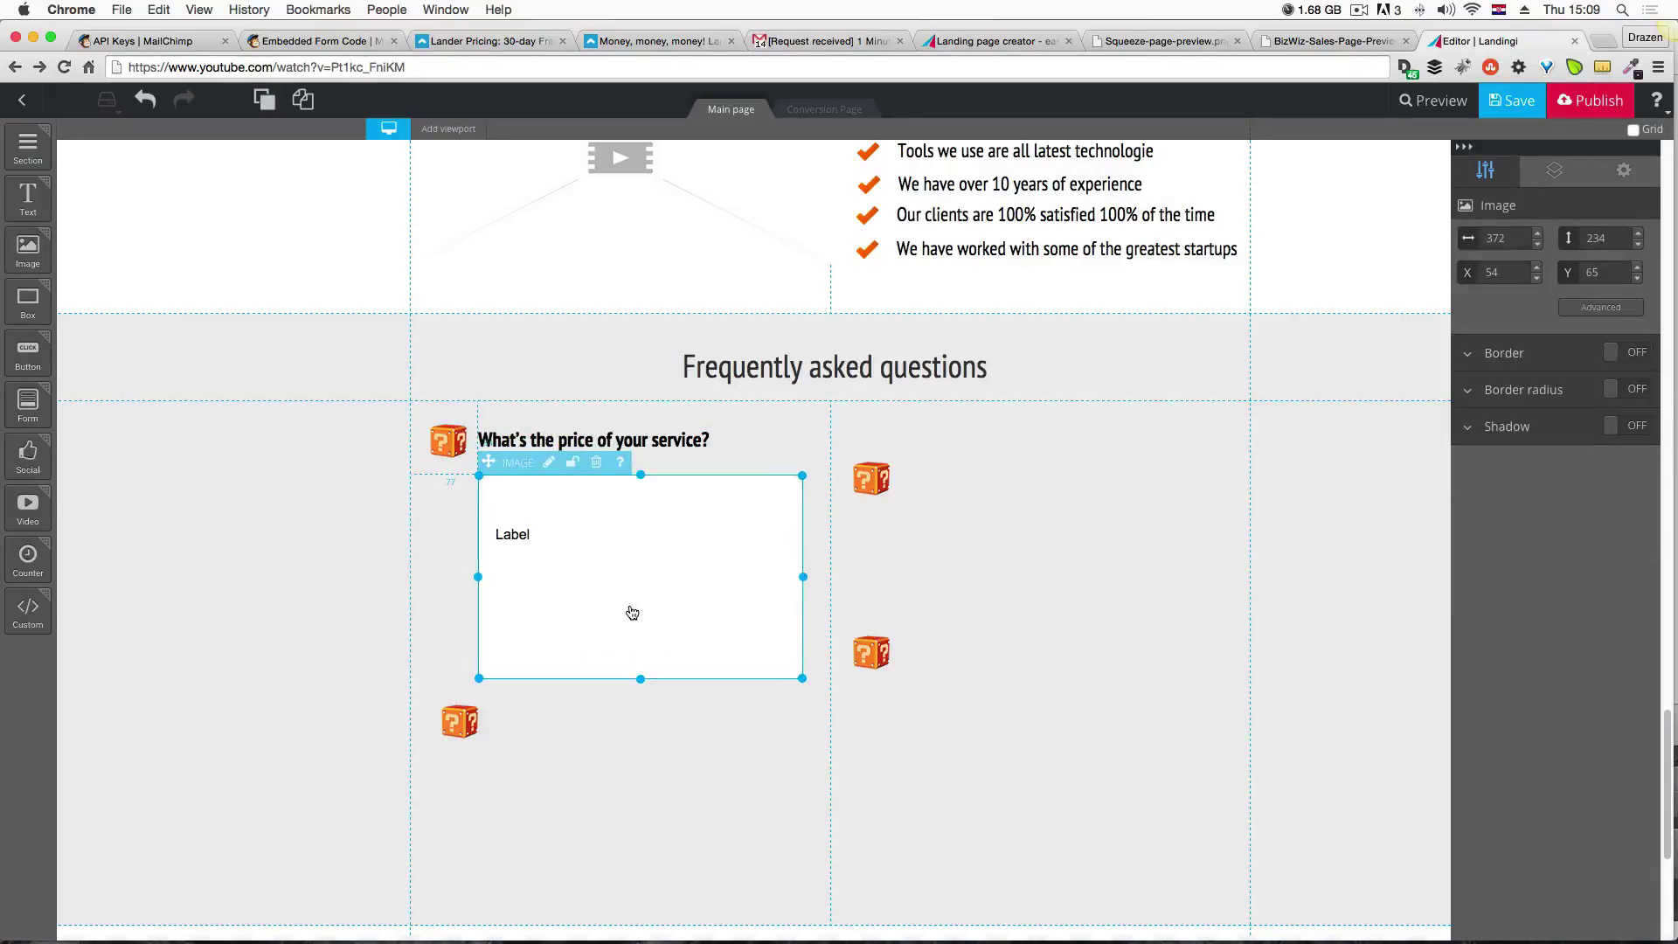
left_click(527, 542)
key("ctrl+Up")
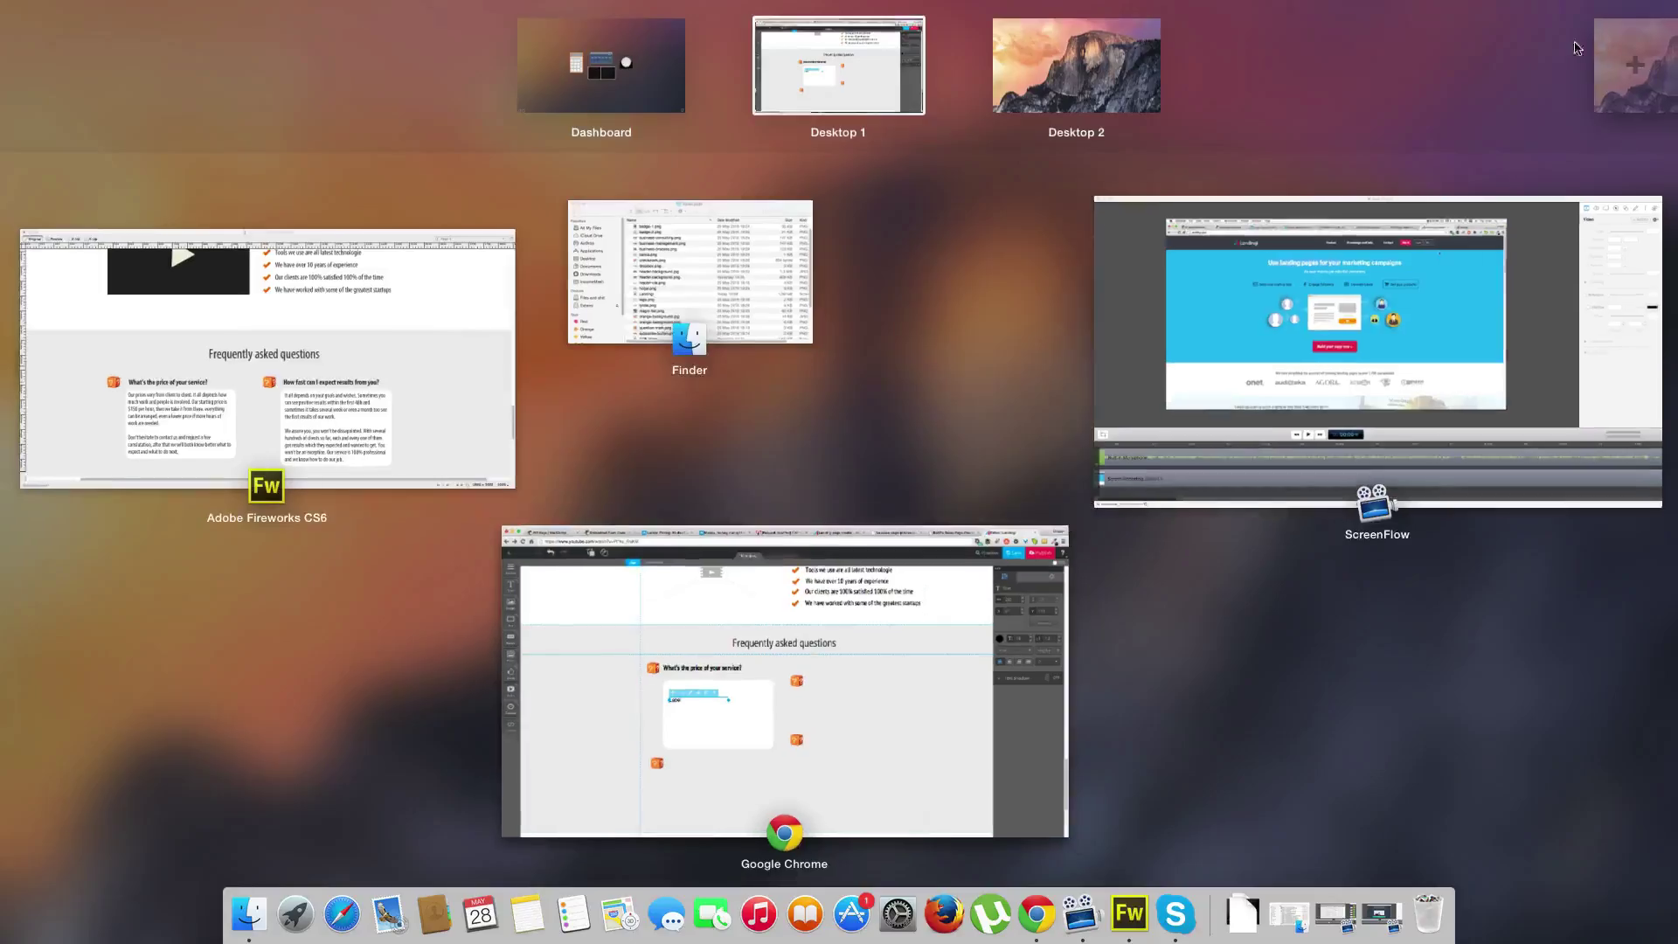
left_click(332, 313)
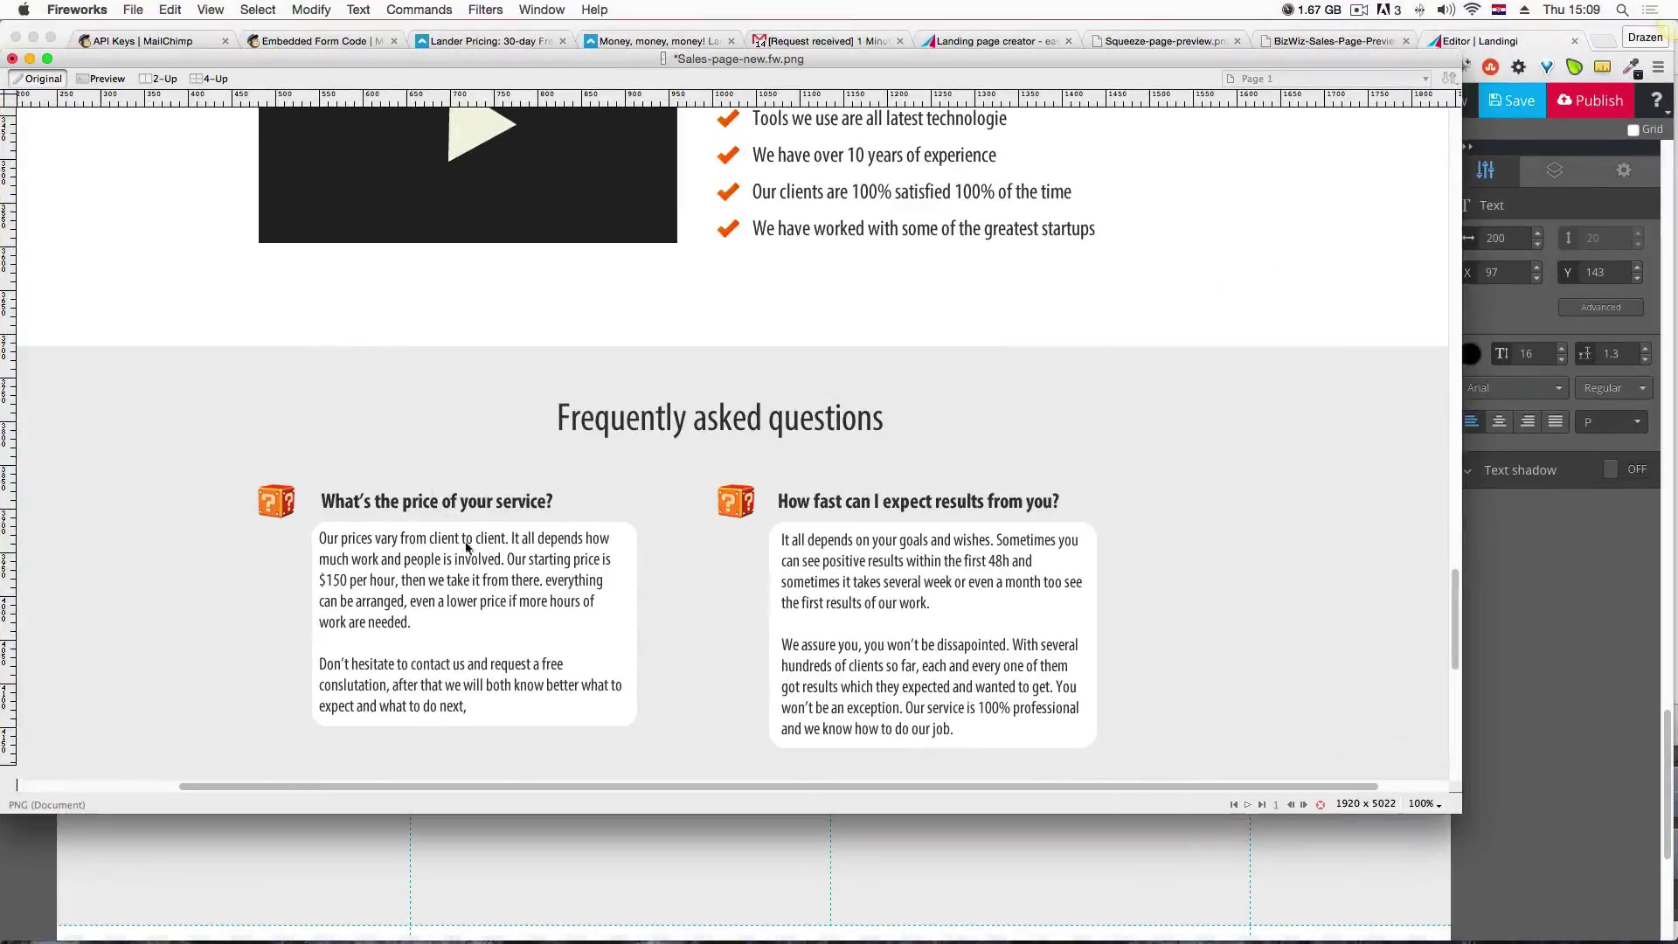
left_click(442, 593)
key("super+a")
key("super+c")
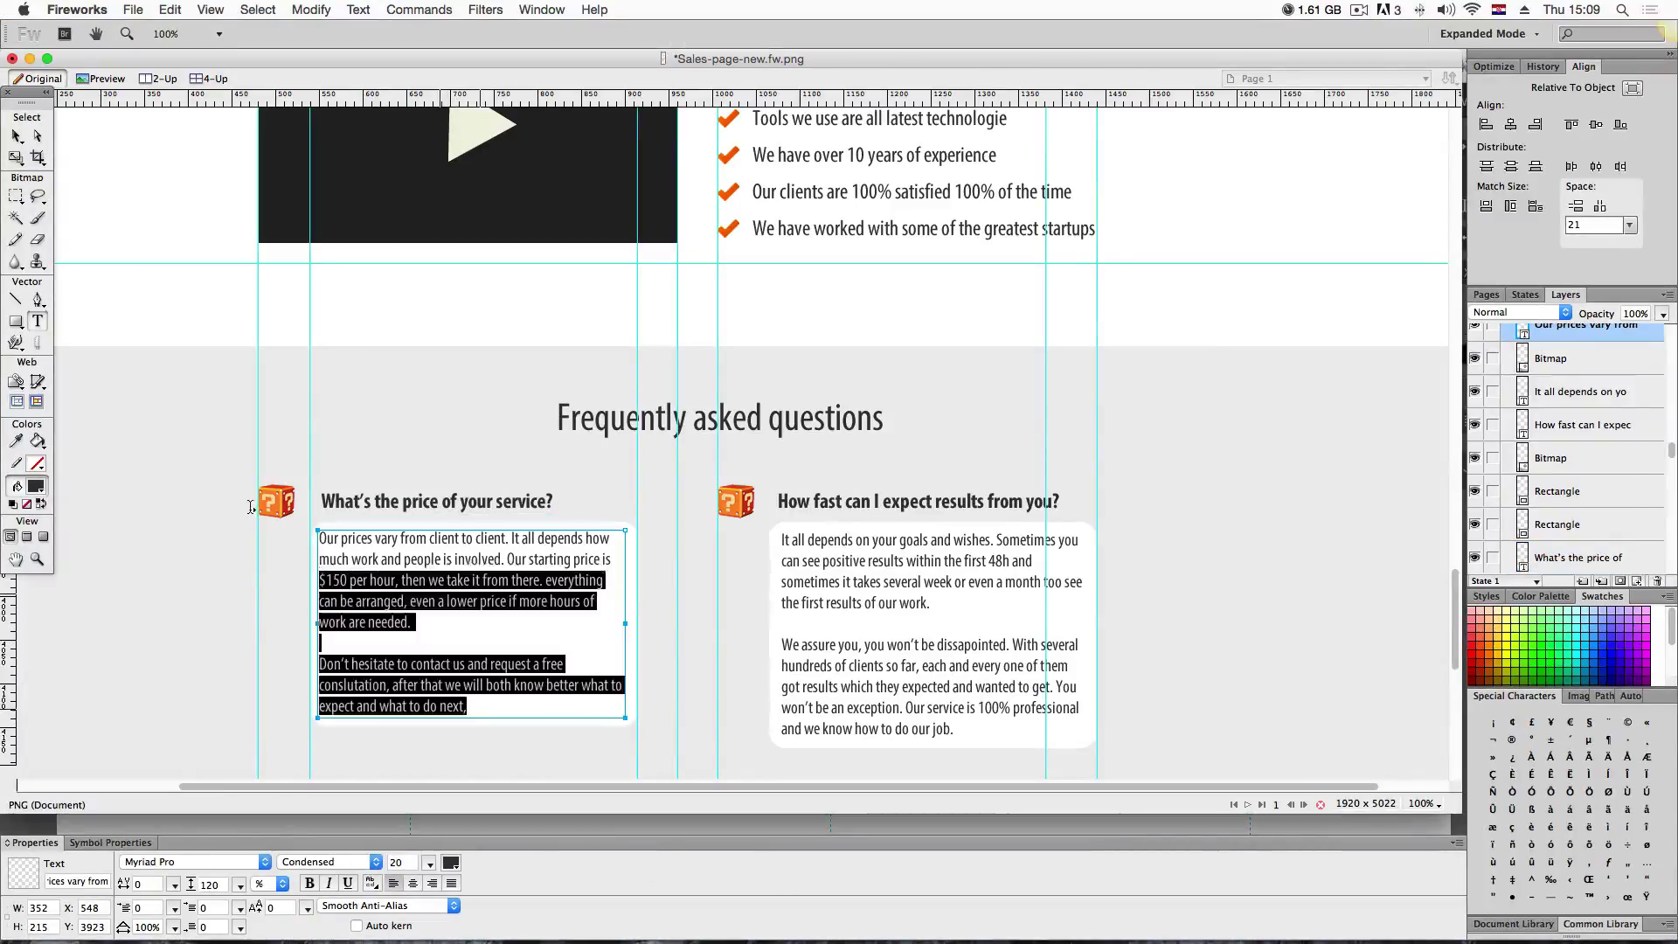
Replace the "Label" placeholder over the white box in Landingi with the copied price answer.
key("ctrl+Up")
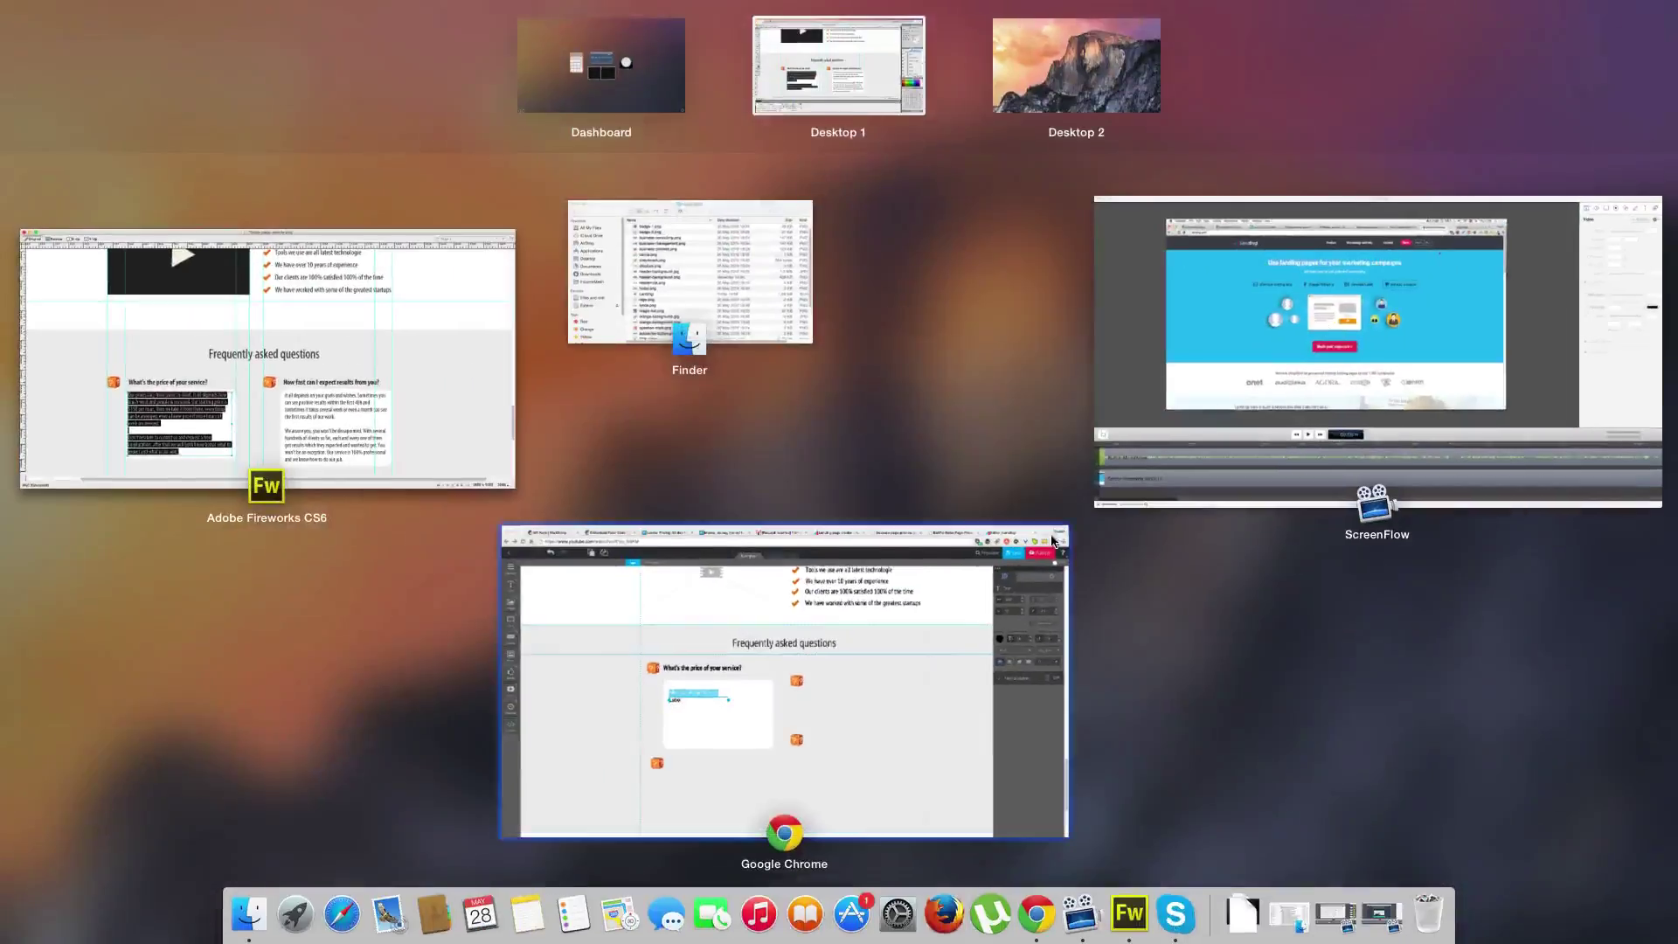
left_click(776, 597)
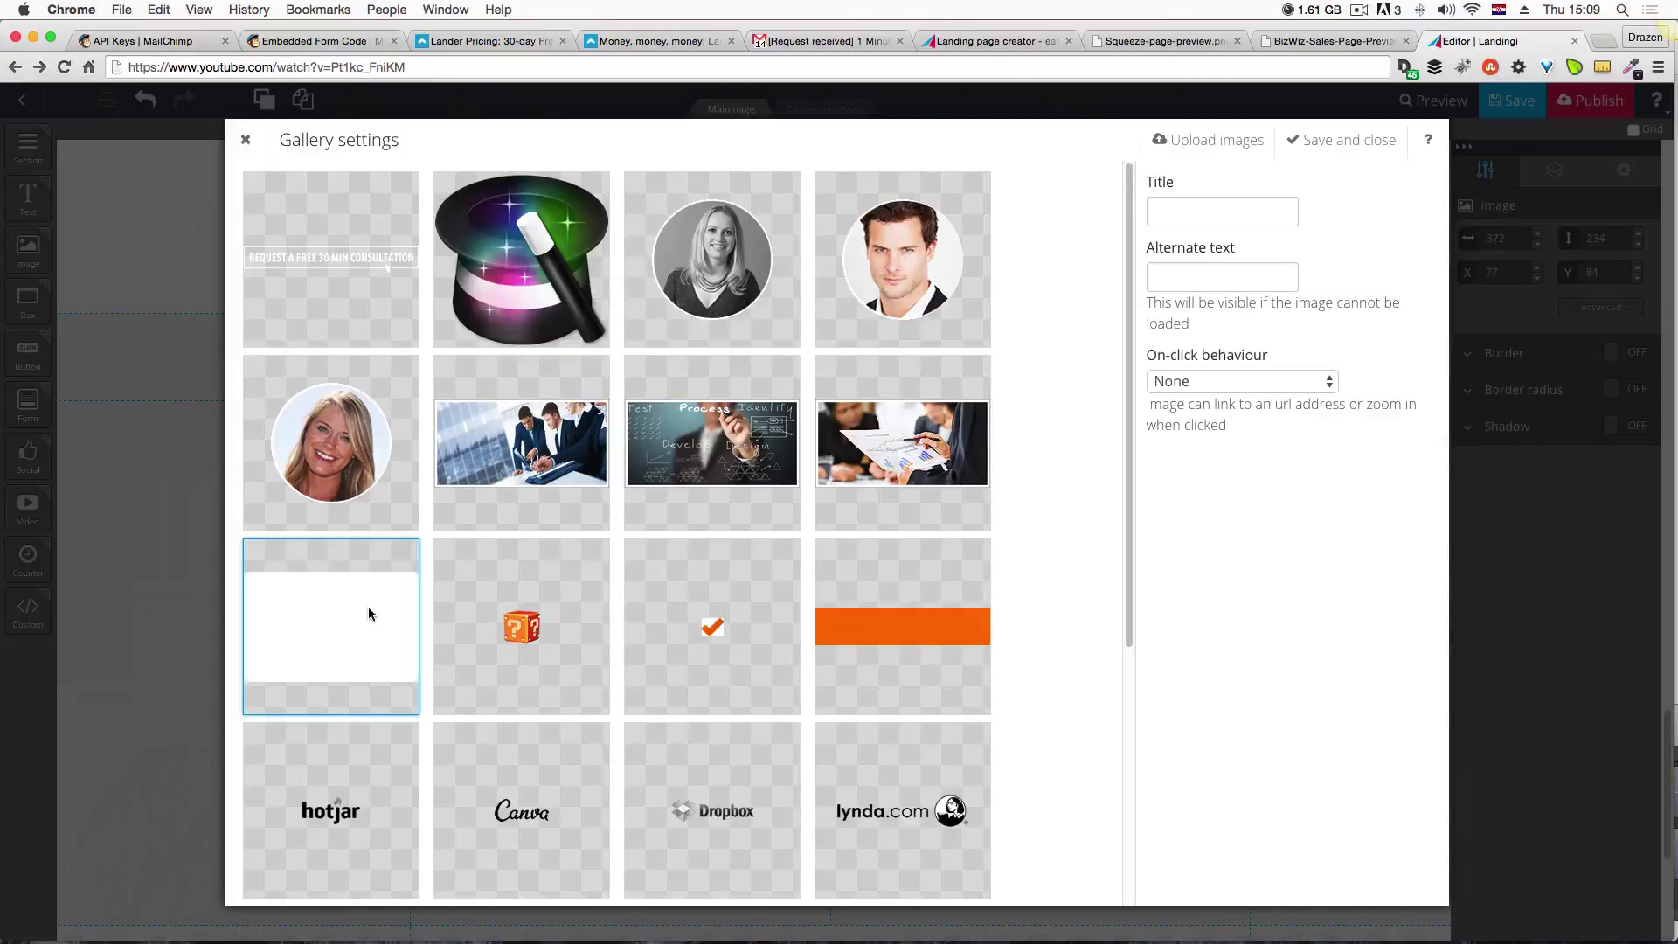
left_click(167, 167)
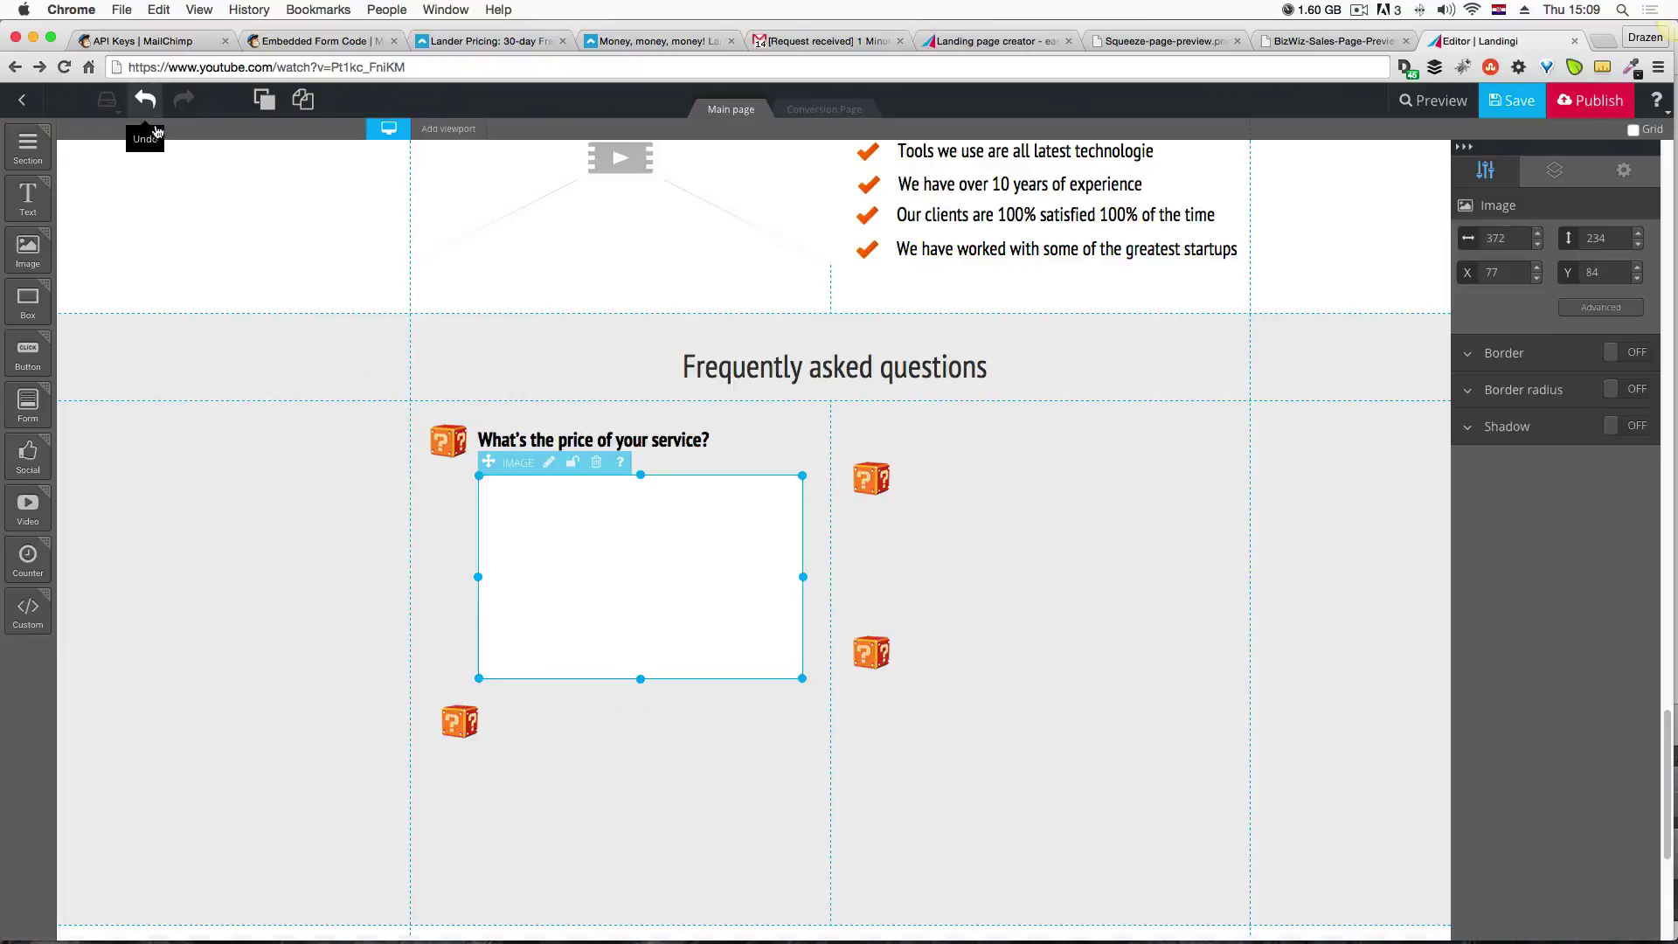
left_click(147, 101)
left_click(515, 535)
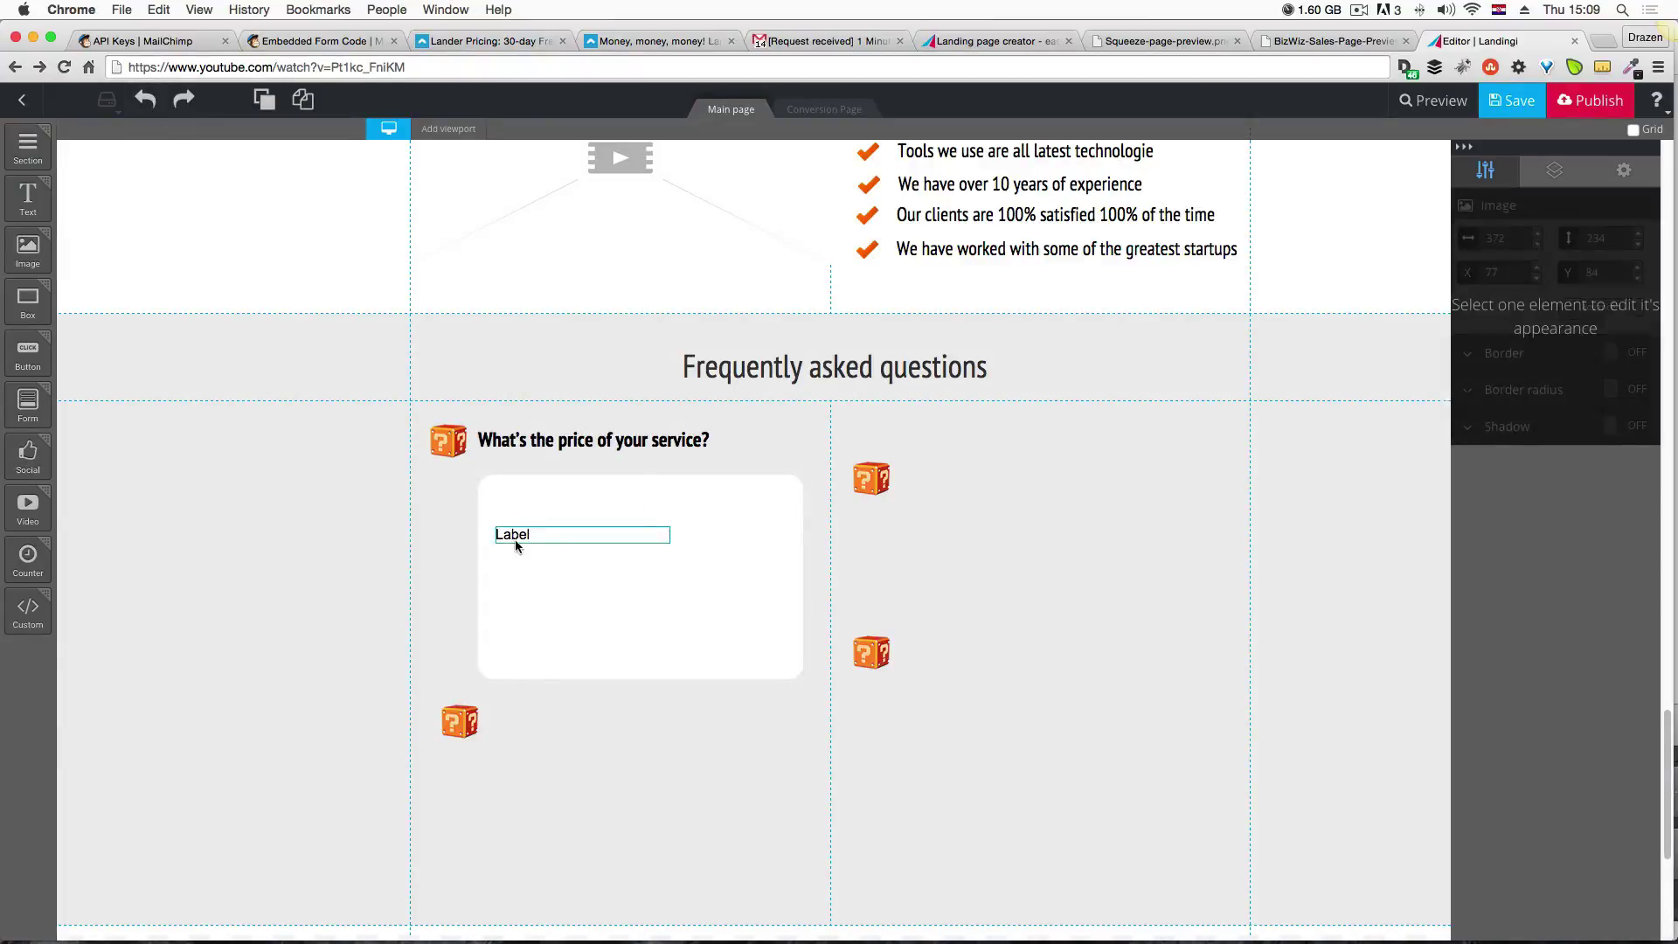
double_click(540, 538)
left_click_drag(540, 535, 495, 534)
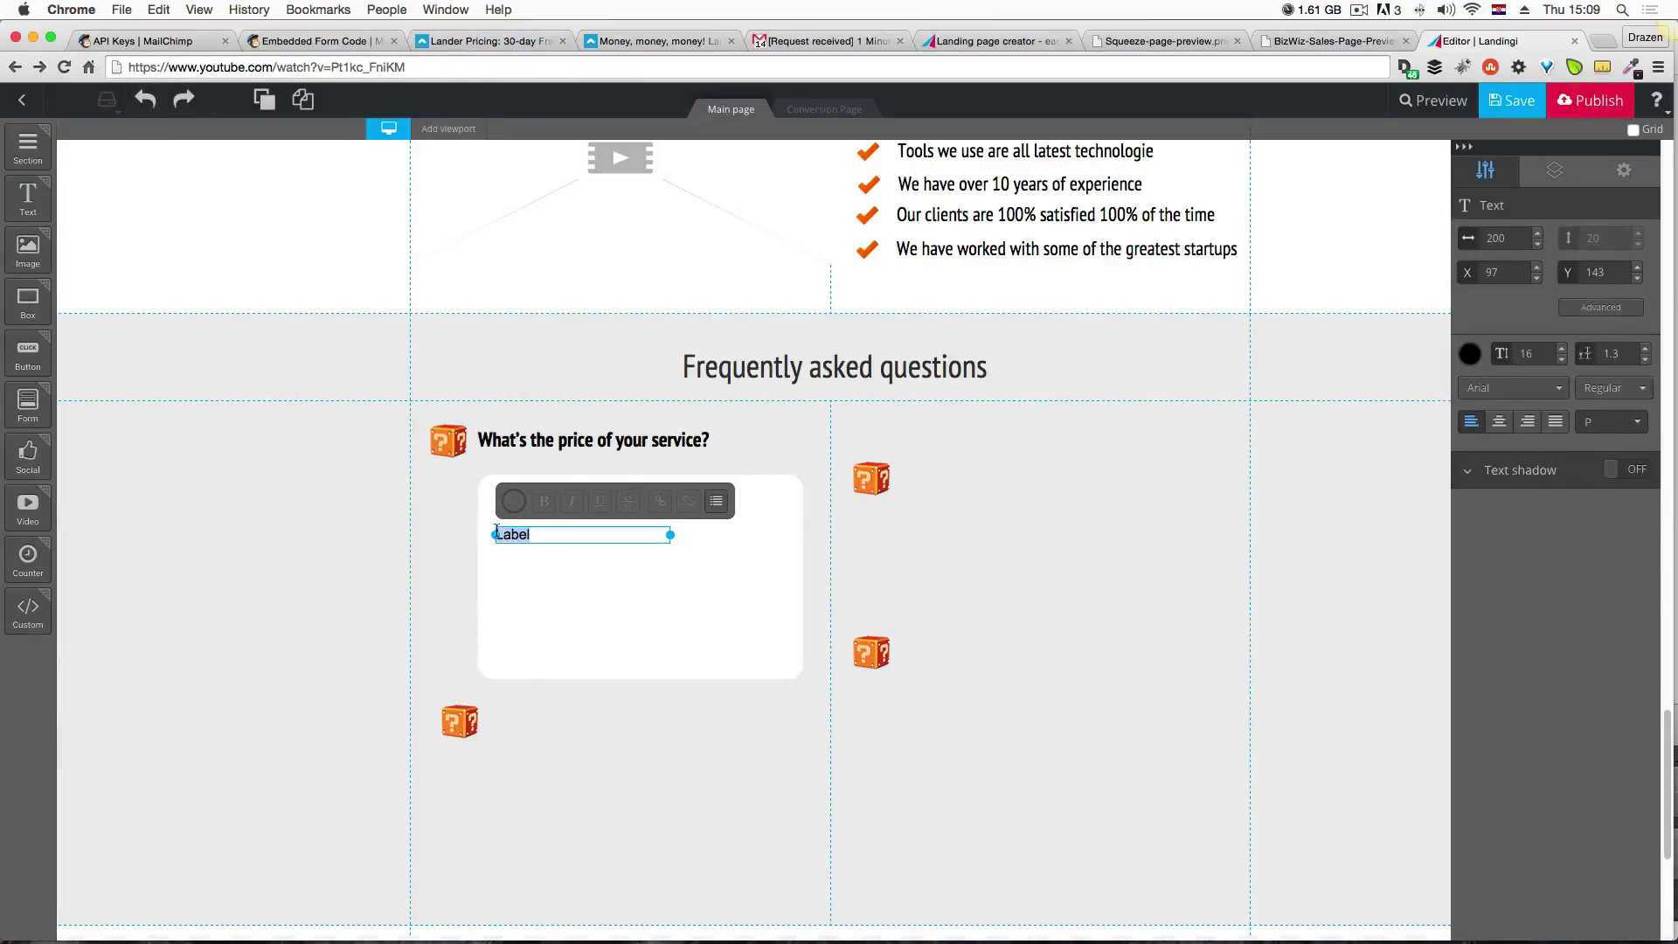
key("super+v")
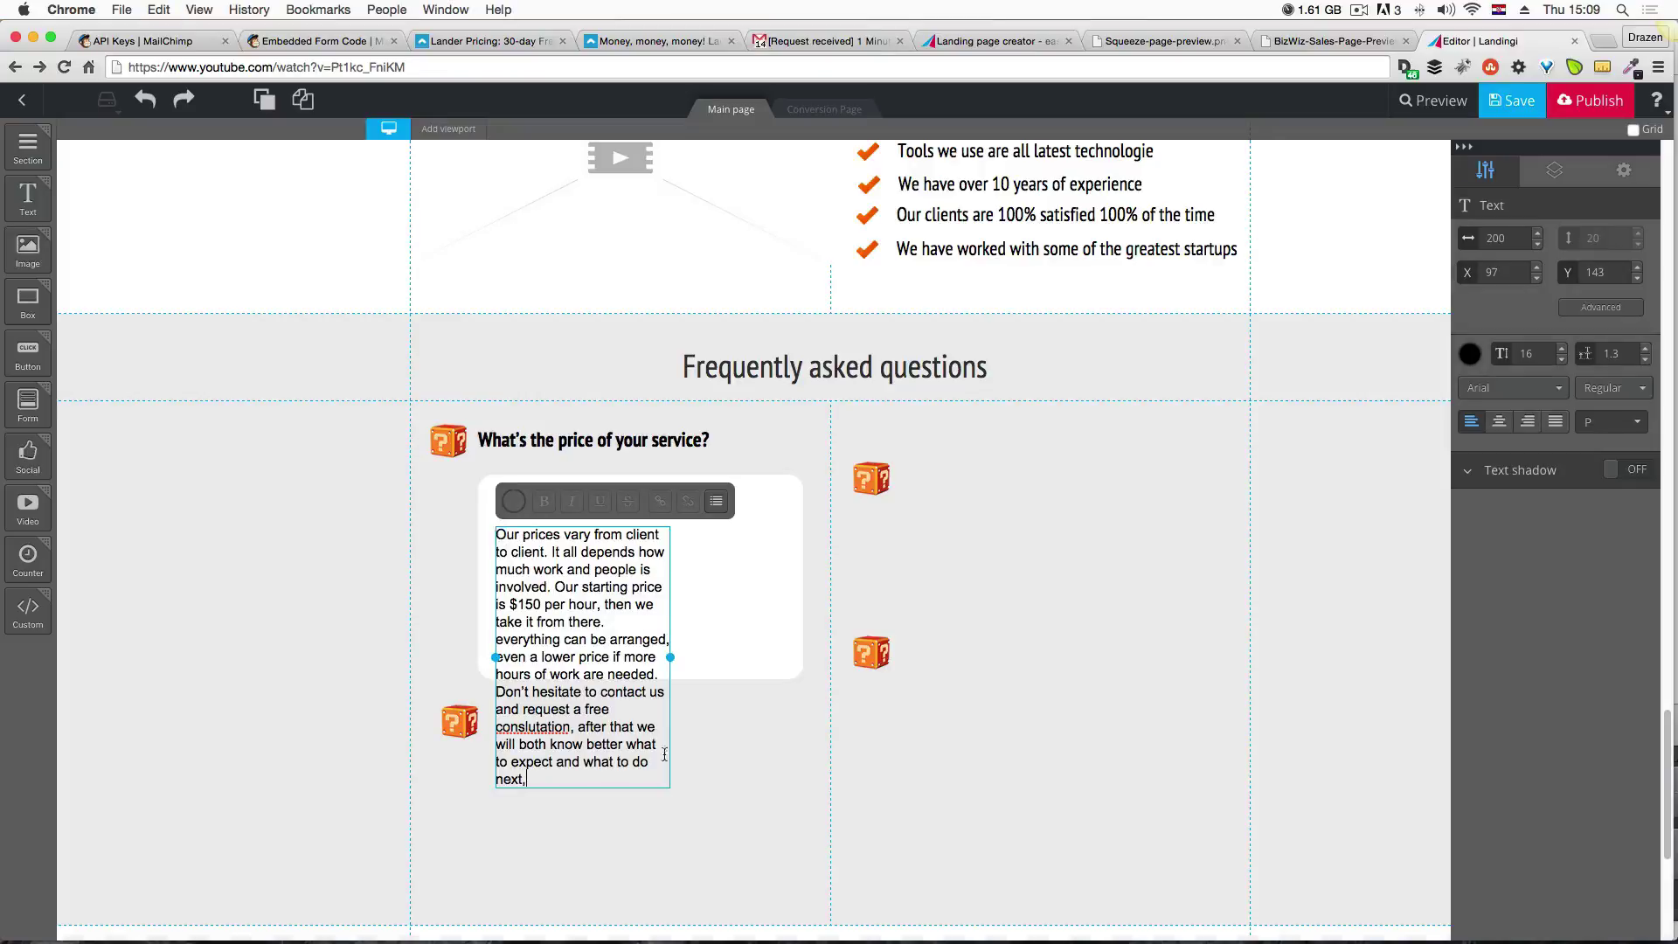
Widen the price answer text to about 347 and place it inside the white box at about X 93, Y 109.
left_click_drag(763, 657, 801, 654)
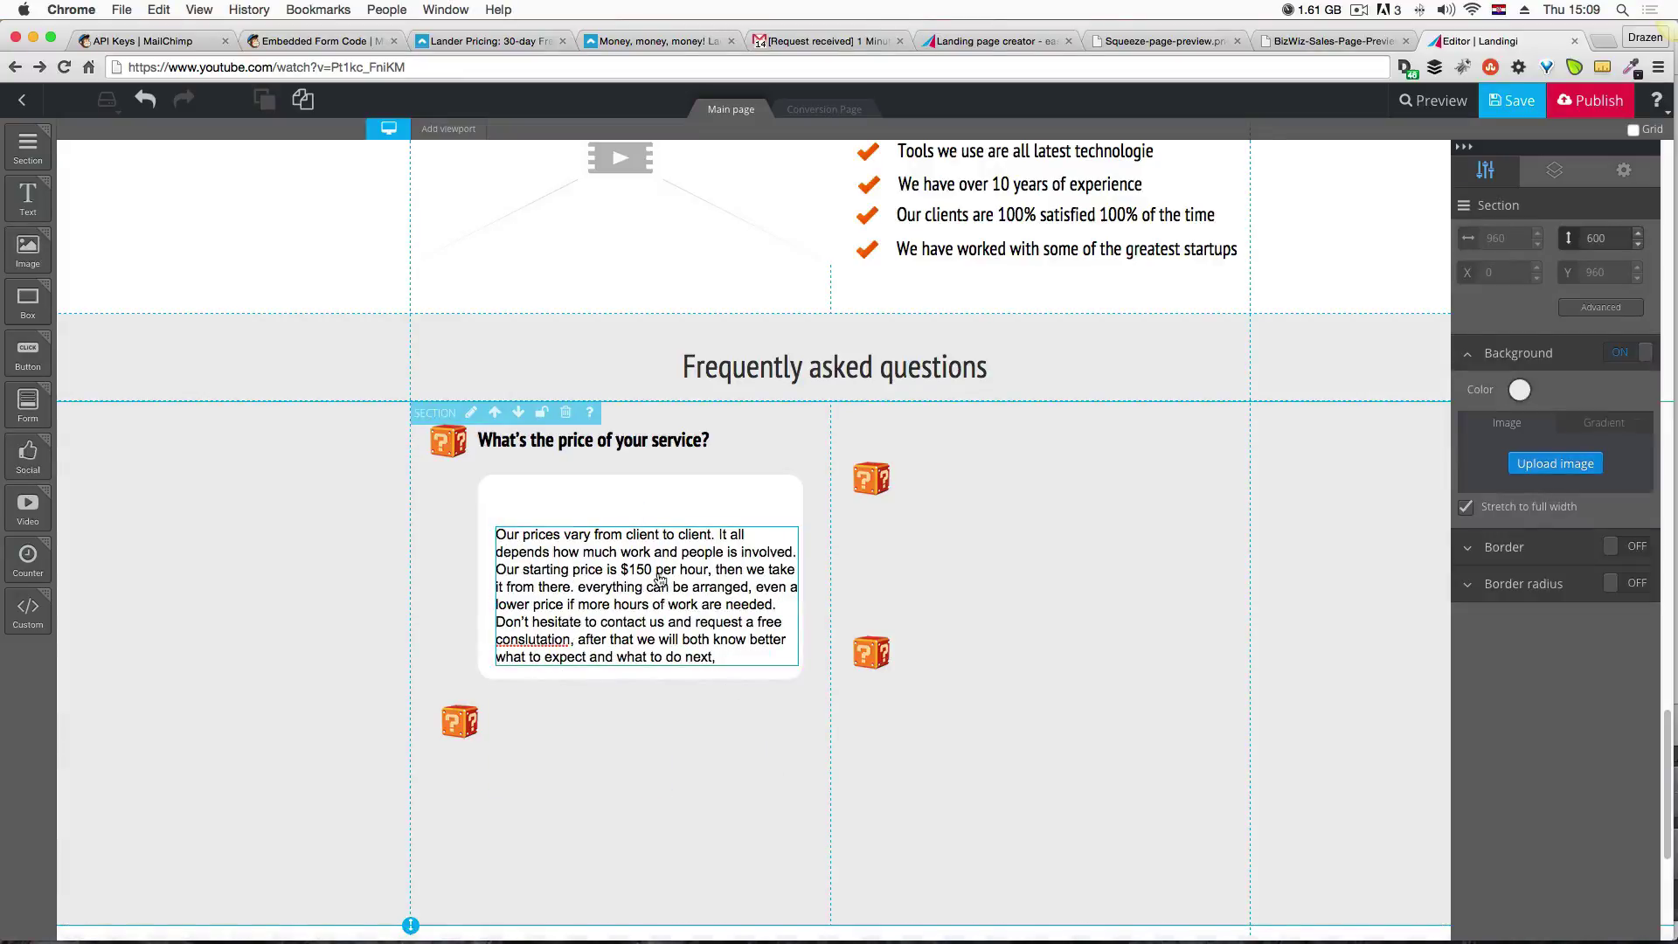
left_click_drag(661, 595, 658, 566)
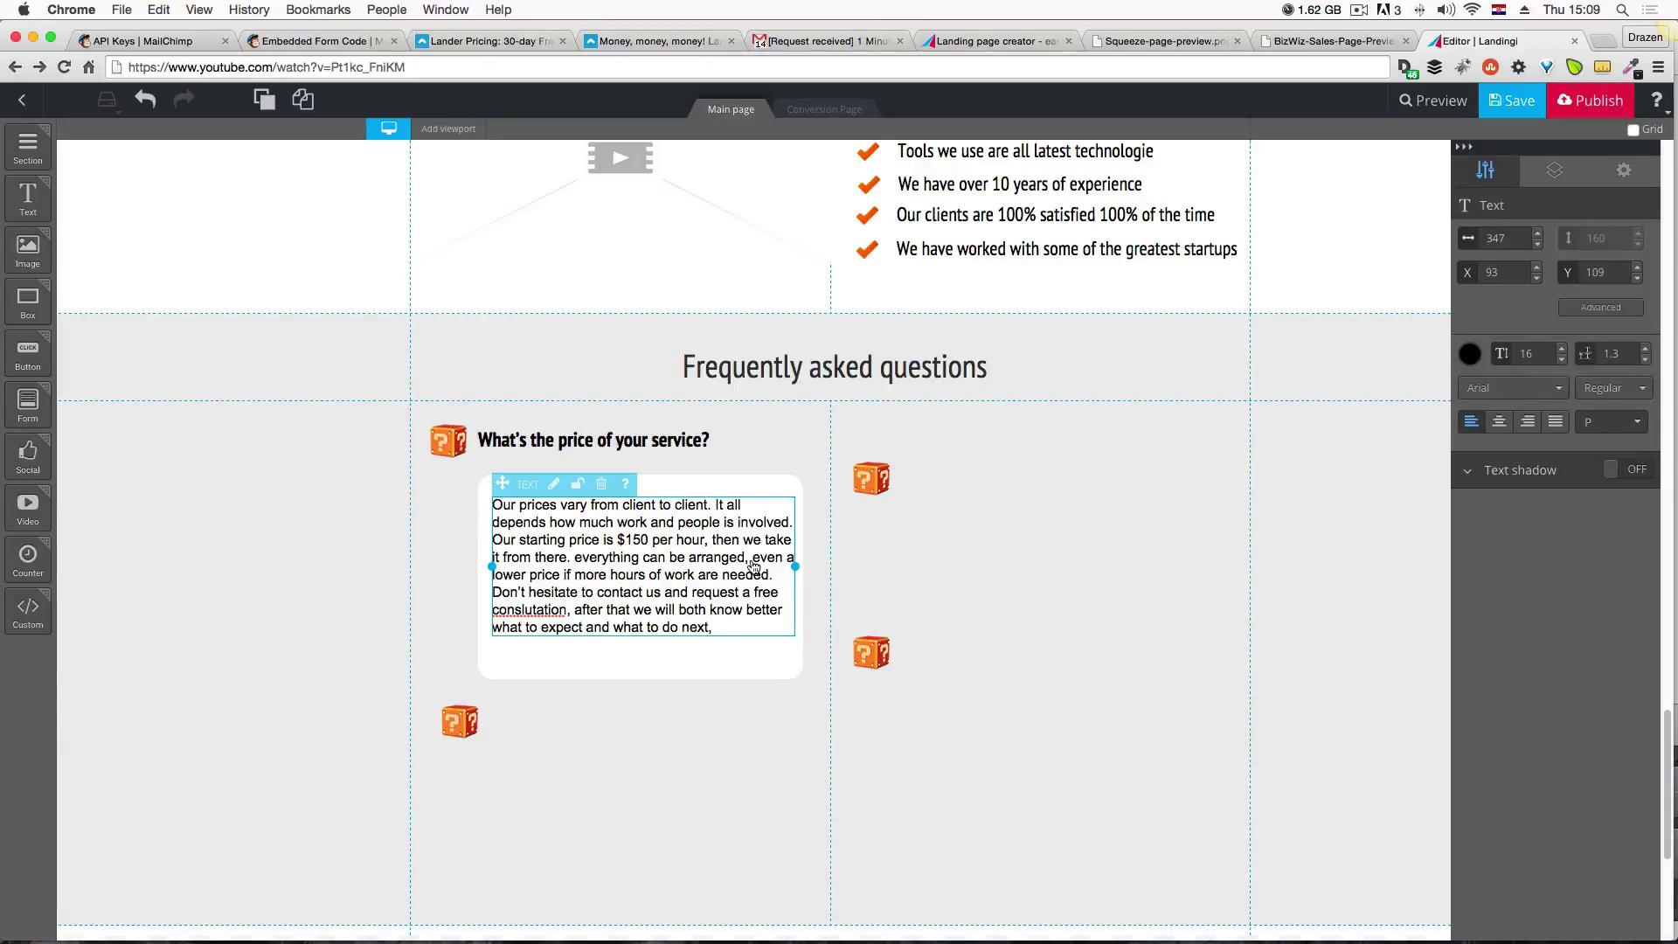
Set the price answer to PT Sans Narrow and split it with a blank line before "Don't hesitate to contact us".
left_click(753, 566)
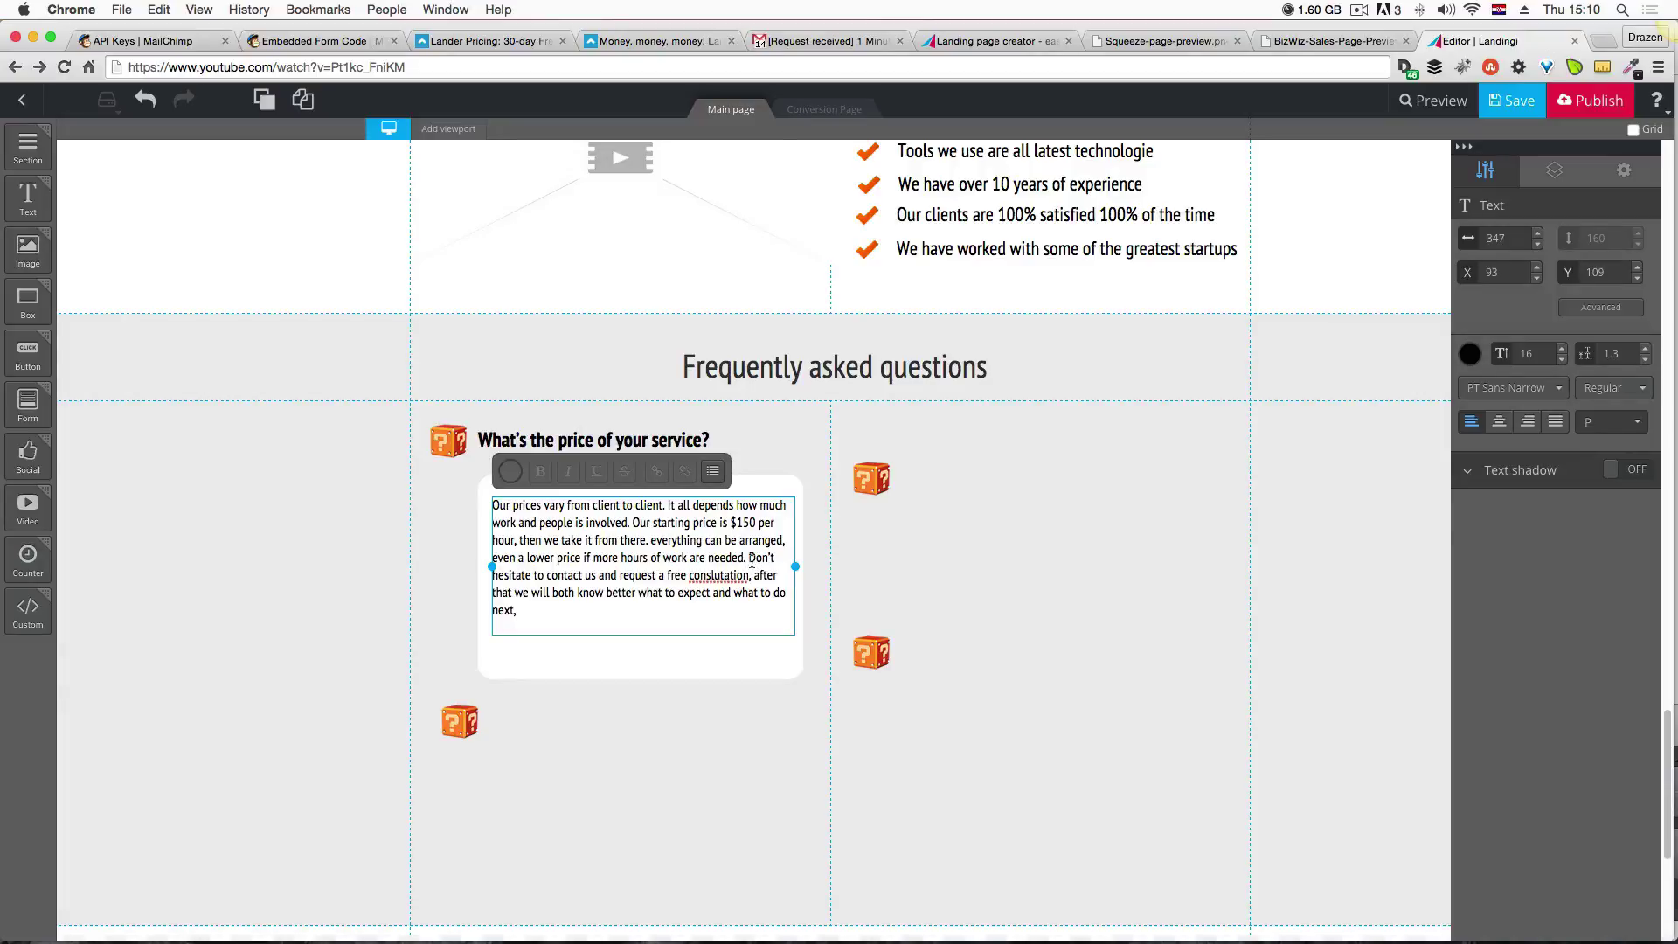
key("Return")
key("Return")
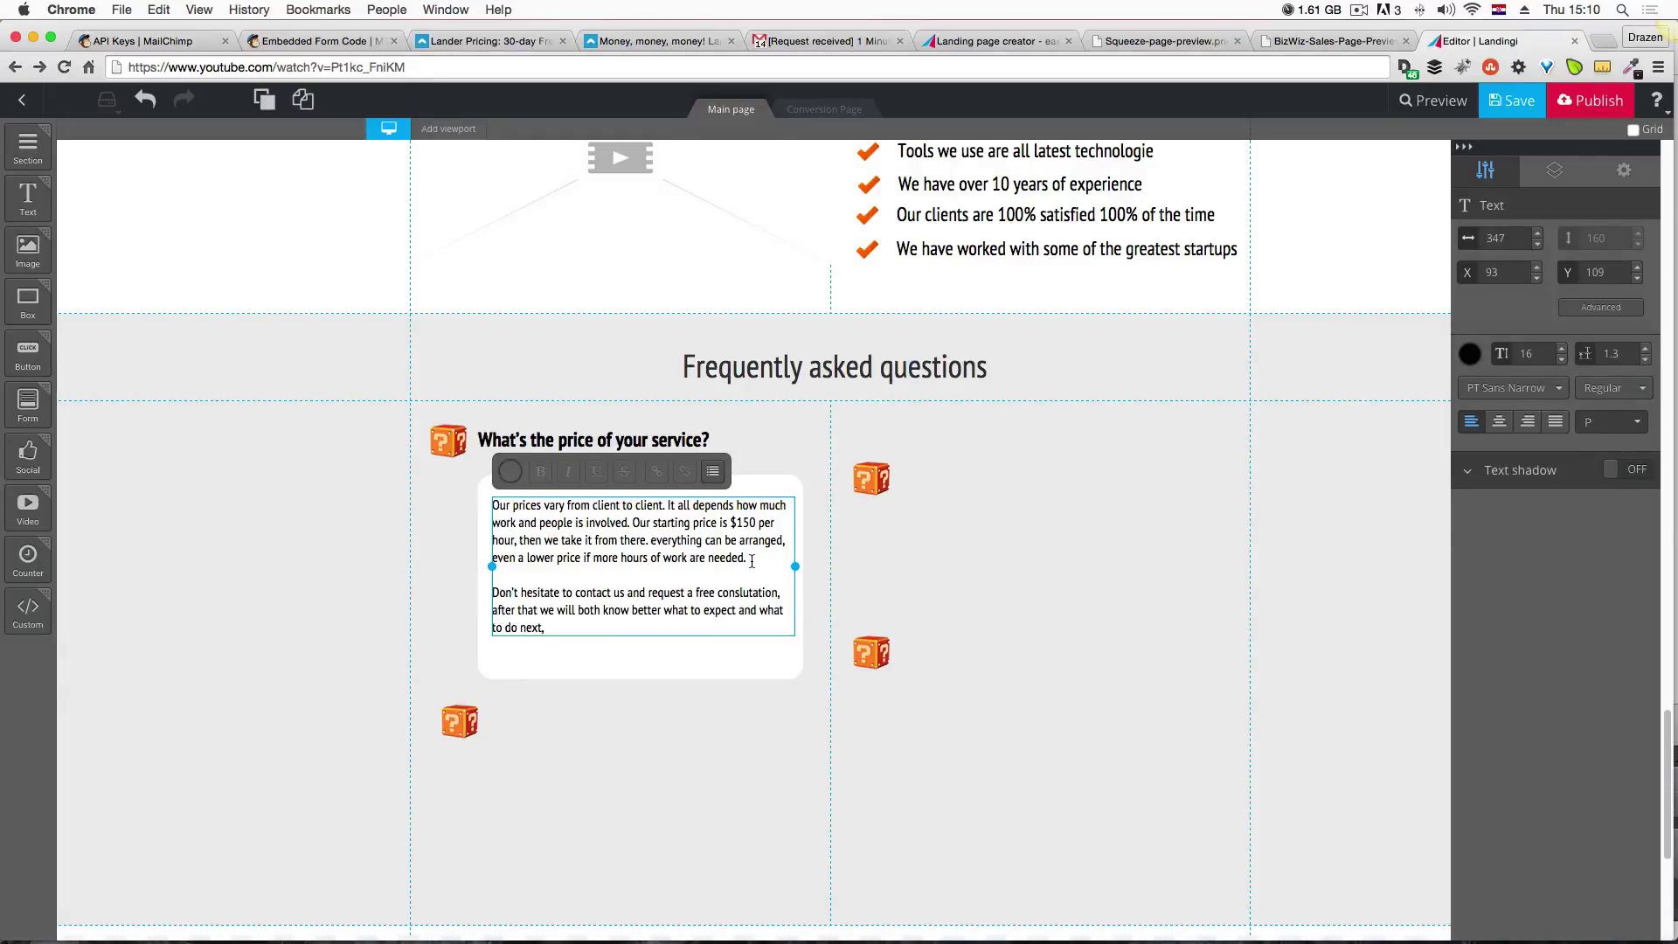
key("Escape")
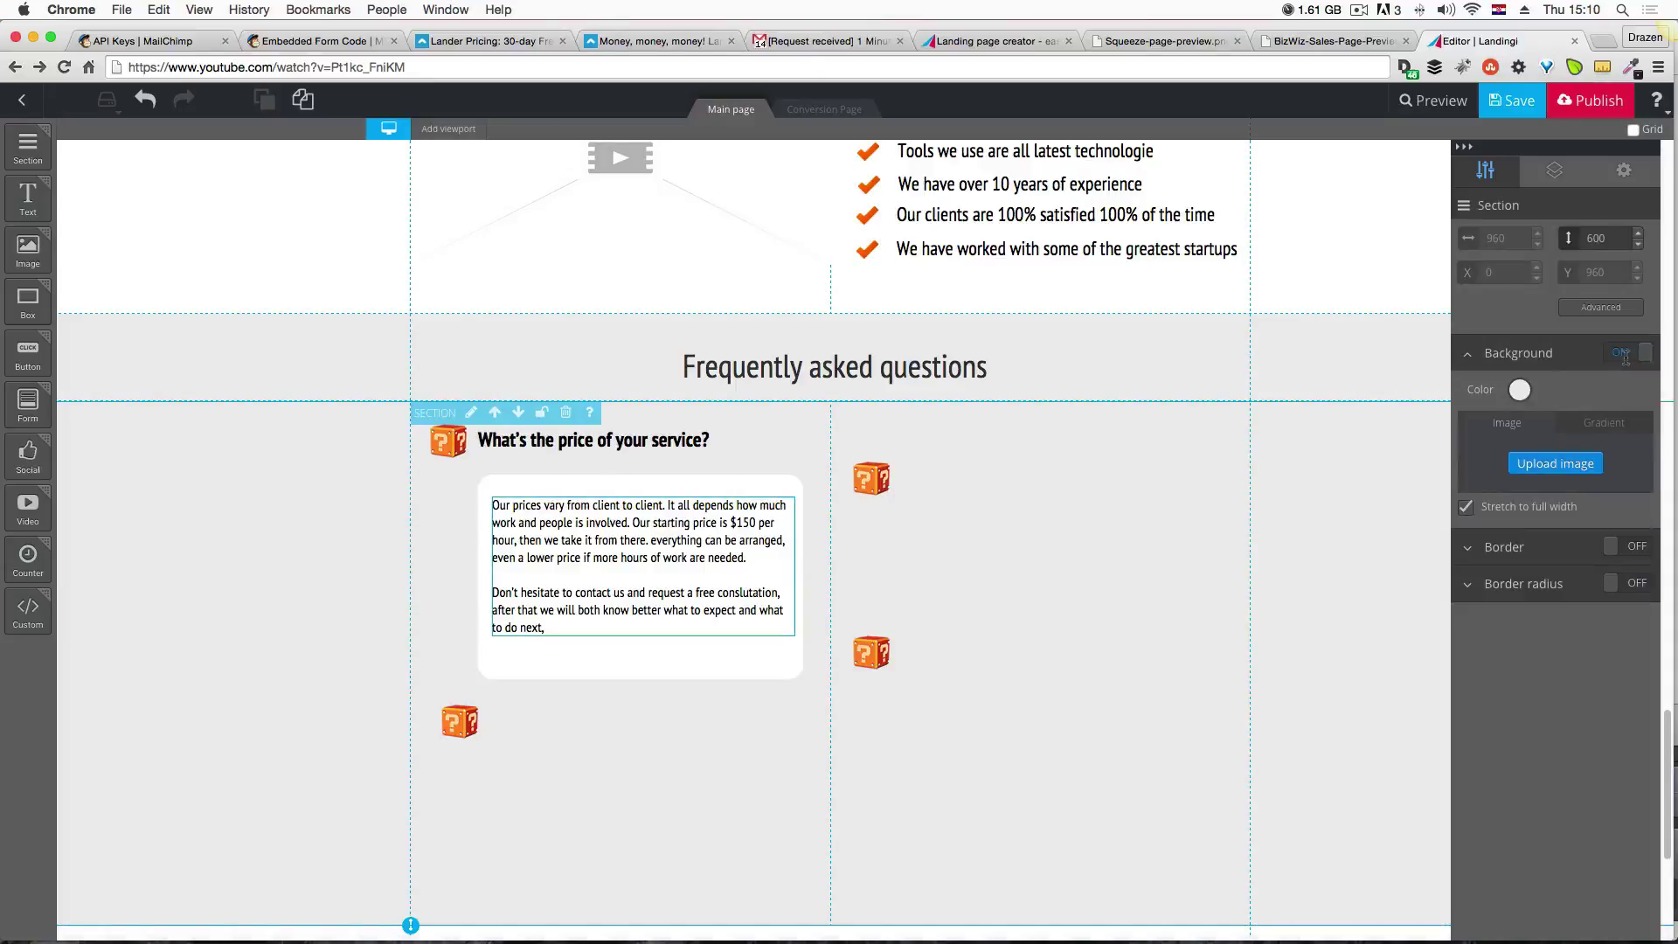
key("ctrl+z")
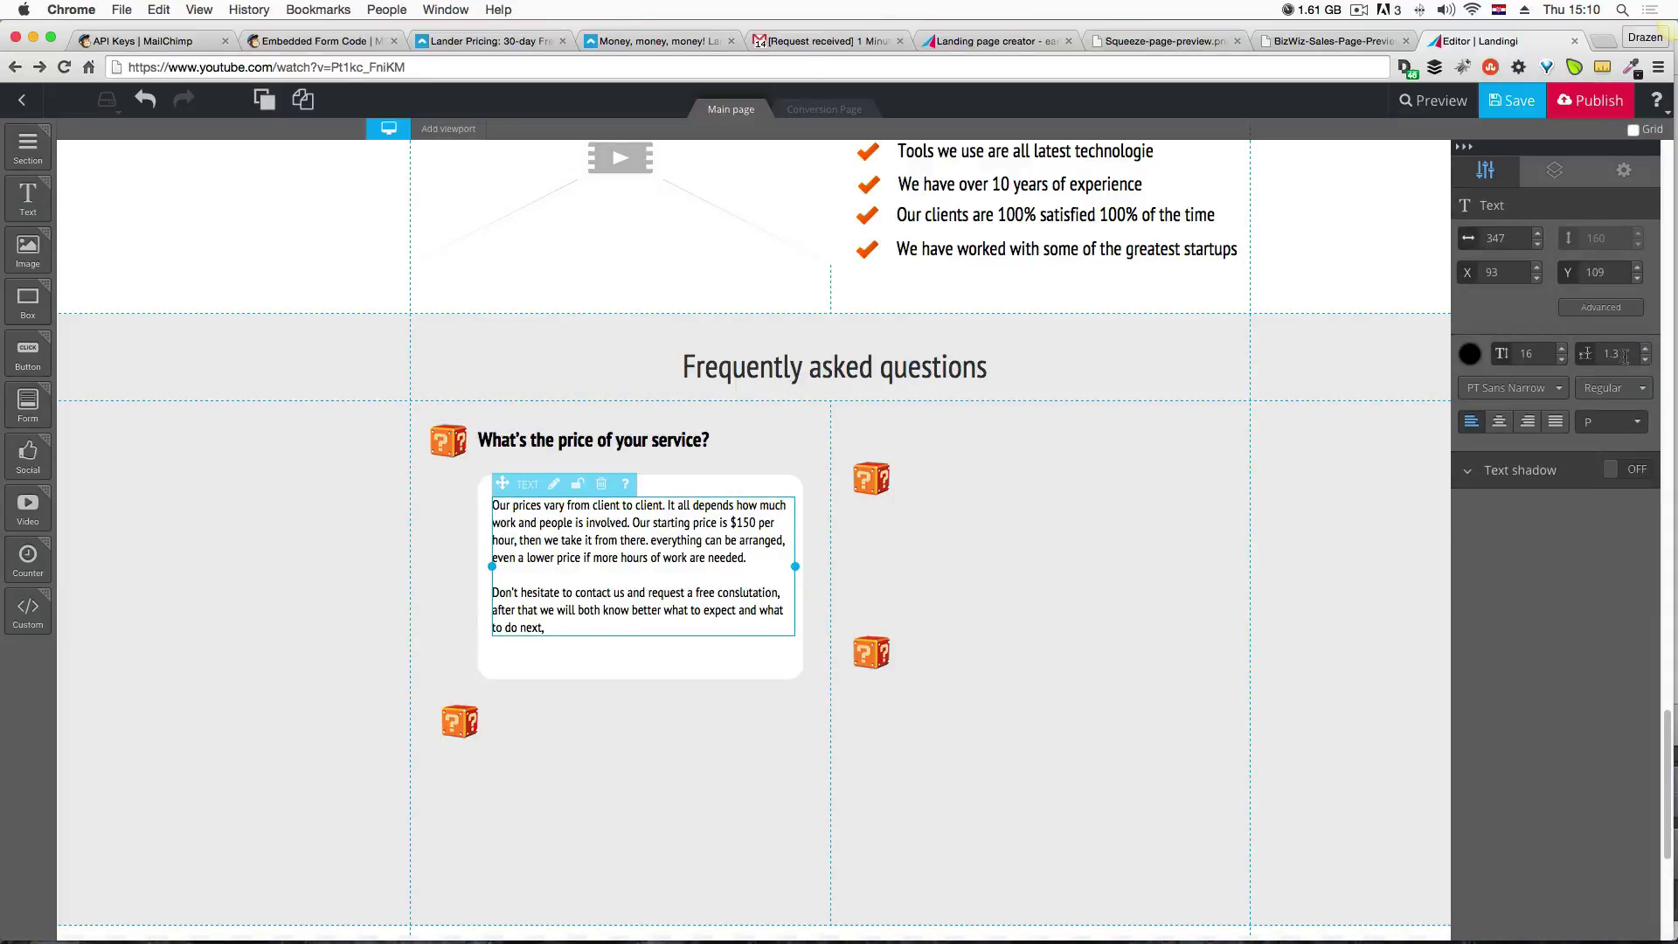
left_click(647, 785)
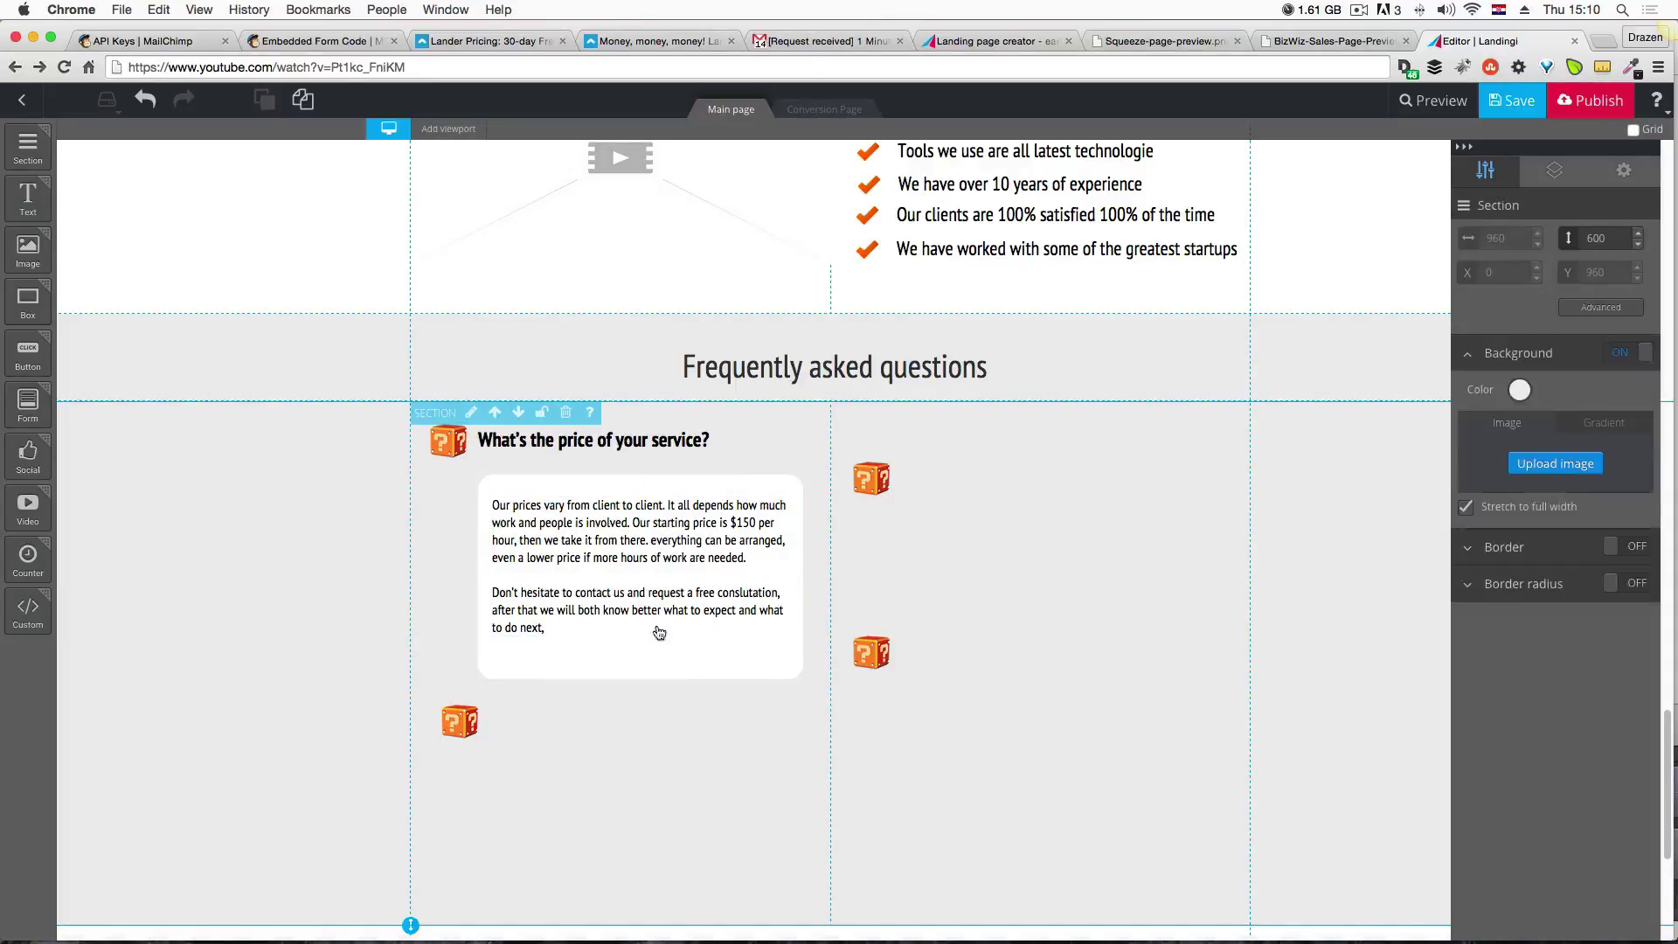
Move the price answer up to about X 92, Y 98 in the white box and increase its font size by 2.
left_click(639, 583)
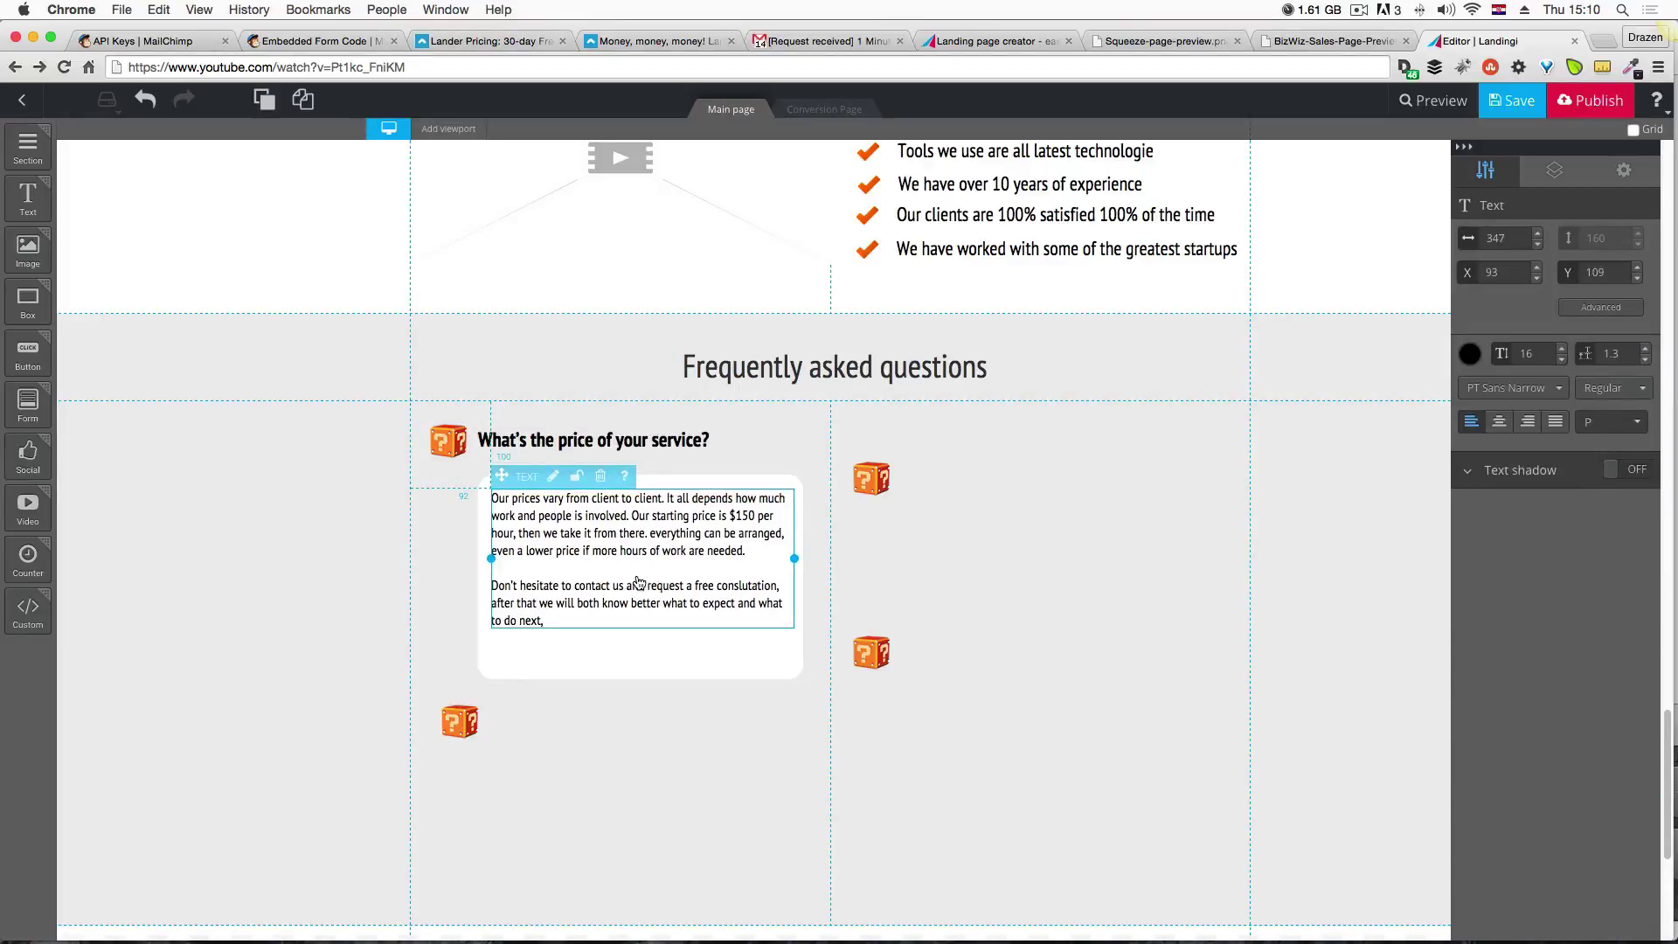
left_click_drag(639, 583, 639, 581)
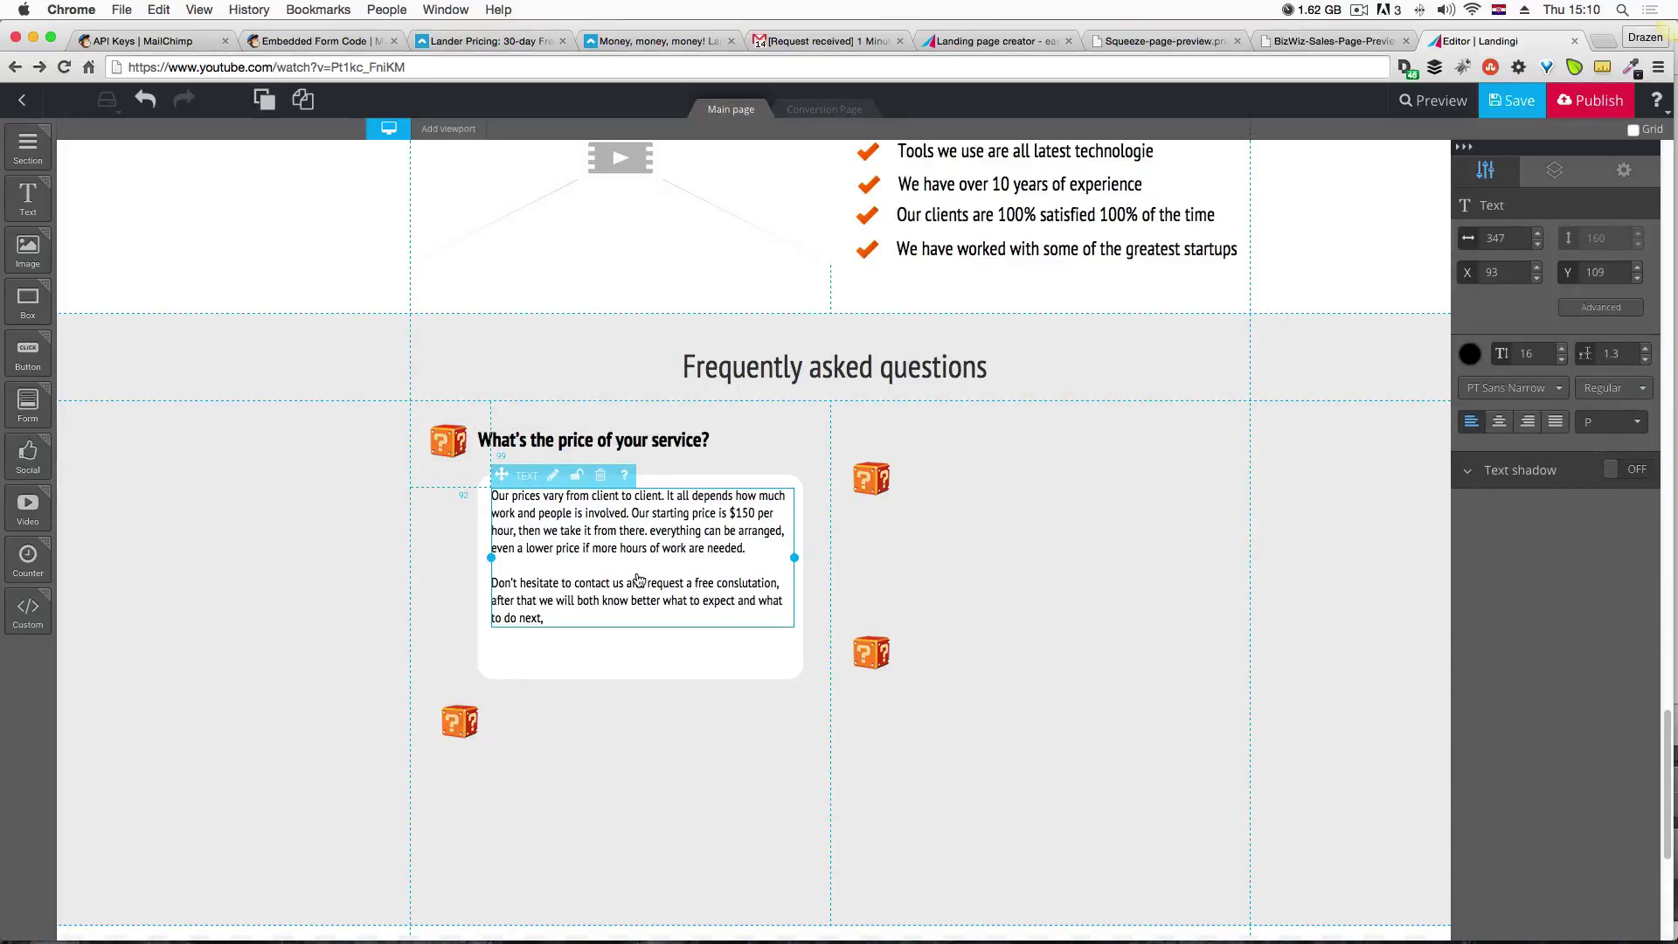
left_click(1563, 349)
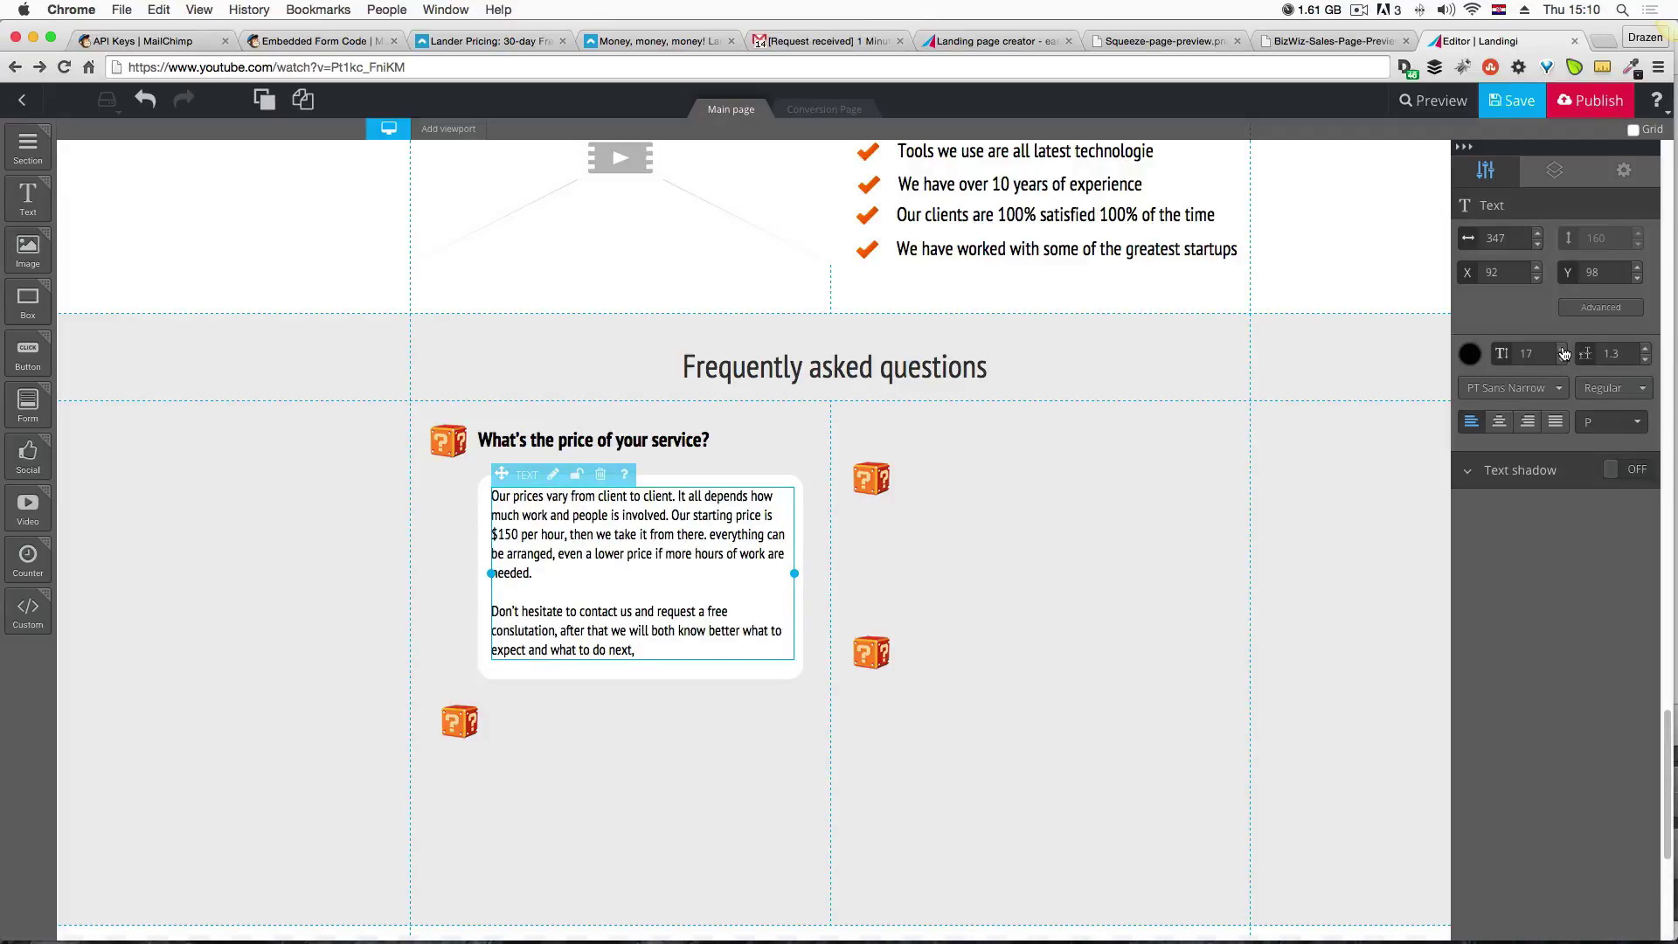
left_click(1565, 354)
left_click(1004, 740)
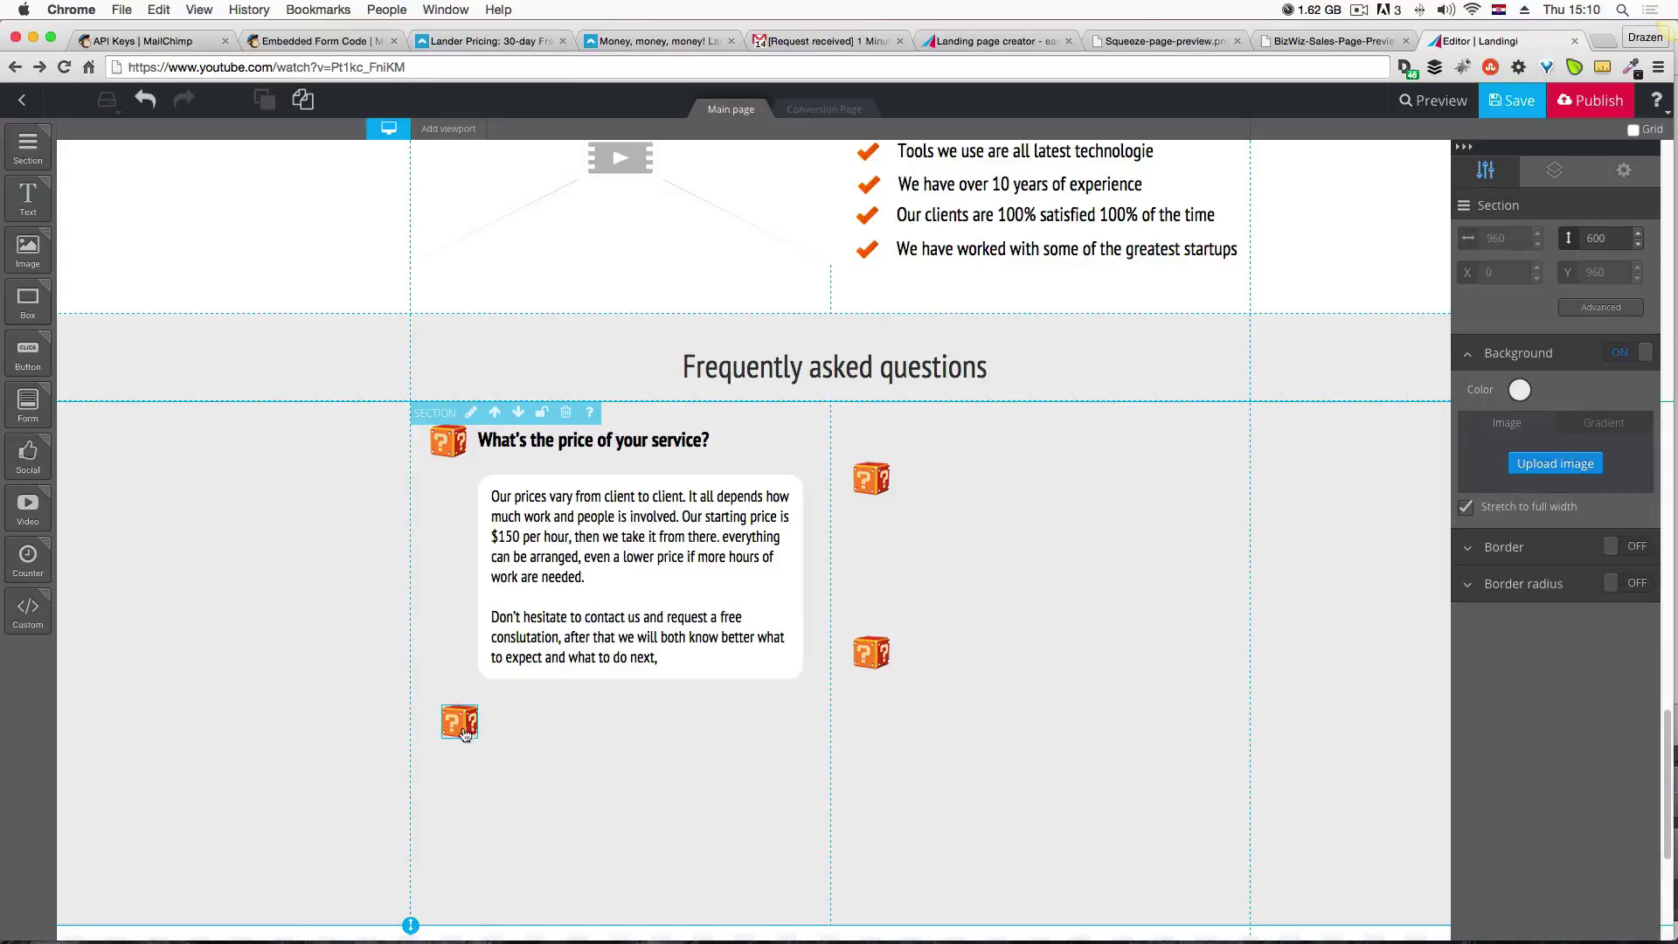
Line up the lower-left question icon under the upper one at X 22, Y 354 and compare the layout with the Fireworks mockup.
left_click_drag(464, 733, 453, 739)
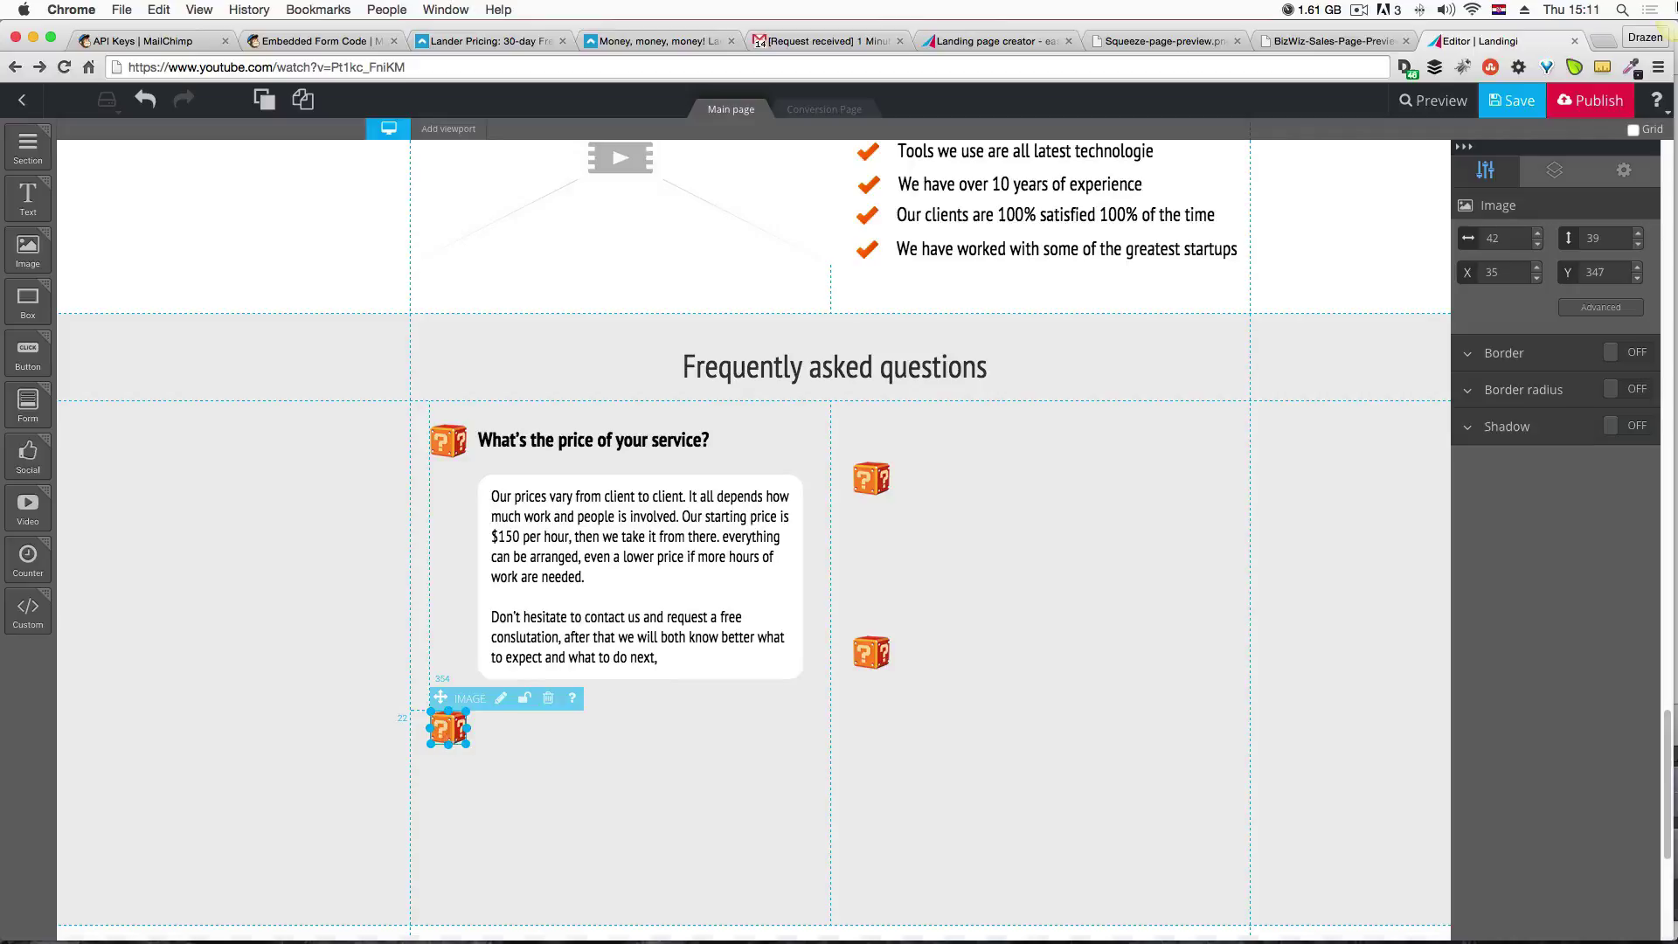
key("ctrl+Up")
left_click(229, 265)
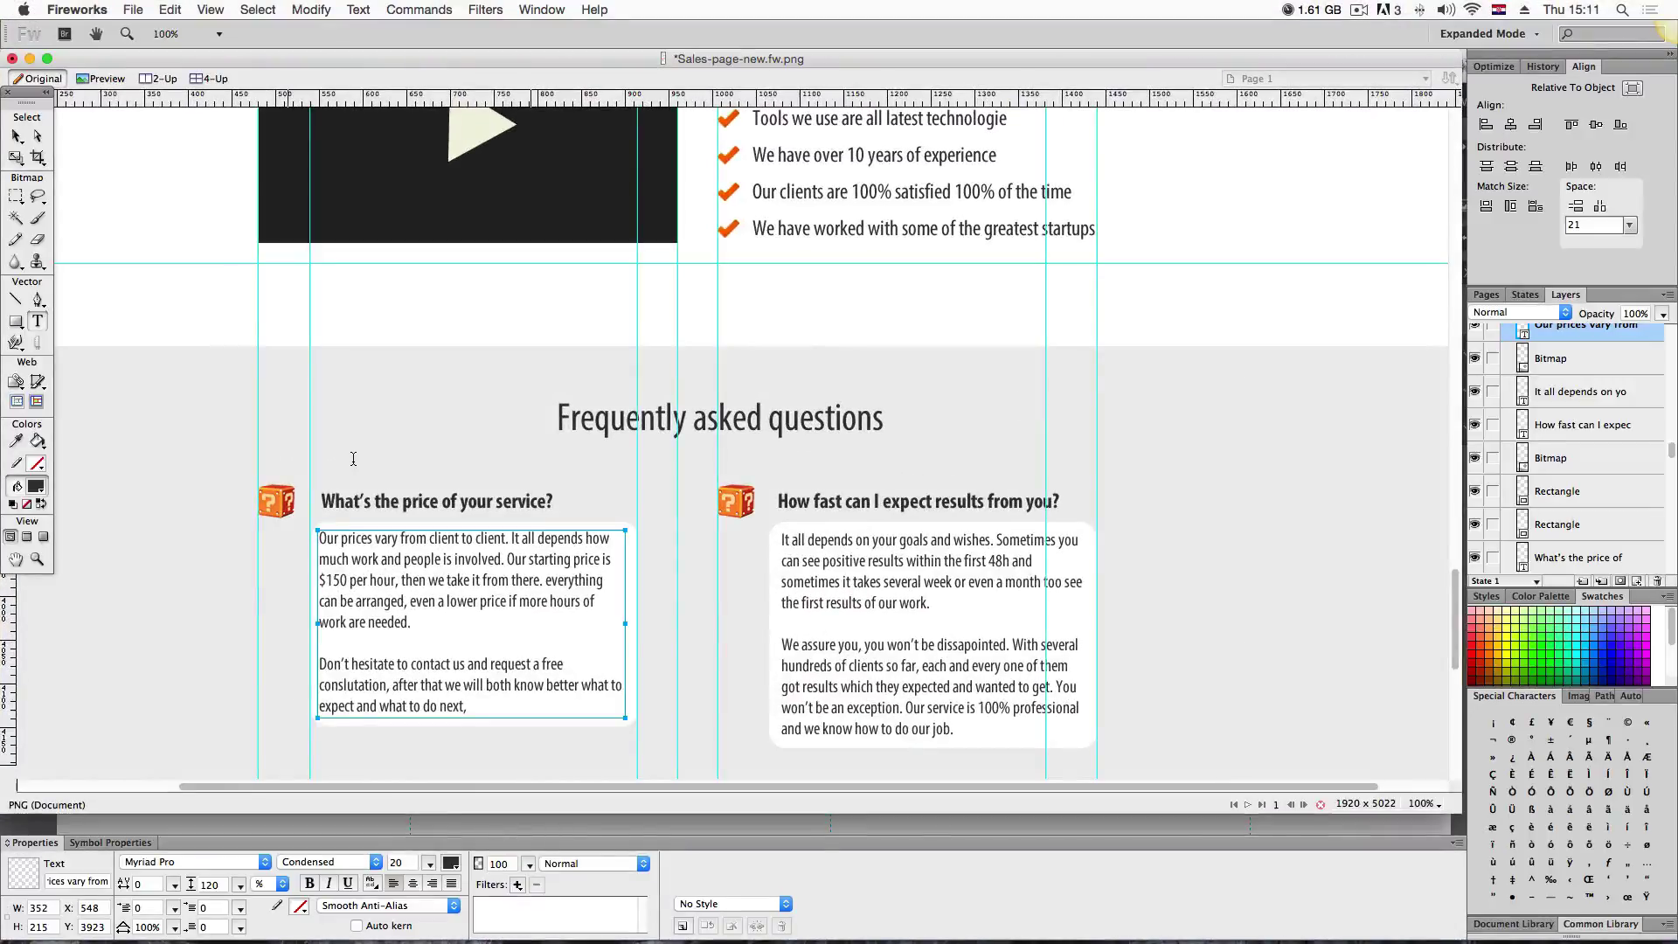
key("ctrl+Up")
left_click(840, 652)
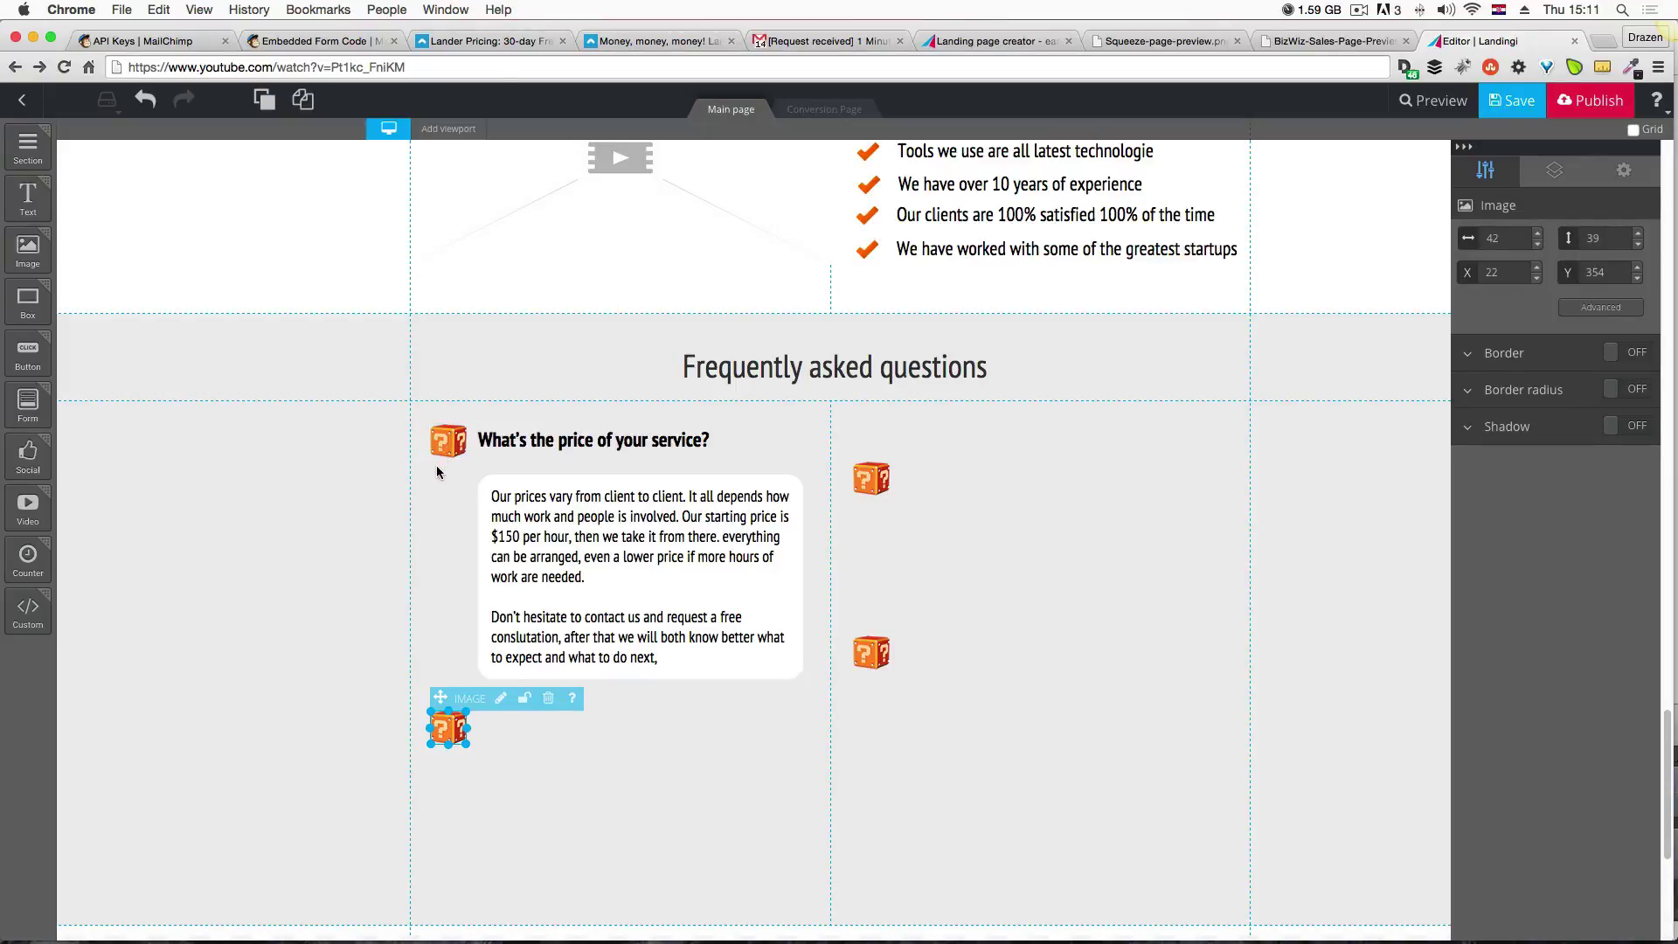
Shift the first question's icon and heading and the lower icon left so both icons sit on the column's left edge.
left_click(478, 456)
left_click_drag(512, 444, 493, 444)
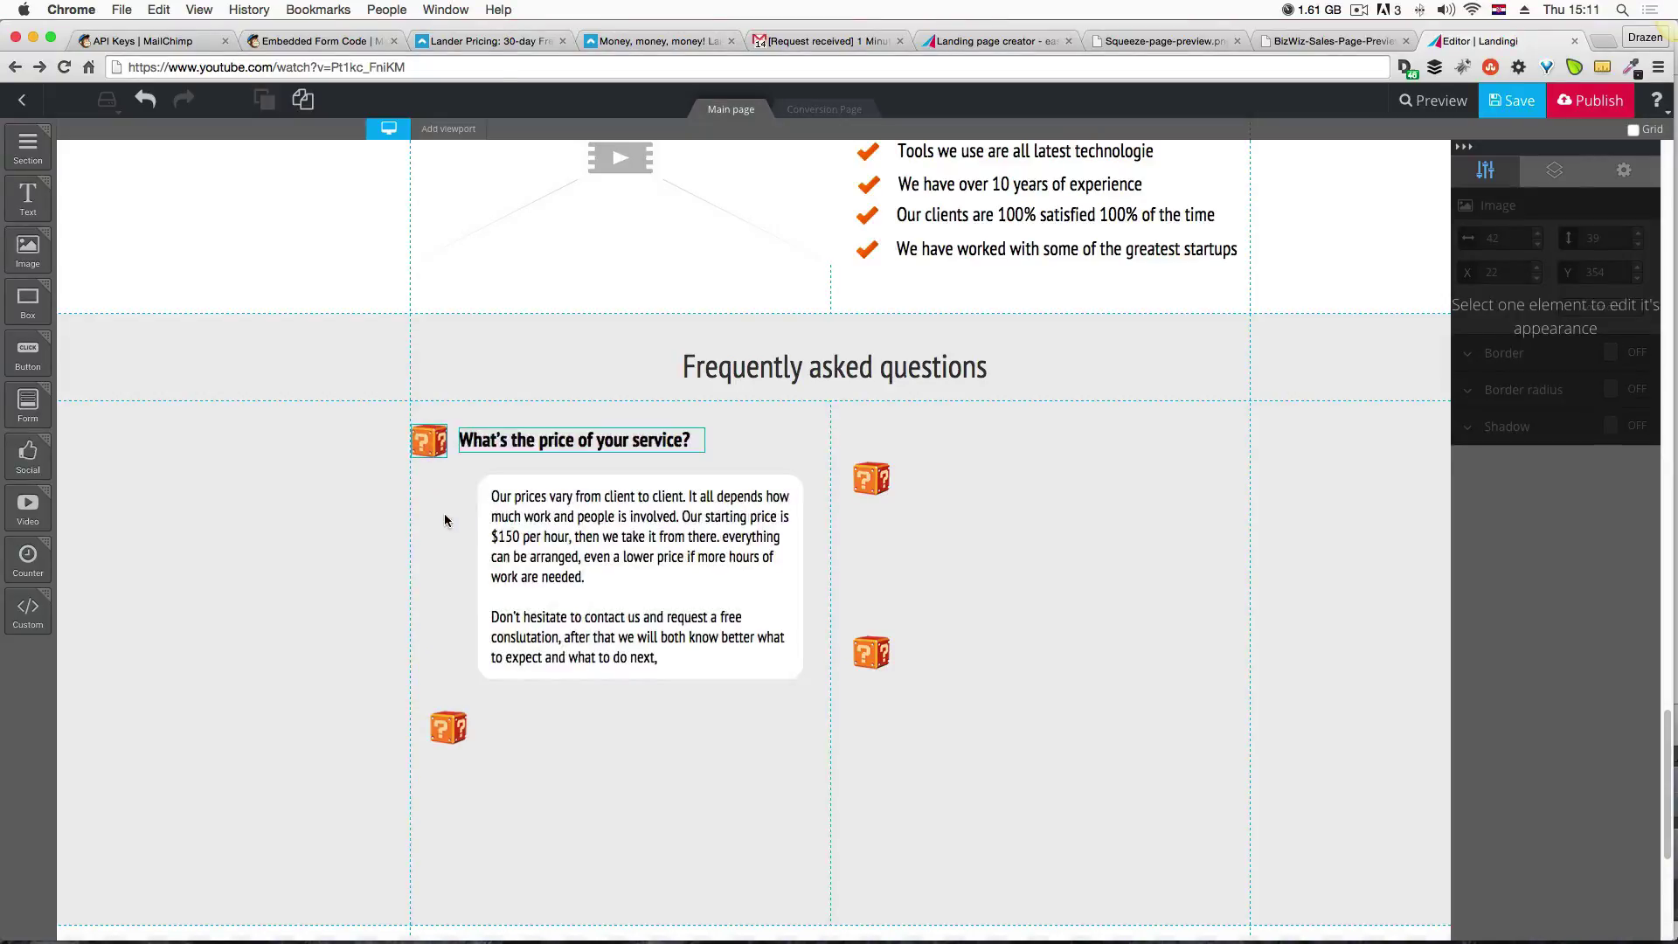
left_click(444, 512)
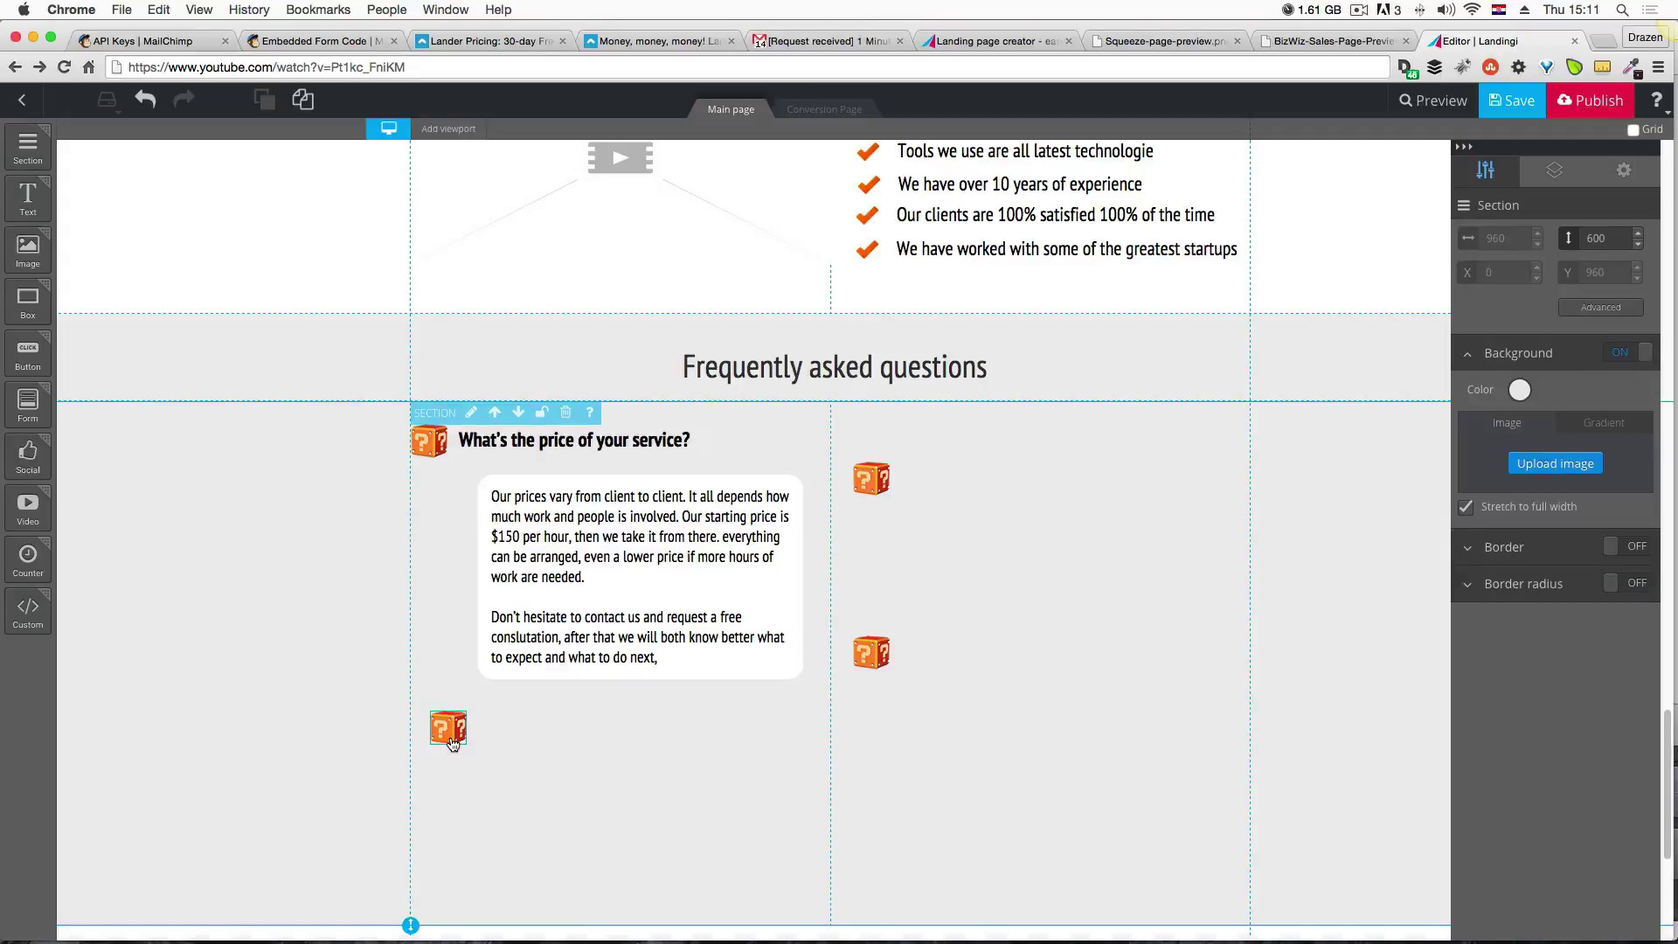
left_click_drag(451, 744, 434, 744)
Move the "What's the price of your service?" heading to about X 66, Y 30, level with its icon.
left_click(641, 836)
left_click(523, 449)
left_click_drag(523, 448, 521, 449)
left_click(687, 828)
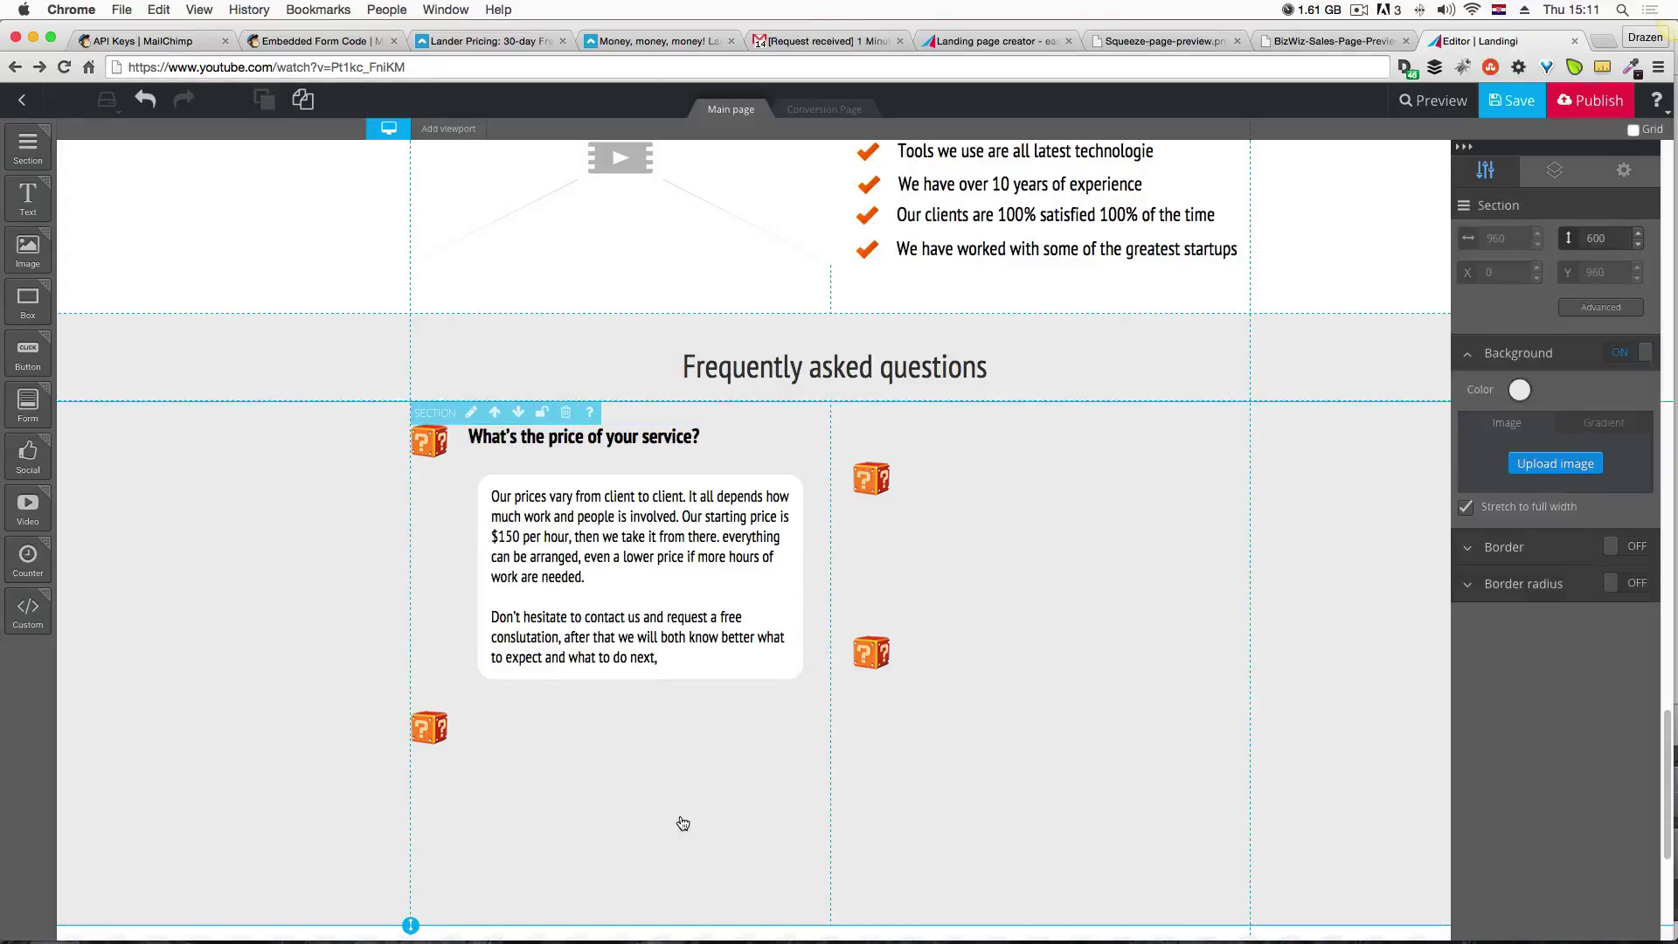
left_click(601, 443)
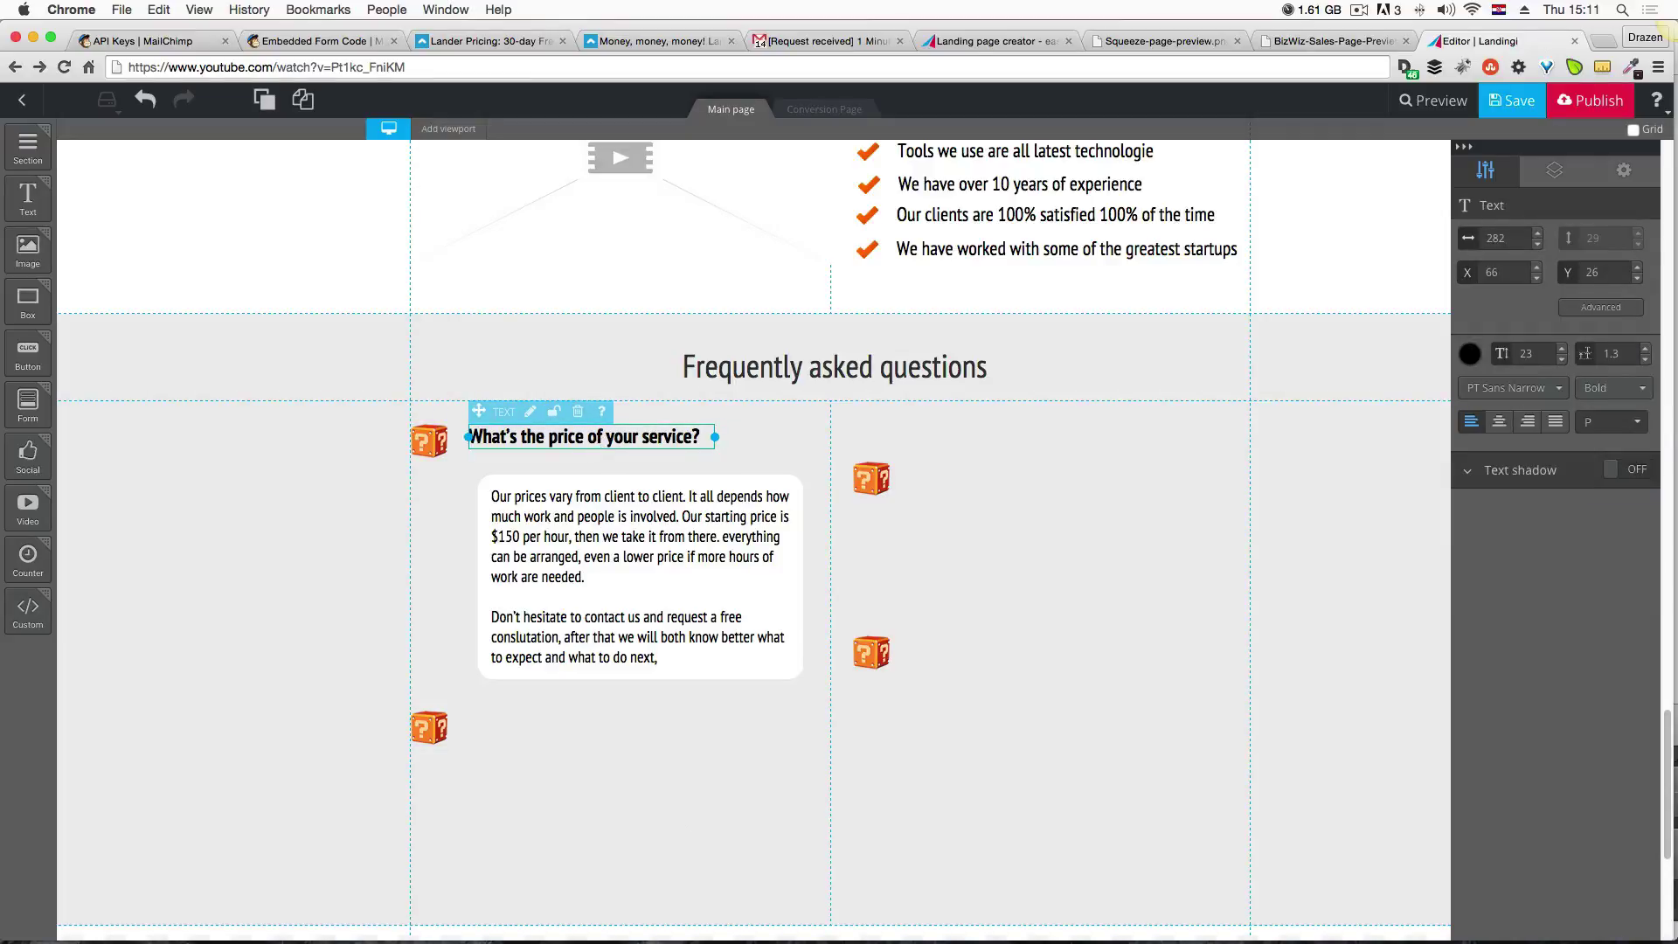
key("Down")
key("Down")
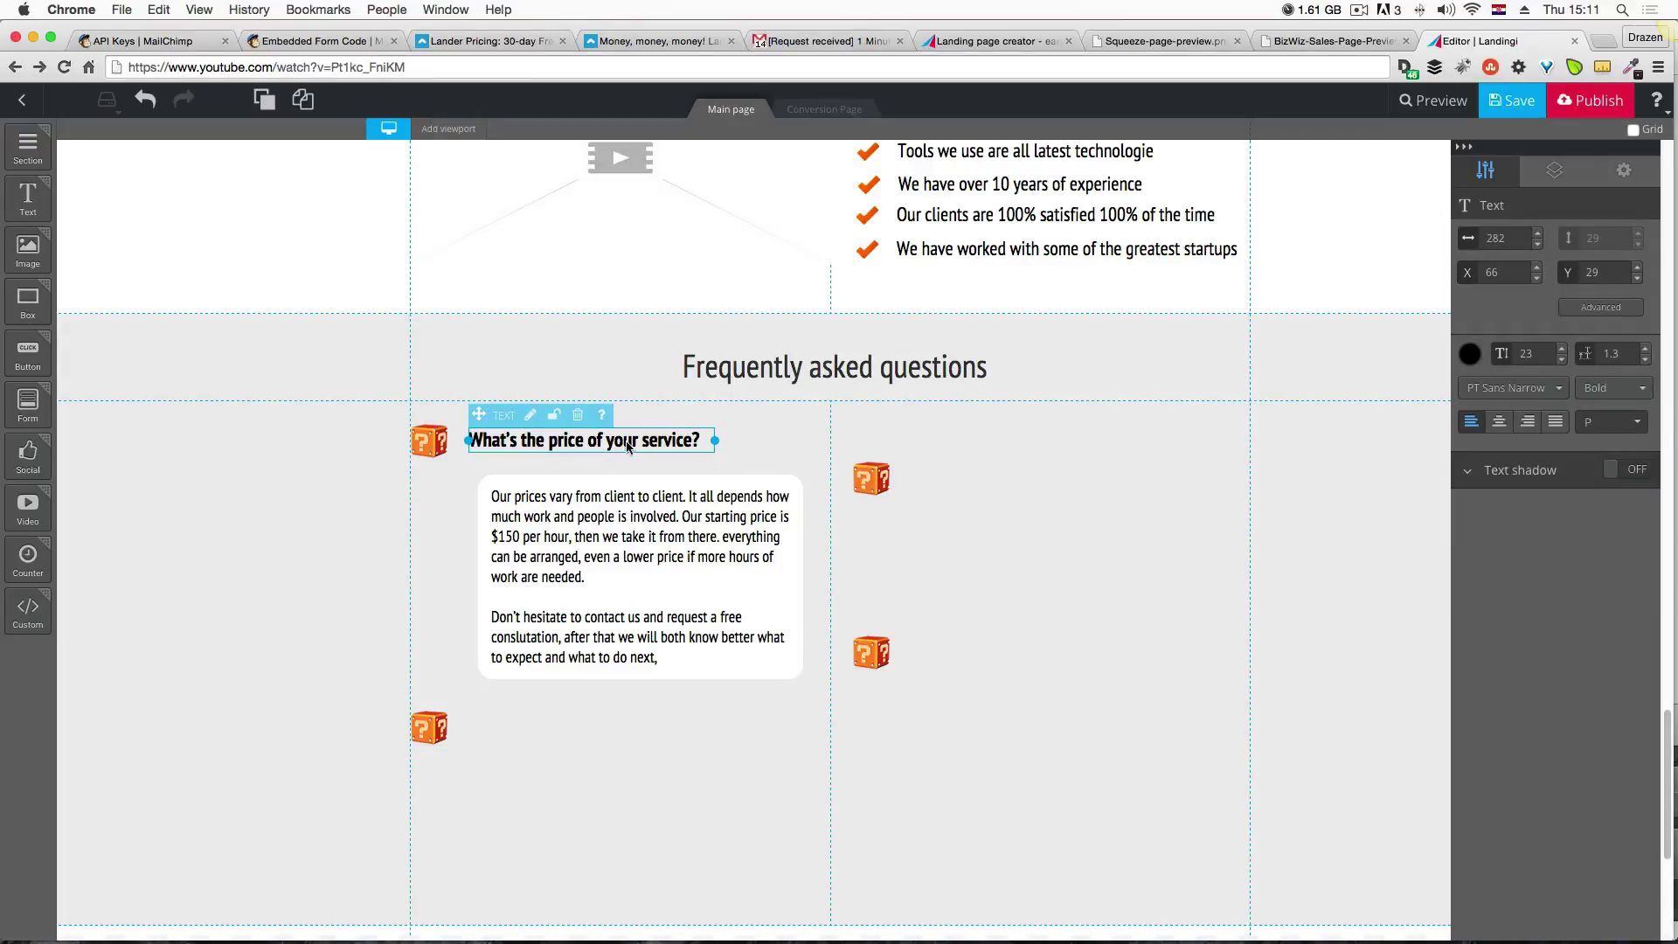
left_click(763, 444)
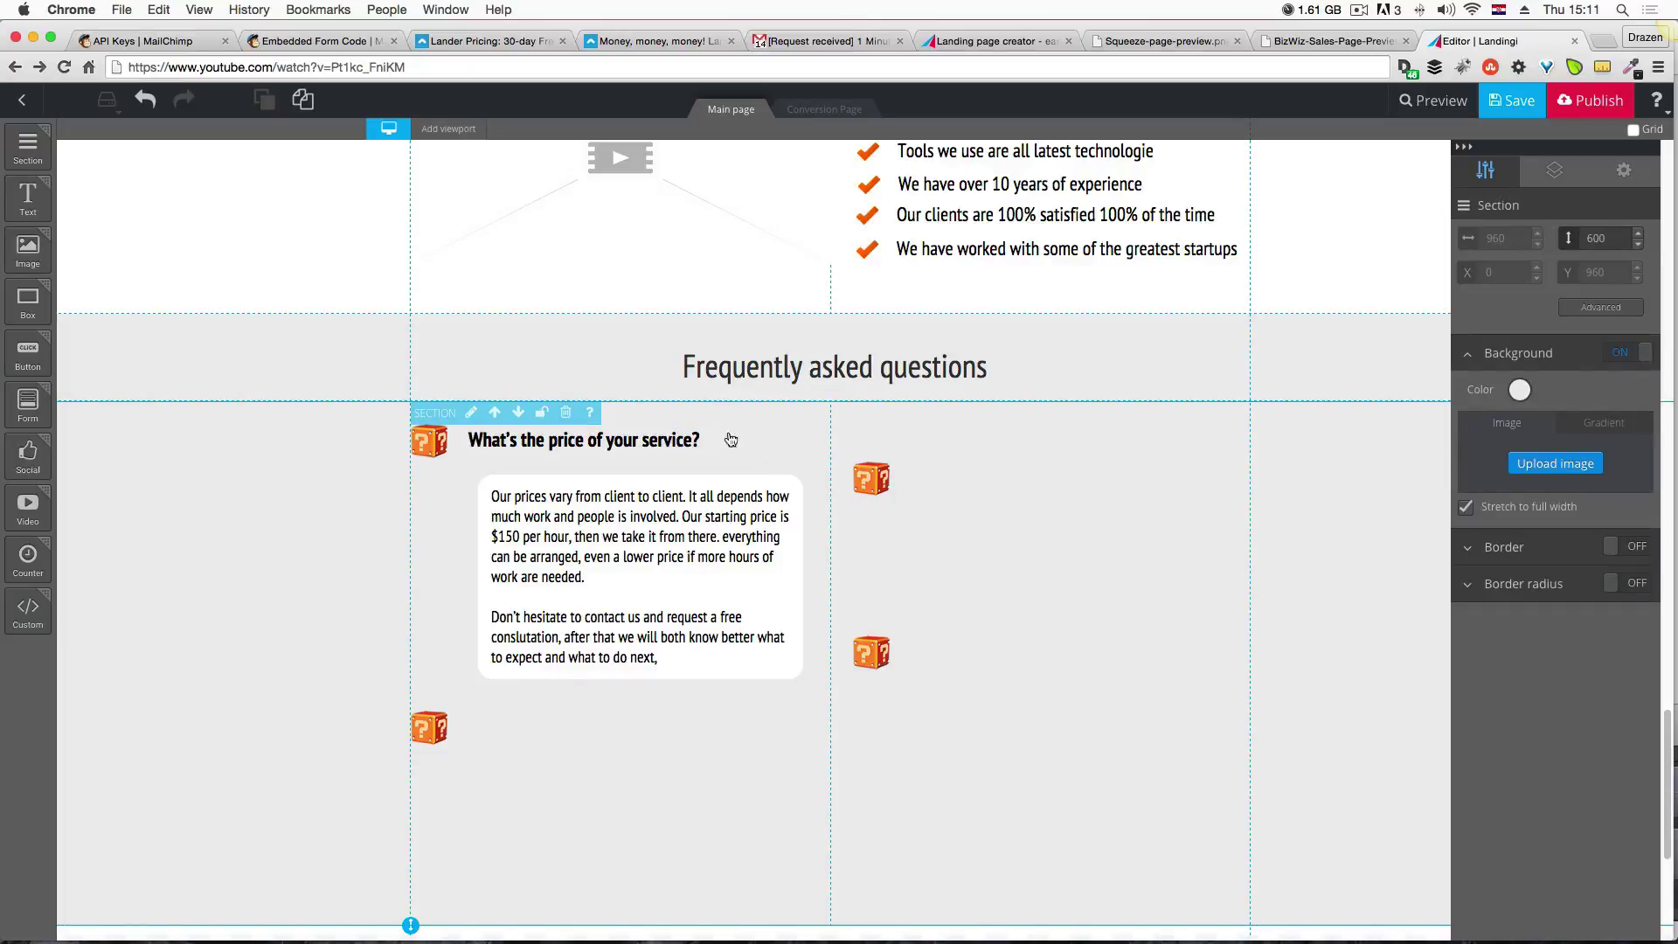
Nudge the price question heading left to X 62.
left_click(677, 434)
key("Left")
key("Left")
key("Left")
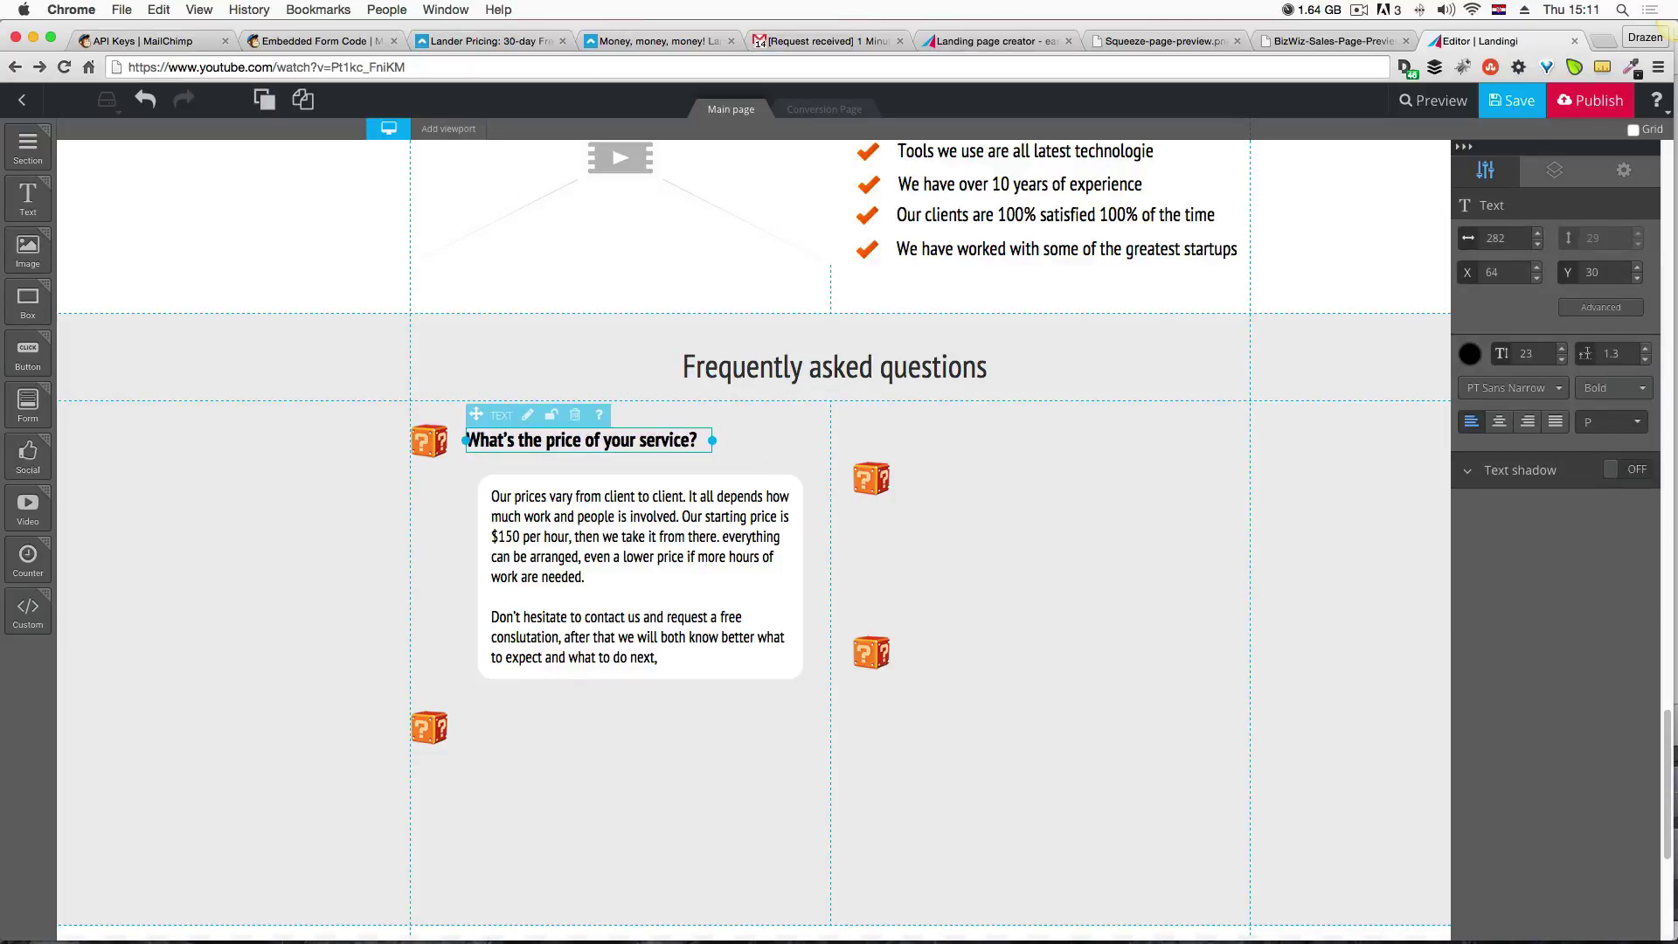
left_click(700, 775)
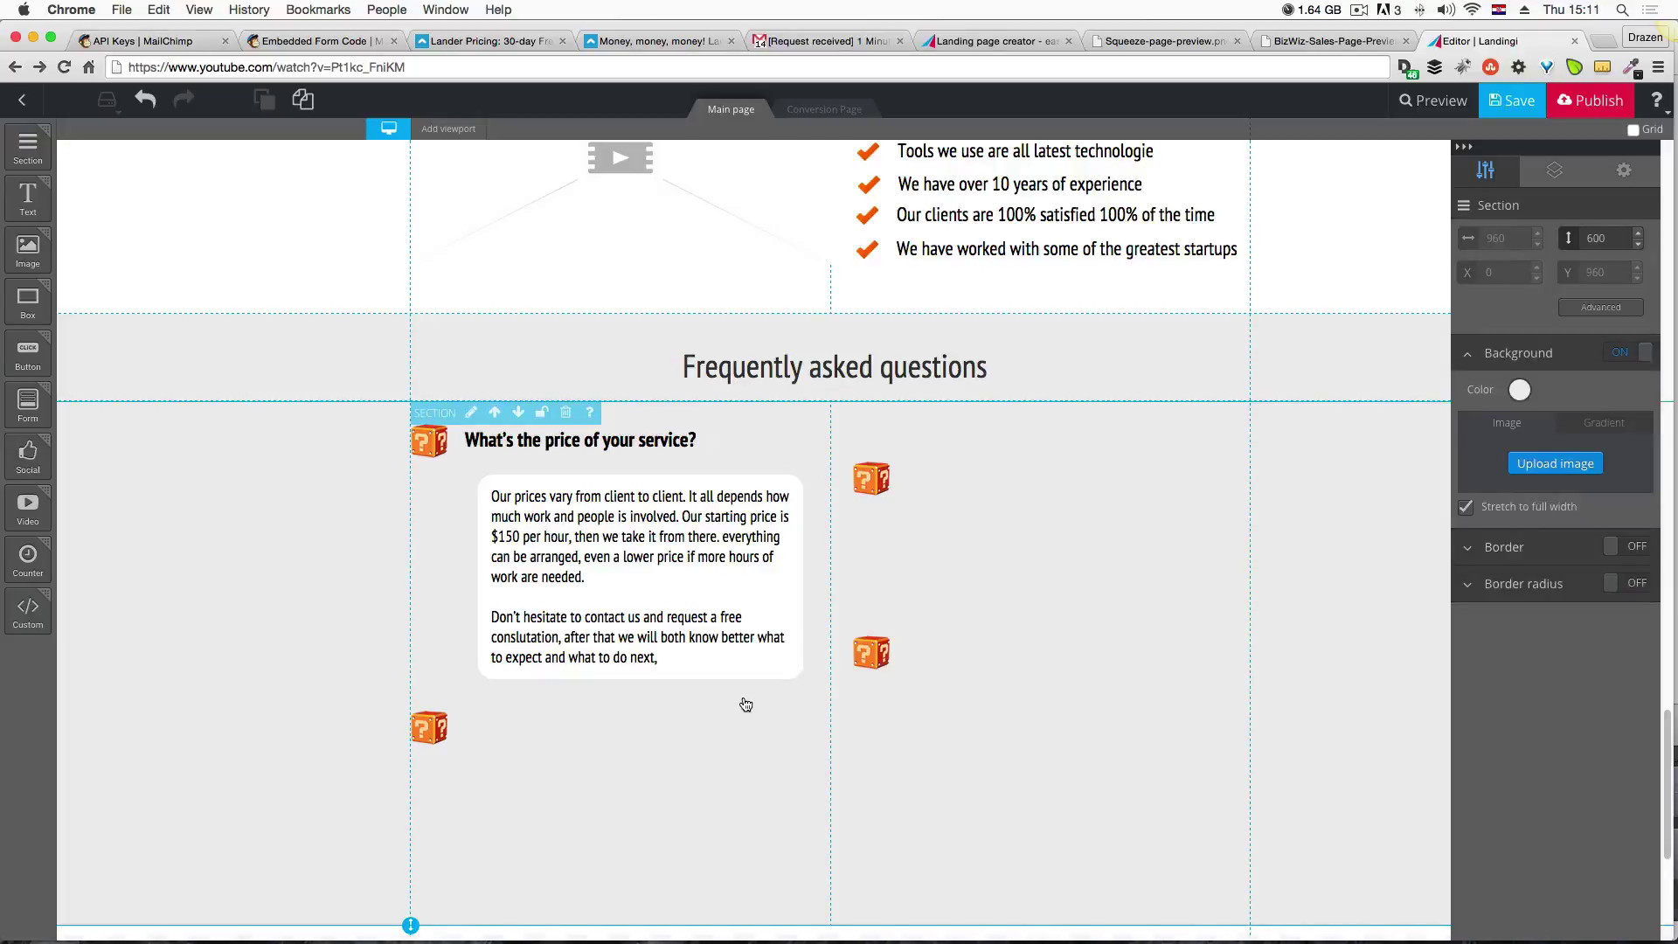
Move the white box and its price answer left so the text lines up under the heading, checking against the sales page preview.
left_click_drag(635, 658, 548, 535)
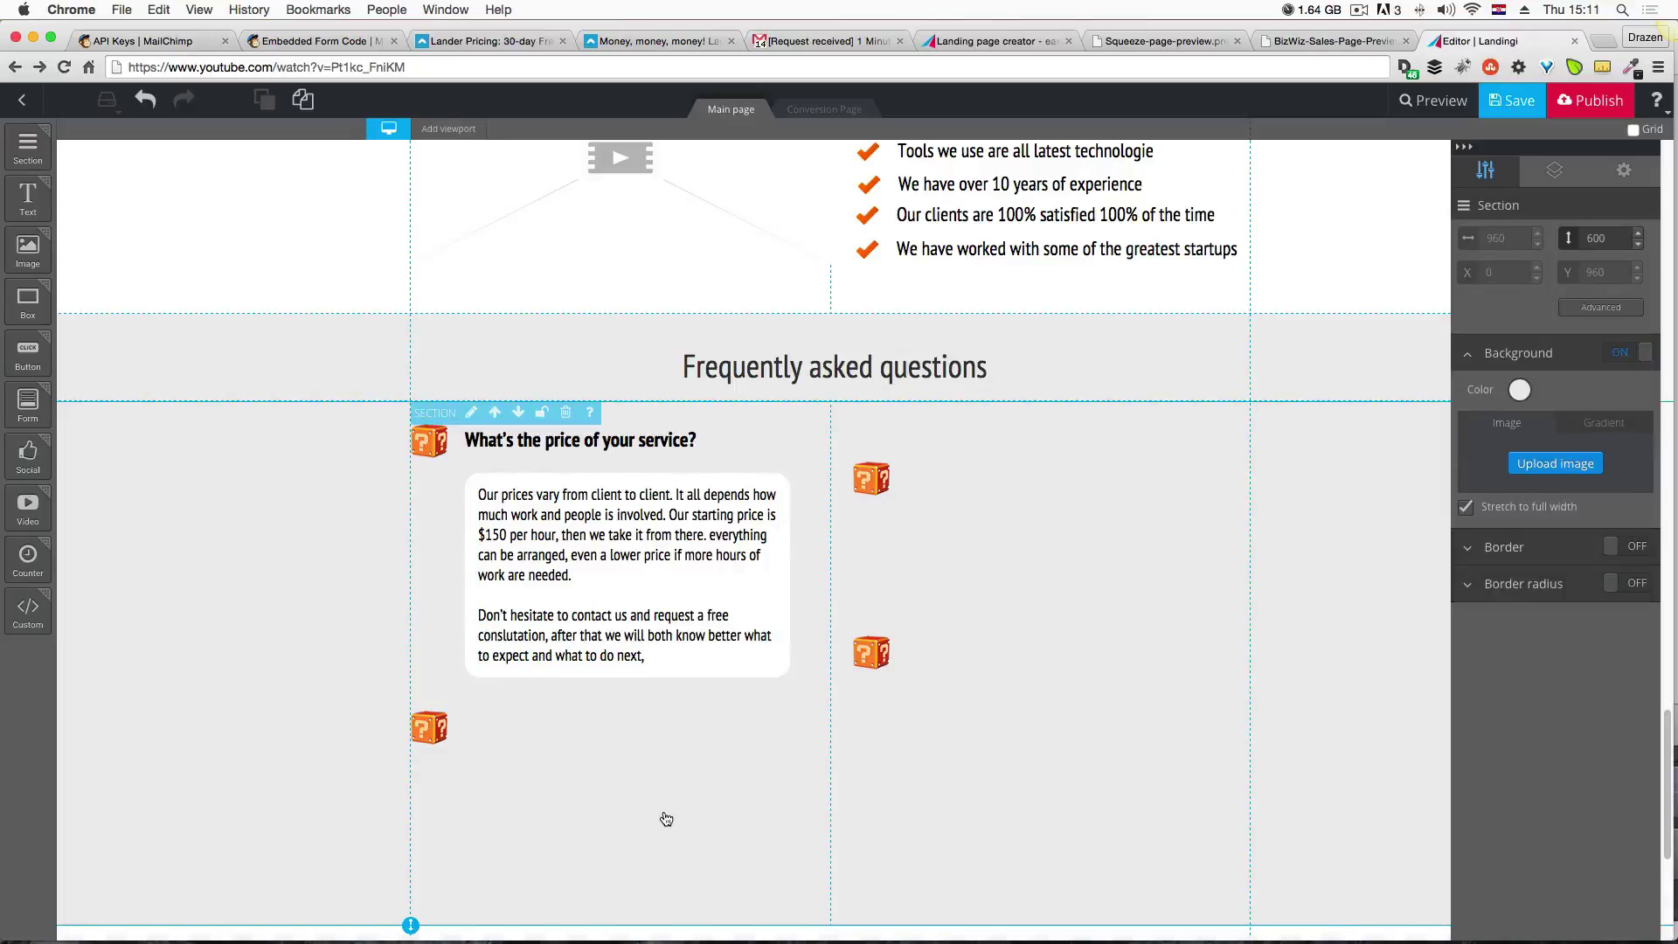
key("ctrl+Up")
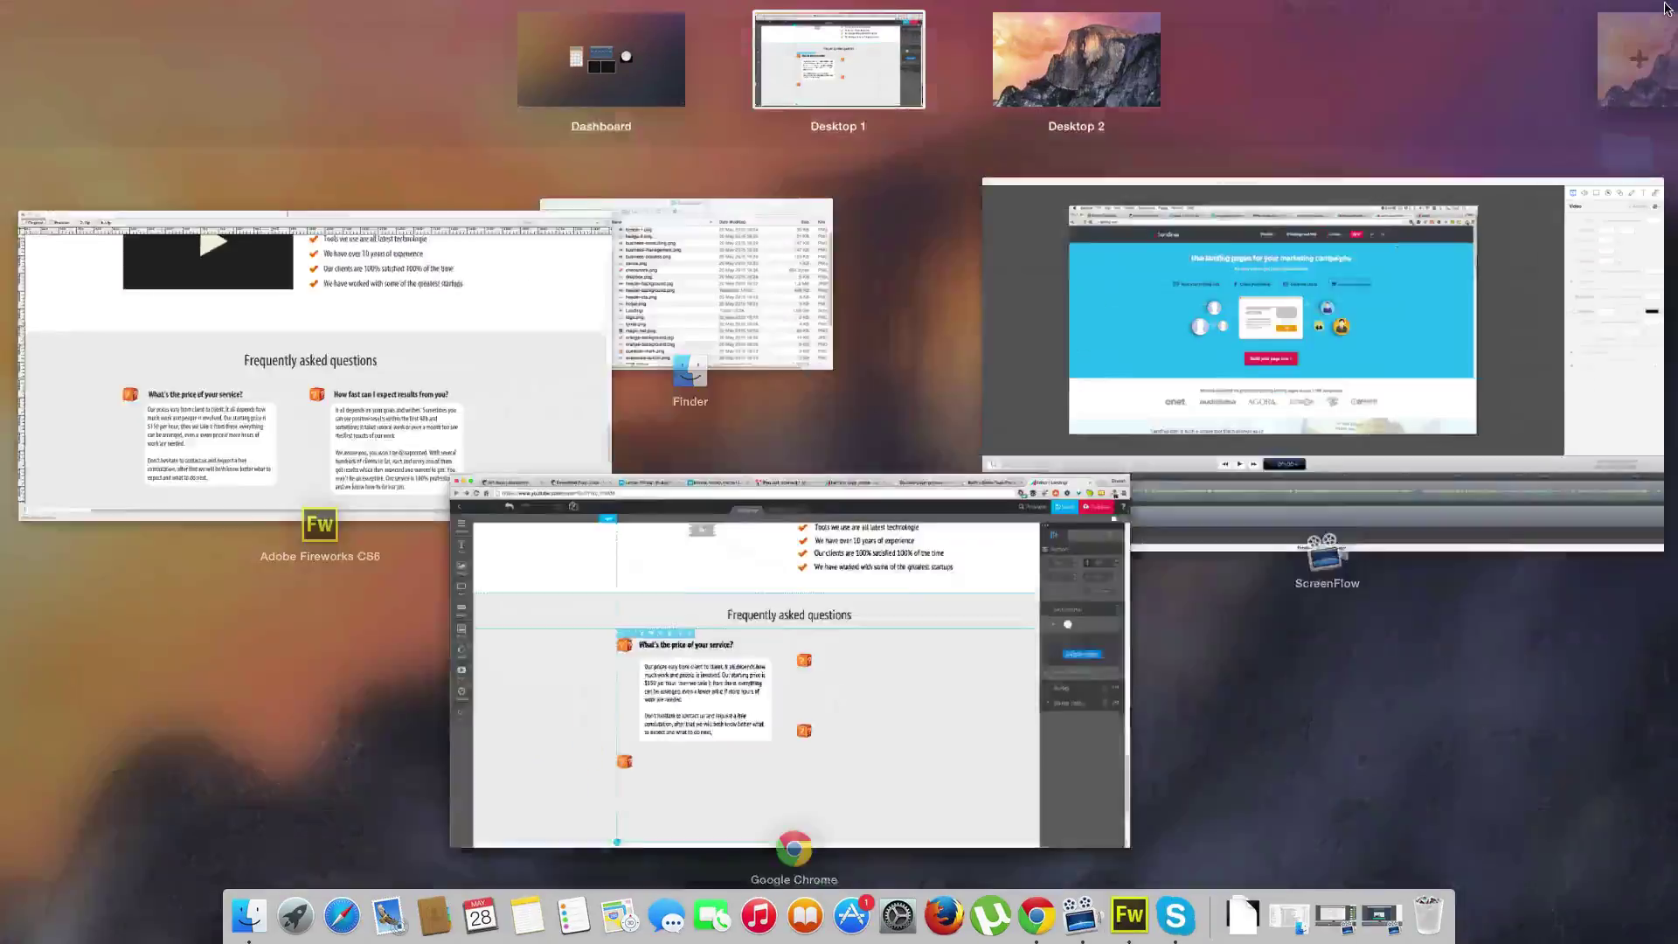
key("ctrl+Up")
left_click(1299, 41)
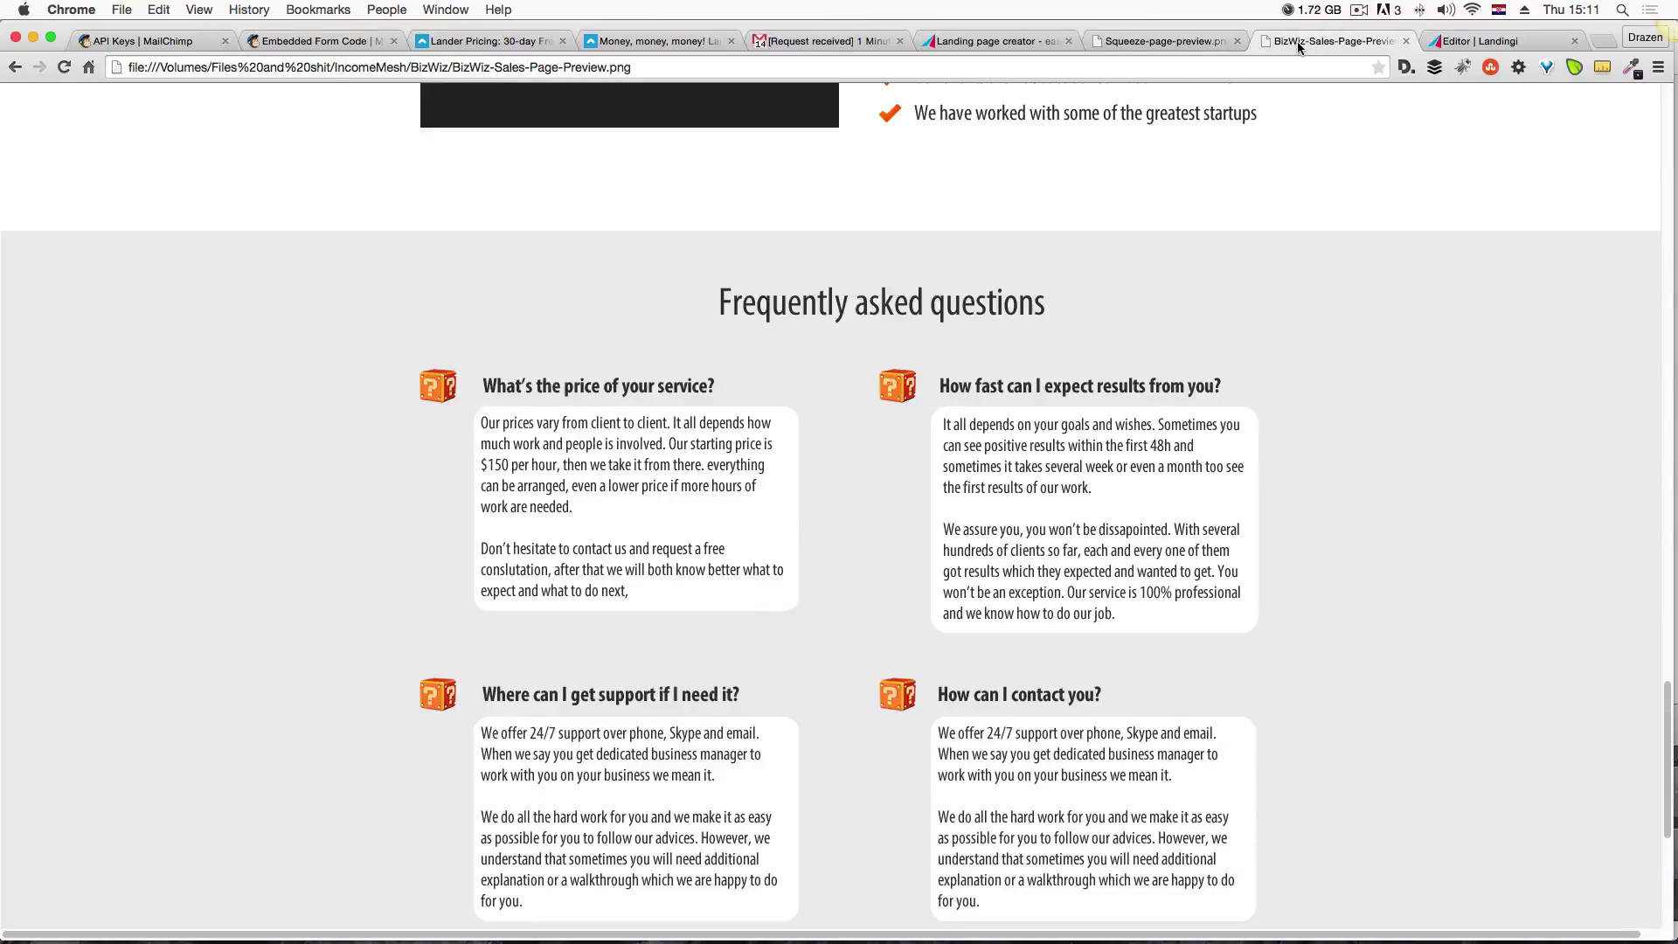
key("ctrl+Up")
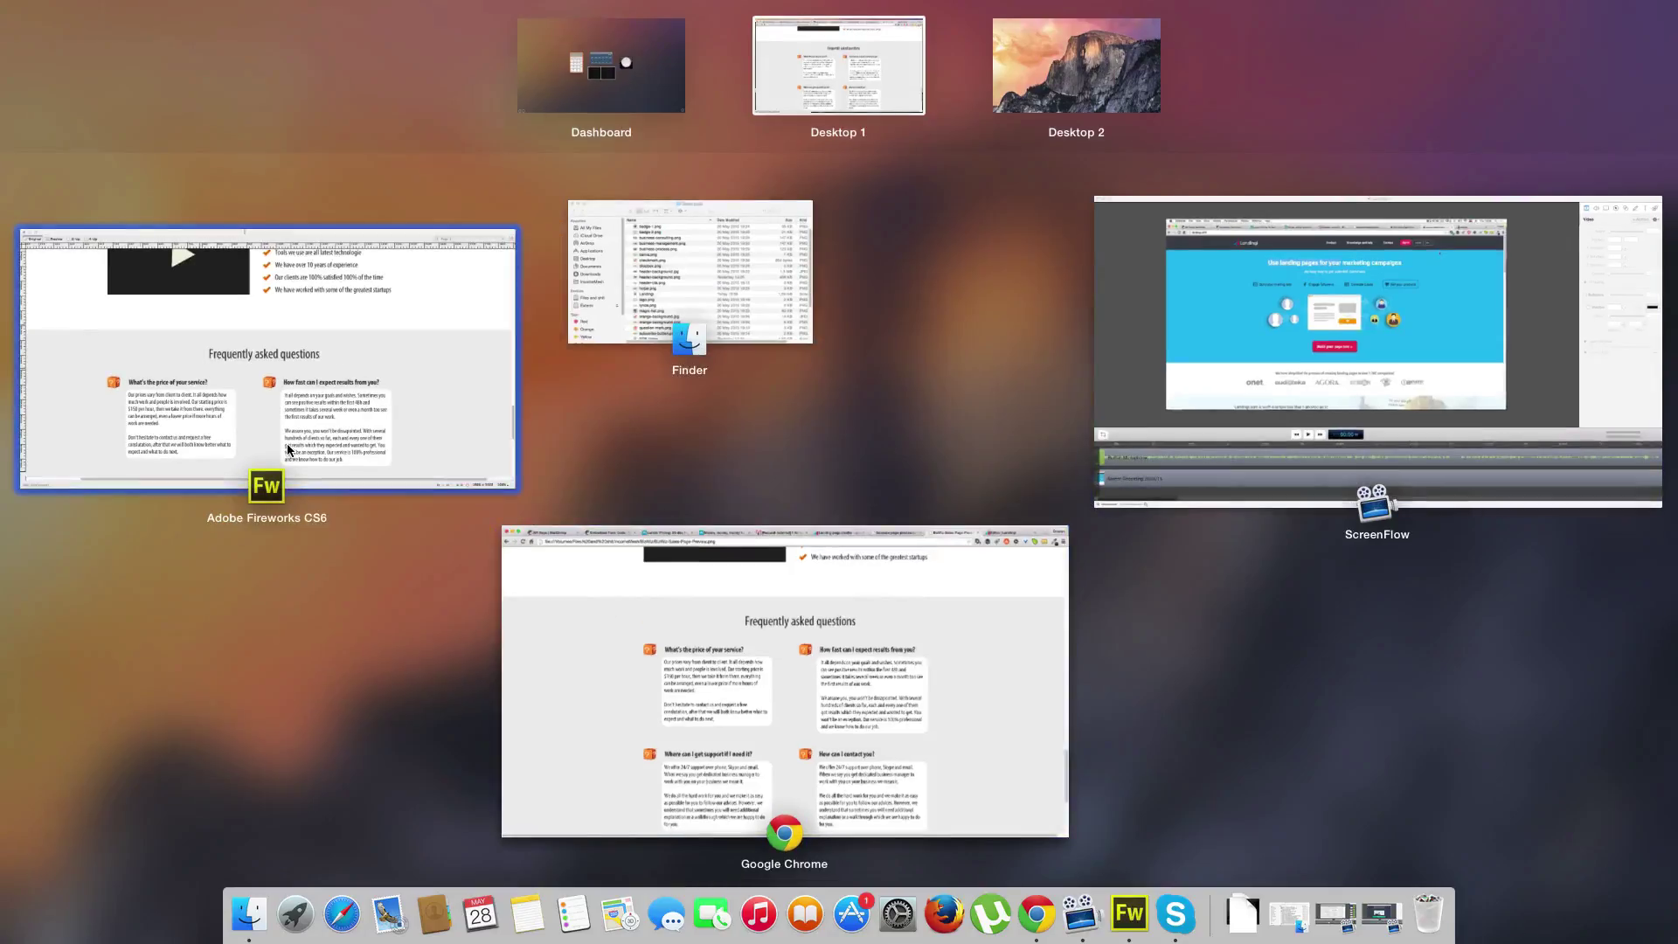
left_click(754, 579)
left_click(1477, 41)
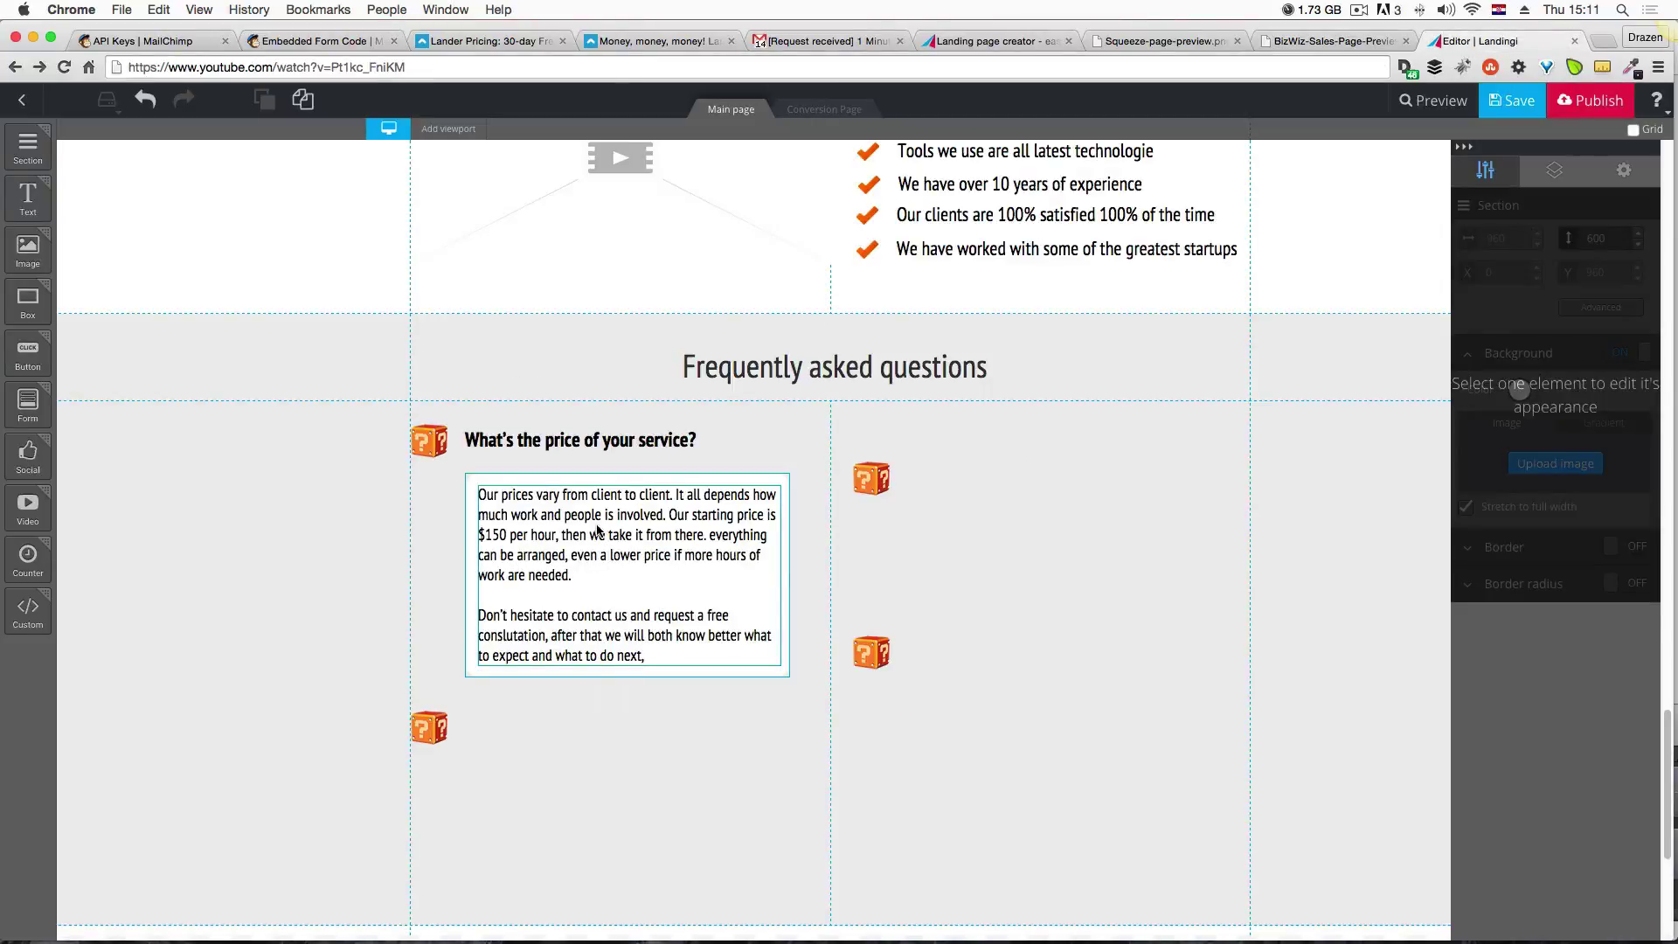
left_click_drag(598, 530, 586, 527)
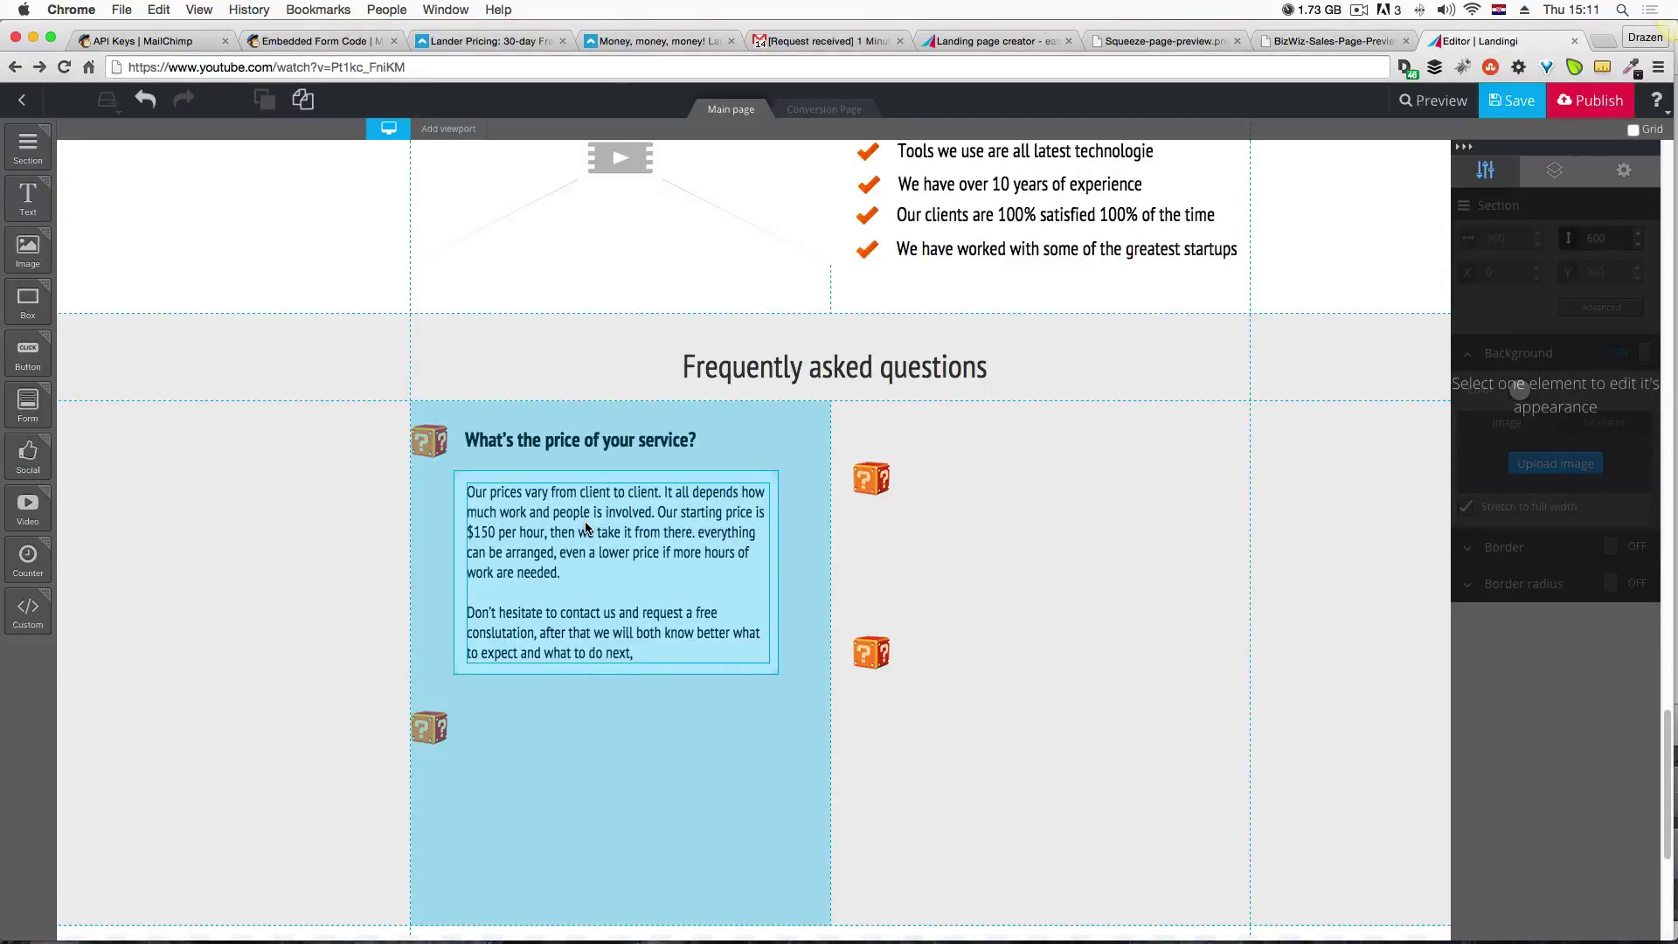
left_click(639, 789)
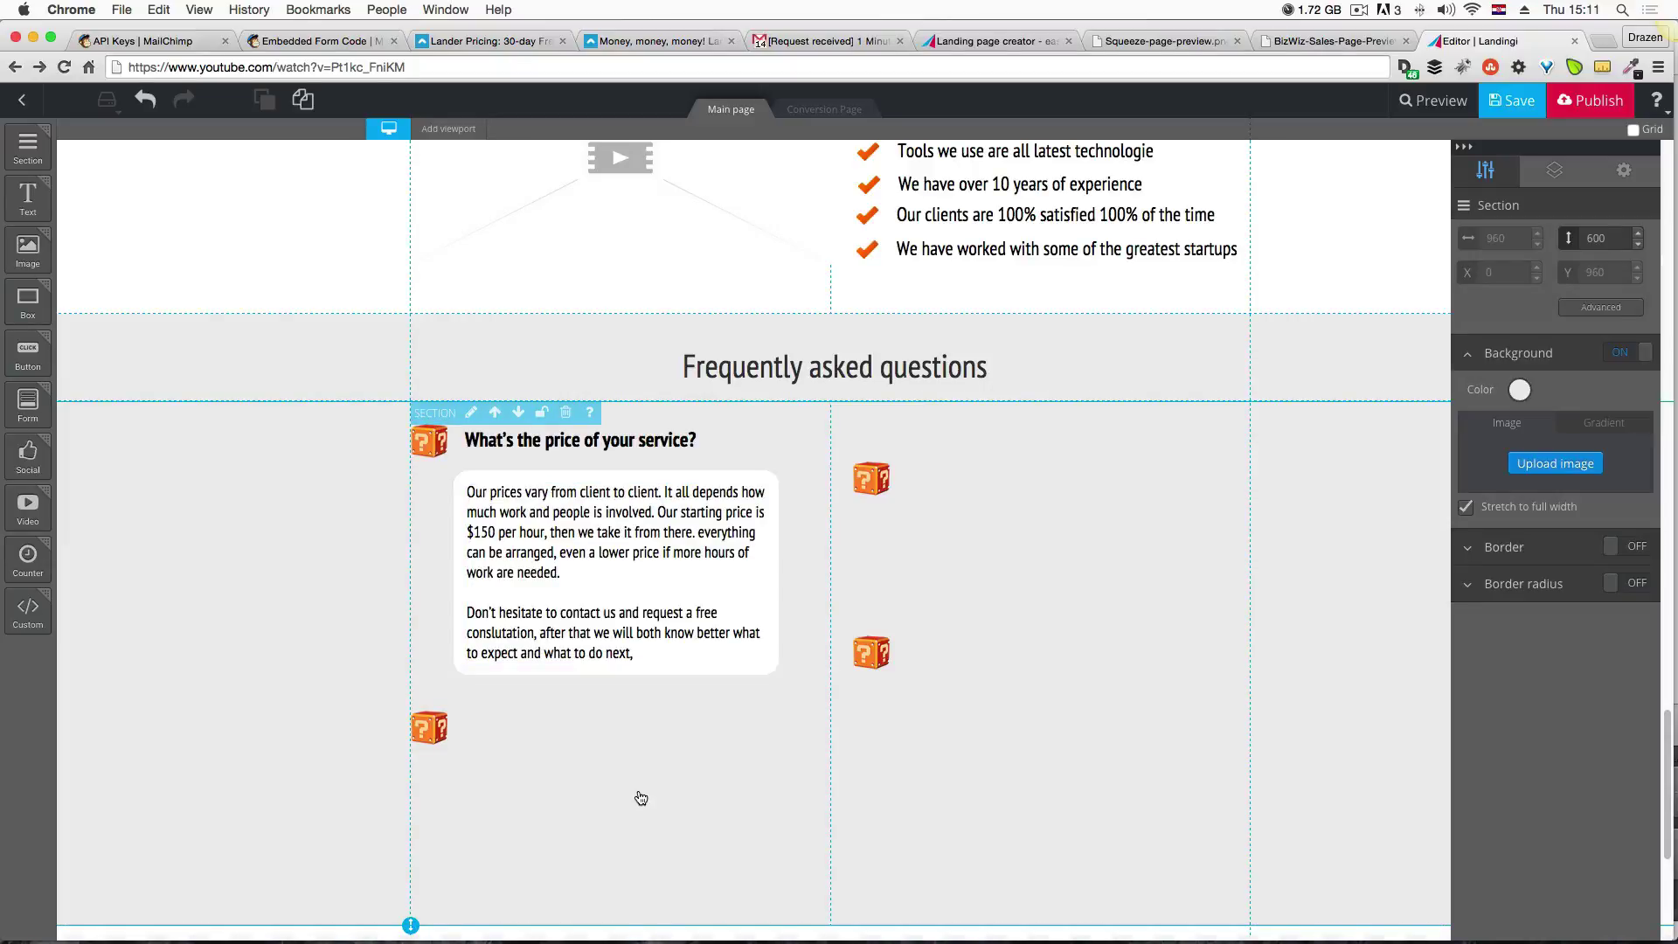
Duplicate the price question heading and place the copy beside the lower-left icon at about X 64, Y 354.
scroll(641, 798, "down", 2)
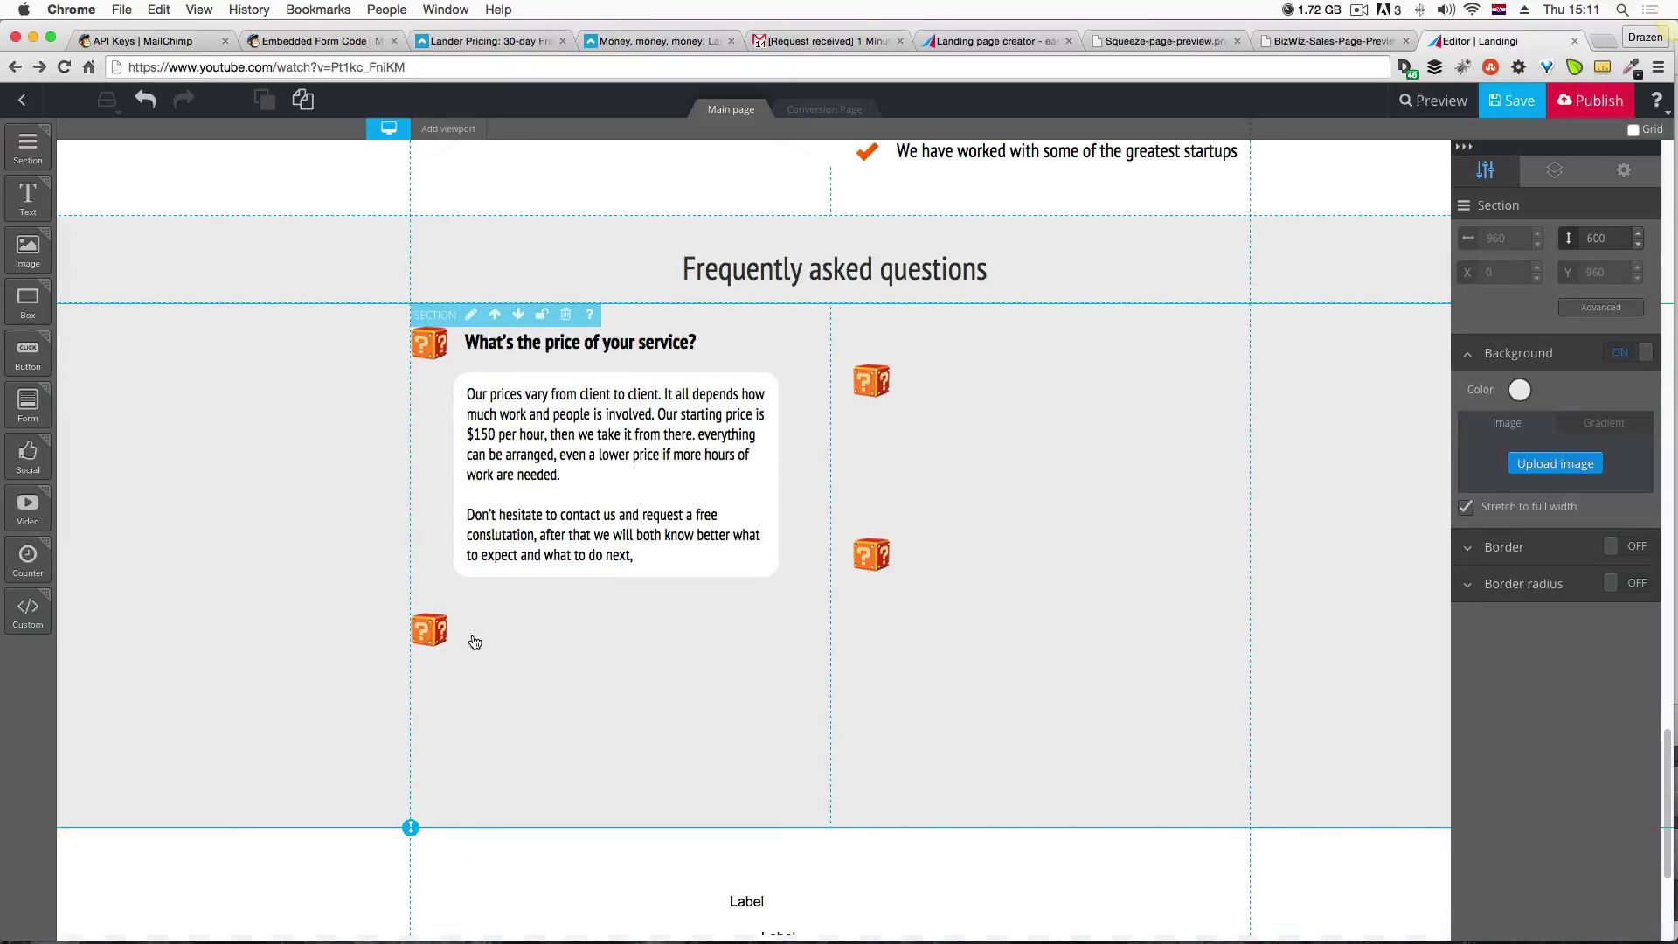
left_click(628, 340)
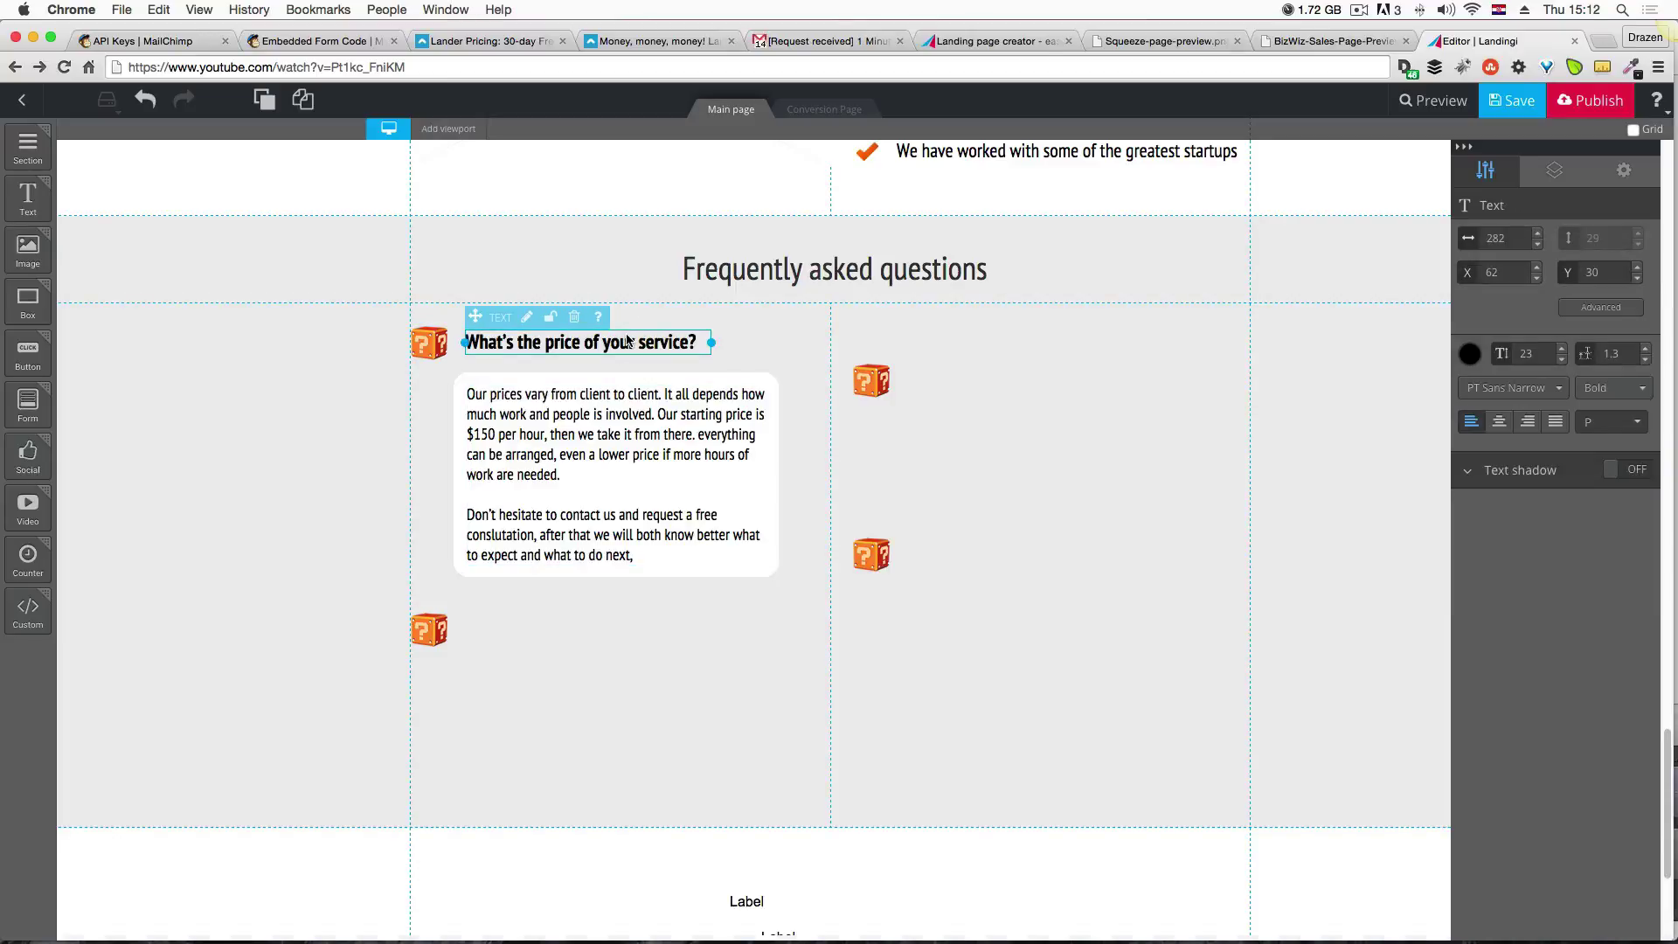
key("ctrl+c")
key("ctrl+v")
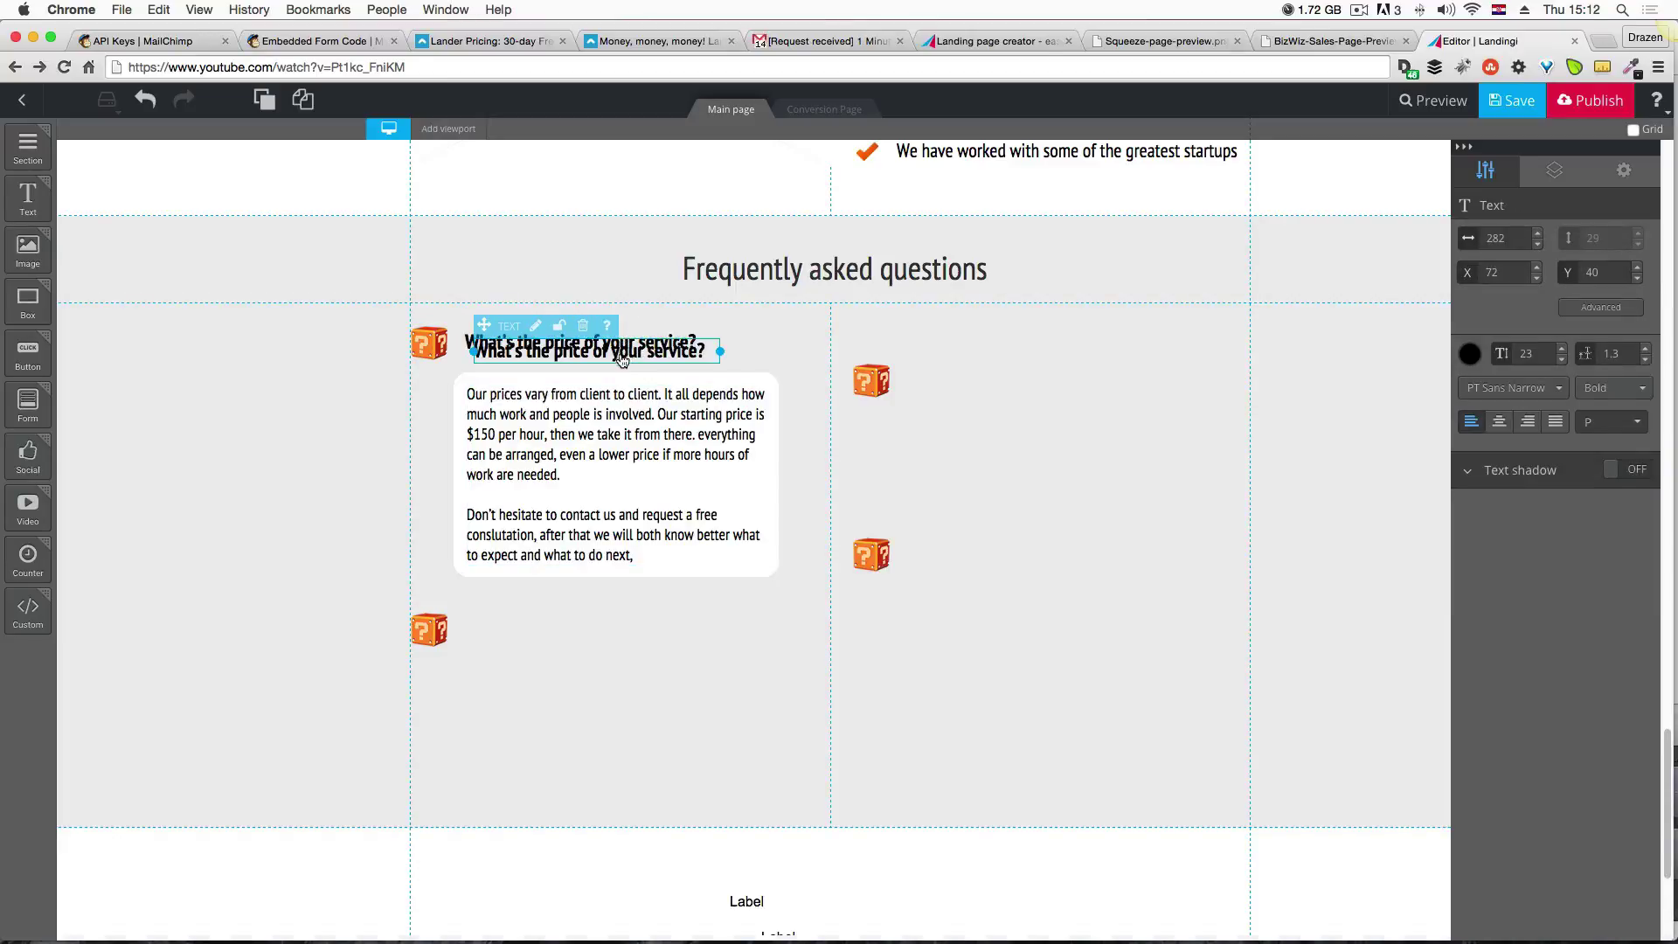
left_click_drag(623, 358, 618, 629)
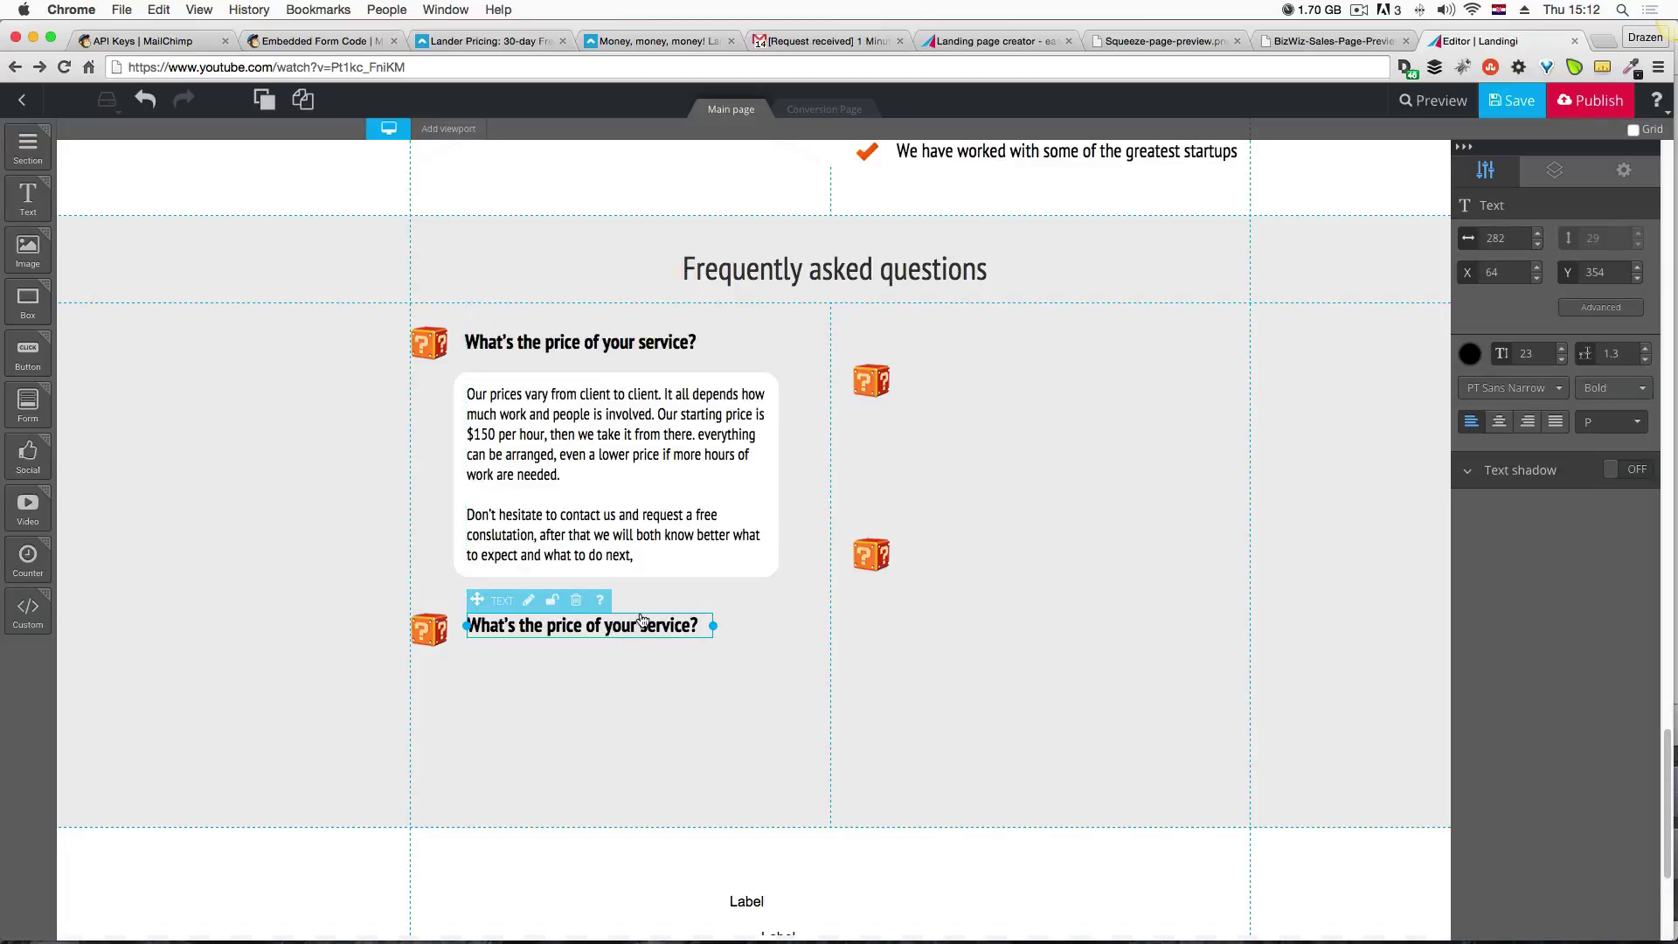
Place copies of the question heading beside the upper and lower icons in the right column.
left_click_drag(642, 620, 1046, 348)
key("ctrl+c")
key("ctrl+v")
Move the upper icon in the right column up so it is level with its heading.
left_click(875, 392)
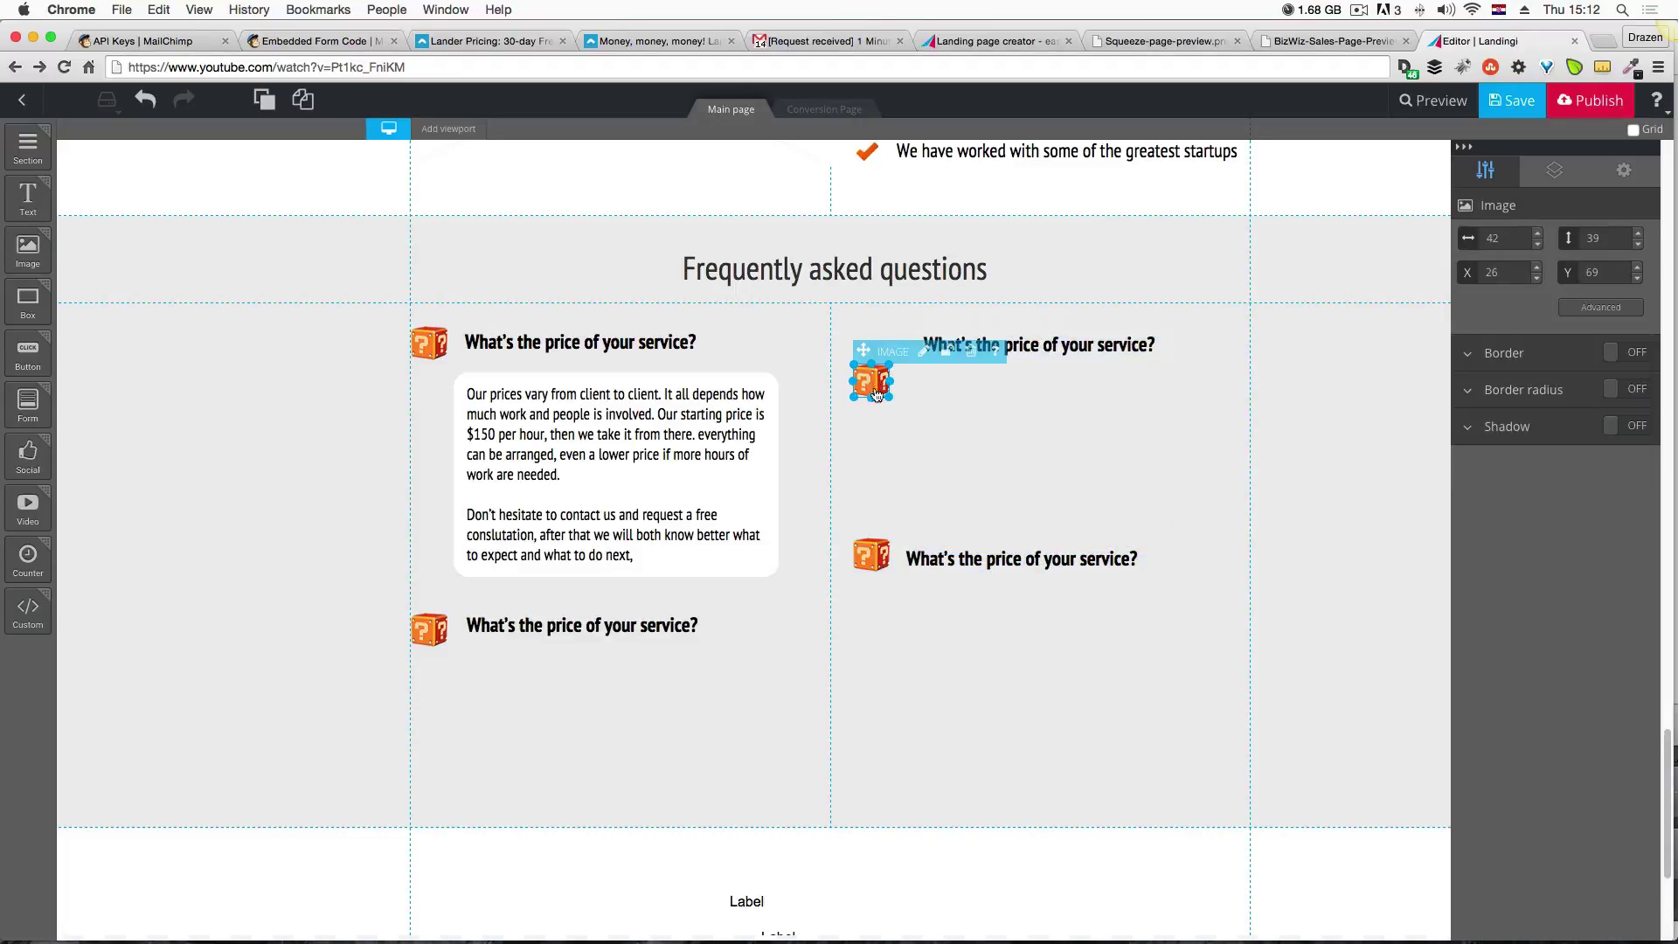
left_click_drag(877, 395, 877, 362)
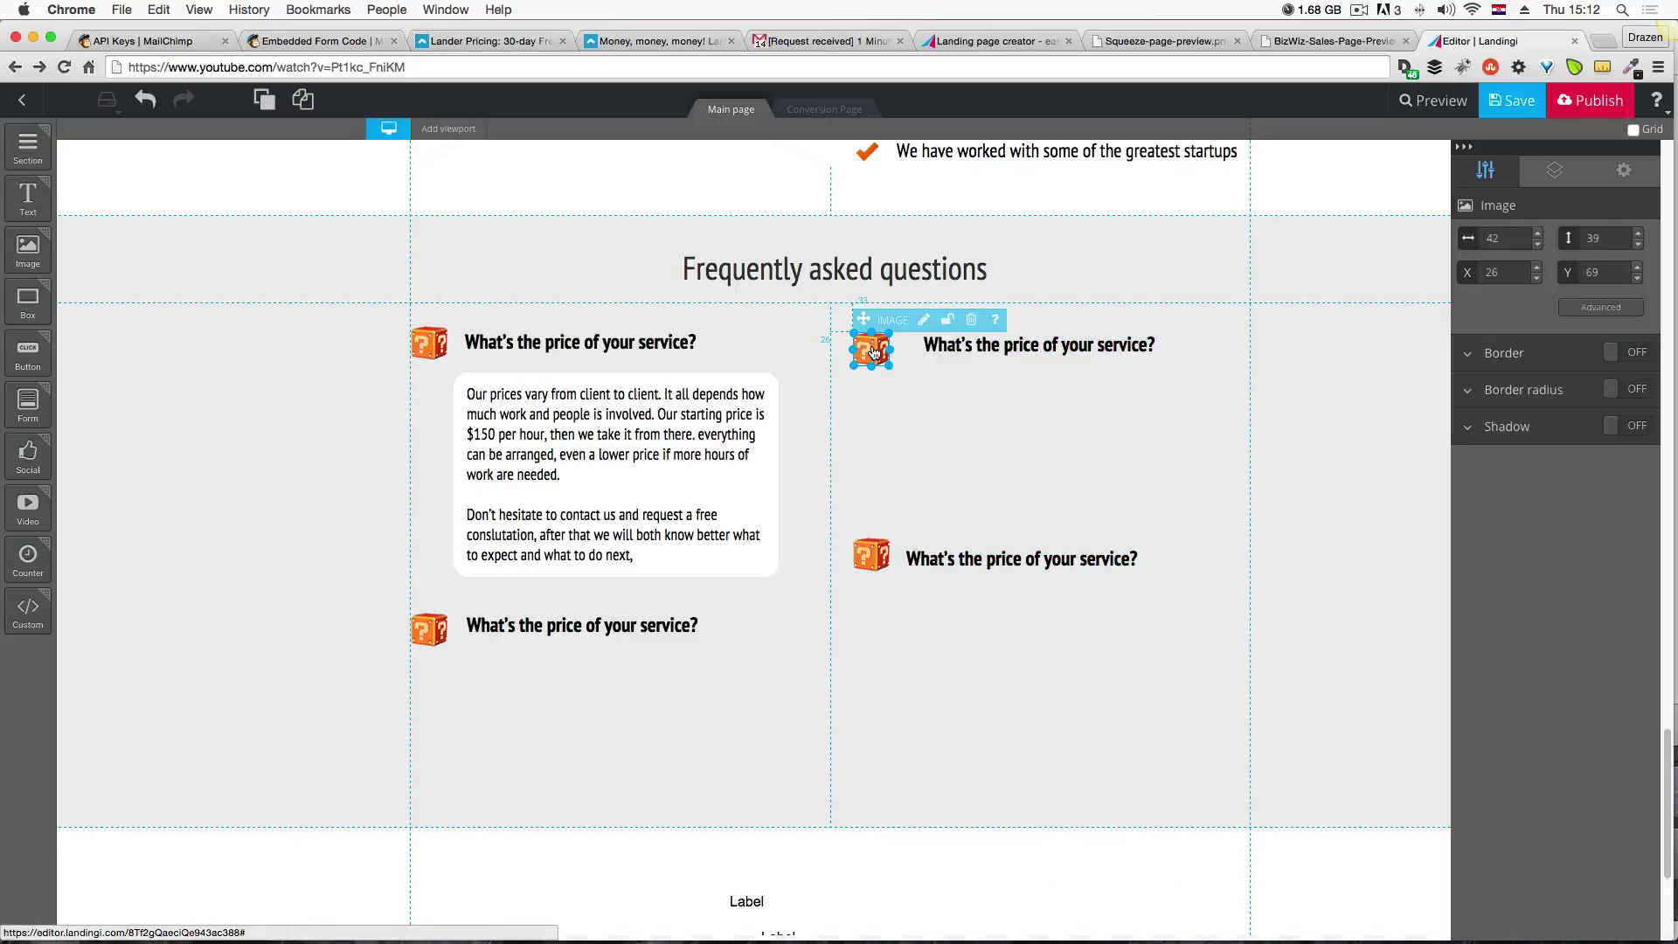
left_click(925, 429)
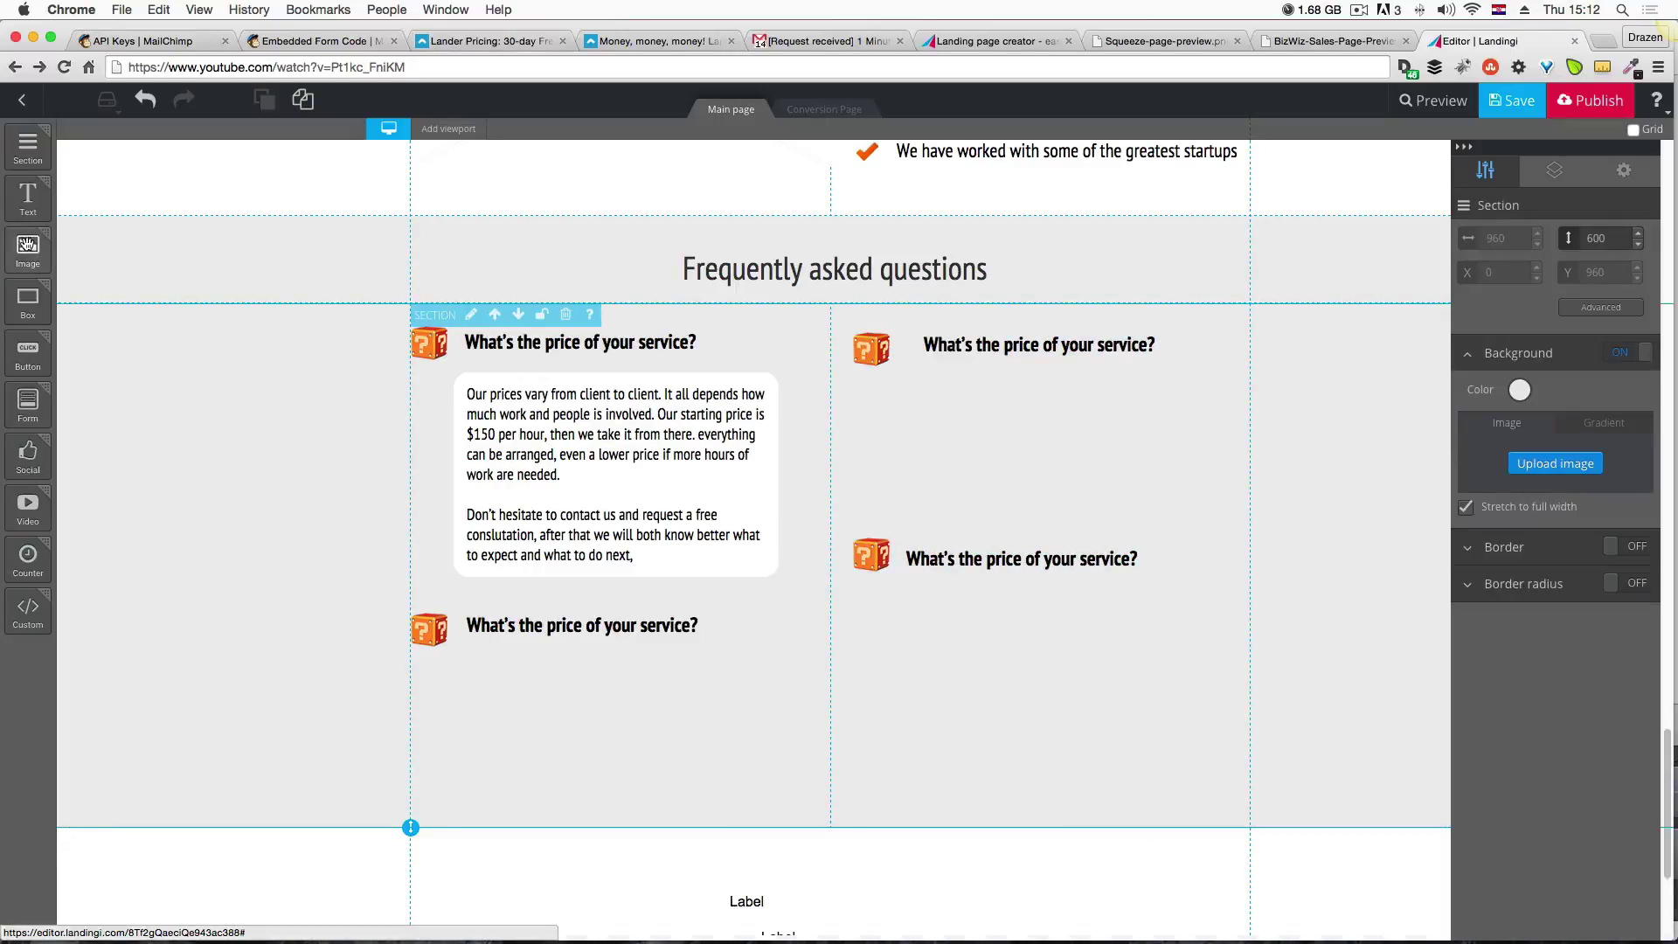
Add an image to the right column, upload white-bg-2.png for it and place it directly under the upper question heading.
left_click_drag(27, 244, 950, 415)
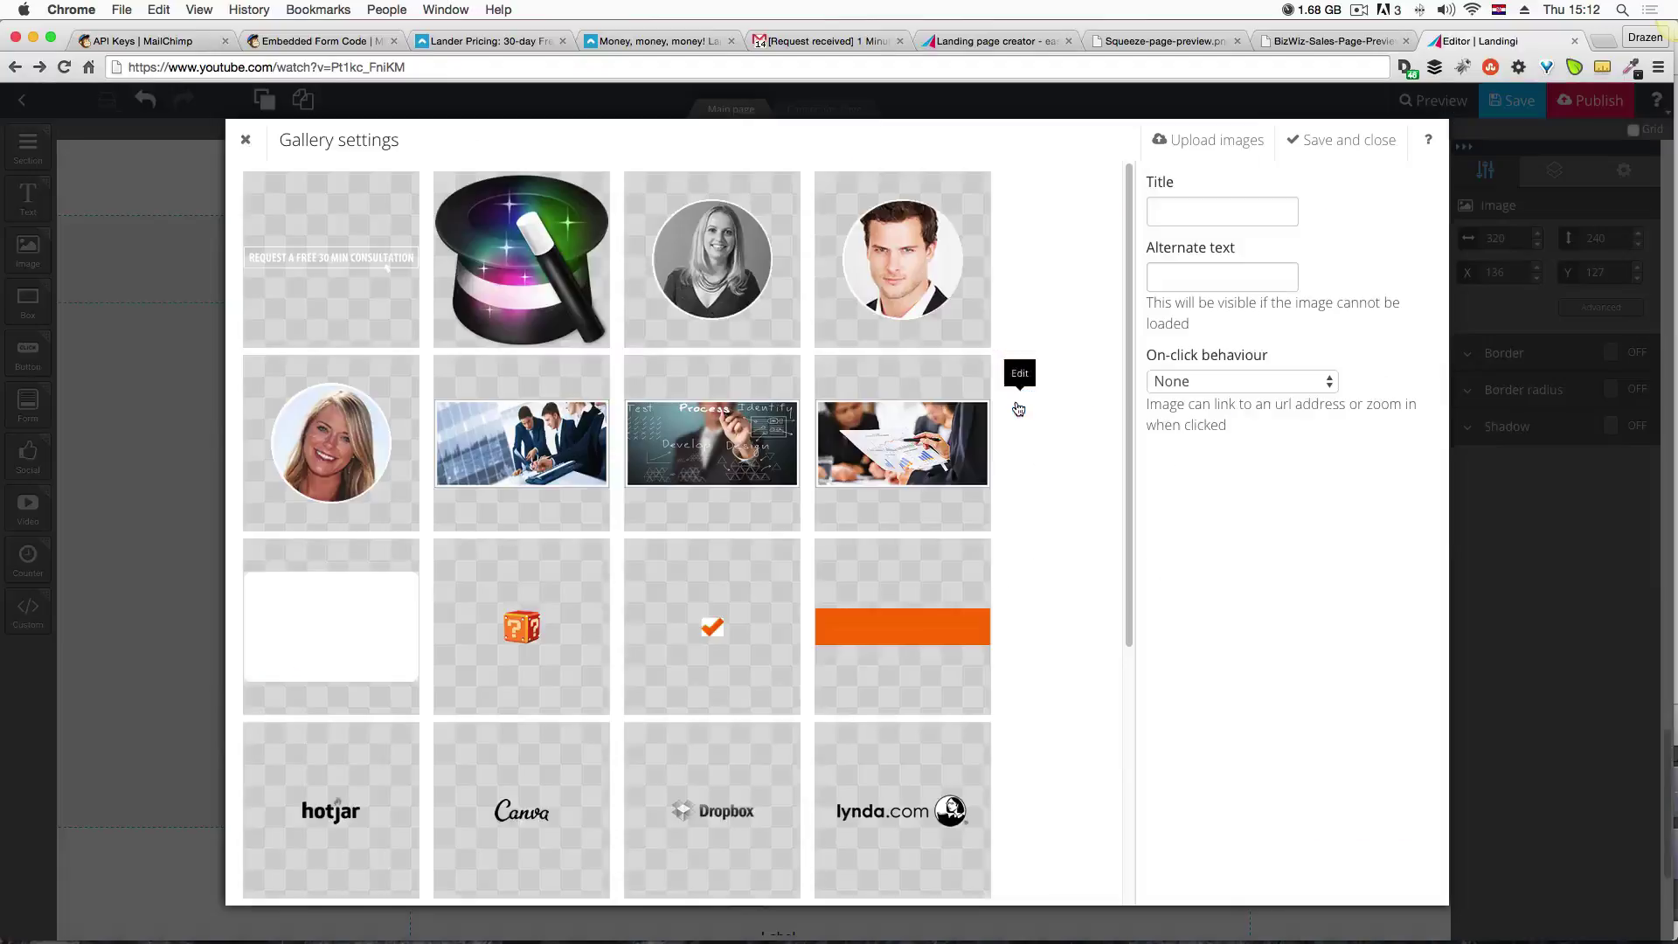
left_click(1019, 401)
left_click(1219, 142)
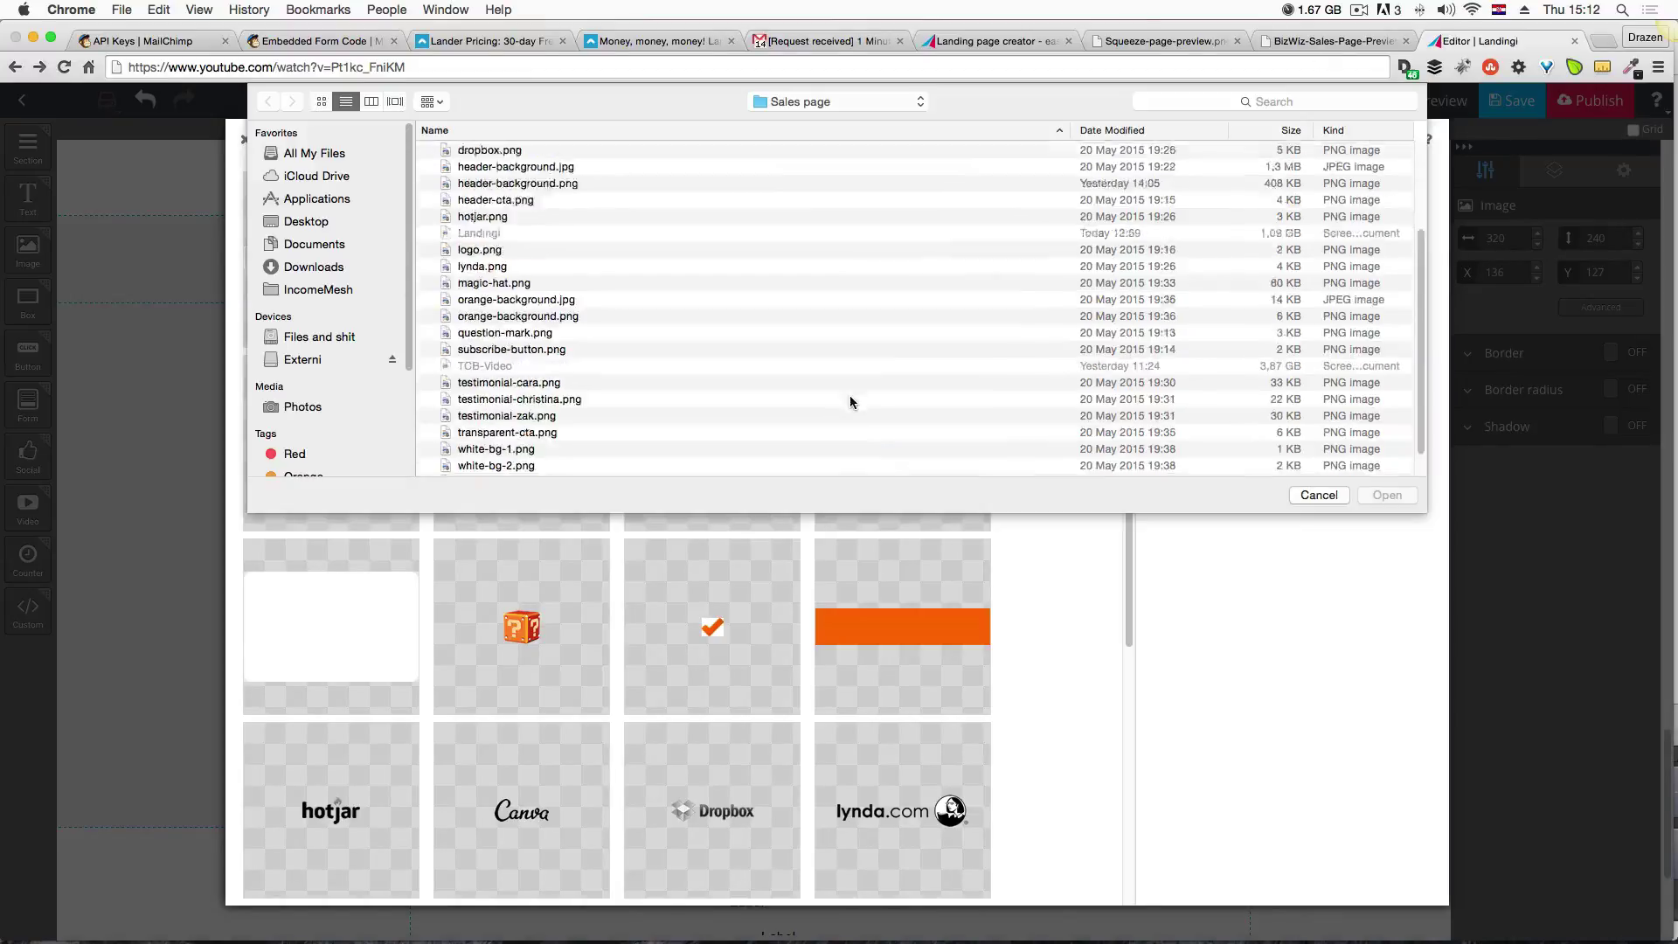
scroll(850, 395, "down", 2)
left_click(505, 435)
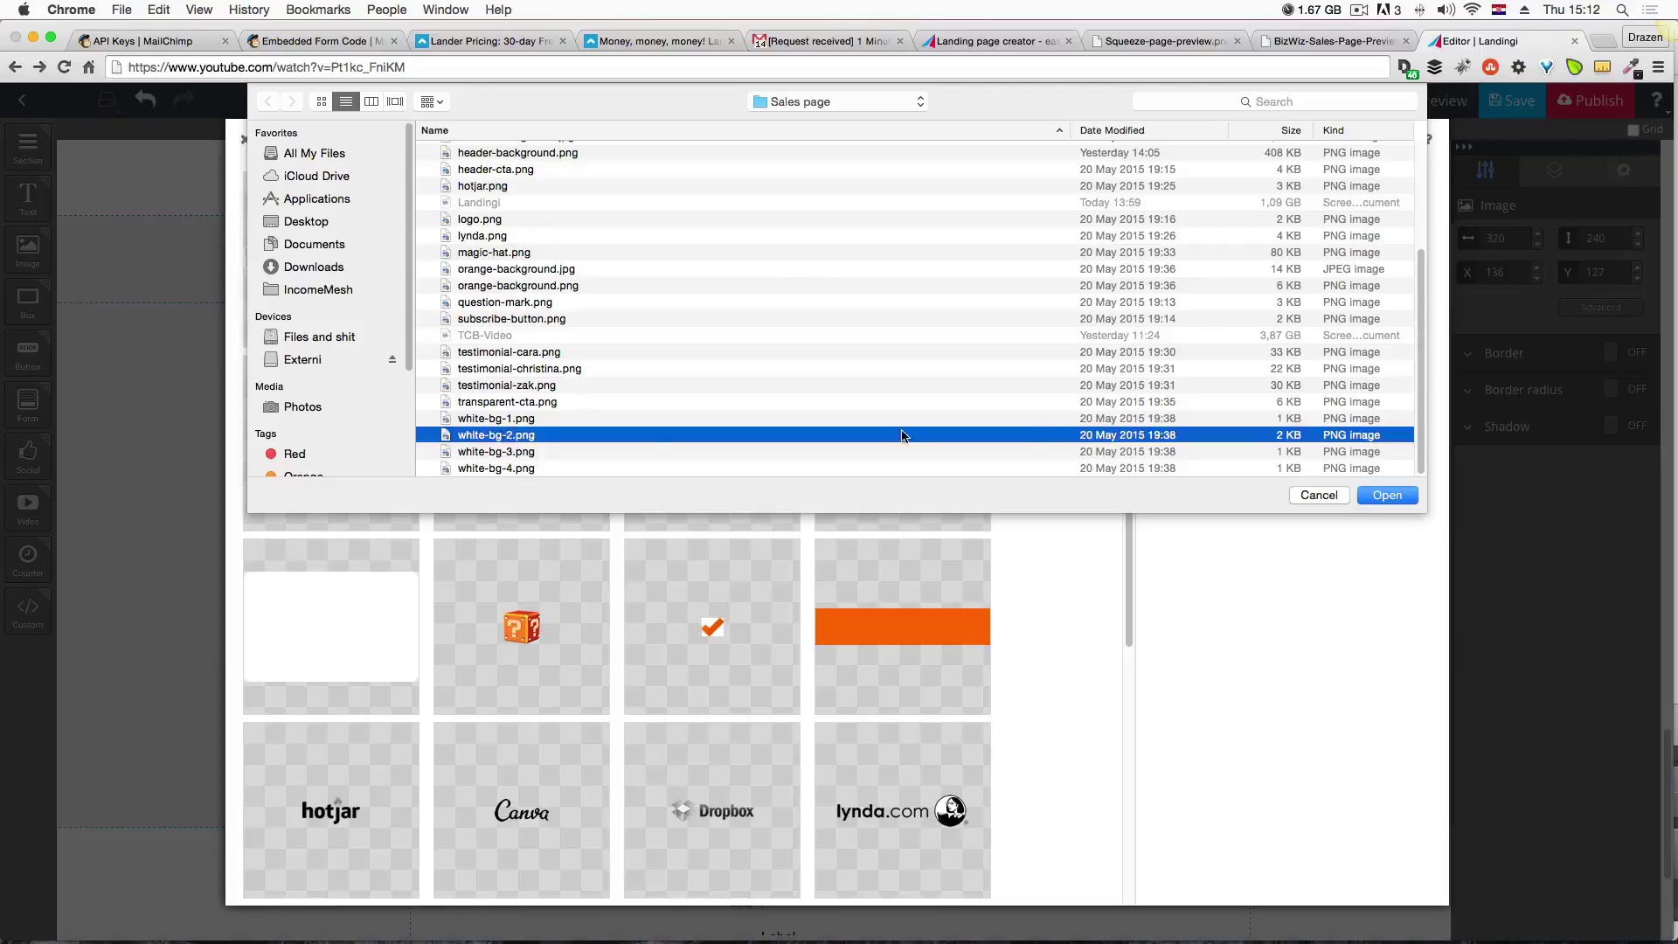
left_click(1395, 496)
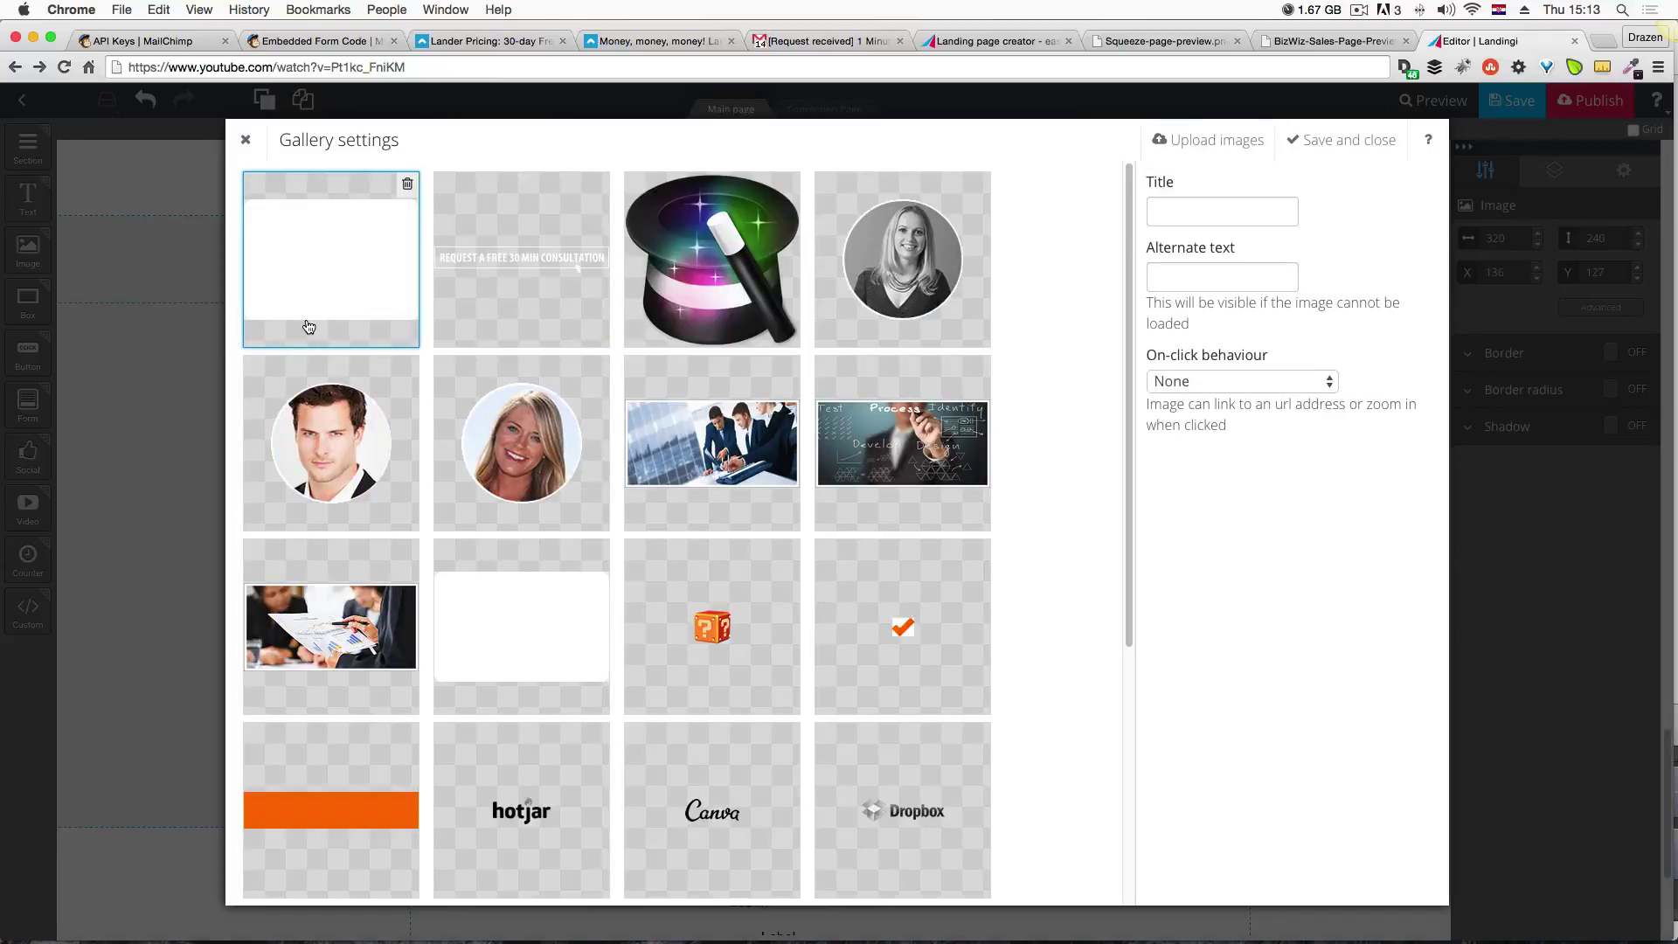
left_click(1343, 142)
left_click_drag(1173, 492, 1162, 491)
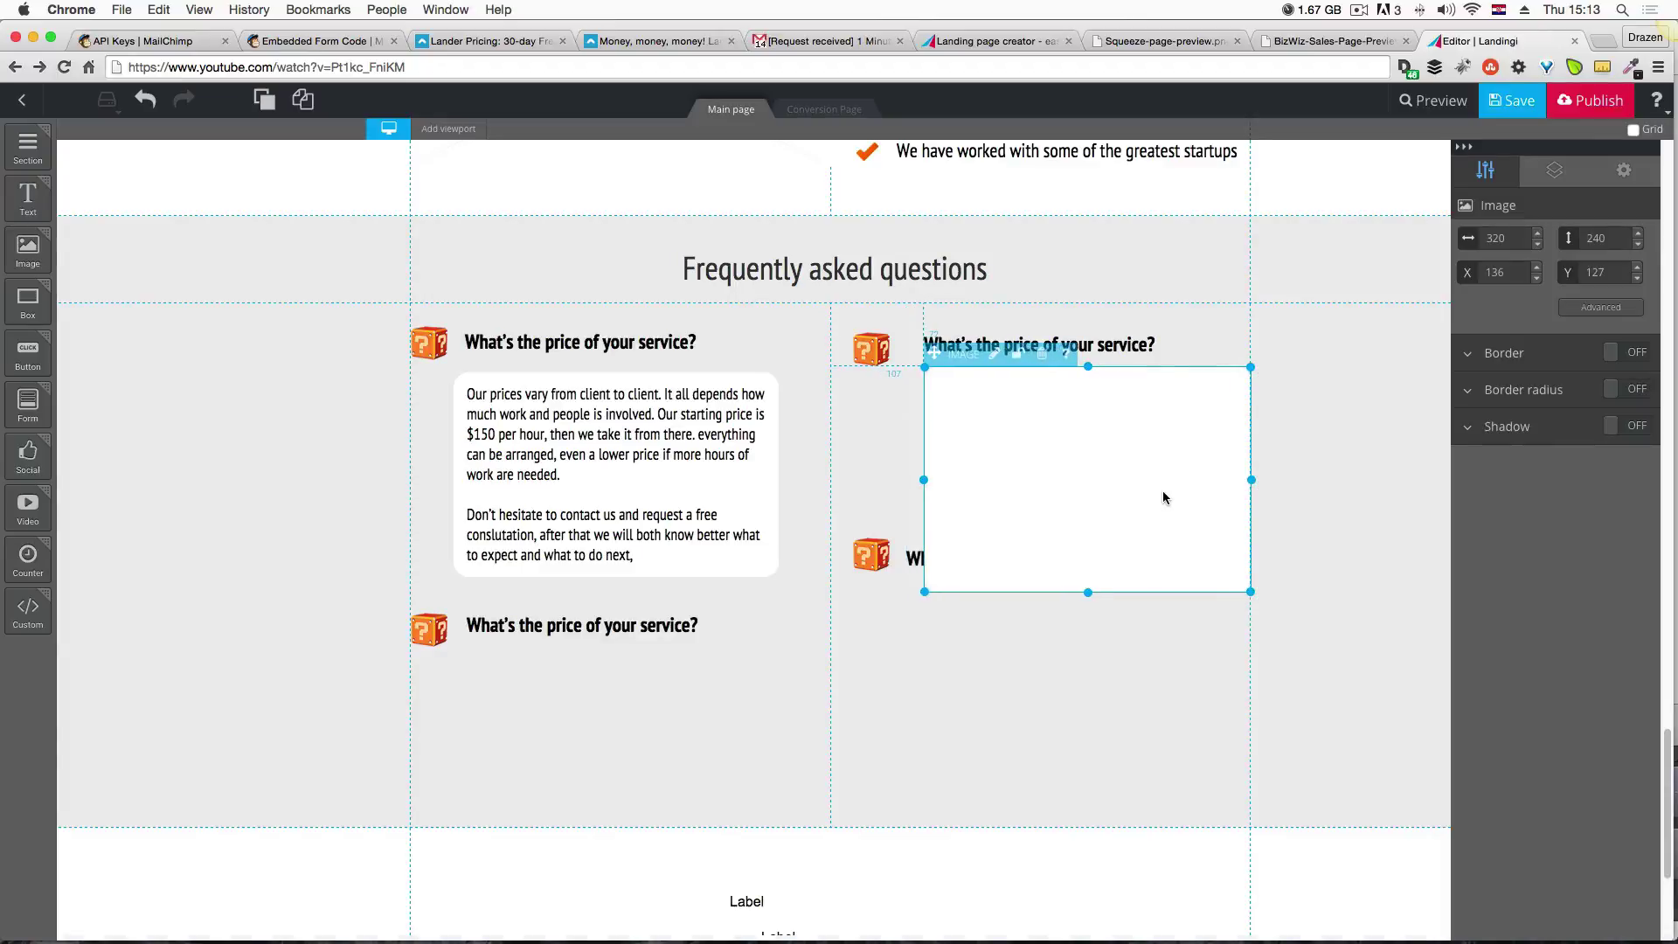
Move the right column's lower icon and question heading together down below the new white box.
left_click(909, 677)
double_click(913, 559)
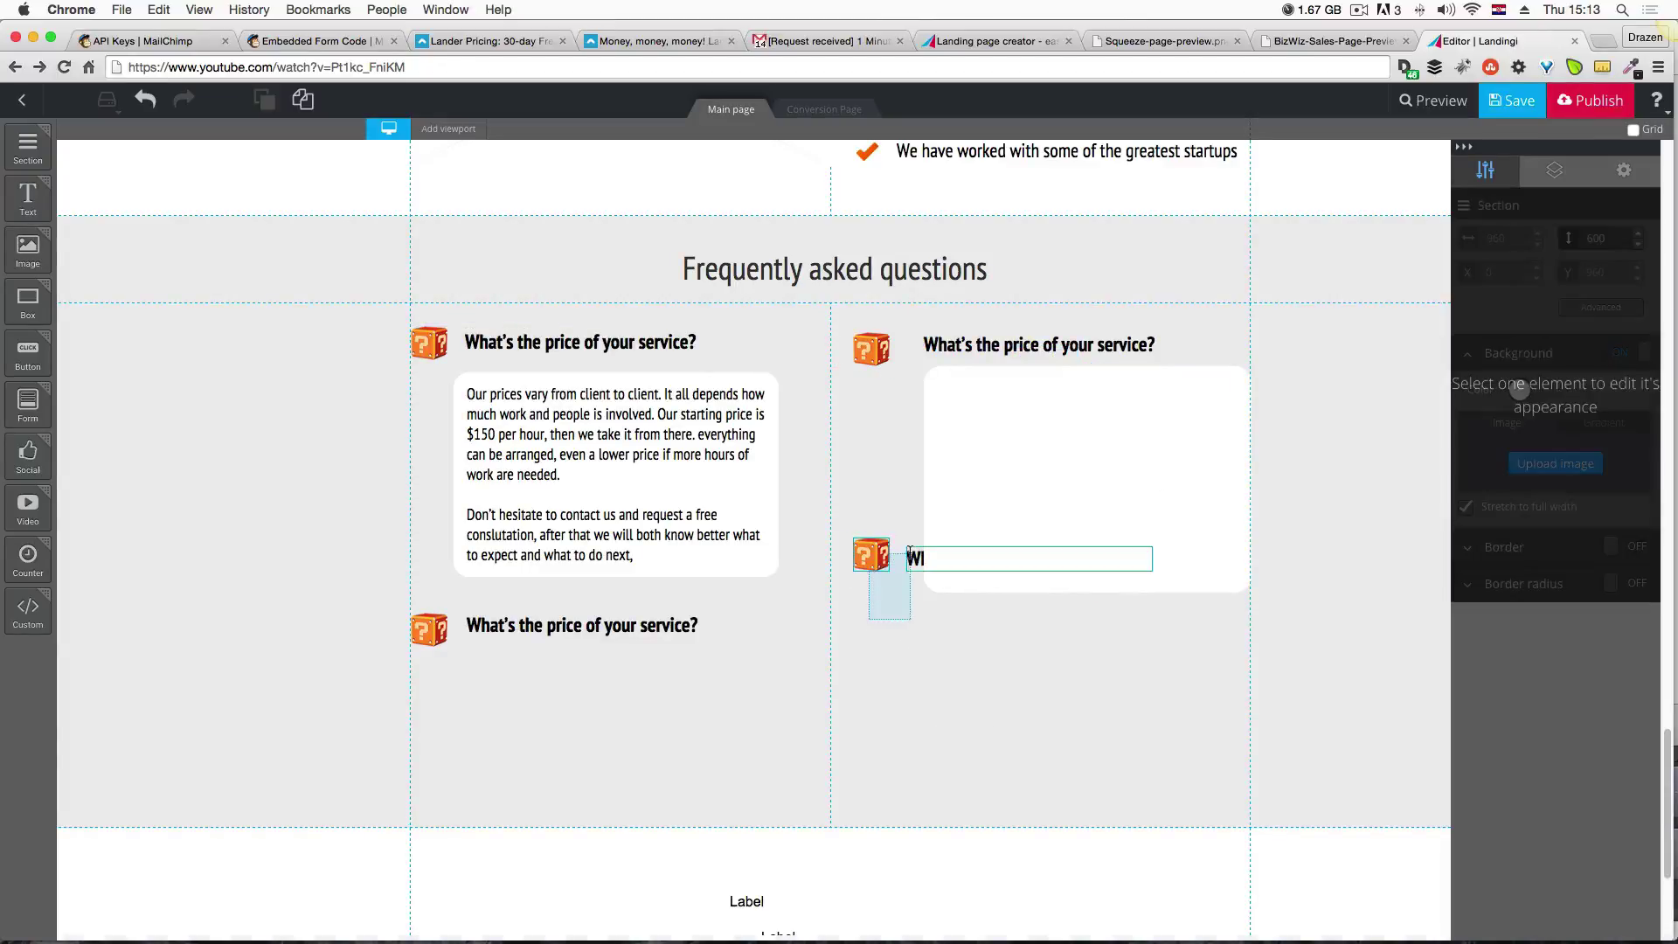
left_click_drag(913, 559, 916, 610)
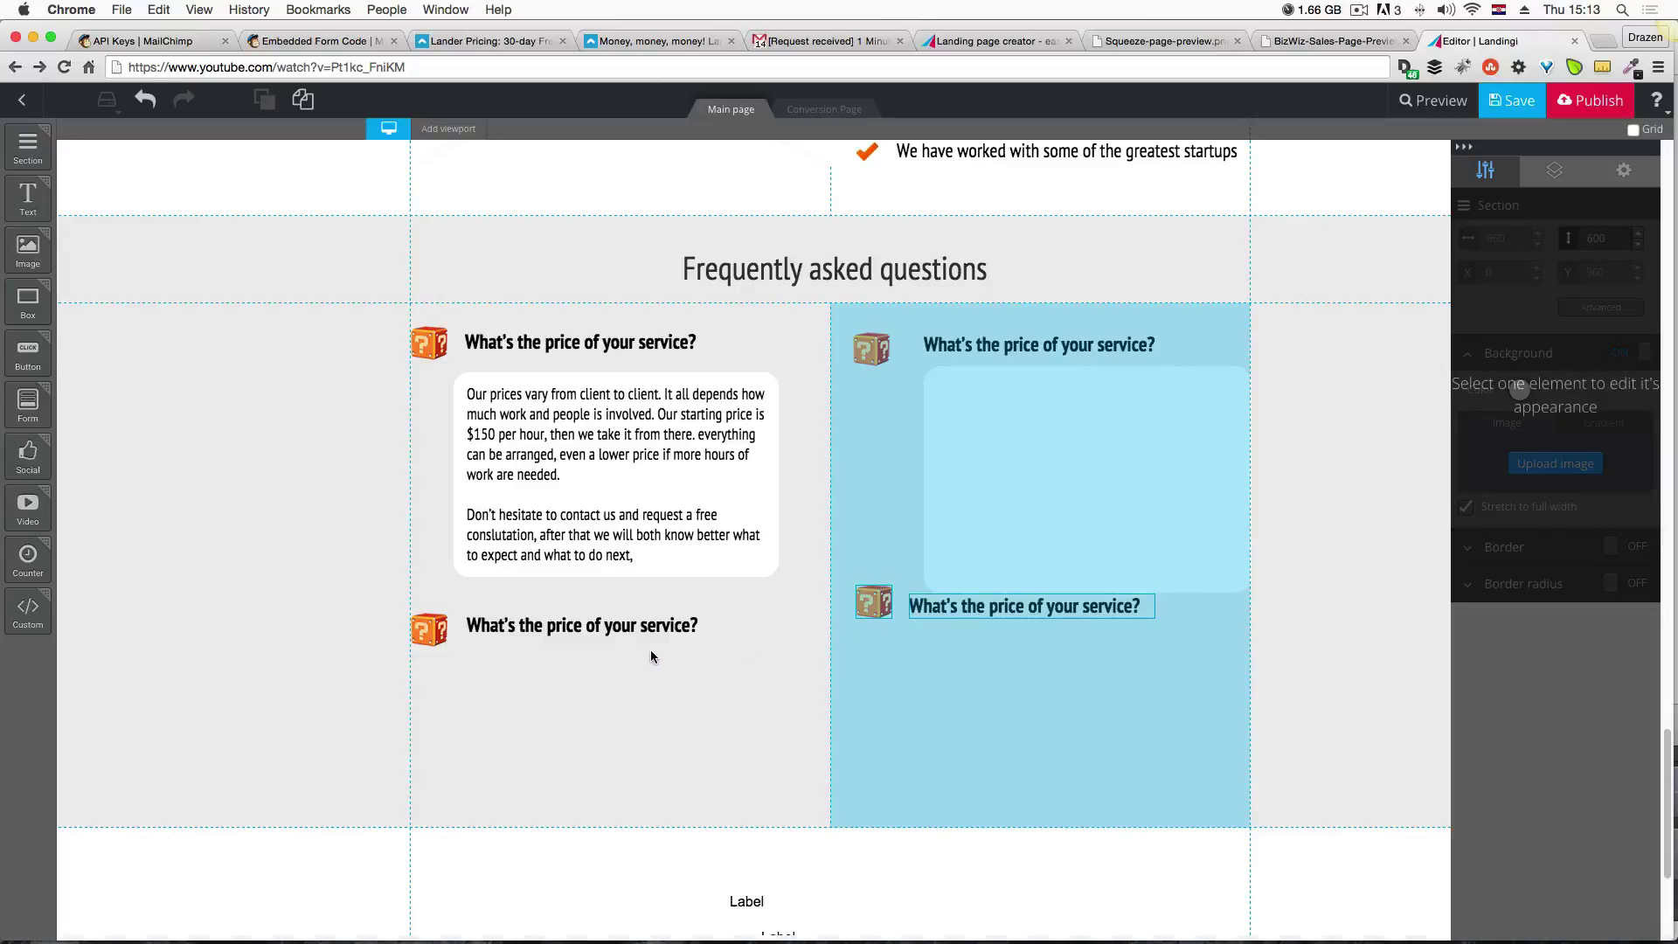
Add an image placeholder below the lower-left question heading at about X 120, Y 415.
left_click(515, 664)
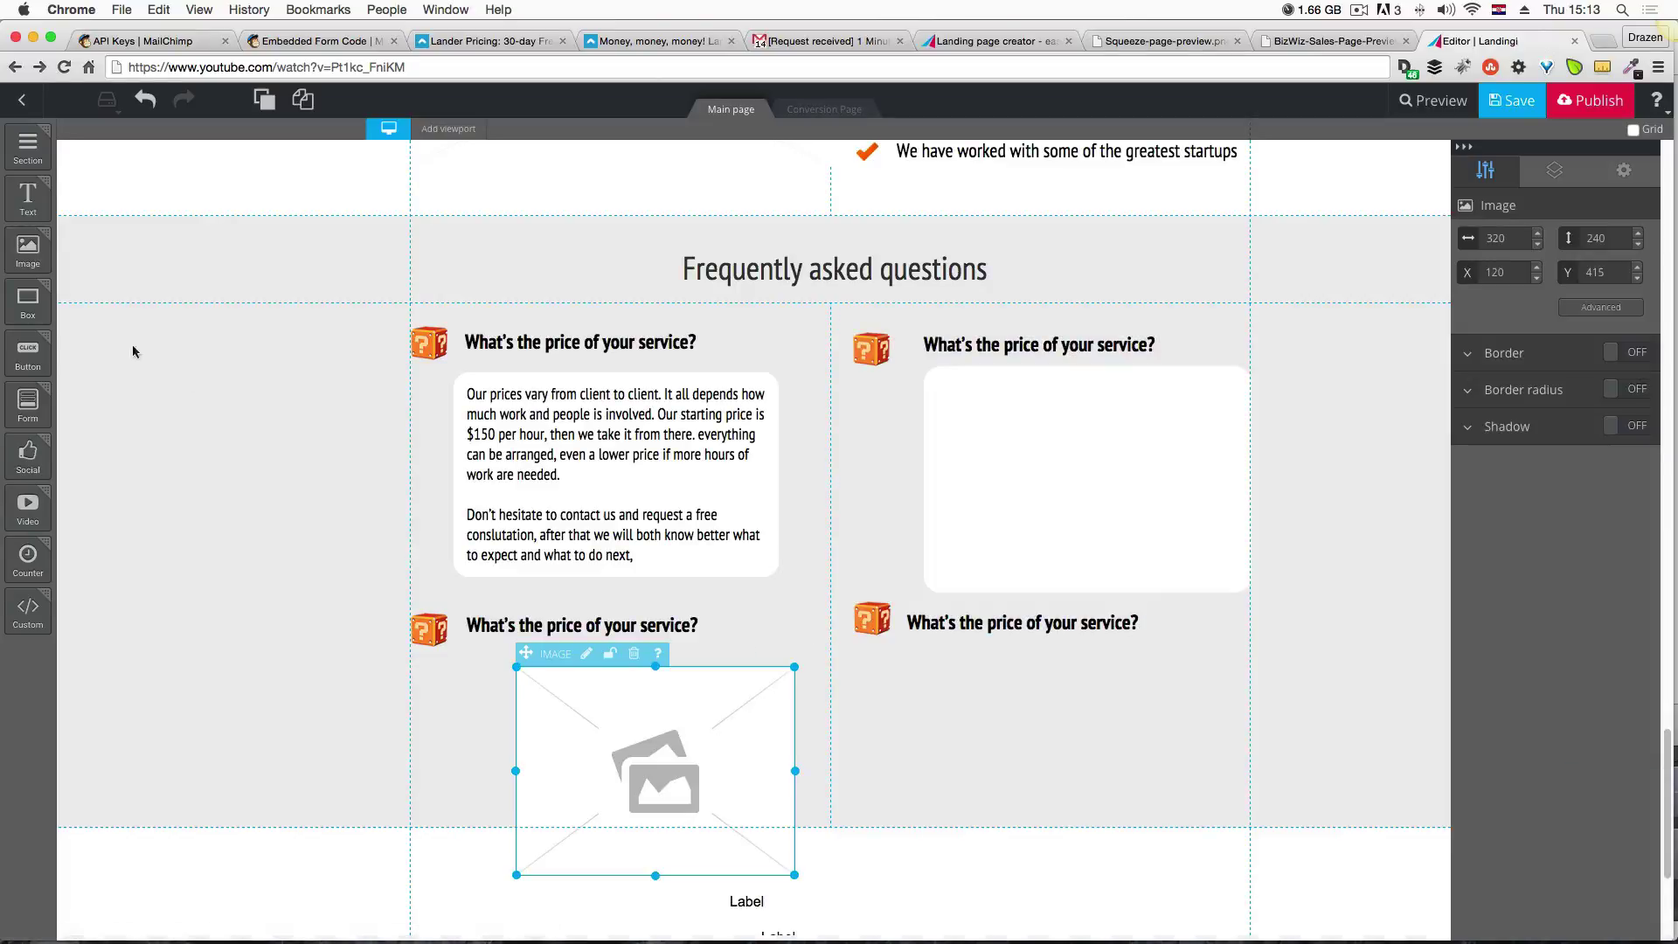
Add an image placeholder under the lower-right question, and fill the lower-left placeholder with an uploaded white-bg-3.png.
left_click_drag(26, 229, 1034, 631)
left_click(704, 752)
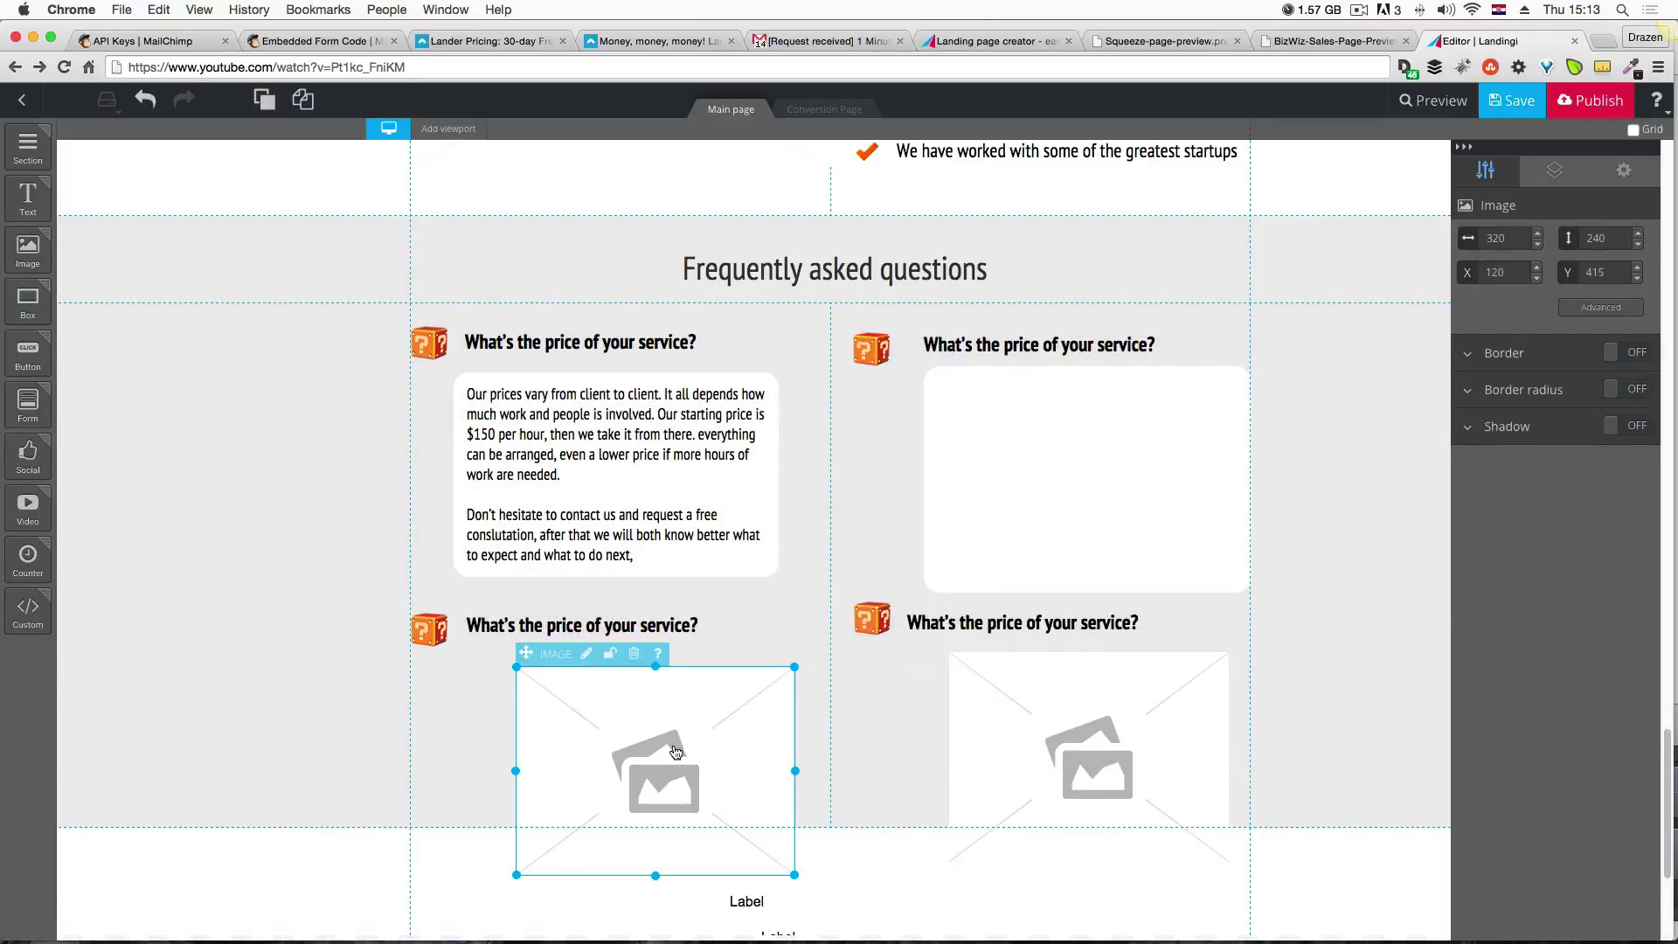
left_click(585, 654)
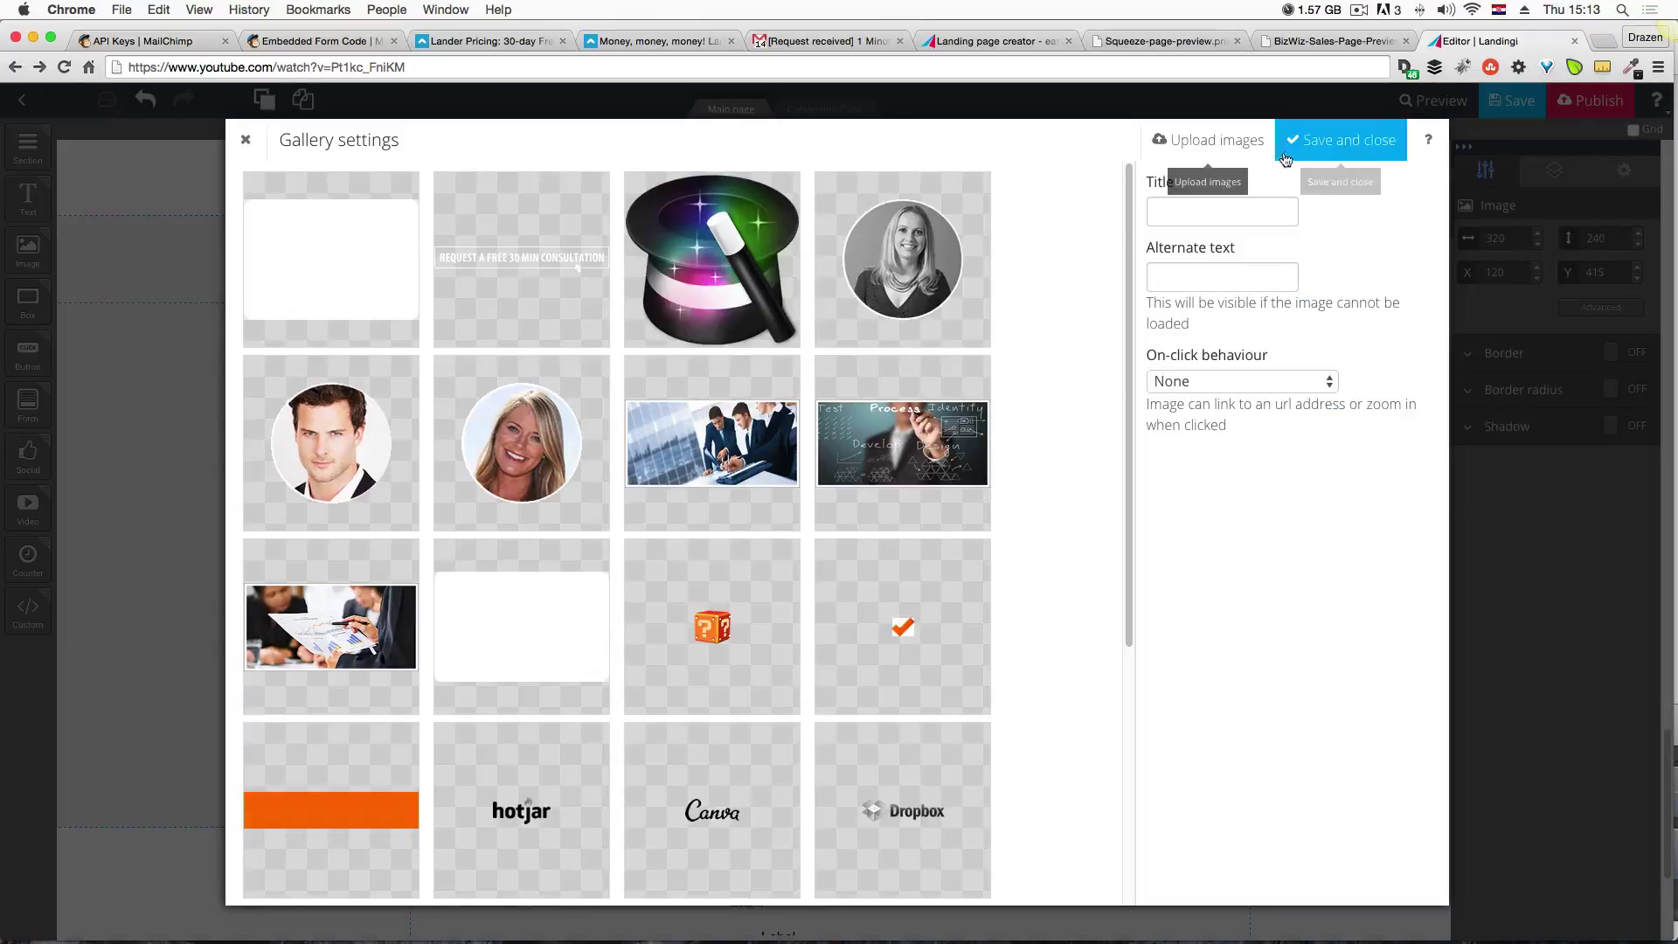
left_click(1215, 140)
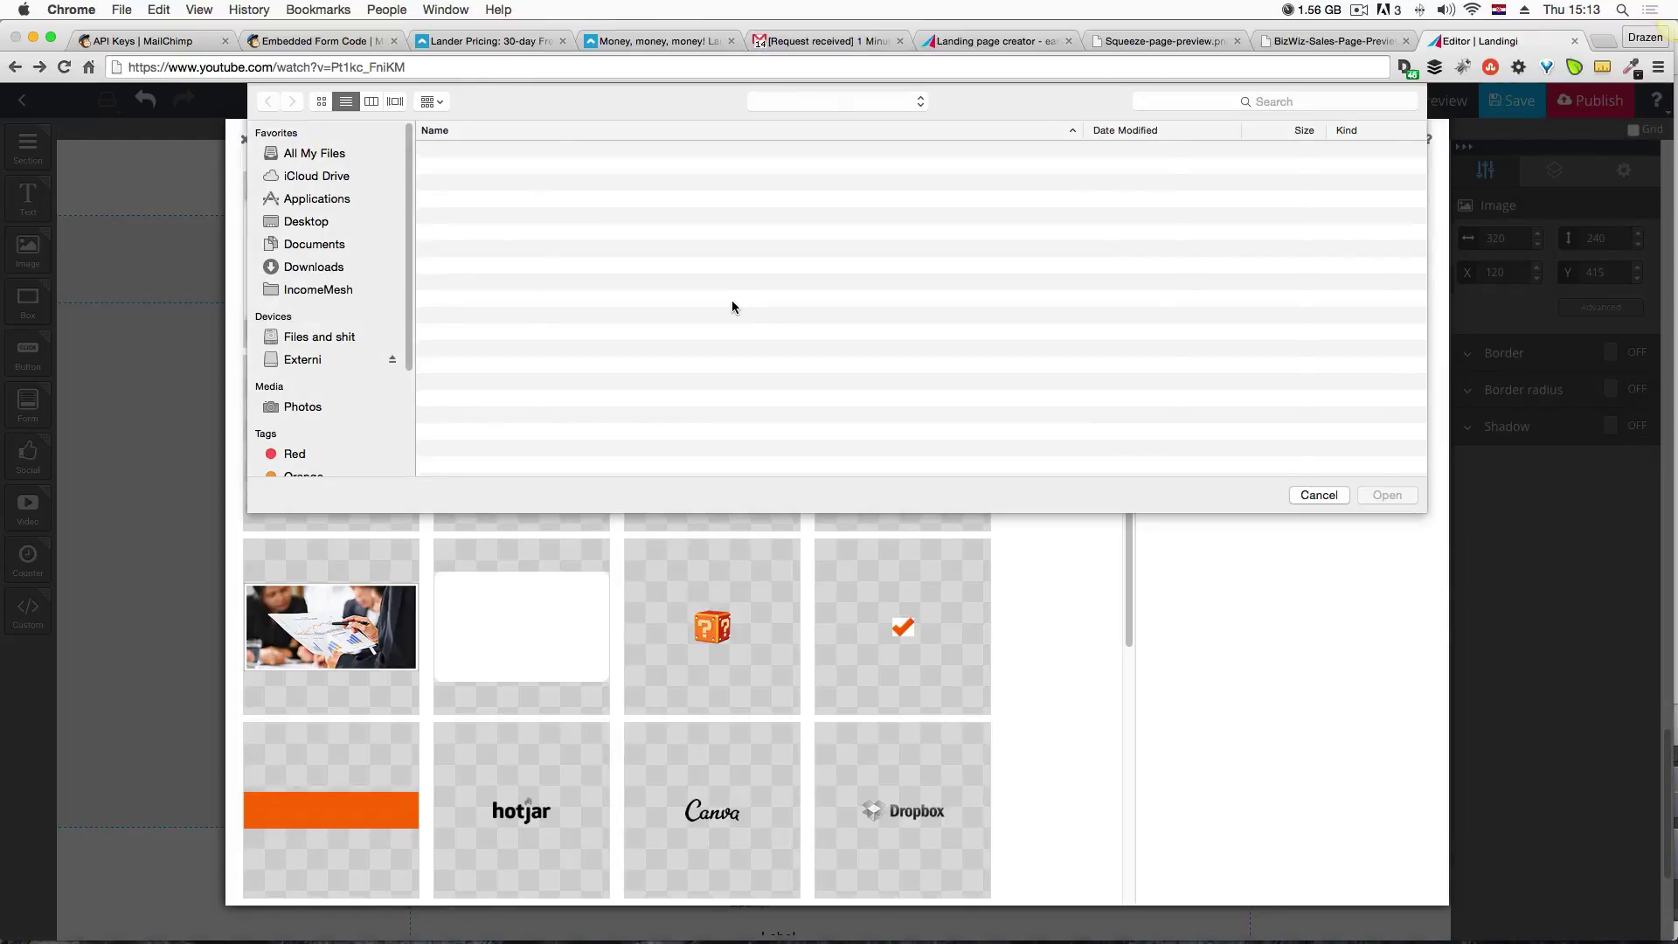
scroll(732, 301, "down", 5)
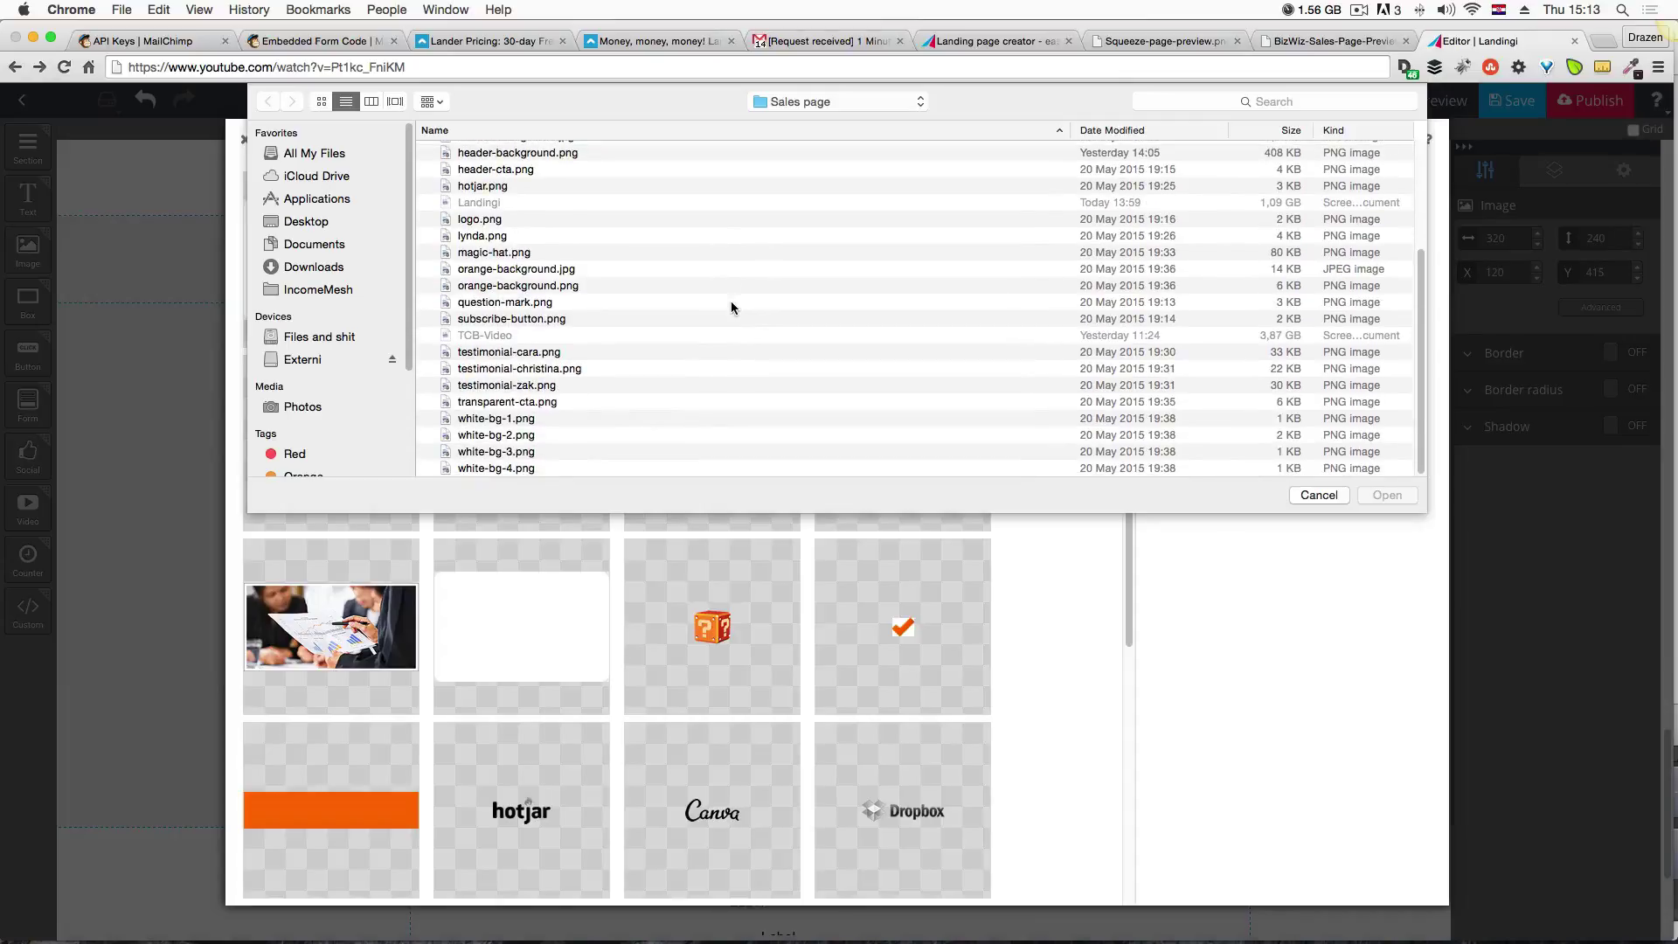
left_click(520, 452)
left_click(1386, 496)
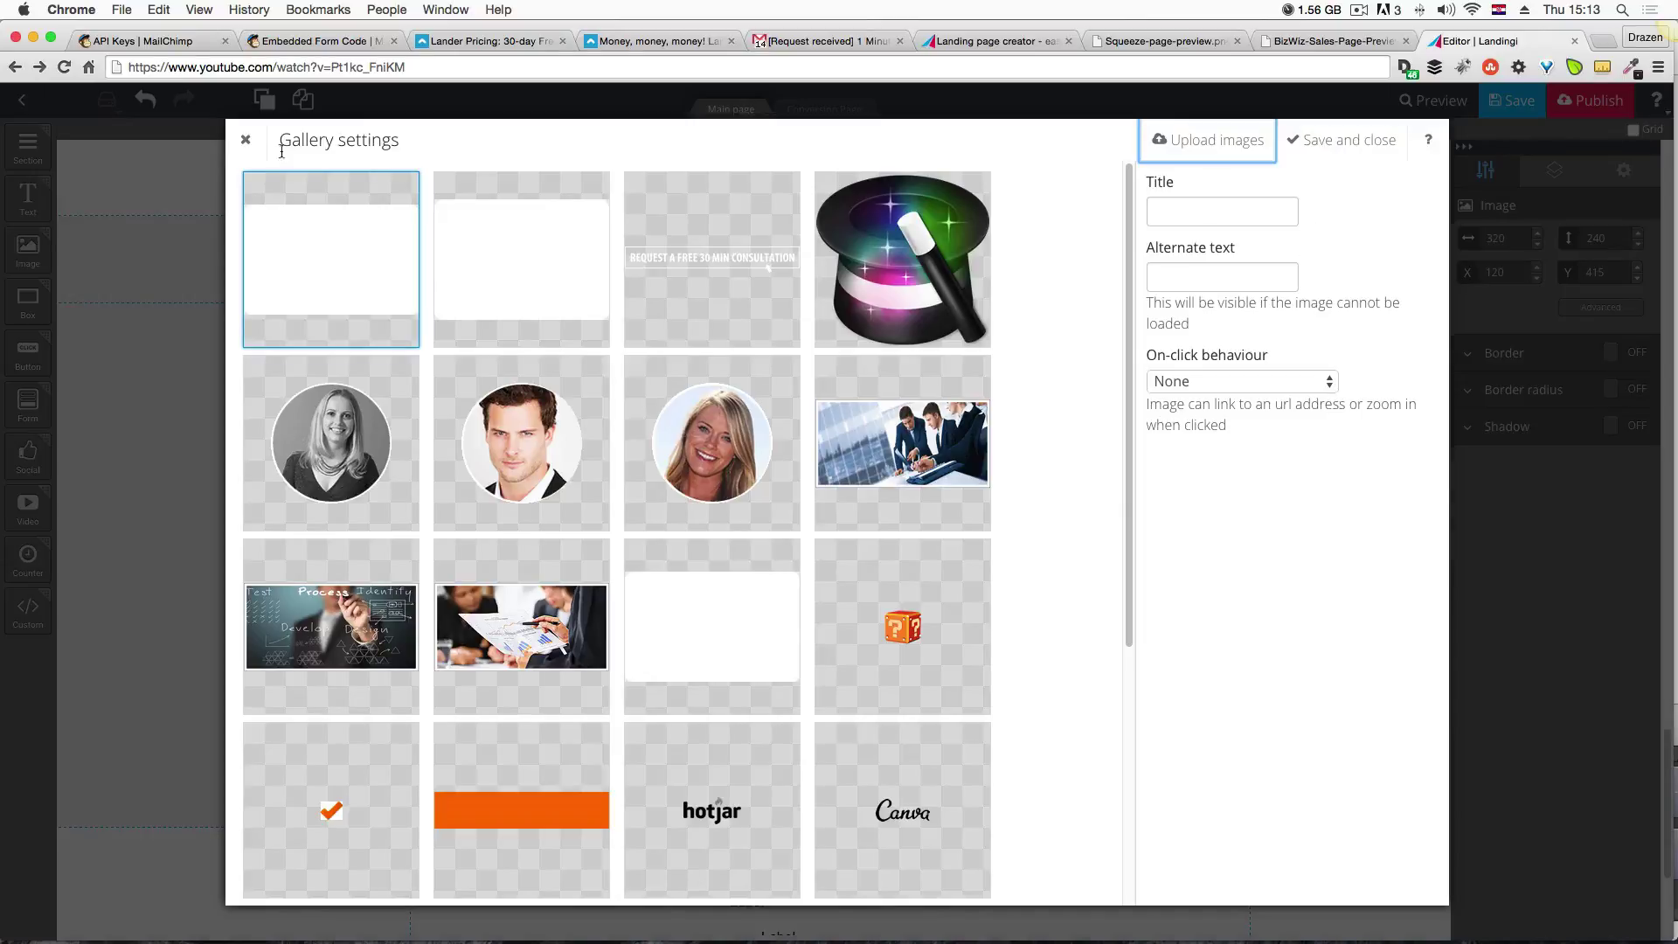
left_click(297, 218)
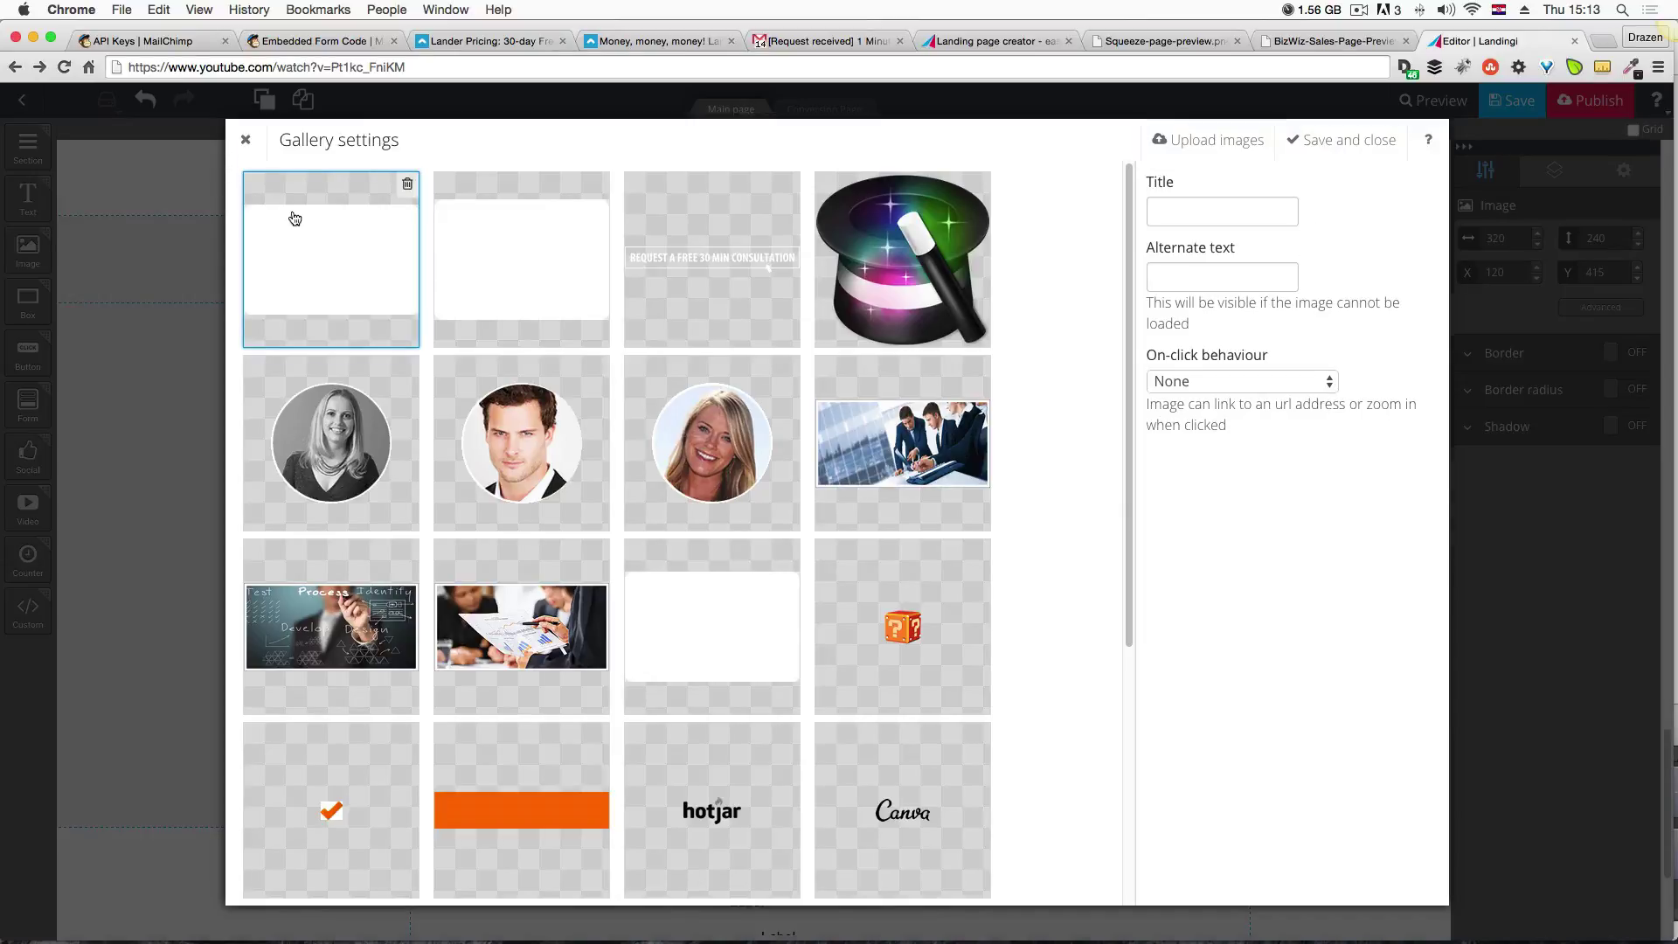
left_click(1363, 138)
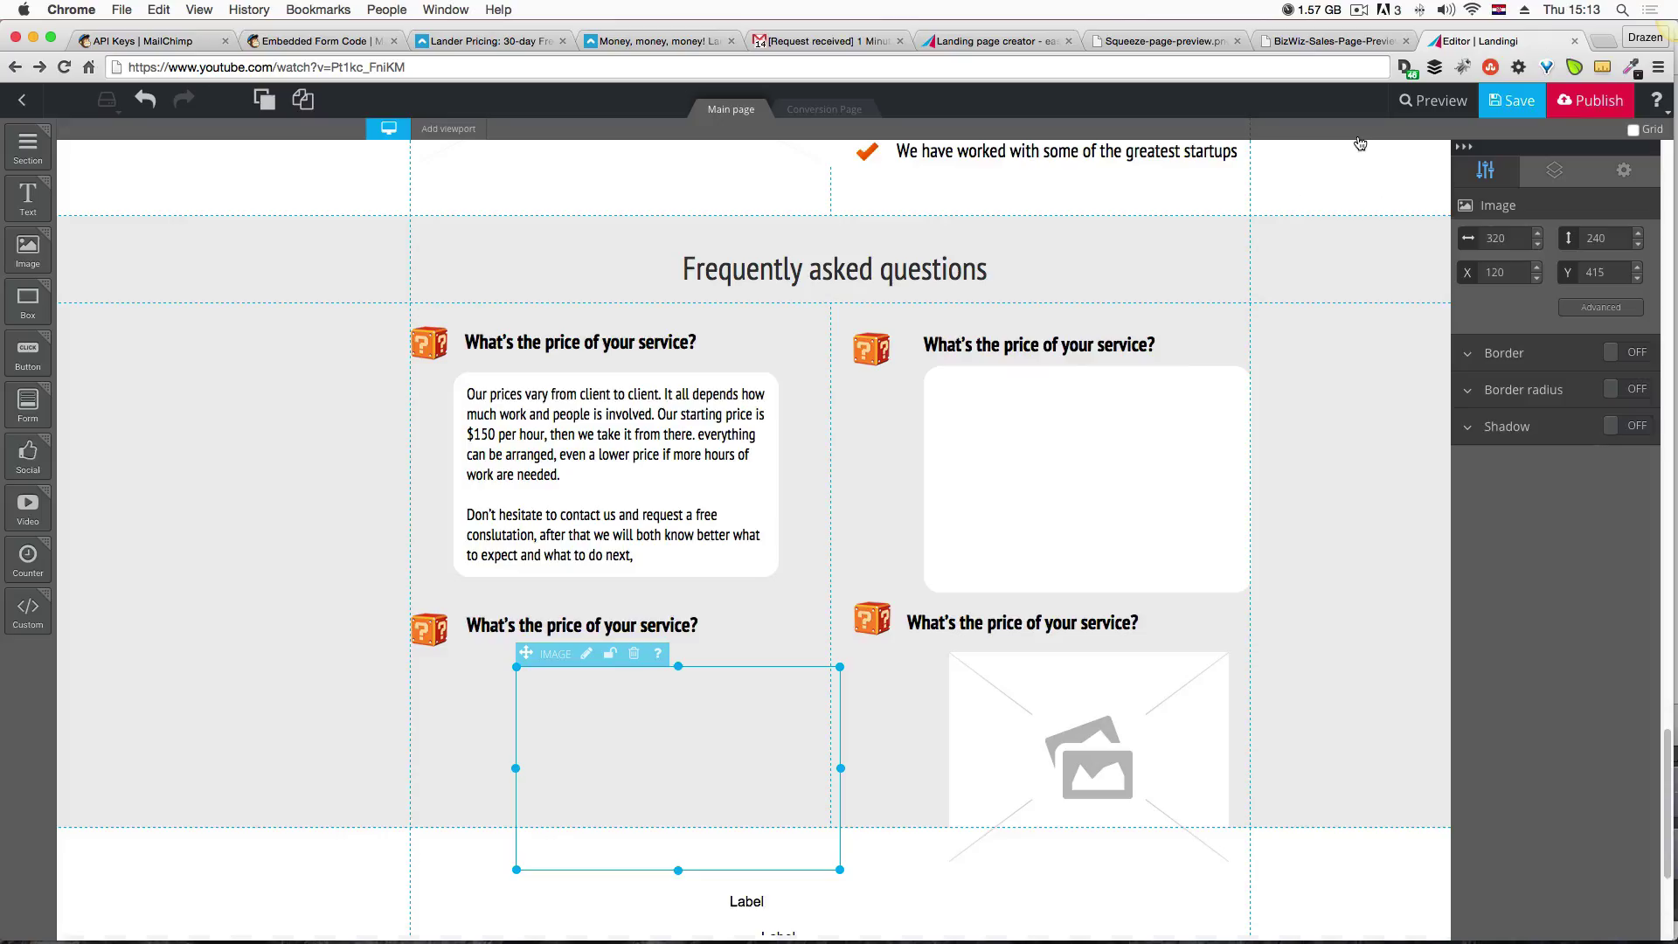
Upload white-bg-4.png and use it as the image in the placeholder under the lower-right question.
left_click(1159, 700)
left_click(1021, 641)
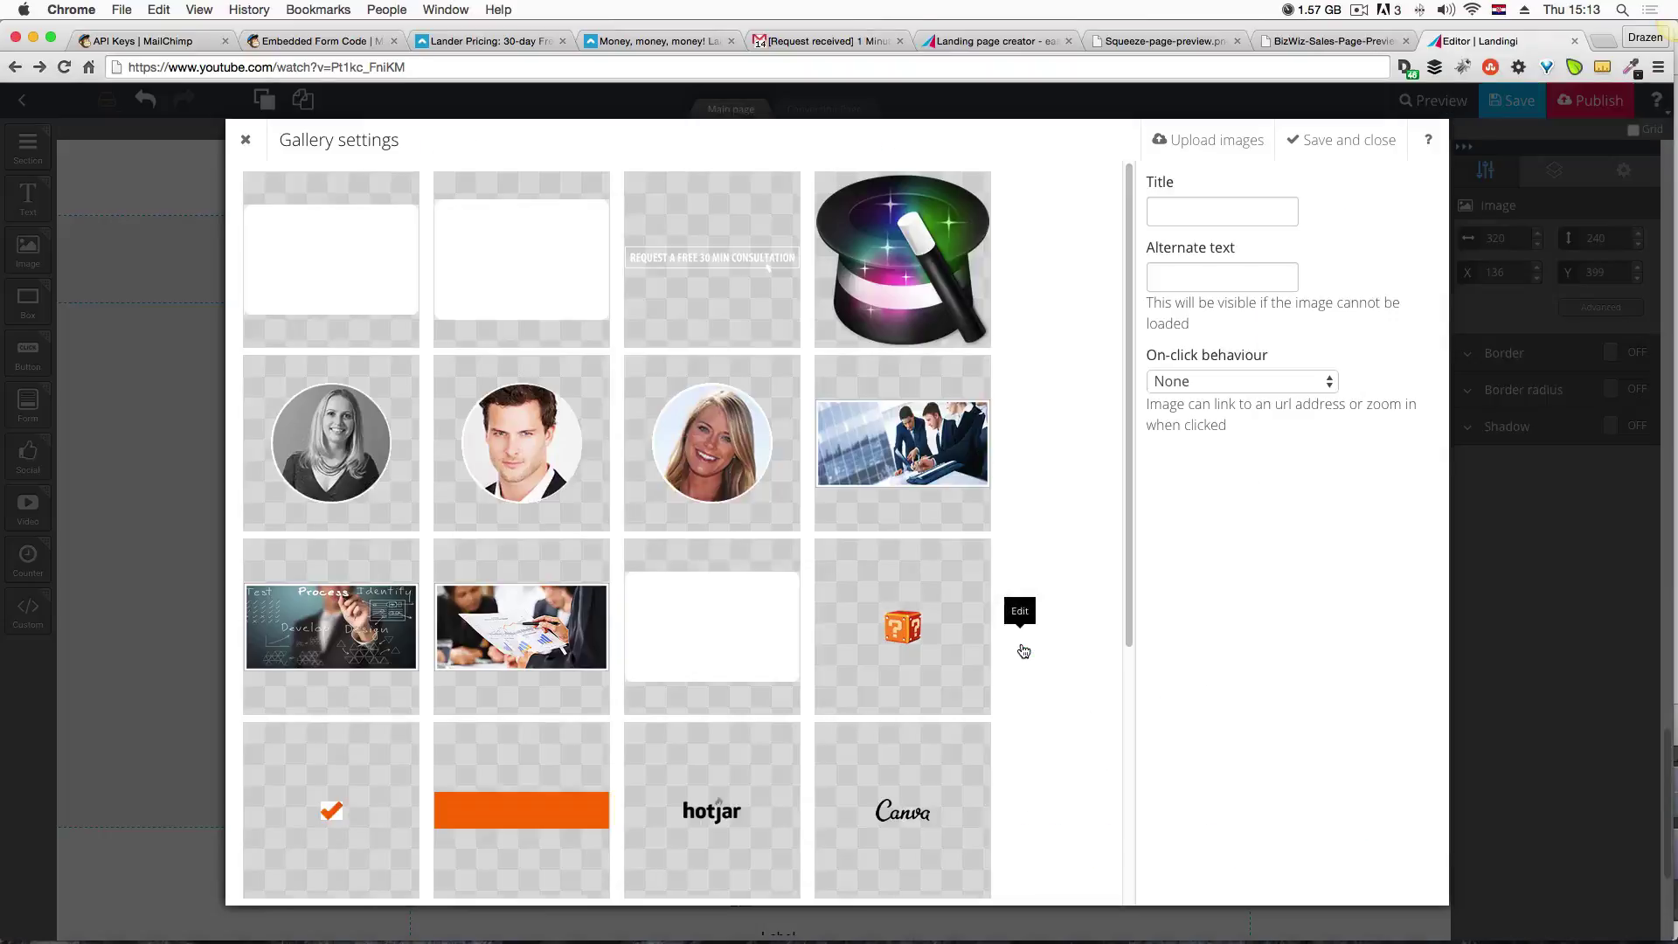
left_click(1214, 141)
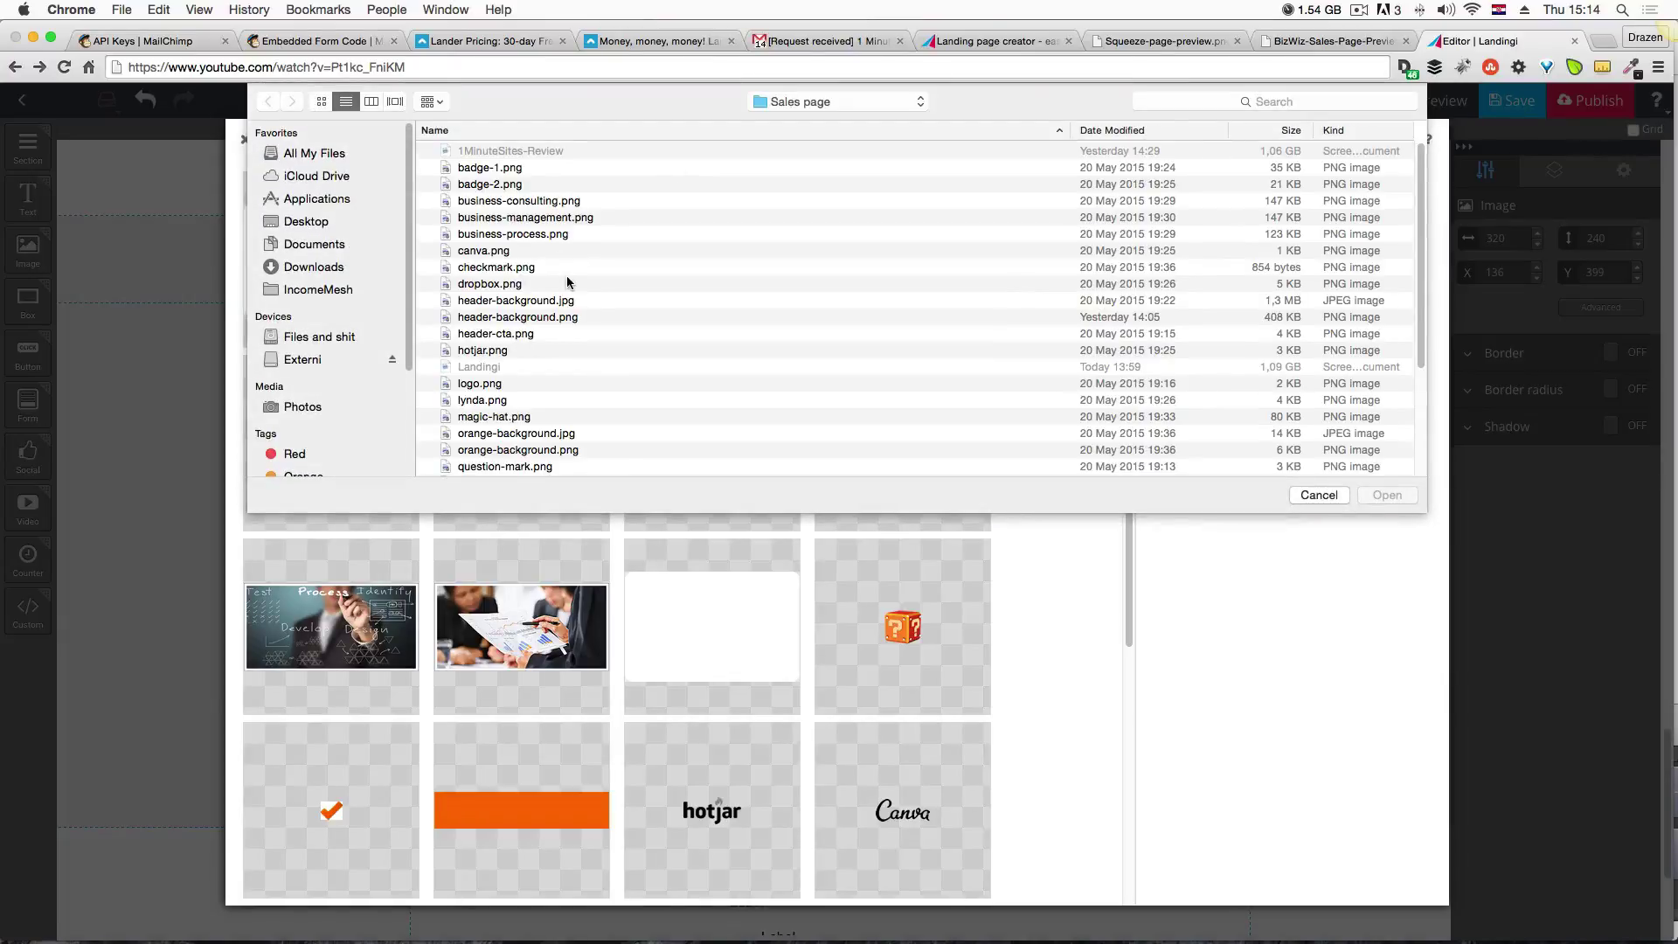
scroll(566, 284, "down", 5)
left_click(522, 470)
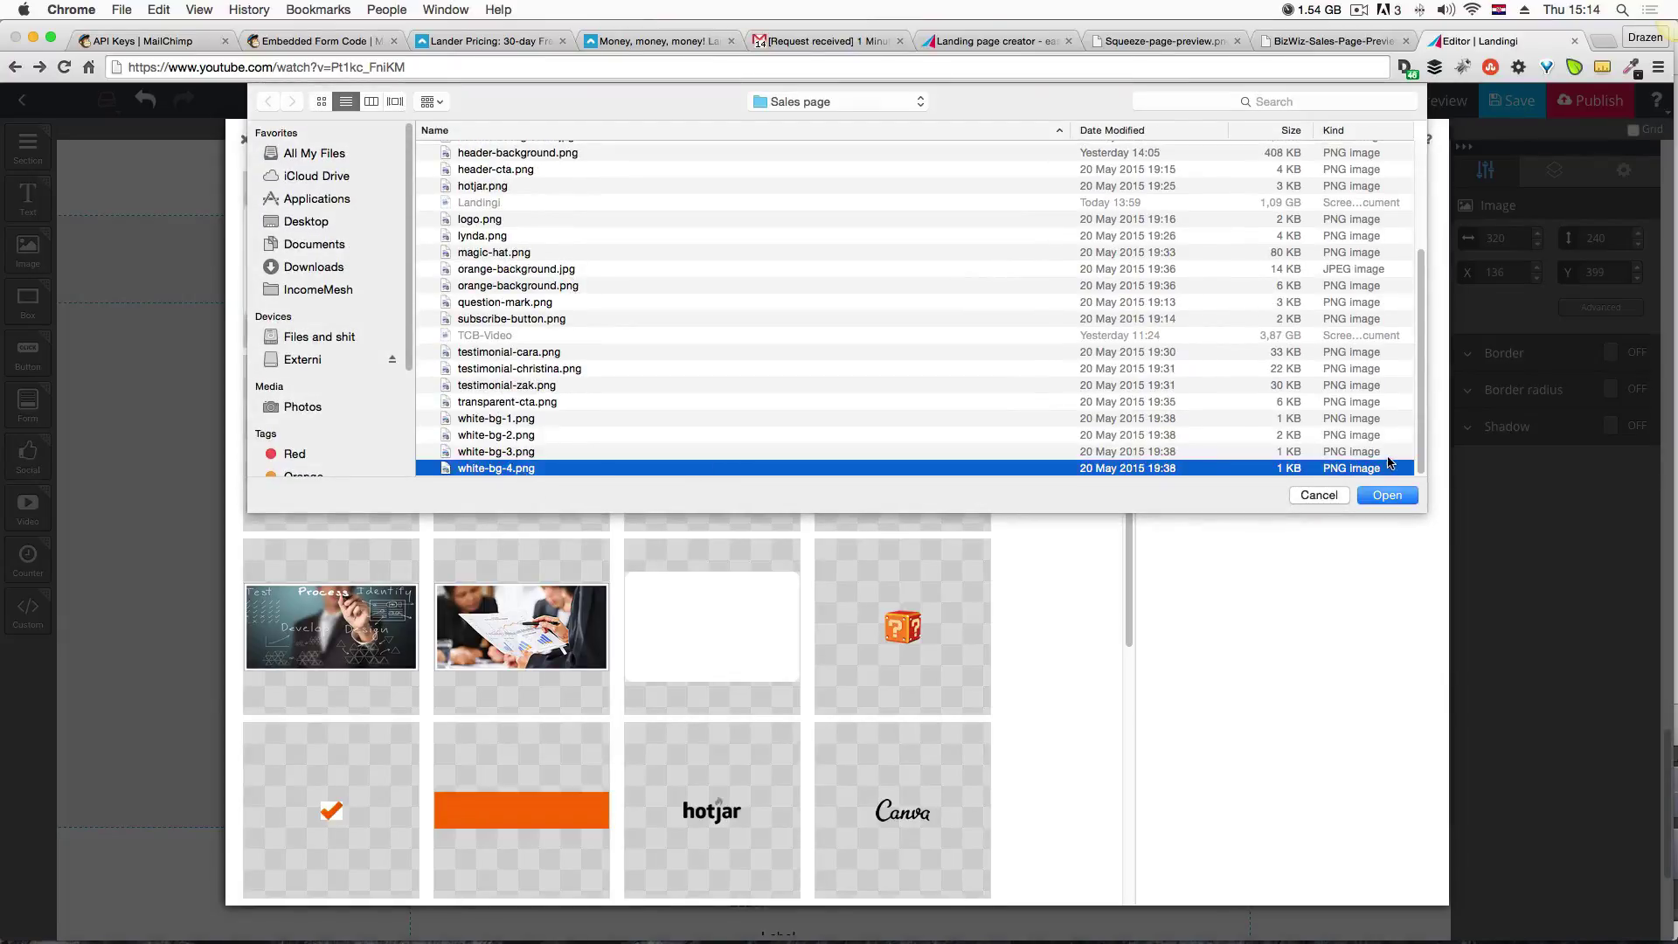
left_click(1381, 495)
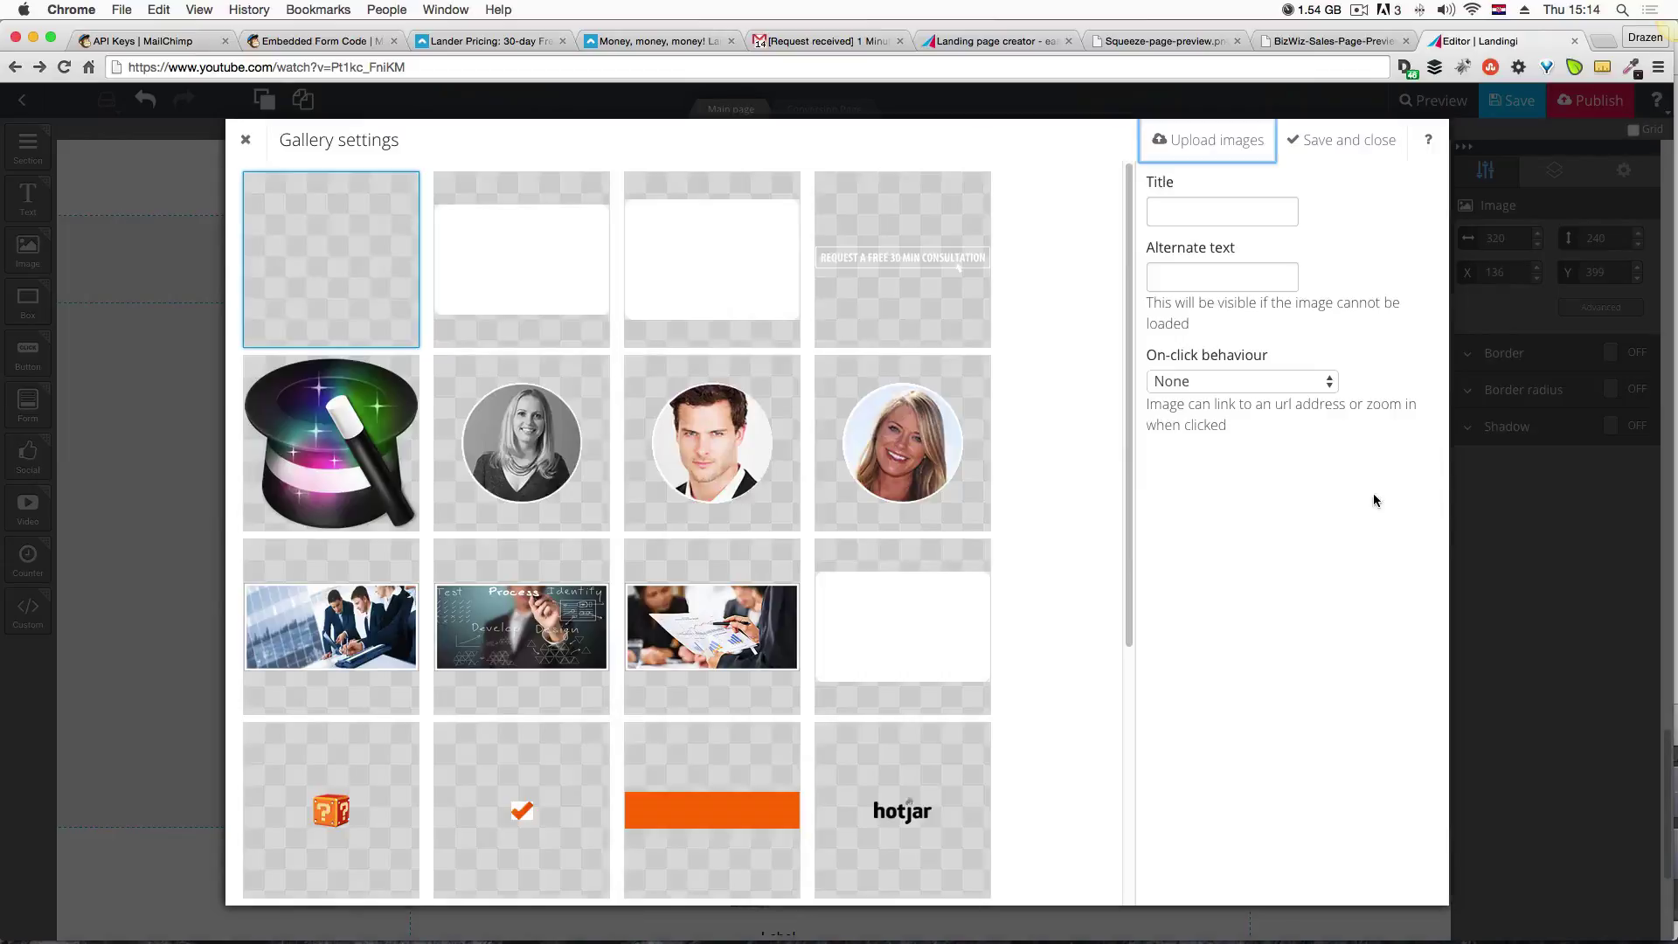
left_click(344, 274)
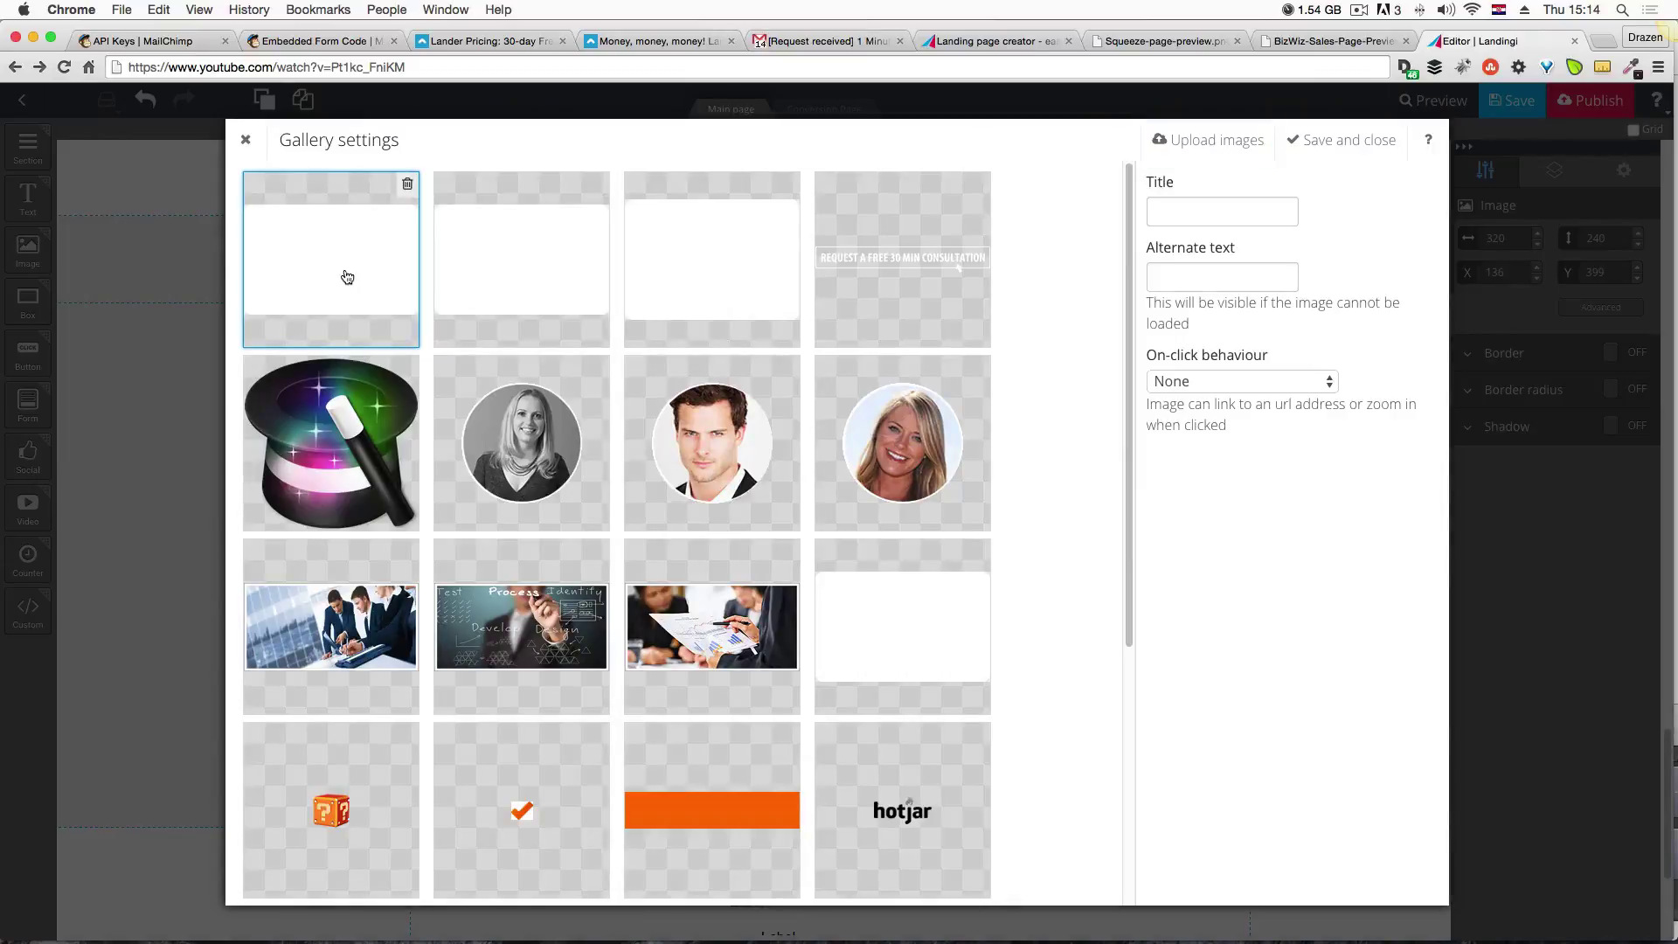
left_click(1341, 140)
Extend the FAQ section to a height of 709 and align the lower-left white box with the answer box above it.
scroll(424, 559, "down", 5)
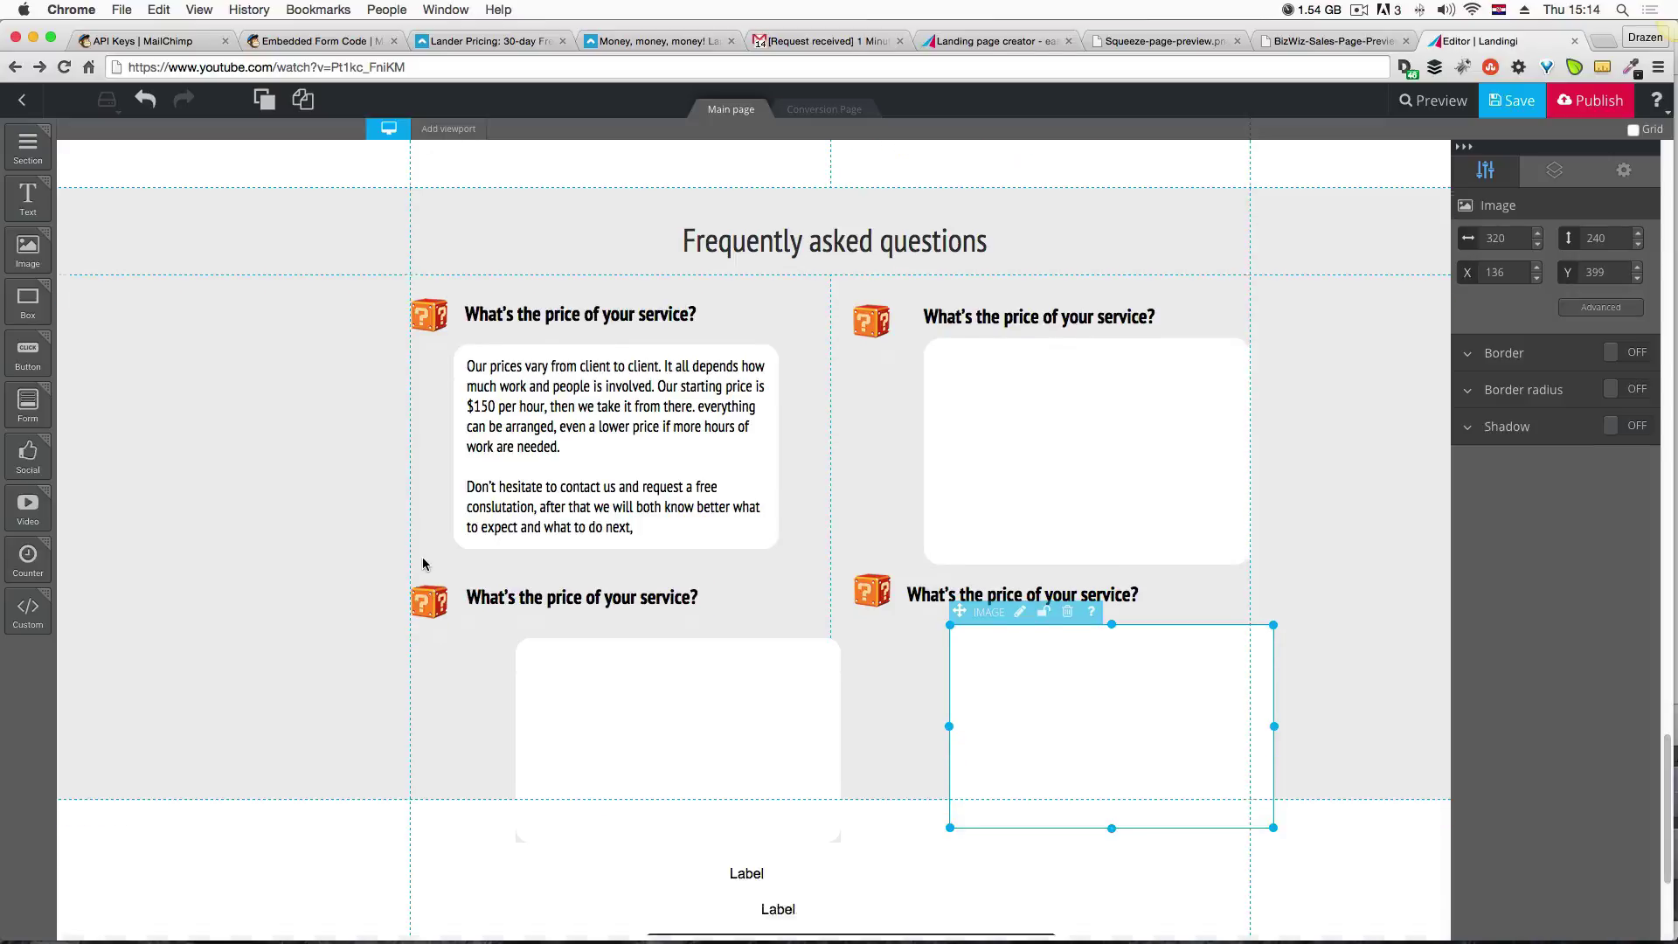
left_click(282, 532)
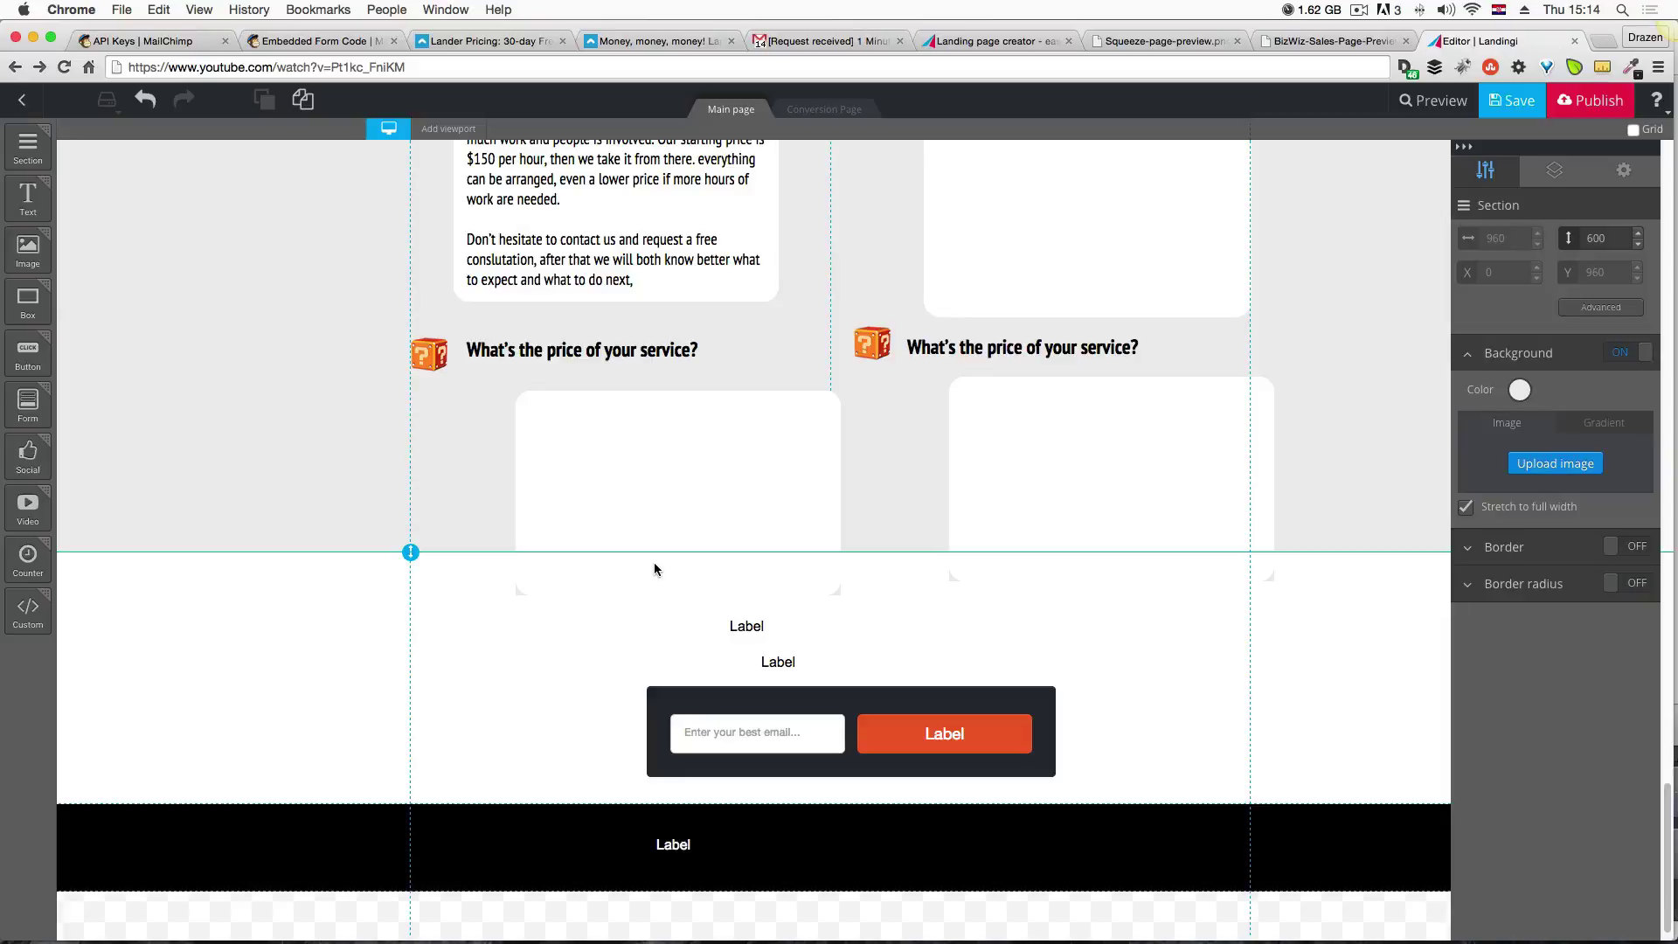
key("super+z")
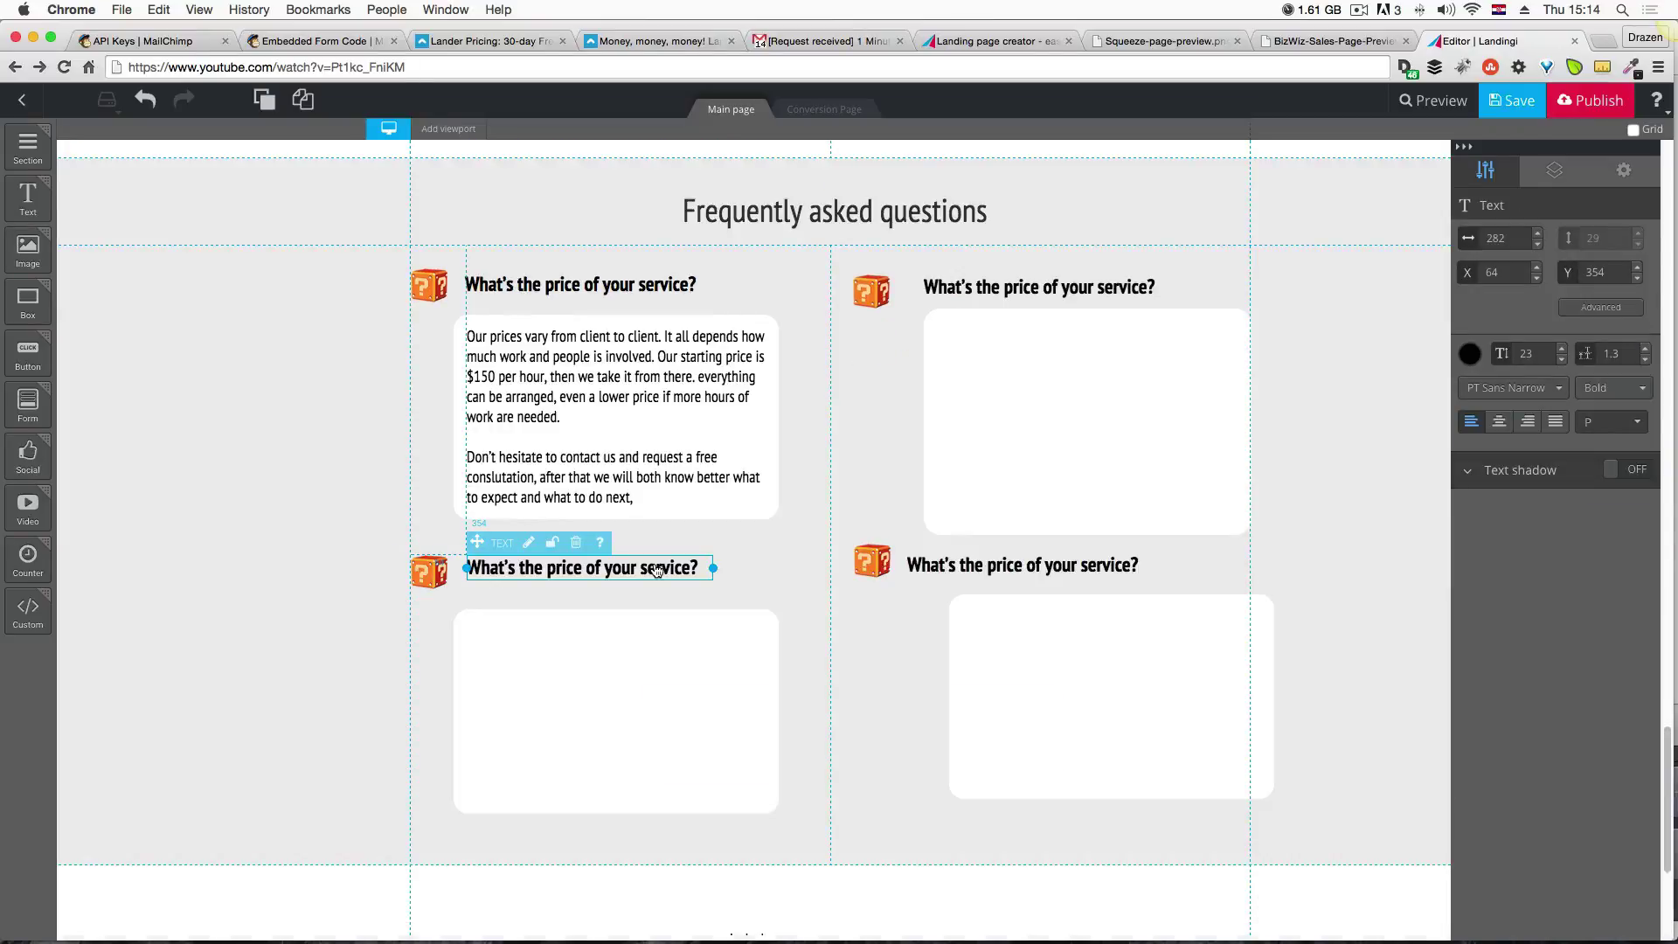
Nudge the lower-left question heading down to Y 359 so it lines up with its question-mark icon.
left_click(783, 532)
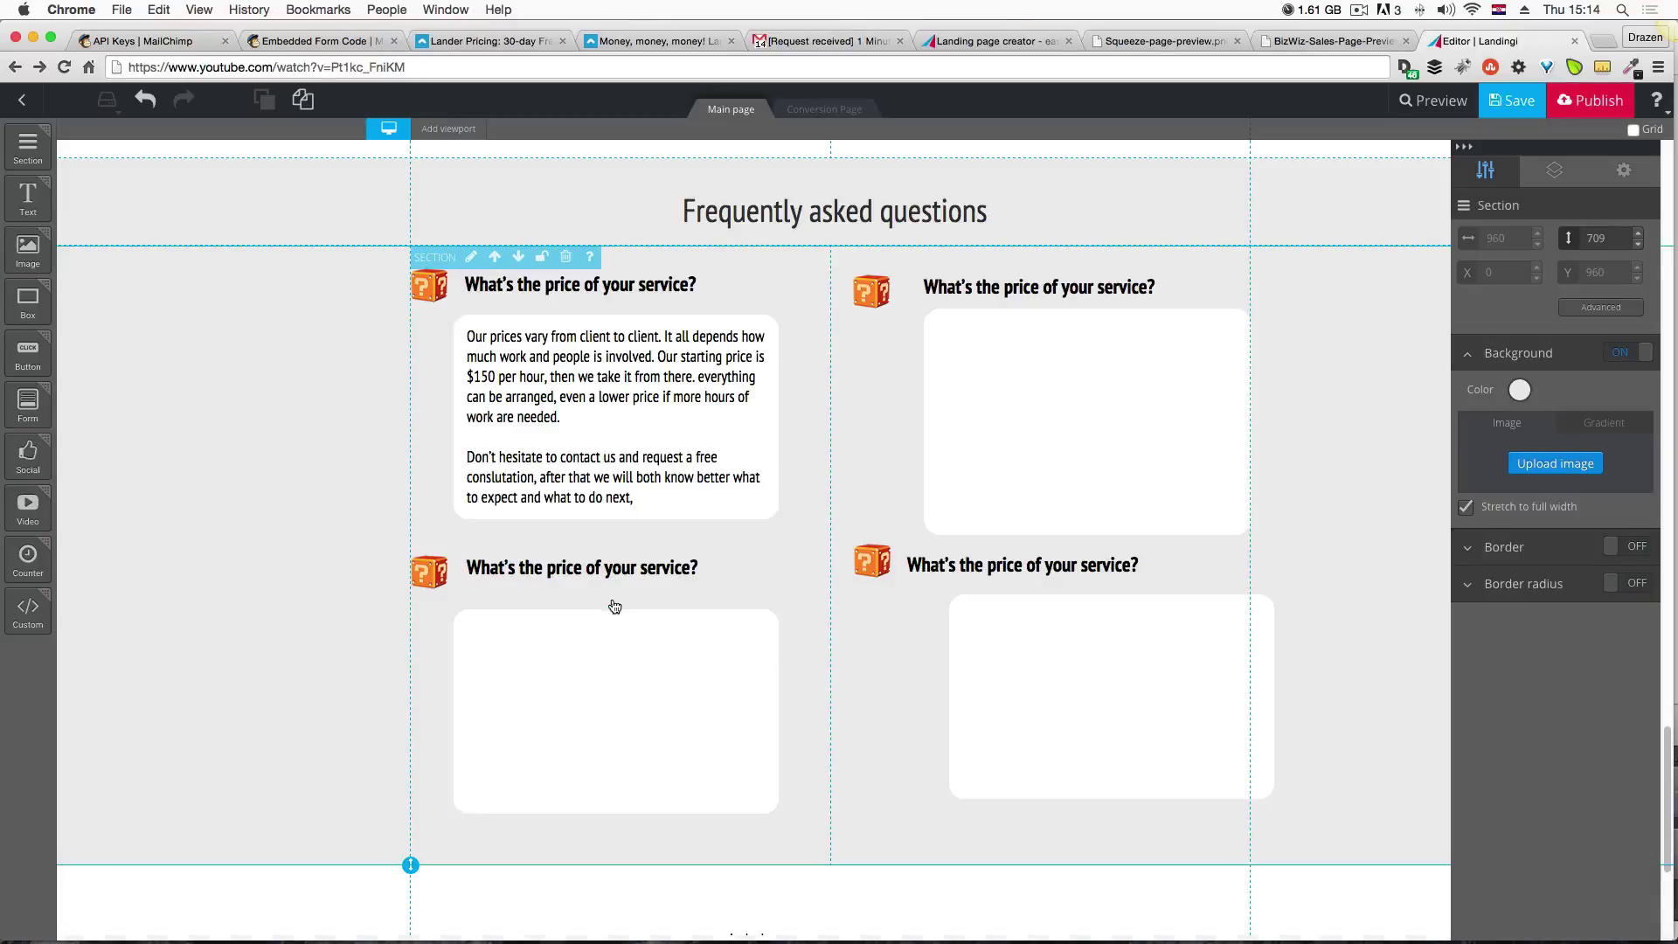
left_click(609, 572)
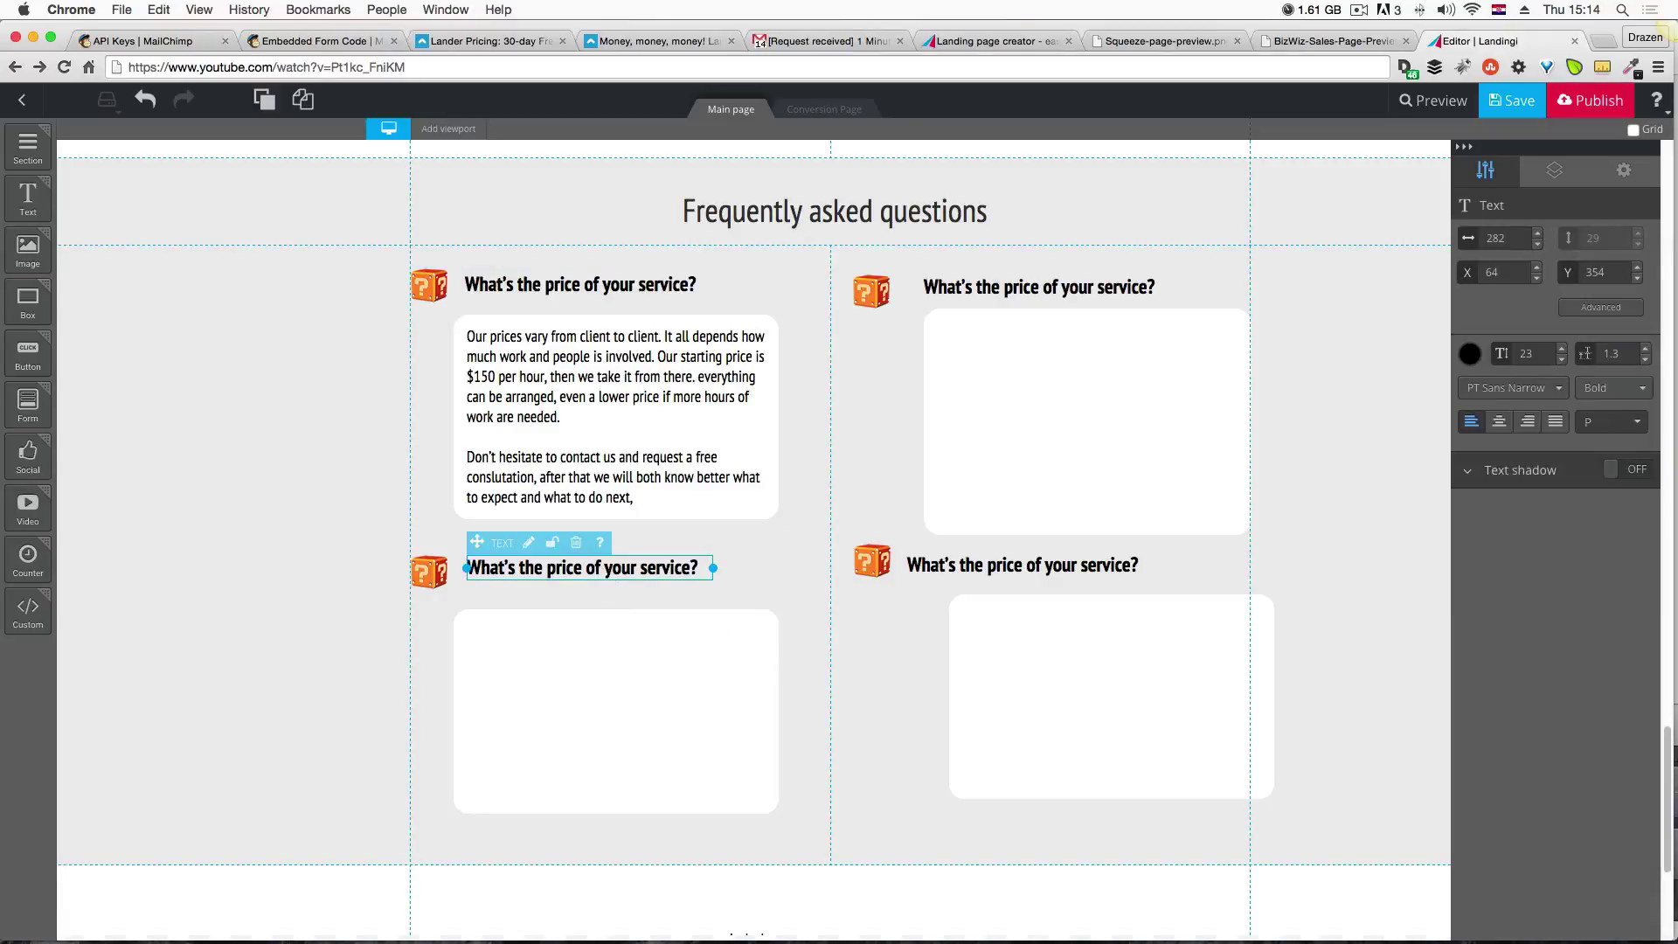
key("Down")
key("Down")
key("Down")
key("Down")
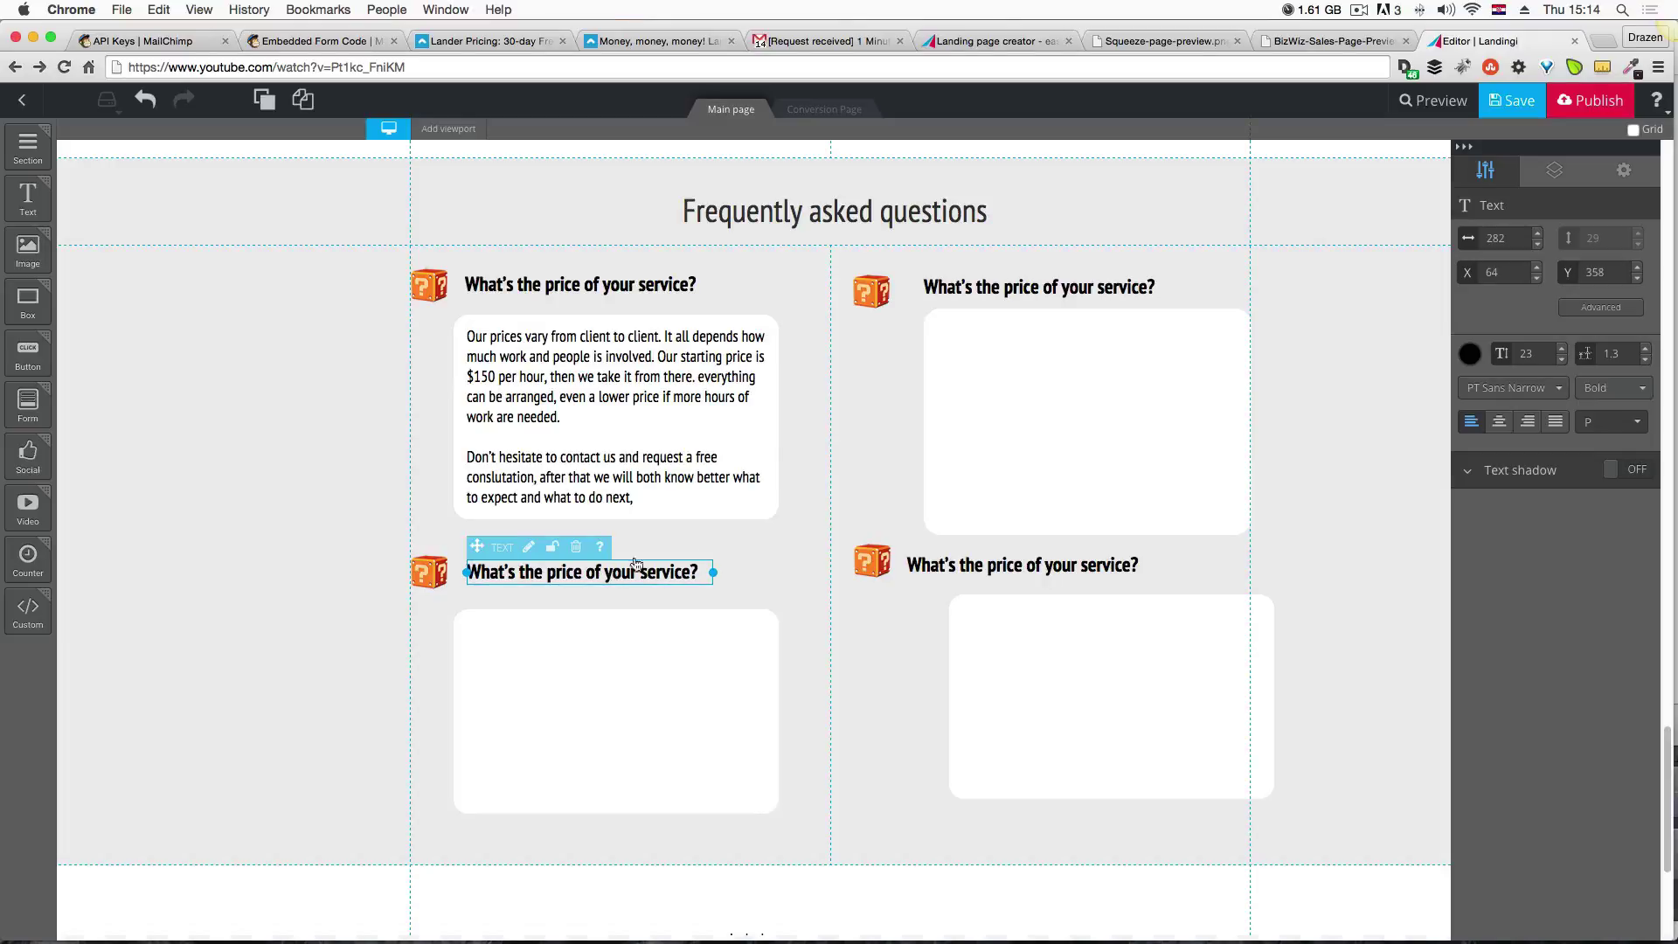
left_click(744, 546)
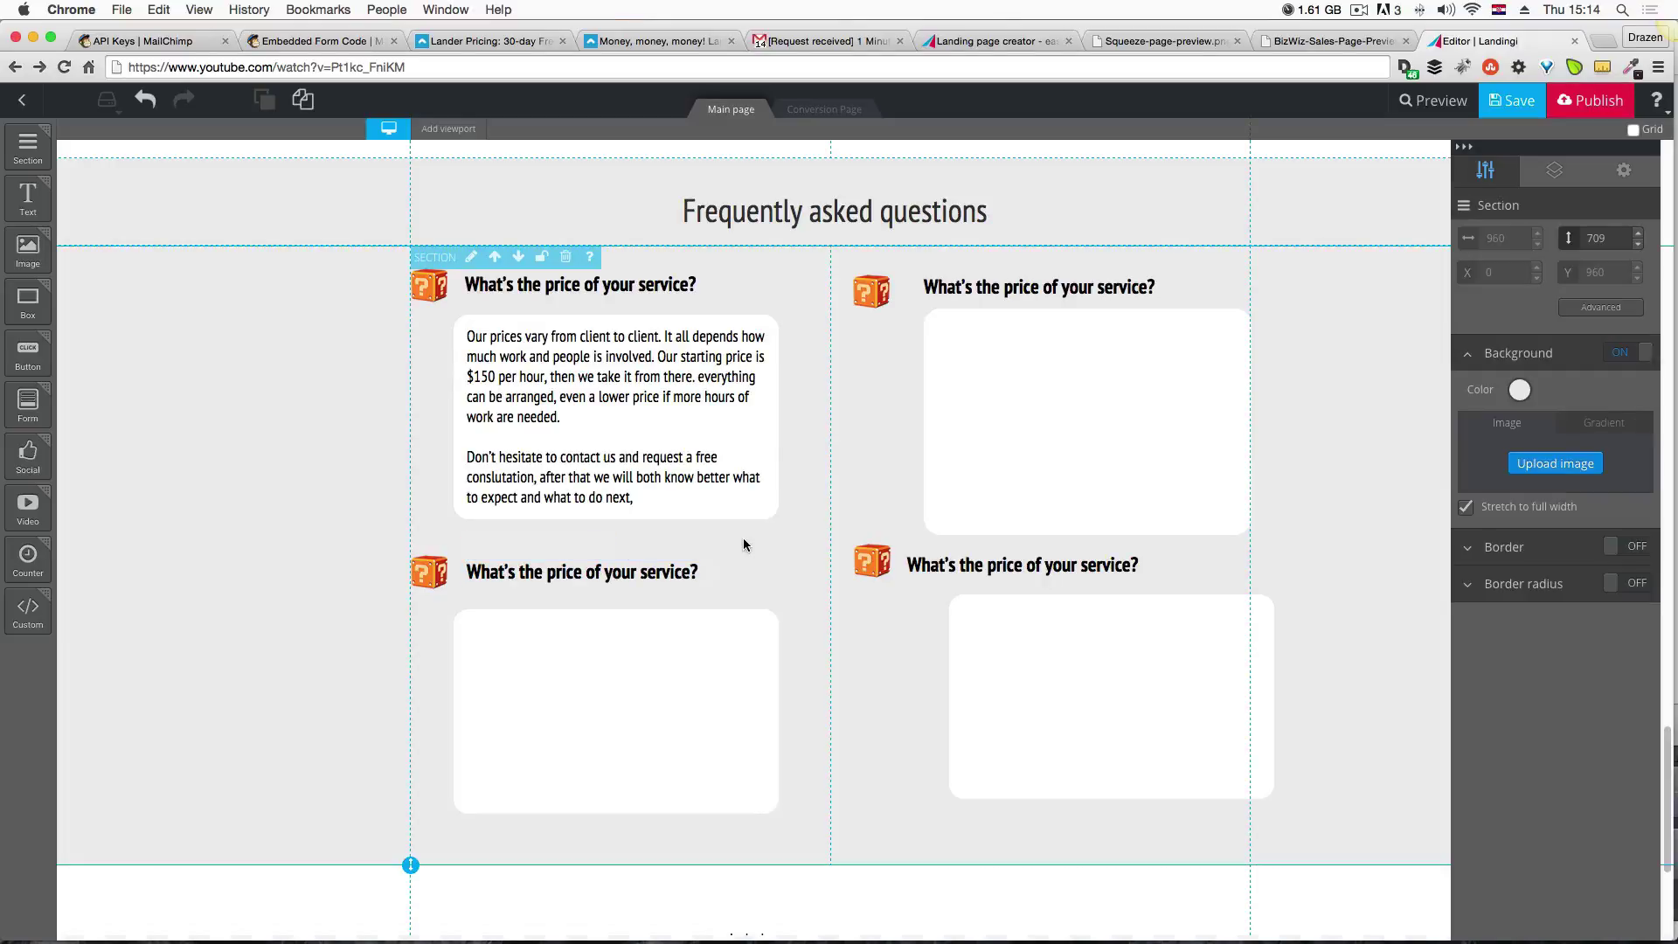
Switch to Adobe Fireworks and copy the heading "Where can I get support if I need it?" from the sales page mockup.
key("ctrl+Up")
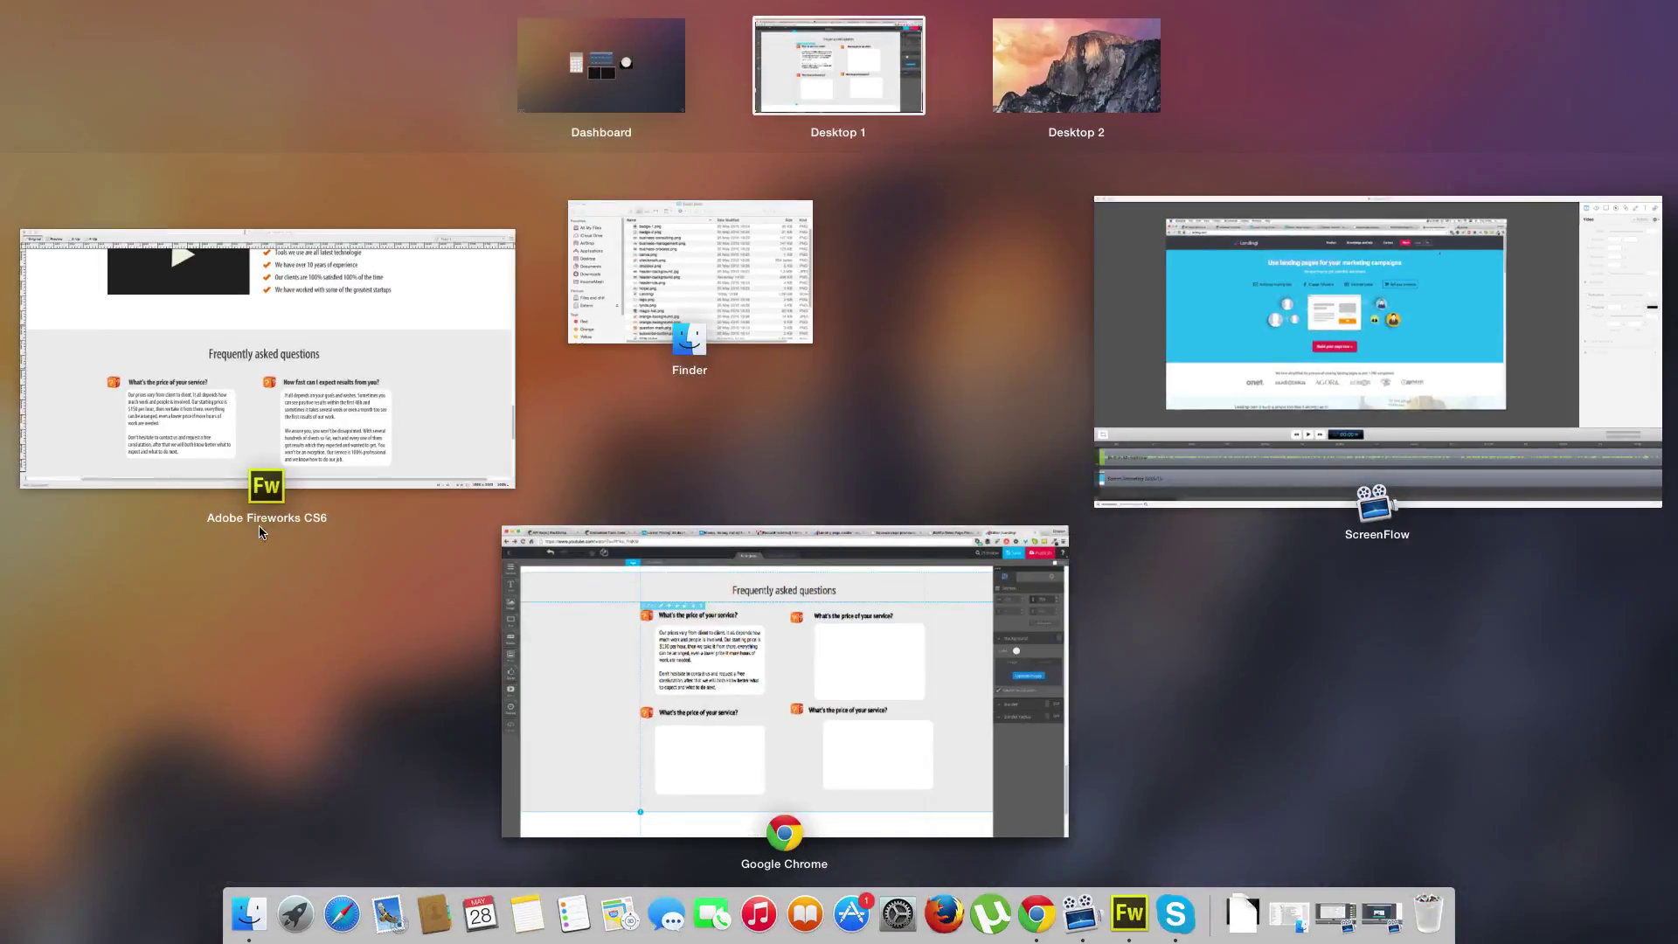
left_click(259, 526)
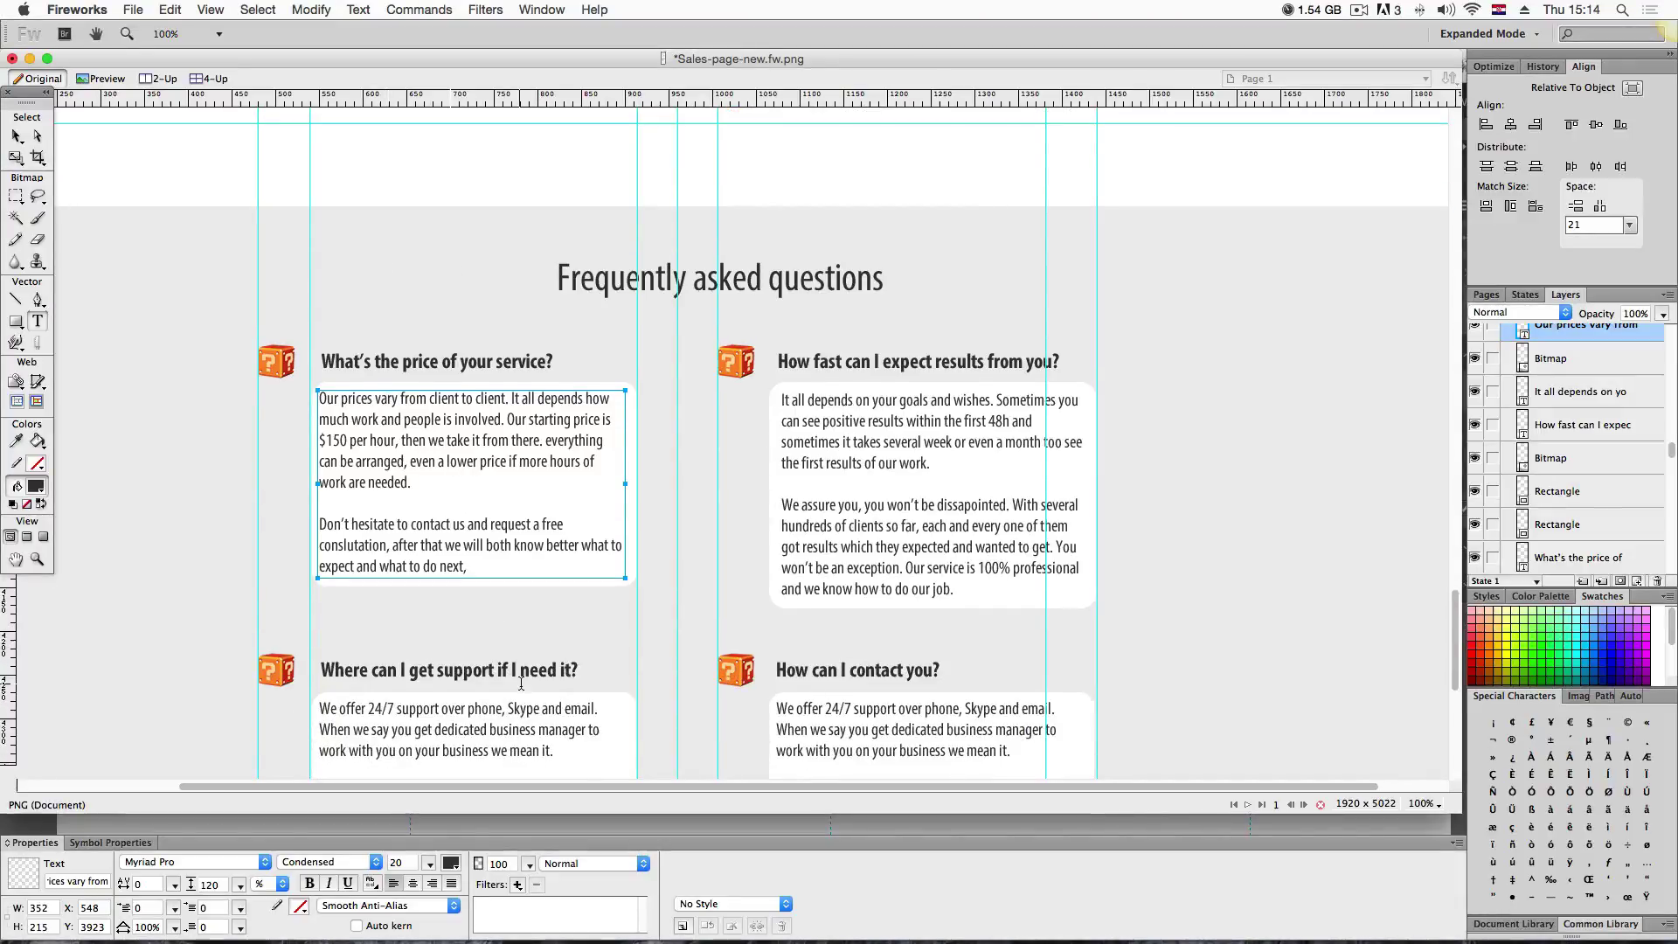
left_click(516, 671)
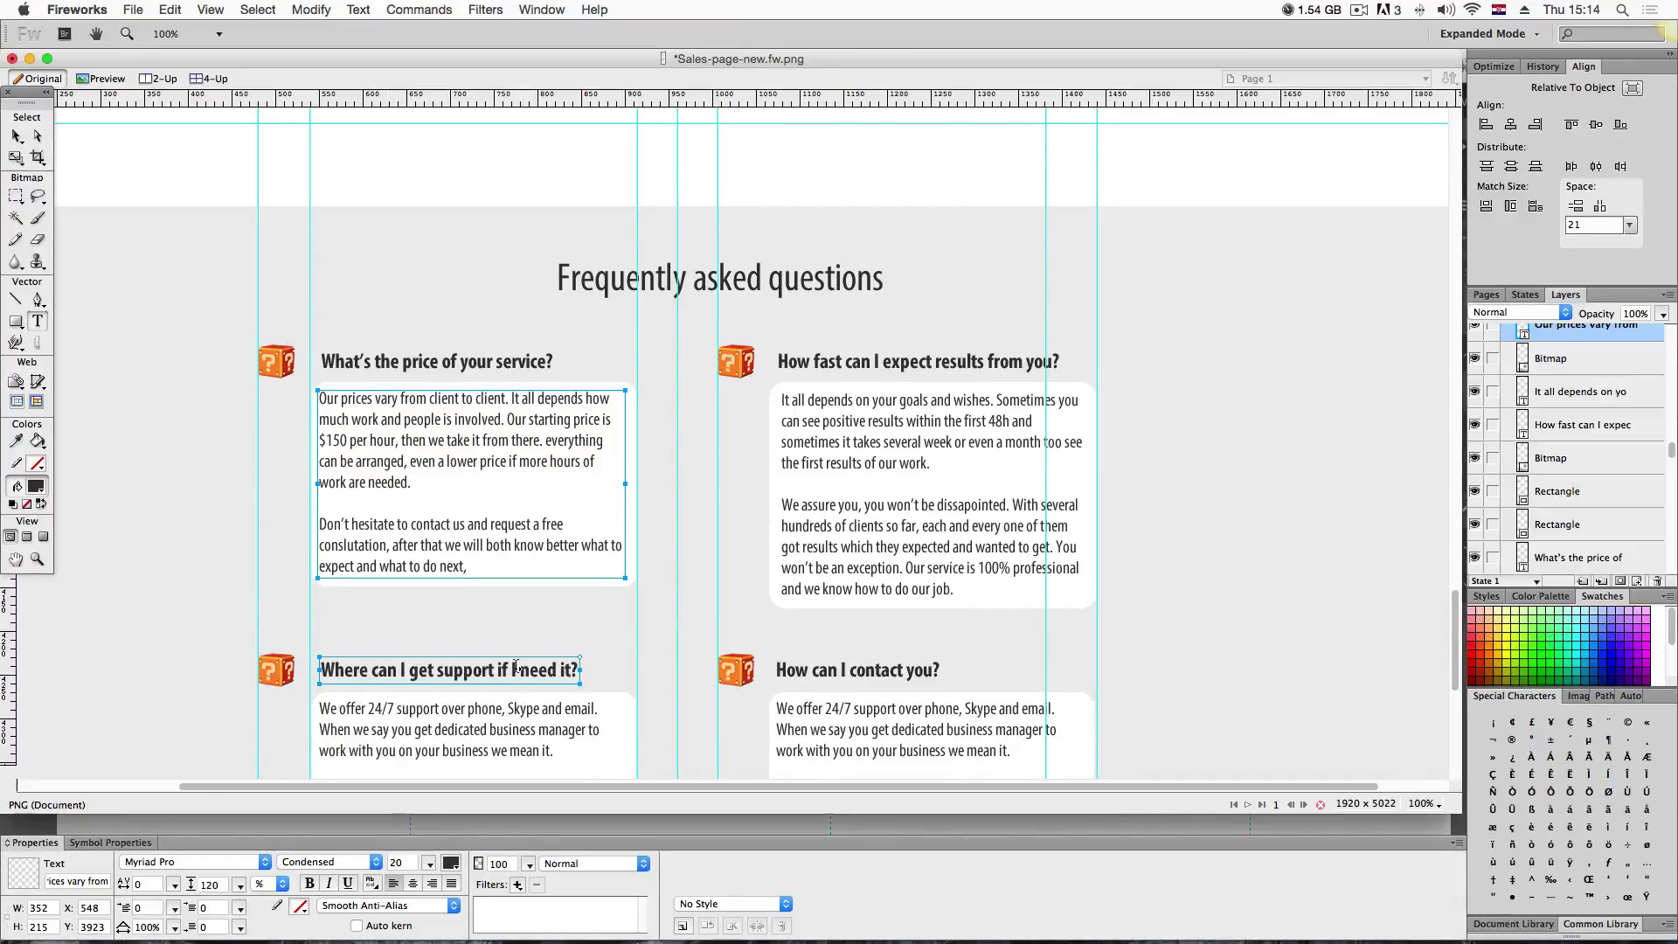
key("super+a")
key("super+c")
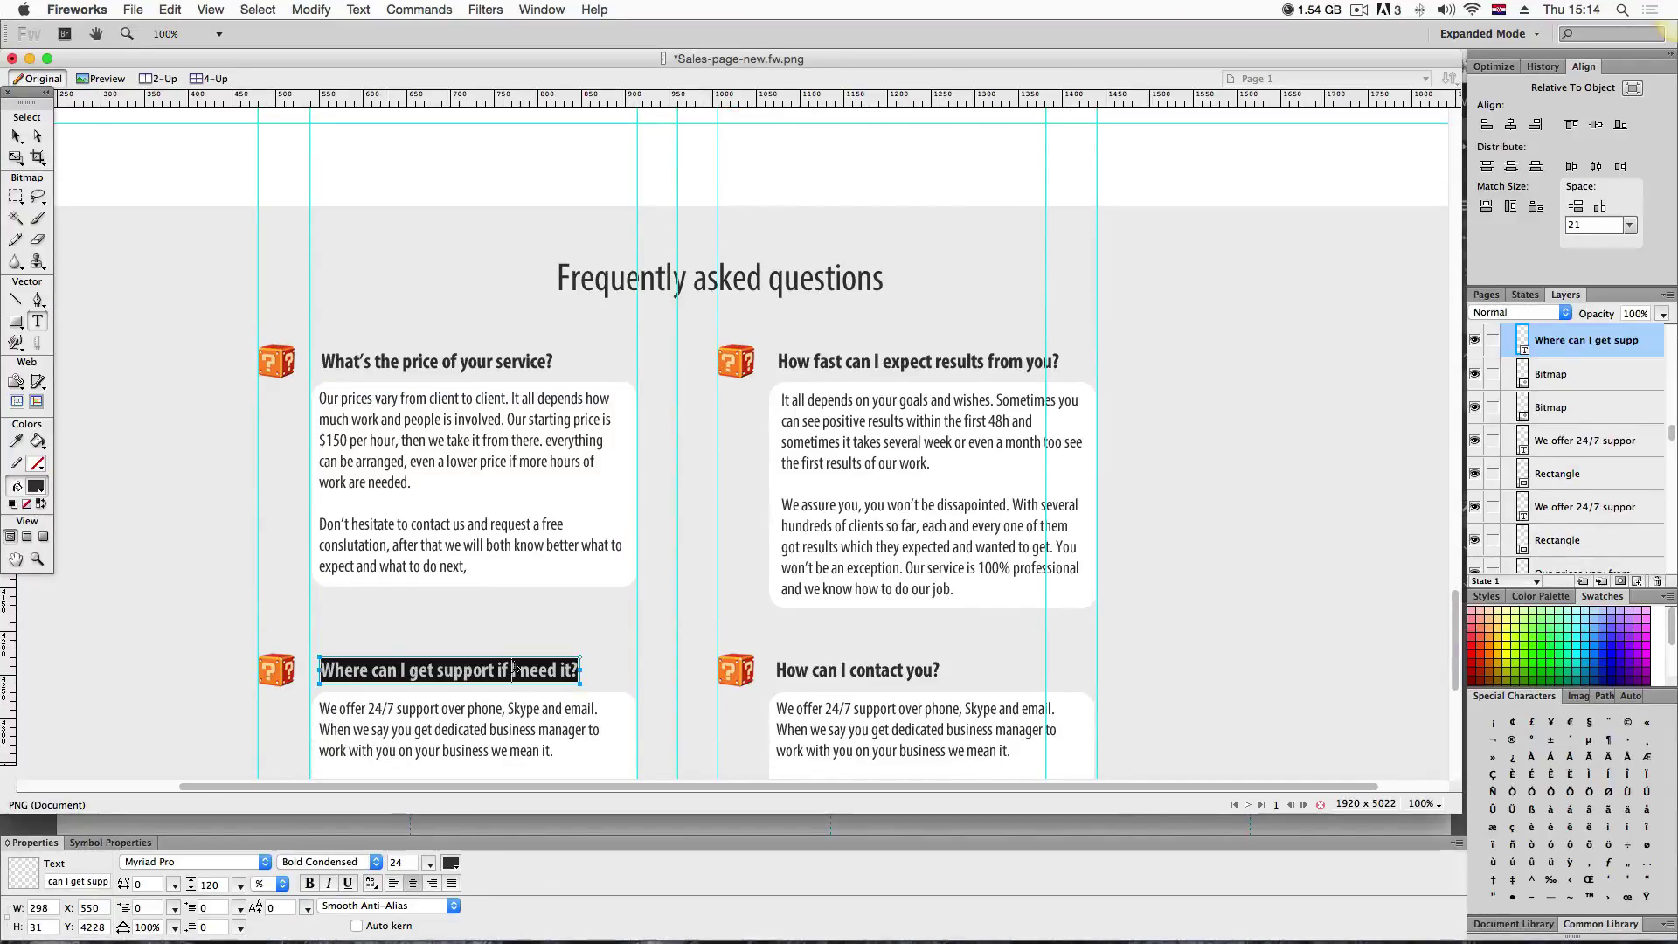
Back in Chrome, replace the lower-left question heading with the copied text and widen its text box to fit one line.
key("ctrl+Up")
left_click(729, 564)
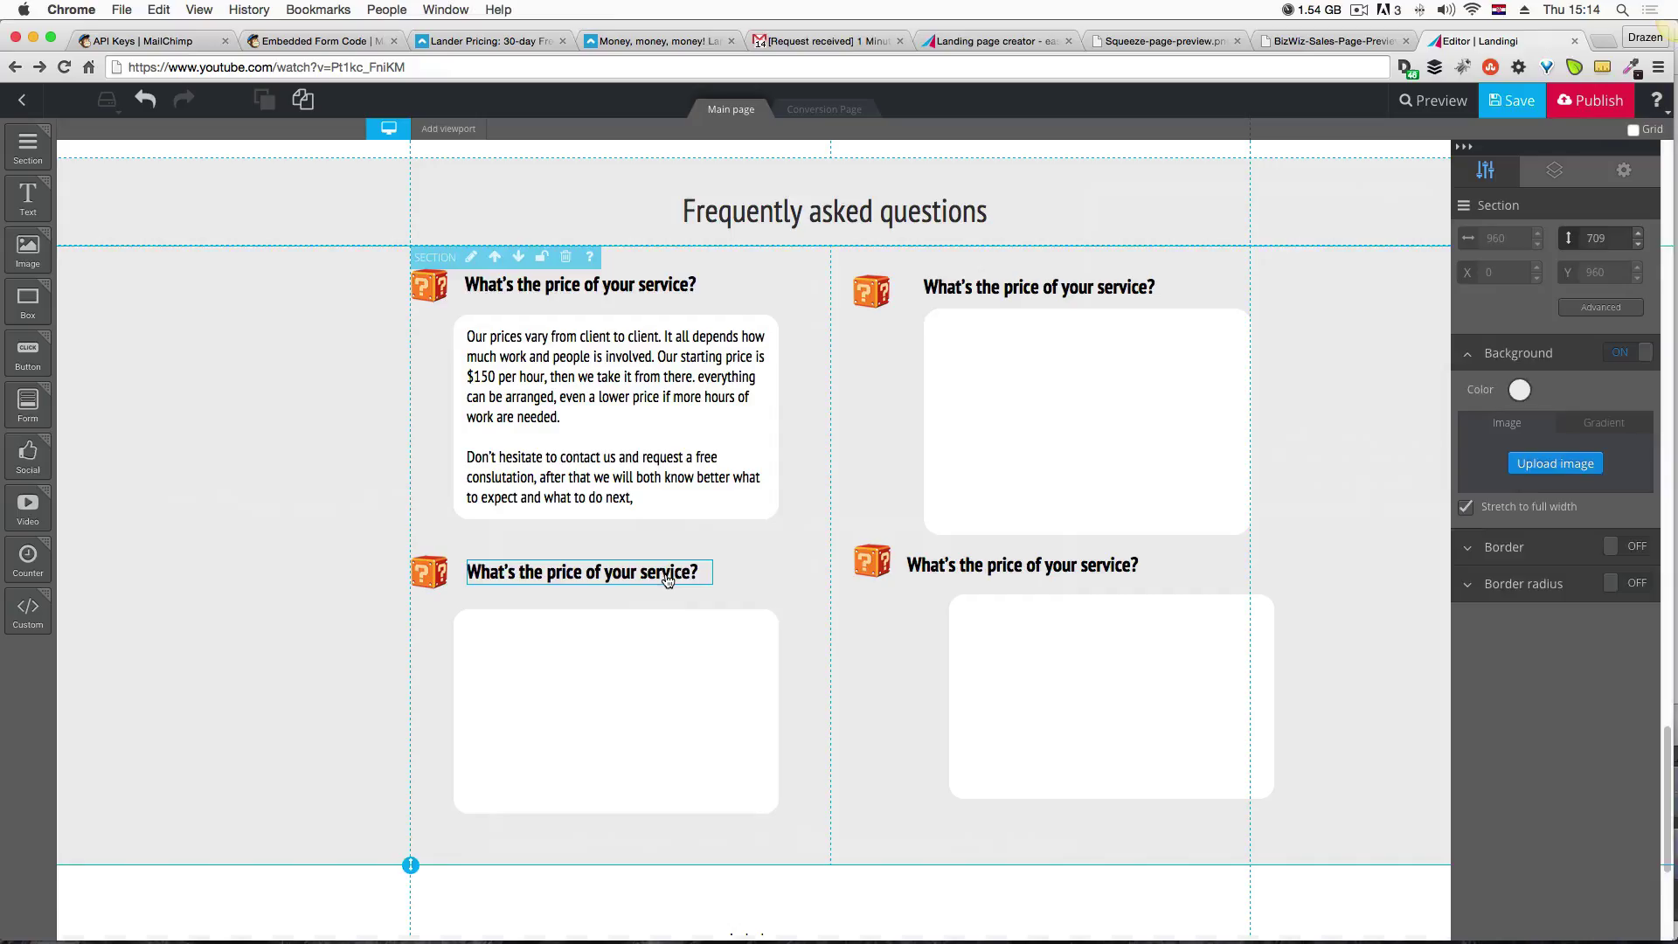
left_click(667, 579)
double_click(656, 577)
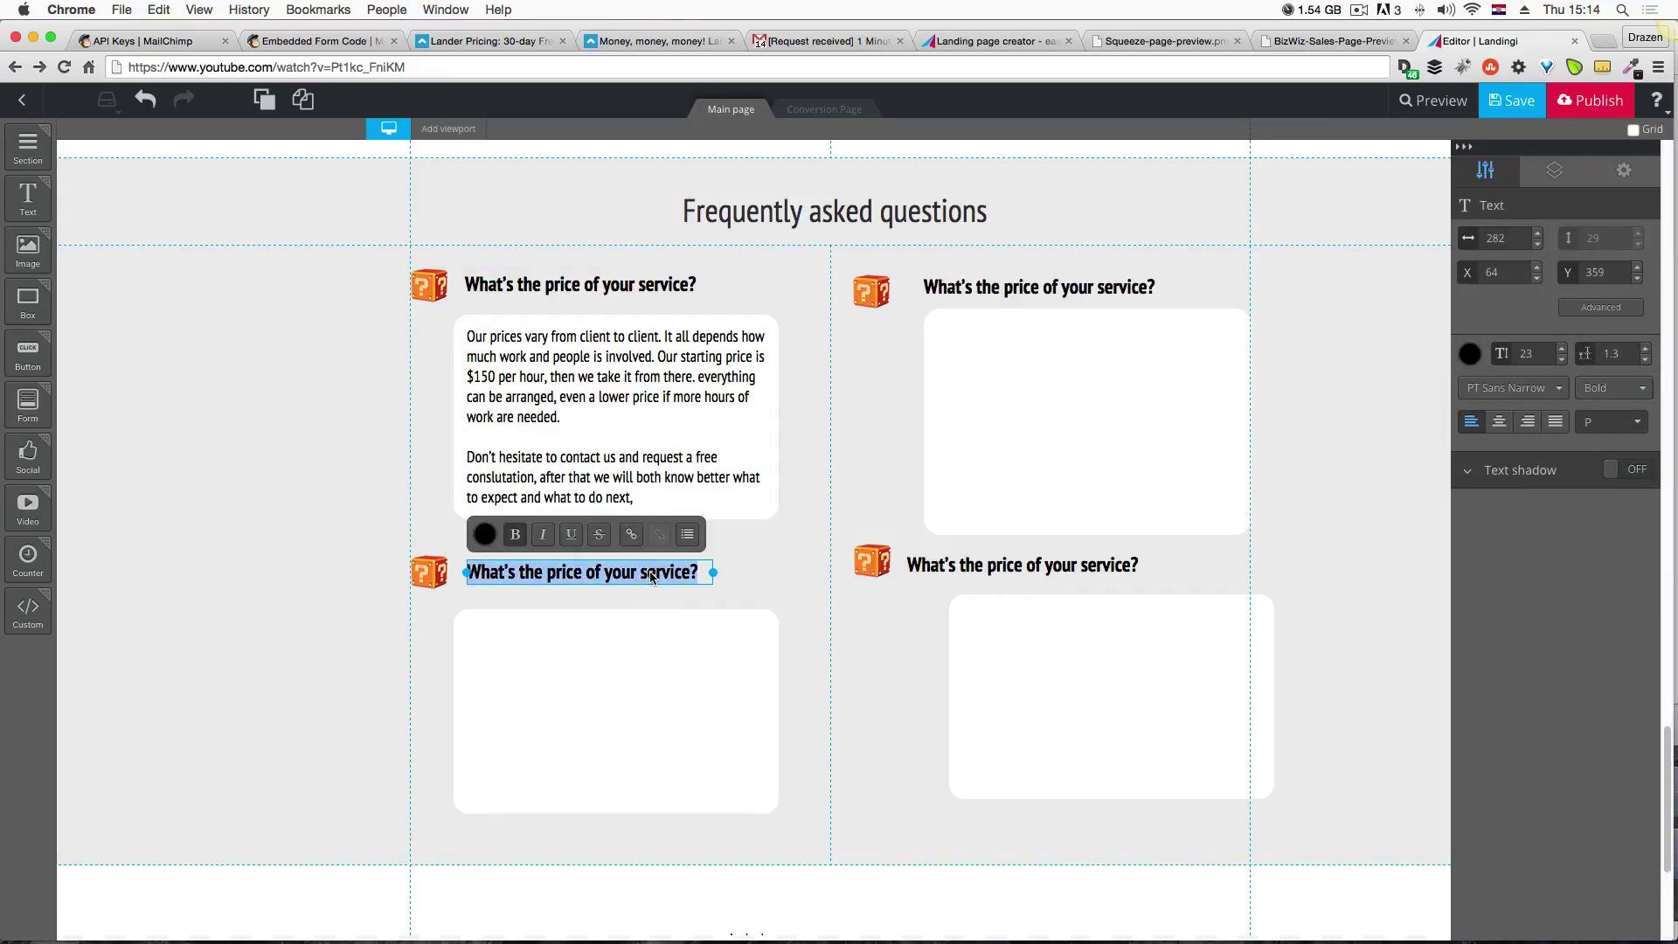
key("super+v")
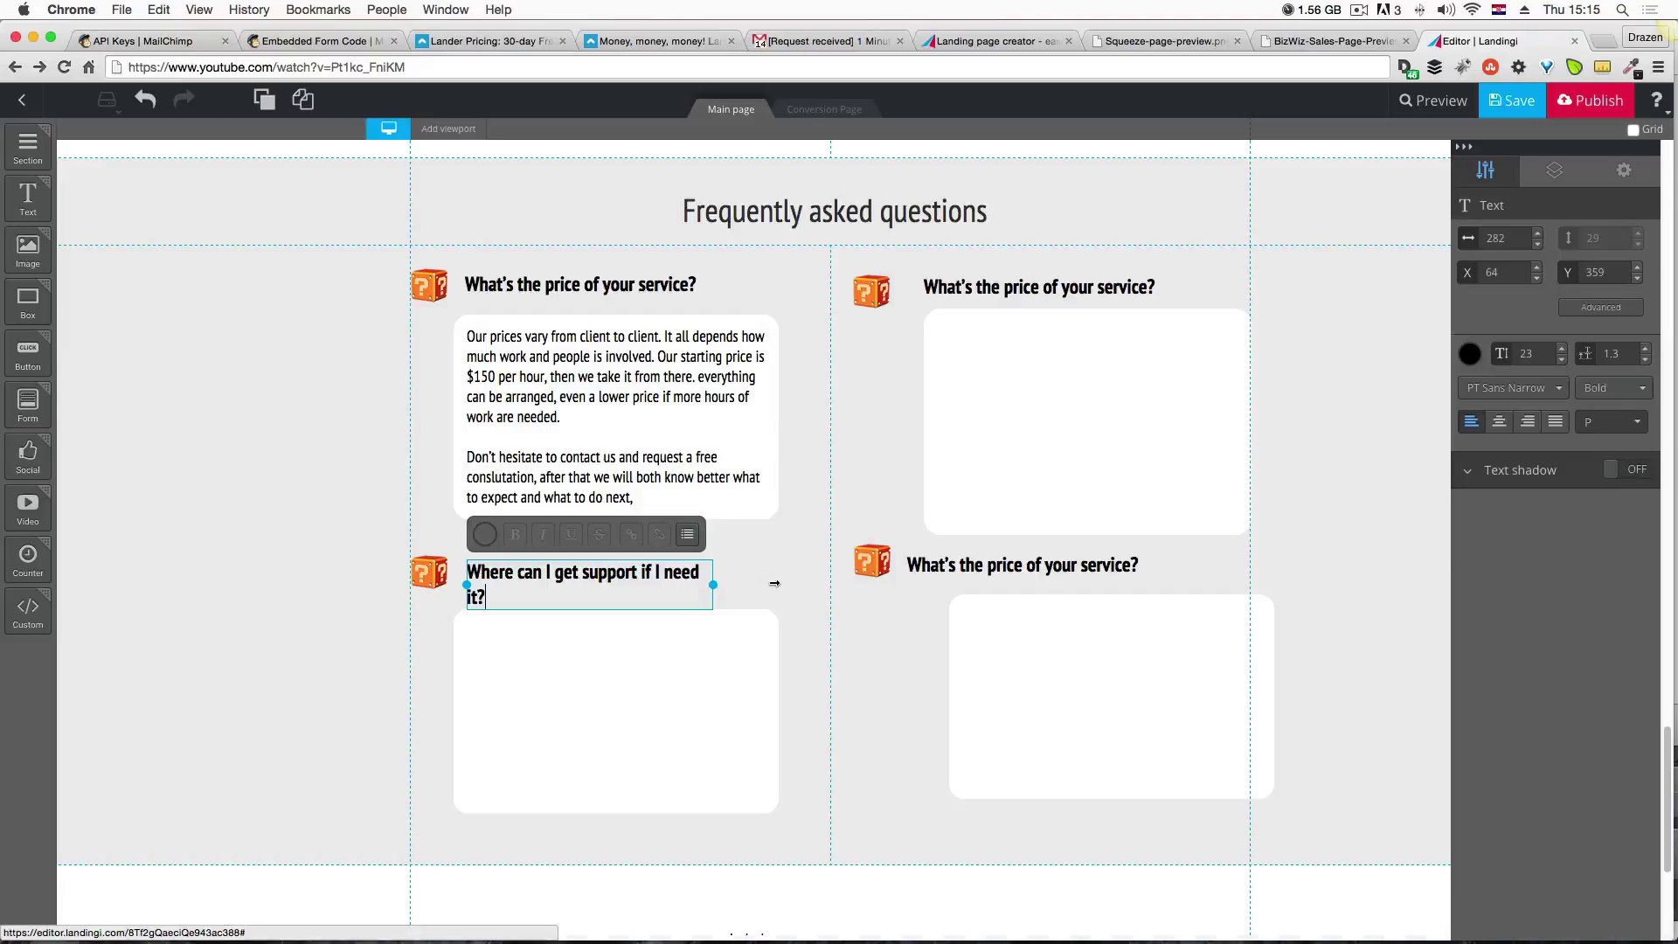
left_click_drag(774, 583, 747, 578)
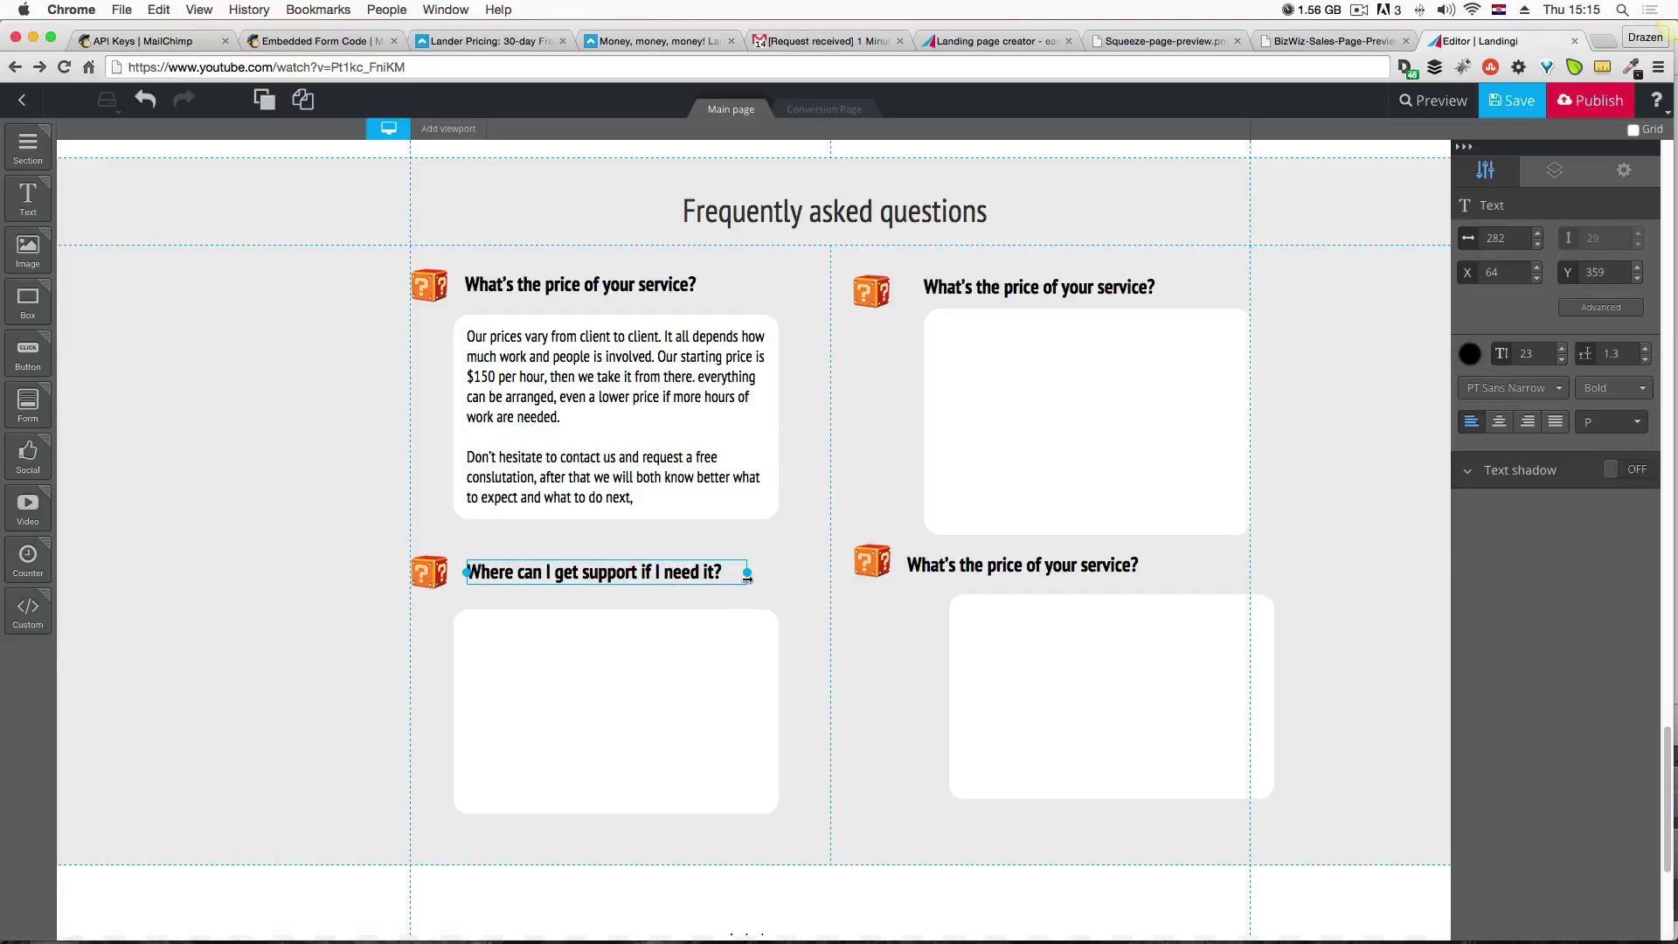
left_click(777, 578)
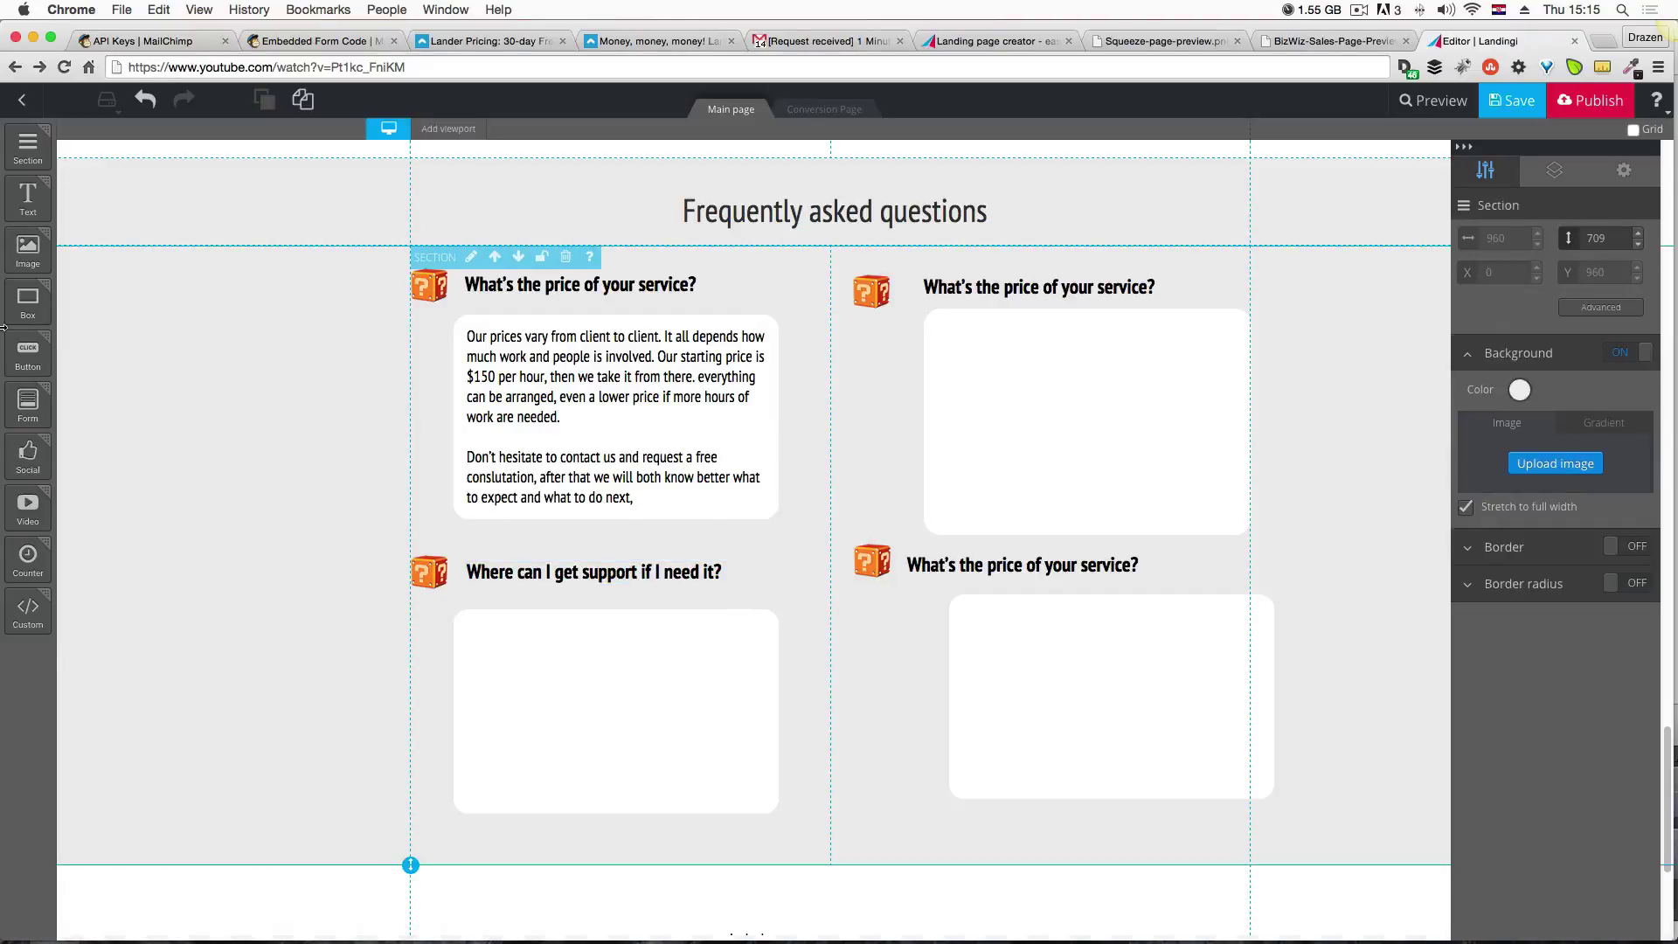
Duplicate the first answer text and place the copy in the lower-left white box at X 64, Y 431.
left_click_drag(31, 207, 113, 277)
left_click(490, 402)
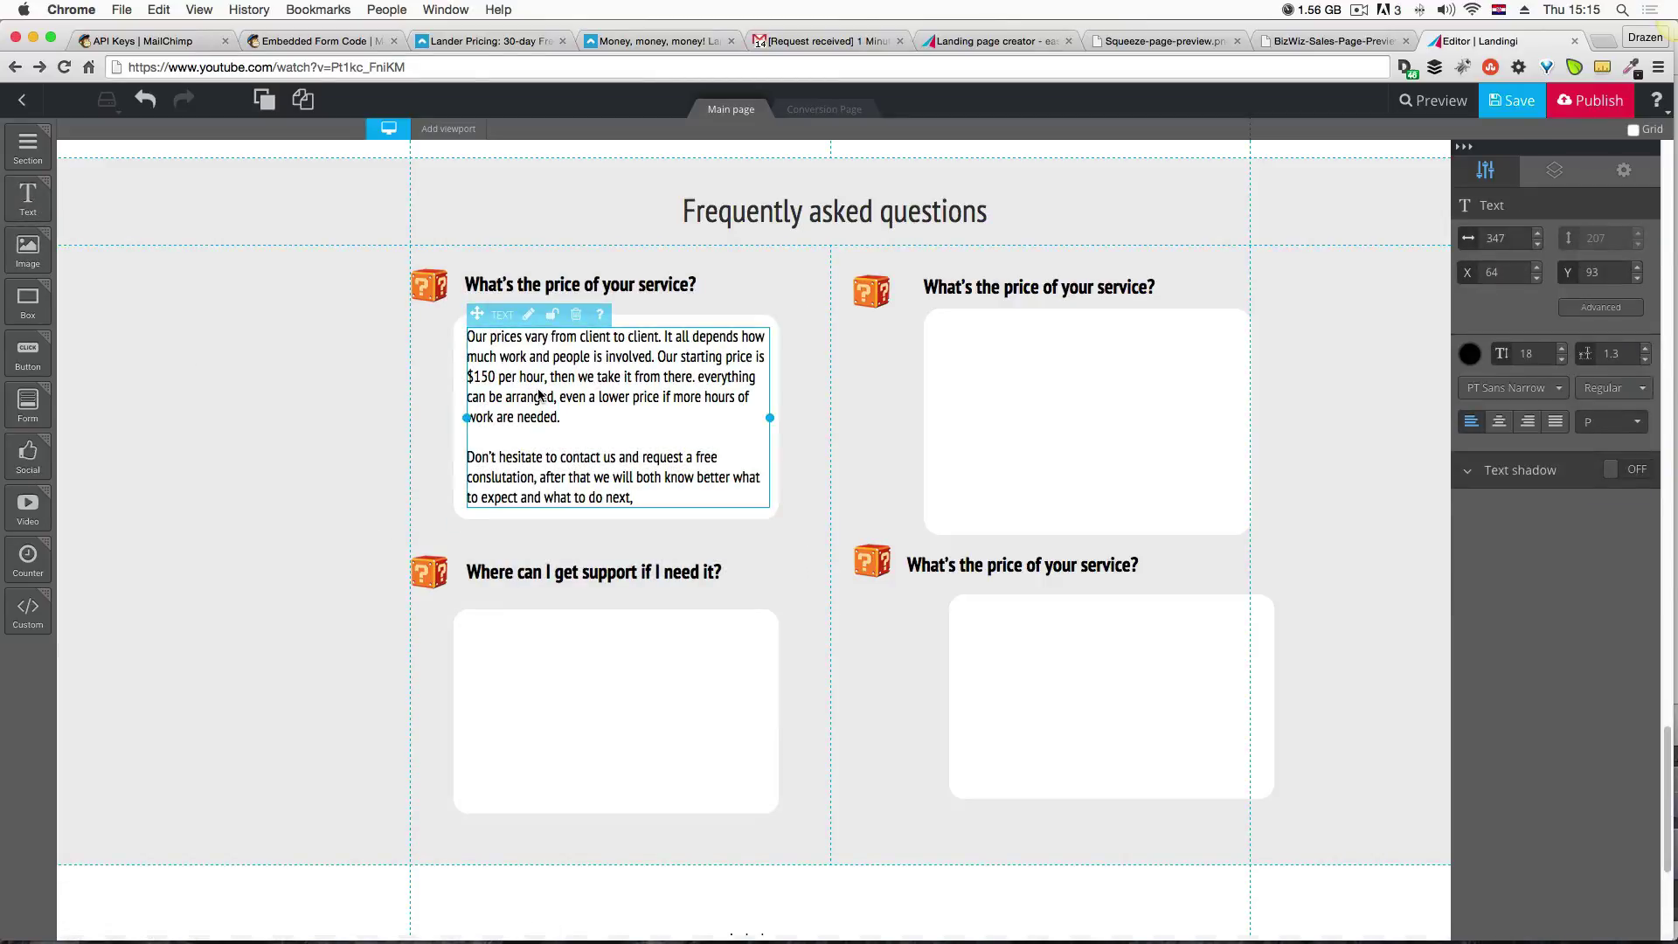
key("super+c")
key("super+v")
left_click_drag(551, 392, 542, 667)
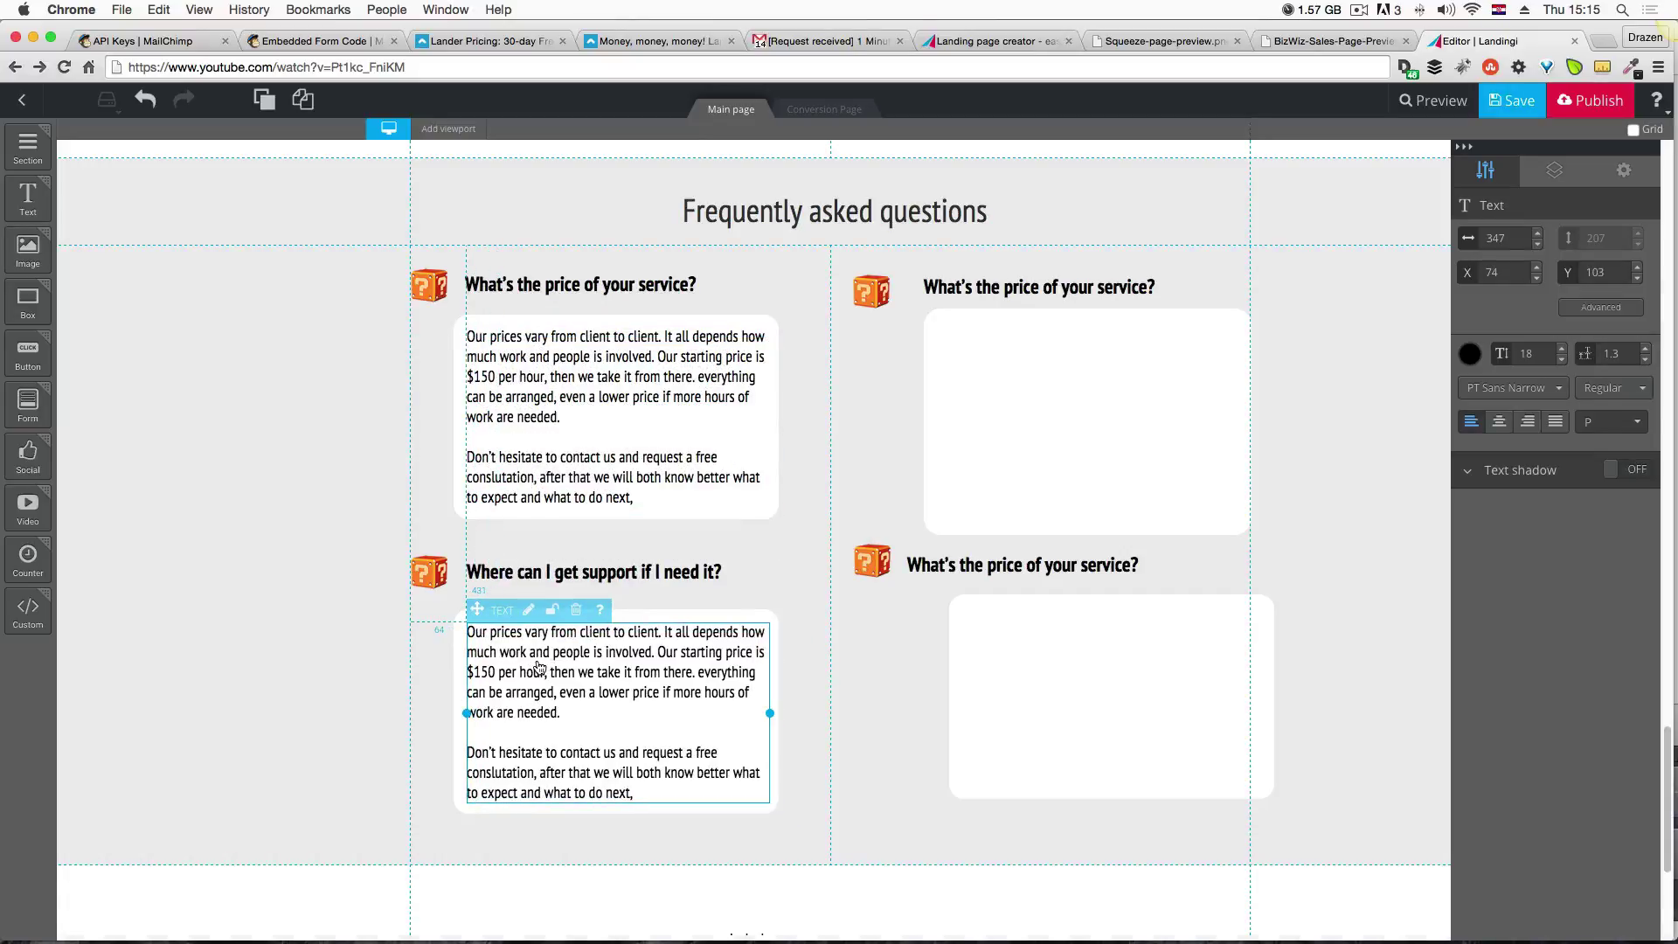
Switch to Fireworks, copy the full answer under "Where can I get support if I need it?", and return to the page editor in Chrome.
key("ctrl+Up")
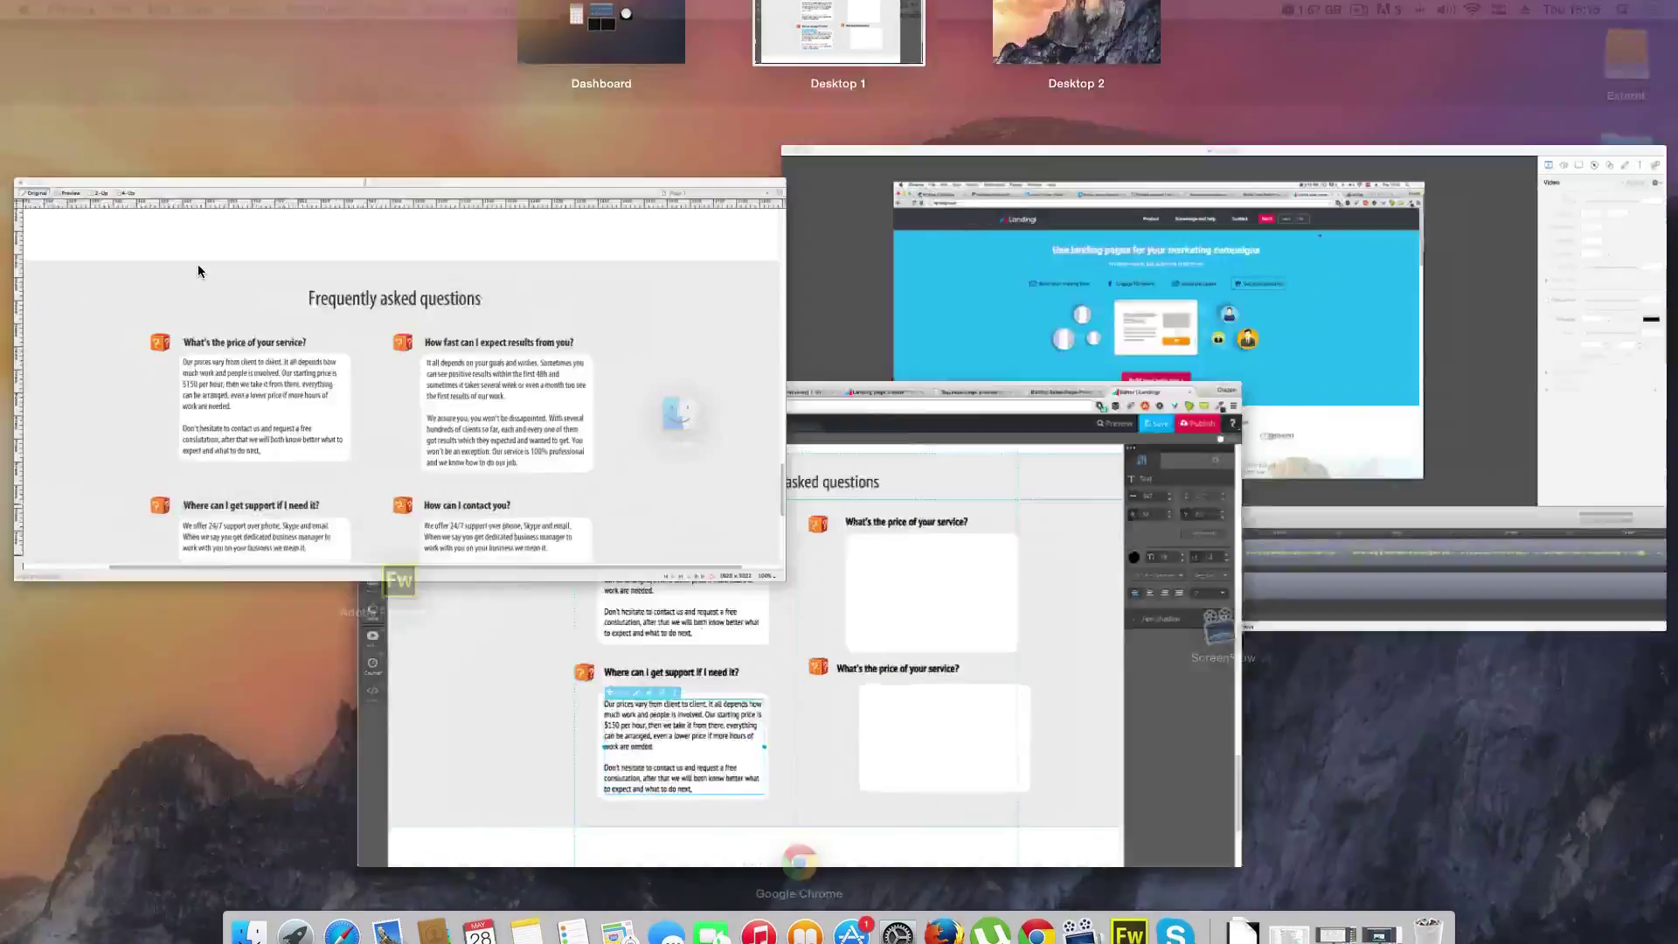
left_click(198, 264)
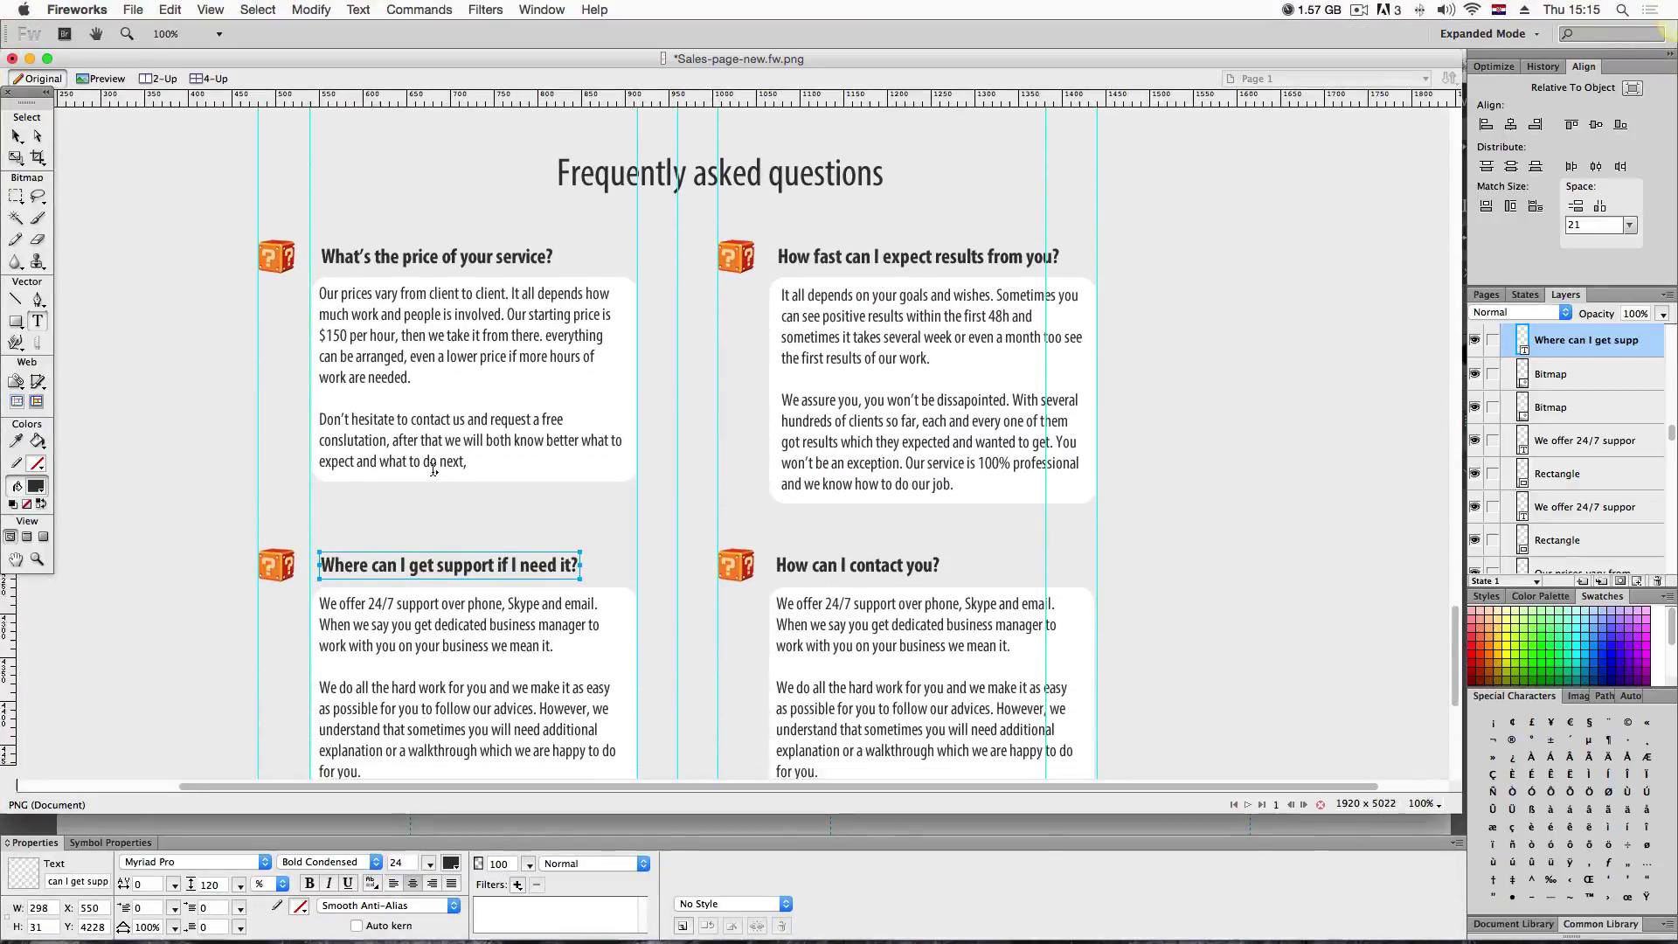
left_click(483, 703)
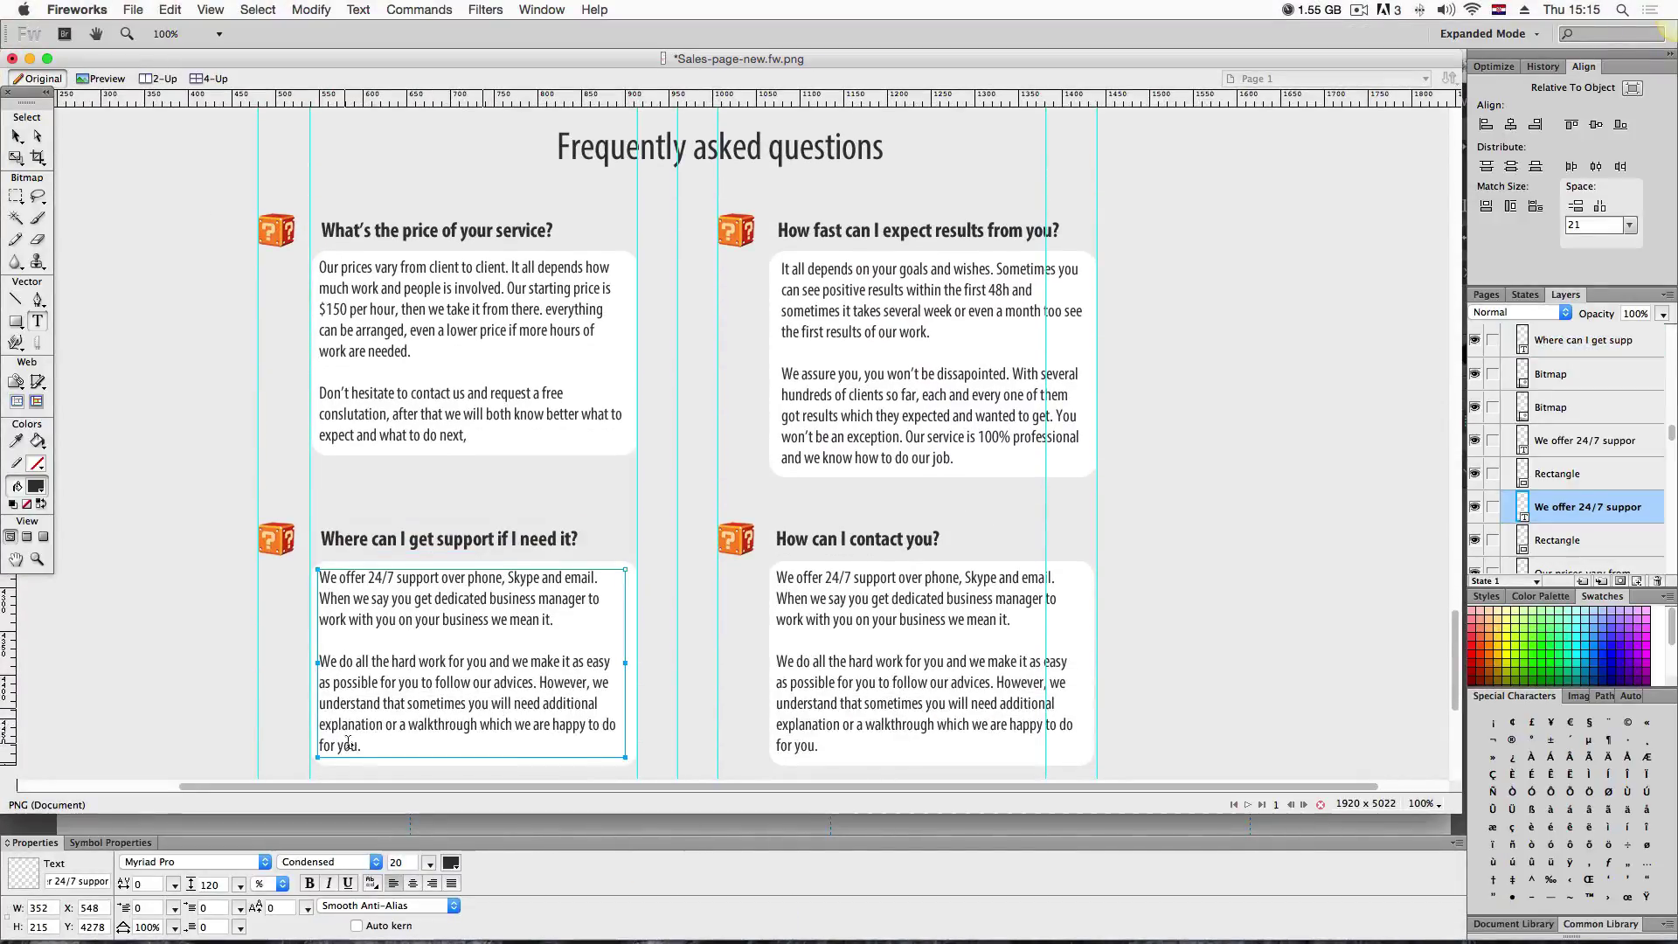
left_click_drag(375, 749, 322, 577)
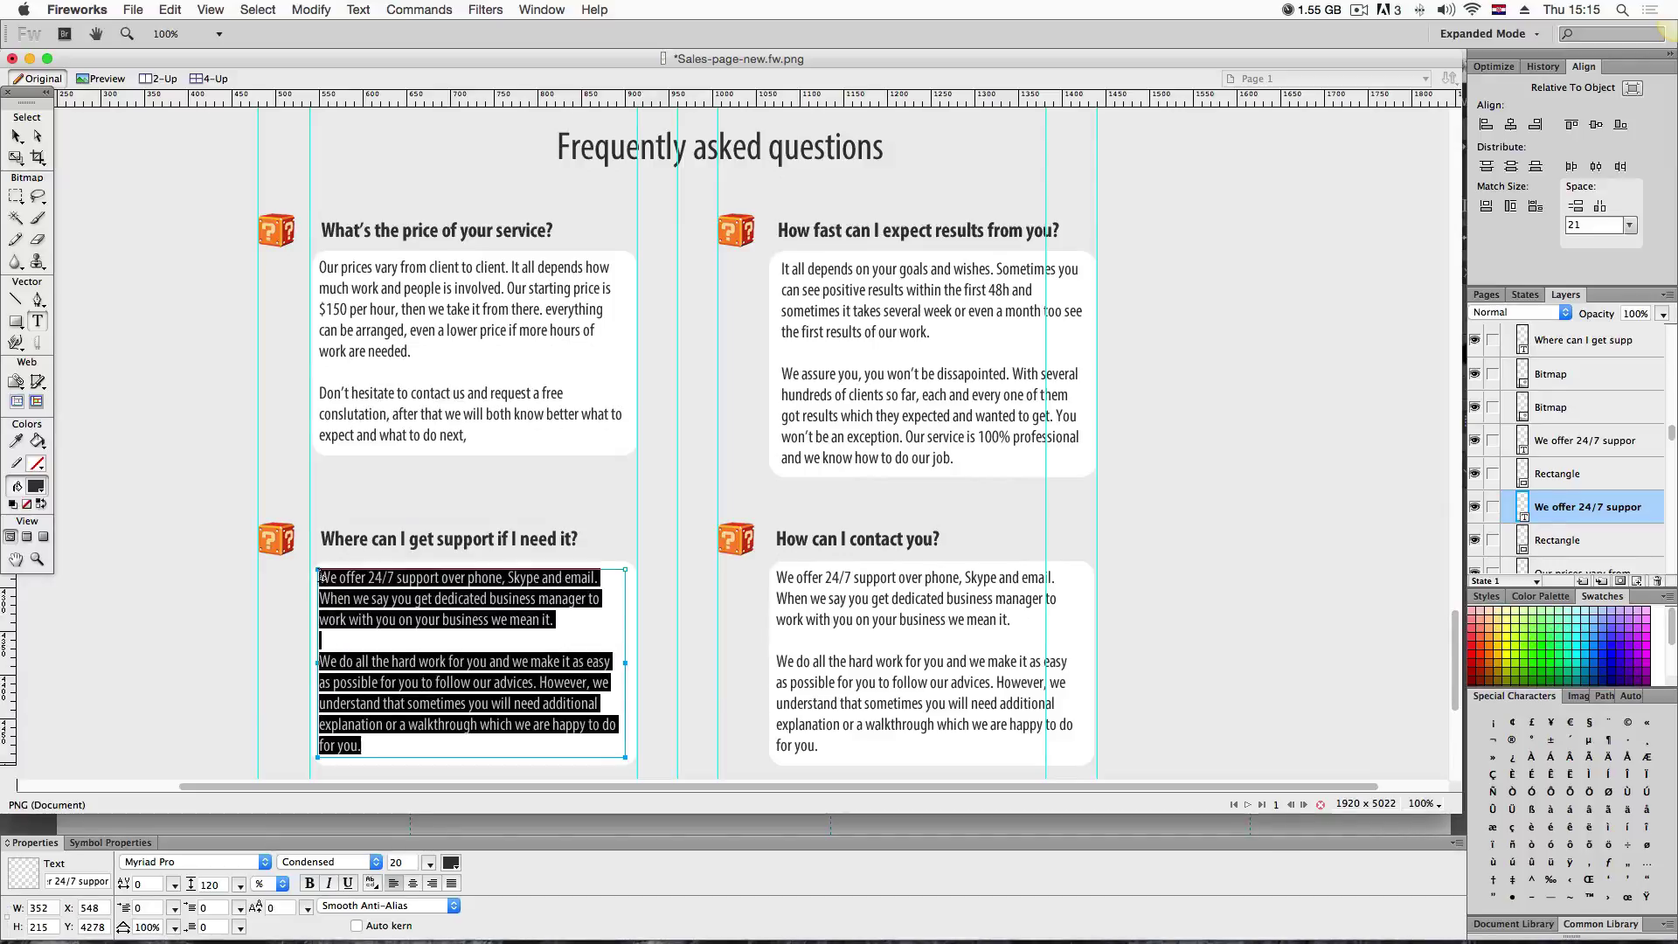
key("super+c")
key("ctrl+Up")
left_click(936, 588)
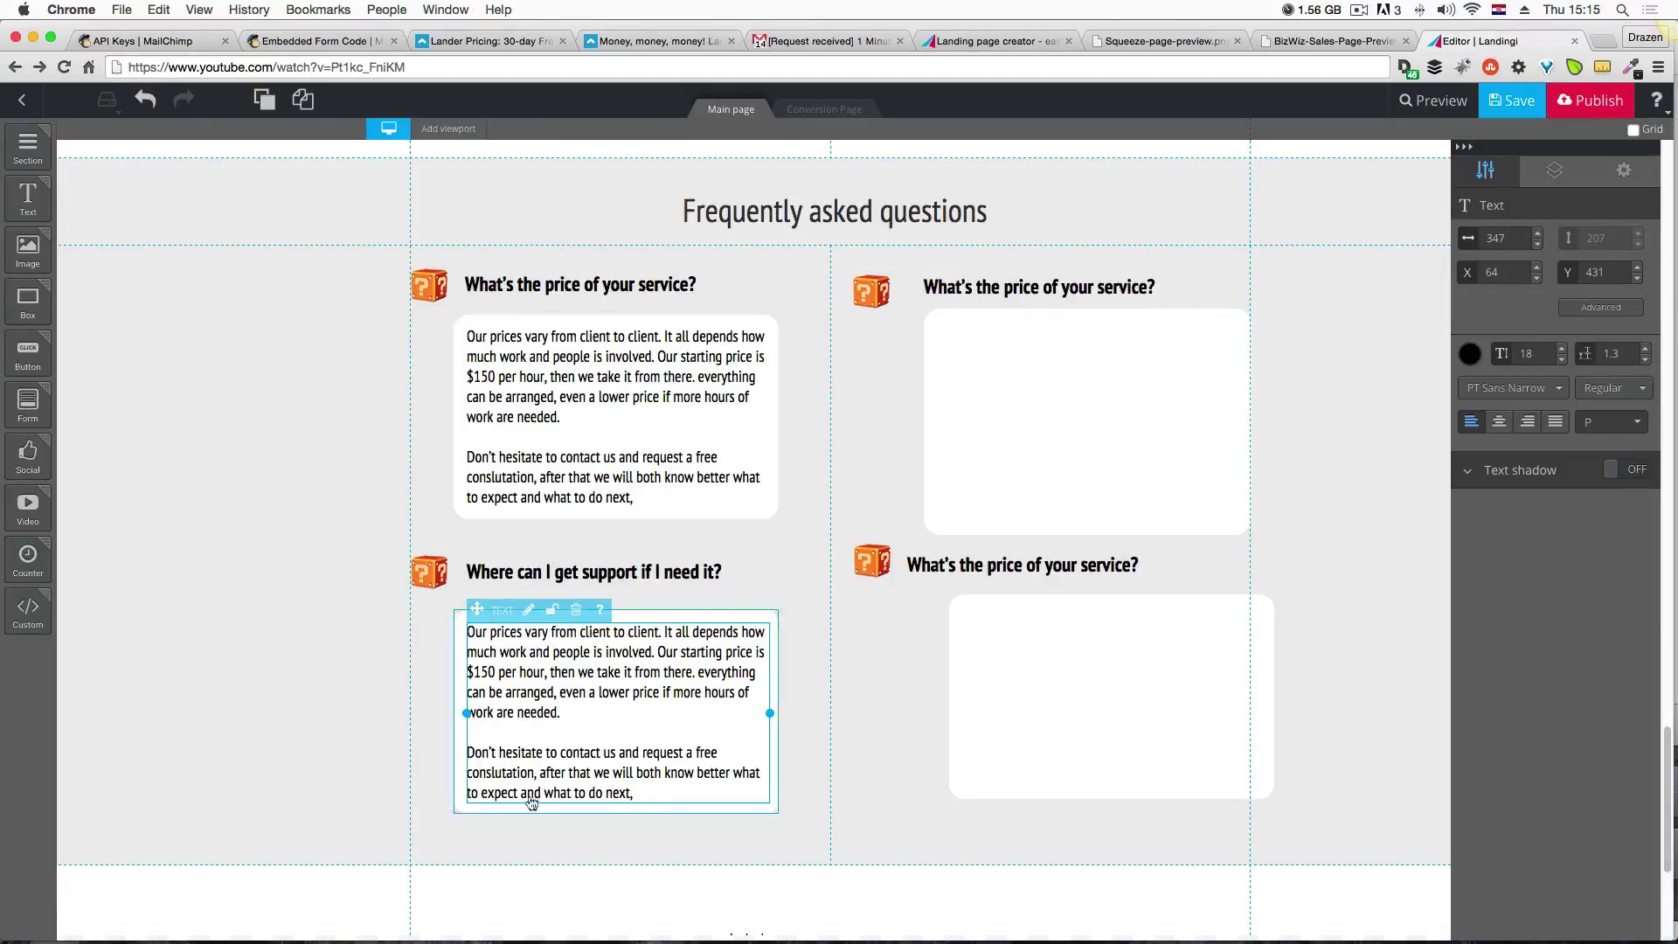
Replace the lower-left answer with the copied support text and start a new paragraph before "However, we understand", separated by a blank line.
double_click(537, 660)
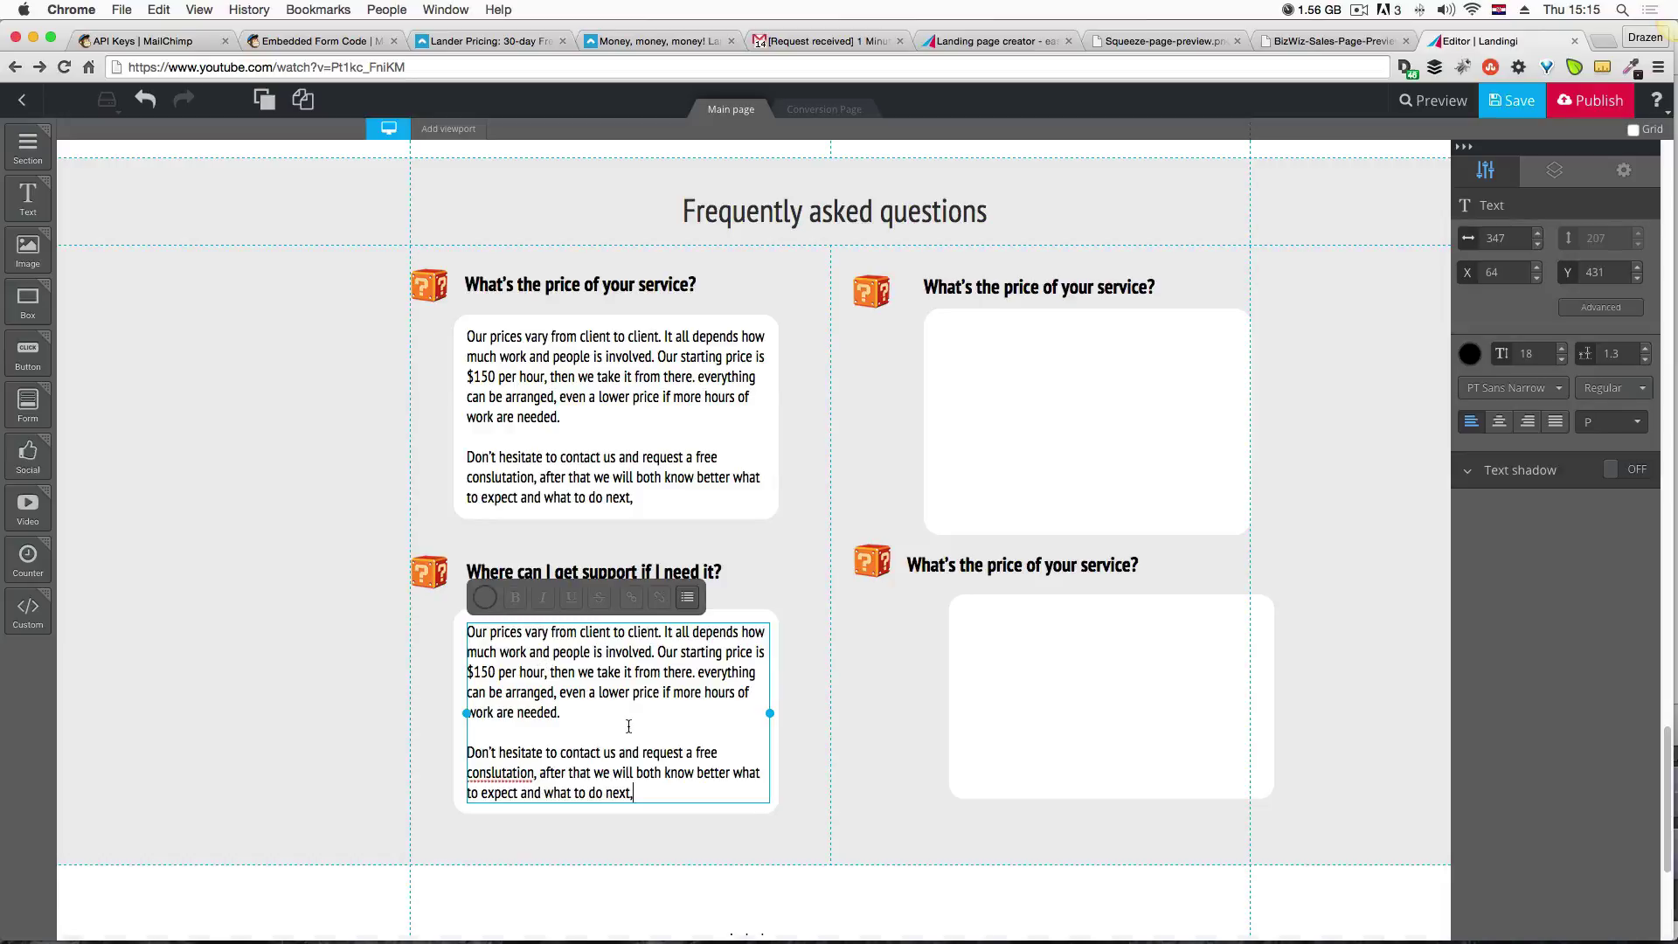
left_click_drag(648, 790, 460, 603)
key("super+v")
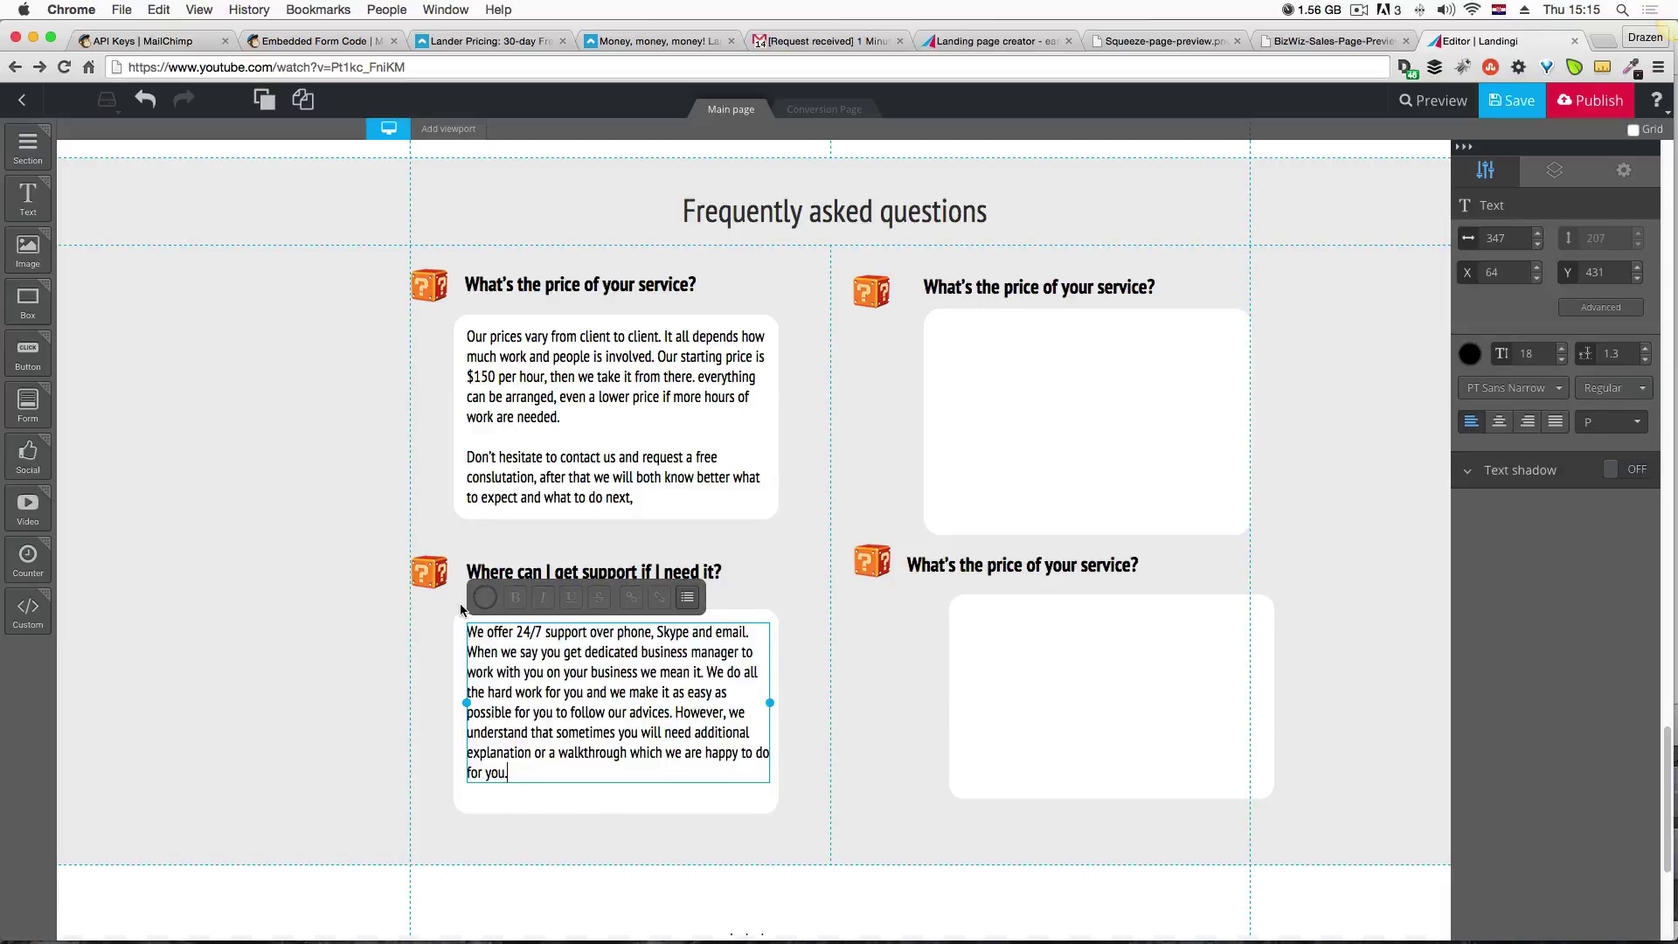
left_click(677, 713)
key("Return")
key("Return")
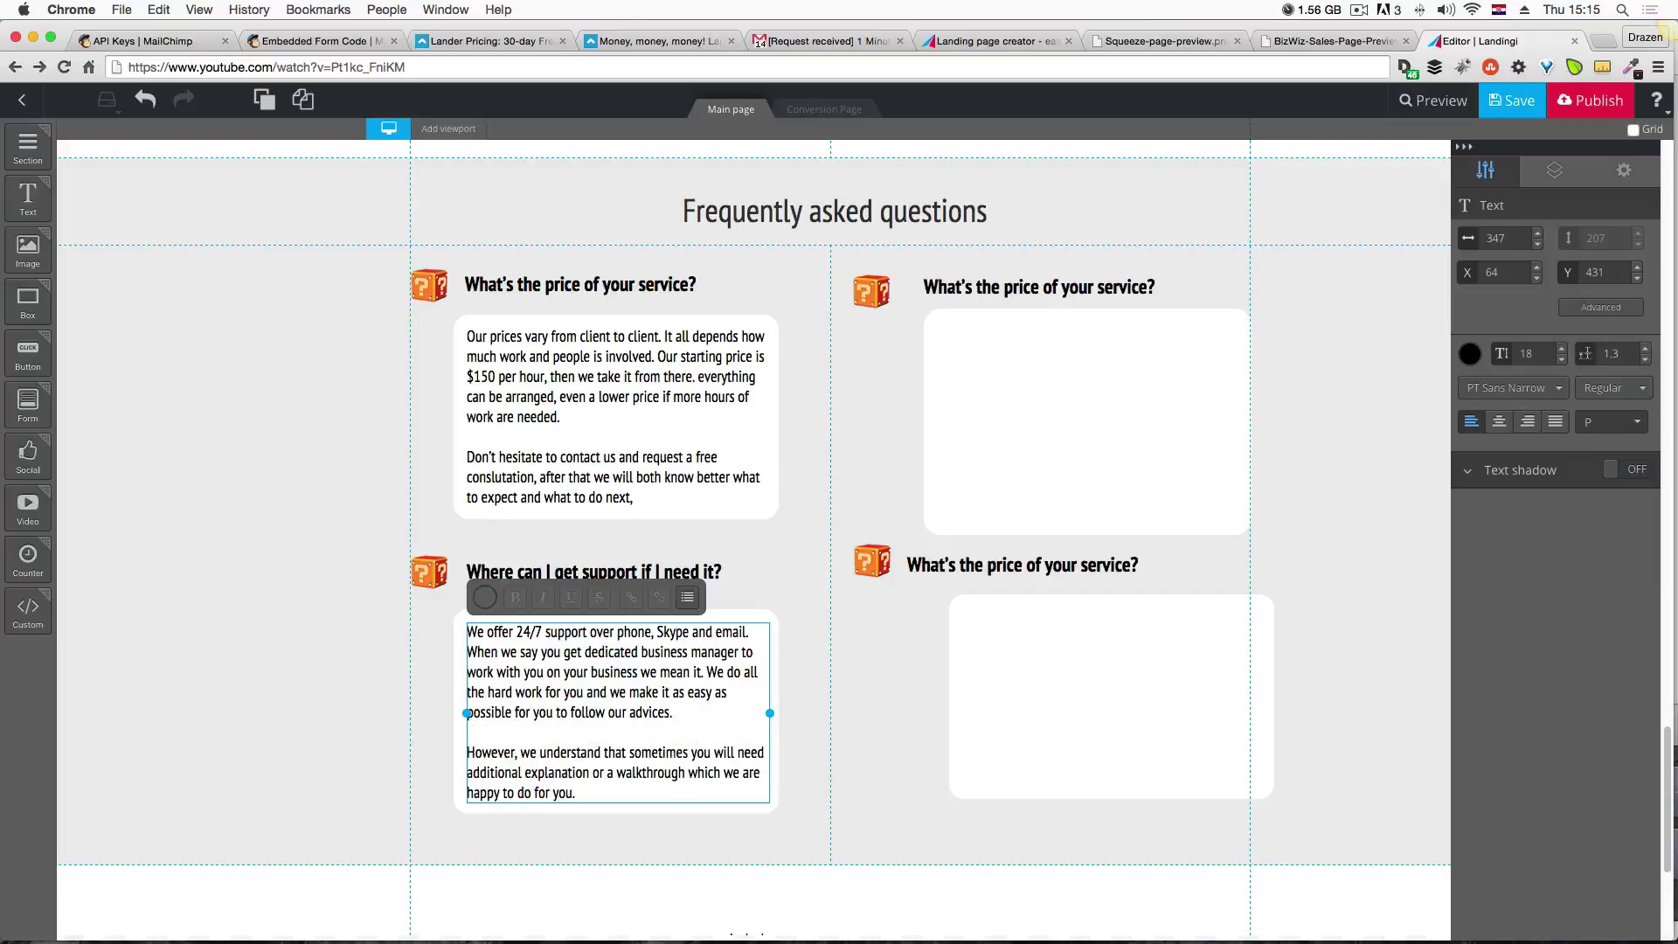
left_click(115, 692)
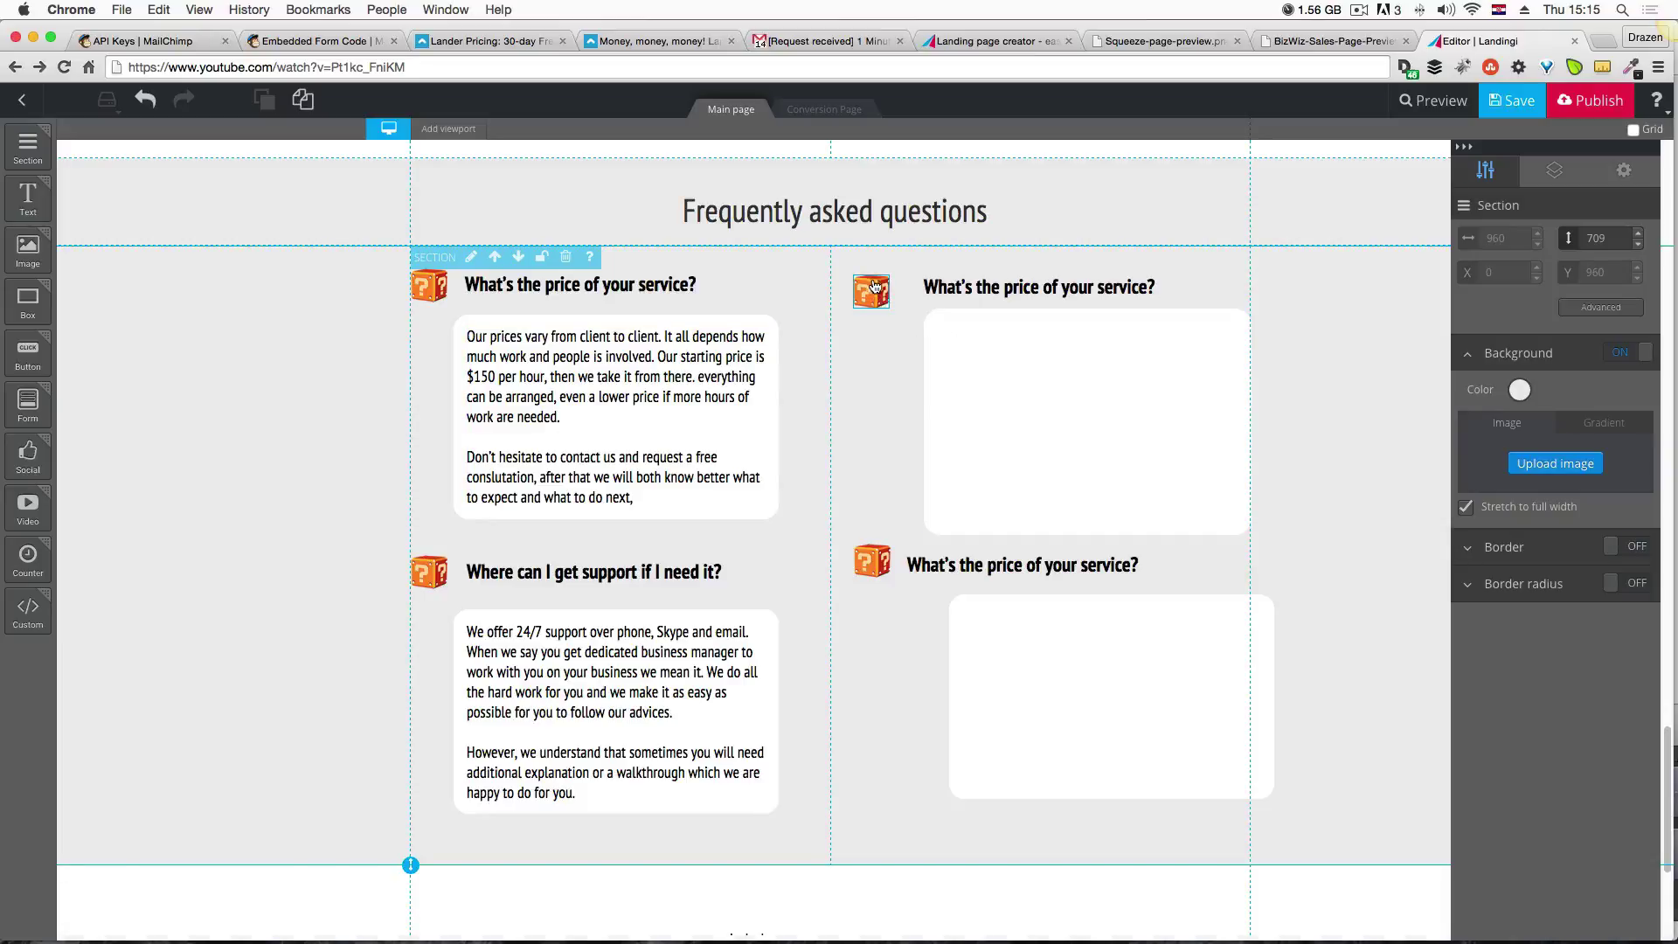
Shift the upper-right question icon, heading and white box left, with the icon at the column's edge and the heading at X 60, Y 33.
left_click_drag(875, 293, 854, 282)
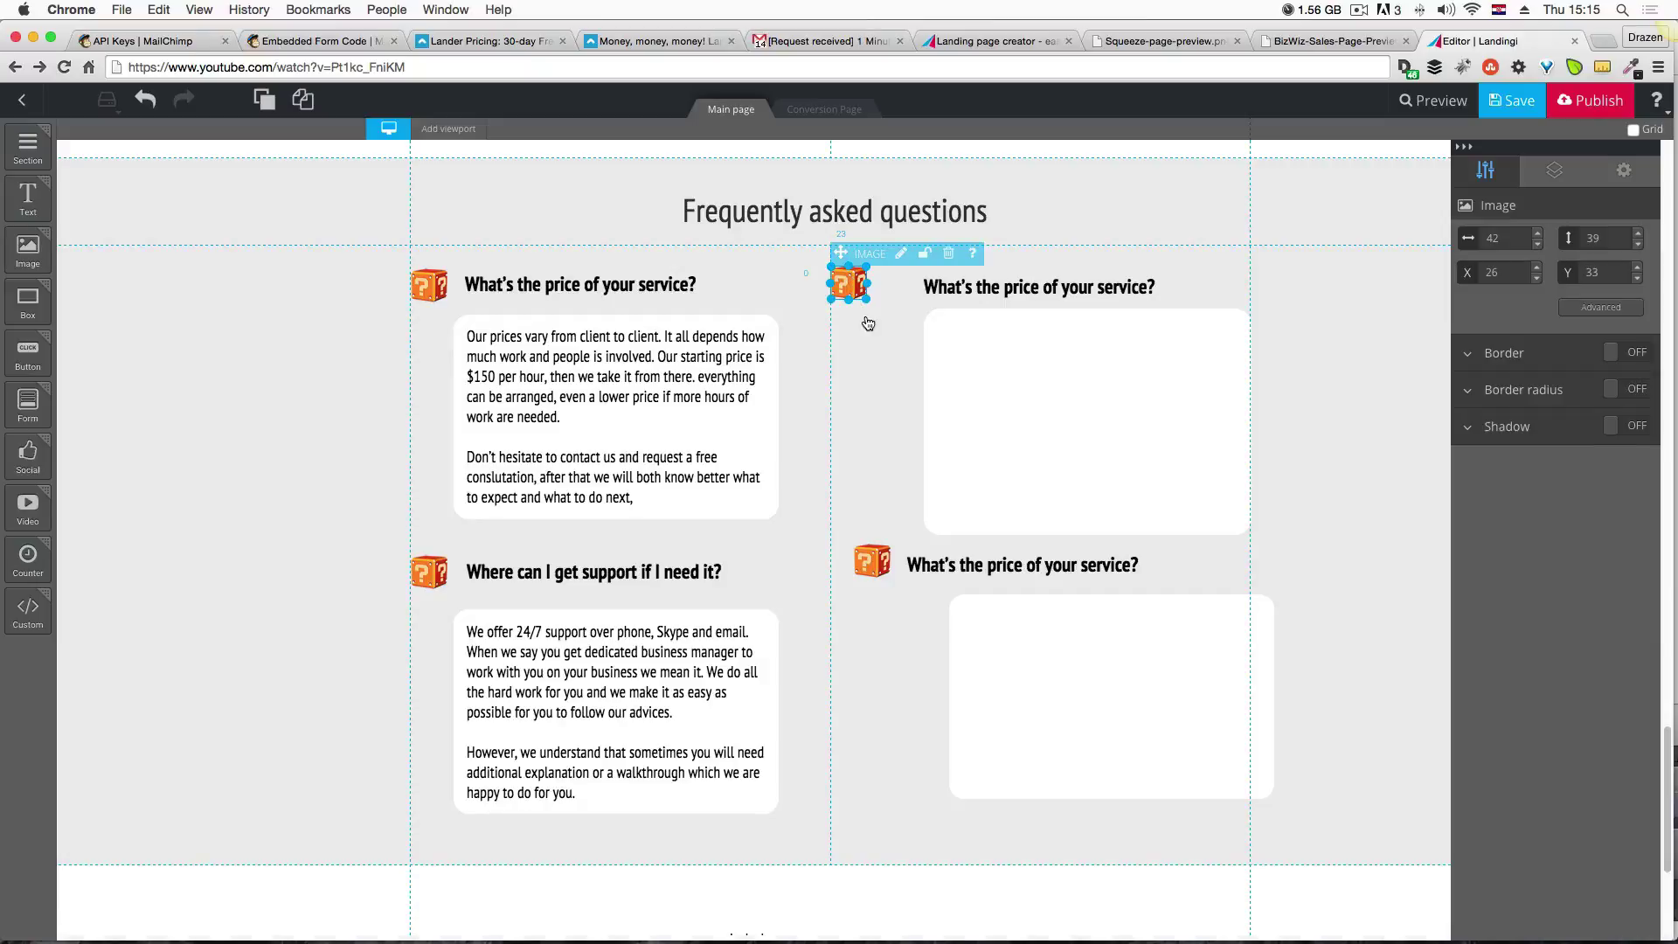
left_click(873, 329)
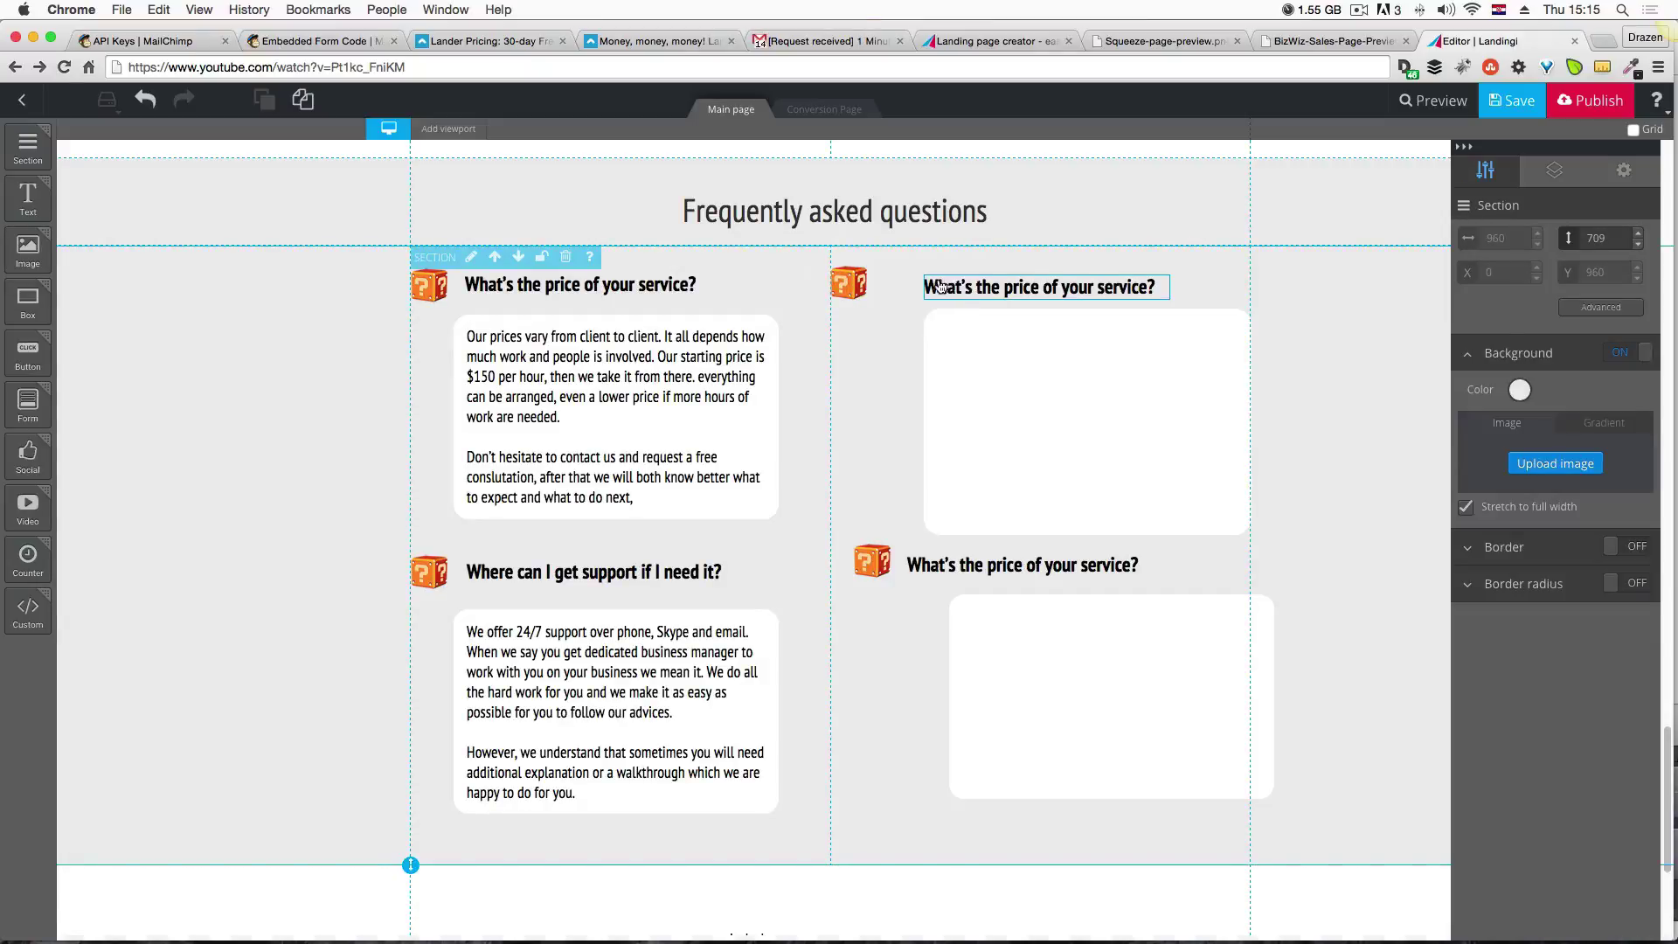
left_click_drag(969, 291, 925, 296)
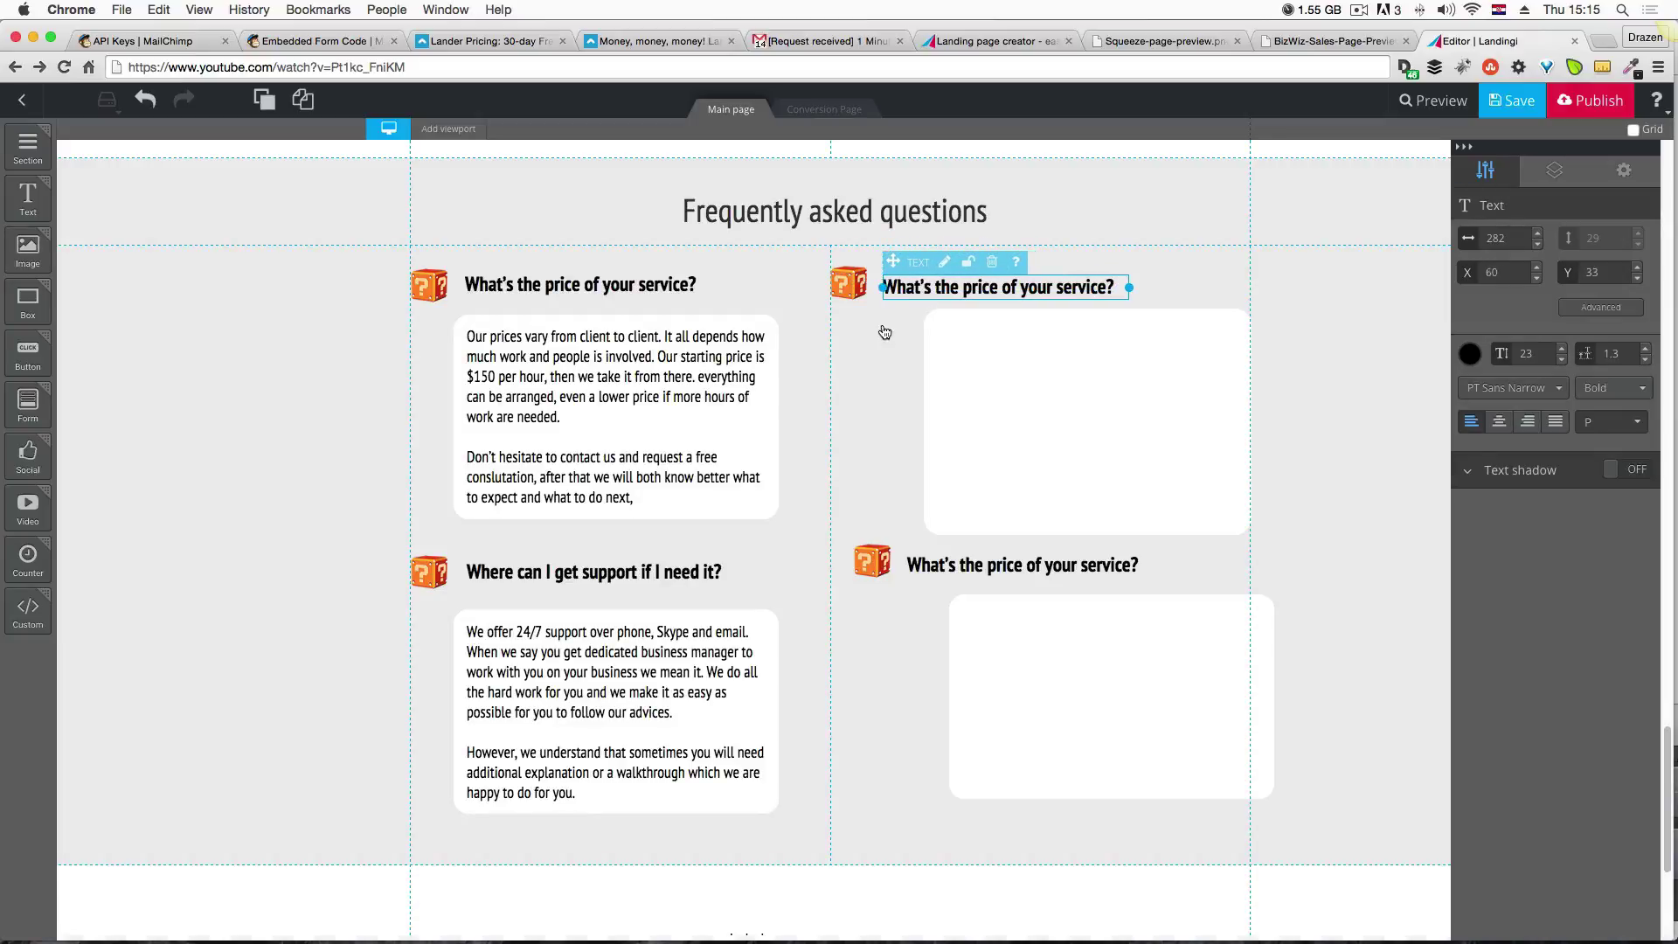
left_click(883, 330)
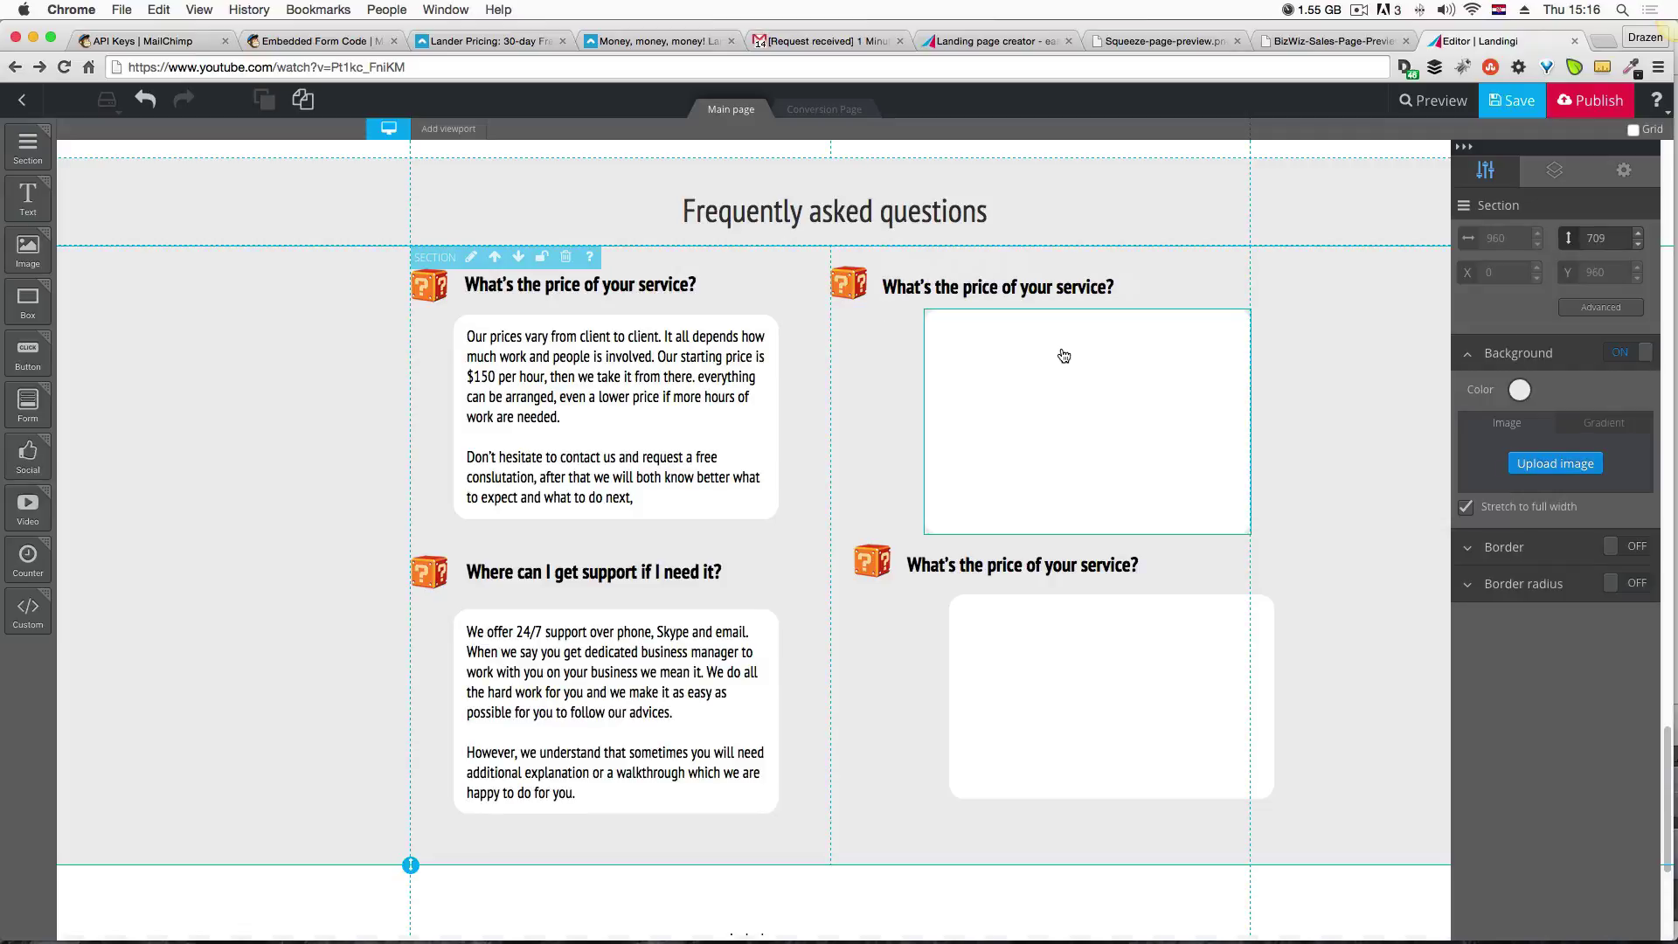
left_click_drag(1037, 355, 1014, 354)
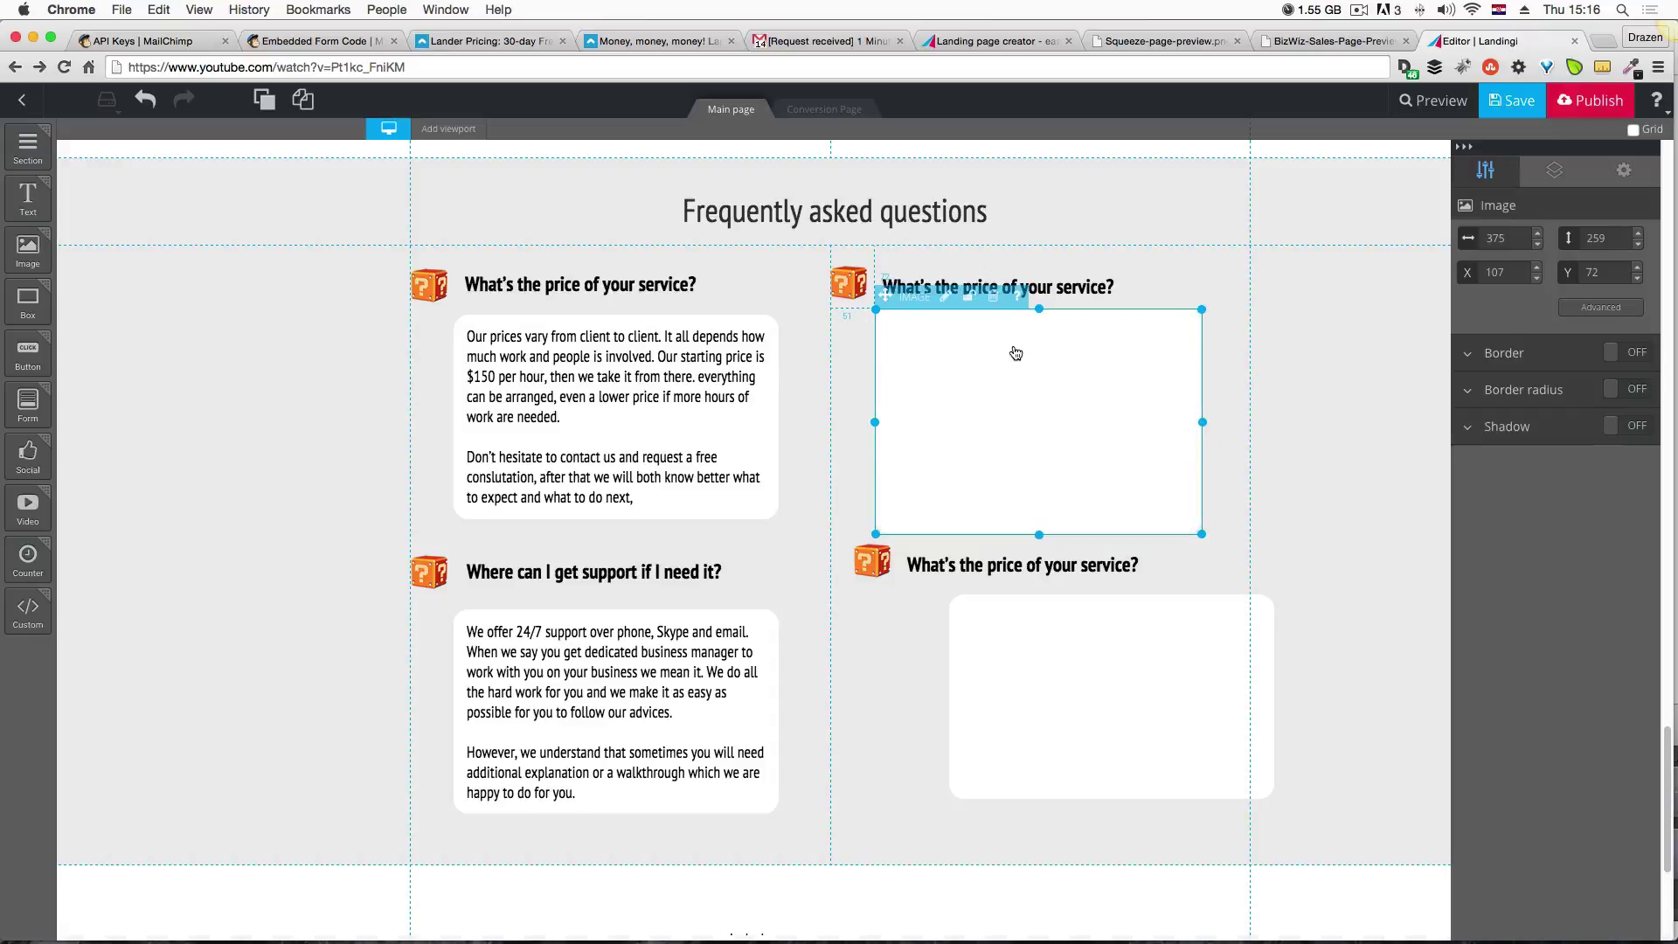
Duplicate the first answer text and place the copy in the upper-right white box at about X 69, Y 88.
left_click(664, 399)
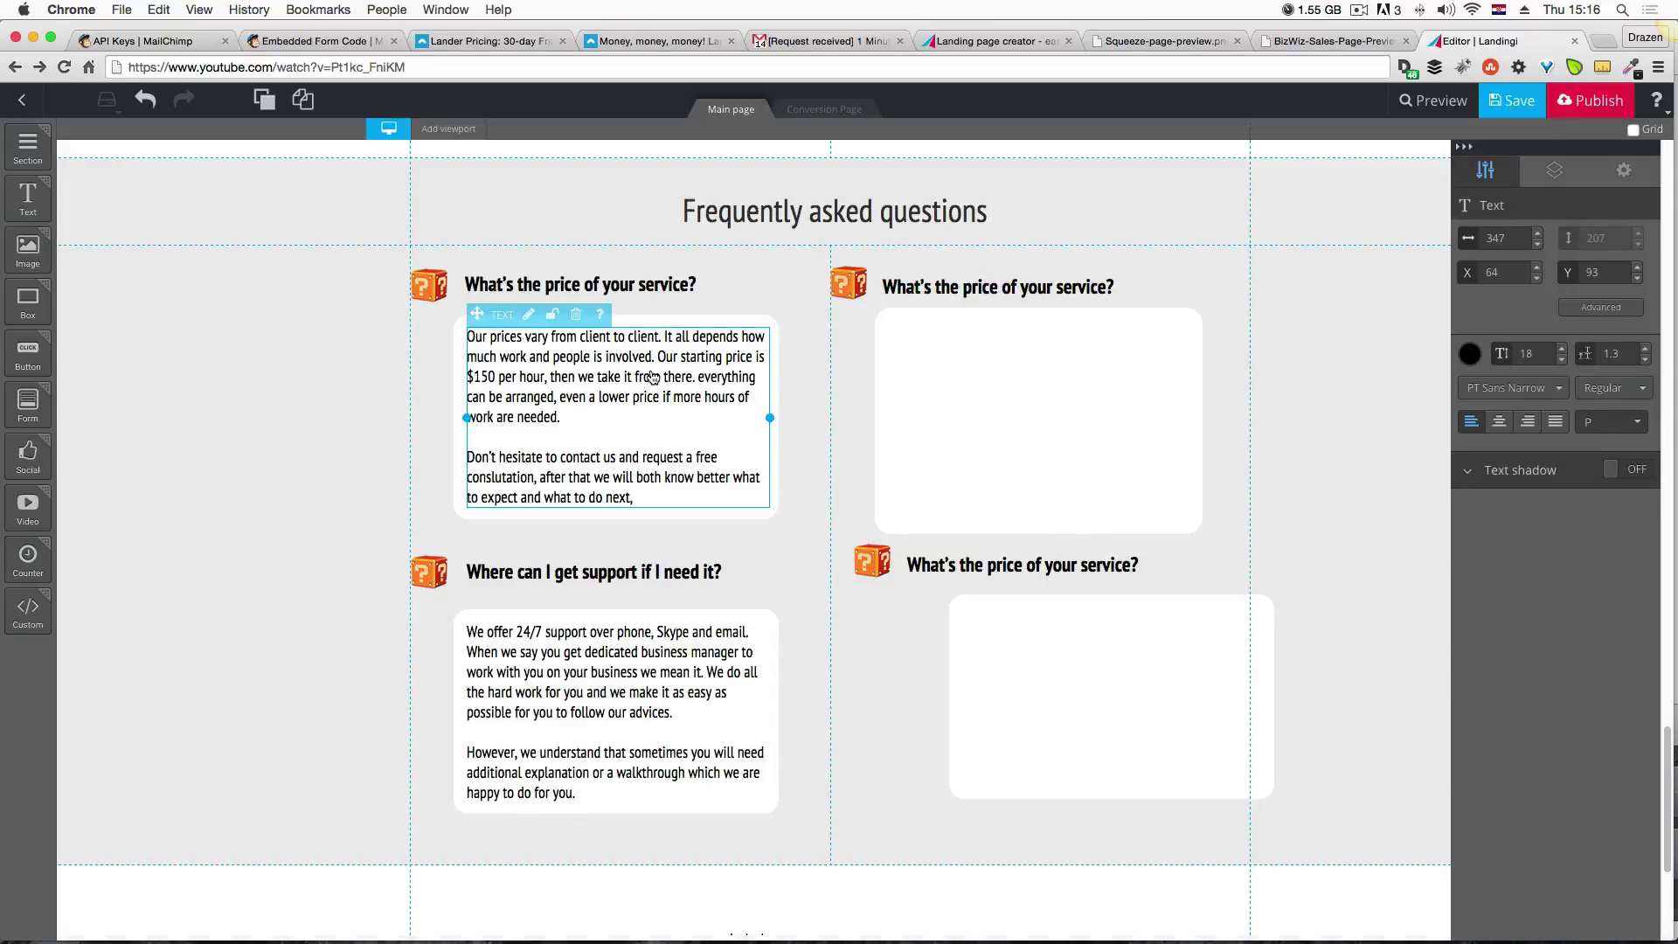
key("super+d")
left_click_drag(652, 374, 1046, 361)
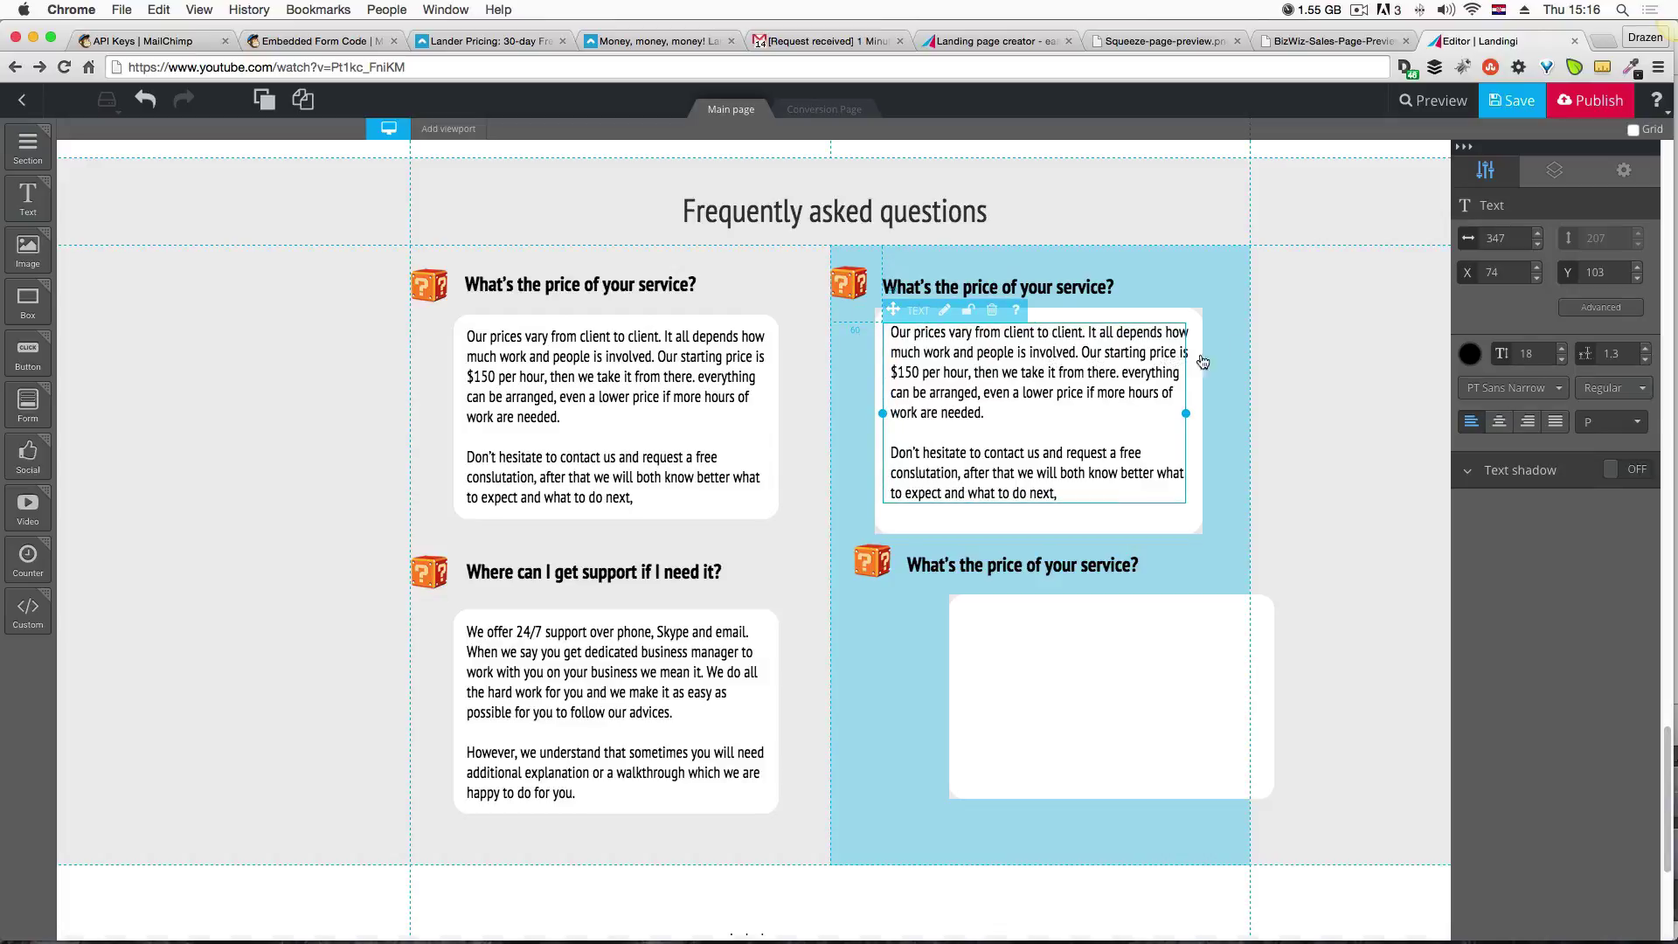
left_click(1248, 347)
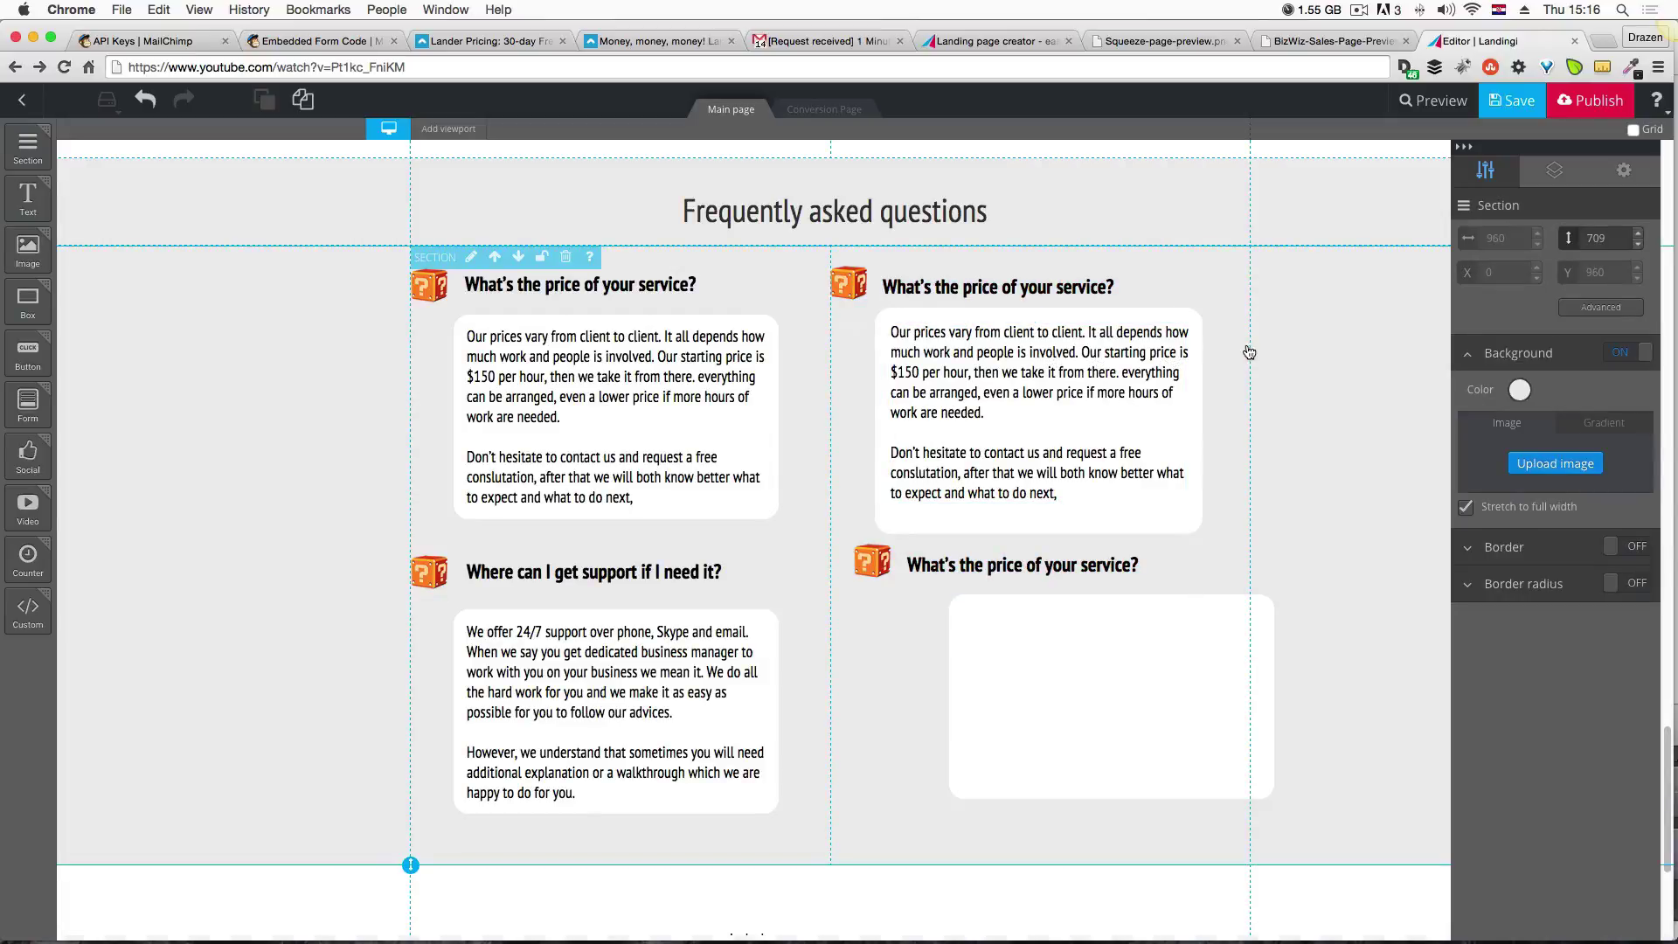
left_click(978, 336)
key("Left")
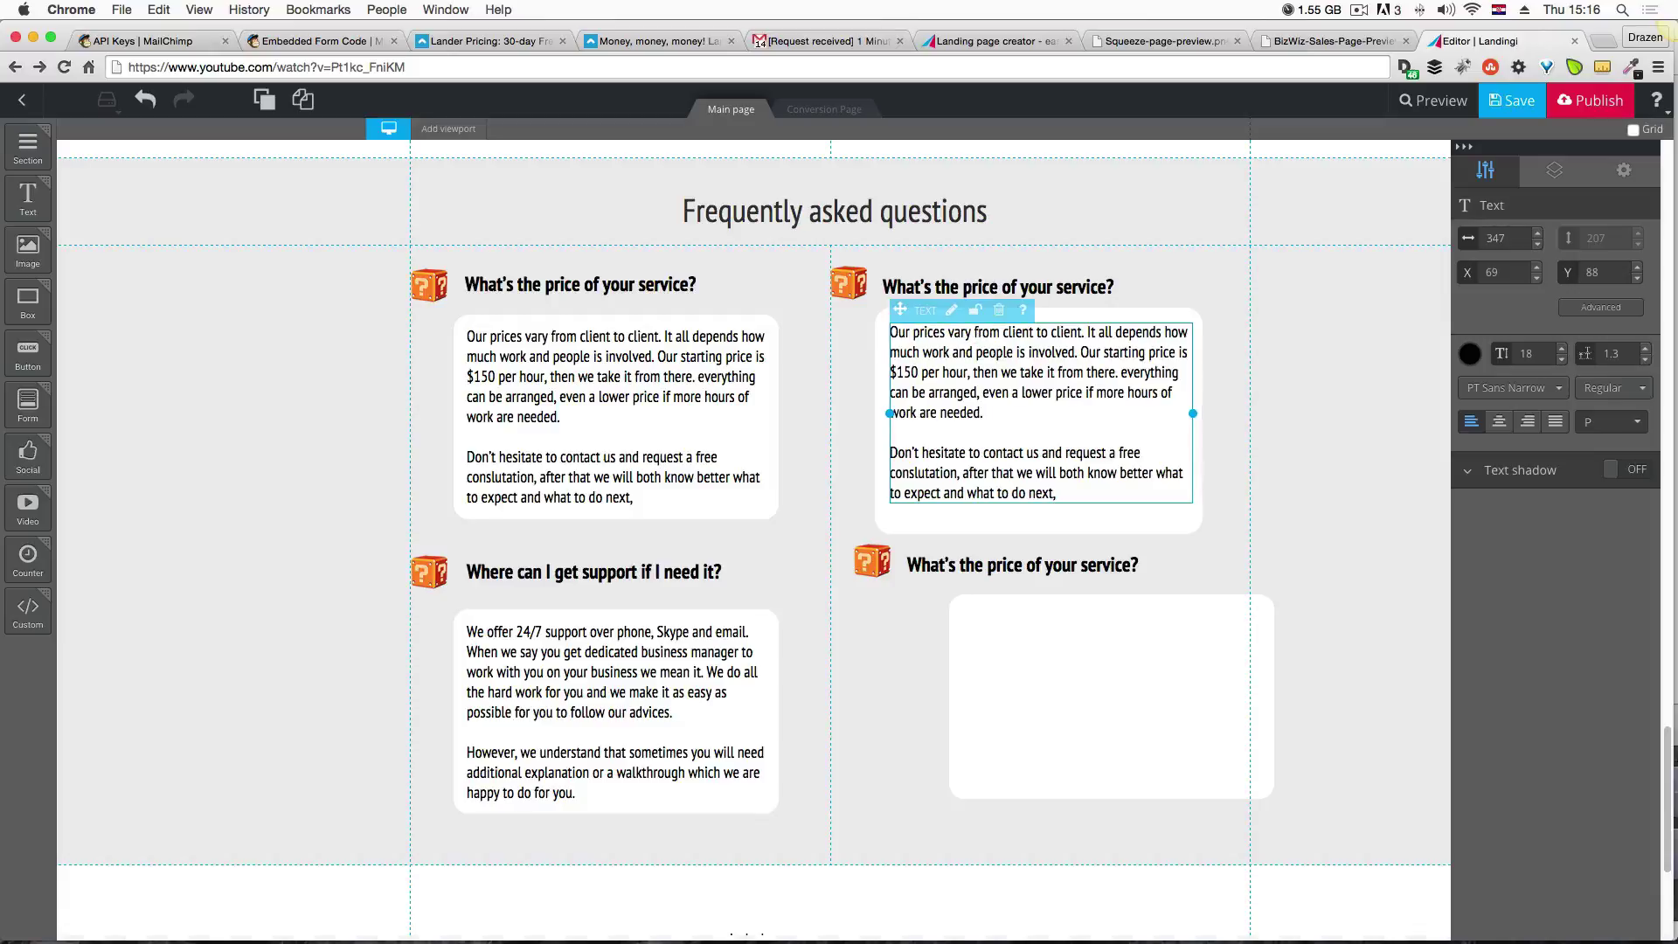
left_click(1201, 289)
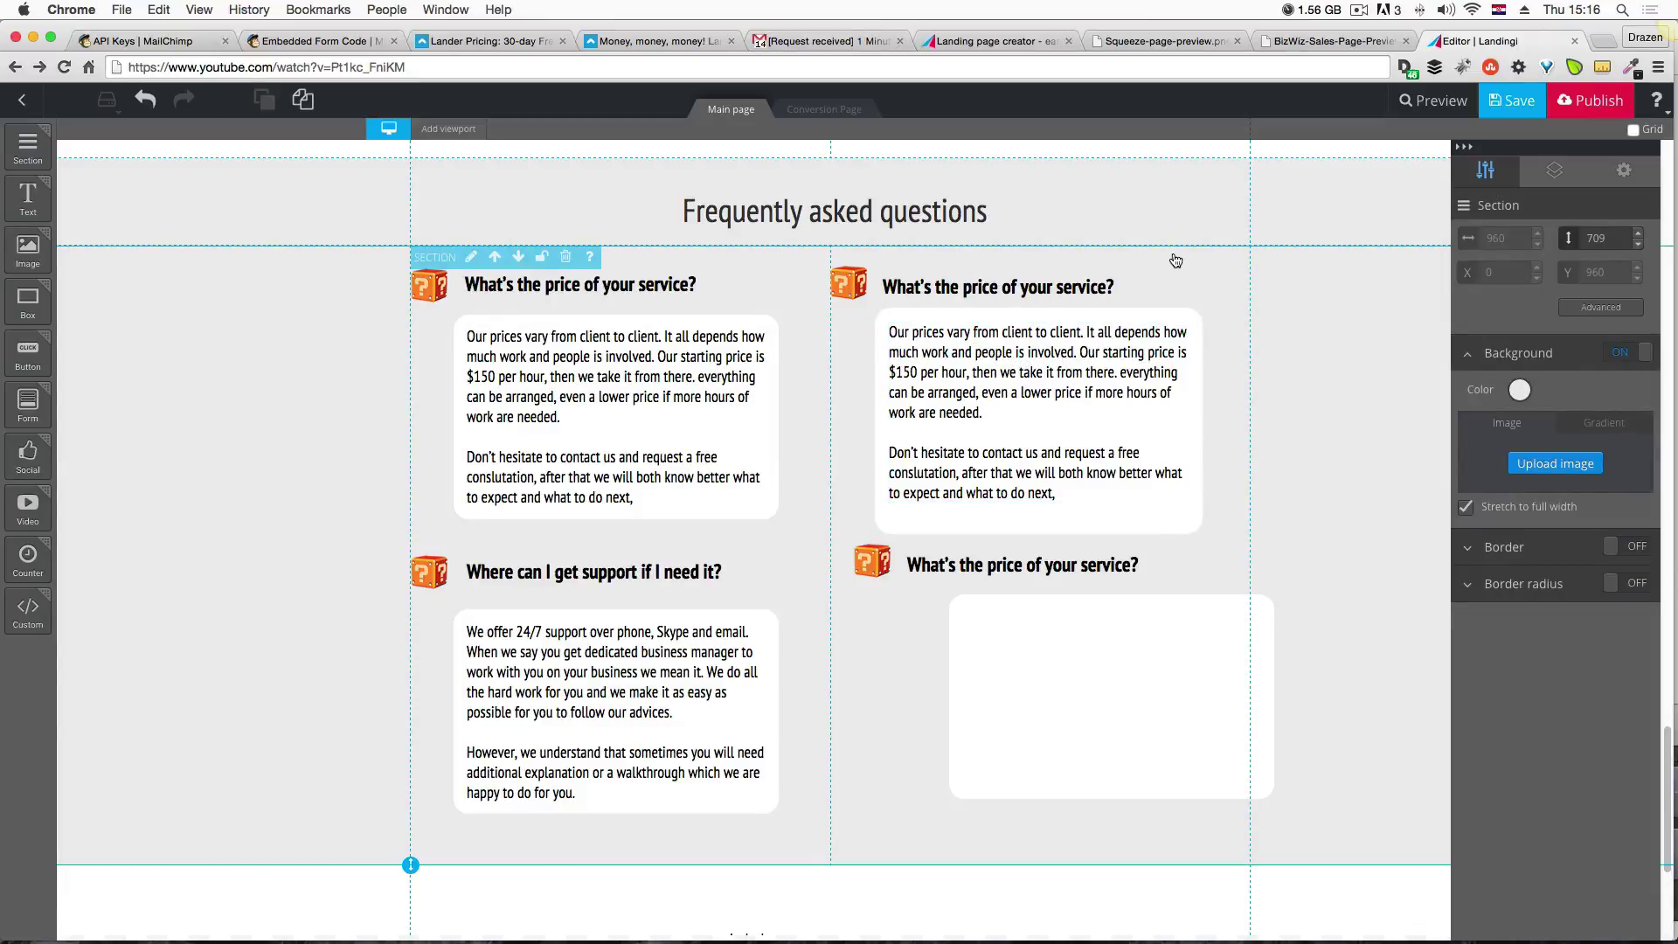
Move the upper-right white box and its answer text together slightly left and down, lining the text up with the heading above.
left_click_drag(1233, 323, 1082, 367)
left_click(1352, 360)
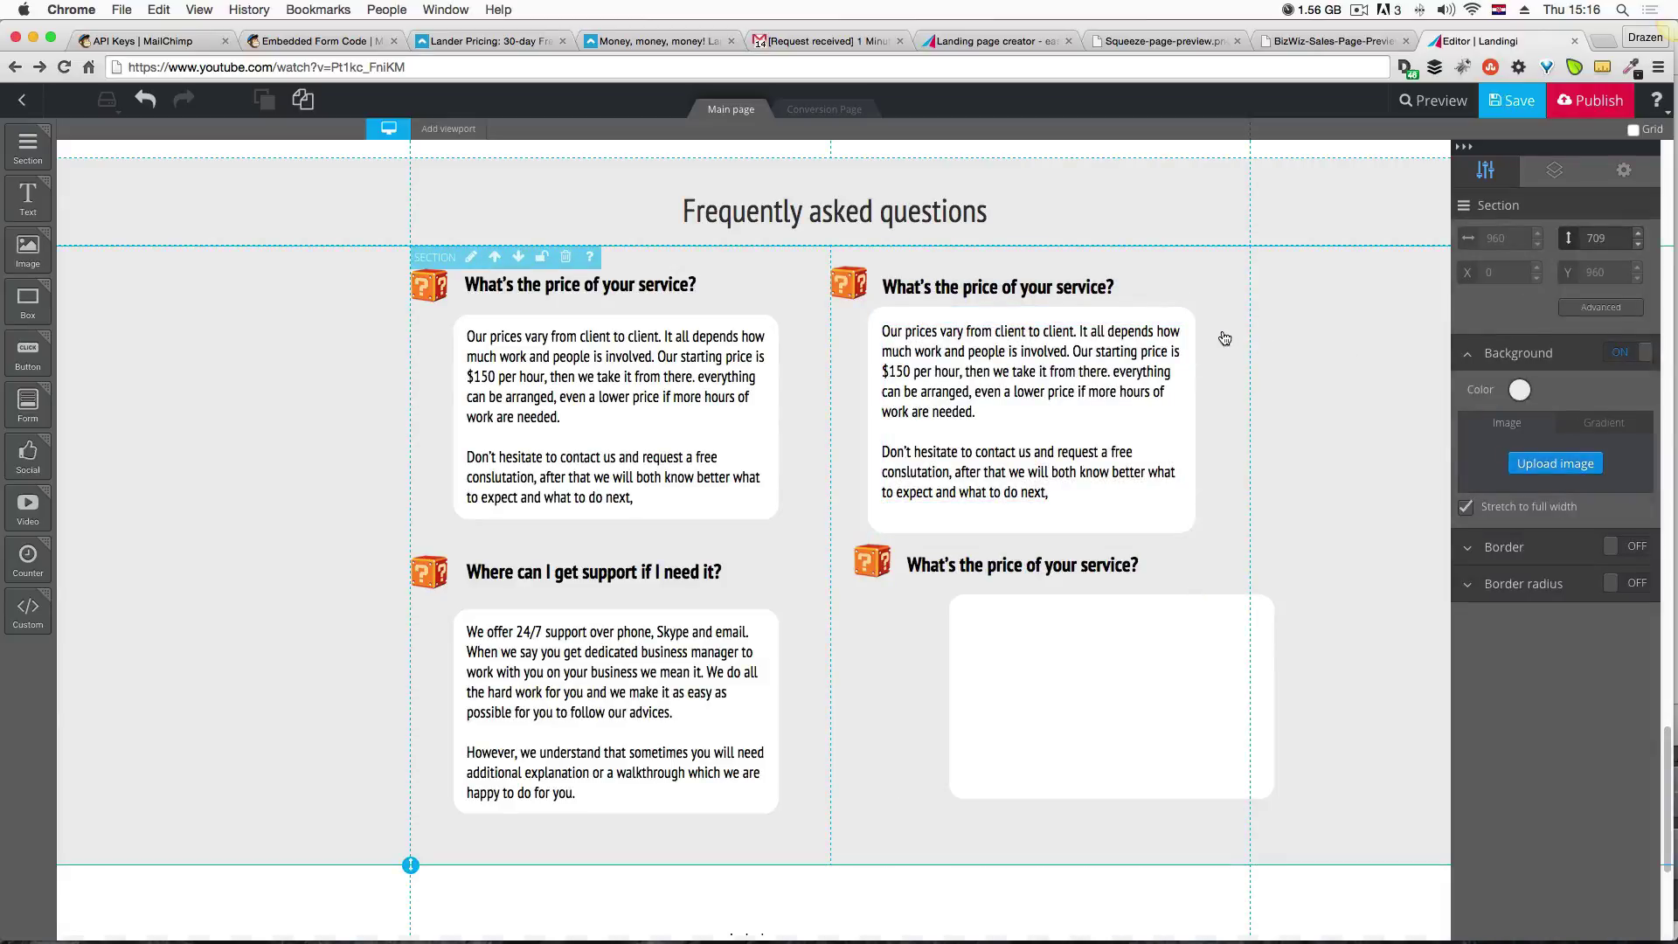
left_click(1188, 351)
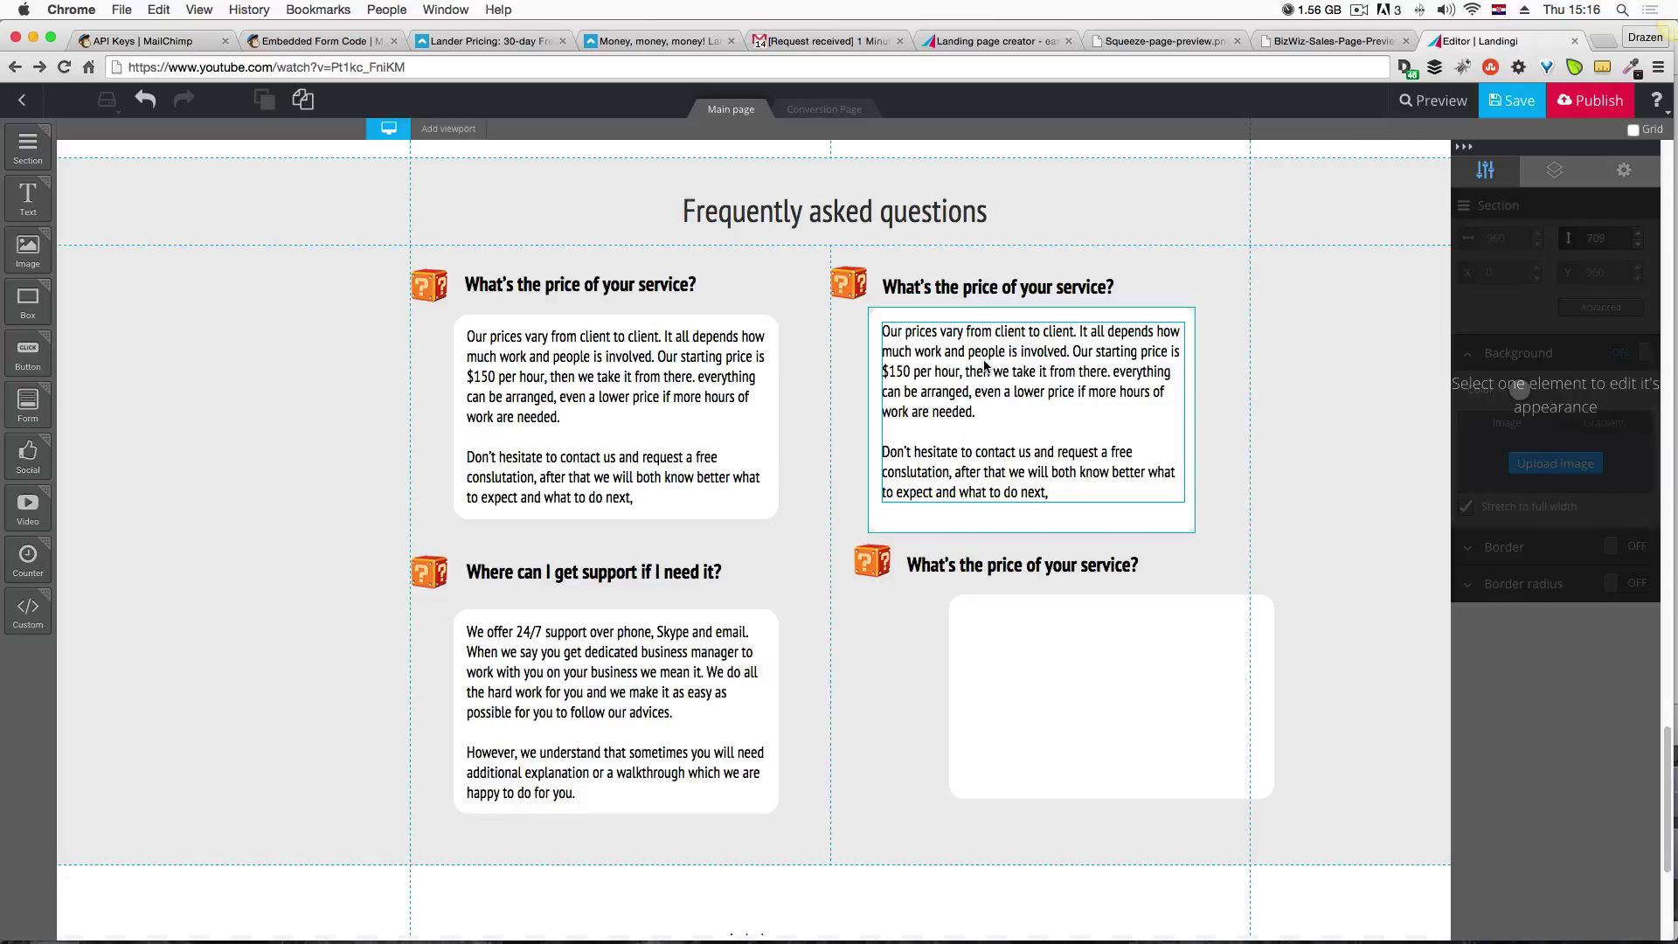
left_click_drag(985, 365, 985, 369)
left_click(1389, 277)
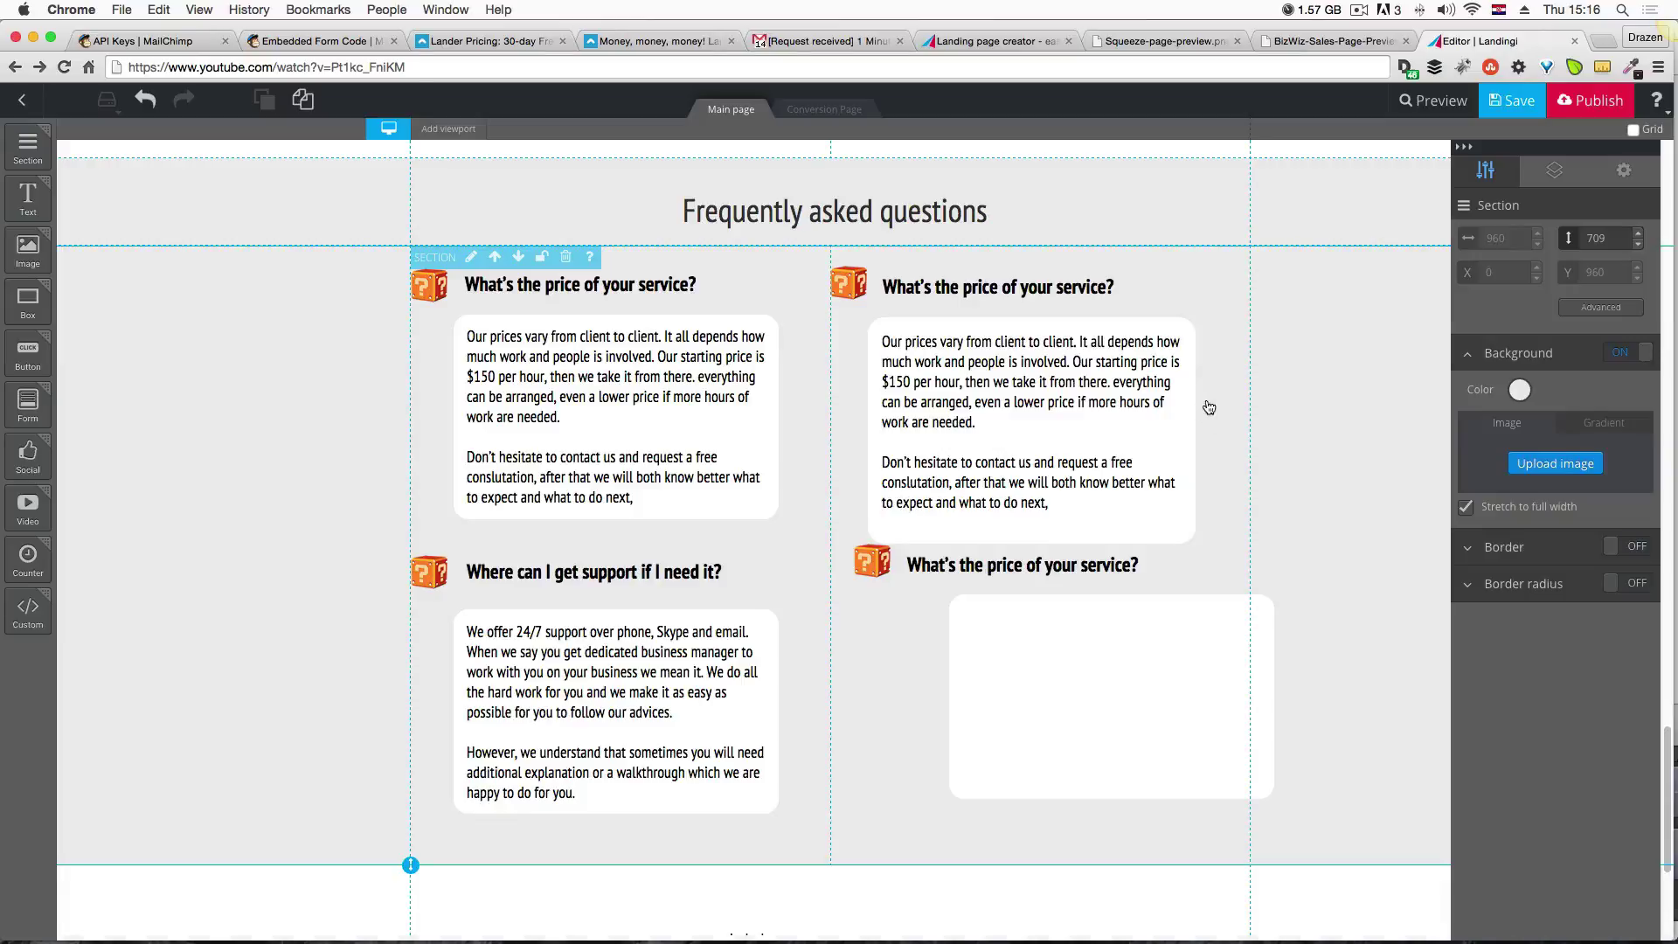
Move the lower-right question icon to the column's left edge and align its heading with the upper-right heading, level with the lower-left question.
left_click_drag(871, 577, 847, 590)
left_click(878, 618)
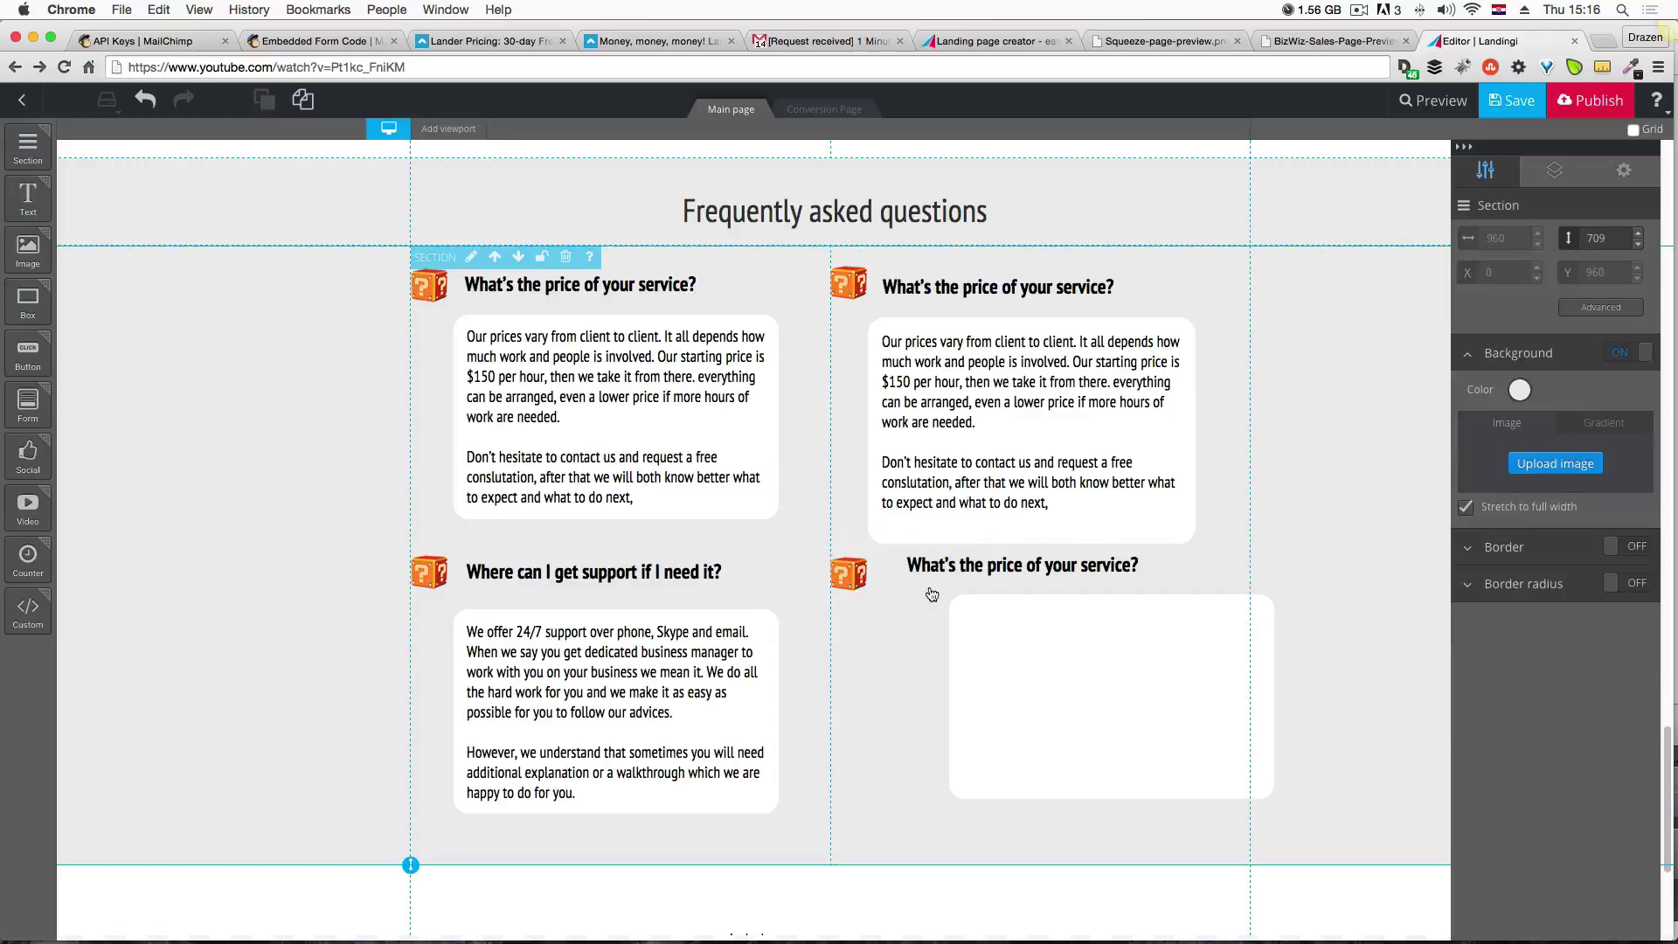
left_click_drag(951, 574, 931, 587)
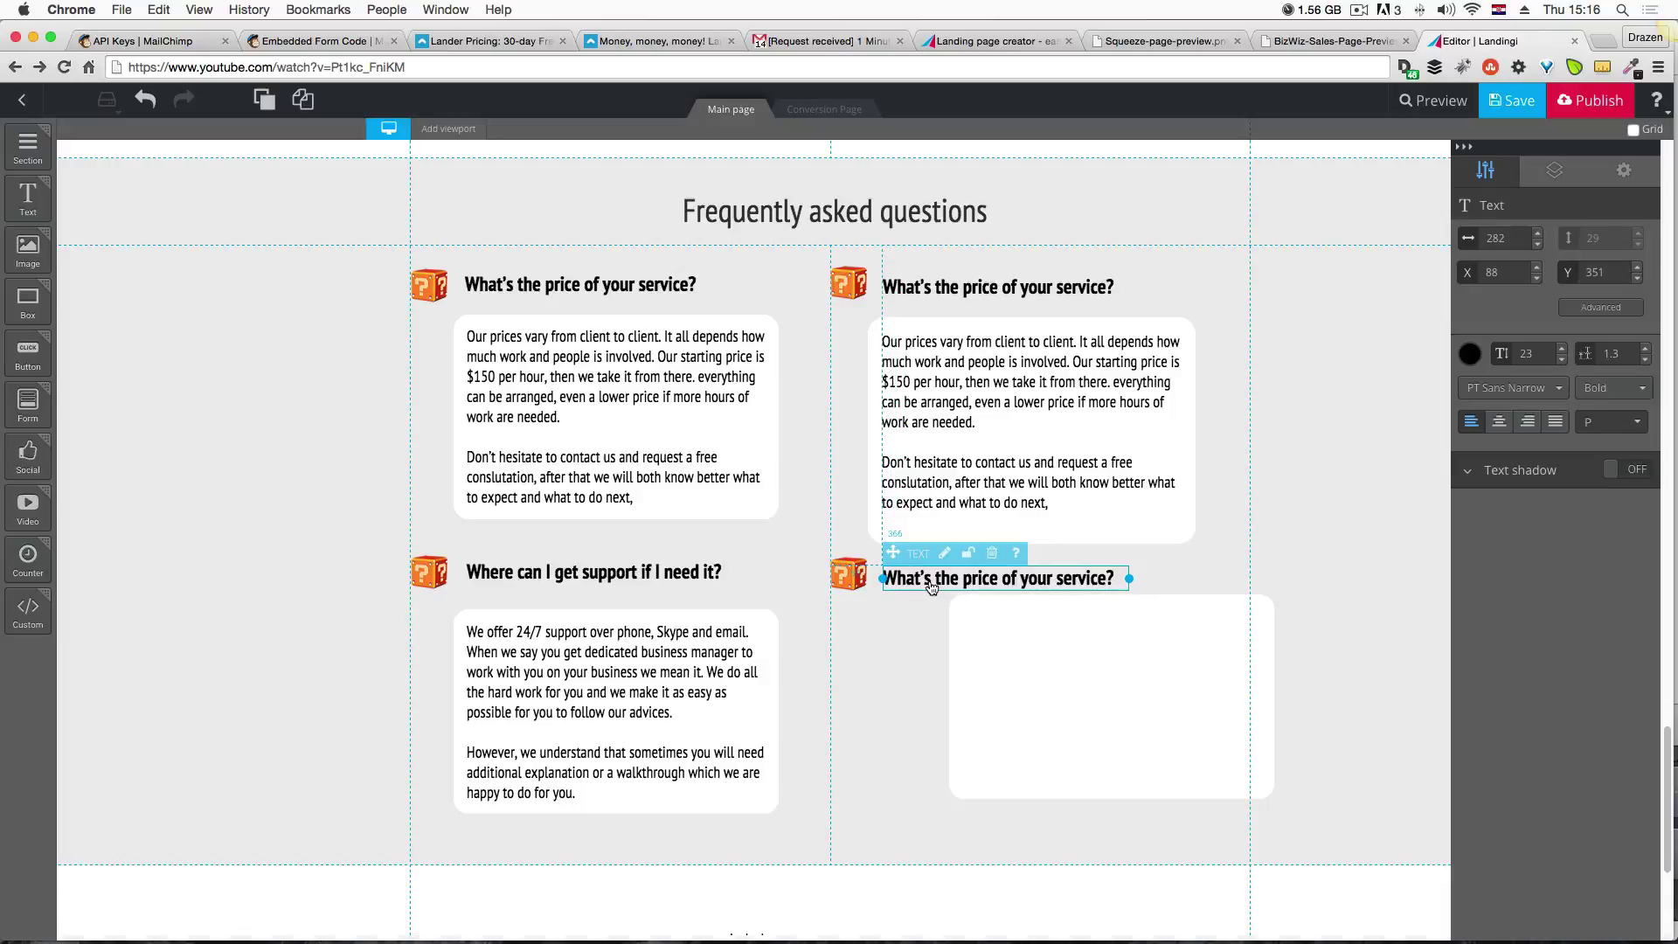
left_click(911, 623)
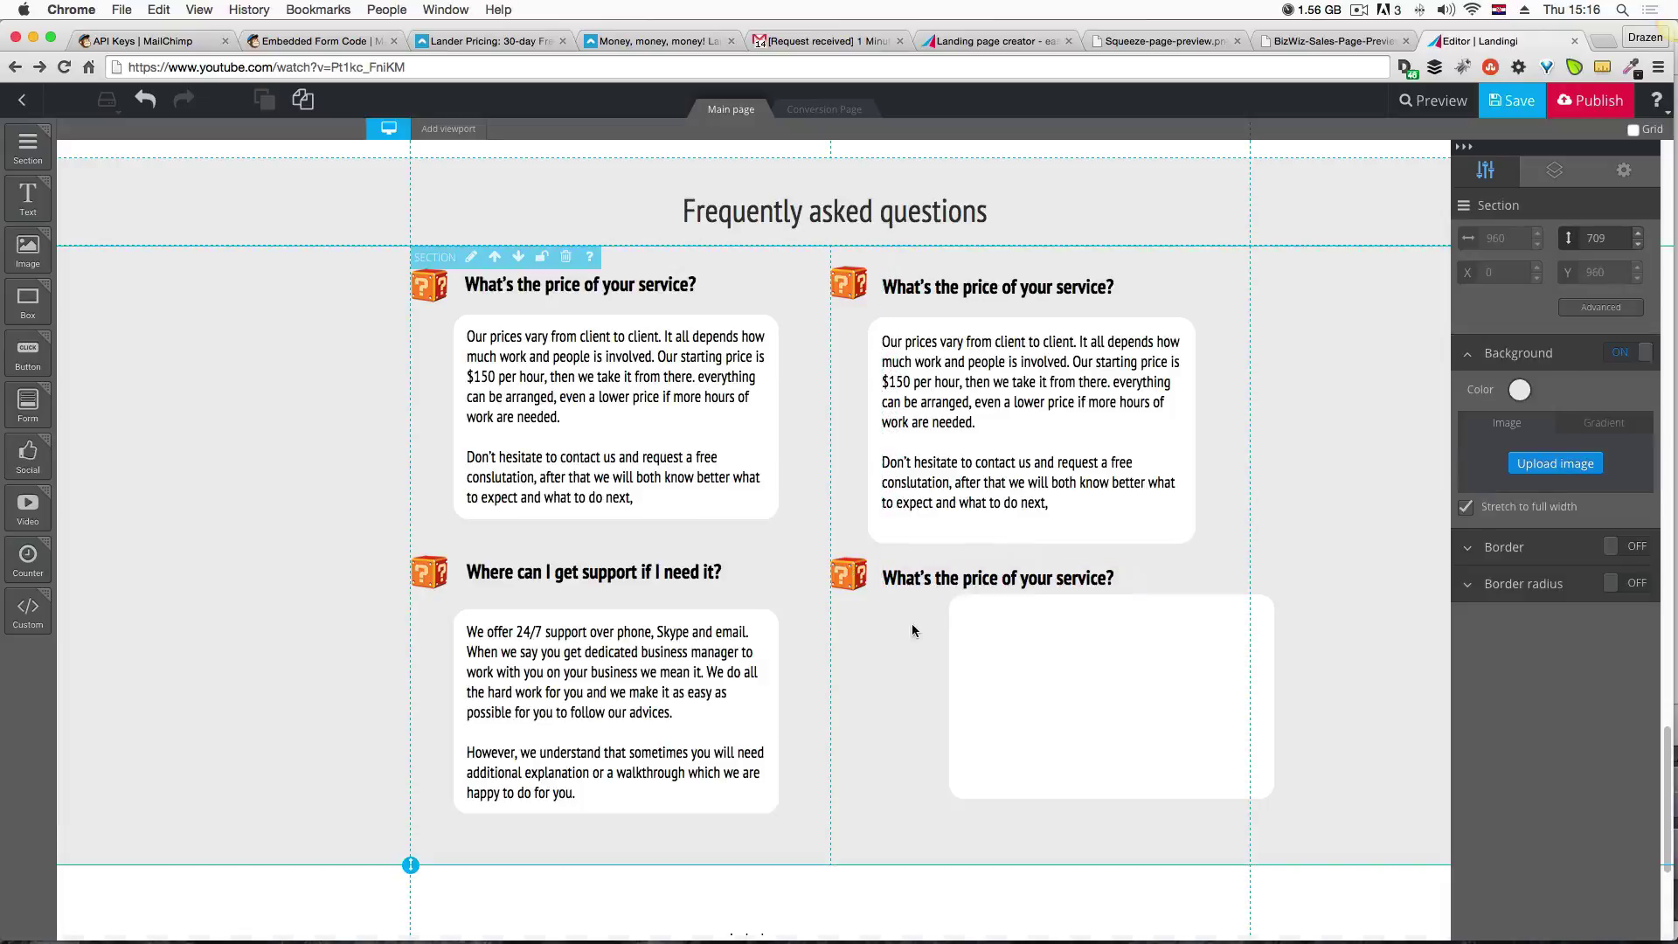
Place the lower-right white box under its question heading at X 42, Y 420, in line with the white box above.
mouse_move(1067, 670)
left_mouse_down()
mouse_move(1025, 683)
mouse_move(1075, 697)
left_mouse_up()
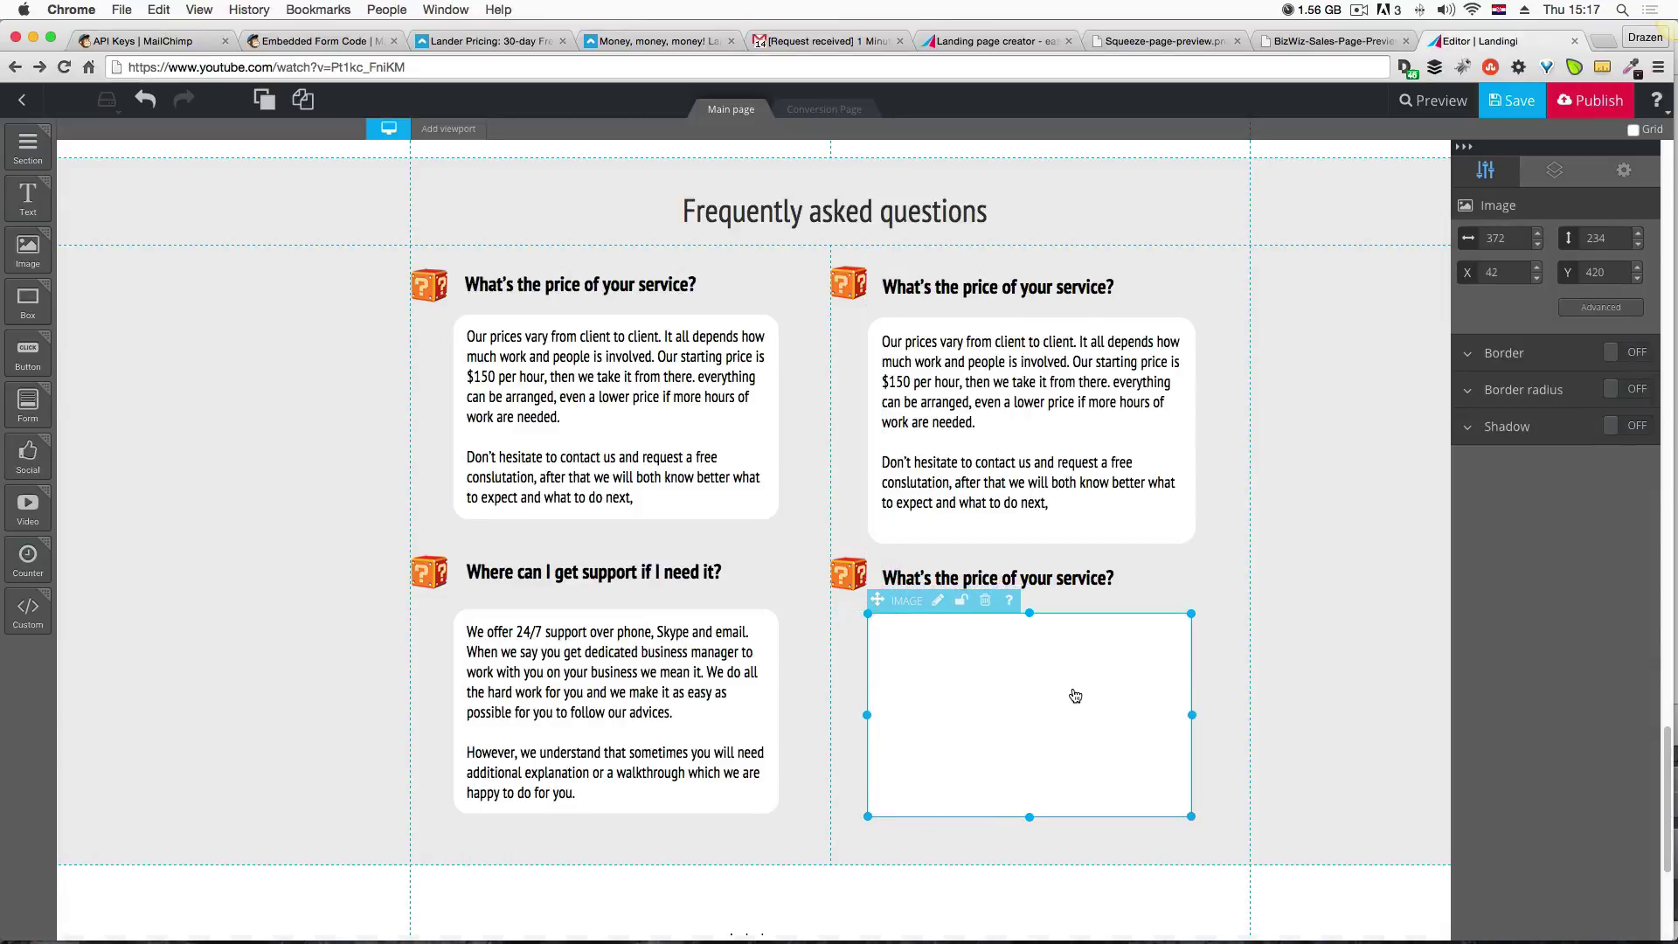
left_click(1344, 581)
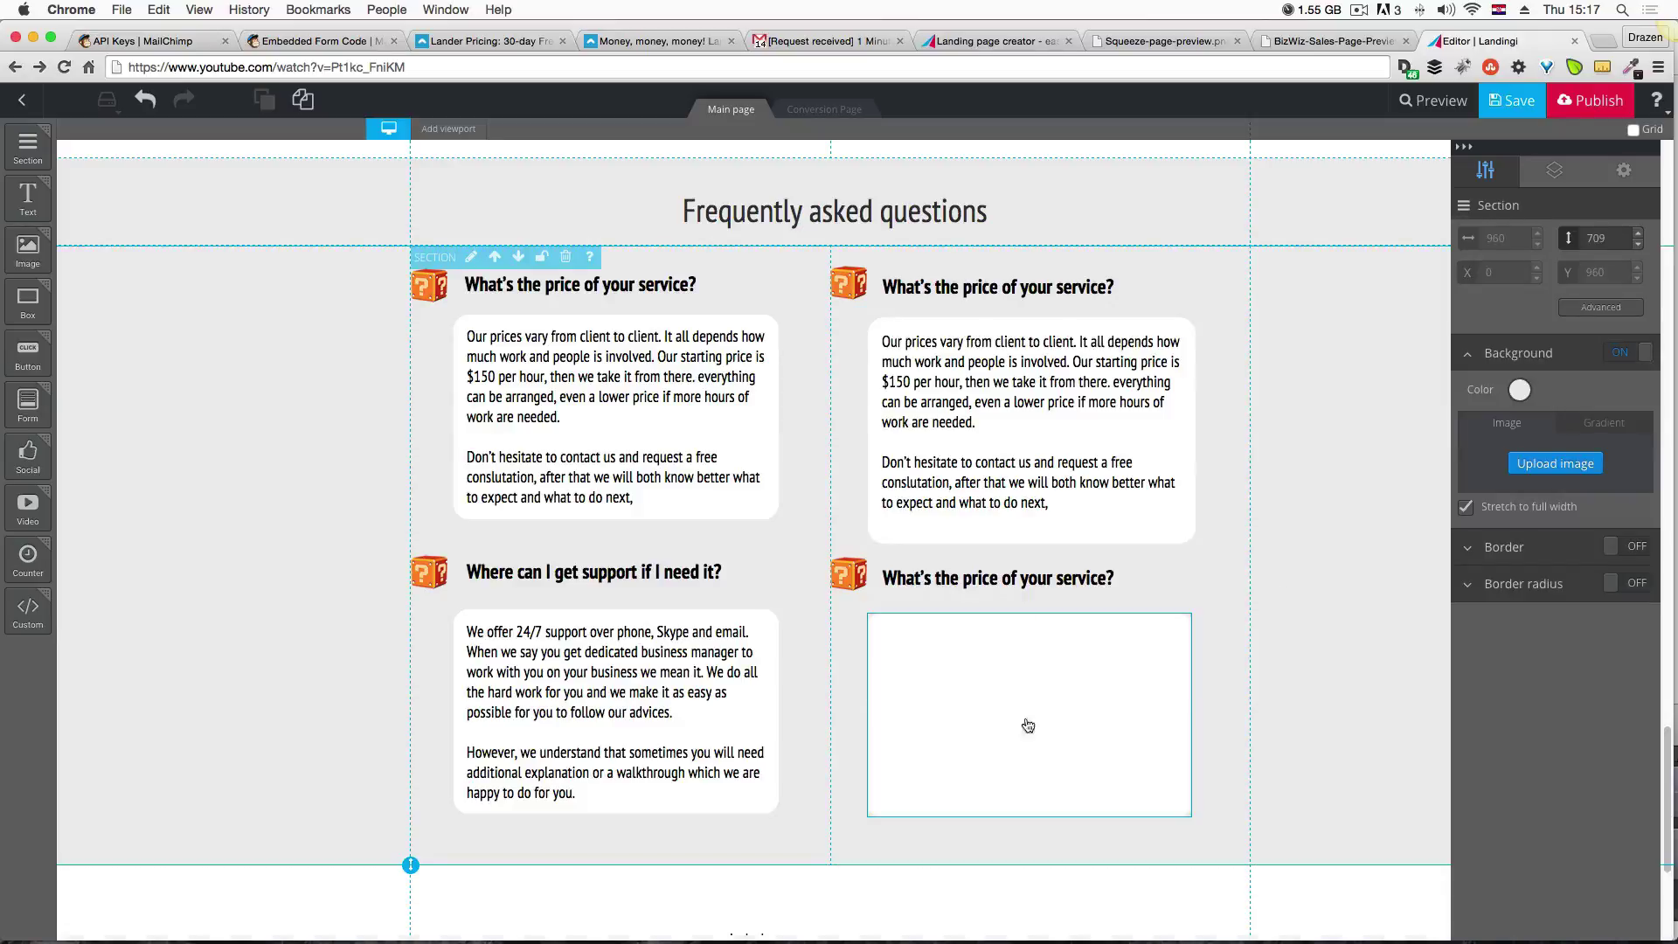
left_click(994, 727)
left_click(1271, 596)
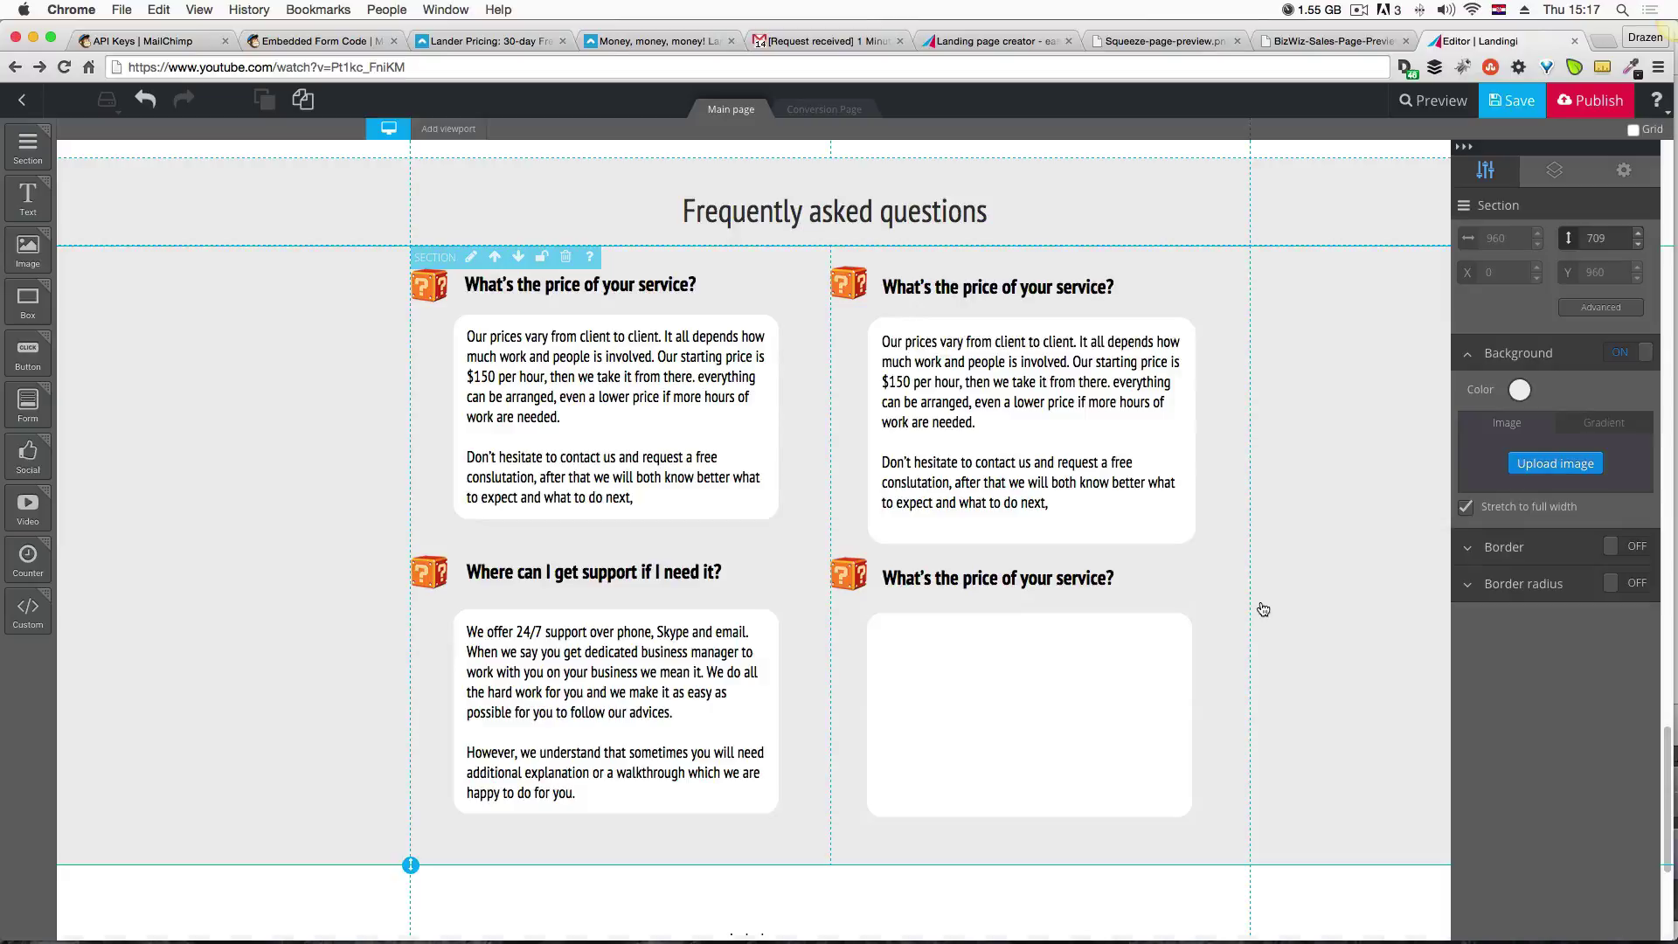
Switch to Adobe Fireworks, copy the heading "How fast can I expect results from you?" from the mockup, and return to the page editor in Chrome.
key("ctrl+Up")
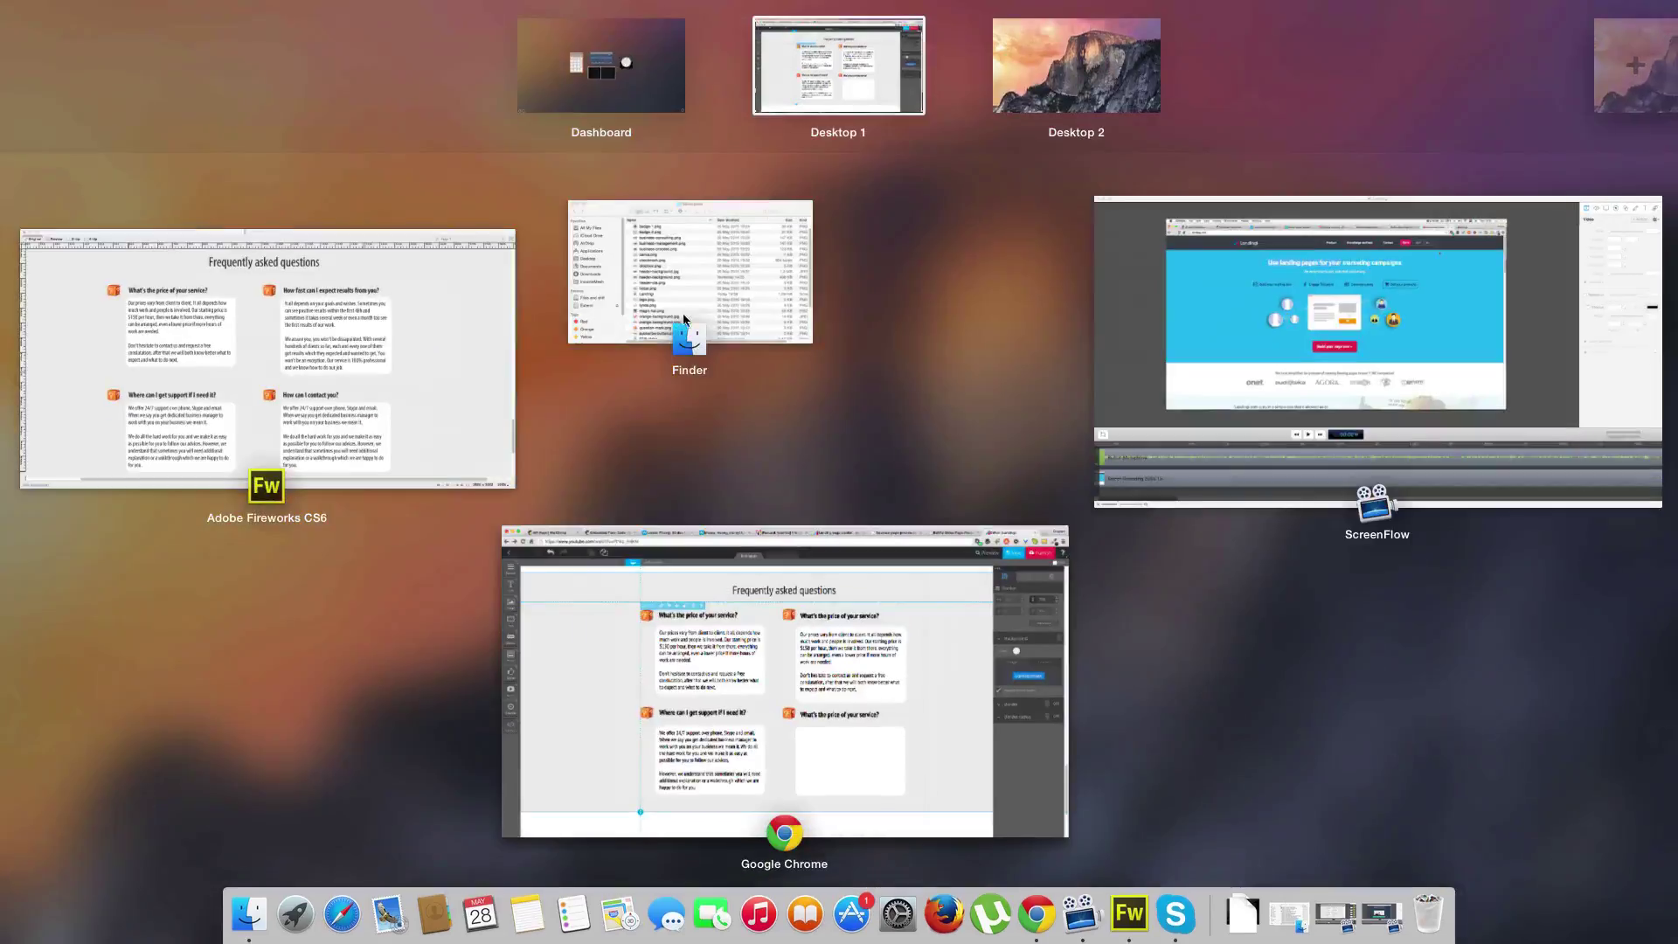
left_click(254, 358)
double_click(890, 232)
left_click(889, 233)
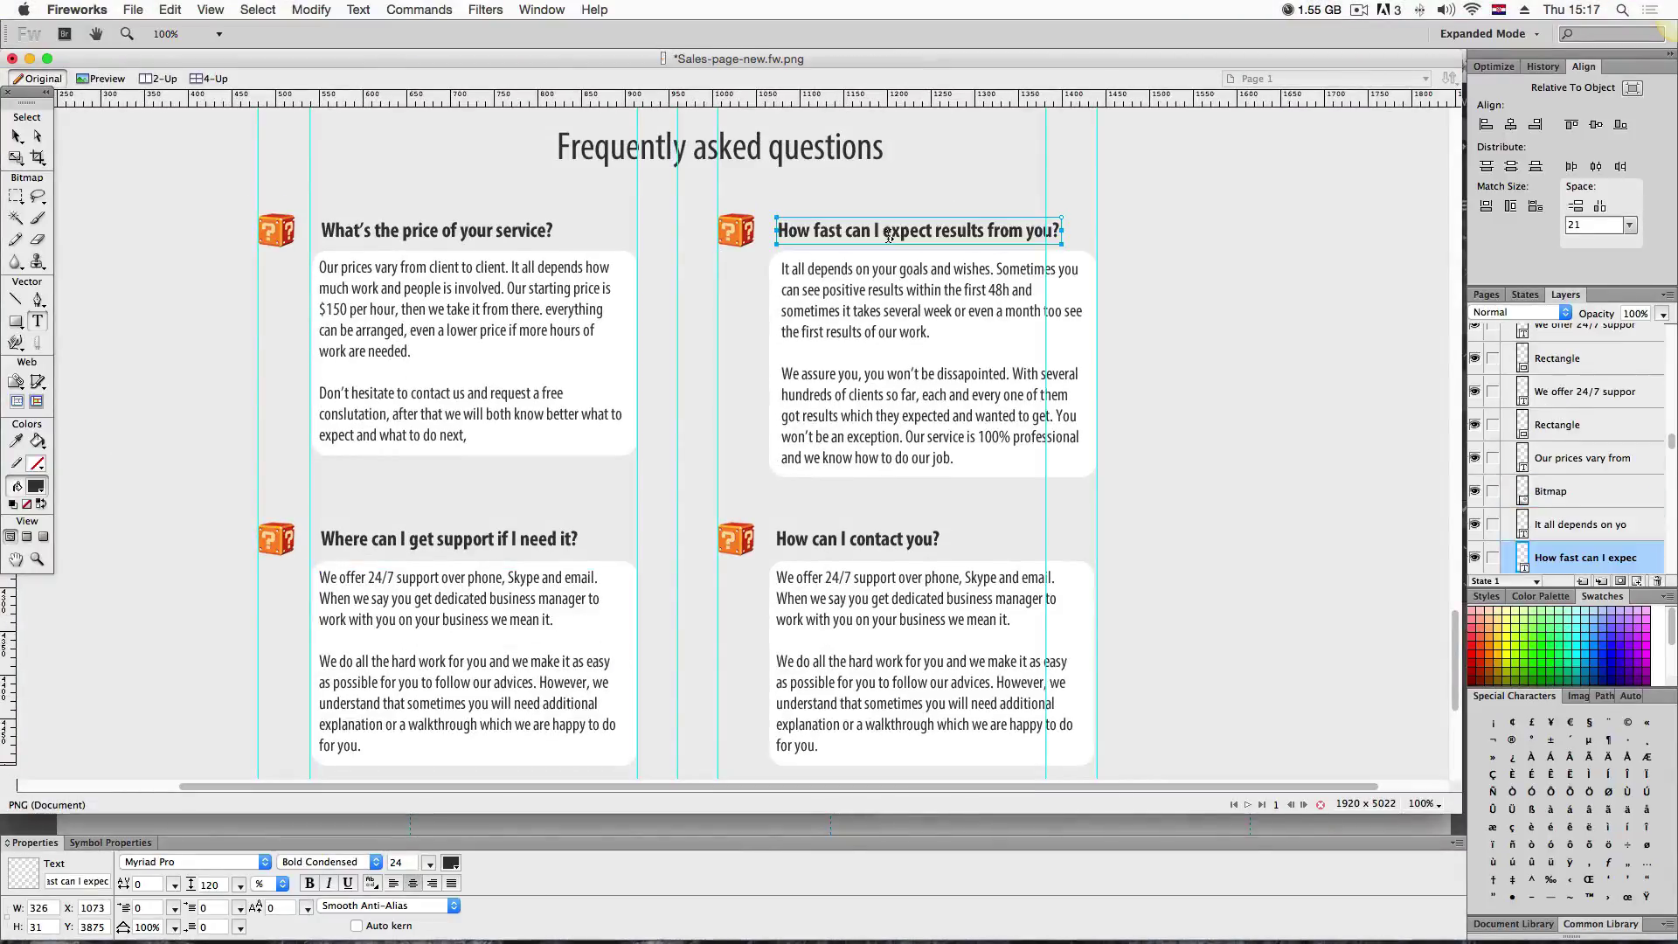
triple_click(889, 233)
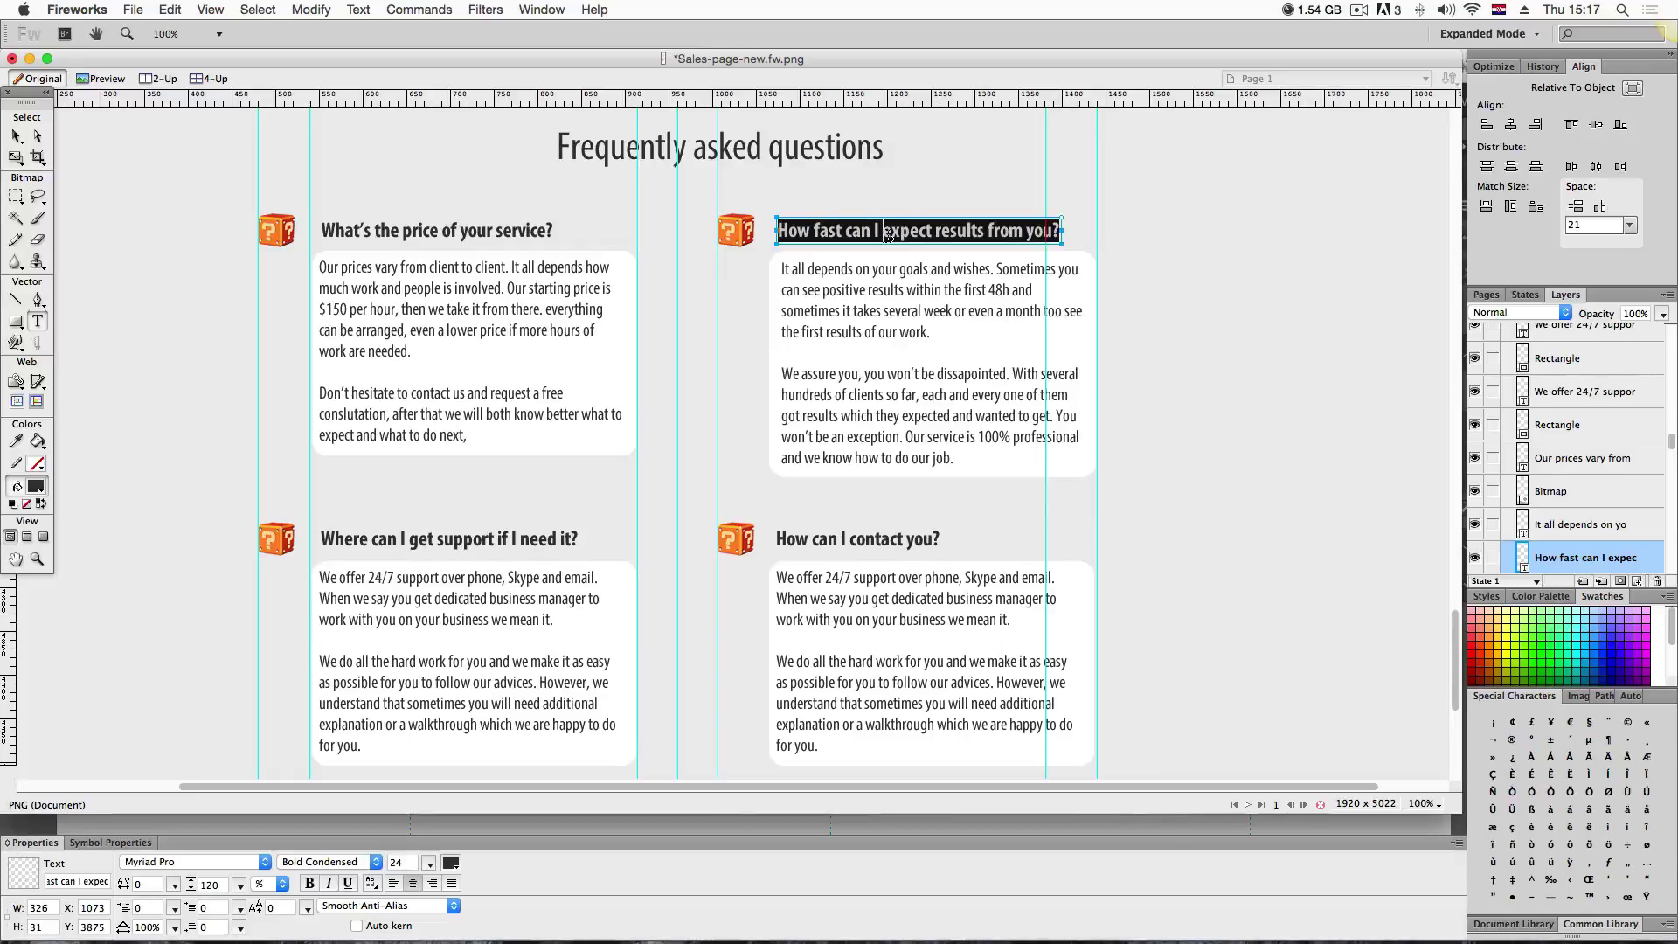
key("ctrl+Up")
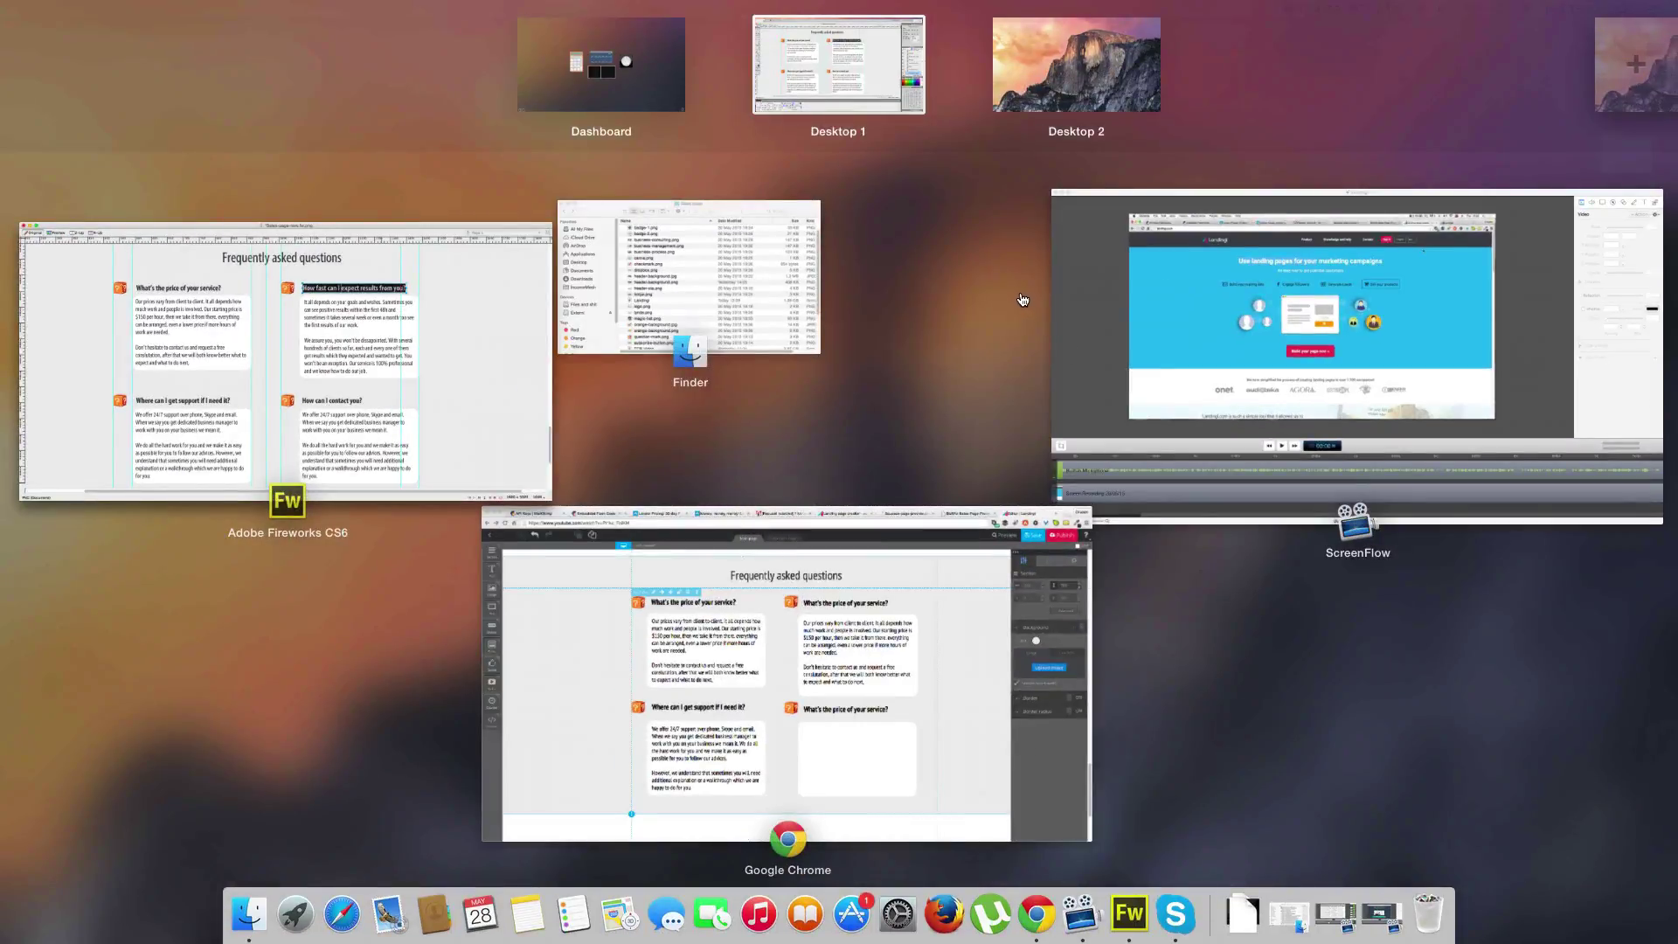
left_click(1014, 290)
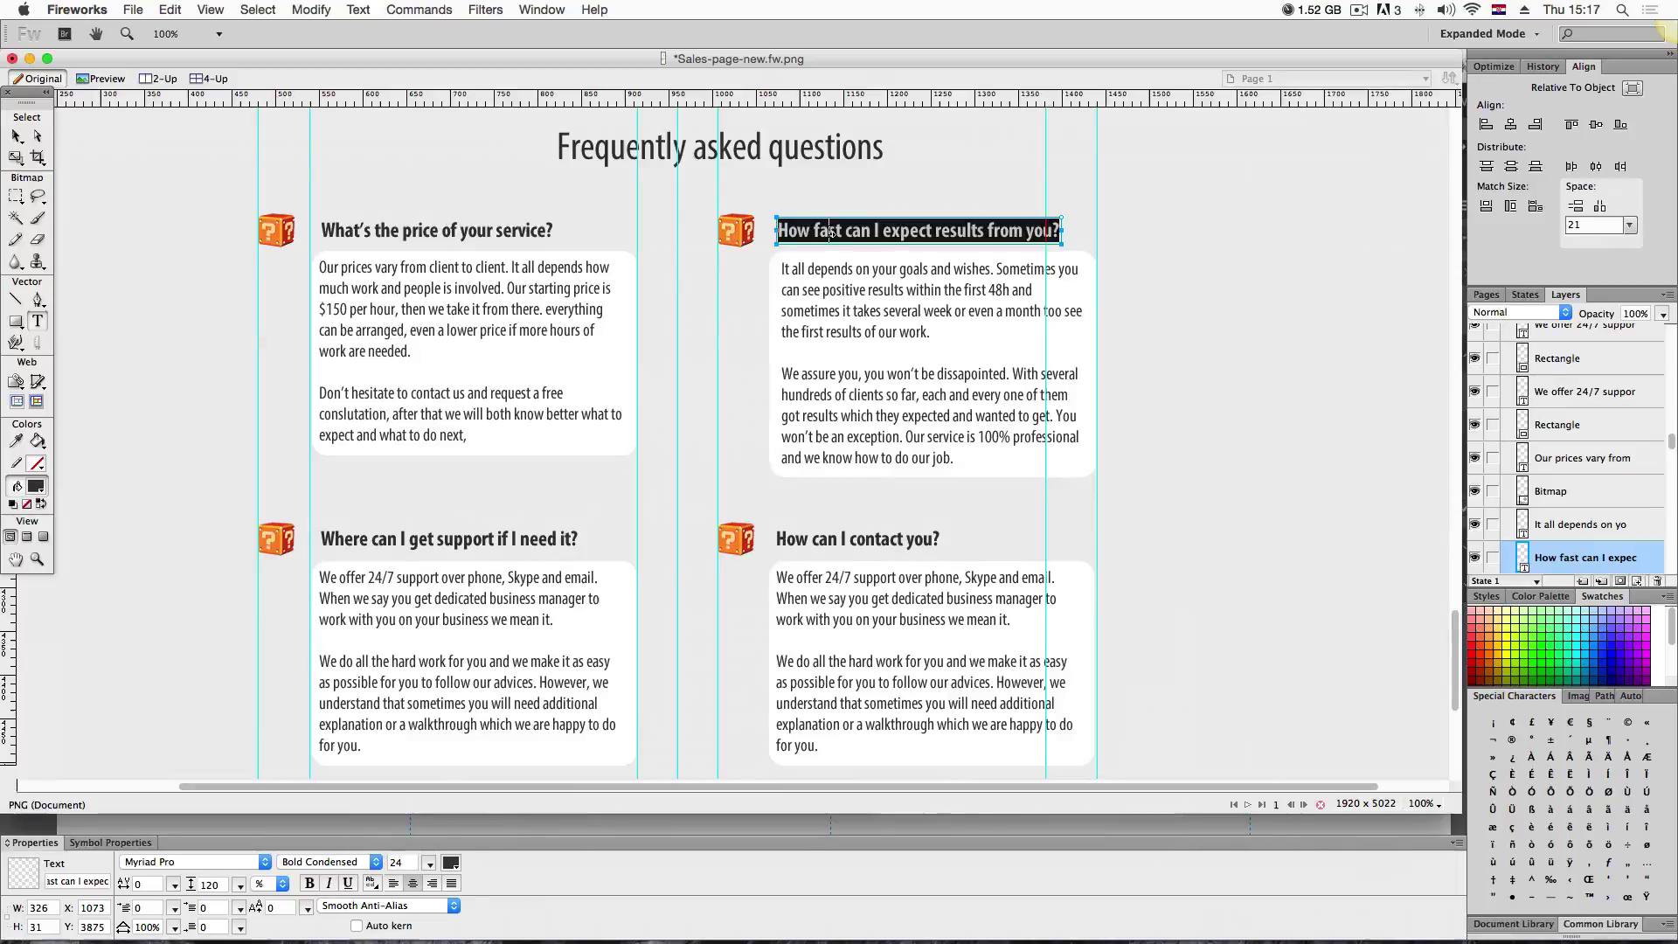
key("ctrl+Up")
left_click(972, 588)
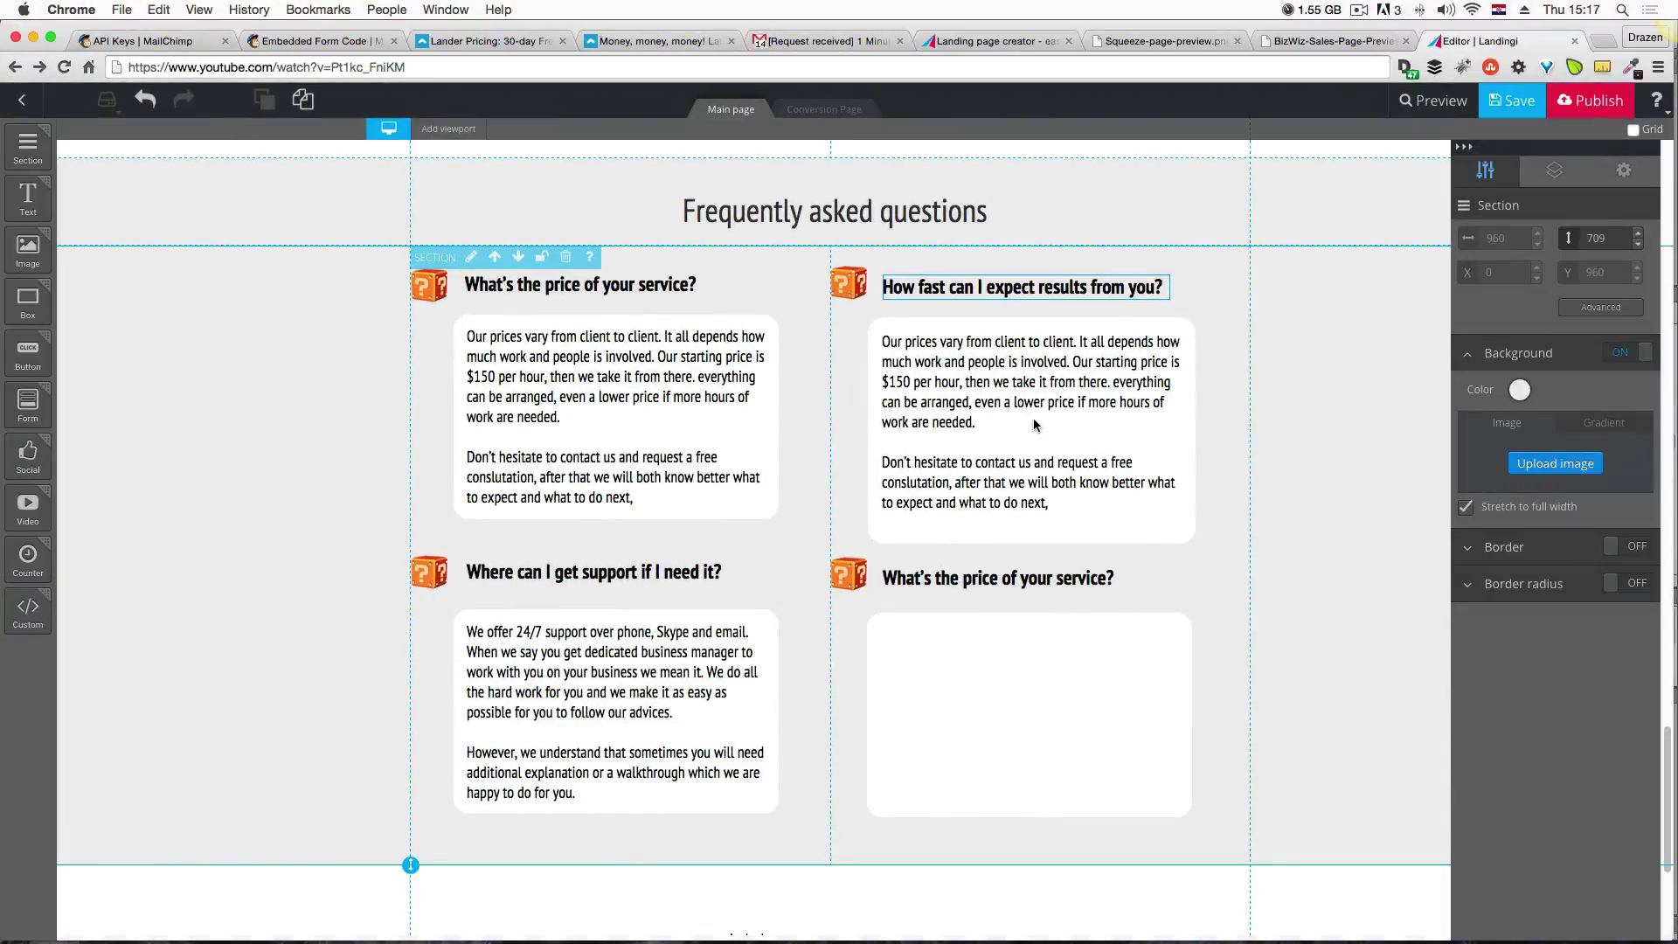
Replace the upper-right answer with the mockup's "It all depends on your goals and wishes" text and start a new paragraph before "With several hundreds".
double_click(1010, 417)
key("ctrl+a")
type("It all depends on your goals and wishes. Sometimes you can see positive results within the first 48h and sometimes it takes several week or even a month too see the first results of our work. We assure you, you won't be dissapointed. With several hundreds of clients so far, each and every one of them got results which they expected and wanted to get. You won't be an exception. Our service is 100% professional and we know how to do our job.")
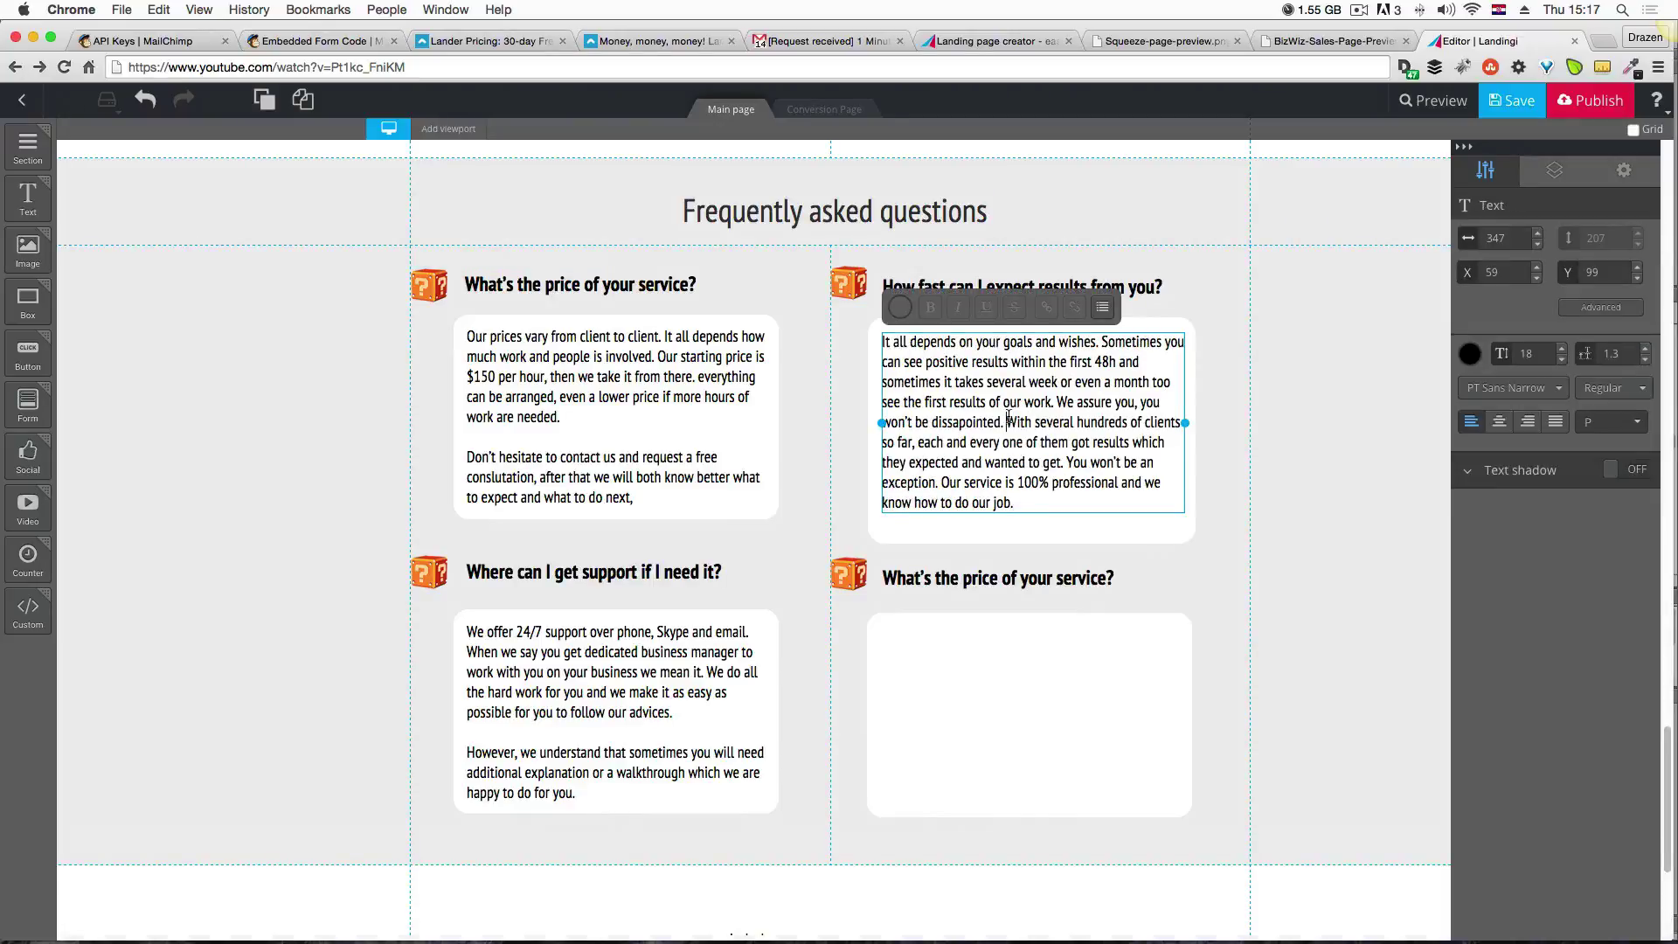
left_click(1010, 418)
key("Return")
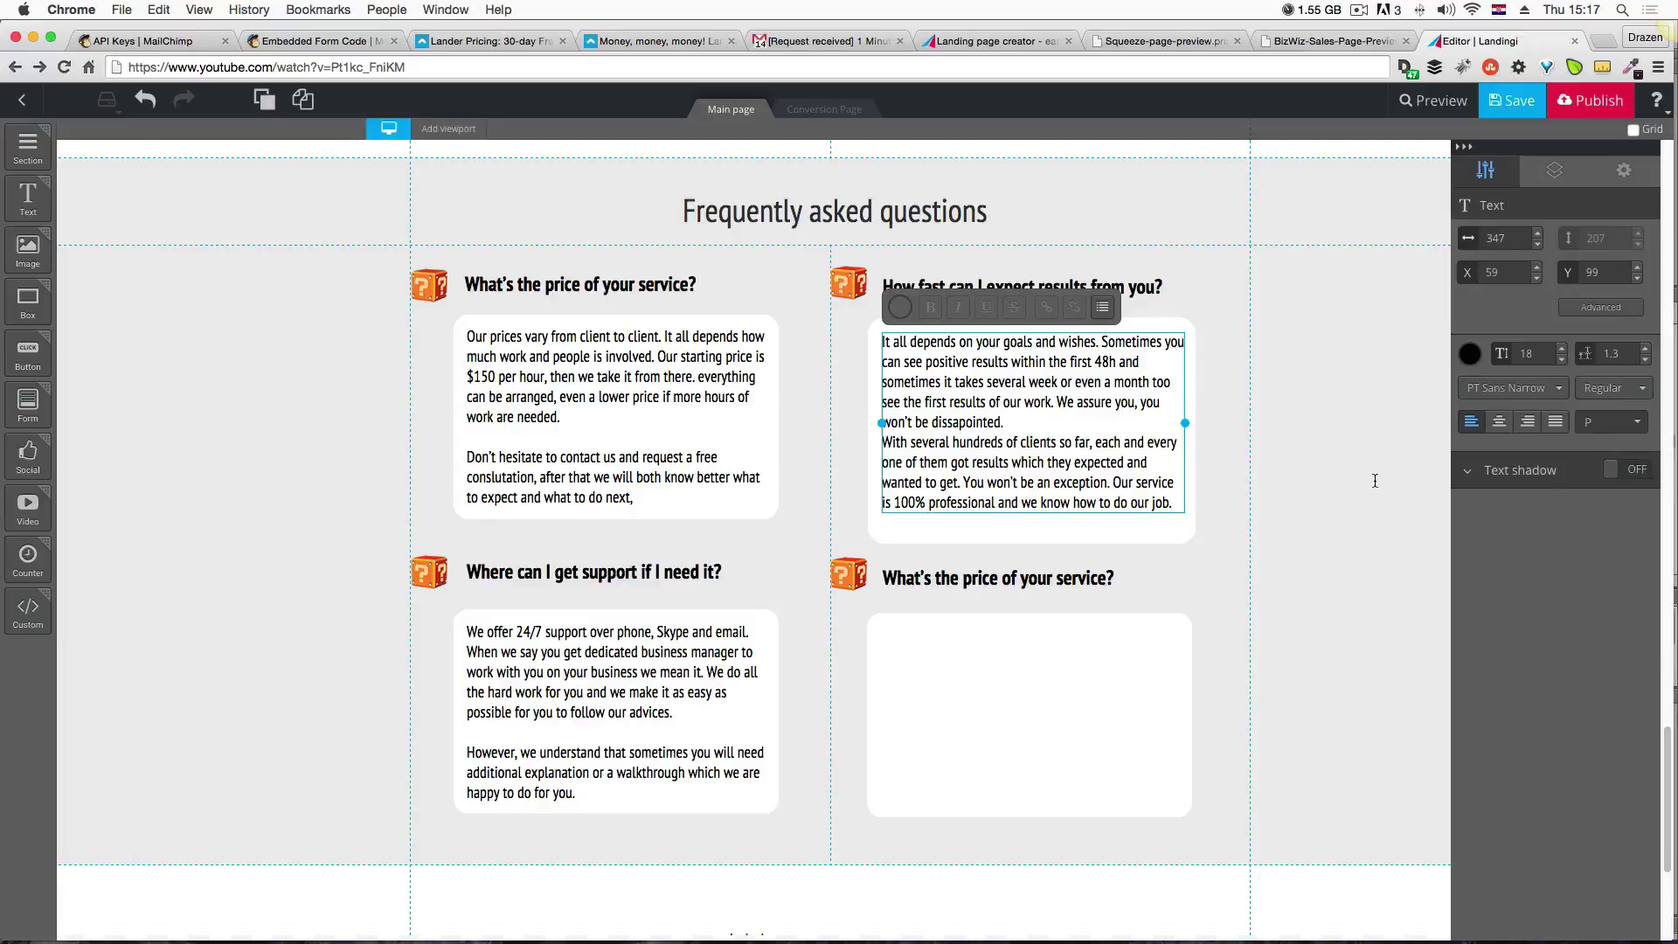
left_click(921, 636)
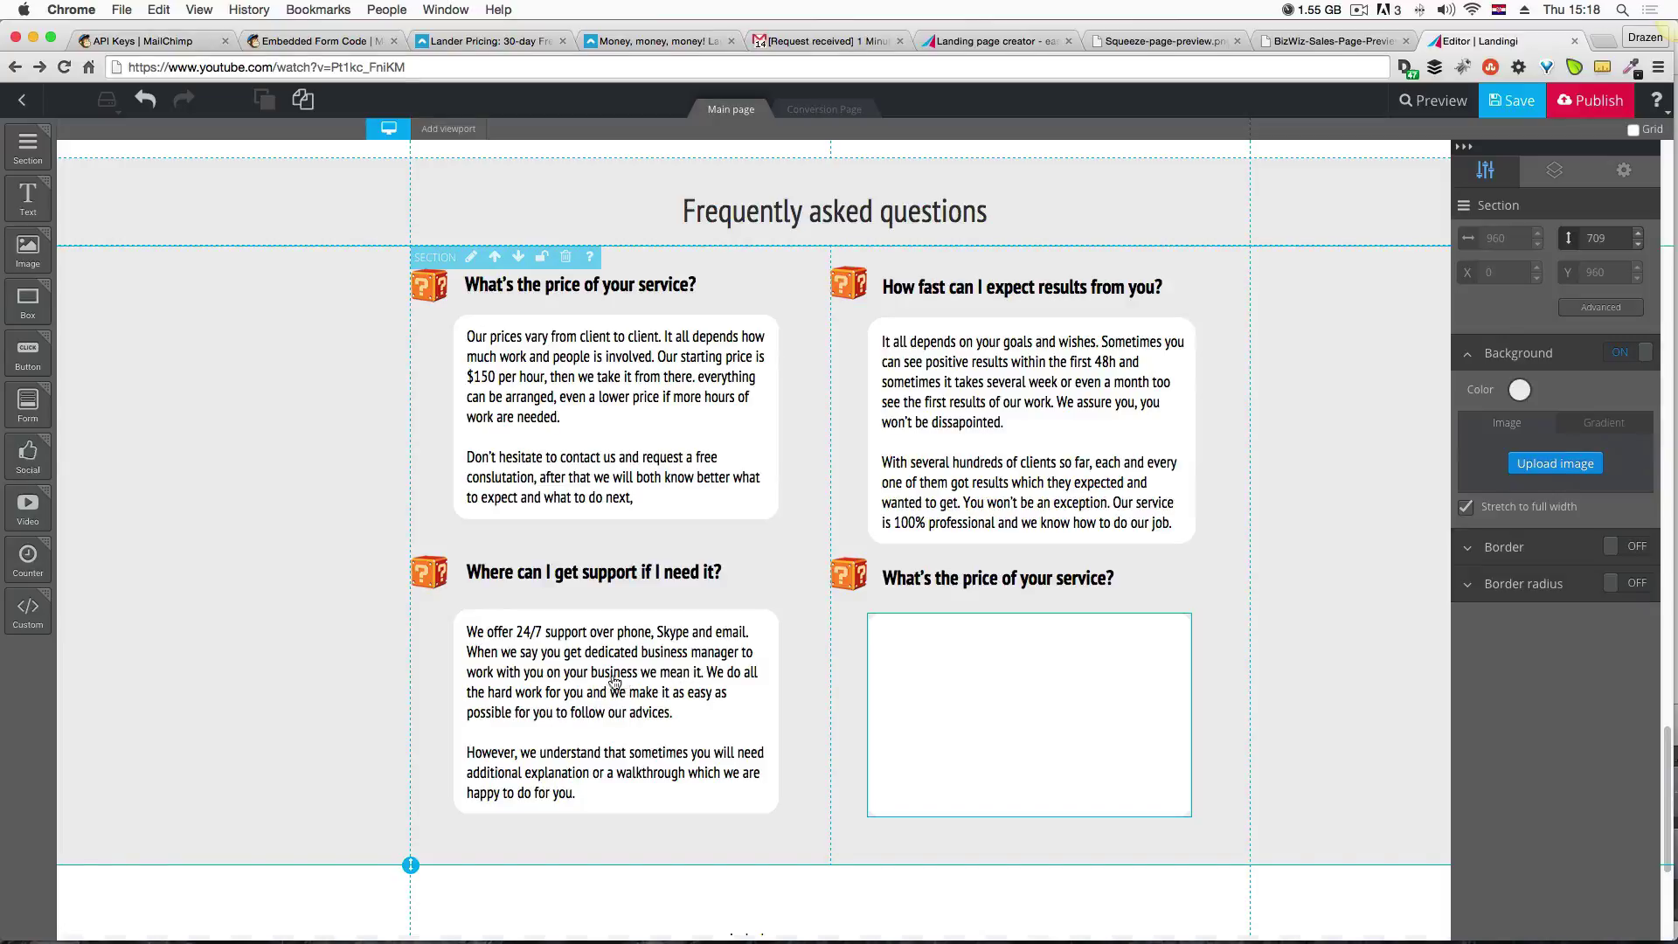
Duplicate the lower-left support answer and place the copy in the lower-right white box, aligned with the heading above it.
left_click_drag(617, 681, 626, 690)
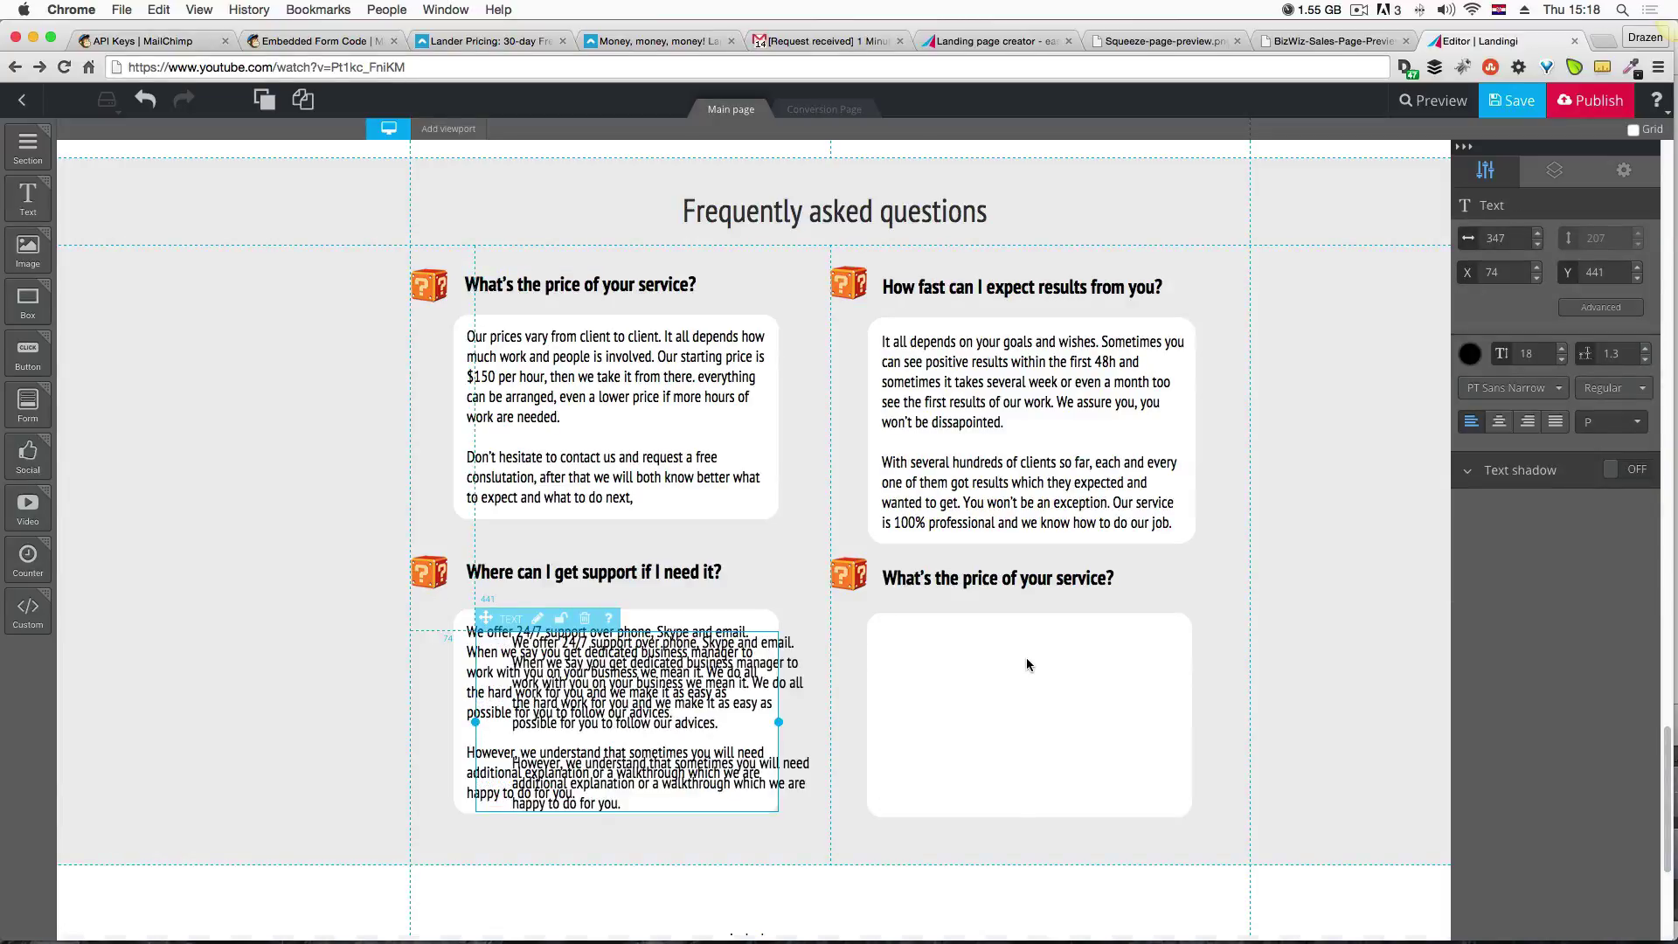
left_click_drag(1026, 658, 1027, 657)
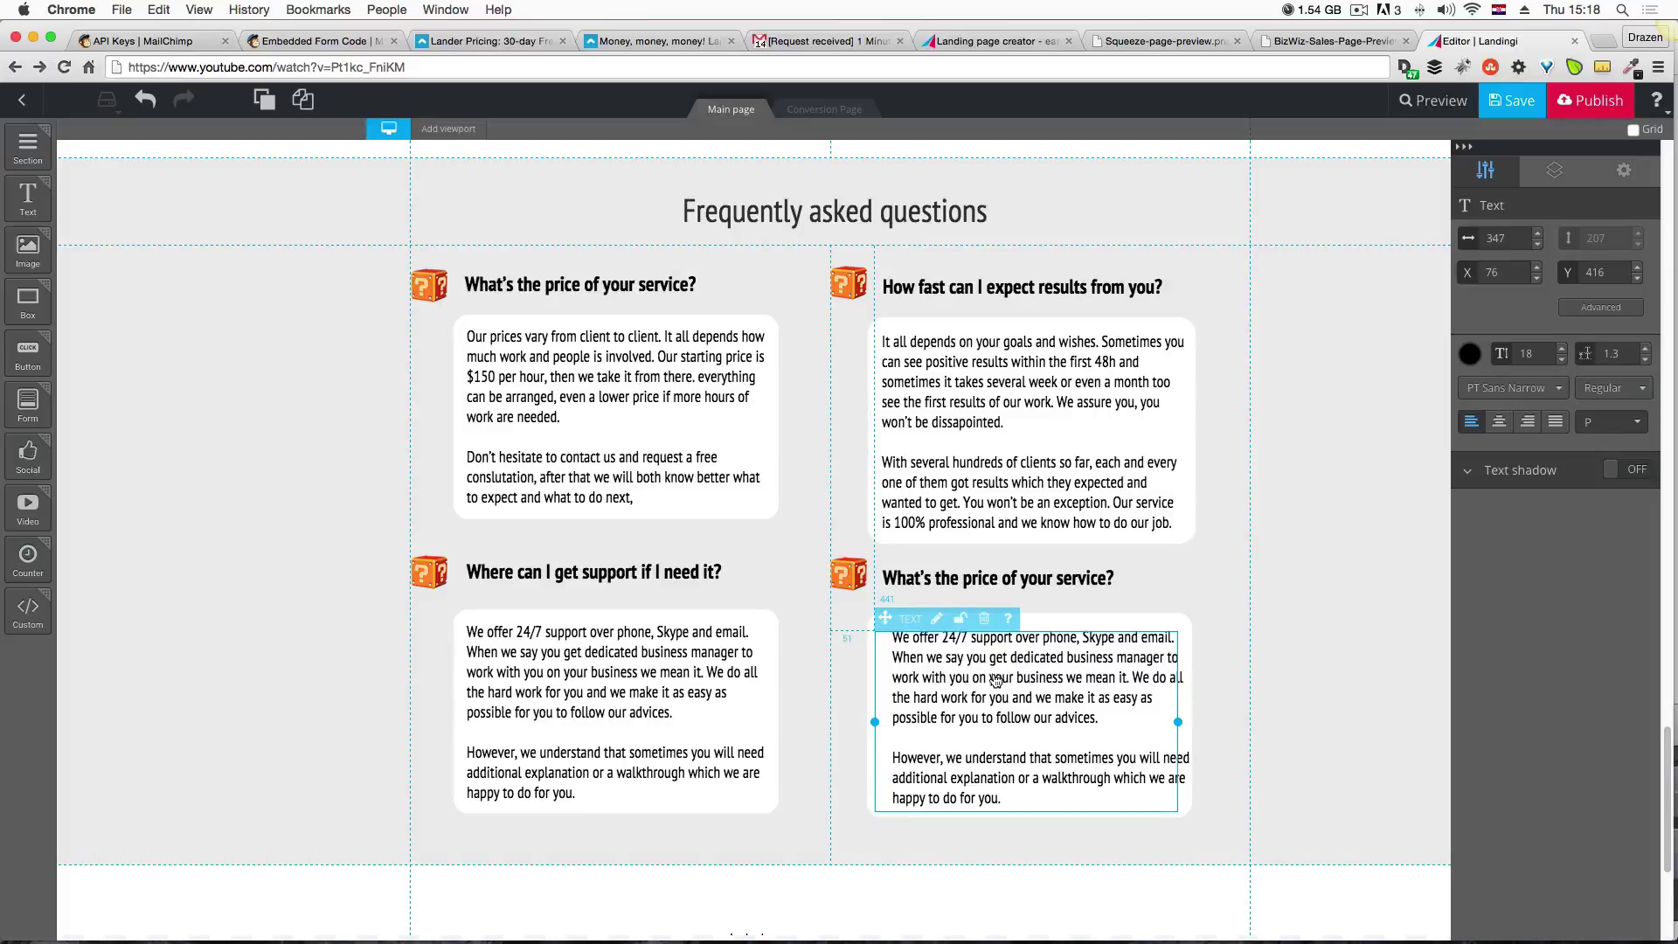
left_click_drag(986, 680, 992, 666)
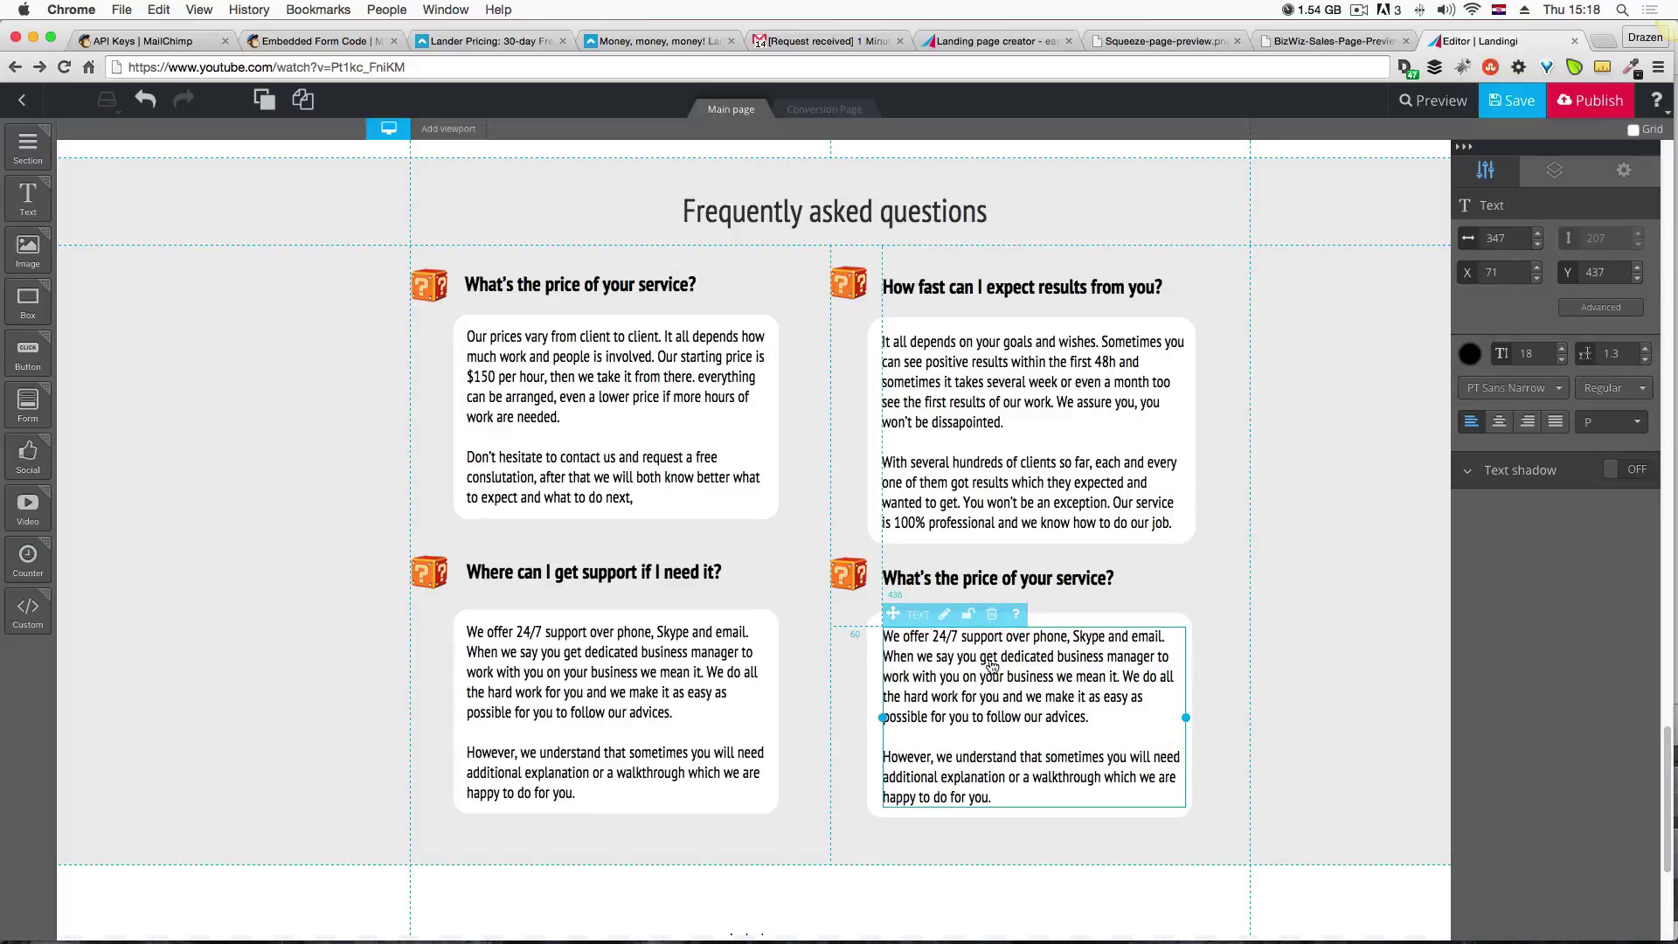
Switch to Adobe Fireworks, copy the heading "How can I contact you?" from the mockup, and return to the page editor in Chrome.
left_click(1411, 573)
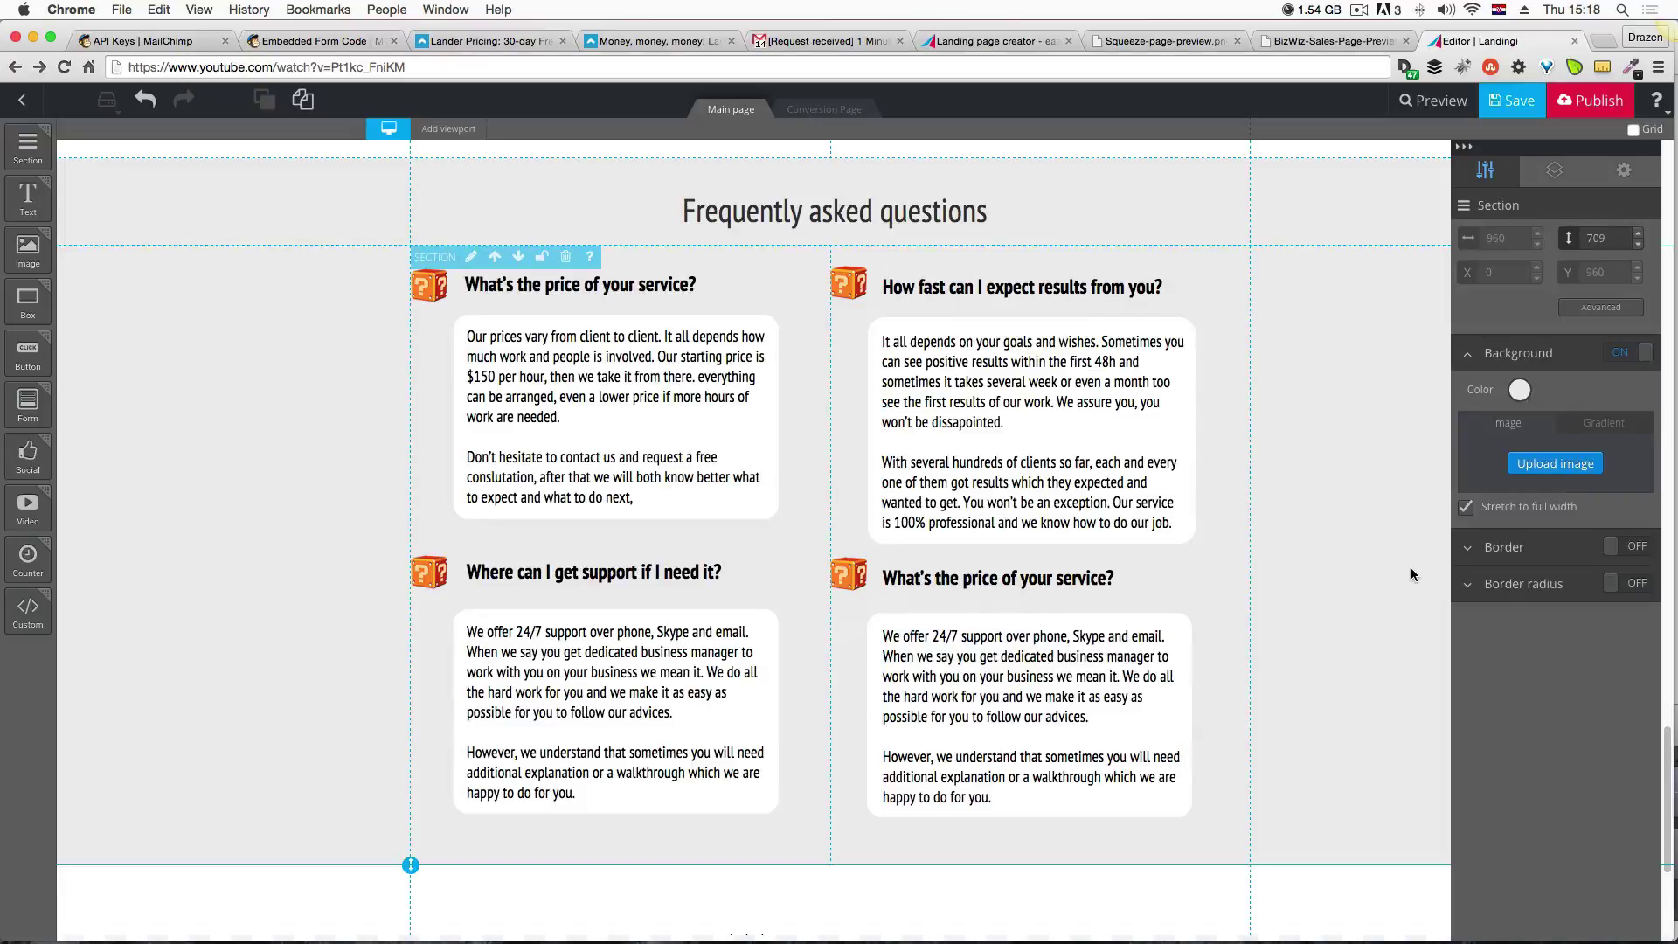
key("ctrl+Up")
left_click(256, 437)
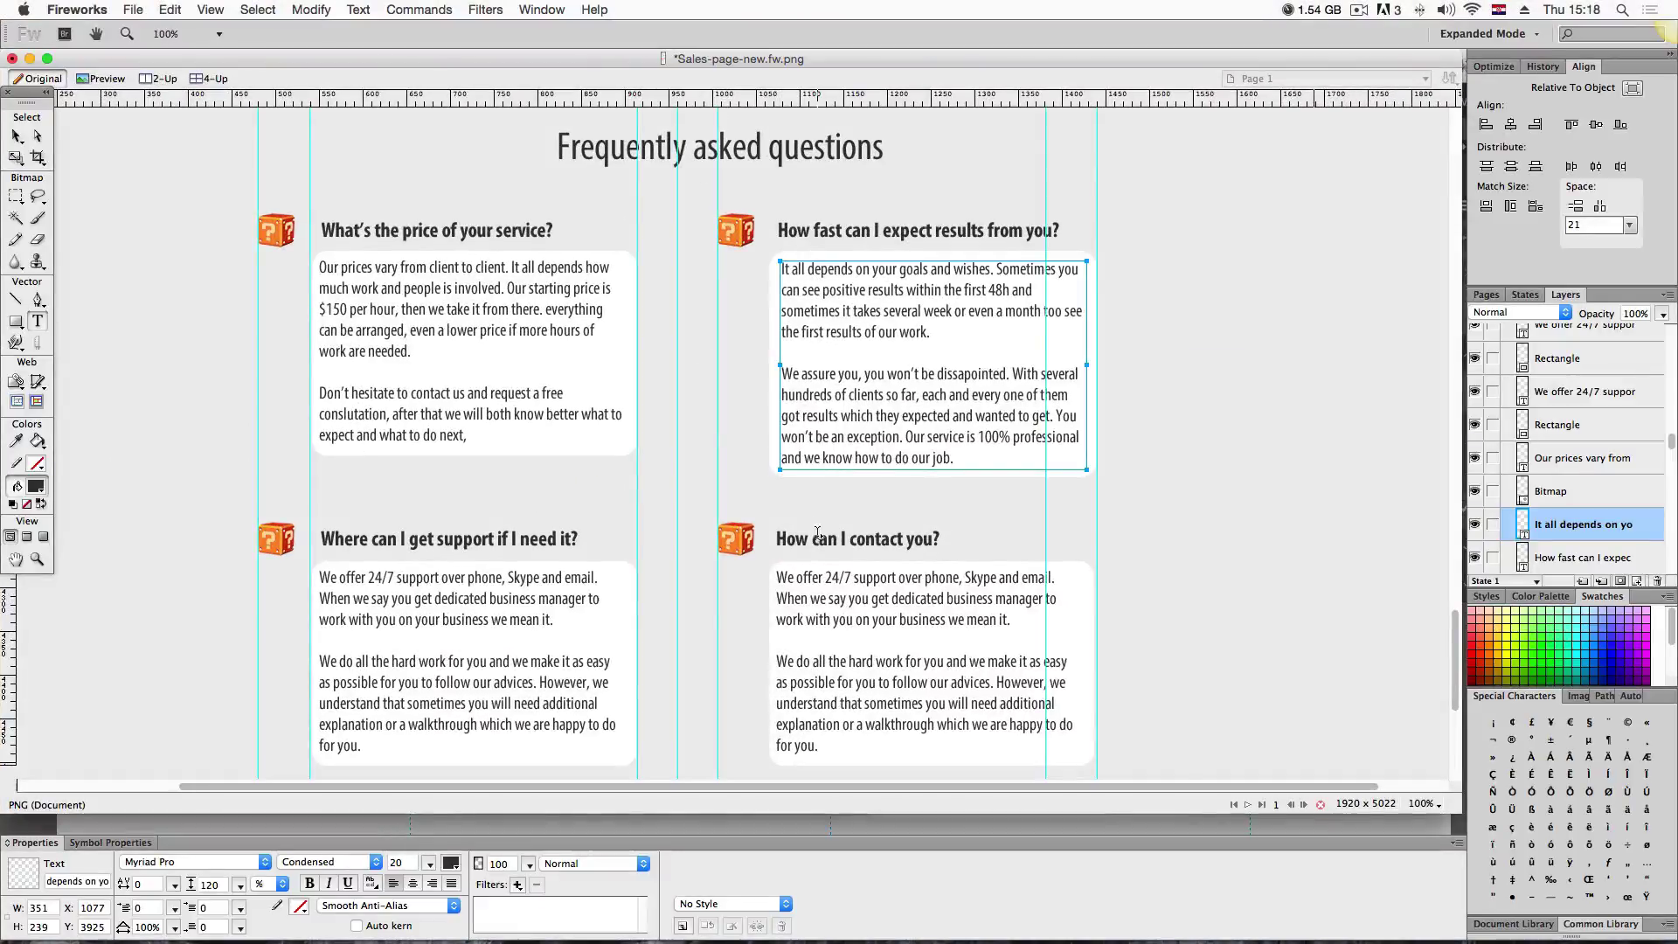
double_click(819, 537)
key("super+a")
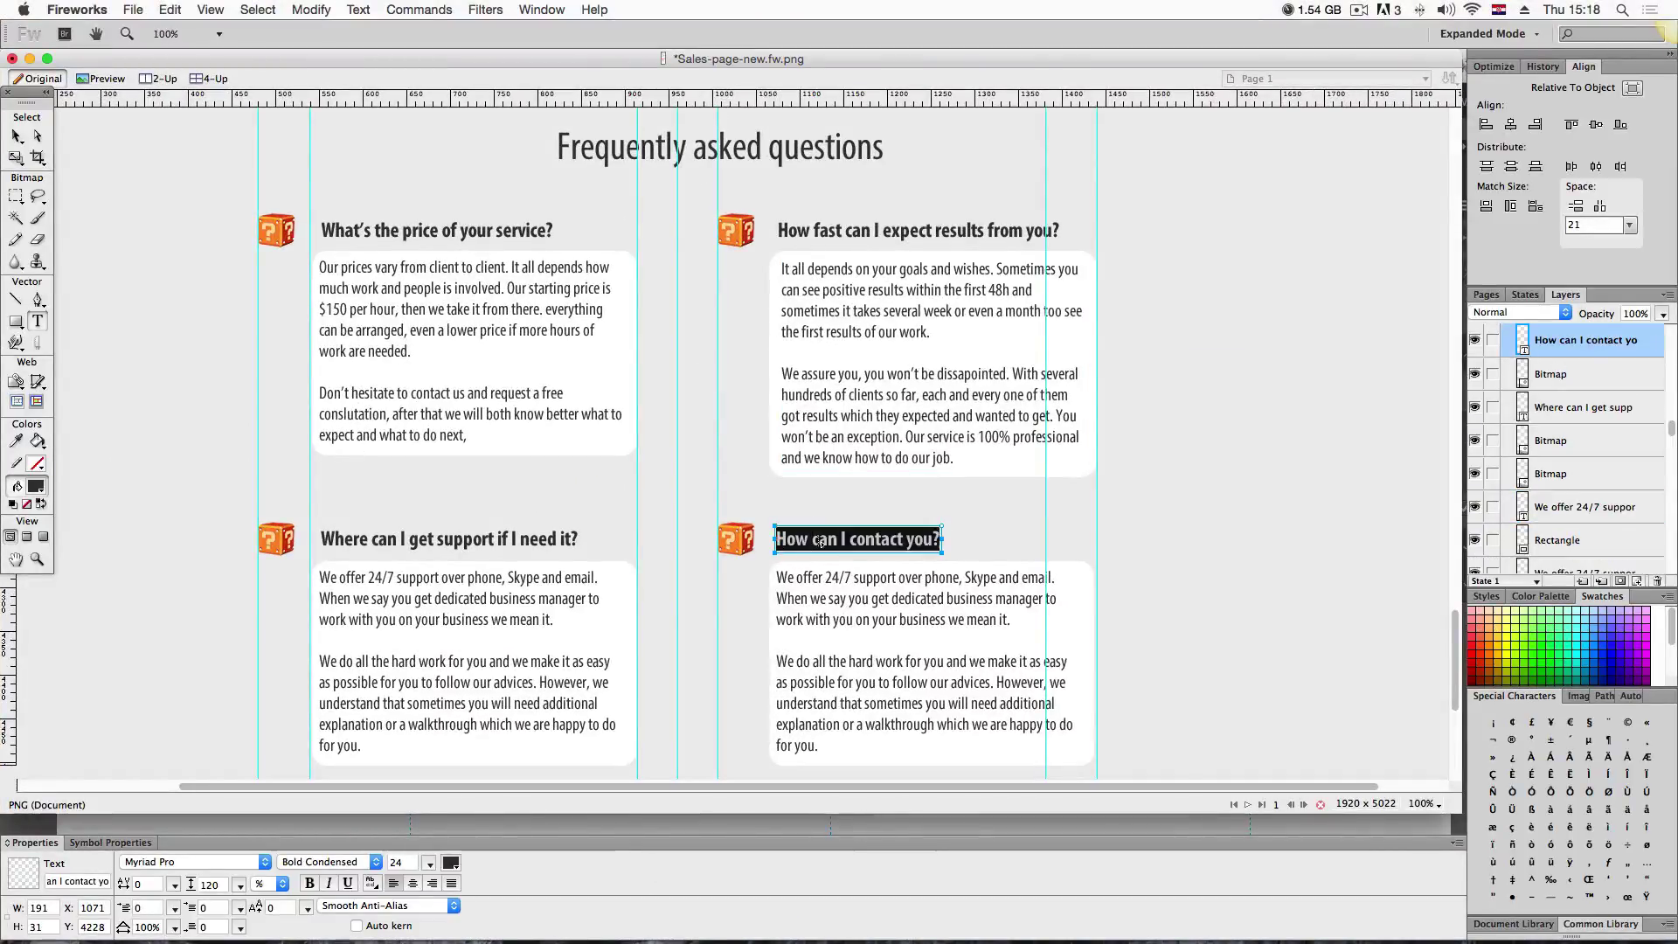
key("ctrl+Up")
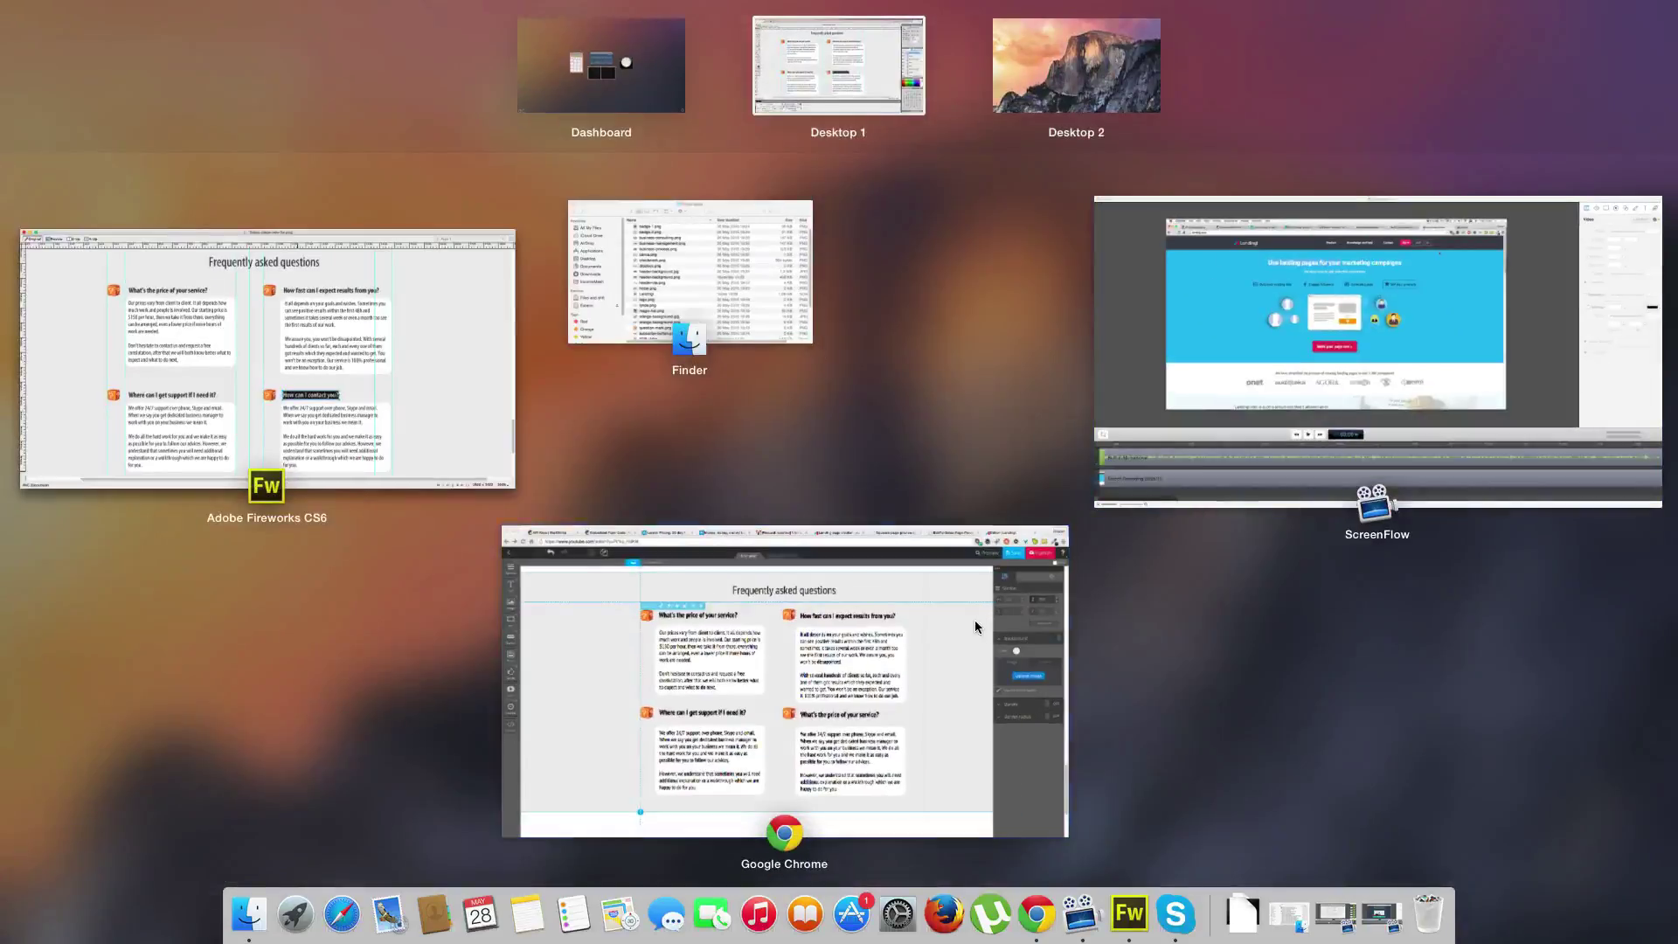
left_click(977, 621)
Replace the lower-right question heading with "How can I contact you?" and compare the section with the mockup image.
left_click(990, 576)
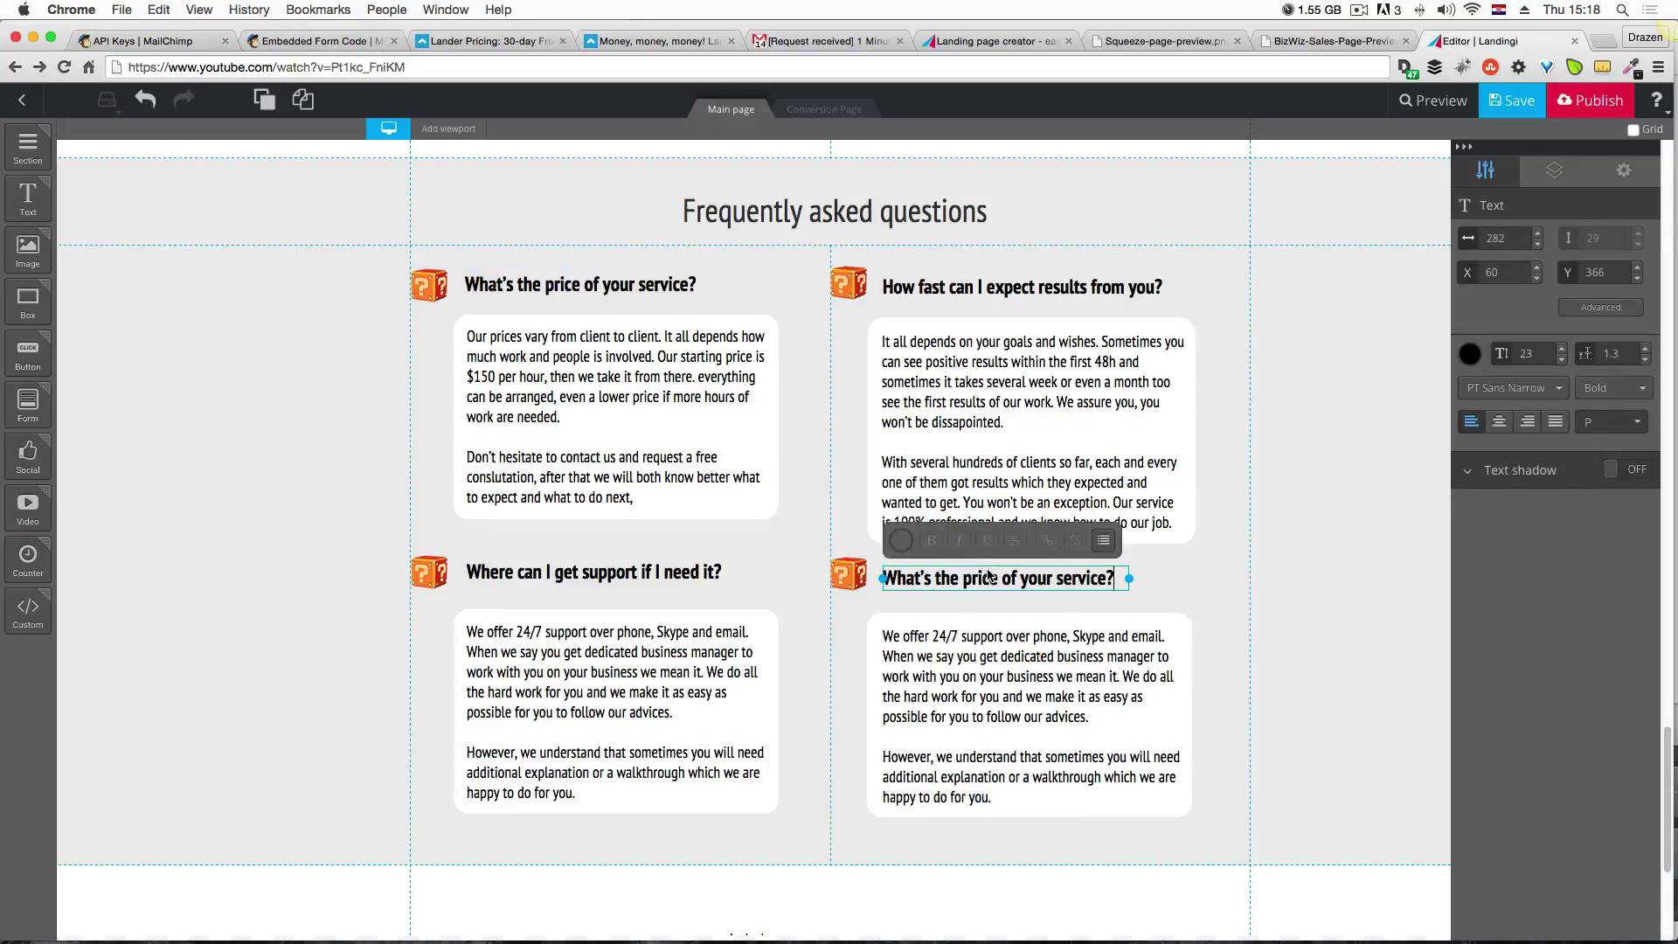
double_click(991, 576)
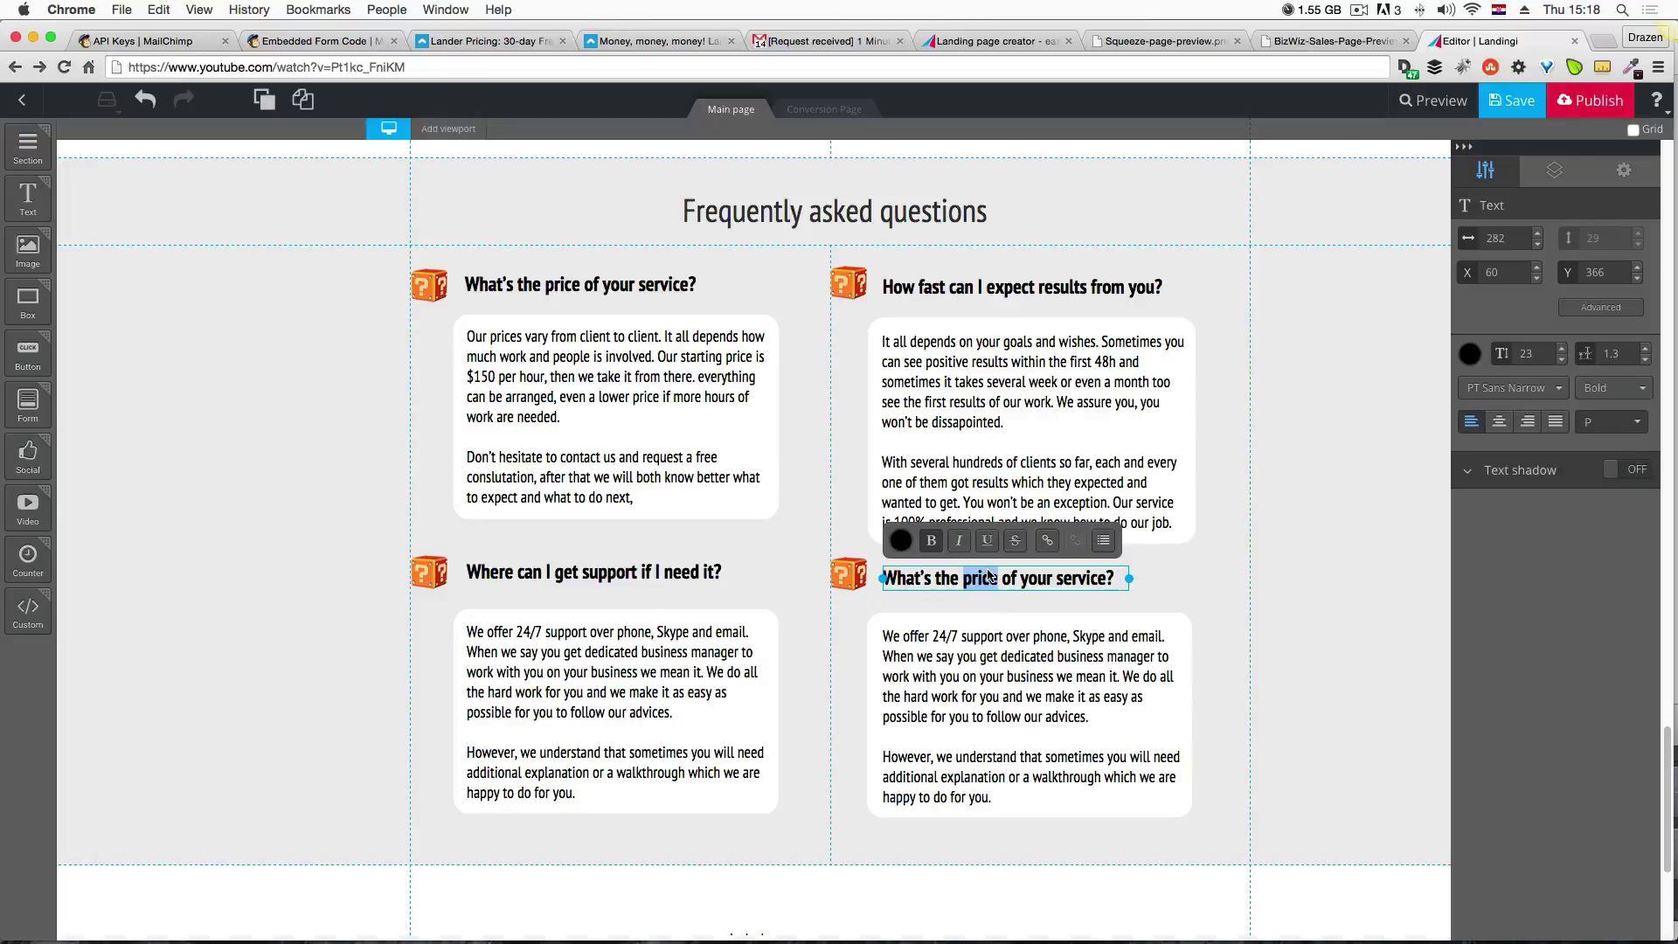
left_click(1338, 45)
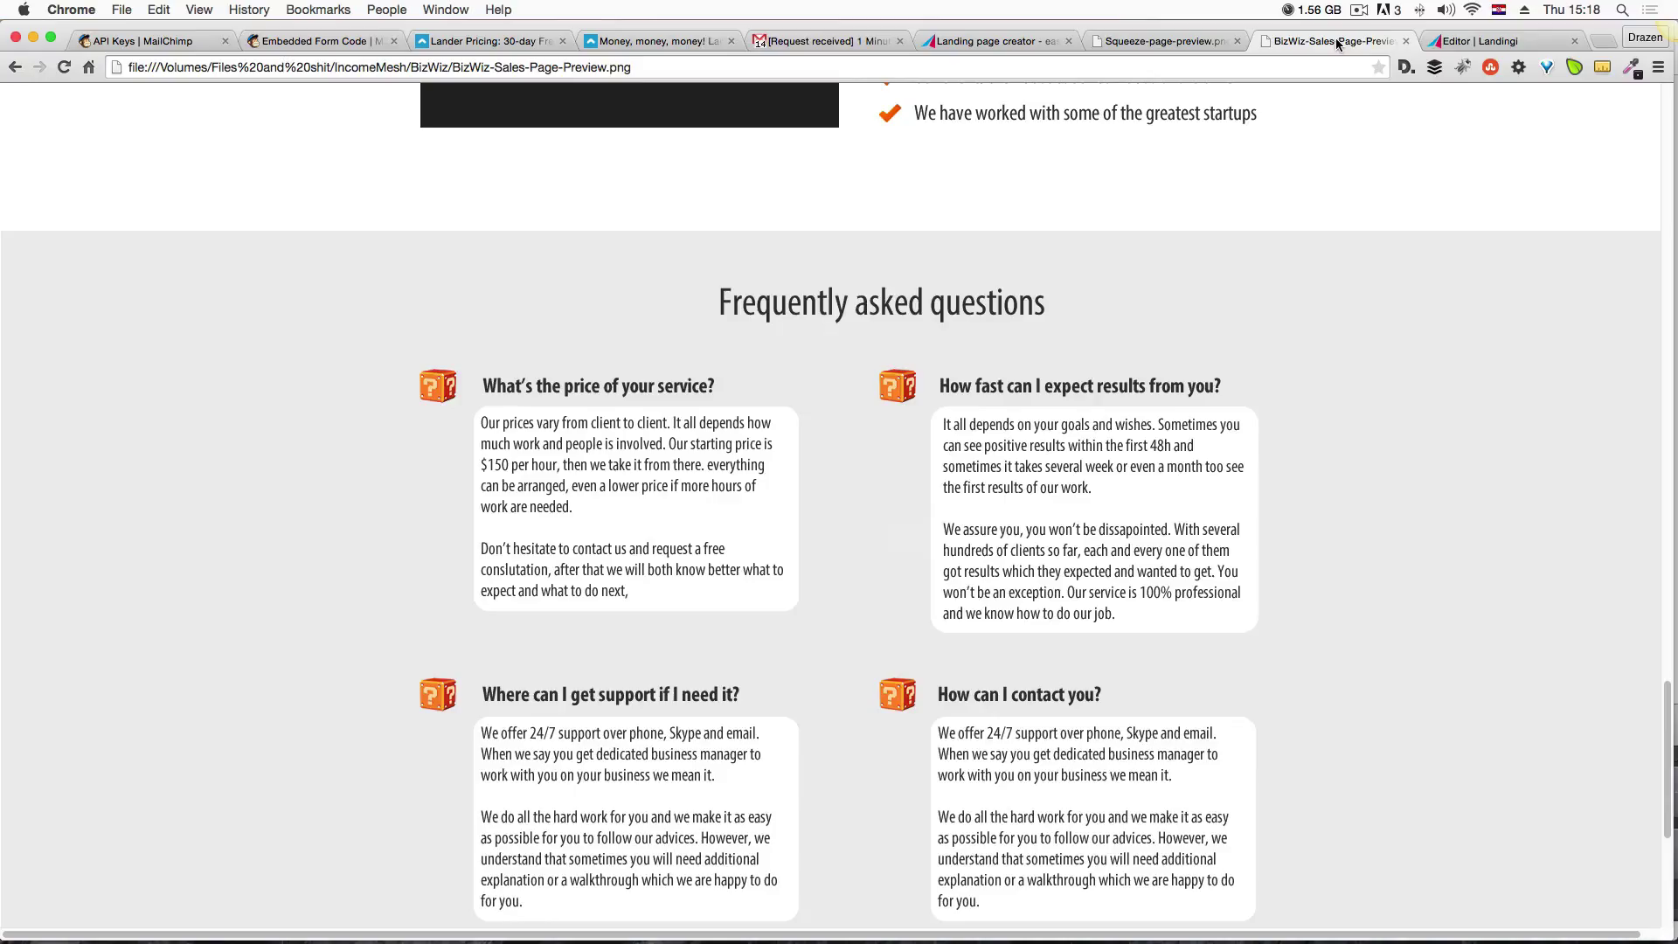
left_click(1448, 49)
Extend the questions section to a height of 764 and move the lower row of icons, headings, boxes and answers down.
scroll(1316, 481, "down", 3)
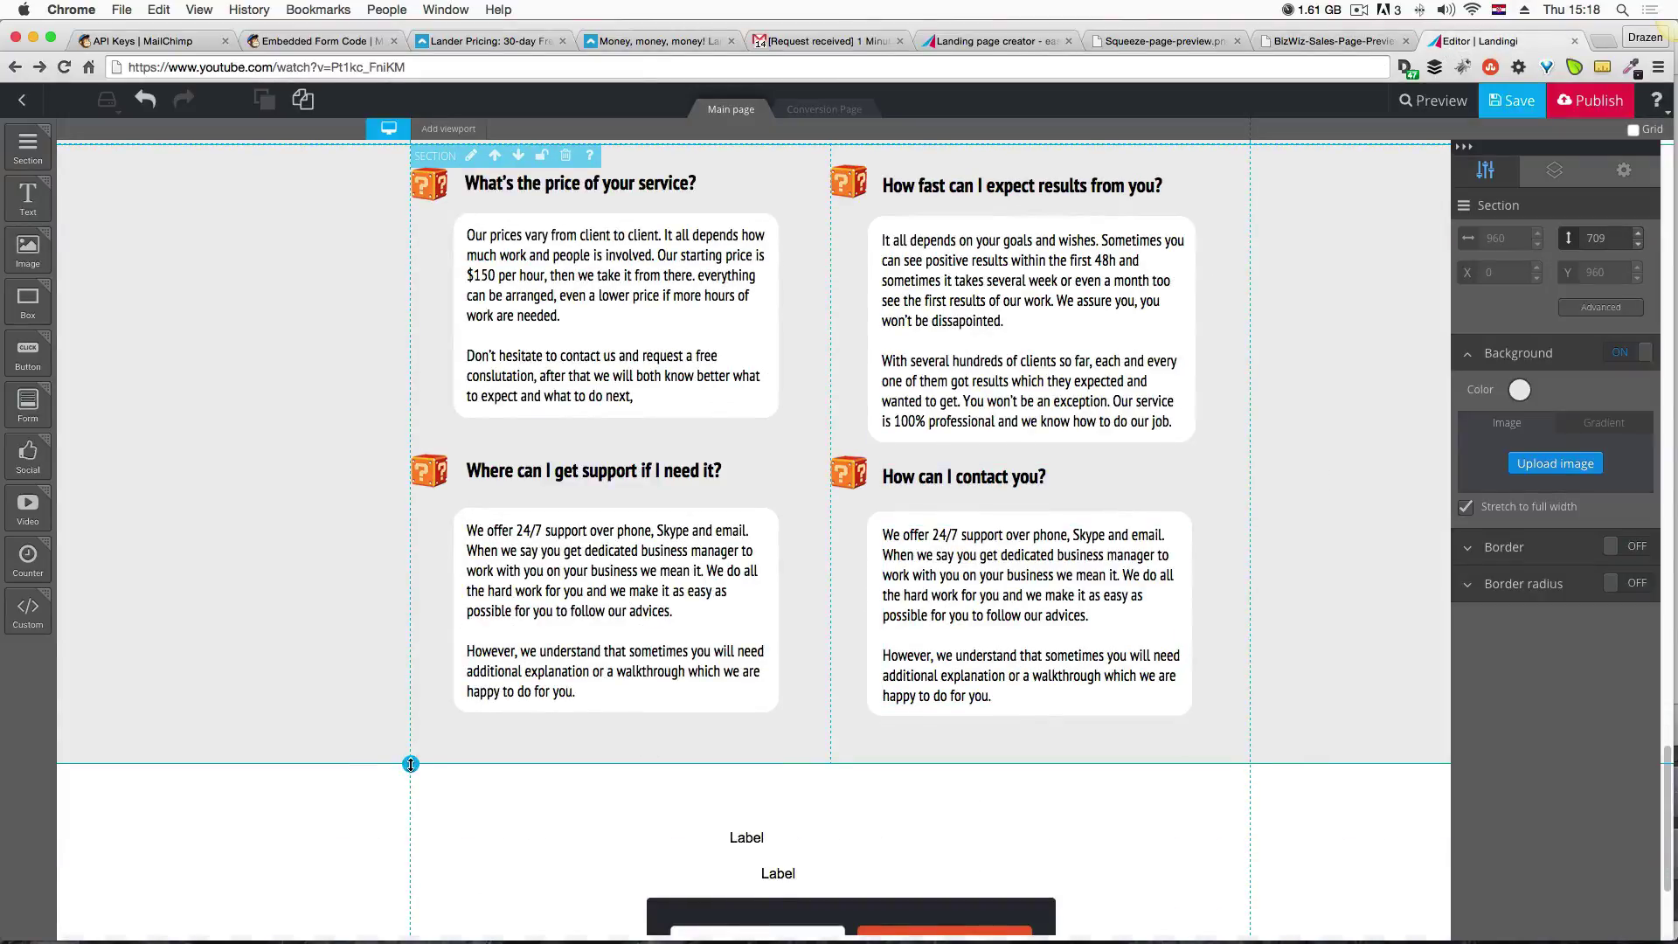
left_click_drag(411, 764, 411, 812)
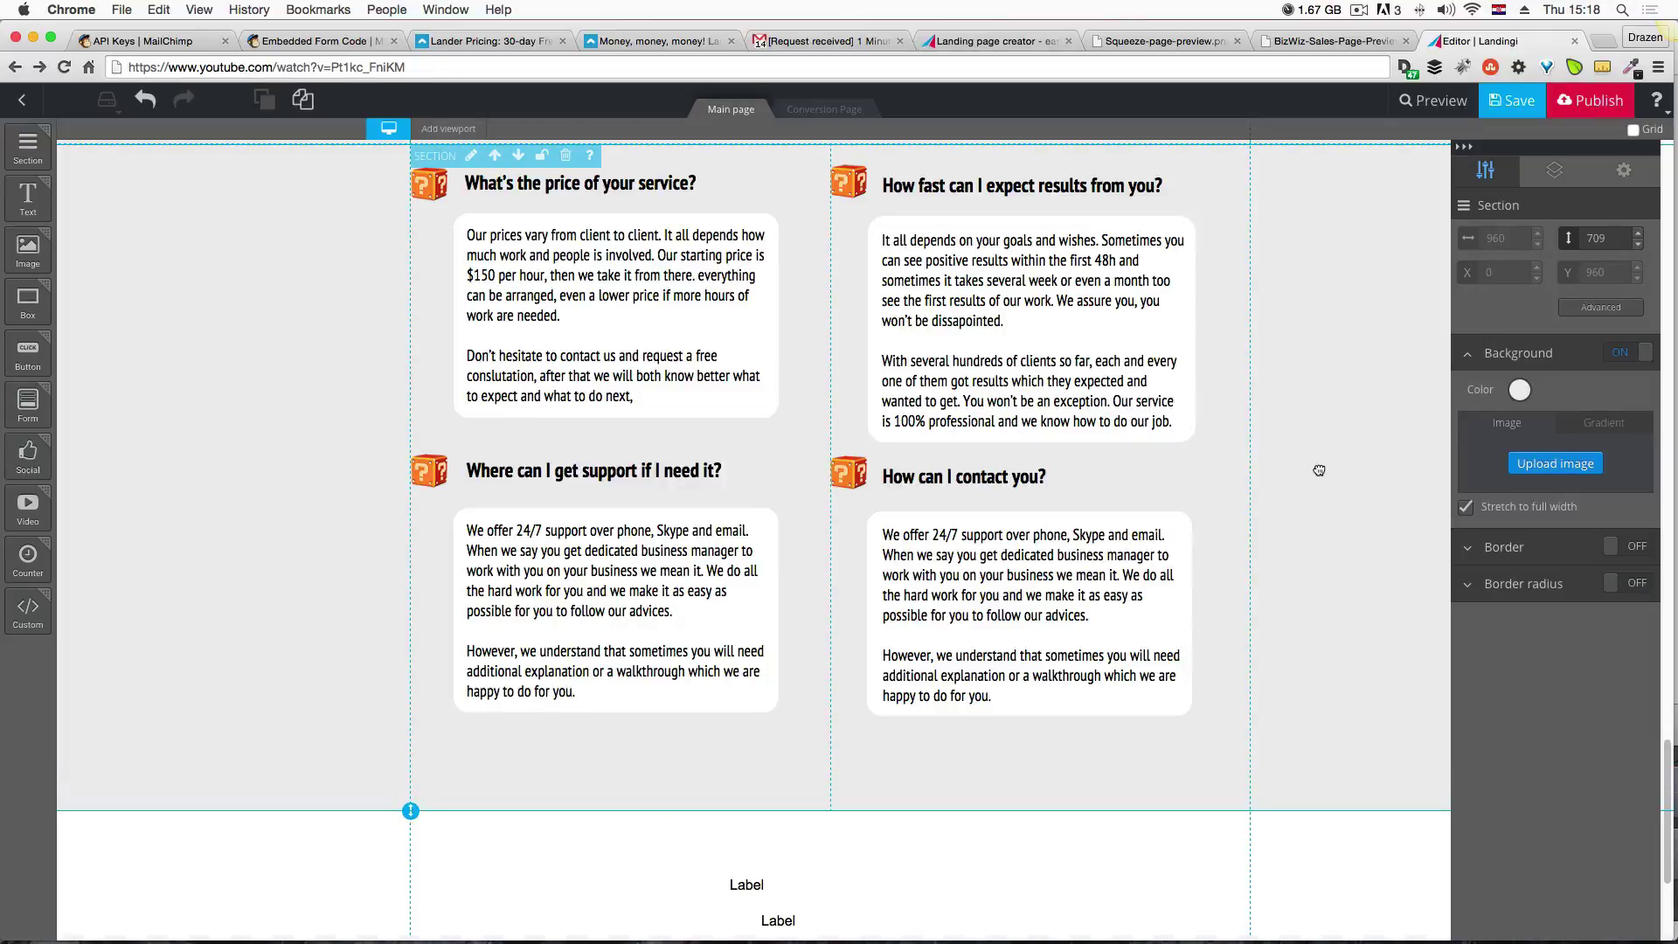
left_click_drag(1333, 469, 381, 661)
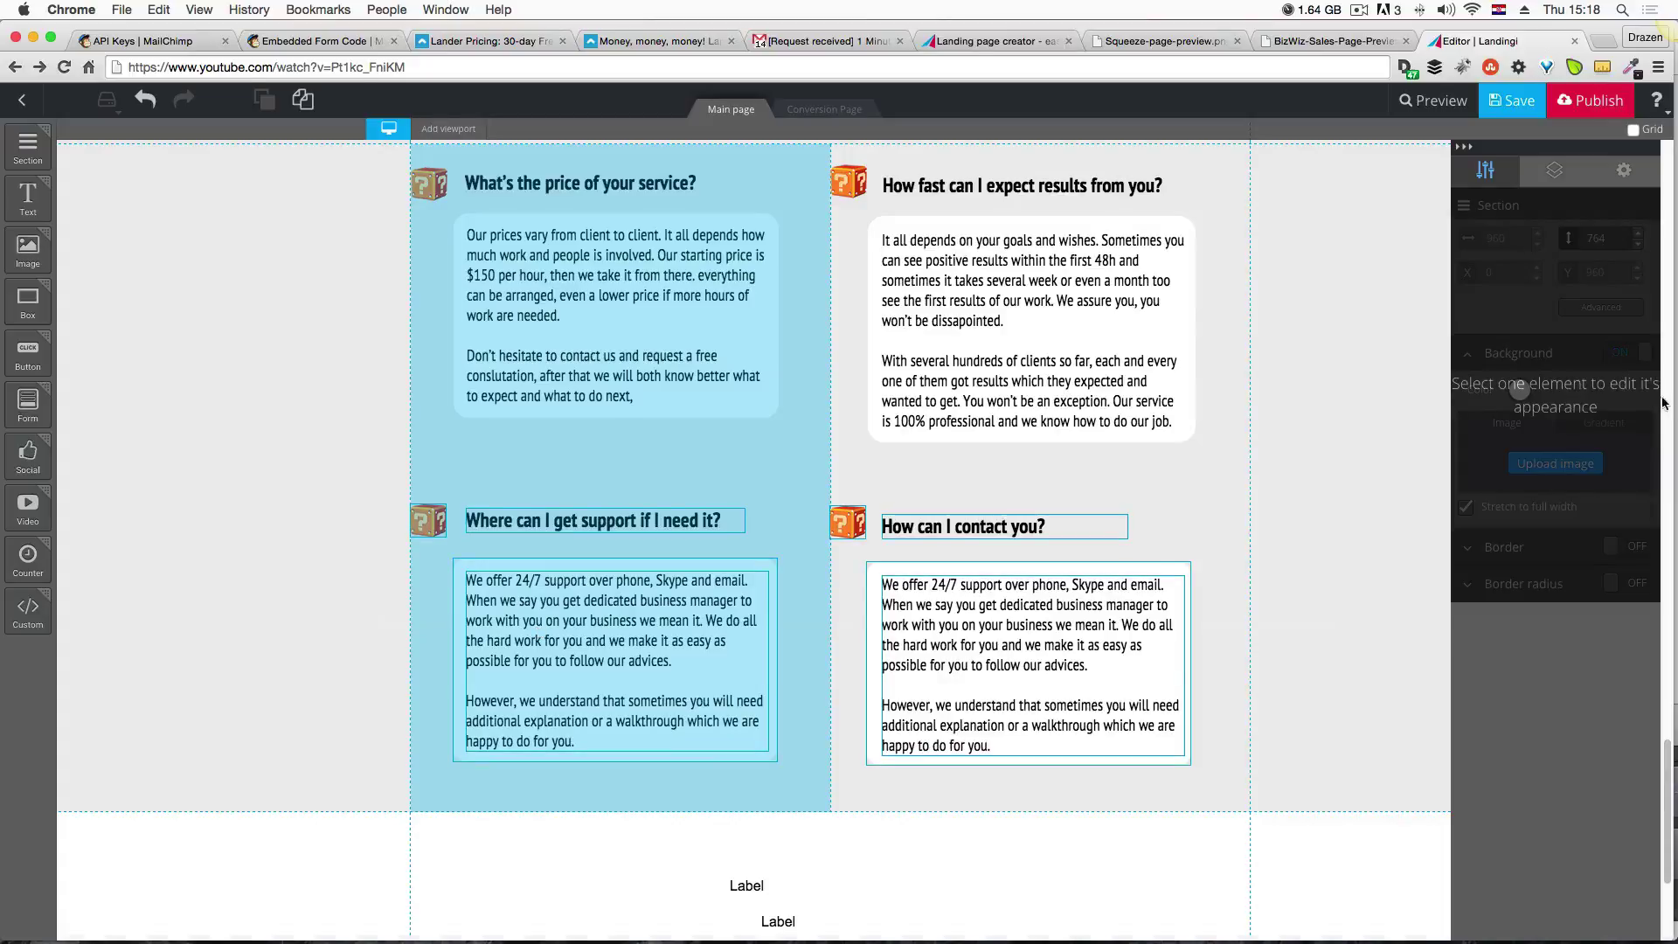
left_click(1355, 420)
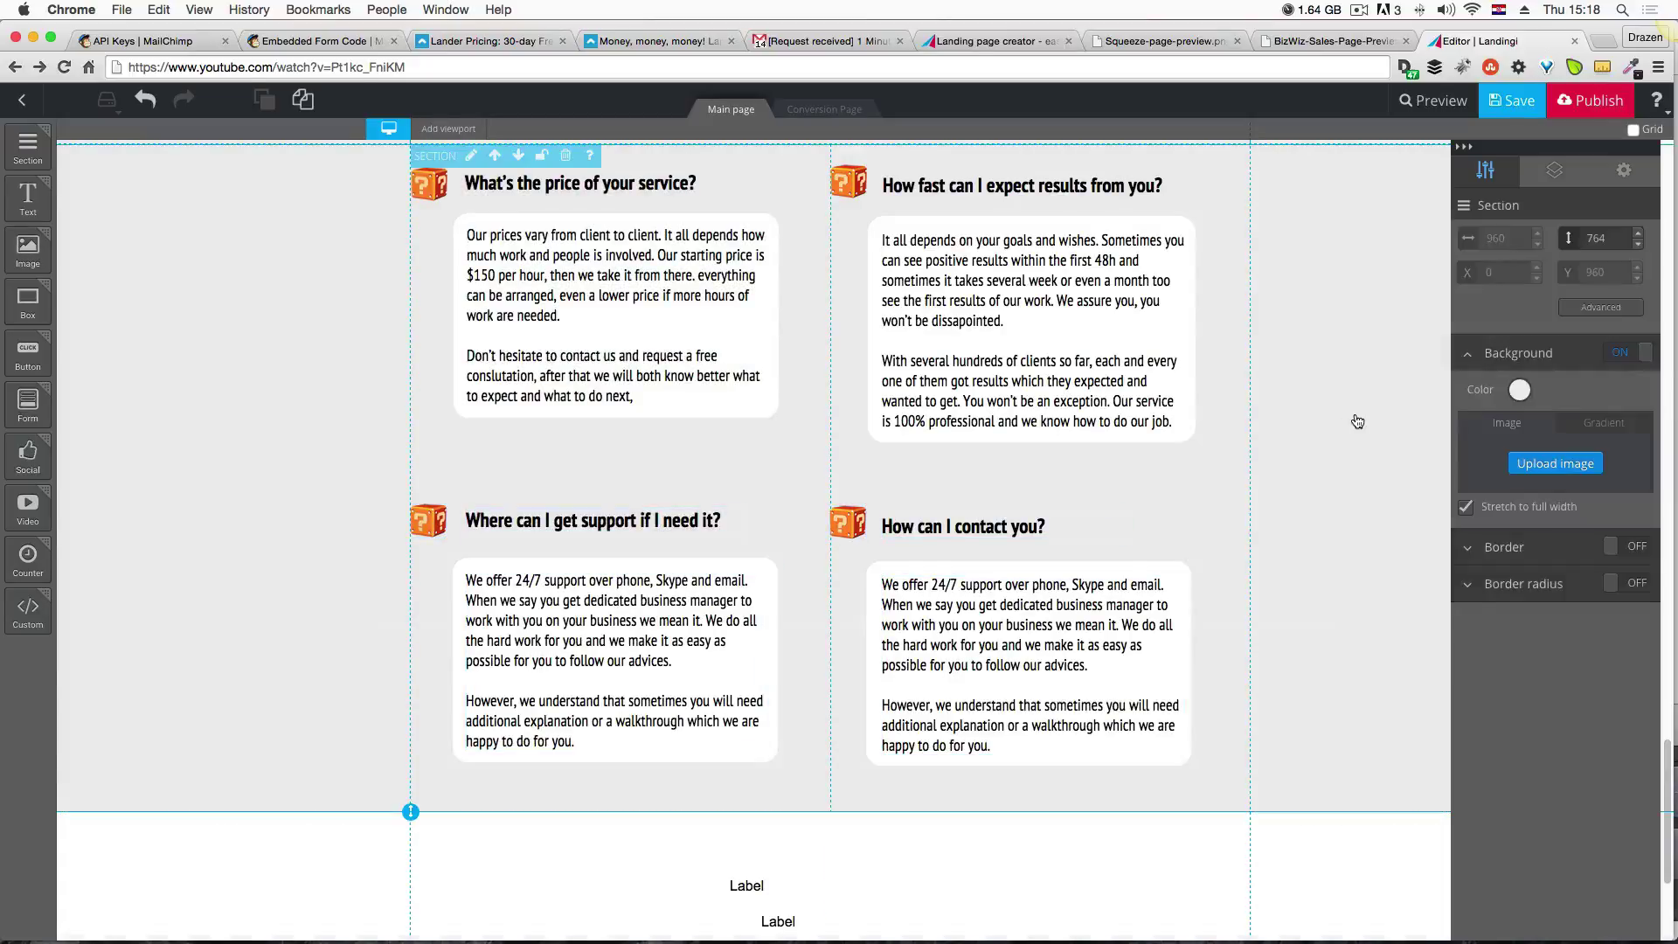
Save the page and preview it down to the Frequently asked questions section.
left_click(1516, 97)
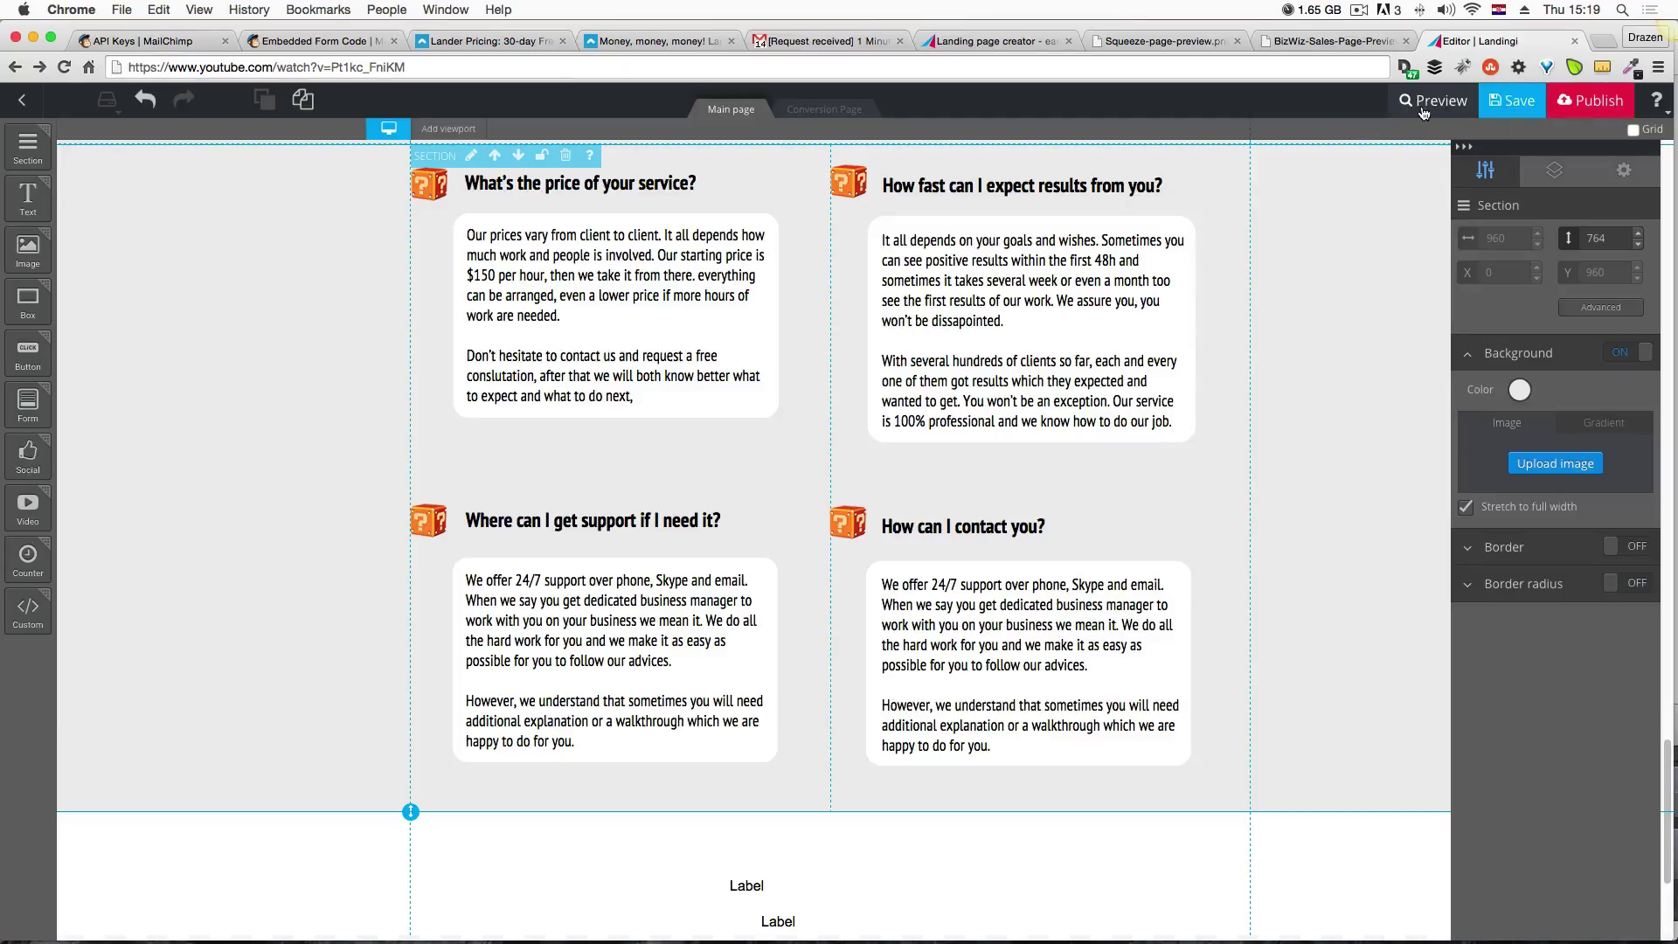
left_click(1425, 111)
left_click(1346, 42)
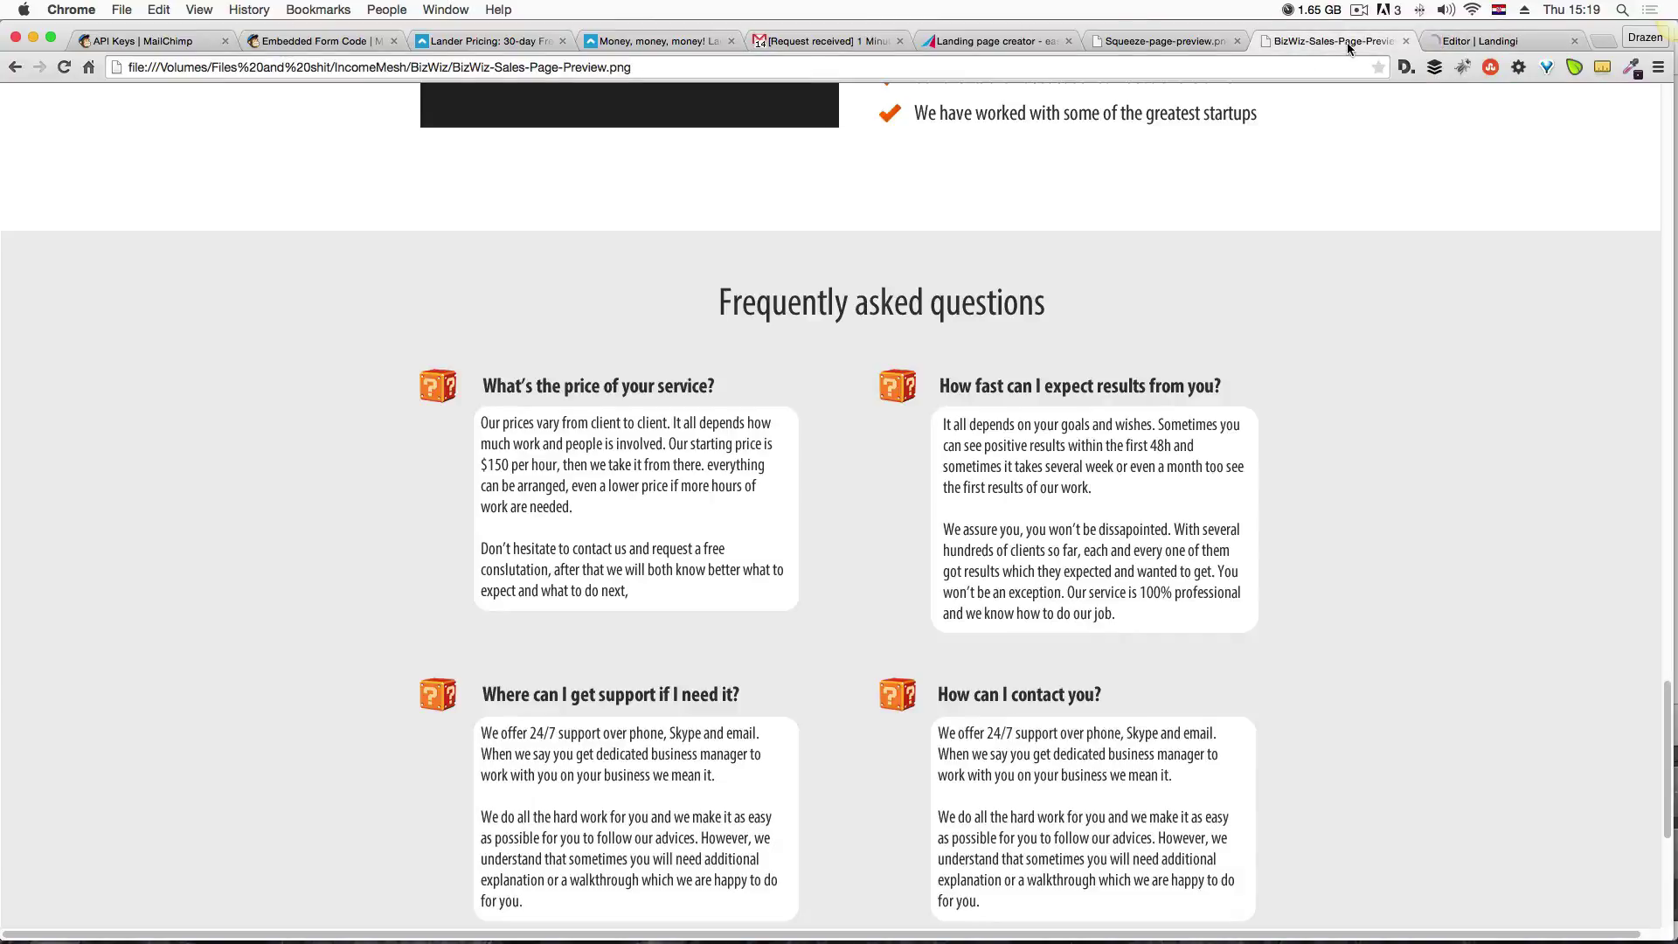
scroll(1238, 245, "down", 3)
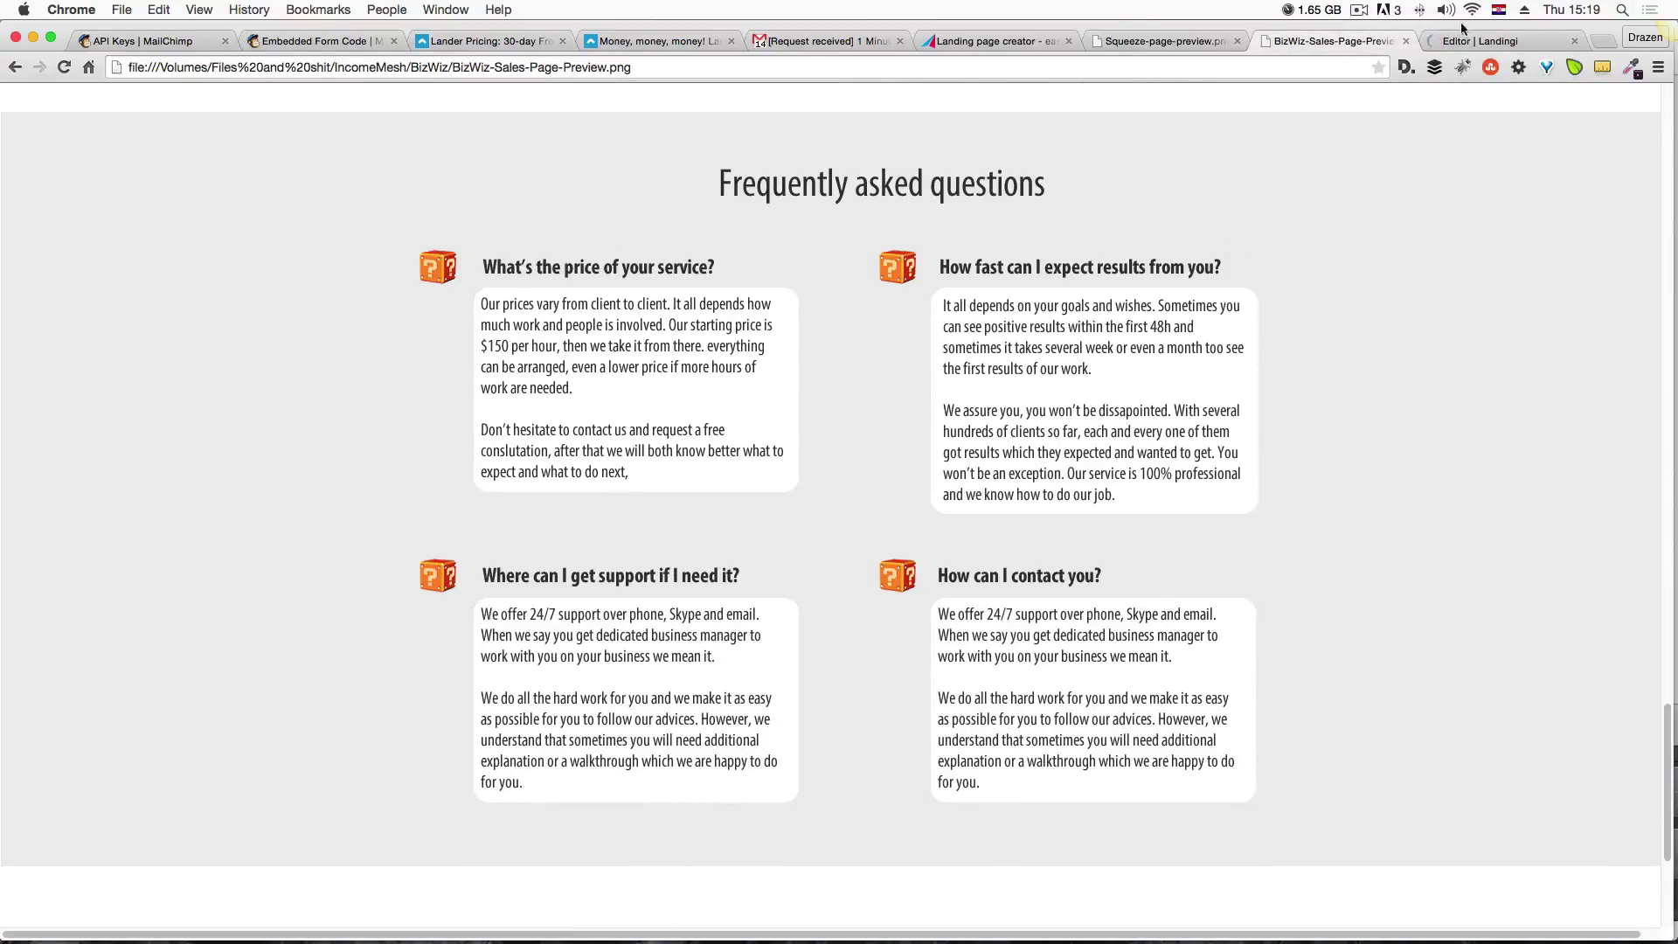
left_click(1471, 42)
scroll(1227, 337, "down", 10)
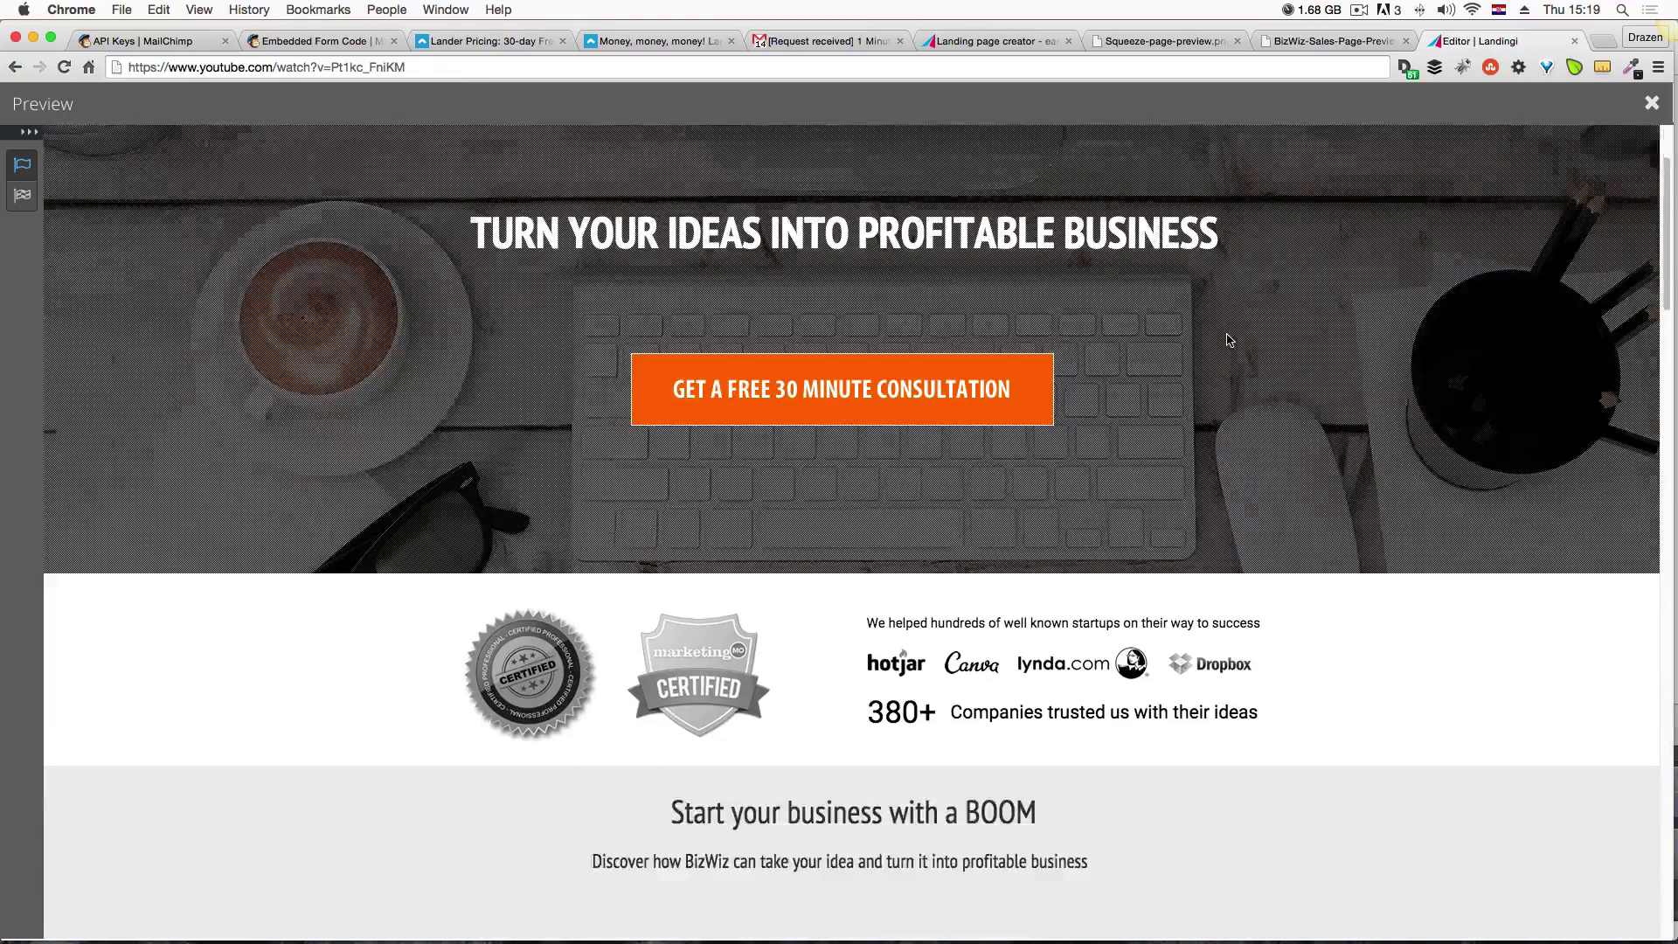
scroll(1226, 338, "down", 15)
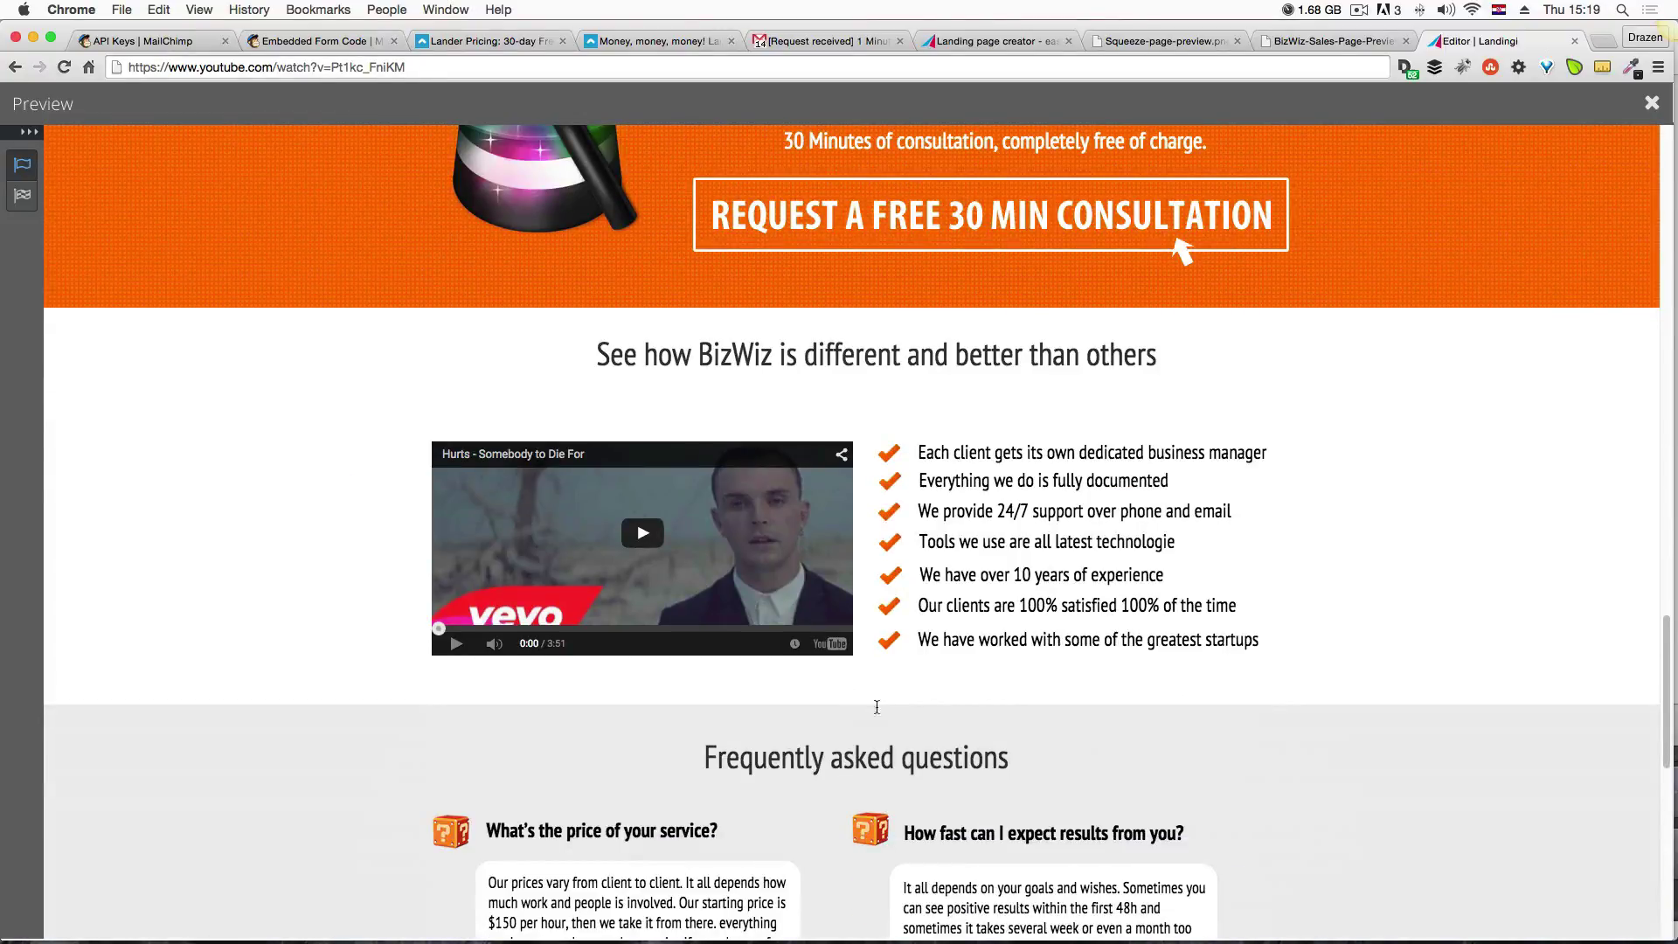
scroll(896, 680, "down", 5)
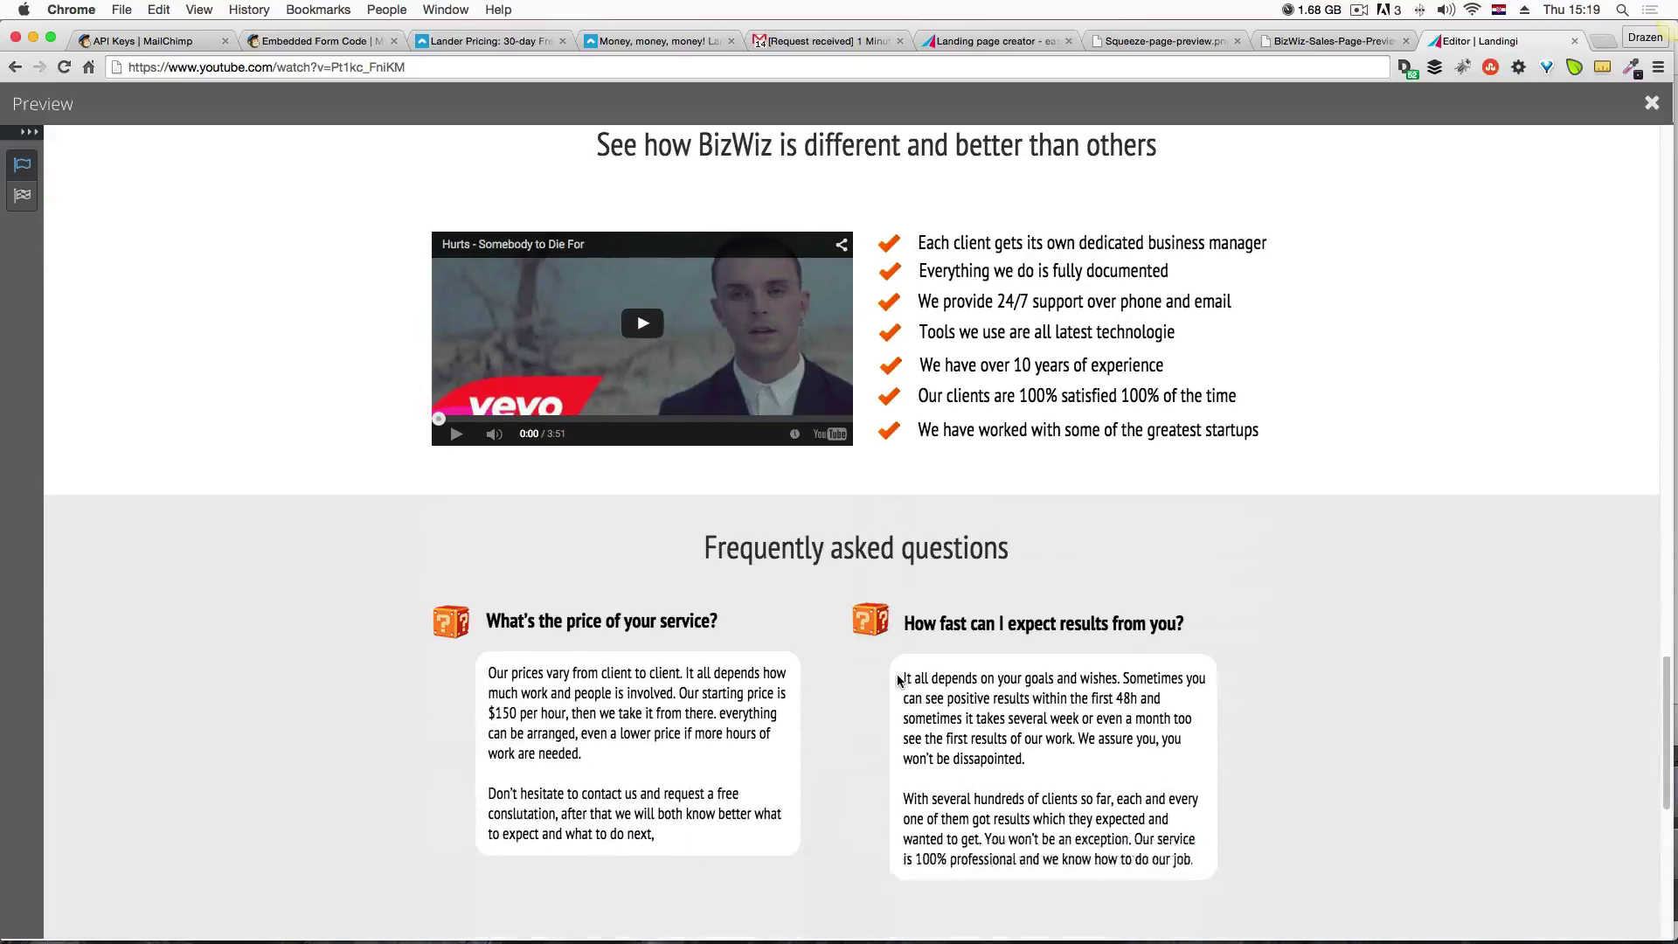
scroll(899, 680, "down", 8)
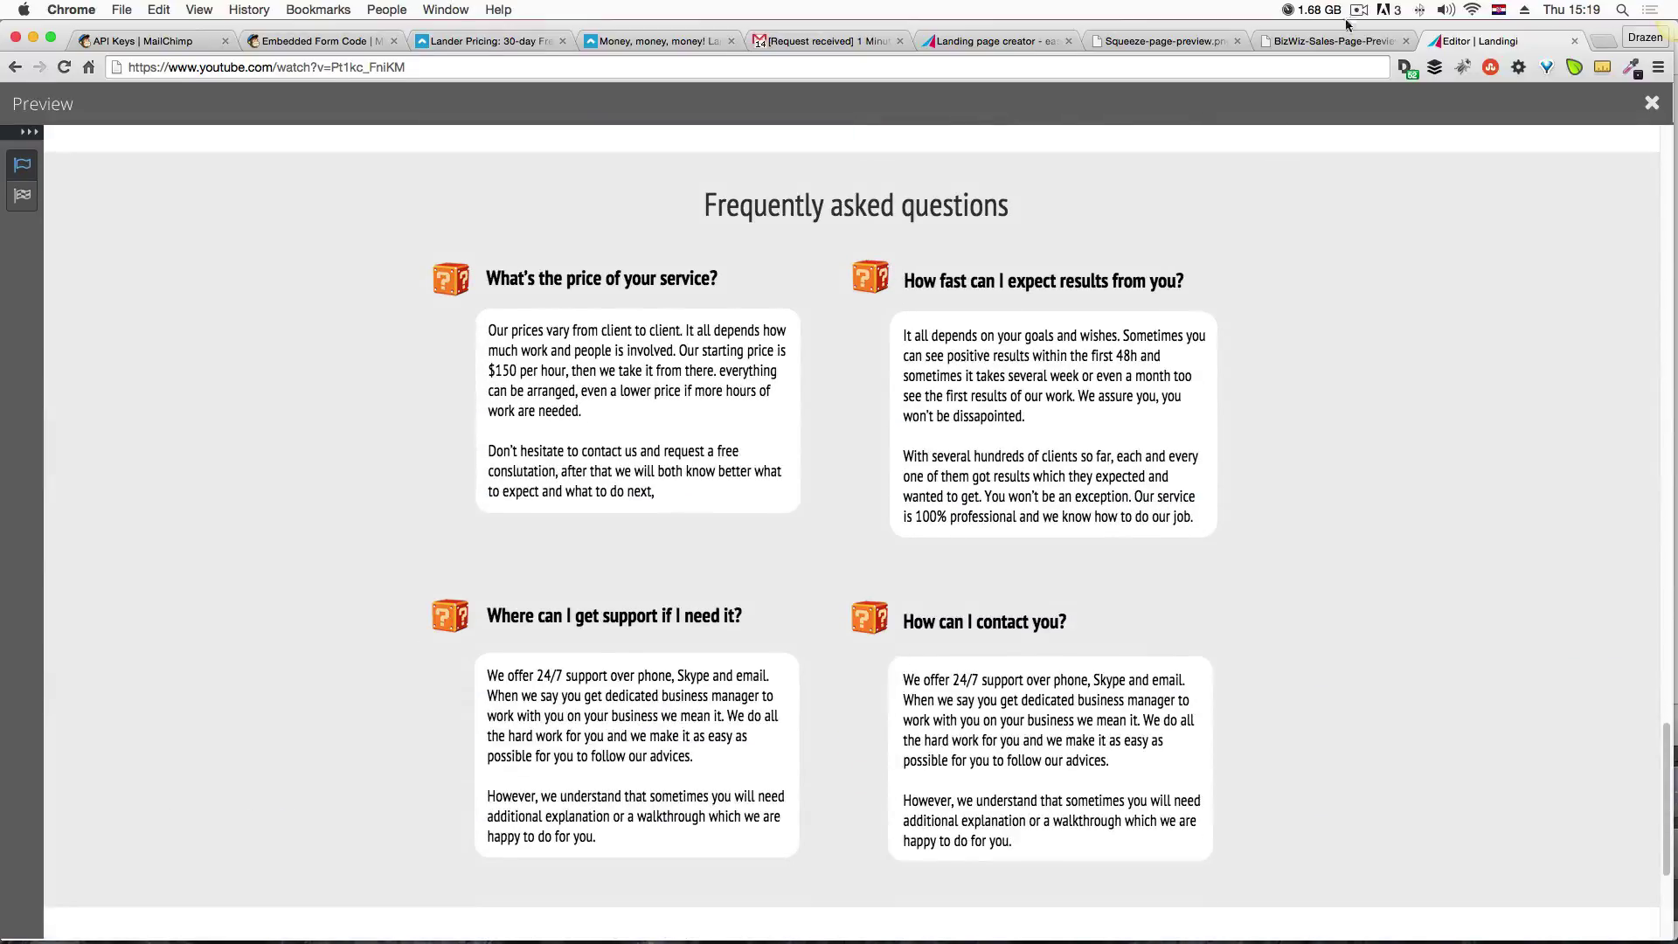
Compare the previewed questions section's column spacing and layout with the mockup image, and close the preview.
left_click(1341, 40)
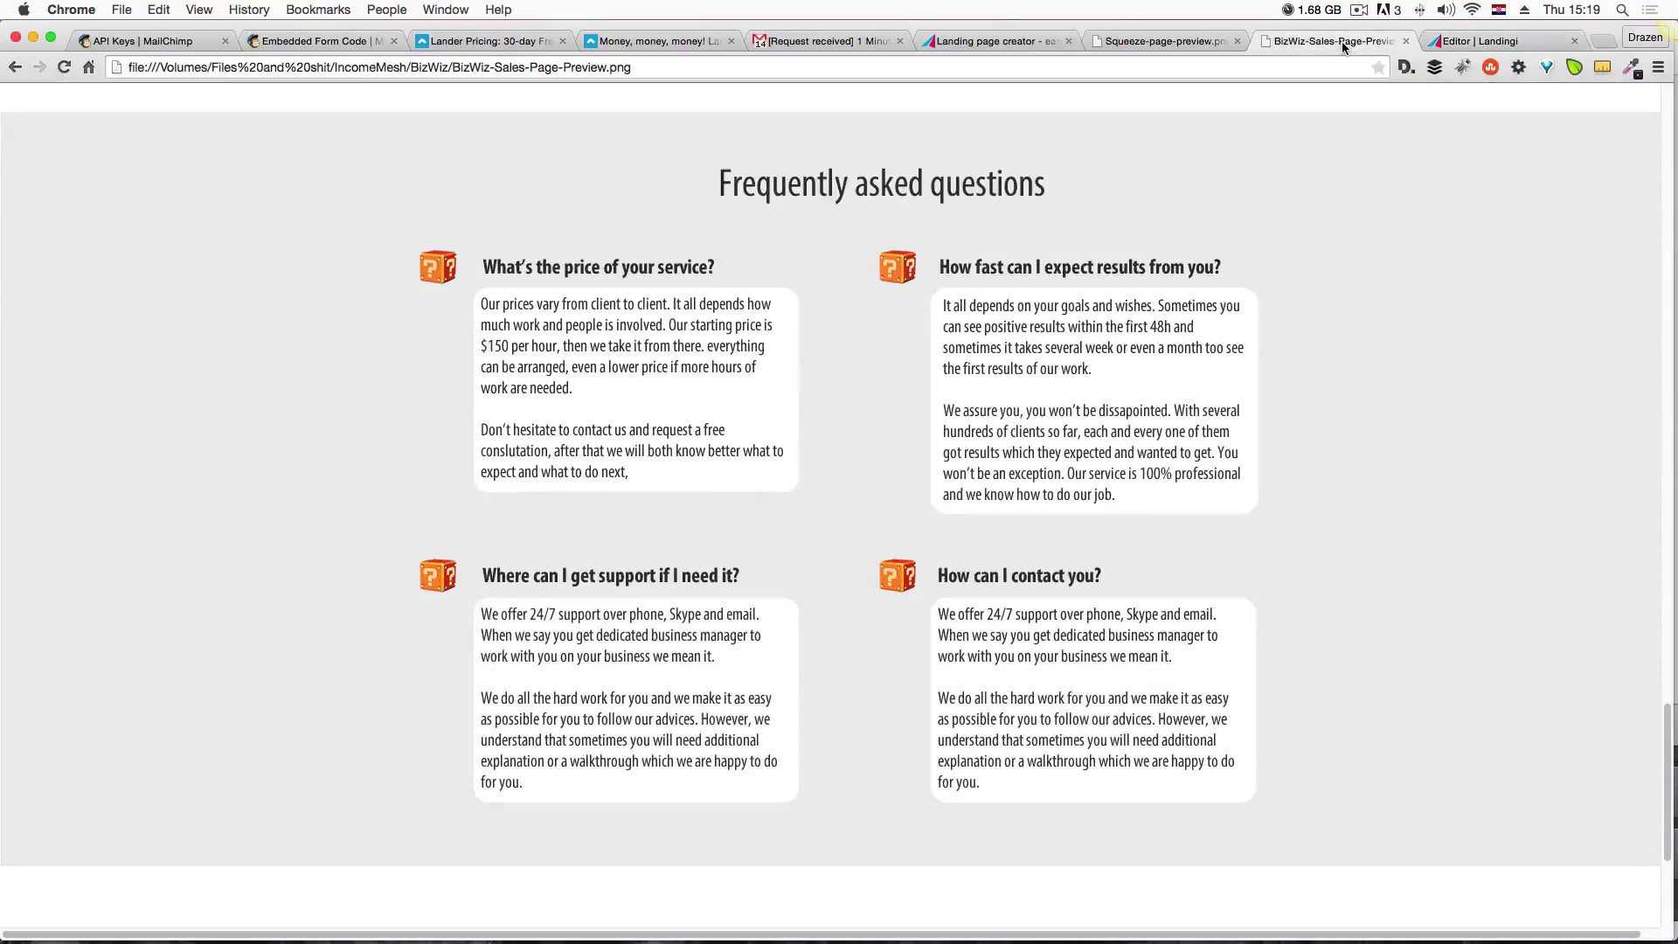
left_click(1525, 42)
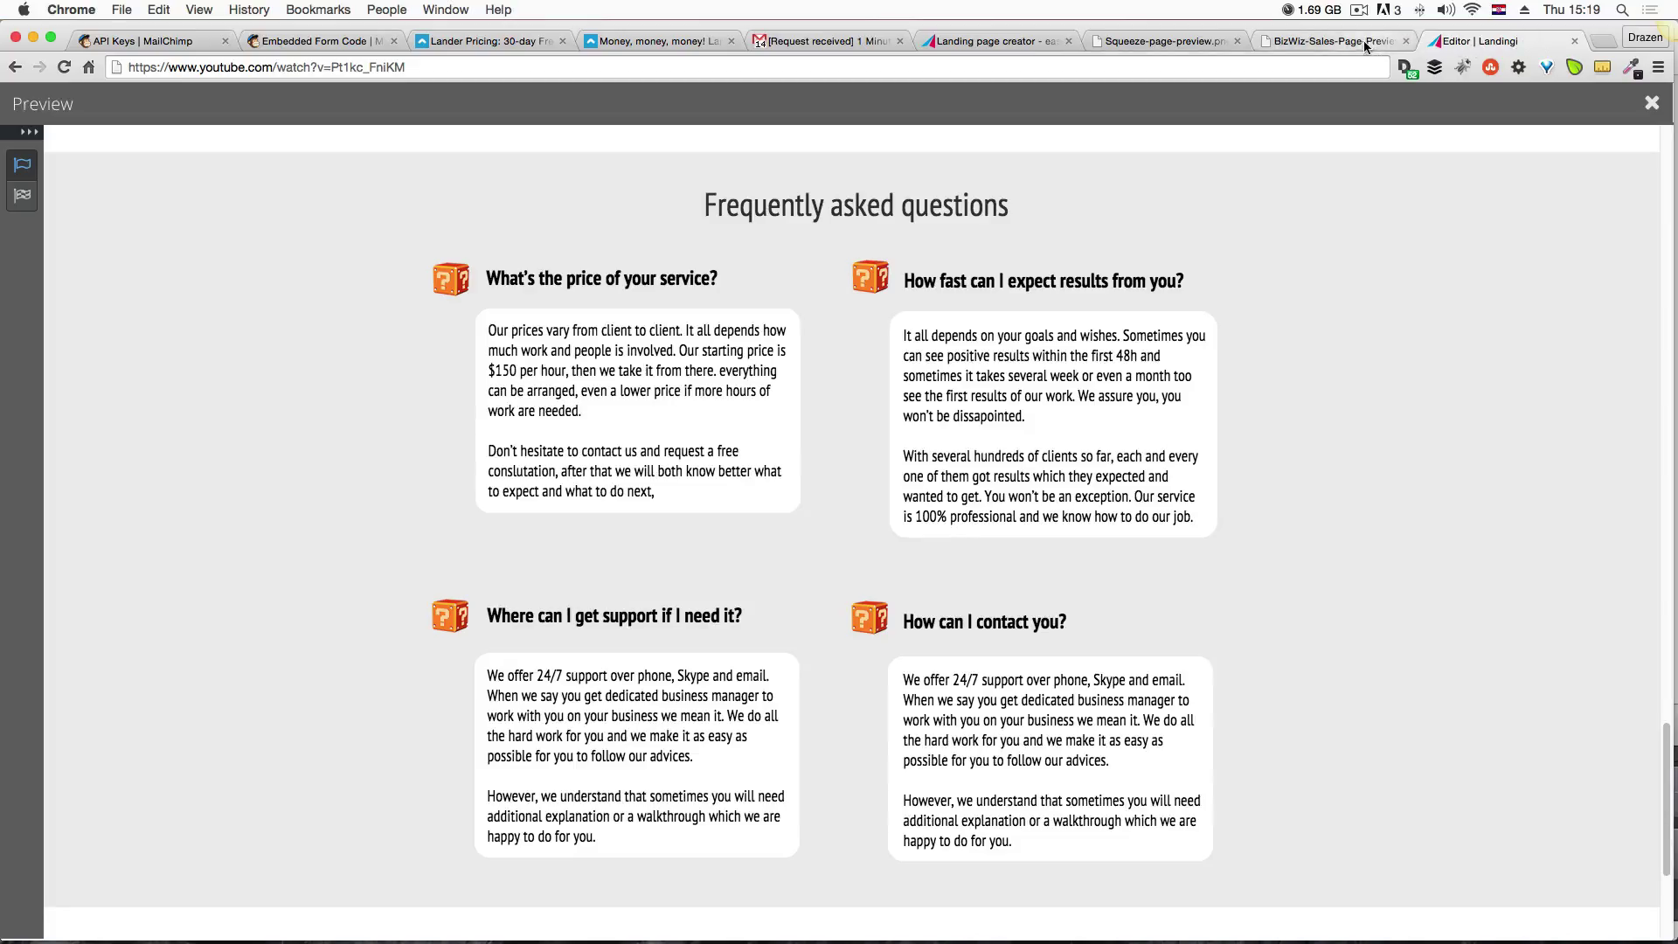
left_click(1302, 42)
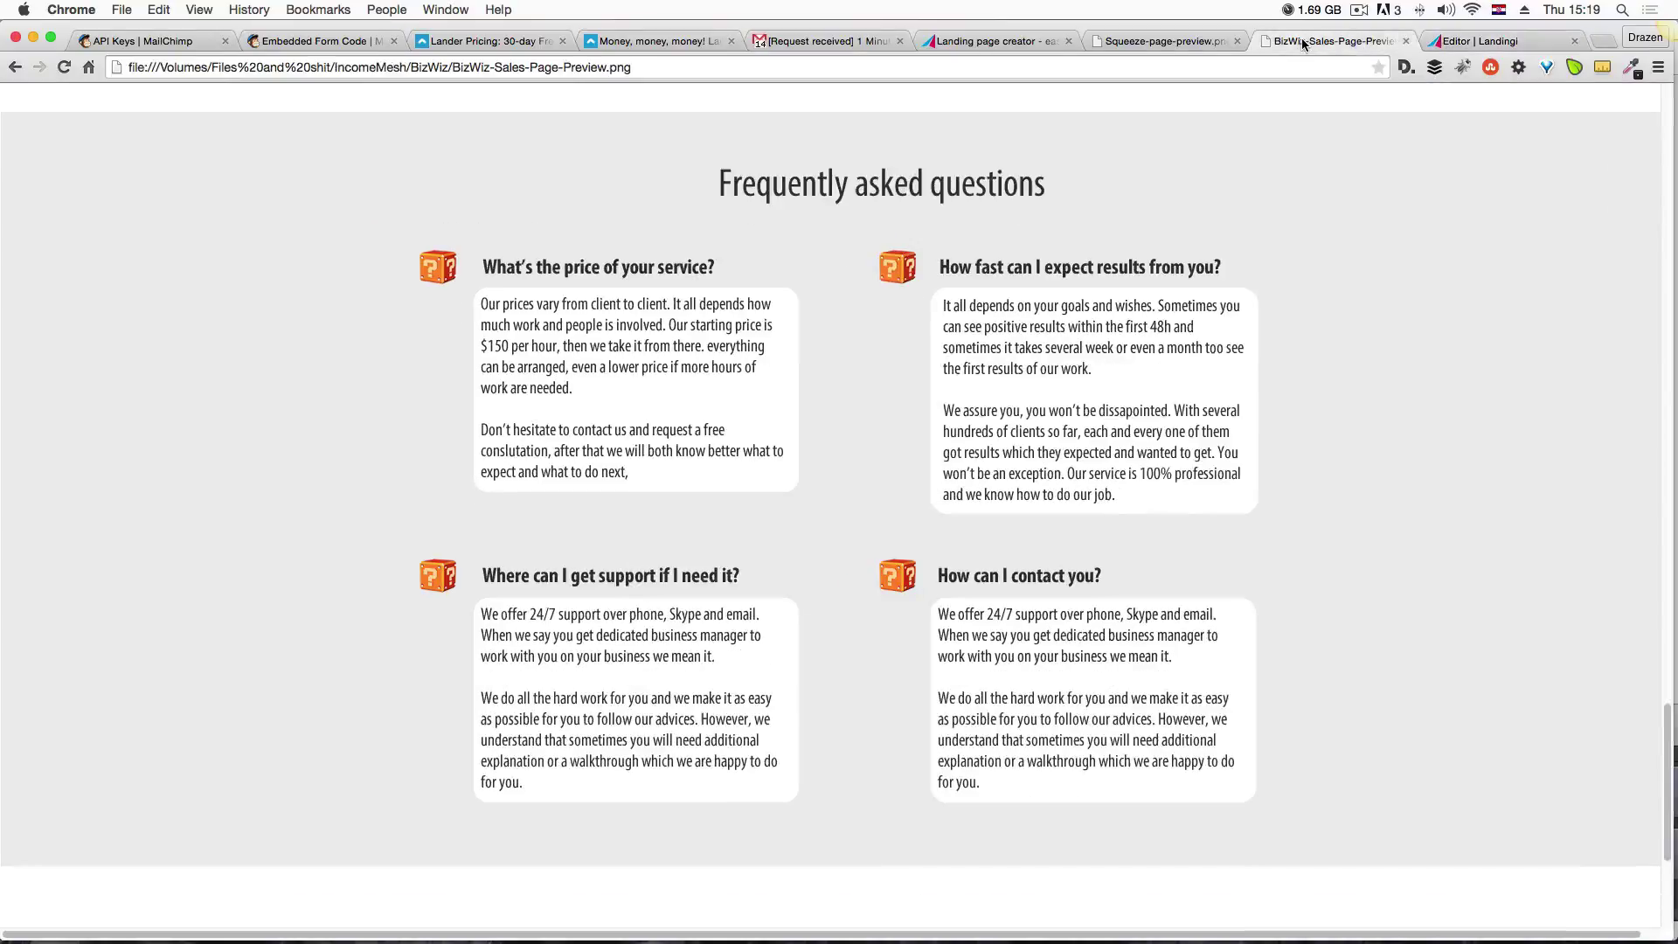
left_click(1471, 44)
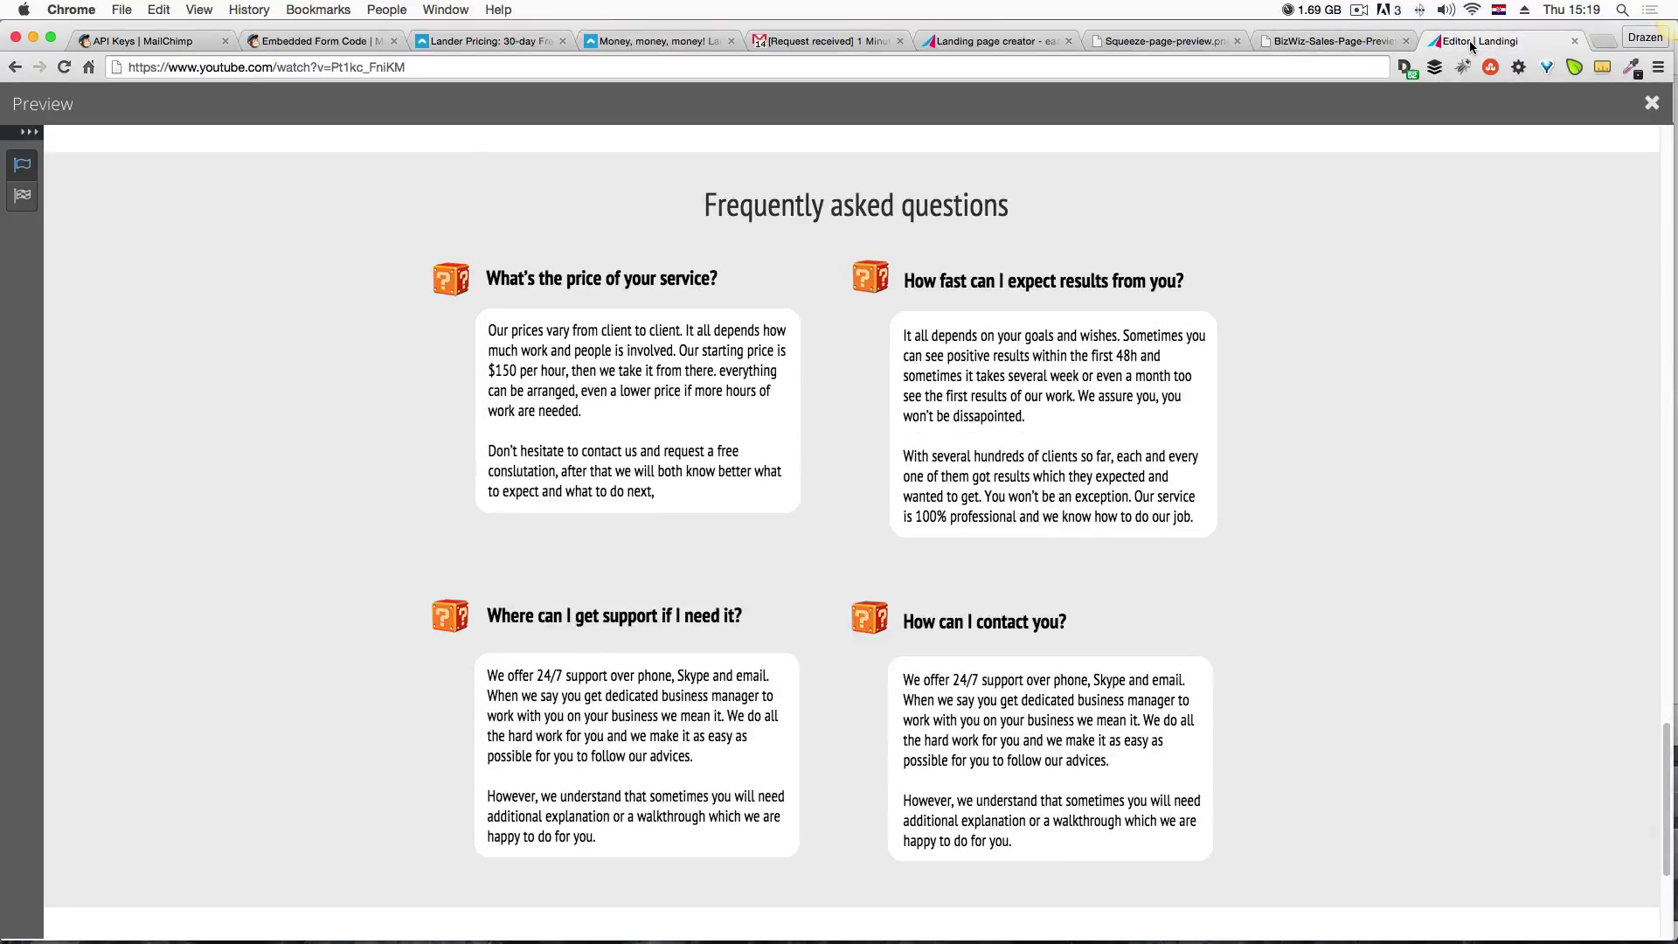
left_click(1351, 42)
left_click(1477, 42)
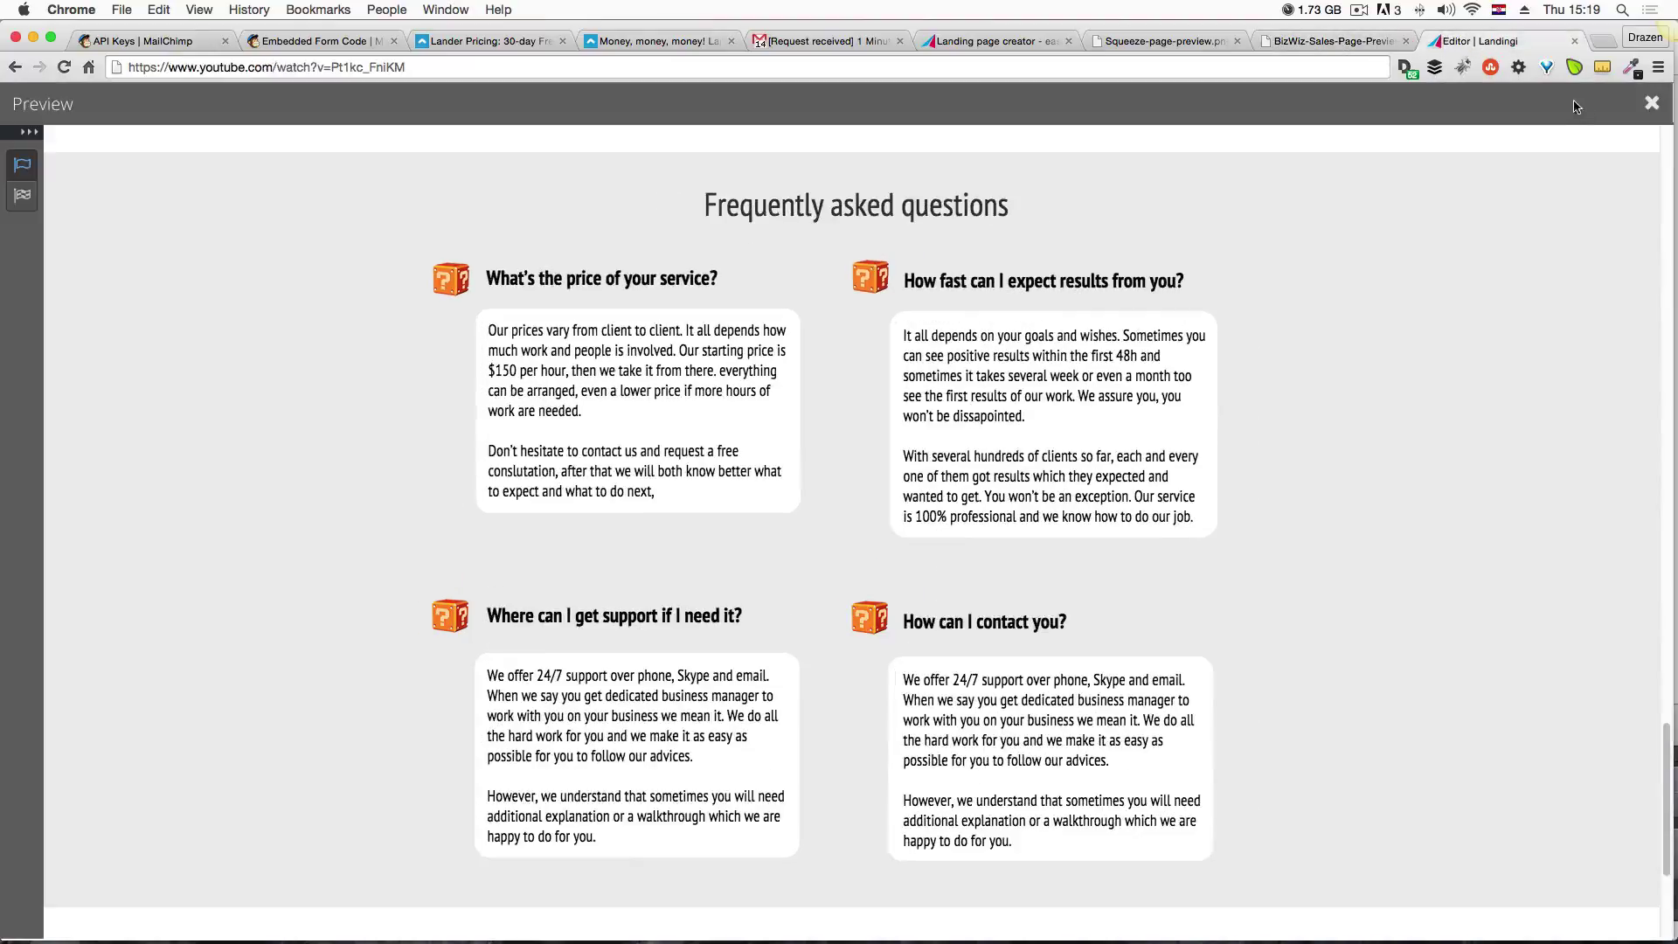
left_click(1653, 104)
Move the whole second column of question icons, headings, boxes and answers outward until its white boxes reach the section's outer guide.
scroll(847, 465, "down", 5)
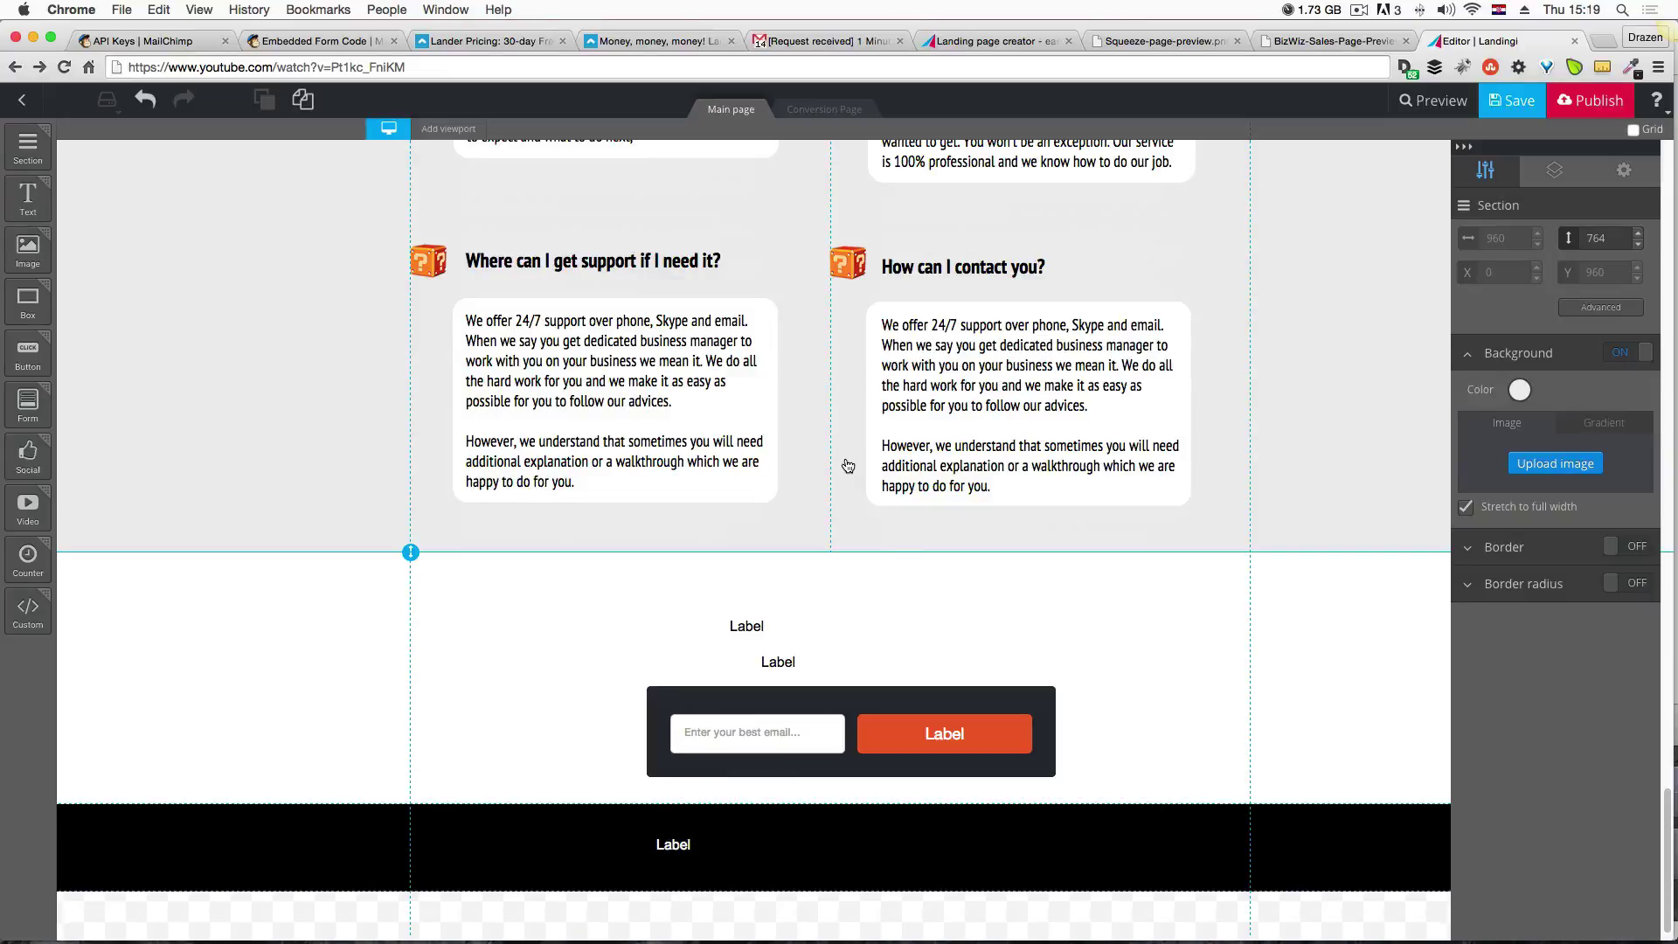
scroll(913, 529, "up", 5)
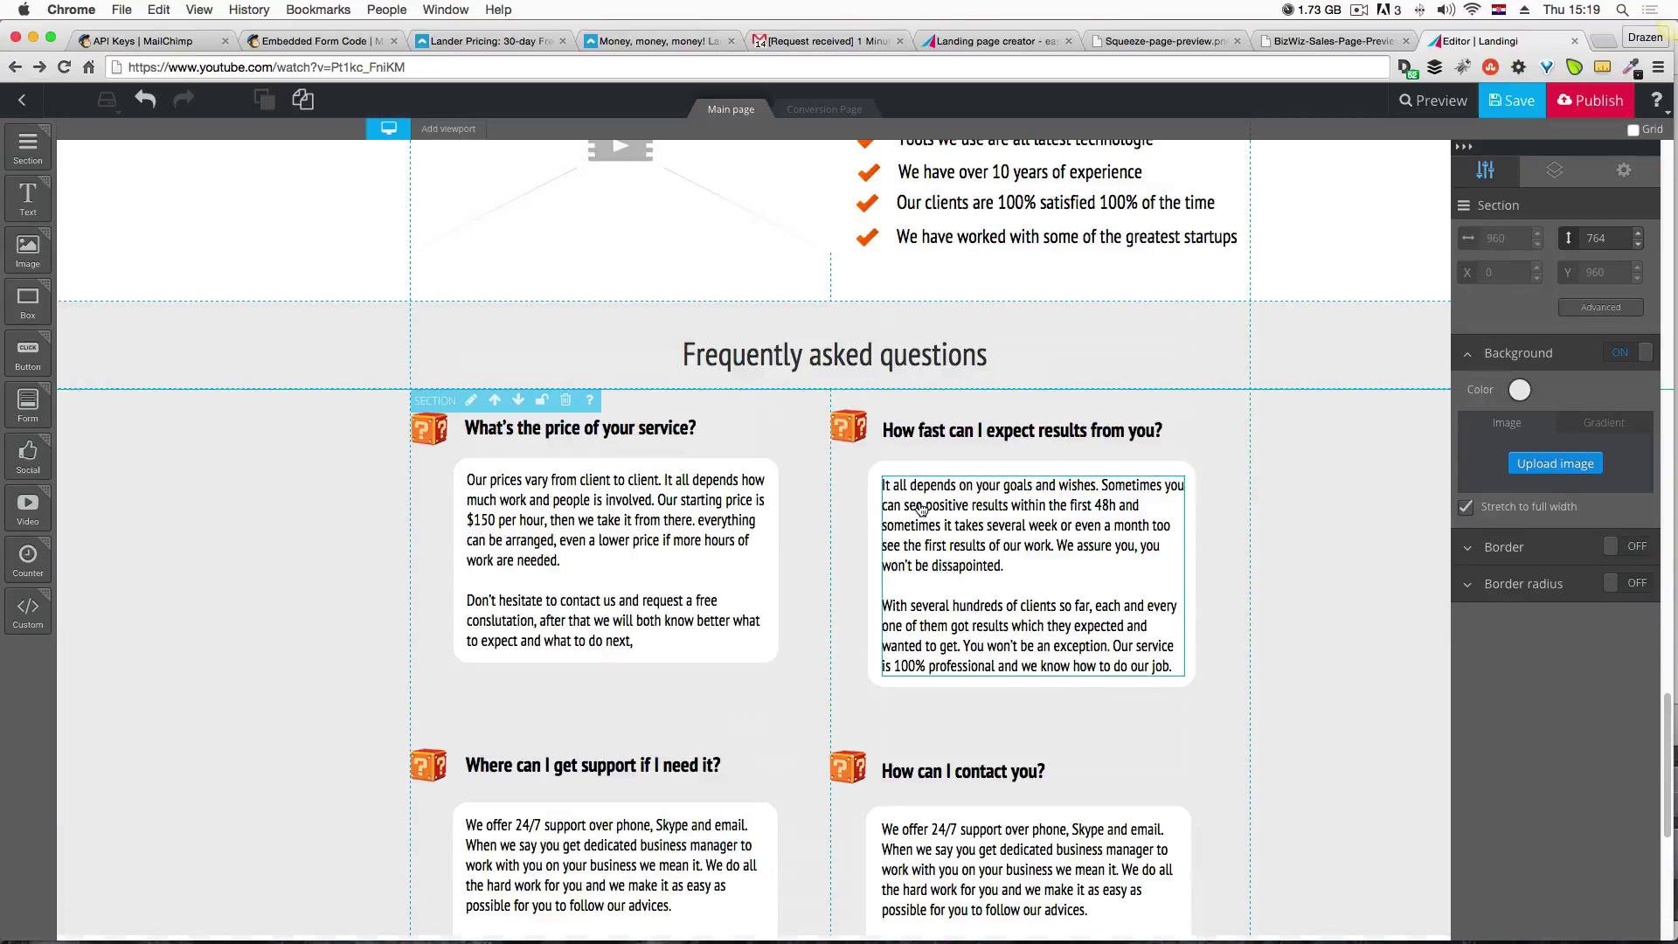
left_click_drag(1199, 324, 840, 791)
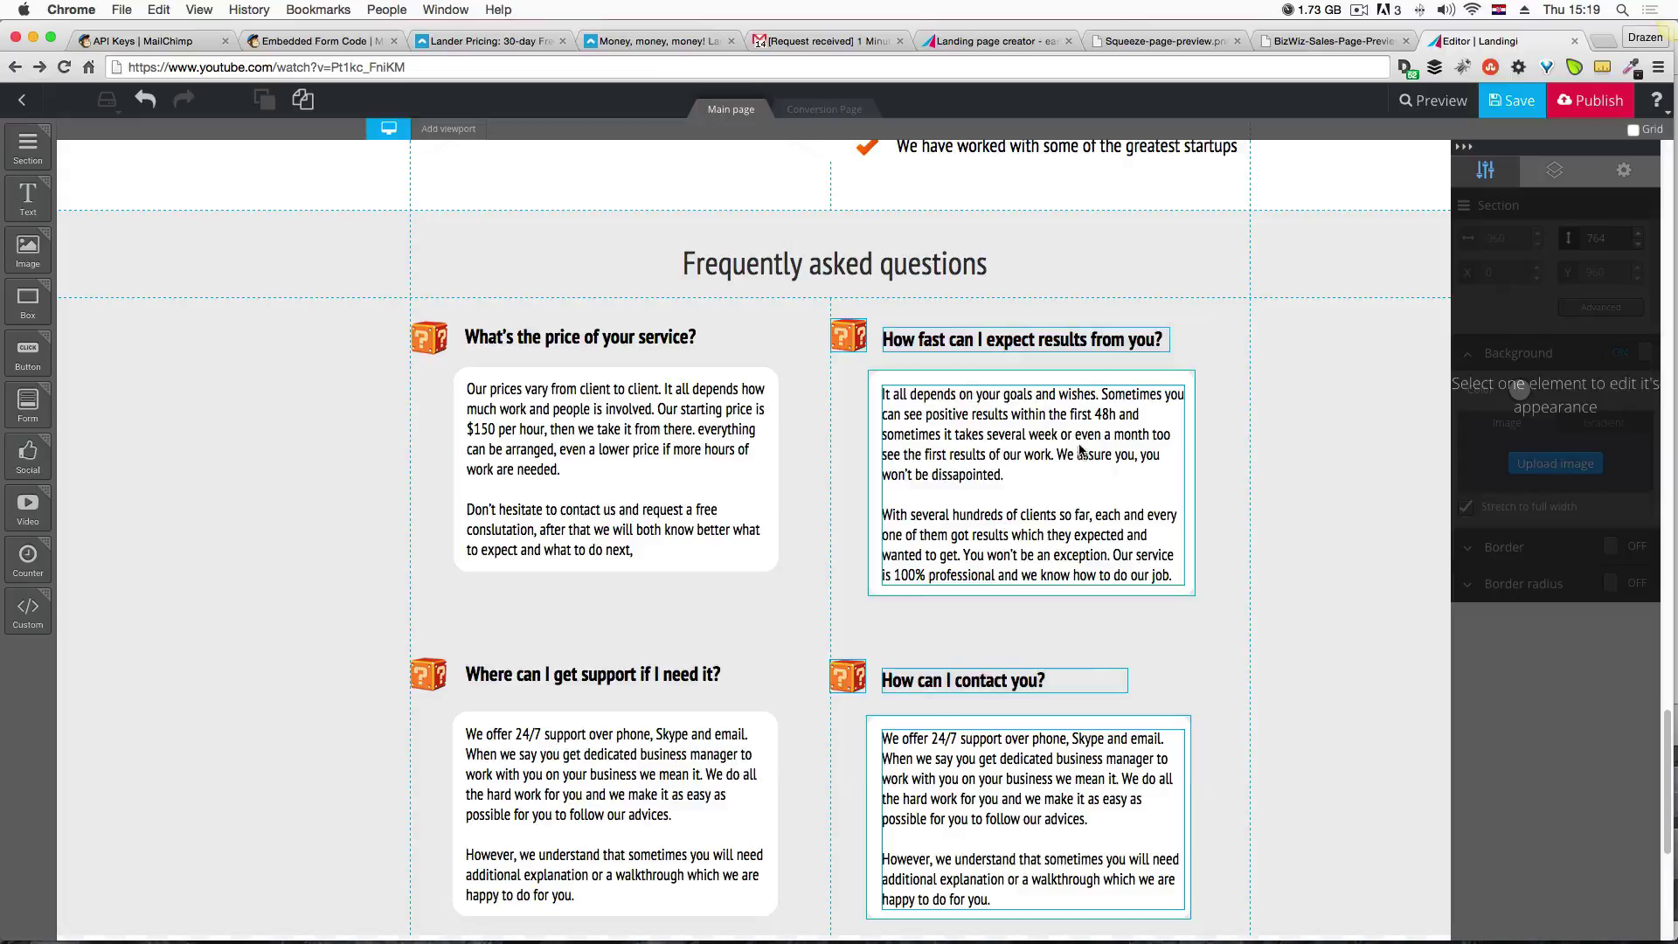
left_click_drag(1091, 447, 1131, 448)
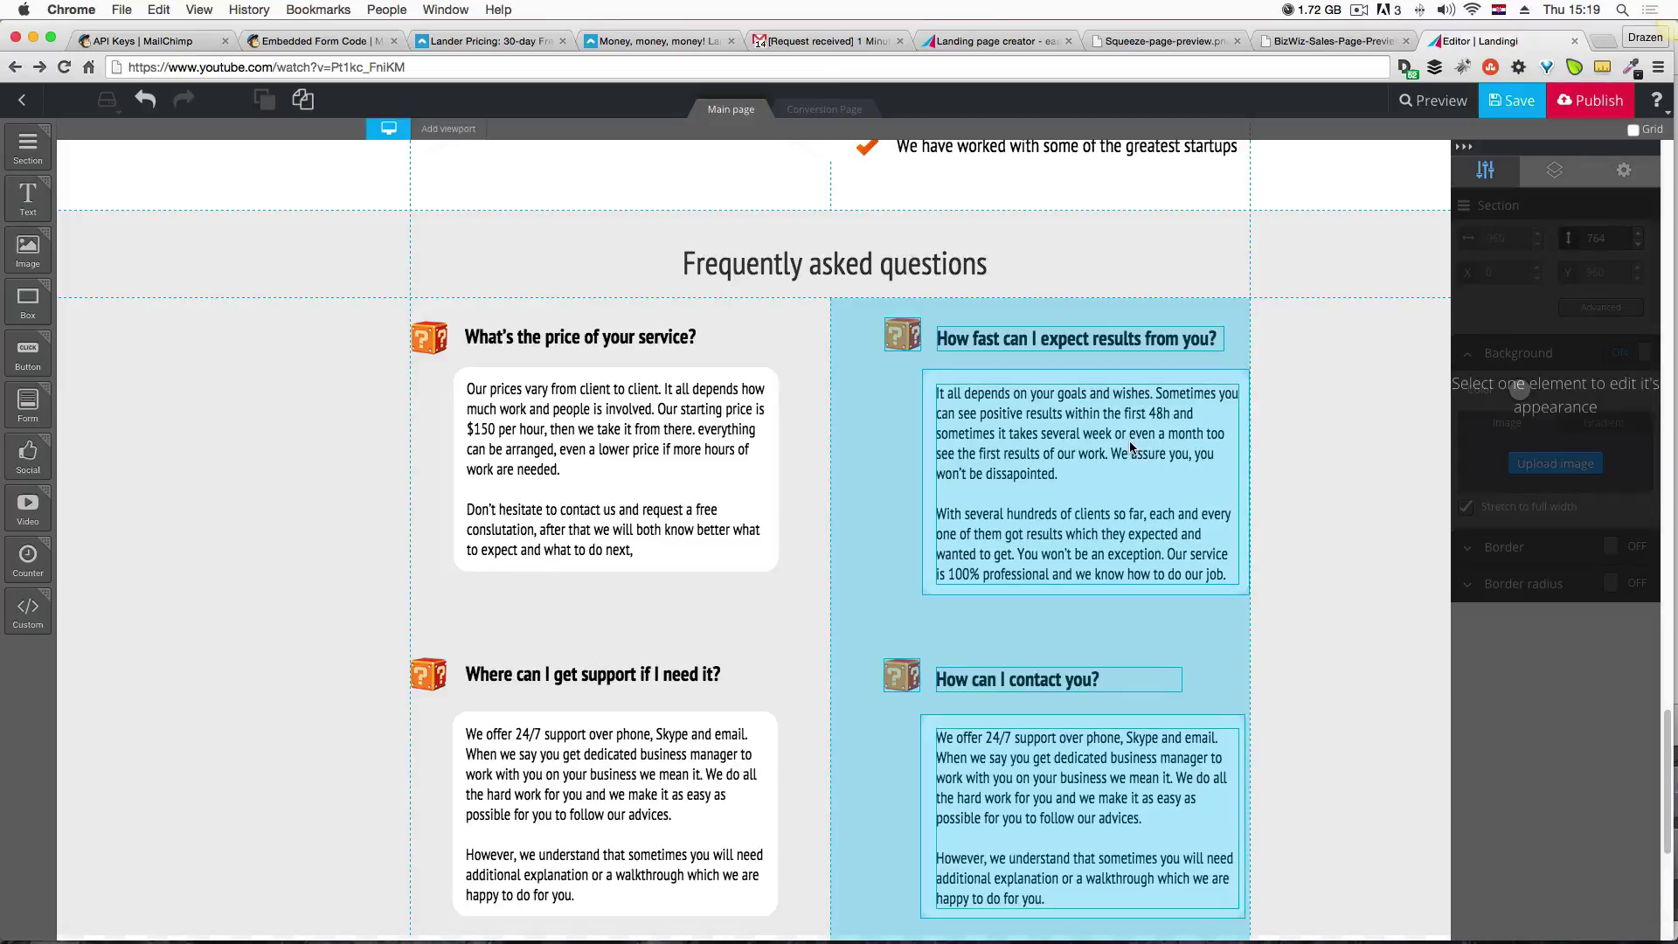
left_click(1340, 479)
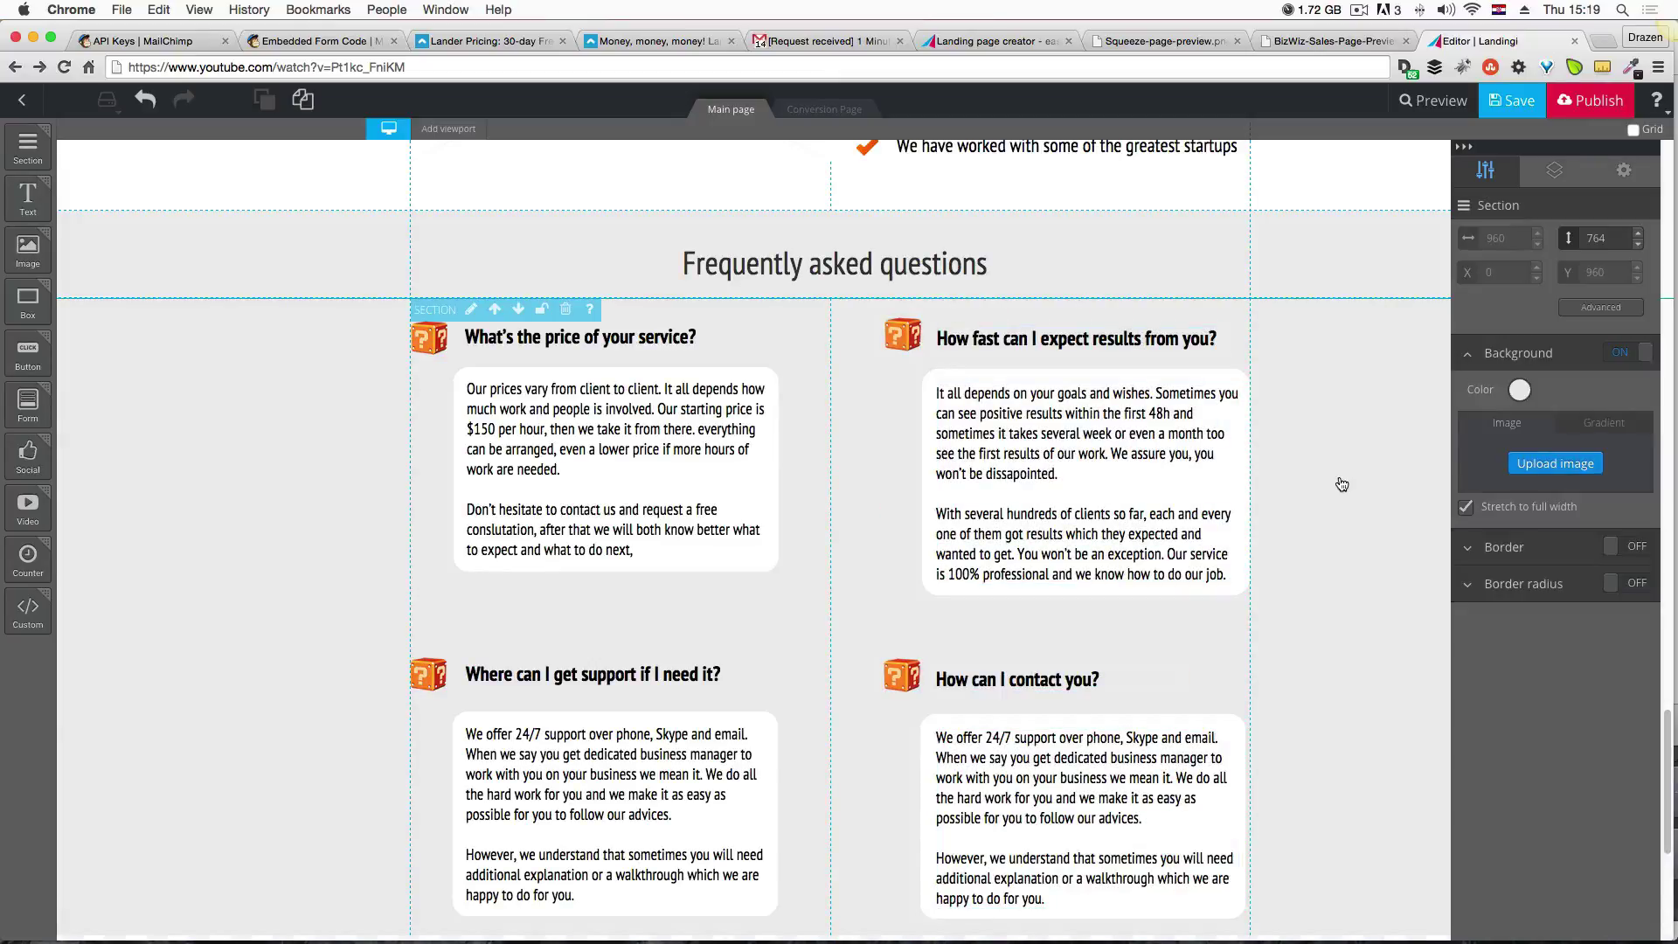
Check the mockup's newsletter section, duplicate the "Frequently asked questions" heading and place the copy above the email form at X 320, Y 16.
scroll(1341, 484, "down", 5)
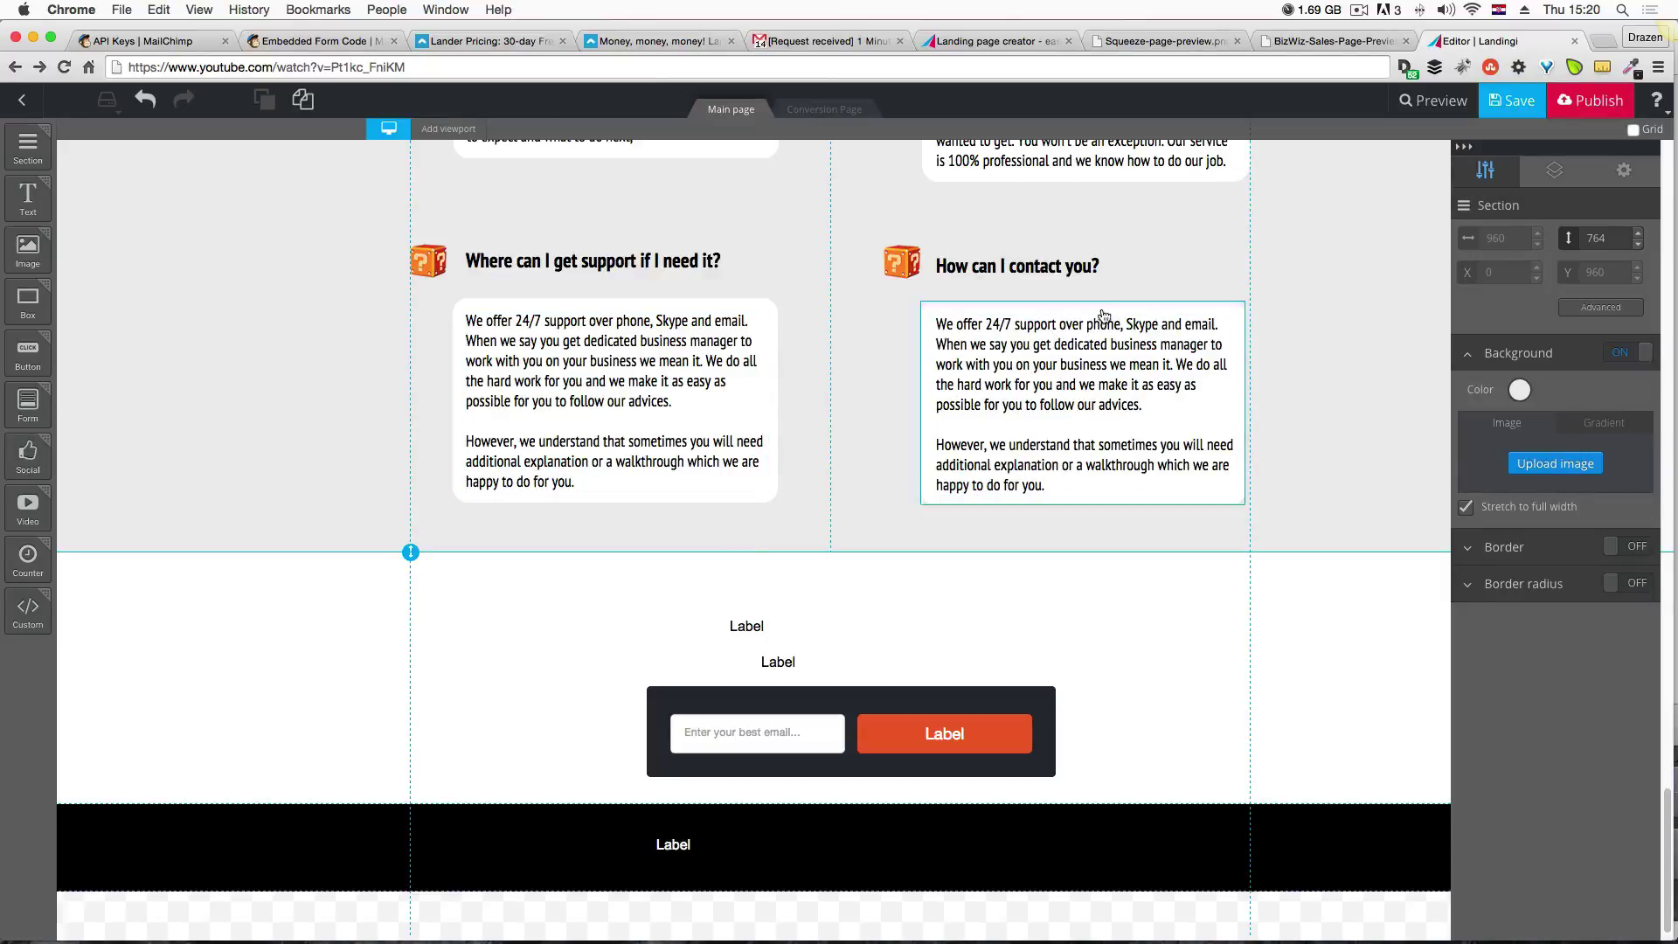
left_click(1338, 42)
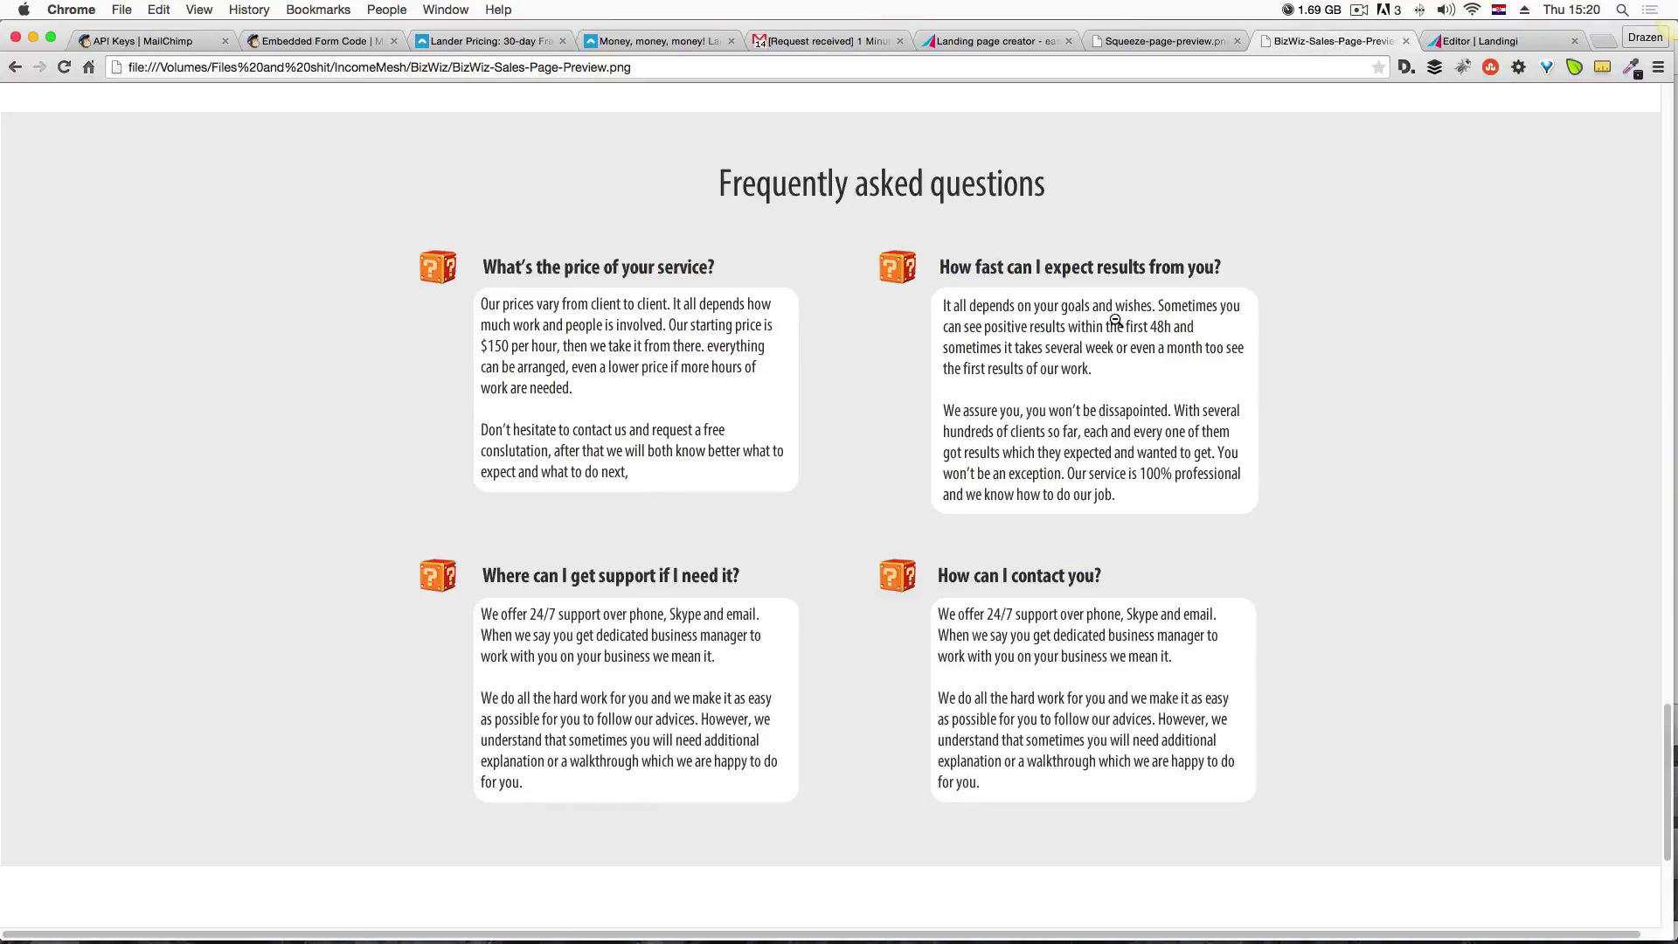
scroll(1118, 320, "down", 5)
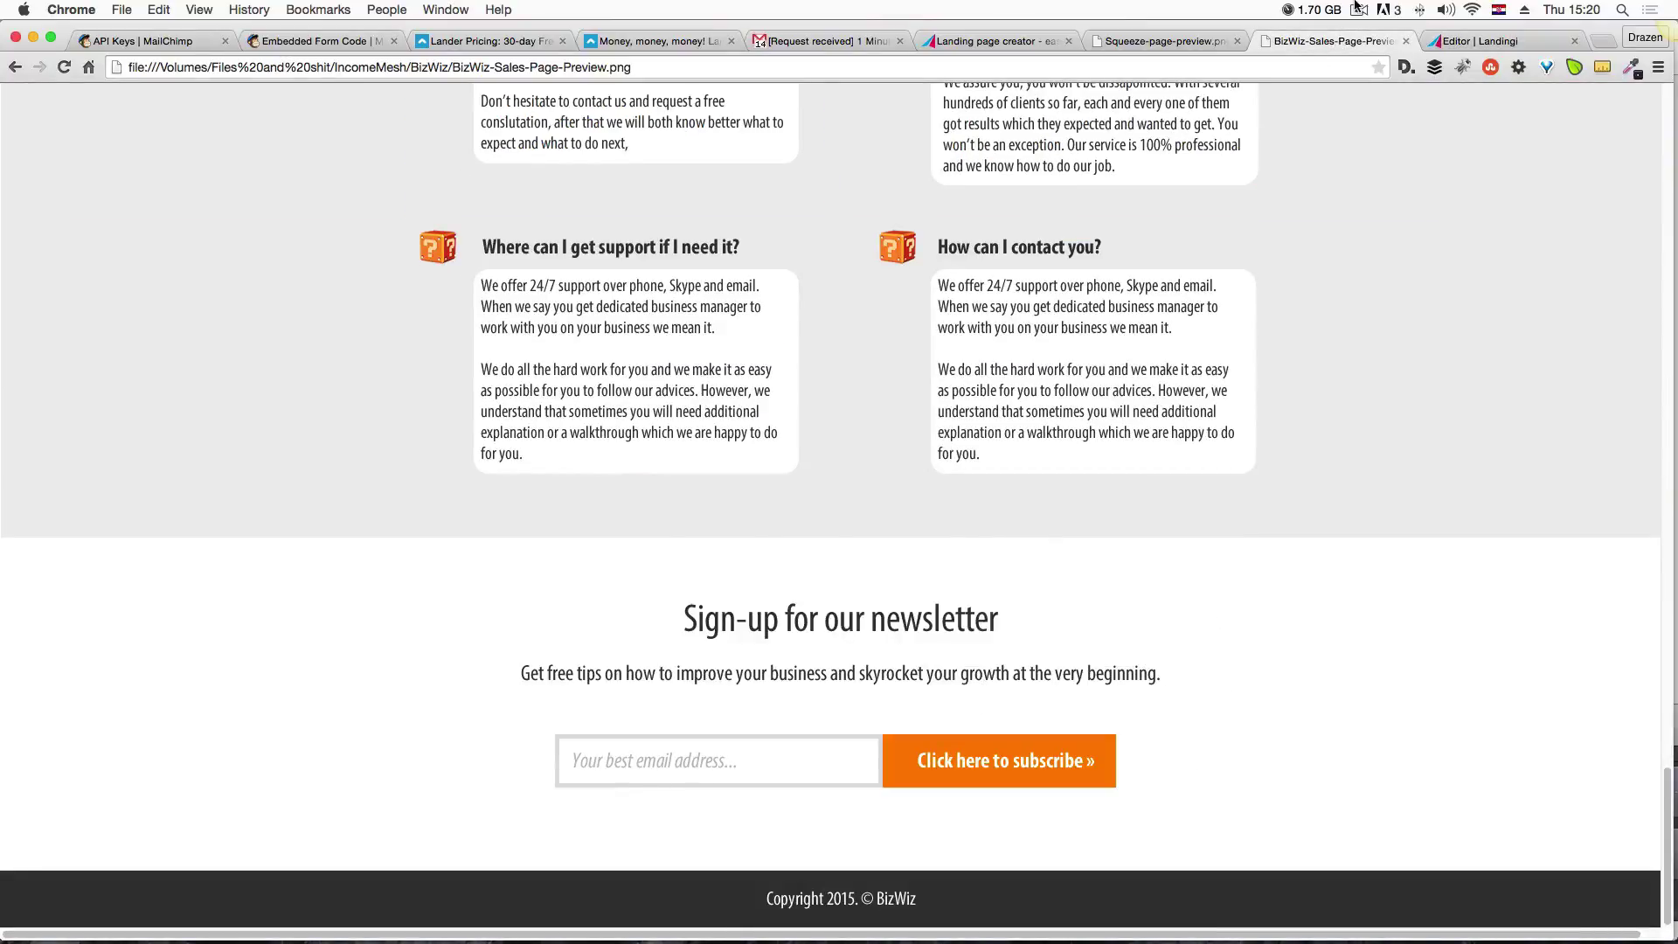
left_click(1460, 45)
scroll(922, 461, "up", 5)
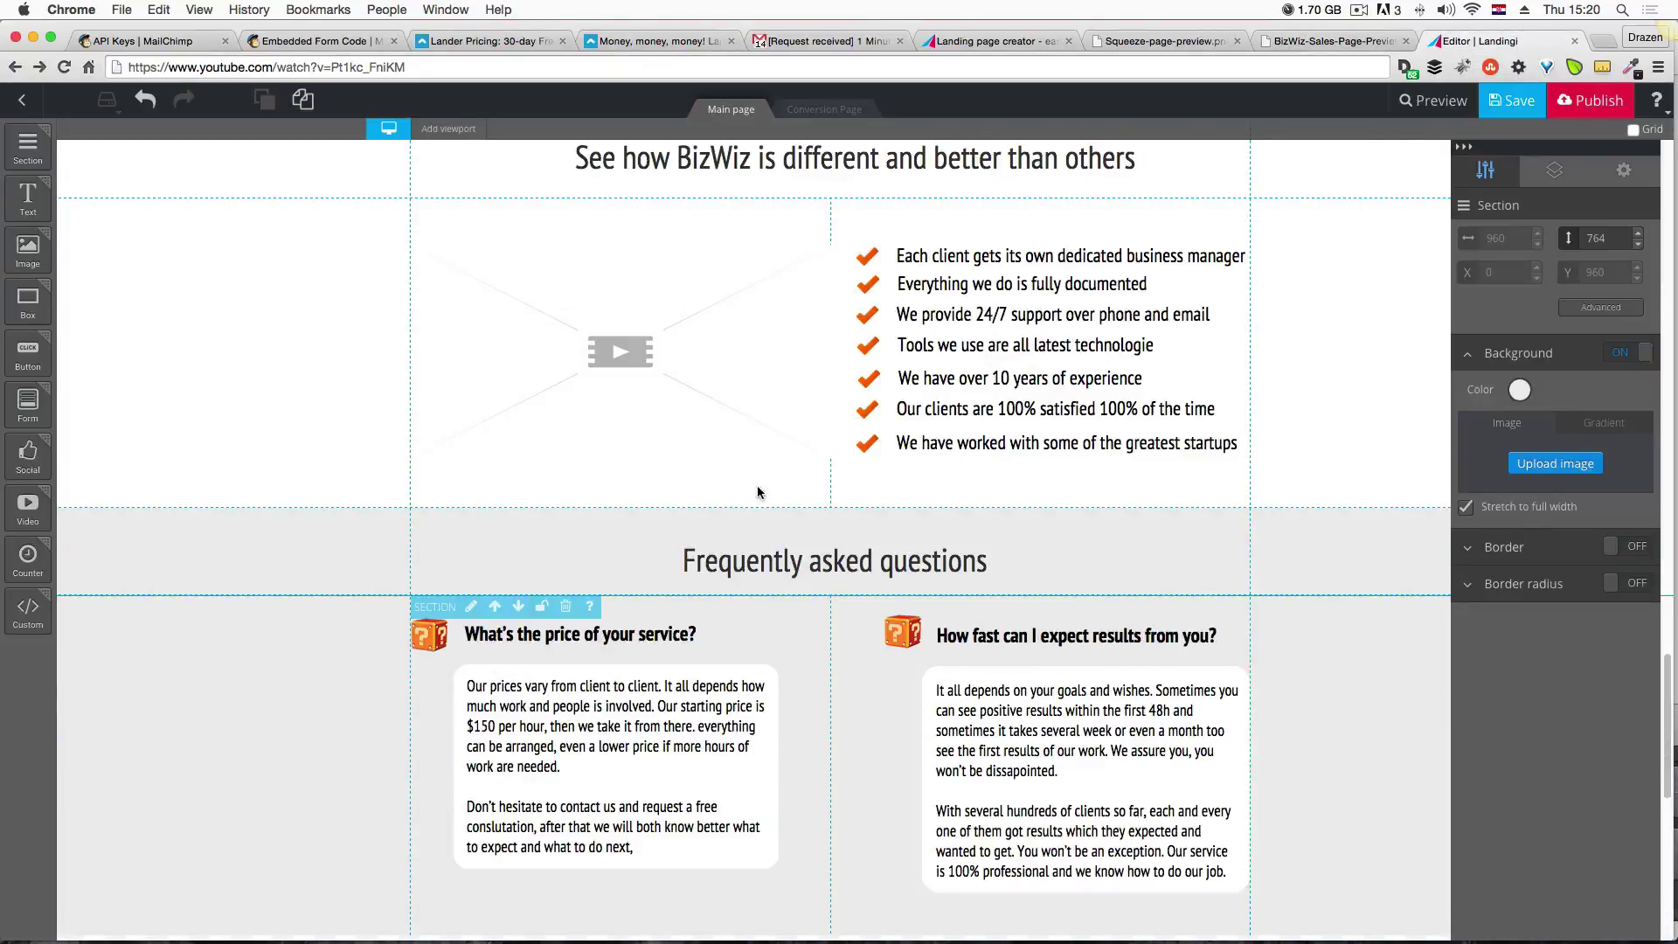
left_click(769, 572)
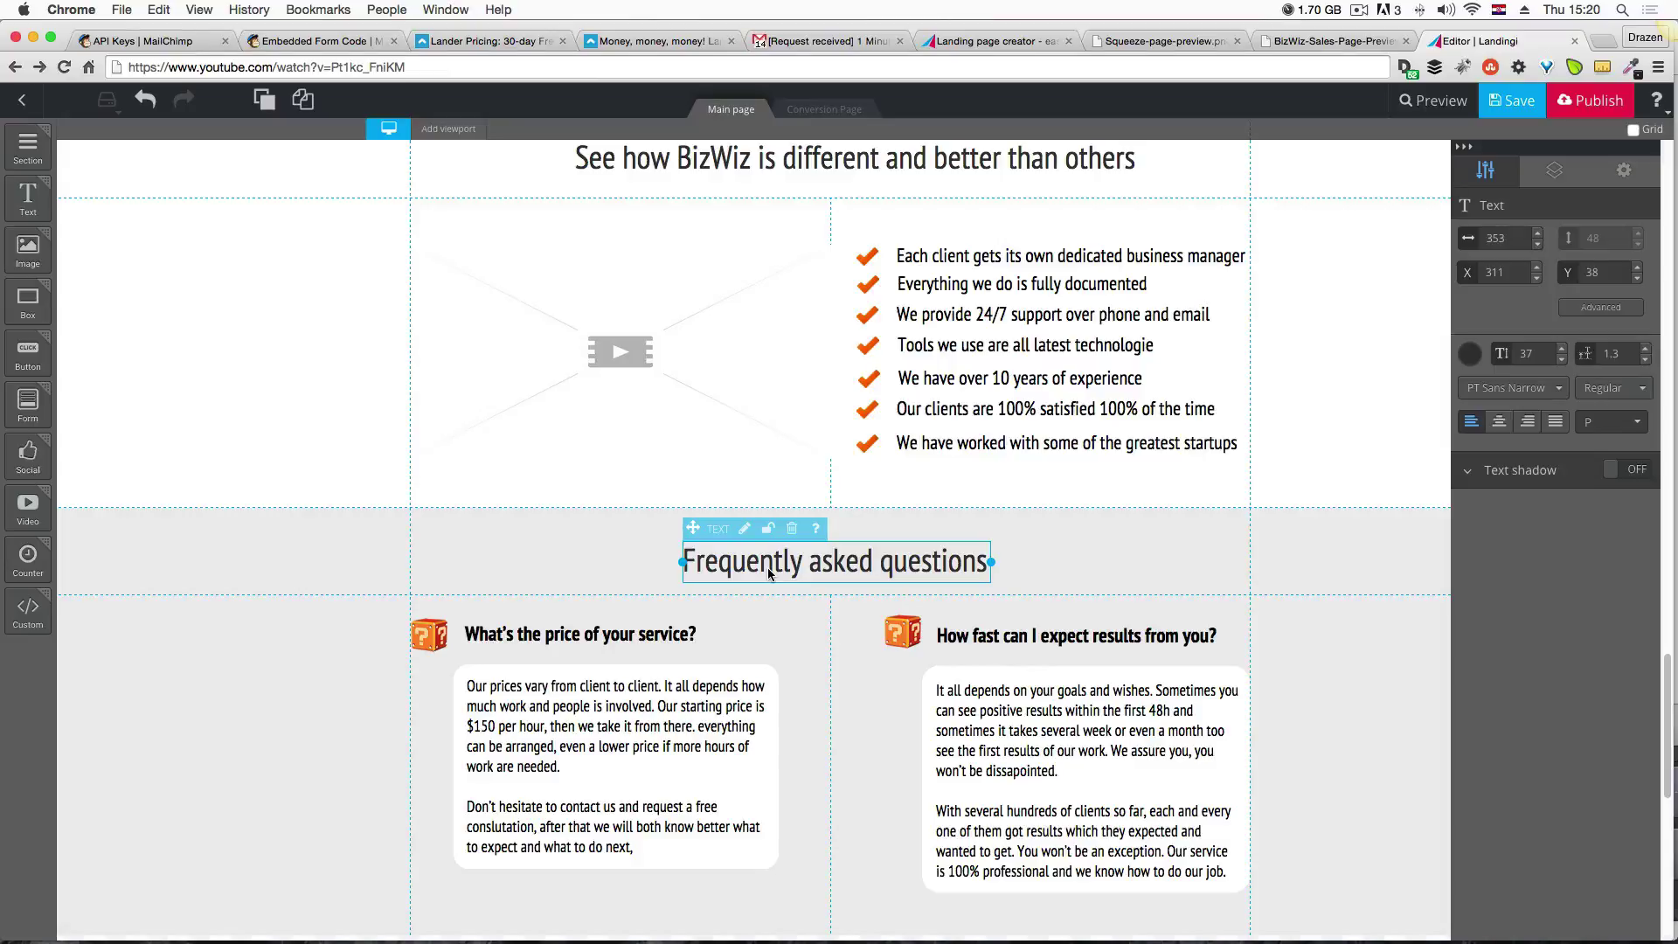
key("shift+Right")
key("shift+Down")
scroll(863, 509, "down", 5)
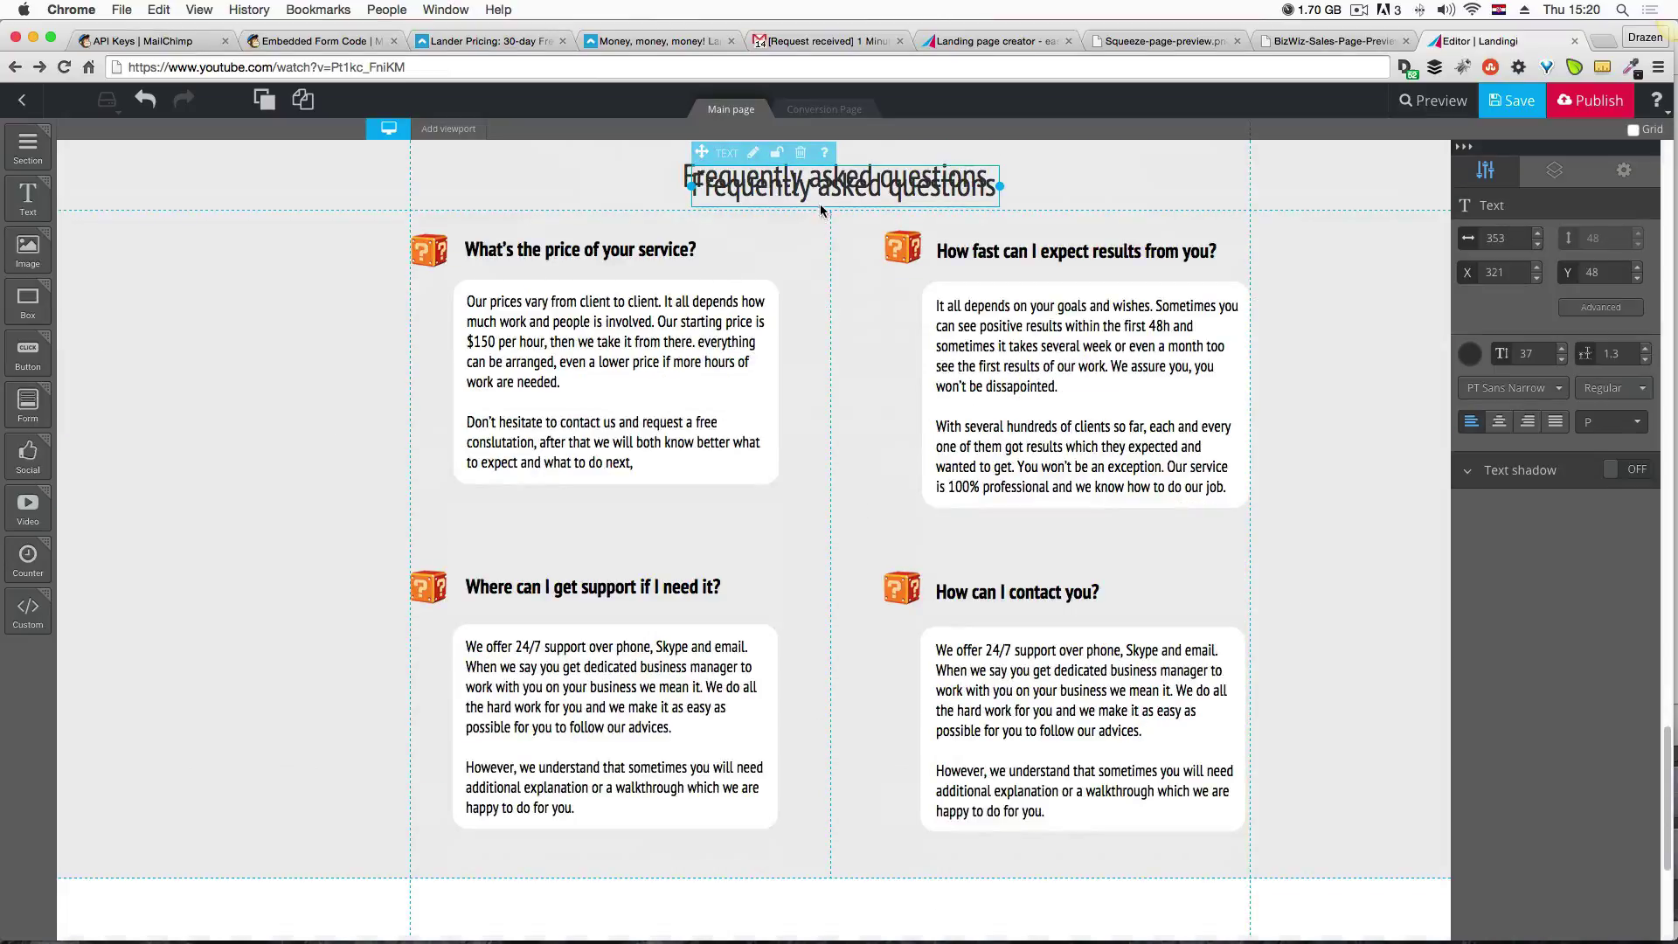
left_click_drag(822, 210, 841, 901)
scroll(870, 743, "down", 4)
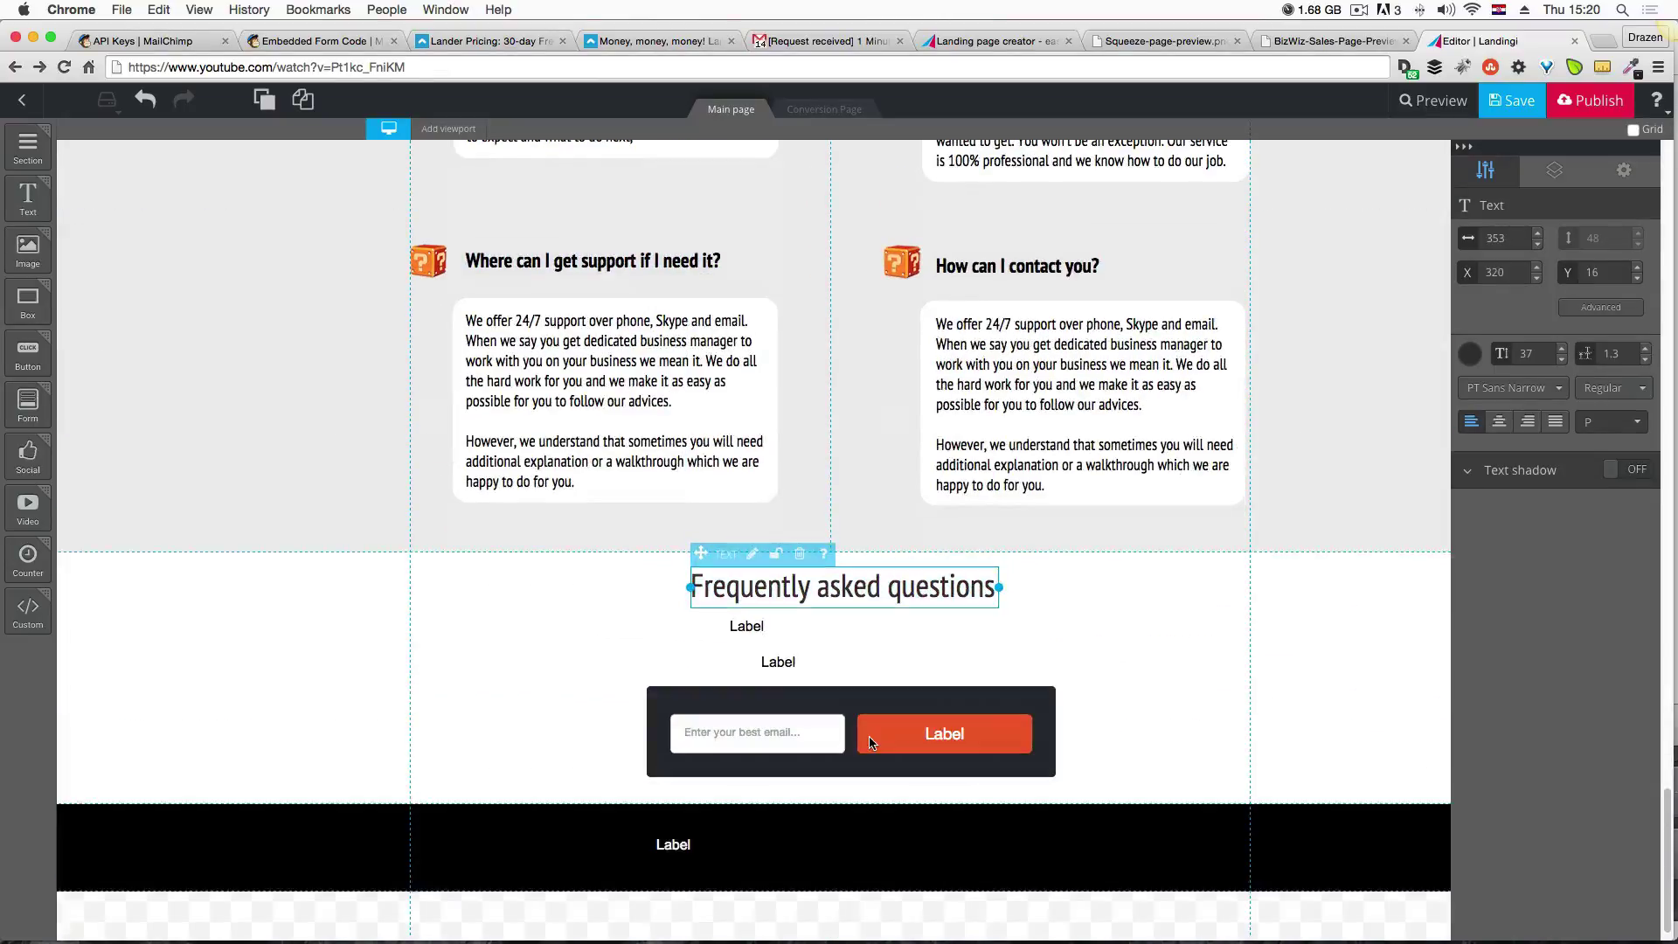
Delete the upper Label text in the newsletter section and move the duplicated heading slightly lower.
left_click(752, 628)
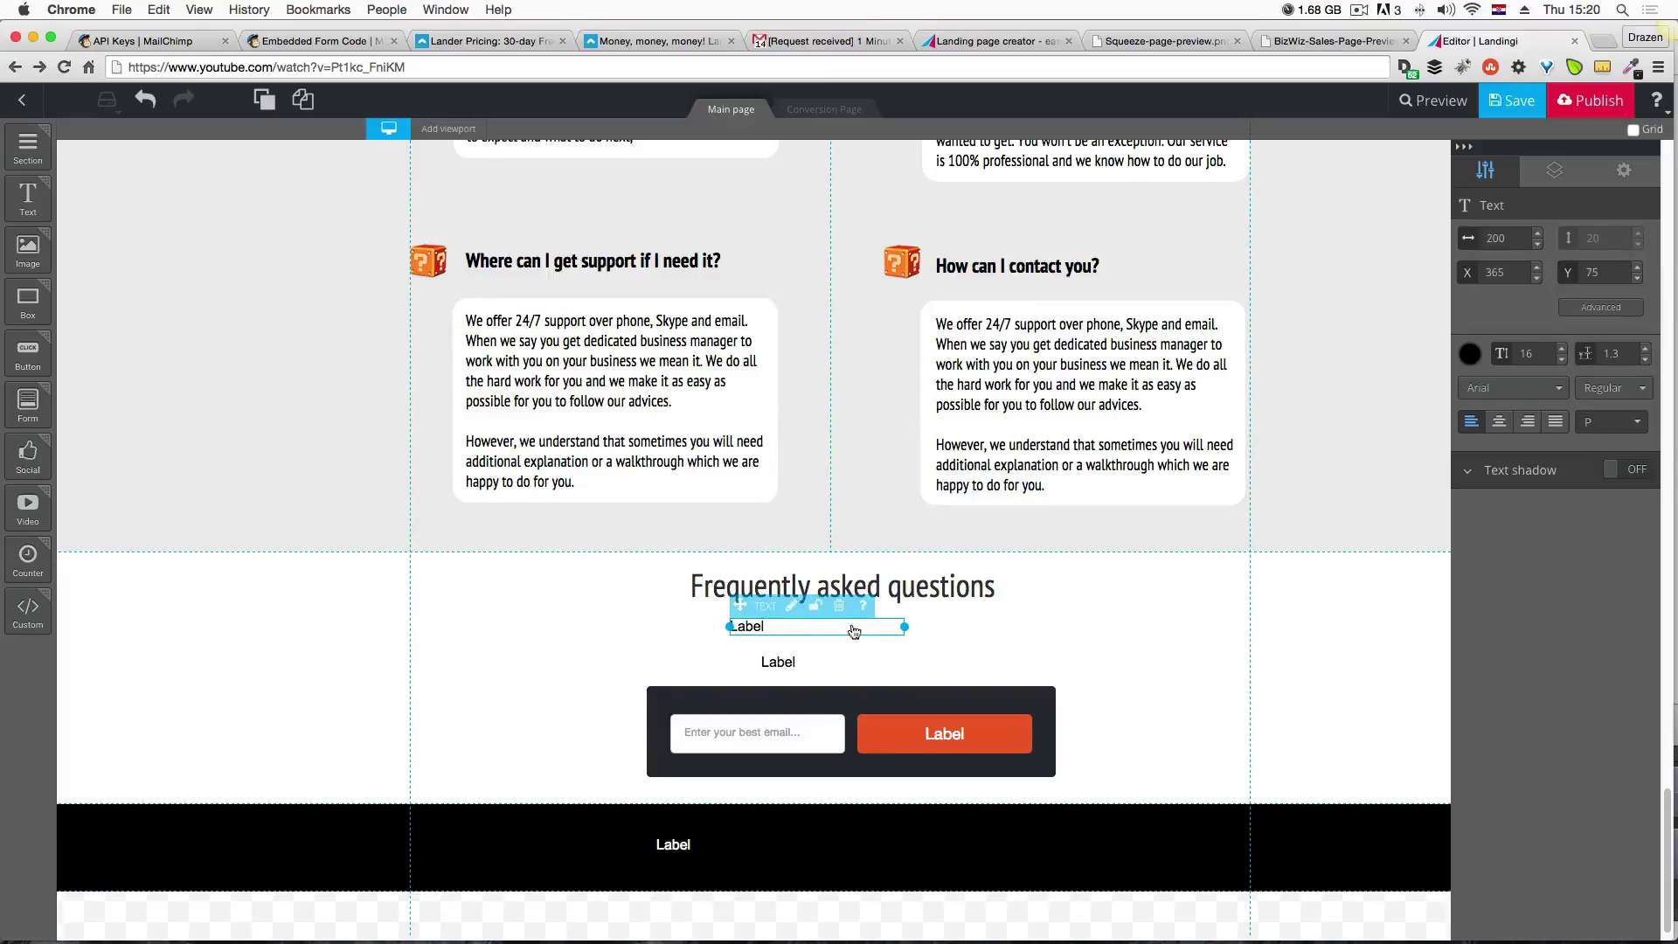
left_click(846, 614)
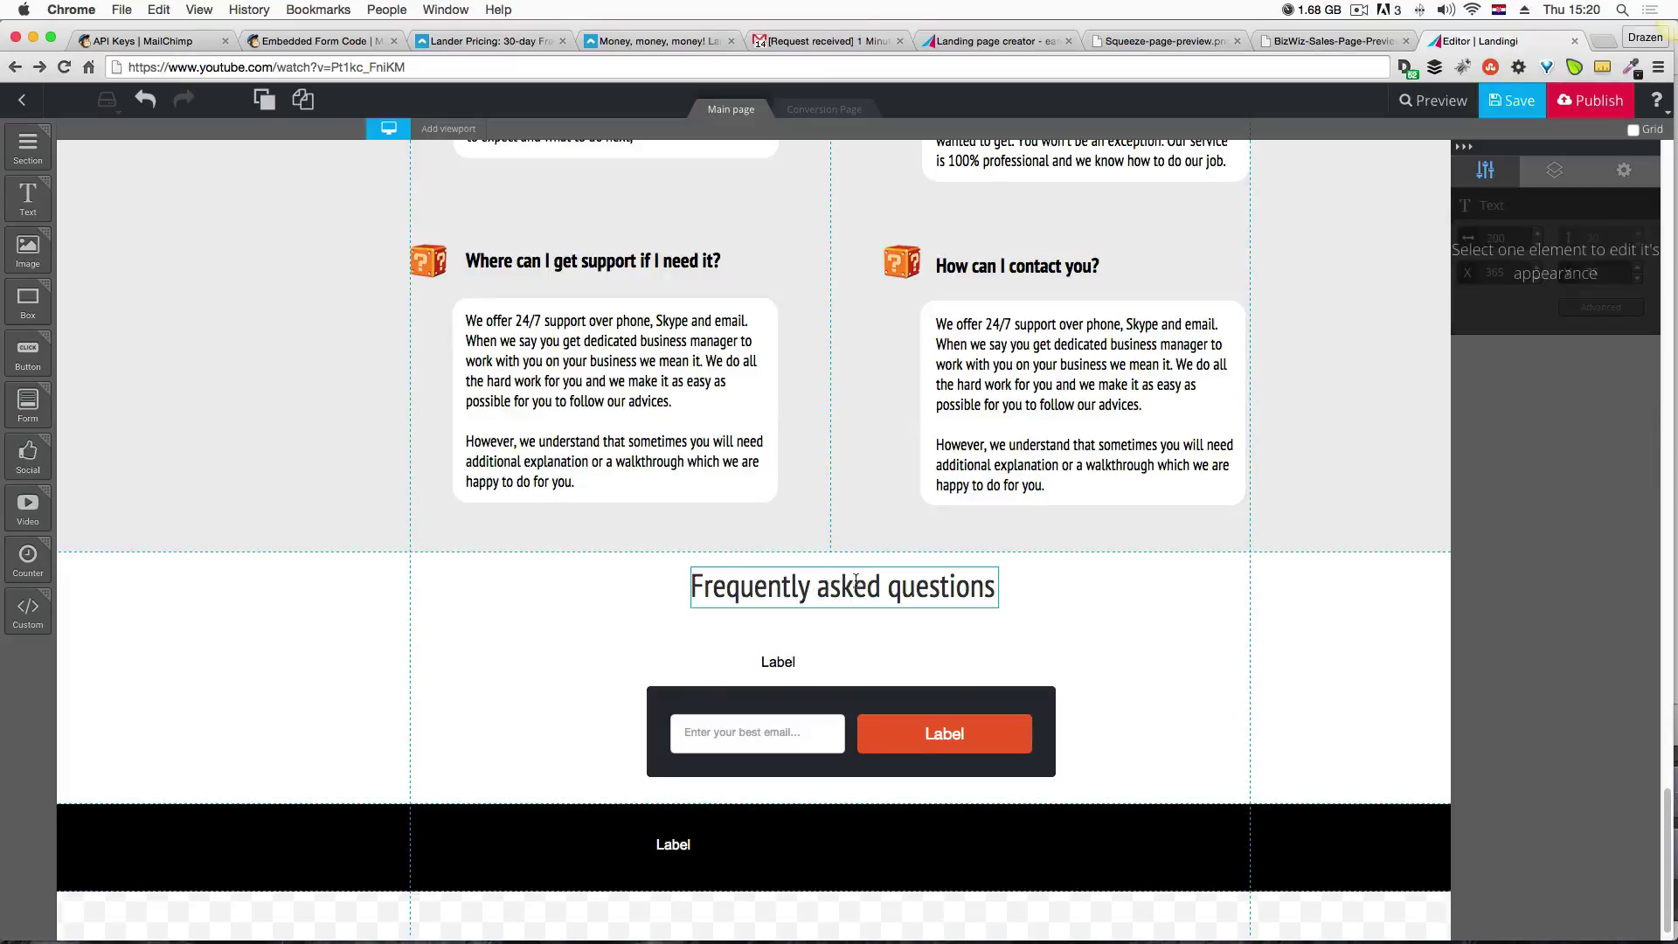
left_click(863, 598)
left_click_drag(862, 597, 855, 609)
Copy the "Get free tips on how to improve your business…" sentence from the newsletter section of the Fireworks mockup.
left_click(1302, 39)
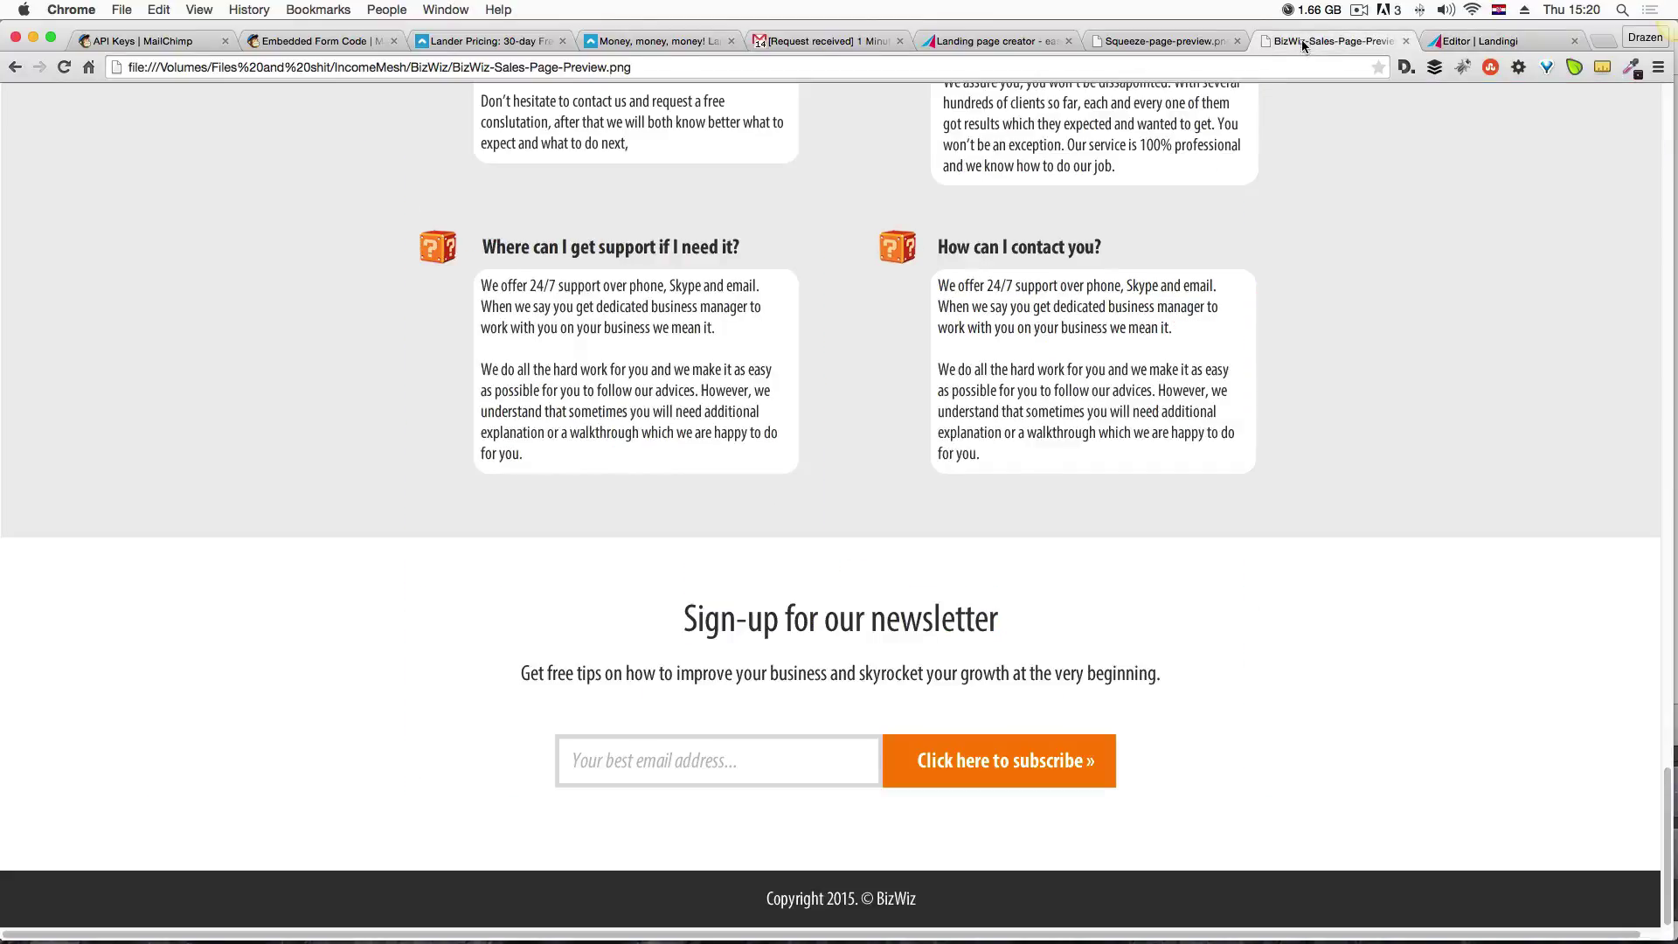
key("ctrl+Up")
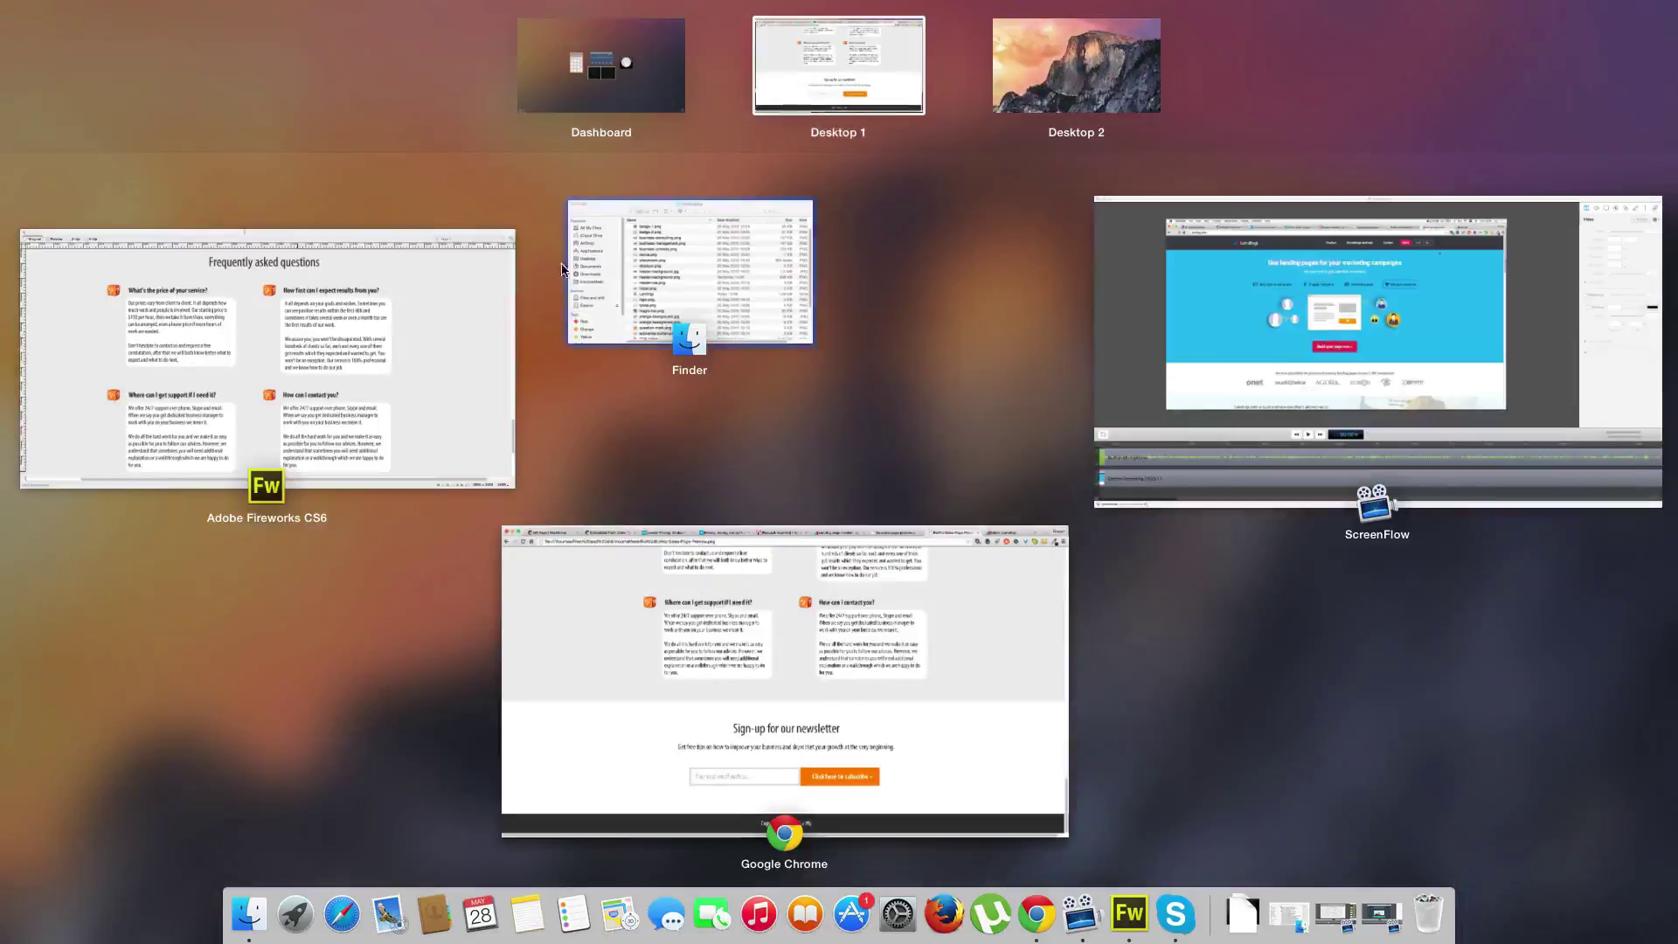
left_click(315, 355)
scroll(533, 451, "down", 8)
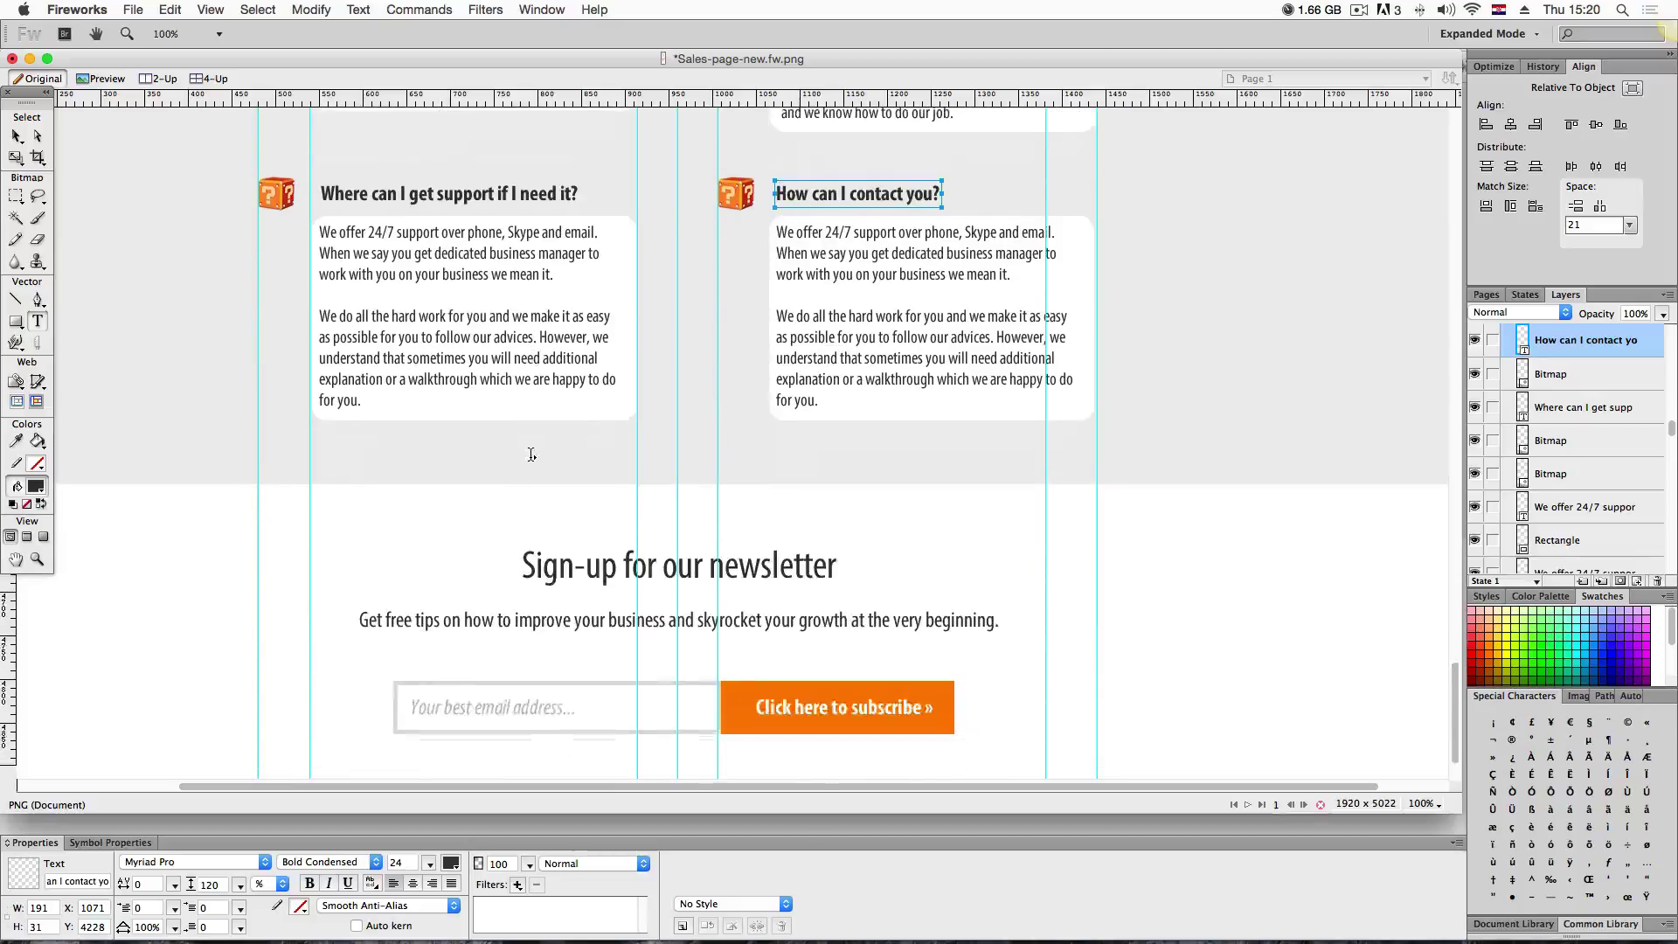
triple_click(563, 513)
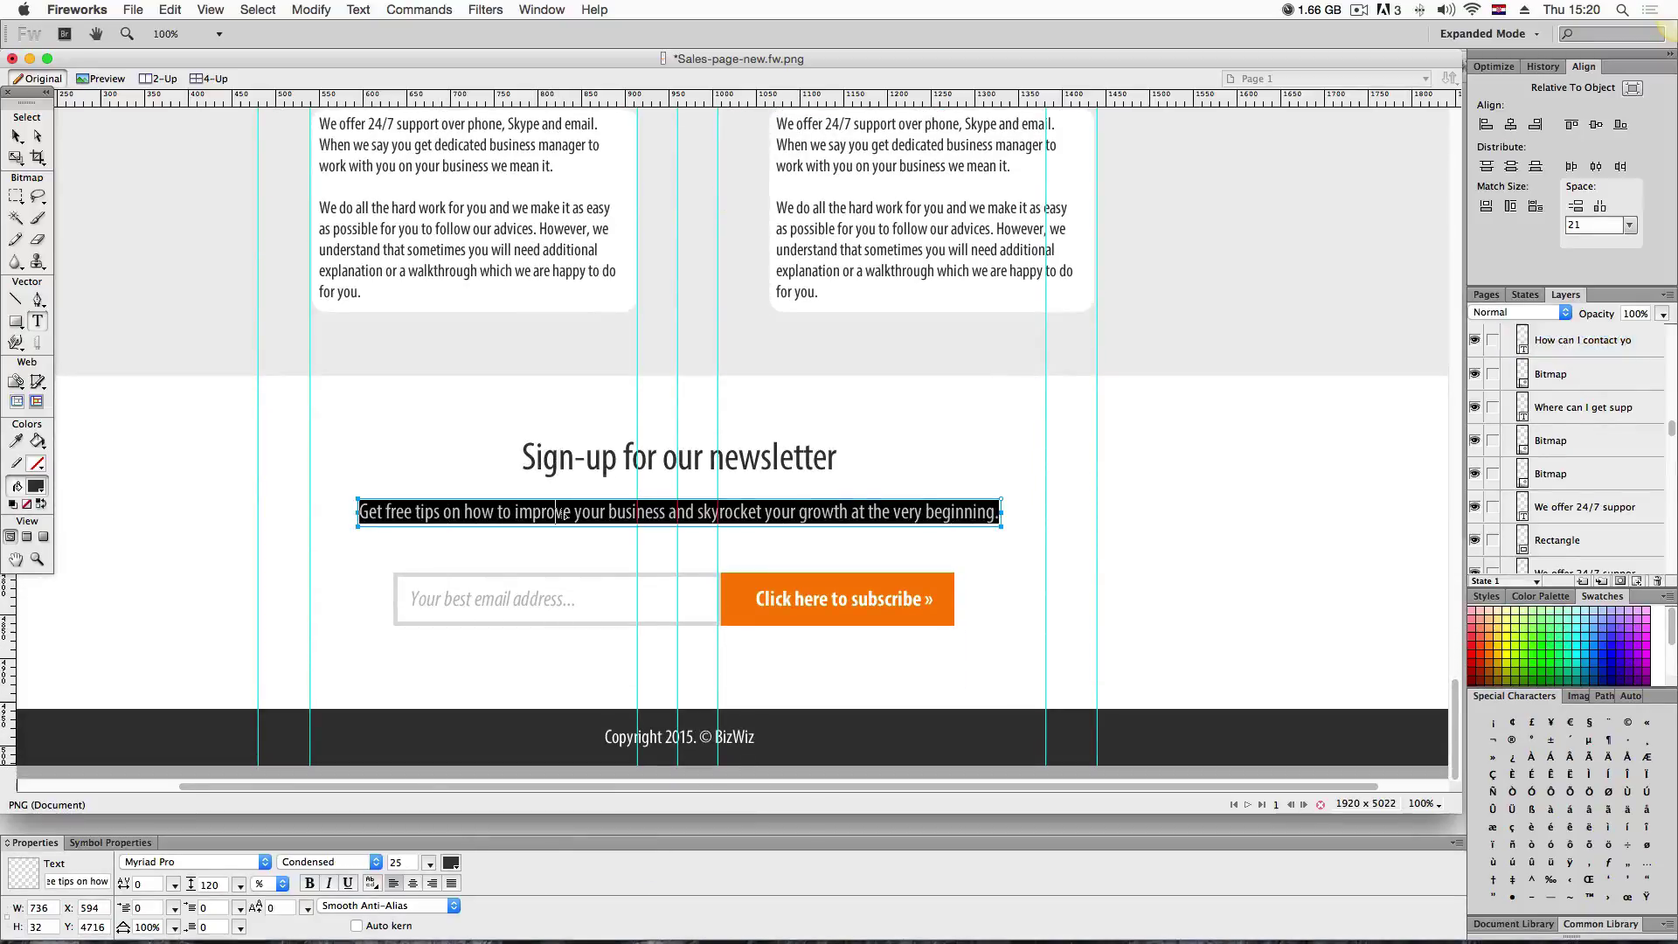
key("ctrl+Up")
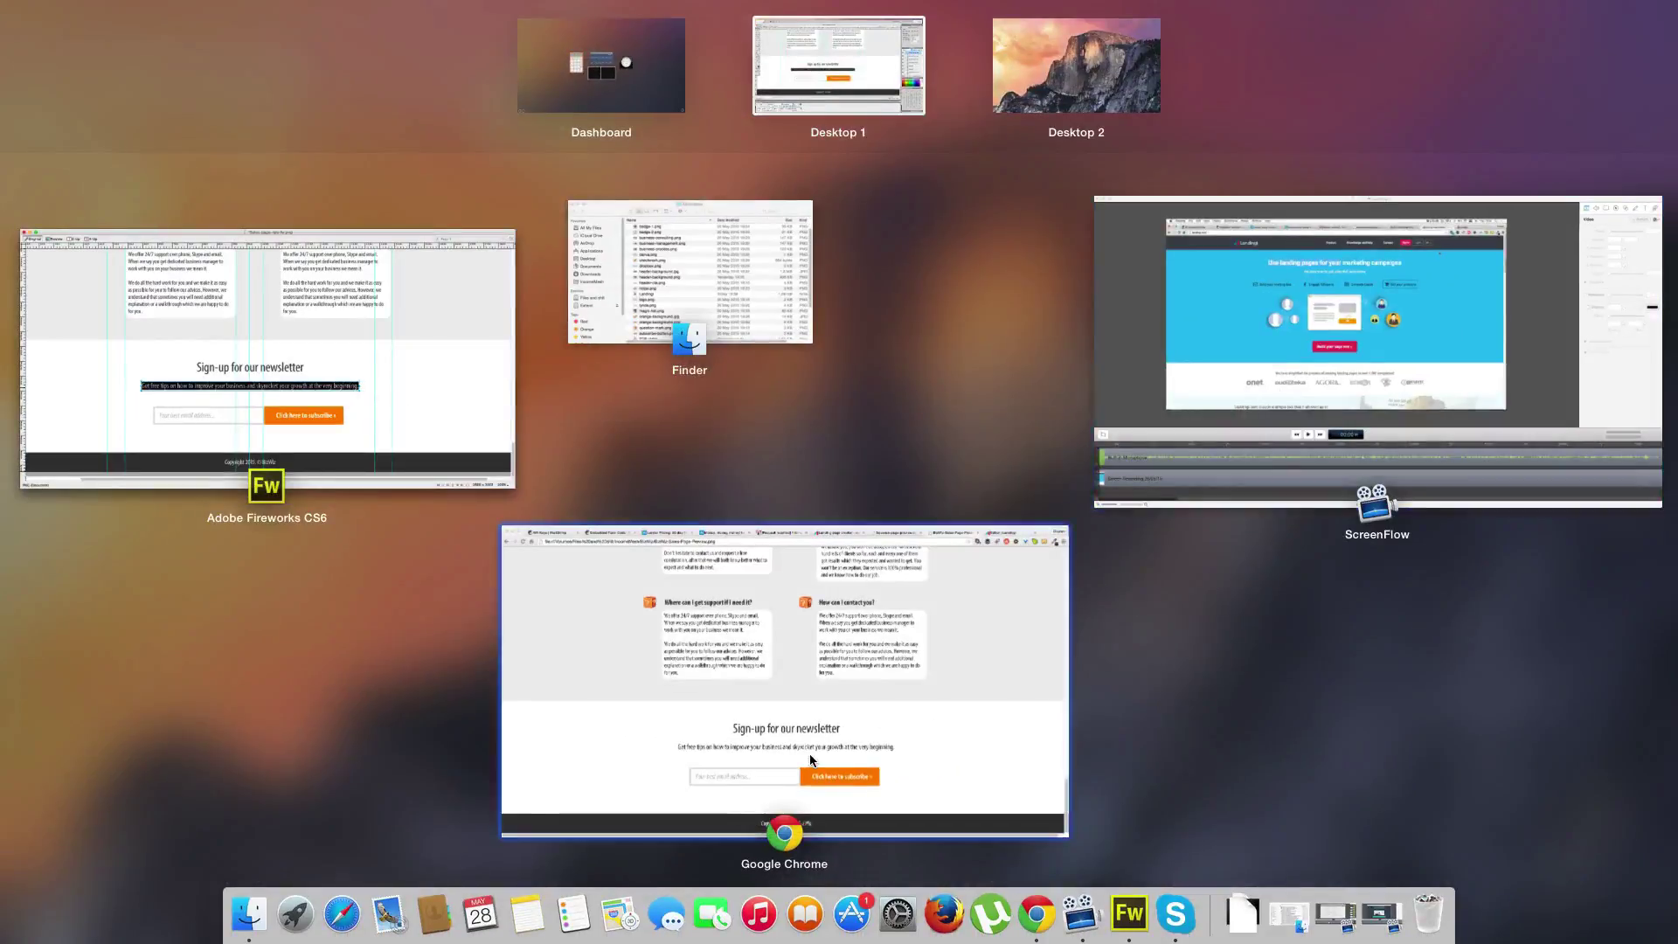
Back in the Landingi editor, replace the remaining Label text above the form with the copied sentence and widen its box to 682.
left_click(817, 763)
left_click(1493, 42)
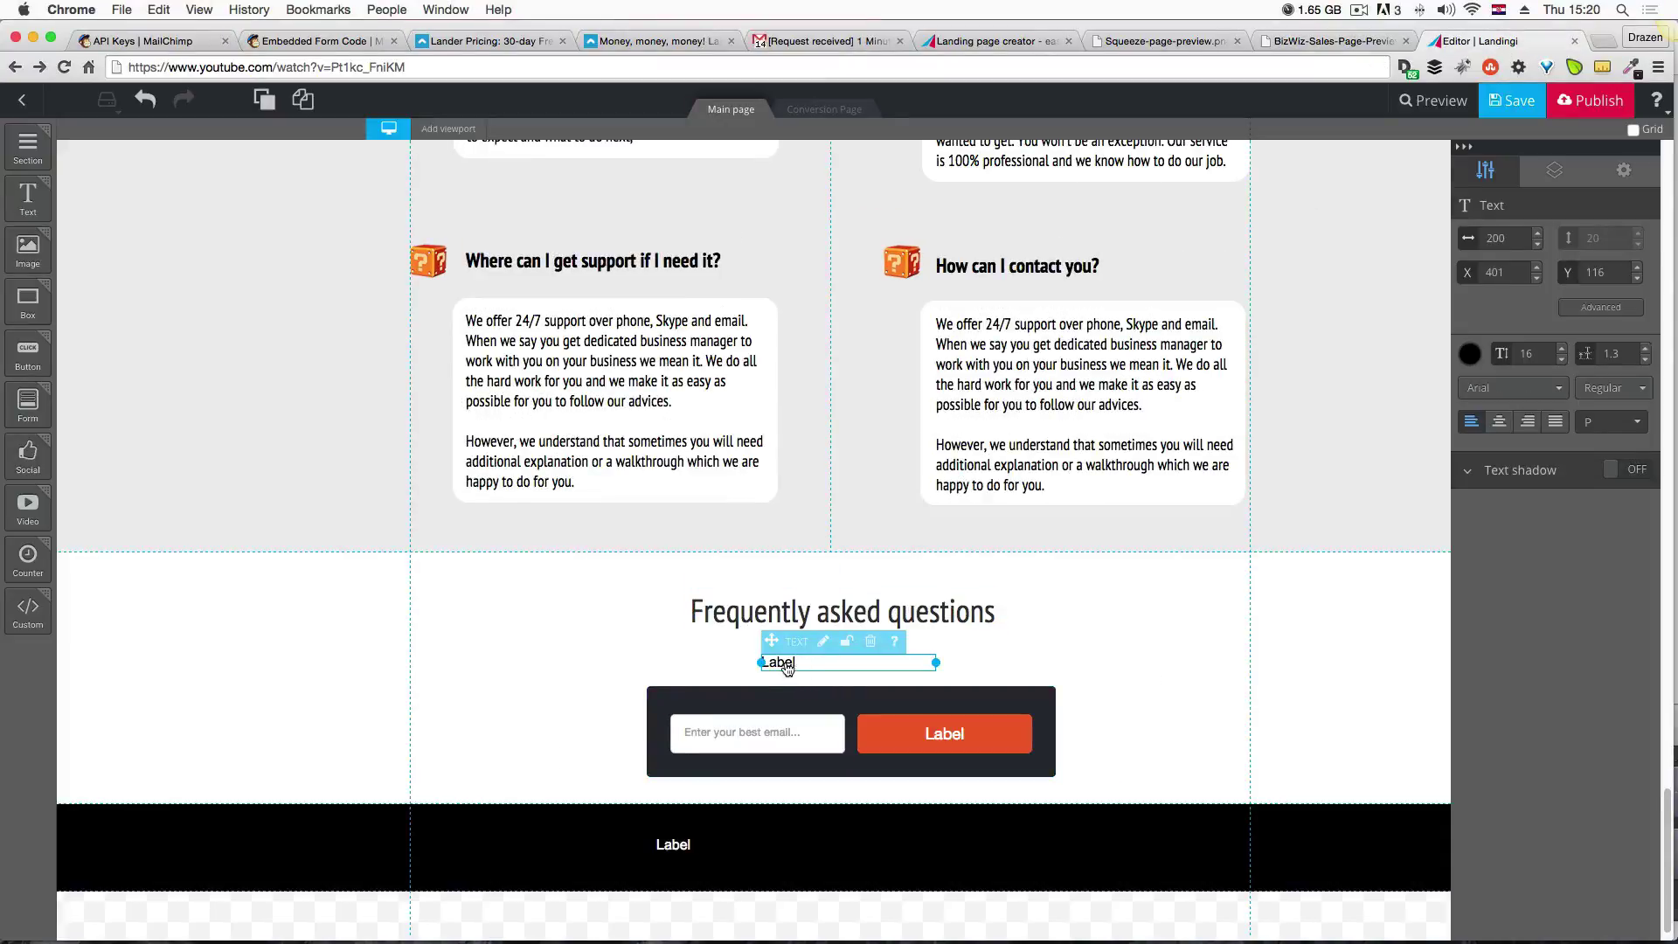
double_click(796, 666)
left_click_drag(797, 663, 764, 664)
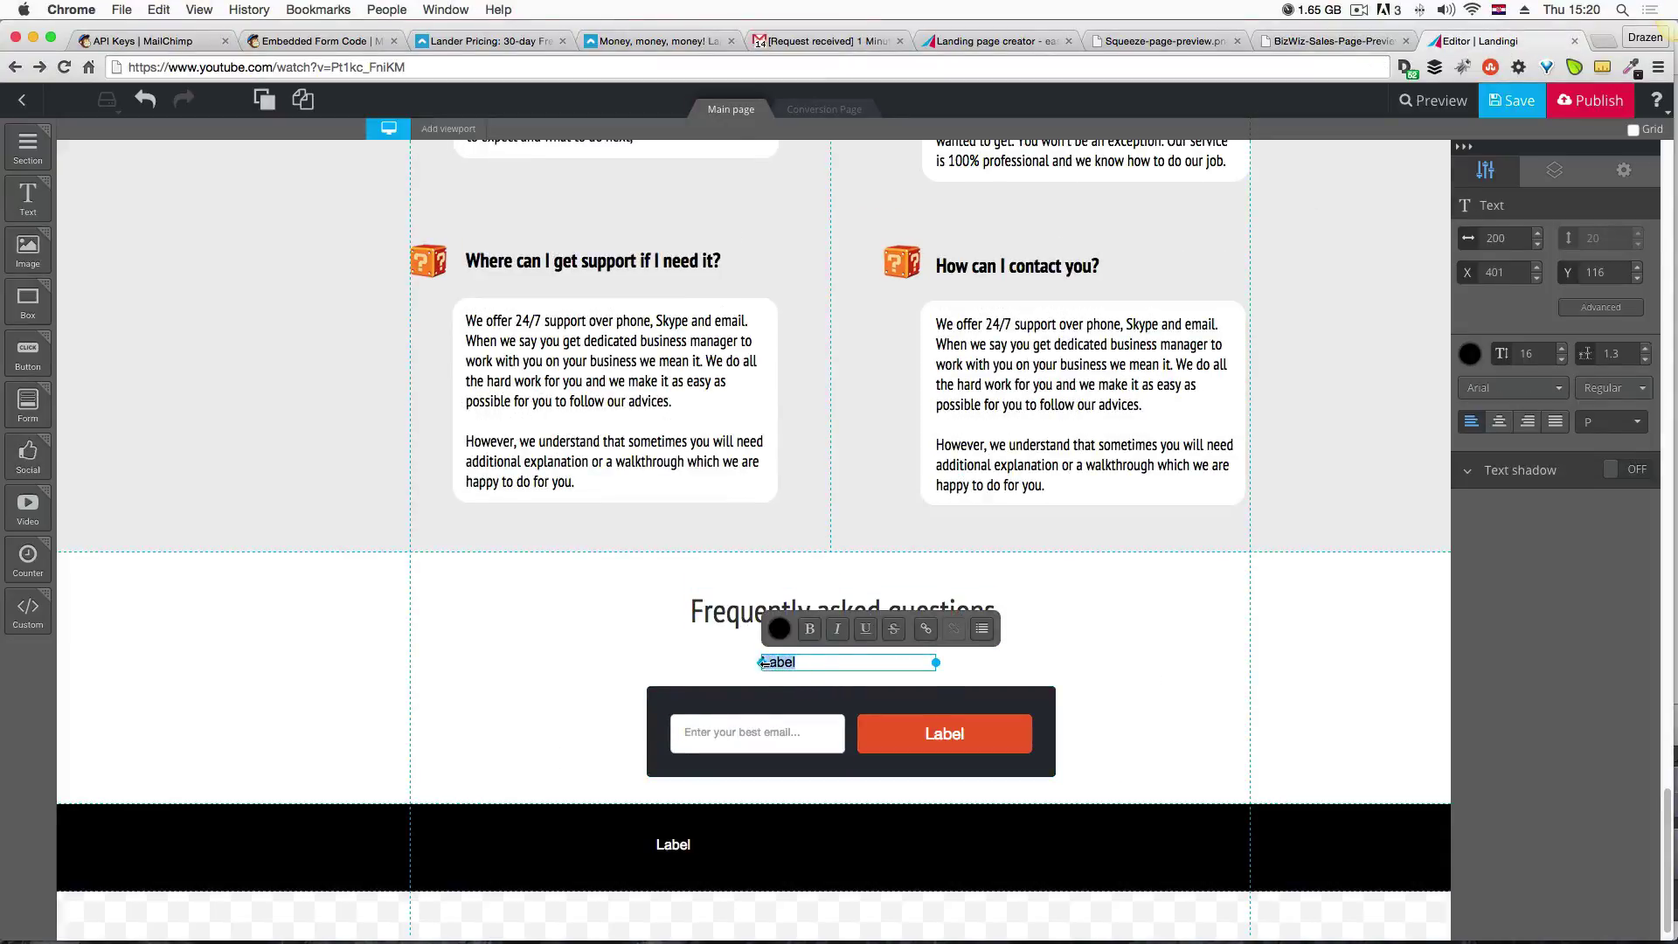
key("super+v")
left_click_drag(1056, 675, 1358, 641)
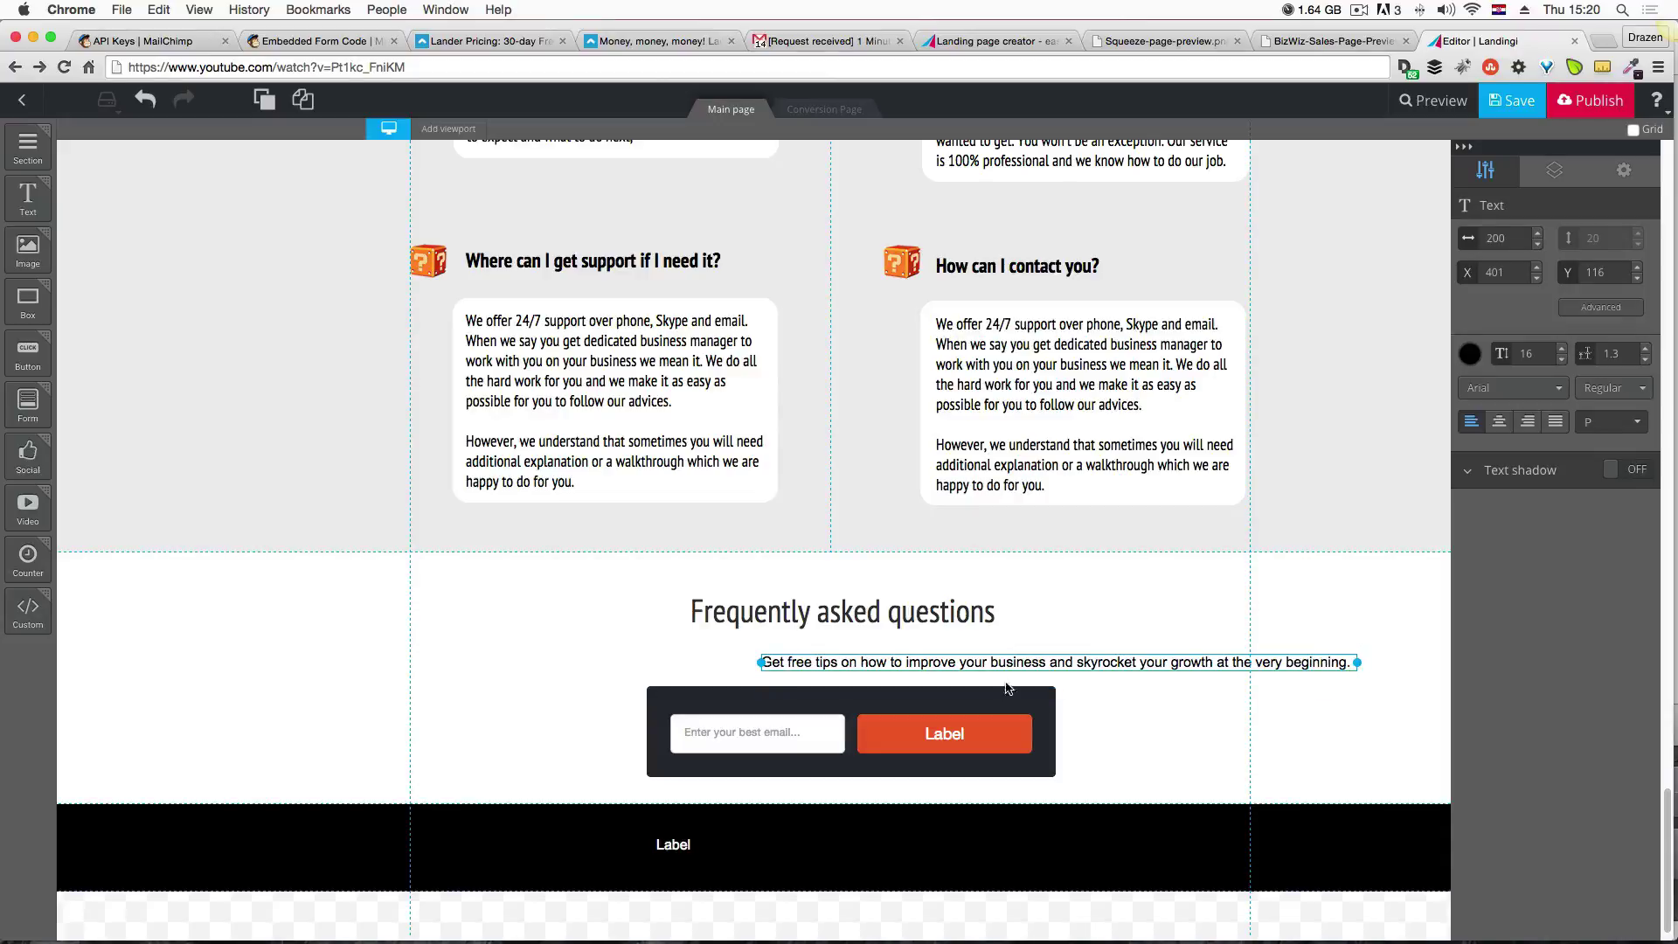
Set the newsletter sentence's font to PT Sans Narrow at size 22.
left_click(1517, 388)
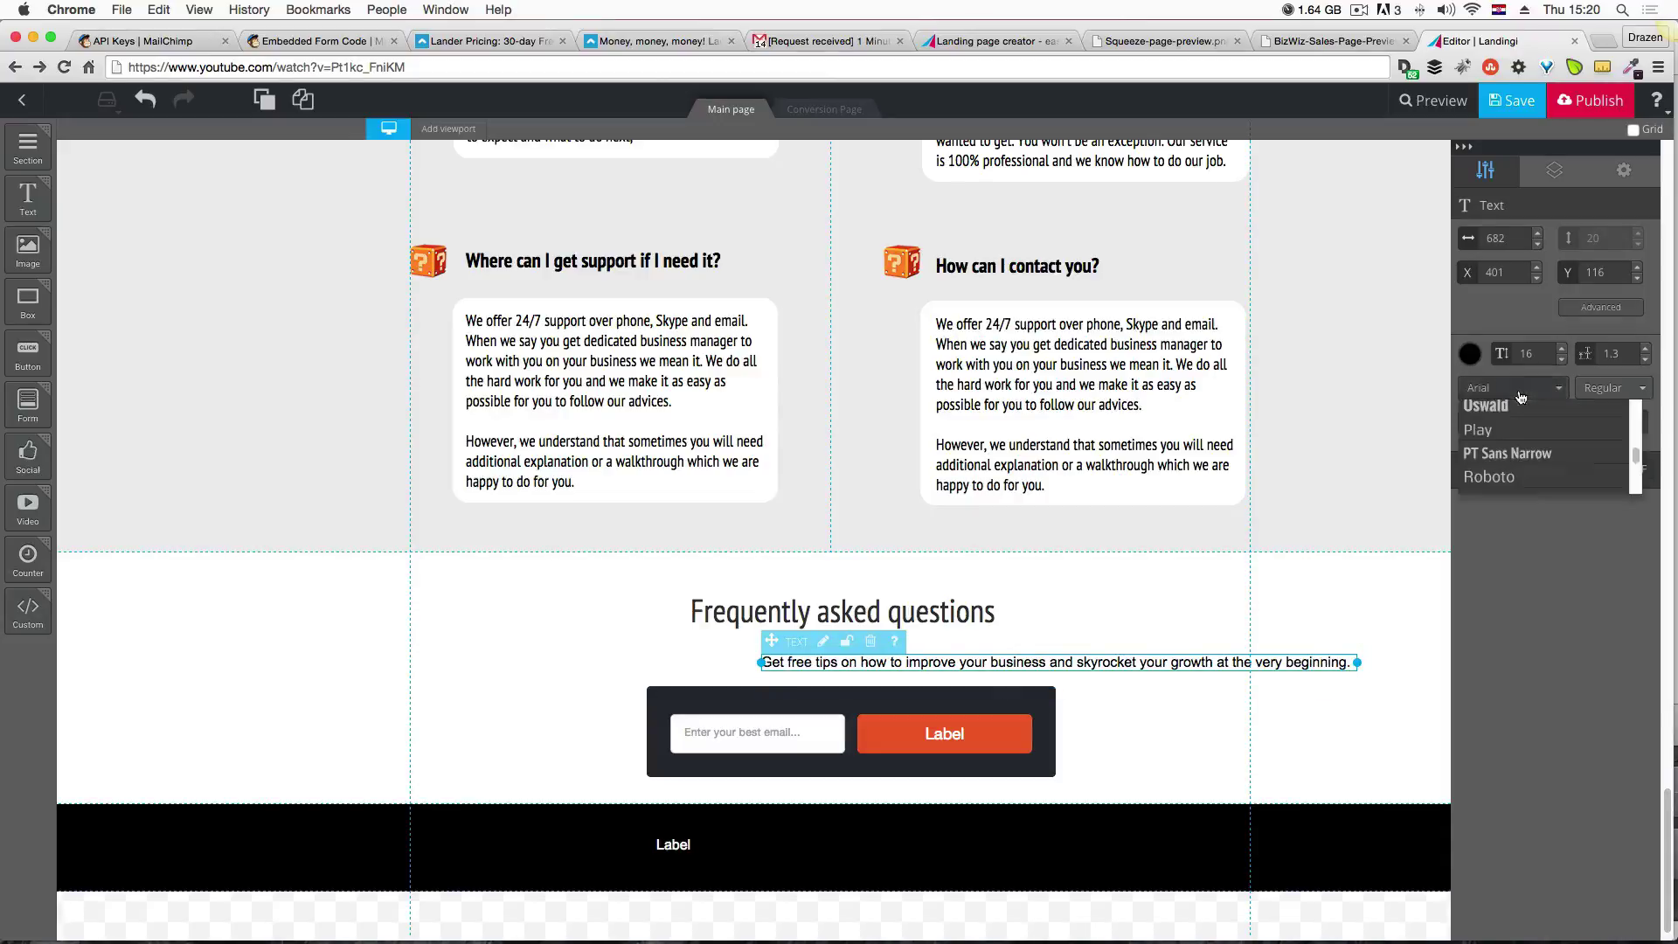
left_click(1514, 453)
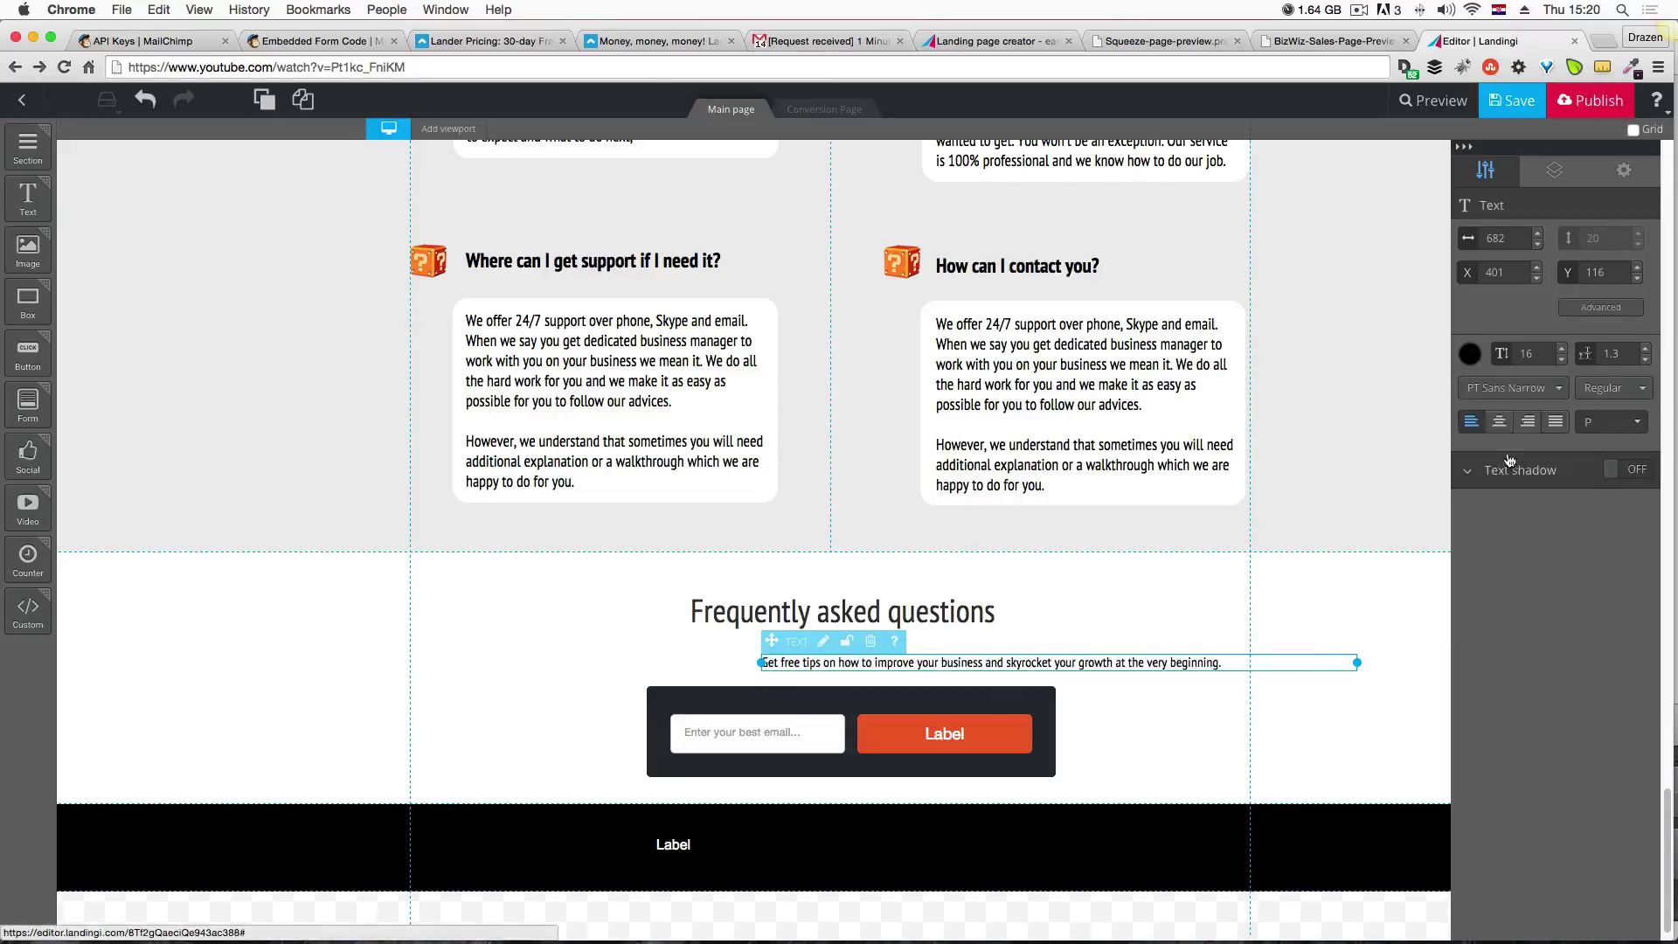
left_click(1562, 350)
left_click(1562, 350)
left_click(1562, 350)
left_click(1563, 350)
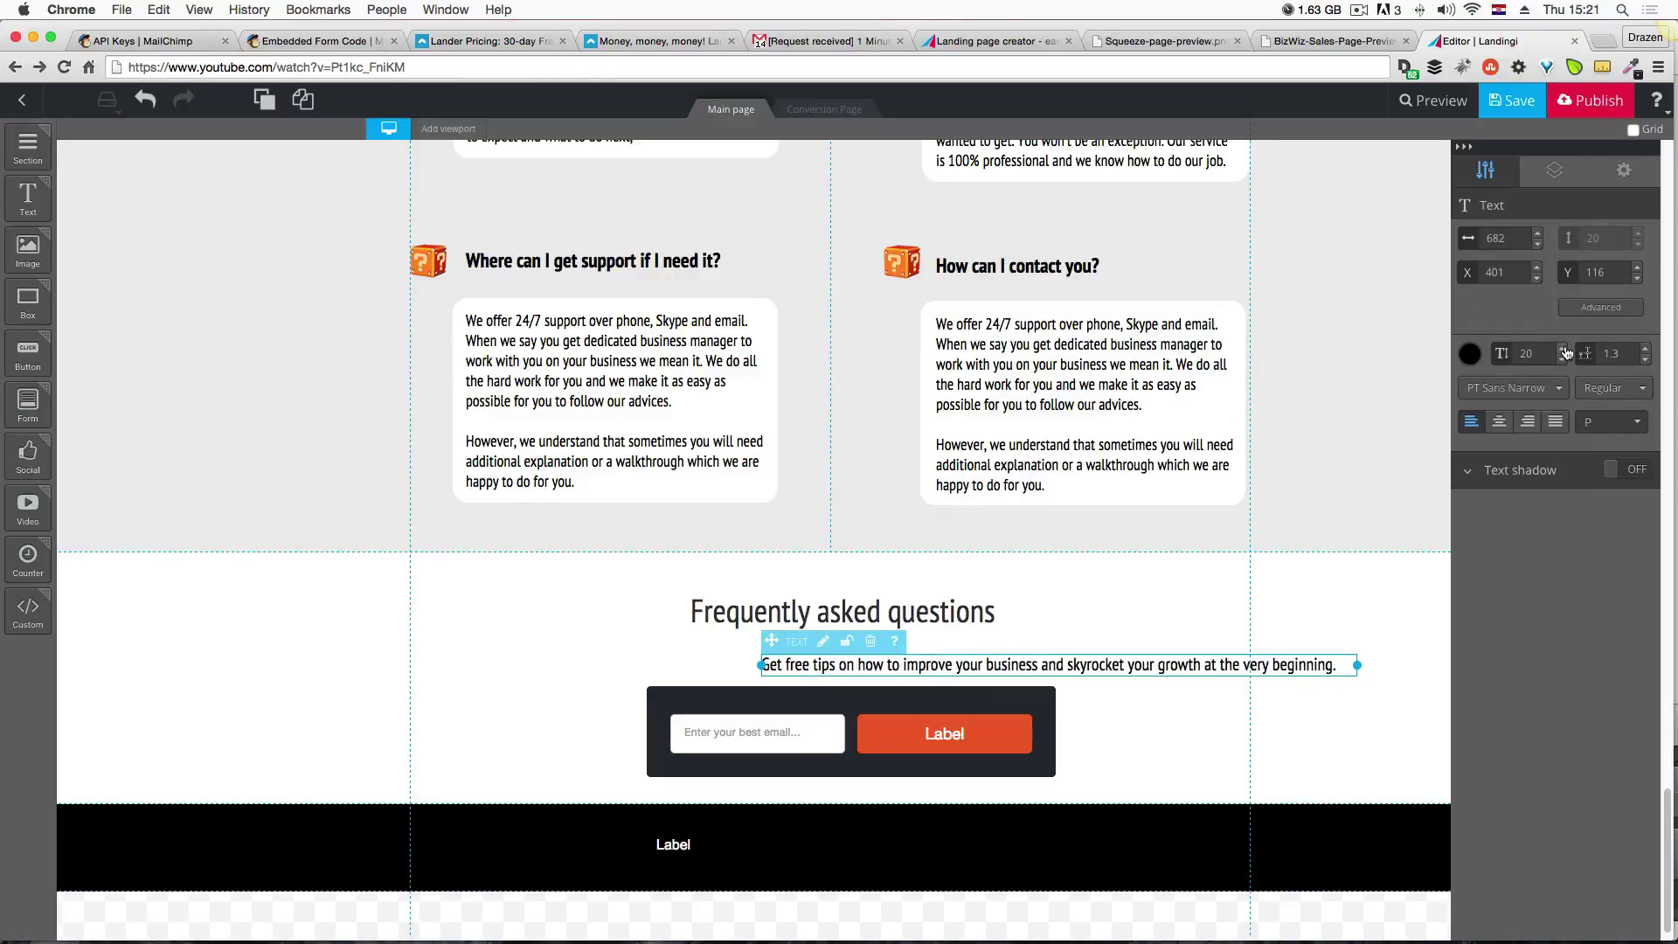
left_click(1096, 631)
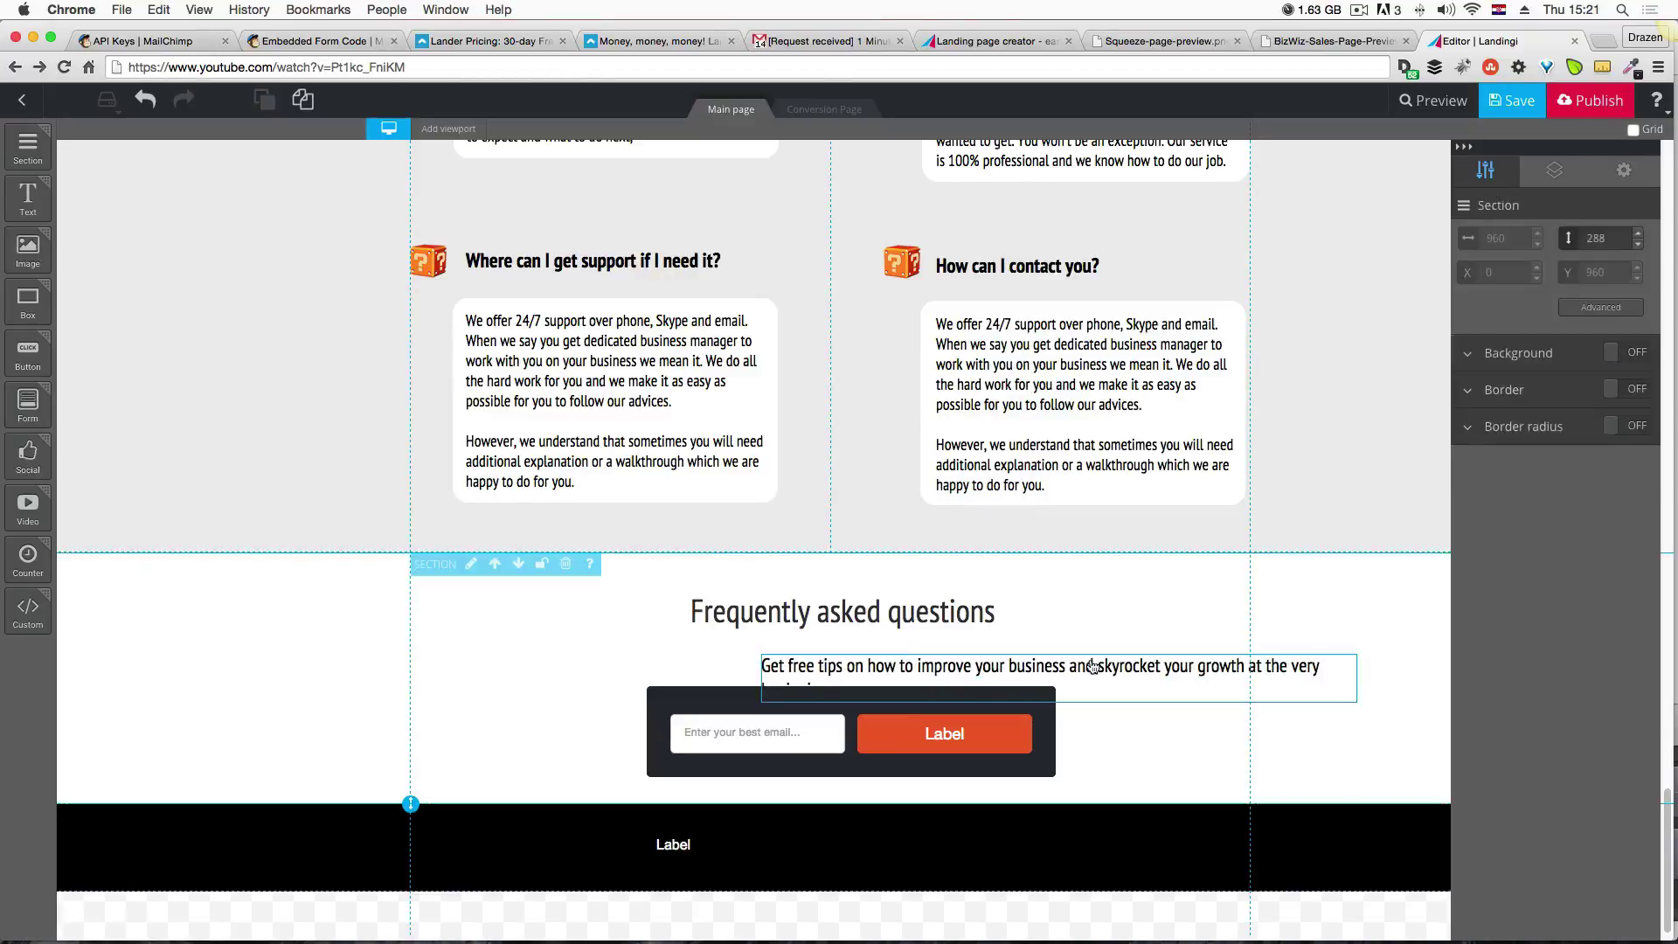
Move the newsletter sentence beneath the heading, widen its box to 729 so it fits one line, and shift it to about X 157, Y 93.
left_click_drag(932, 661, 730, 644)
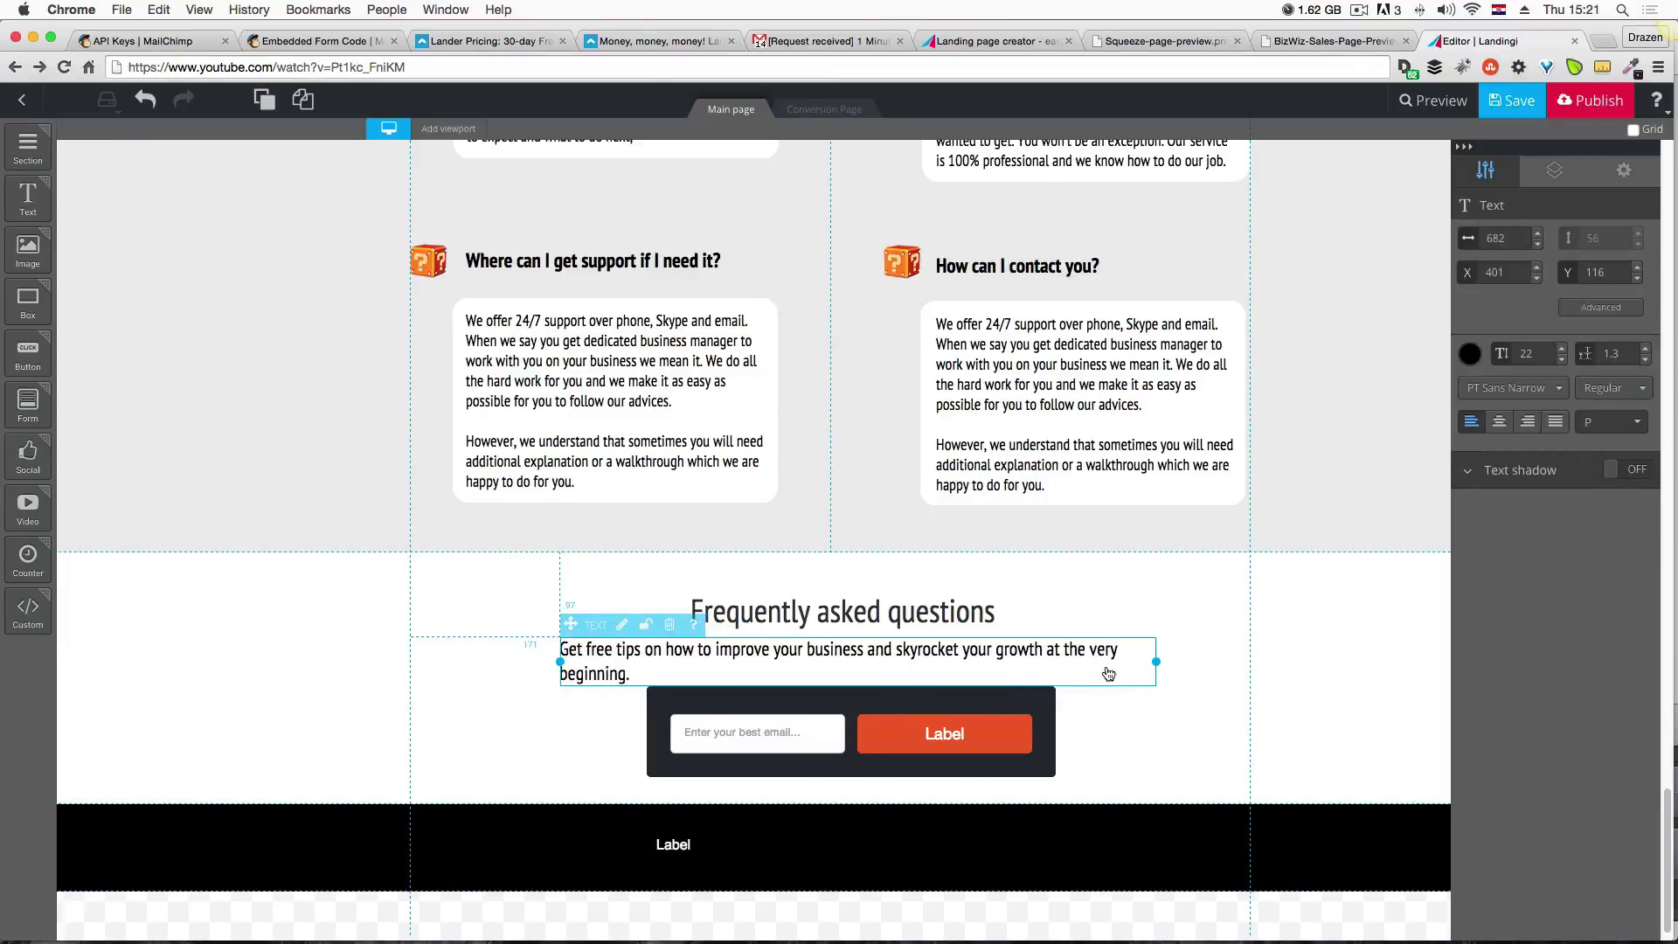
left_click_drag(1156, 662, 1196, 658)
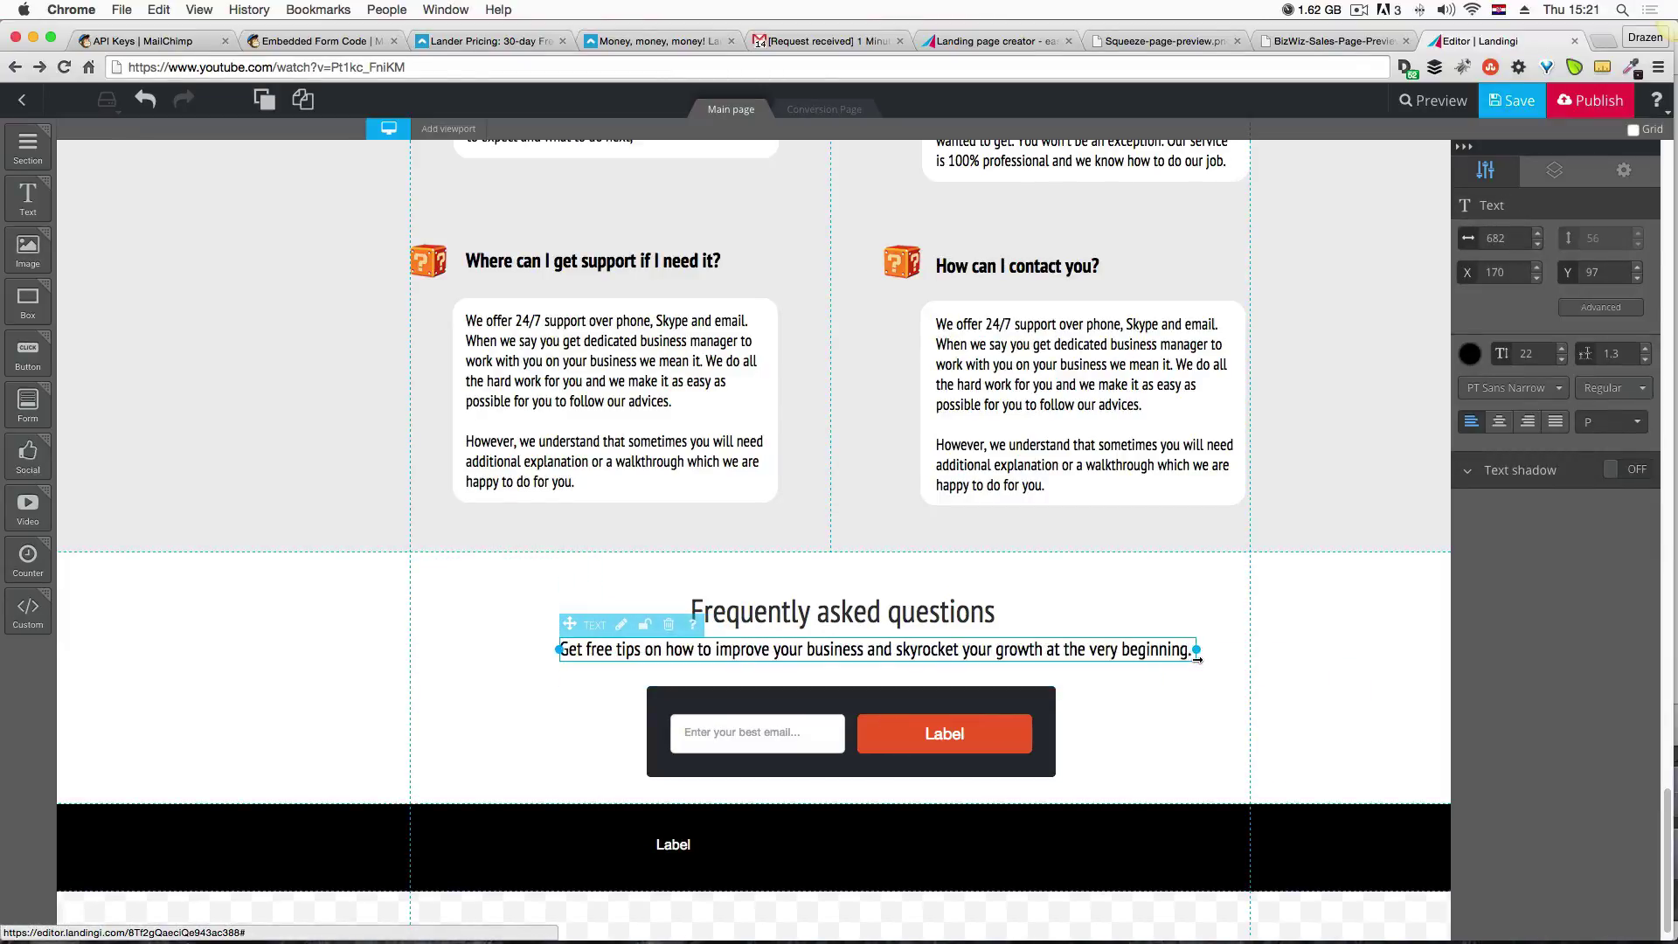
left_click(1172, 588)
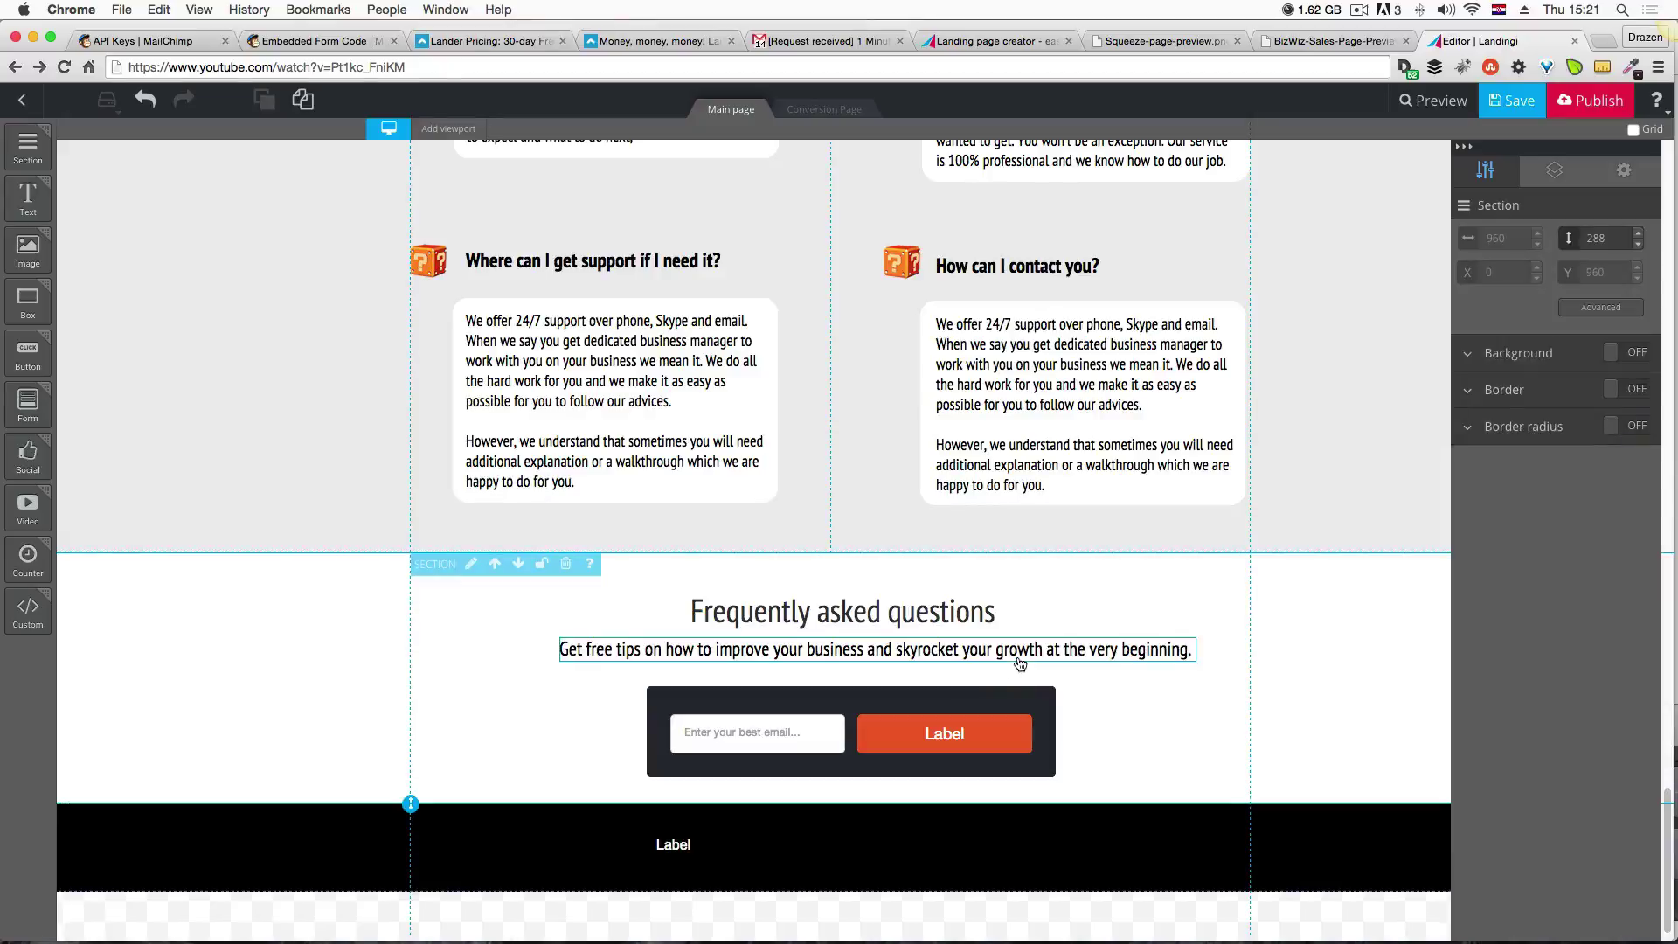
left_click_drag(1019, 664, 1005, 662)
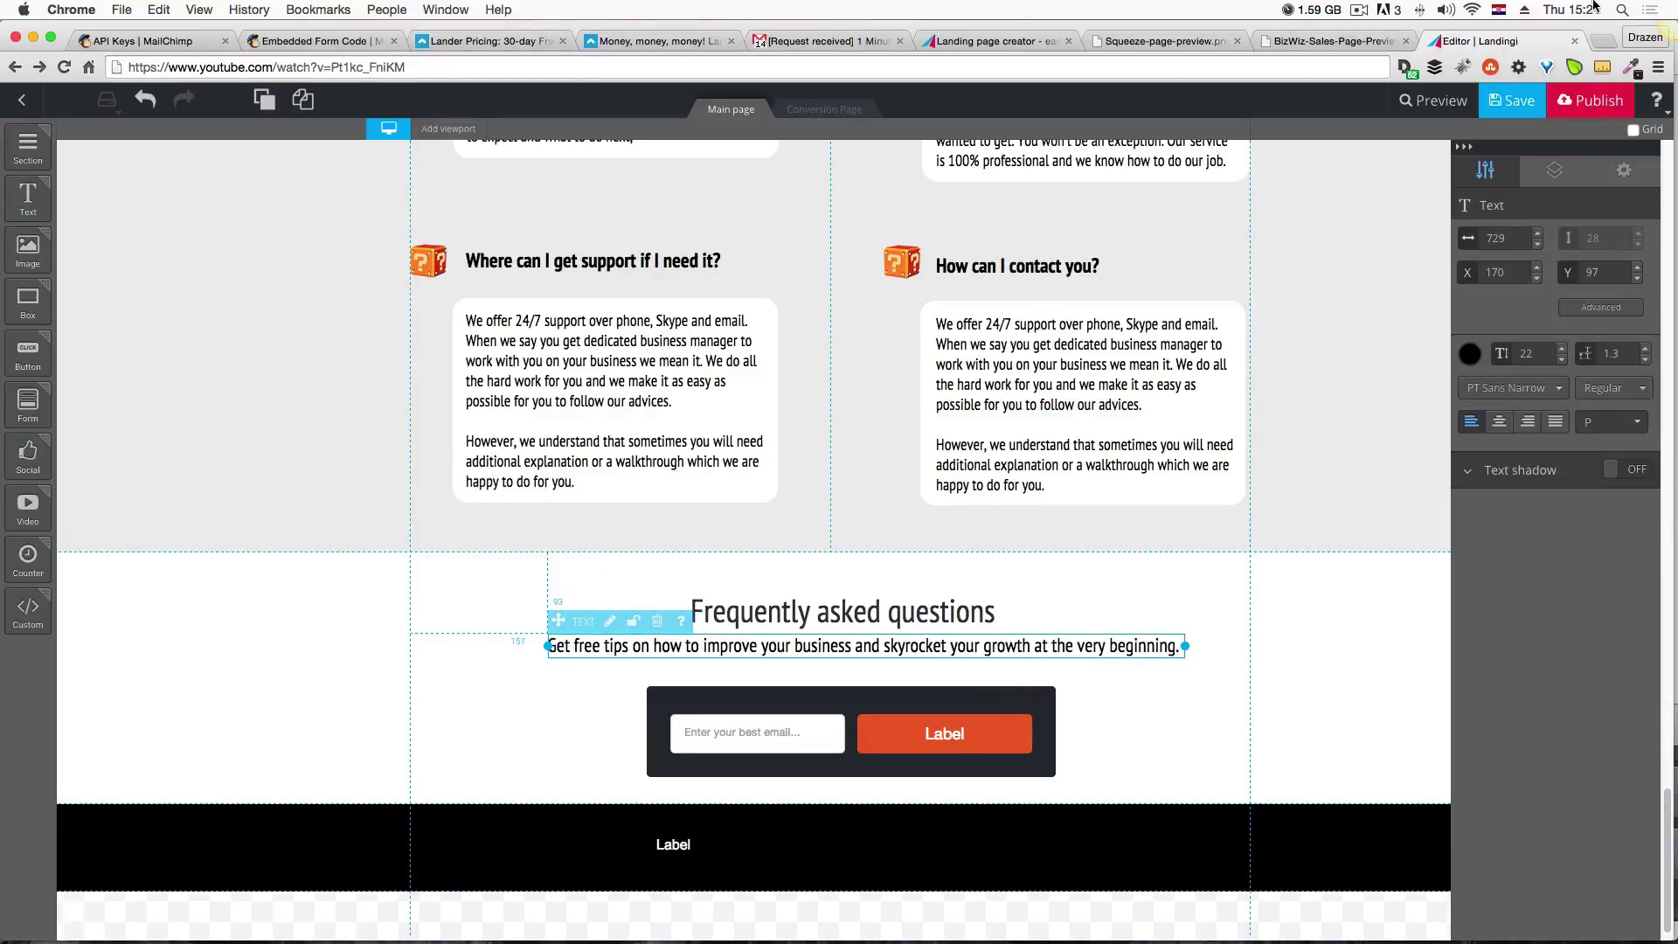
Check the mockup's newsletter section spacing and increase the editor section's height to 358.
left_click(1351, 42)
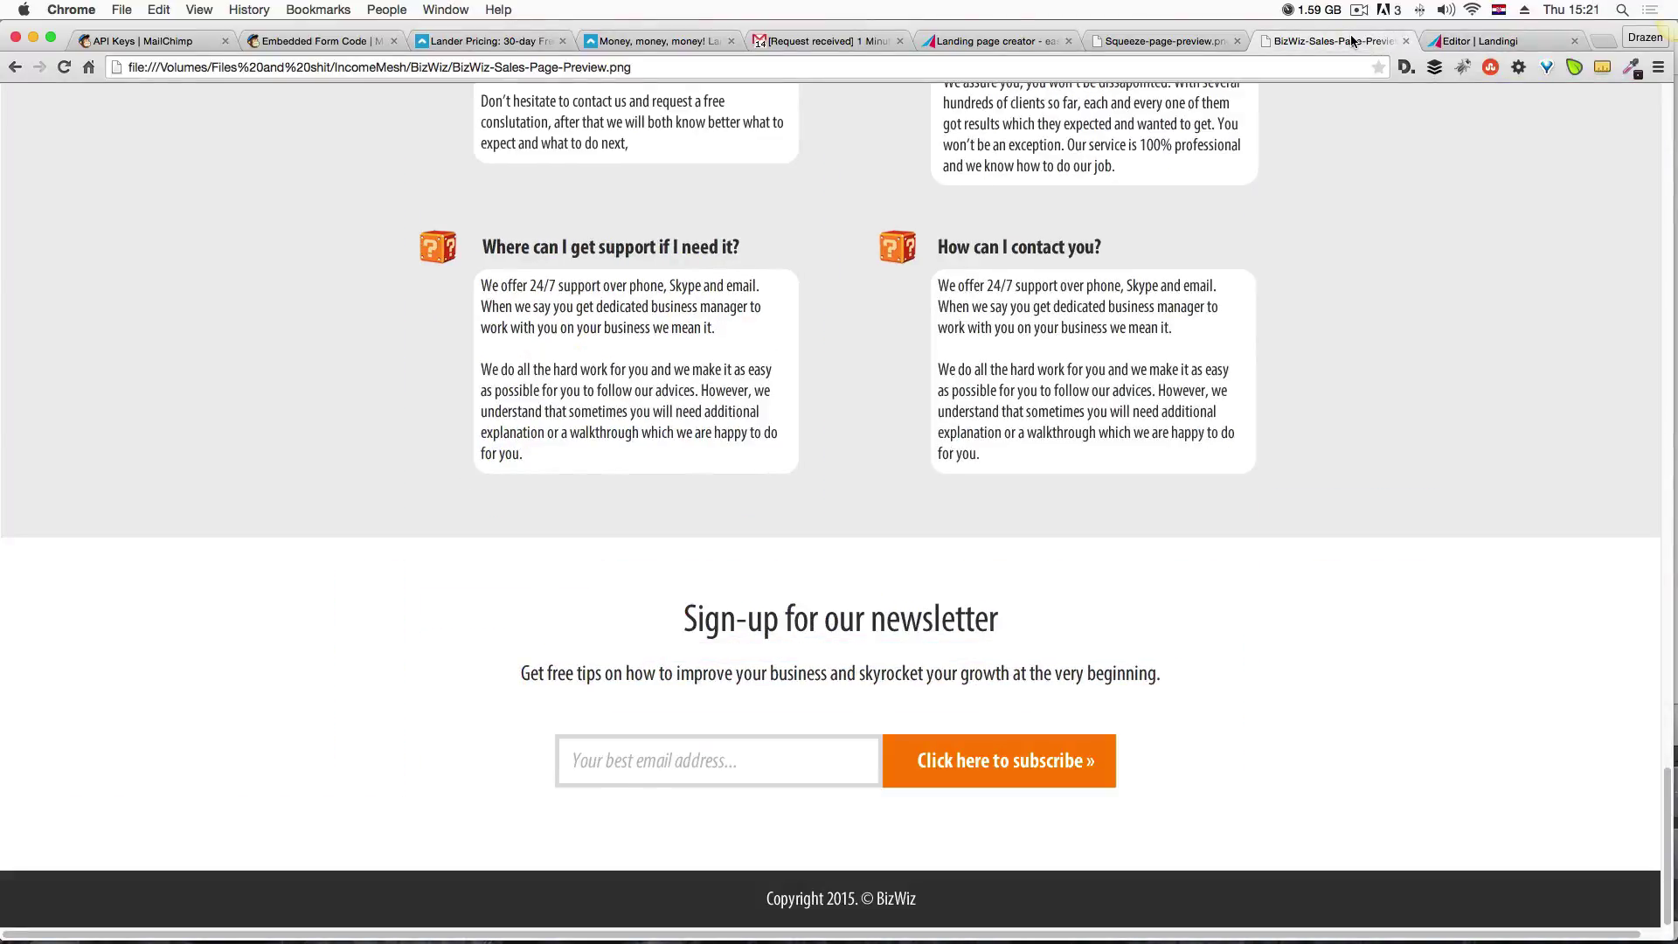
left_click(1518, 40)
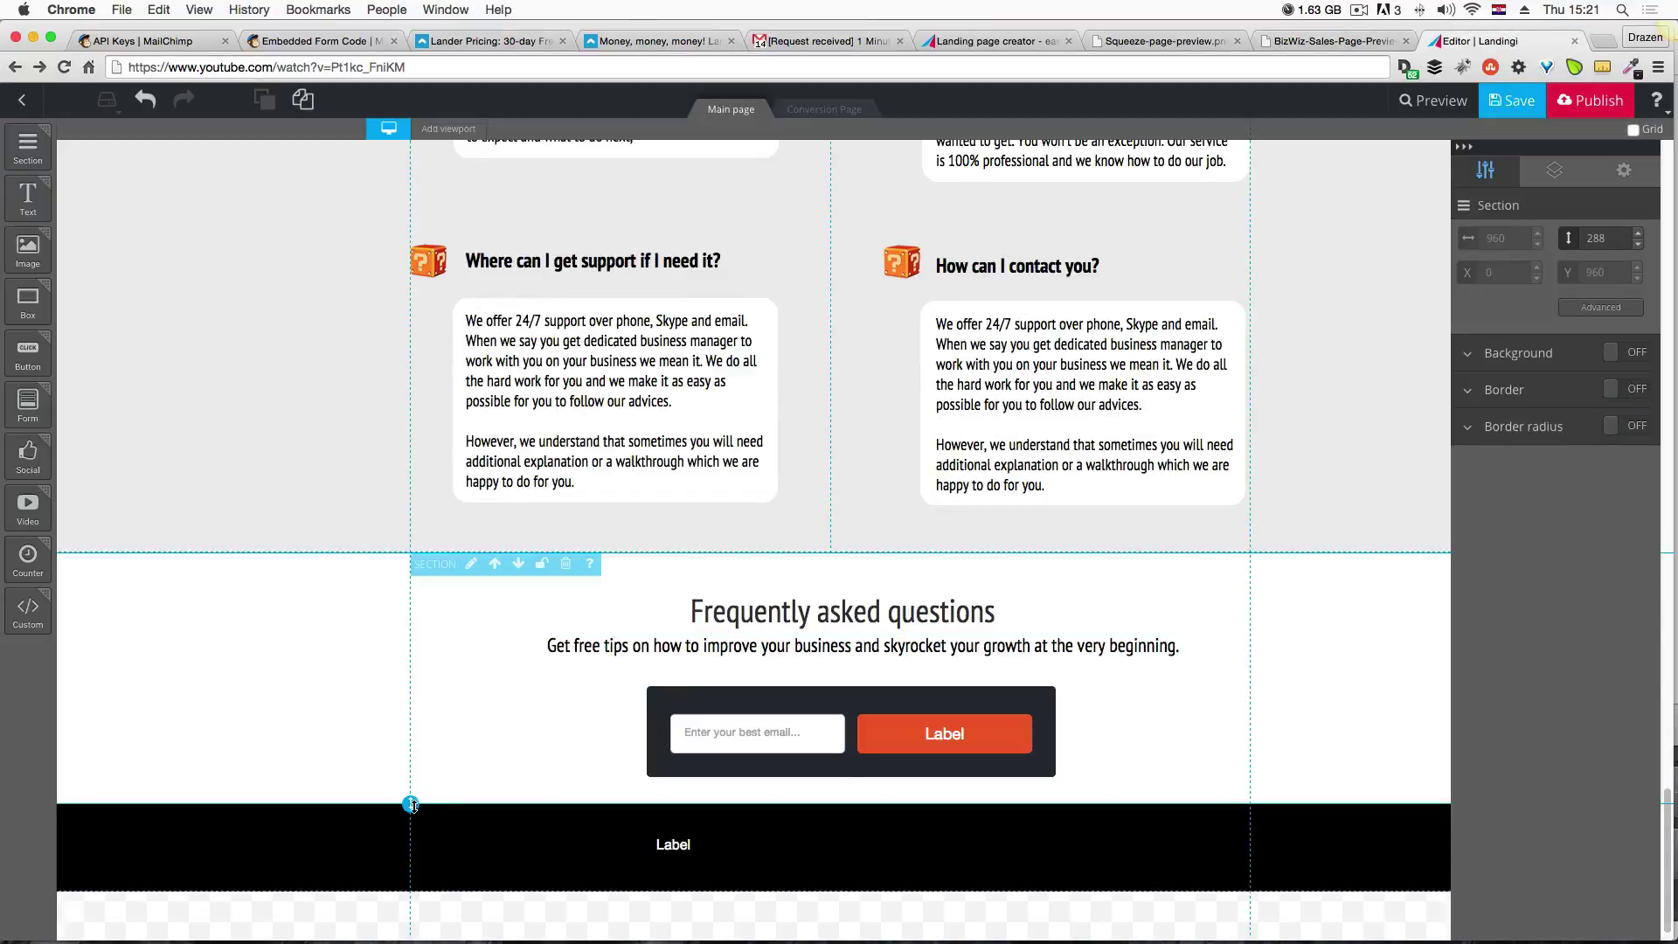
left_click_drag(411, 804, 411, 864)
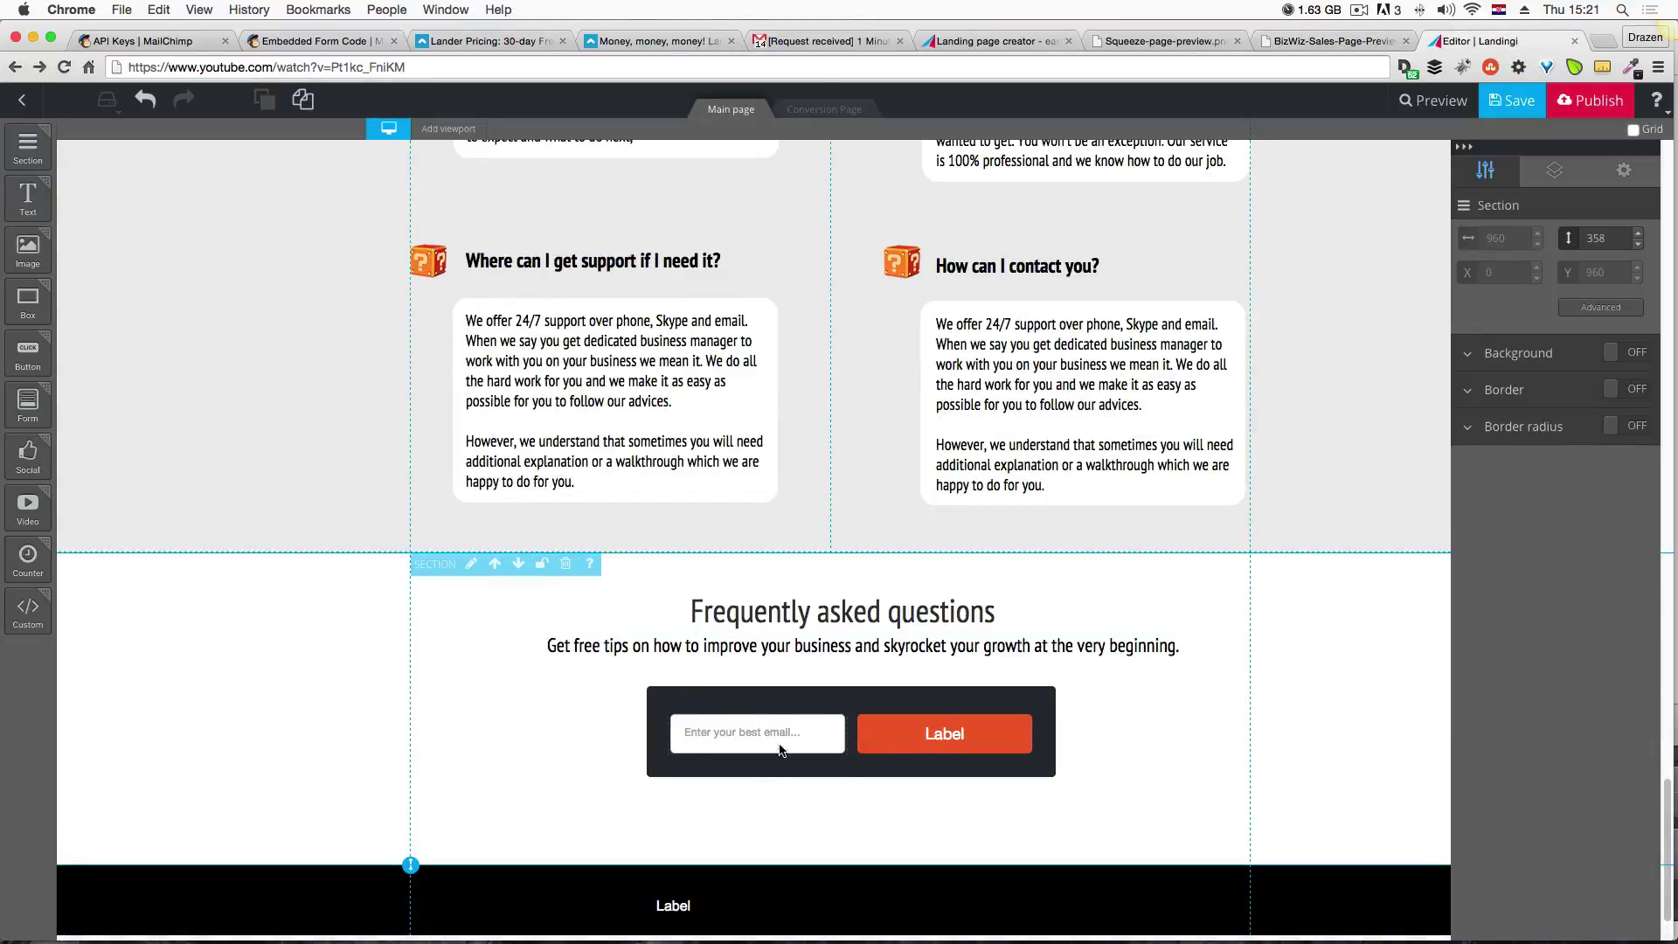
Space out the newsletter section by moving the sentence slightly lower and the email form to X 269, Y 188.
left_click(837, 771)
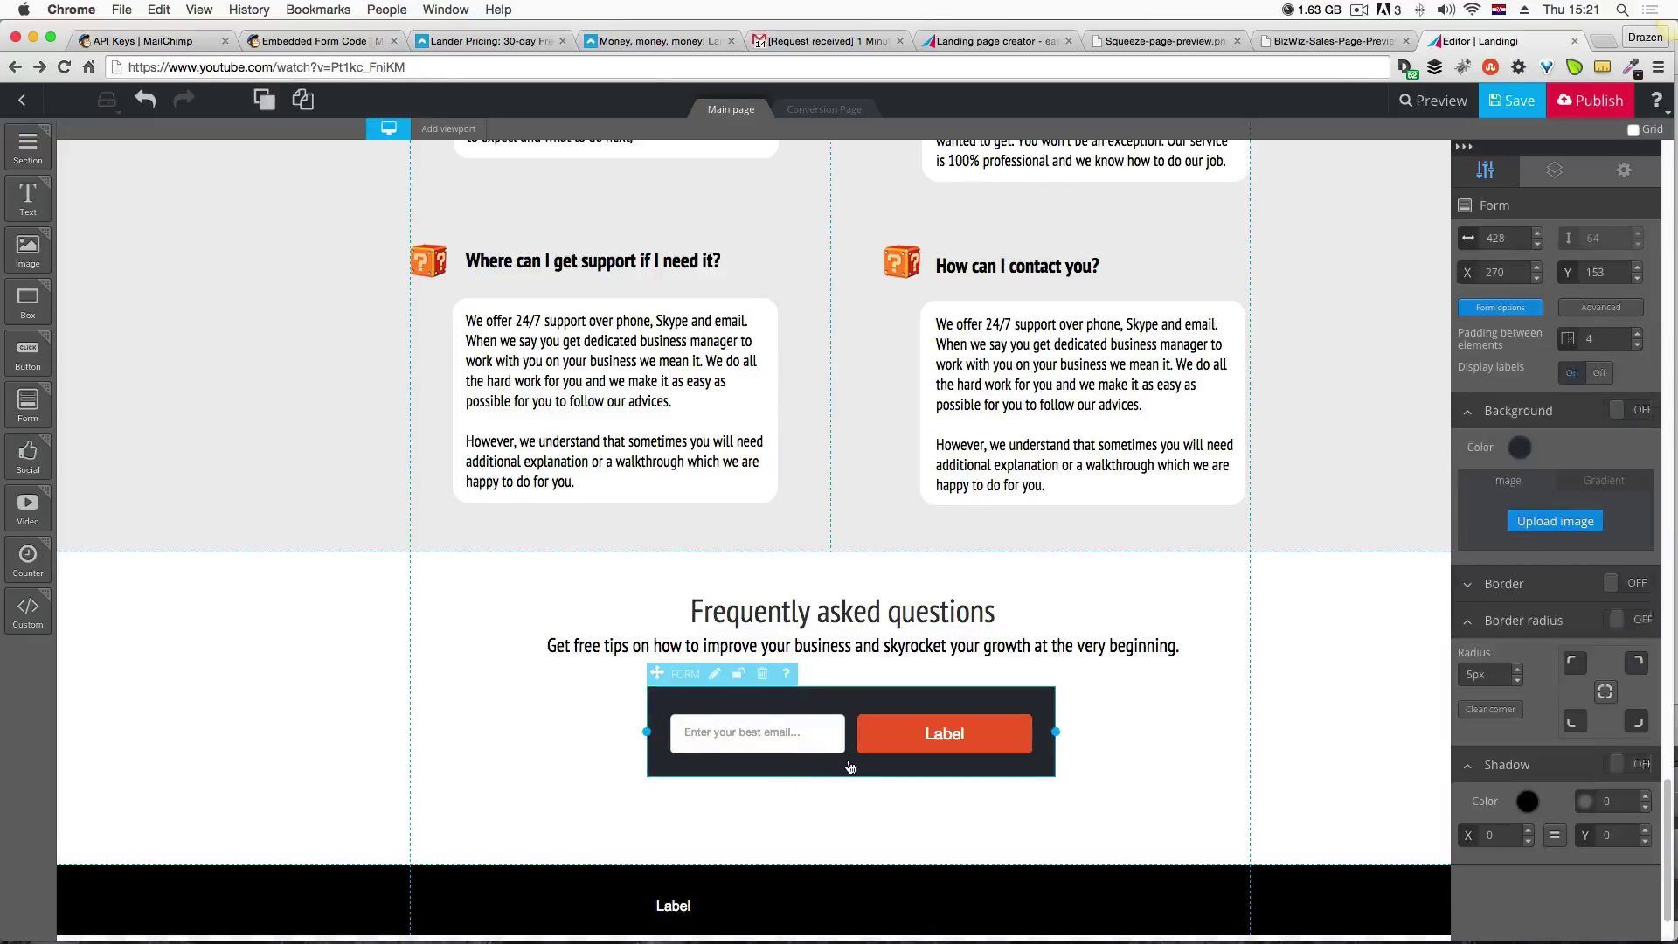
left_click_drag(855, 774, 862, 818)
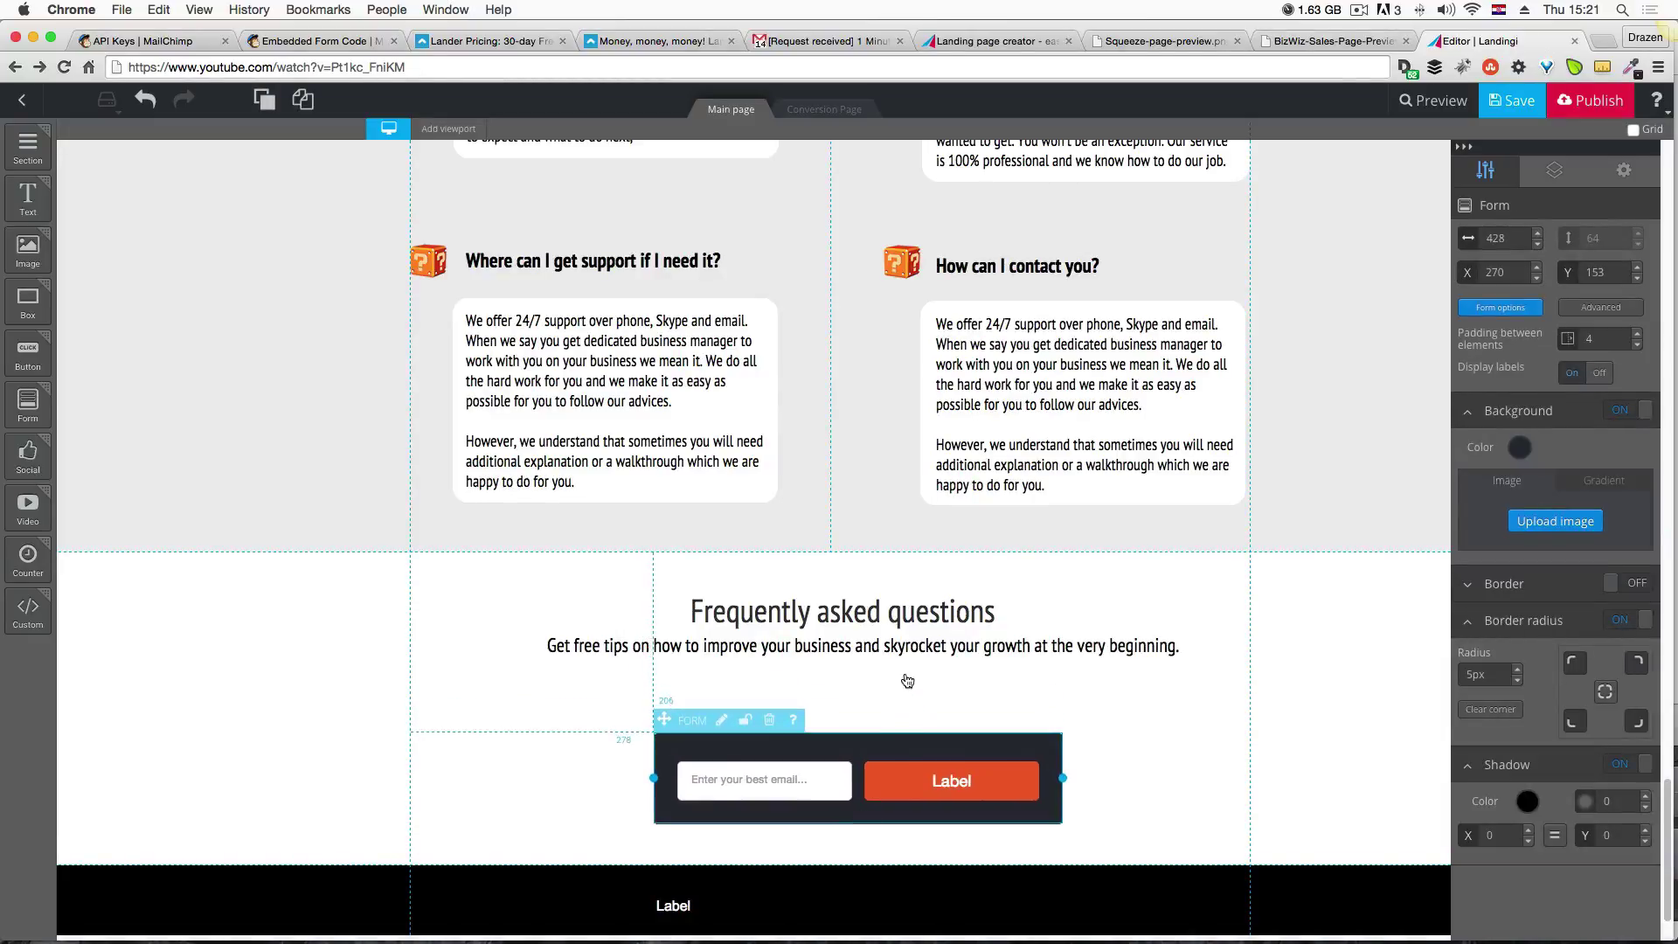
left_click(909, 649)
left_click_drag(910, 650, 910, 670)
left_click(1072, 722)
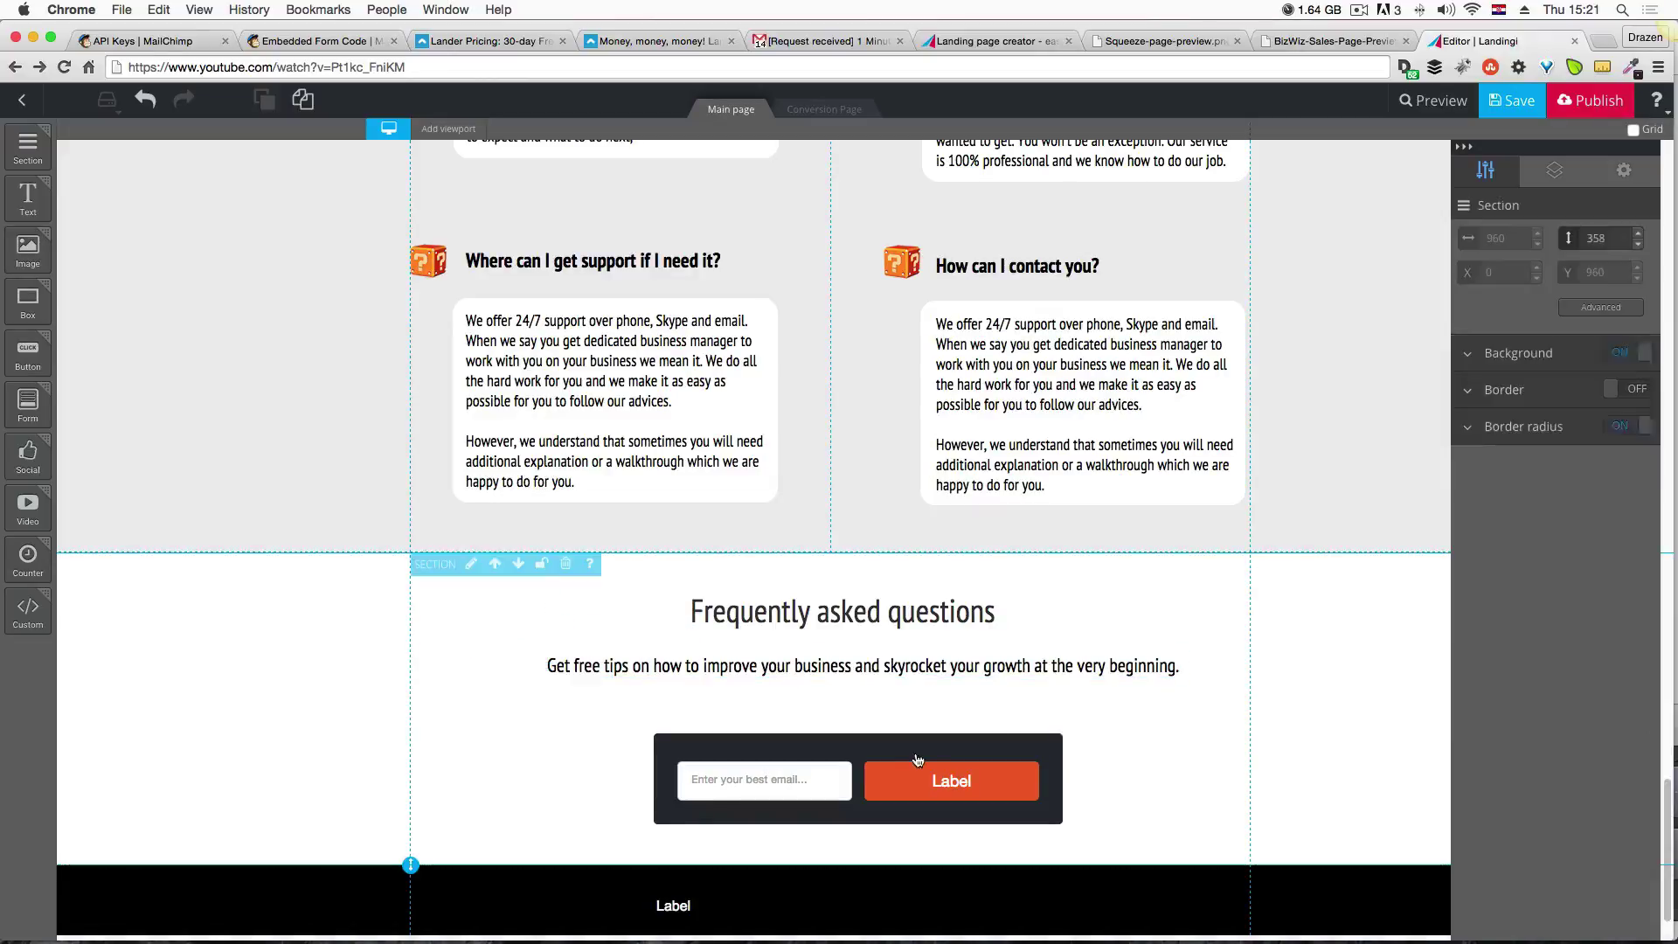
mouse_move(900, 746)
left_mouse_down()
mouse_move(909, 762)
mouse_move(891, 731)
left_mouse_up()
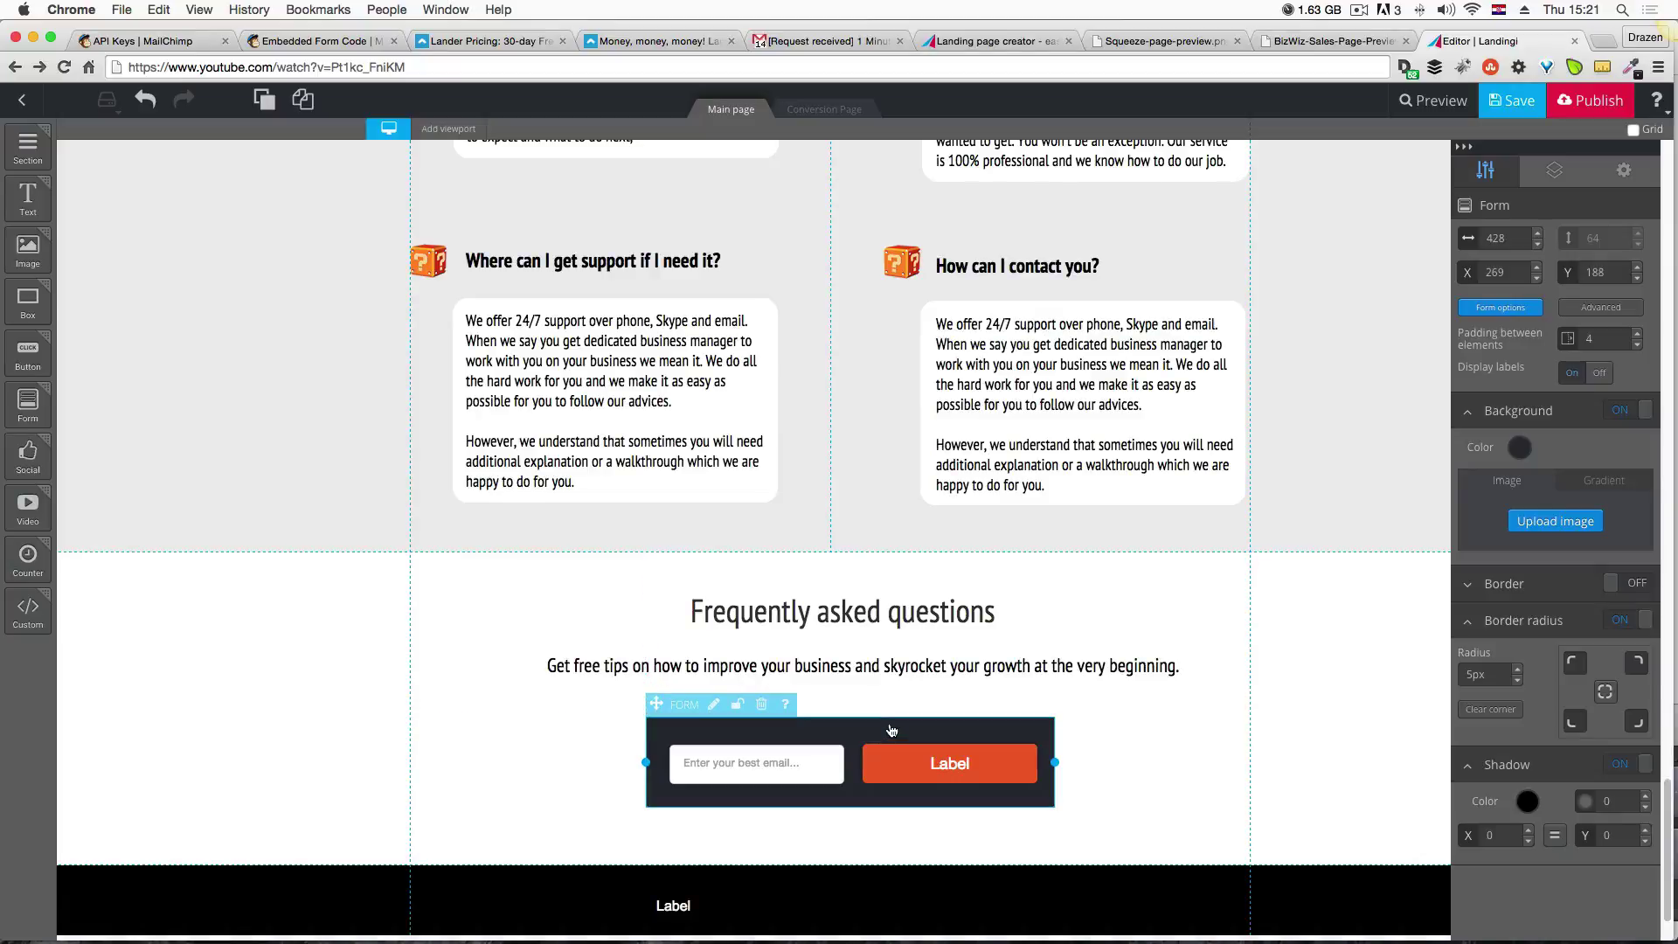
Widen the email form on both sides to a width of 615, starting at X 200.
left_click_drag(628, 763, 567, 763)
left_click_drag(1055, 763, 1158, 763)
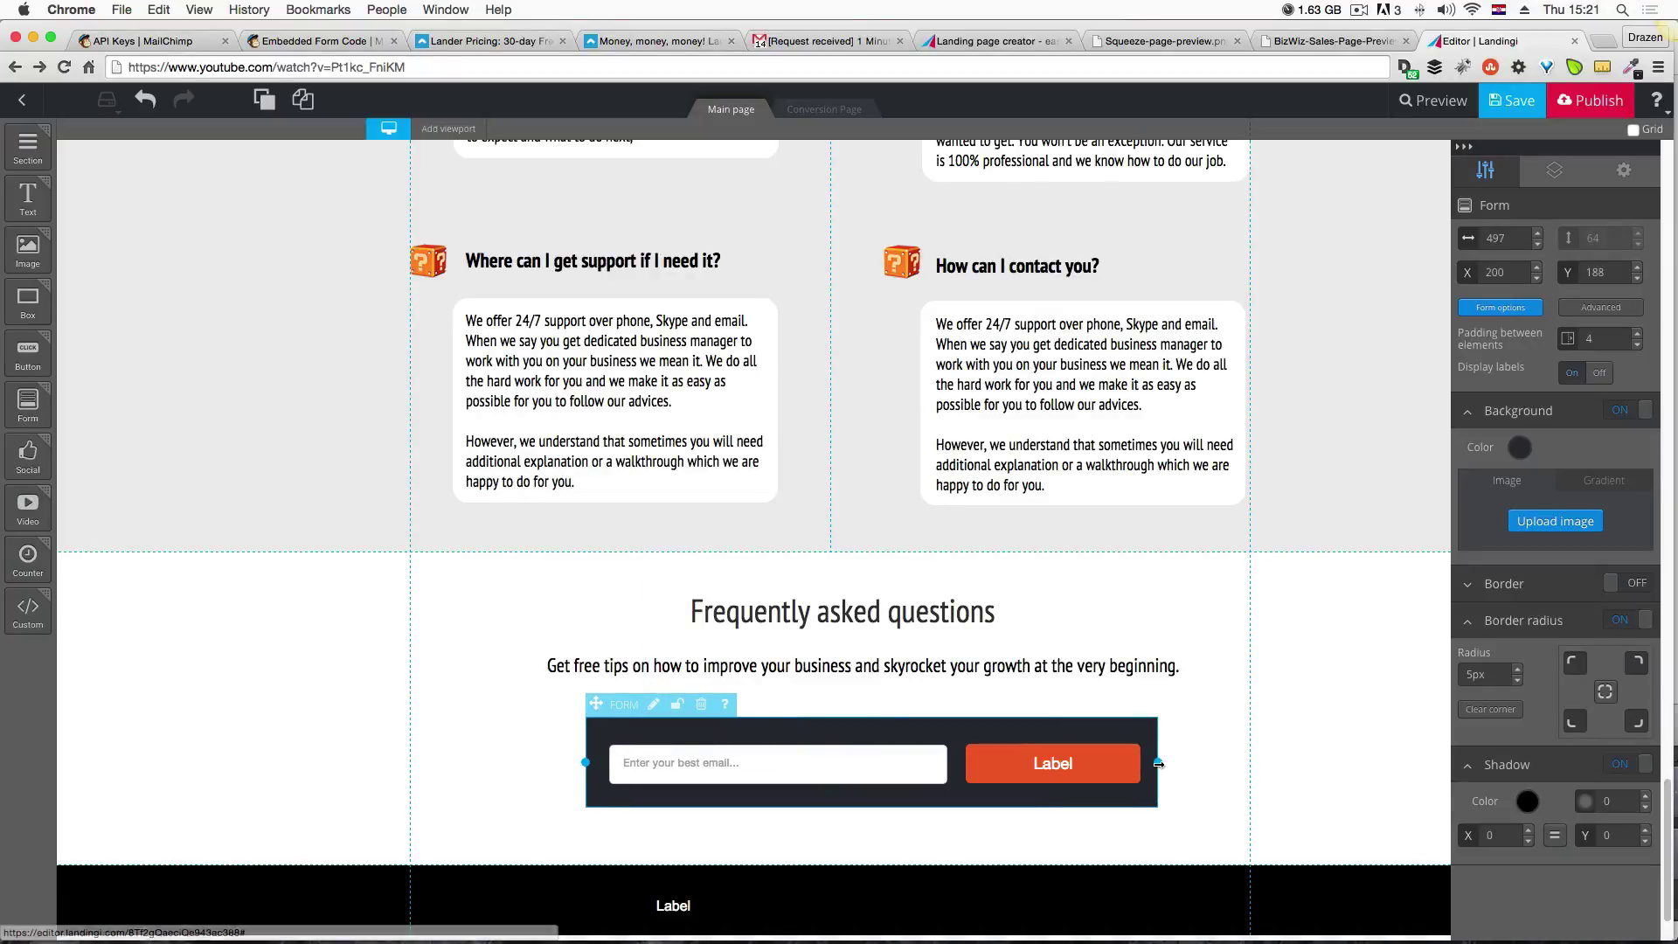
Upload subscribe-button.png from the Sales page folder and apply it as the send button's background image.
left_click(1119, 769)
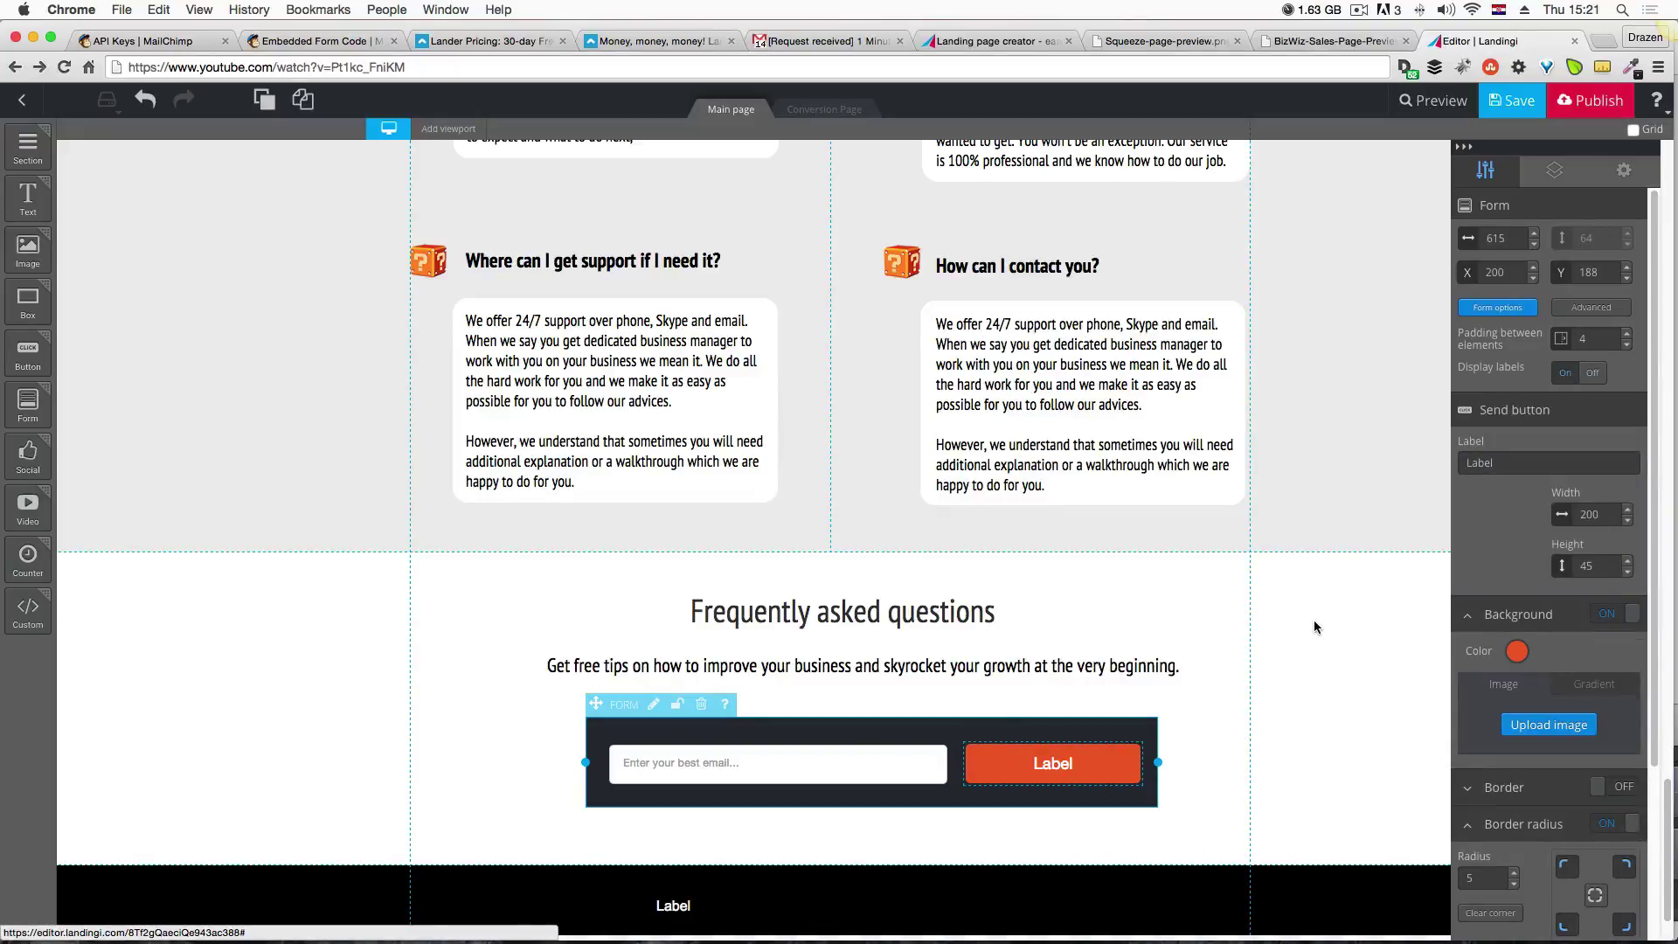
left_click(1521, 727)
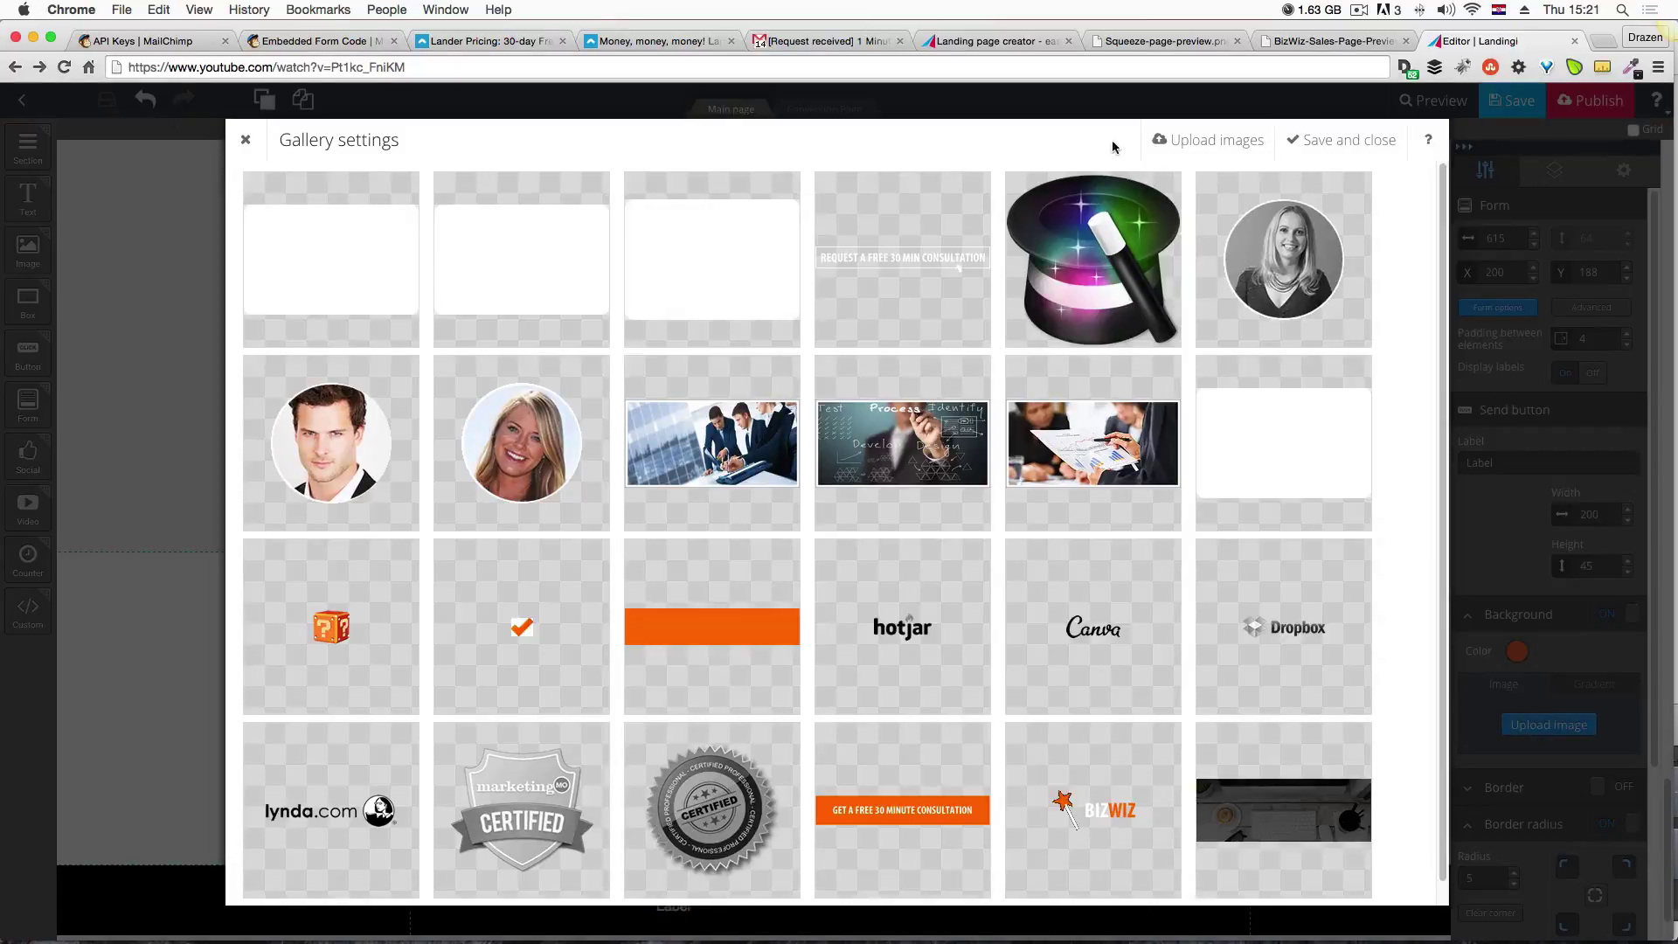
left_click(1215, 141)
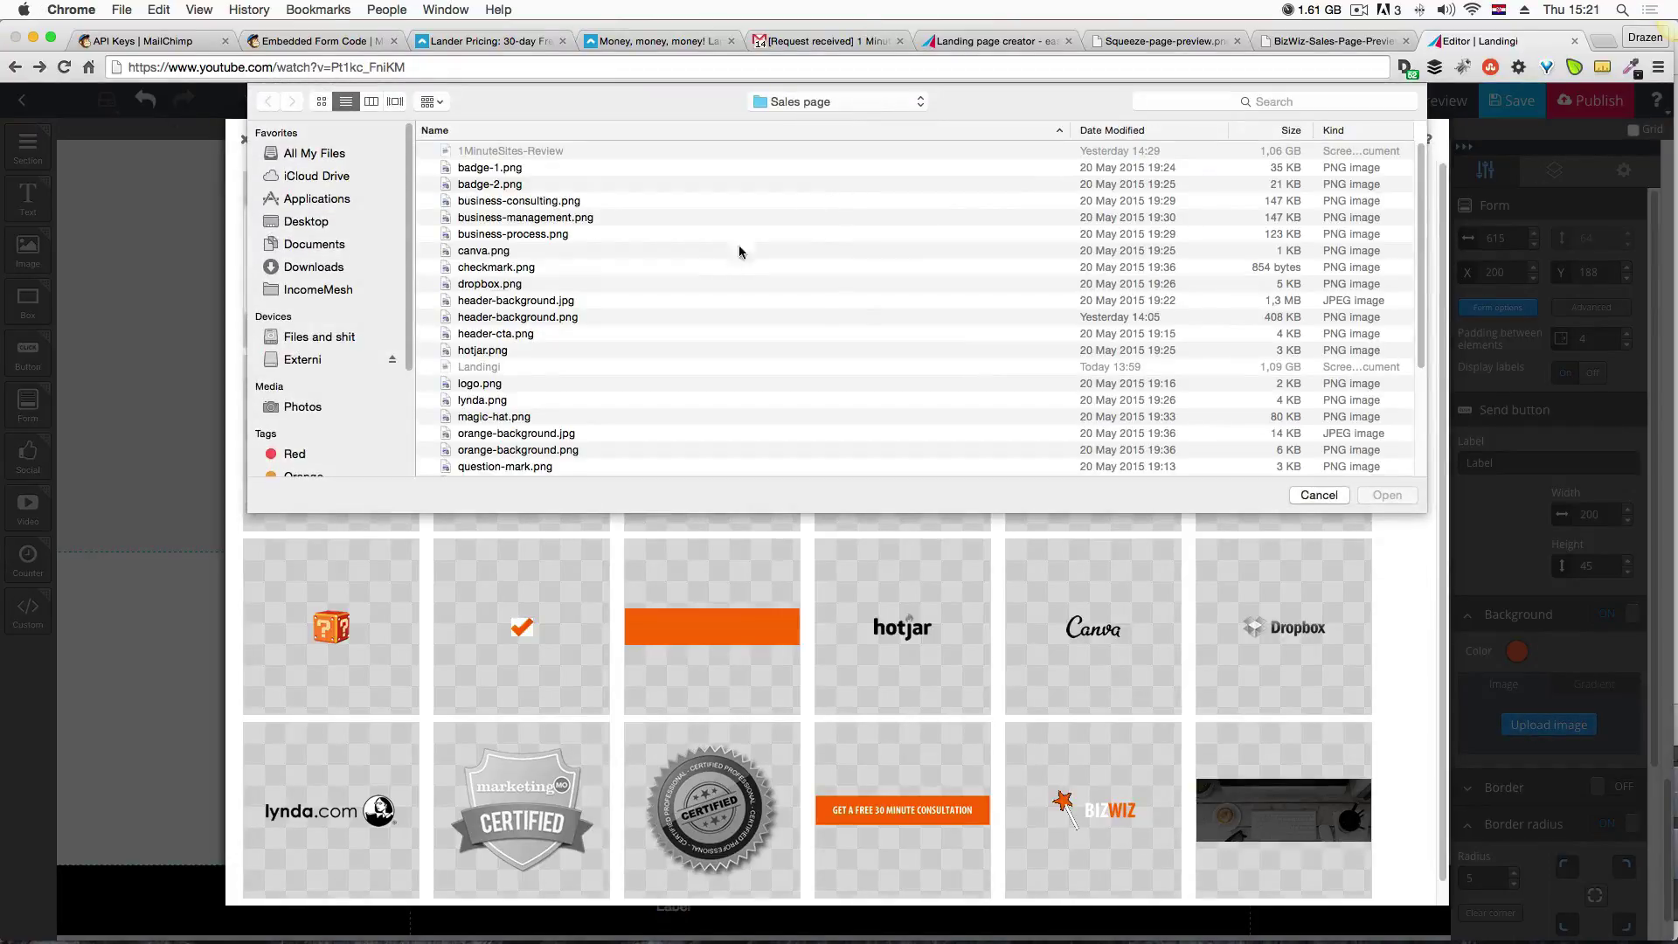
scroll(612, 249, "down", 5)
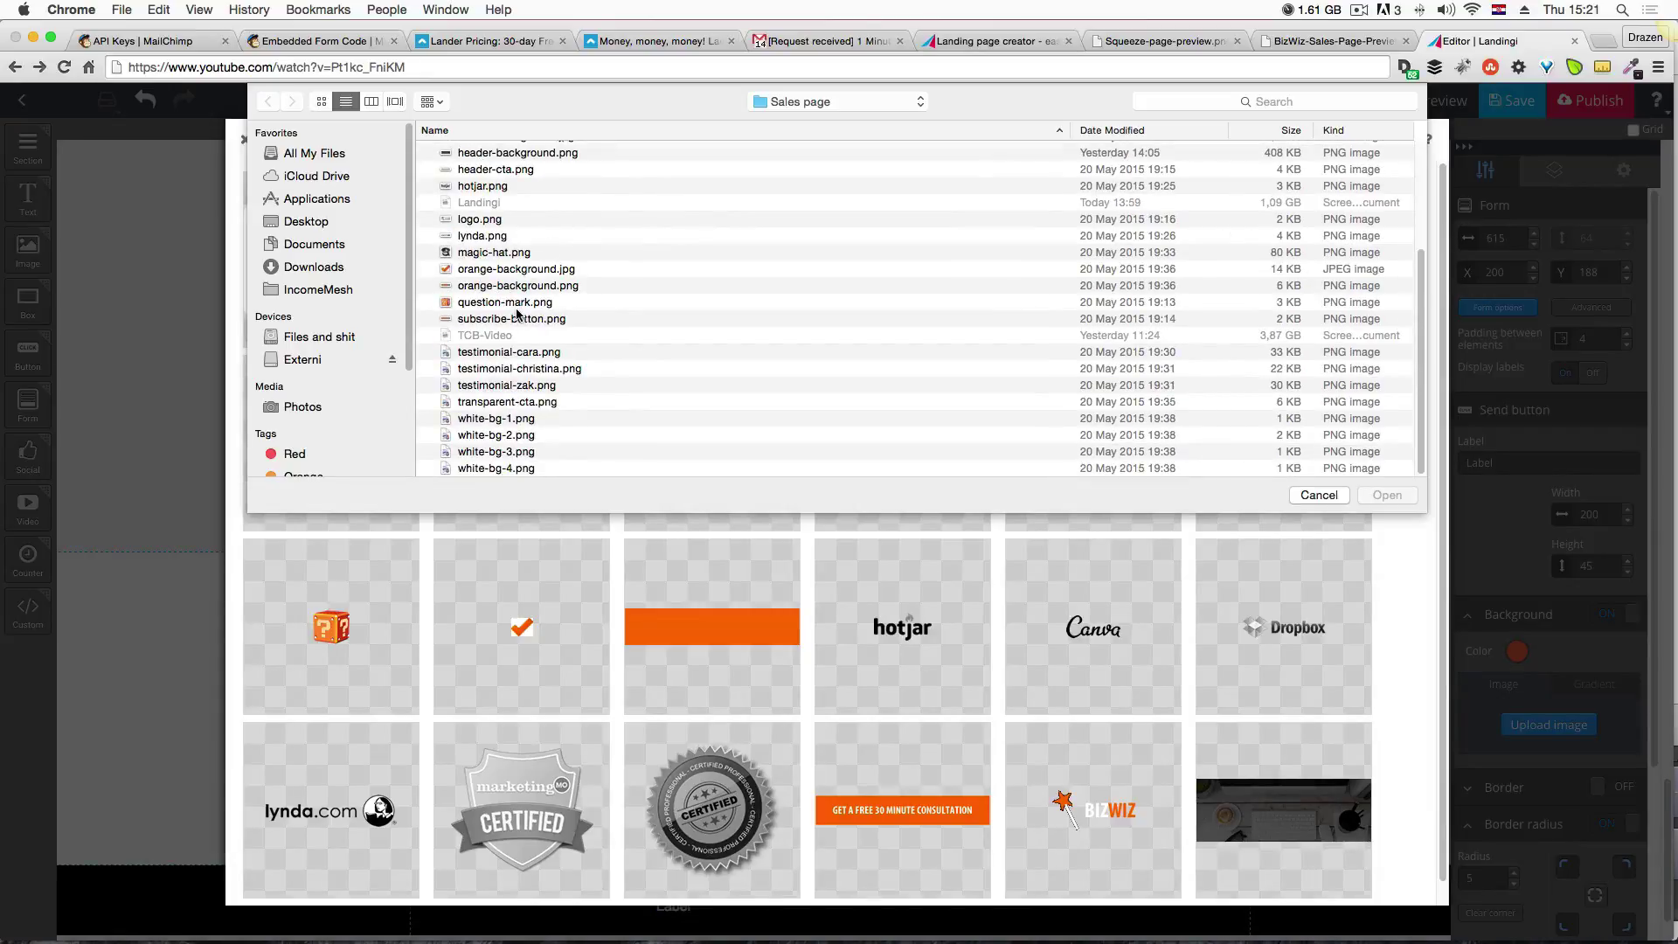
left_click(540, 320)
key("Return")
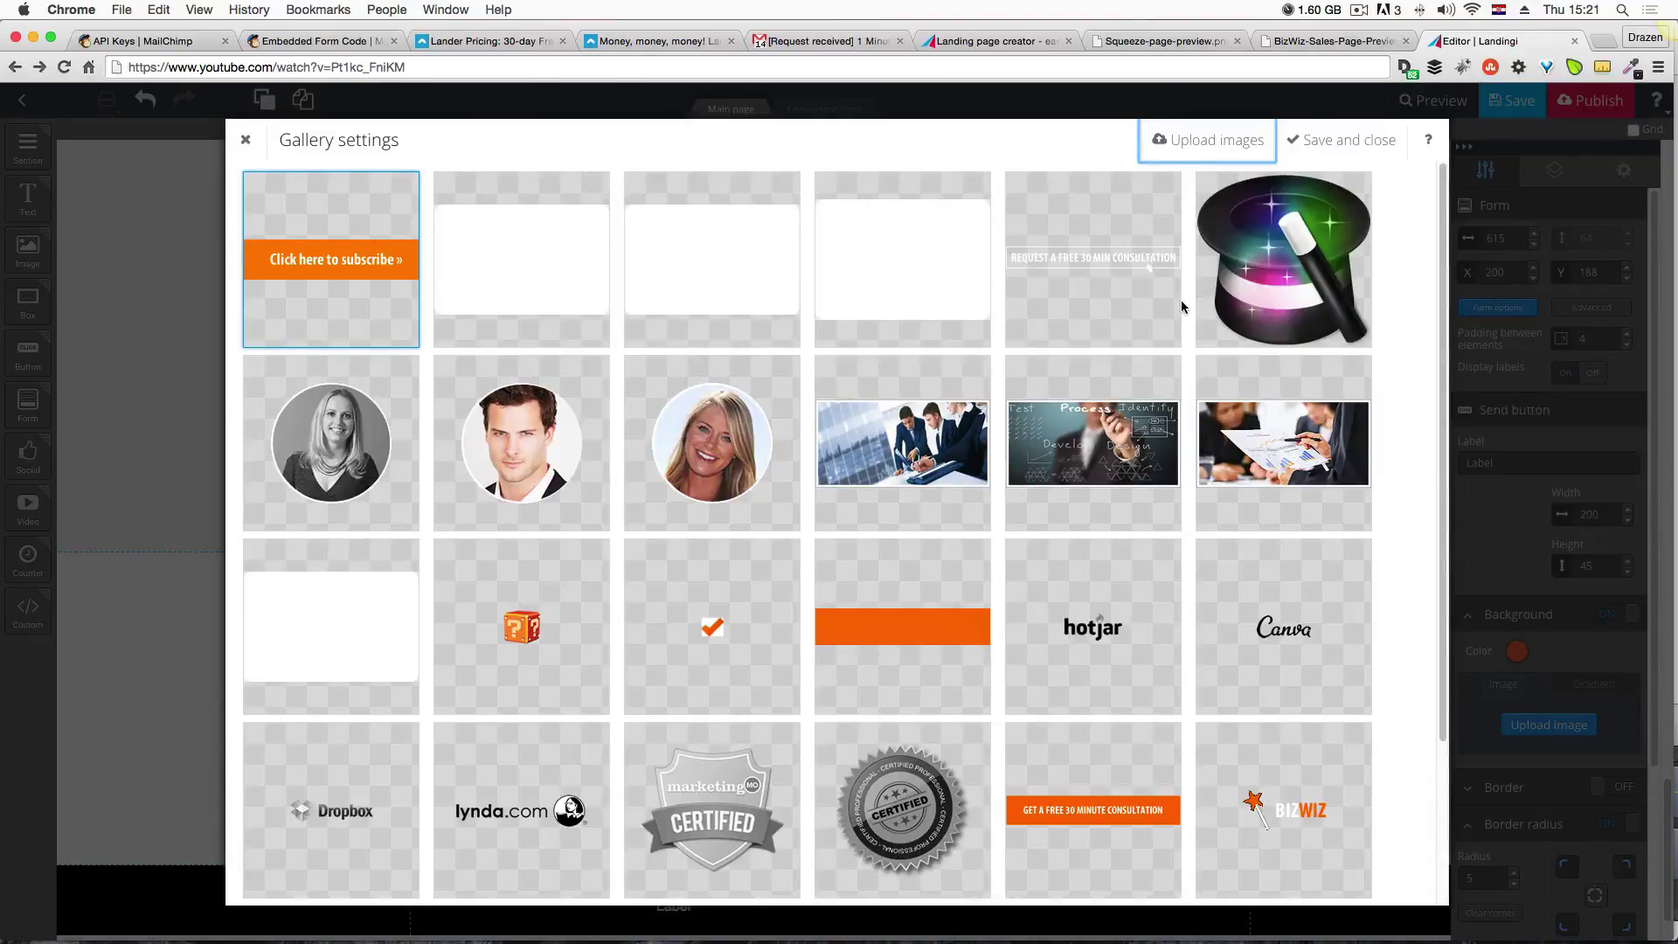
left_click(1360, 143)
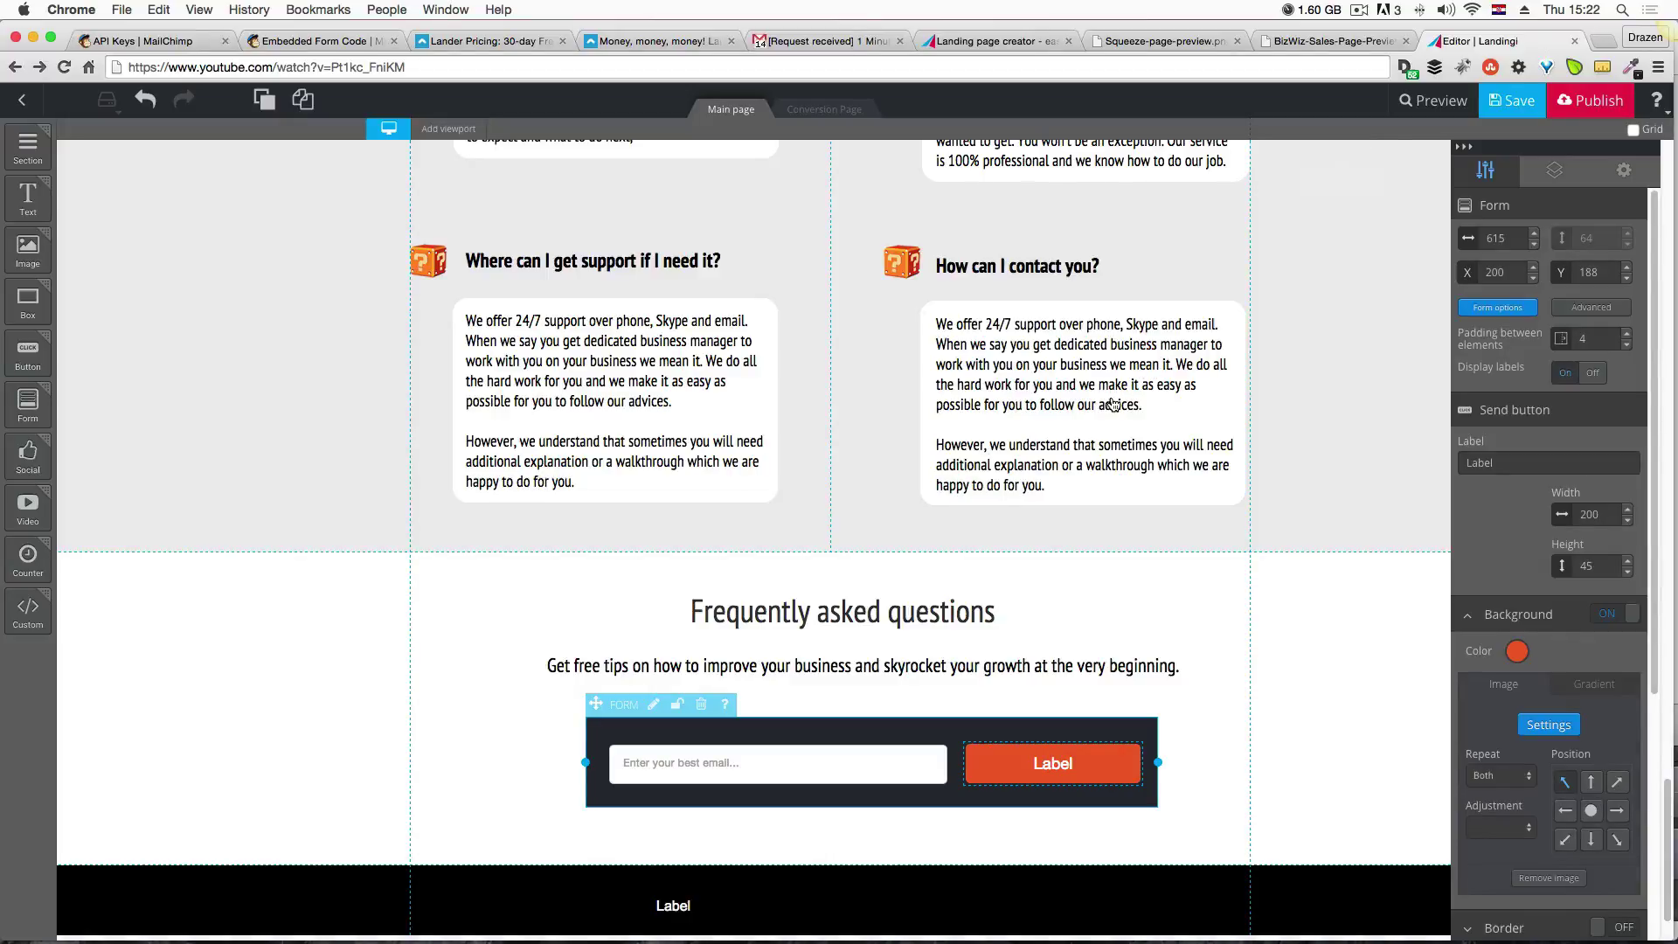
Clear the send button's label text and adjust the form's width to 609.
scroll(1112, 403, "down", 2)
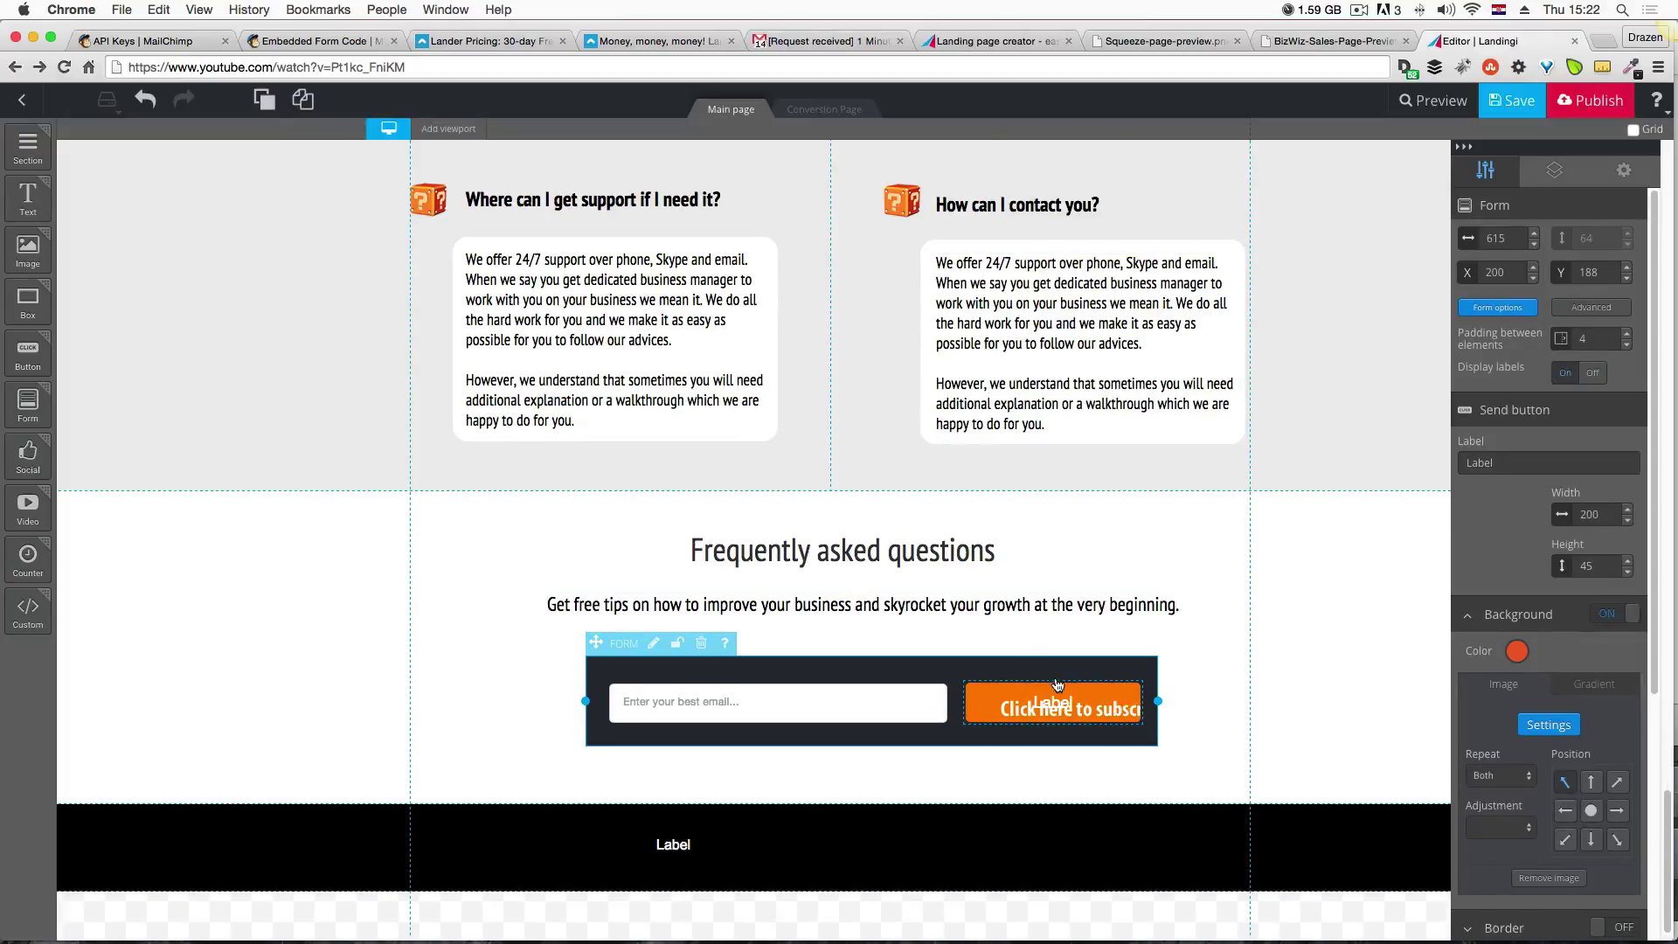
double_click(1510, 463)
key("BackSpace")
left_click(1160, 713)
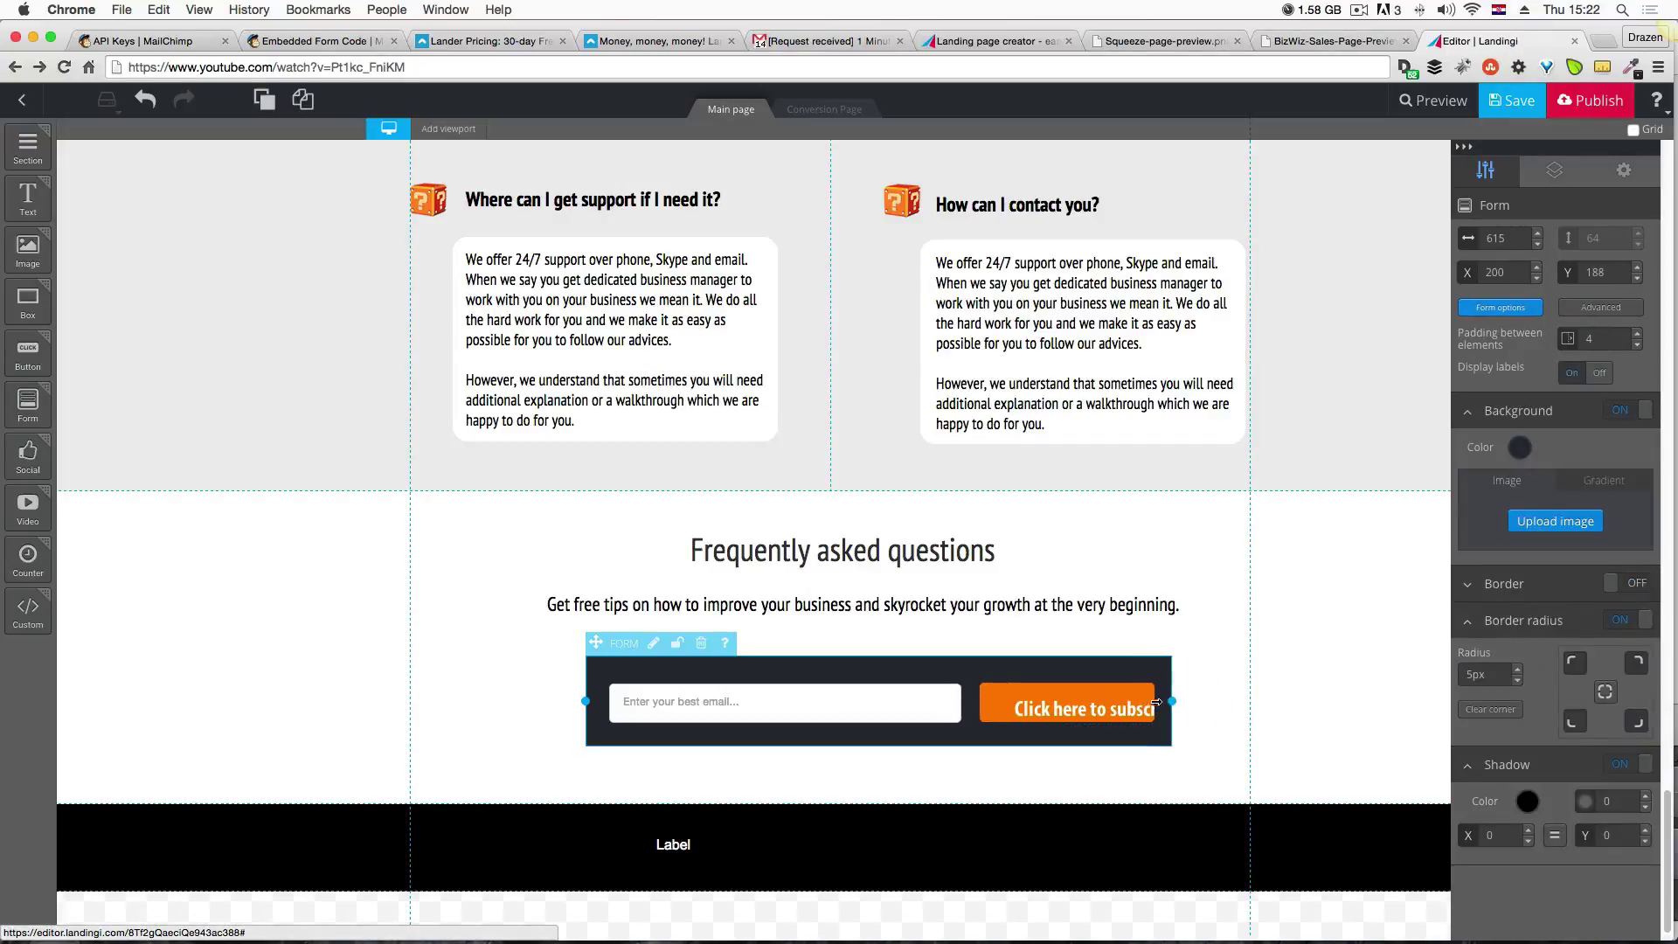
left_click(1091, 705)
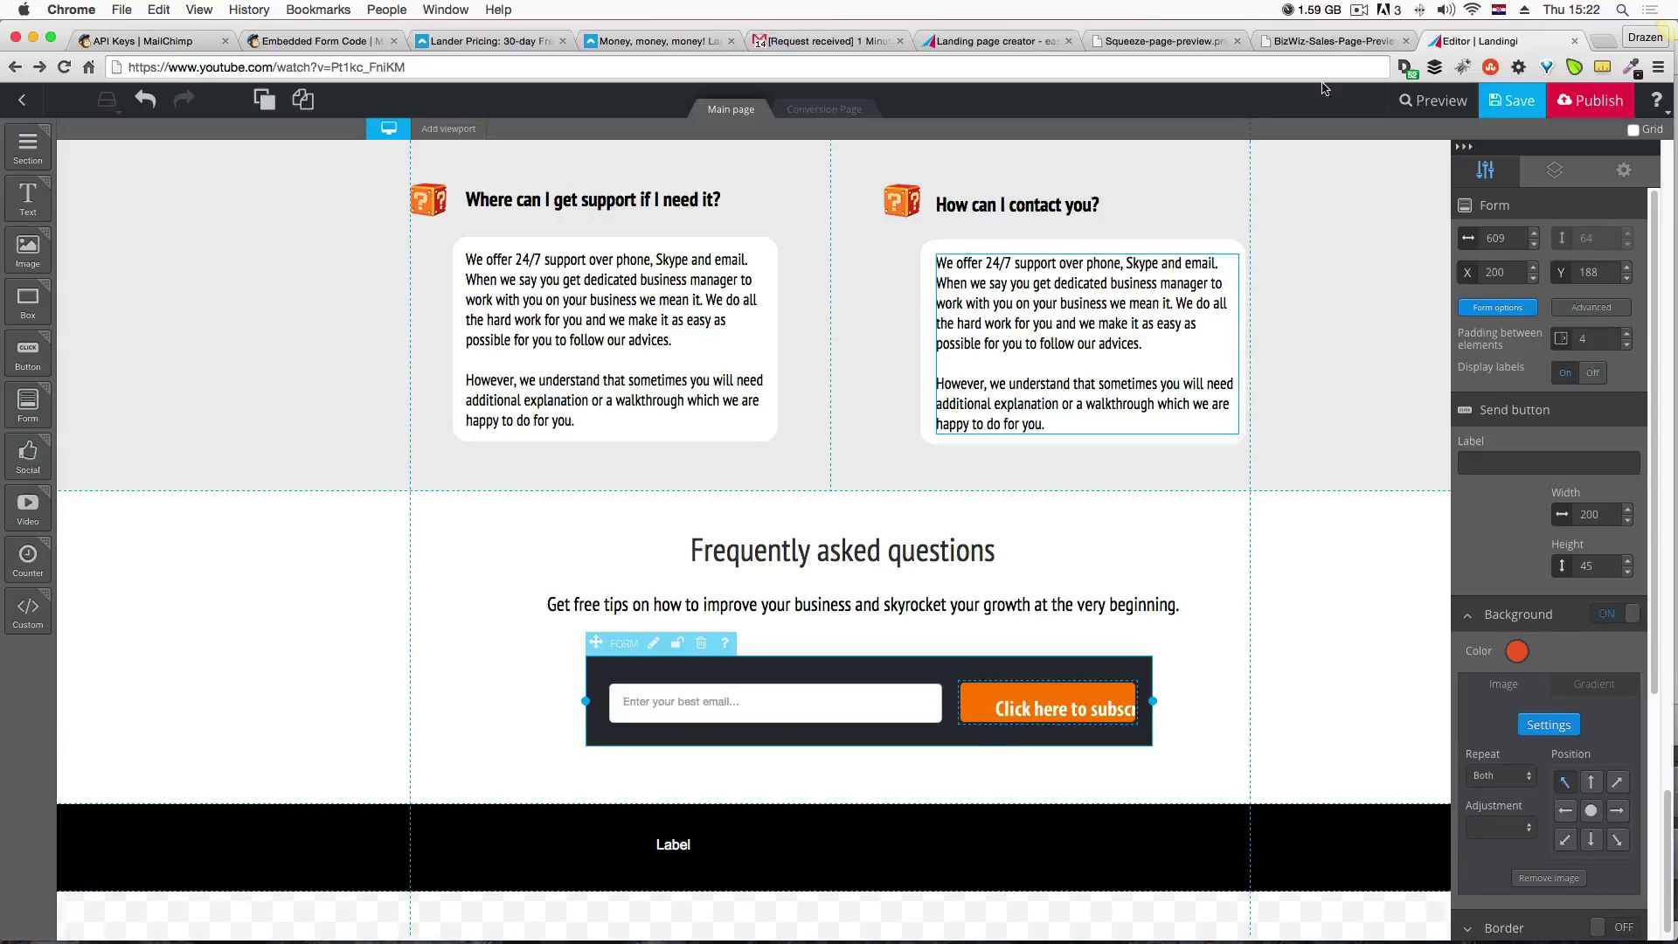
Check the newsletter form in the mockup, set the send button's width to 204, and set its background image to No repeat.
left_click(1355, 44)
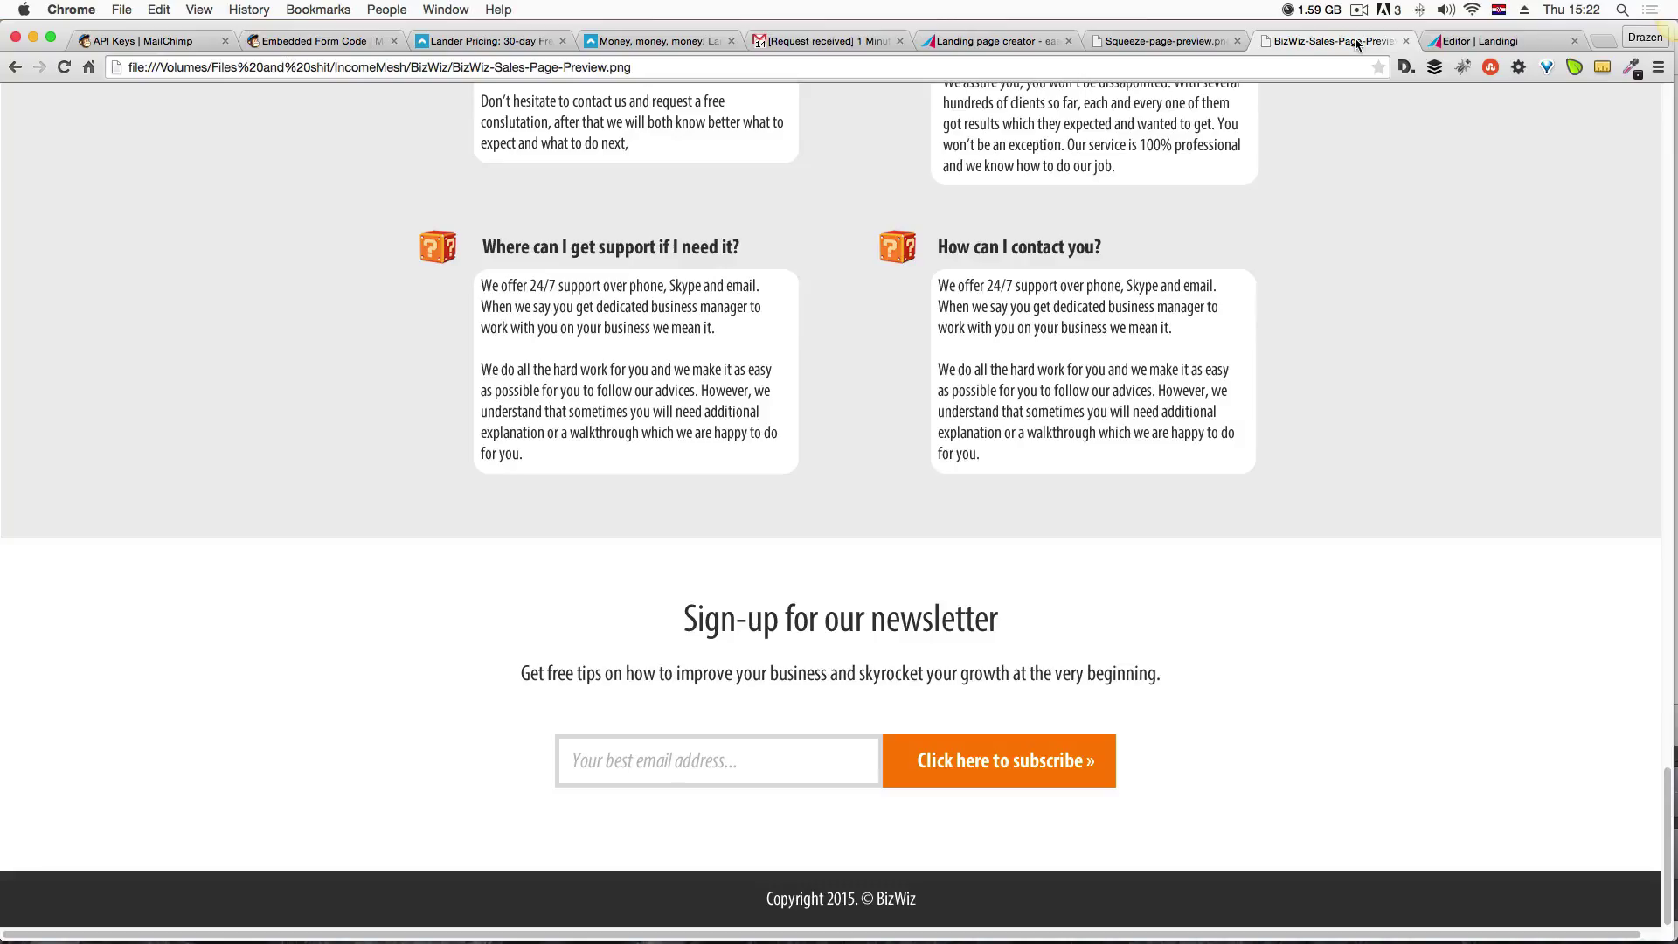
left_click(1473, 42)
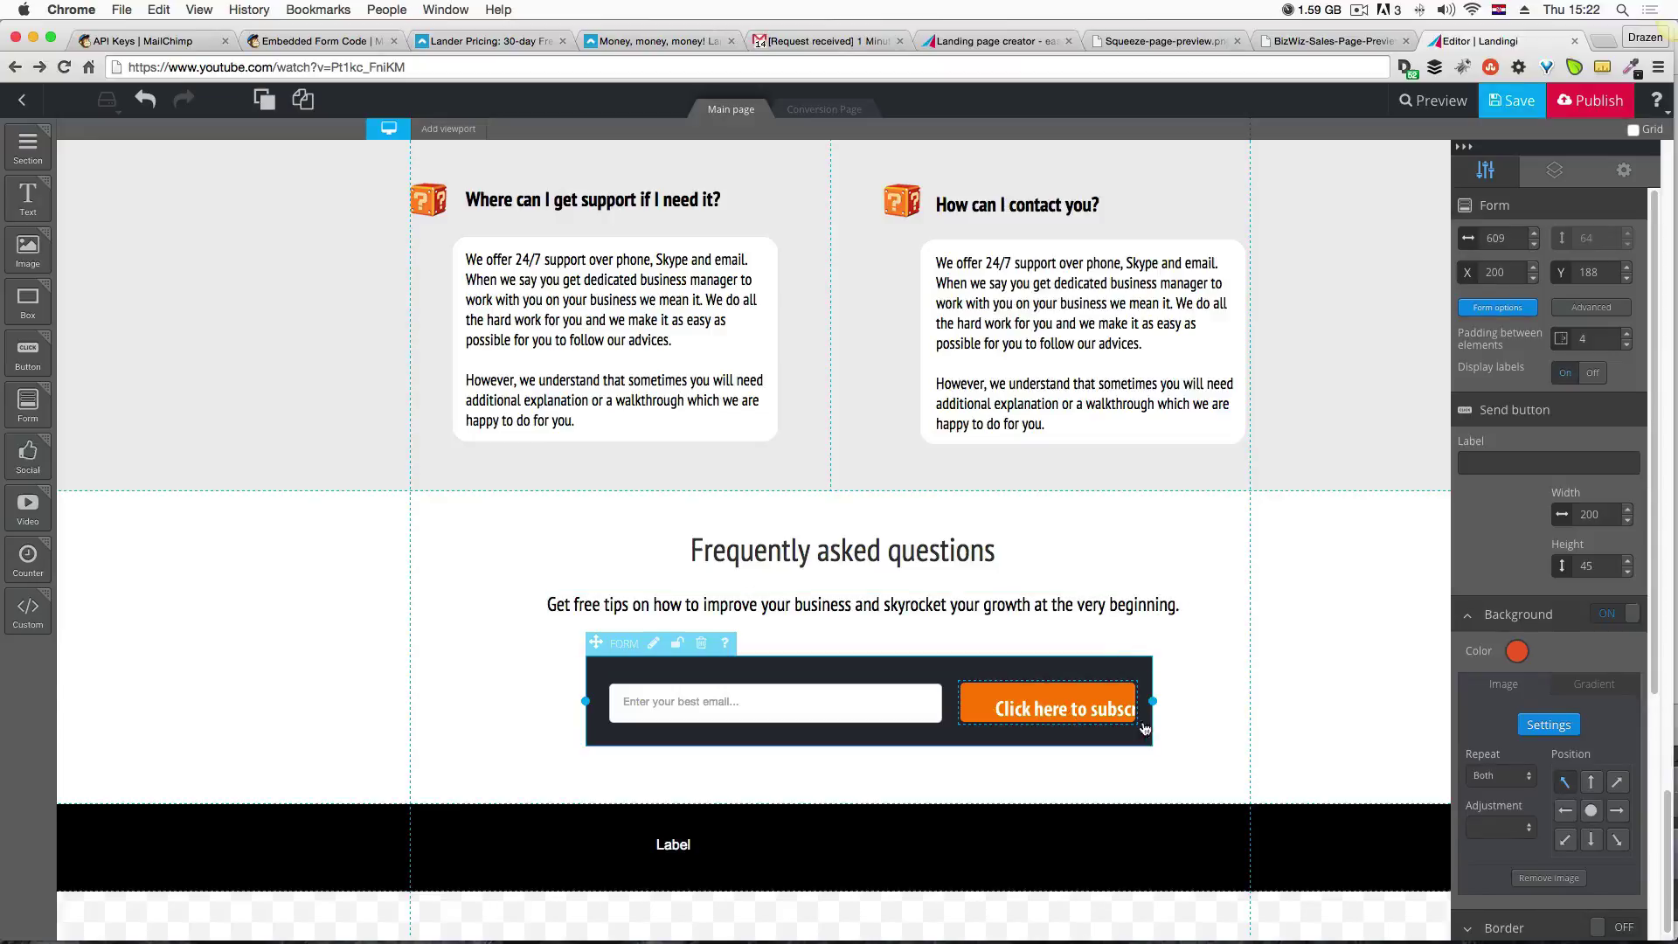
left_click(1628, 511)
left_click(1506, 779)
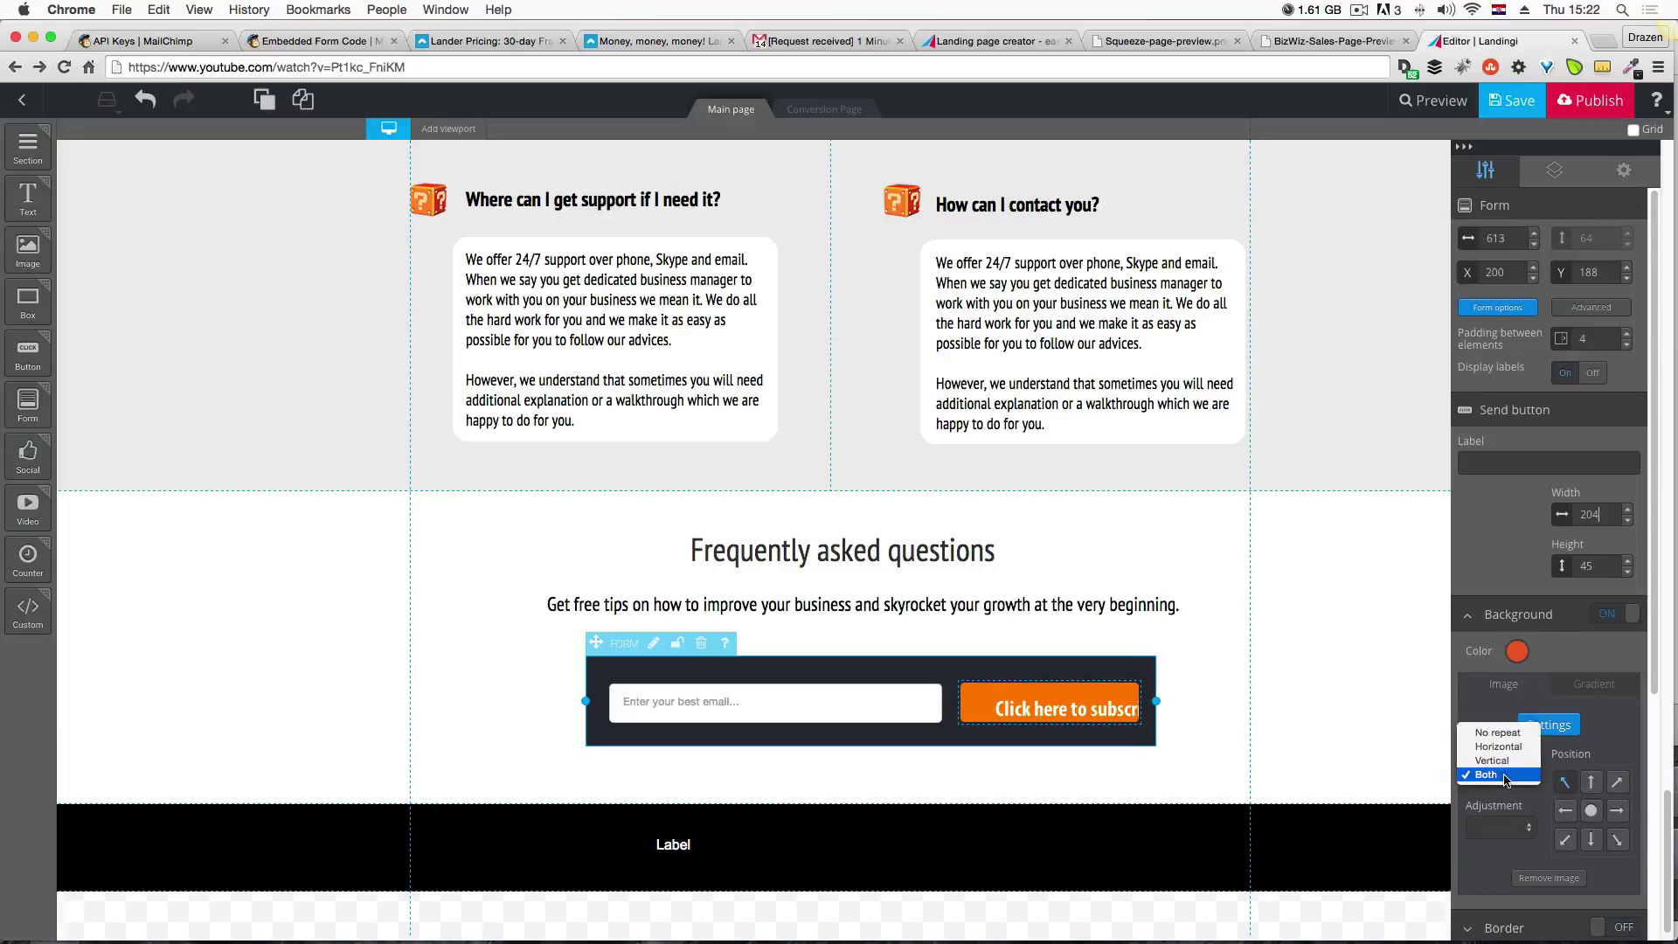
left_click(1490, 734)
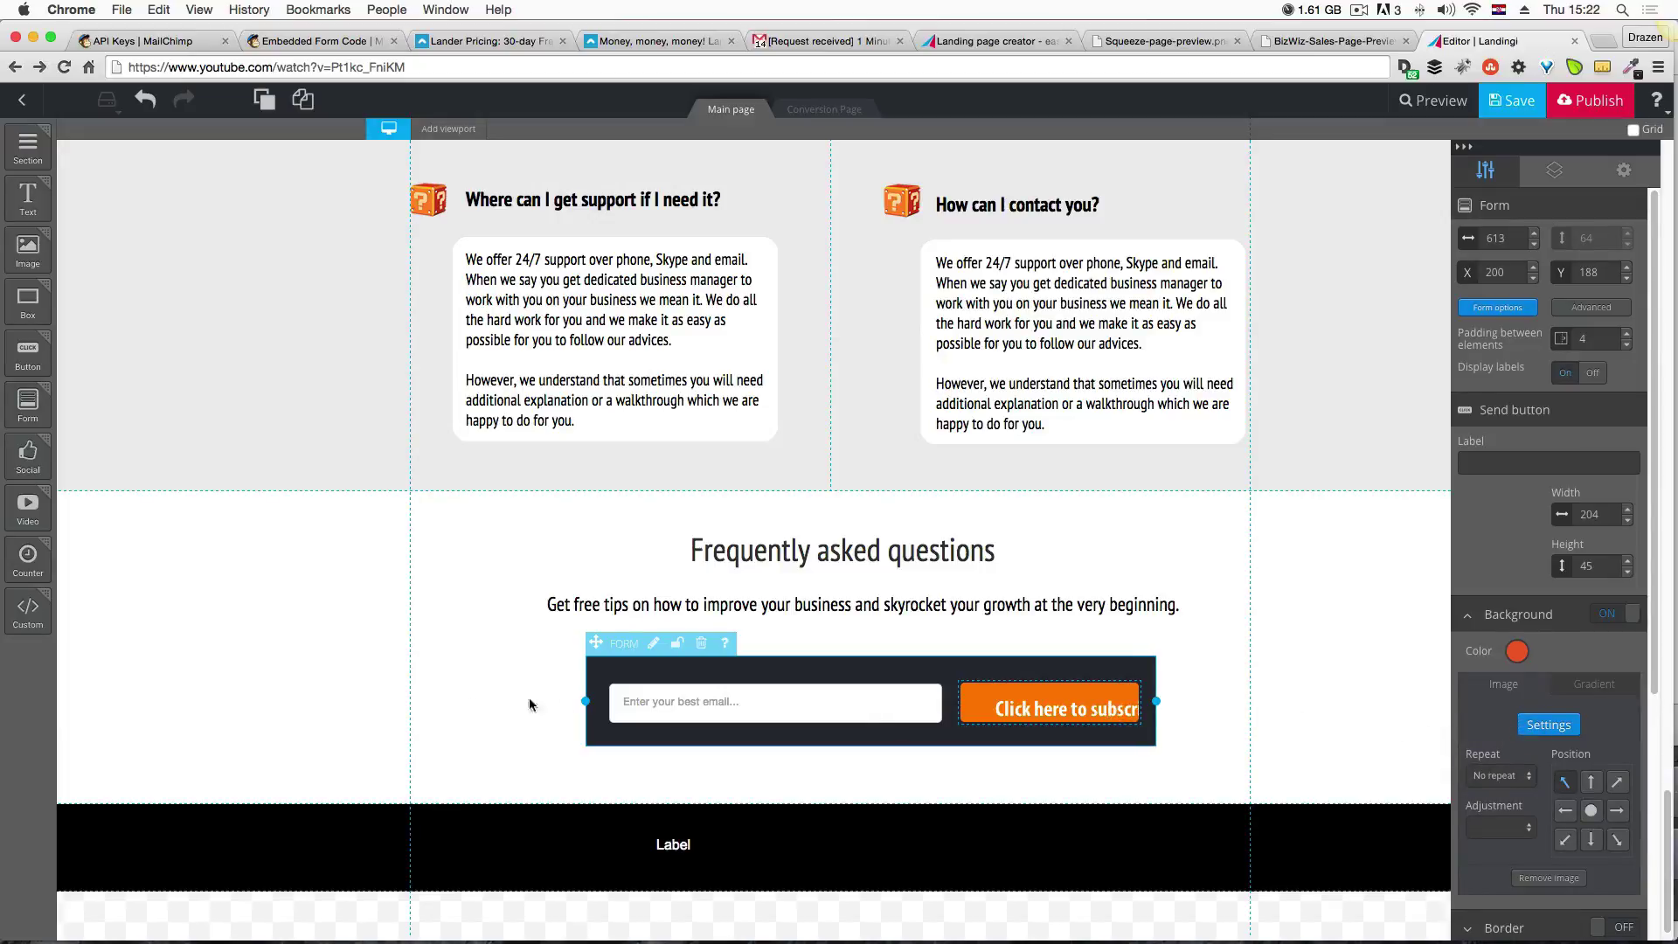
Try the Fill adjustment on the send button's background image.
left_click(1105, 700)
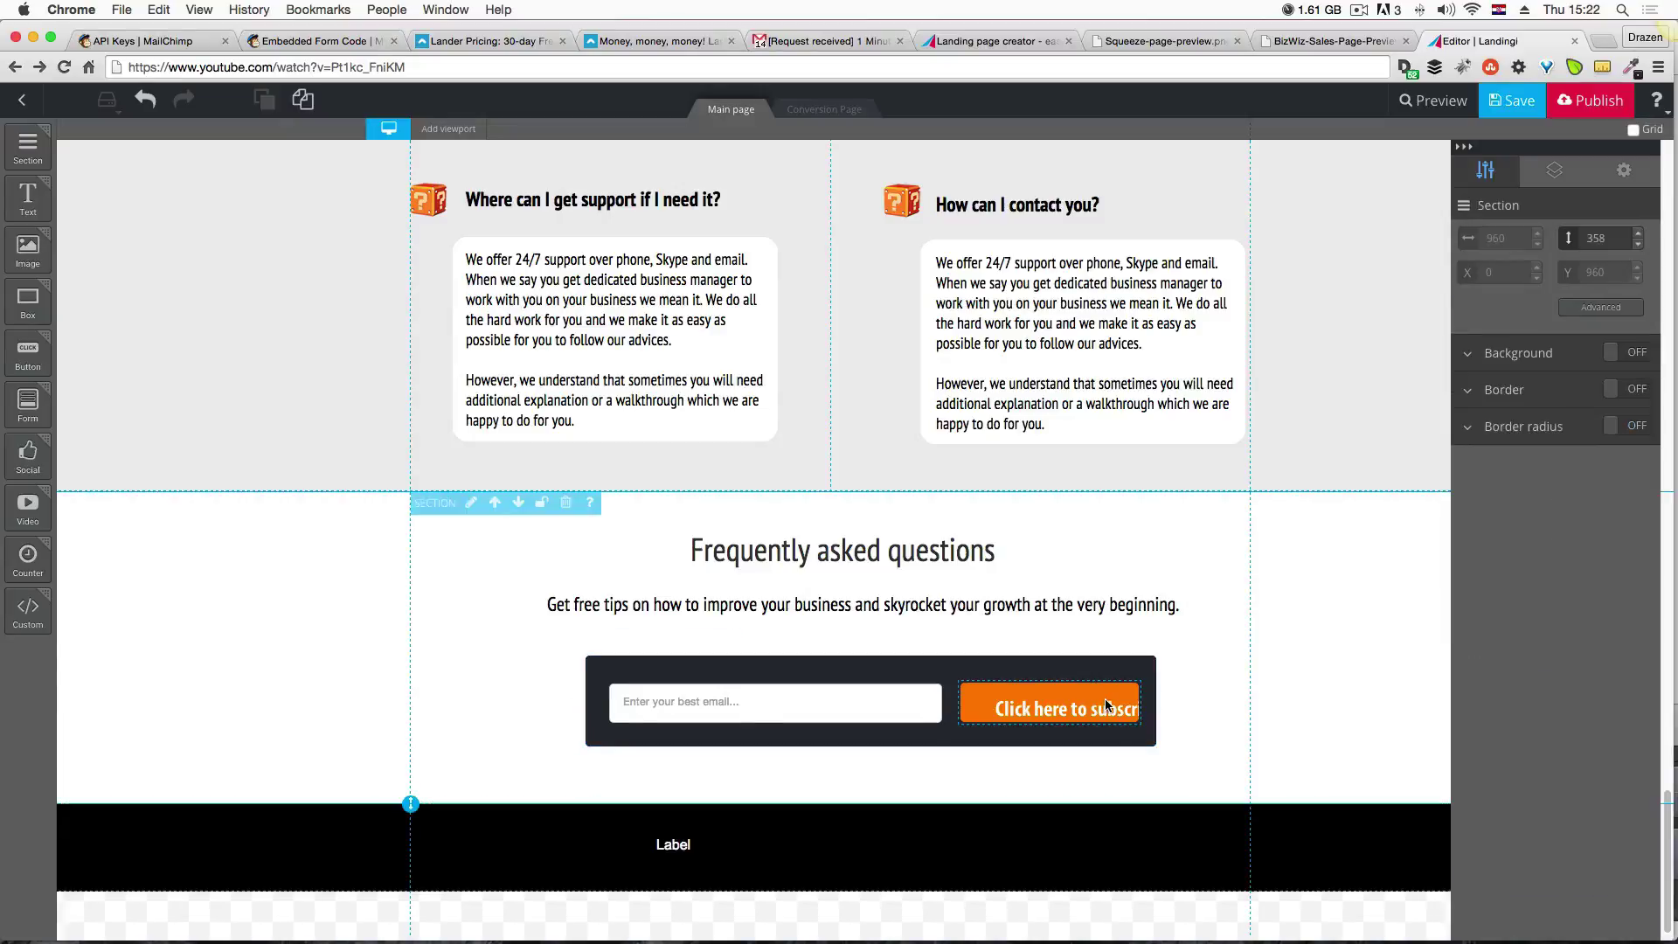
left_click(1120, 715)
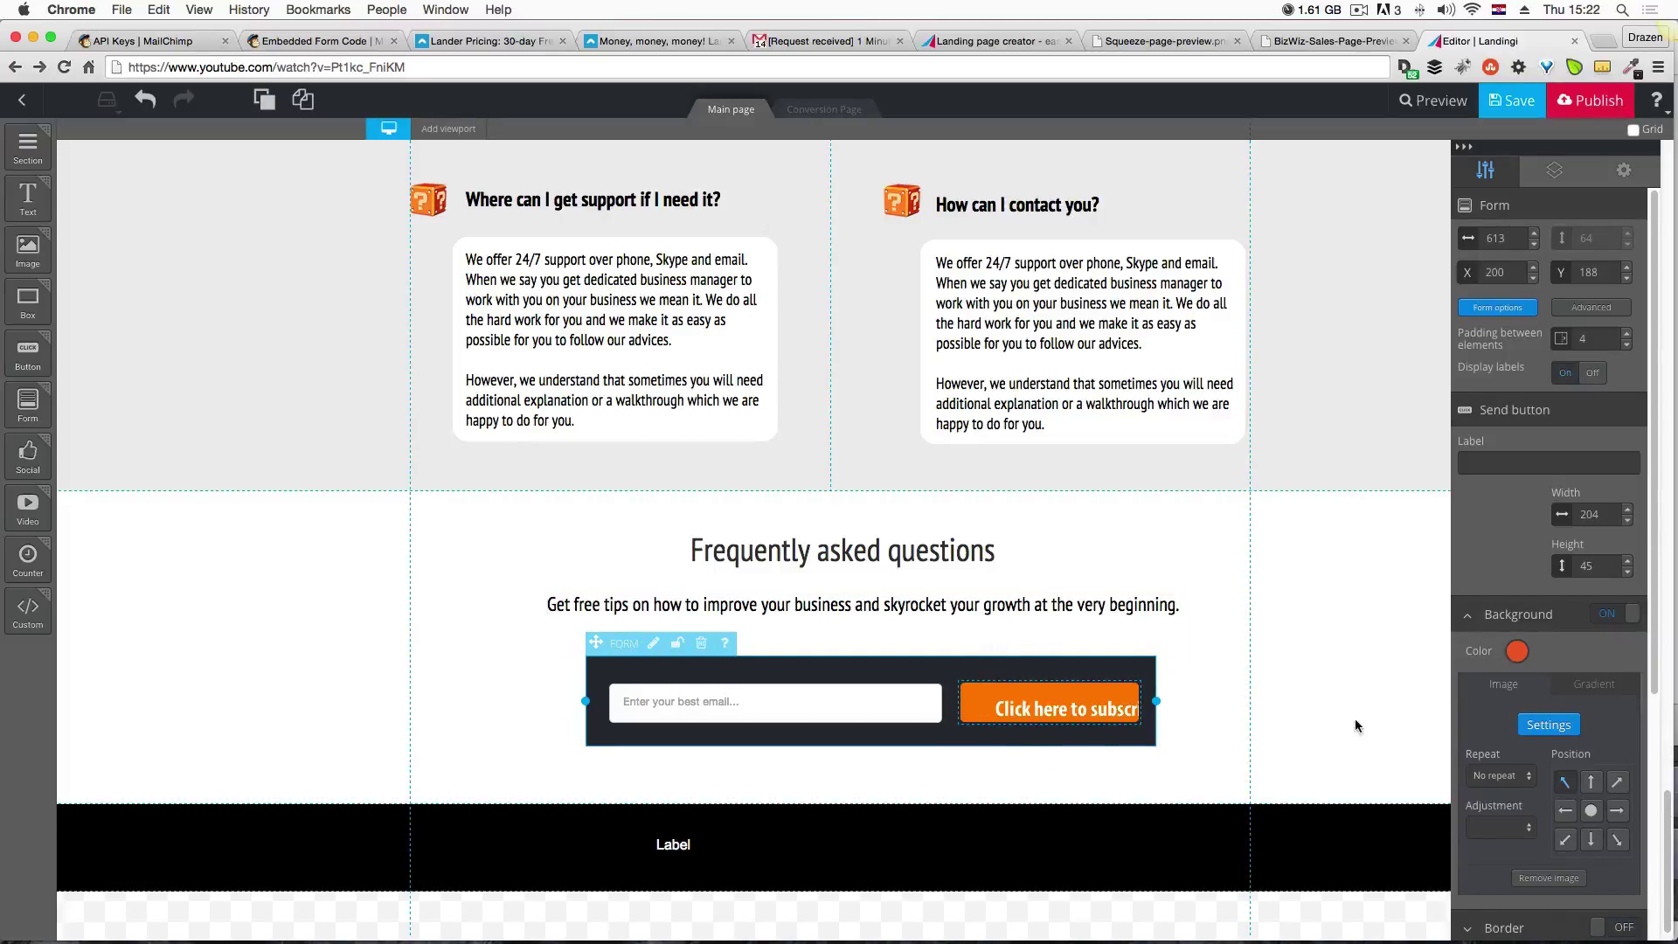
scroll(1543, 821, "down", 2)
left_click(1525, 751)
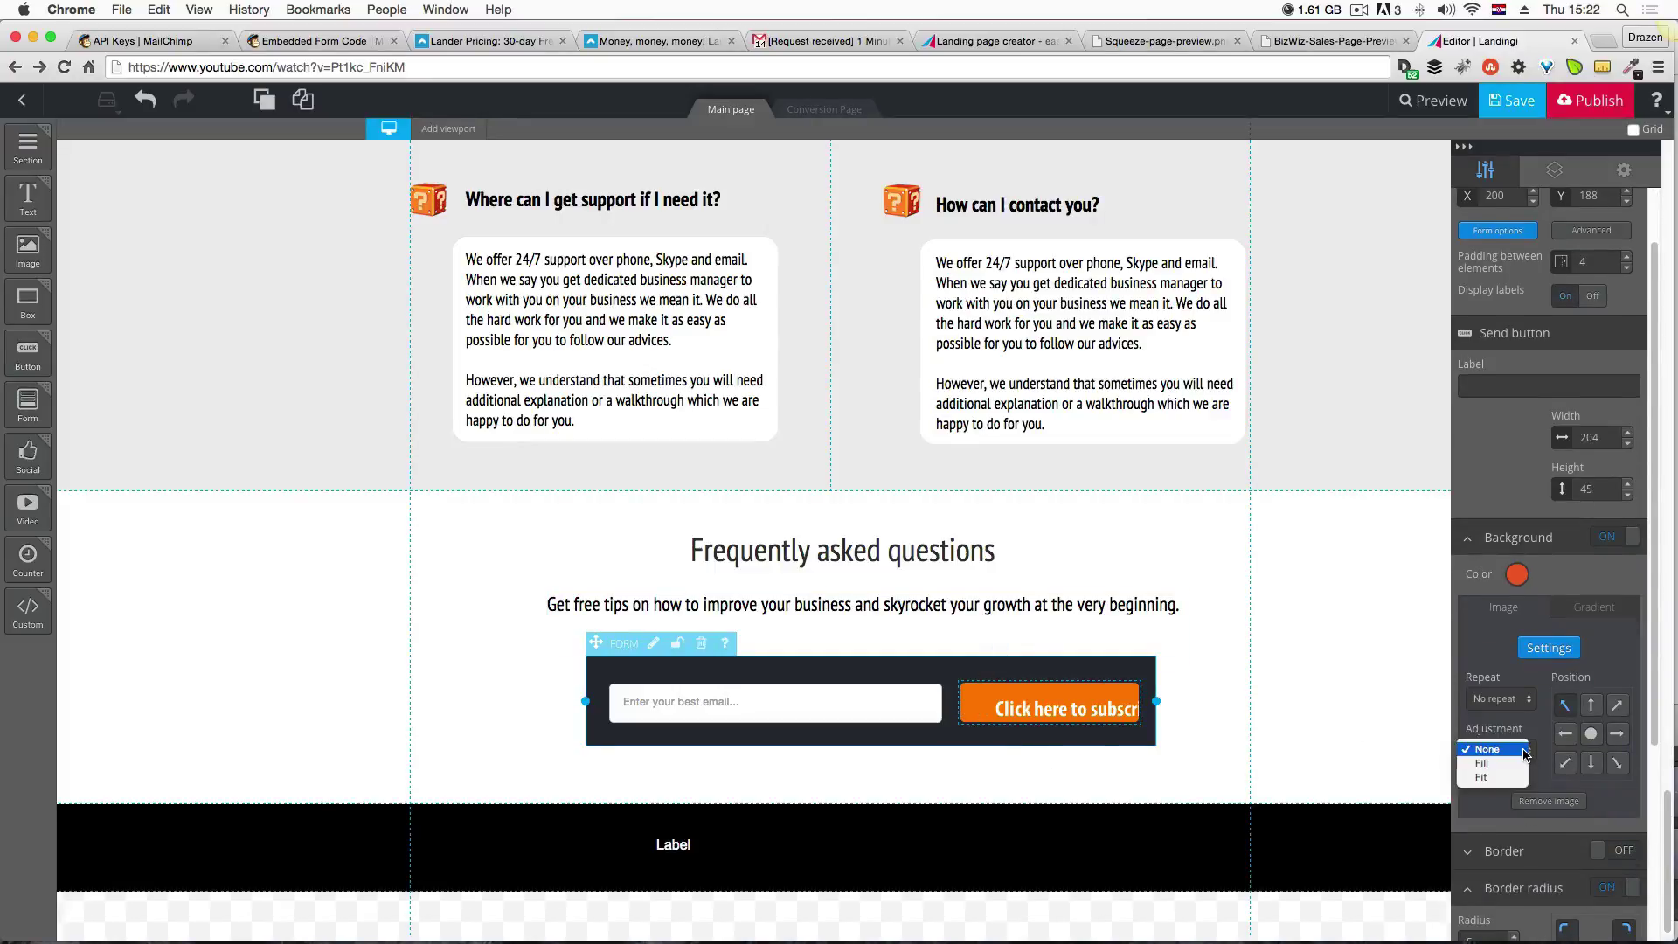
left_click(1519, 769)
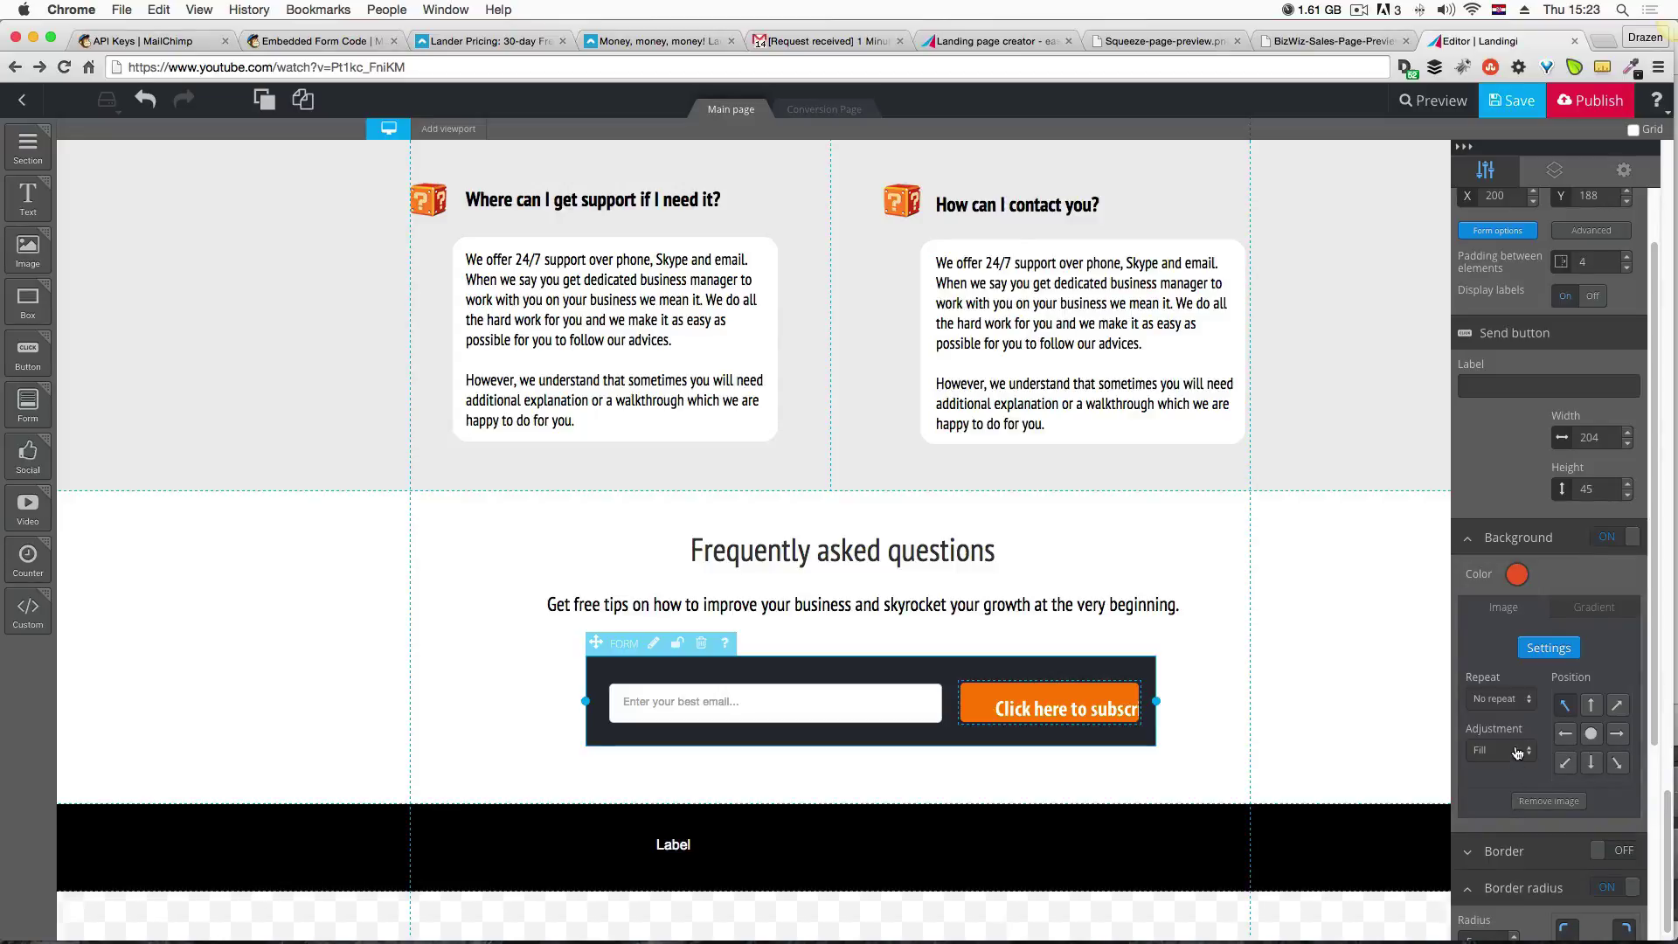
left_click(1518, 752)
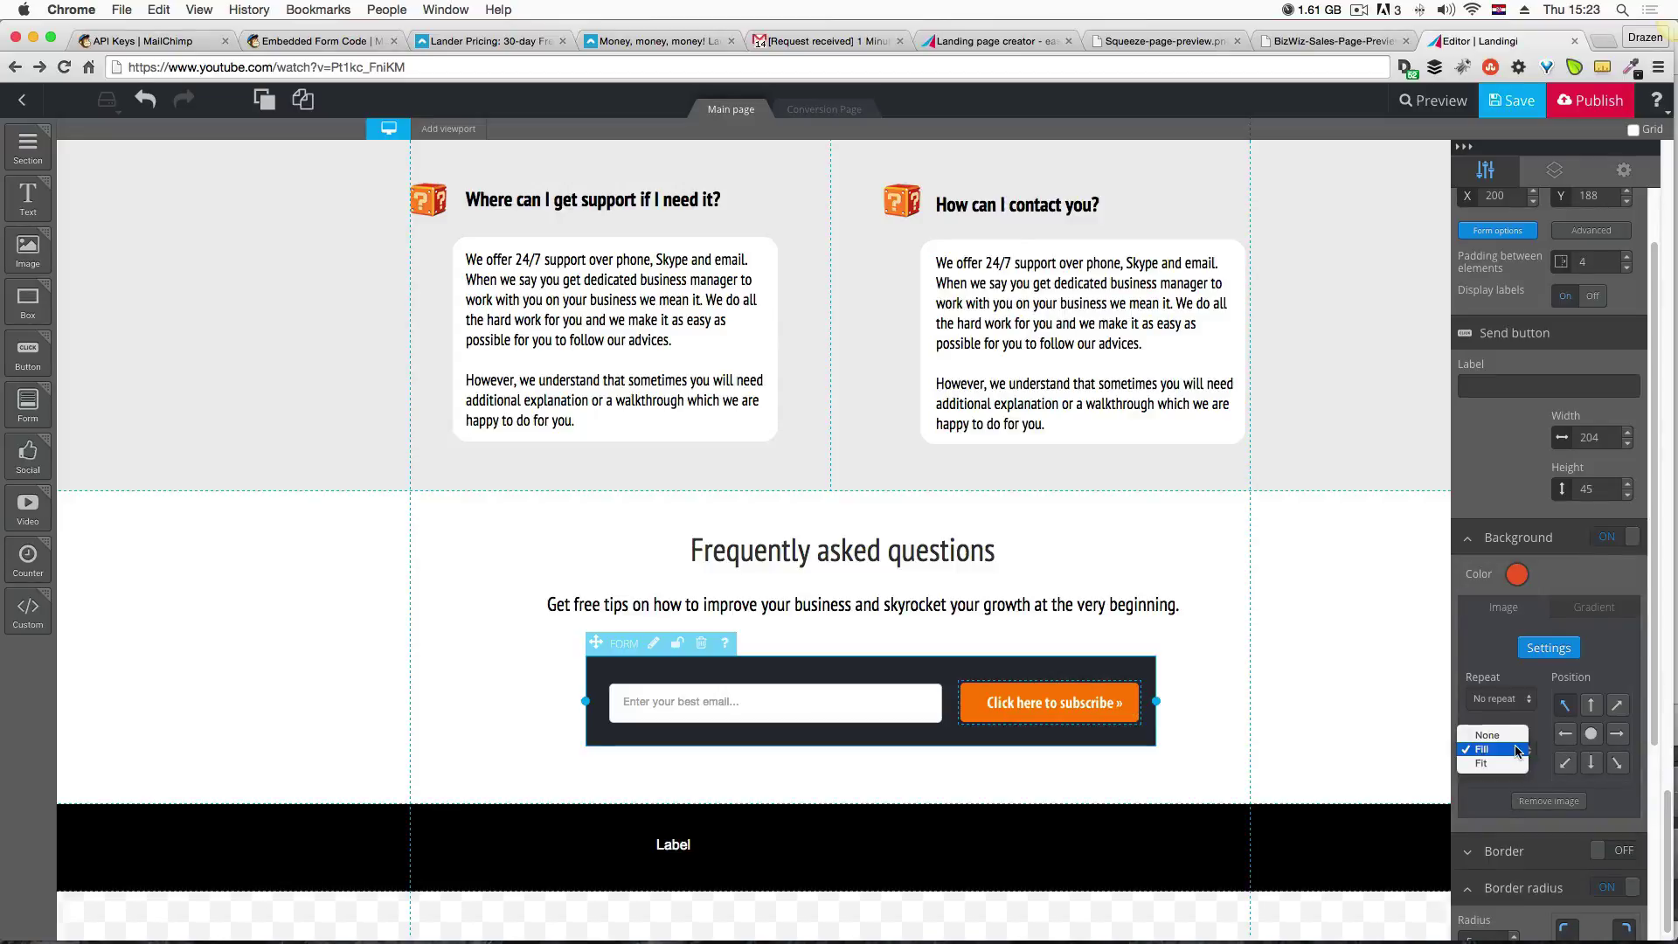
left_click(1389, 740)
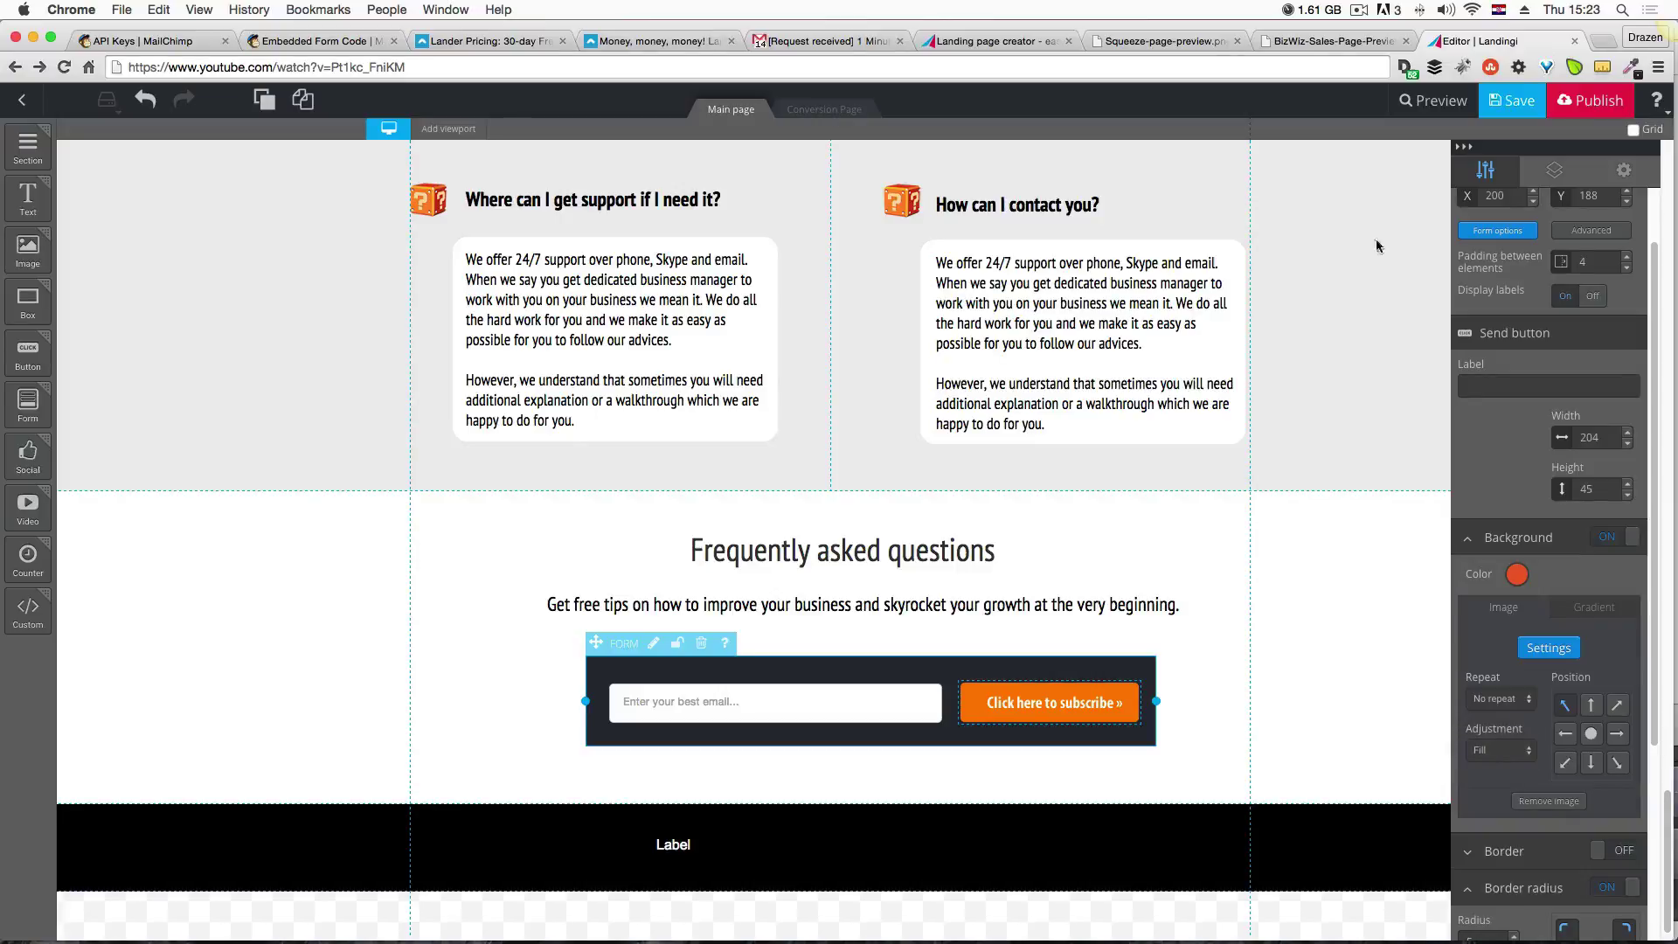
Compare the button with the mockup, try the Fit adjustment on its background image, and set the adjustment back to None.
left_click(1376, 40)
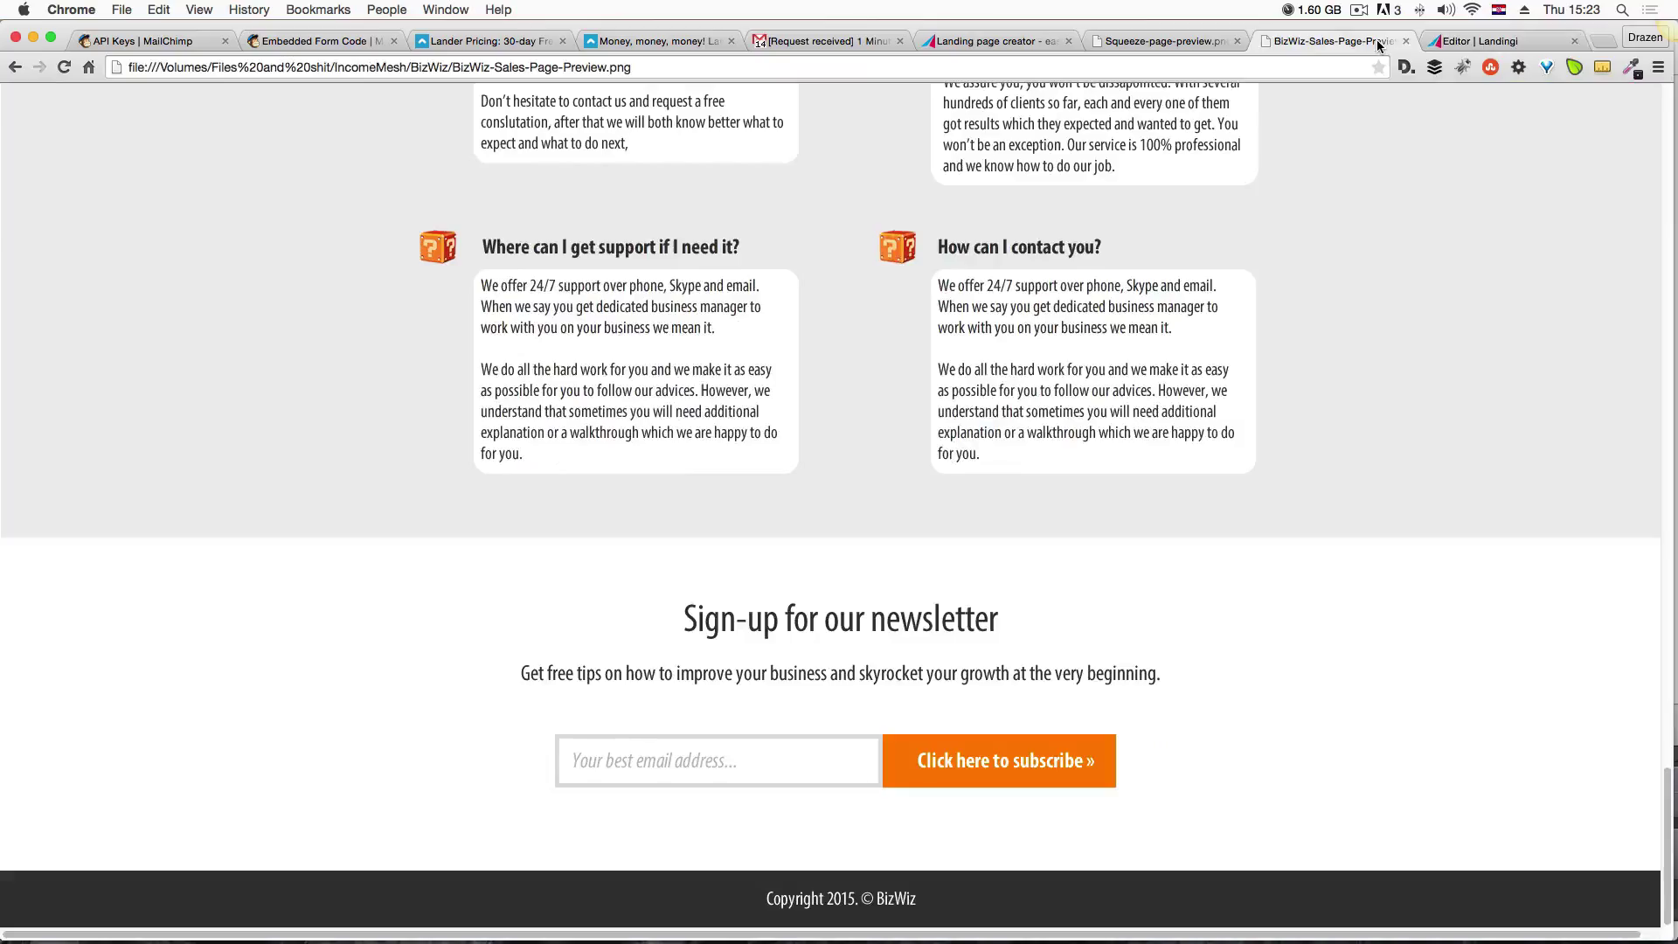
left_click(1471, 41)
left_click(1512, 751)
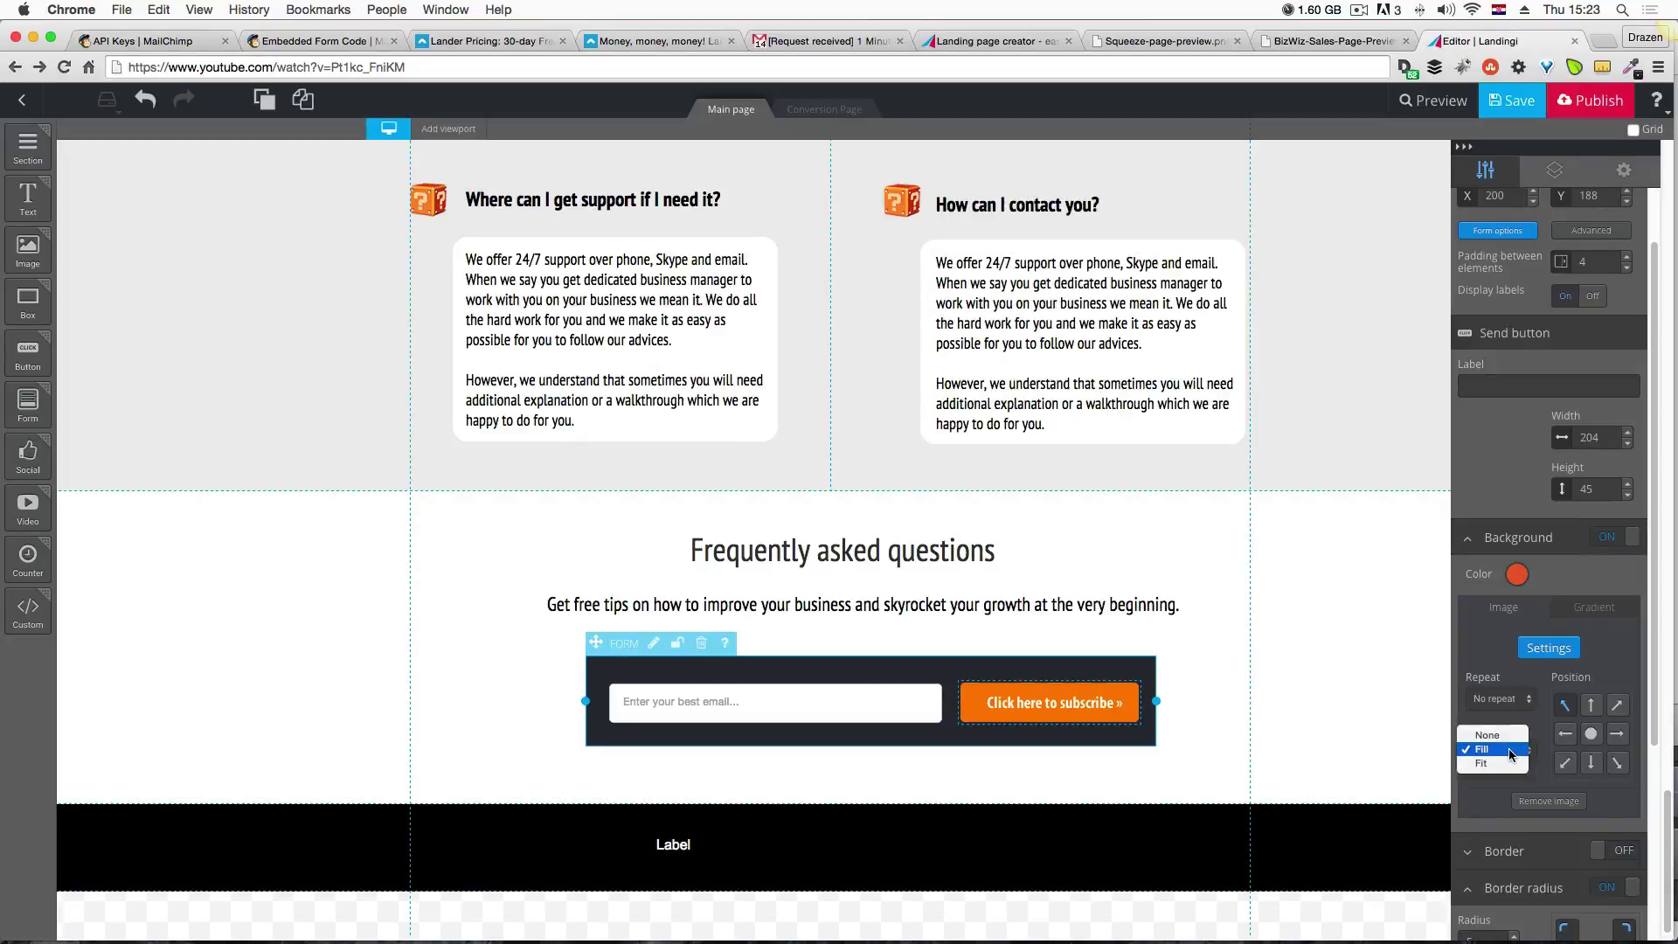
left_click(1507, 763)
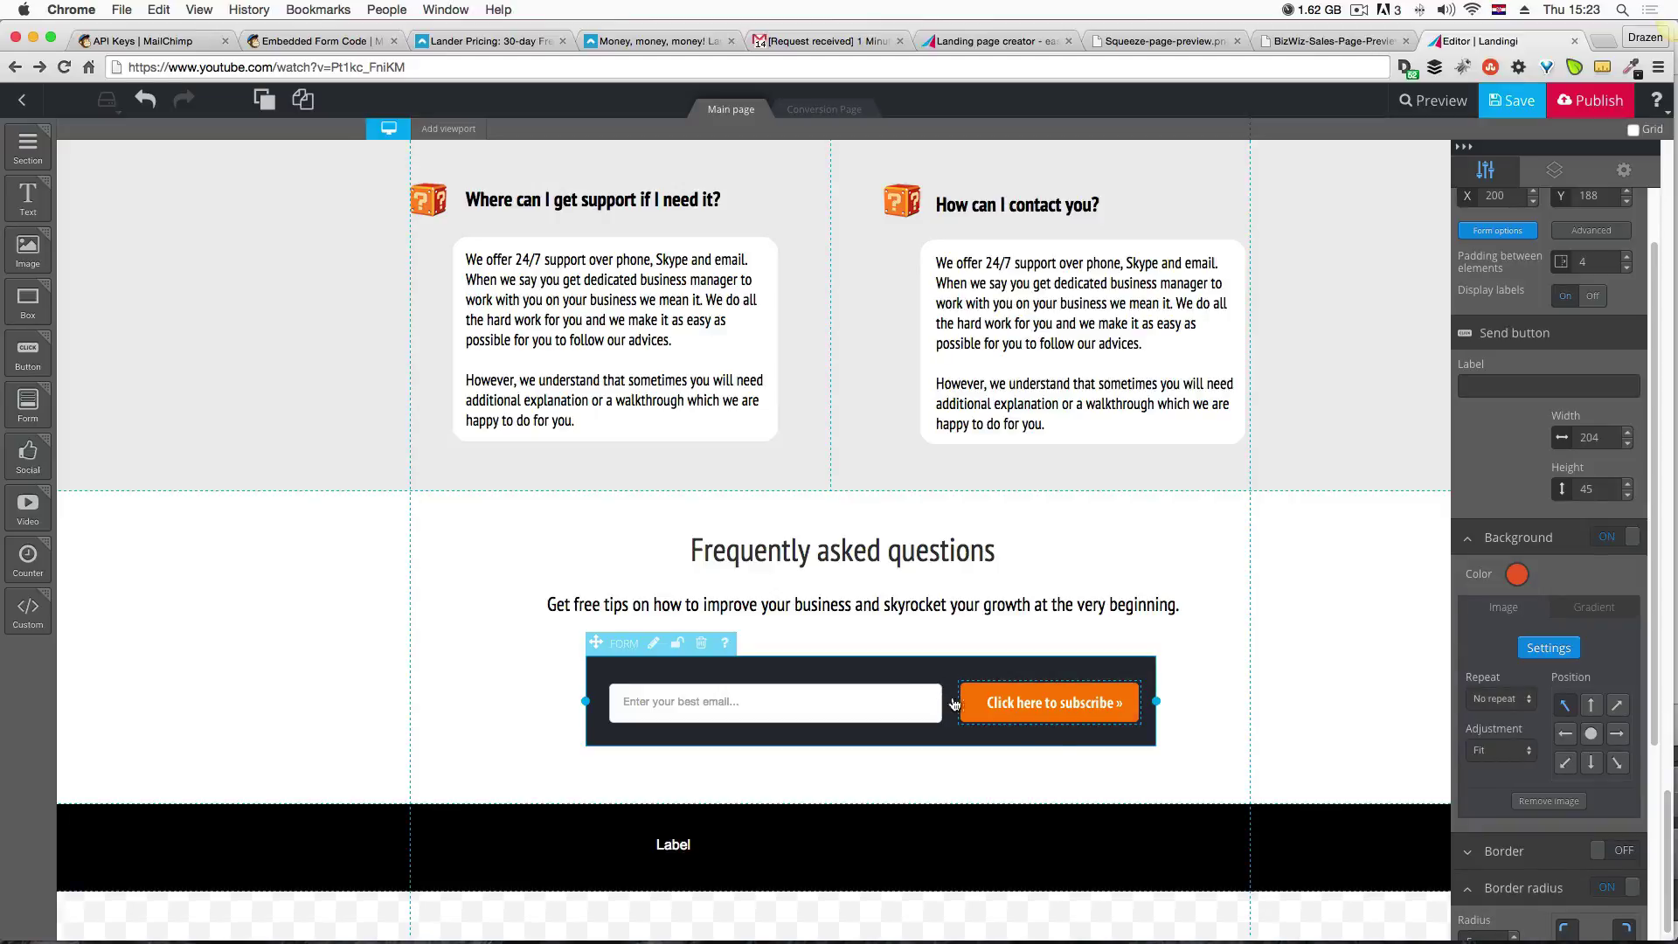
left_click(1512, 748)
left_click(1516, 722)
left_click(960, 759)
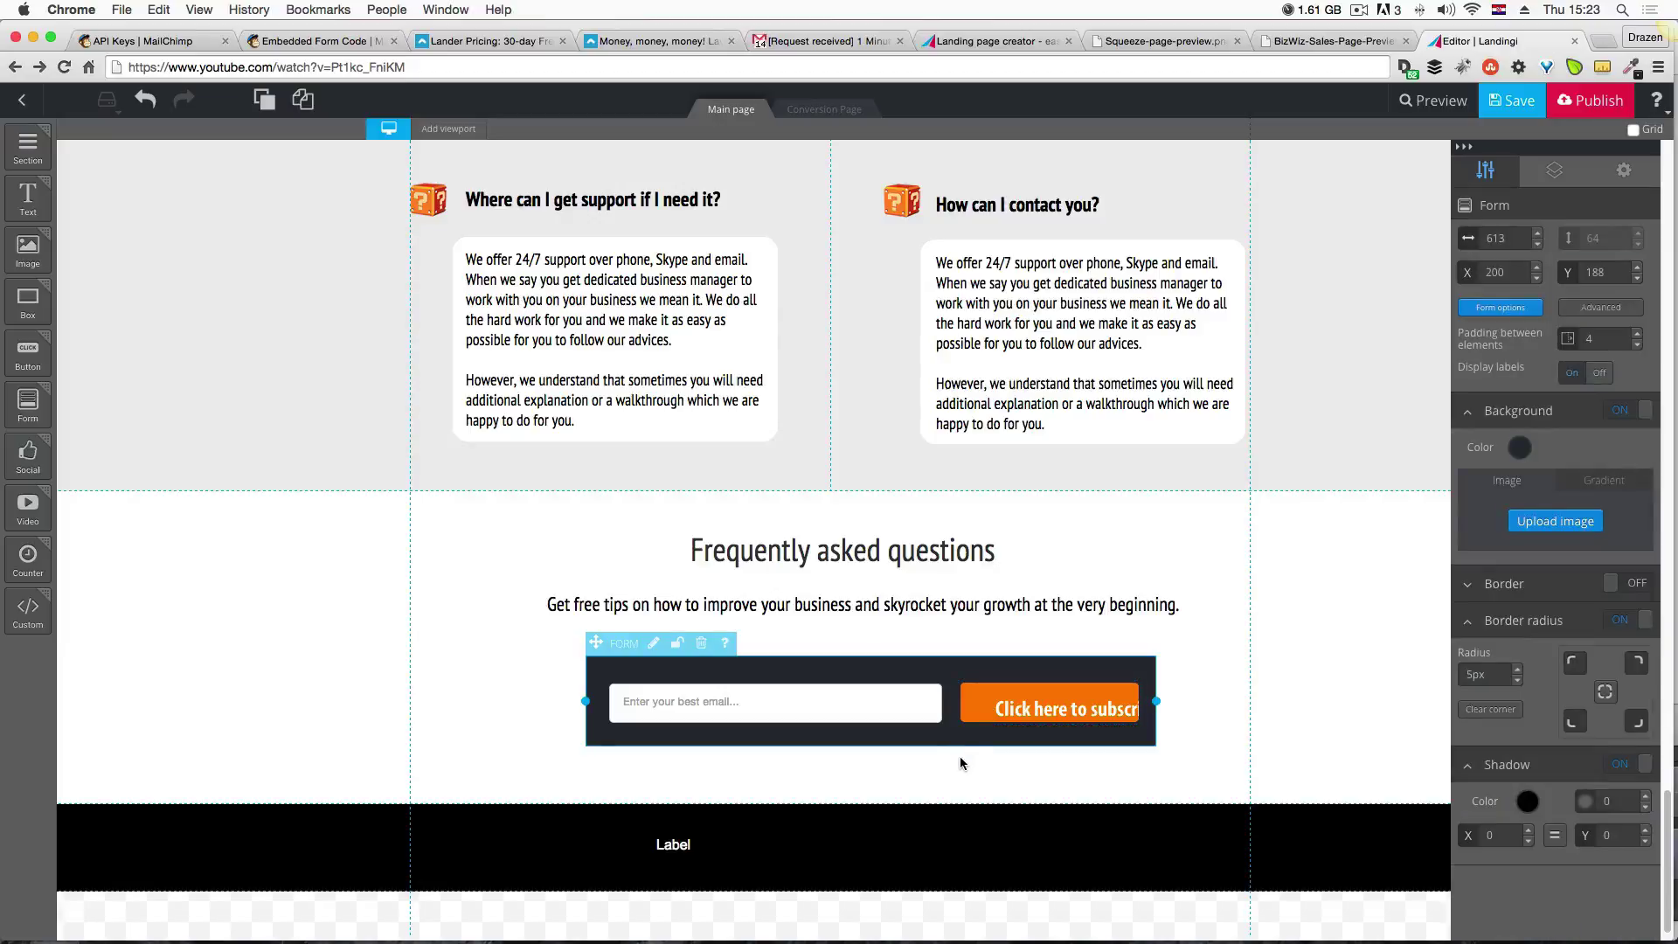
Move the send button out of the dark form box, beside the section heading.
left_click(962, 726)
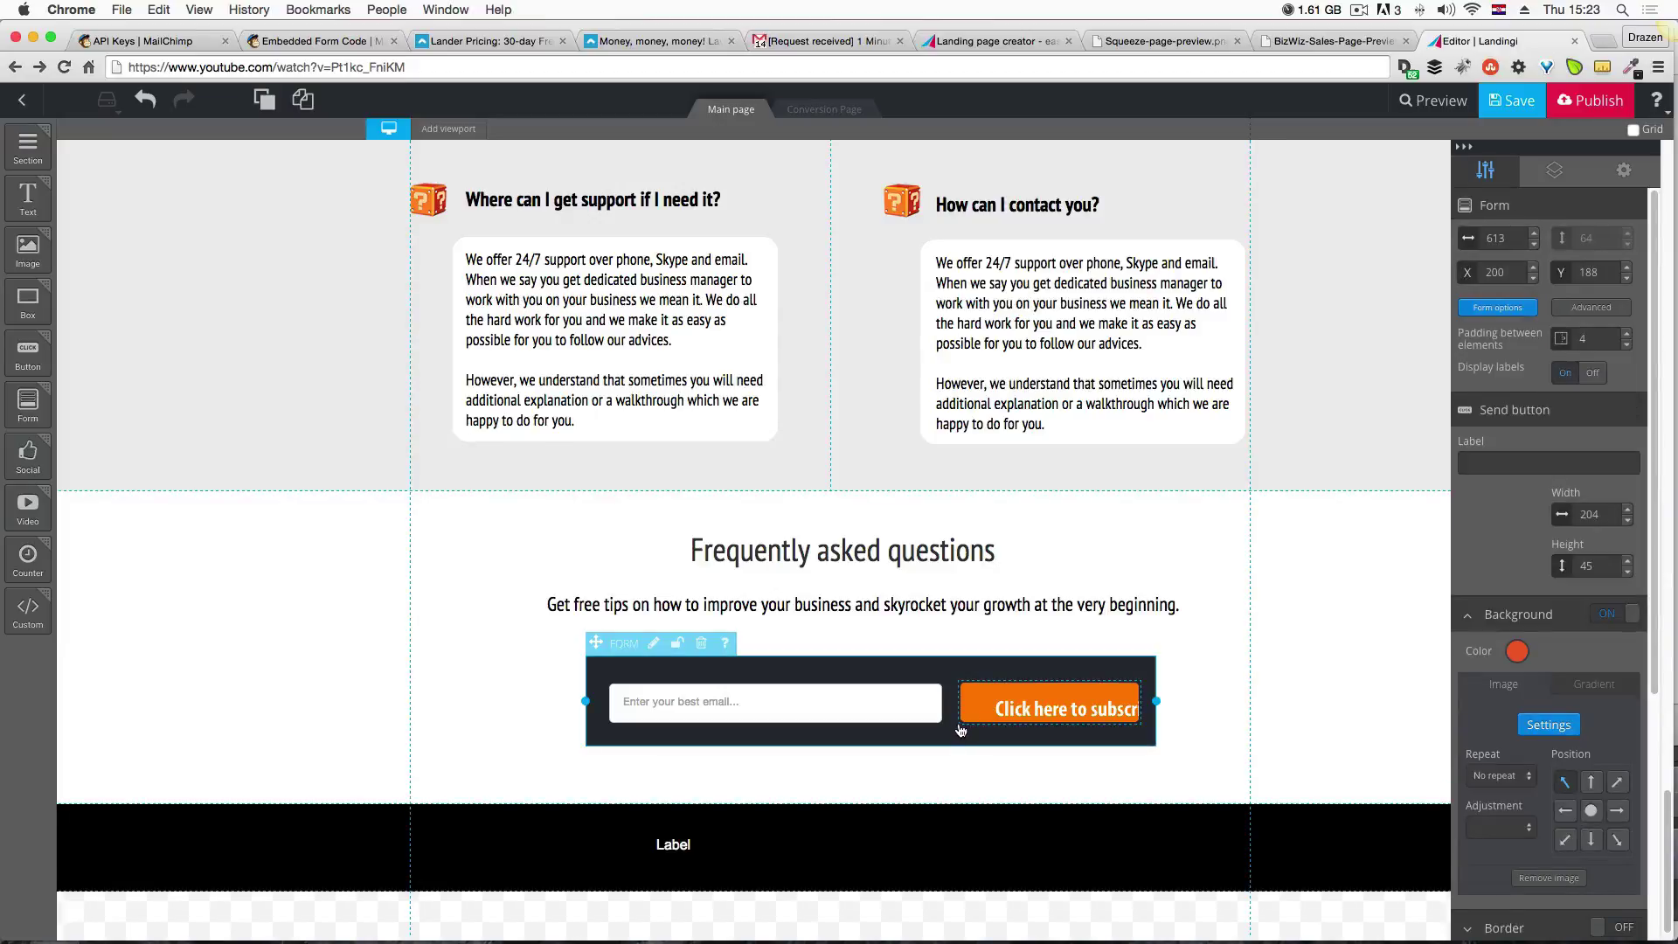
left_click_drag(961, 727, 1023, 575)
left_click(1045, 556)
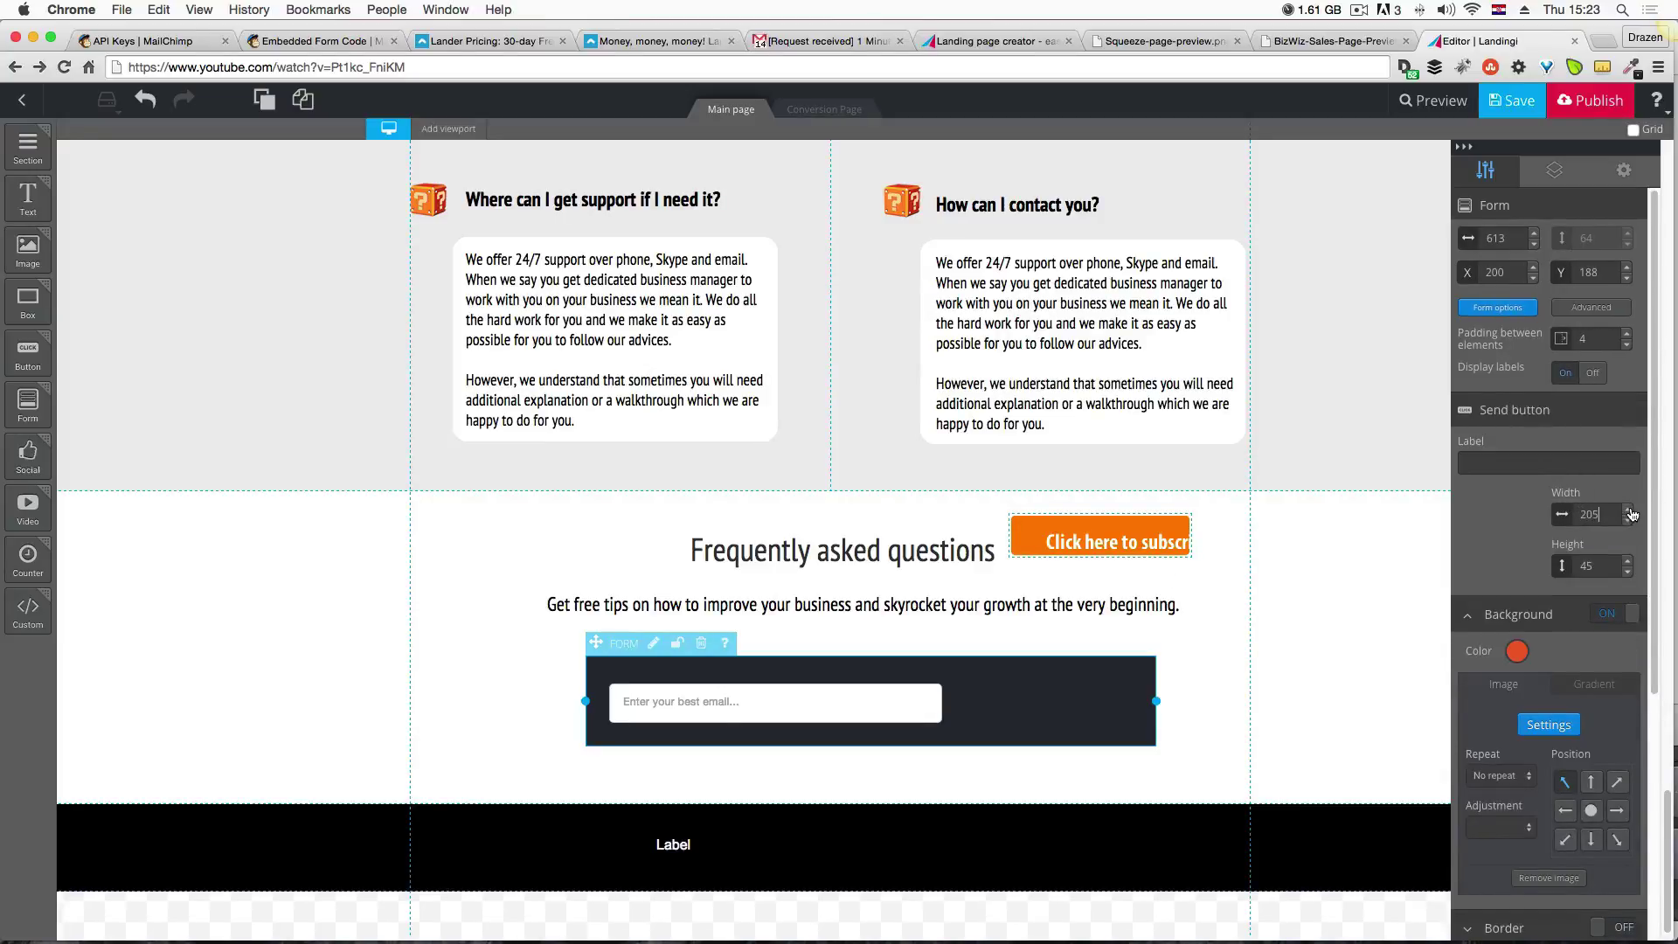
Inspect the dimensions of the orange subscribe button rectangle in the Fireworks design and return to the Landingi editor.
key("ctrl+Up")
left_click(350, 367)
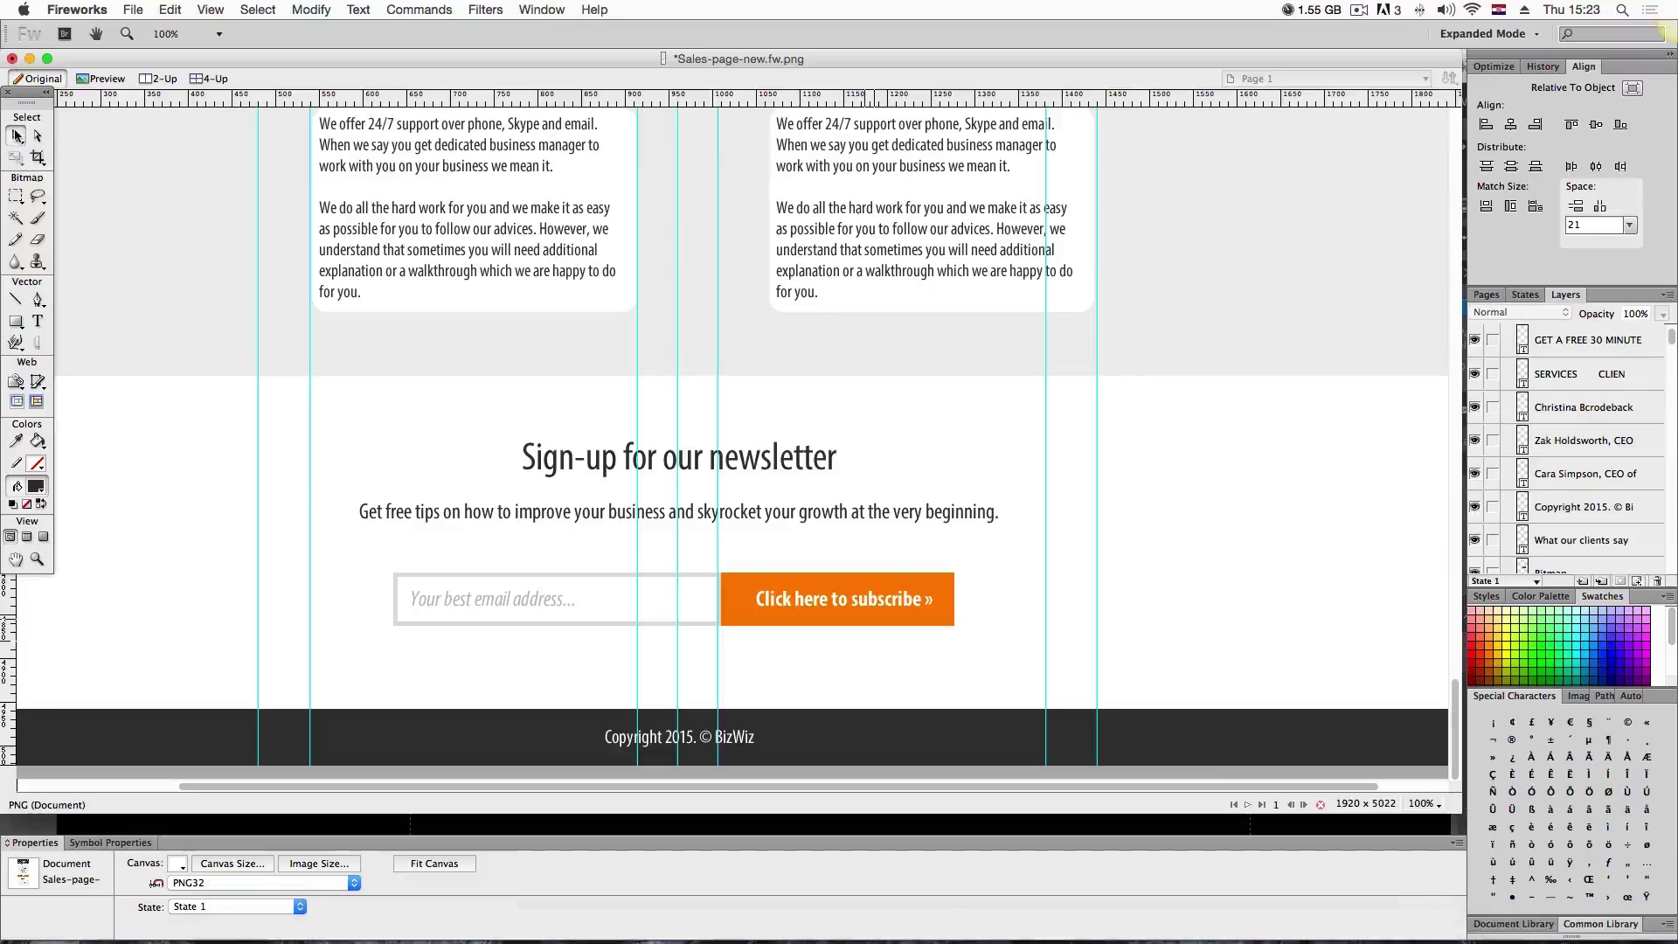
left_click(574, 514)
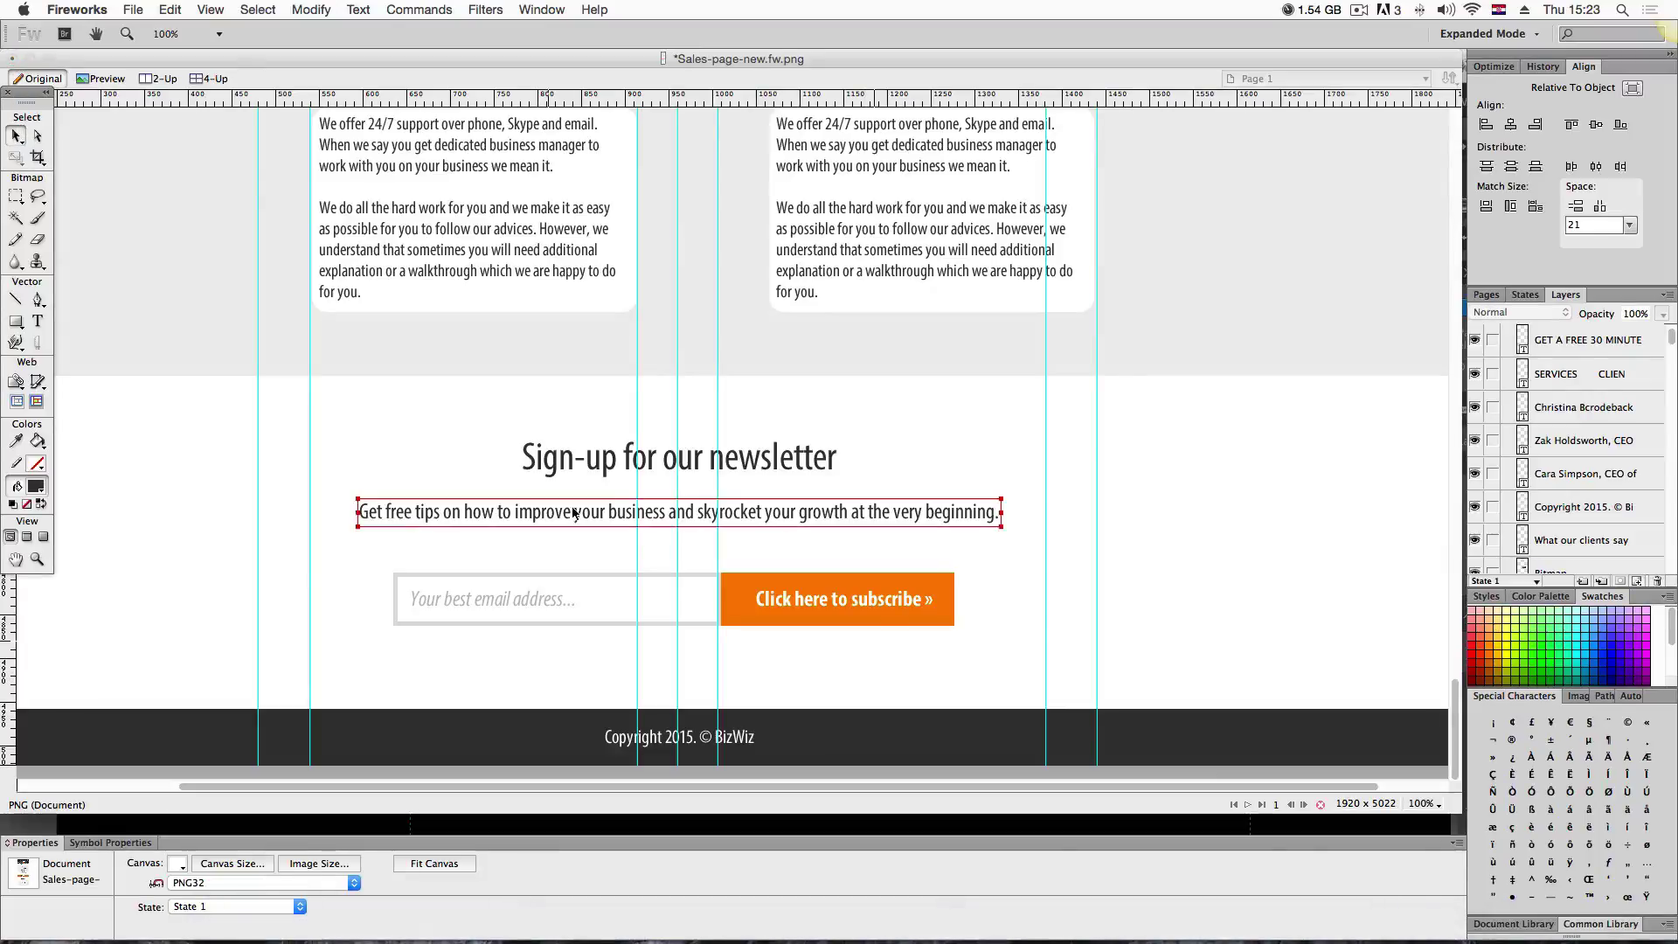
left_click(886, 574)
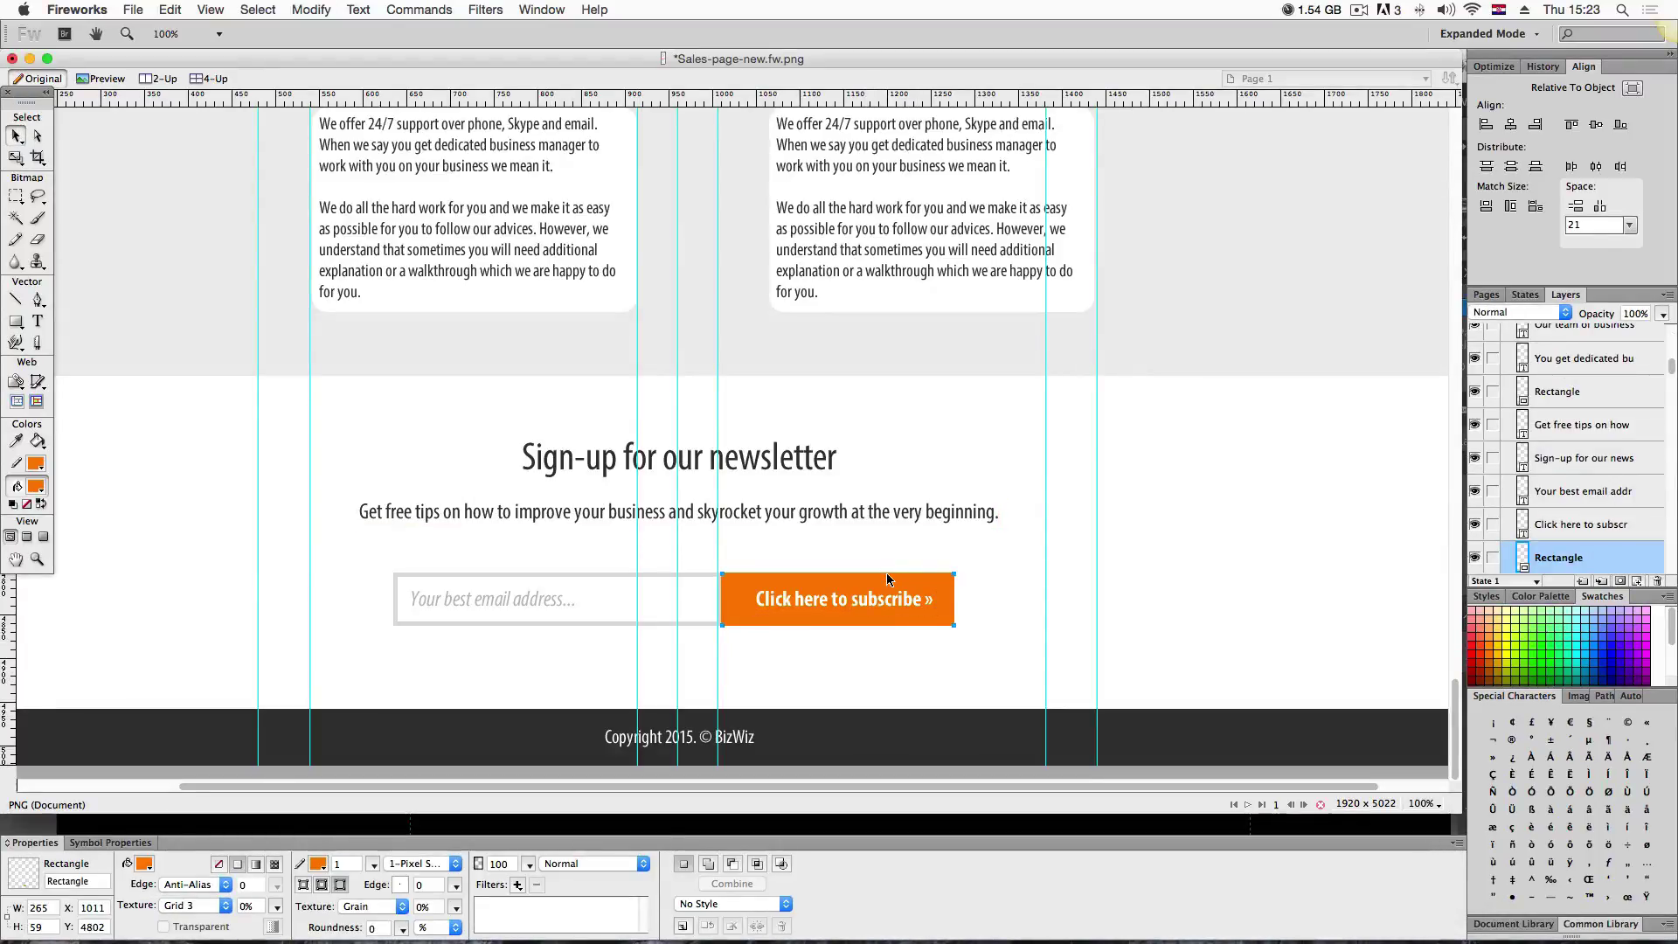
key("ctrl+Up")
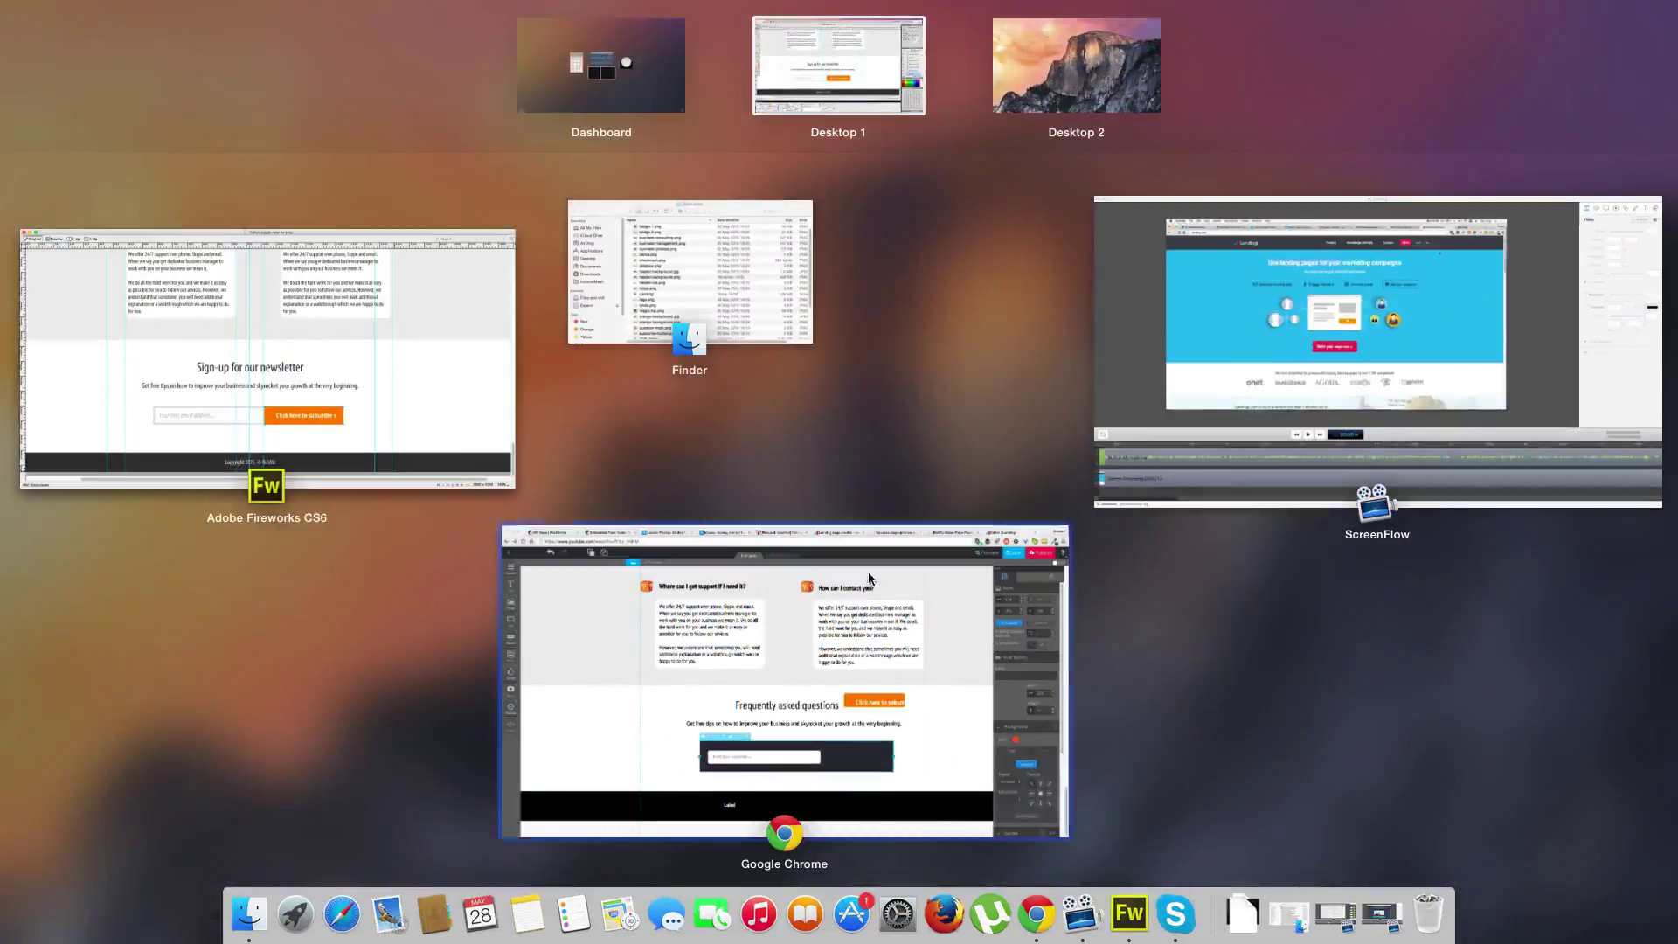
left_click(870, 590)
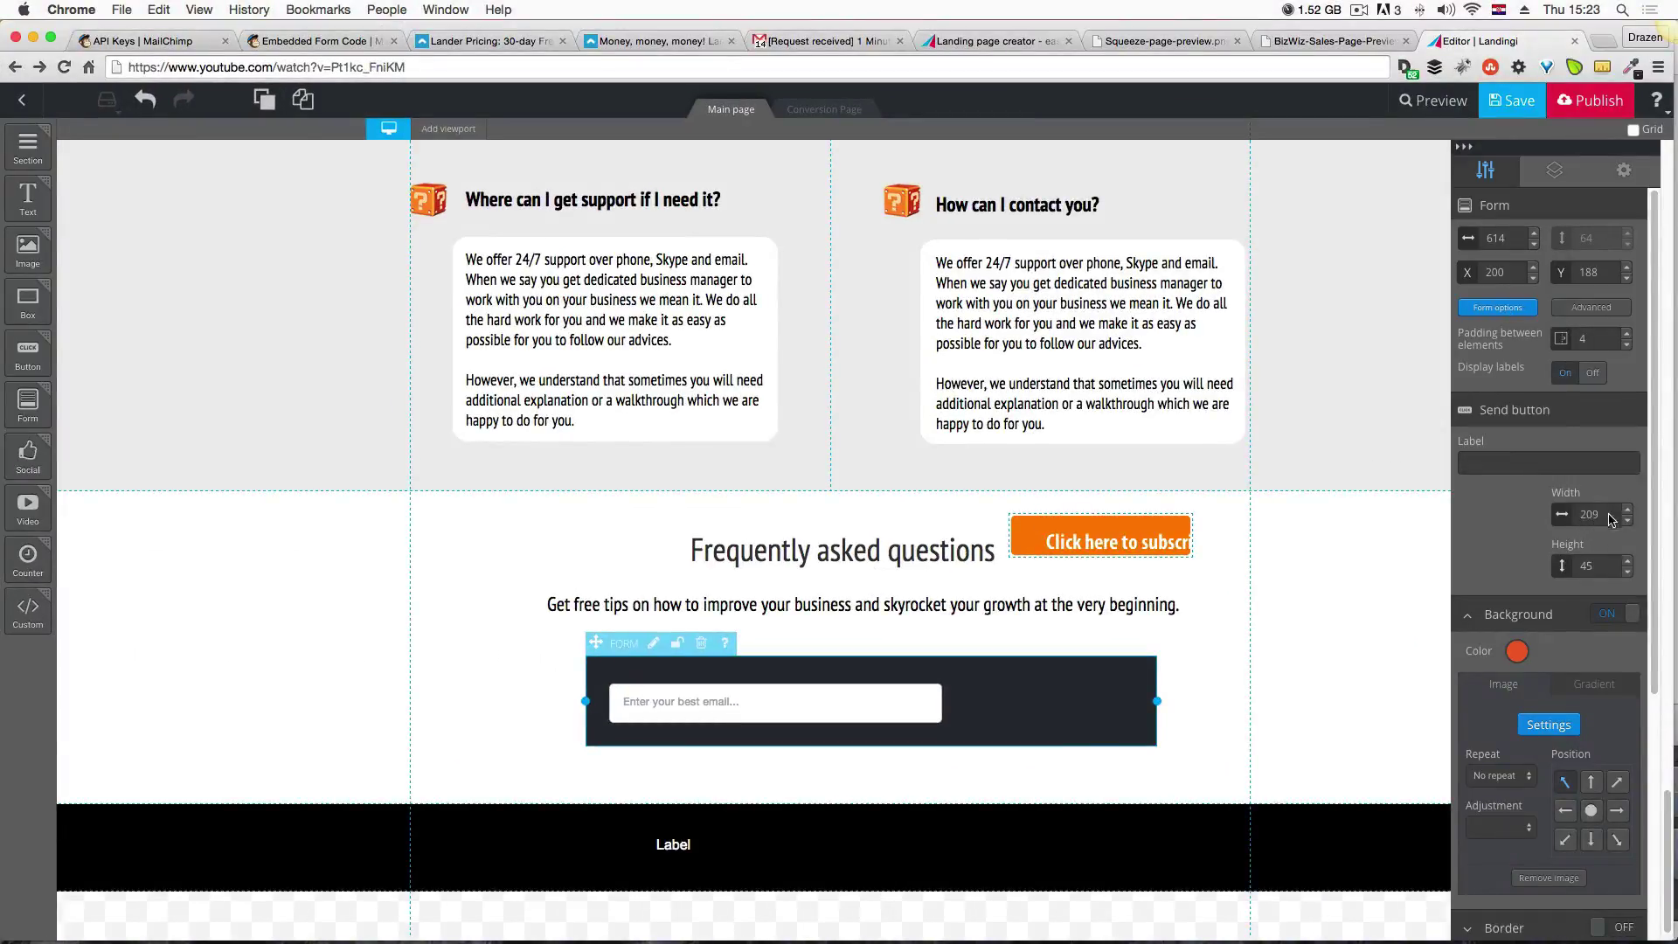
Set the send button's width to 265 and height to 59, rechecking the subscribe rectangle's size in Fireworks.
scroll(1613, 515, "up", 2)
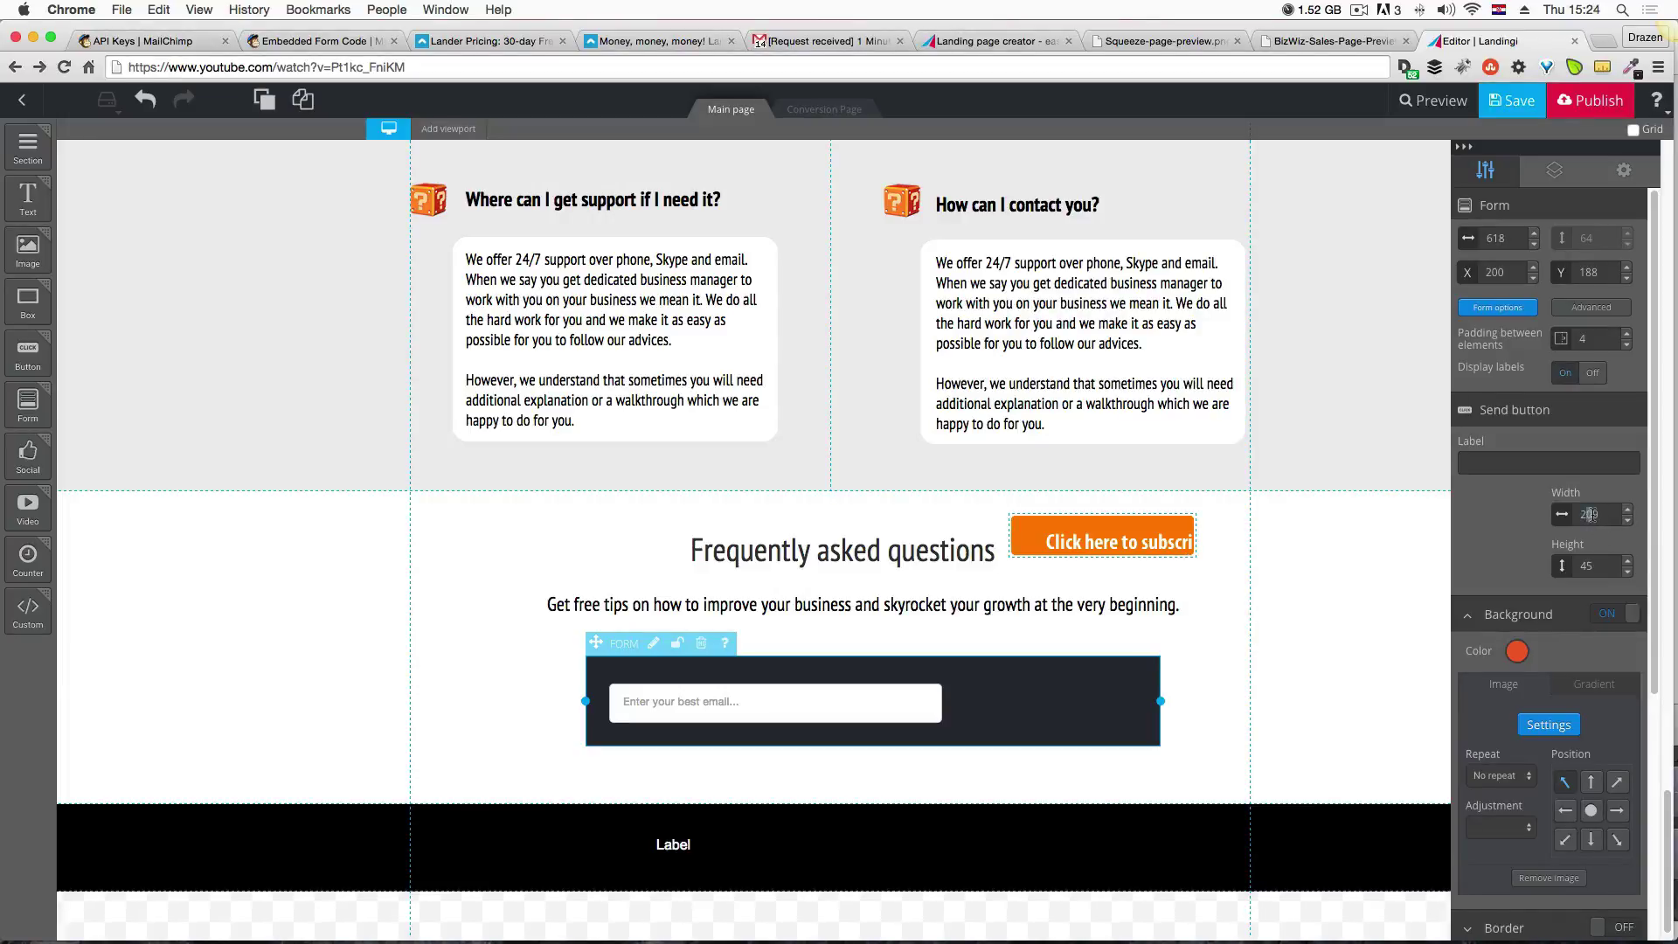
left_click_drag(1603, 517, 1591, 518)
type("6")
key("ctrl+Up")
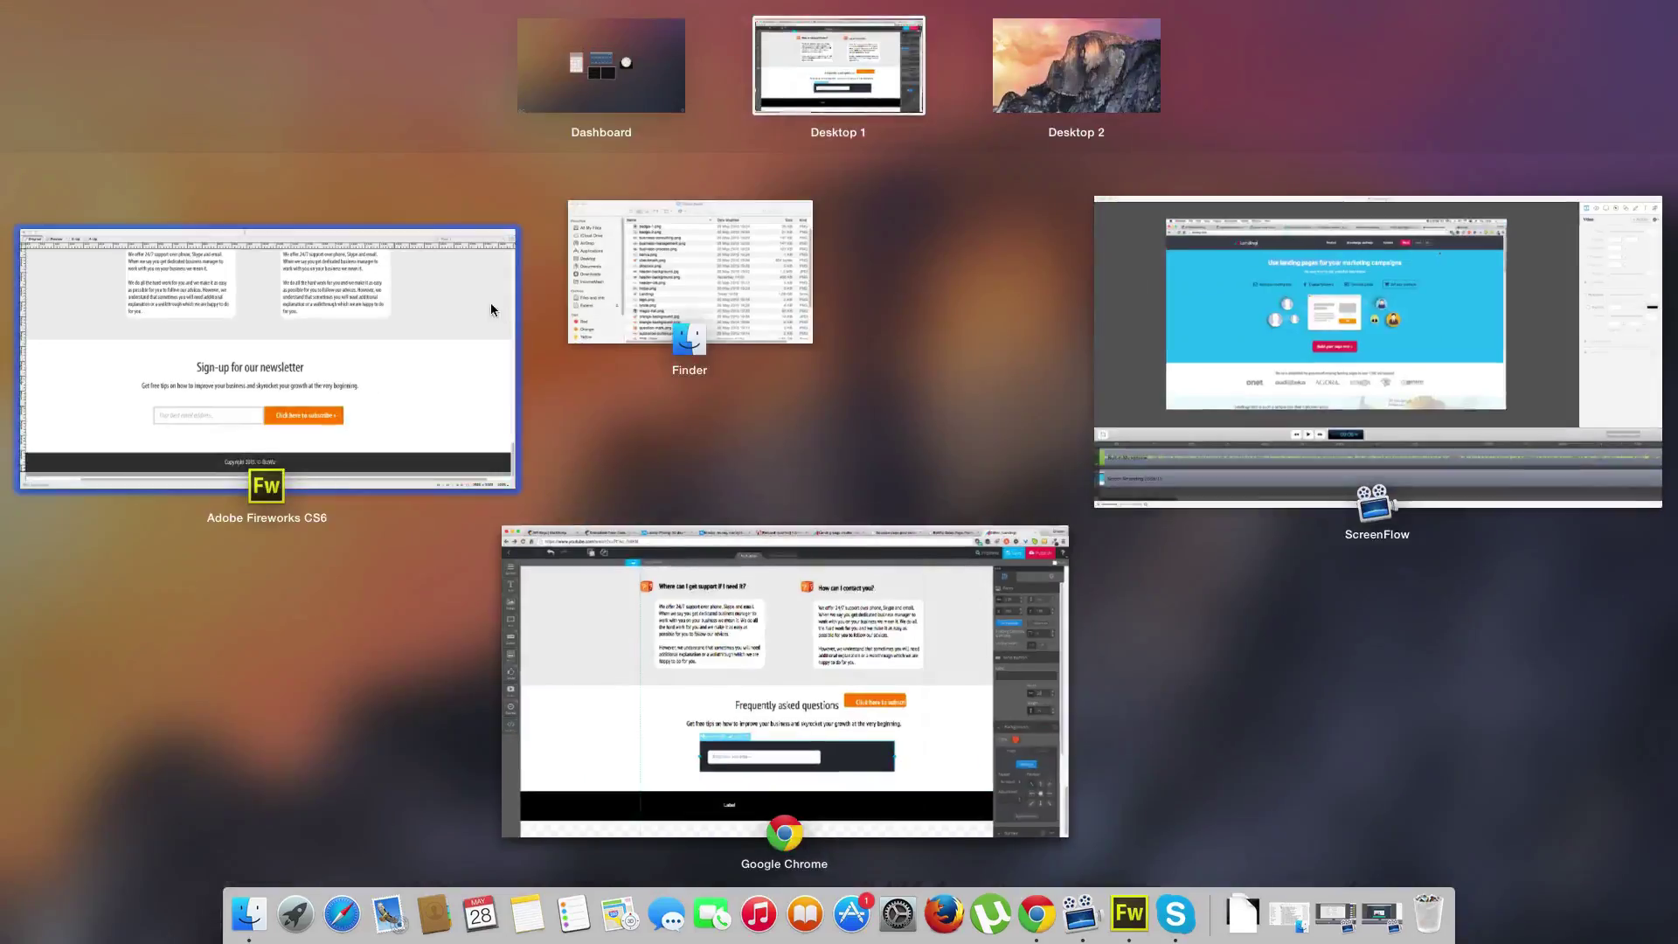
left_click(422, 301)
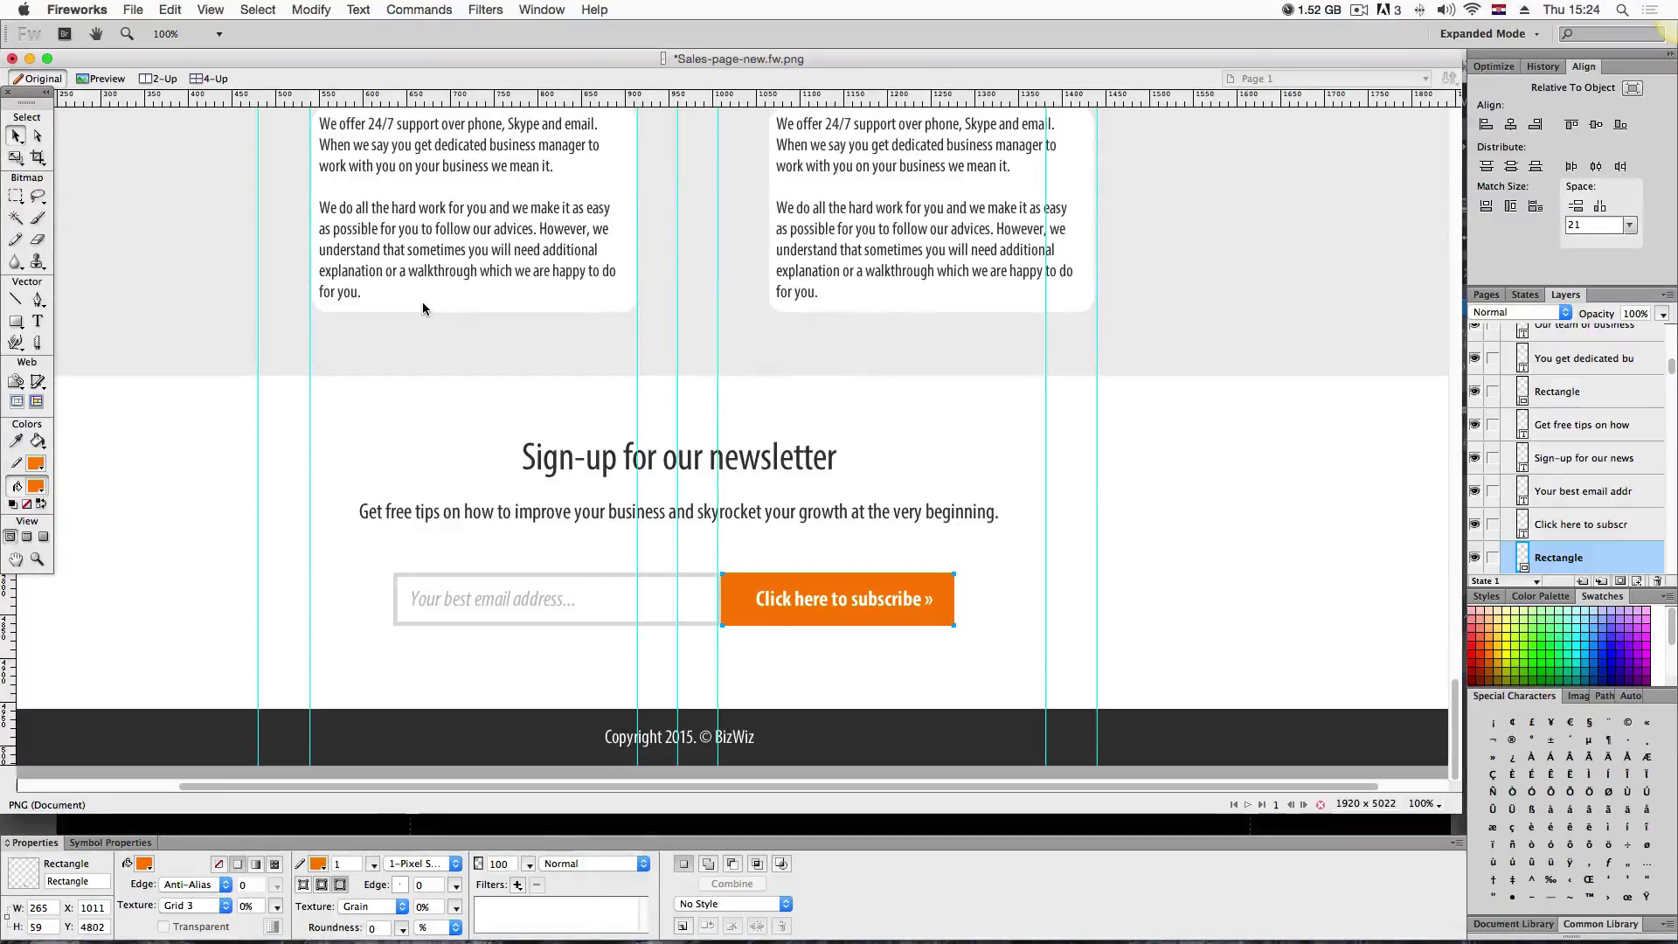
key("ctrl+Up")
left_click(894, 577)
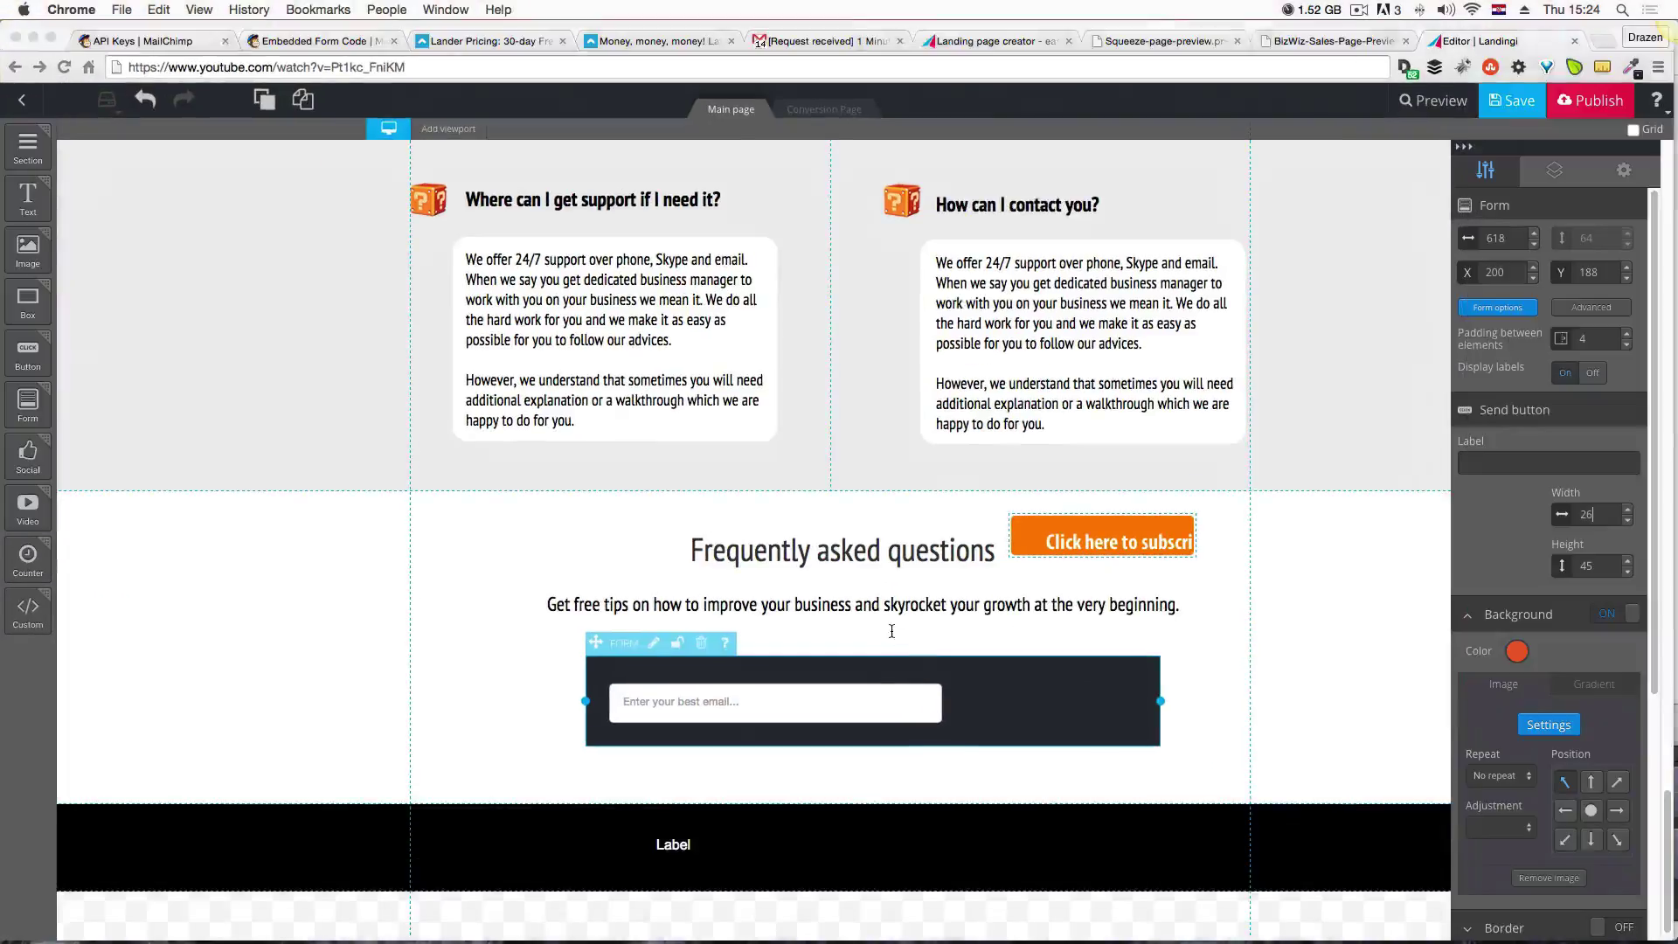
left_click(1595, 529)
type("26")
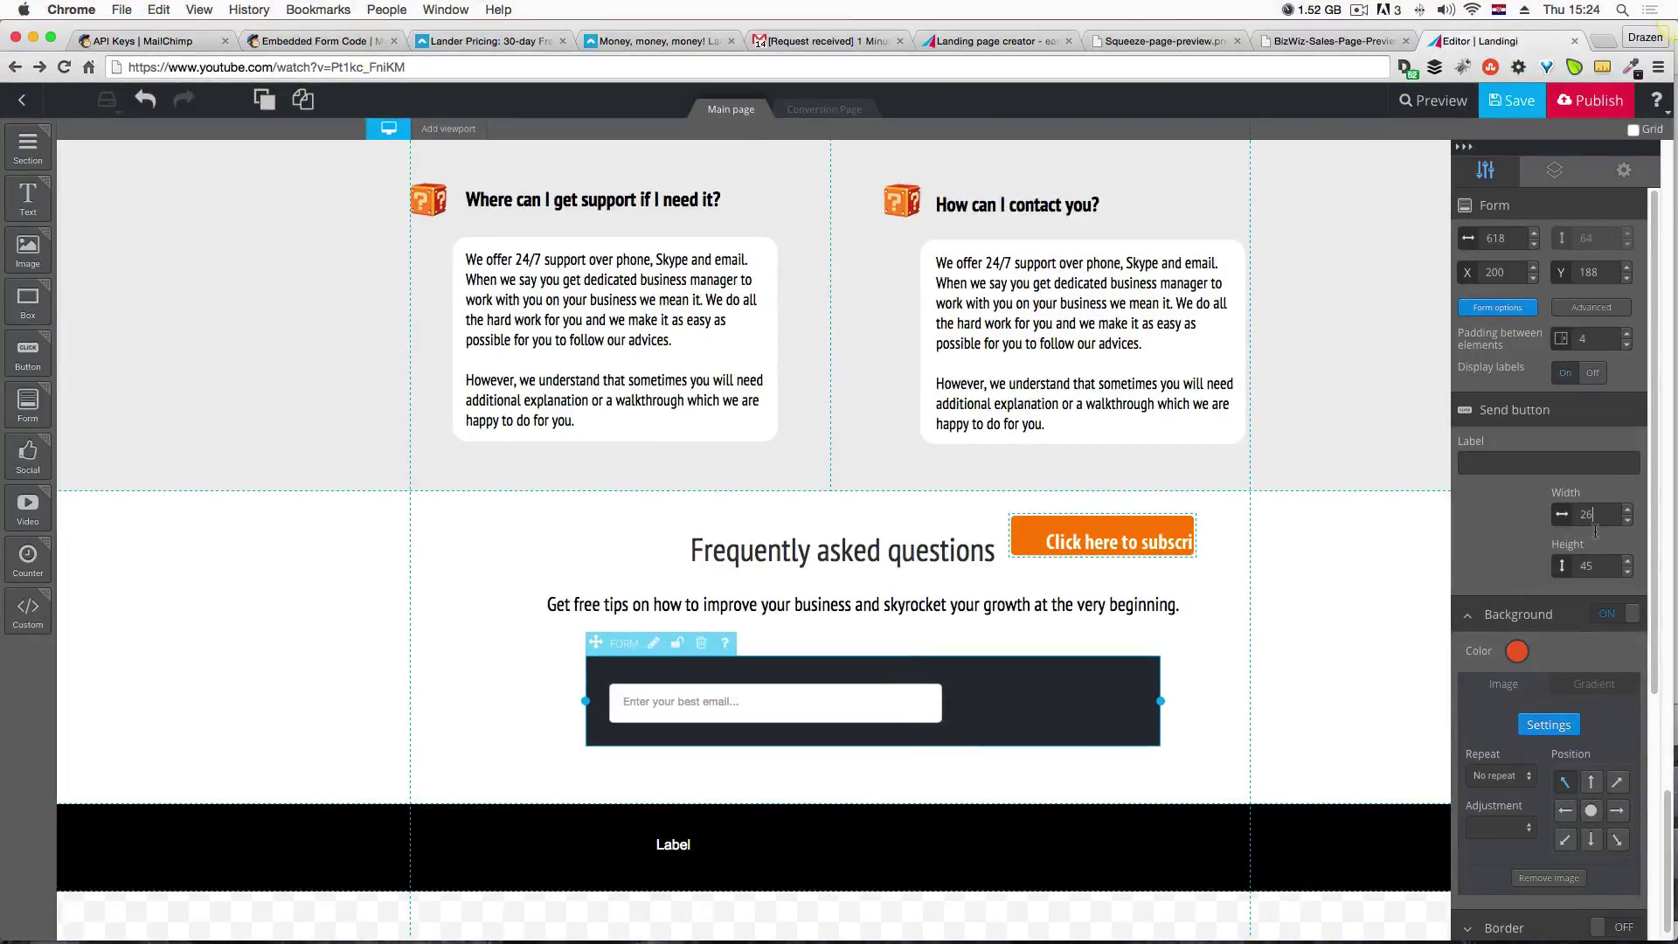
type("5")
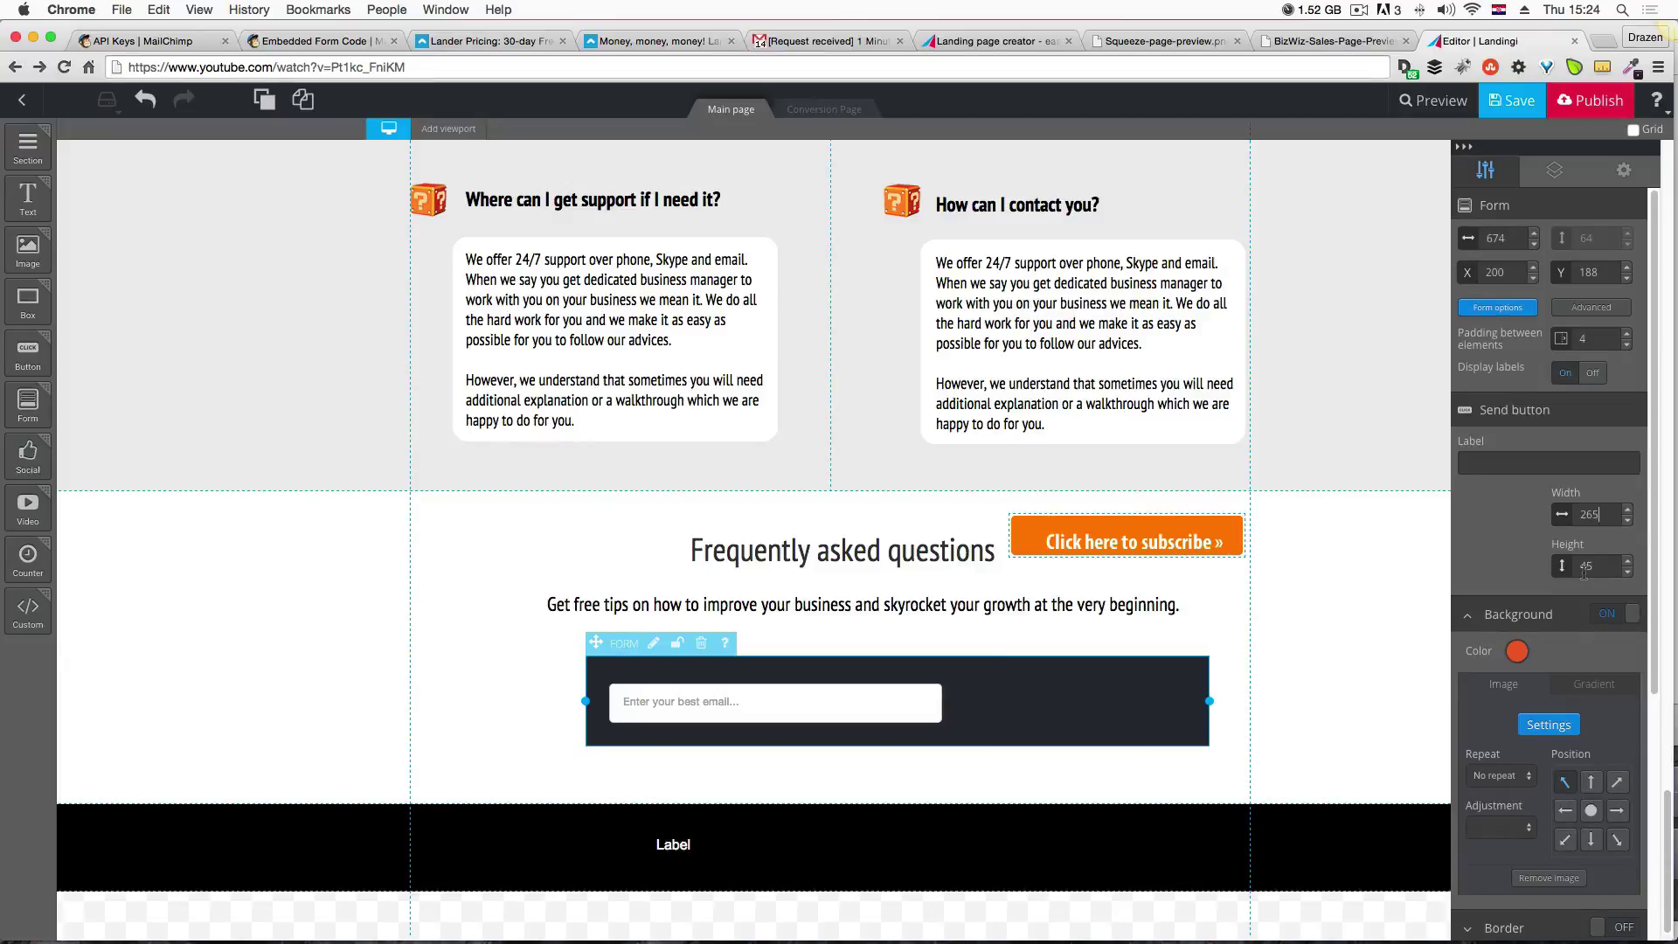
left_click_drag(1592, 568, 1579, 568)
type("42")
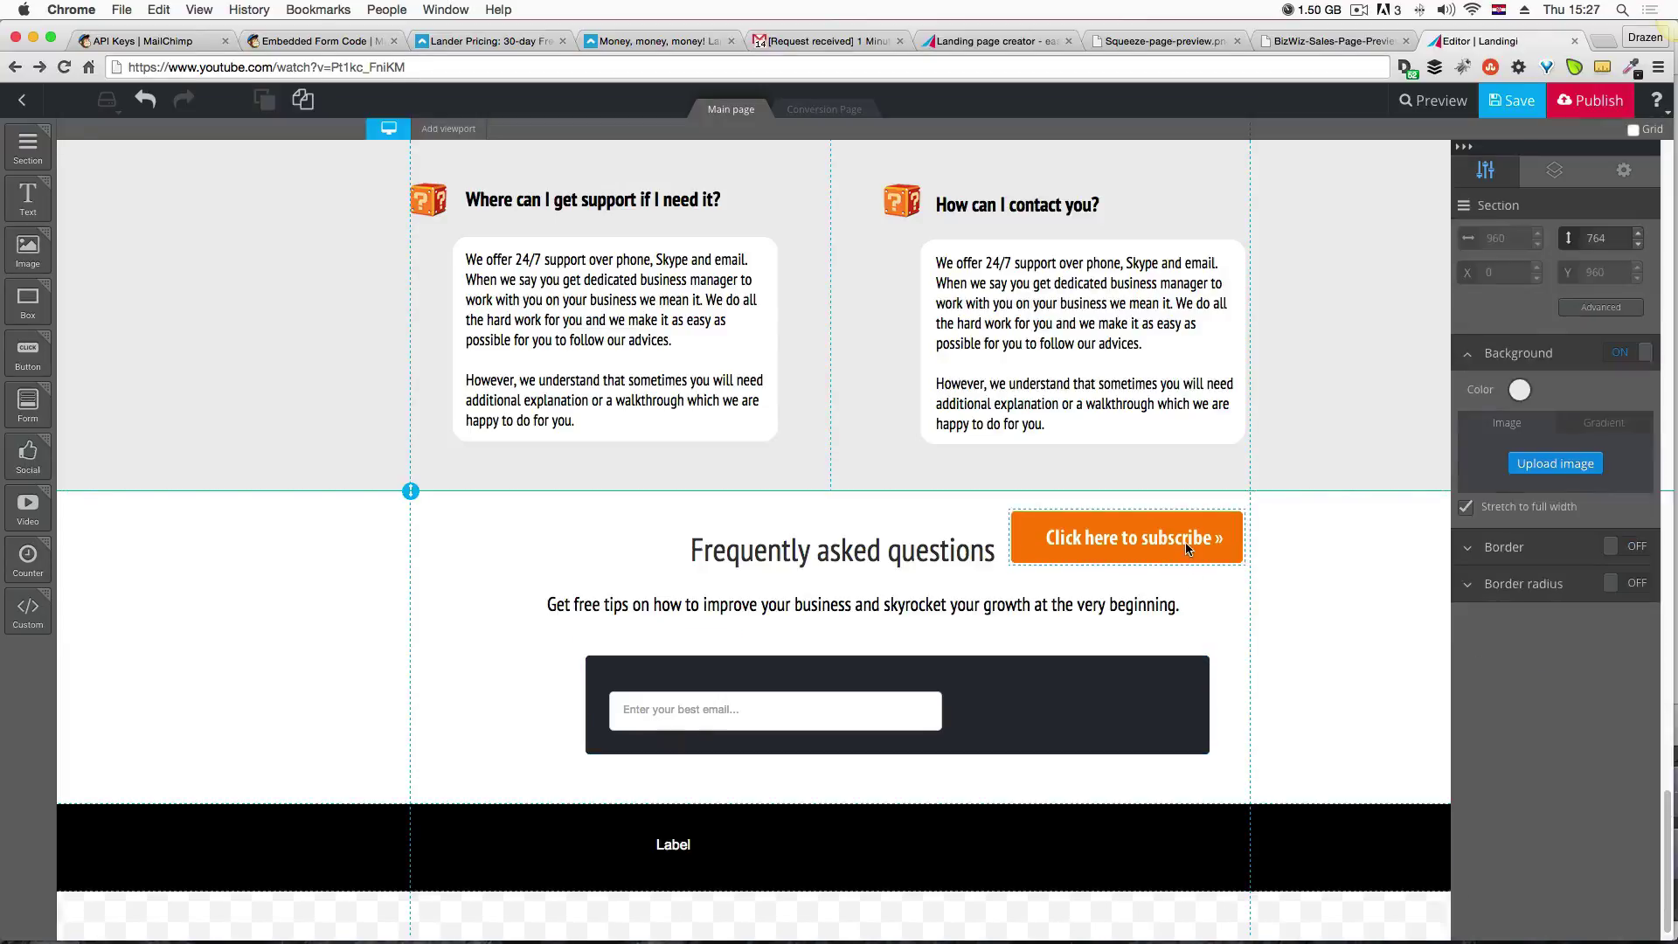
Move the newsletter form to X 171, Y 190 and select its send button.
left_click(1186, 542)
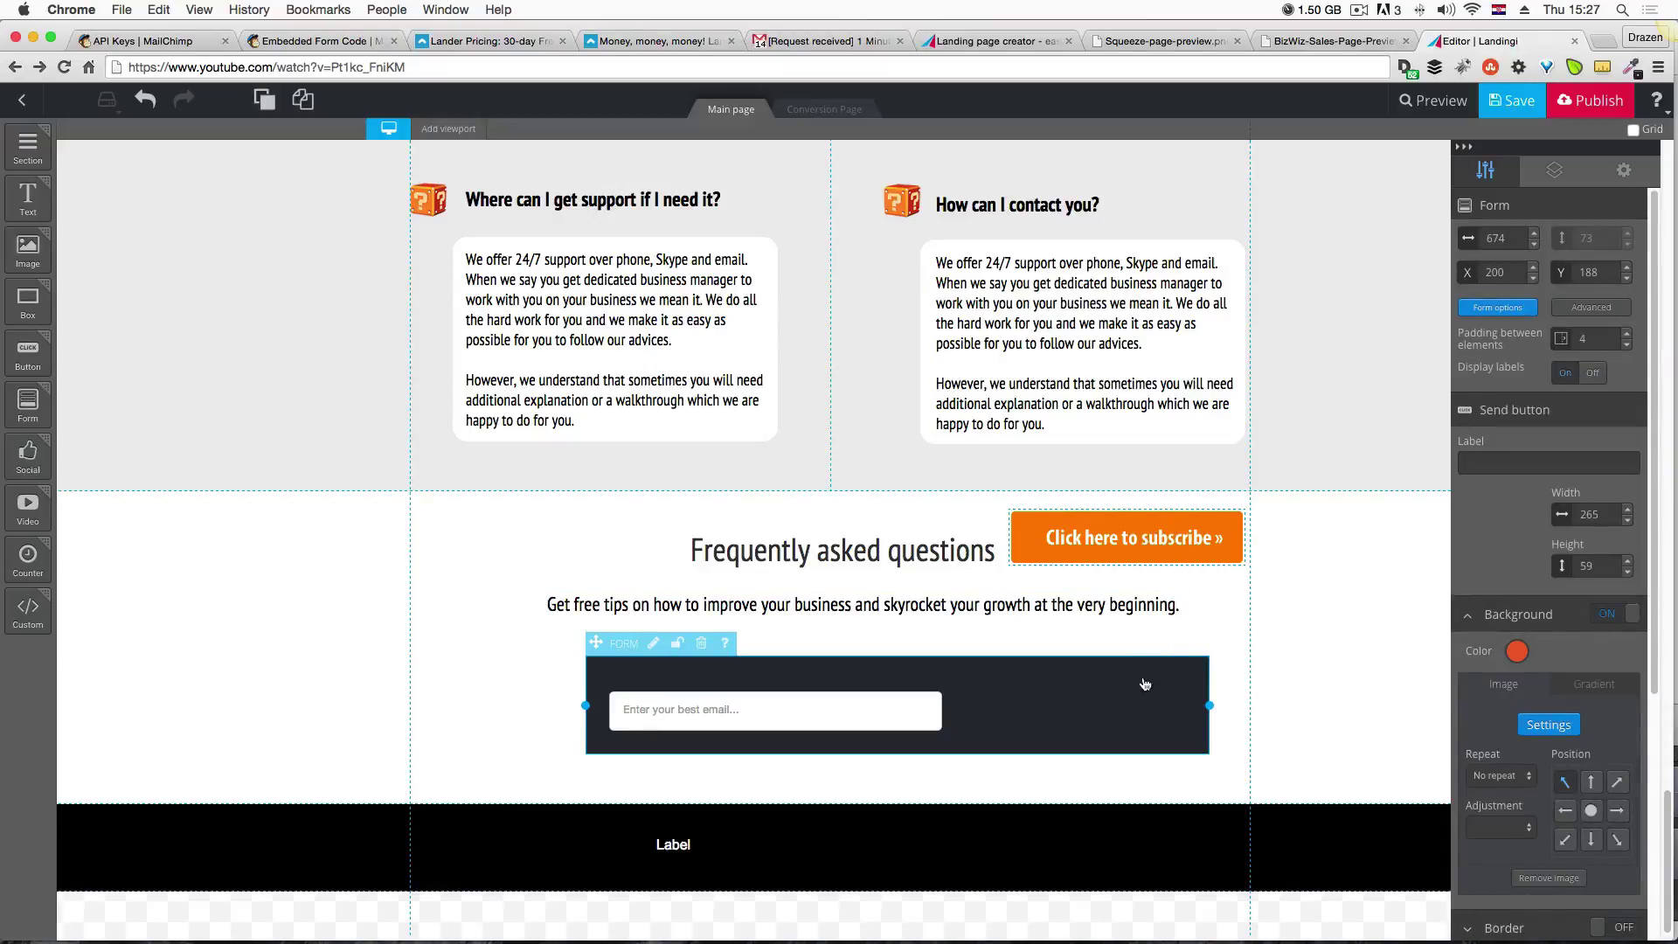
left_click(1306, 609)
left_click(1185, 533)
mouse_move(1095, 718)
left_mouse_down()
mouse_move(1072, 716)
mouse_move(1091, 718)
left_mouse_up()
left_click(1130, 535)
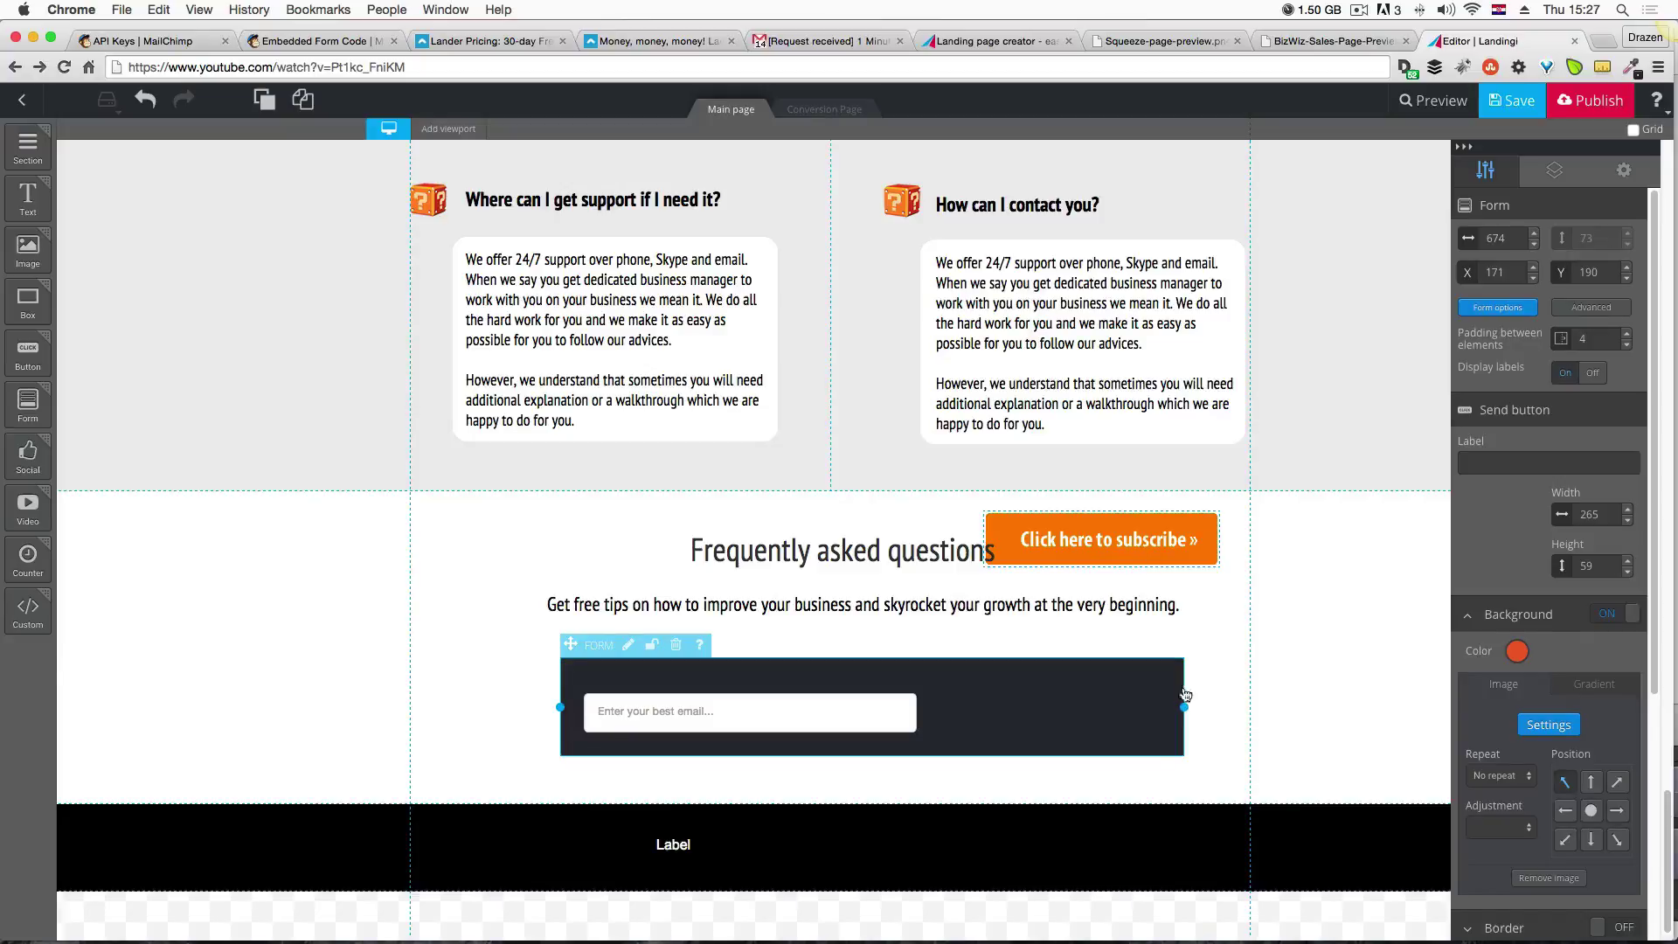
Try widening the newsletter form to 757 and undo that change.
left_click(1068, 580)
left_click(1068, 563)
left_click_drag(1185, 707, 1267, 722)
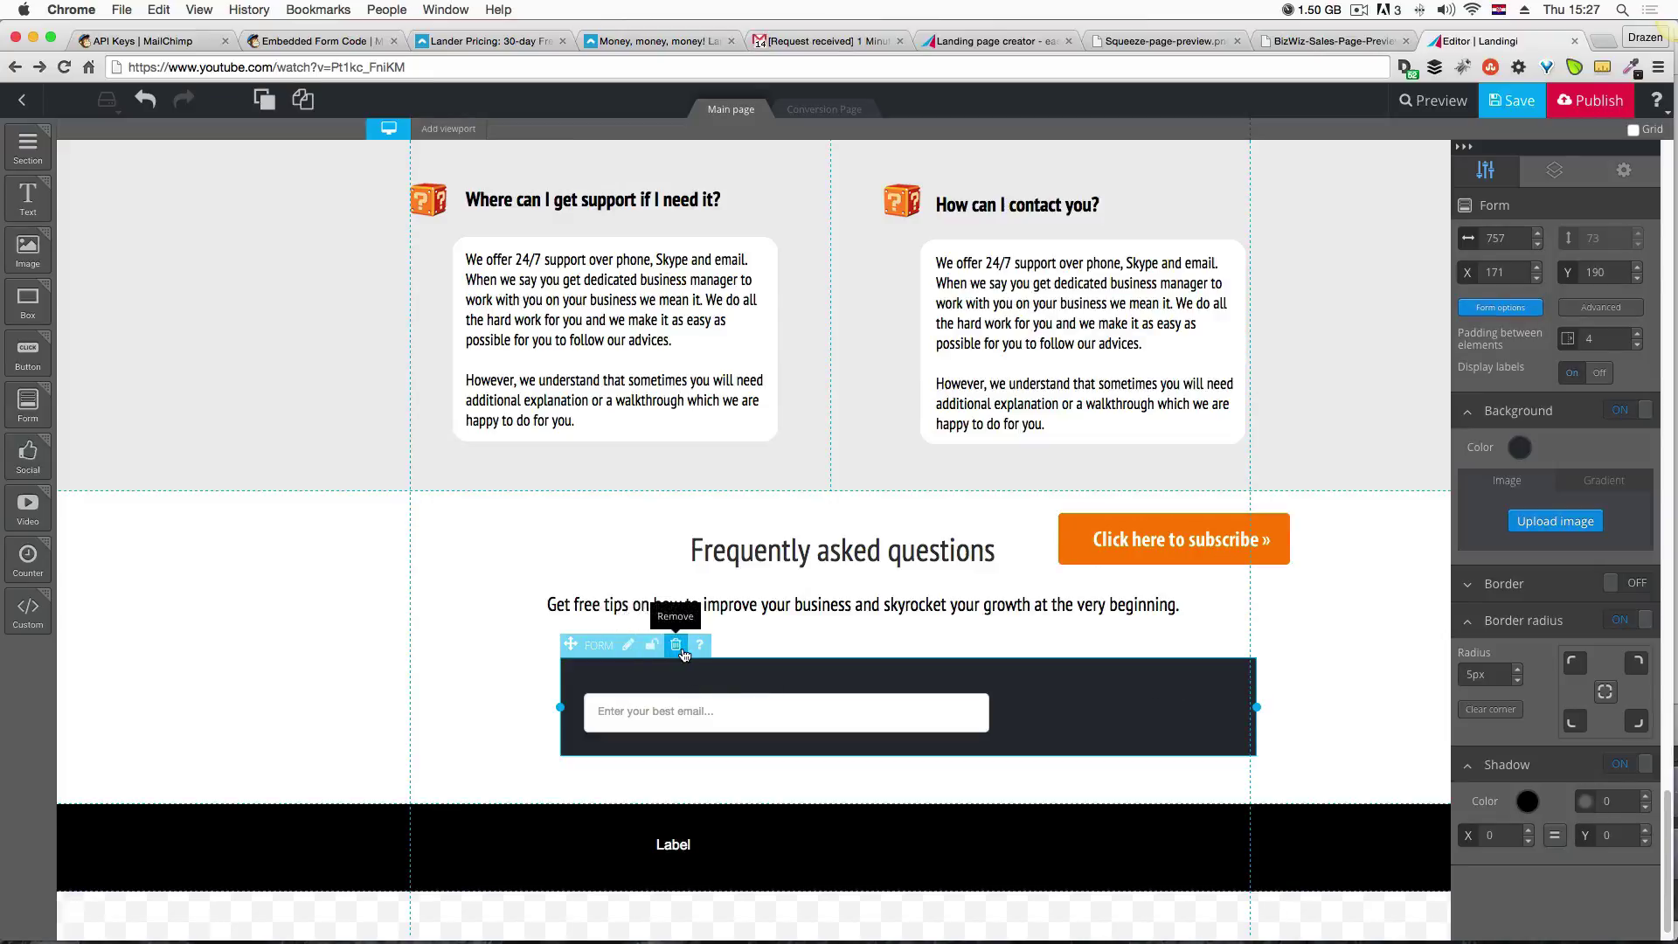
left_click(147, 104)
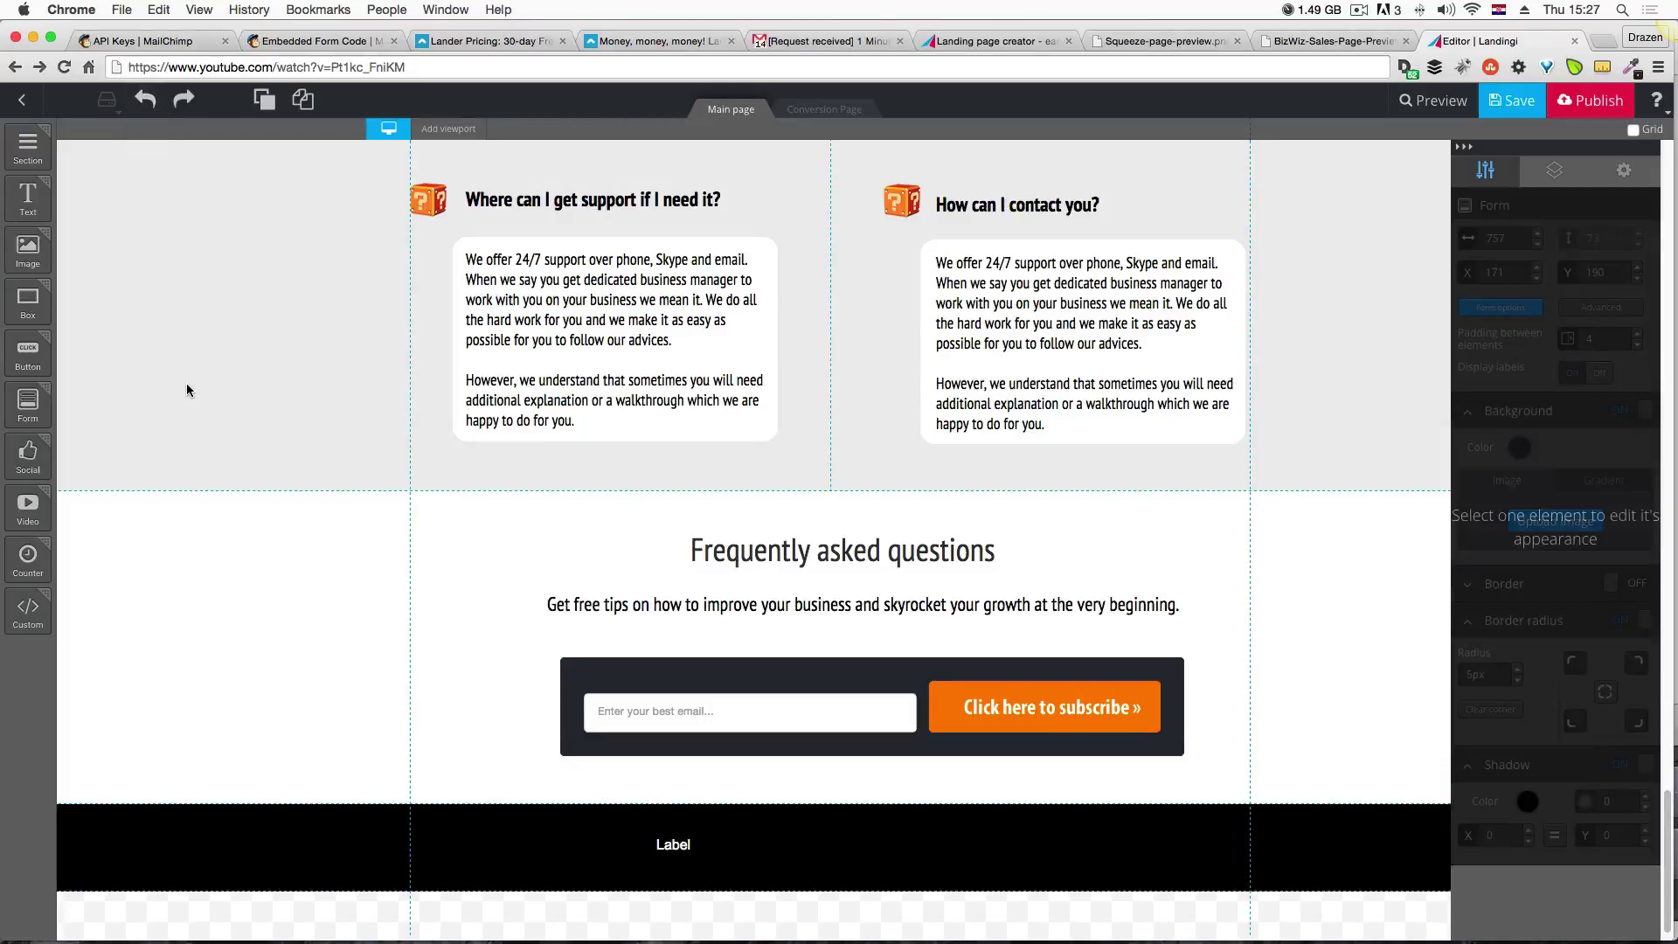
Select the form's send button and compare the newsletter form with the mockup's sign-up section.
left_click(1357, 588)
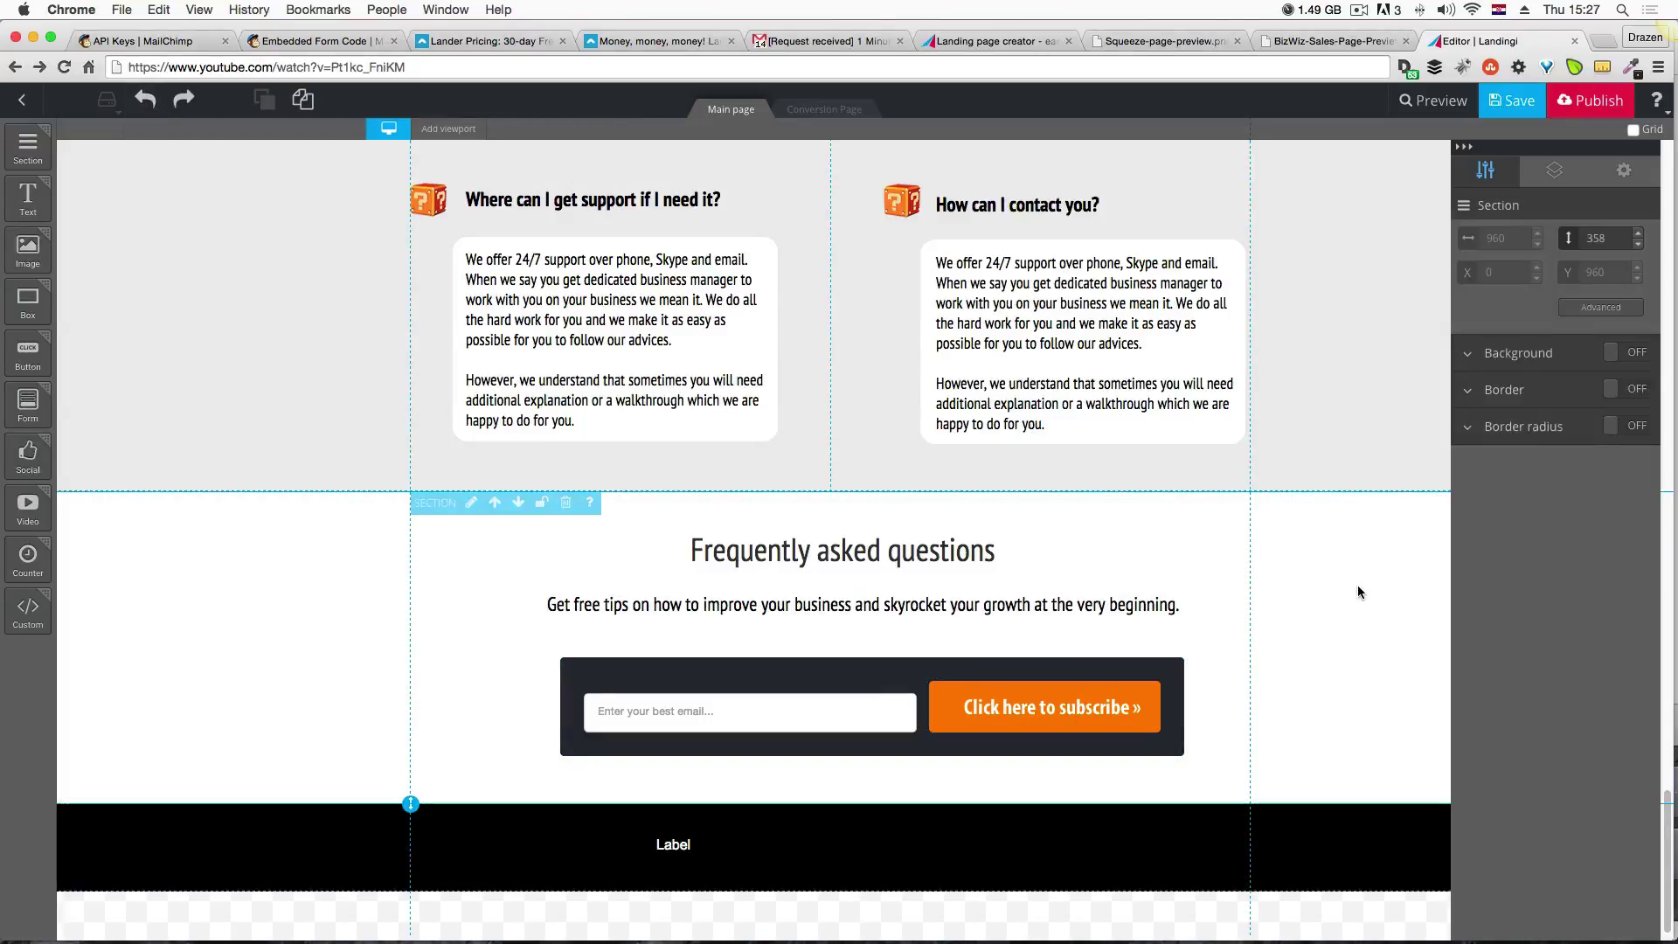
left_click(1021, 737)
left_click(1351, 45)
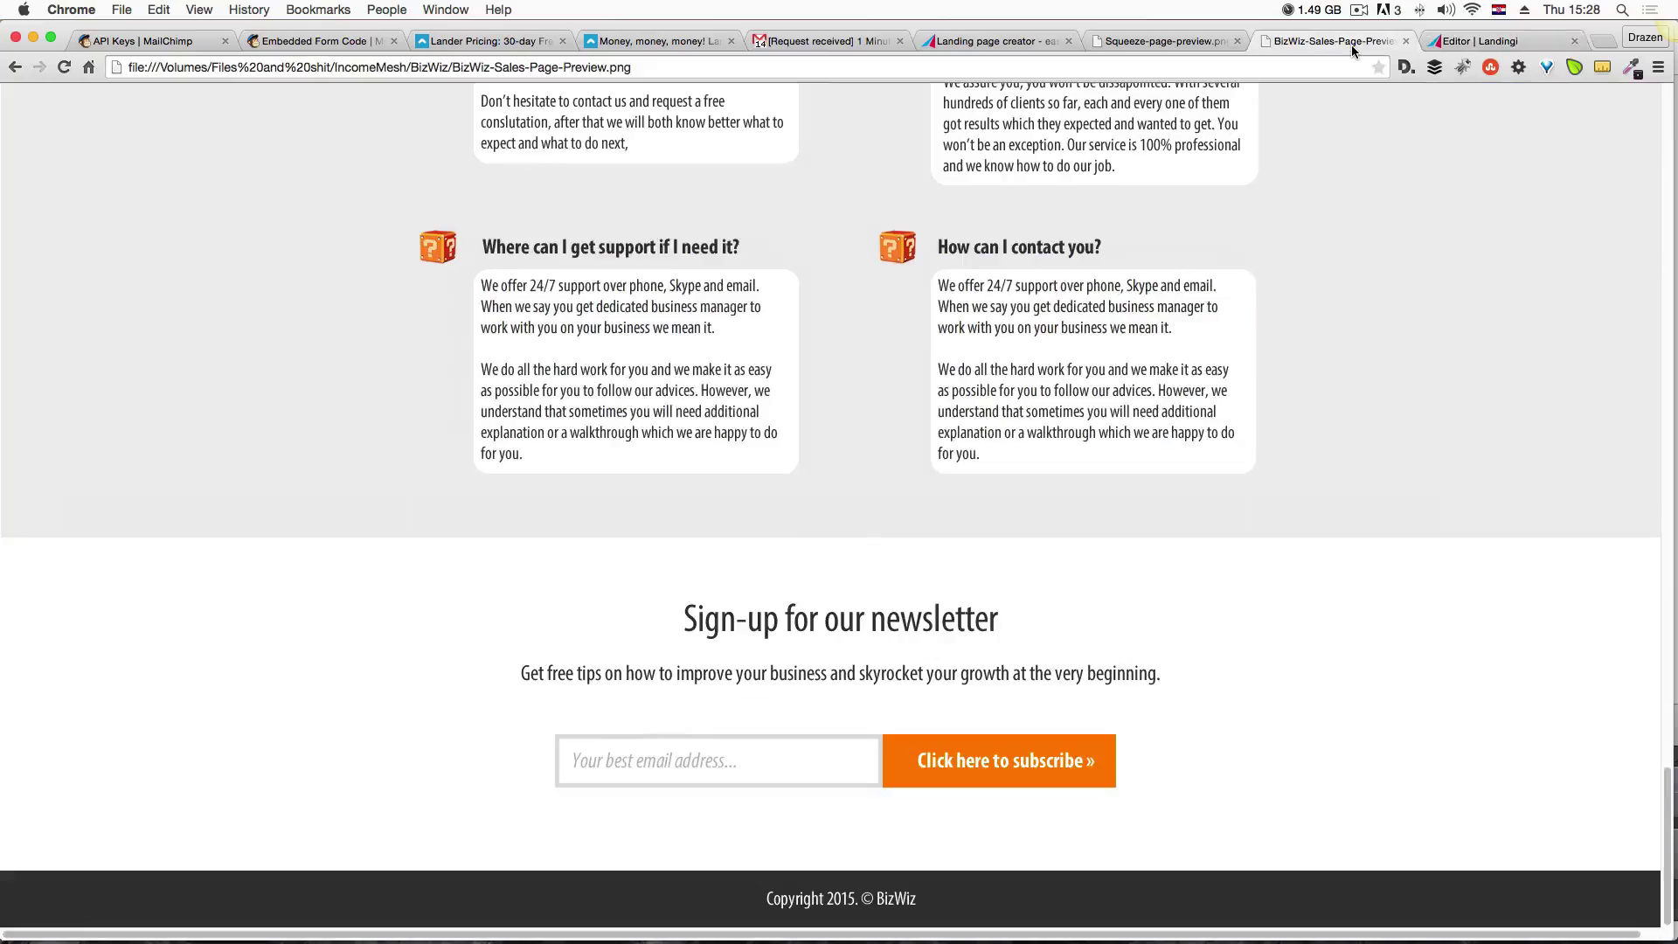
left_click(1491, 45)
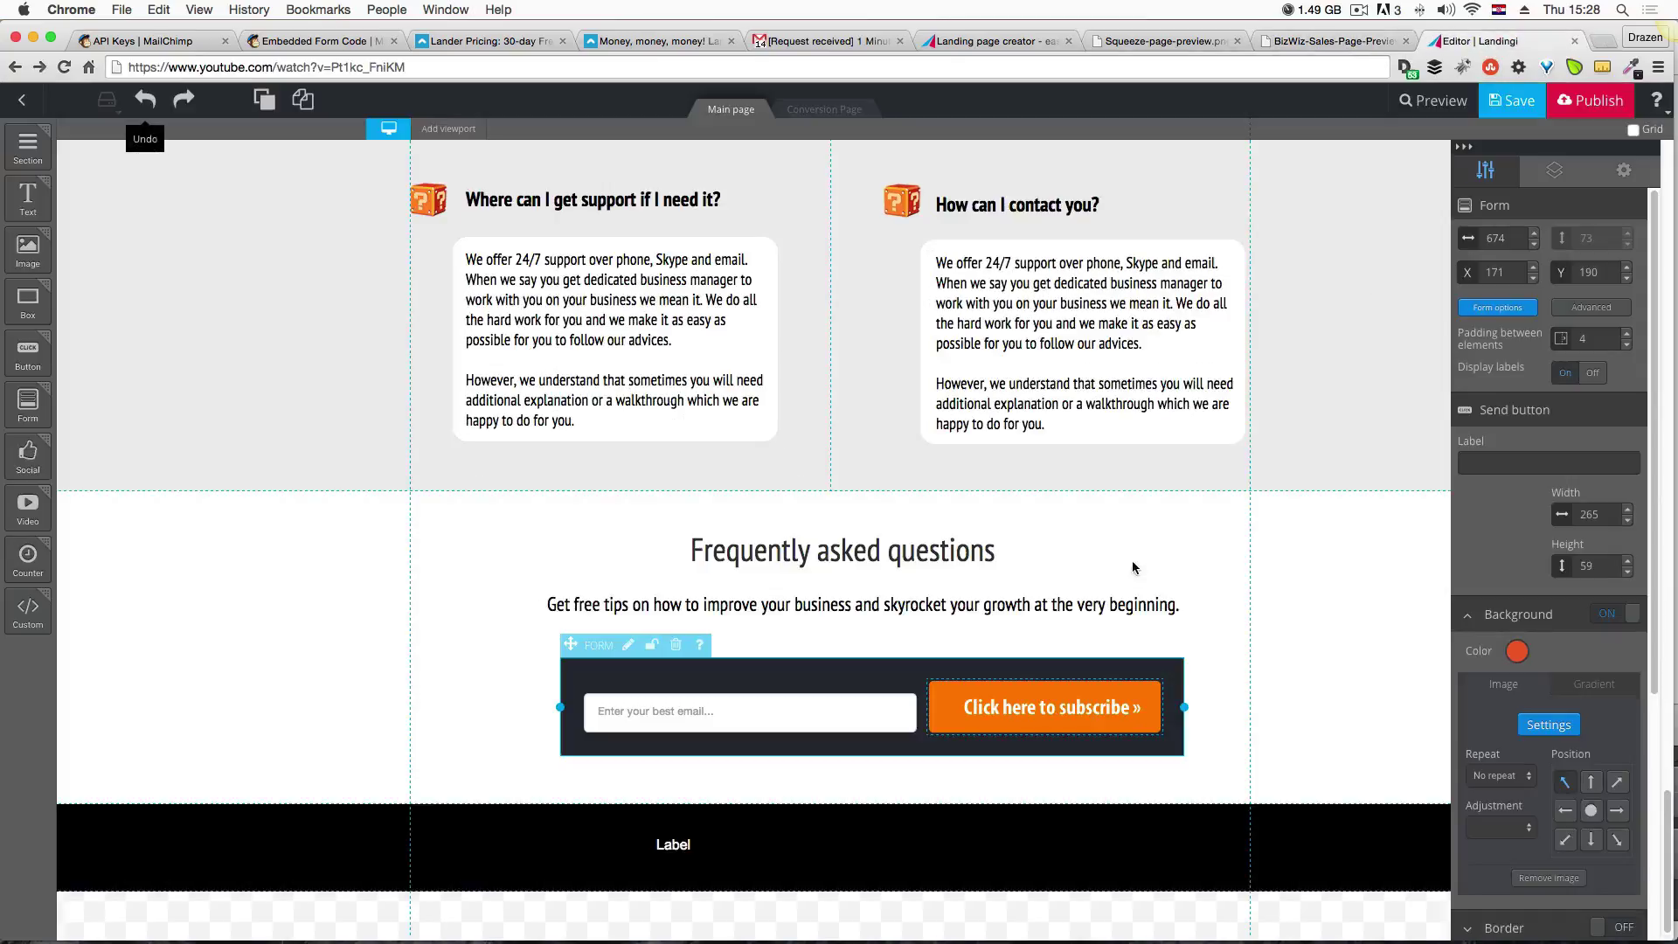
Check the mockup's newsletter section, and set the newsletter form's background color to white.
left_click(1218, 549)
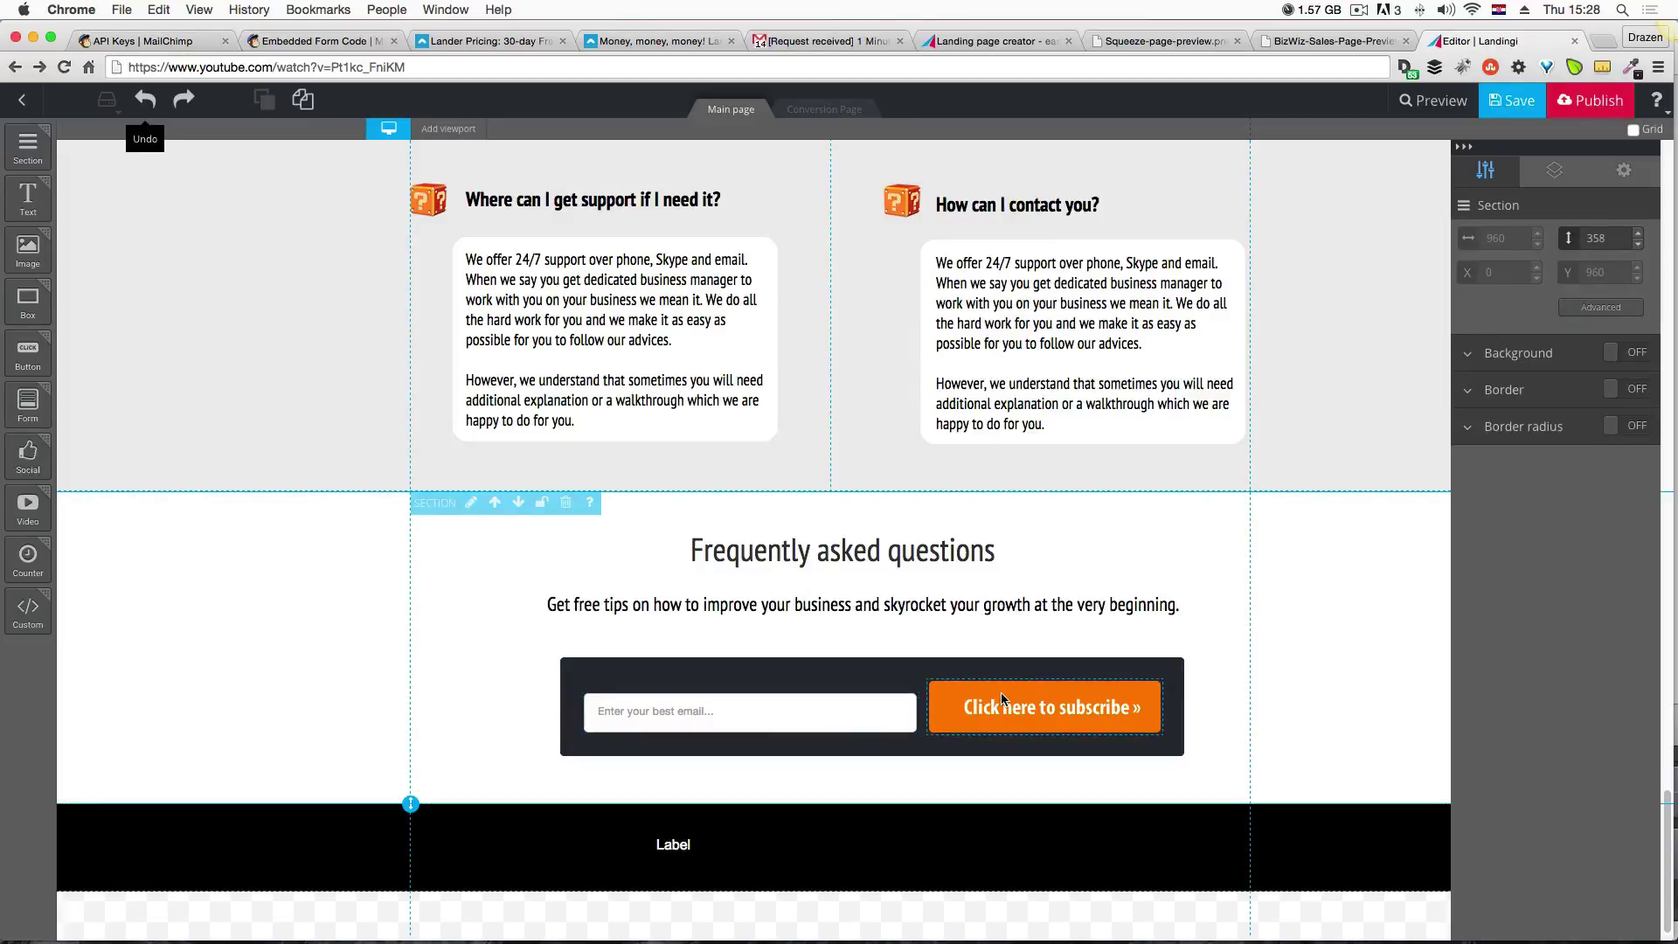
left_click(1346, 41)
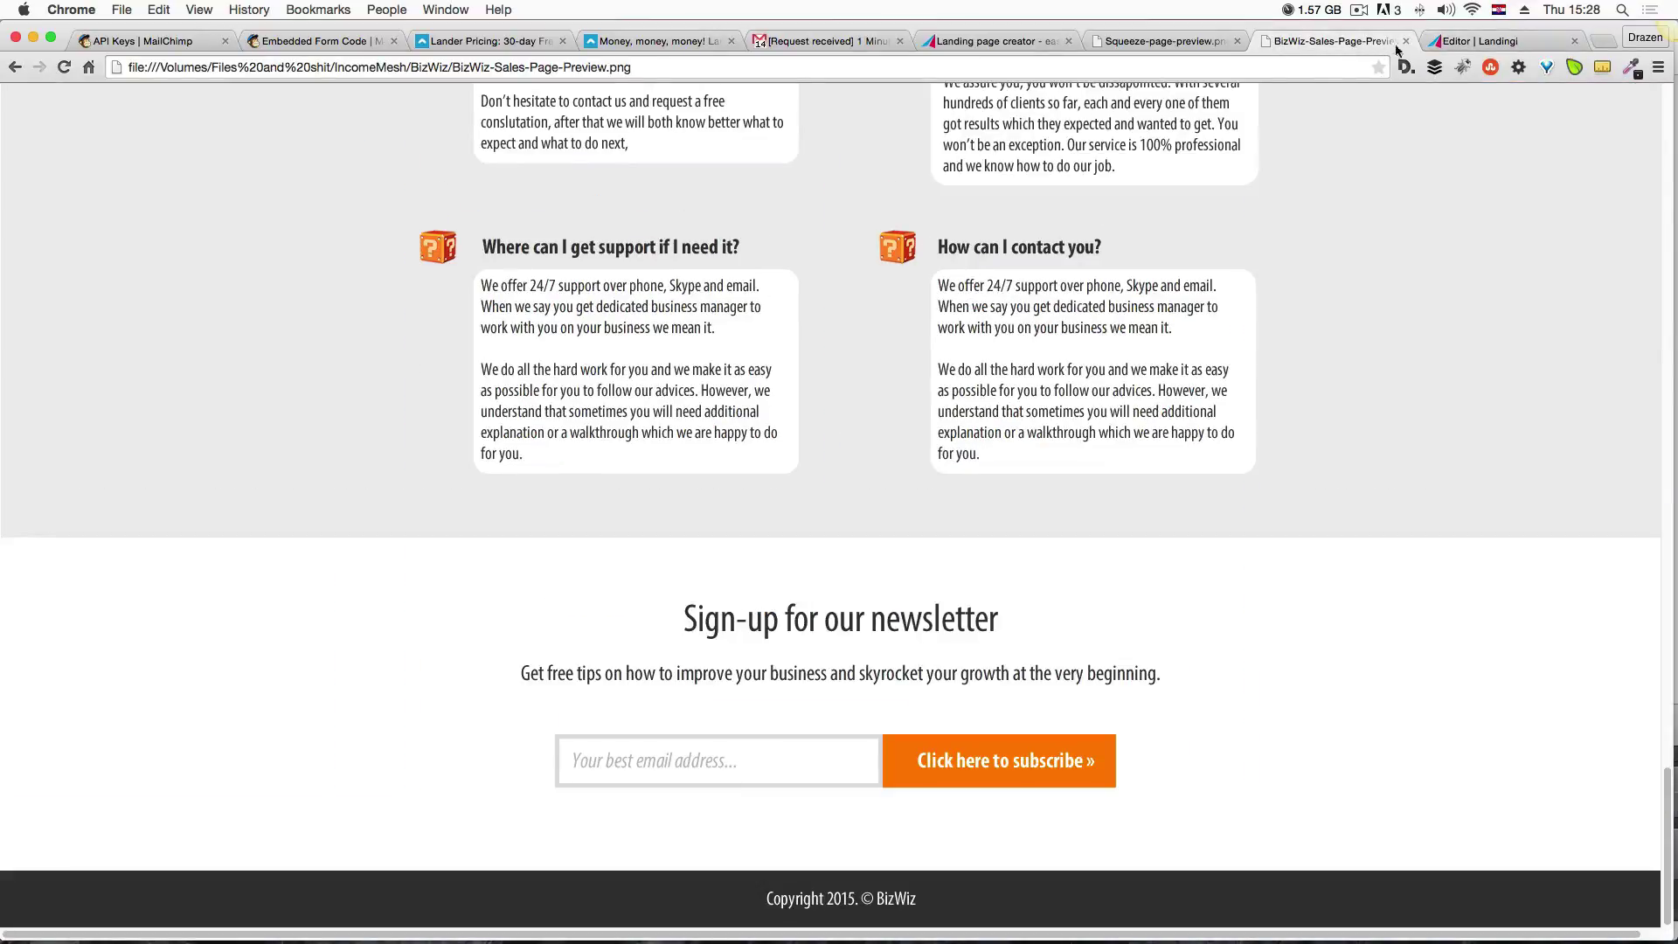
left_click(1457, 49)
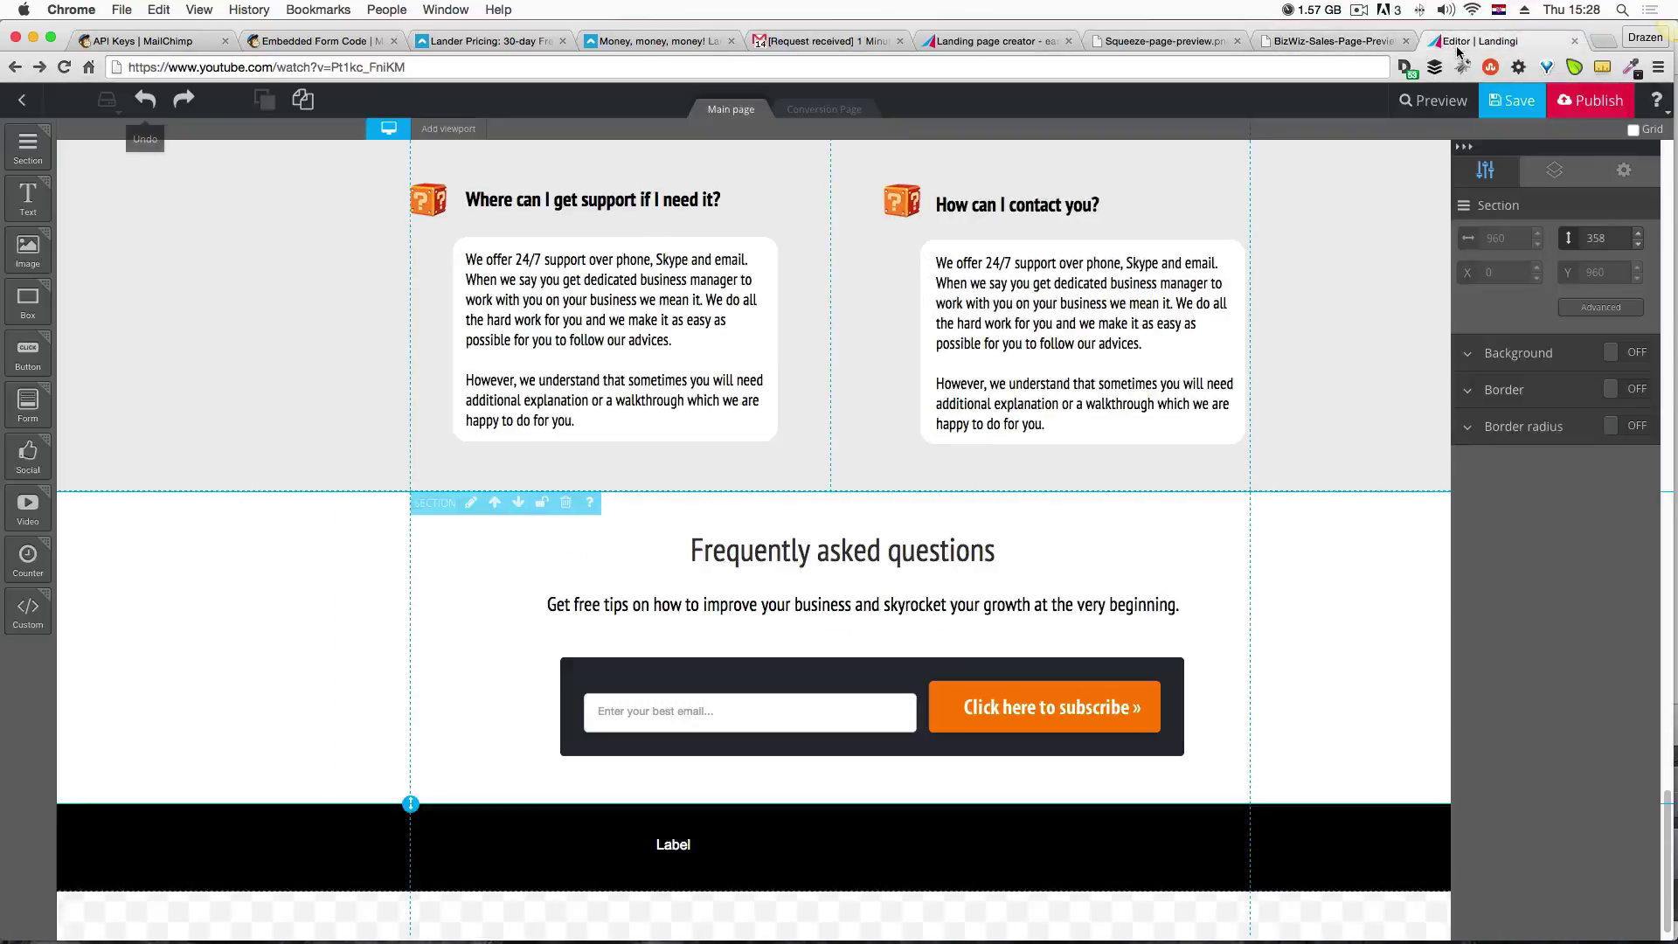
left_click(899, 675)
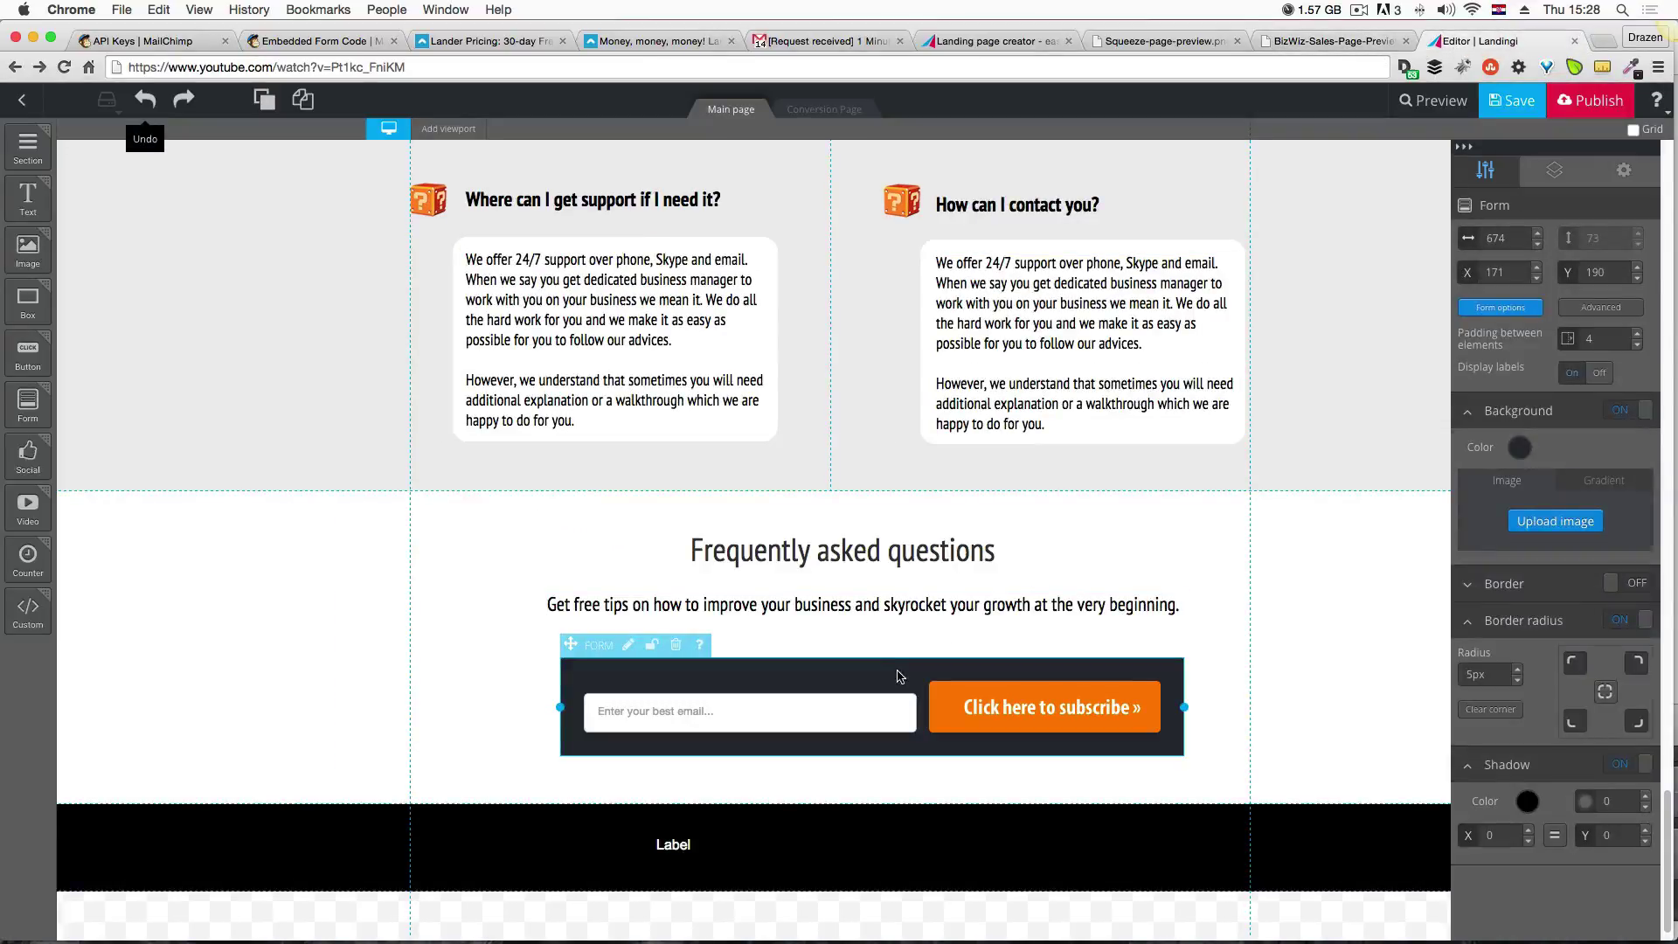
left_click(1520, 448)
left_click(1496, 658)
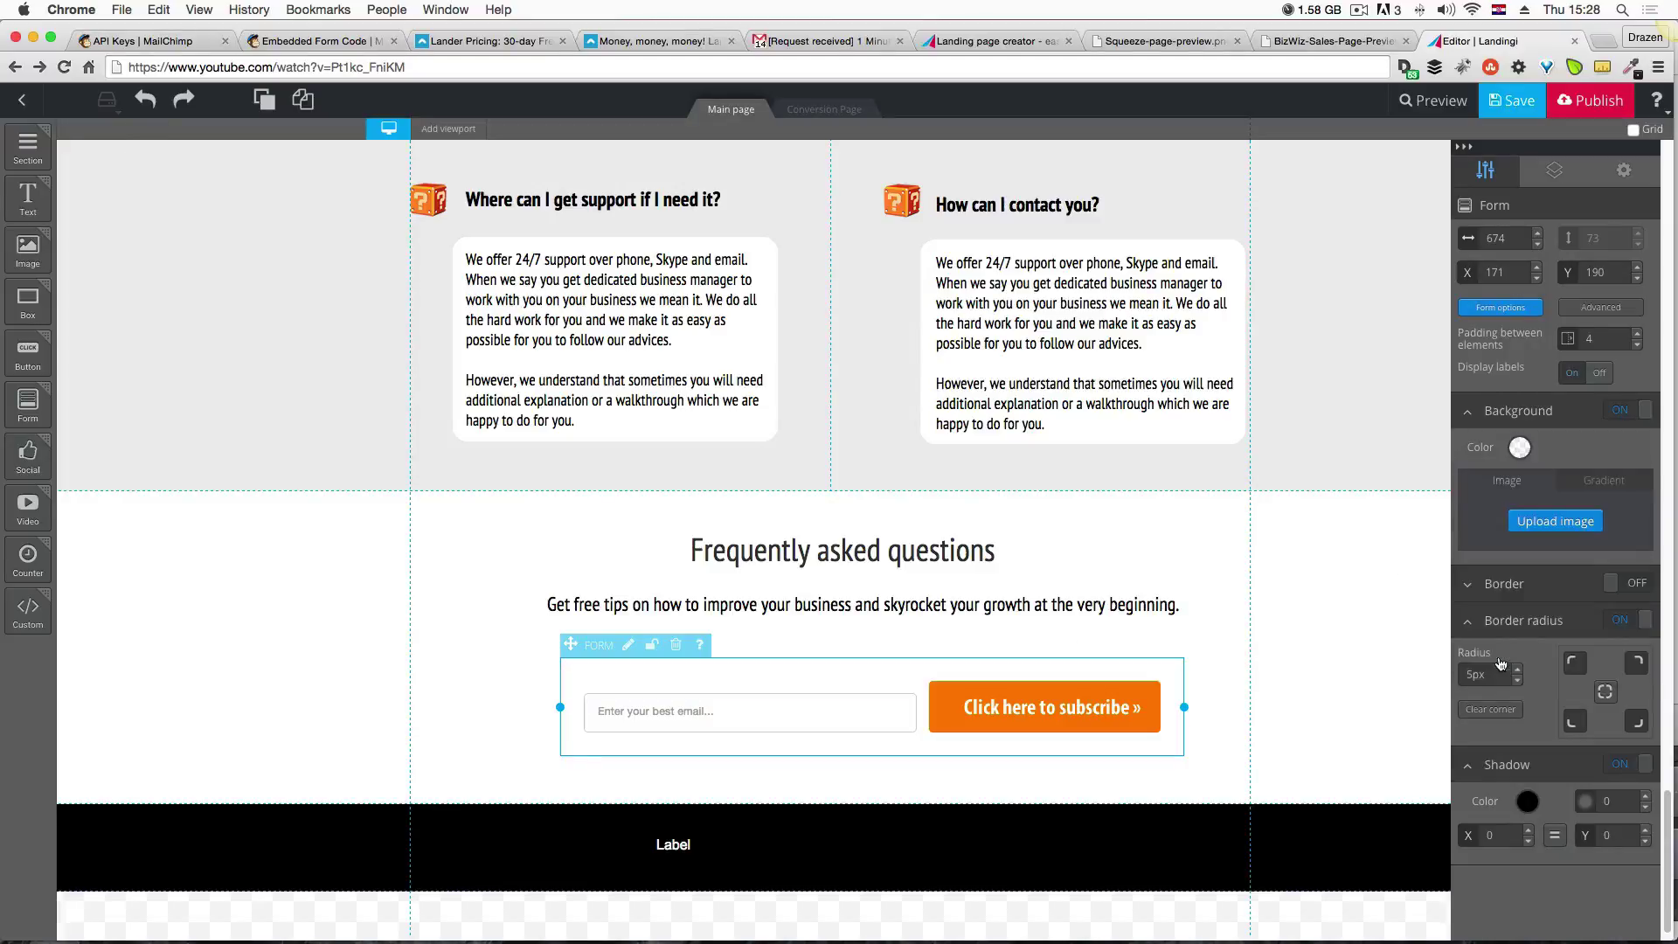
left_click(1376, 679)
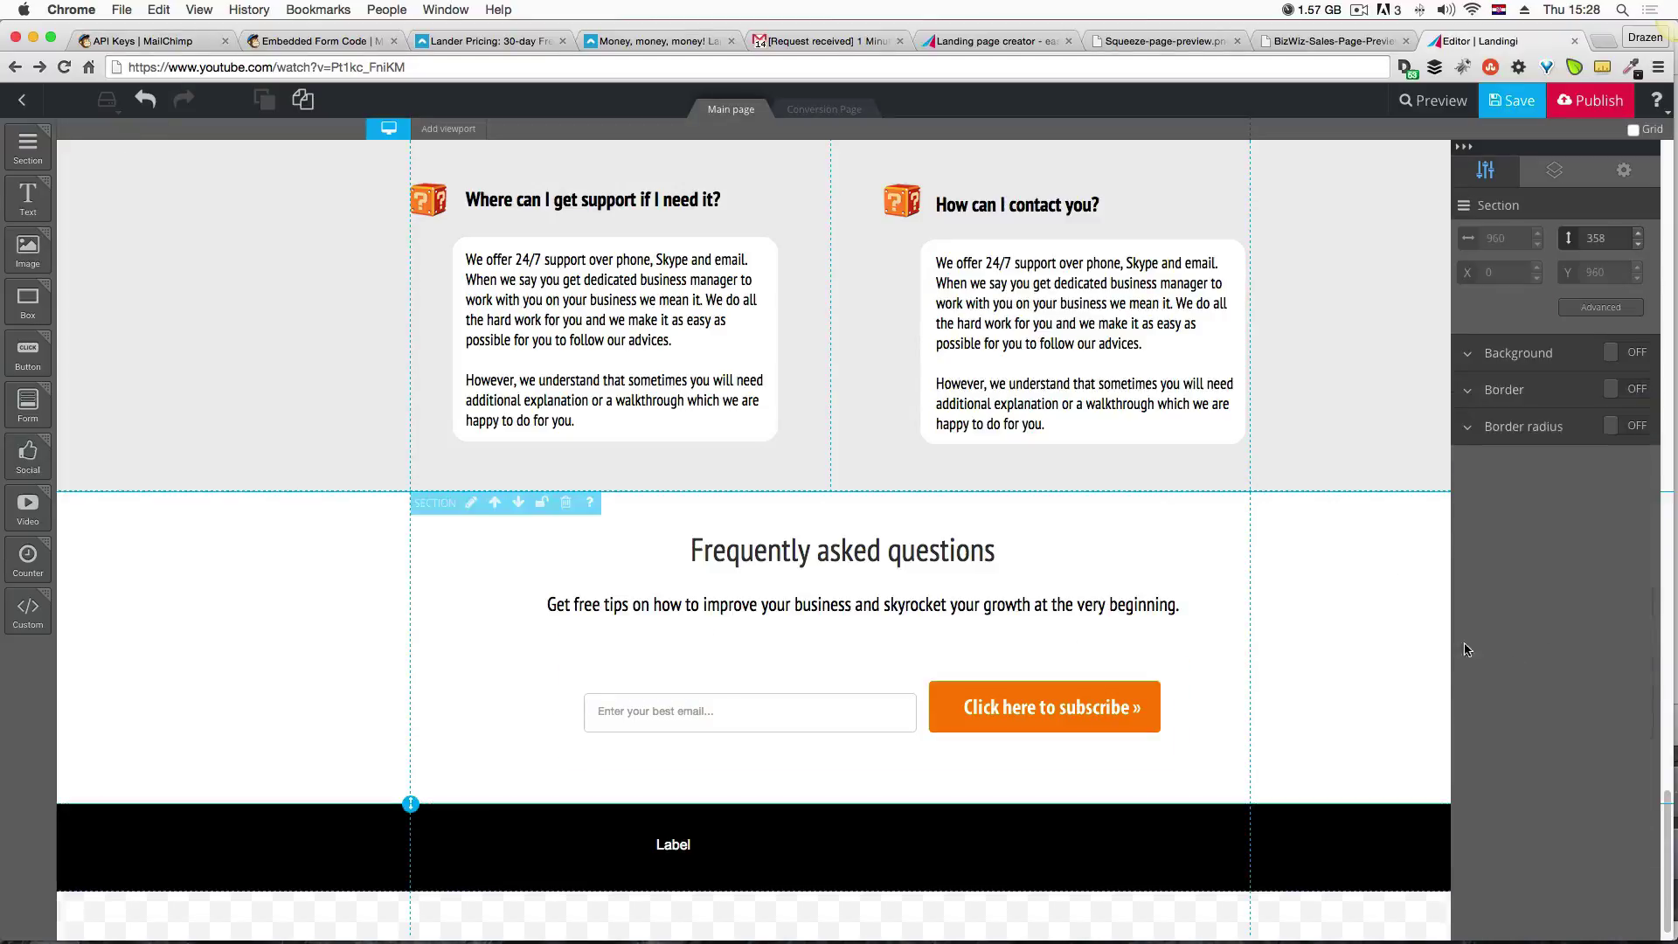
Set the email input field's border width to 5, comparing its outline with the mockup's email field.
left_click(874, 719)
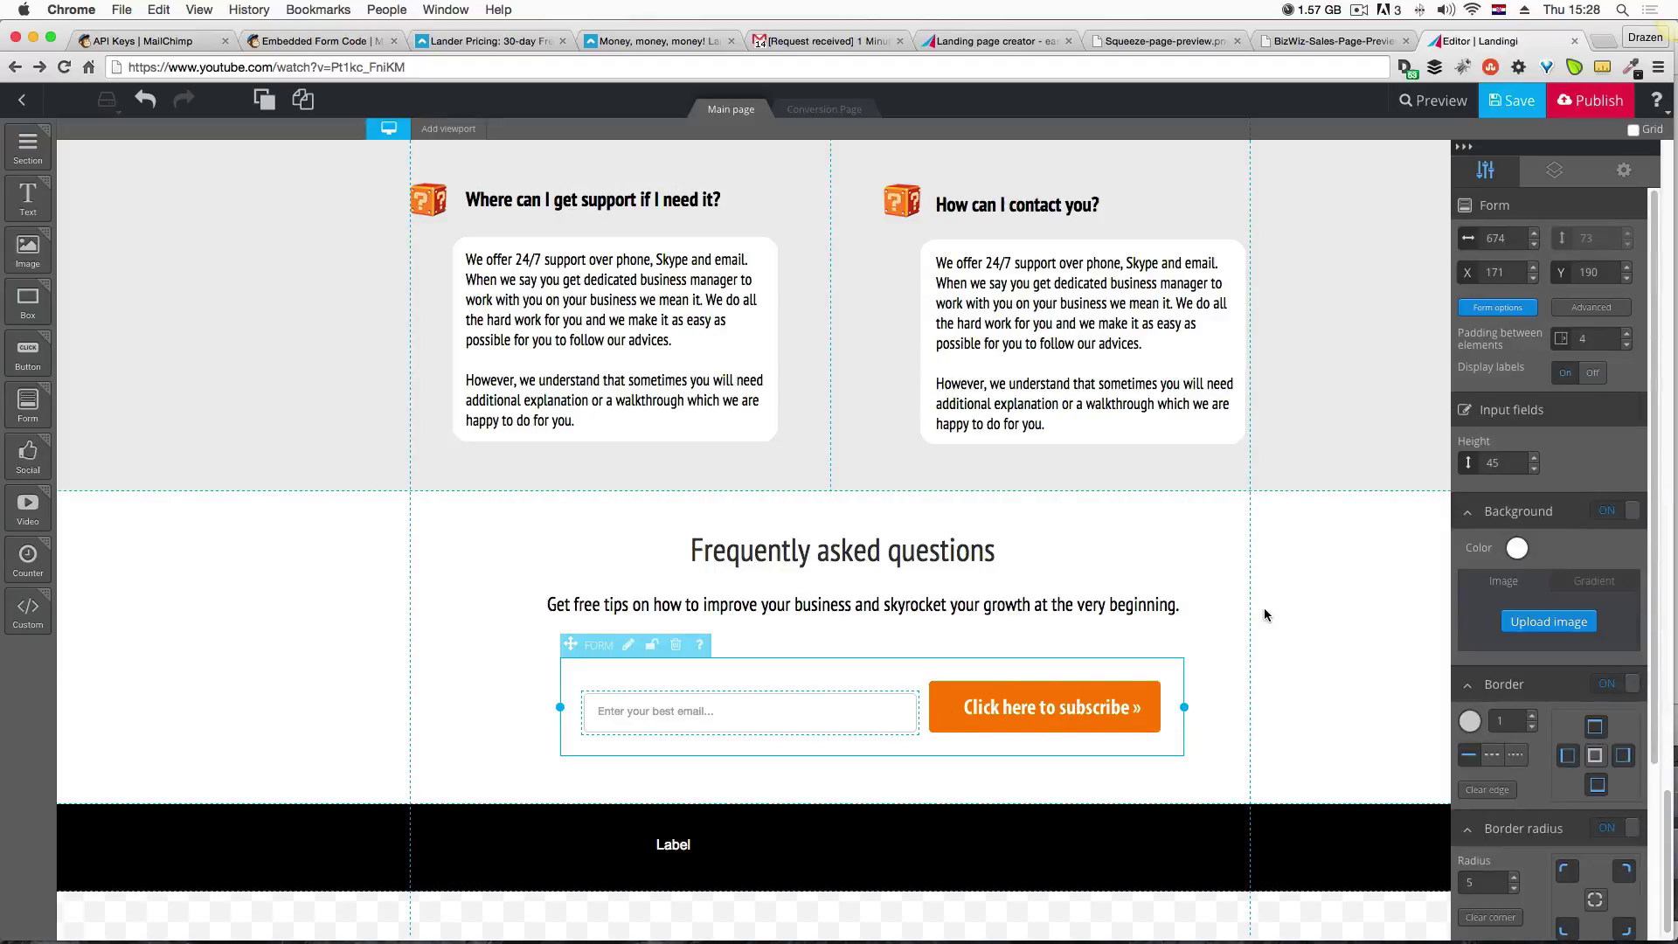
left_click(1391, 41)
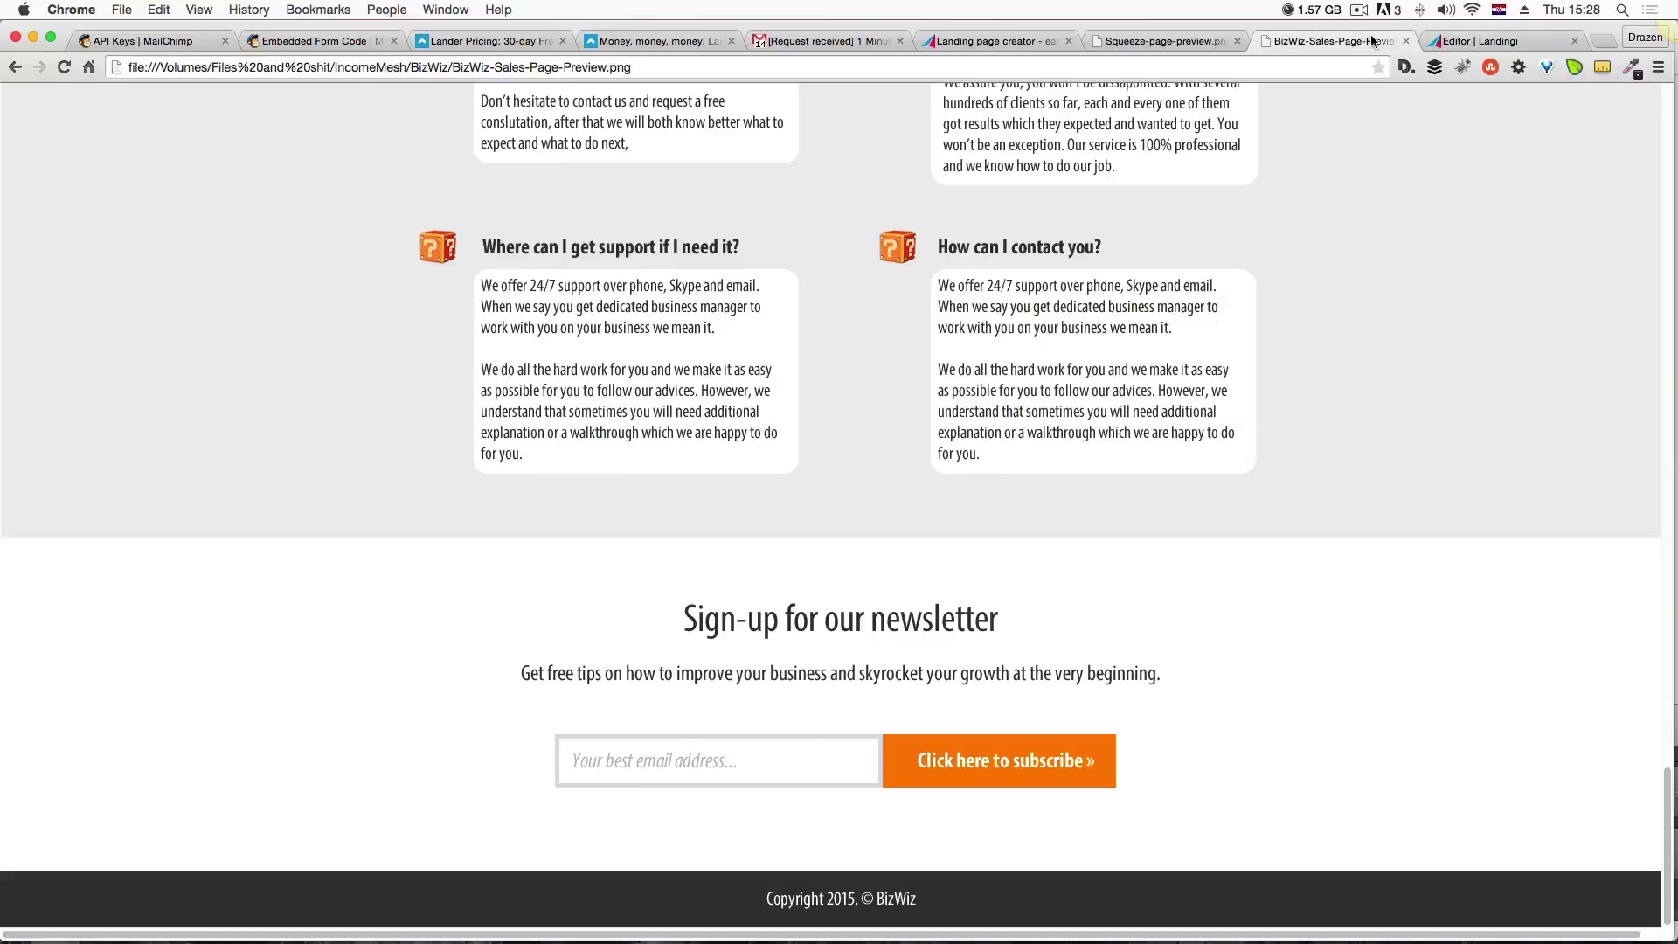
left_click(1482, 37)
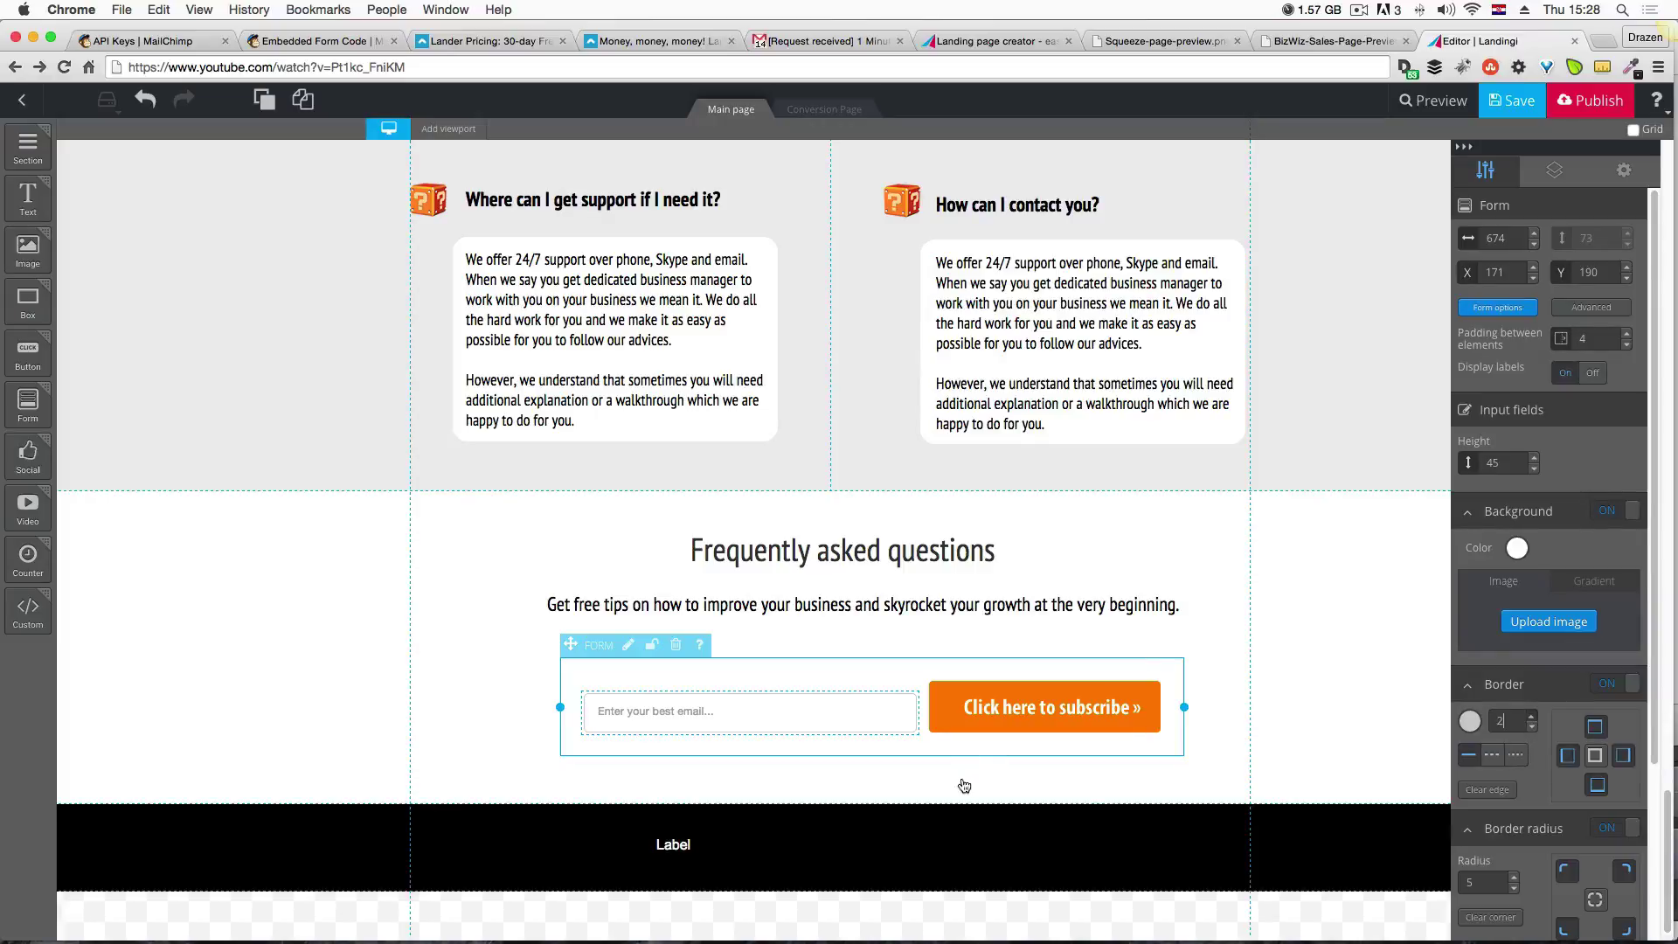
key("Up")
key("Up")
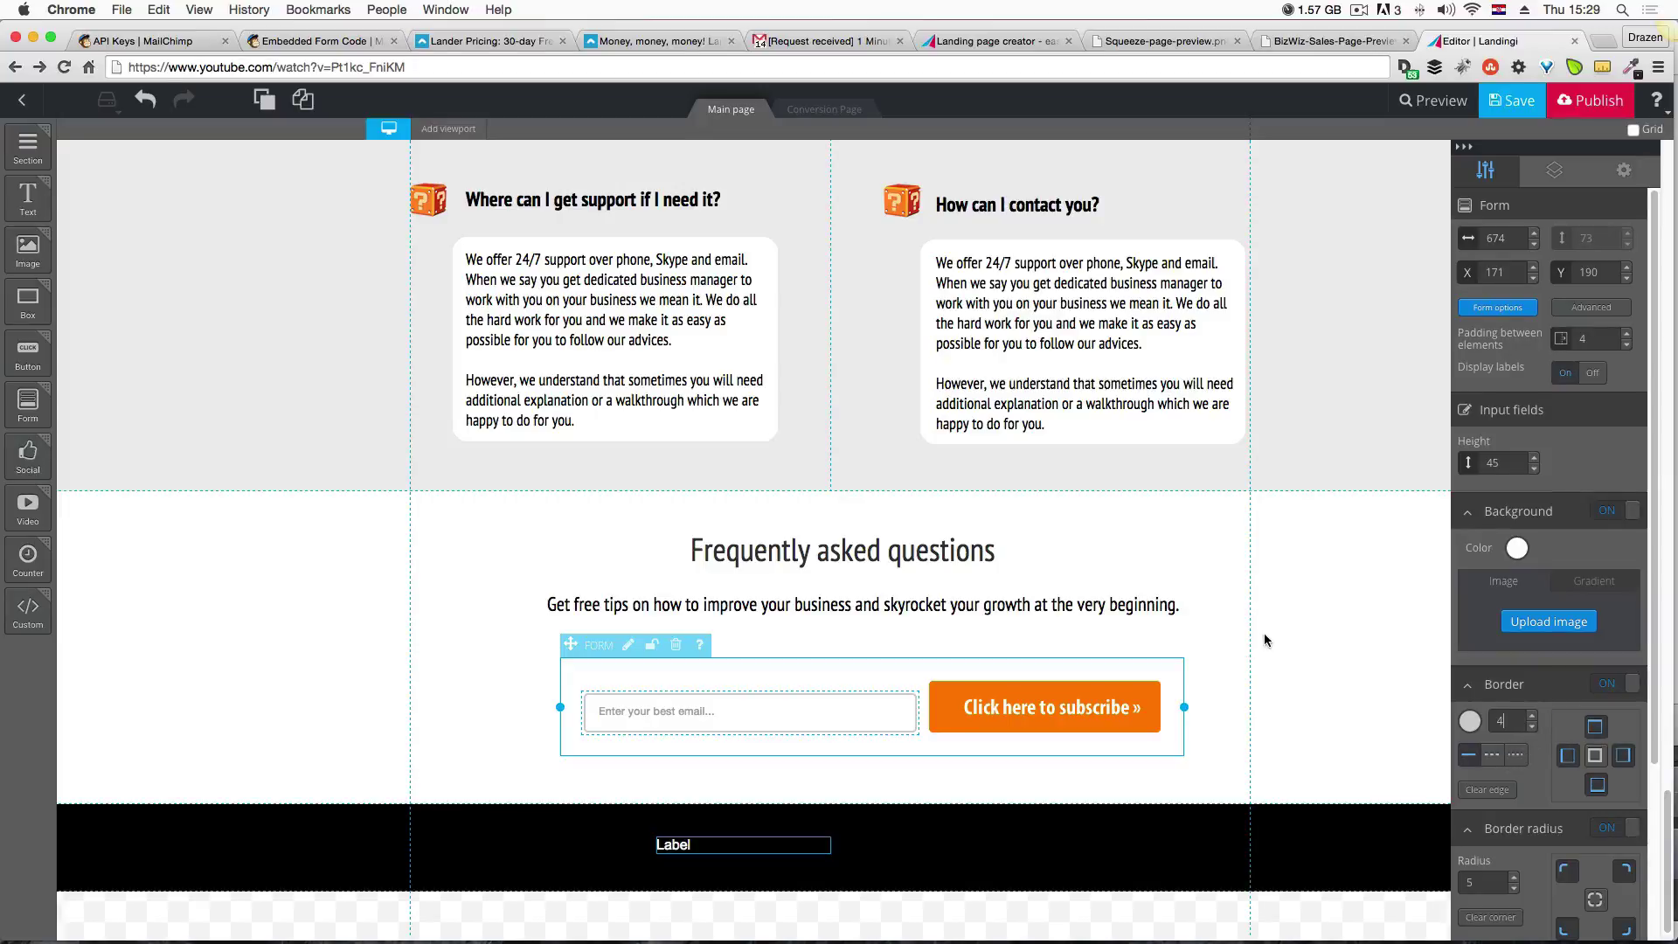
key("Return")
left_click(1534, 716)
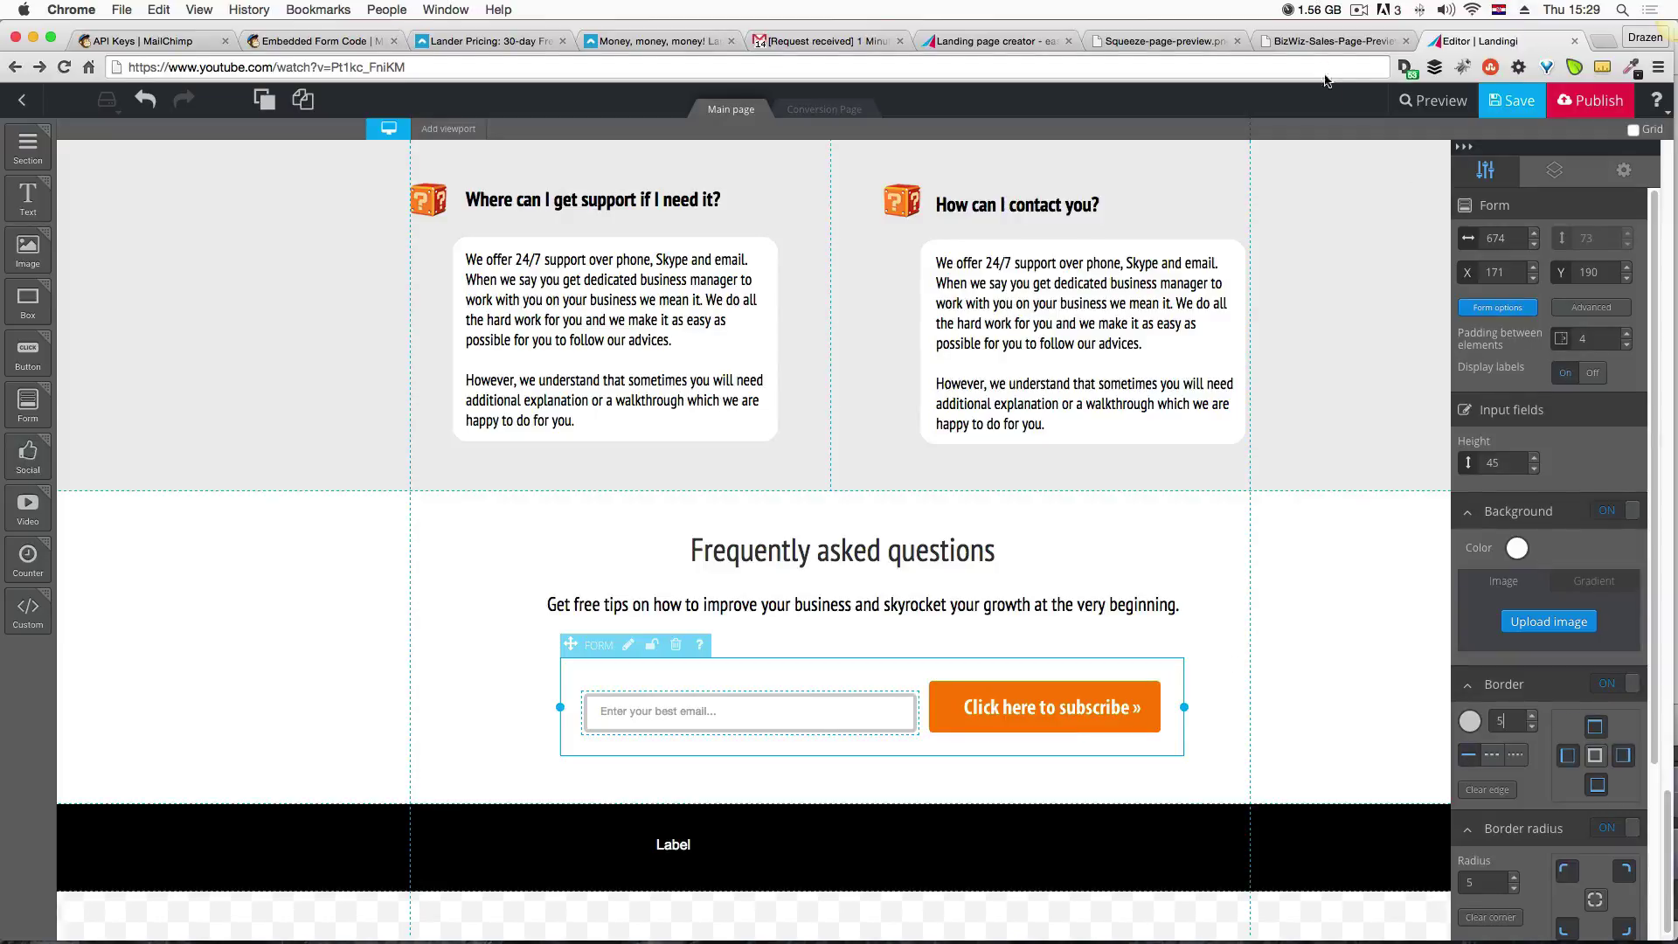
left_click(1332, 40)
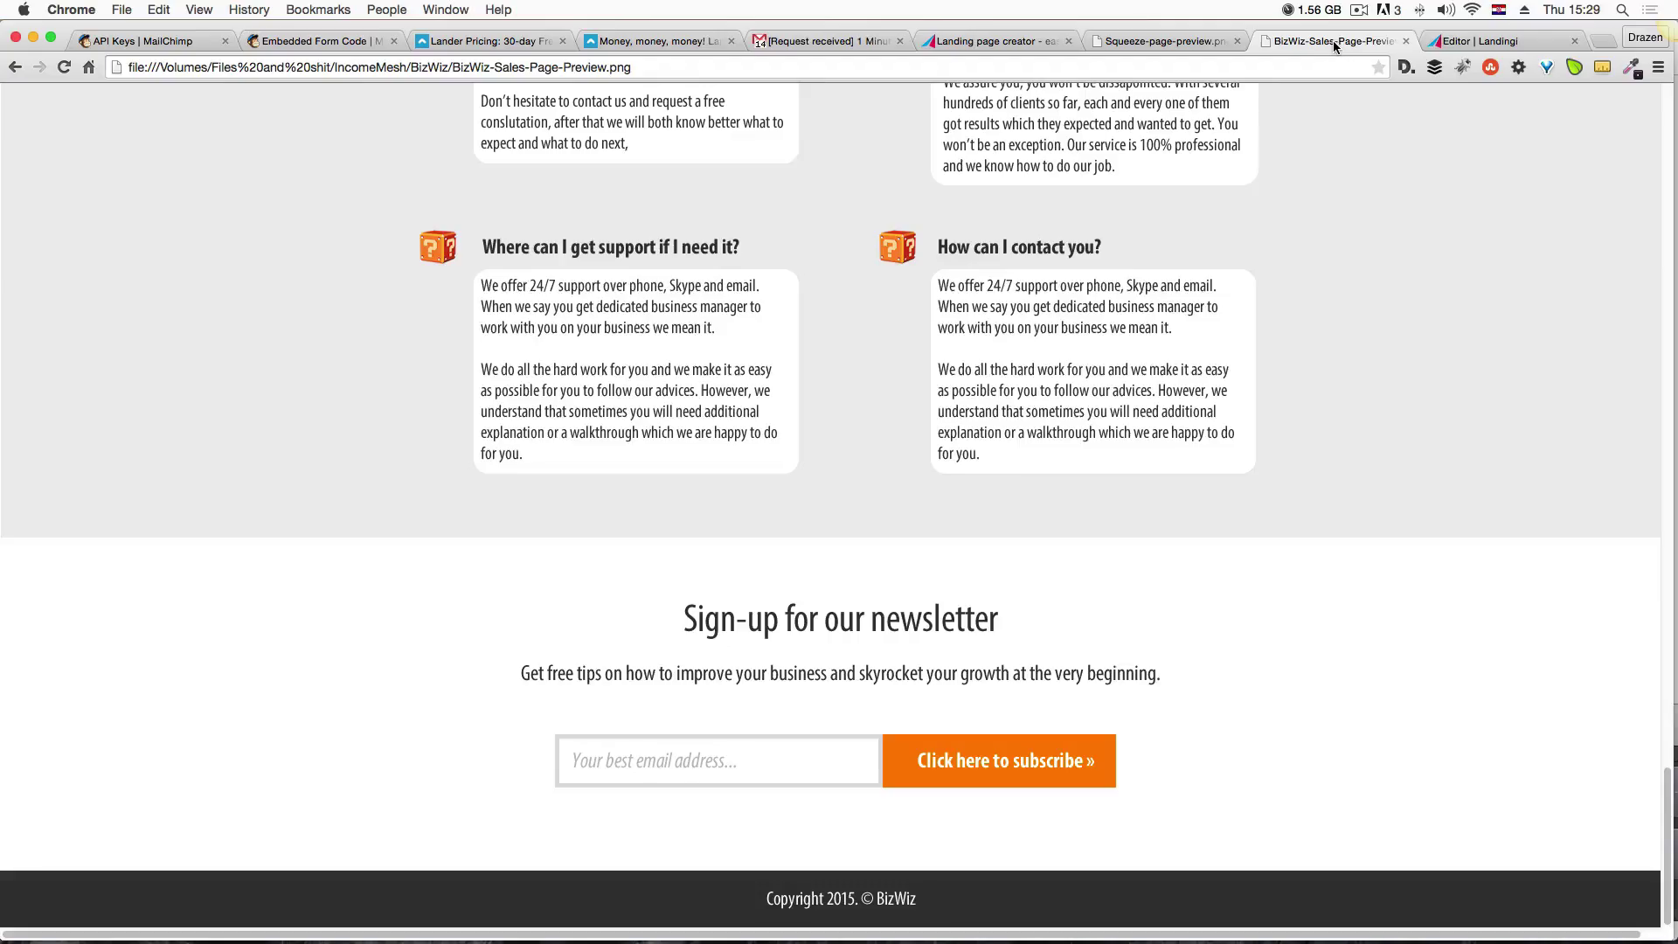
left_click(1479, 41)
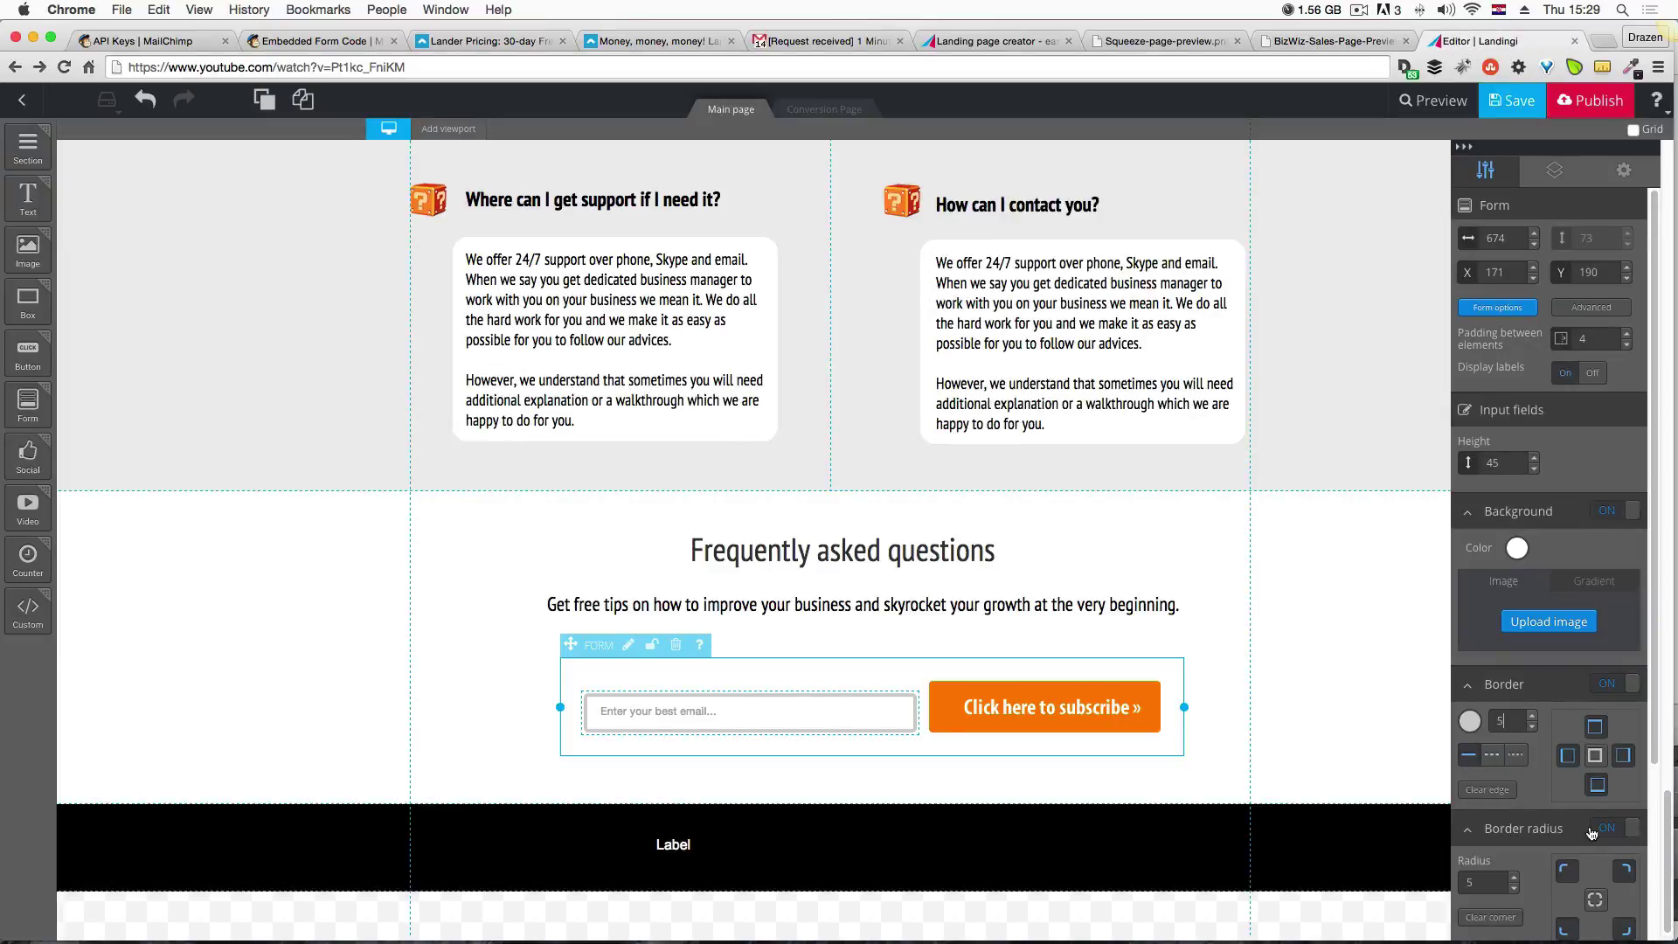
Try removing the email input field's border while checking it against the mockup, and undo that change.
left_click(1506, 792)
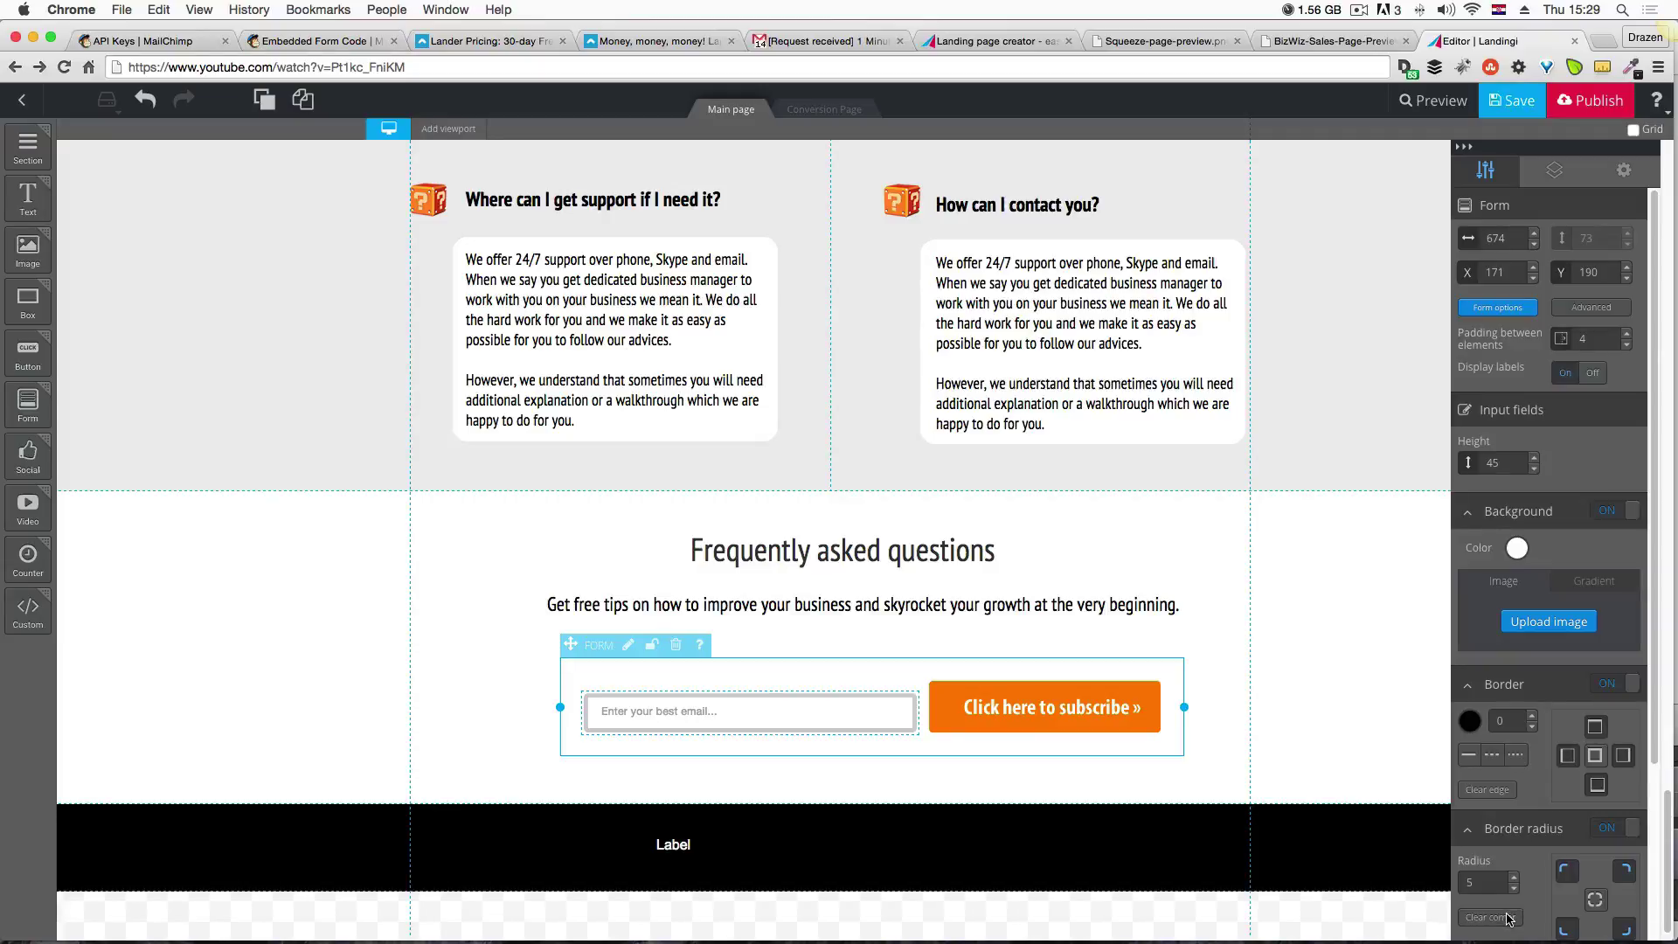
left_click(1352, 44)
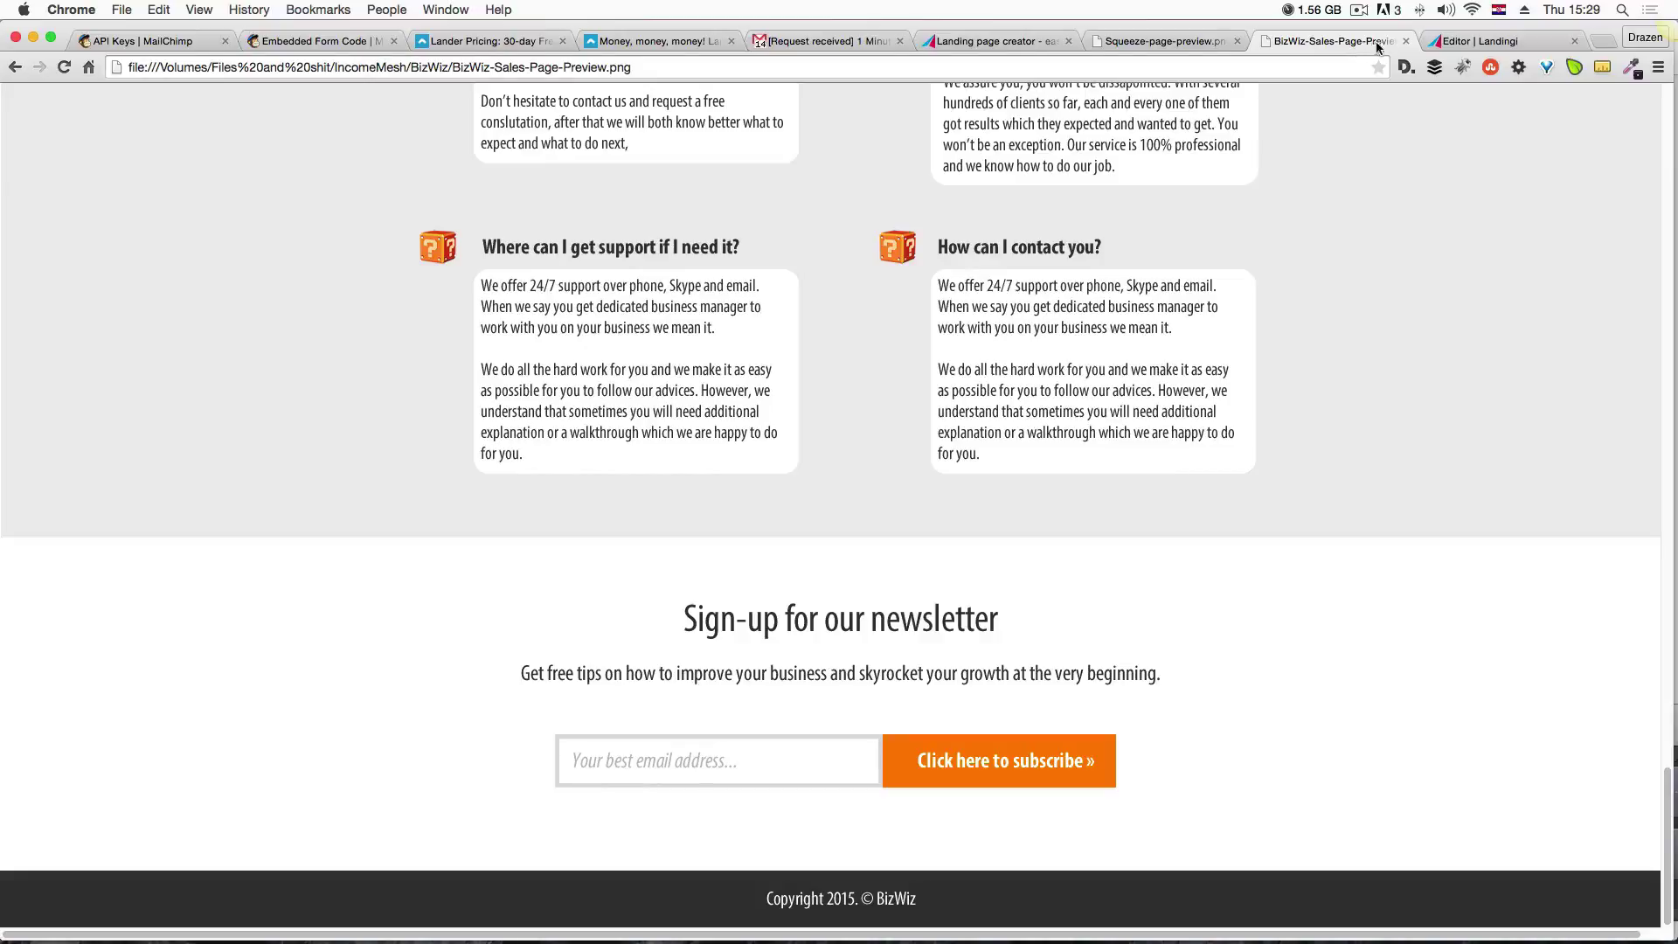
left_click(1486, 41)
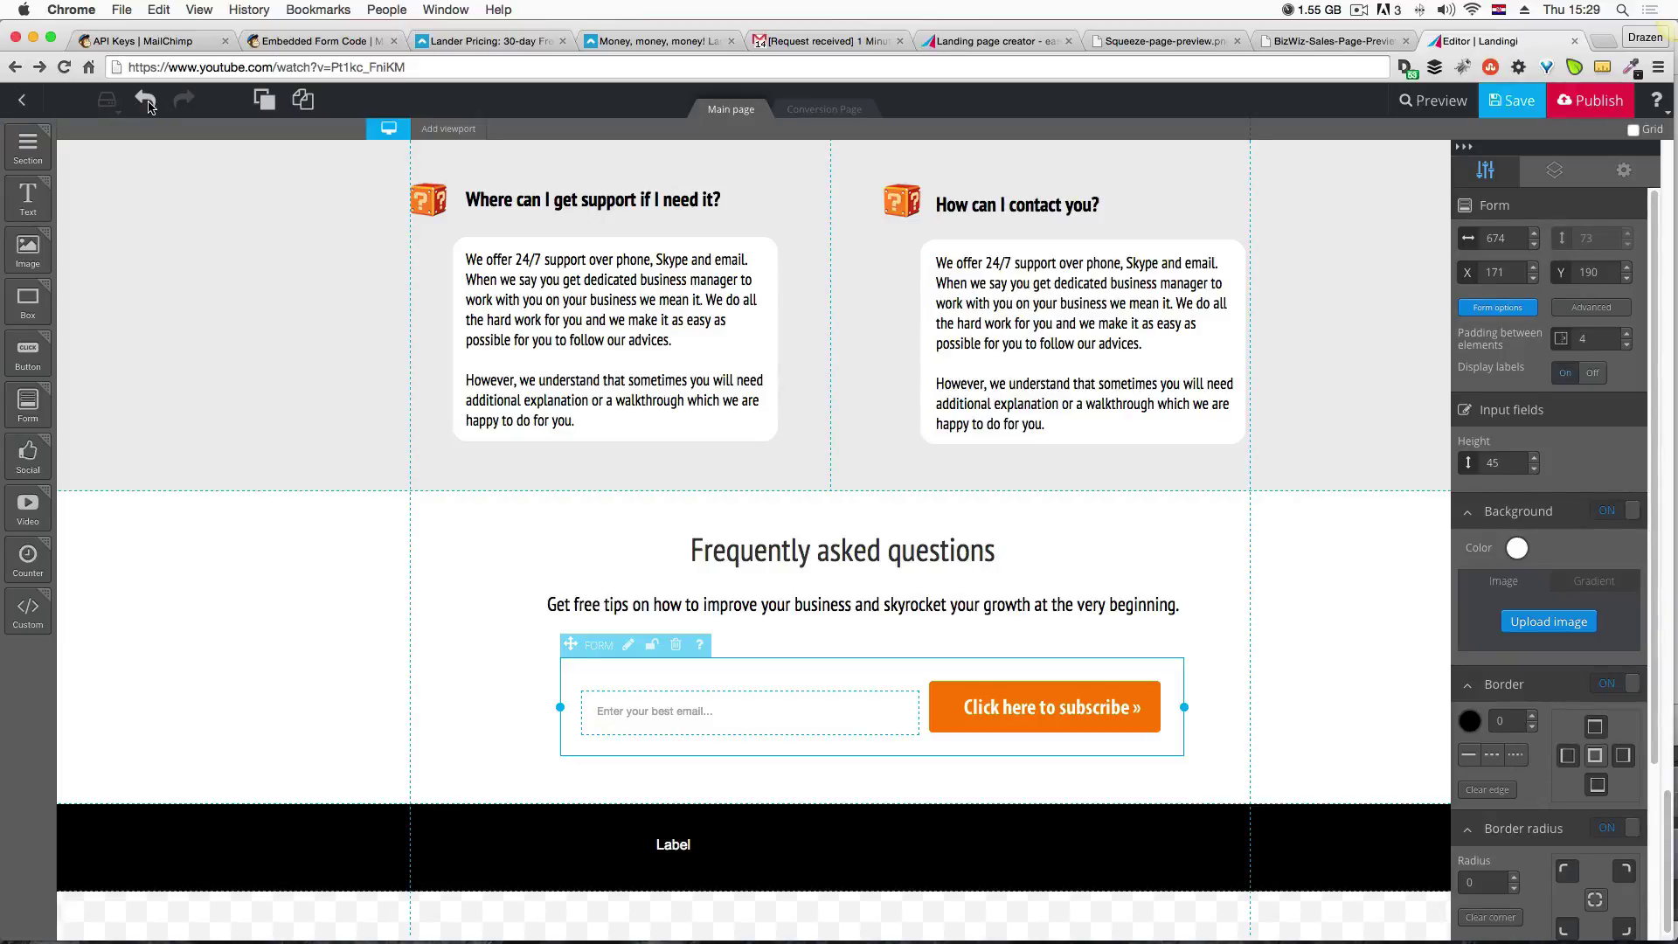
left_click(756, 512)
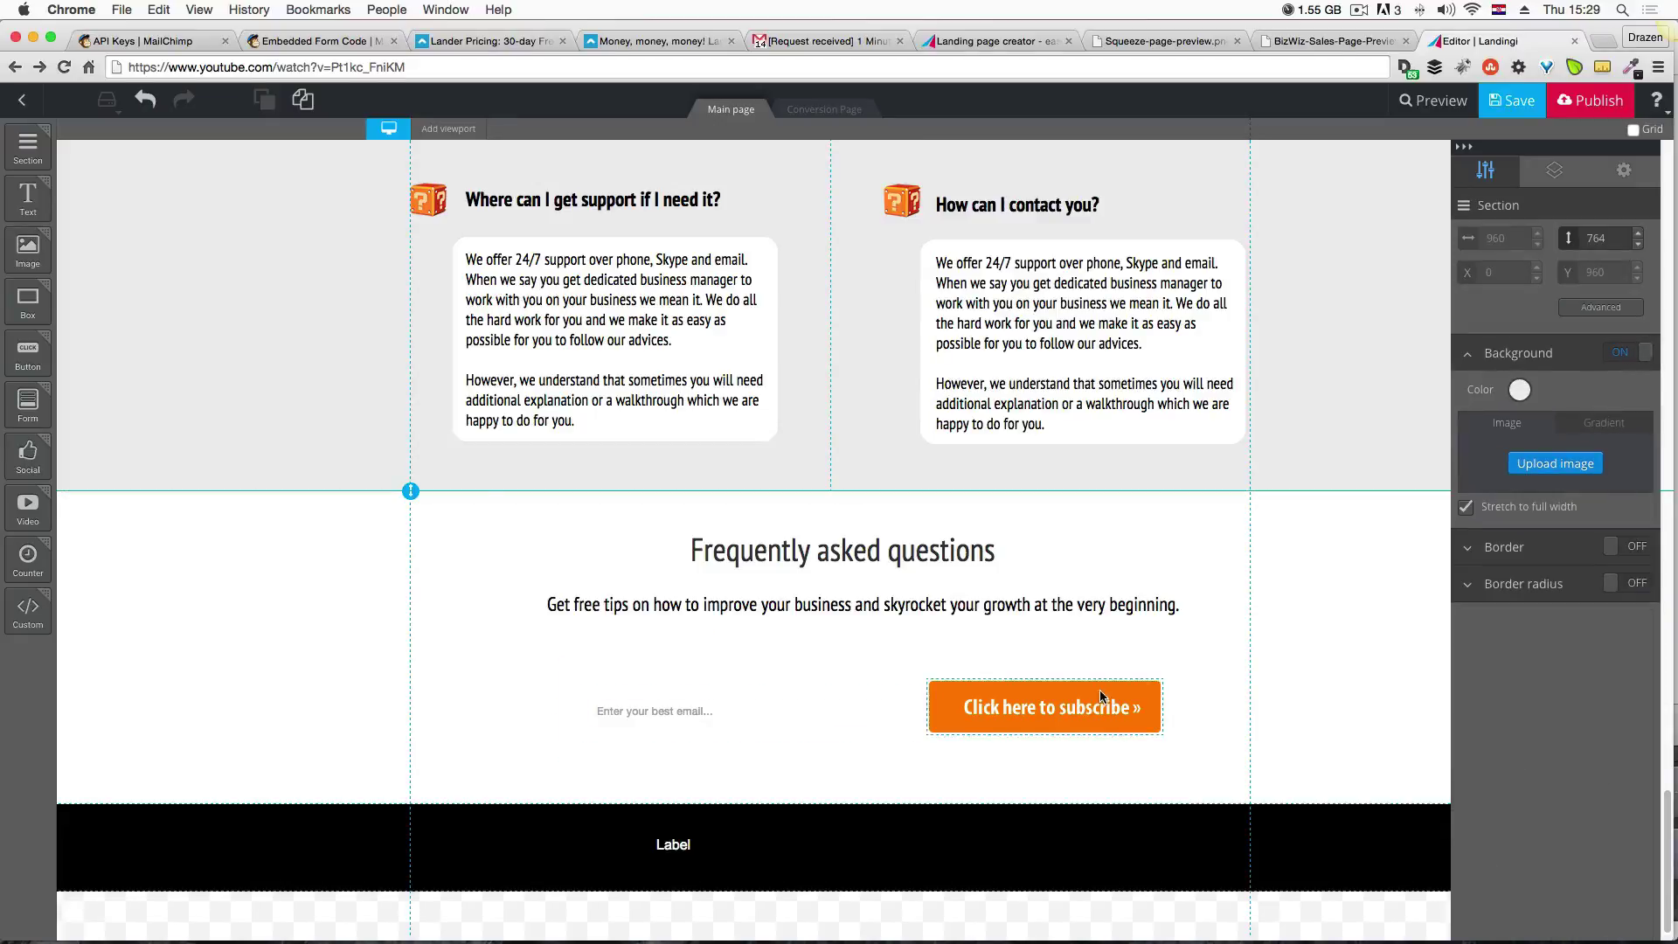
left_click(145, 101)
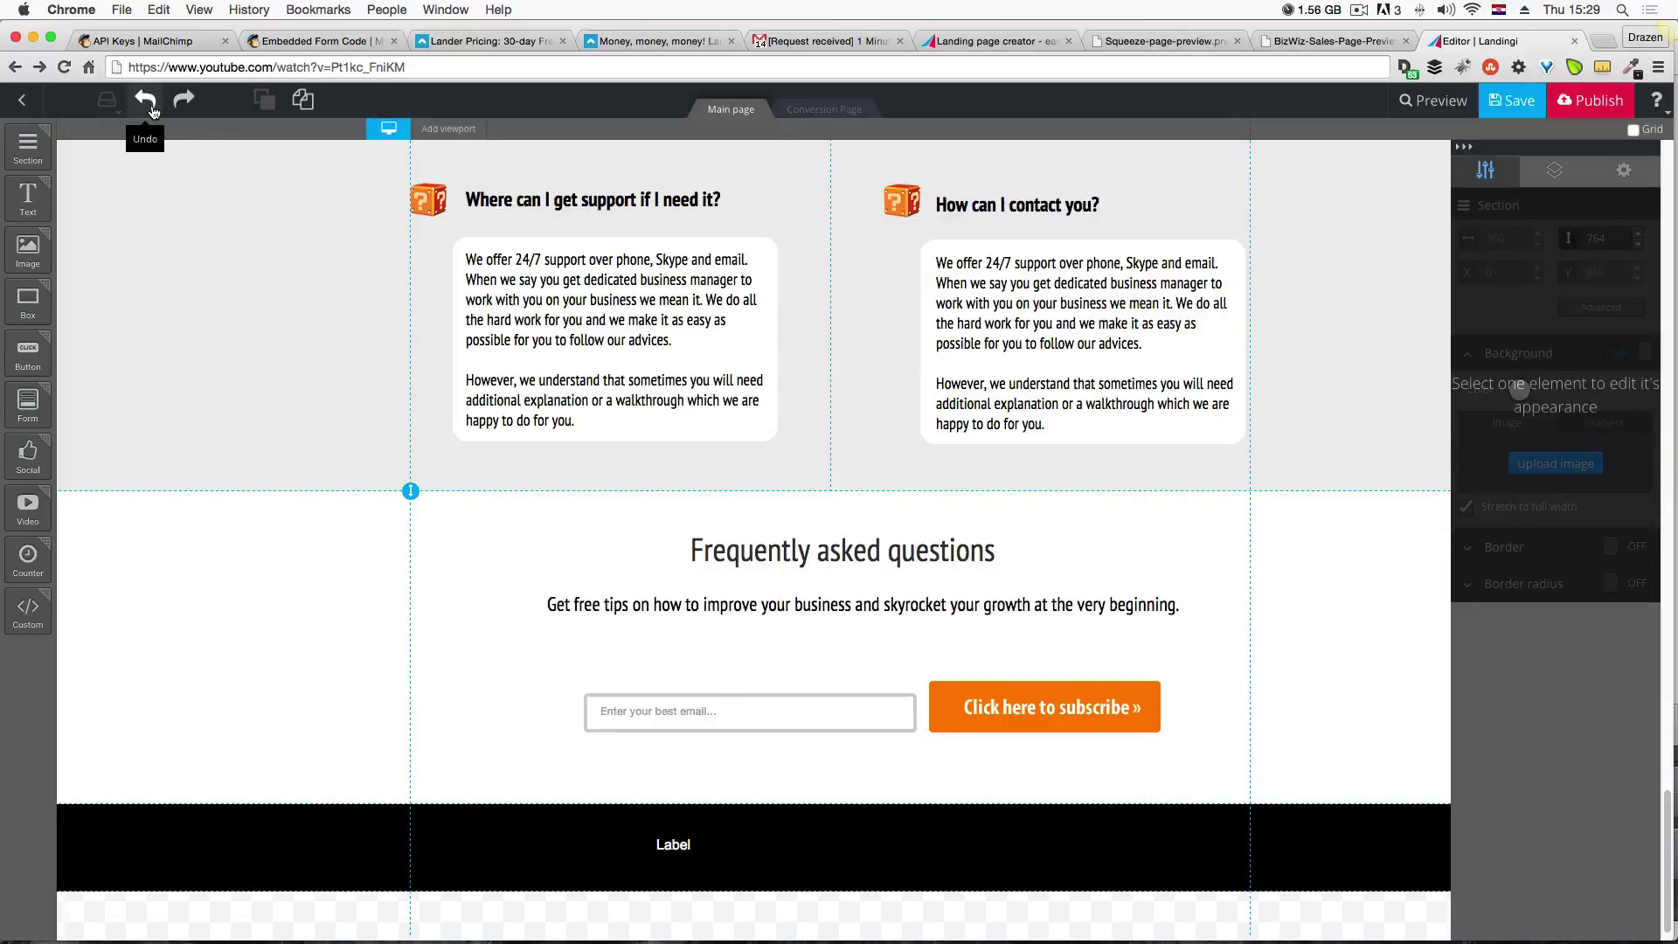
Select the newsletter form's email input field and turn off its border radius.
left_click(822, 733)
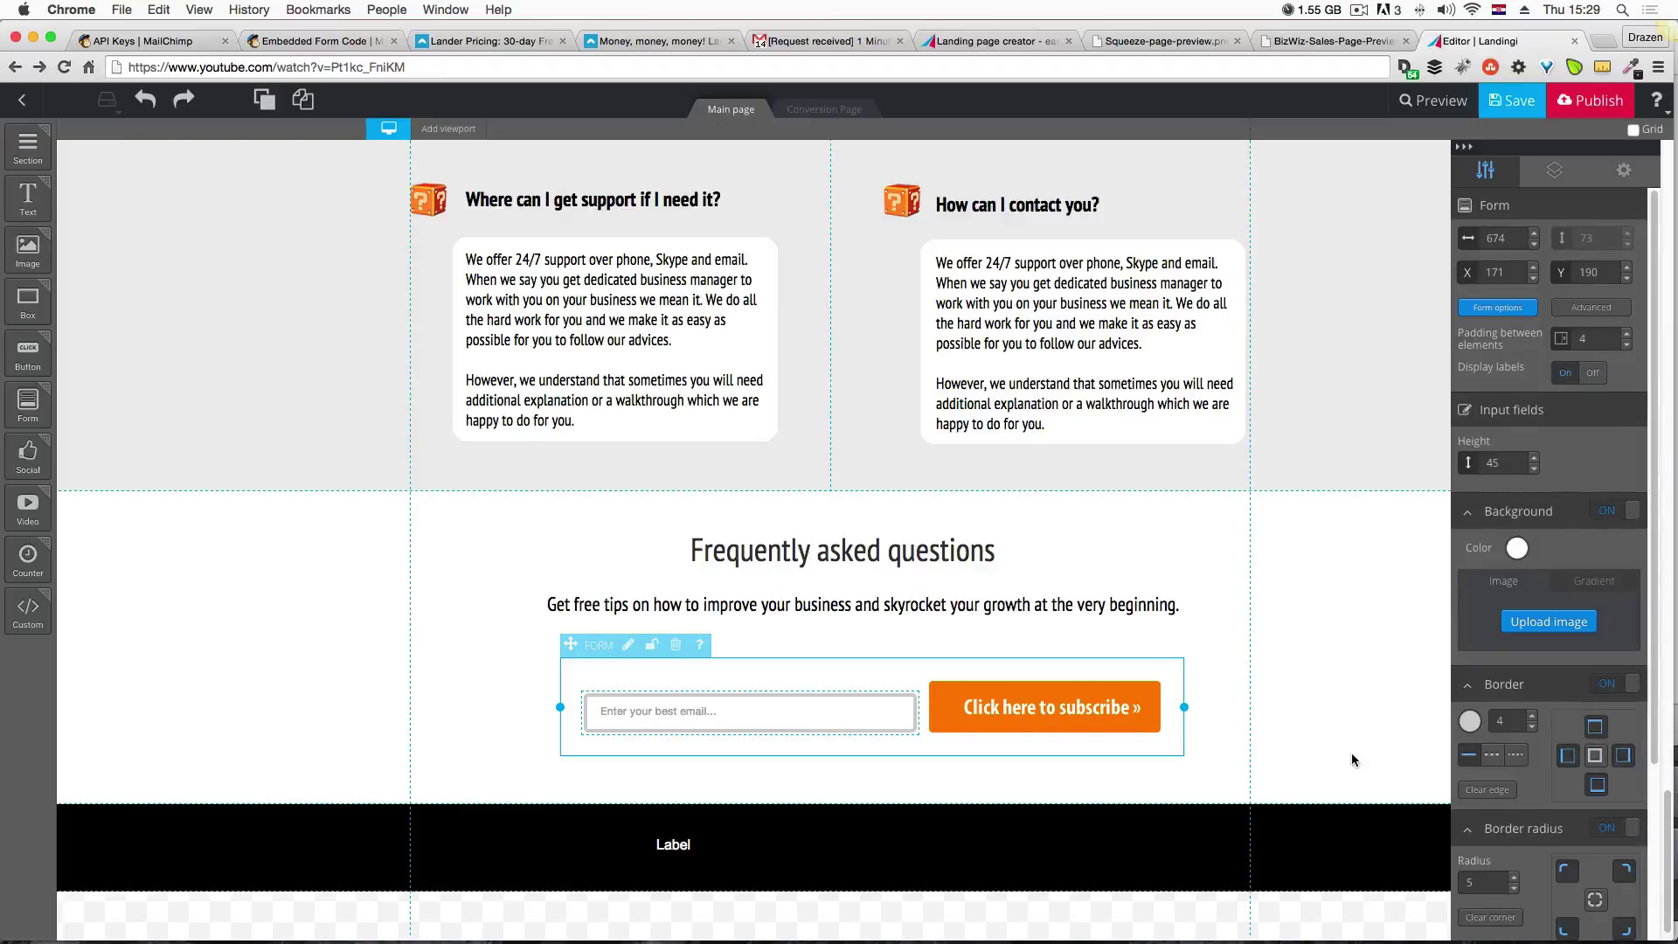
left_click(1514, 890)
left_click(1618, 828)
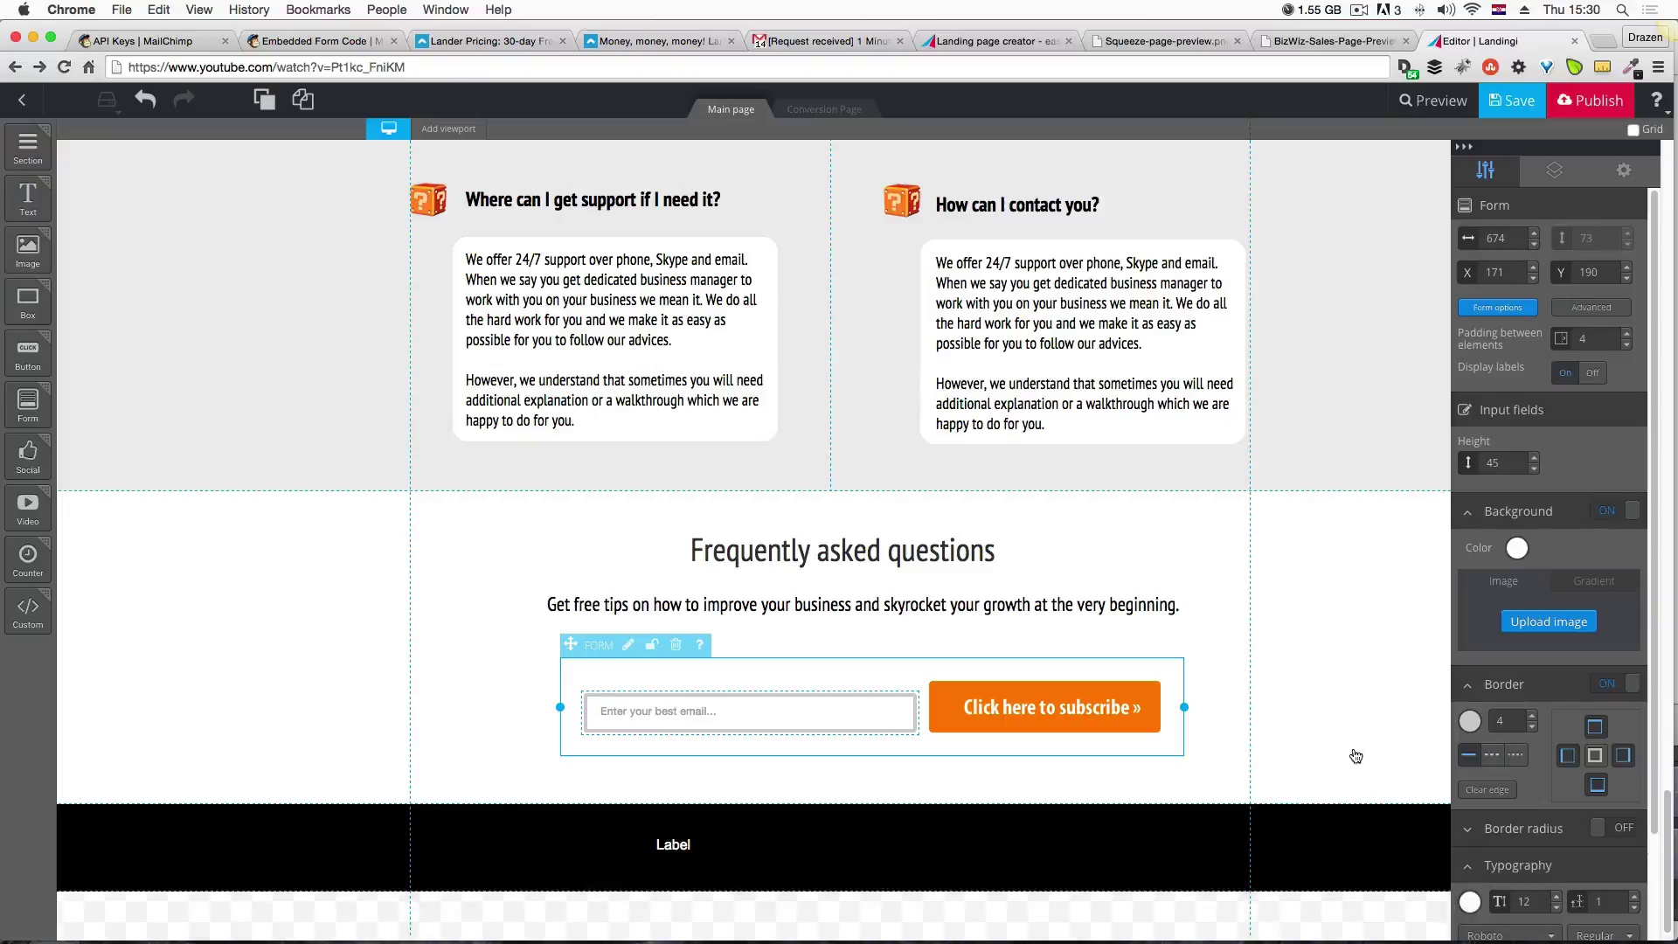
scroll(1542, 768, "down", 1)
scroll(1543, 767, "down", 3)
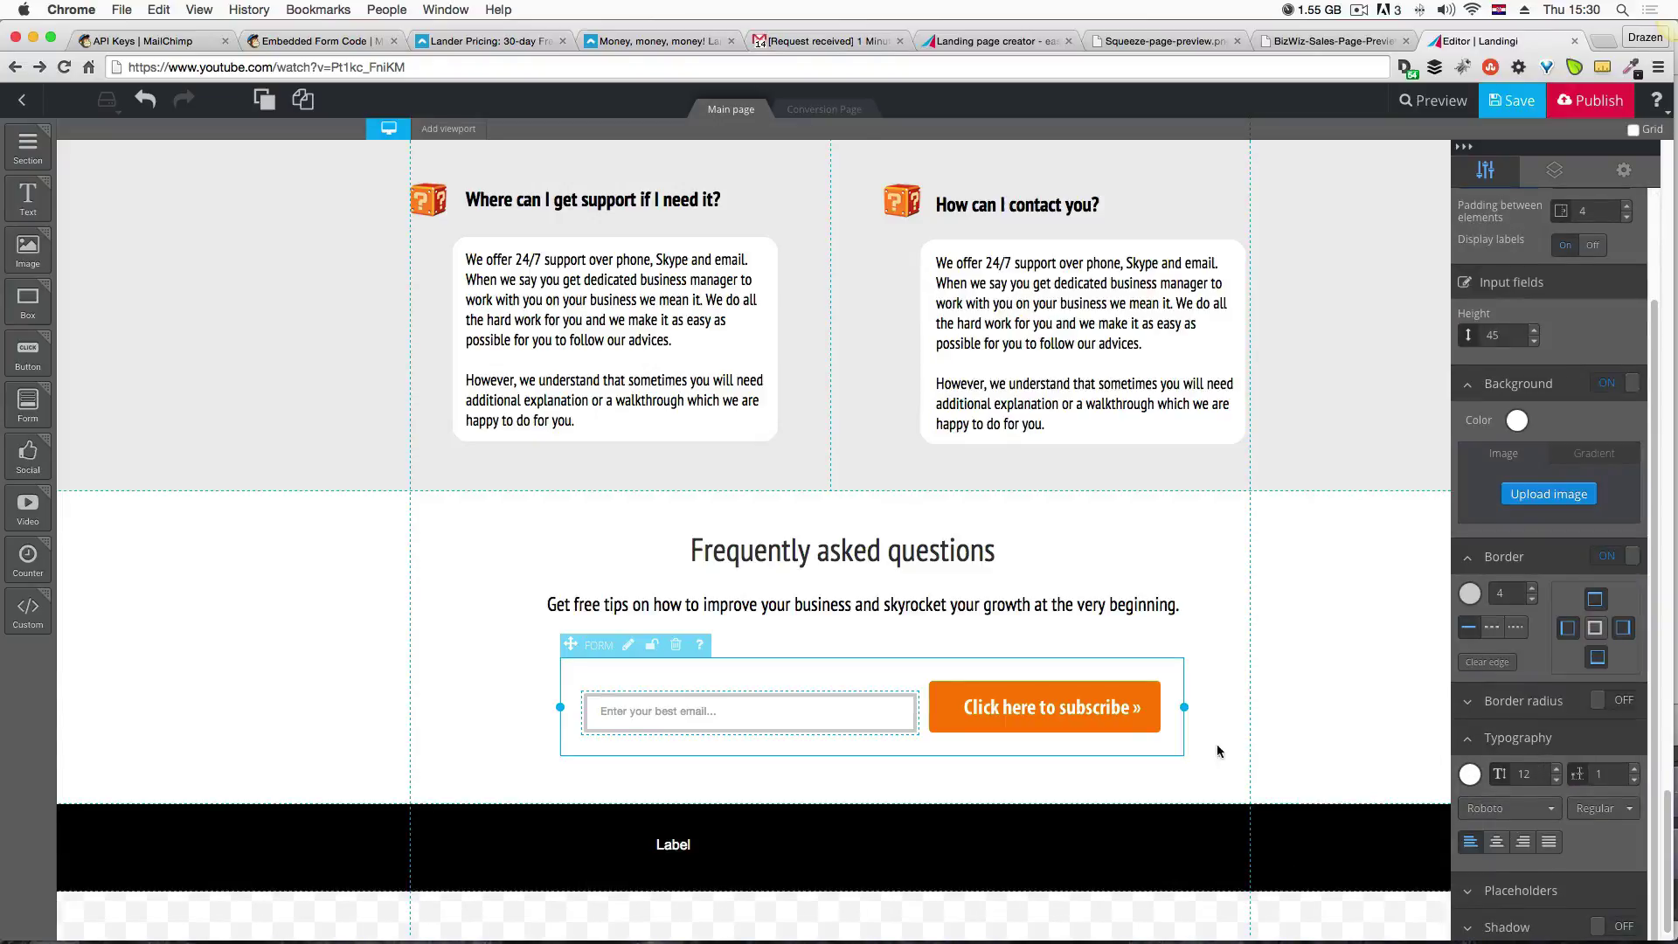
Turn off the border radius of the form's send button to give it square corners.
left_click(959, 713)
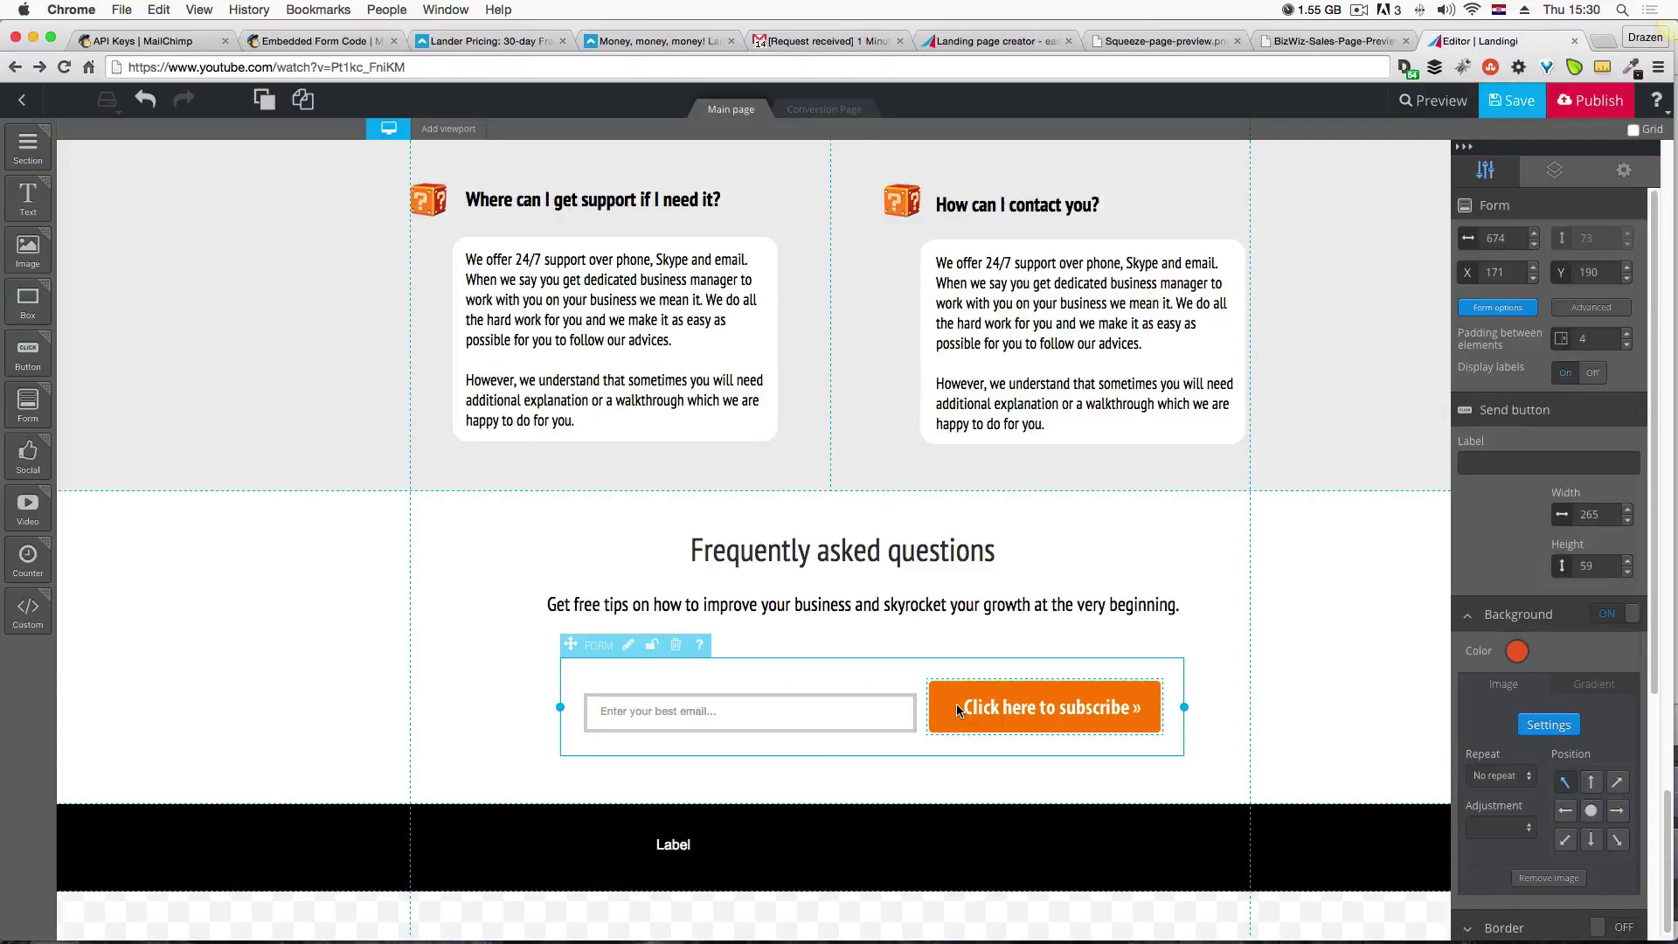
scroll(1502, 734, "down", 3)
scroll(1505, 741, "down", 1)
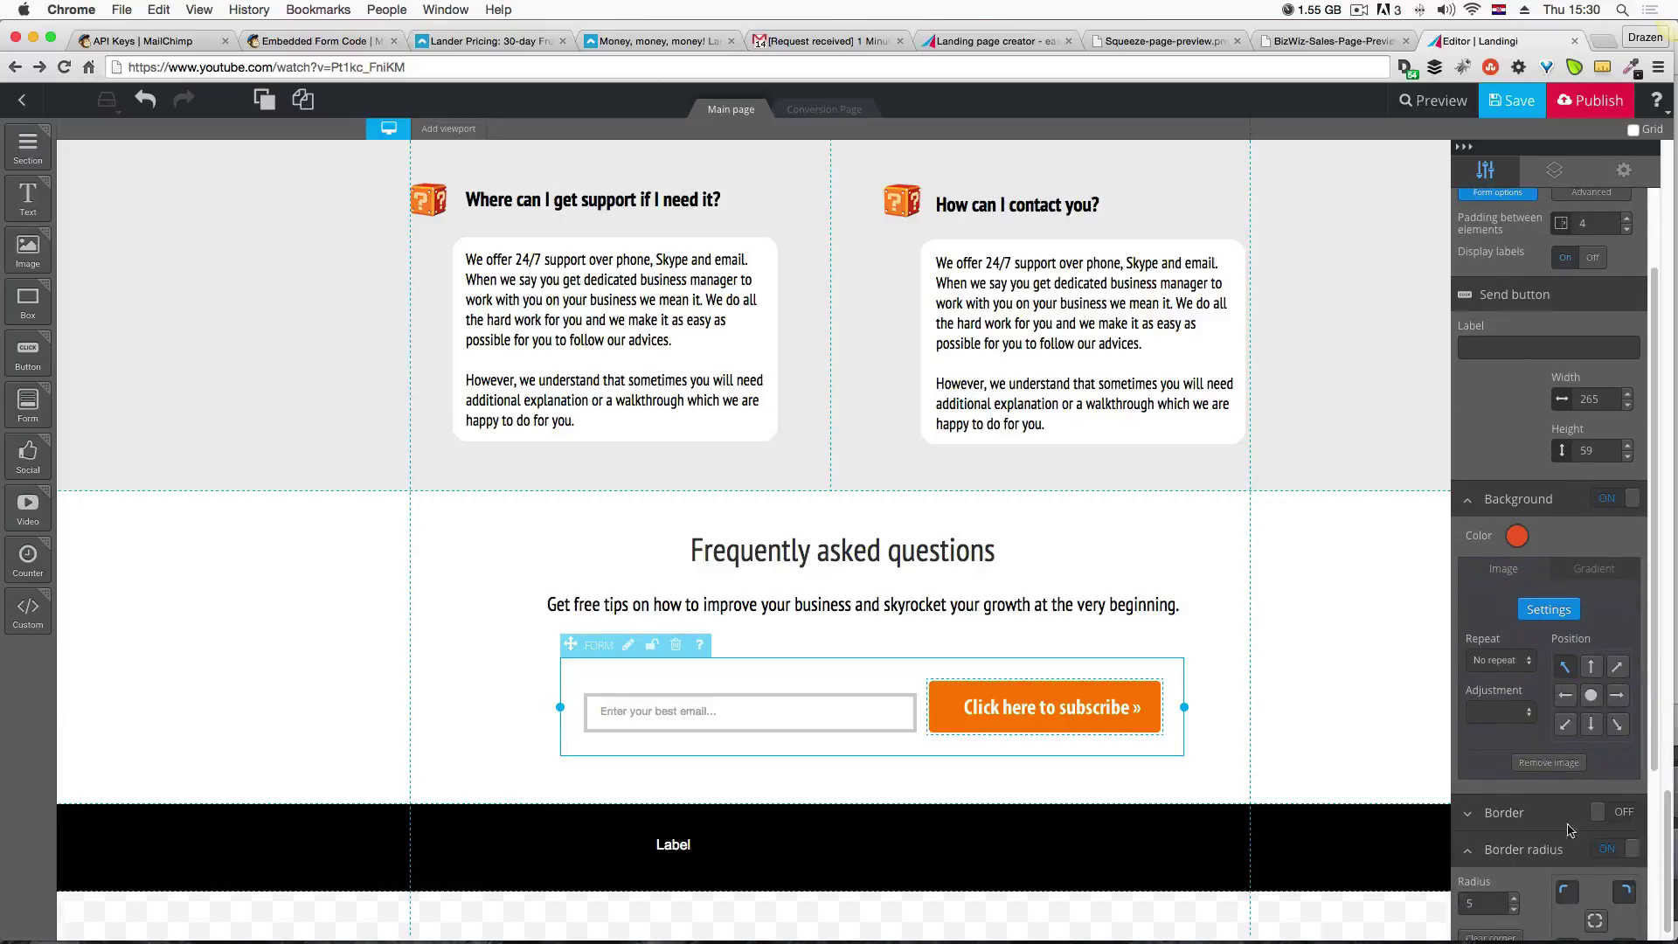
left_click(1611, 850)
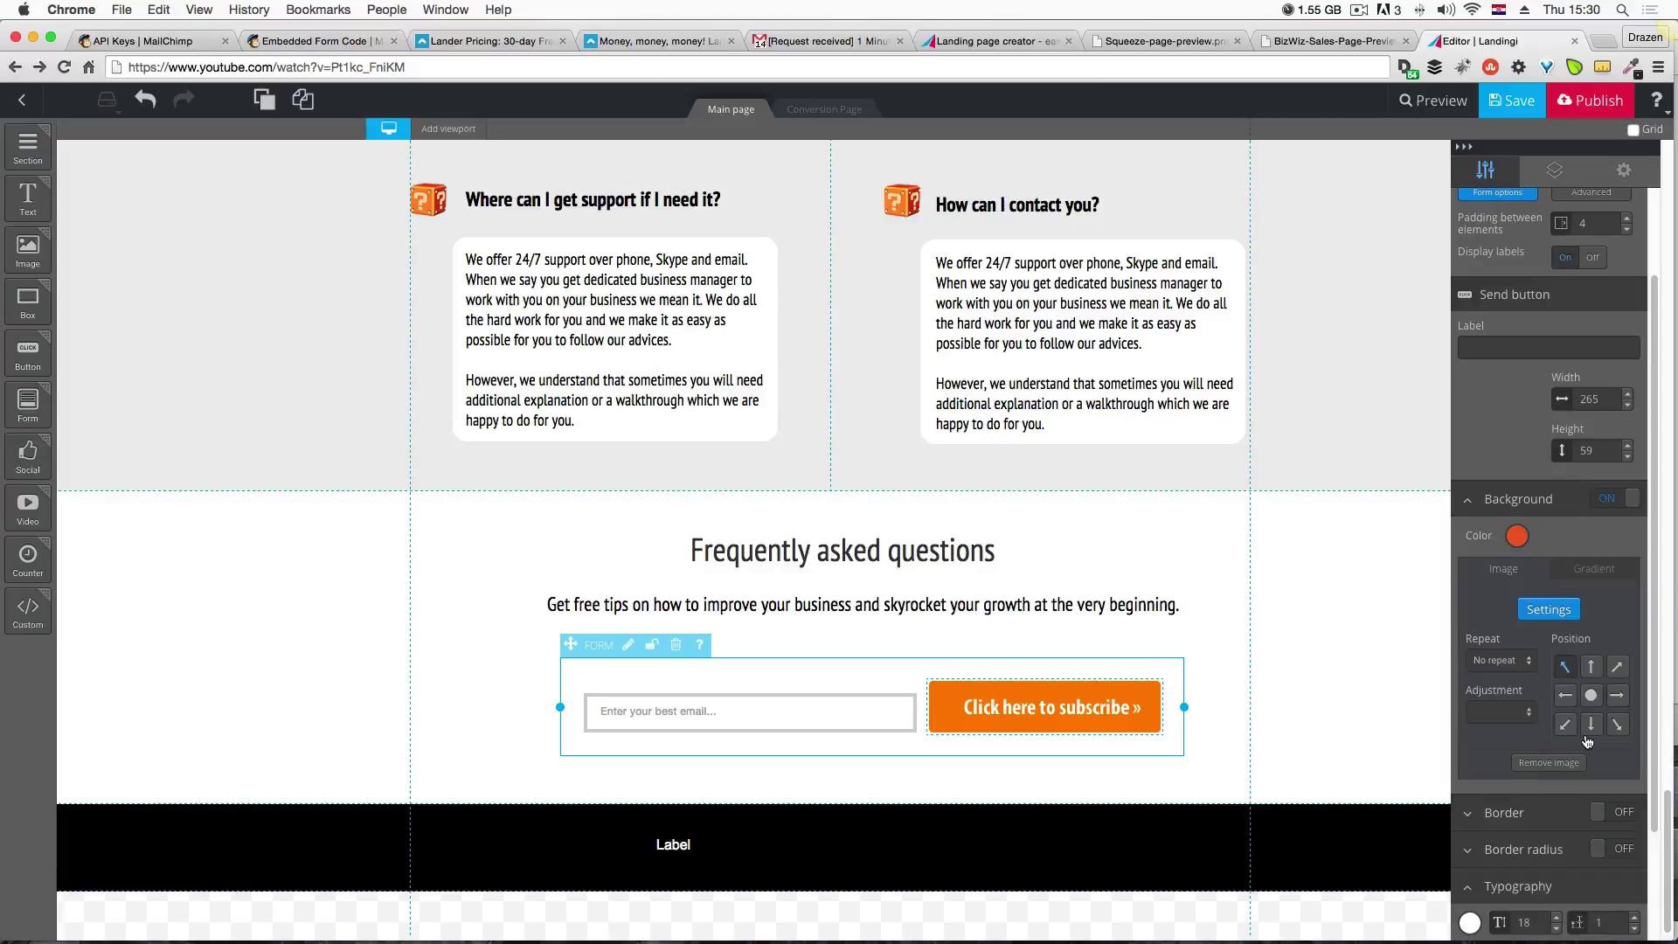
scroll(1588, 742, "down", 1)
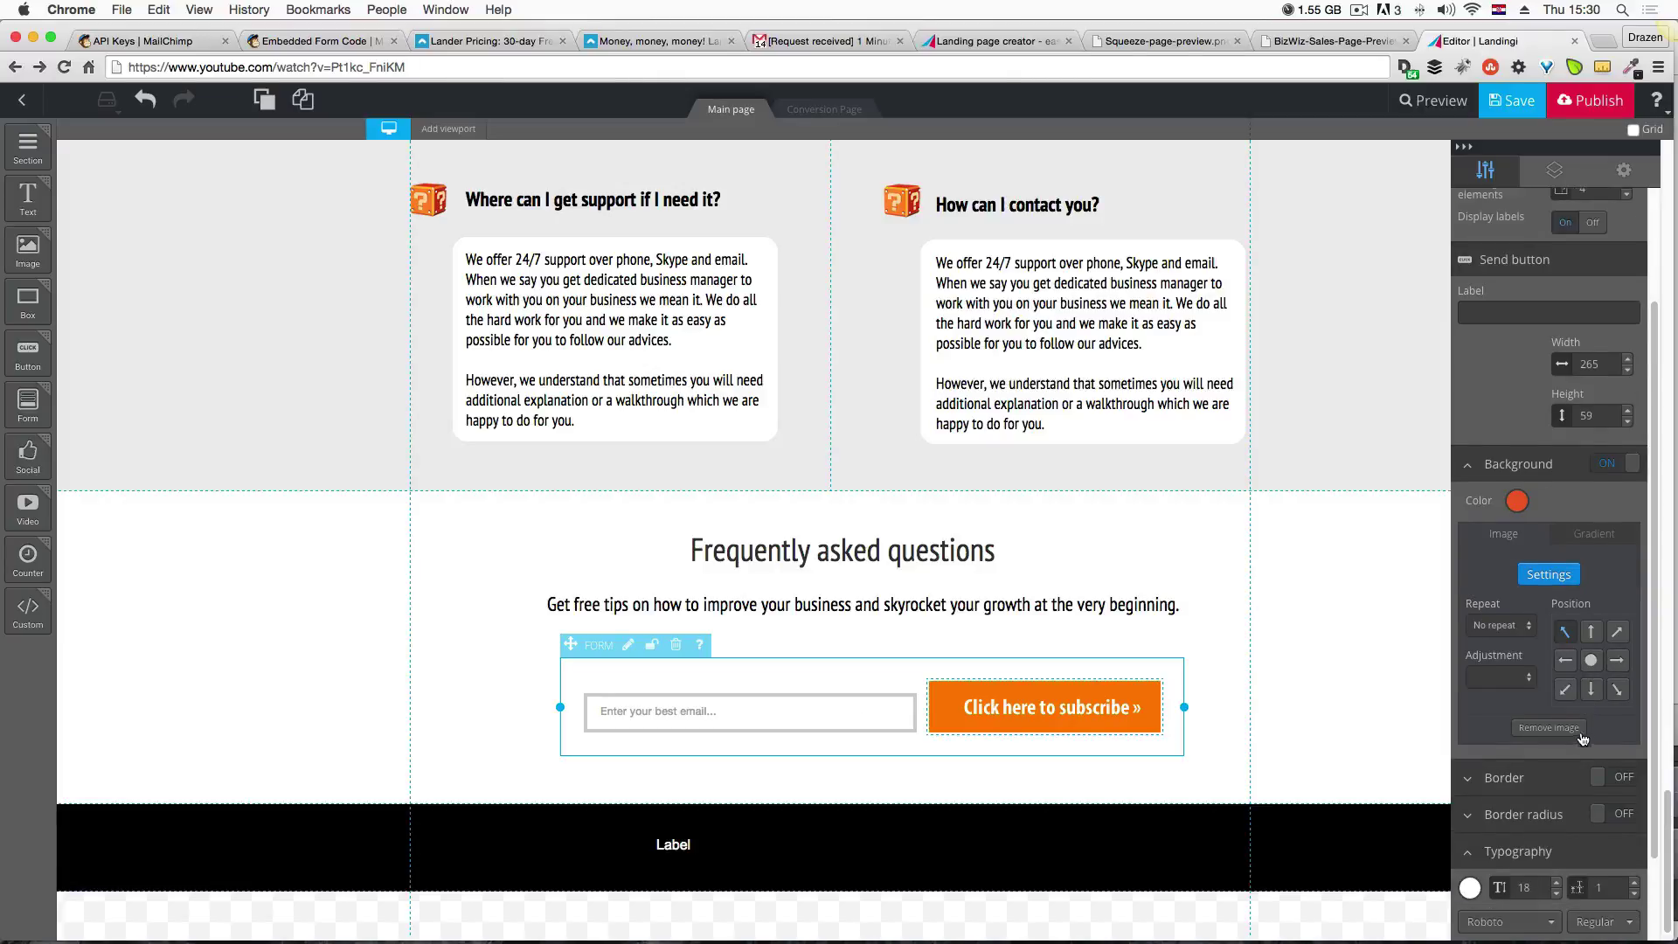
Compare the form with the mockup's sign-up section, and set the newsletter form's X position to 170.
left_click(712, 717)
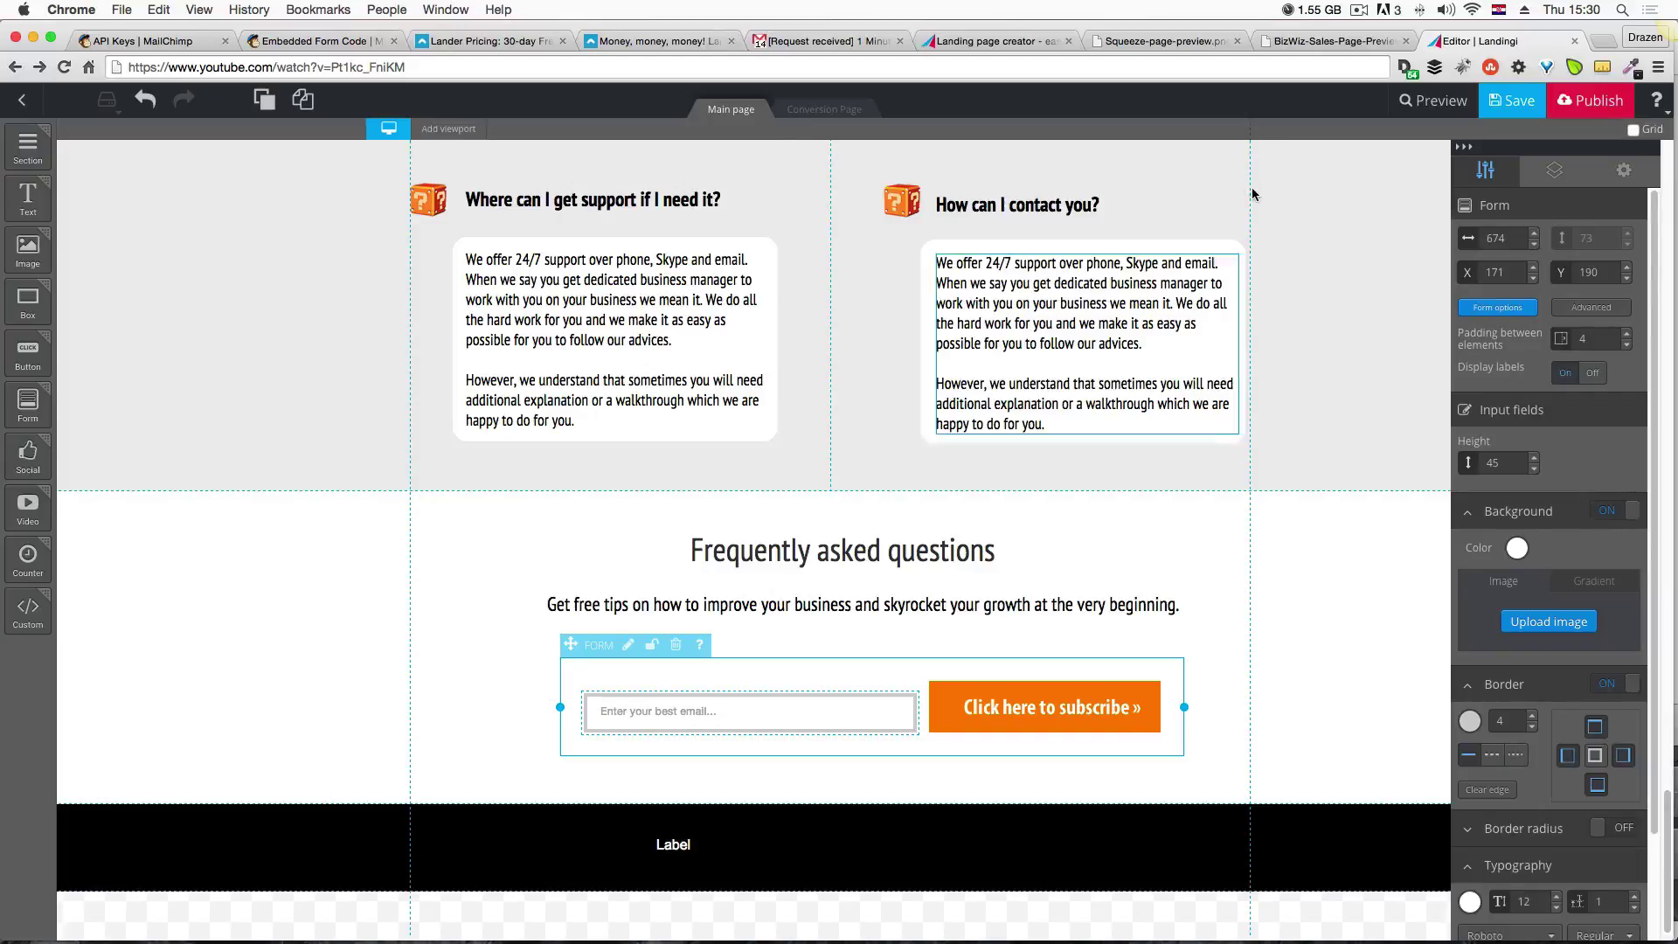
left_click(1334, 40)
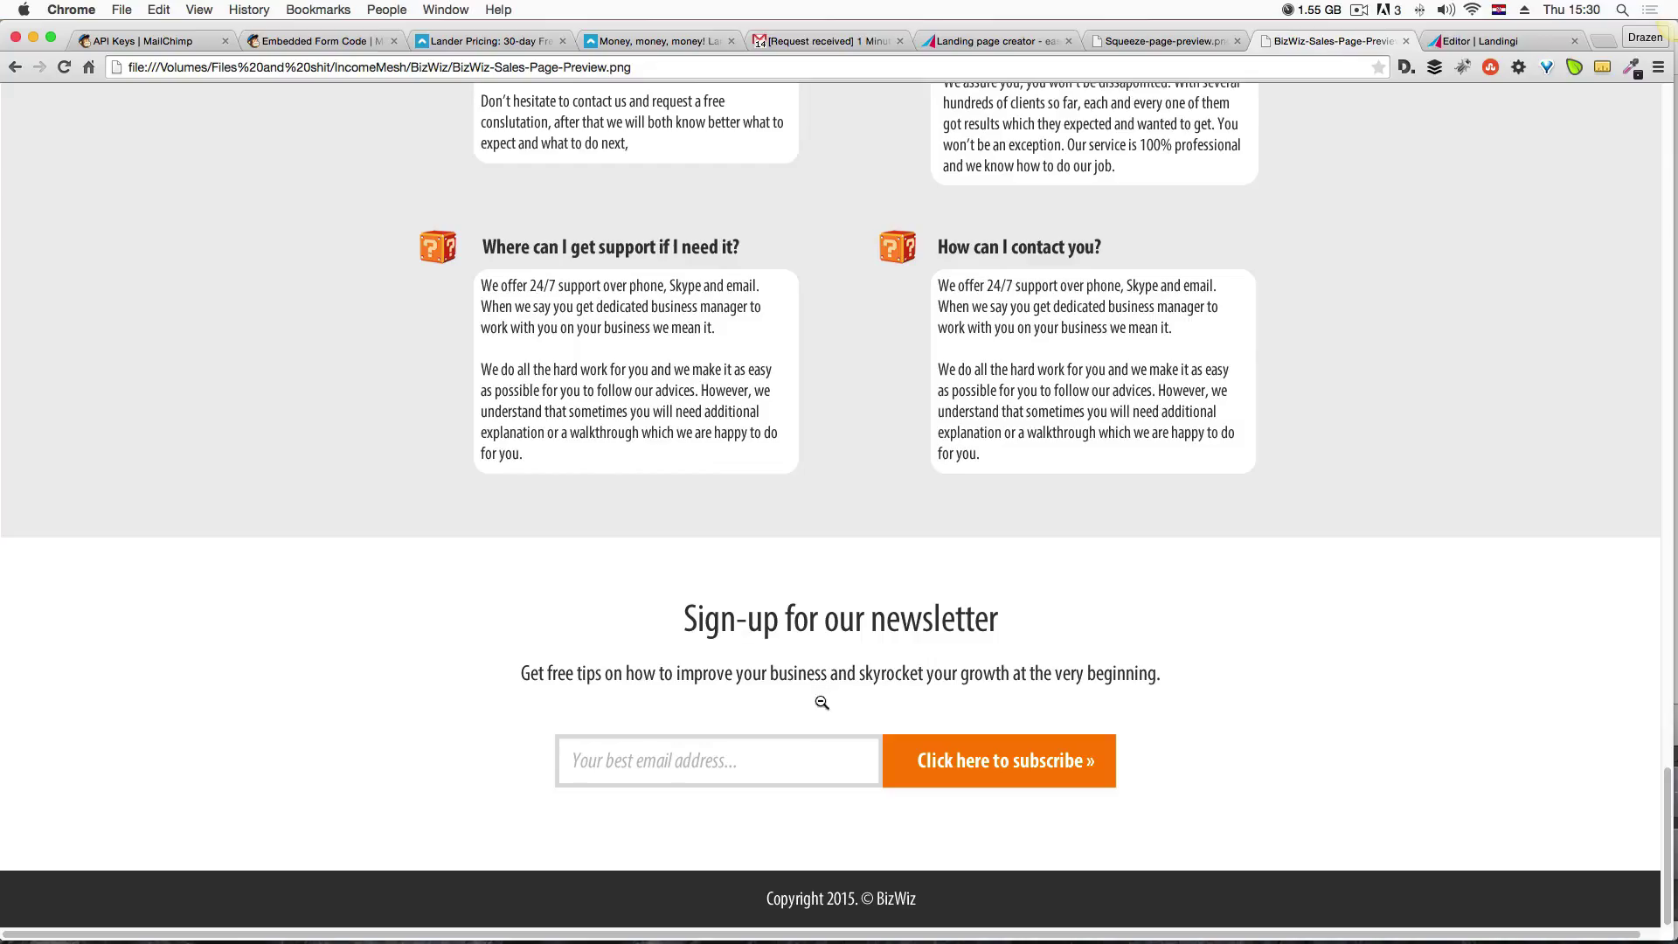
left_click(1513, 41)
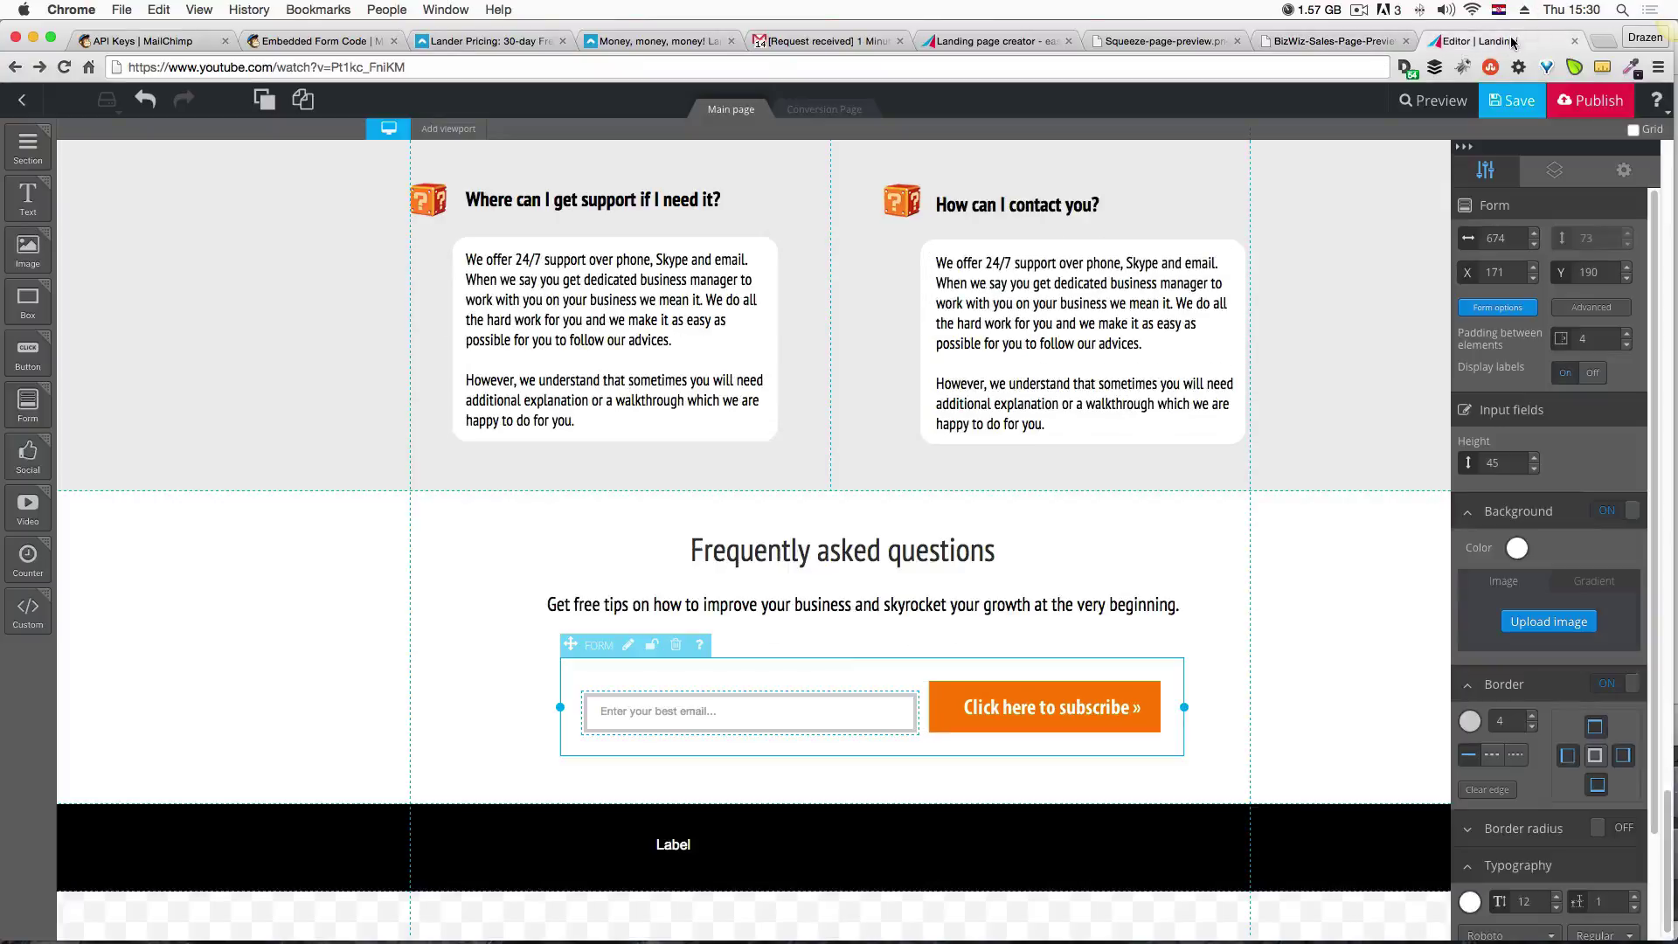
left_click(966, 711)
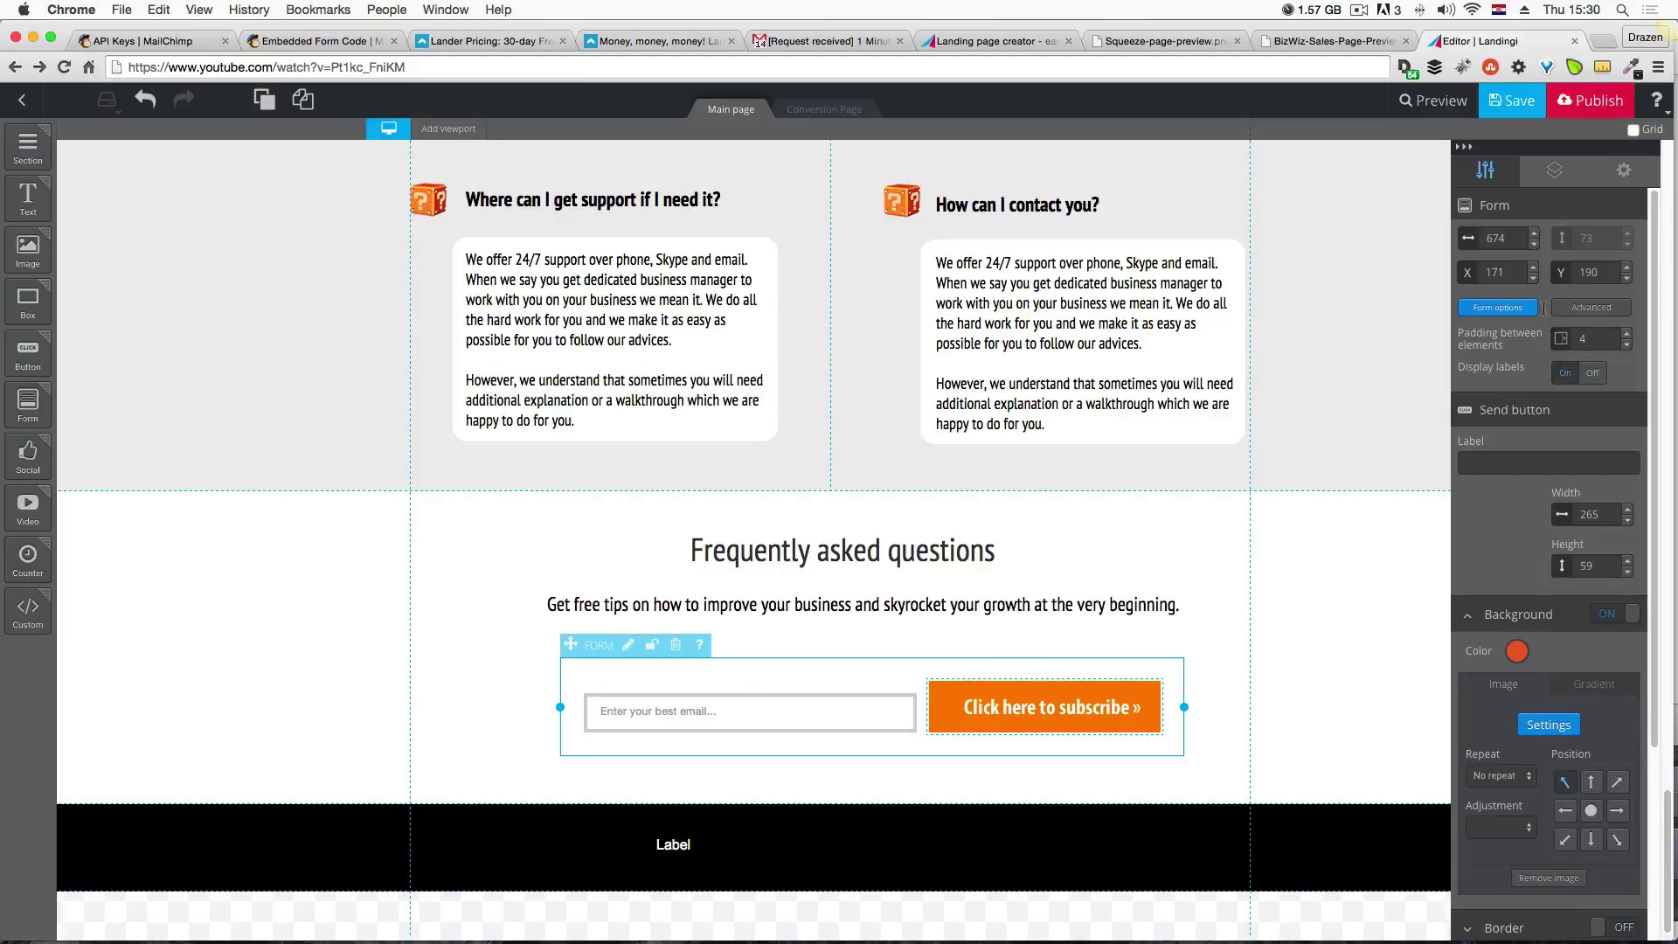
left_click(1534, 280)
left_click(658, 247)
scroll(1571, 523, "down", 4)
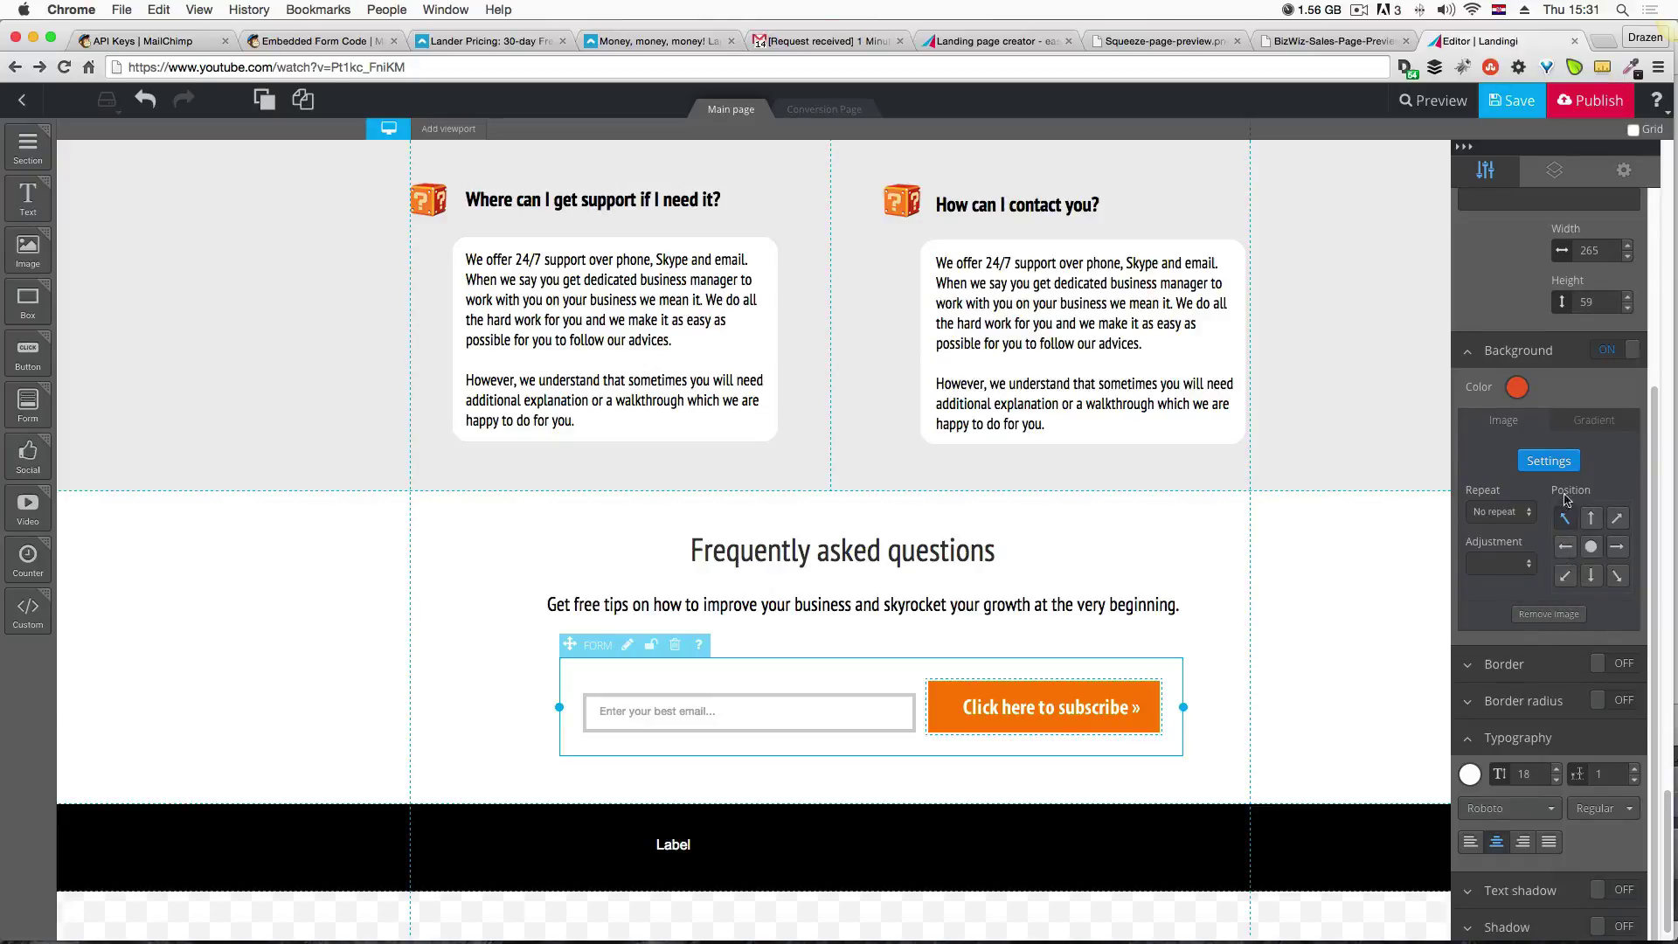
scroll(1565, 498, "up", 4)
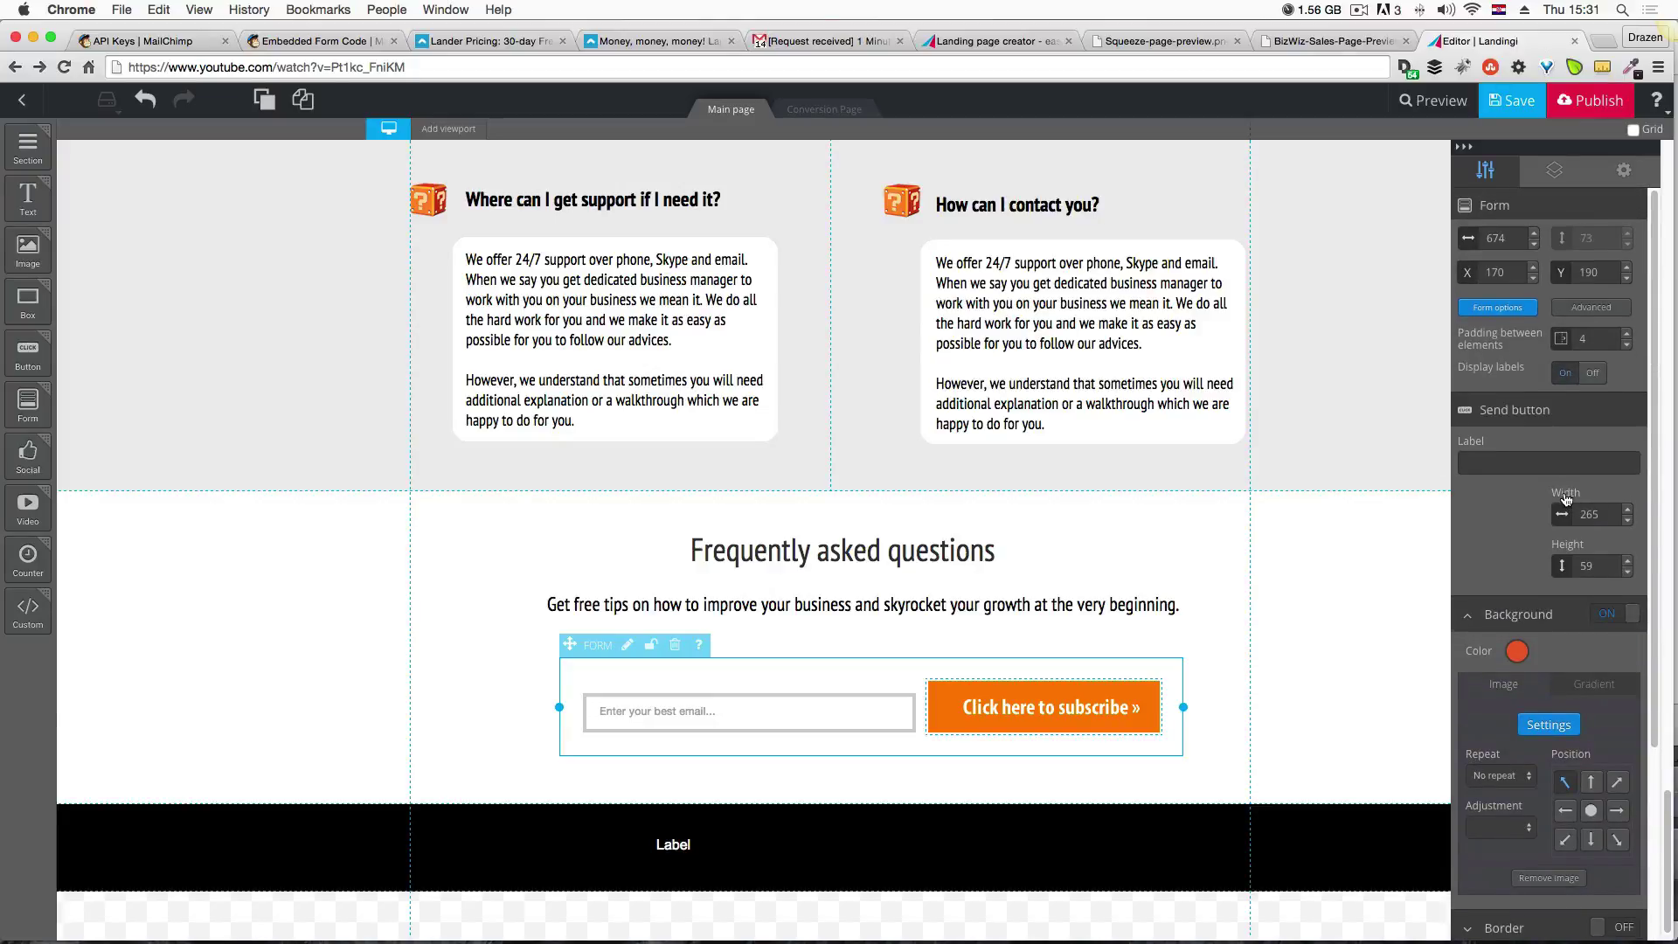
Open the newsletter form's settings and set the email field's placeholder text to "Your best email...".
left_click(1529, 312)
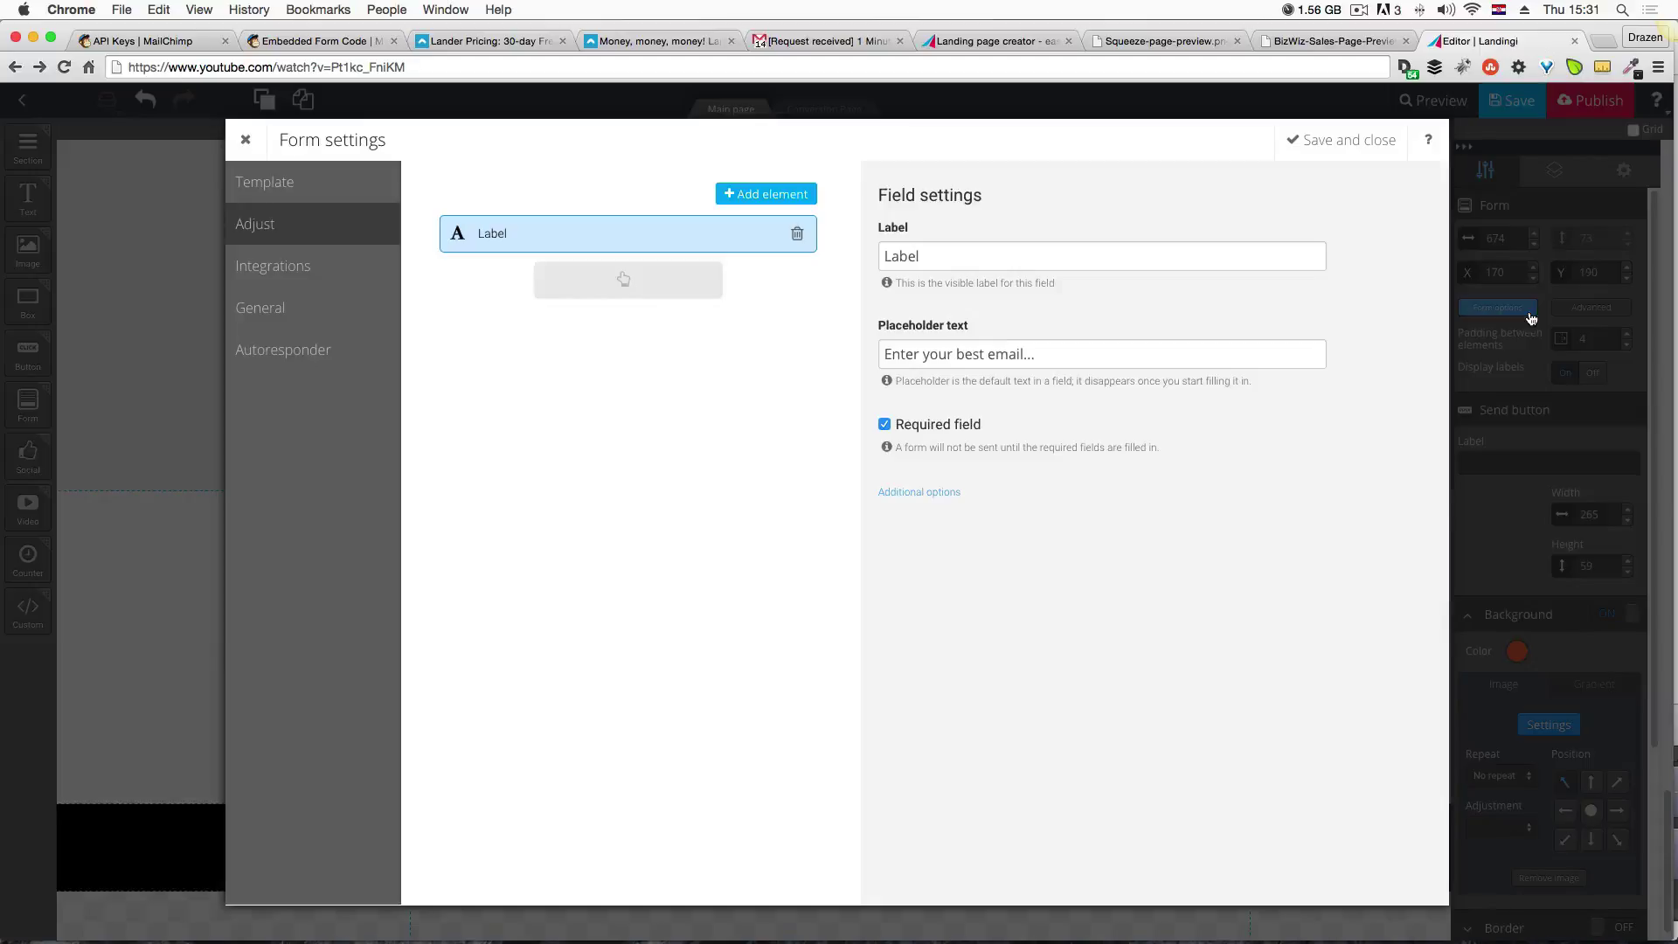
left_click_drag(935, 359, 875, 355)
type("Y")
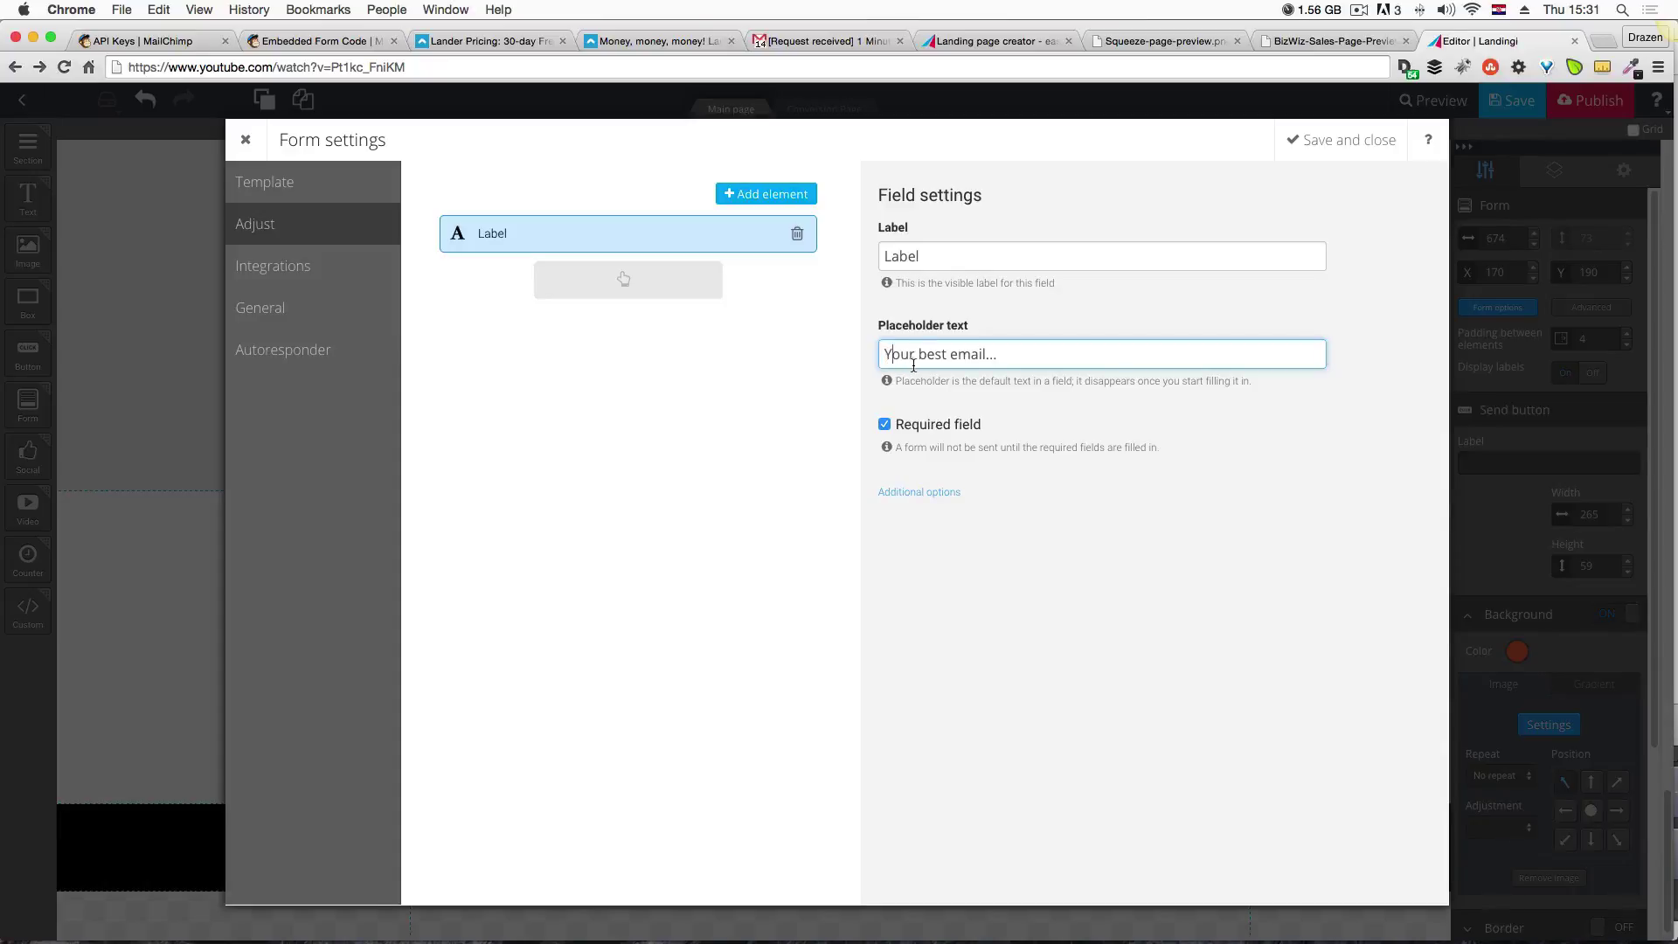
Review the form's integrations, templates, general, autoresponder and additional field options, and save the form settings.
left_click(354, 266)
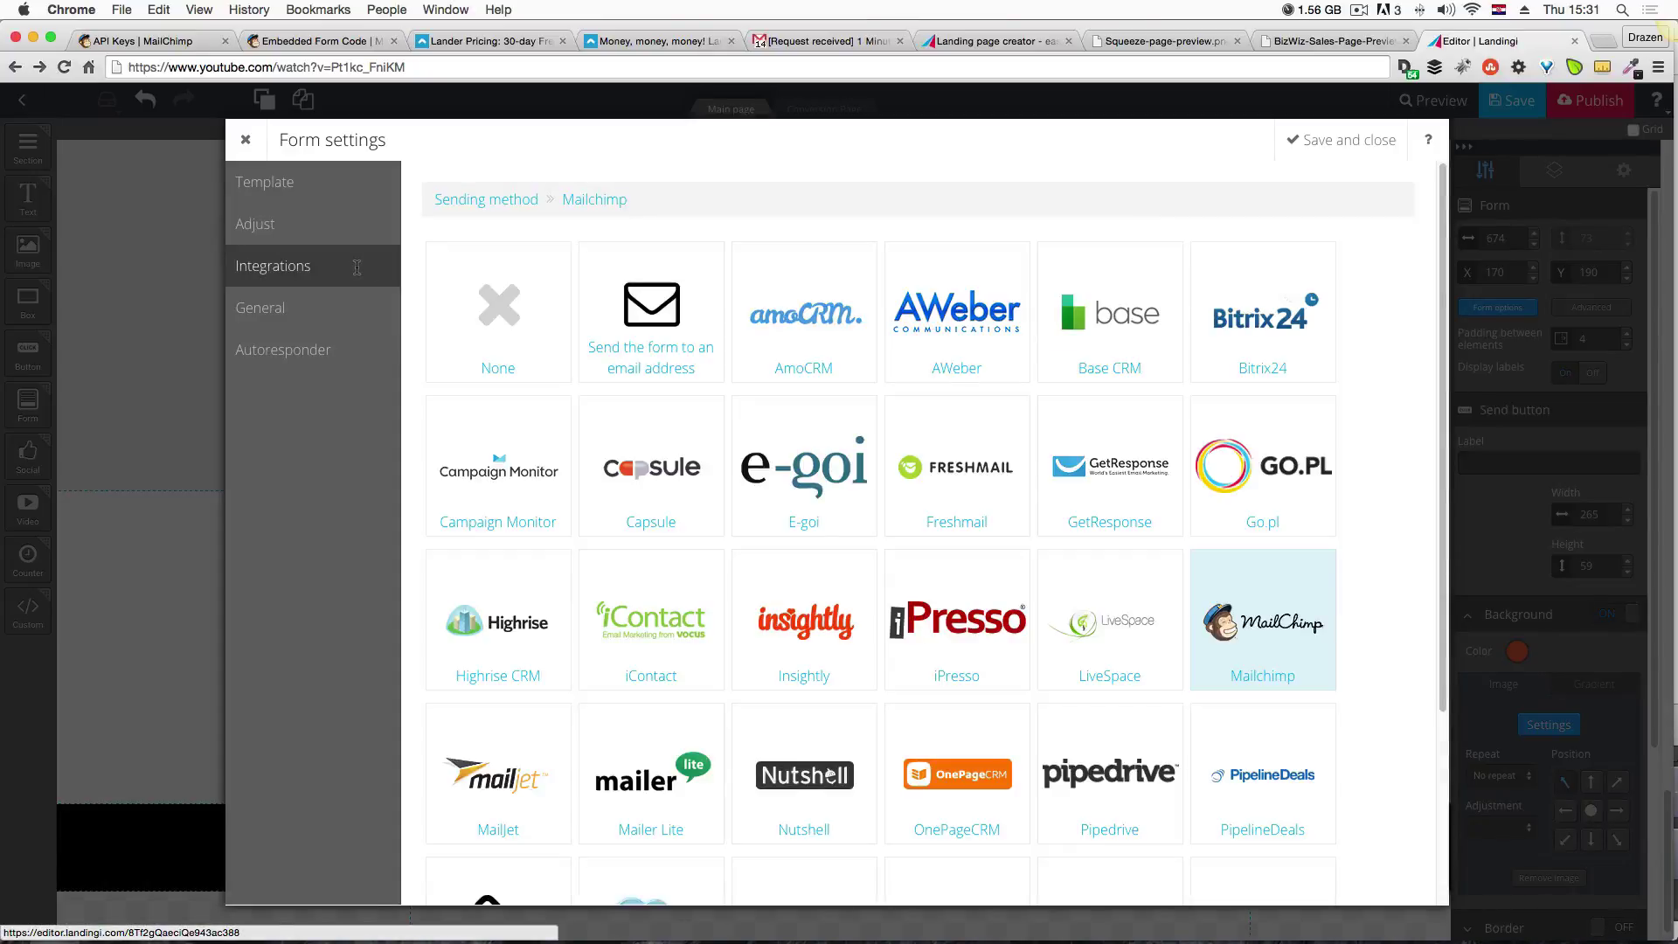
left_click(344, 195)
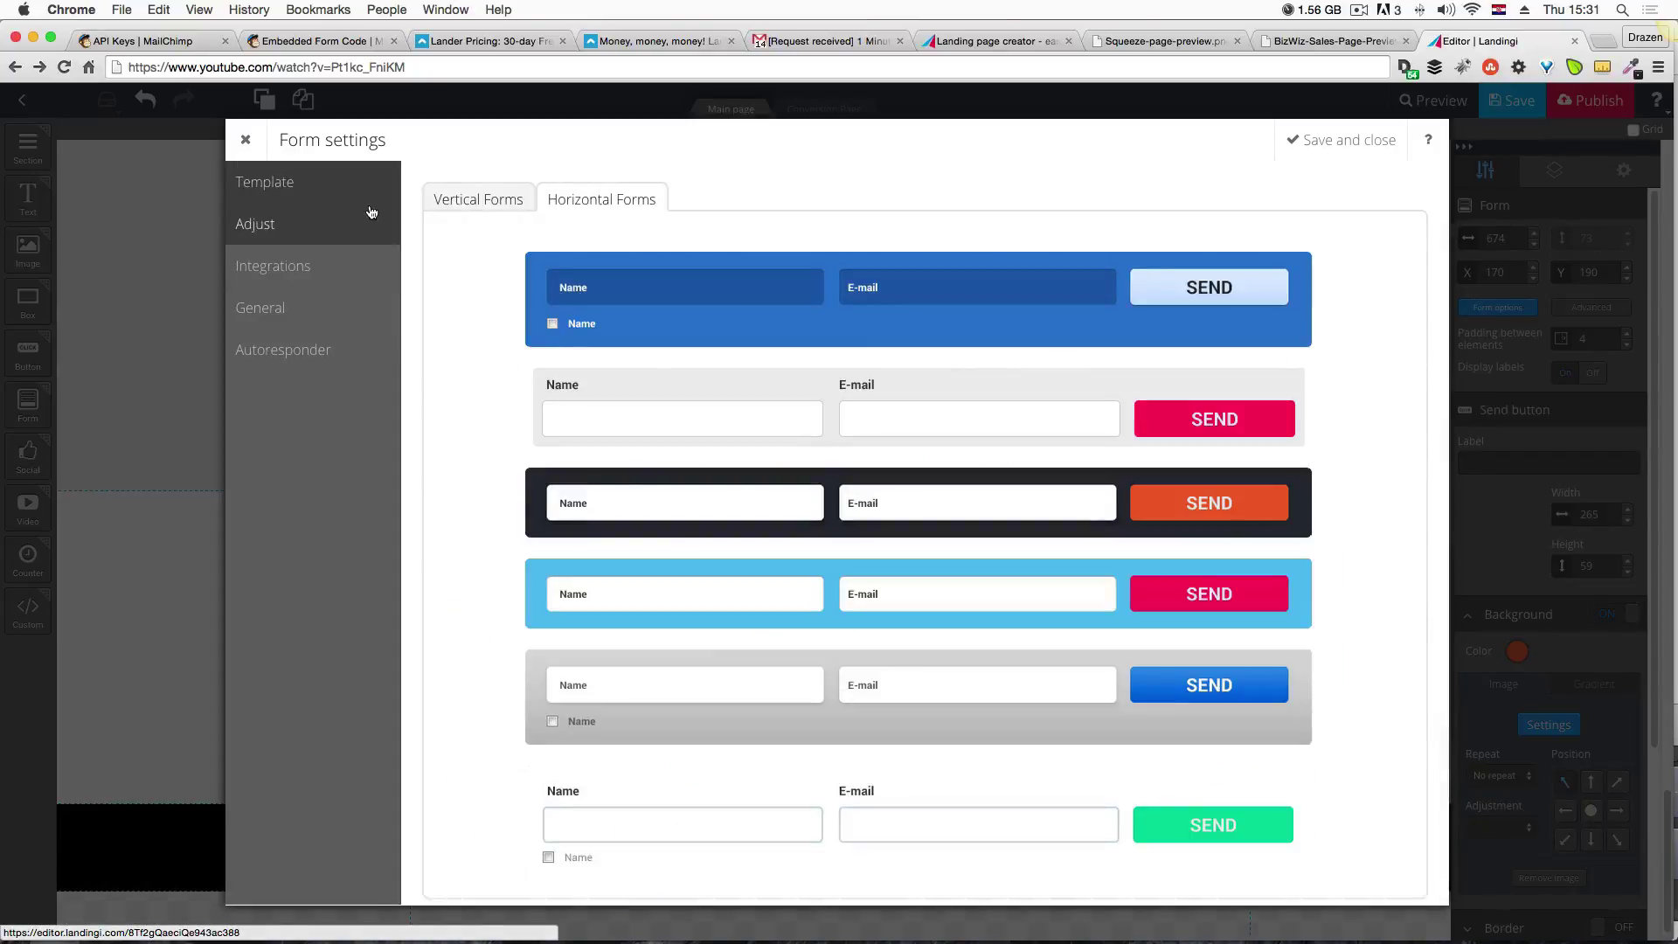
left_click(342, 304)
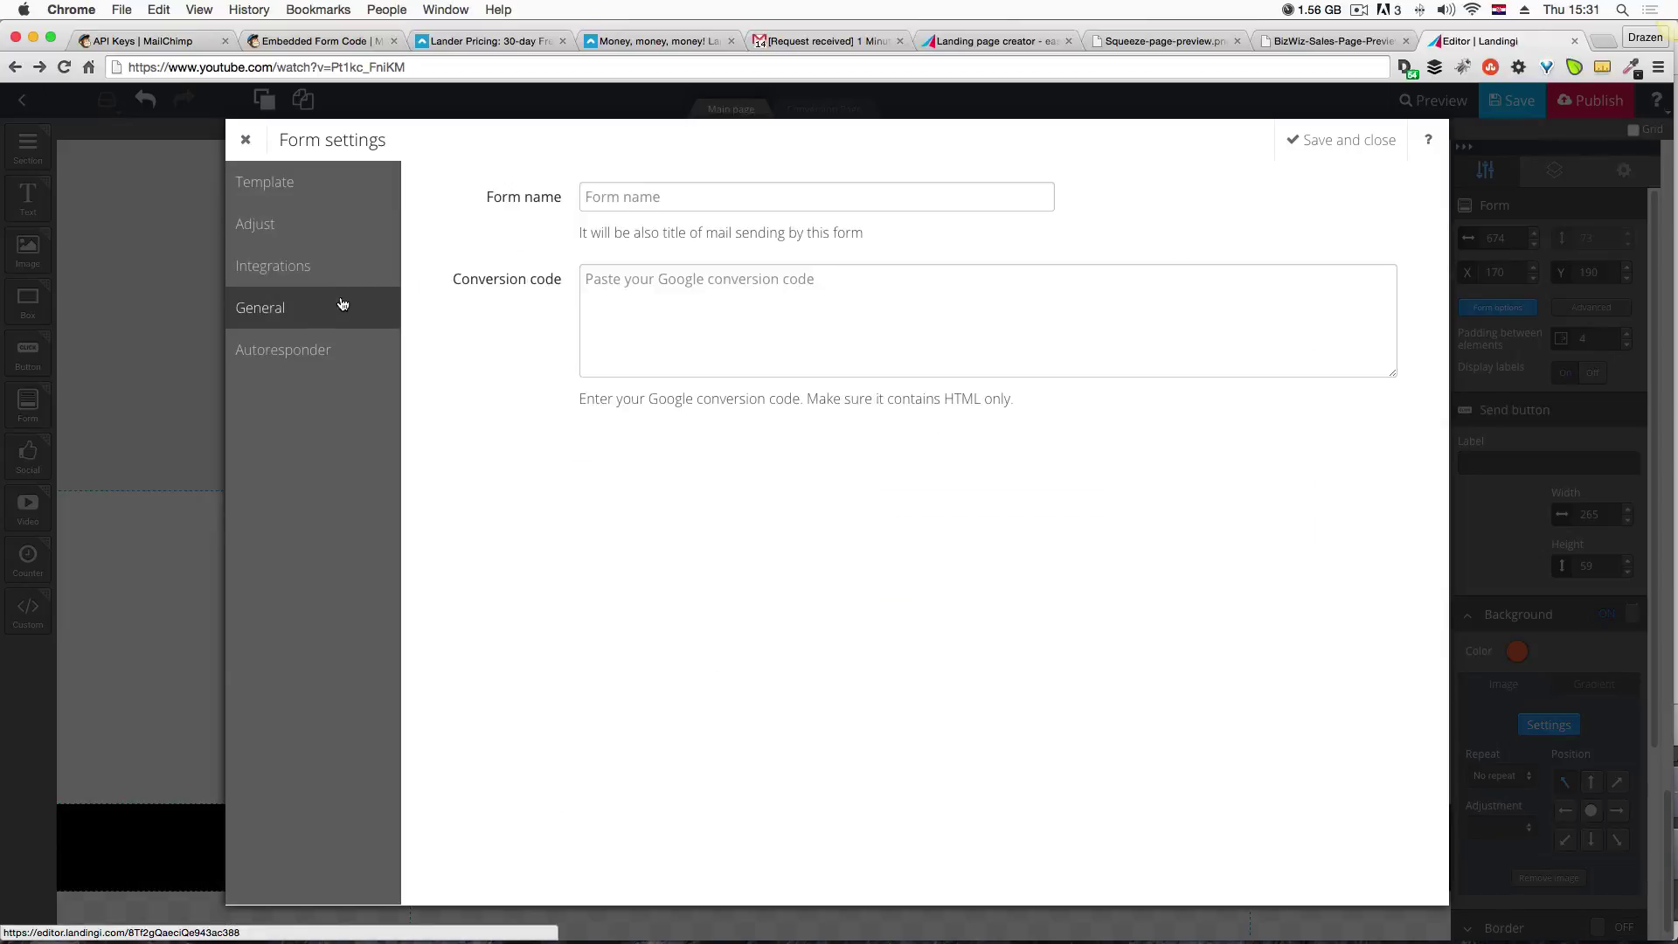
left_click(343, 348)
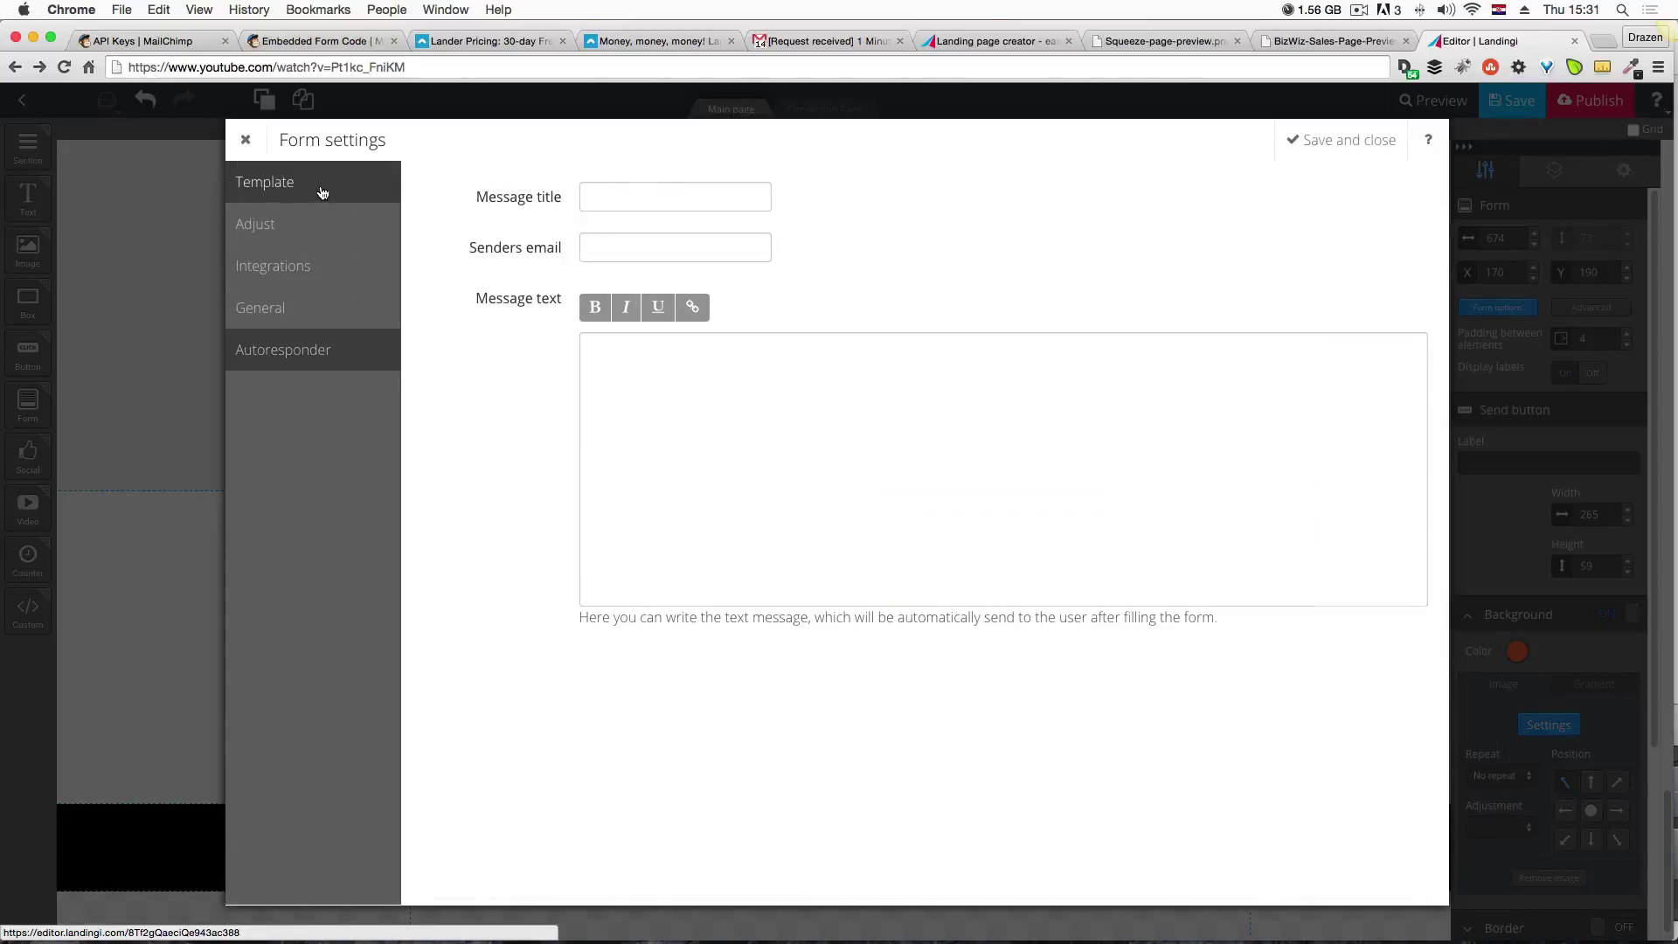
left_click(281, 185)
left_click(313, 234)
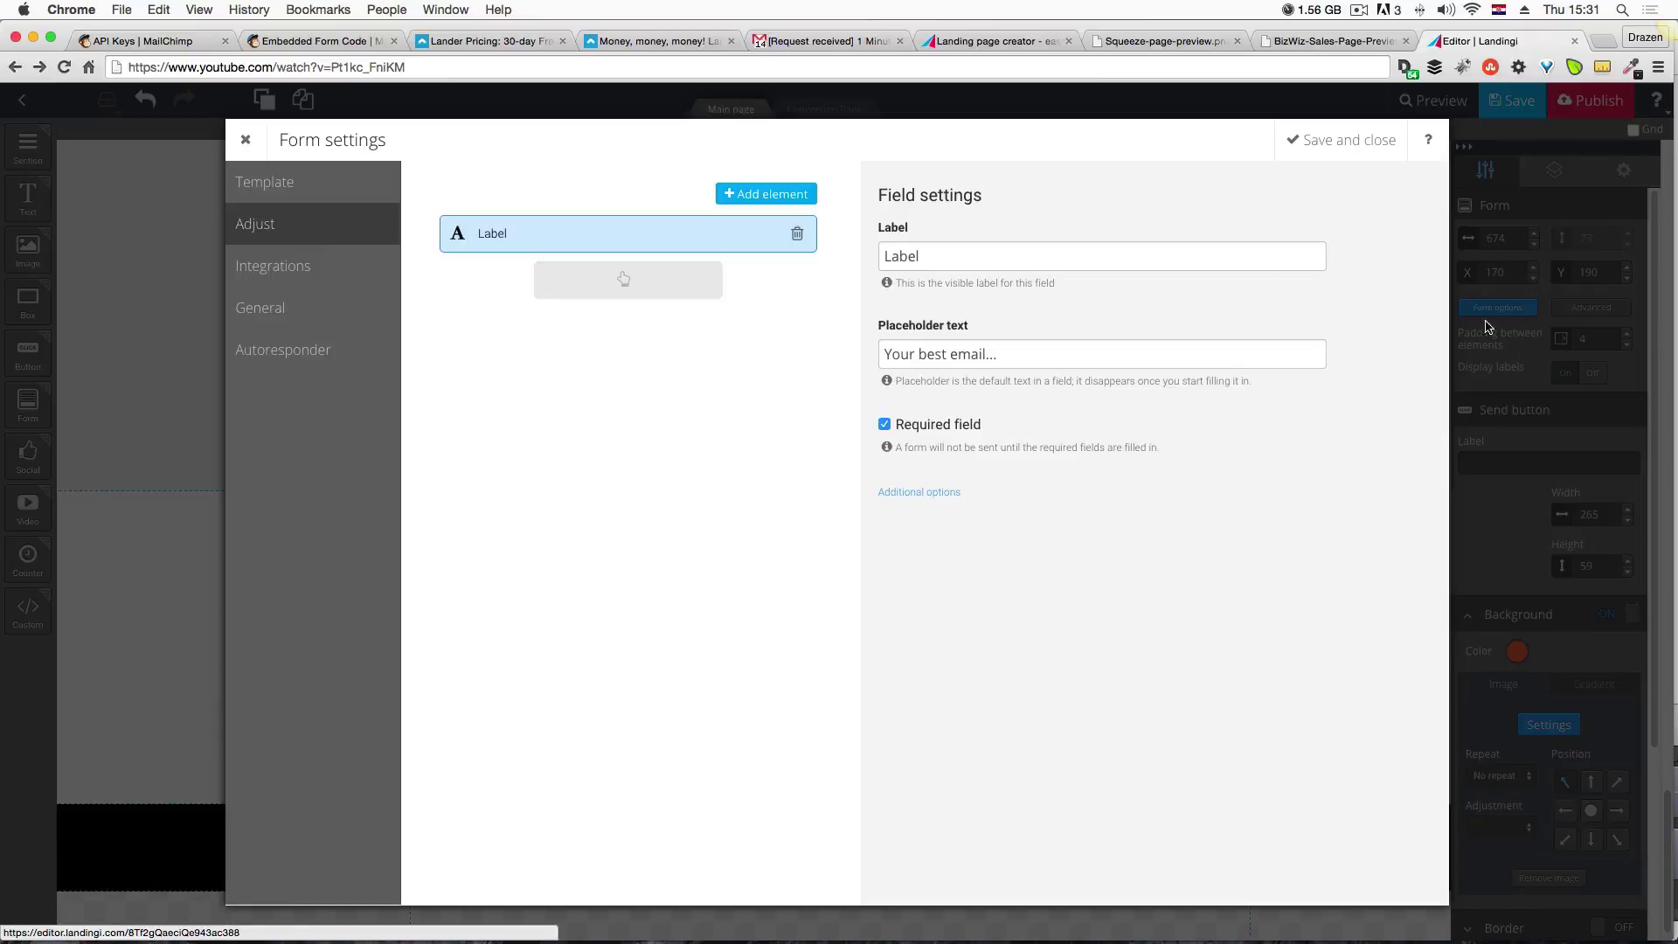
left_click(924, 494)
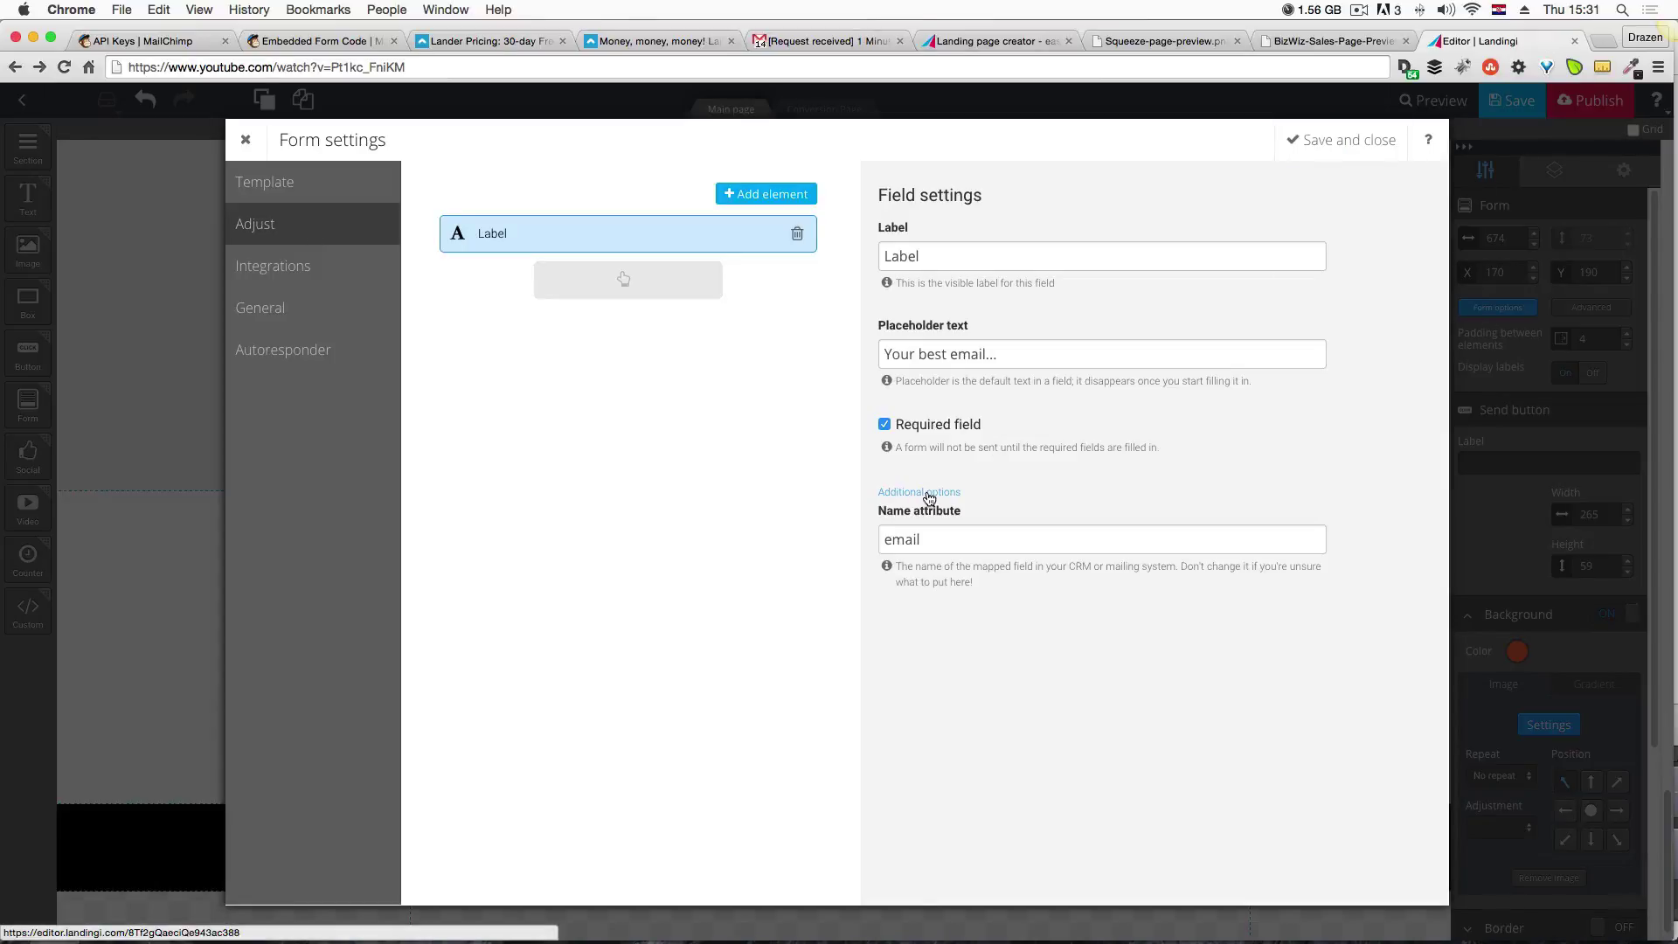
left_click(1326, 141)
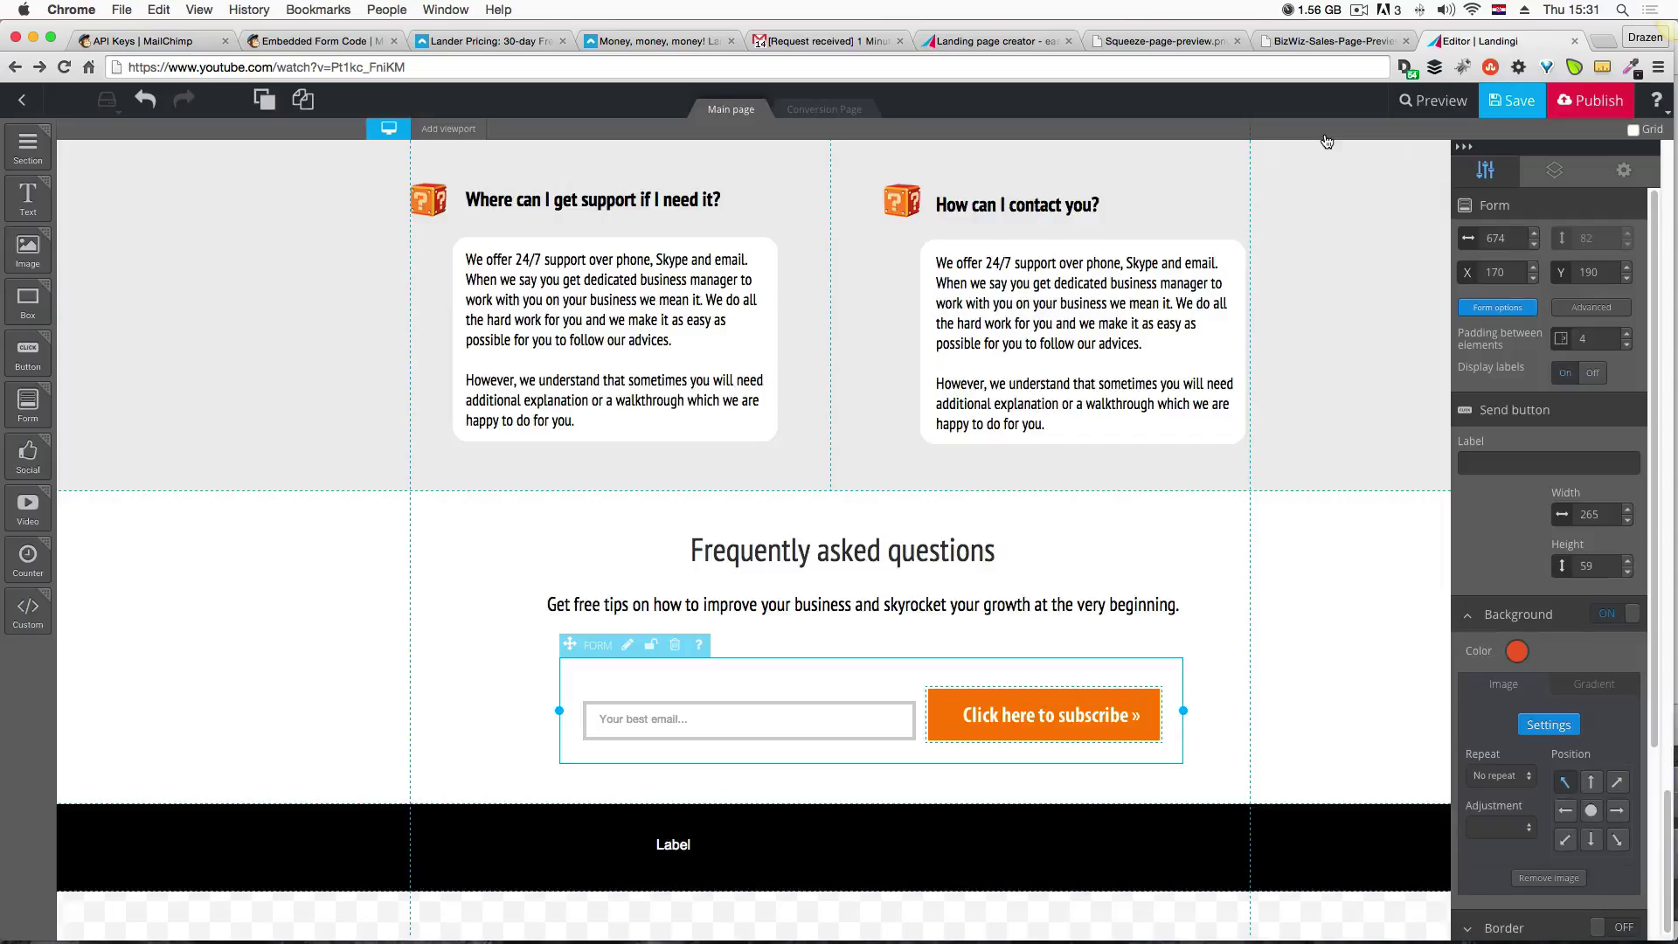
Set the height of the newsletter form's email input field to 57.
left_click(652, 722)
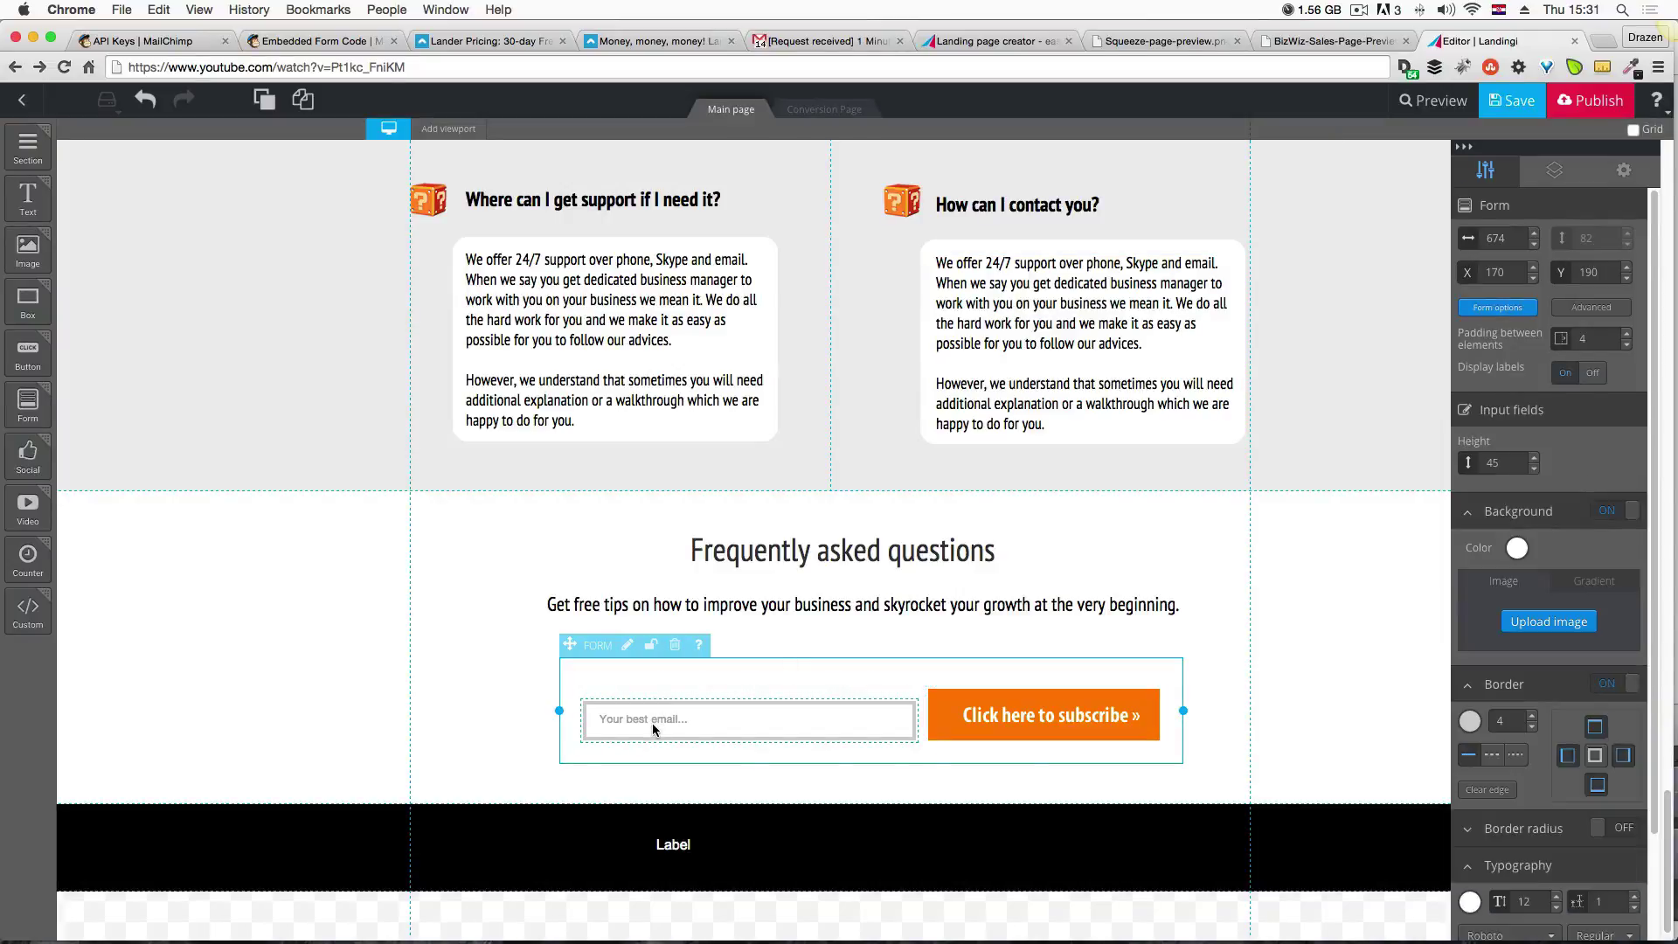
left_click(1533, 458)
left_click(1535, 457)
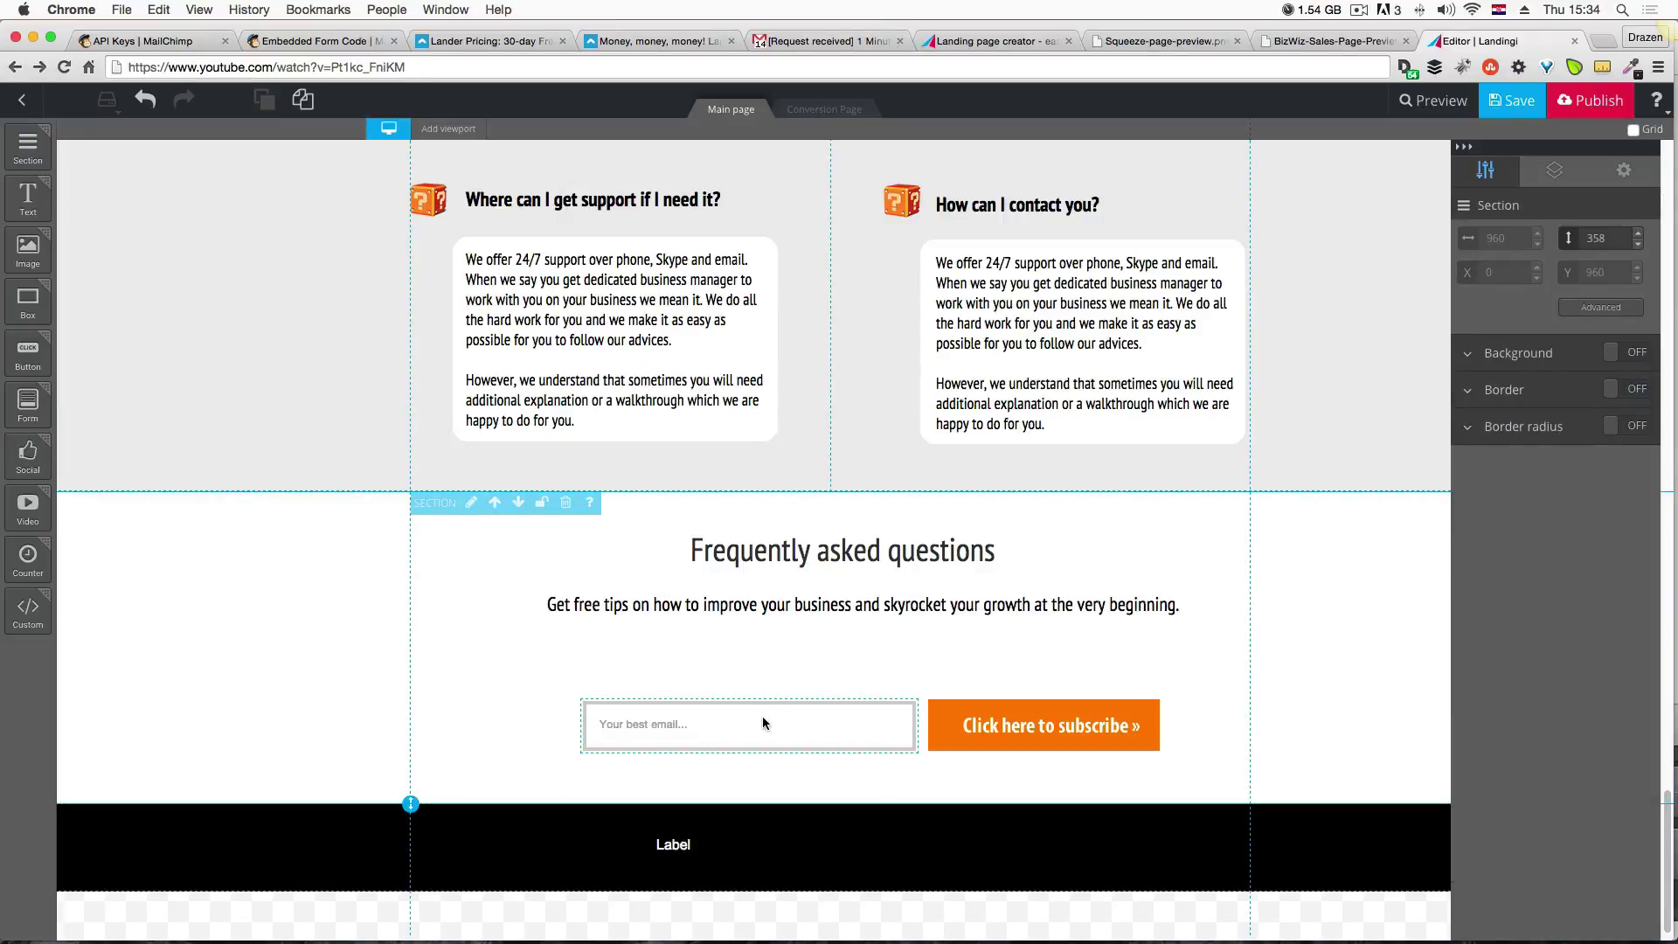
Move the newsletter form up to about X 156, Y 153, and compare its input field and subscribe button with the mockup.
left_click_drag(977, 679, 1193, 601)
left_click(1197, 603)
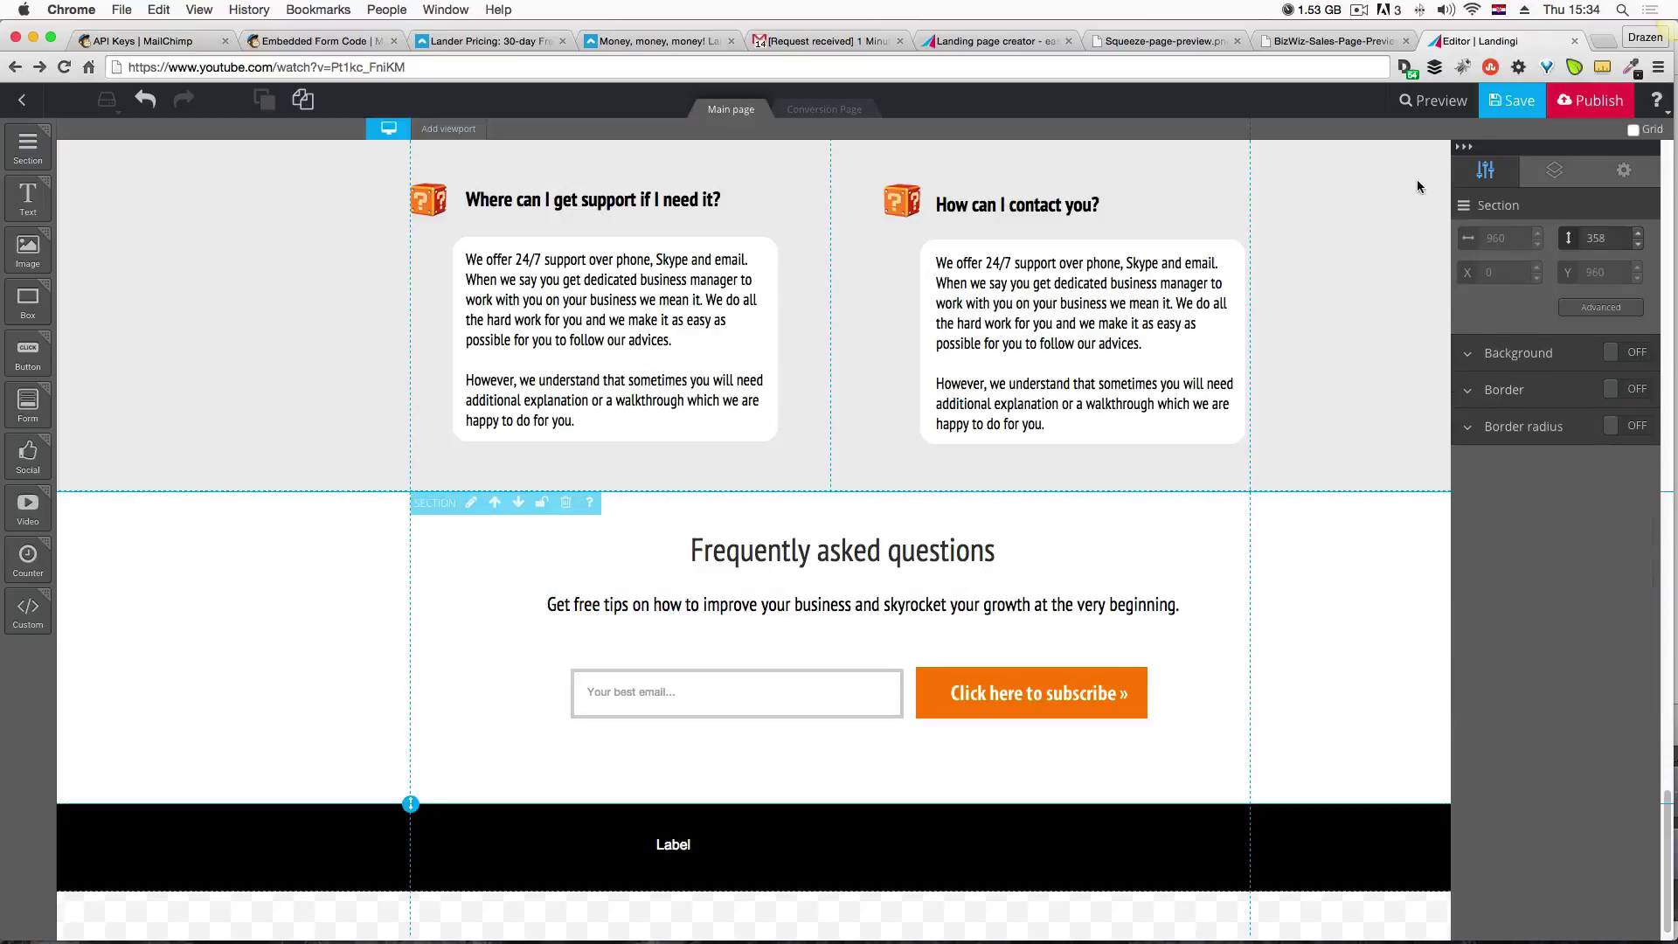
left_click(1344, 42)
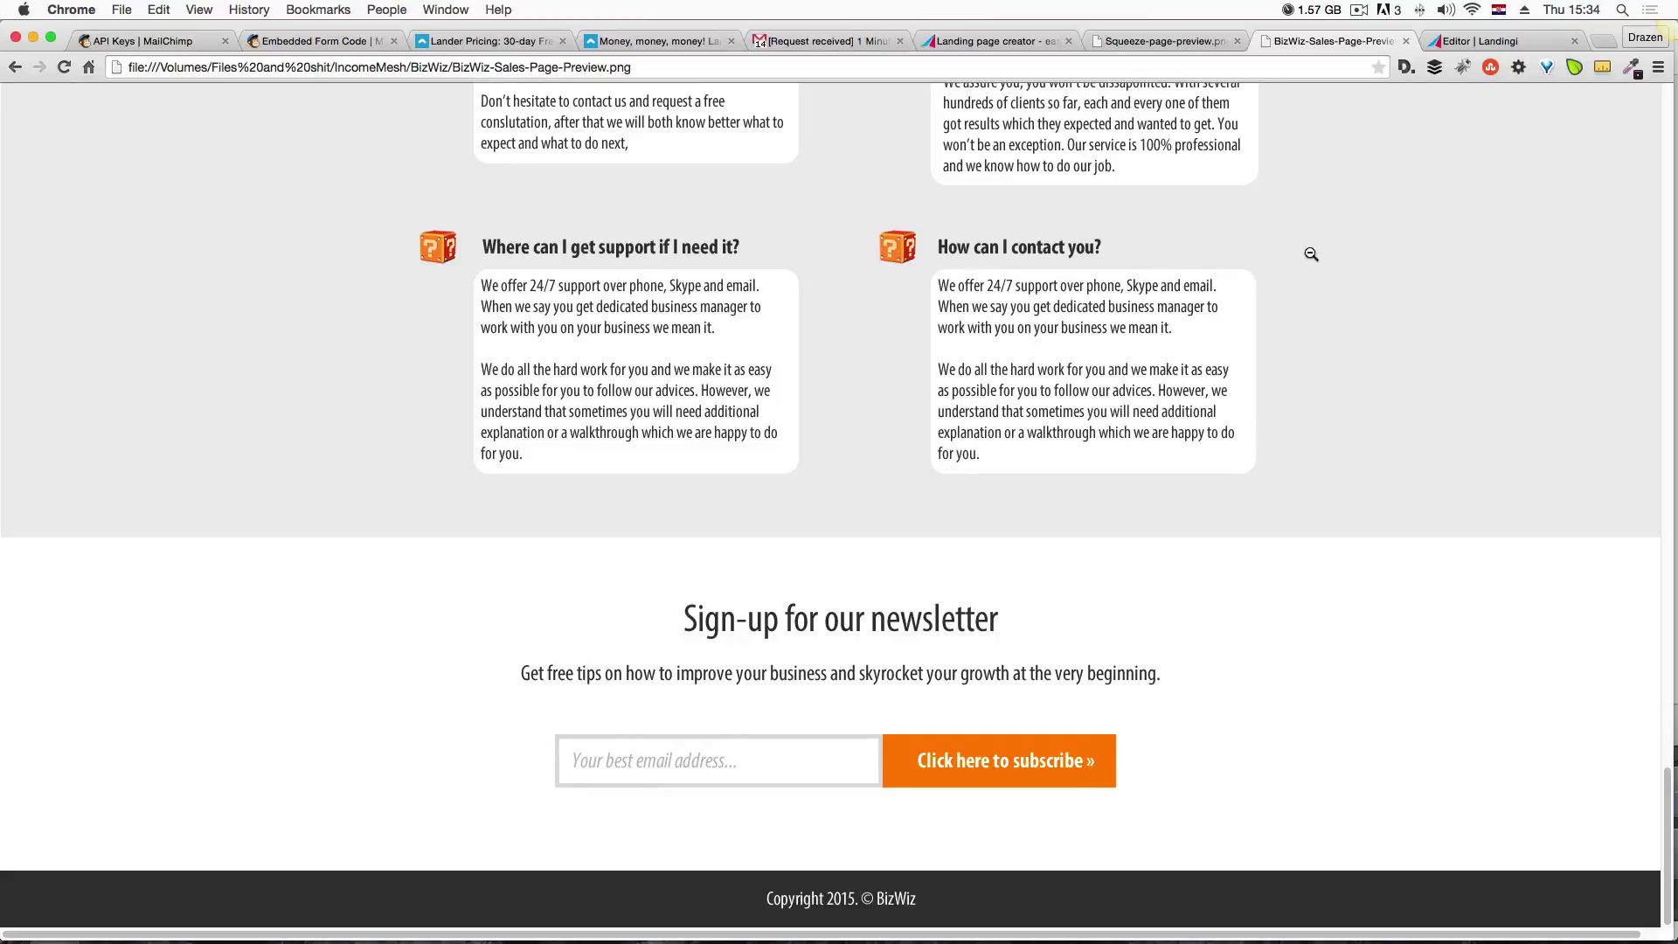
left_click(1469, 43)
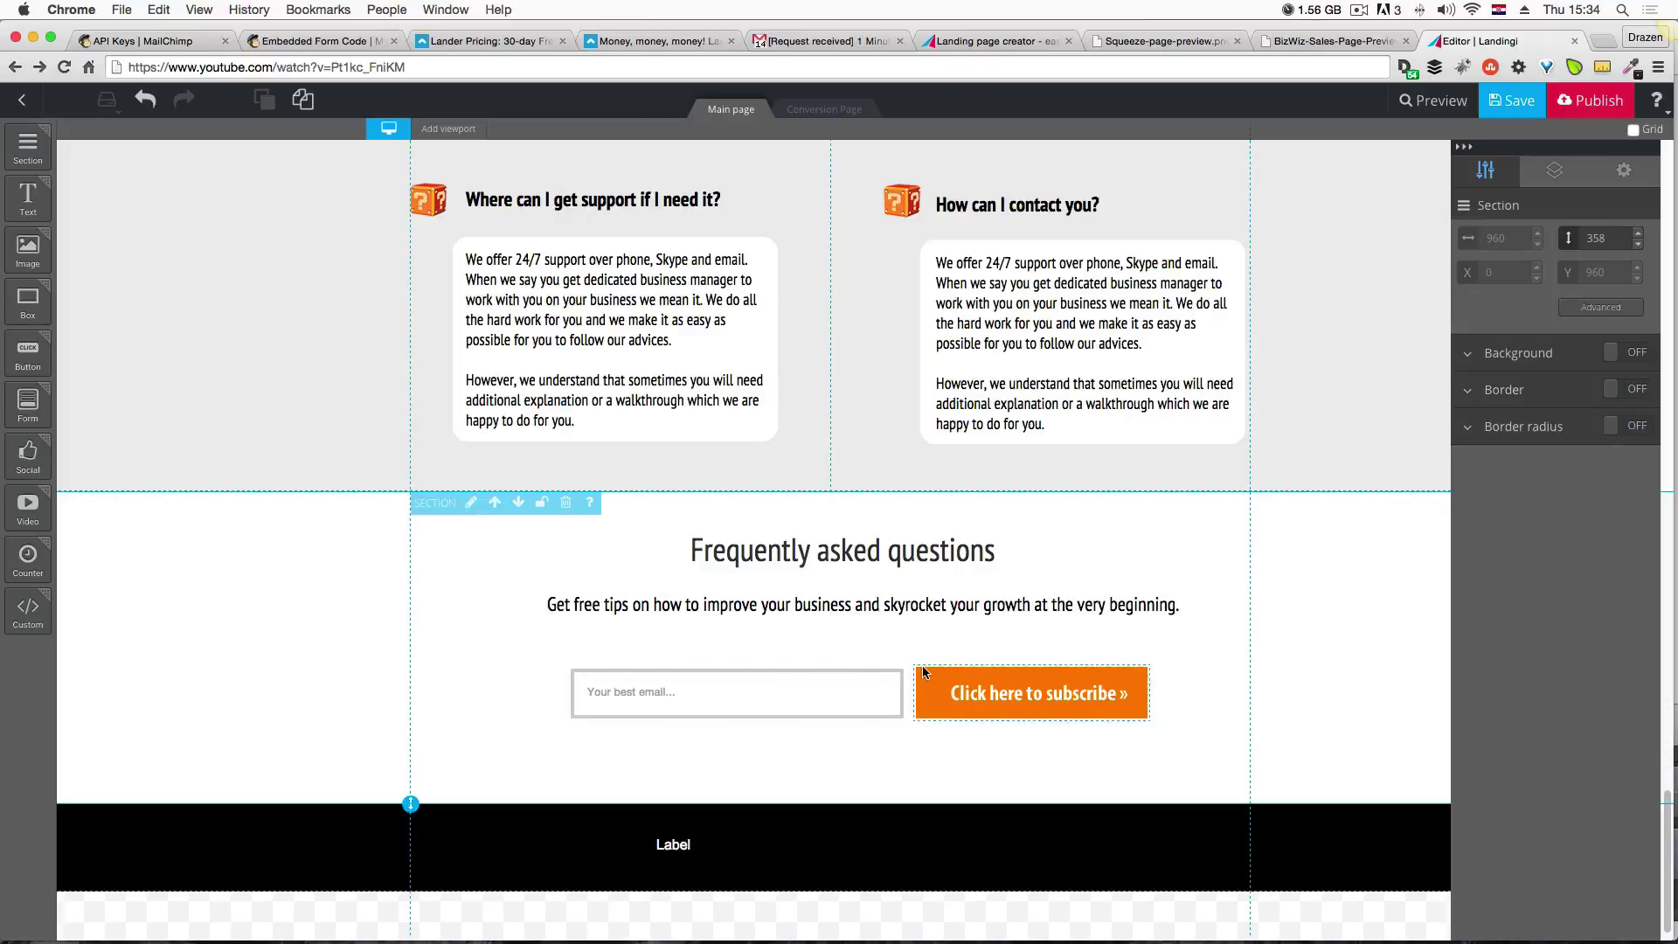
left_click(895, 681)
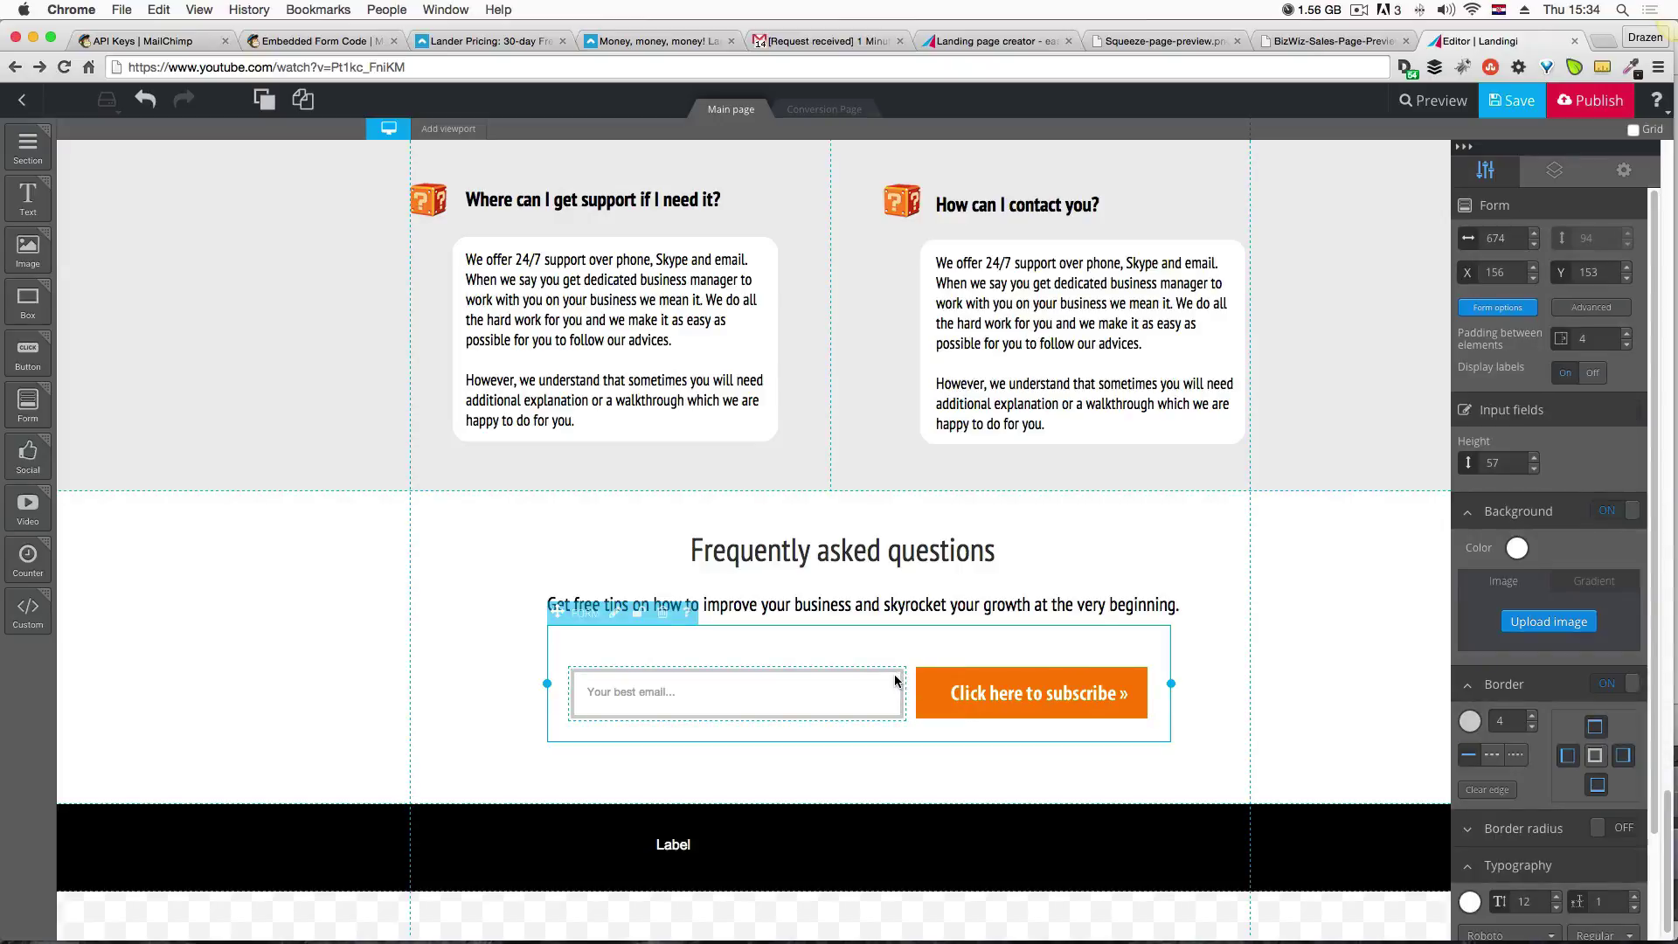
left_click(973, 687)
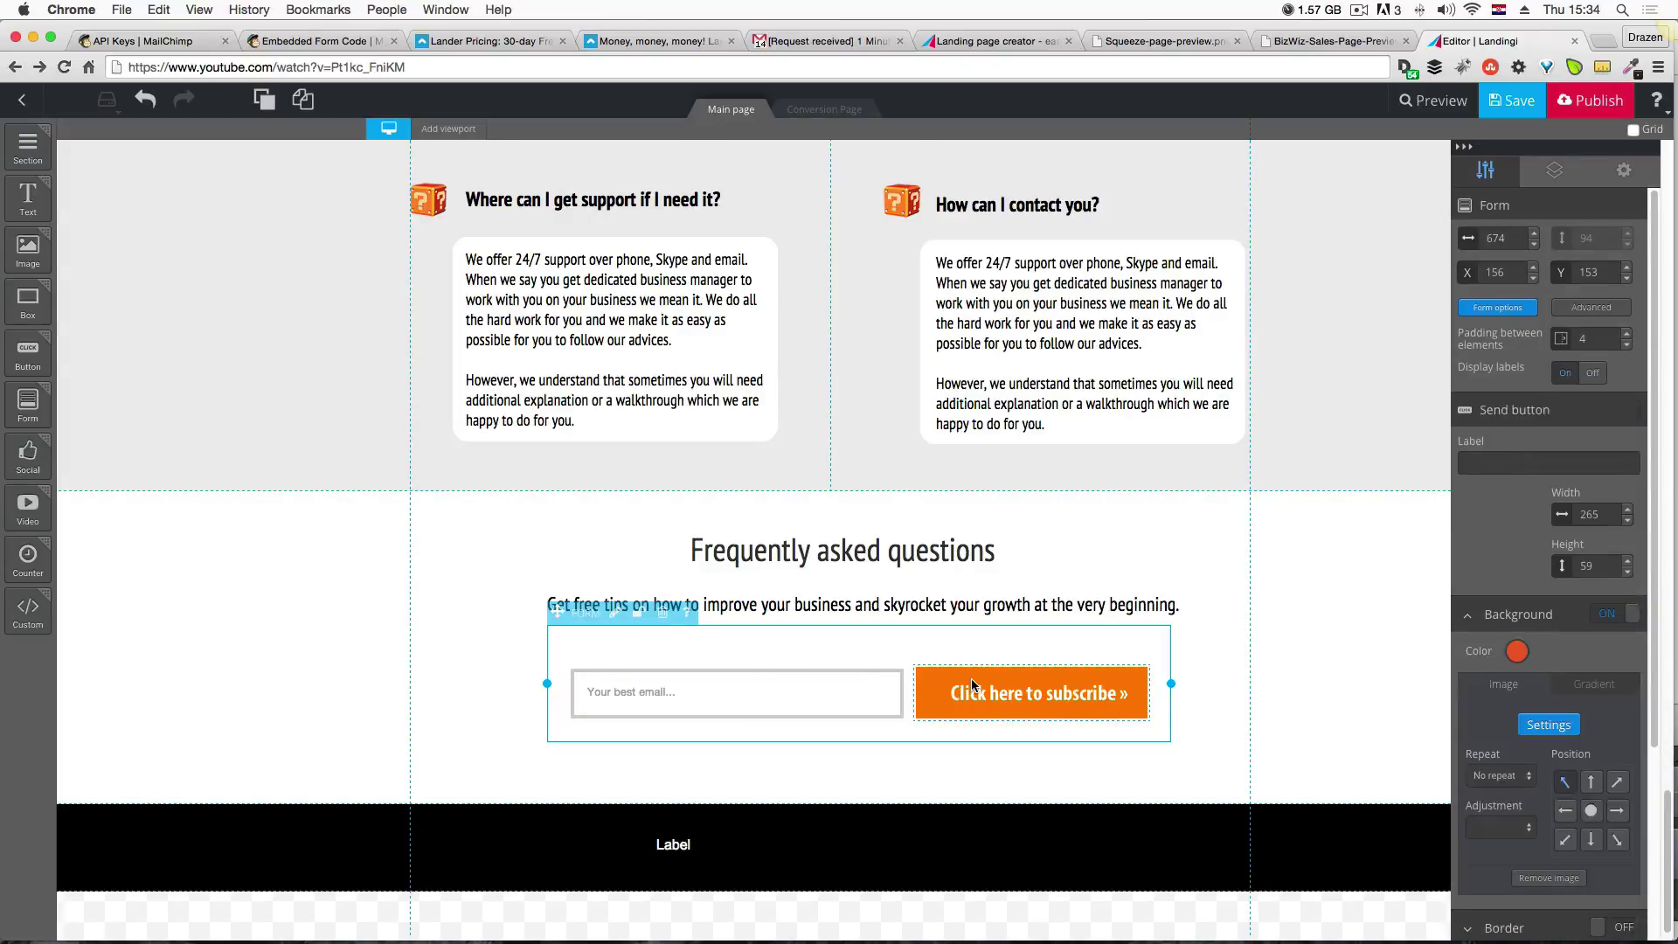
Set the text size of the newsletter form's email input field to 15.
left_click(838, 701)
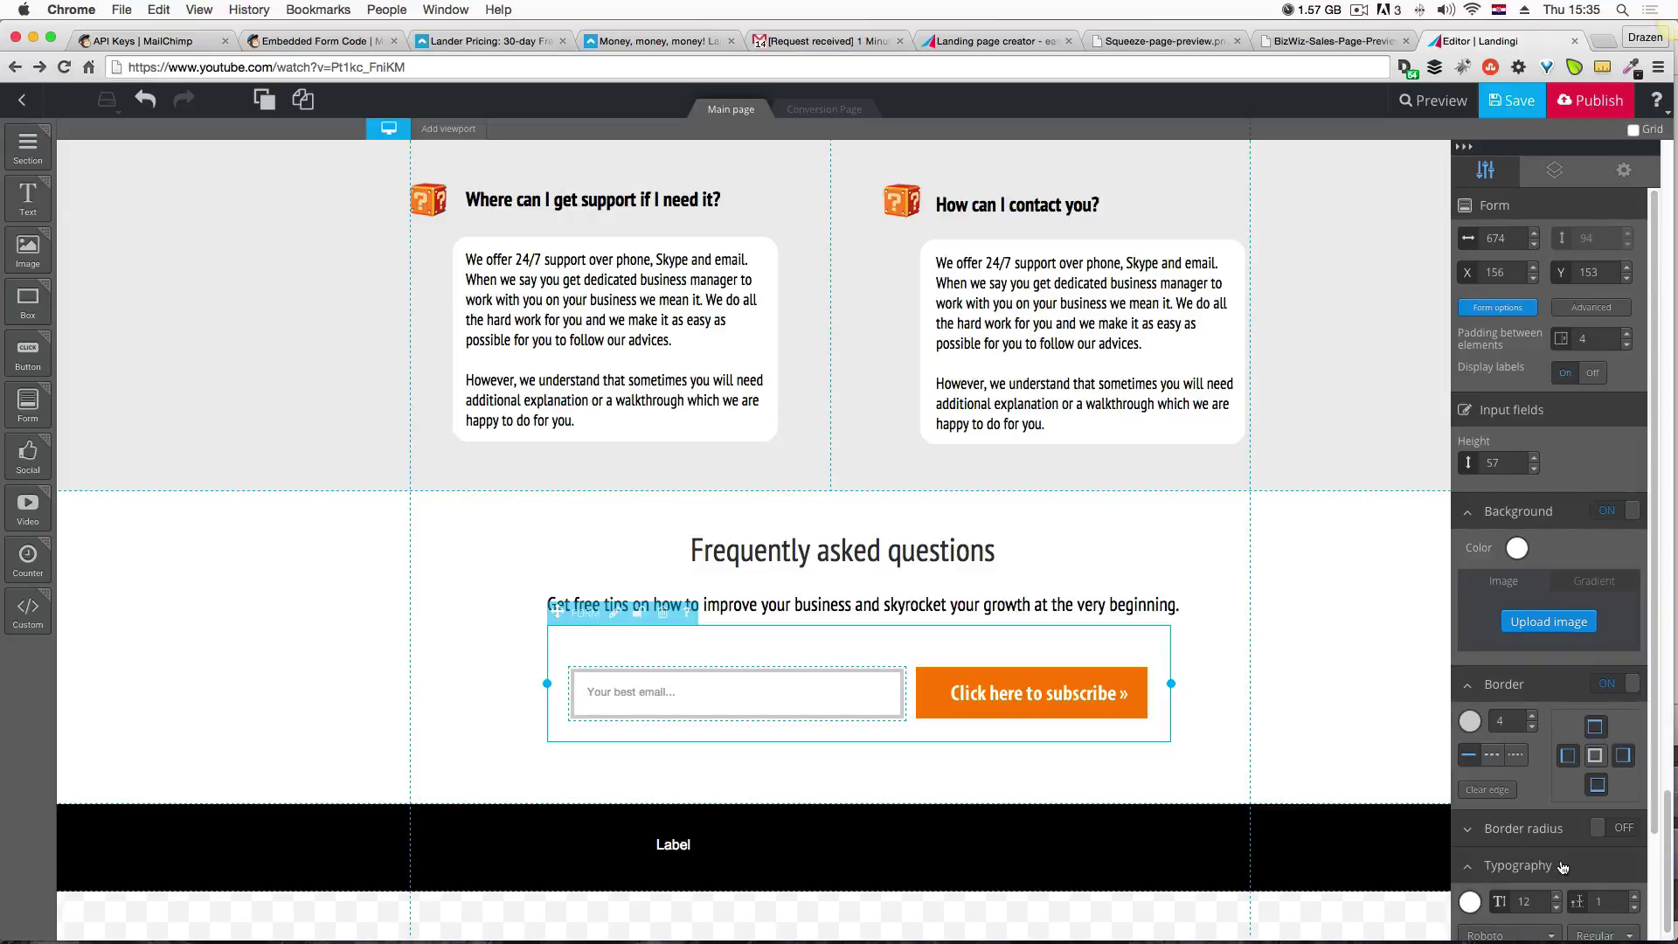
scroll(1558, 865, "down", 2)
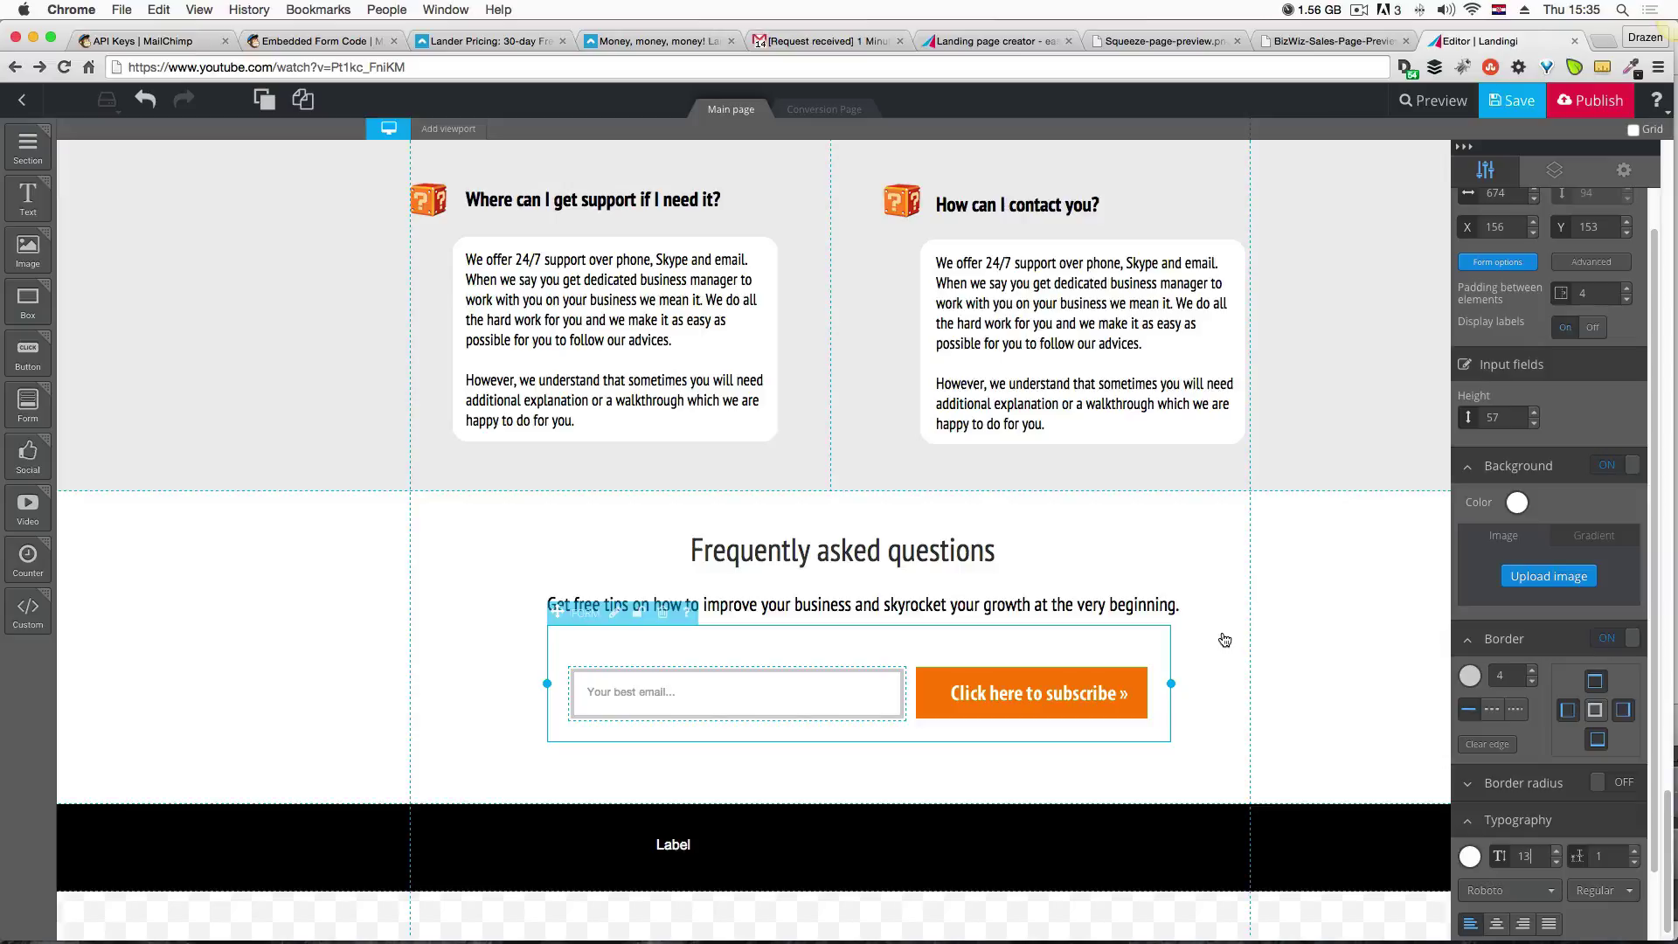
key("BackSpace")
type("5")
left_click(1285, 632)
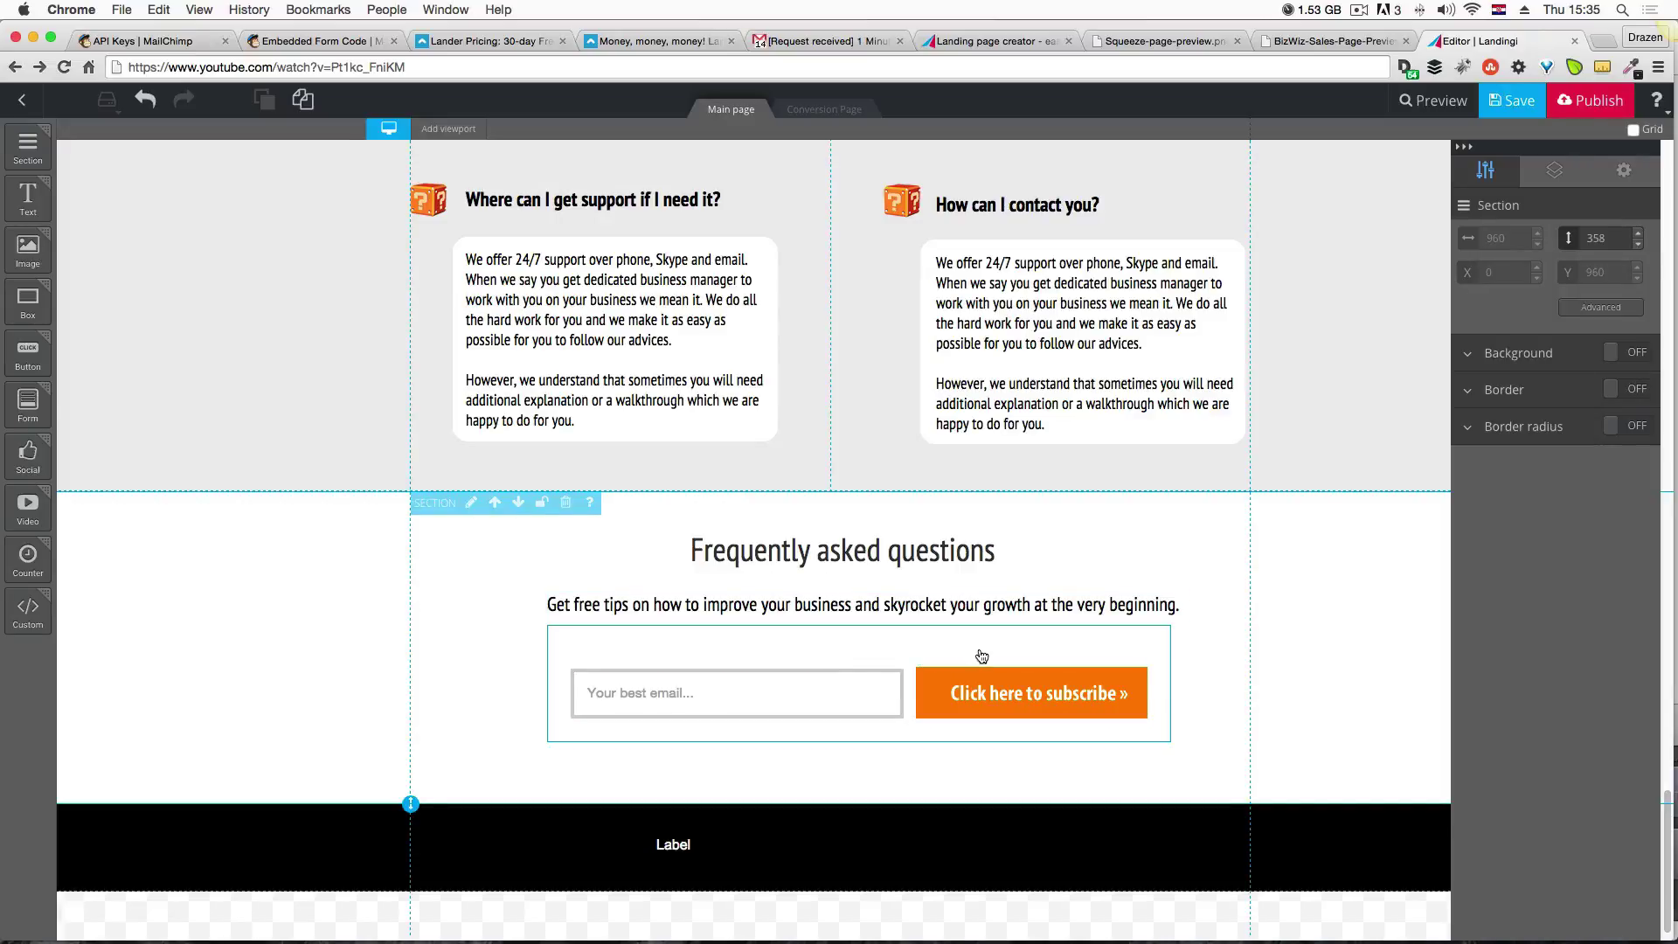
Set the on-click behaviour of the header's "Get a free 30 minute consultation" button image to Lightbox and save it.
scroll(974, 649, "up", 15)
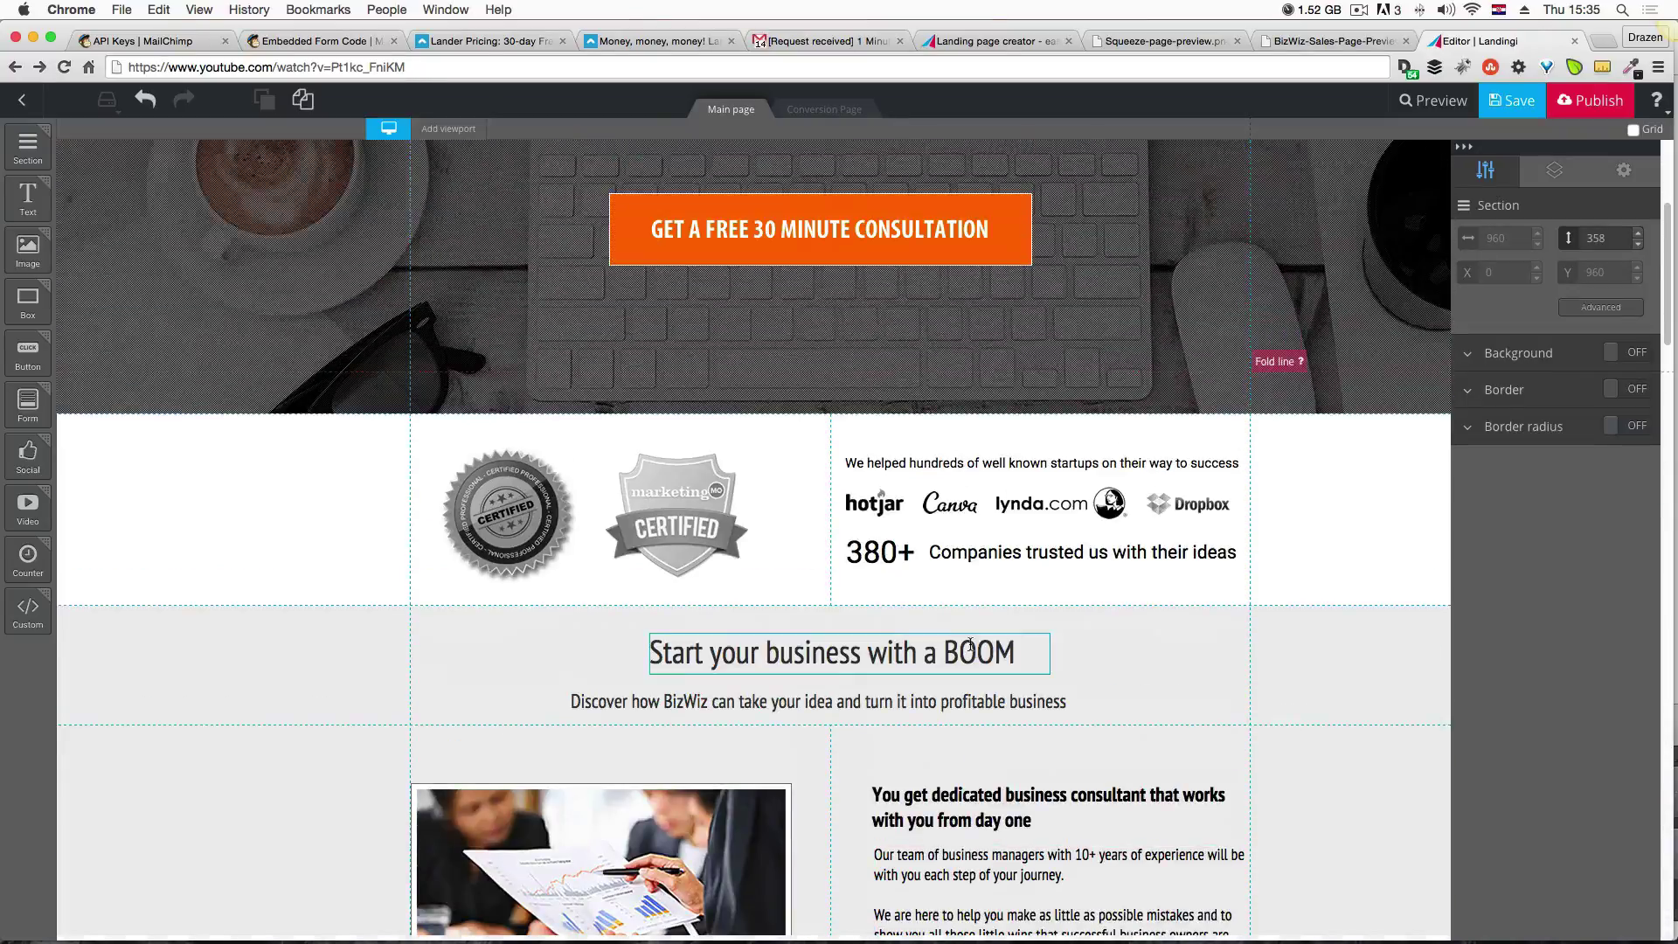
scroll(972, 647, "up", 5)
left_click(953, 574)
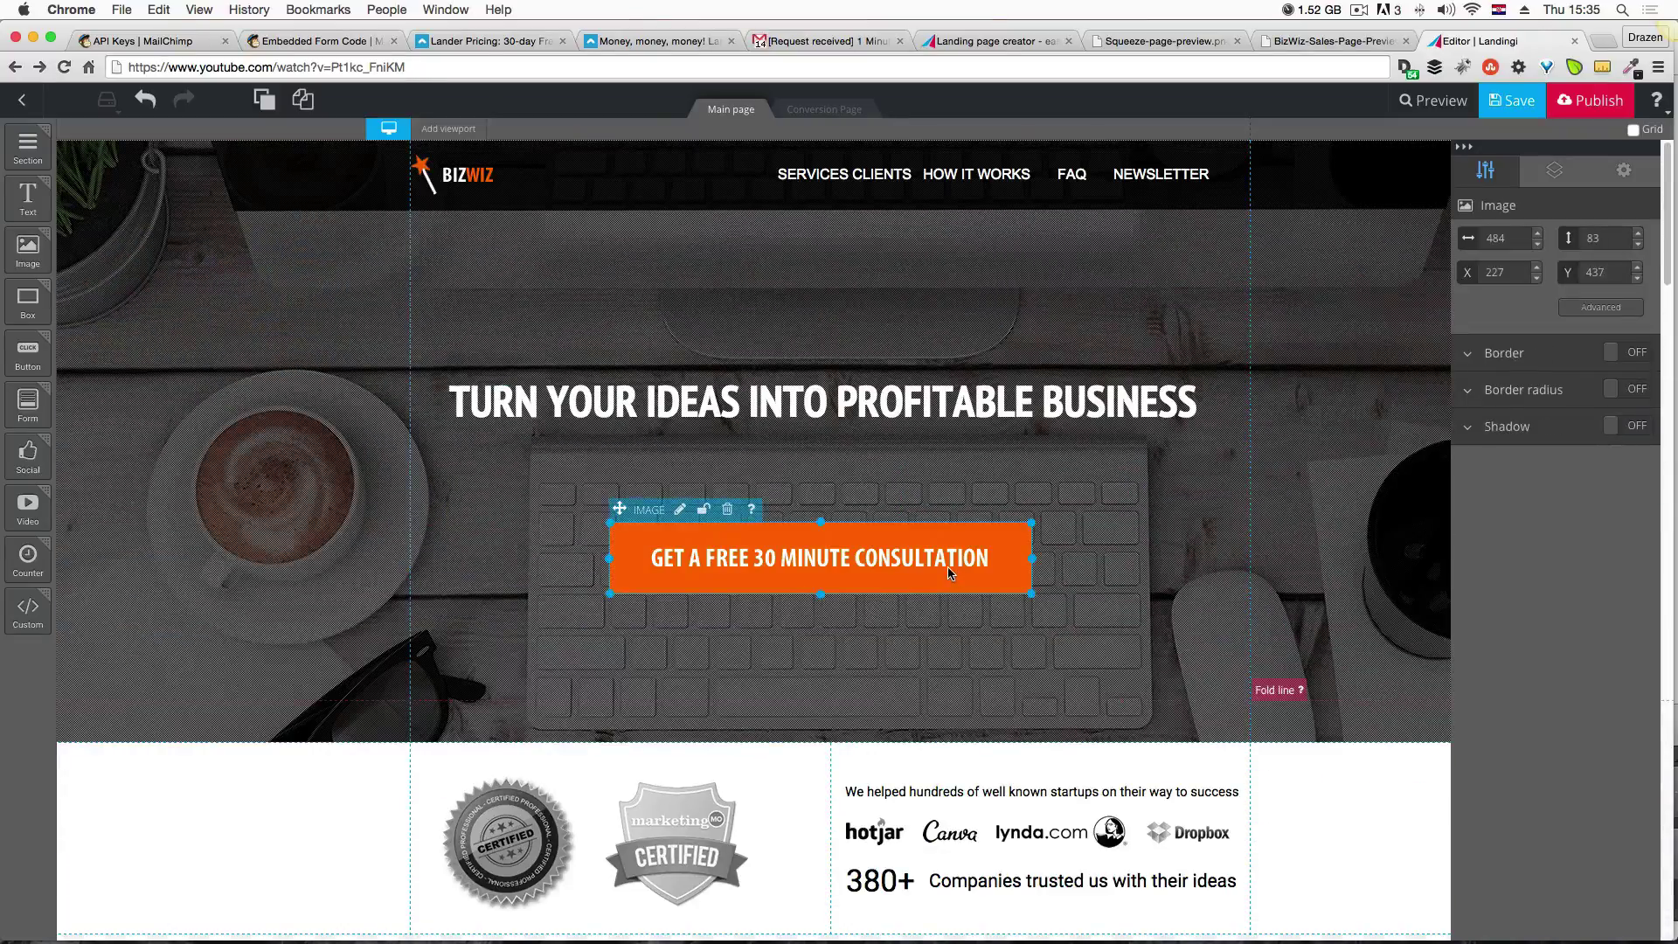
left_click(681, 513)
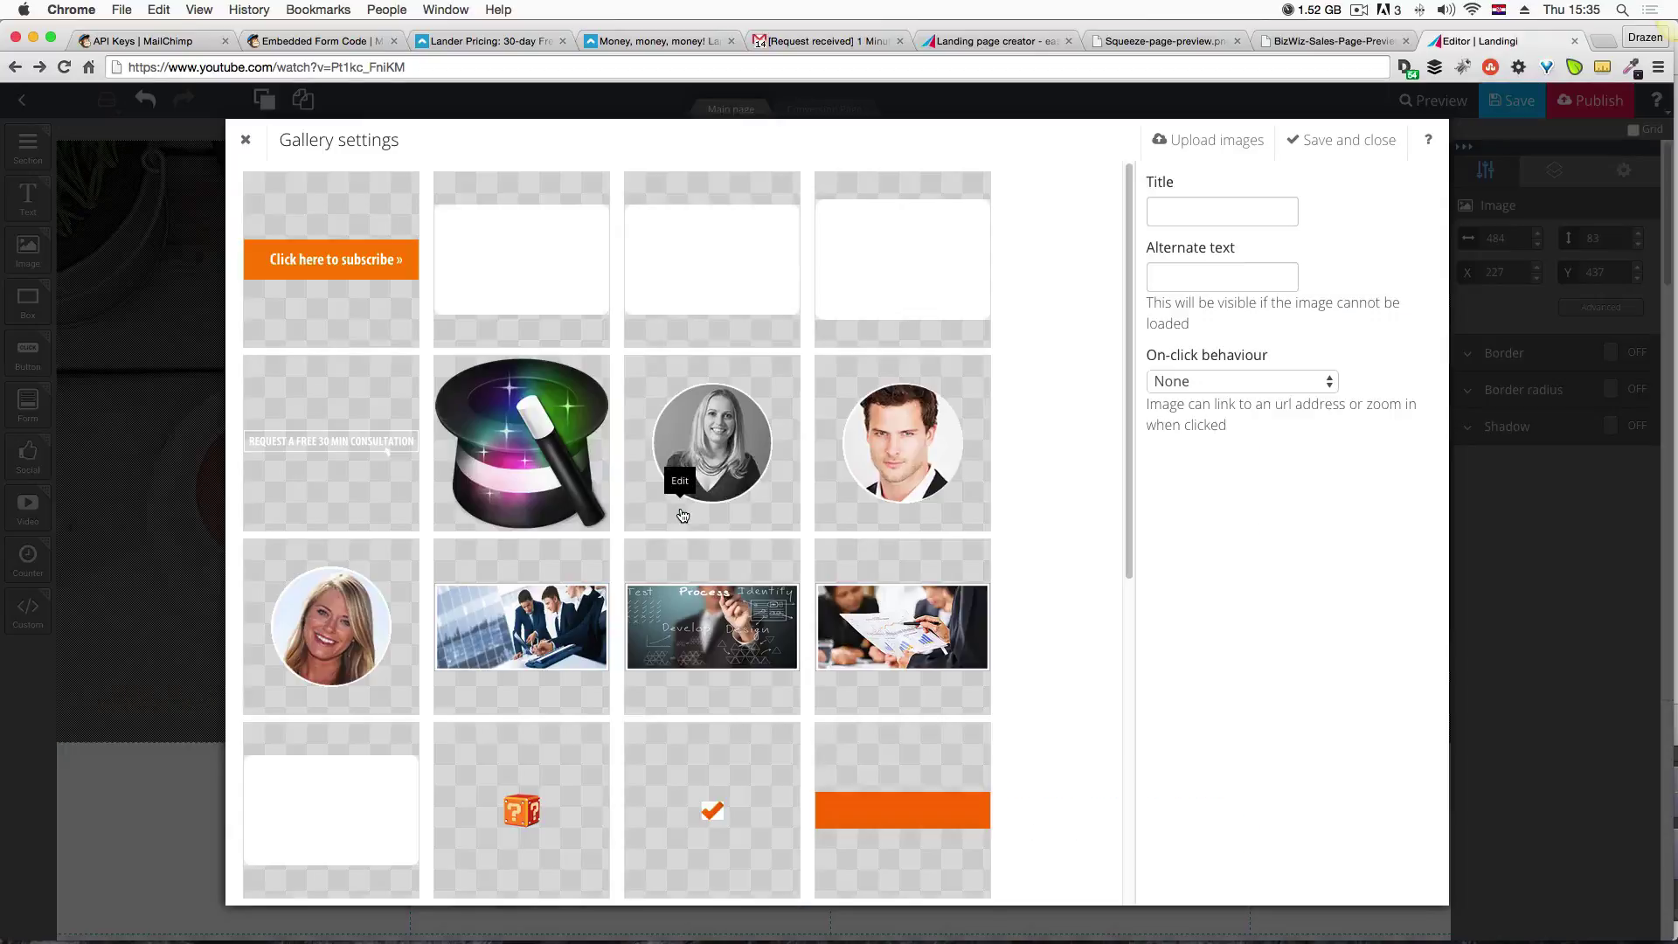
left_click(1222, 381)
left_click(1183, 419)
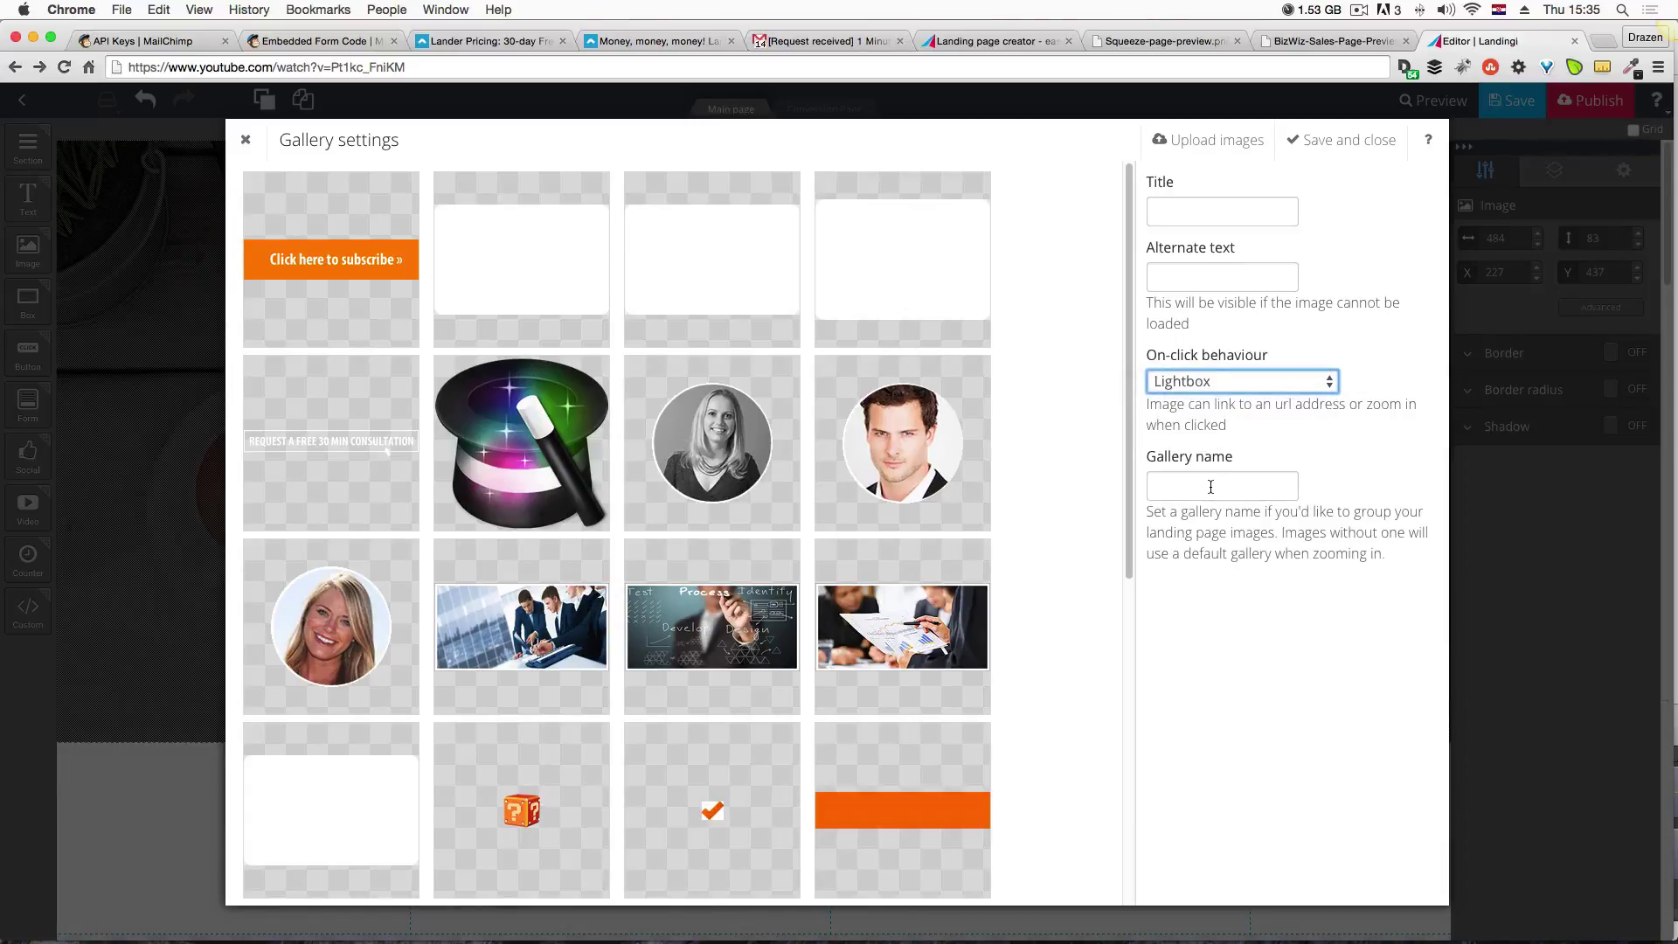
left_click(1341, 140)
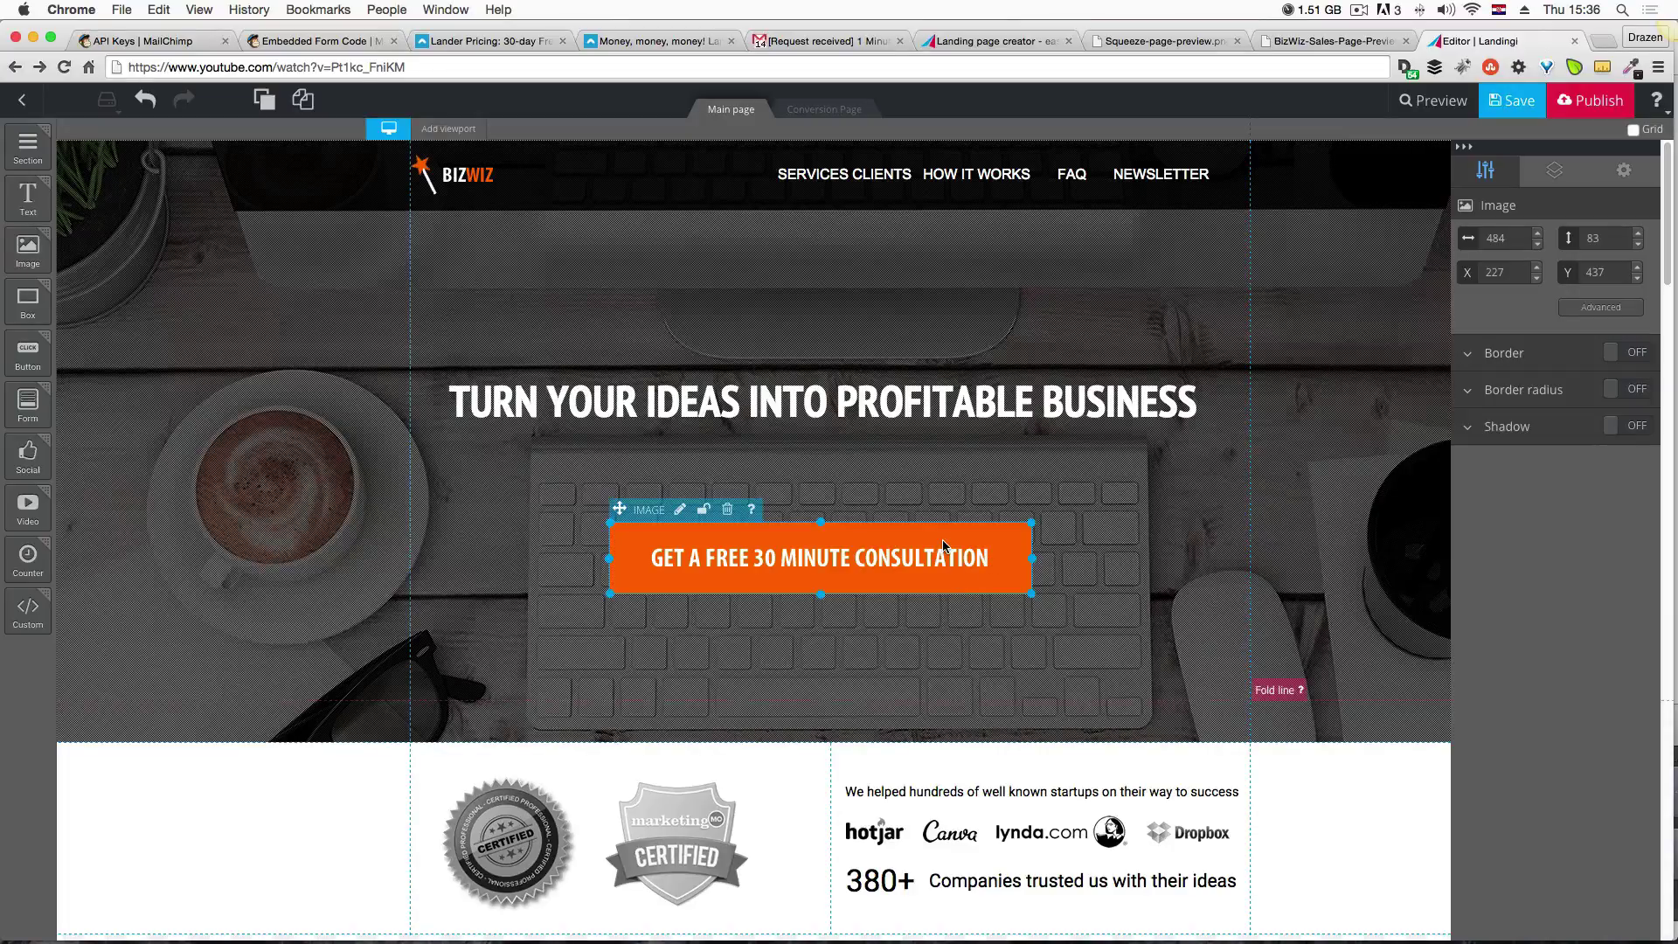
Shift the text label in the black footer section slightly to X 274.
scroll(935, 547, "down", 10)
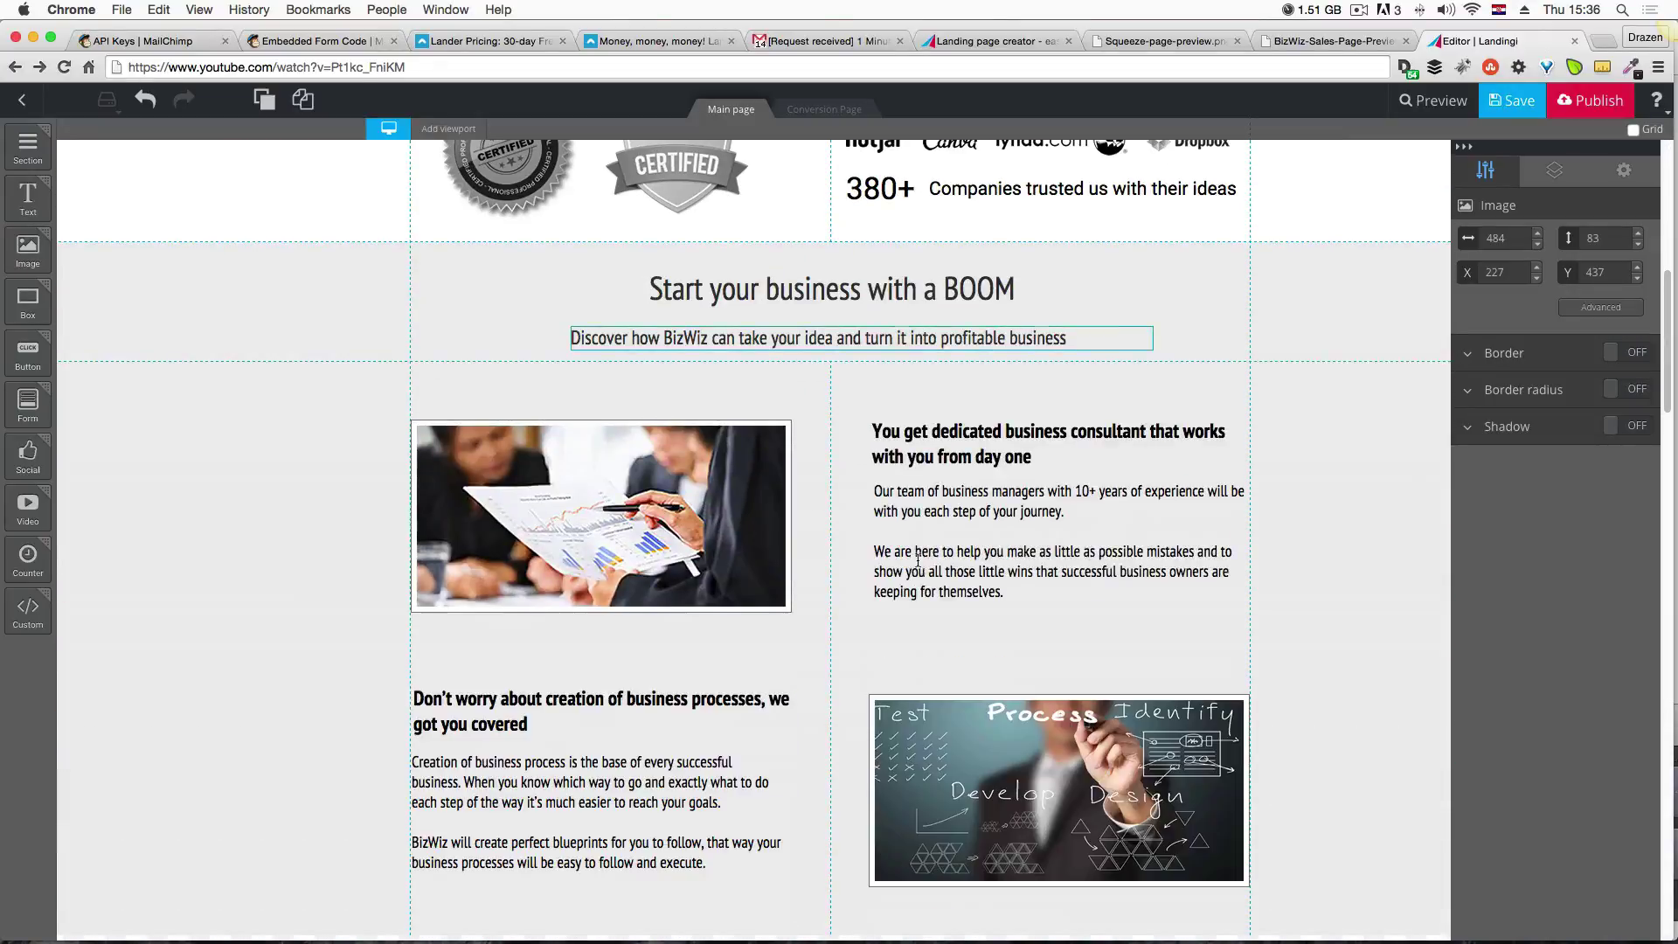
scroll(918, 560, "down", 10)
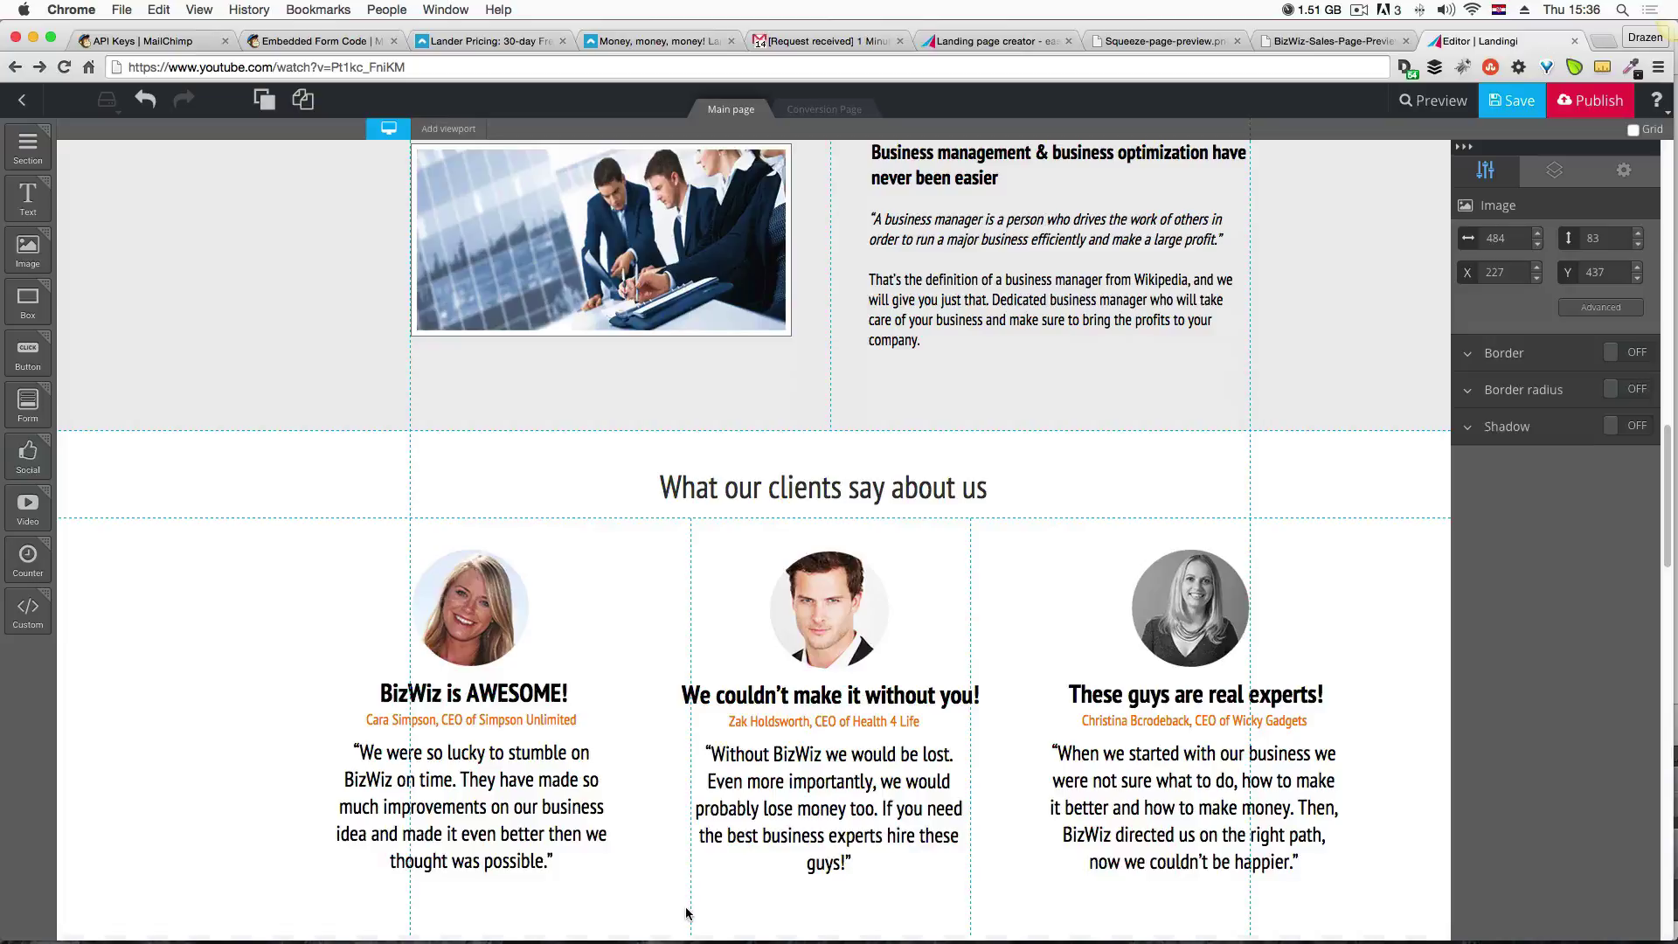
scroll(687, 865, "down", 5)
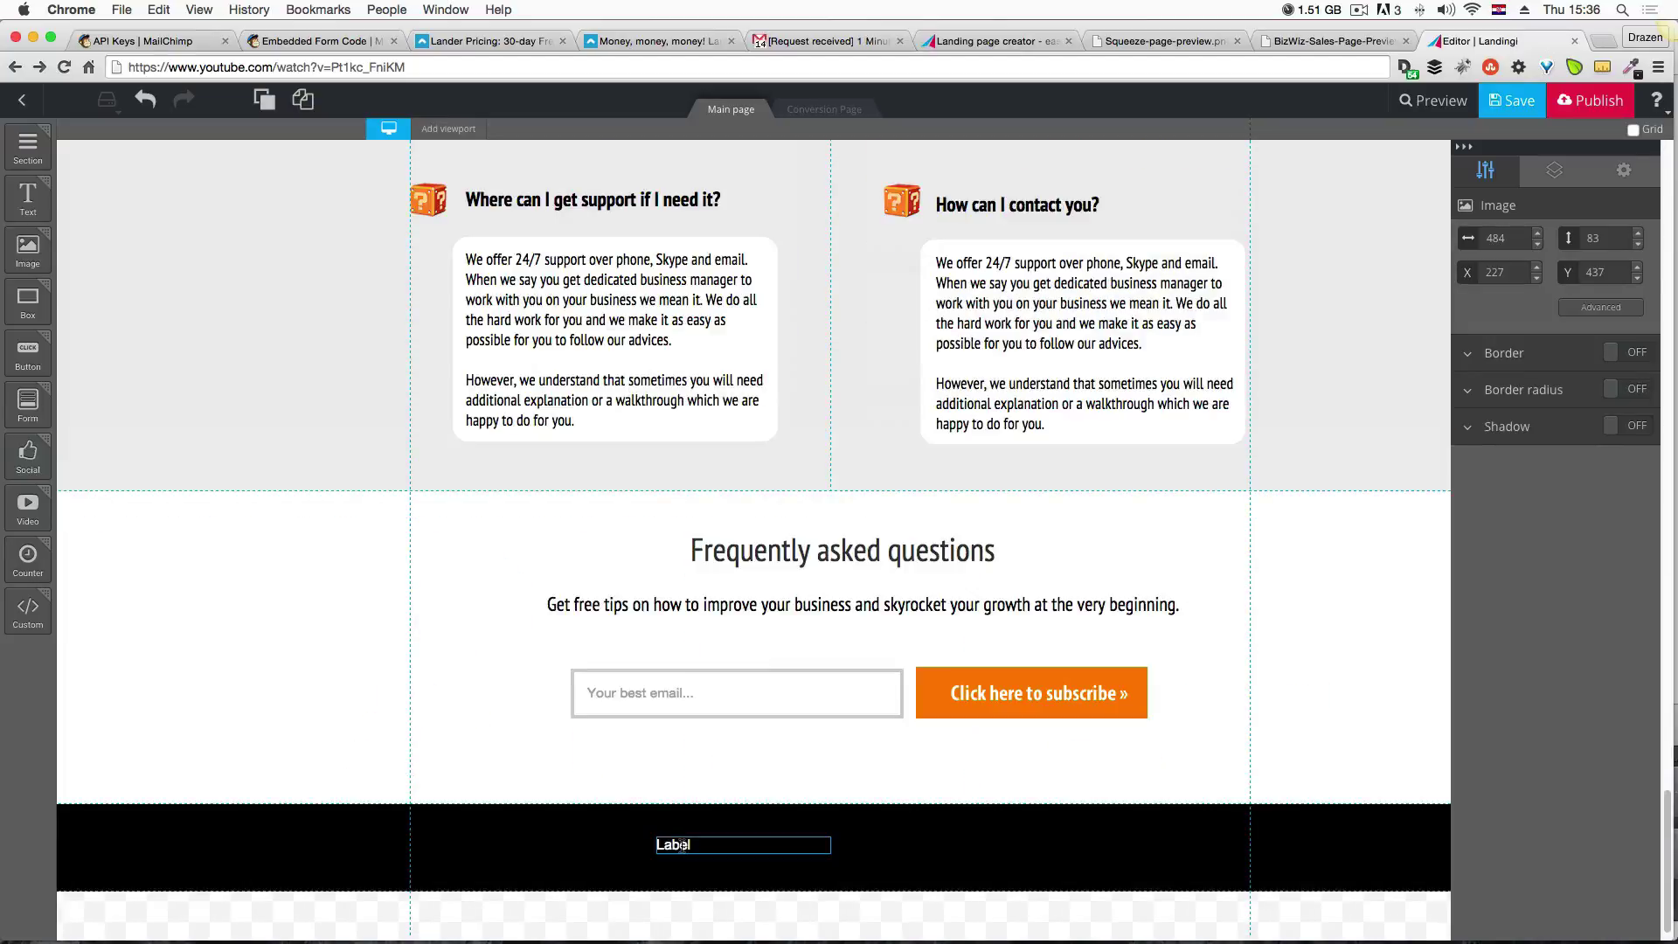
left_click(699, 848)
left_click_drag(699, 852, 695, 851)
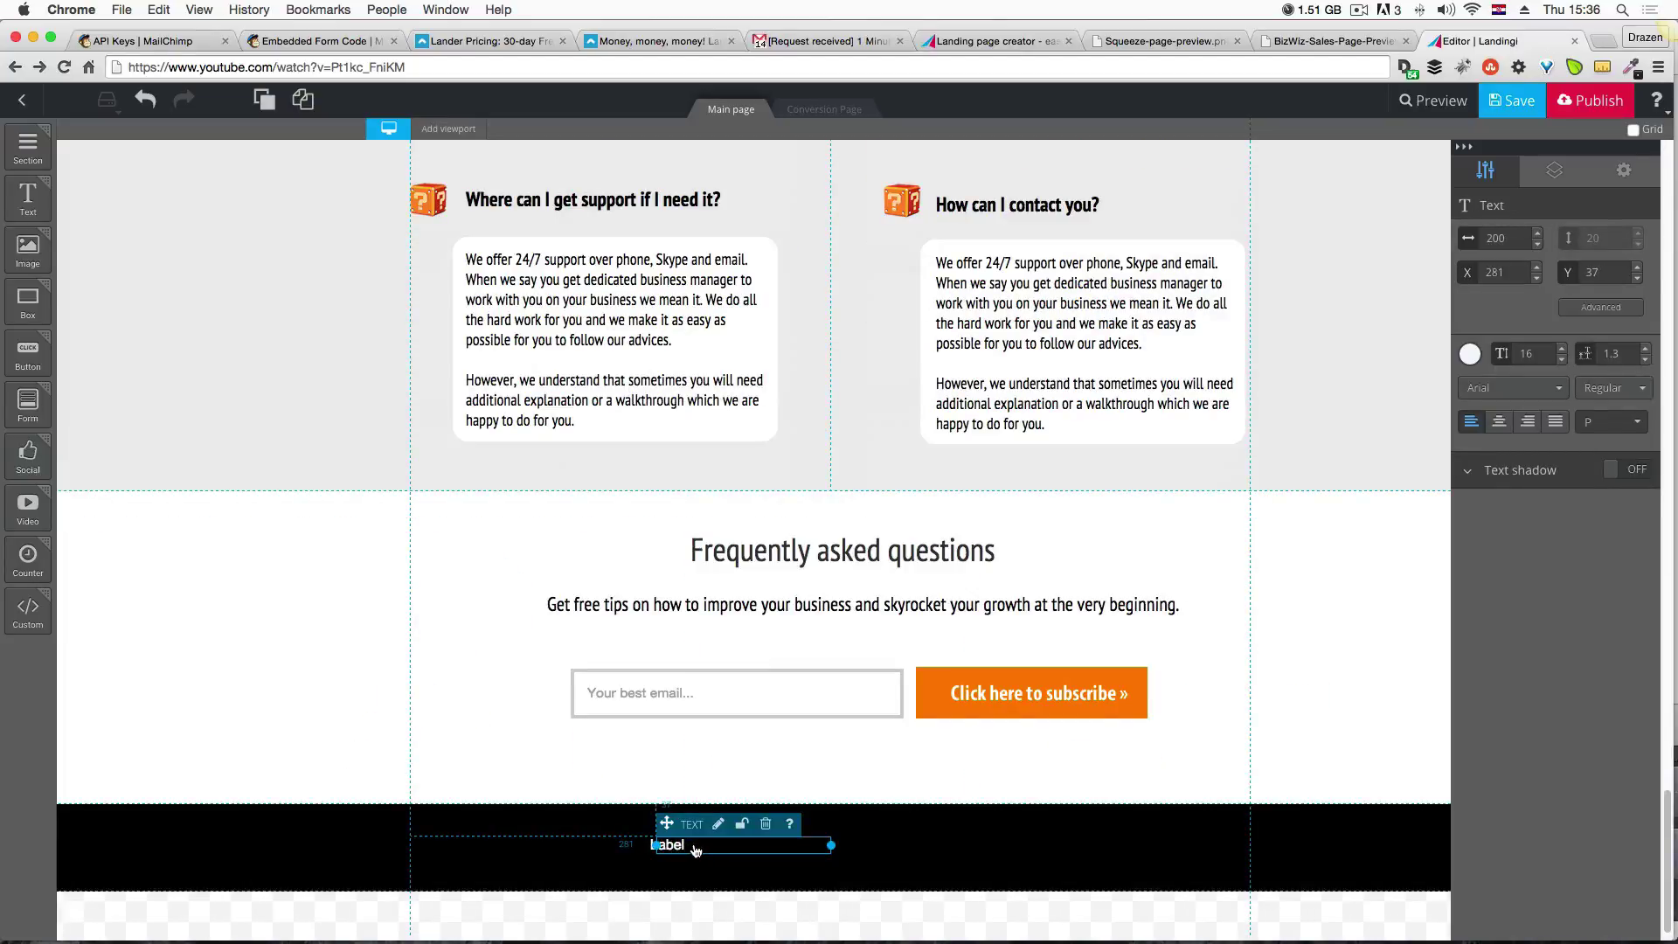
Try to replace the footer label with the text "Copyright 2015. © BizWiz" from the Fireworks mockup, and undo the change.
double_click(691, 846)
mouse_move(1672, 4)
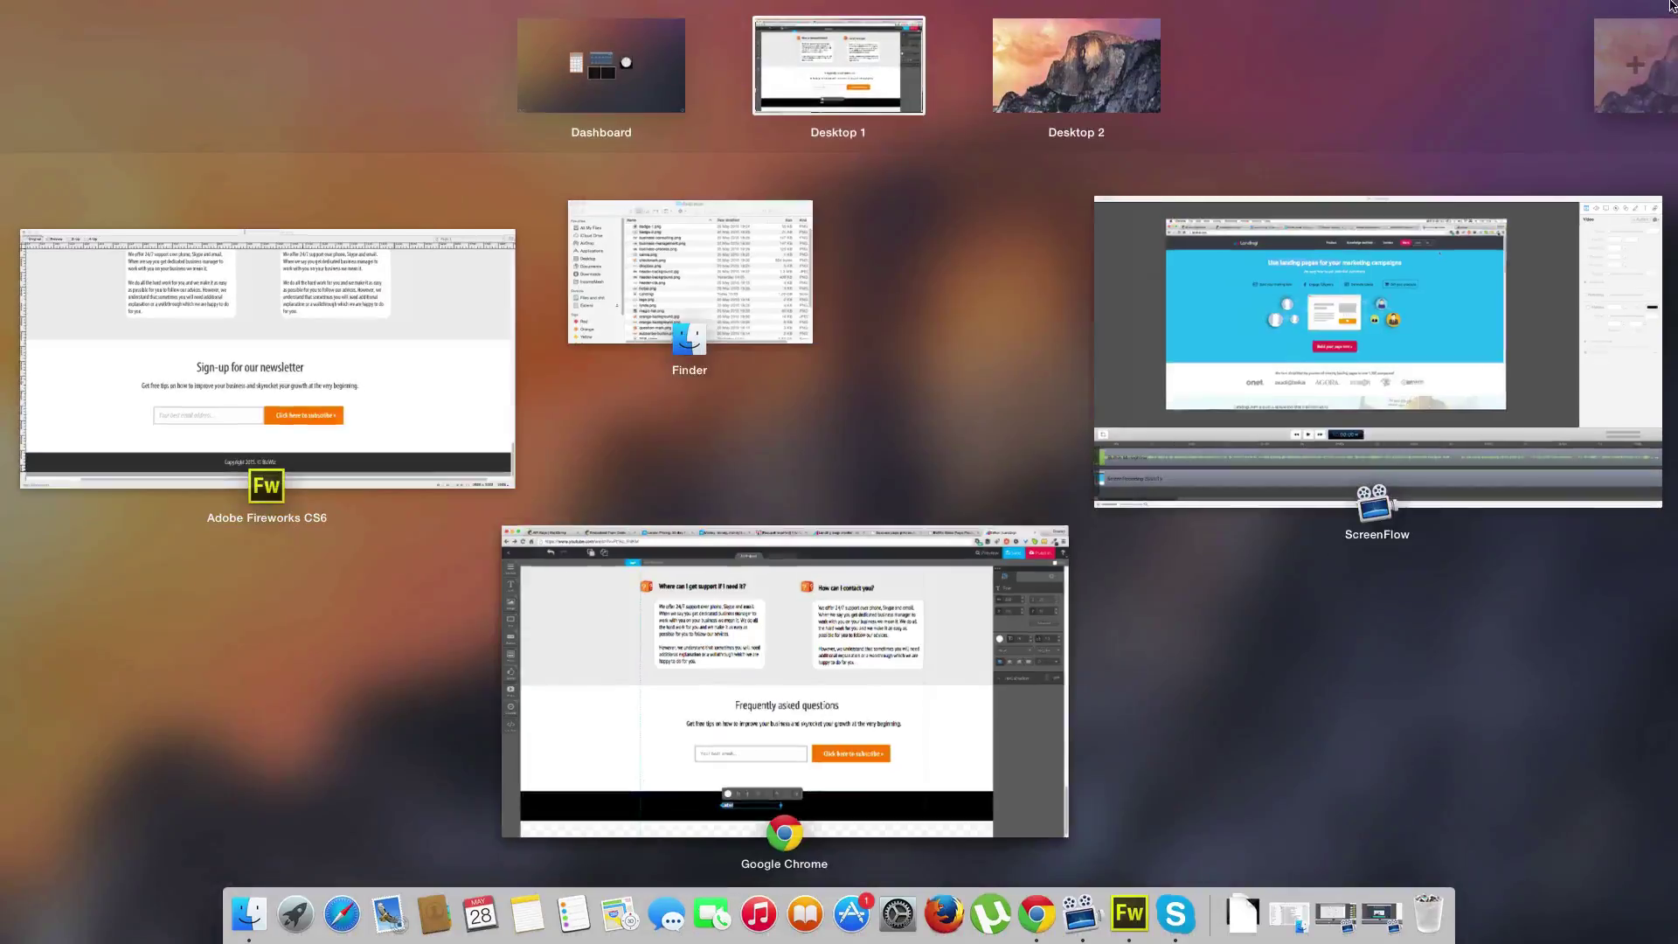
left_click(507, 367)
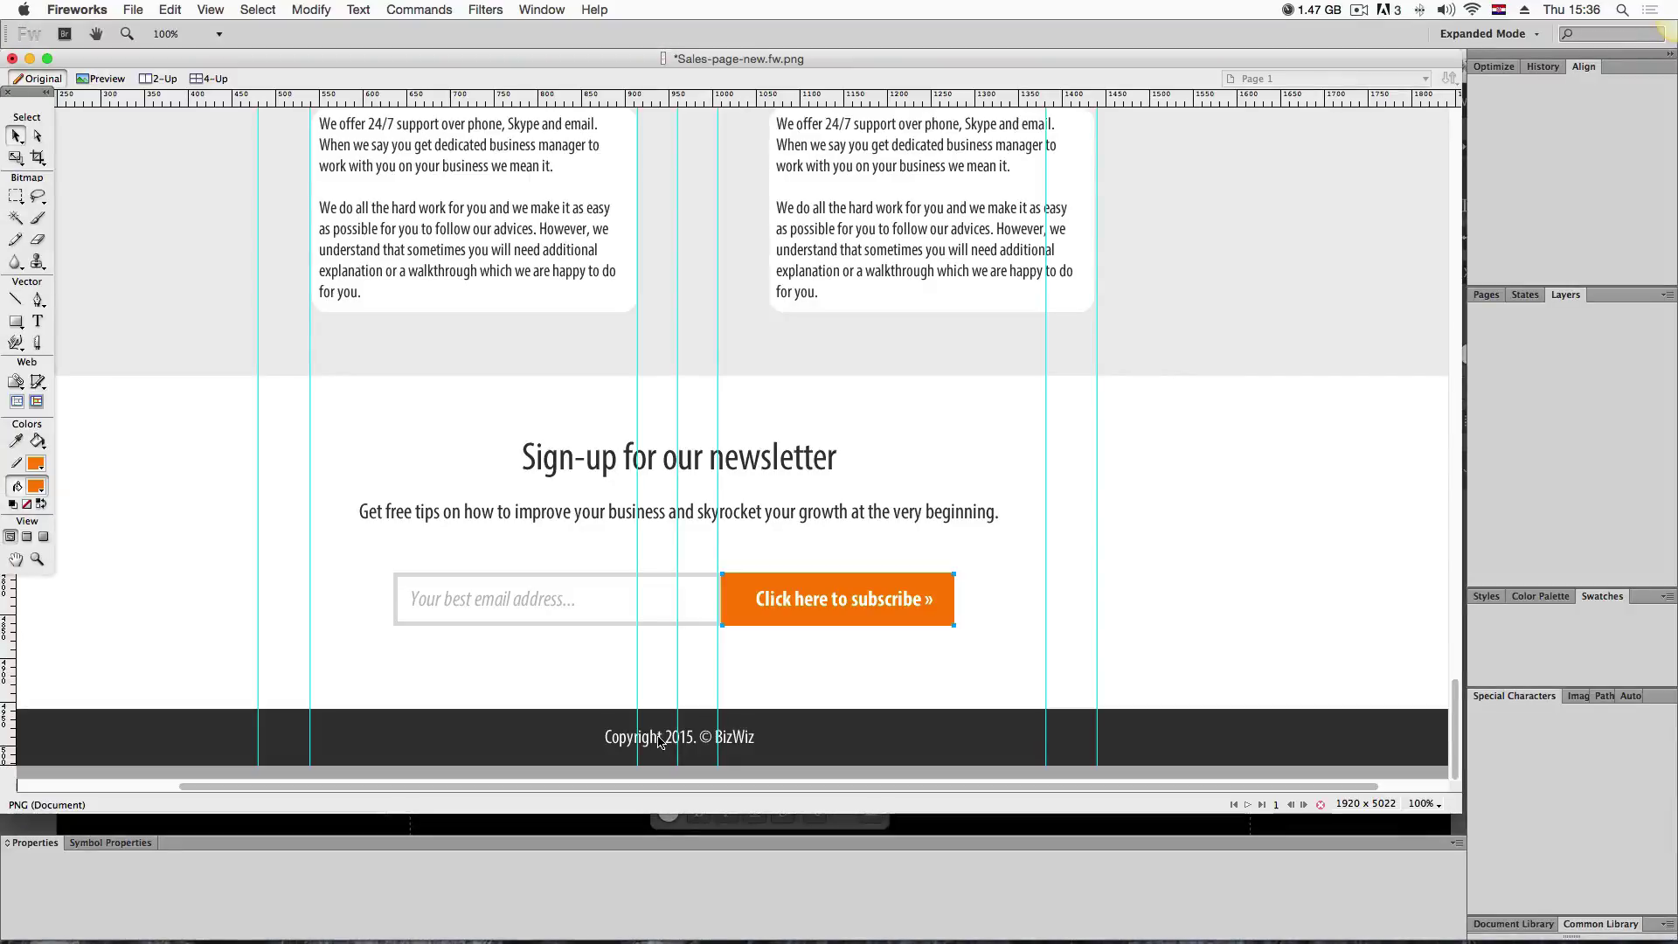
double_click(660, 741)
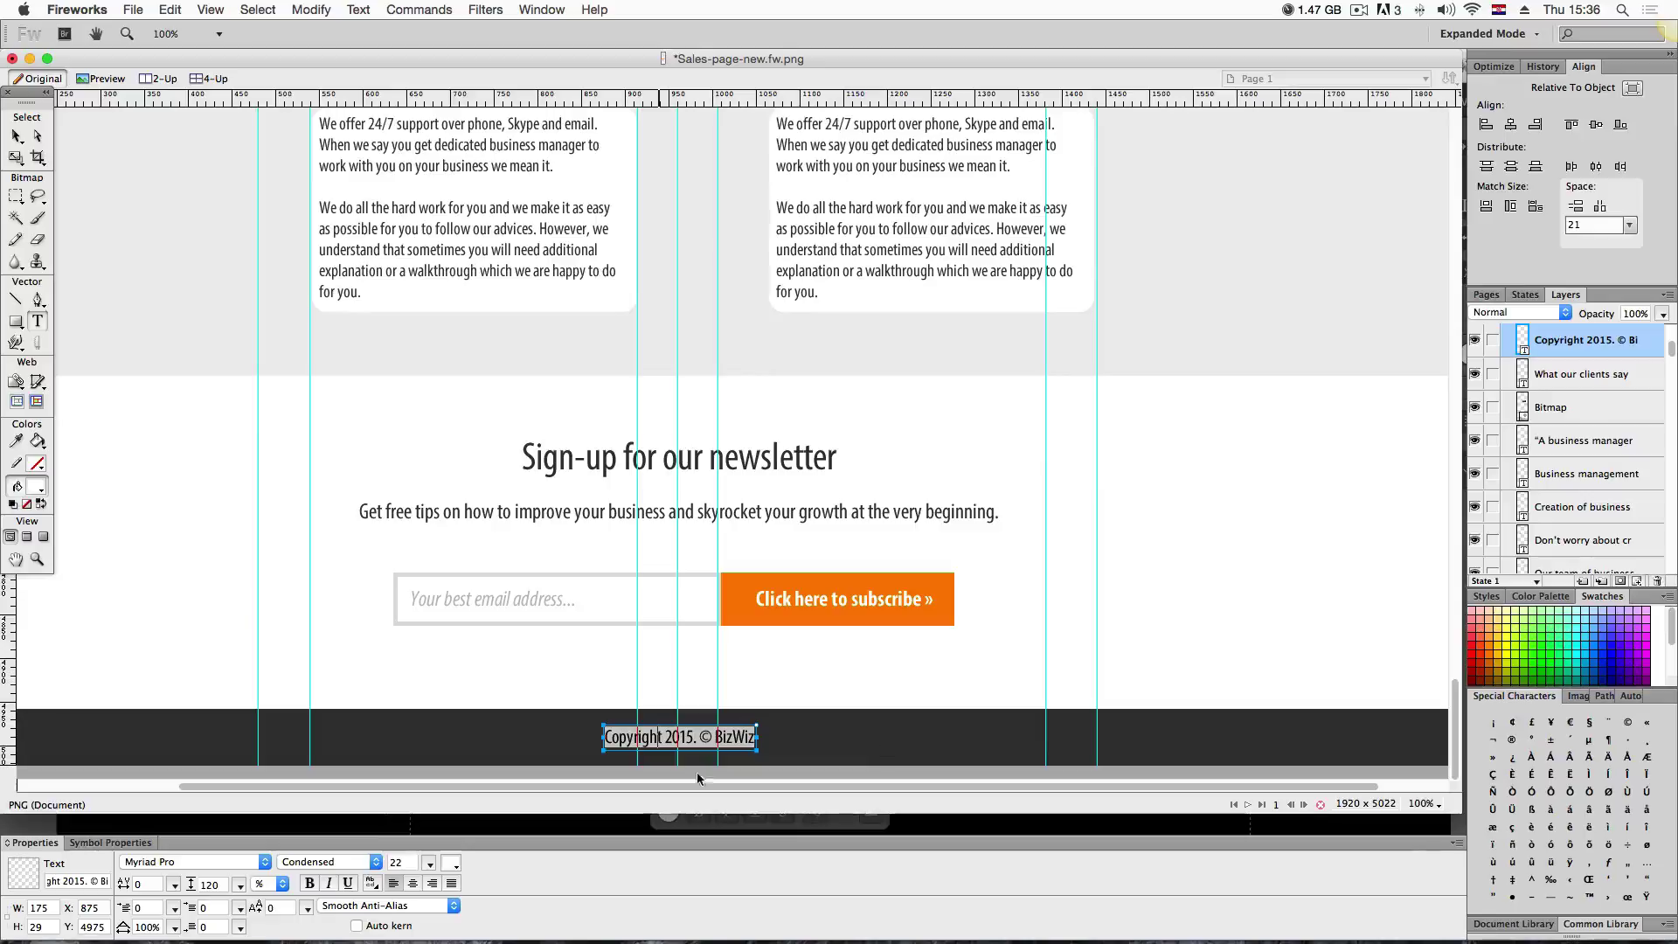
key("super+Tab")
key("super+v")
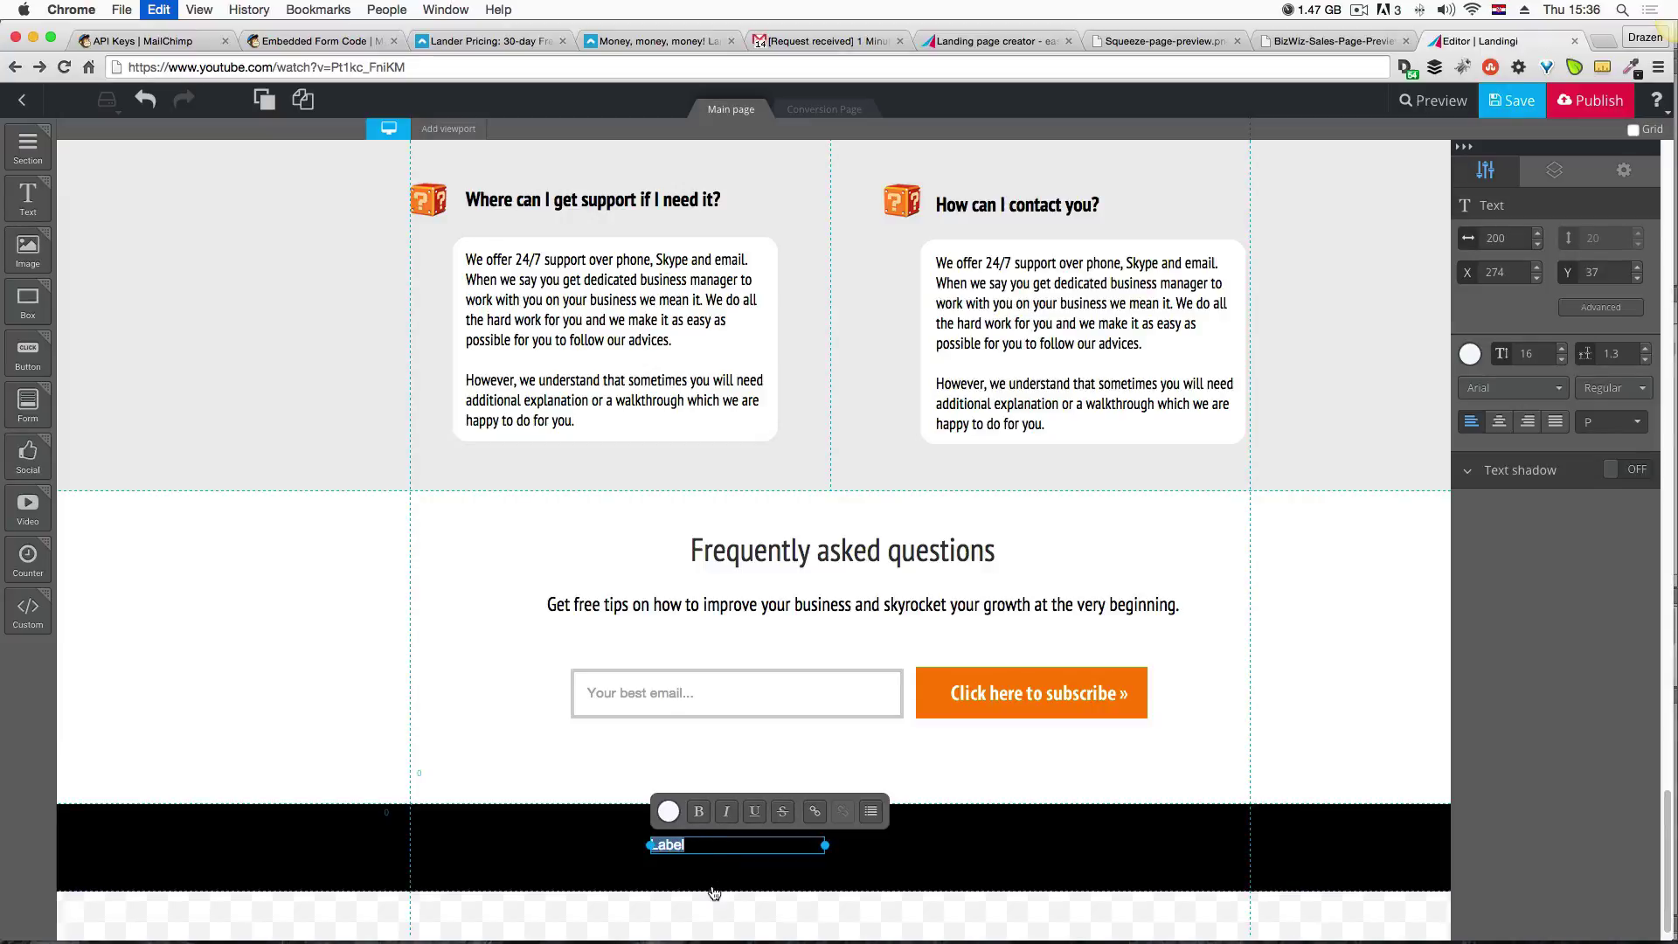
left_click(569, 855)
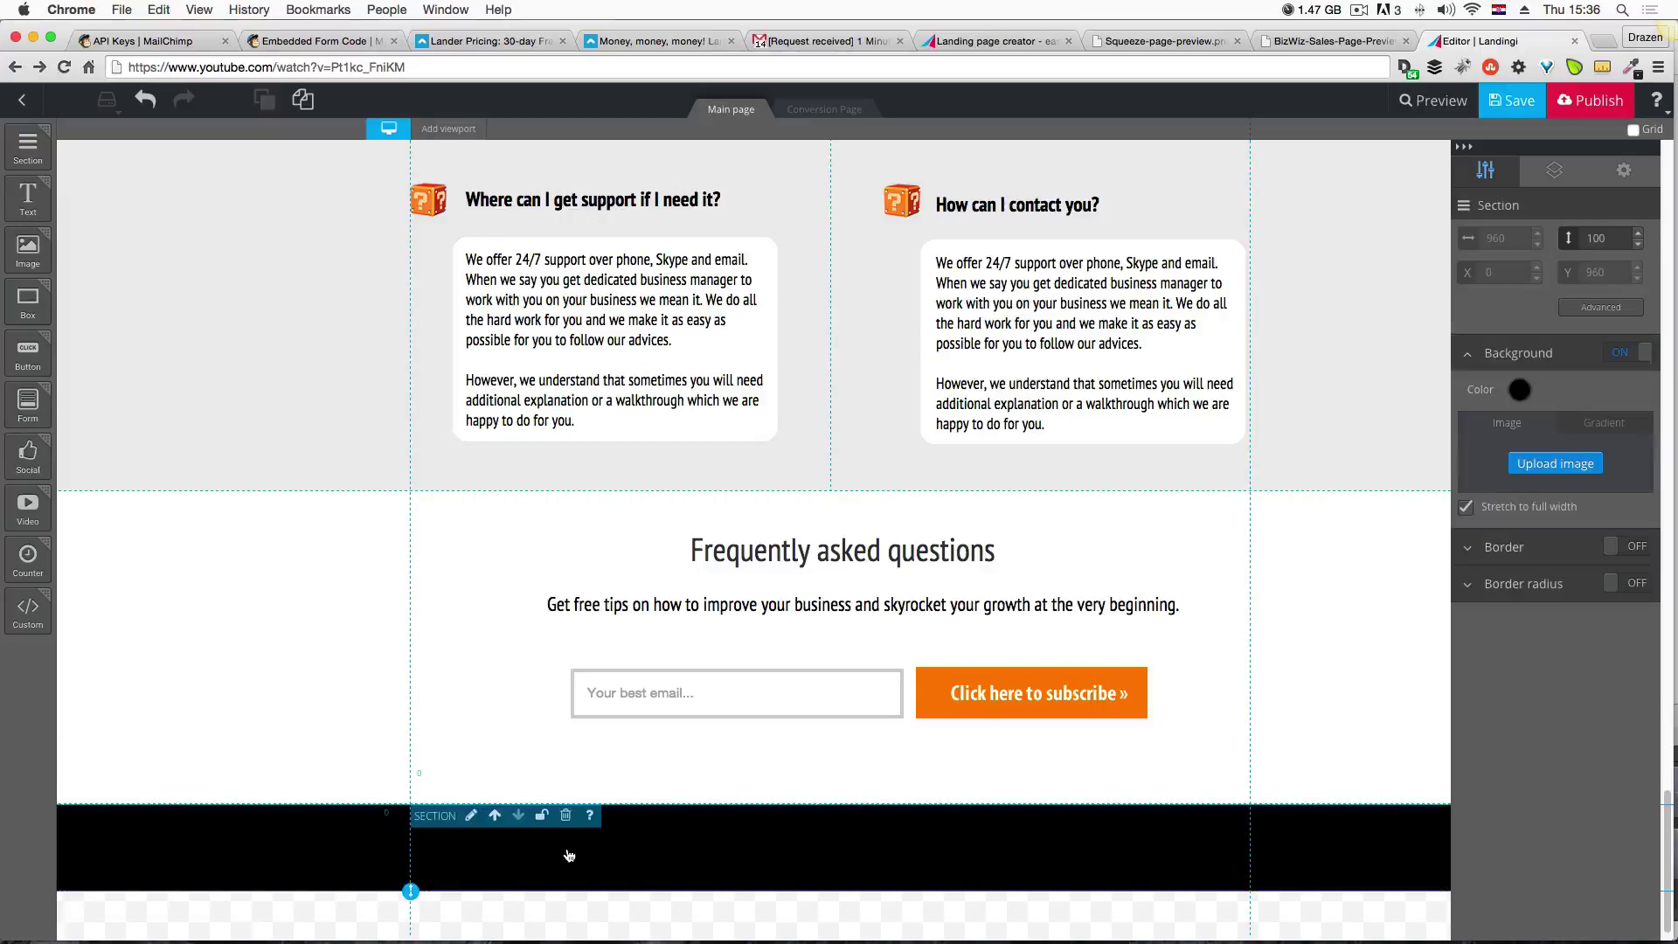
left_click(145, 104)
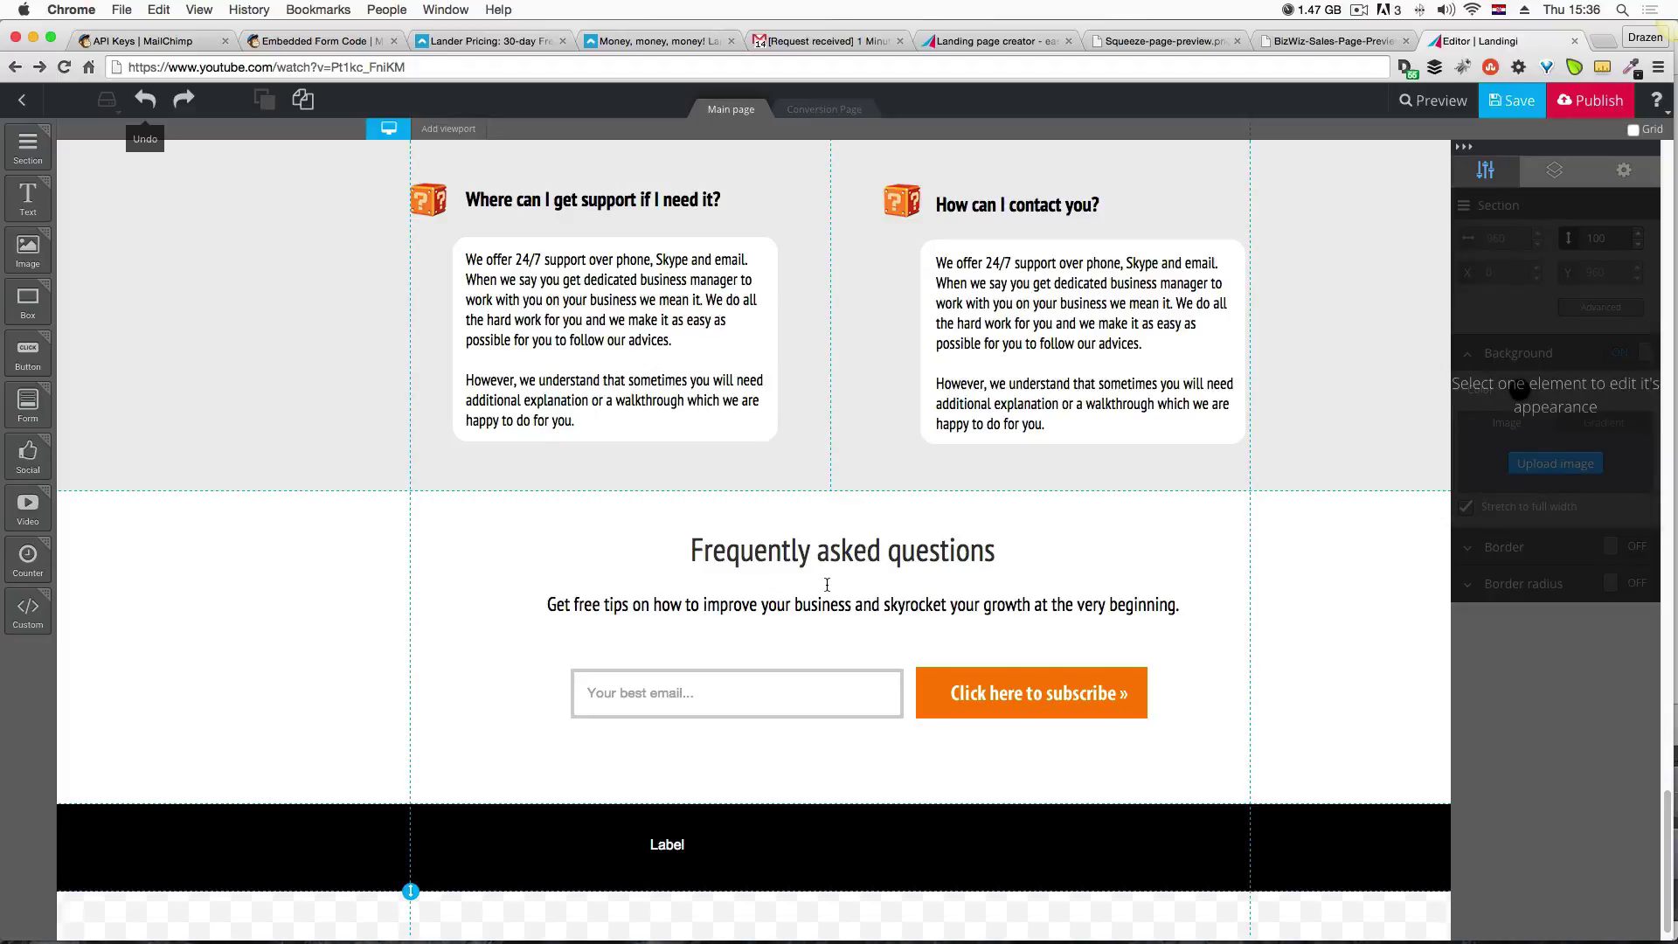
scroll(827, 584, "up", 15)
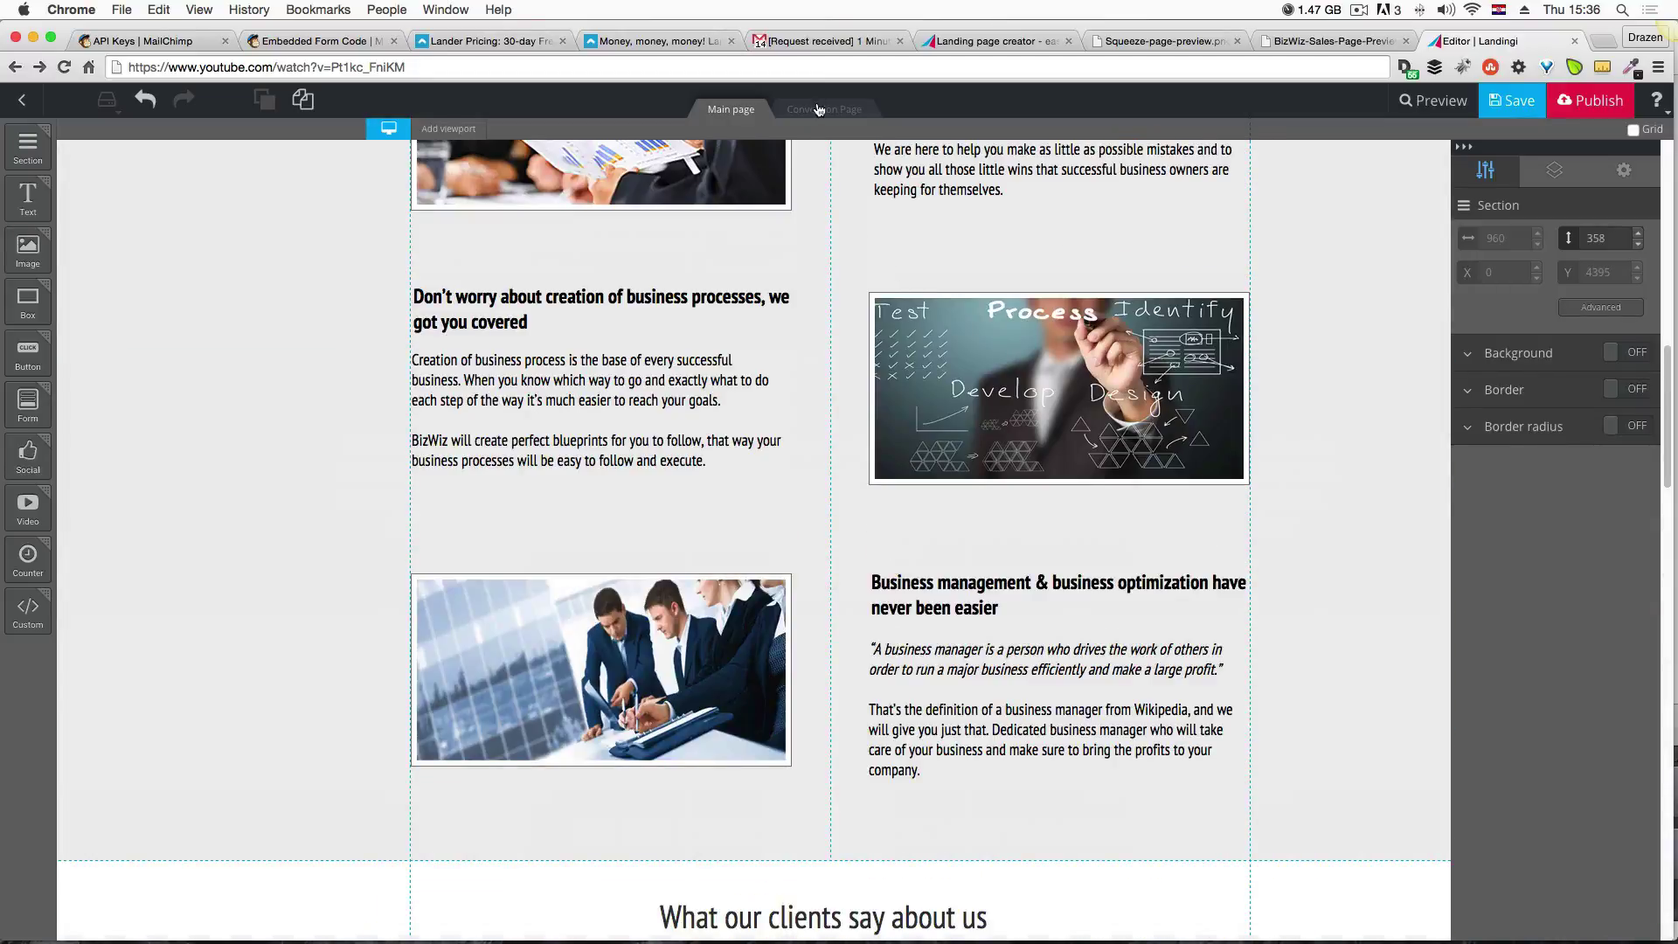
View the Conversion Page and its section, and return to the header section of the main page.
left_click(703, 111)
left_click(826, 115)
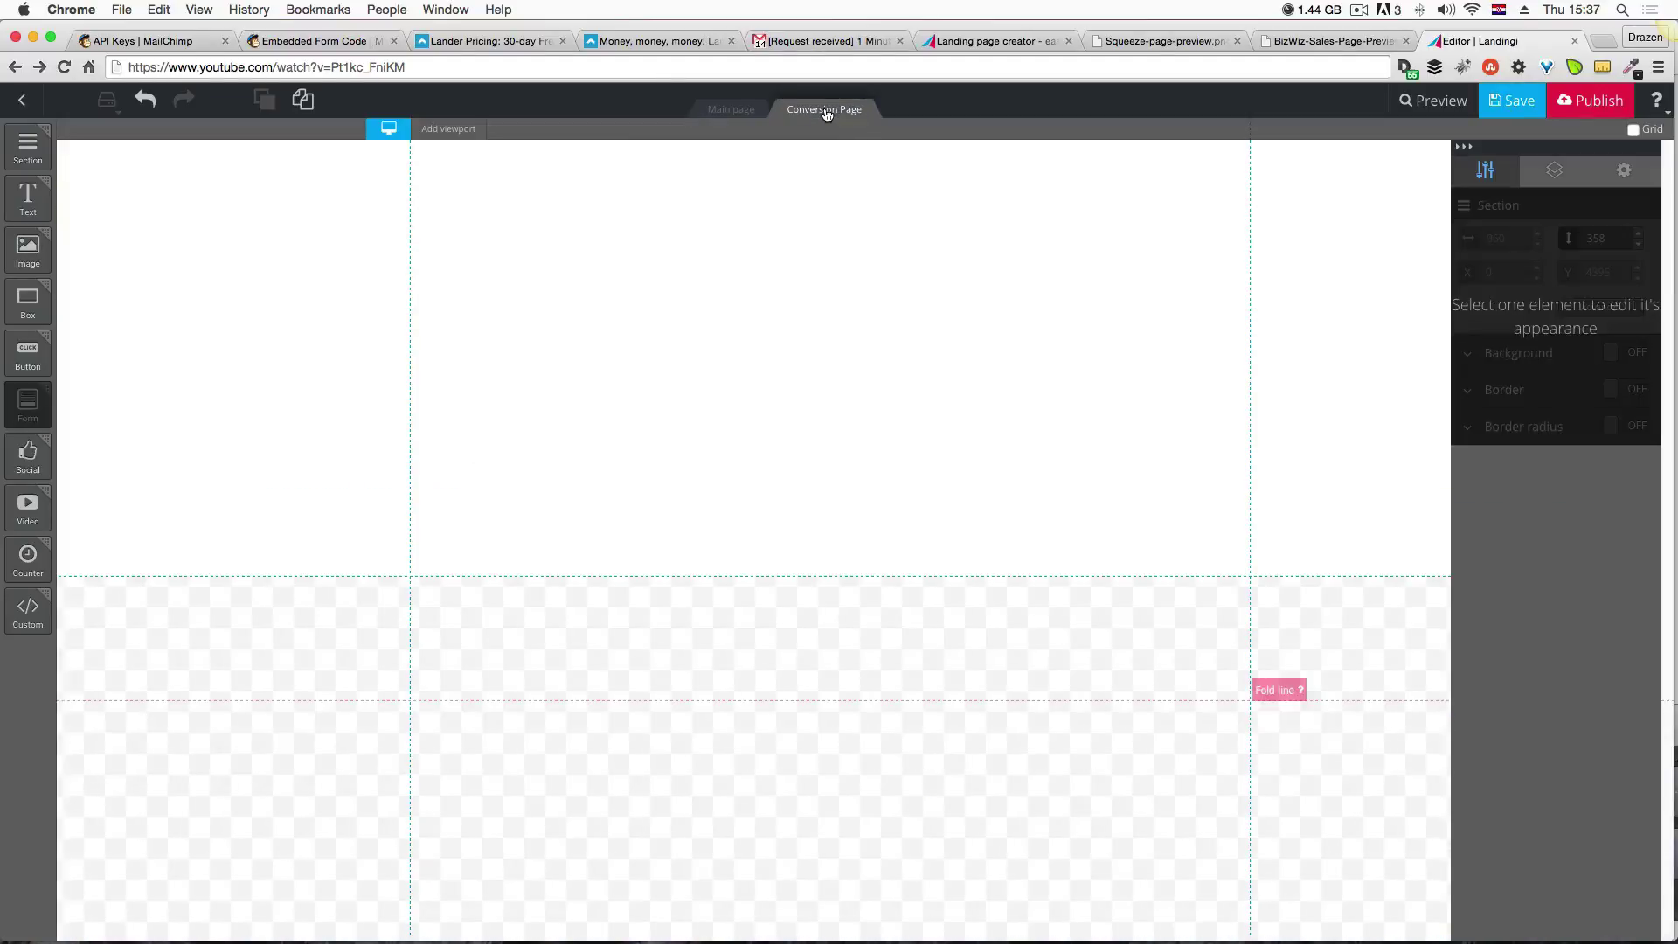
left_click(878, 472)
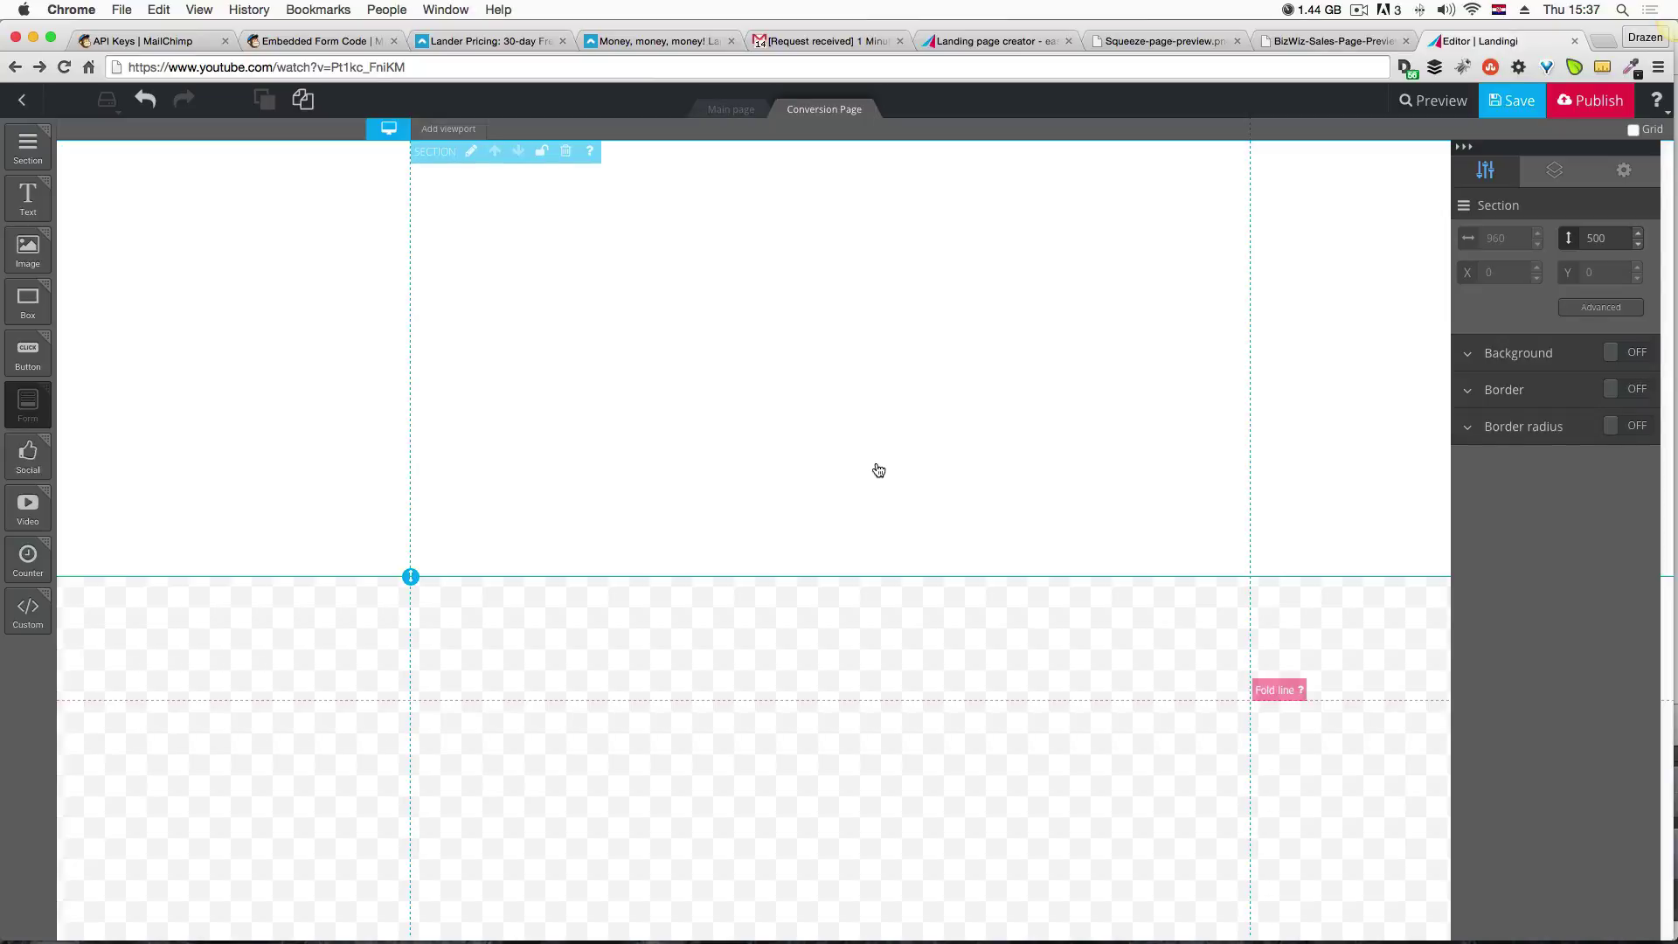
left_click(734, 109)
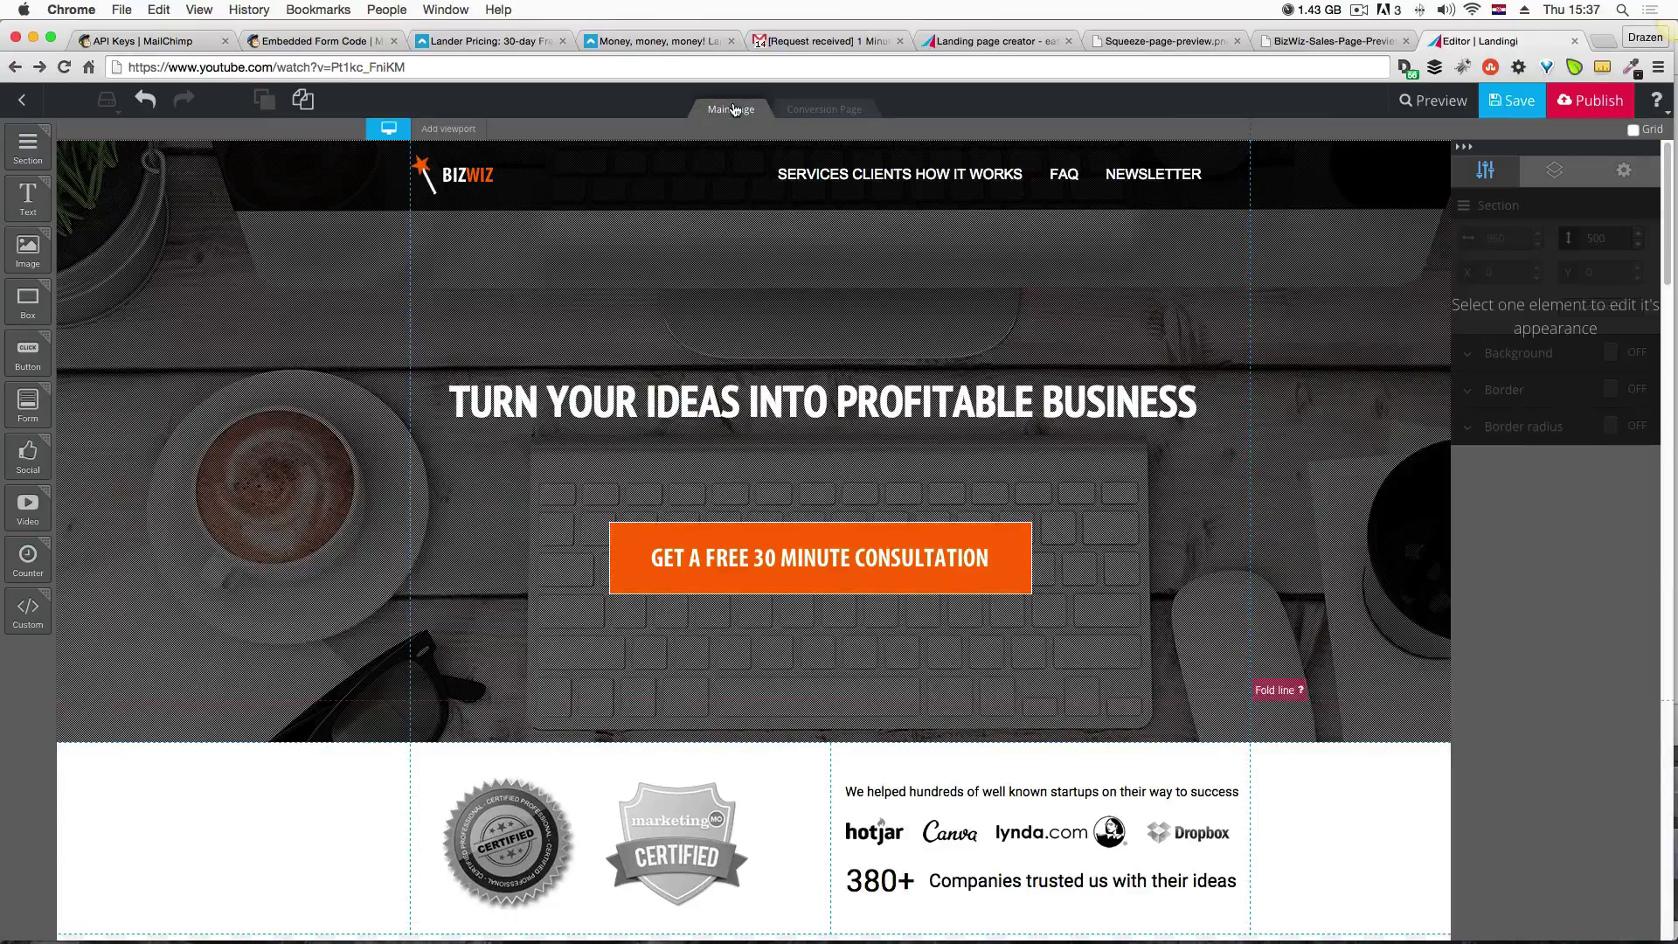
left_click(284, 282)
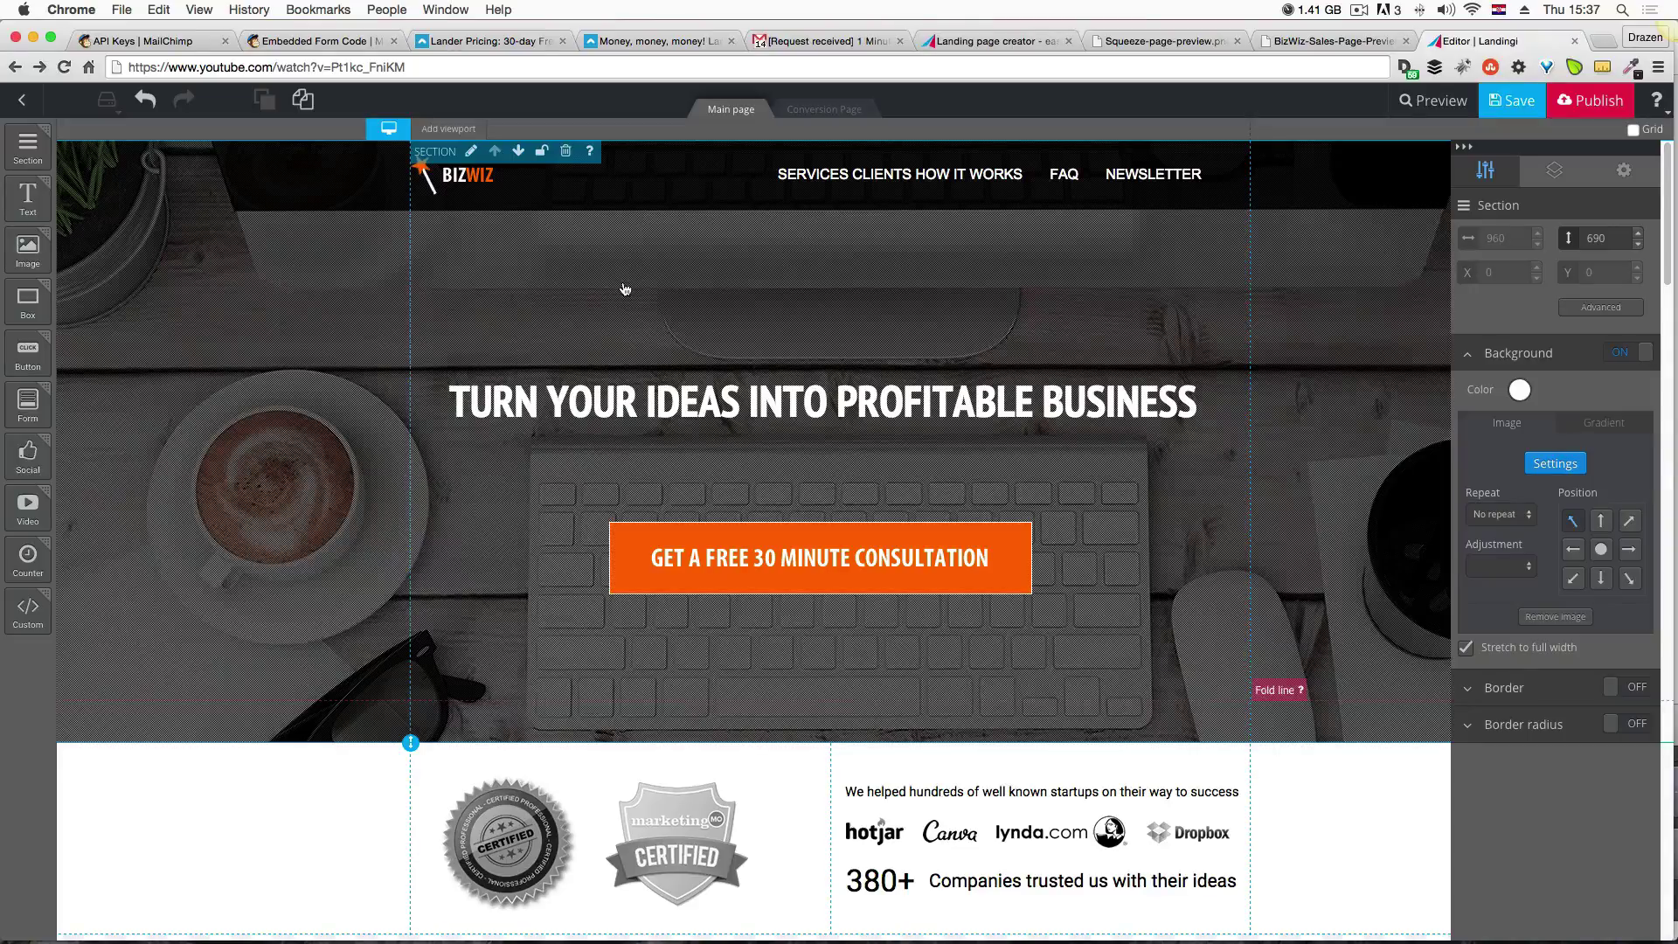
Examine the link options for the word "SERVICES" in the header navigation text, leaving it unlinked.
left_click(885, 177)
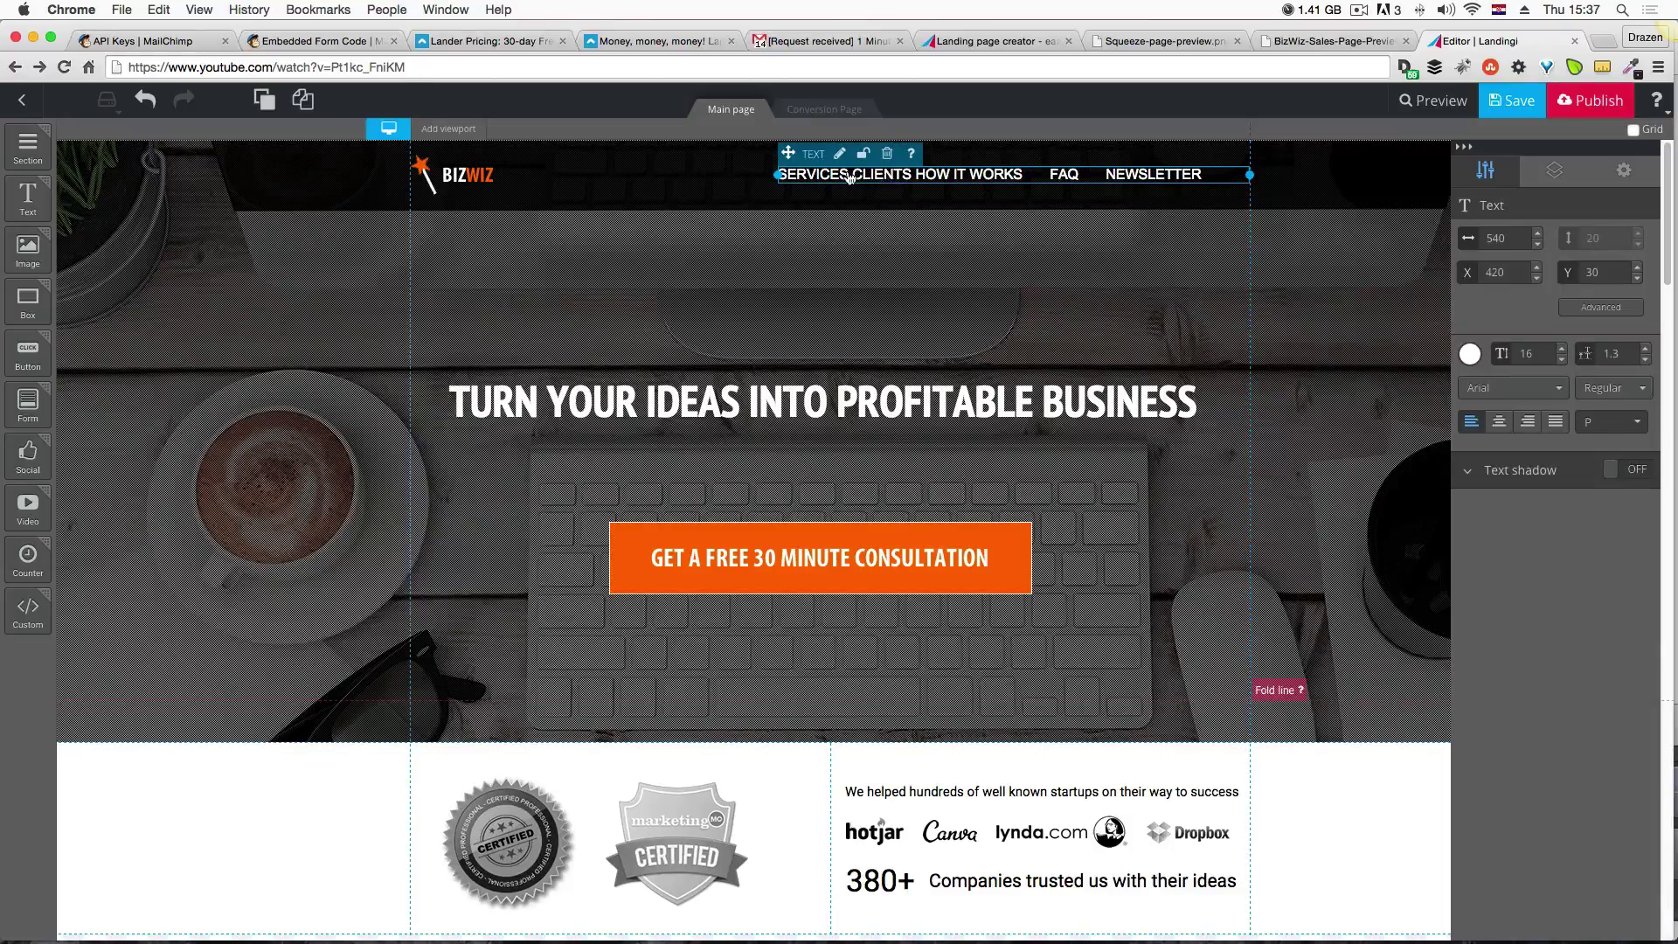
double_click(850, 178)
left_click_drag(852, 178, 778, 175)
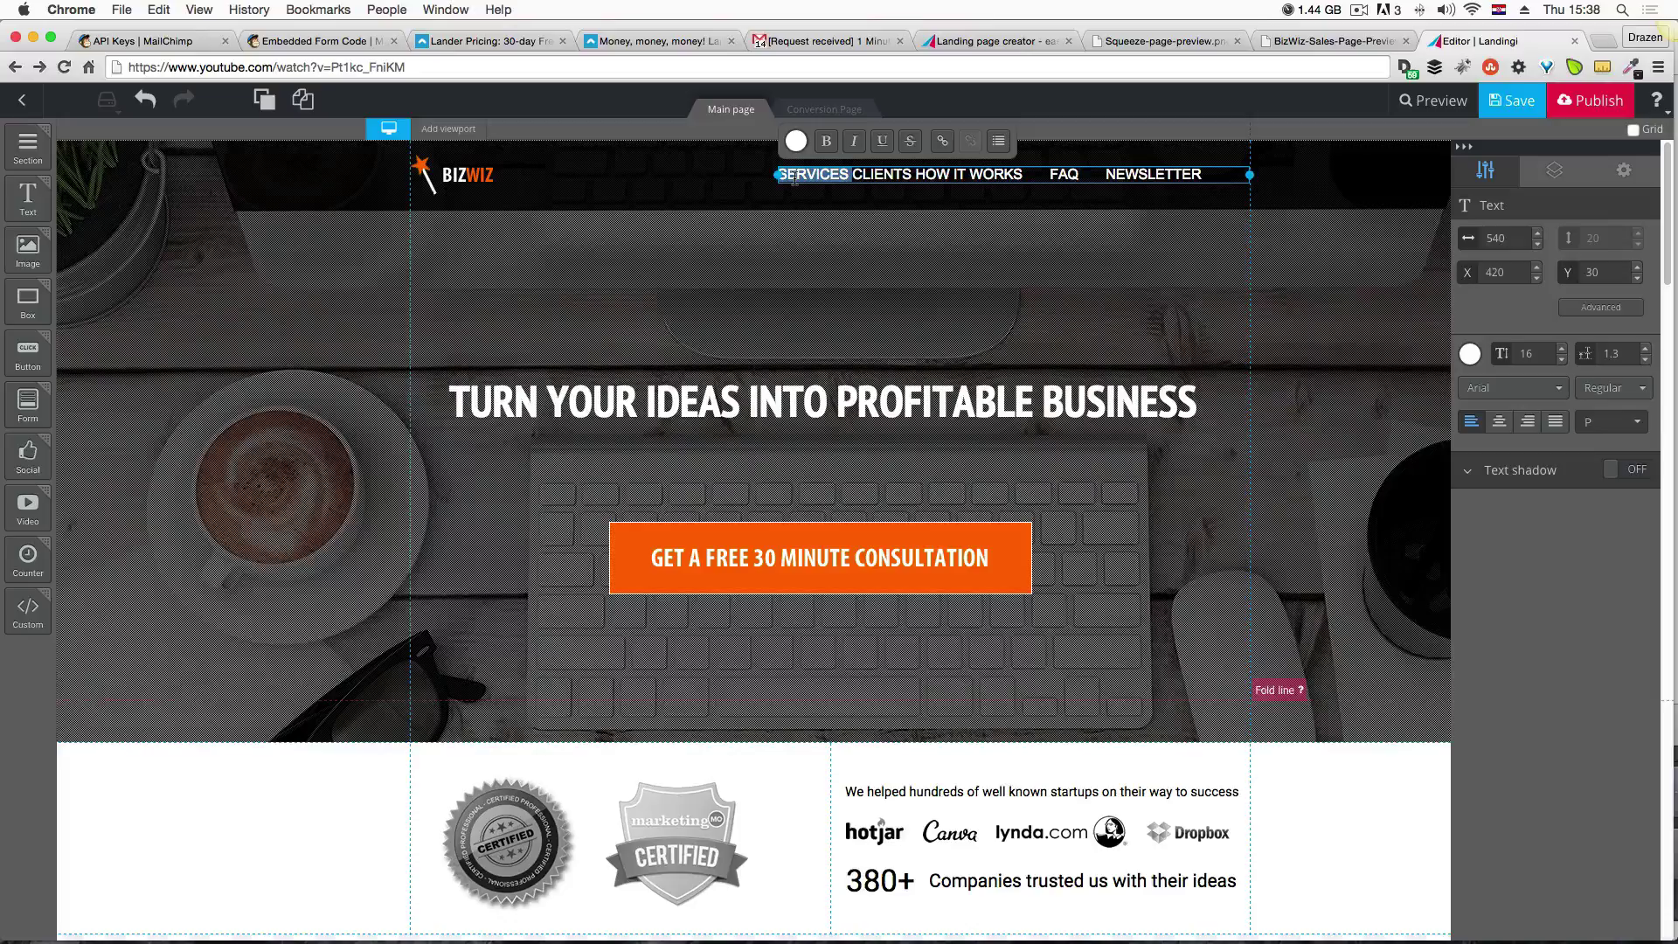
left_click(780, 477)
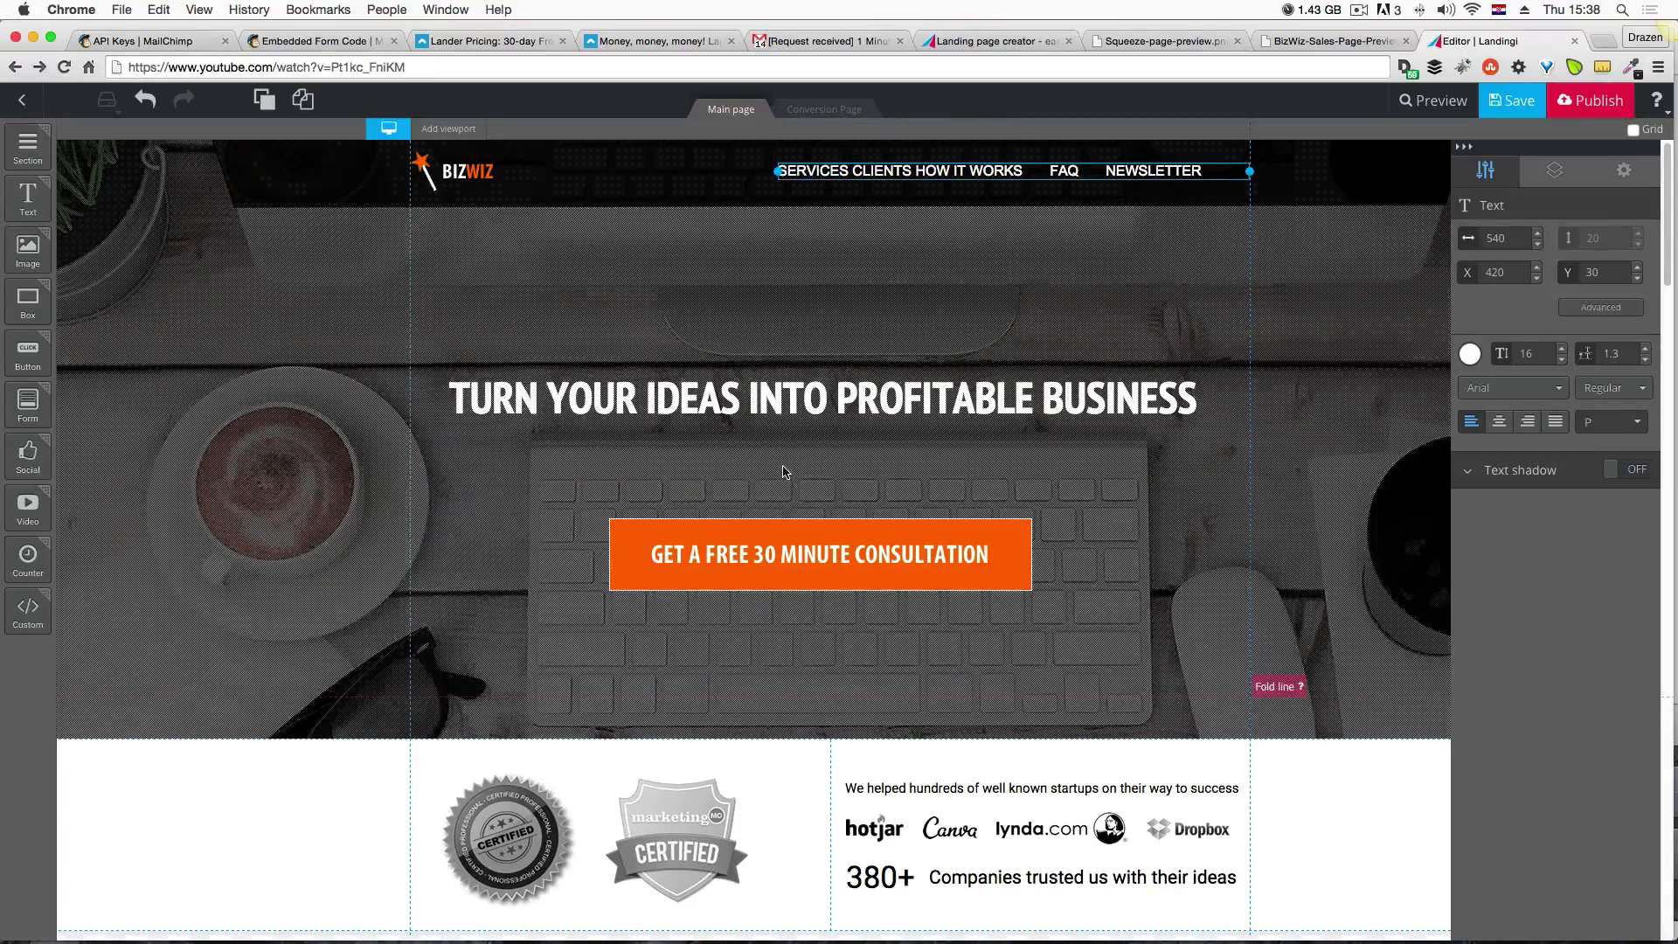
left_click(849, 174)
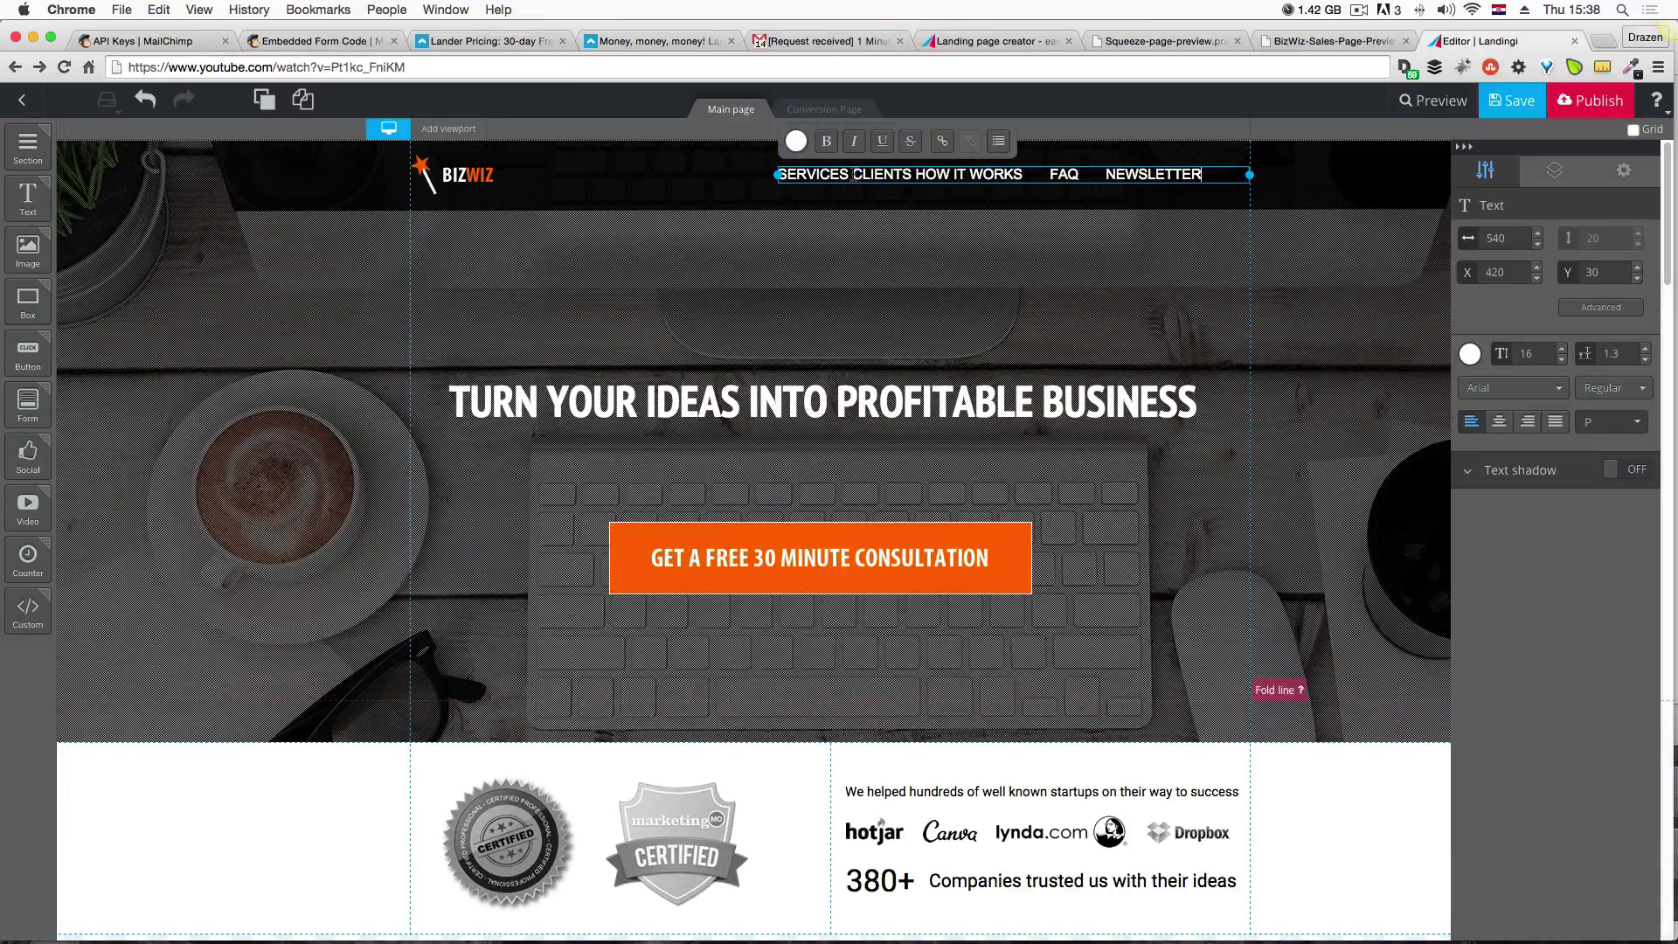
left_click_drag(852, 174, 779, 174)
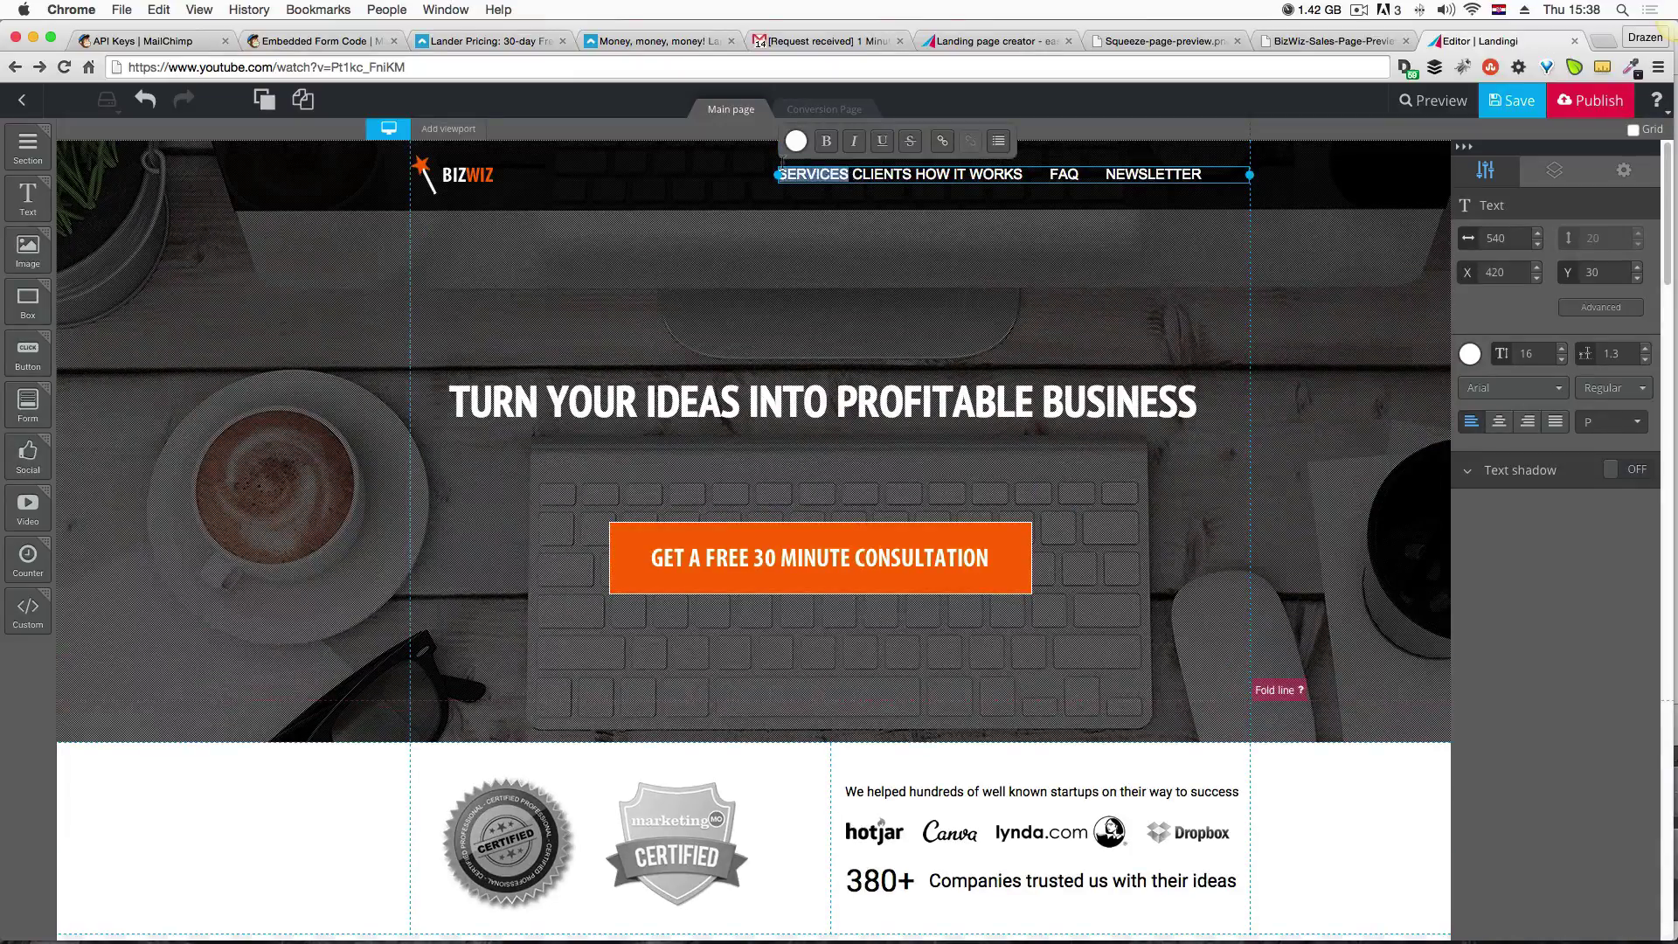
left_click(944, 143)
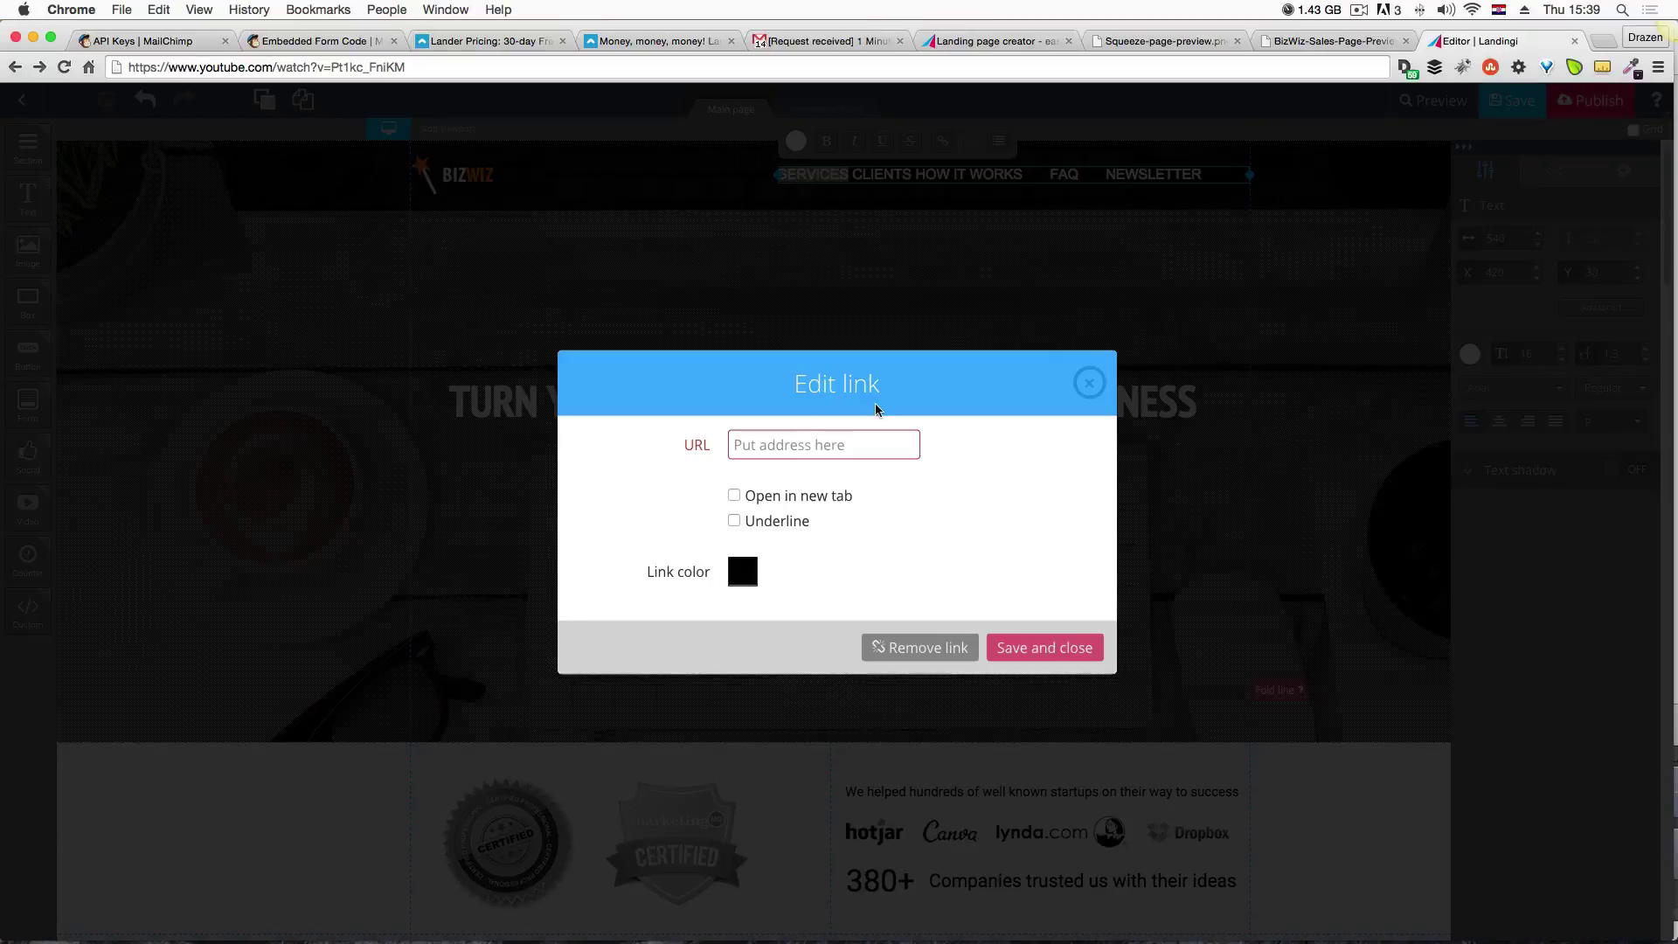
left_click(1089, 383)
left_click(876, 252)
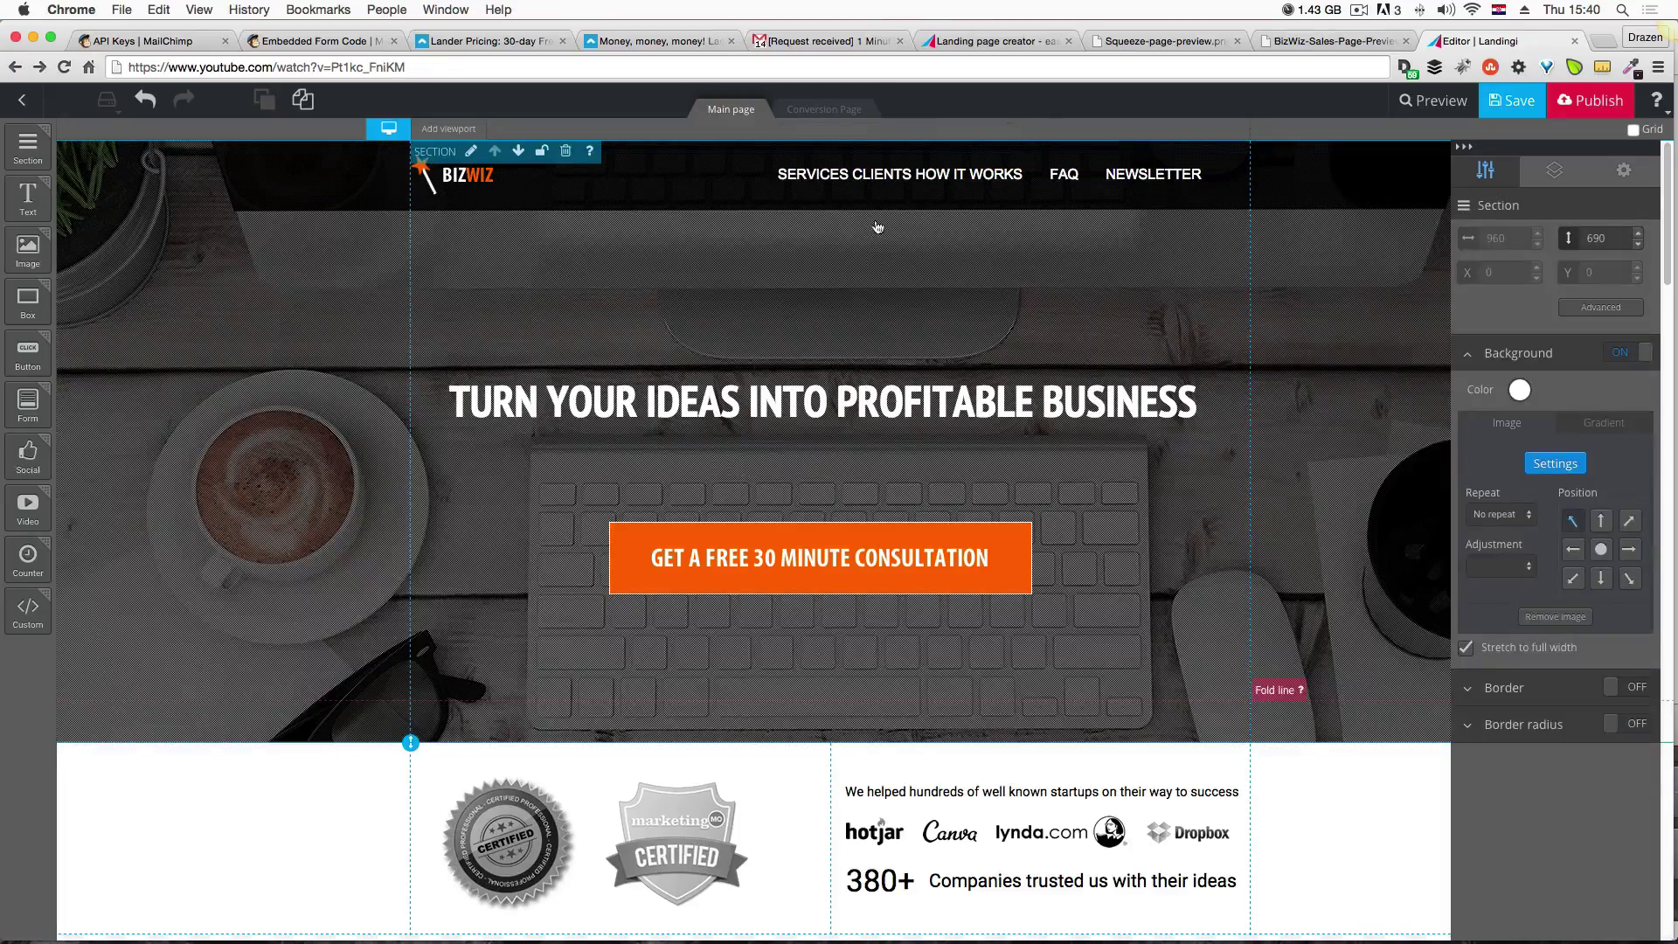
scroll(911, 641, "down", 2)
scroll(911, 642, "down", 5)
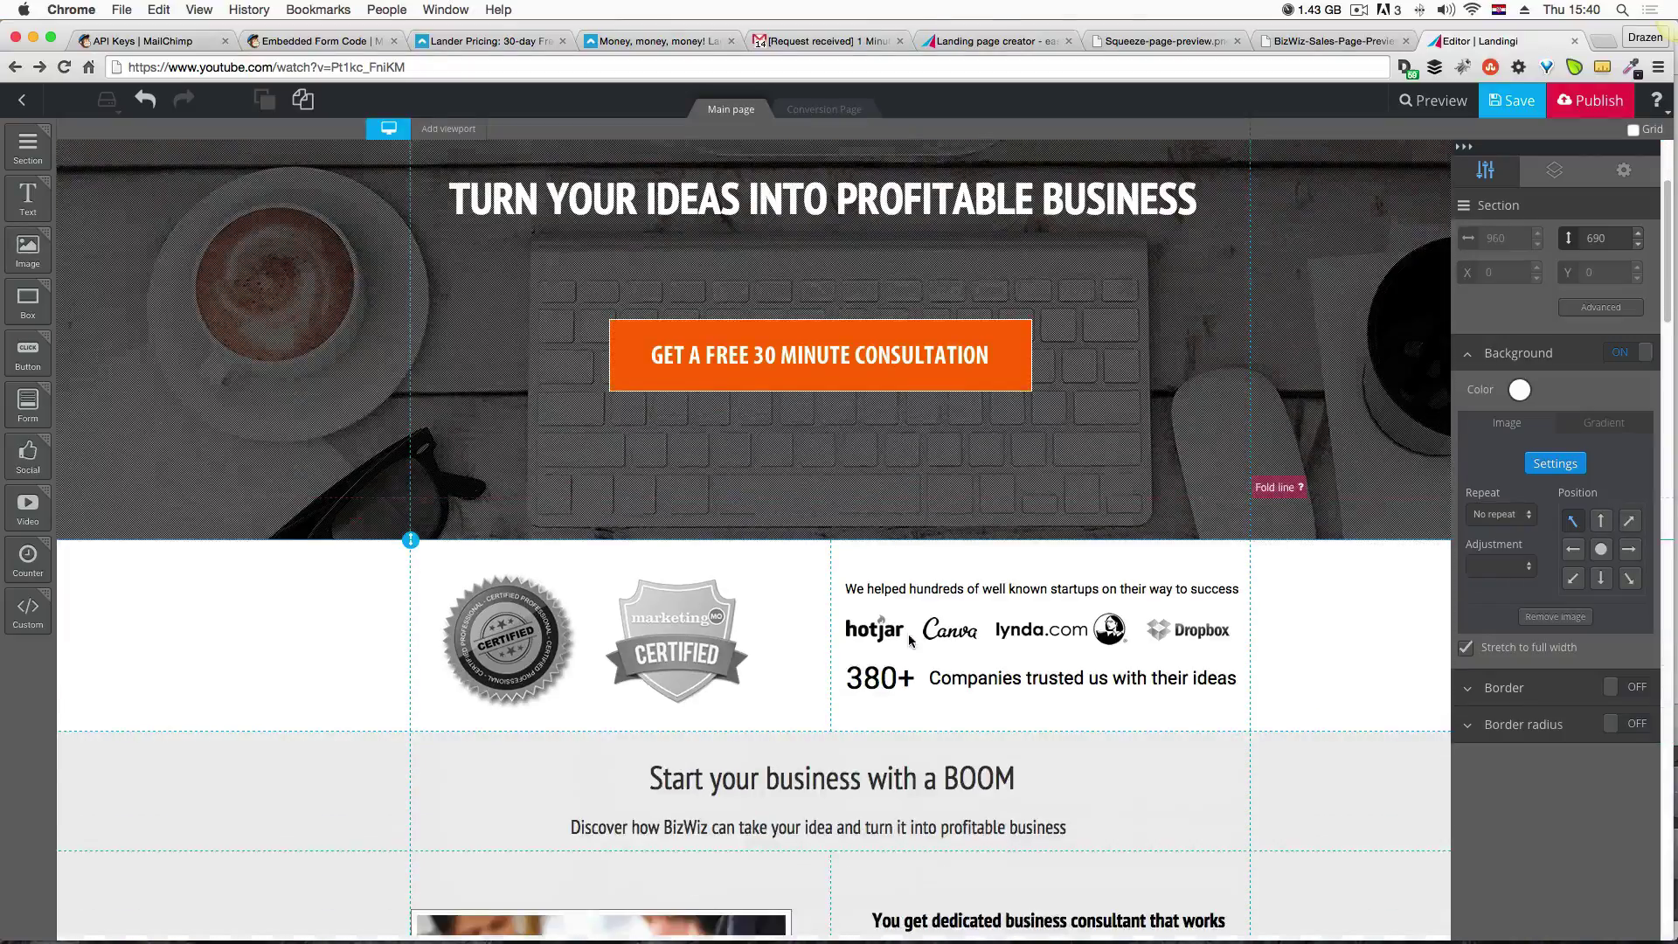
scroll(911, 645, "up", 4)
scroll(911, 645, "up", 2)
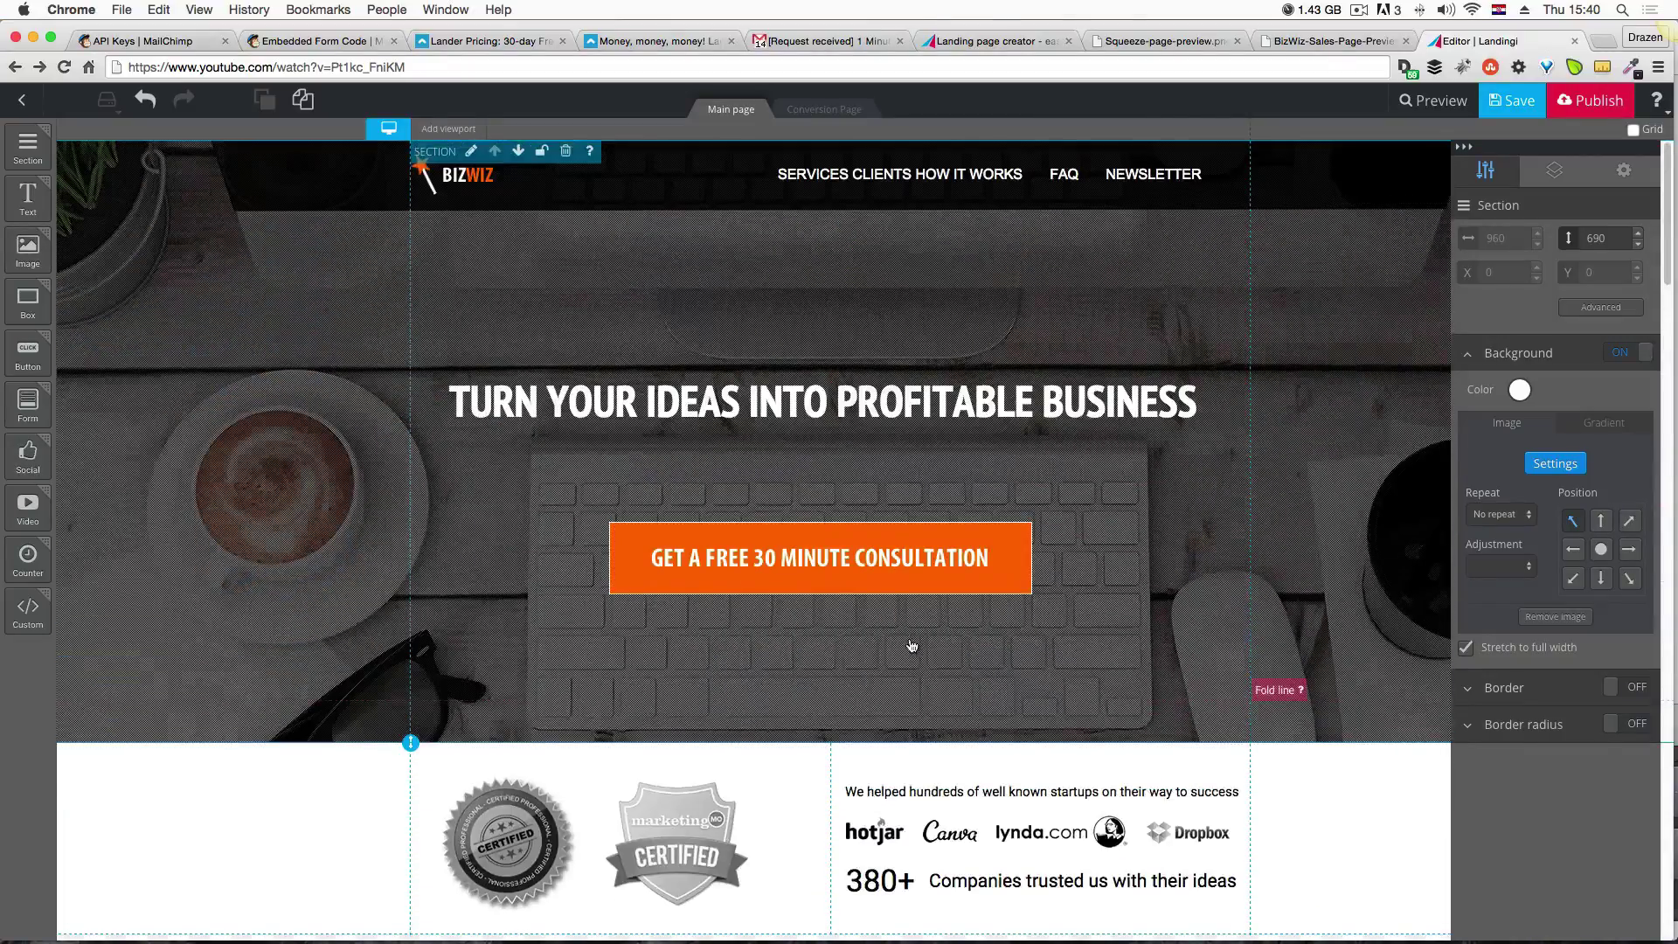
Recheck the URL field in the link settings of the "SERVICES" menu word and close them without saving.
left_click(837, 179)
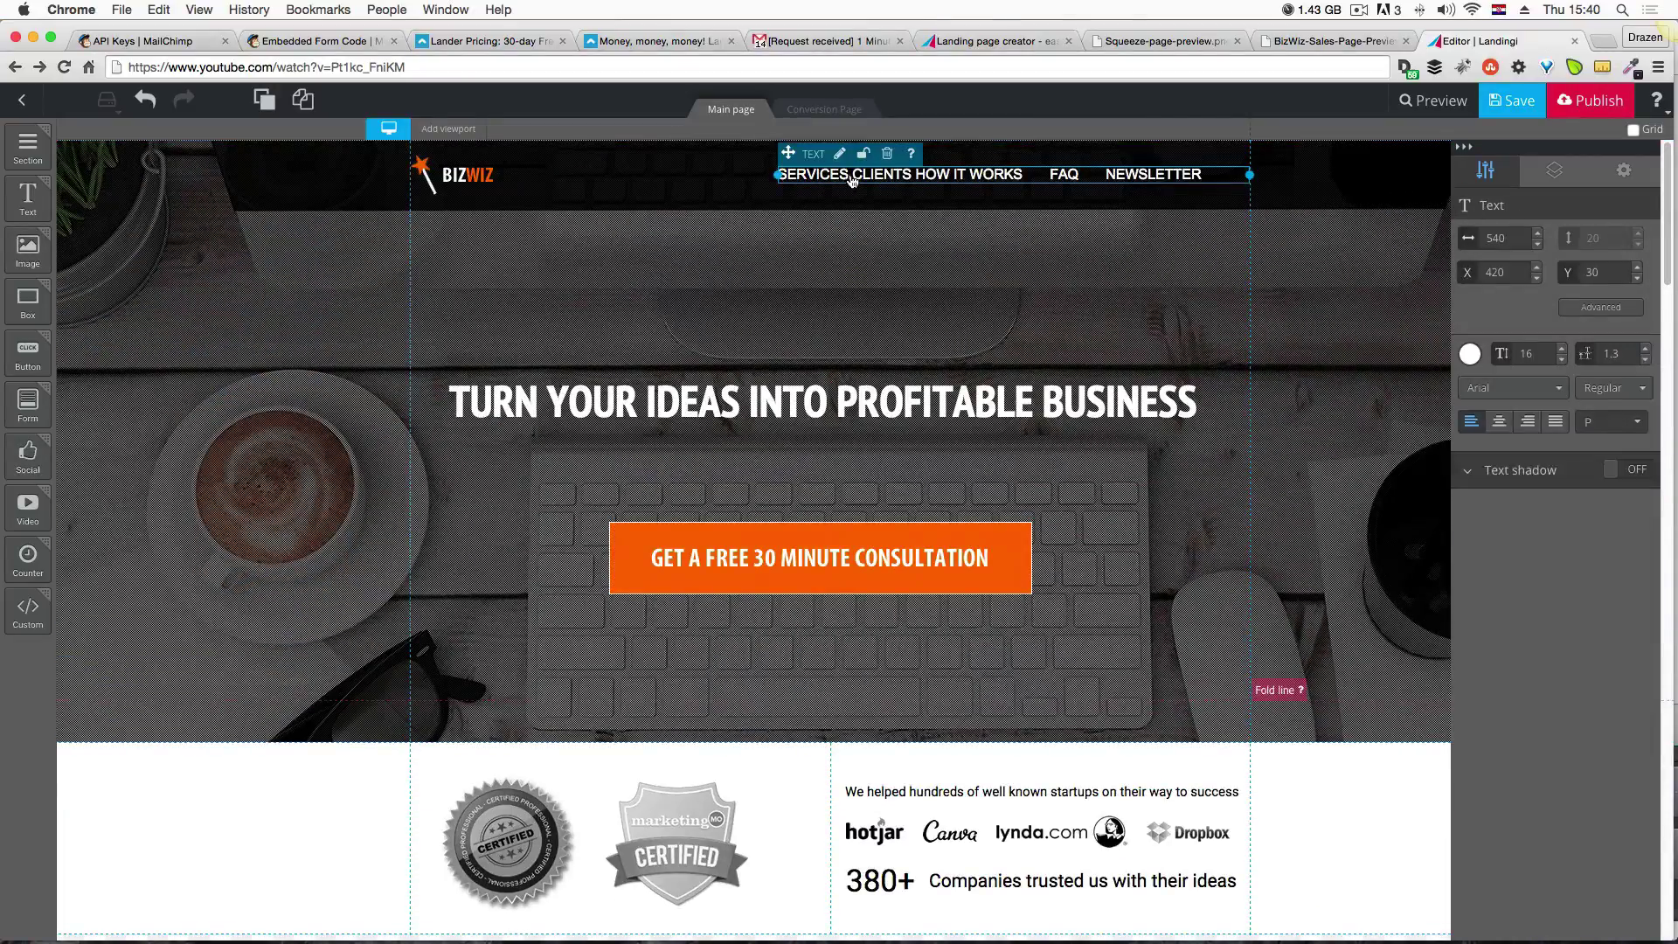
double_click(836, 179)
double_click(844, 175)
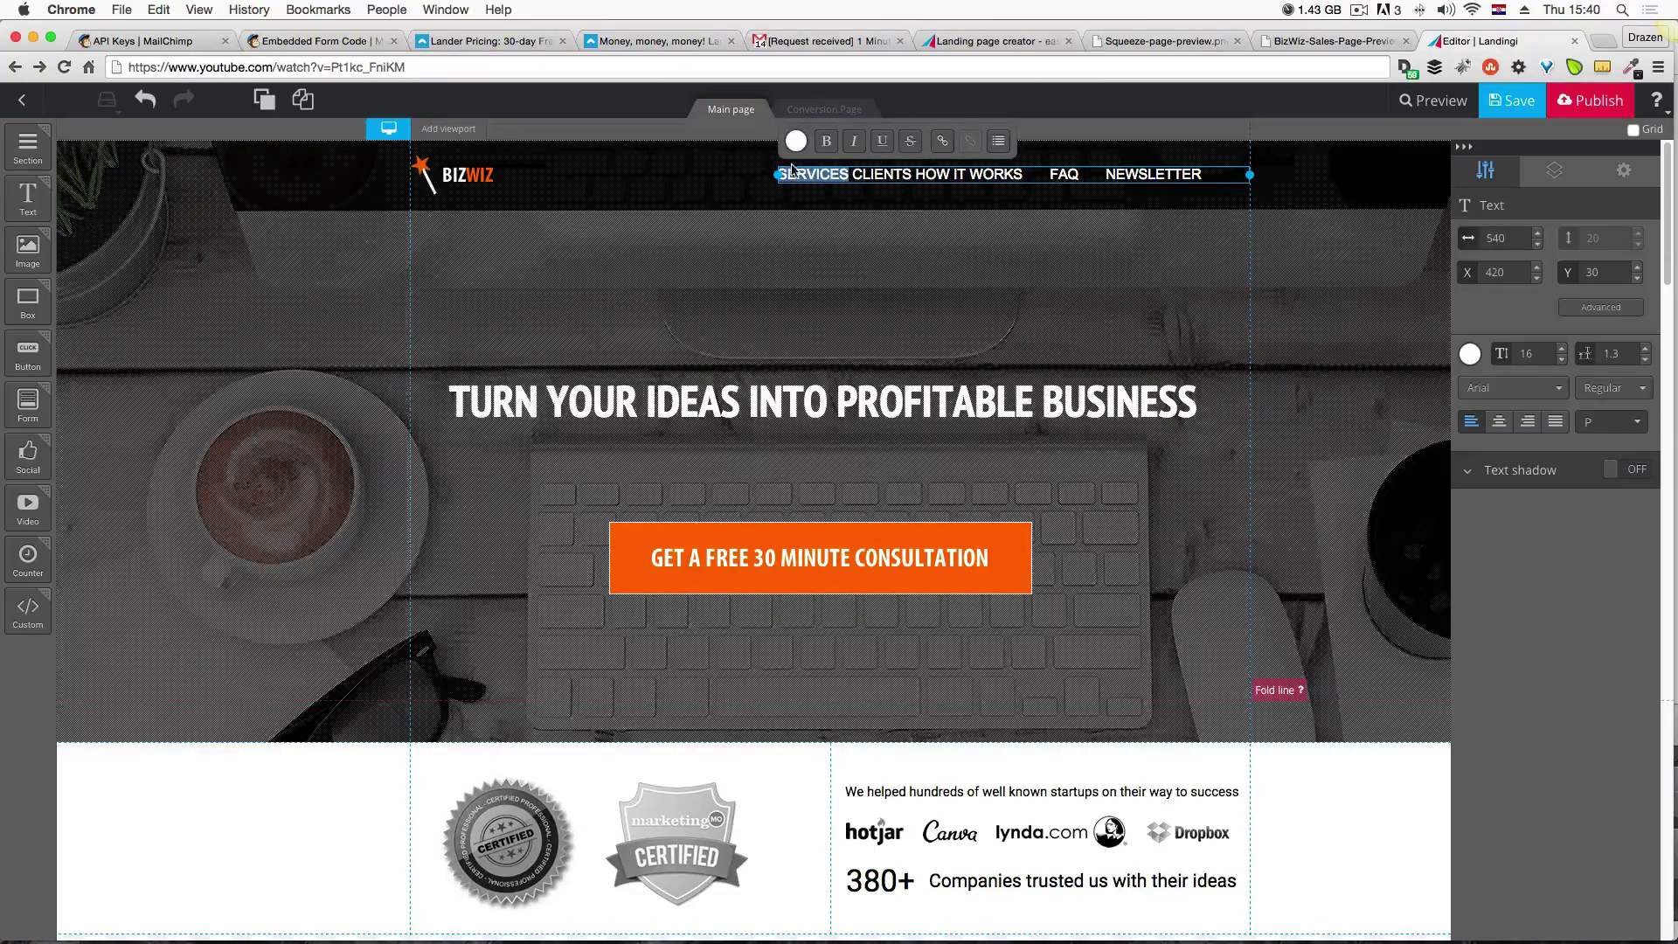
left_click(942, 140)
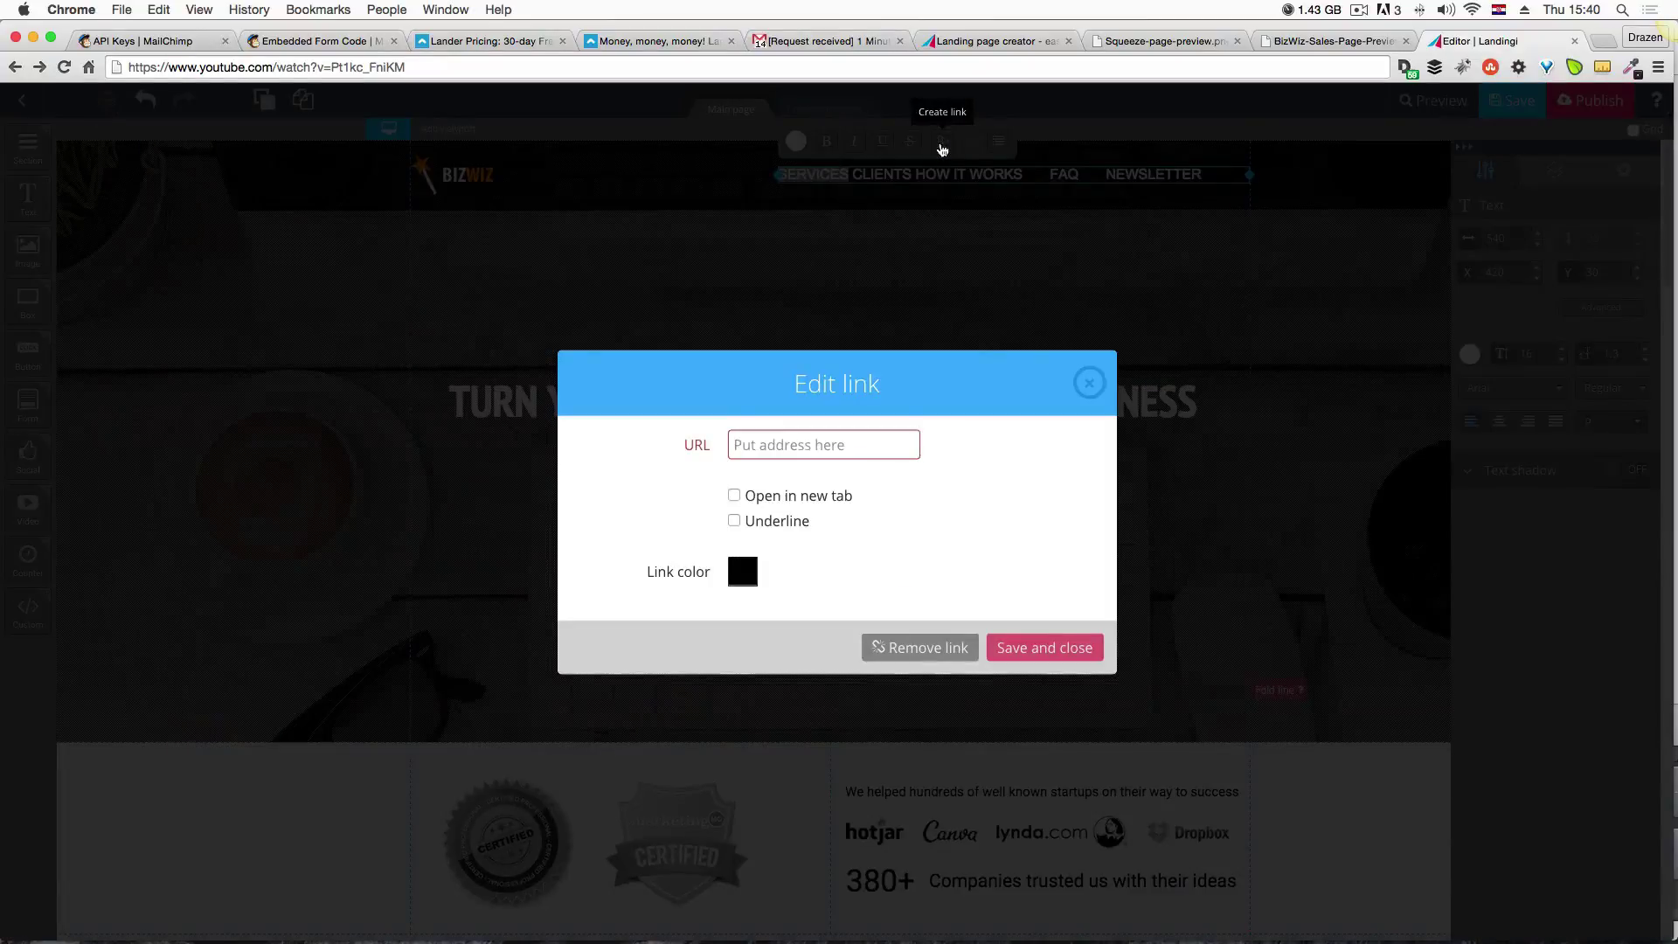
left_click(753, 442)
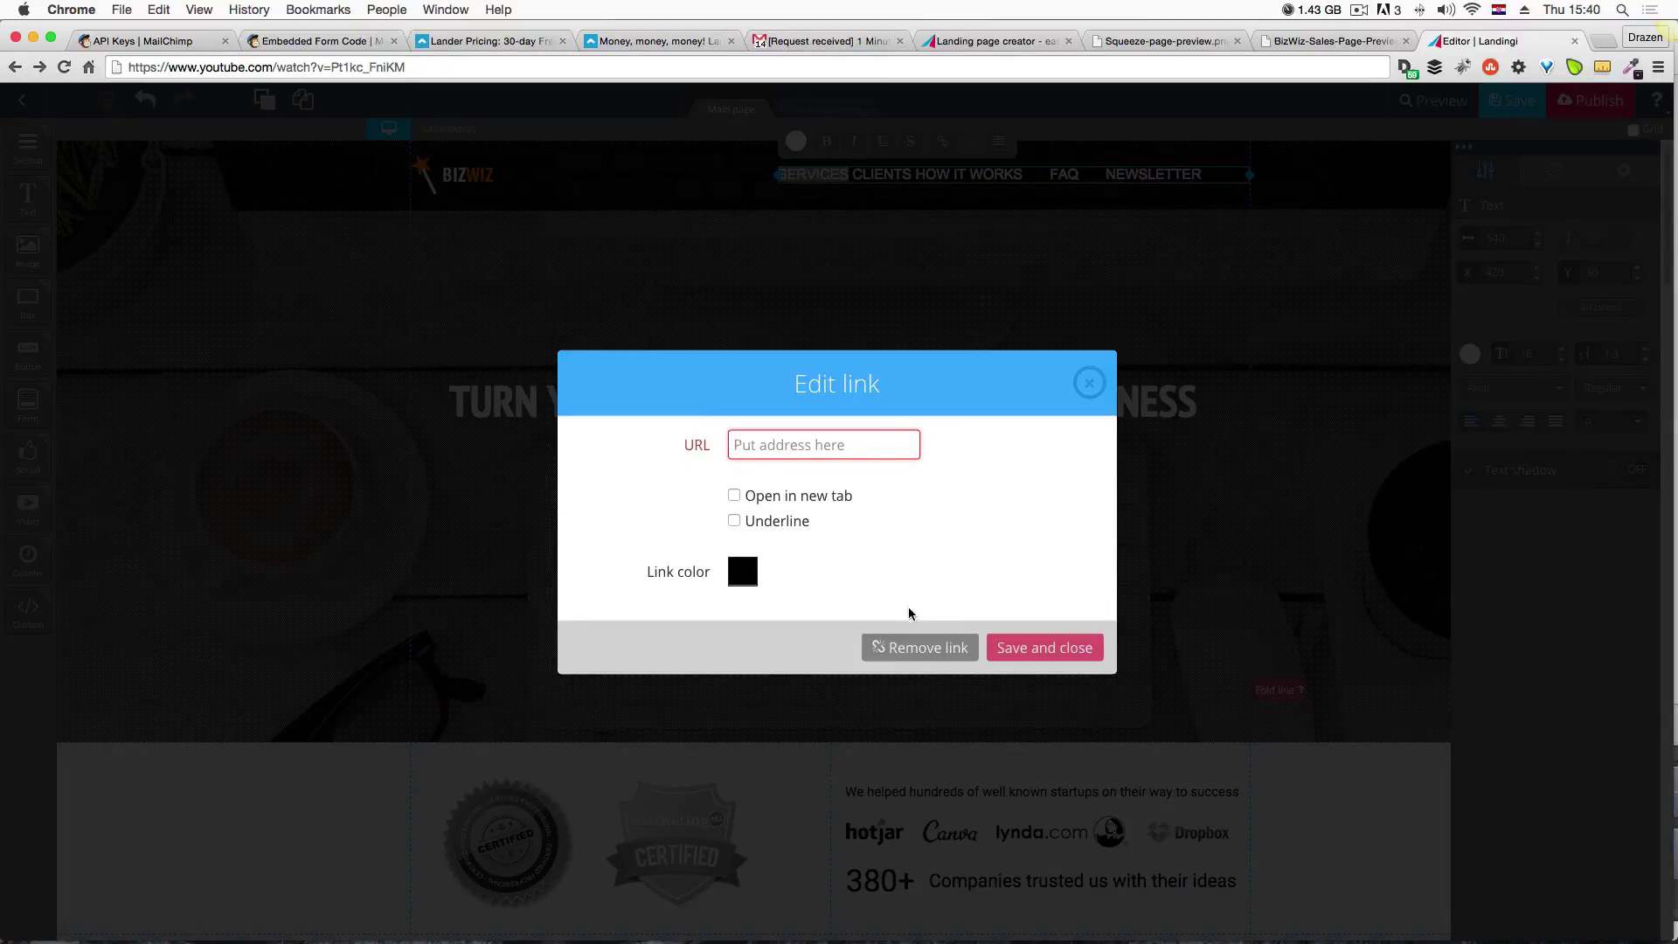
left_click(1089, 383)
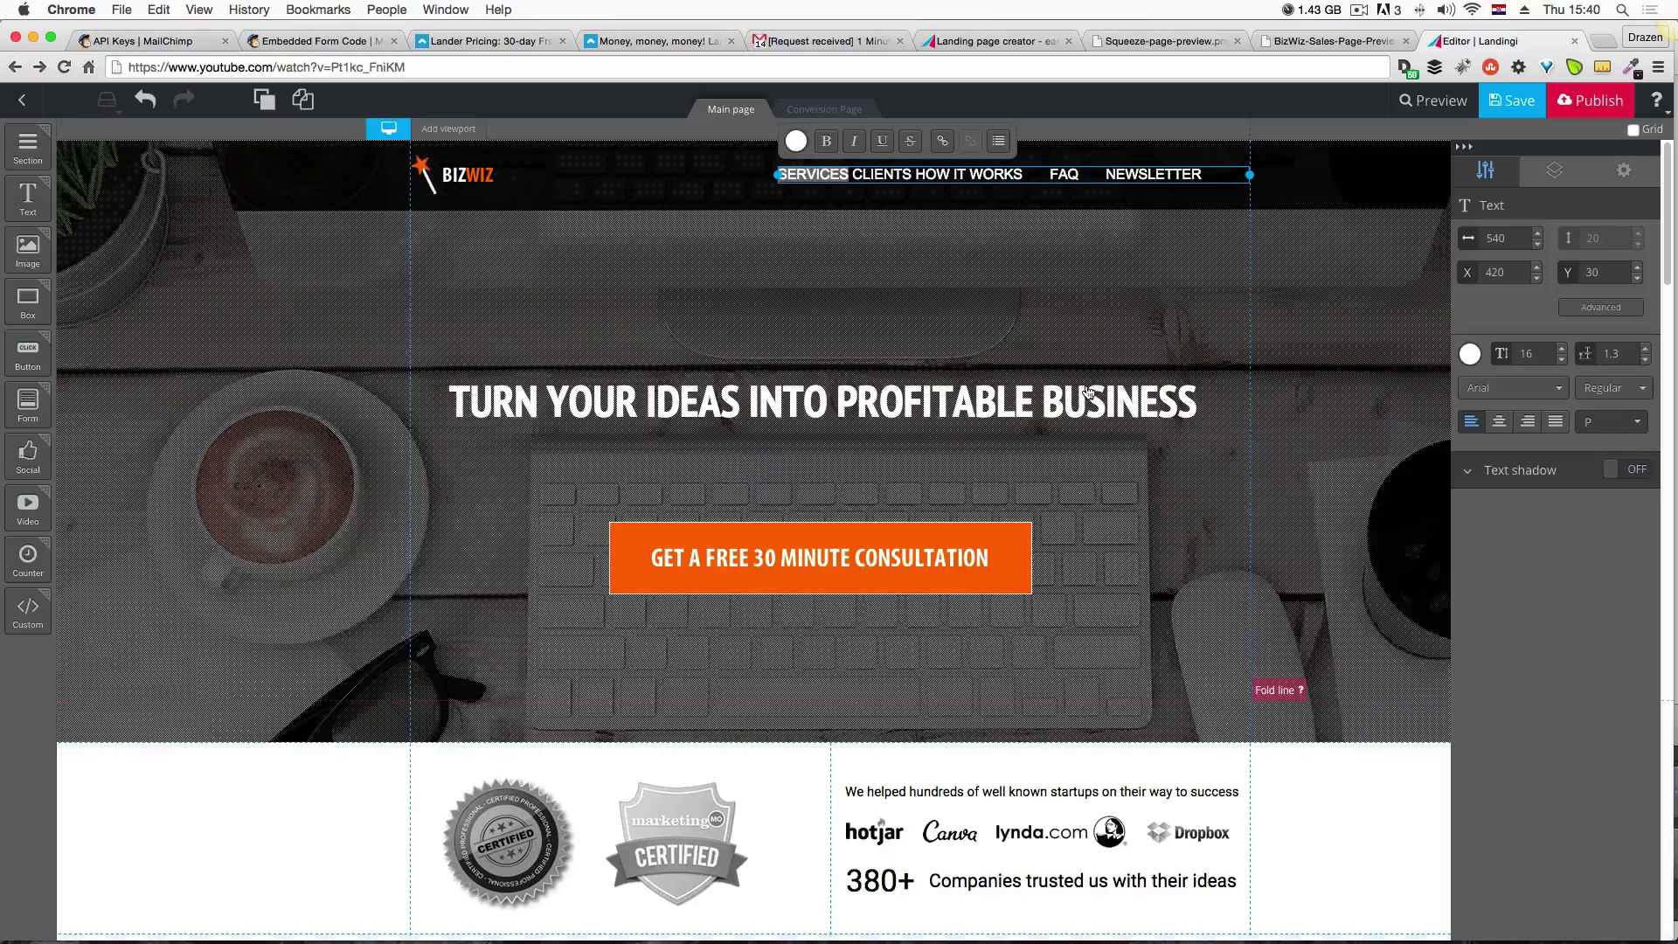
left_click(959, 233)
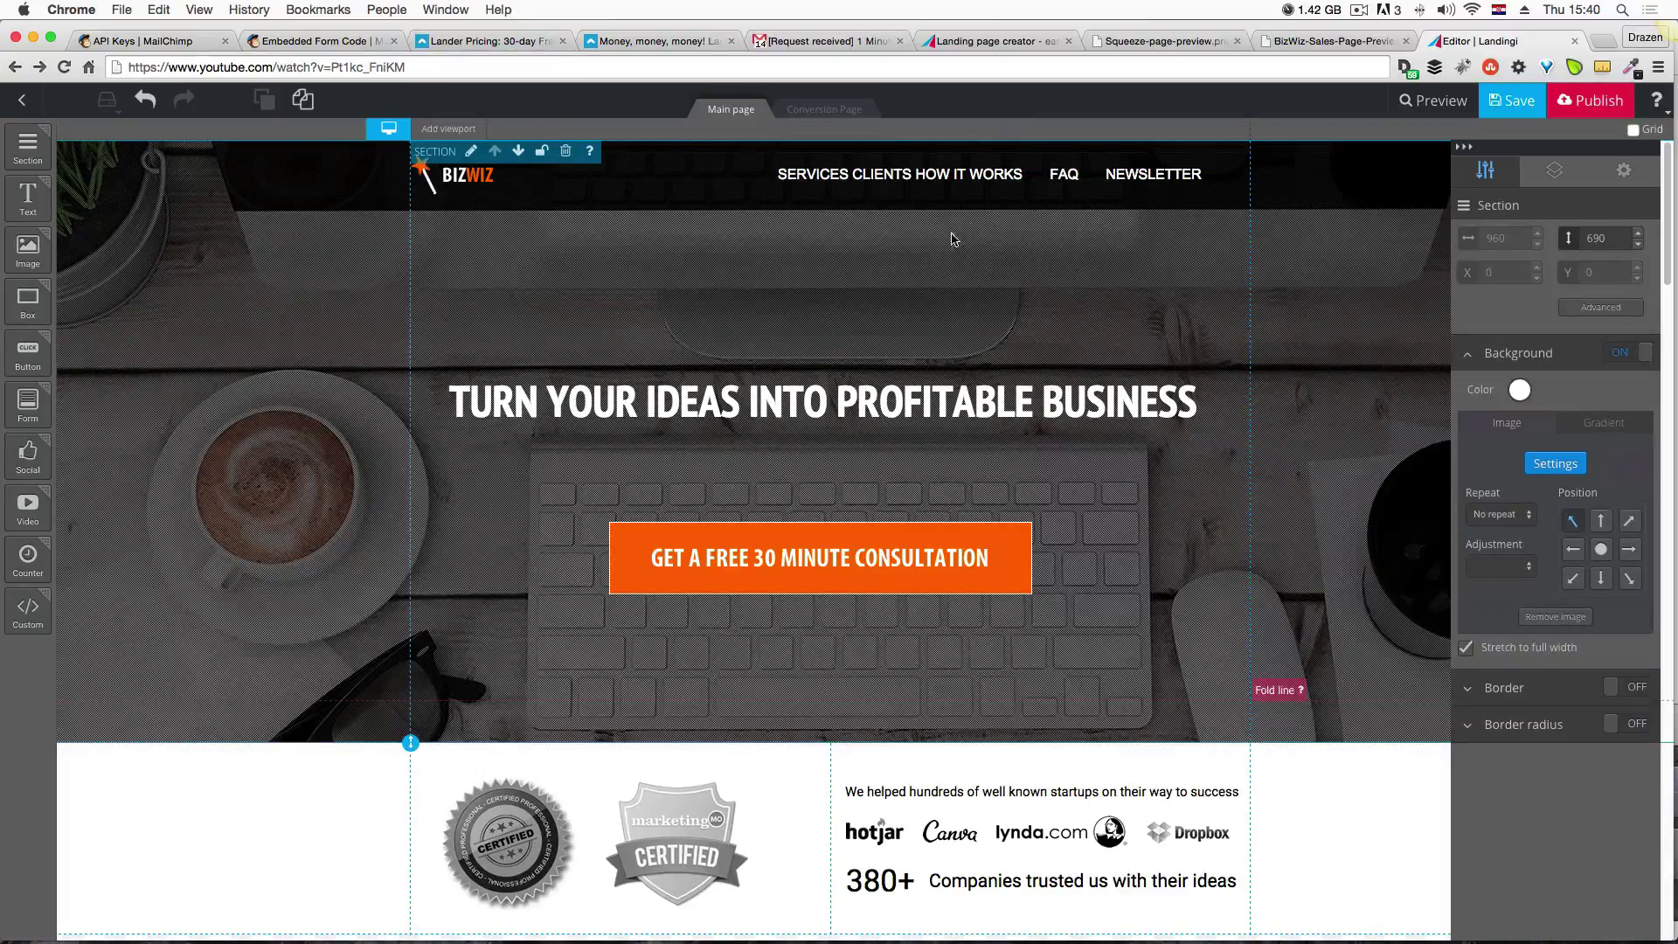
Examine the landing page's SEO and Statistics settings, including the extra meta tags field.
scroll(1006, 480, "down", 5)
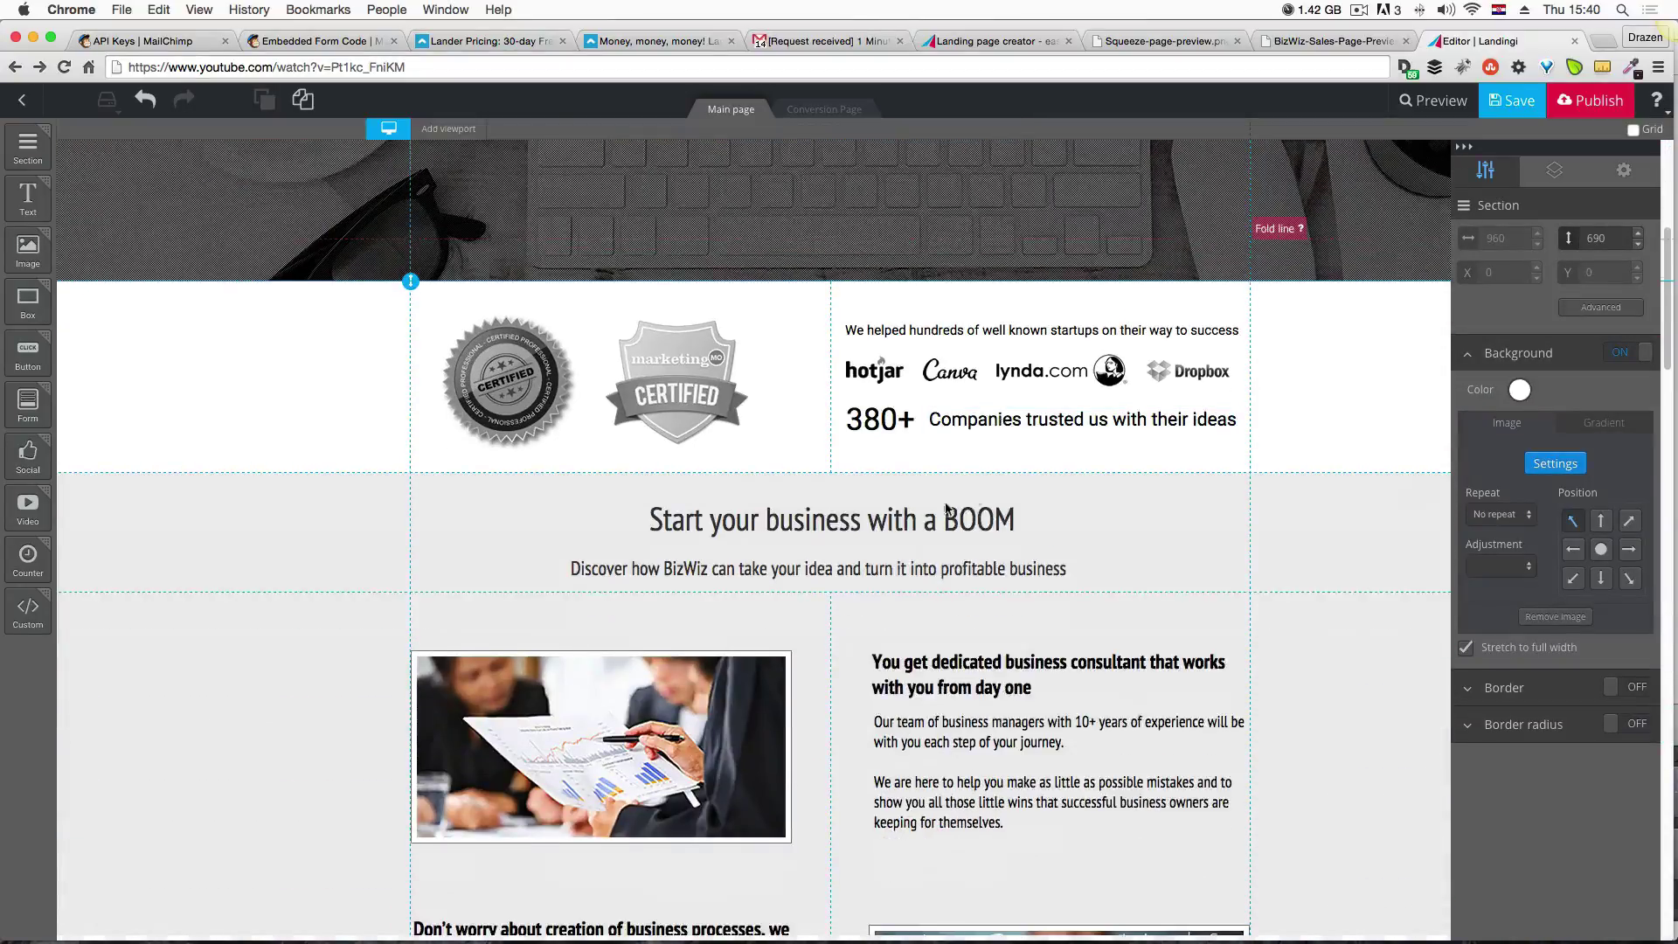
left_click(918, 529)
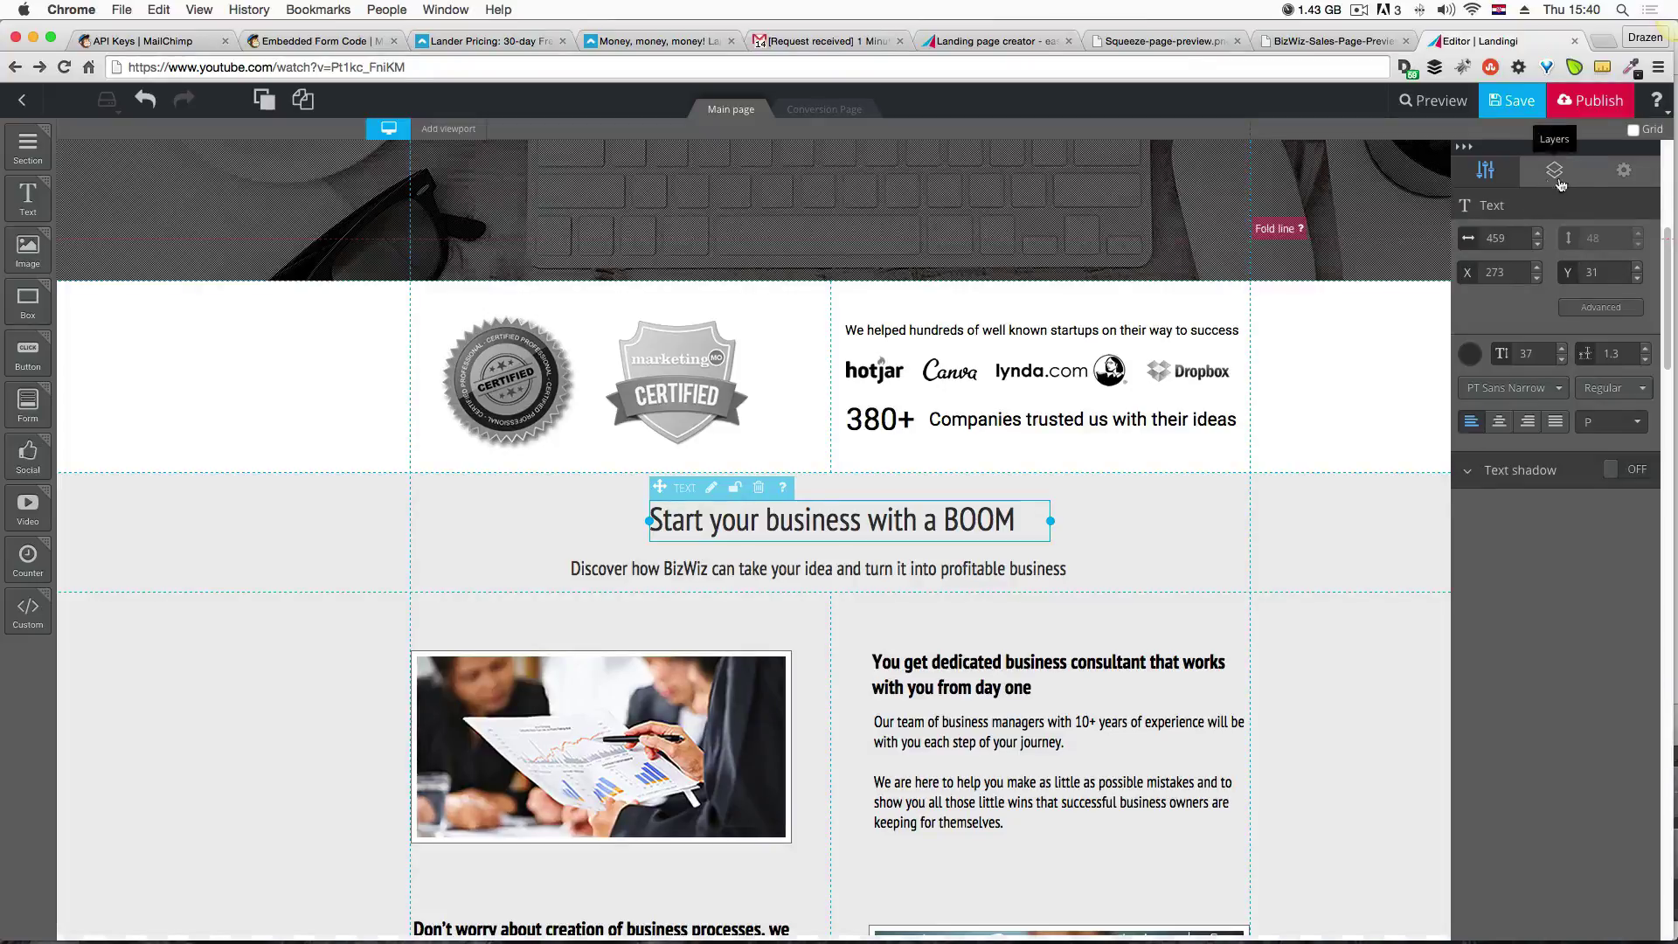
left_click(1613, 174)
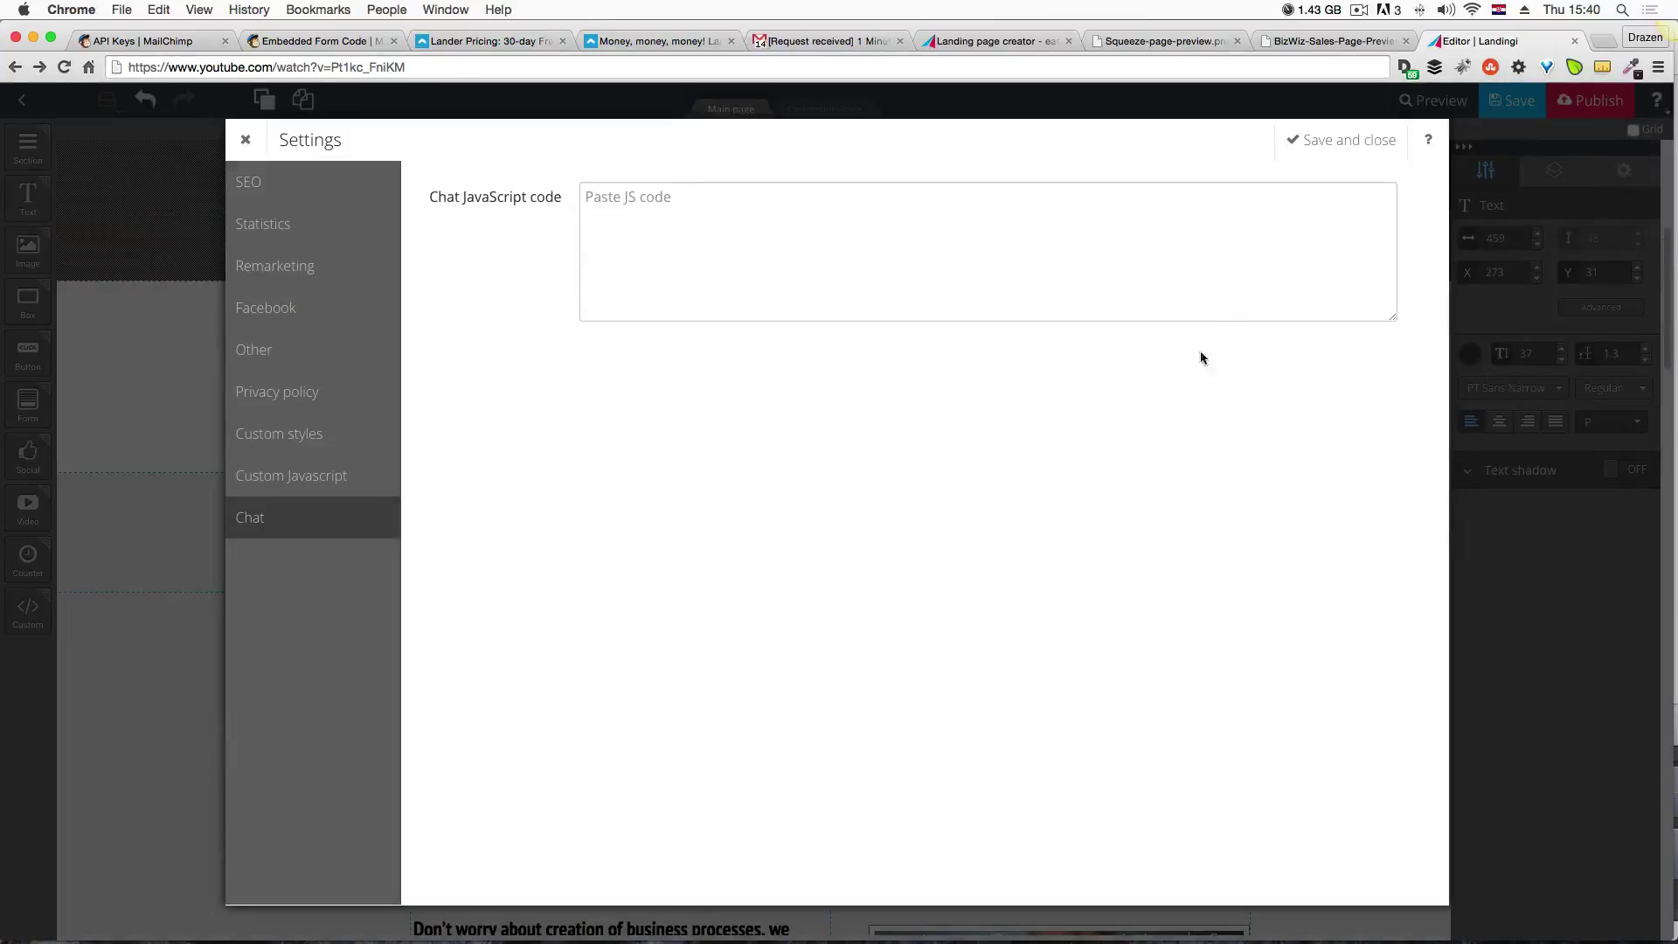
left_click(308, 176)
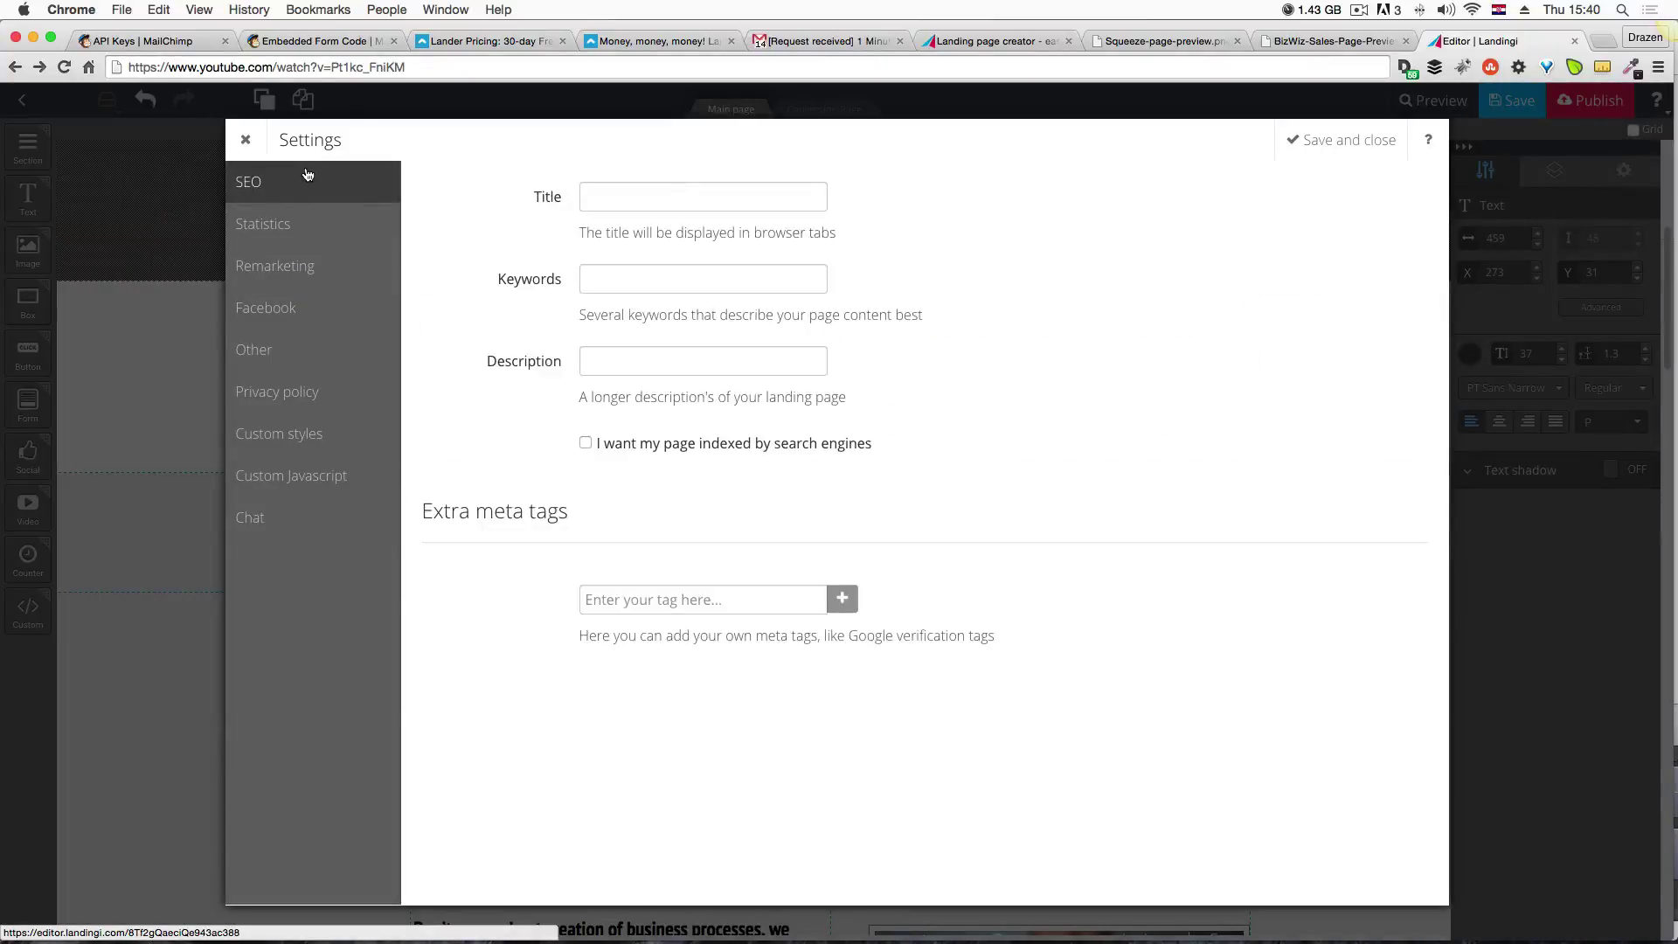
left_click(311, 225)
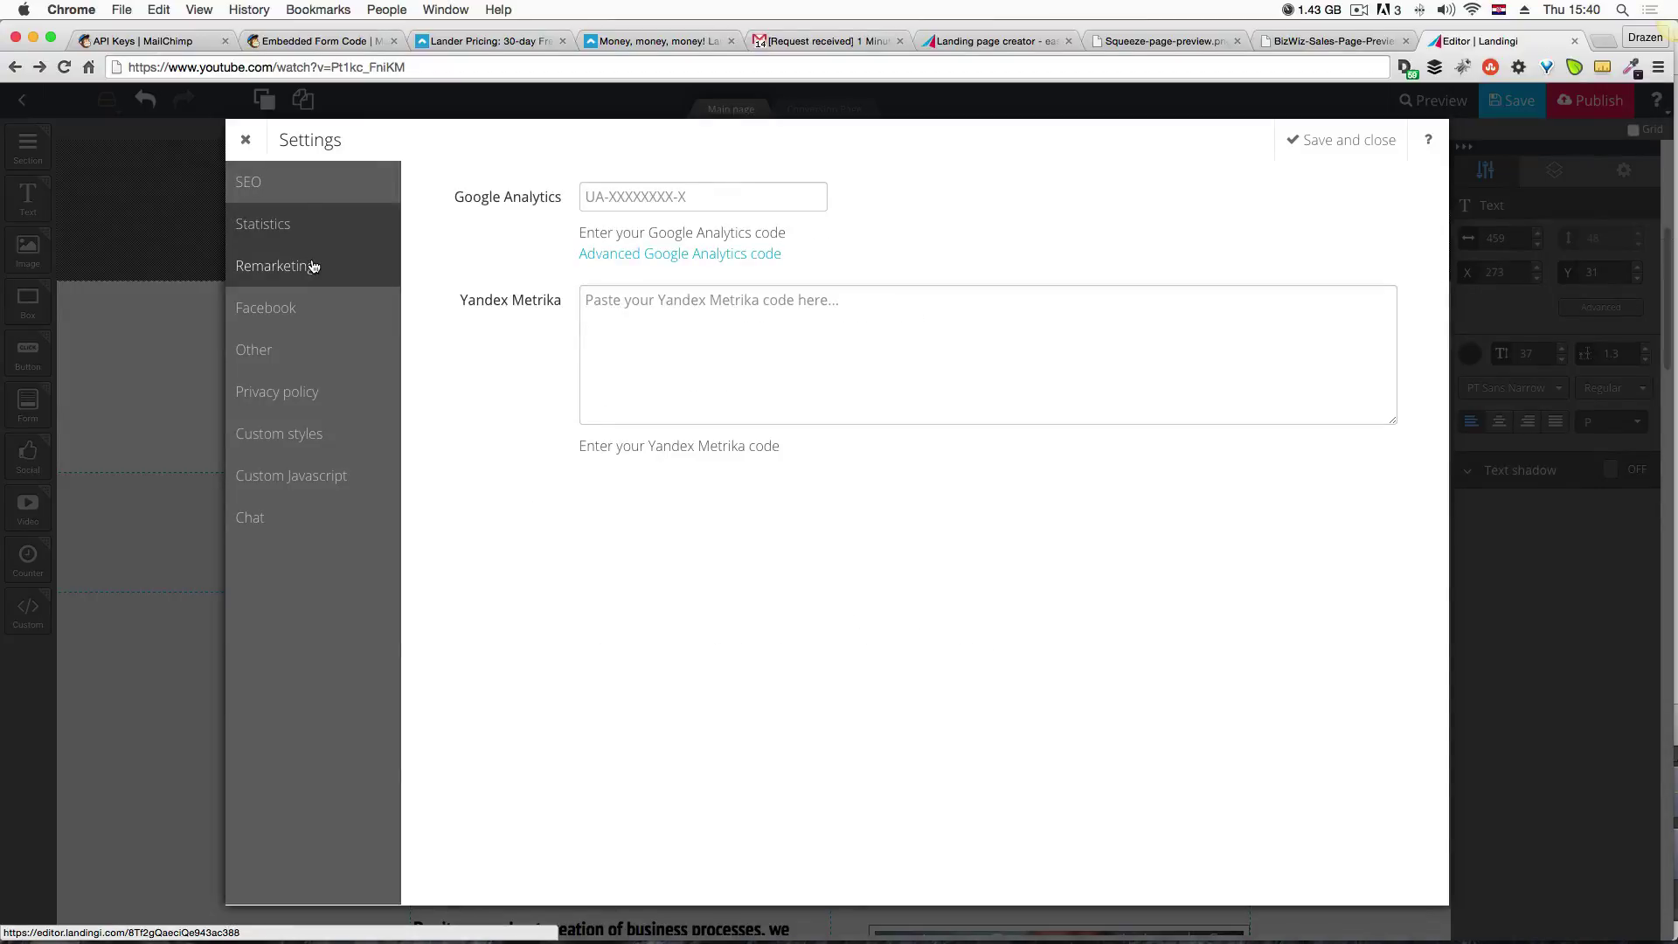
left_click(305, 190)
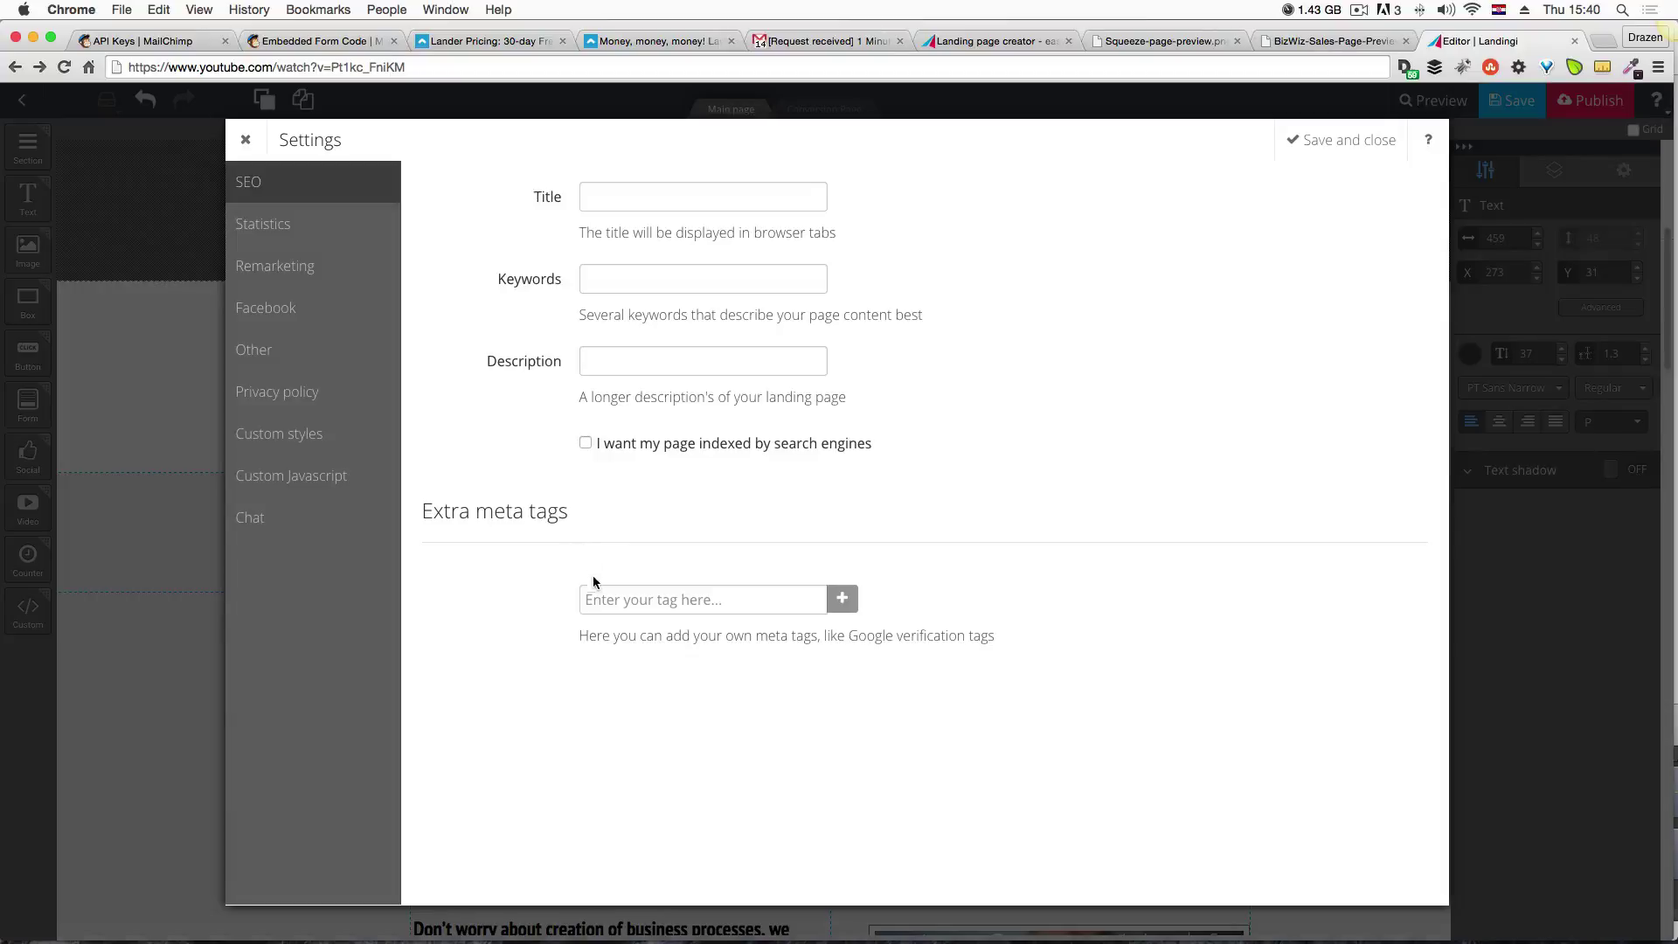
left_click(791, 604)
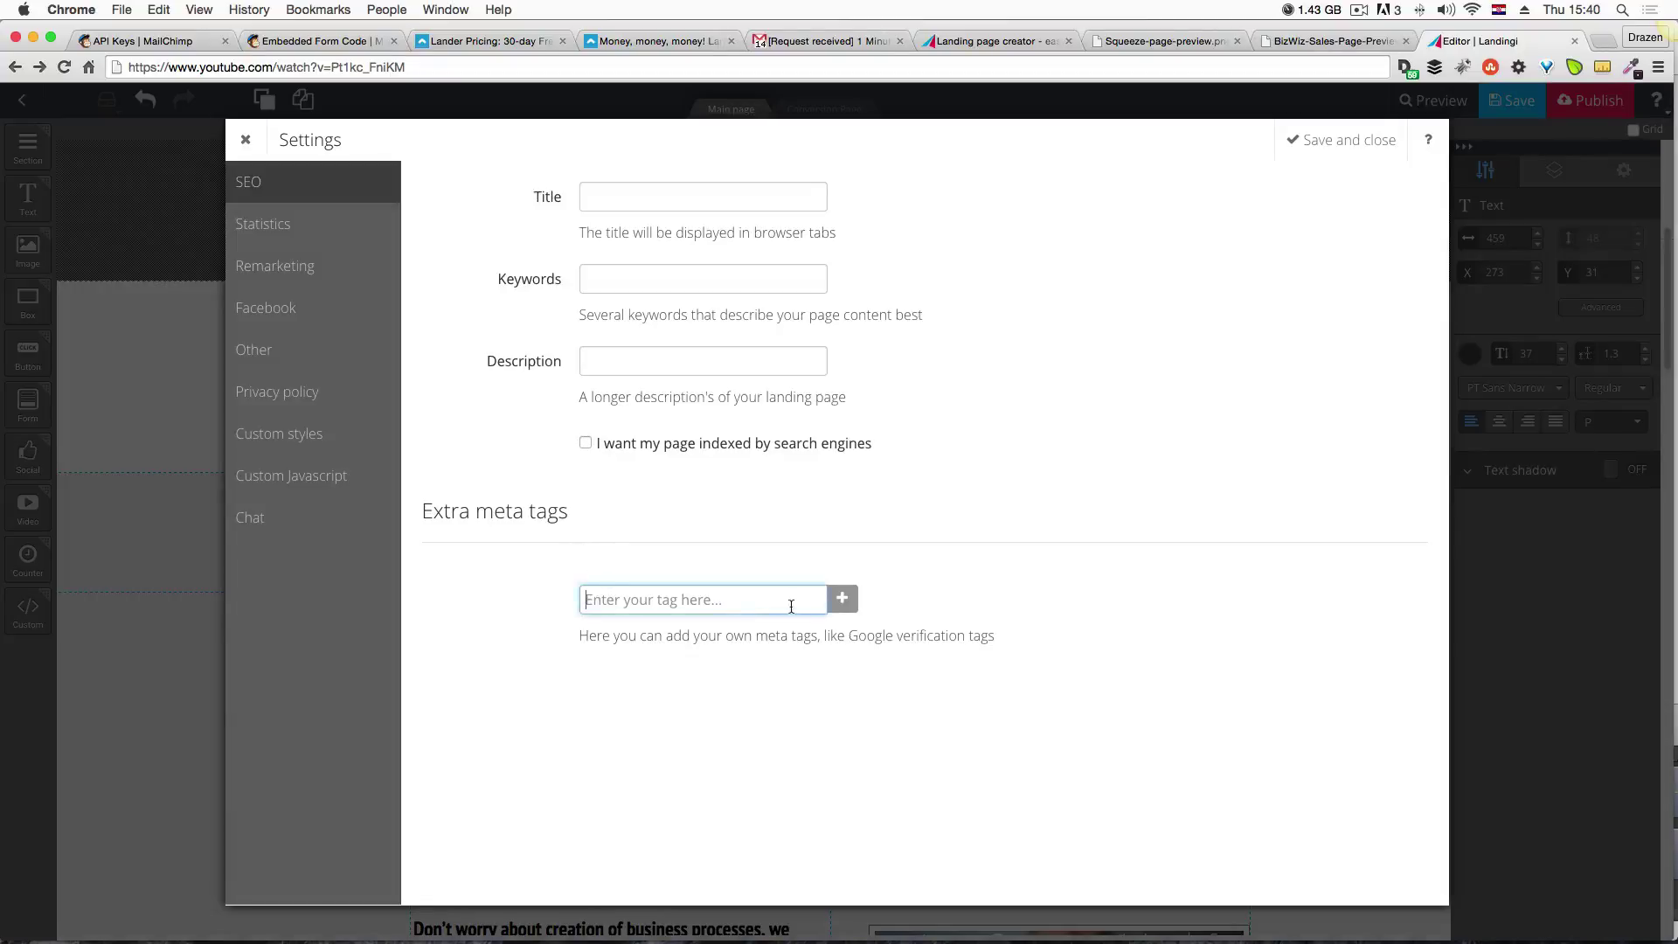
left_click(844, 602)
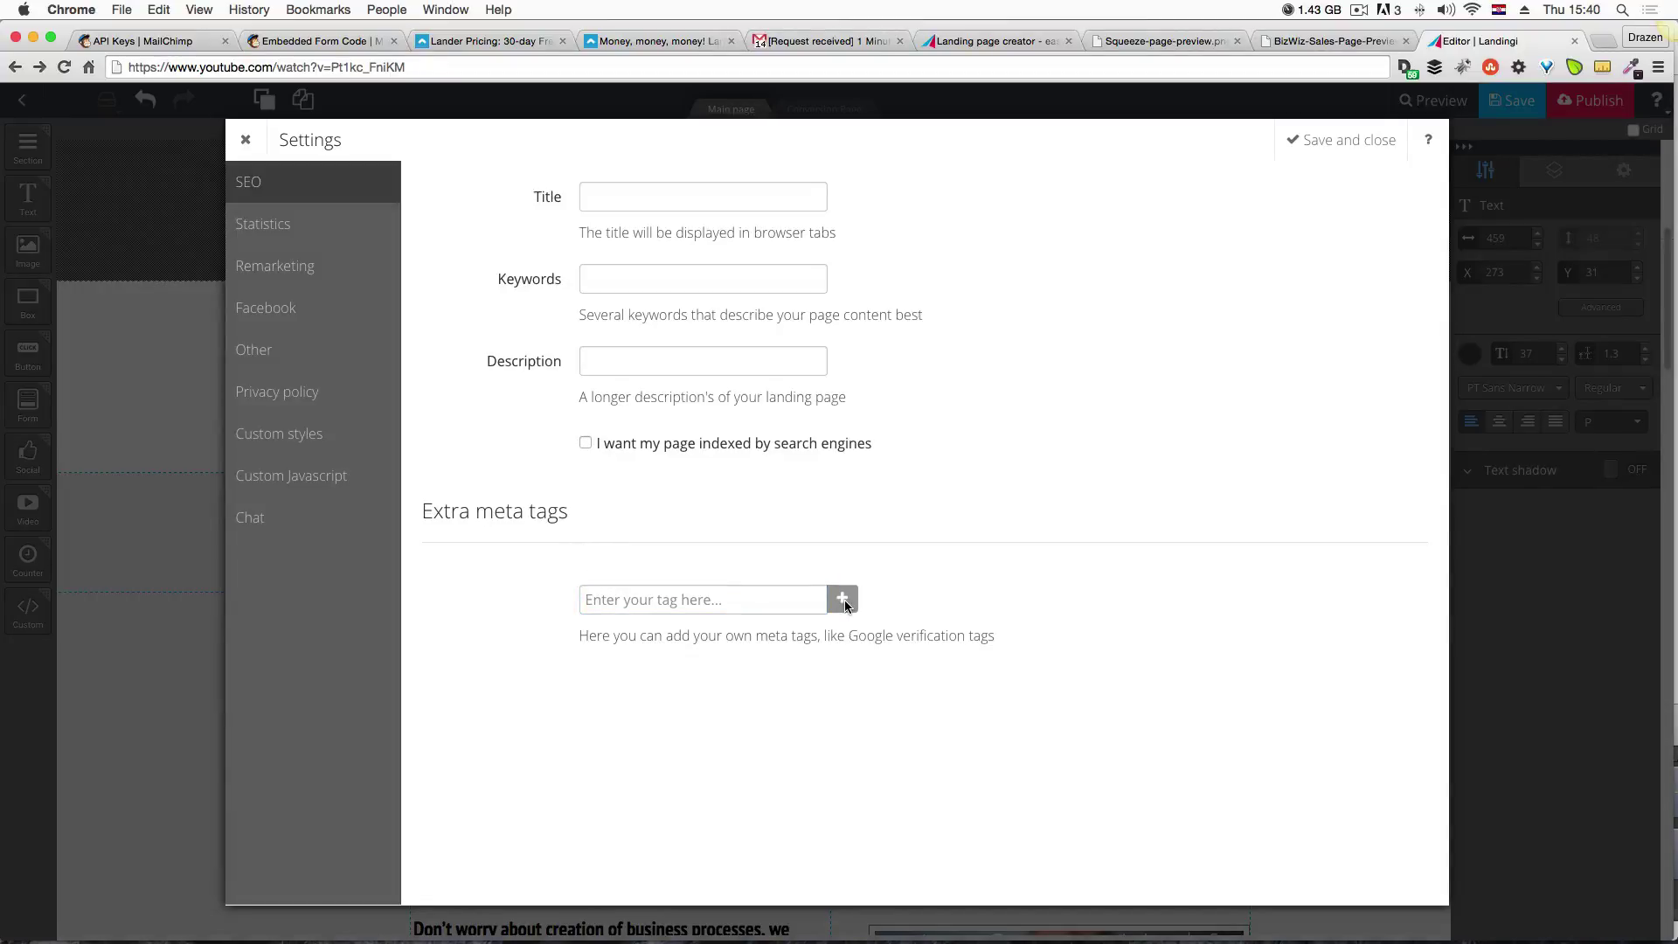
Review the Remarketing, Facebook, Other, Privacy policy, Custom styles and Custom Javascript page settings and close them without saving.
left_click(314, 235)
left_click(308, 269)
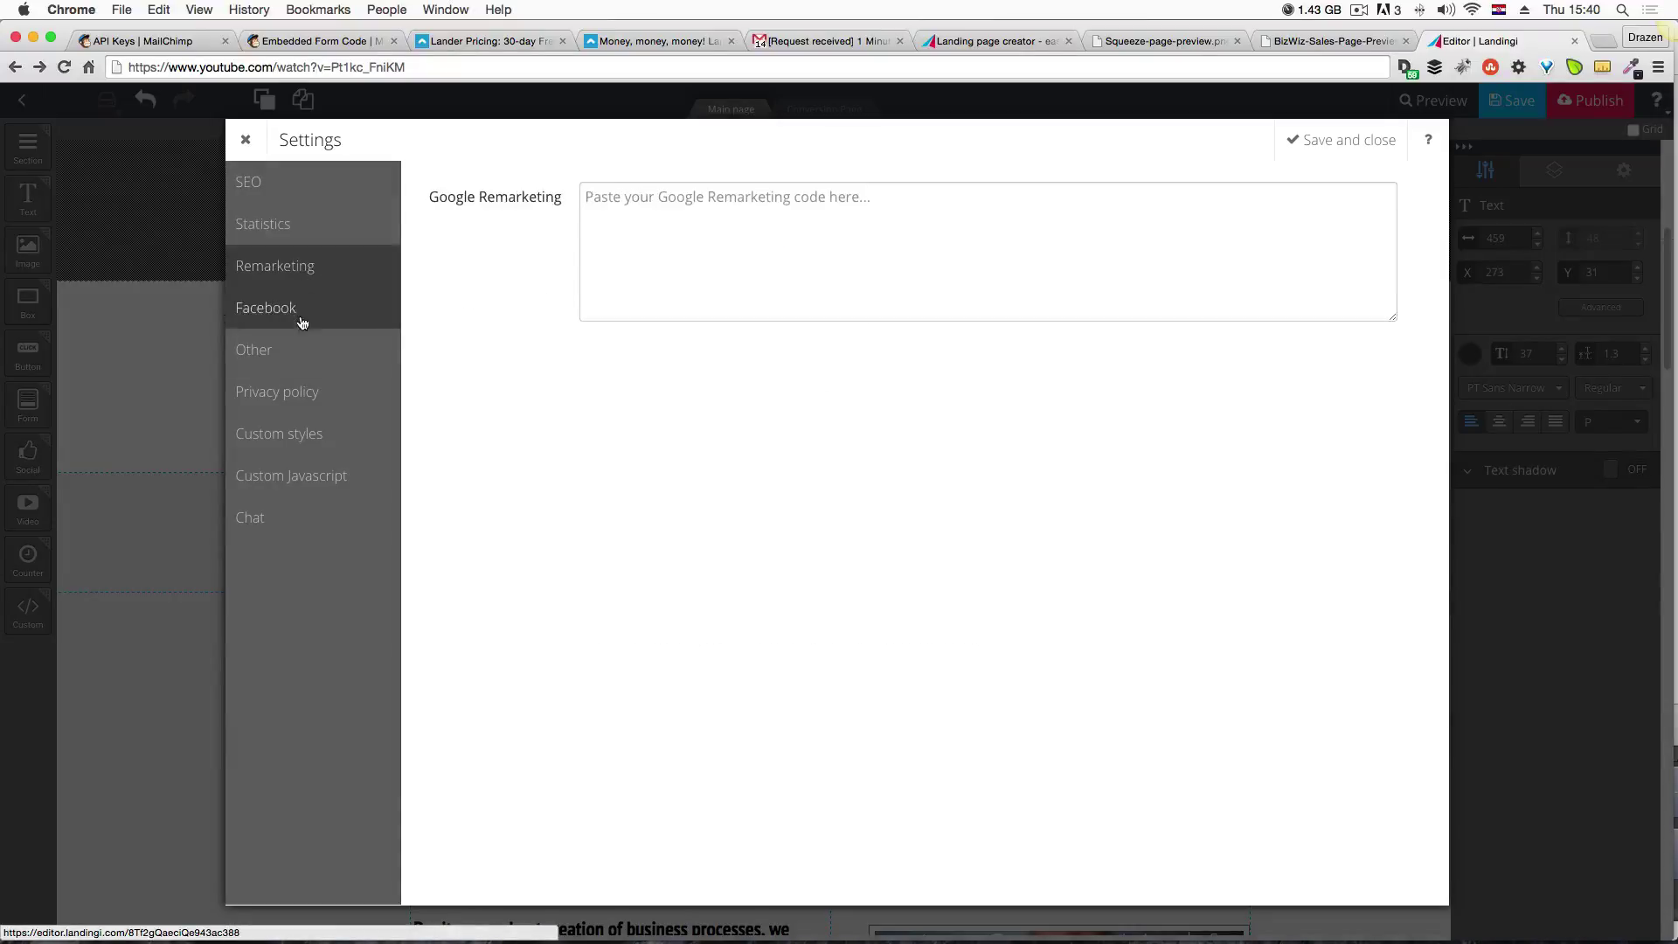
left_click(304, 348)
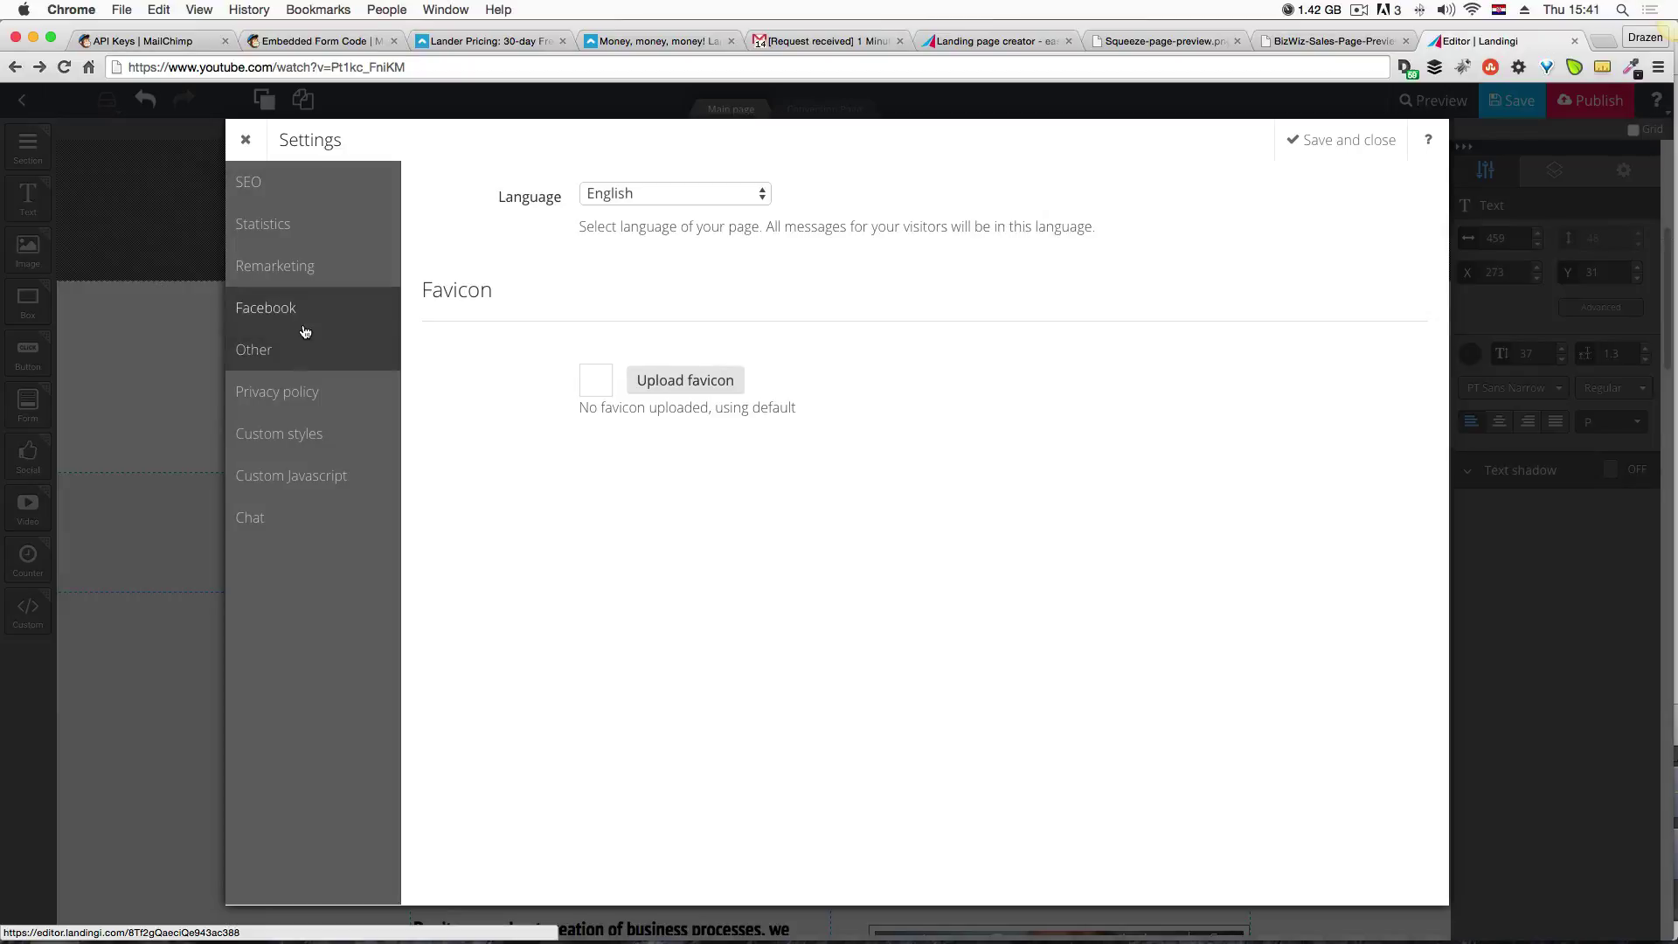
left_click(303, 317)
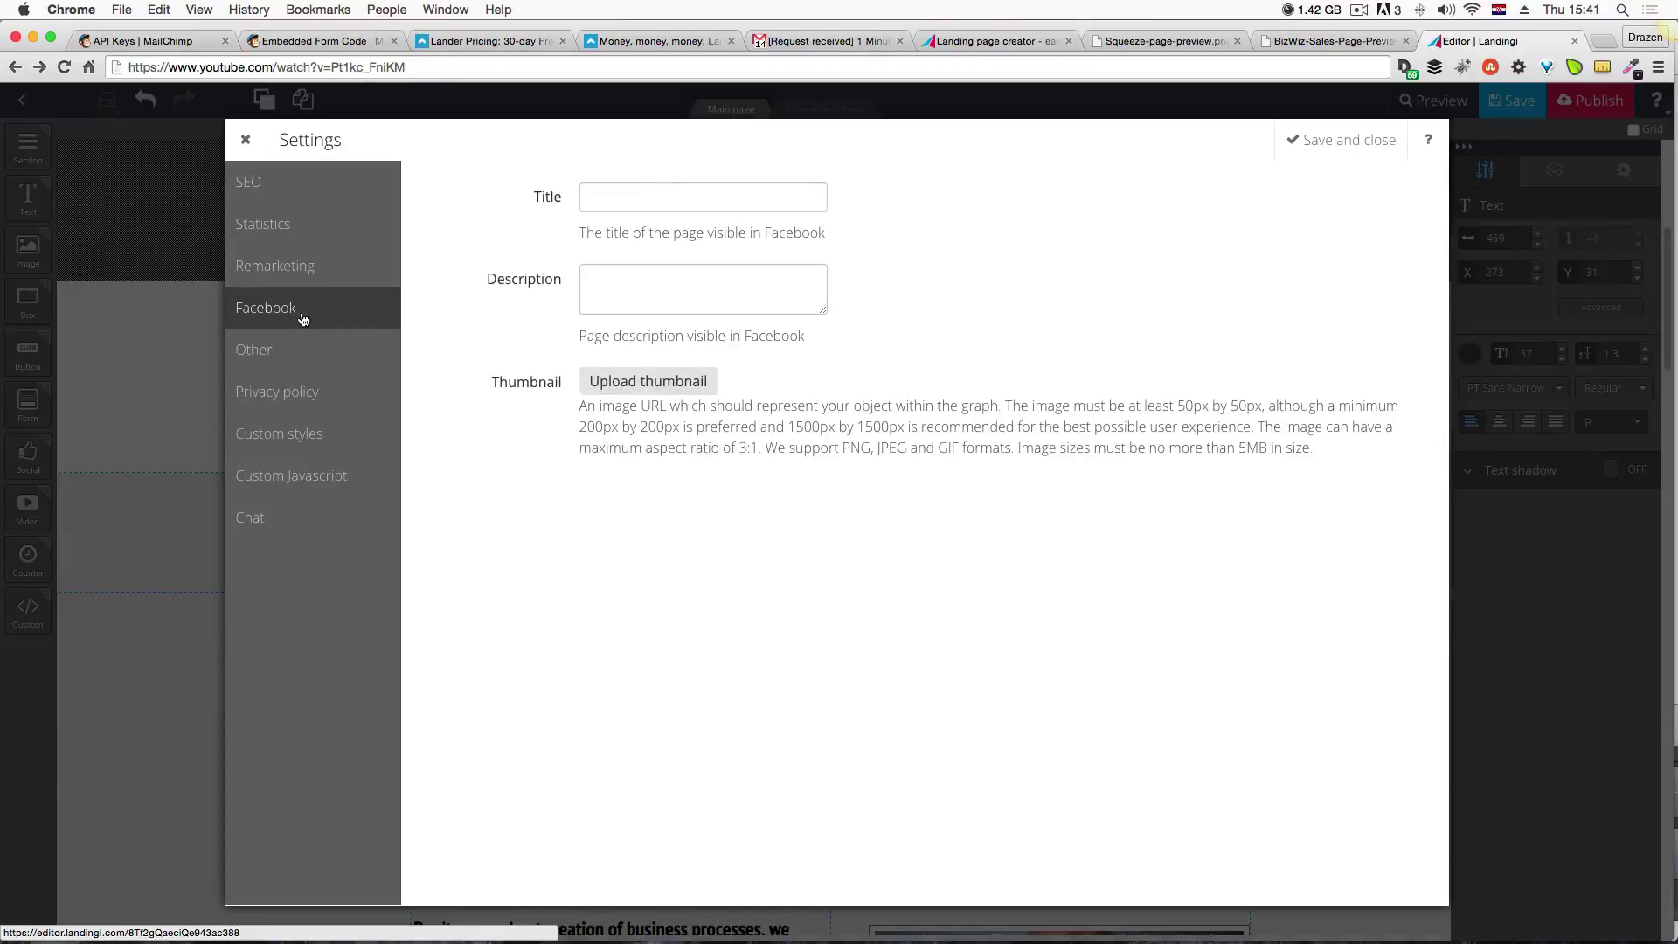
left_click(317, 406)
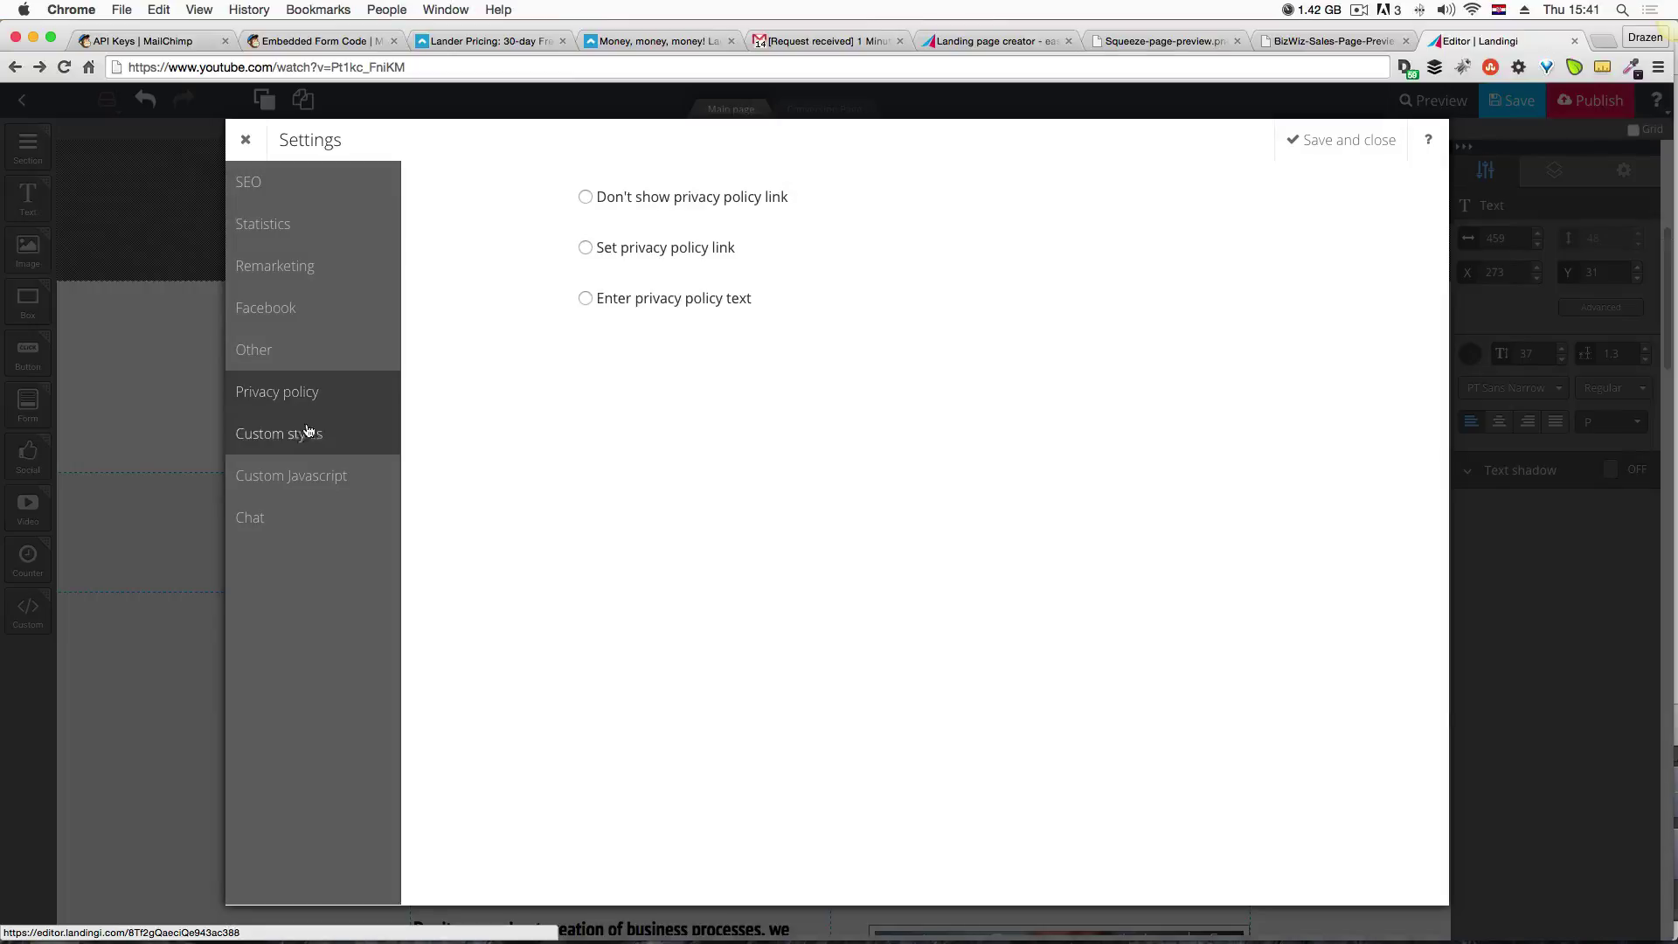
left_click(306, 435)
left_click(286, 482)
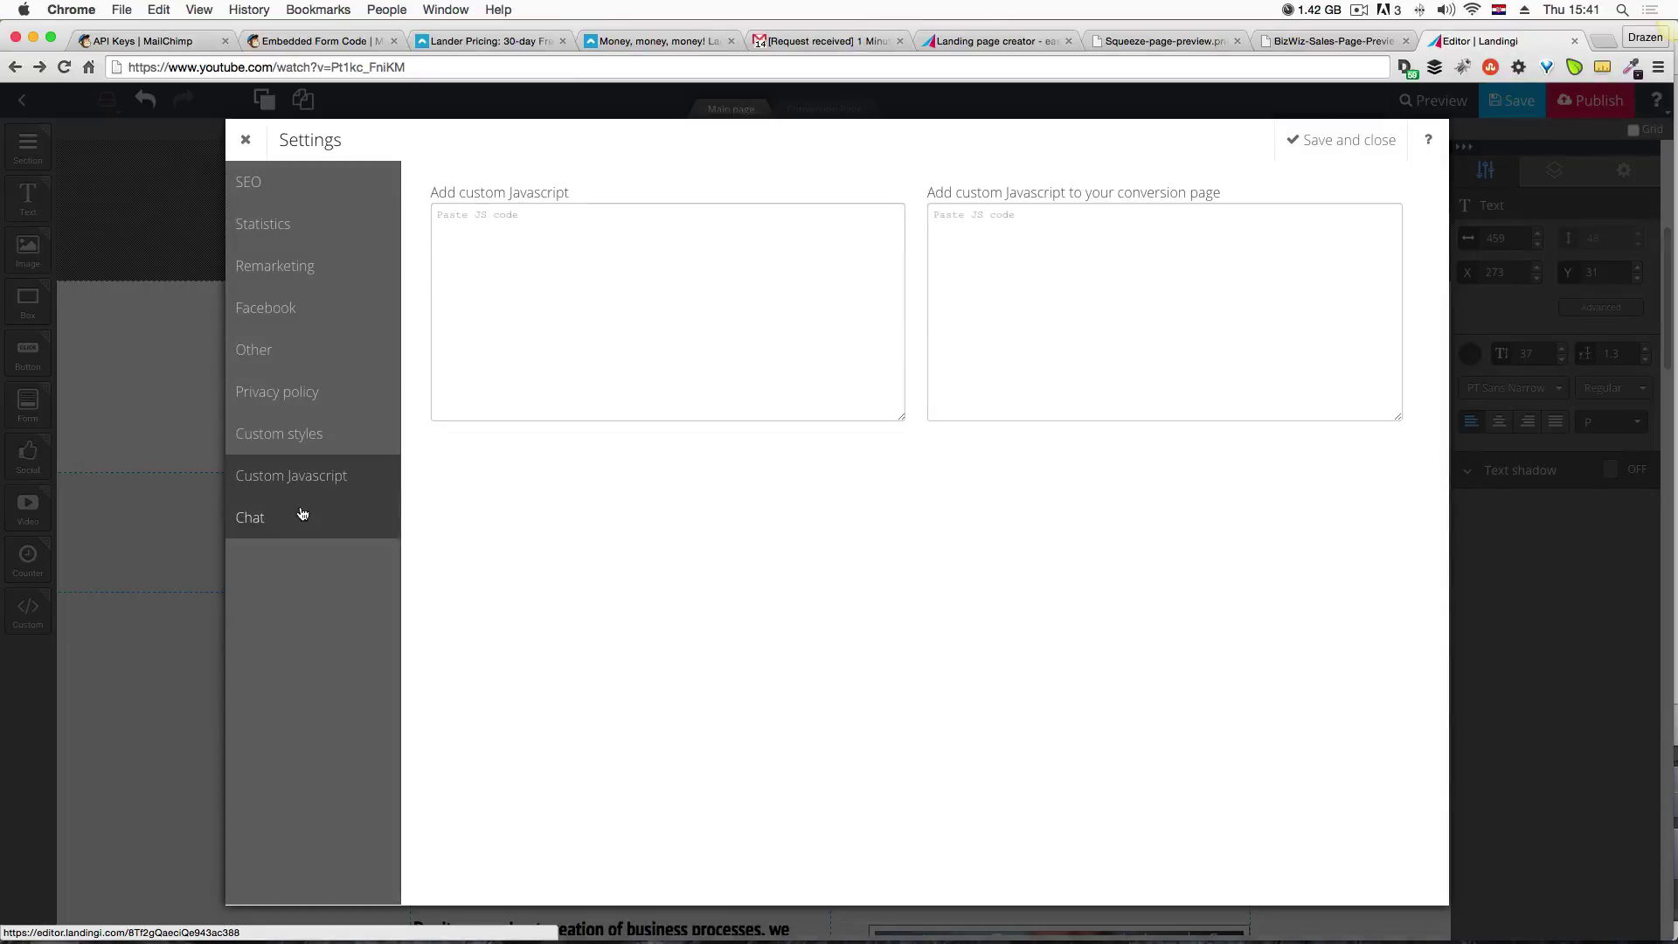
left_click(249, 141)
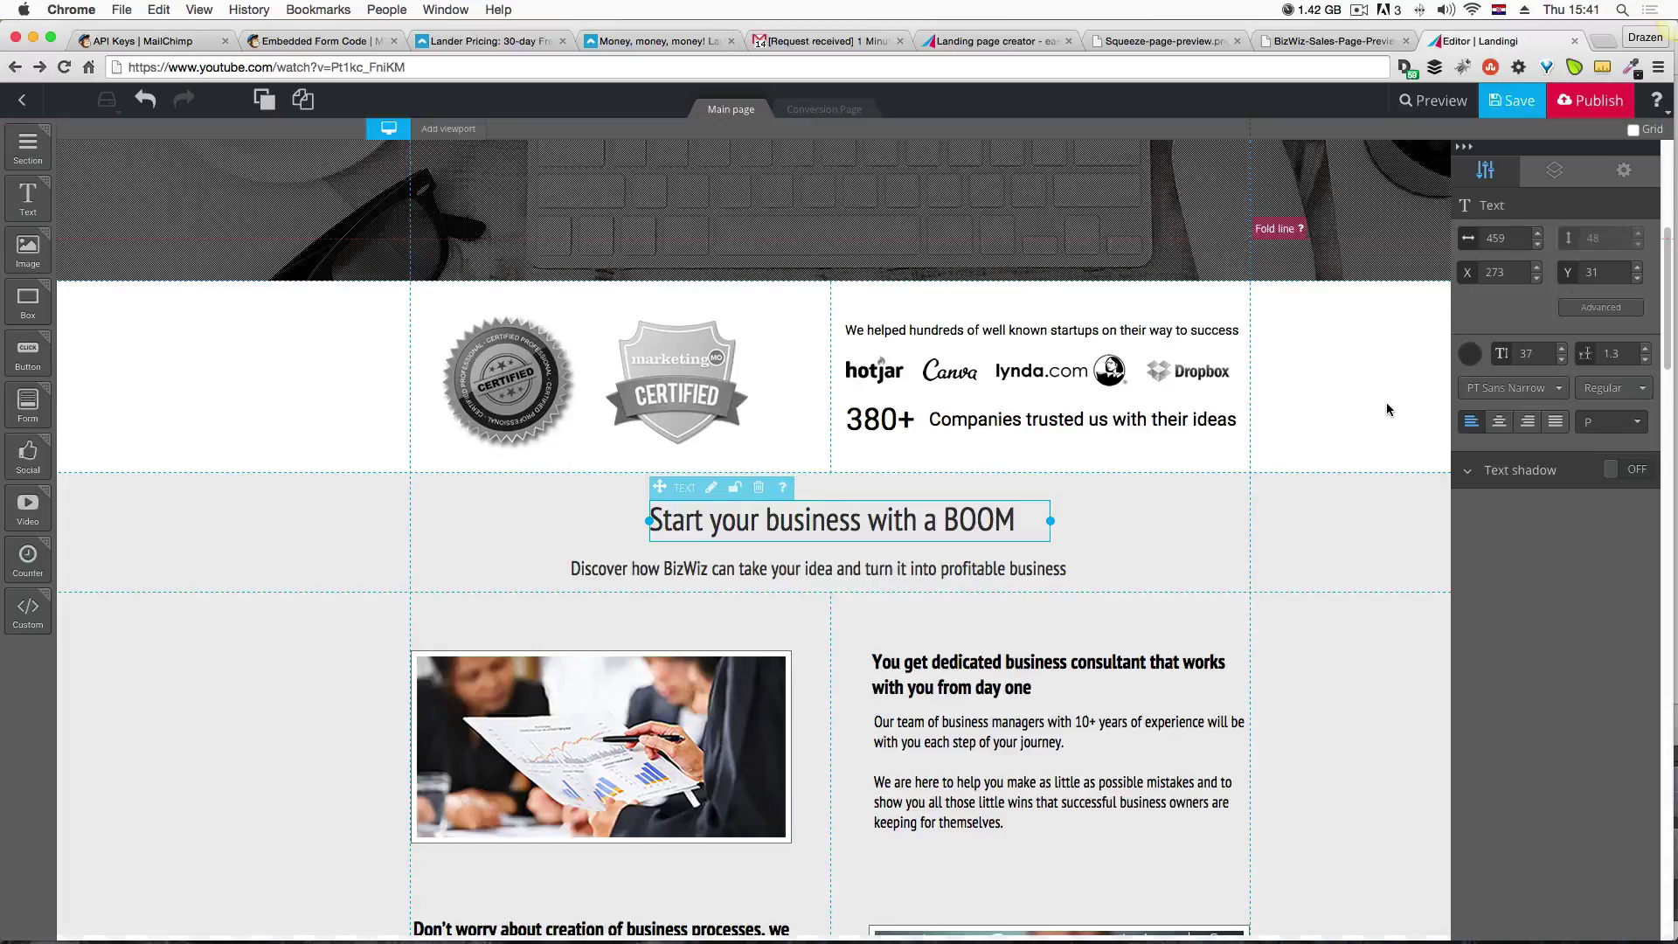
Reveal the advanced settings of the "Start your business with a BOOM" heading and copy its element ID.
left_click(1588, 320)
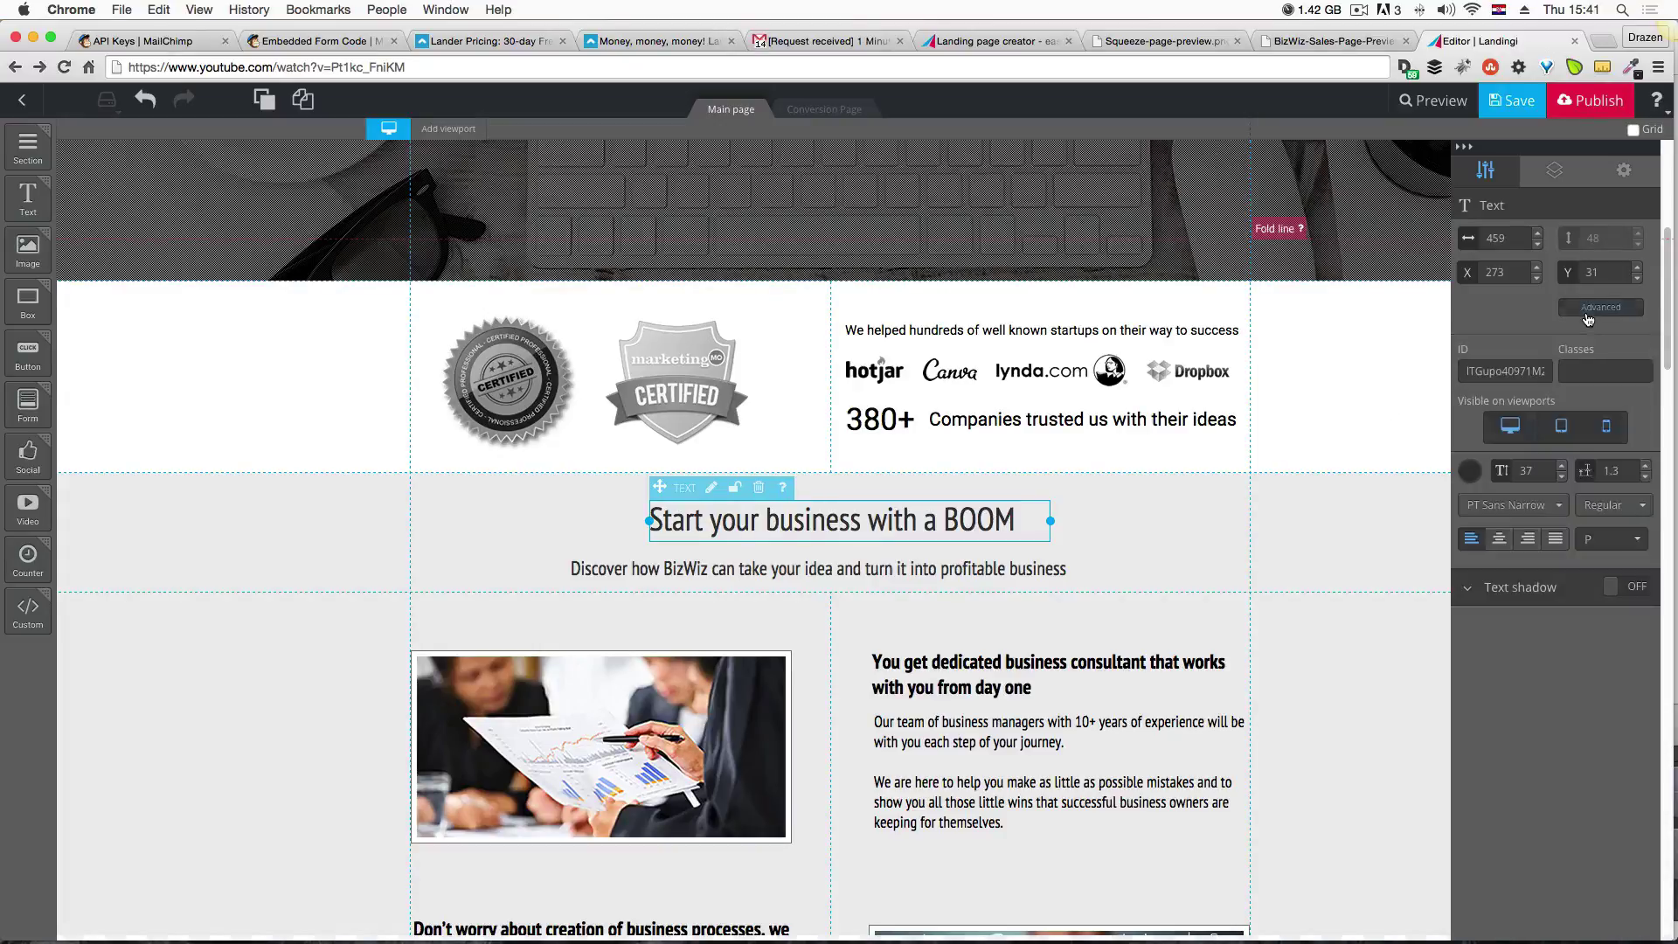
double_click(1480, 378)
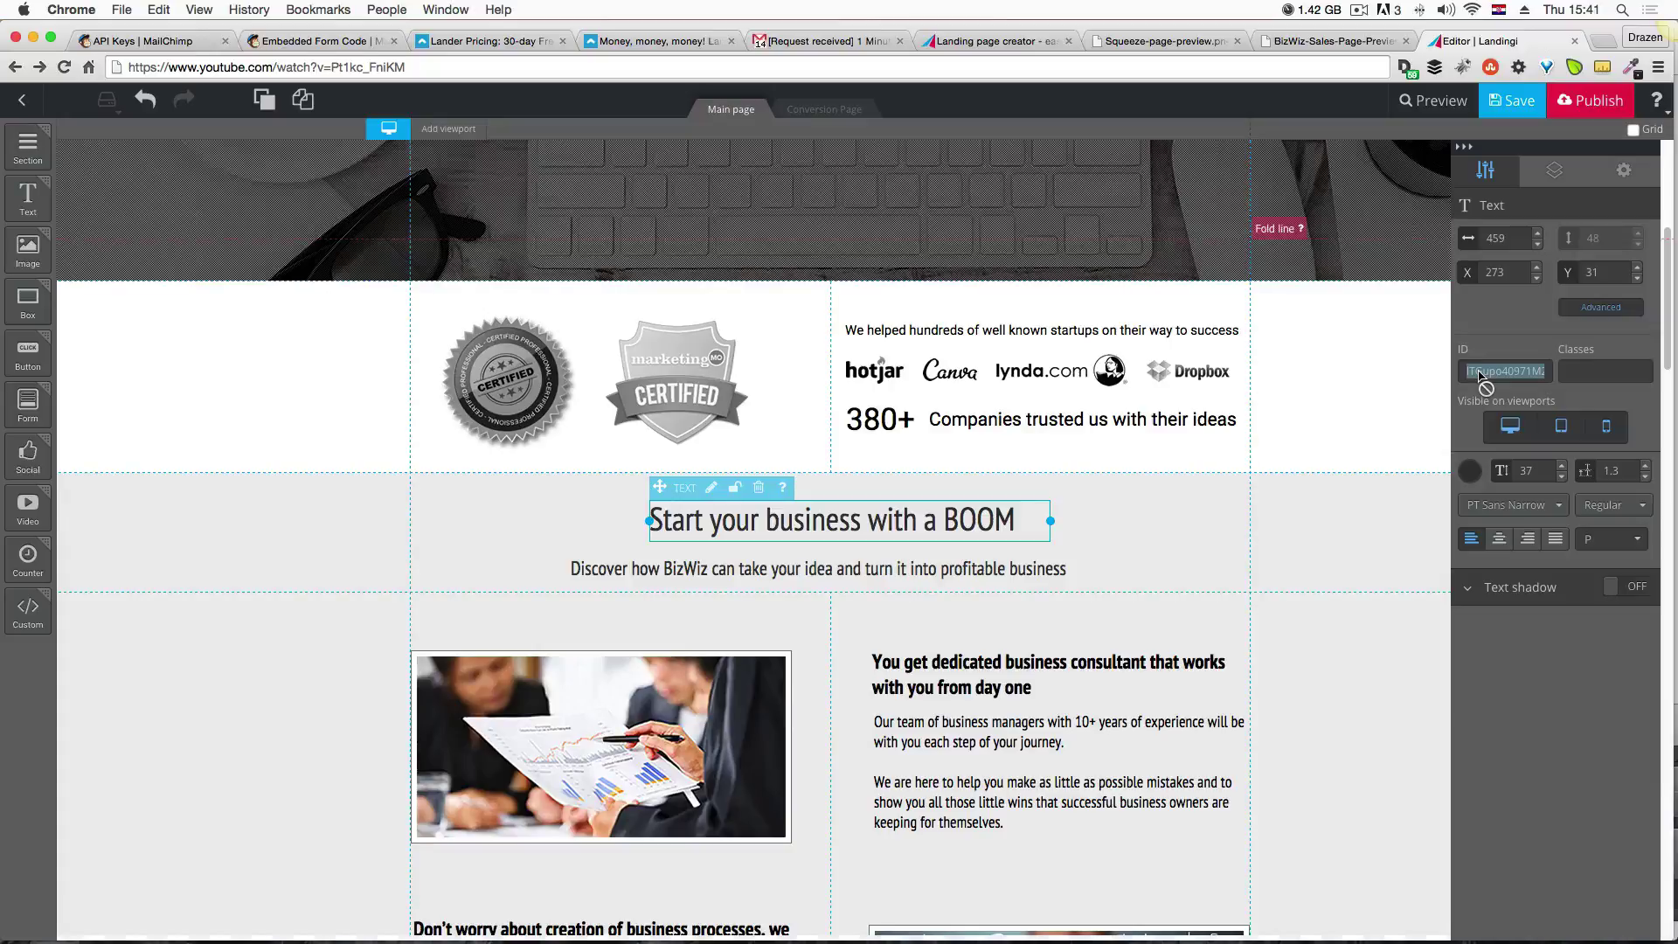
left_click(1364, 536)
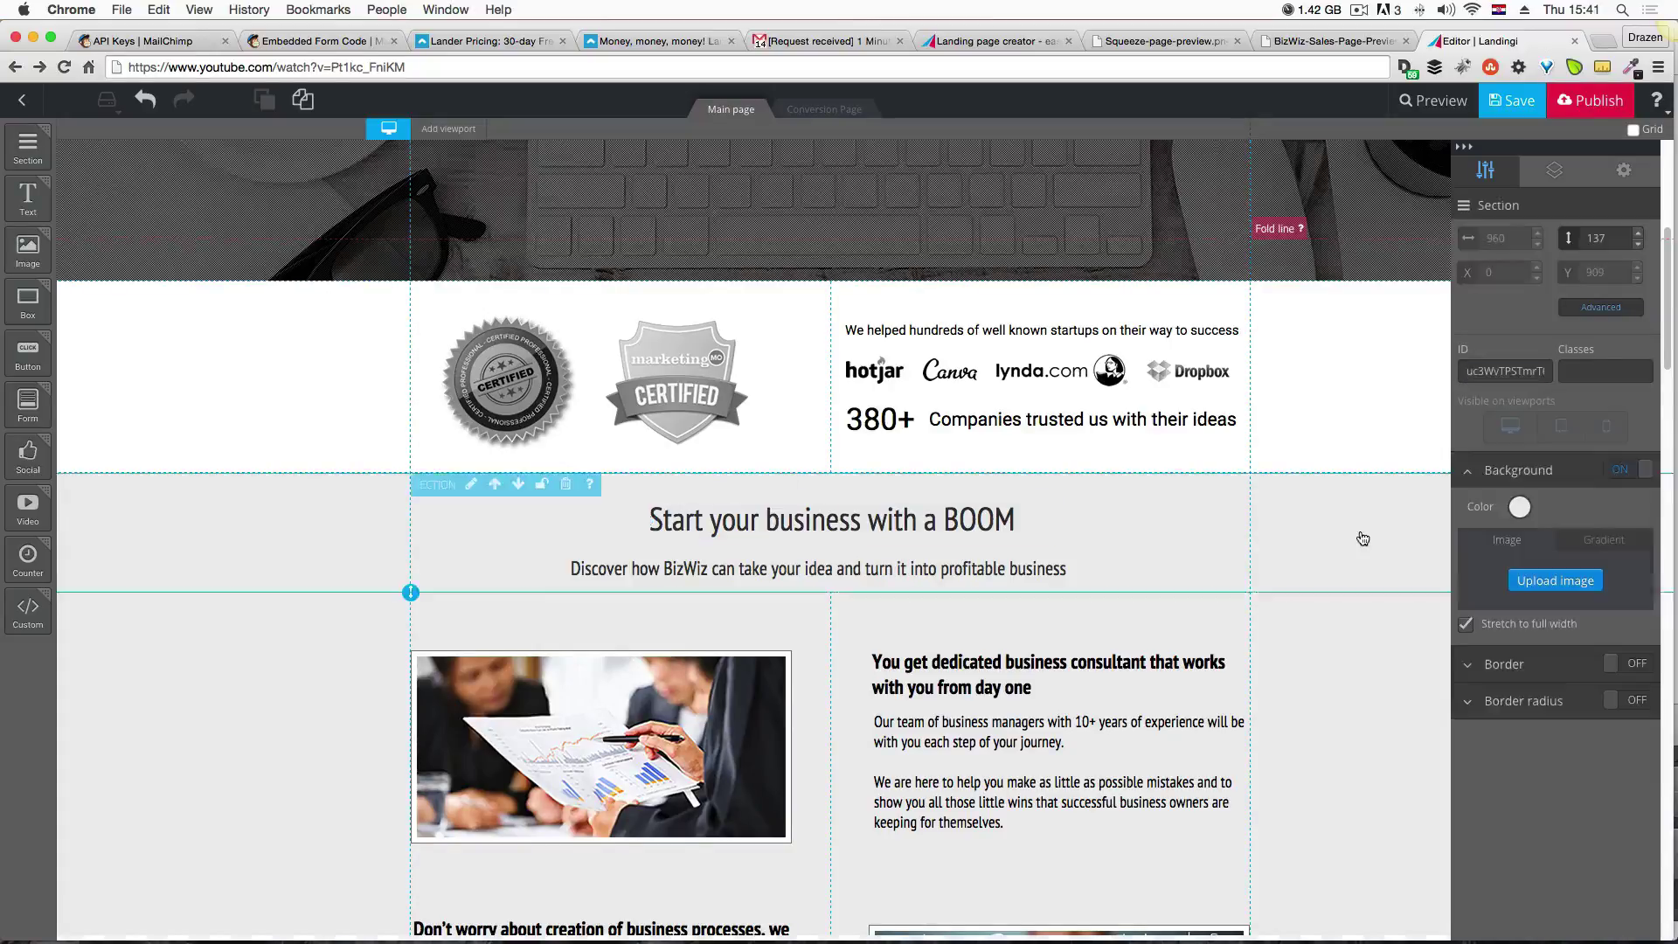
Link the header menu word "SERVICES" to "#" followed by the copied heading ID, and save the page.
scroll(1363, 535, "up", 5)
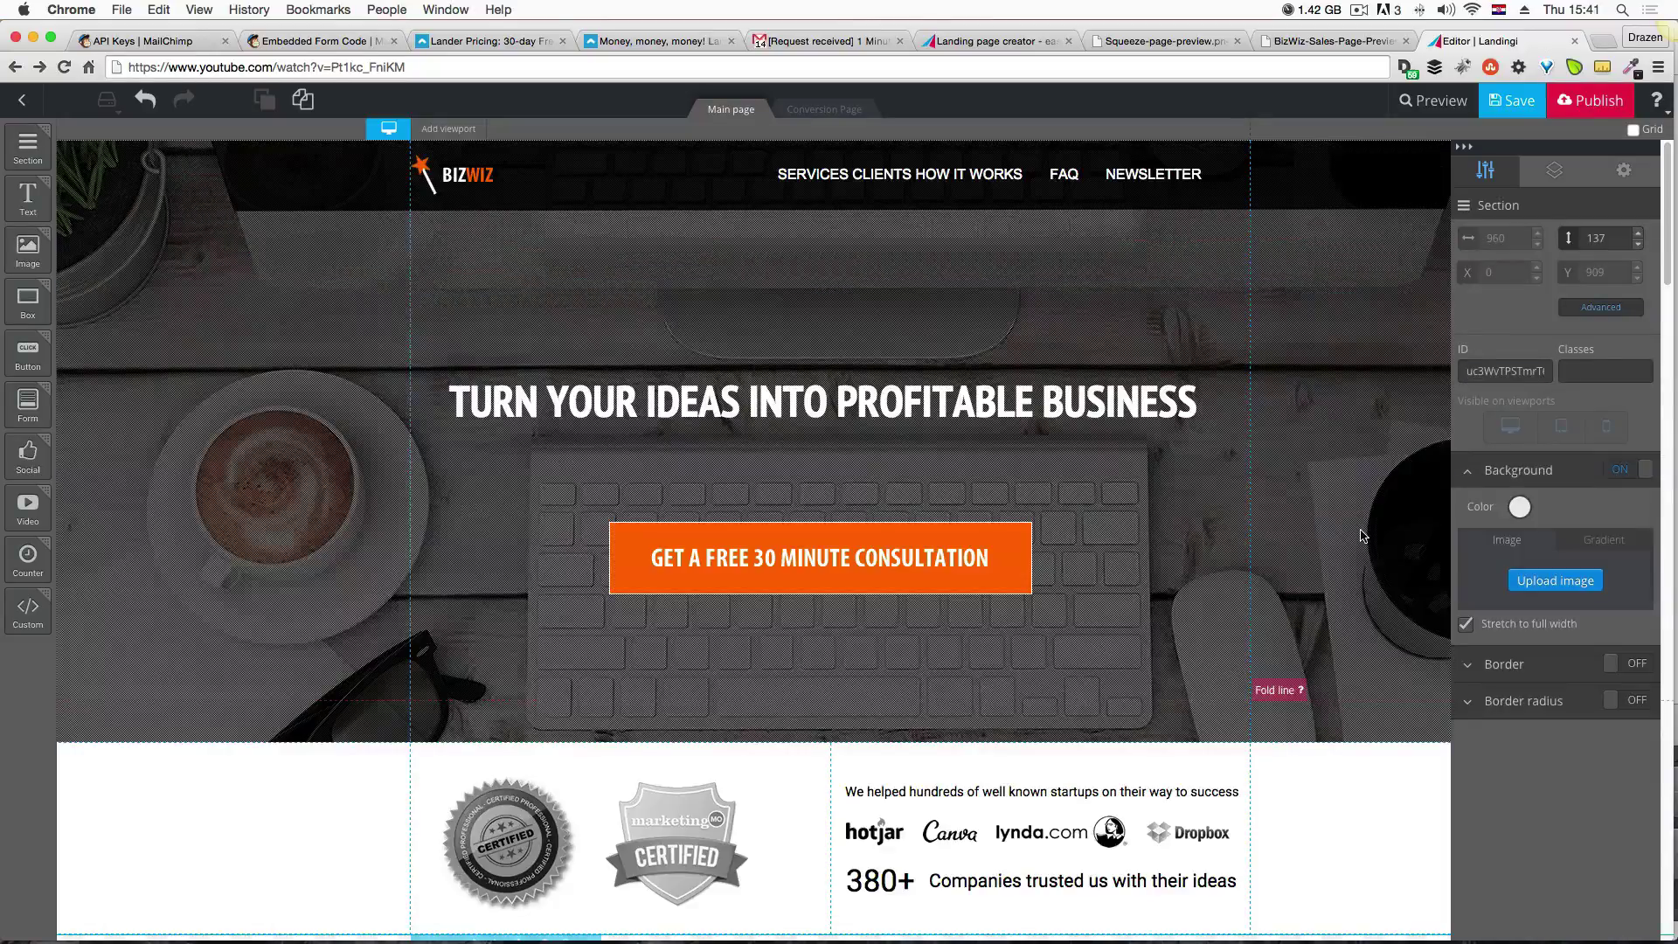
left_click(812, 173)
double_click(826, 177)
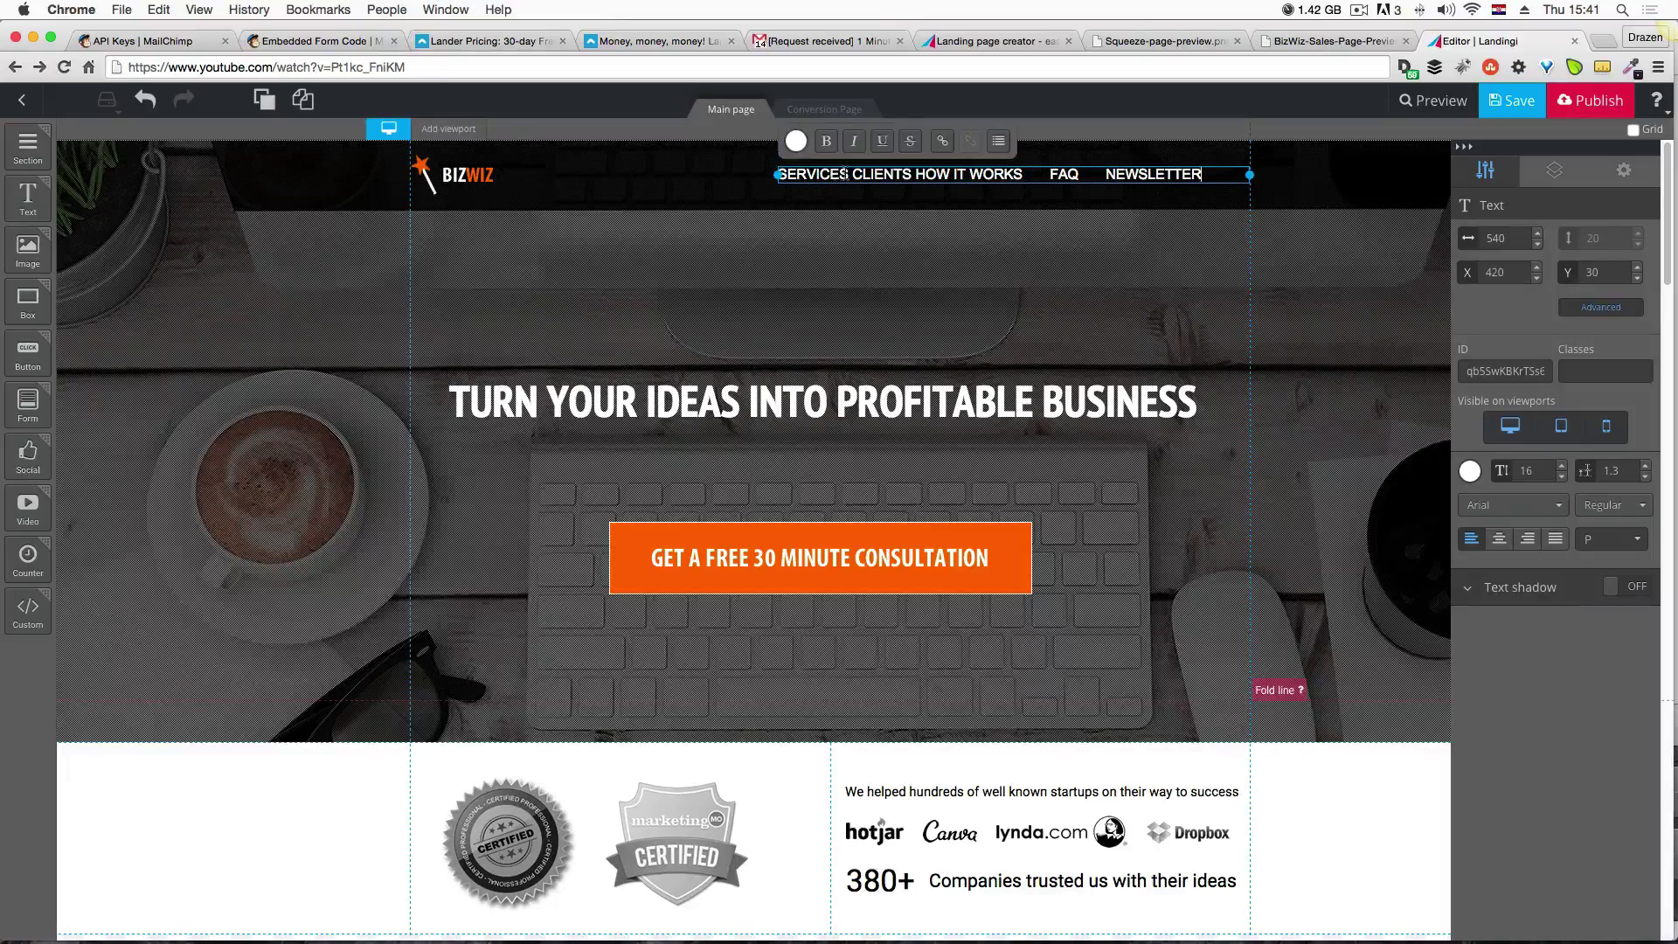
left_click_drag(848, 174, 776, 175)
left_click(942, 141)
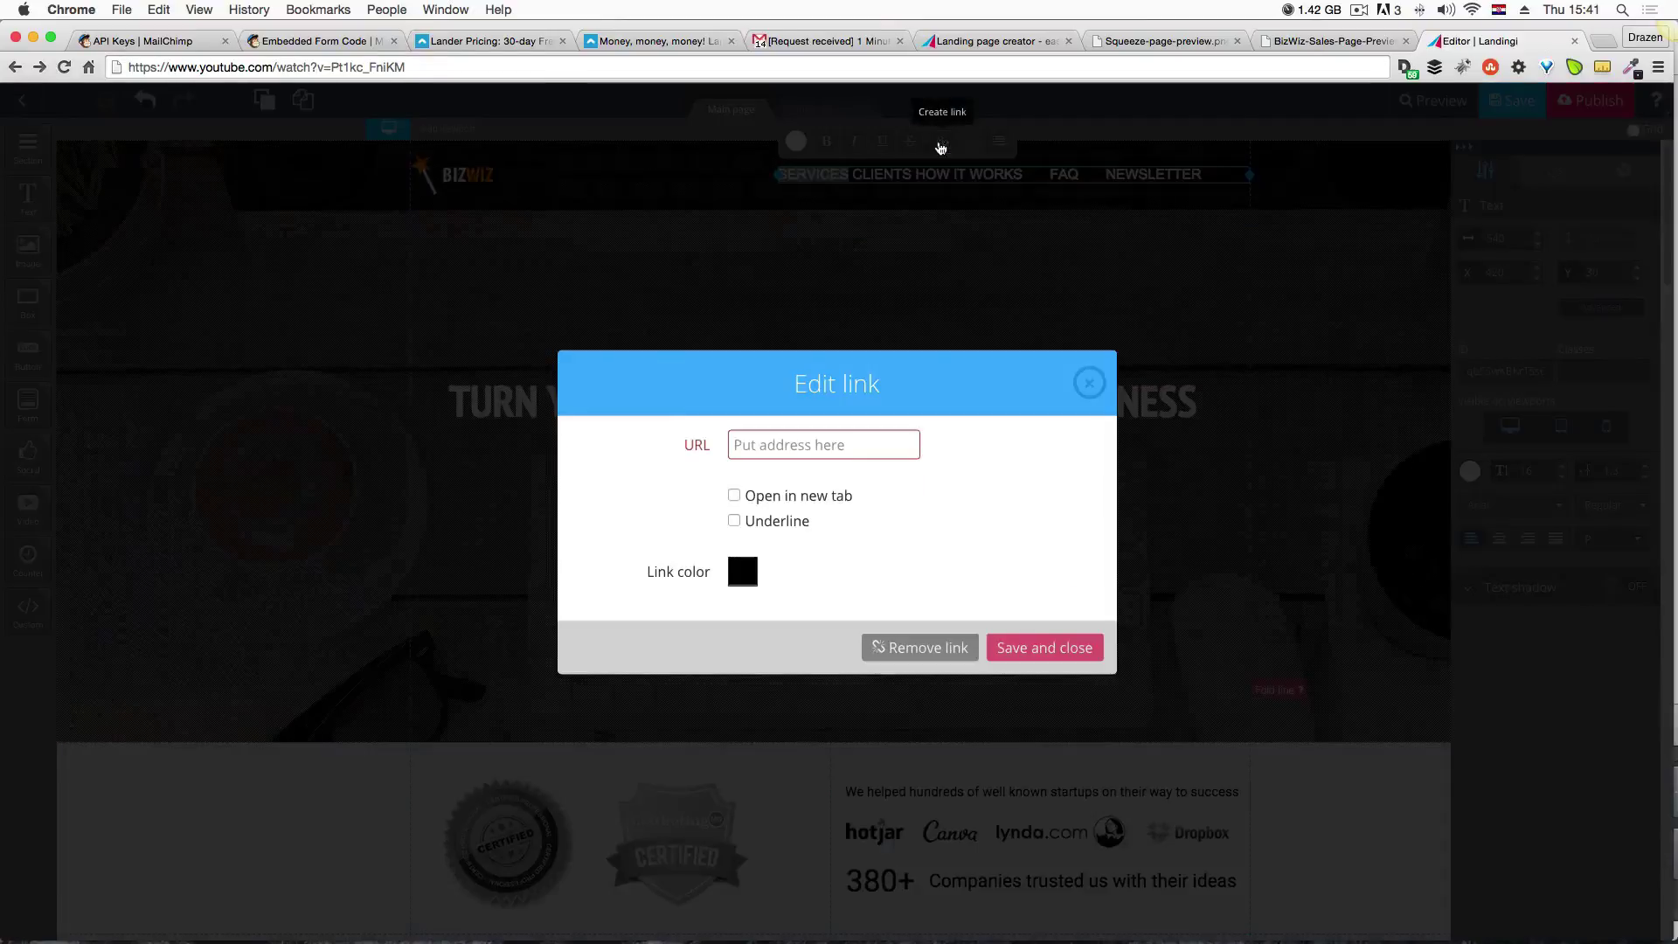
left_click(768, 445)
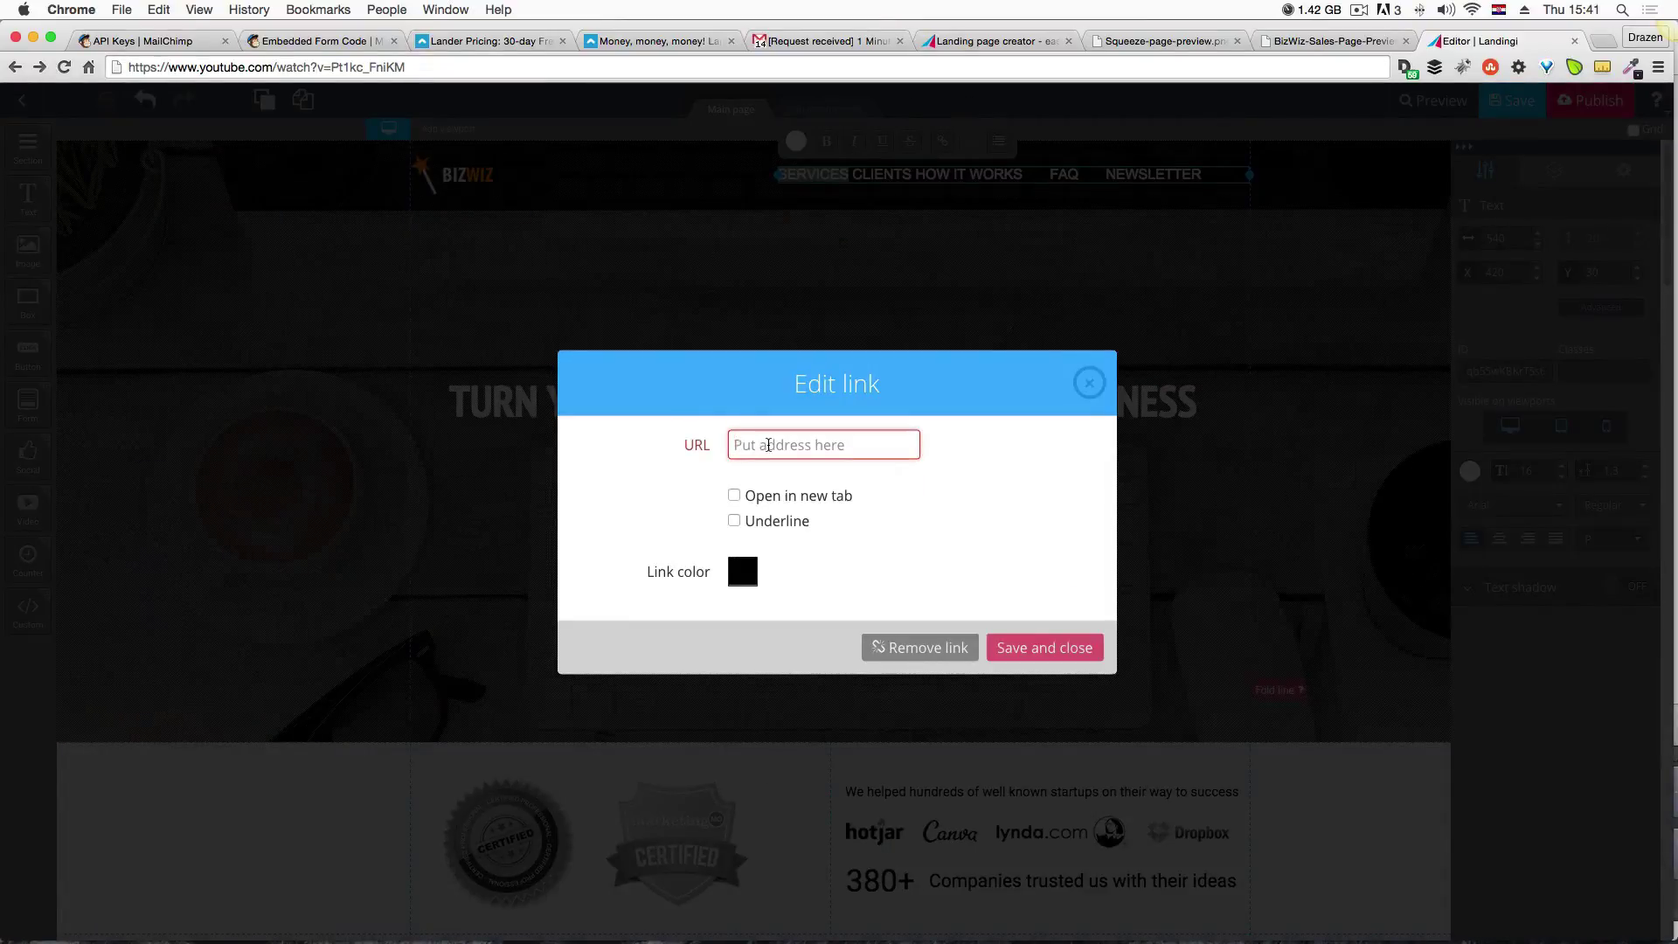
type("#")
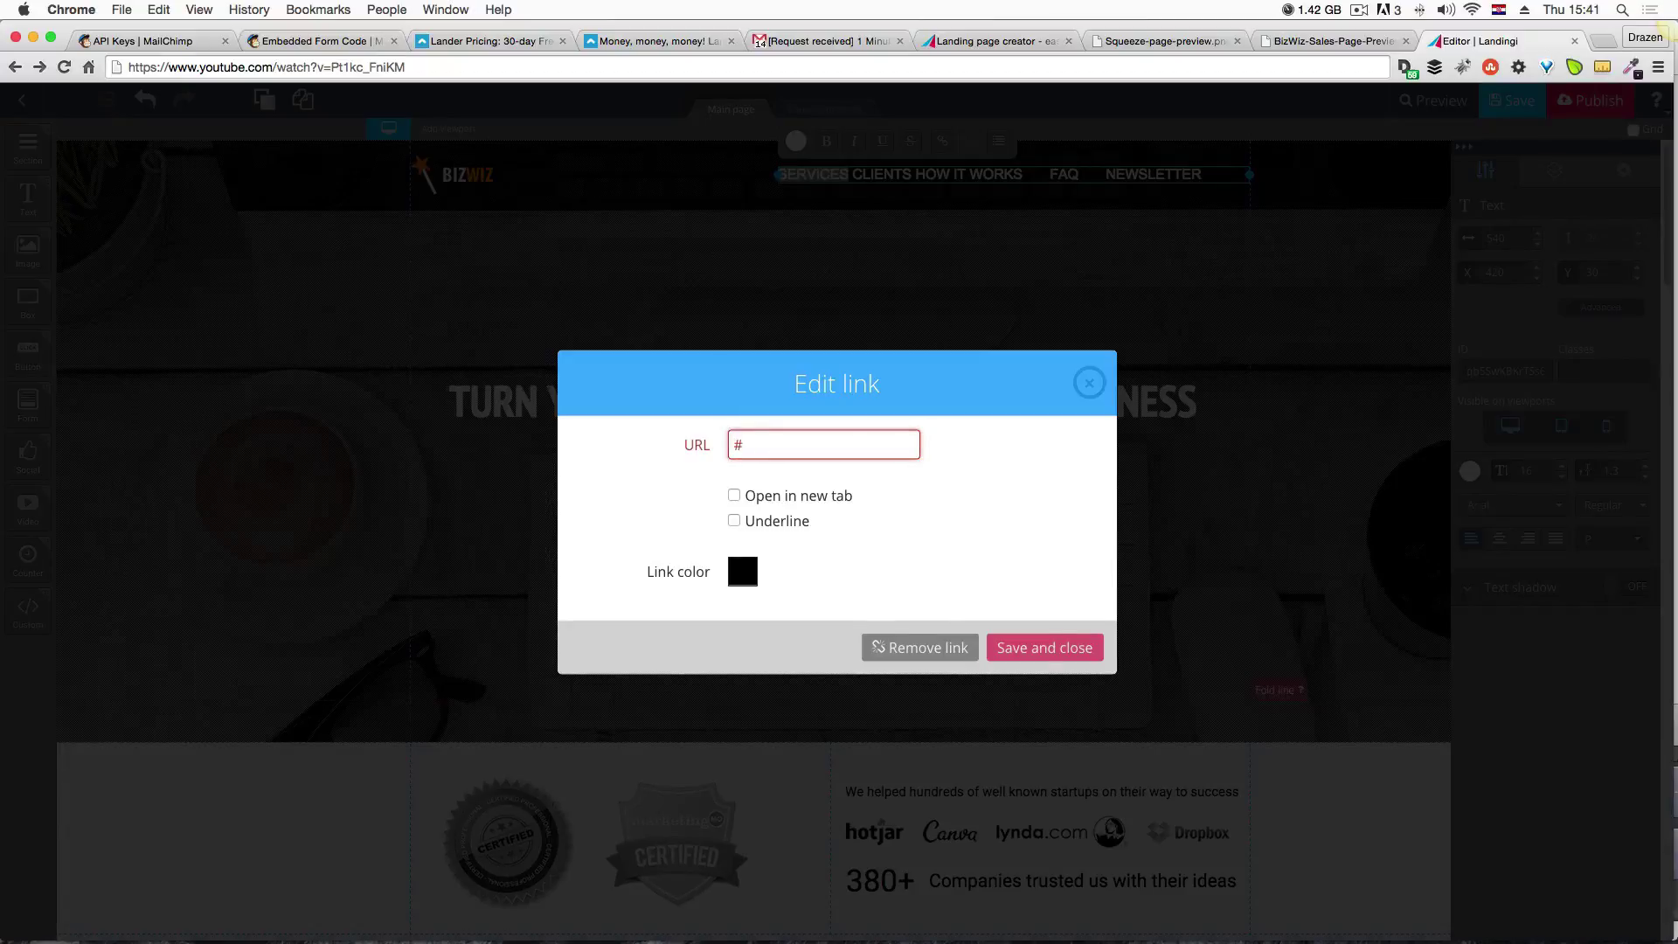
key("super+v")
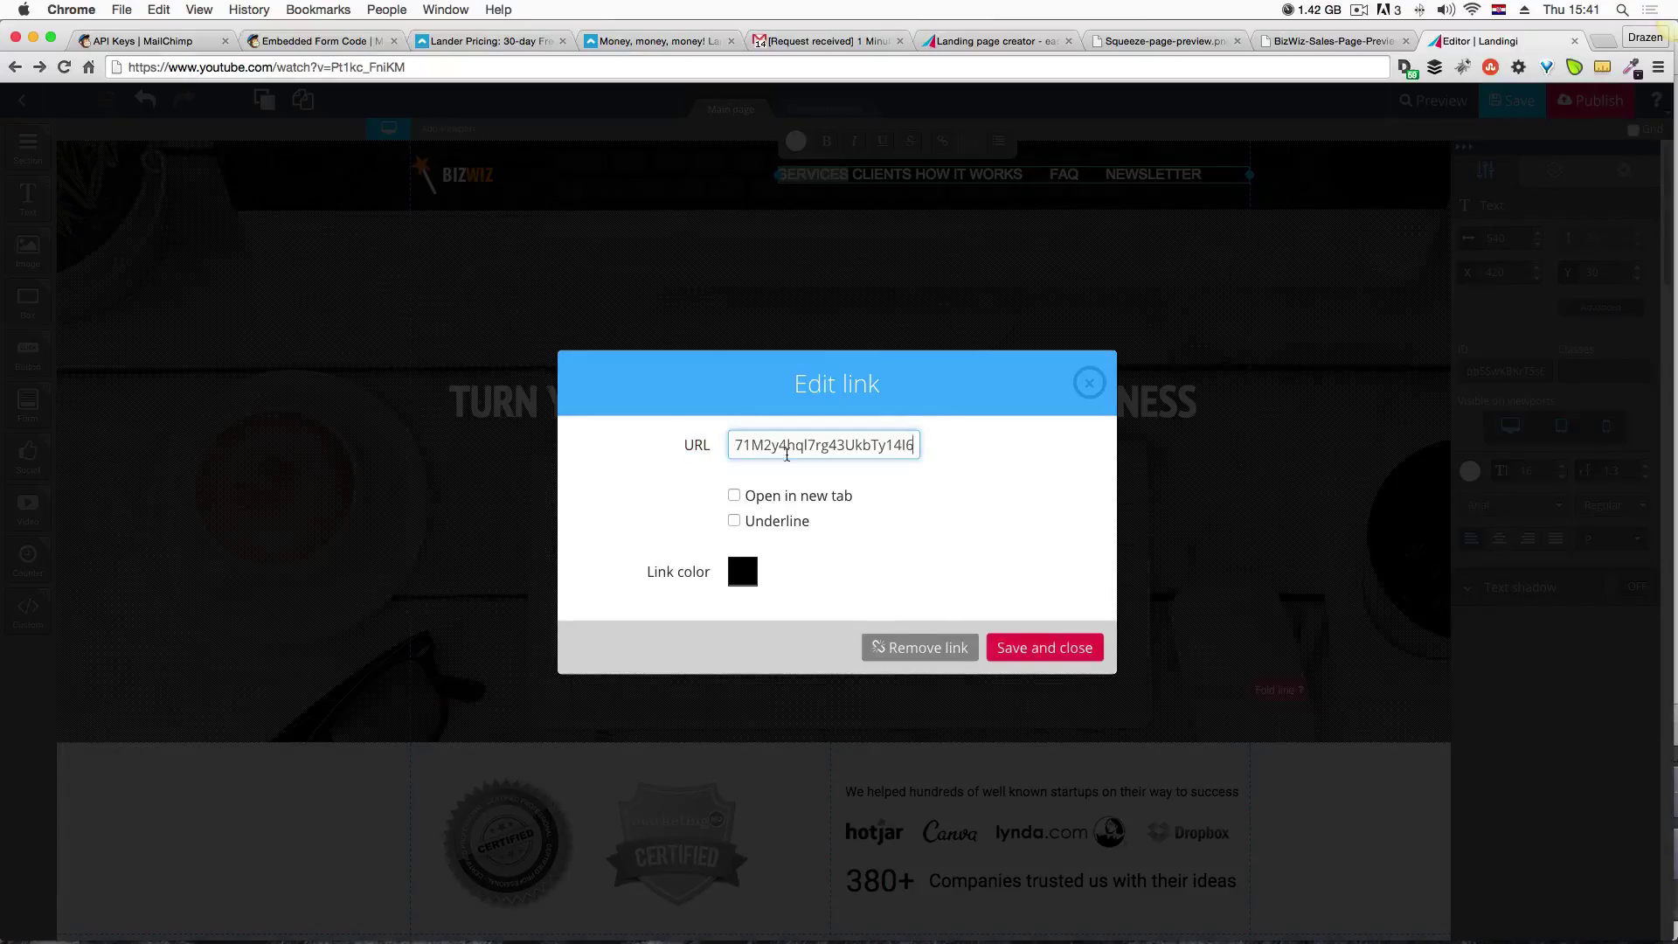
left_click(1016, 654)
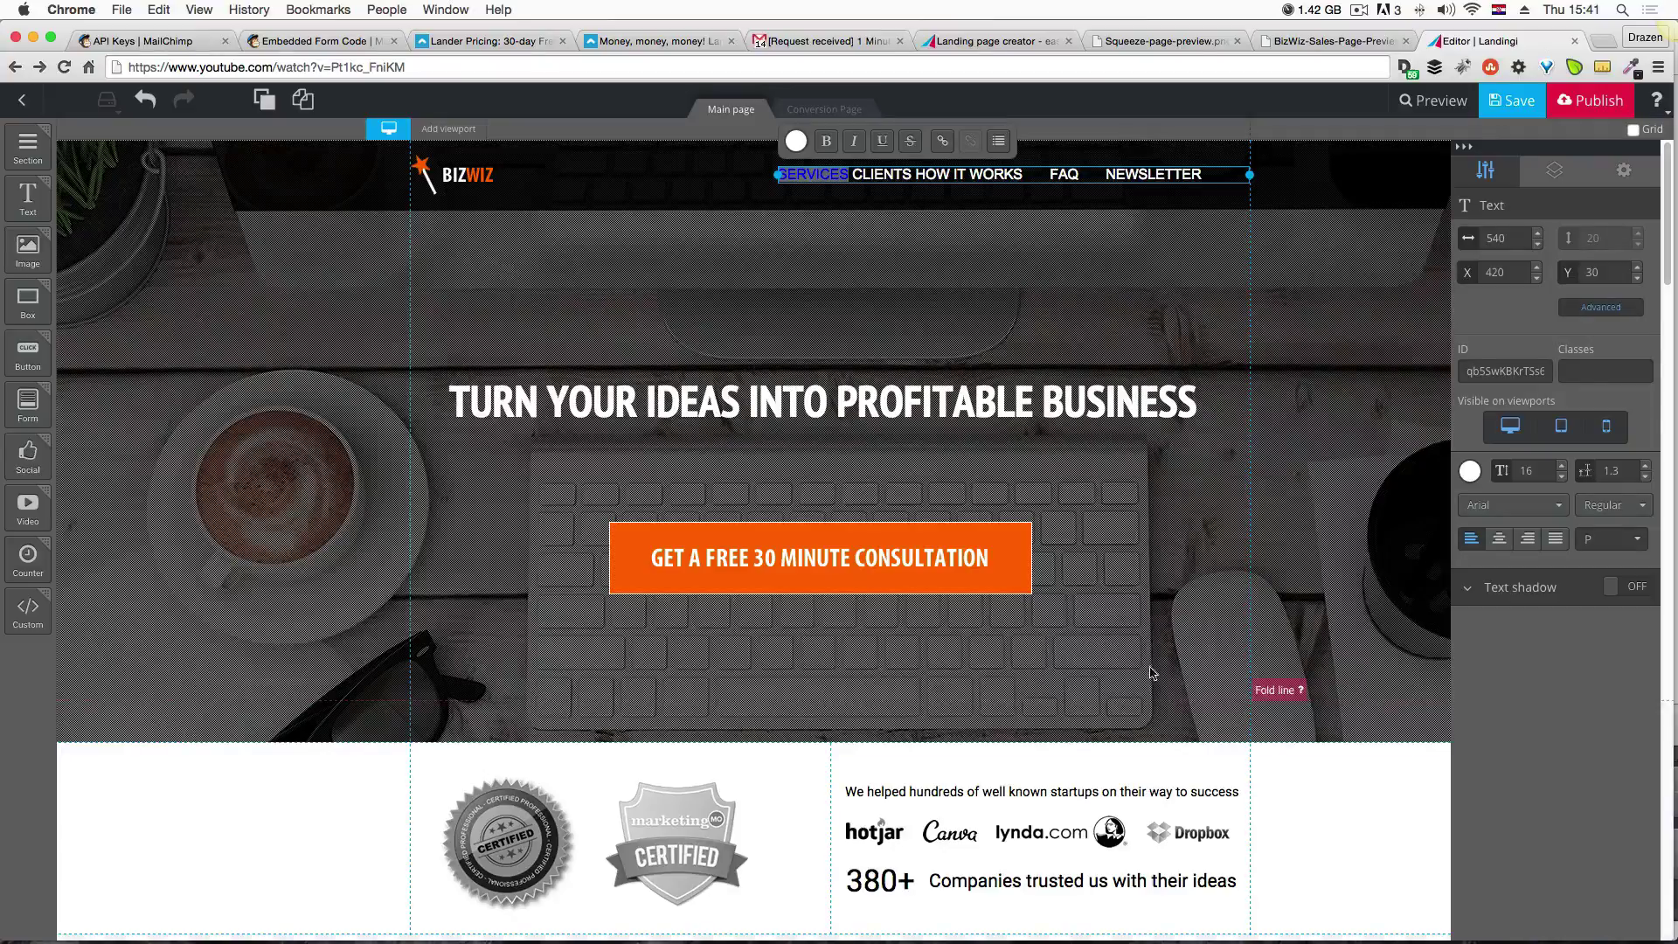
left_click(1510, 103)
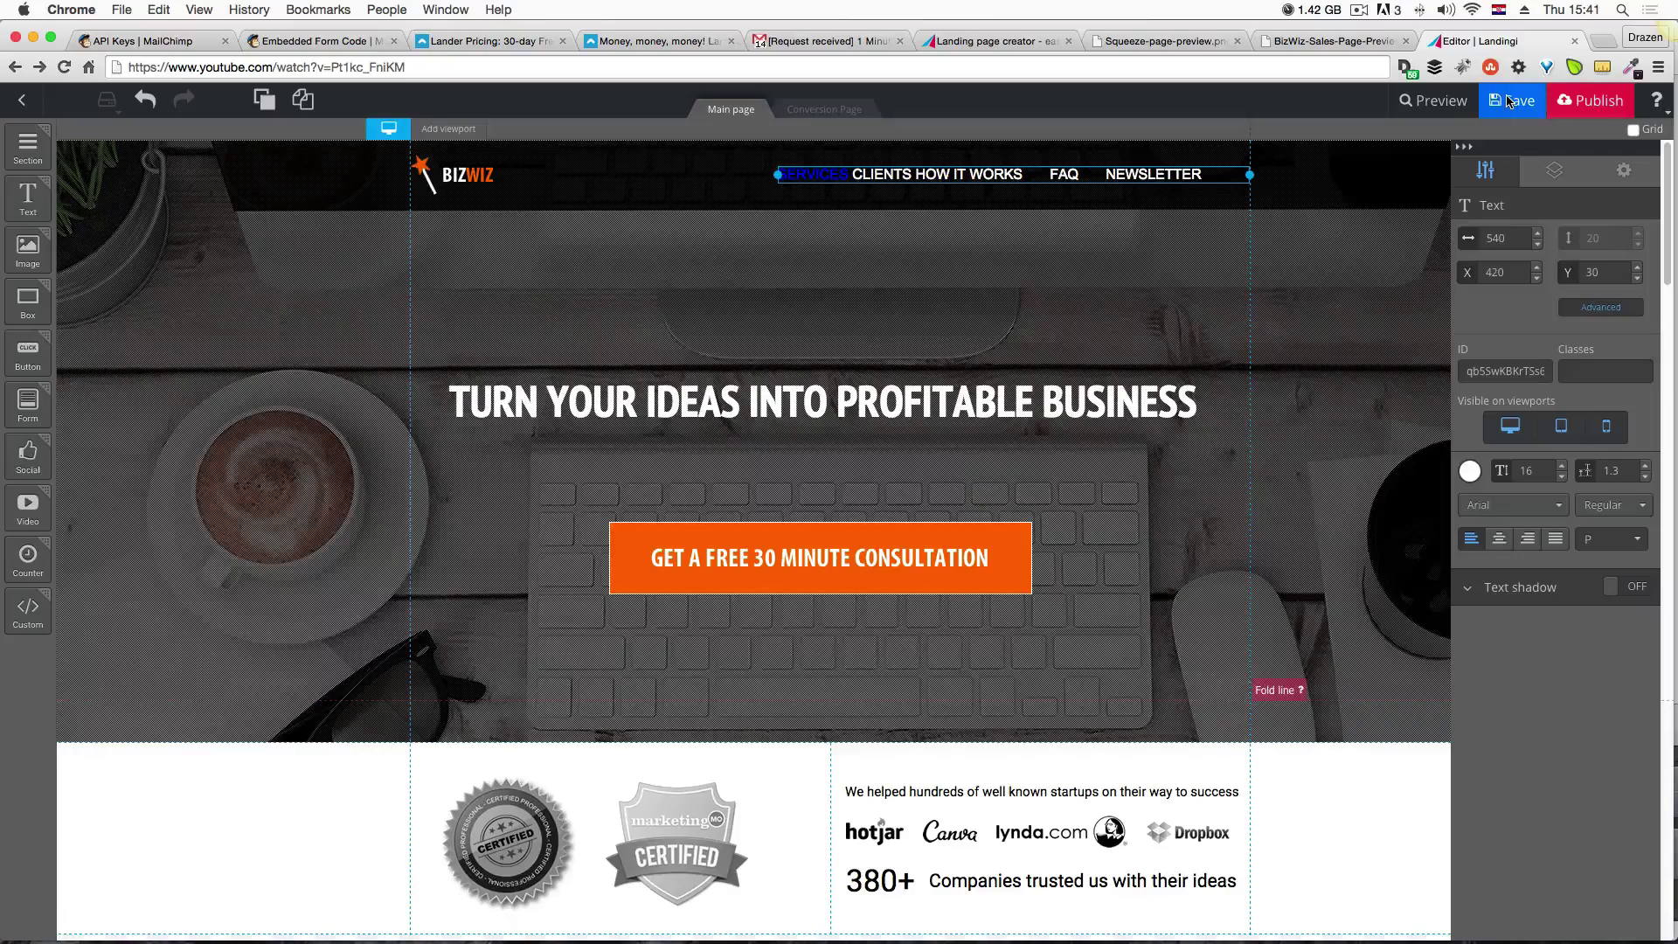
Preview the landing page and review it from the header menu down to the footer, including the "SERVICES" link.
left_click(1458, 112)
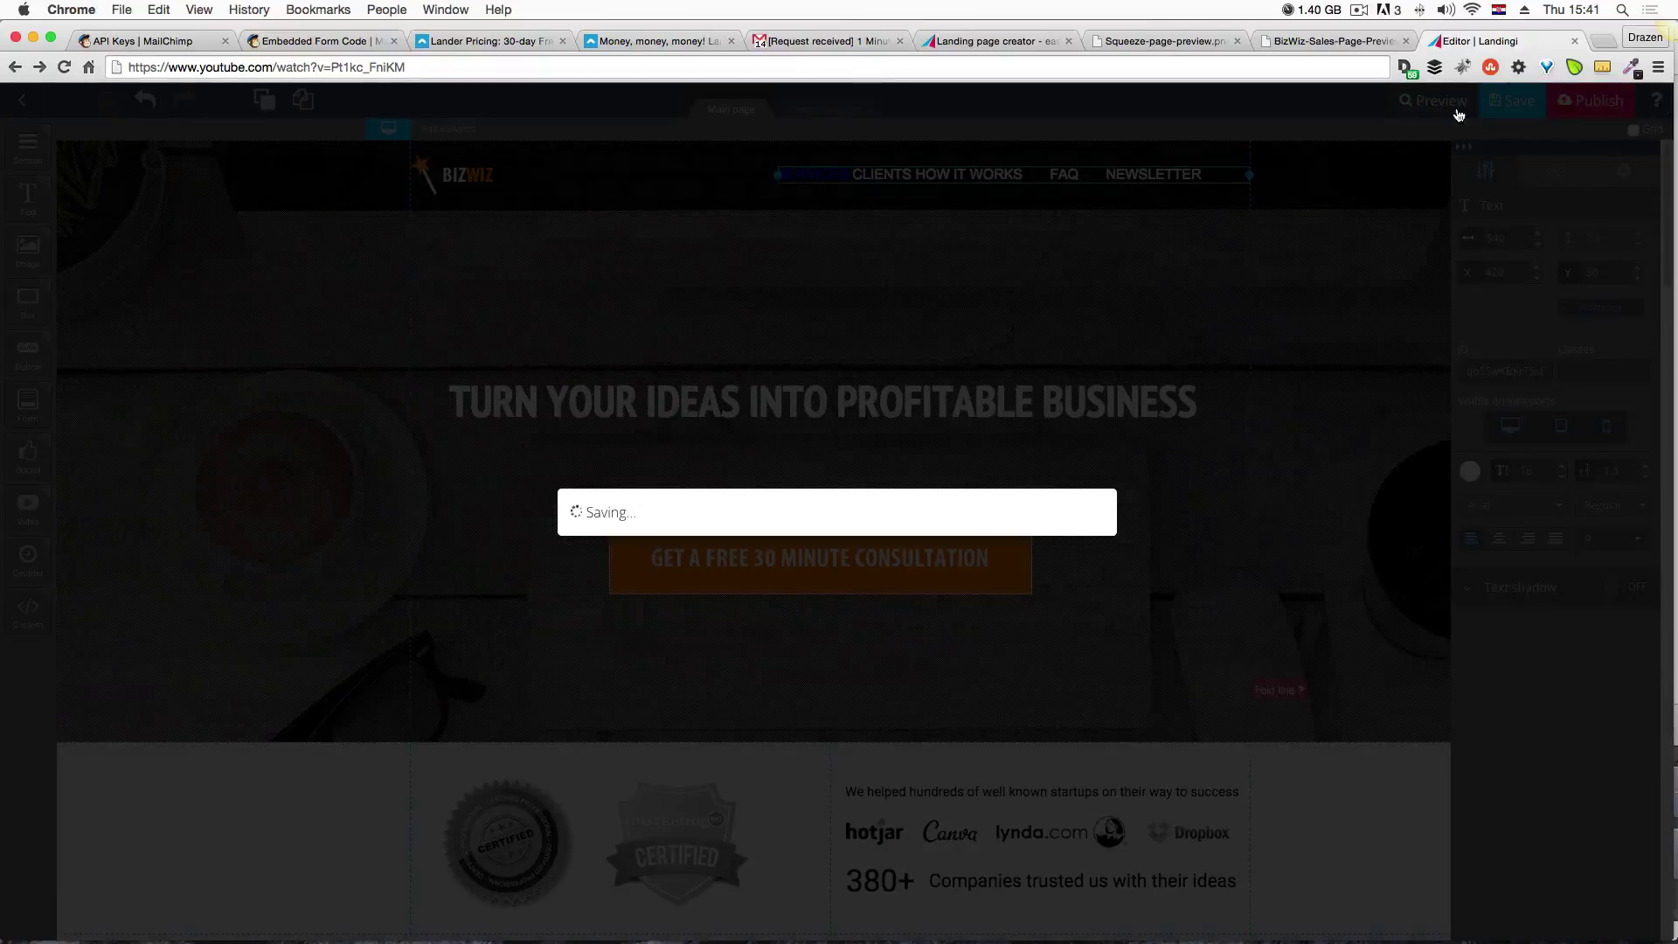
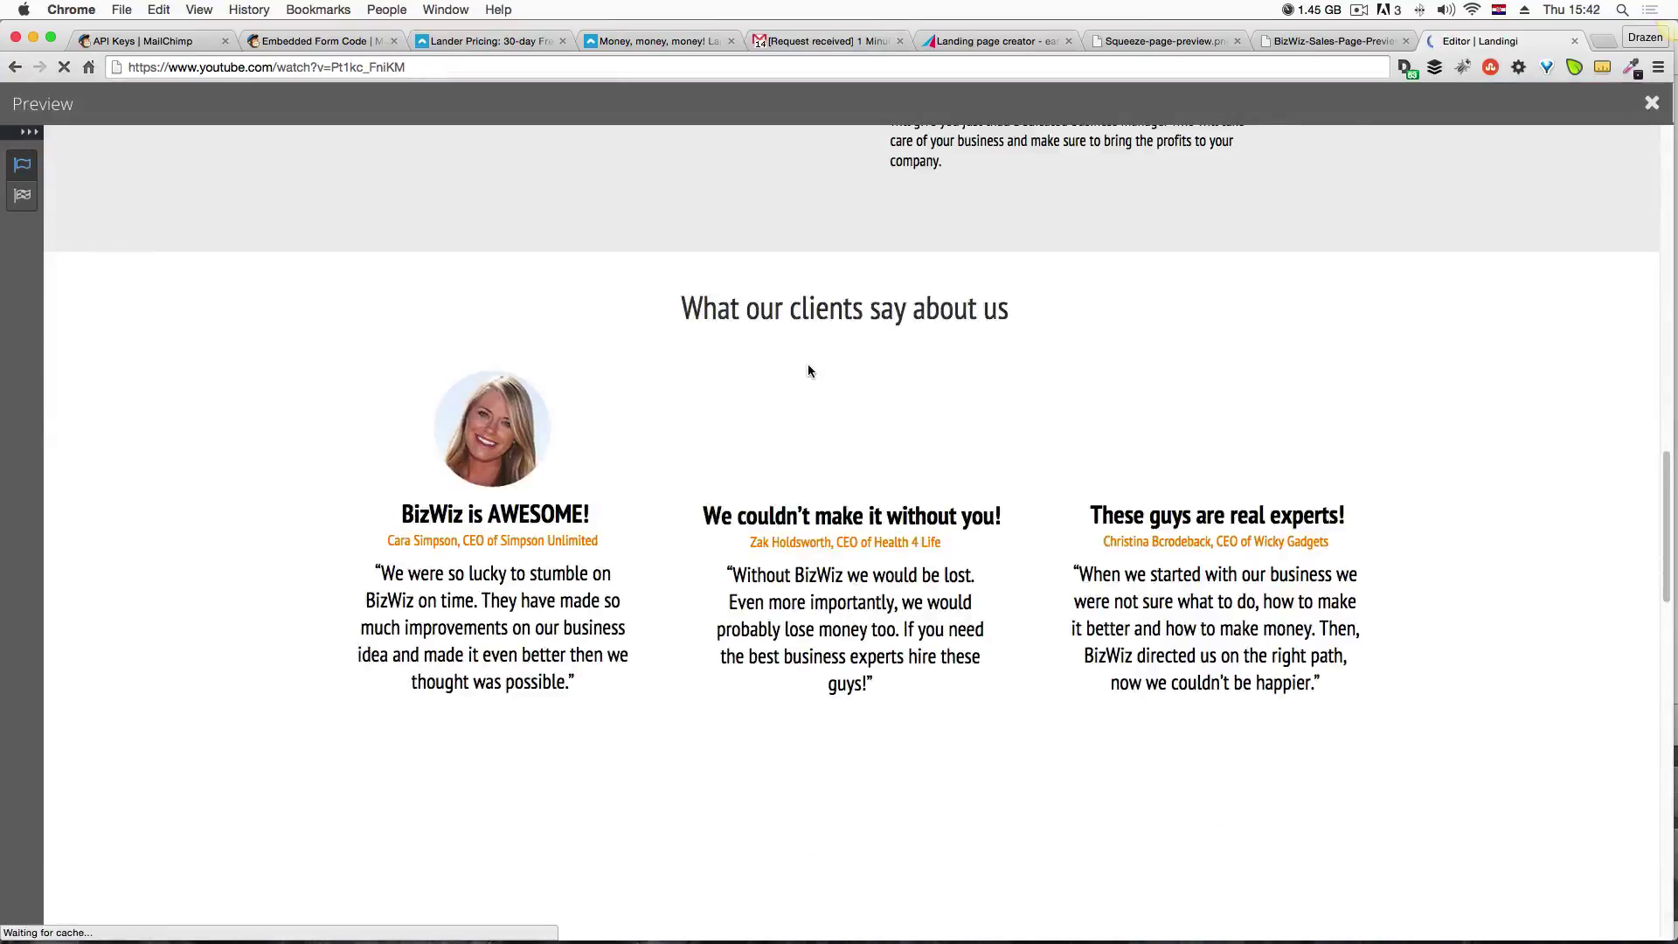
scroll(808, 364, "up", 10)
scroll(808, 364, "up", 3)
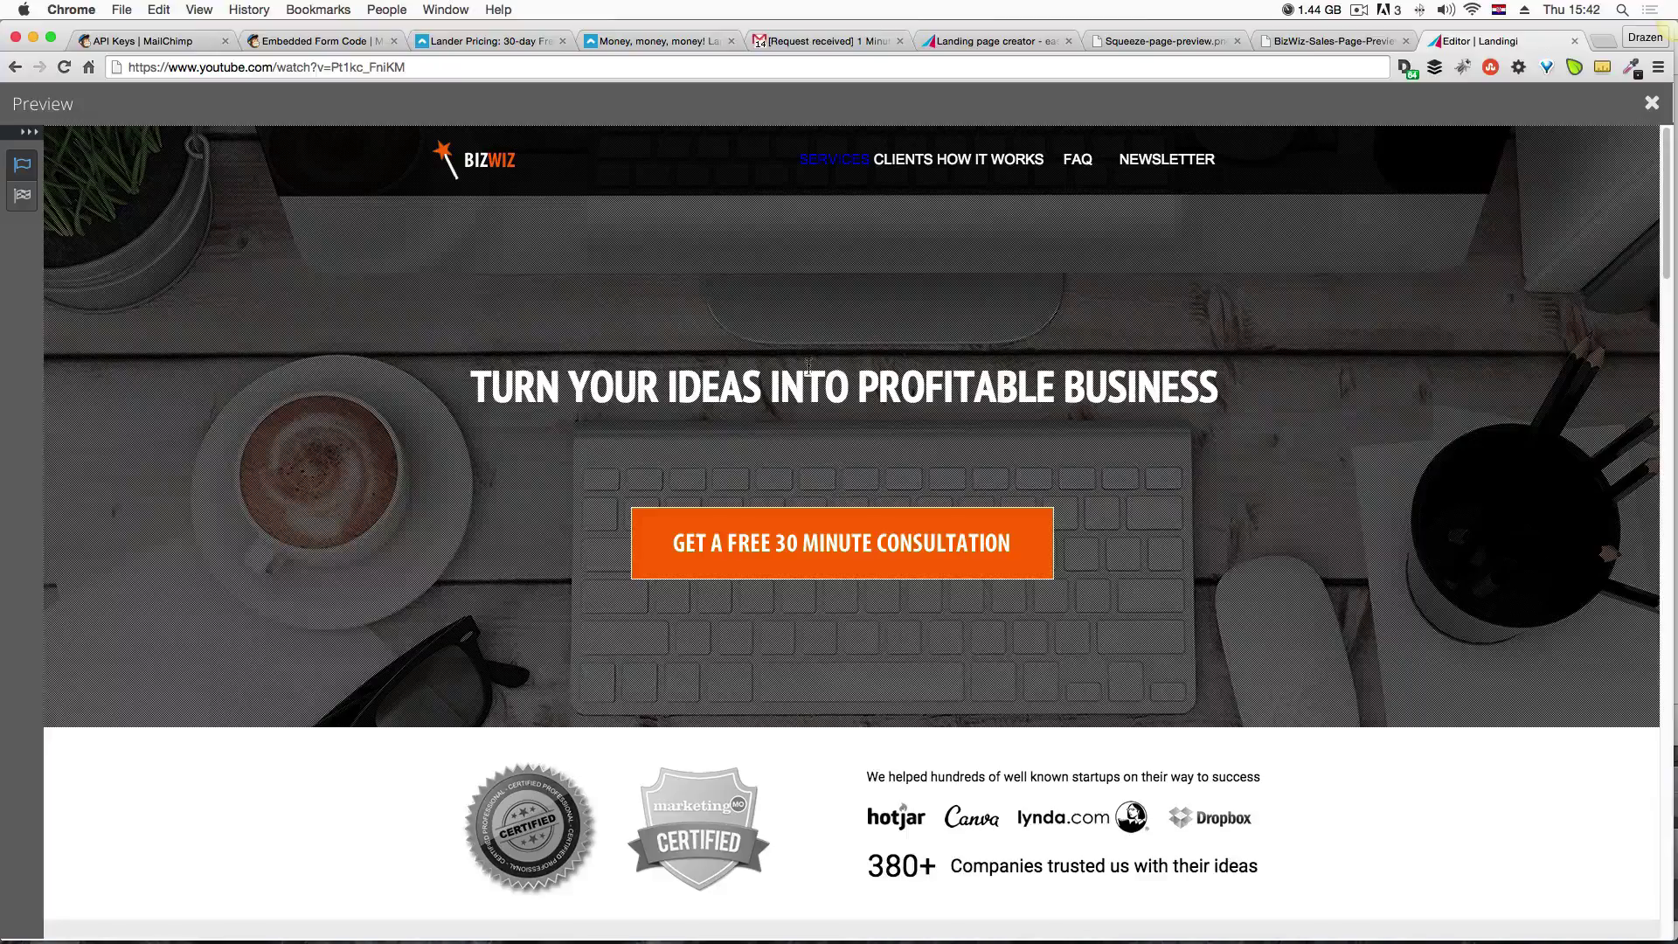
scroll(807, 367, "down", 15)
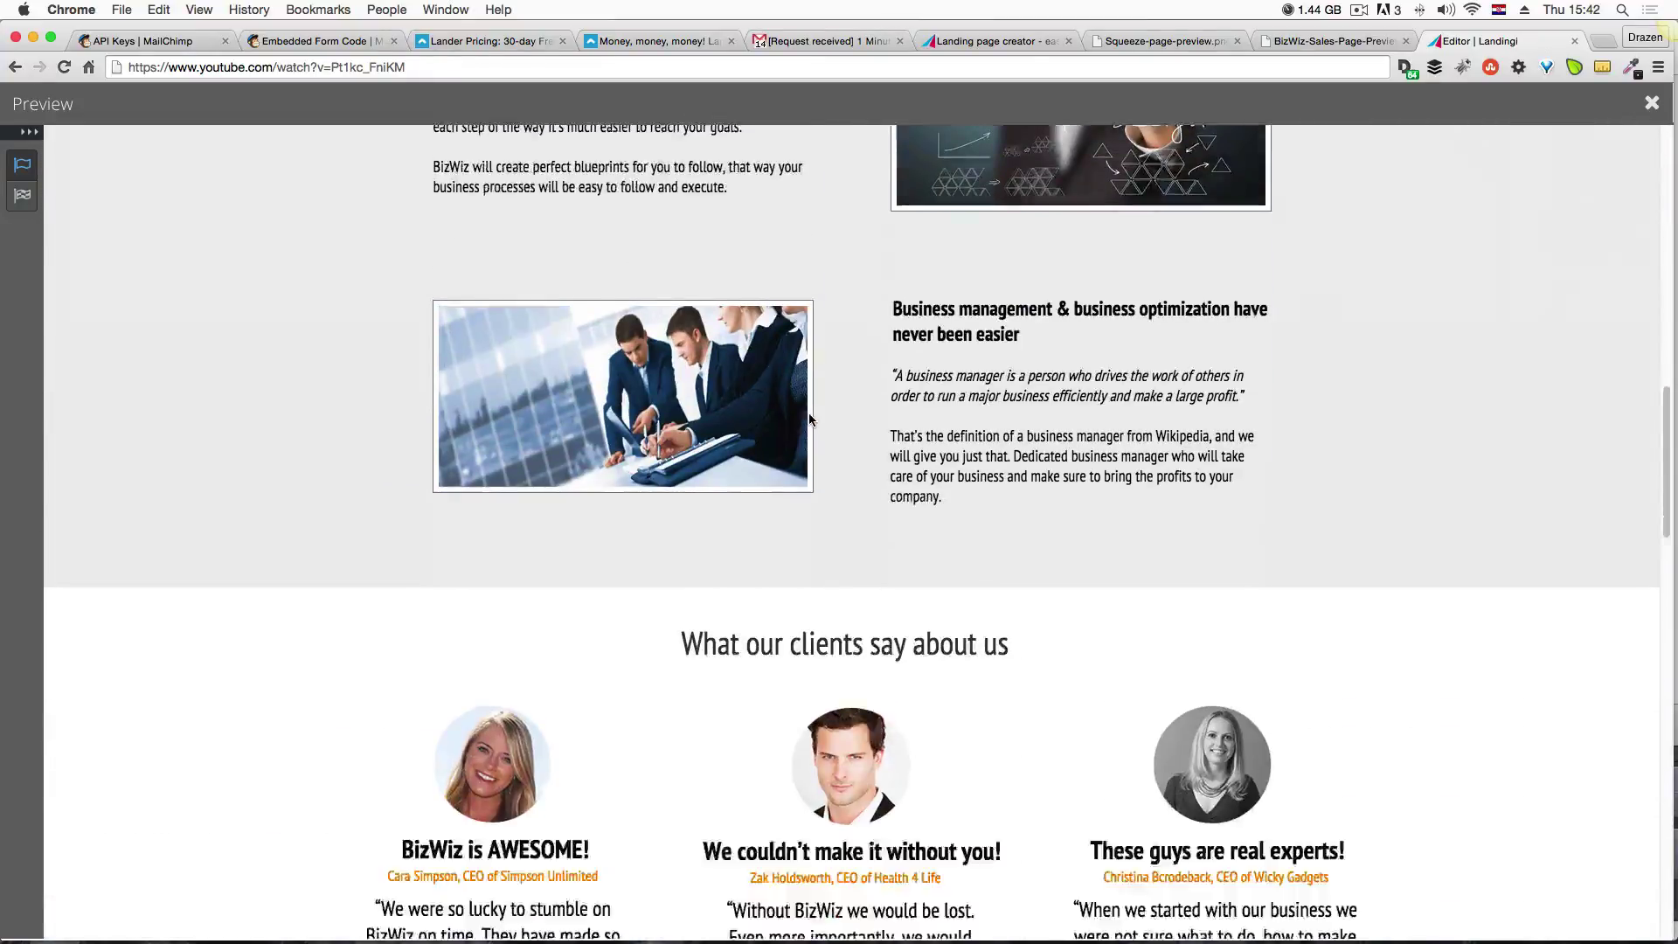
scroll(809, 413, "down", 12)
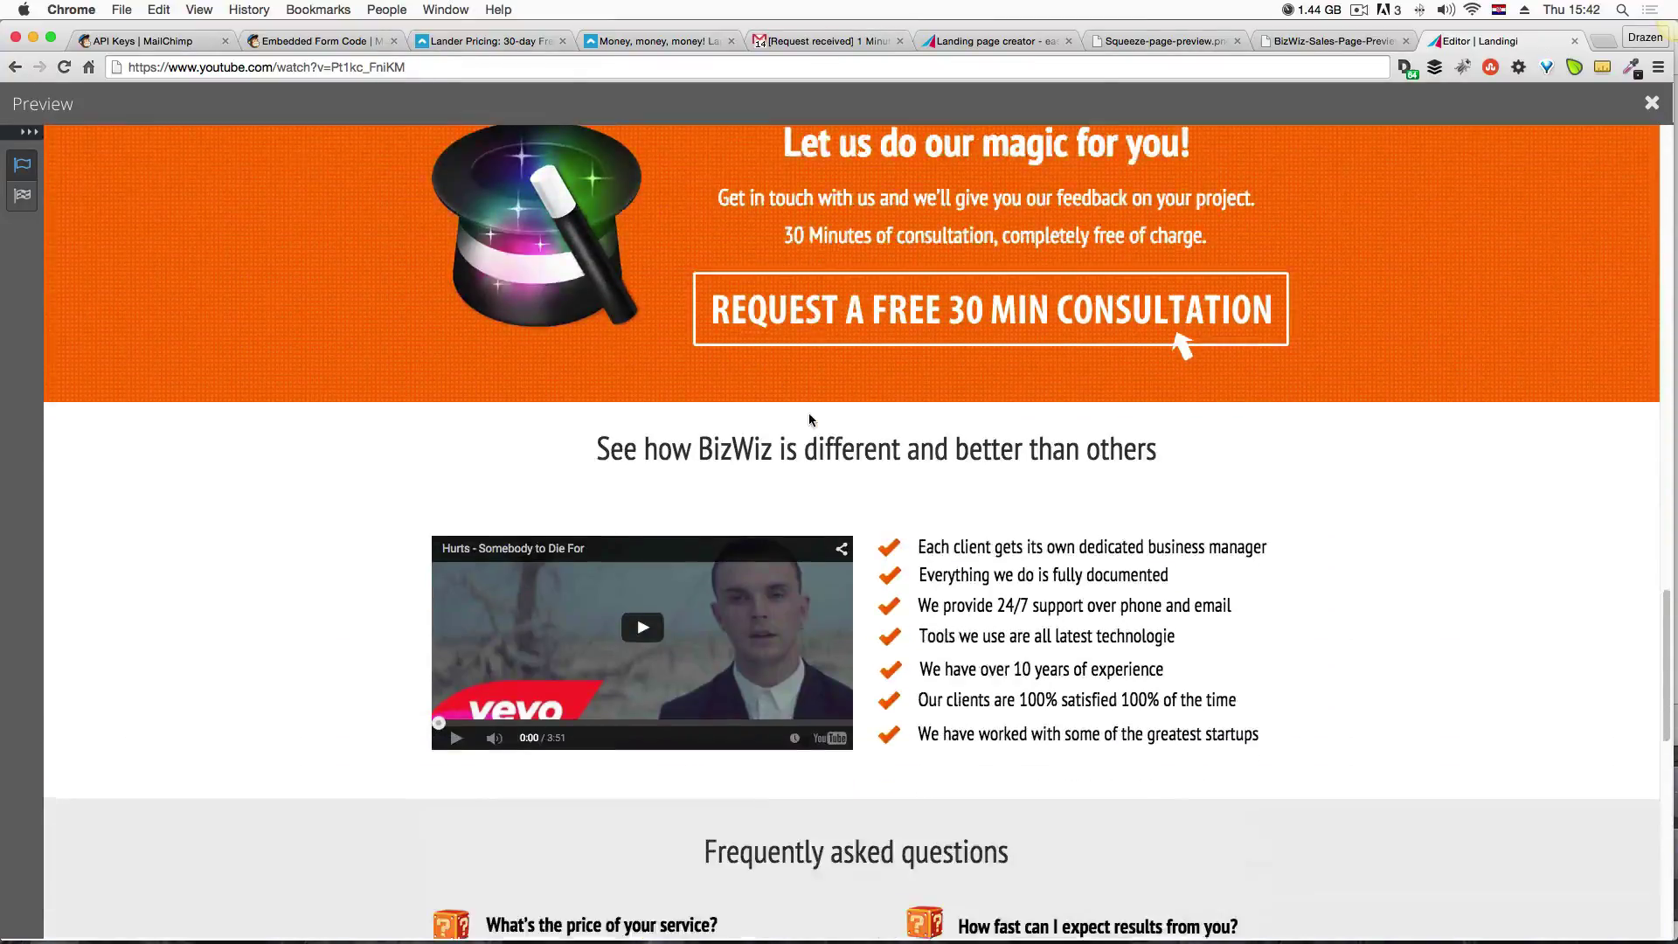
scroll(810, 412, "down", 2)
scroll(809, 420, "down", 6)
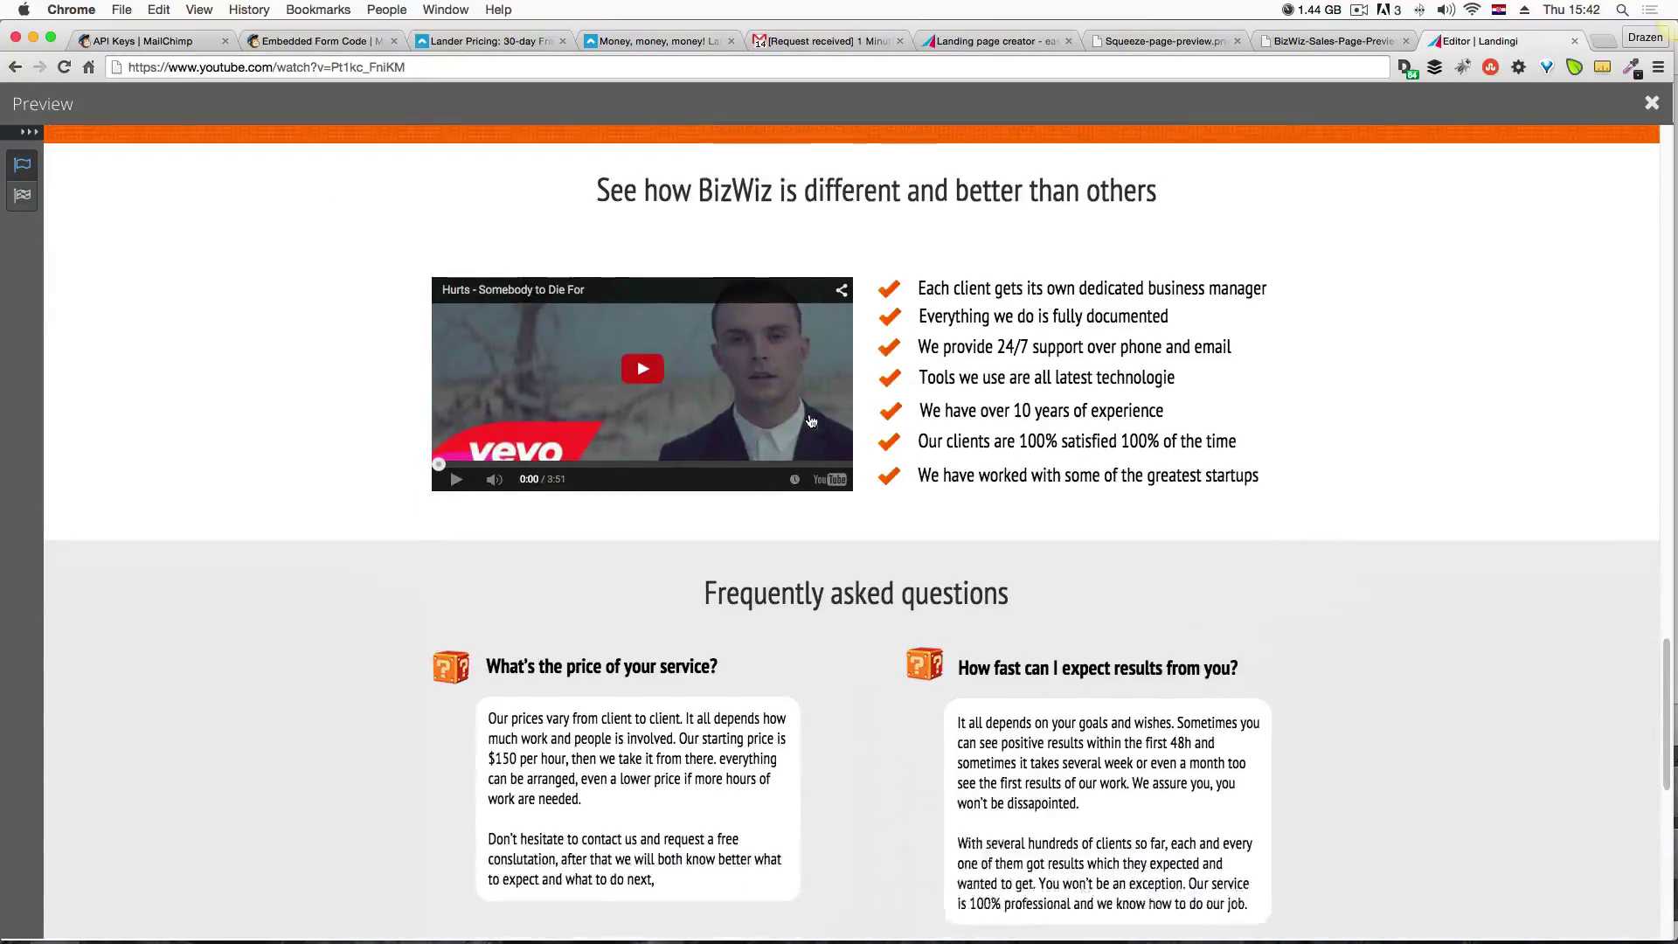
scroll(809, 421, "down", 3)
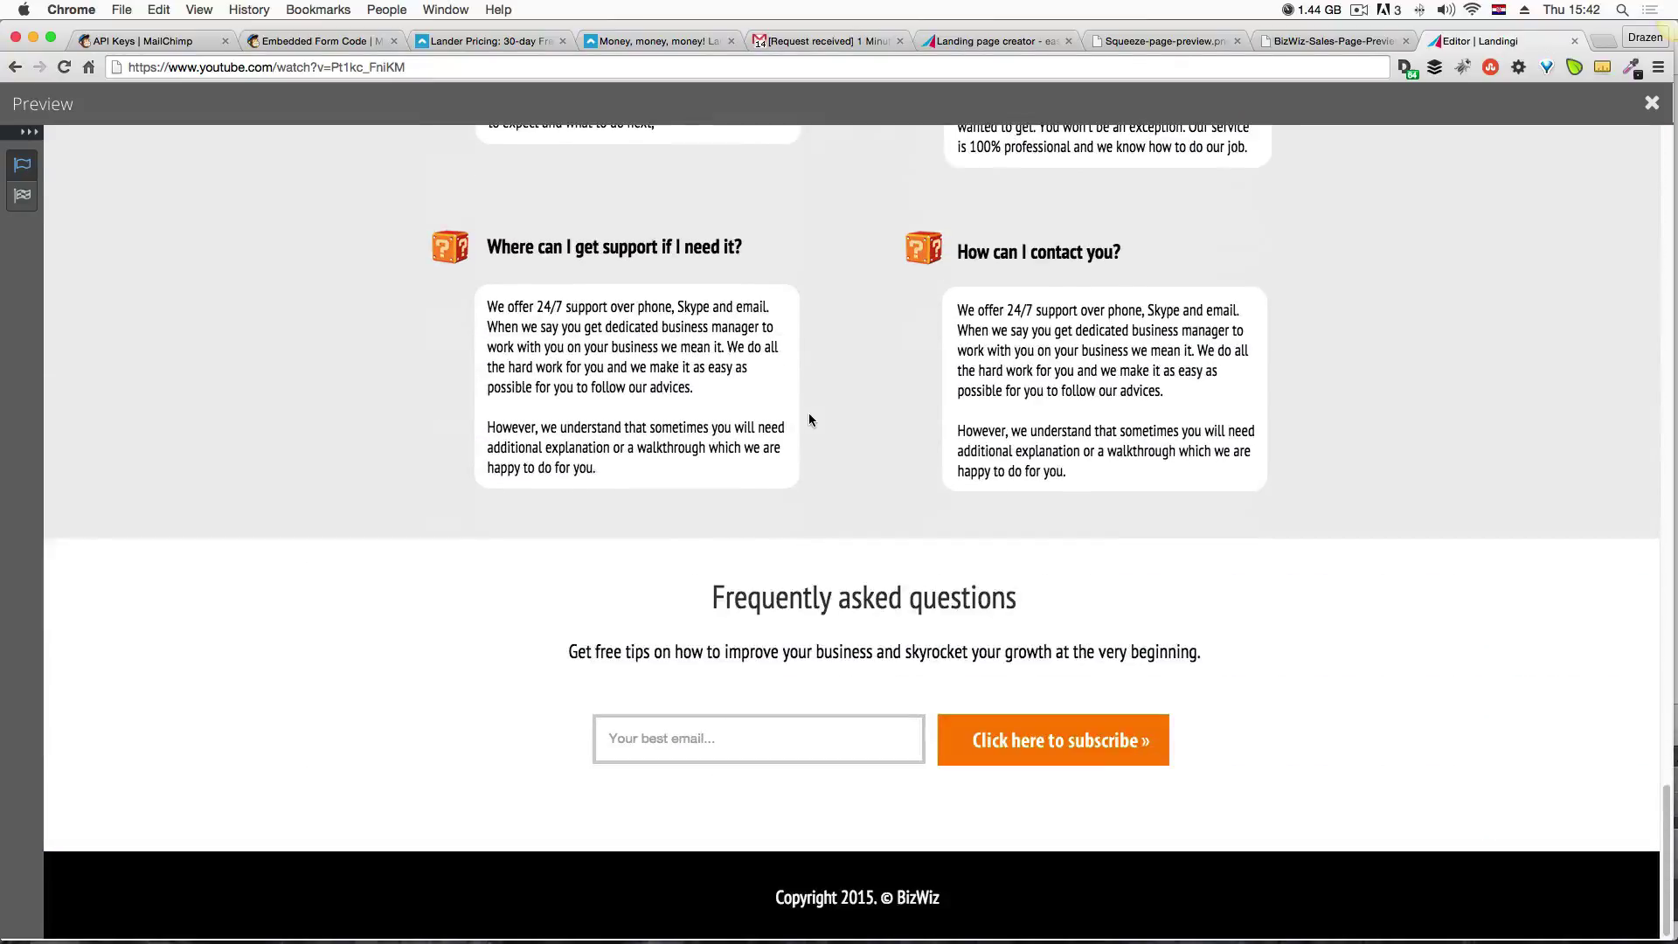
scroll(809, 421, "up", 15)
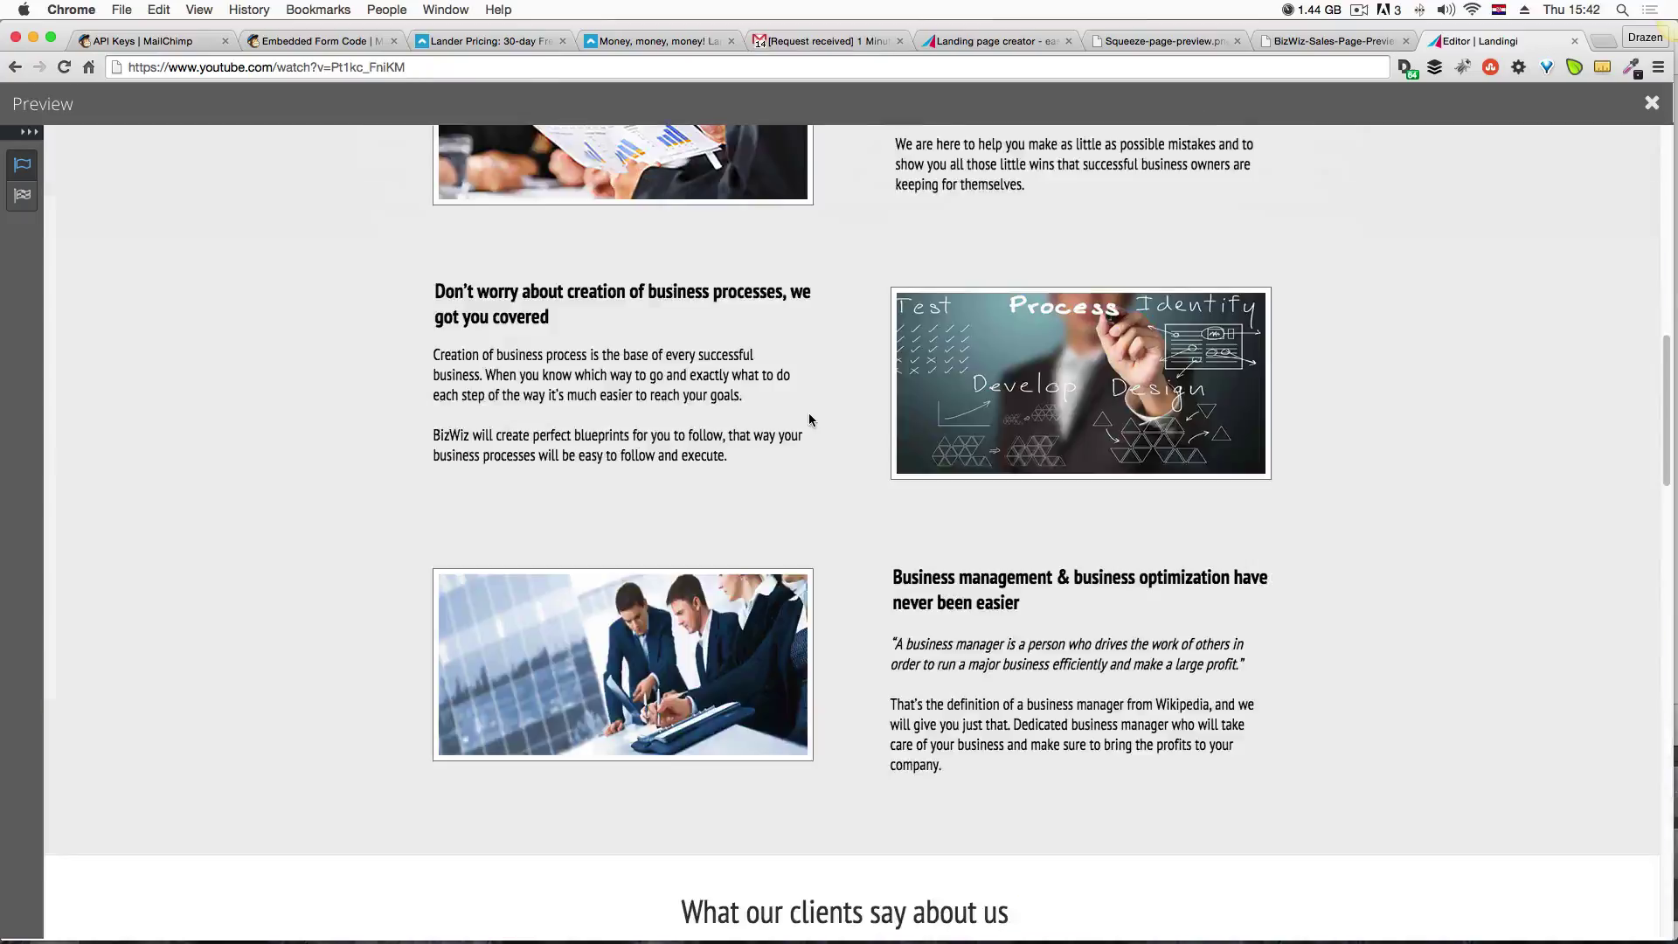
scroll(809, 421, "up", 4)
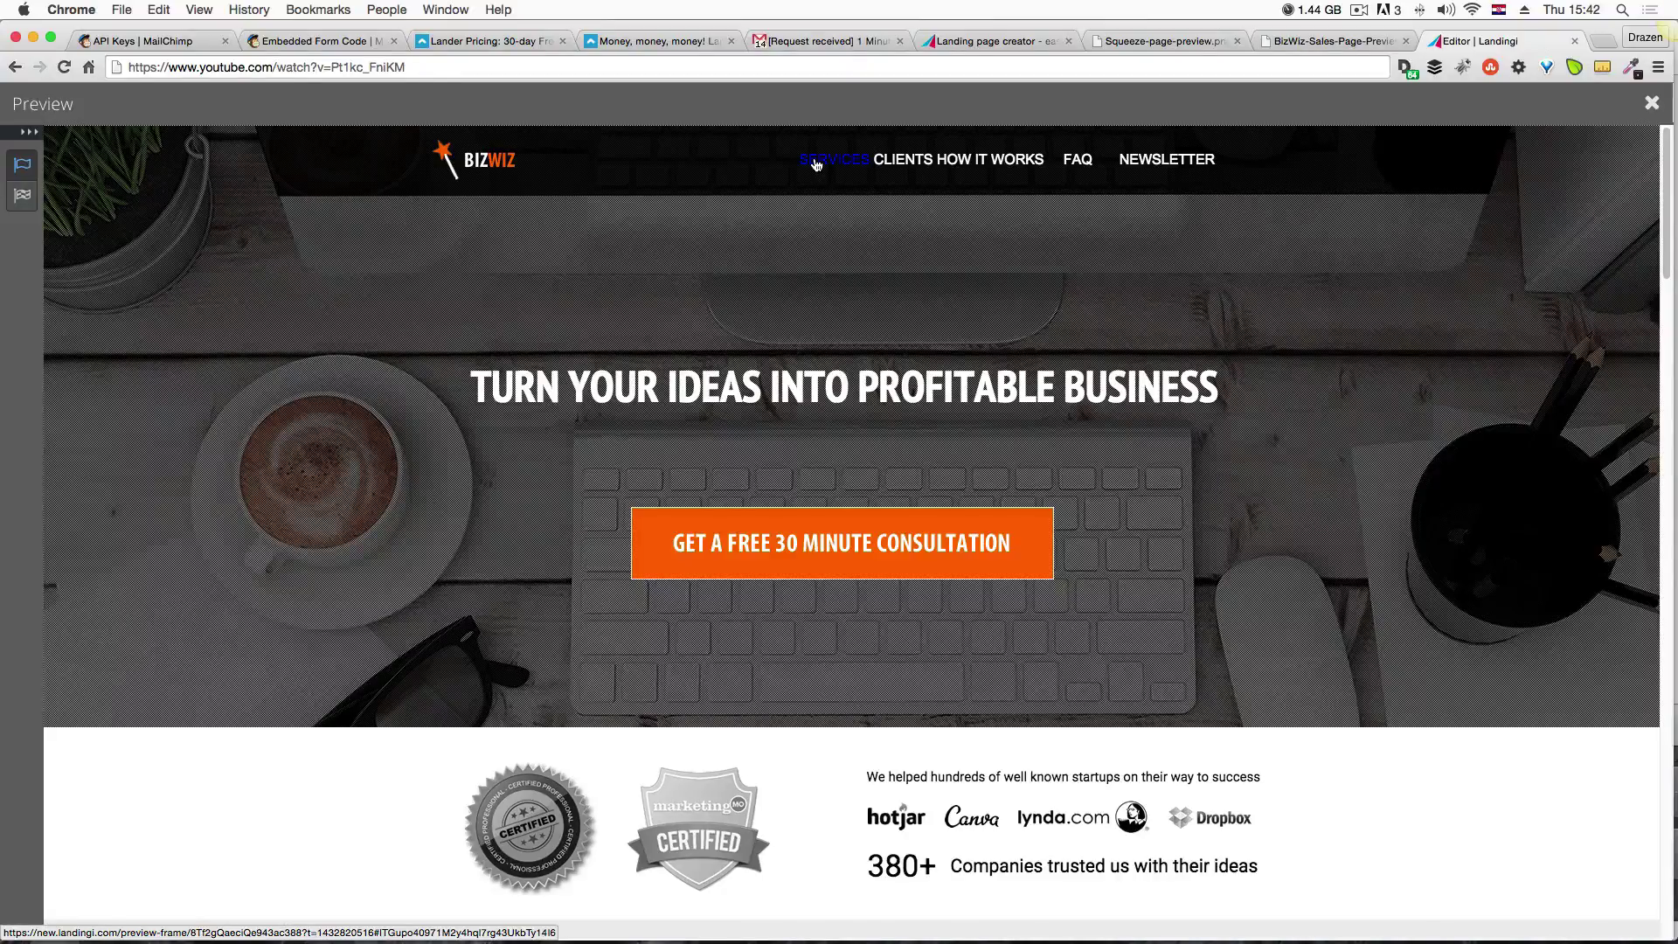
Look at the squeeze page and sales page mockup images, and return to the landing page editor.
left_click(1350, 49)
left_click(1171, 41)
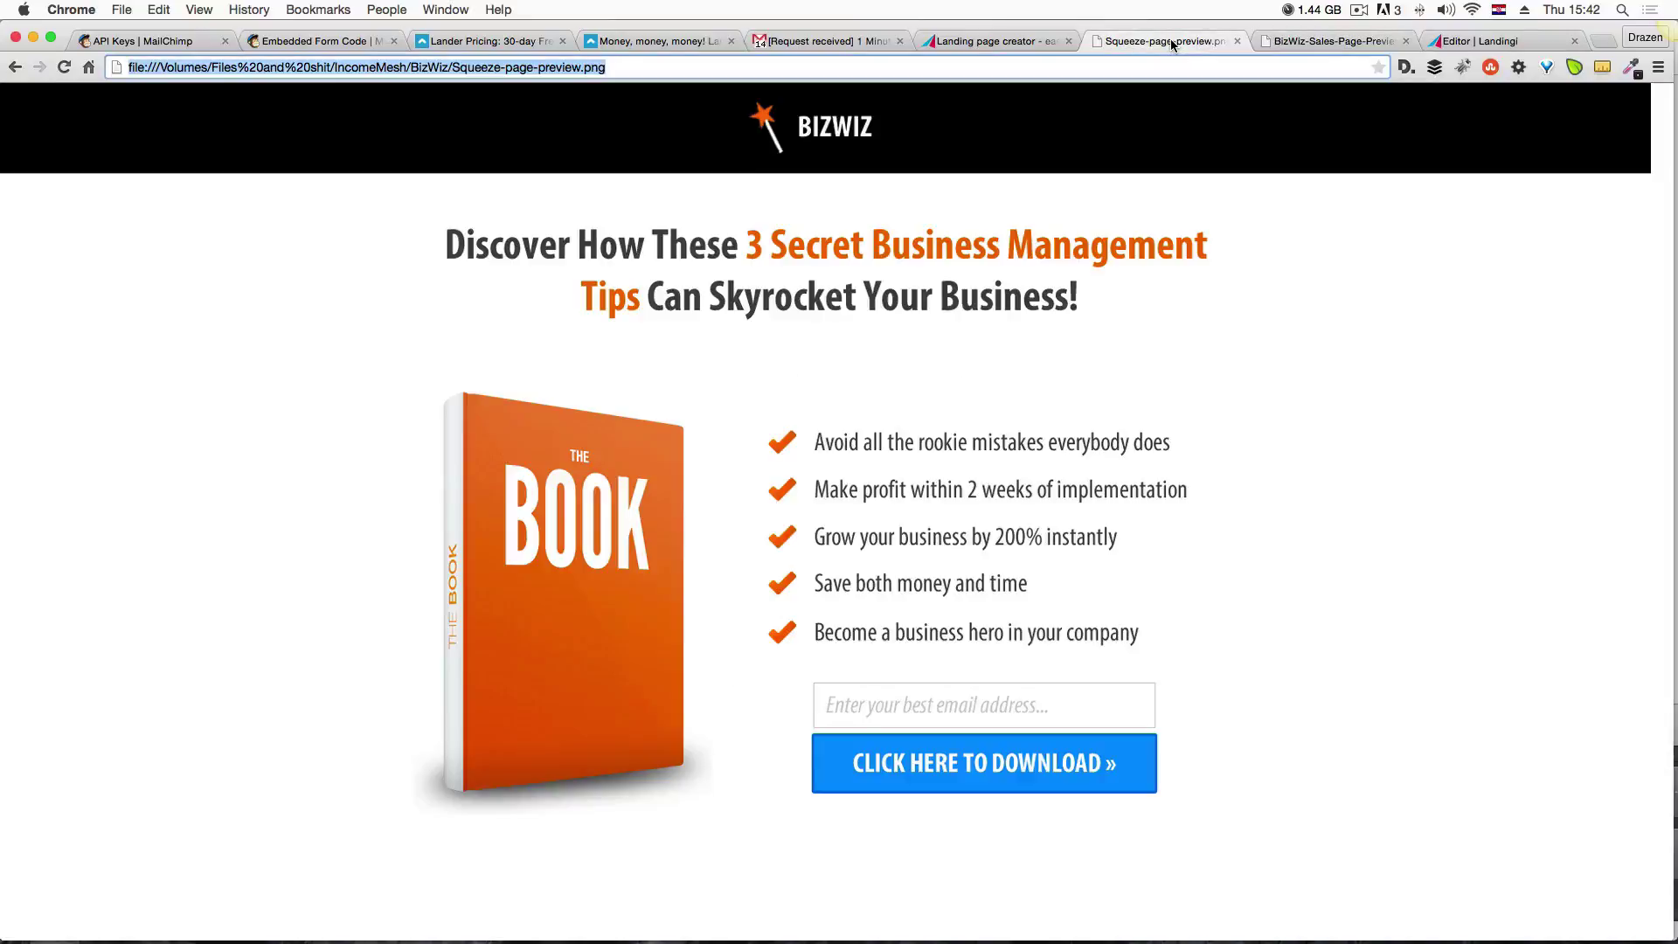
left_click(1320, 41)
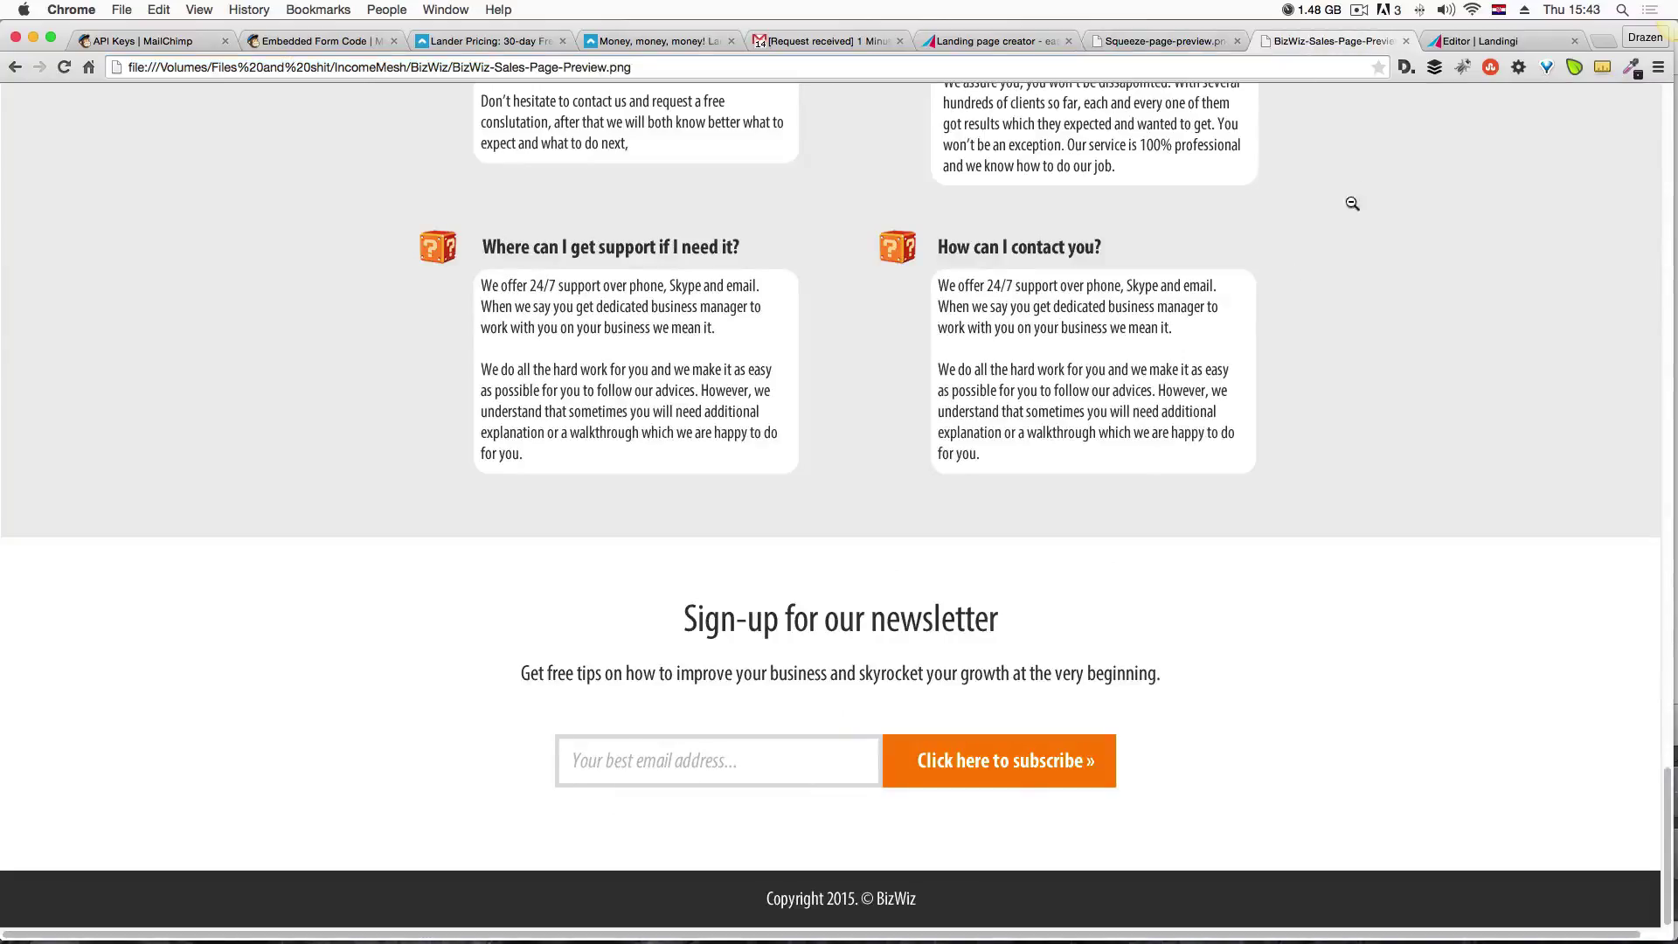
left_click(1490, 41)
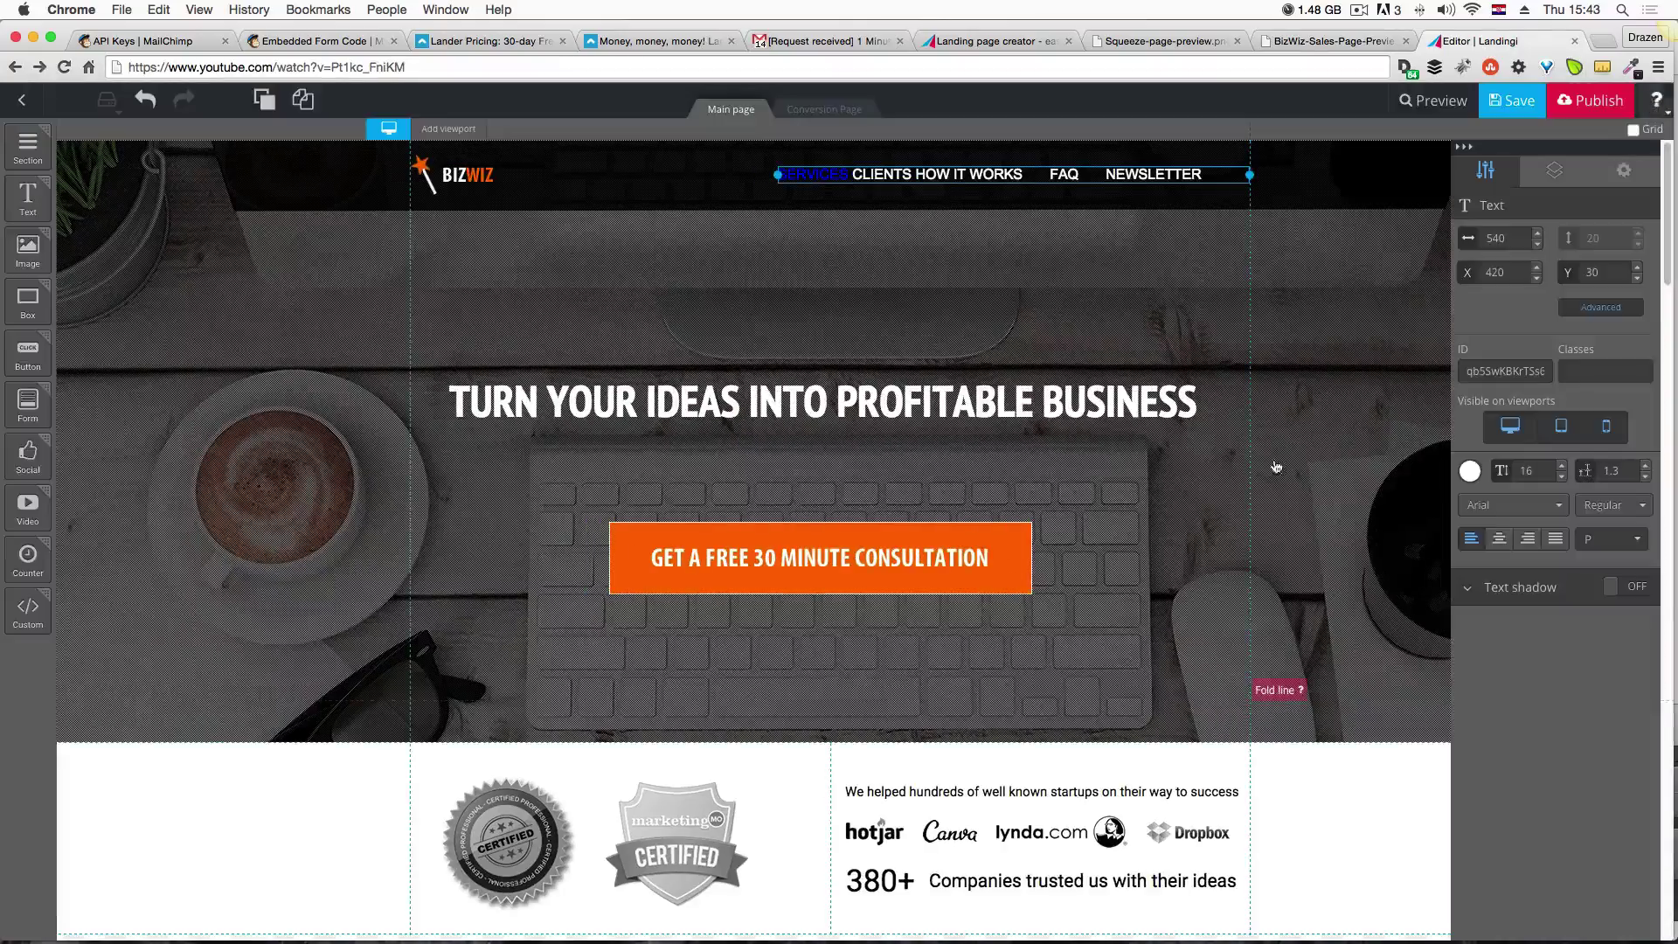
Examine the ID and link options of the "Frequently asked questions" heading above the FAQ items, leaving it unlinked.
scroll(1276, 467, "down", 15)
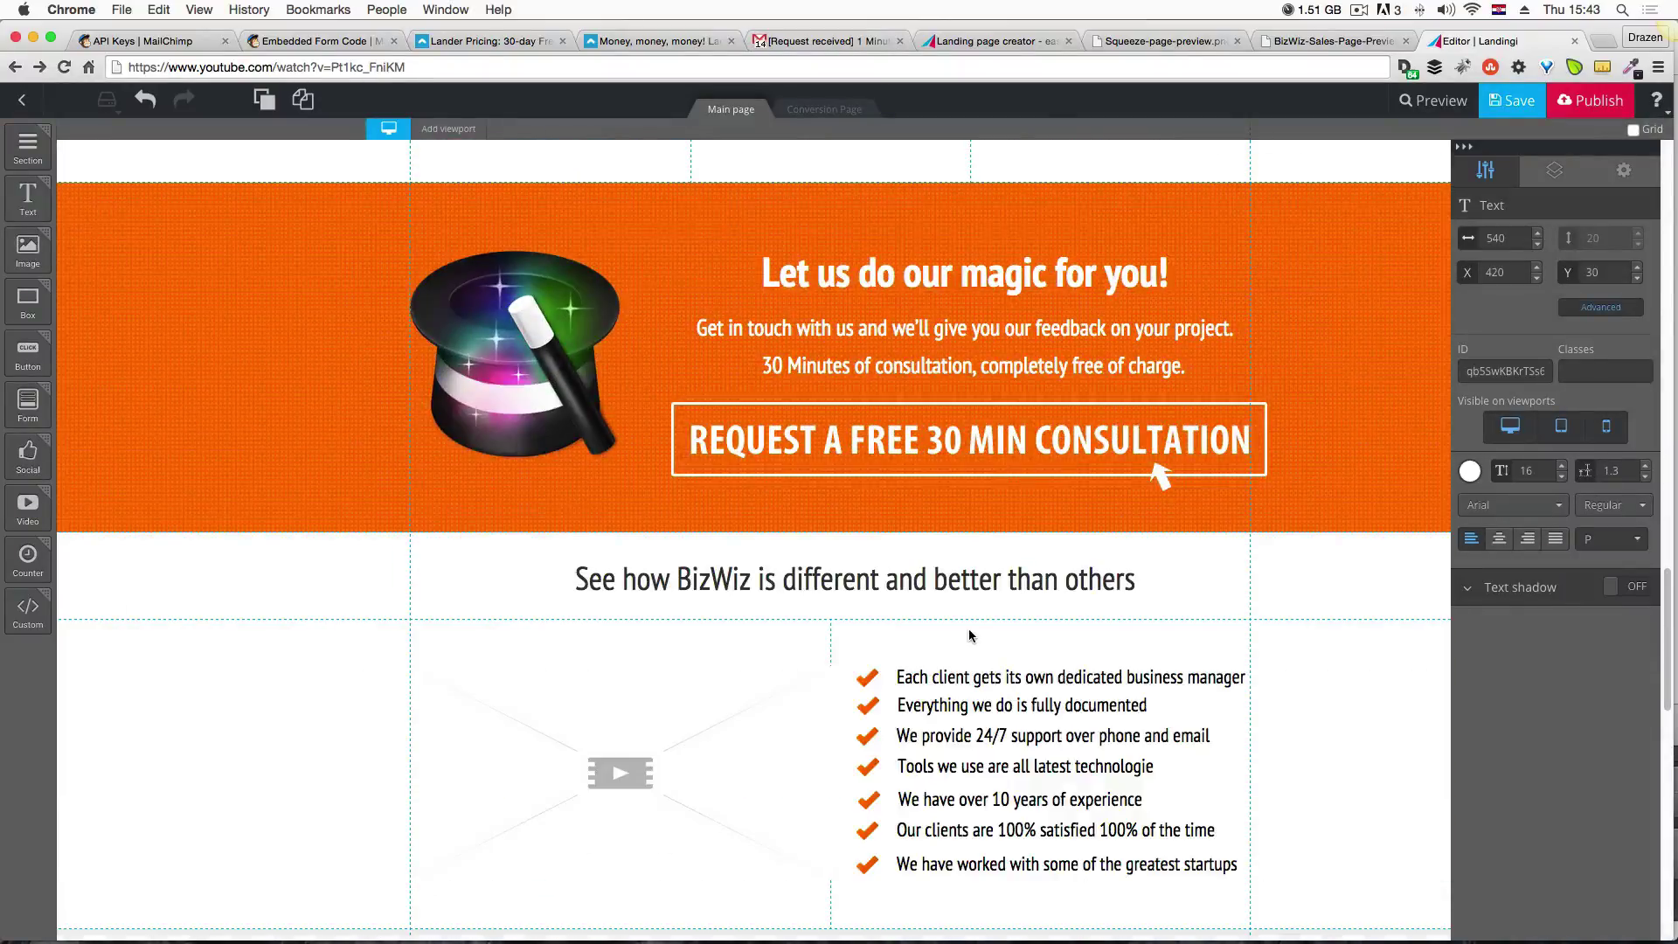
scroll(969, 636, "up", 10)
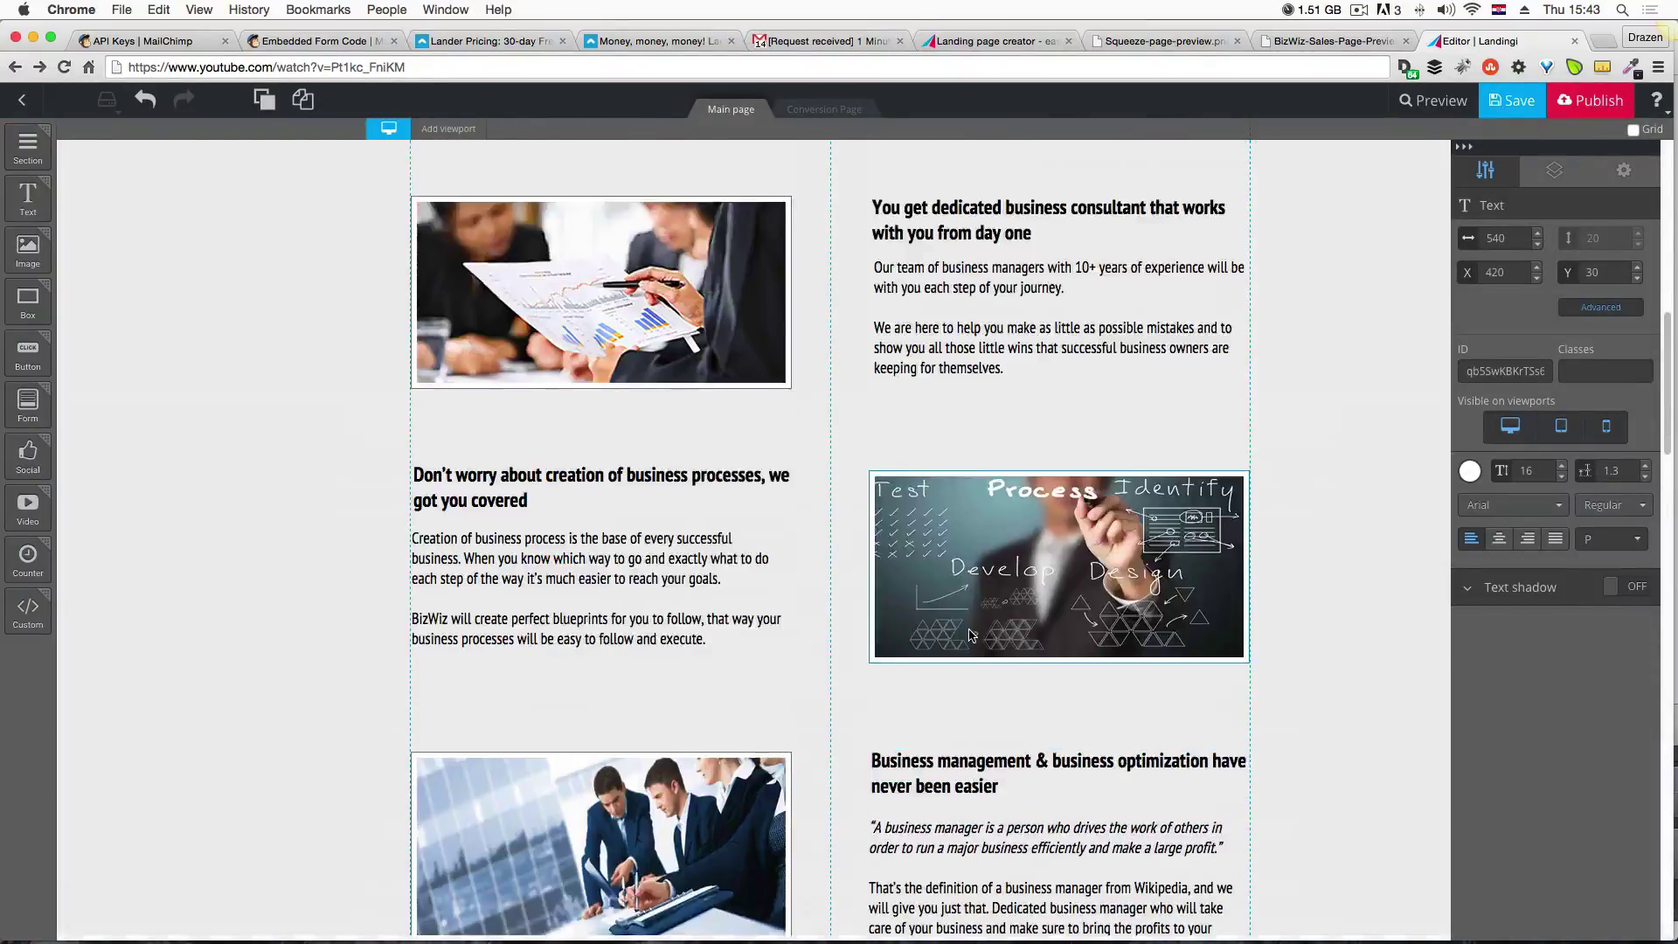
scroll(968, 631, "up", 3)
scroll(1048, 612, "down", 6)
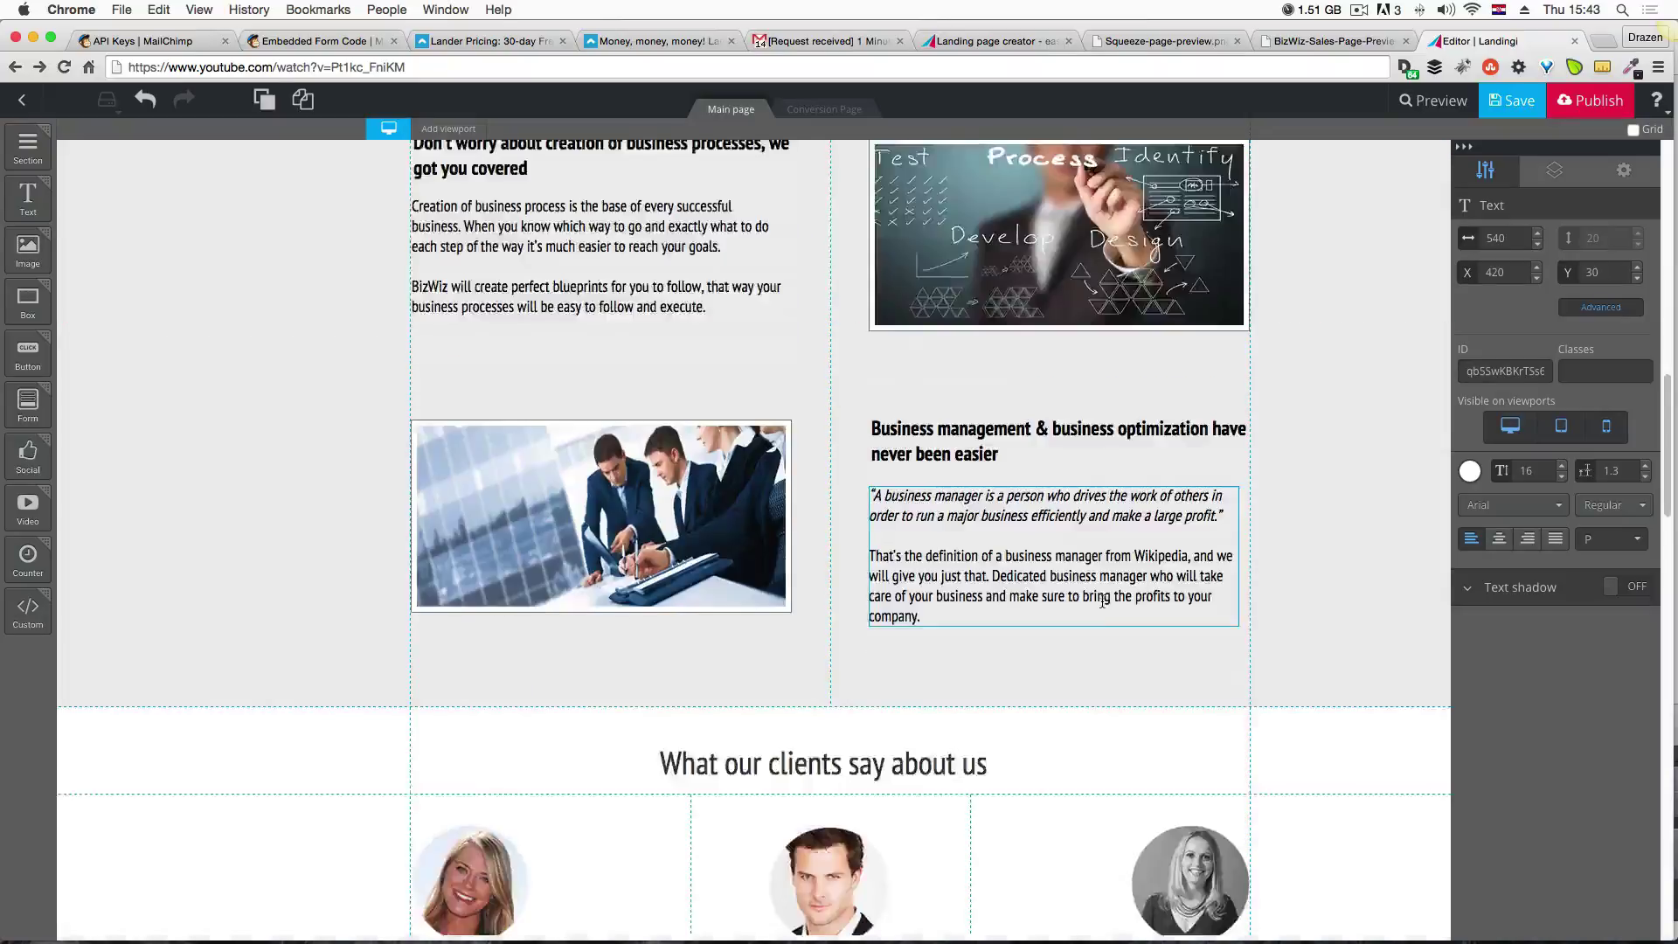
scroll(1102, 601, "down", 15)
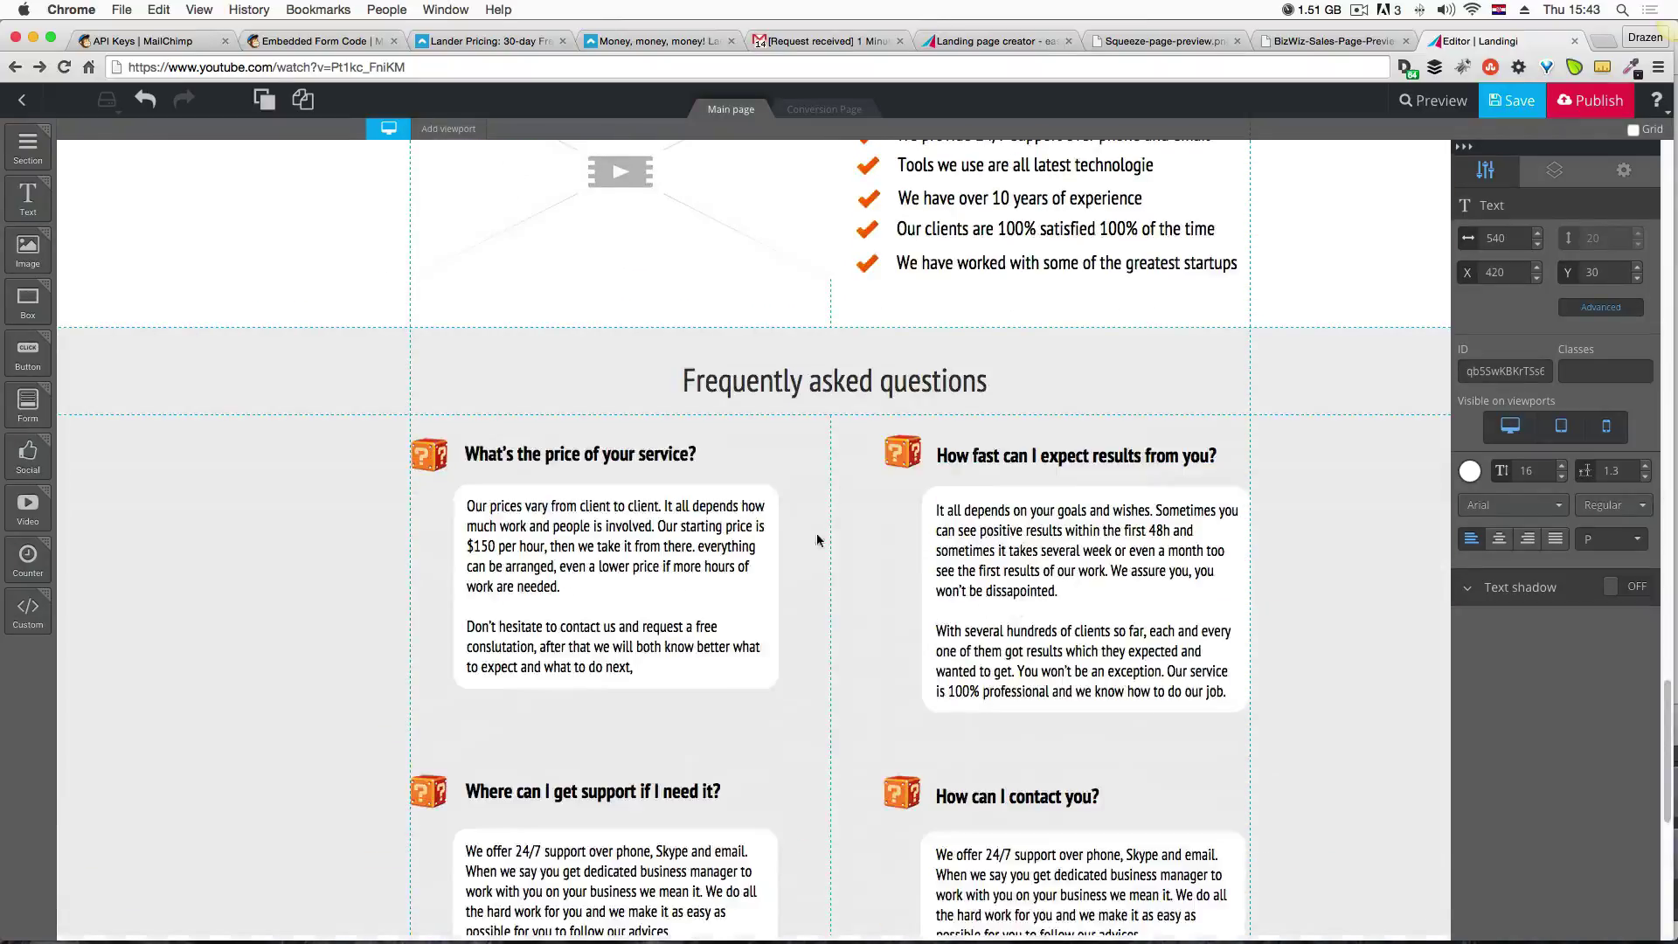
left_click(852, 385)
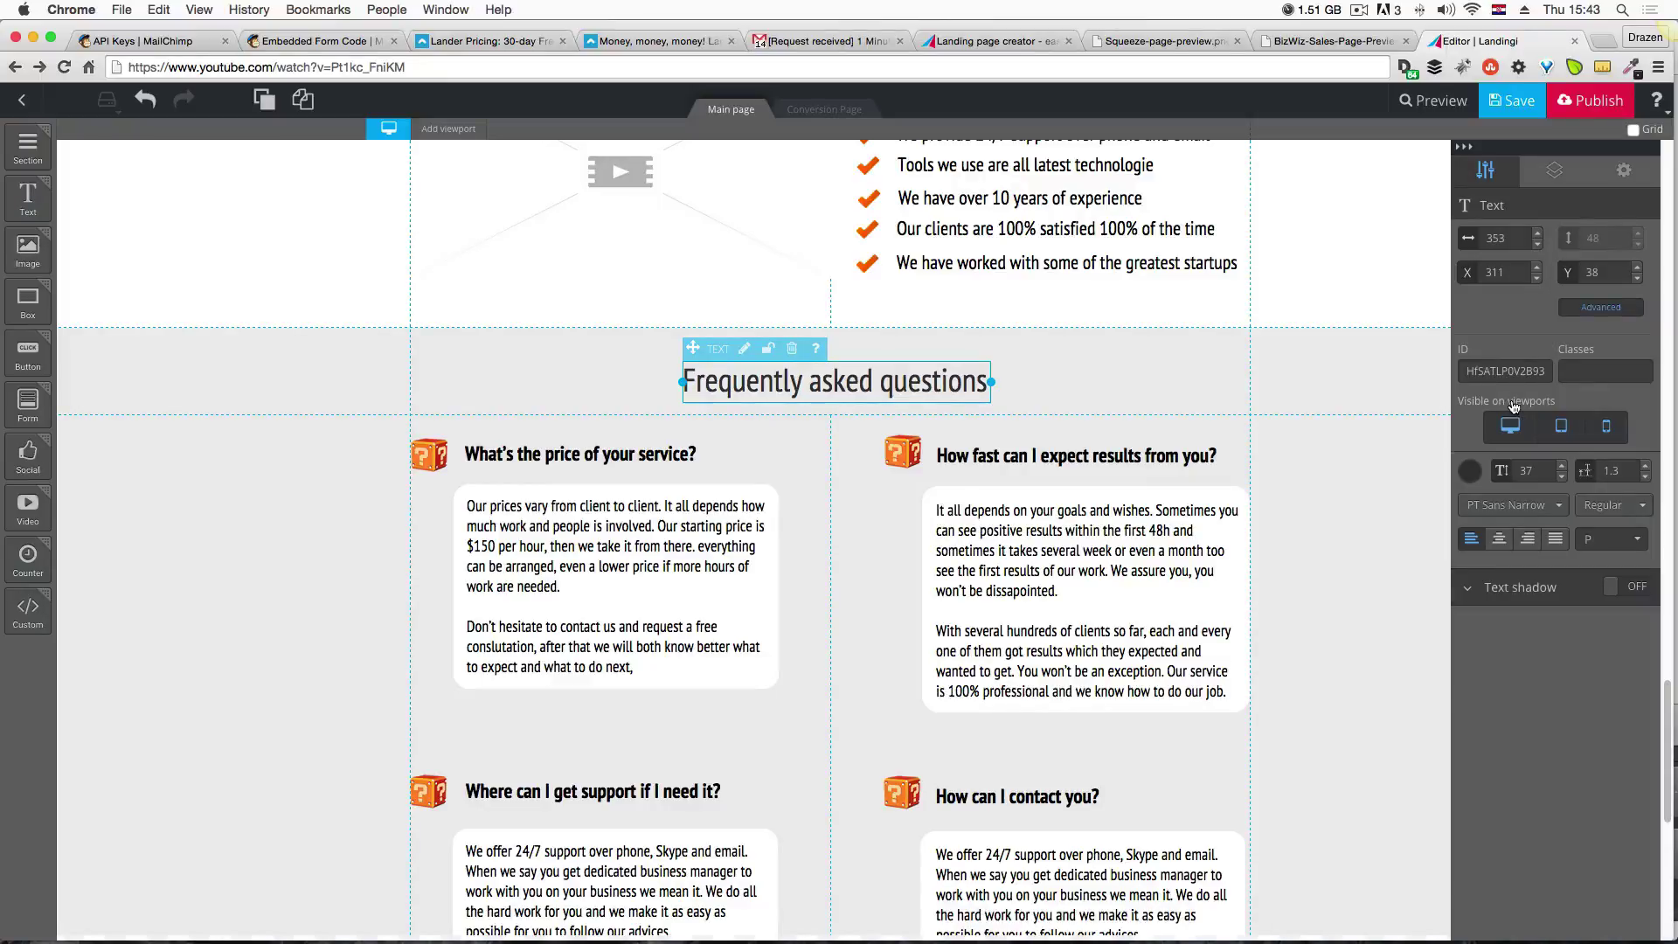
left_click(744, 350)
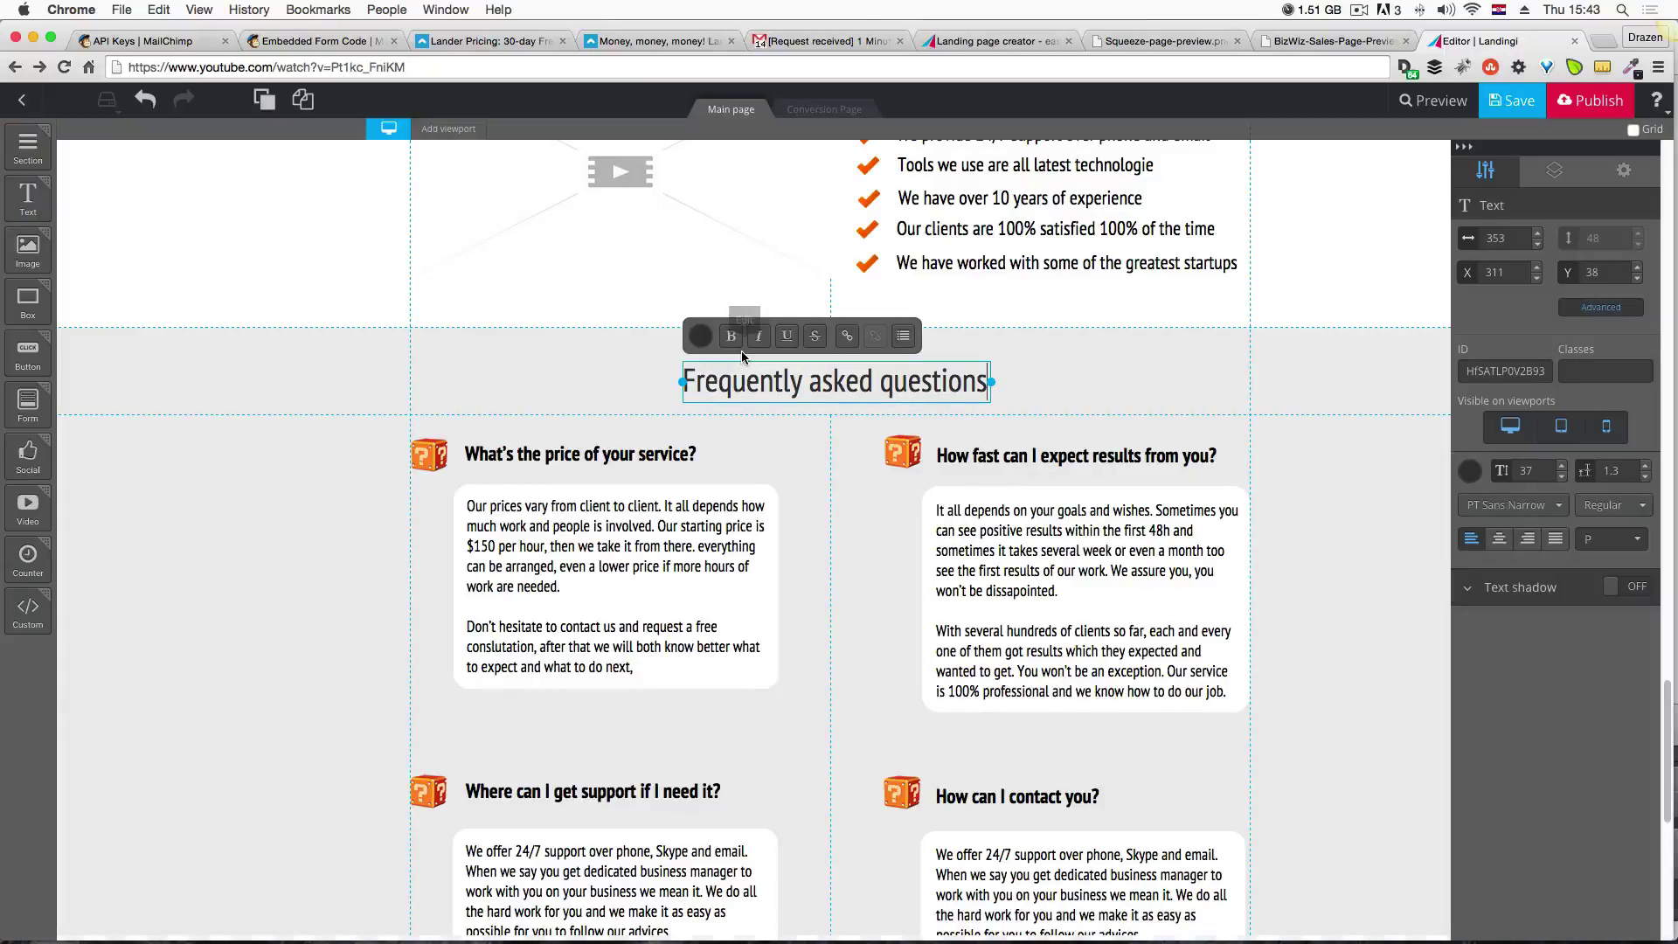
left_click(847, 341)
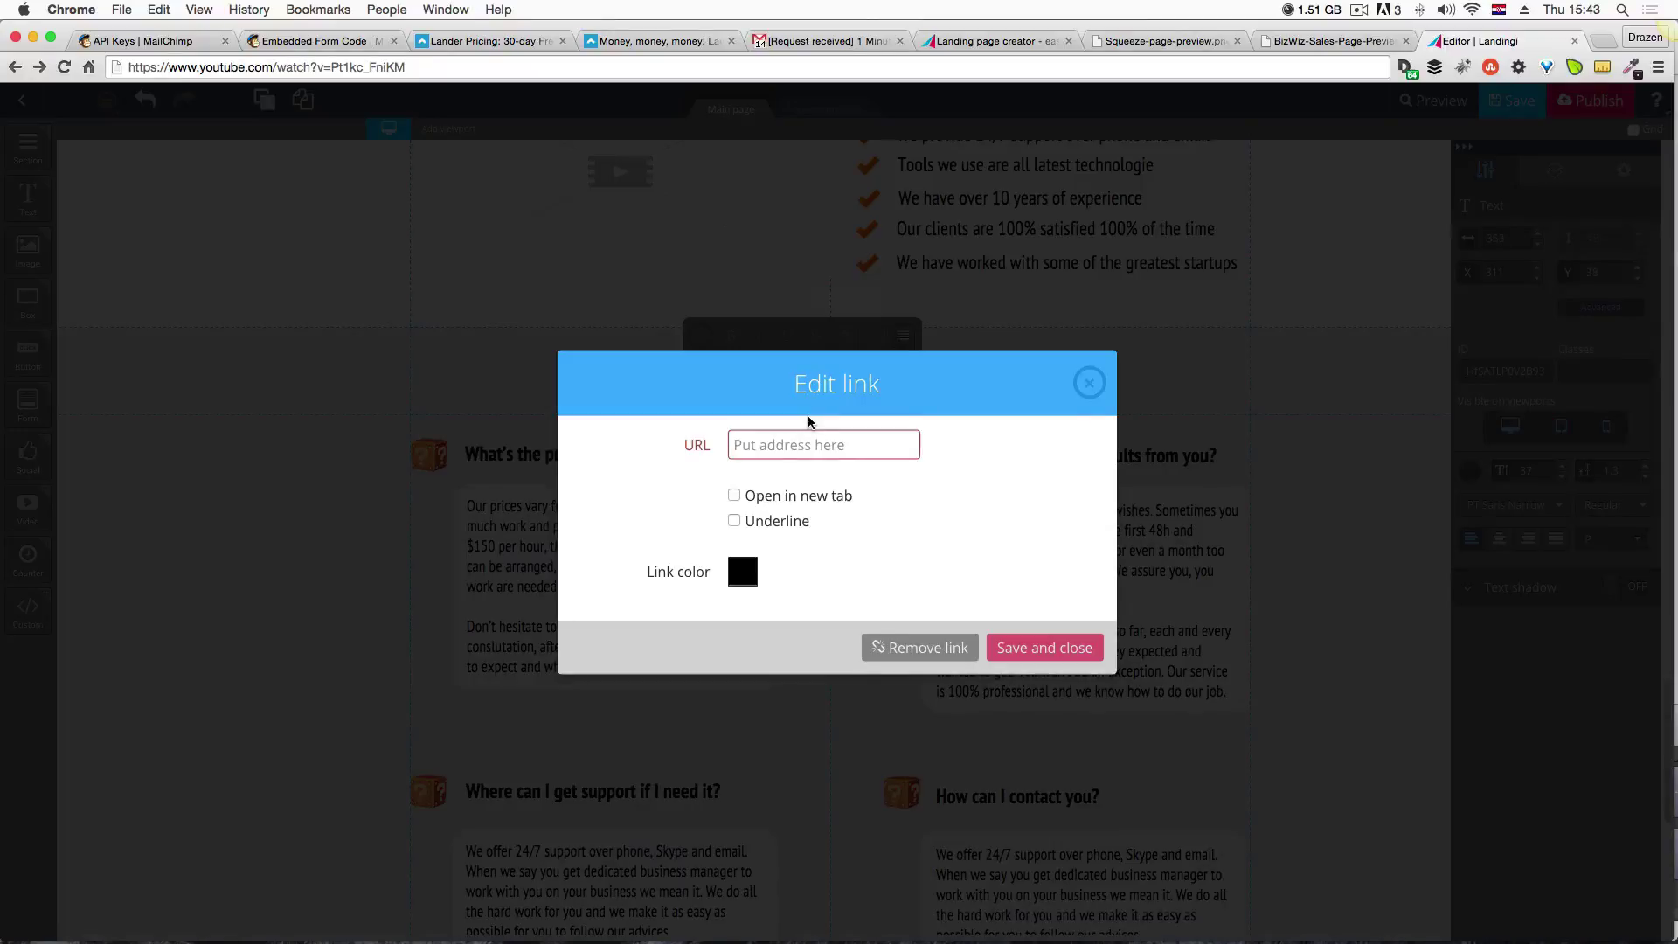
left_click(1089, 383)
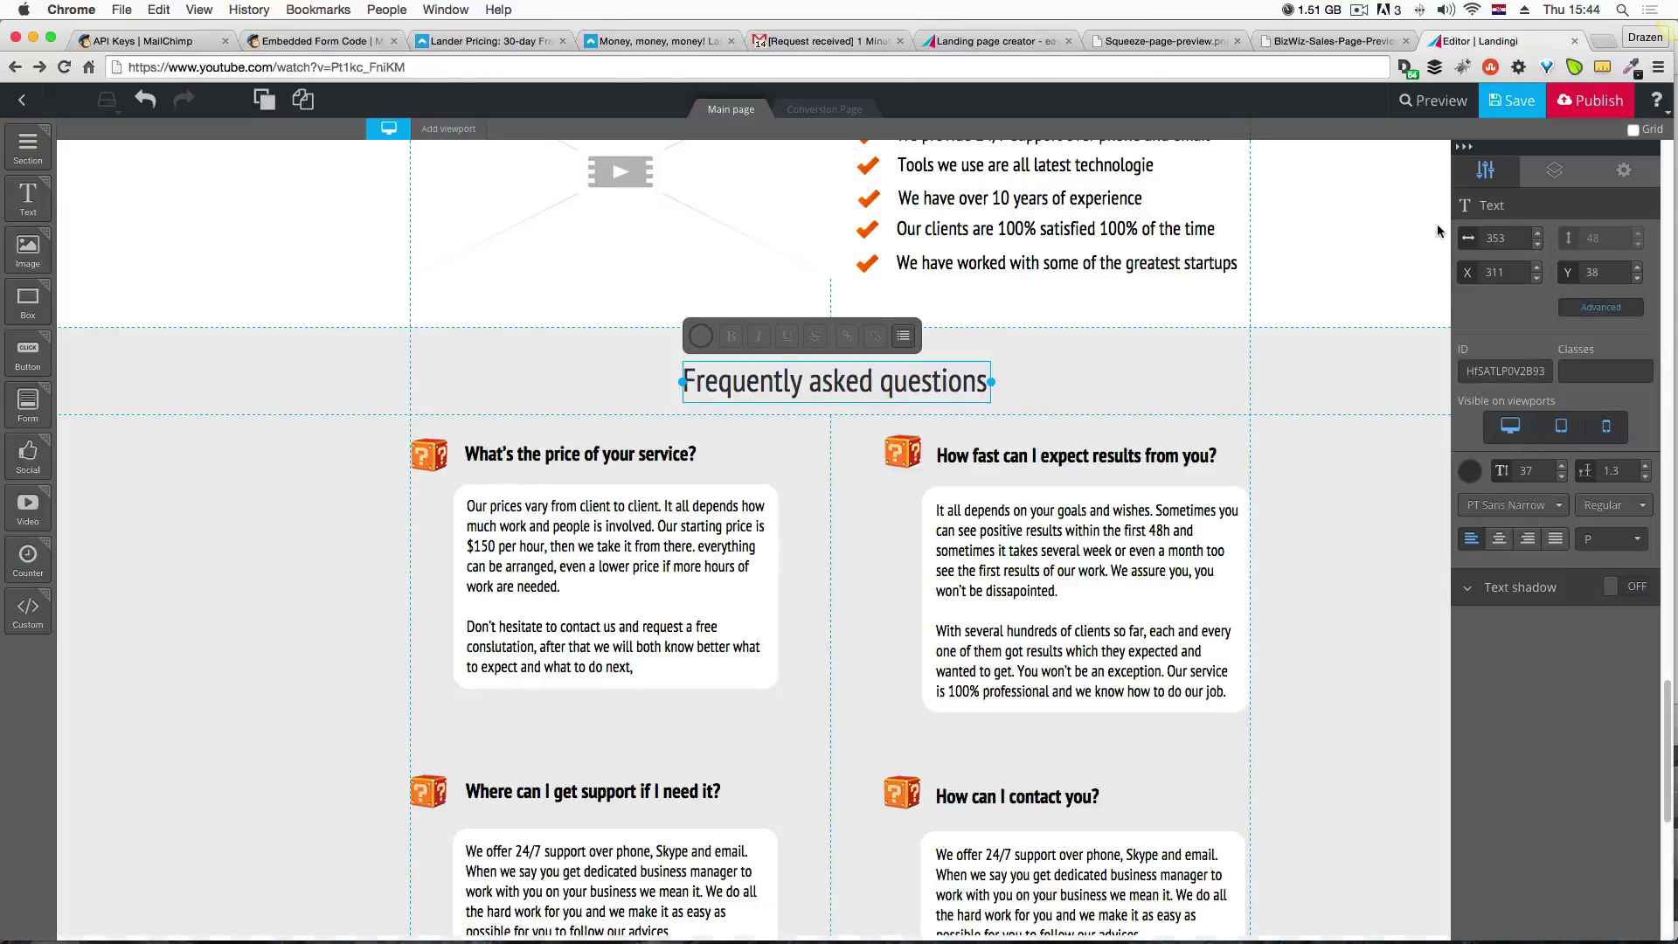
left_click(1152, 393)
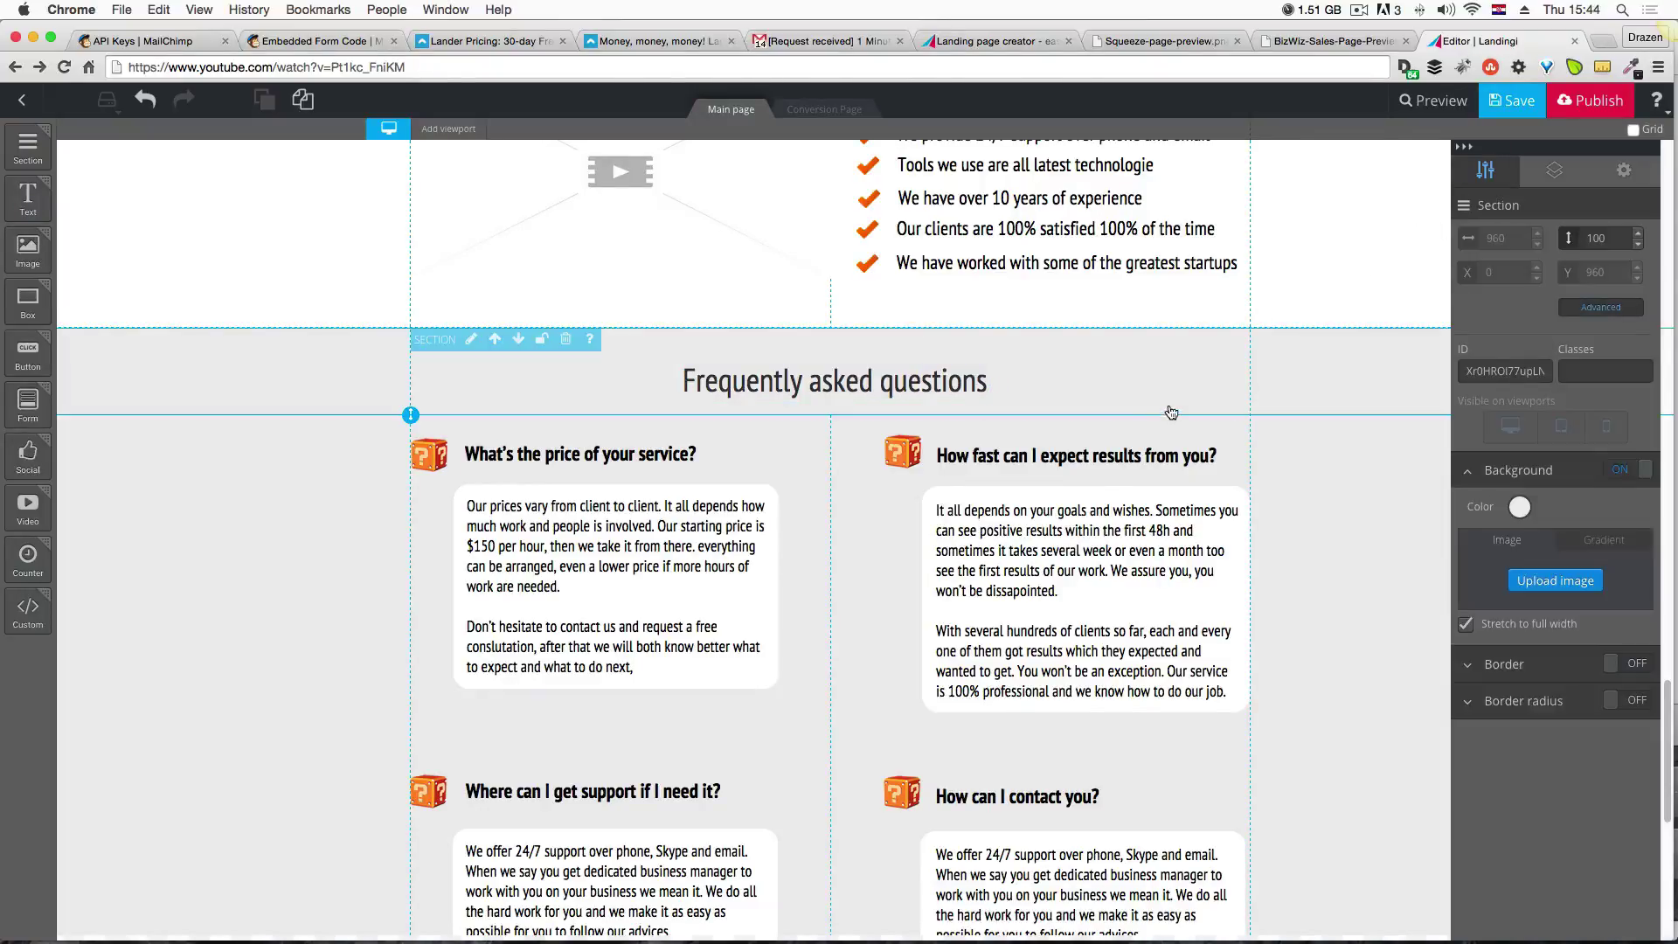
scroll(1162, 402, "up", 15)
scroll(1170, 411, "up", 8)
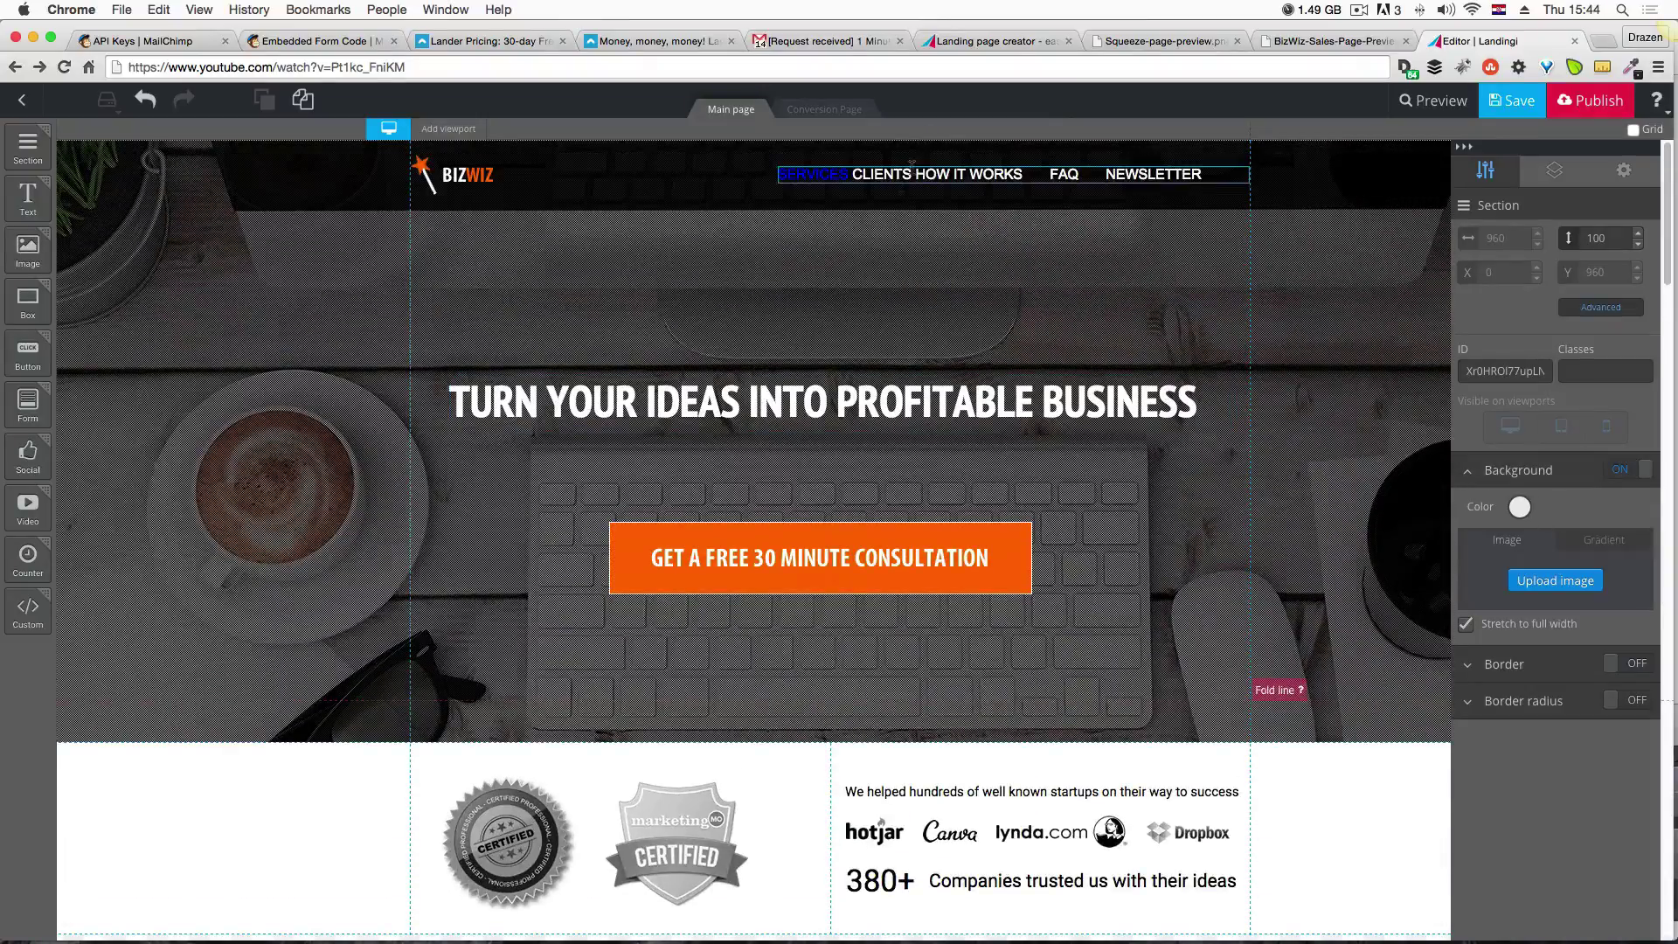
scroll(927, 498, "down", 6)
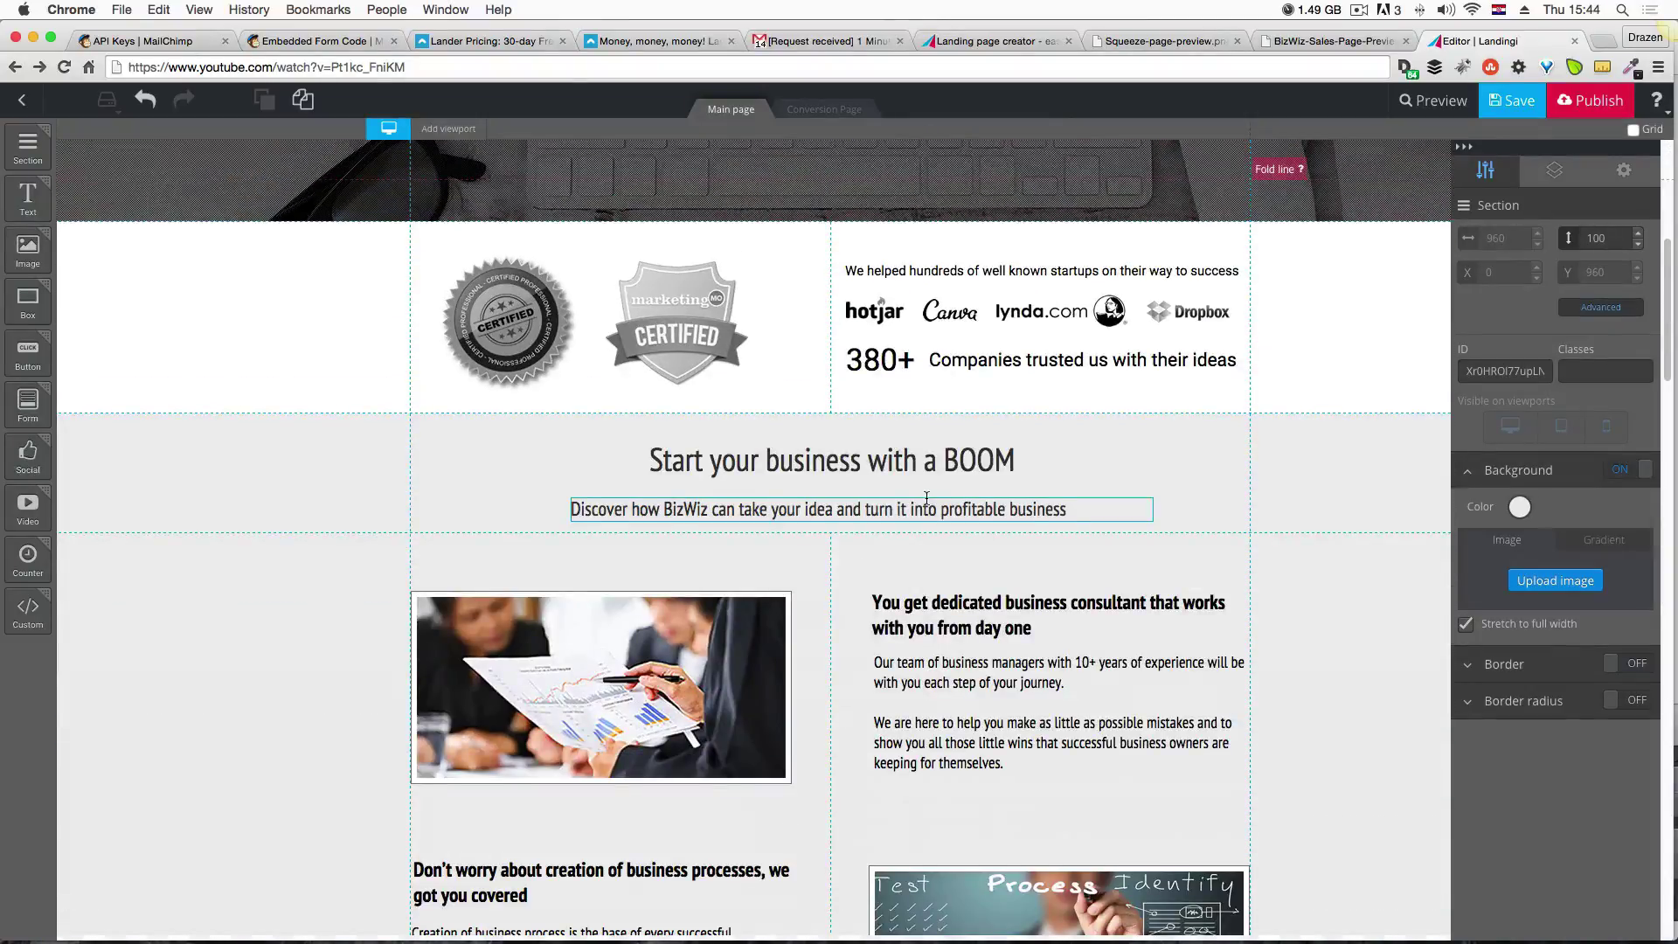
scroll(927, 498, "up", 6)
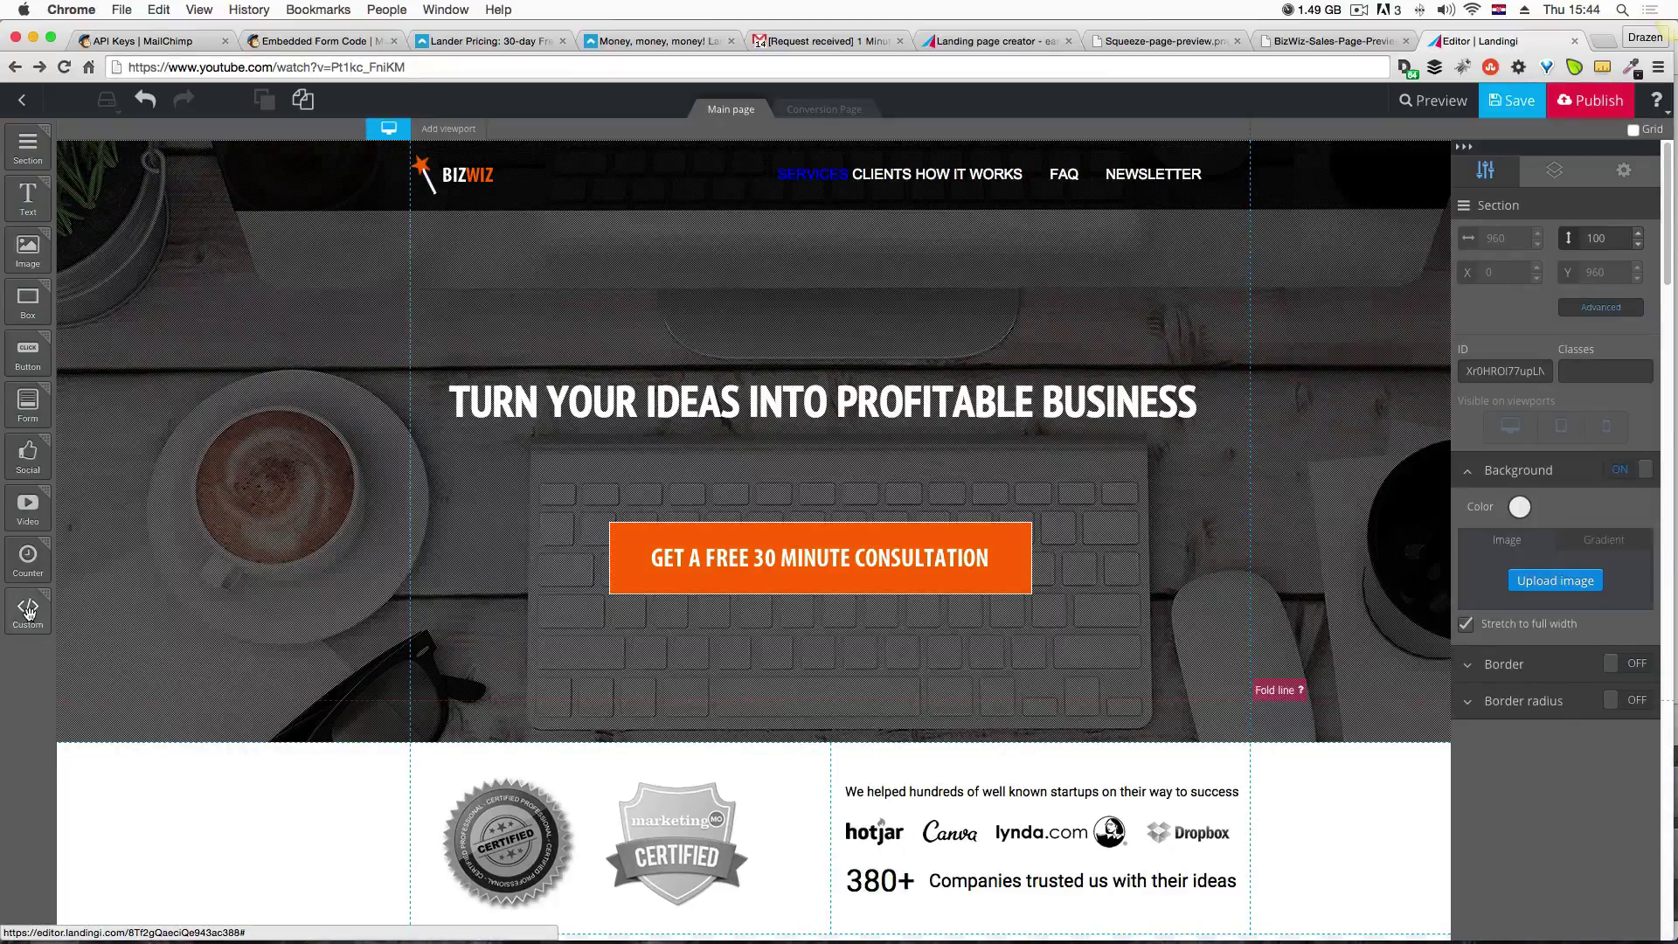
Place a custom HTML element beside the "What our clients say about us" heading.
scroll(205, 698, "down", 8)
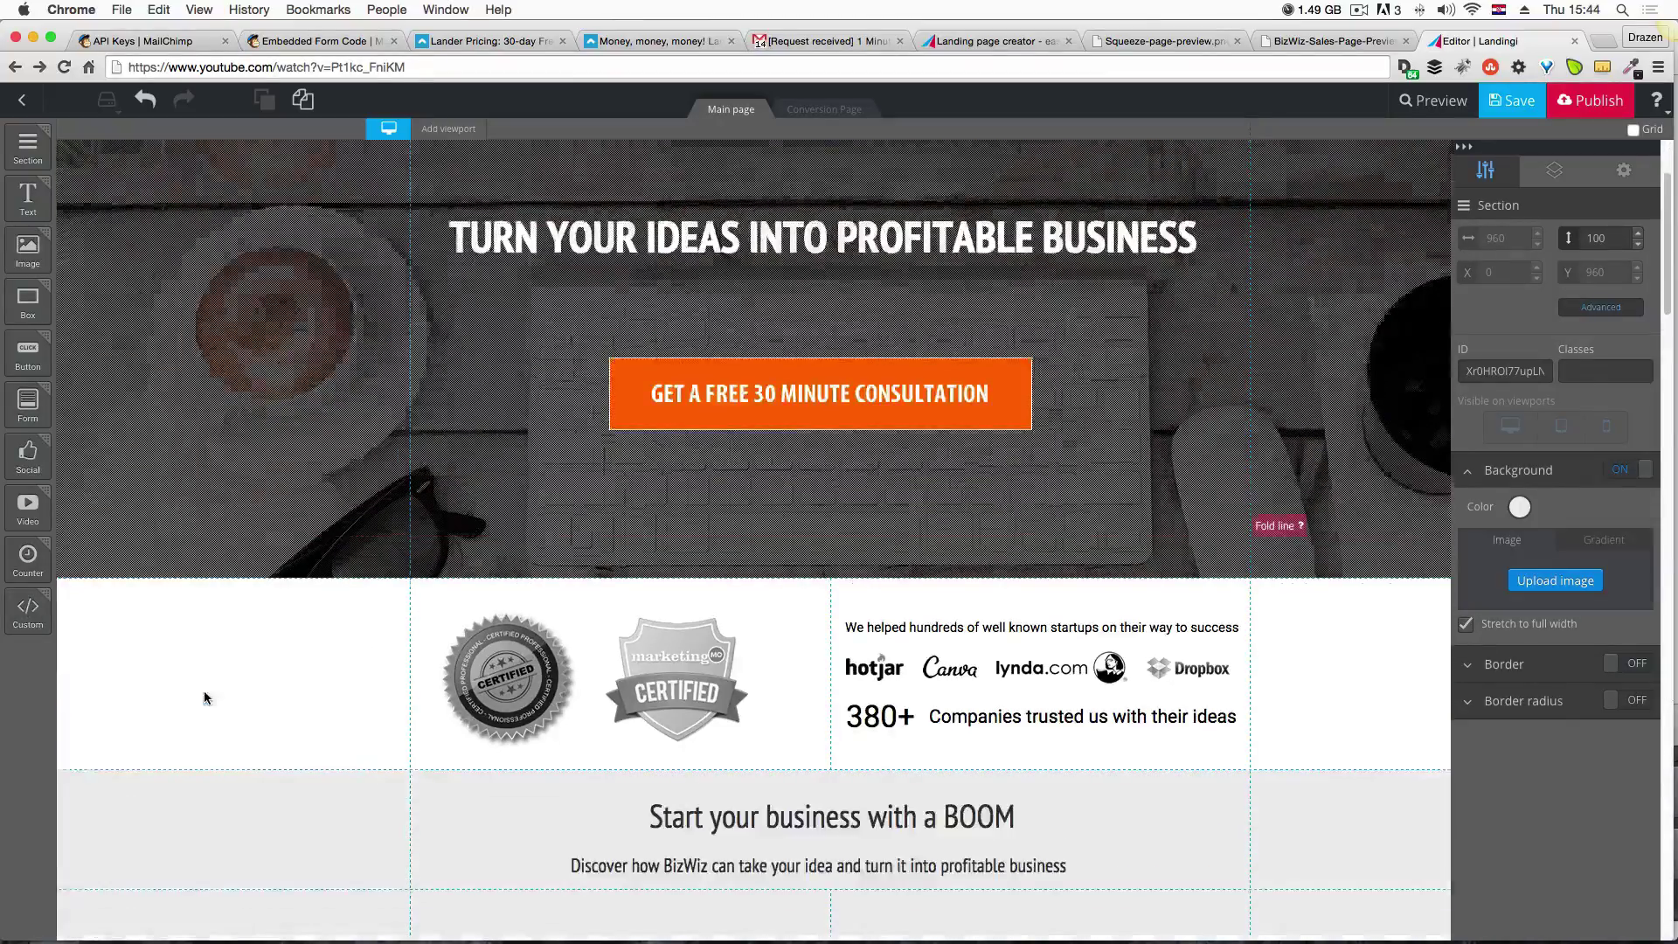
scroll(204, 698, "down", 7)
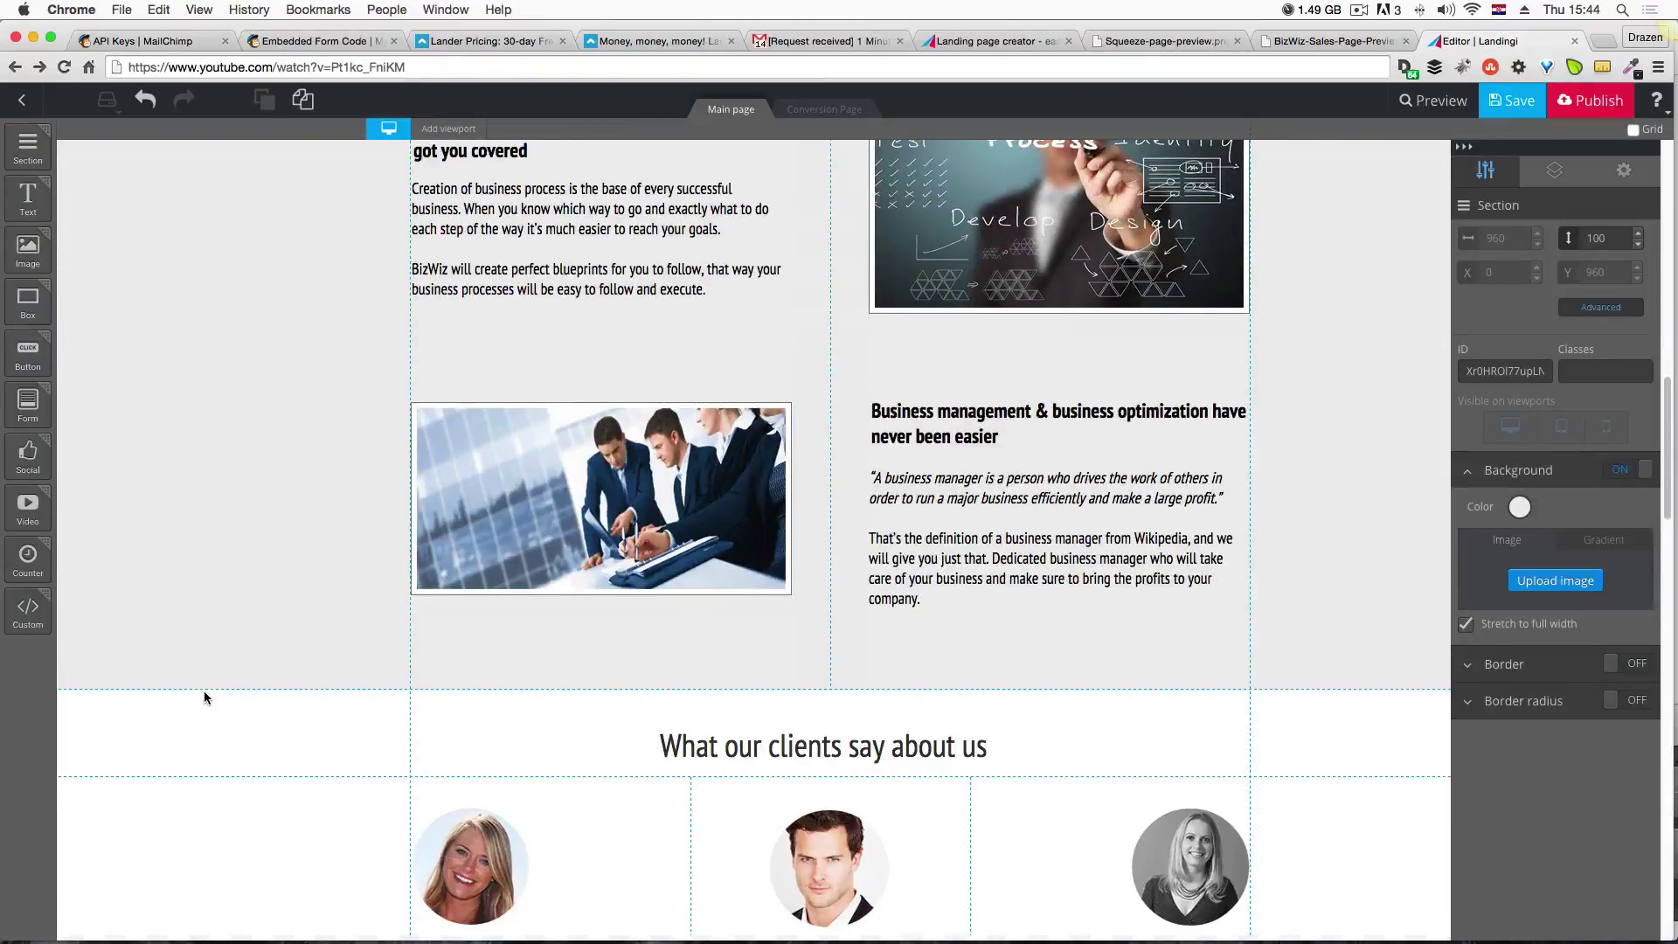
left_click_drag(50, 614, 609, 679)
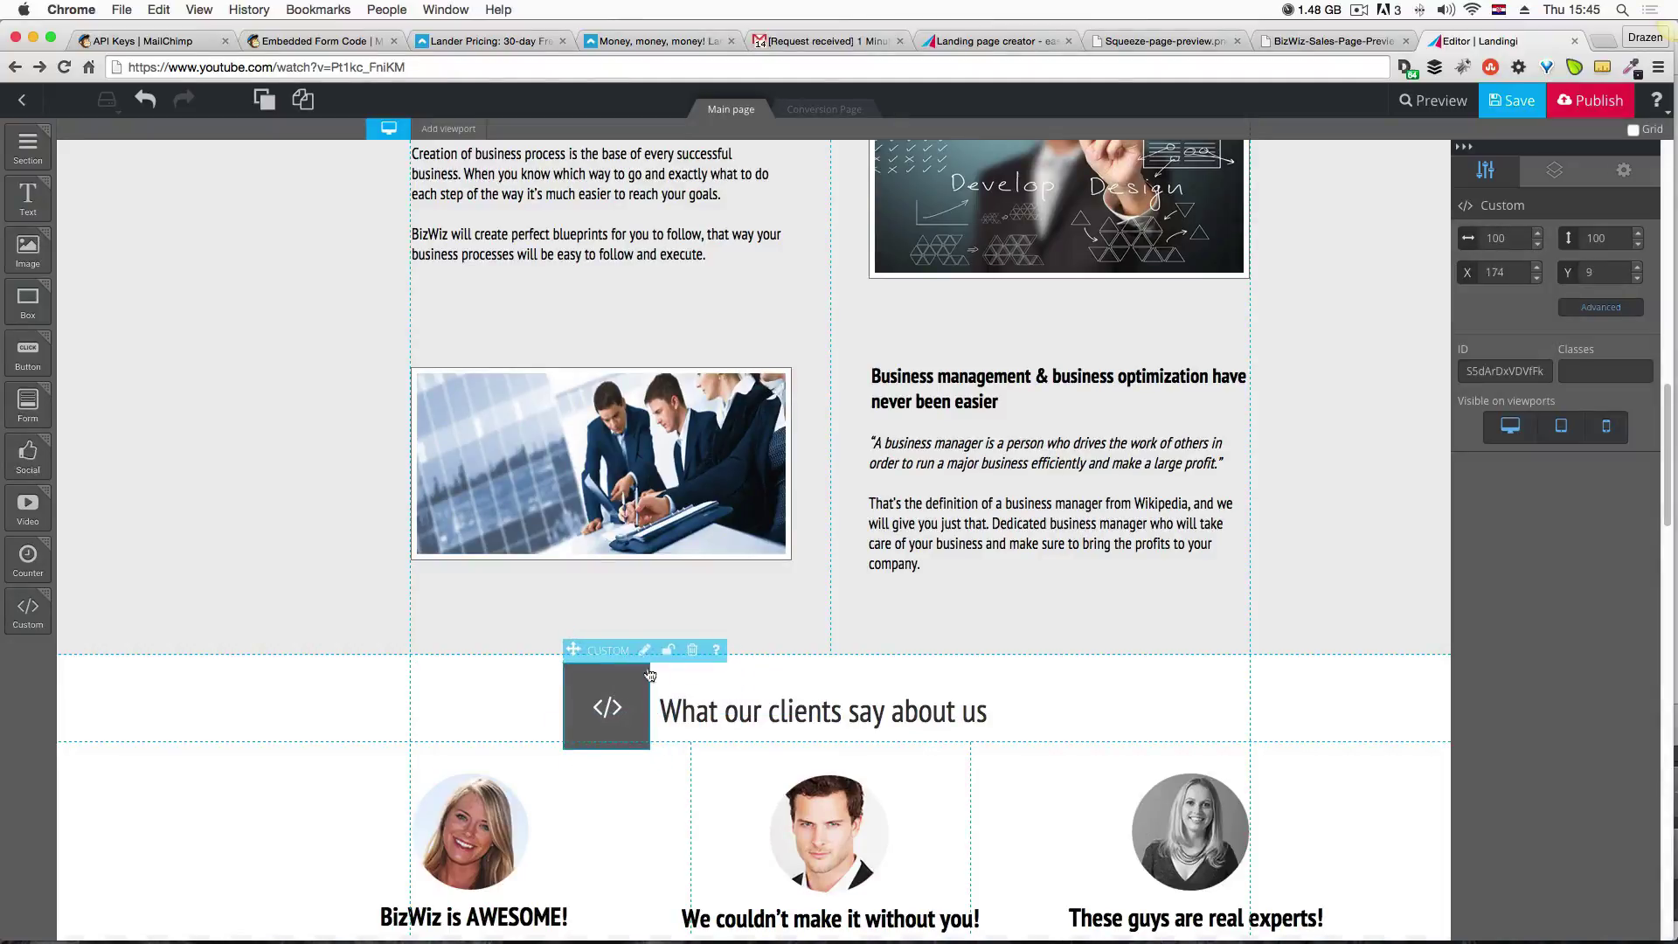
Add the named anchor code <a name="faq"></a> to the custom HTML element and save it.
double_click(649, 675)
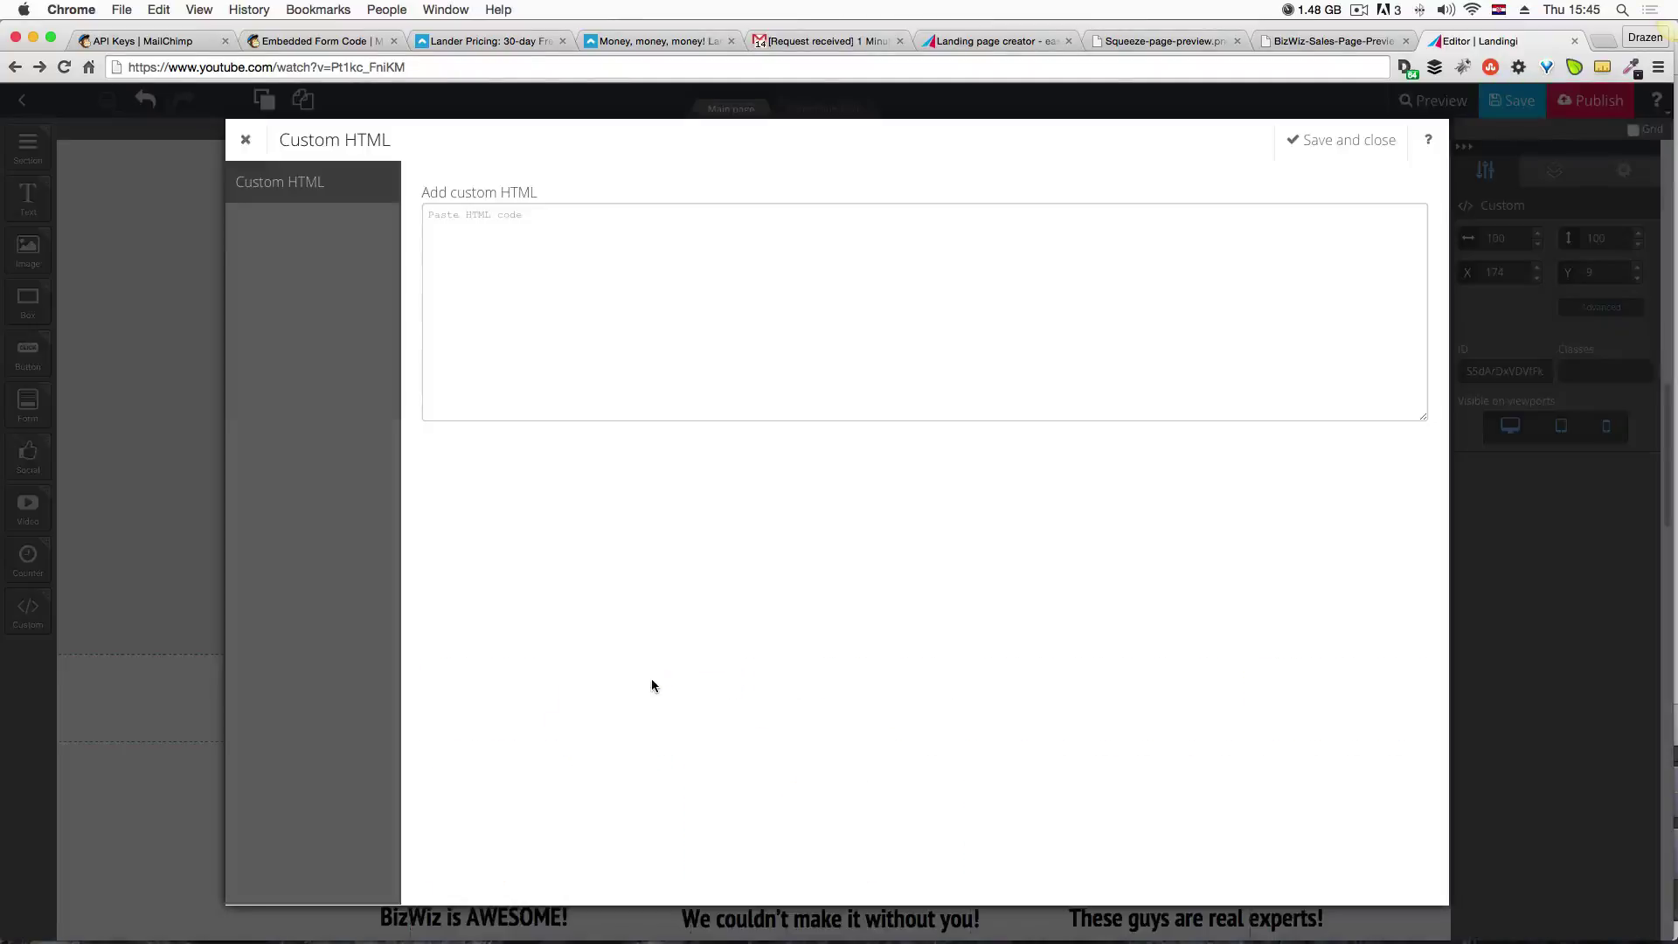
left_click(652, 237)
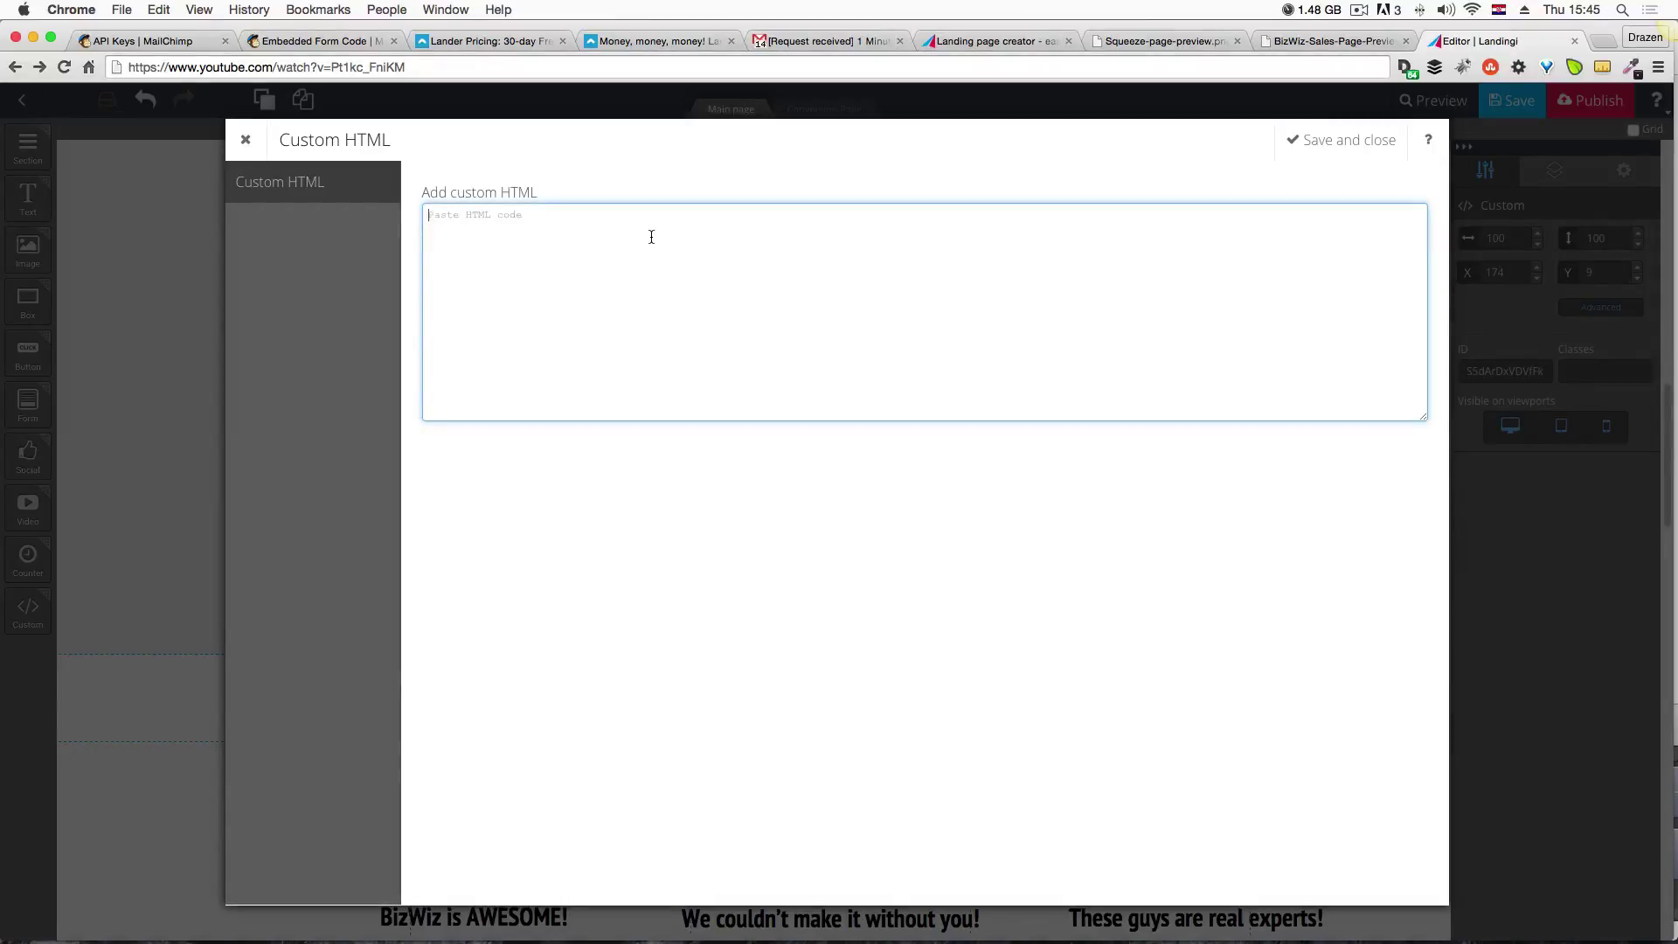
type("<a name=\"\"></a>")
left_click(484, 215)
type("faq")
left_click(1325, 145)
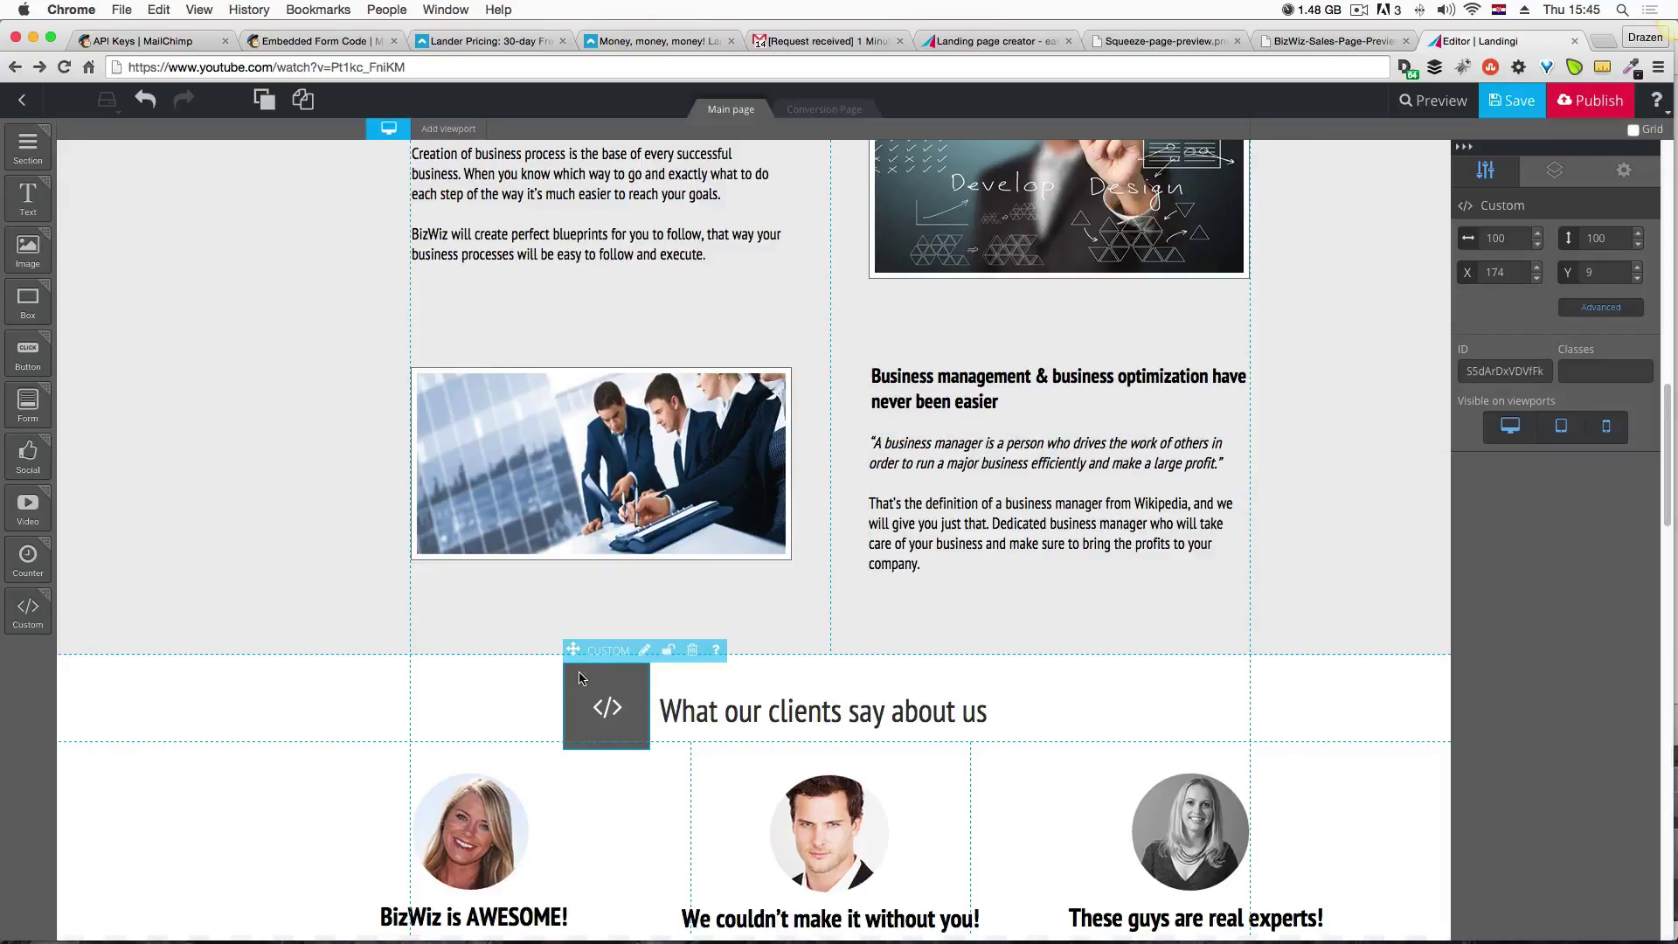
left_click(550, 697)
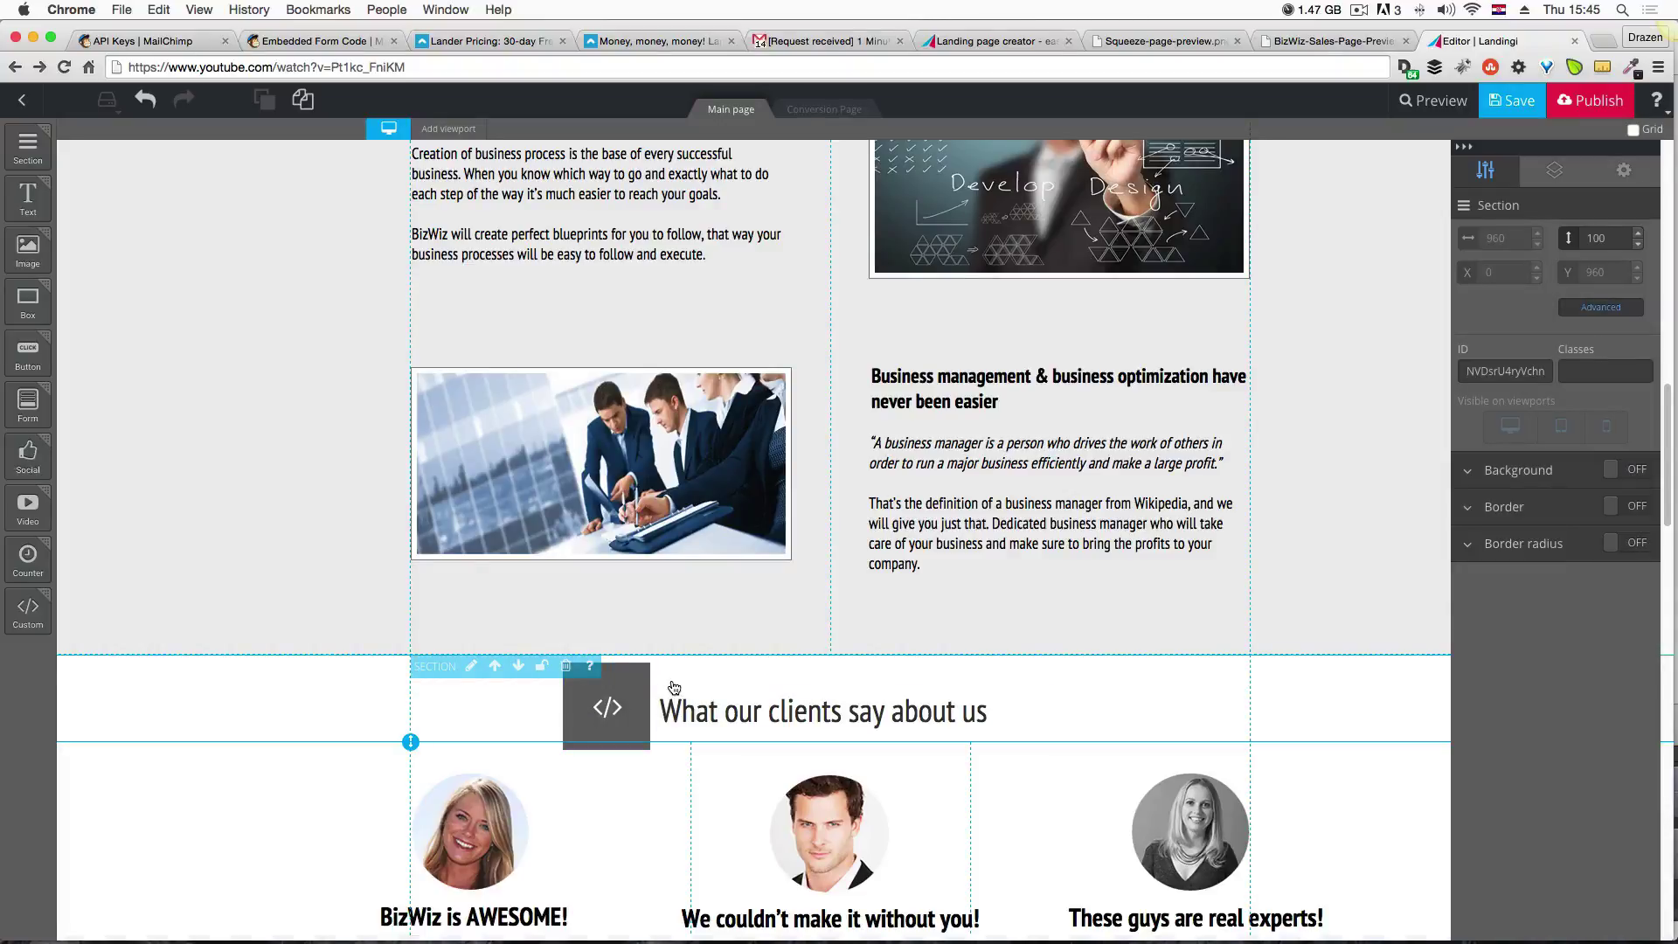
Change the link of the header menu word "SERVICES" to "#faq" and save the page.
scroll(673, 688, "up", 10)
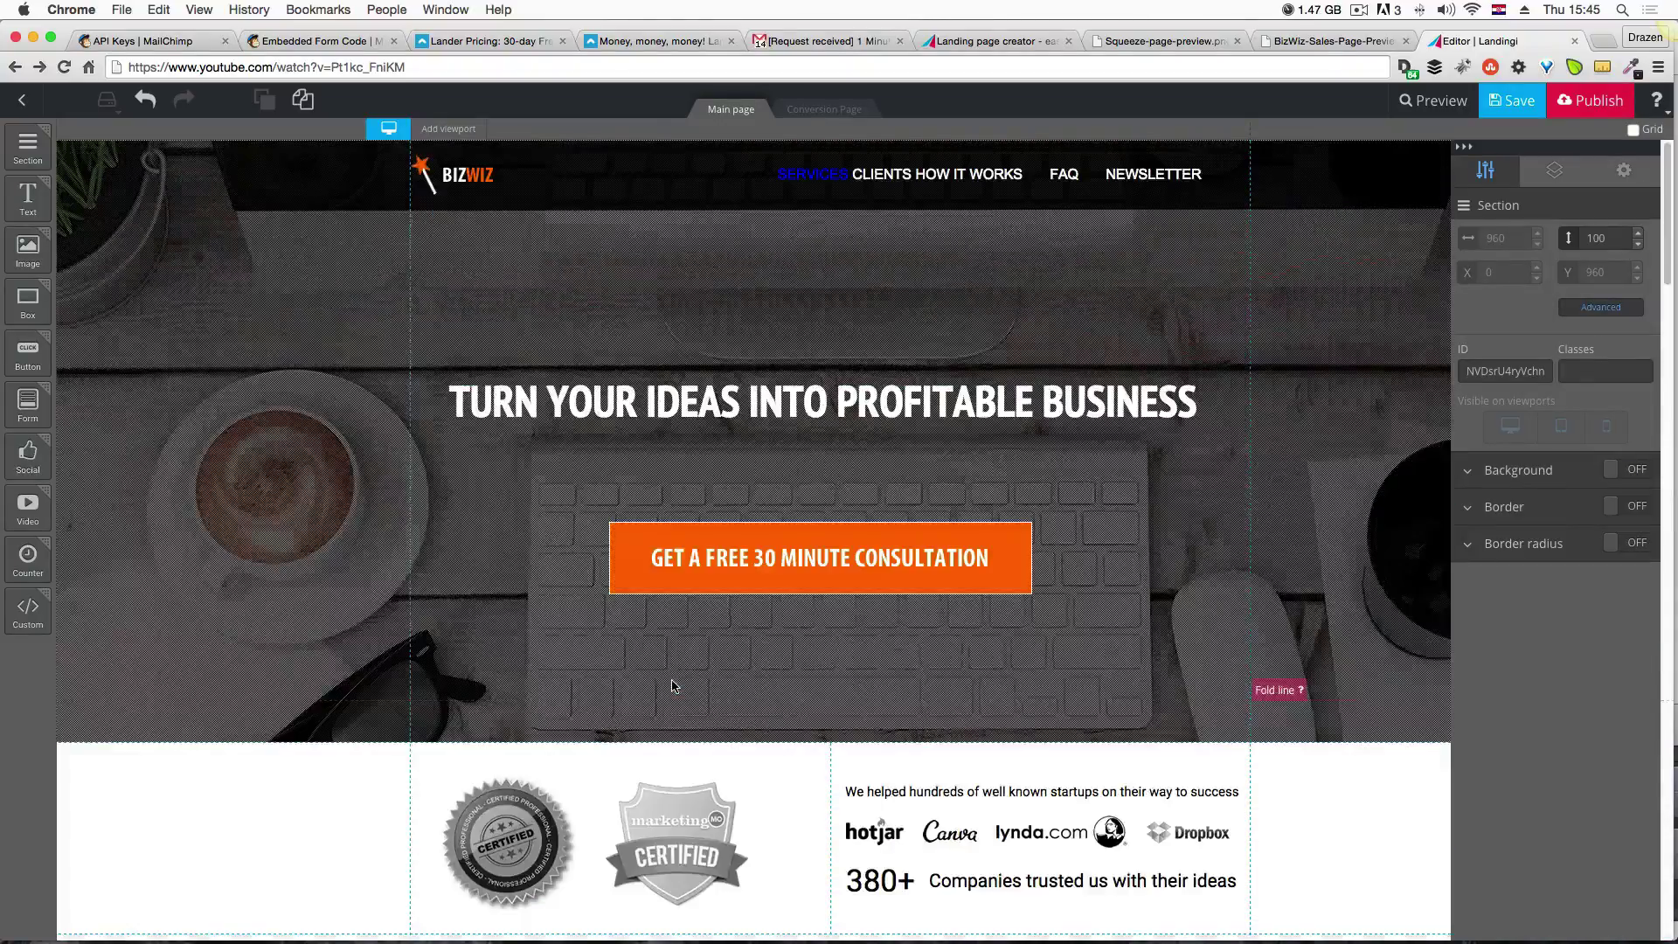
left_click(813, 181)
double_click(841, 171)
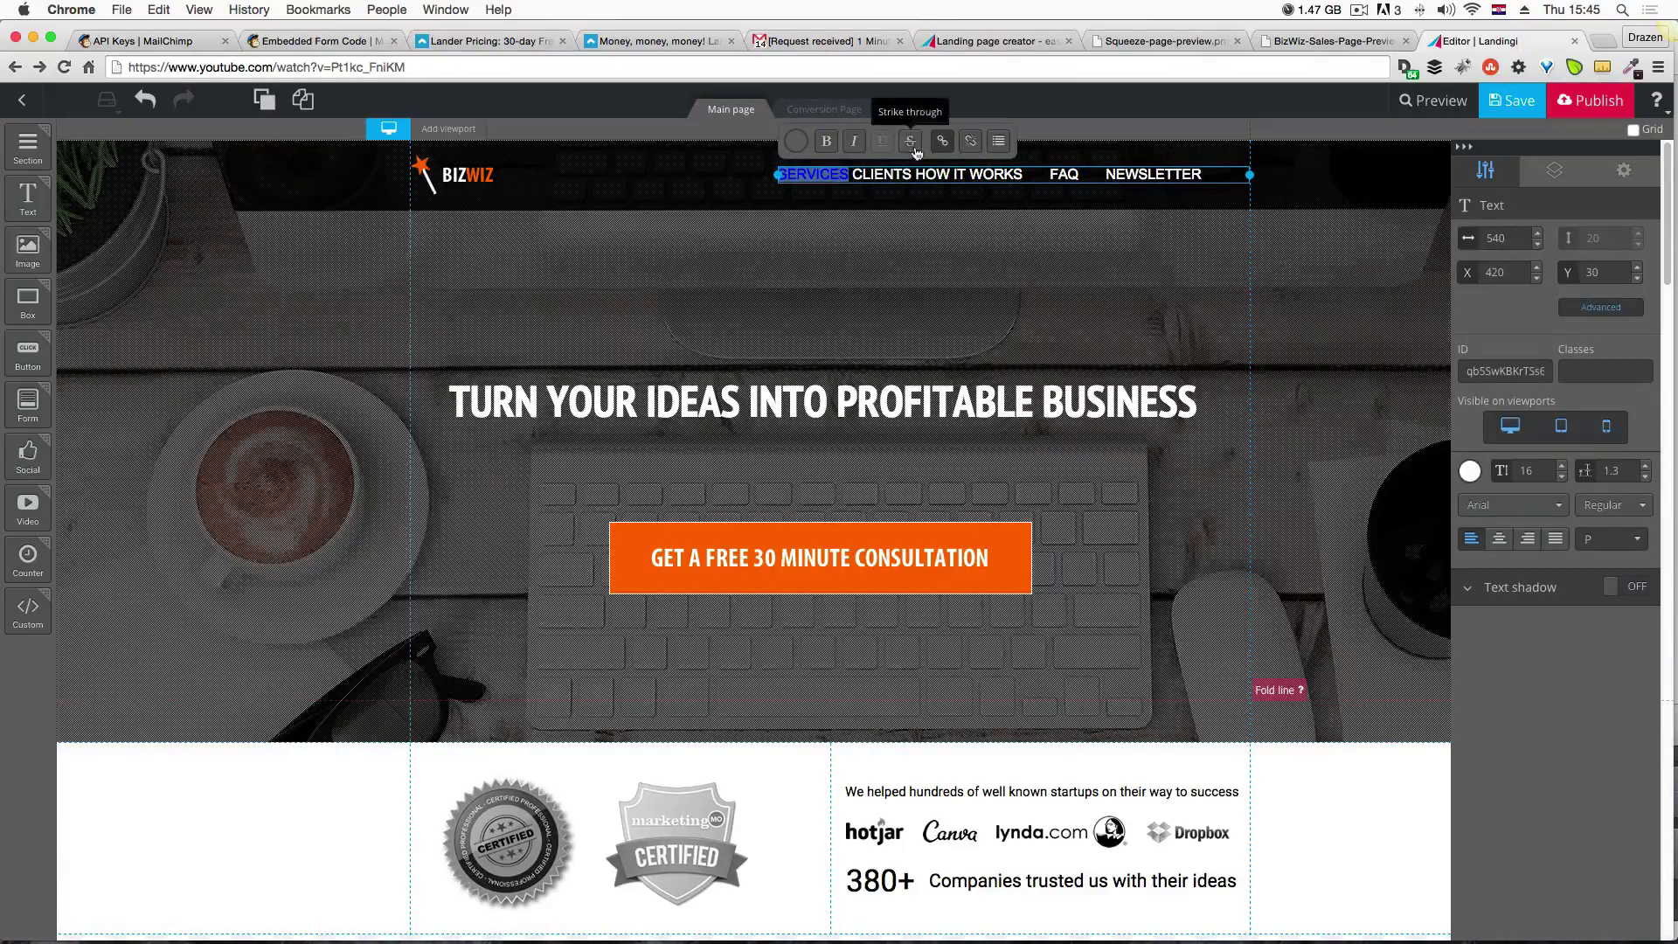
left_click(943, 141)
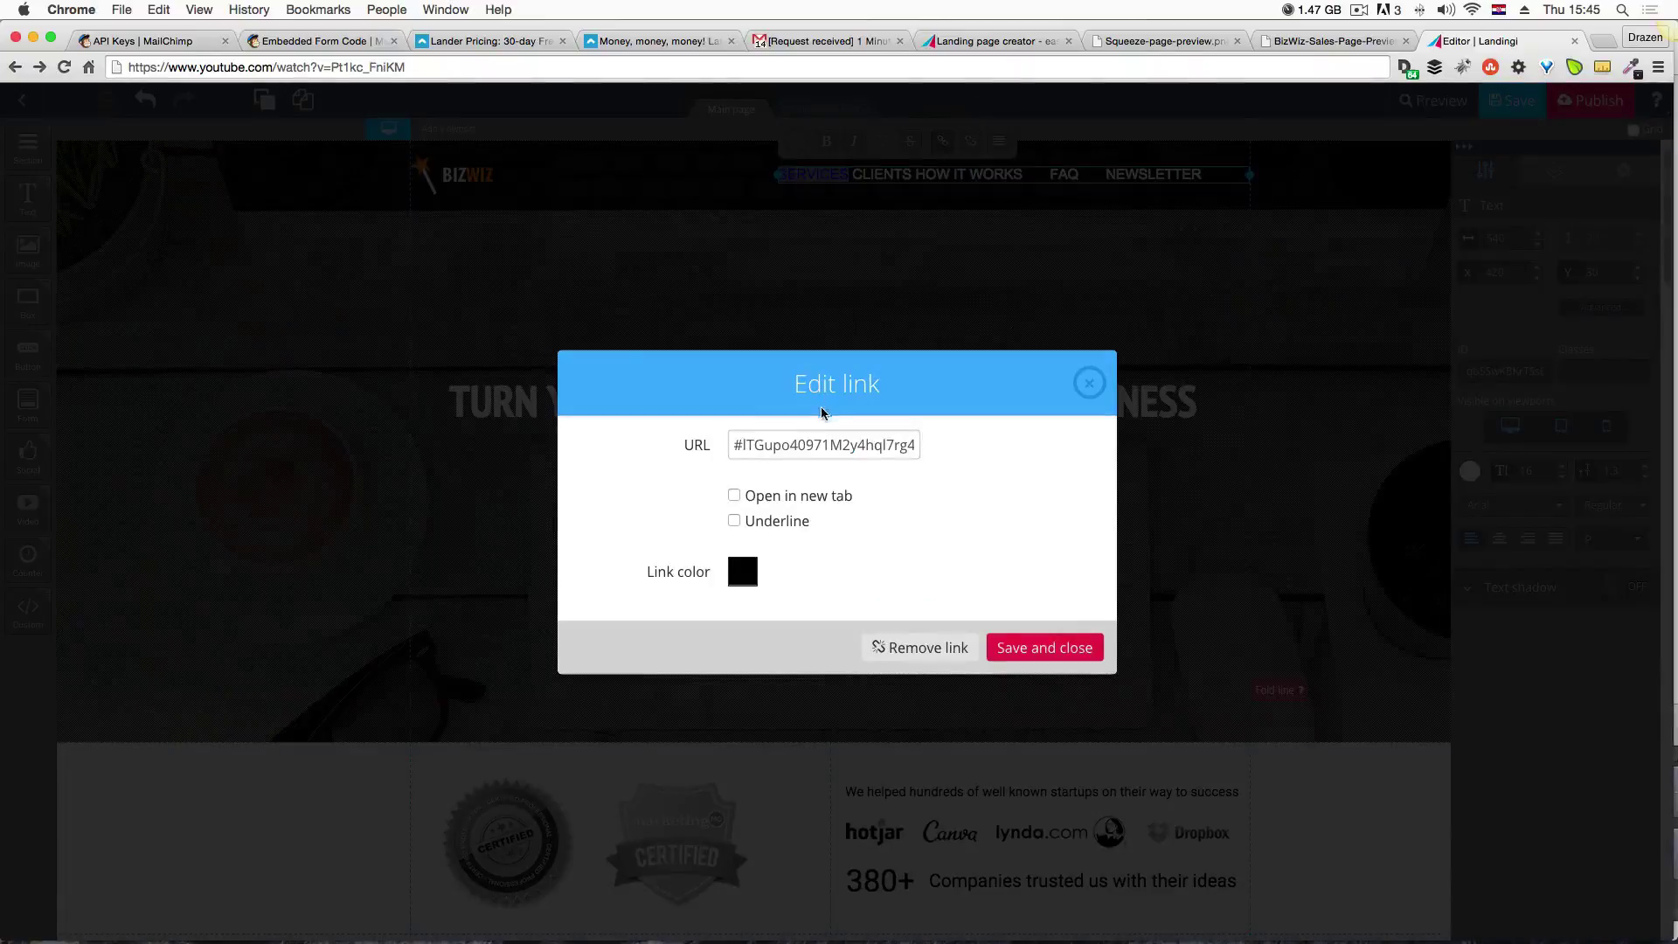
left_click(737, 448)
left_click_drag(736, 449, 1002, 463)
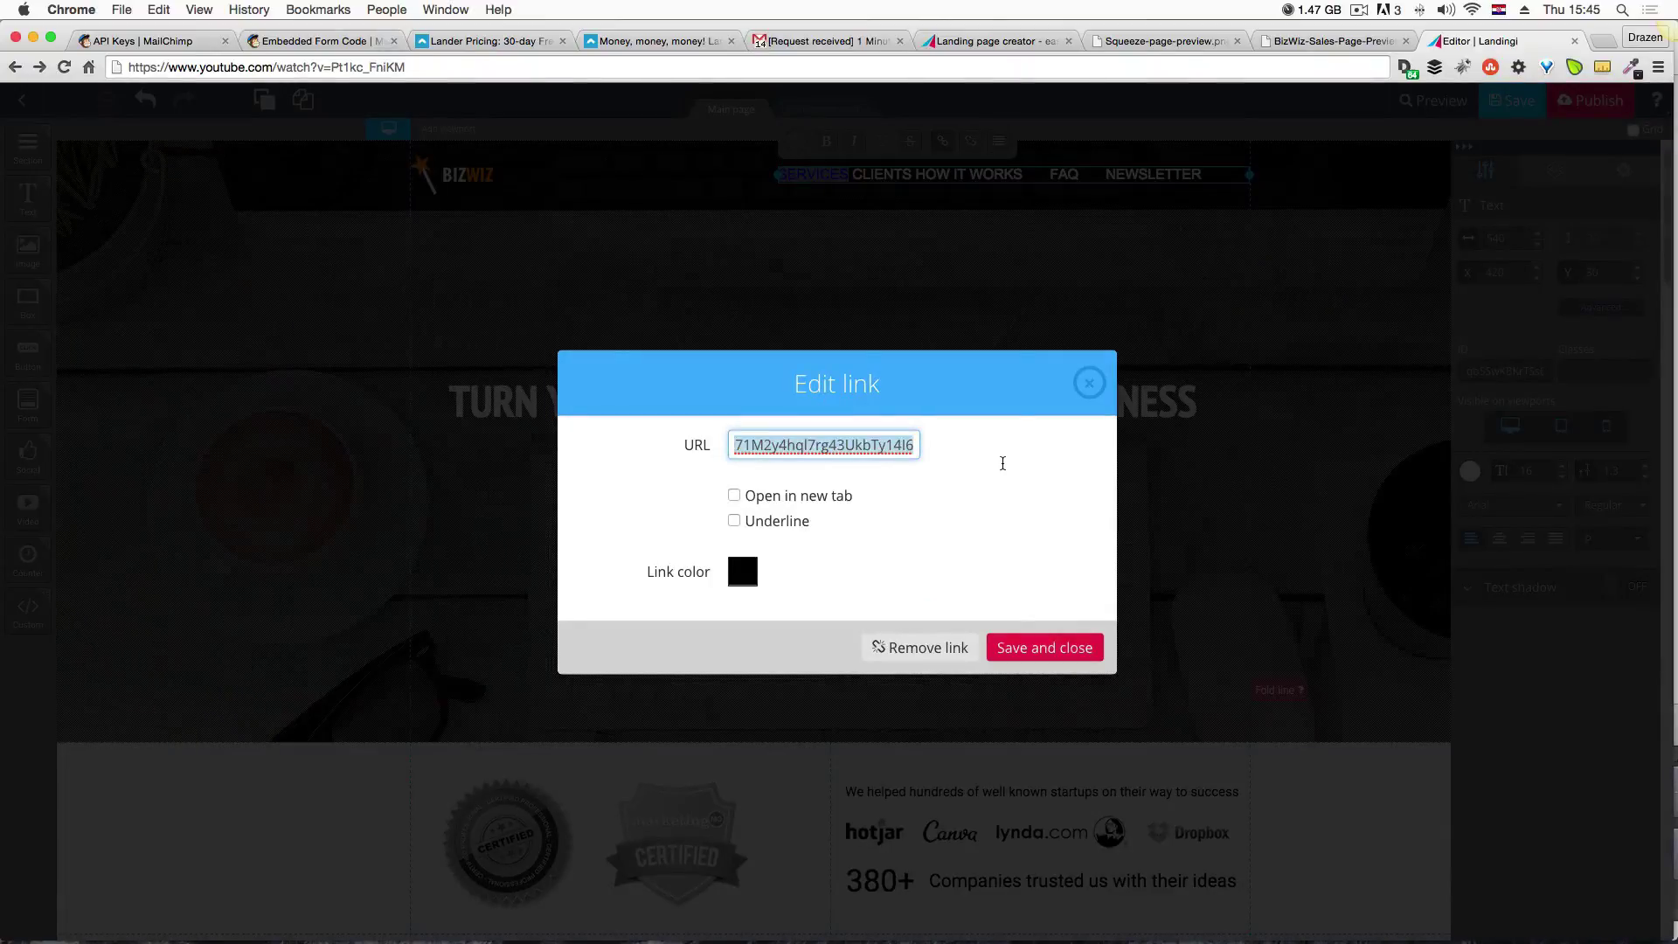
type("#faq")
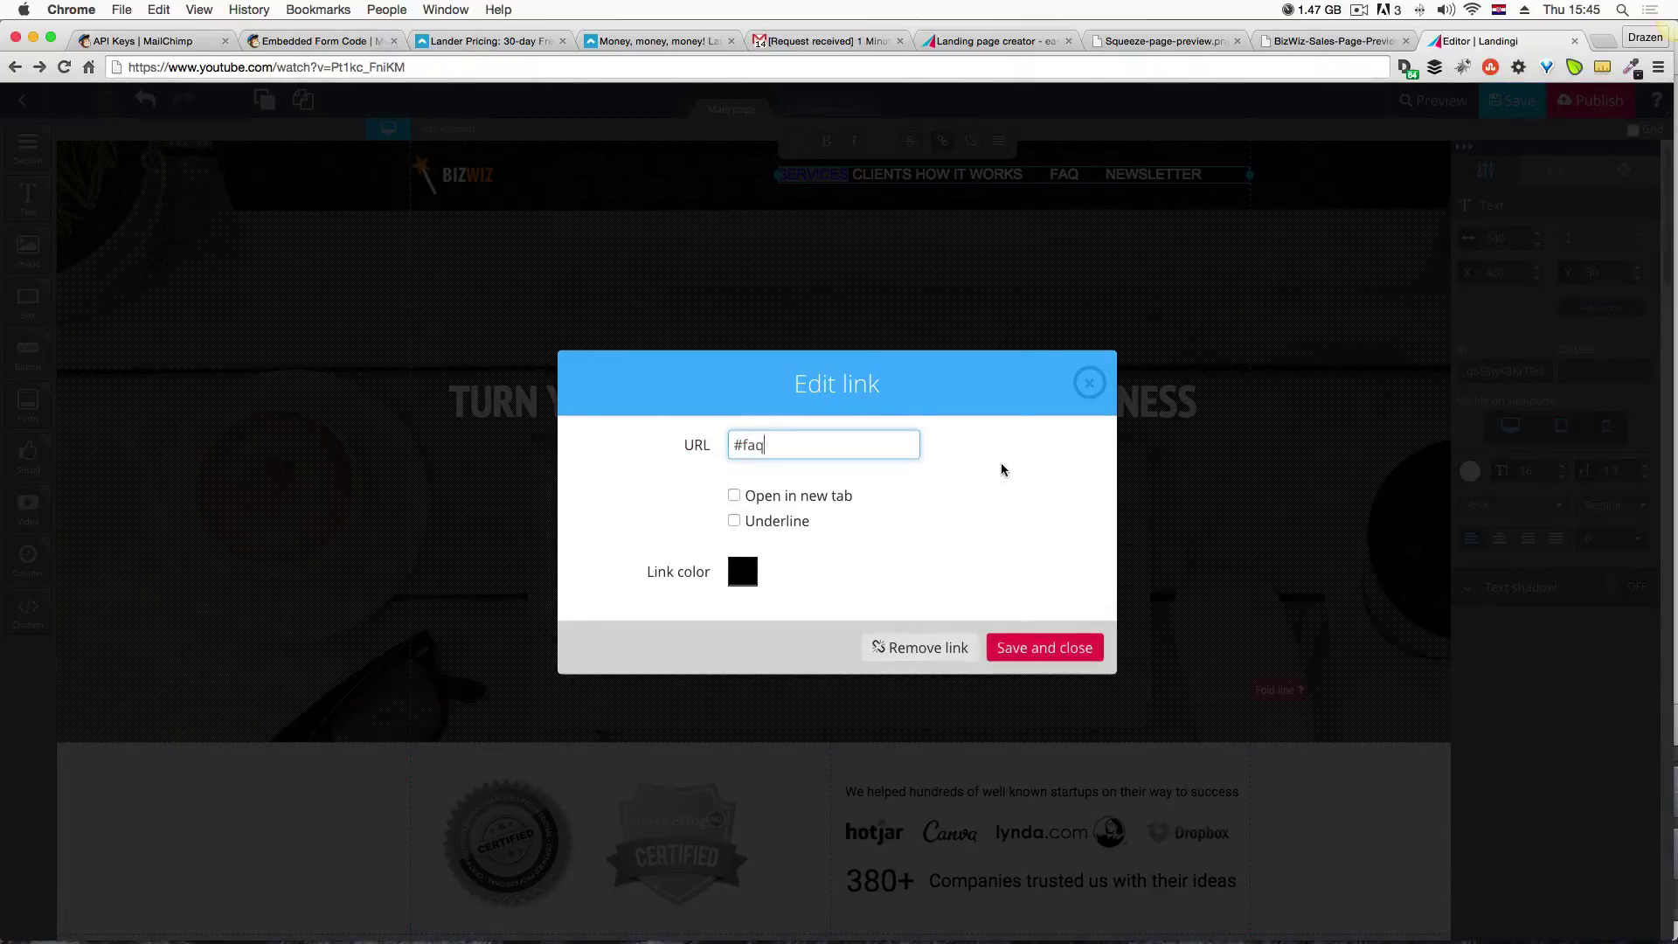
left_click(1044, 646)
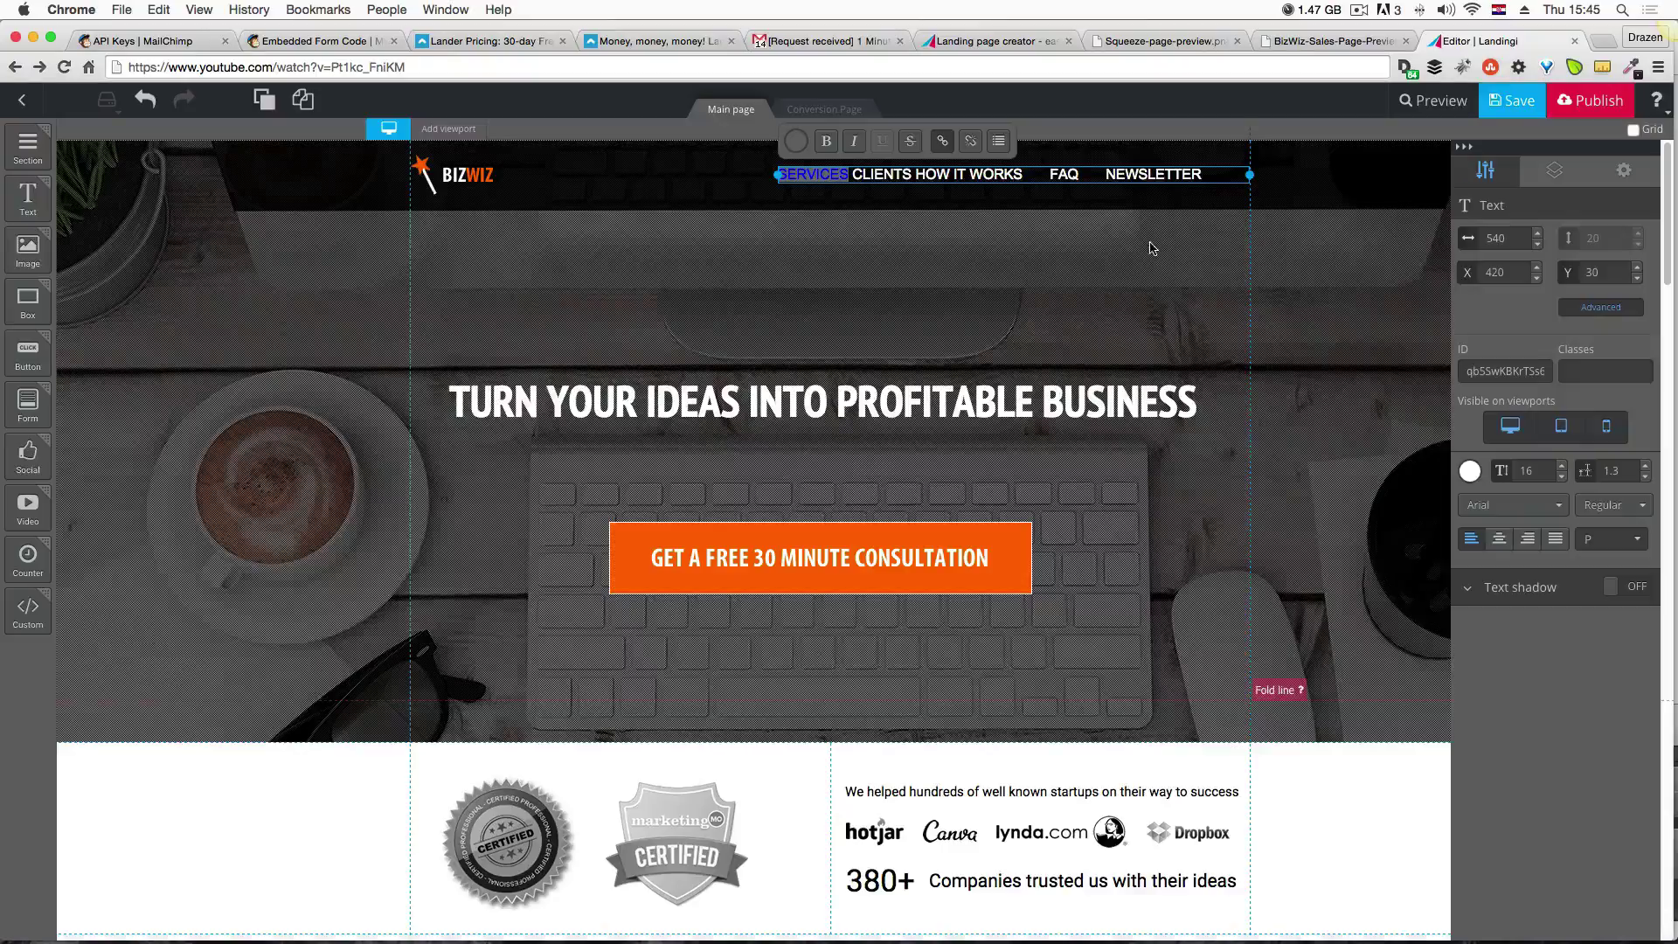
left_click(1507, 103)
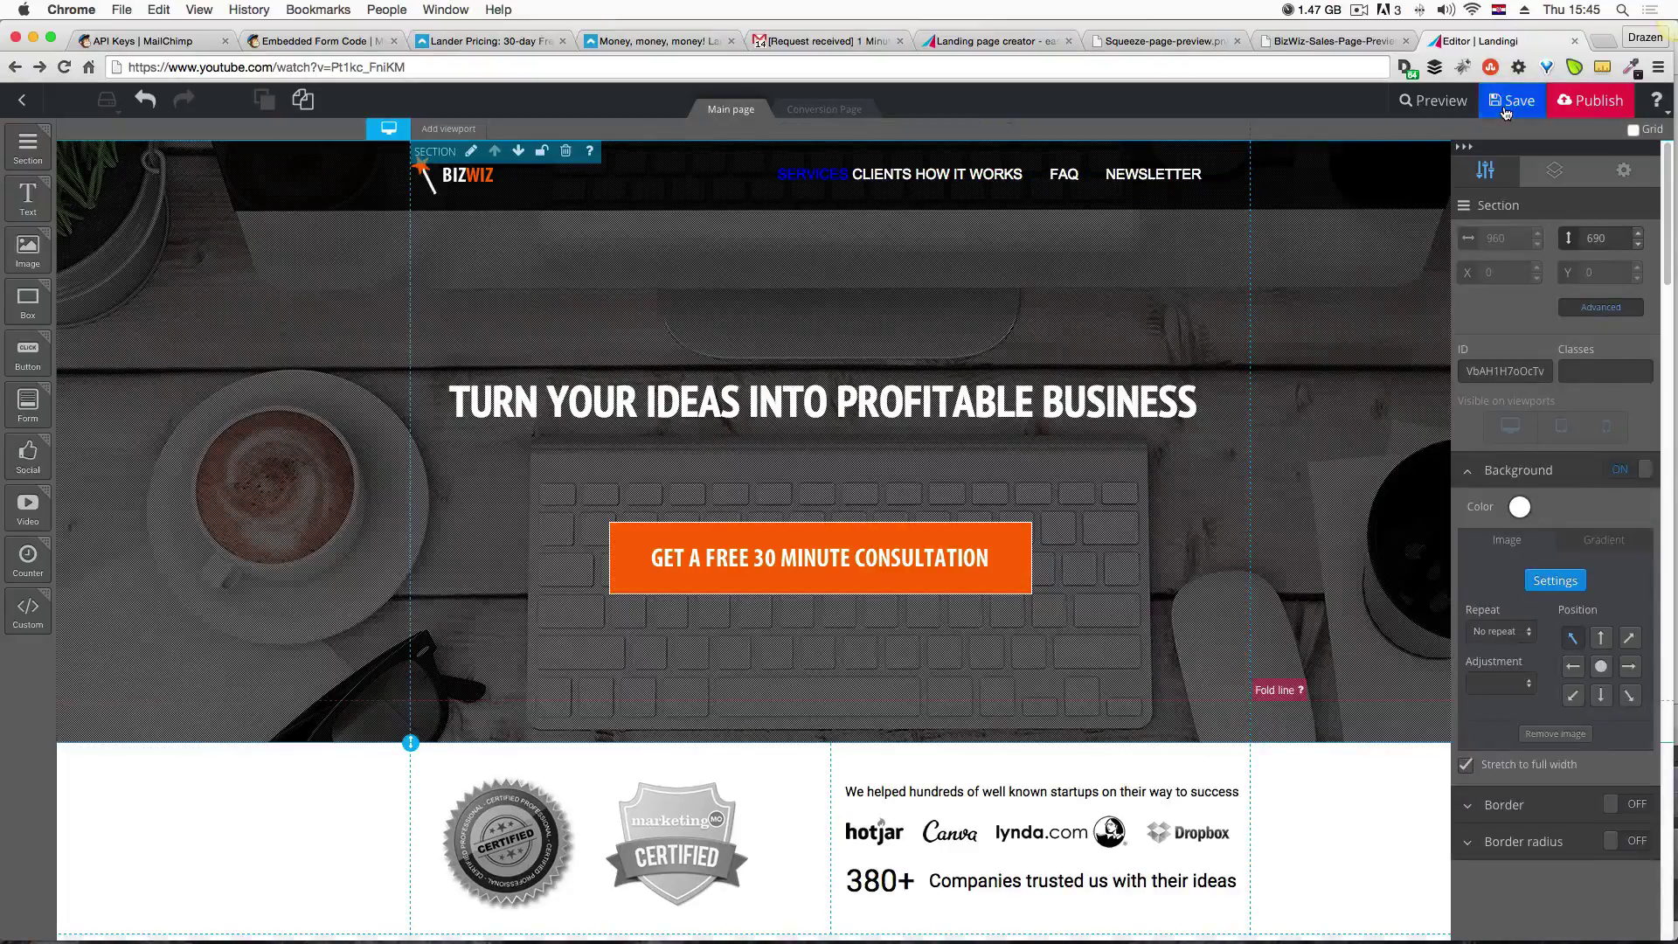
left_click(1507, 103)
Preview the page and test the "SERVICES" link, look at both mockup images, and return to the page editor.
left_click(1443, 104)
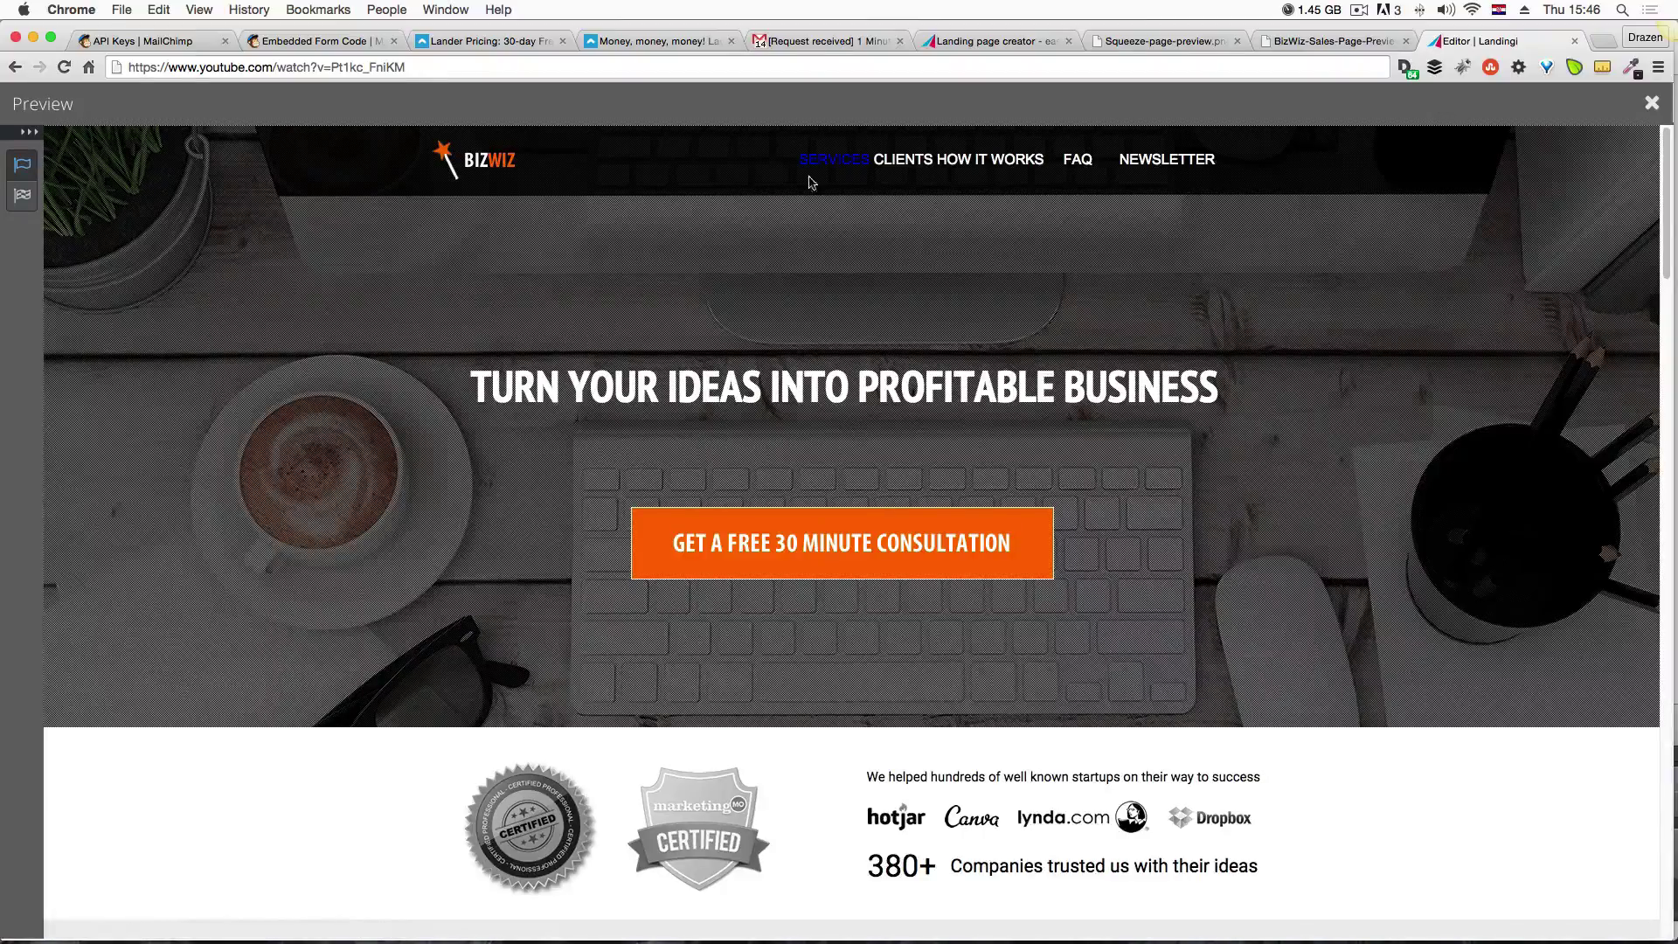
left_click(861, 166)
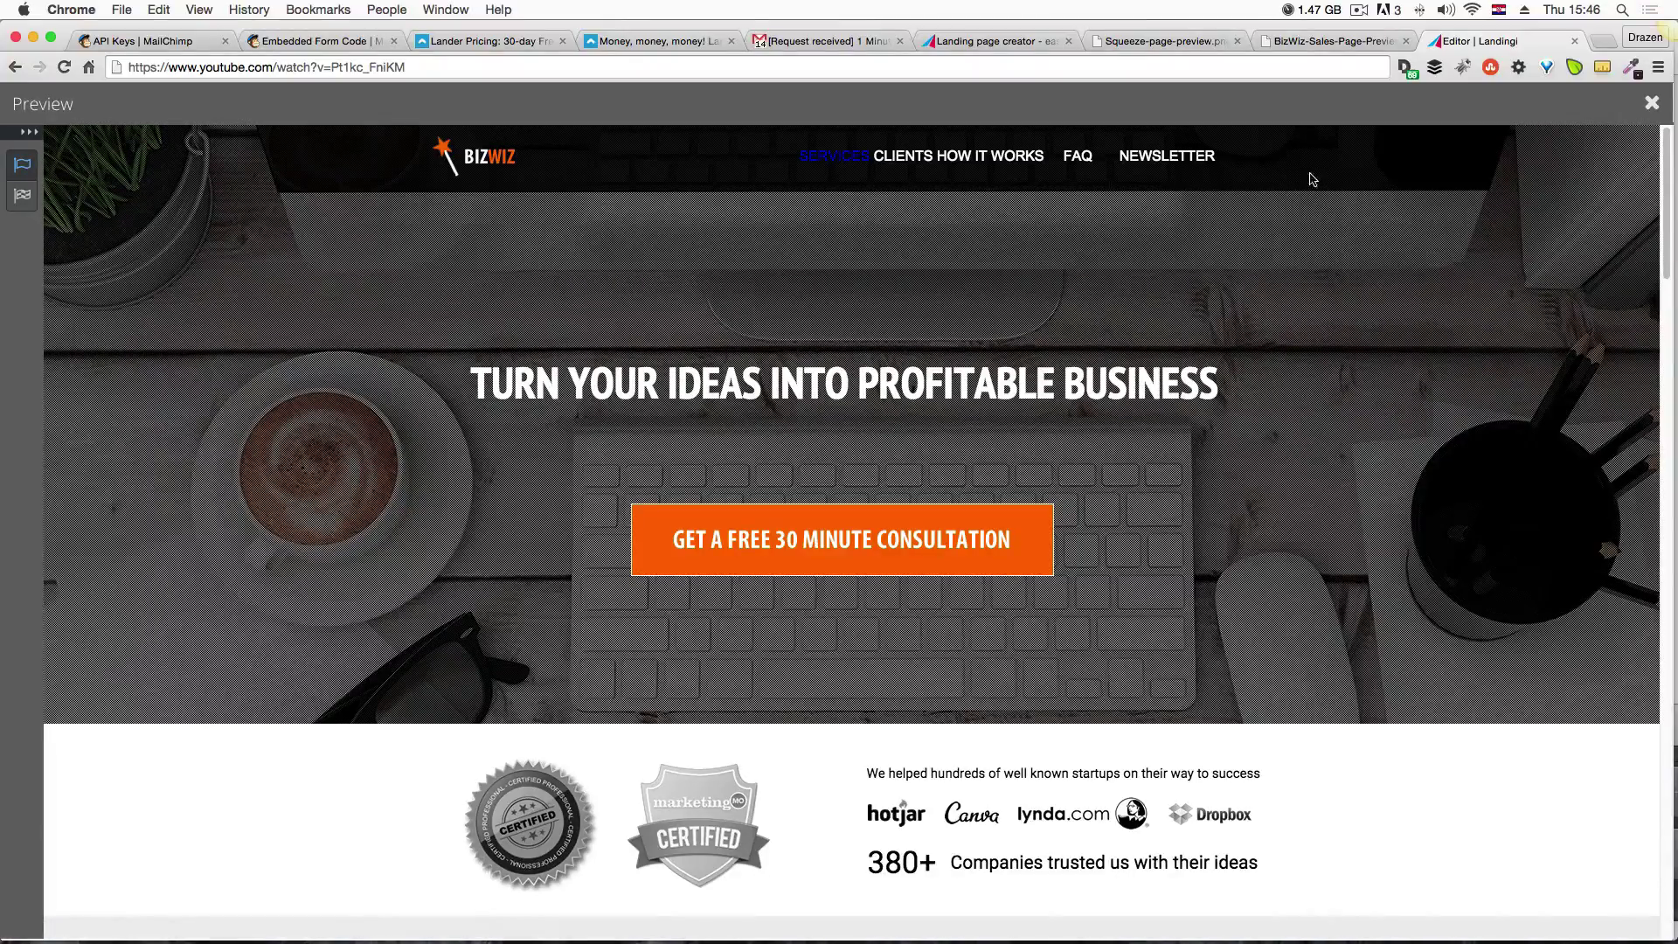
left_click(1351, 42)
scroll(823, 583, "up", 3)
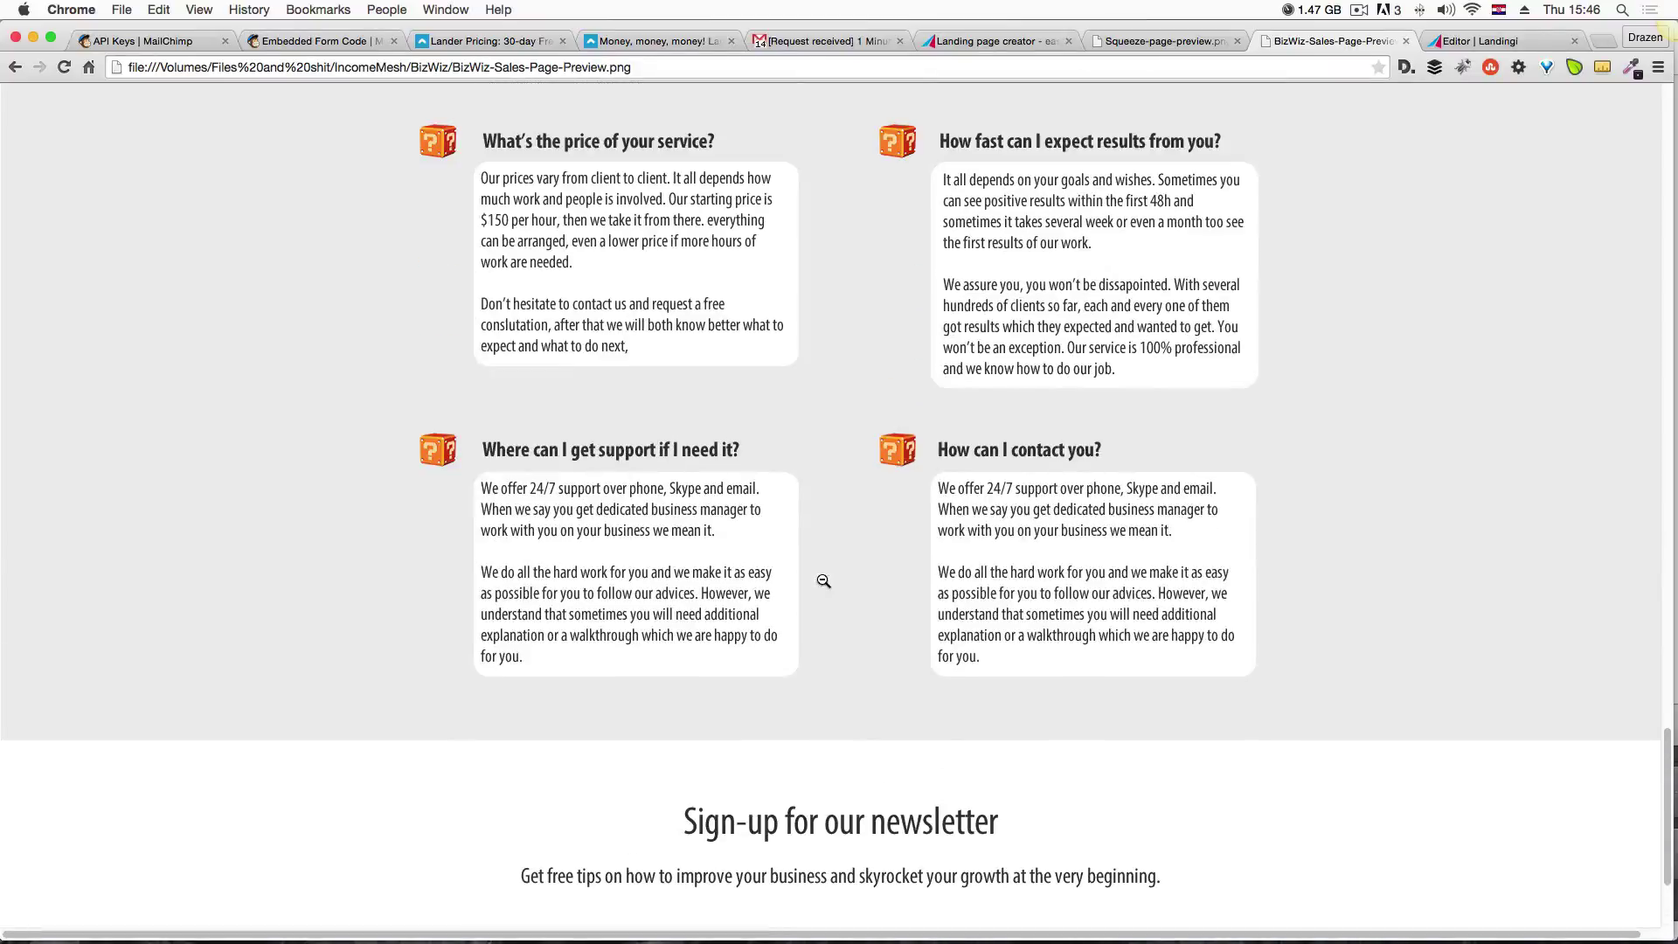
left_click(1201, 42)
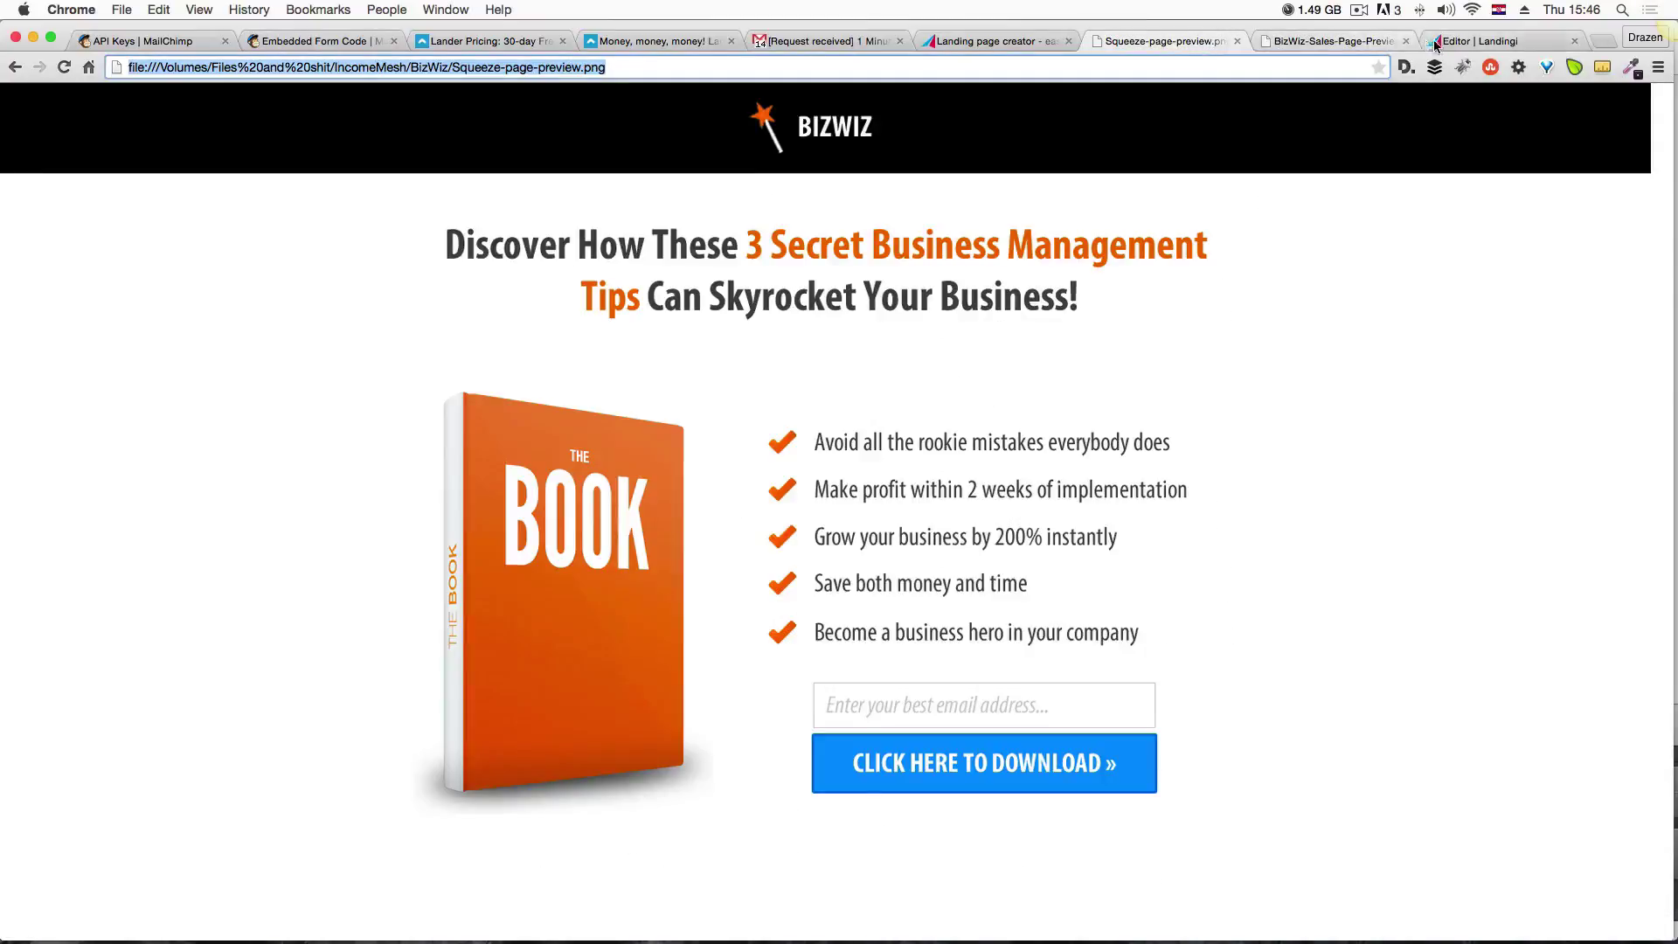
left_click(1486, 41)
left_click(1652, 104)
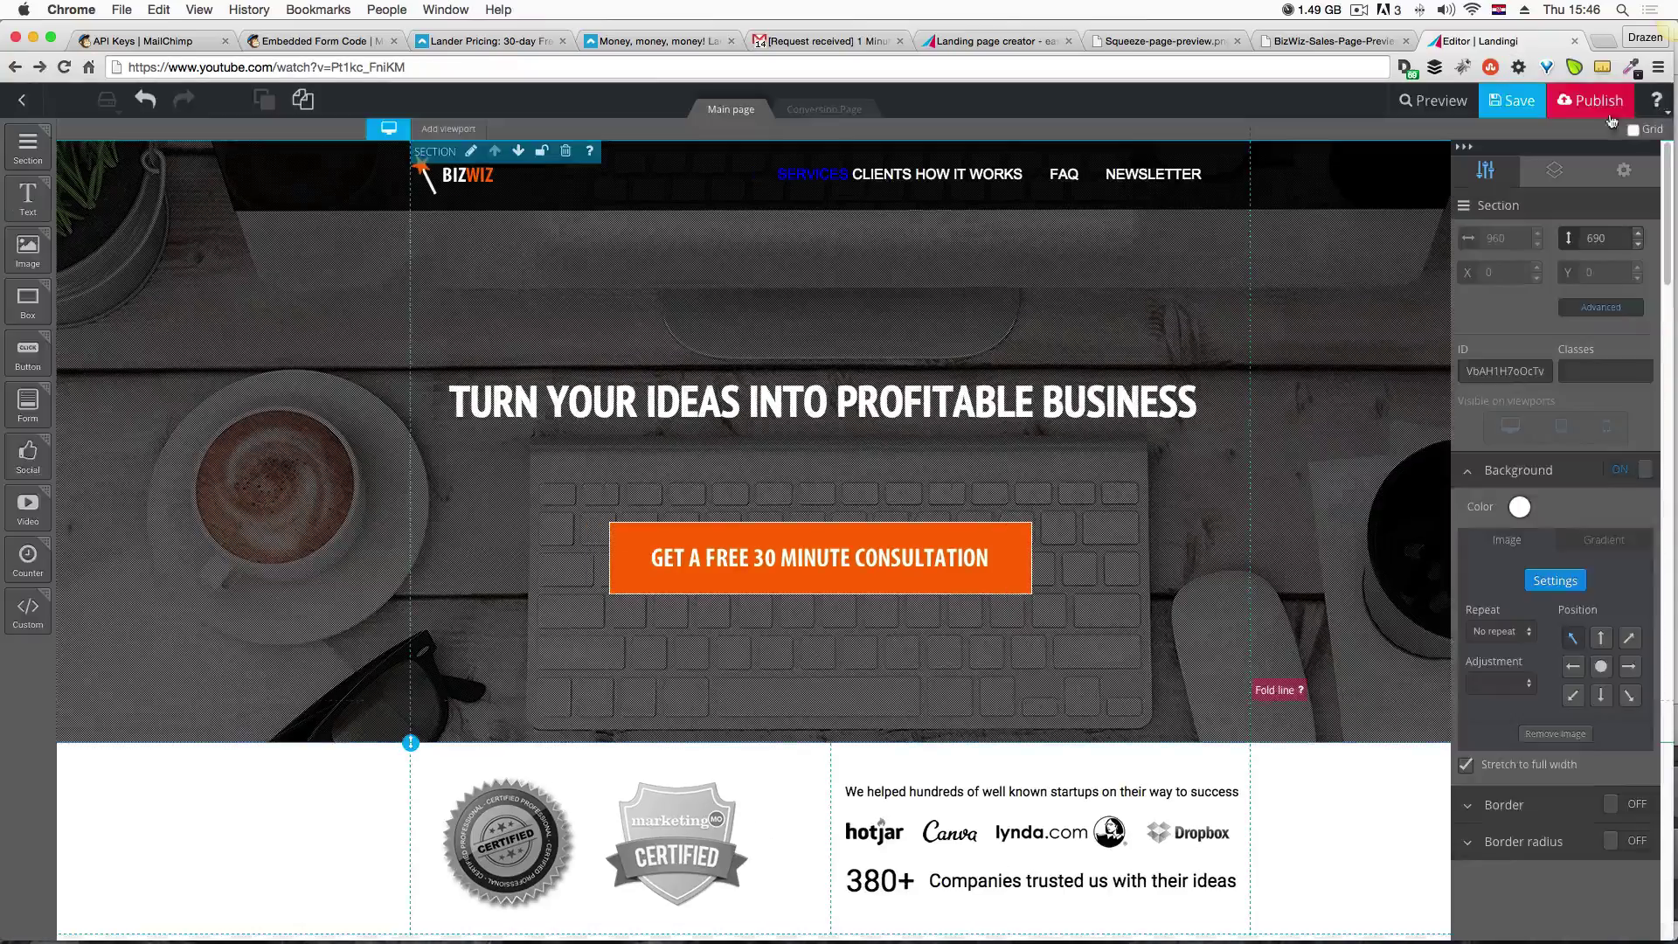
Review the page in the editor from the header menu down to the copyright footer, including the custom HTML element.
scroll(1150, 423, "down", 3)
scroll(1151, 423, "down", 10)
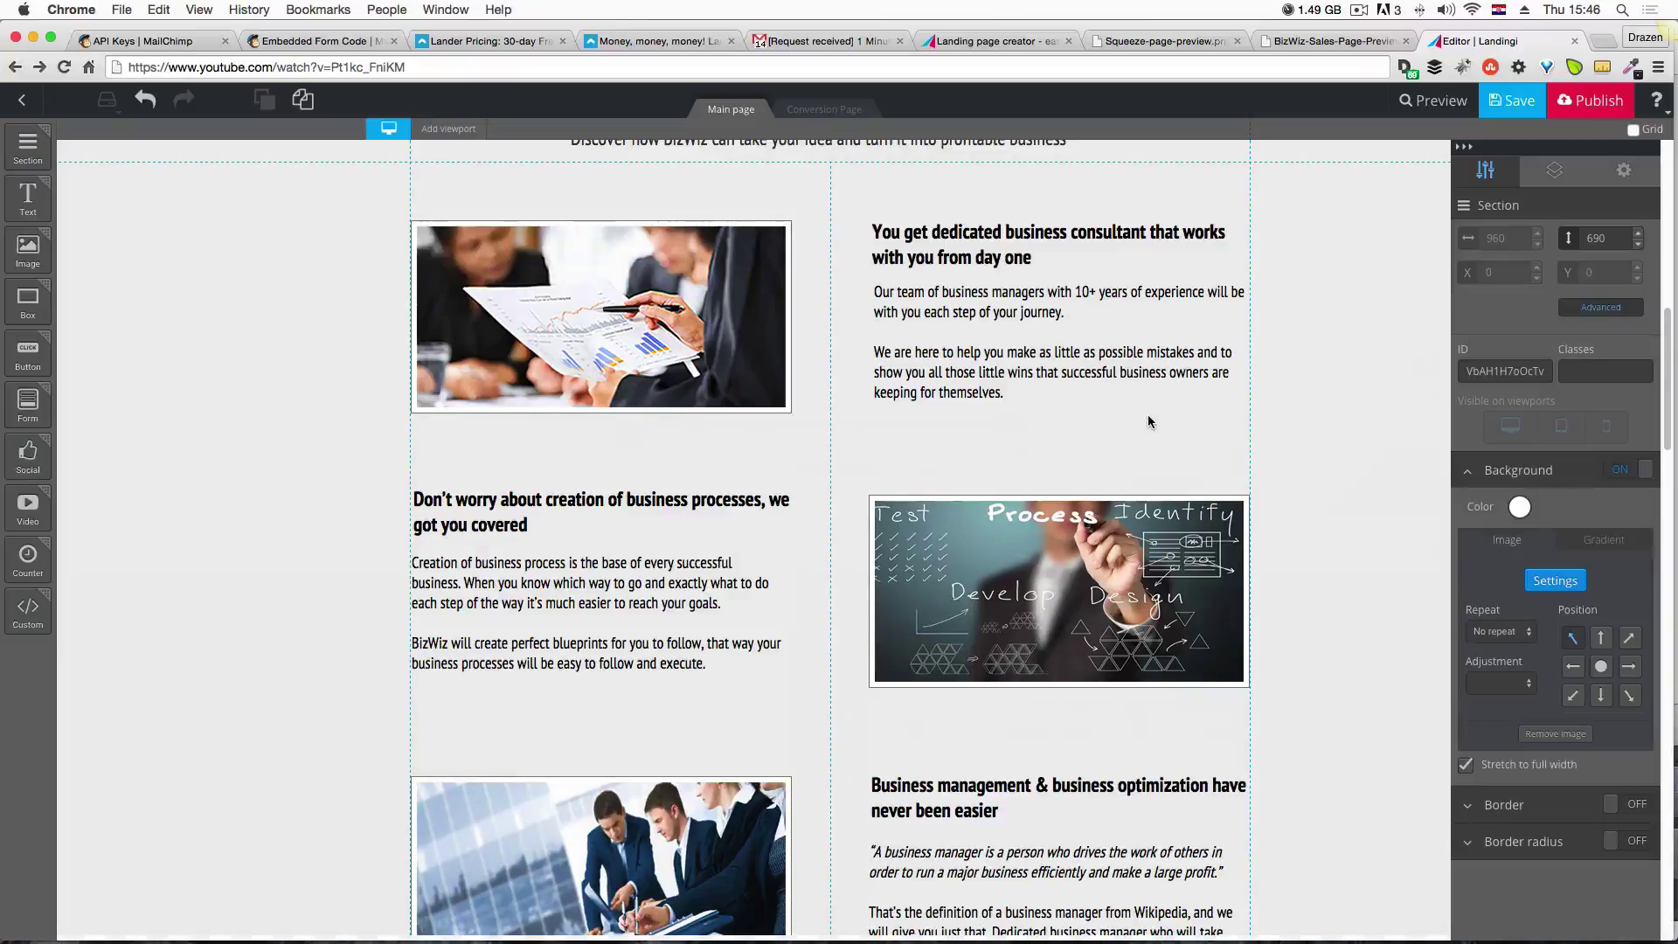
scroll(1149, 422, "down", 1)
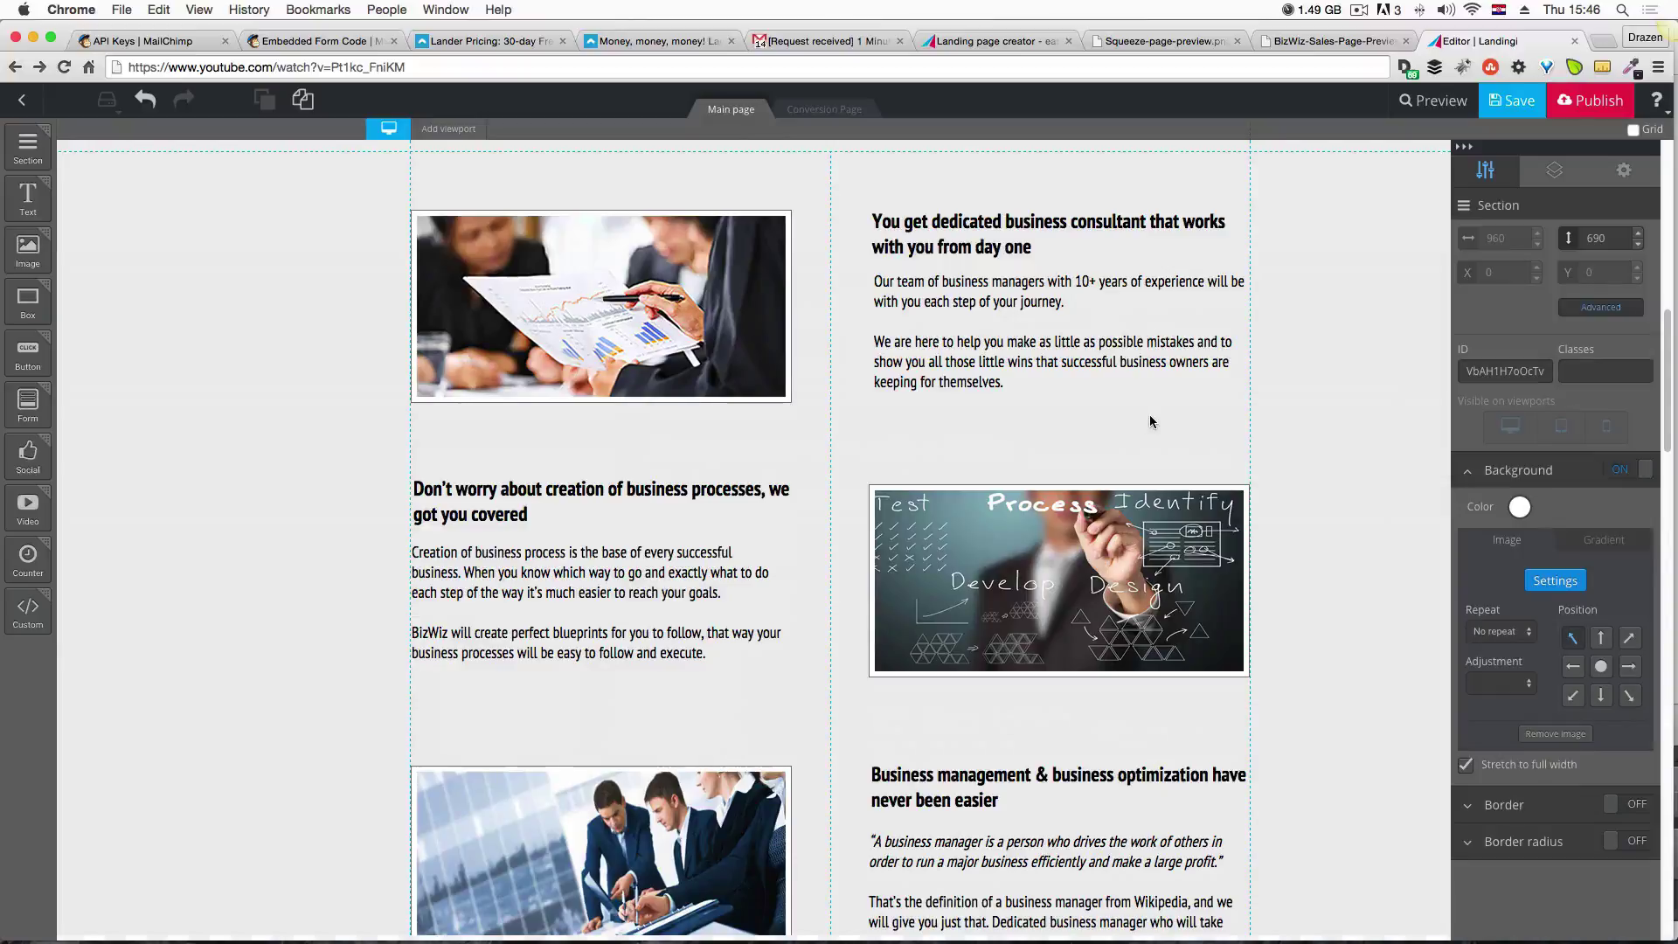
scroll(1151, 423, "down", 5)
scroll(1048, 353, "up", 10)
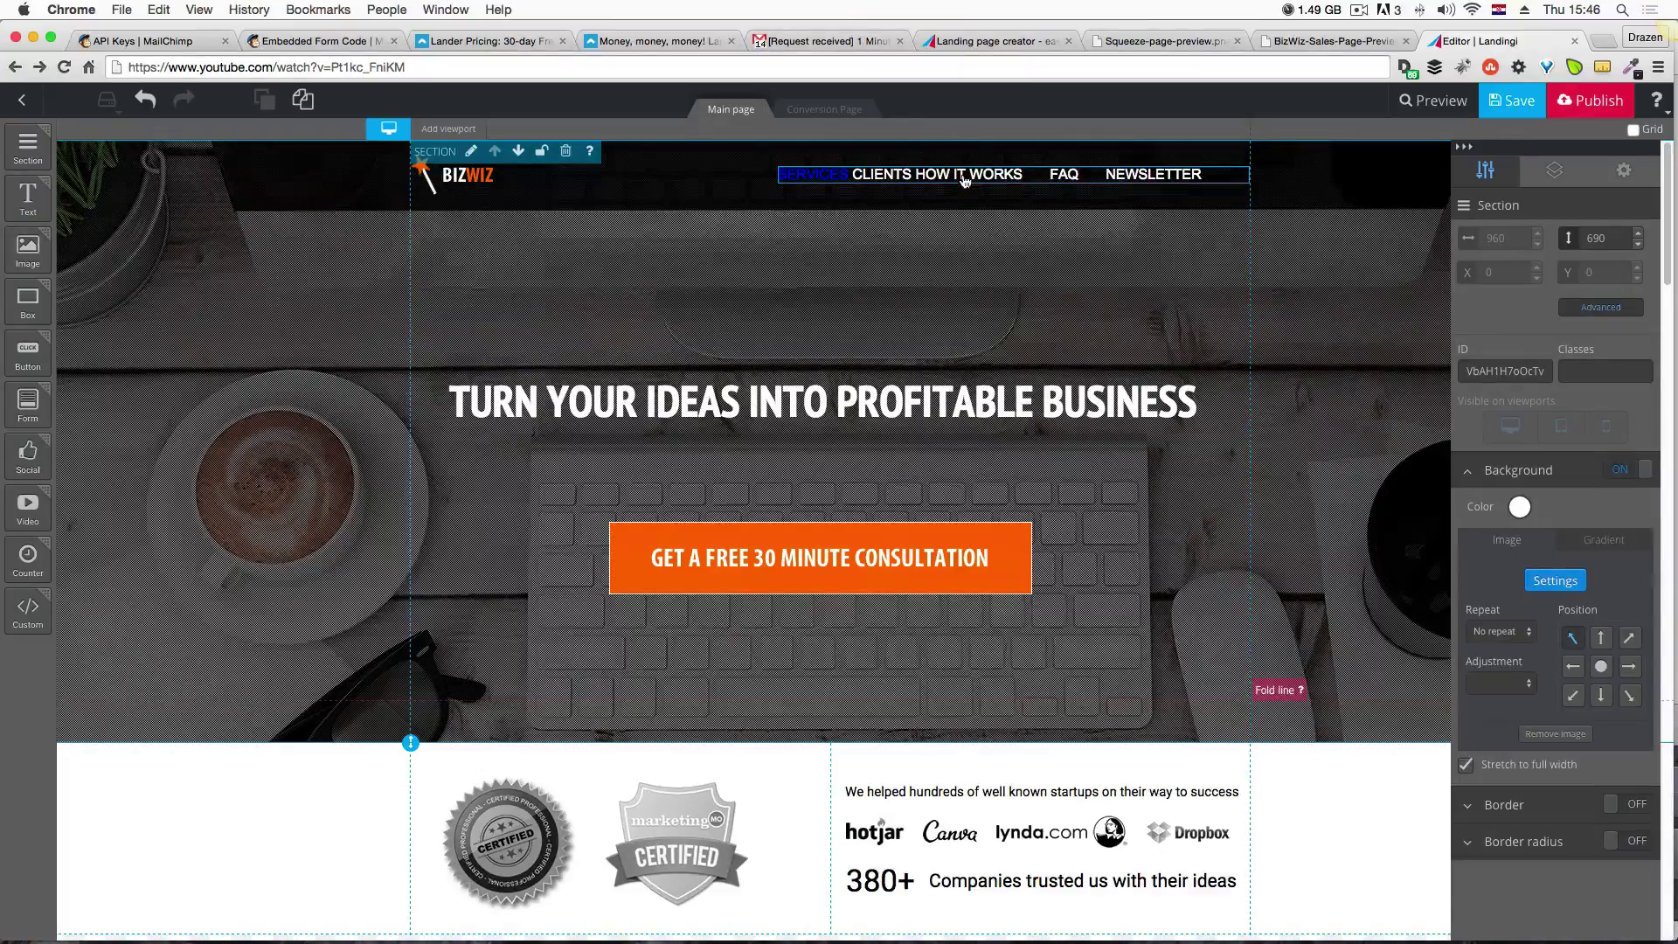
scroll(1000, 504, "down", 10)
scroll(999, 504, "down", 2)
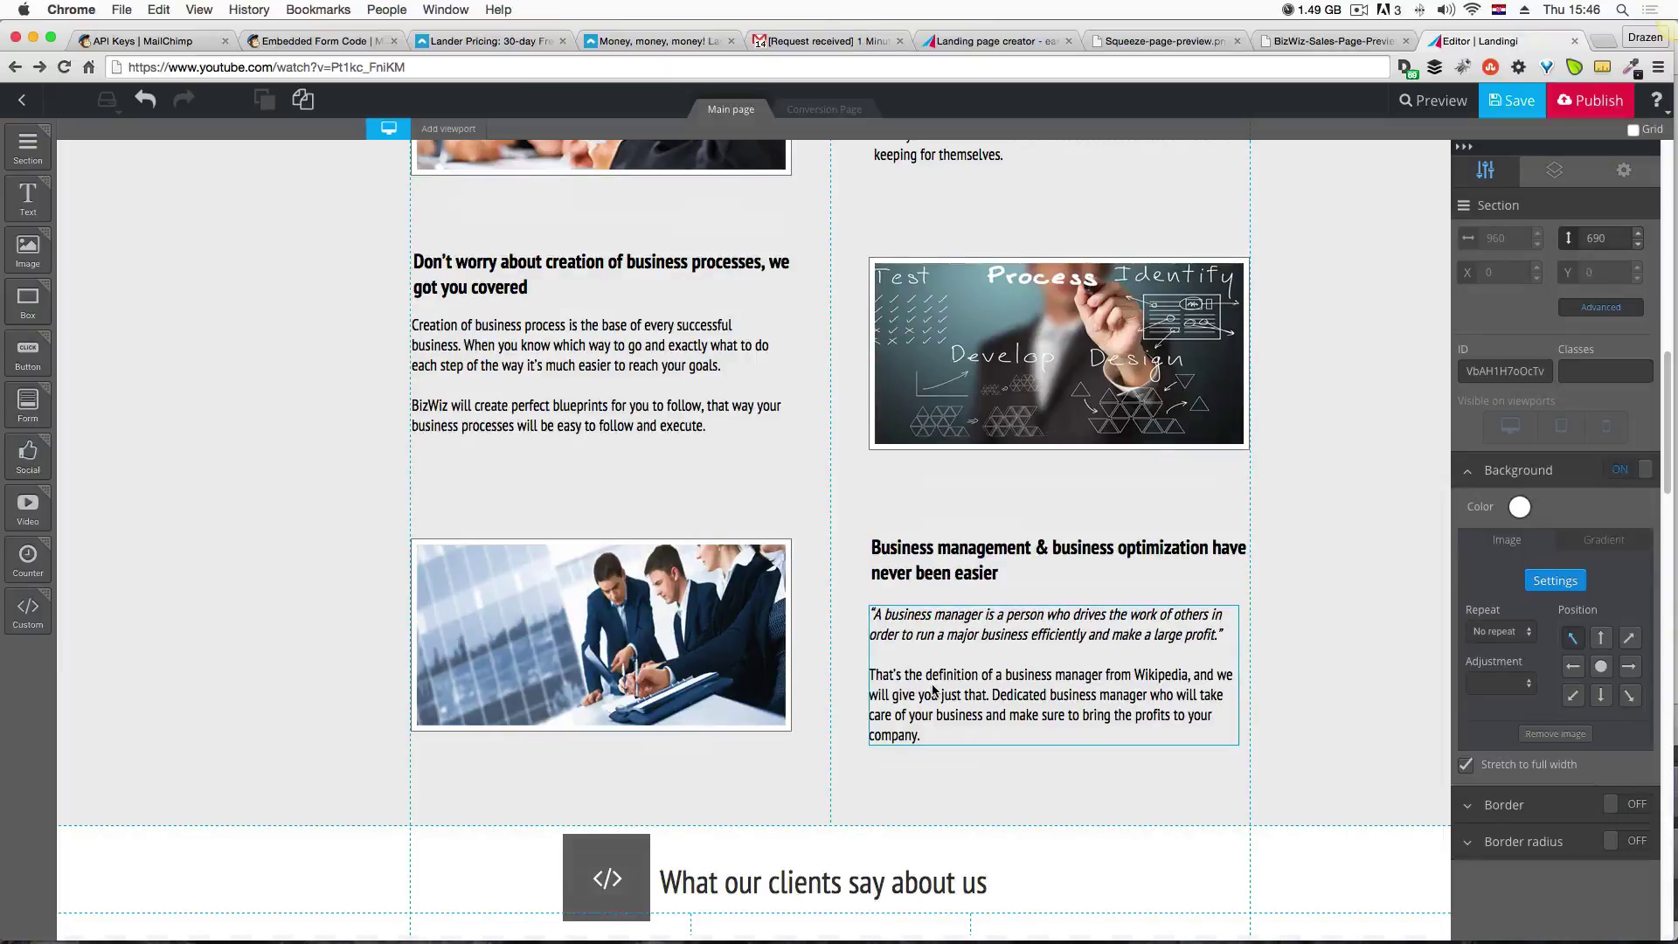
scroll(933, 690, "up", 7)
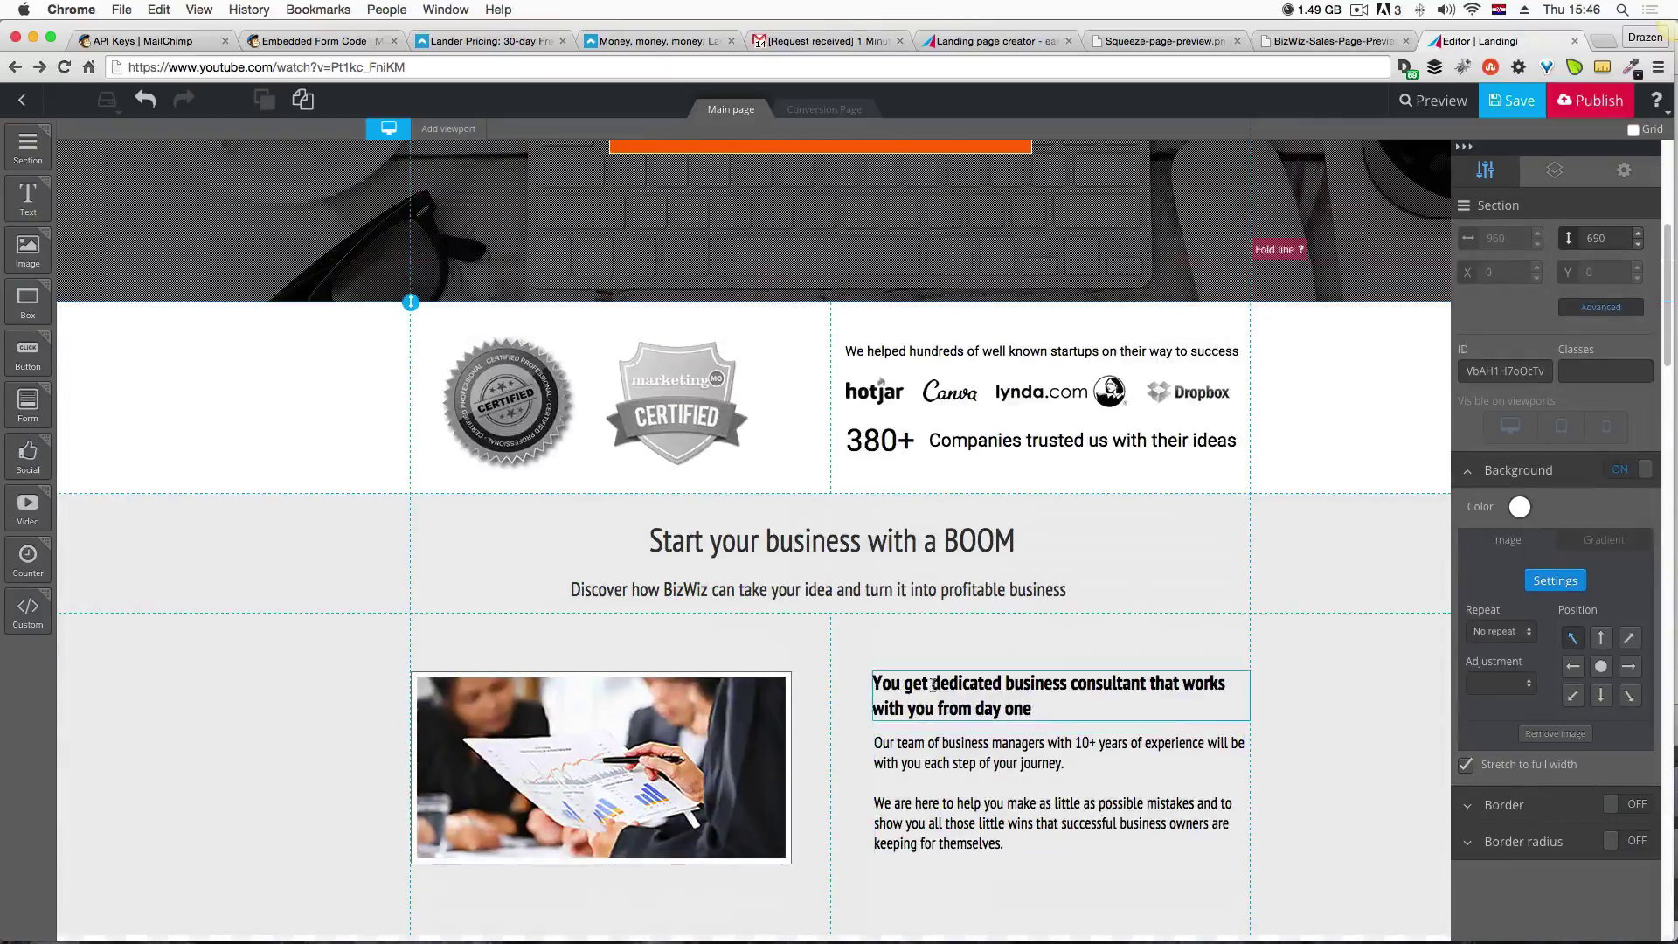
scroll(934, 686, "up", 5)
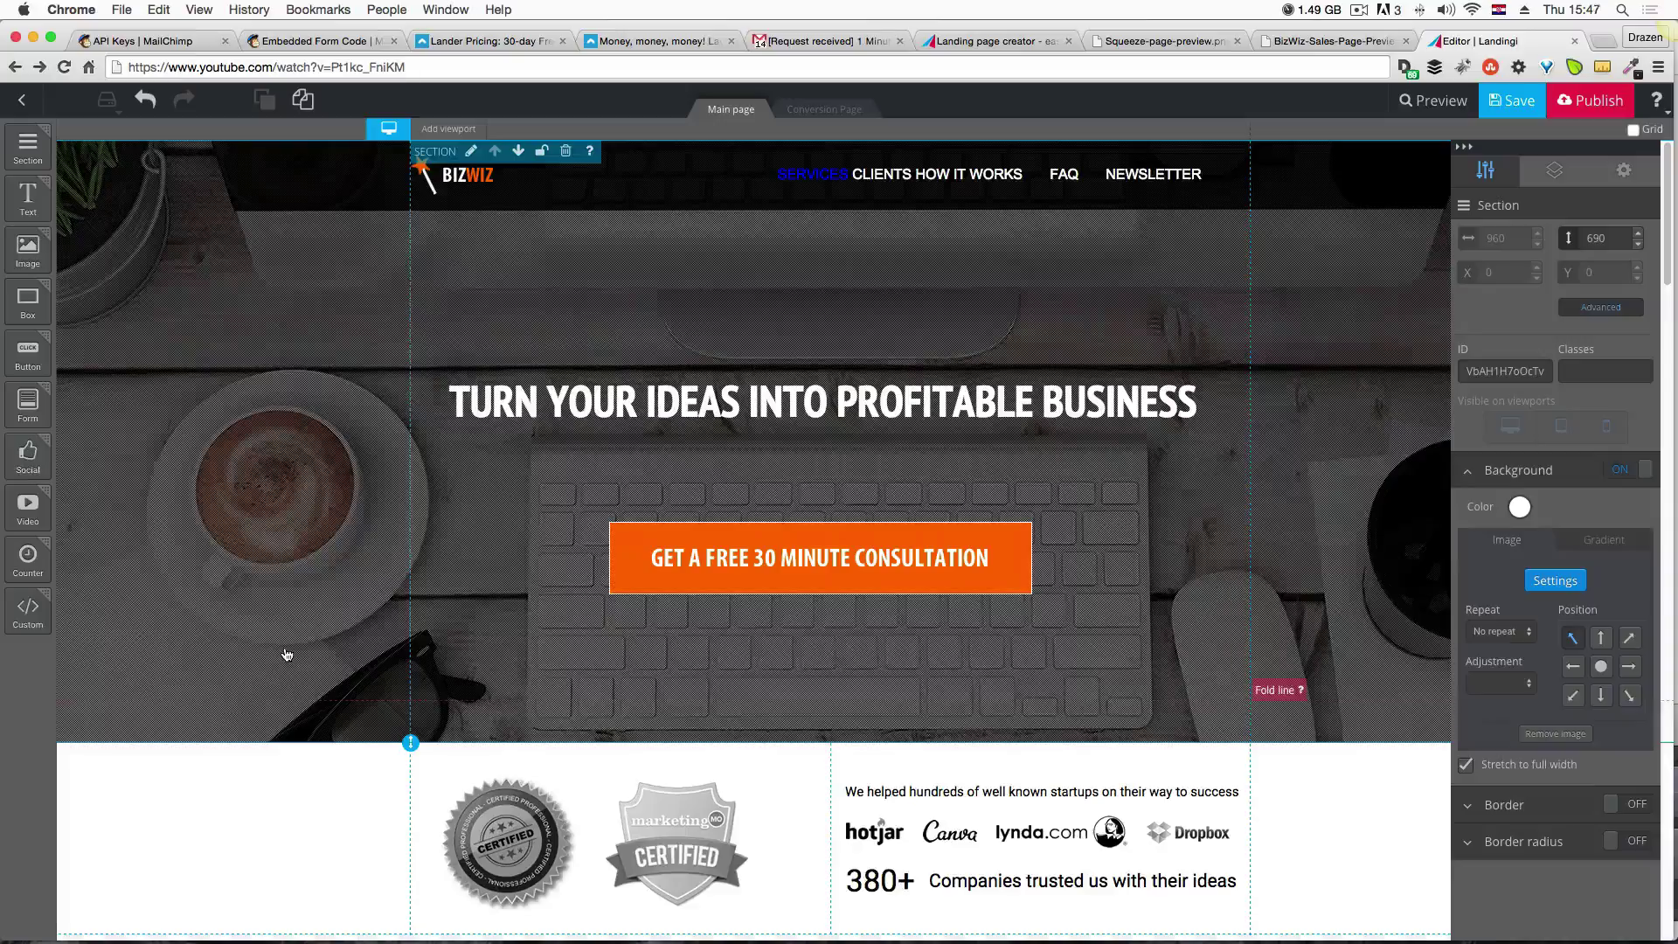
scroll(297, 651, "down", 4)
scroll(297, 647, "down", 10)
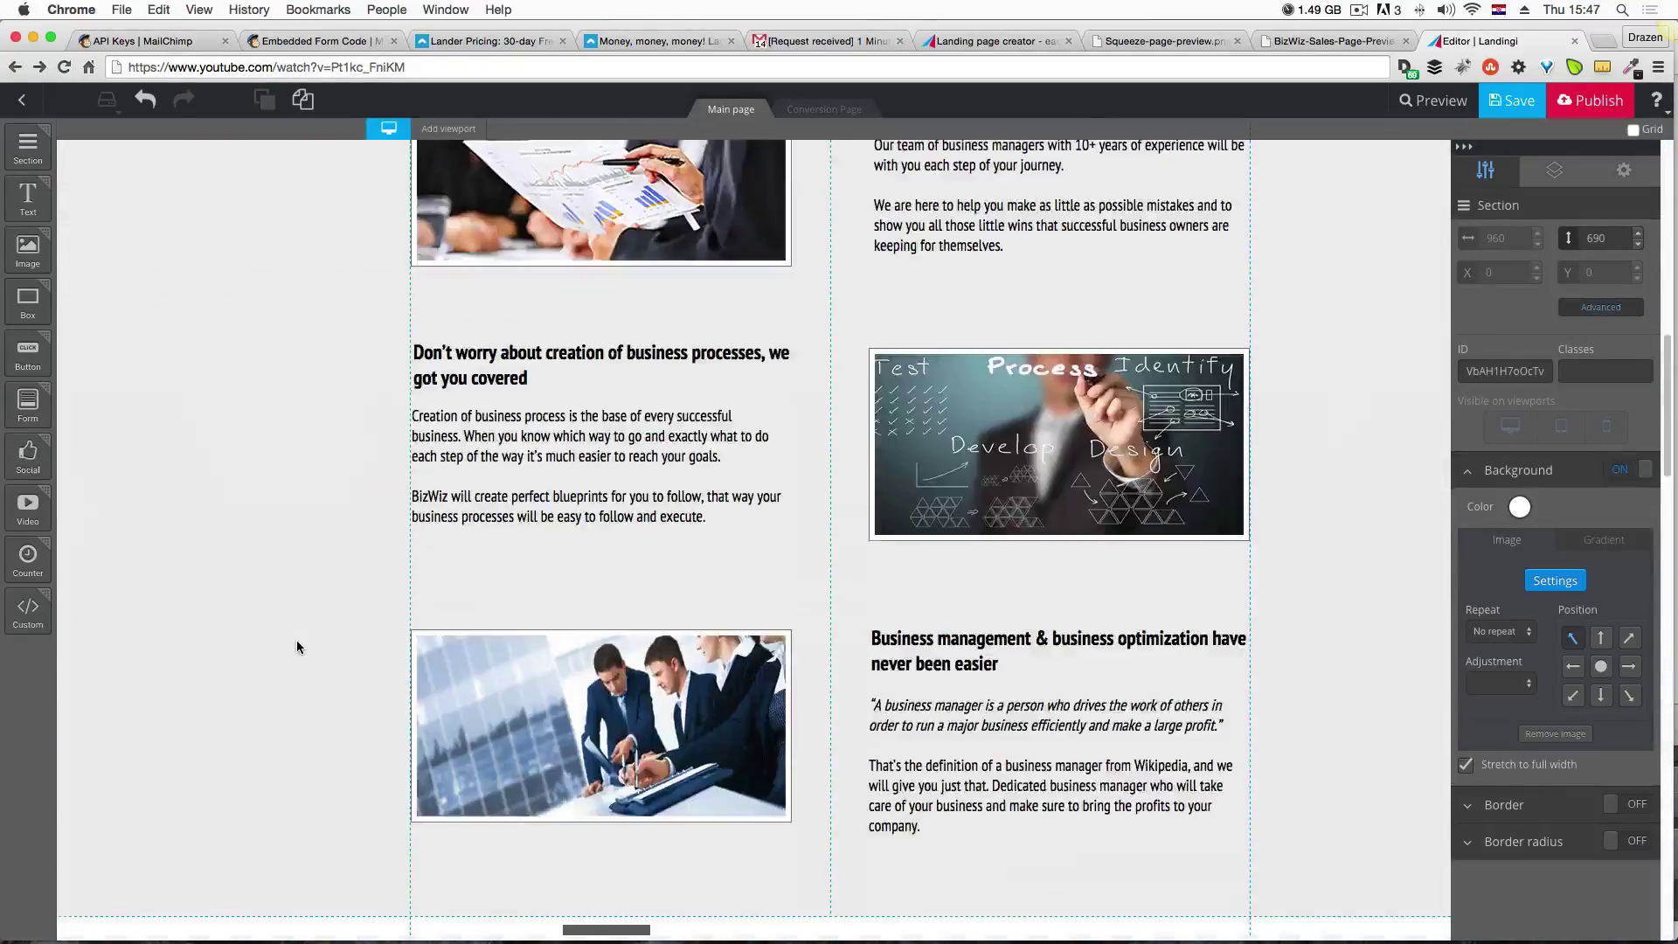
scroll(297, 647, "down", 10)
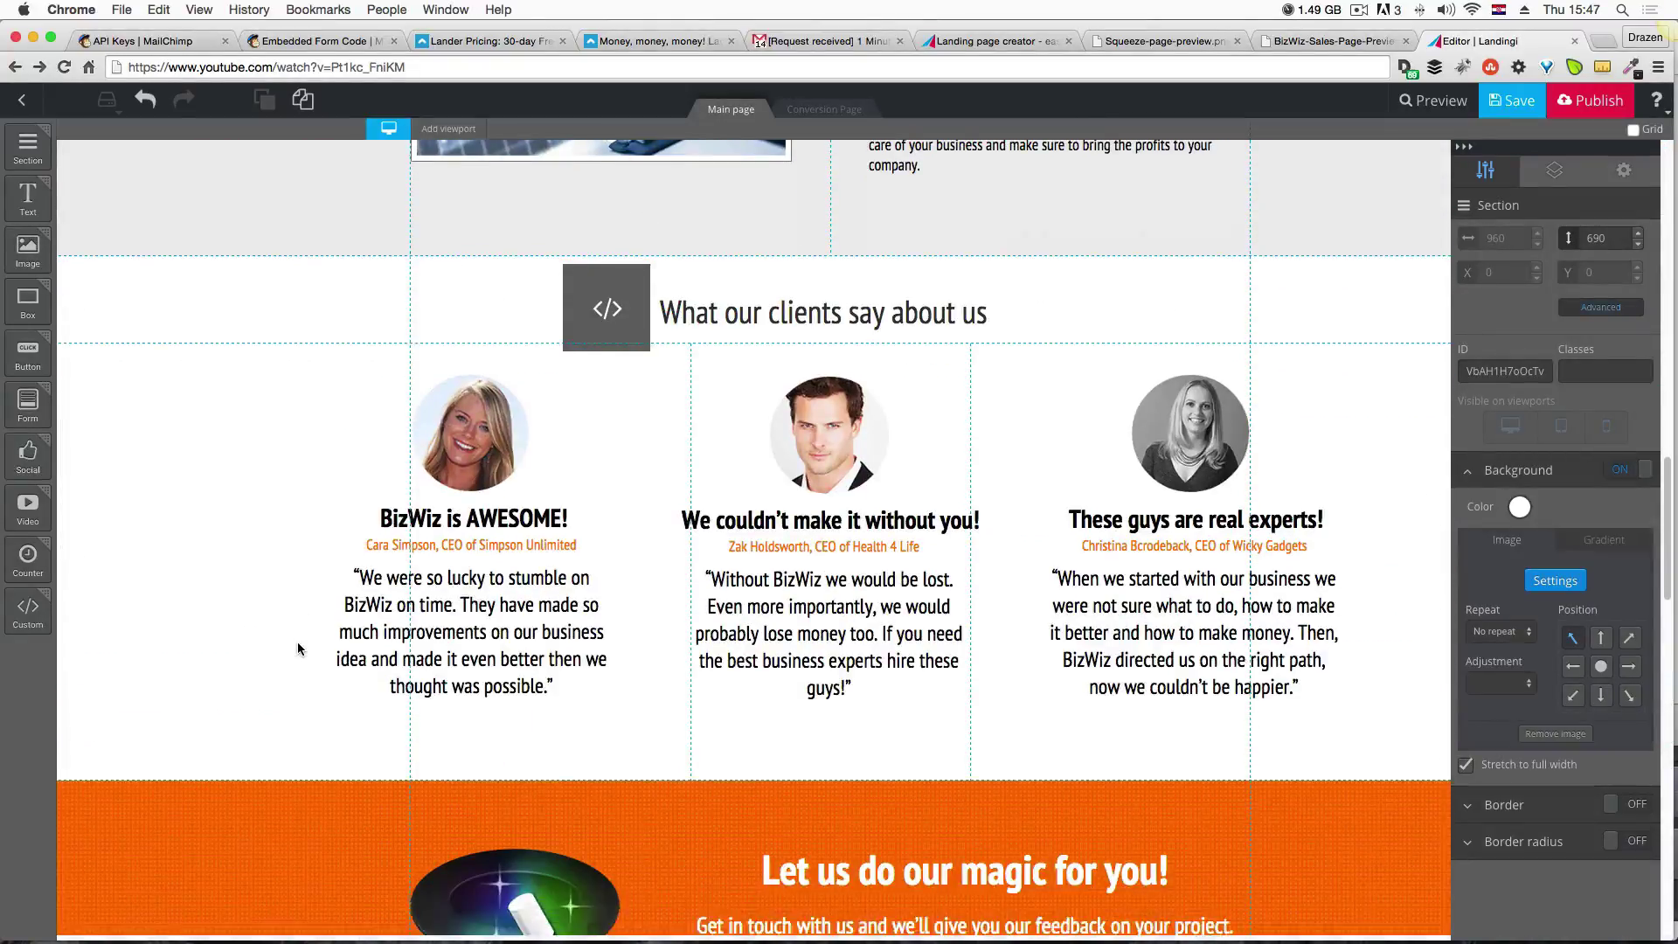
scroll(297, 648, "down", 10)
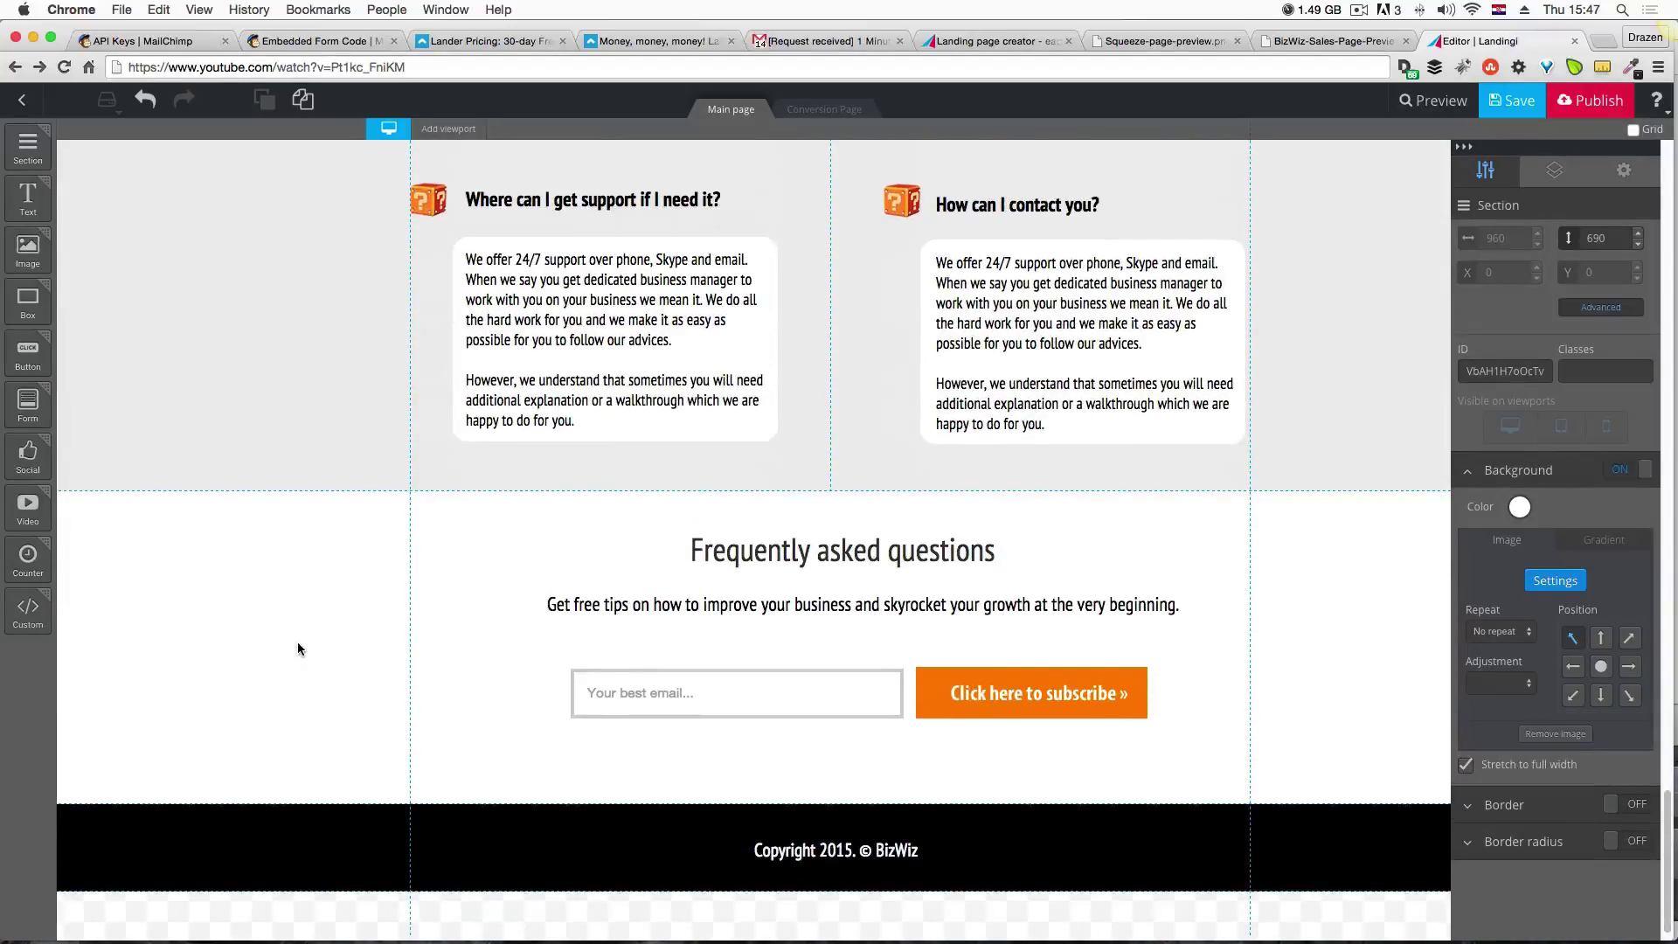
scroll(297, 649, "up", 20)
scroll(297, 647, "up", 10)
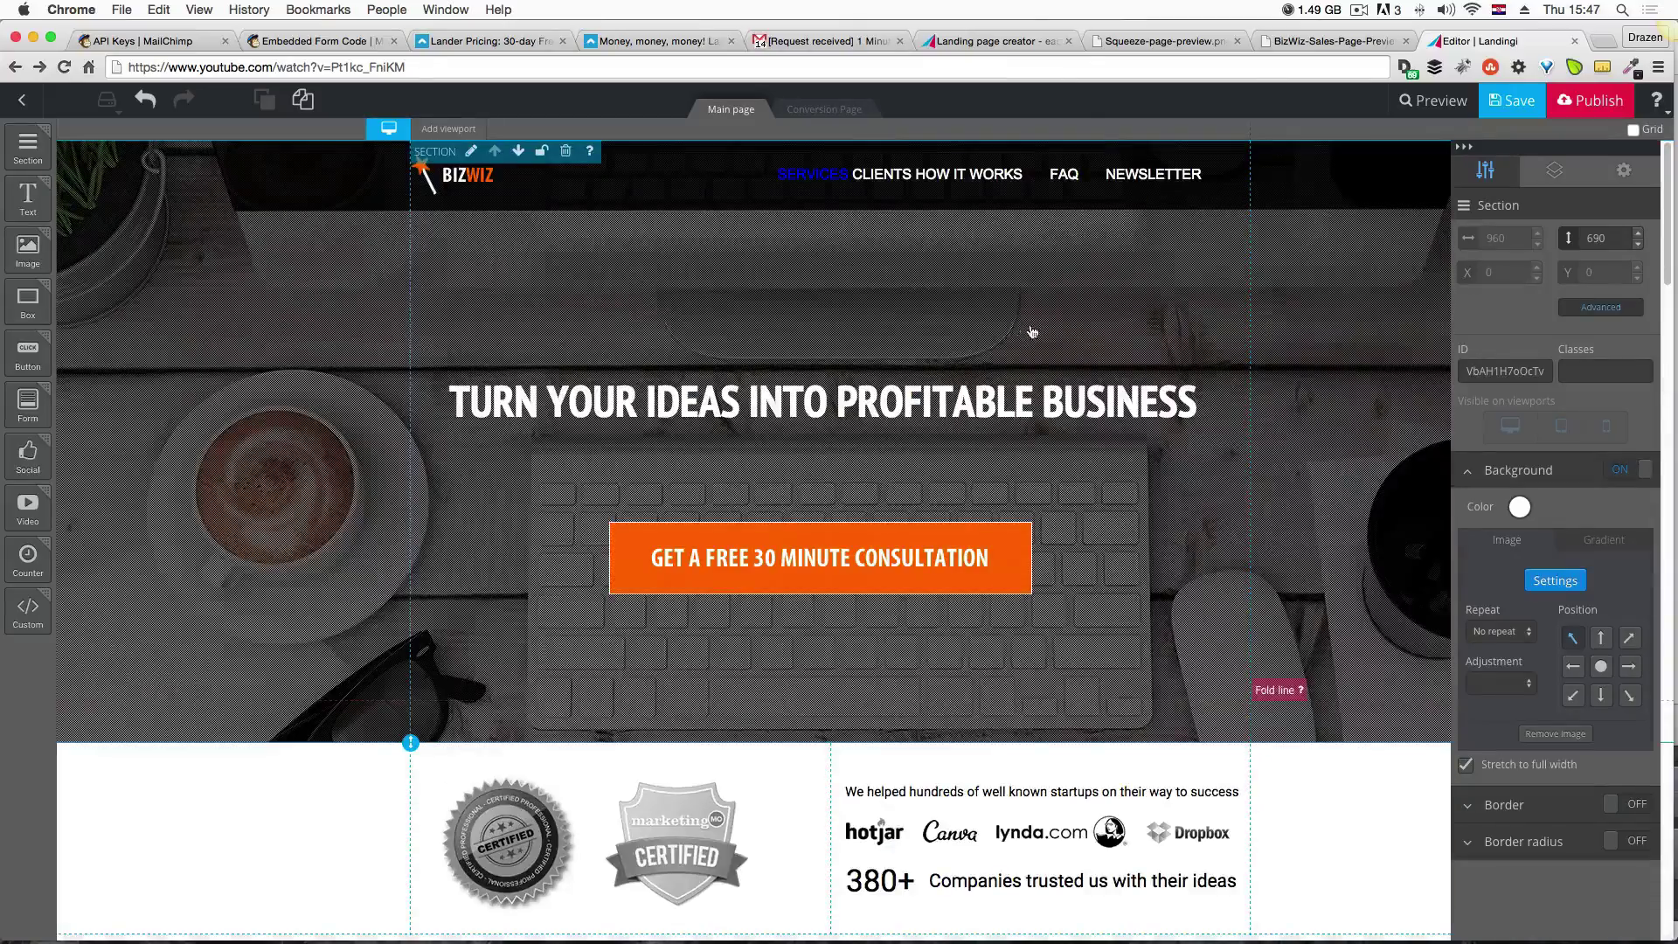
Publish the landing page and open it at its published address.
left_click(1576, 99)
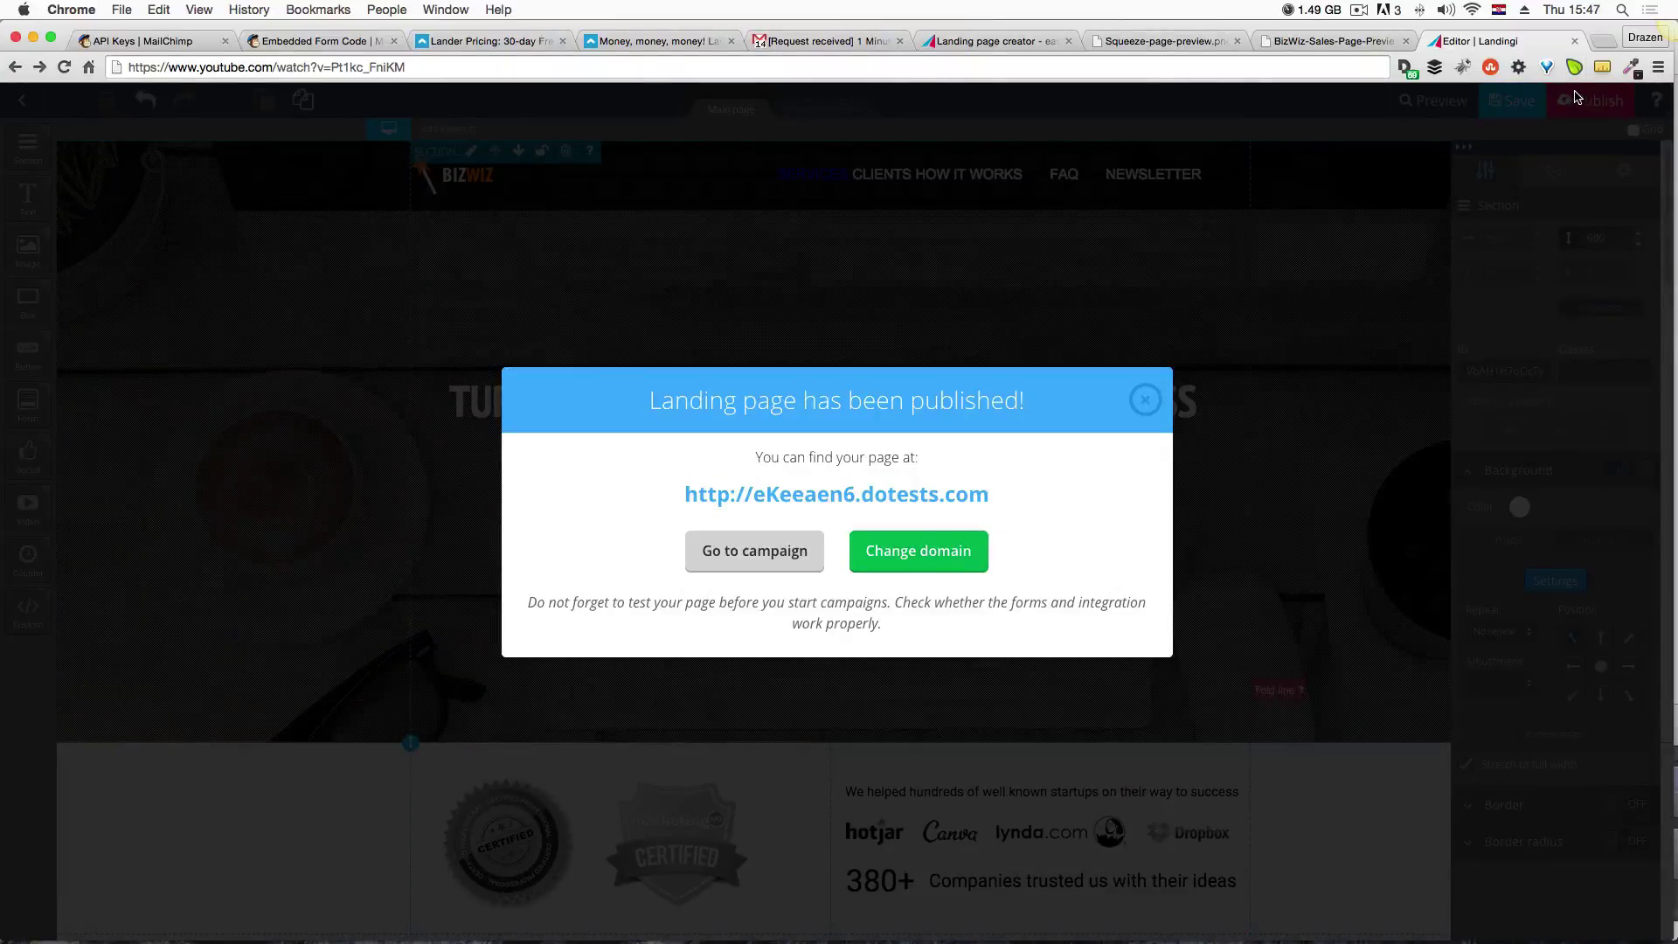
left_click(835, 502)
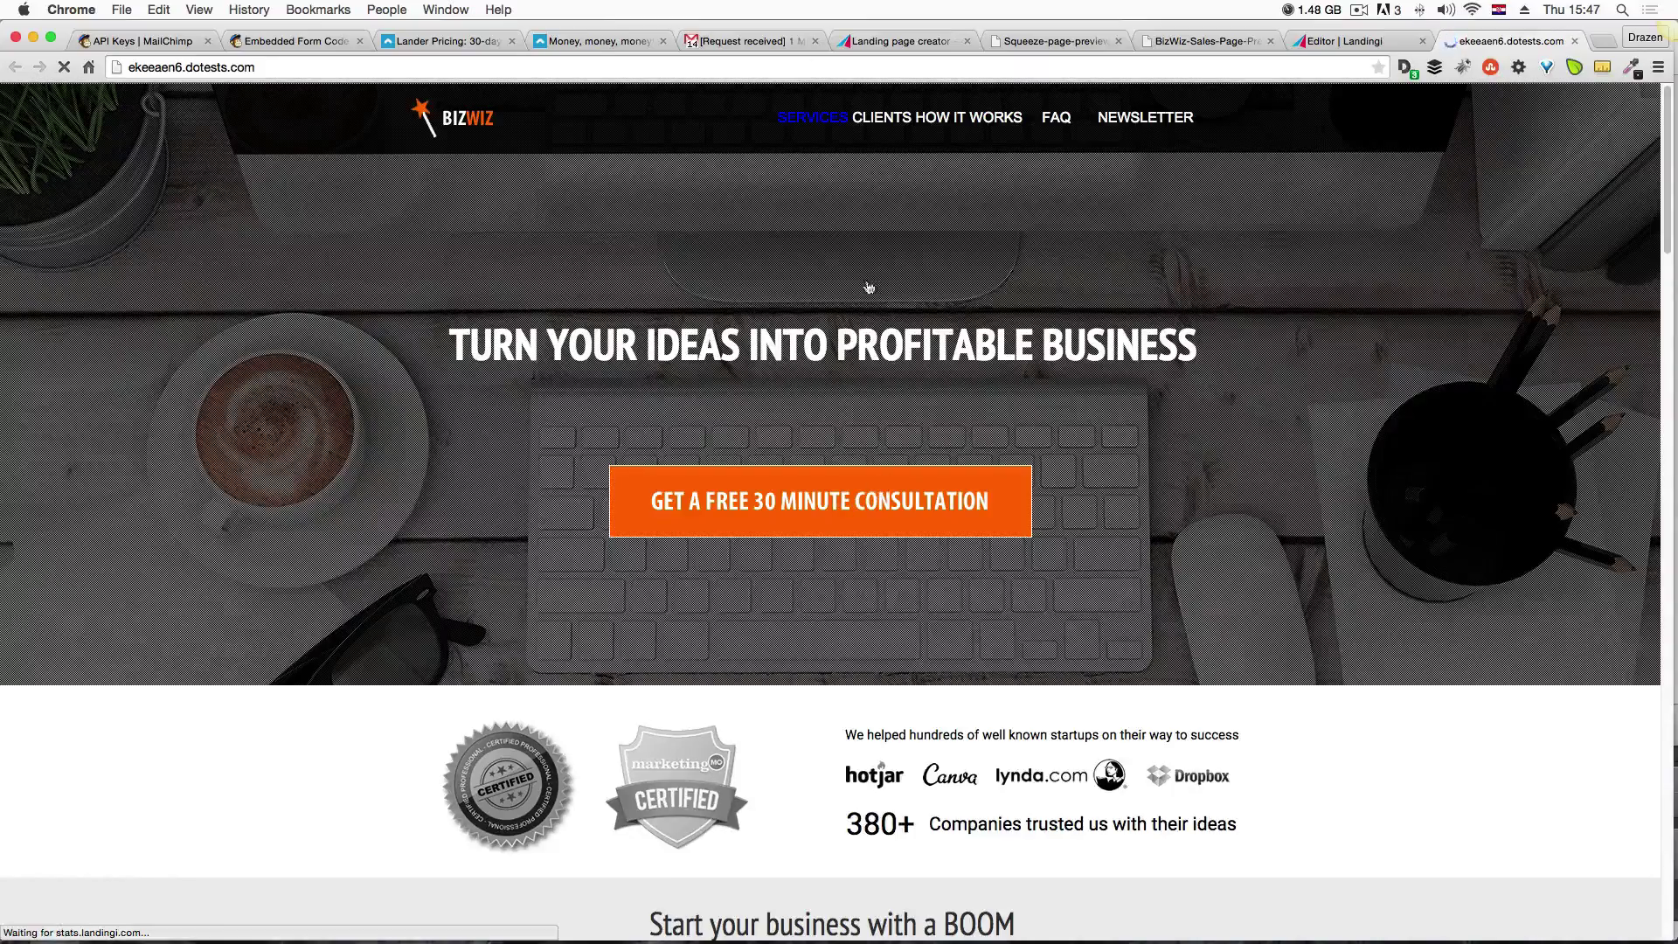
Test the "SERVICES" link and the "GET A FREE 30 MINUTE CONSULTATION" button on the published page, and look at the sections below.
left_click(807, 122)
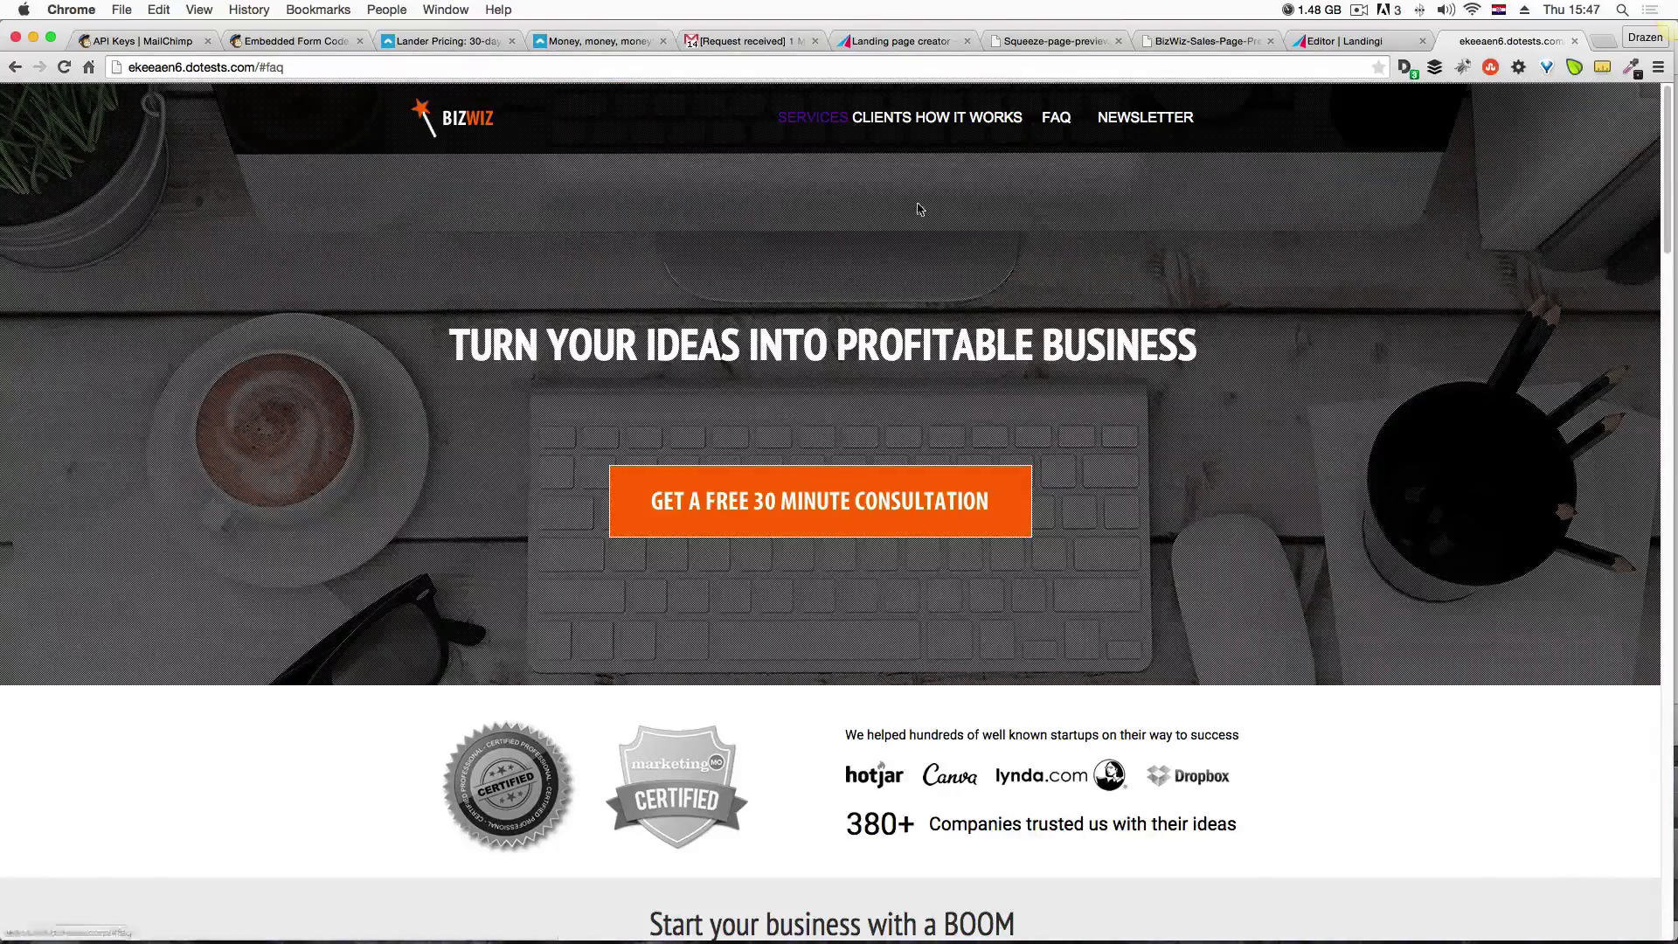
left_click(803, 117)
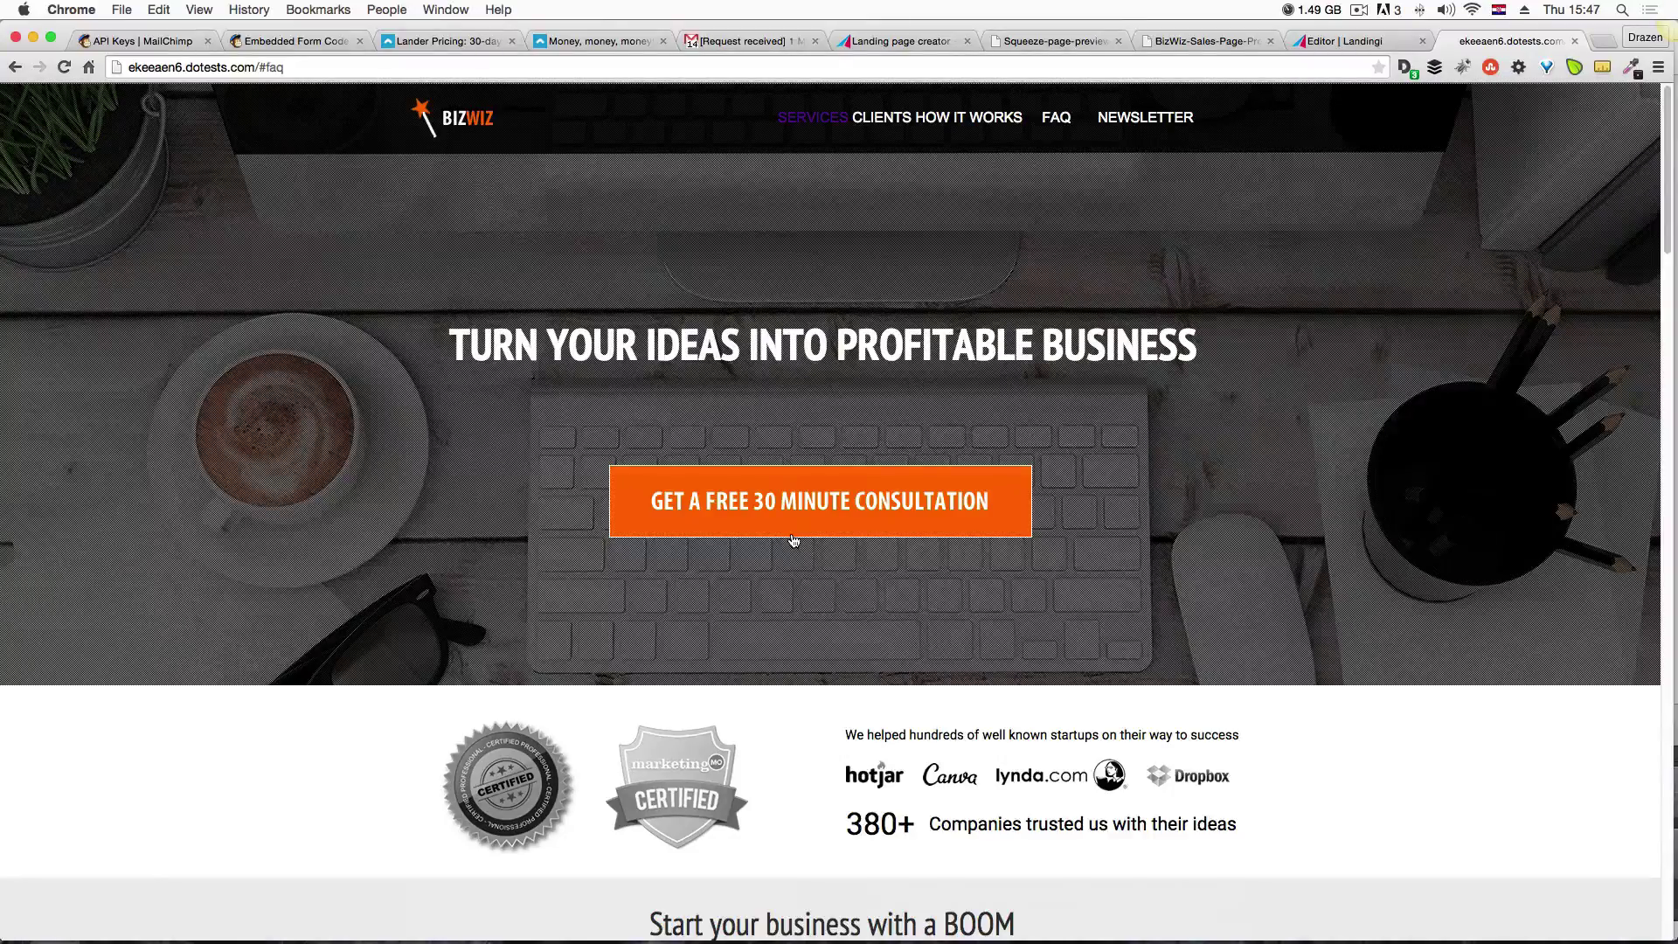
left_click(743, 522)
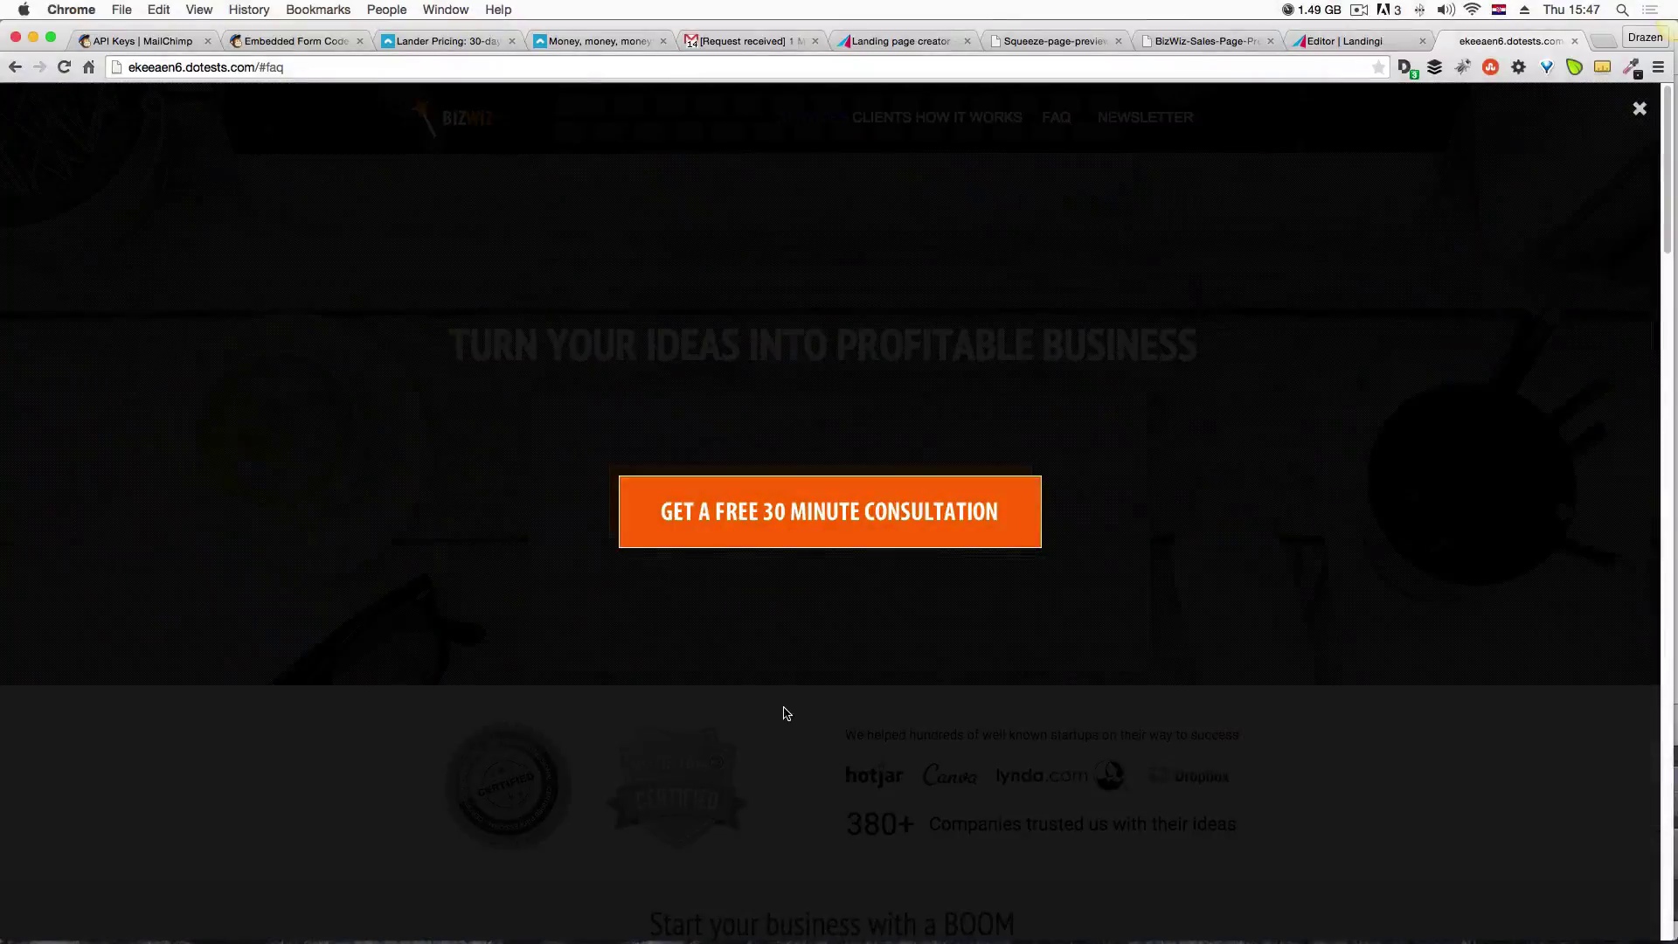
left_click(787, 712)
scroll(789, 603, "down", 9)
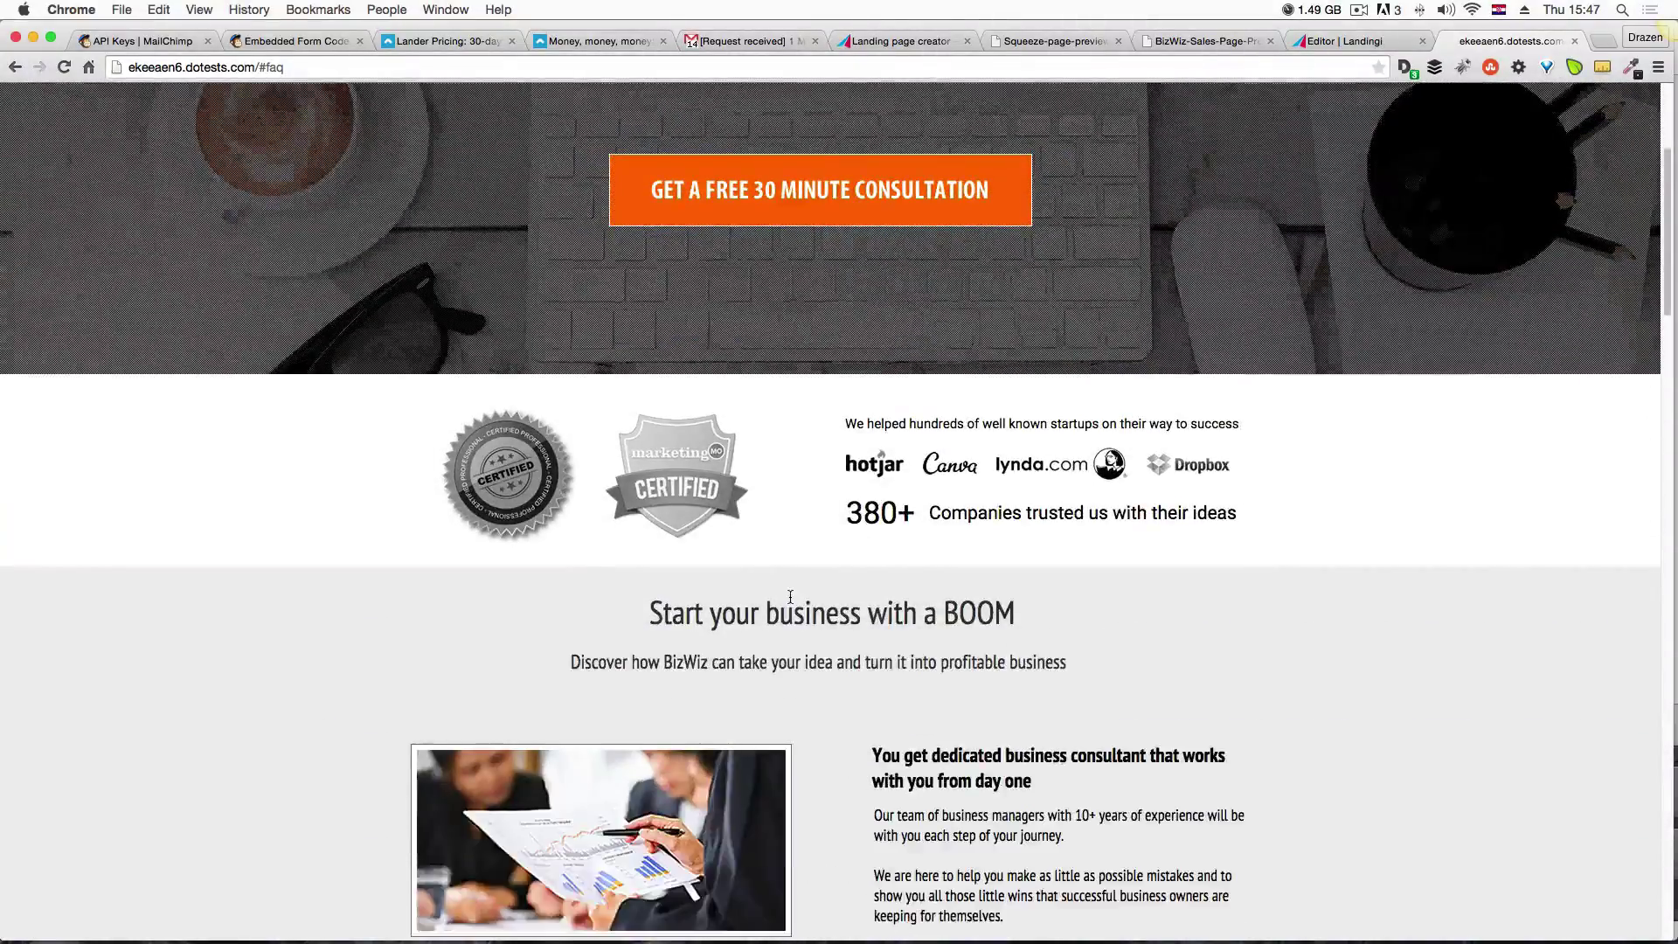
Review the published page from the "Start your business with a BOOM" section down to the copyright footer and back up to the header.
scroll(790, 603, "down", 8)
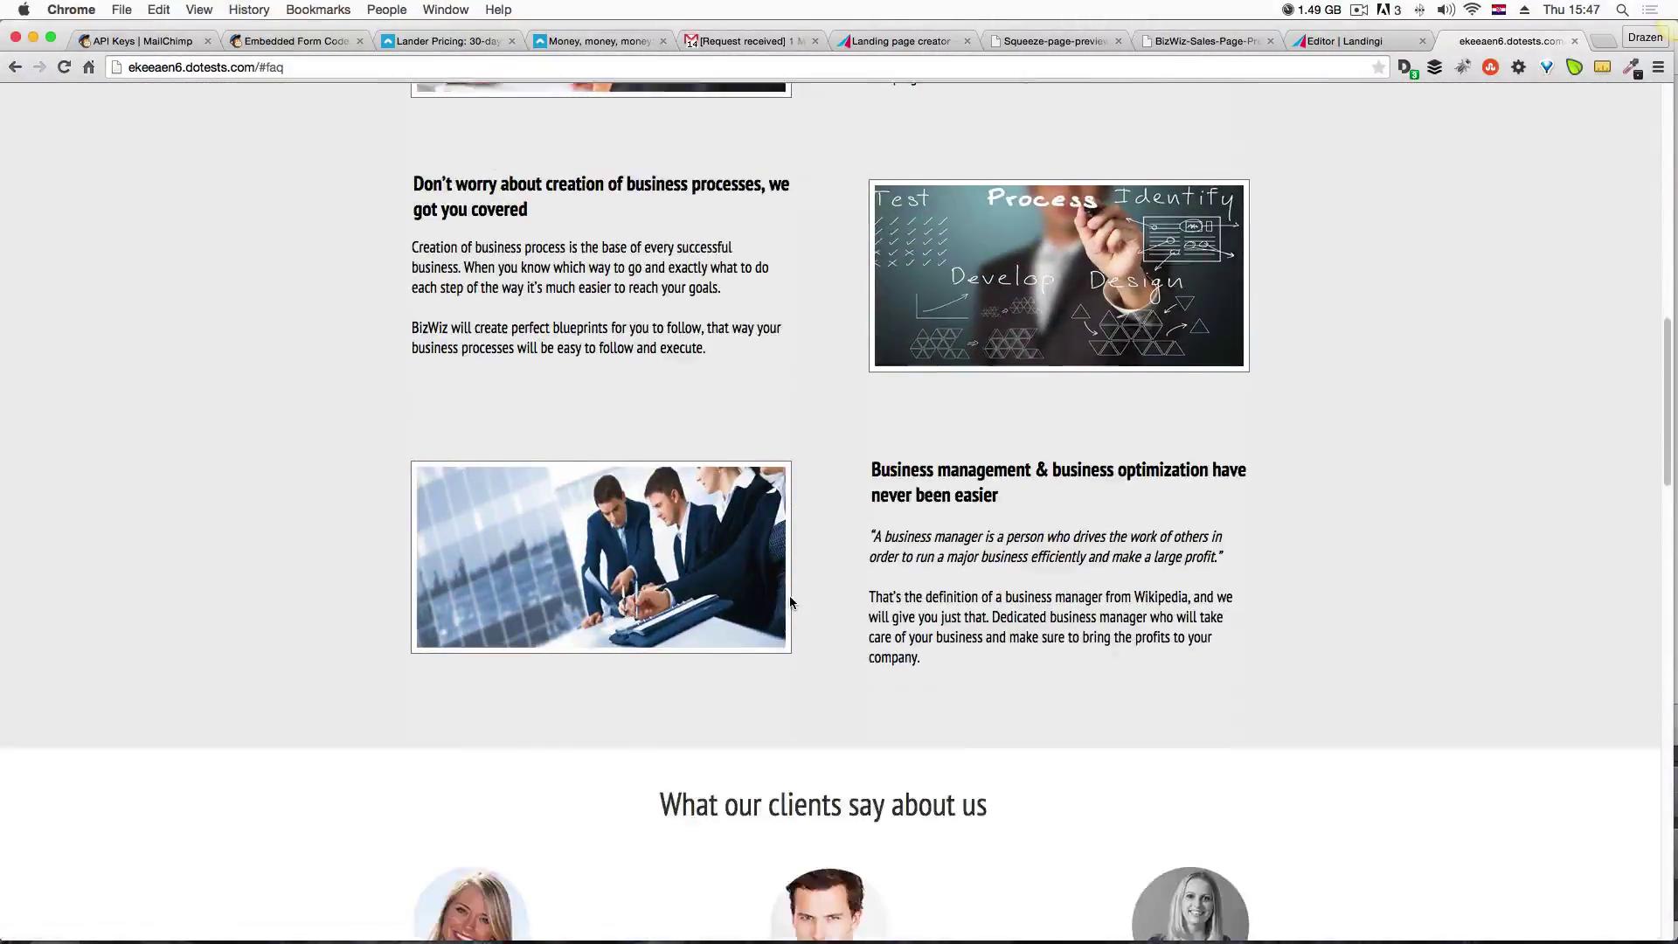
scroll(790, 603, "down", 10)
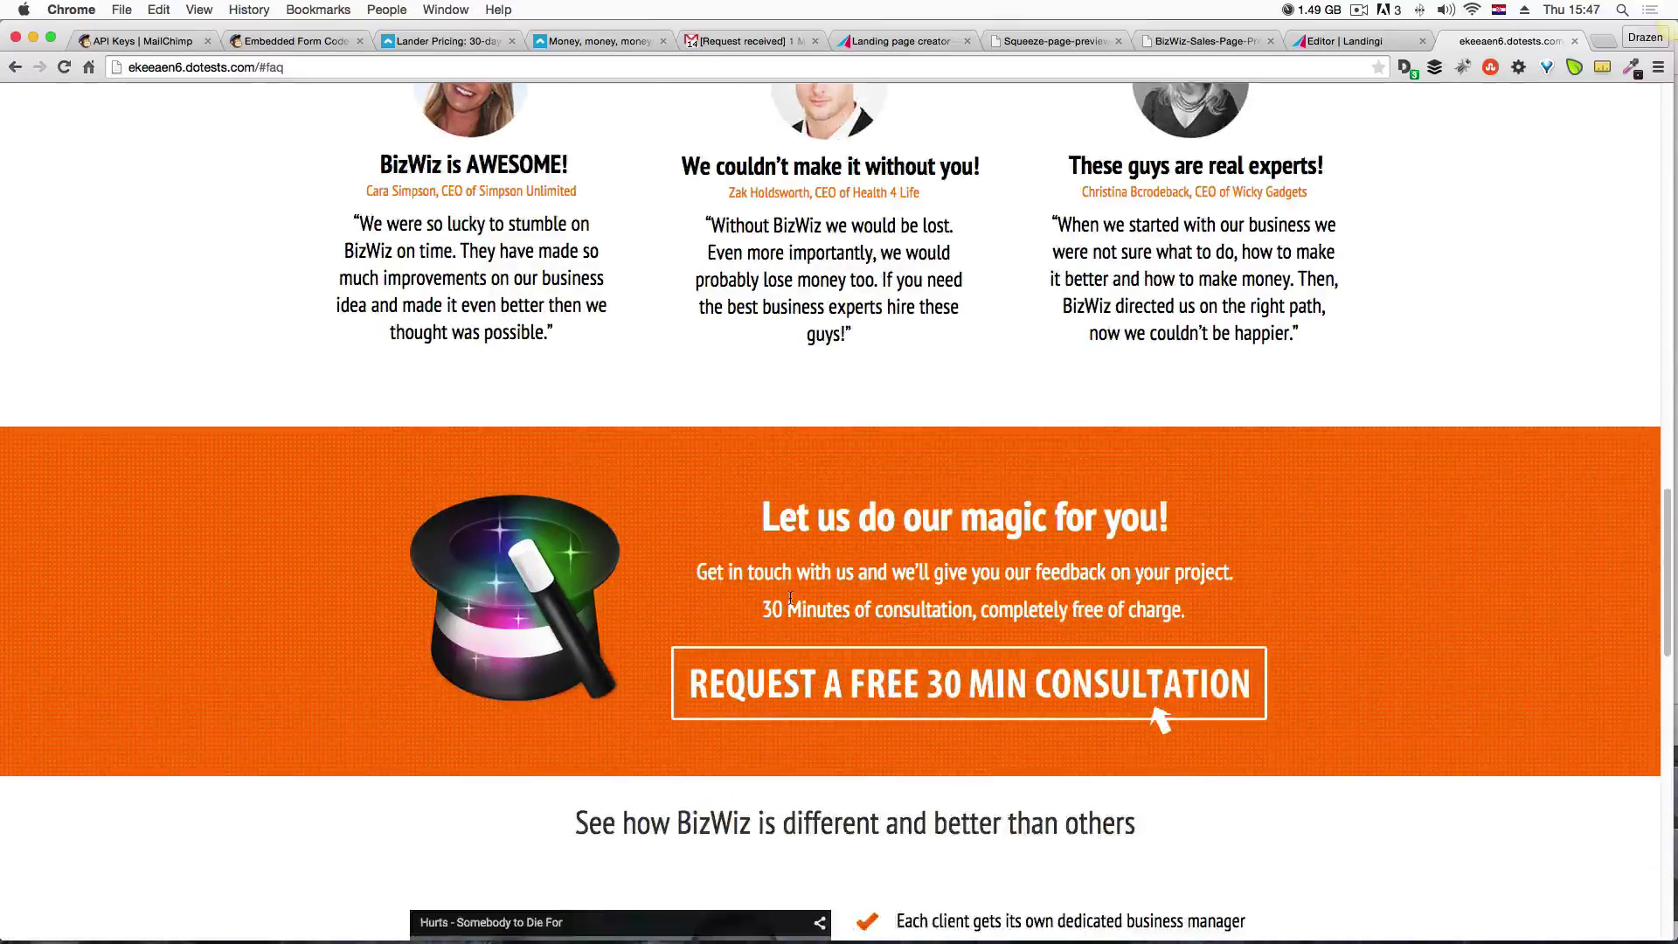
scroll(791, 598, "down", 10)
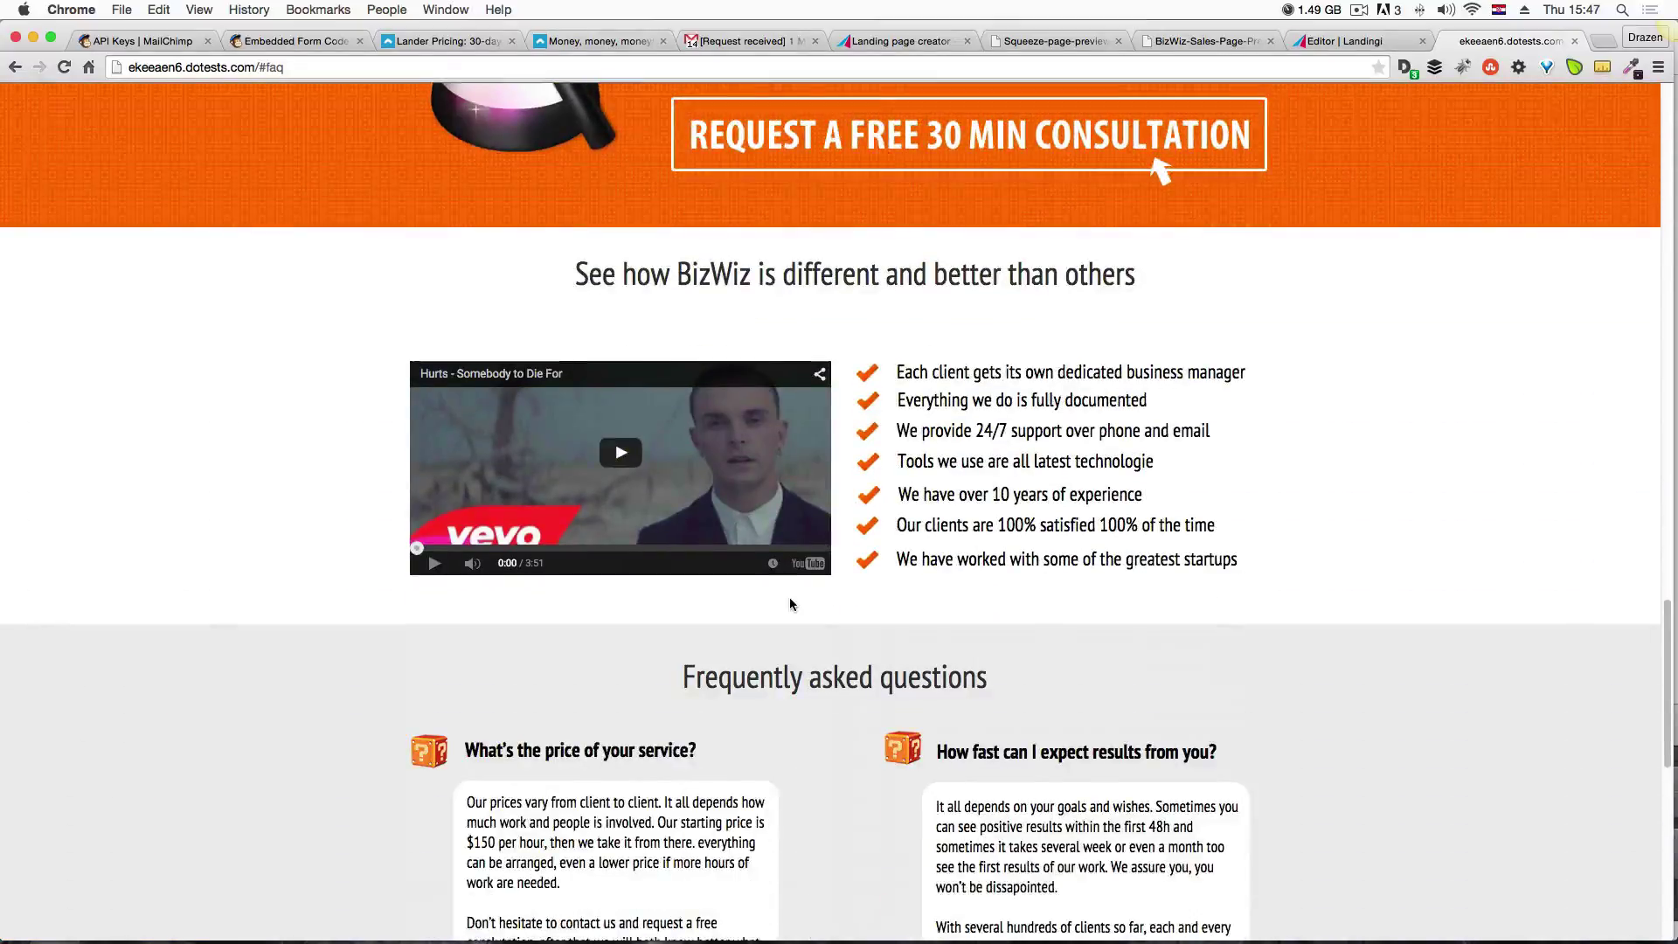
scroll(789, 598, "down", 4)
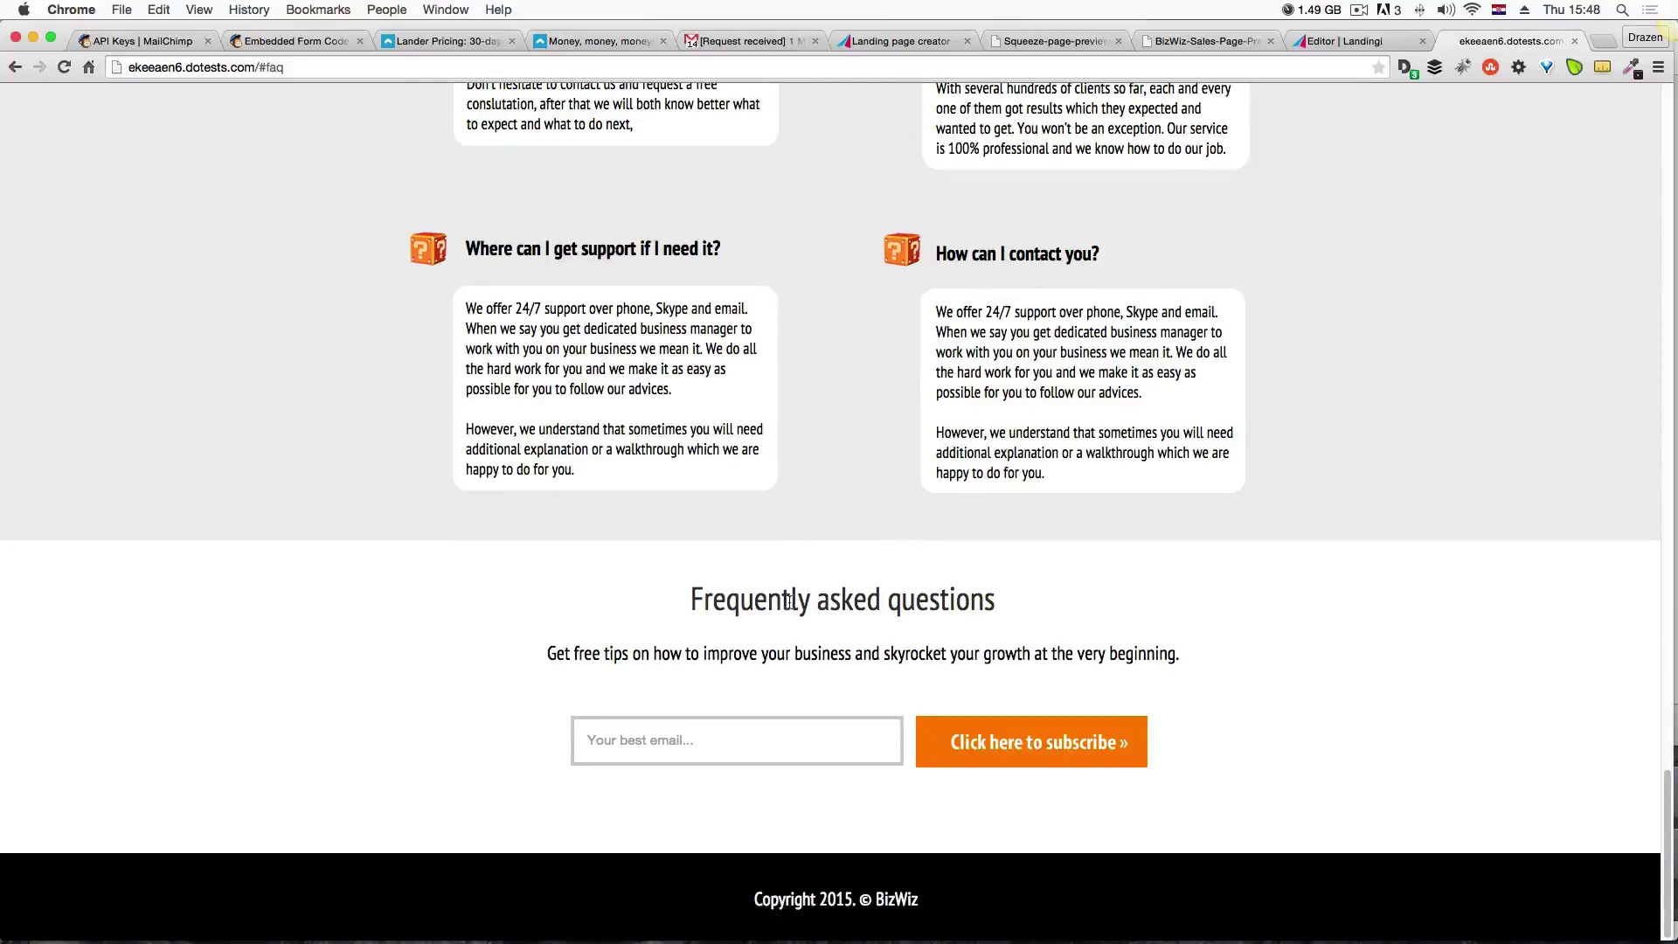
scroll(789, 601, "up", 18)
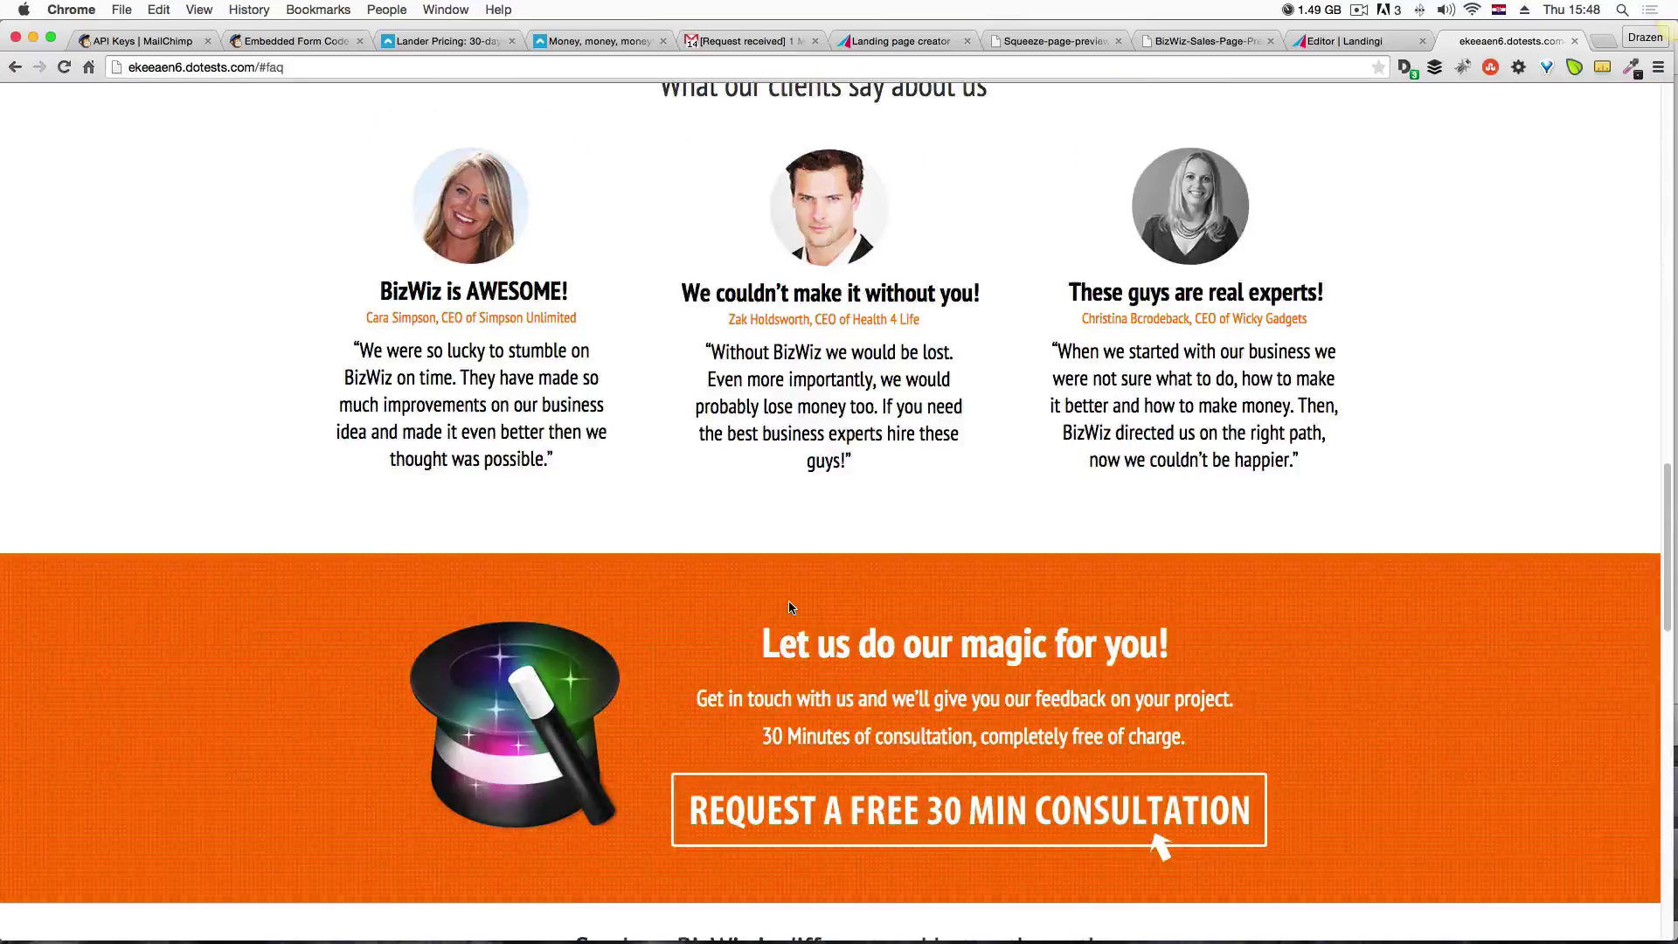
scroll(790, 607, "up", 12)
scroll(788, 607, "up", 11)
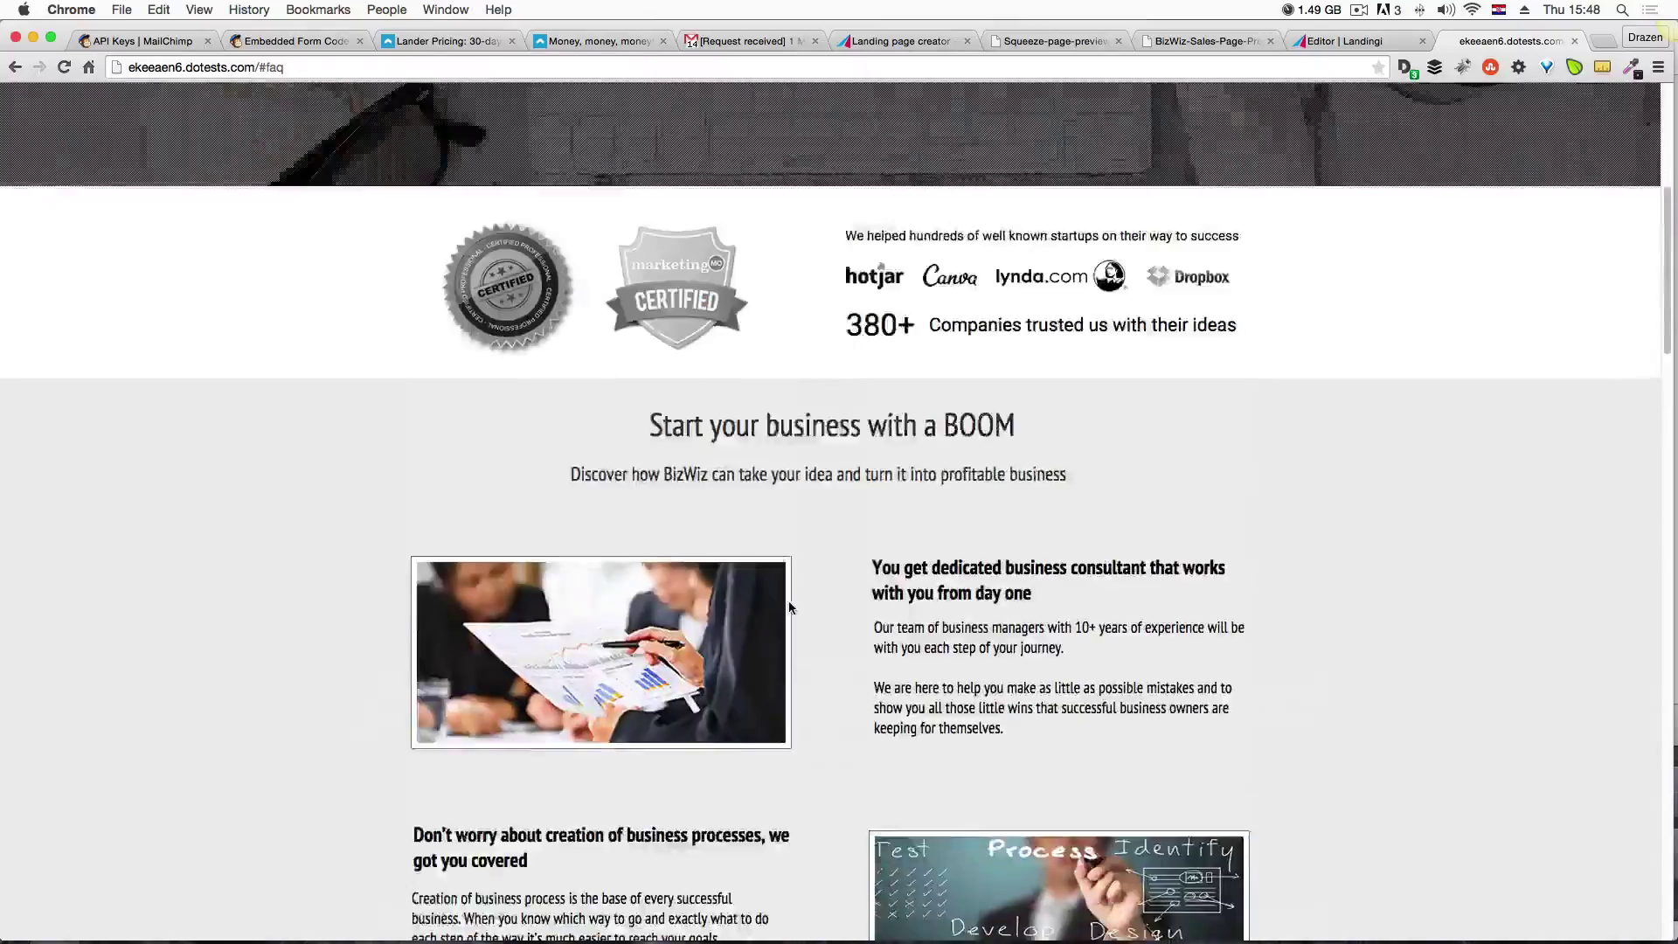
scroll(790, 607, "up", 1)
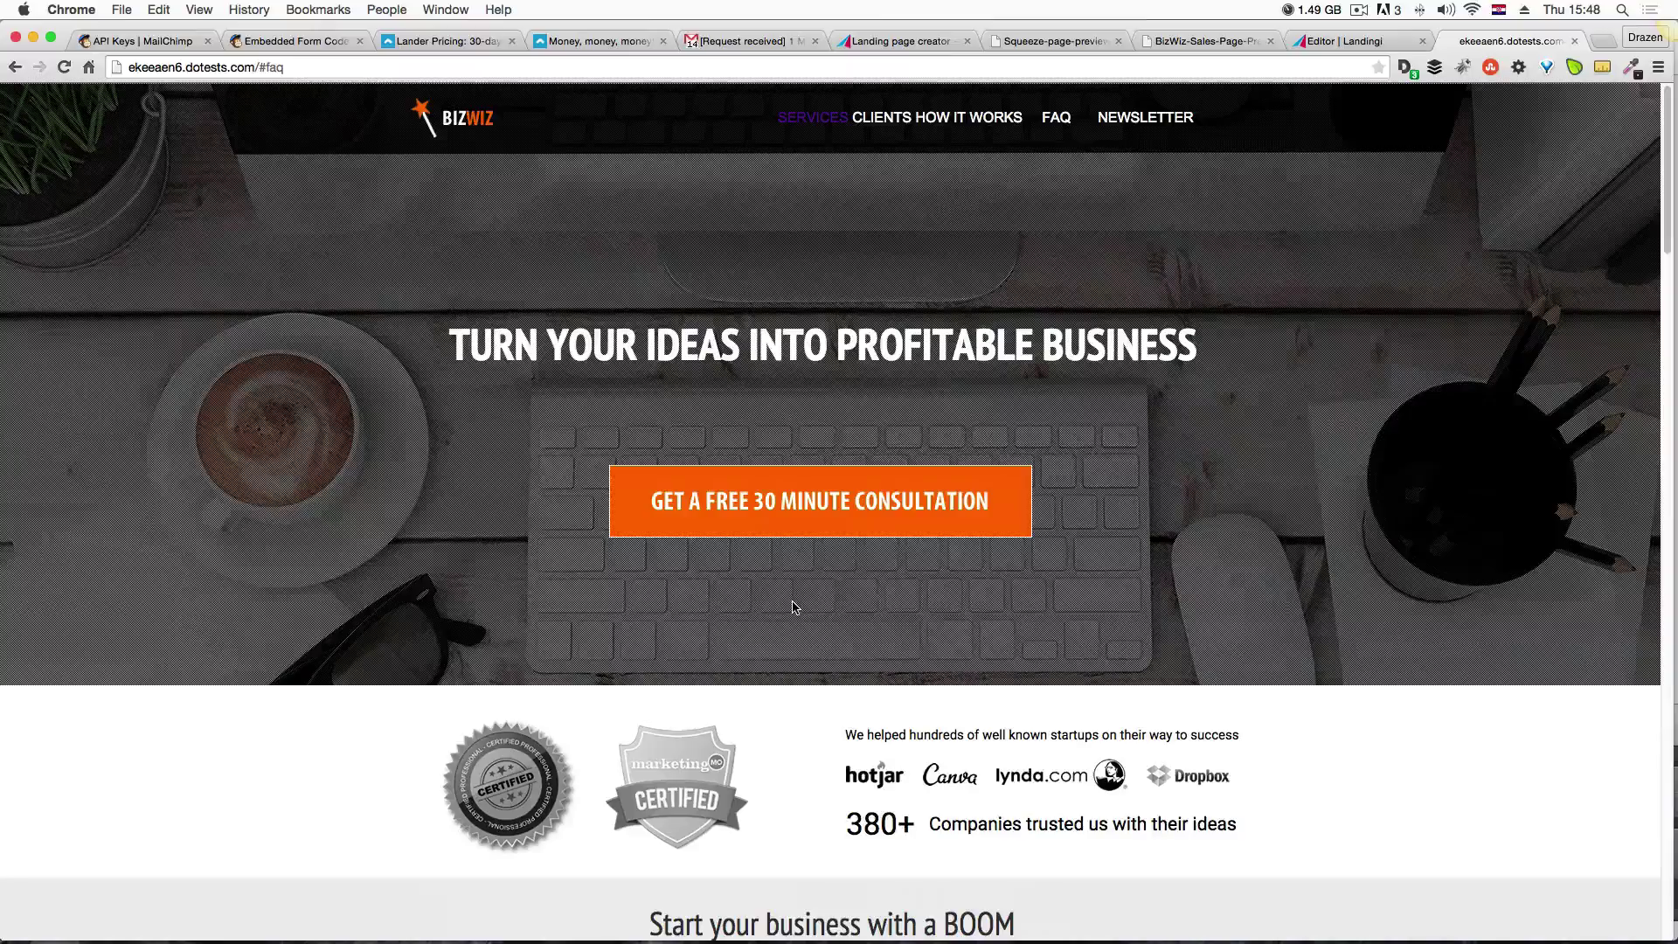
Return to the Landingi editor, dismiss the publishing confirmation, and look over the upper sections of the page.
left_click(1376, 48)
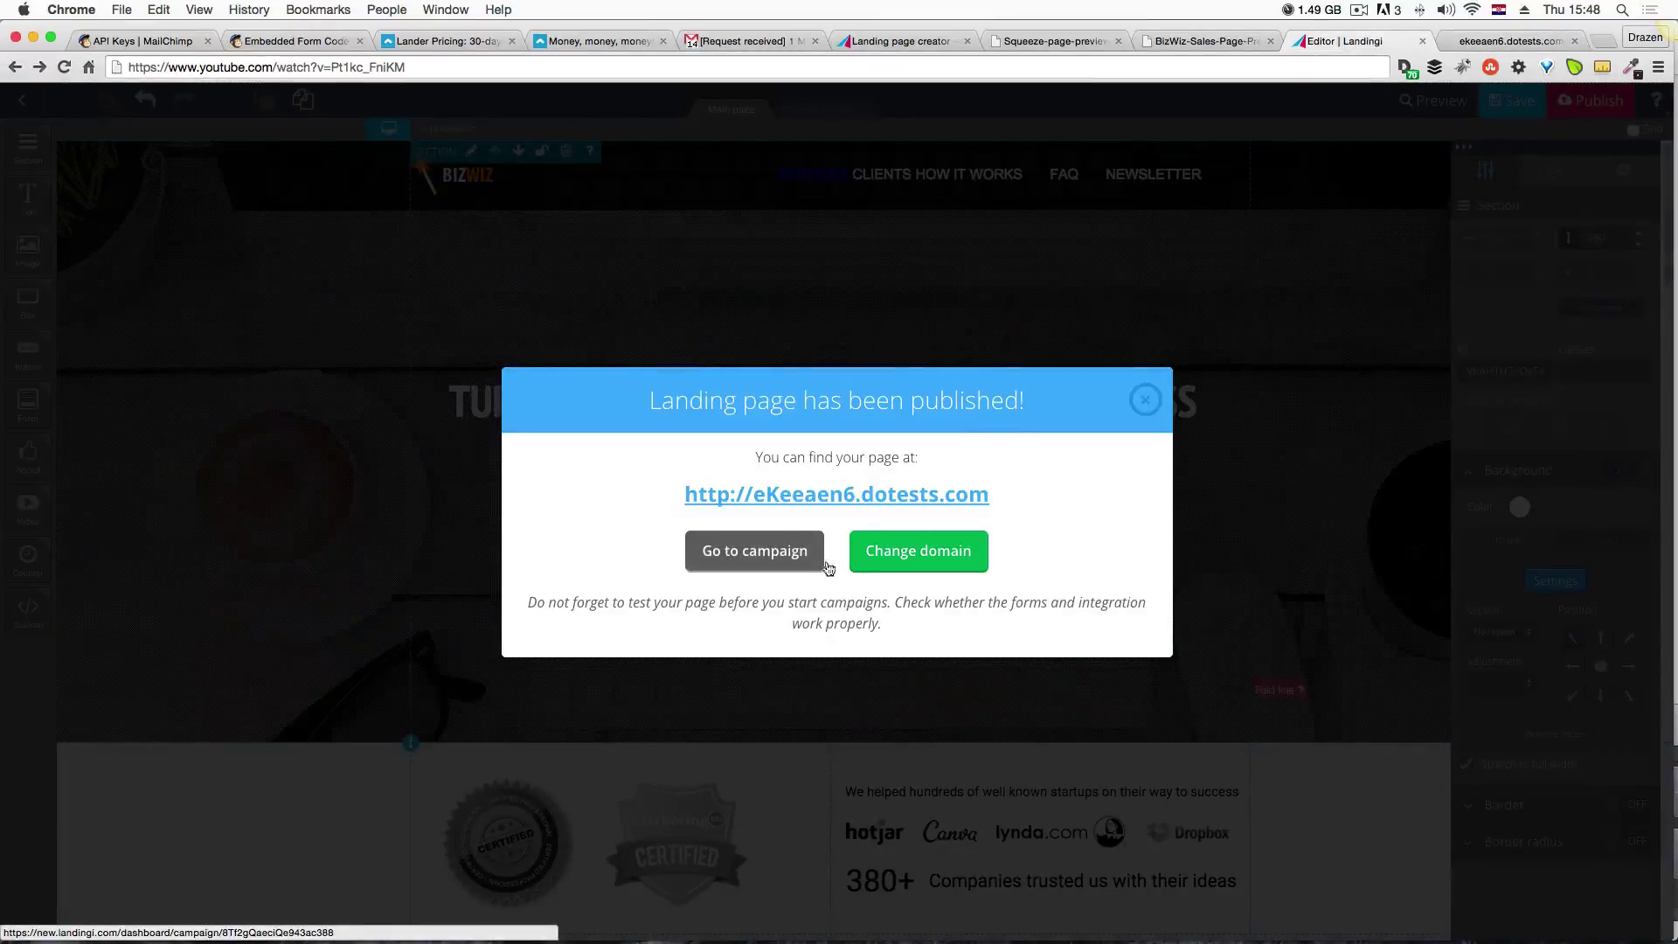
left_click(1144, 399)
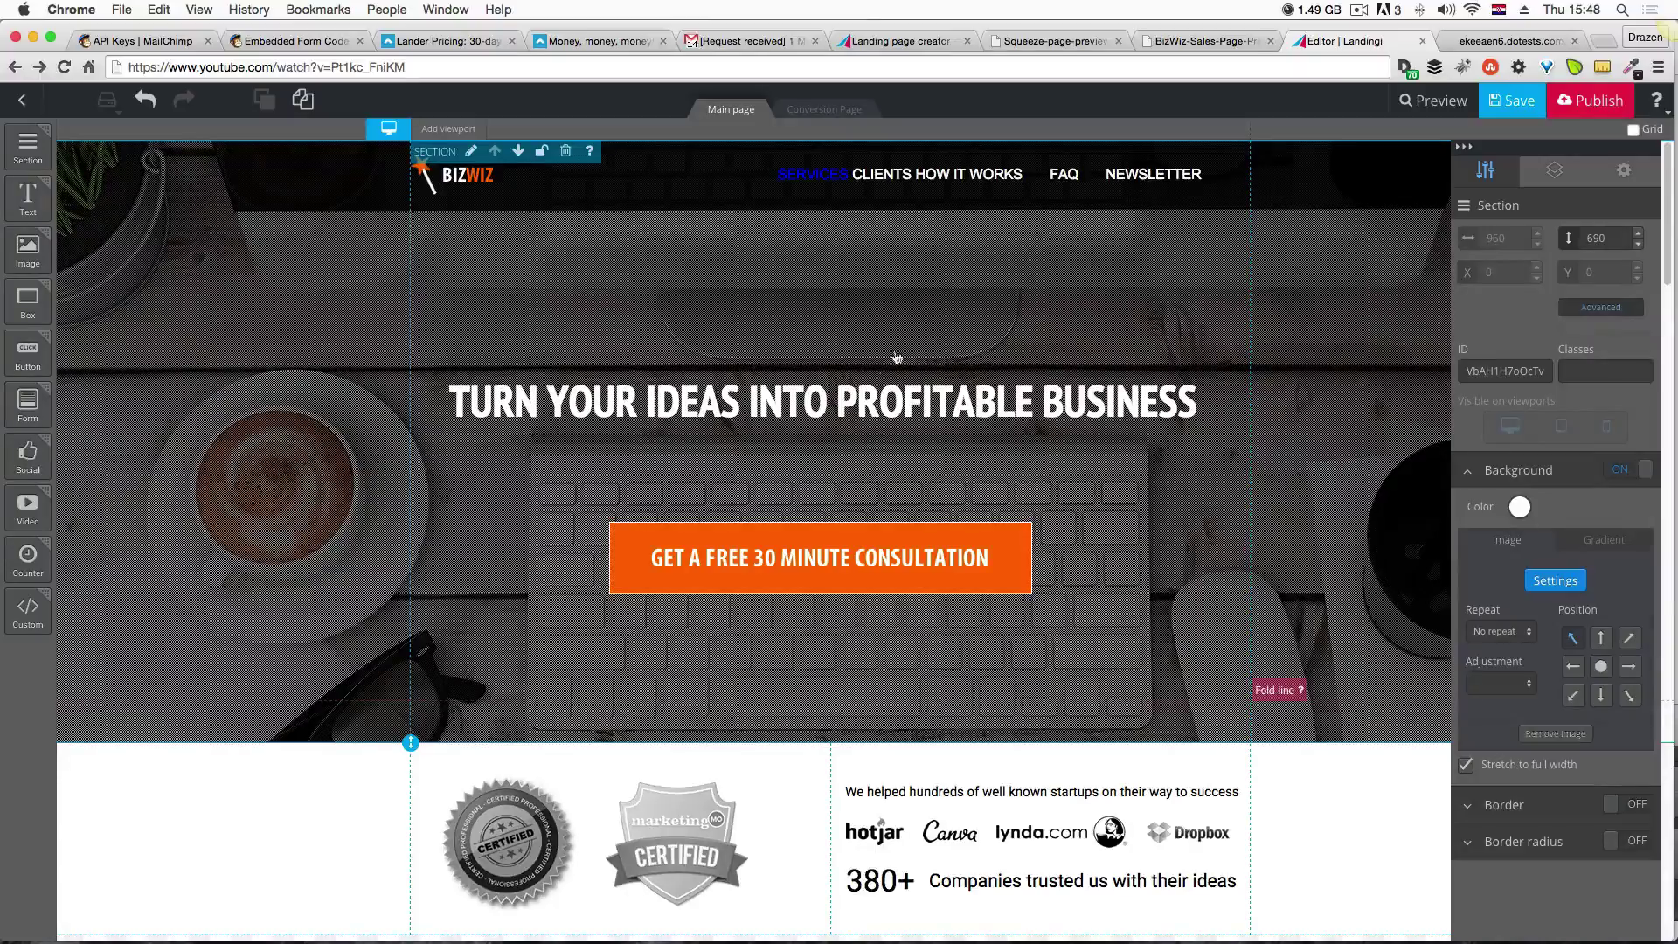
scroll(887, 374, "down", 3)
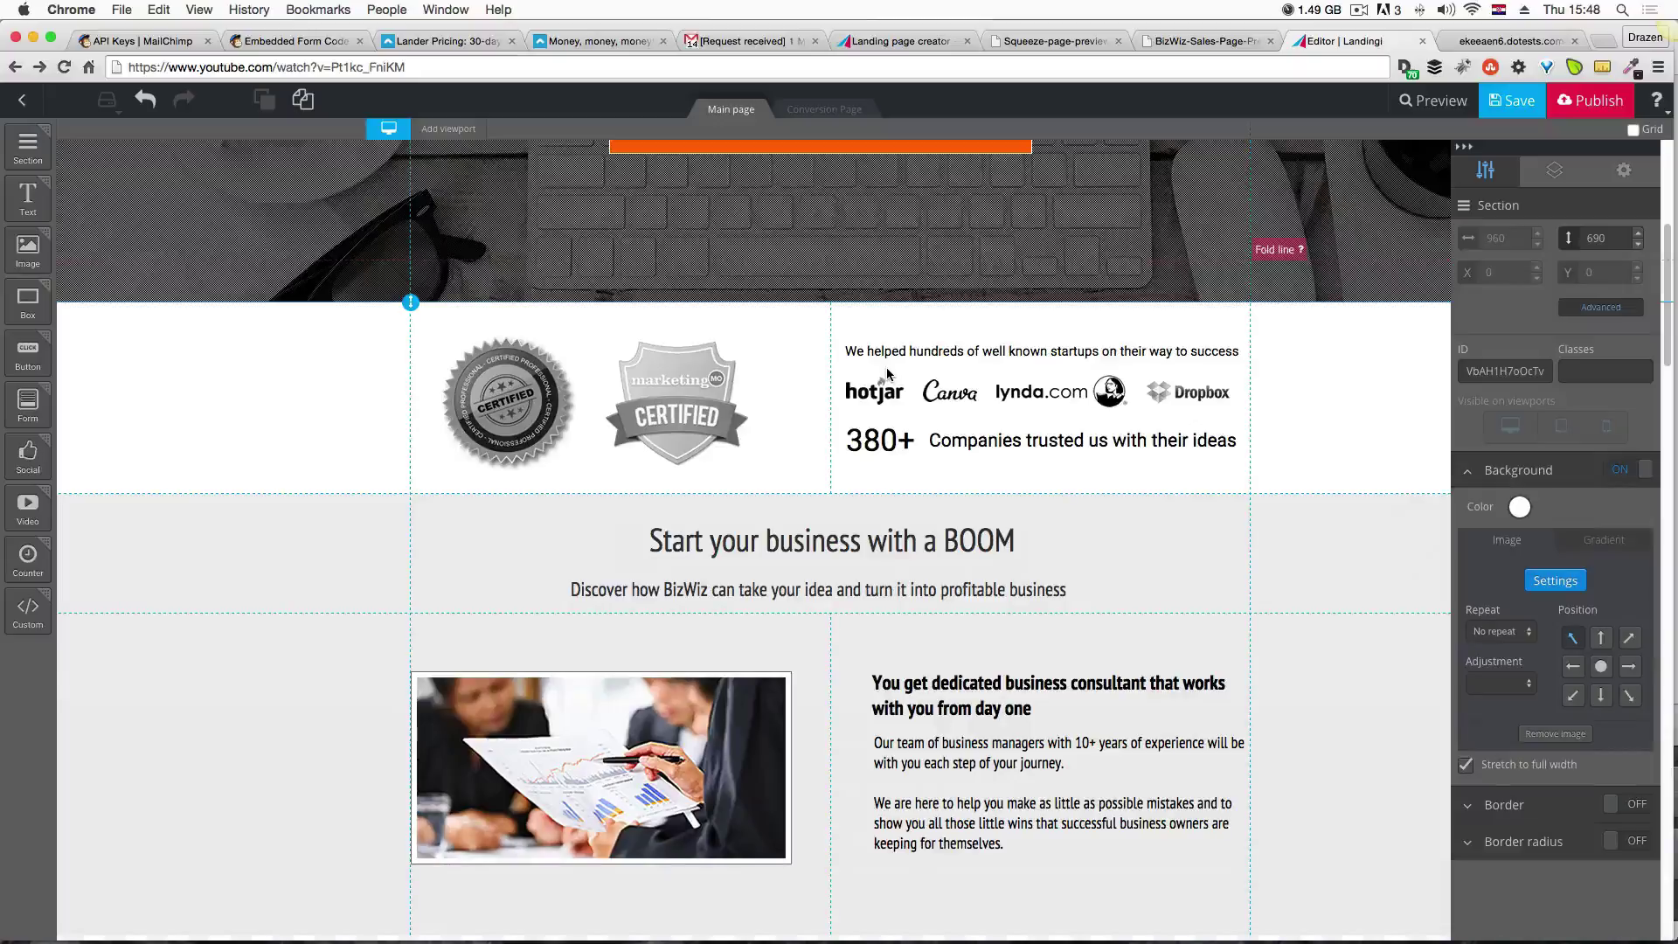
scroll(887, 374, "up", 5)
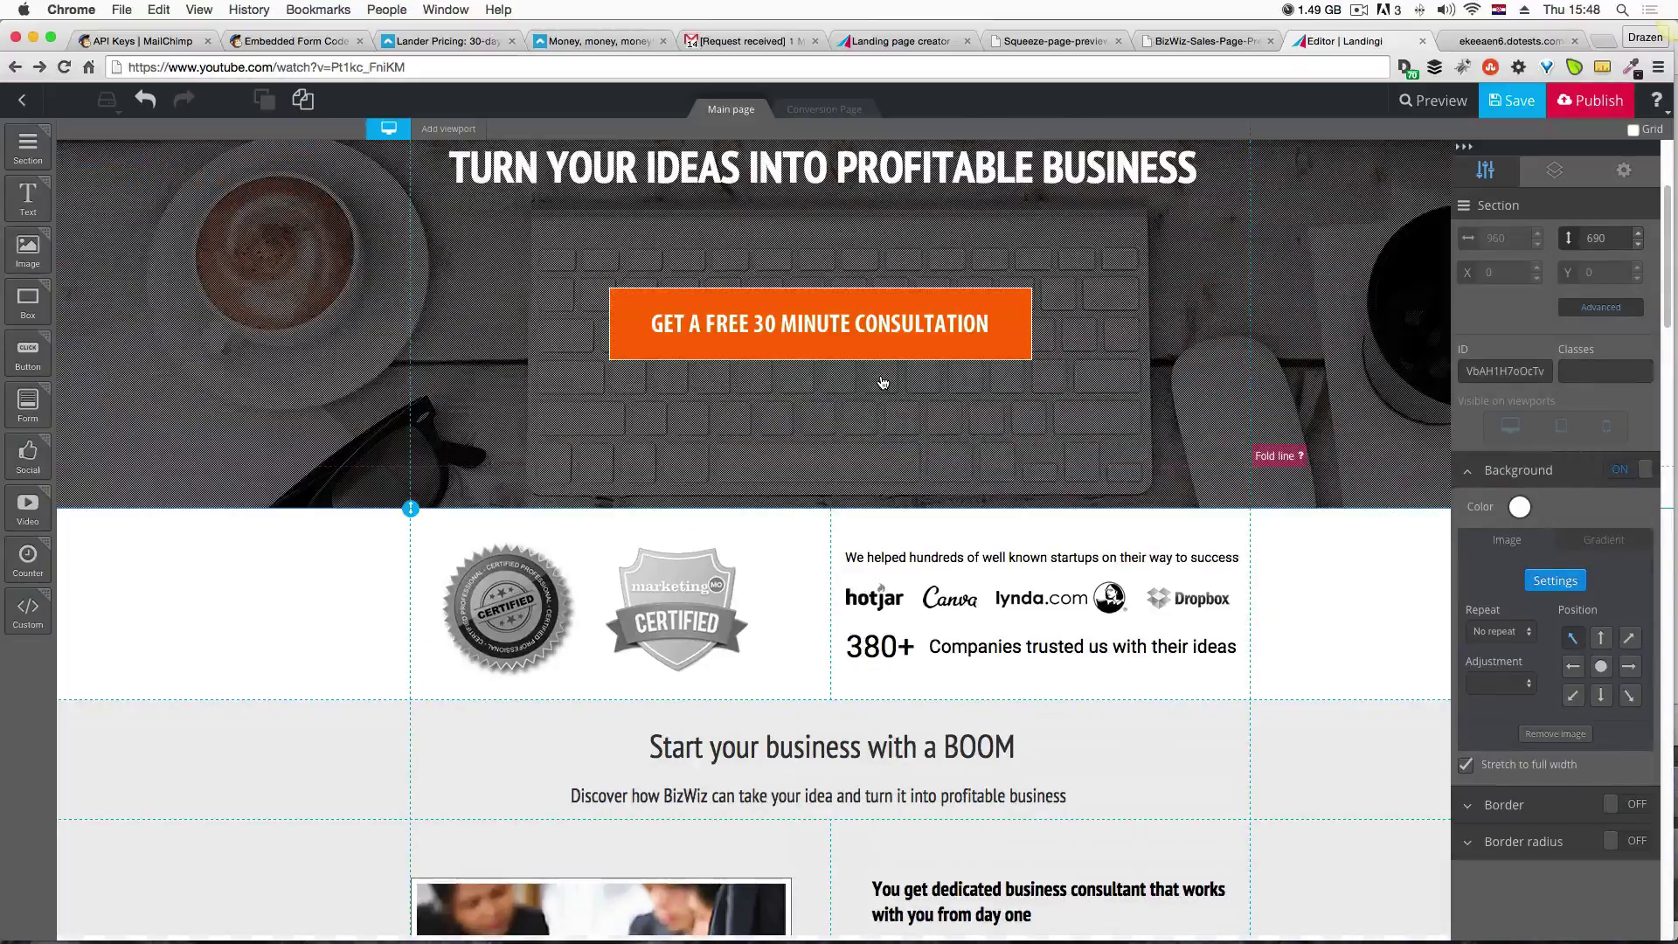
scroll(882, 382, "up", 5)
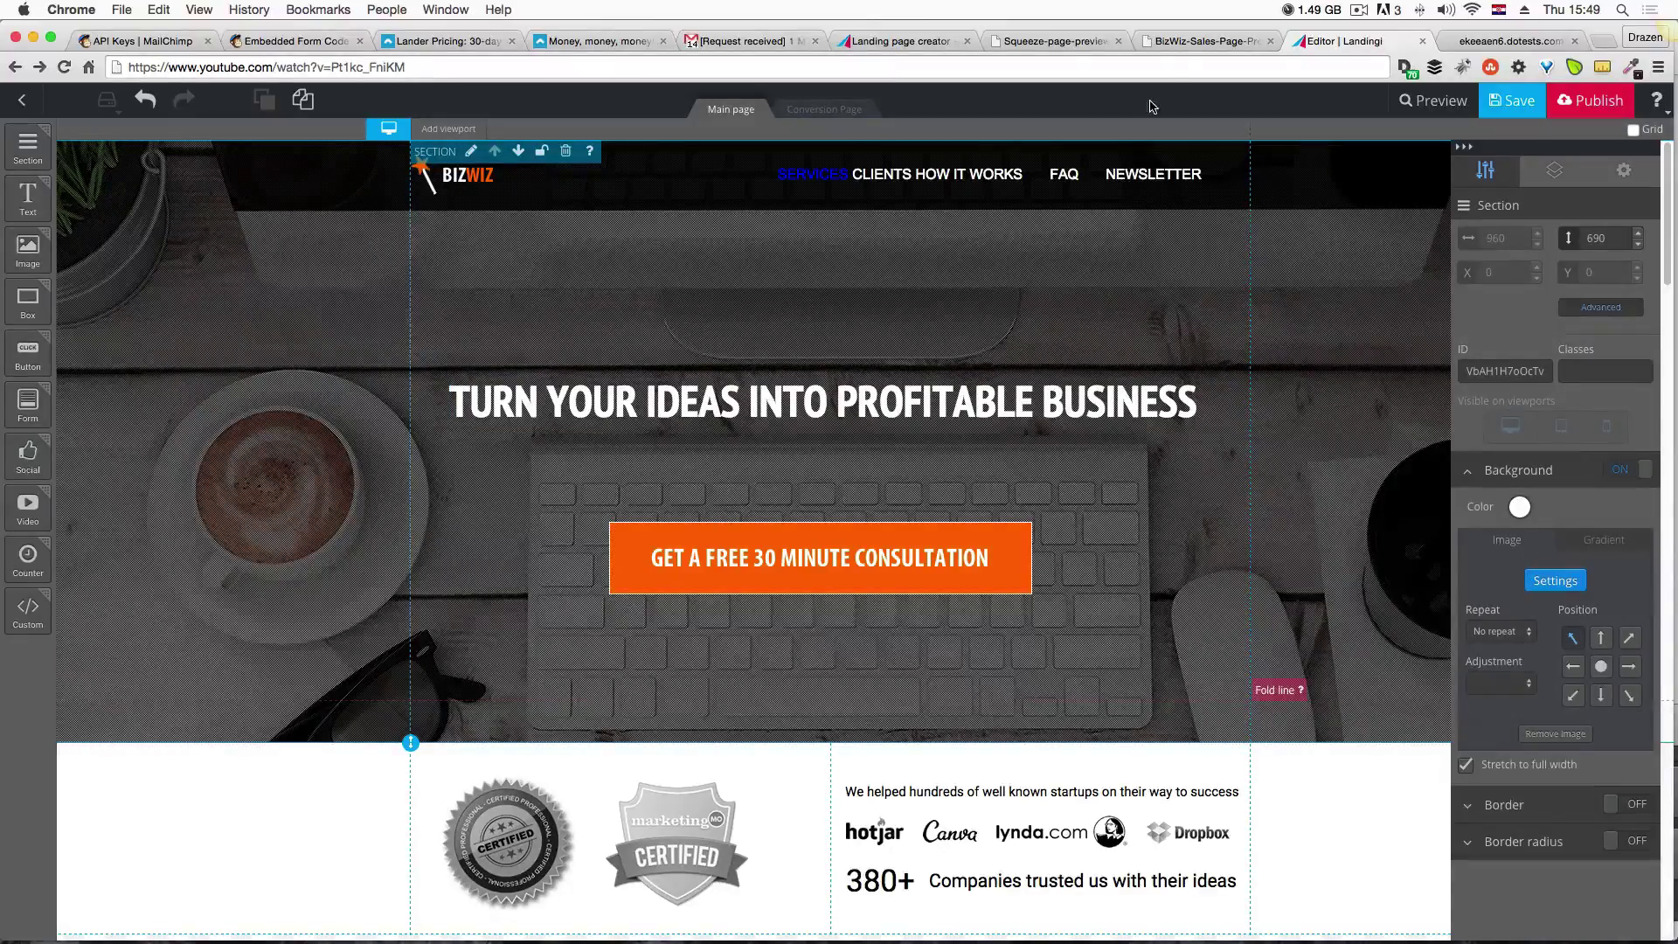
Look at the sales and squeeze page mockups, and review the published page from the header down to the frequently asked questions.
left_click(1185, 45)
left_click(1079, 43)
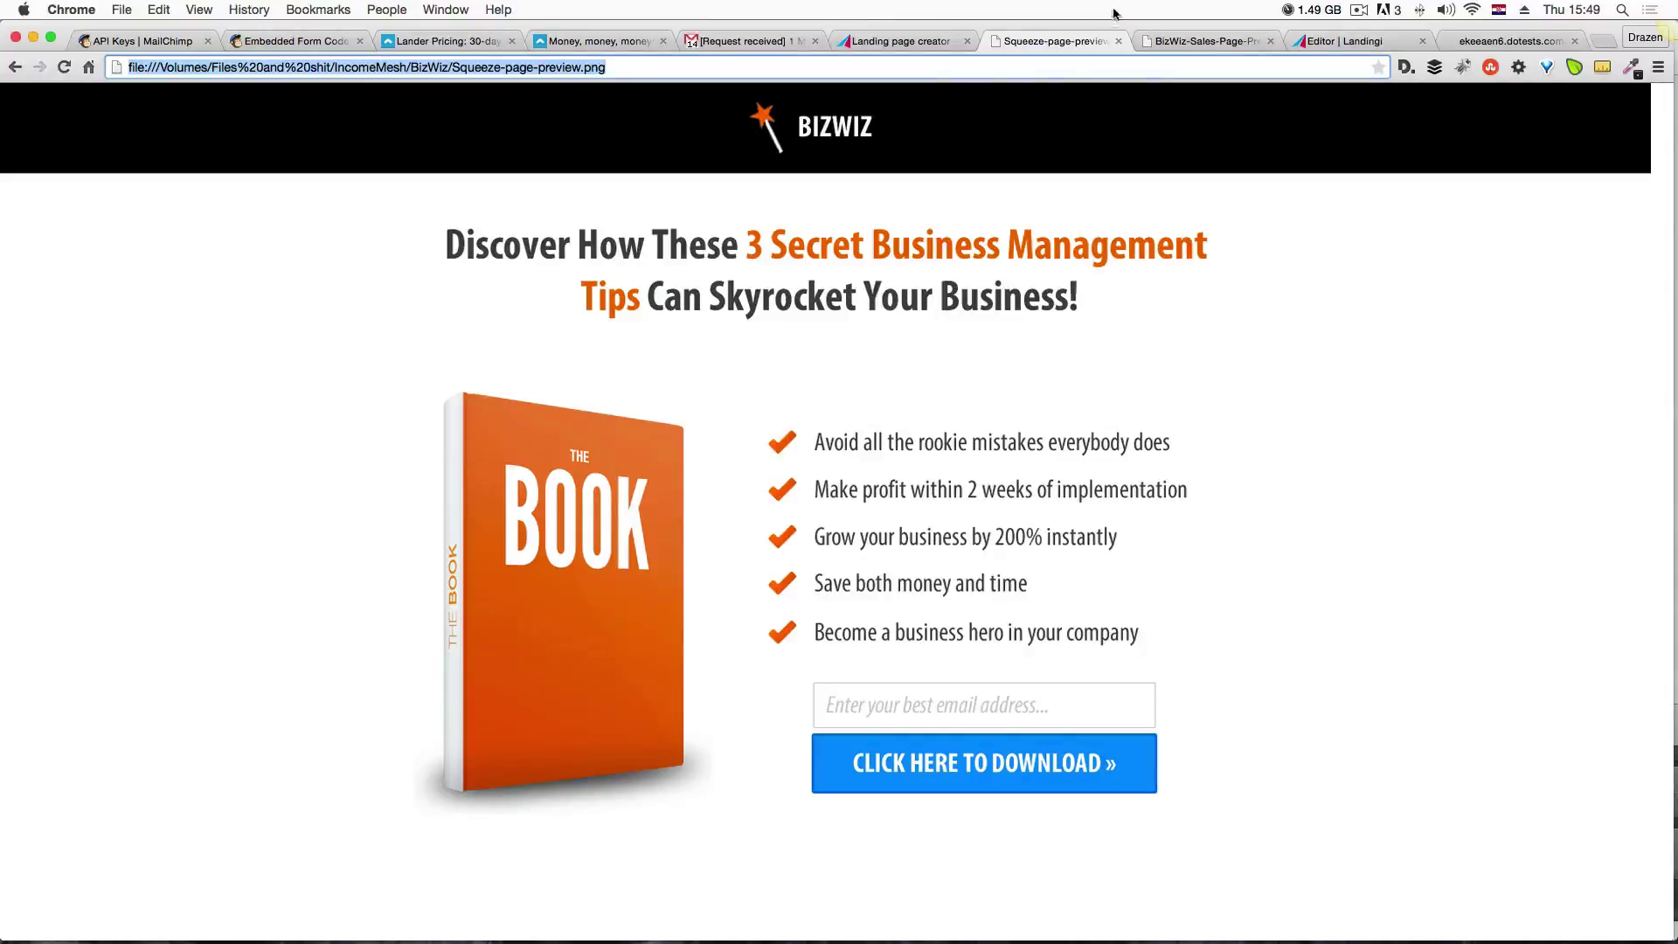
left_click(1499, 41)
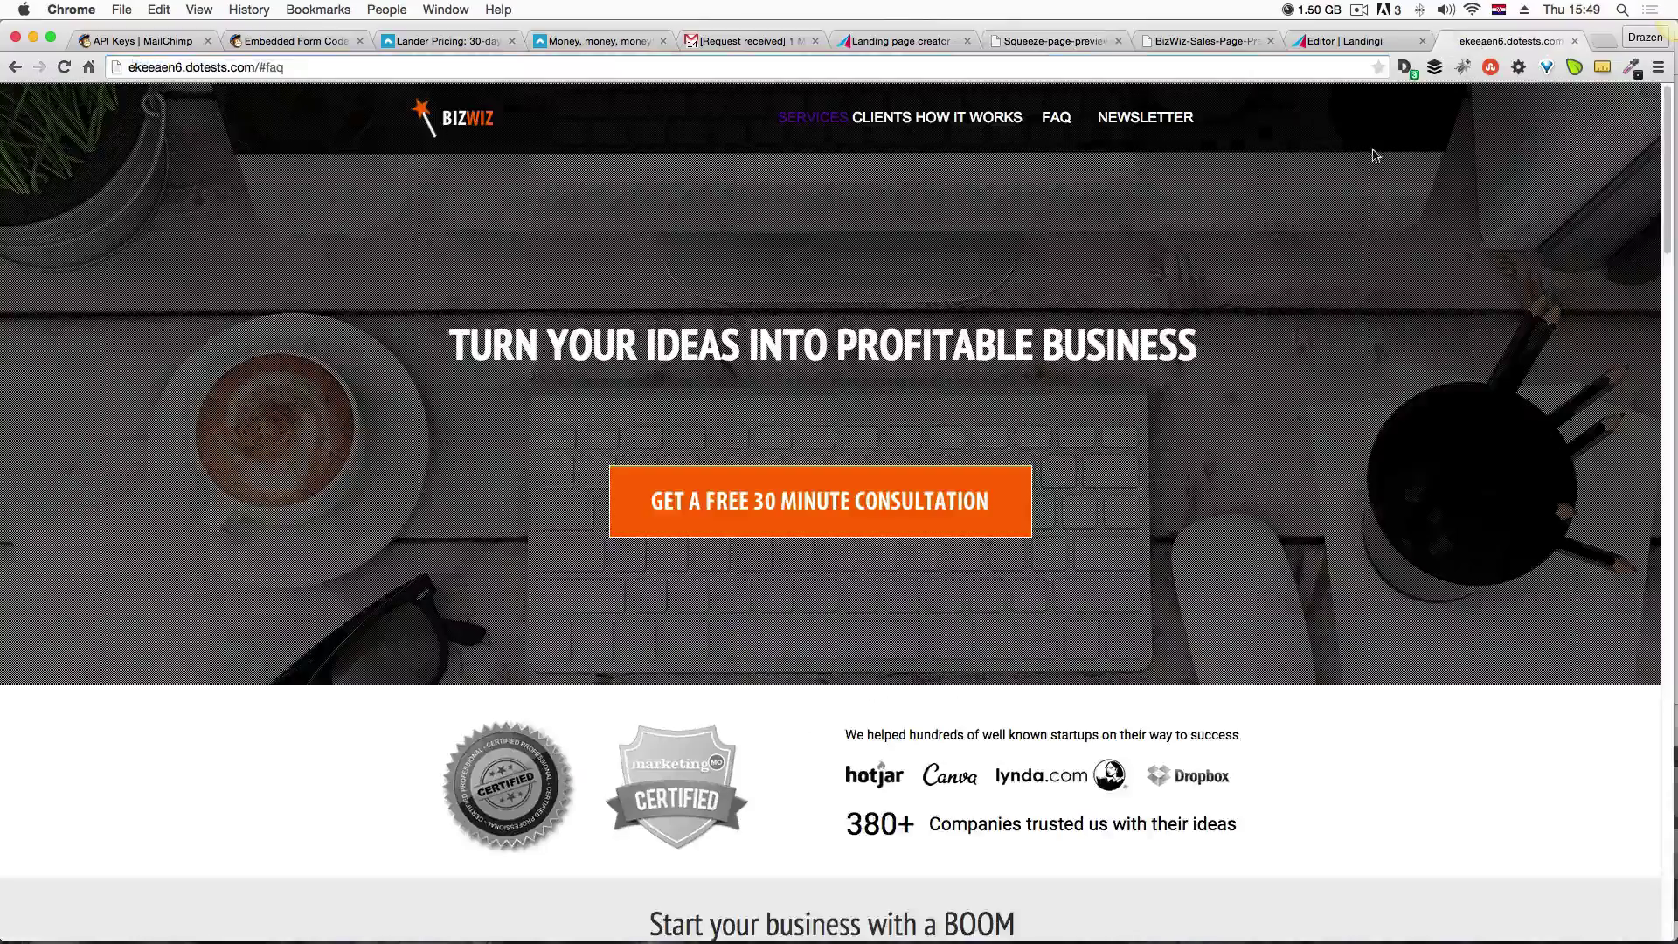
scroll(1187, 282, "down", 10)
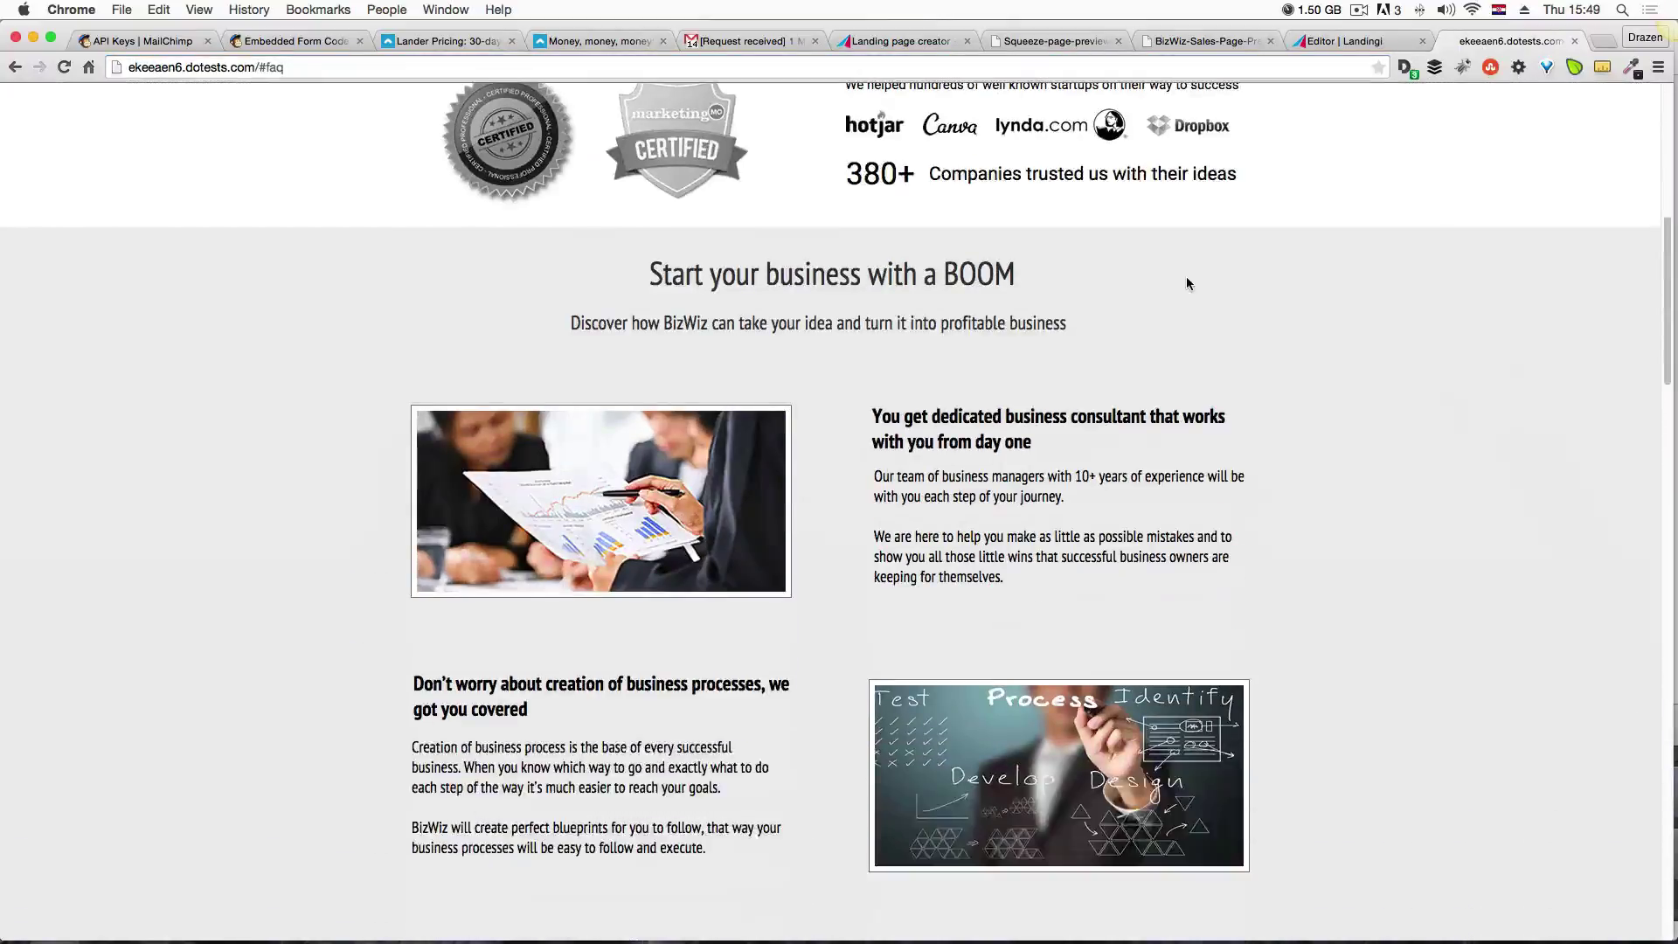
scroll(1187, 279, "down", 8)
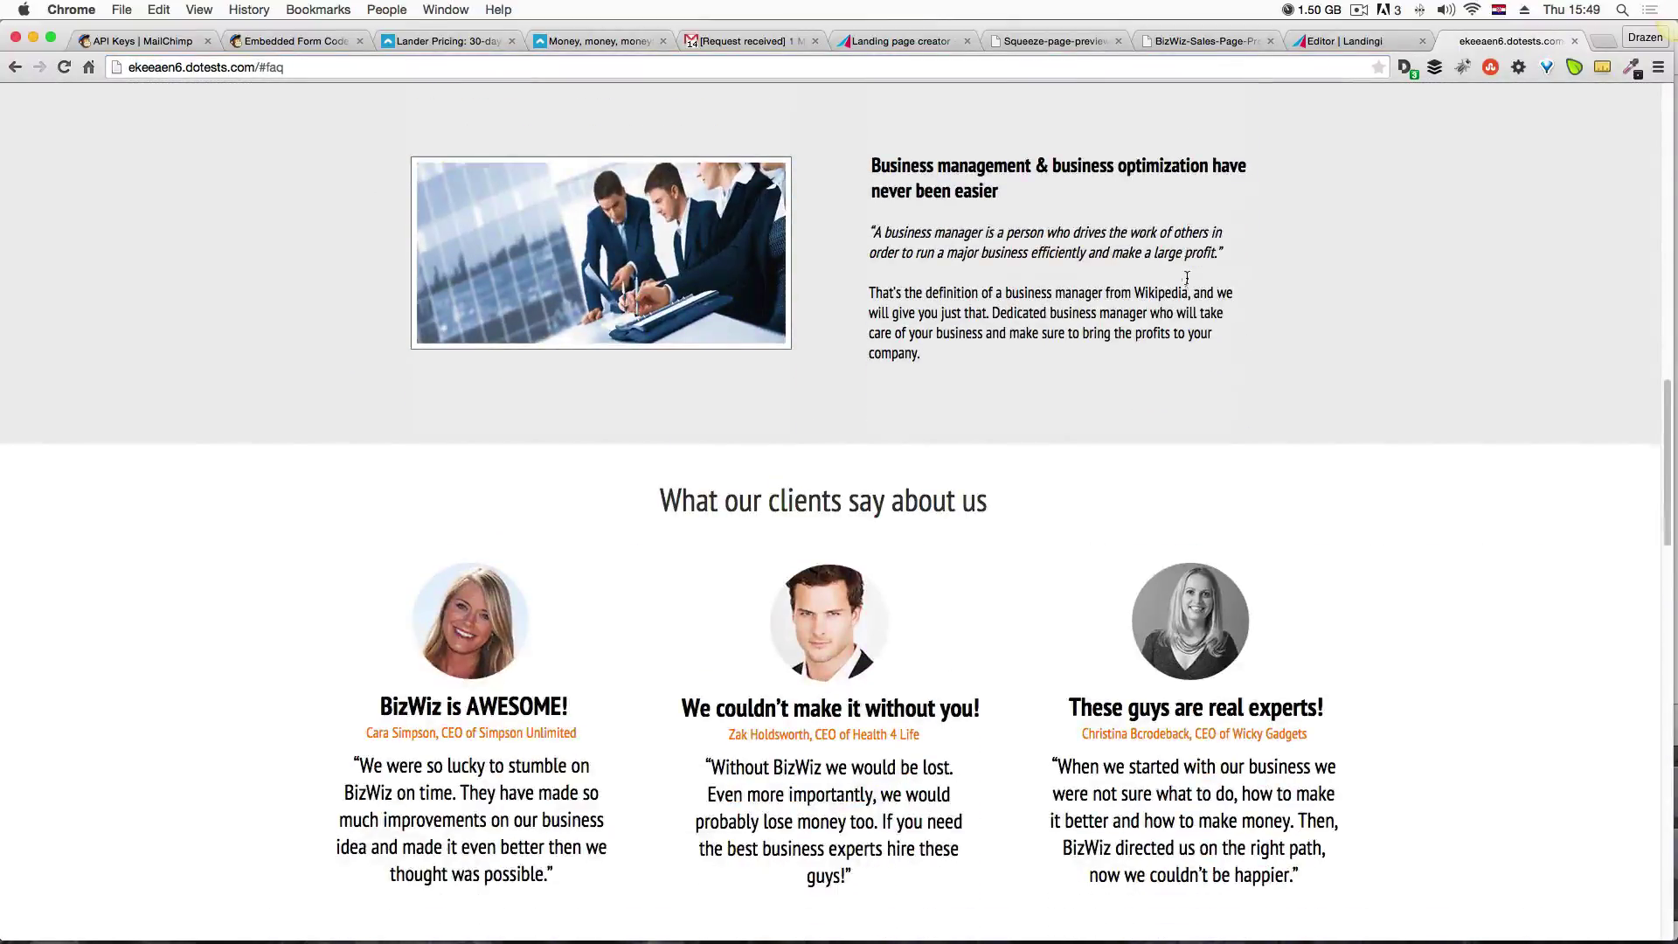
scroll(1187, 281, "down", 2)
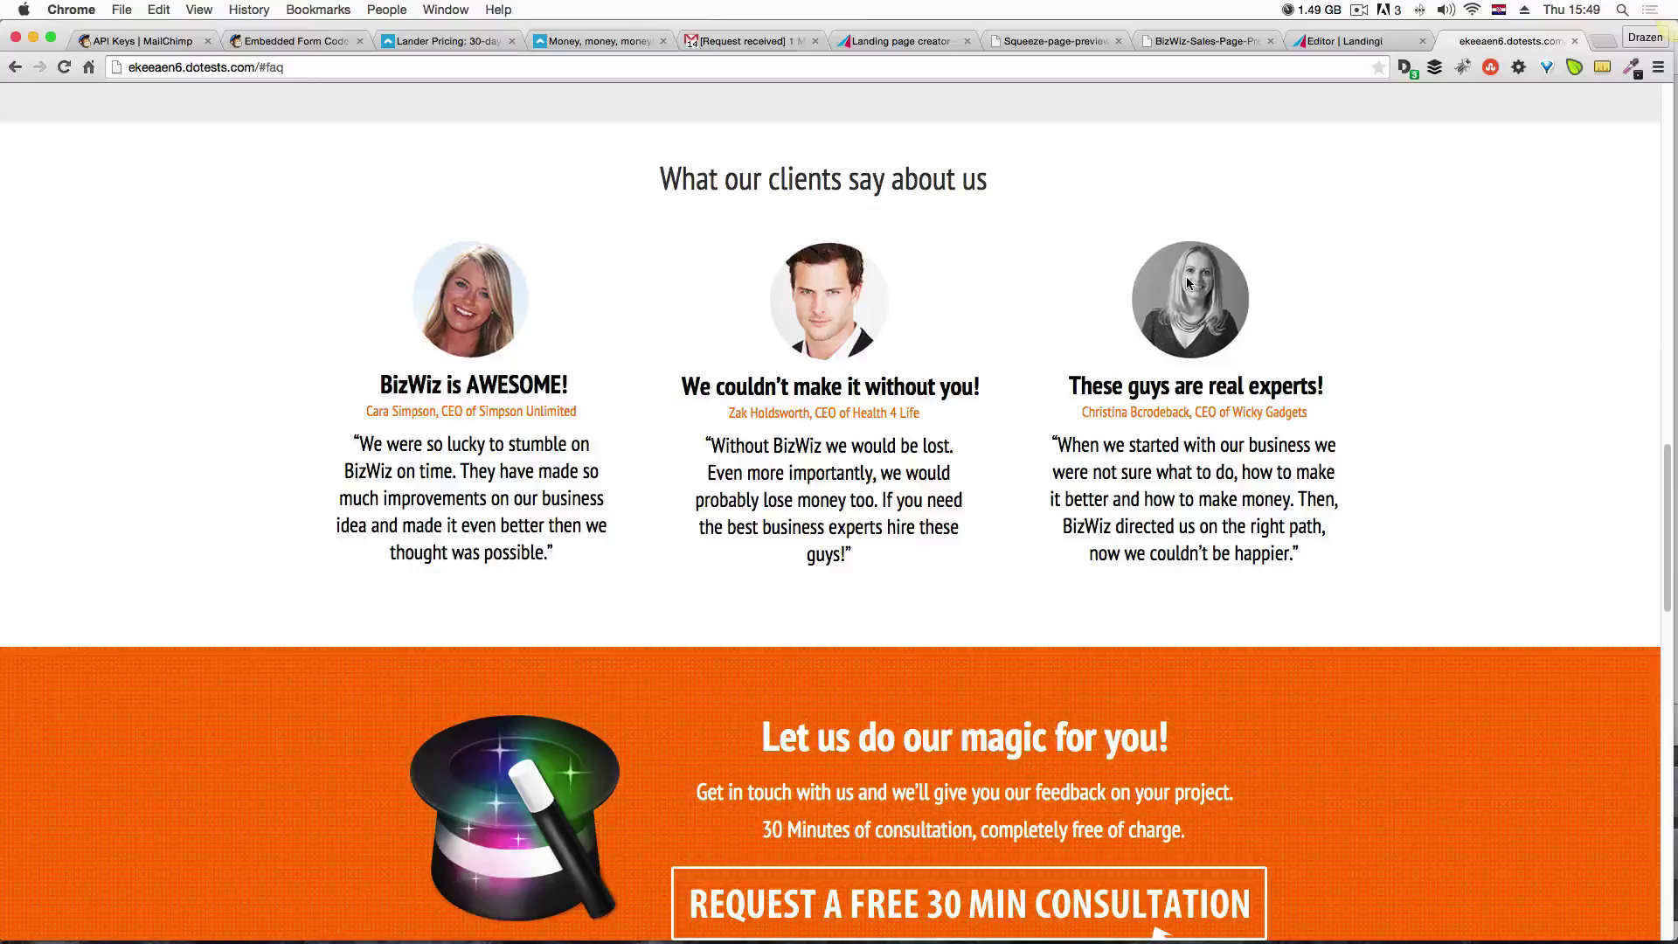
scroll(1187, 278, "down", 3)
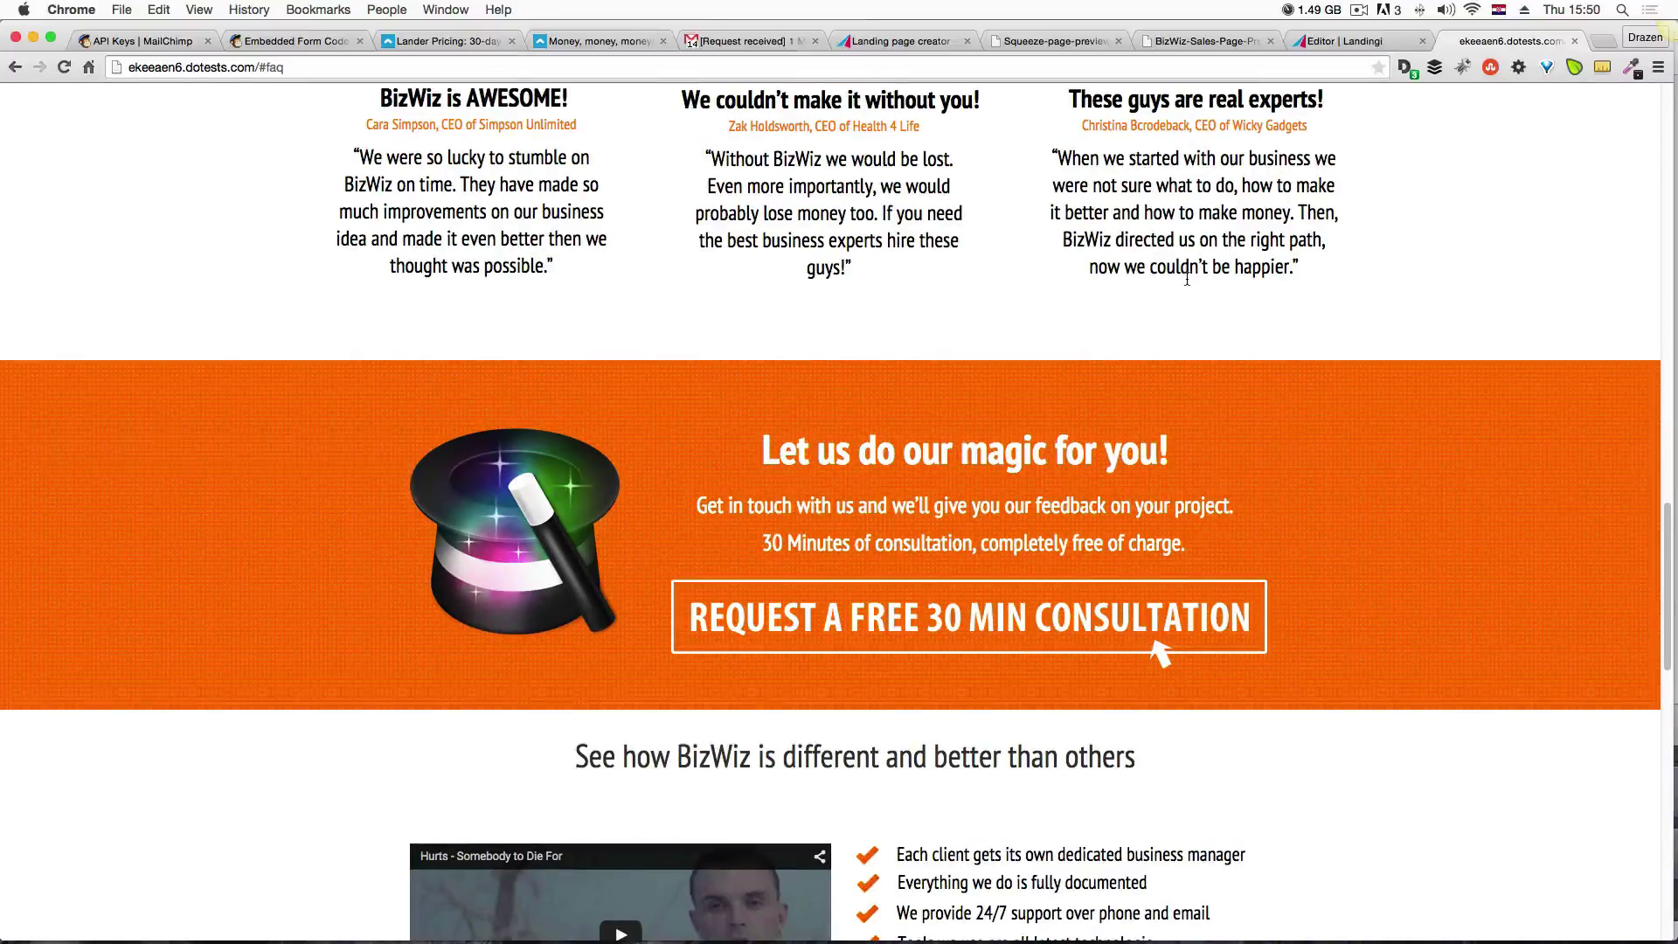
scroll(1187, 278, "down", 4)
scroll(1187, 282, "down", 1)
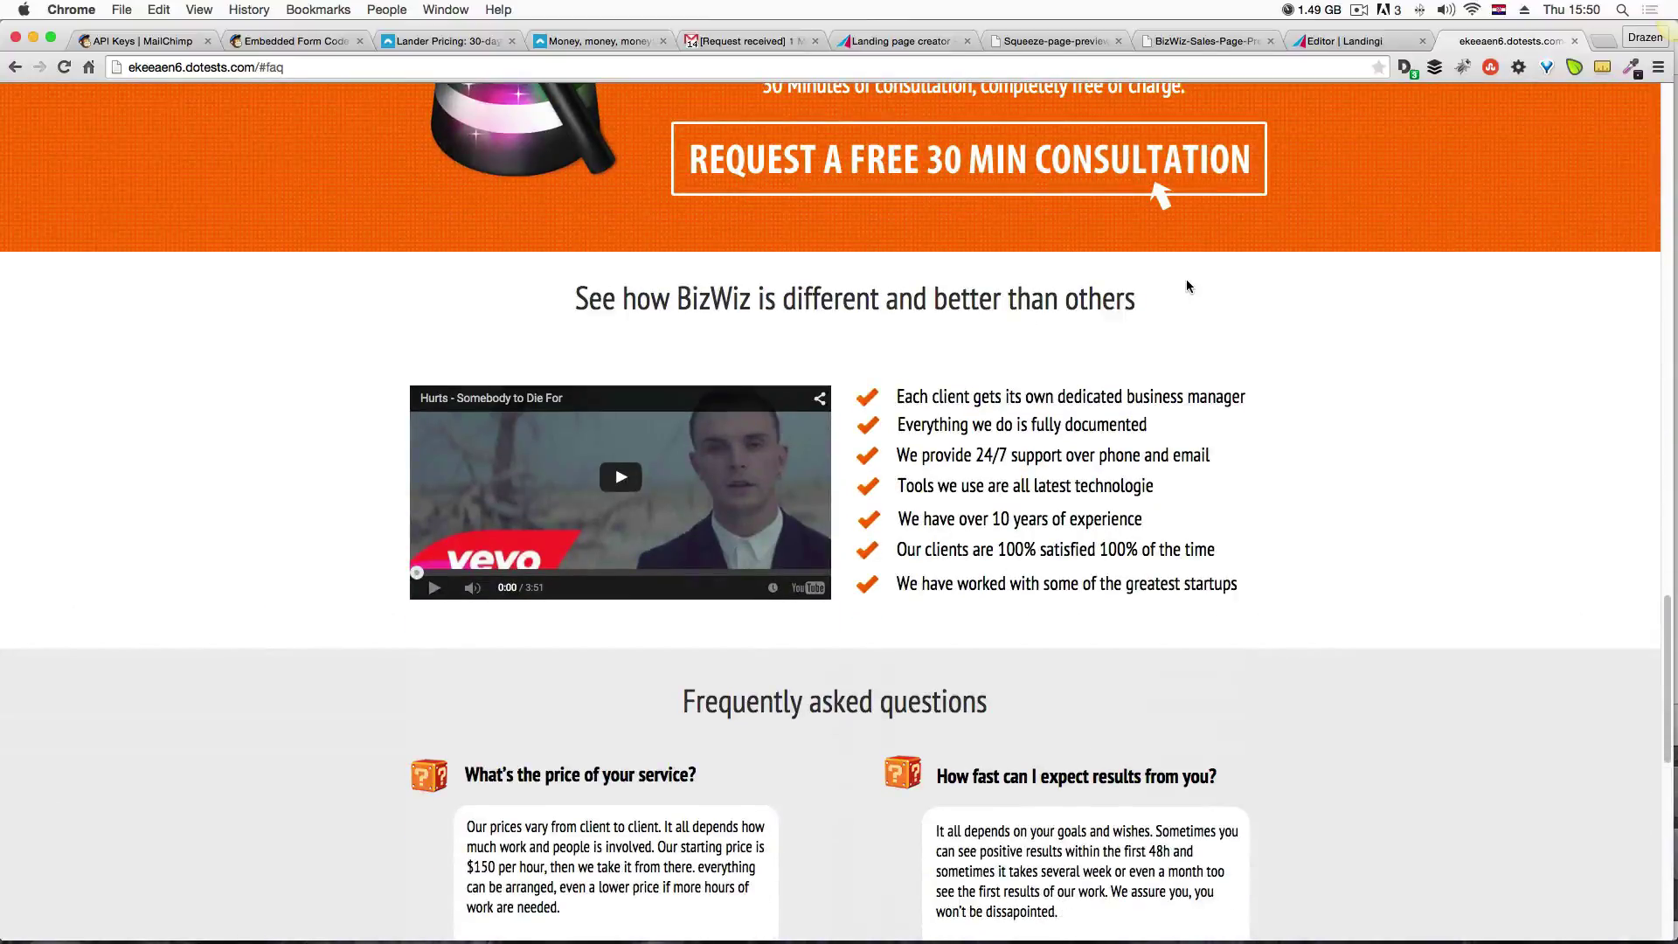
scroll(1187, 286, "down", 2)
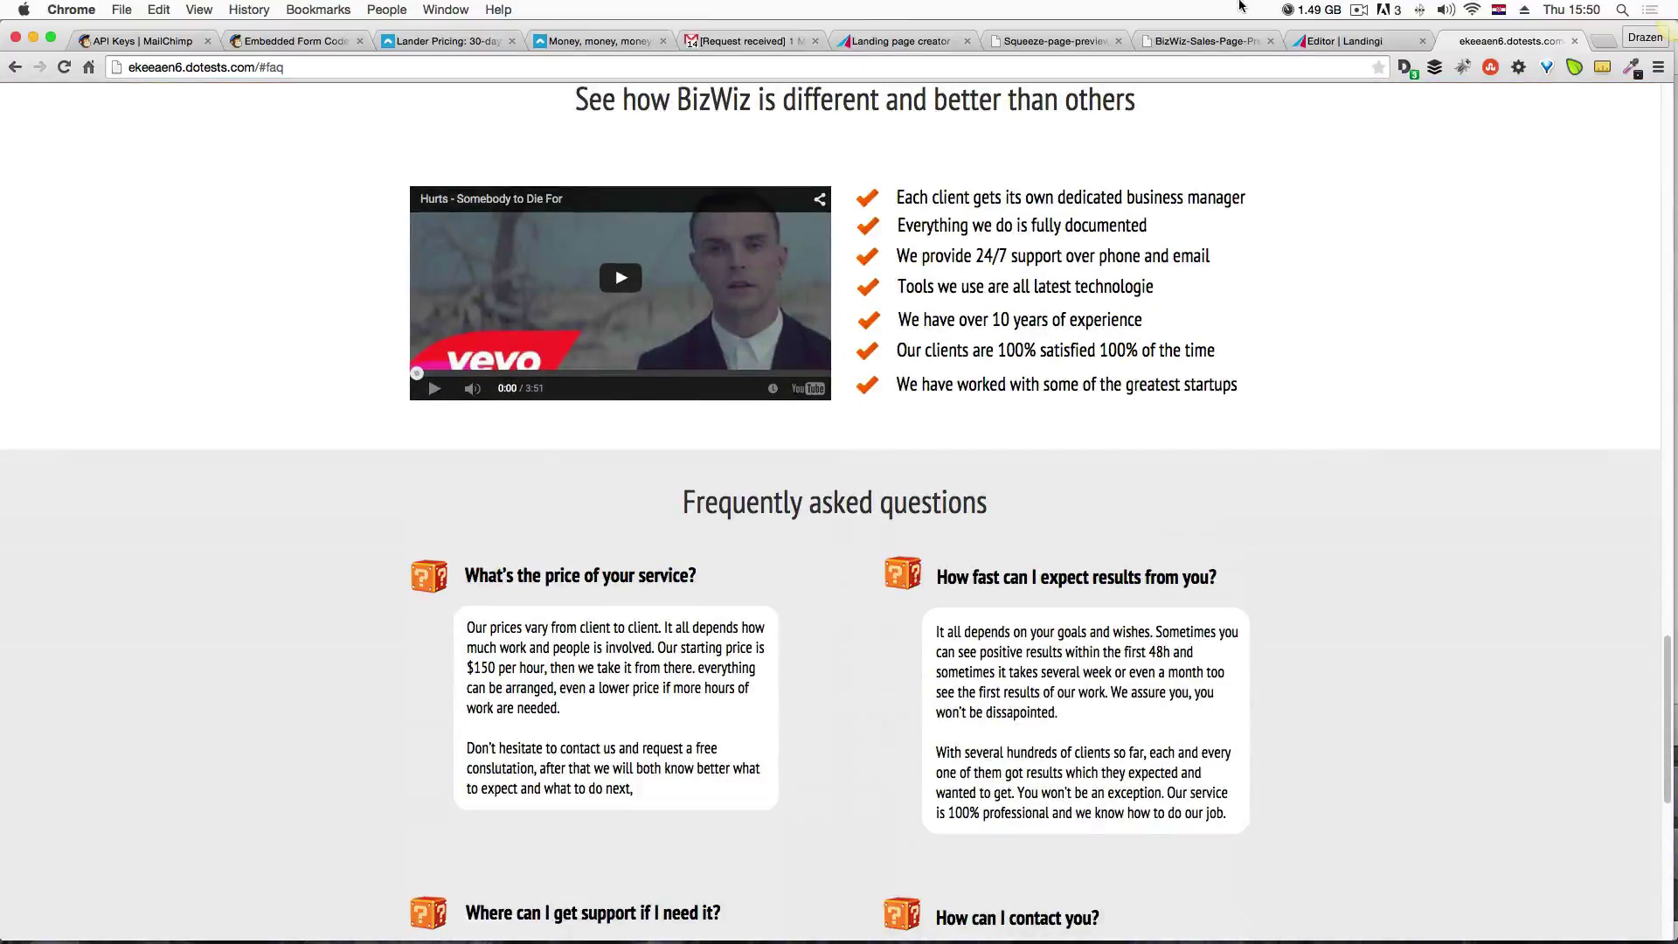
scroll(1163, 235, "up", 2)
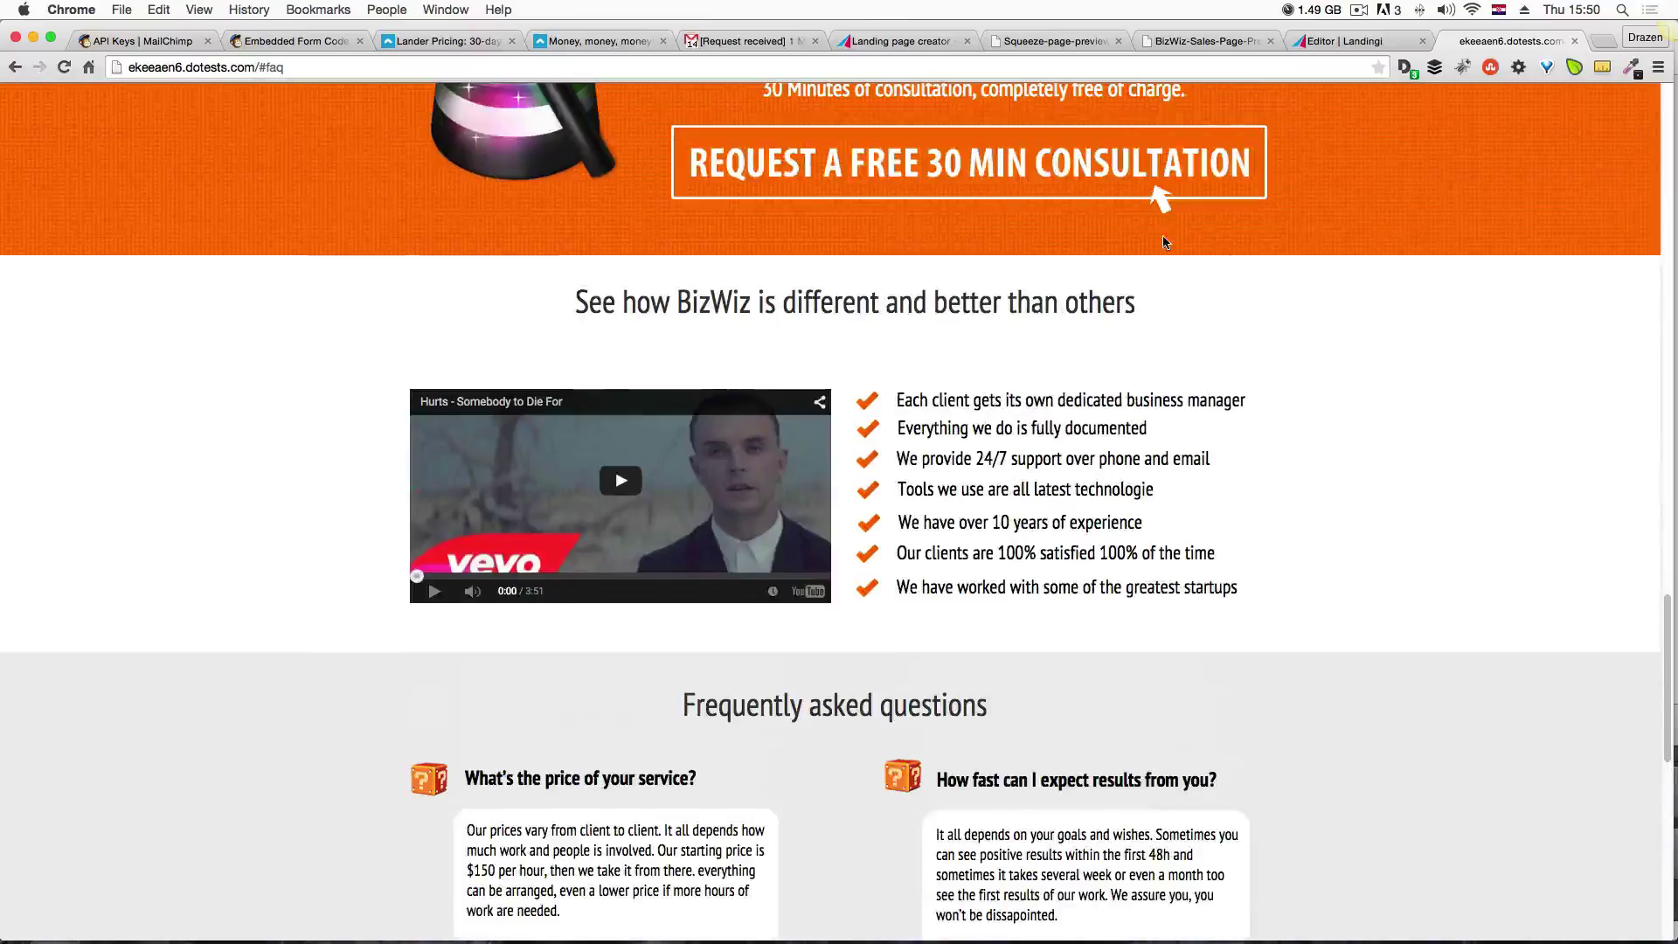
View the squeeze page mockup again and examine the sales page mockup from the frequently asked questions up to its header.
left_click(1079, 44)
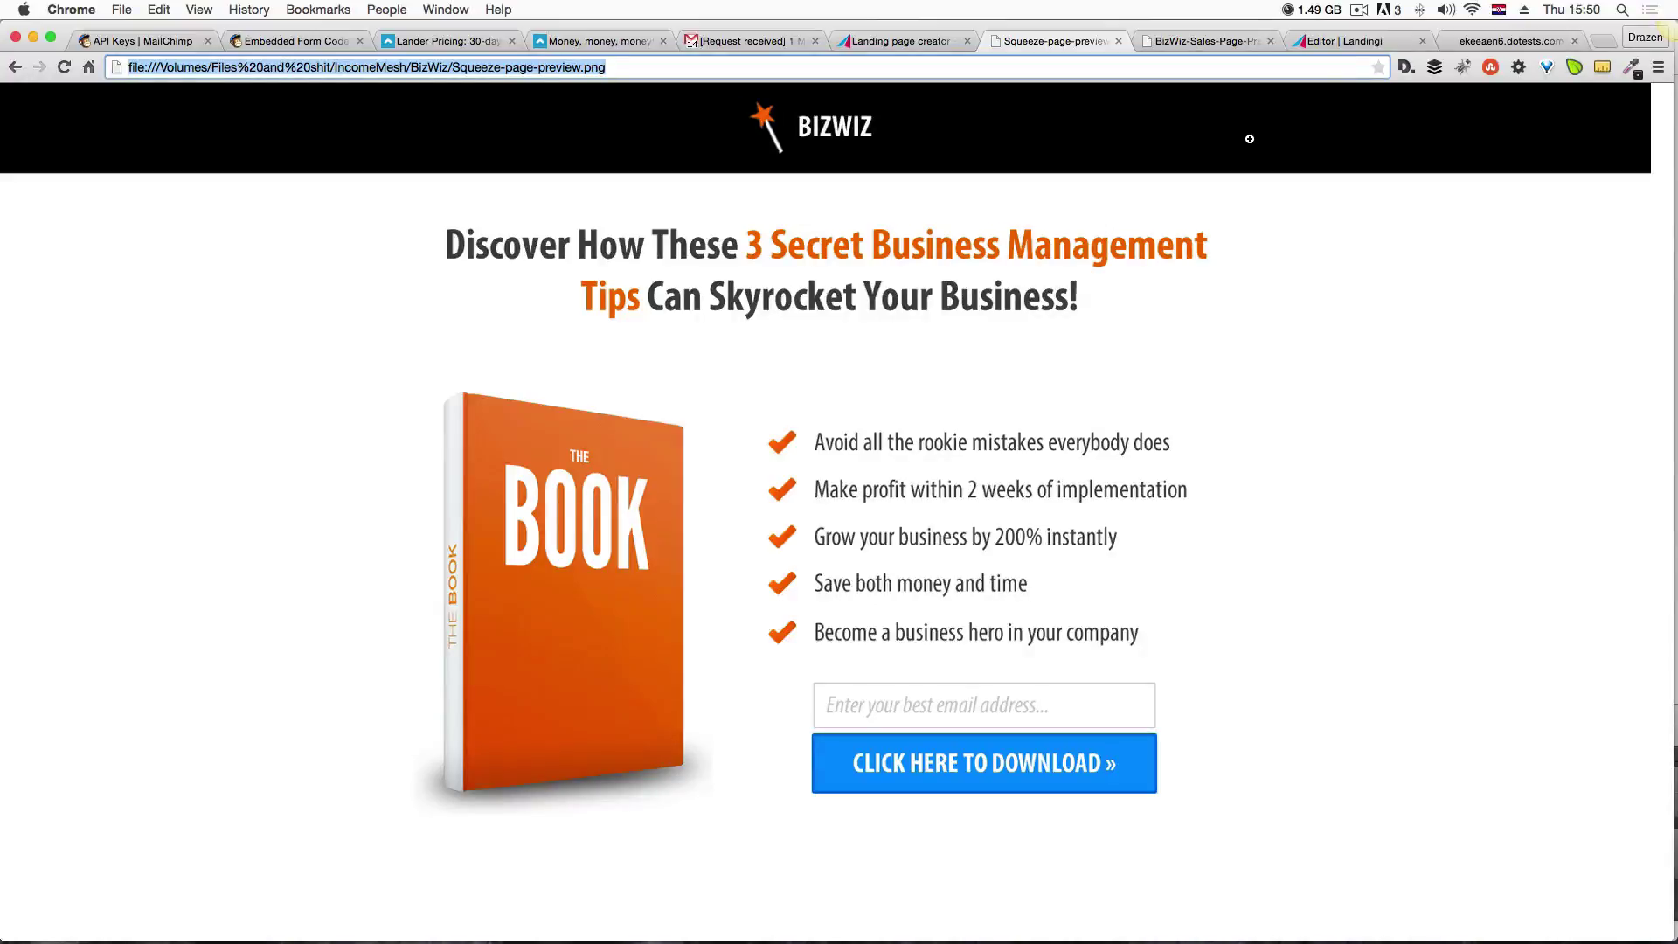
left_click(1229, 40)
scroll(1215, 227, "down", 1)
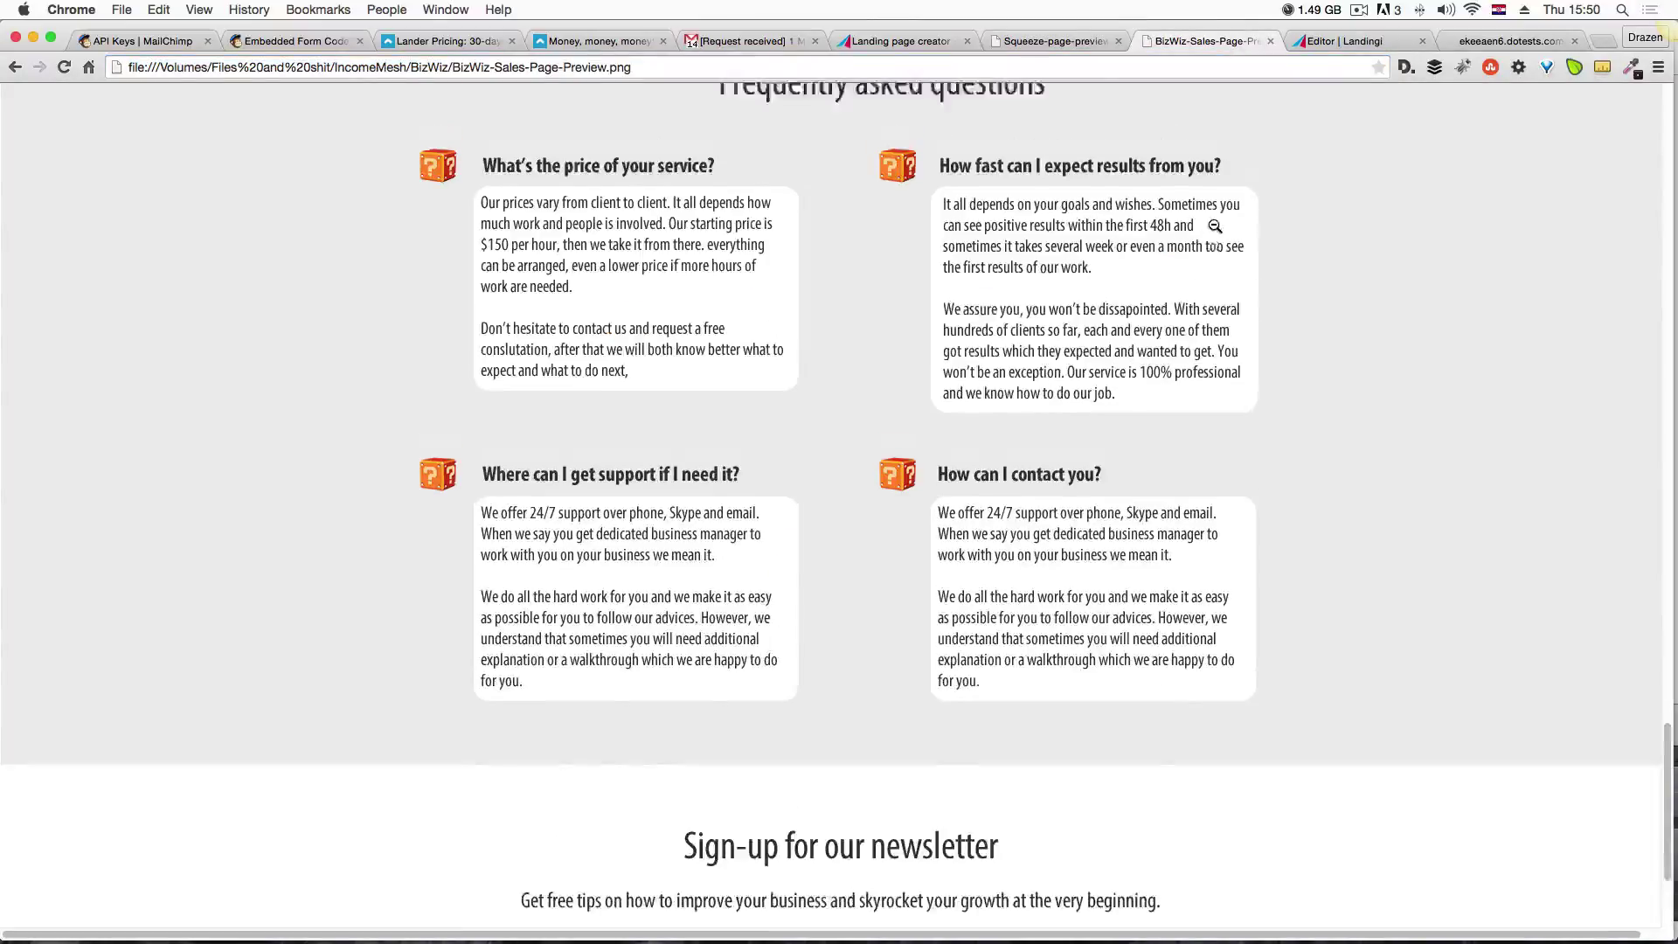
scroll(1215, 227, "up", 15)
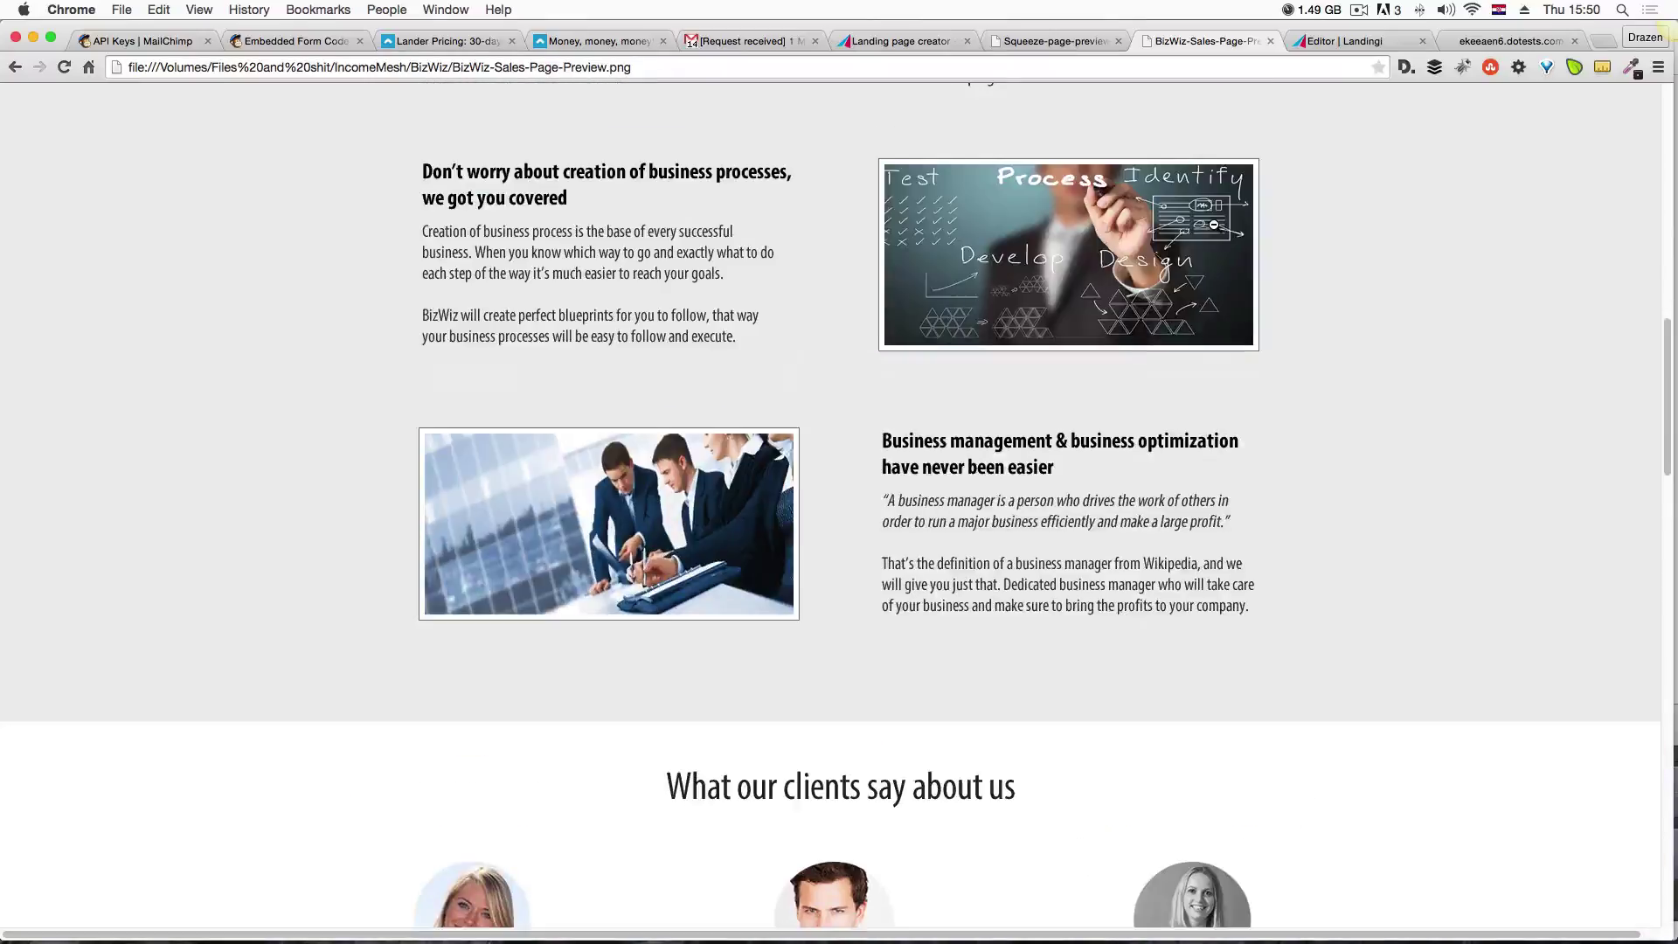
scroll(1214, 224, "up", 15)
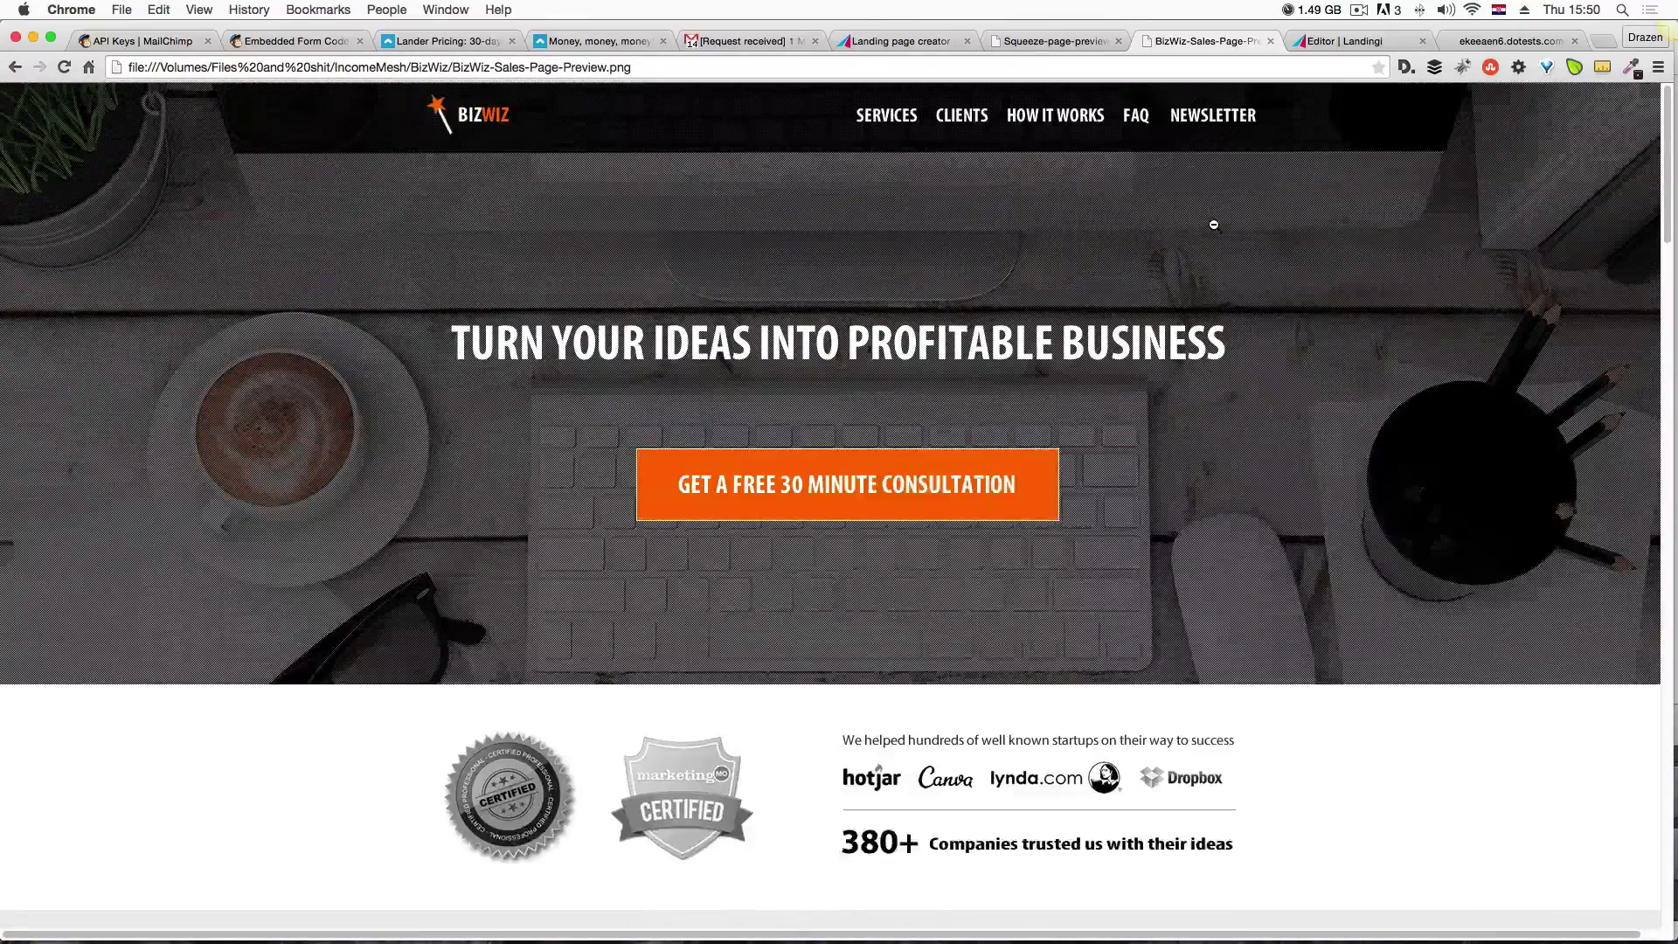